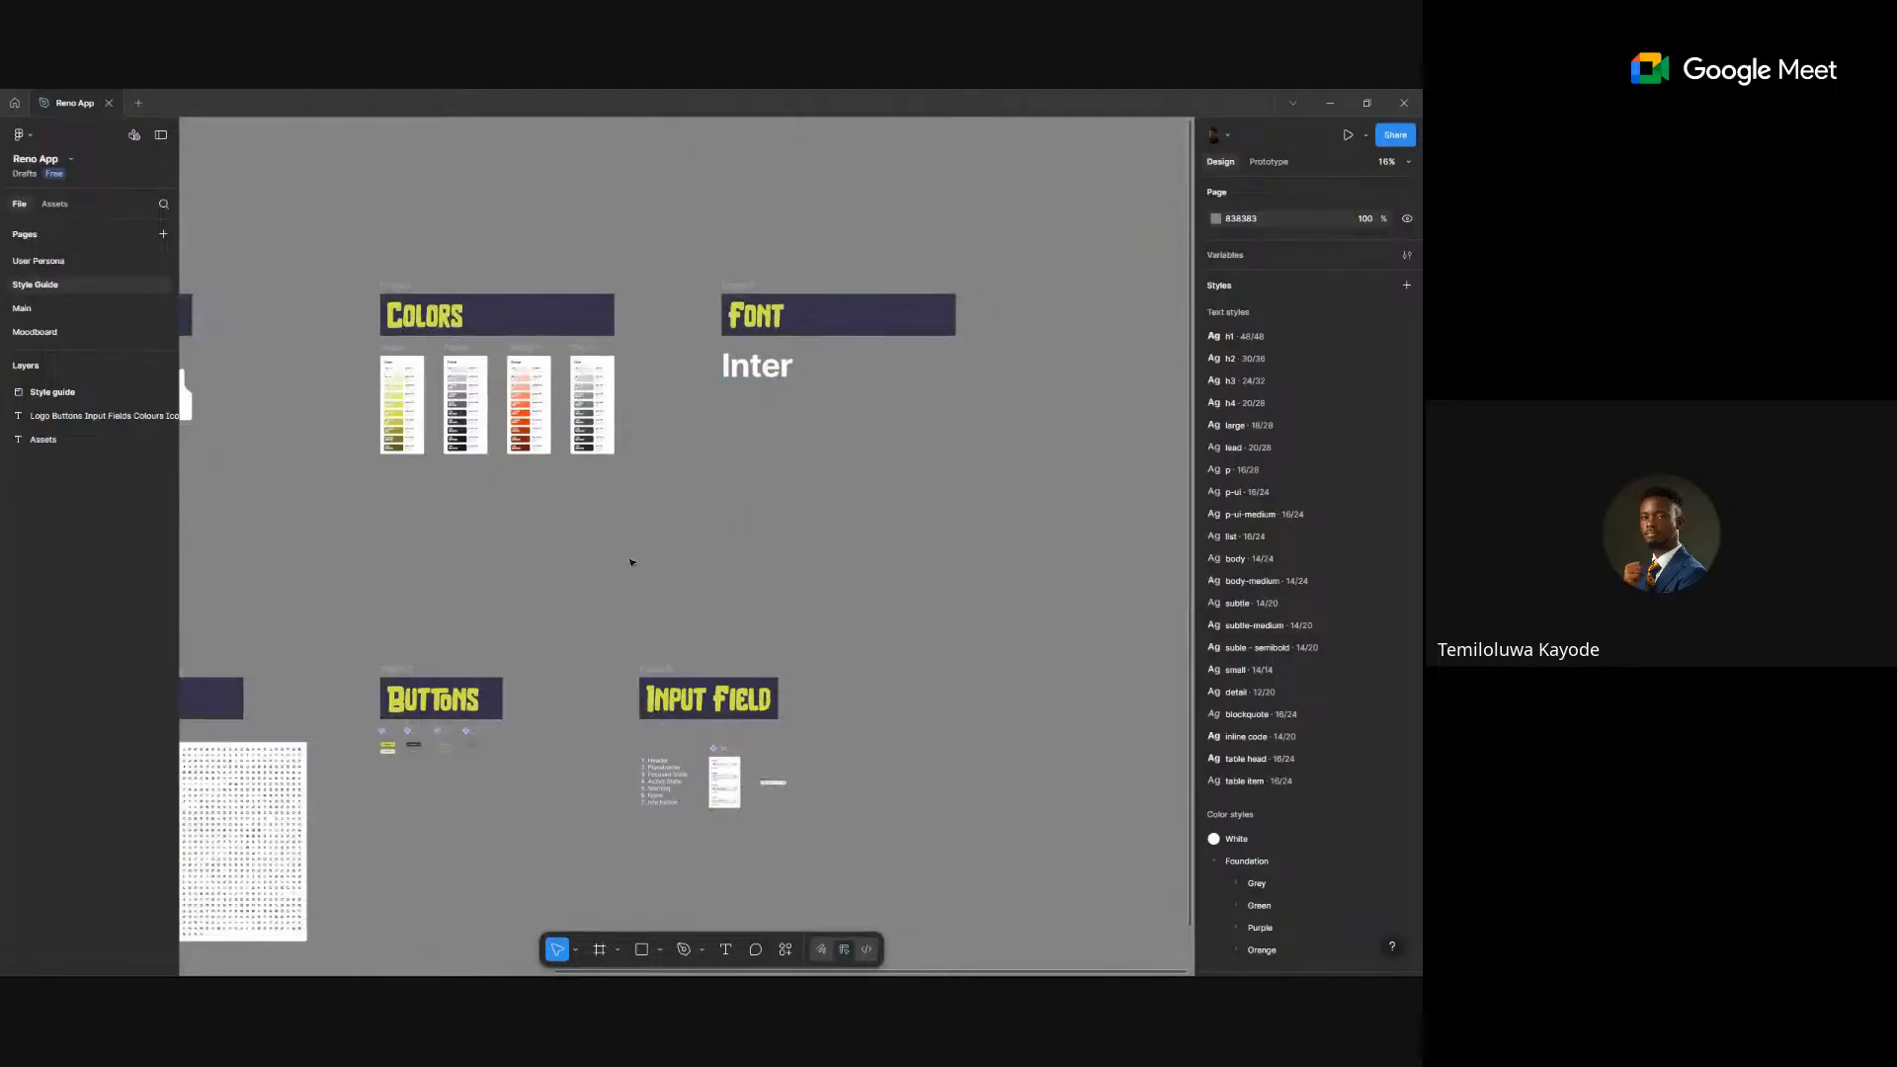
# - Pan and zoom the canvas from the Style Guide overview to the Input Field section at about 81%
pyautogui.moveTo(631, 562); pyautogui.dragTo(759, 405)
pyautogui.scroll(3, 549, 629)
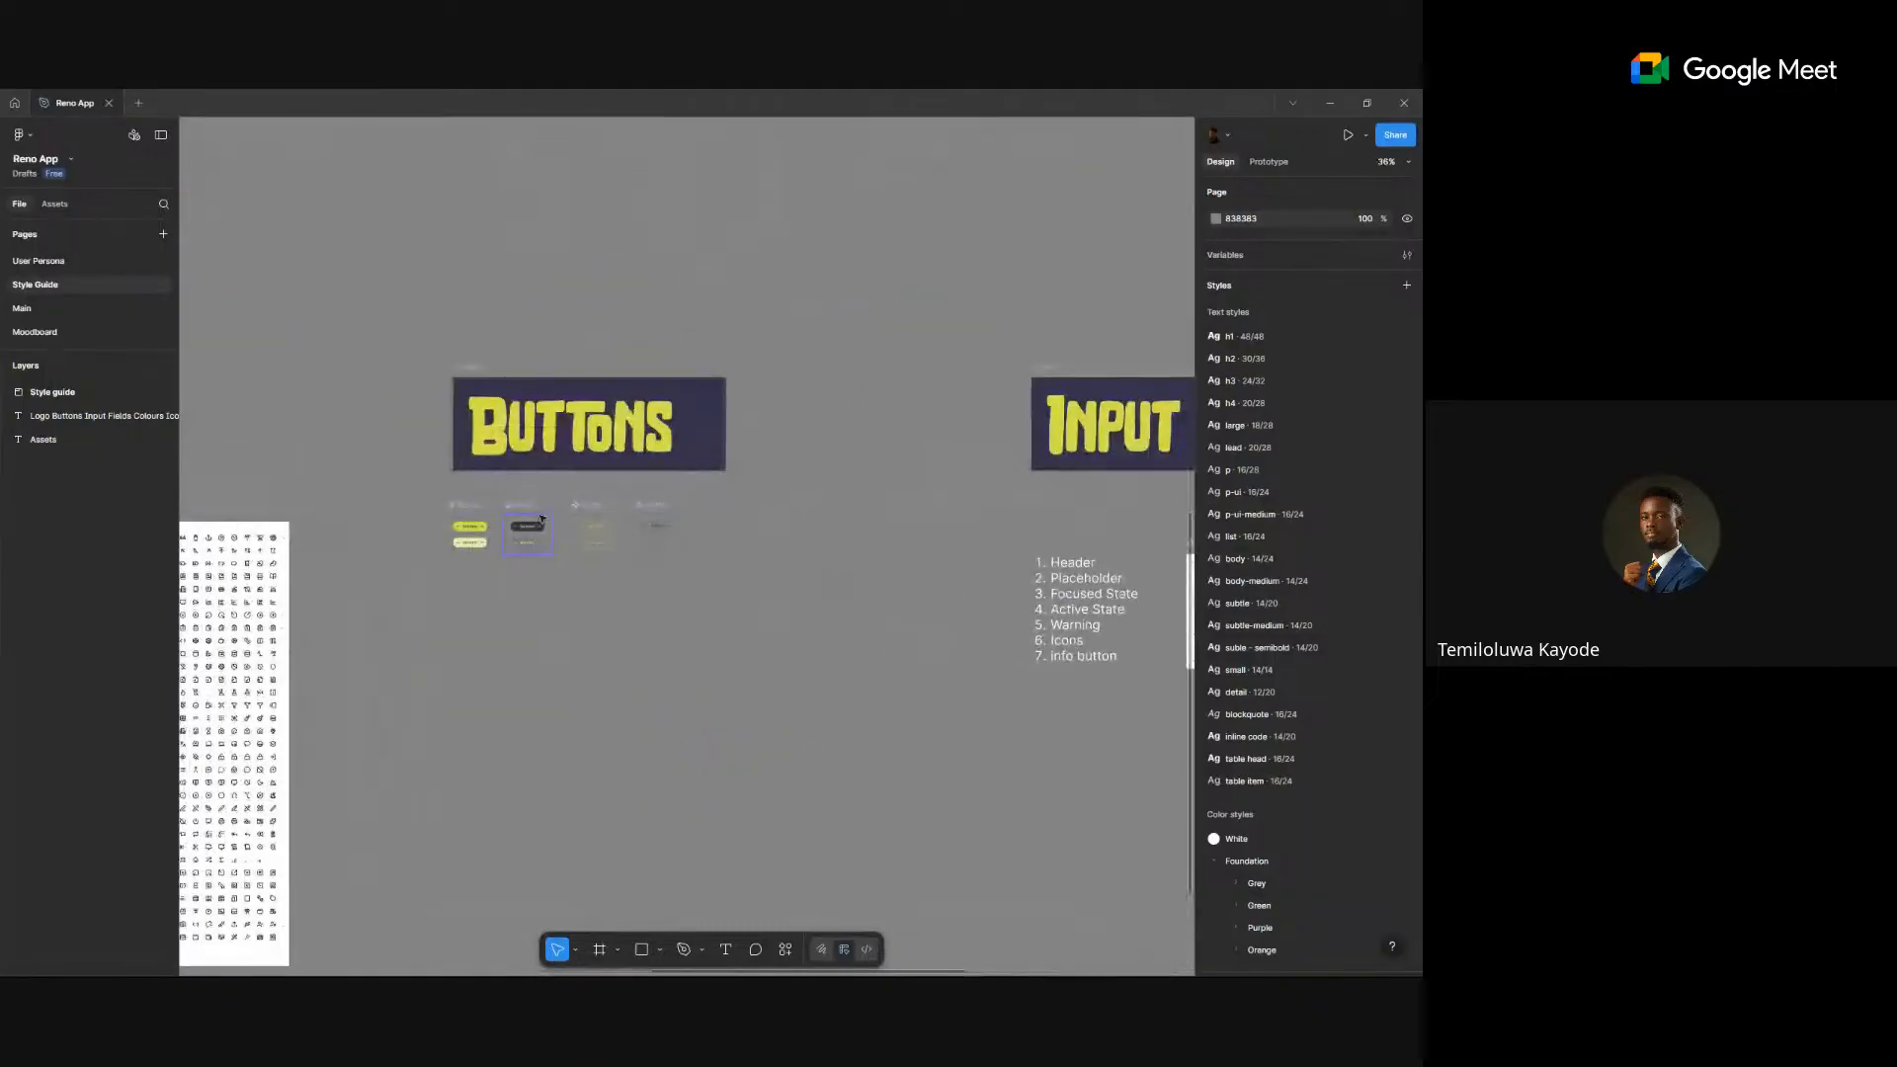
pyautogui.scroll(4, 549, 494)
pyautogui.scroll(-3, 920, 517)
pyautogui.hscroll(5, 889, 553)
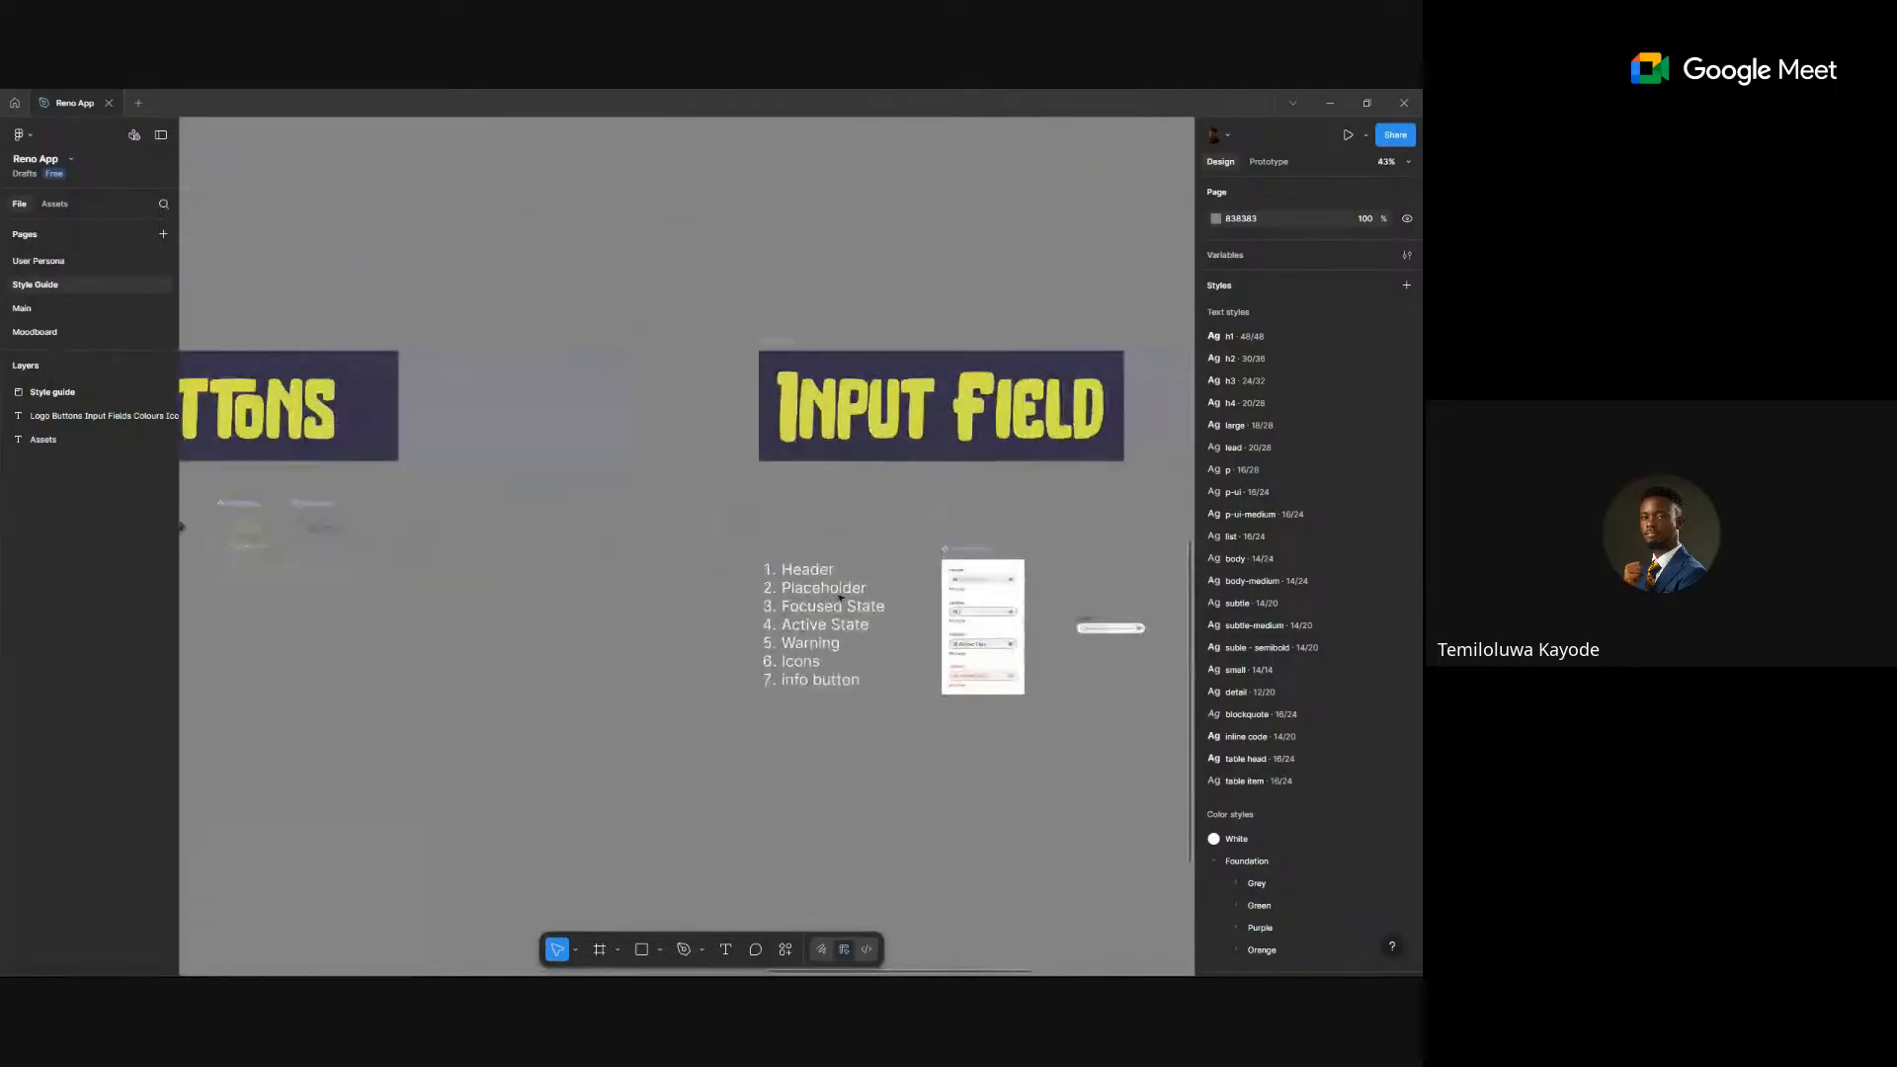
pyautogui.scroll(-2, 1020, 636)
pyautogui.hscroll(2, 1020, 636)
pyautogui.scroll(3, 889, 592)
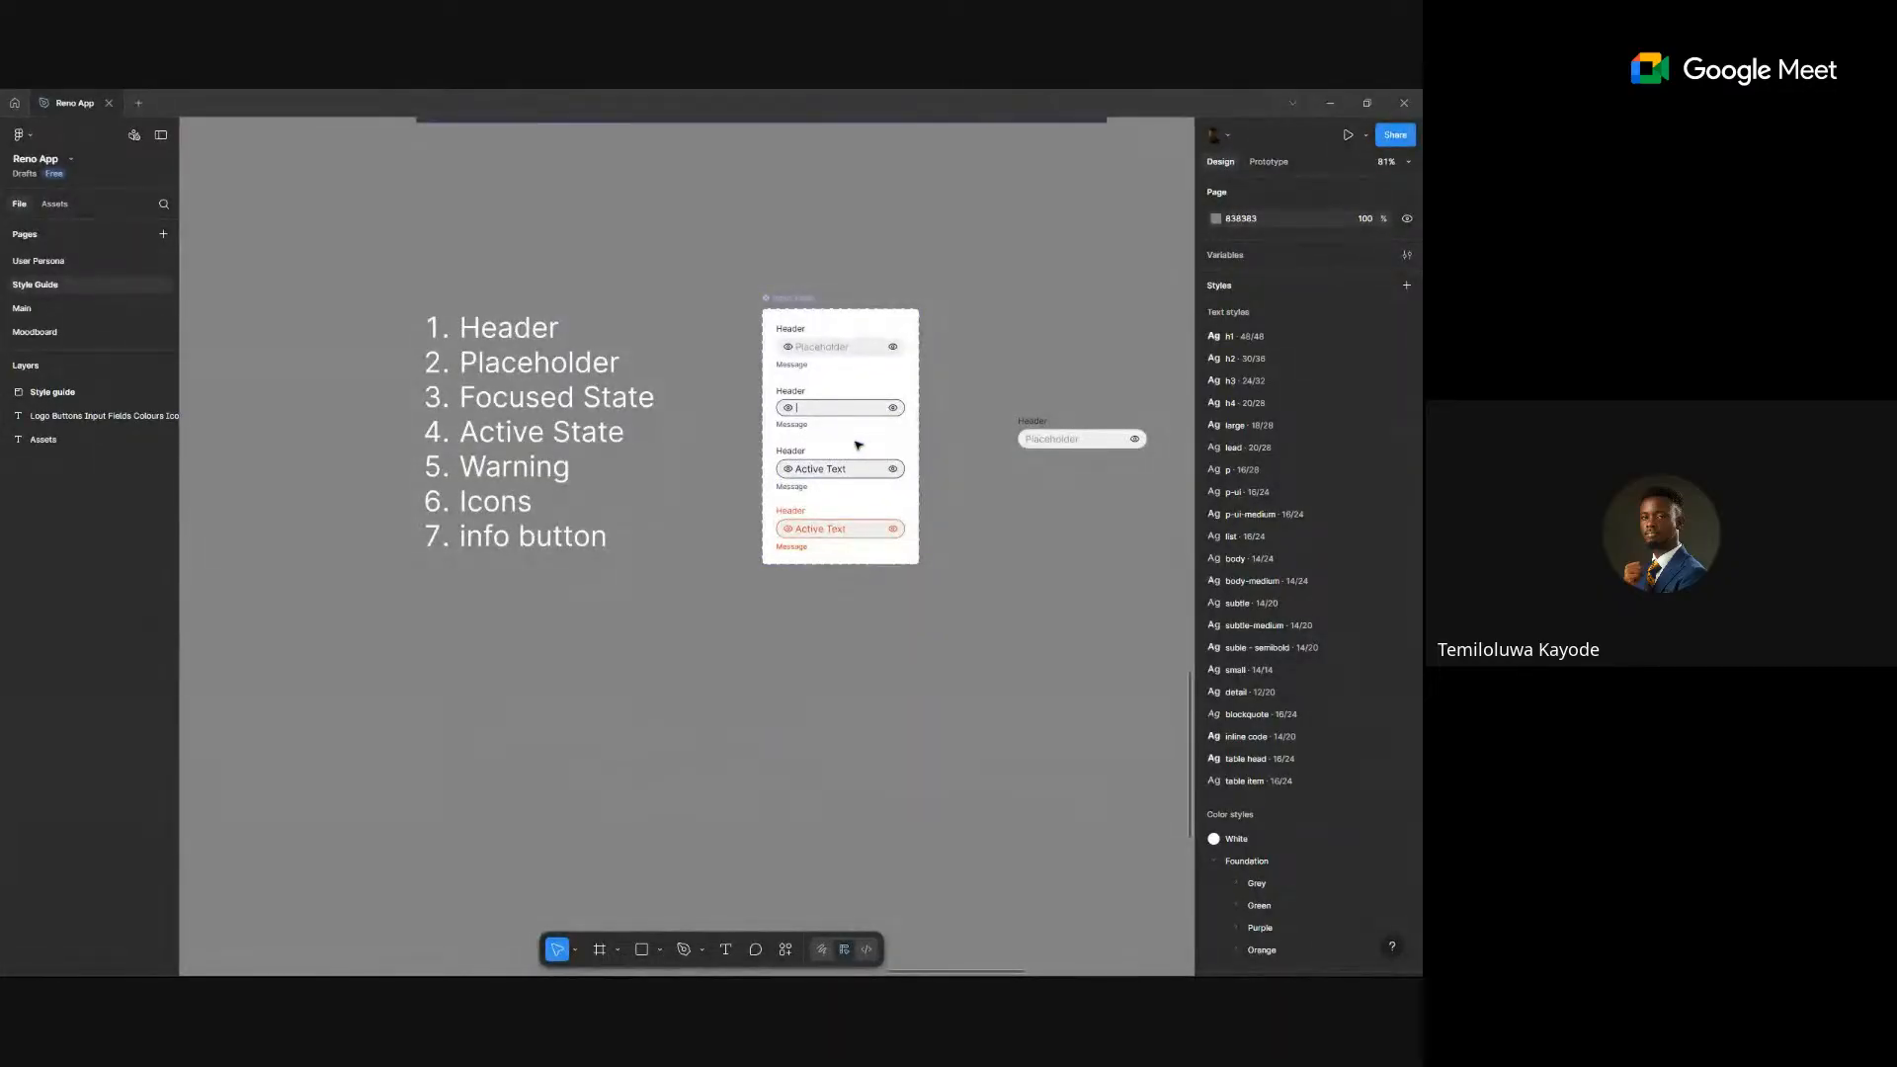
# - Select the Default input field variant's inner Frame 7 row to show its auto-layout padding and fill
pyautogui.scroll(5, 859, 445)
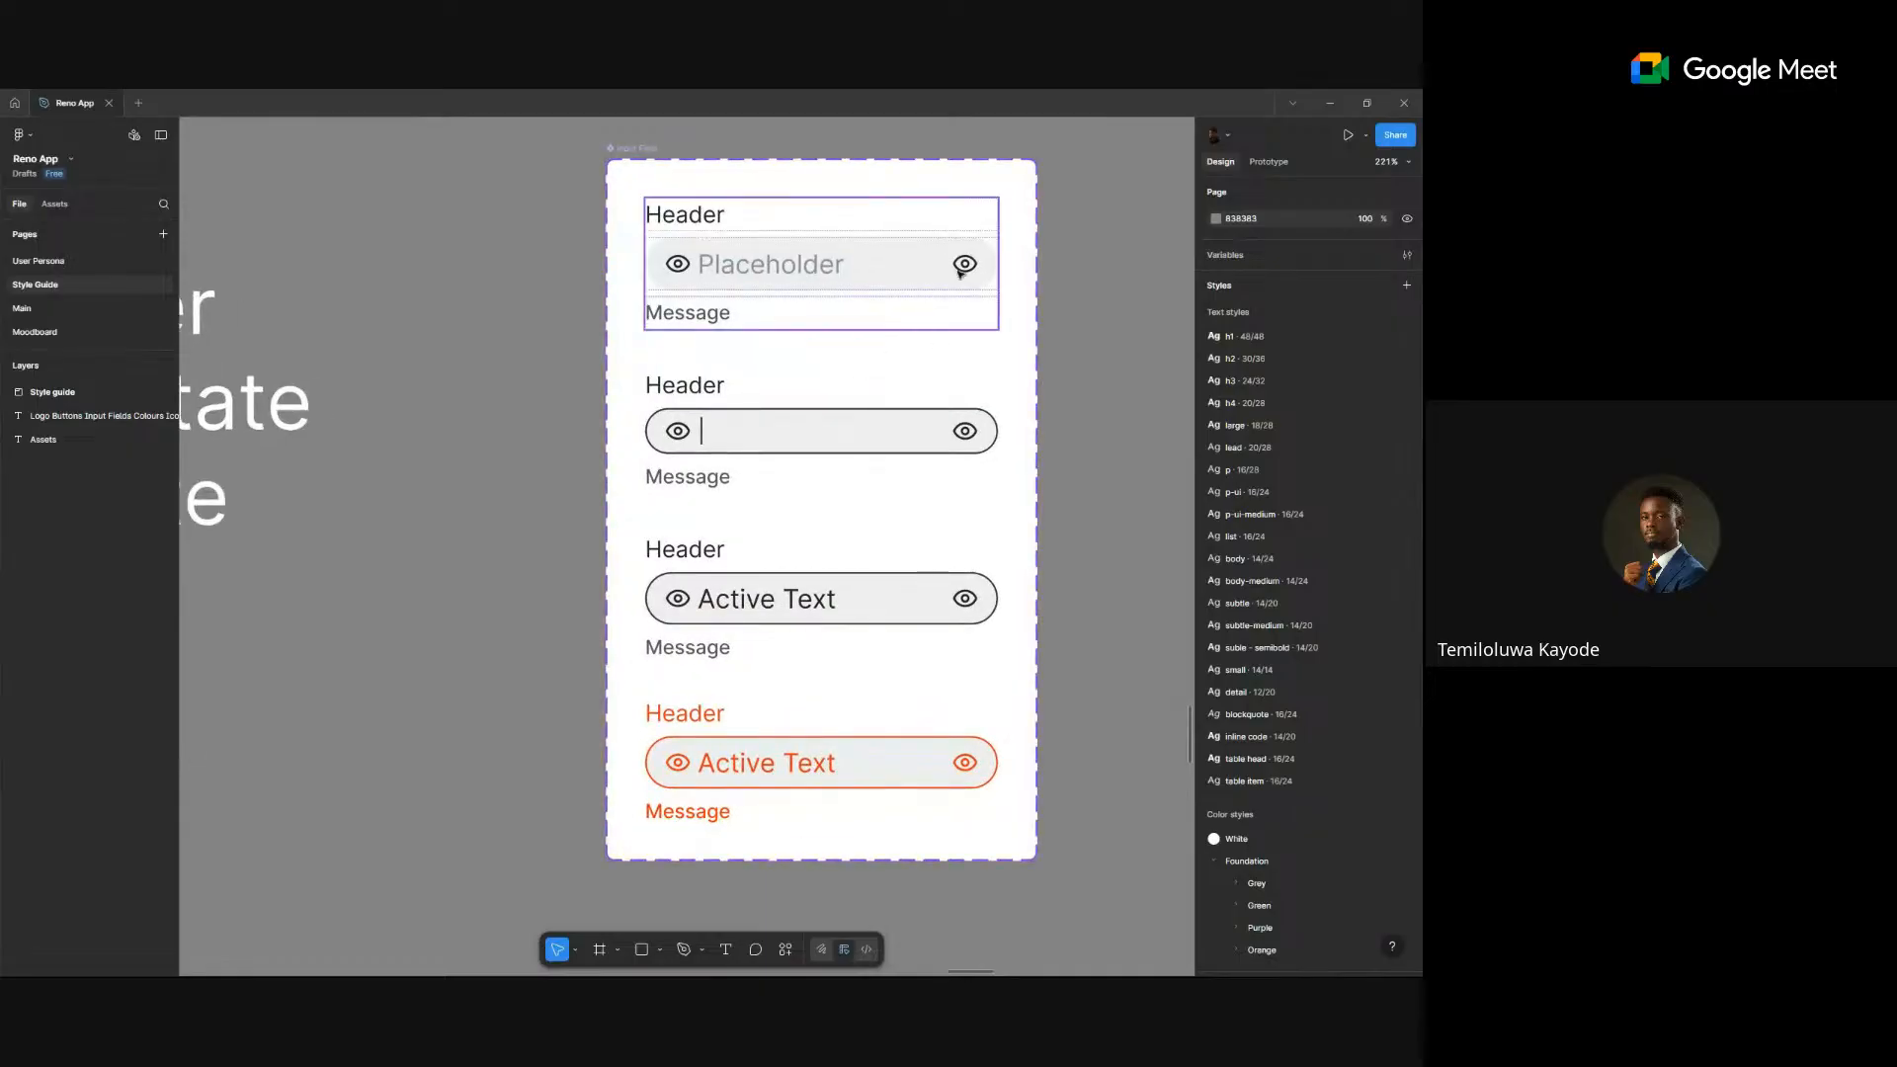
pyautogui.hotkey('shift', 'e')
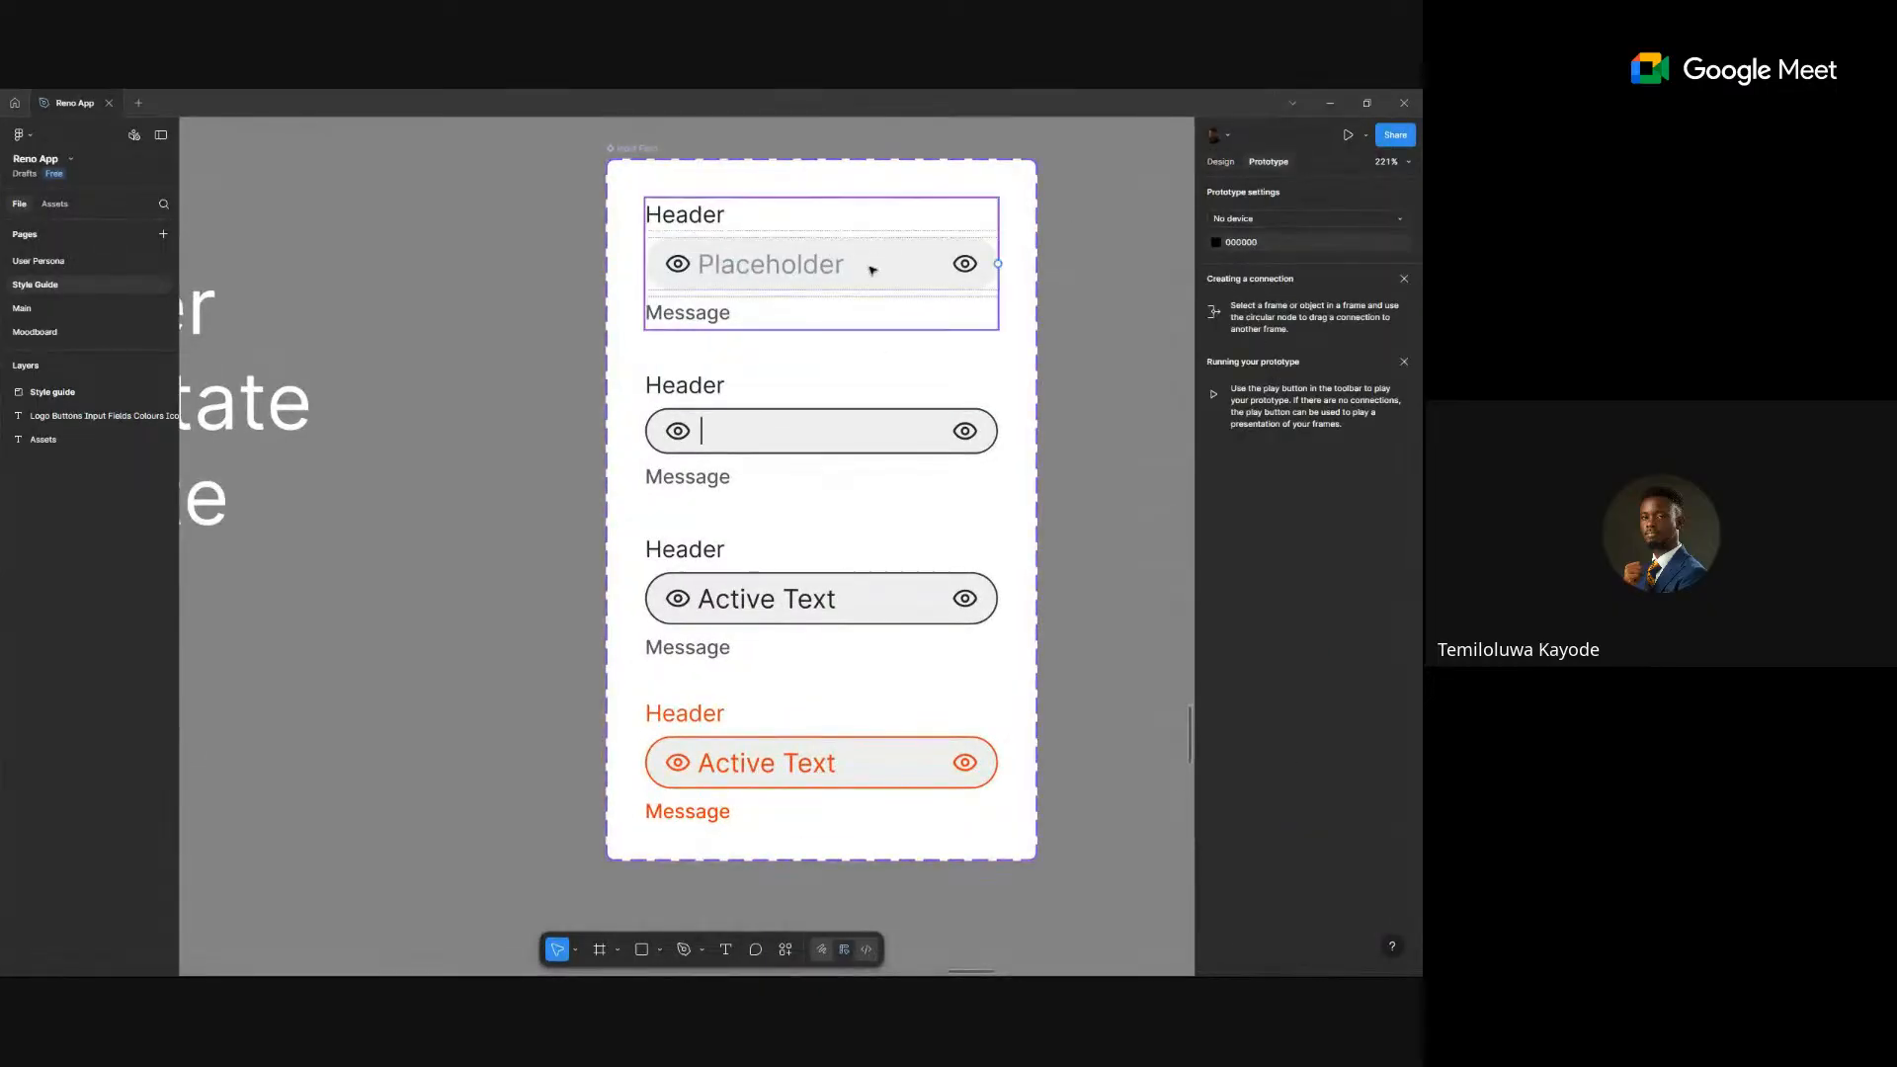
pyautogui.click(831, 281)
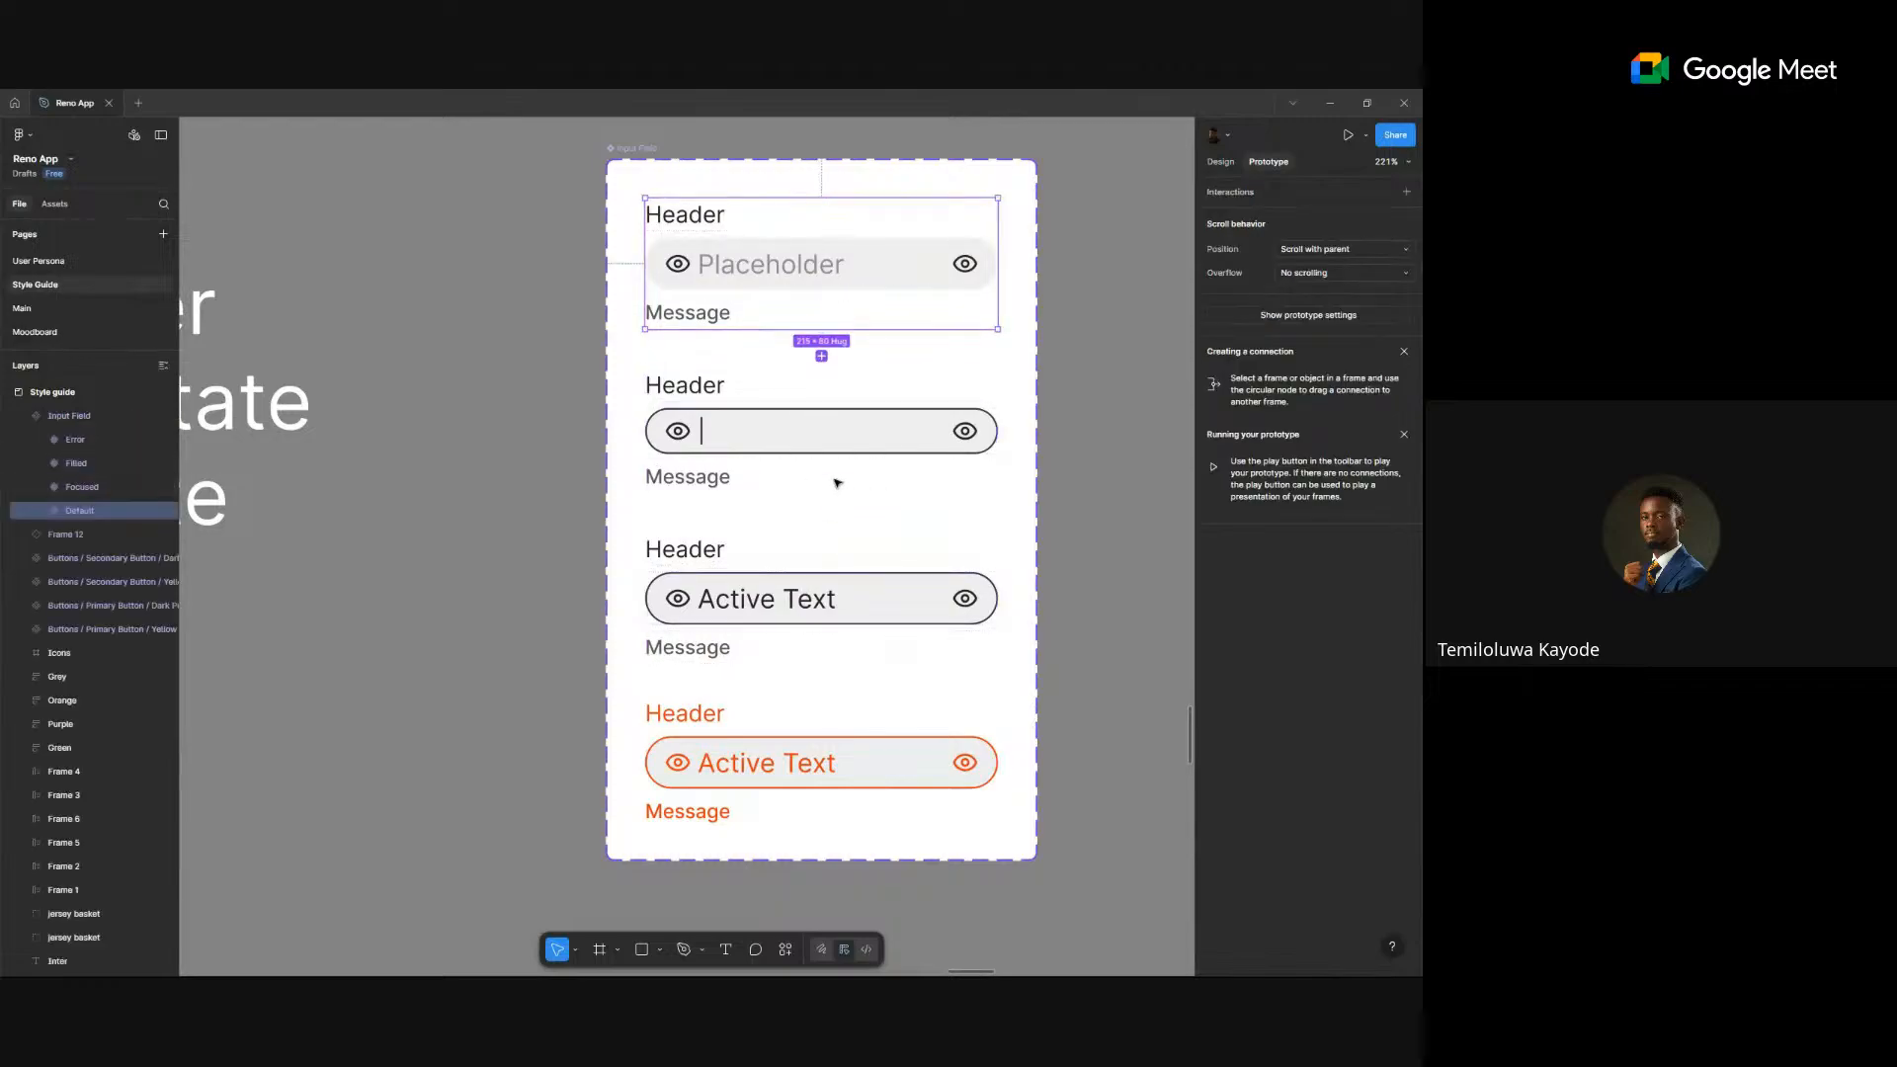
pyautogui.hotkey('shift', 'e')
pyautogui.click(893, 258)
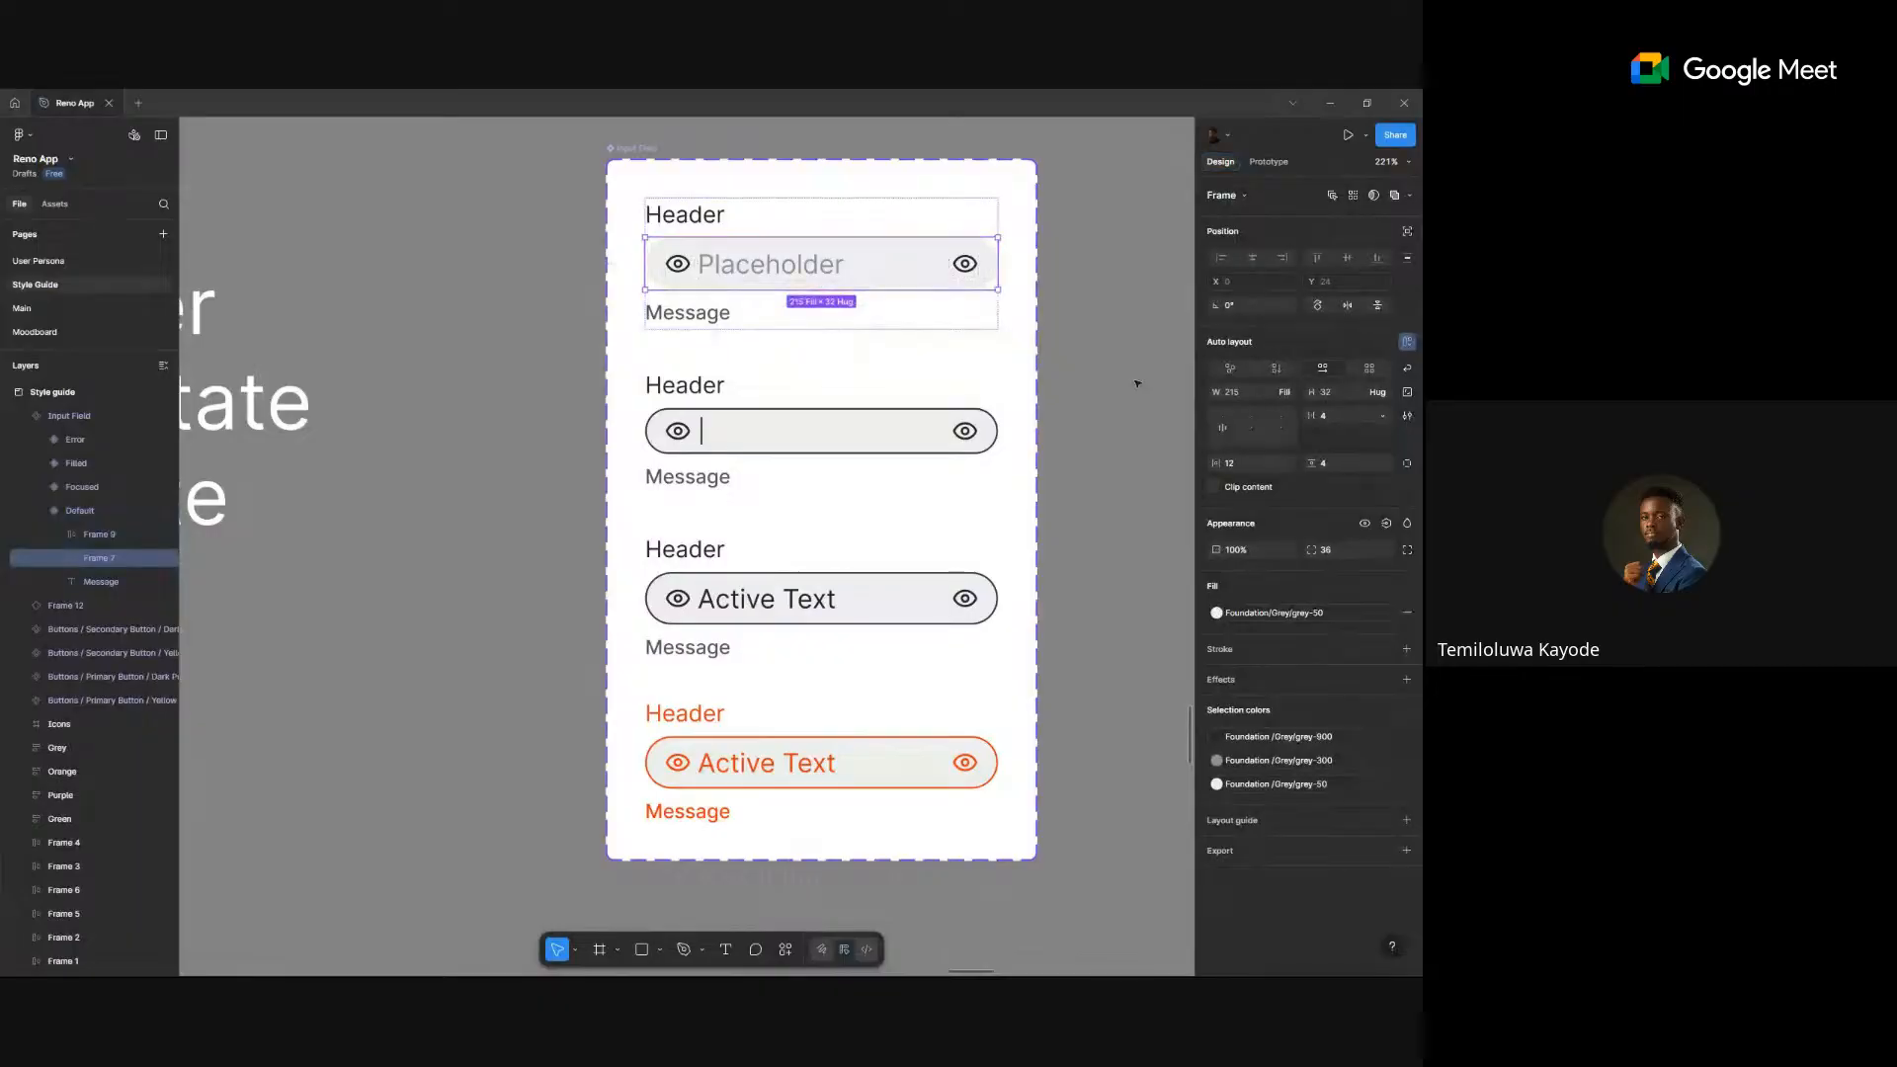
# - Set vertical padding to 8 on Frame 7 in all four variants, making each field 40 high
pyautogui.keyDown('shift'); pyautogui.click(826, 429); pyautogui.keyUp('shift')
pyautogui.keyDown('shift'); pyautogui.click(904, 614); pyautogui.keyUp('shift')
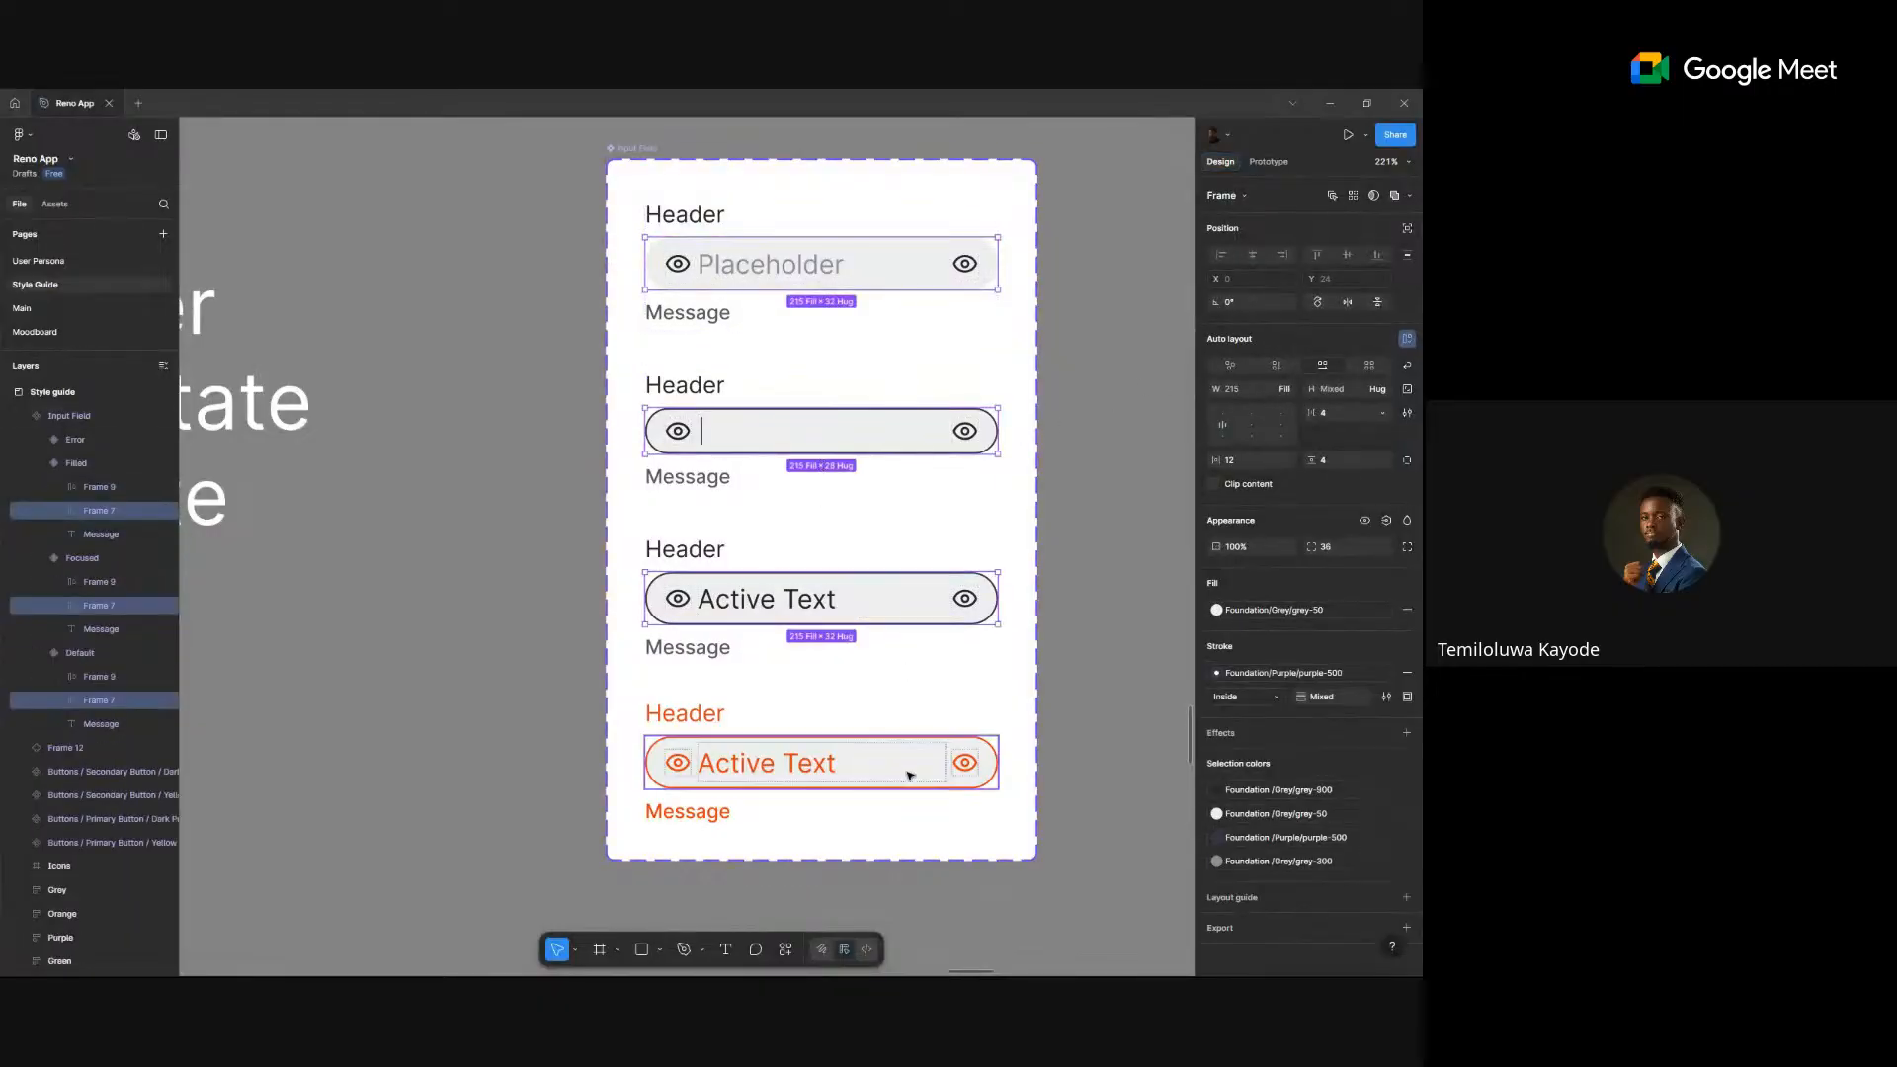
pyautogui.keyDown('shift'); pyautogui.click(910, 771); pyautogui.keyUp('shift')
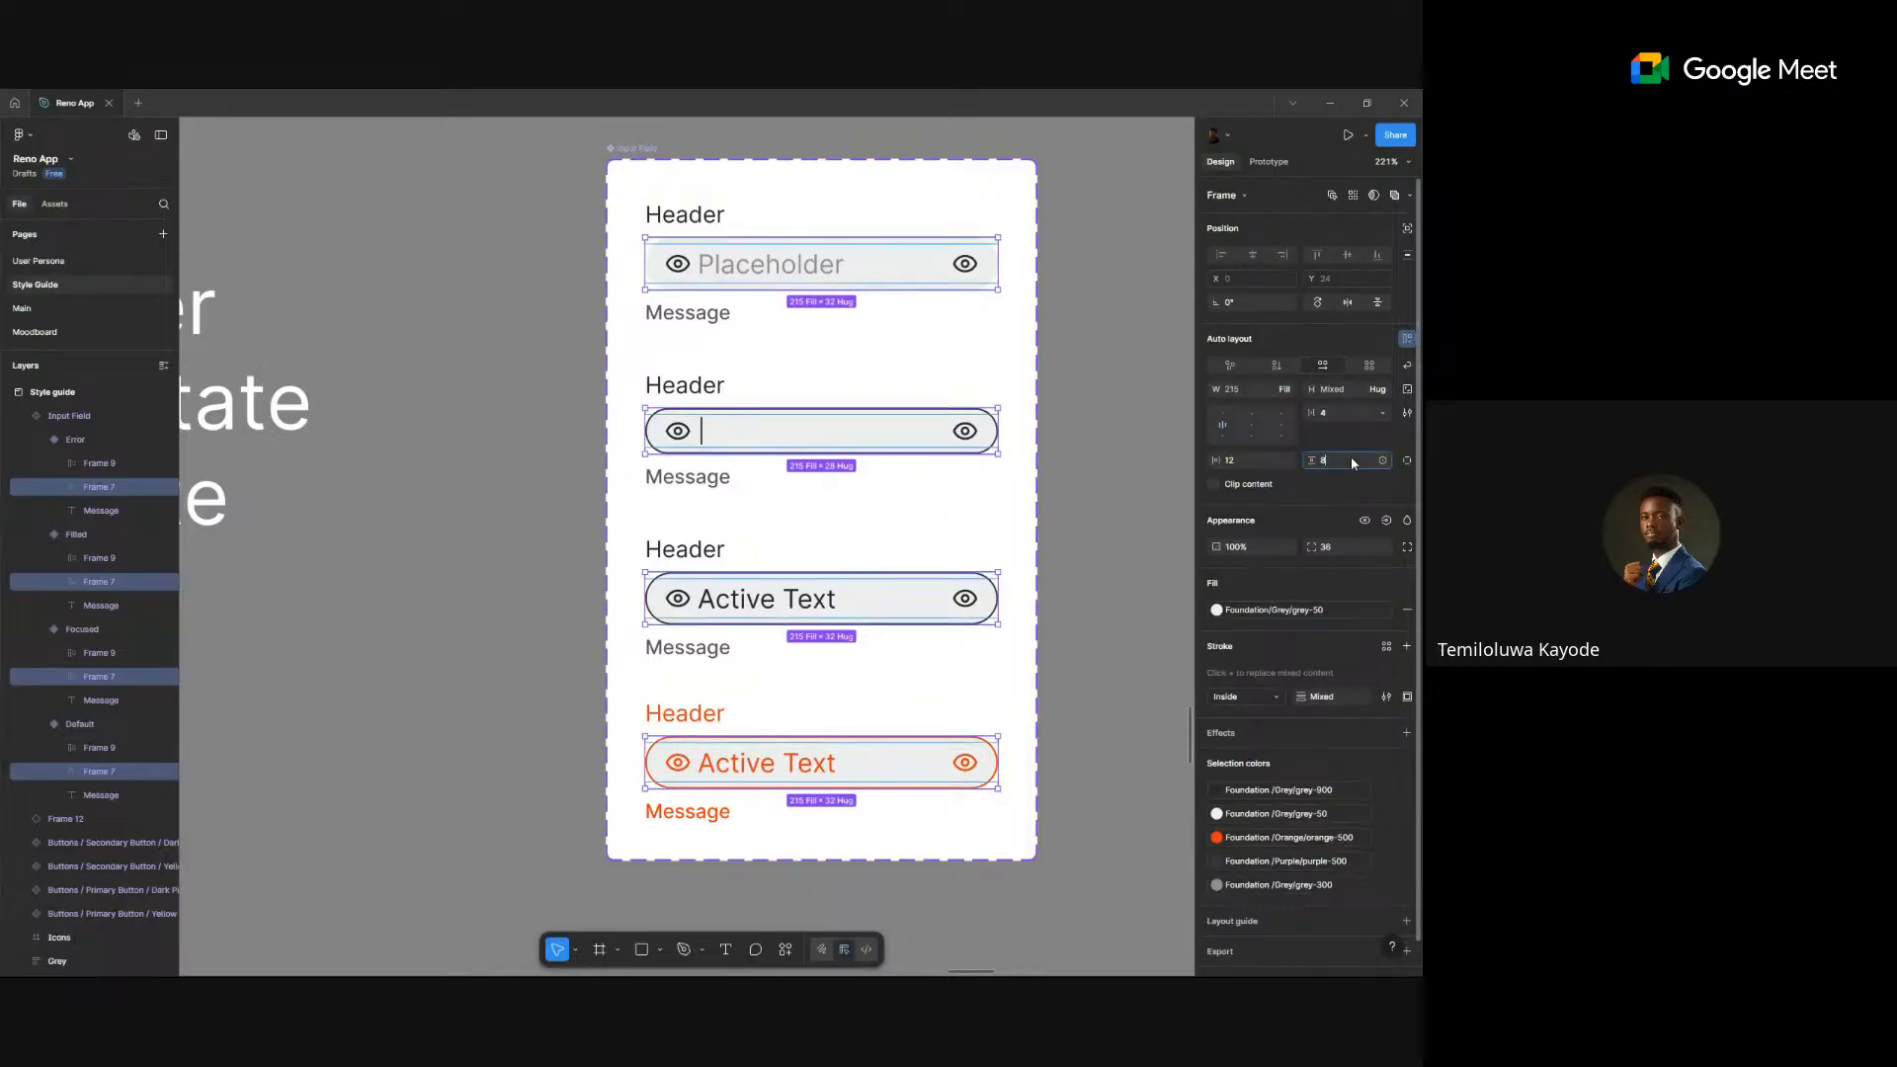
pyautogui.press('Return')
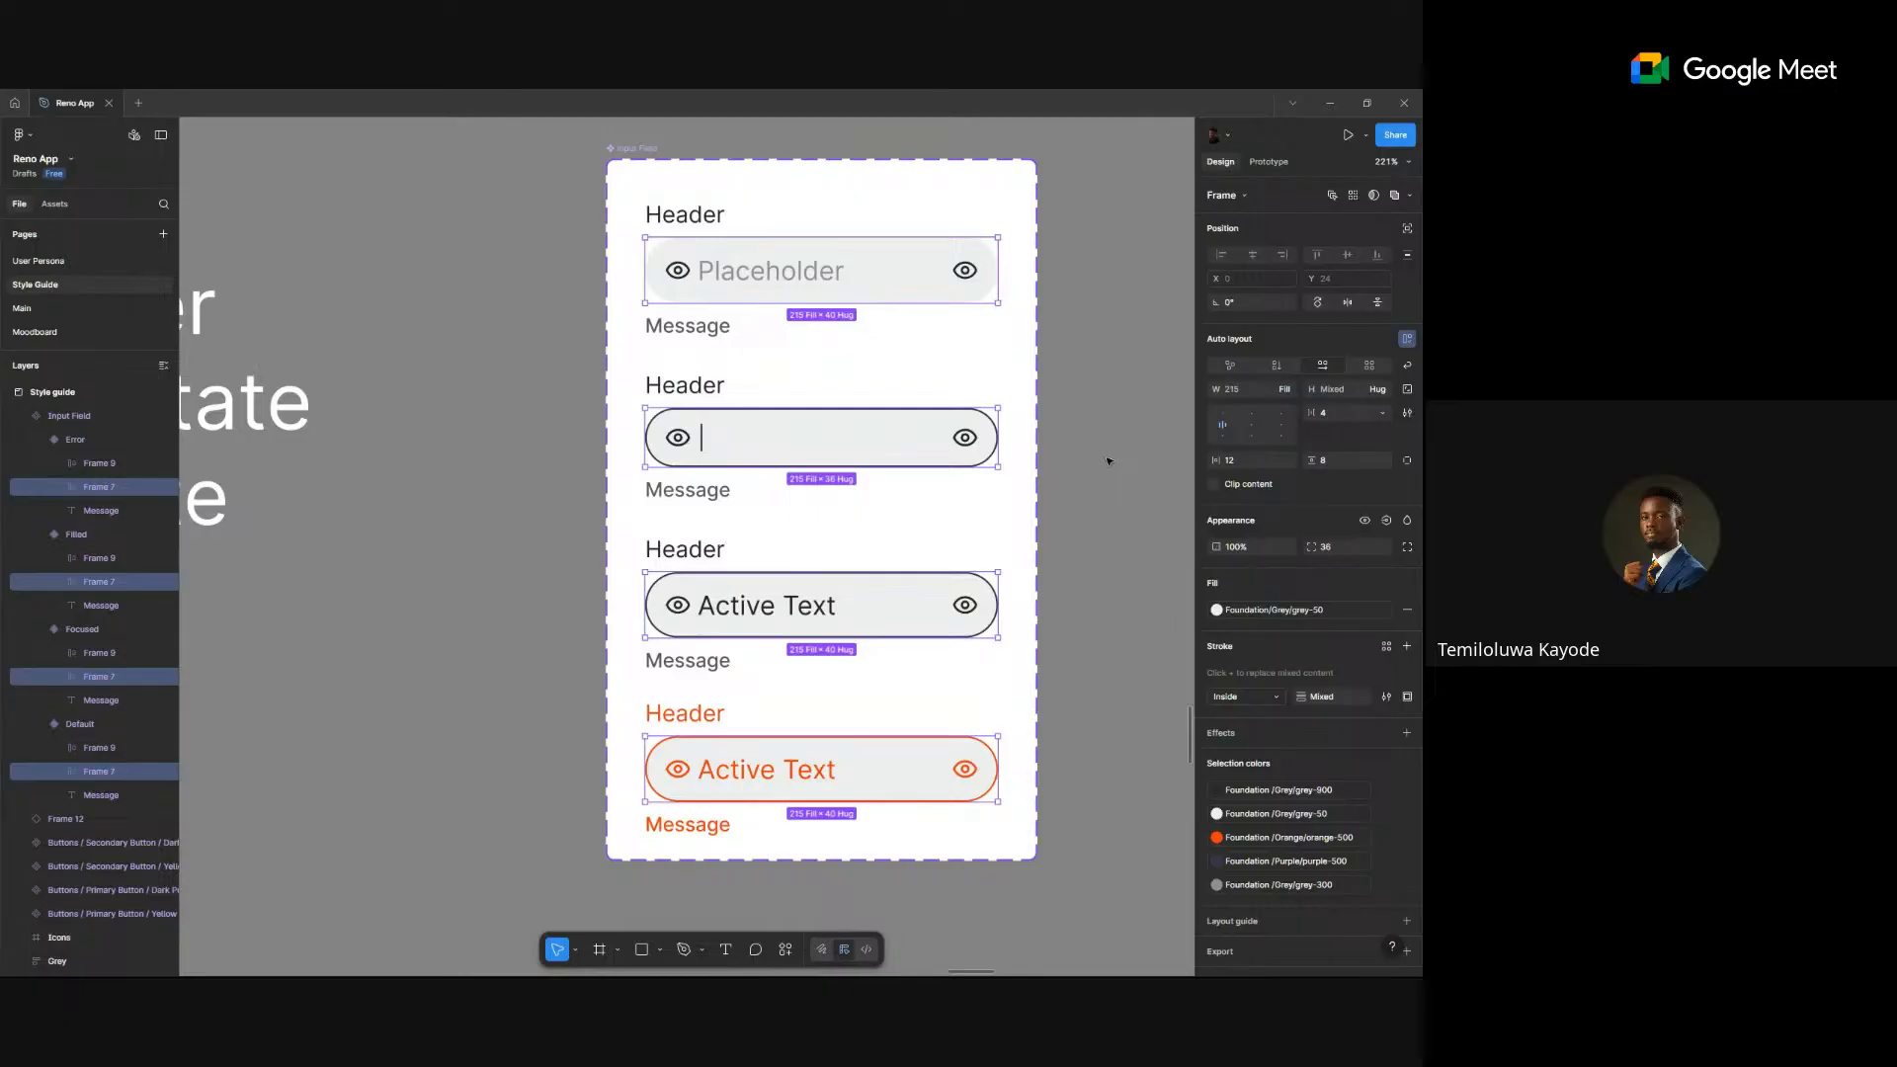
pyautogui.click(1108, 452)
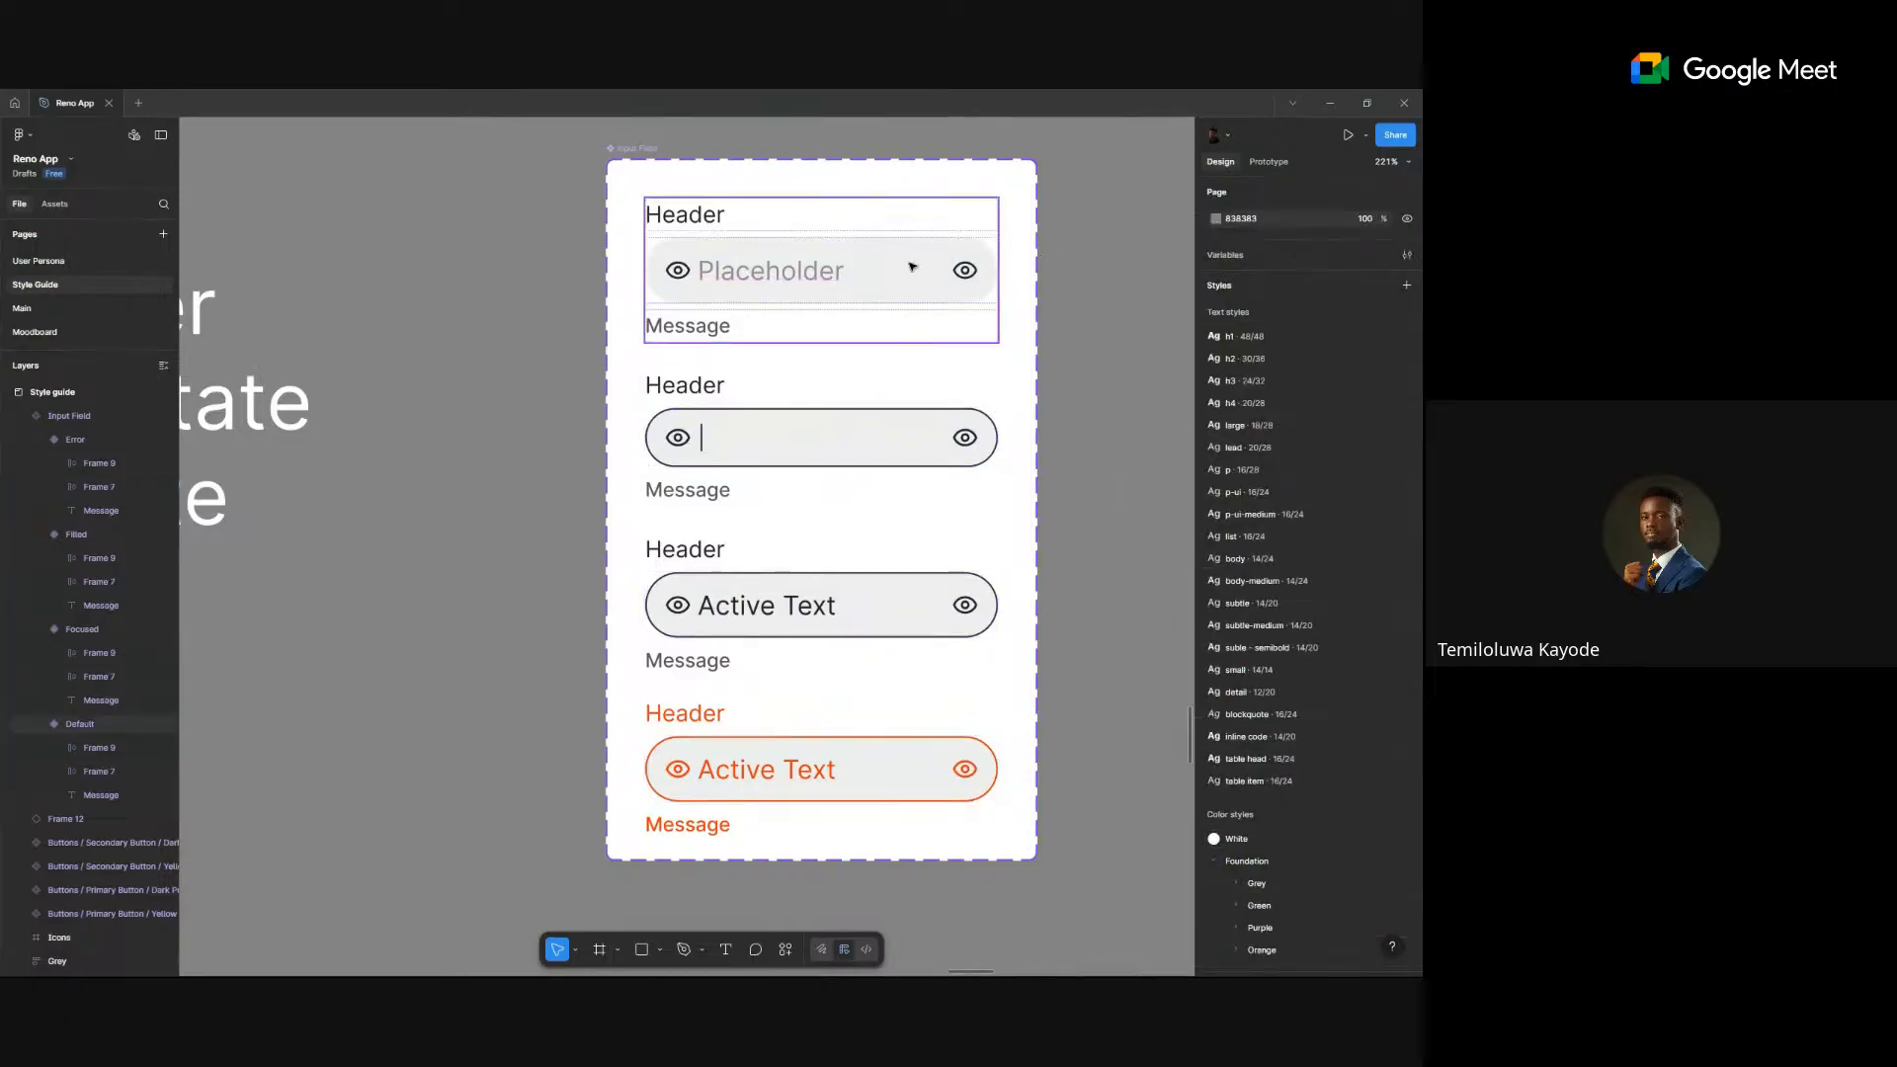
# - Inspect the Placeholder field's content row in the prototyping properties
pyautogui.hotkey('shift', 'e')
pyautogui.scroll(5, 919, 252)
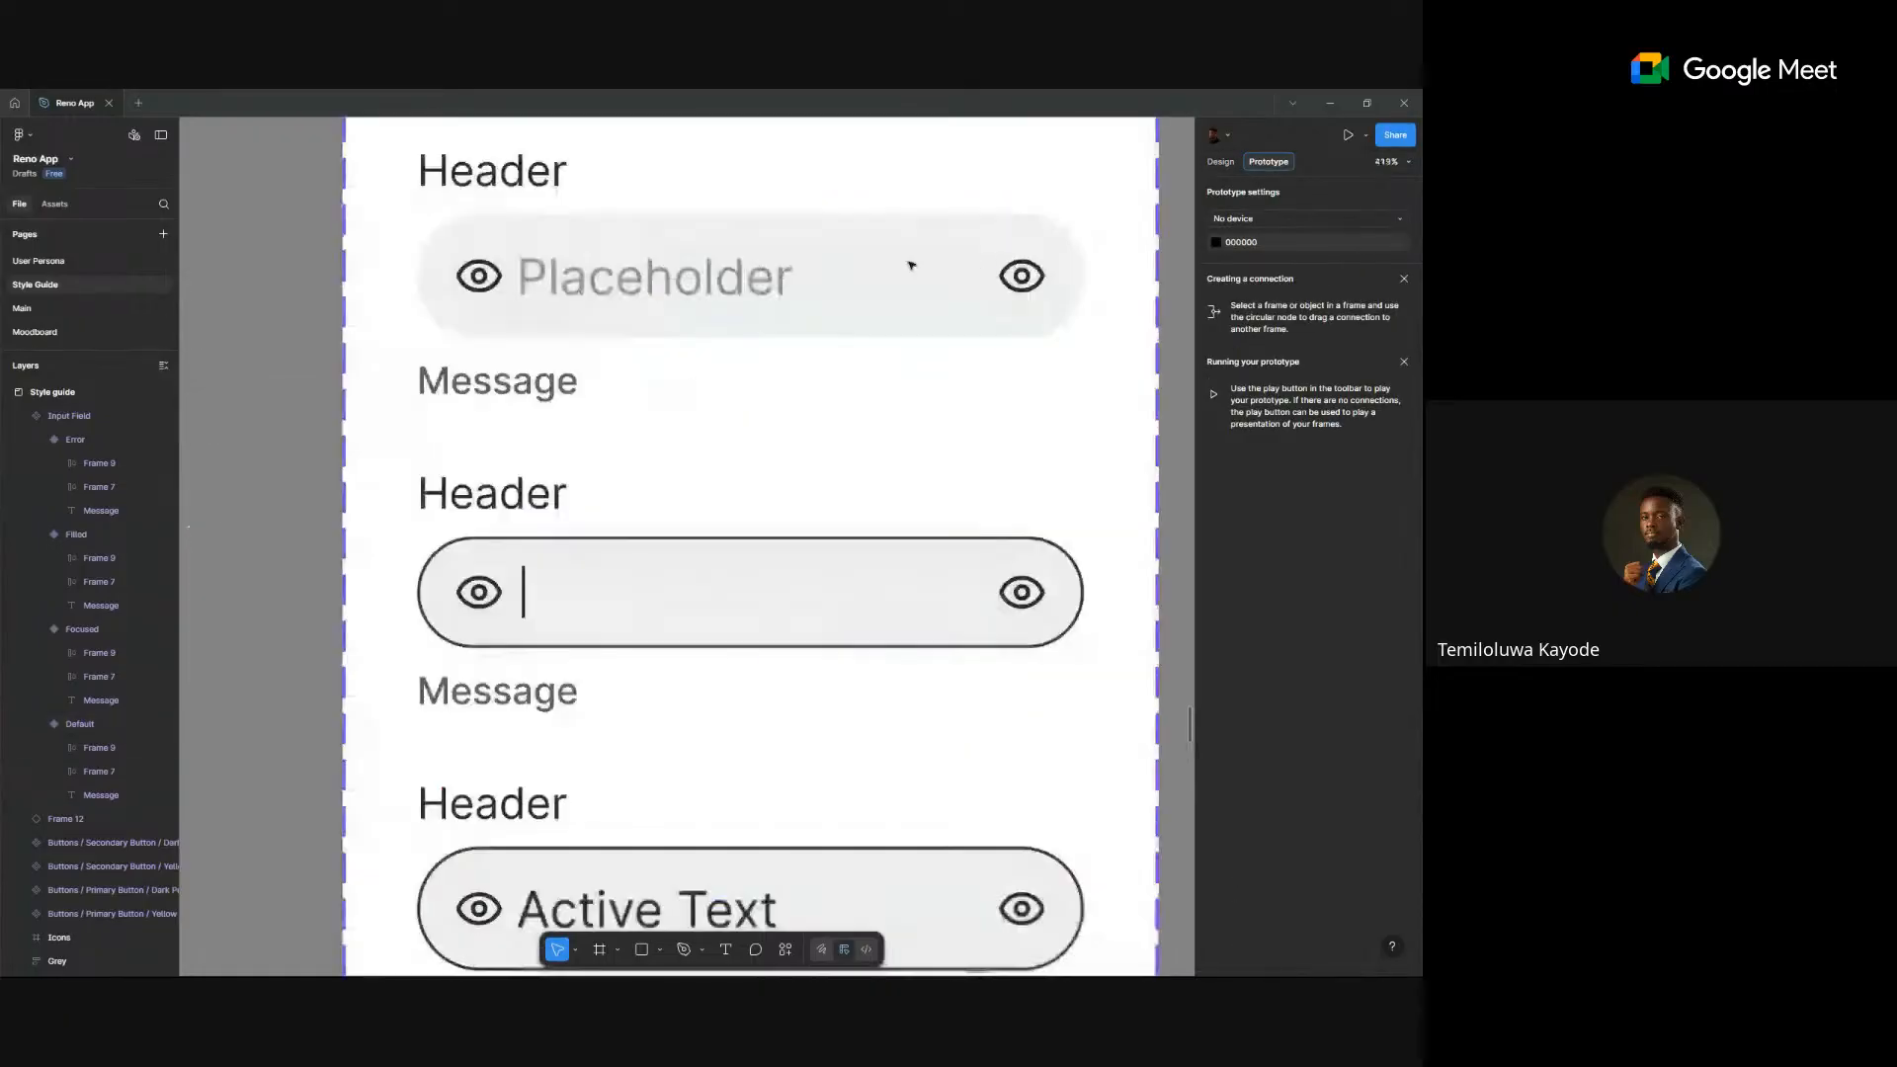
pyautogui.click(882, 278)
pyautogui.scroll(-4, 882, 280)
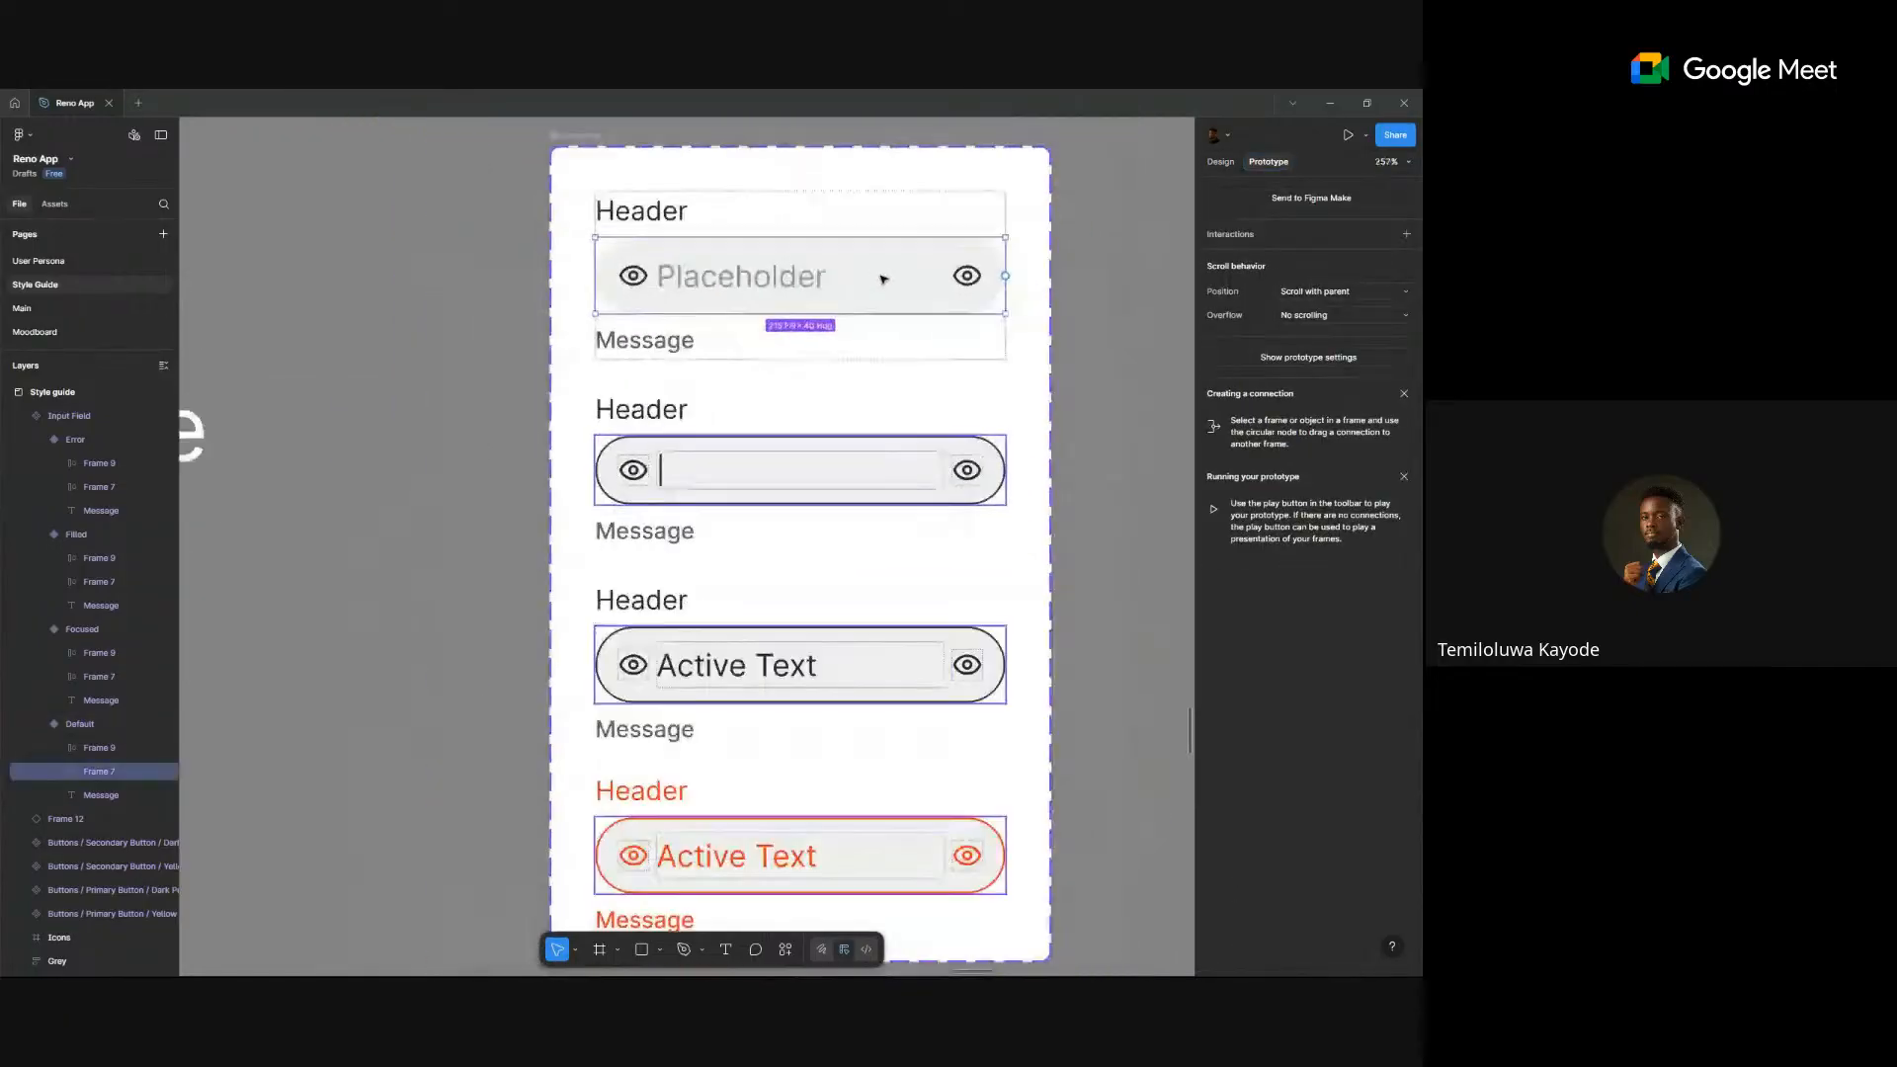
pyautogui.scroll(-5, 1040, 295)
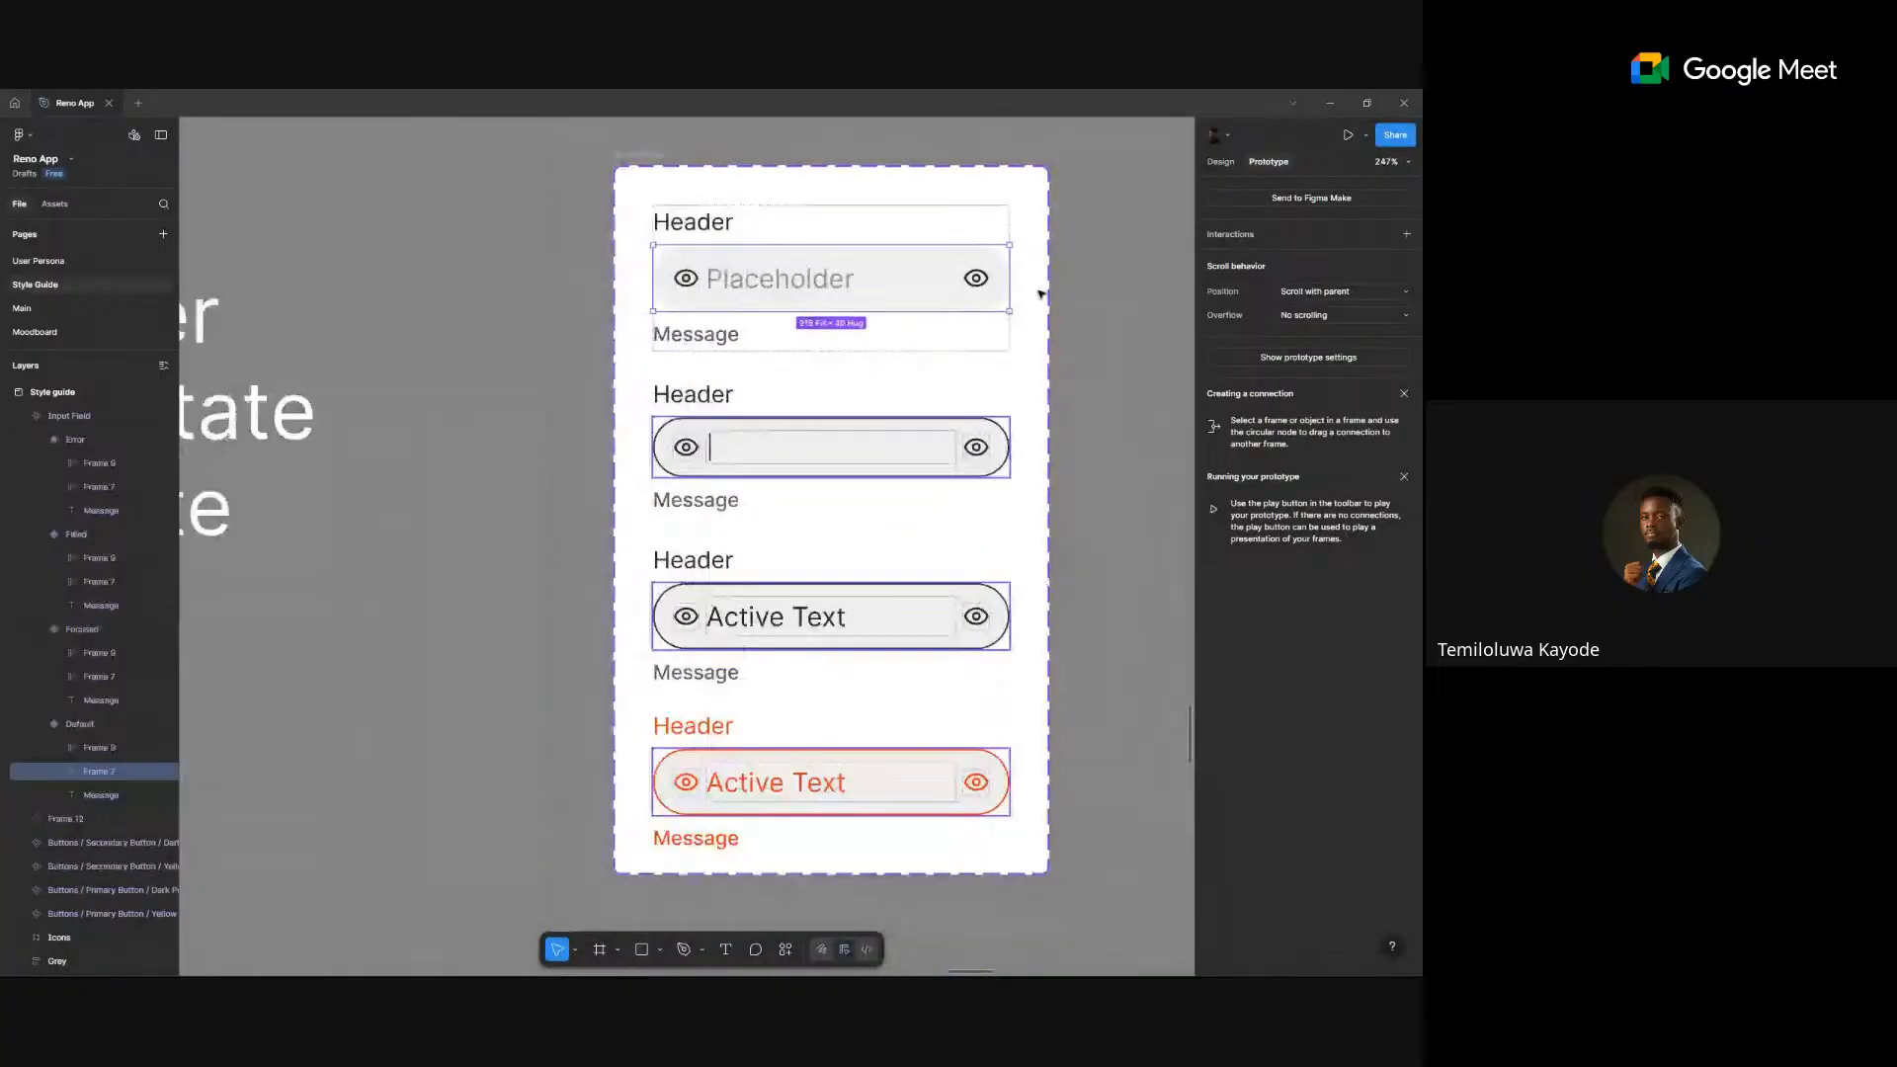
pyautogui.click(1105, 338)
# - Select the standalone input field frame and launch a small prototype preview window
pyautogui.moveTo(1105, 339); pyautogui.dragTo(761, 442)
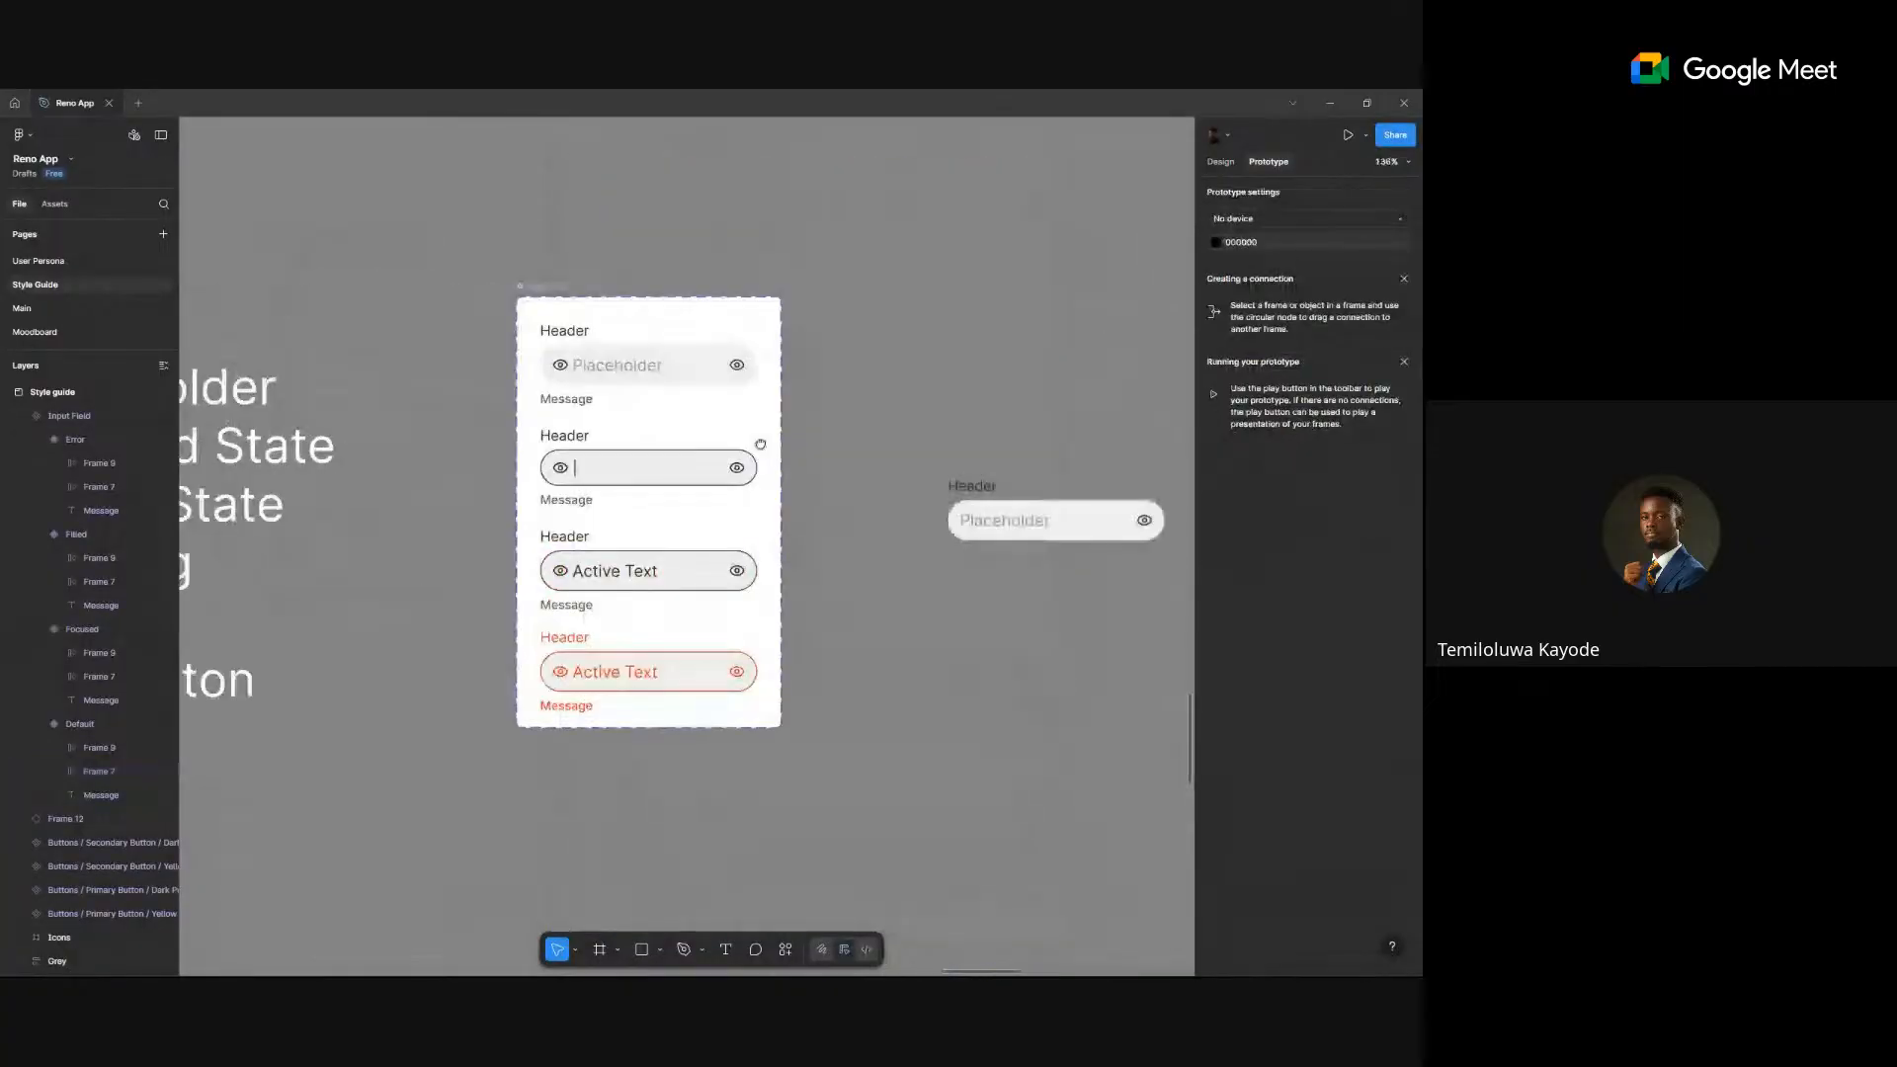
pyautogui.click(1008, 519)
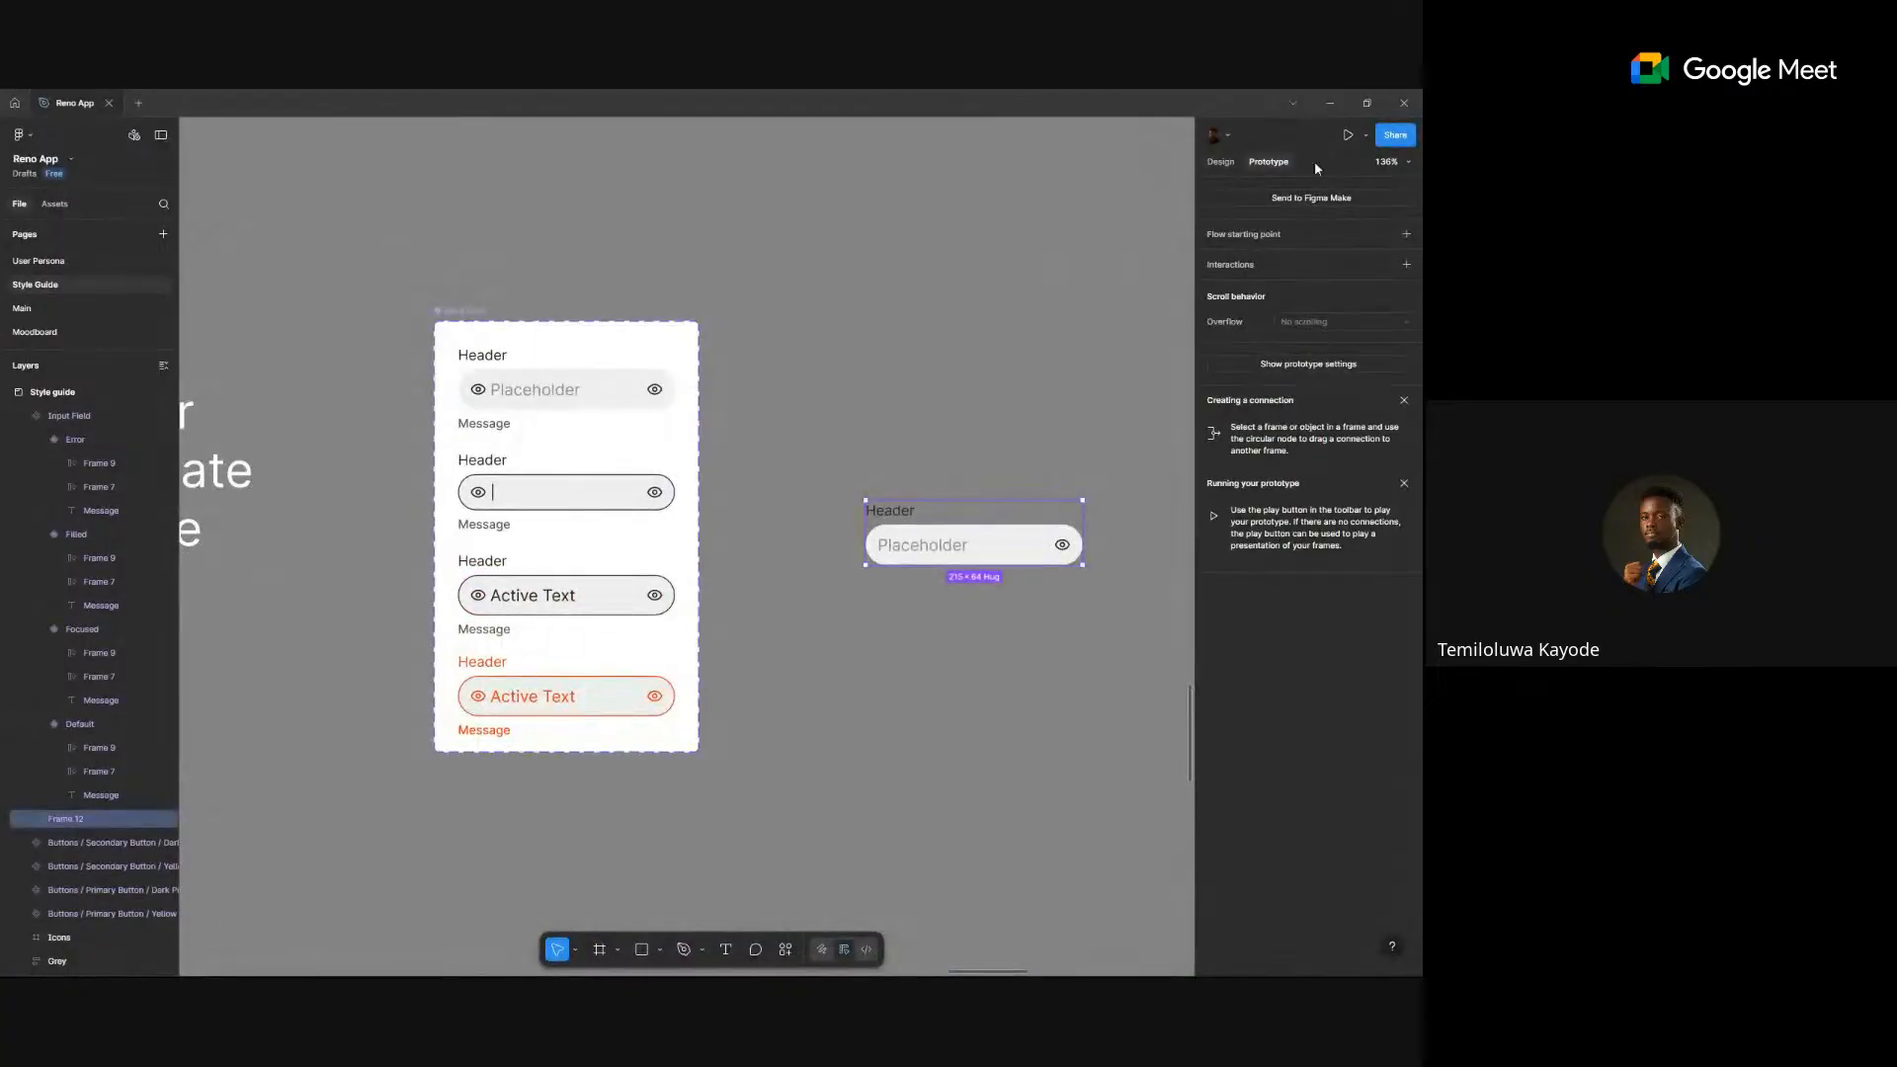
pyautogui.click(1367, 137)
pyautogui.click(1284, 180)
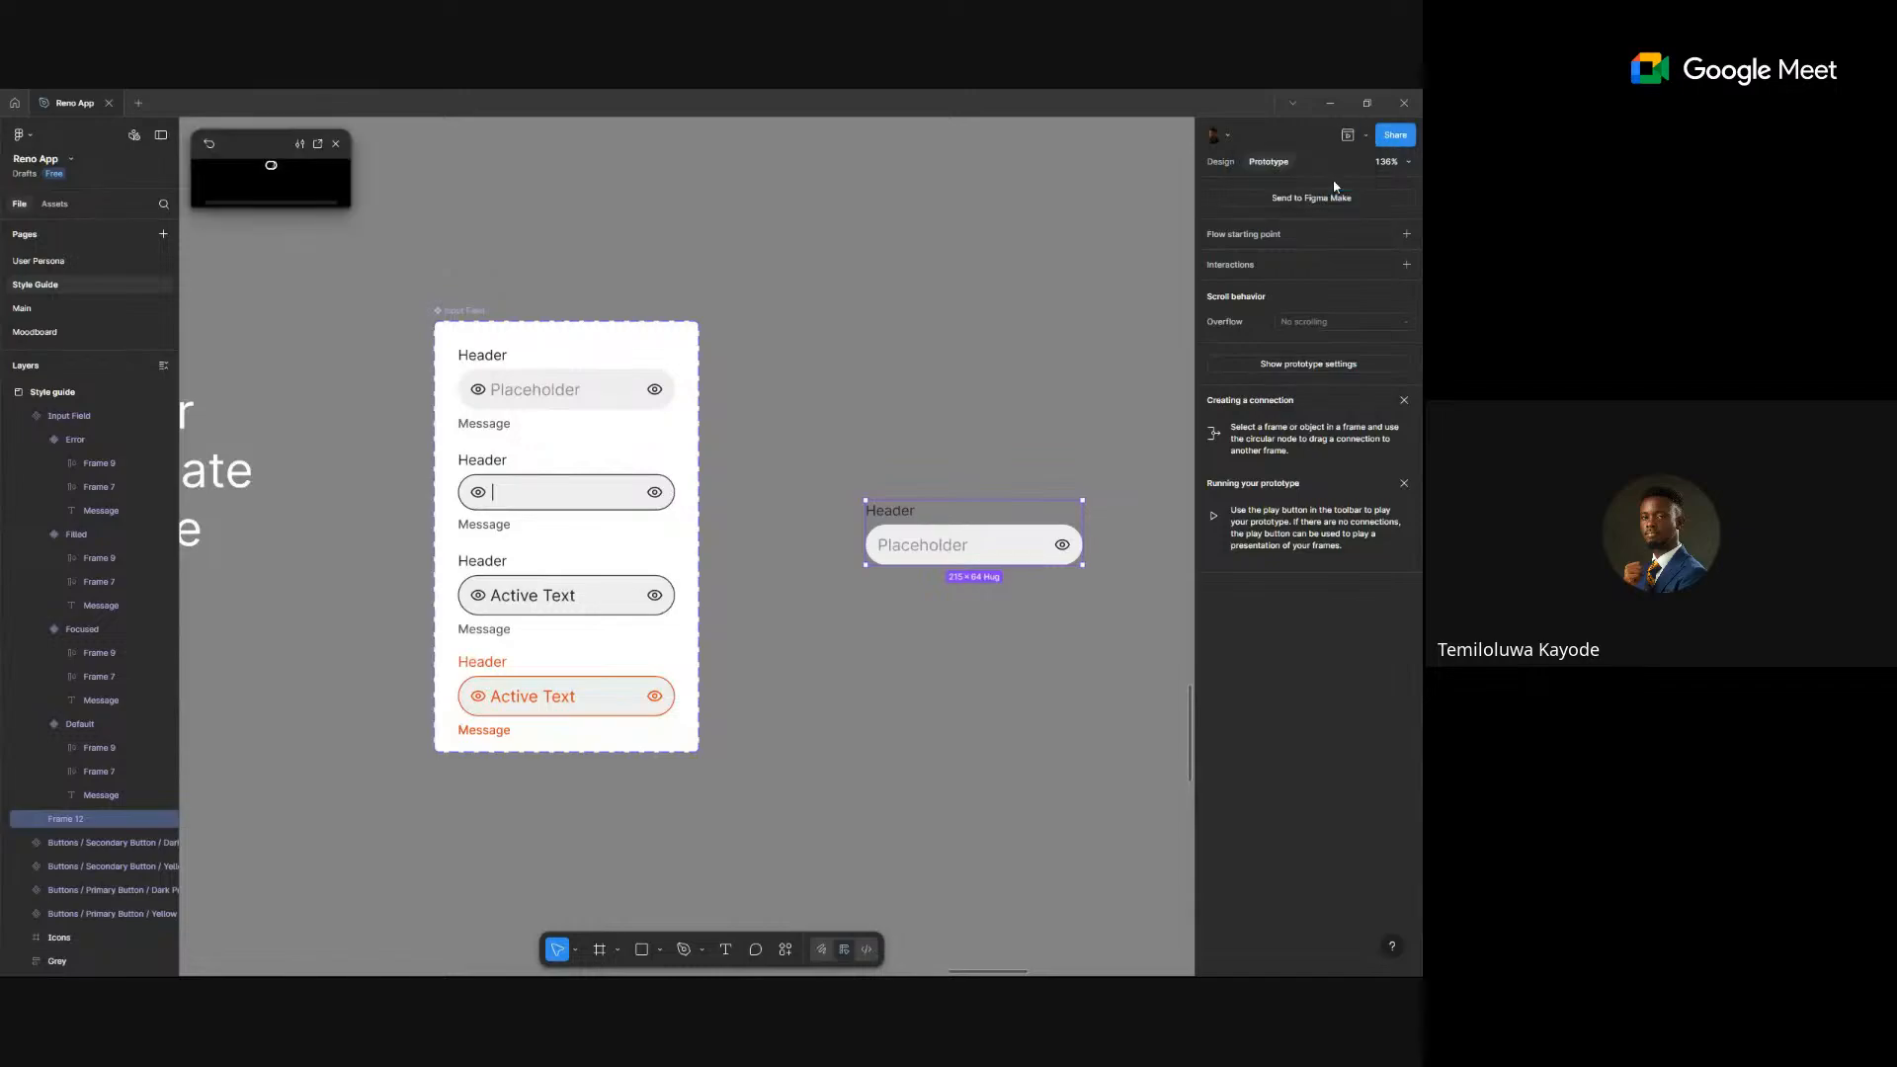
pyautogui.scroll(1, 345, 417)
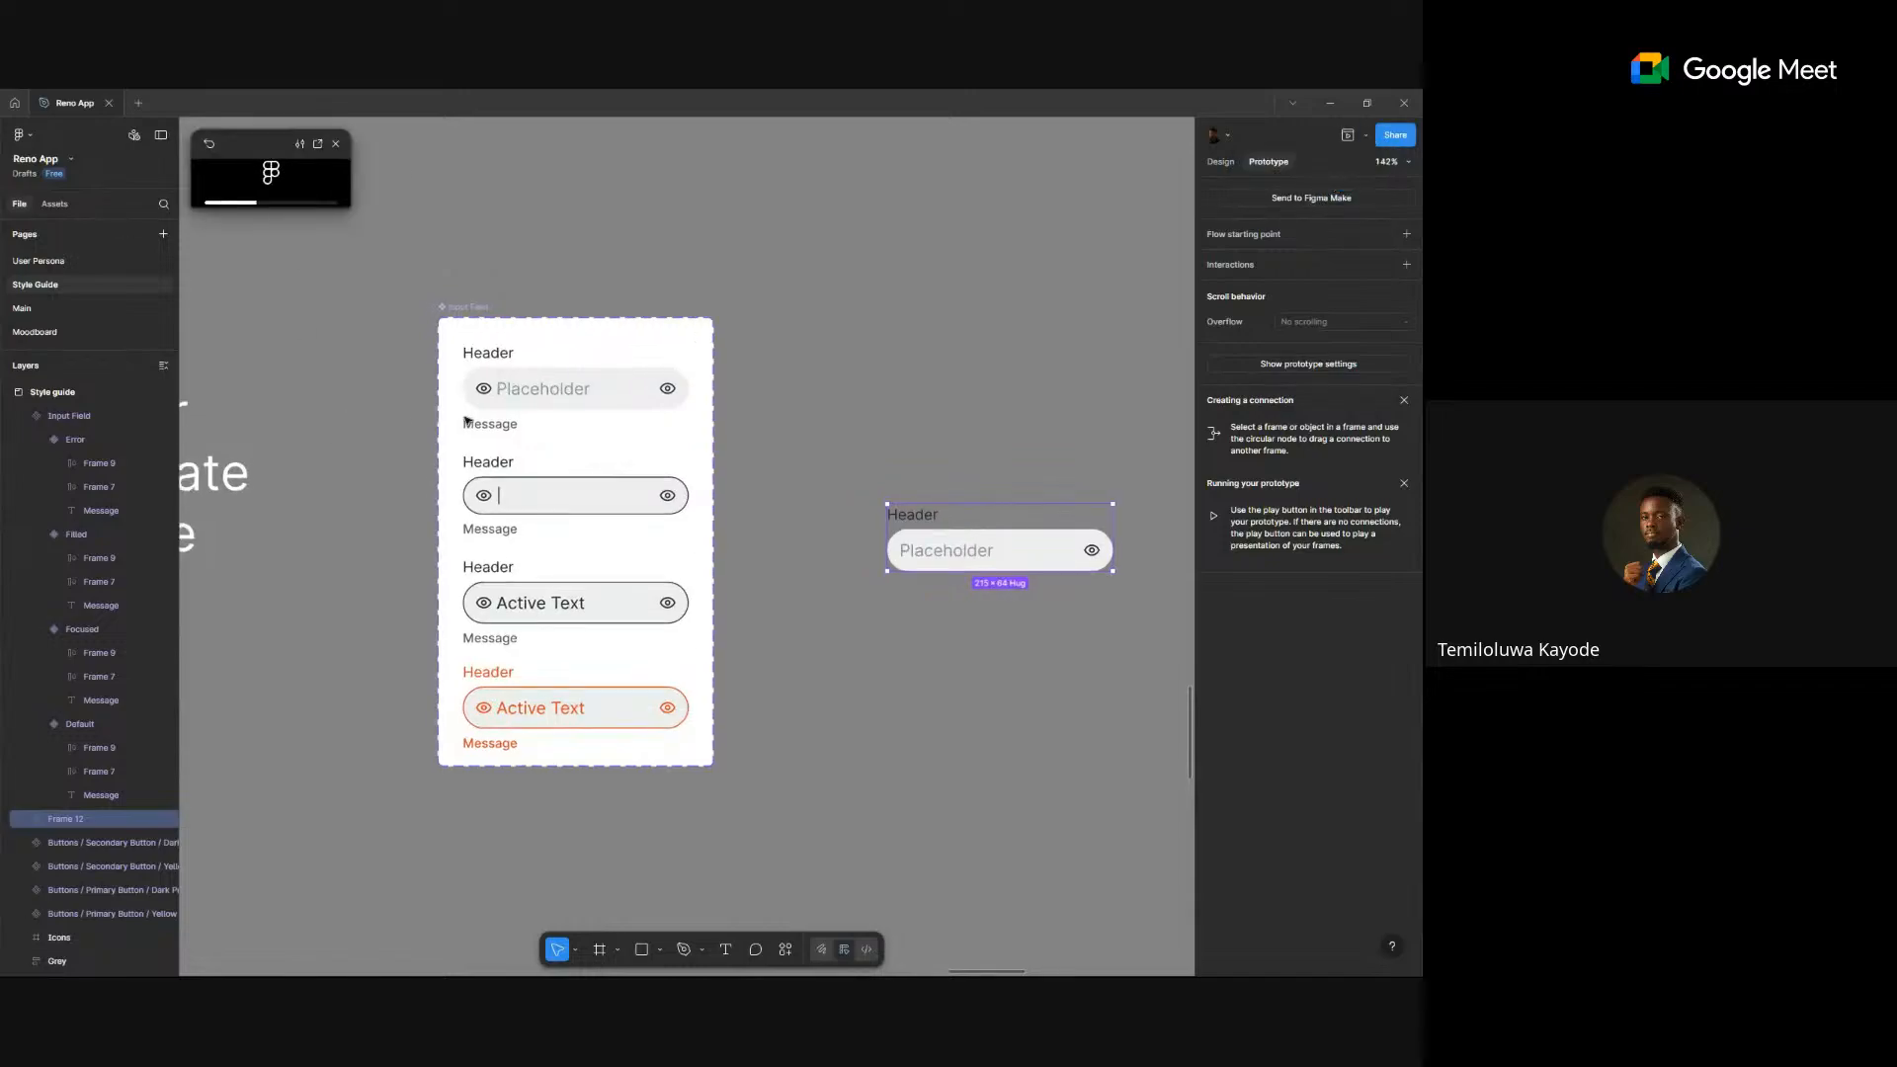
pyautogui.click(835, 501)
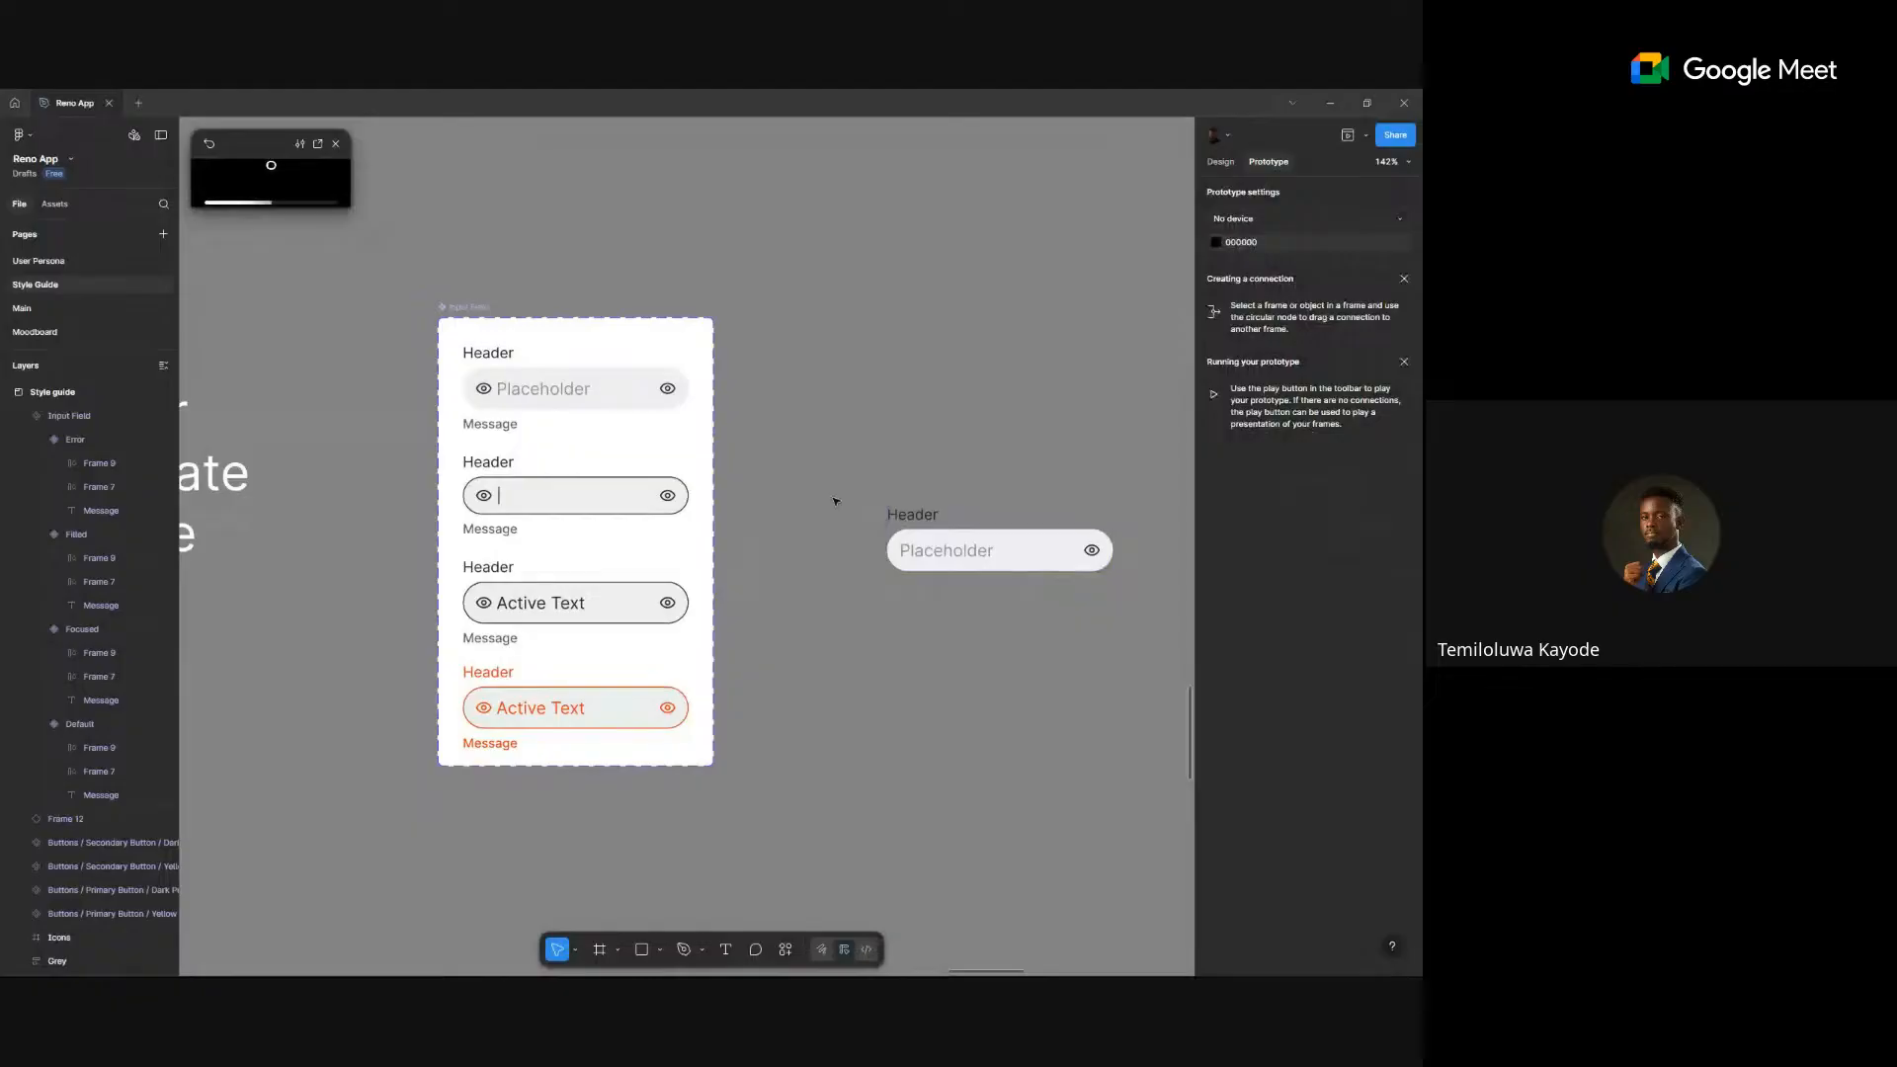
pyautogui.press('f')
pyautogui.hscroll(2, 805, 477)
# - Draw a 264×176 frame, Frame 13, around the standalone input field
pyautogui.moveTo(778, 447); pyautogui.dragTo(1055, 631)
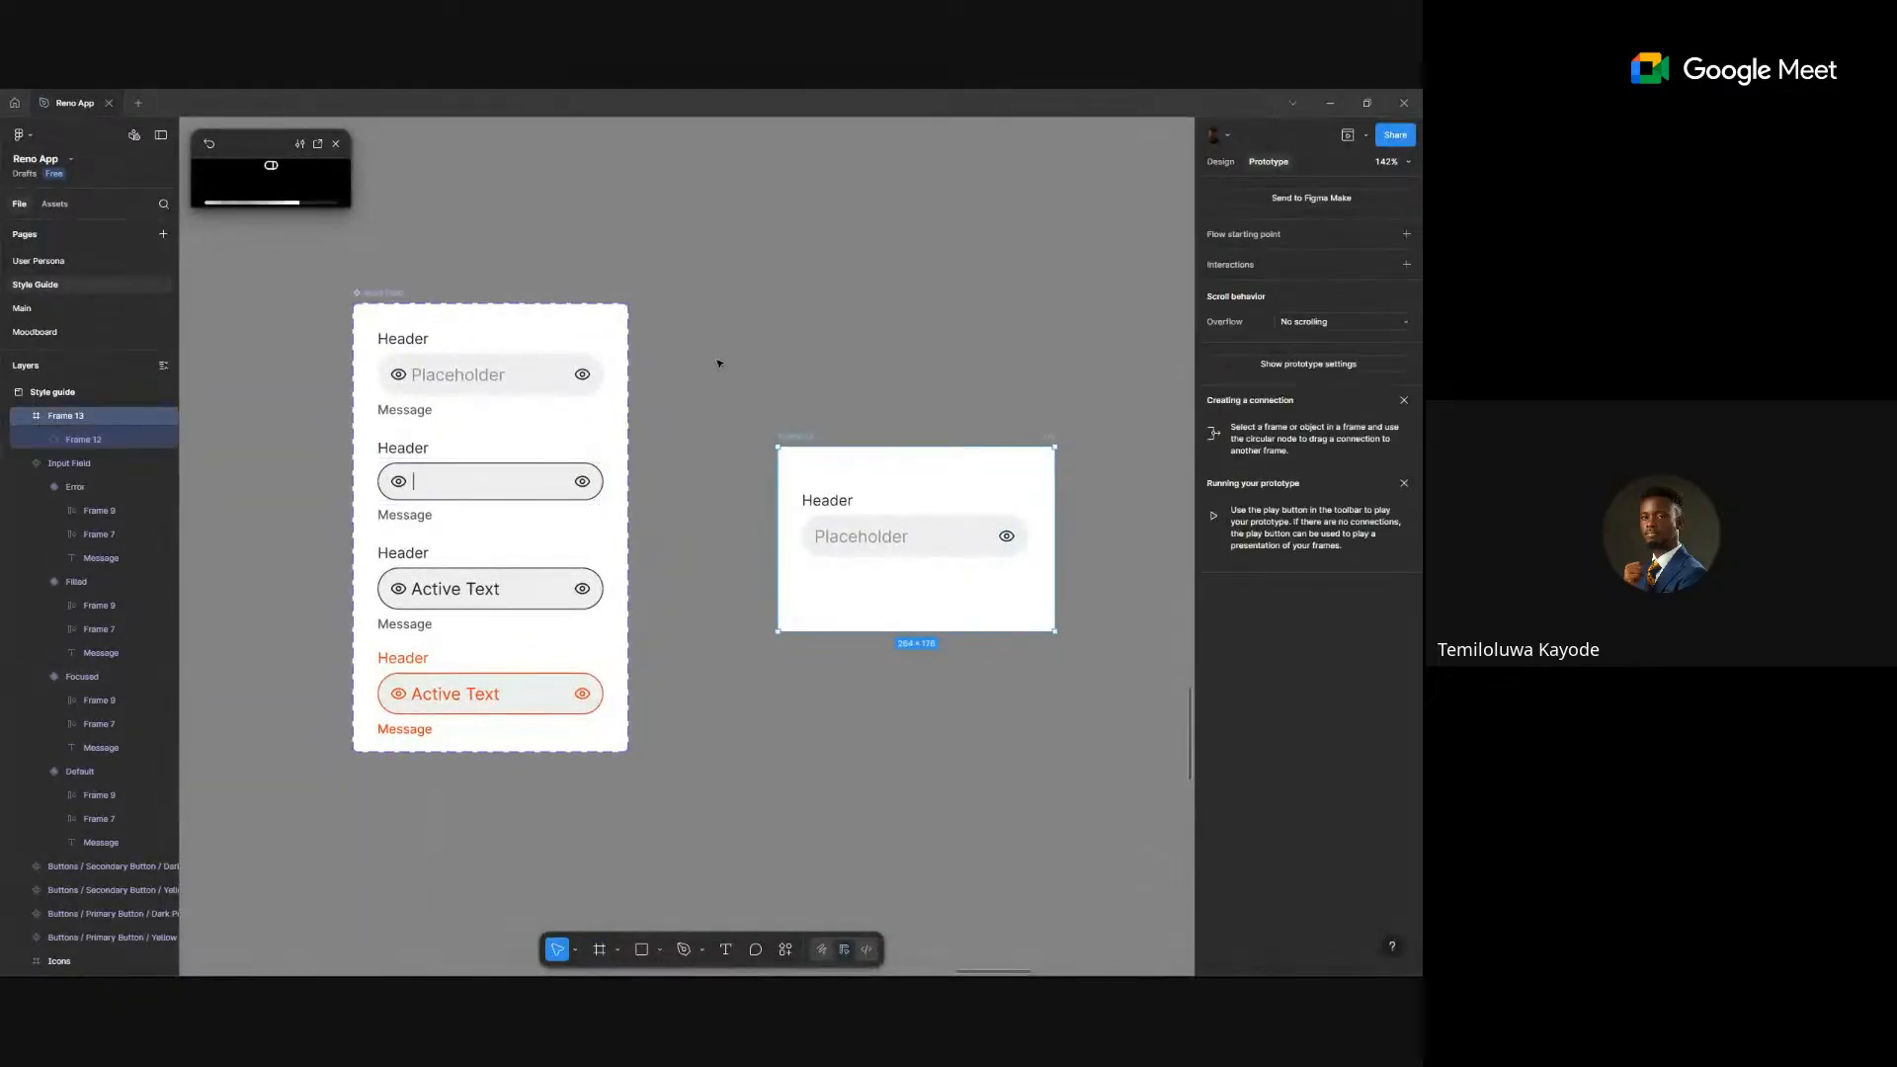
pyautogui.click(660, 402)
pyautogui.hscroll(-2, 652, 397)
pyautogui.scroll(3, 650, 341)
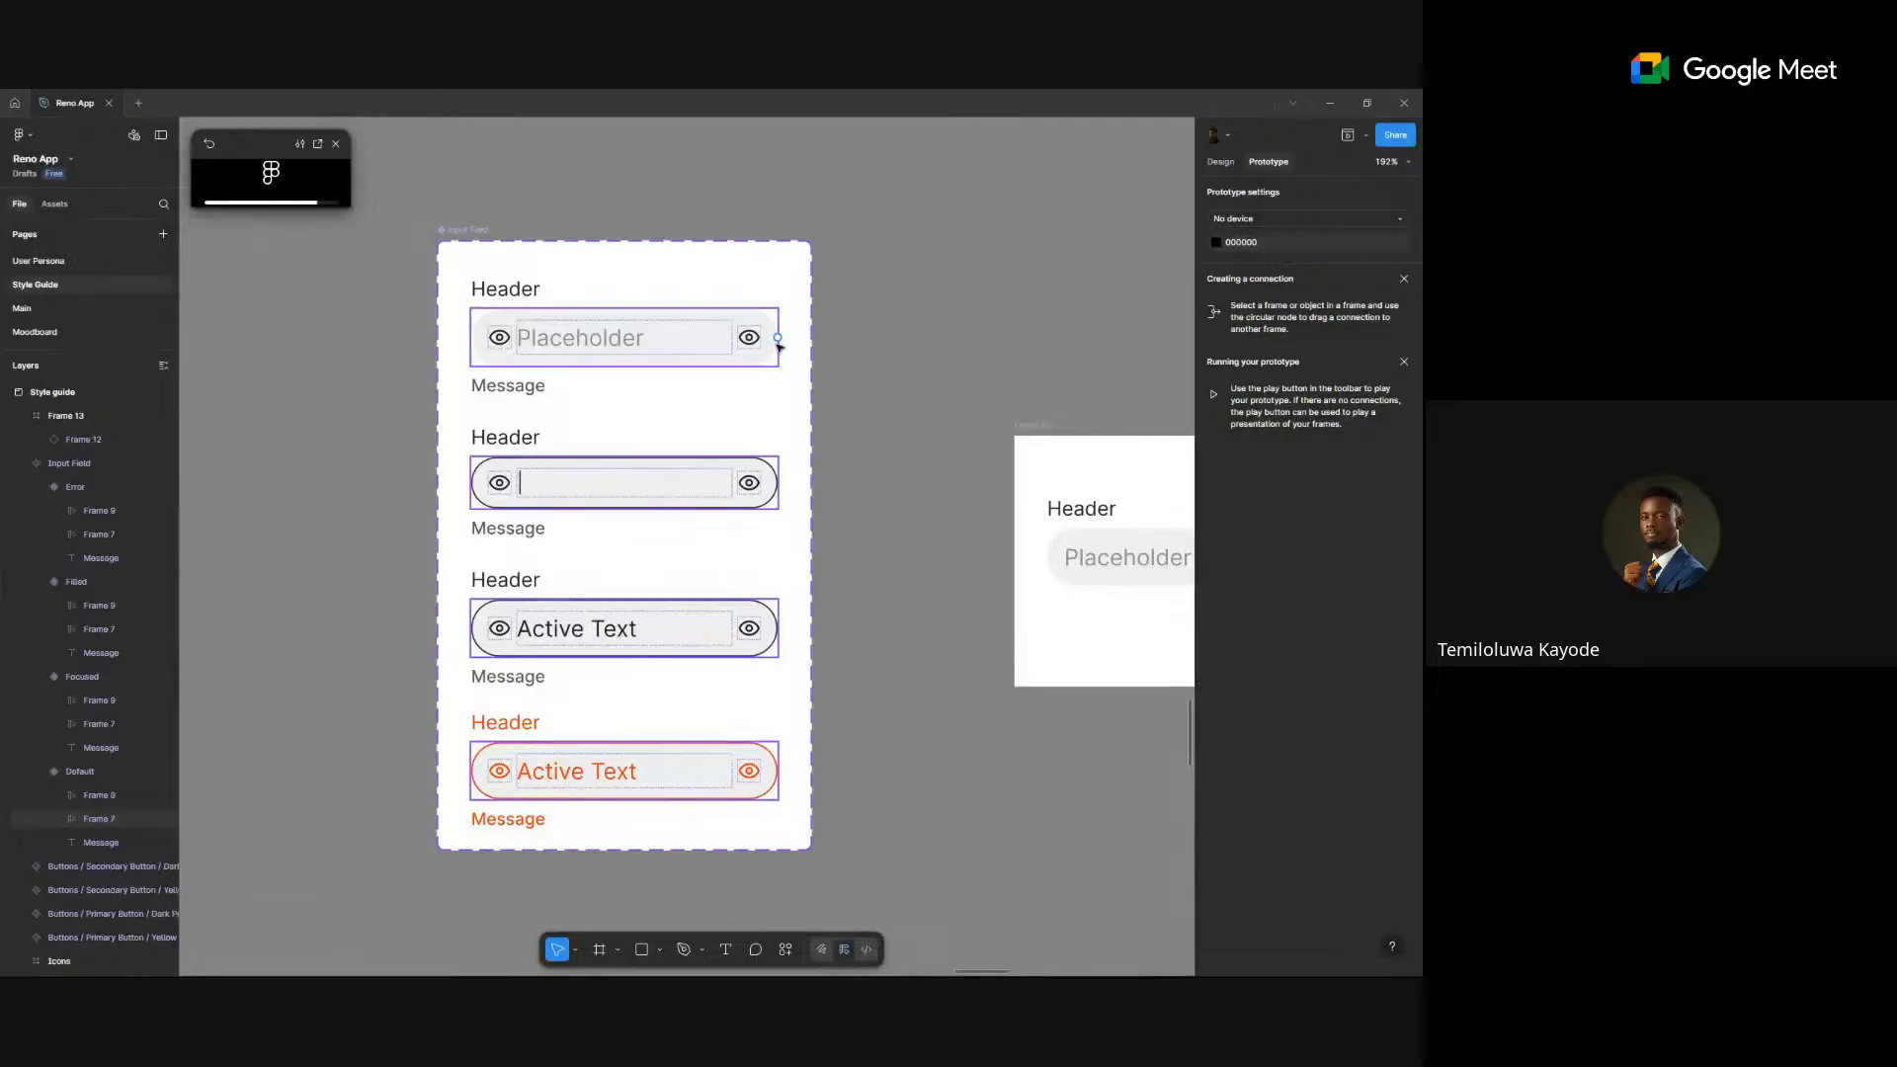
# - Link variant one to variant two and two to three with On click, Change to, Instant
pyautogui.moveTo(779, 339); pyautogui.dragTo(713, 583)
pyautogui.click(734, 647)
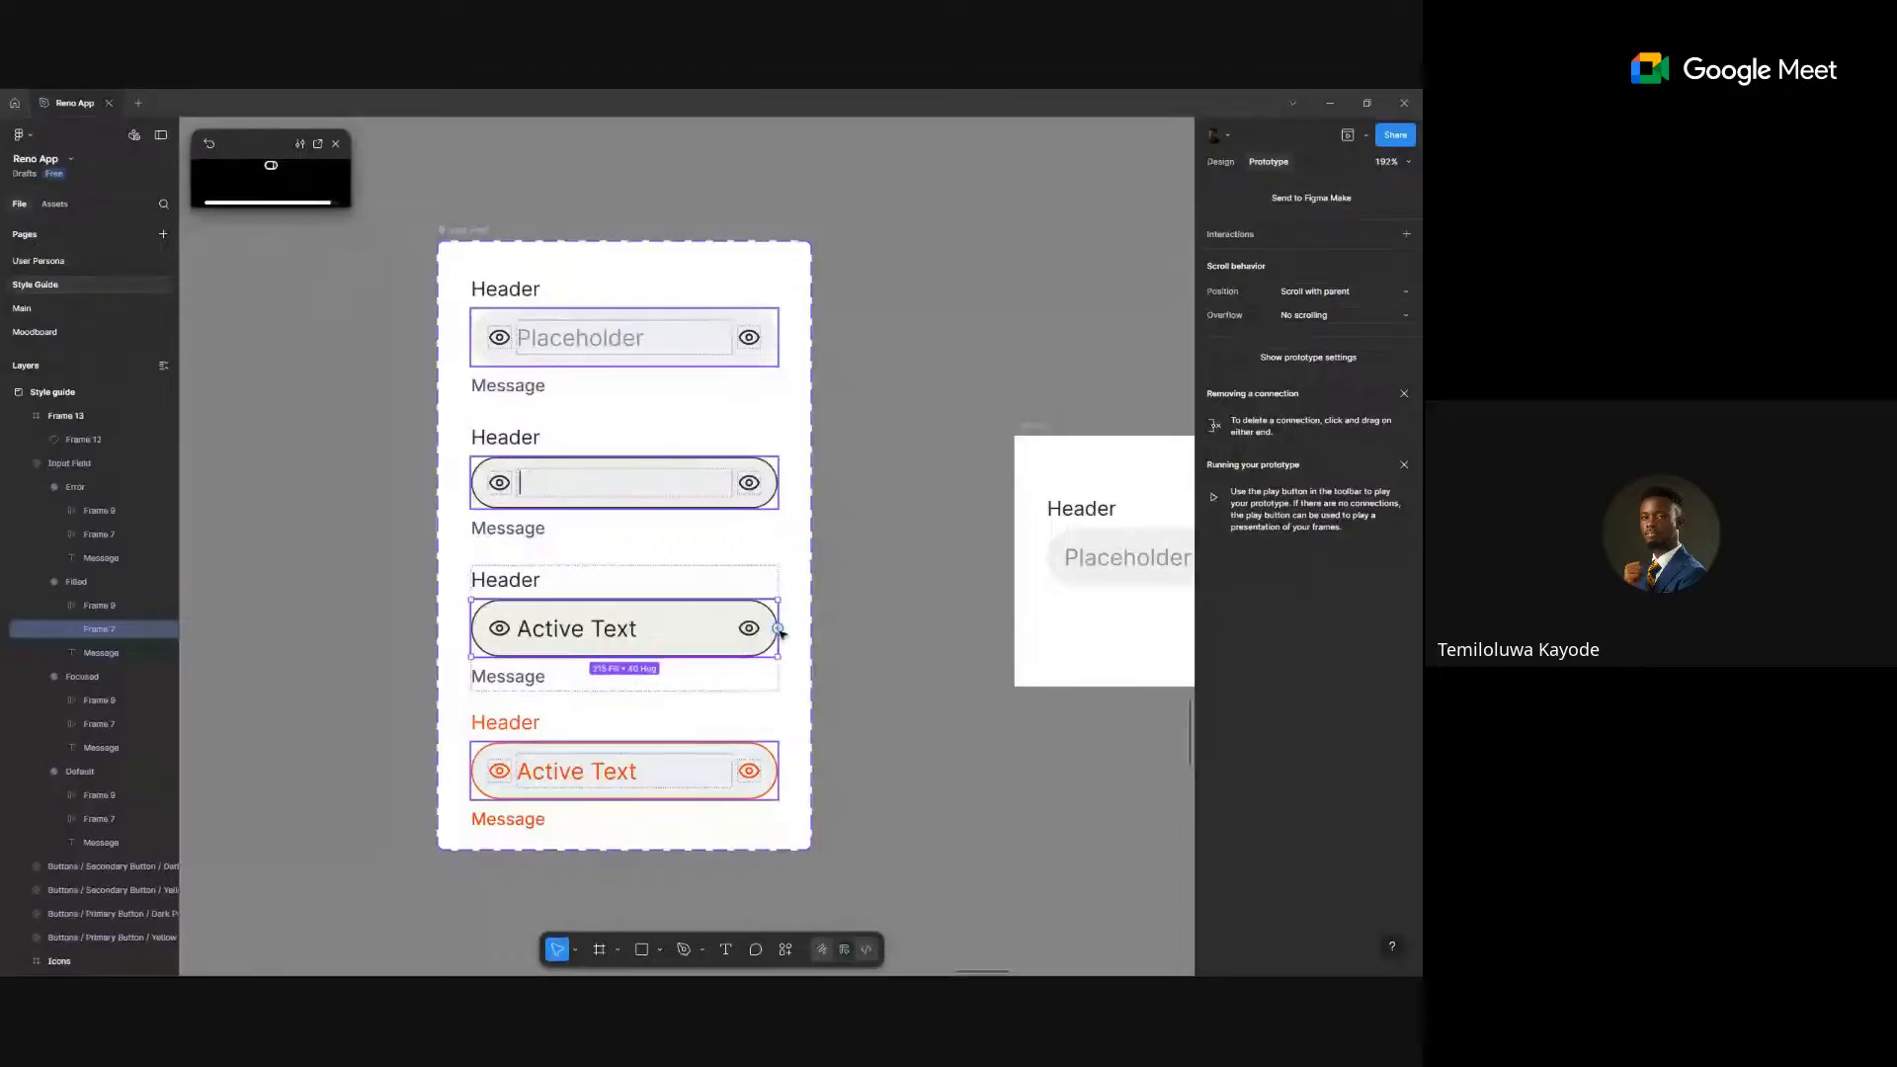
pyautogui.moveTo(777, 628); pyautogui.dragTo(701, 337)
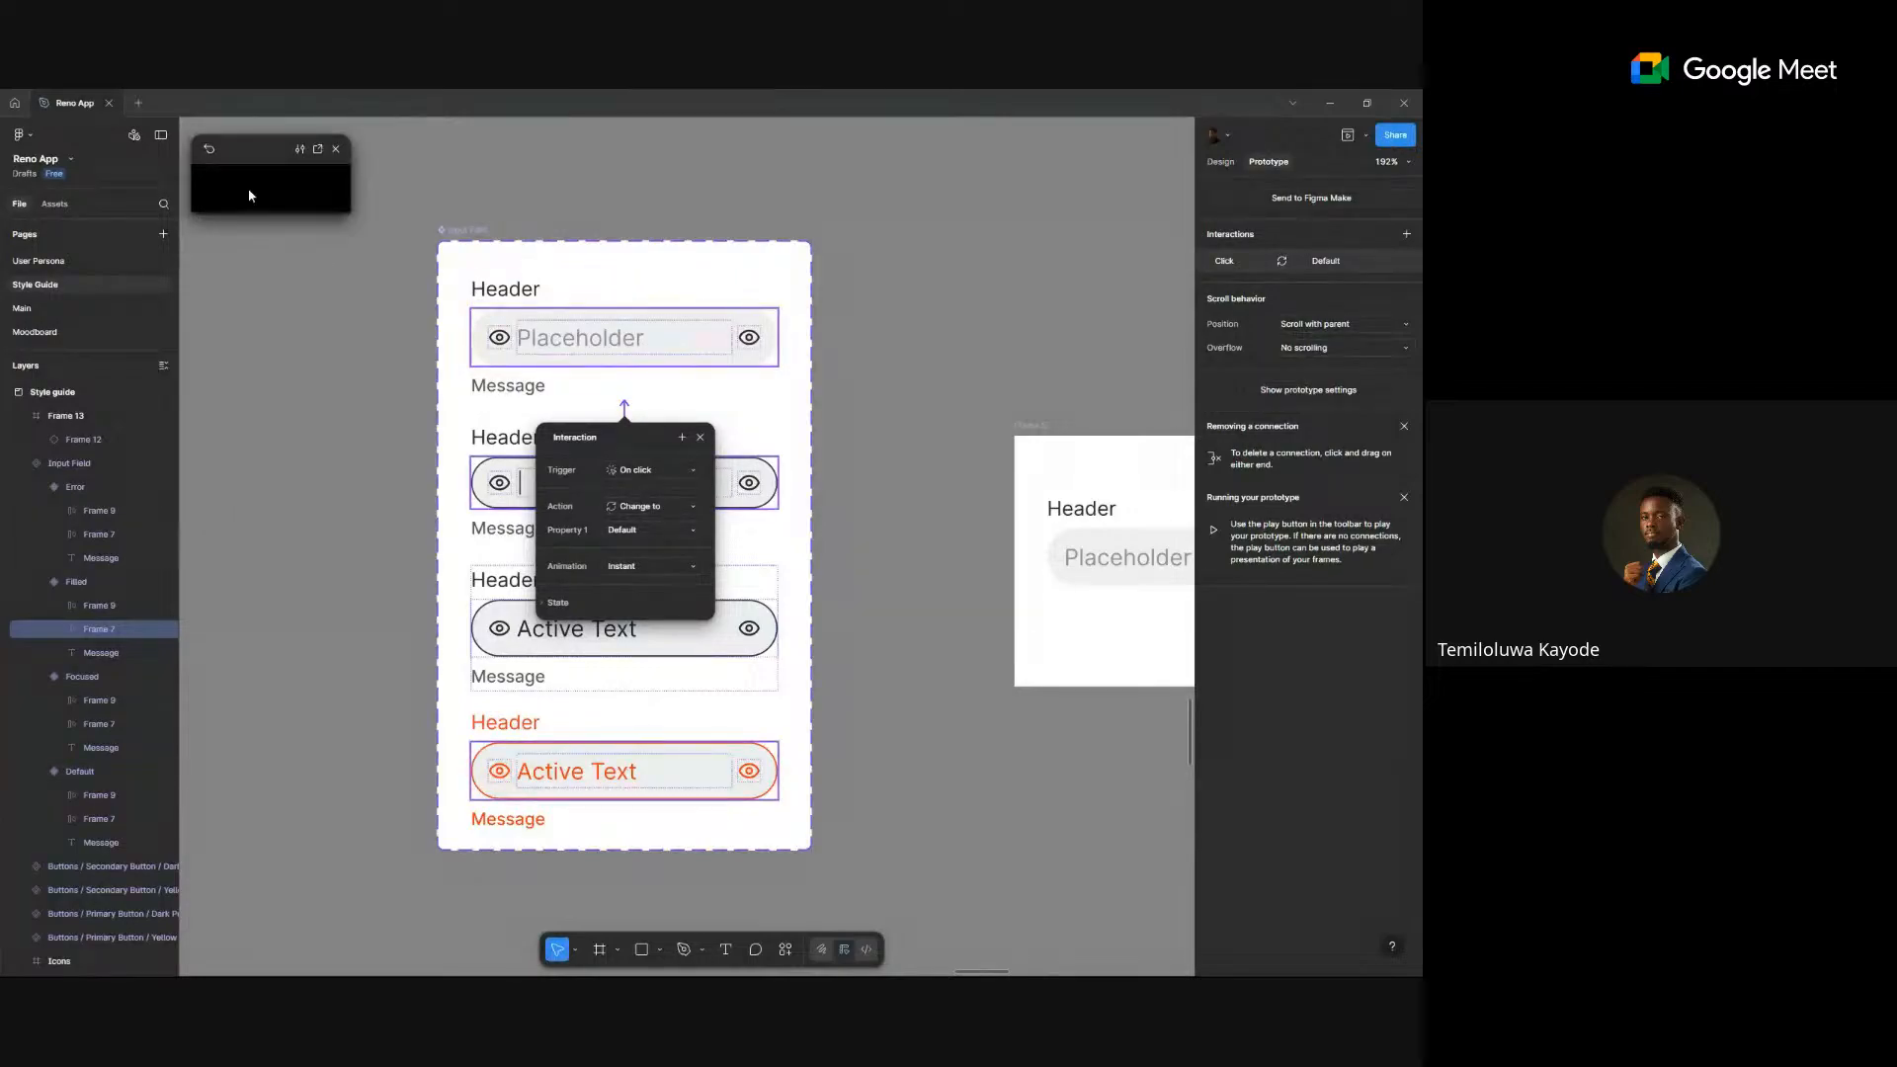
pyautogui.moveTo(231, 144); pyautogui.dragTo(254, 215)
pyautogui.click(965, 317)
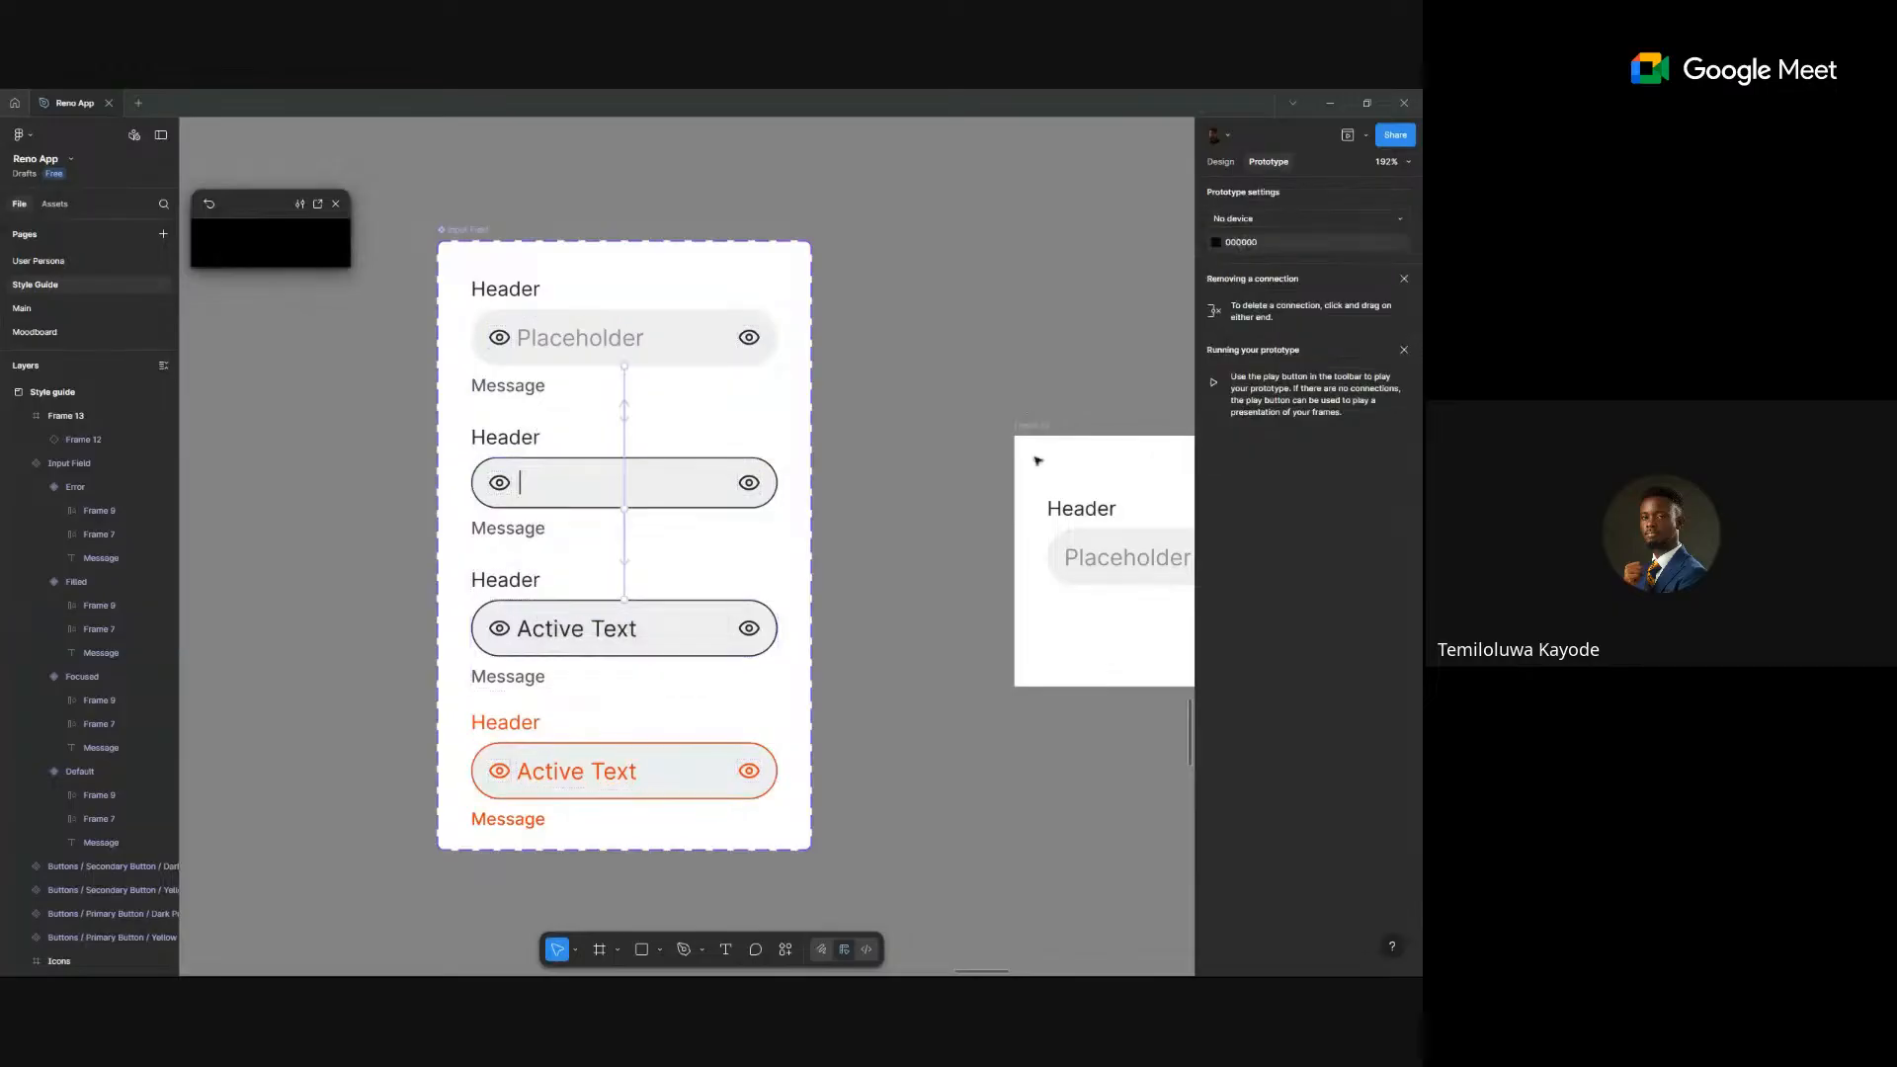
pyautogui.click(1040, 429)
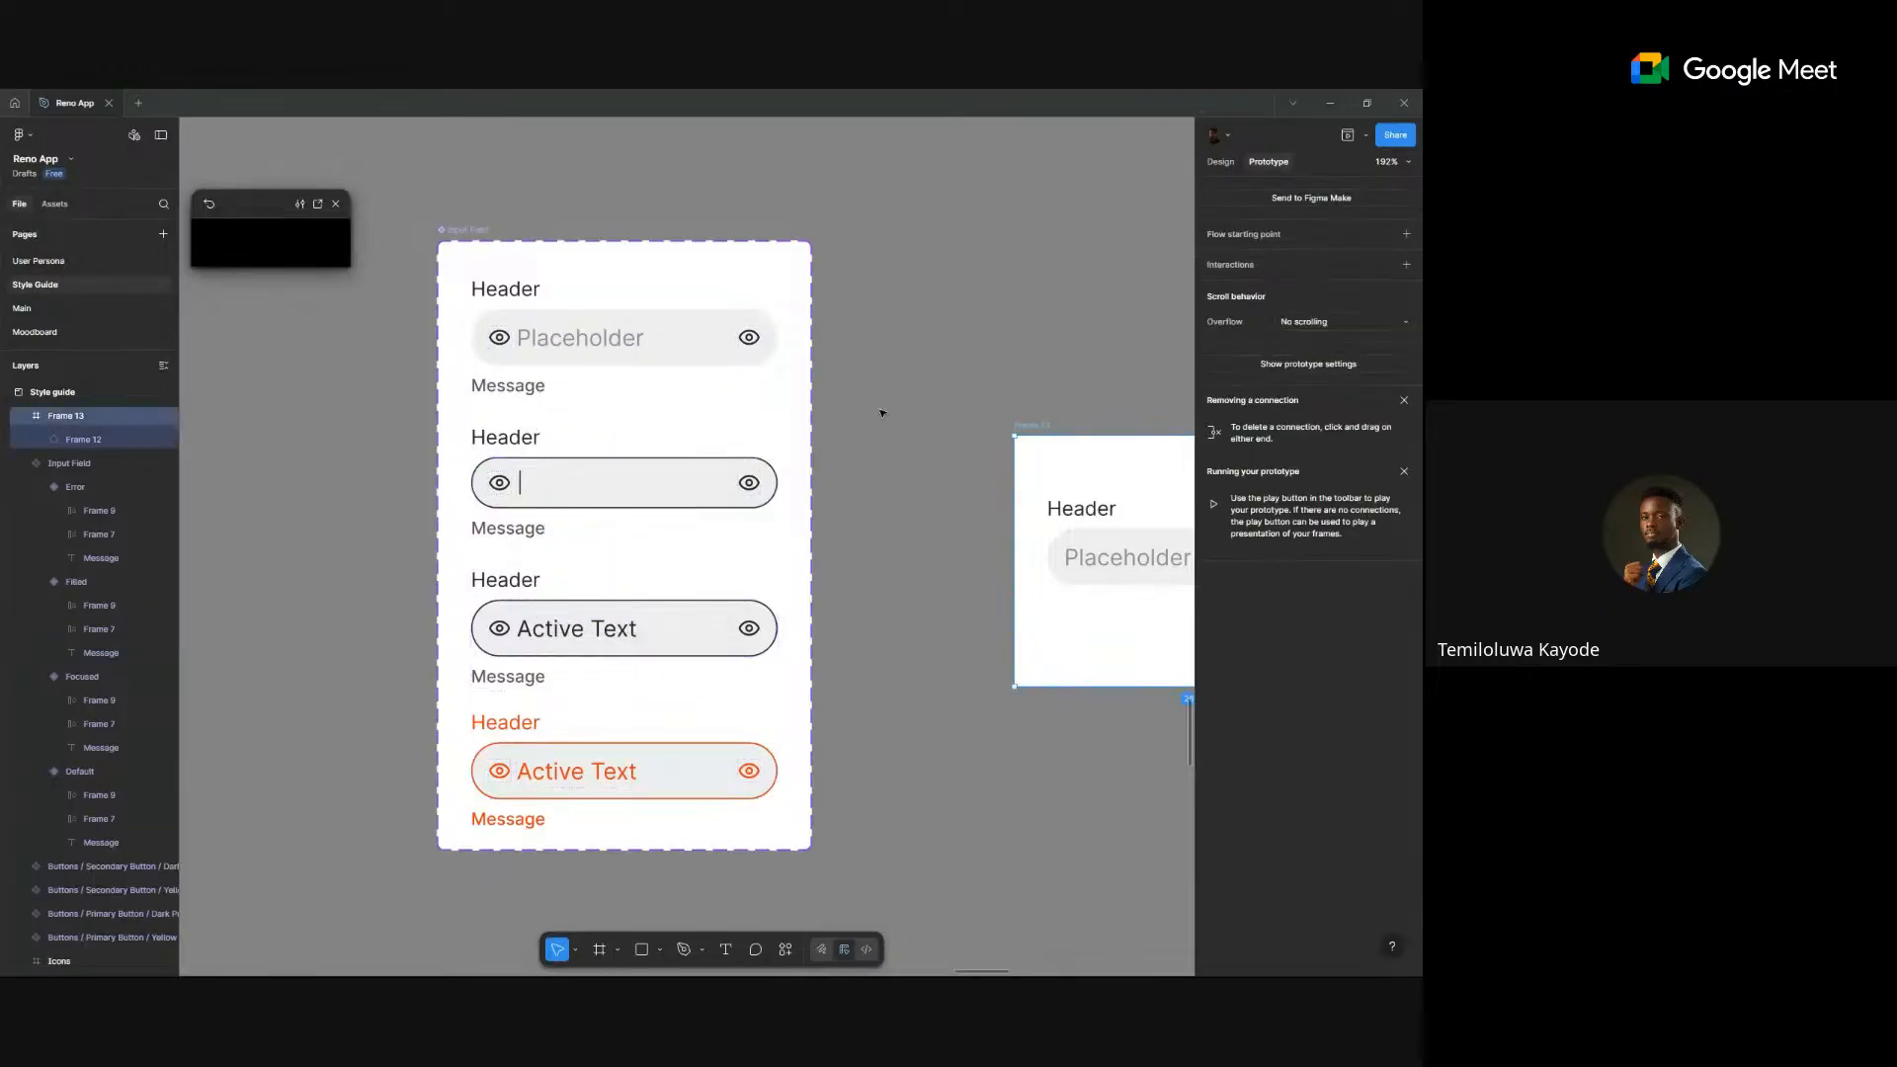
# - Restart the prototype preview and open it in a new tab
pyautogui.click(208, 206)
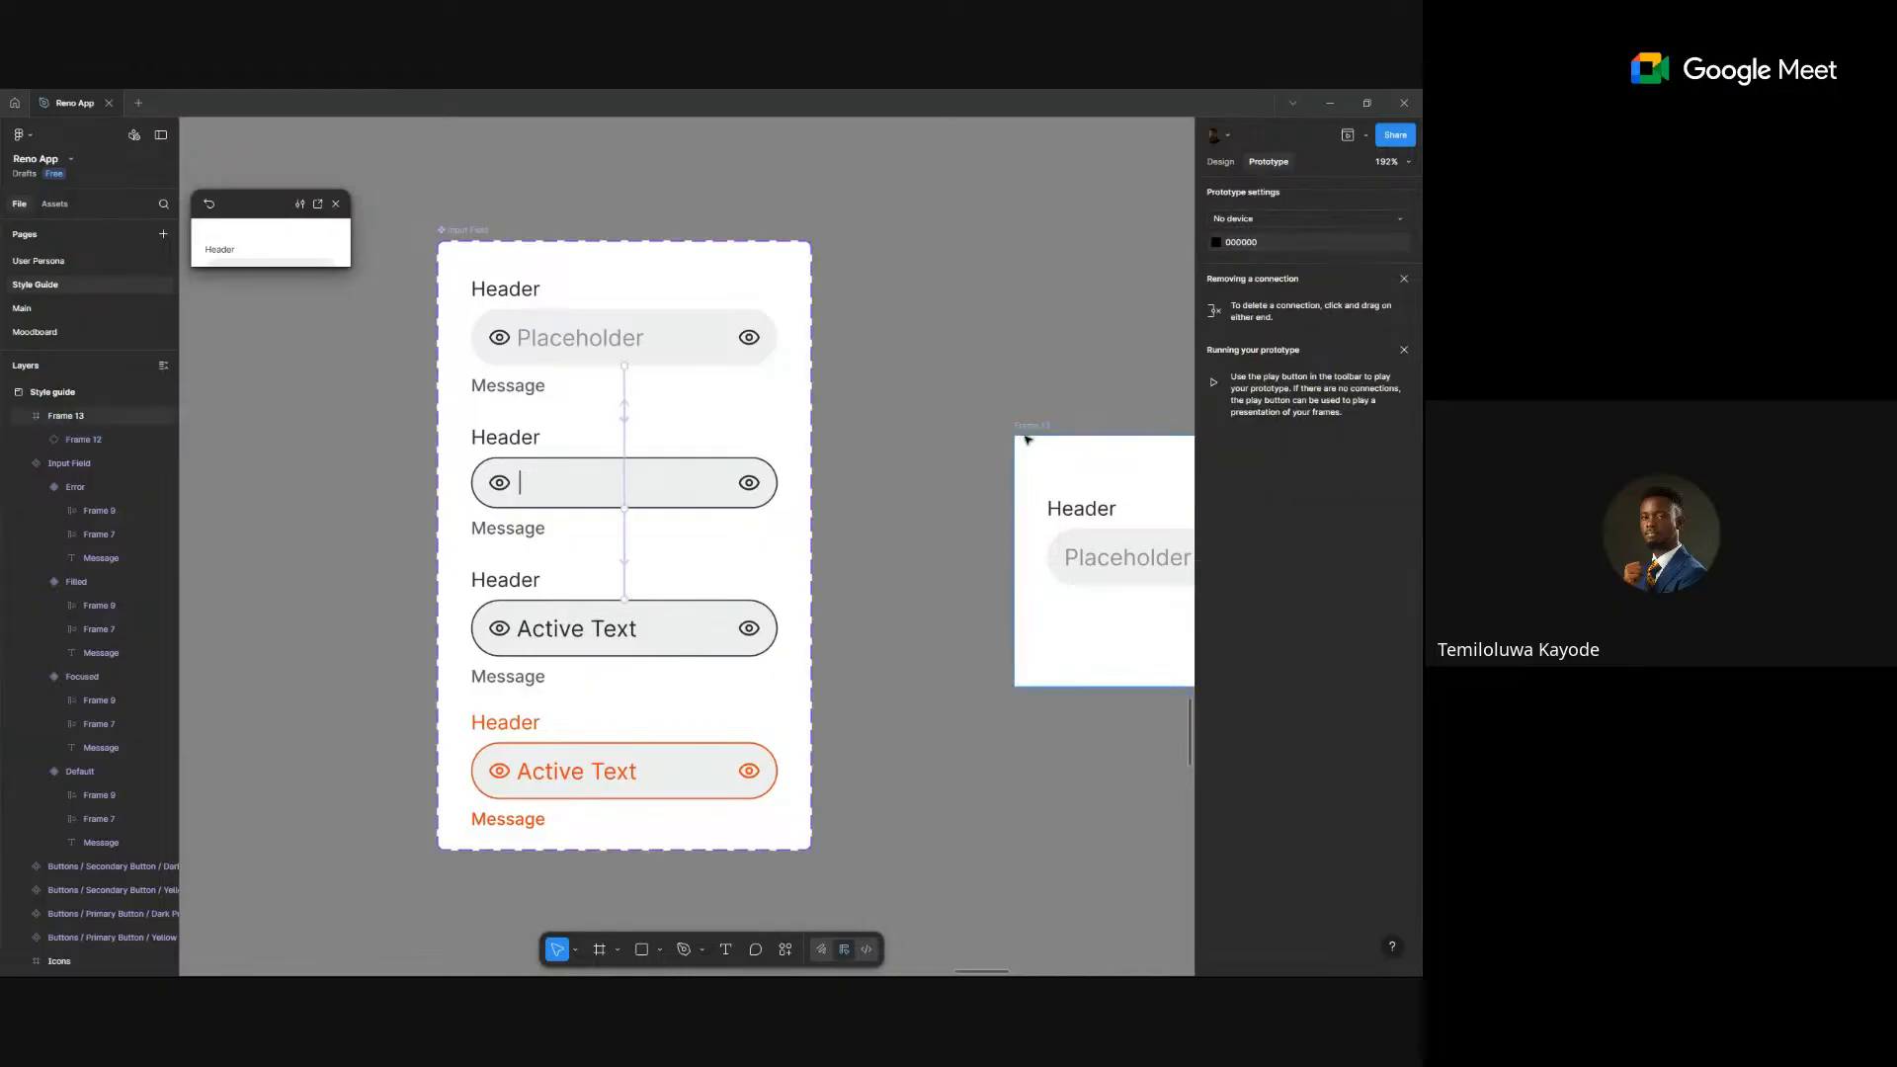
pyautogui.click(318, 205)
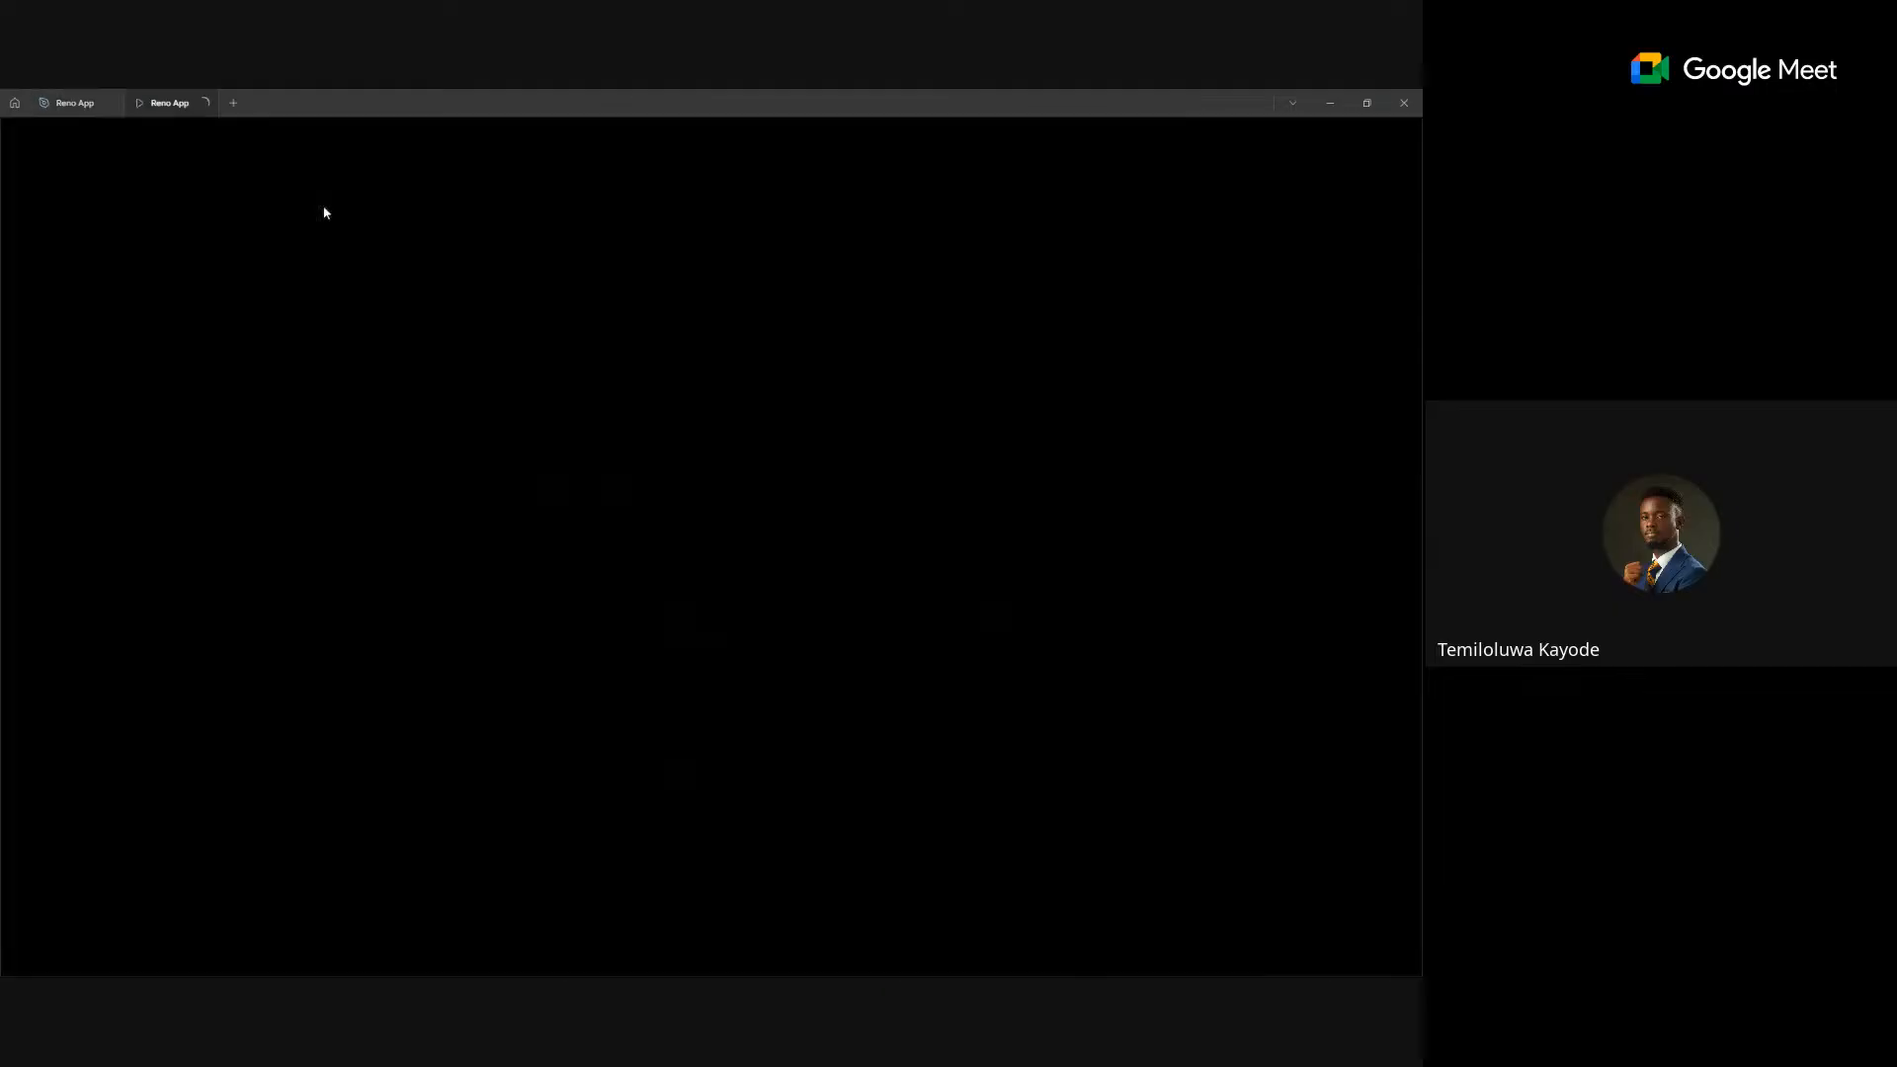
# - Return to the Reno App design file, zoom out over the style guide, and switch to the Moodboard page
pyautogui.click(59, 99)
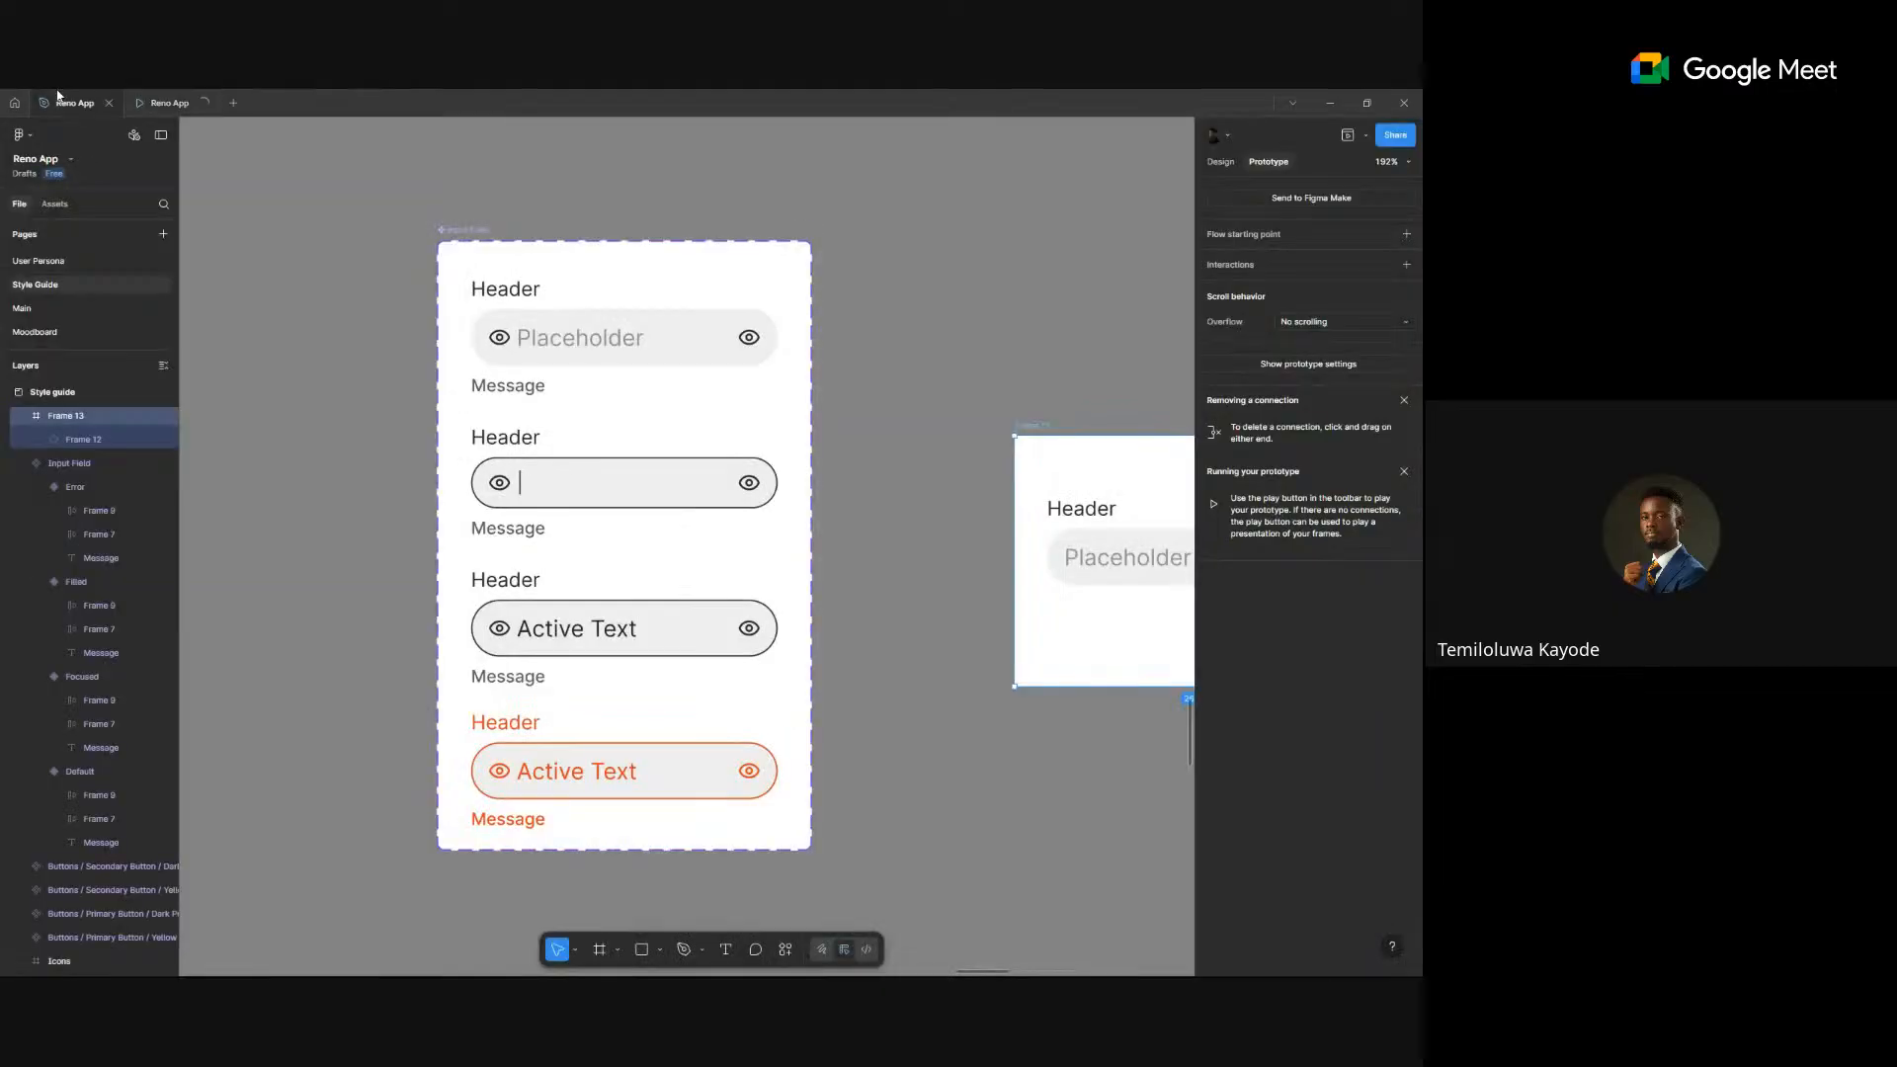
pyautogui.click(891, 344)
pyautogui.scroll(-2, 888, 345)
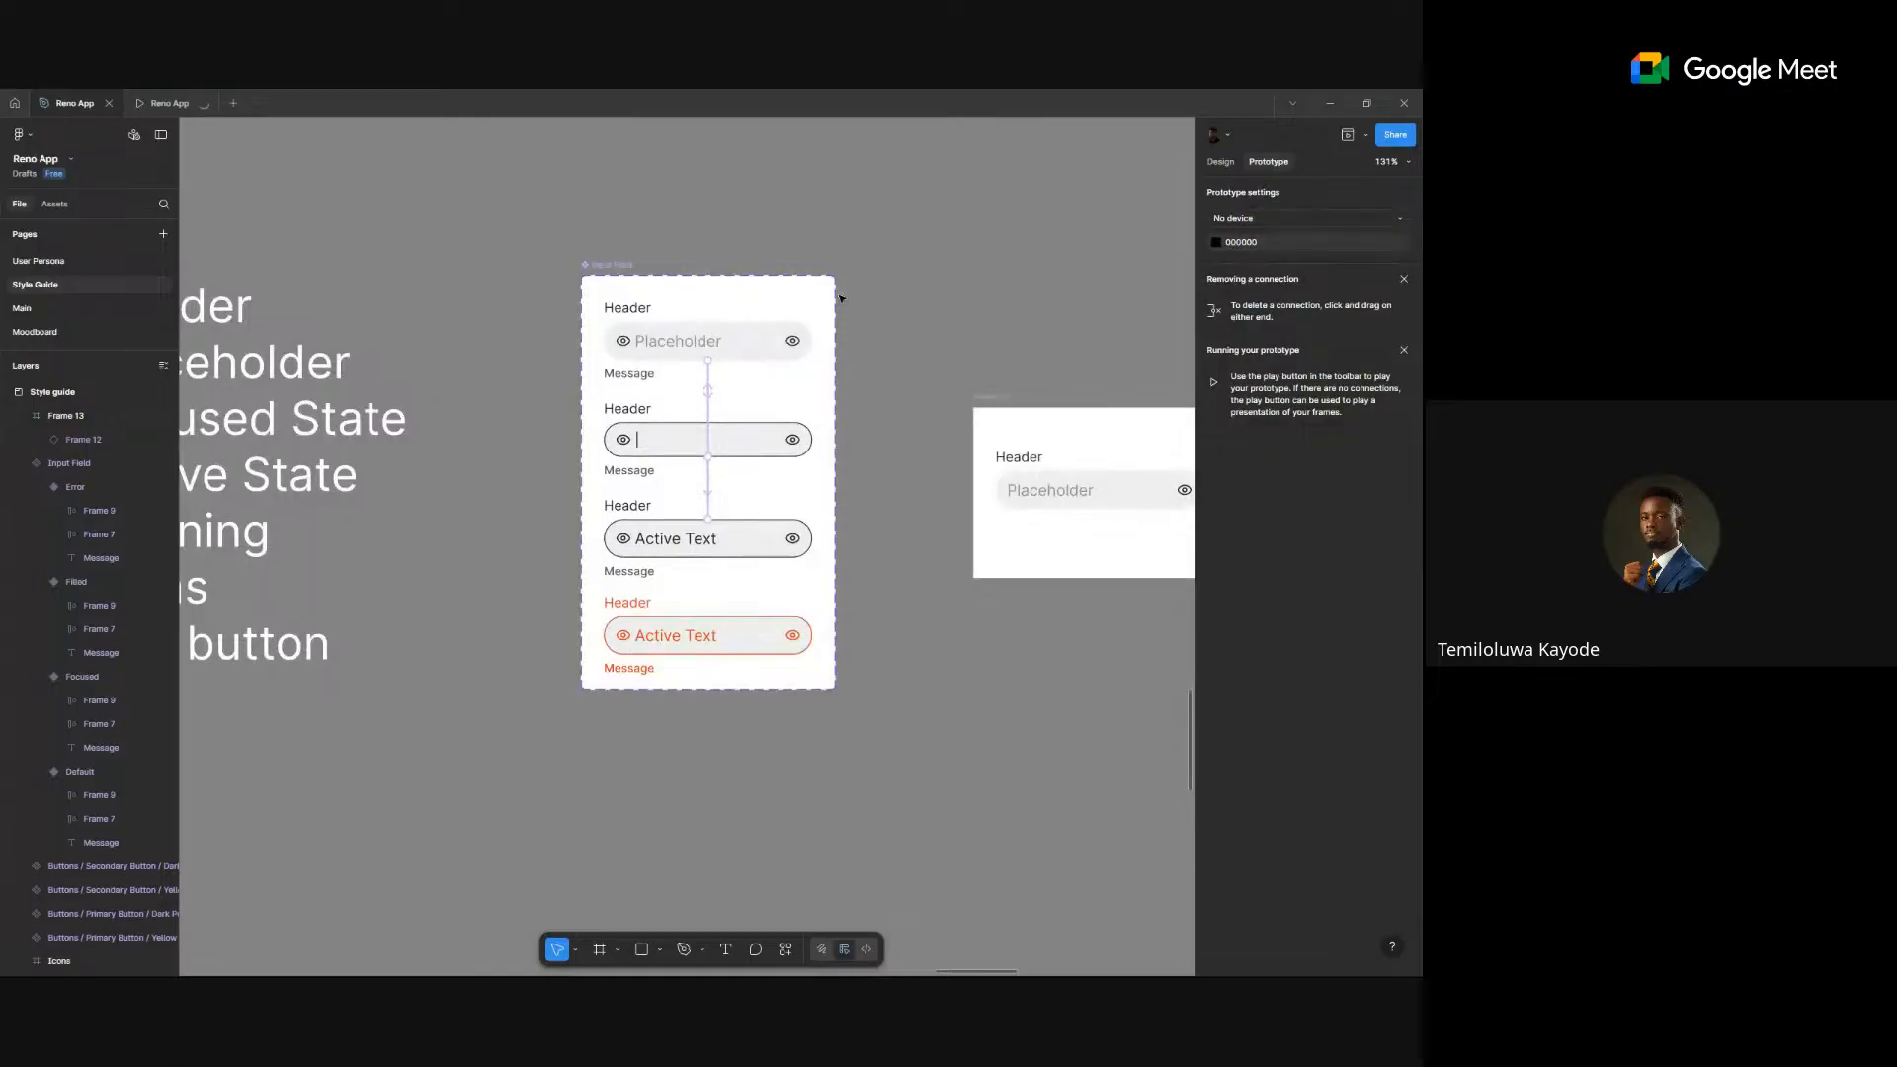
pyautogui.scroll(-2, 739, 448)
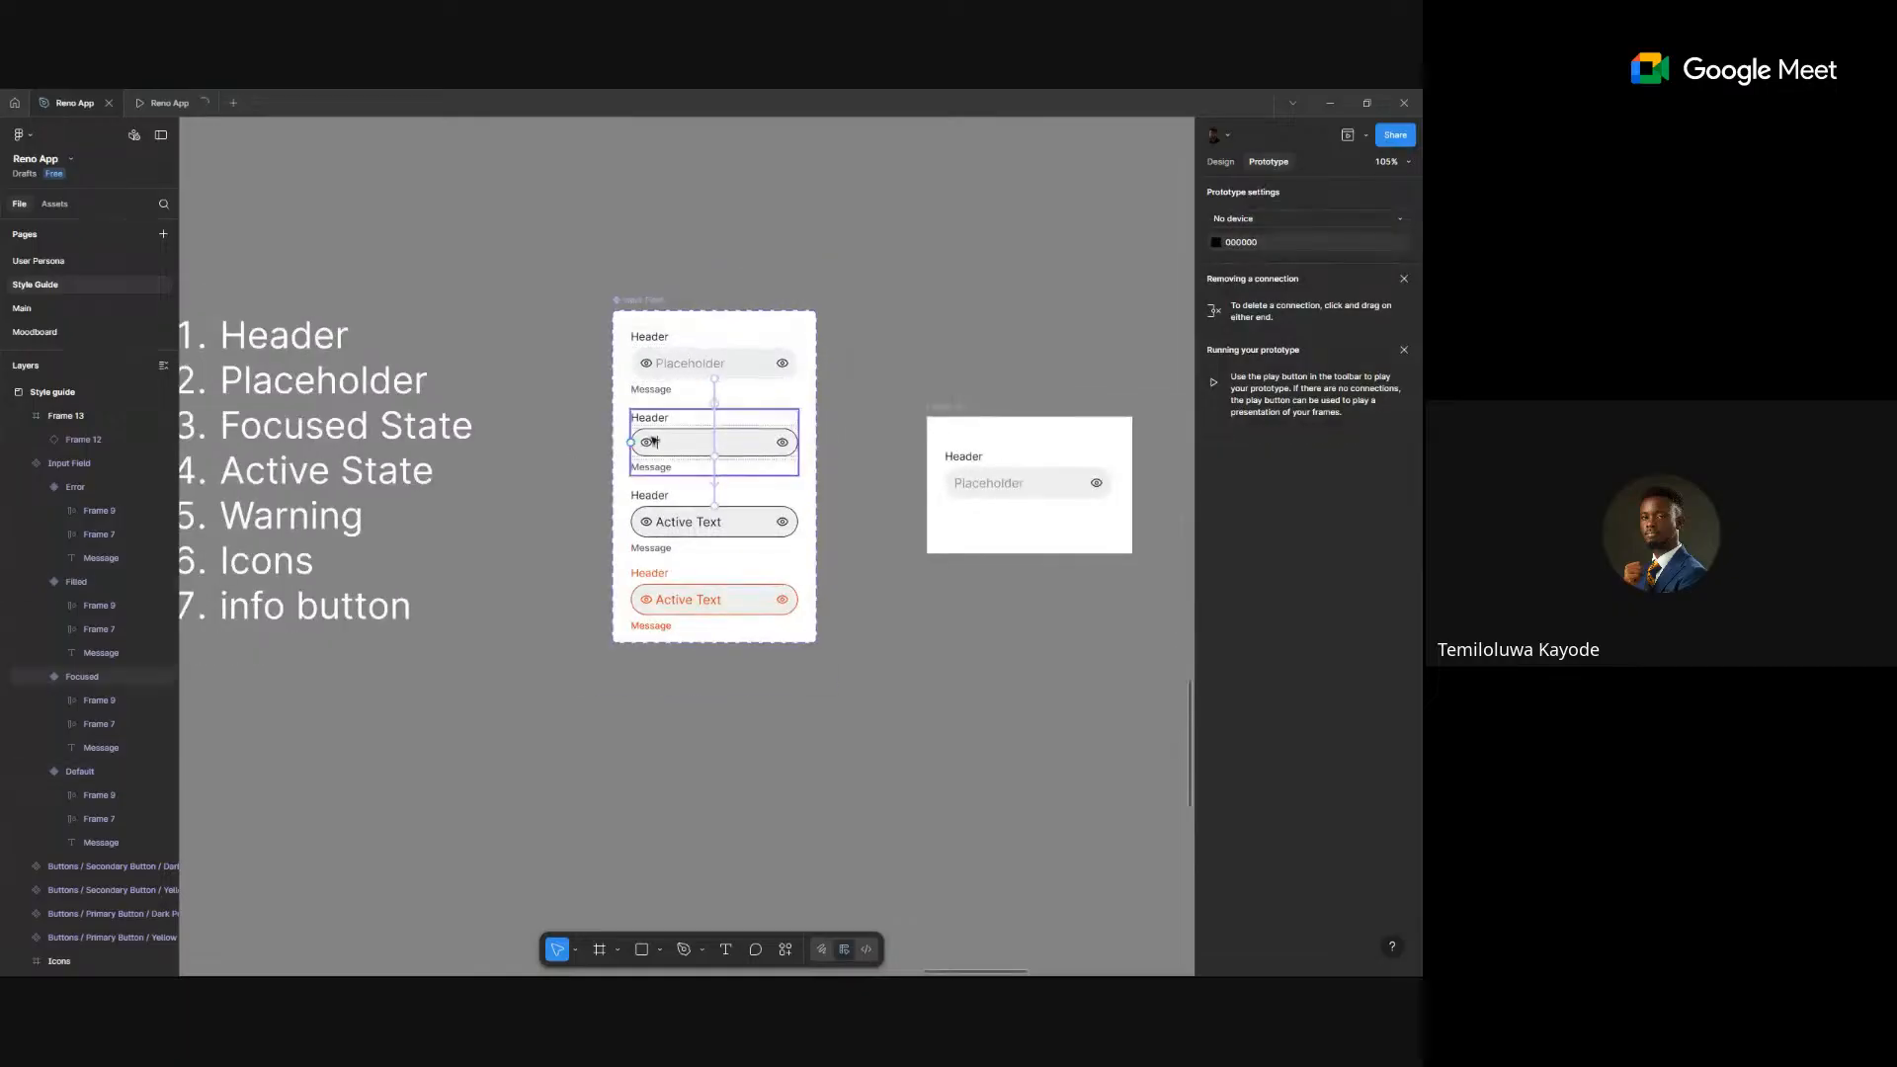
pyautogui.scroll(-8, 875, 437)
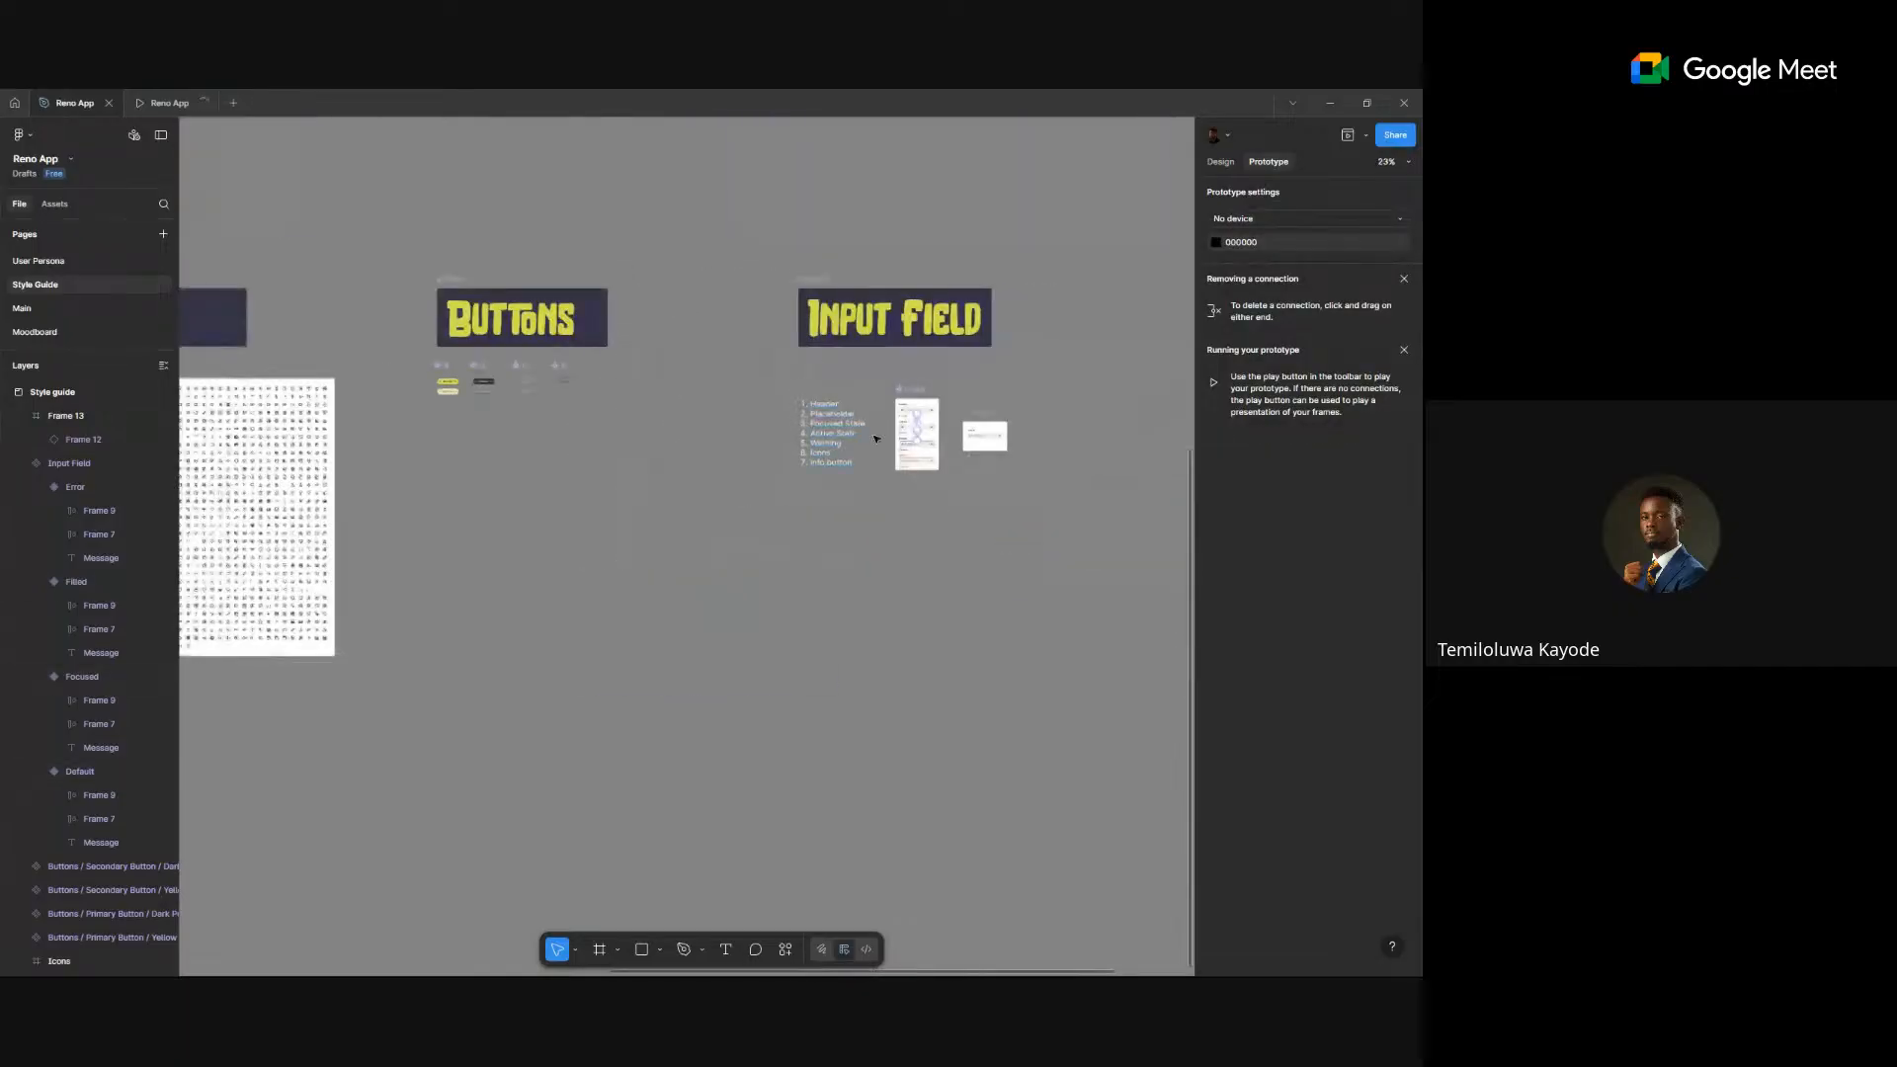
pyautogui.scroll(-3, 875, 438)
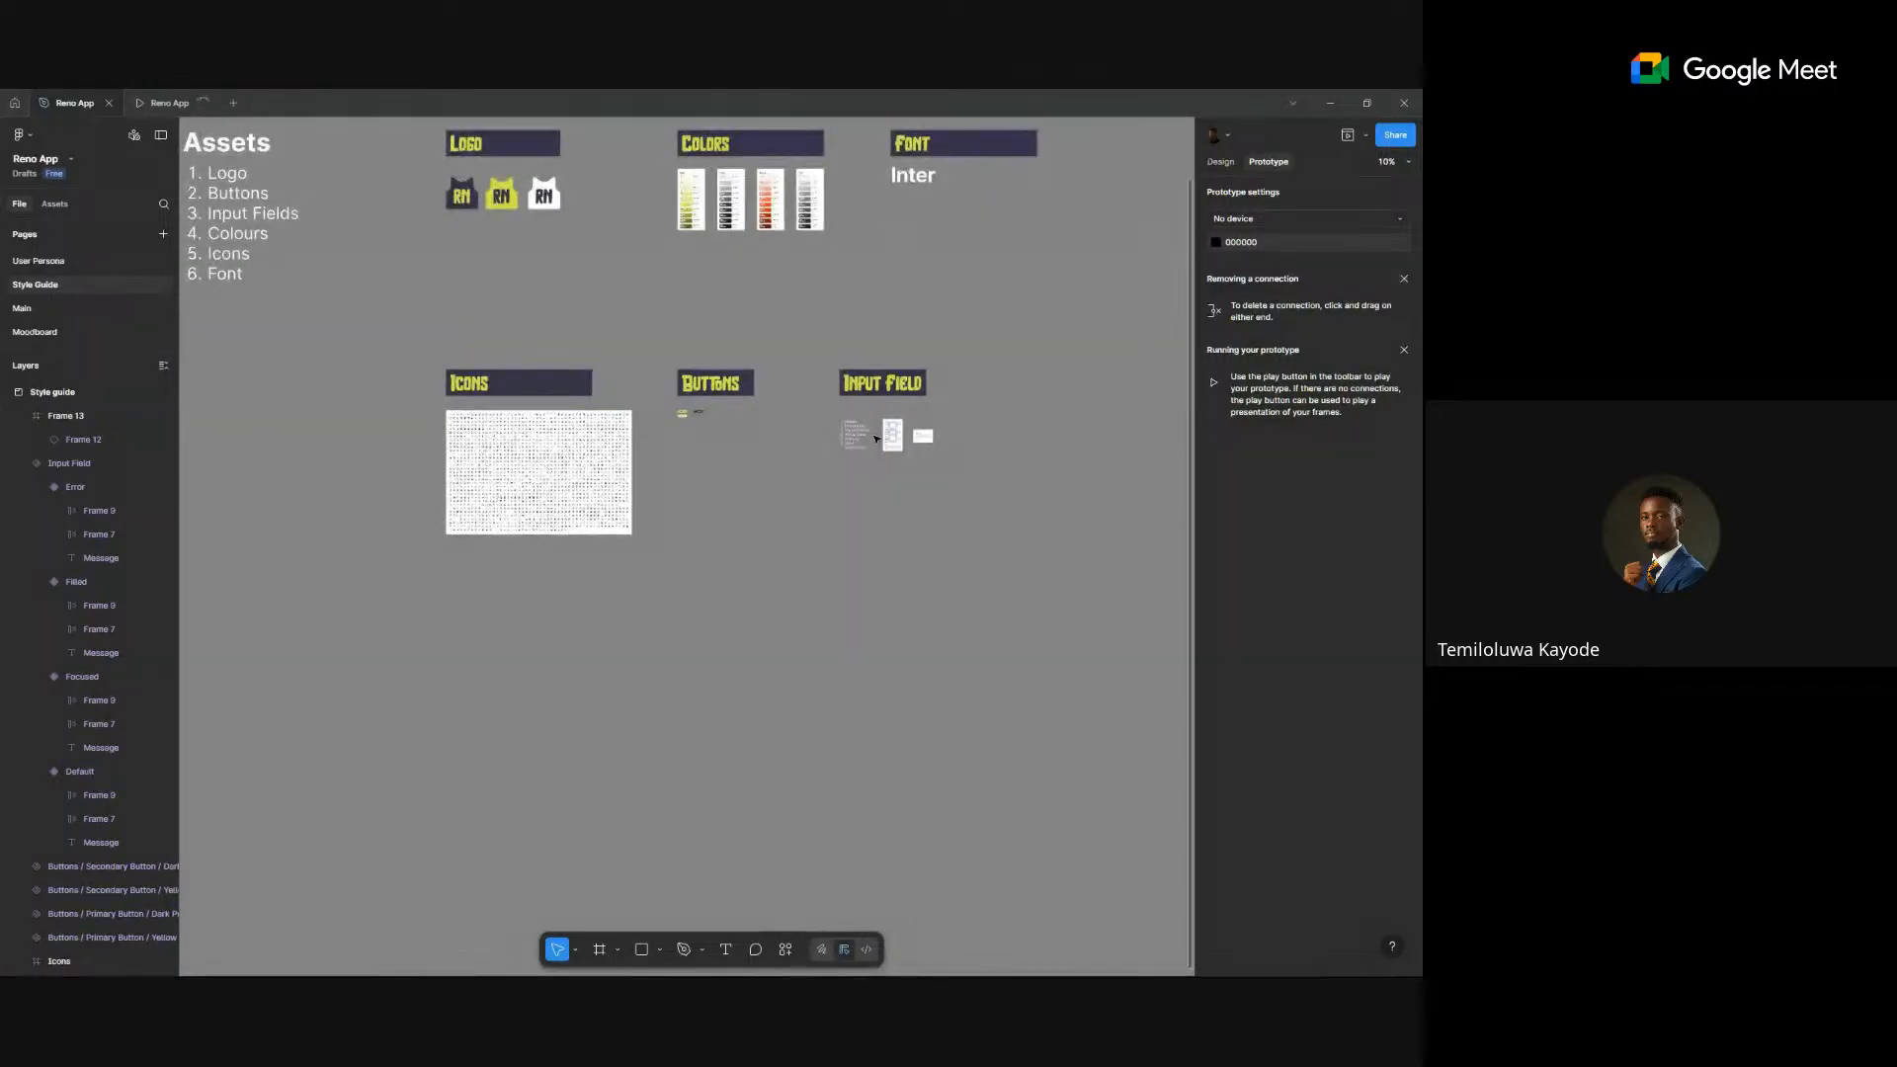
pyautogui.scroll(-1, 544, 326)
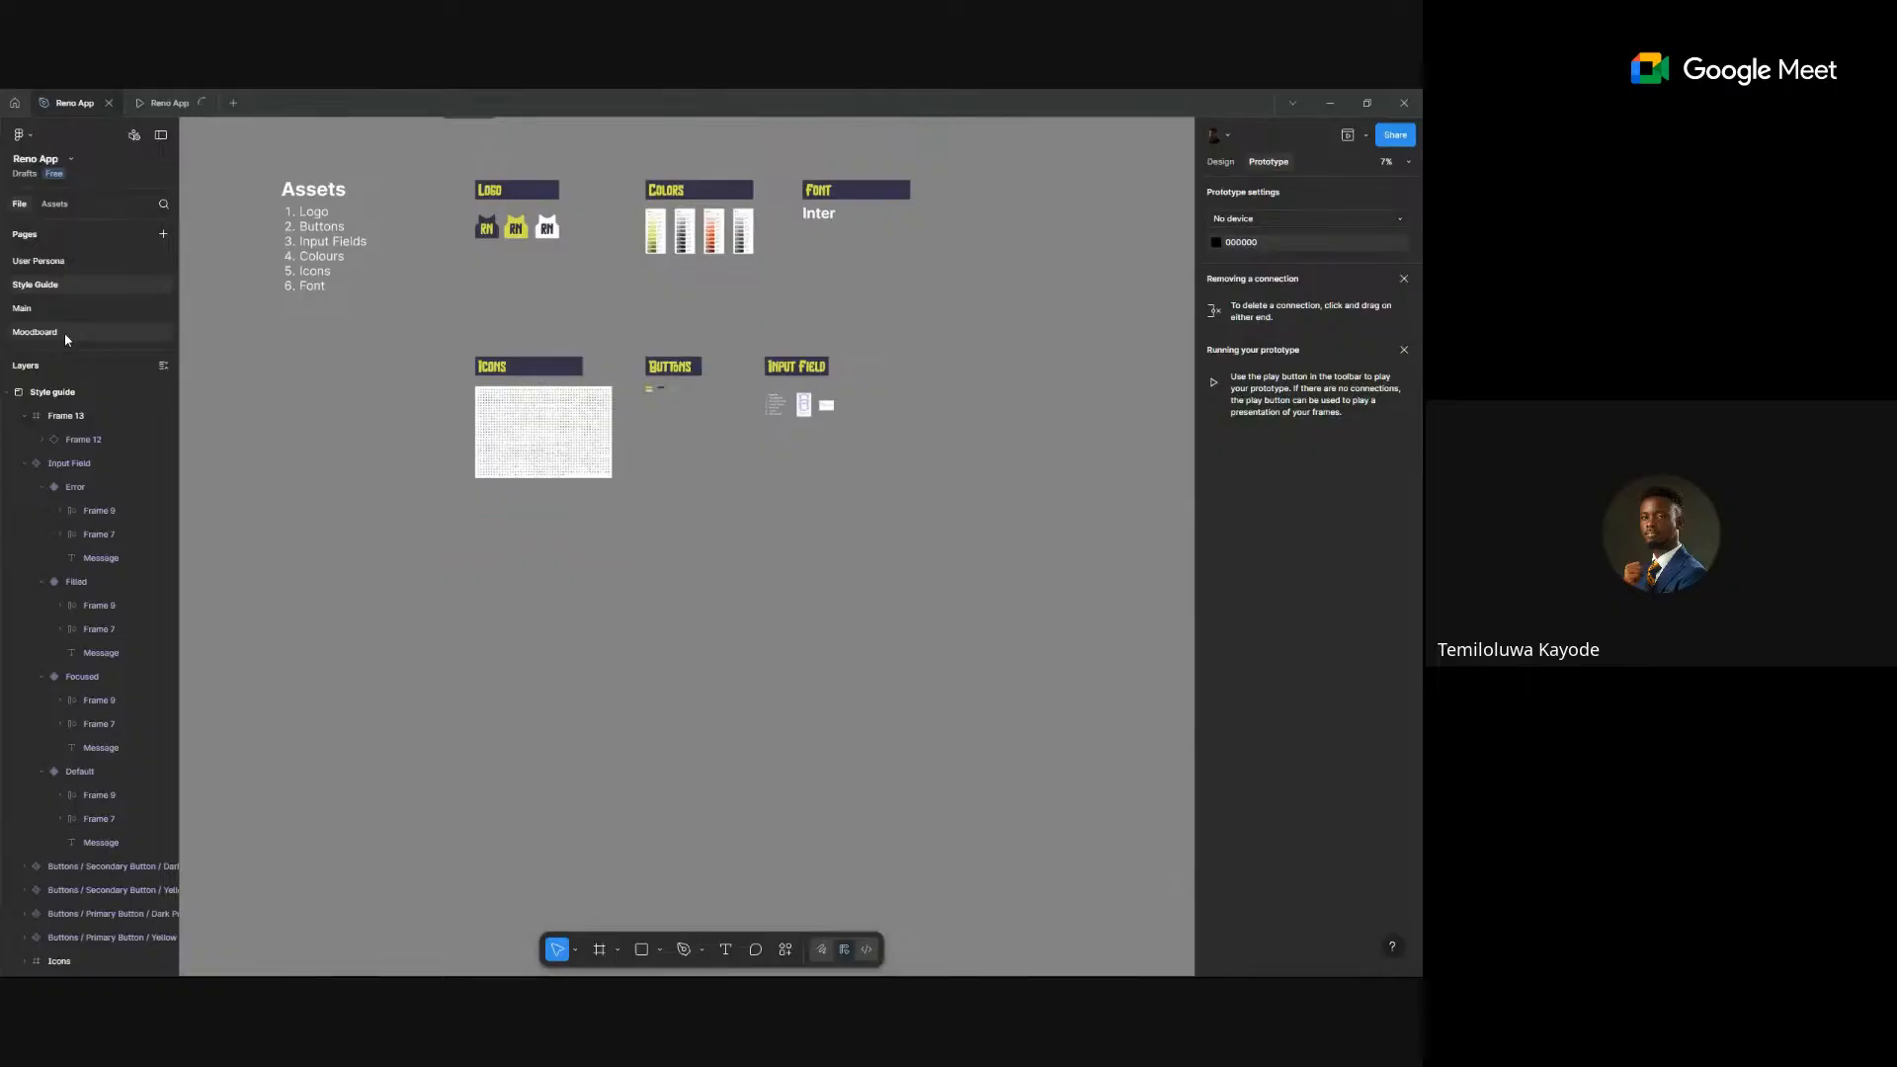
pyautogui.click(63, 332)
# - Switch to the Main page, then open the Untitled flowchart file from Recents
pyautogui.click(73, 312)
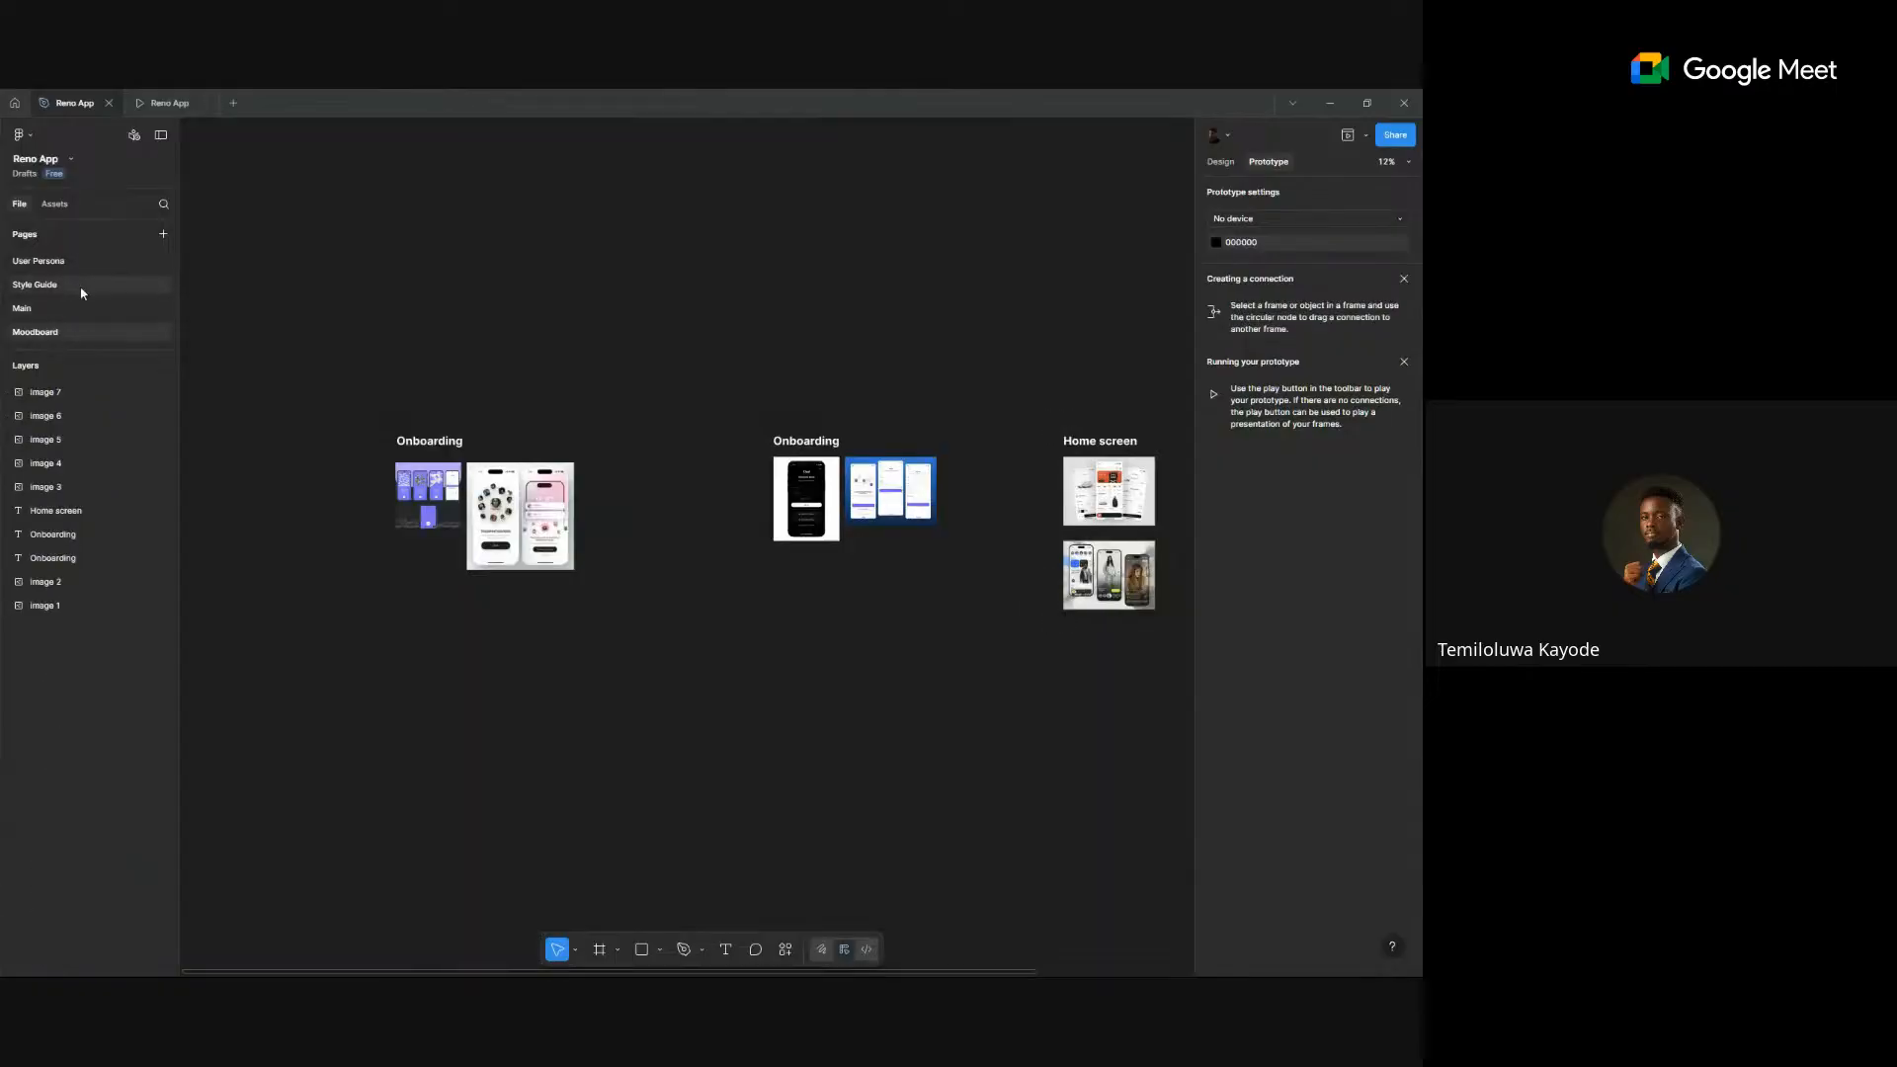
pyautogui.click(12, 104)
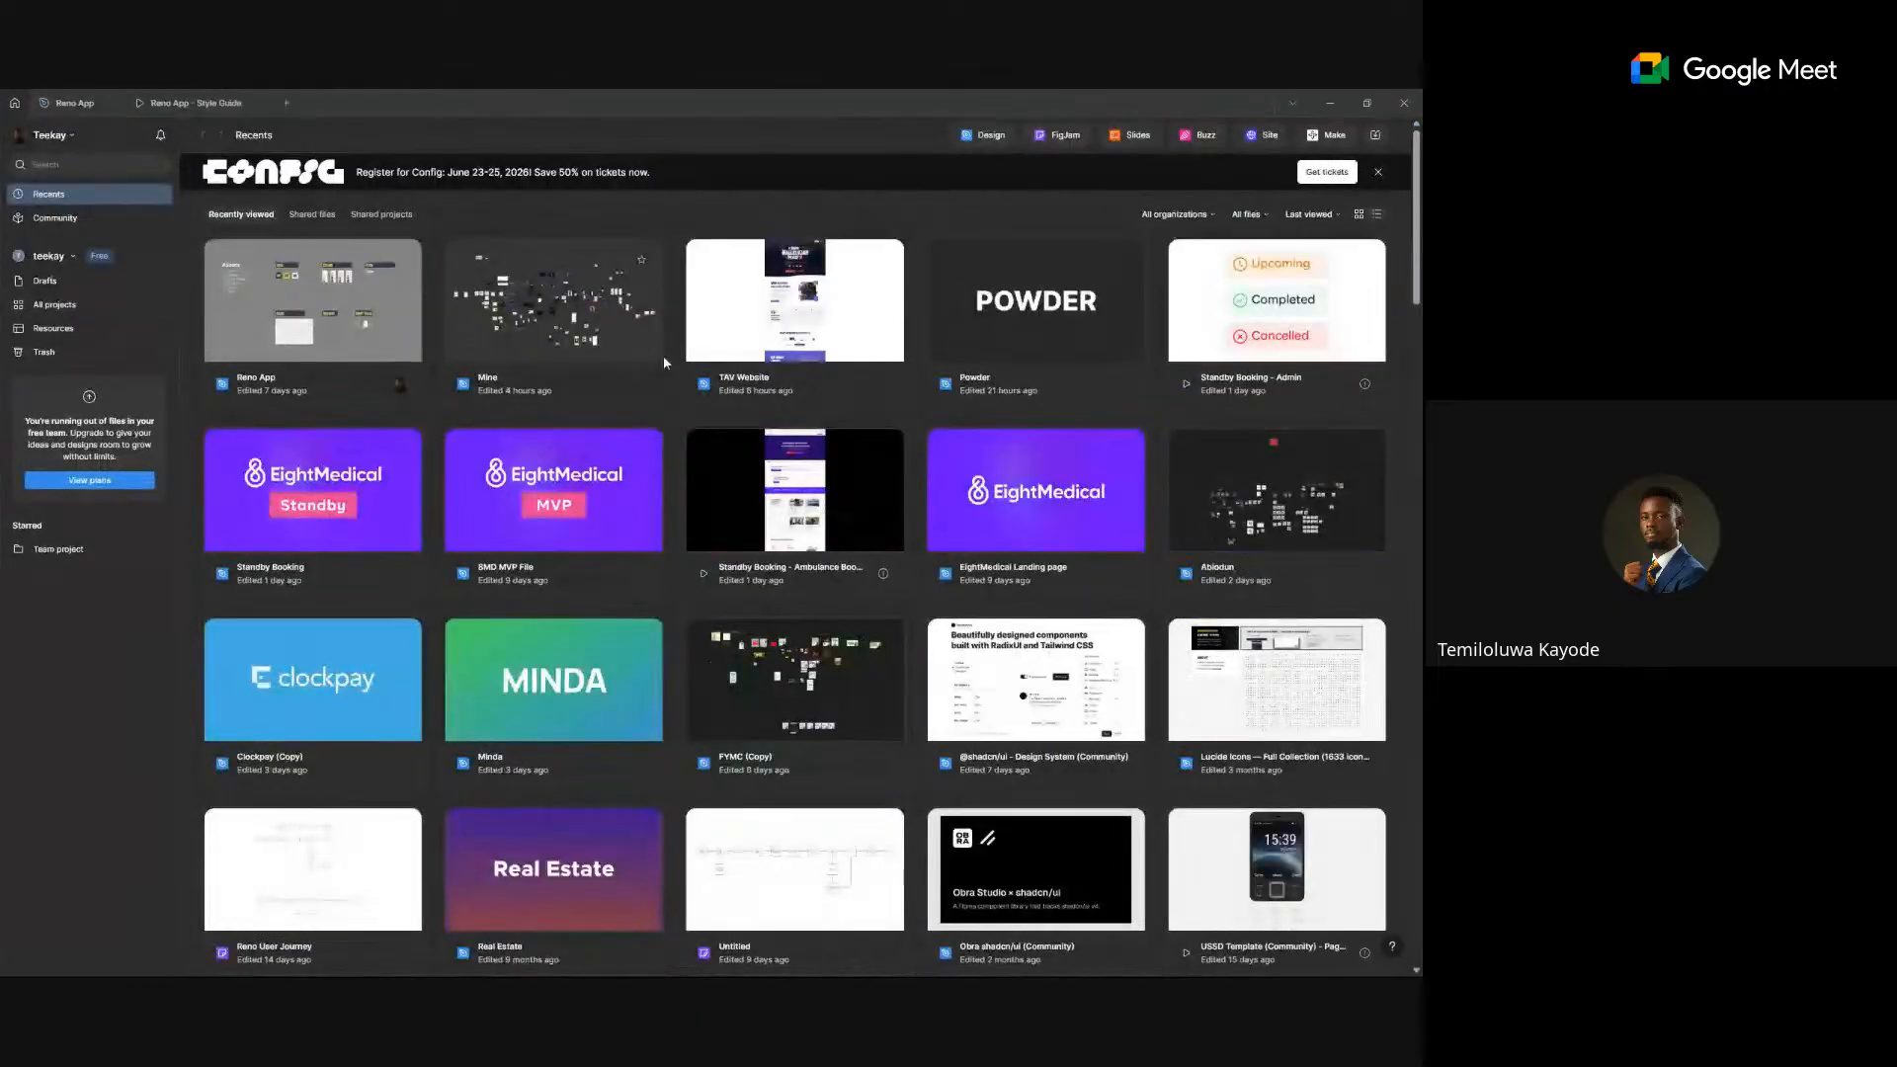
pyautogui.scroll(-3, 846, 360)
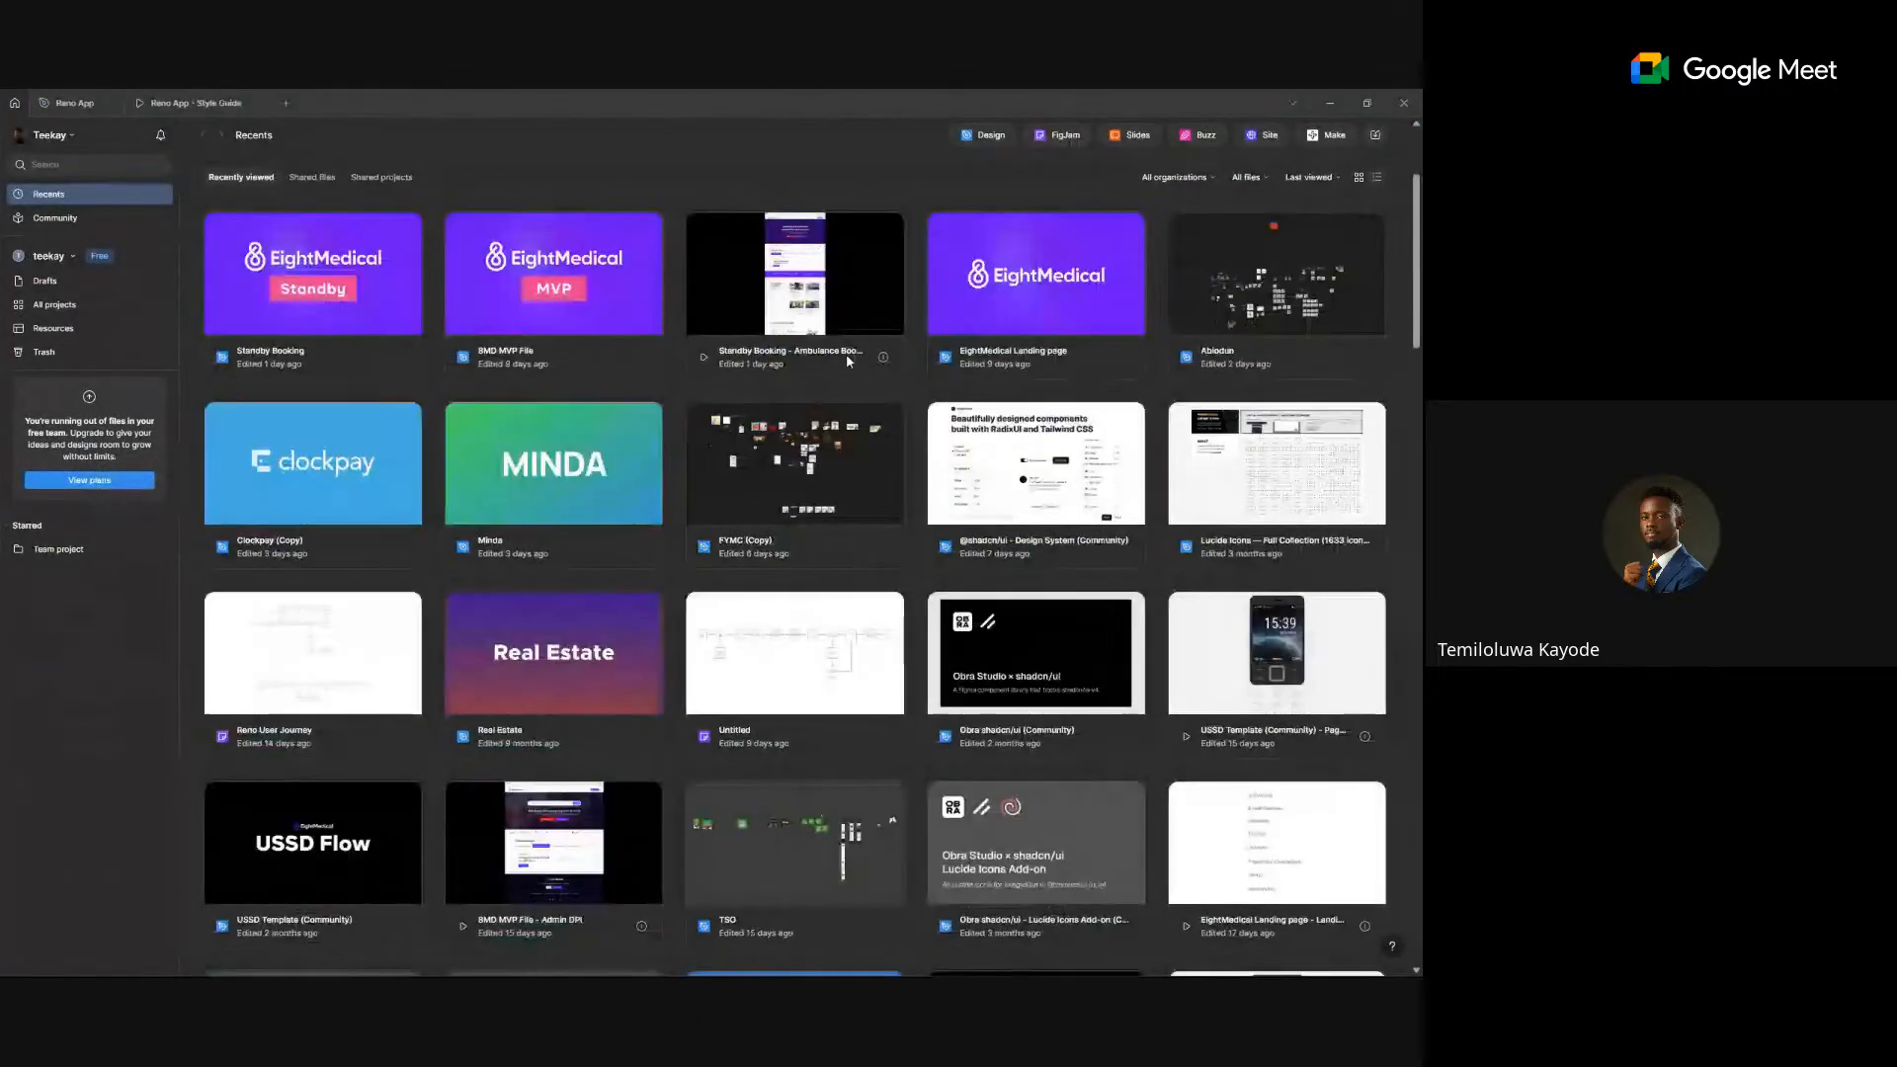
pyautogui.scroll(-3, 845, 361)
pyautogui.click(718, 398)
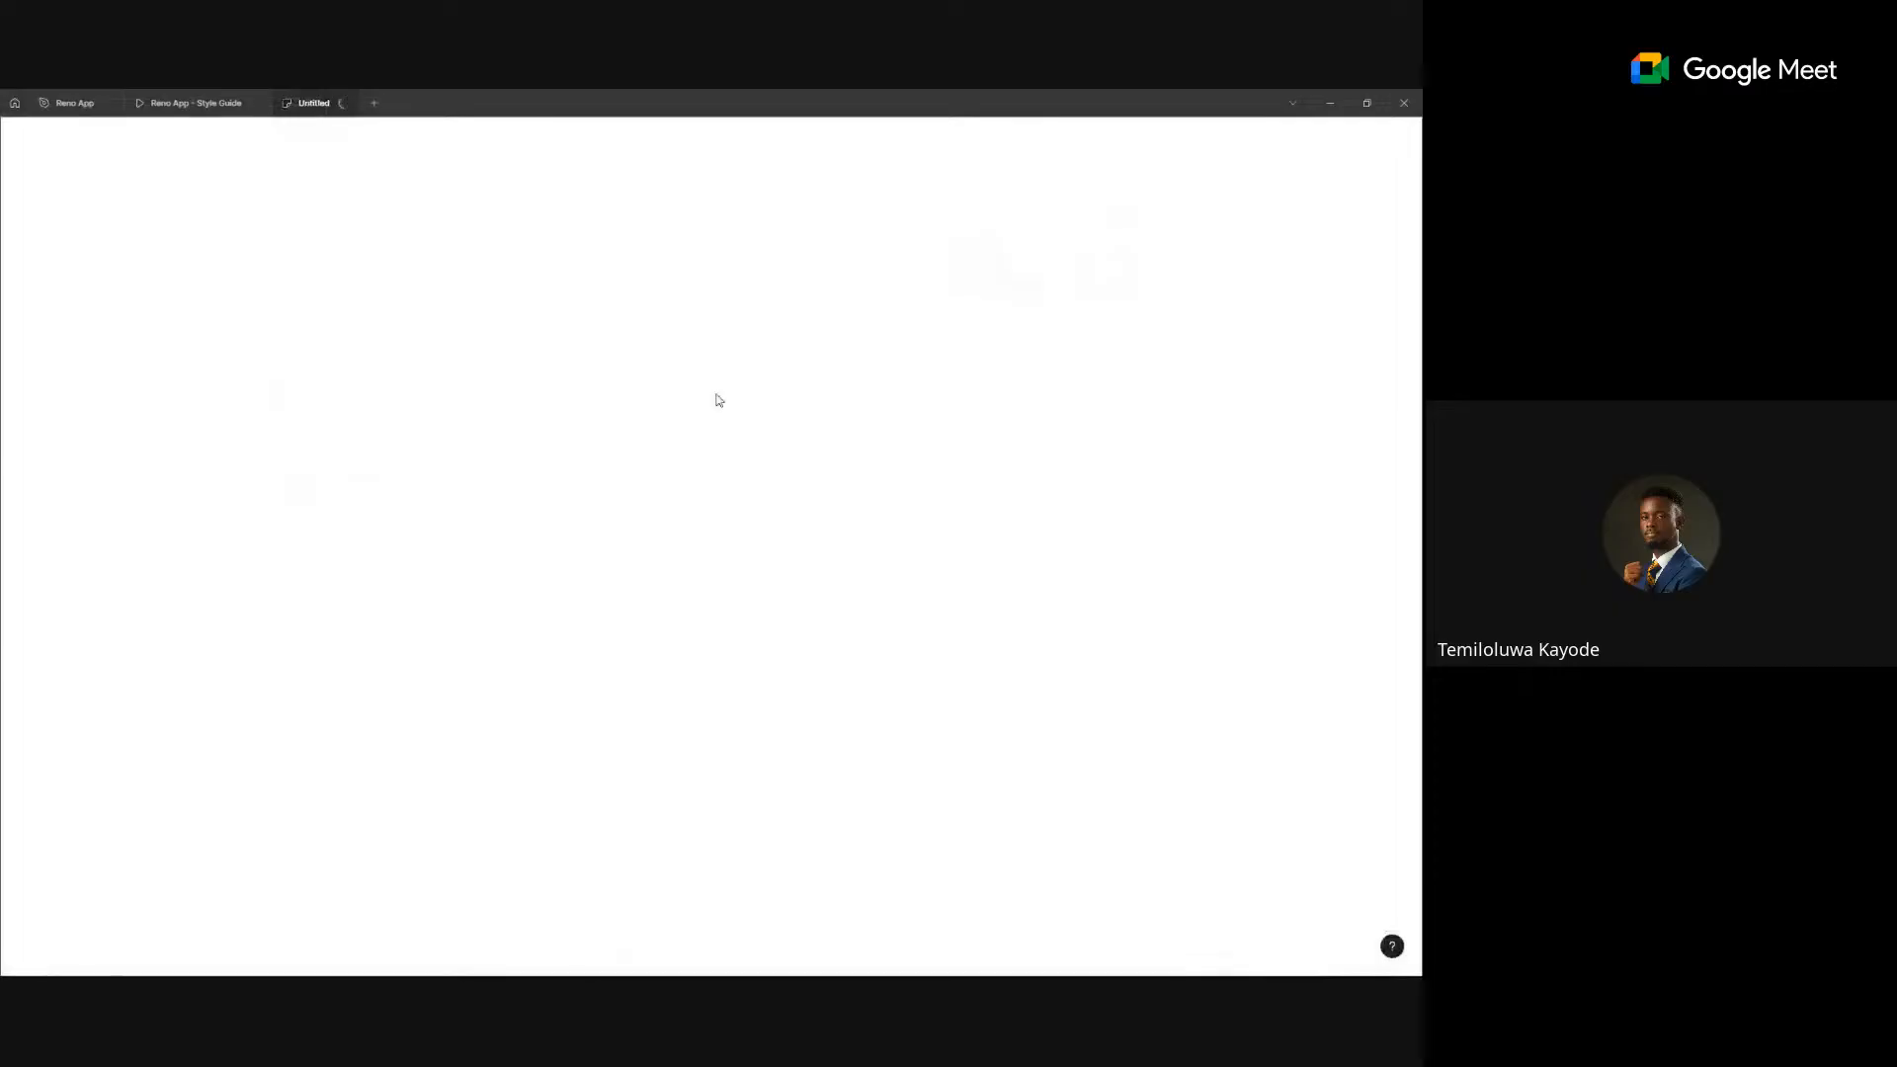
# - Go back to the Home screen and scroll through the Recents file grid
pyautogui.click(14, 101)
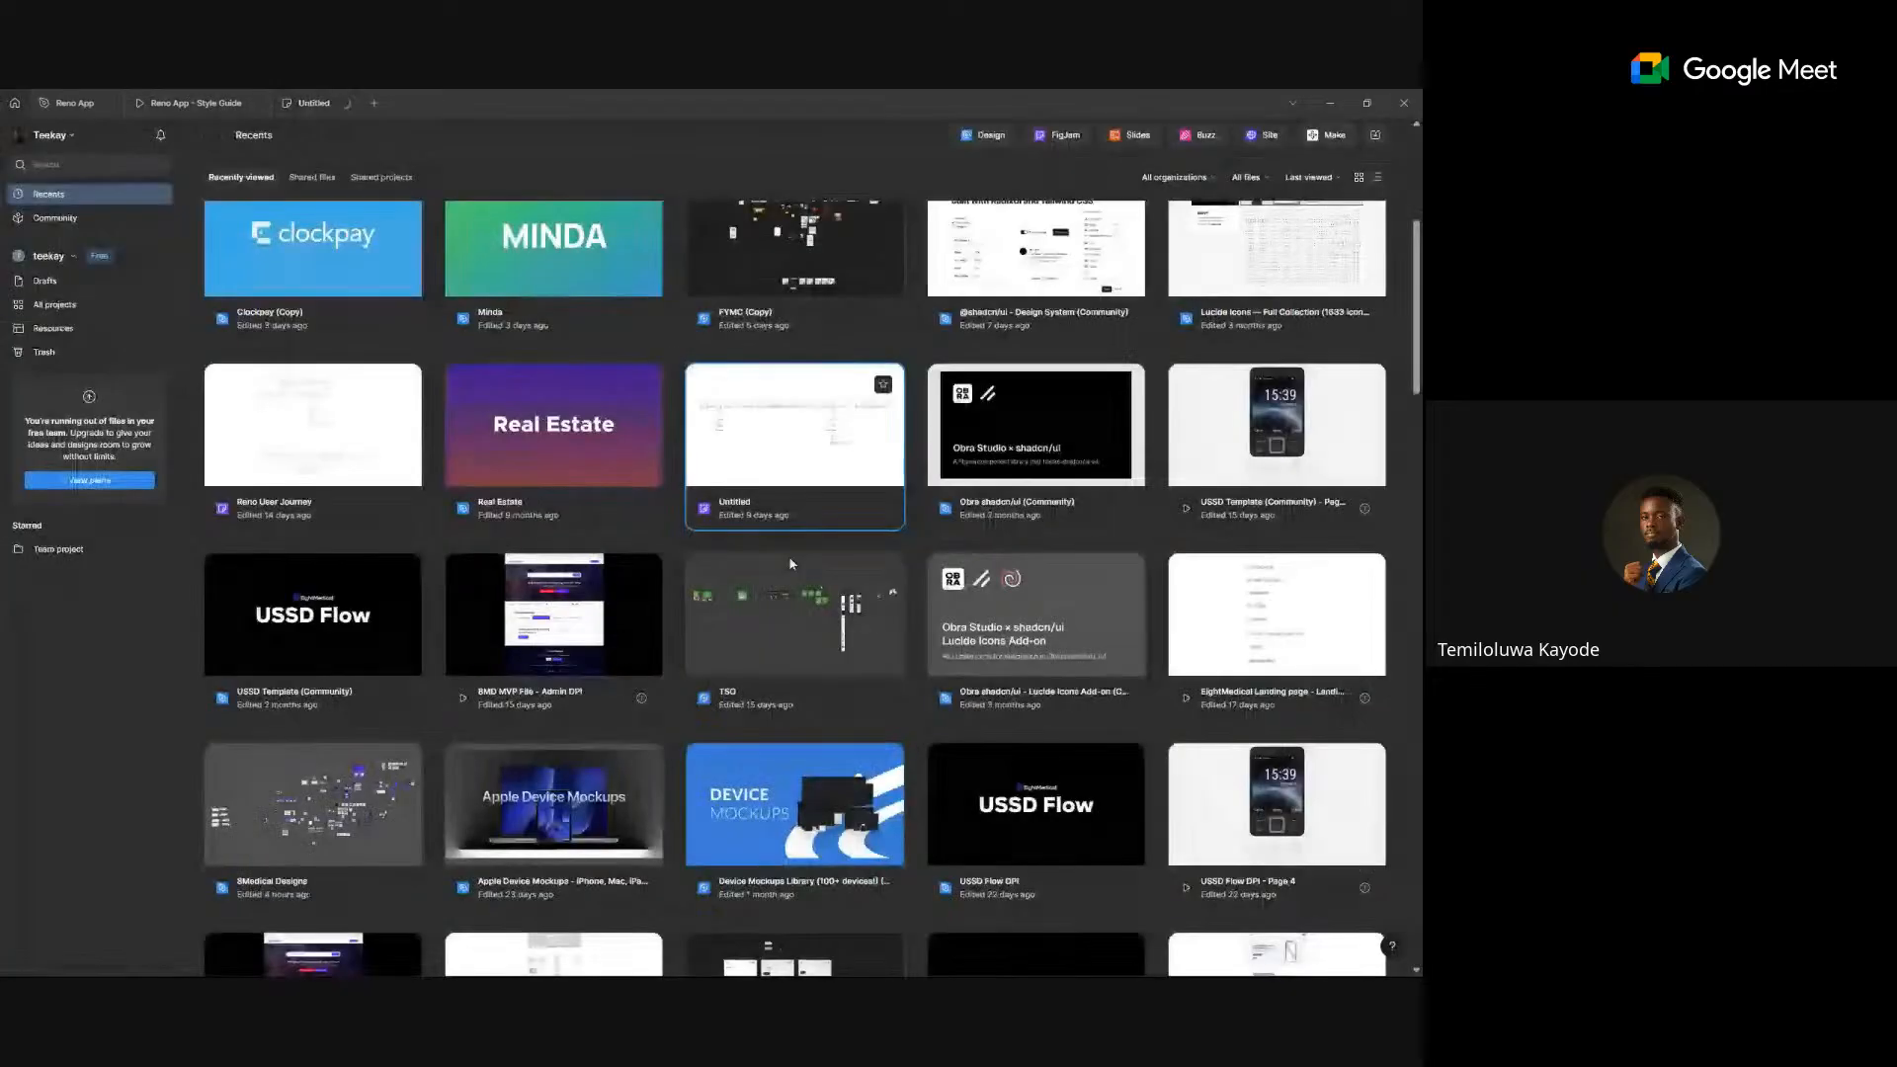
pyautogui.scroll(-3, 828, 579)
pyautogui.scroll(-3, 828, 582)
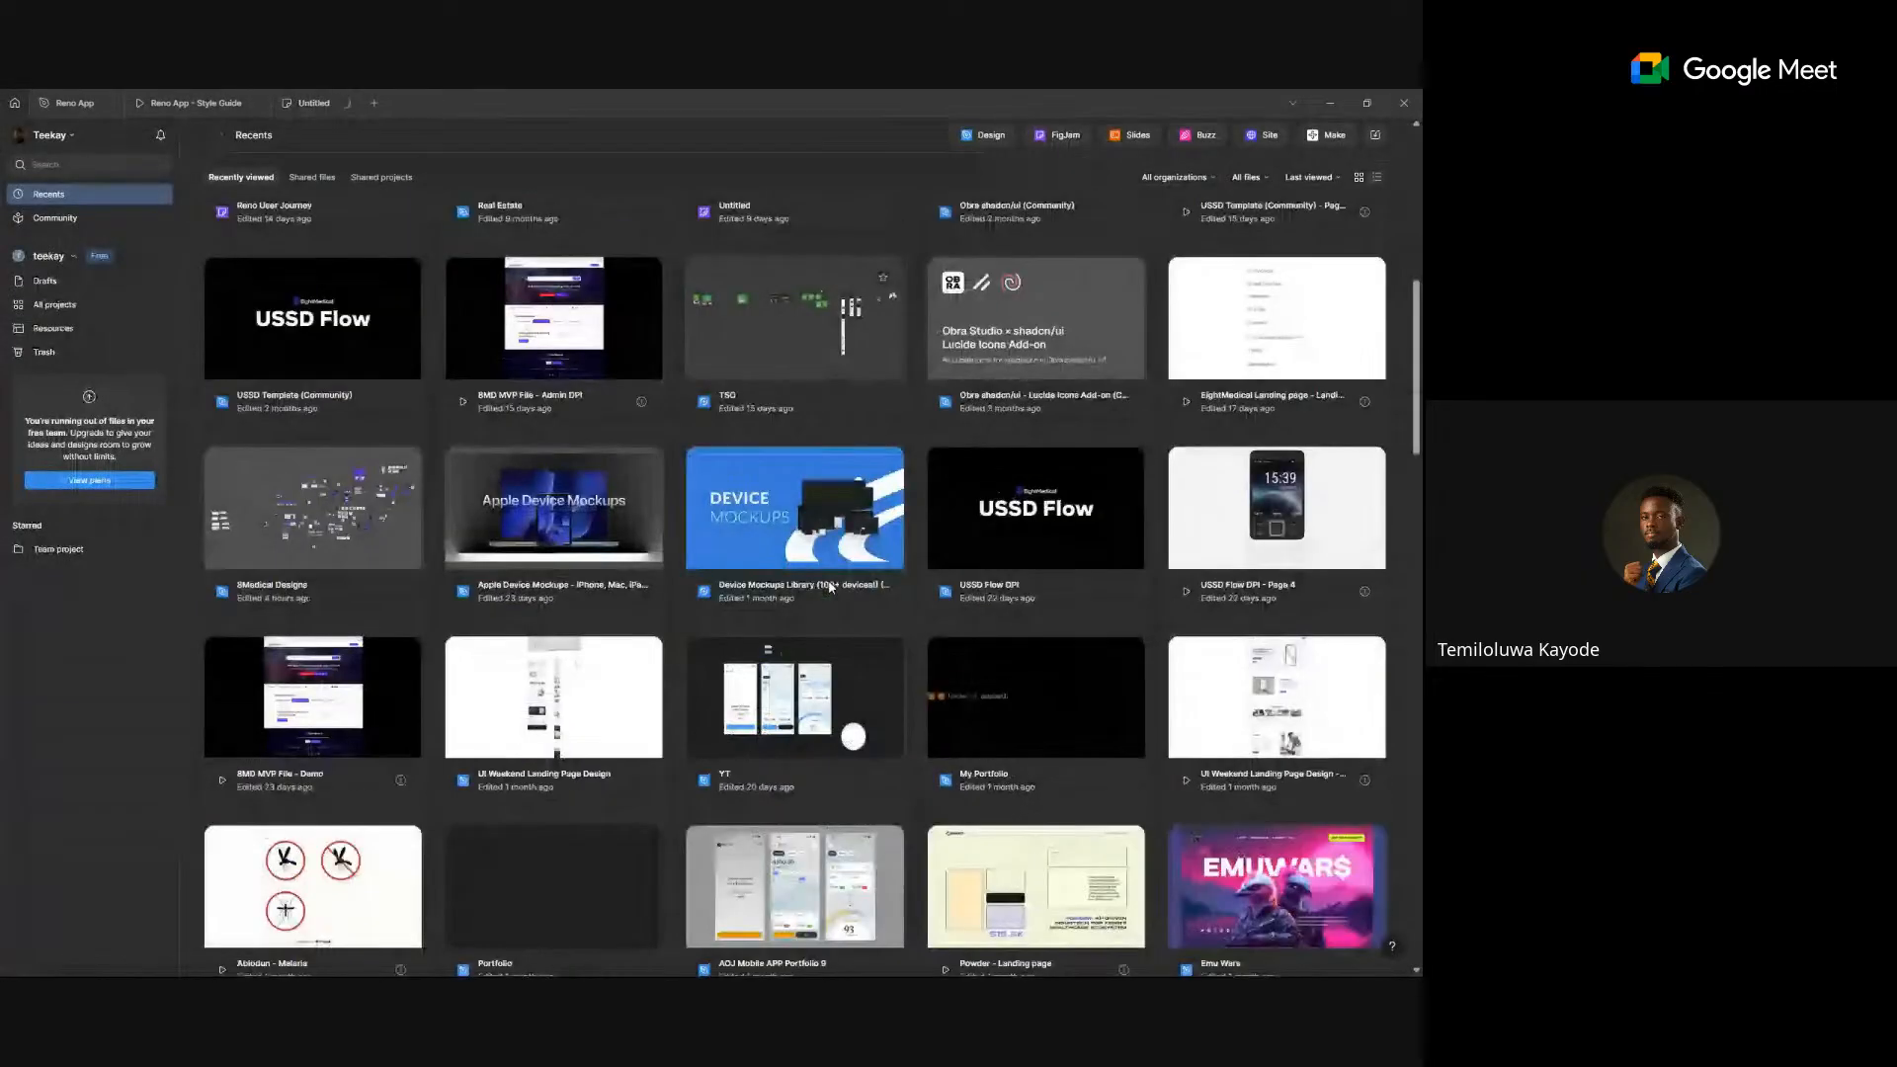
pyautogui.scroll(1, 830, 587)
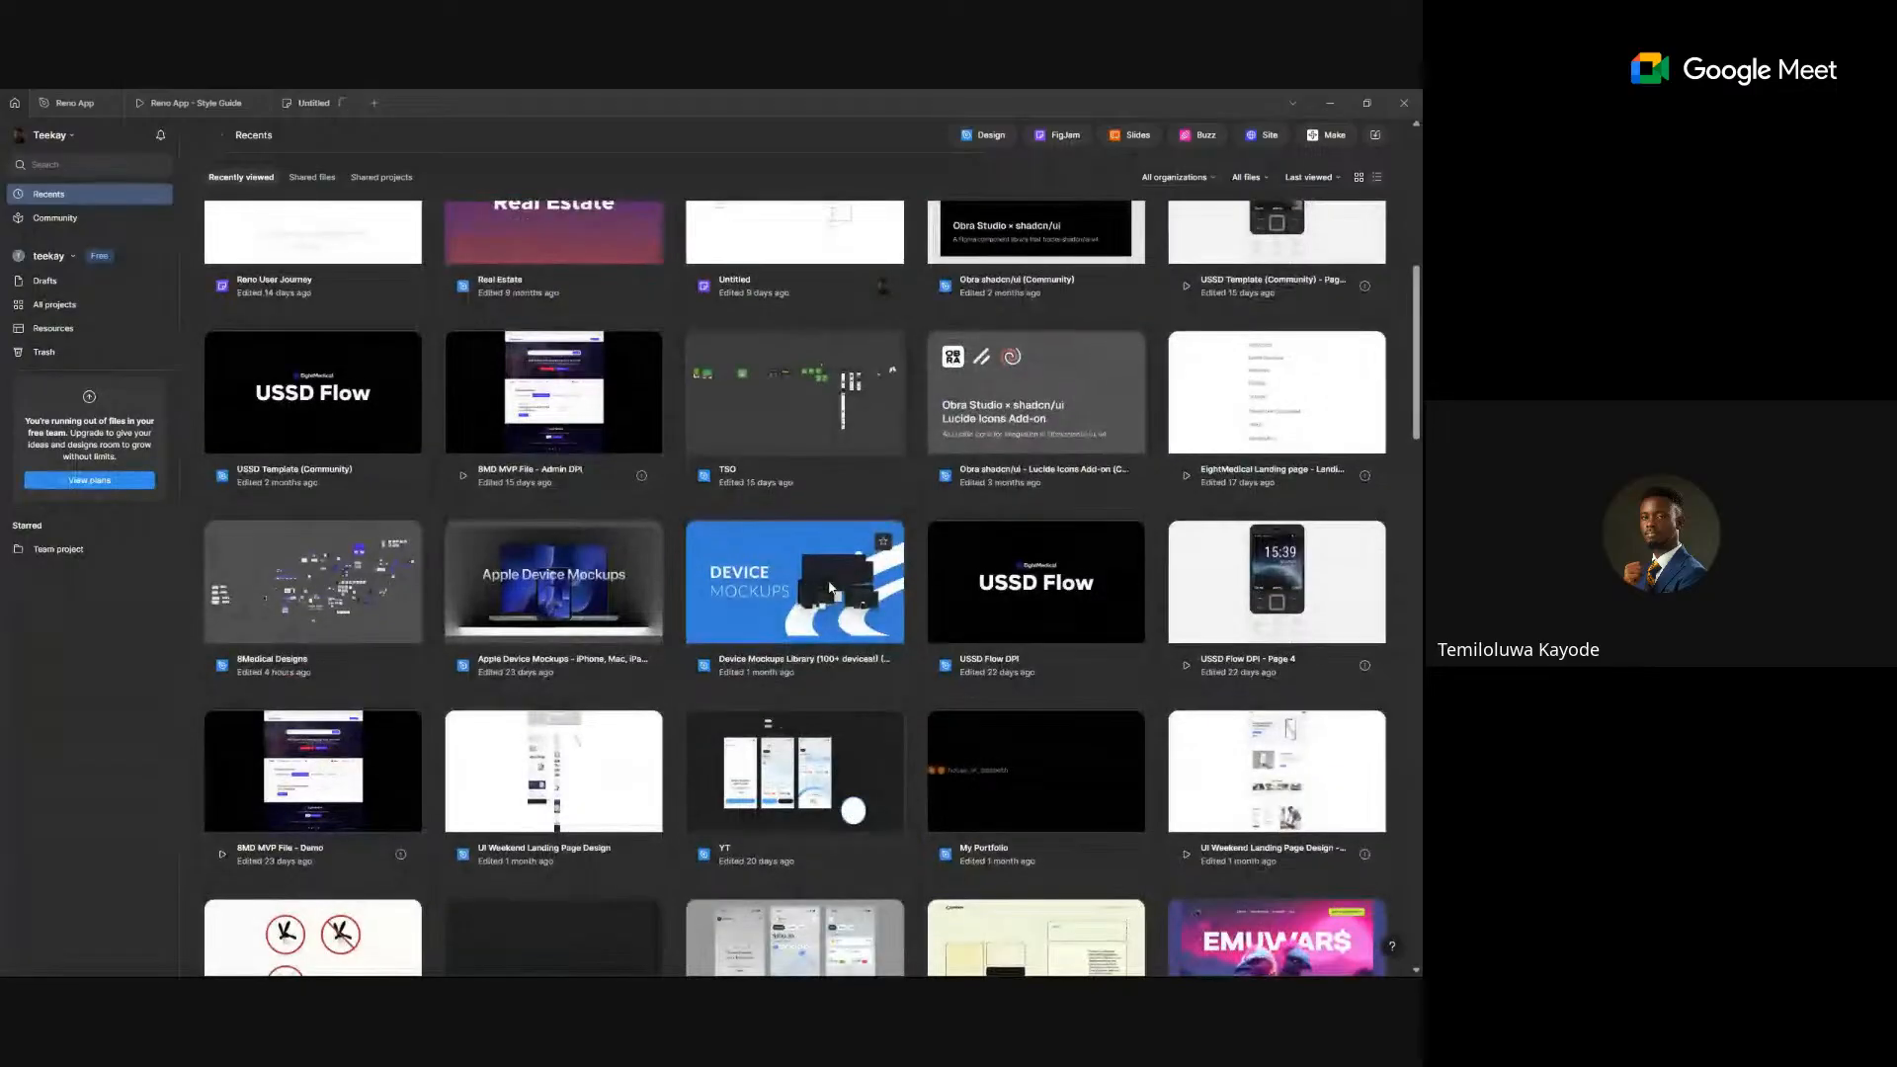
pyautogui.scroll(10, 829, 588)
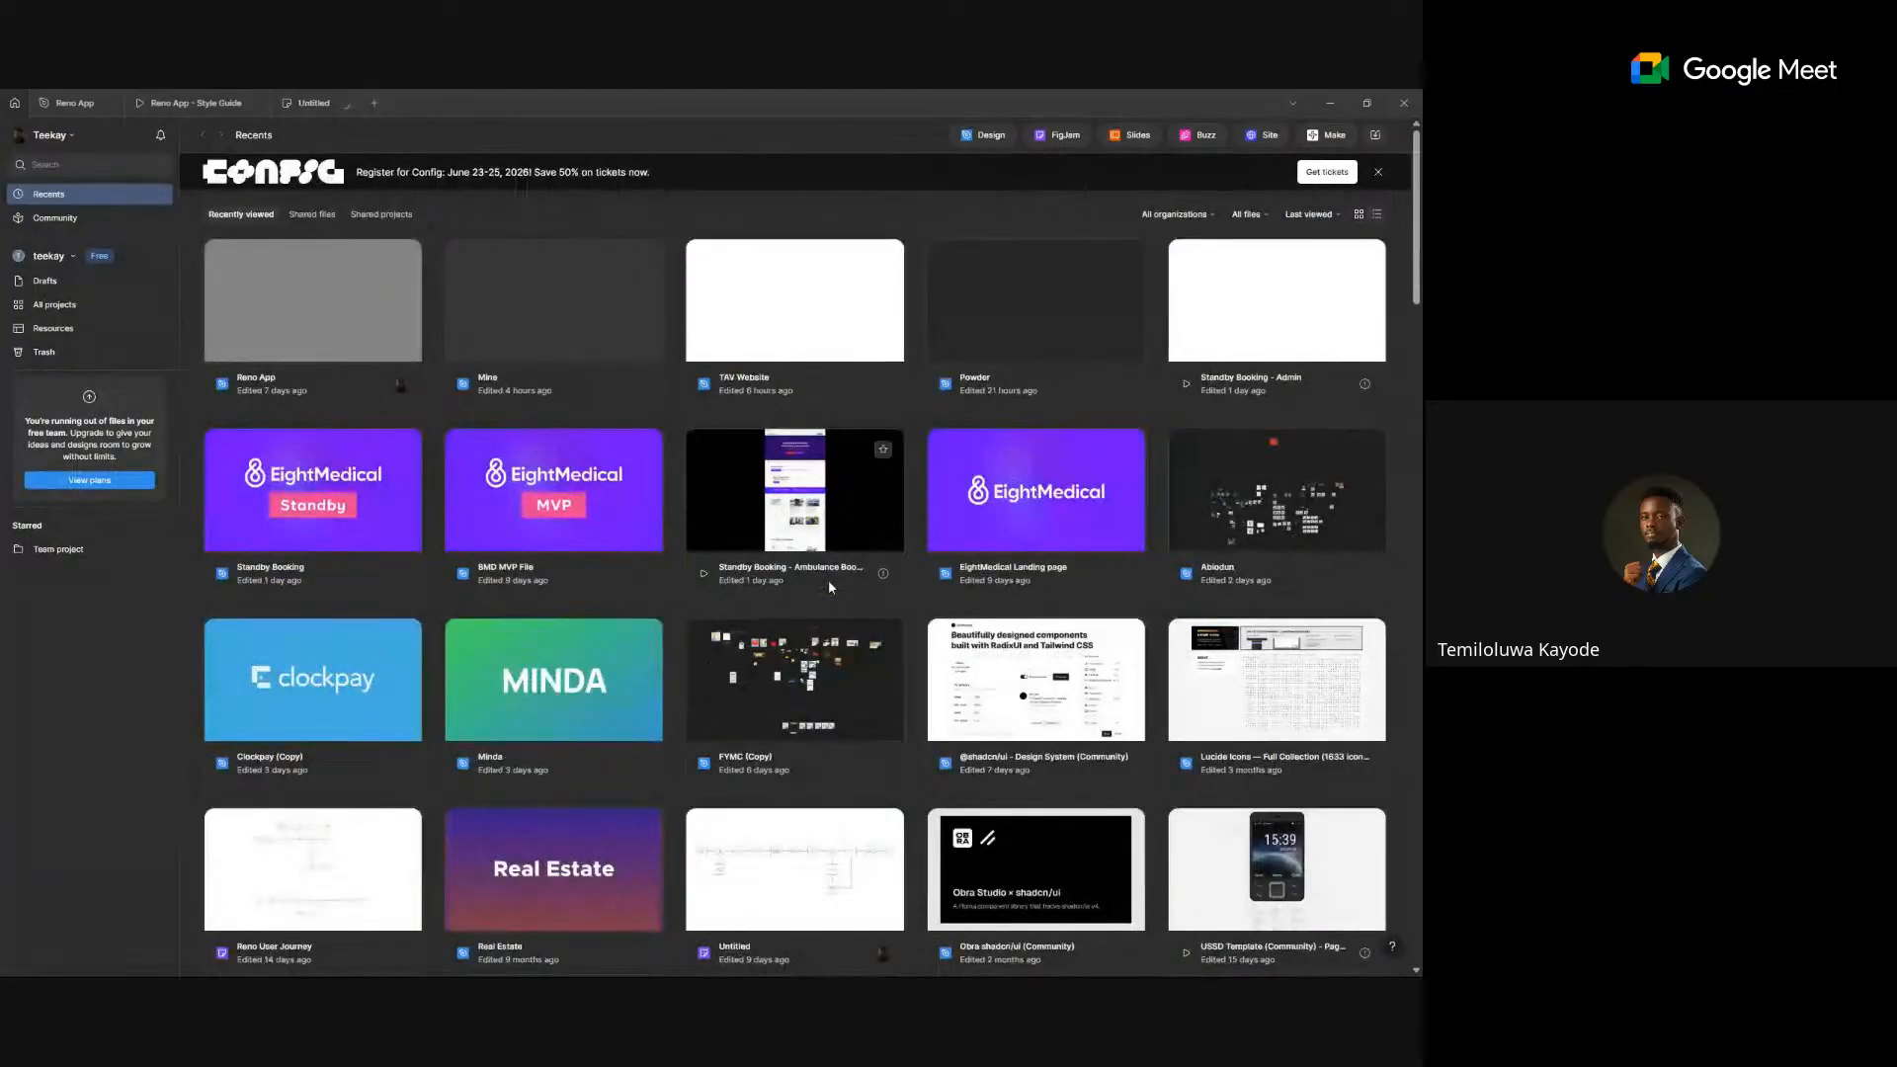
pyautogui.scroll(-2, 828, 583)
pyautogui.scroll(-1, 876, 684)
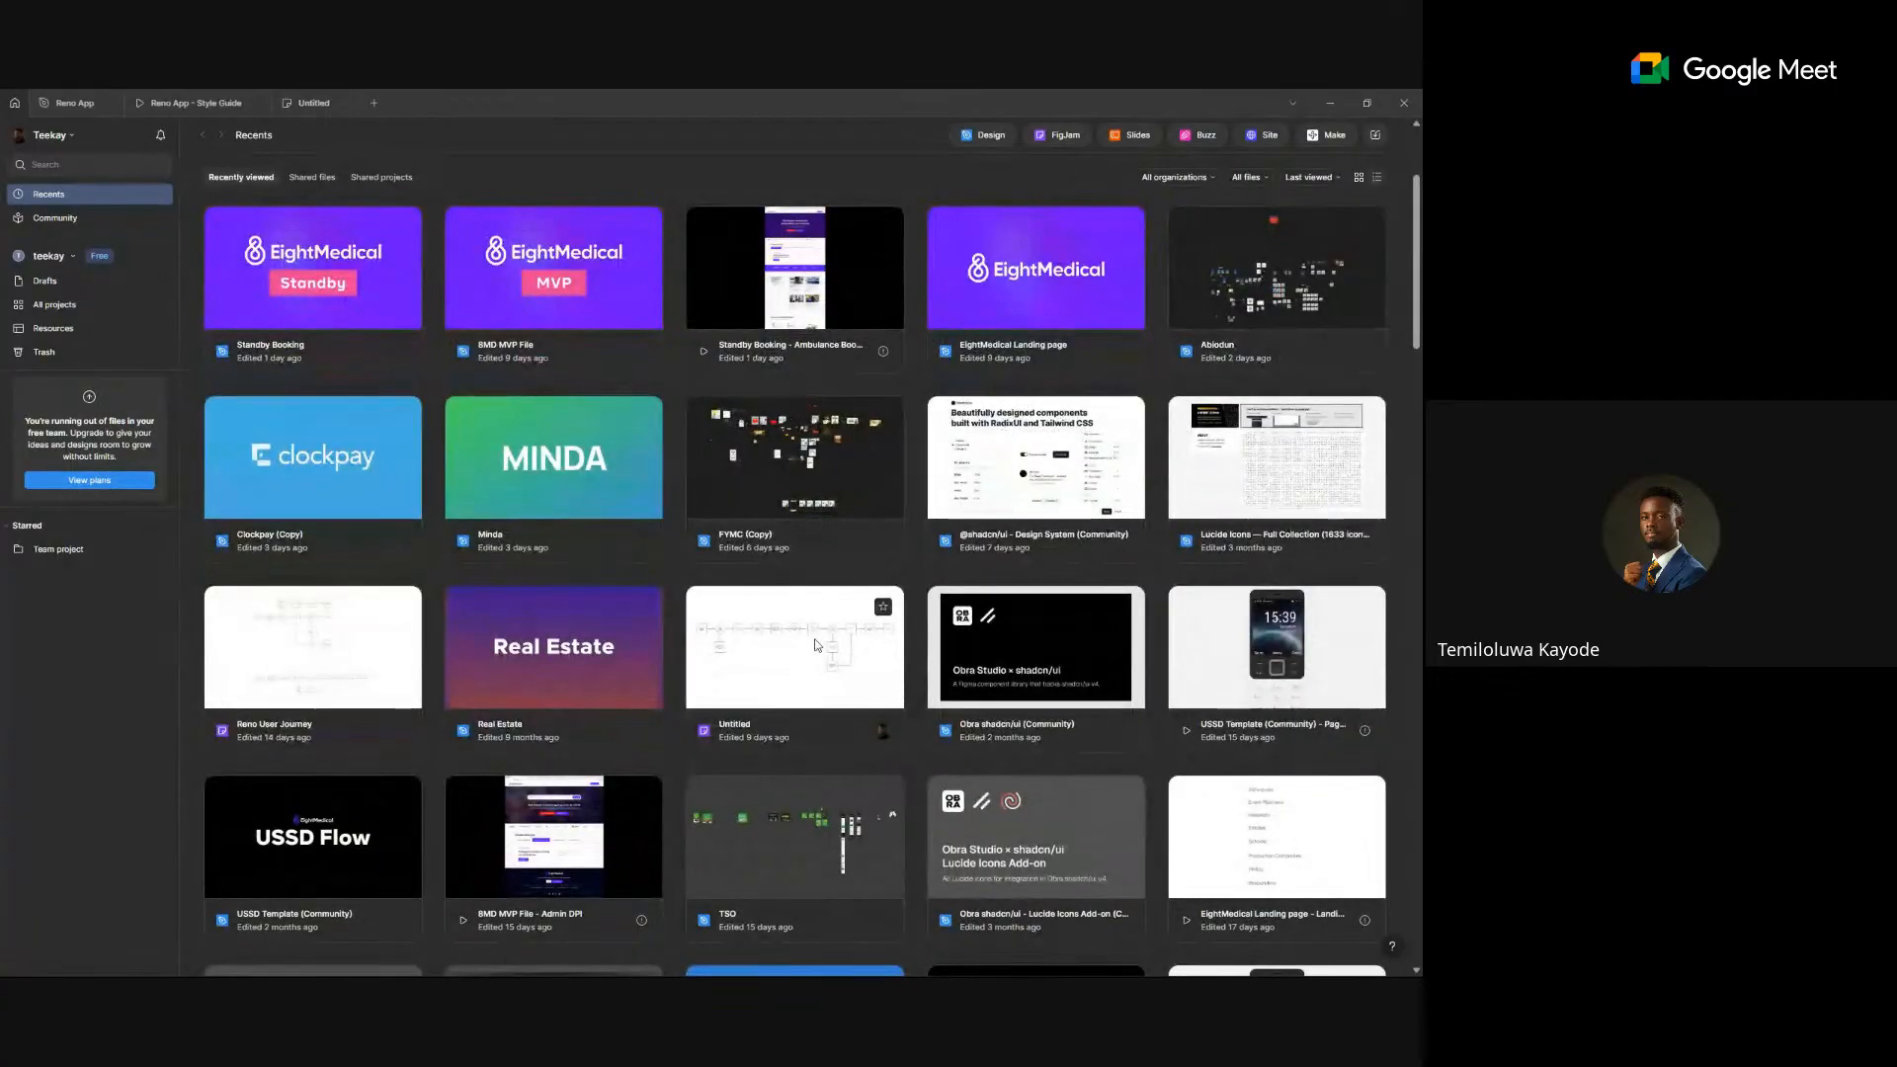
pyautogui.scroll(1, 816, 644)
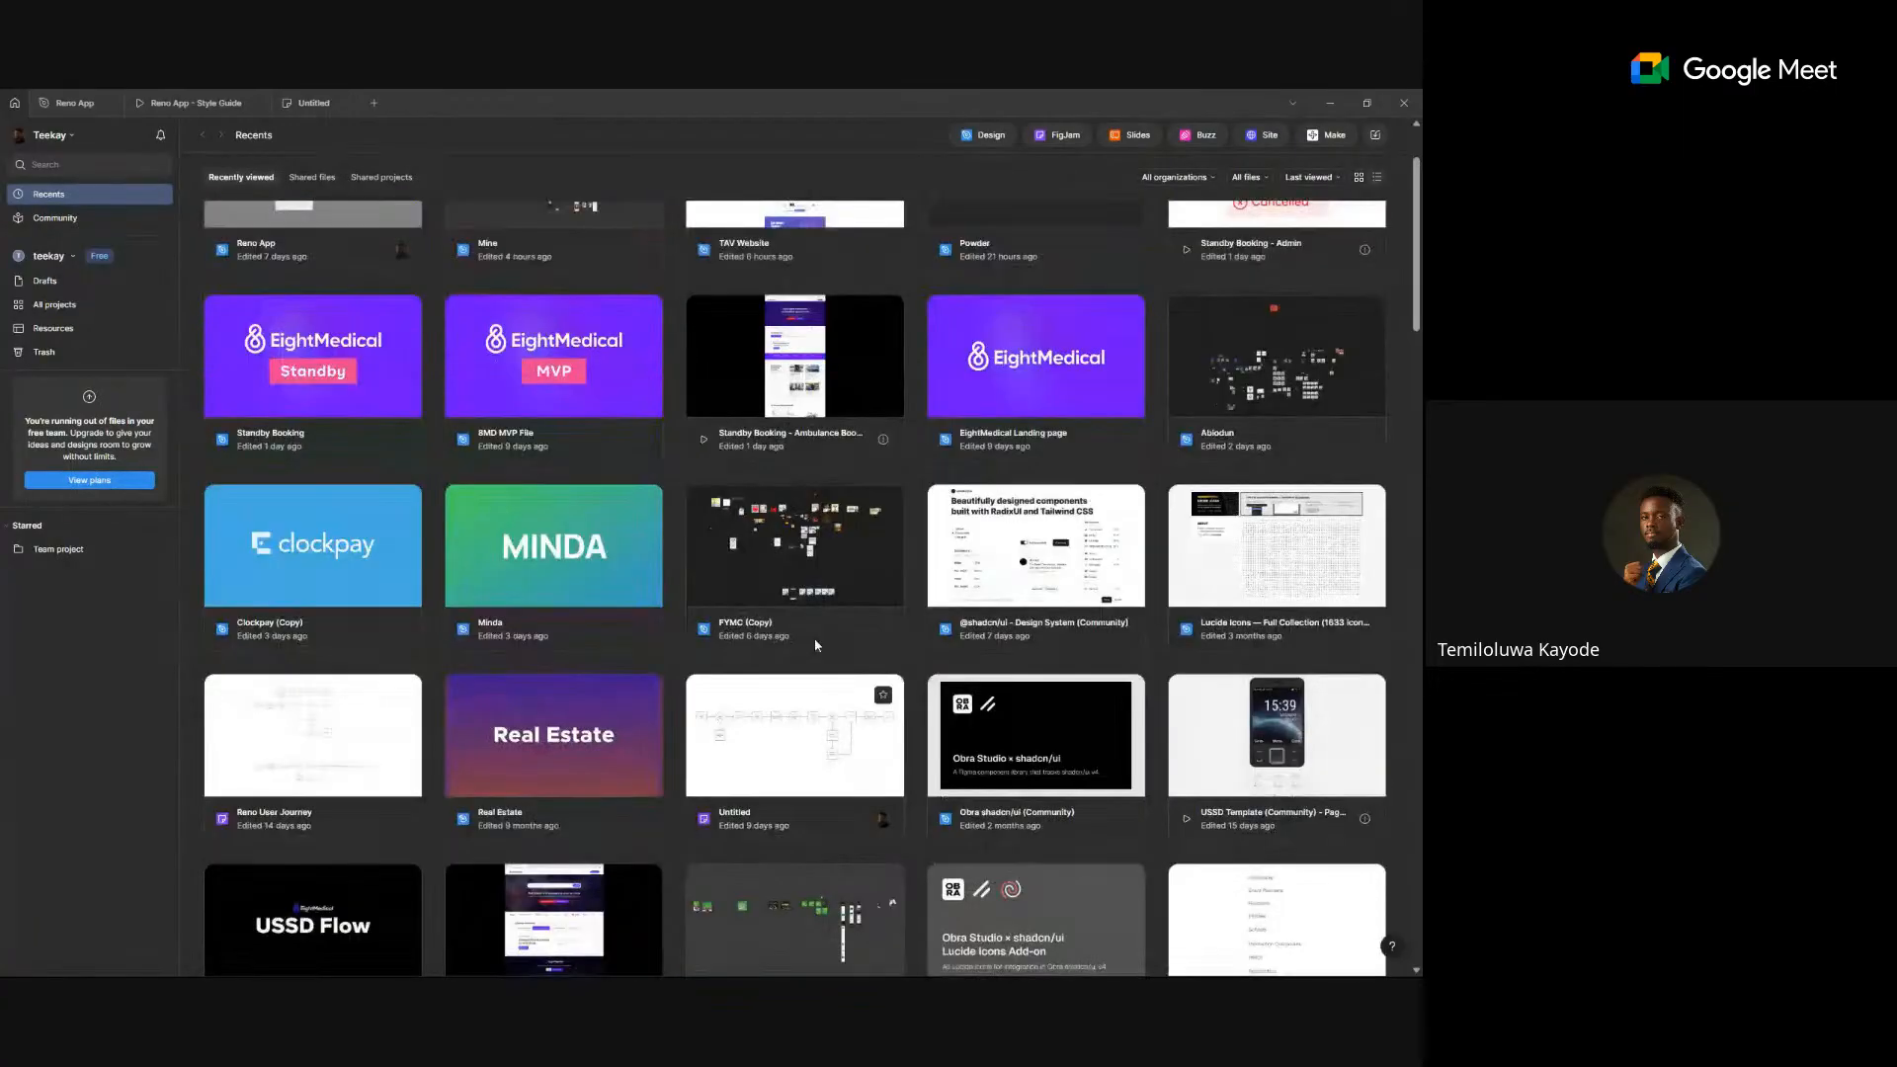
pyautogui.scroll(2, 816, 645)
# - View the Untitled flowchart board, then close its tab to return to Recents
pyautogui.click(313, 103)
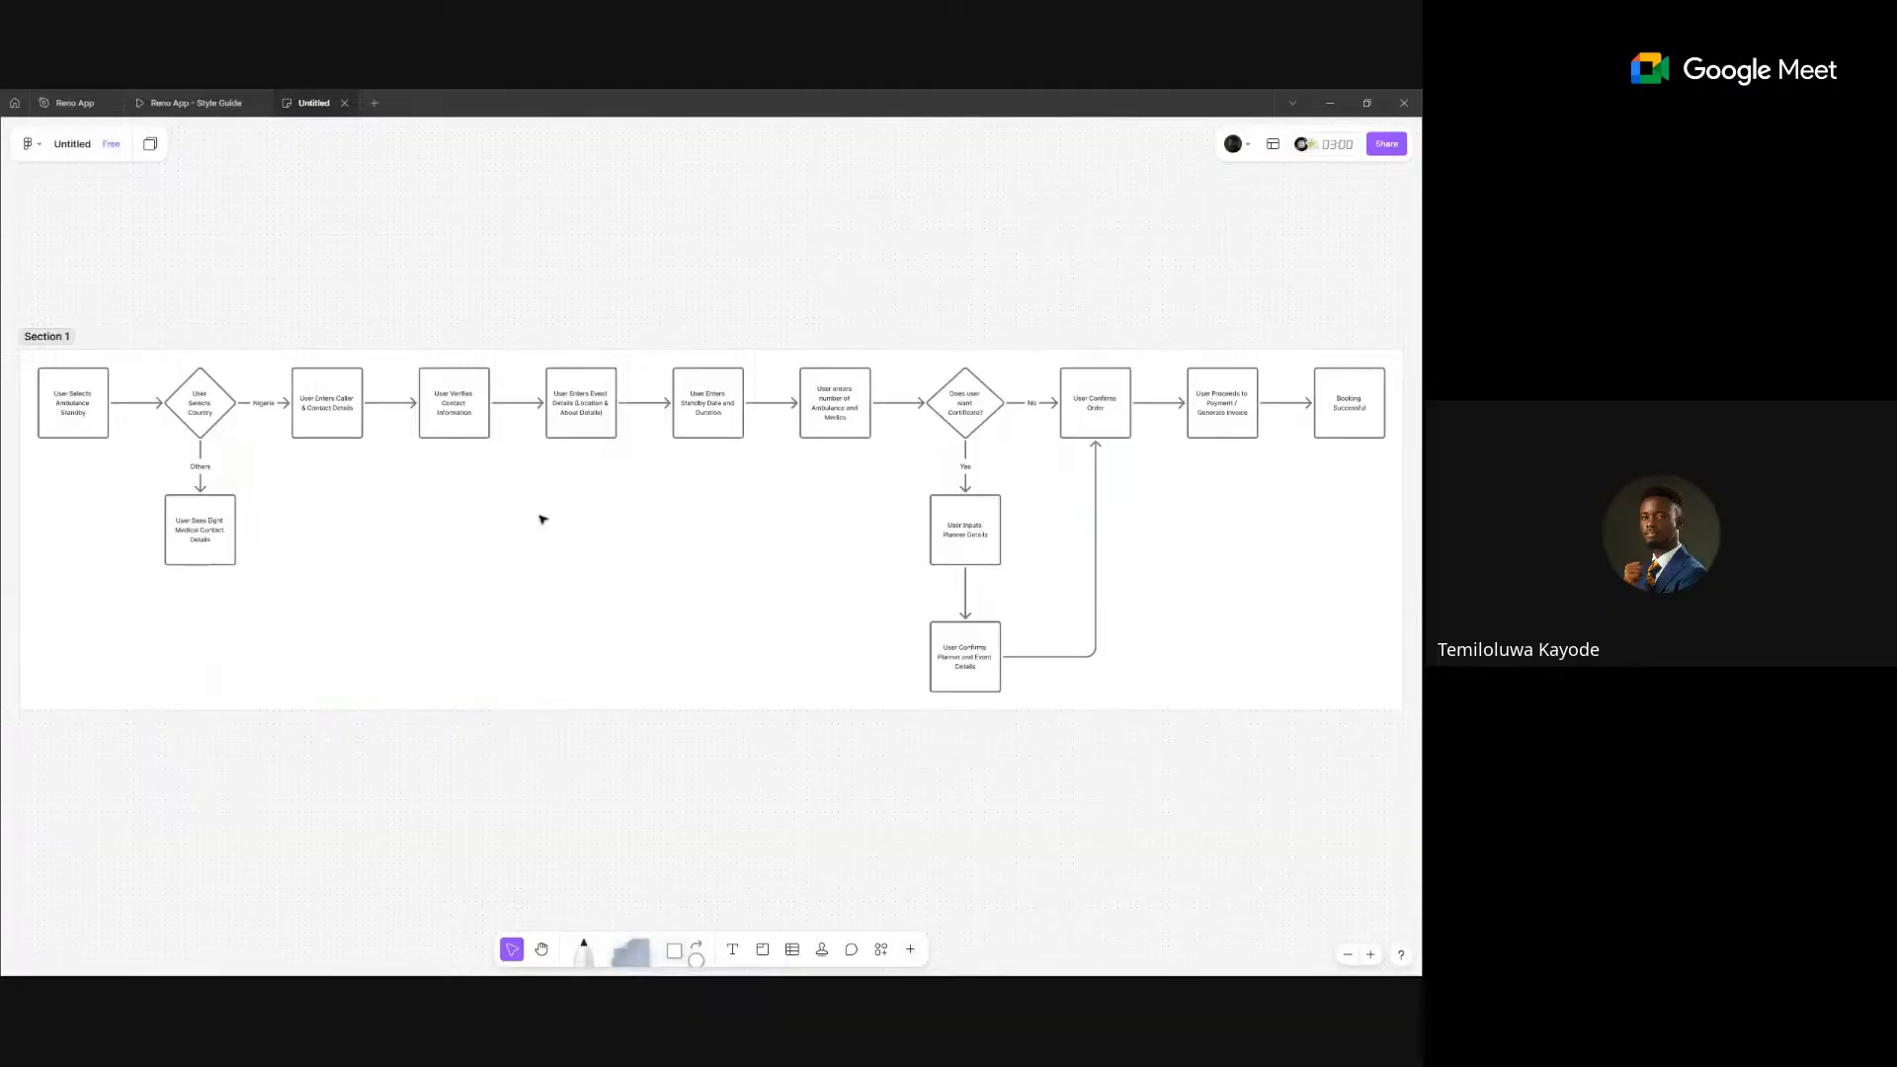
pyautogui.click(343, 103)
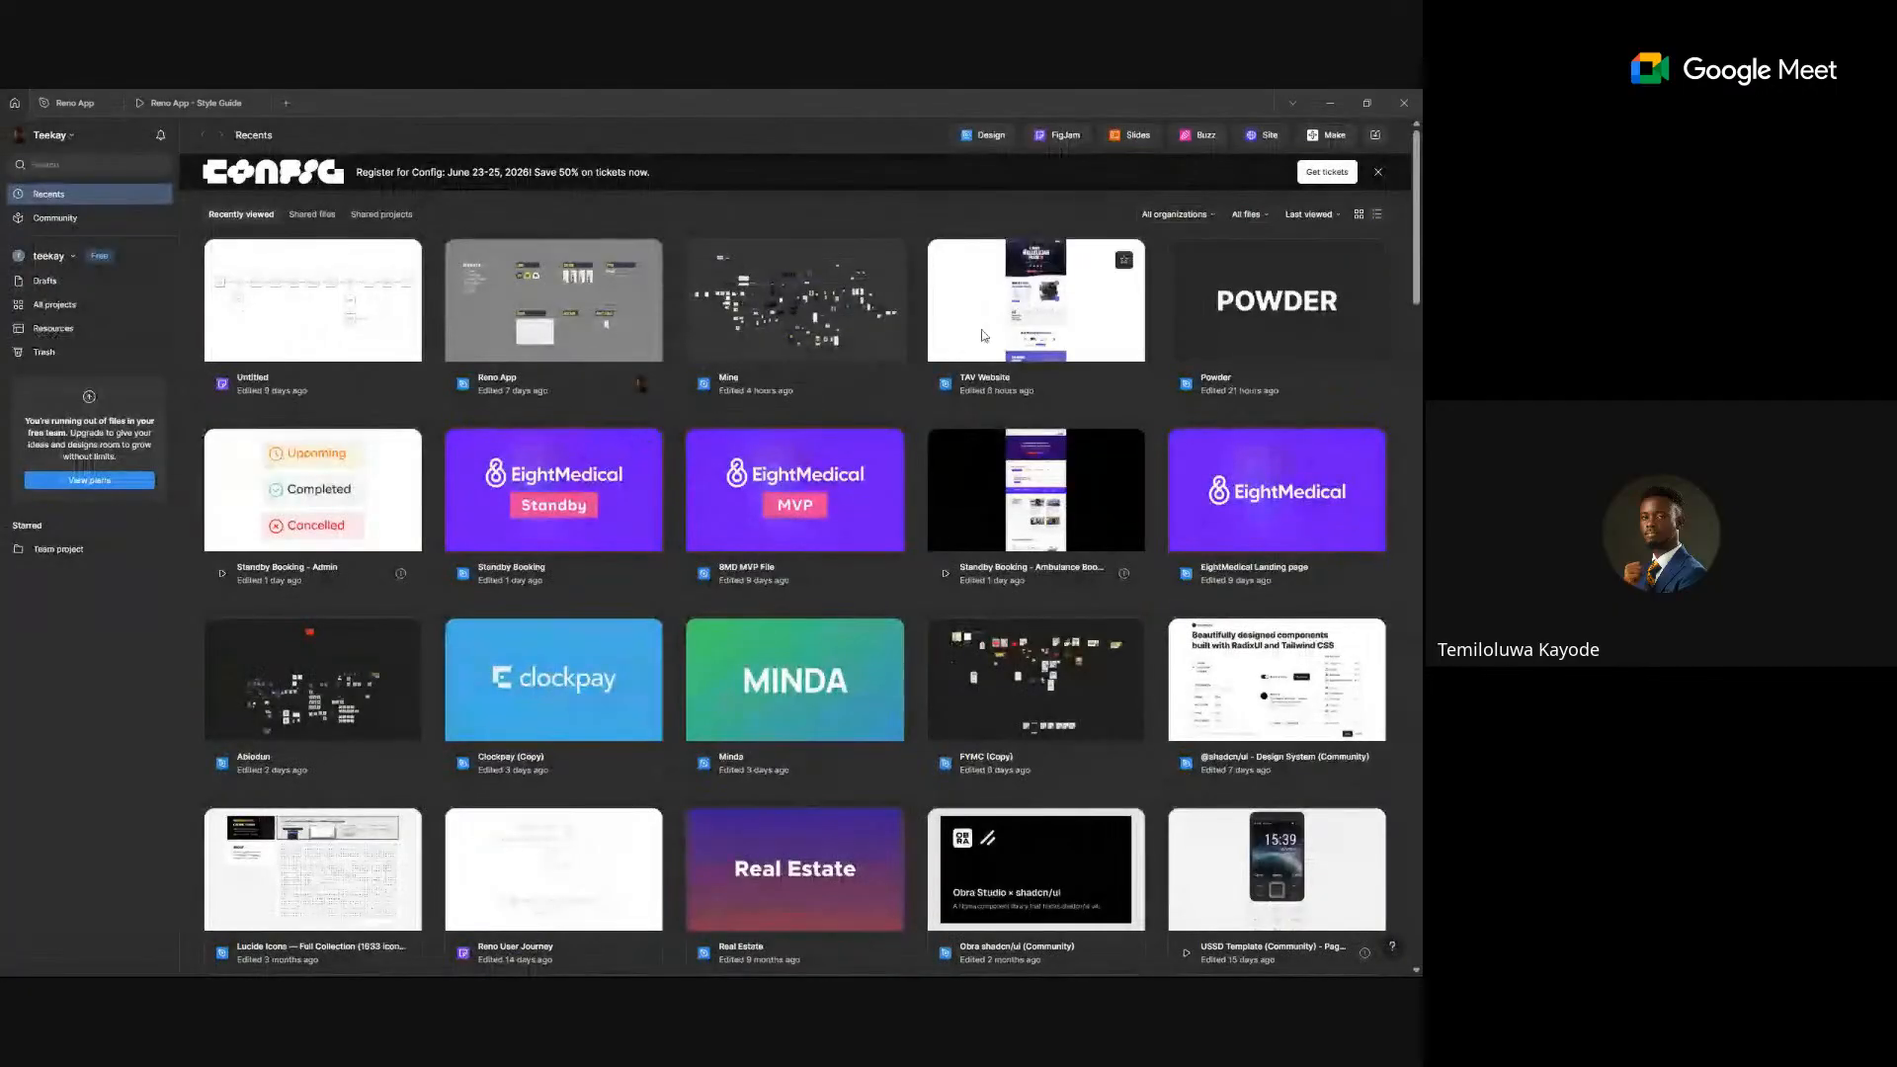
pyautogui.scroll(-2, 995, 347)
pyautogui.scroll(-4, 996, 353)
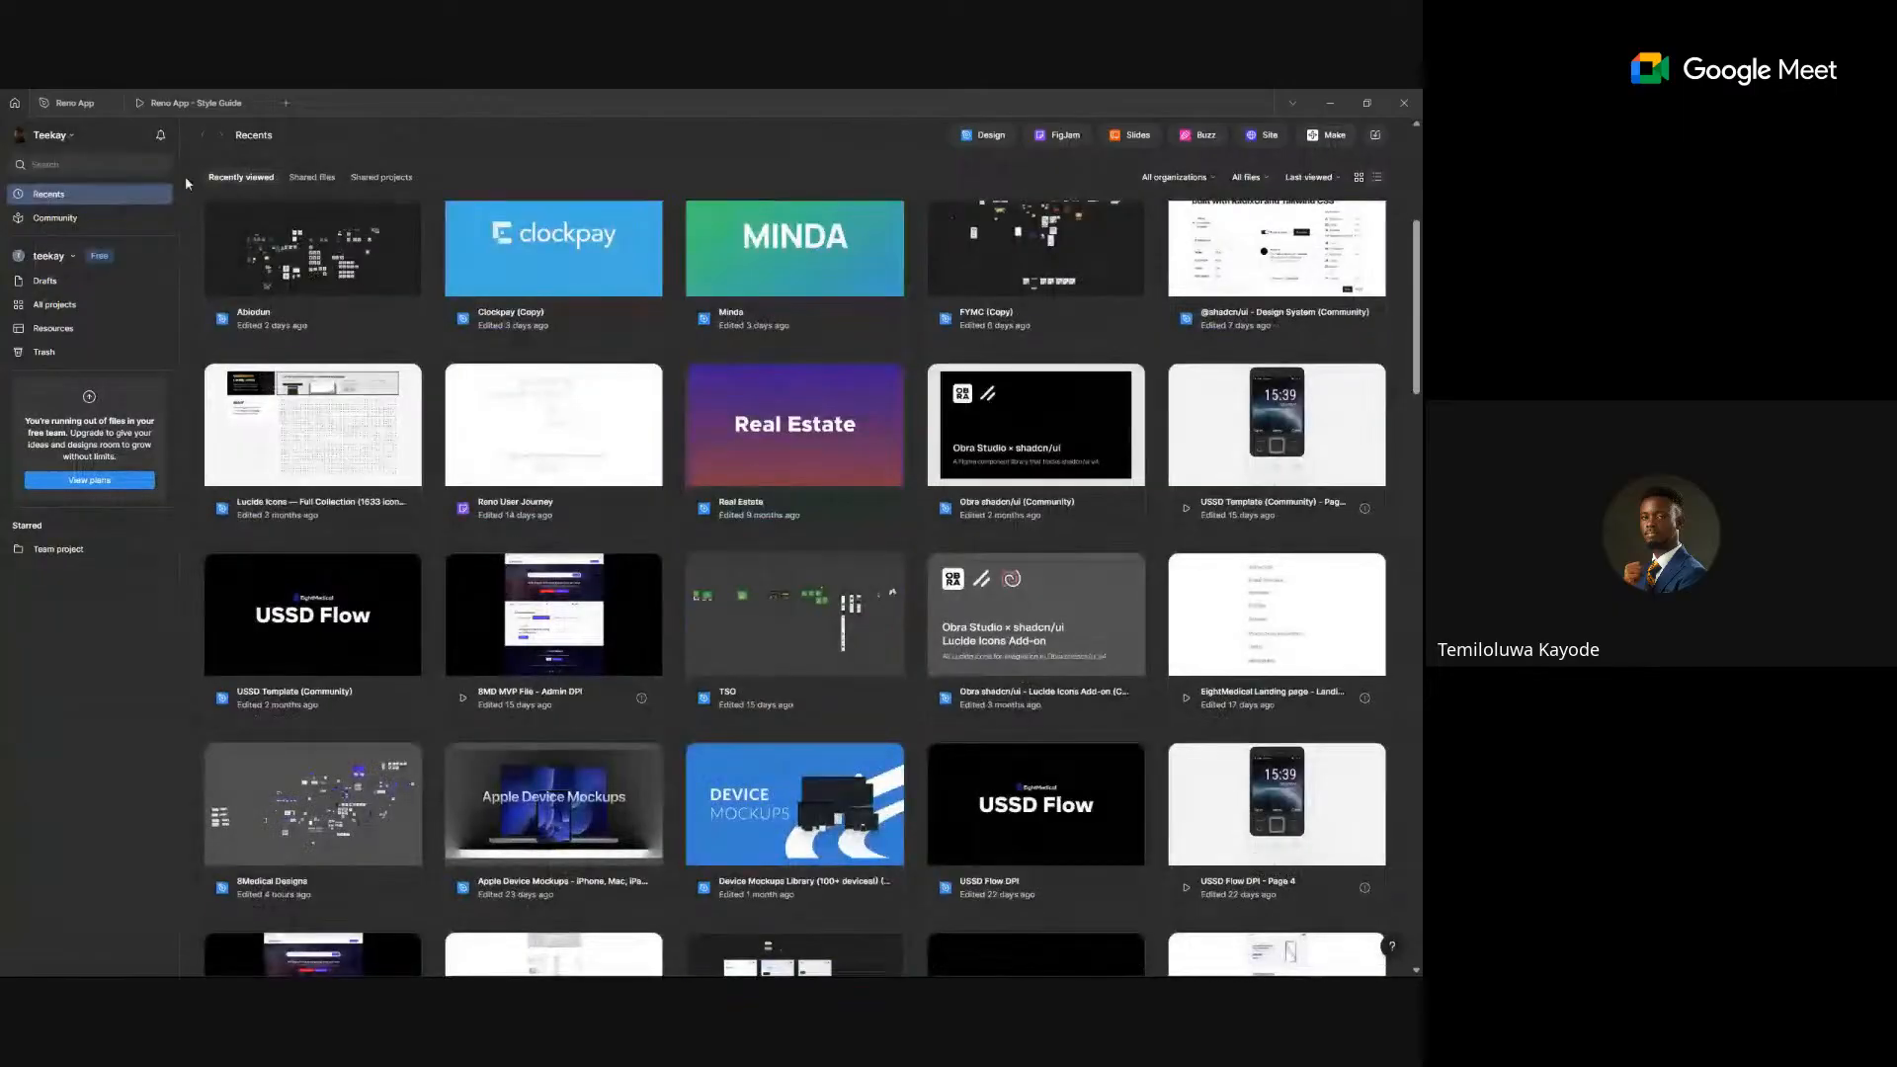
# - Search the files for 'reno' and open Reno User Journey in a new tab
pyautogui.click(148, 165)
pyautogui.write('reno')
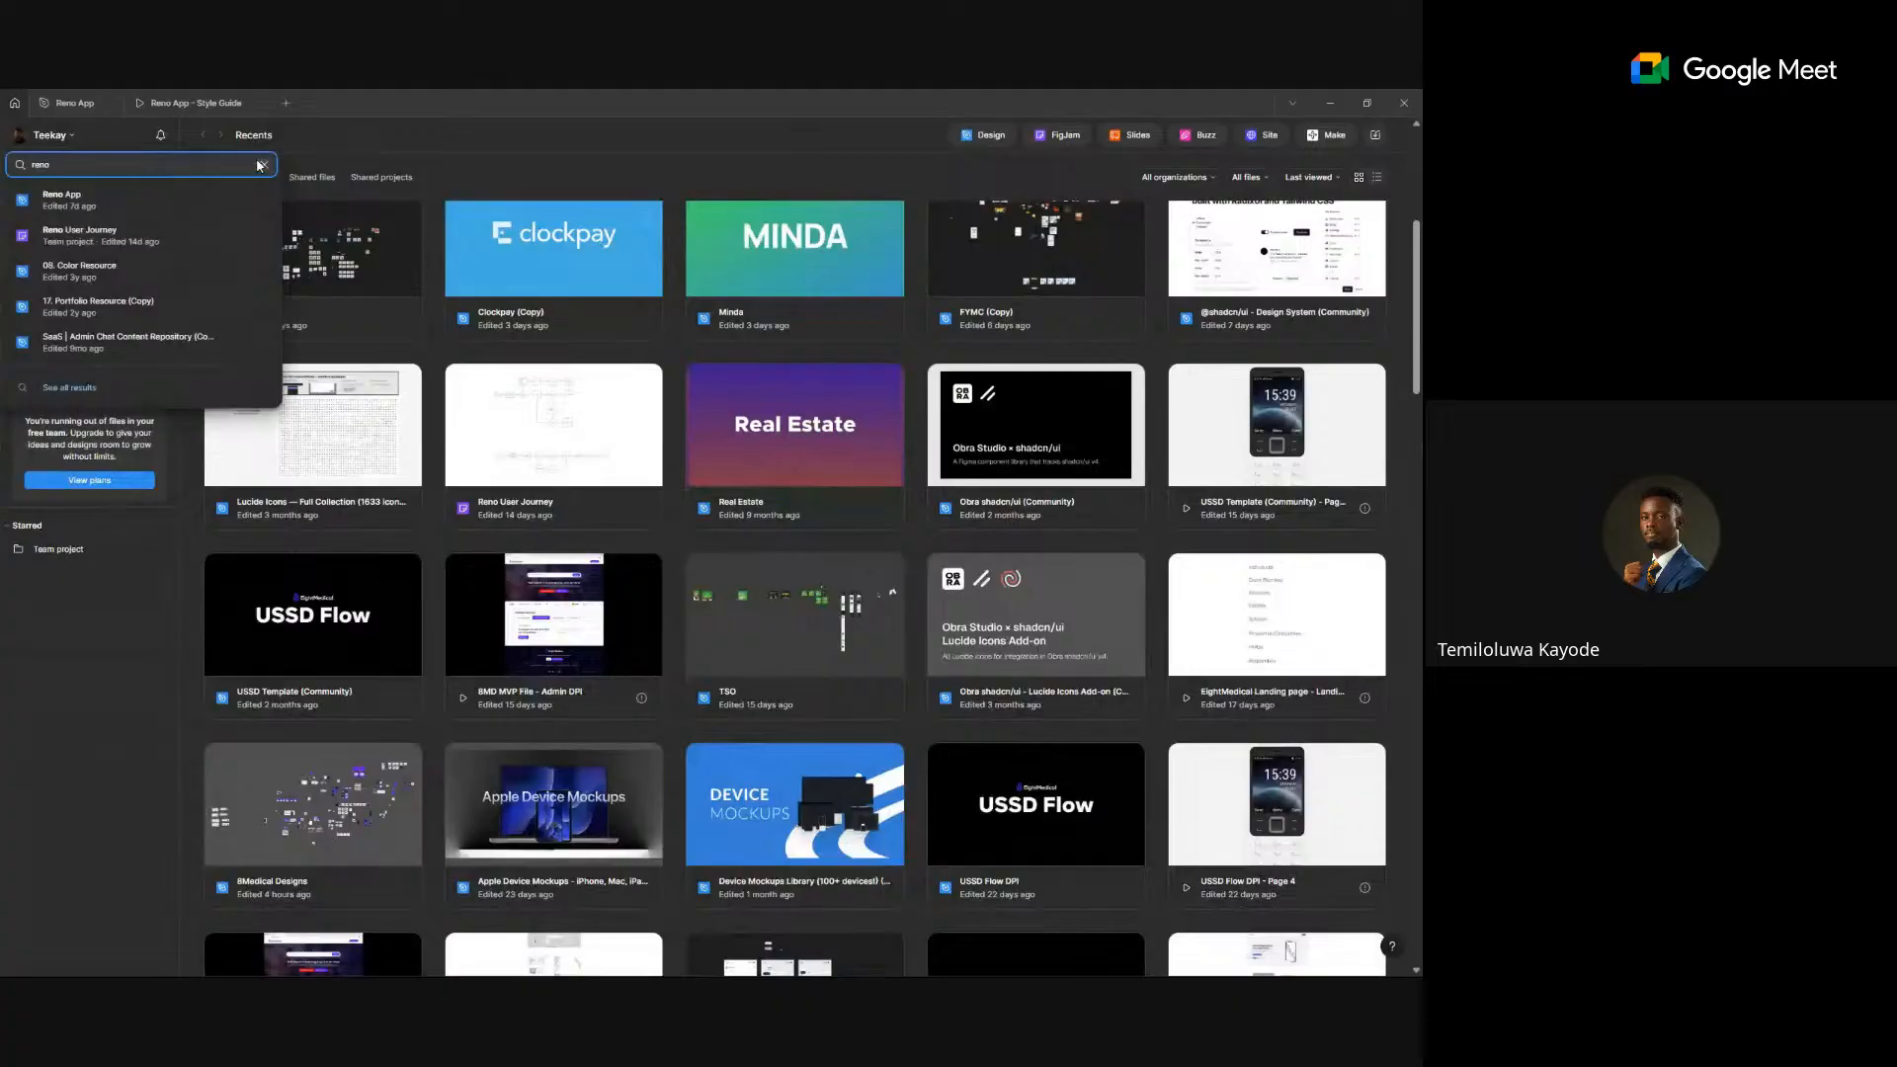
pyautogui.click(115, 235)
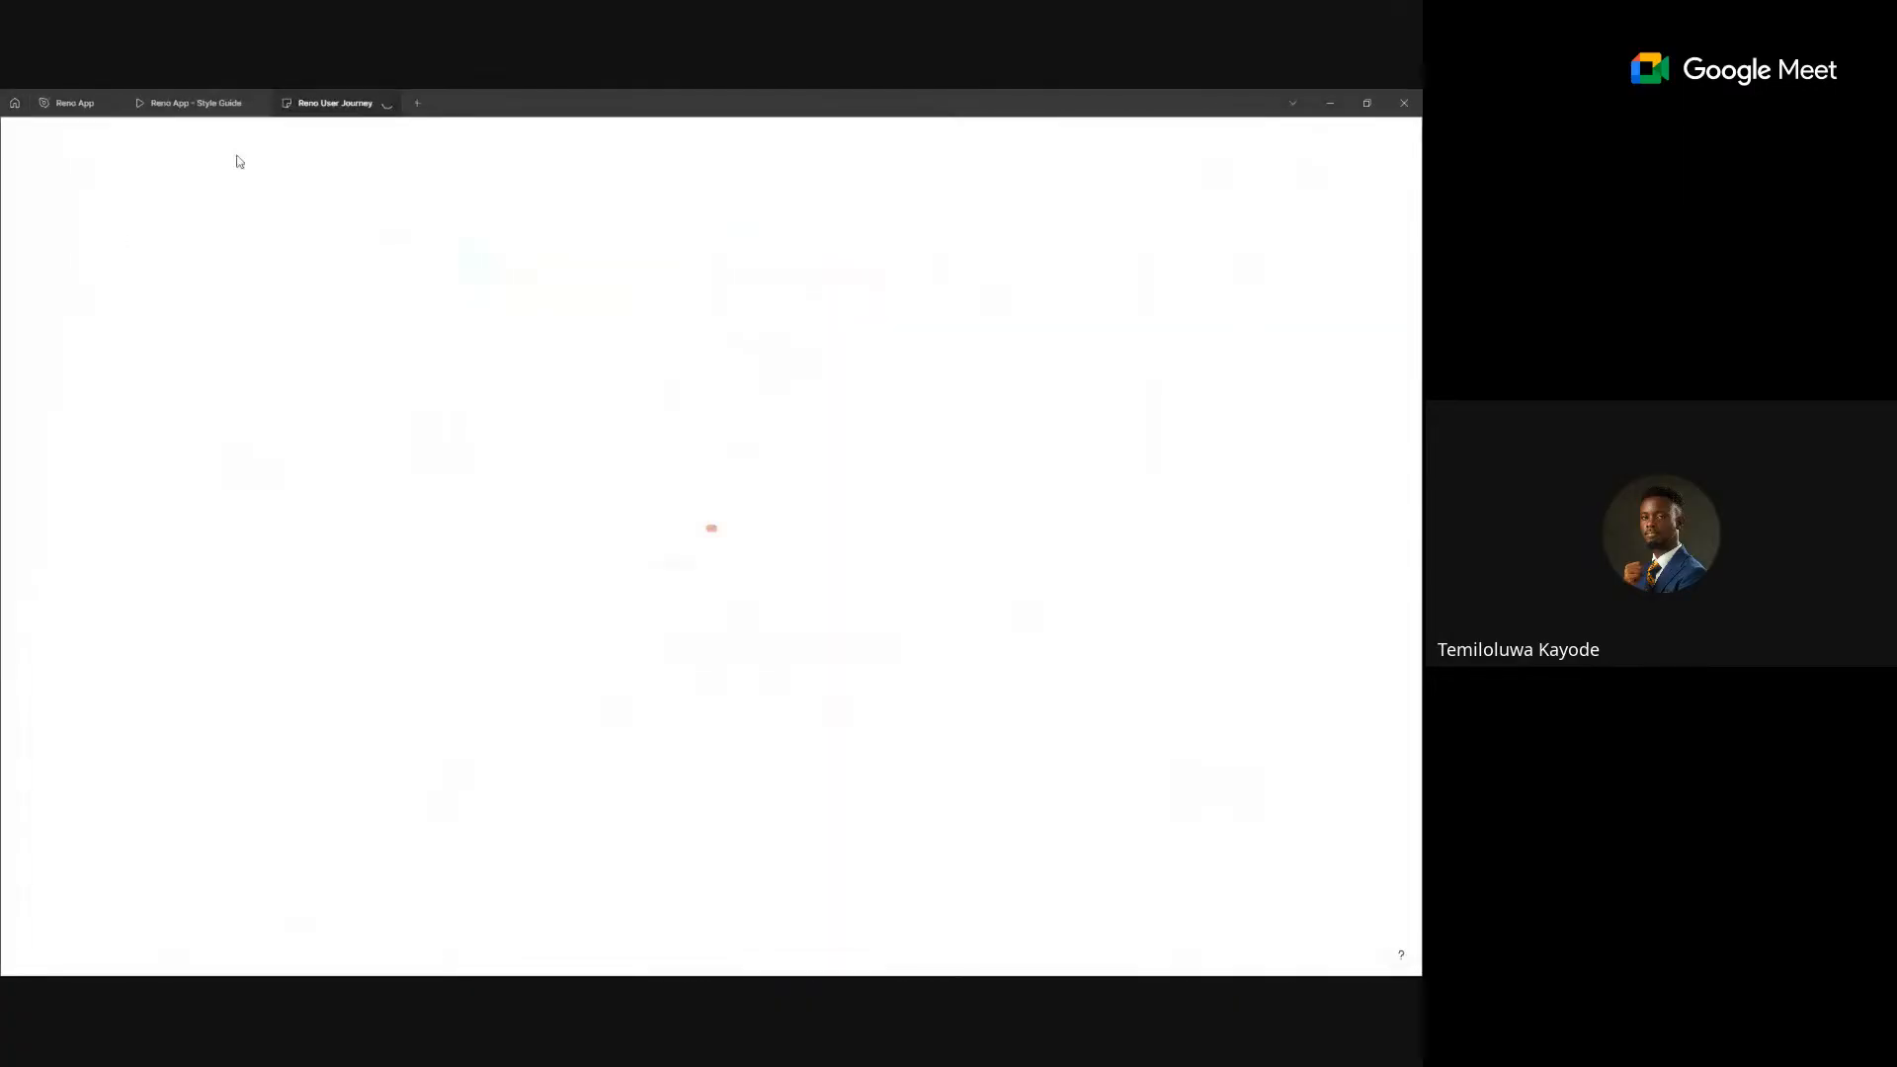
# - Back in the Reno App file, move the Main page to the top of Pages
pyautogui.moveTo(94, 96)
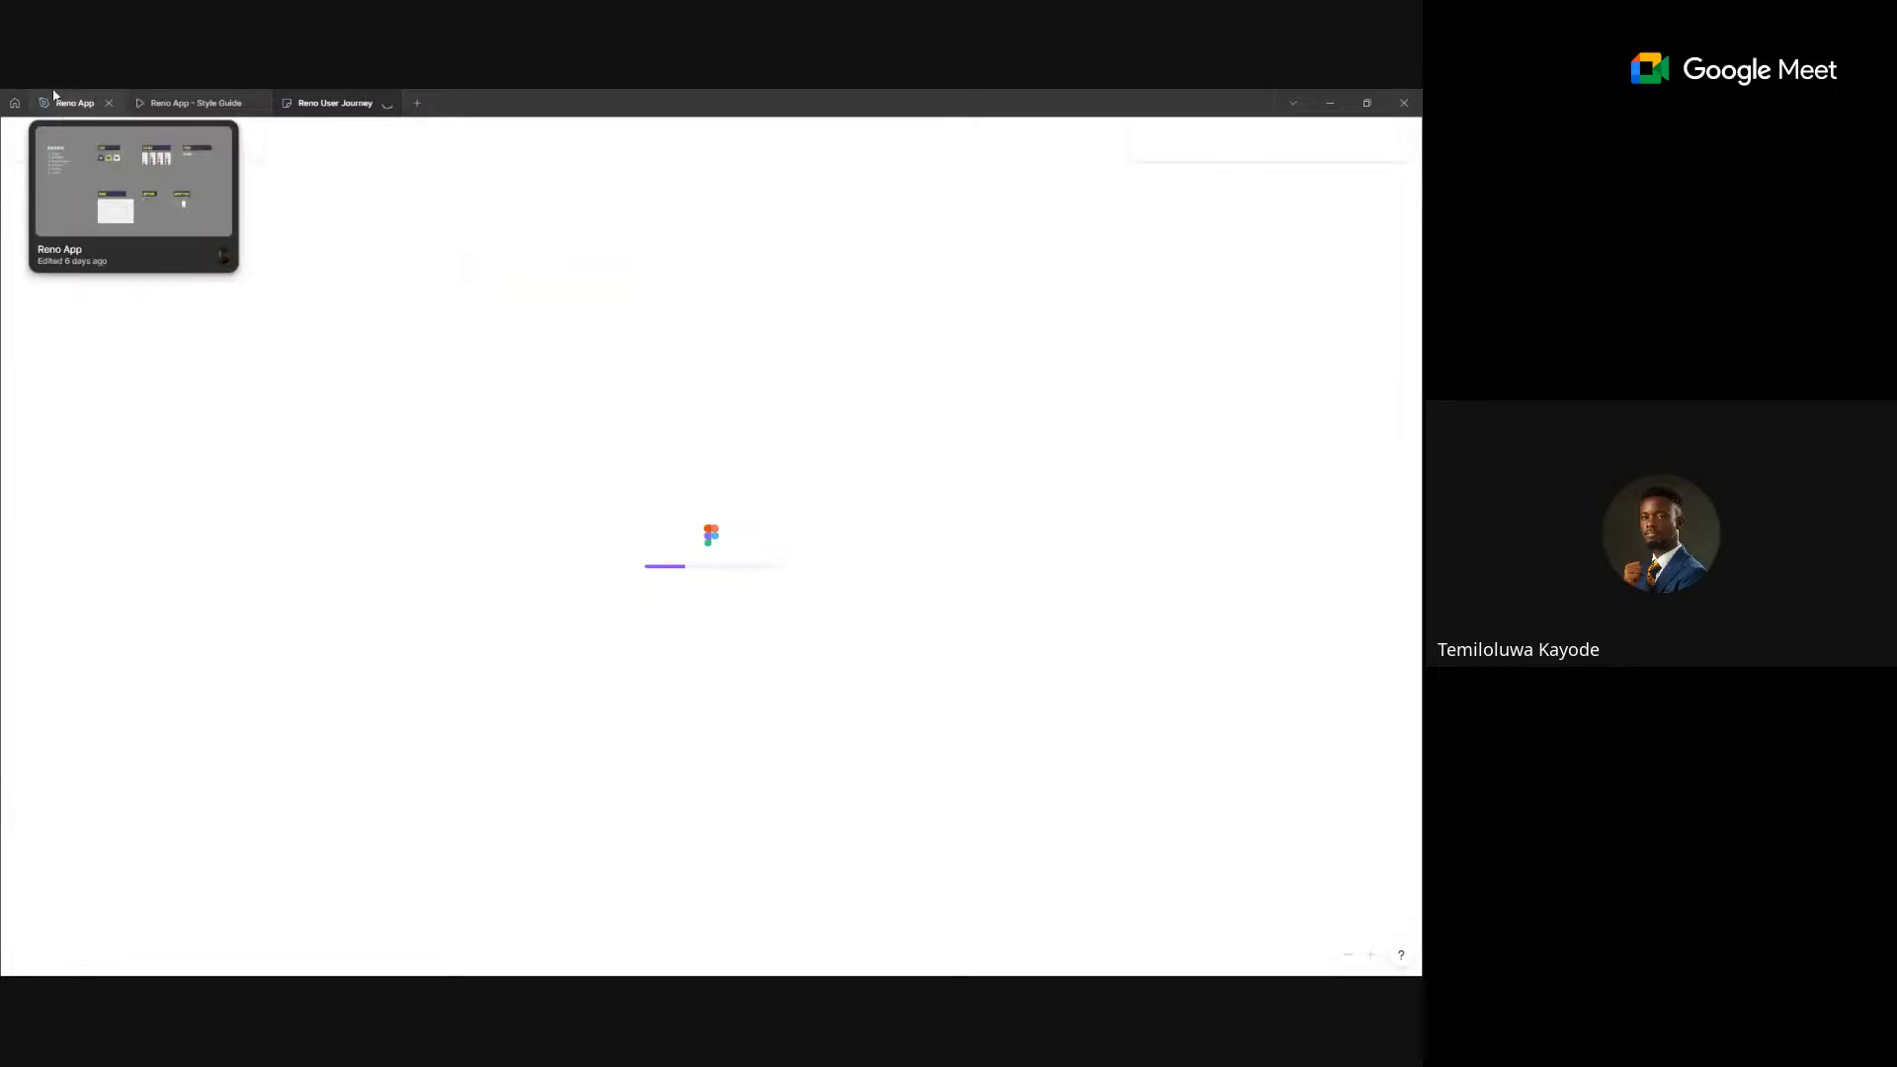
pyautogui.click(67, 102)
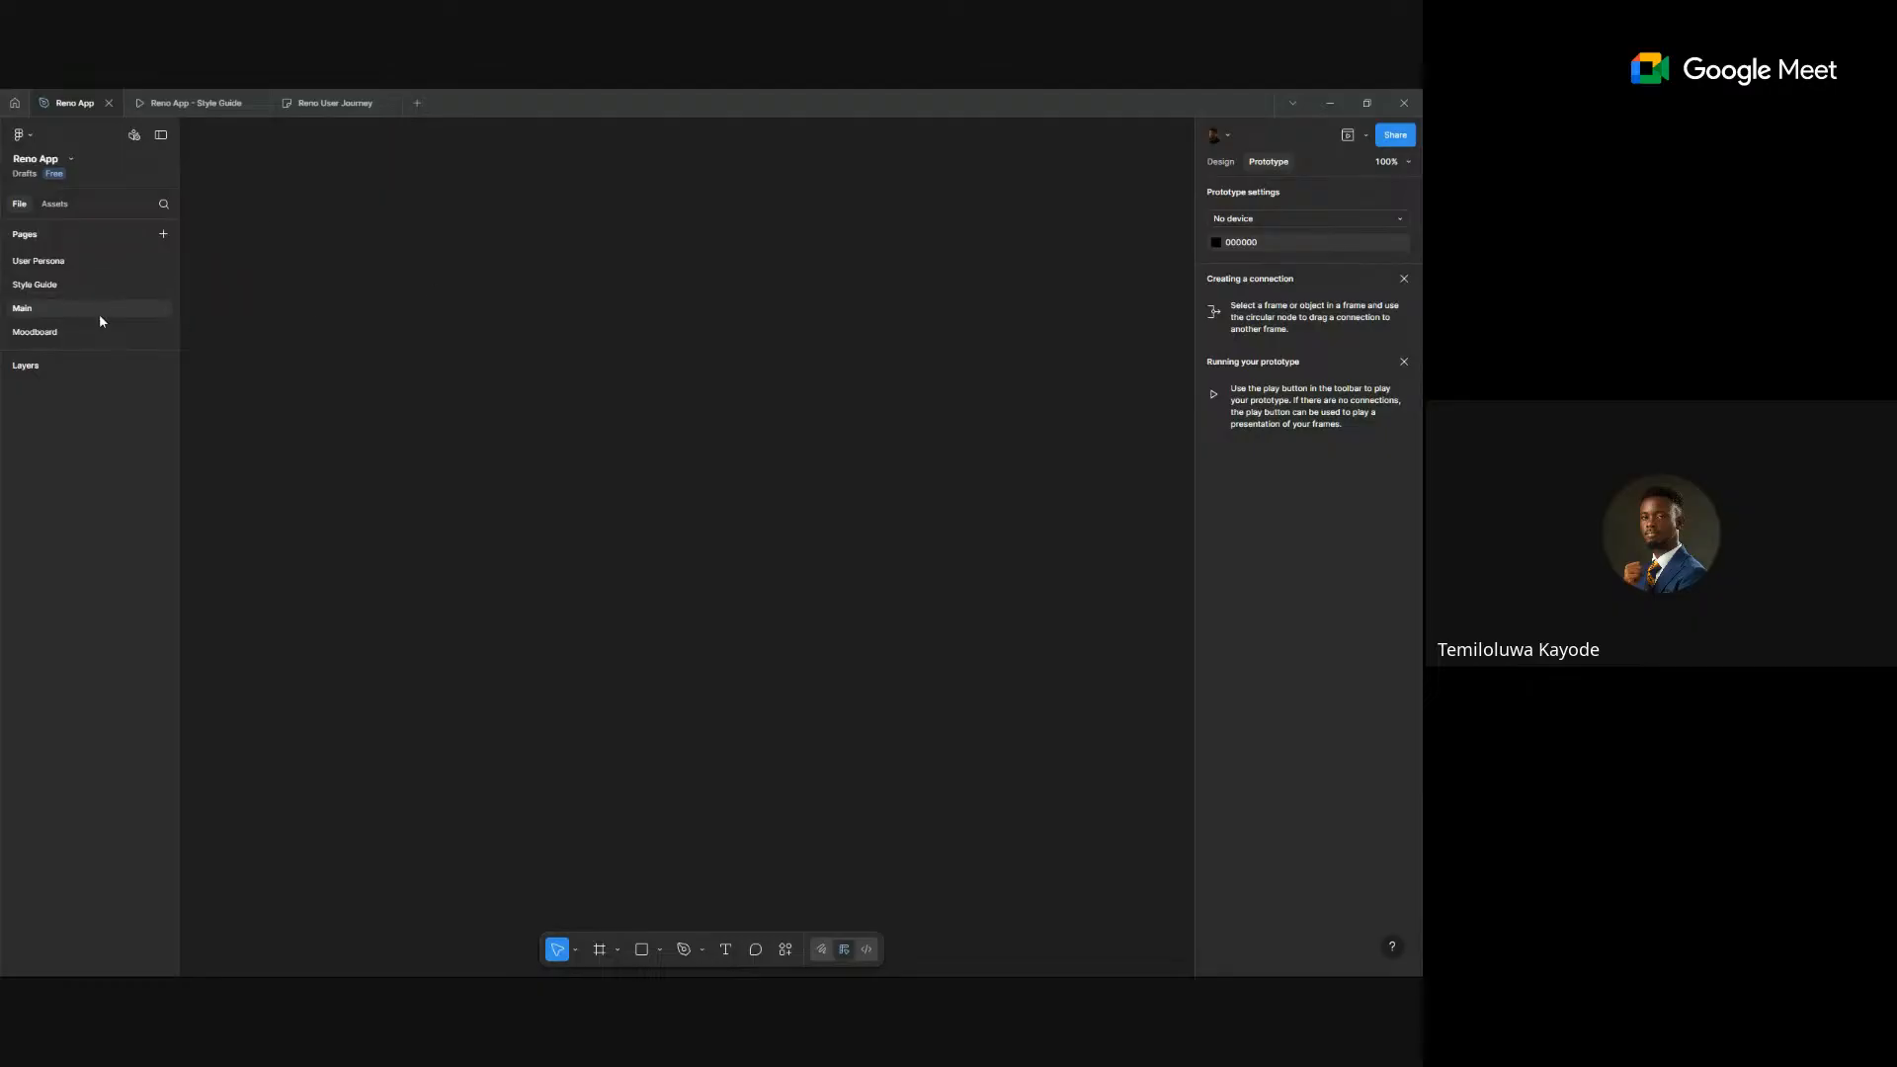
pyautogui.moveTo(101, 310); pyautogui.dragTo(93, 253)
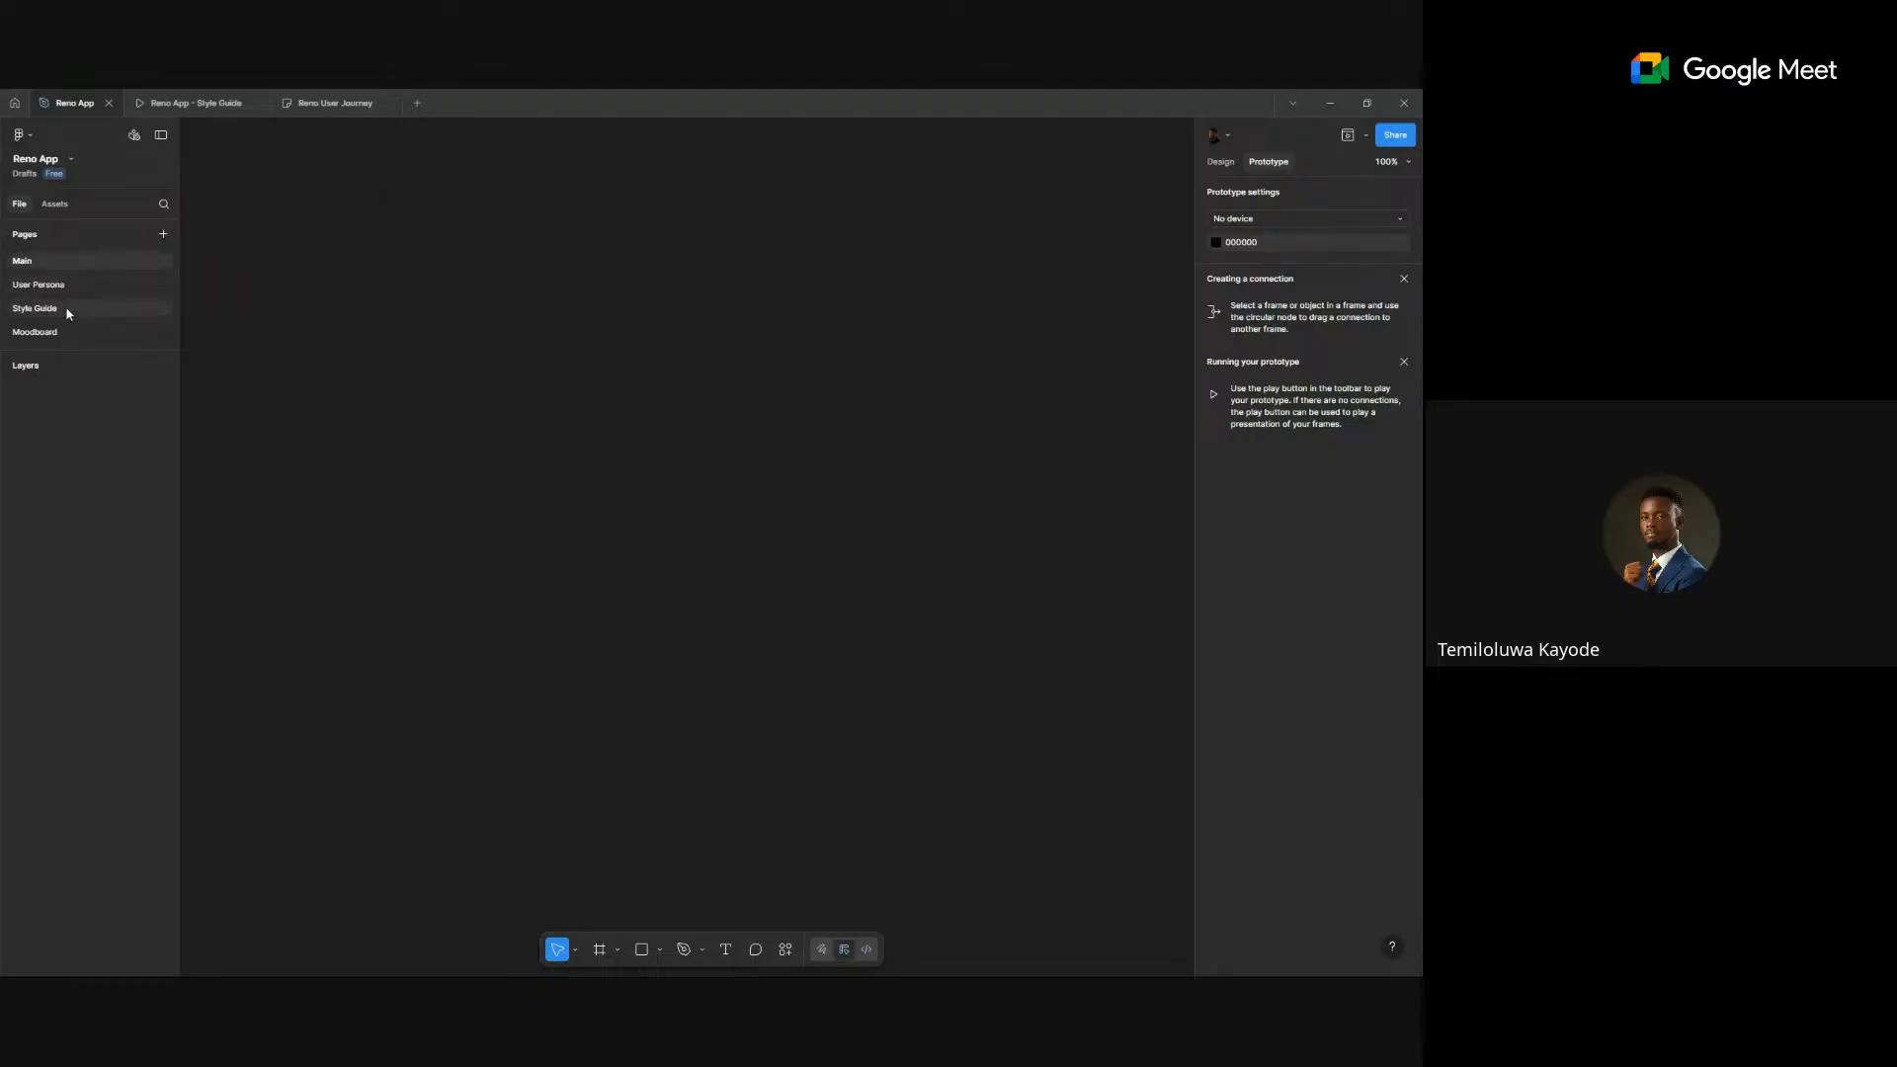
# - Inspect the Authentication Flow from app open through the account check to login or sign-up
pyautogui.click(333, 103)
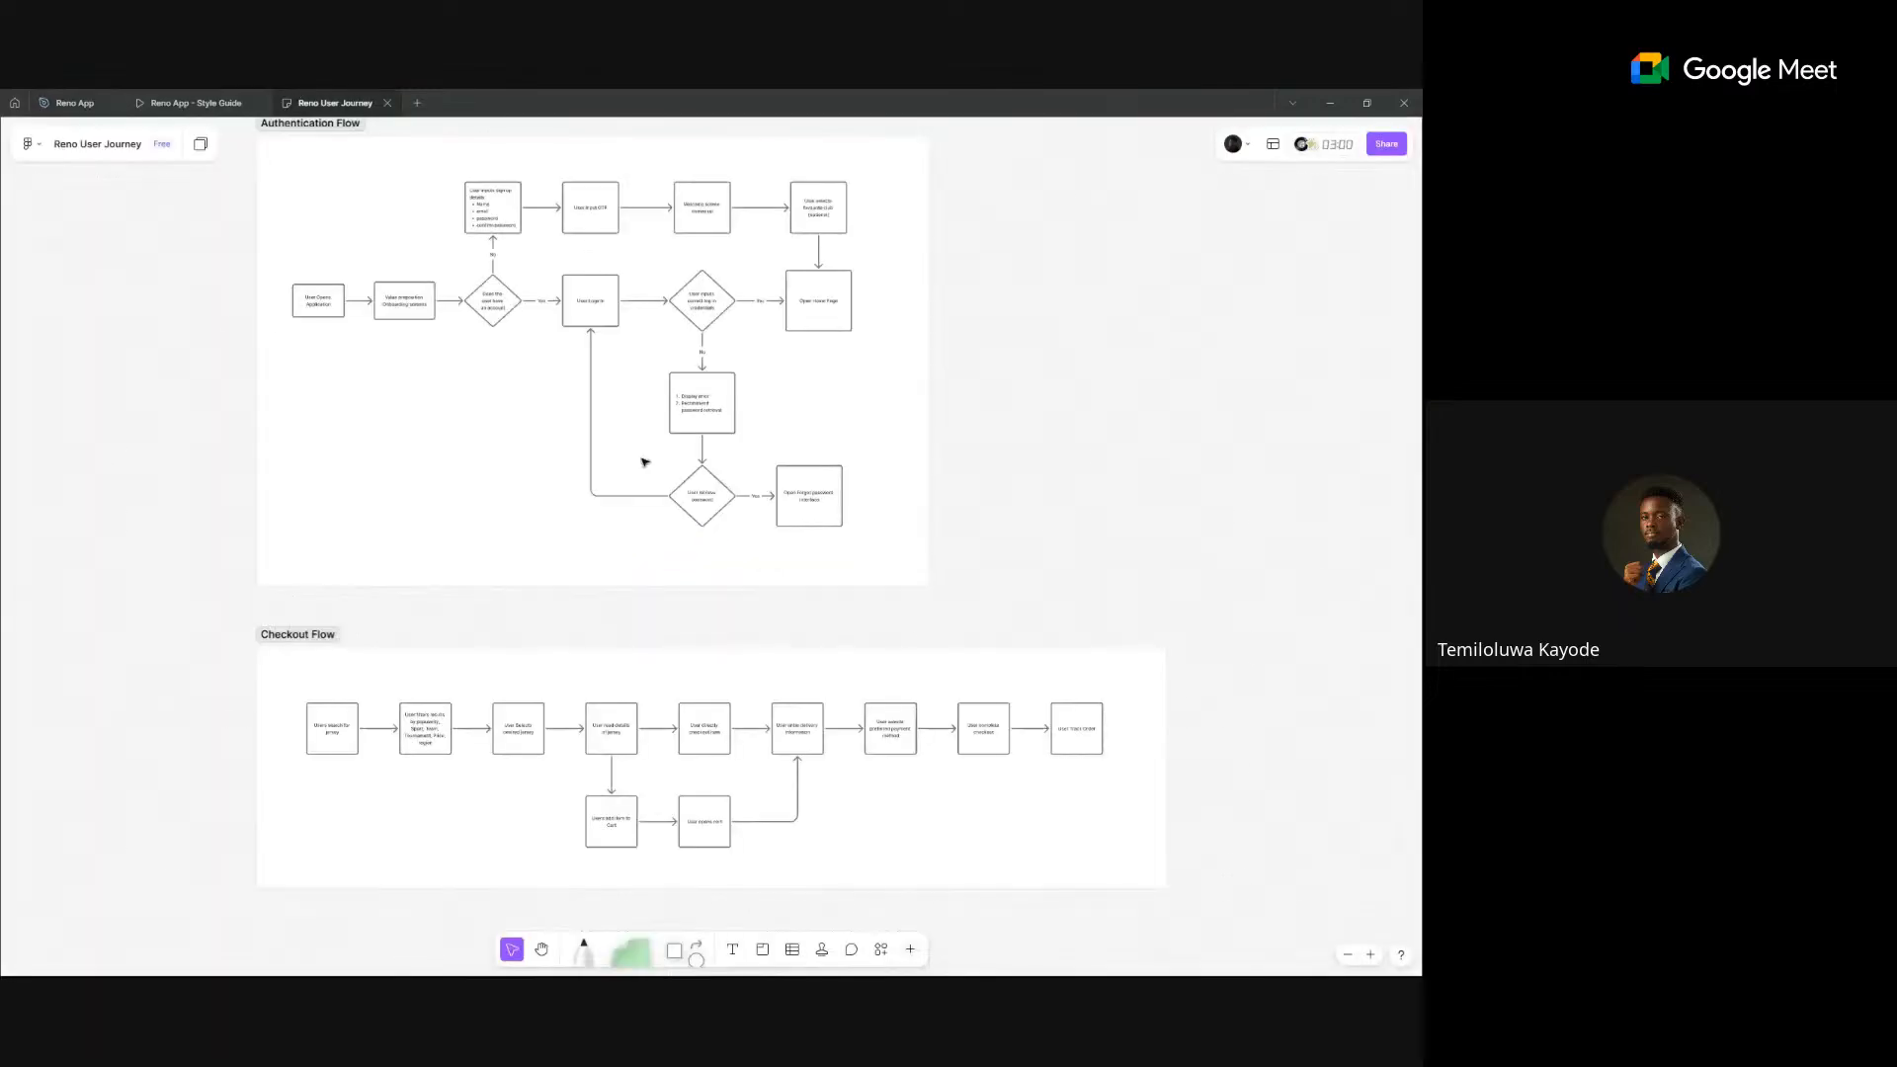
pyautogui.scroll(3, 321, 265)
pyautogui.scroll(5, 295, 353)
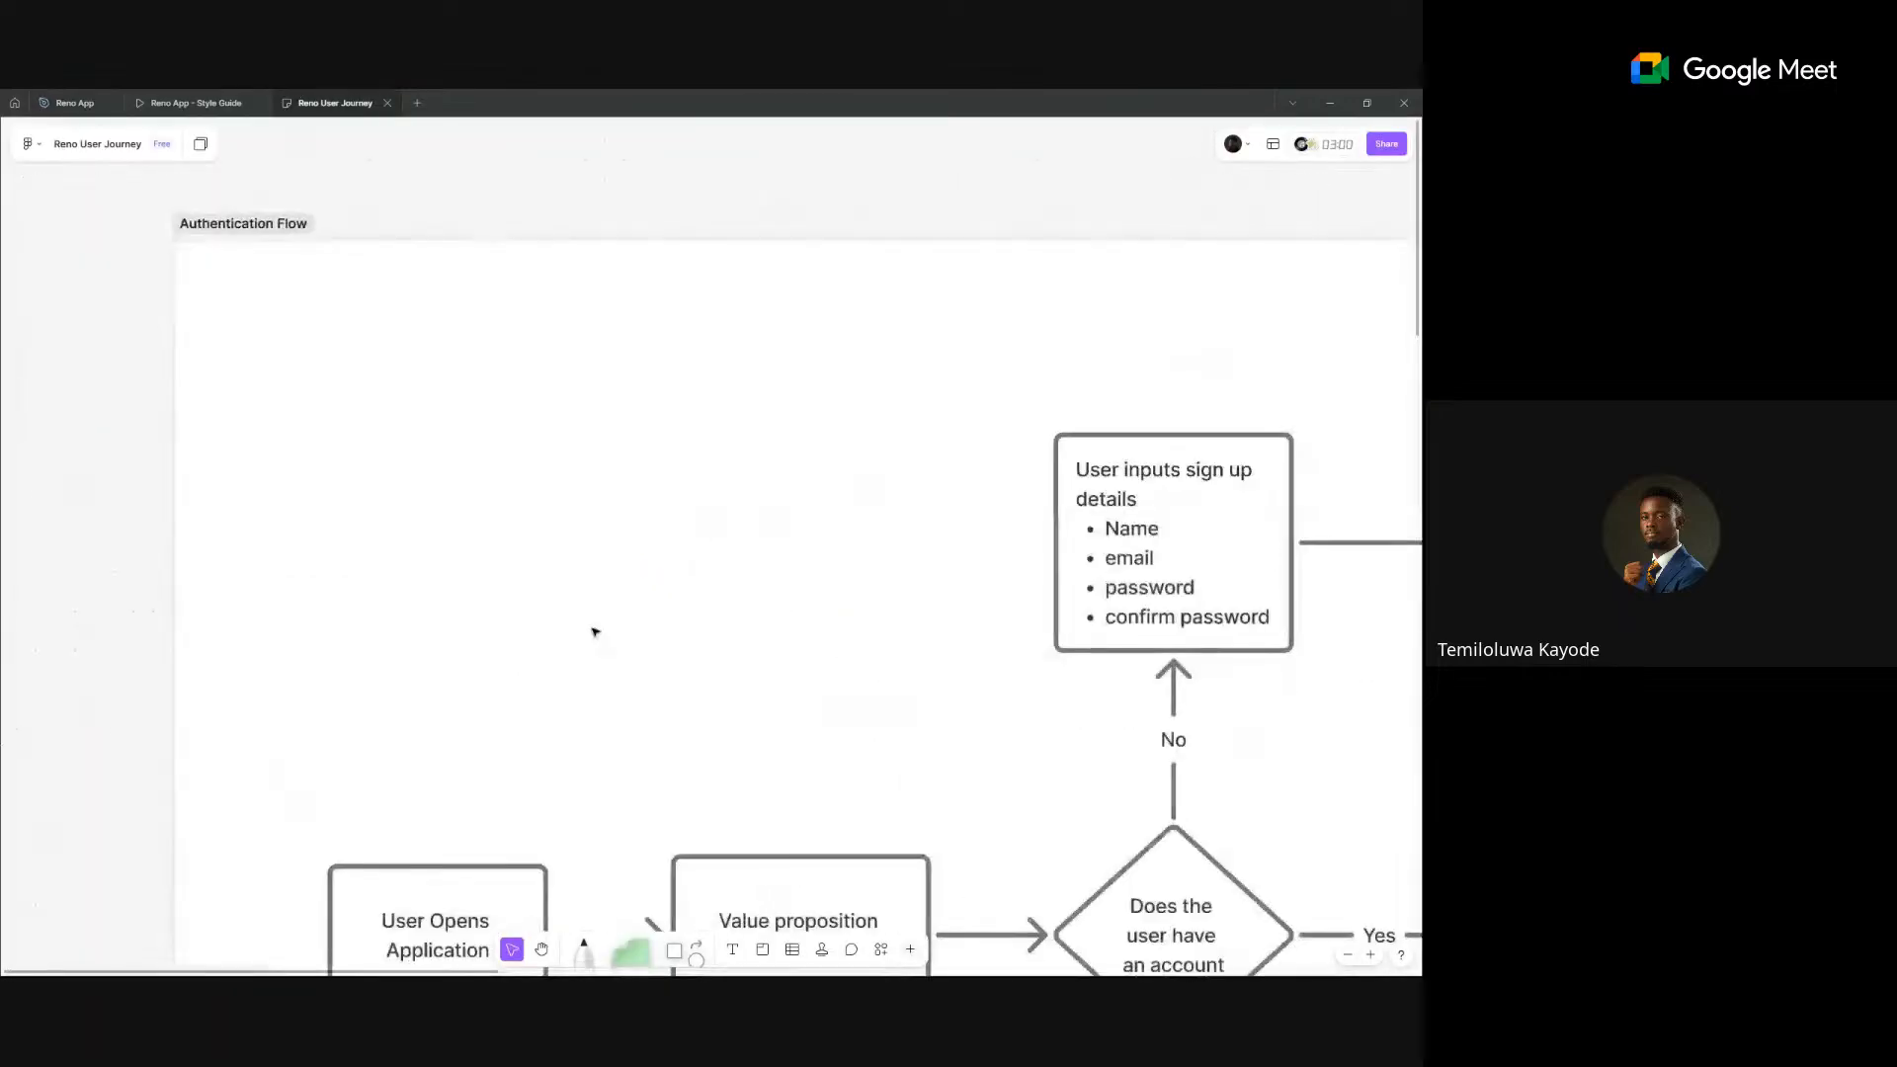
pyautogui.scroll(-3, 425, 341)
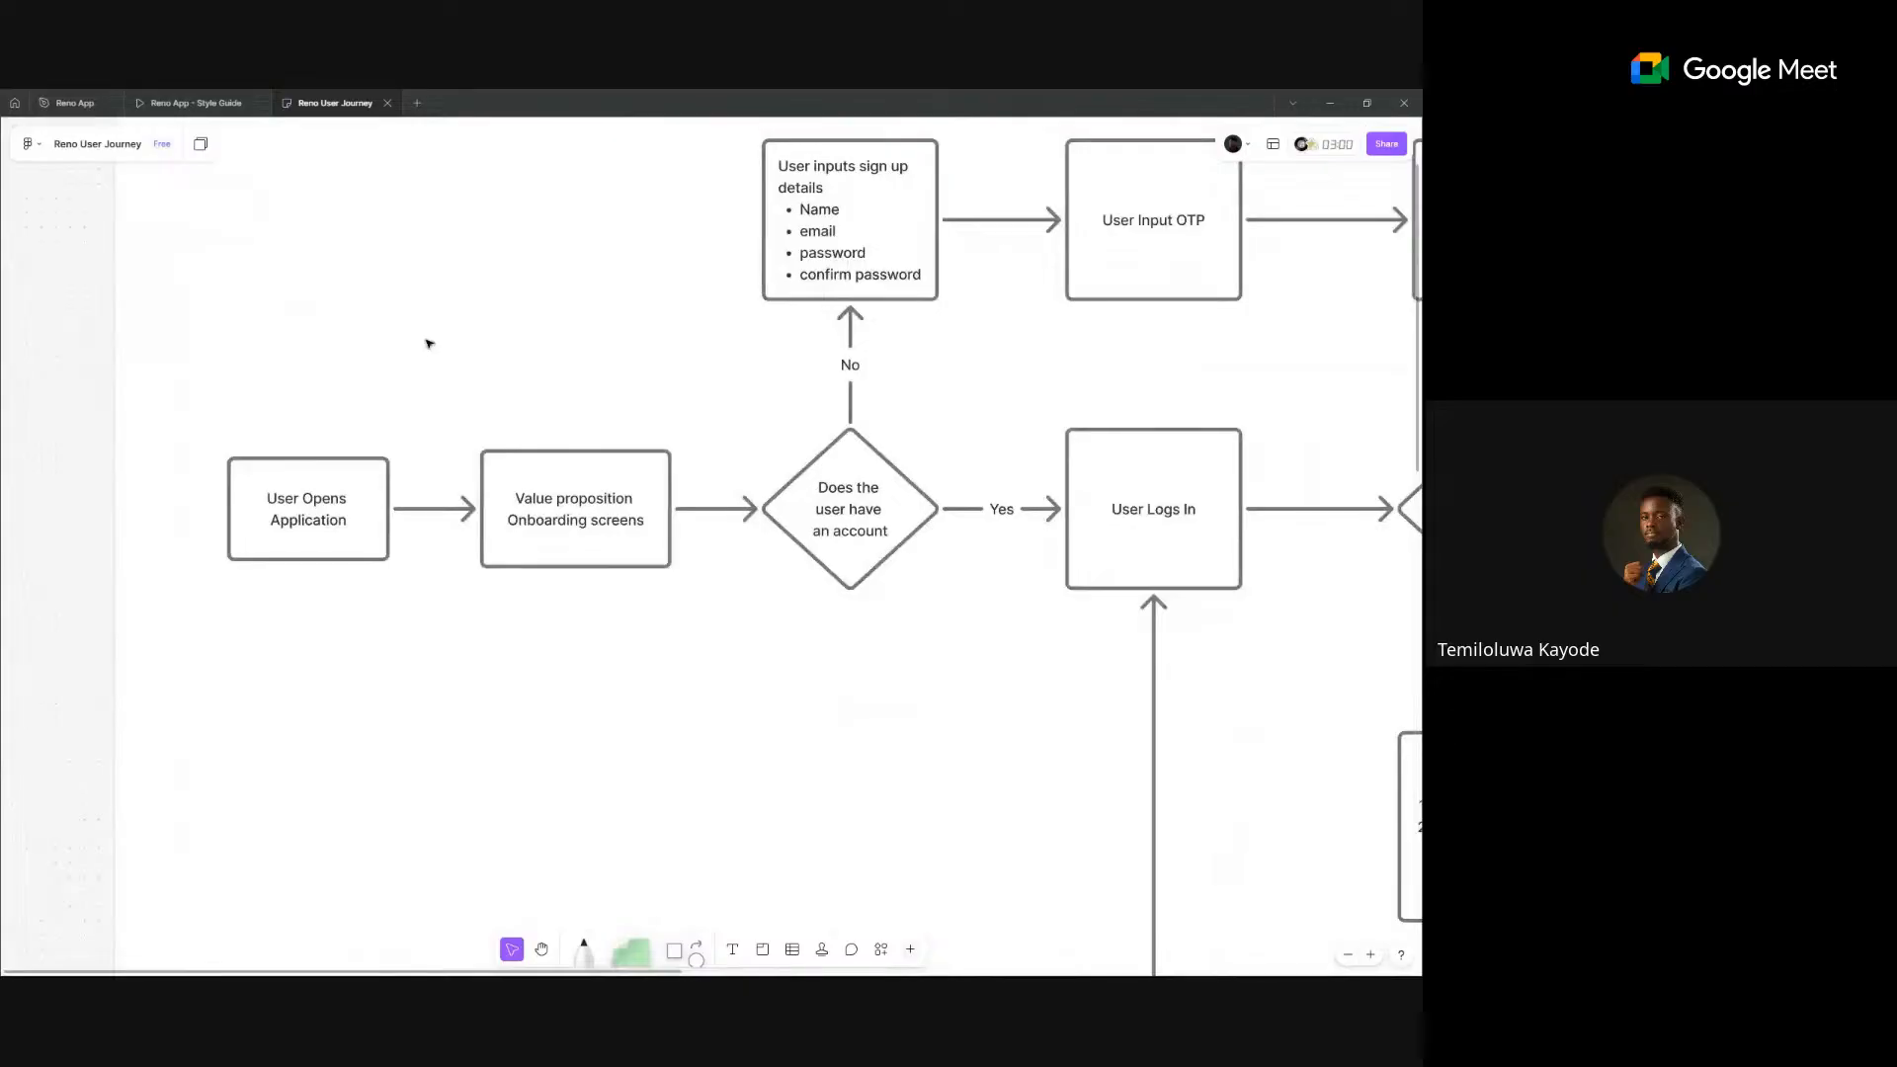
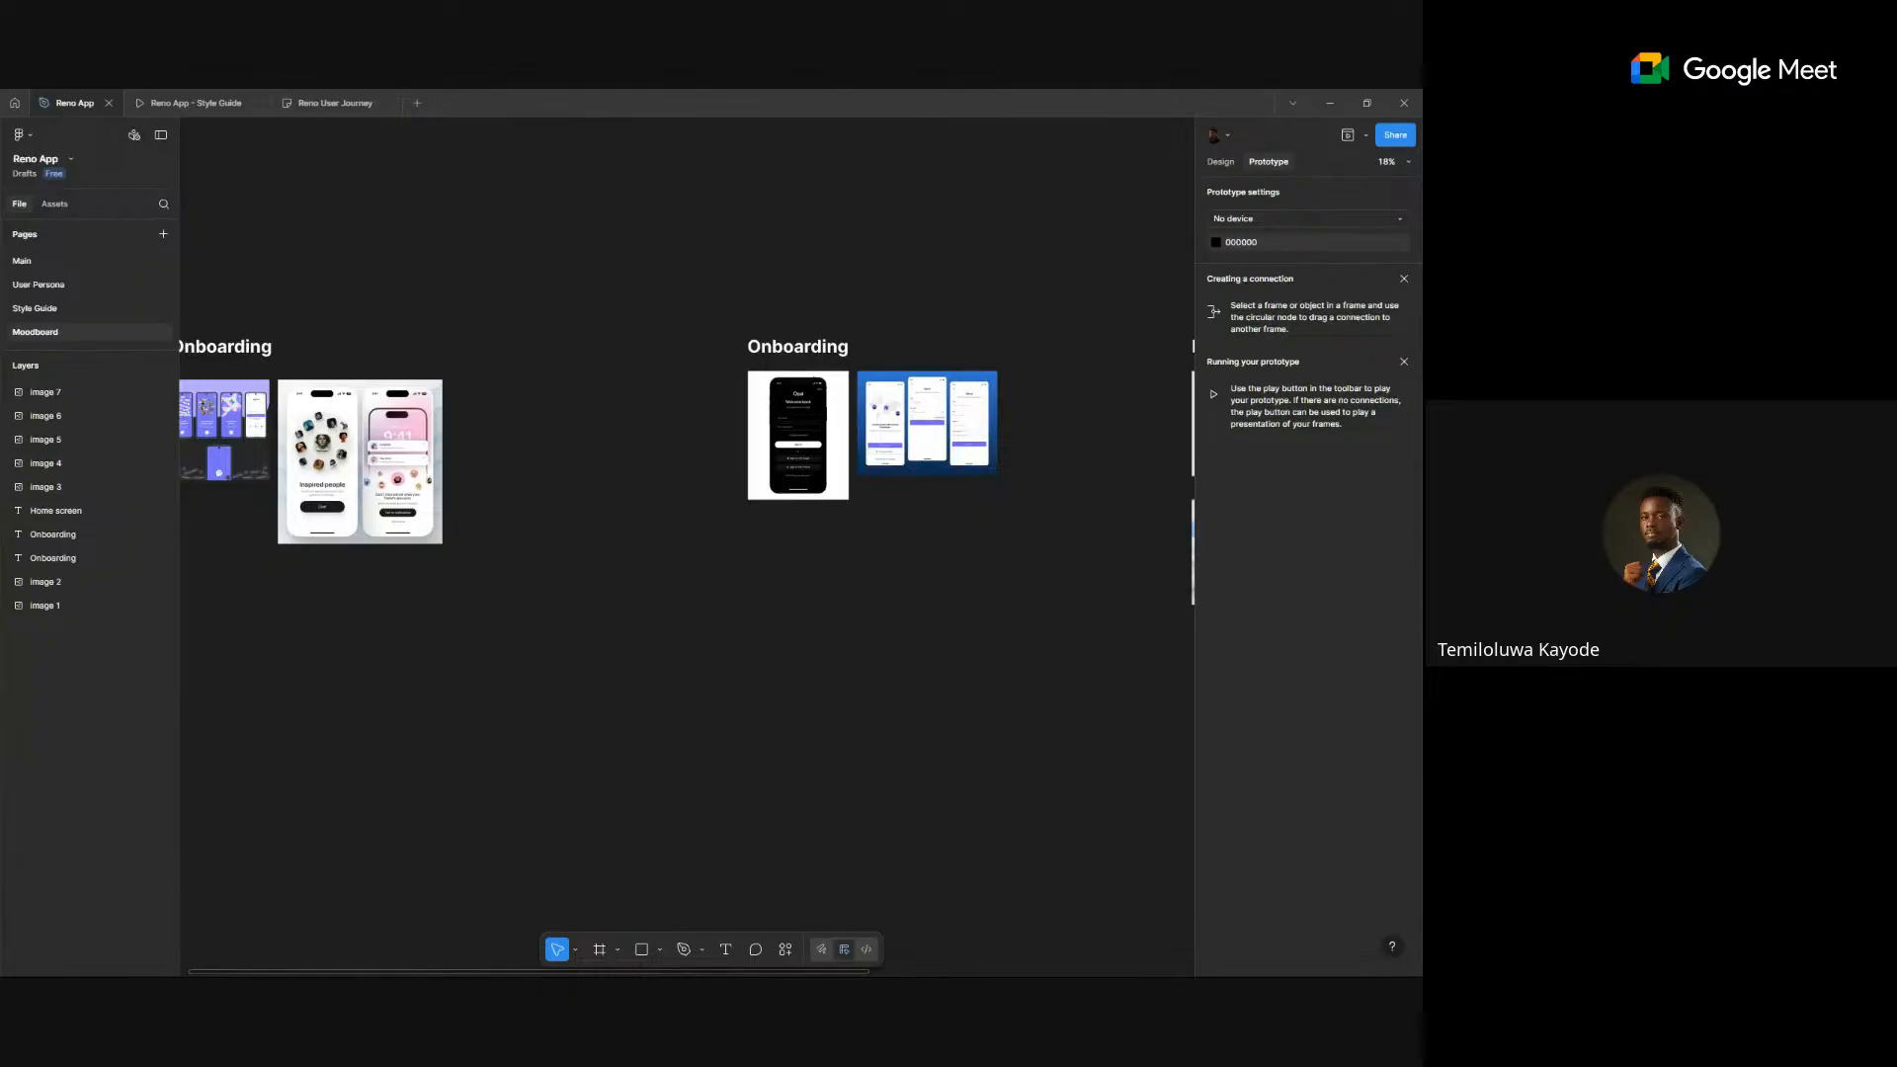
# - Copy the two-phone Inspired people onboarding image from the Moodboard, then go to the Main page
pyautogui.scroll(5, 885, 461)
pyautogui.scroll(-4, 879, 461)
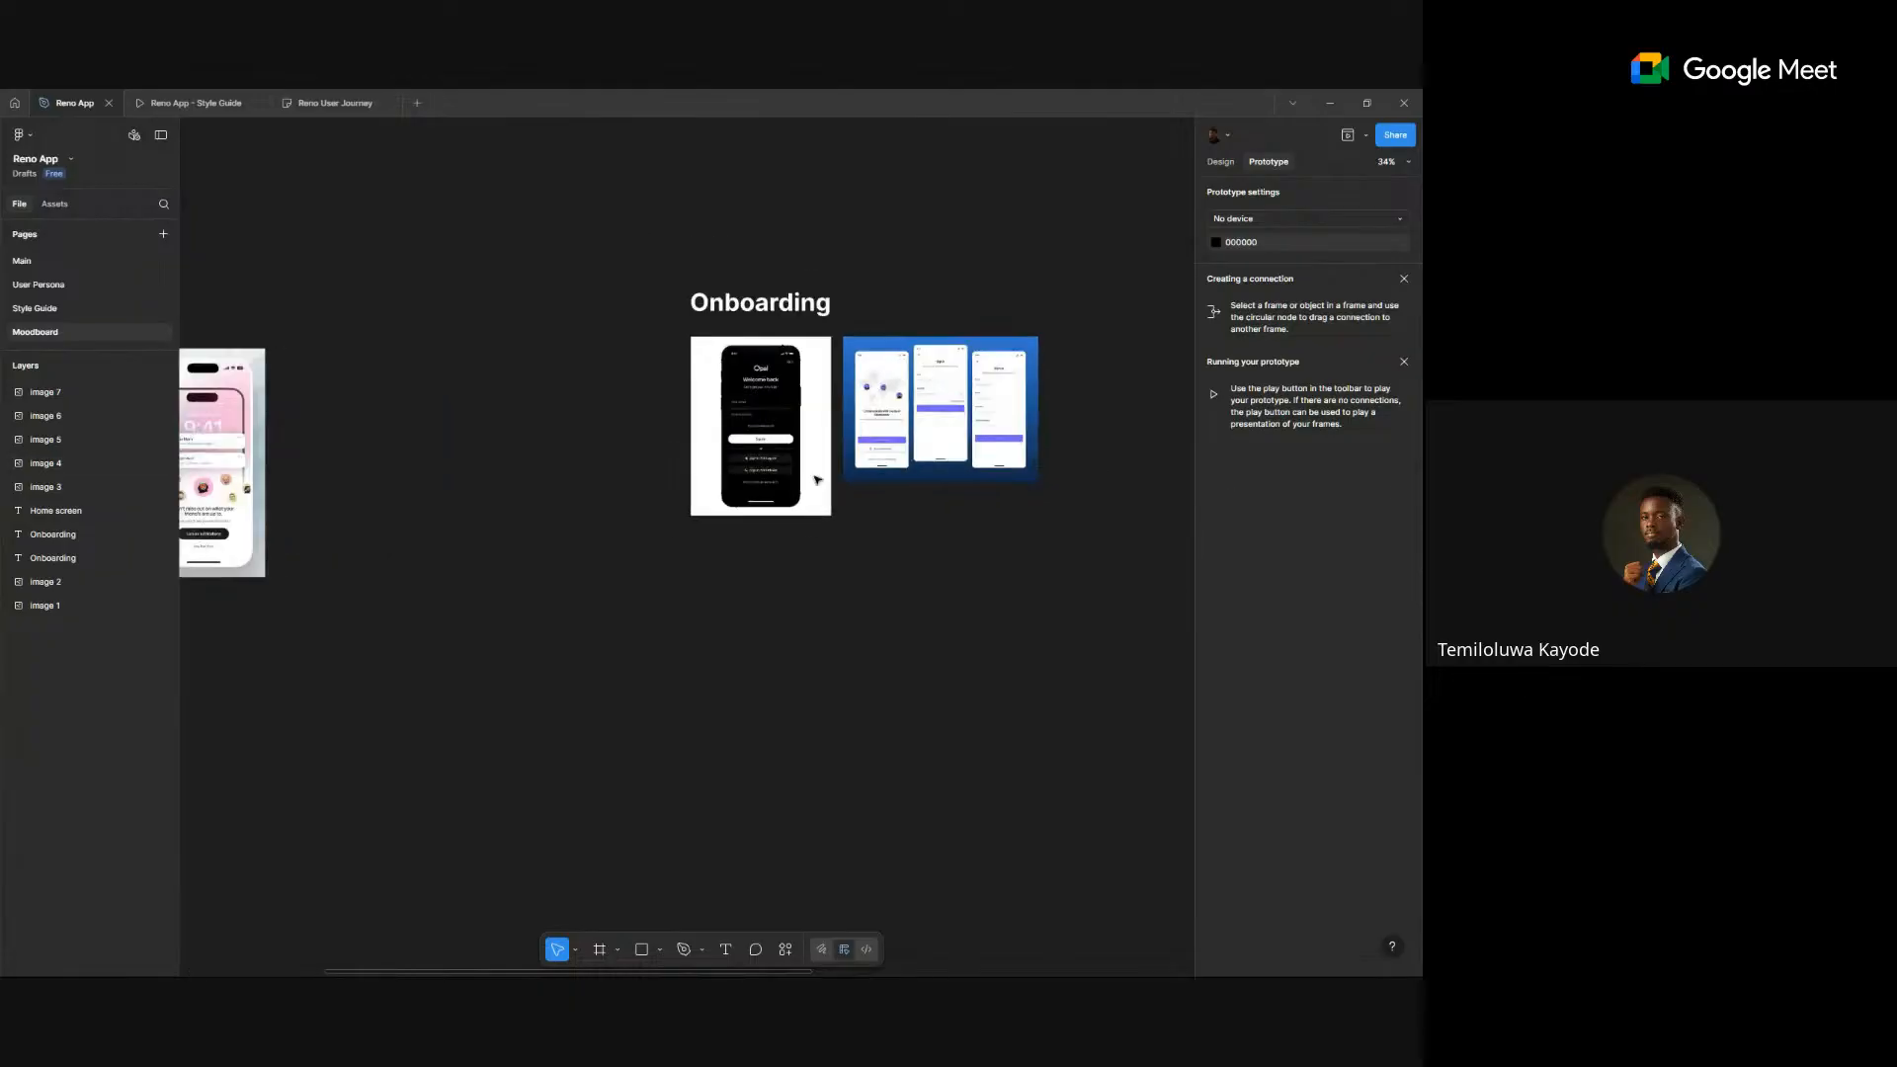
pyautogui.hscroll(-3, 442, 447)
pyautogui.scroll(5, 441, 447)
pyautogui.hscroll(-3, 837, 524)
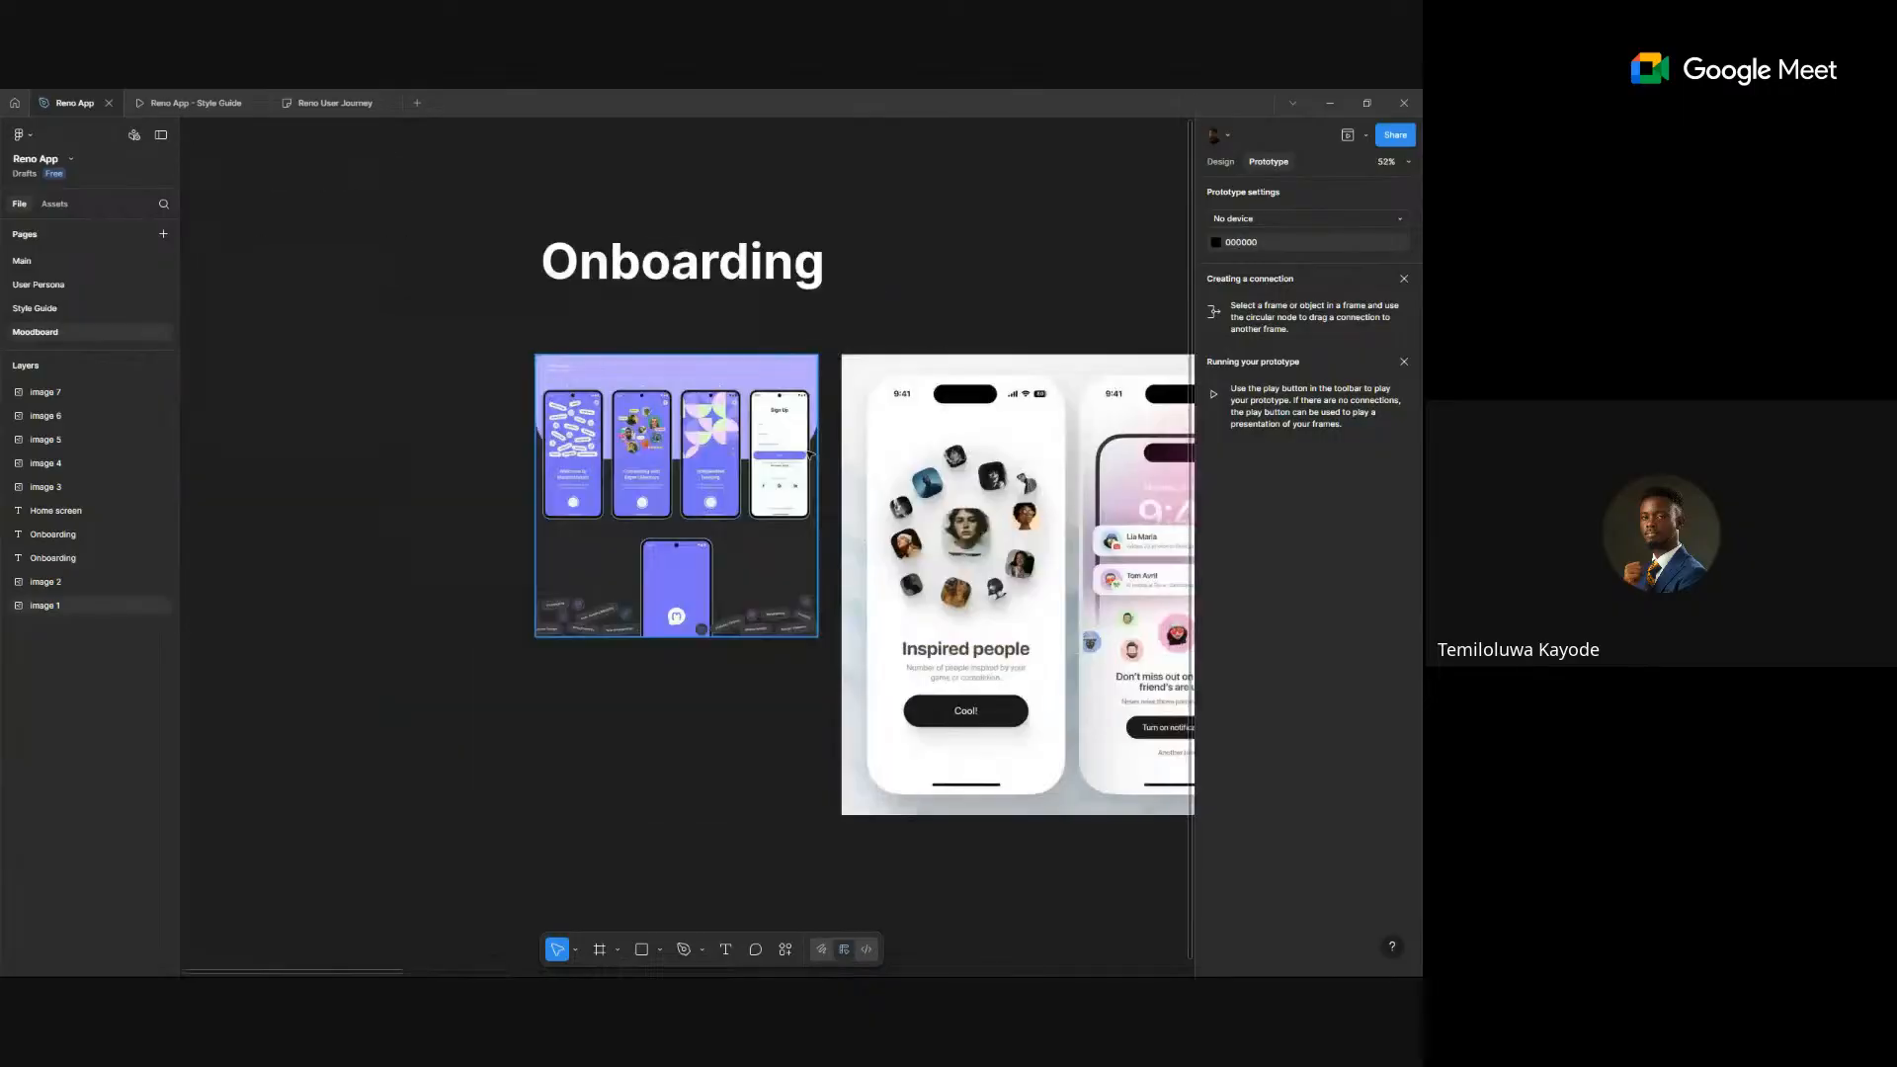
pyautogui.scroll(4, 1167, 652)
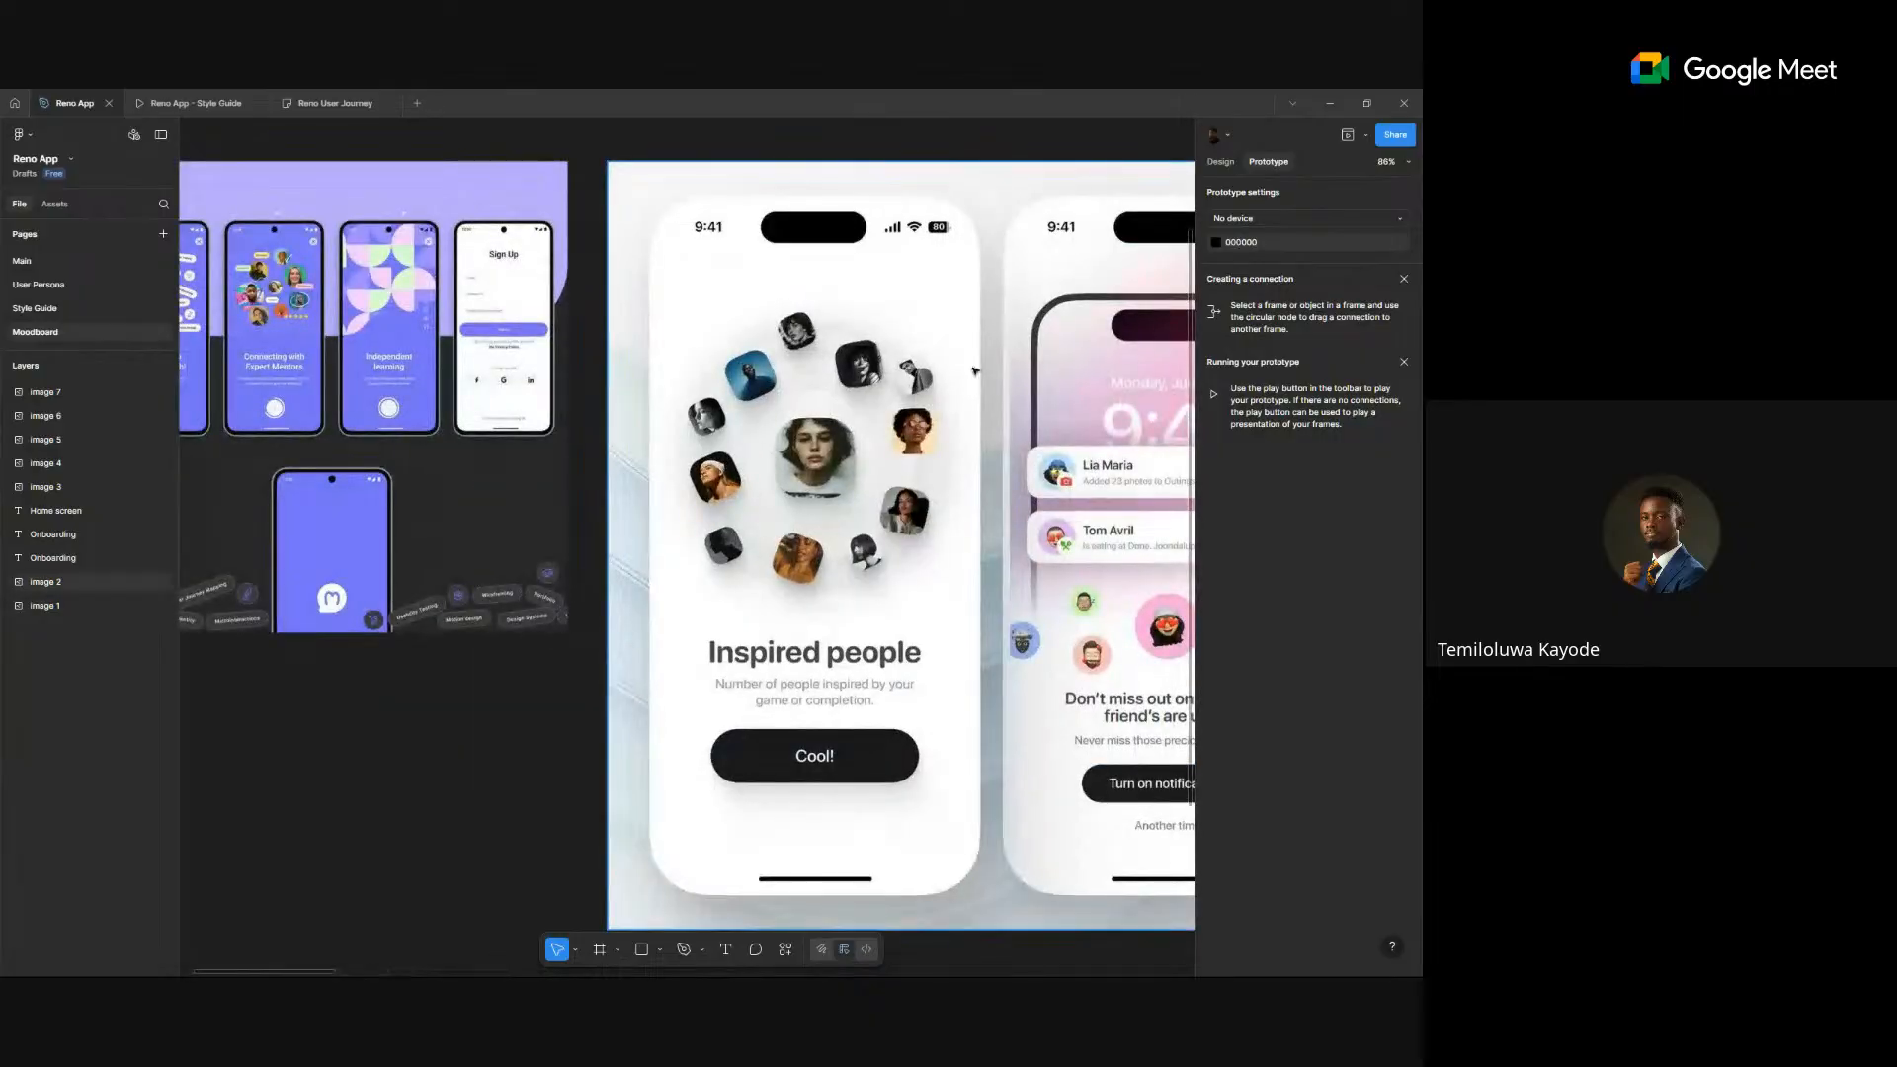
pyautogui.scroll(-5, 877, 438)
pyautogui.click(919, 477)
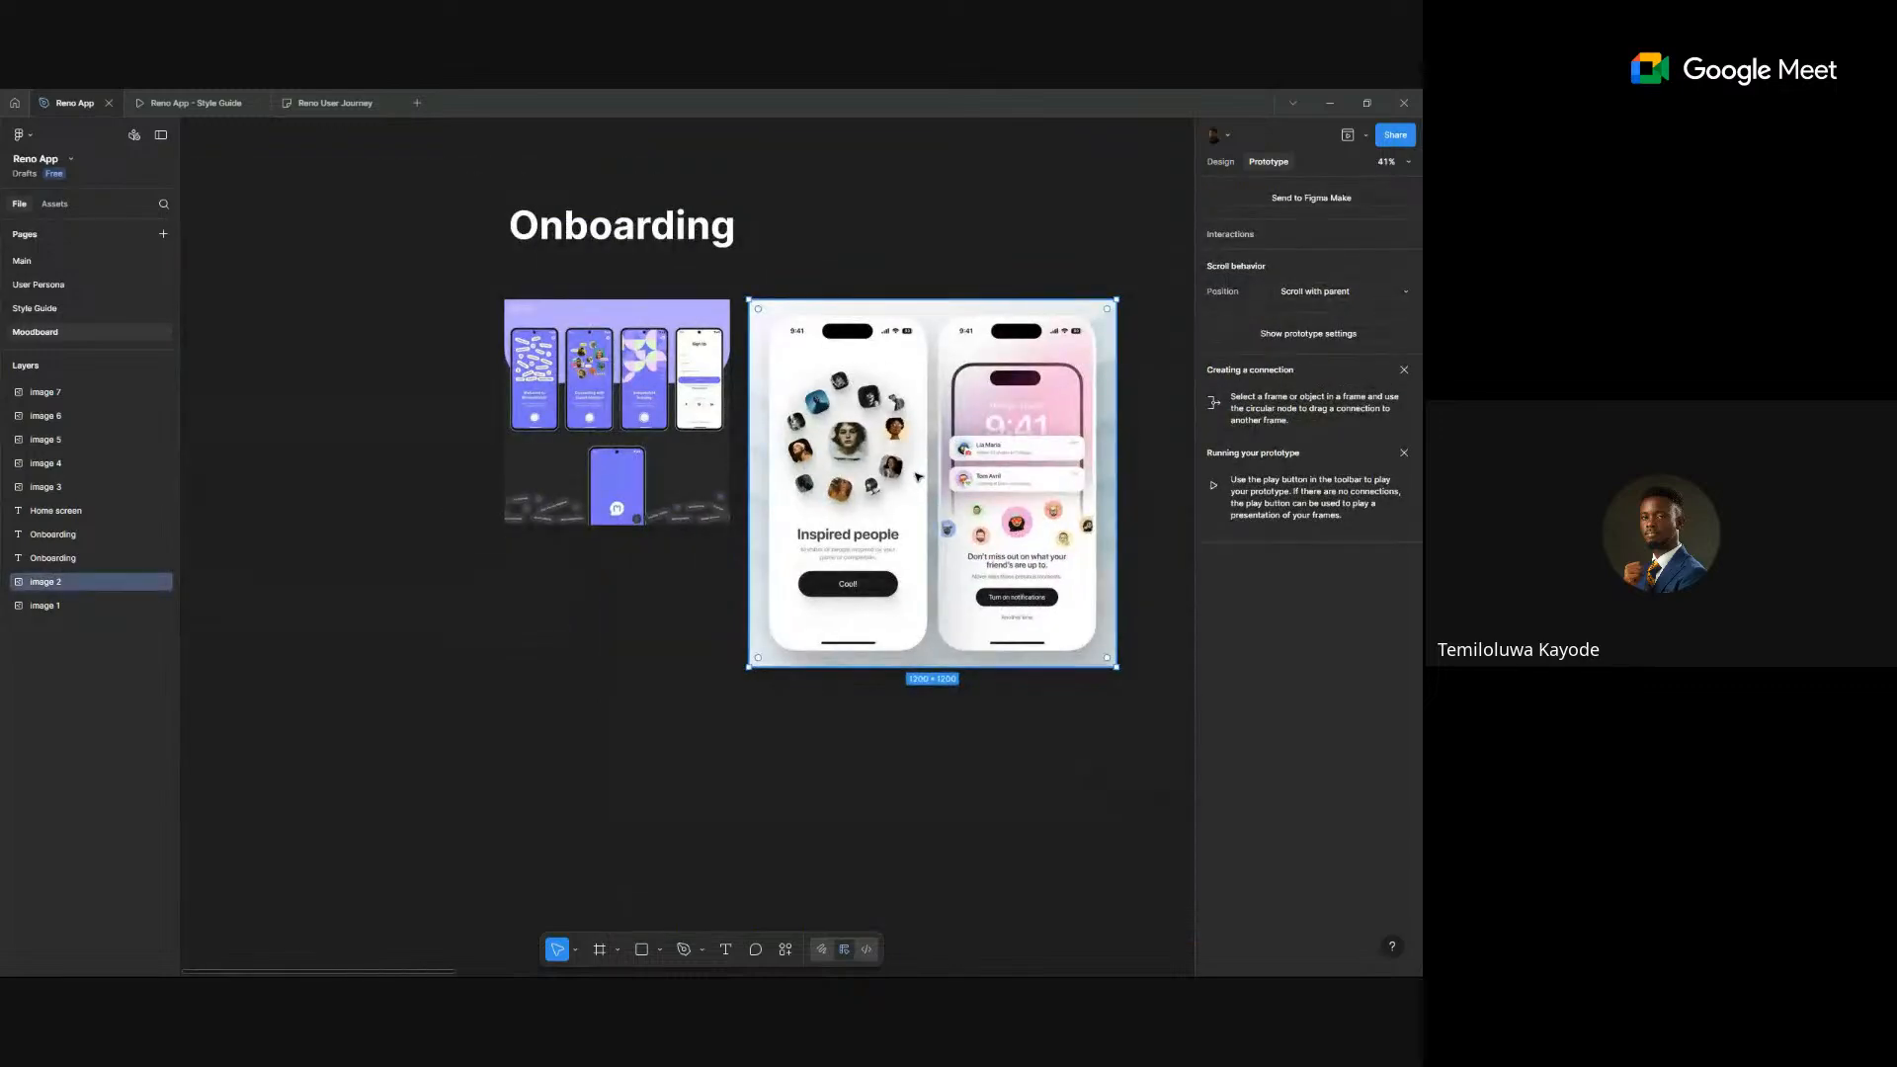
pyautogui.click(59, 261)
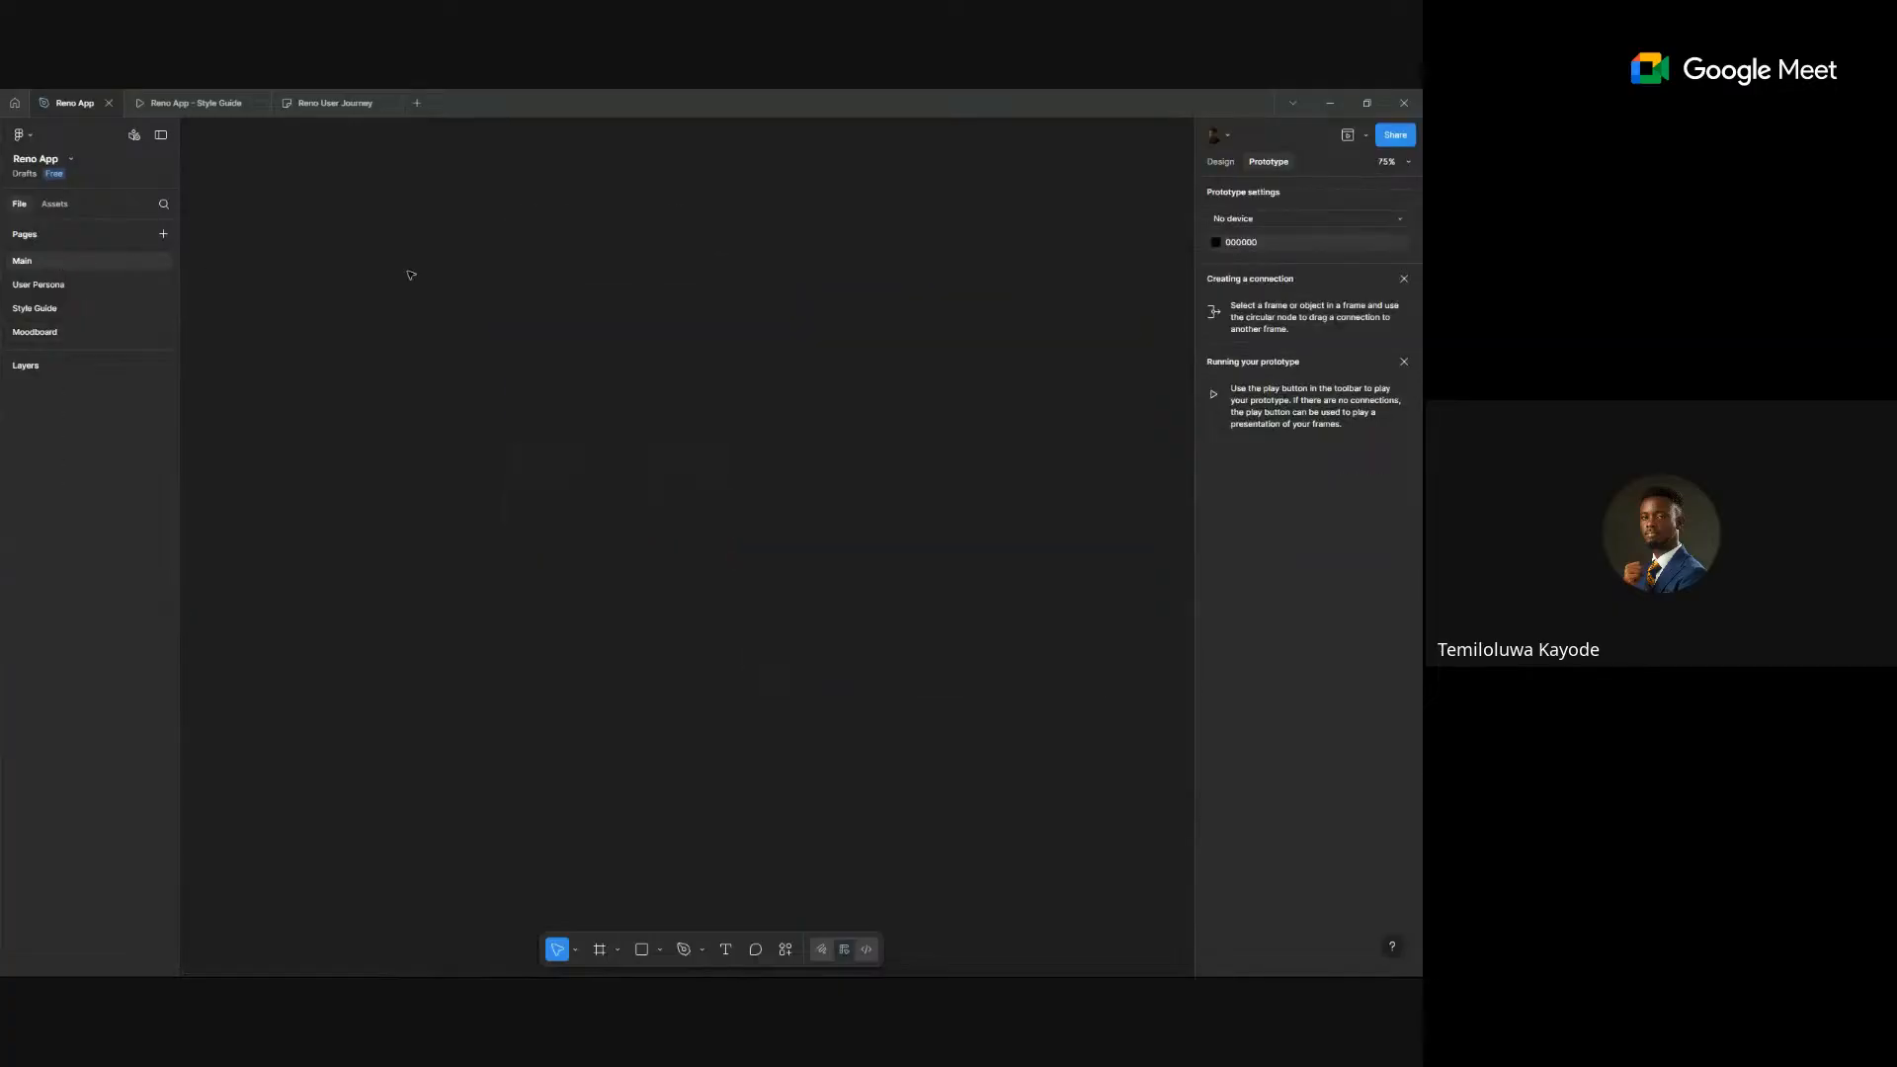
# - Paste the onboarding mockup onto the Main page and move it up-left
pyautogui.rightClick(469, 291)
pyautogui.click(494, 300)
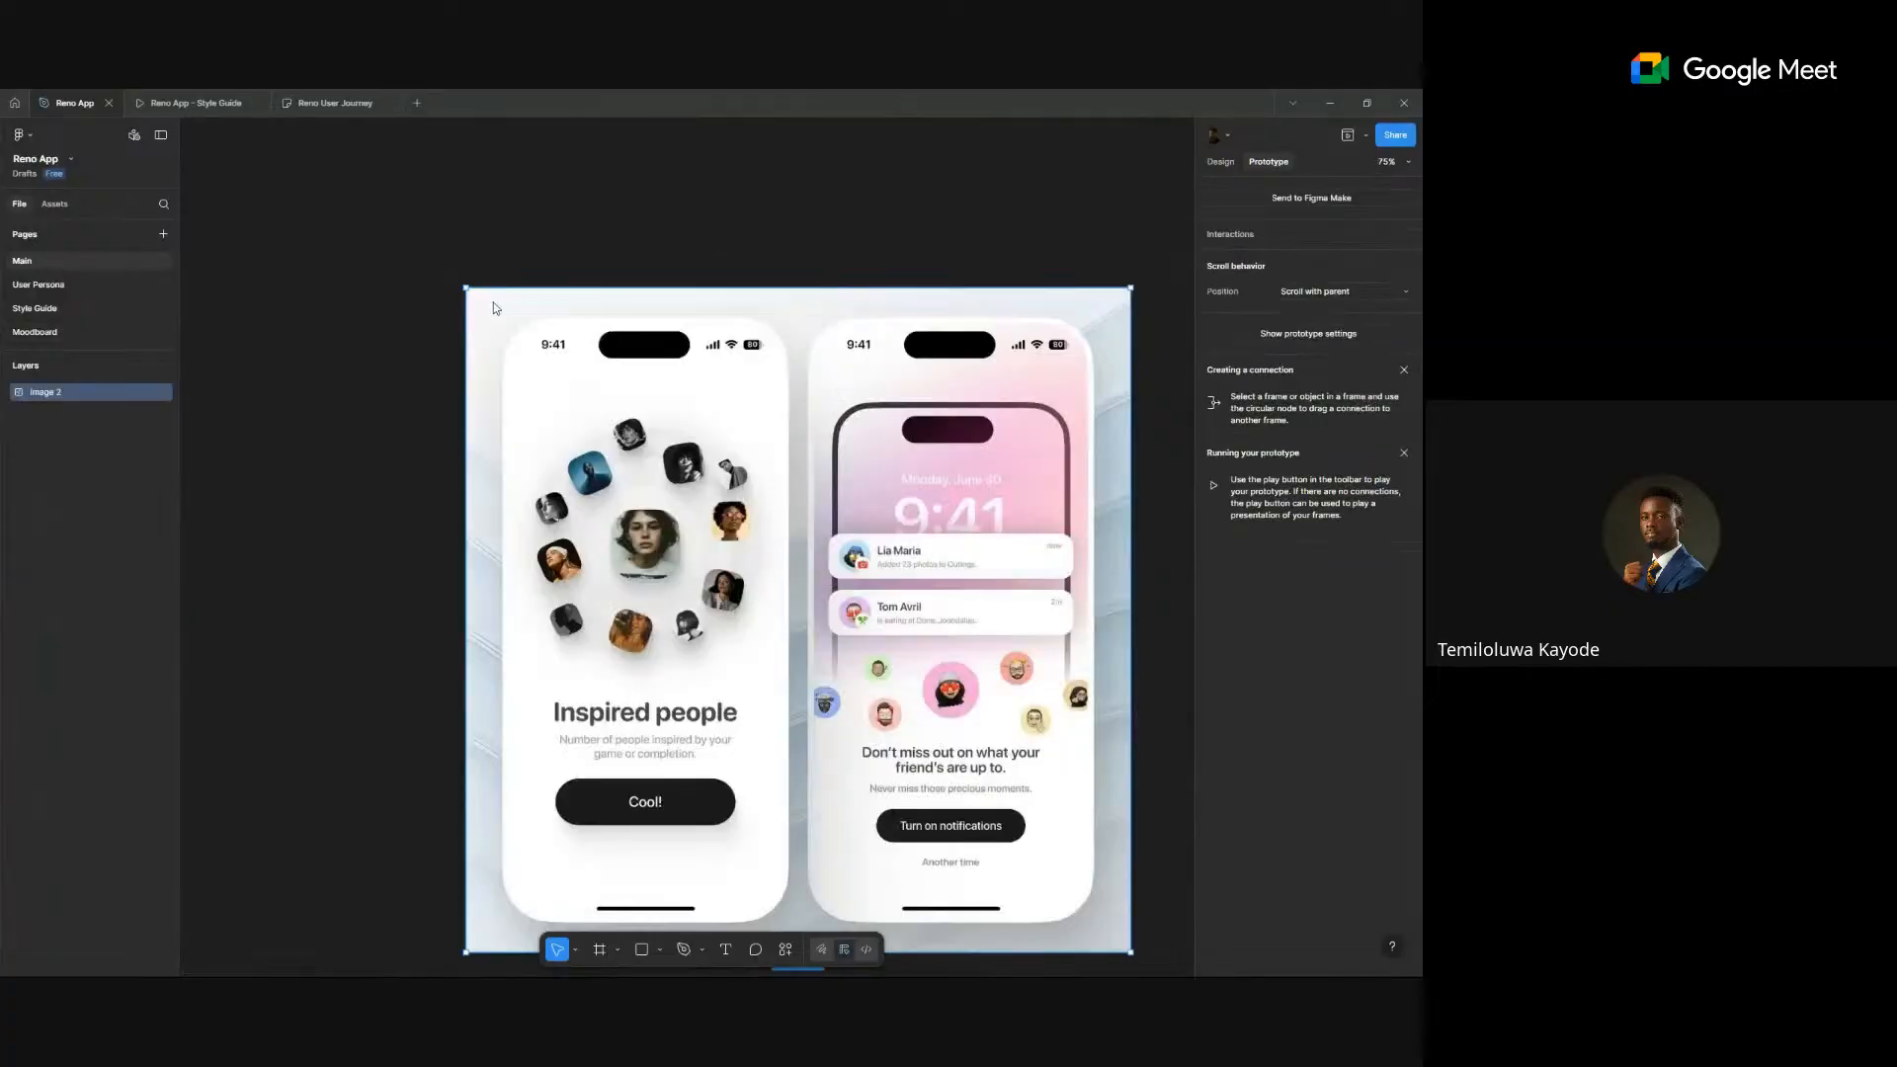
pyautogui.scroll(-5, 731, 520)
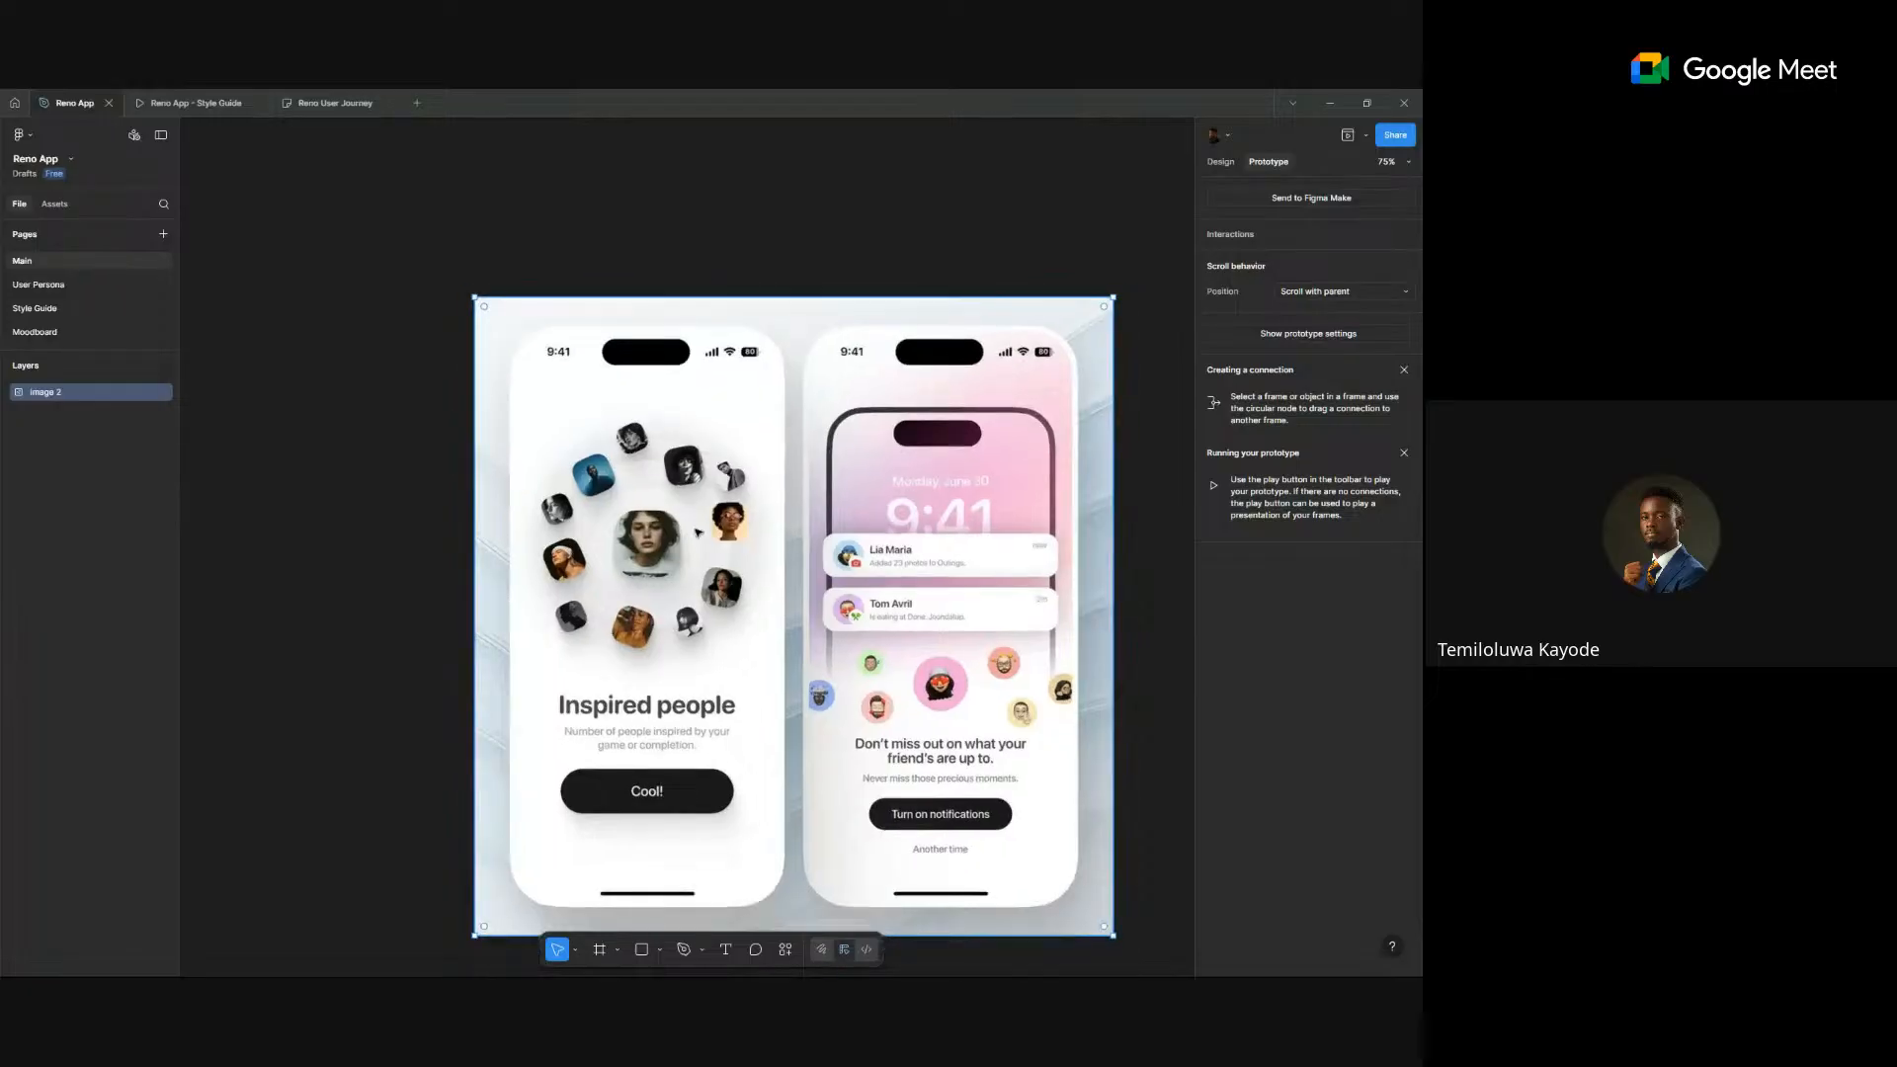
pyautogui.scroll(-1, 796, 515)
pyautogui.moveTo(796, 514); pyautogui.dragTo(472, 436)
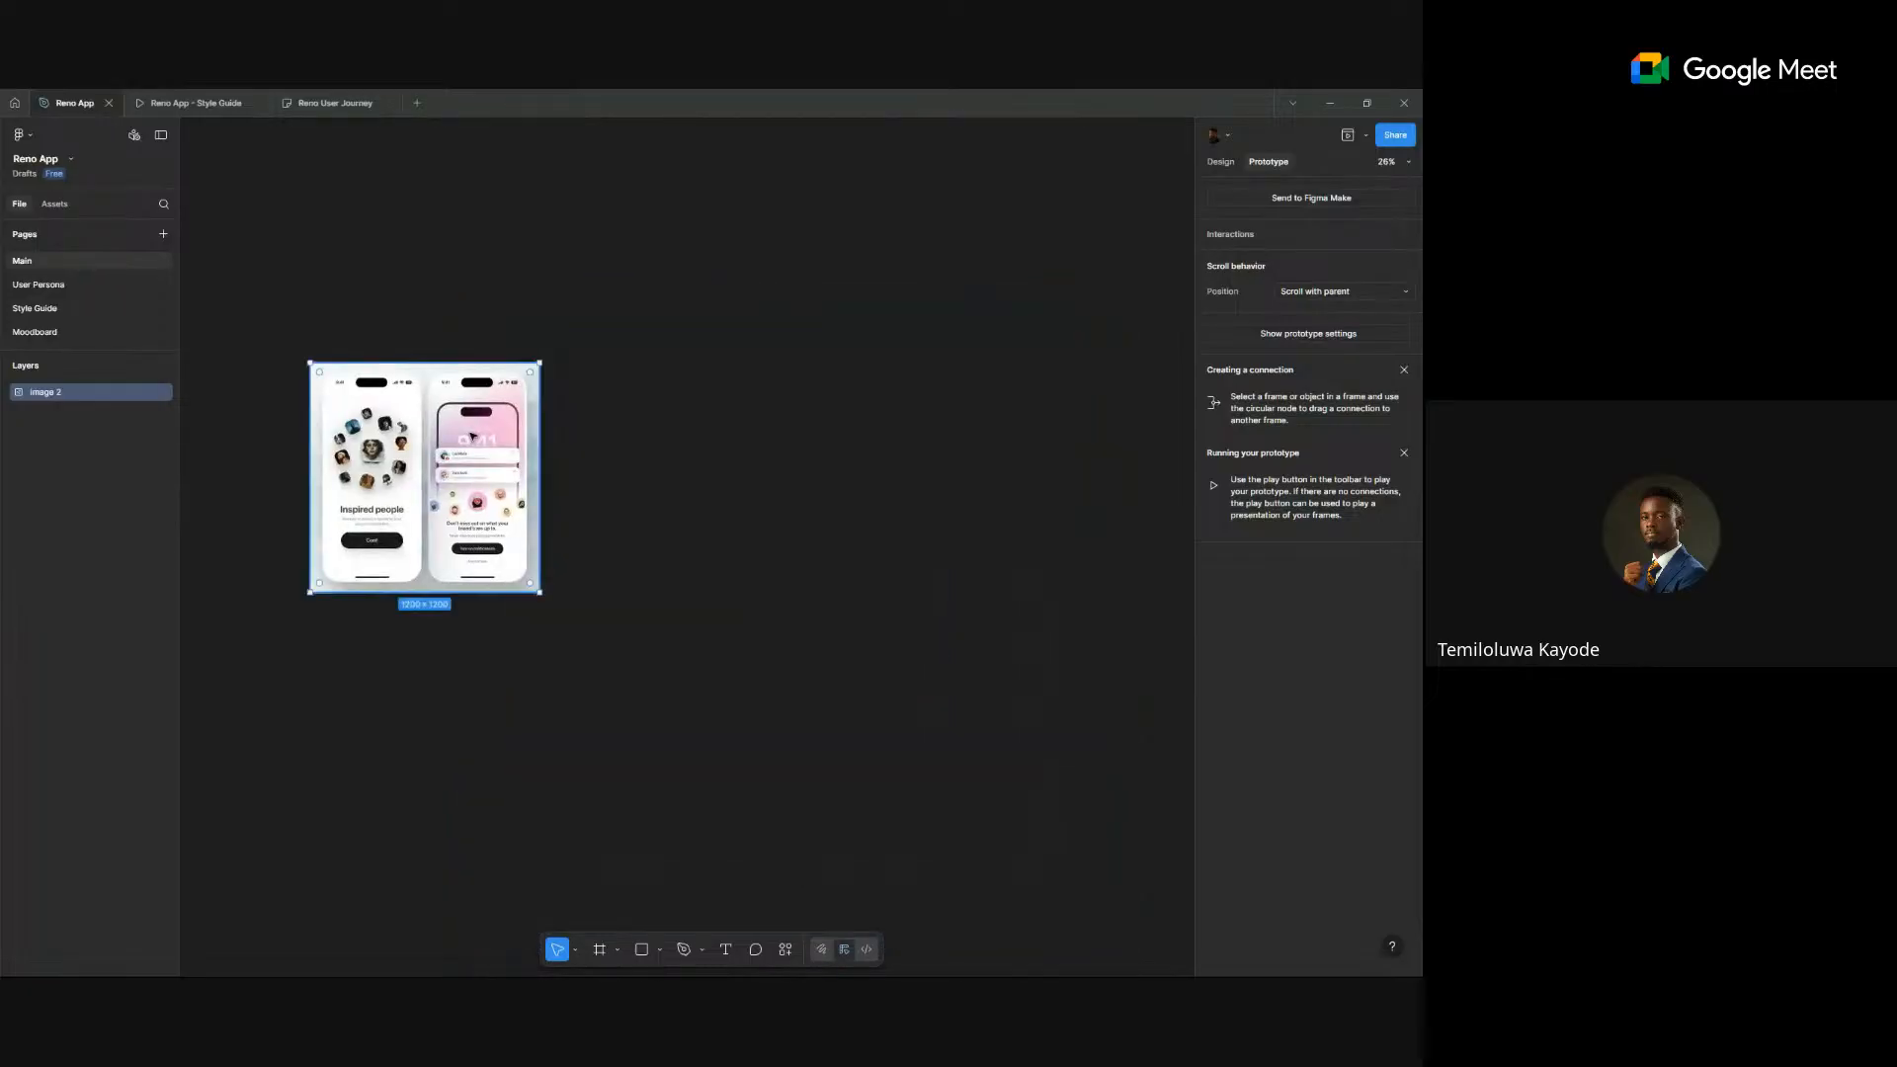
pyautogui.click(597, 487)
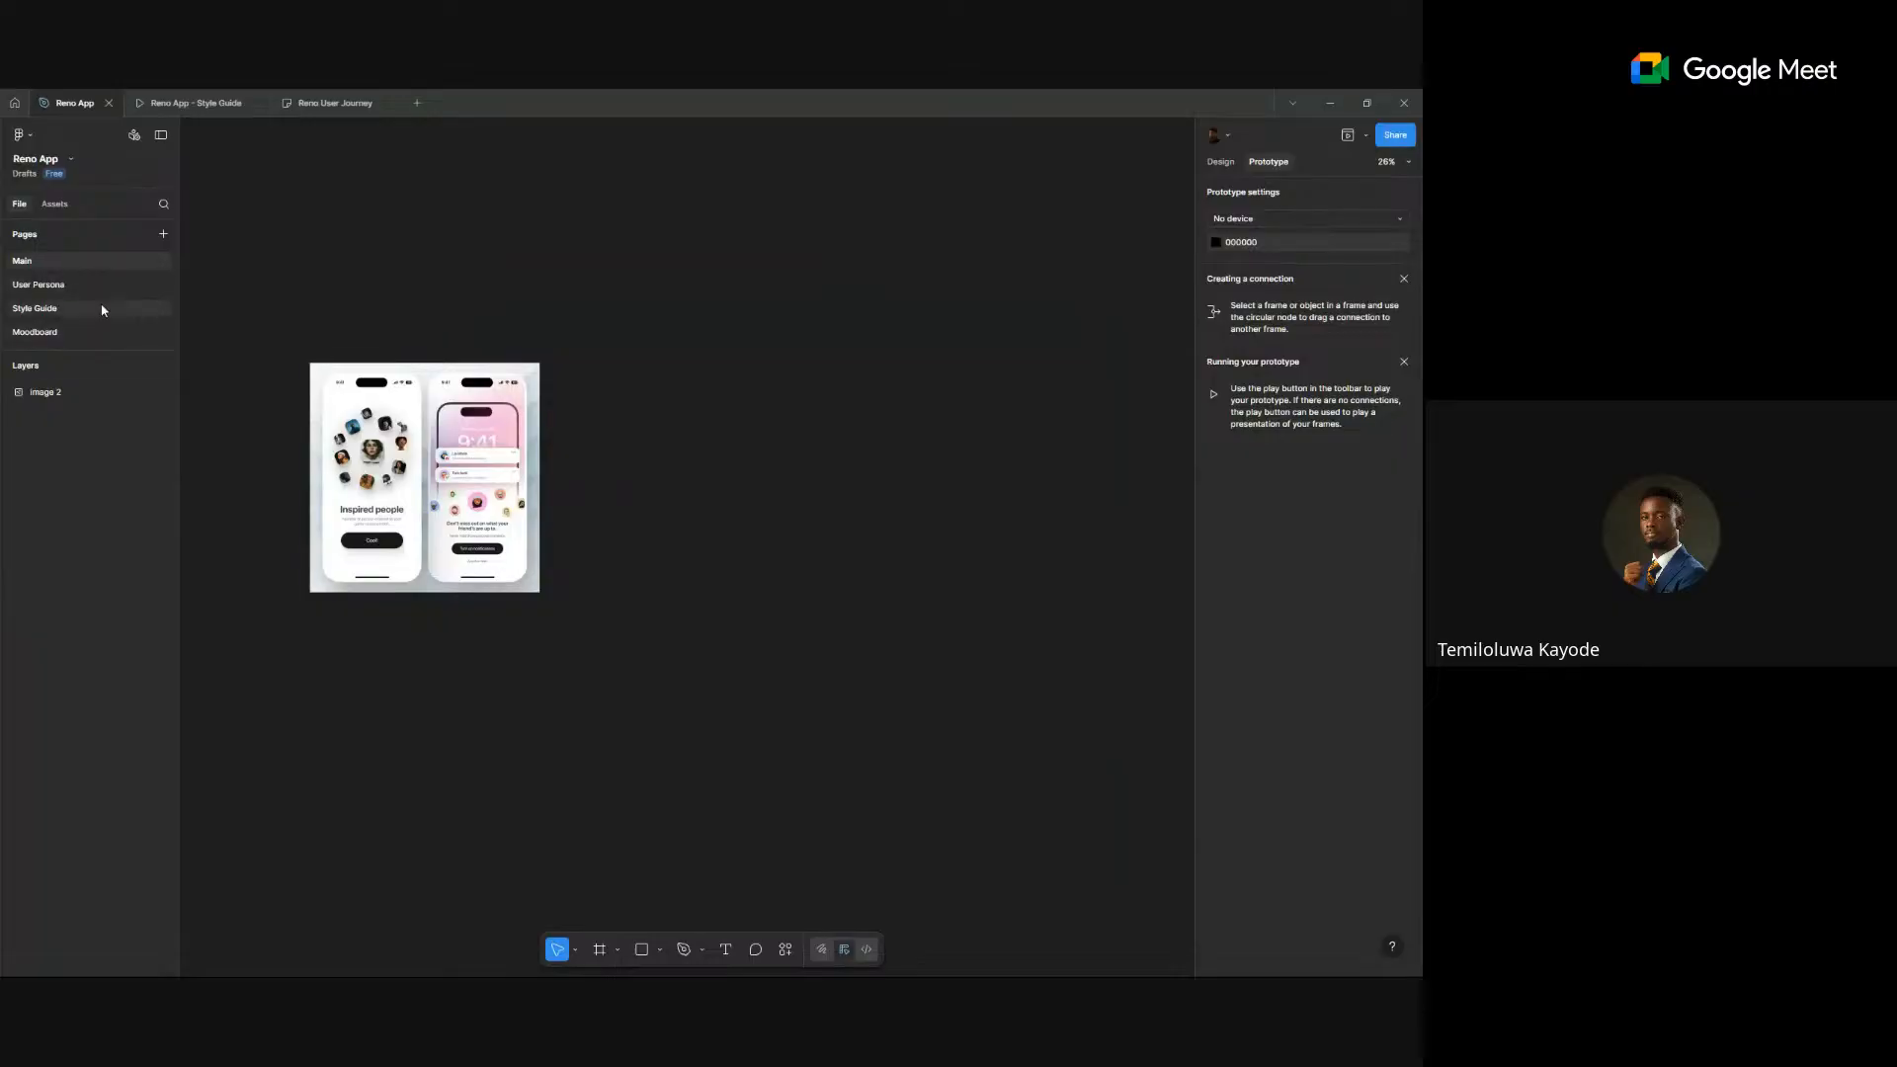
# - Check the asset libraries list, then switch to the Style Guide page
pyautogui.click(54, 204)
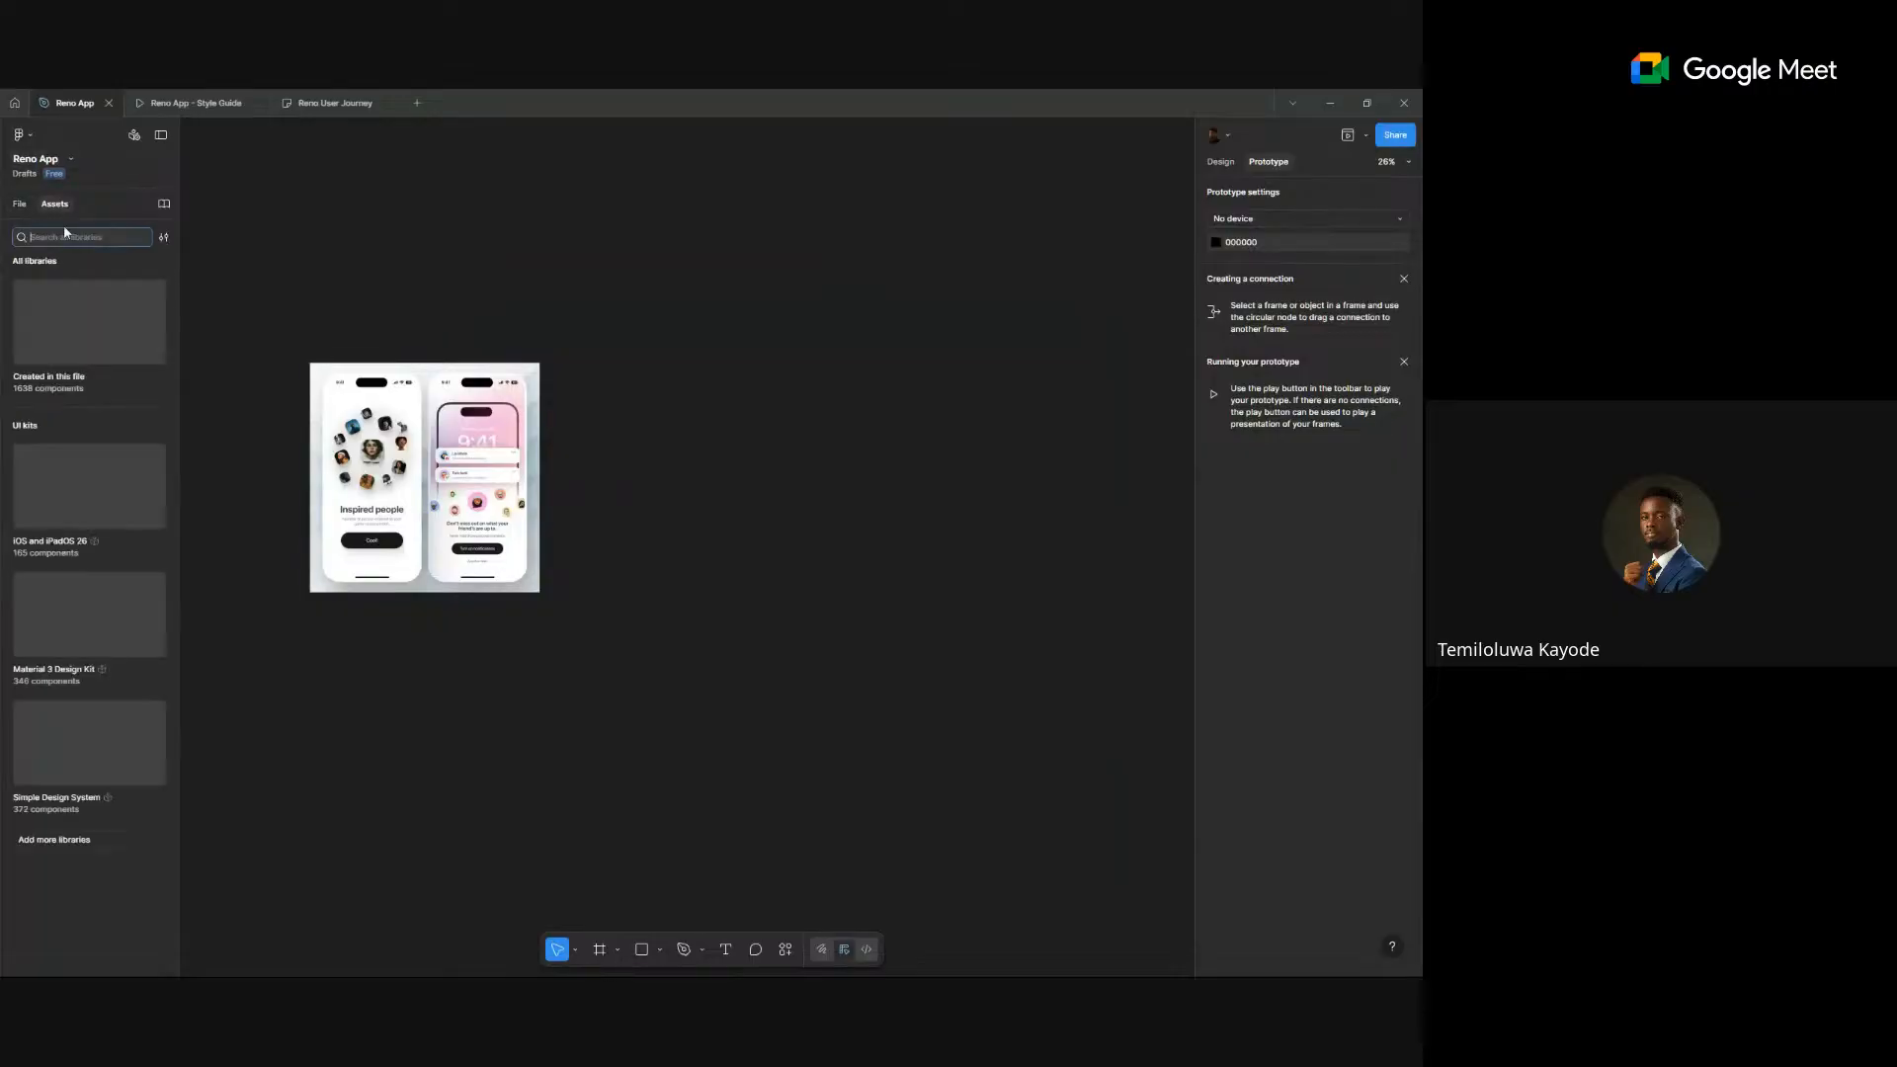
pyautogui.click(18, 204)
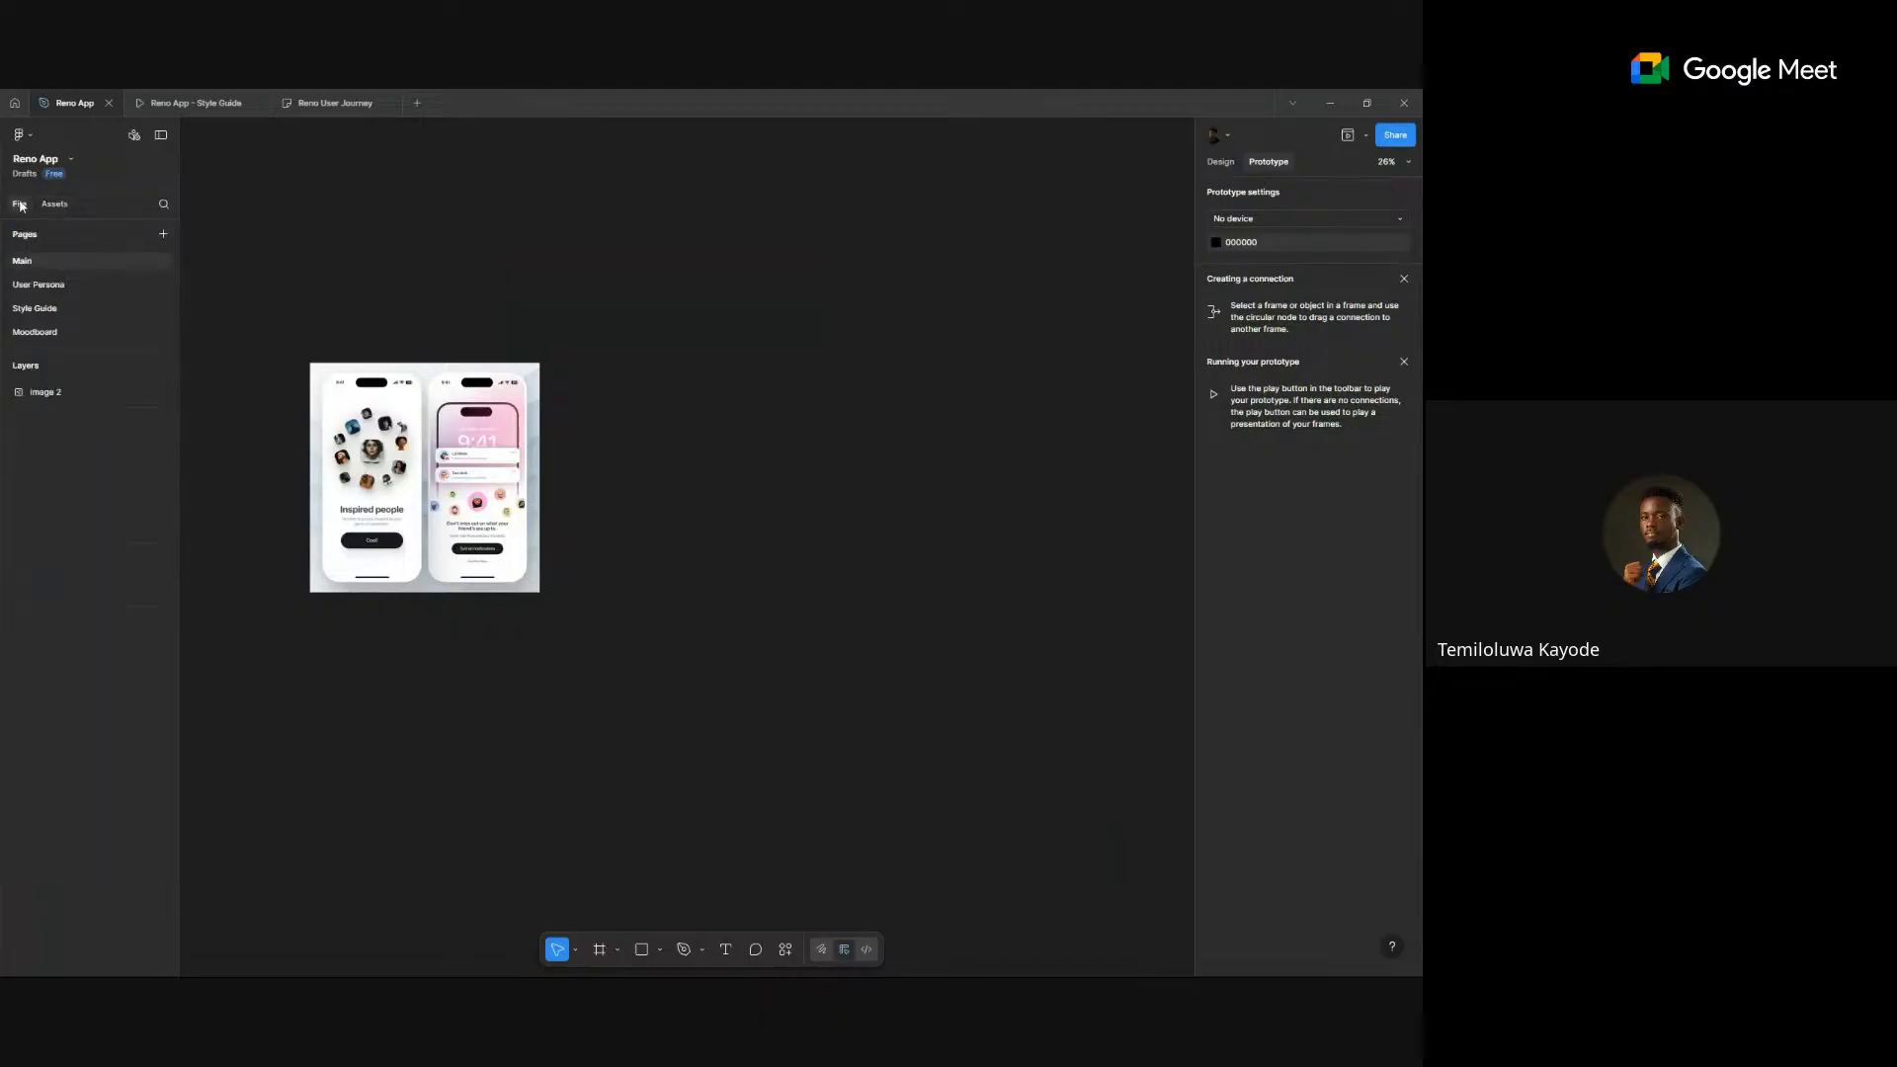
pyautogui.click(55, 310)
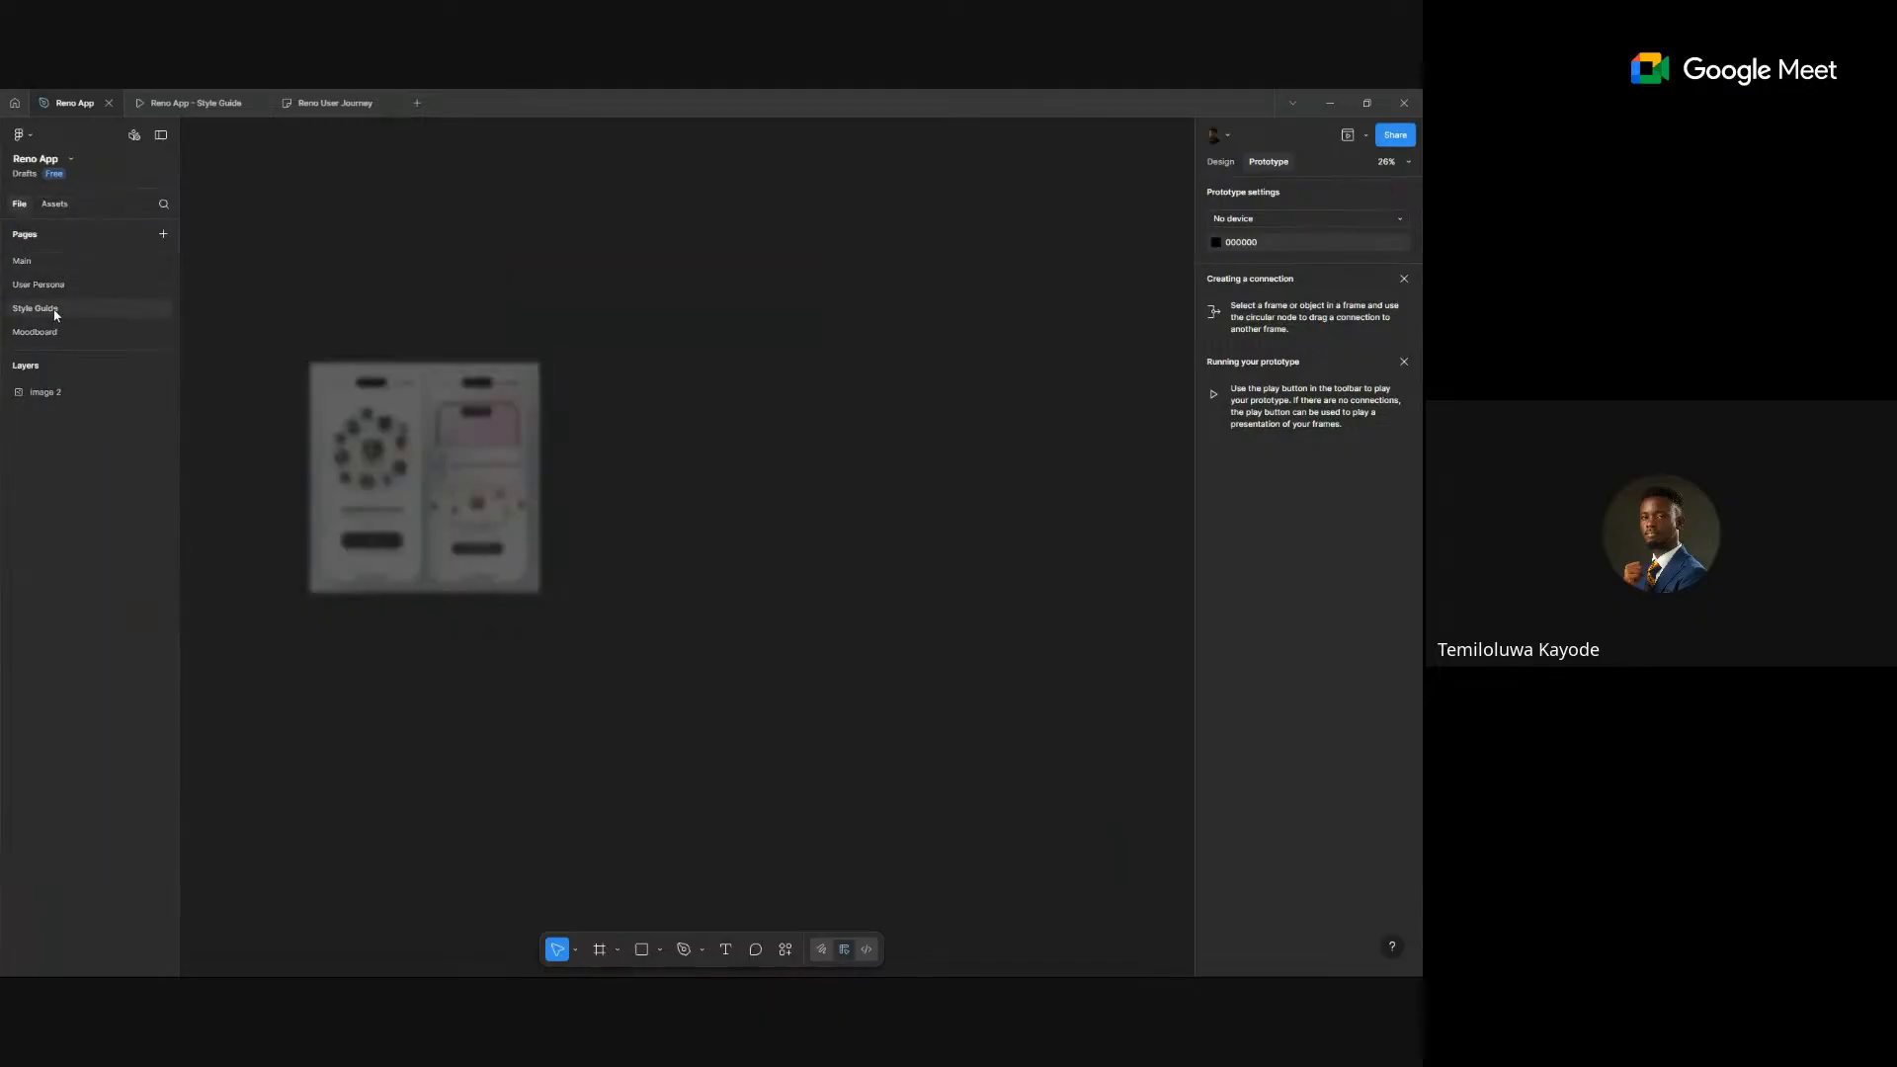
# - Zoom to the Logo board and view the navy RN jersey's design properties
pyautogui.scroll(5, 491, 225)
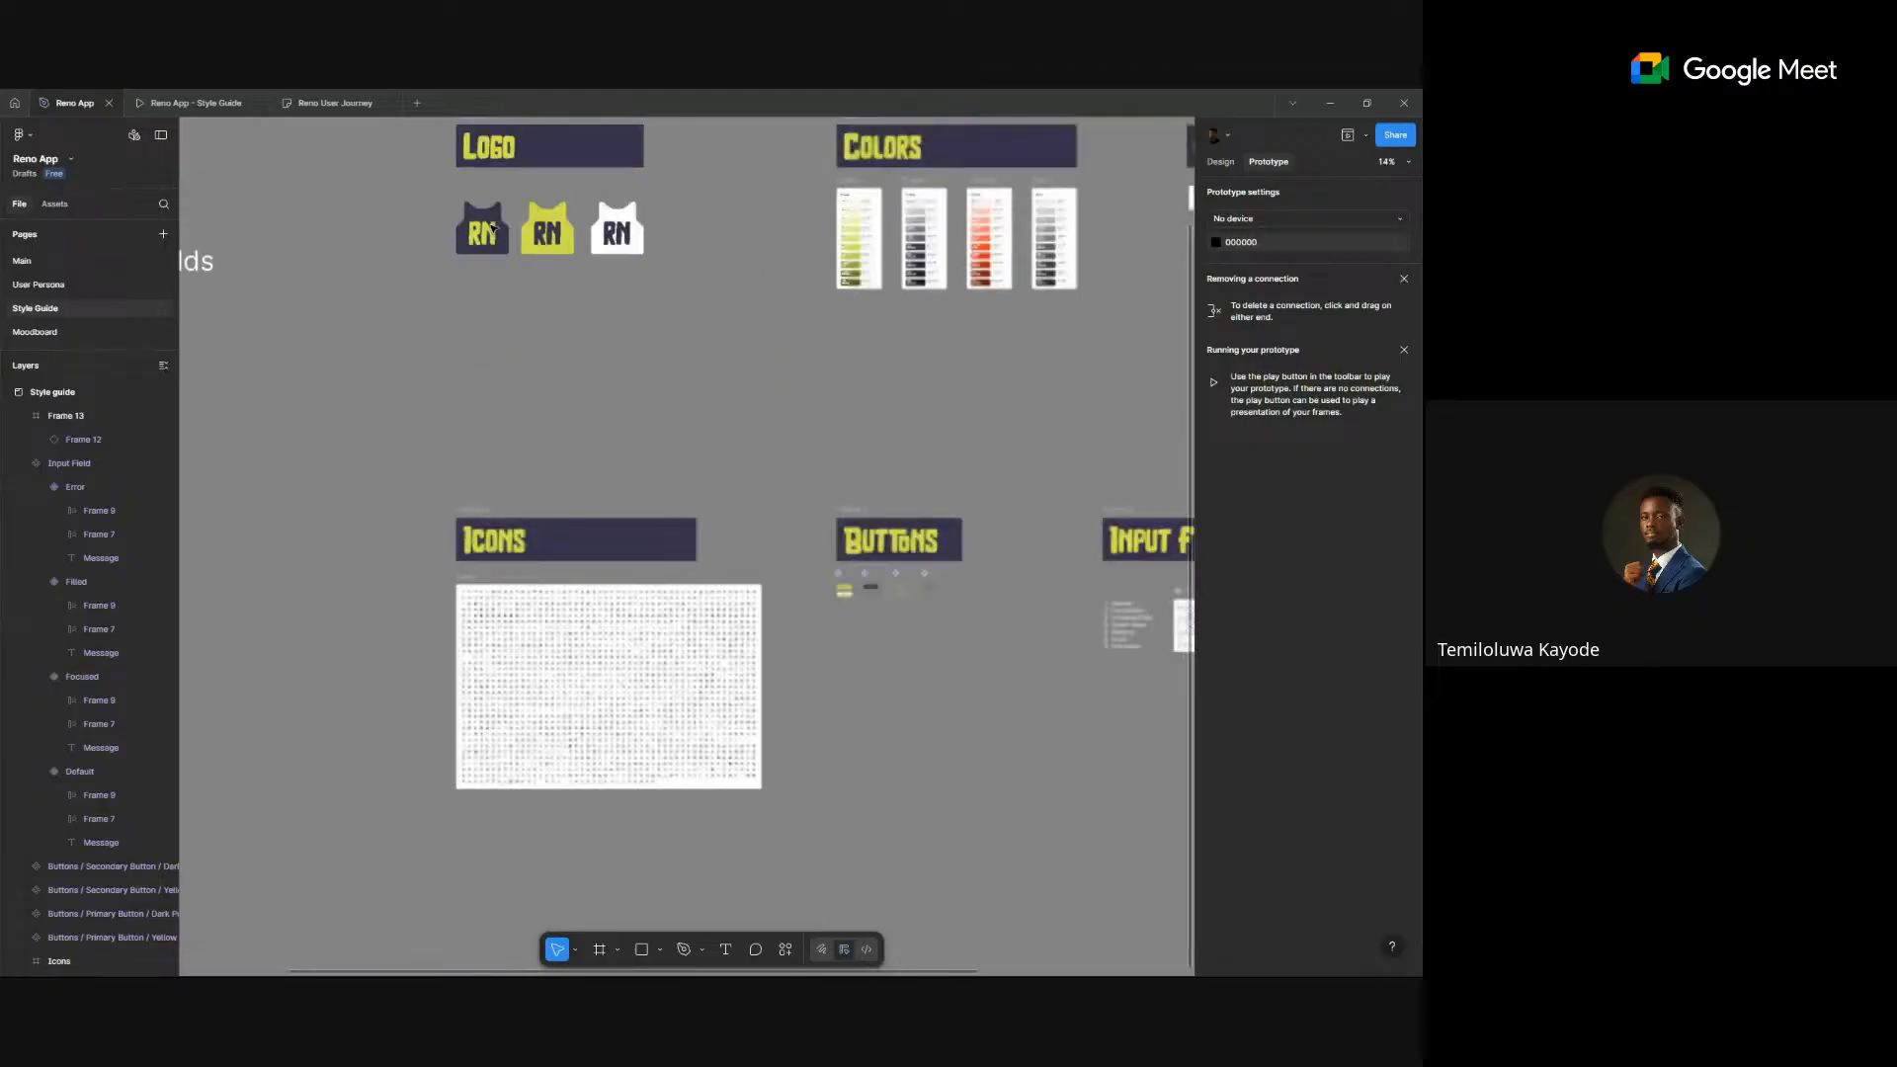
pyautogui.scroll(3, 491, 225)
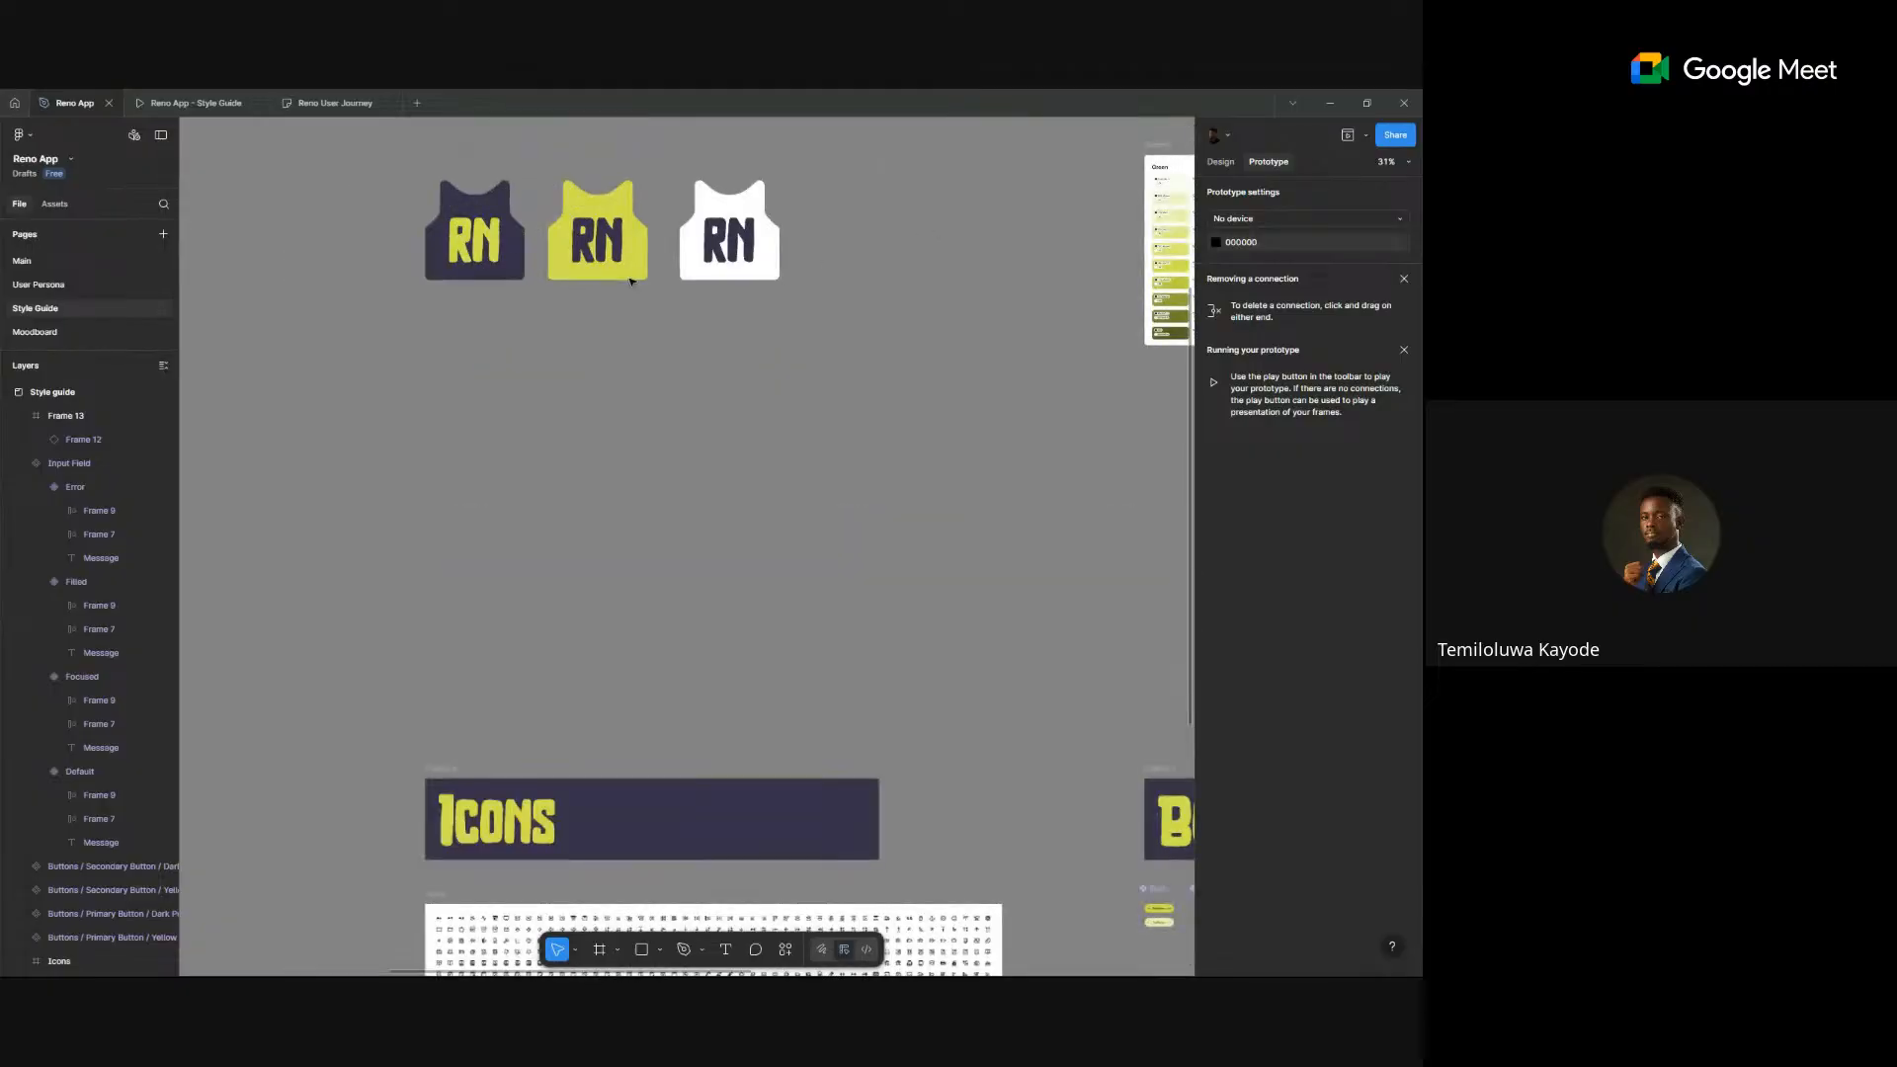
pyautogui.scroll(3, 521, 453)
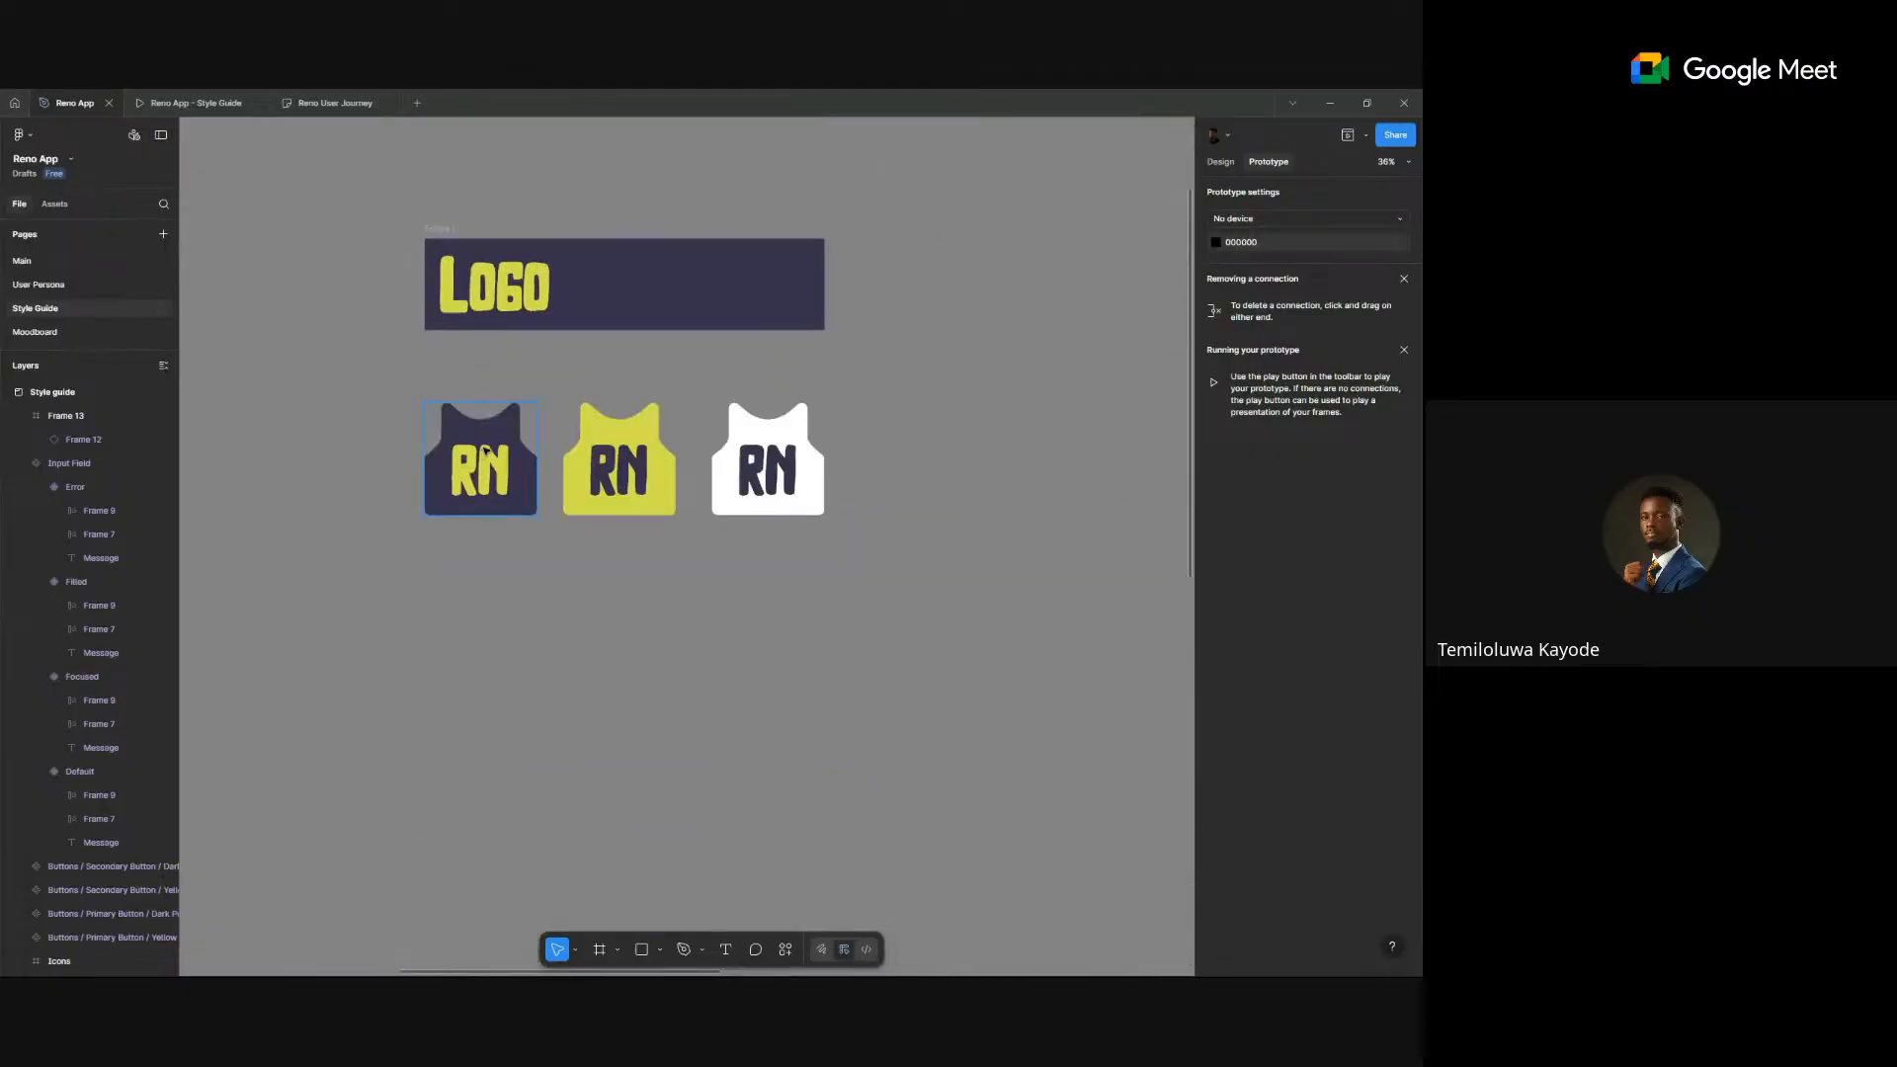
pyautogui.click(484, 452)
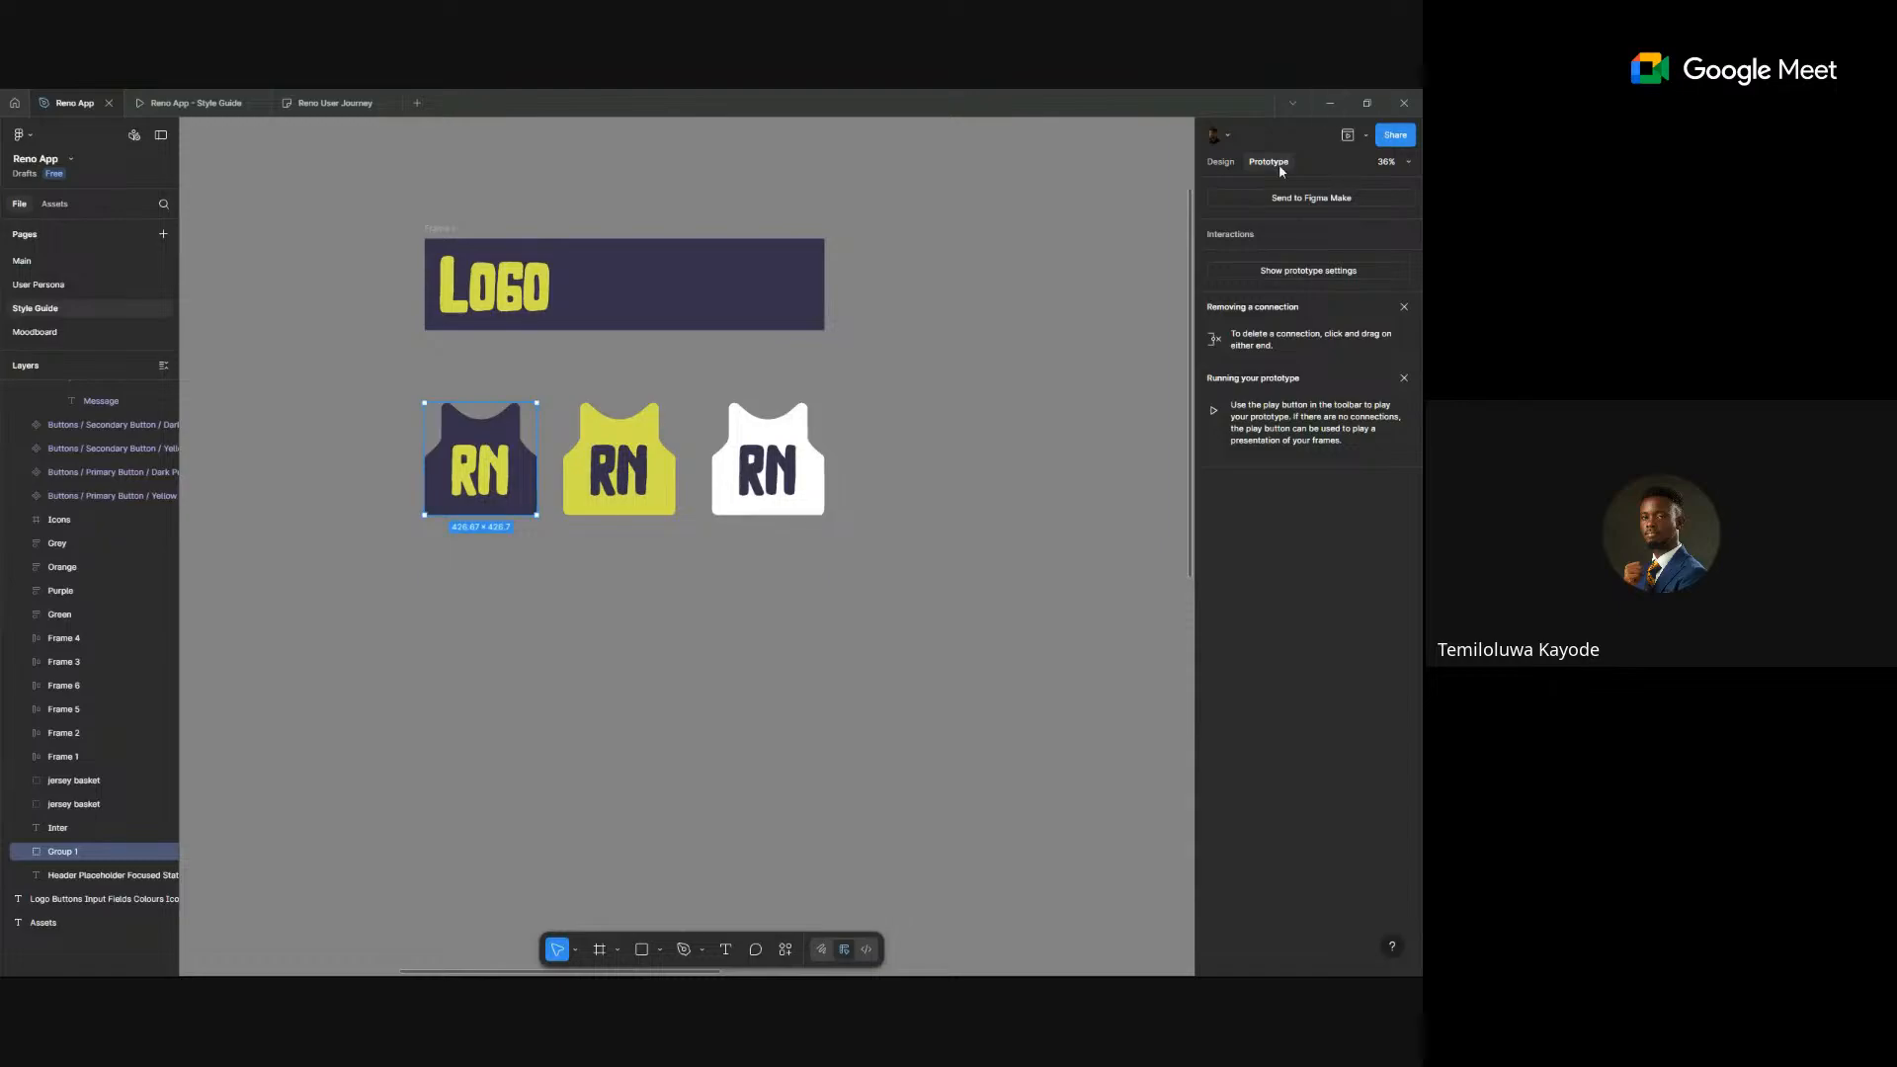
pyautogui.click(1219, 162)
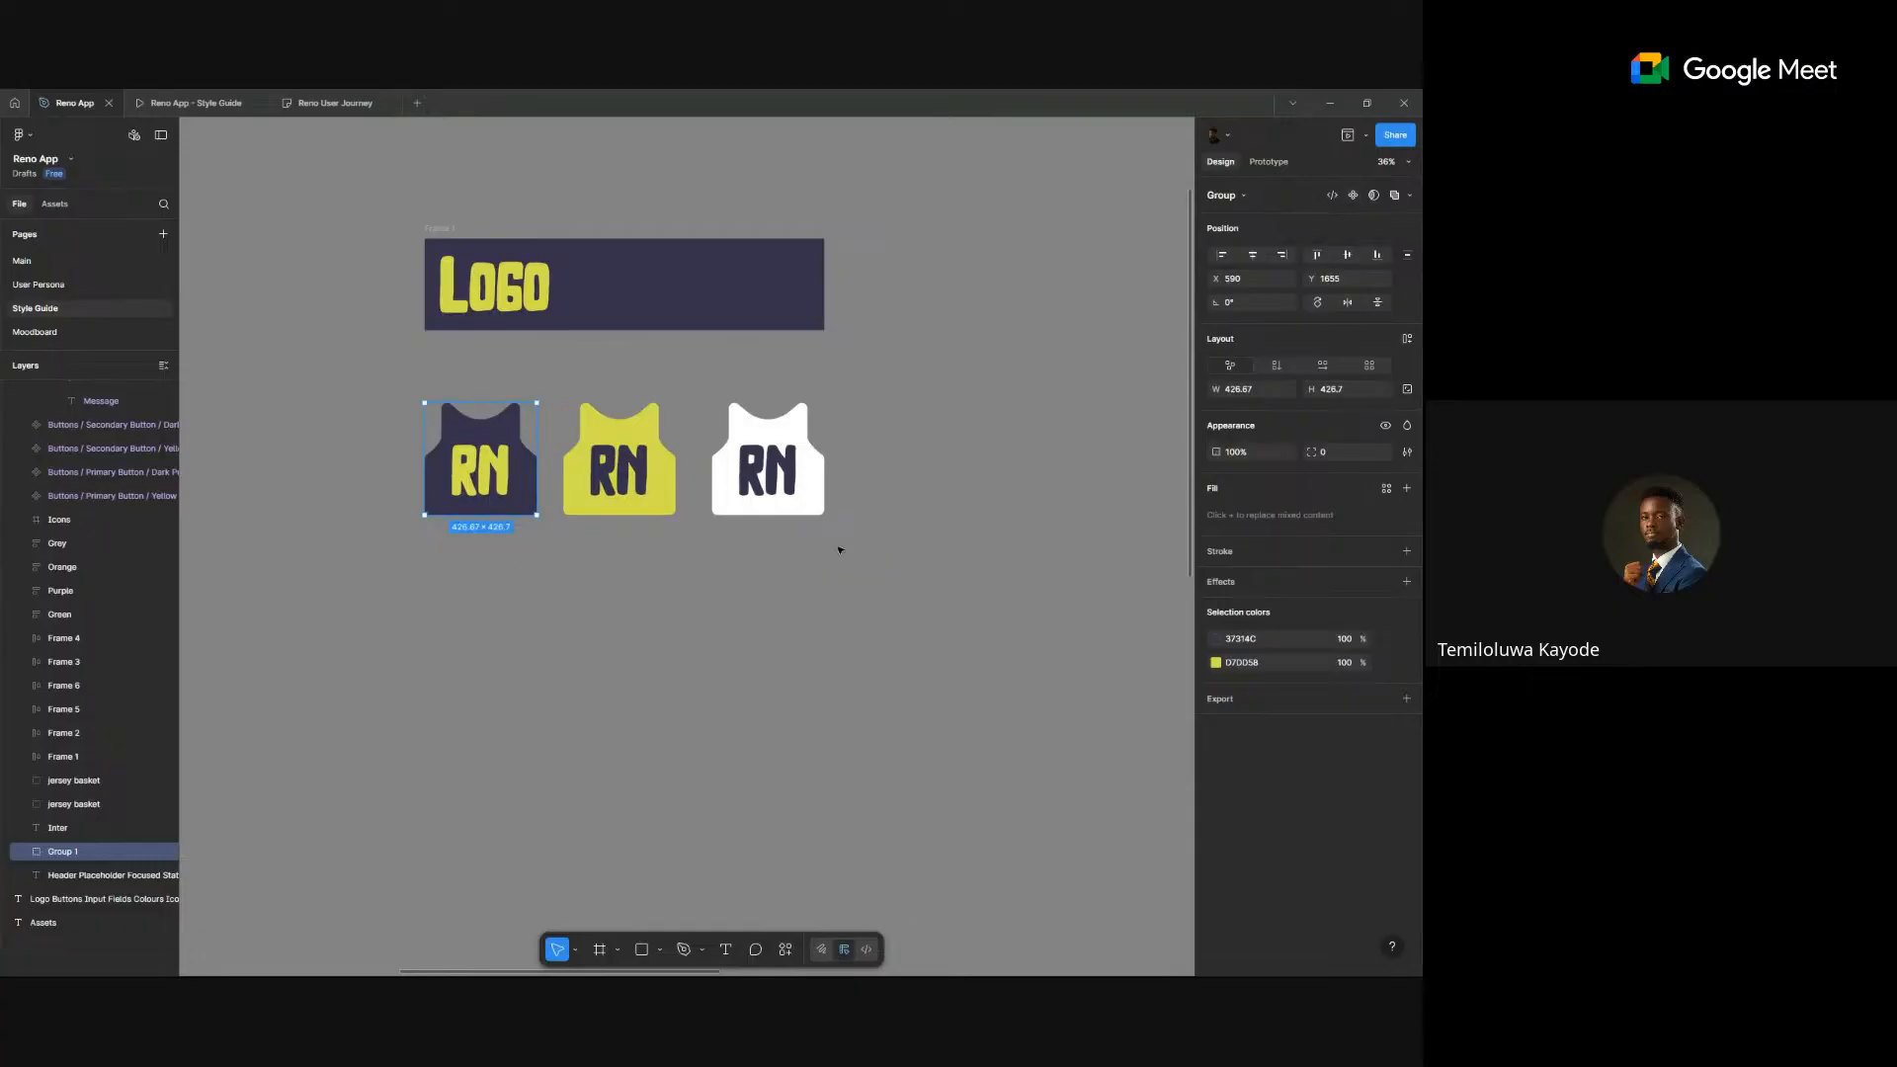
# - Select all three RN jerseys and open the component options, undoing separate components
pyautogui.moveTo(297, 358); pyautogui.dragTo(924, 575)
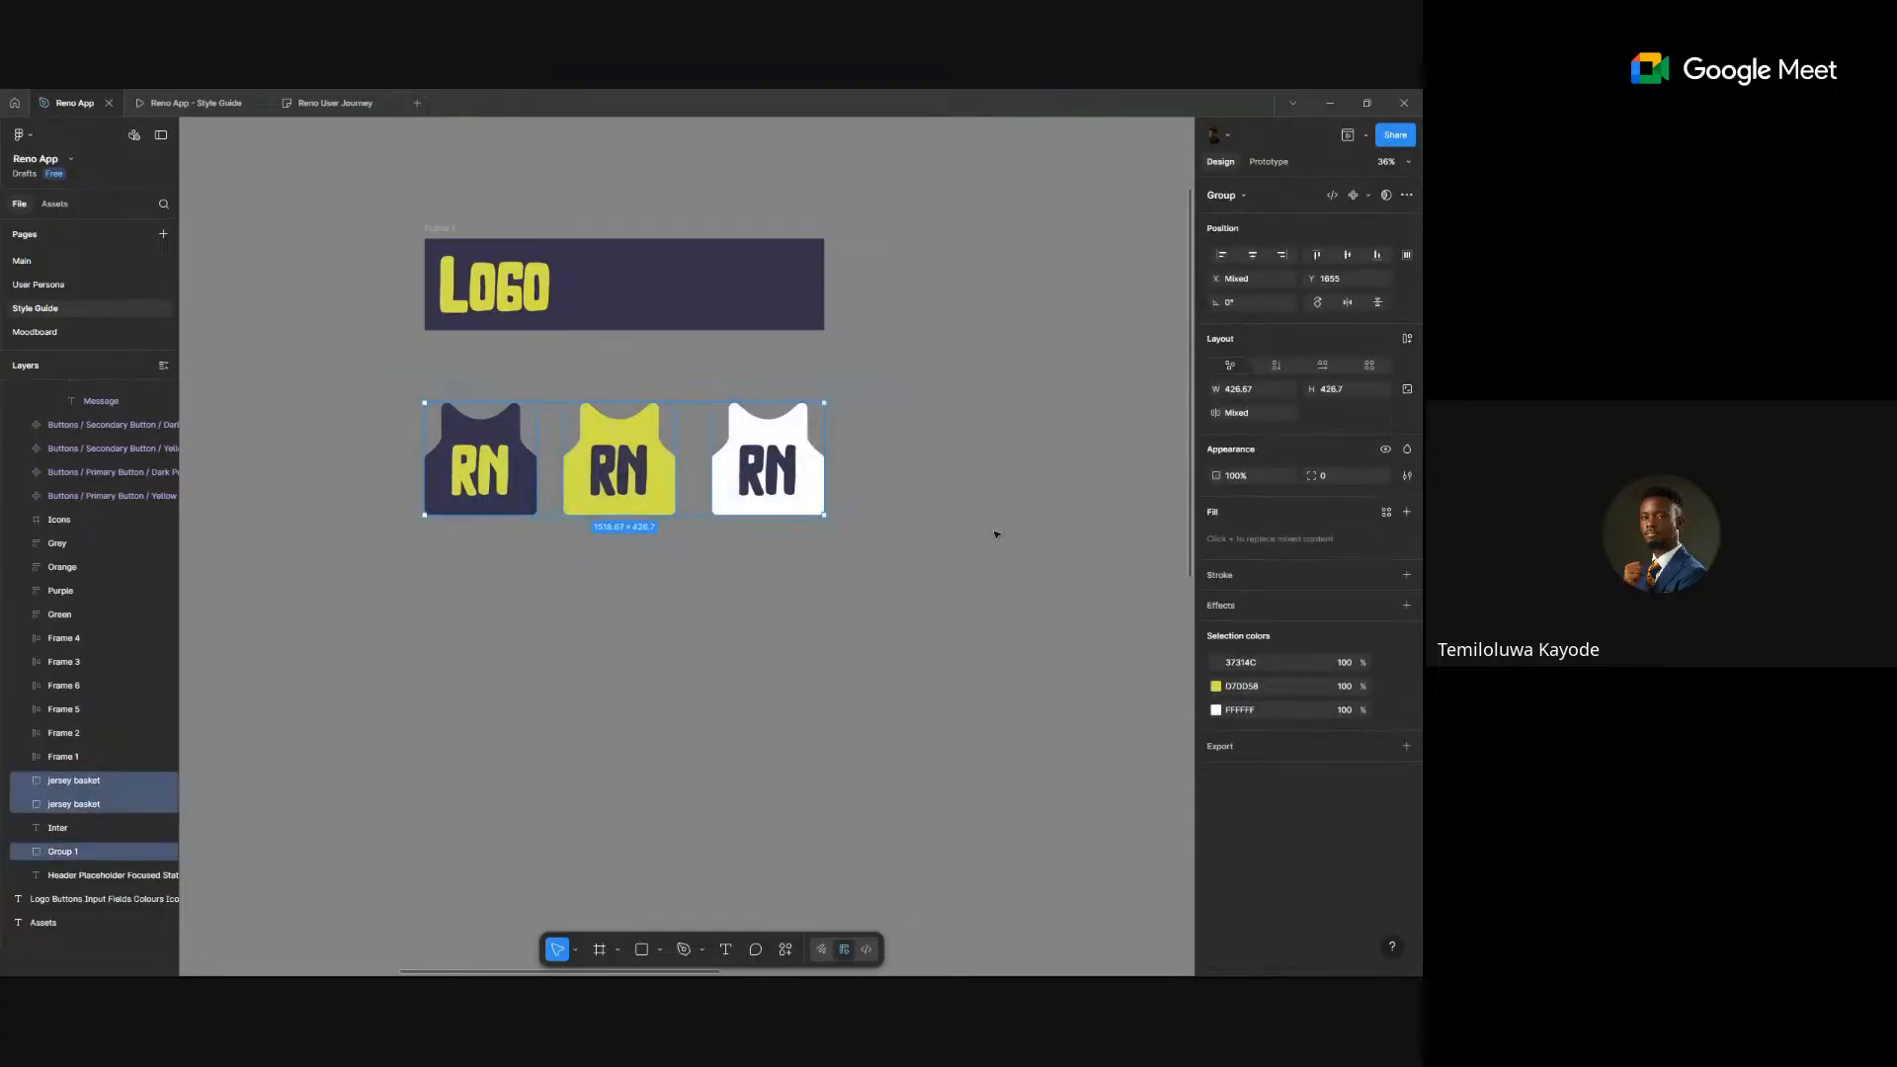
pyautogui.click(1368, 196)
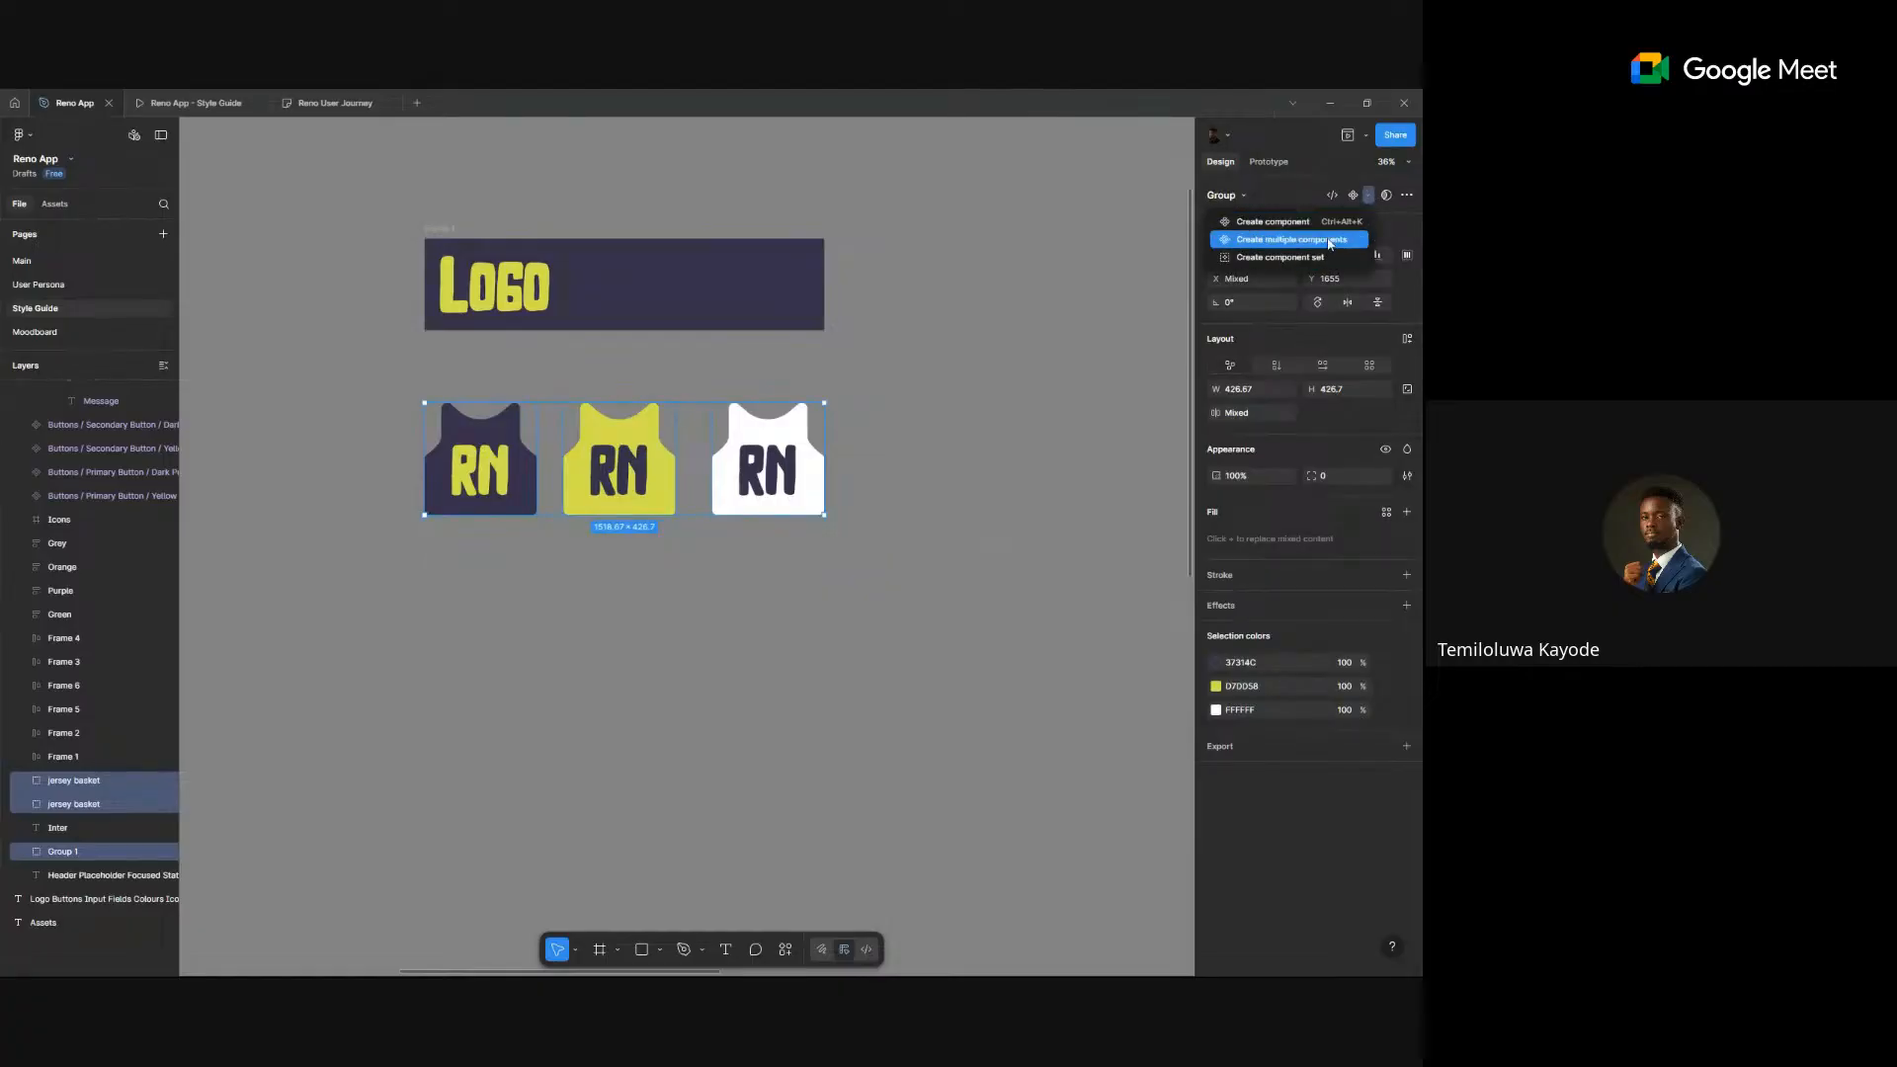
pyautogui.click(1327, 243)
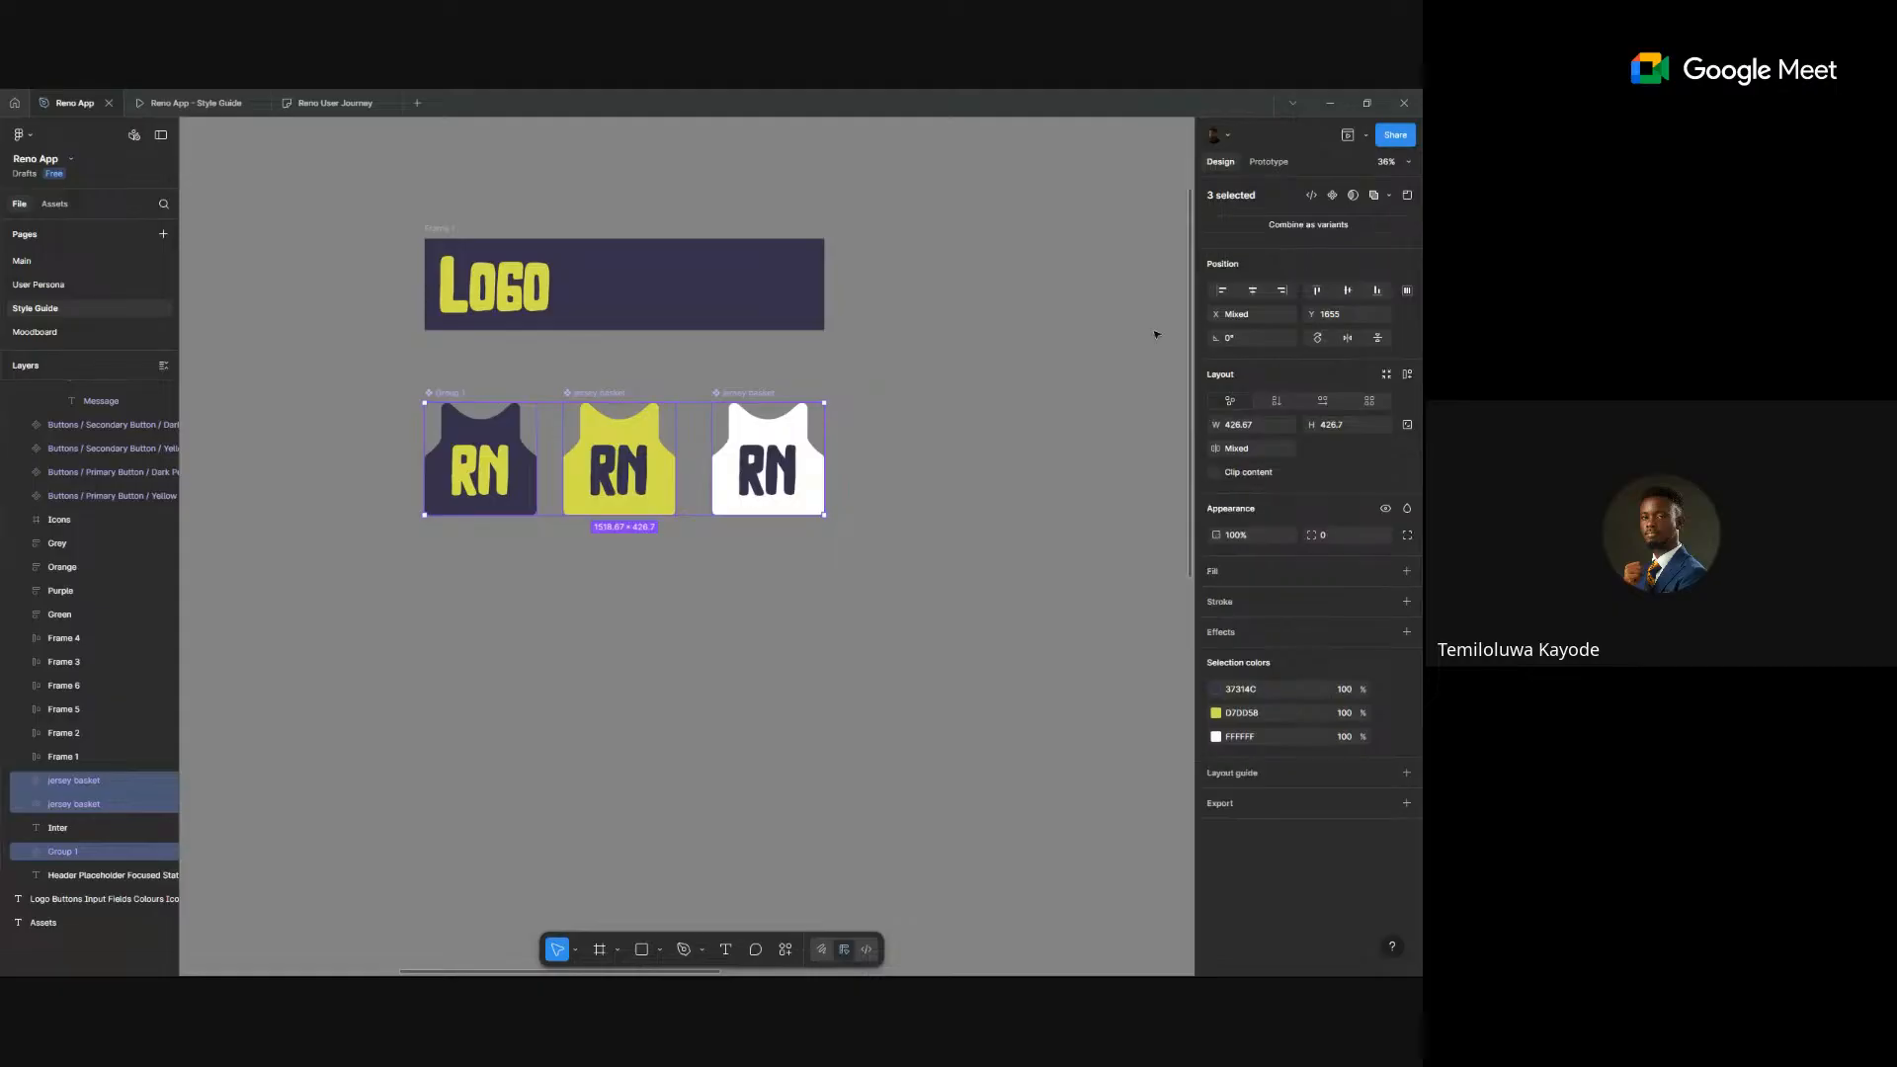
pyautogui.hotkey('ctrl', 'z')
pyautogui.click(1369, 196)
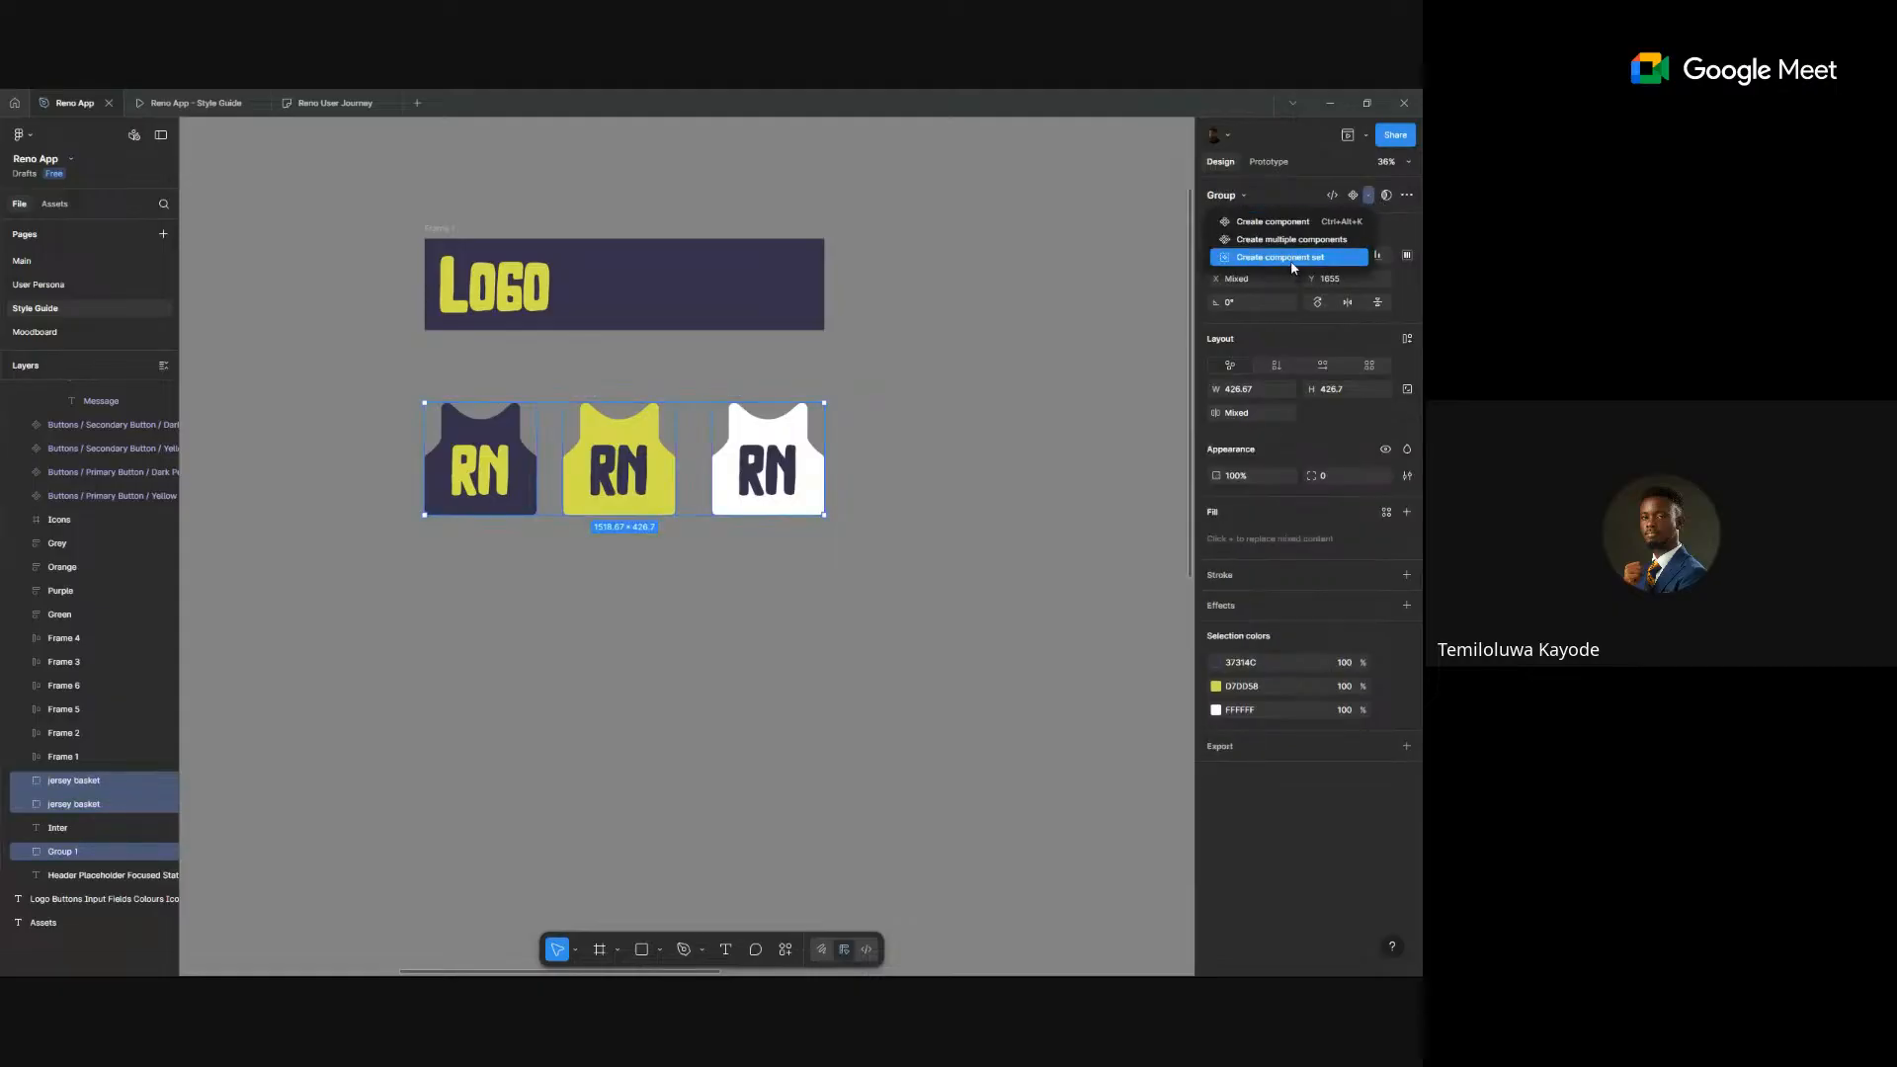
# - Combine the jerseys into a component set and set the navy variant's value to Dark
pyautogui.click(1291, 257)
pyautogui.scroll(5, 381, 508)
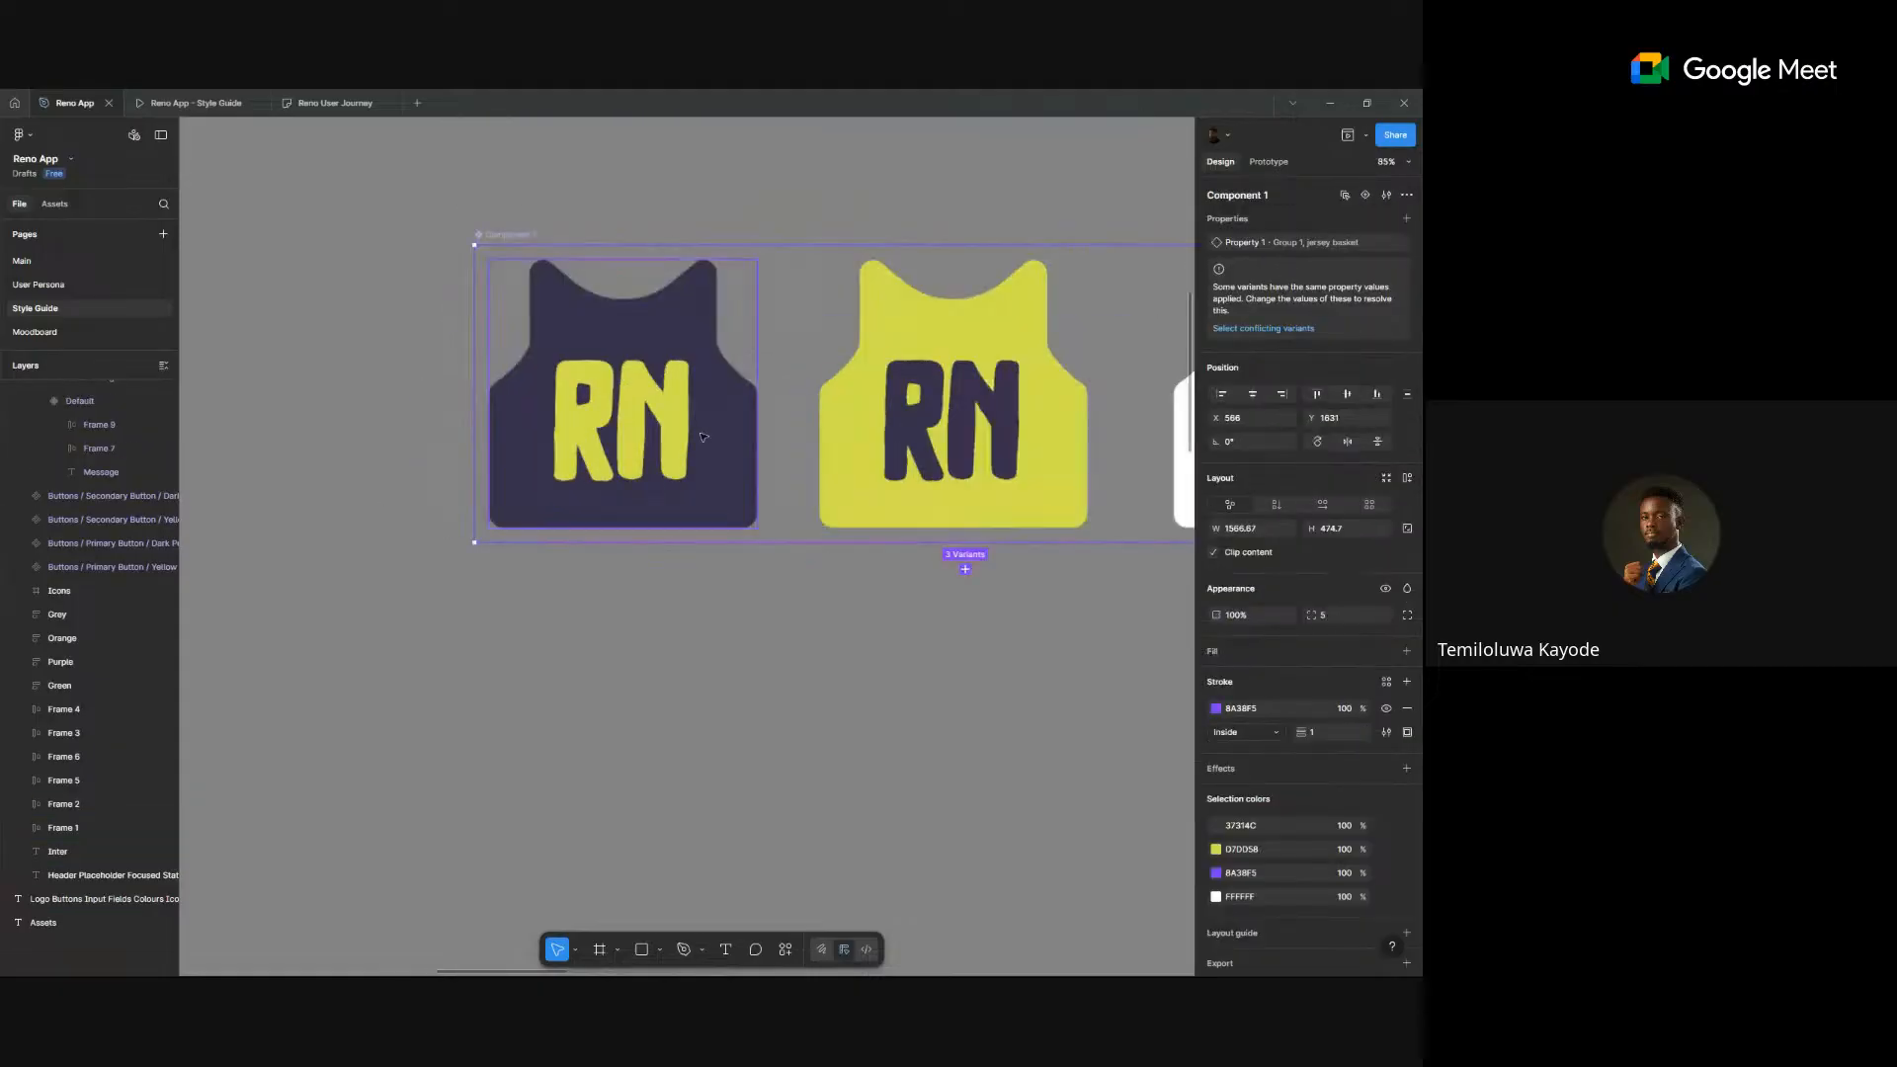
pyautogui.moveTo(938, 408); pyautogui.dragTo(568, 374)
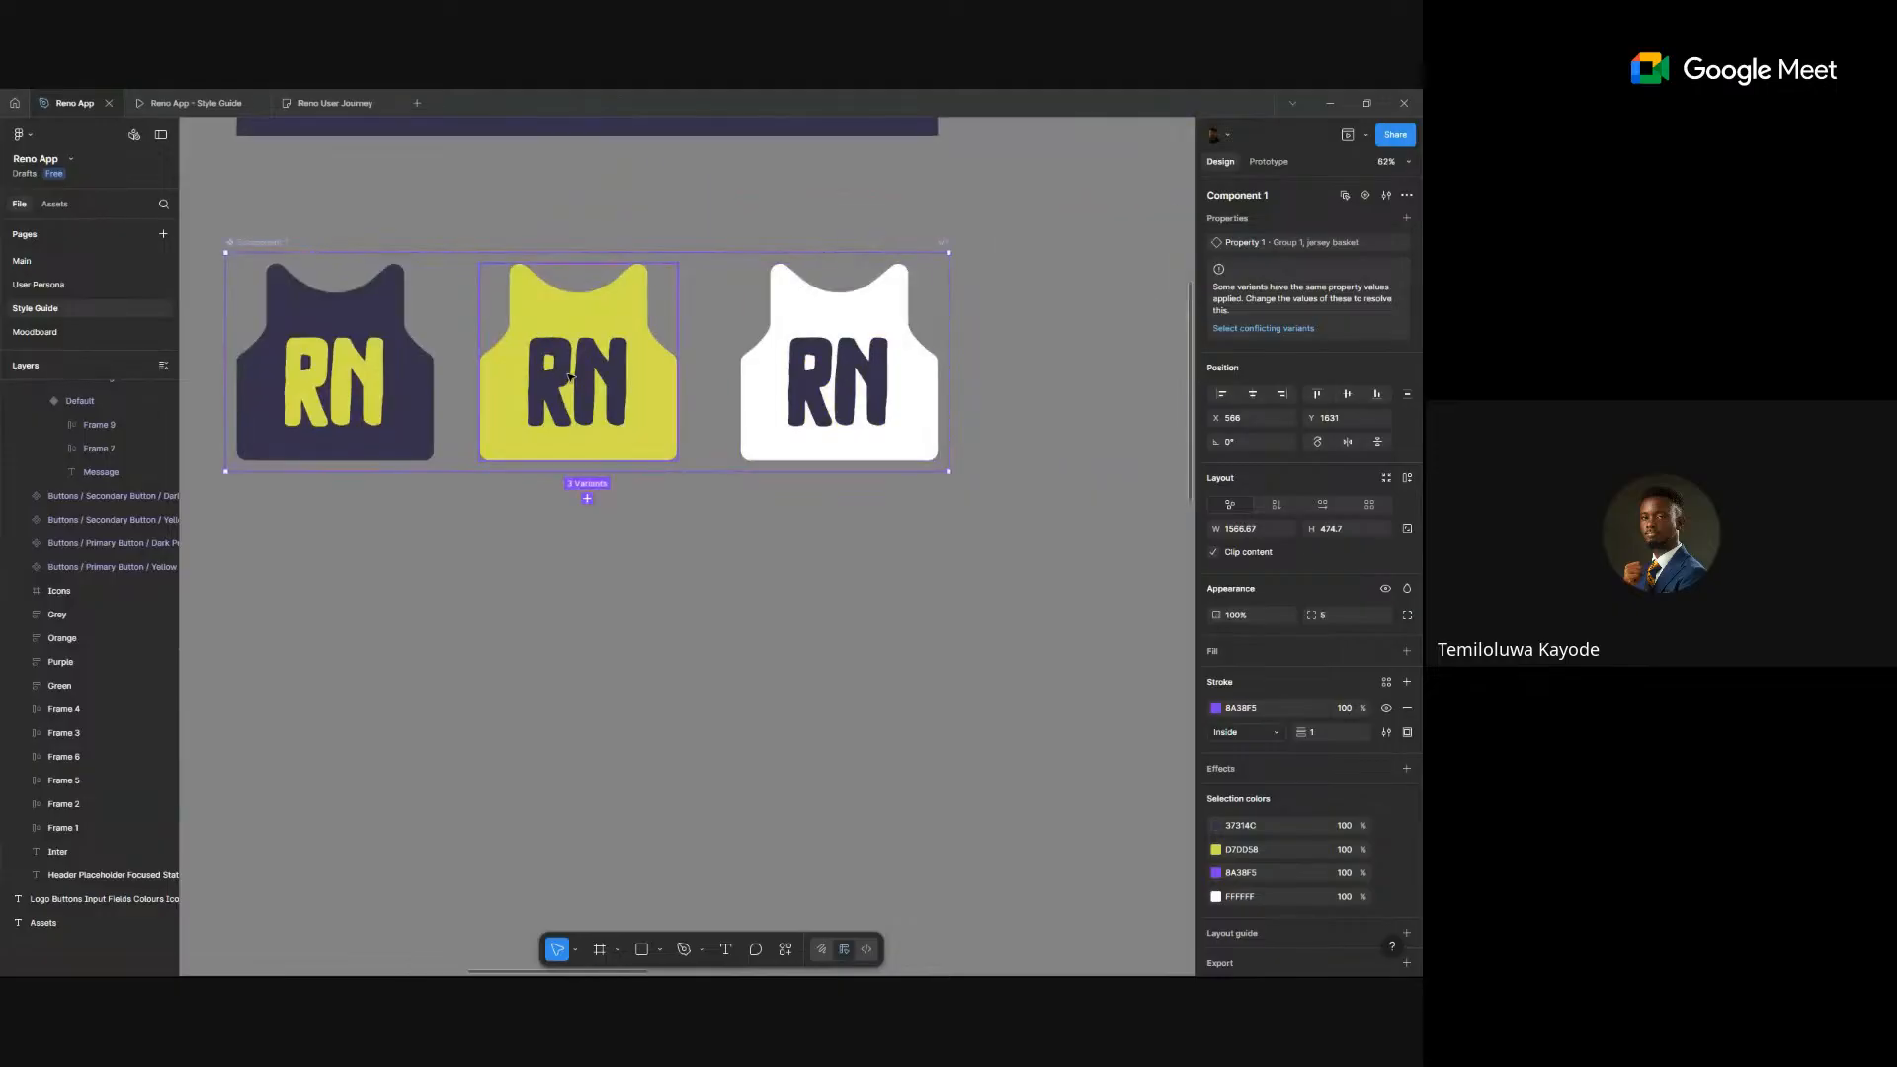
pyautogui.click(395, 387)
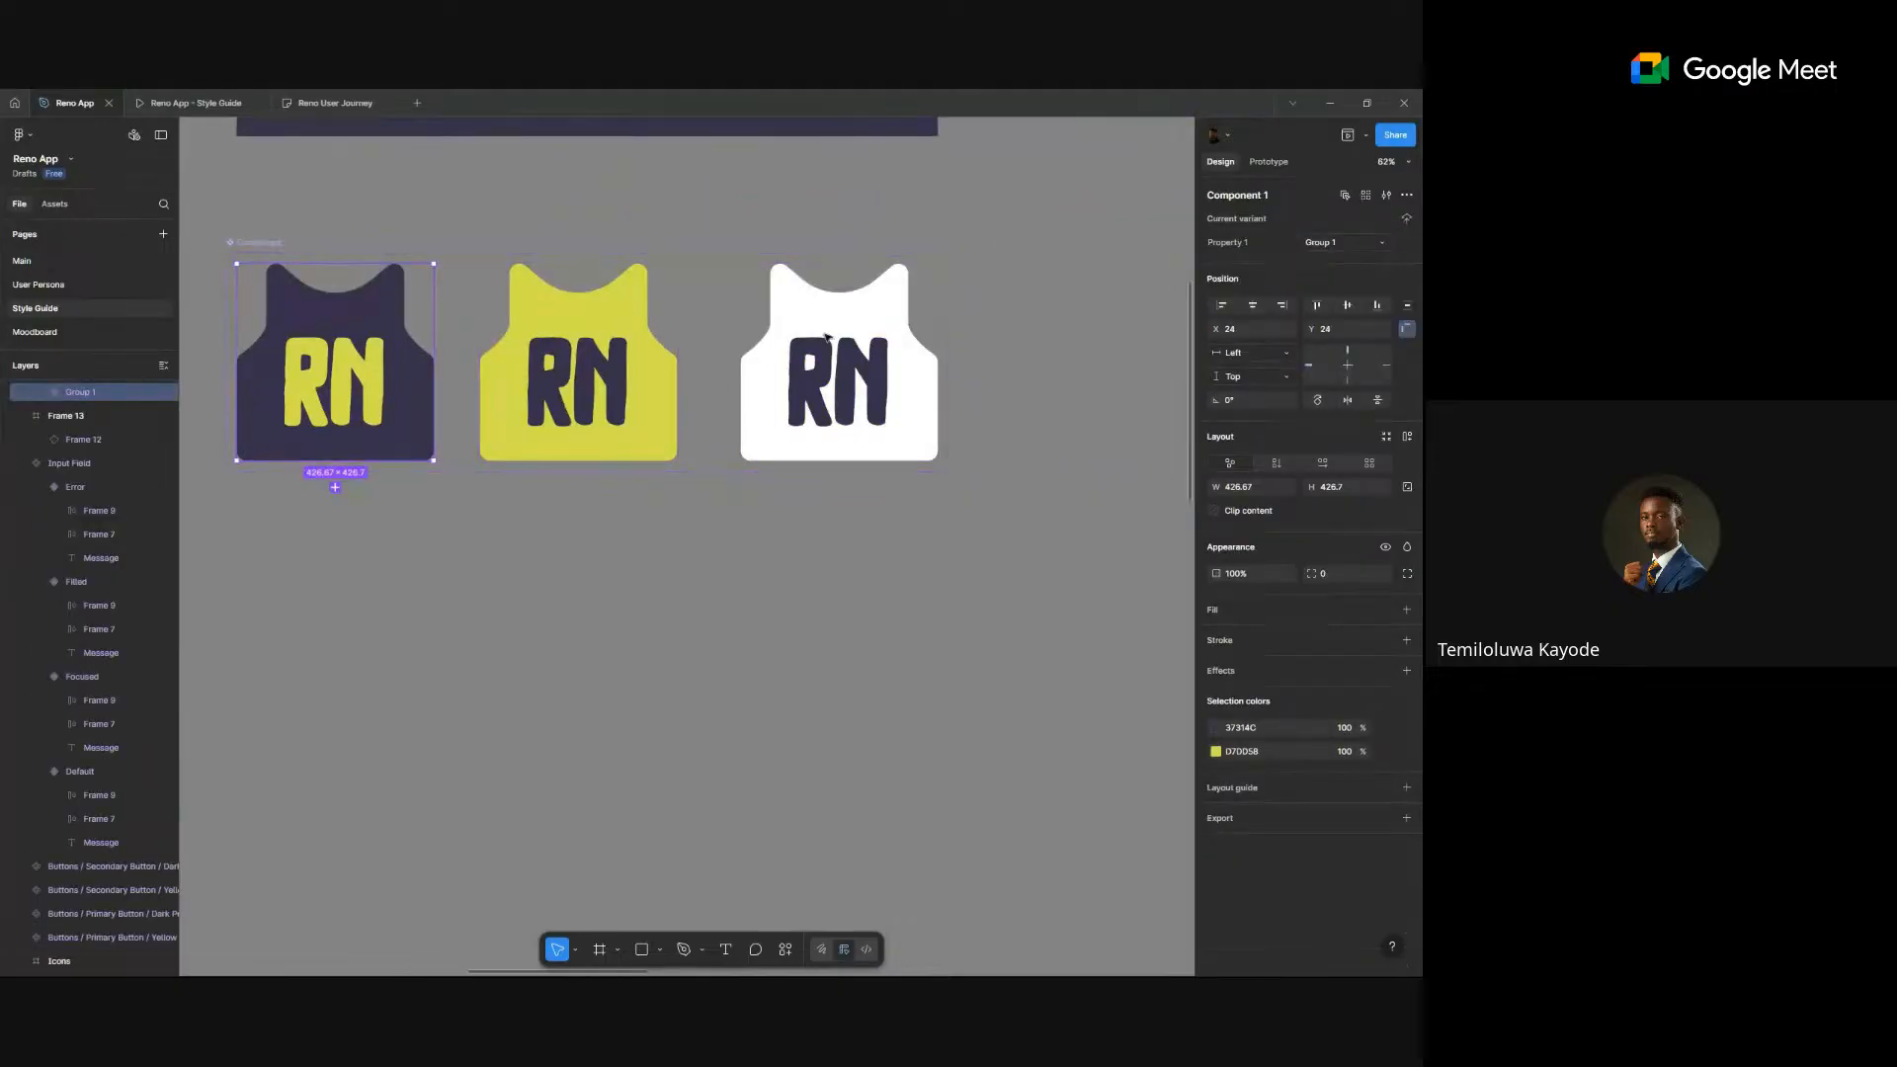
pyautogui.click(1346, 243)
pyautogui.write('Dark')
pyautogui.press('Return')
# - Set the yellow and white variants' values to Yellow and White
pyautogui.click(660, 395)
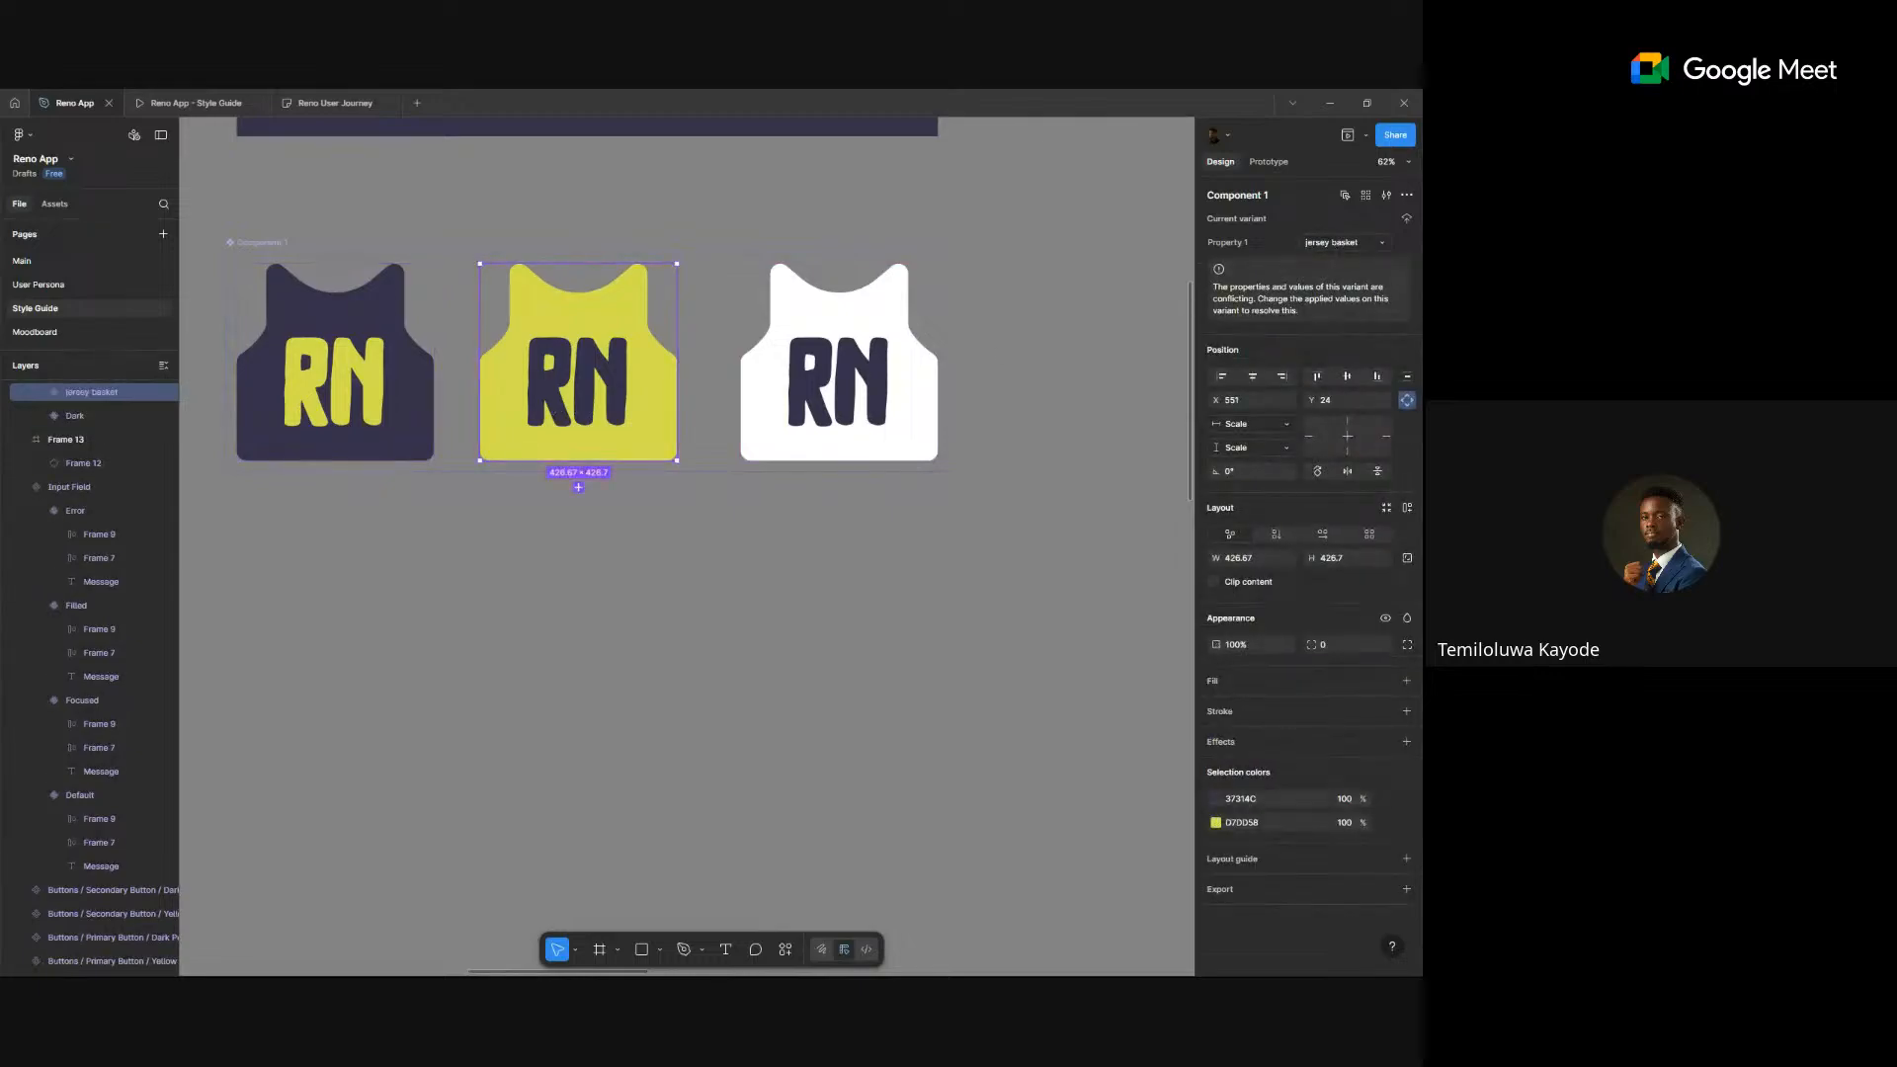
pyautogui.click(1362, 247)
pyautogui.write('Yellow')
pyautogui.click(877, 378)
pyautogui.click(1365, 244)
pyautogui.write('Wh')
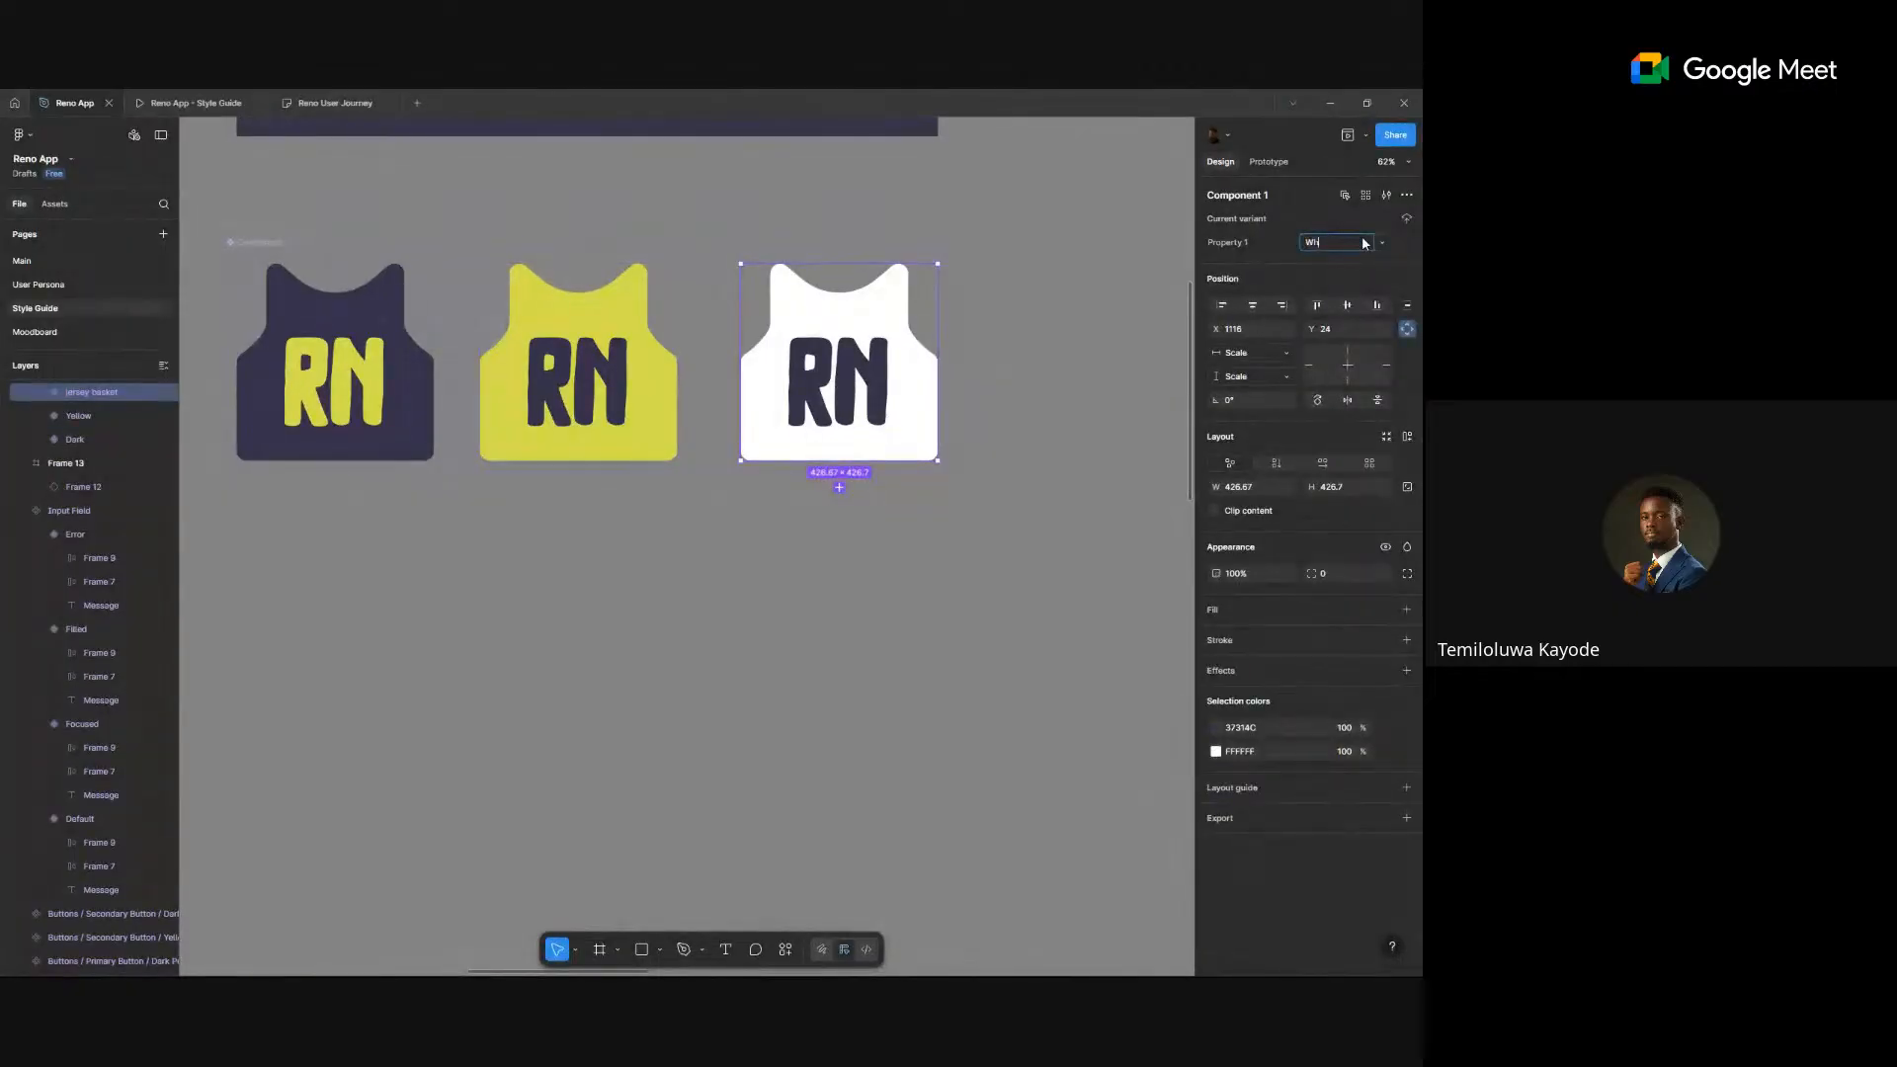
pyautogui.write('ite')
# - Rename the component set to Logo
pyautogui.click(275, 241)
pyautogui.doubleClick(276, 241)
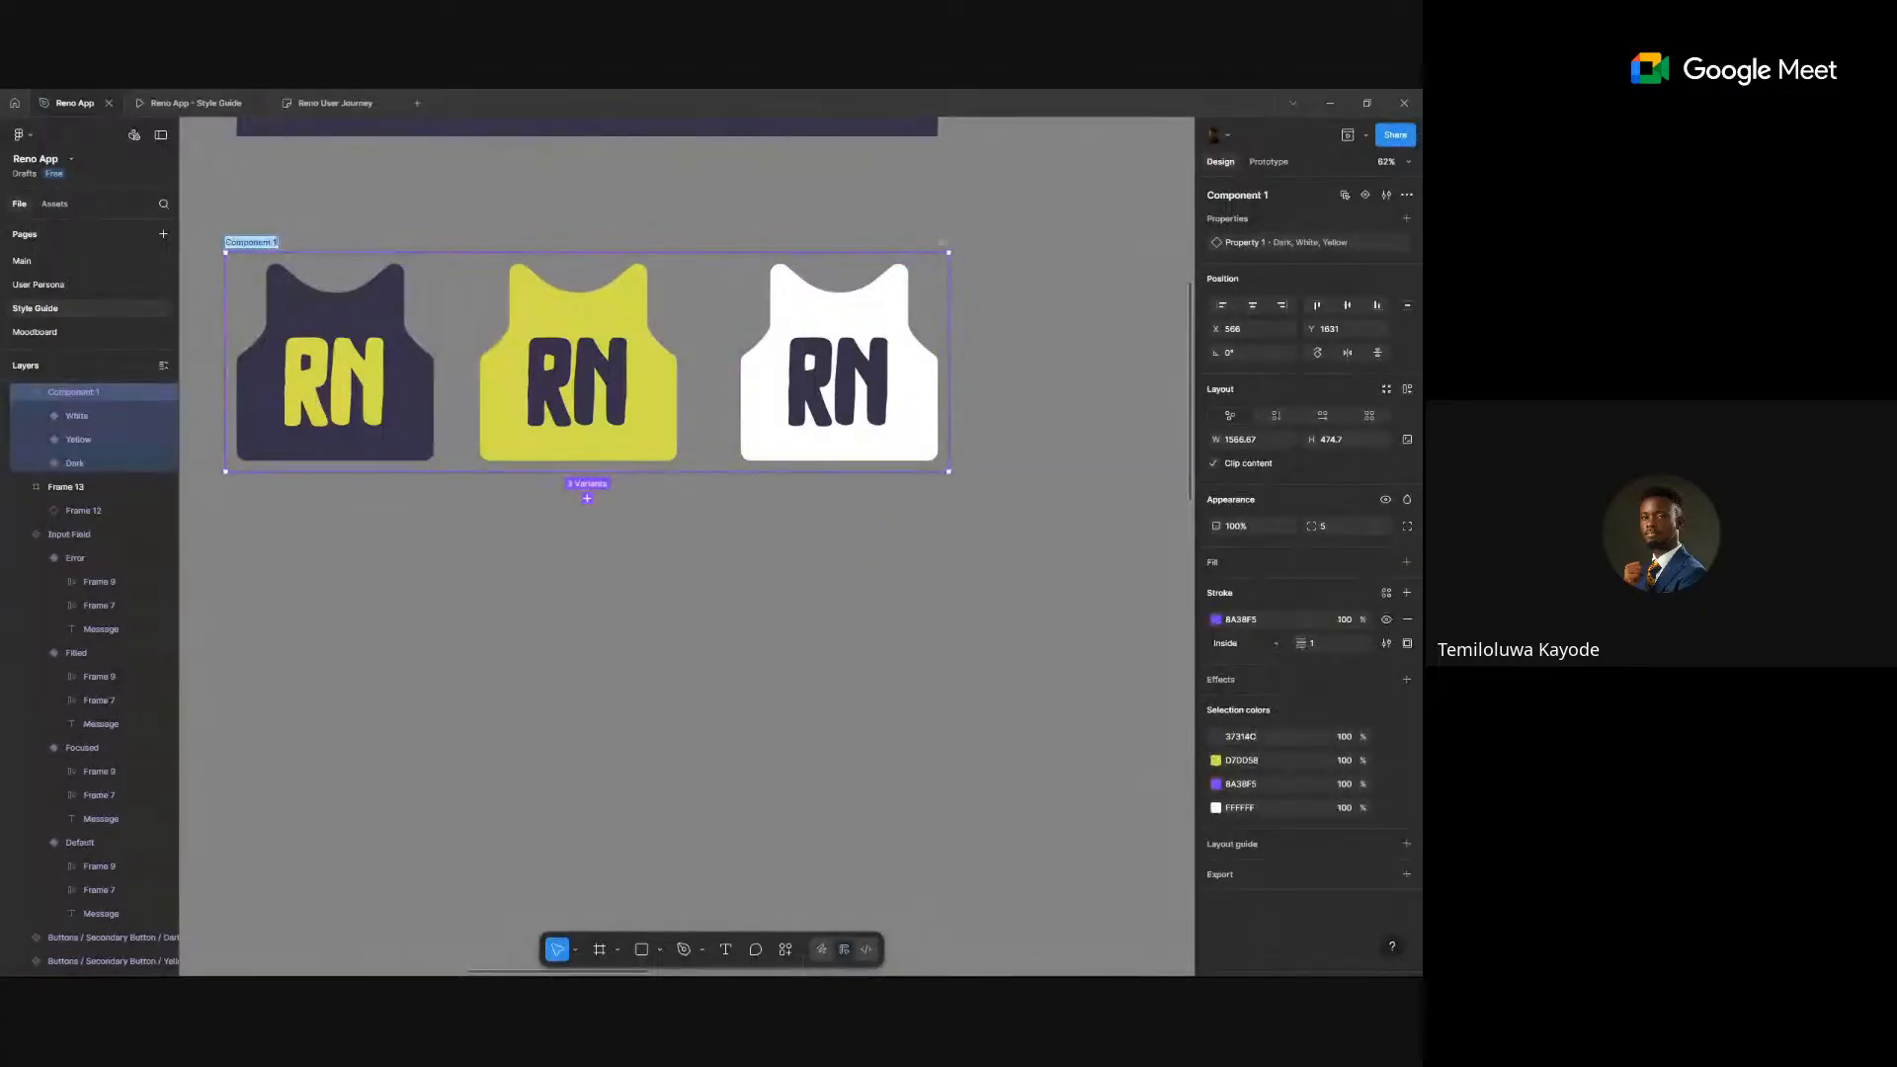
pyautogui.write('Logo')
pyautogui.click(344, 212)
# - On the Main page, drag the Logo component from Assets onto the canvas
pyautogui.click(38, 259)
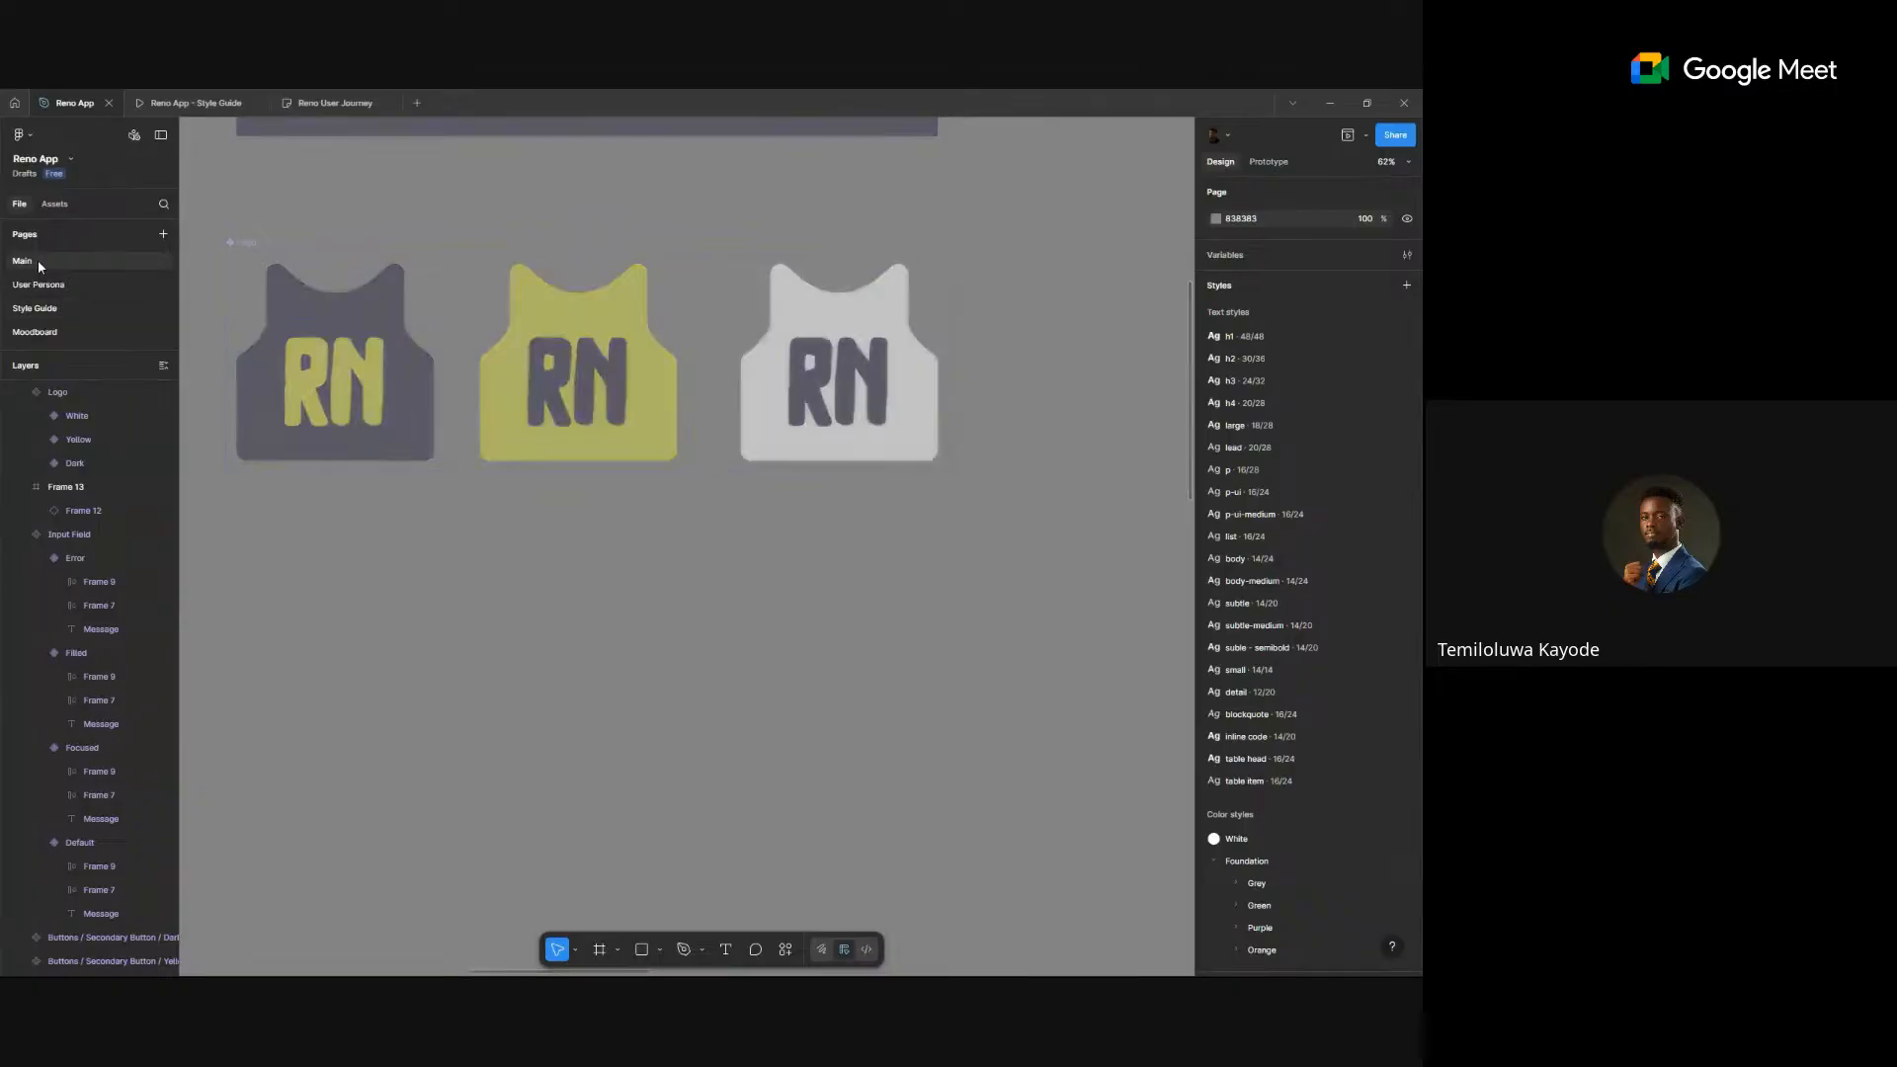
pyautogui.moveTo(398, 523); pyautogui.dragTo(629, 397)
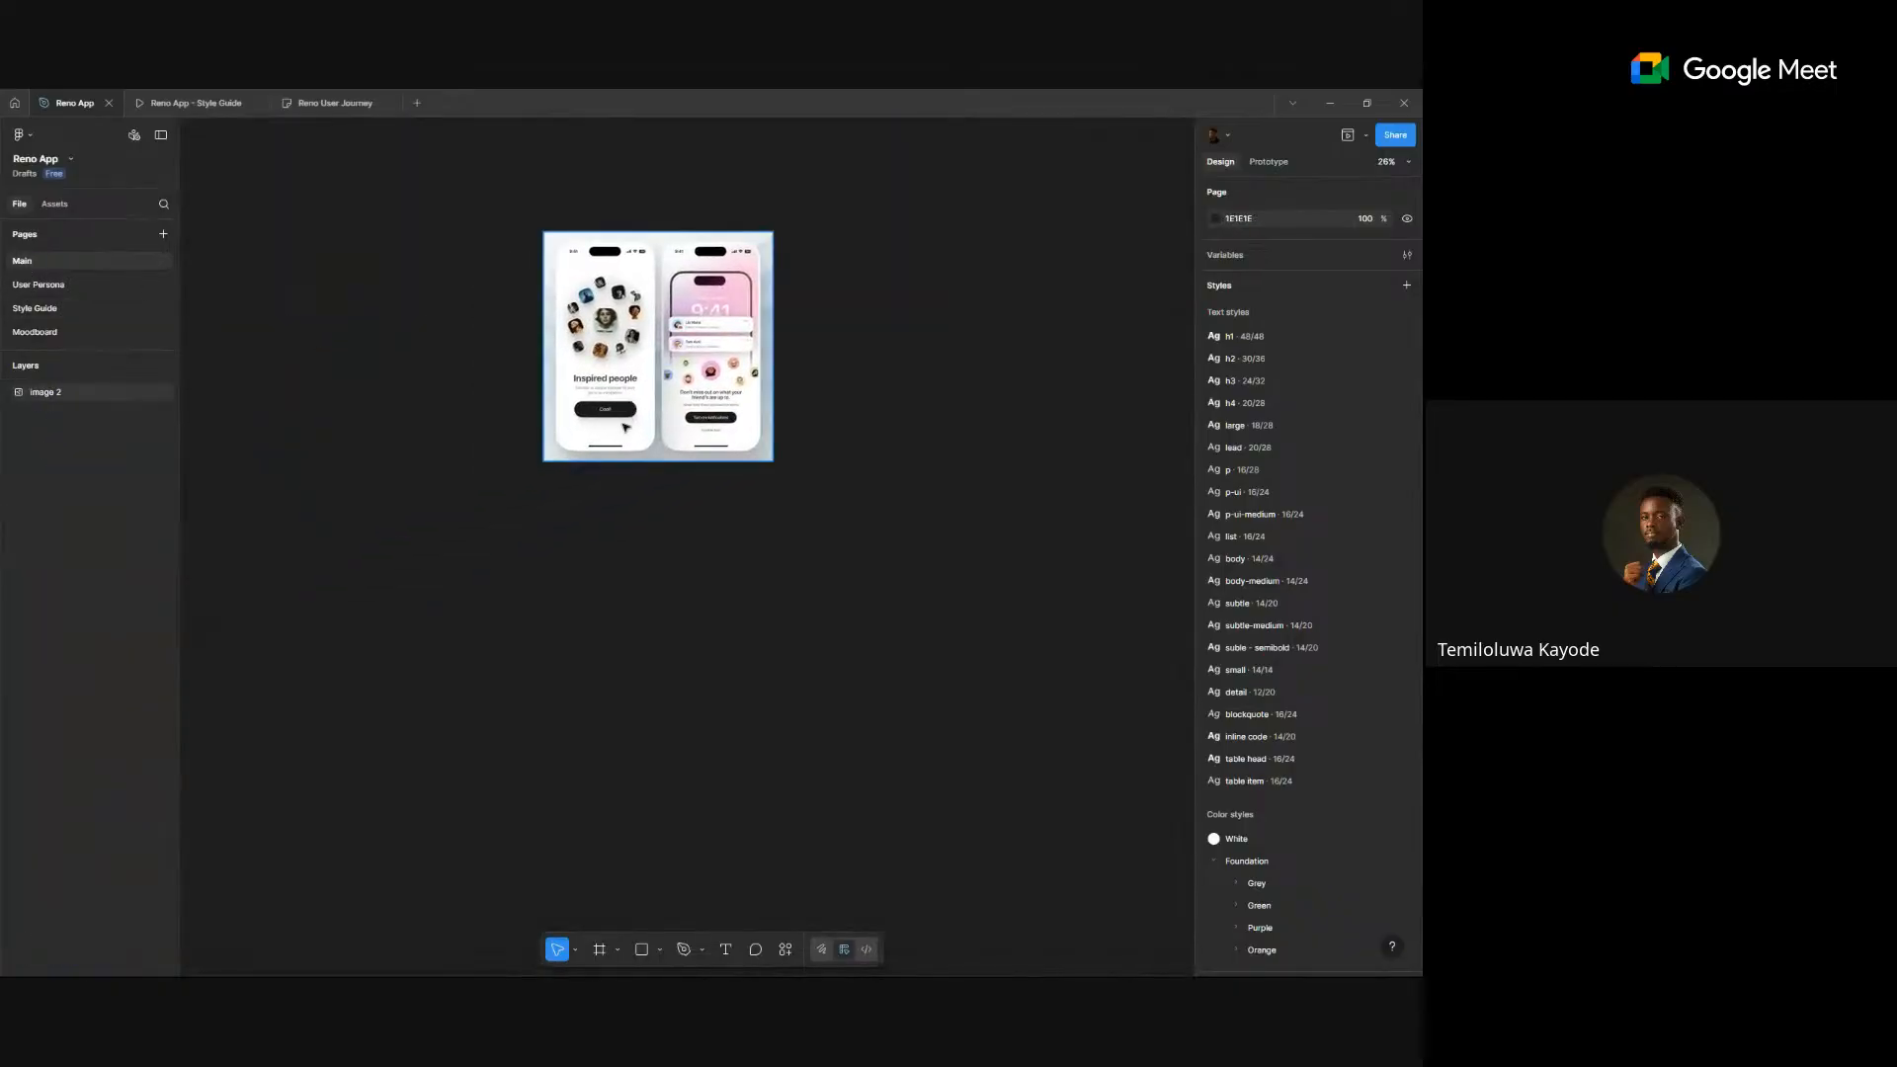
pyautogui.click(54, 204)
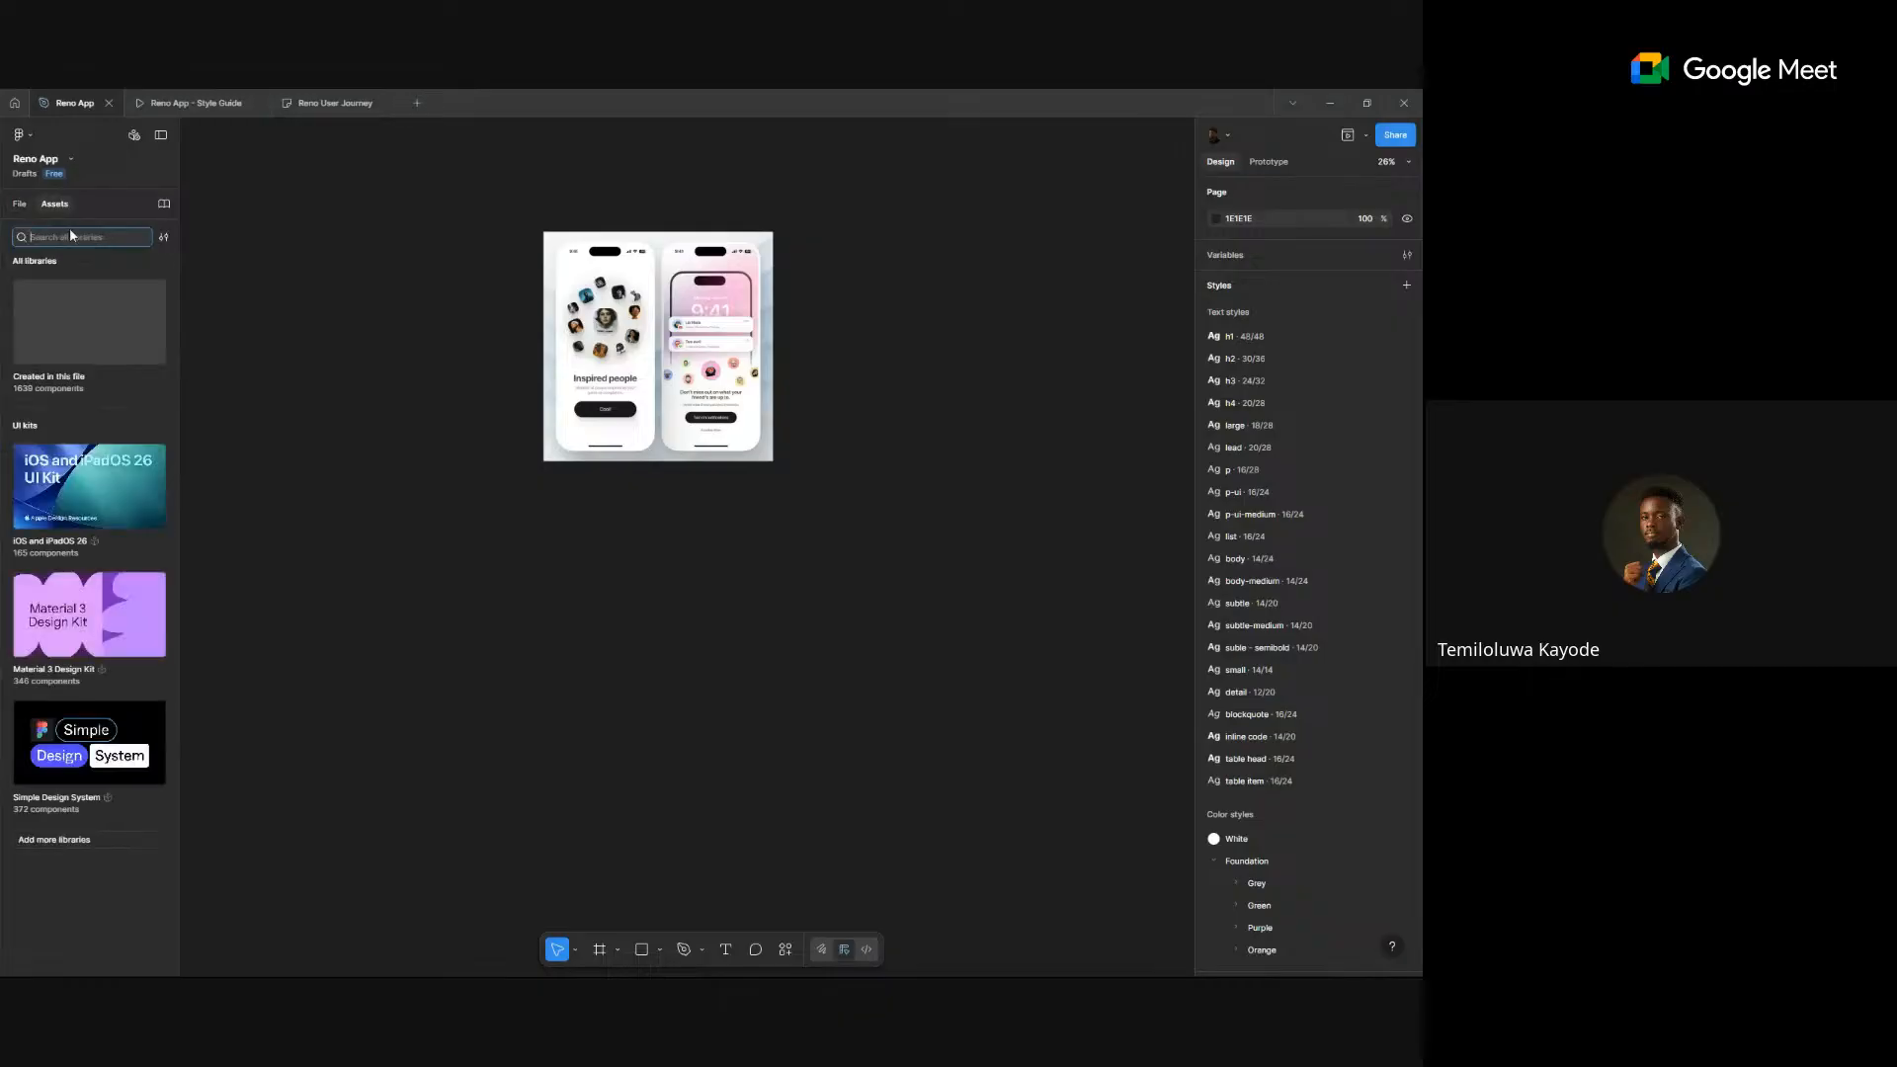
pyautogui.write('logo')
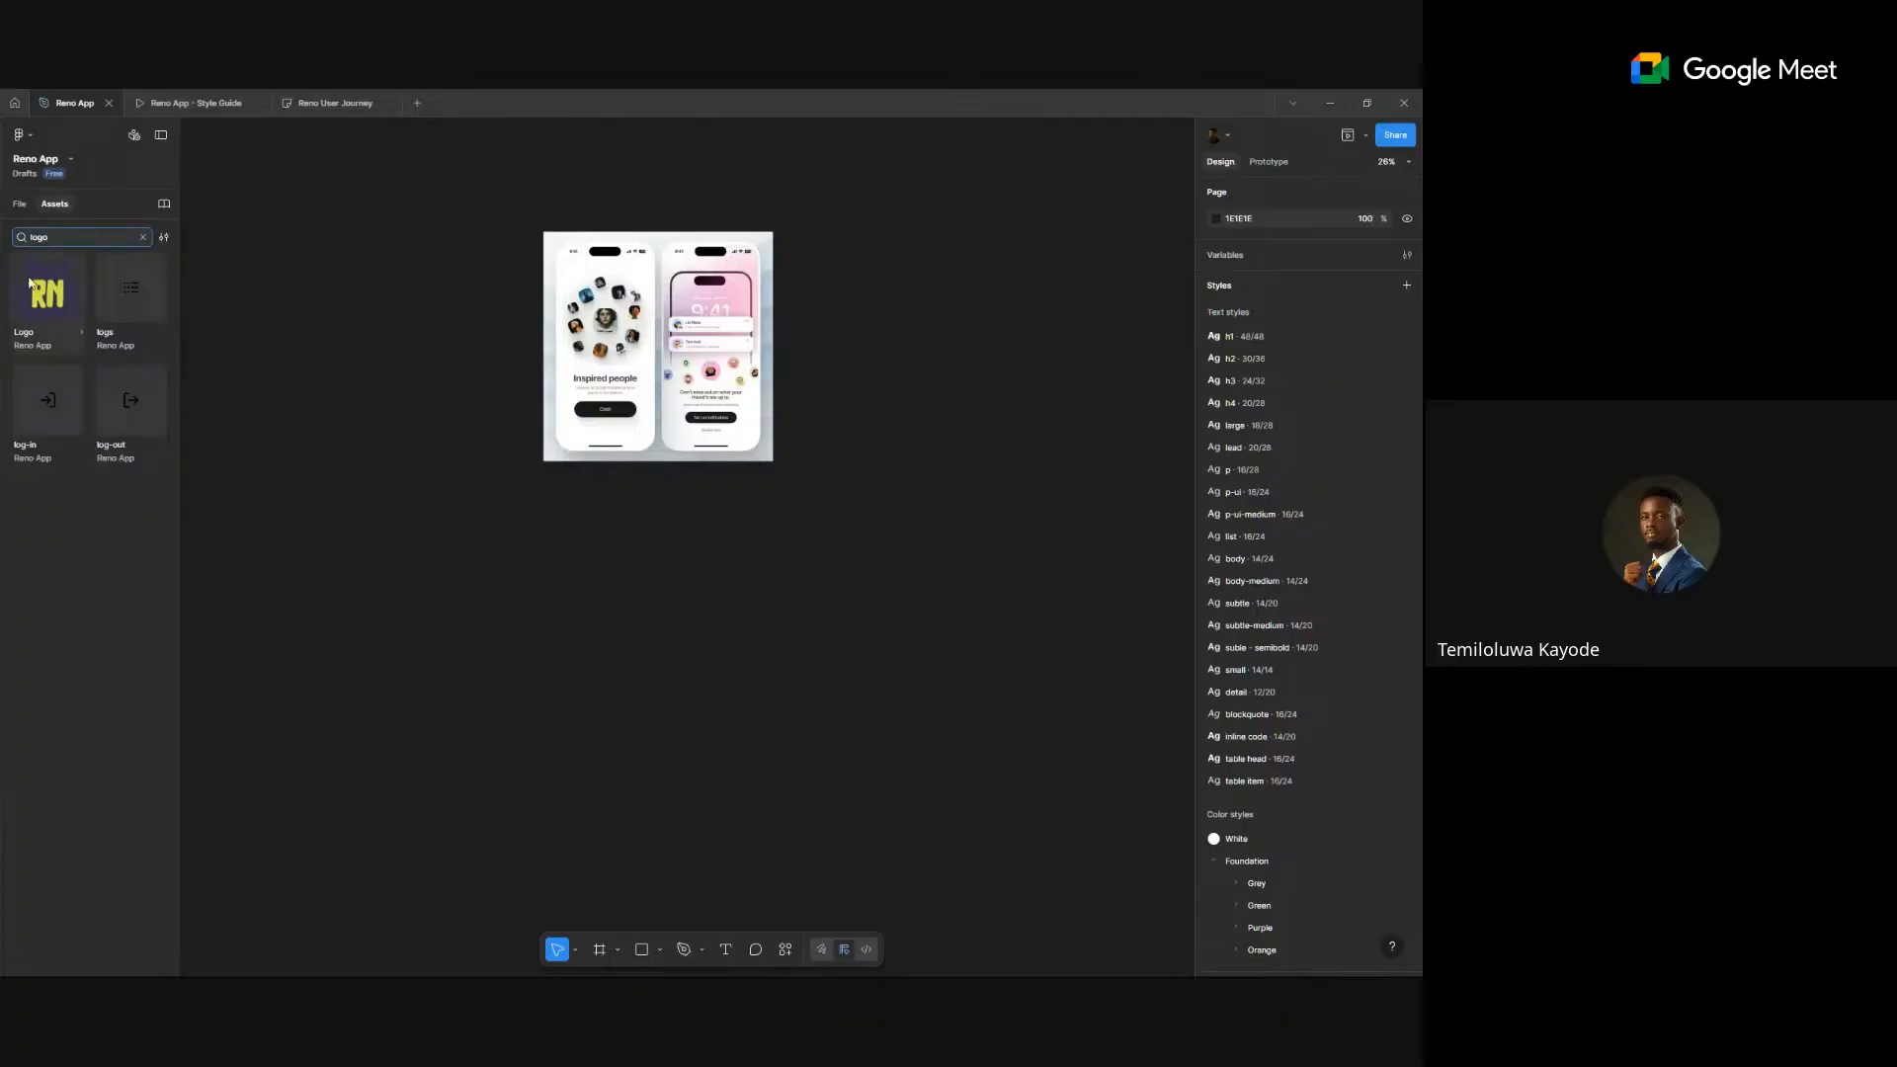
pyautogui.moveTo(33, 292); pyautogui.dragTo(393, 421)
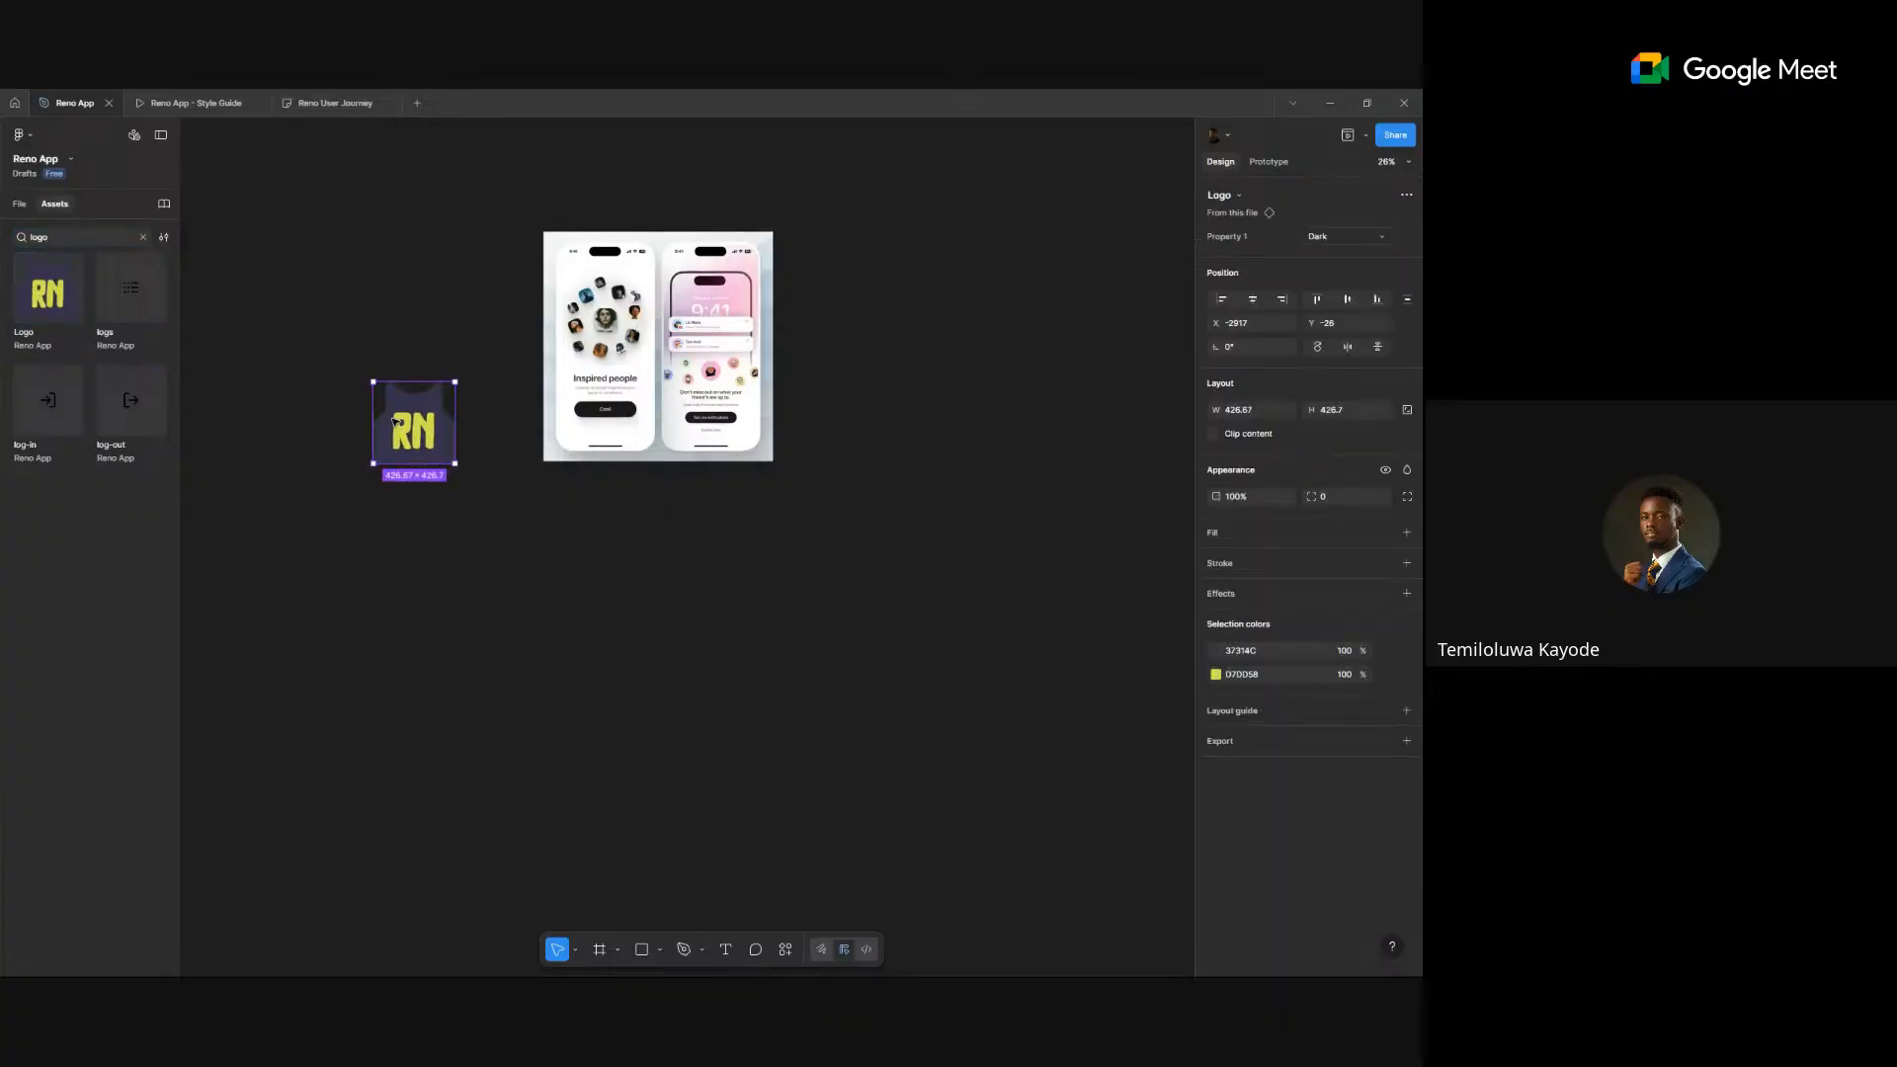
# - Try the White and Yellow logo variants, then settle on Dark
pyautogui.click(1362, 245)
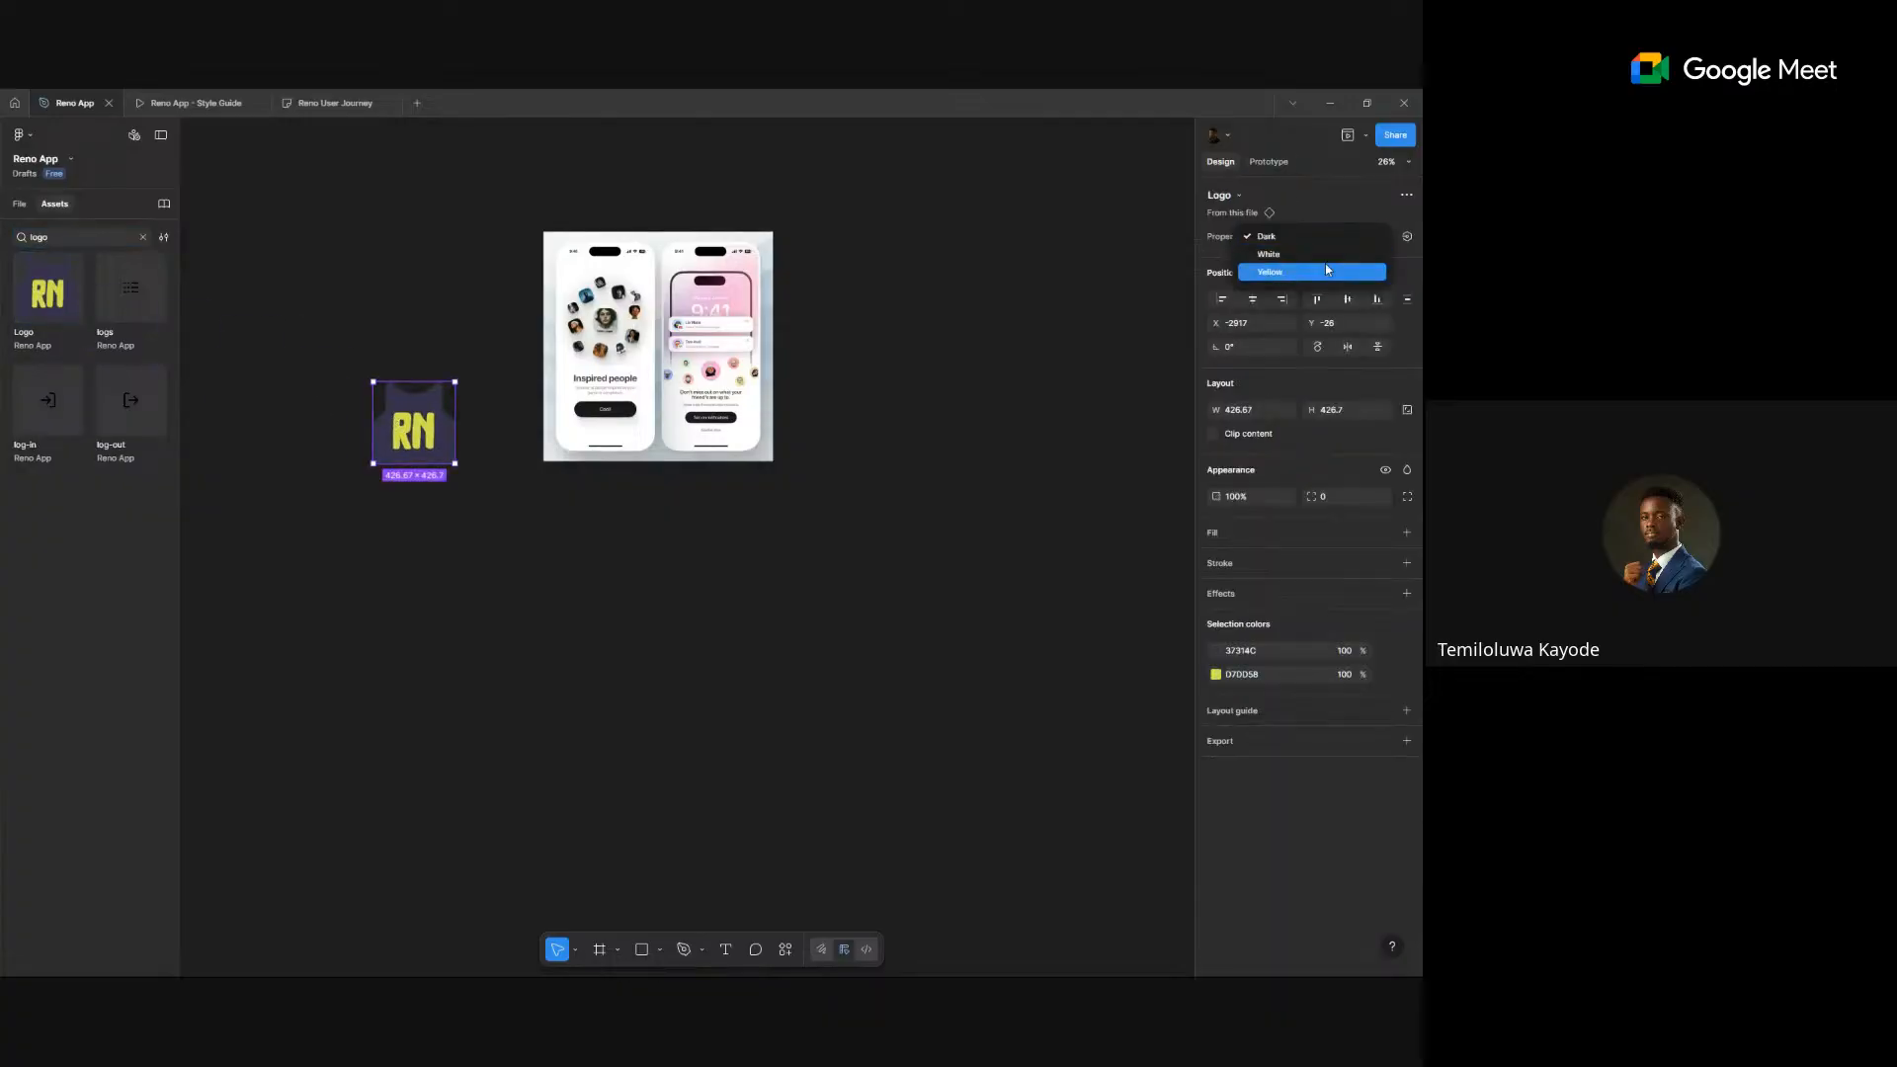
pyautogui.click(1329, 259)
pyautogui.click(1336, 243)
pyautogui.click(1331, 253)
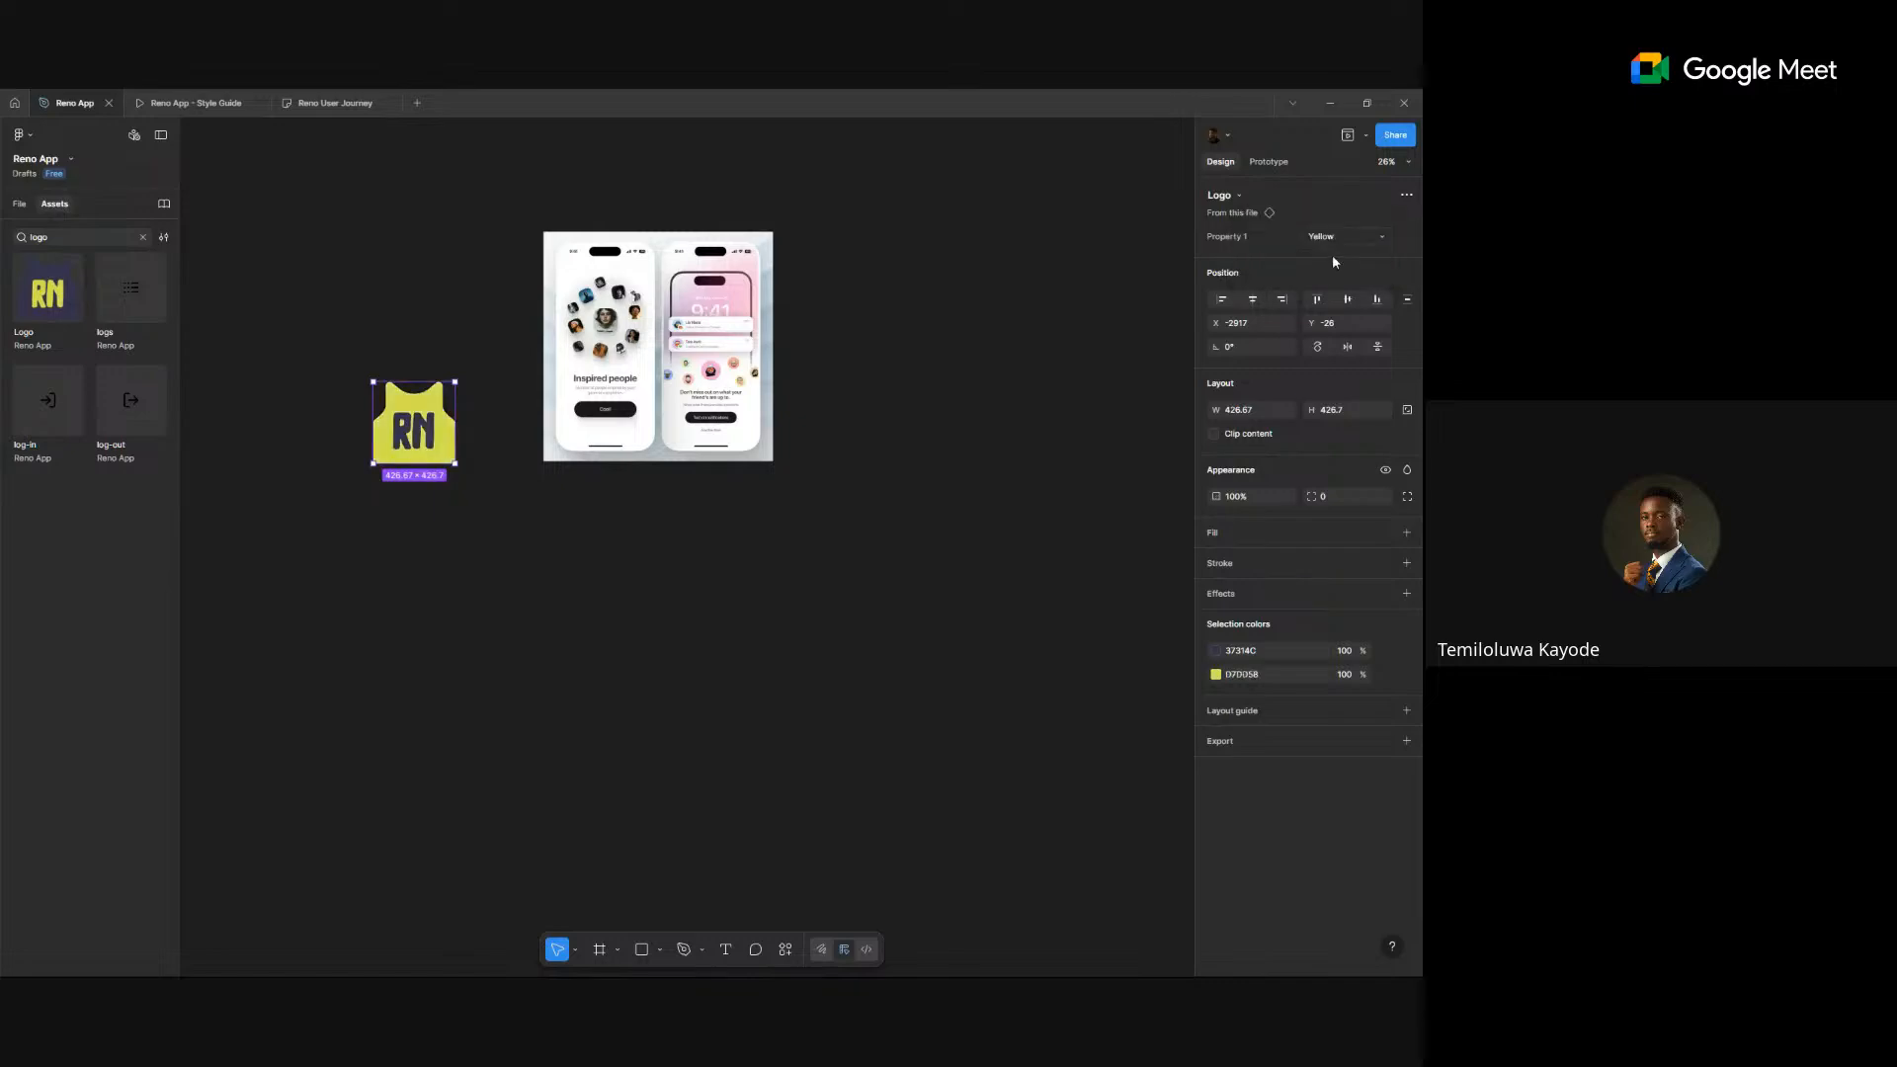
pyautogui.click(1345, 241)
pyautogui.click(1341, 202)
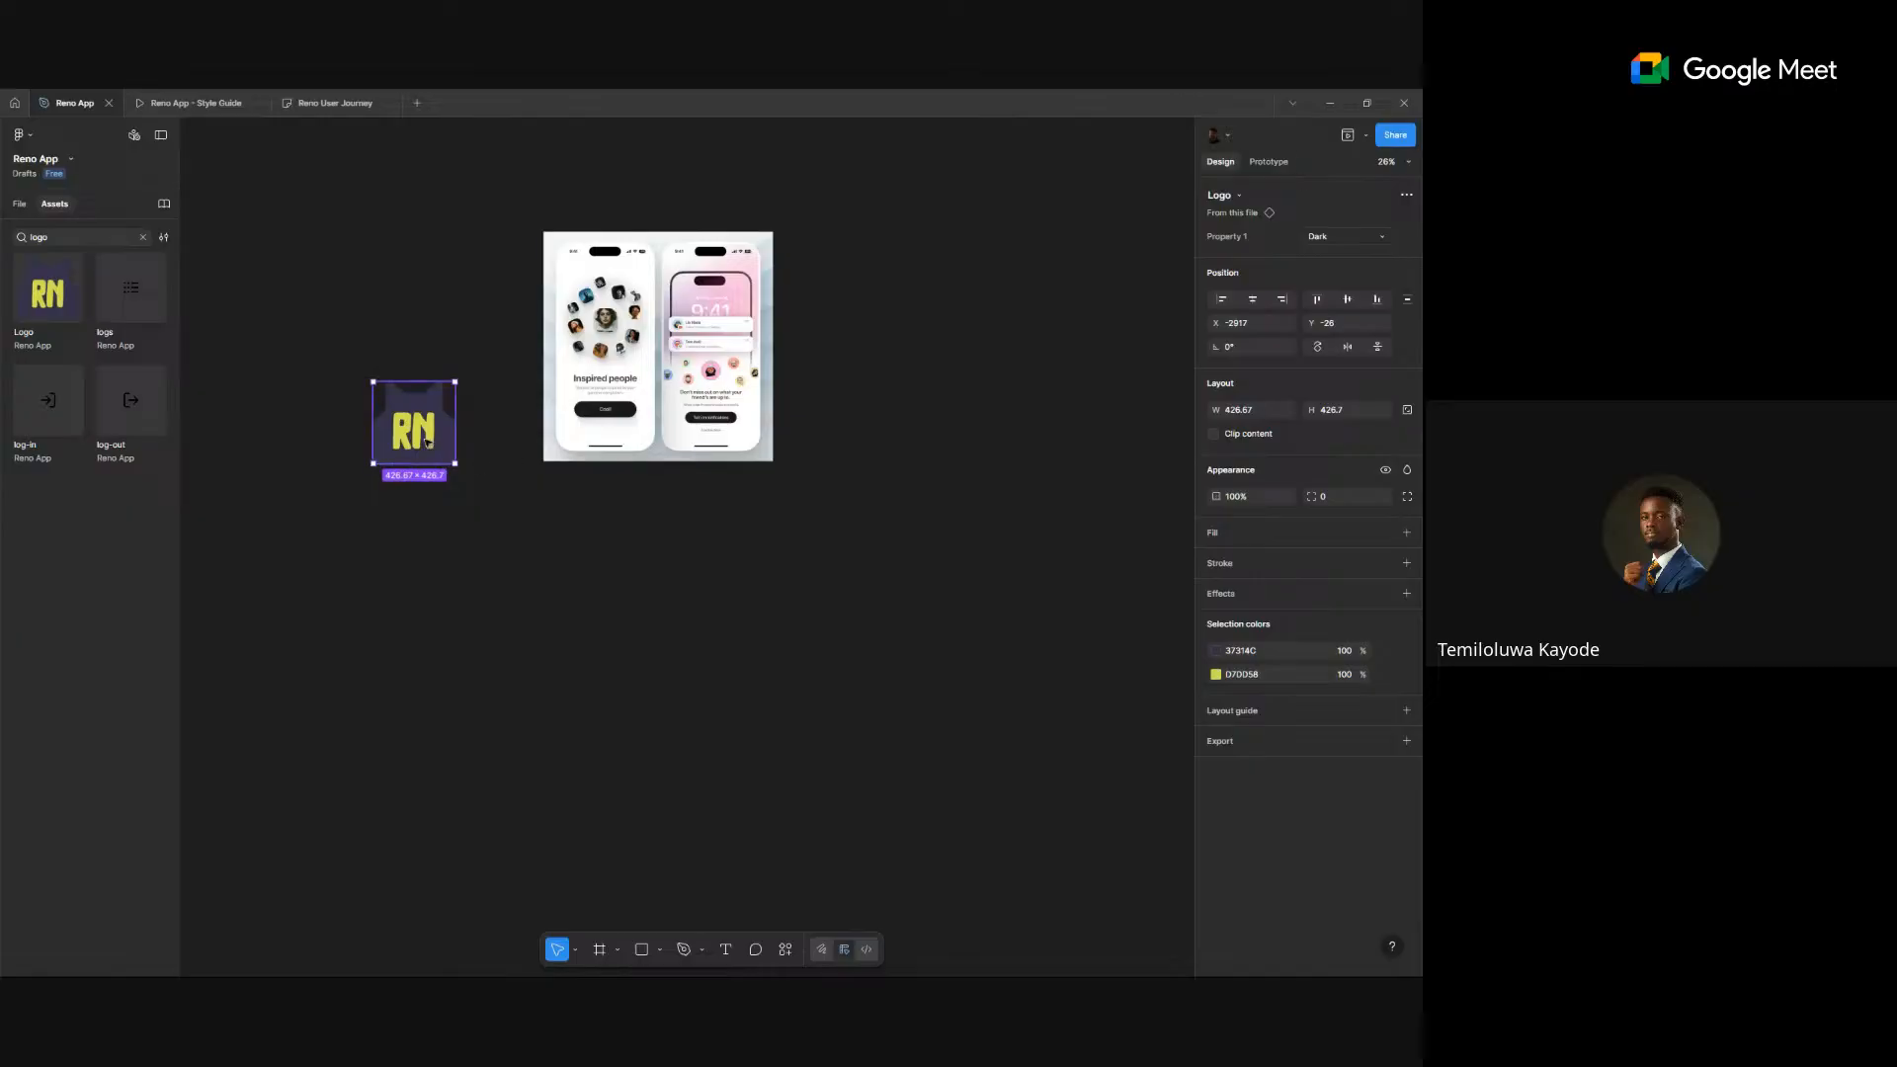
# - Position the Dark logo to the left of the phone mockups
pyautogui.moveTo(425, 440); pyautogui.dragTo(664, 432)
pyautogui.moveTo(780, 422); pyautogui.dragTo(329, 482)
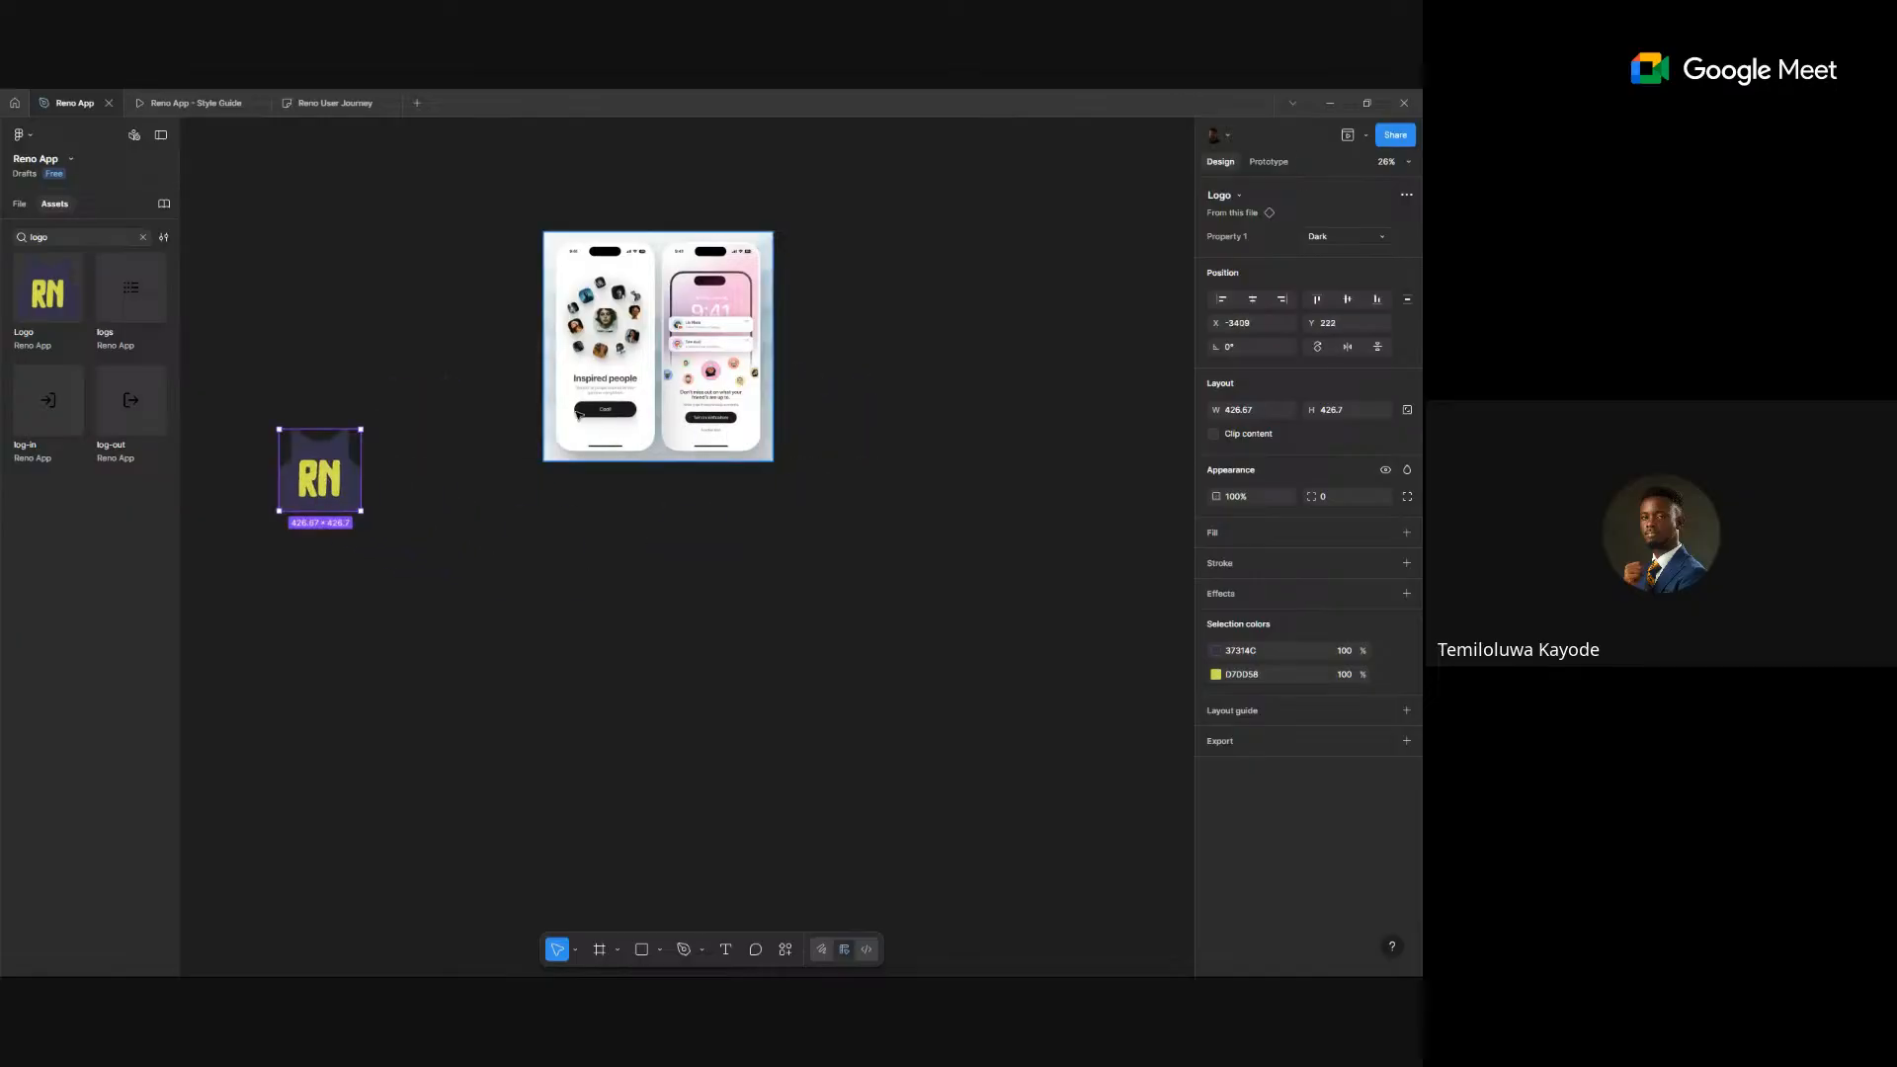
pyautogui.scroll(3, 559, 369)
pyautogui.scroll(-2, 559, 369)
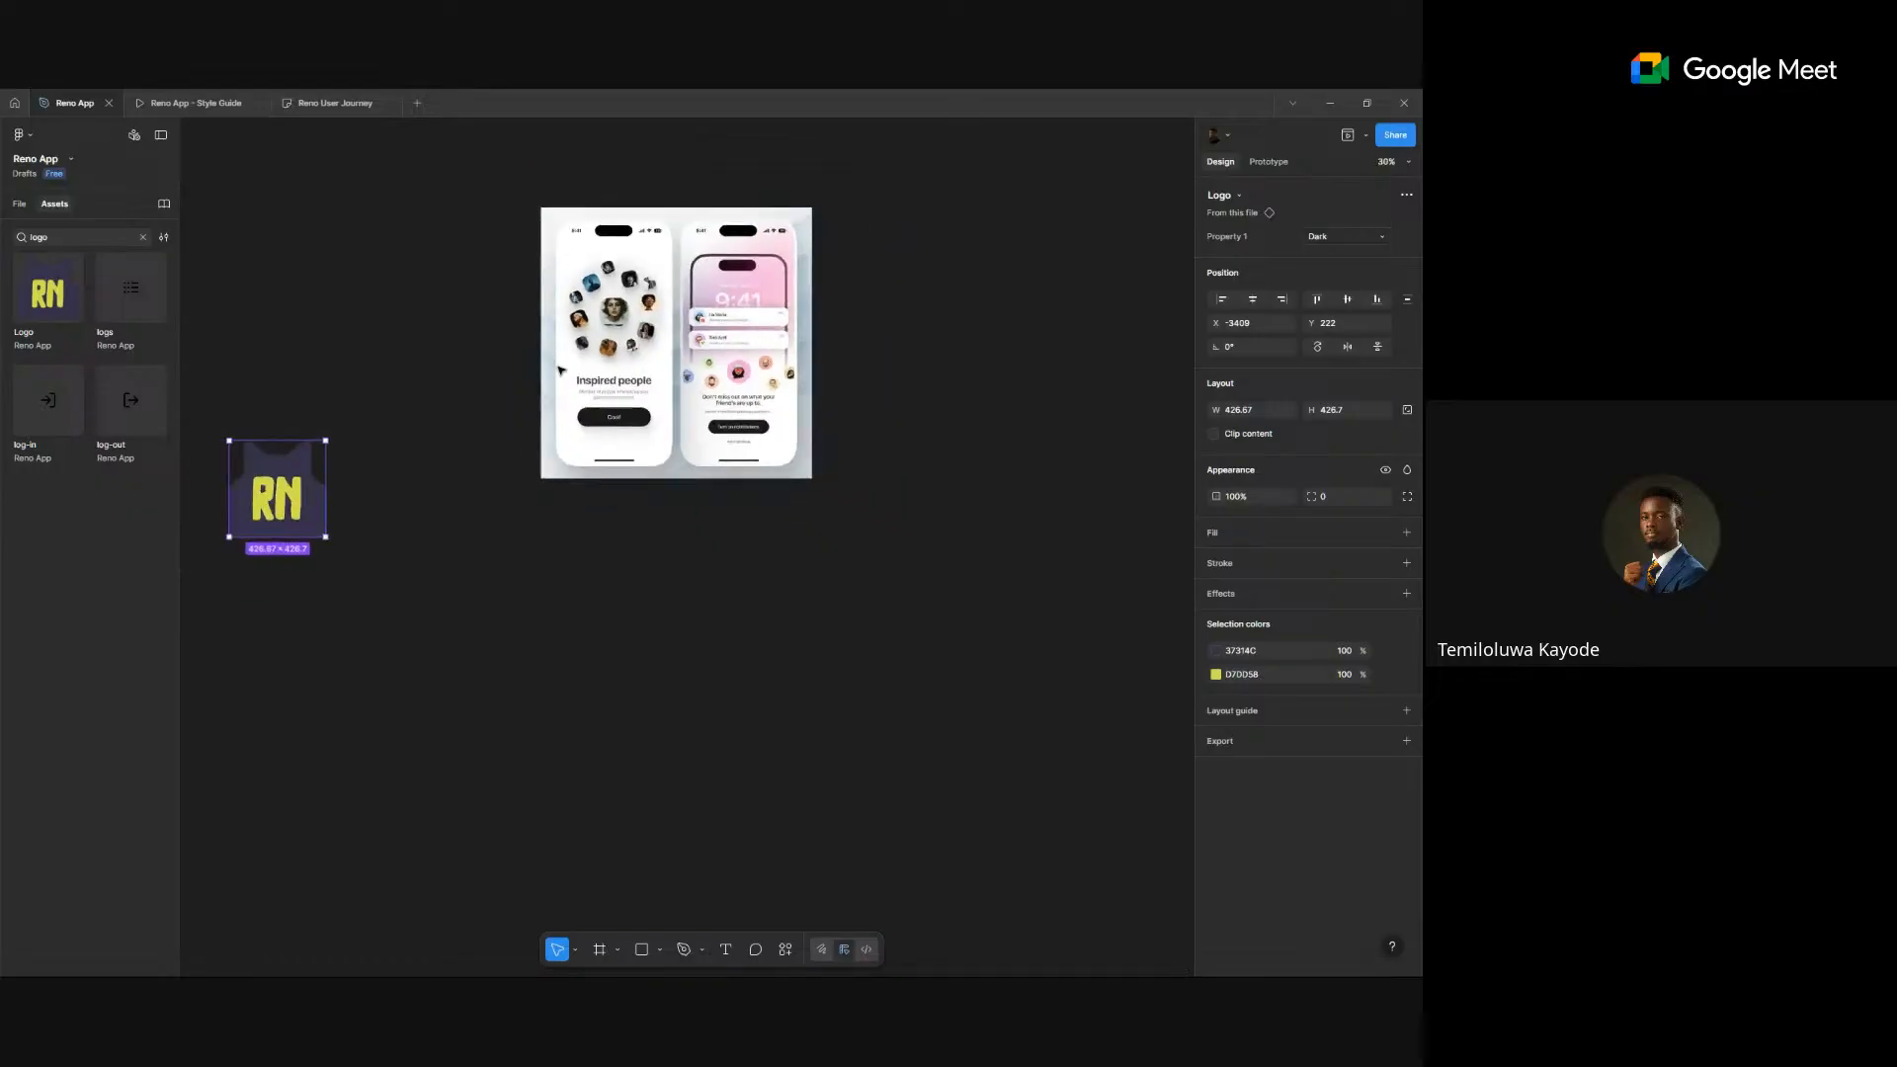
pyautogui.click(565, 619)
# - Create a 428×926 iPhone 14 Plus frame and place it below the mockups image
pyautogui.press('r')
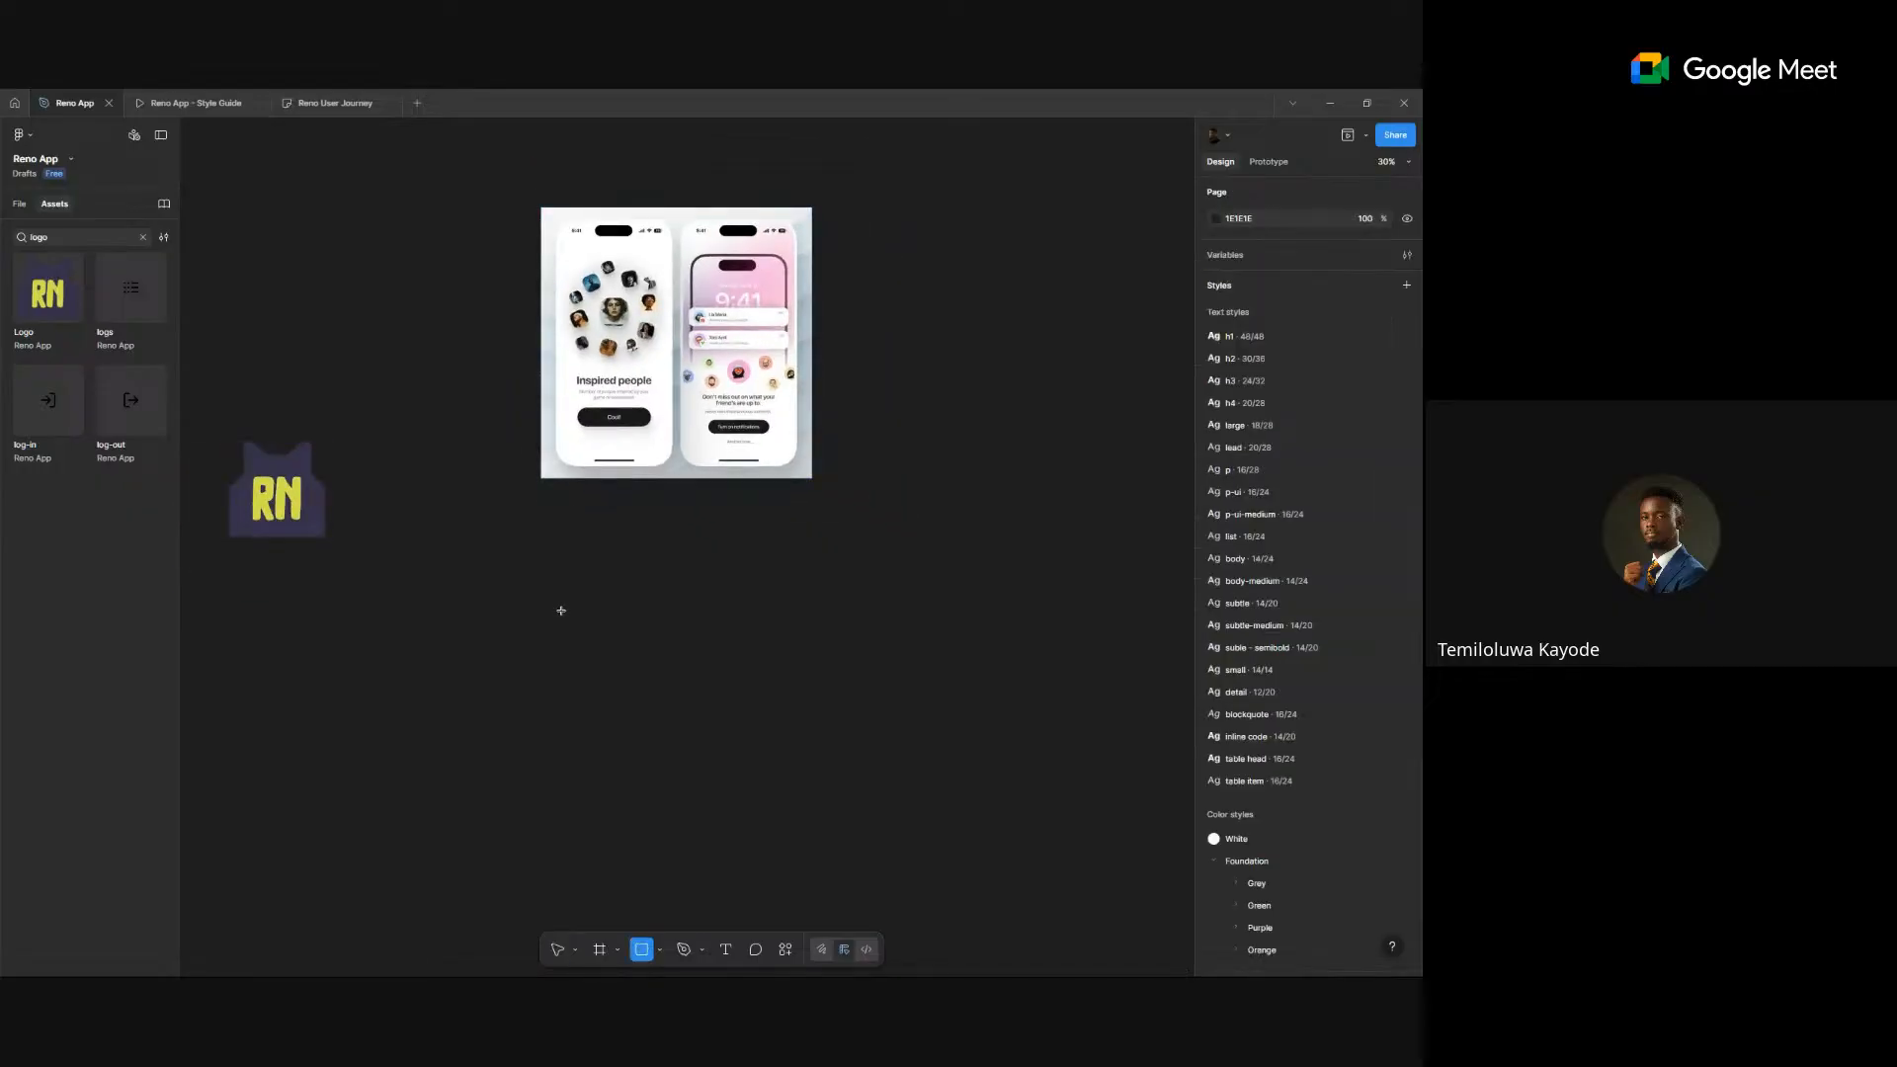
pyautogui.press('f')
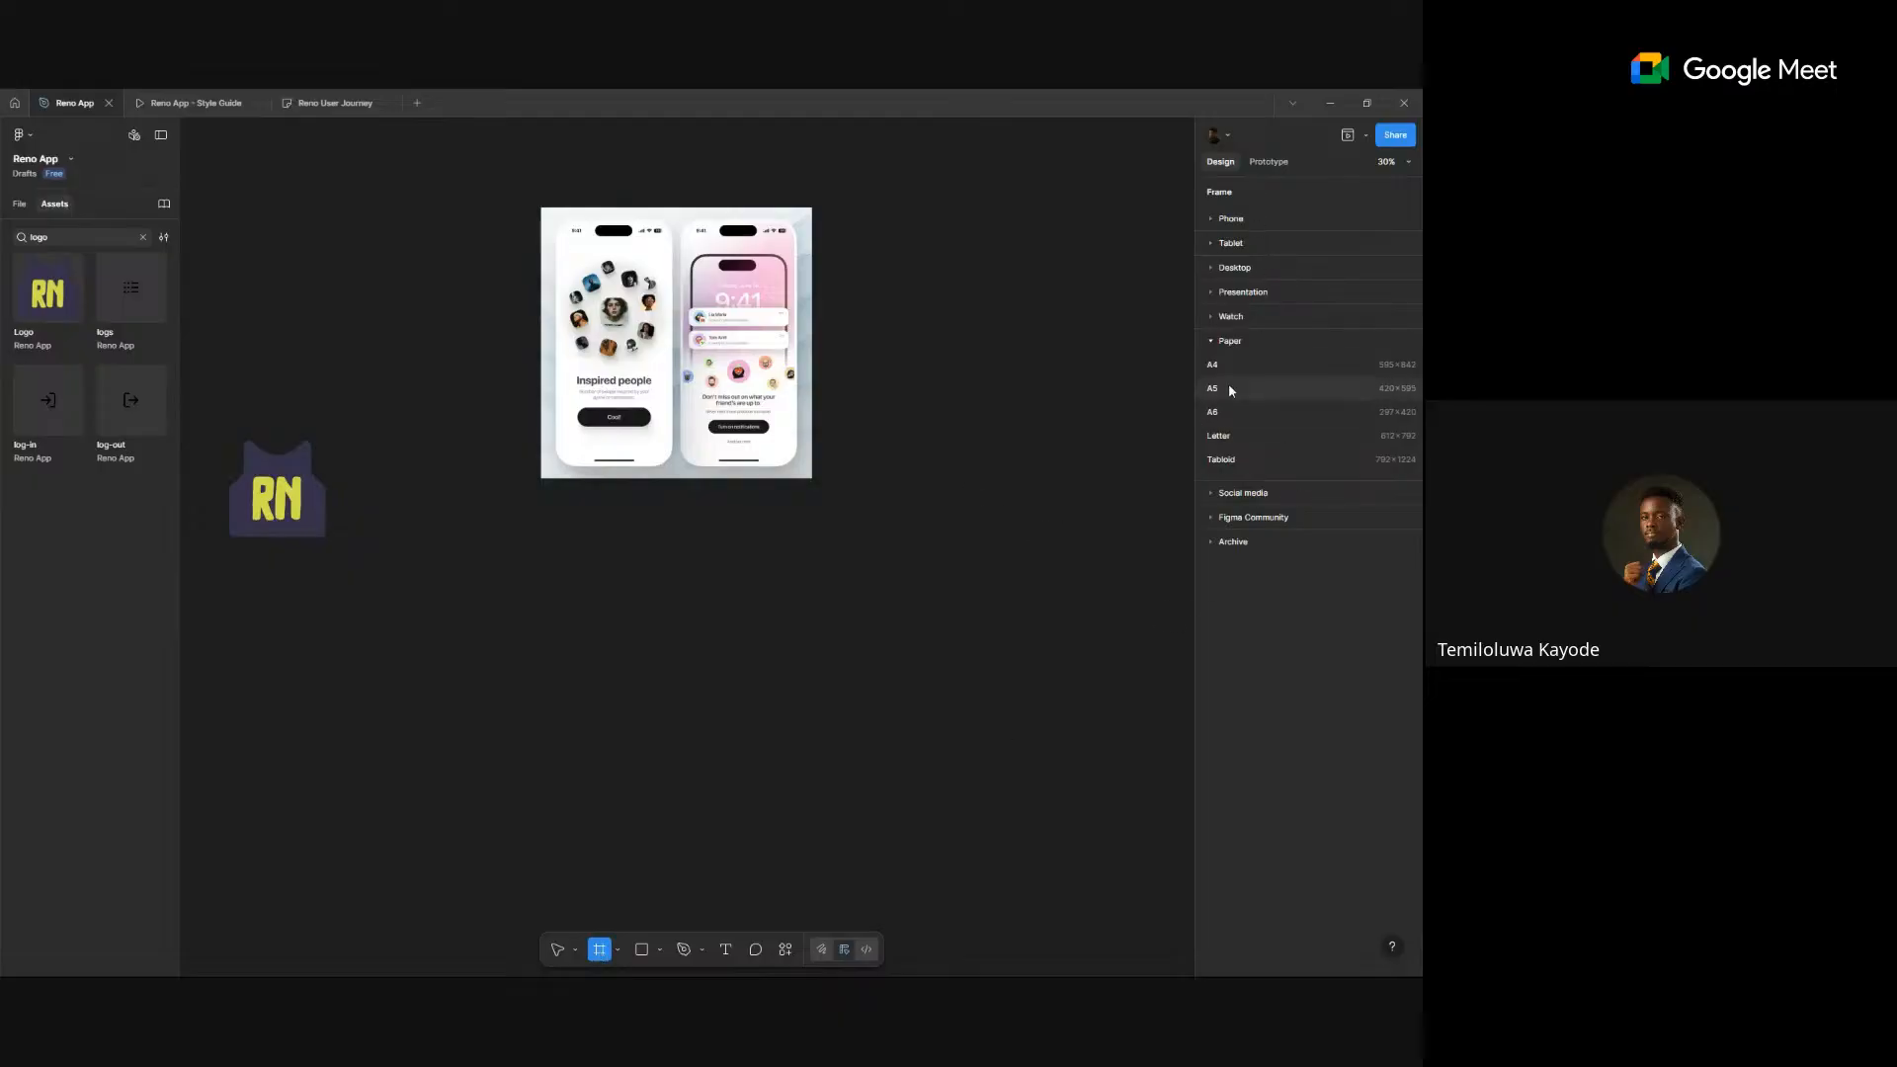
pyautogui.click(1228, 223)
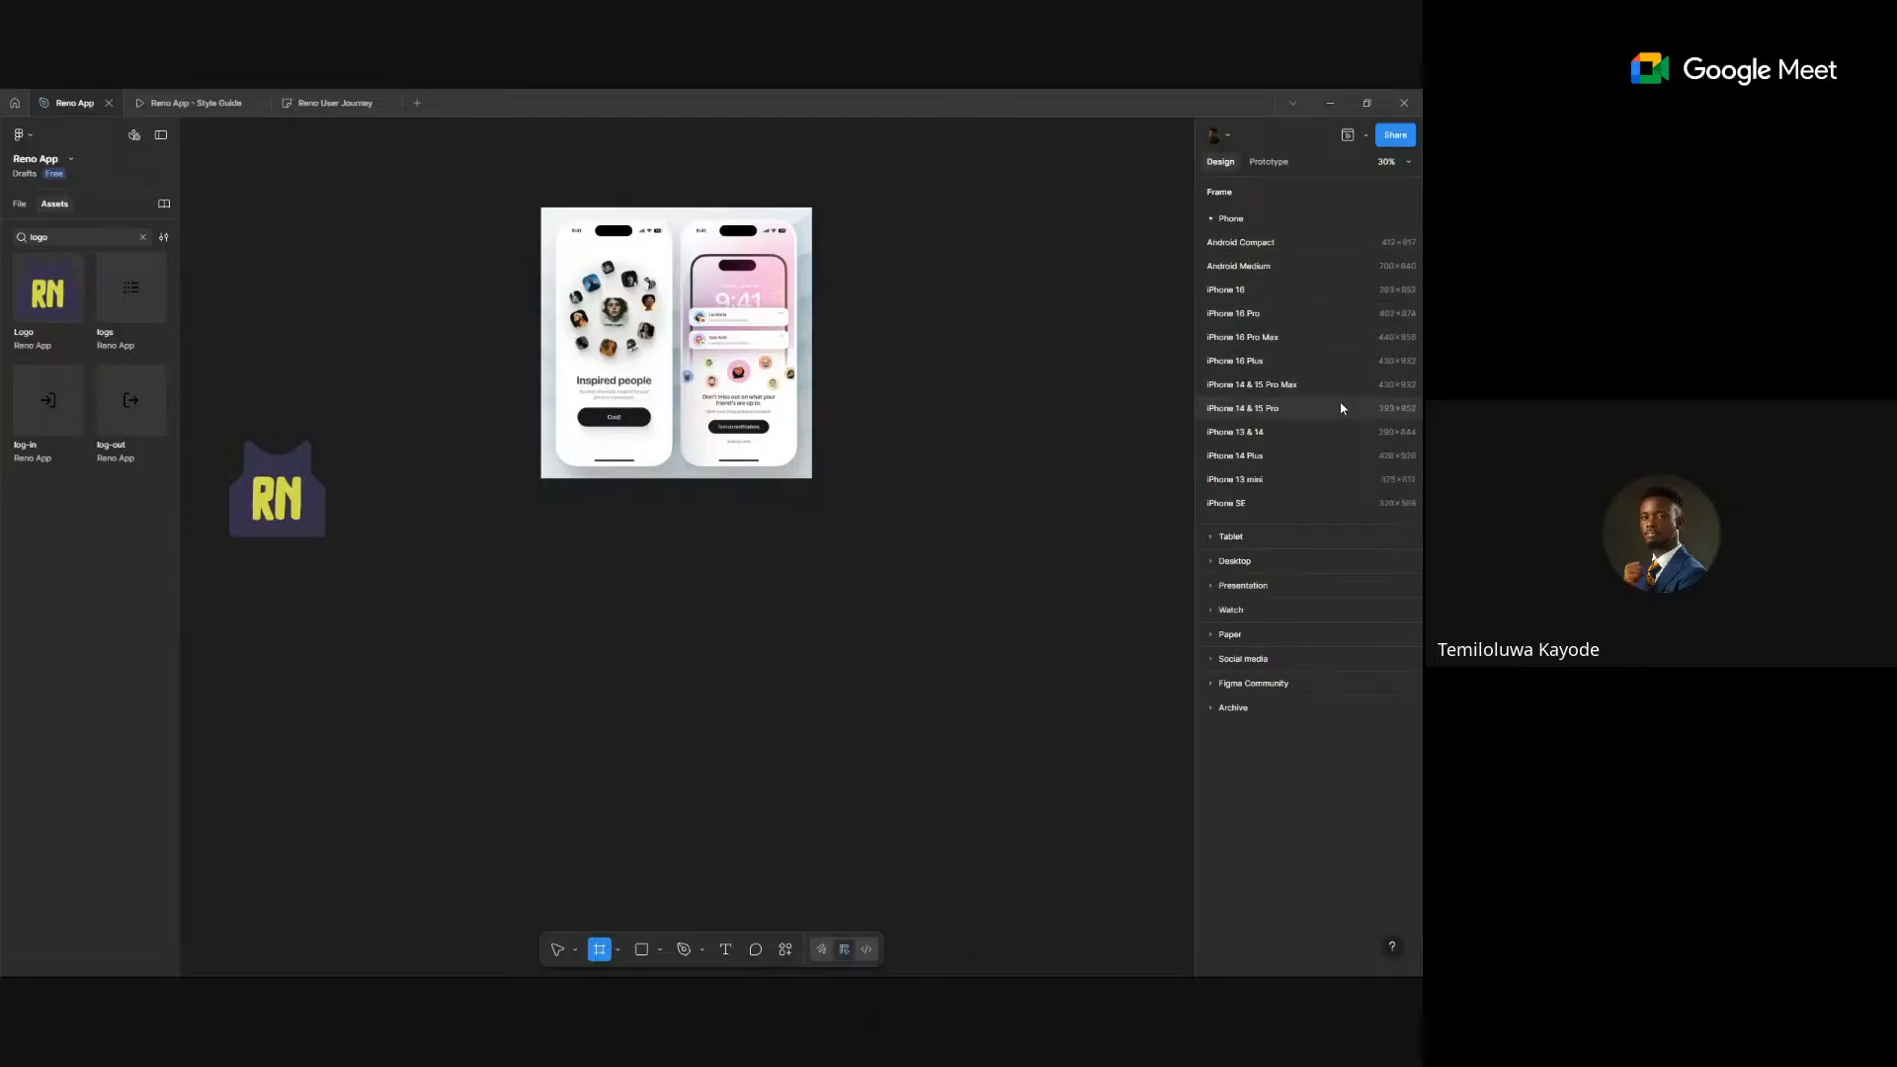
pyautogui.click(1327, 456)
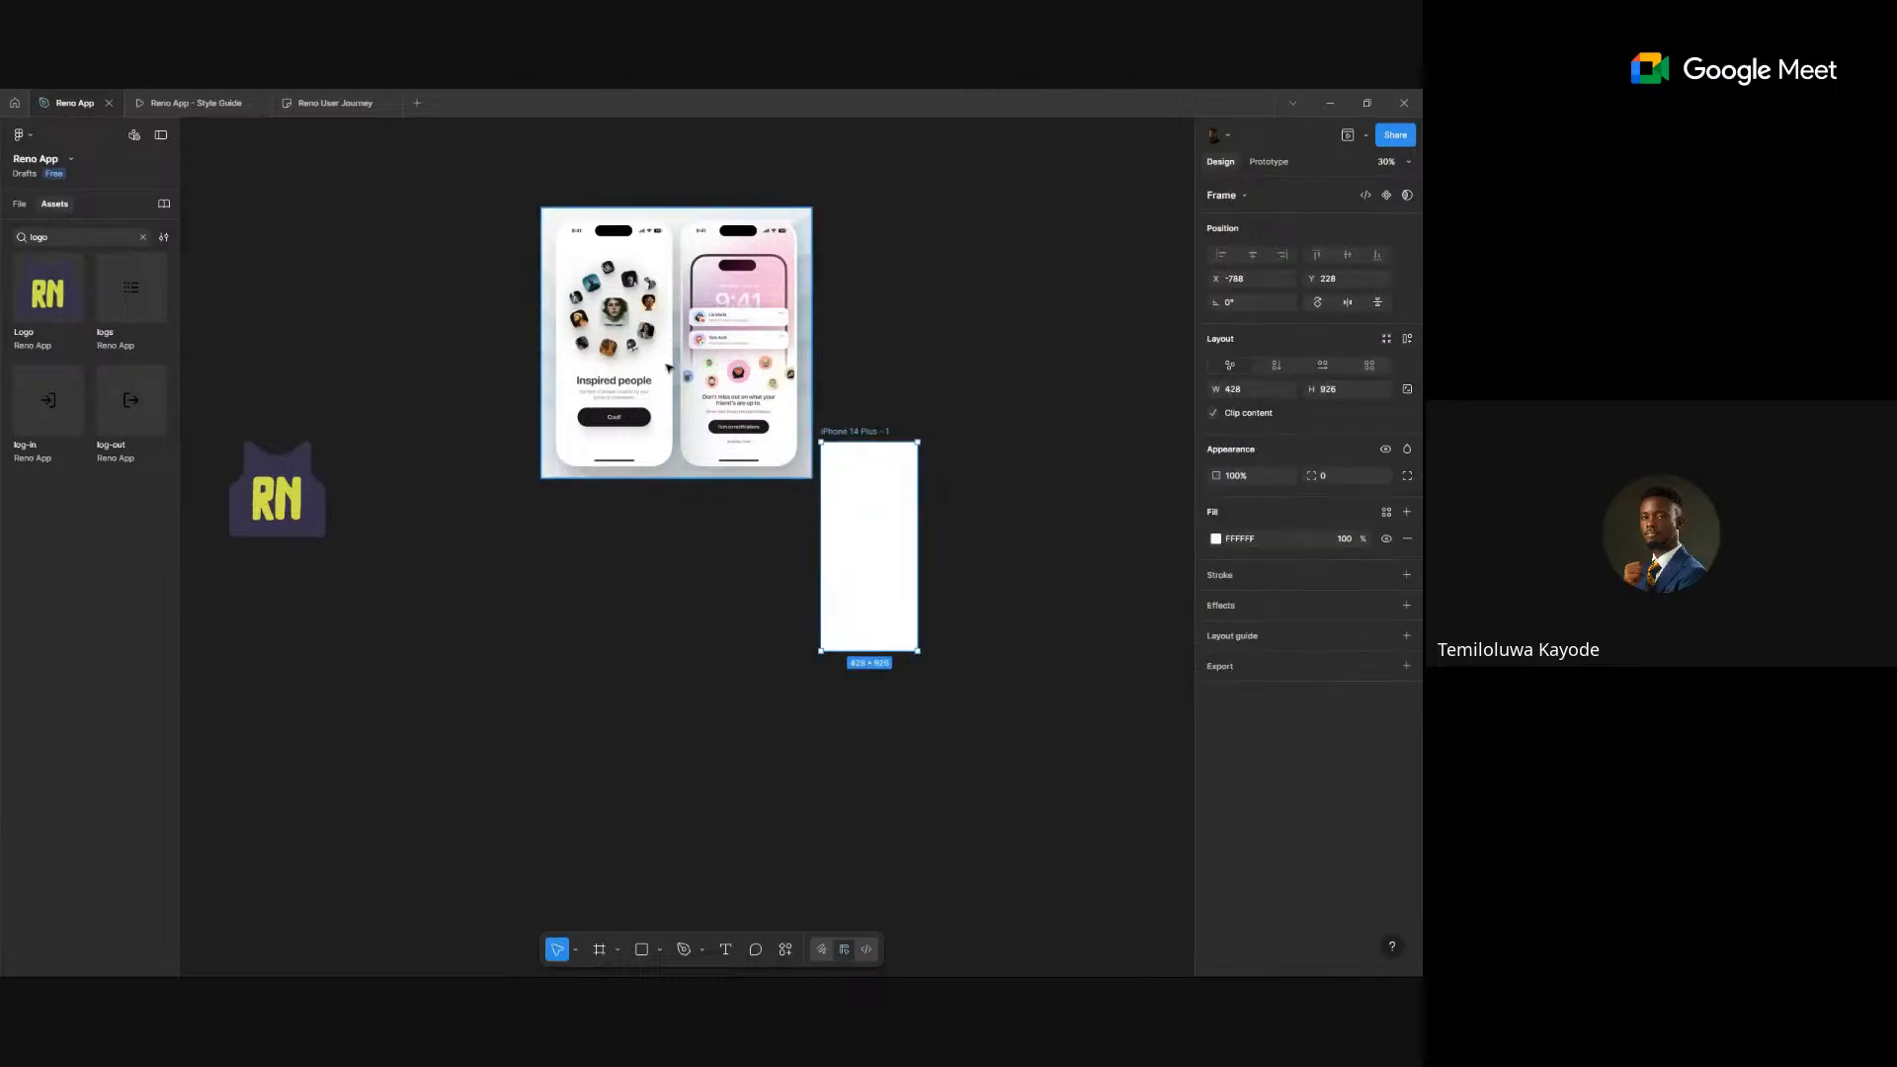
pyautogui.moveTo(667, 376); pyautogui.dragTo(726, 270)
pyautogui.moveTo(864, 436); pyautogui.dragTo(623, 412)
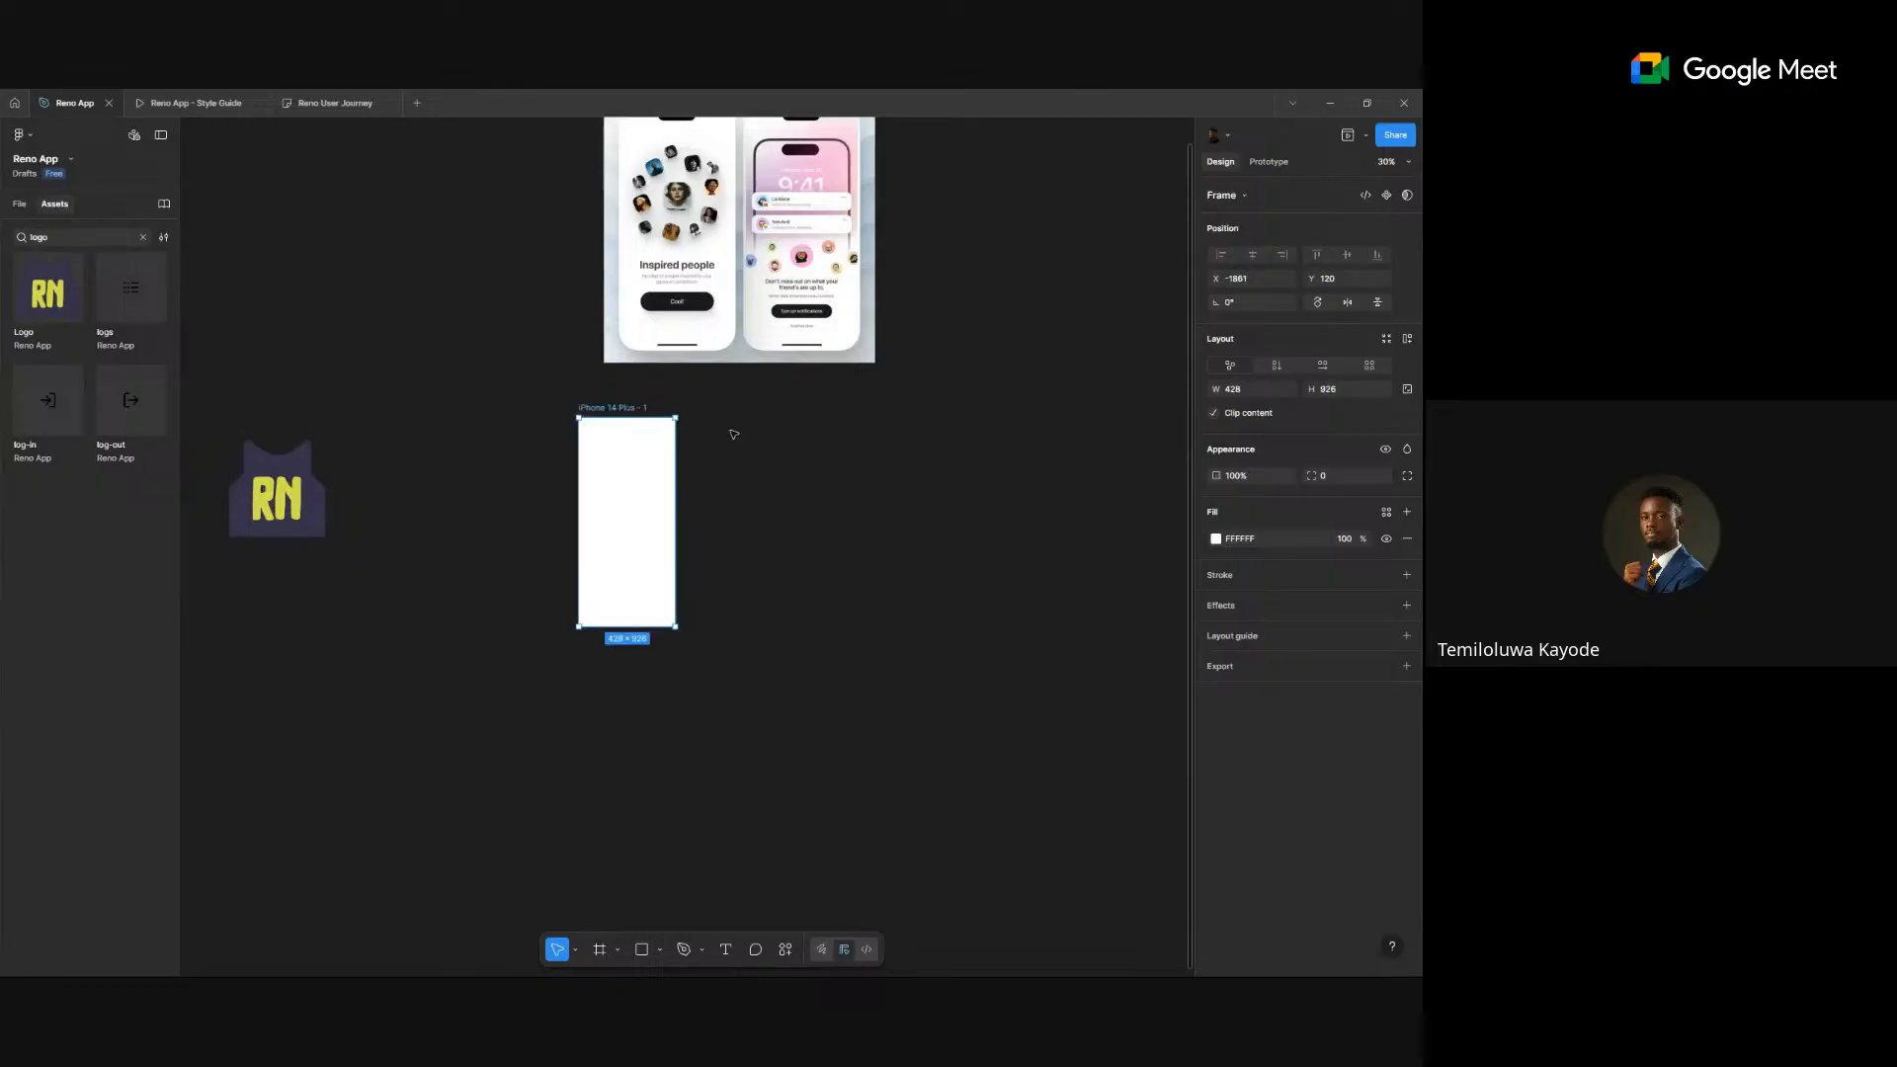
pyautogui.scroll(1, 747, 435)
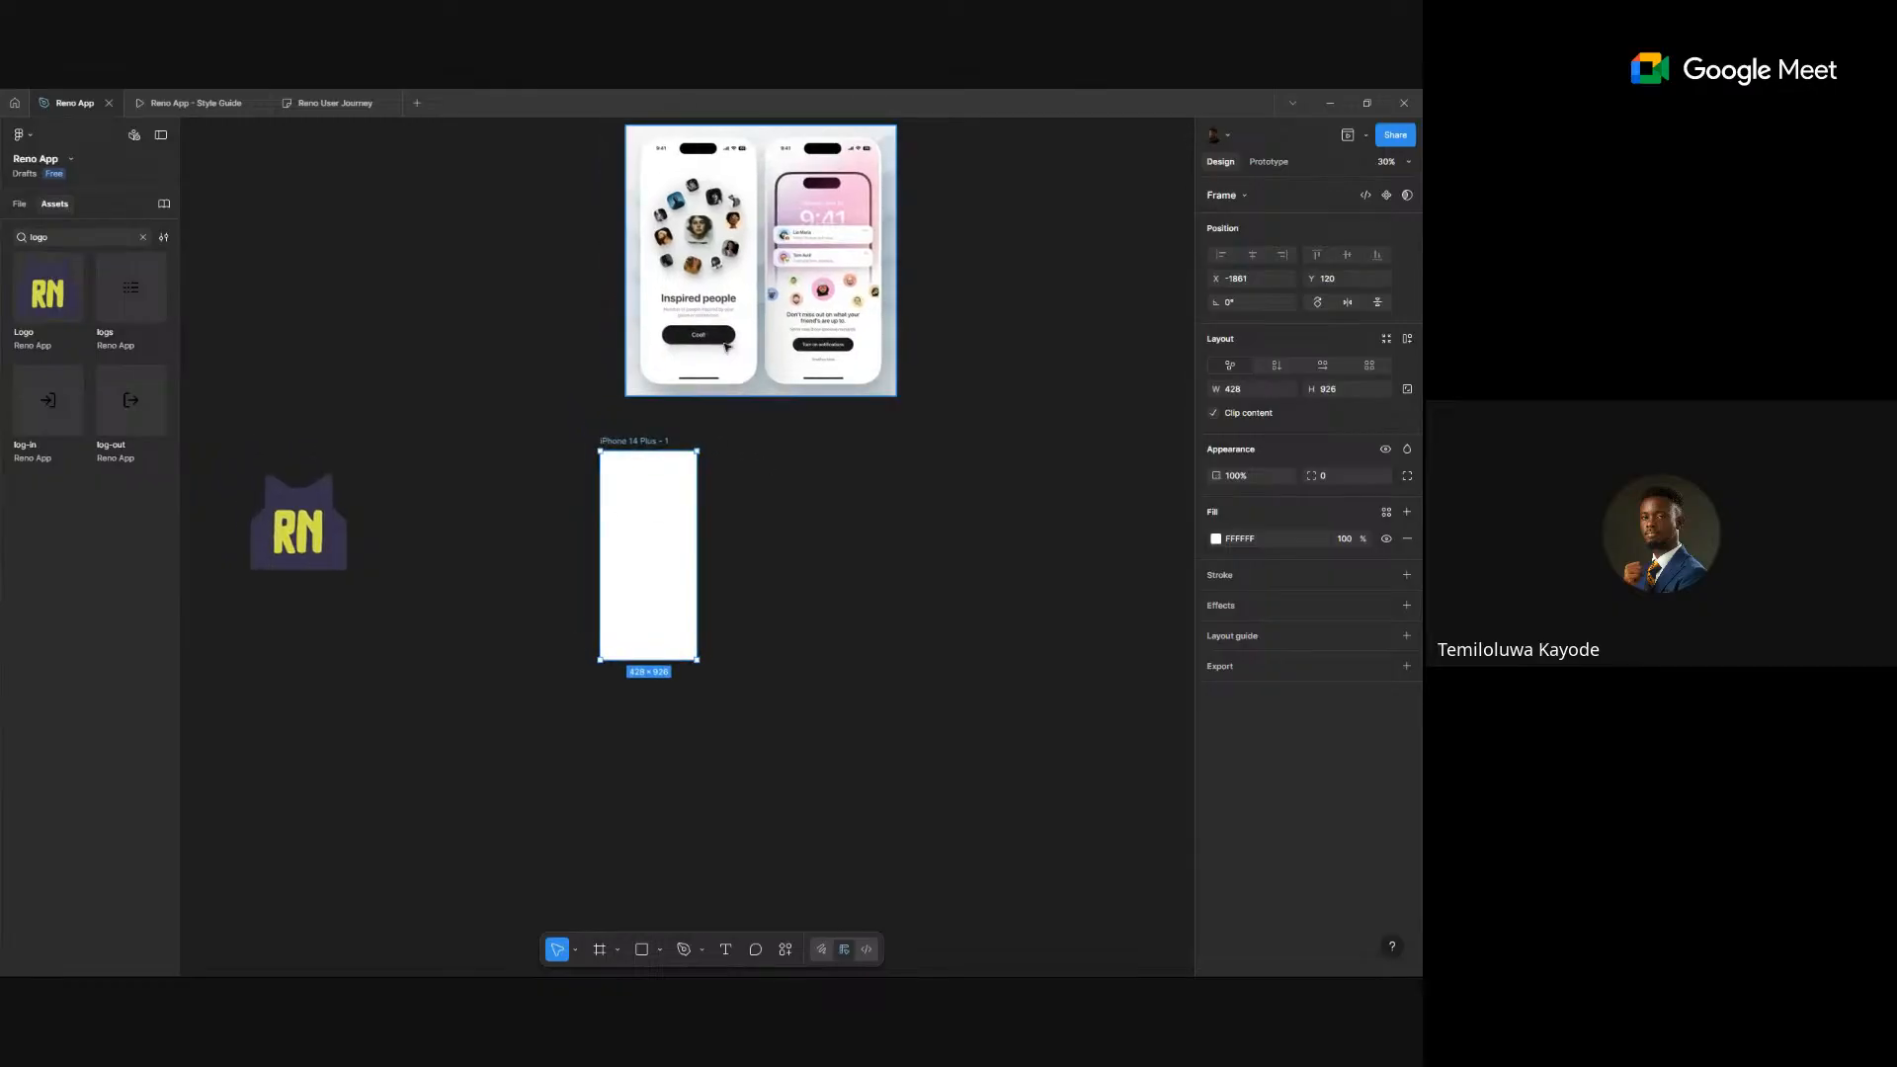
# - Fill the iPhone 14 Plus frame with the Foundation/Purple purple-500 library style
pyautogui.scroll(1, 739, 322)
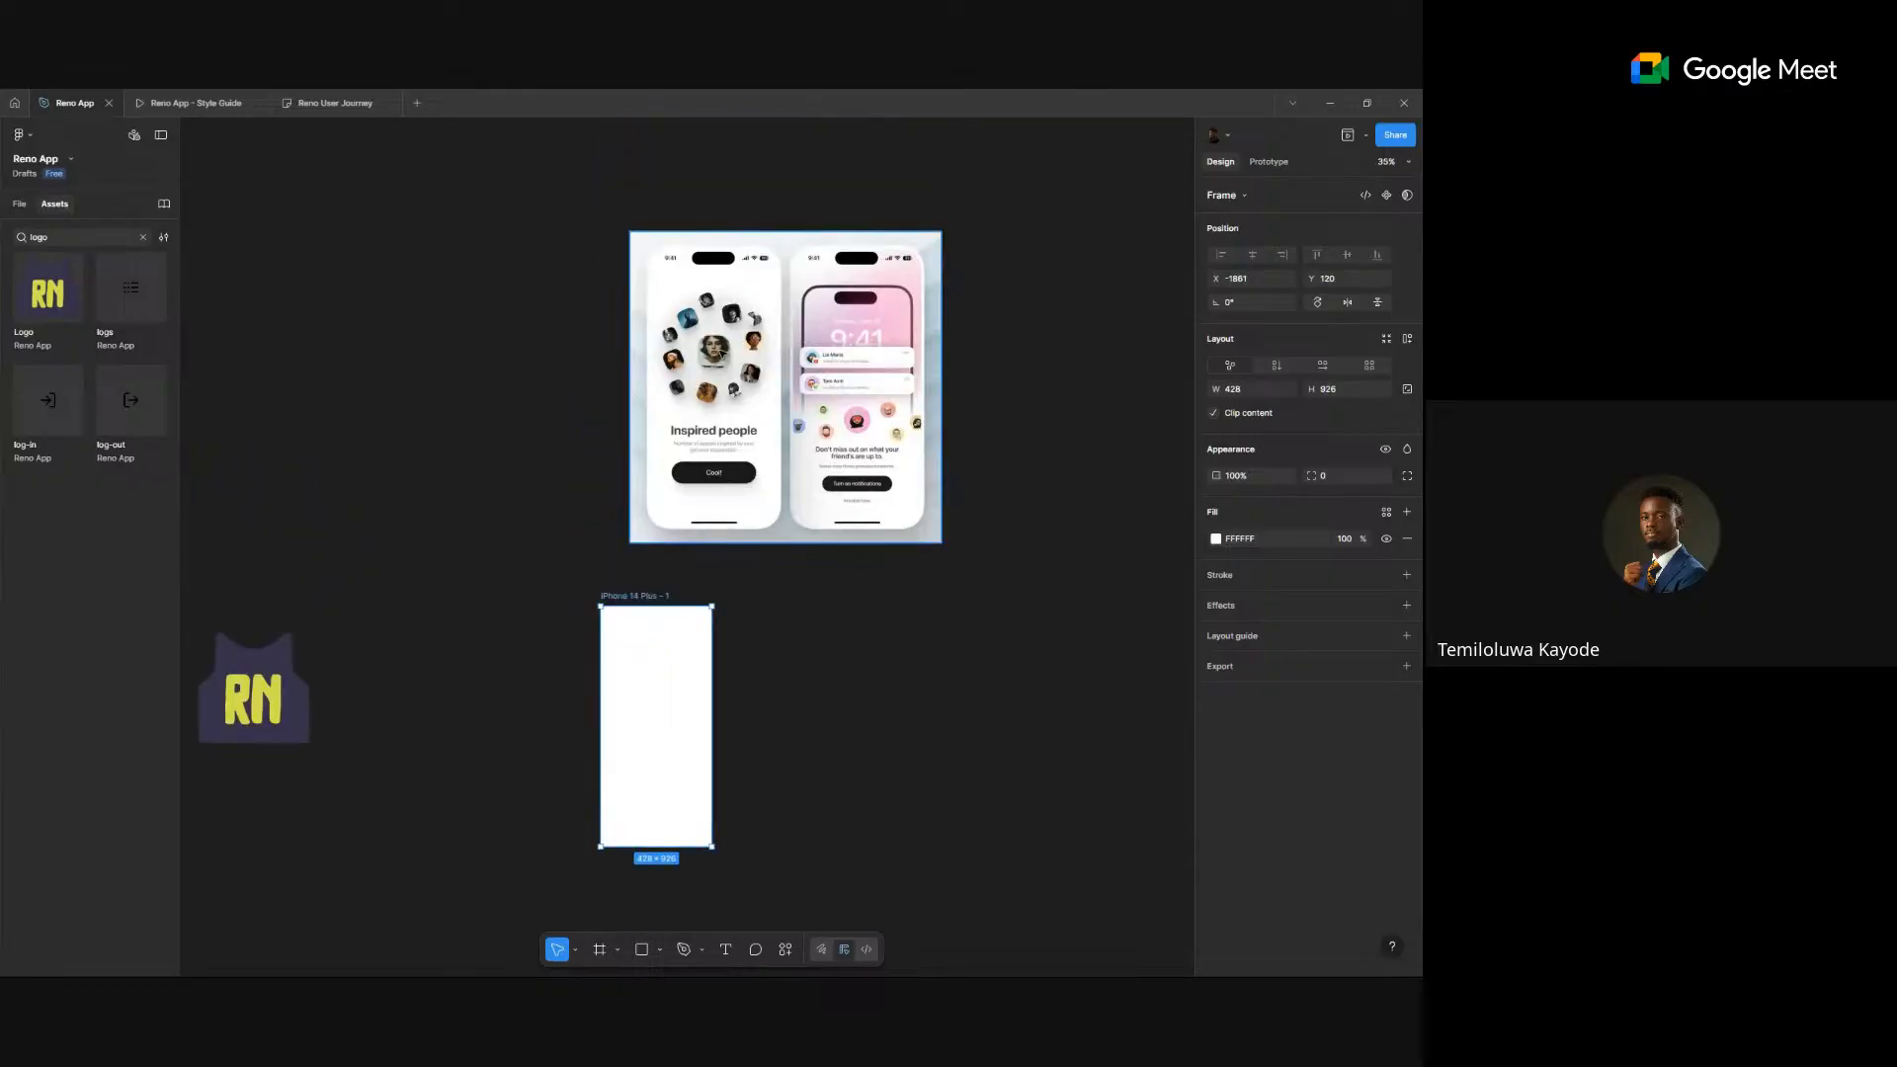
pyautogui.click(347, 808)
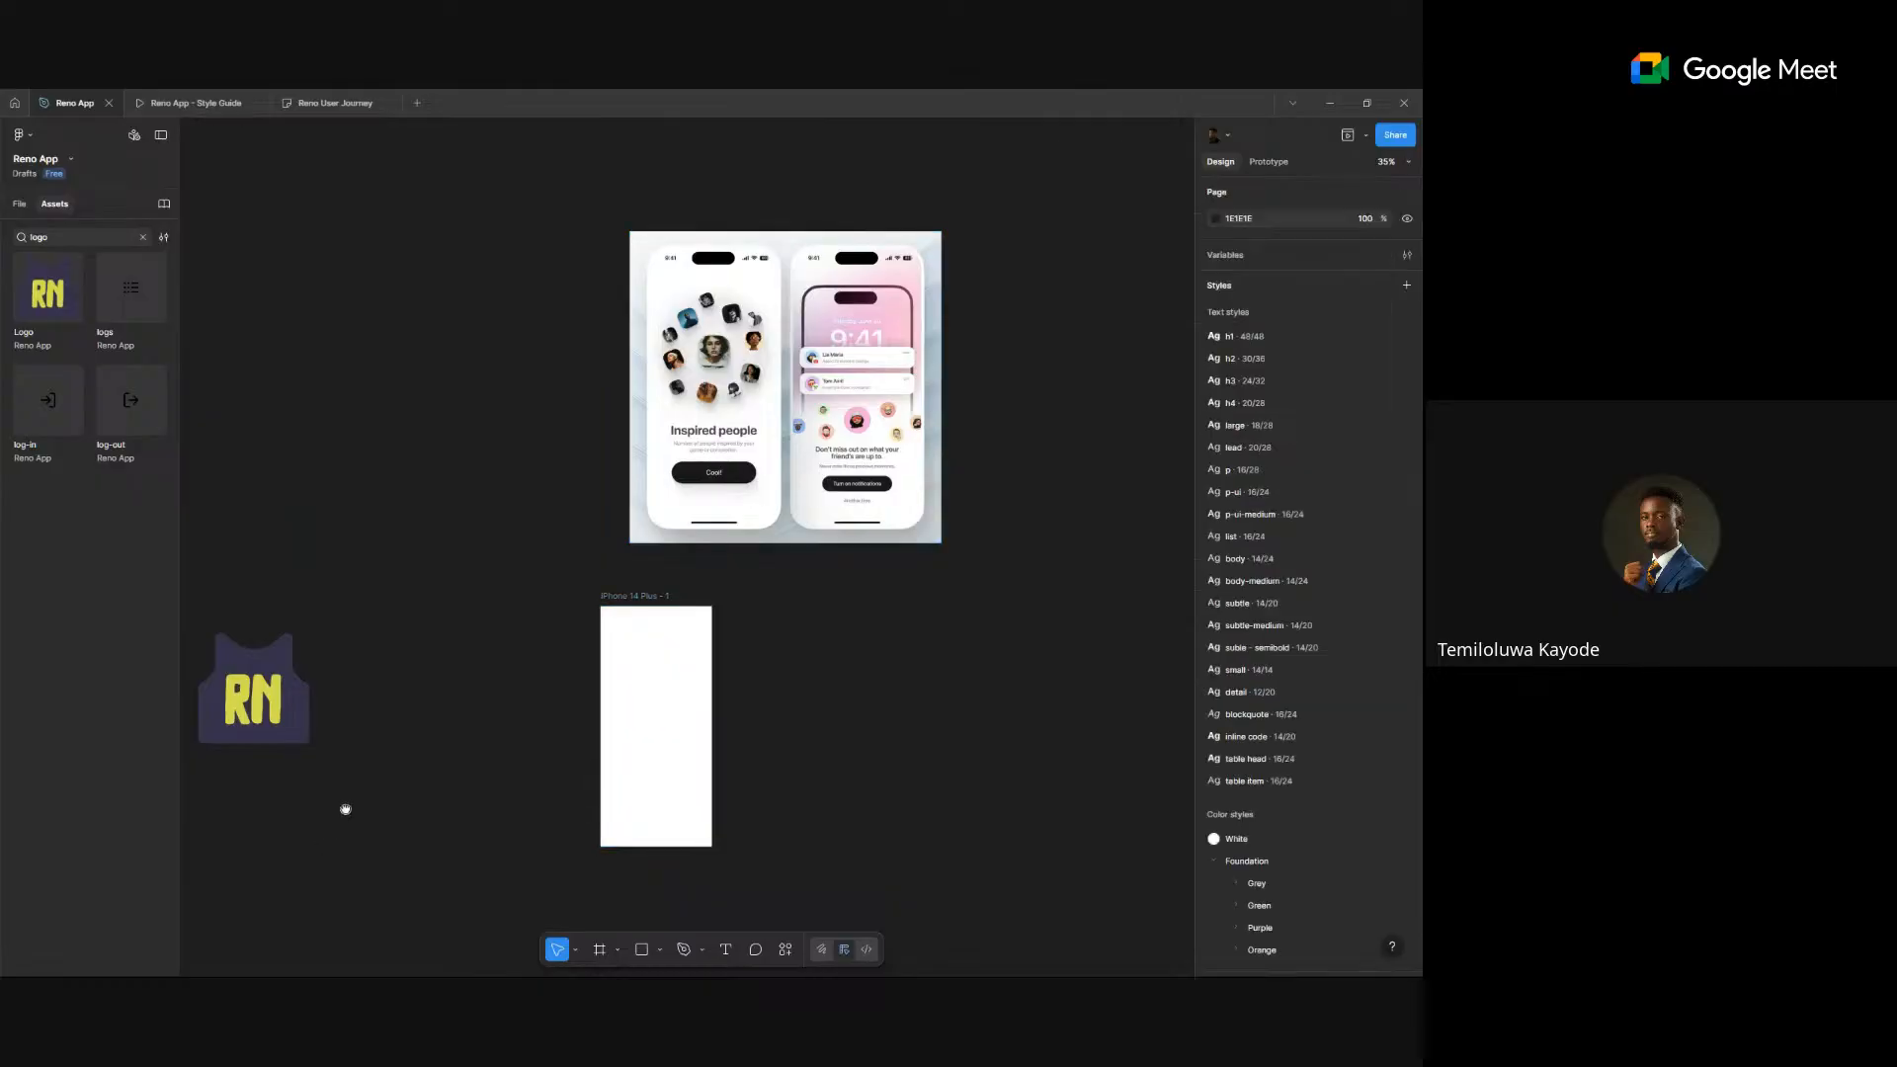
pyautogui.moveTo(347, 807); pyautogui.dragTo(422, 738)
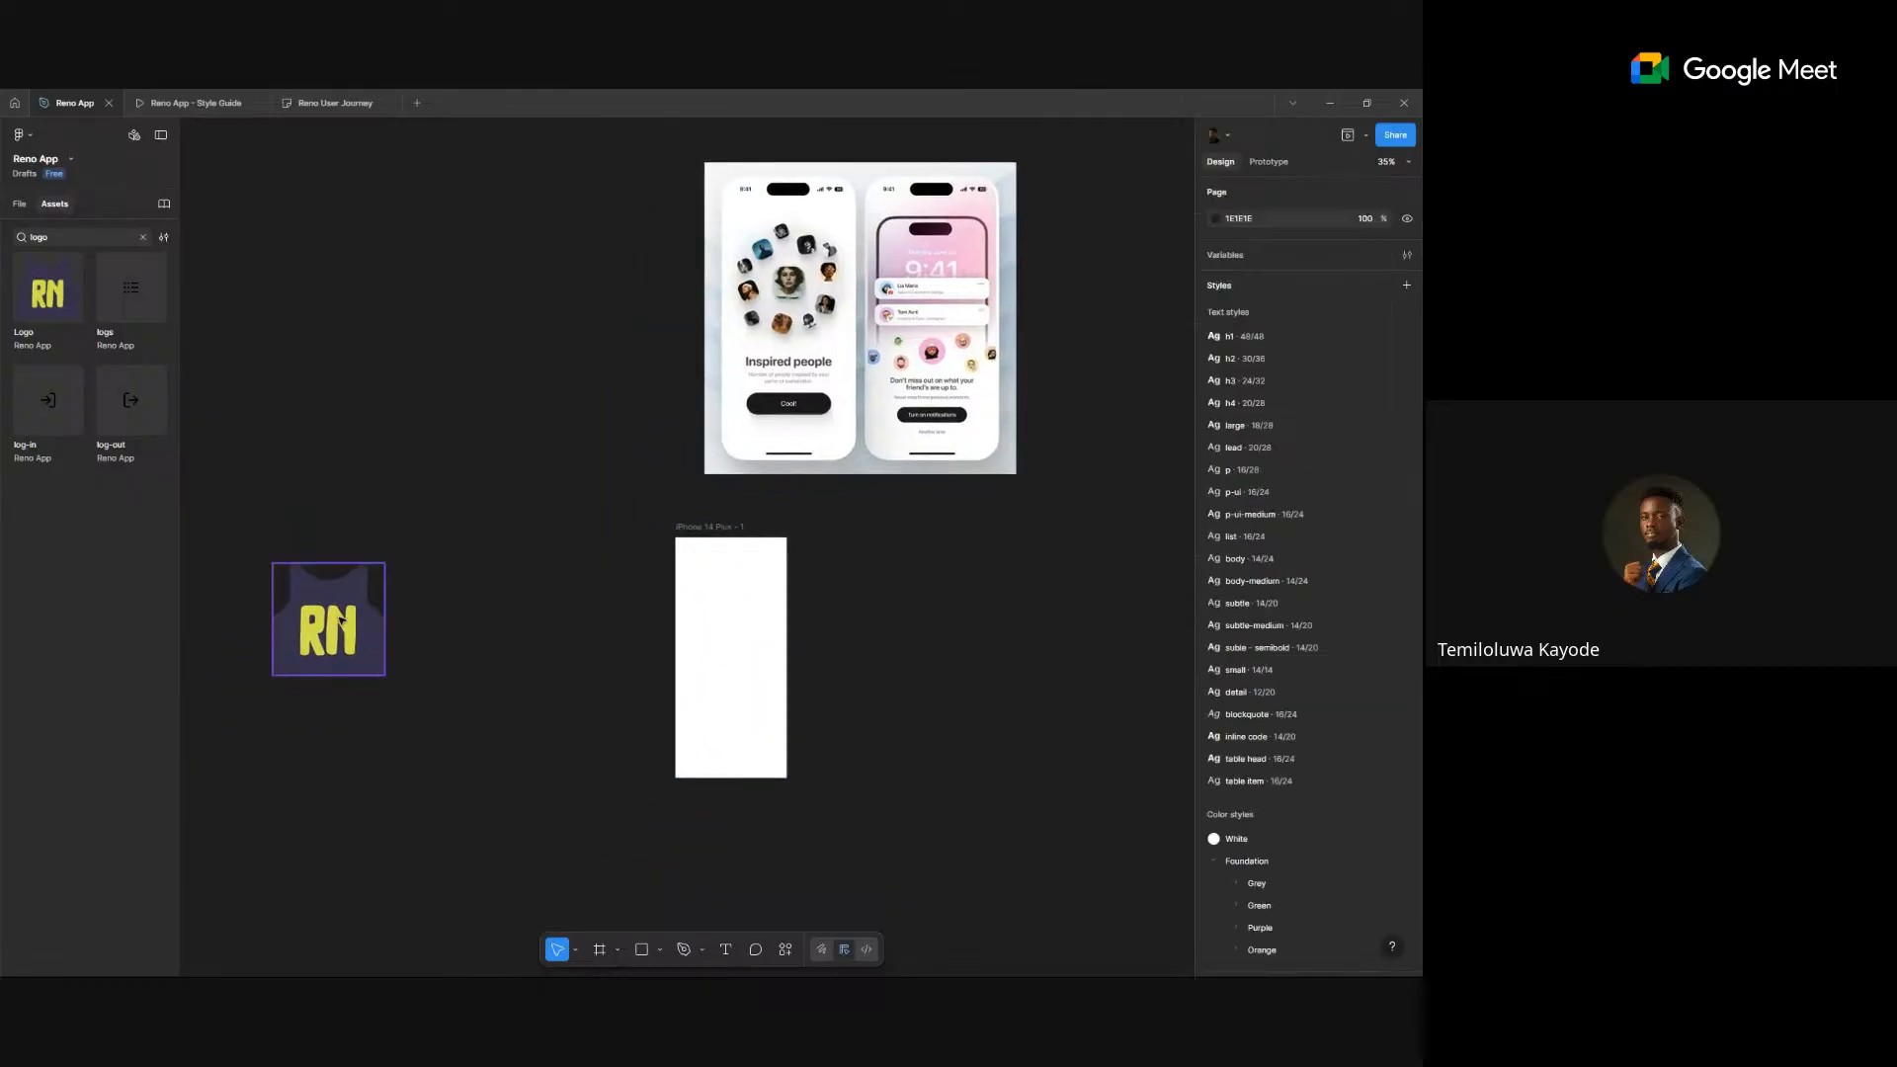
pyautogui.click(759, 630)
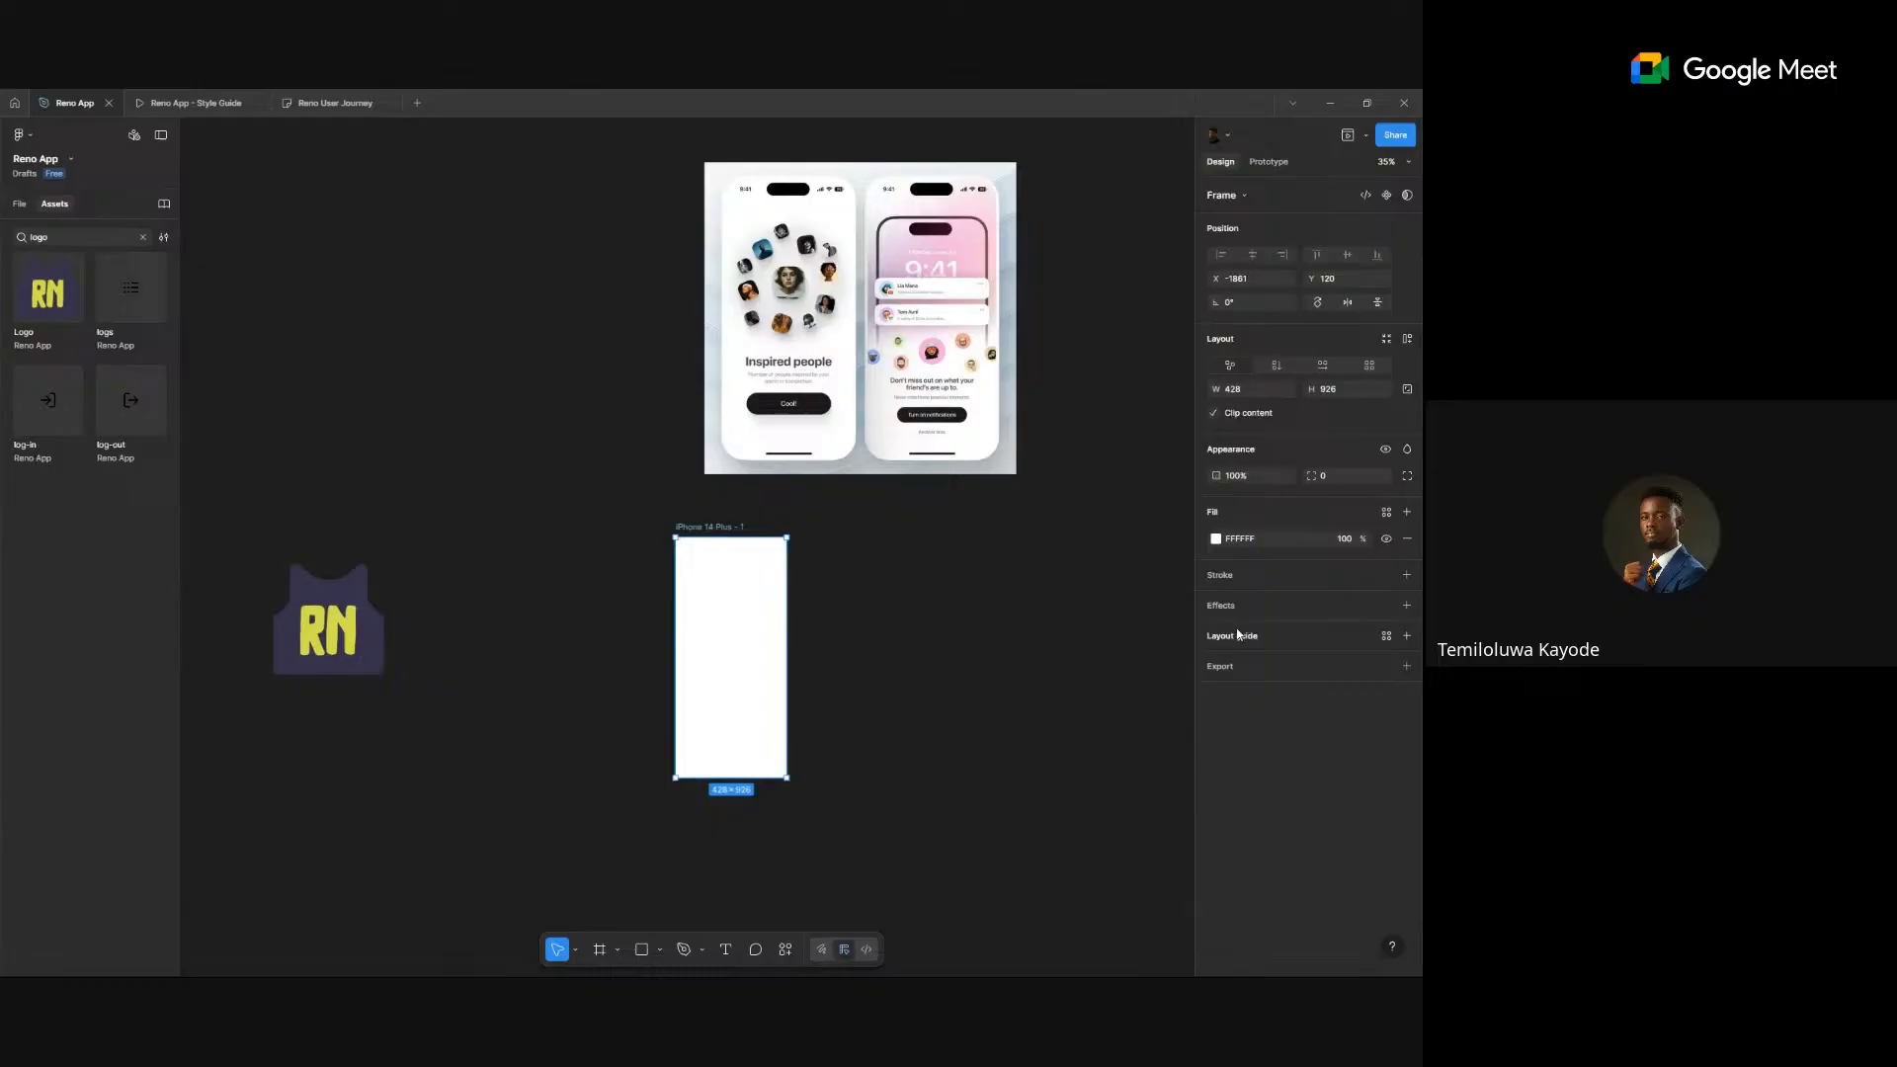
pyautogui.click(1386, 512)
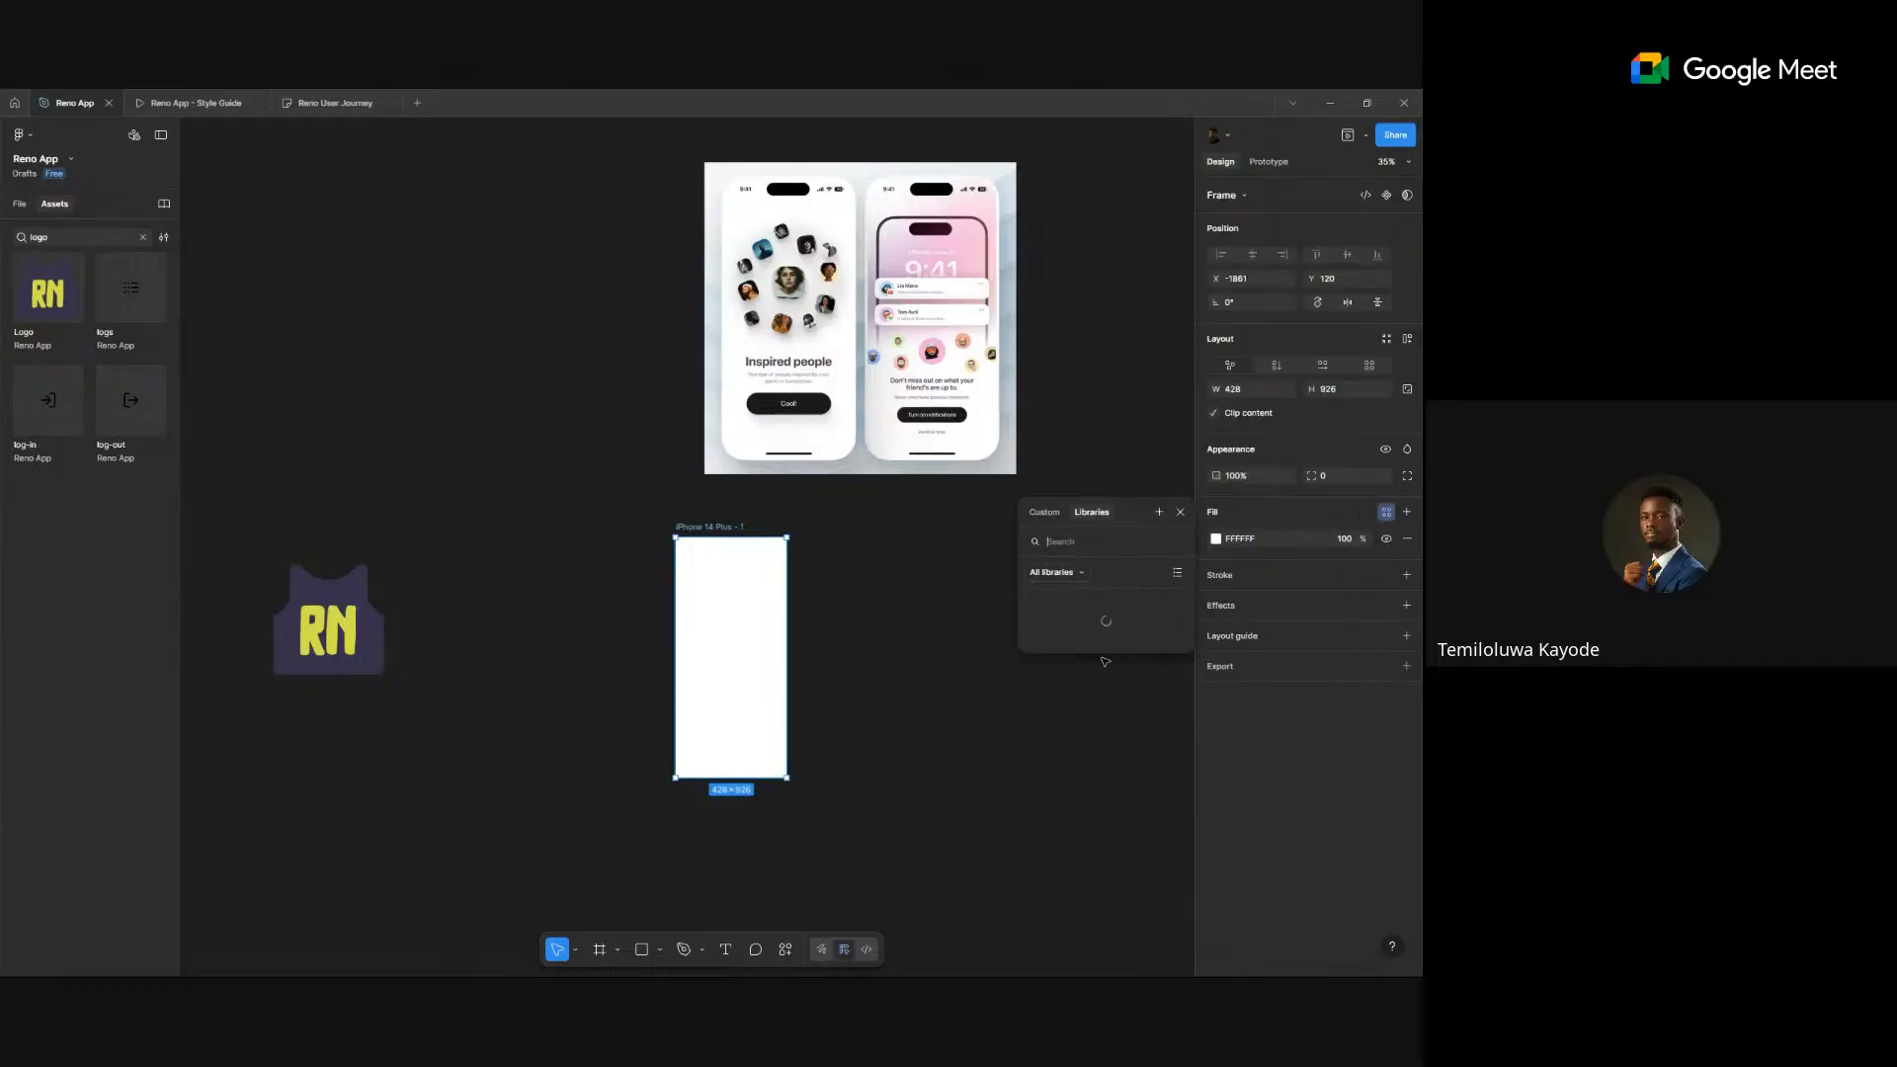
pyautogui.scroll(-3, 1104, 664)
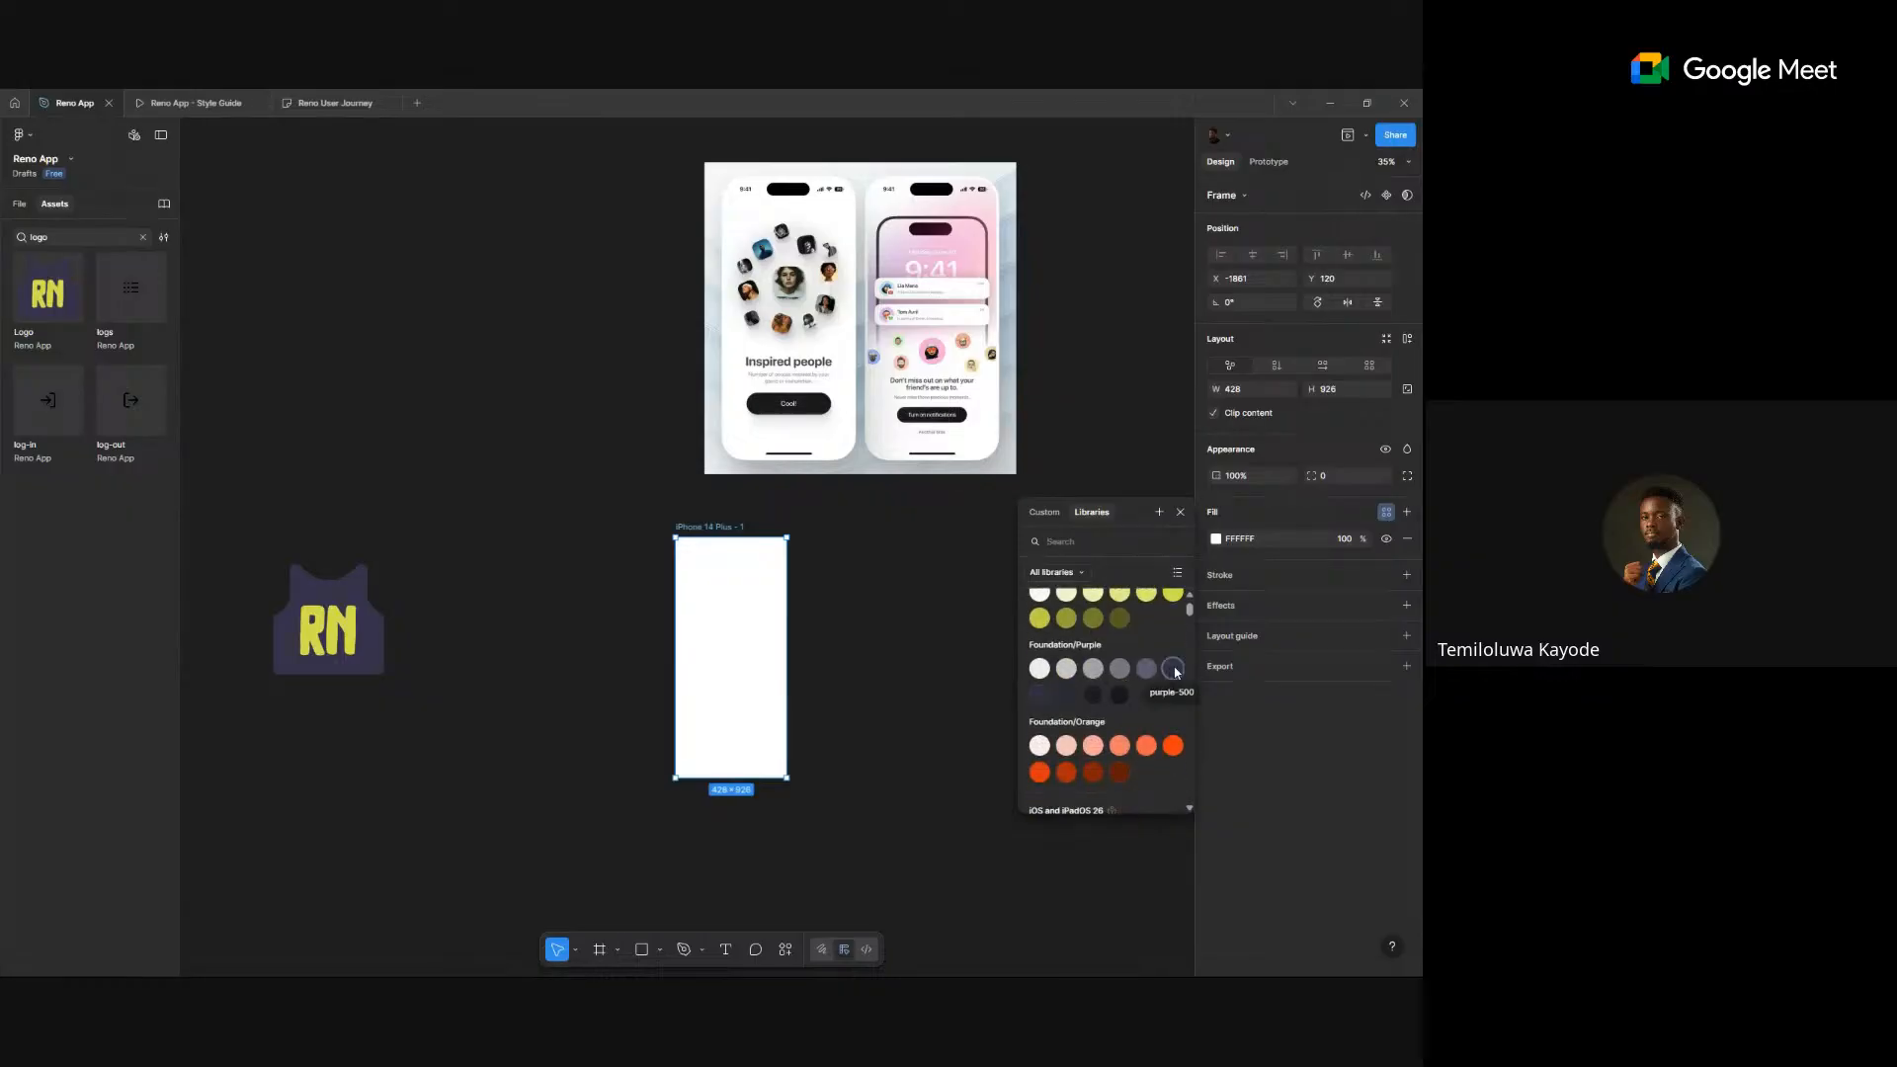
pyautogui.click(1173, 669)
# - Move the RN logo into the frame, trying White and Yellow variants, and scale it down
pyautogui.moveTo(338, 620); pyautogui.dragTo(697, 631)
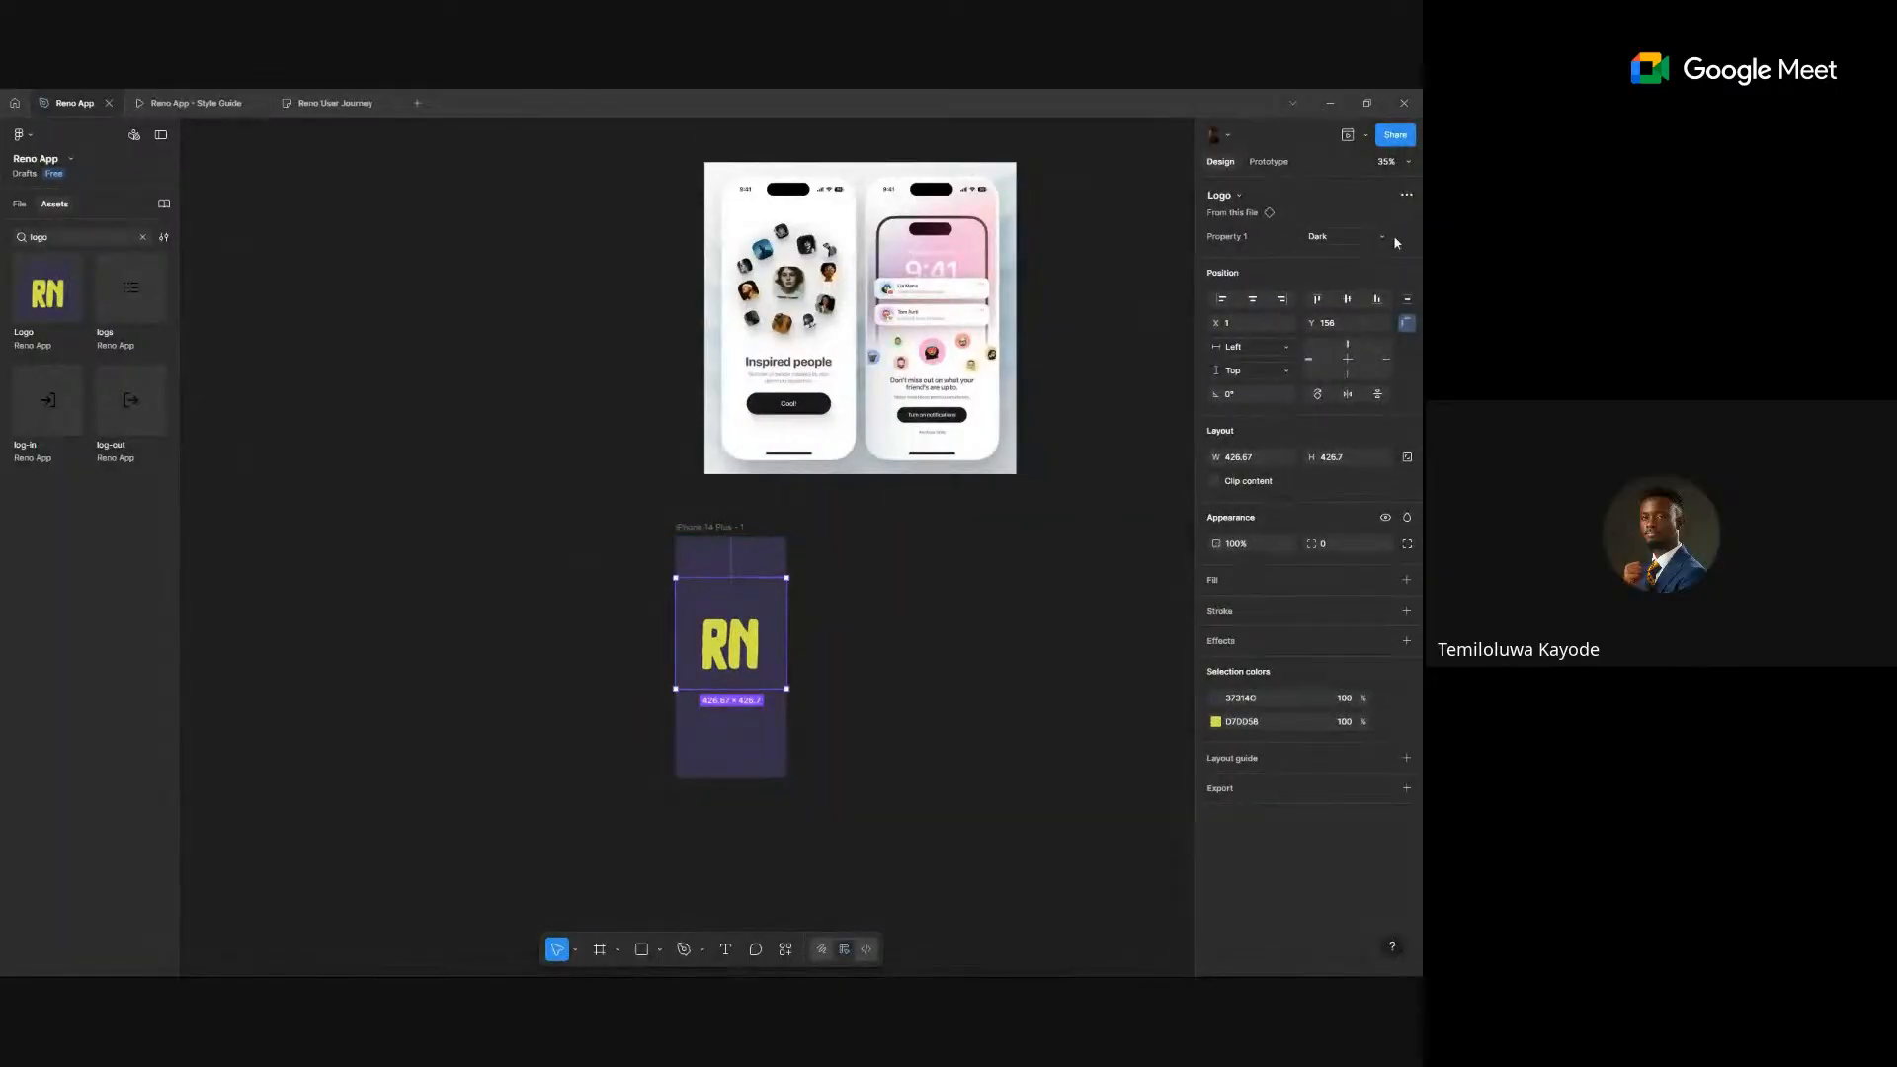
pyautogui.click(1373, 234)
pyautogui.click(1348, 255)
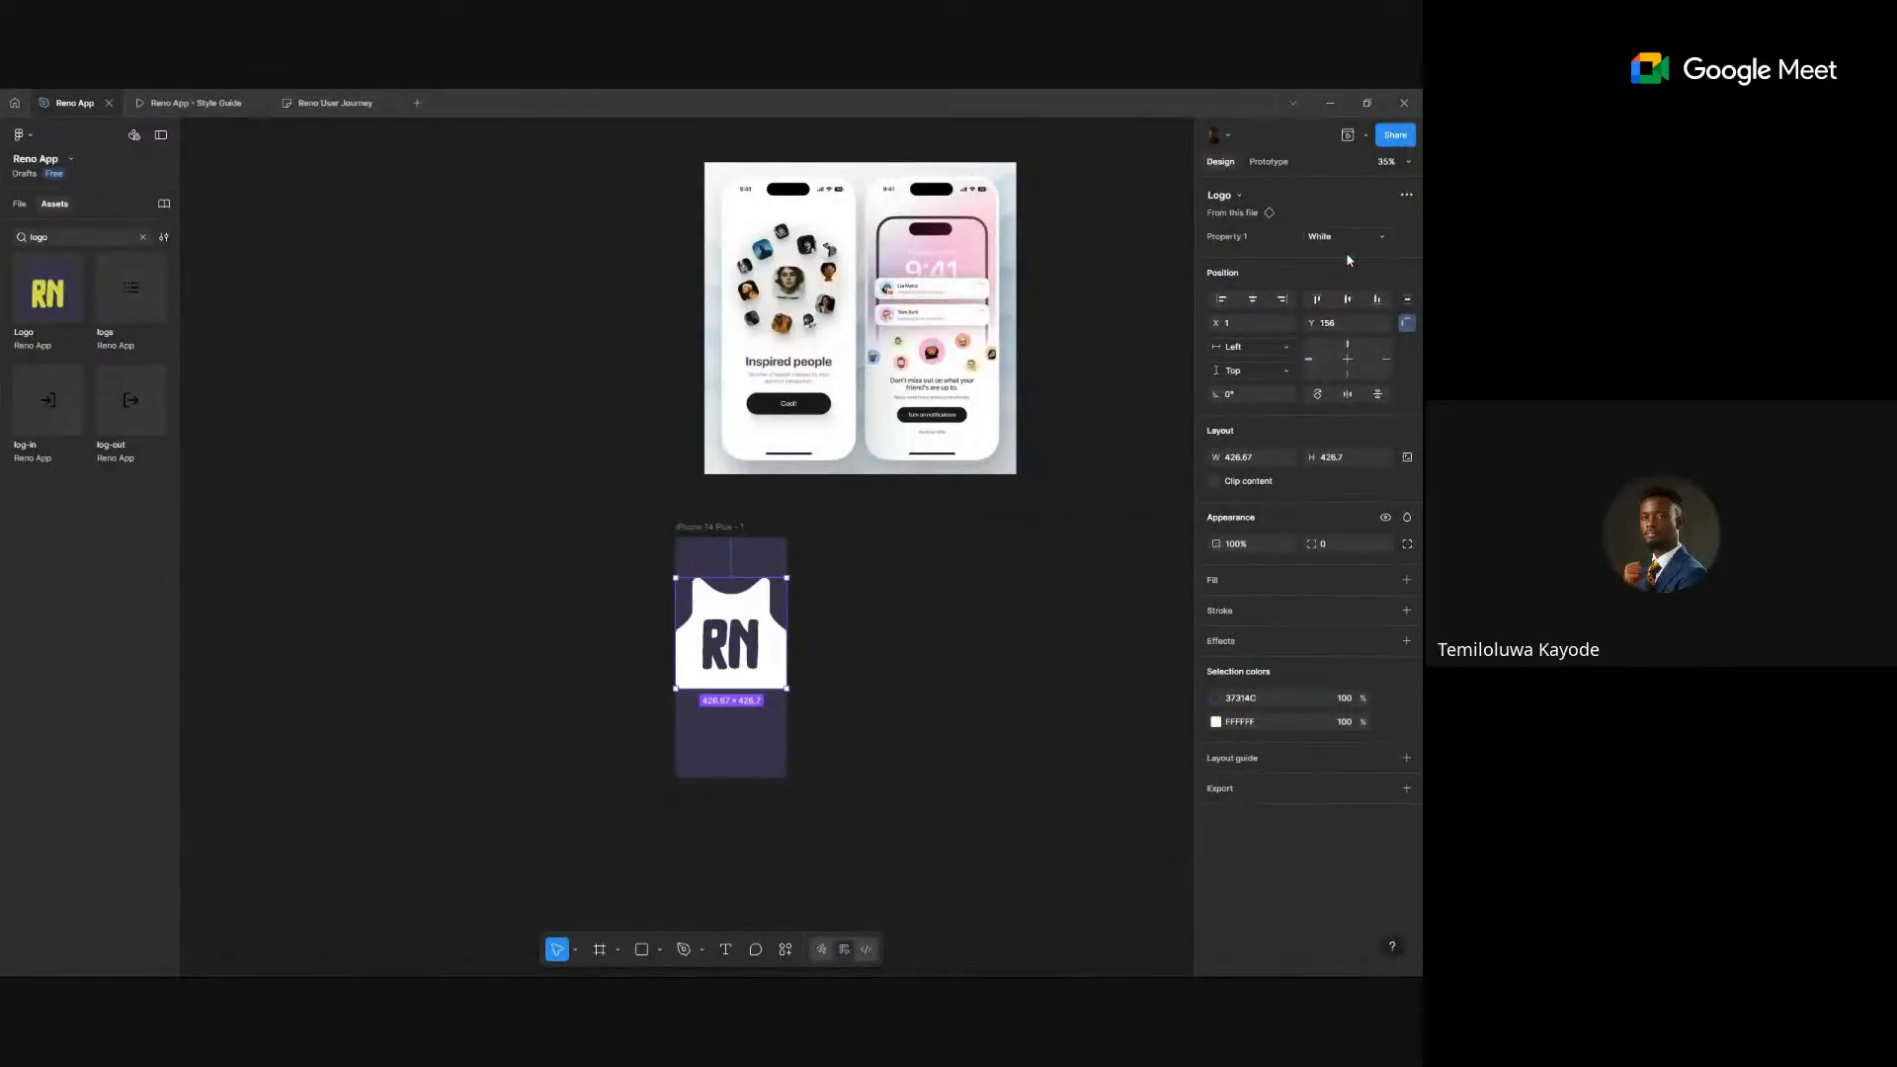
pyautogui.click(1350, 237)
pyautogui.click(1336, 256)
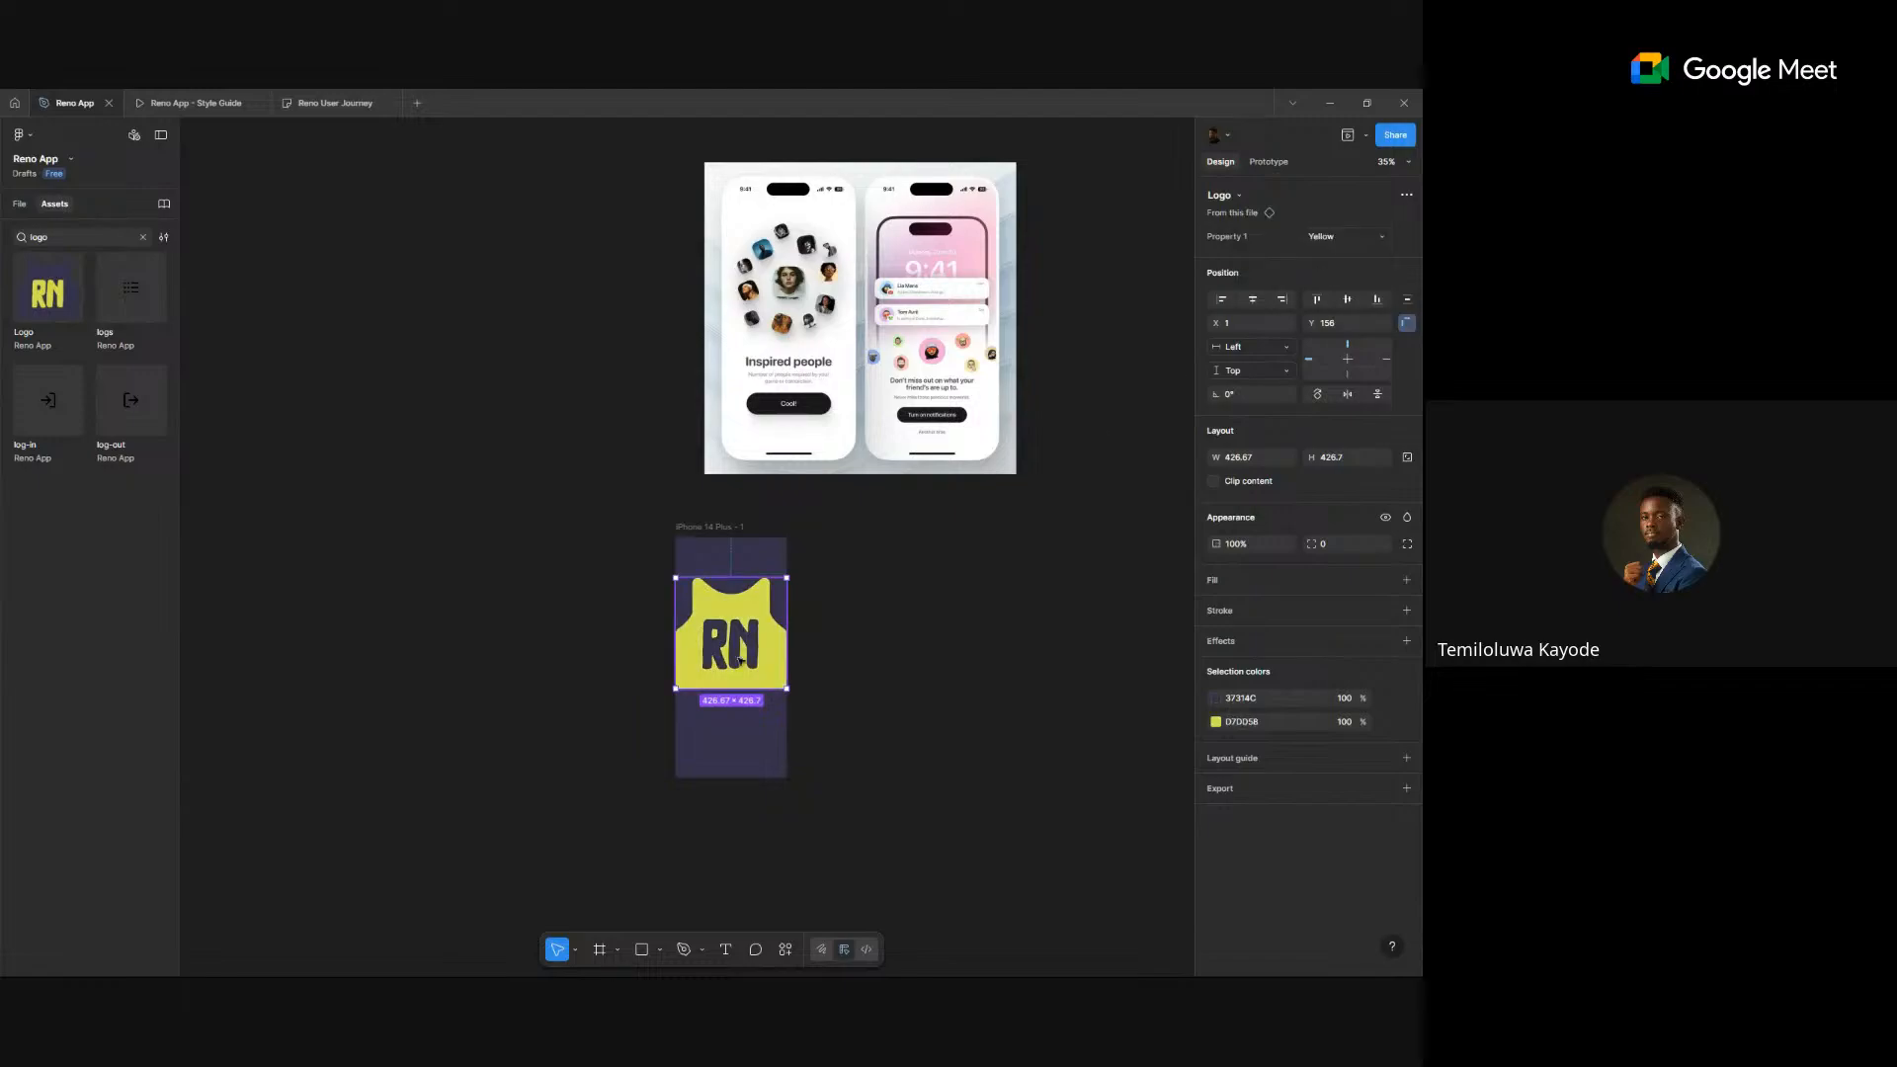
pyautogui.scroll(3, 697, 719)
pyautogui.scroll(2, 696, 719)
pyautogui.press('k')
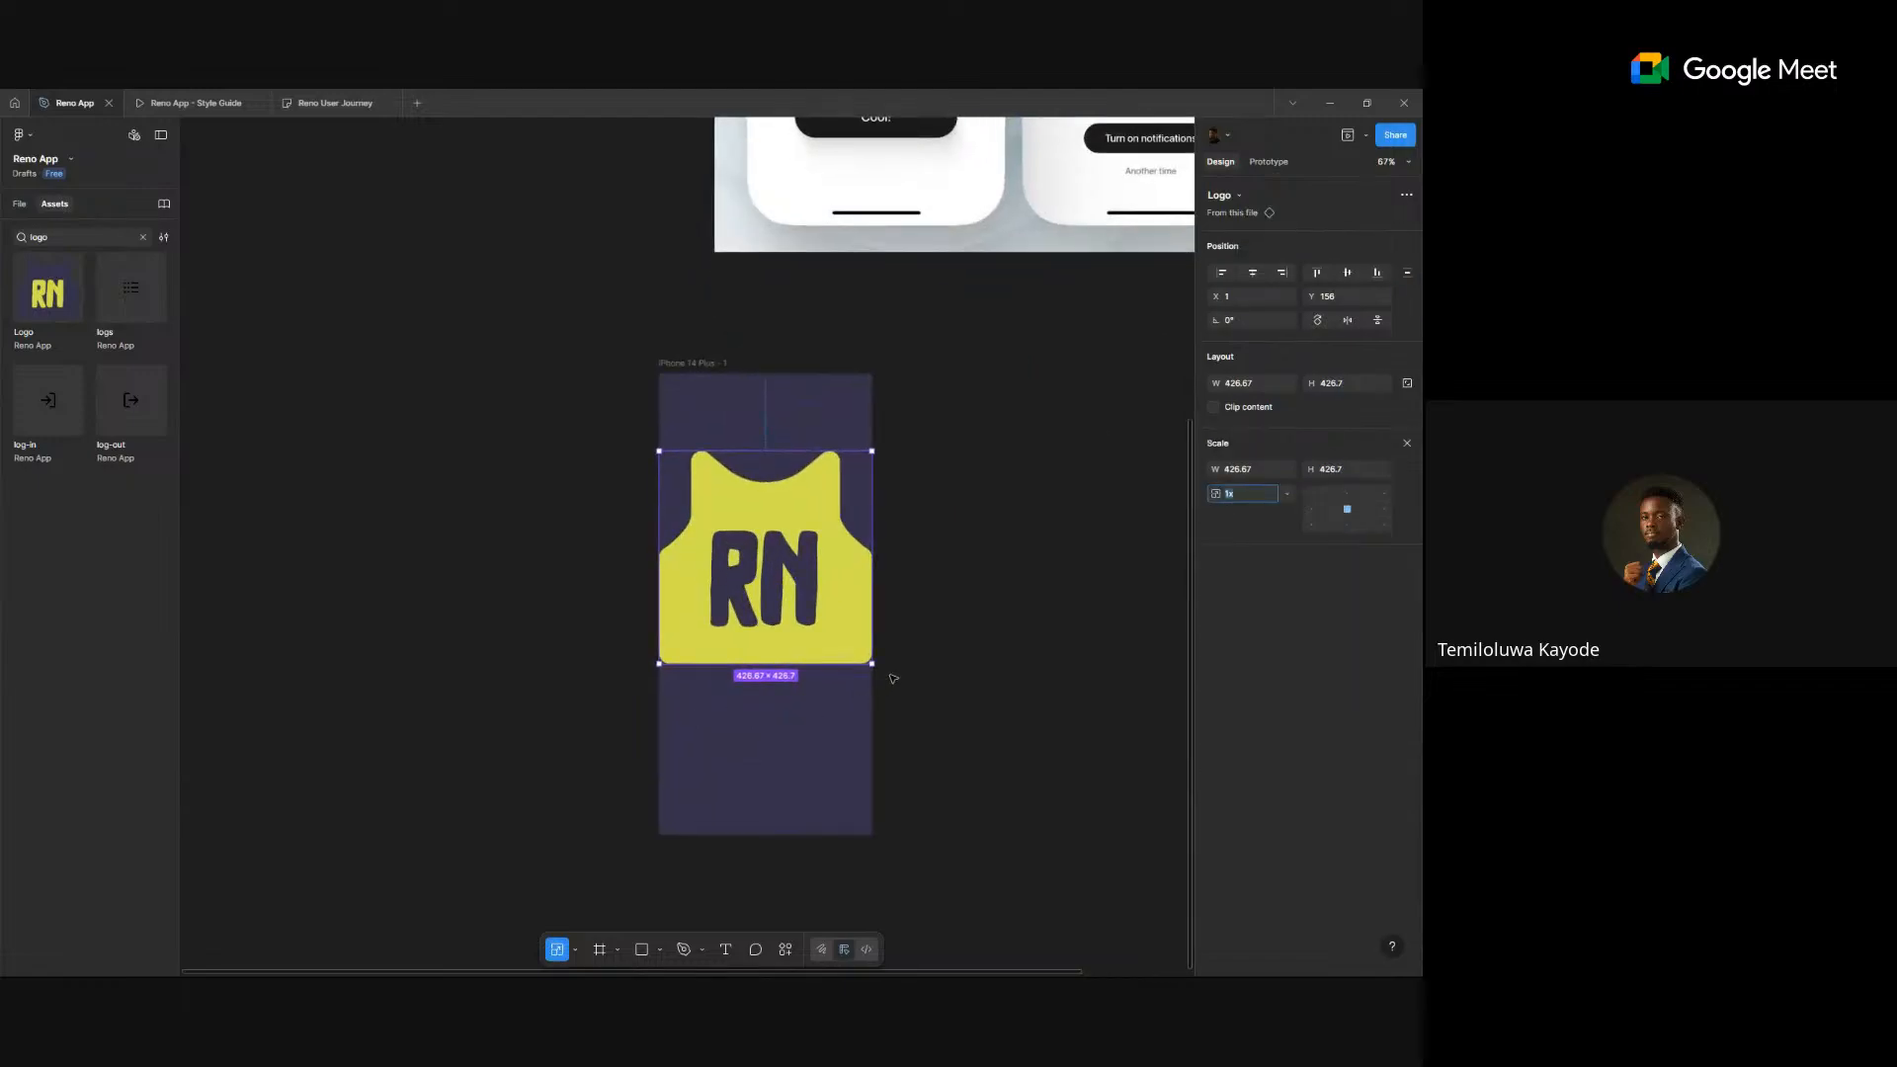
pyautogui.moveTo(871, 663); pyautogui.dragTo(818, 610)
# - Change the frame's fill to the Foundation green-500 style
pyautogui.click(804, 447)
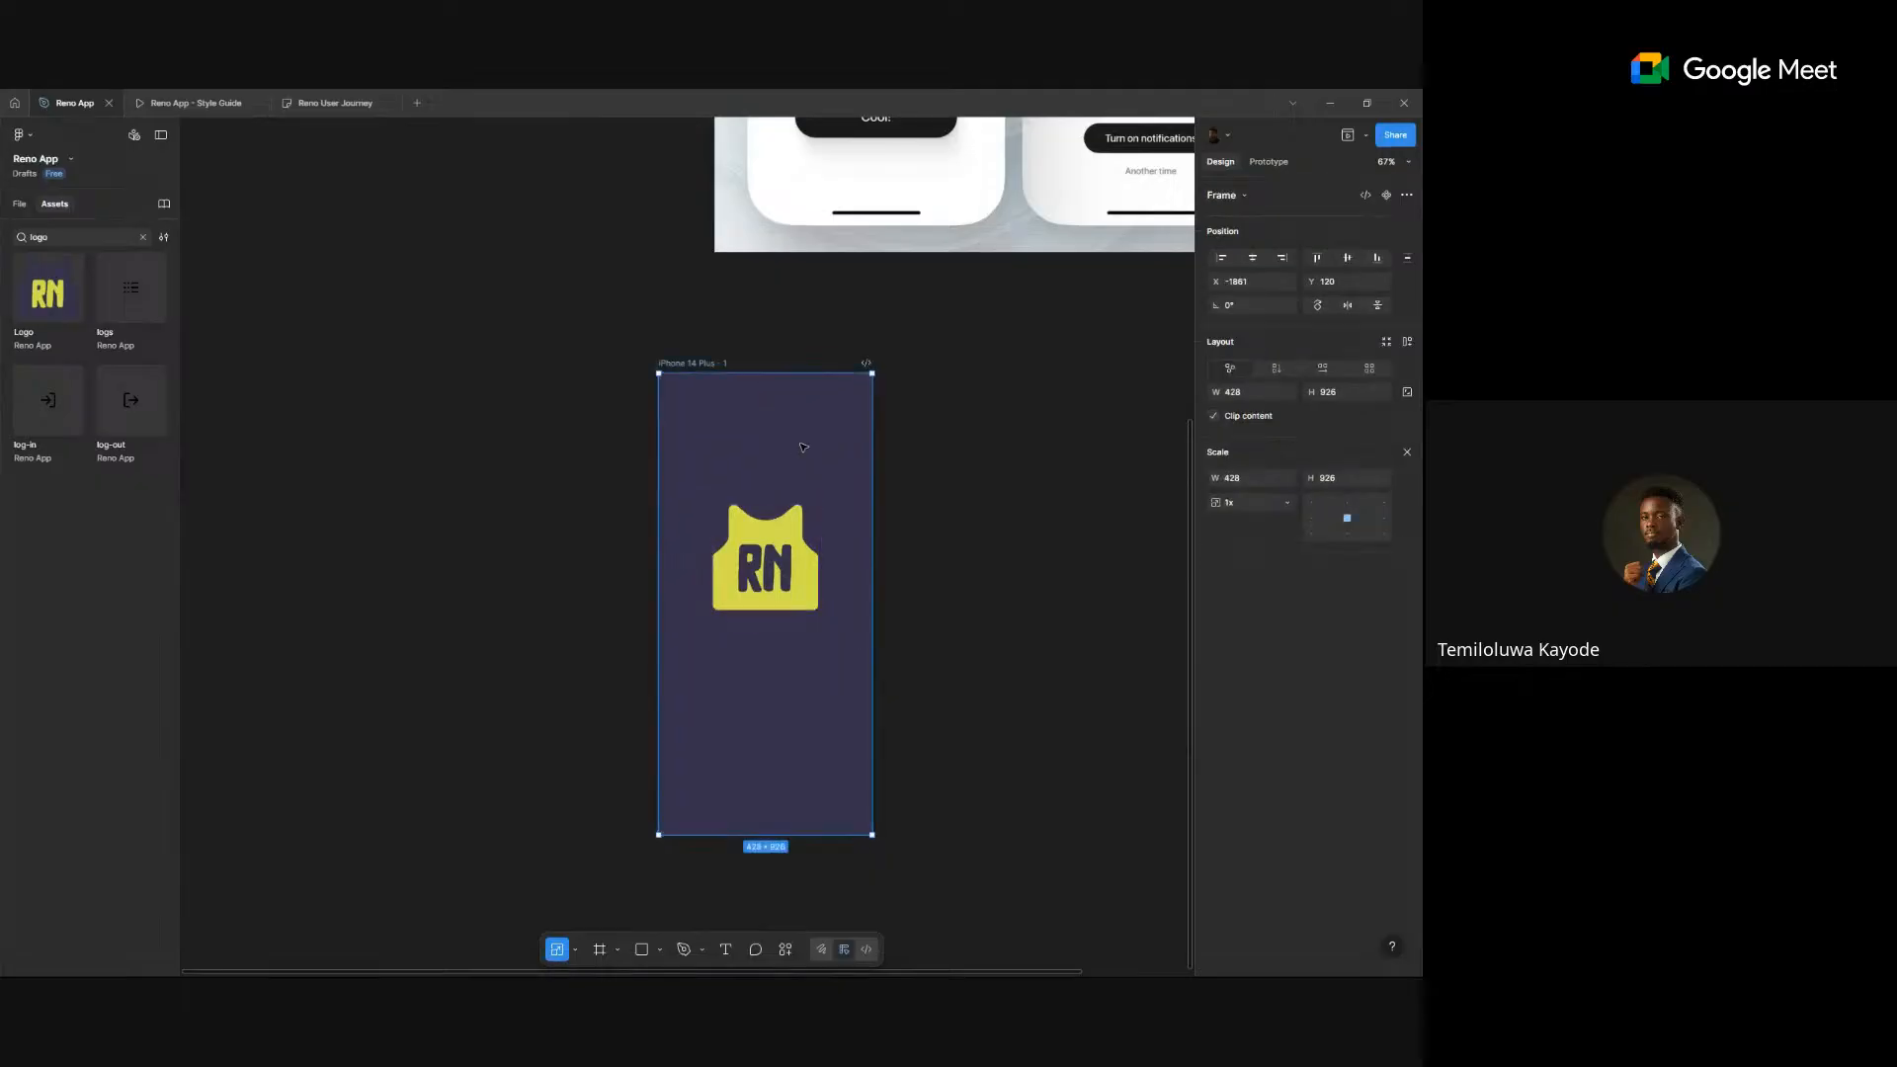
pyautogui.click(1407, 452)
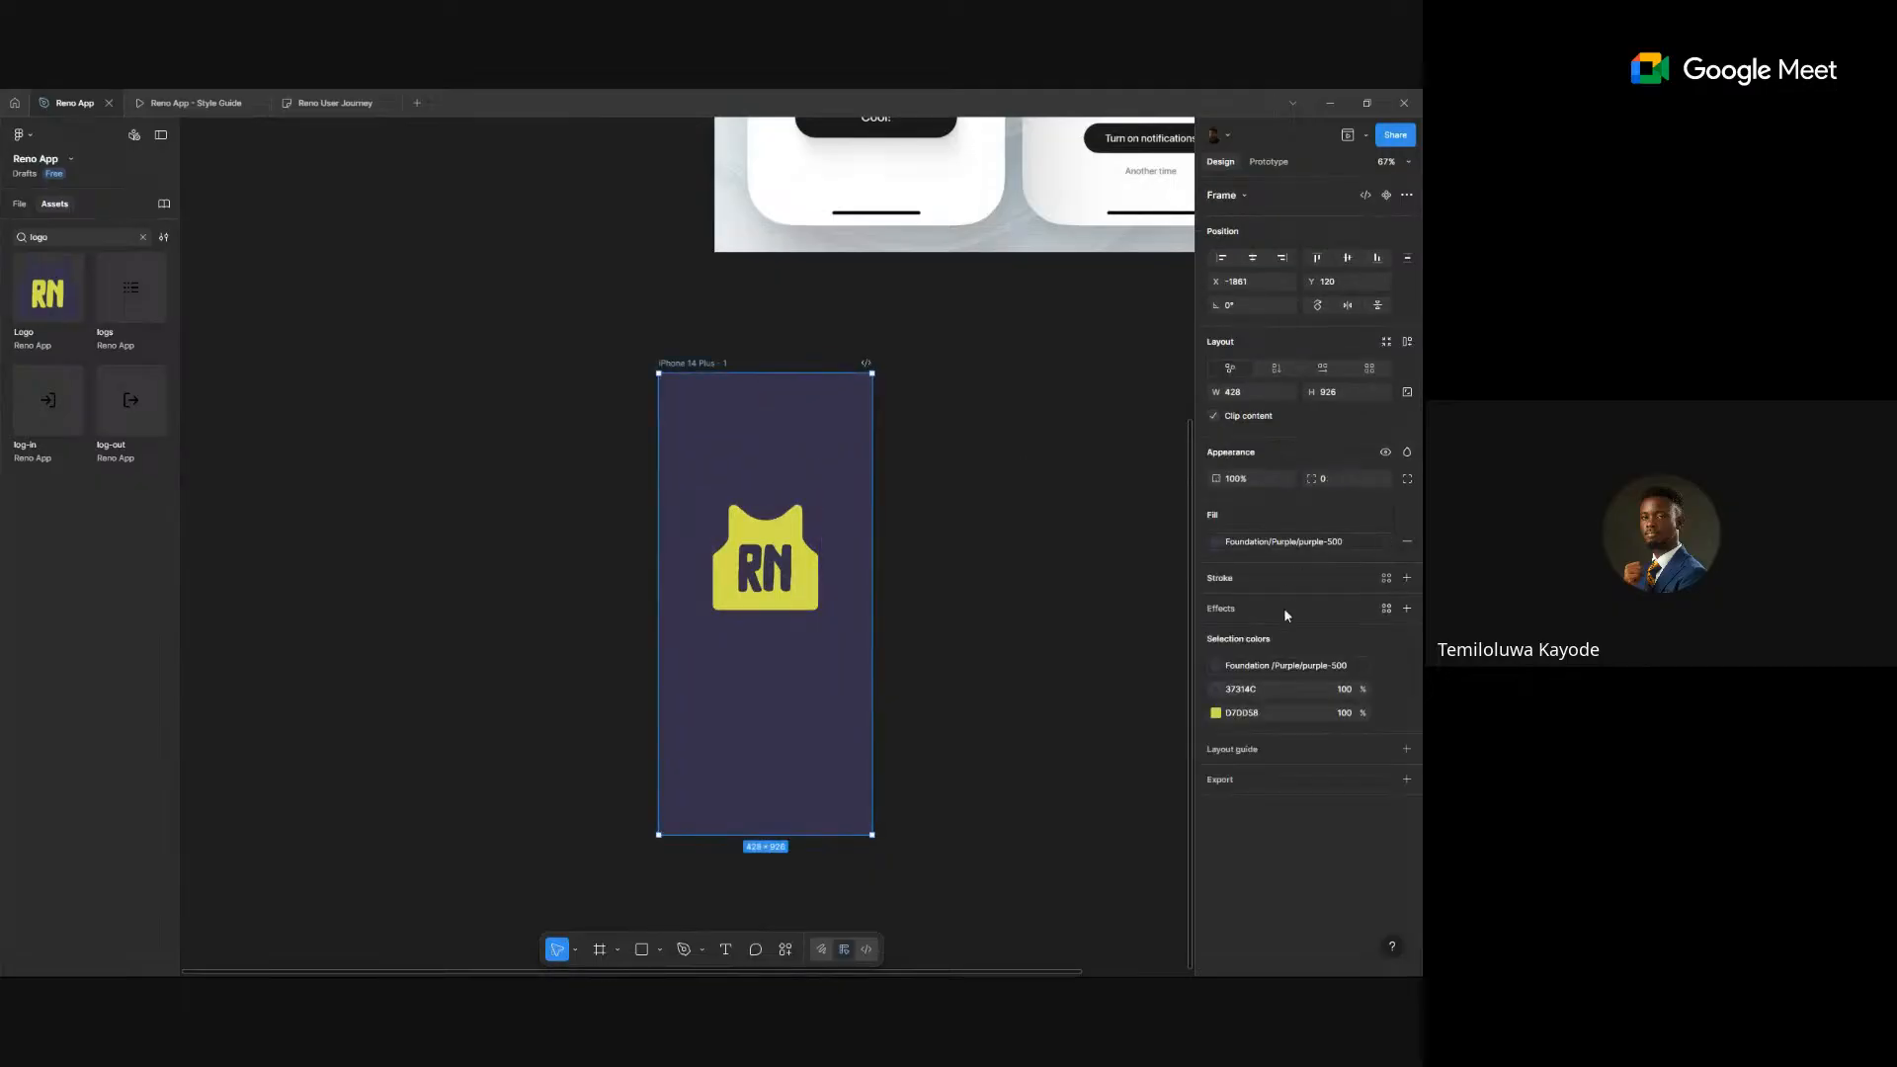
pyautogui.click(1302, 543)
pyautogui.click(1173, 673)
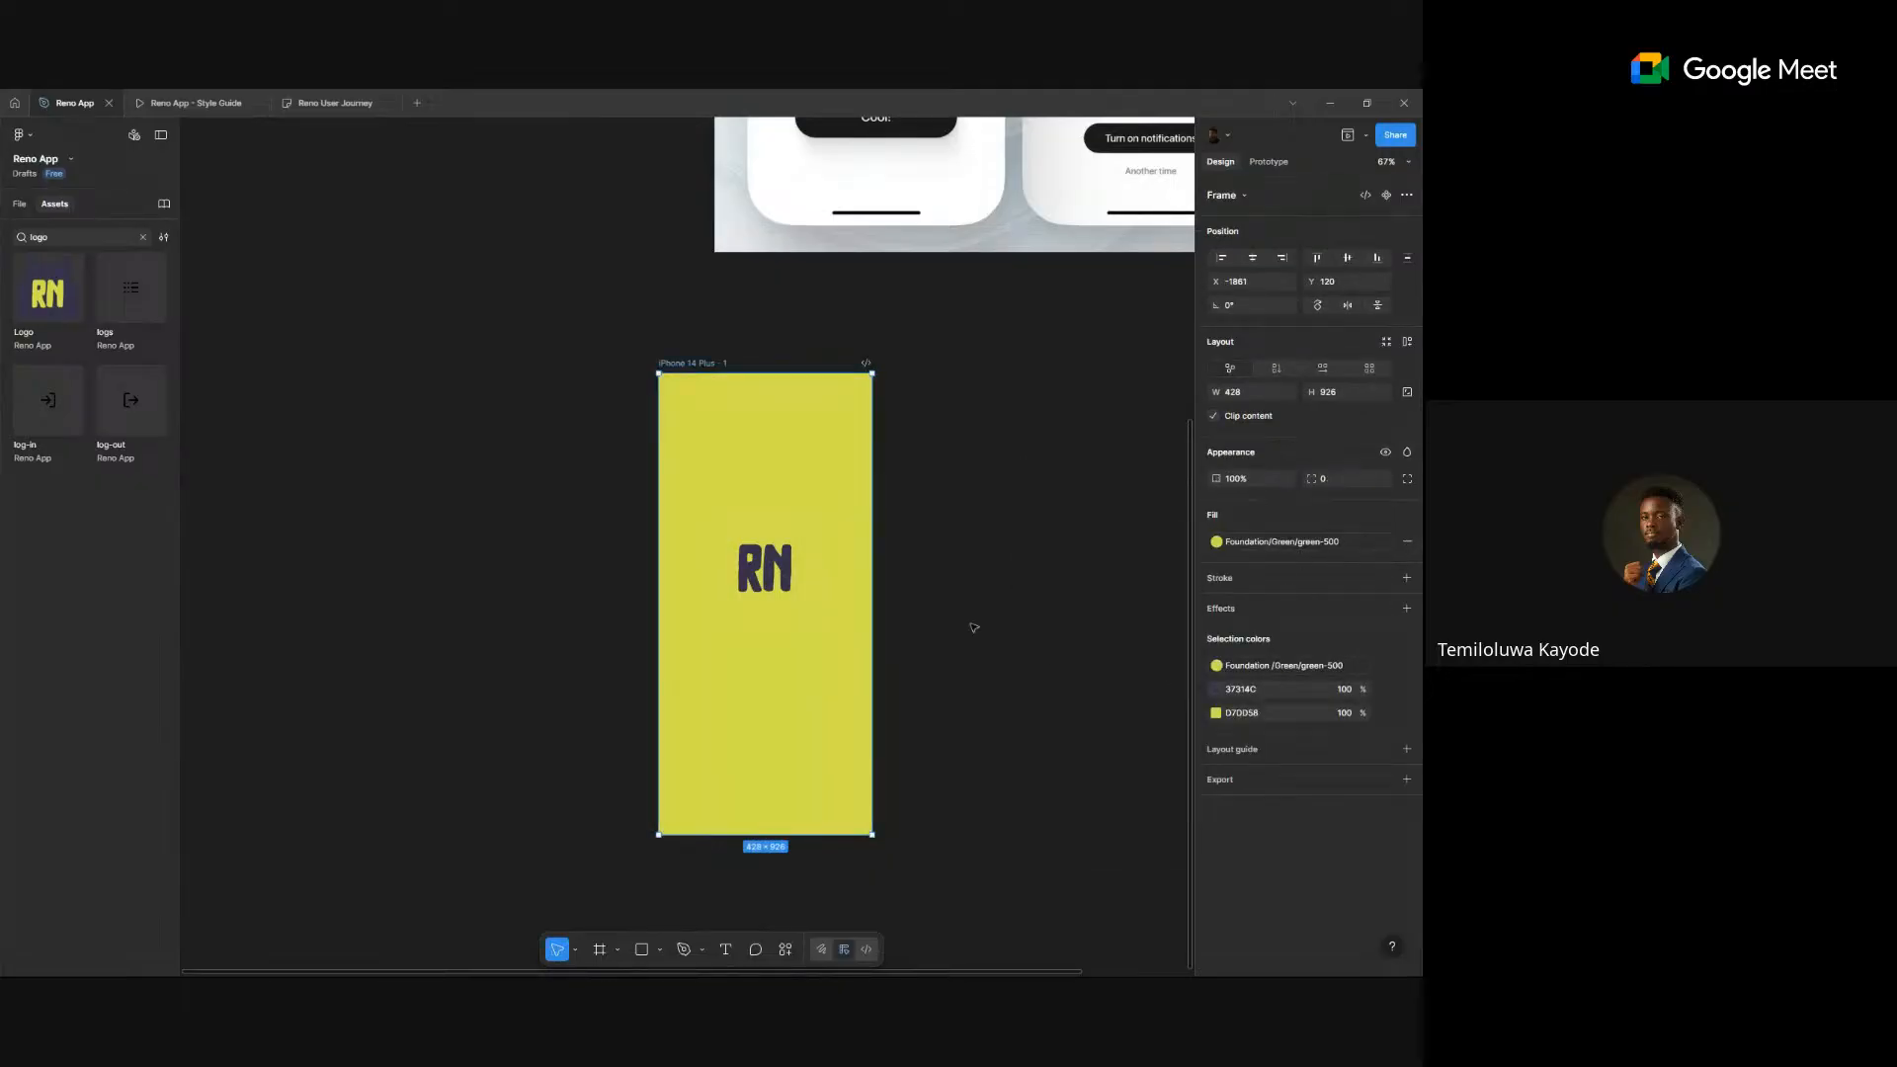
# - Set the logo back to Dark and centre it vertically and horizontally in the frame
pyautogui.click(769, 600)
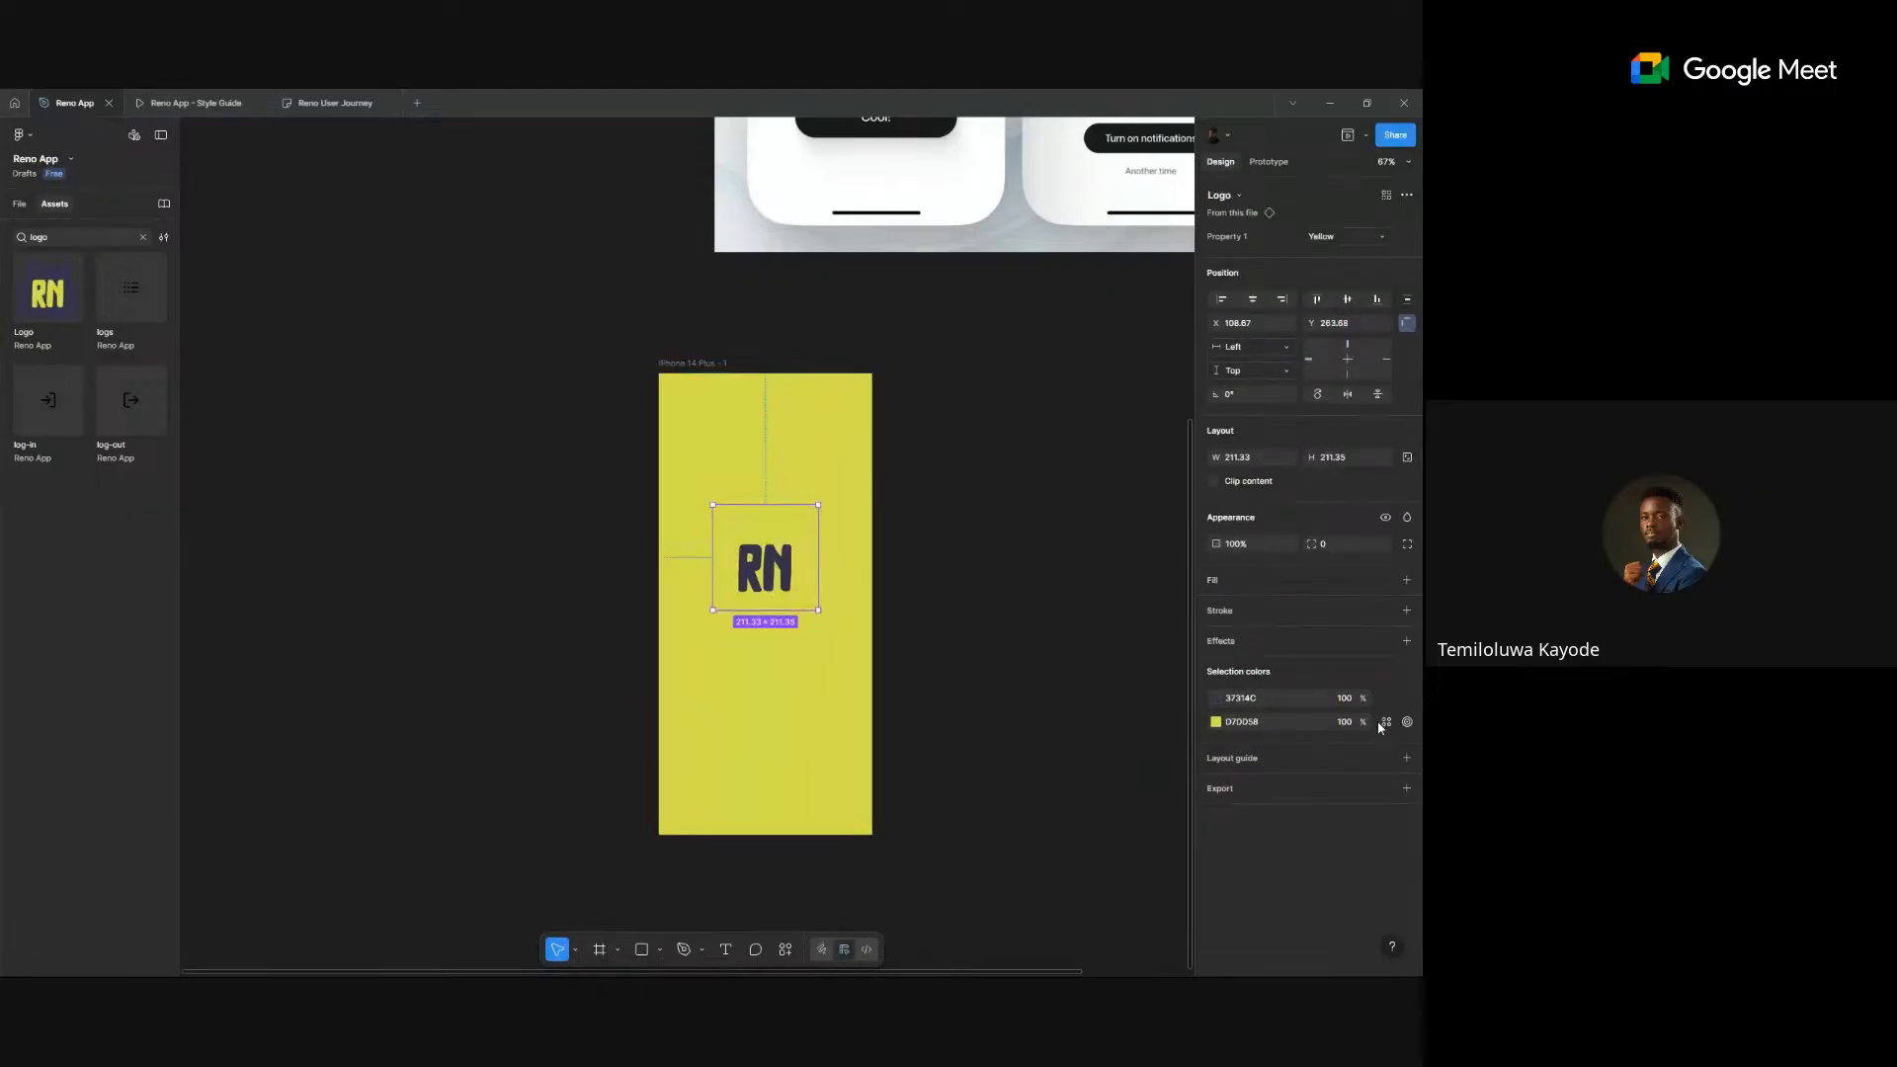
pyautogui.click(1339, 236)
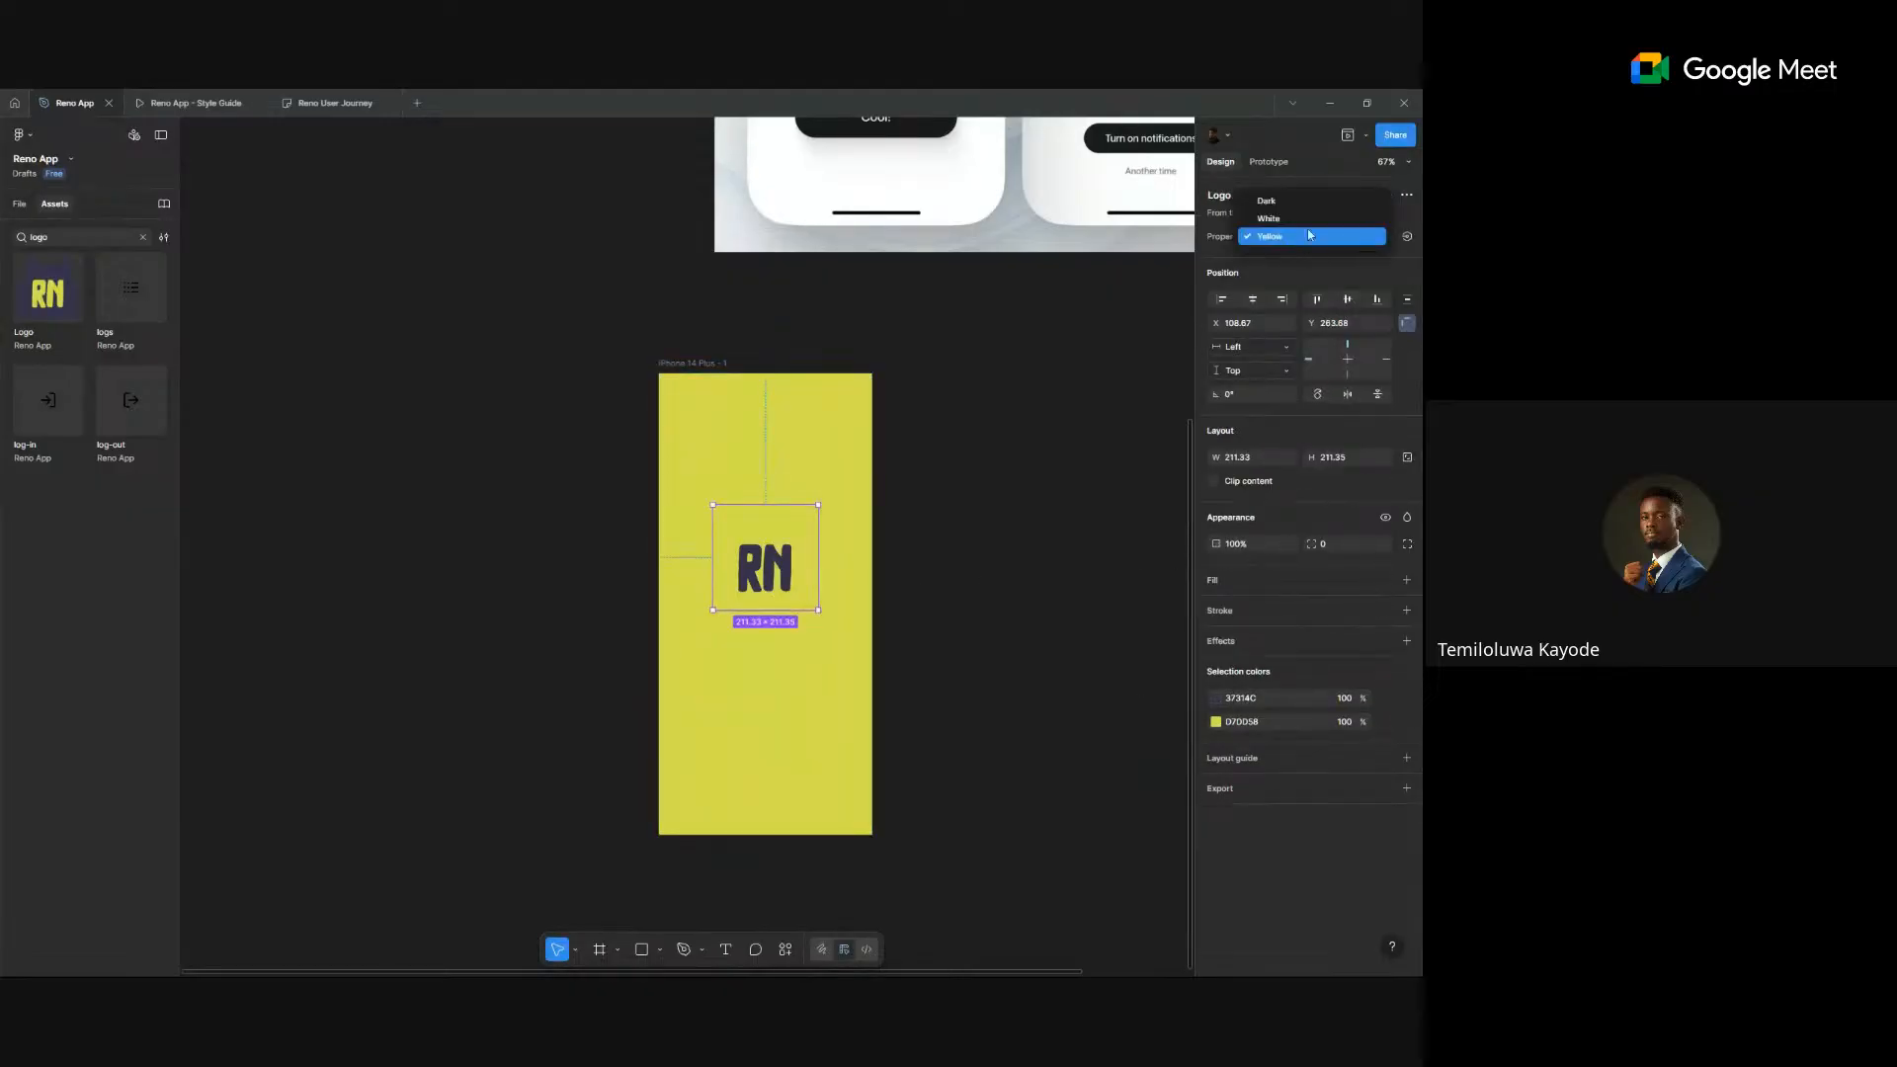
pyautogui.click(1314, 203)
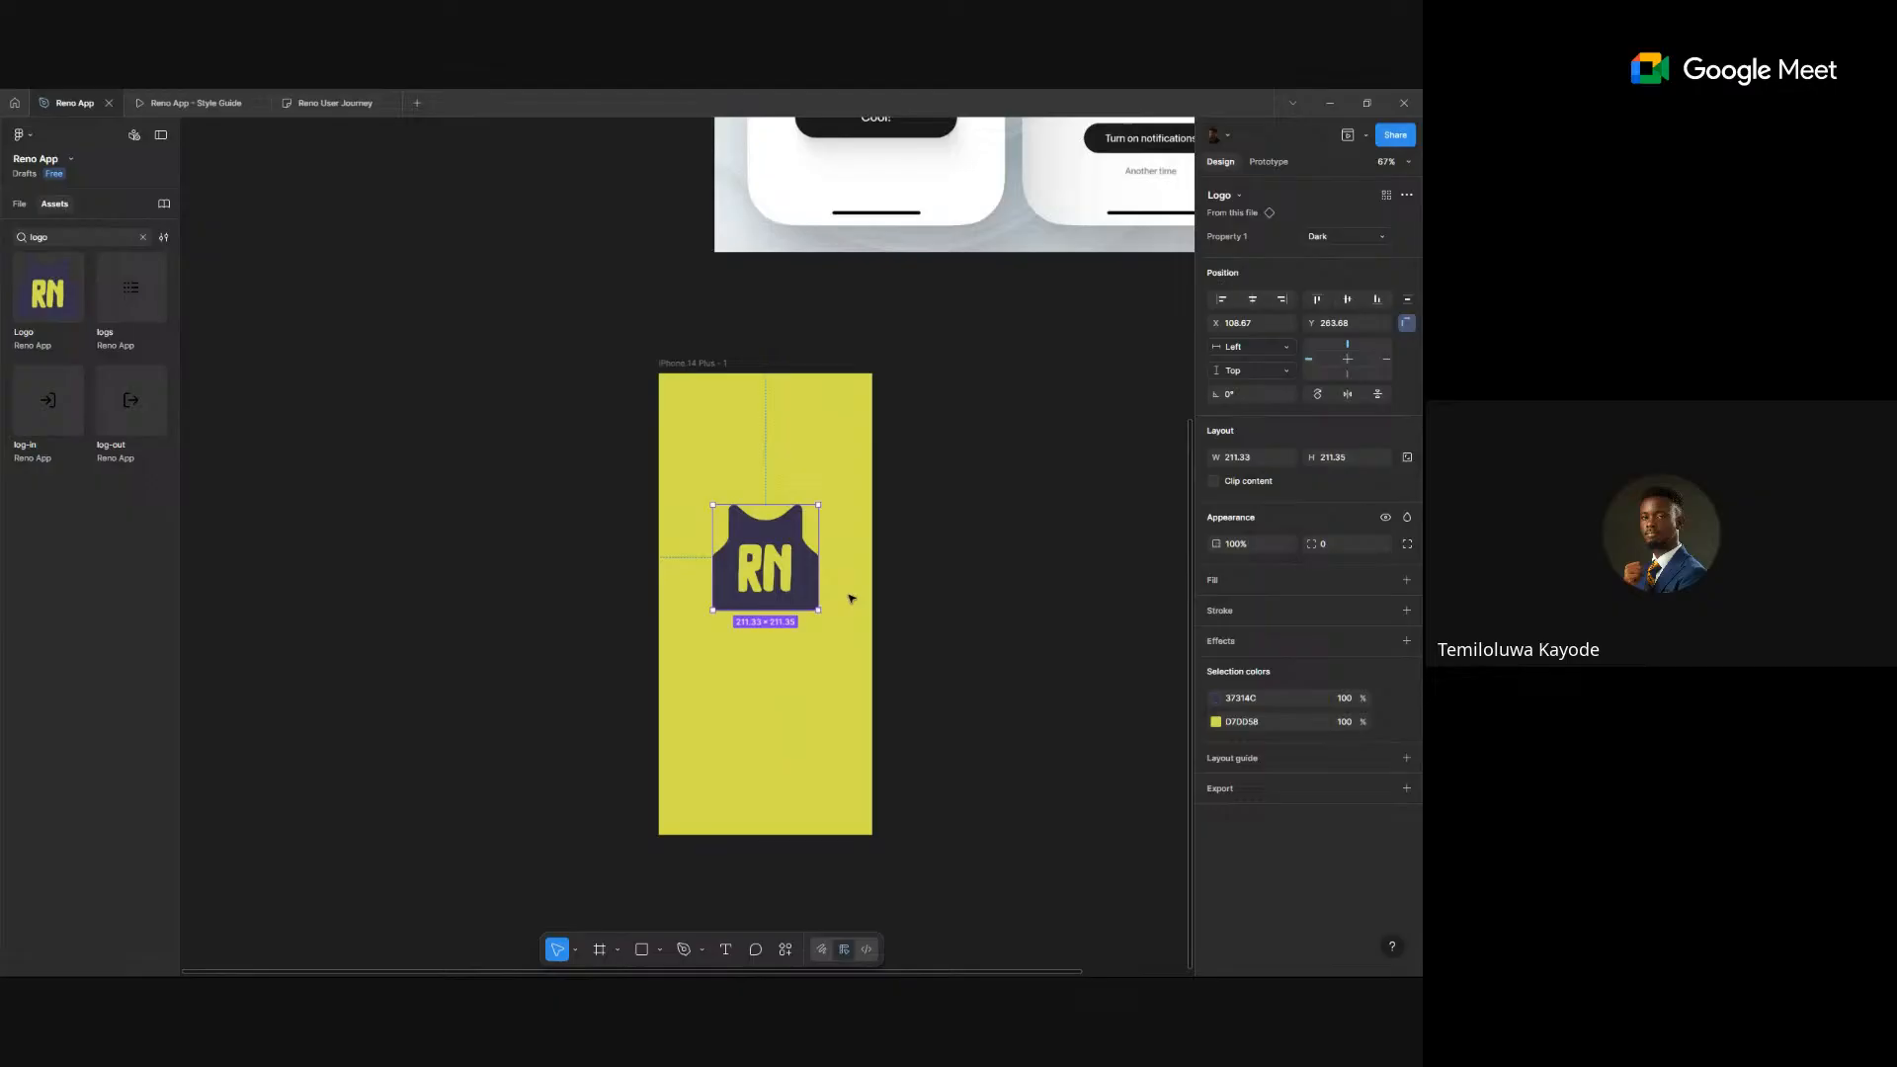
pyautogui.click(964, 571)
pyautogui.click(767, 585)
pyautogui.click(1347, 298)
pyautogui.click(1251, 299)
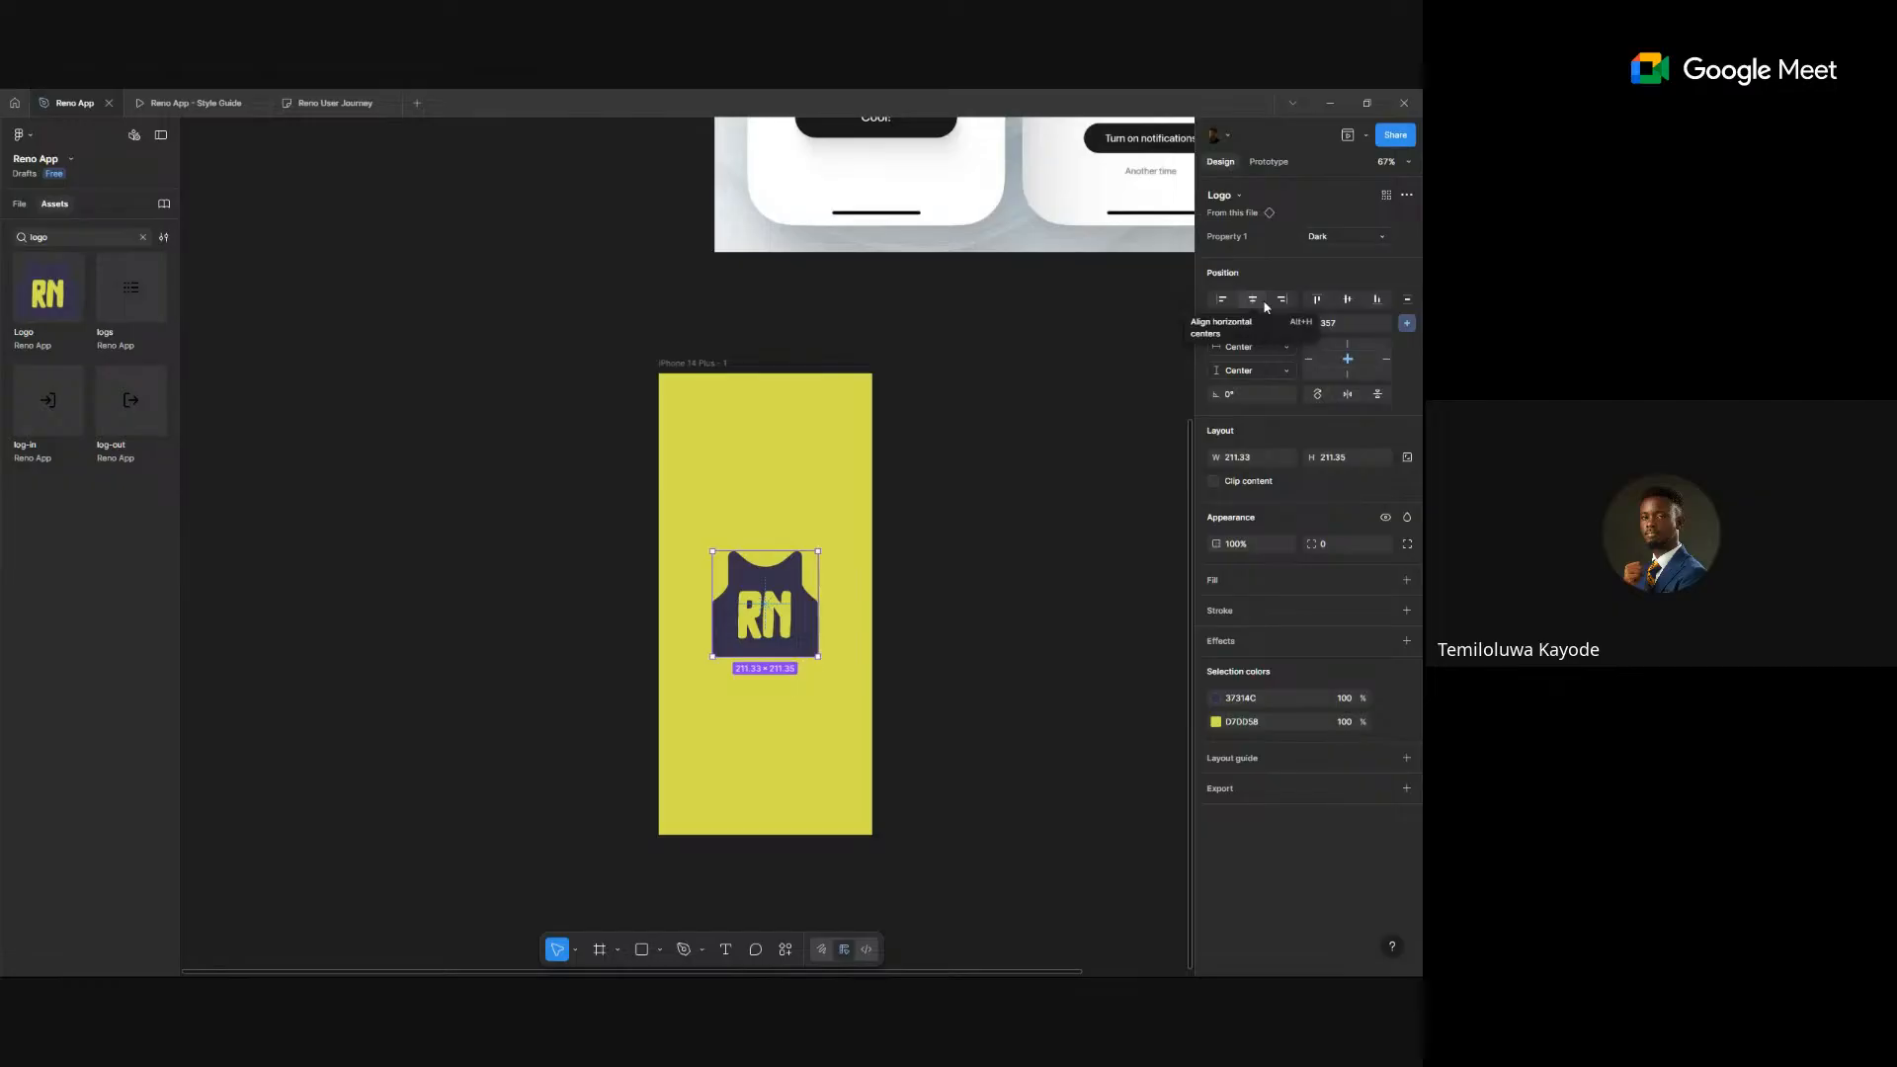
# - Scale the RN logo to a height of 180 (about 0.85x)
pyautogui.press('k')
pyautogui.click(1363, 473)
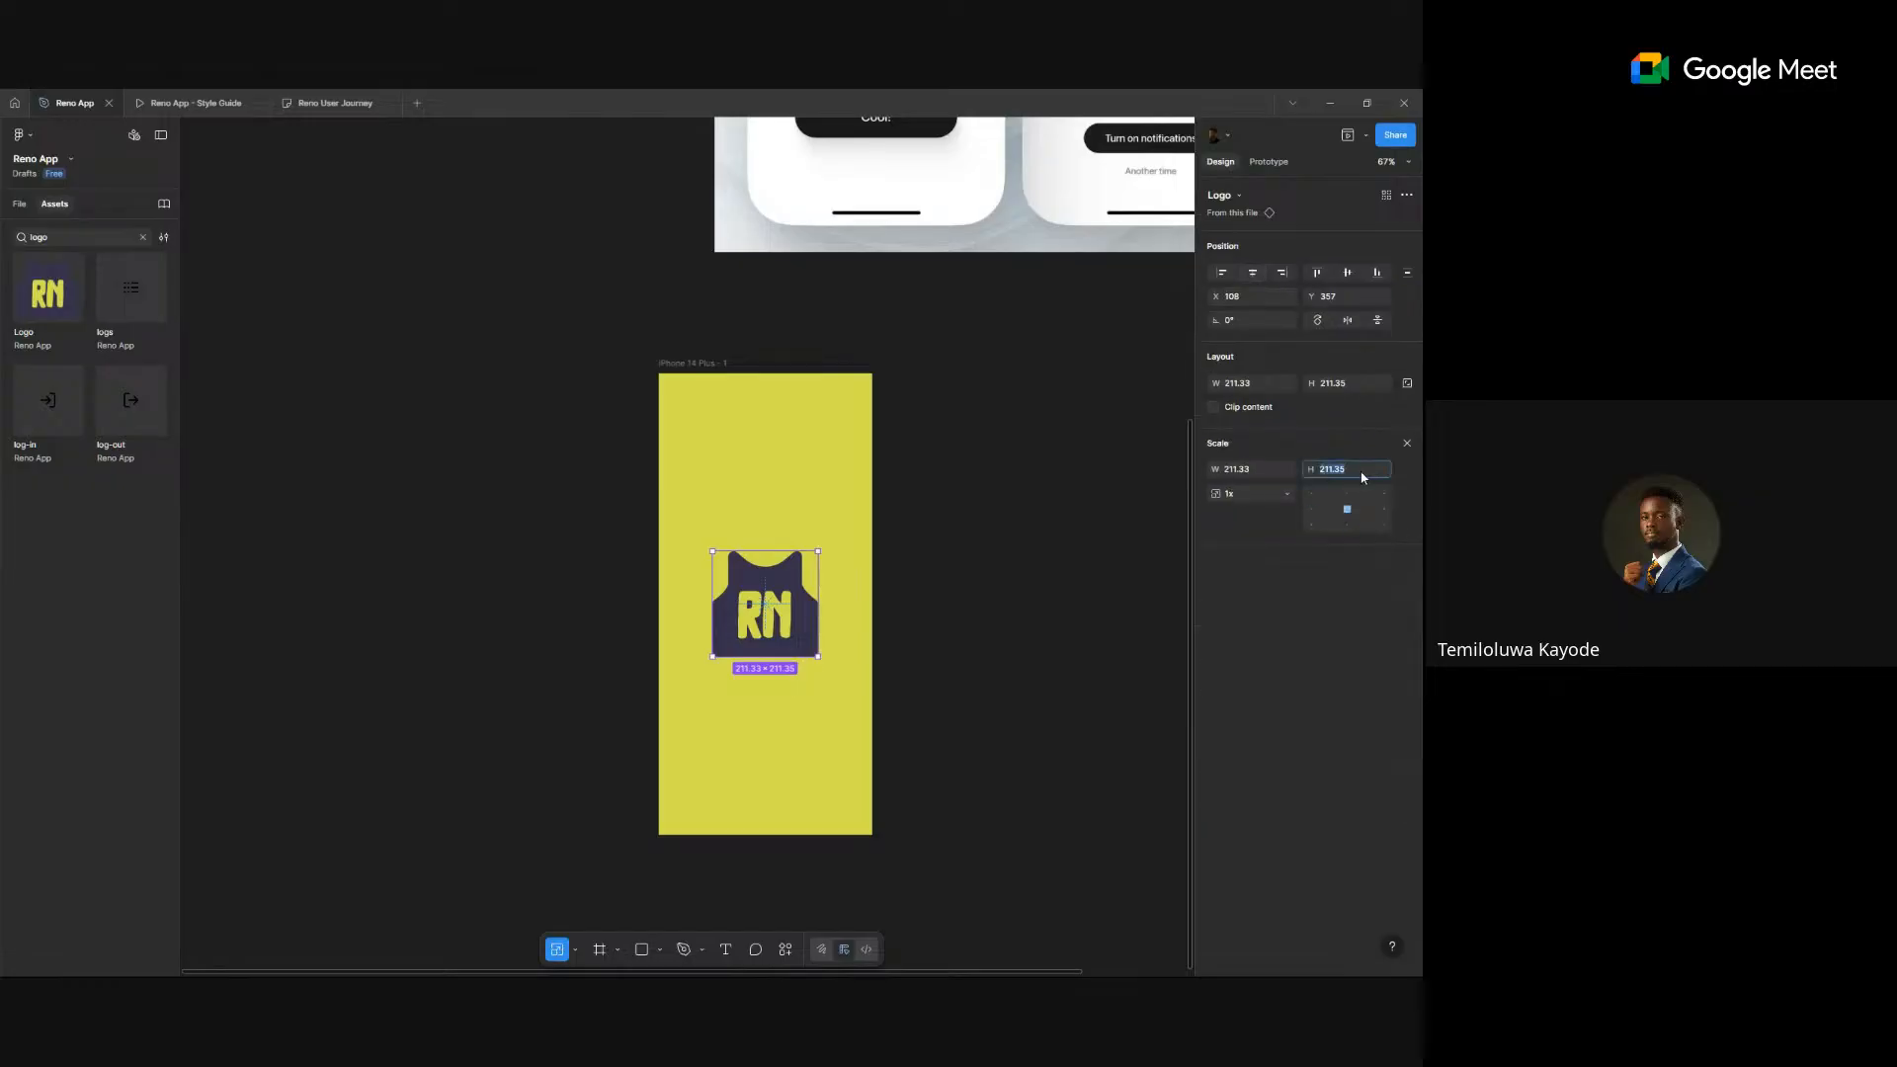
pyautogui.write('180')
pyautogui.press('Return')
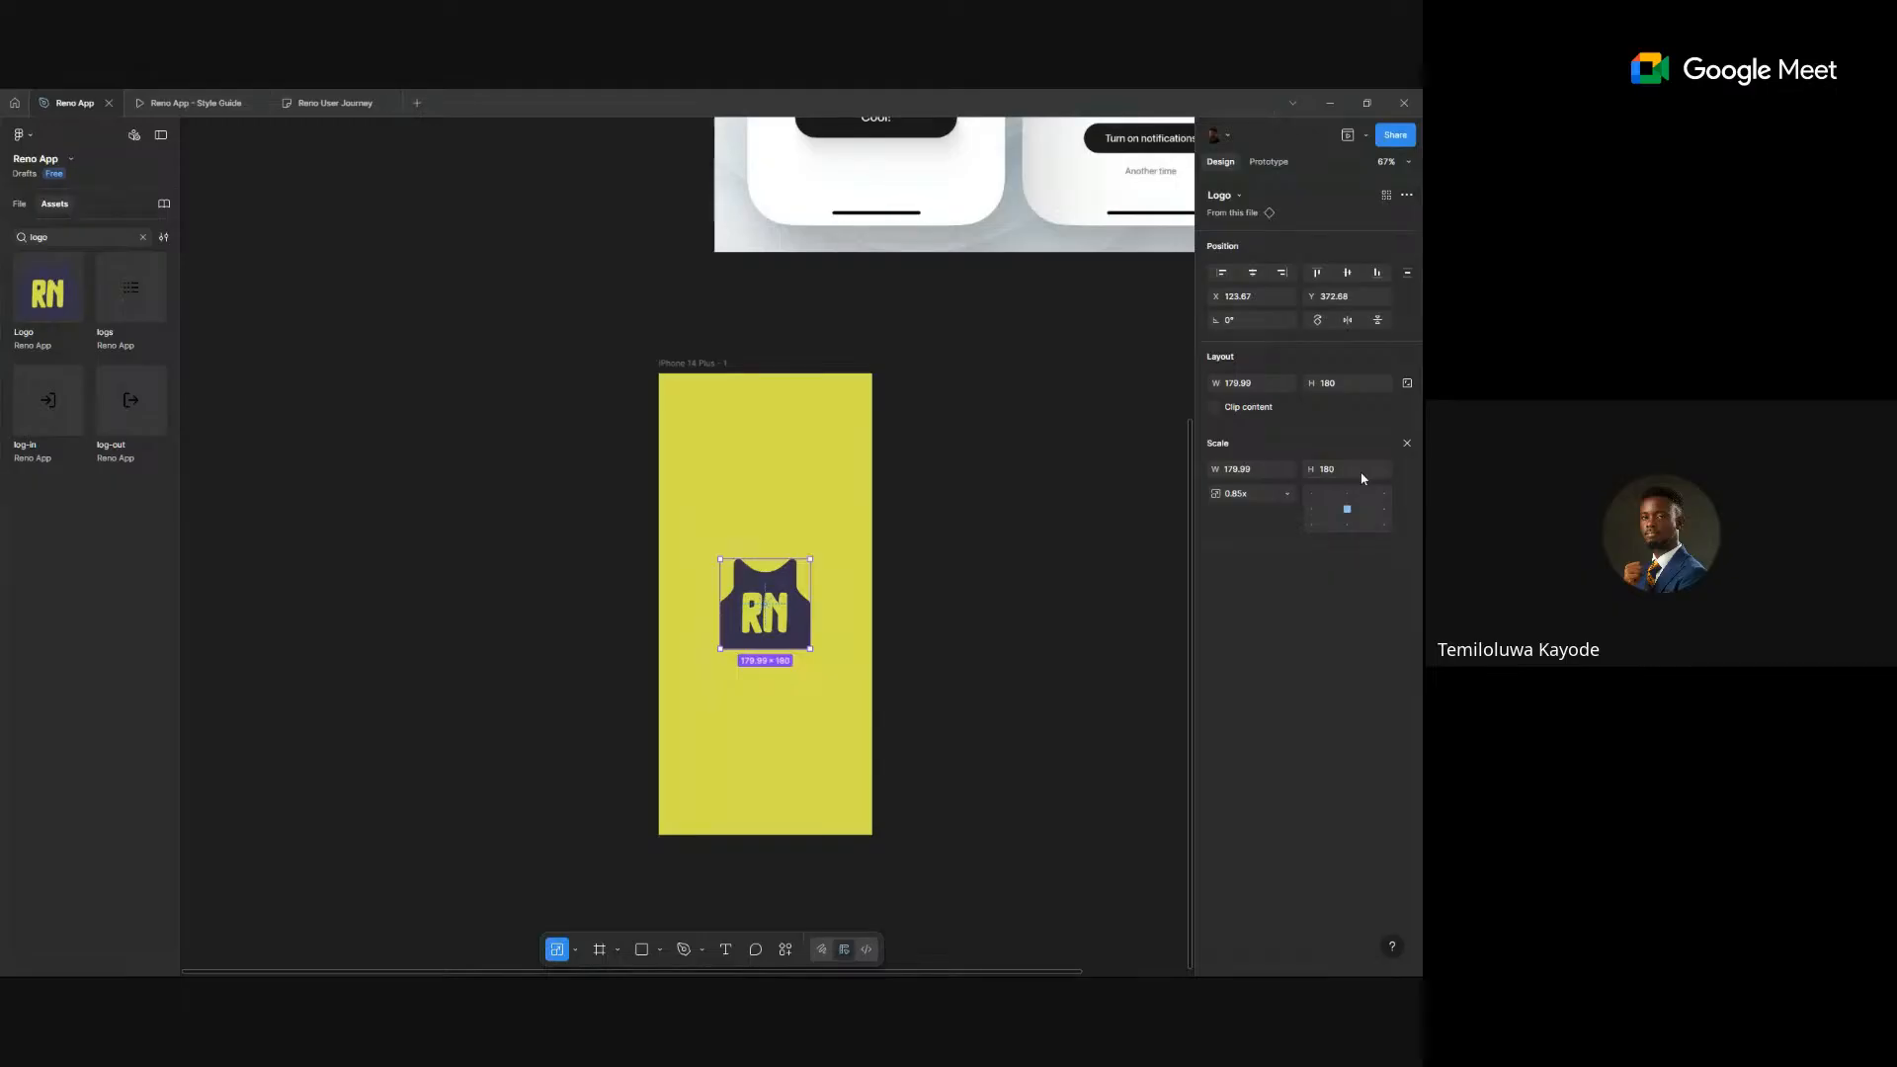
# - Zoom out and nudge the iPhone 14 Plus frame slightly right
pyautogui.scroll(-5, 992, 642)
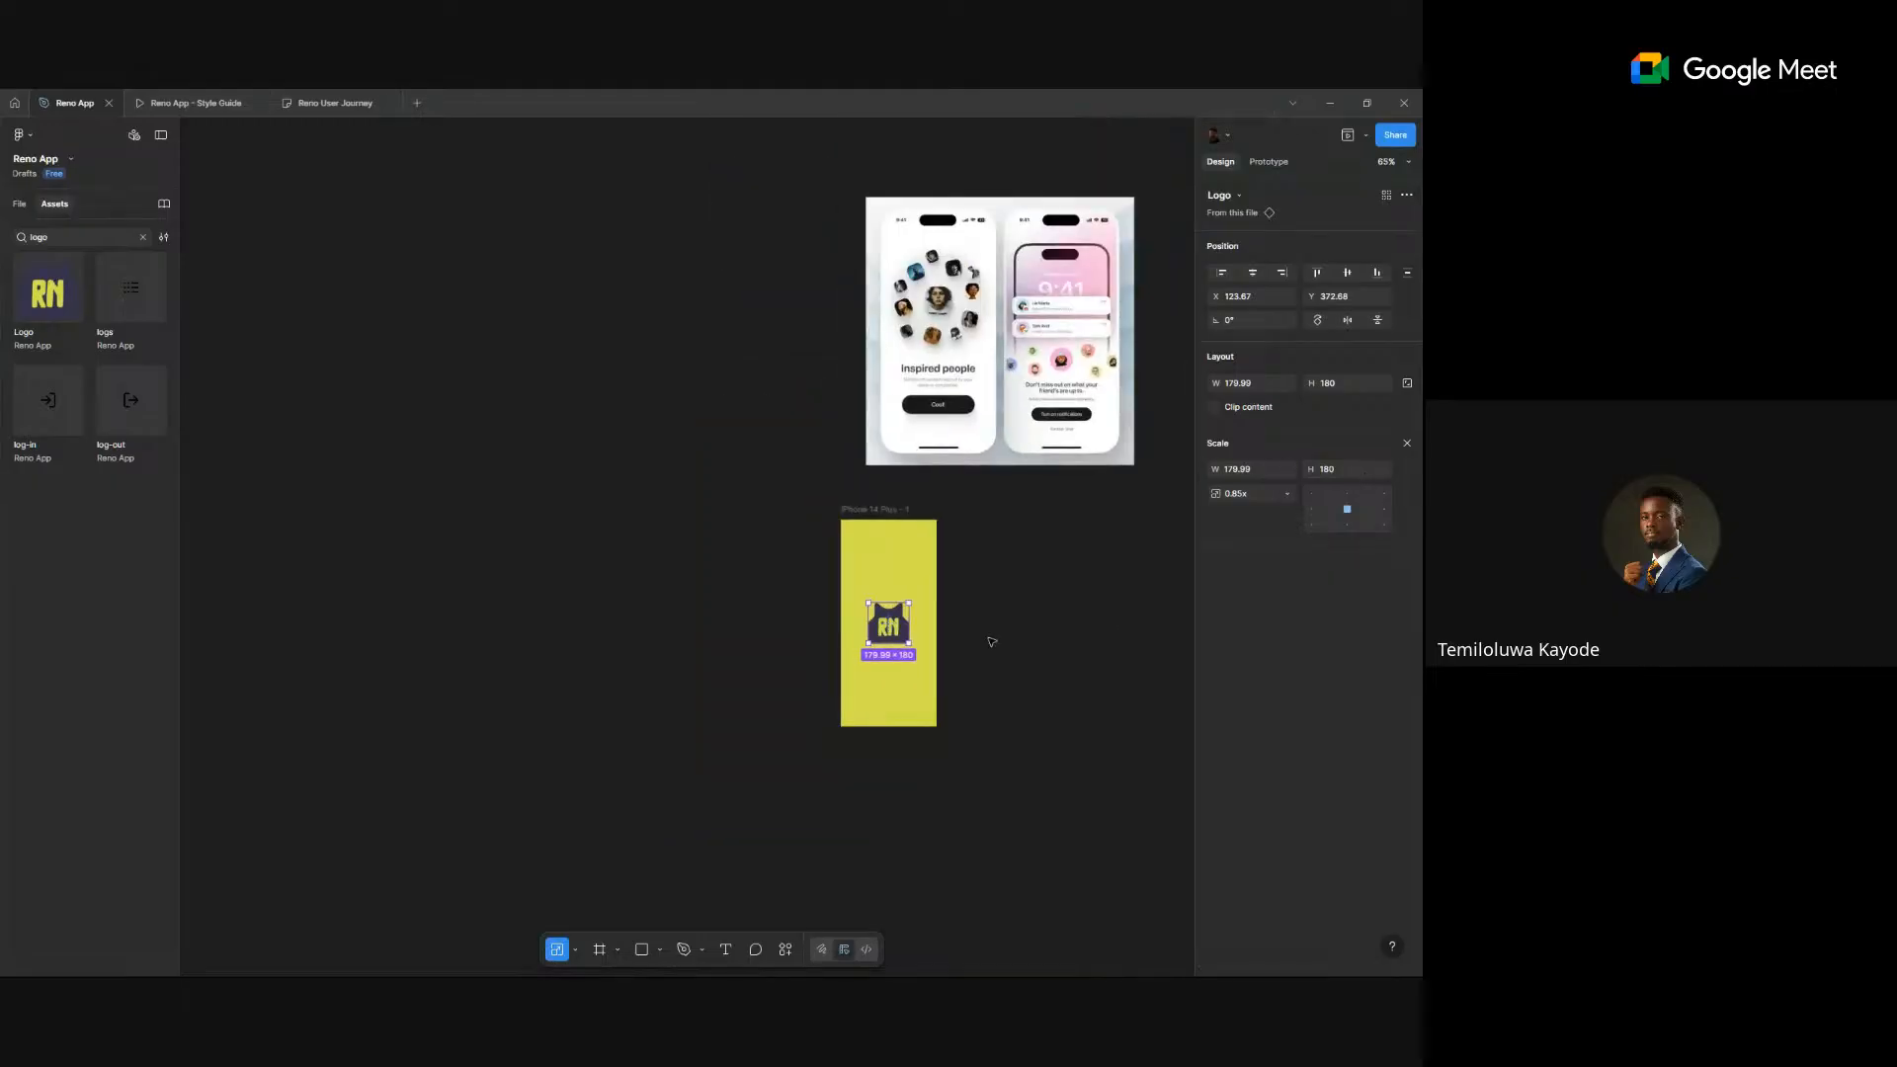
pyautogui.moveTo(992, 642); pyautogui.dragTo(612, 688)
pyautogui.moveTo(497, 555); pyautogui.dragTo(522, 554)
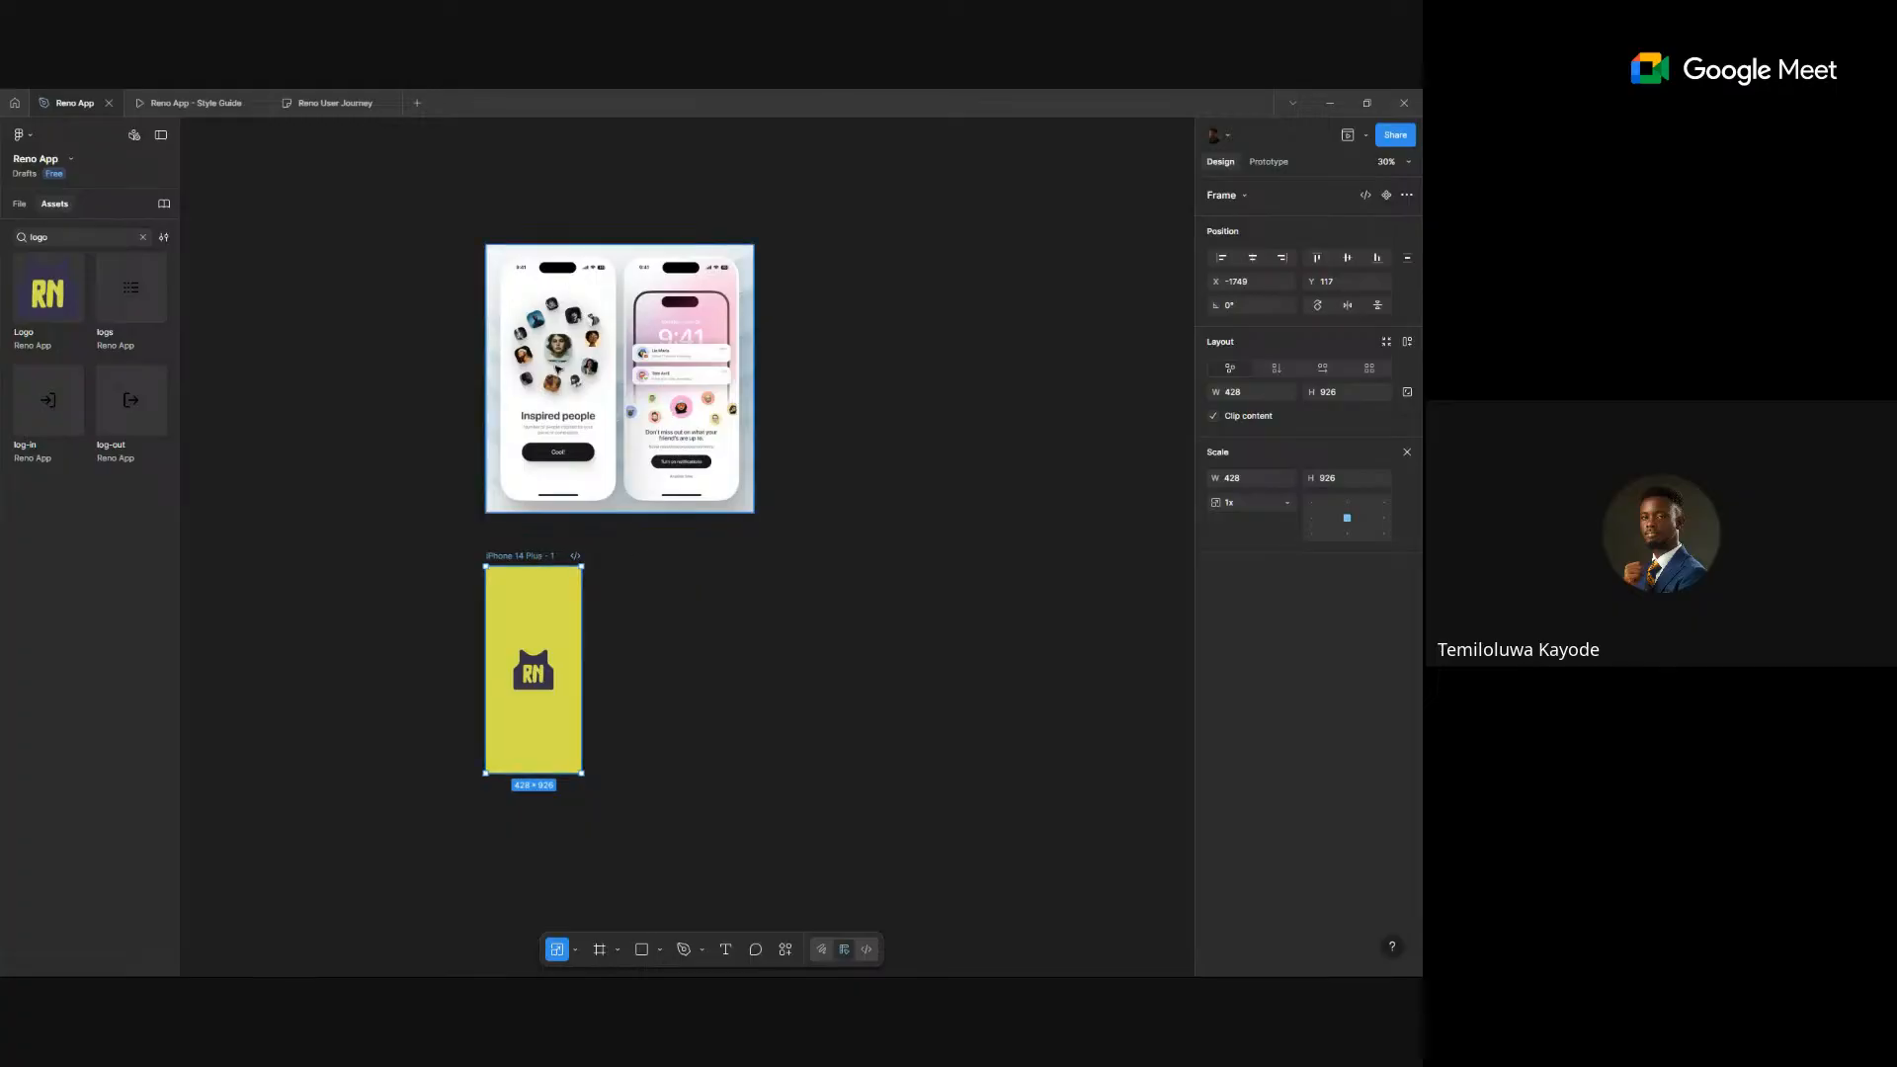
pyautogui.keyDown('ctrl'); pyautogui.scroll(5, 568, 352); pyautogui.keyUp('ctrl')
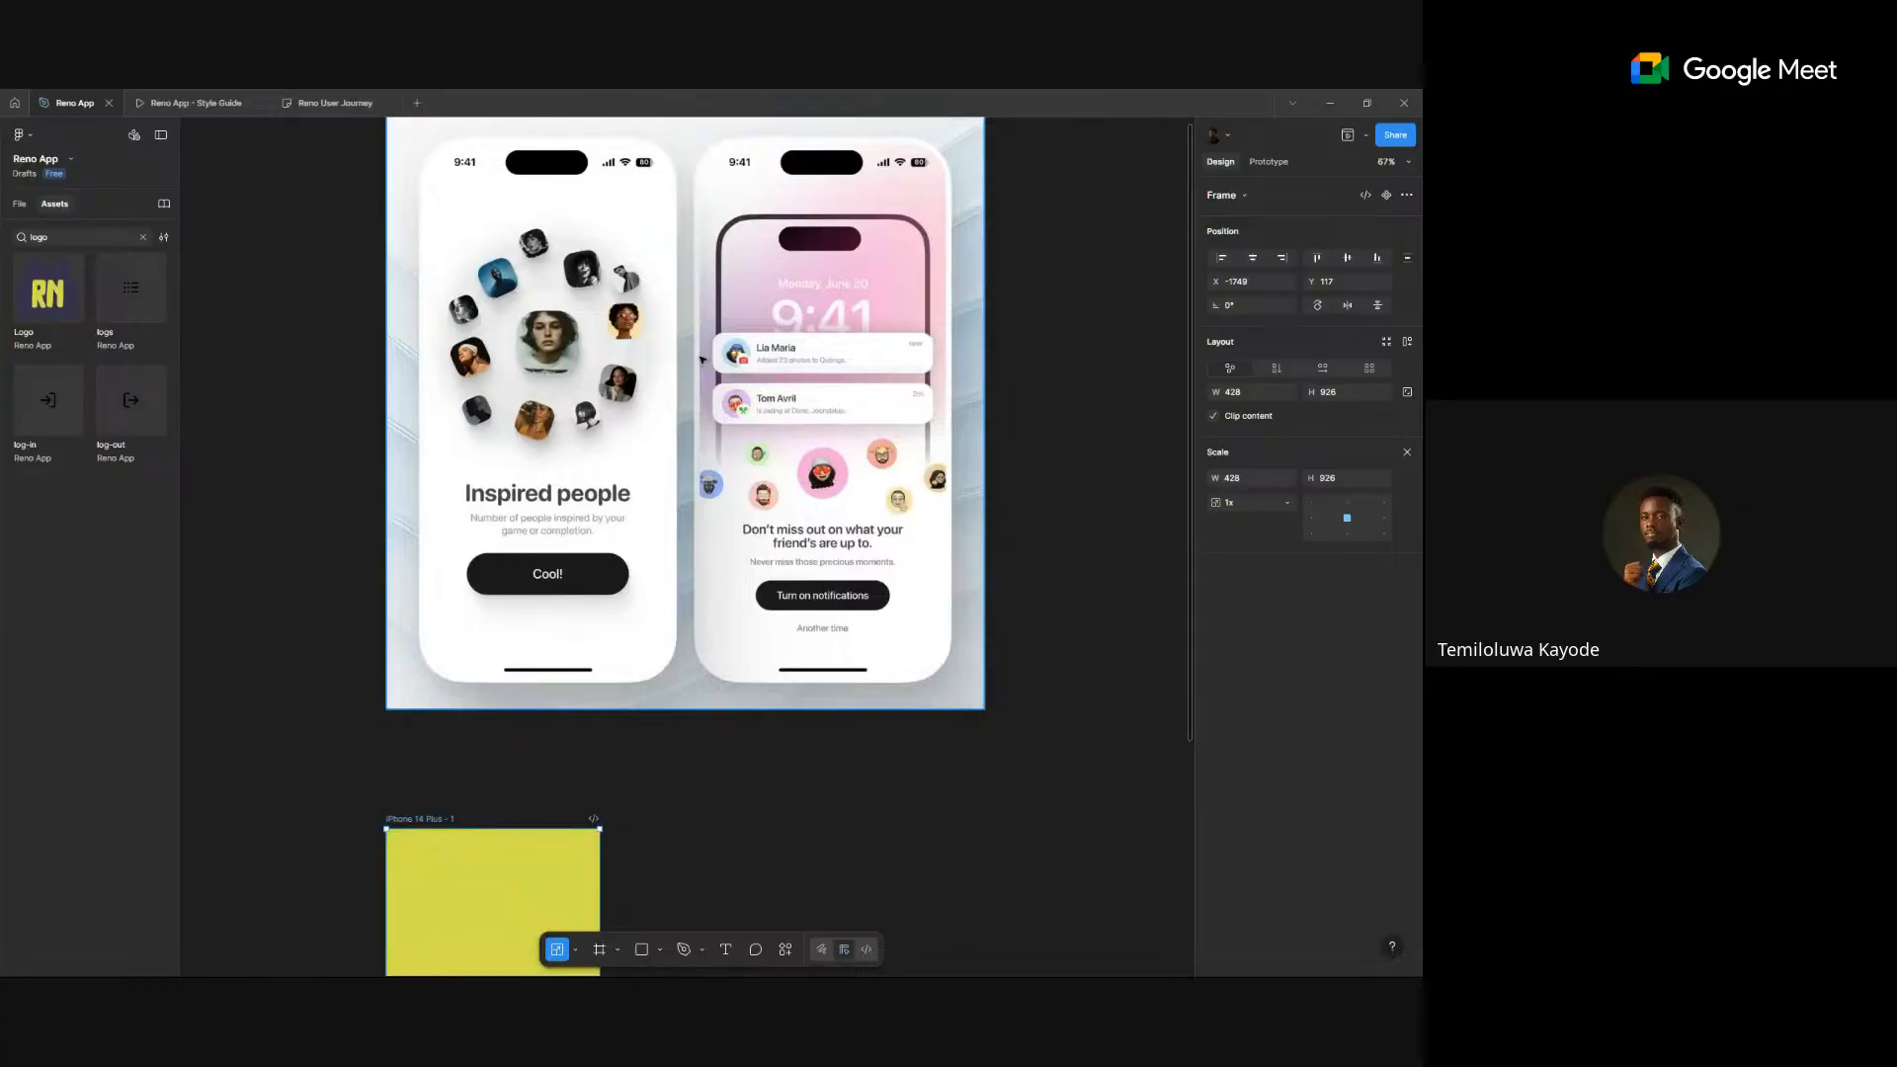
pyautogui.scroll(-2, 681, 410)
pyautogui.keyDown('ctrl'); pyautogui.scroll(-3, 691, 395); pyautogui.keyUp('ctrl')
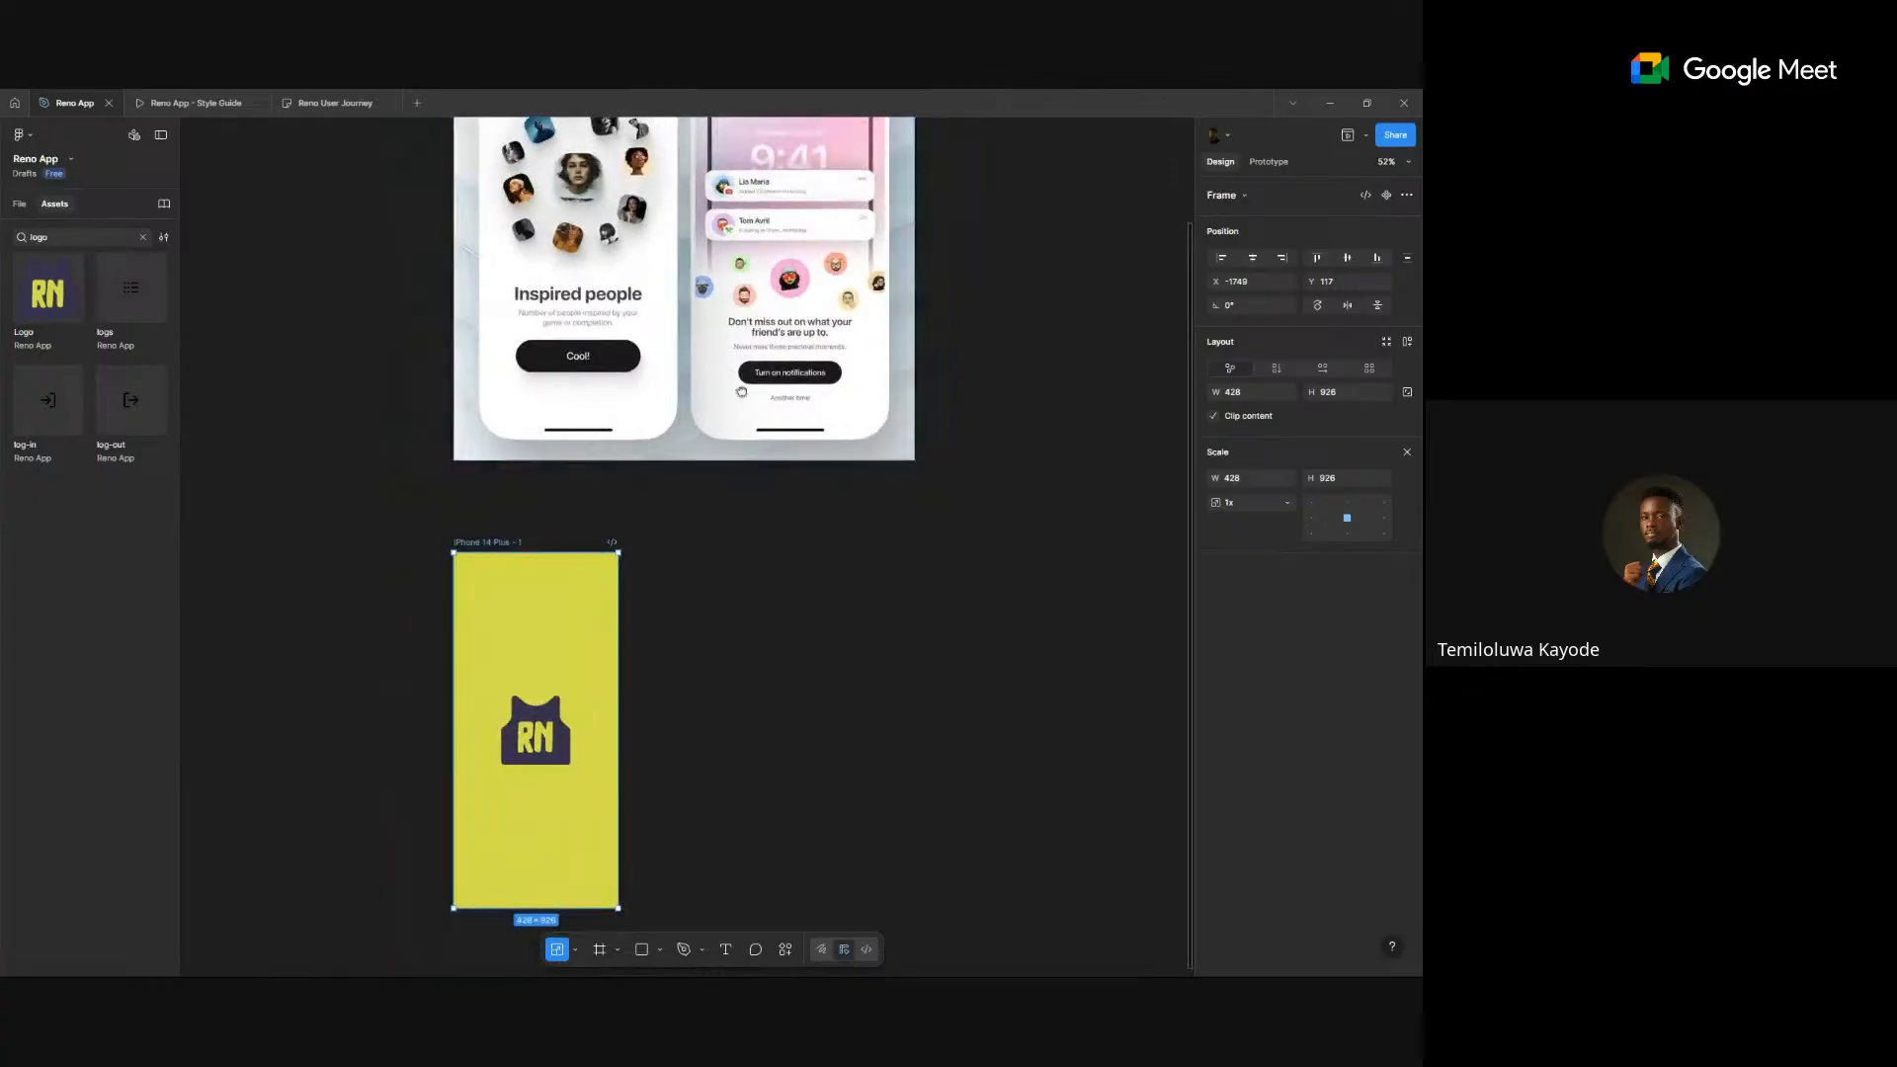
pyautogui.scroll(3, 741, 392)
pyautogui.hscroll(2, 741, 392)
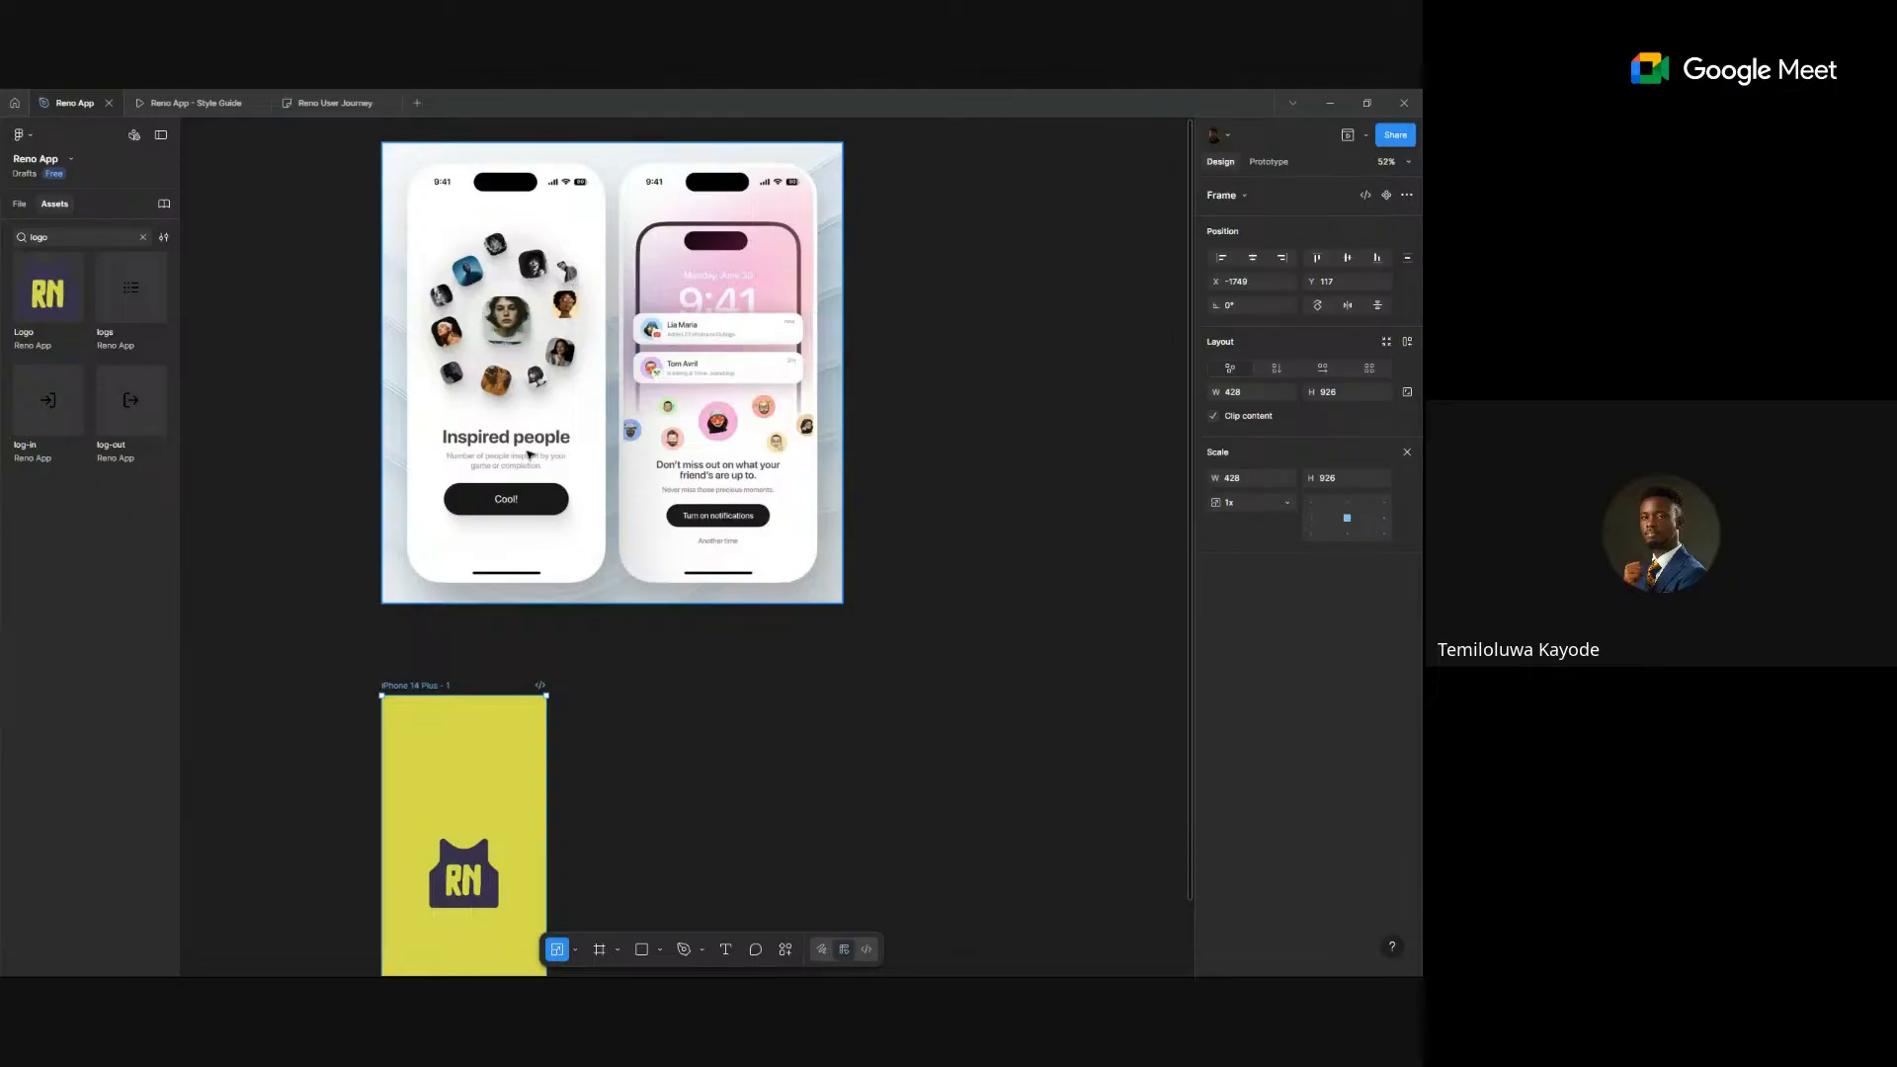
pyautogui.click(726, 686)
pyautogui.scroll(-1, 726, 686)
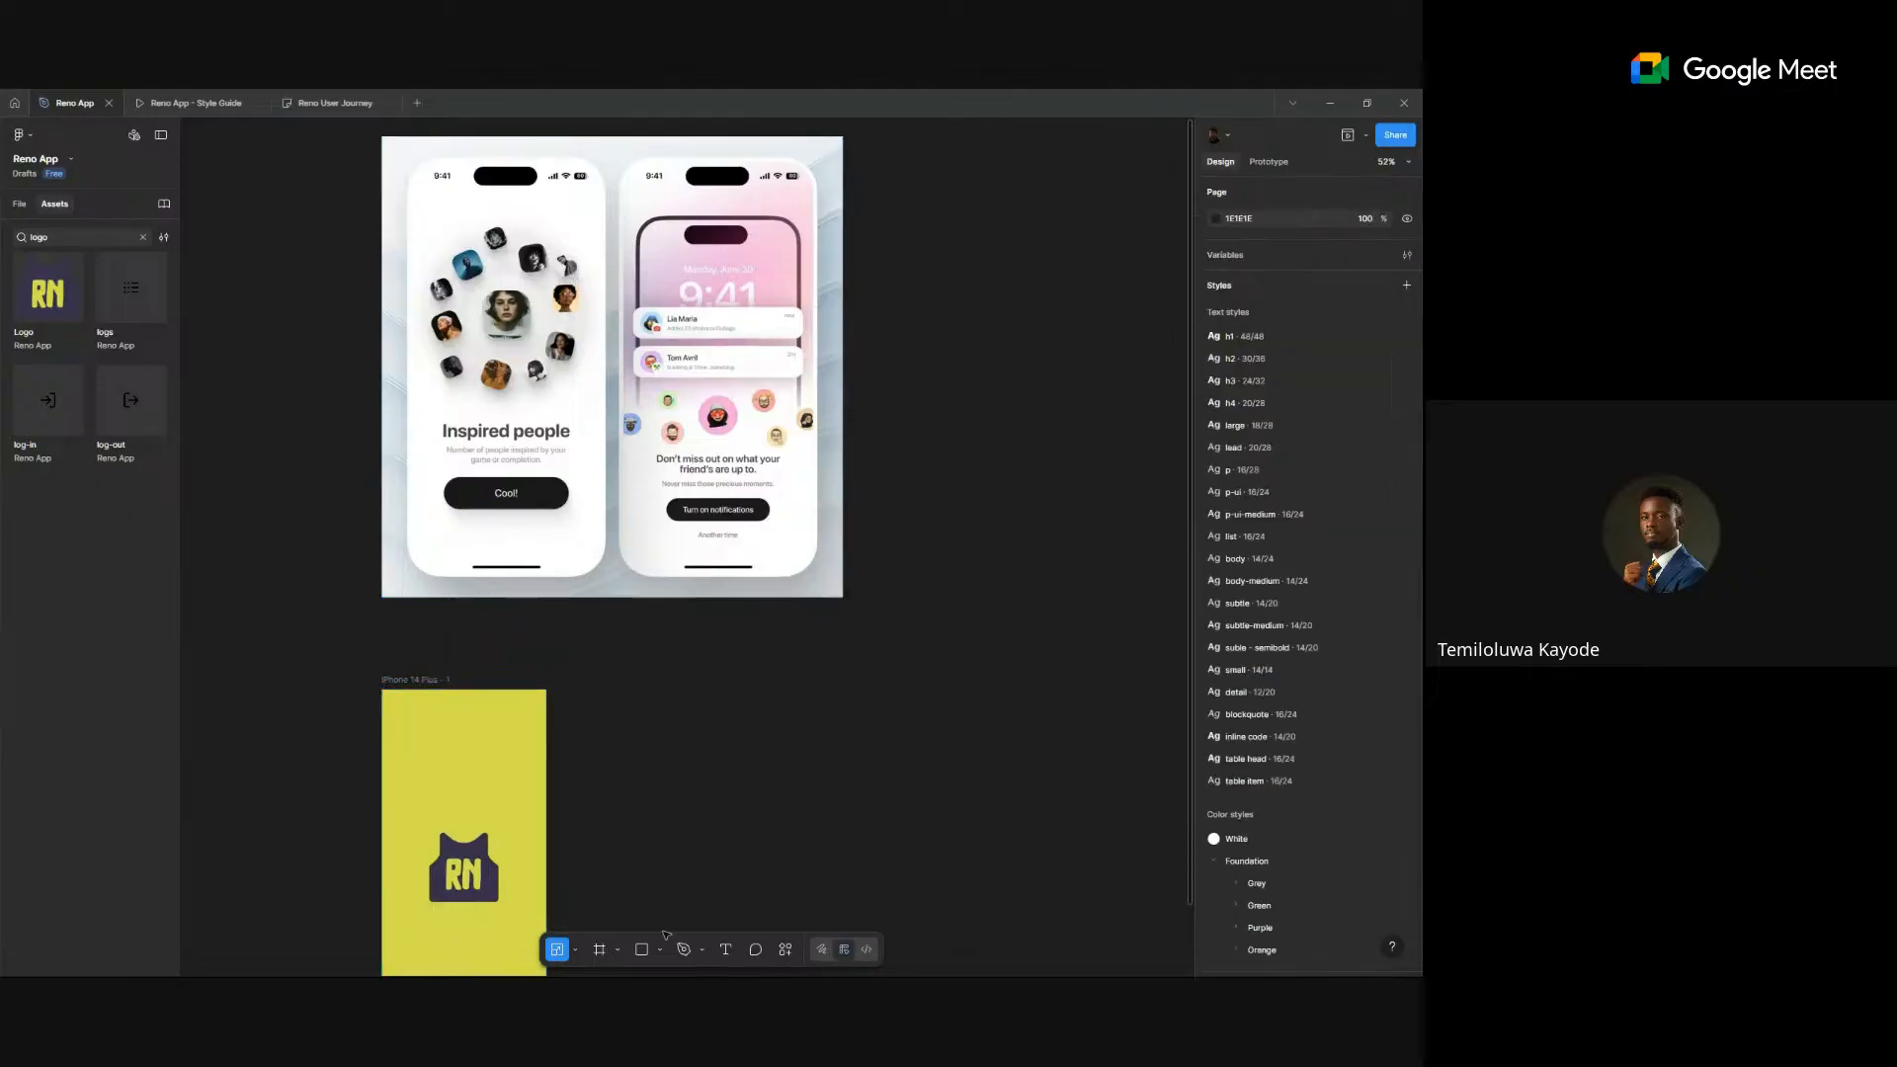
# - Add a second iPhone 14 Plus frame beside the yellow splash frame
pyautogui.click(600, 950)
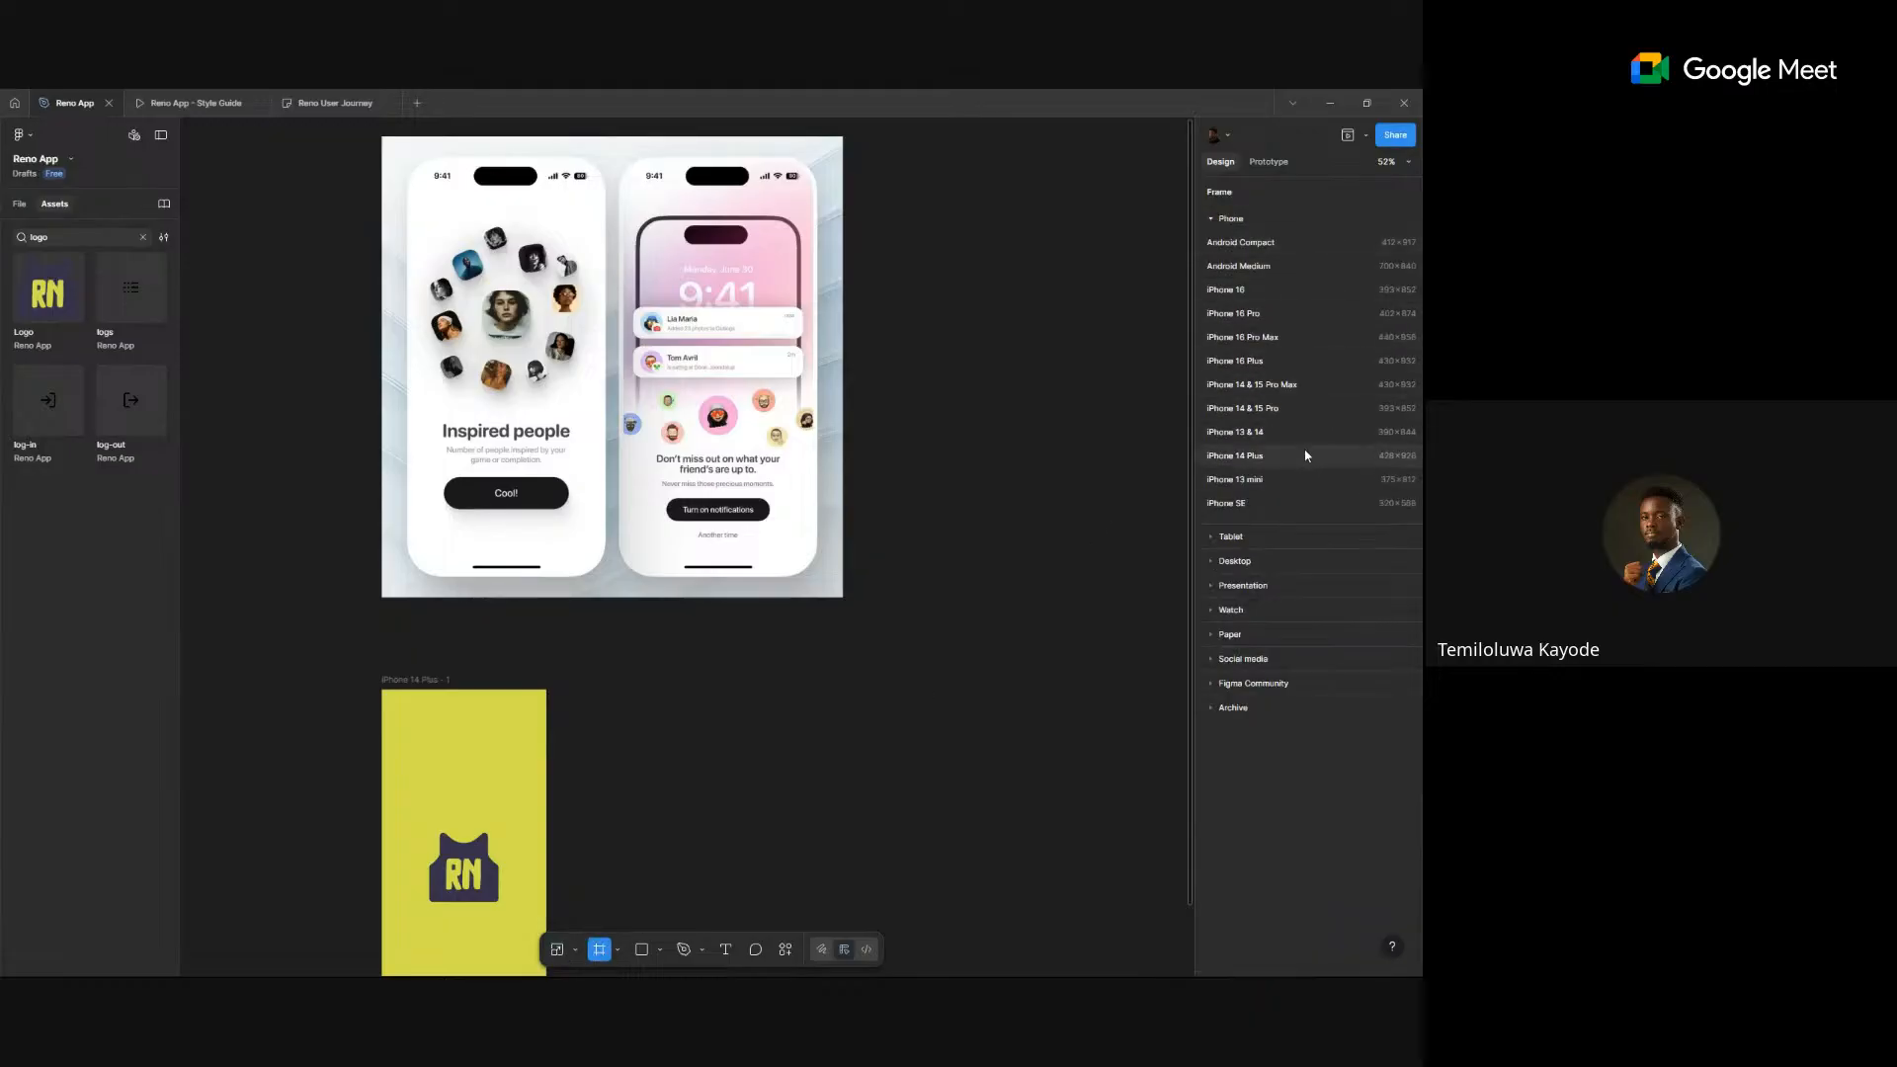
pyautogui.click(1302, 459)
pyautogui.moveTo(927, 626); pyautogui.dragTo(786, 817)
pyautogui.scroll(-1, 843, 702)
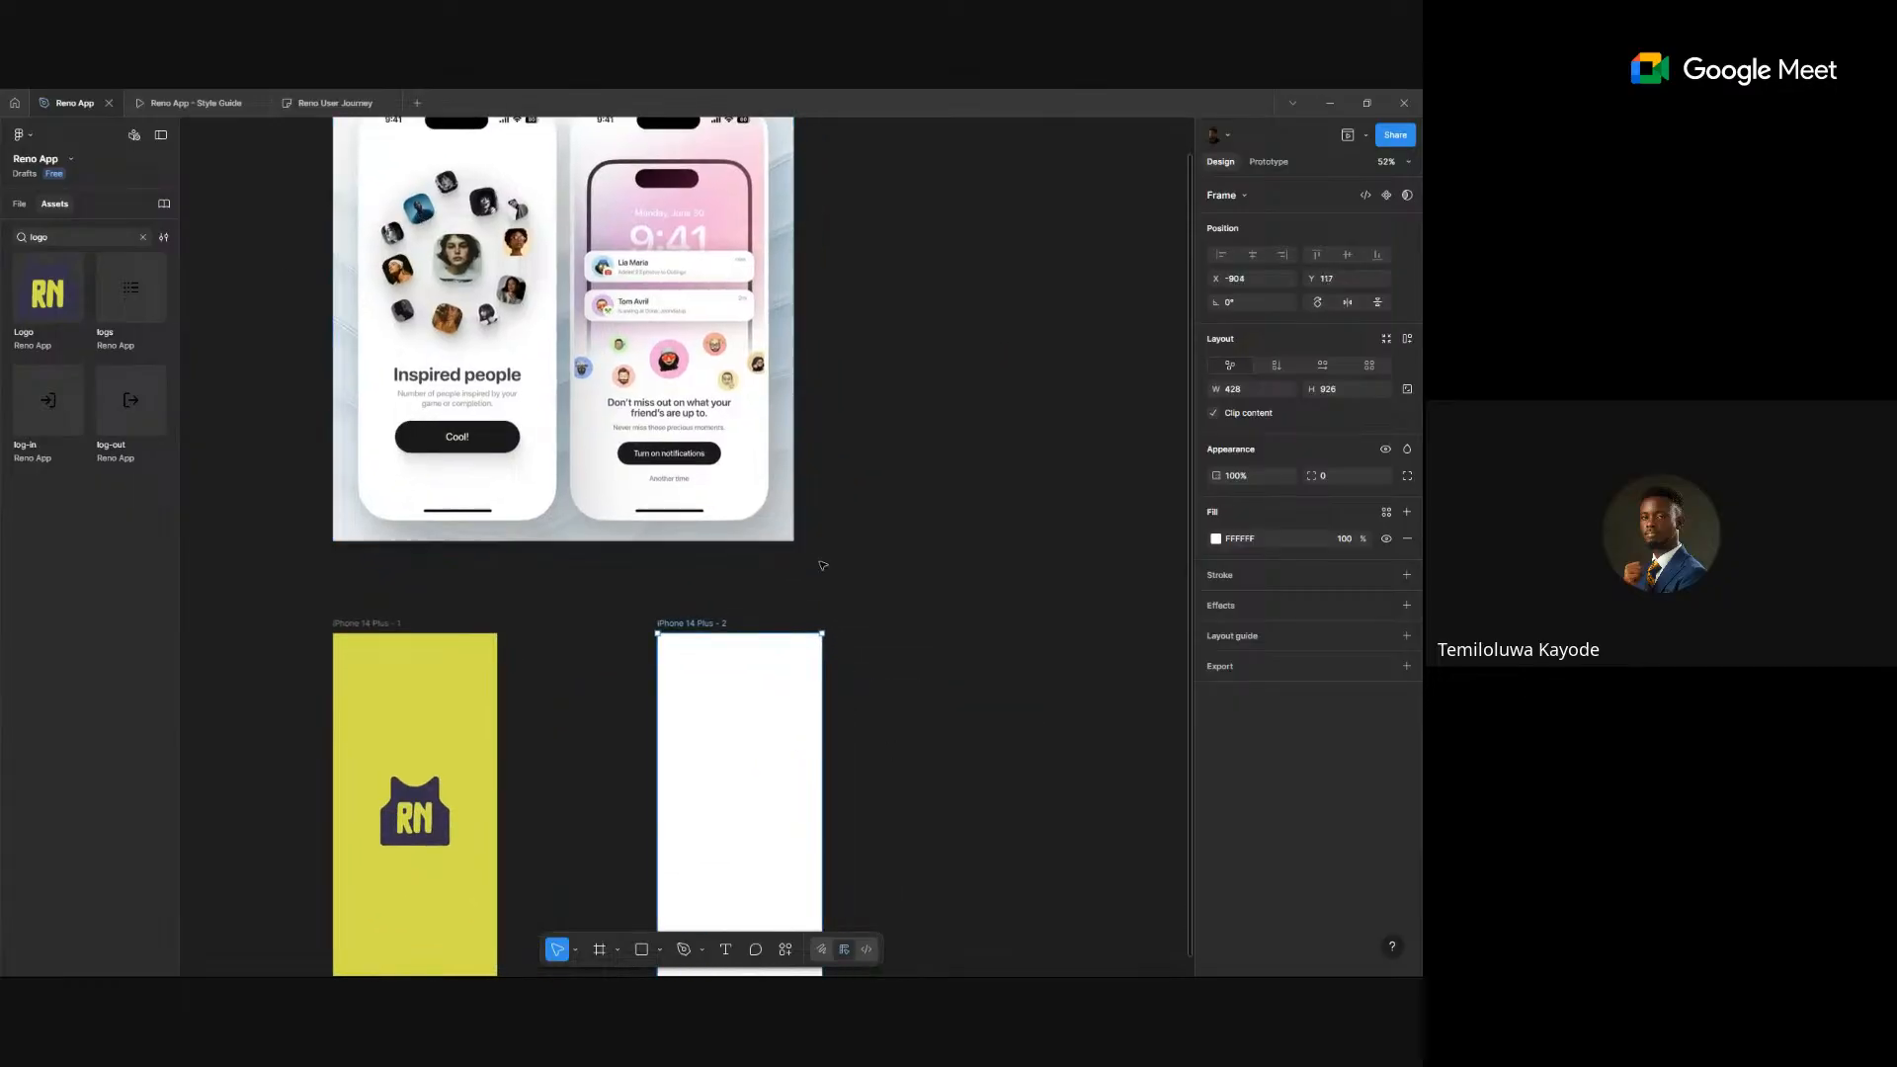
pyautogui.scroll(-2, 705, 586)
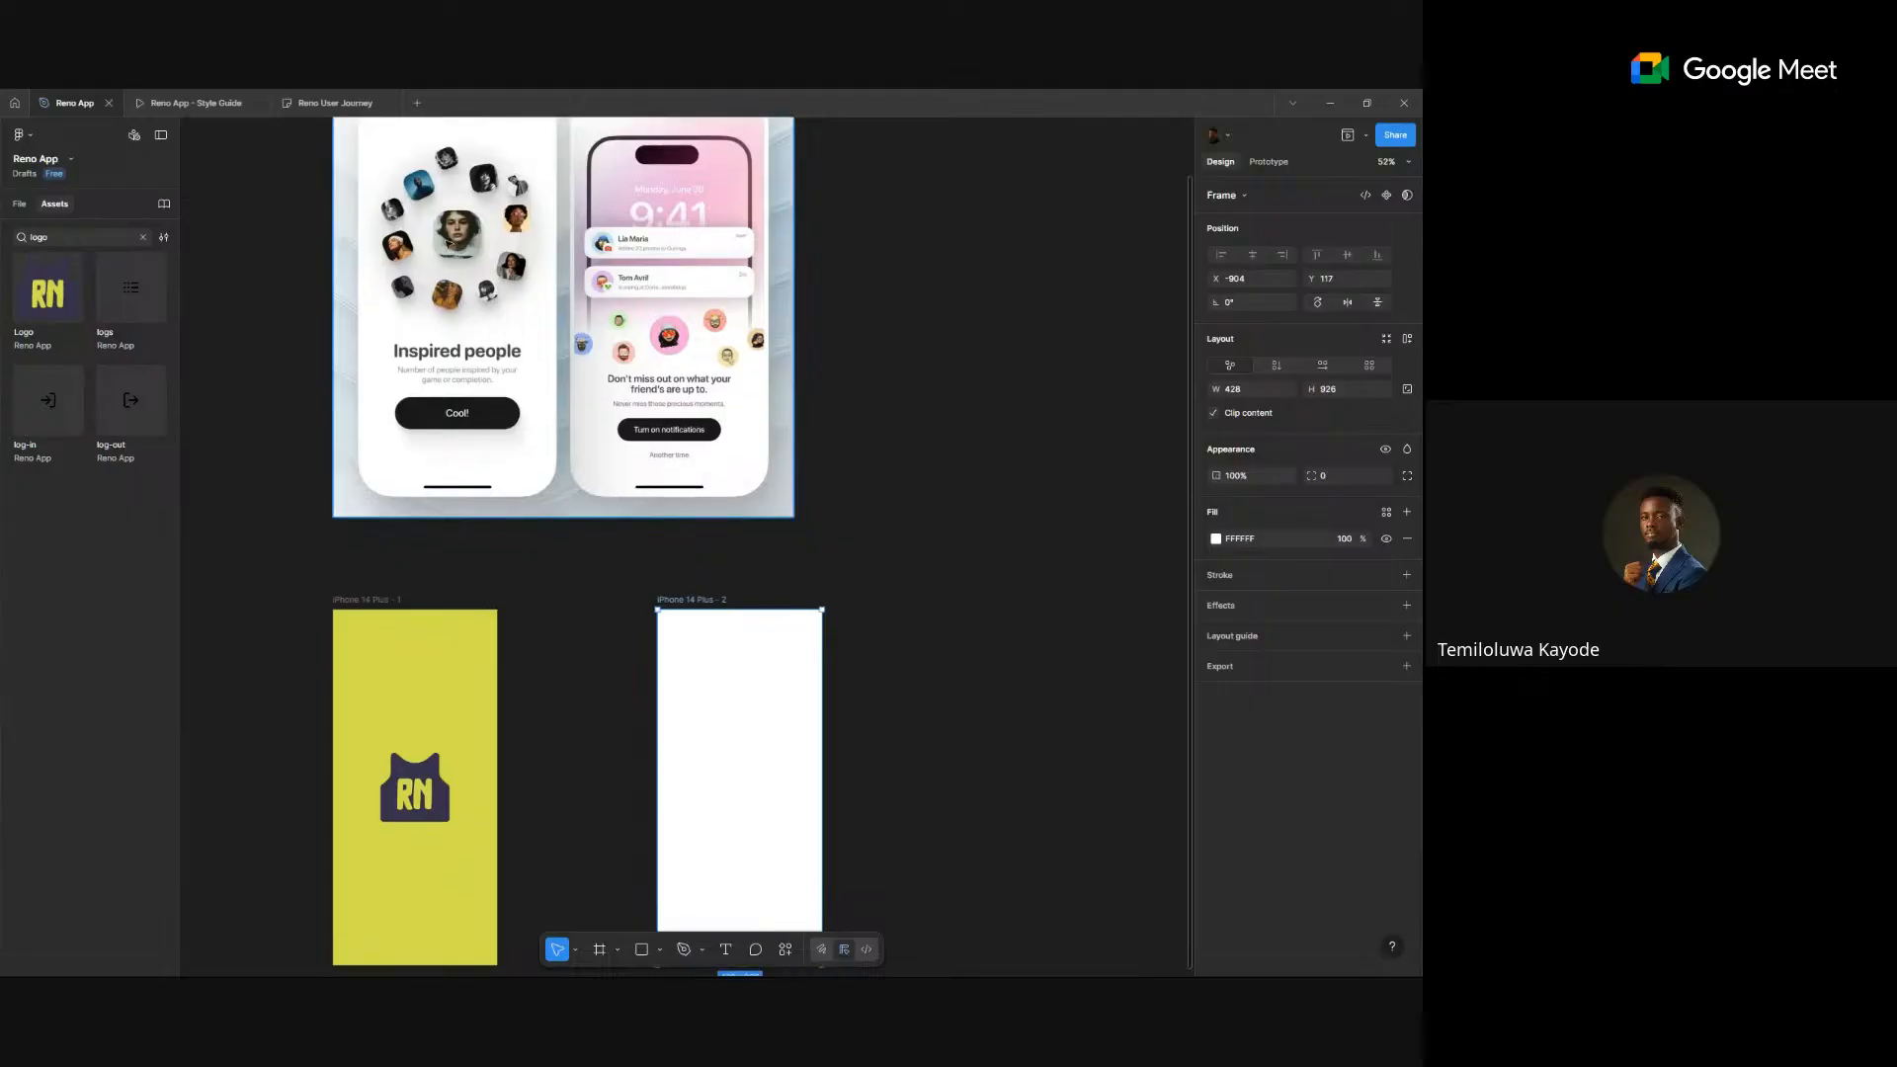
# - Place a copy of the Dark RN logo on the canvas right of the new frame
pyautogui.click(415, 791)
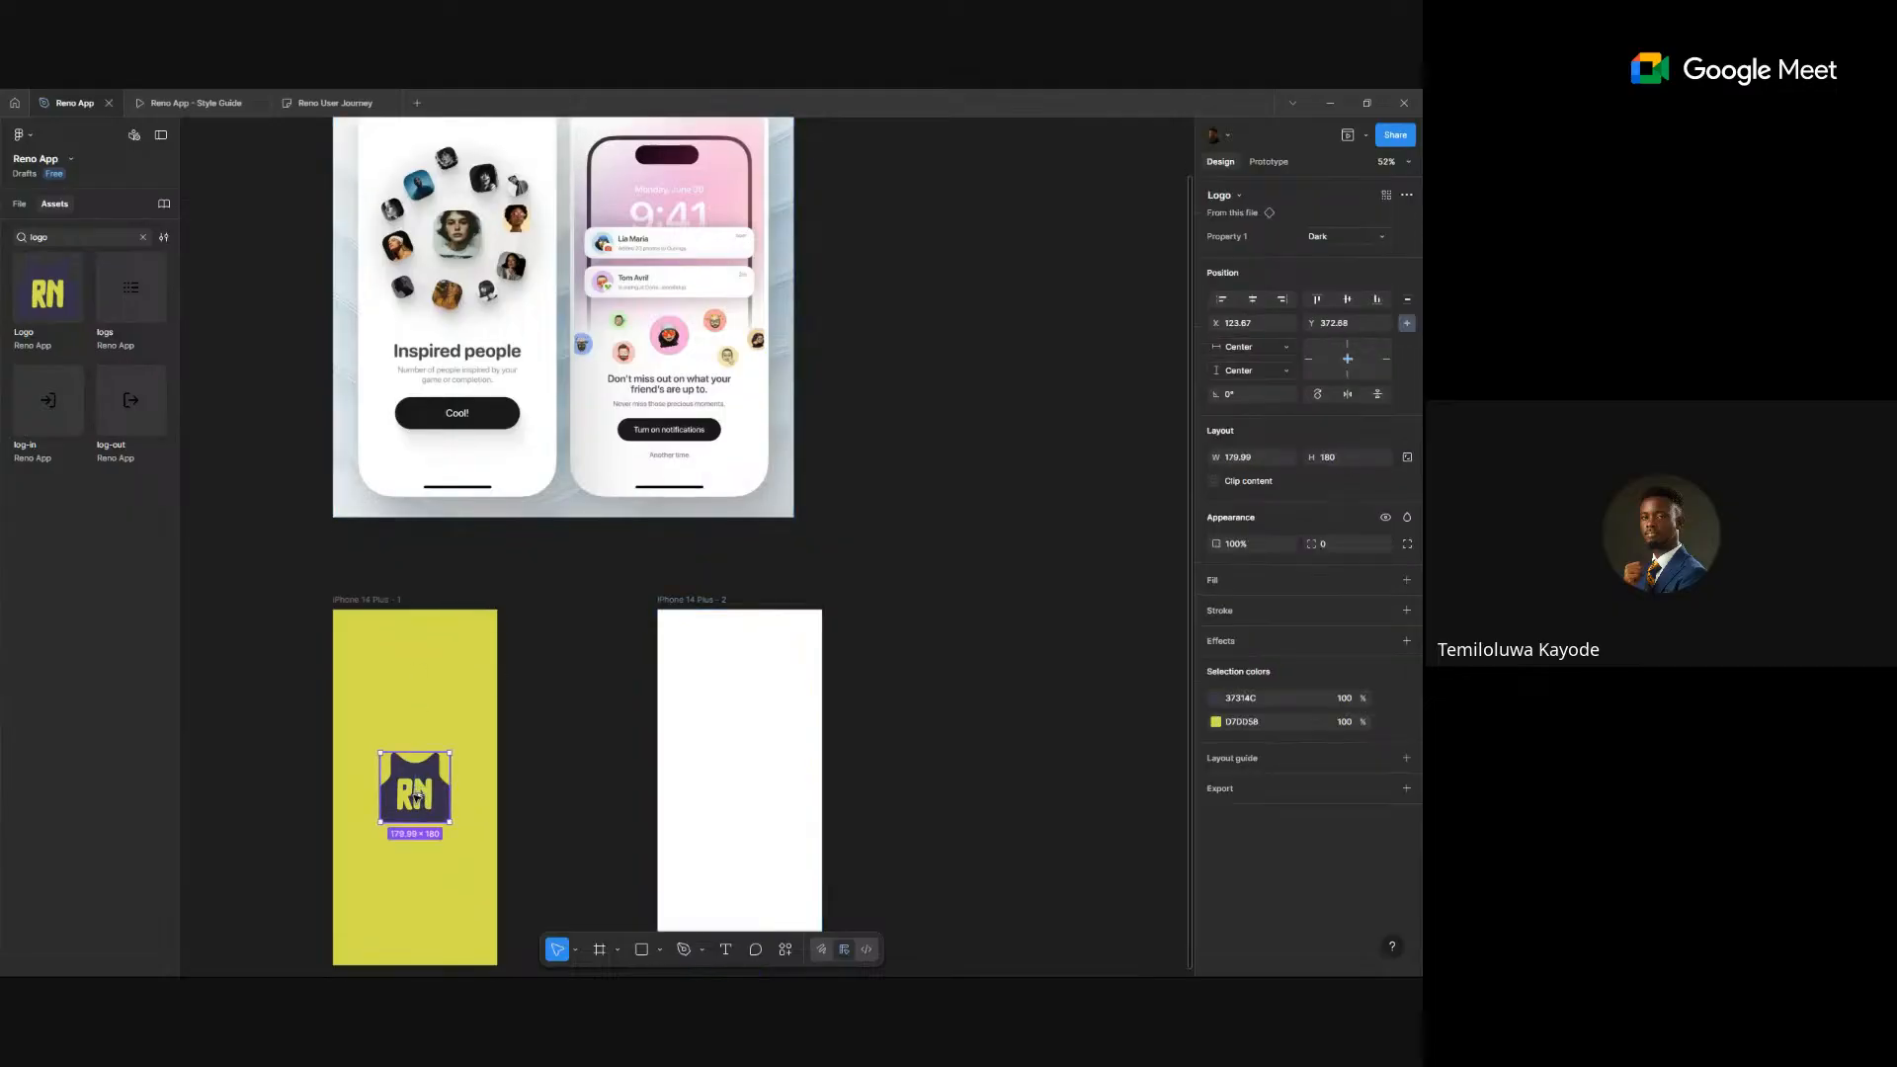
pyautogui.moveTo(745, 742); pyautogui.dragTo(644, 700)
pyautogui.scroll(5, 593, 711)
pyautogui.moveTo(769, 614); pyautogui.dragTo(736, 570)
pyautogui.scroll(-6, 737, 569)
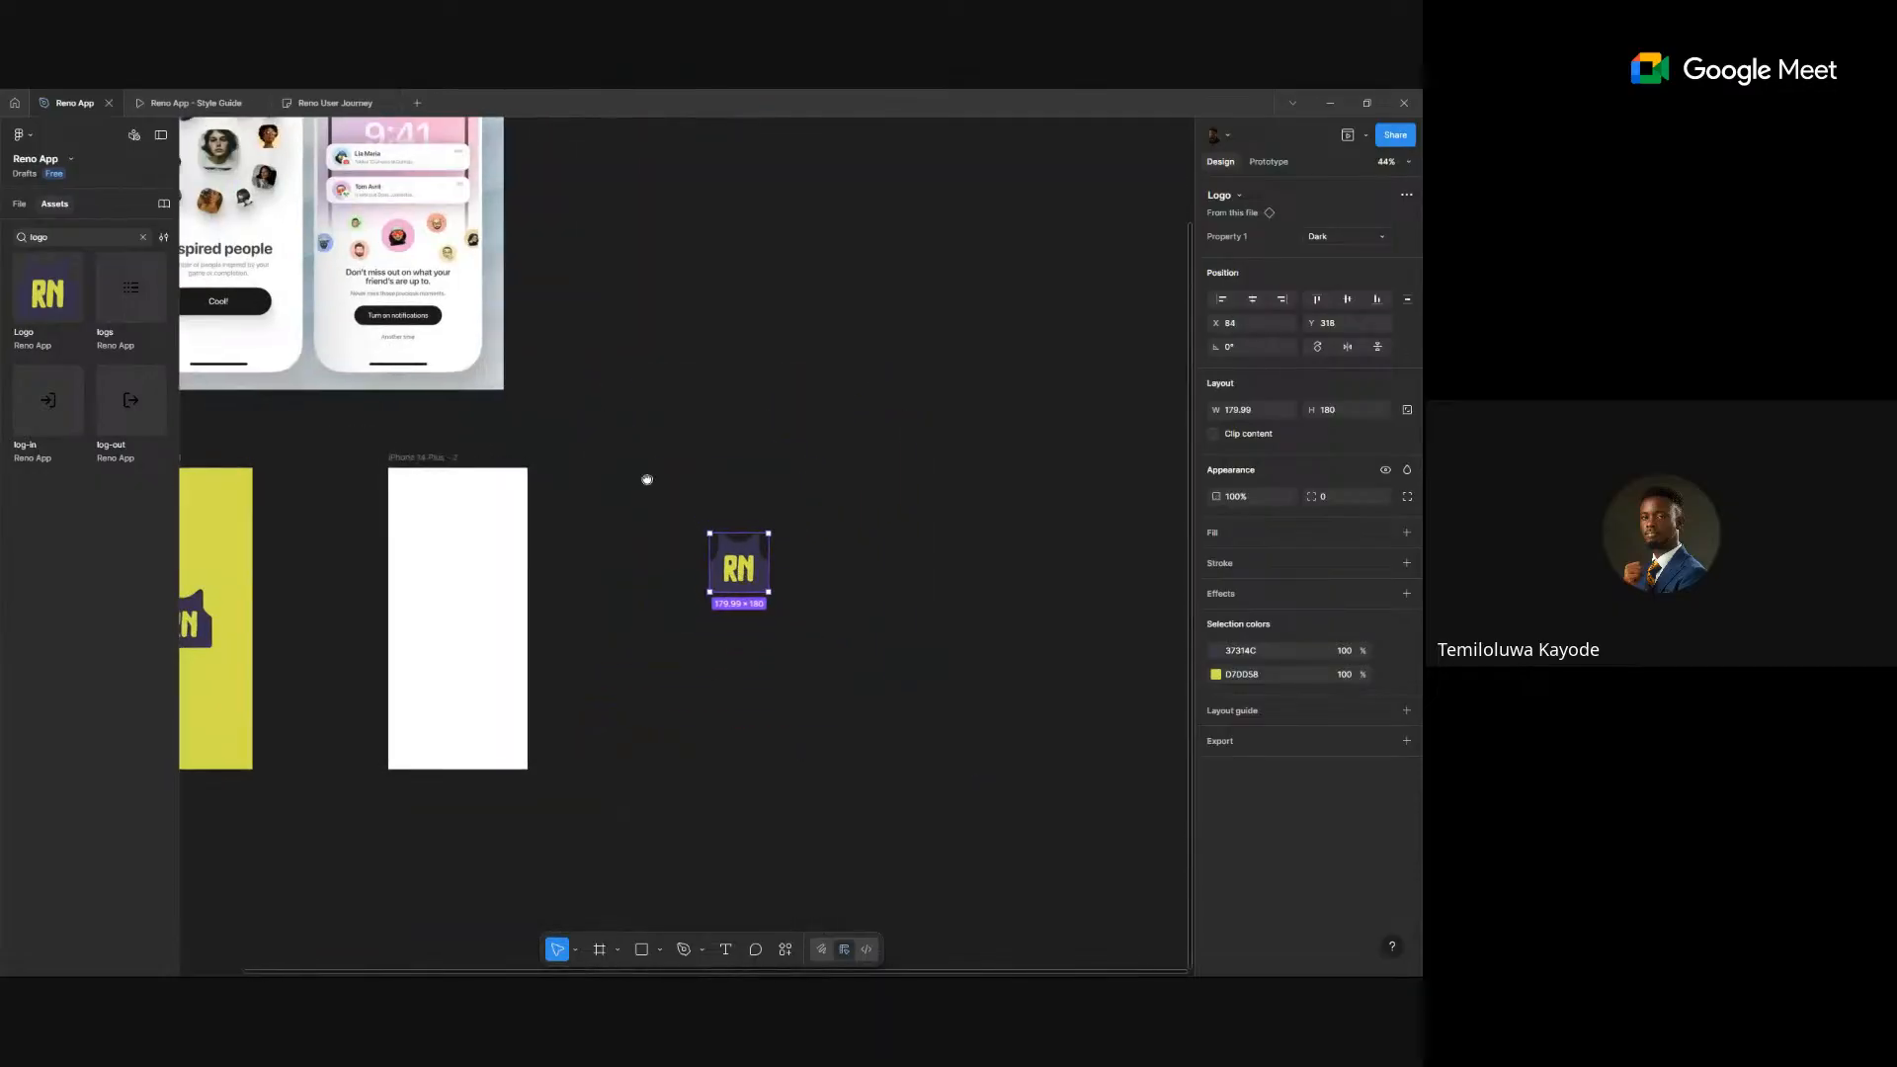
pyautogui.scroll(3, 861, 475)
pyautogui.hscroll(-3, 860, 475)
pyautogui.click(859, 477)
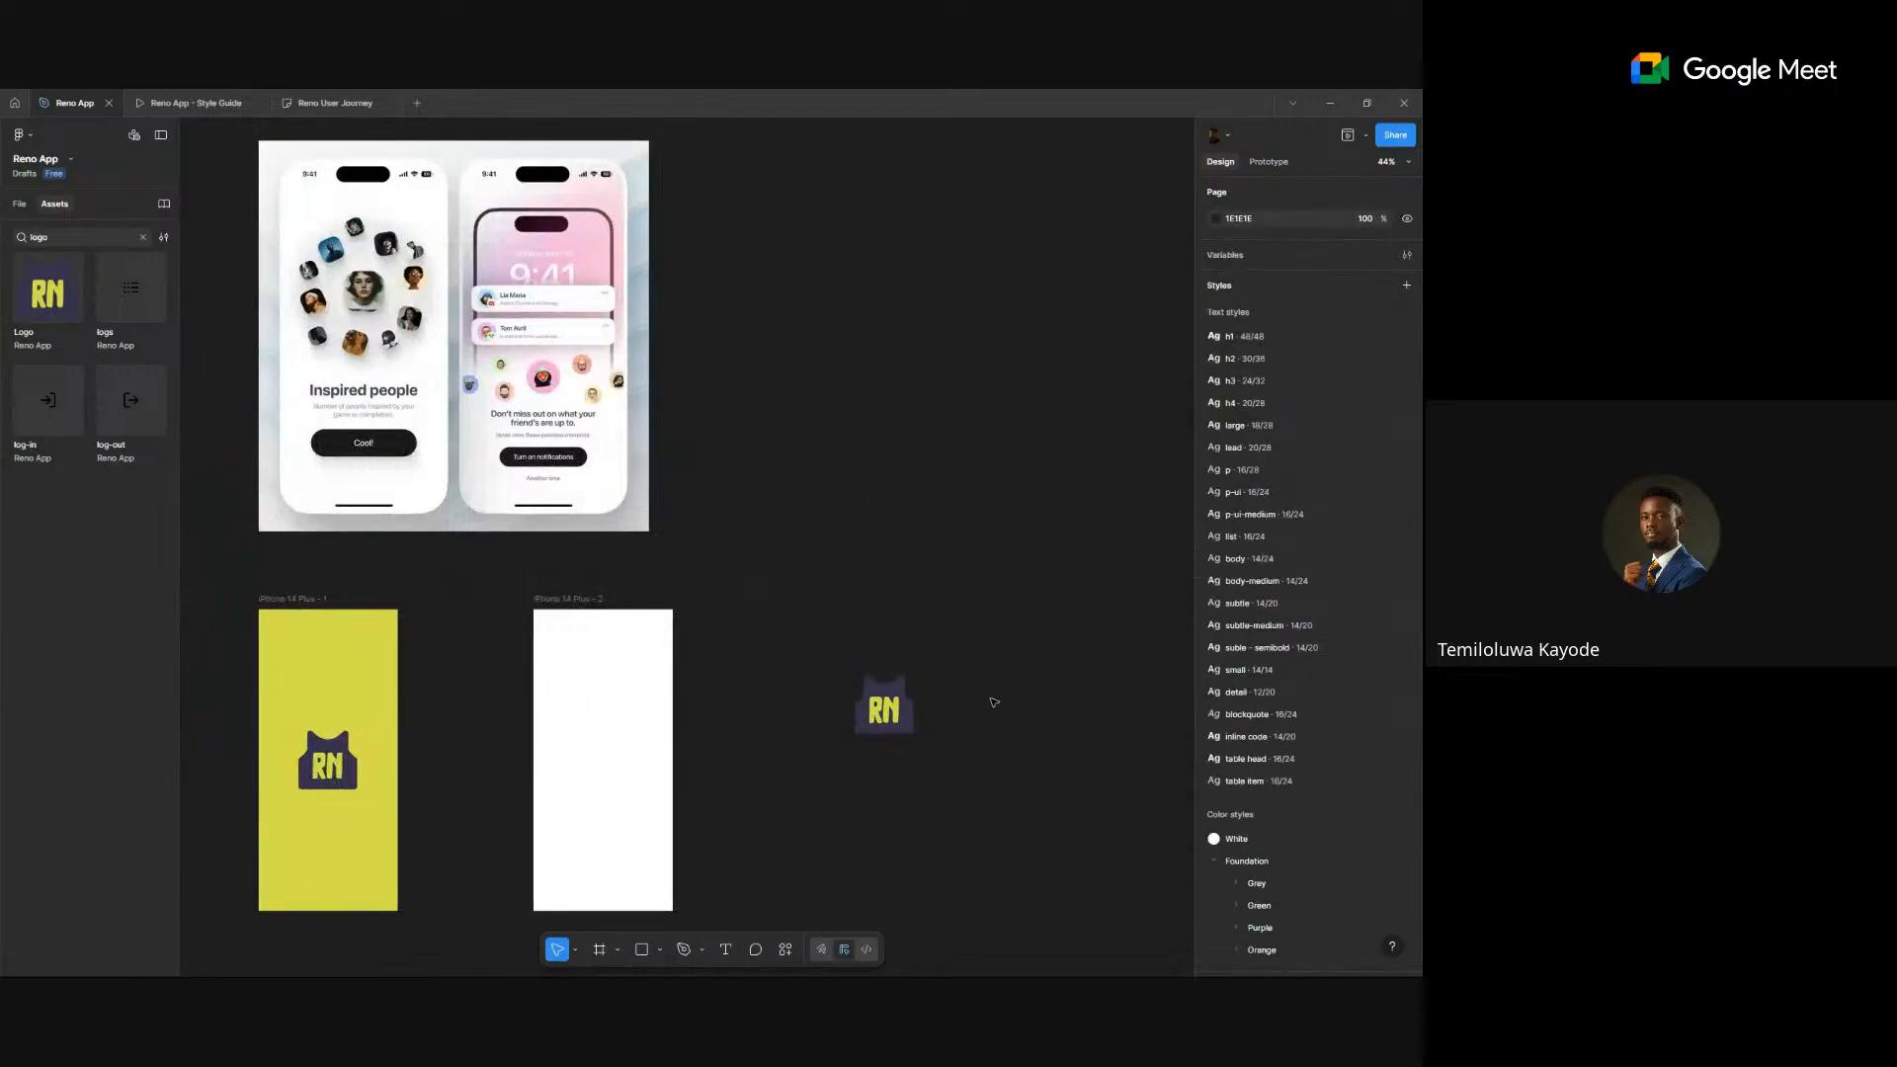
# - Pick the Ellipse tool (O) and pan to the area beside the frames
pyautogui.press('o')
pyautogui.scroll(5, 269, 285)
pyautogui.scroll(-2, 463, 319)
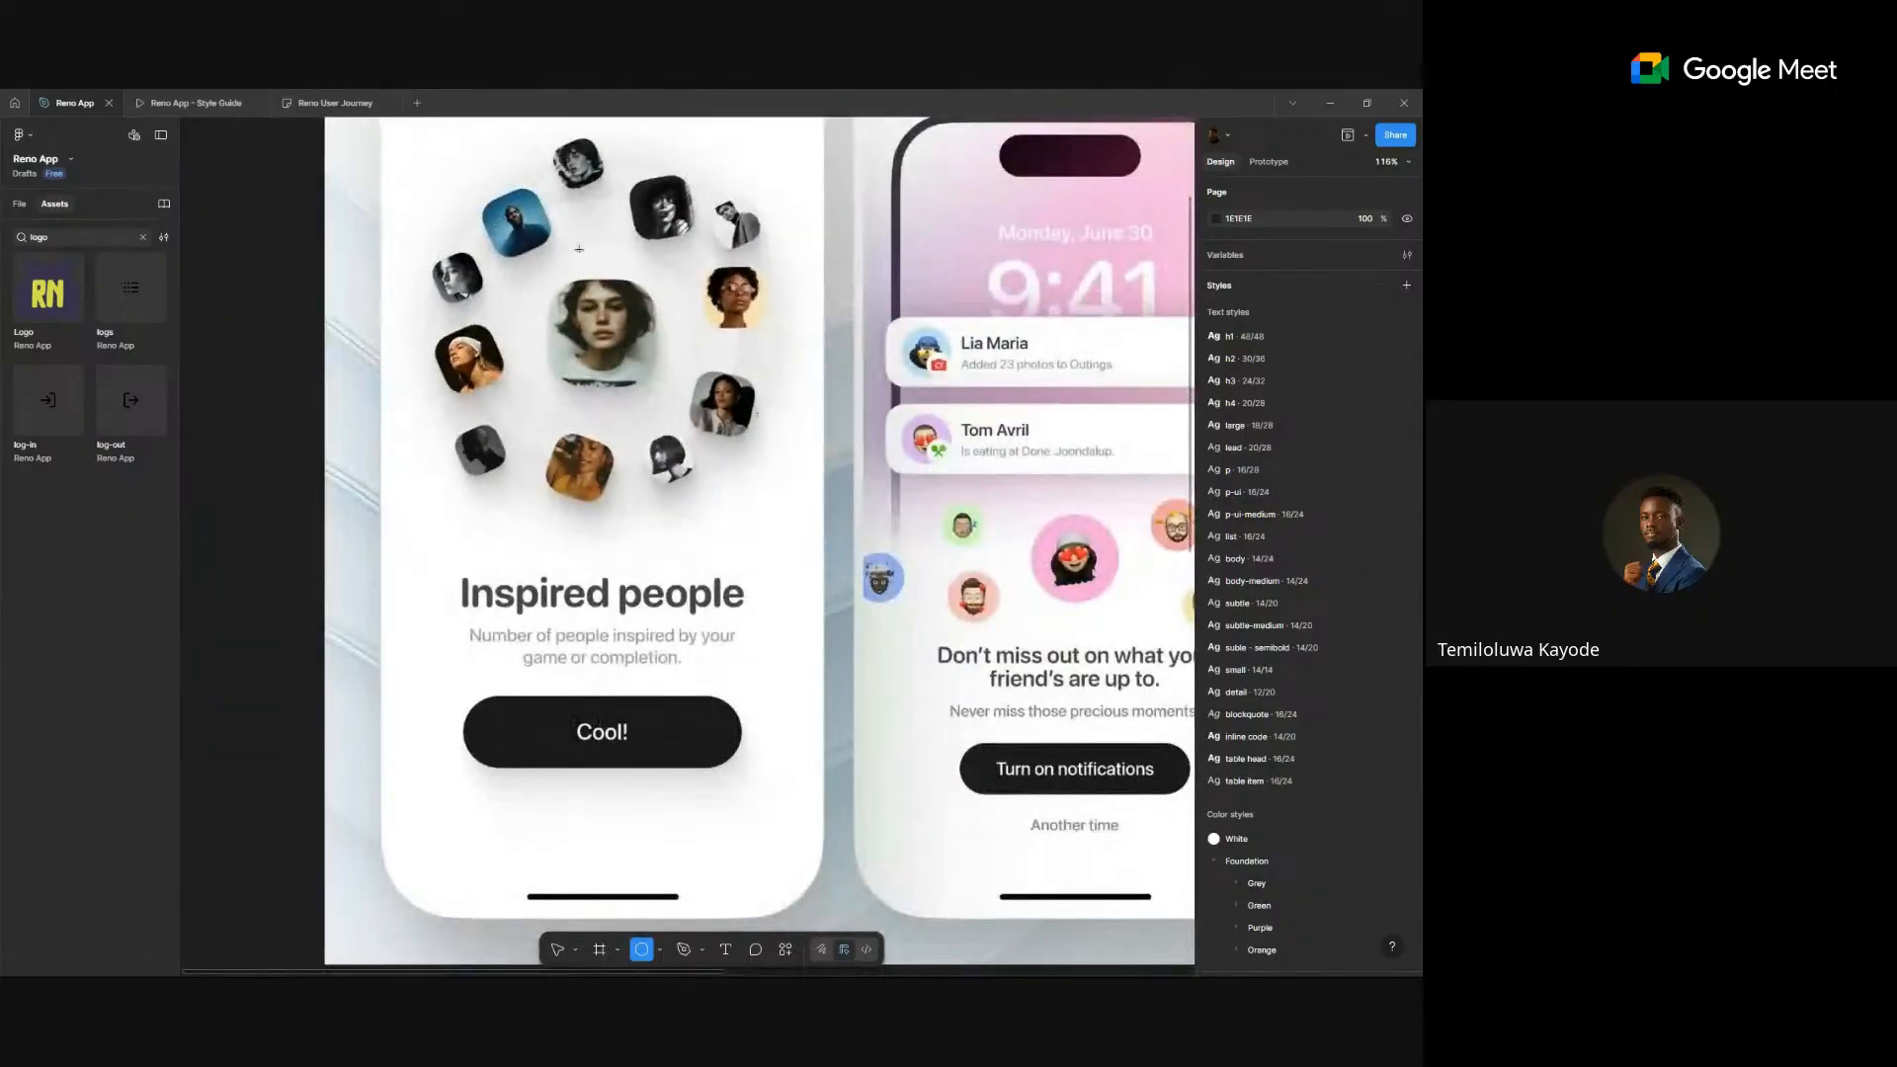
pyautogui.scroll(-5, 682, 475)
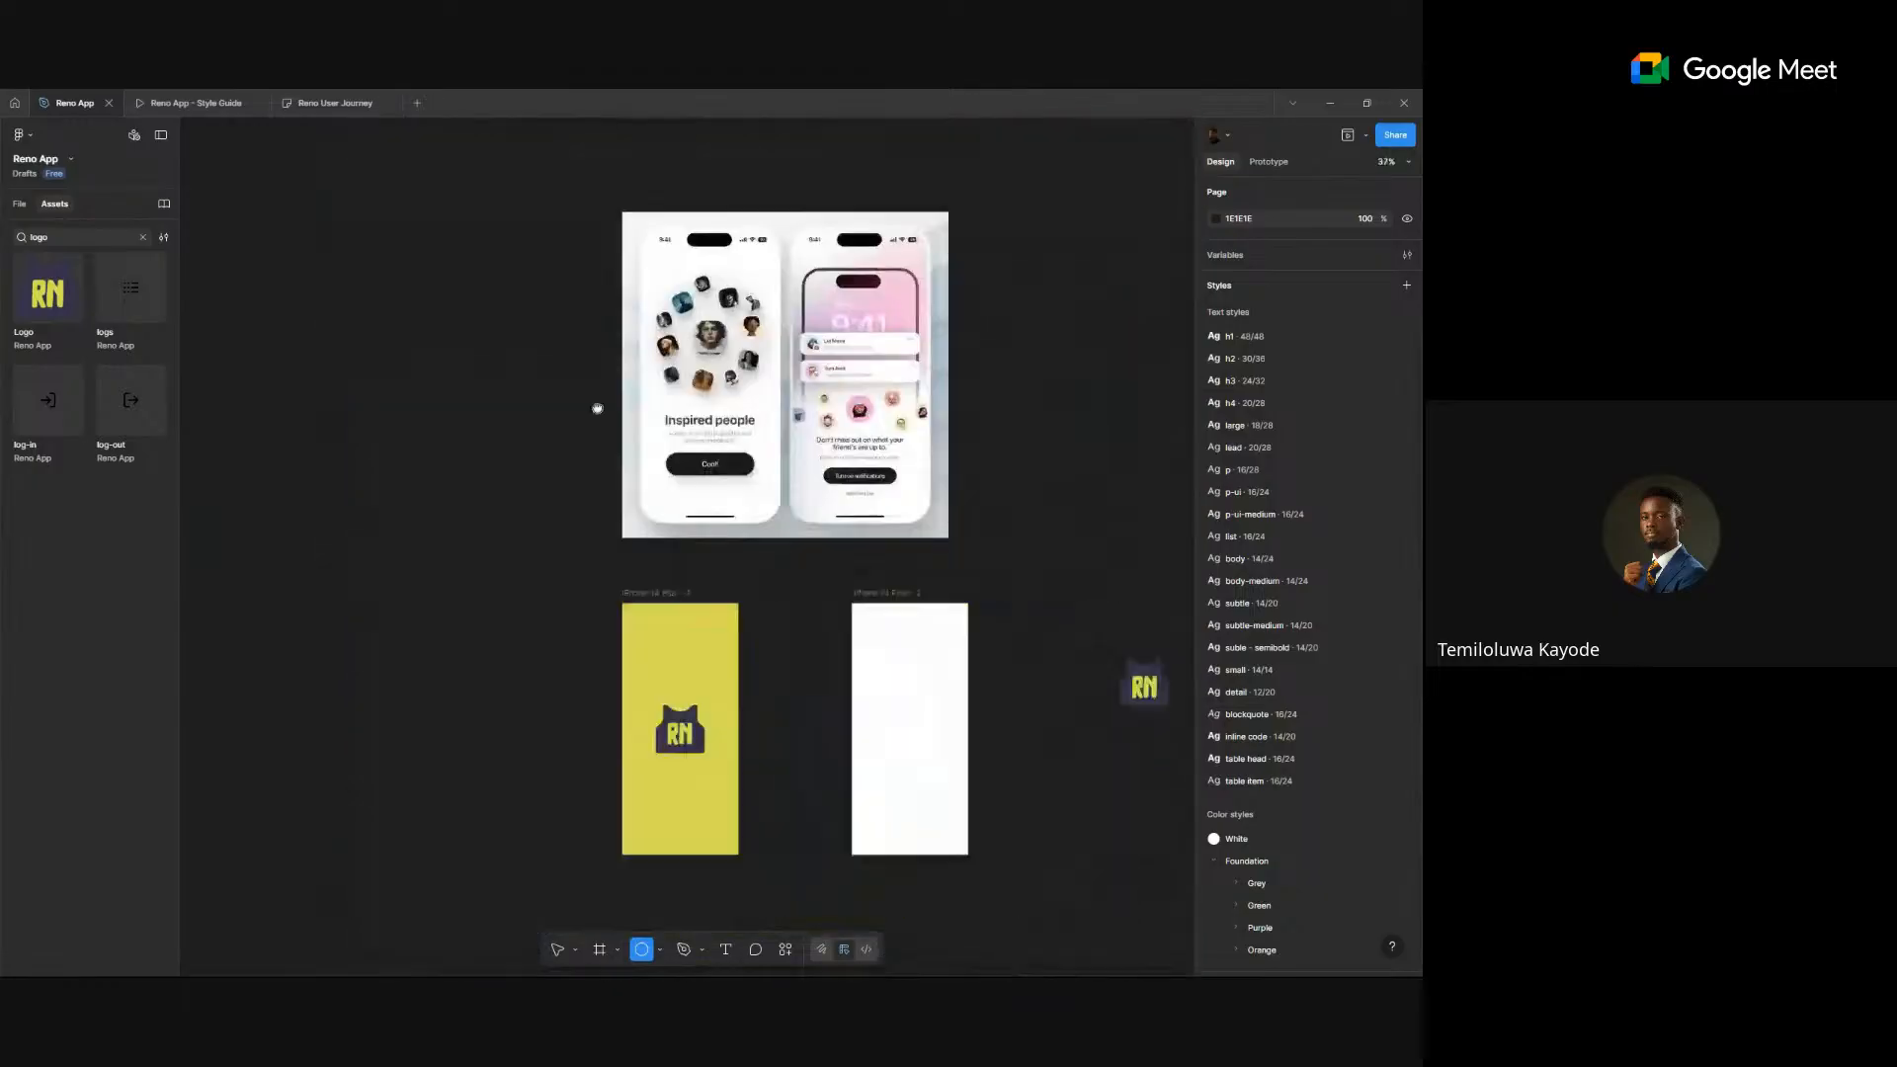
pyautogui.hscroll(3, 597, 406)
pyautogui.scroll(3, 824, 573)
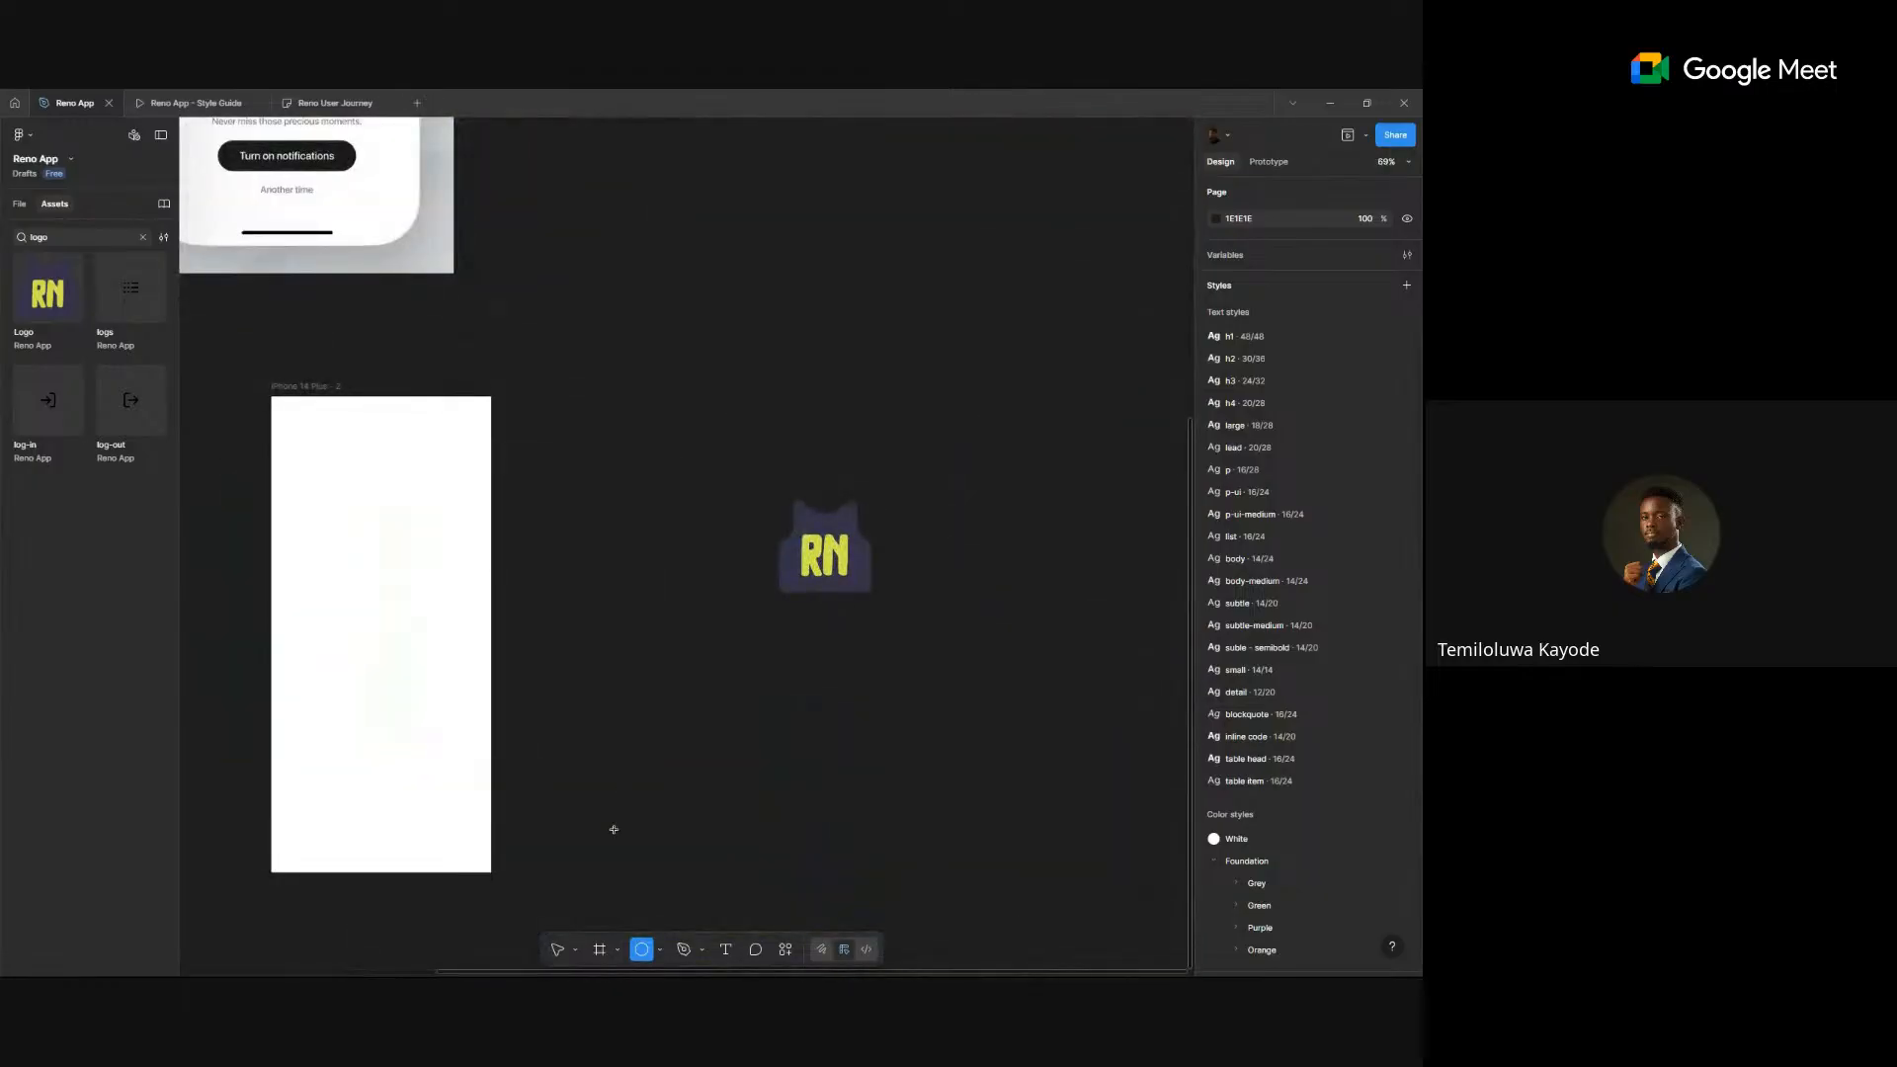
# - Draw a large ellipse over the loose Dark RN logo copy
pyautogui.click(663, 948)
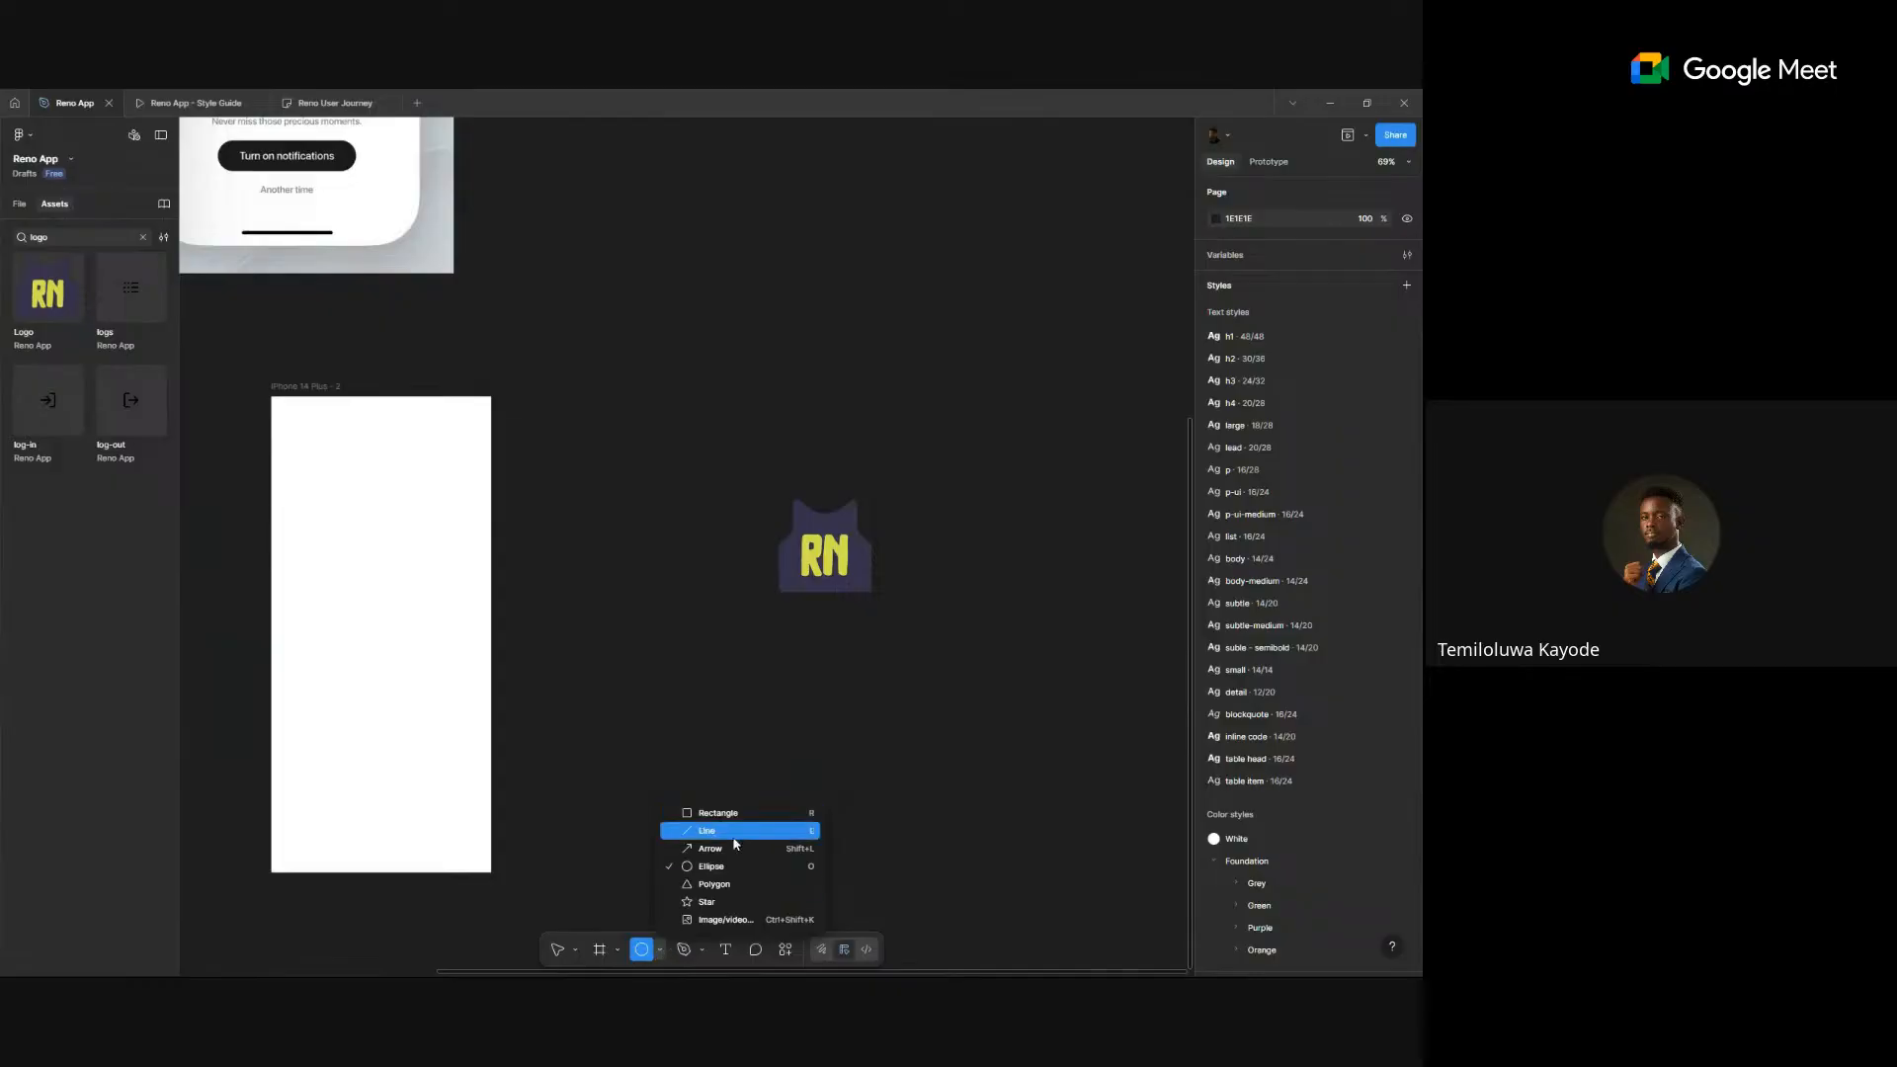
pyautogui.click(737, 869)
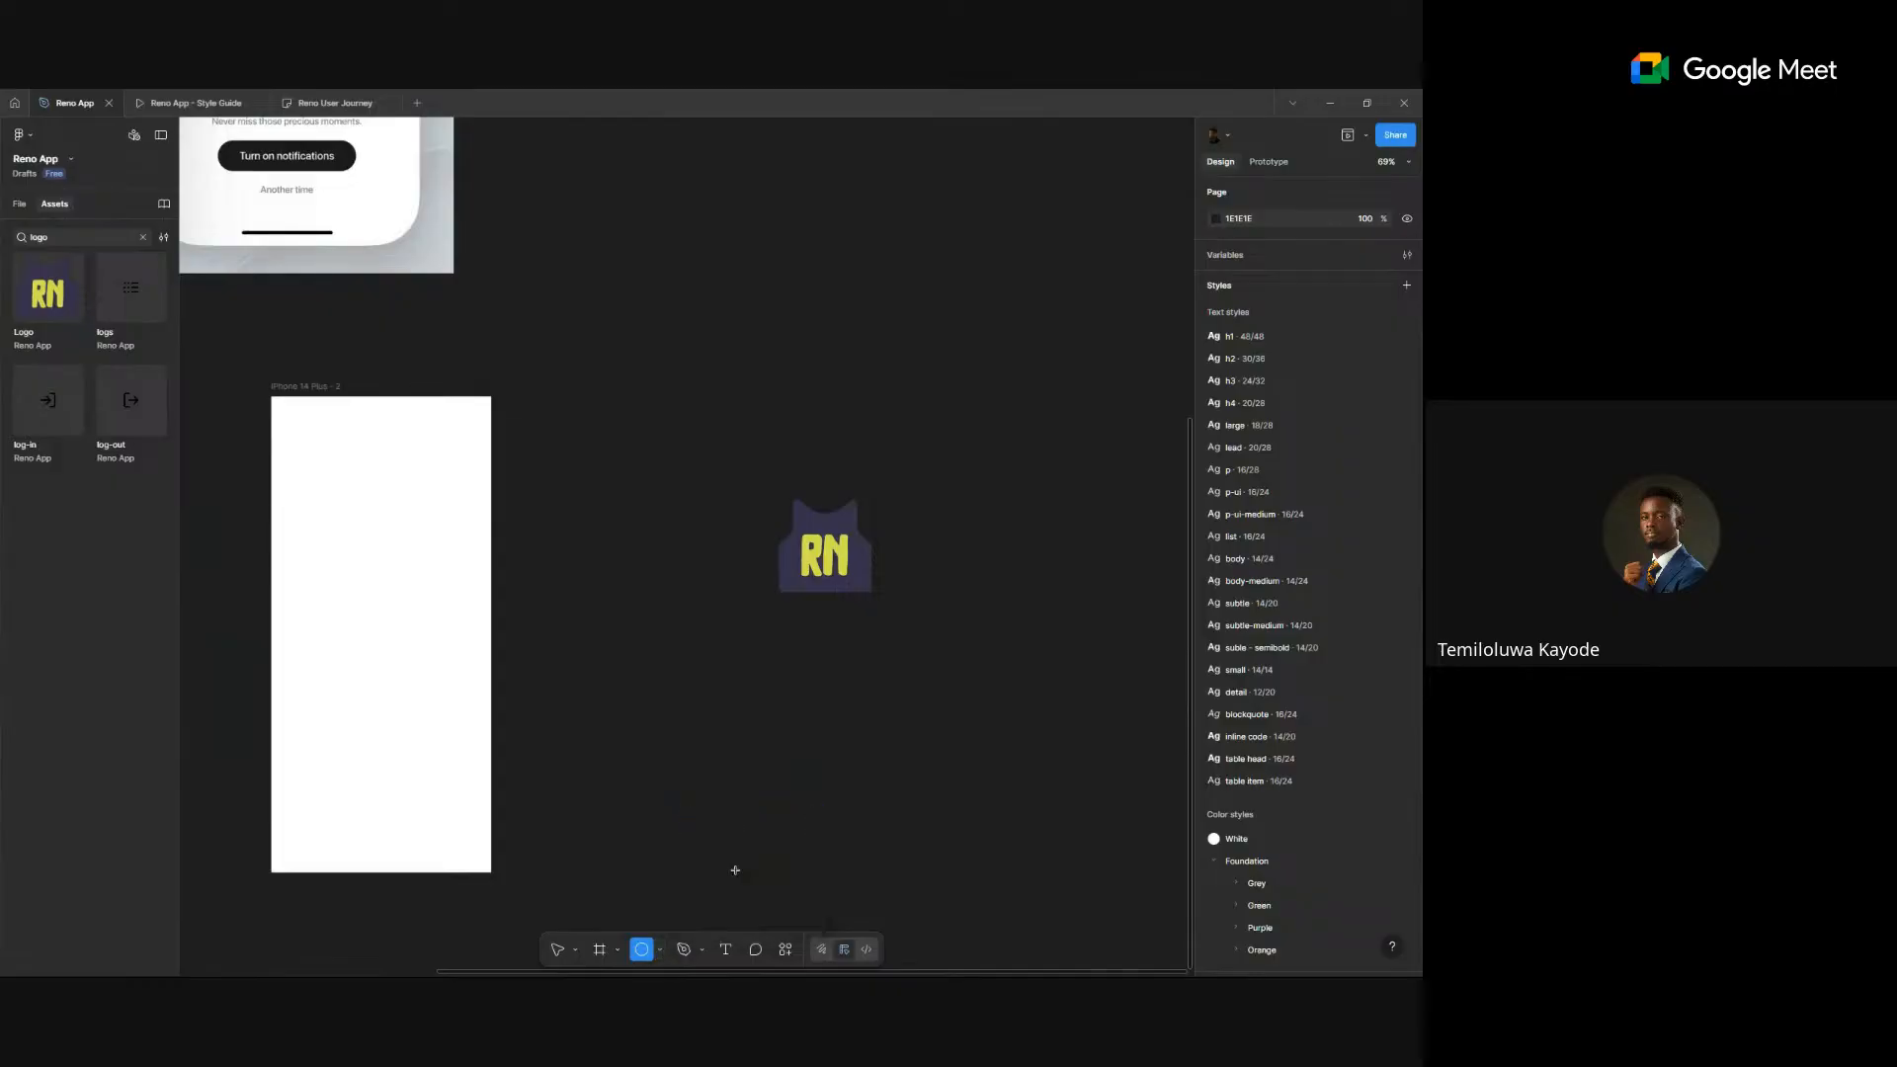
pyautogui.moveTo(700, 429); pyautogui.dragTo(948, 672)
pyautogui.moveTo(868, 554)
pyautogui.mouseDown()
pyautogui.moveTo(864, 580)
pyautogui.moveTo(865, 546)
pyautogui.mouseUp()
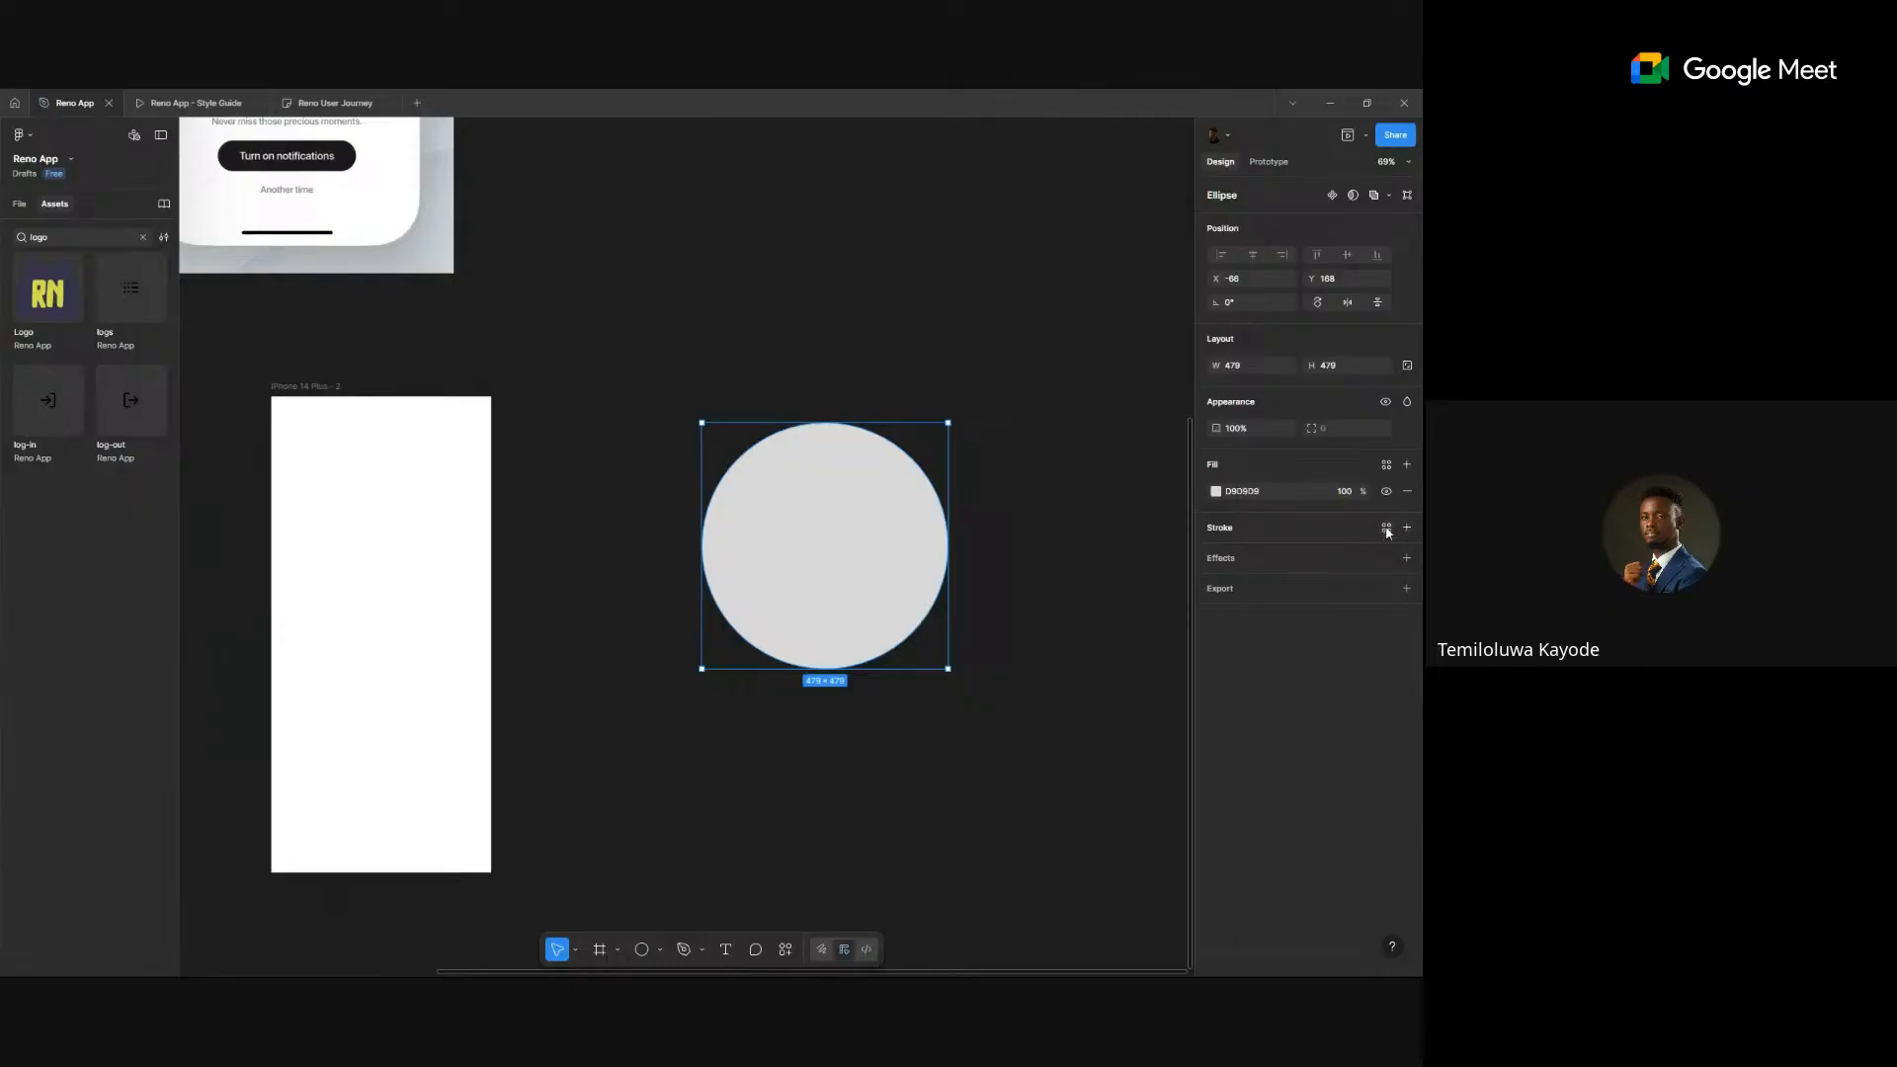
pyautogui.press('Escape')
# - Change the canvas background colour to mid grey
pyautogui.click(1213, 220)
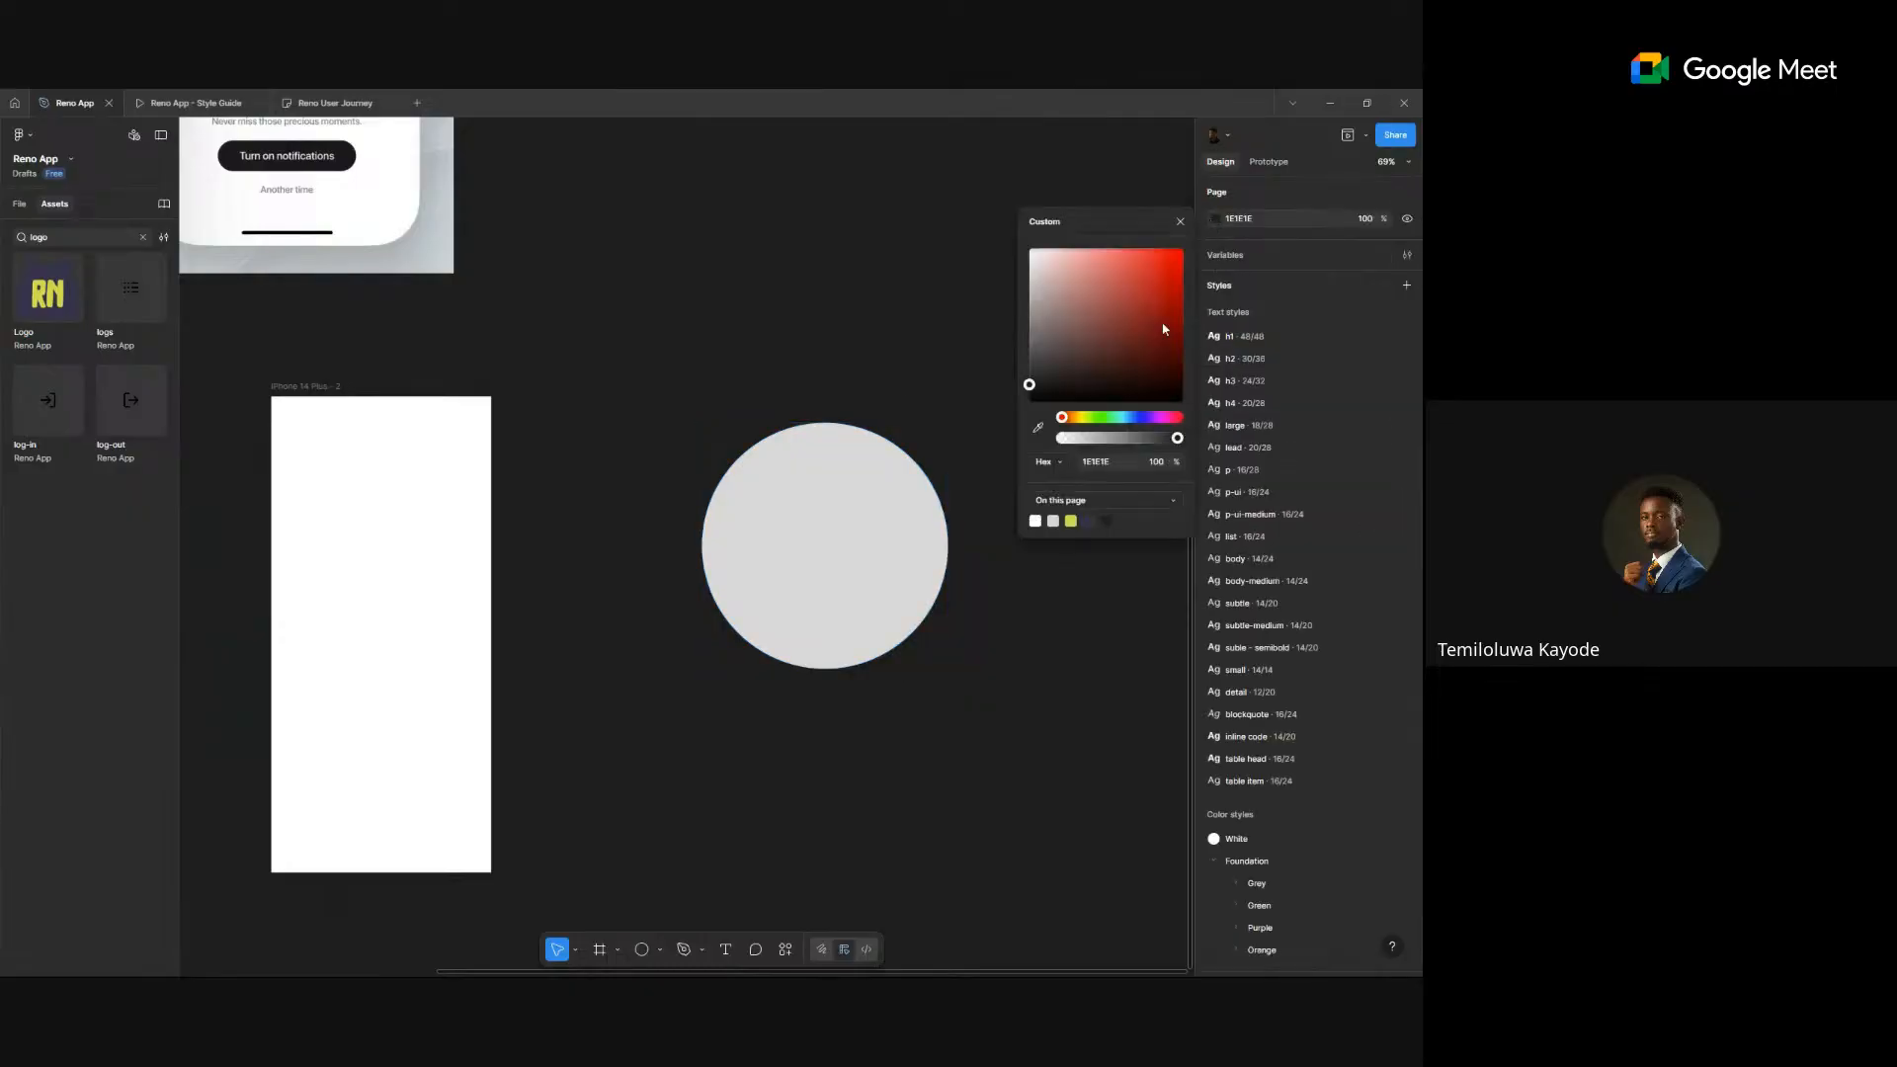
pyautogui.click(1024, 344)
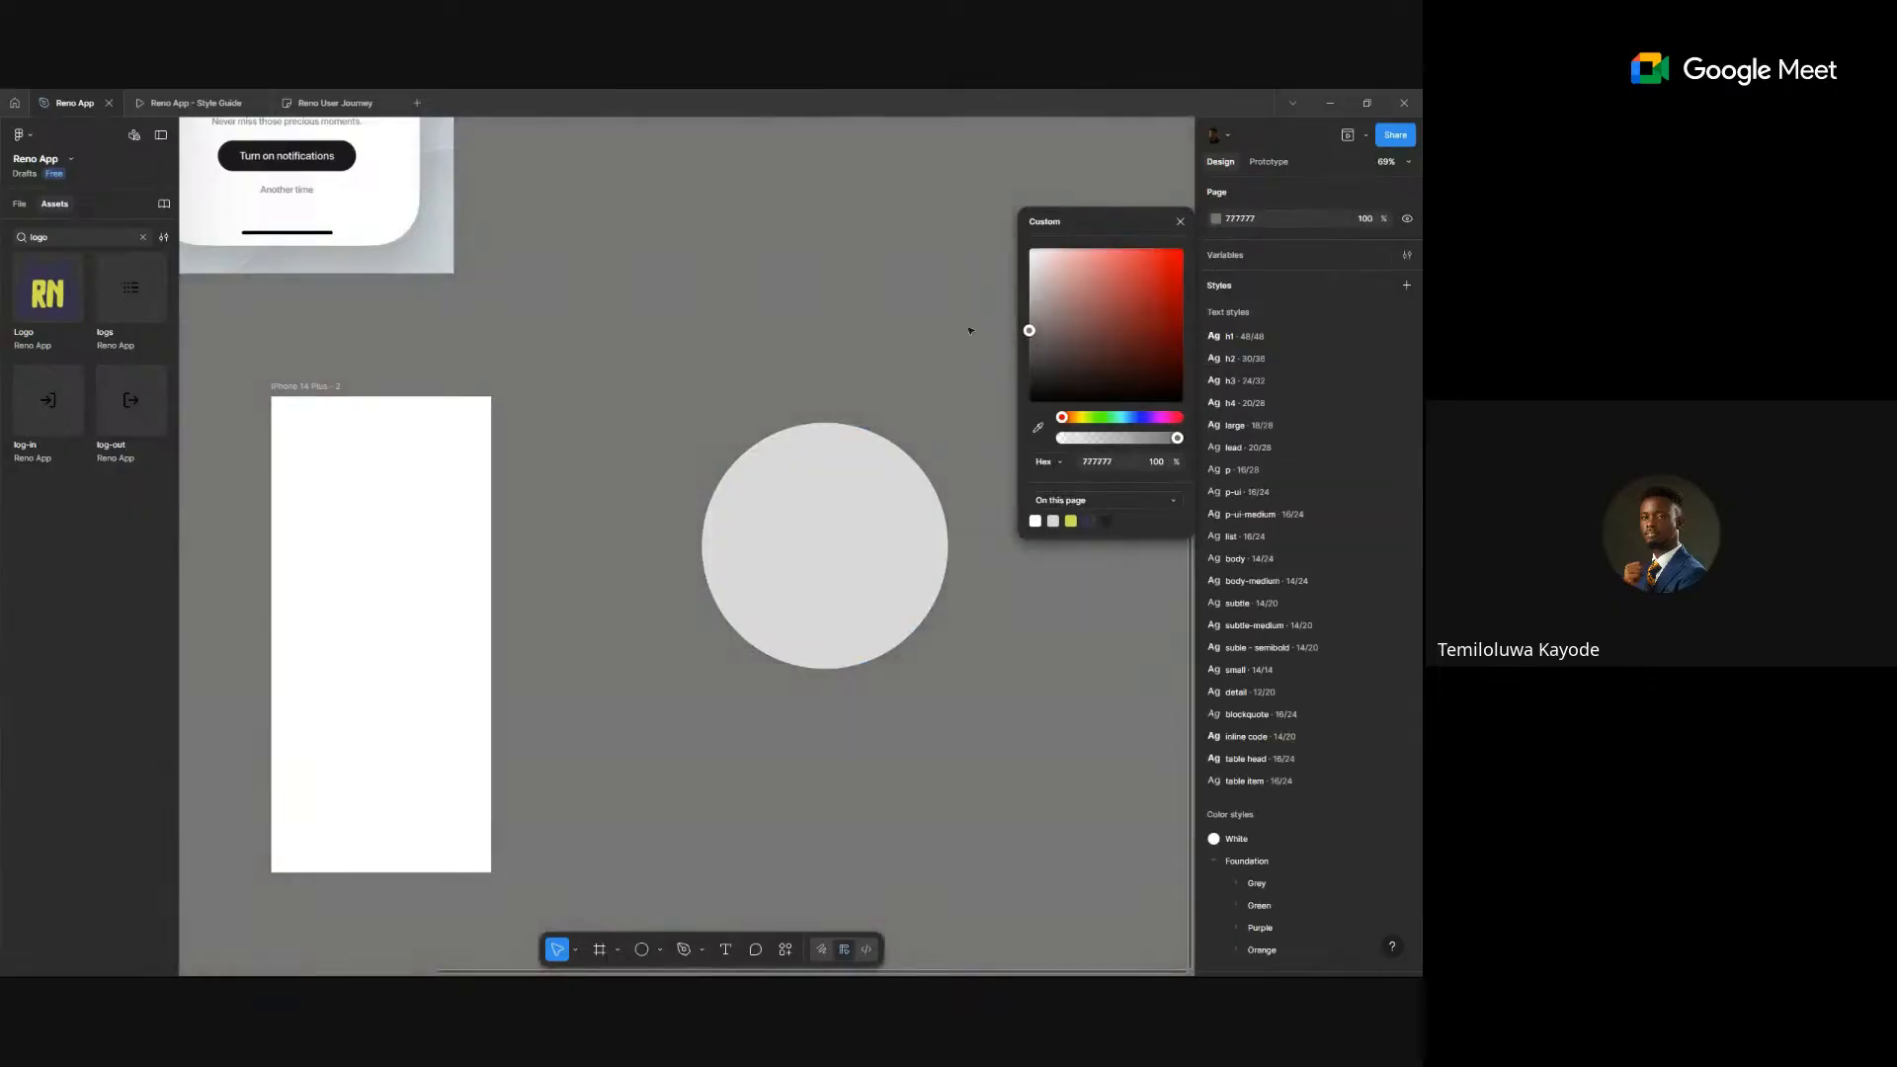
pyautogui.press('Escape')
# - Give the circle a green-500 stroke and no fill so the logo shows through
pyautogui.click(868, 563)
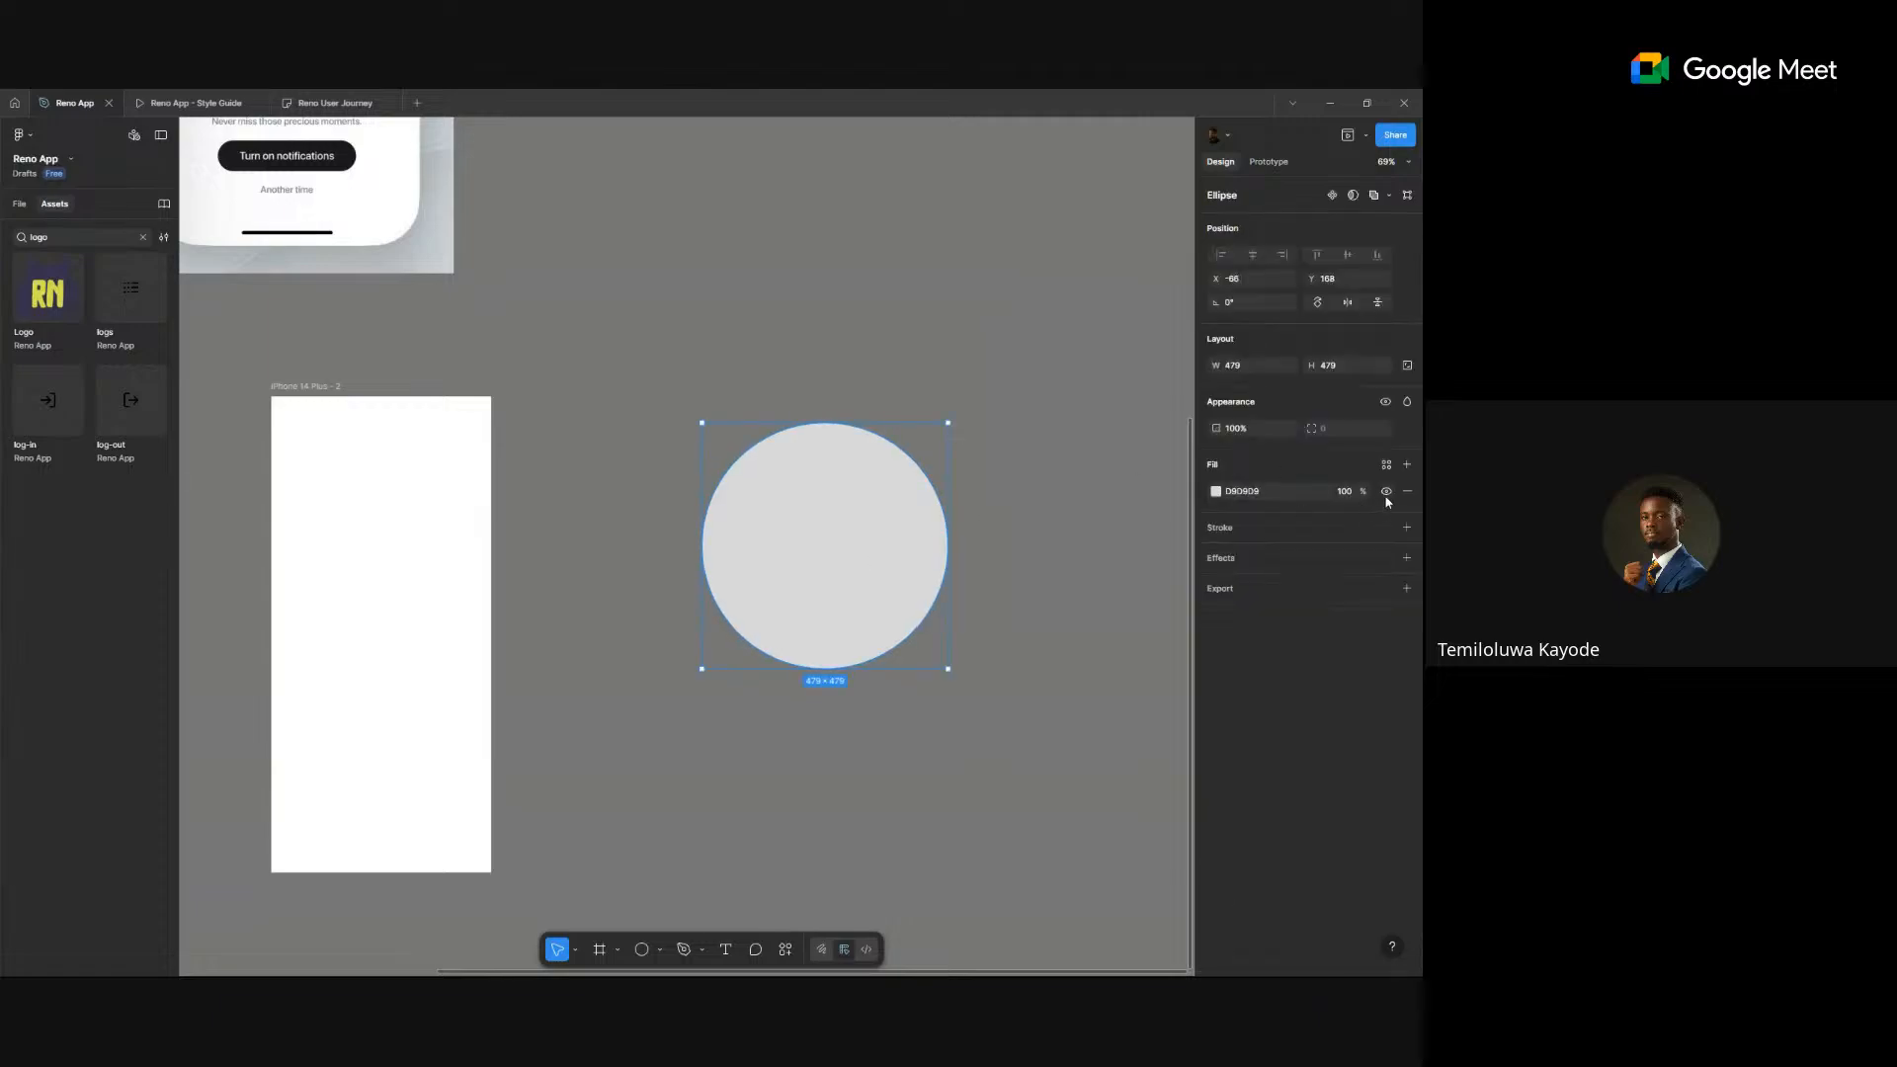
pyautogui.click(1387, 464)
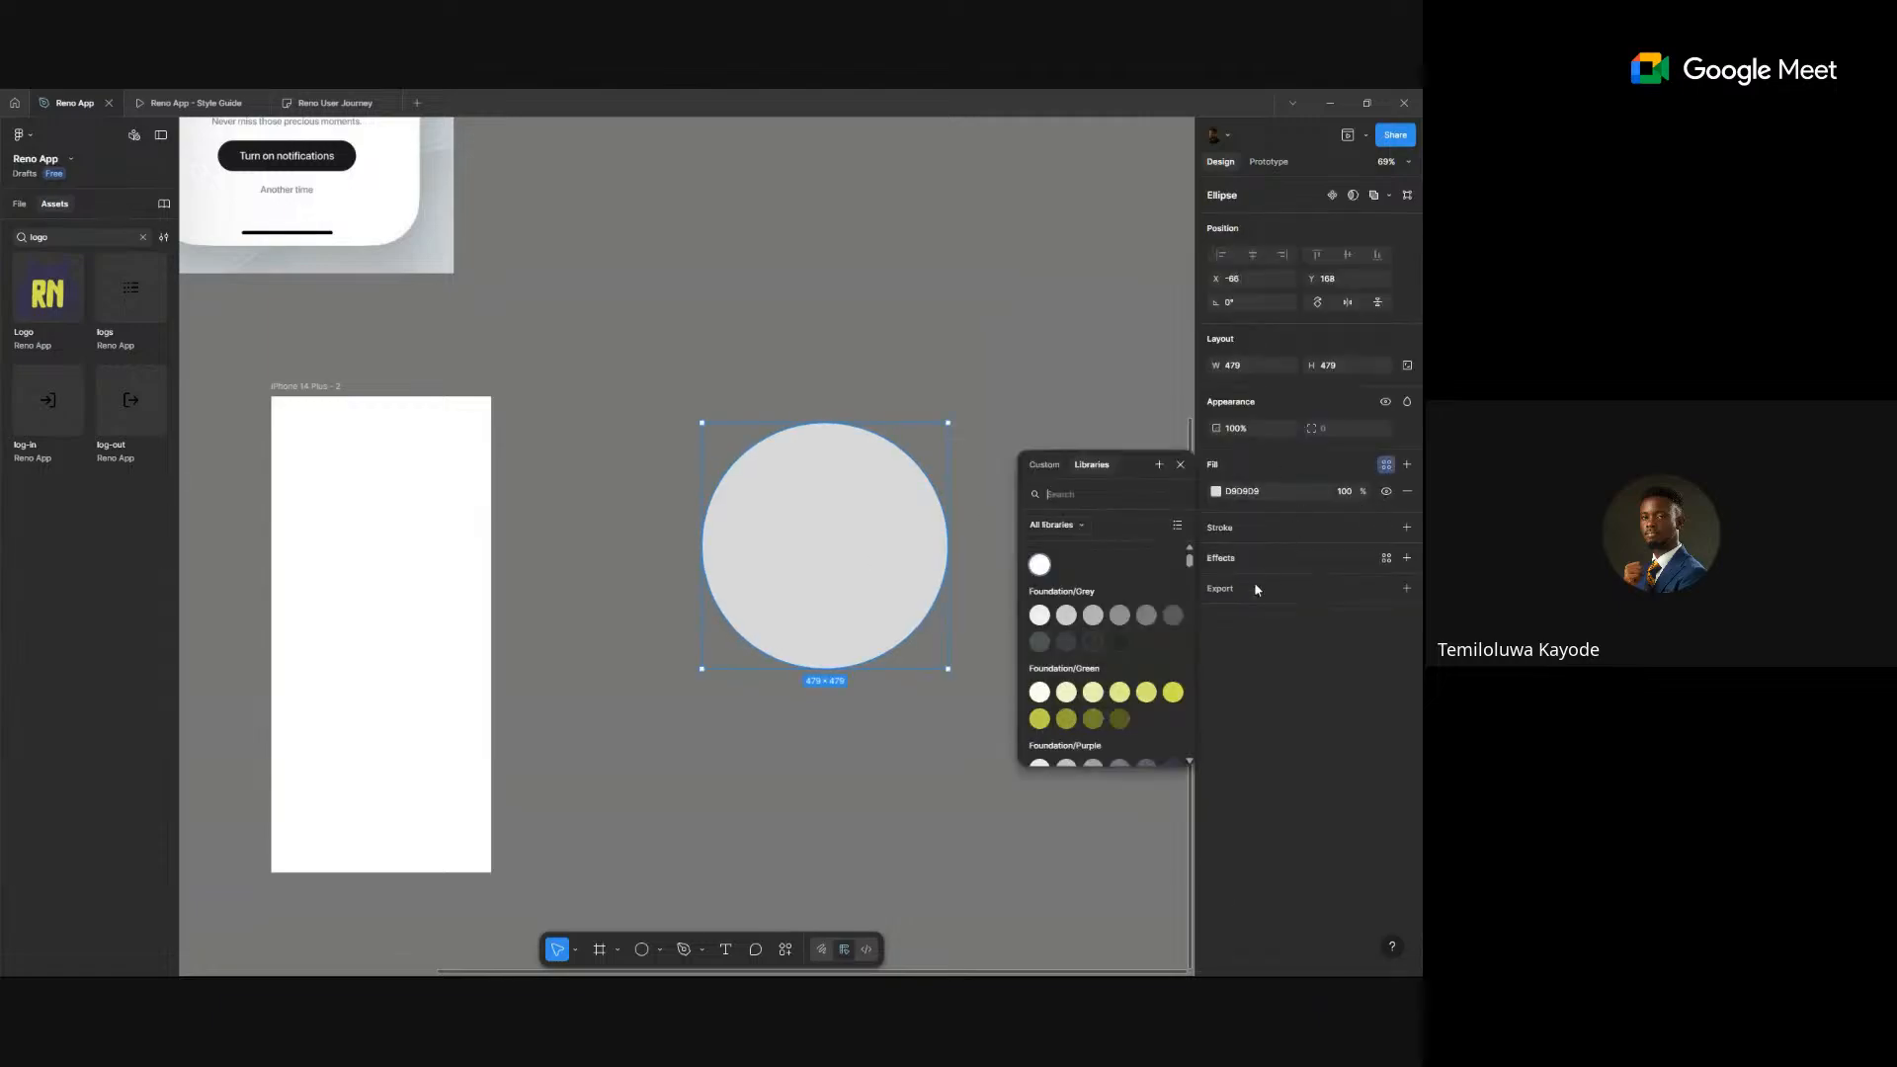
pyautogui.click(1174, 693)
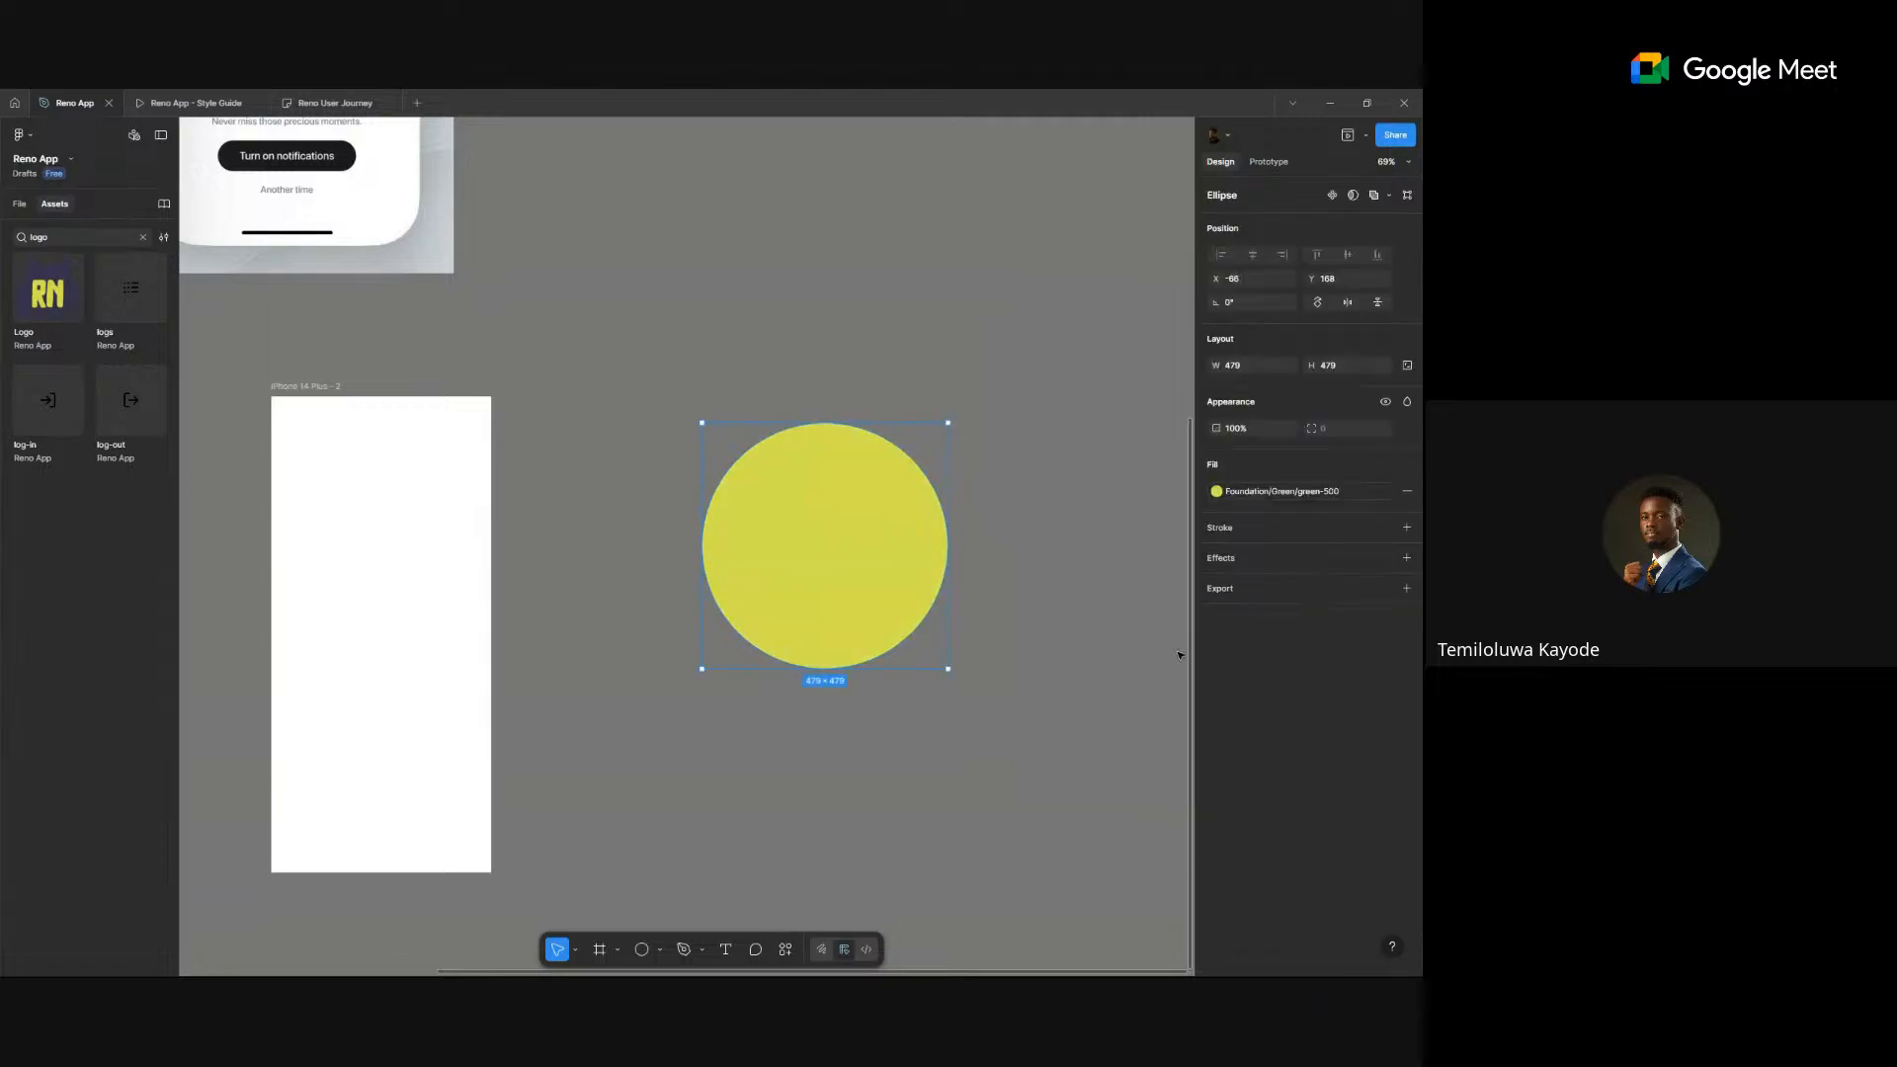
pyautogui.click(1387, 529)
pyautogui.click(1174, 758)
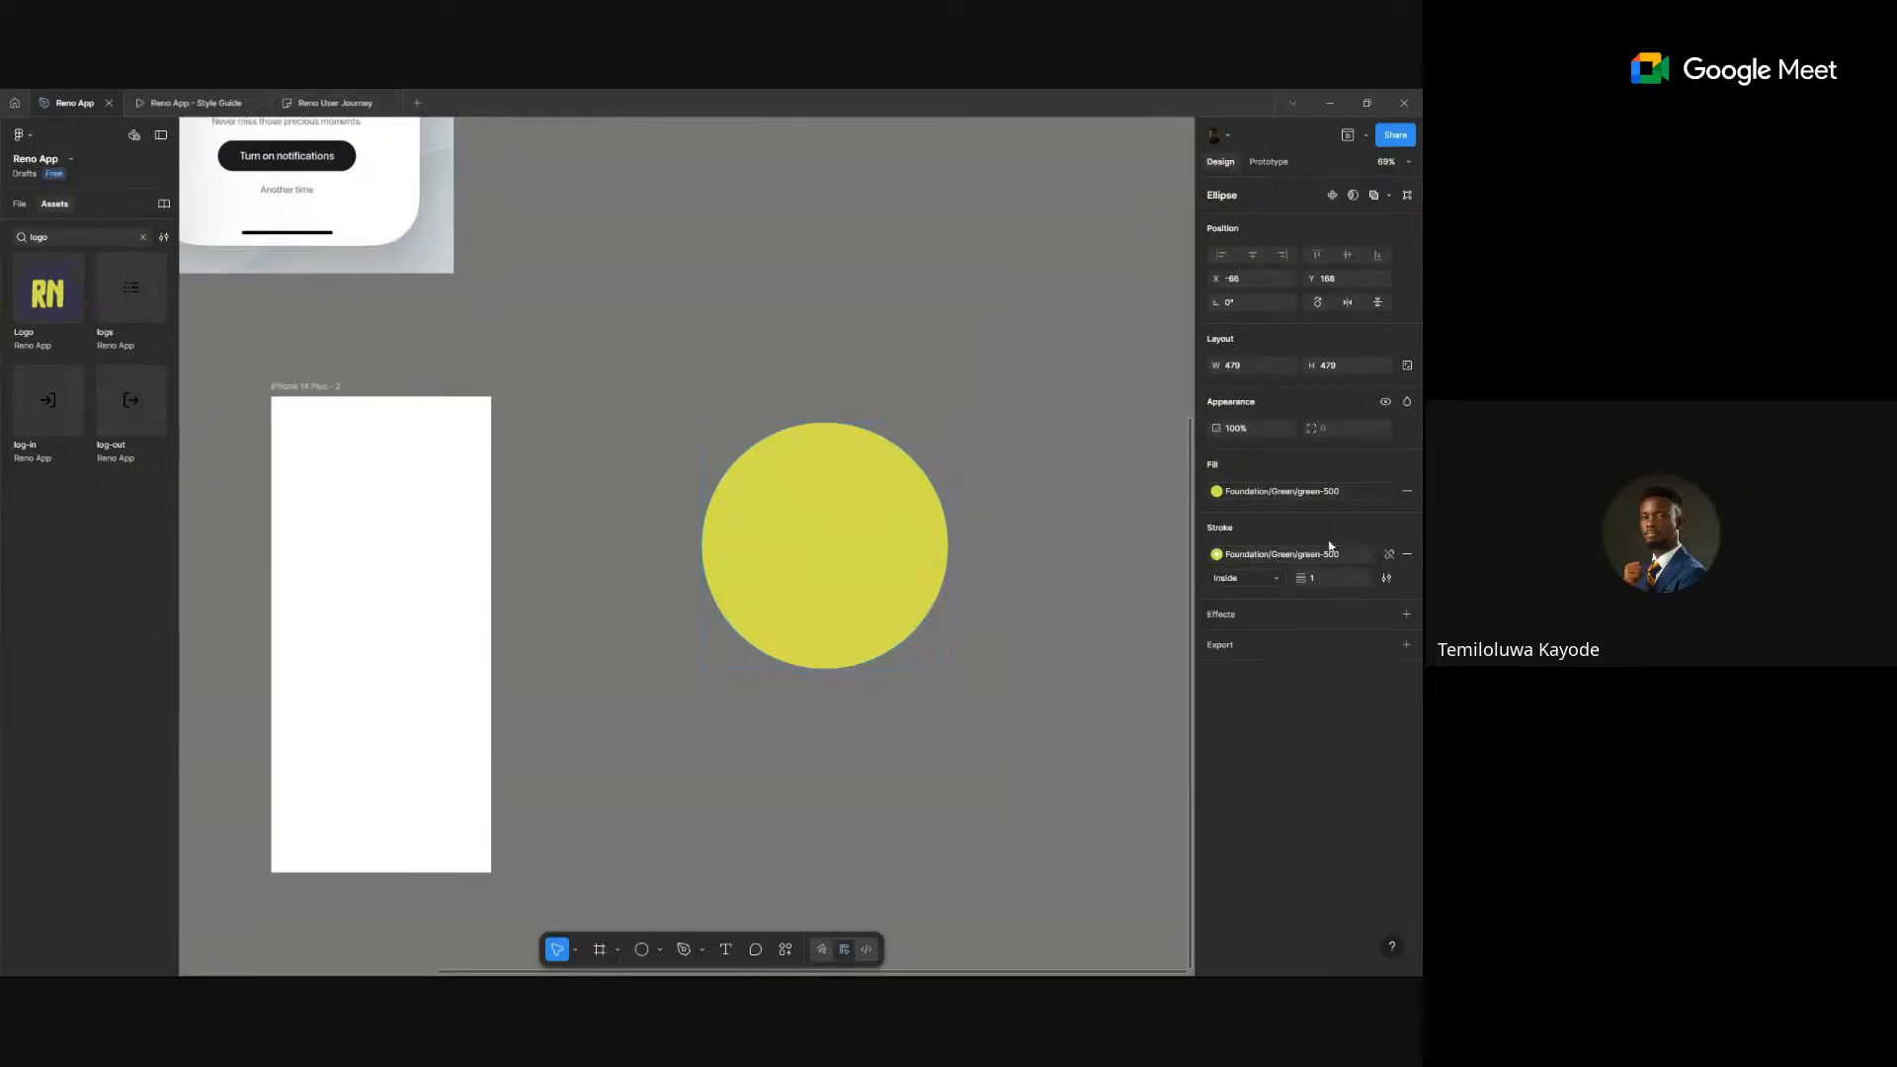
pyautogui.click(1407, 491)
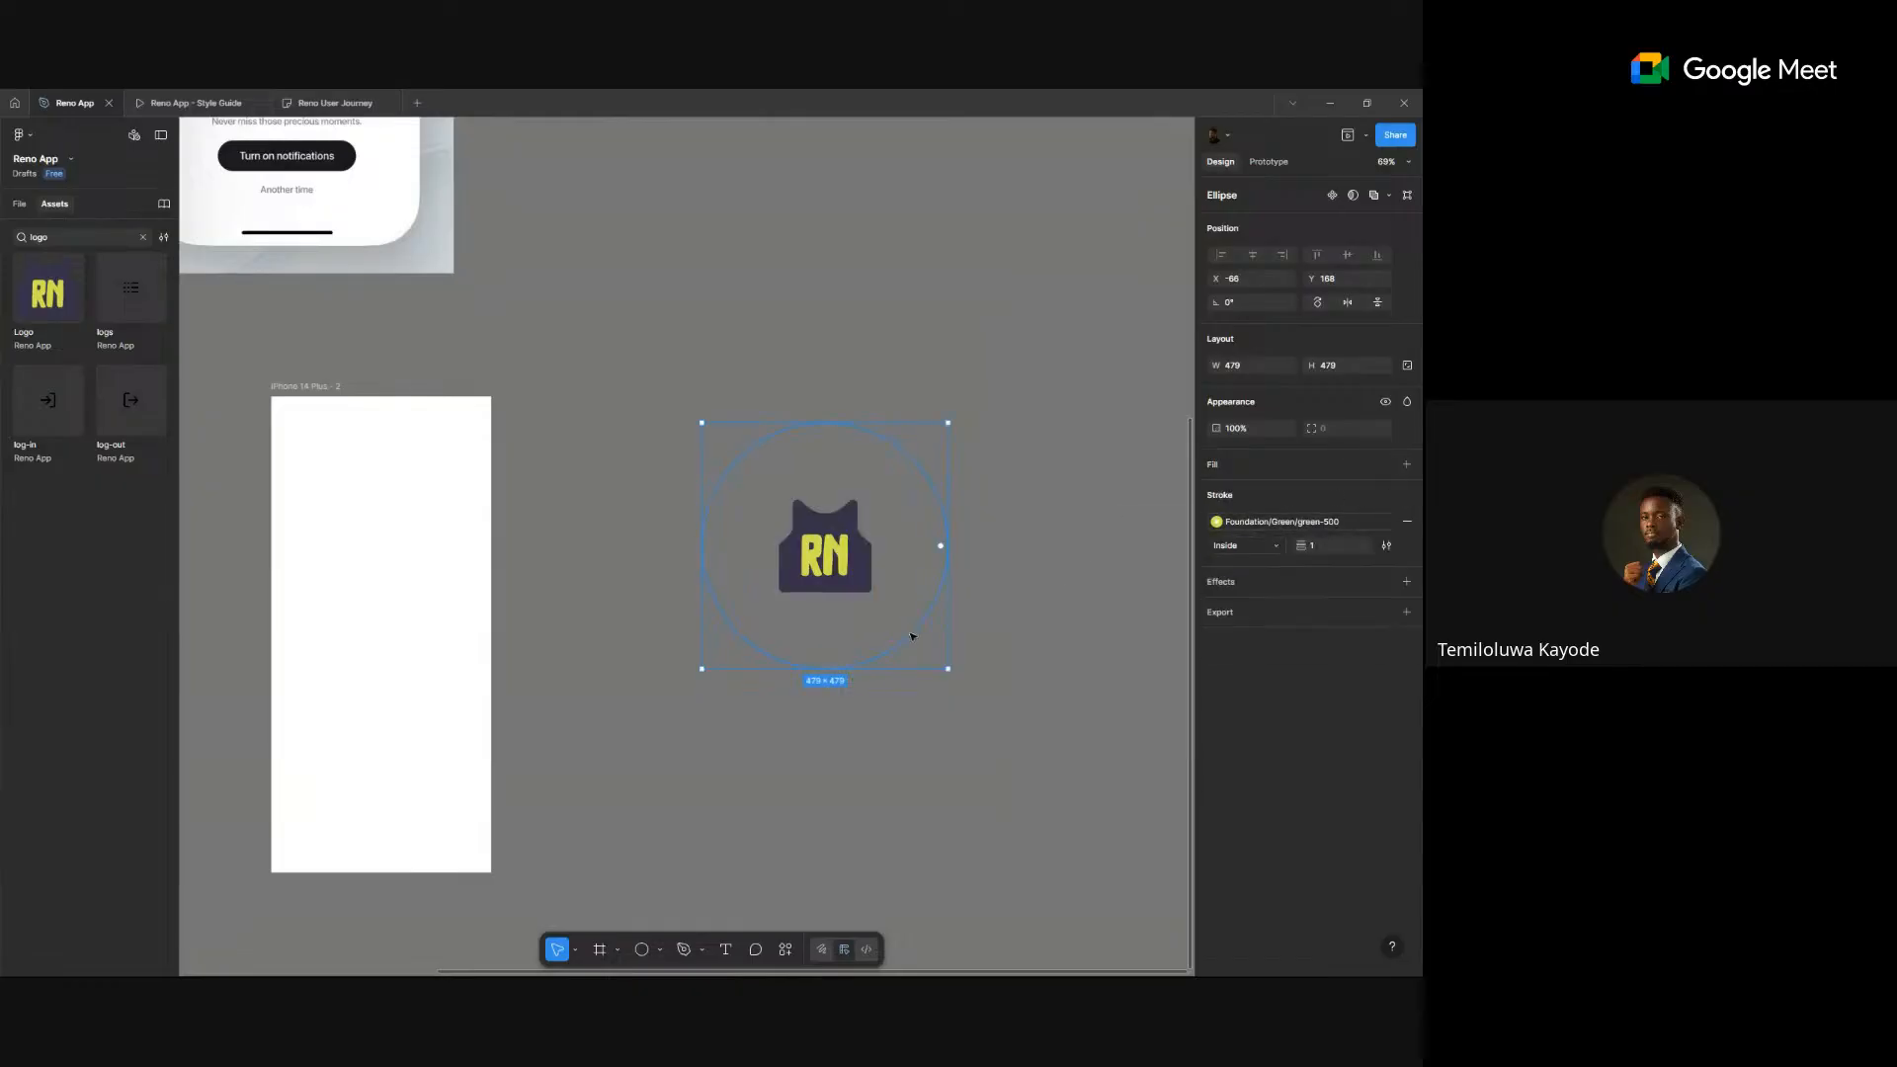
# - Zoom to about 107% and centre the view on the ringed RN logo
pyautogui.scroll(1, 913, 633)
pyautogui.moveTo(585, 293); pyautogui.dragTo(1035, 793)
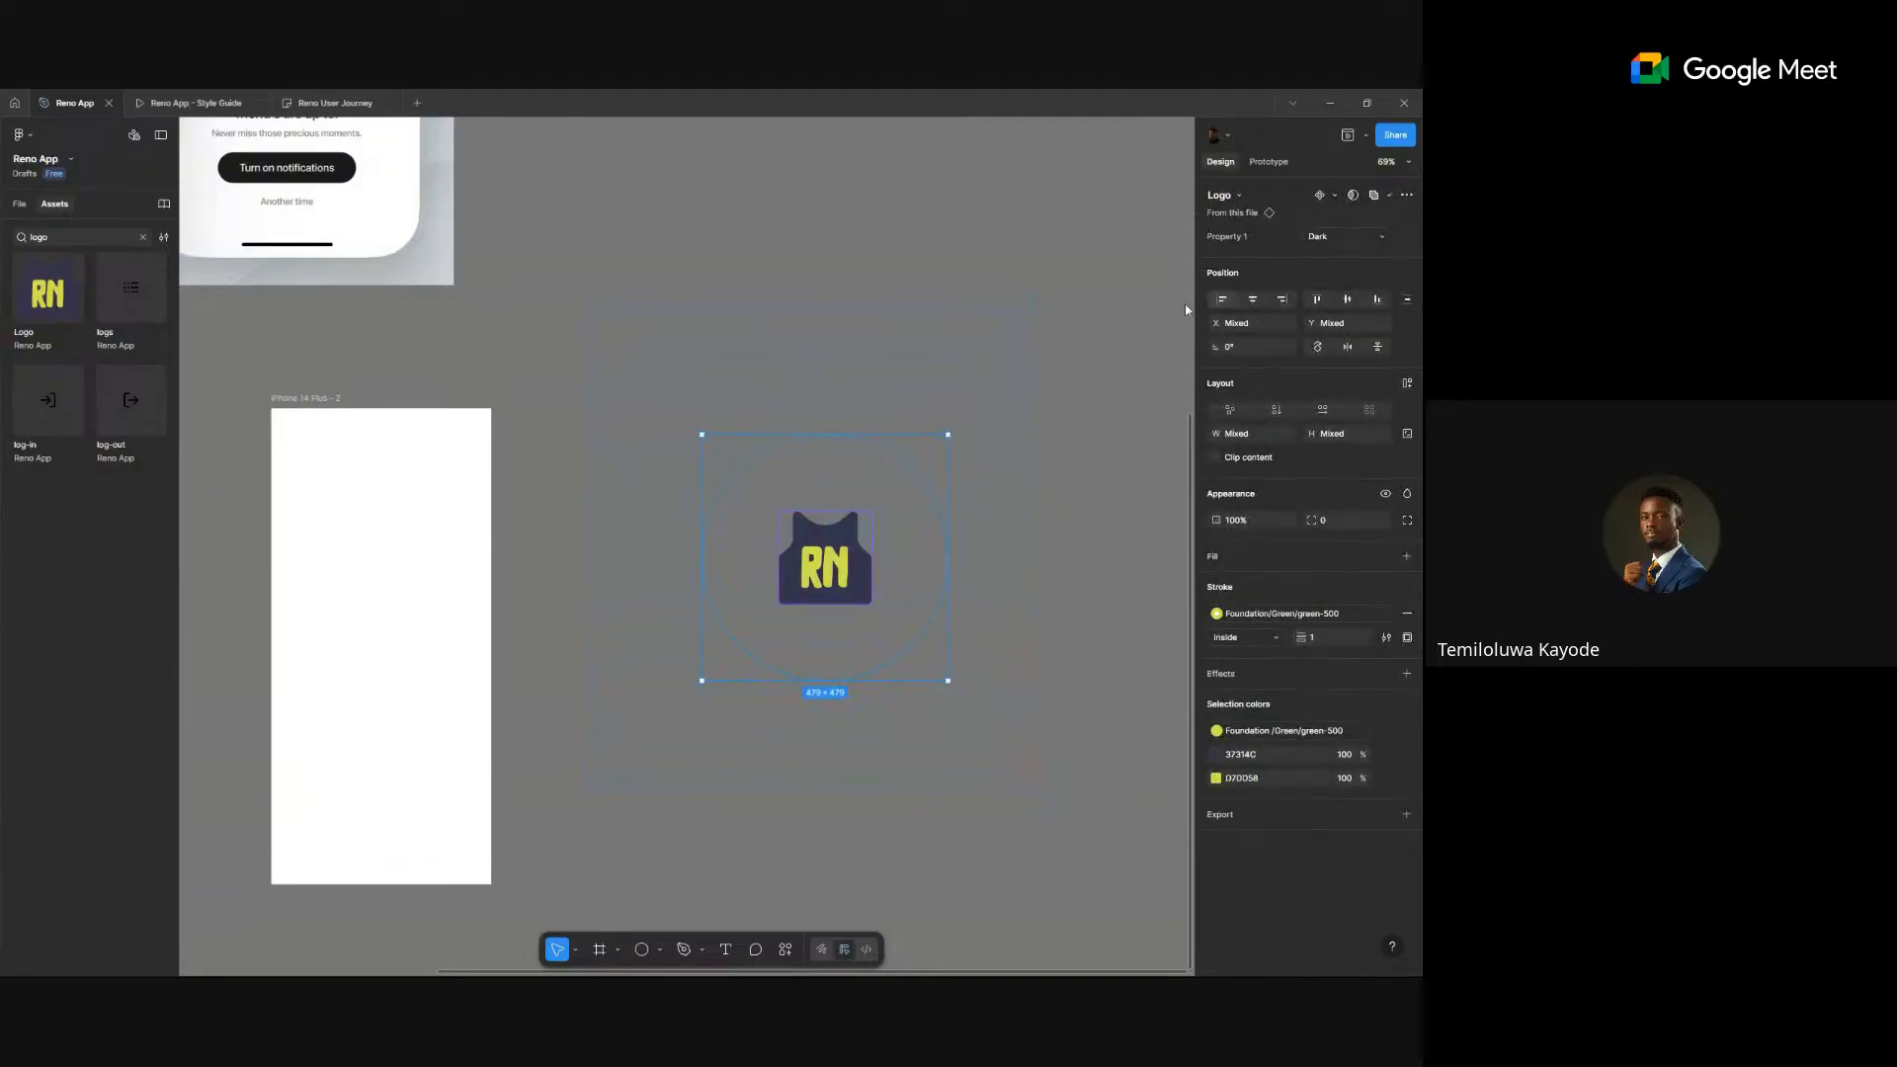
pyautogui.click(927, 251)
pyautogui.scroll(5, 810, 664)
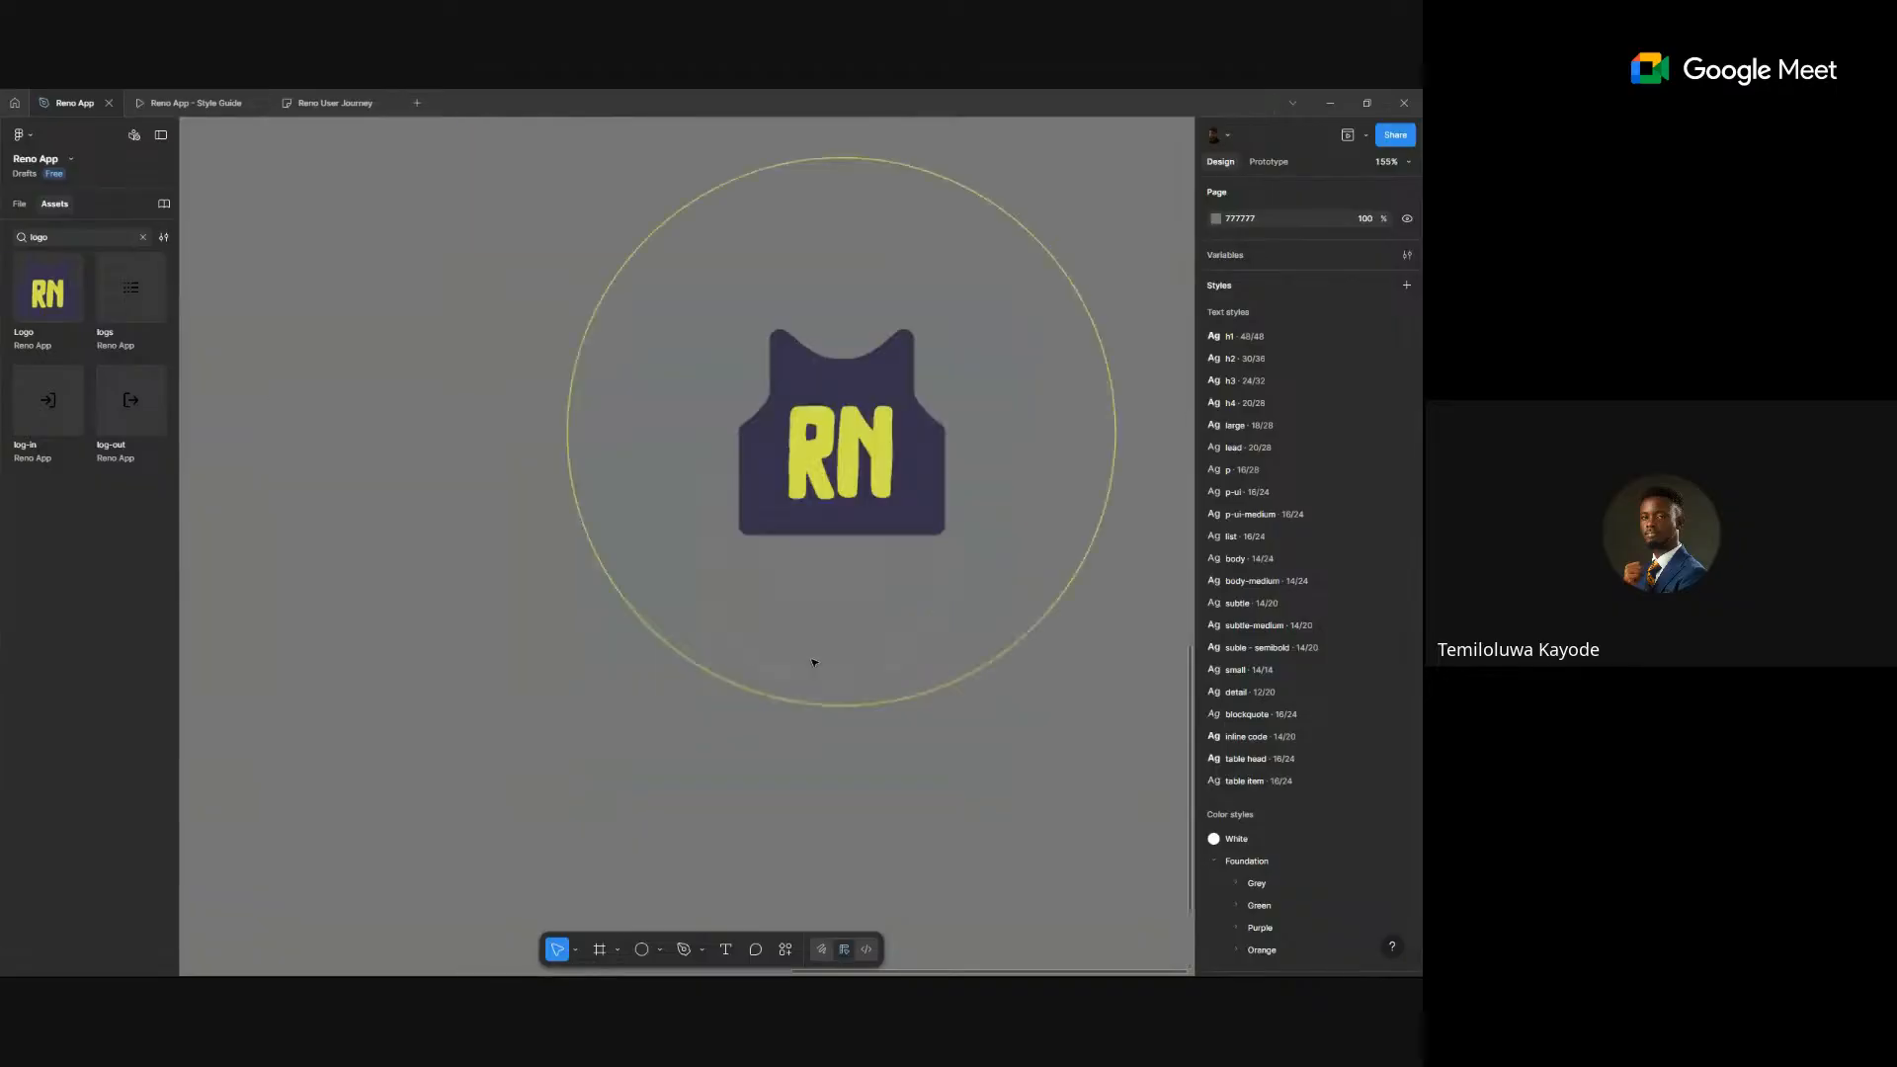
pyautogui.scroll(-8, 805, 612)
pyautogui.click(825, 510)
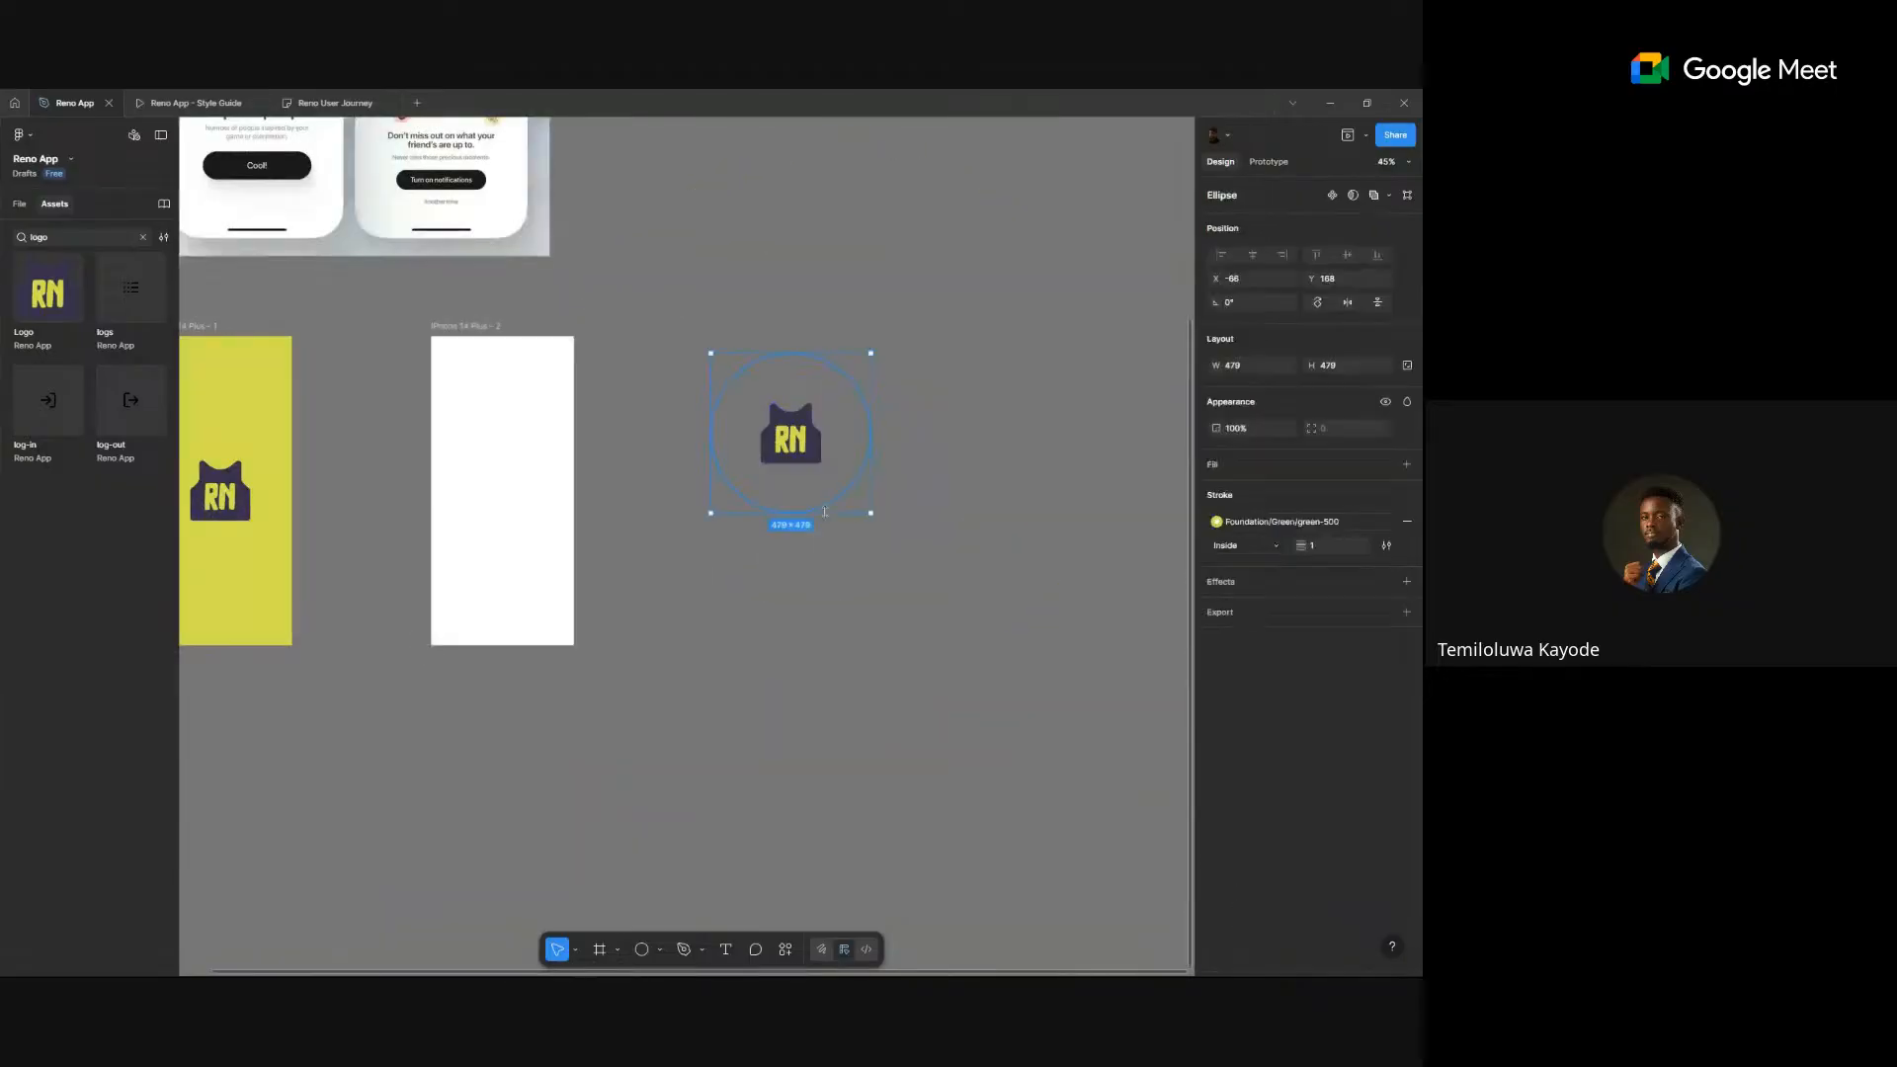
pyautogui.click(758, 555)
pyautogui.scroll(-3, 758, 554)
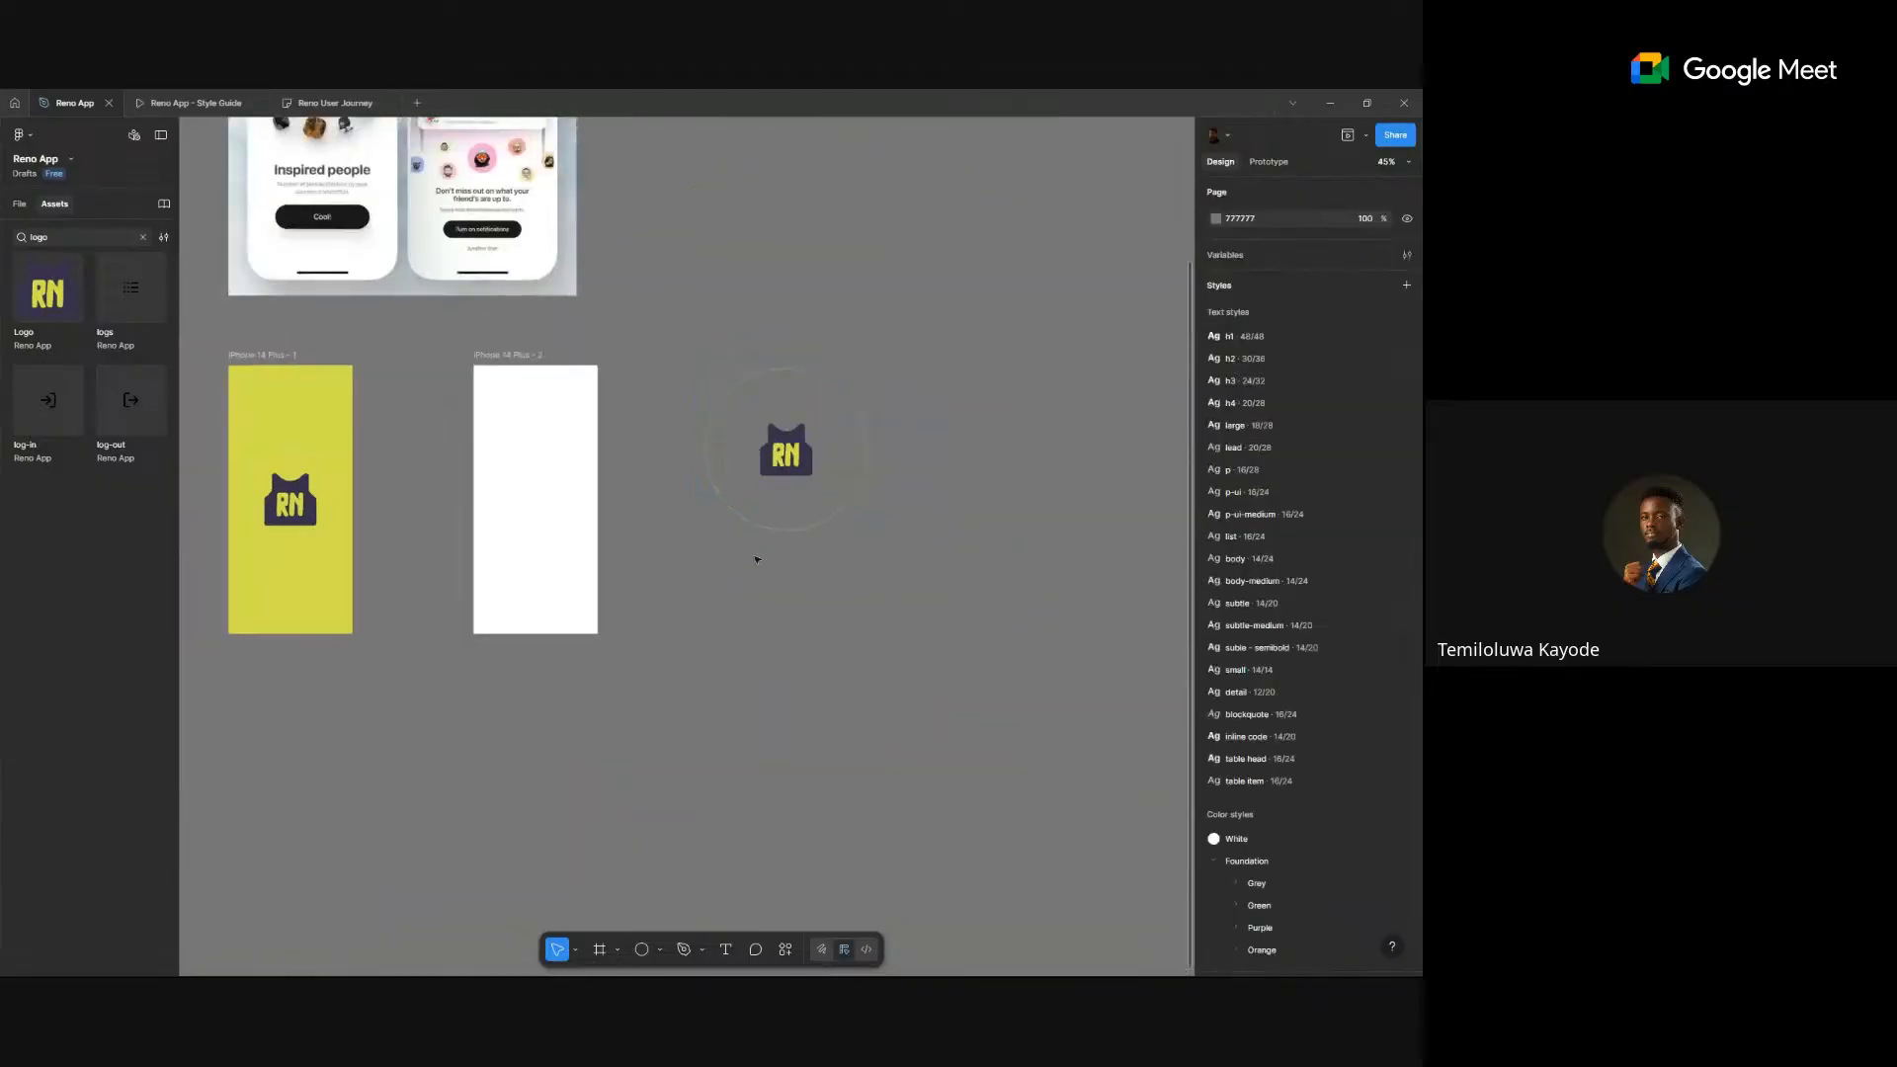
pyautogui.scroll(5, 532, 348)
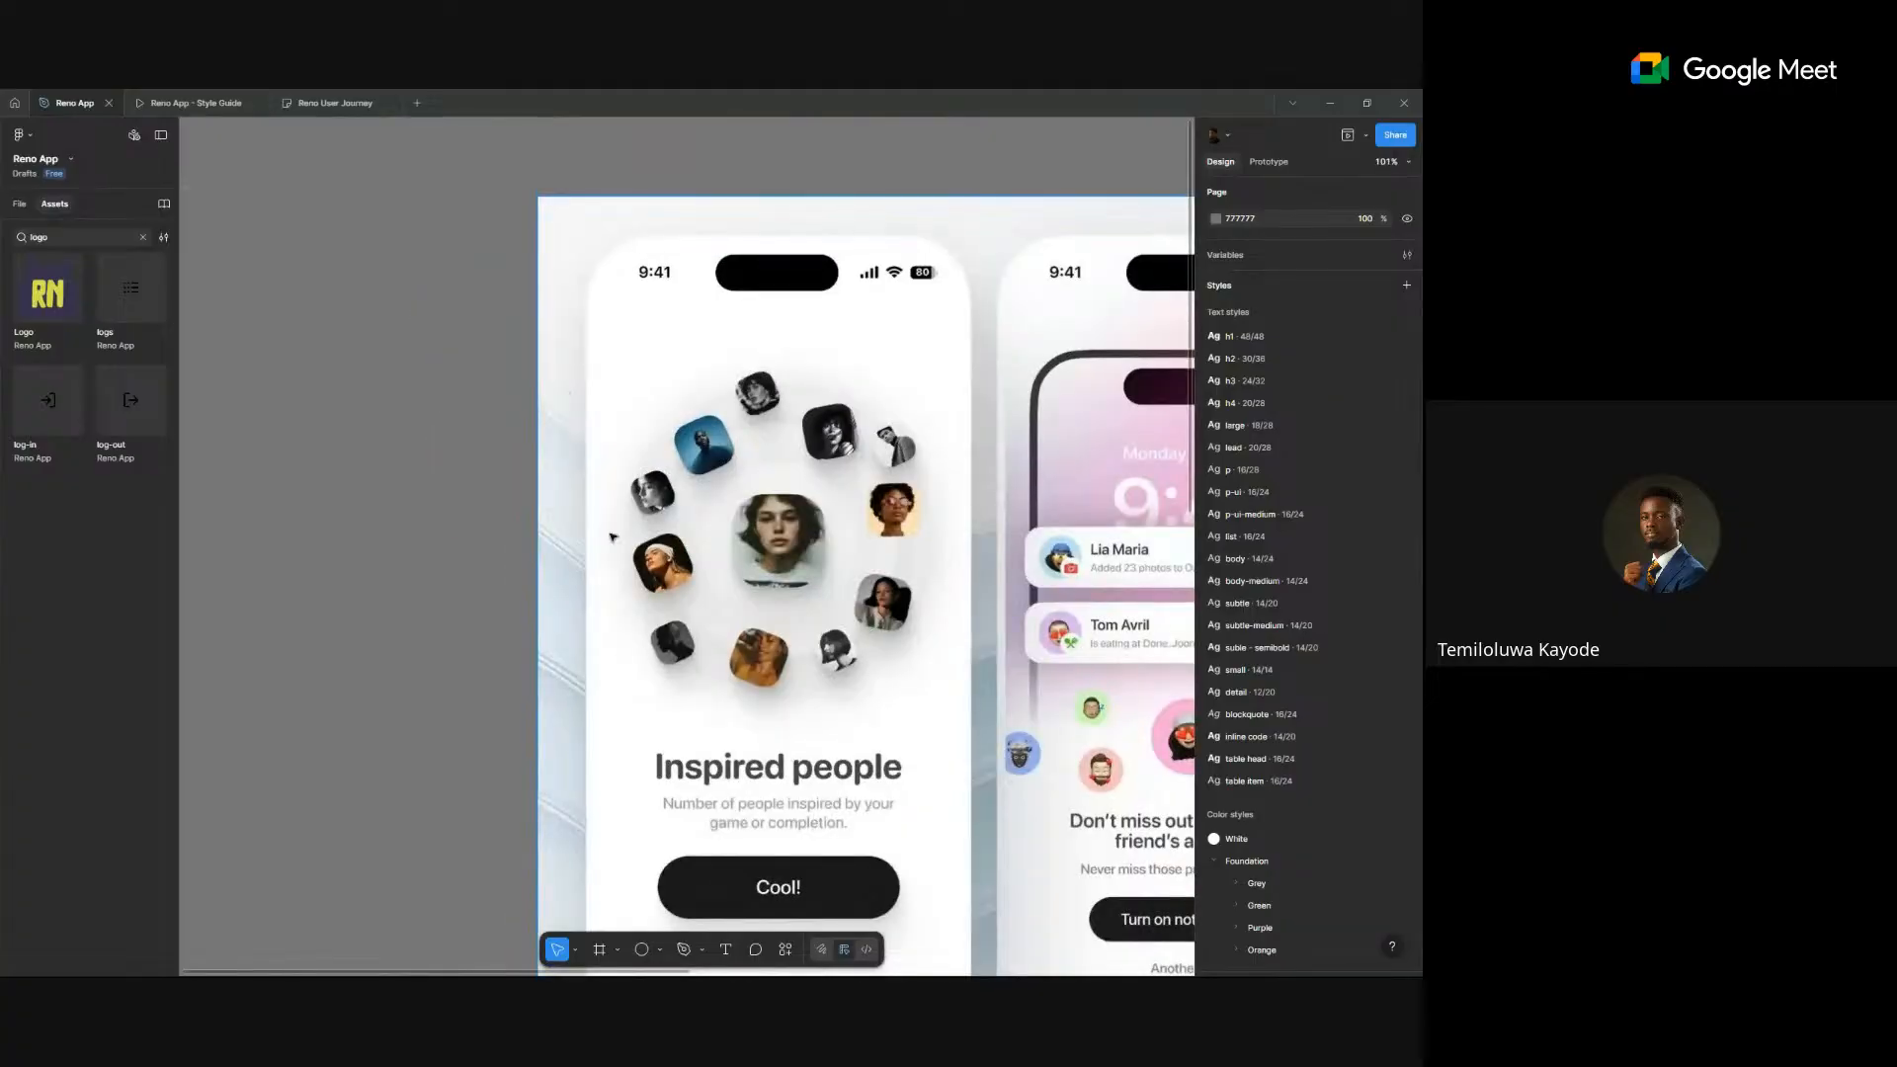
pyautogui.scroll(-2, 746, 460)
pyautogui.hscroll(5, 688, 502)
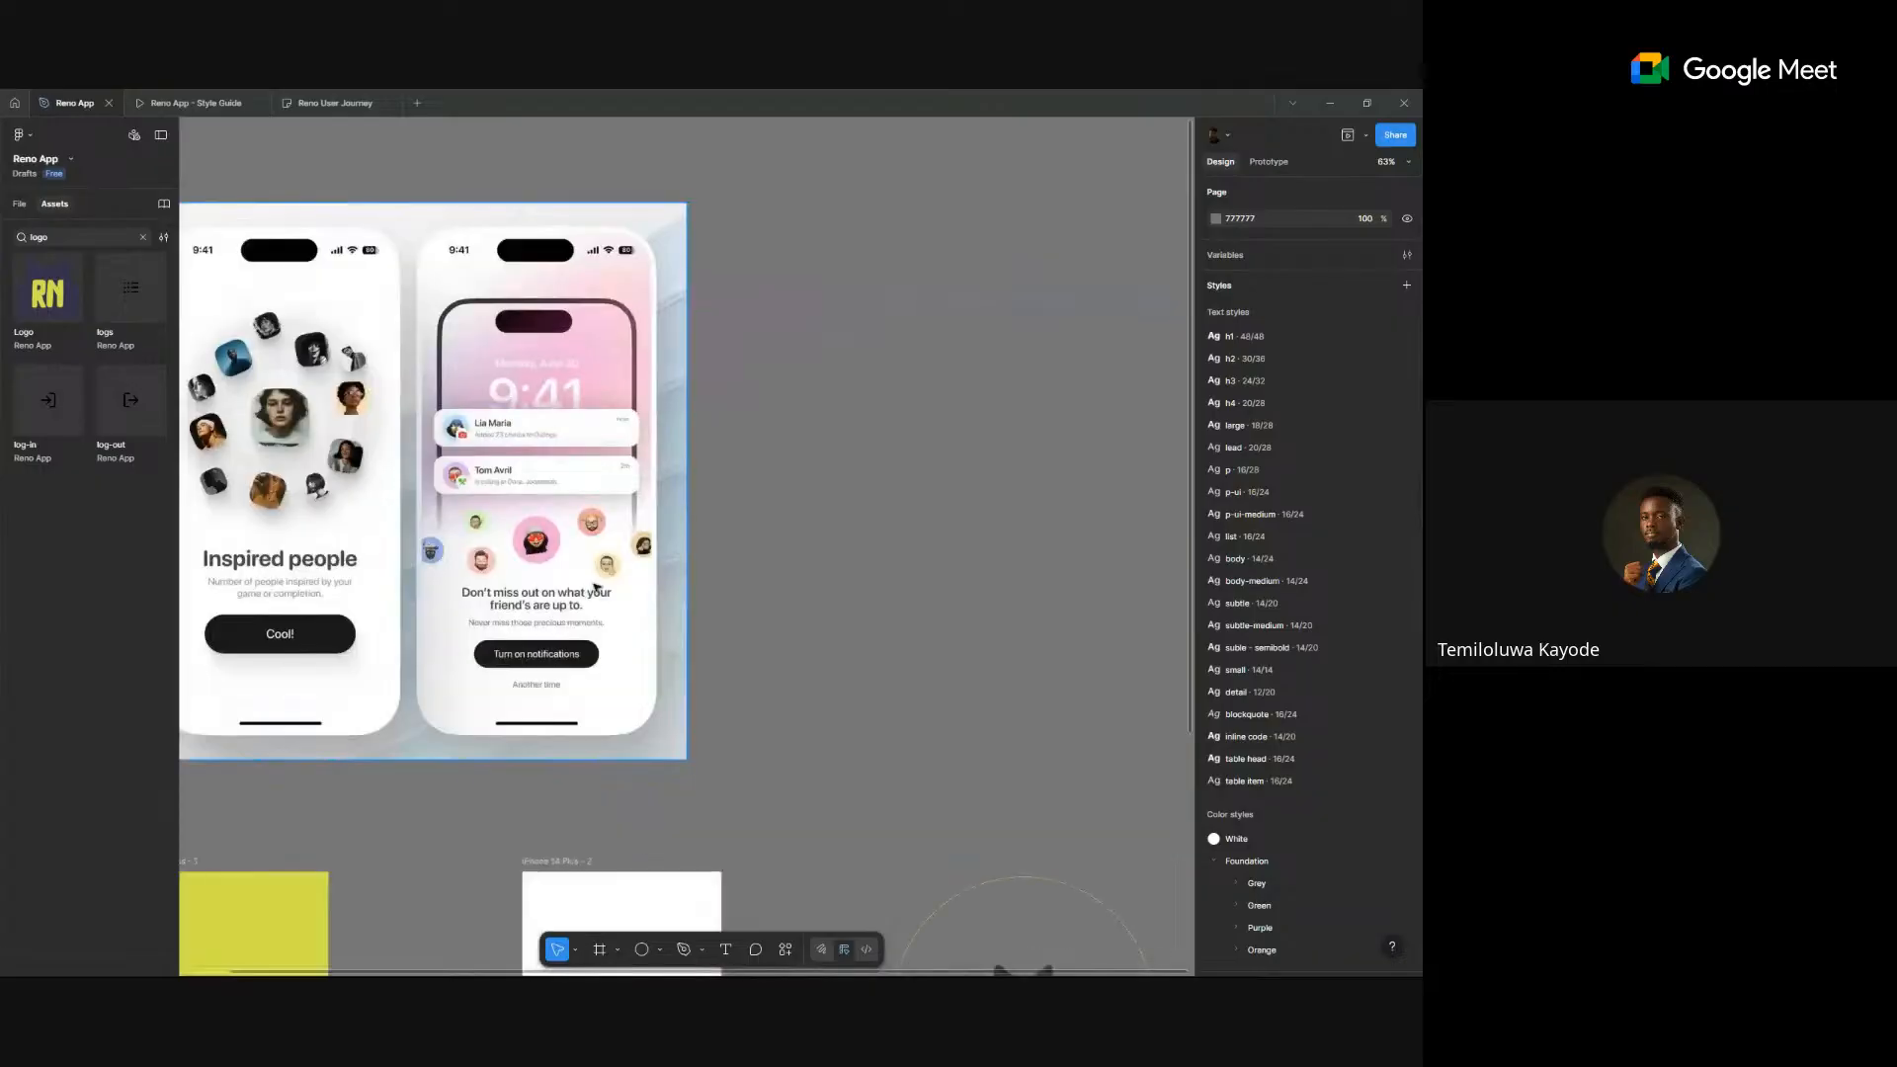
pyautogui.scroll(-5, 699, 381)
pyautogui.scroll(3, 818, 652)
pyautogui.moveTo(1007, 654); pyautogui.dragTo(936, 689)
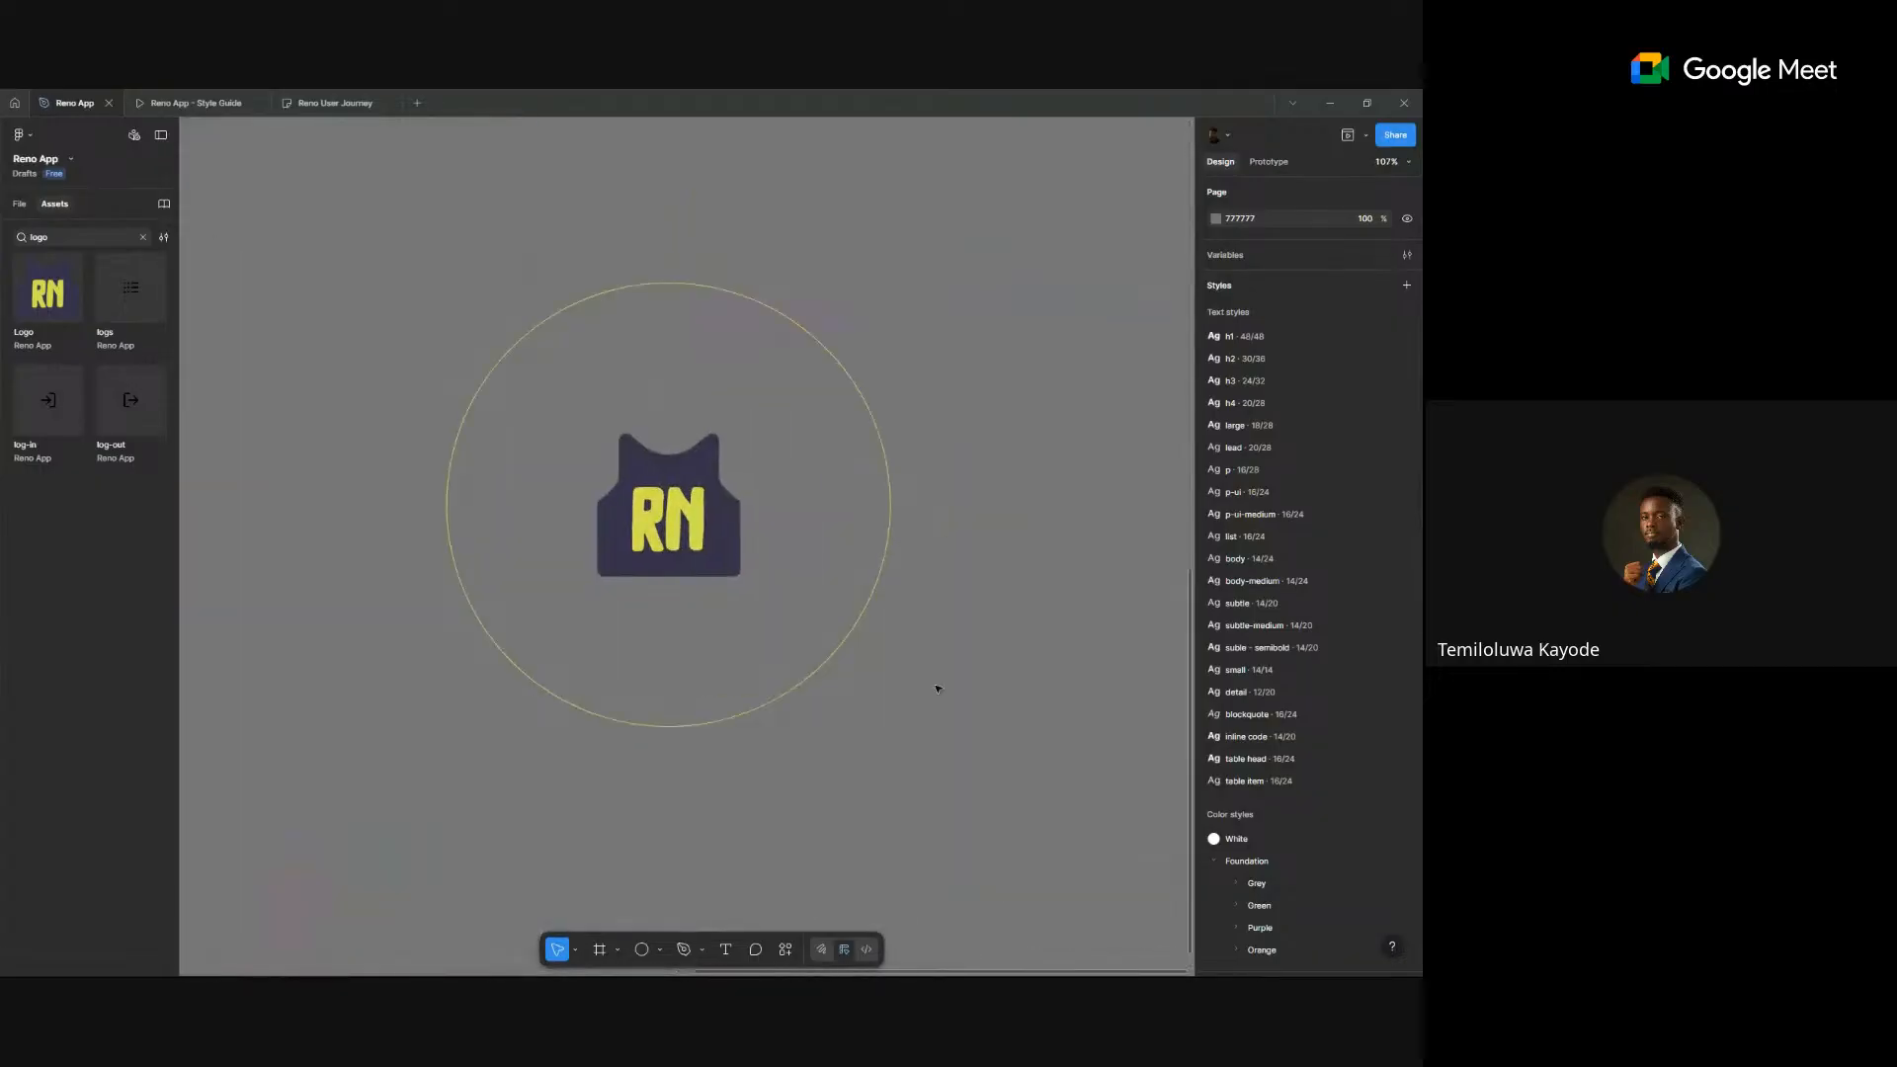
# - Start the Blobs plugin from Plugins > Saved plugins in the canvas context menu
pyautogui.rightClick(953, 579)
pyautogui.moveTo(1009, 707)
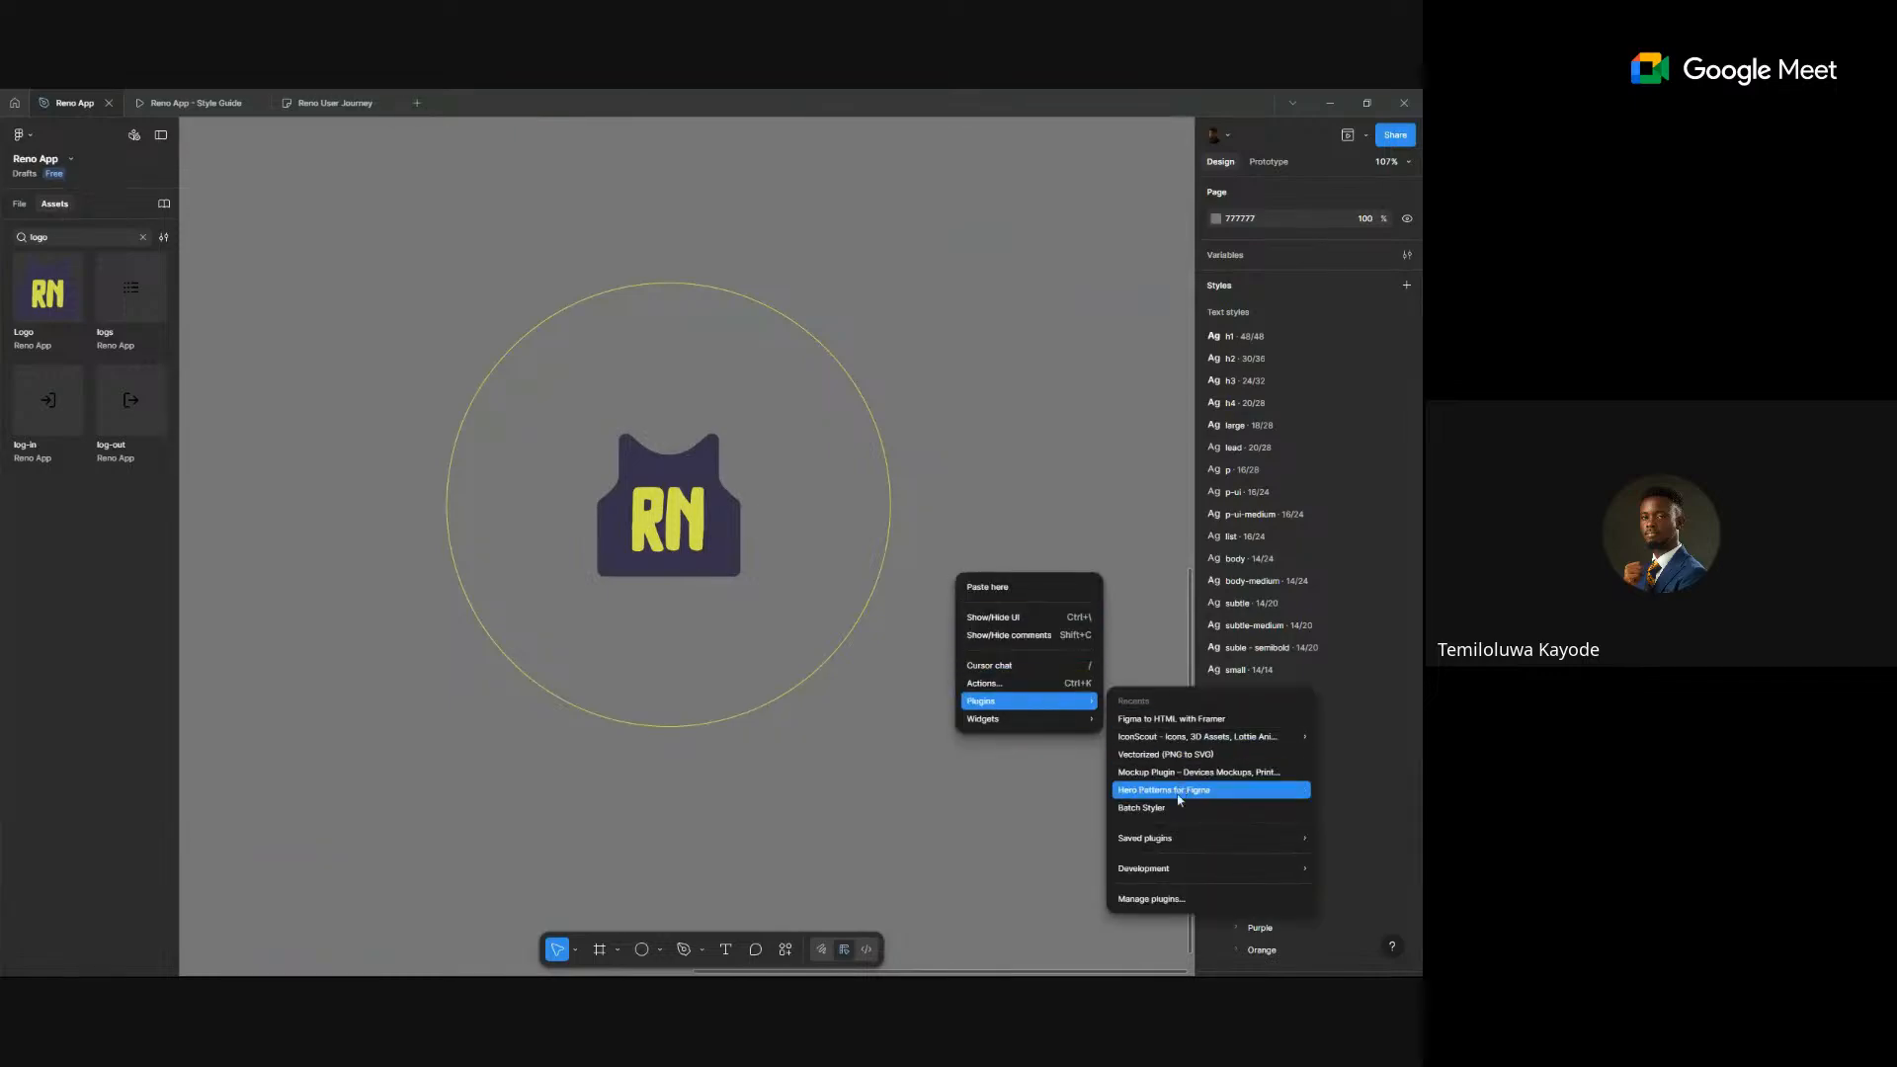
pyautogui.moveTo(1166, 842)
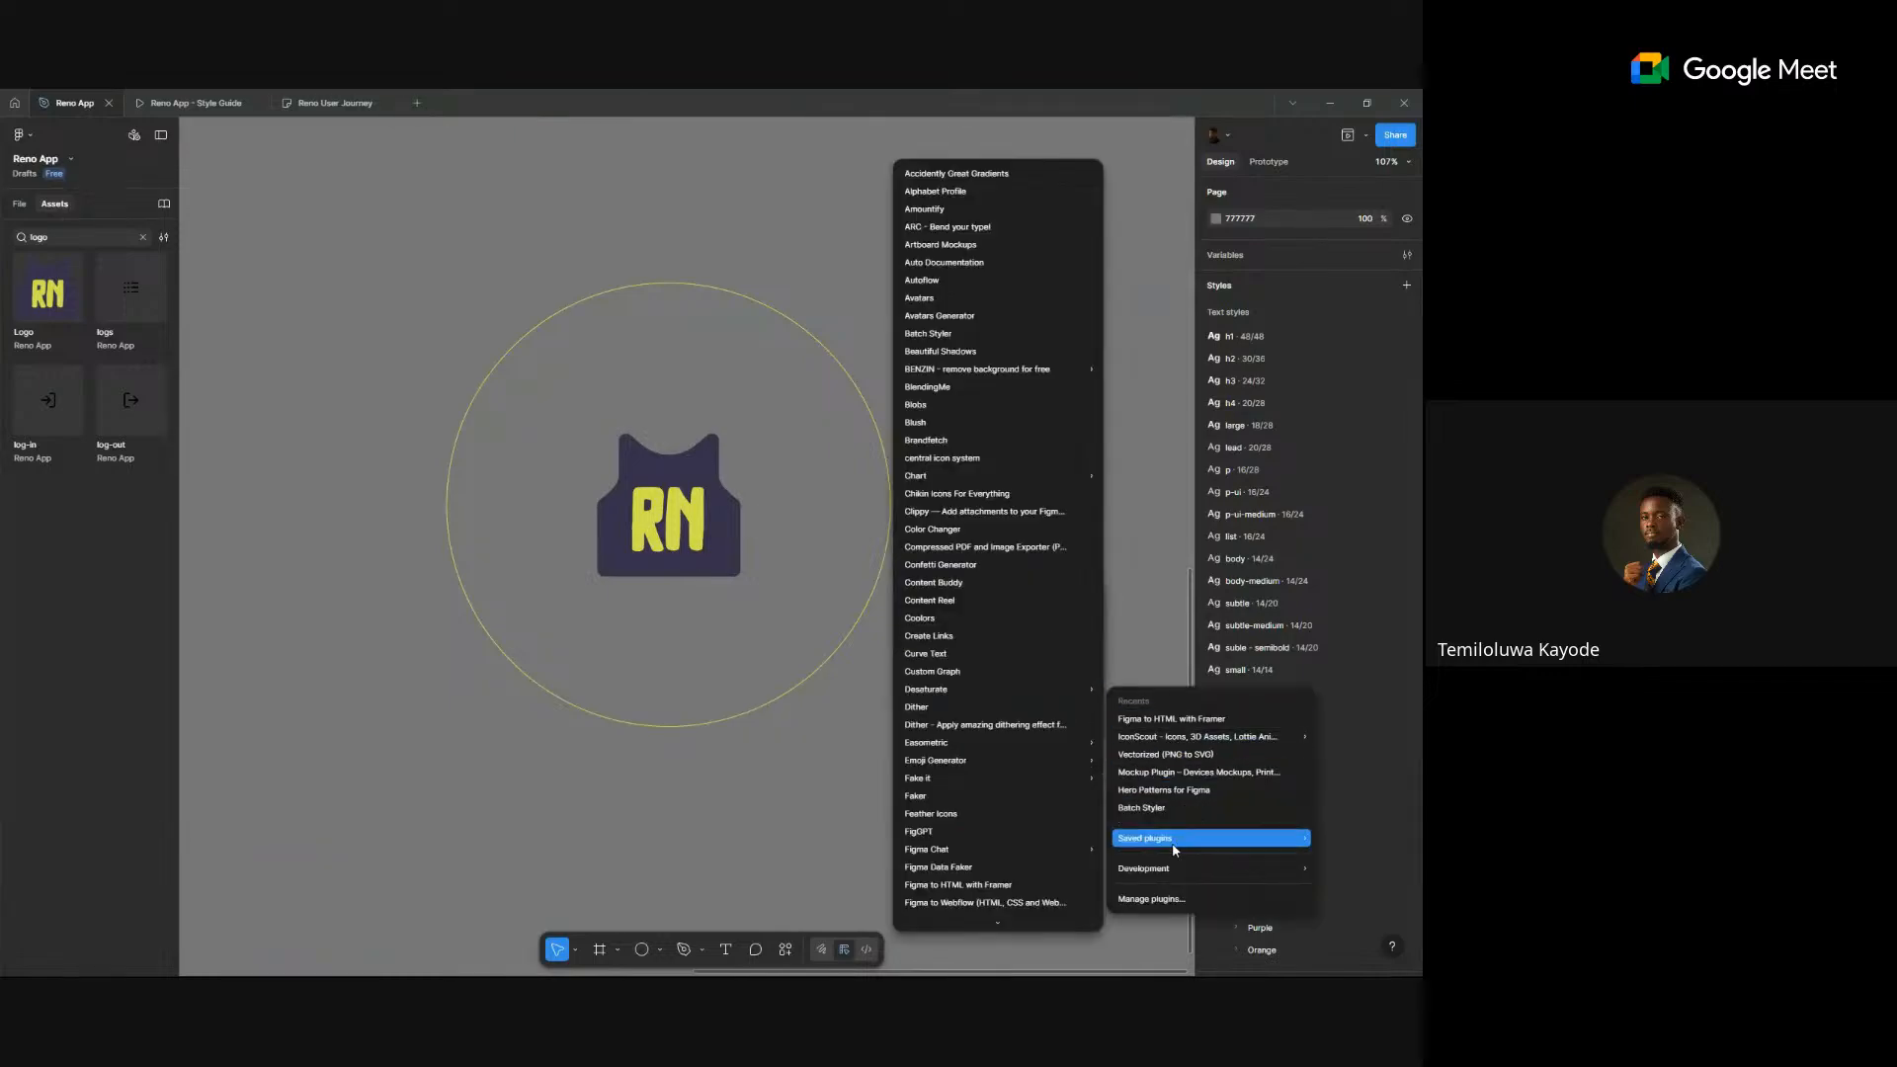
pyautogui.click(1000, 409)
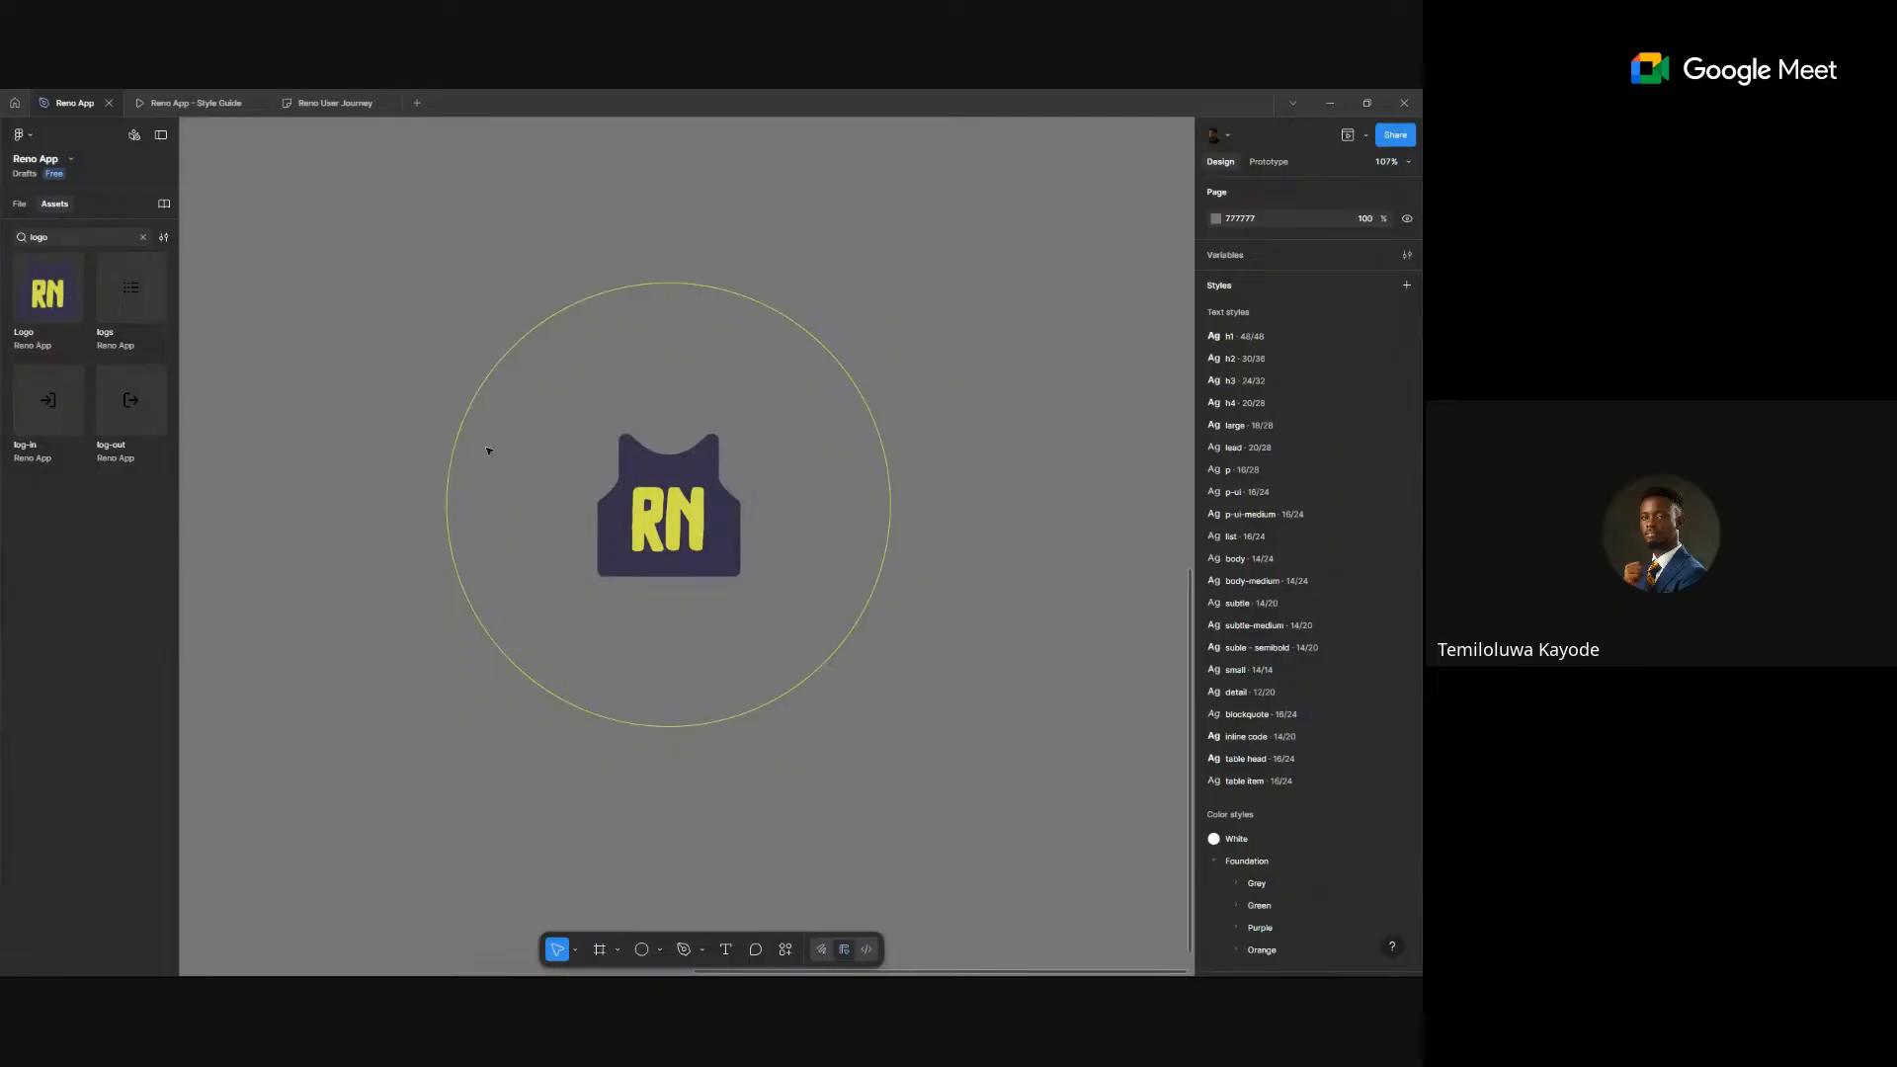
pyautogui.rightClick(960, 525)
pyautogui.moveTo(998, 648)
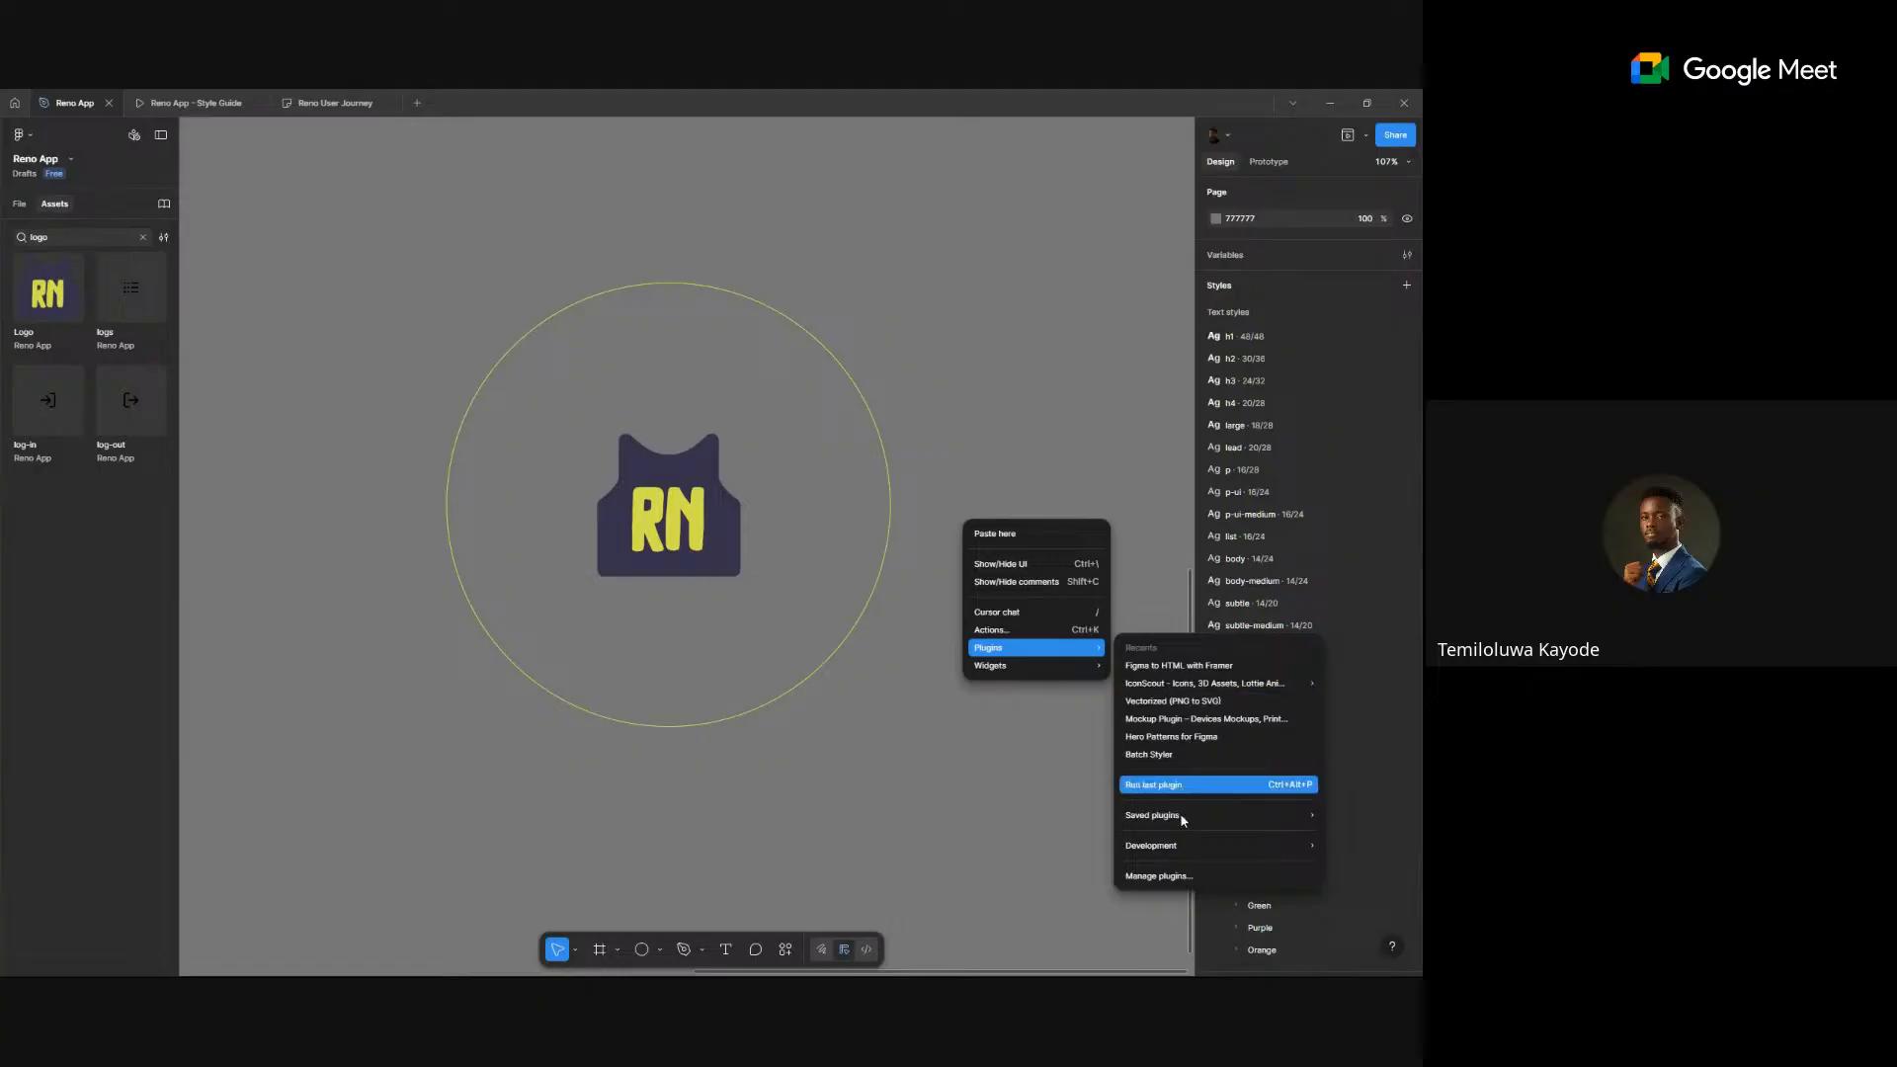
pyautogui.moveTo(1182, 819)
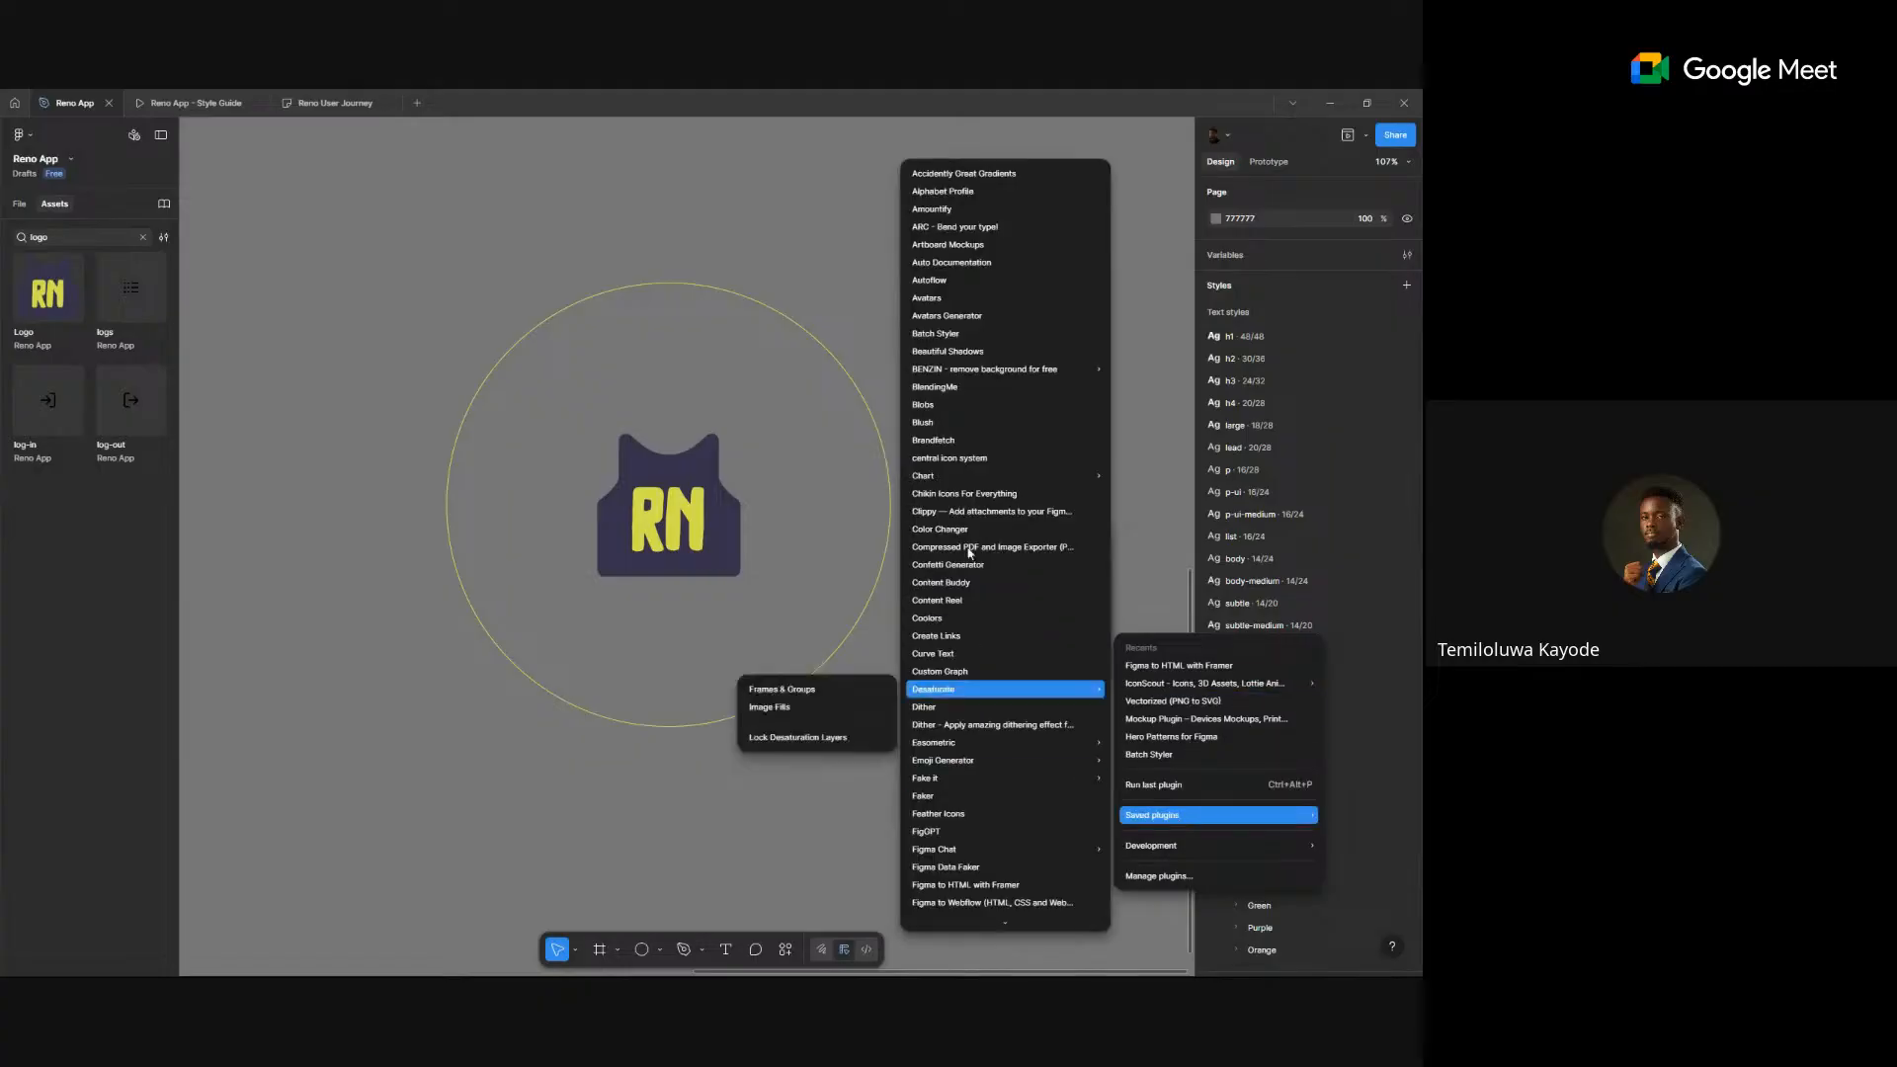
pyautogui.click(996, 405)
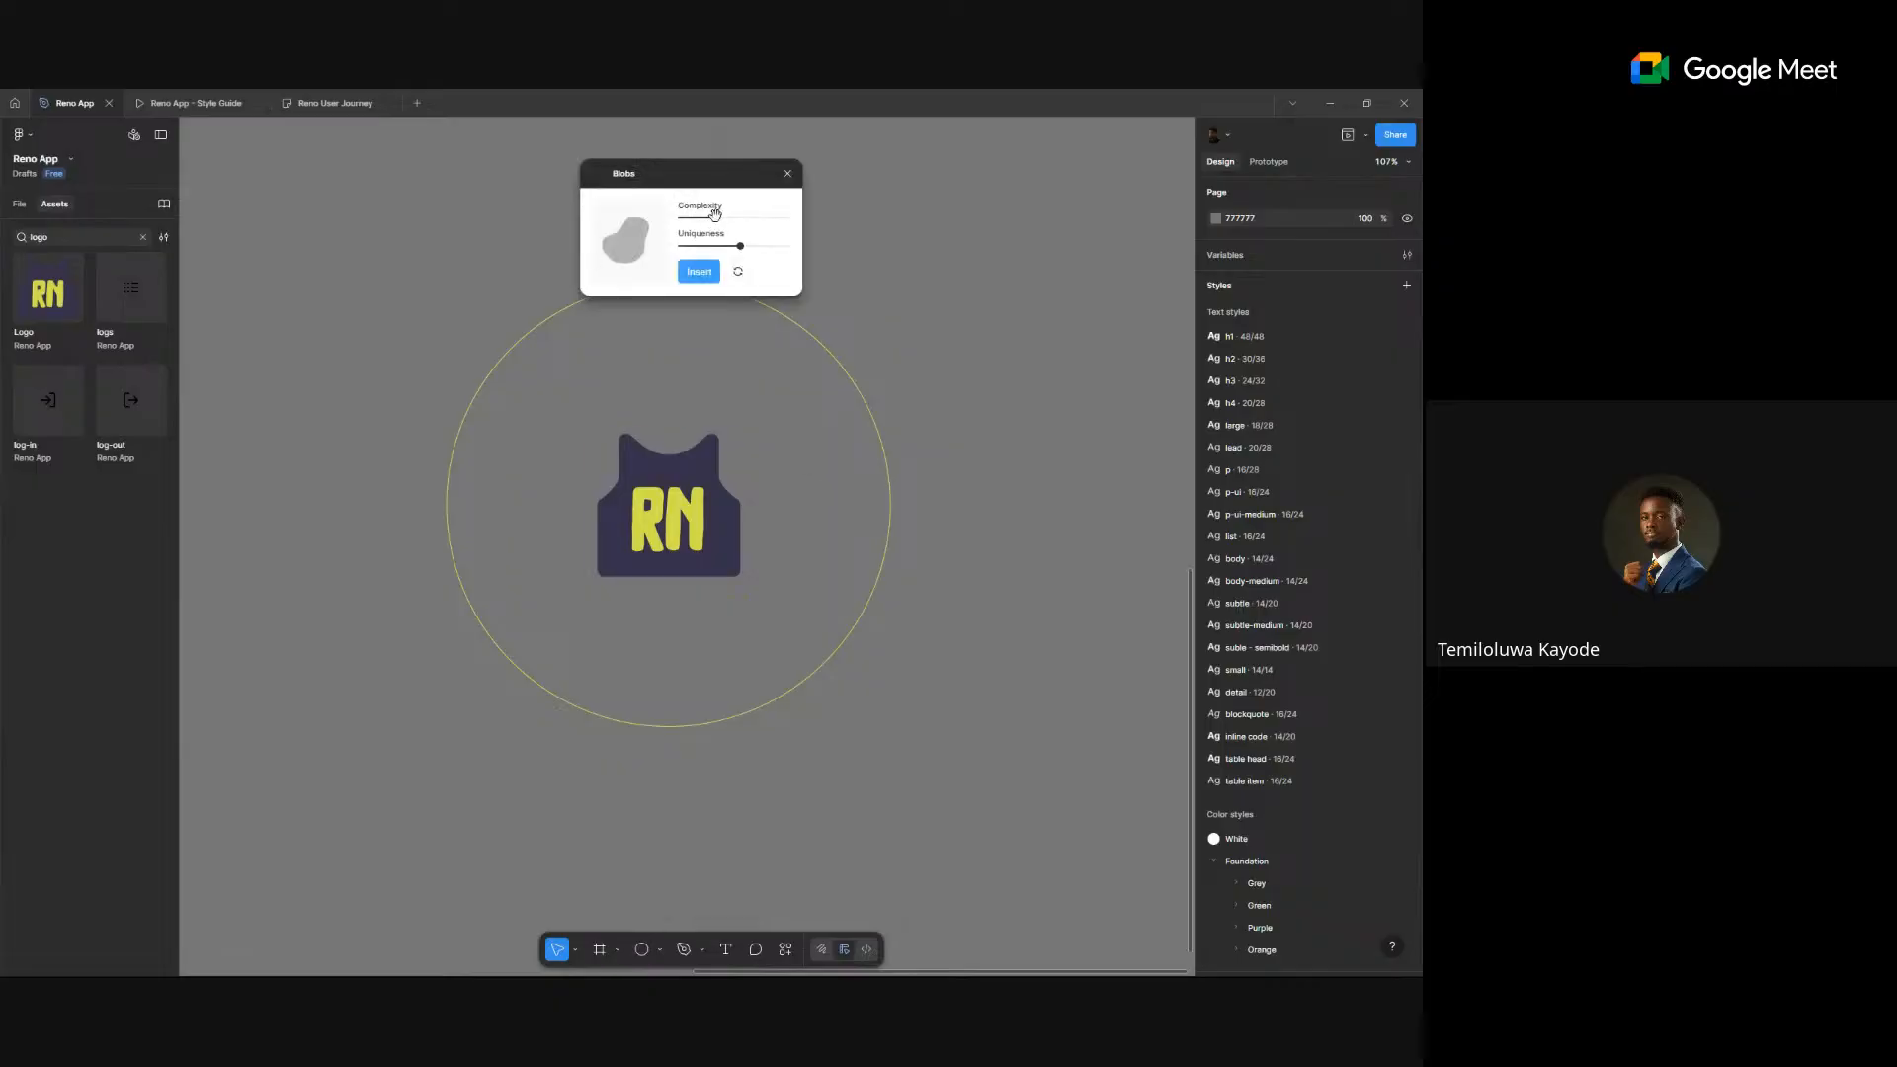
# - Insert a lower-complexity blob and shrink it to about 229×205 at the circle's upper left
pyautogui.moveTo(715, 219); pyautogui.dragTo(704, 218)
pyautogui.click(698, 272)
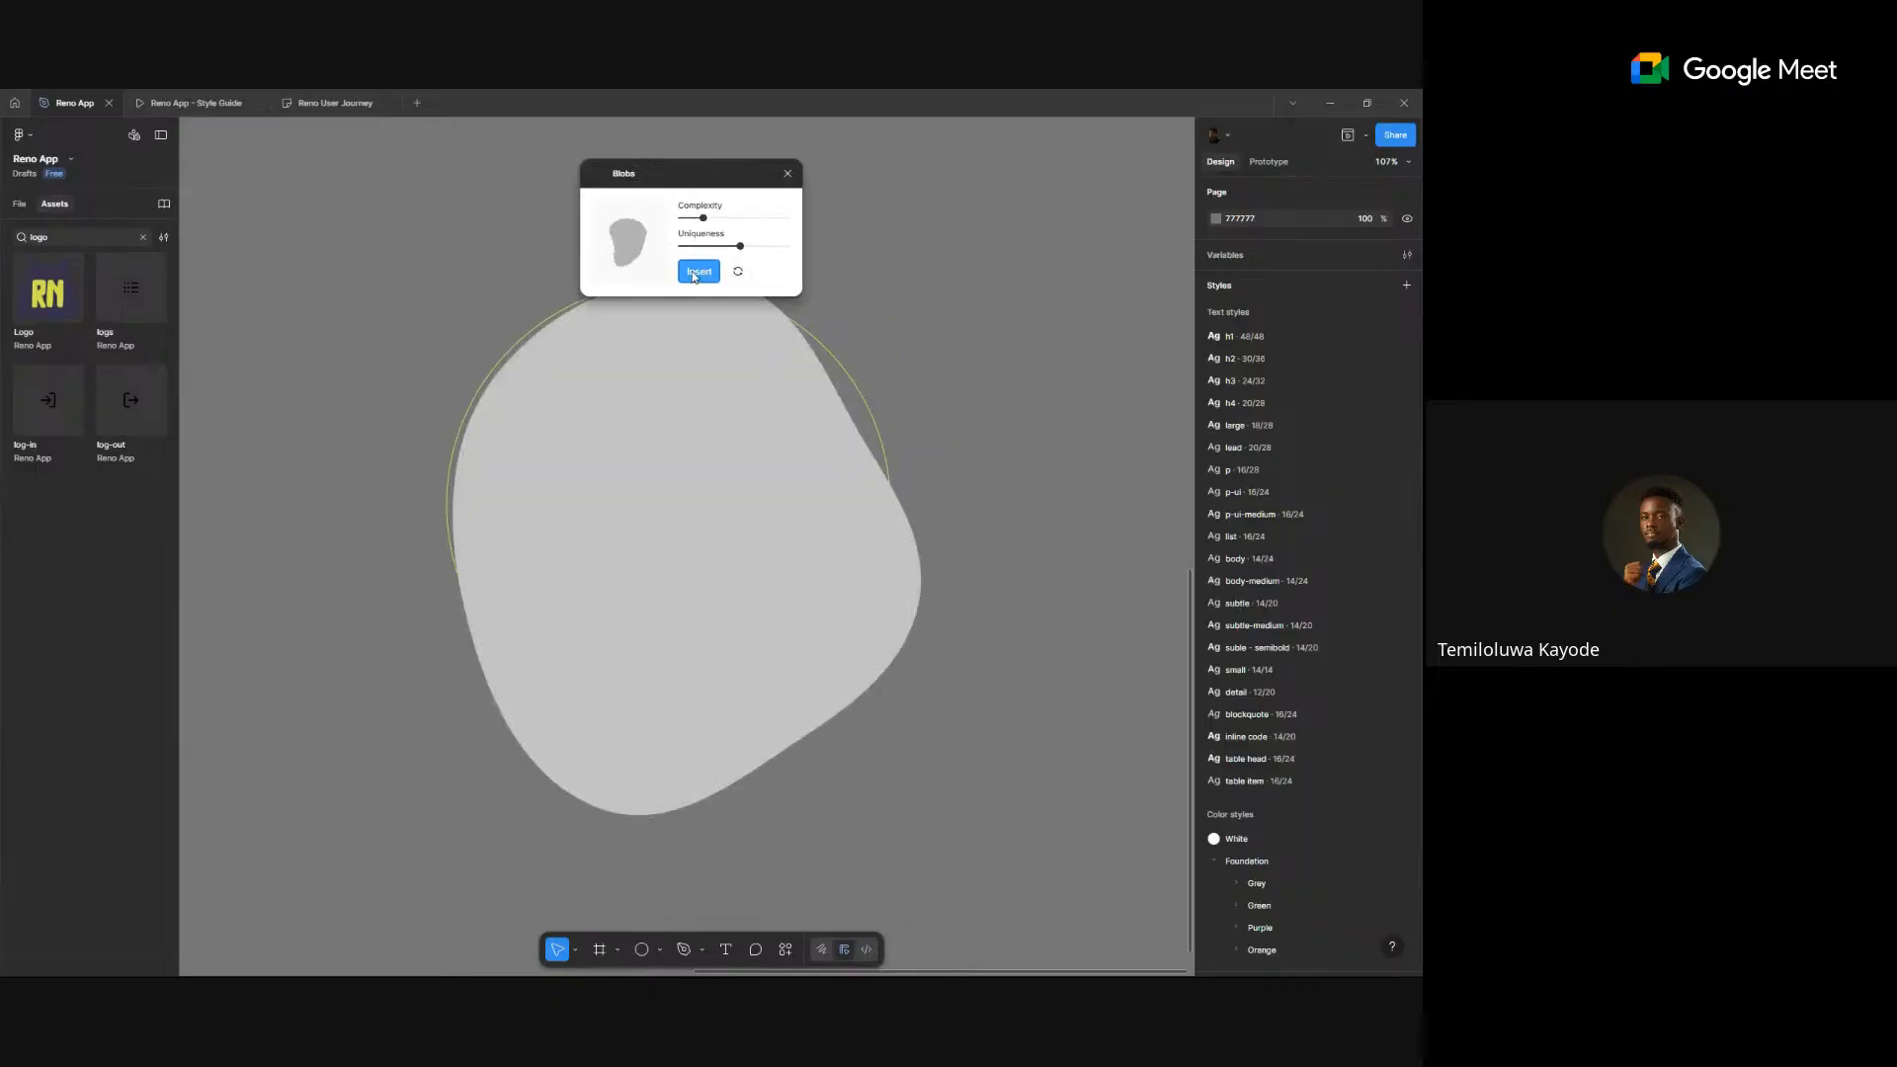
pyautogui.click(810, 675)
pyautogui.moveTo(723, 827); pyautogui.dragTo(728, 701)
pyautogui.moveTo(842, 491); pyautogui.dragTo(662, 395)
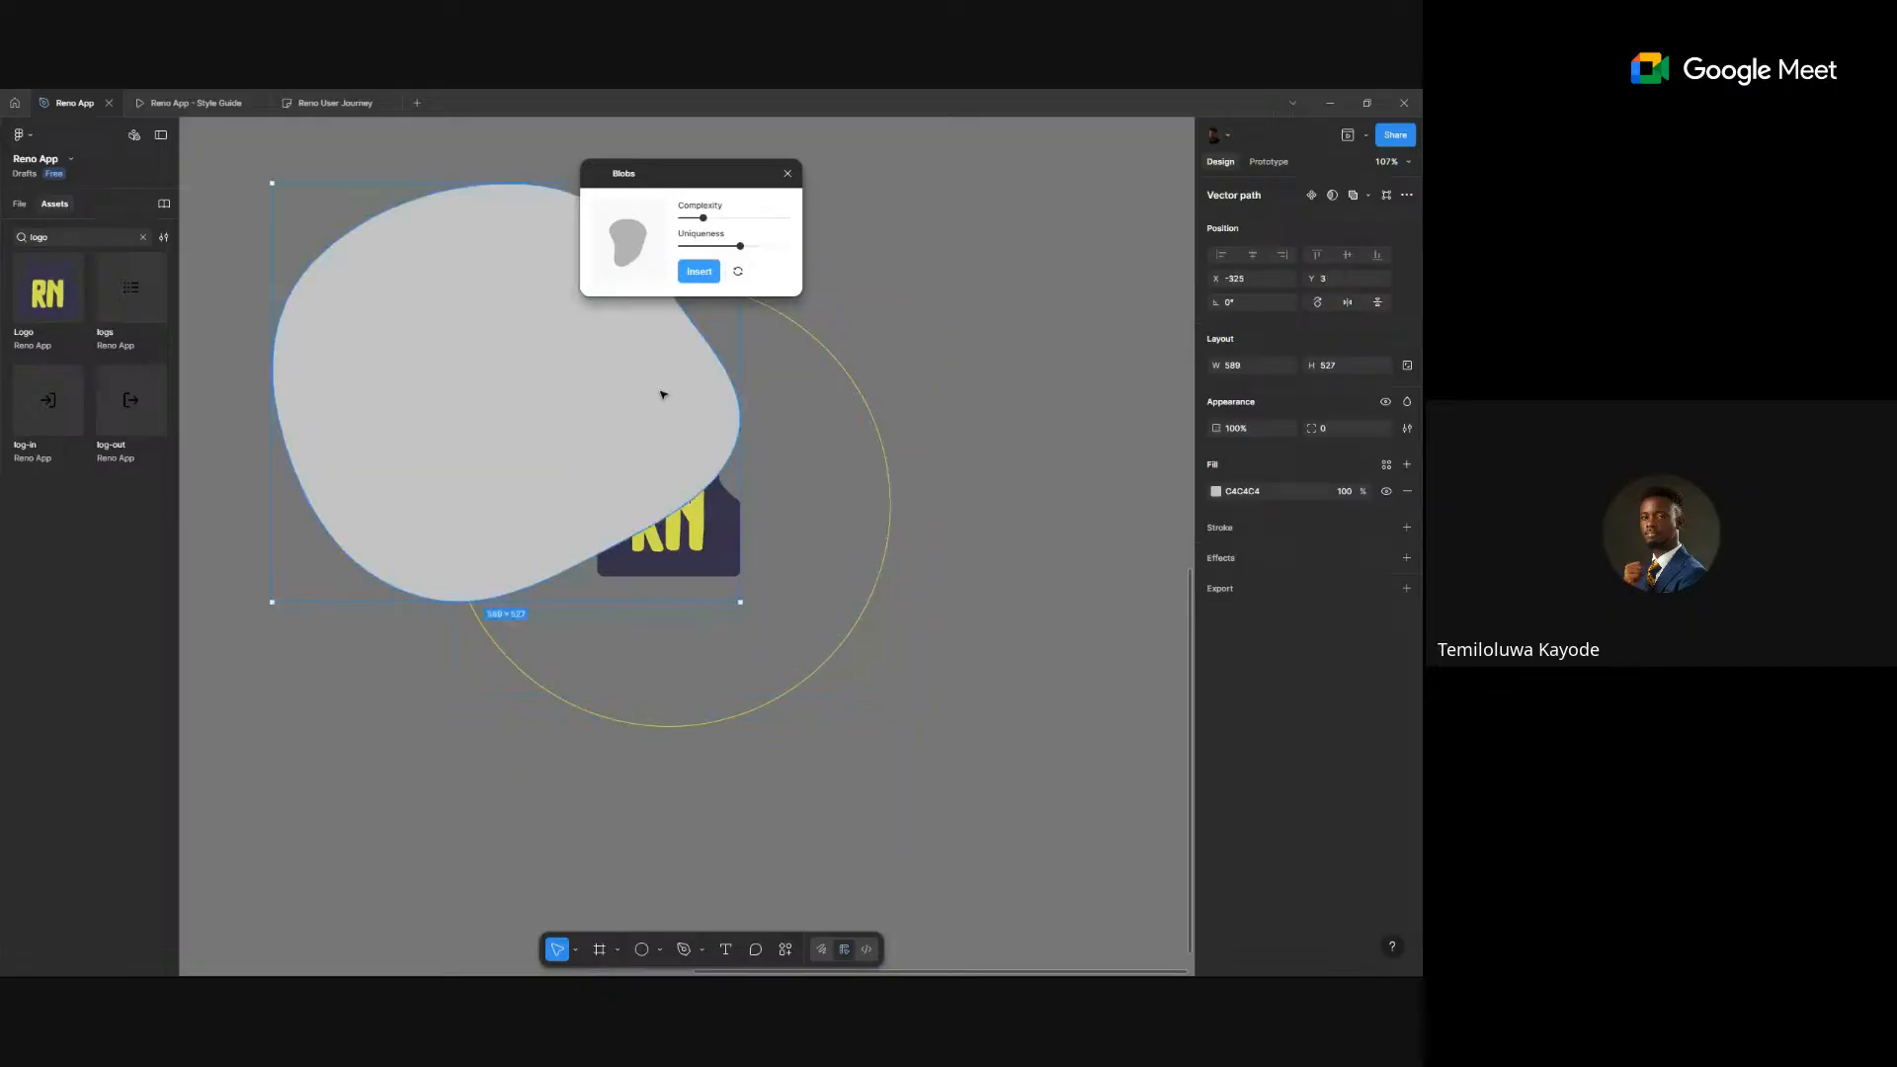
pyautogui.scroll(-4, 662, 392)
pyautogui.moveTo(731, 530); pyautogui.dragTo(576, 380)
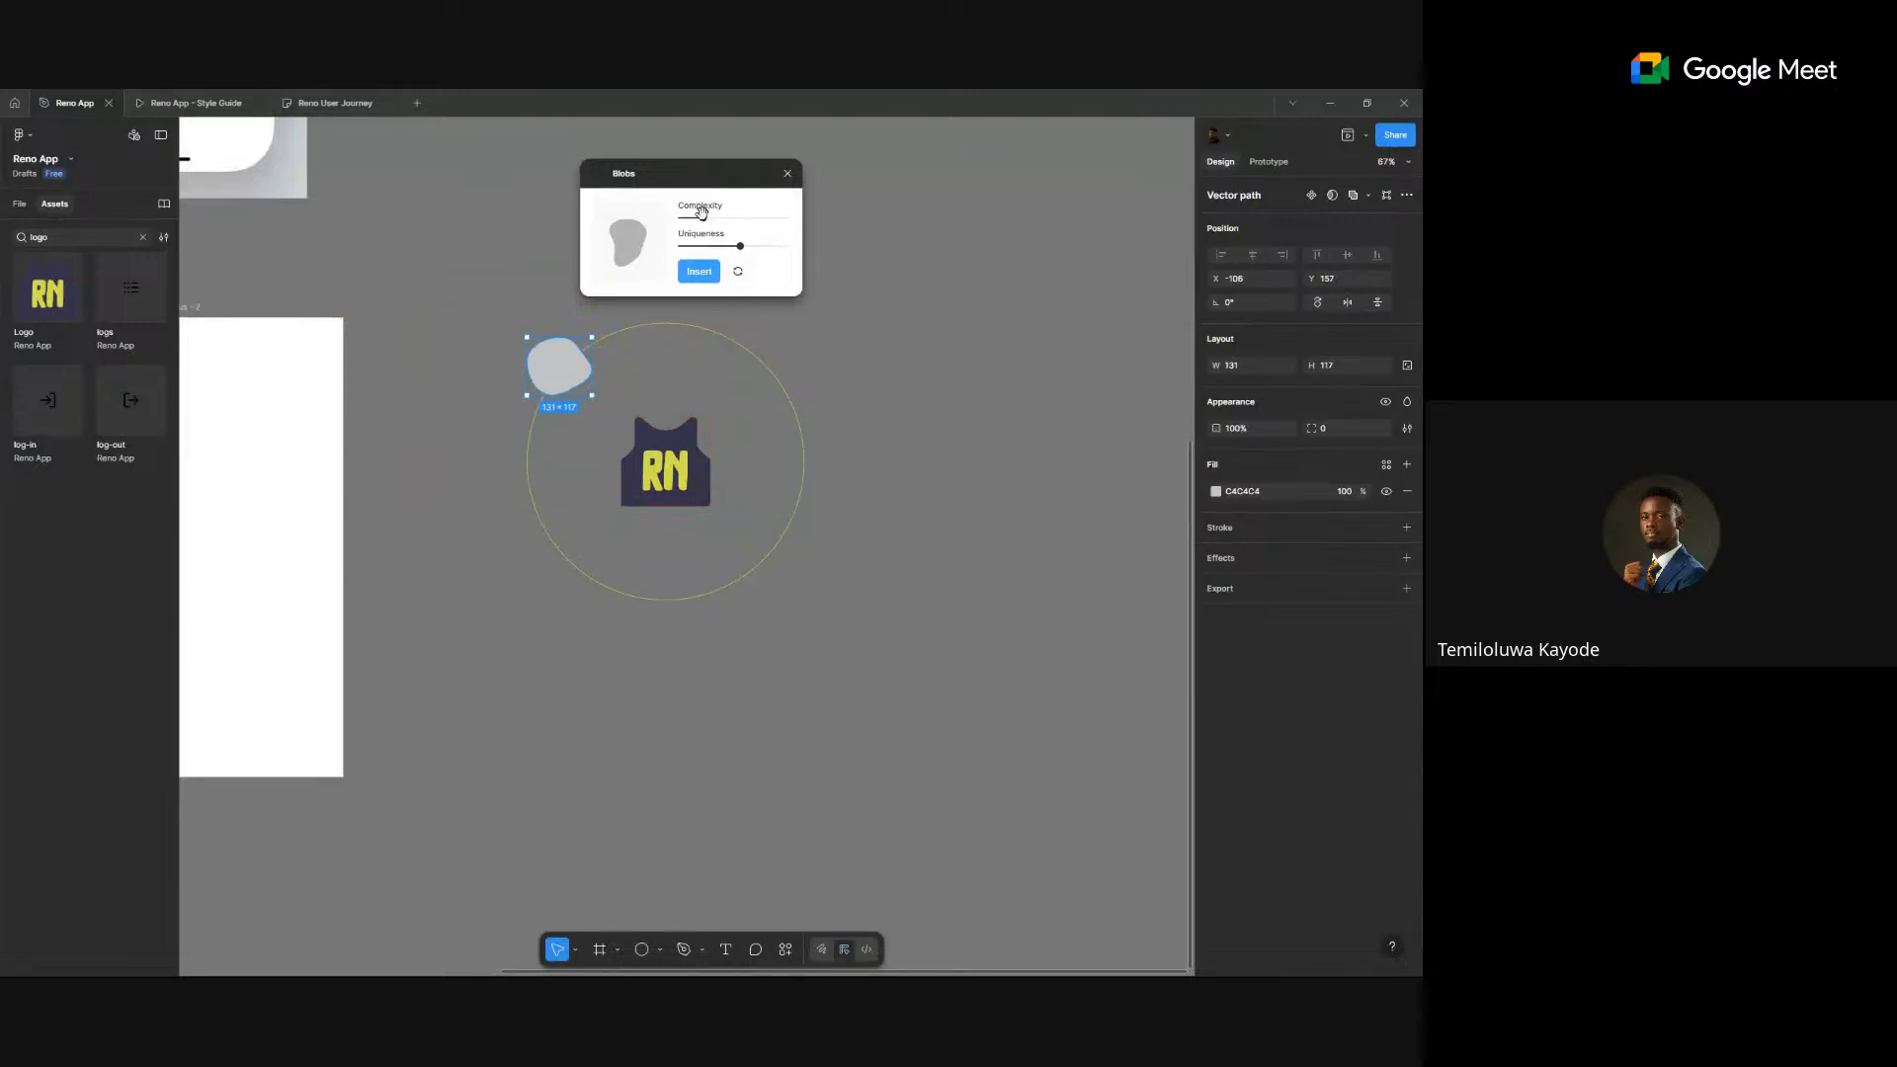
# - Insert a higher-complexity blob, shrink it, and place it at the circle's lower right
pyautogui.moveTo(703, 218); pyautogui.dragTo(717, 216)
pyautogui.click(791, 329)
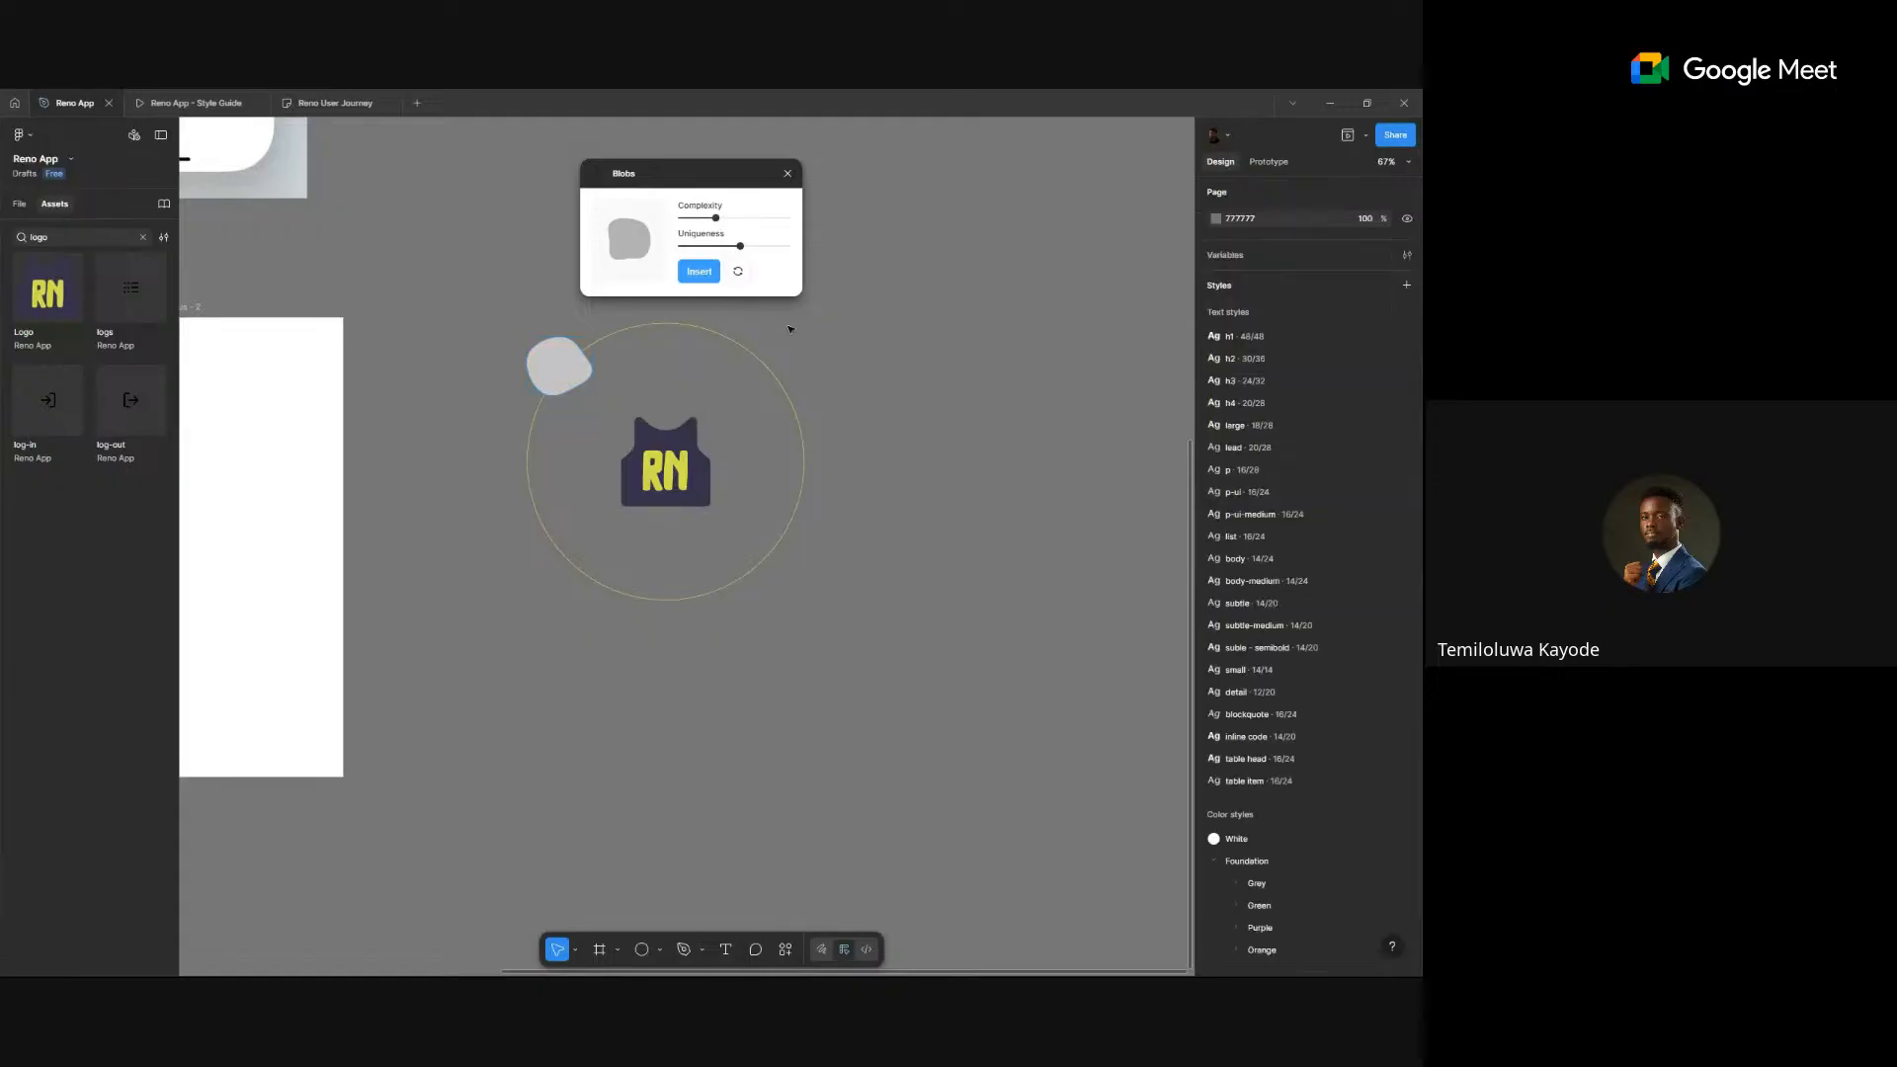
pyautogui.click(699, 272)
pyautogui.click(665, 484)
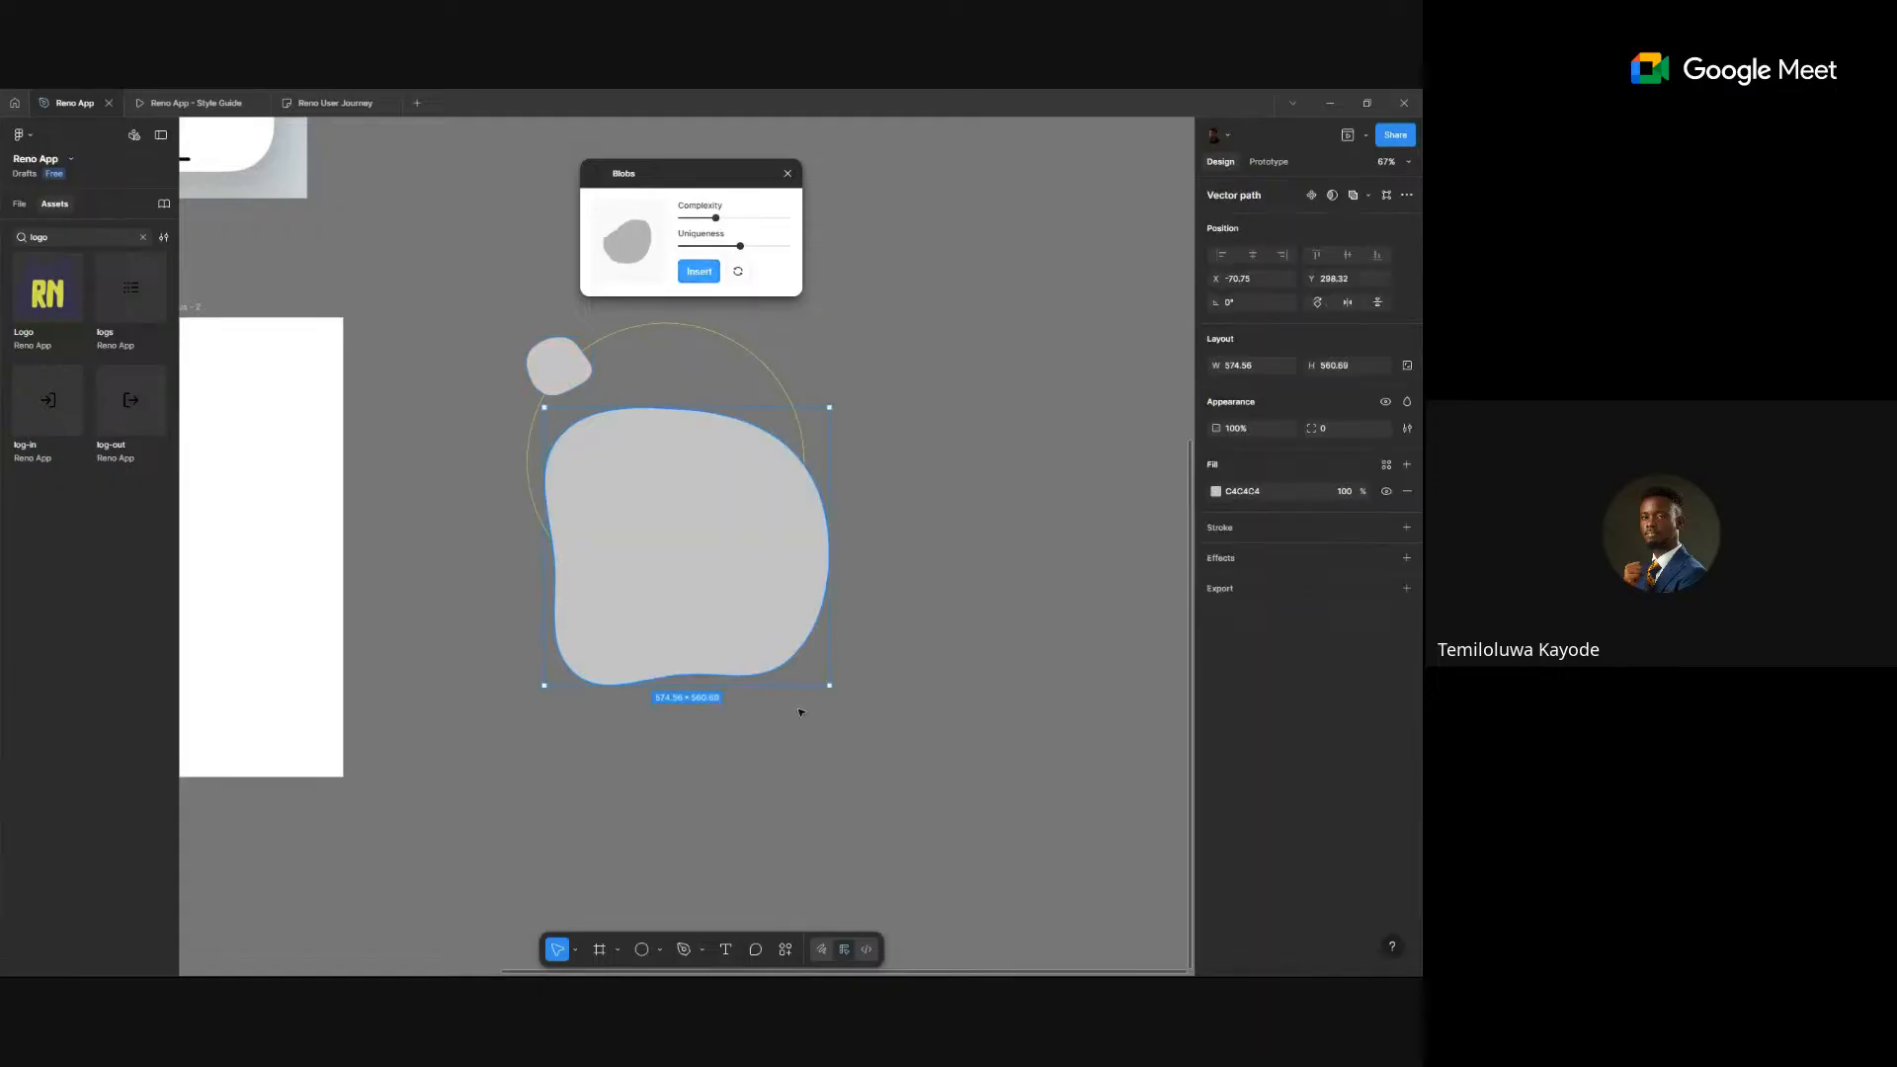
pyautogui.moveTo(830, 687); pyautogui.dragTo(778, 556)
pyautogui.click(846, 520)
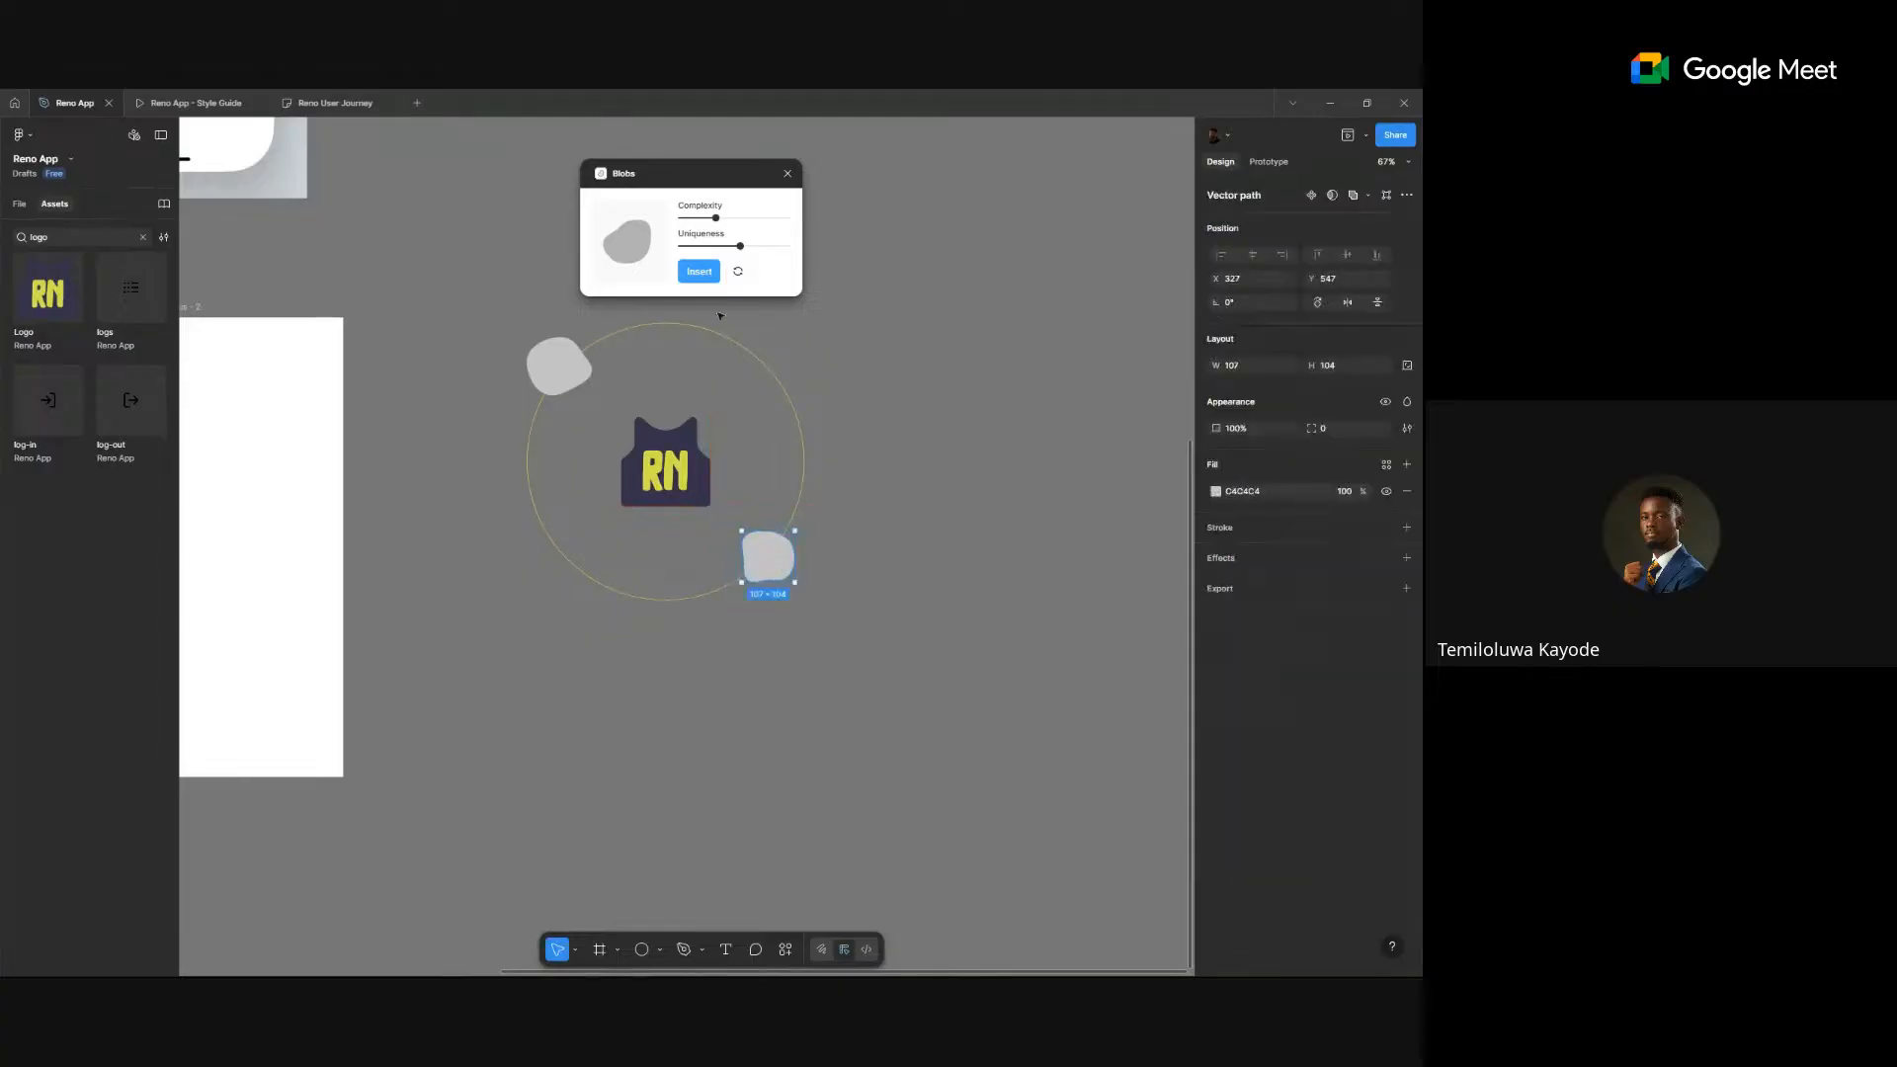
pyautogui.press('Escape')
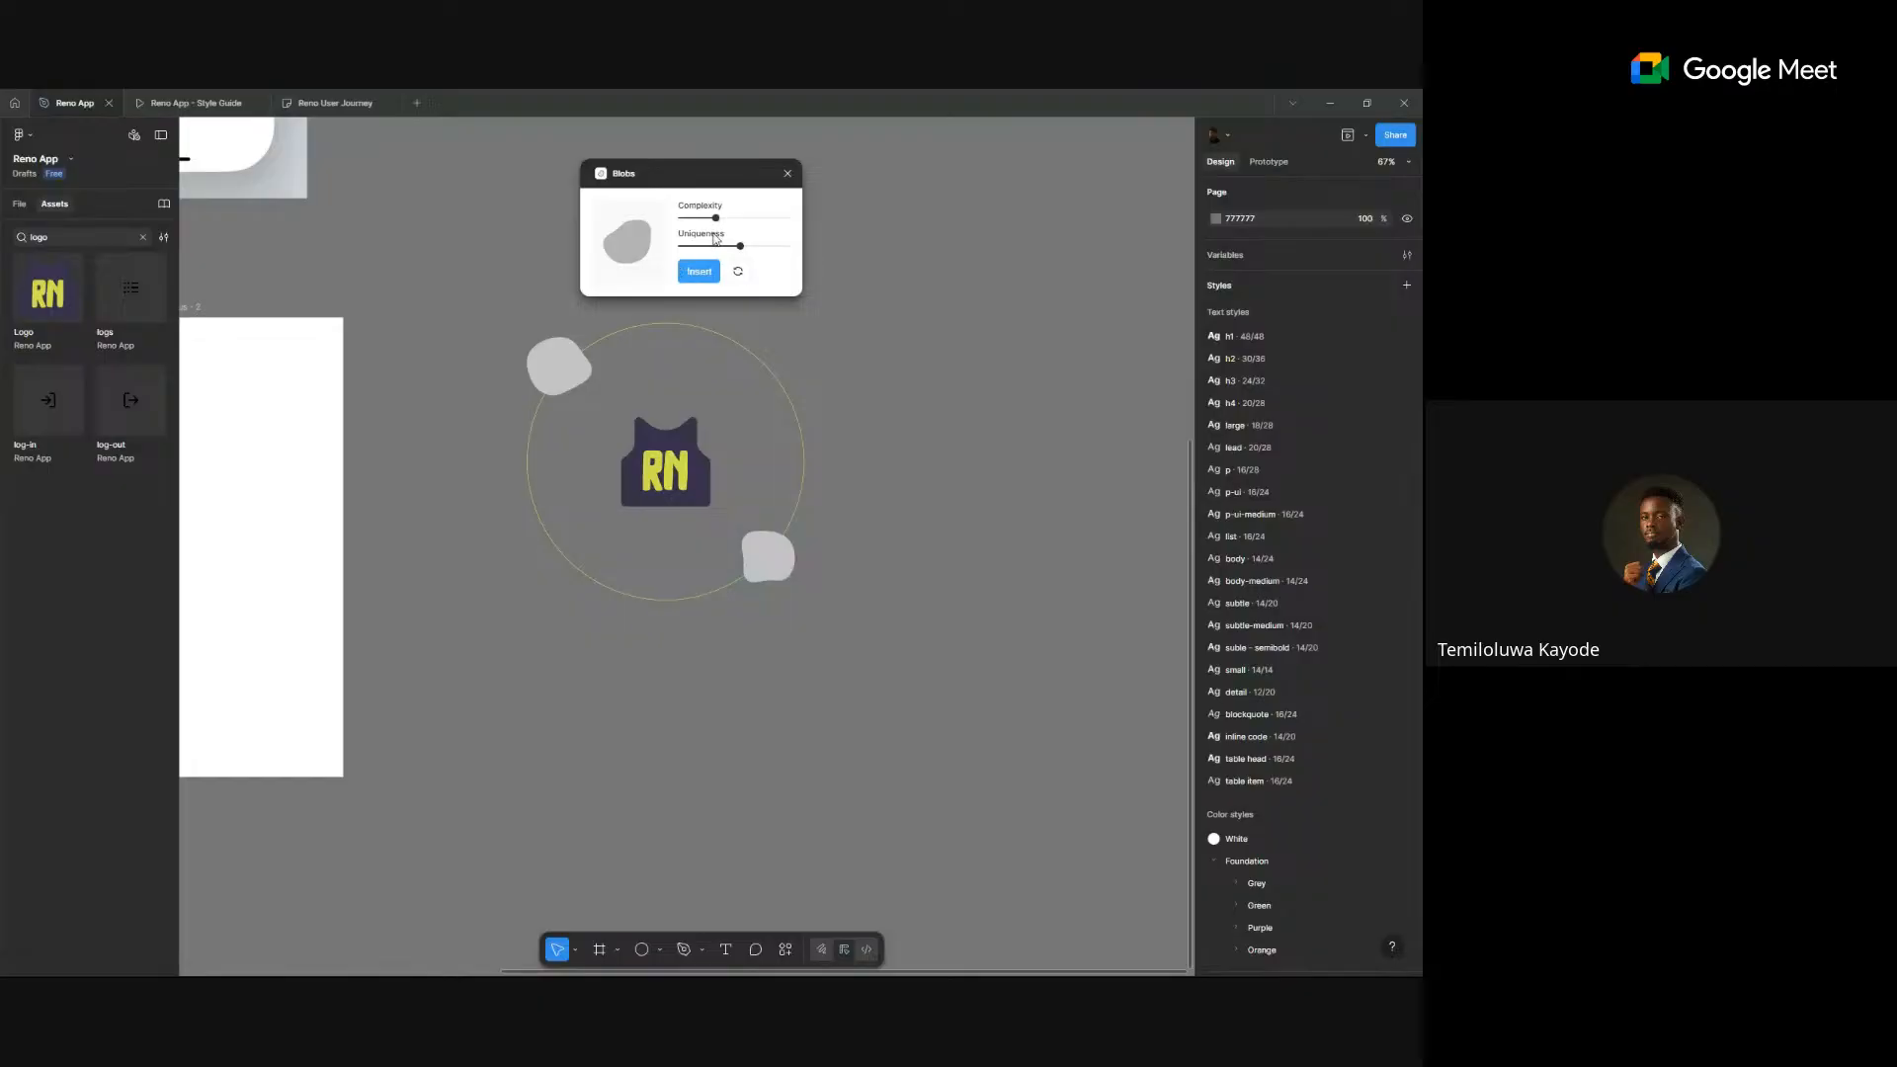
# - Insert another blob and shrink it to about 129×125 at the top of the circle
pyautogui.moveTo(715, 217); pyautogui.dragTo(690, 218)
pyautogui.click(698, 271)
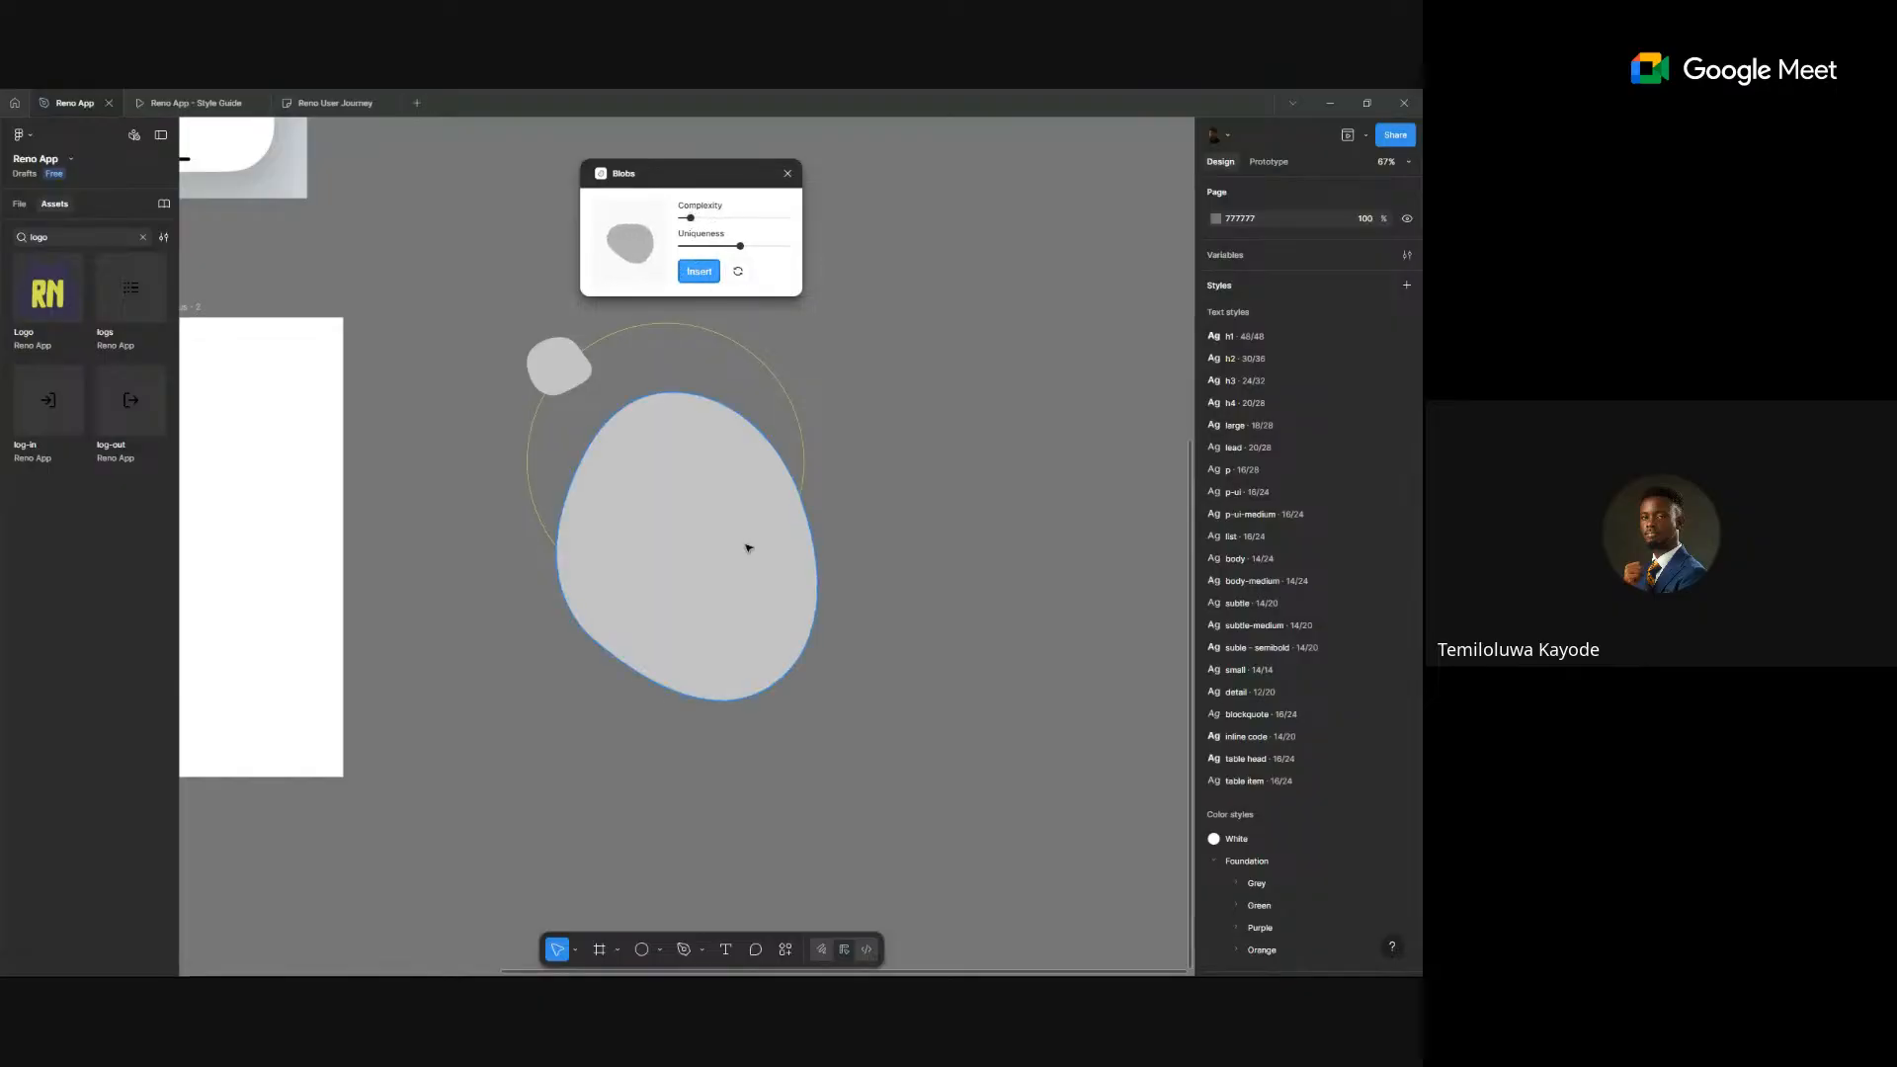
pyautogui.moveTo(742, 697); pyautogui.dragTo(791, 391)
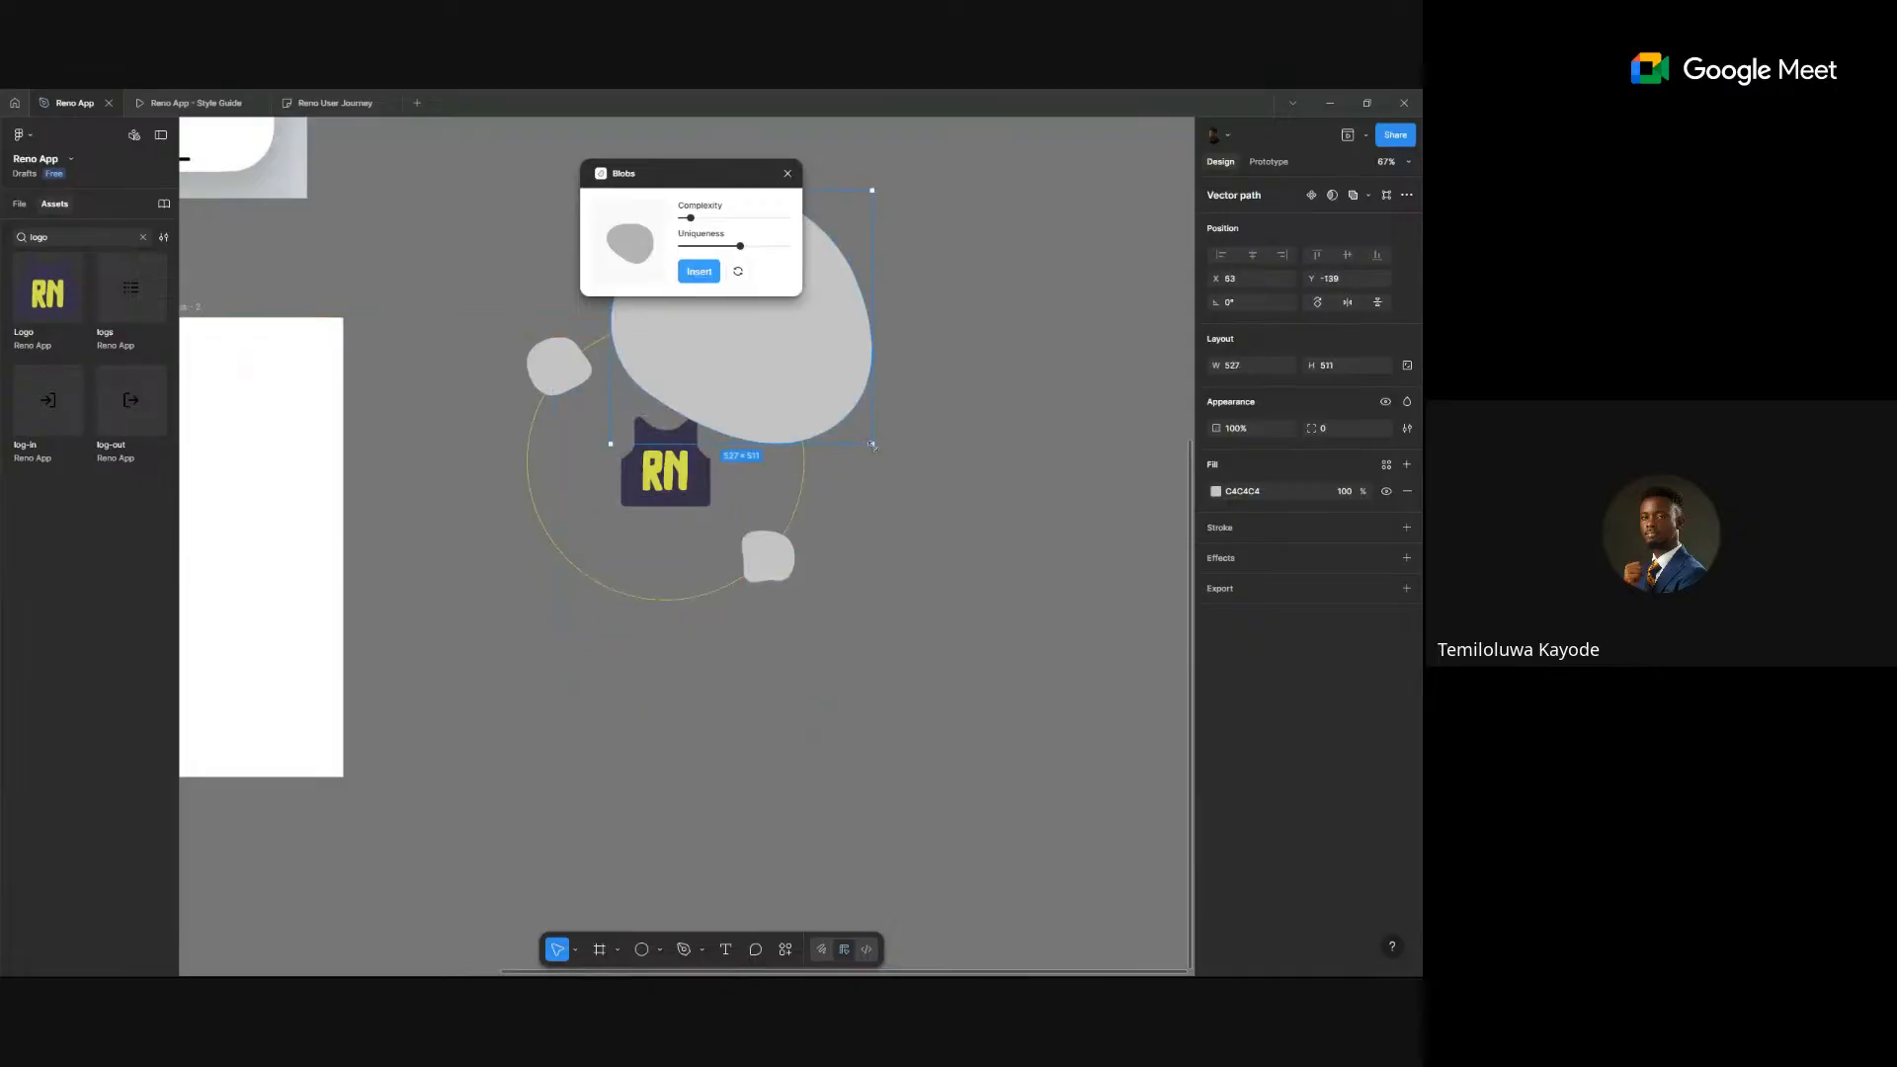
pyautogui.moveTo(872, 445); pyautogui.dragTo(741, 344)
pyautogui.click(851, 339)
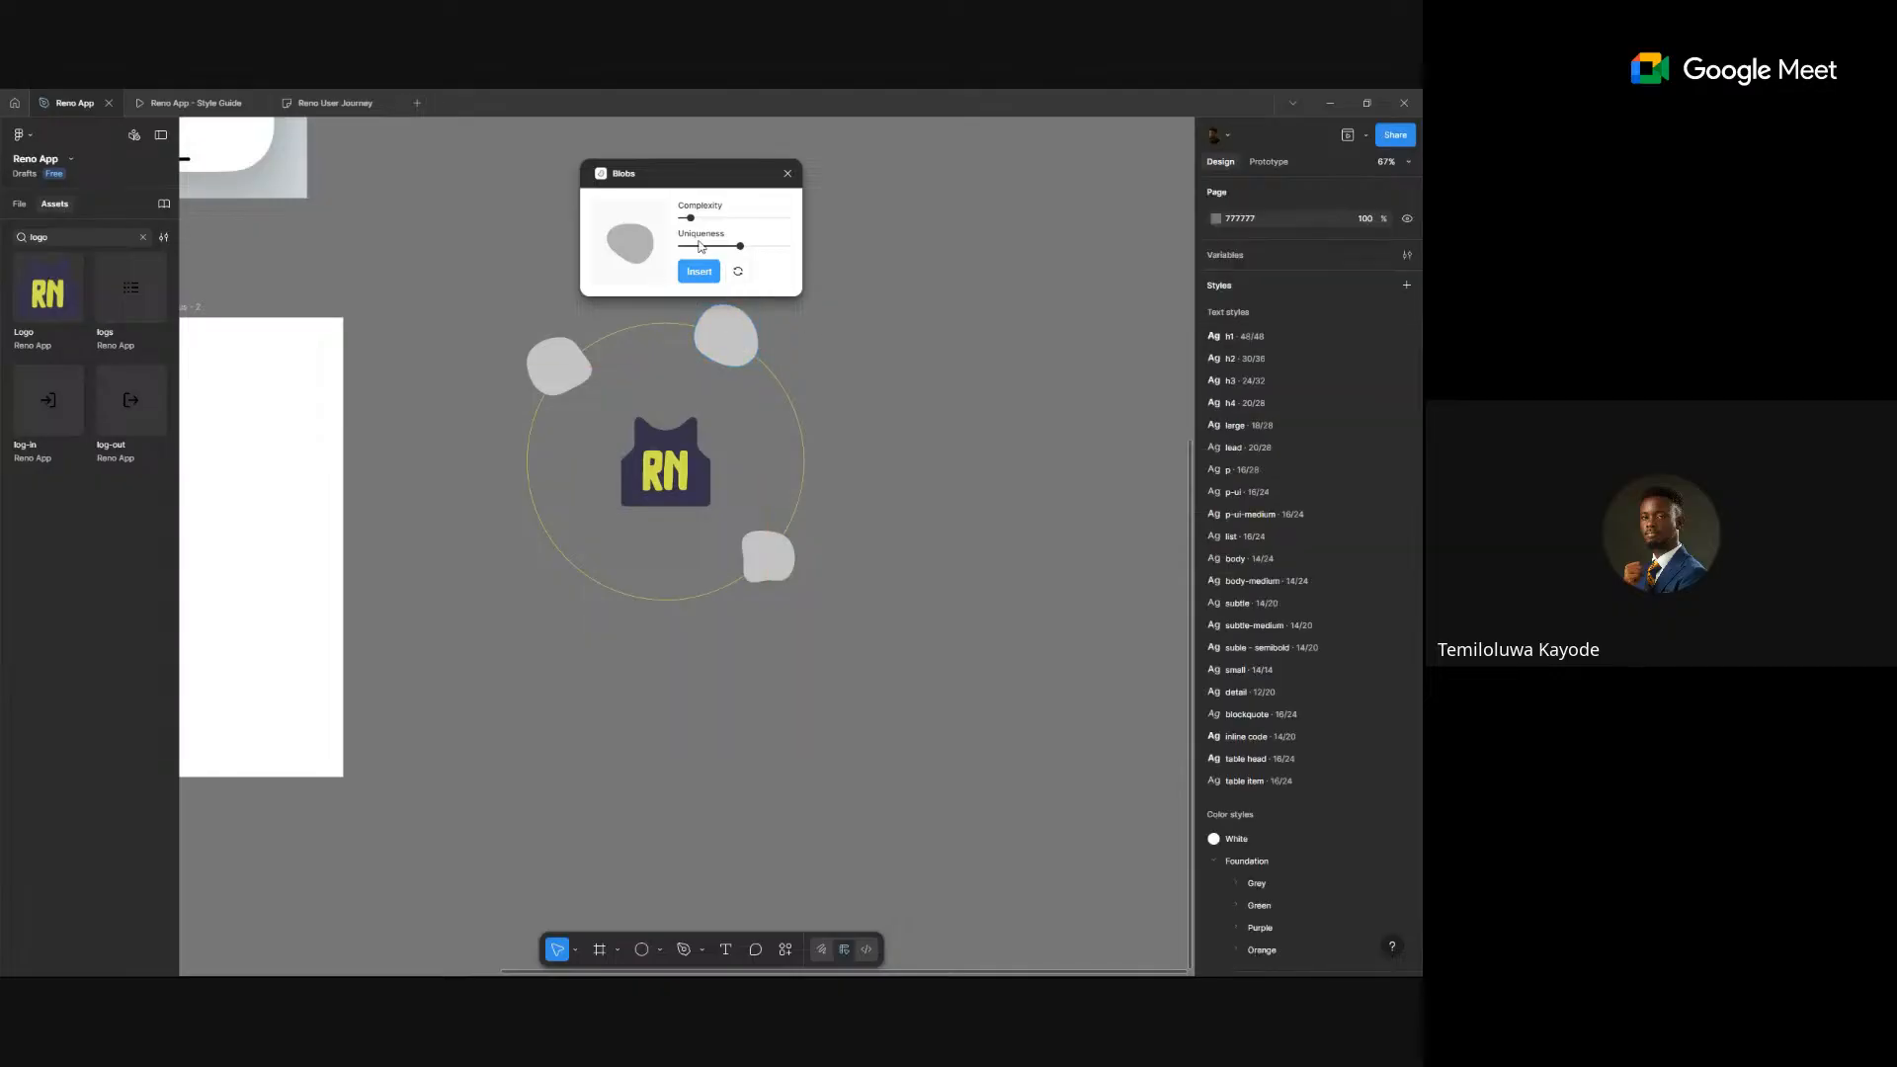
# - Insert a more irregular blob and place it small at the circle's lower left
pyautogui.moveTo(691, 217); pyautogui.dragTo(714, 251)
pyautogui.click(699, 272)
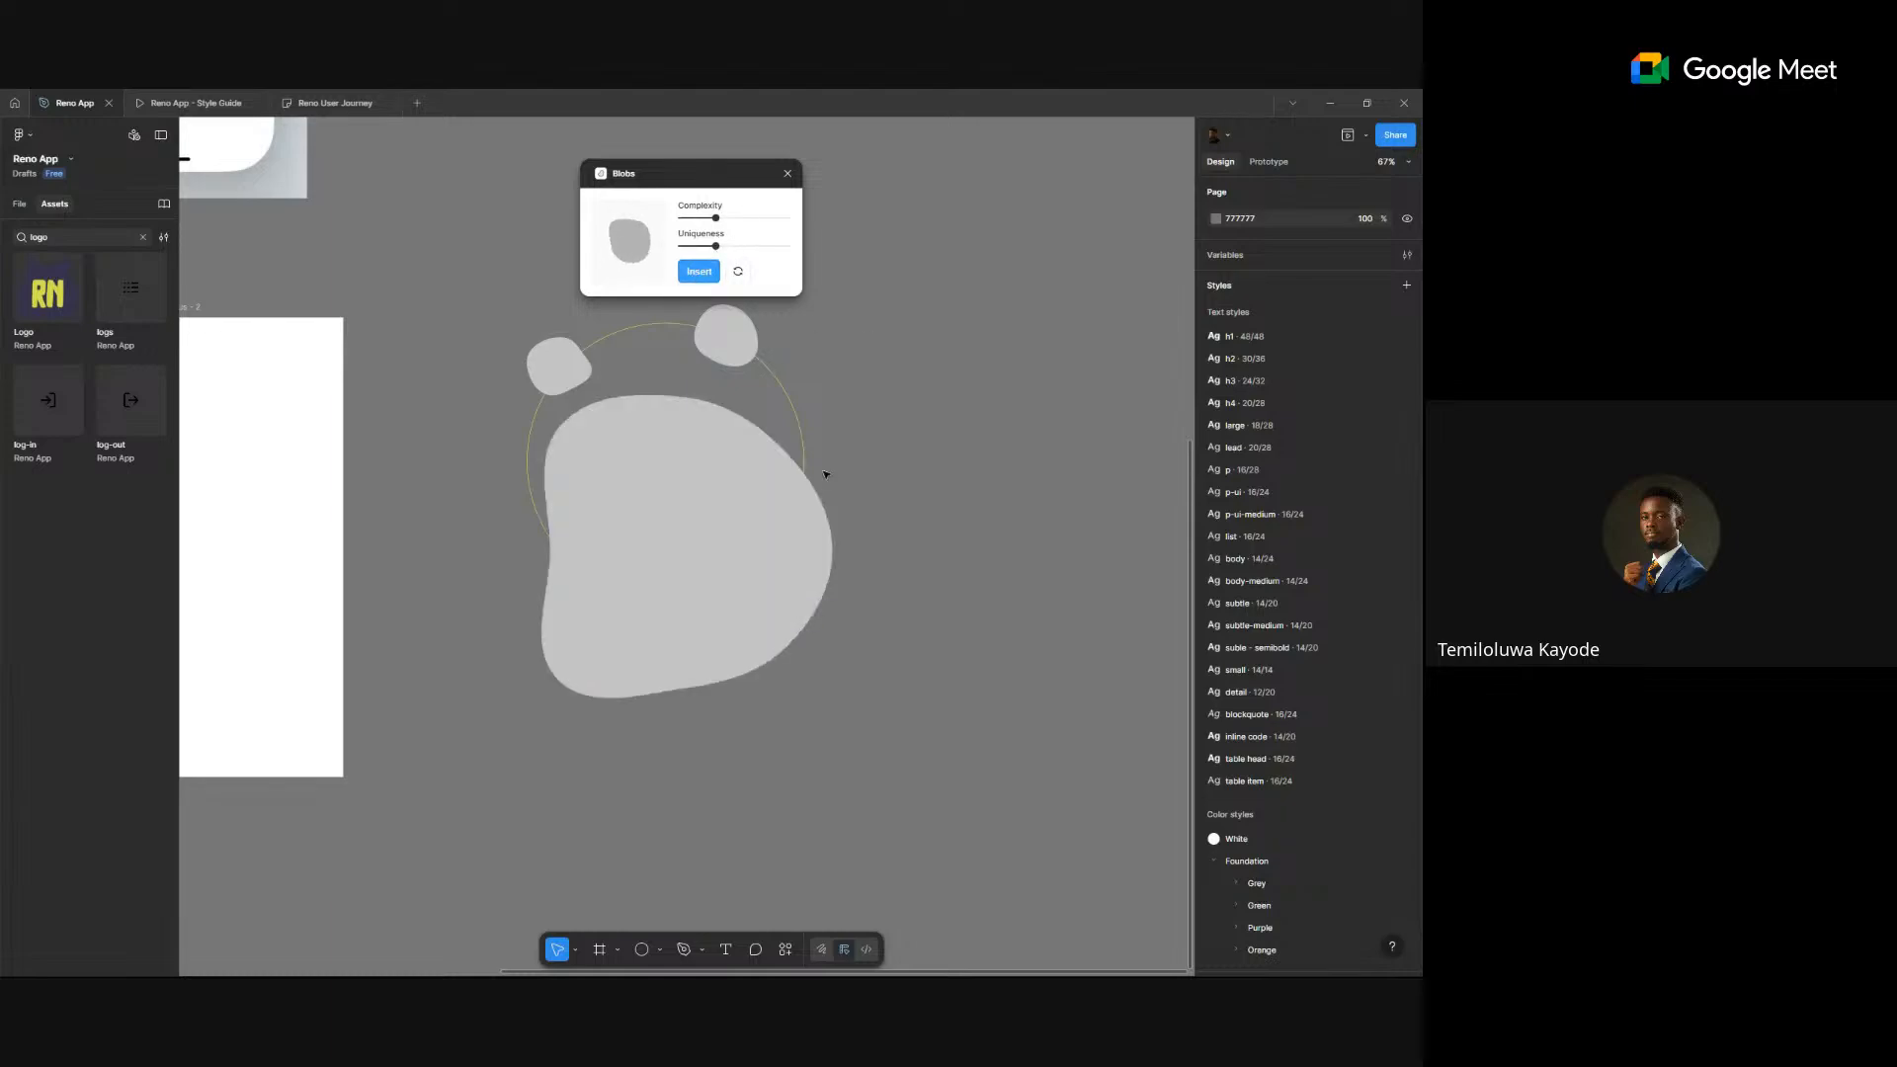
pyautogui.click(783, 554)
pyautogui.moveTo(832, 698); pyautogui.dragTo(616, 582)
# - Alt-drag copies of the top-right blob onto the circle's right edge and left of the logo
pyautogui.click(740, 353)
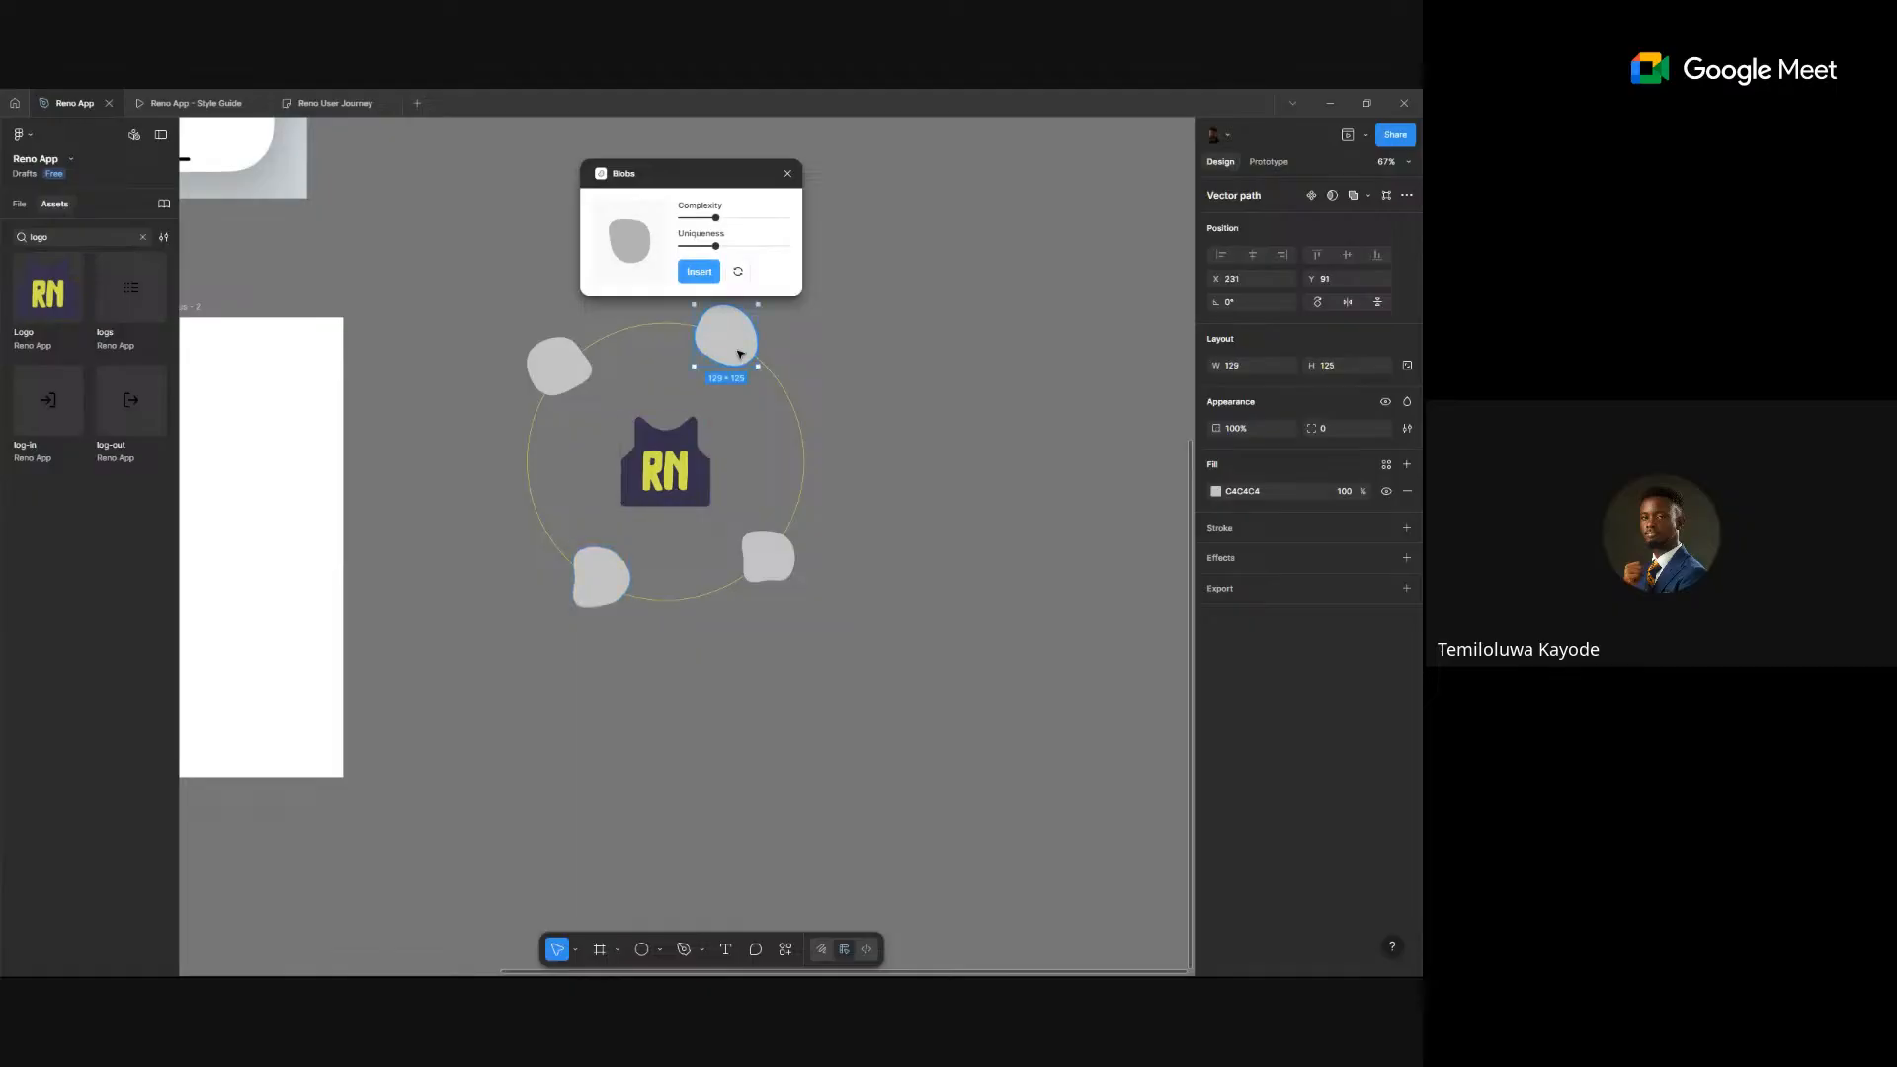
pyautogui.moveTo(563, 376); pyautogui.dragTo(813, 462)
pyautogui.click(743, 353)
pyautogui.moveTo(743, 354); pyautogui.dragTo(644, 508)
pyautogui.scroll(-5, 583, 489)
pyautogui.moveTo(644, 508); pyautogui.dragTo(644, 505)
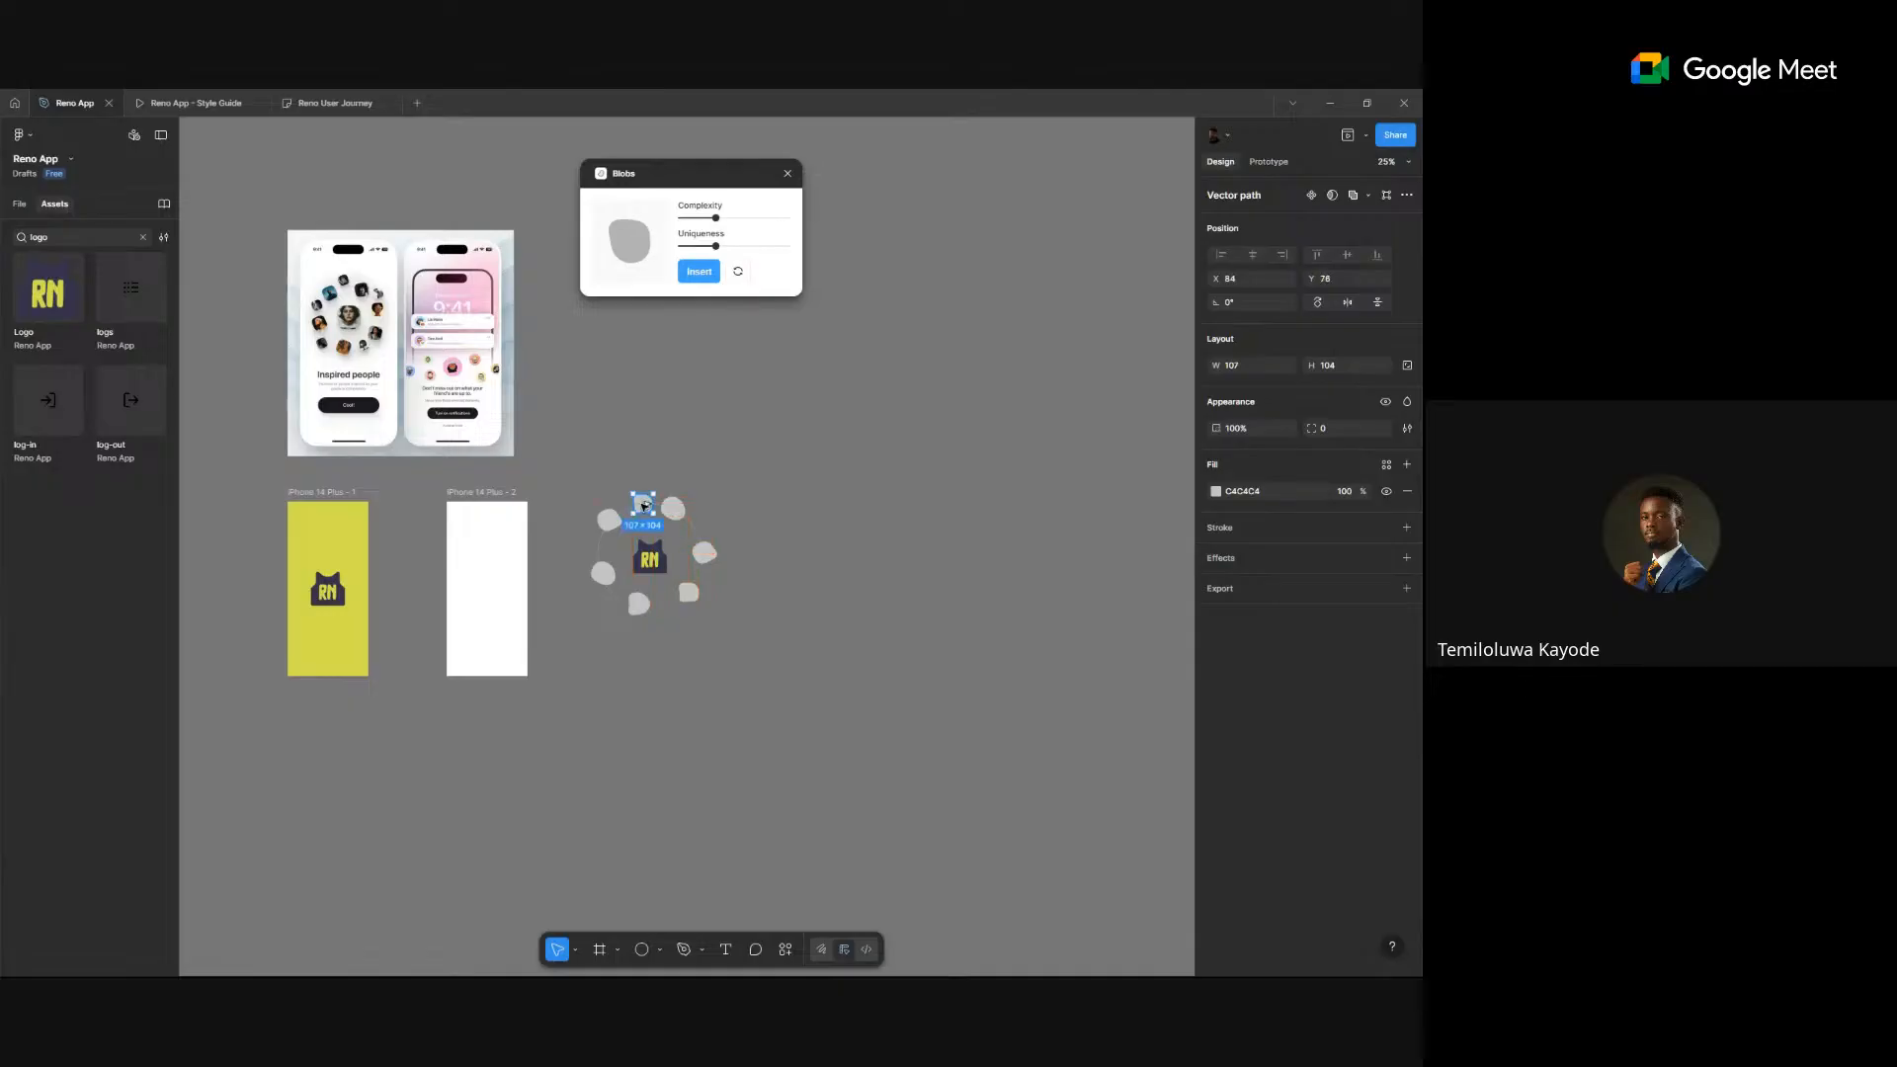
pyautogui.scroll(3, 622, 523)
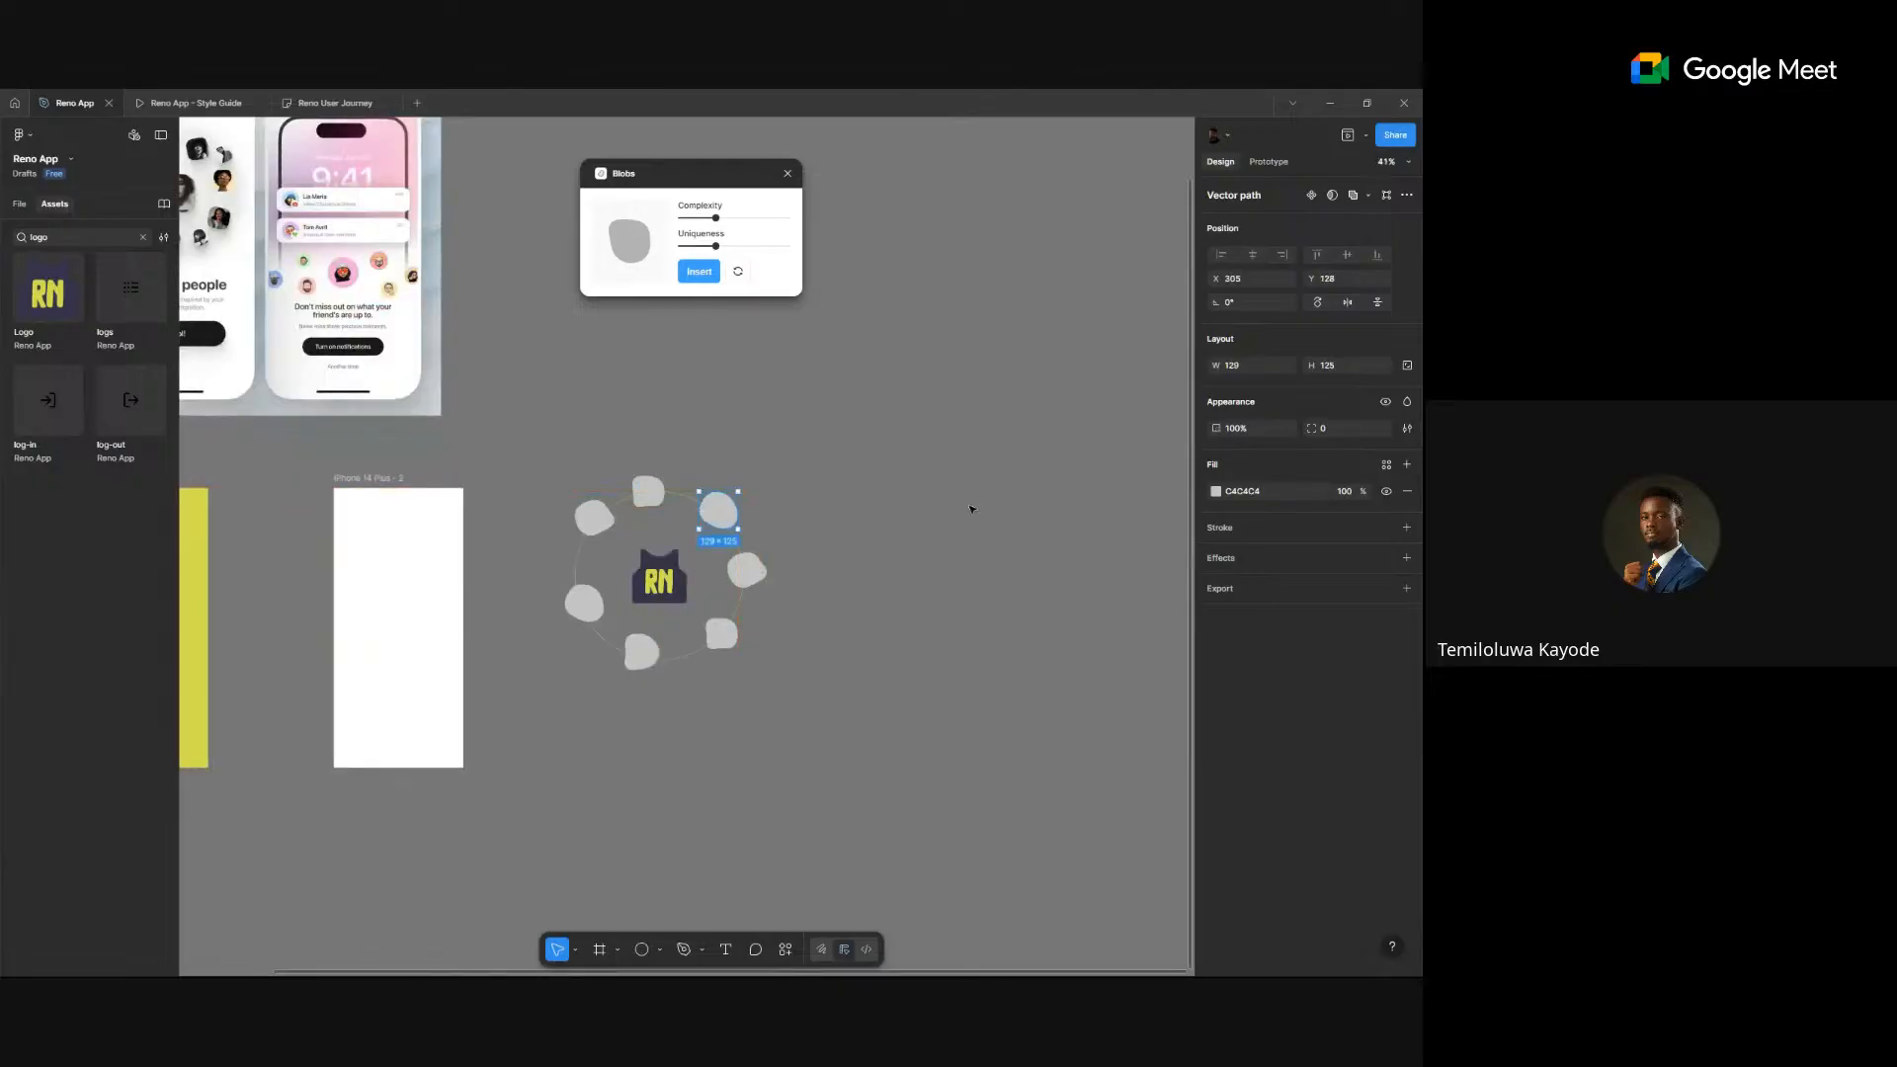
# - Launch the Unsplash plugin from Plugins > Saved plugins
pyautogui.rightClick(973, 506)
pyautogui.moveTo(1047, 631)
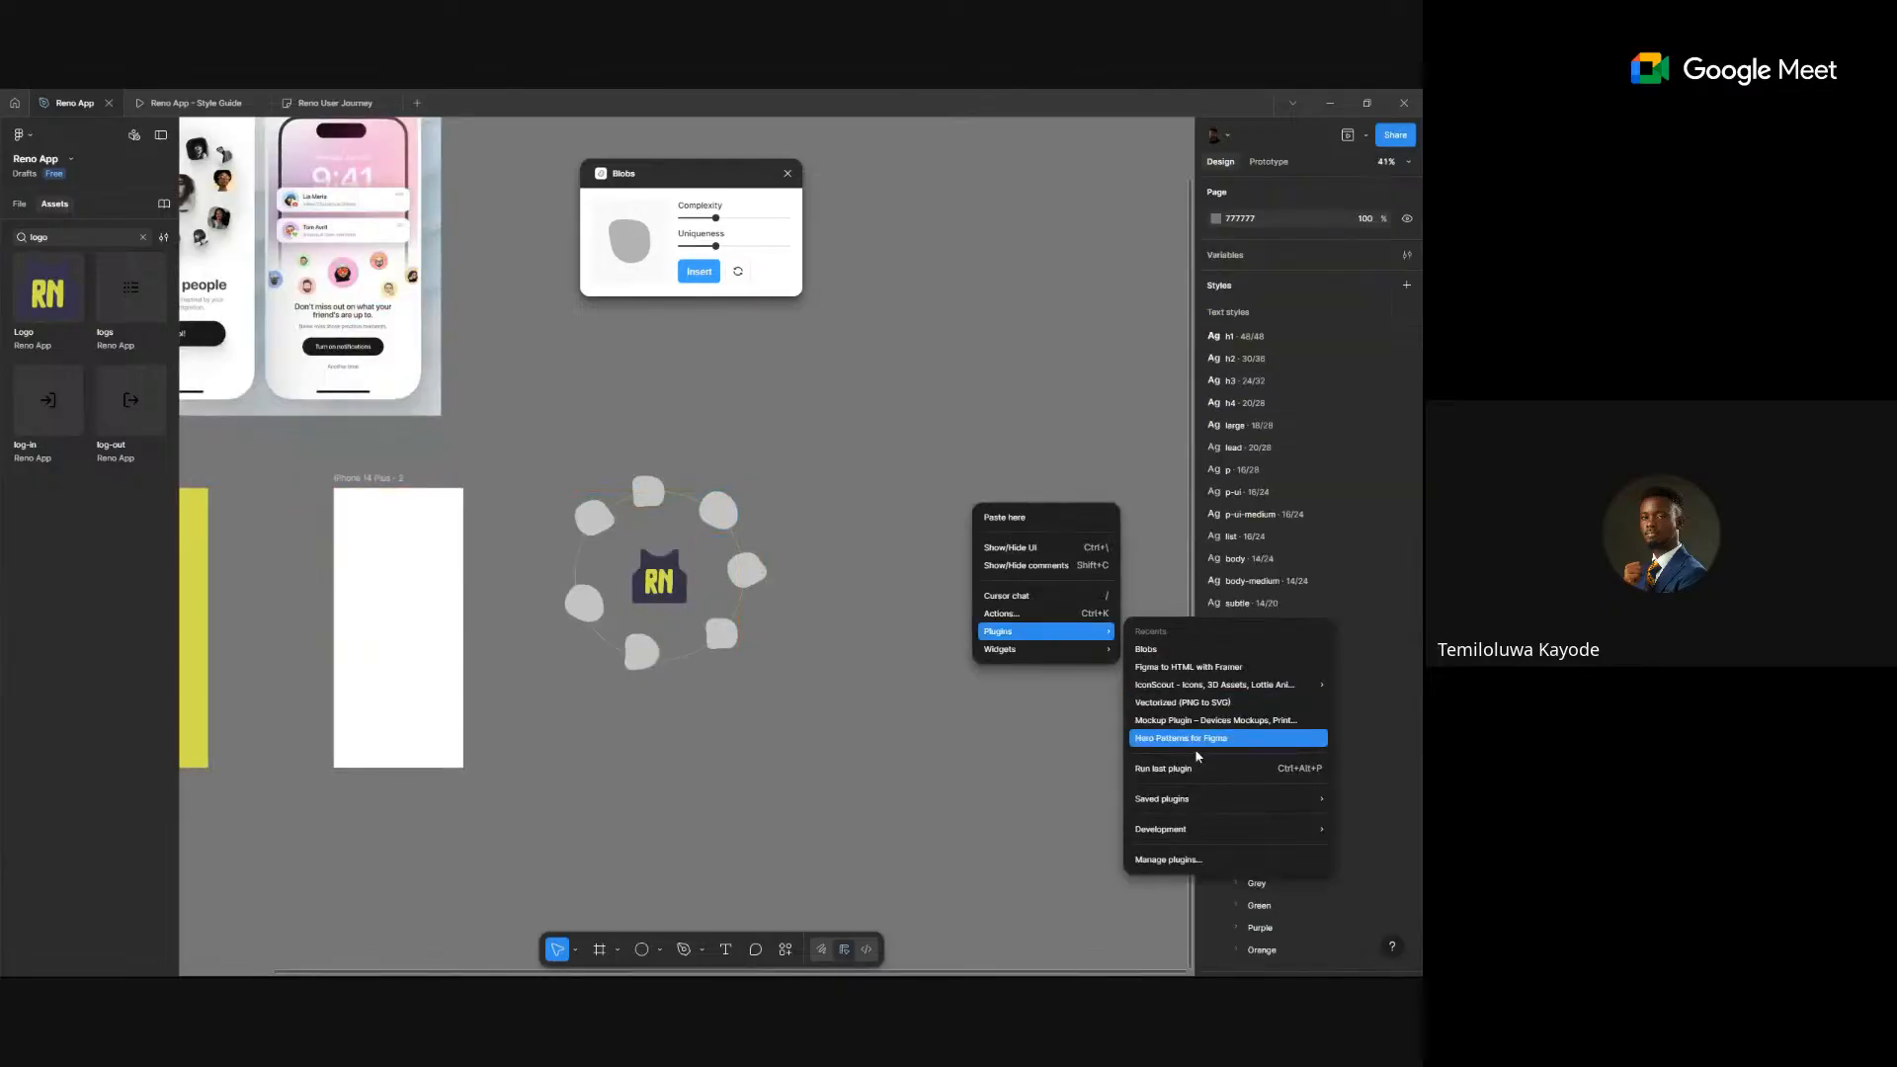
pyautogui.moveTo(1189, 810)
pyautogui.scroll(-5, 973, 741)
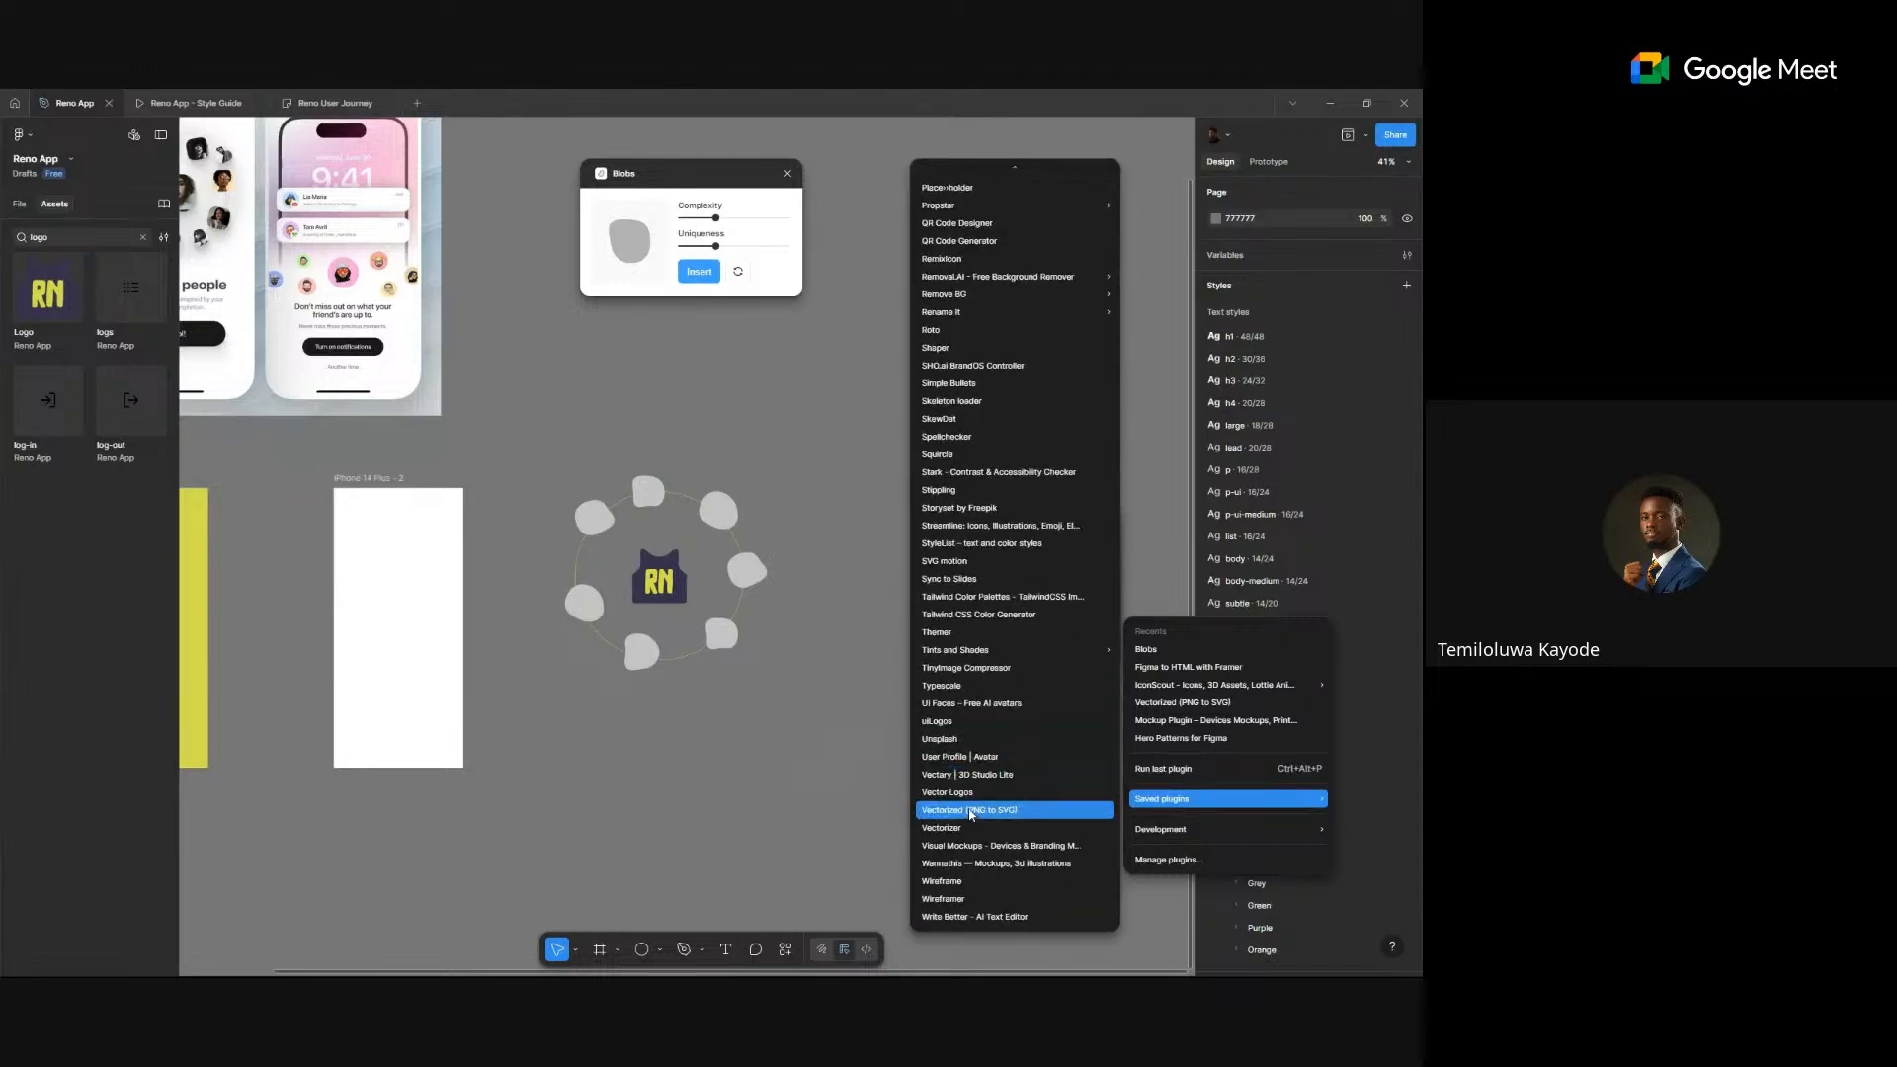
pyautogui.click(989, 743)
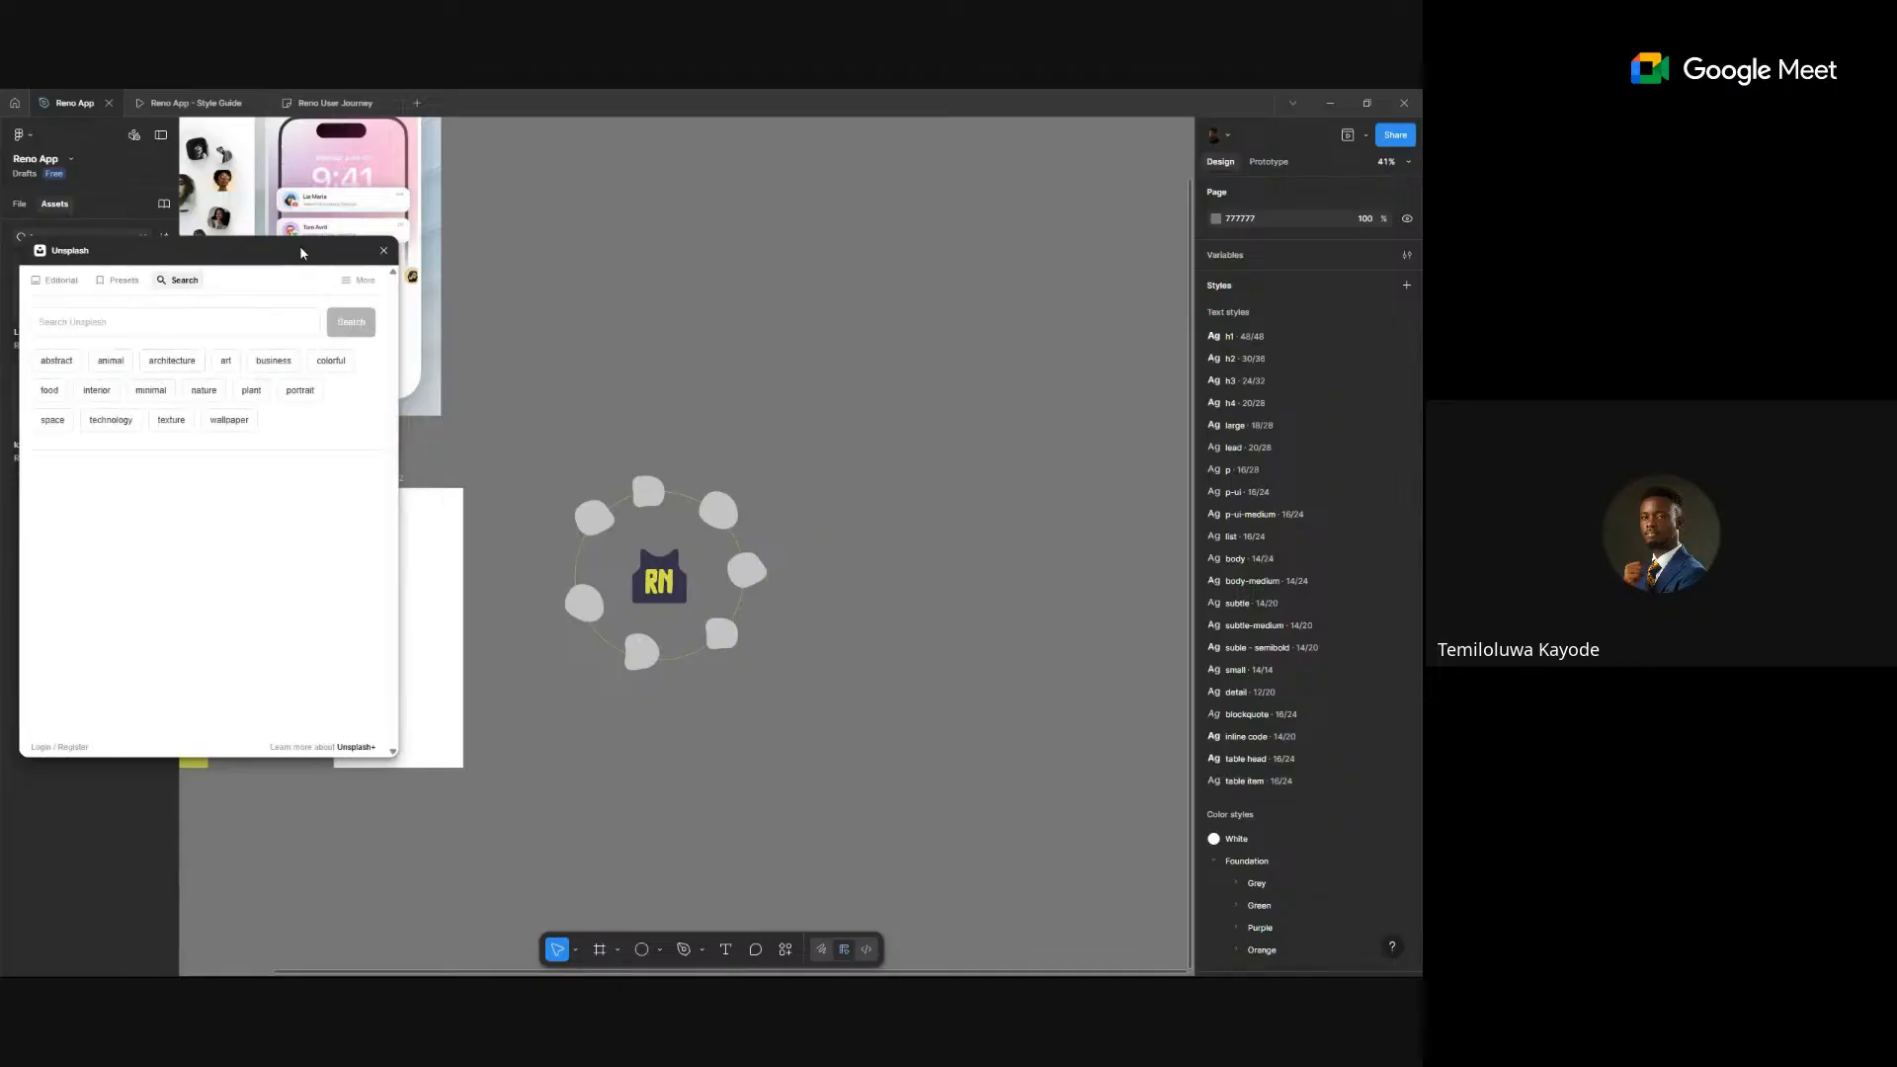
# - Move the Unsplash window aside, search for "jersey", and browse the results
pyautogui.moveTo(302, 253); pyautogui.dragTo(1215, 206)
pyautogui.click(1106, 269)
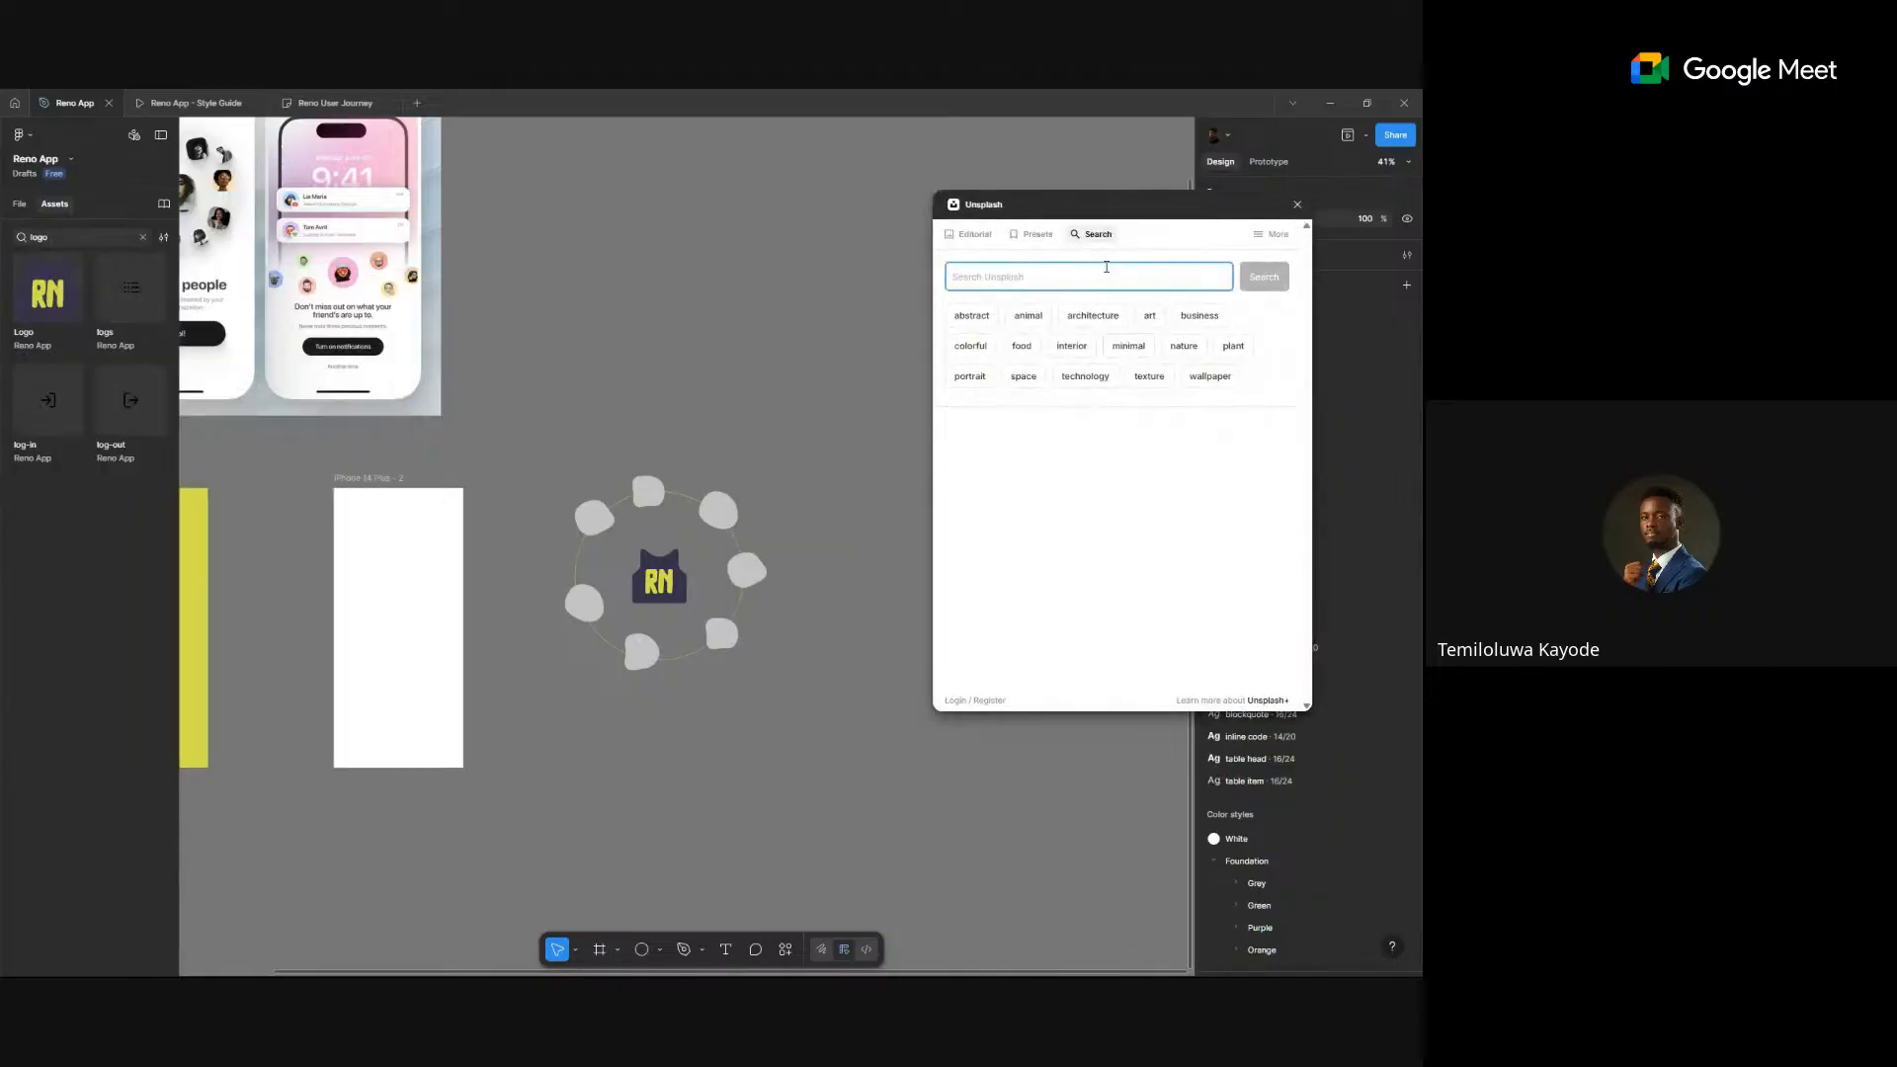
pyautogui.write('l')
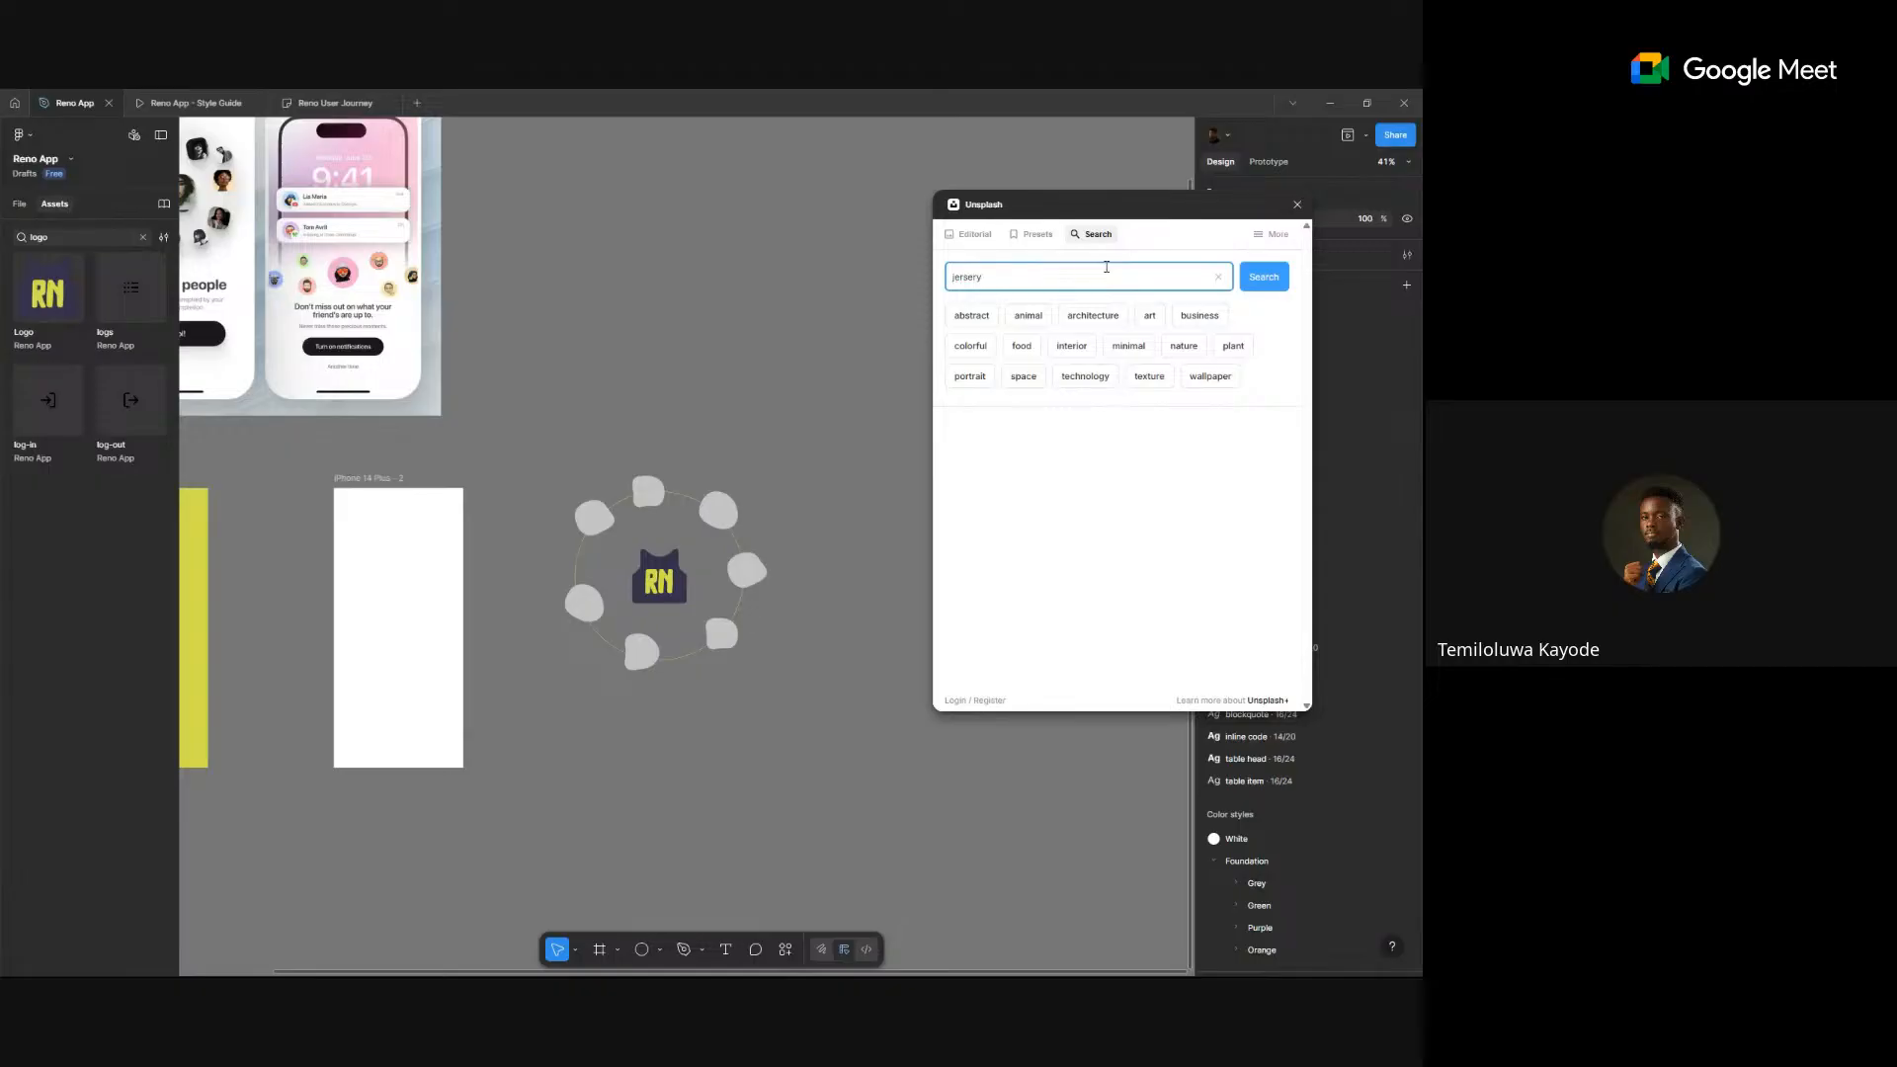
pyautogui.press('Return')
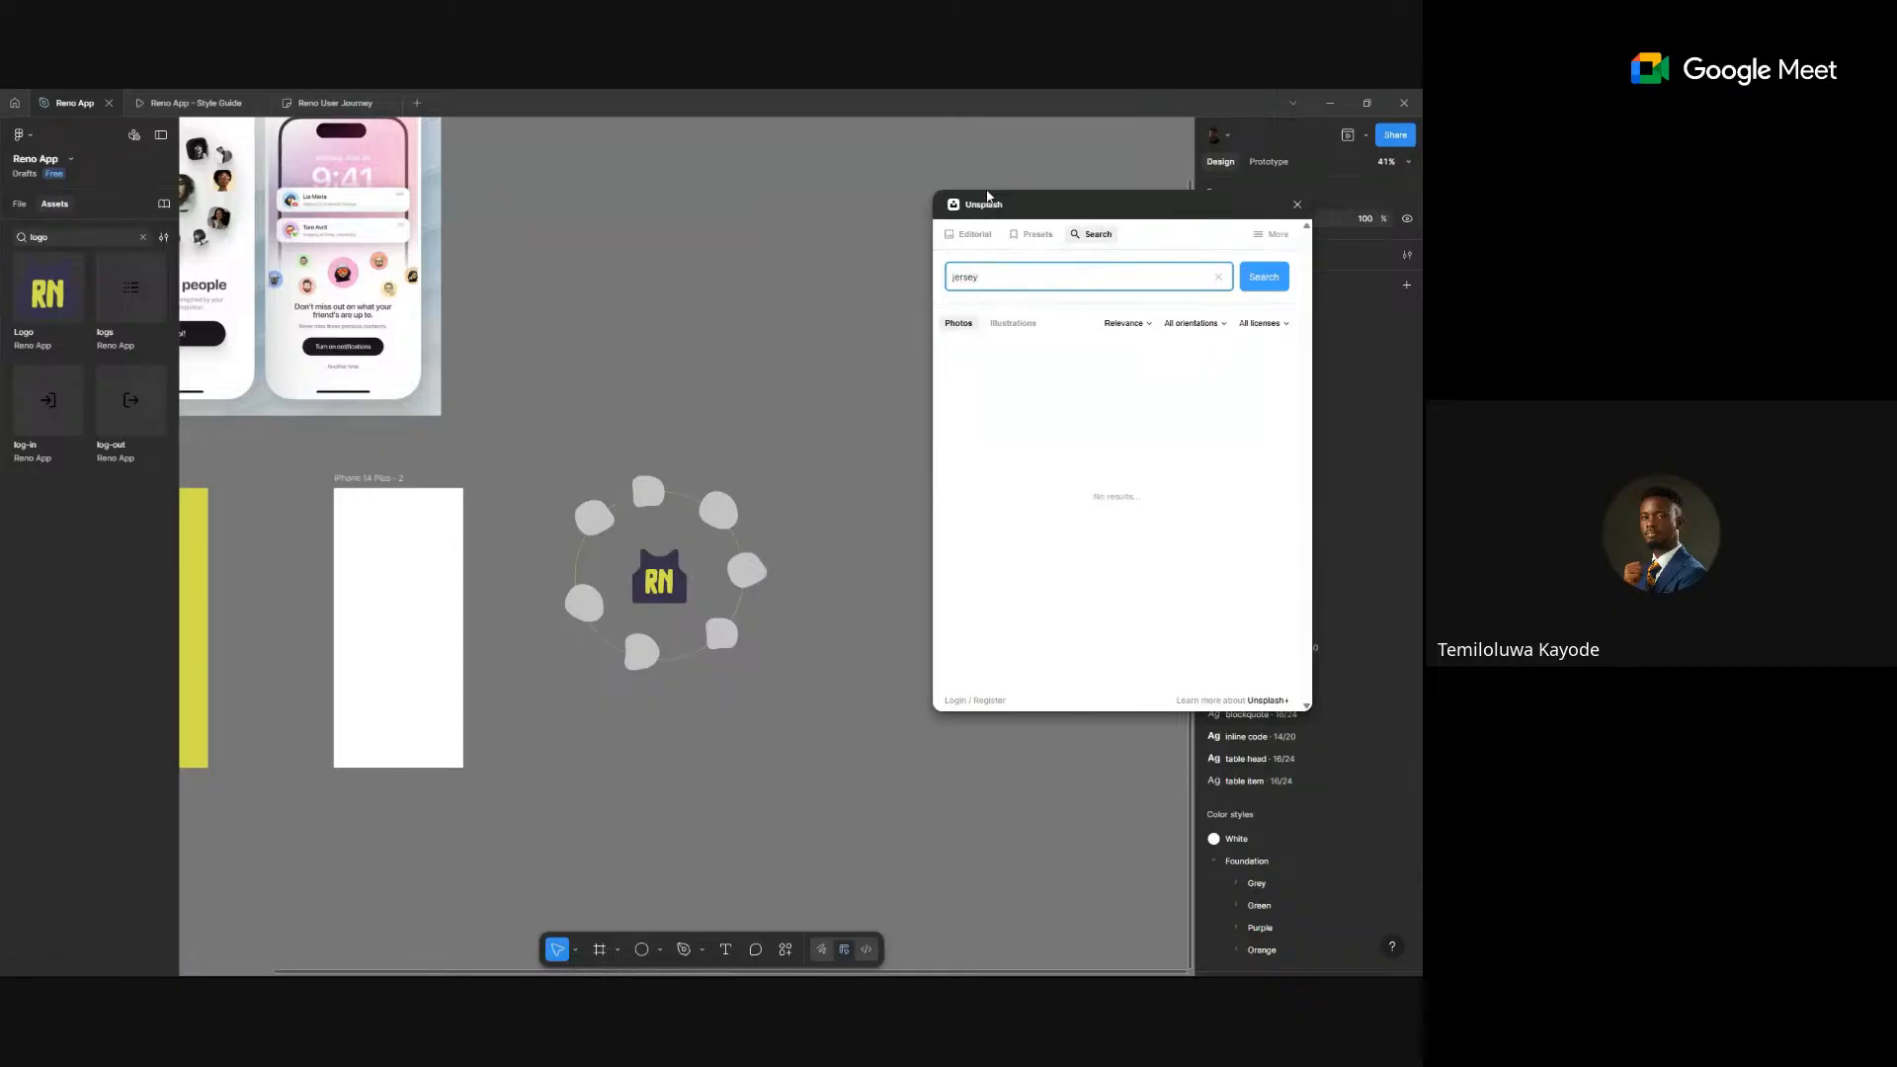
pyautogui.press('Return')
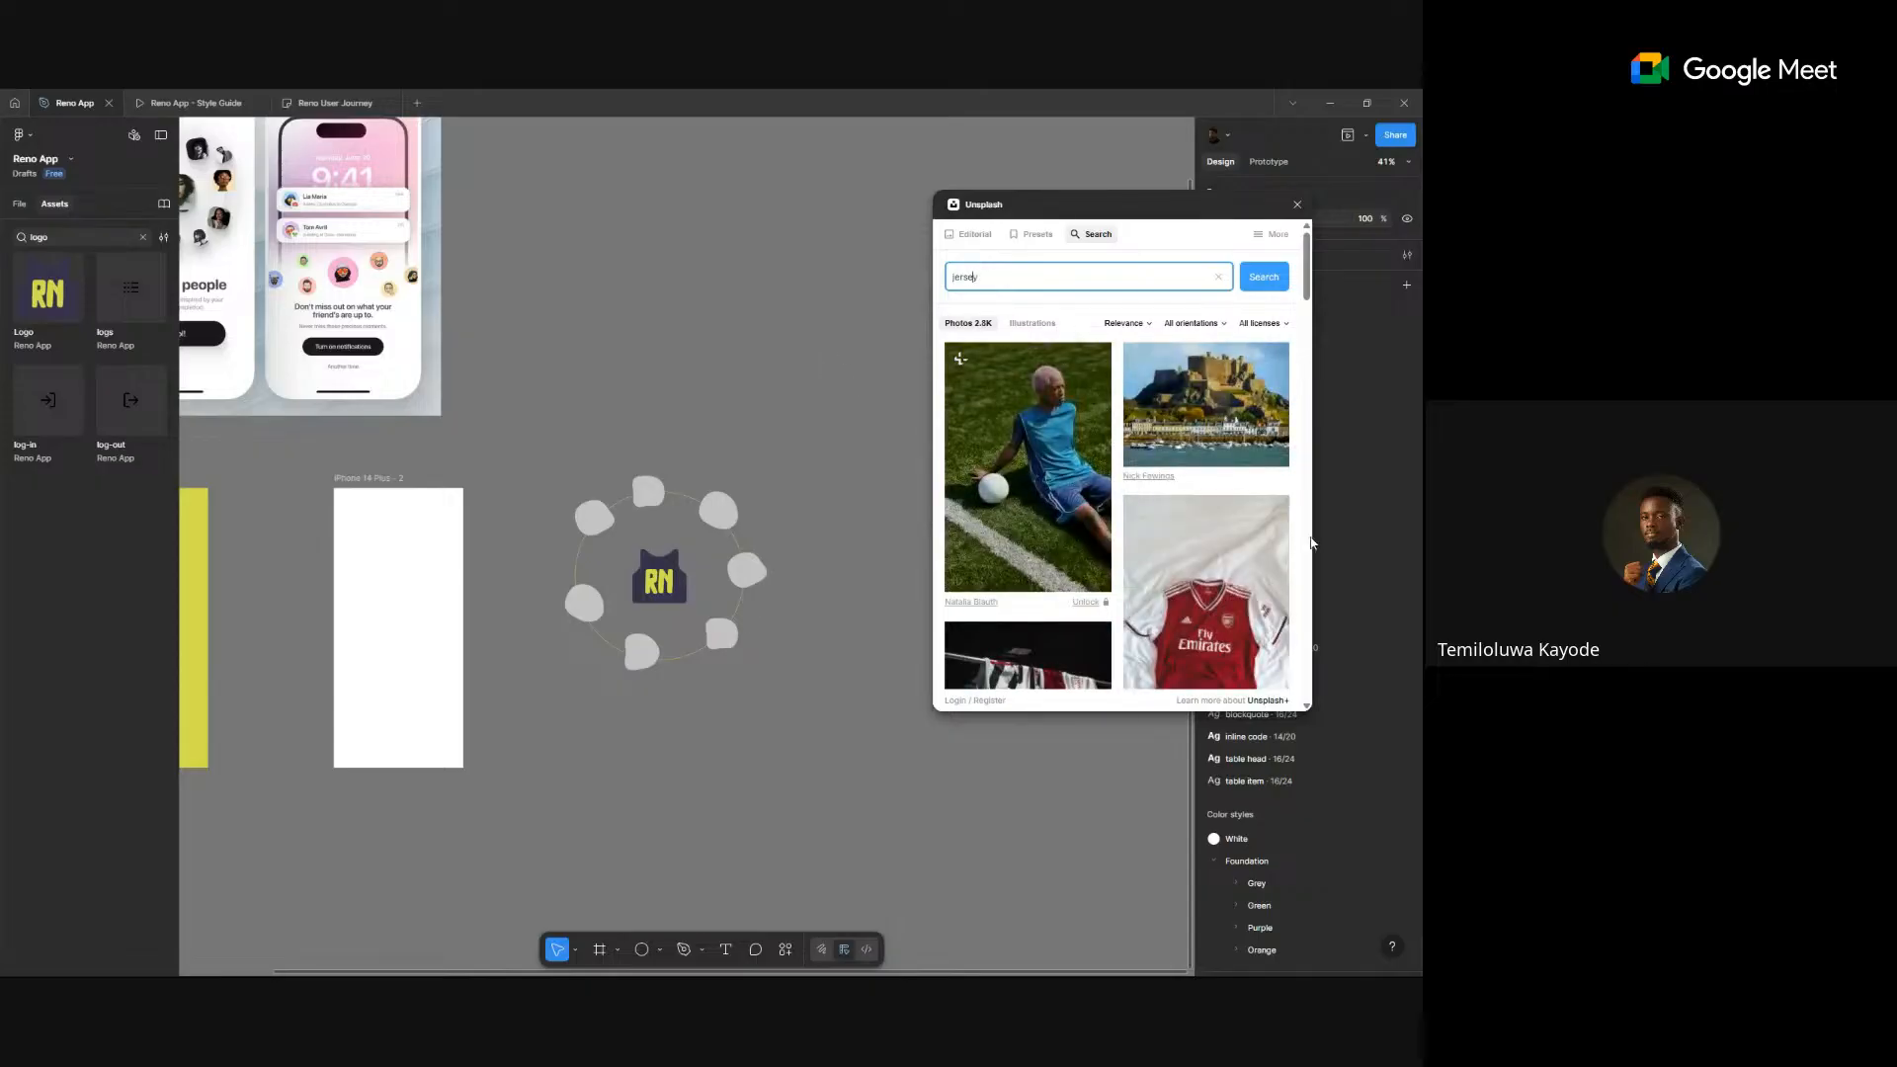
pyautogui.scroll(-1, 1240, 482)
pyautogui.scroll(-10, 1240, 482)
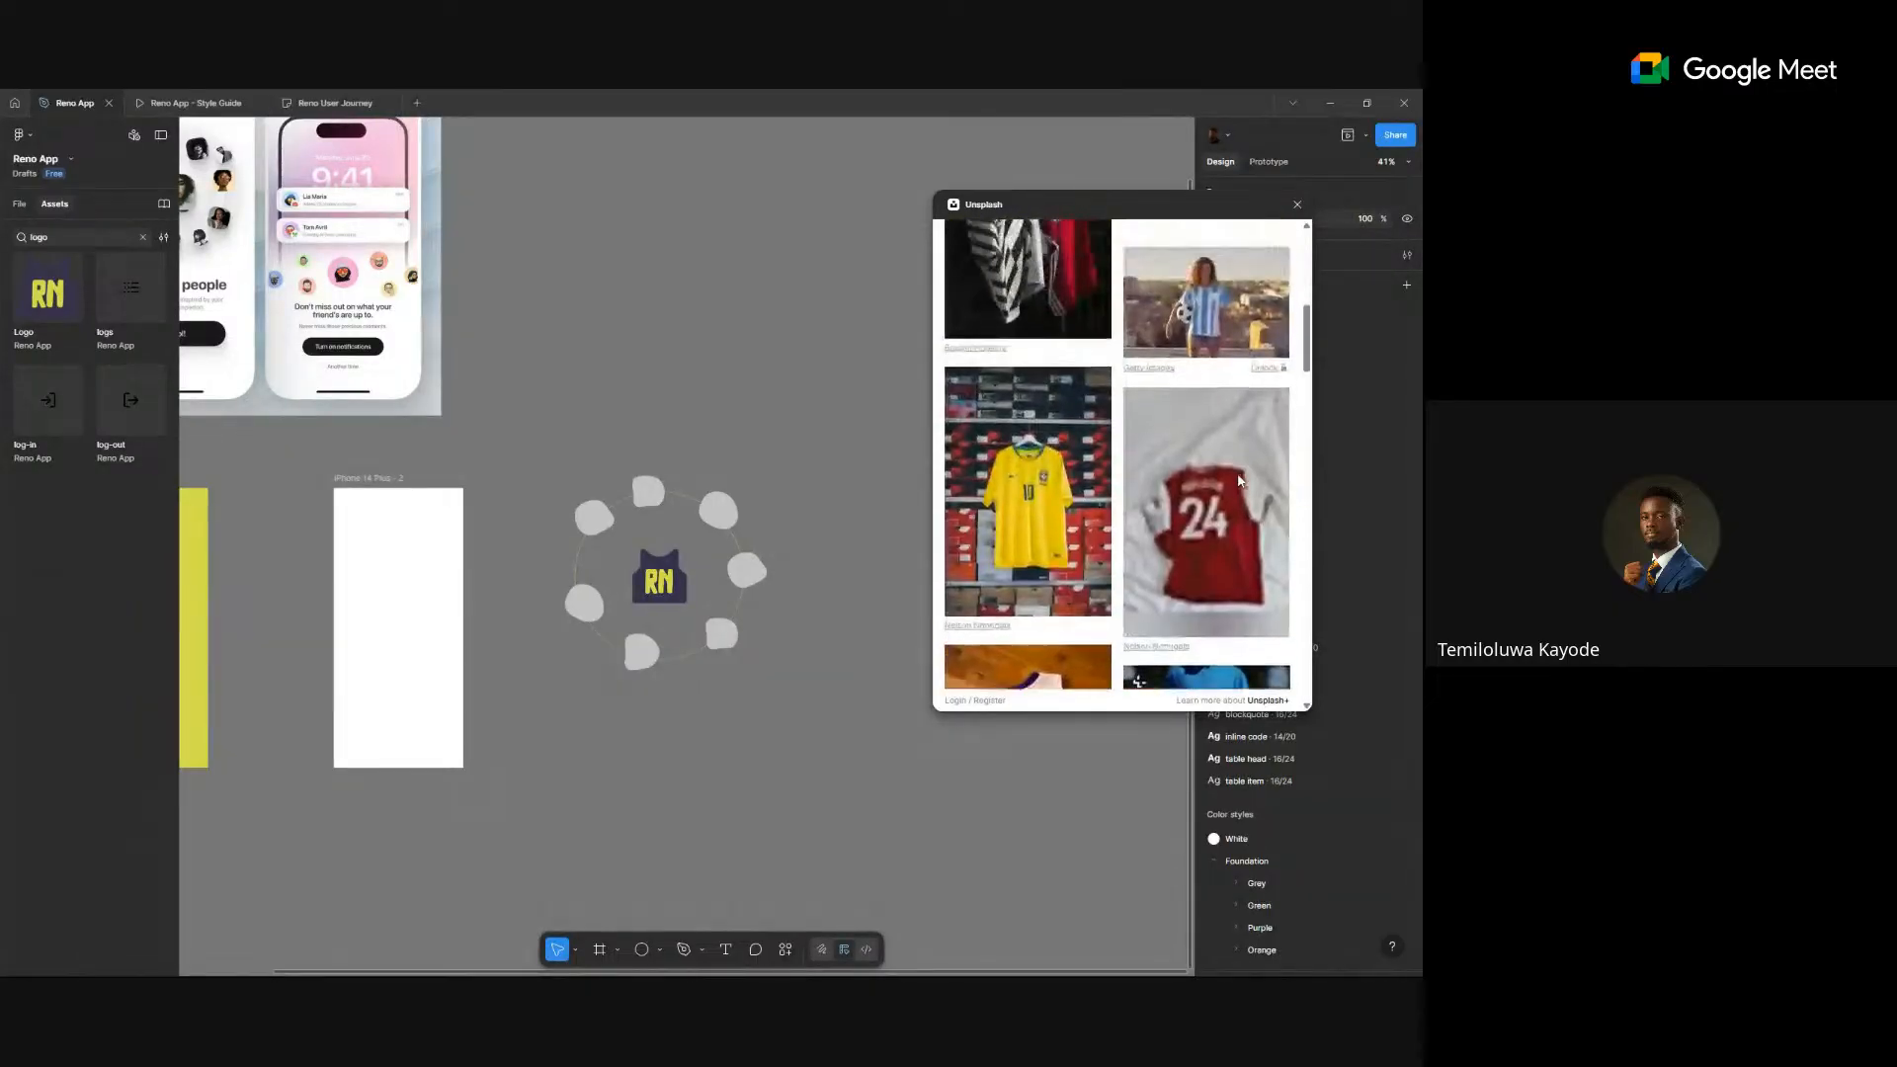
pyautogui.scroll(-3, 1240, 482)
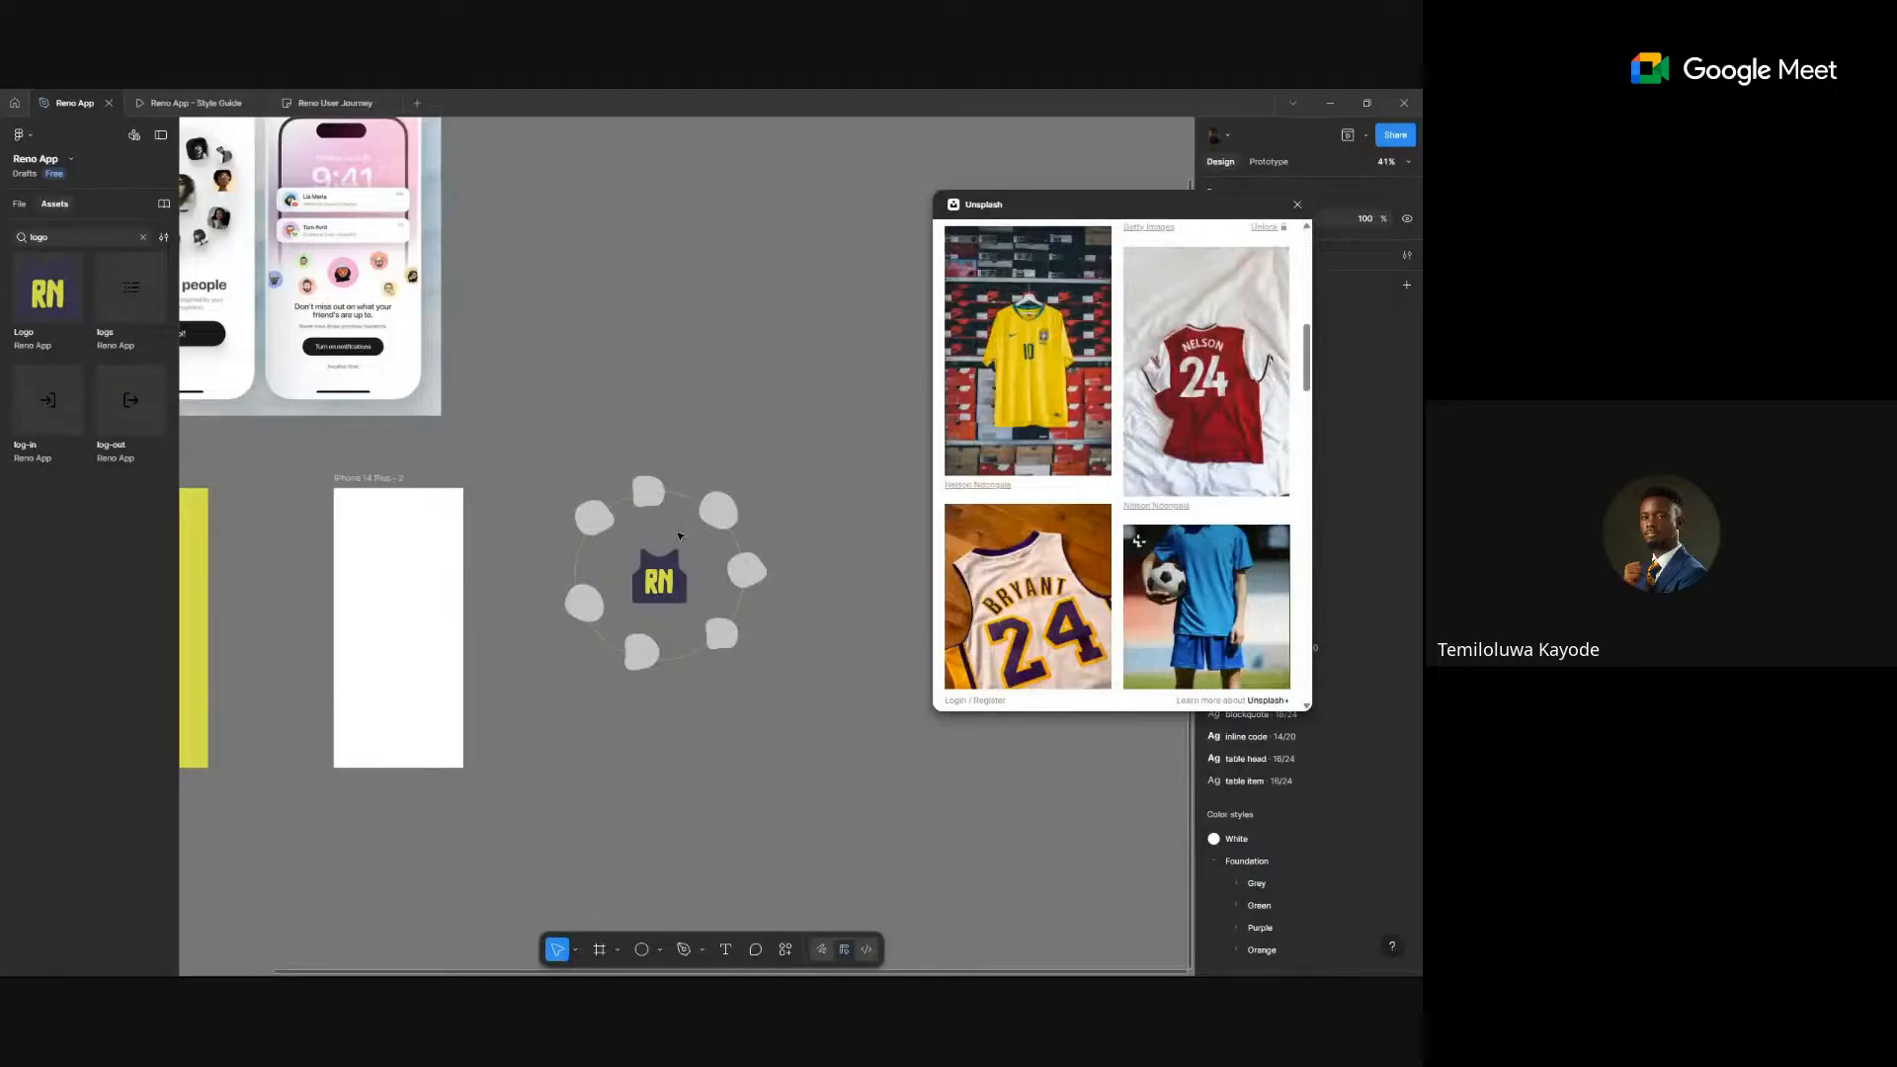
pyautogui.scroll(5, 679, 536)
# - Fill the top, top-right, upper-left and bottom blobs with Bryant 24, red 24 and Lakers 24 jerseys
pyautogui.click(611, 441)
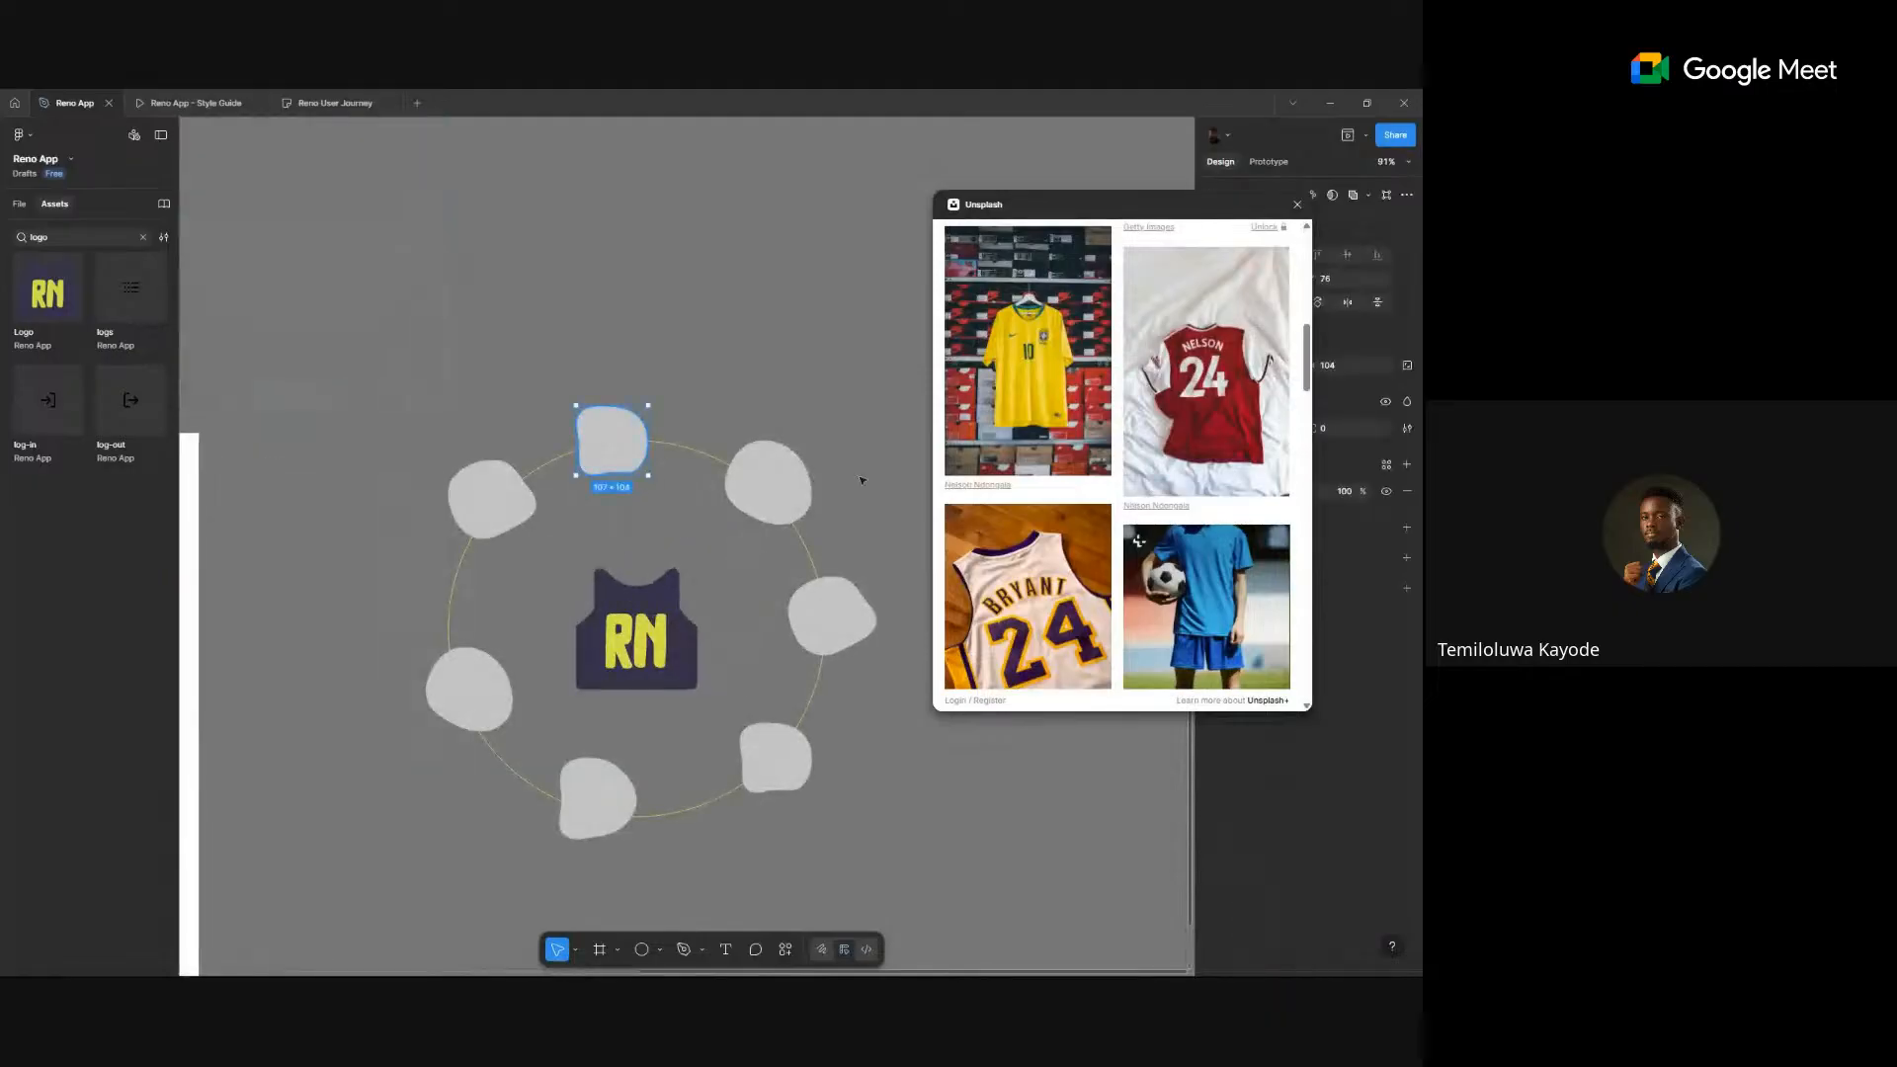
pyautogui.click(1028, 589)
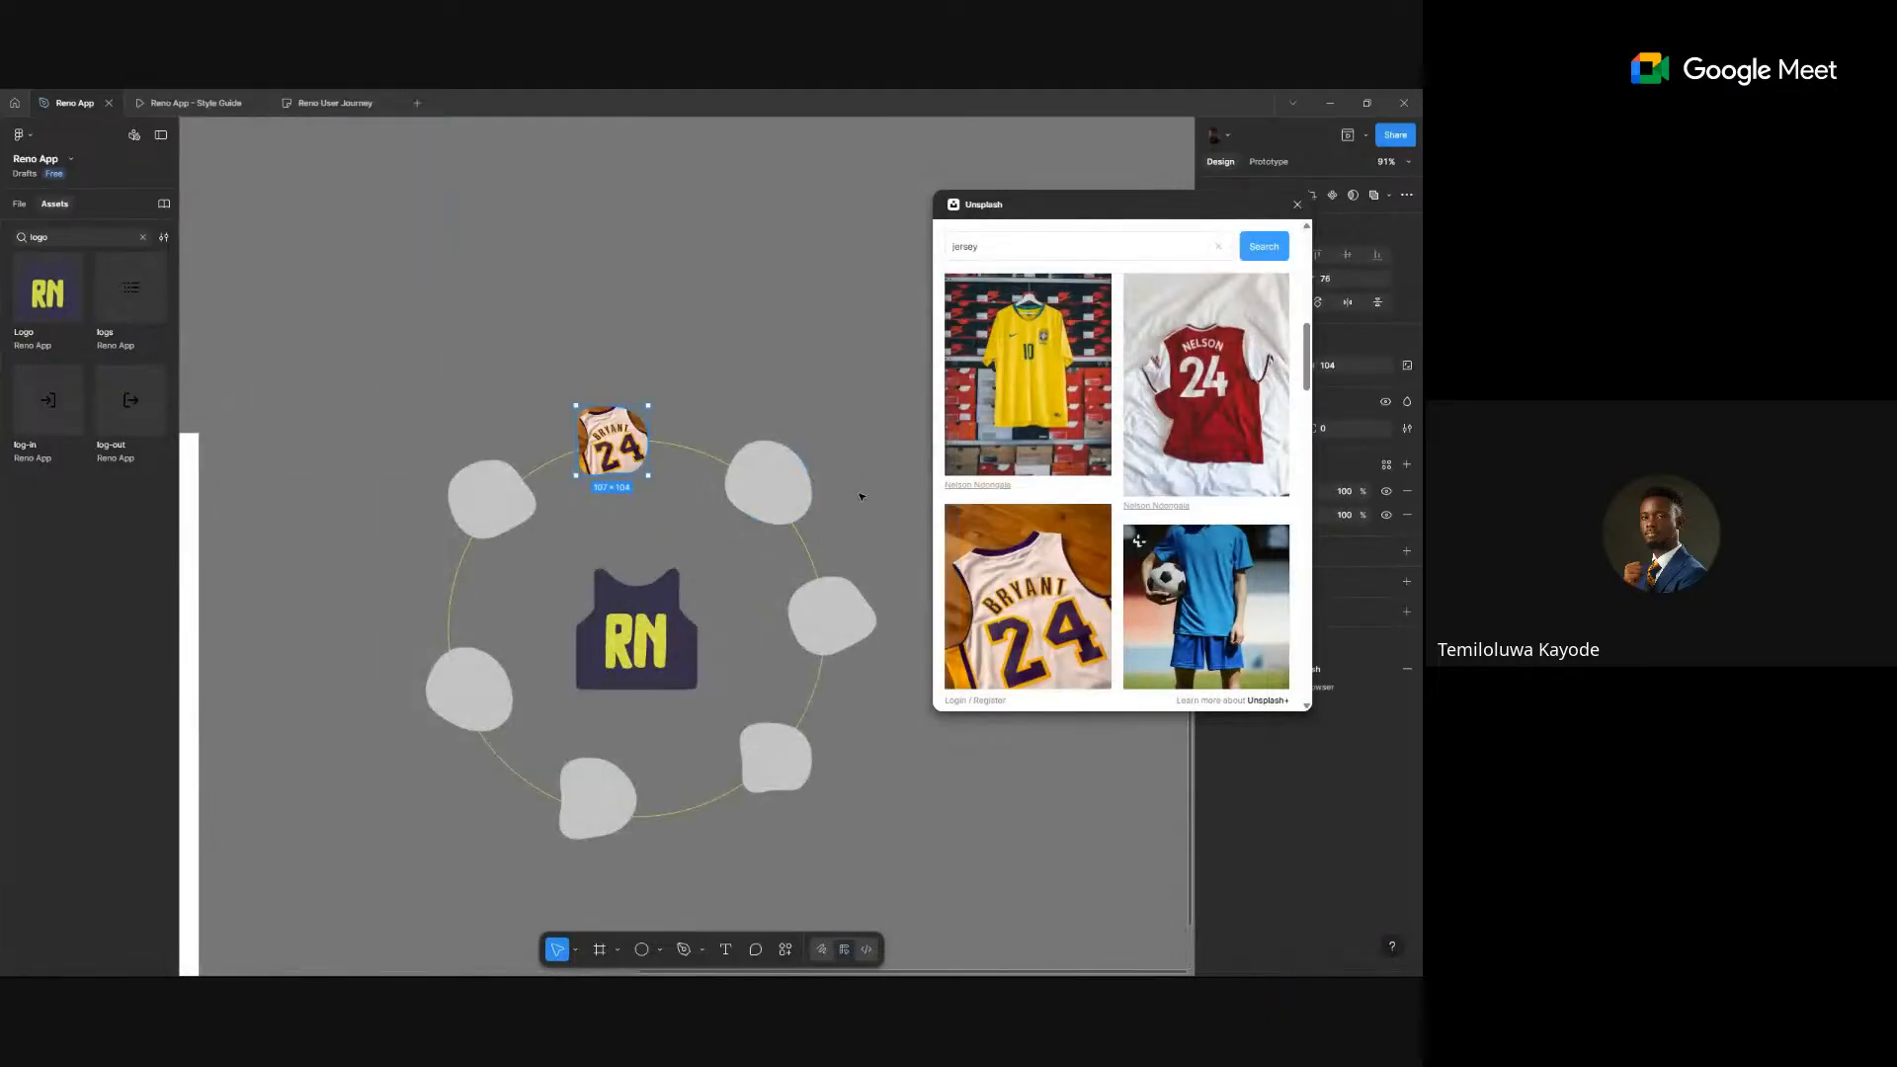
pyautogui.click(769, 480)
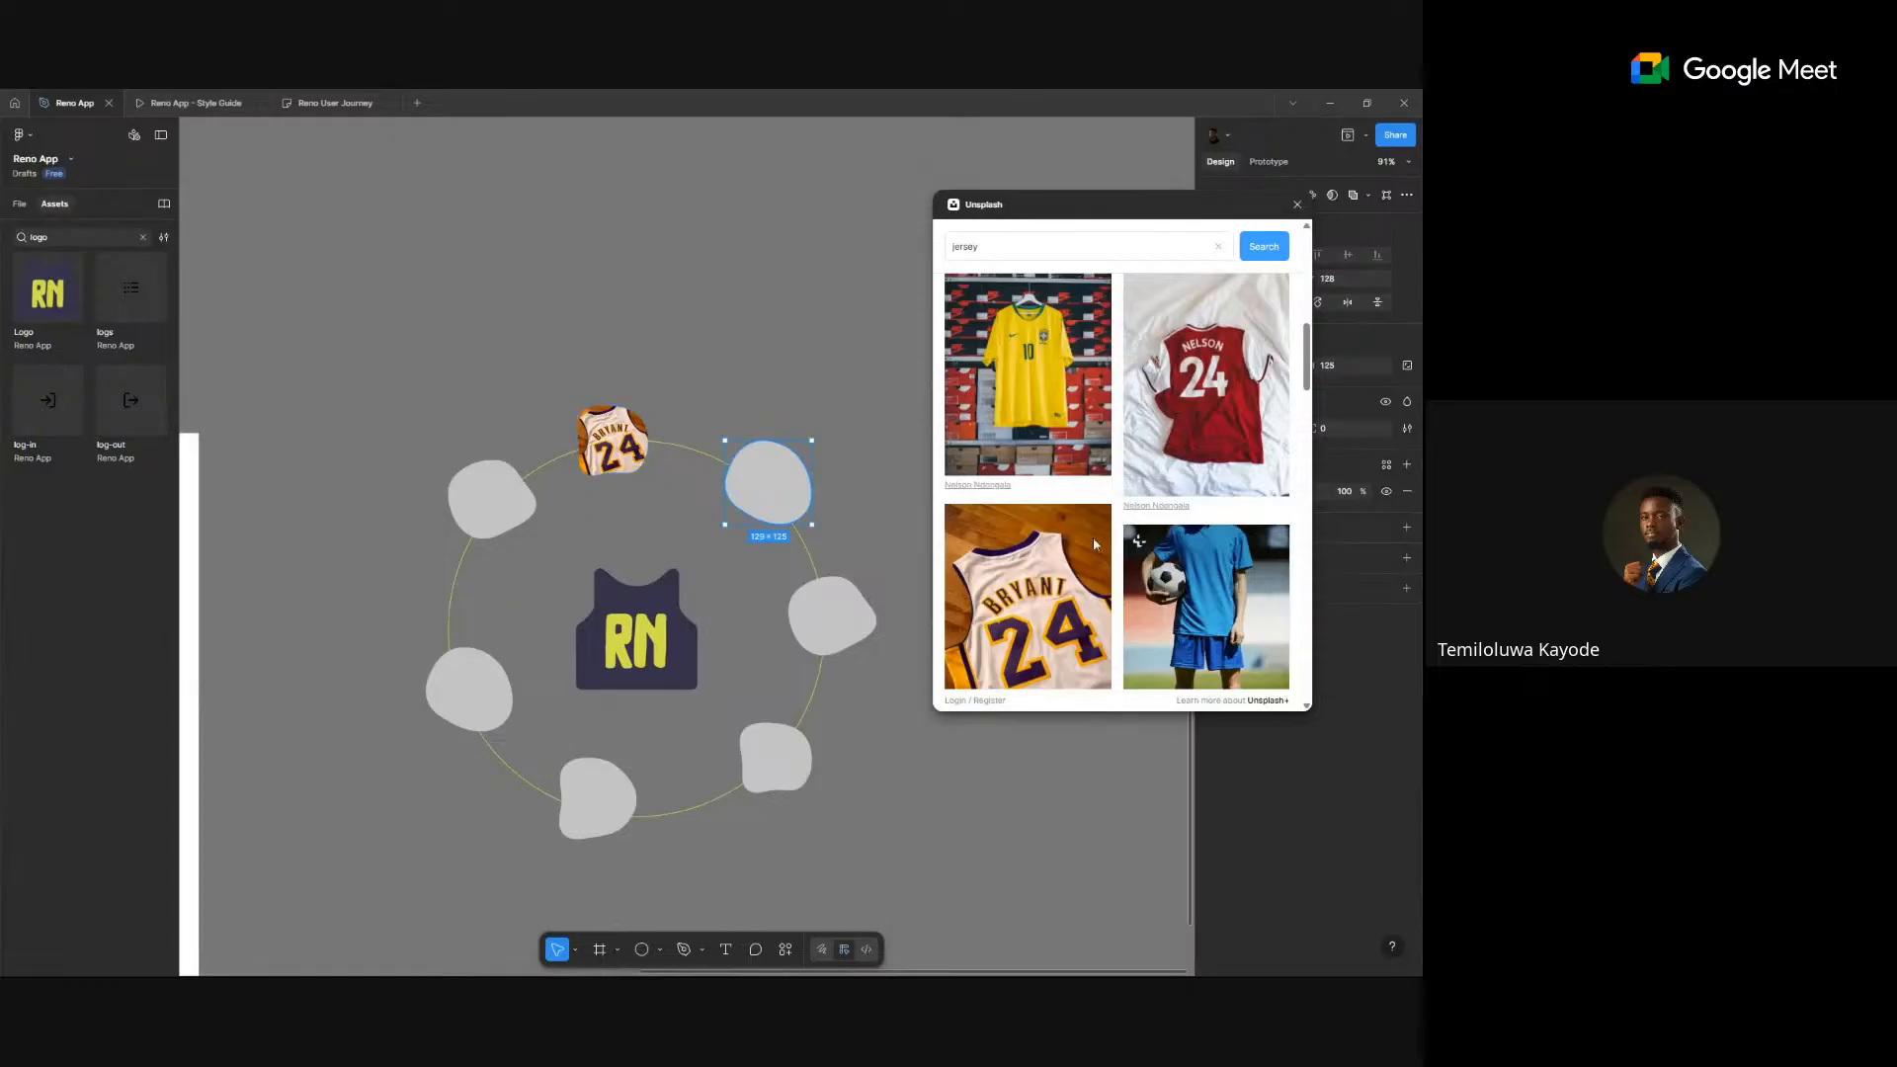
pyautogui.click(1260, 446)
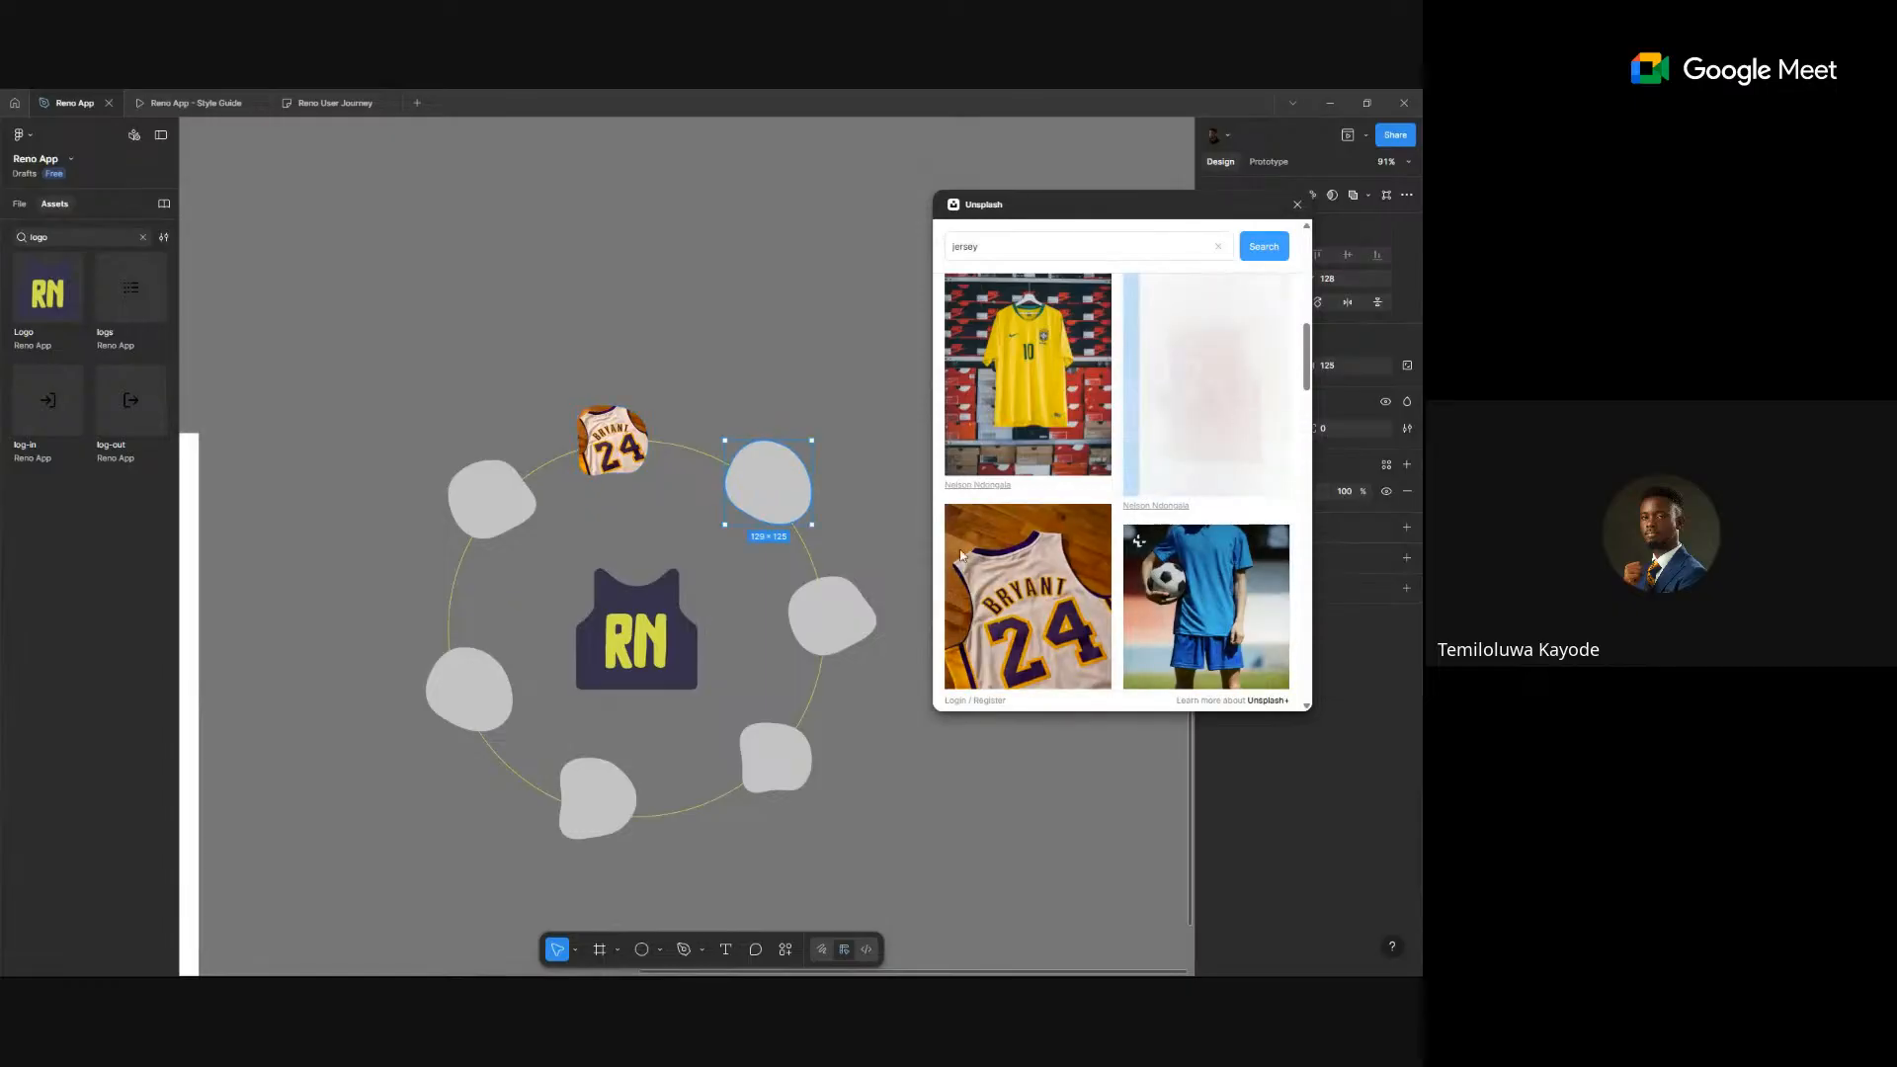
pyautogui.click(491, 510)
pyautogui.scroll(-10, 1136, 554)
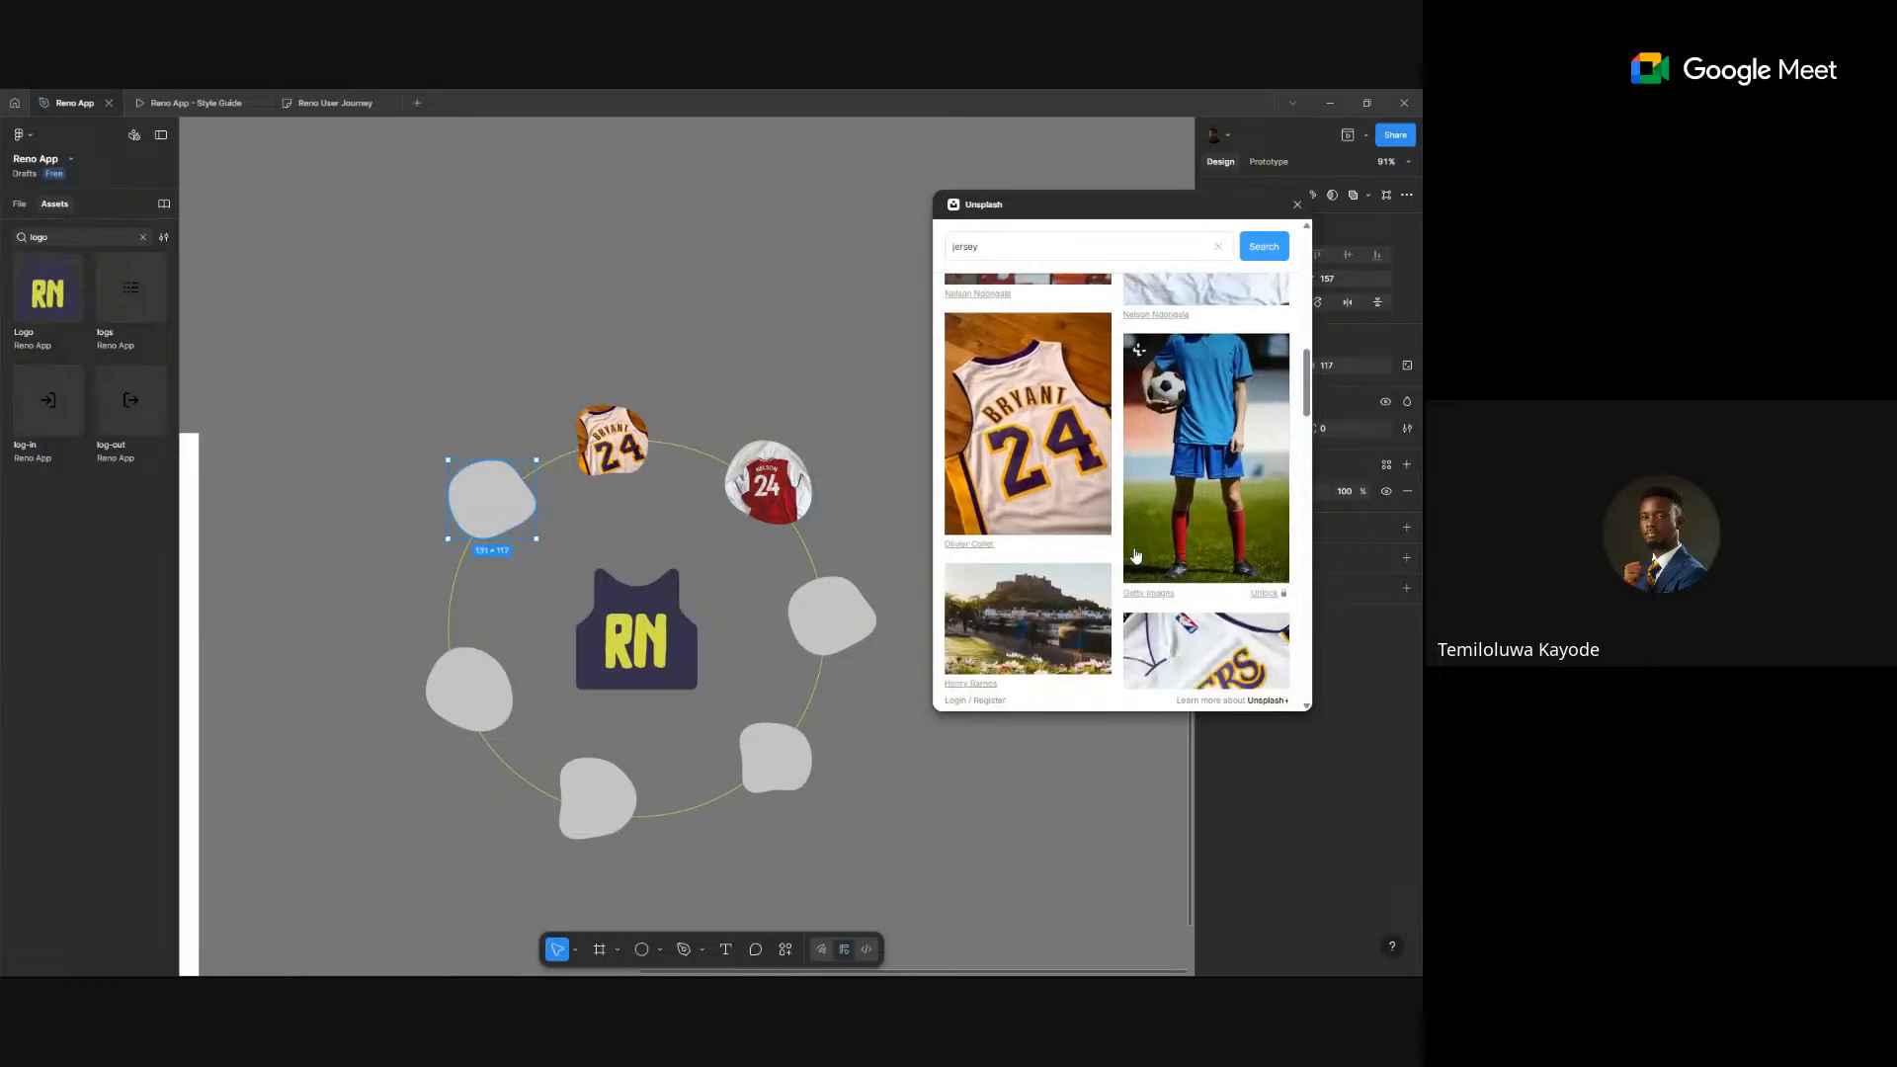
pyautogui.click(1206, 512)
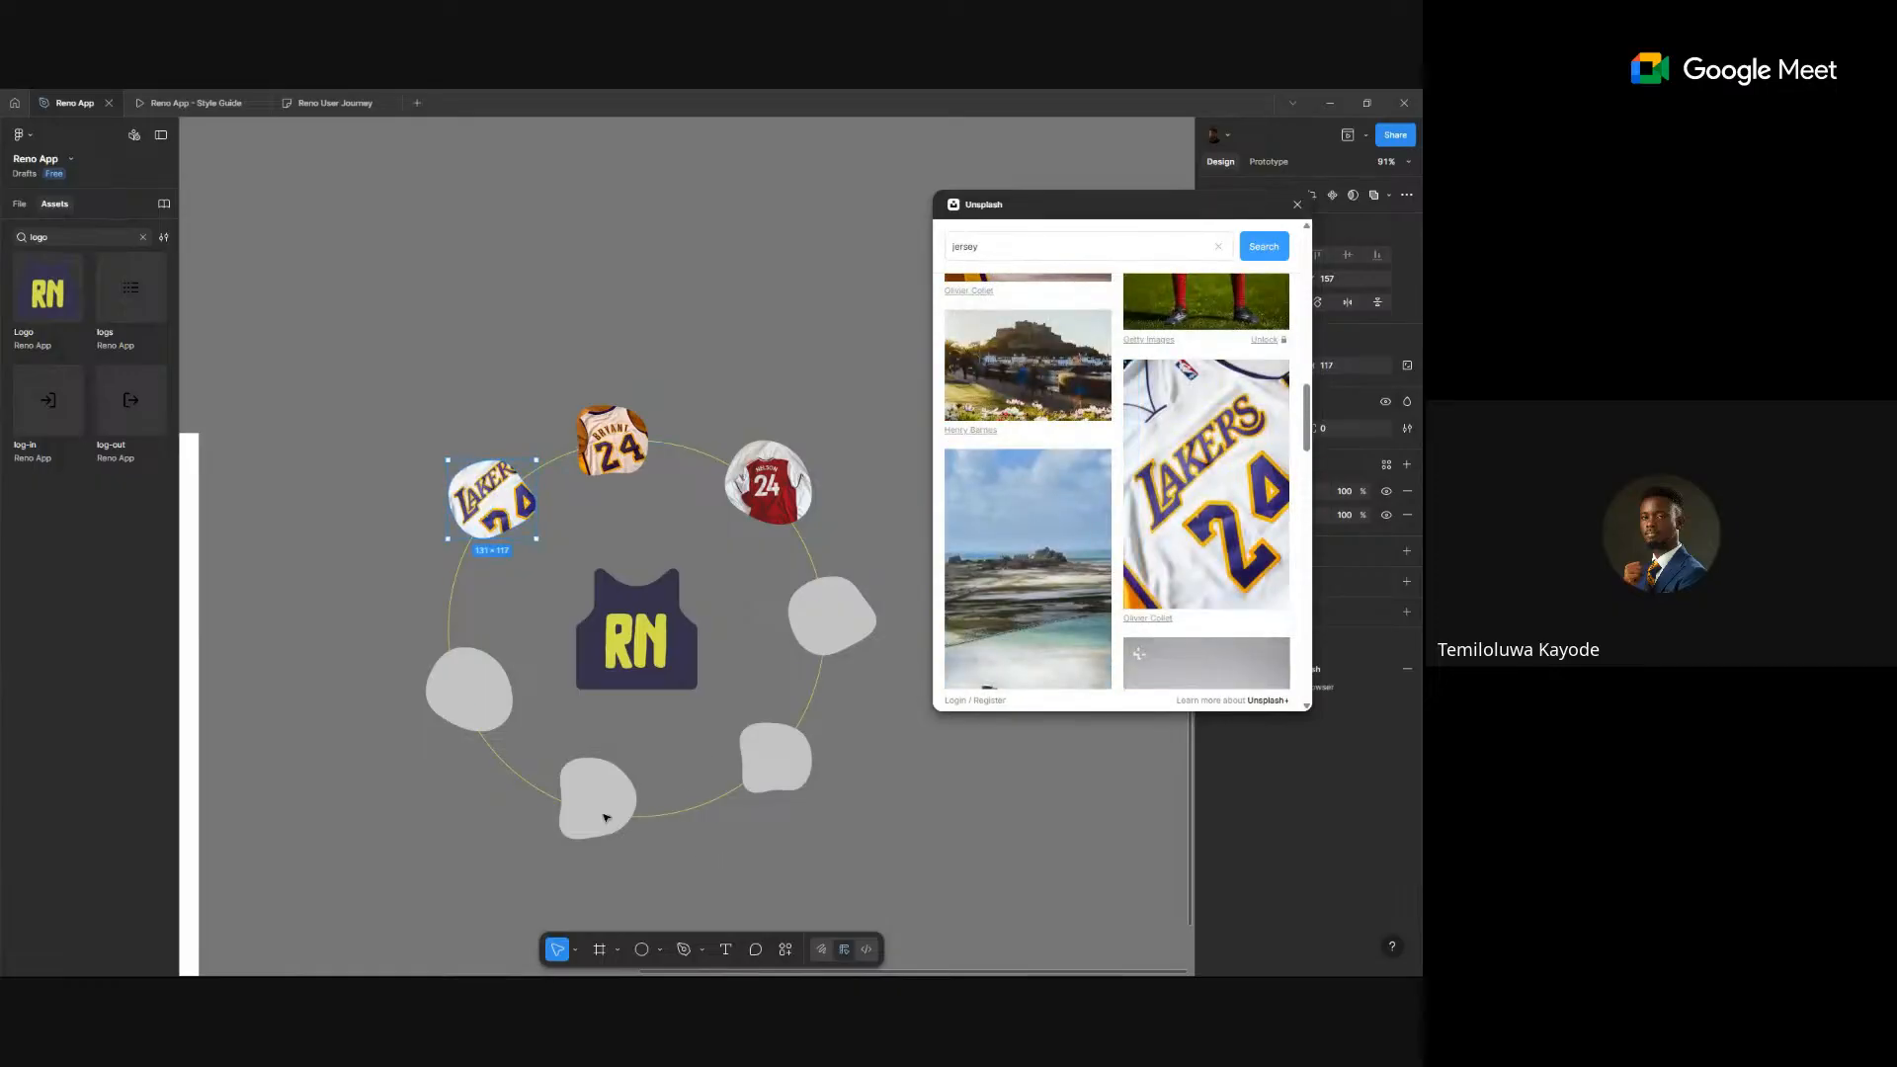
pyautogui.click(603, 812)
pyautogui.click(1173, 486)
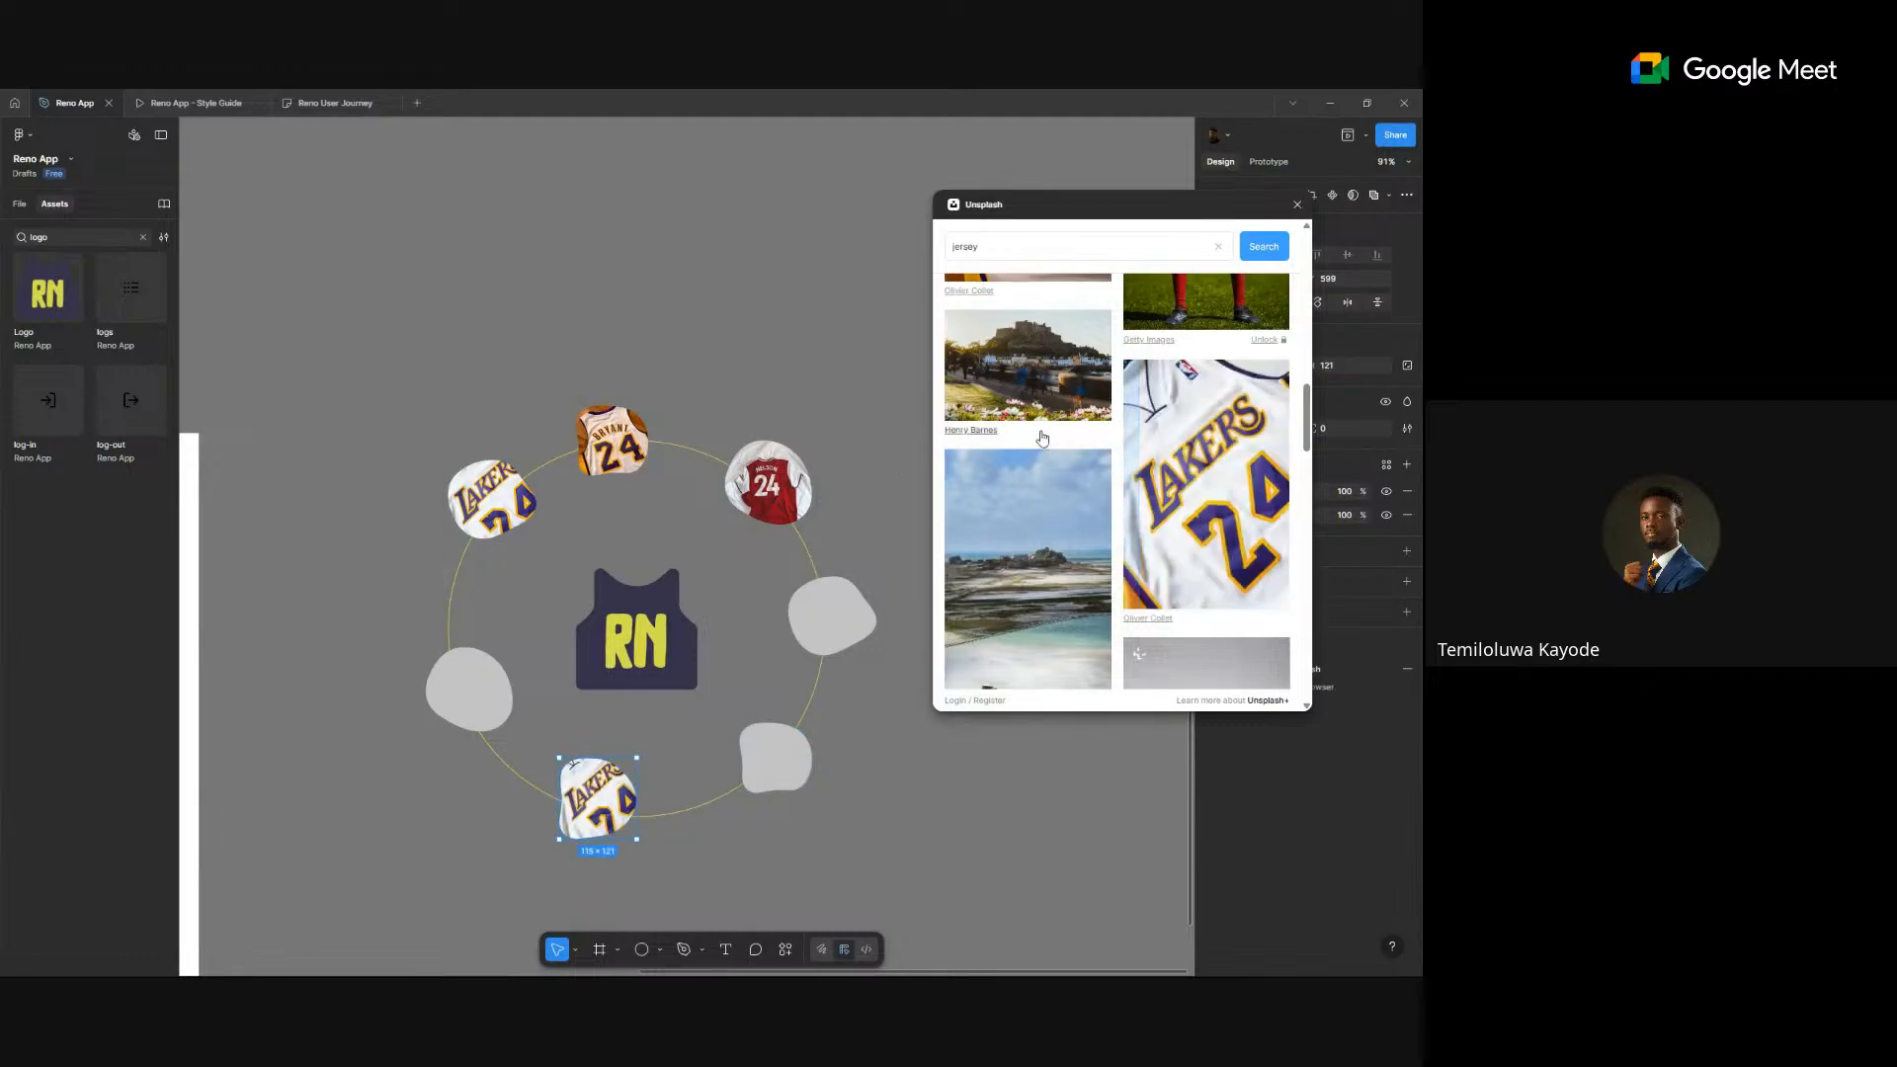
# - Replace the upper-left blob's photo, first with the Rashford 19 jersey, then the Brady 10 jersey
pyautogui.scroll(-2, 1180, 474)
pyautogui.scroll(-4, 1179, 477)
pyautogui.scroll(1, 1175, 484)
pyautogui.click(498, 506)
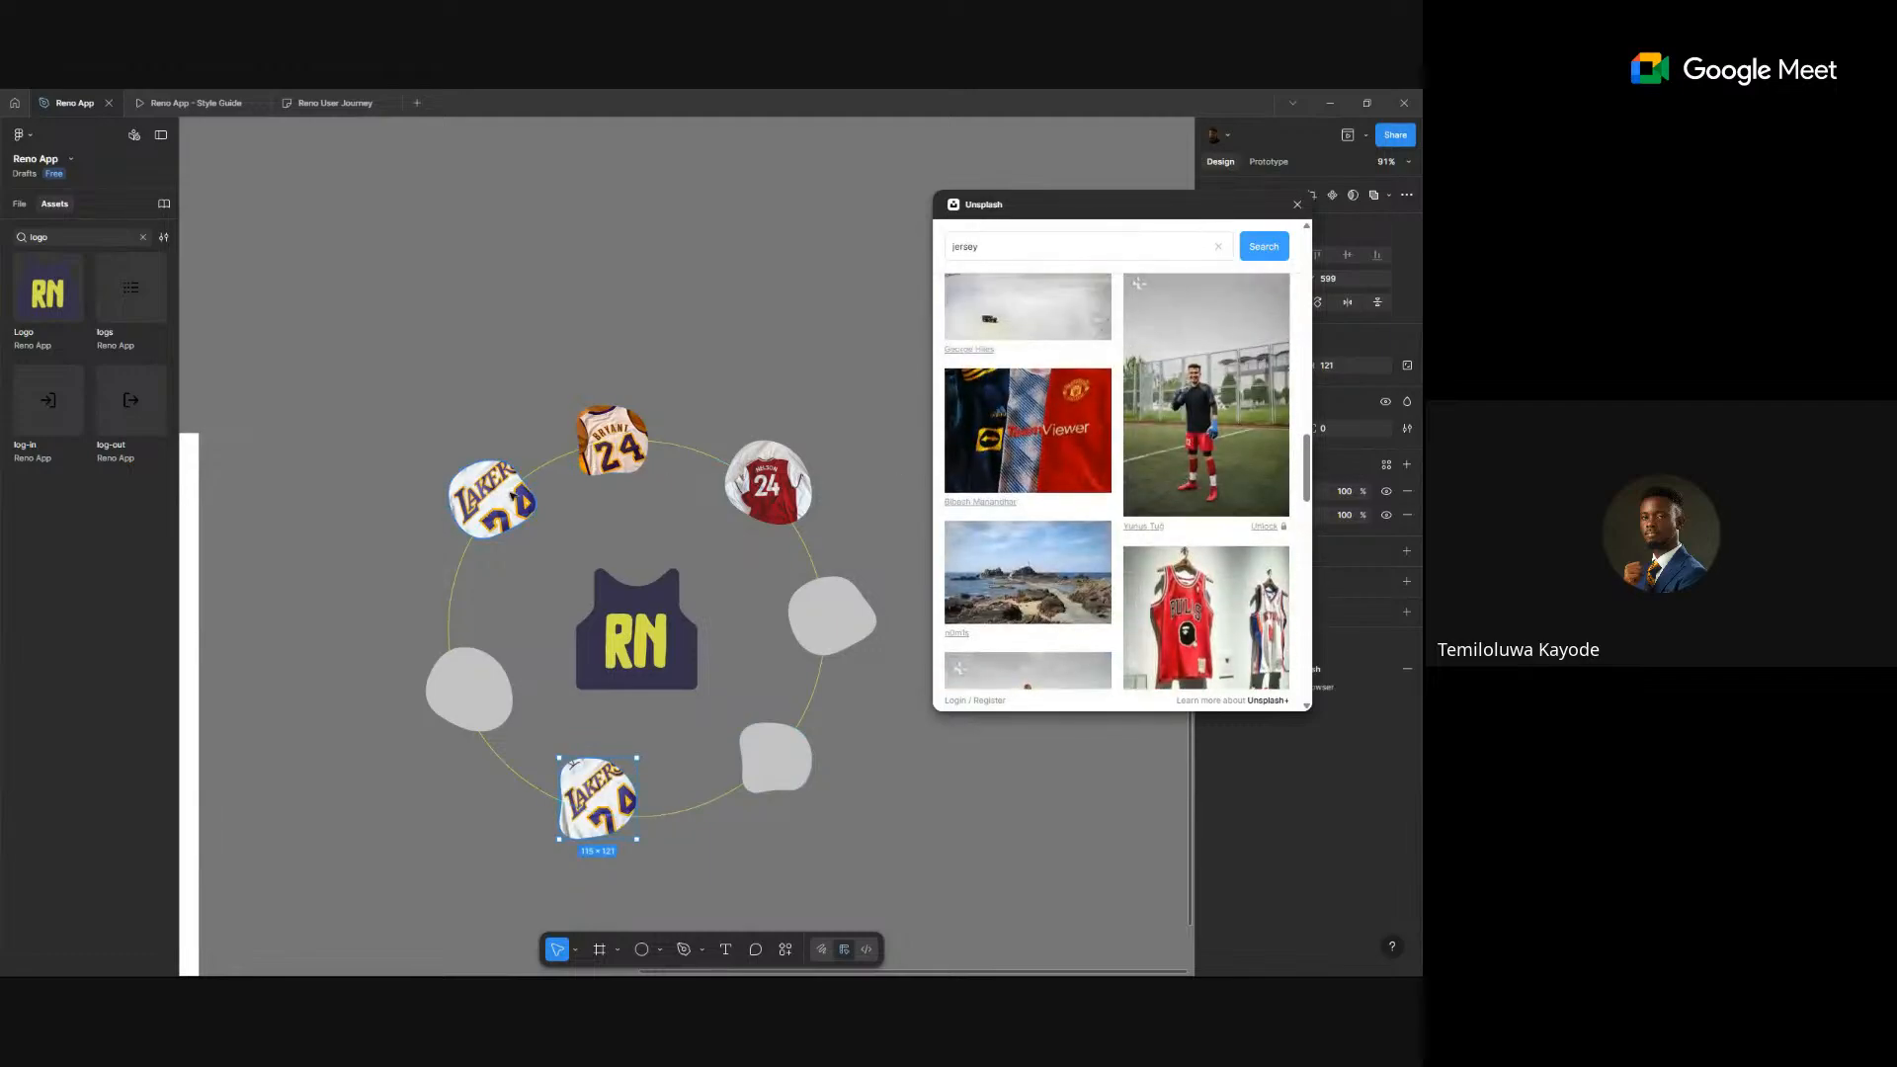
pyautogui.scroll(-10, 1137, 504)
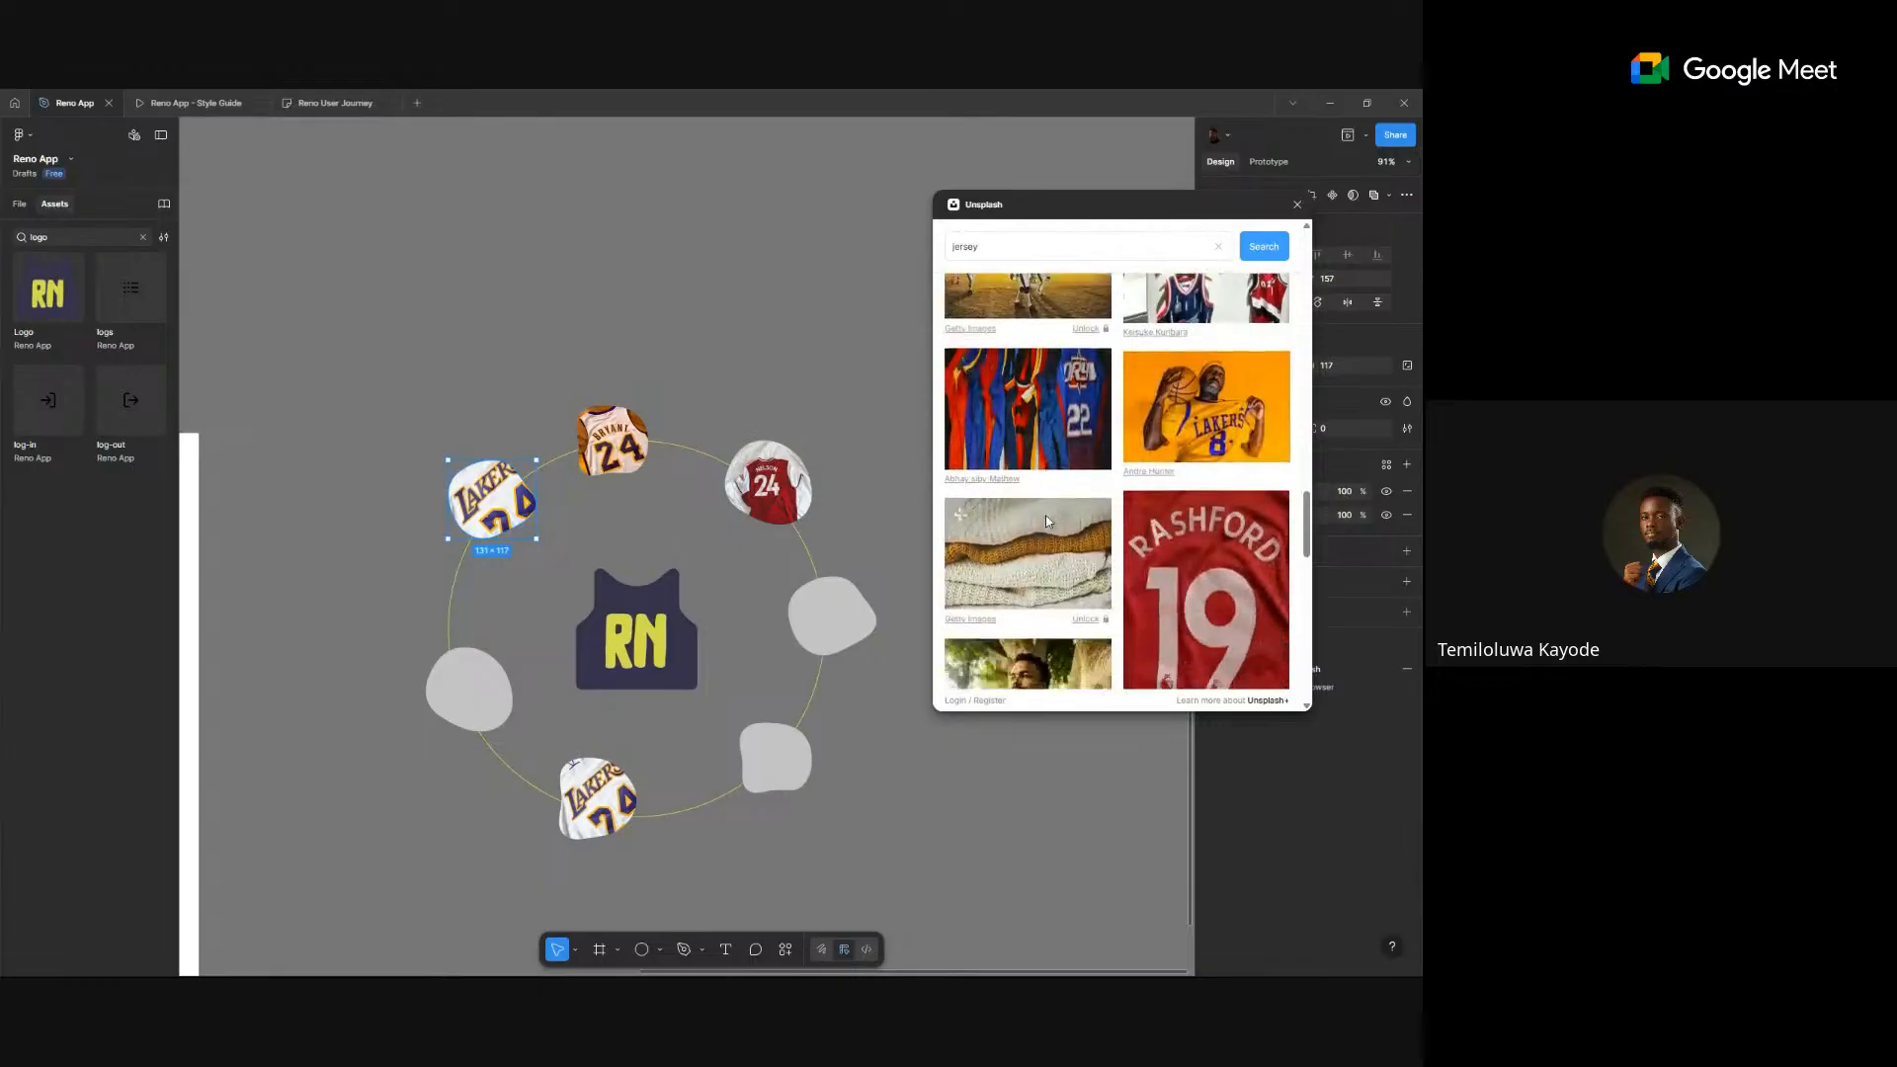
pyautogui.click(1213, 490)
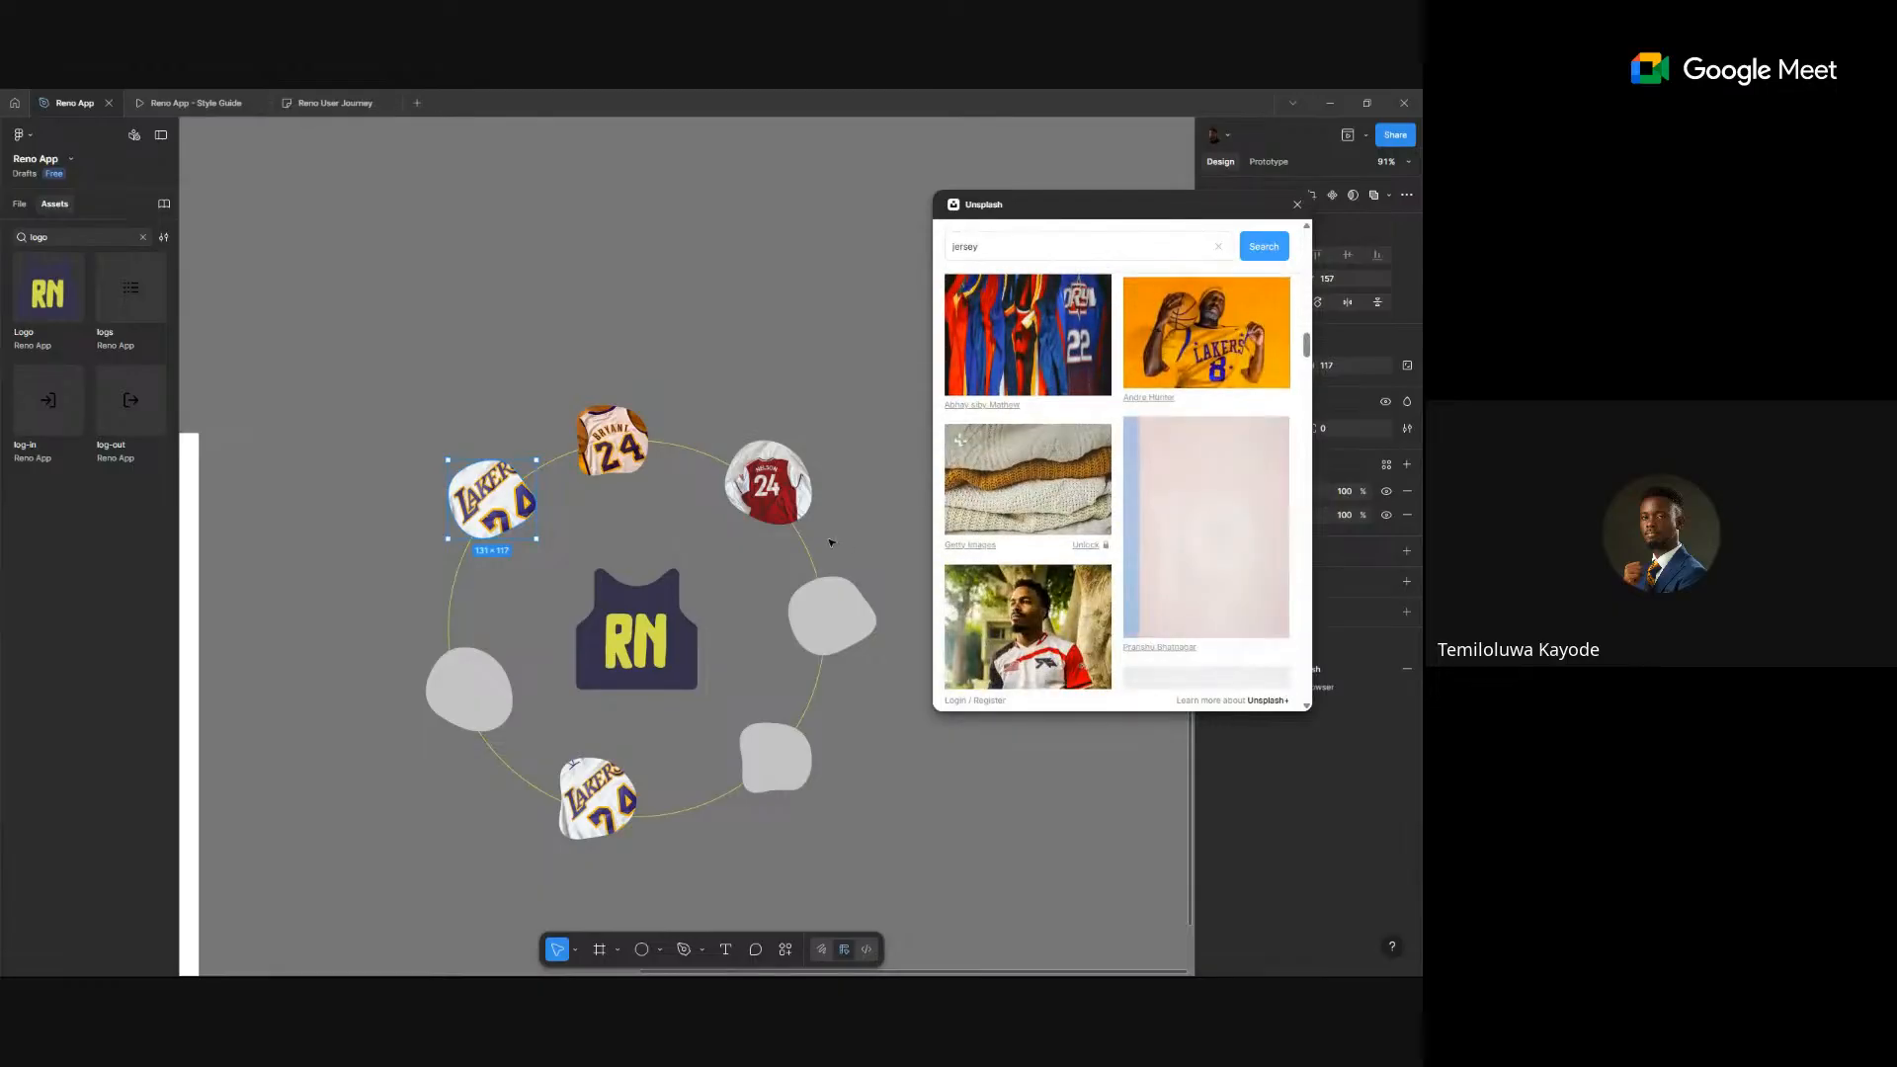
pyautogui.click(484, 701)
pyautogui.scroll(-5, 1191, 534)
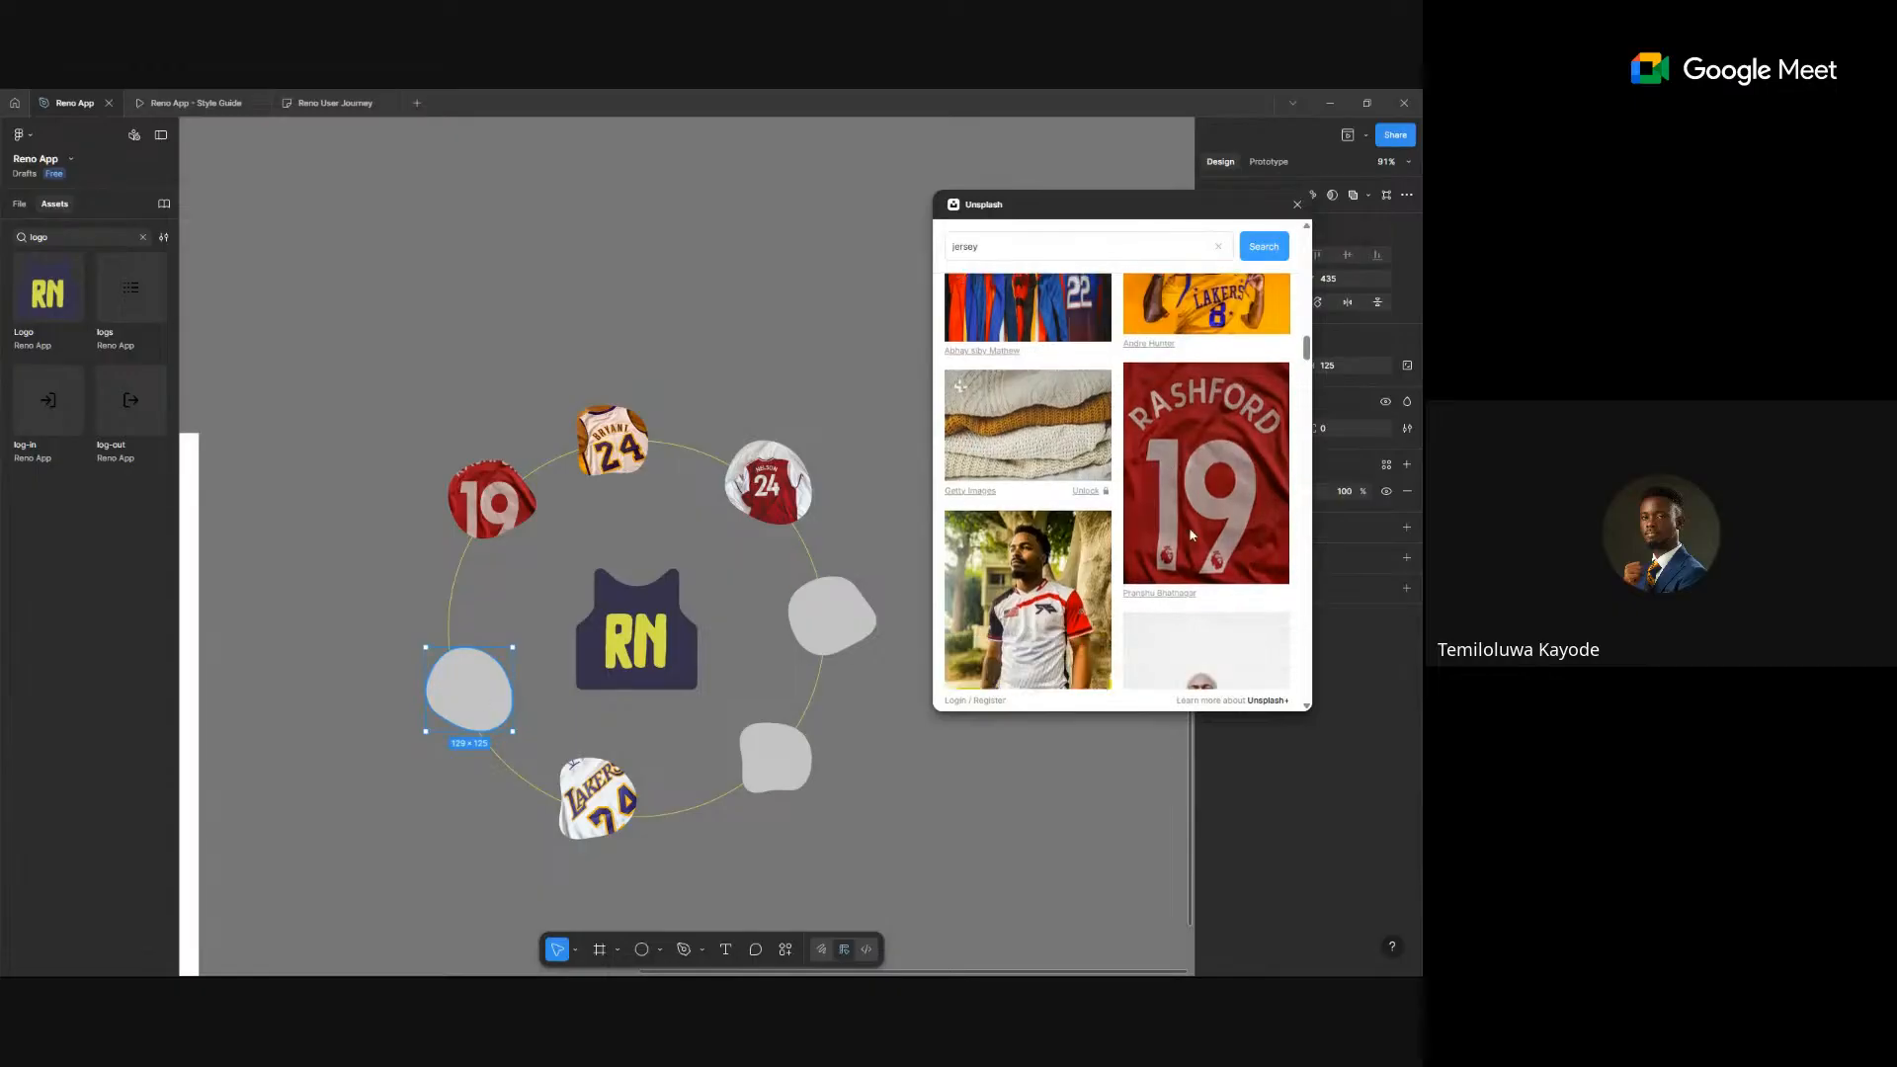
pyautogui.scroll(-5, 1192, 535)
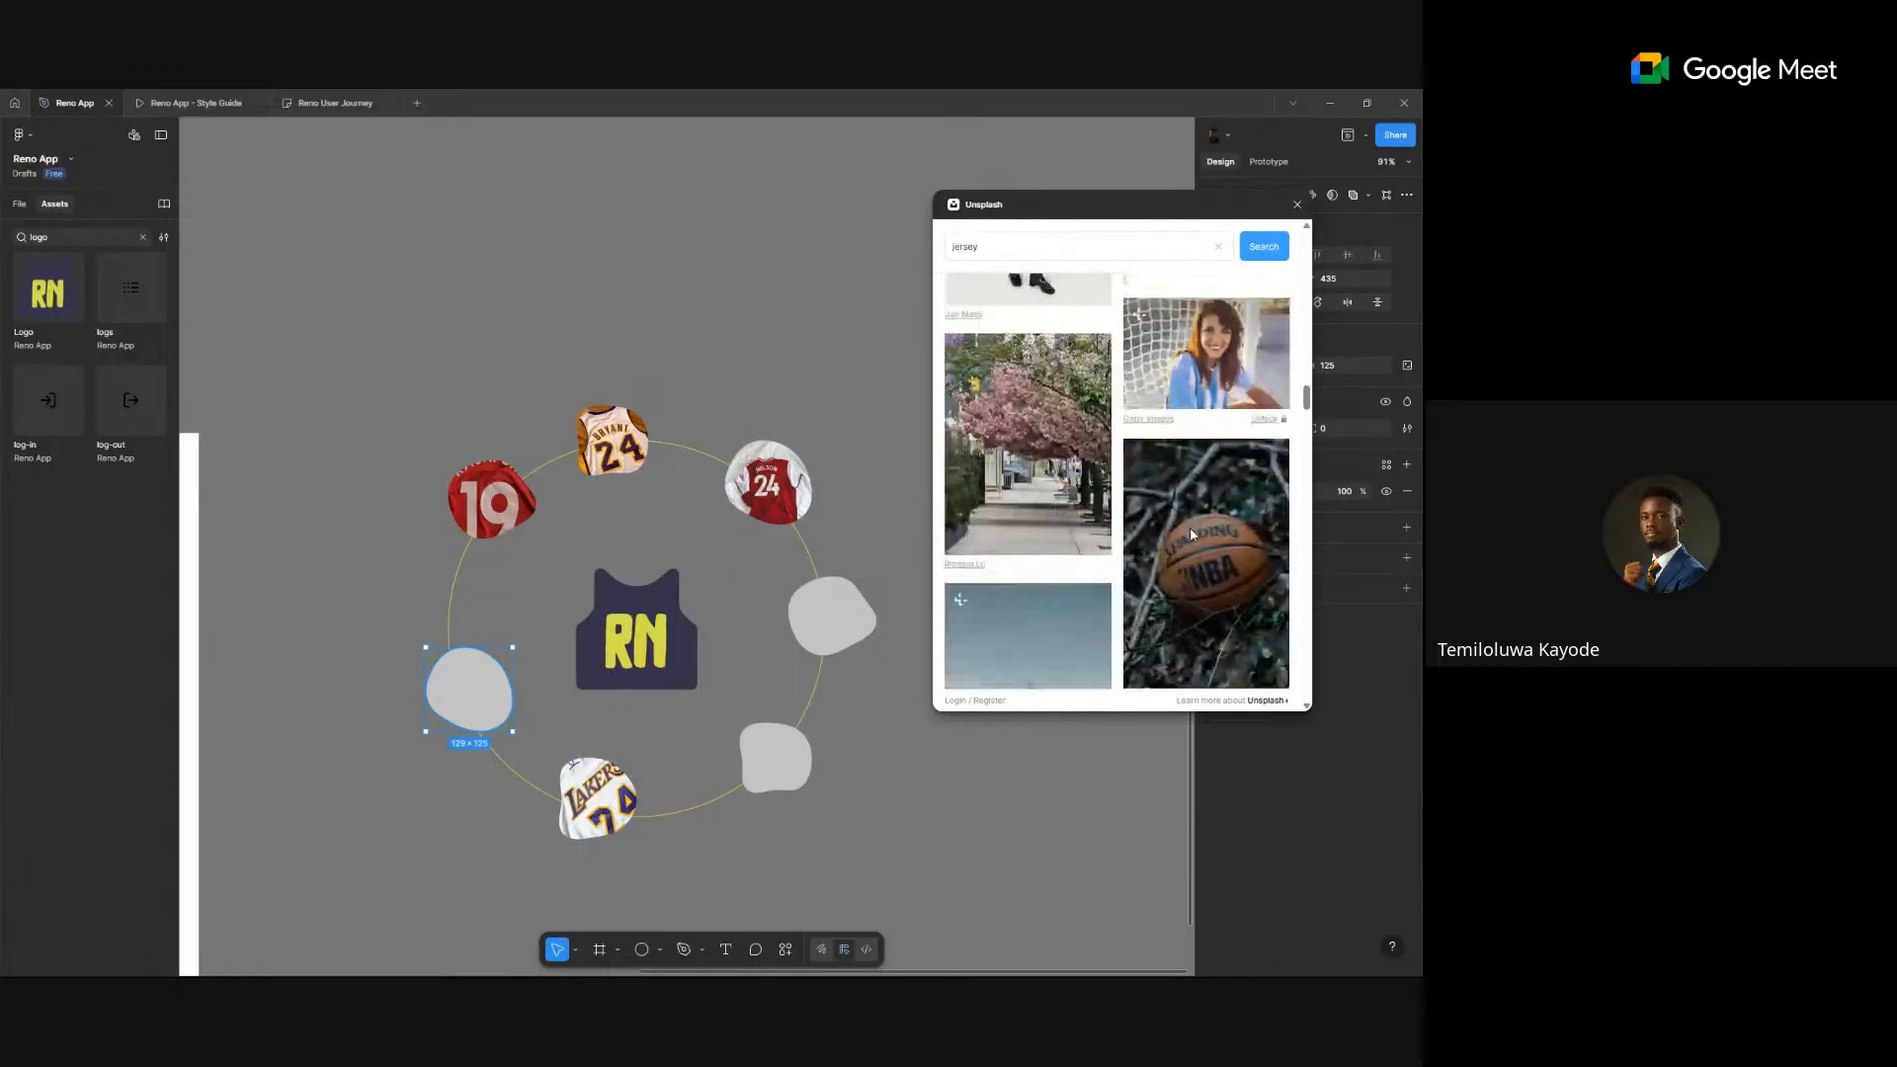
pyautogui.scroll(8, 1192, 534)
pyautogui.scroll(-5, 1191, 535)
pyautogui.scroll(3, 1191, 534)
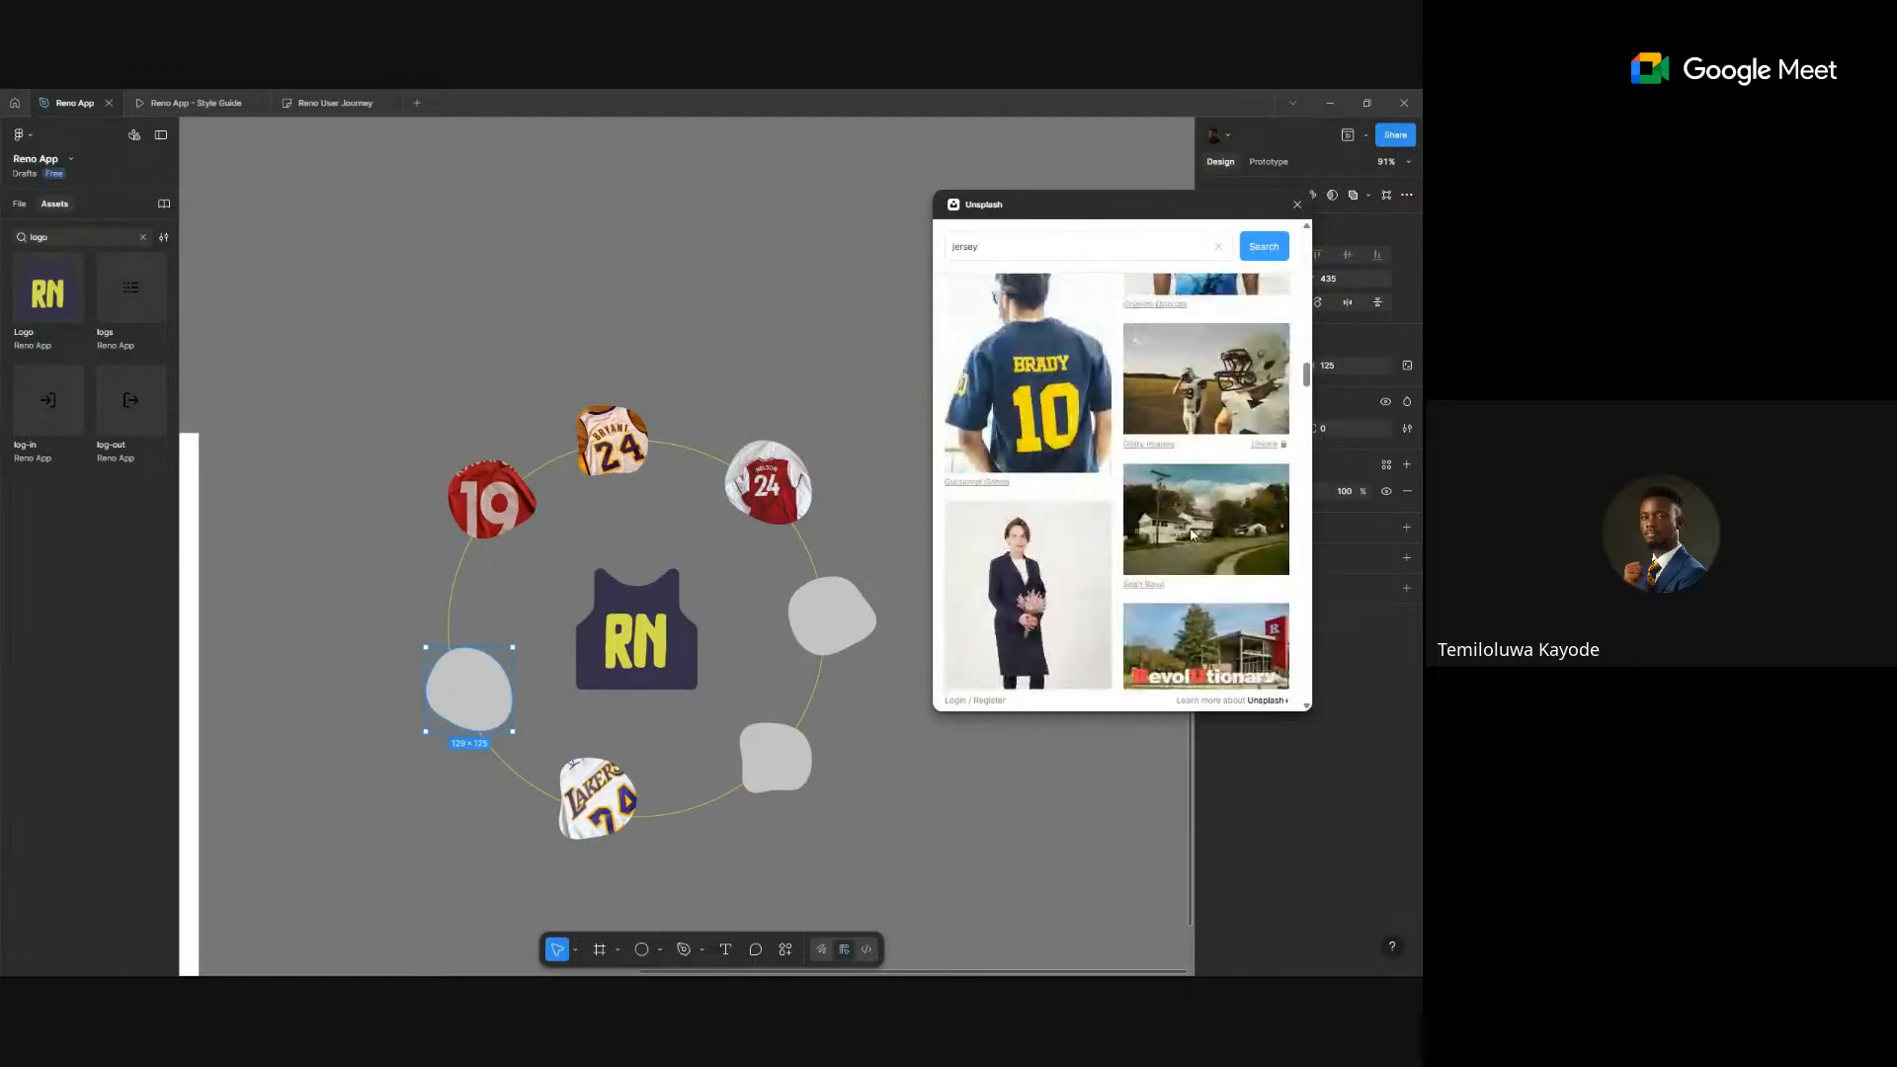
pyautogui.click(499, 499)
pyautogui.click(1027, 385)
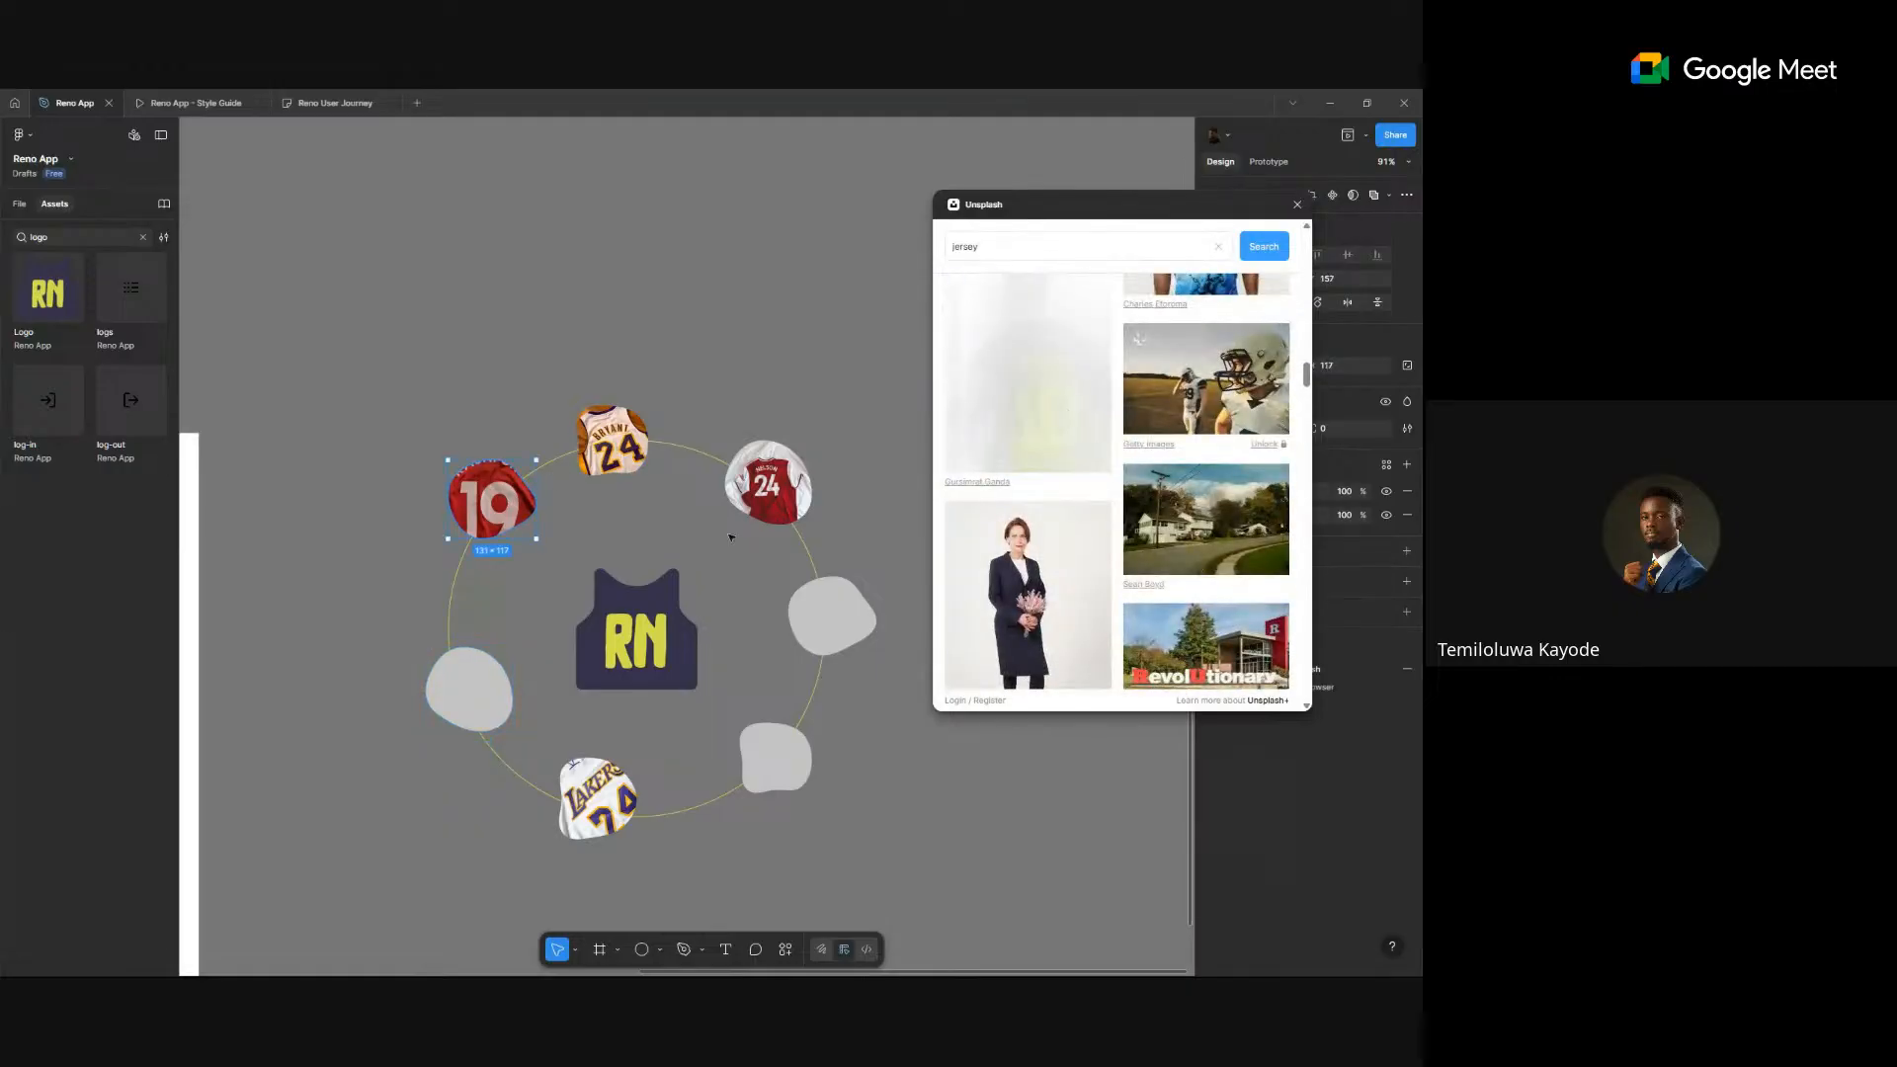
# - Fill the lower-left blob with the teal-shirt player photo
pyautogui.click(466, 687)
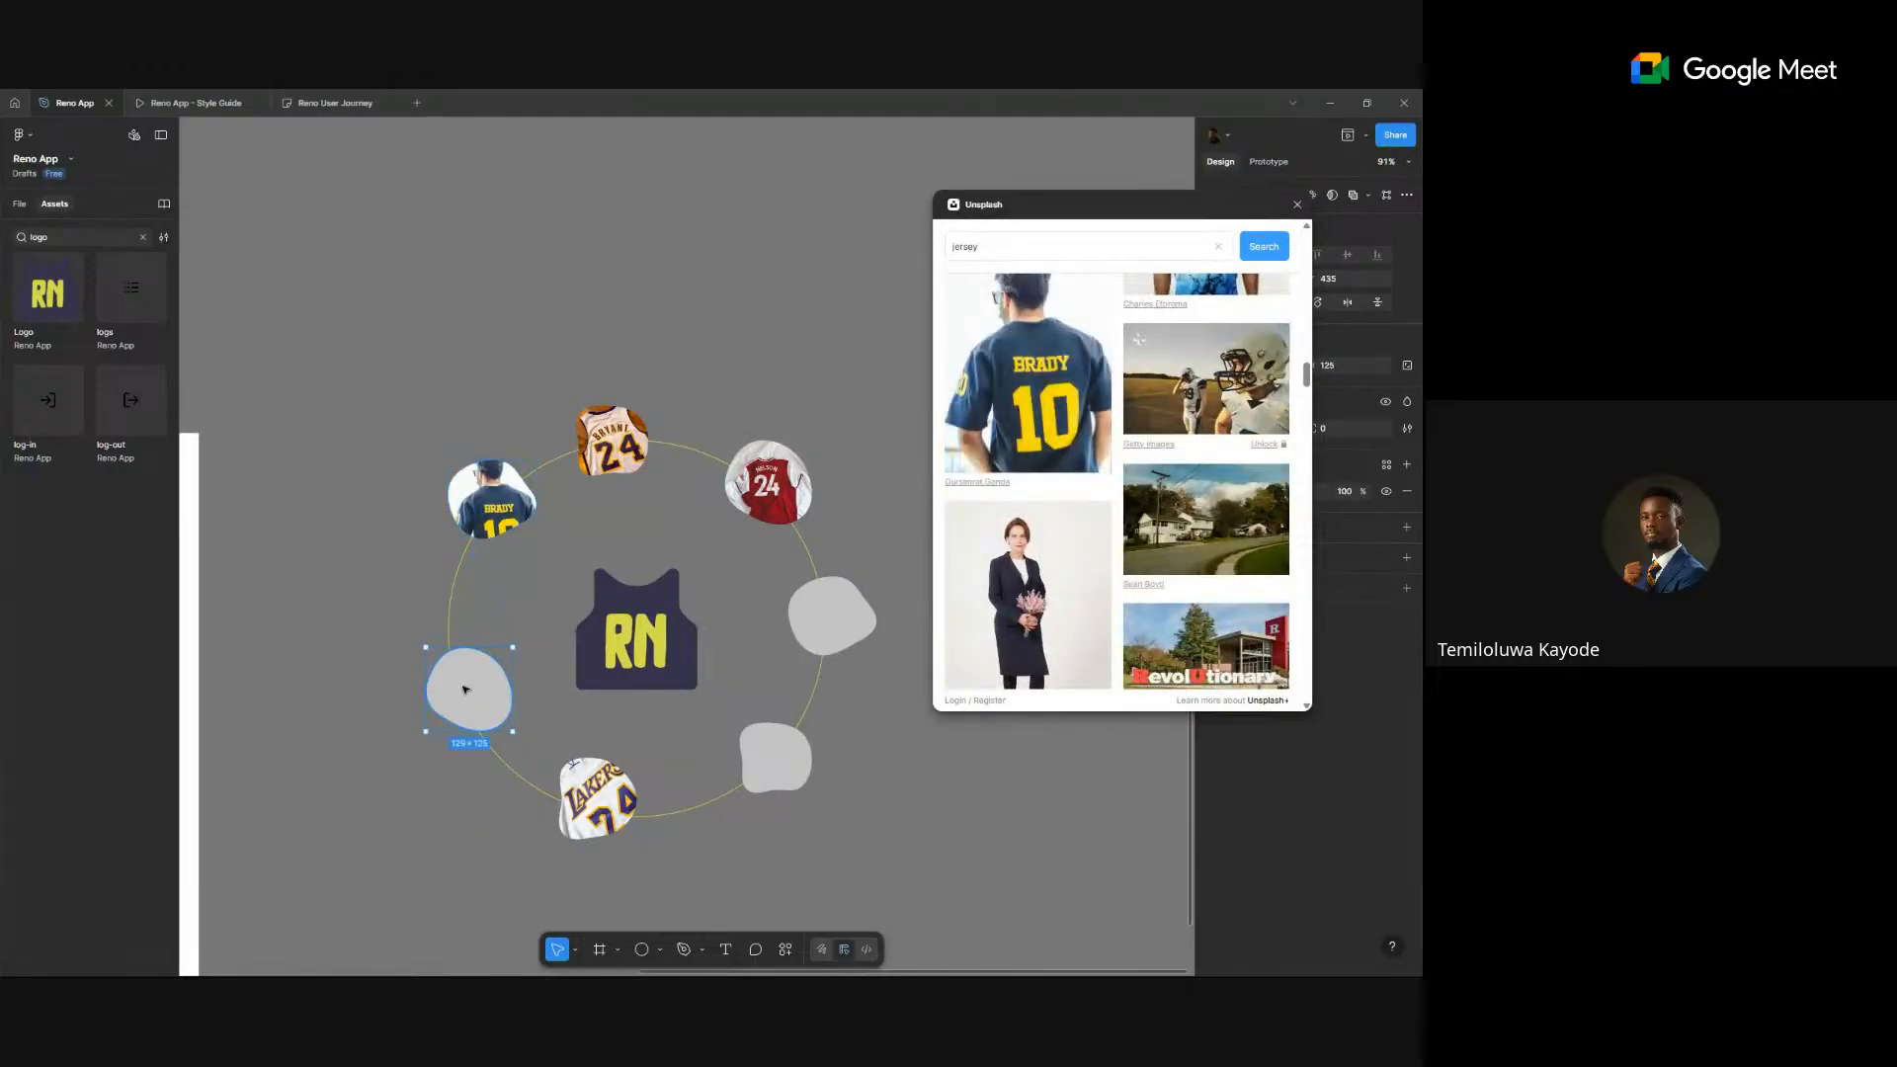
pyautogui.scroll(-4, 1029, 516)
pyautogui.scroll(-10, 1032, 521)
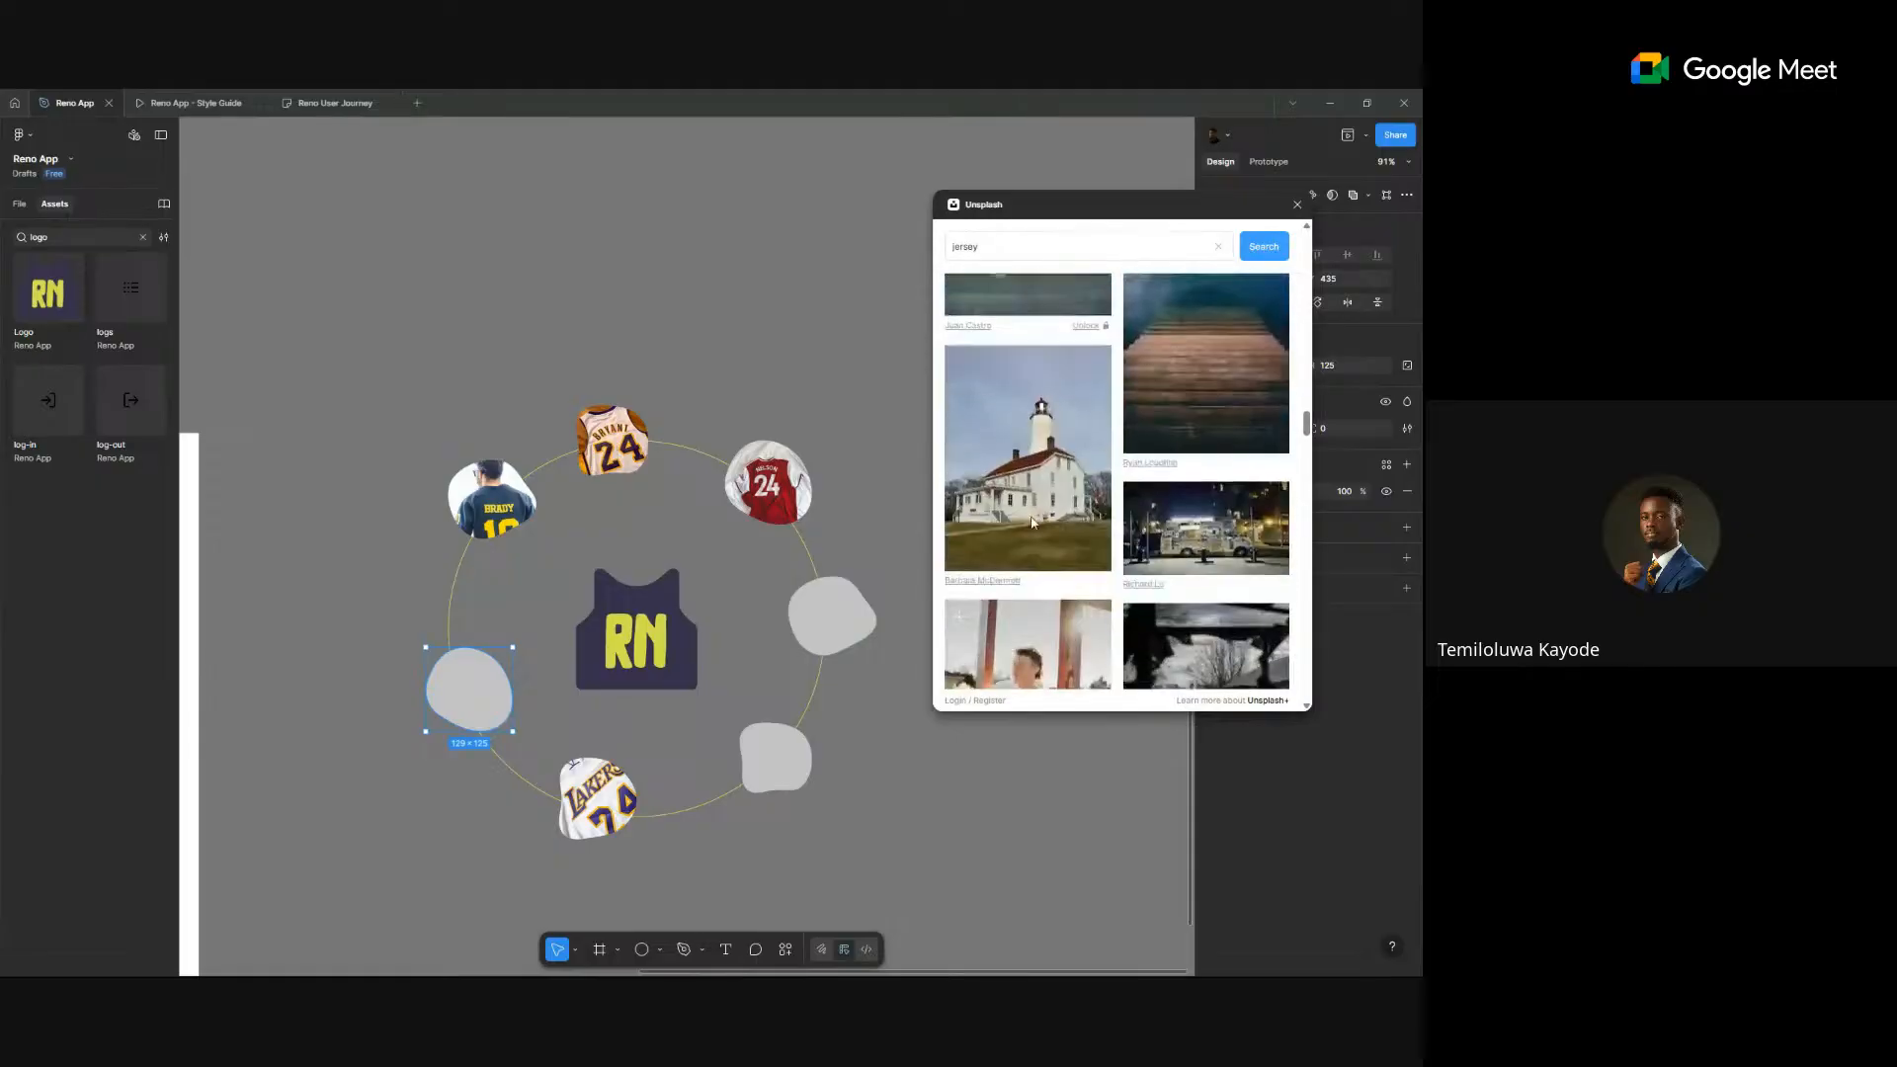
pyautogui.scroll(-10, 1033, 524)
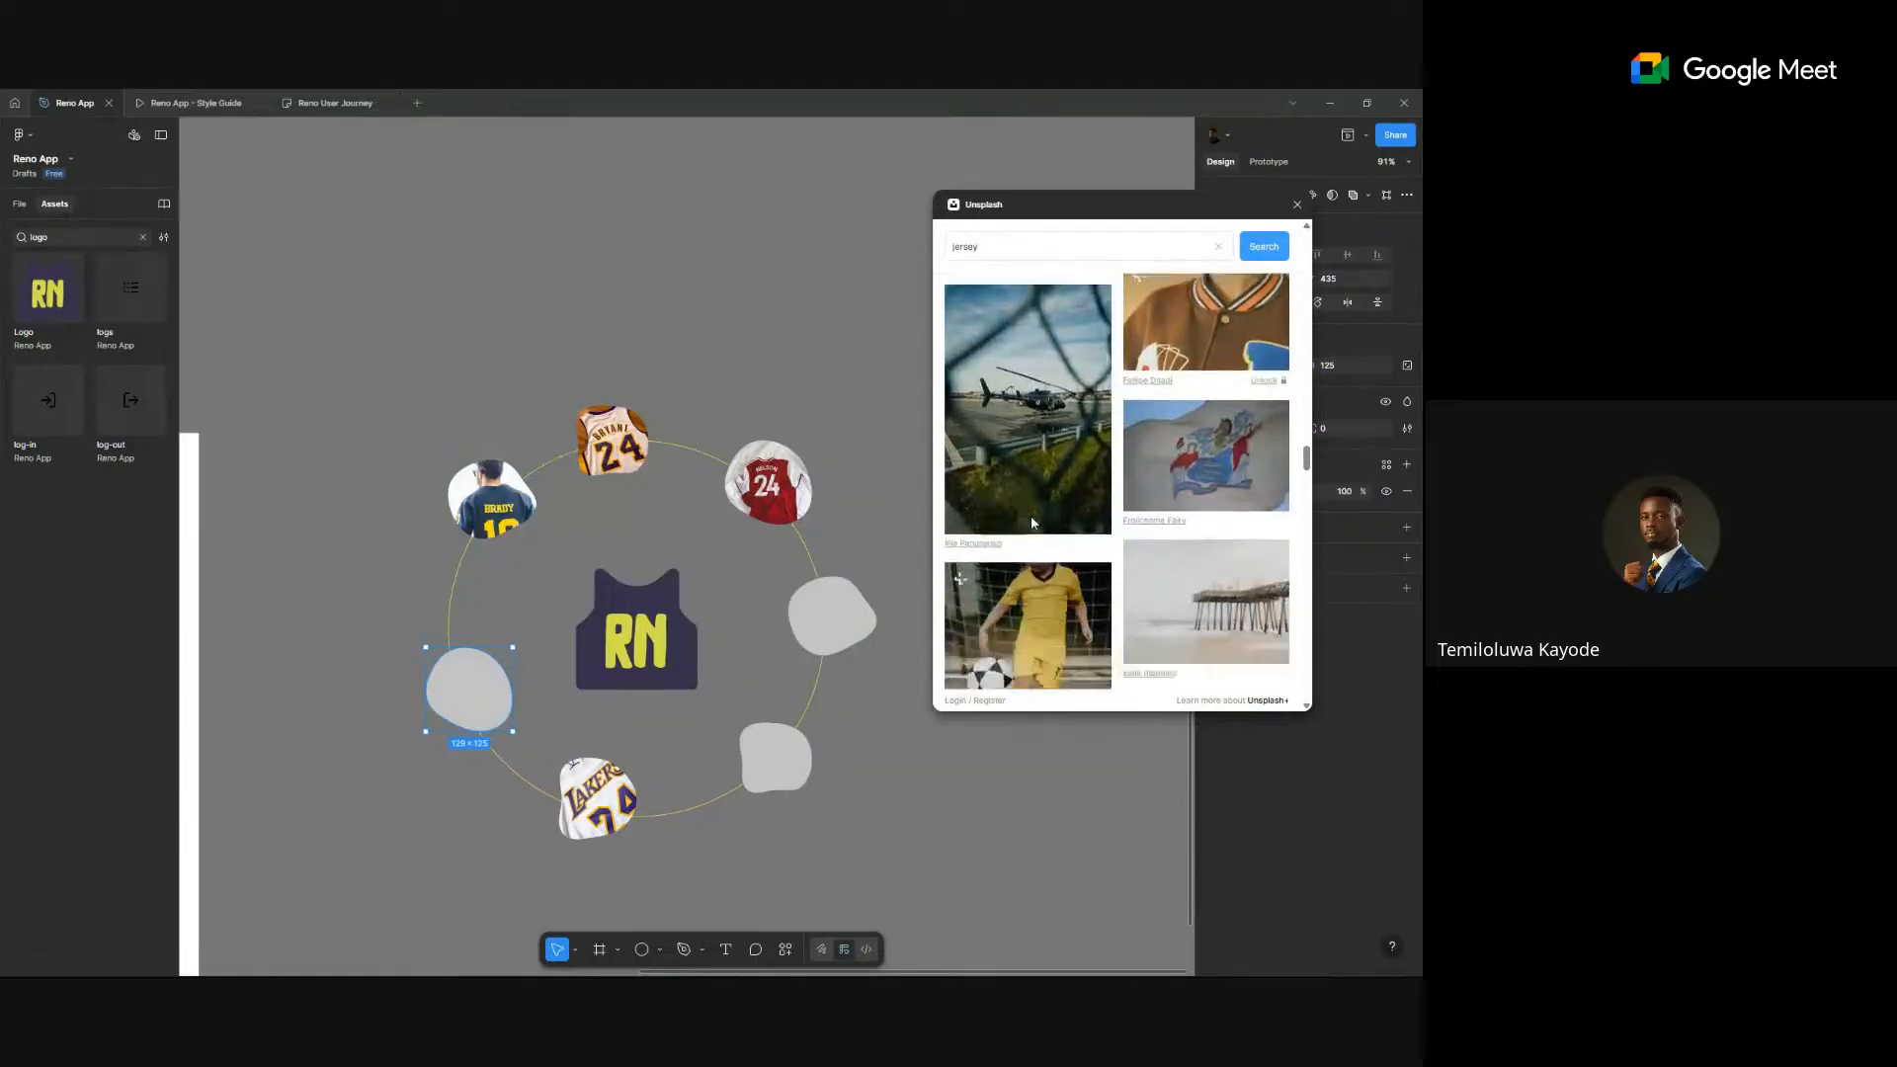
pyautogui.scroll(-10, 1031, 522)
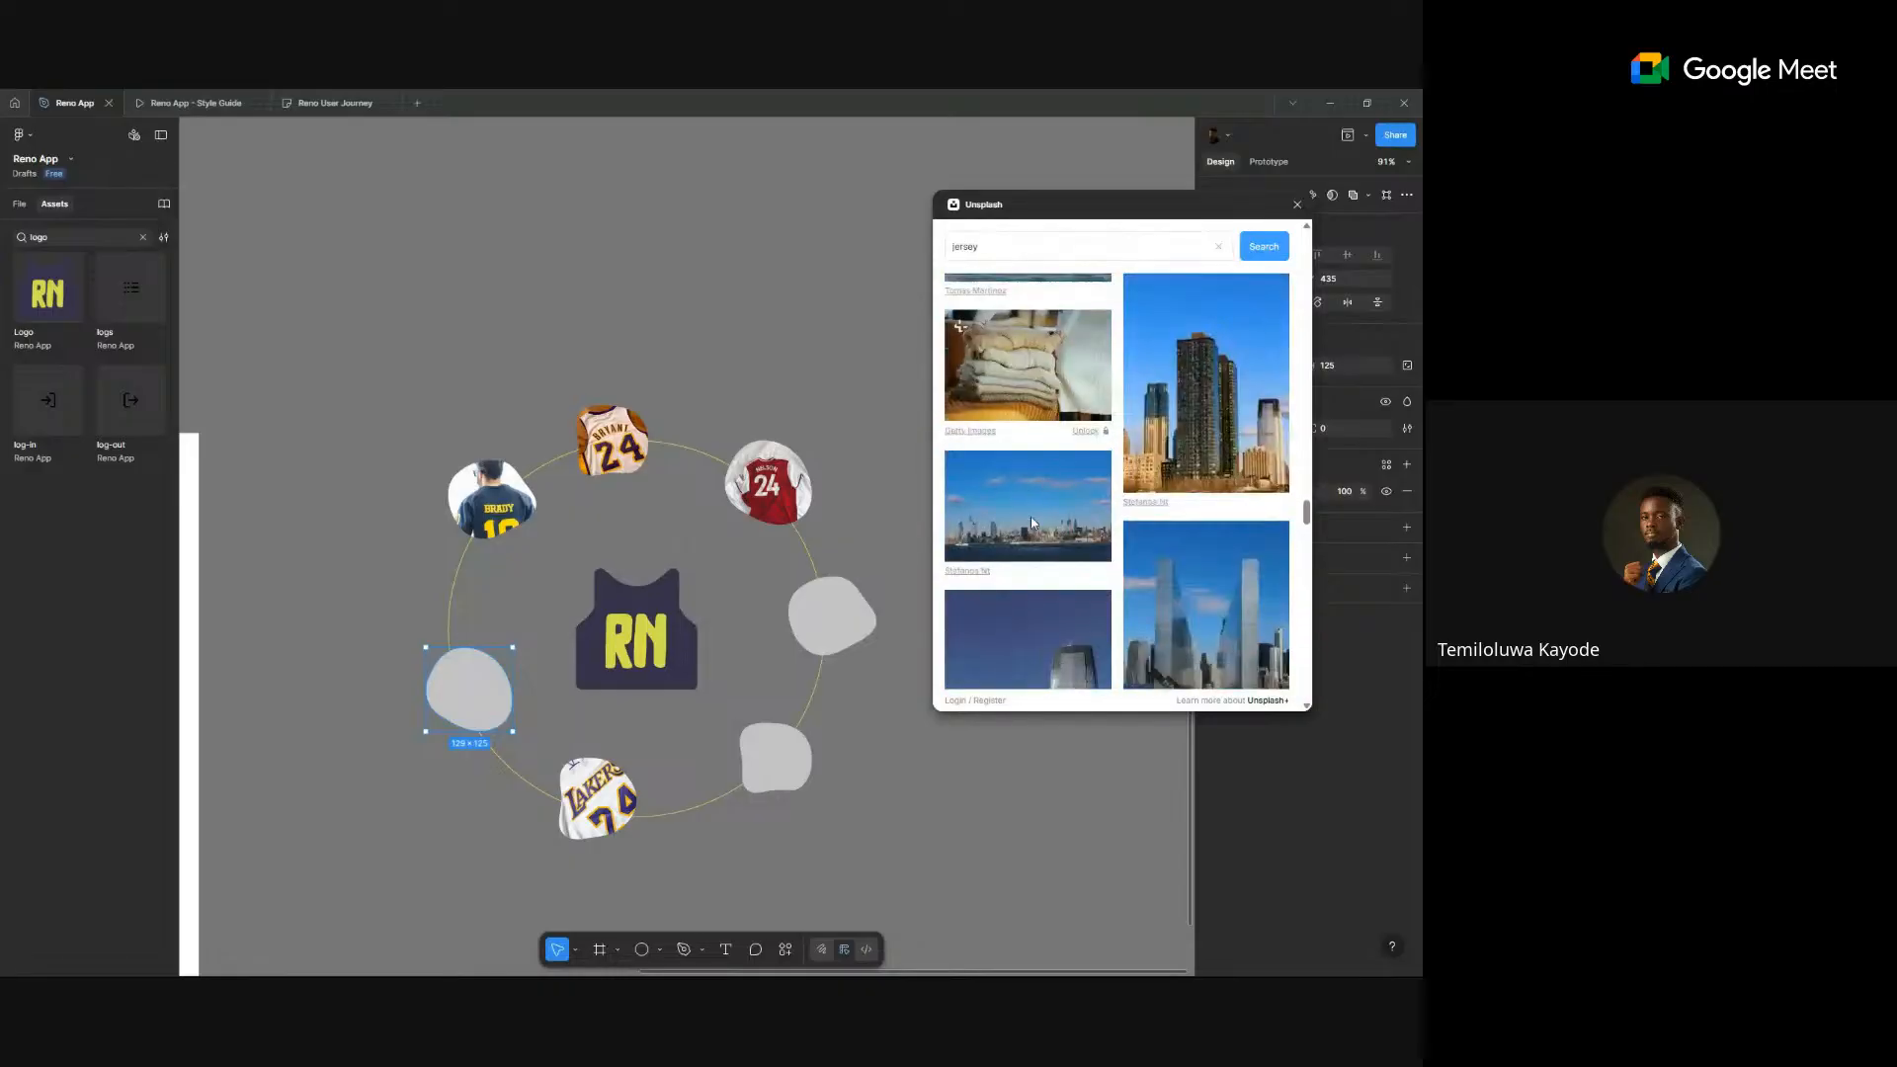
pyautogui.scroll(-10, 1033, 522)
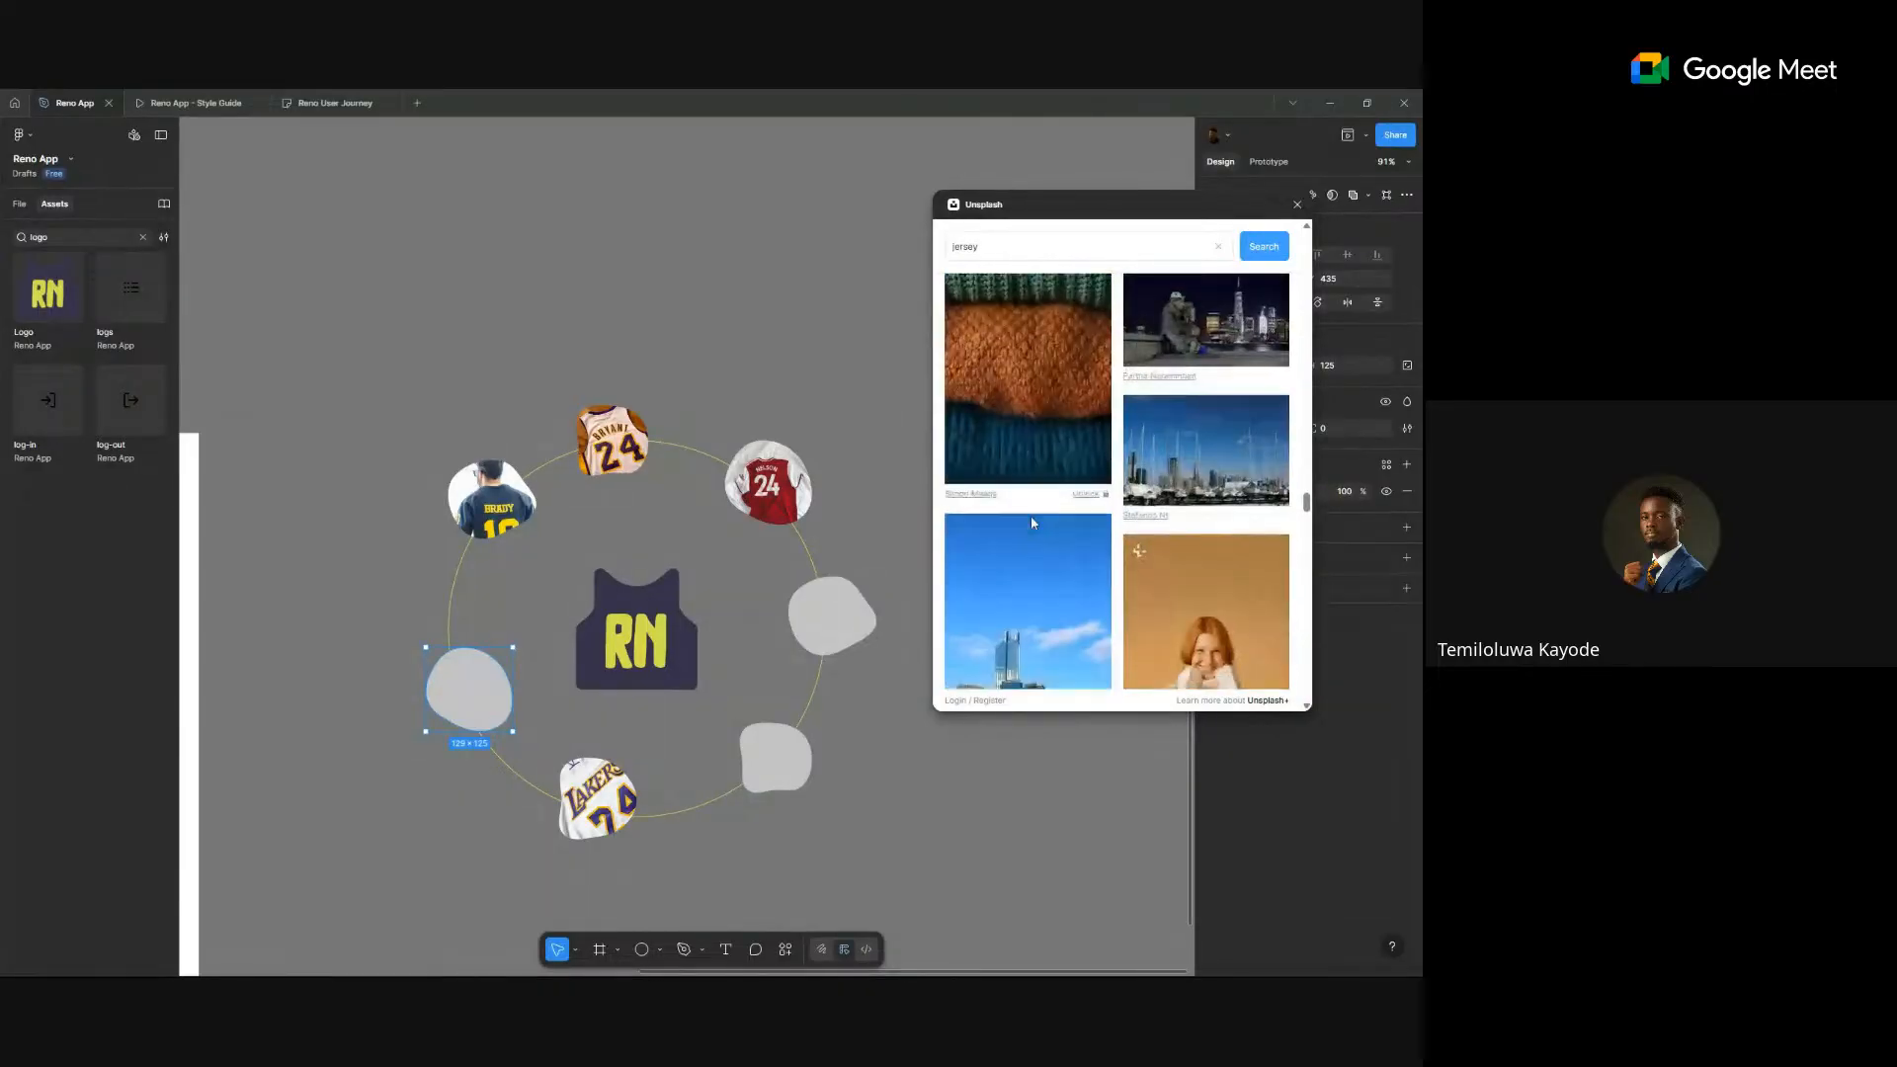
pyautogui.scroll(-10, 1031, 522)
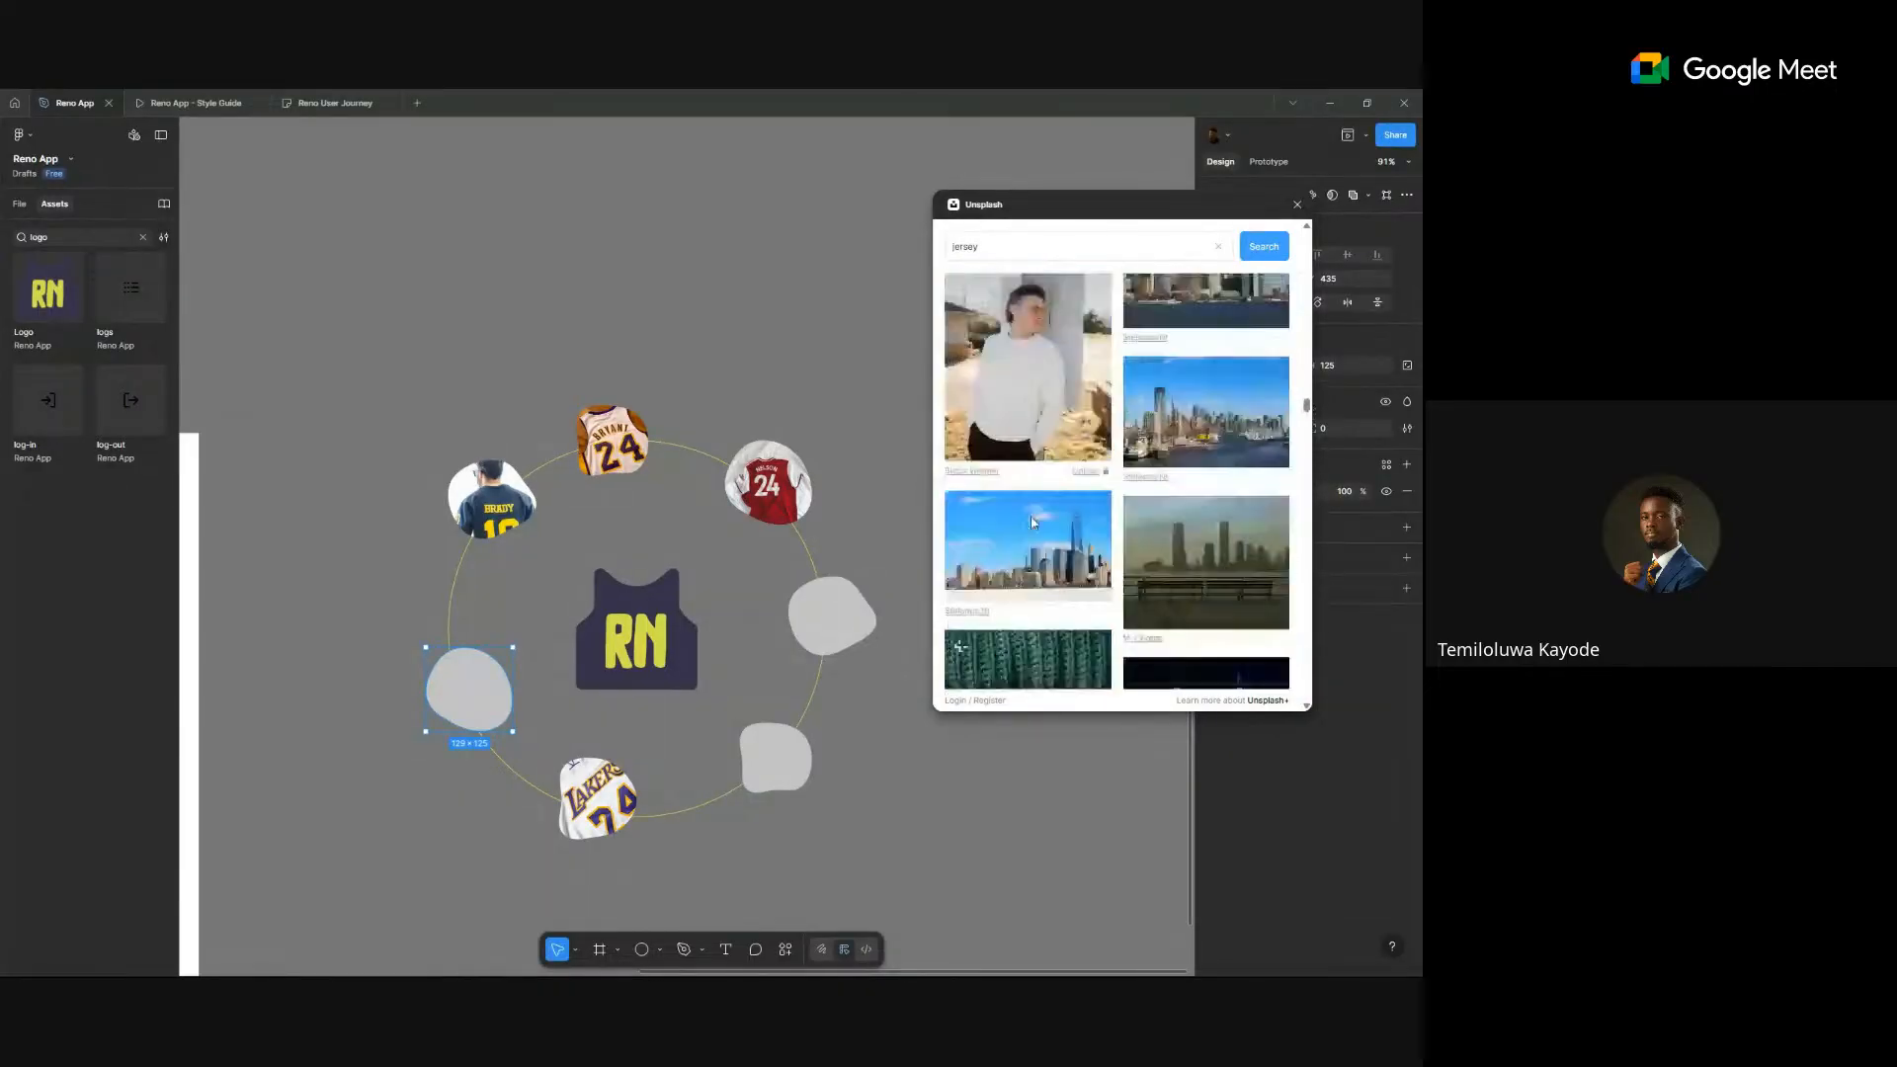
pyautogui.scroll(15, 1032, 521)
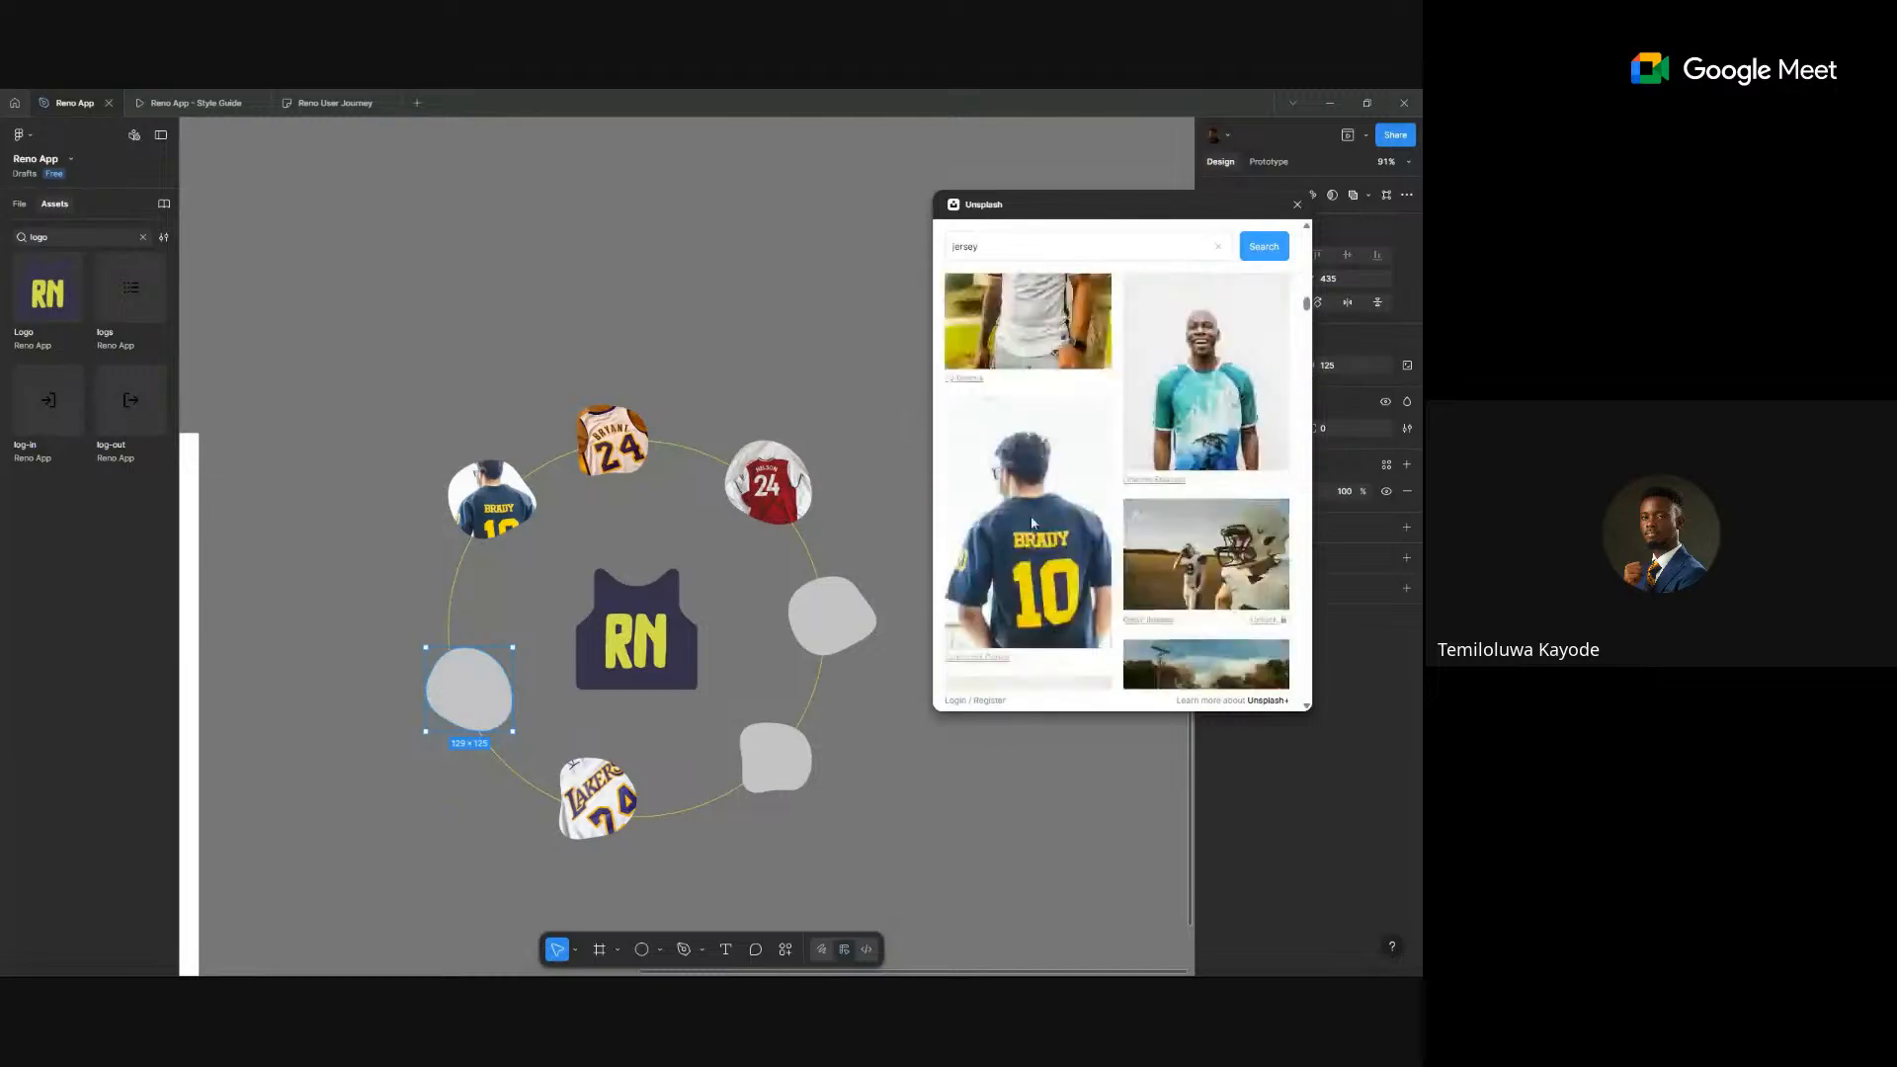
pyautogui.scroll(-10, 1032, 522)
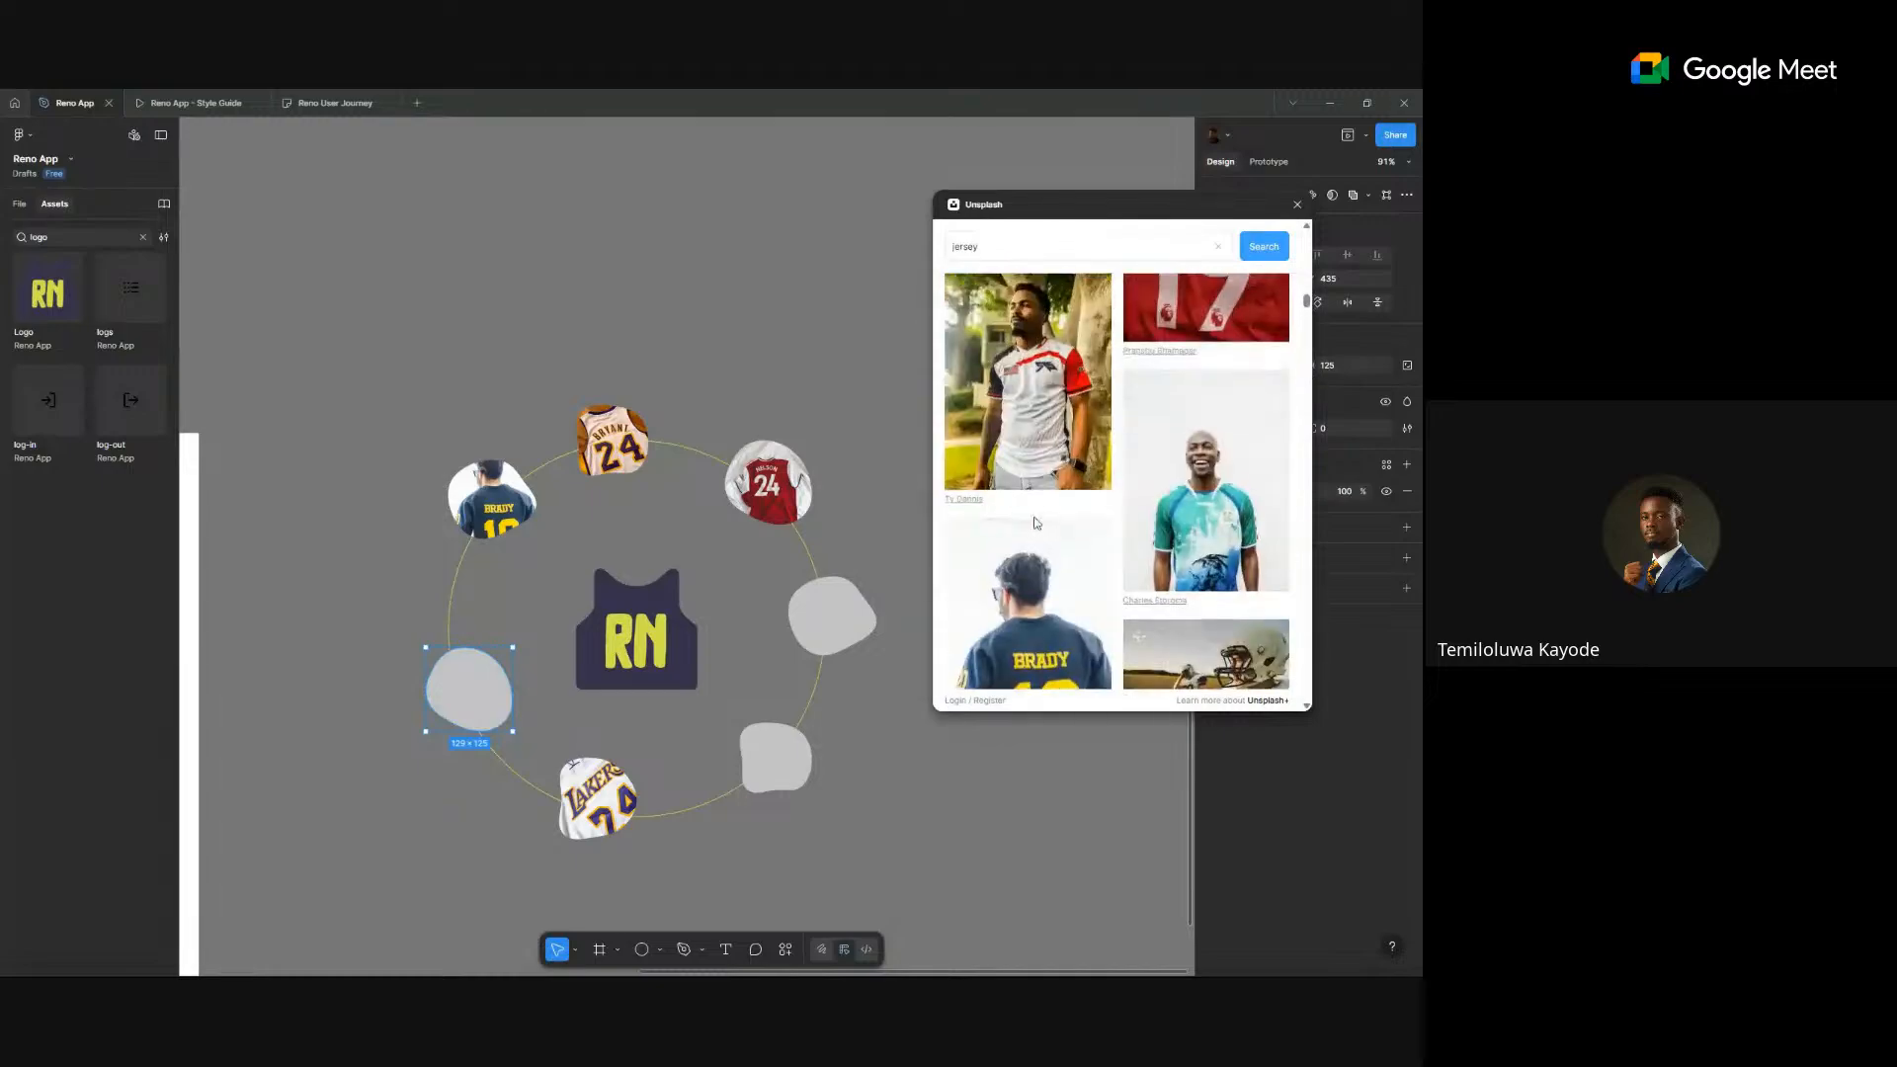
pyautogui.scroll(3, 1198, 533)
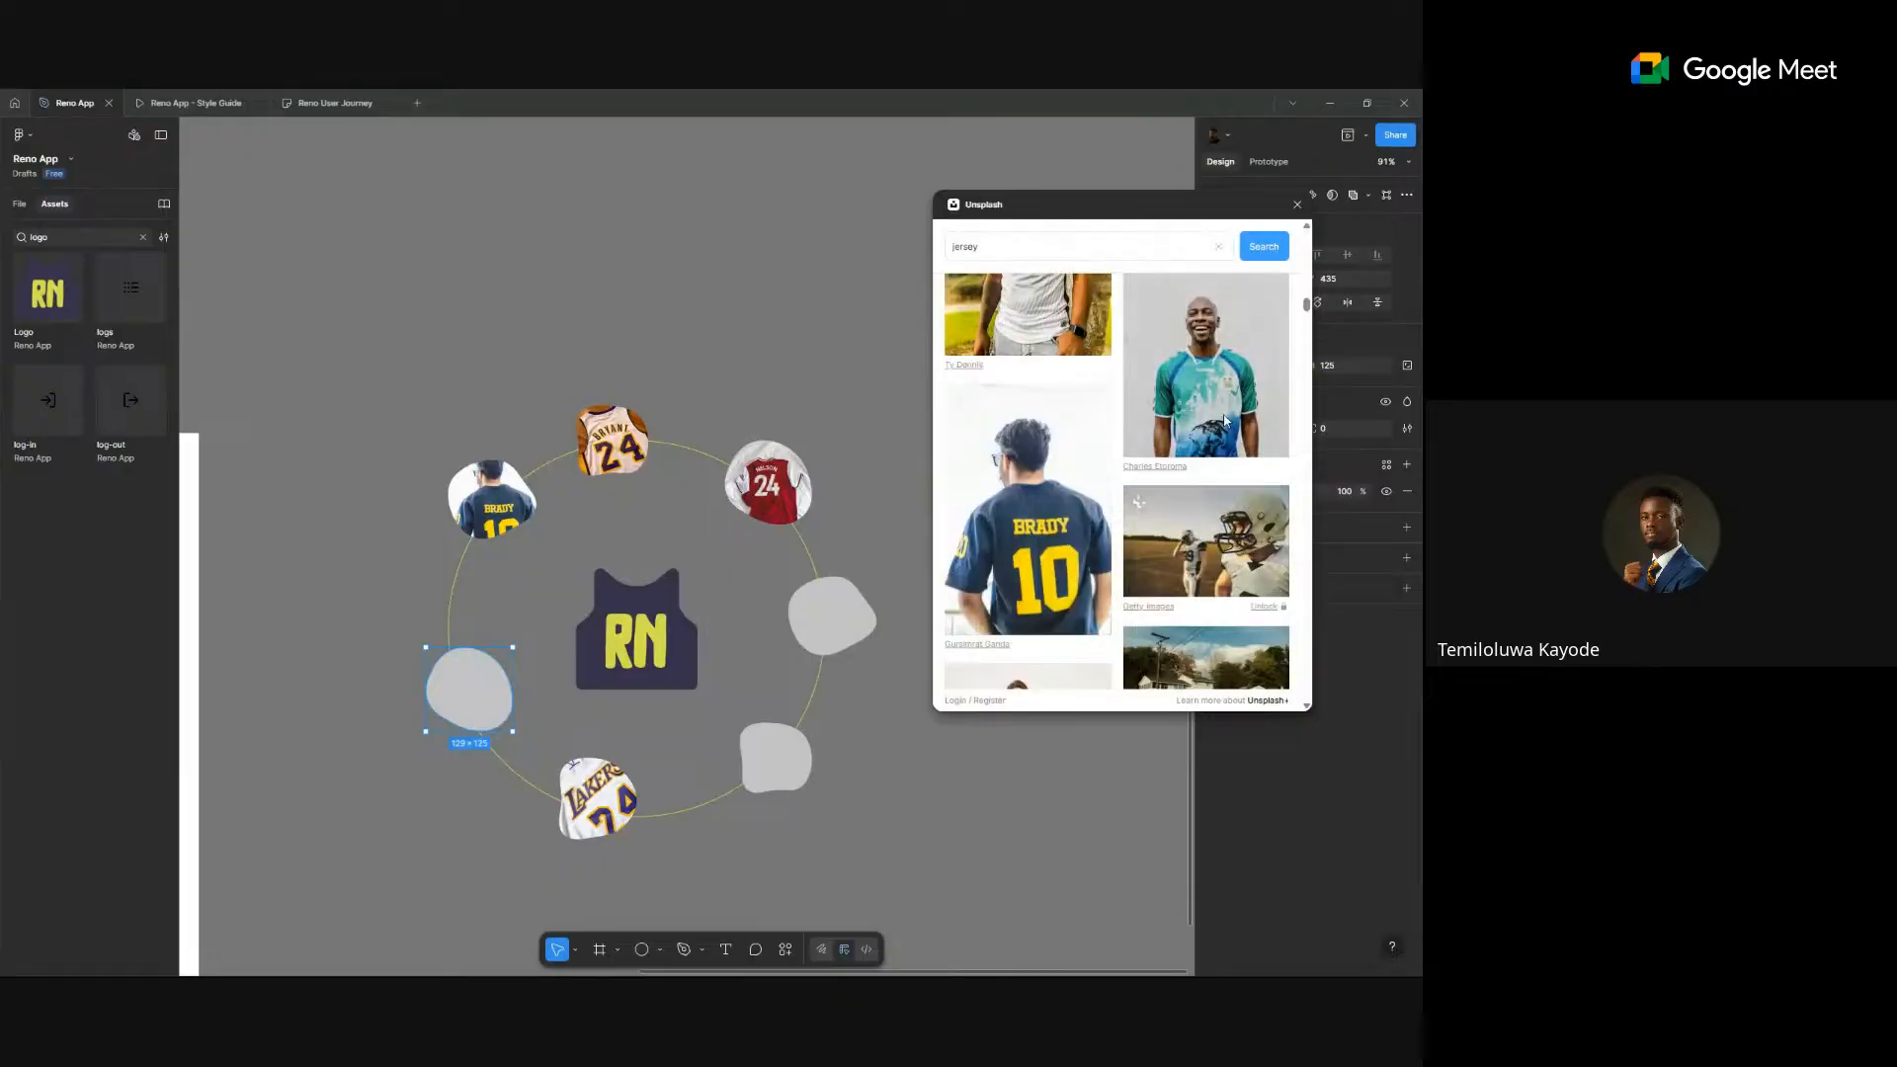
pyautogui.click(1205, 385)
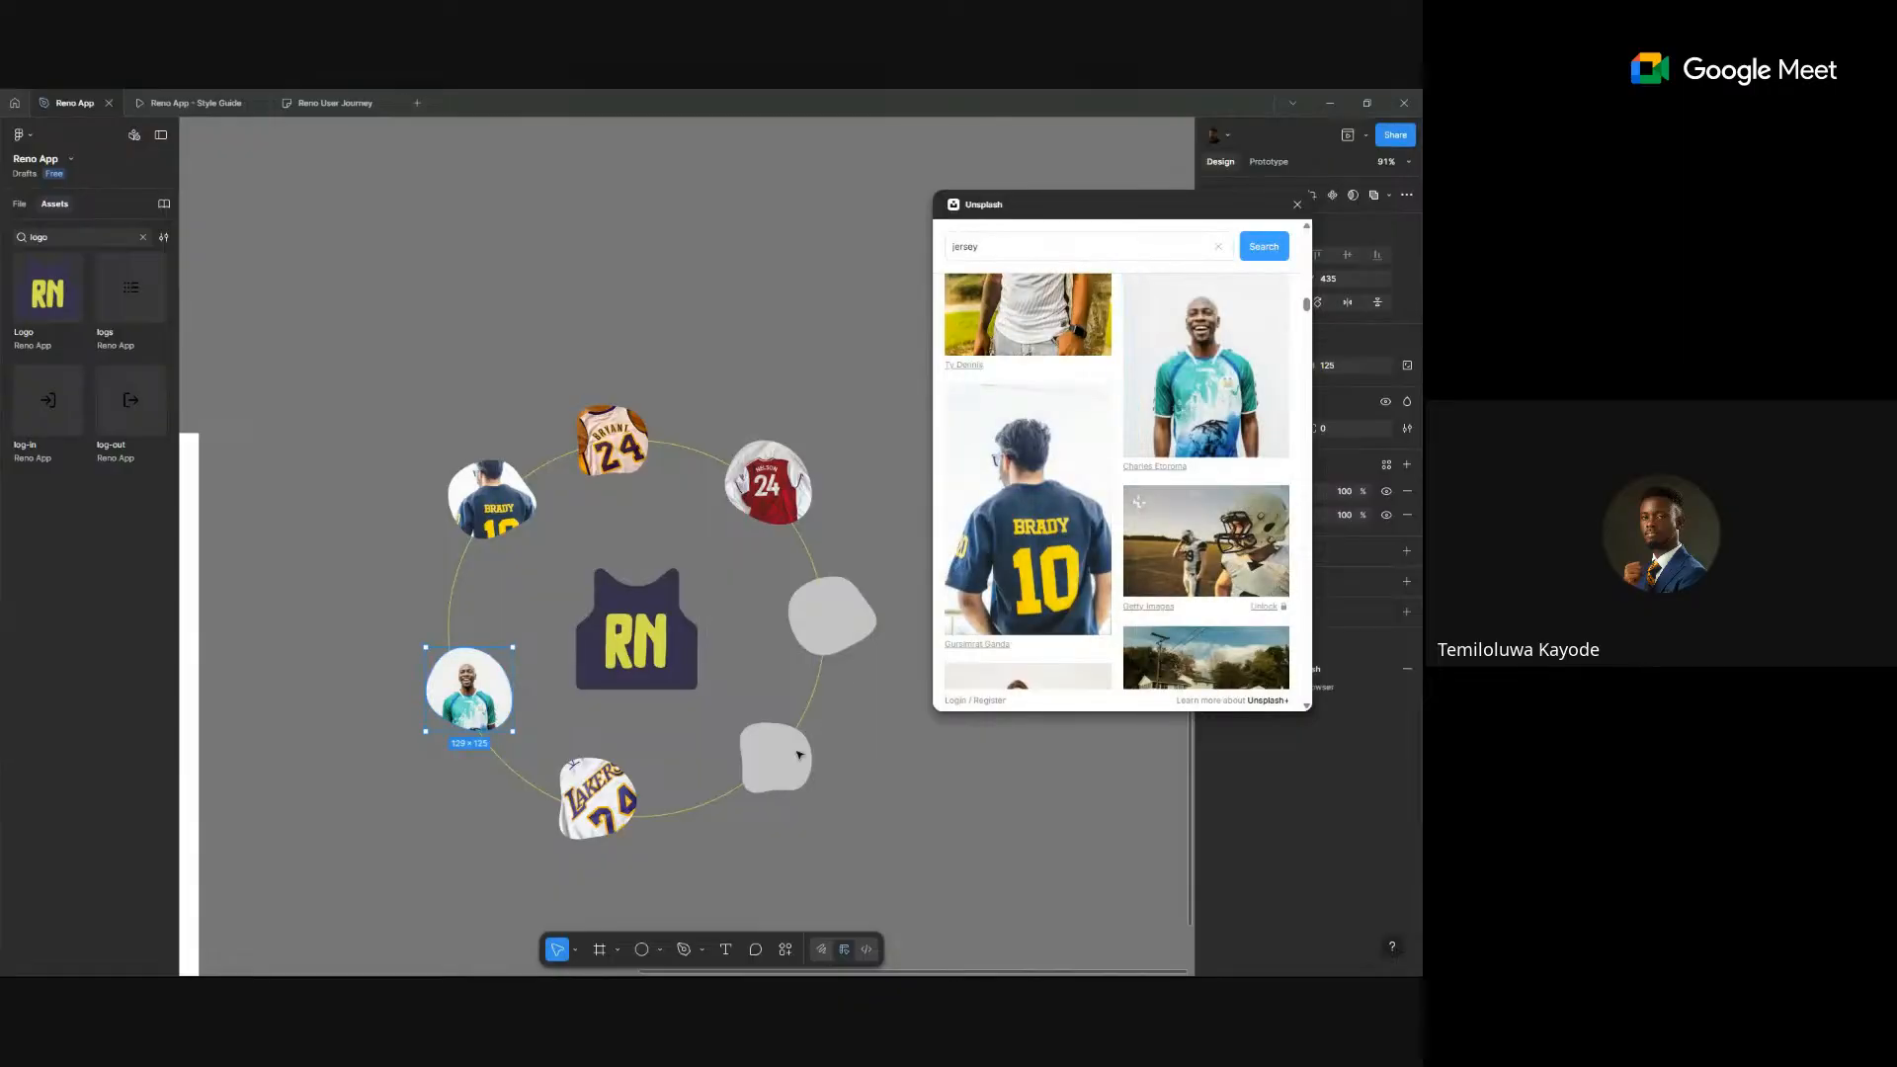
# - Fill the bottom-right blob with the white-shirt player and the right blob with the yellow Lakers image
pyautogui.click(796, 755)
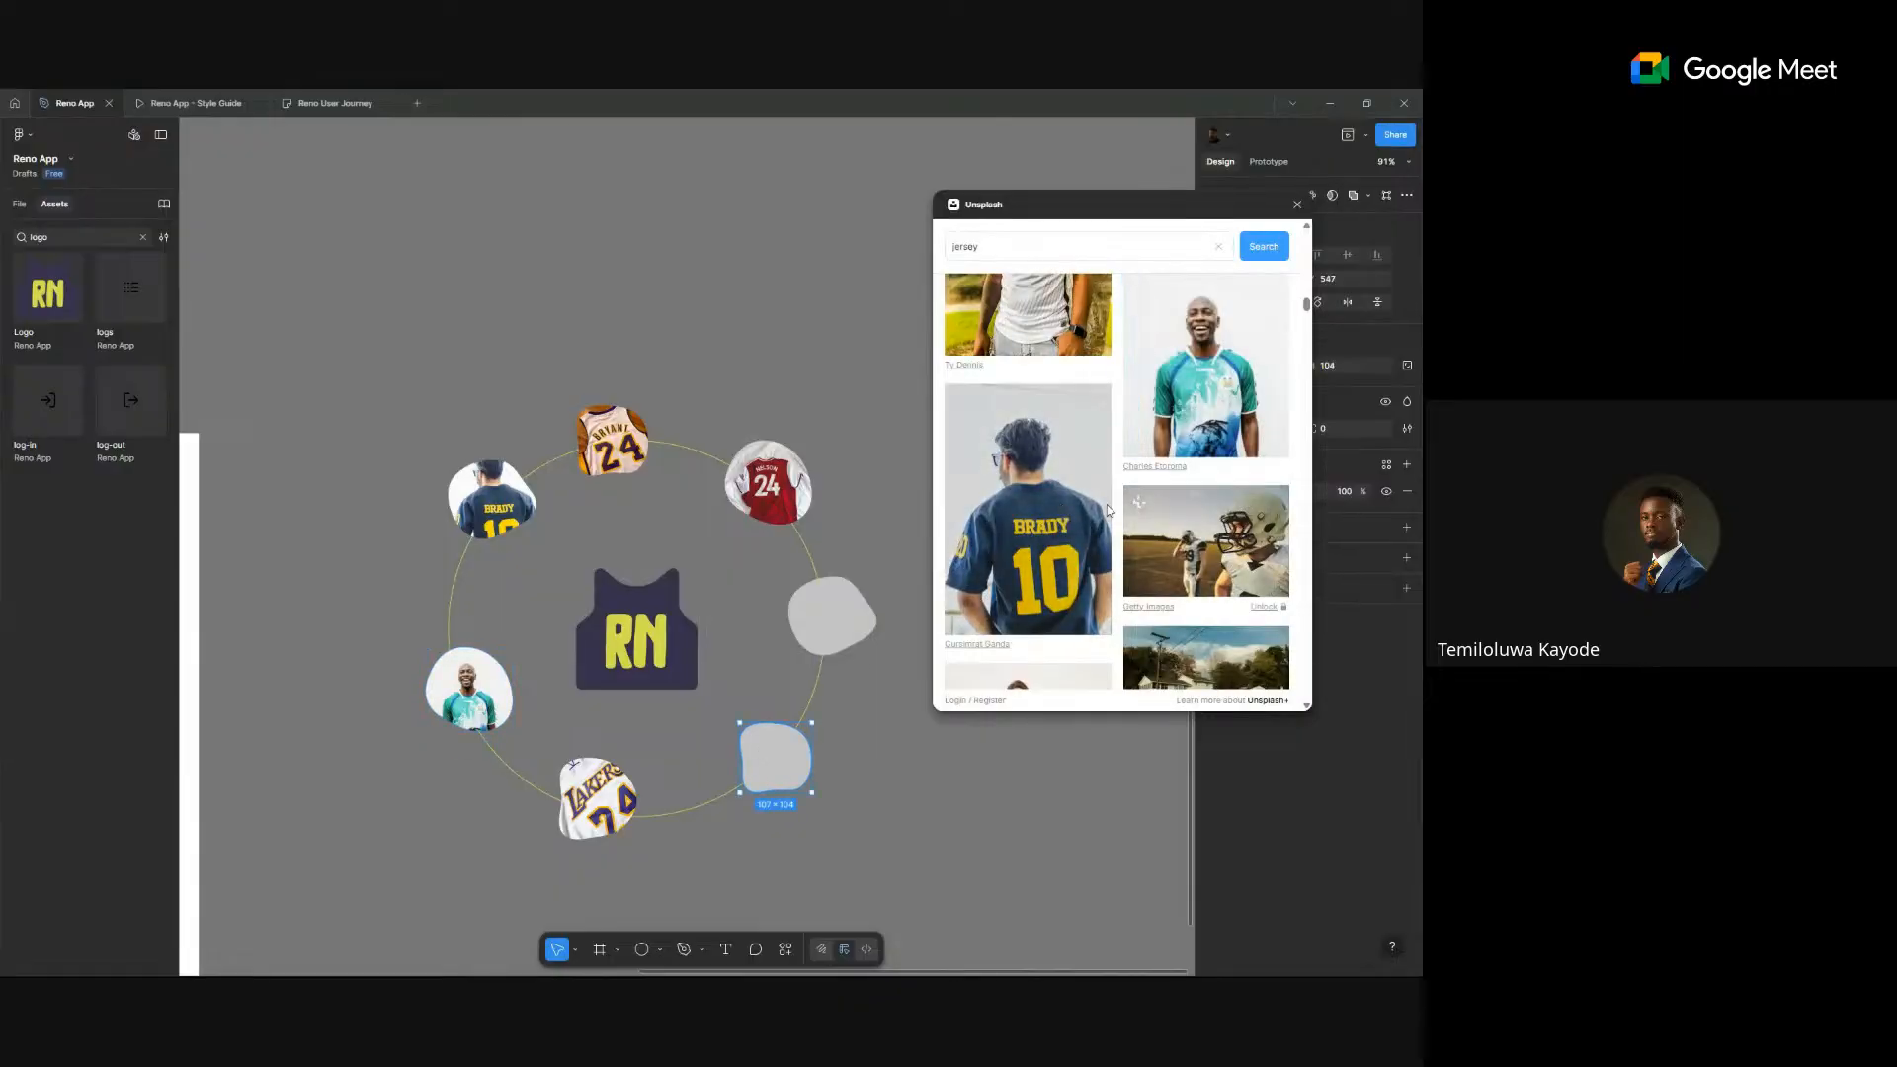
pyautogui.scroll(3, 1106, 510)
pyautogui.scroll(1, 1061, 519)
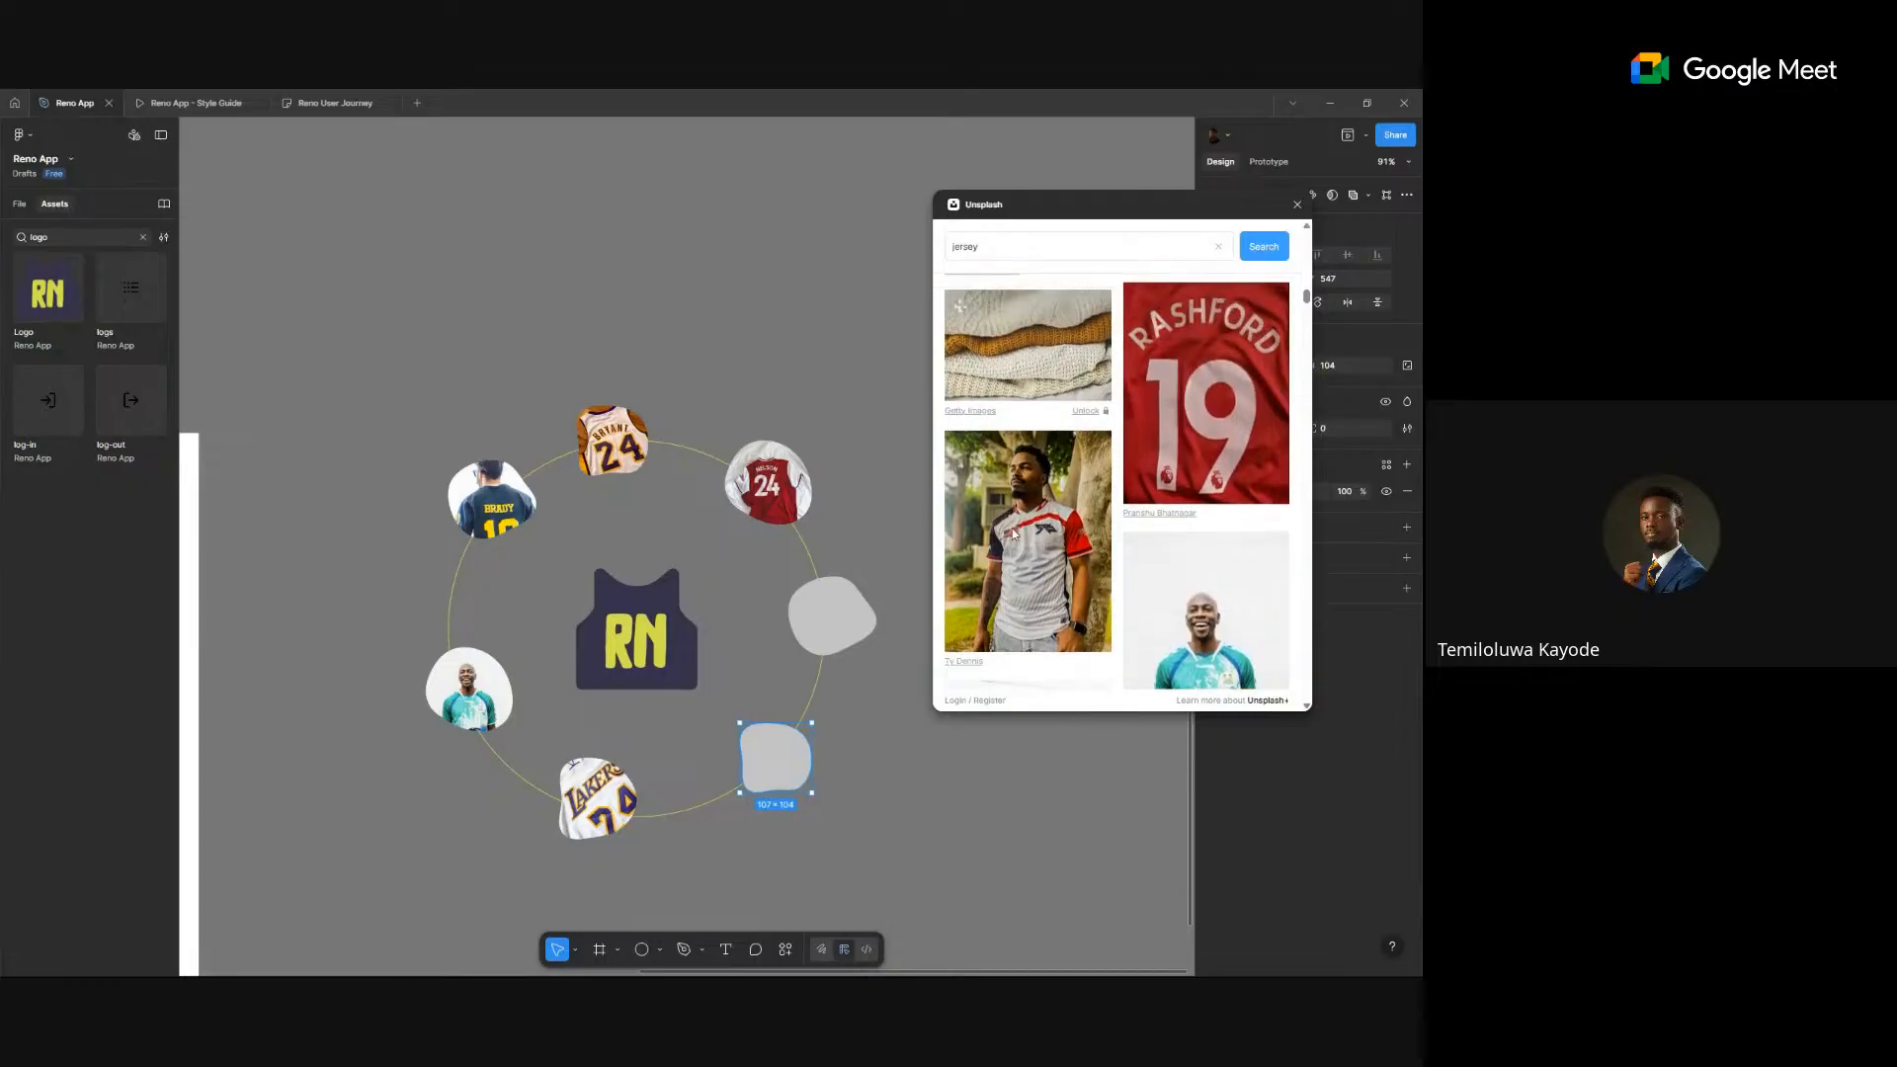
pyautogui.click(1011, 533)
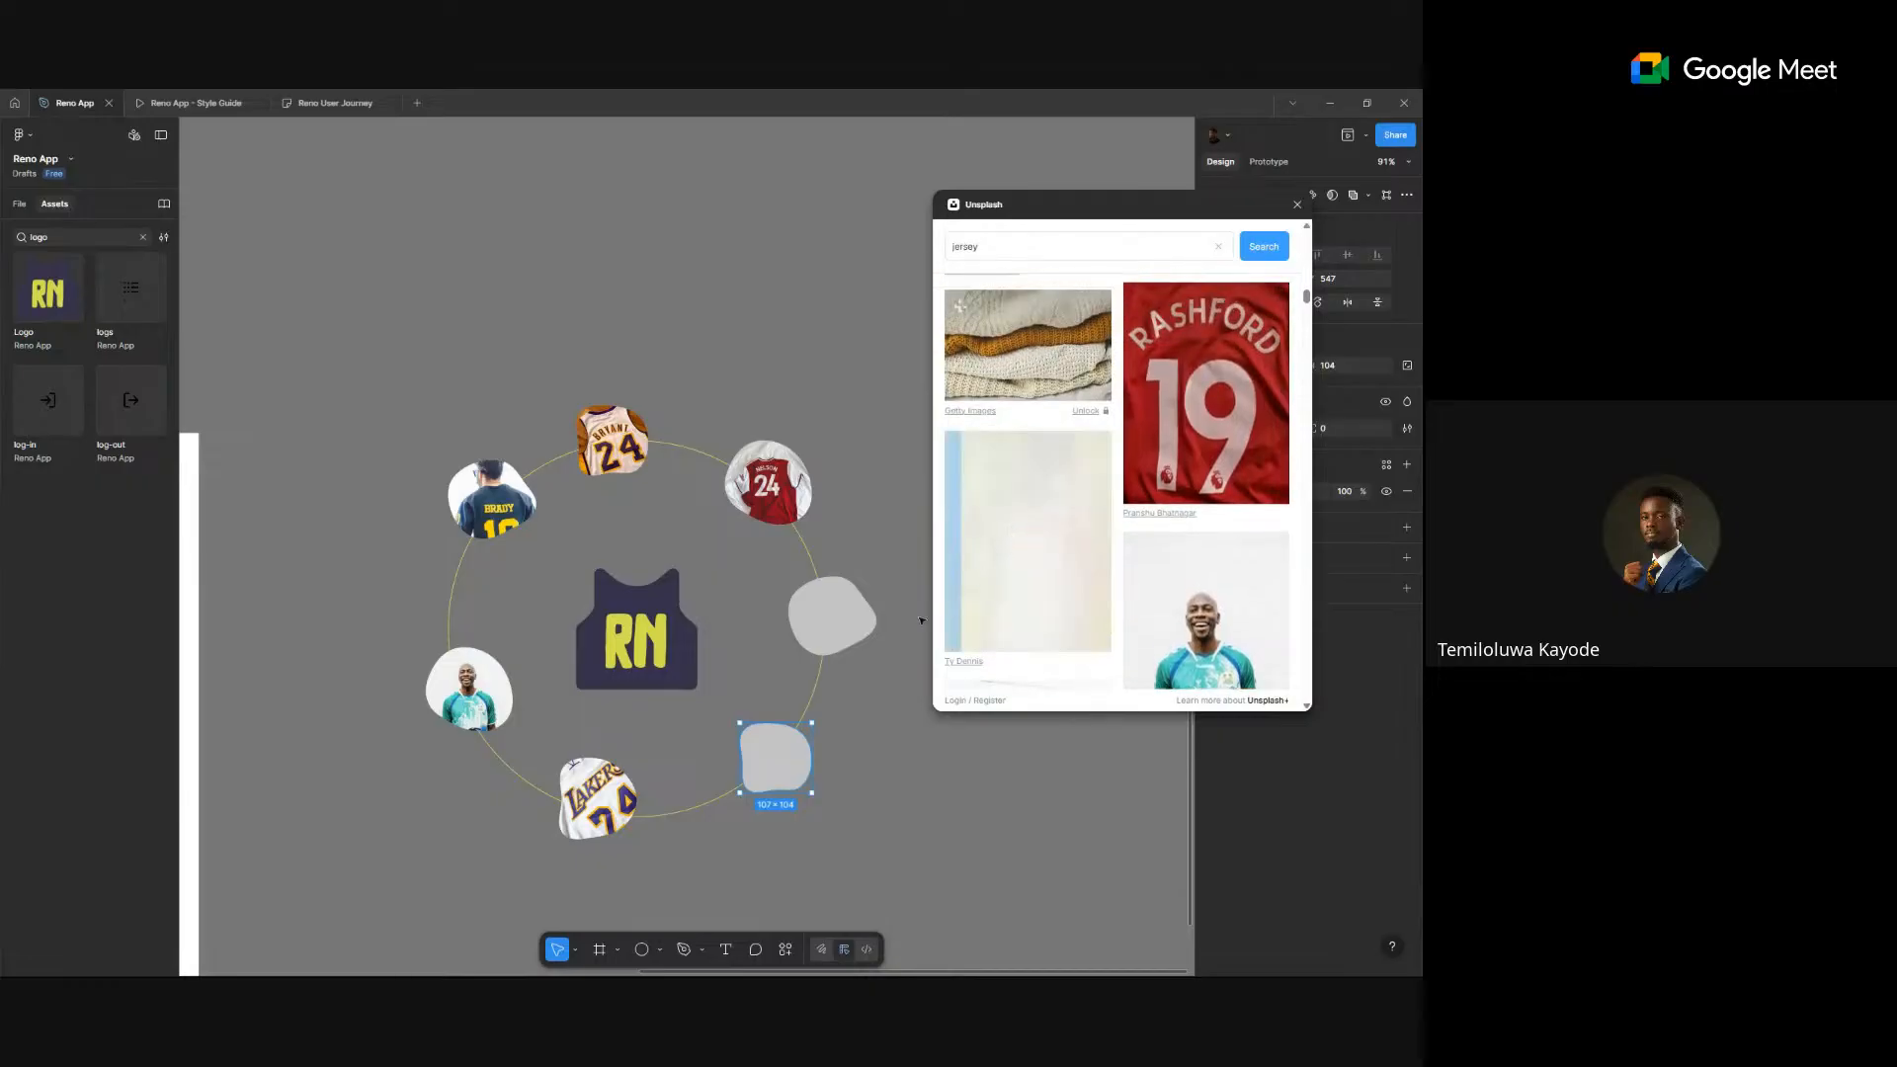
pyautogui.click(818, 618)
pyautogui.scroll(-6, 1166, 524)
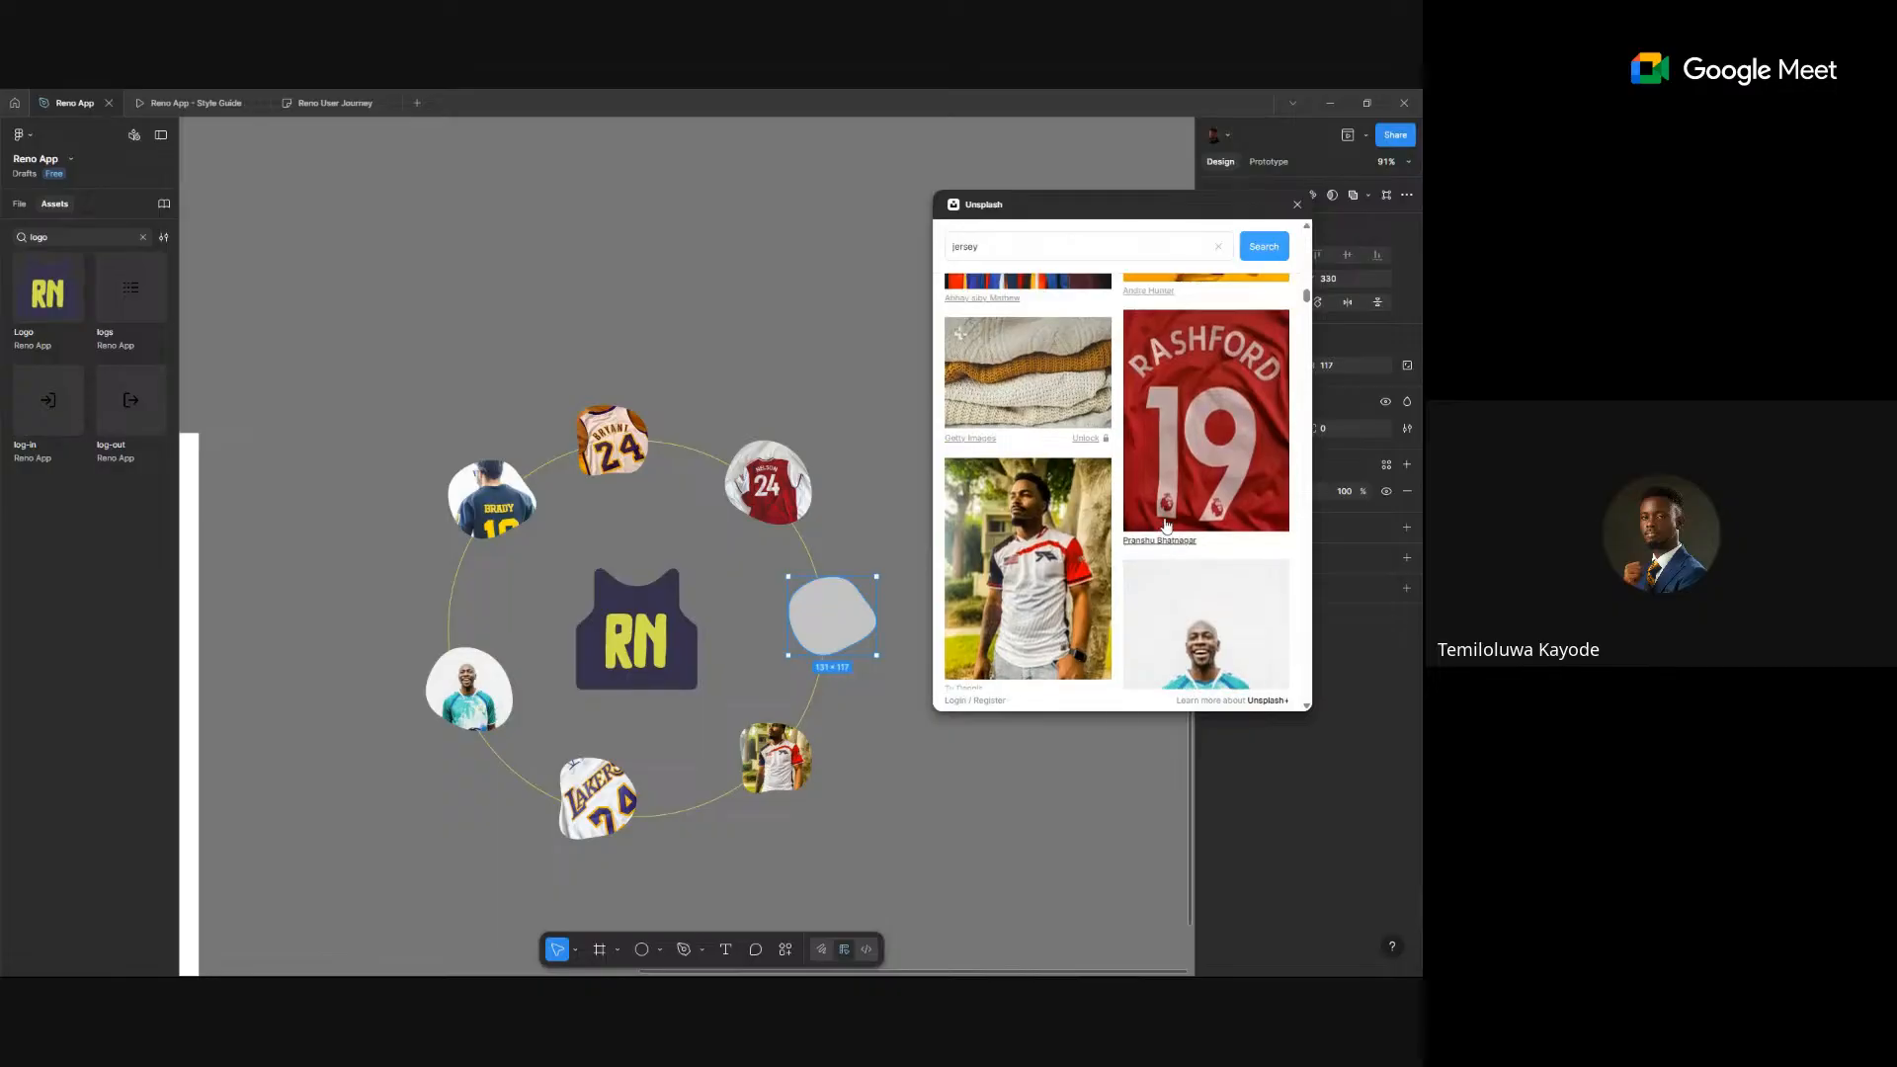
pyautogui.scroll(-2, 1166, 524)
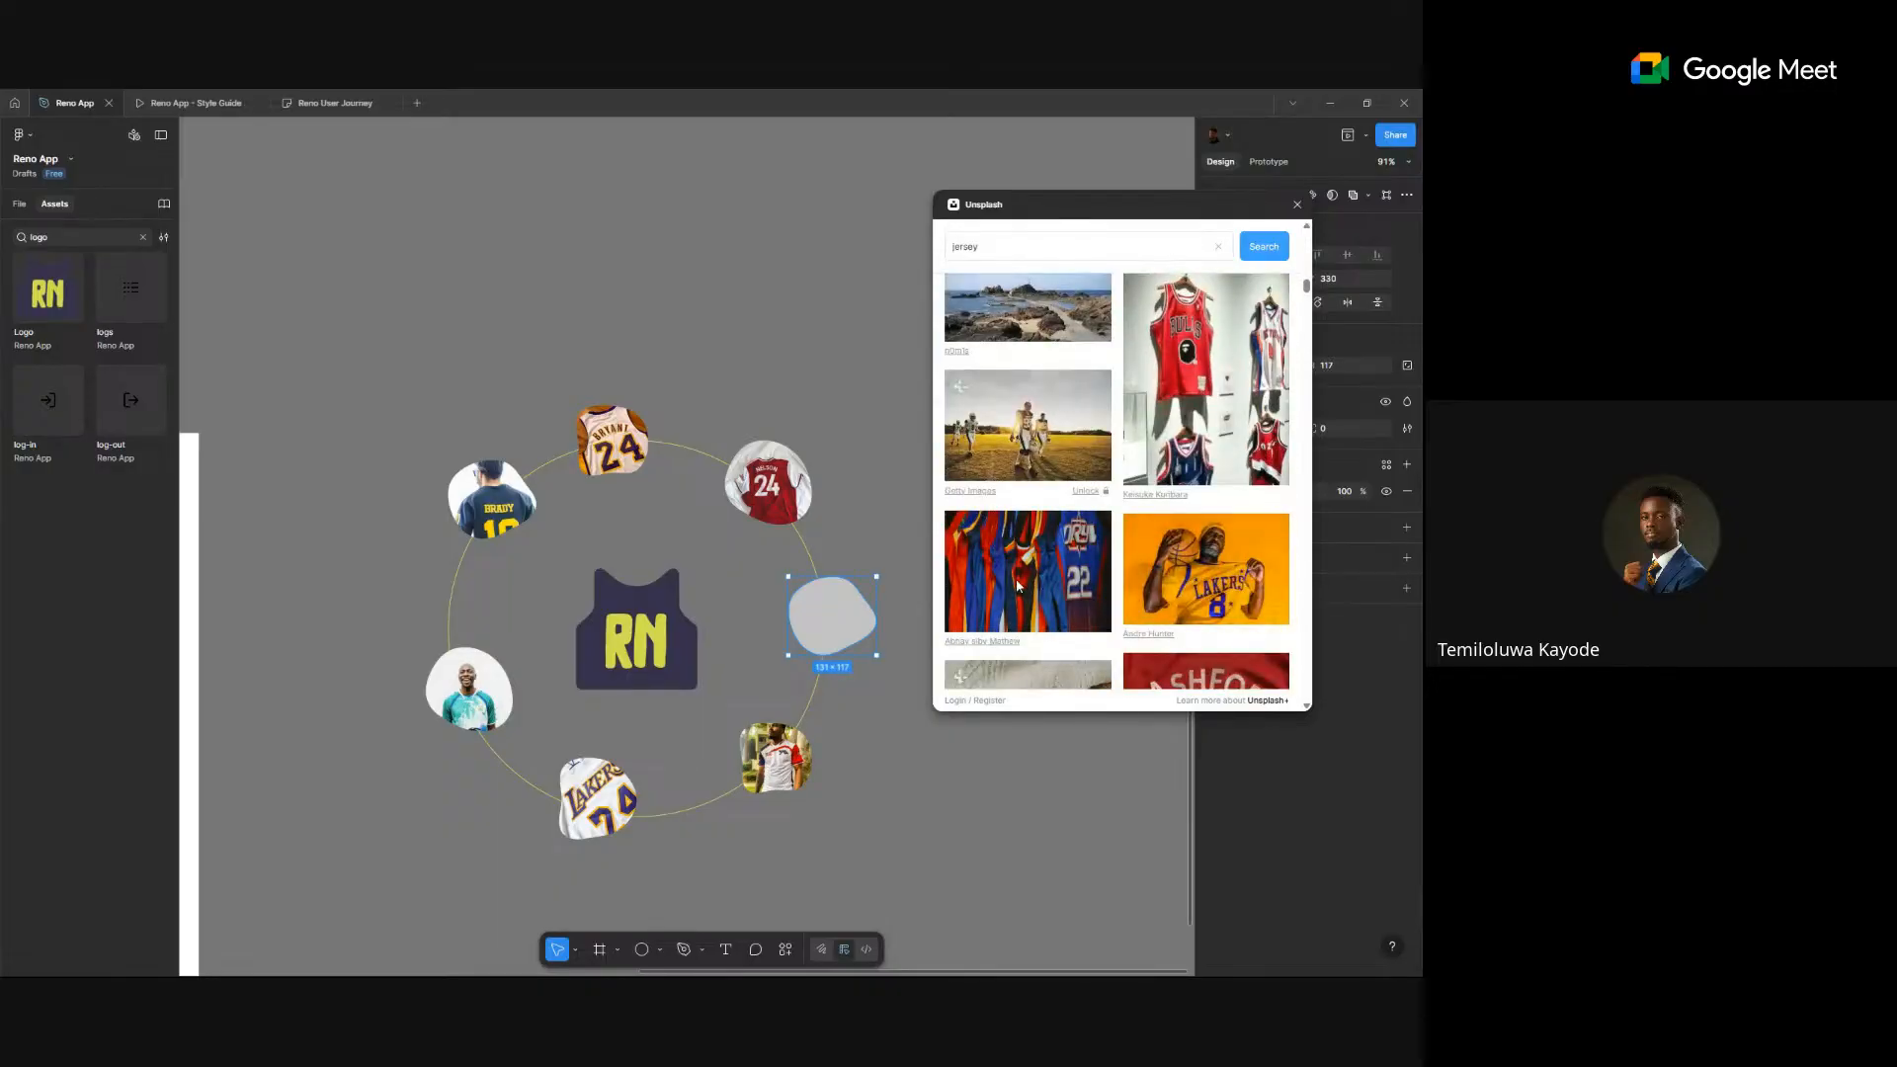
pyautogui.click(1015, 578)
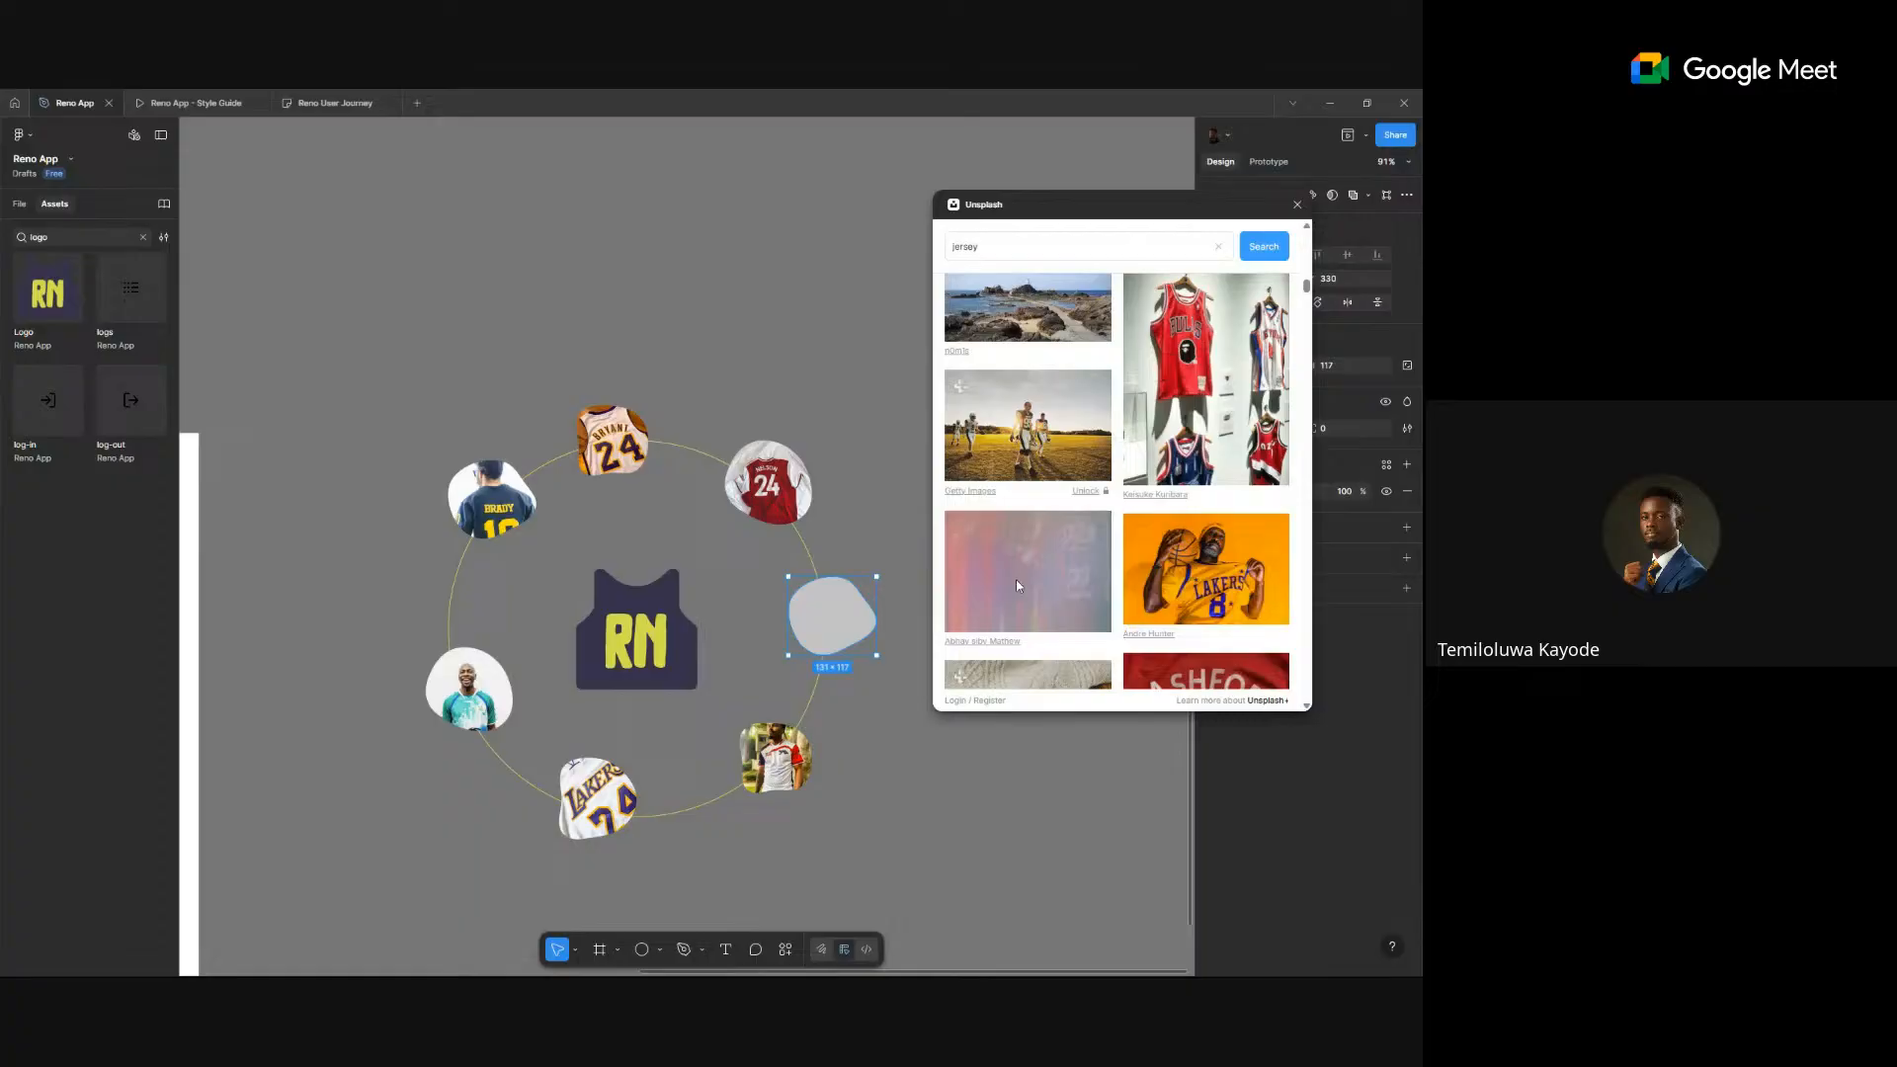
pyautogui.click(1250, 574)
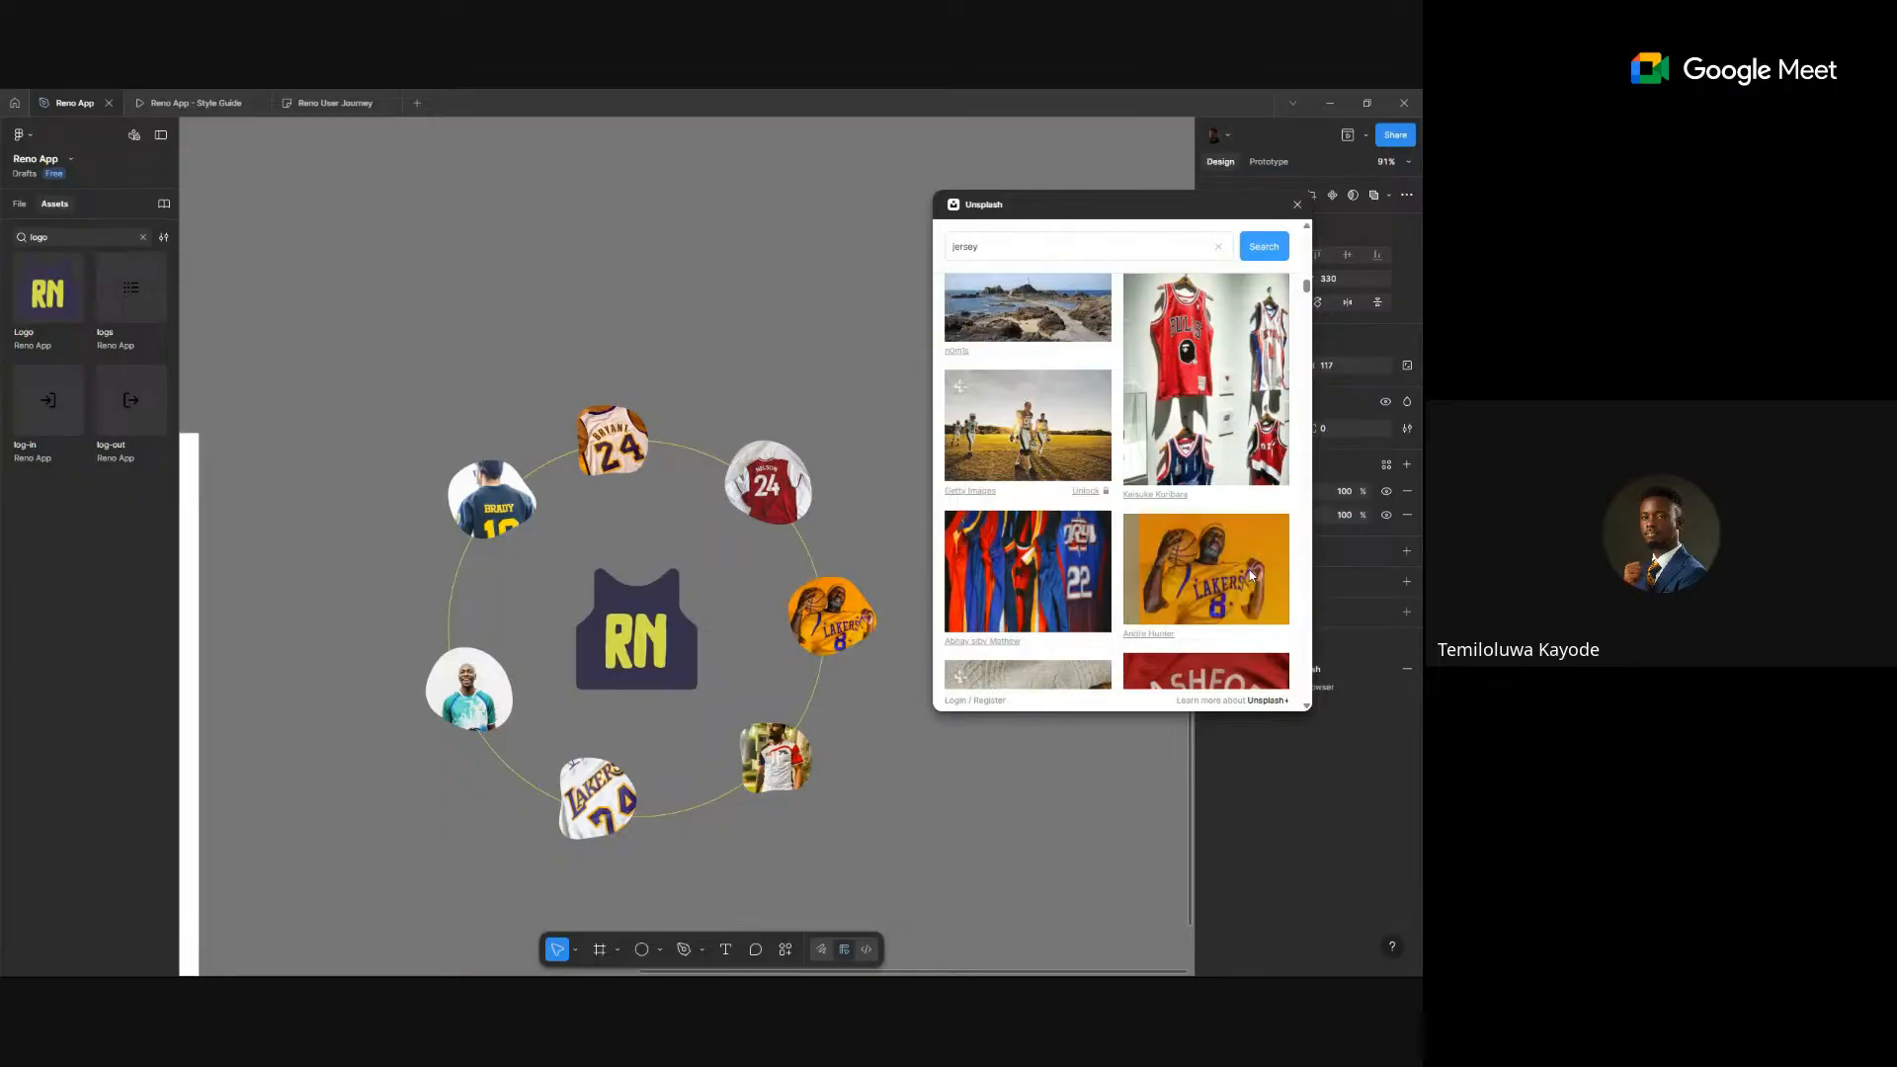
pyautogui.click(1297, 205)
pyautogui.scroll(-5, 698, 629)
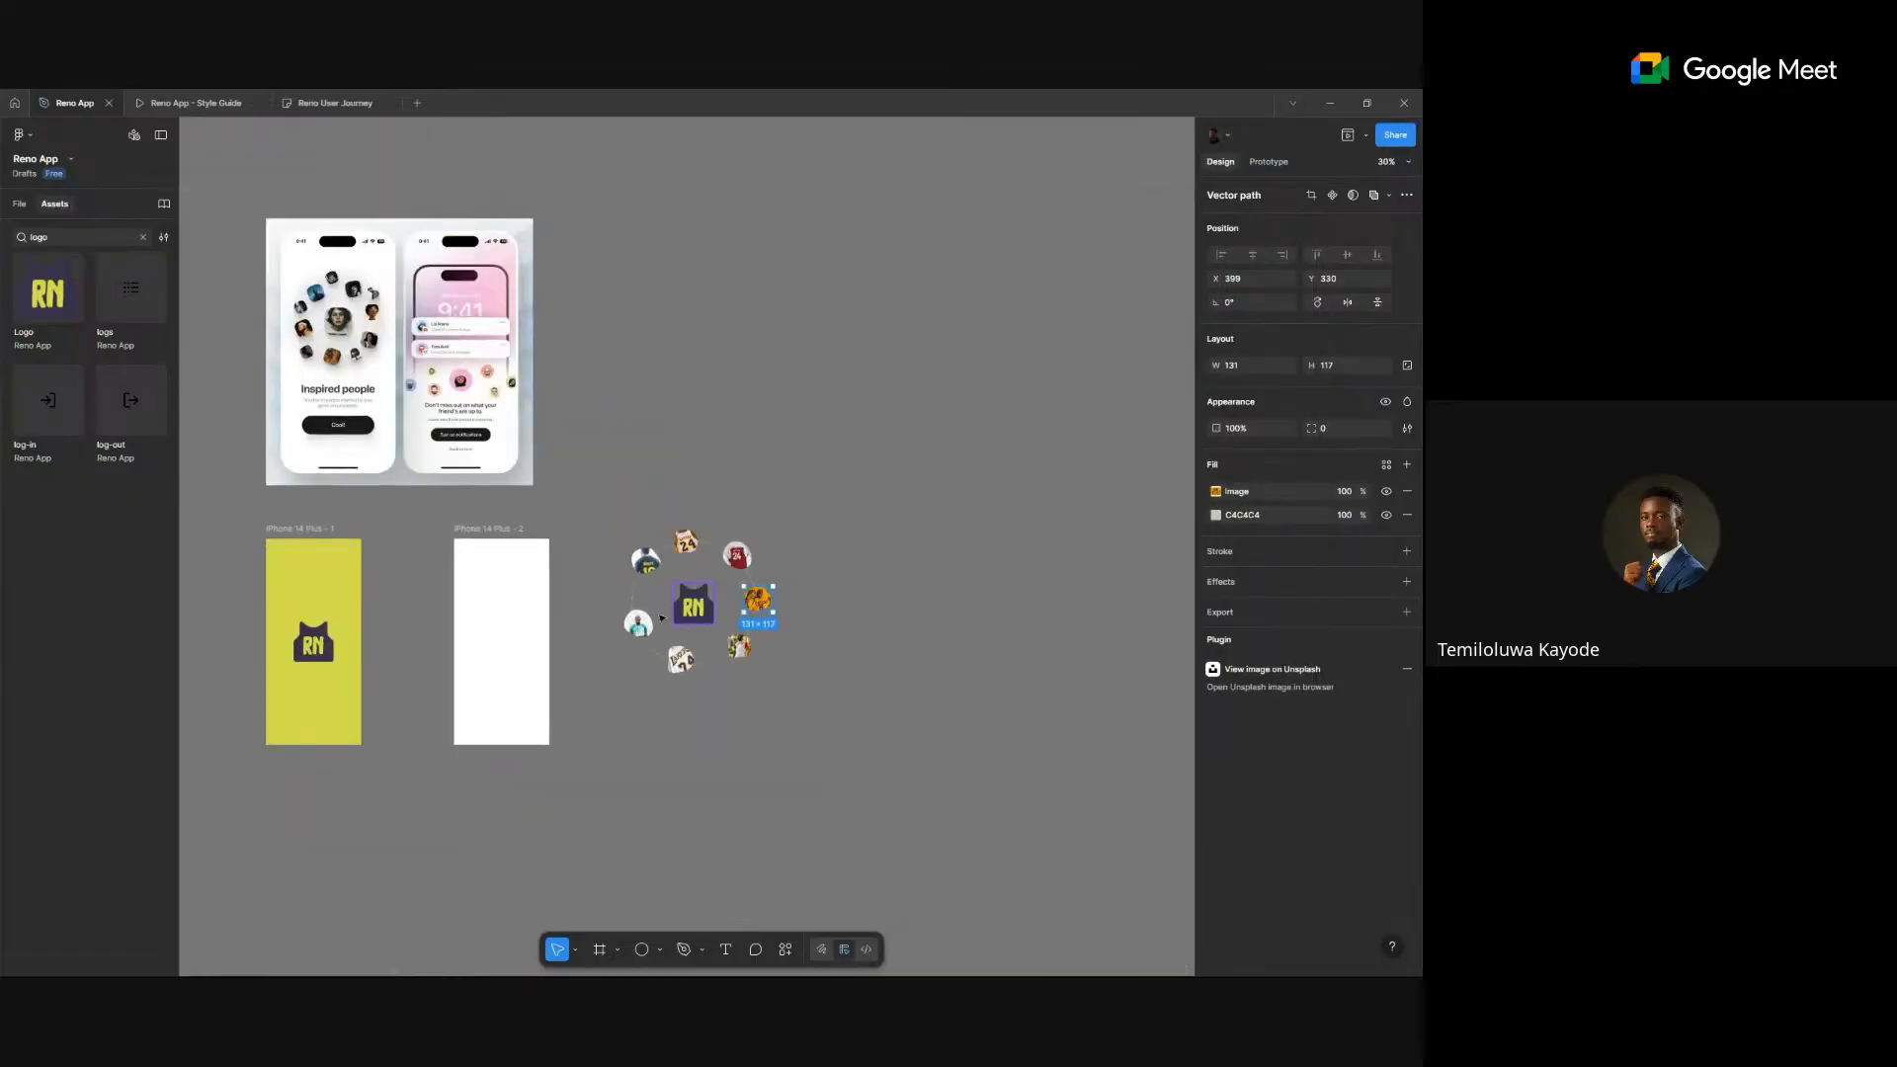
pyautogui.scroll(3, 647, 561)
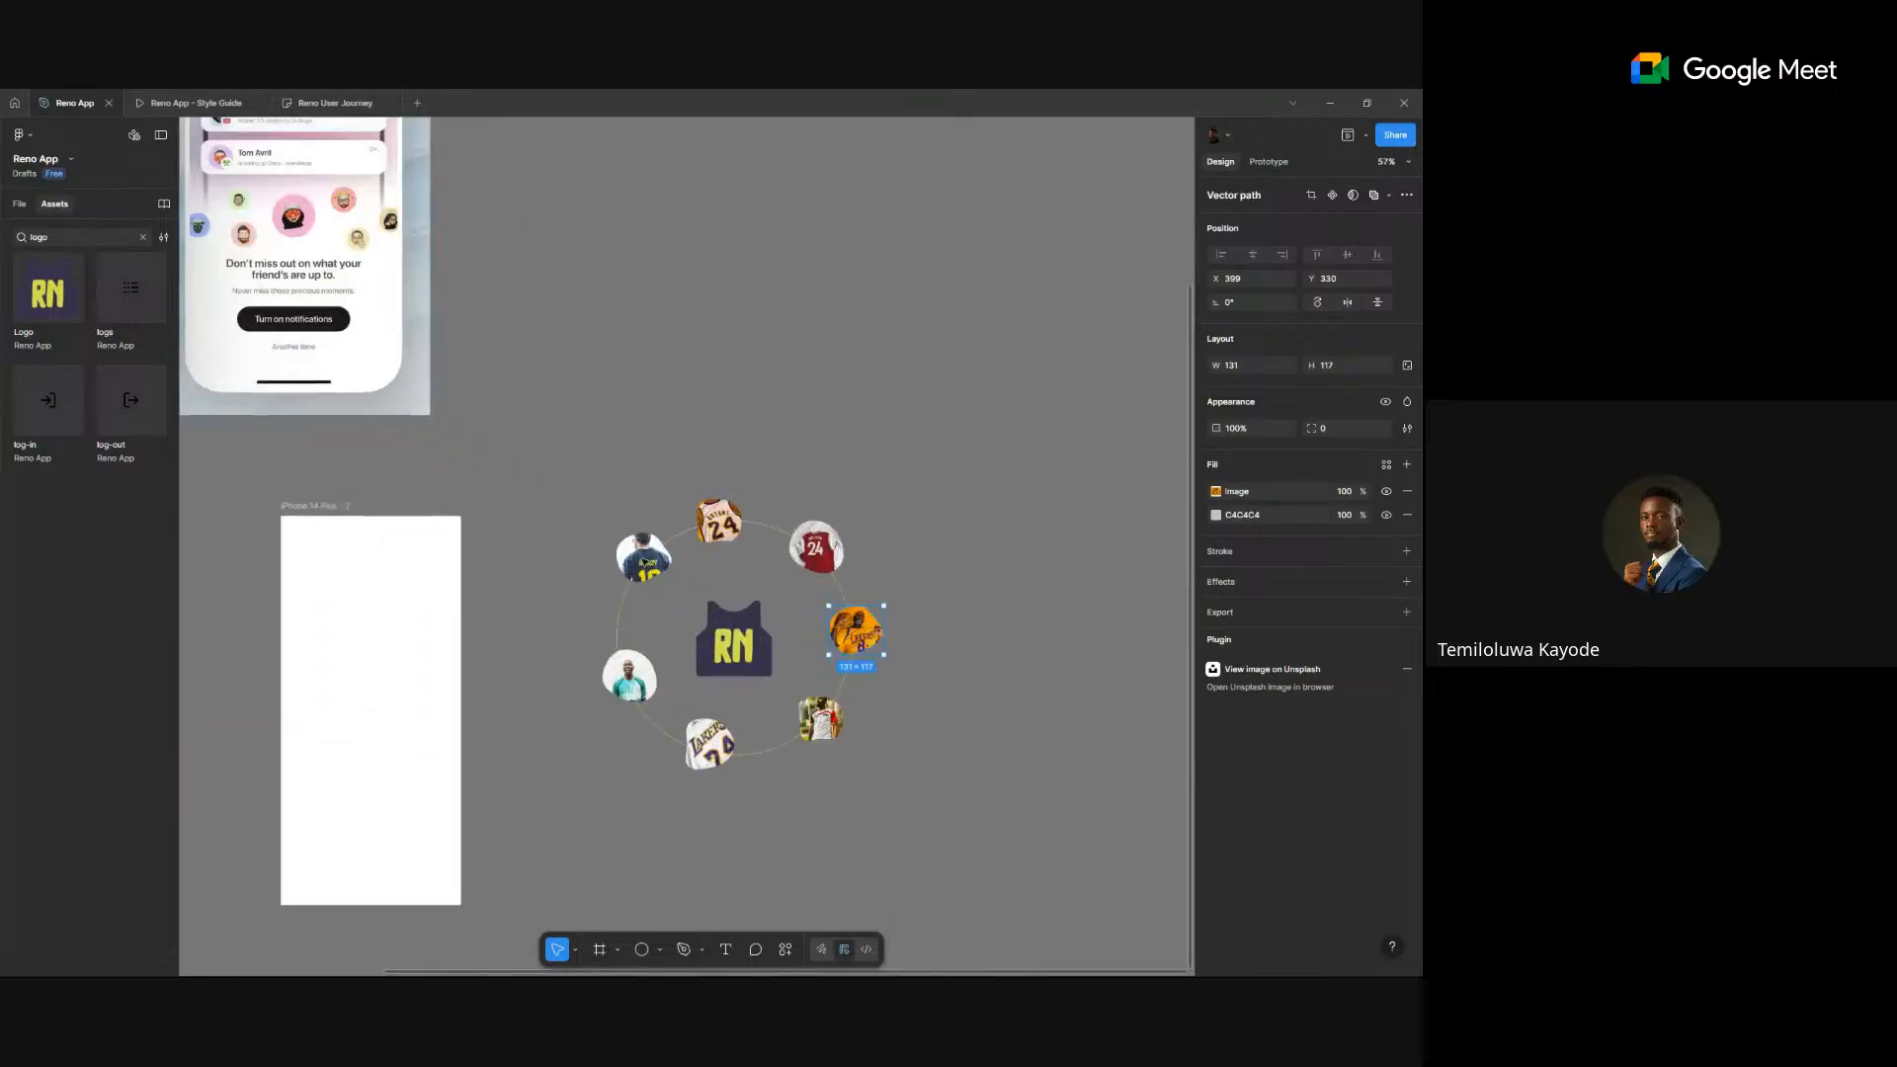
pyautogui.scroll(-1, 580, 487)
pyautogui.hscroll(-3, 580, 487)
pyautogui.scroll(2, 579, 487)
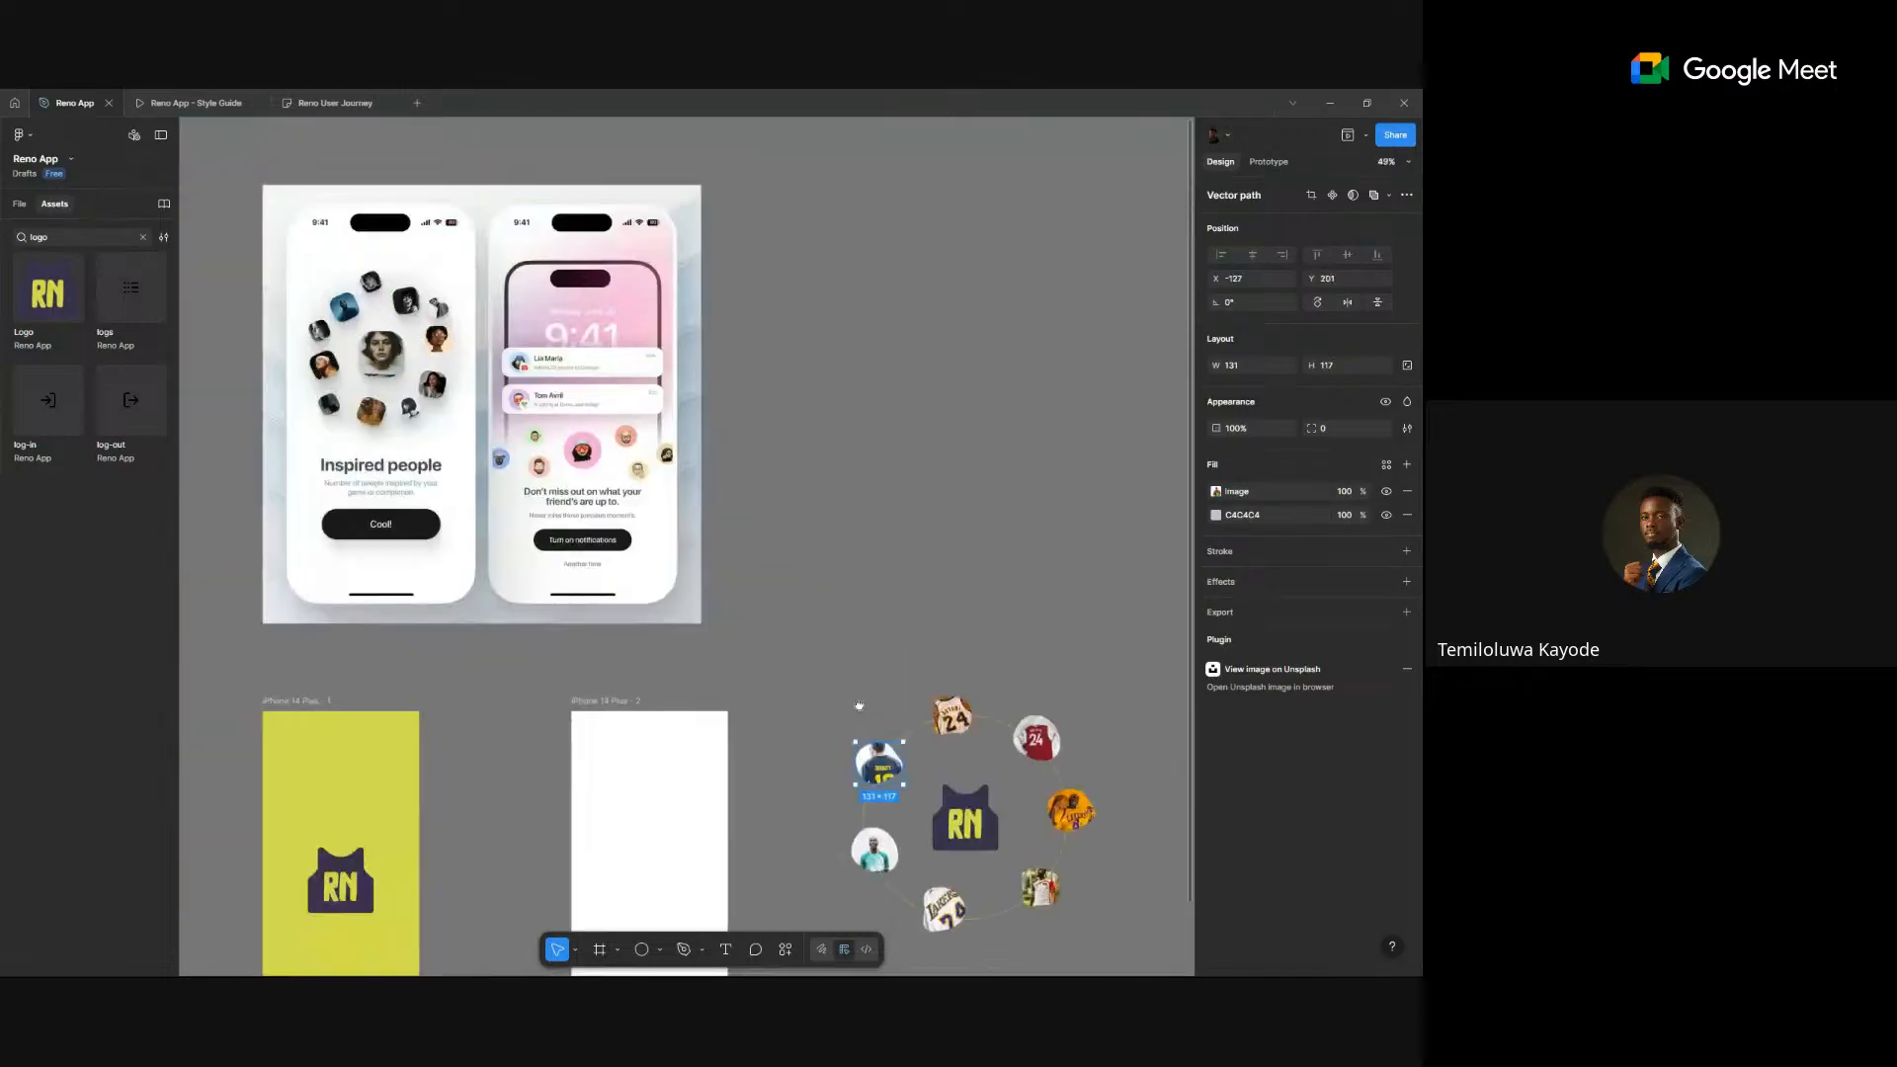
pyautogui.scroll(5, 352, 398)
pyautogui.scroll(3, 353, 398)
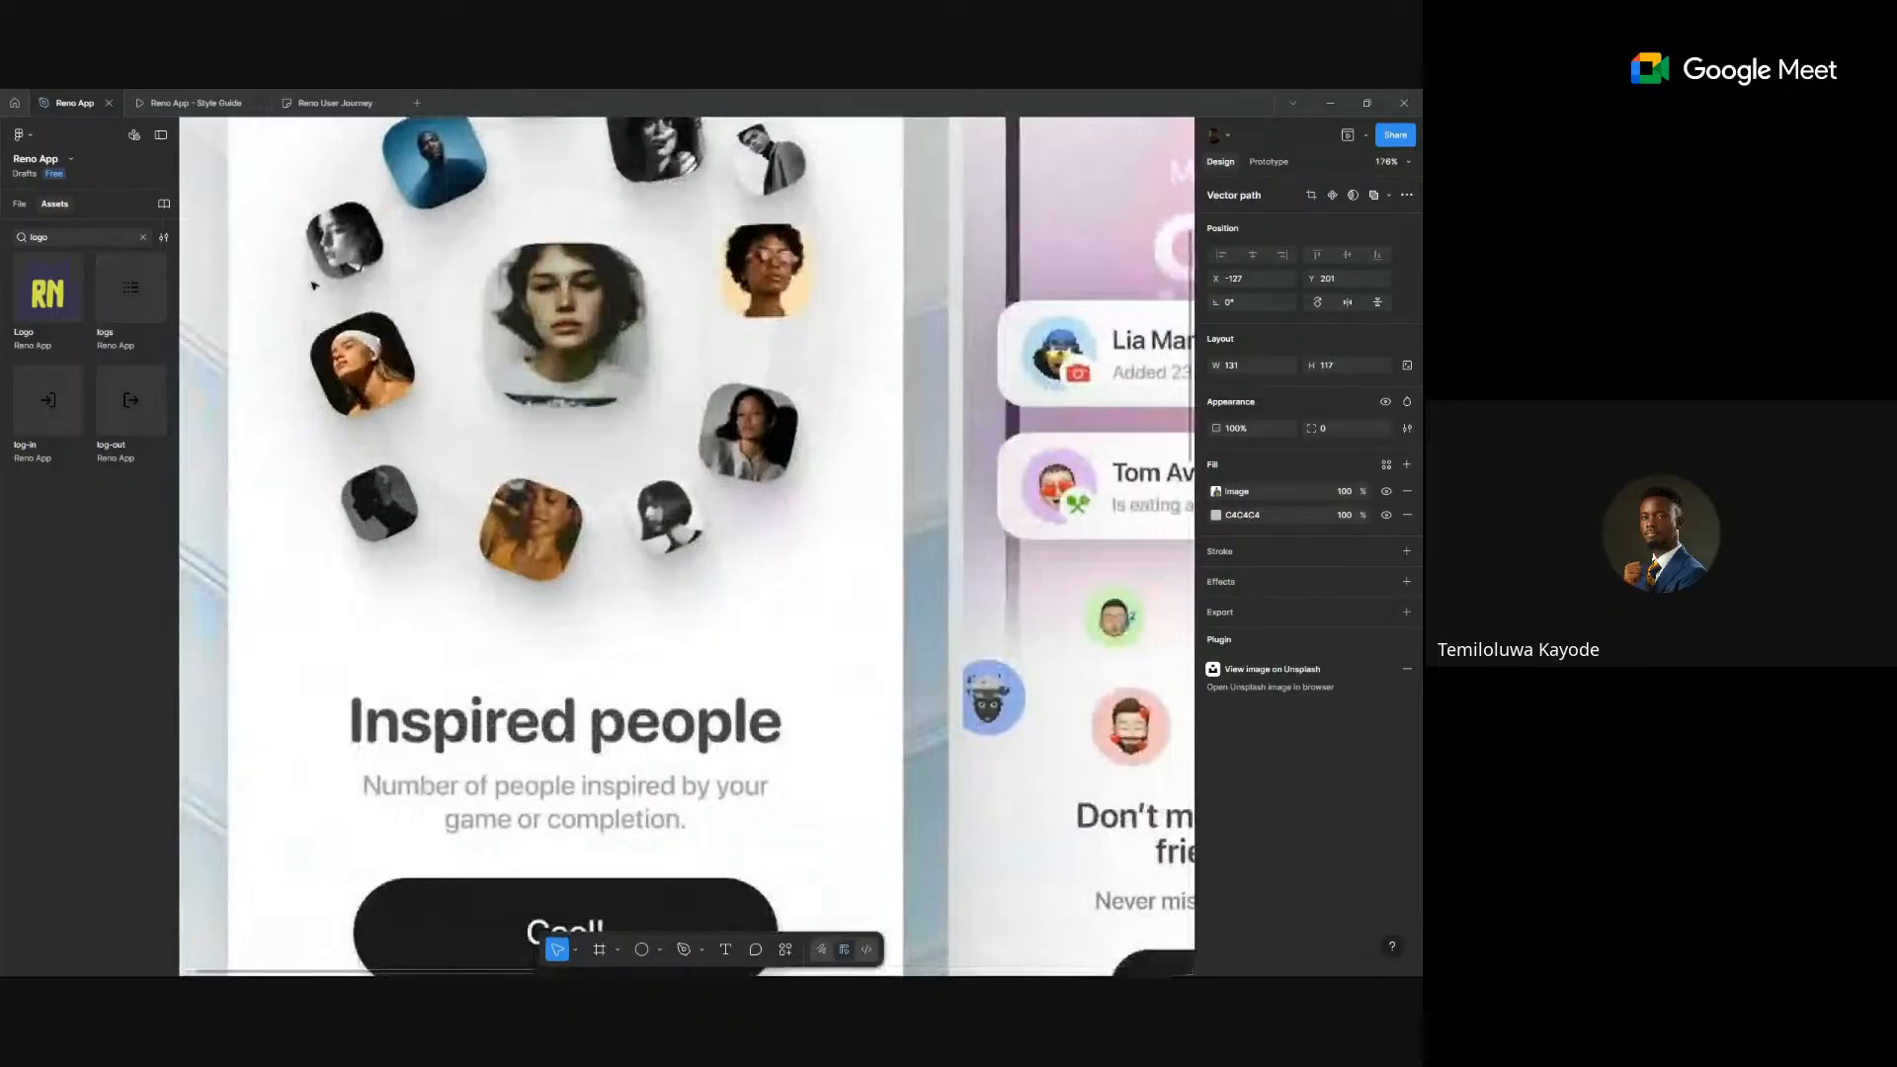
pyautogui.scroll(-3, 586, 549)
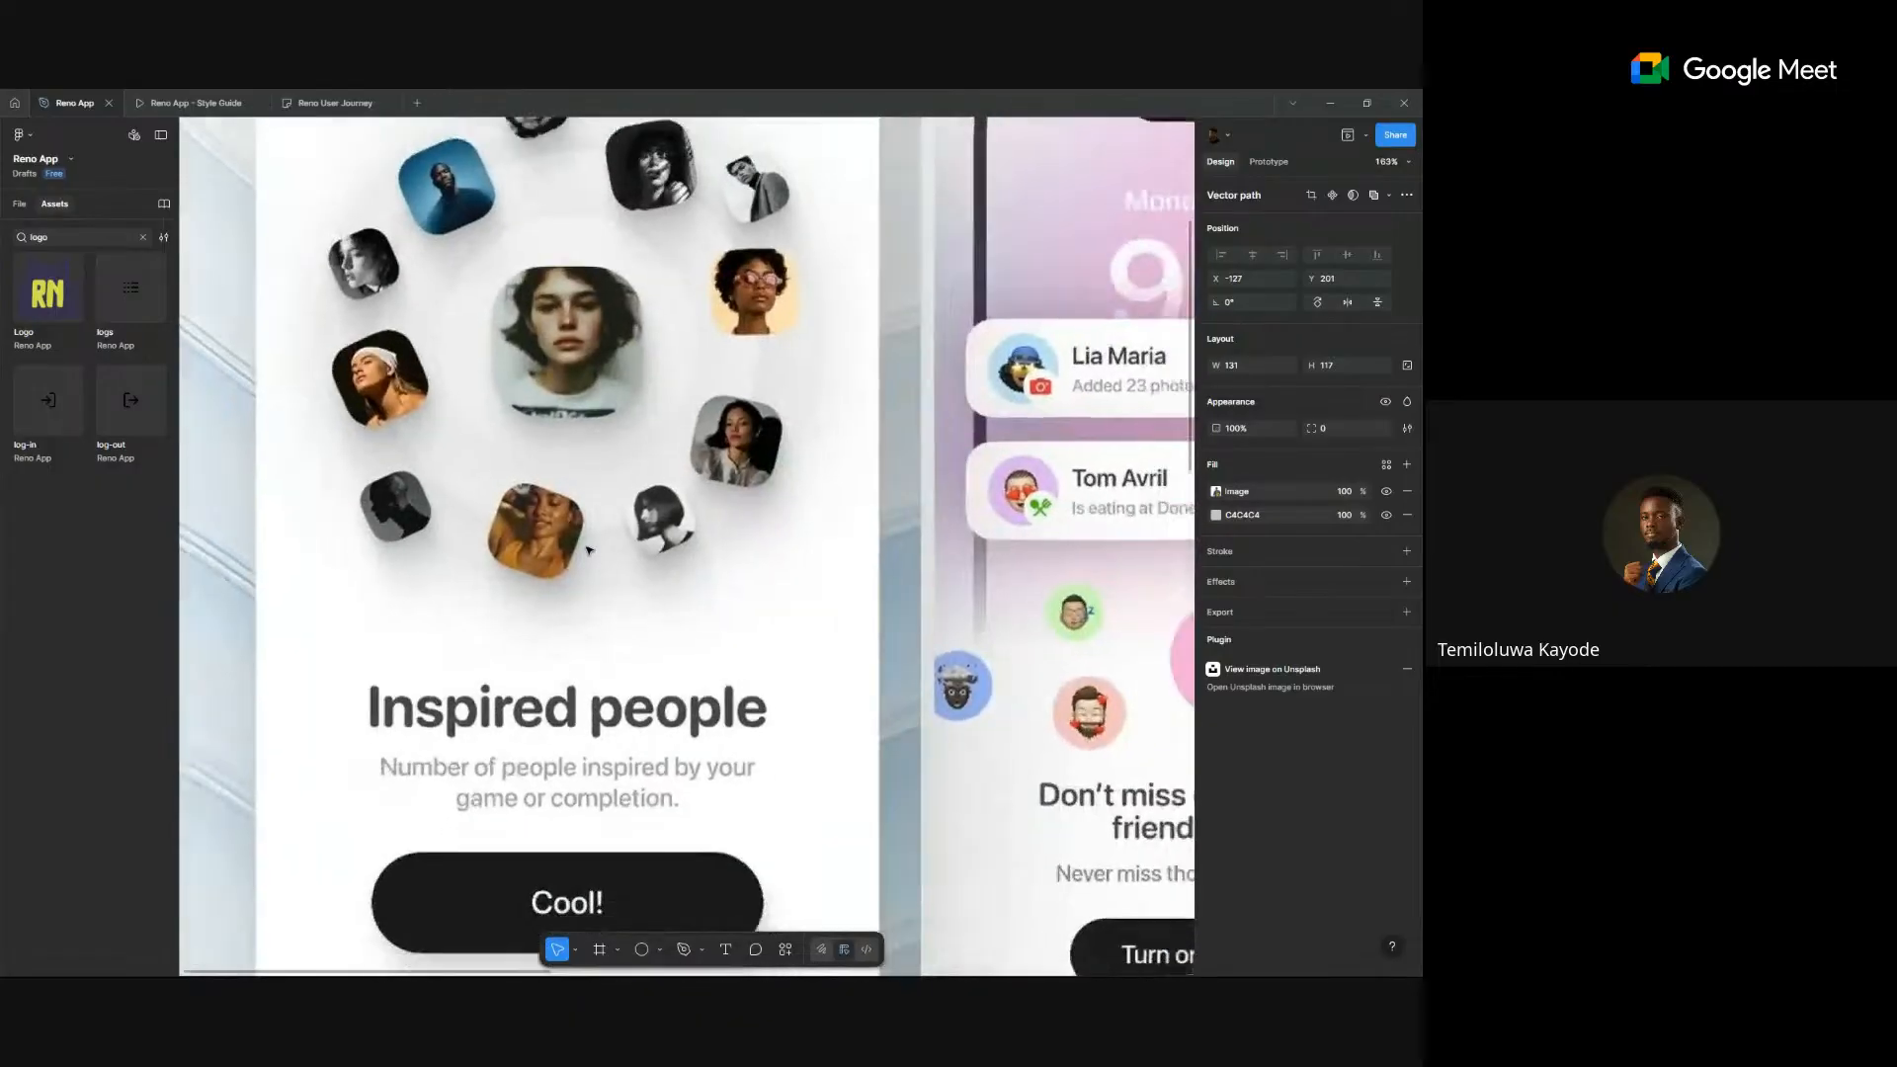
pyautogui.scroll(-2, 587, 549)
pyautogui.scroll(5, 612, 326)
pyautogui.scroll(-2, 435, 432)
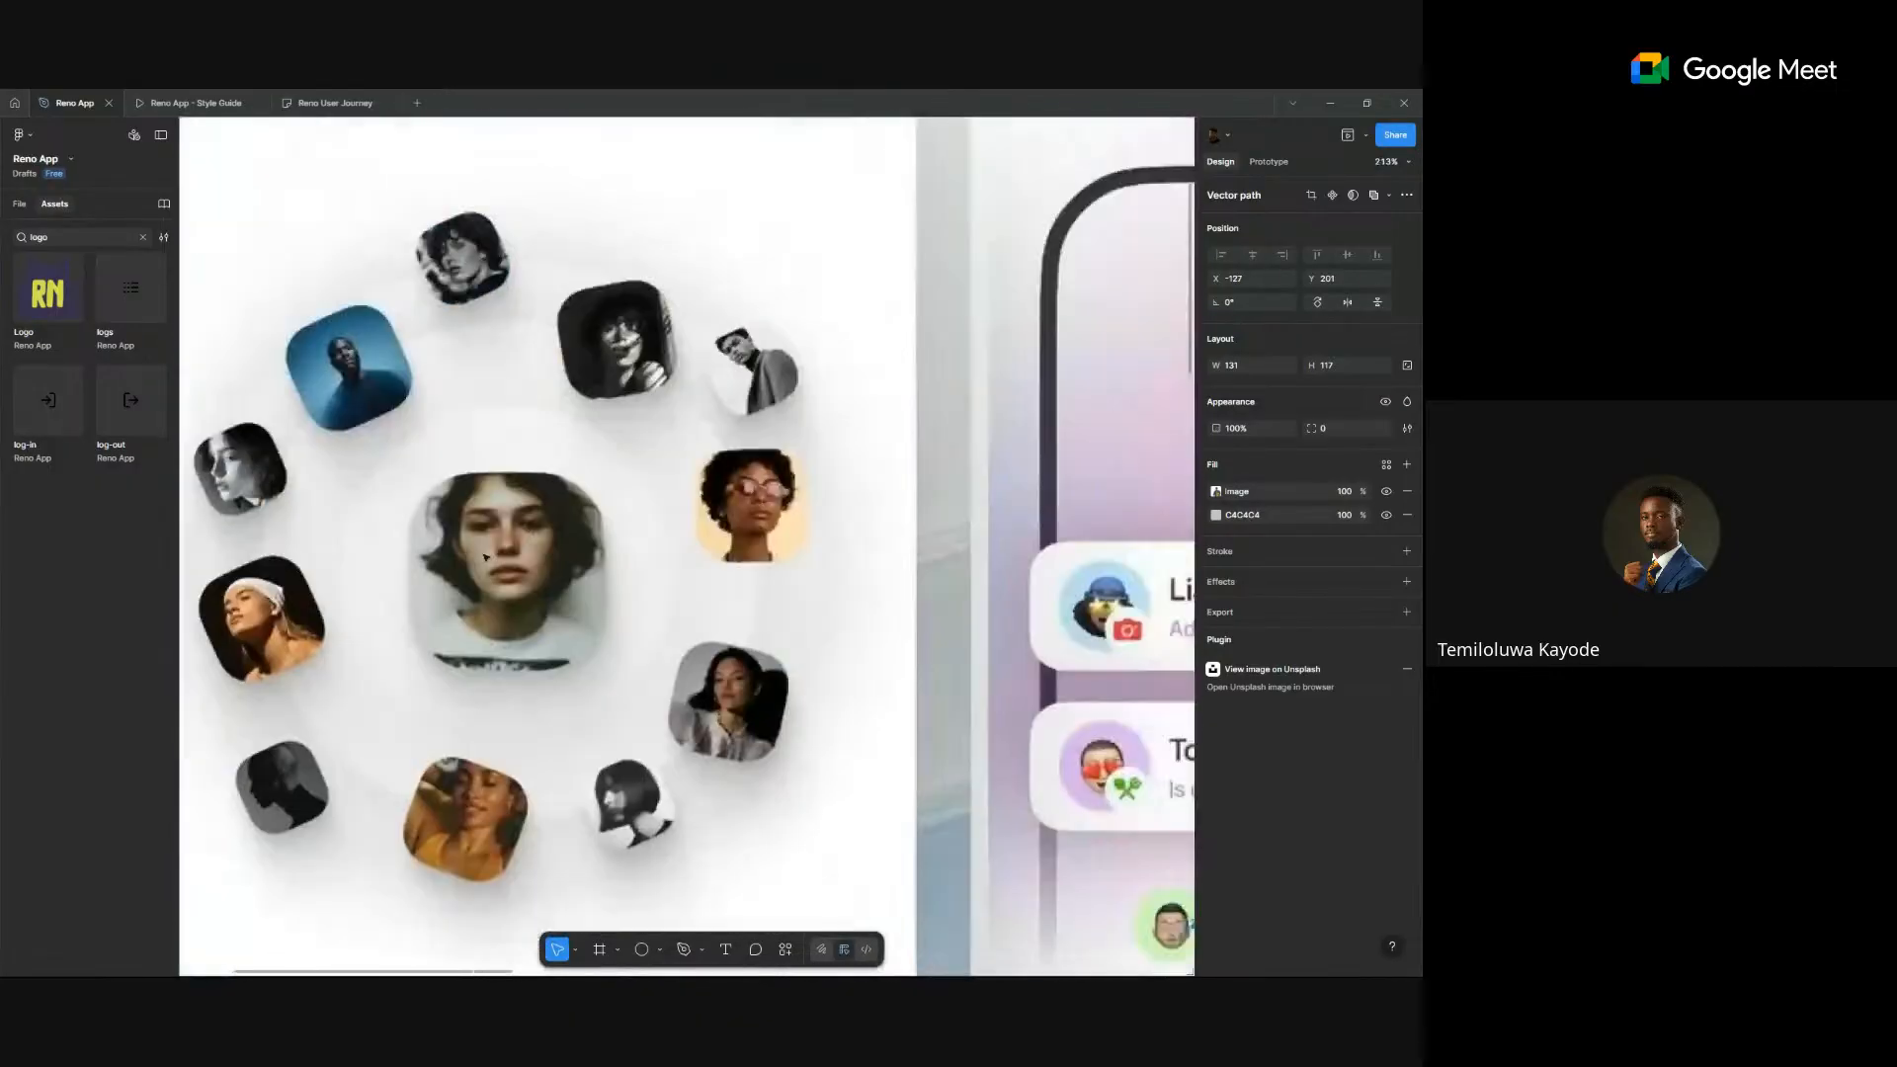
pyautogui.scroll(2, 533, 339)
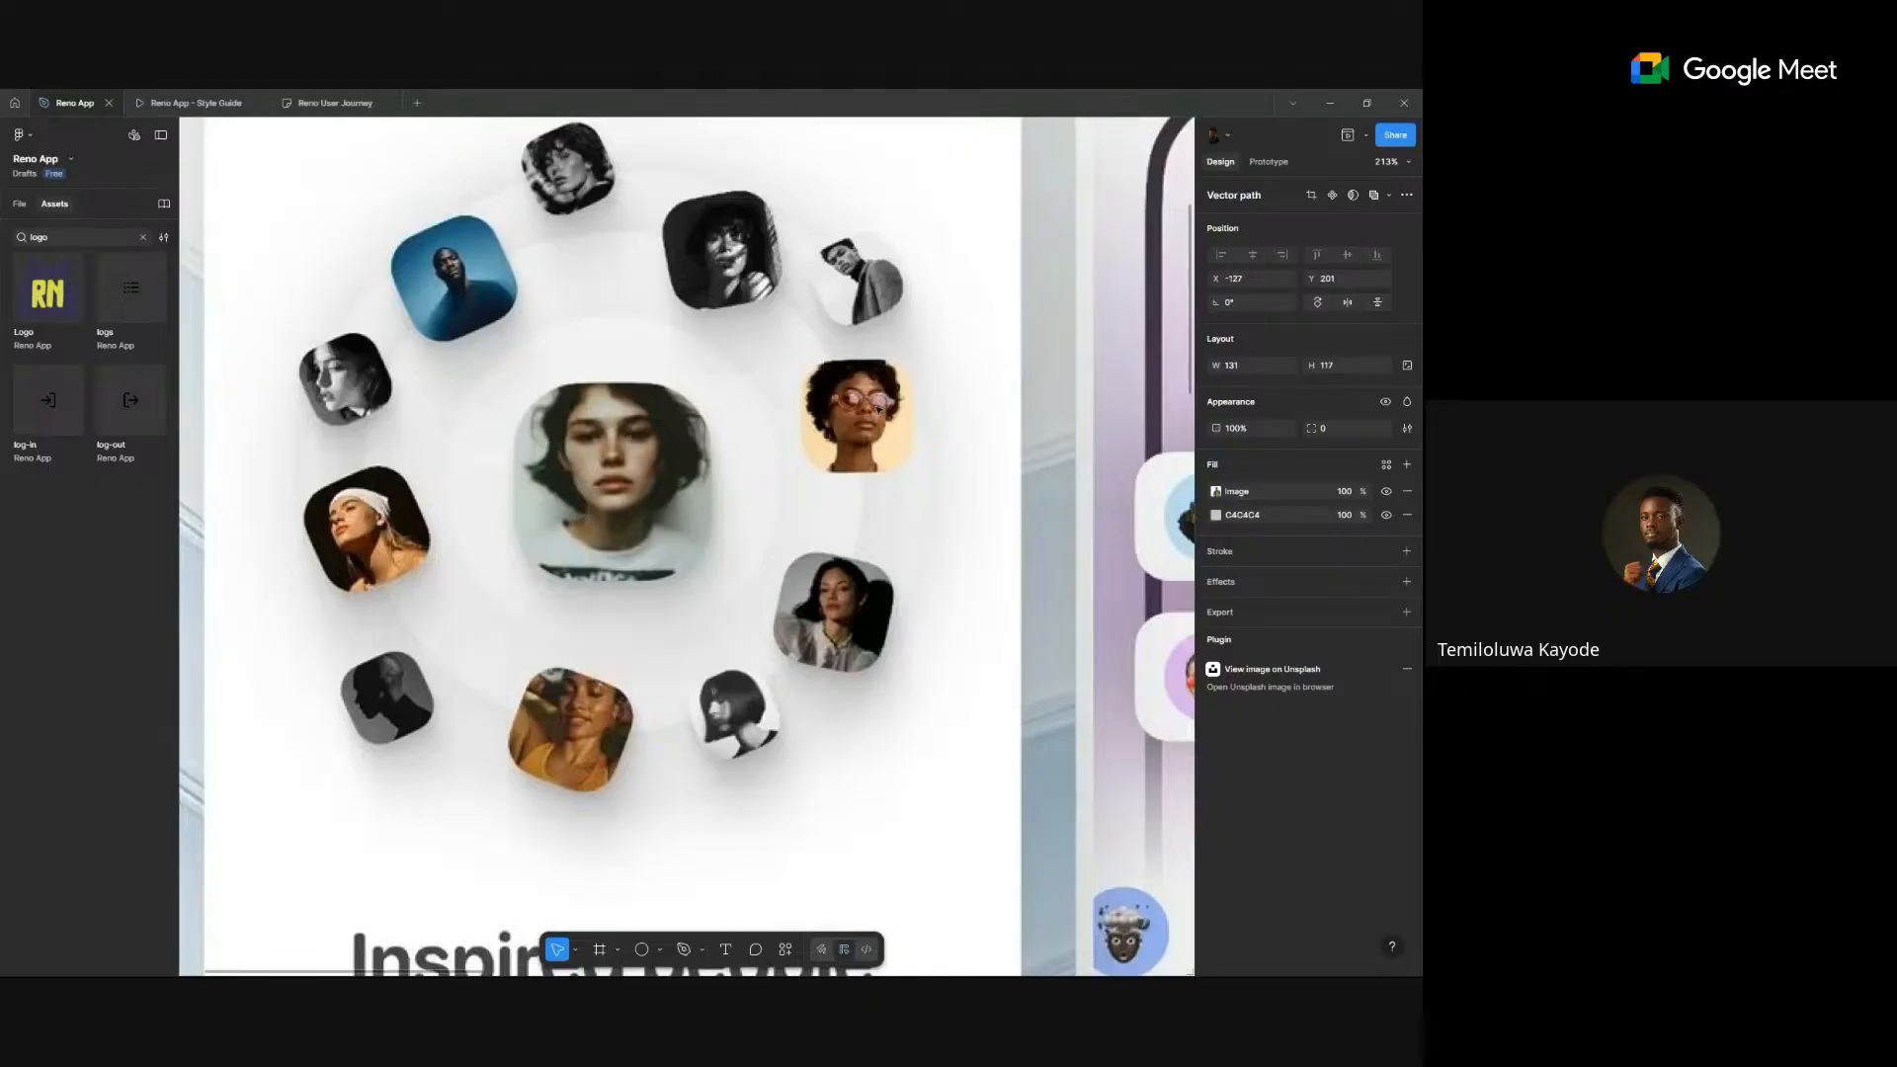
pyautogui.scroll(-10, 803, 571)
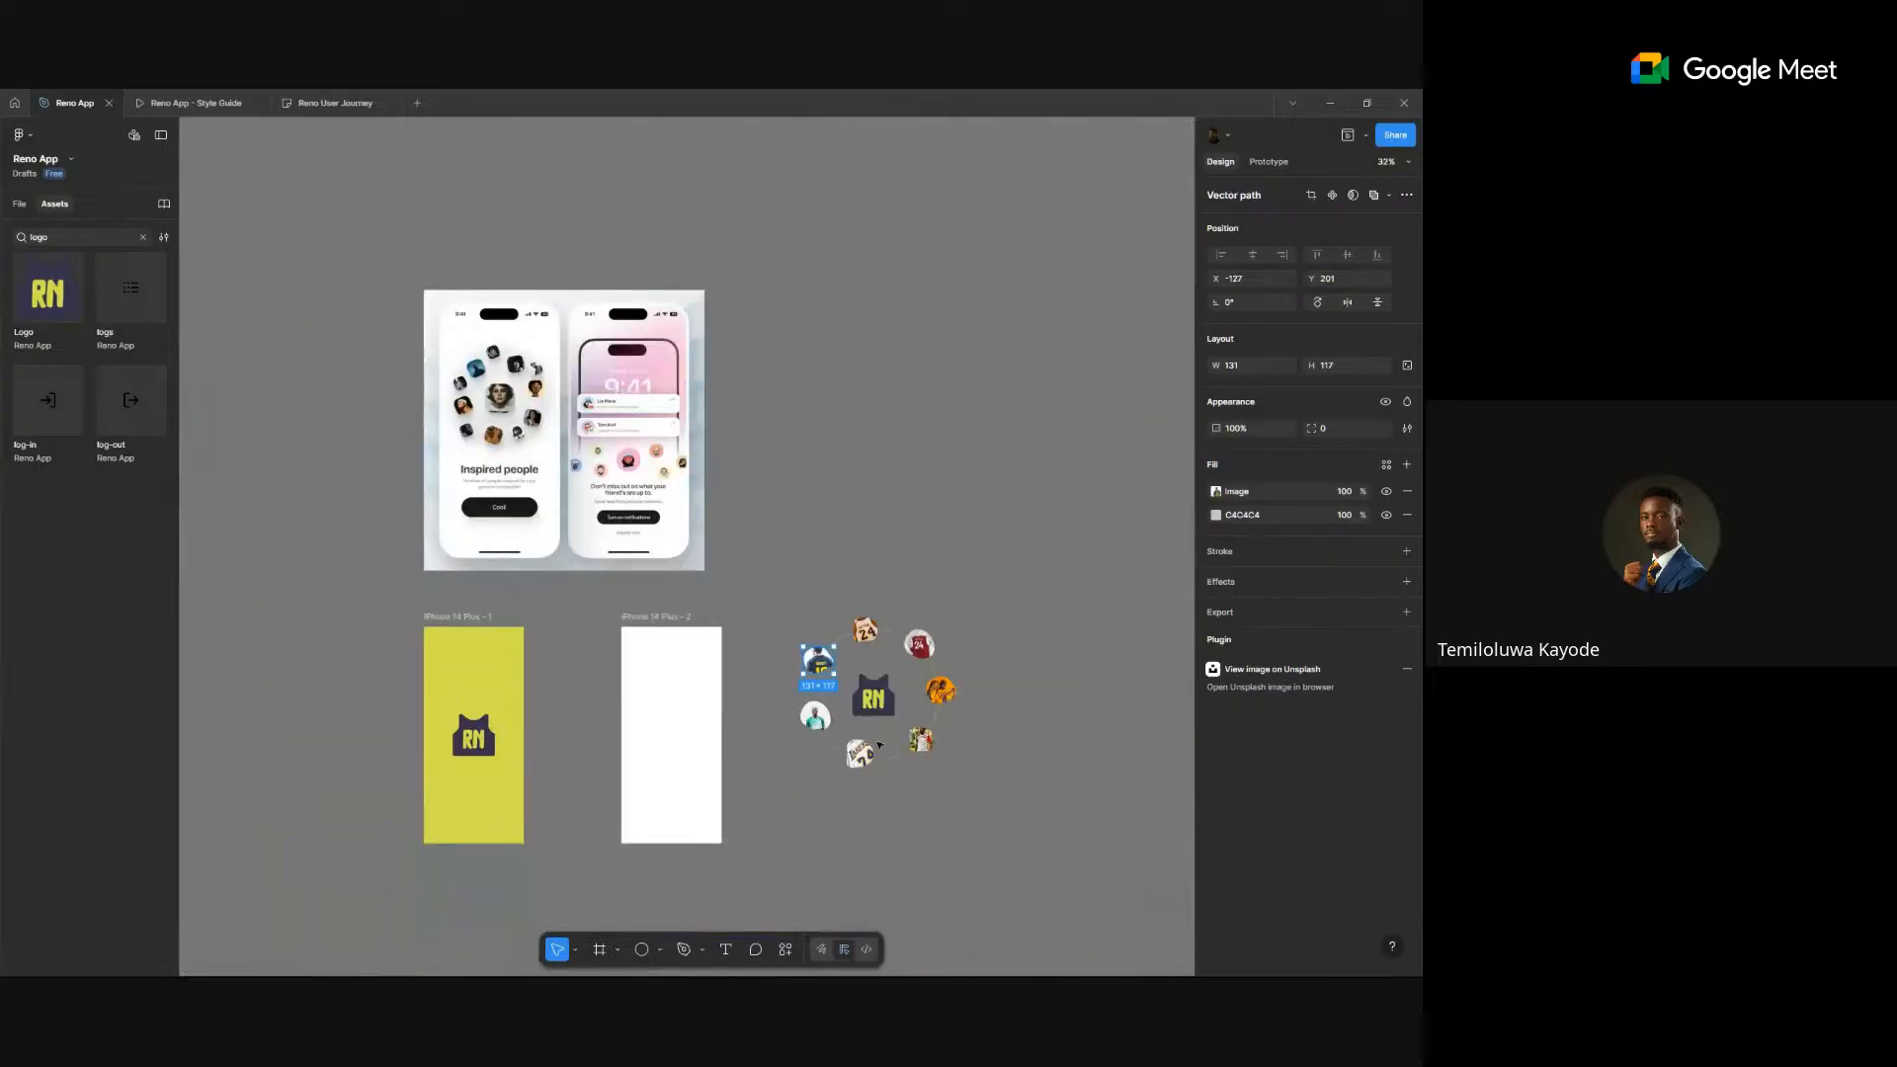
pyautogui.scroll(5, 879, 744)
# - Select the six jersey-photo avatars around the ring together
pyautogui.click(919, 733)
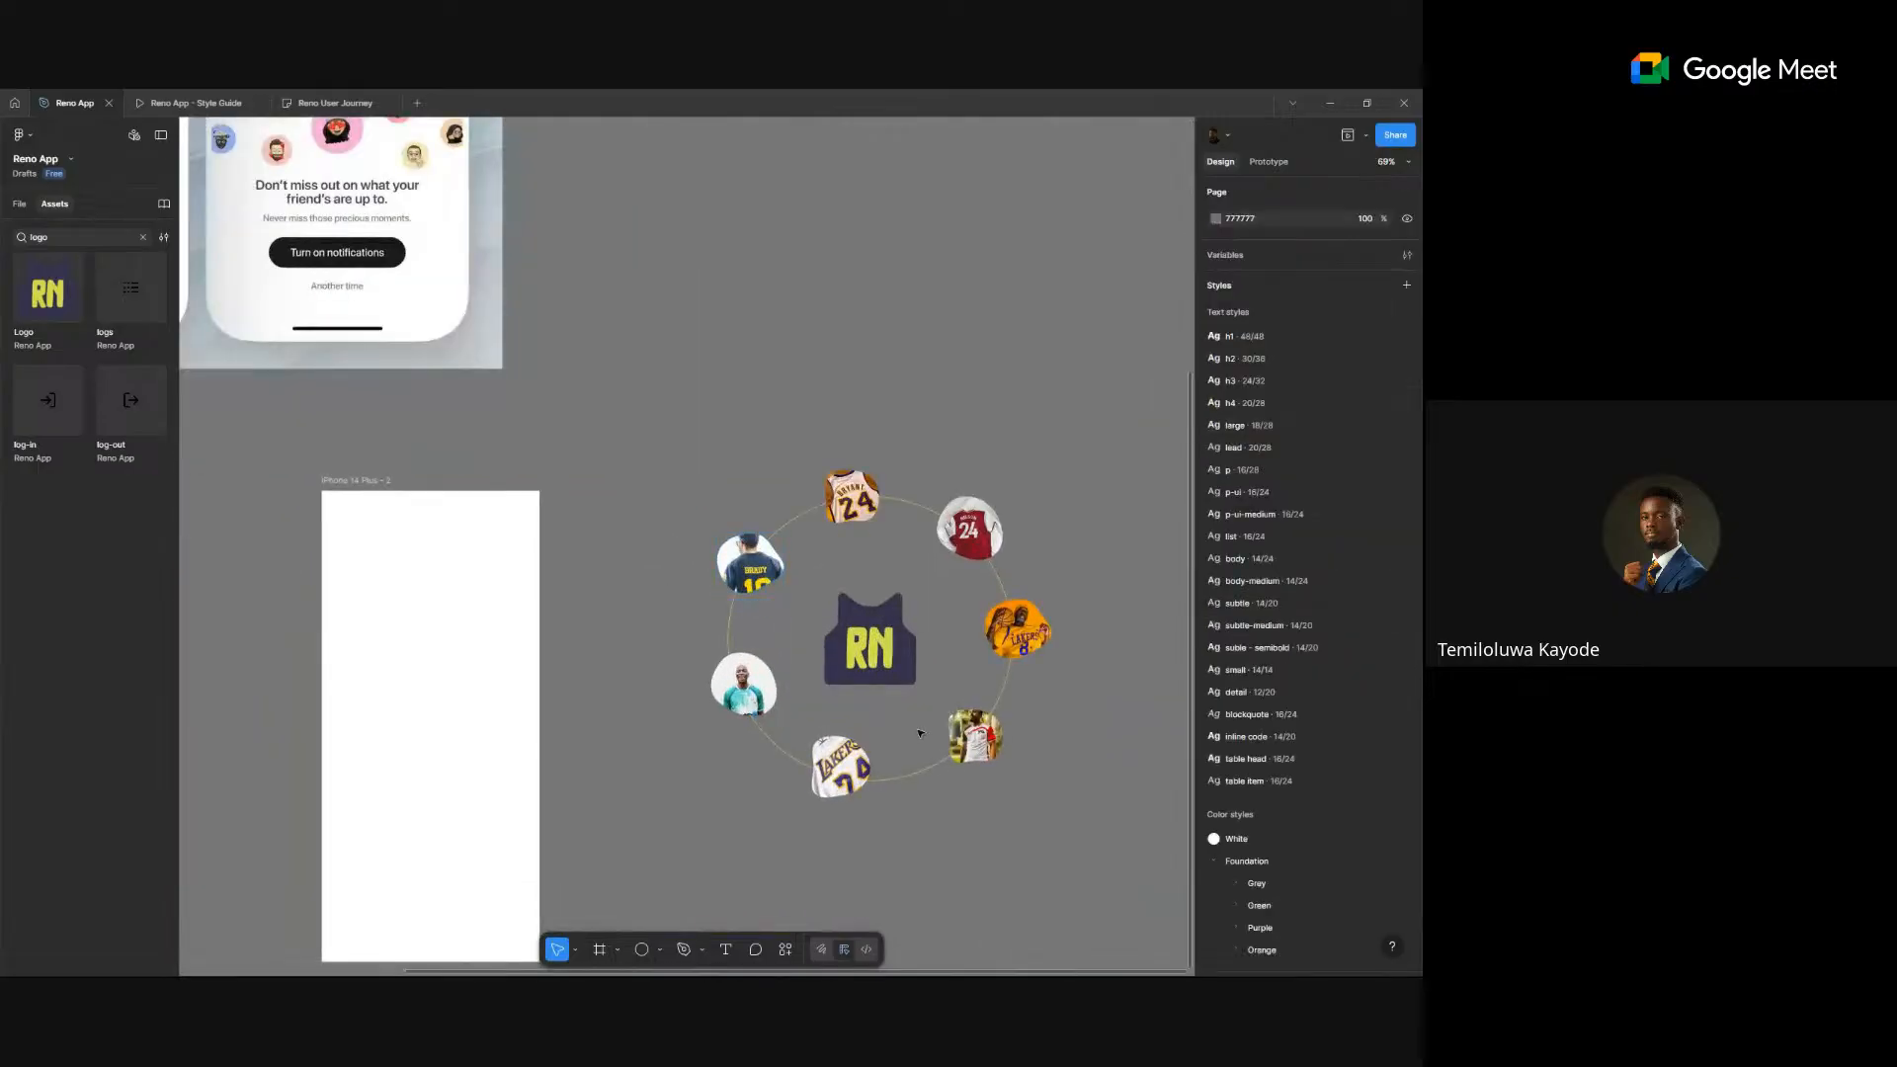
pyautogui.click(976, 737)
pyautogui.keyDown('shift'); pyautogui.click(839, 767); pyautogui.keyUp('shift')
pyautogui.keyDown('shift'); pyautogui.click(744, 683); pyautogui.keyUp('shift')
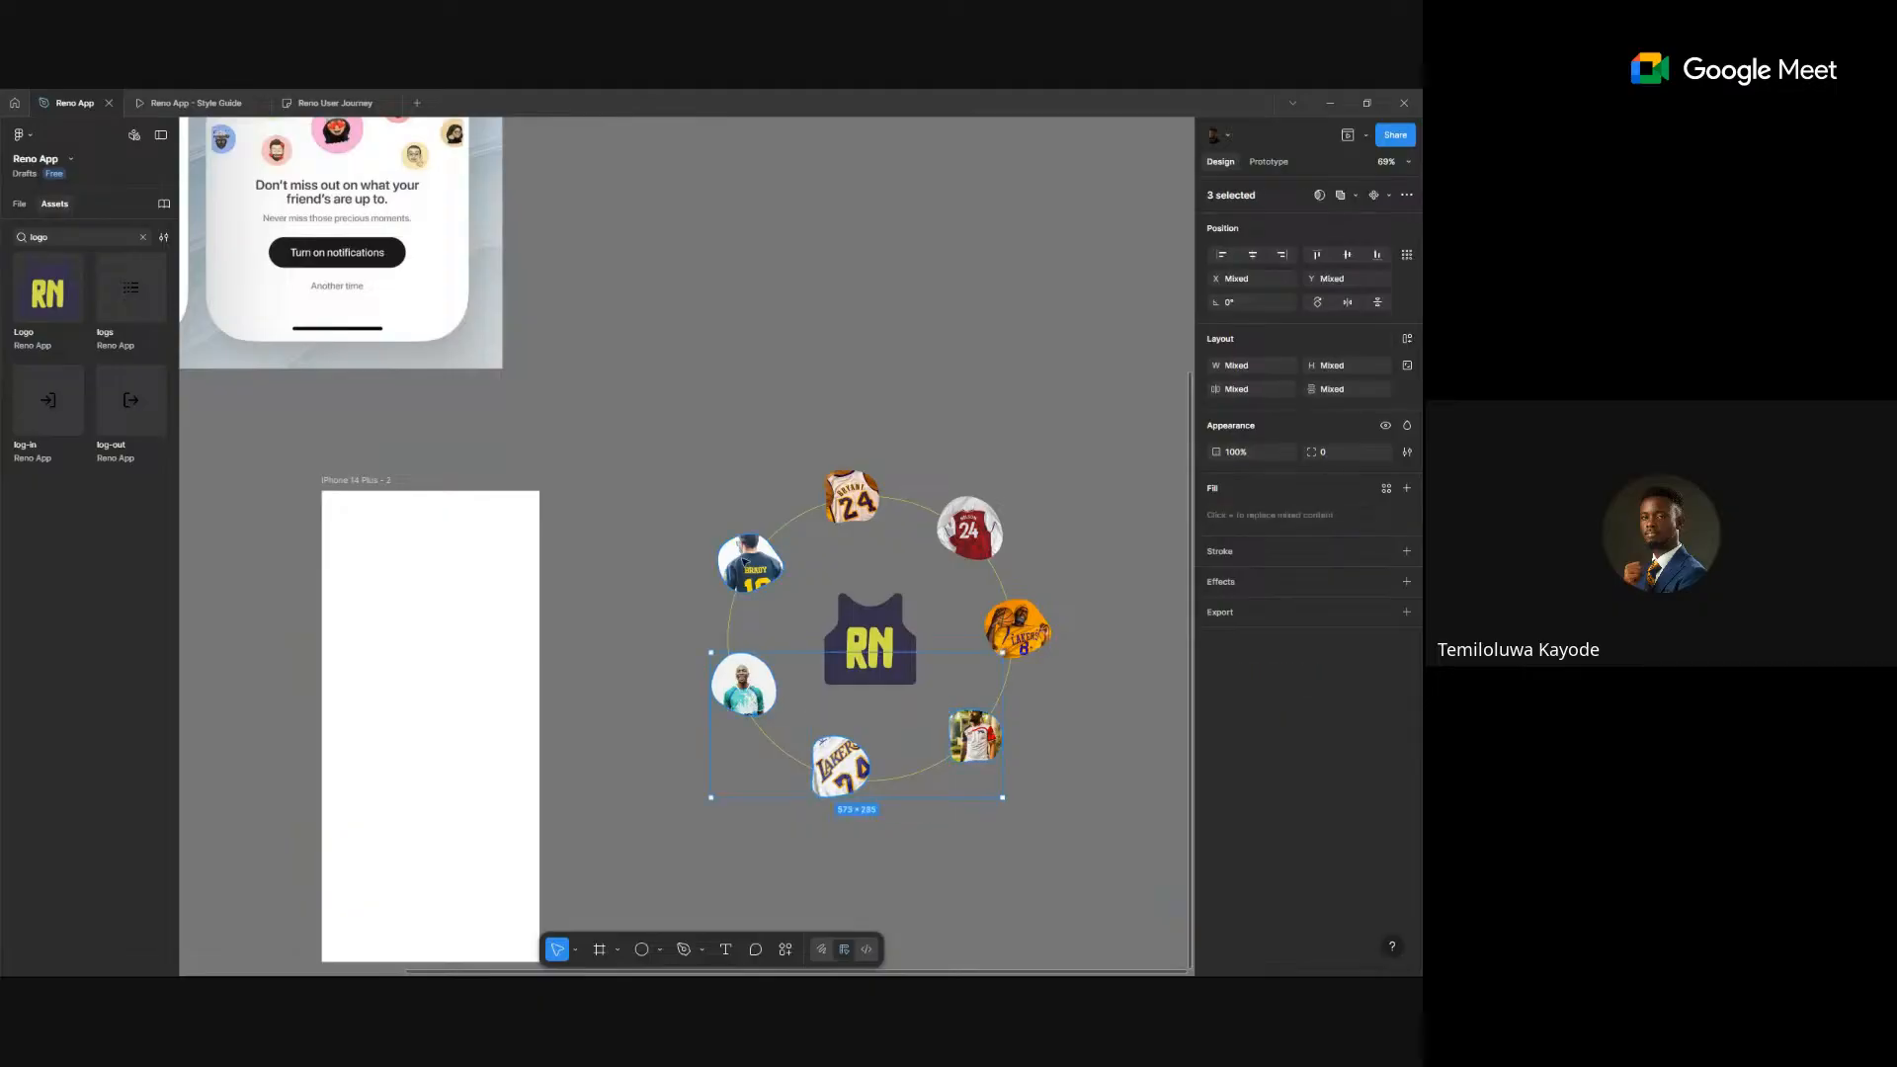
pyautogui.keyDown('shift'); pyautogui.click(750, 563); pyautogui.keyUp('shift')
pyautogui.keyDown('shift'); pyautogui.click(830, 500); pyautogui.keyUp('shift')
pyautogui.keyDown('shift'); pyautogui.click(1018, 628); pyautogui.keyUp('shift')
pyautogui.scroll(-5, 1083, 569)
# - Shrink the thin green ring circle around the logo to 305×305 about its centre
pyautogui.click(1087, 629)
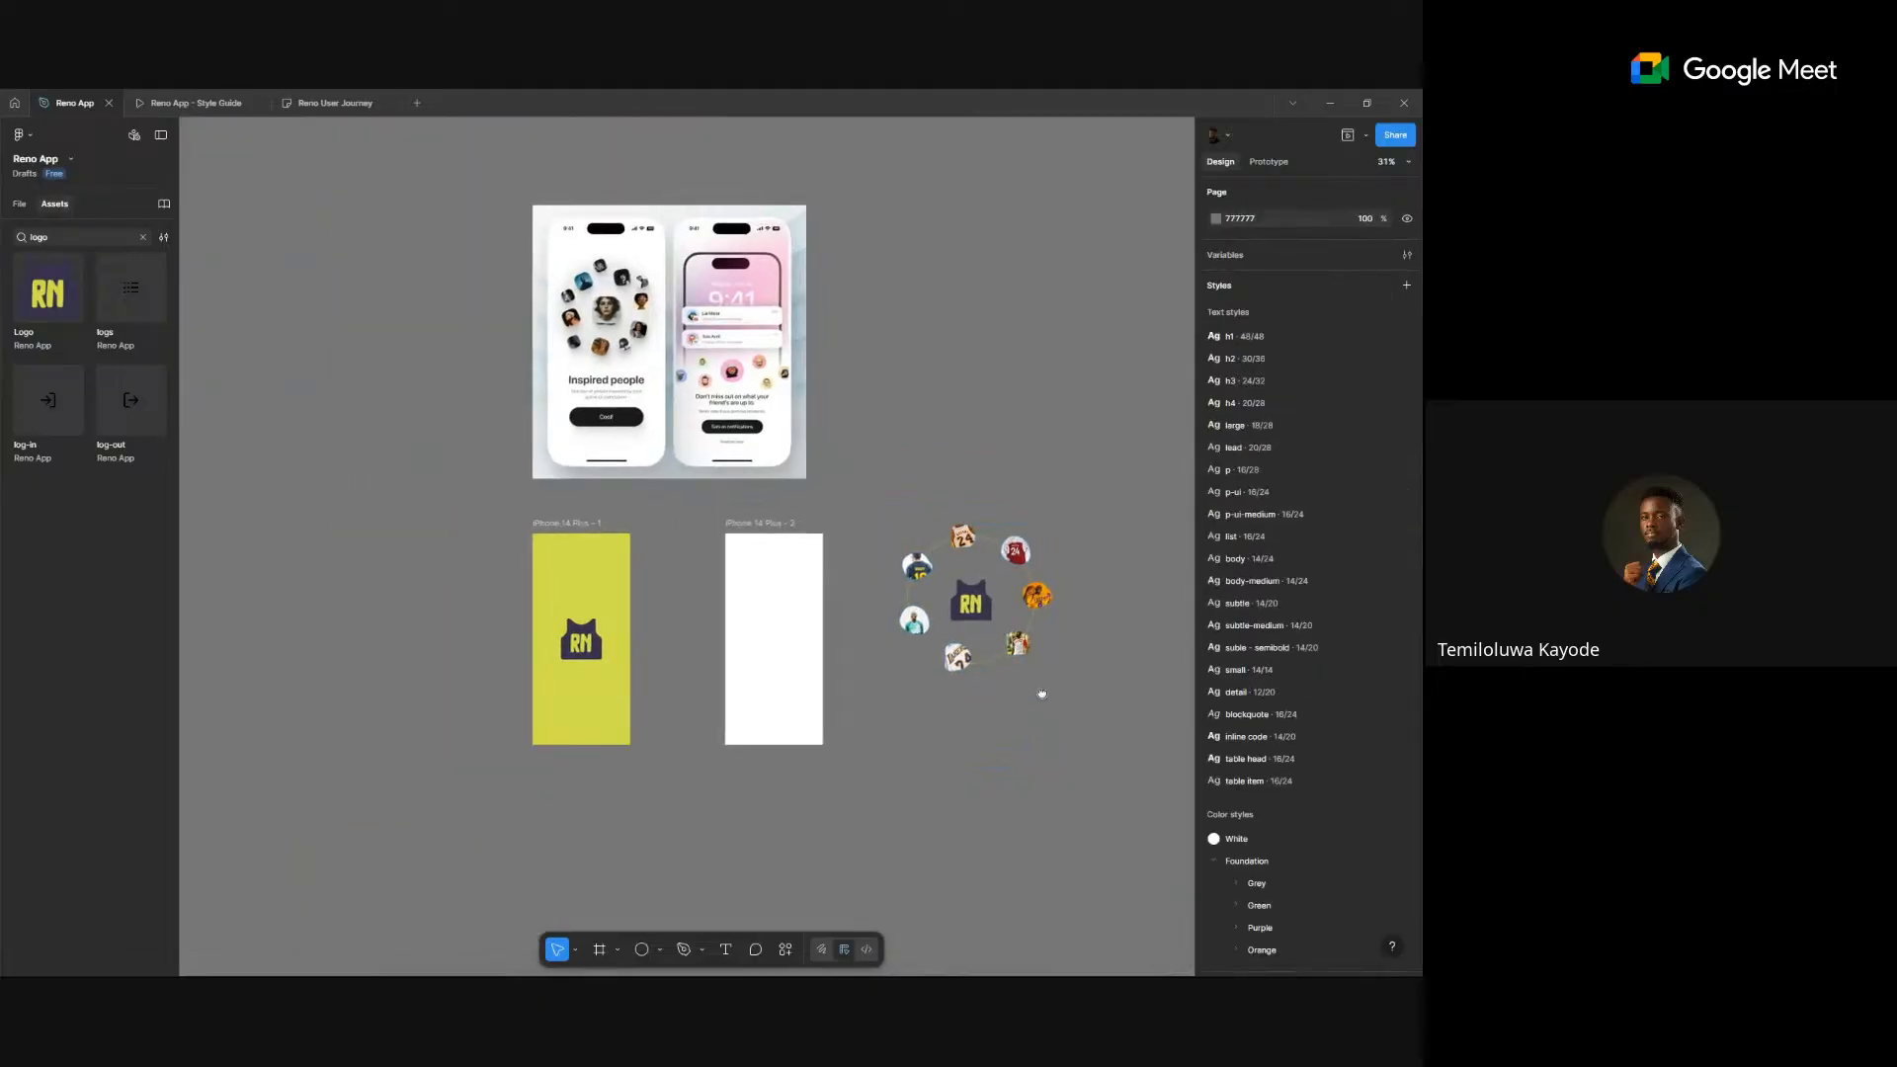
pyautogui.hscroll(2, 988, 652)
pyautogui.click(935, 627)
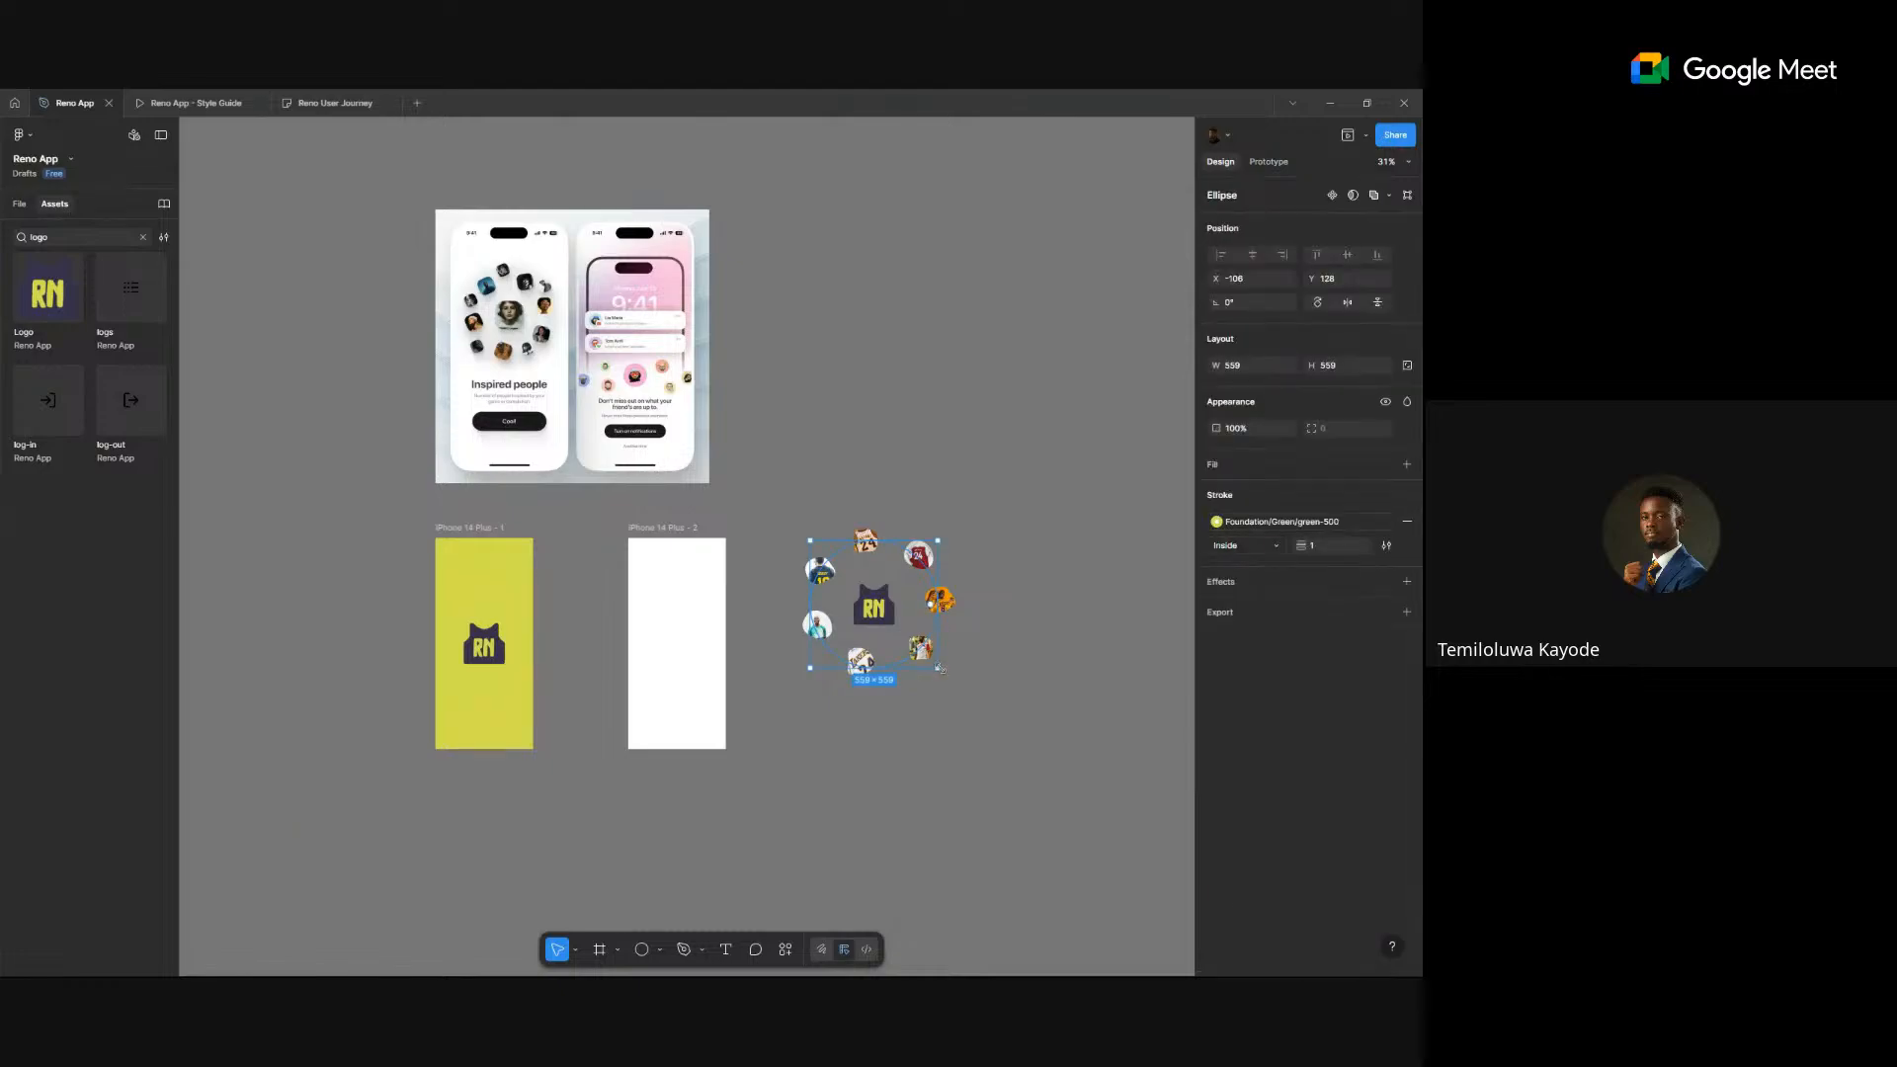
pyautogui.moveTo(940, 668); pyautogui.dragTo(901, 636)
# - Fill the ellipse with the White colour style and enlarge it to 415×415
pyautogui.click(1386, 464)
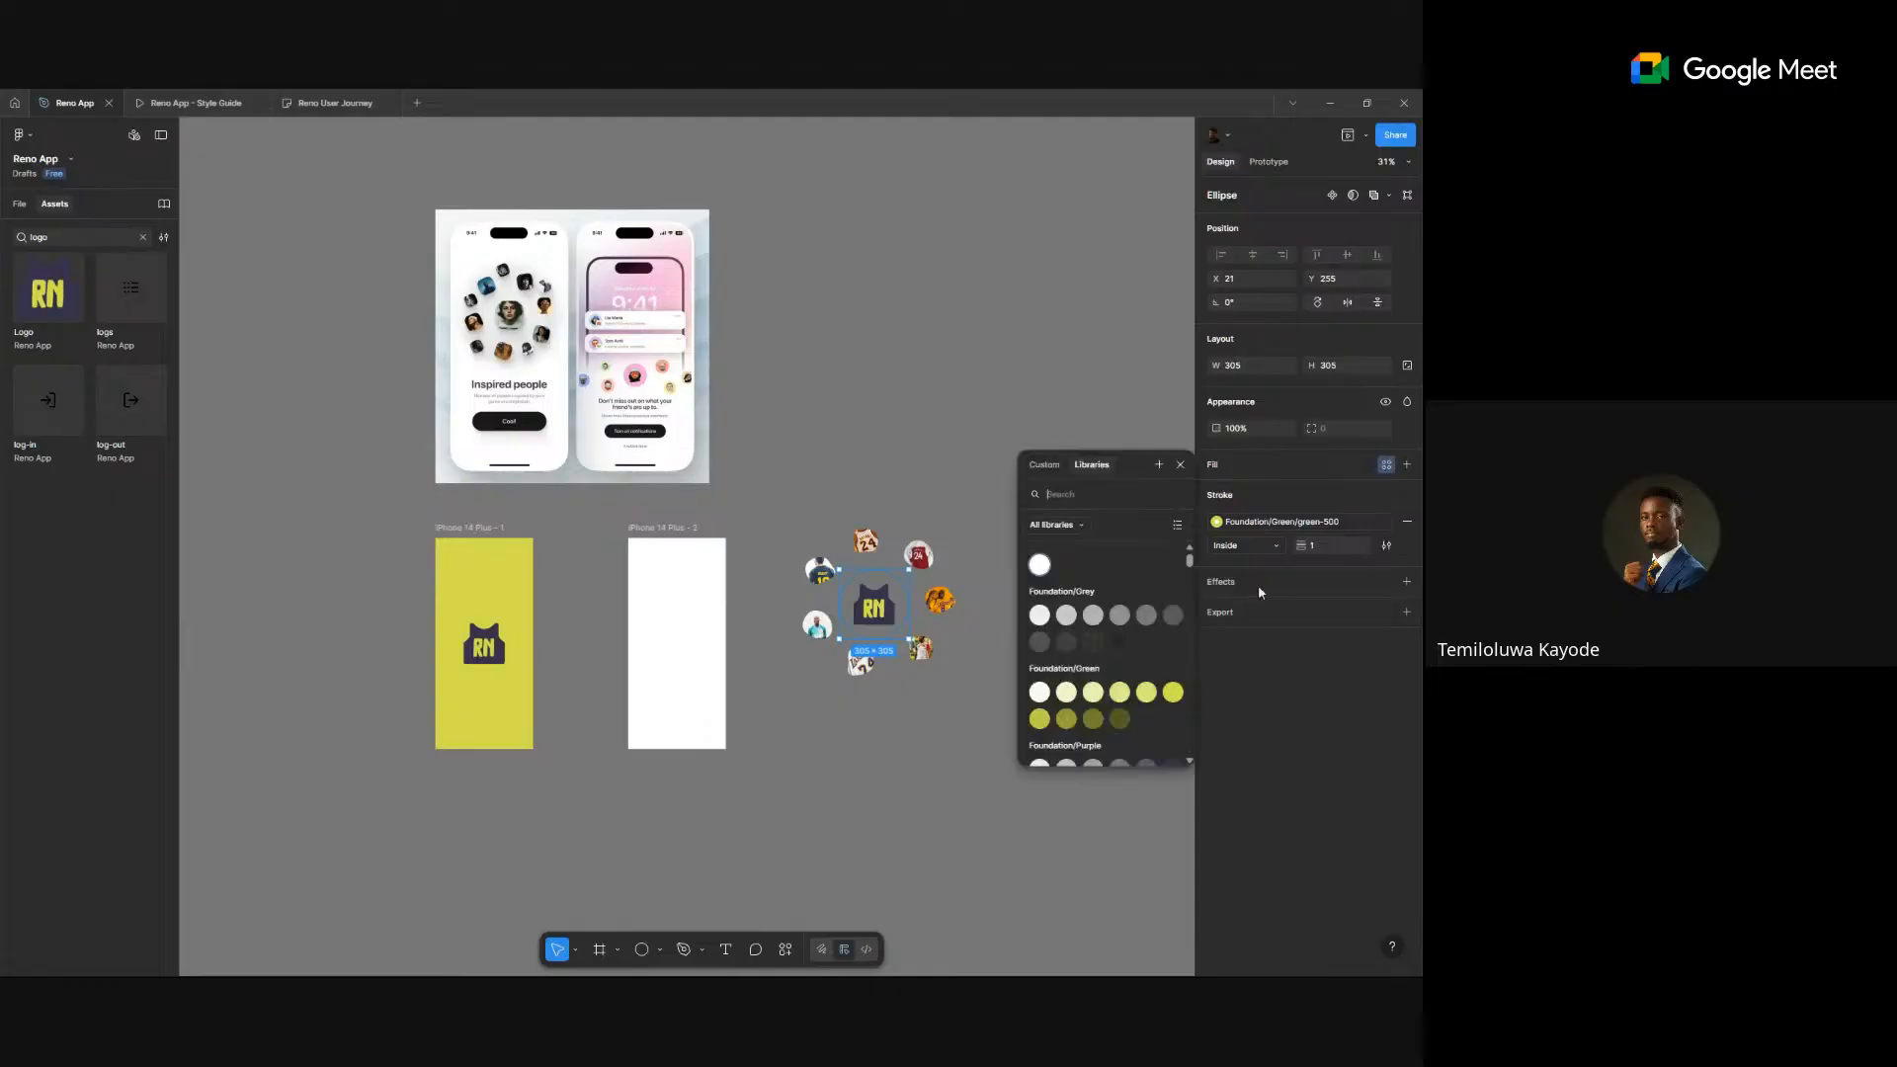
pyautogui.click(1040, 565)
pyautogui.scroll(5, 909, 601)
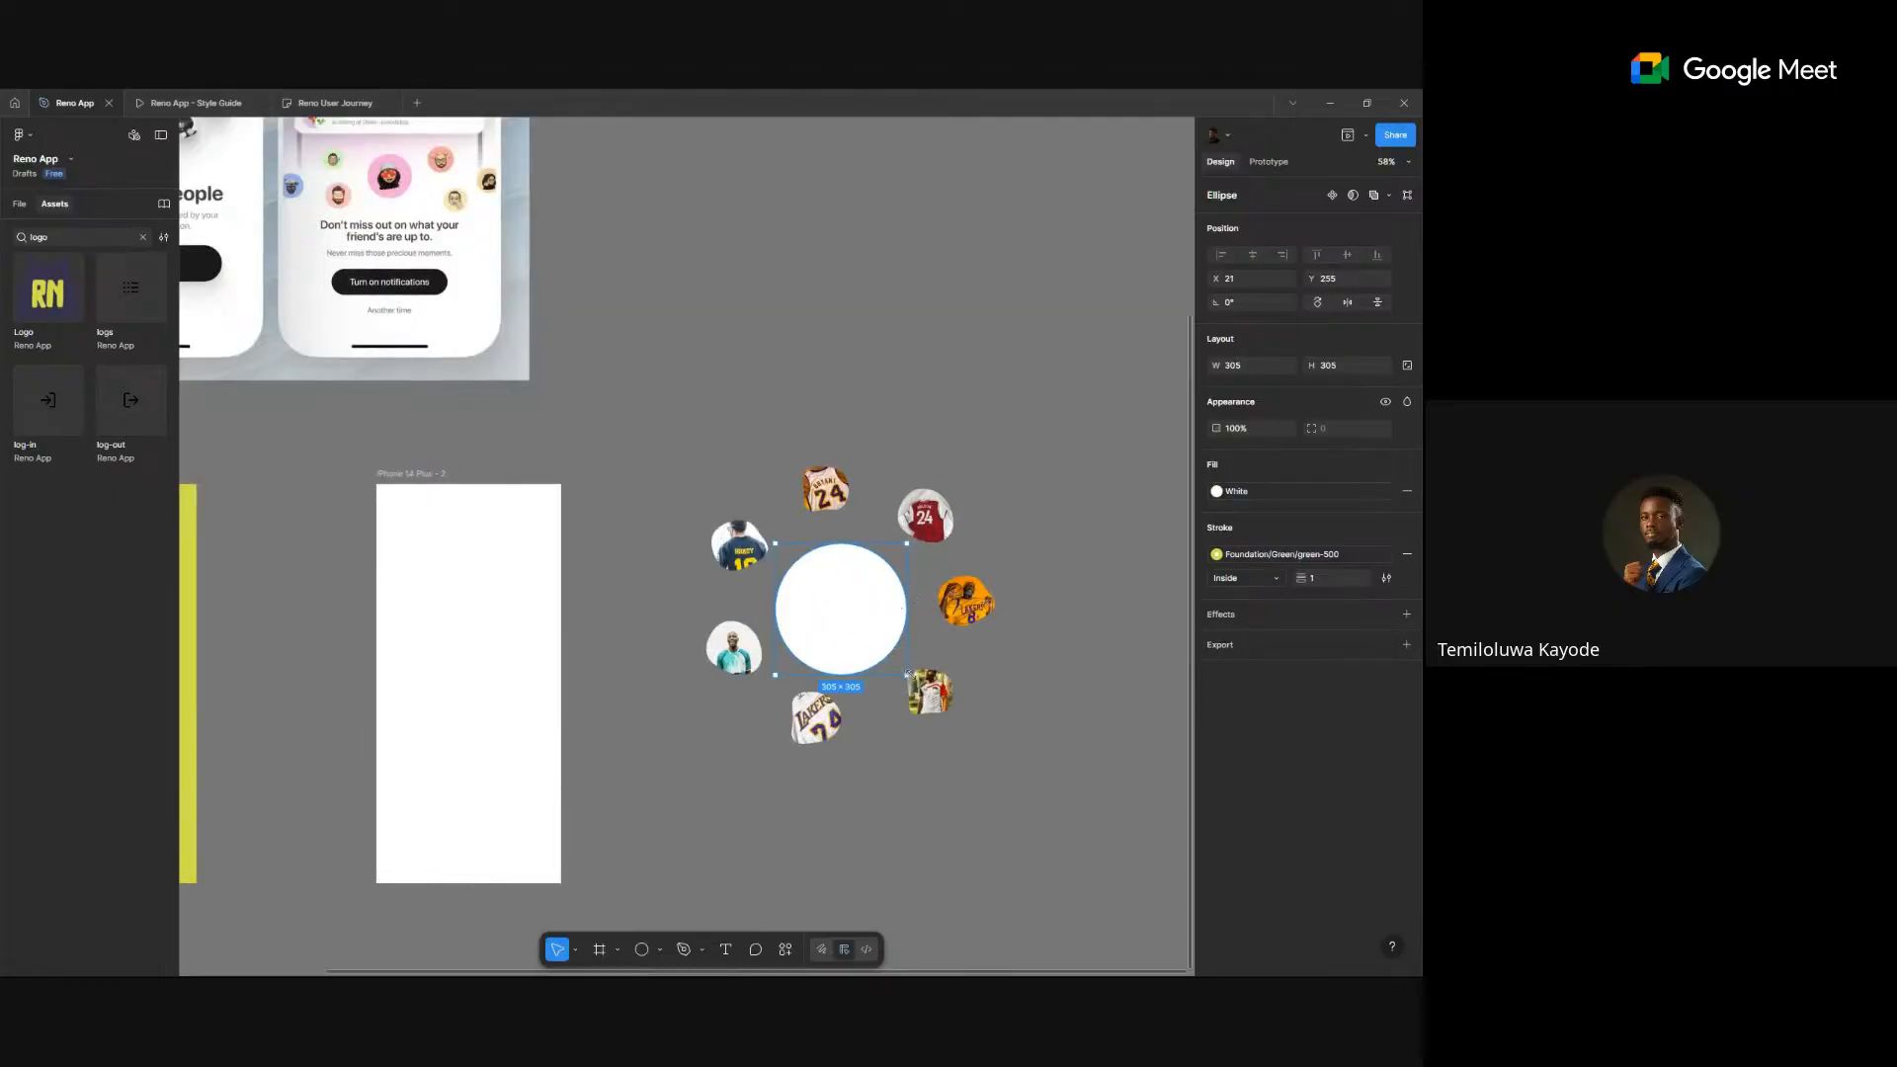
pyautogui.moveTo(907, 675); pyautogui.dragTo(929, 697)
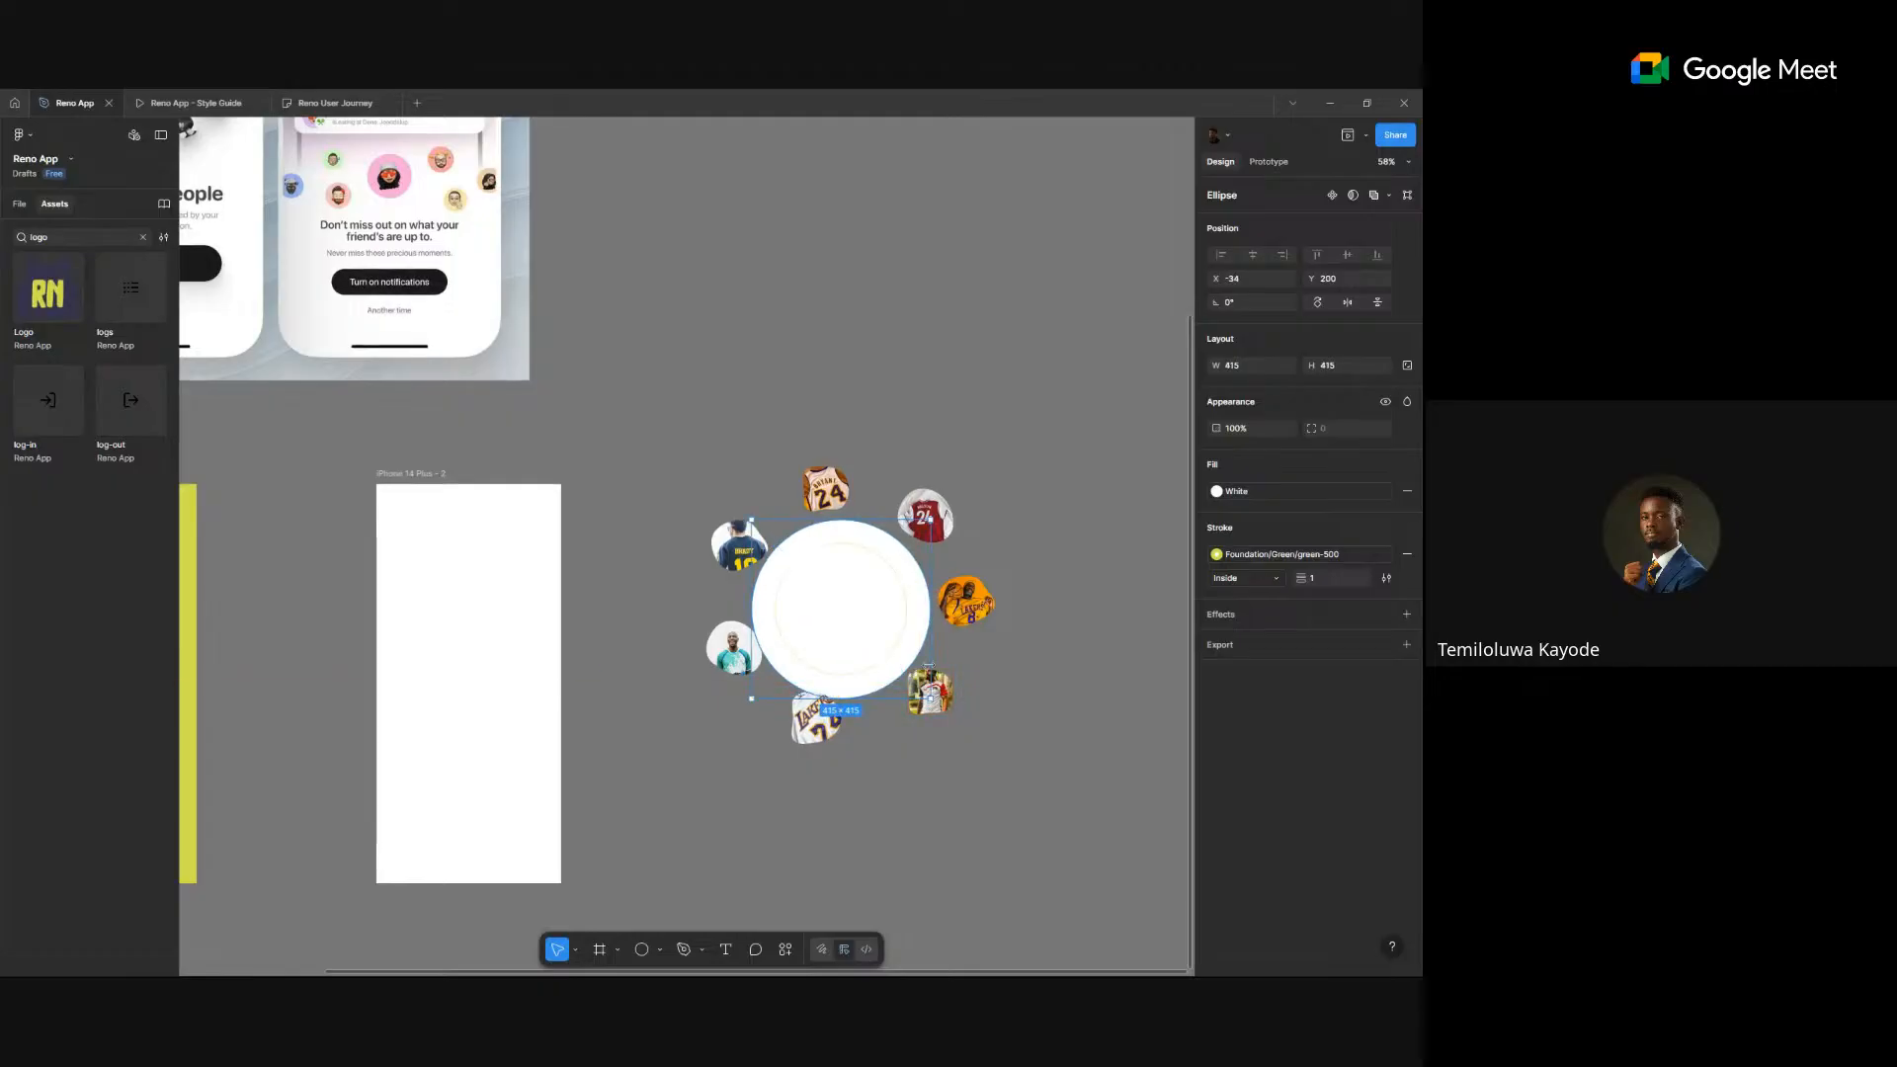
# - Move the 305×305 white circle off the logo and back, centred on the large circle
pyautogui.moveTo(885, 570); pyautogui.dragTo(893, 342)
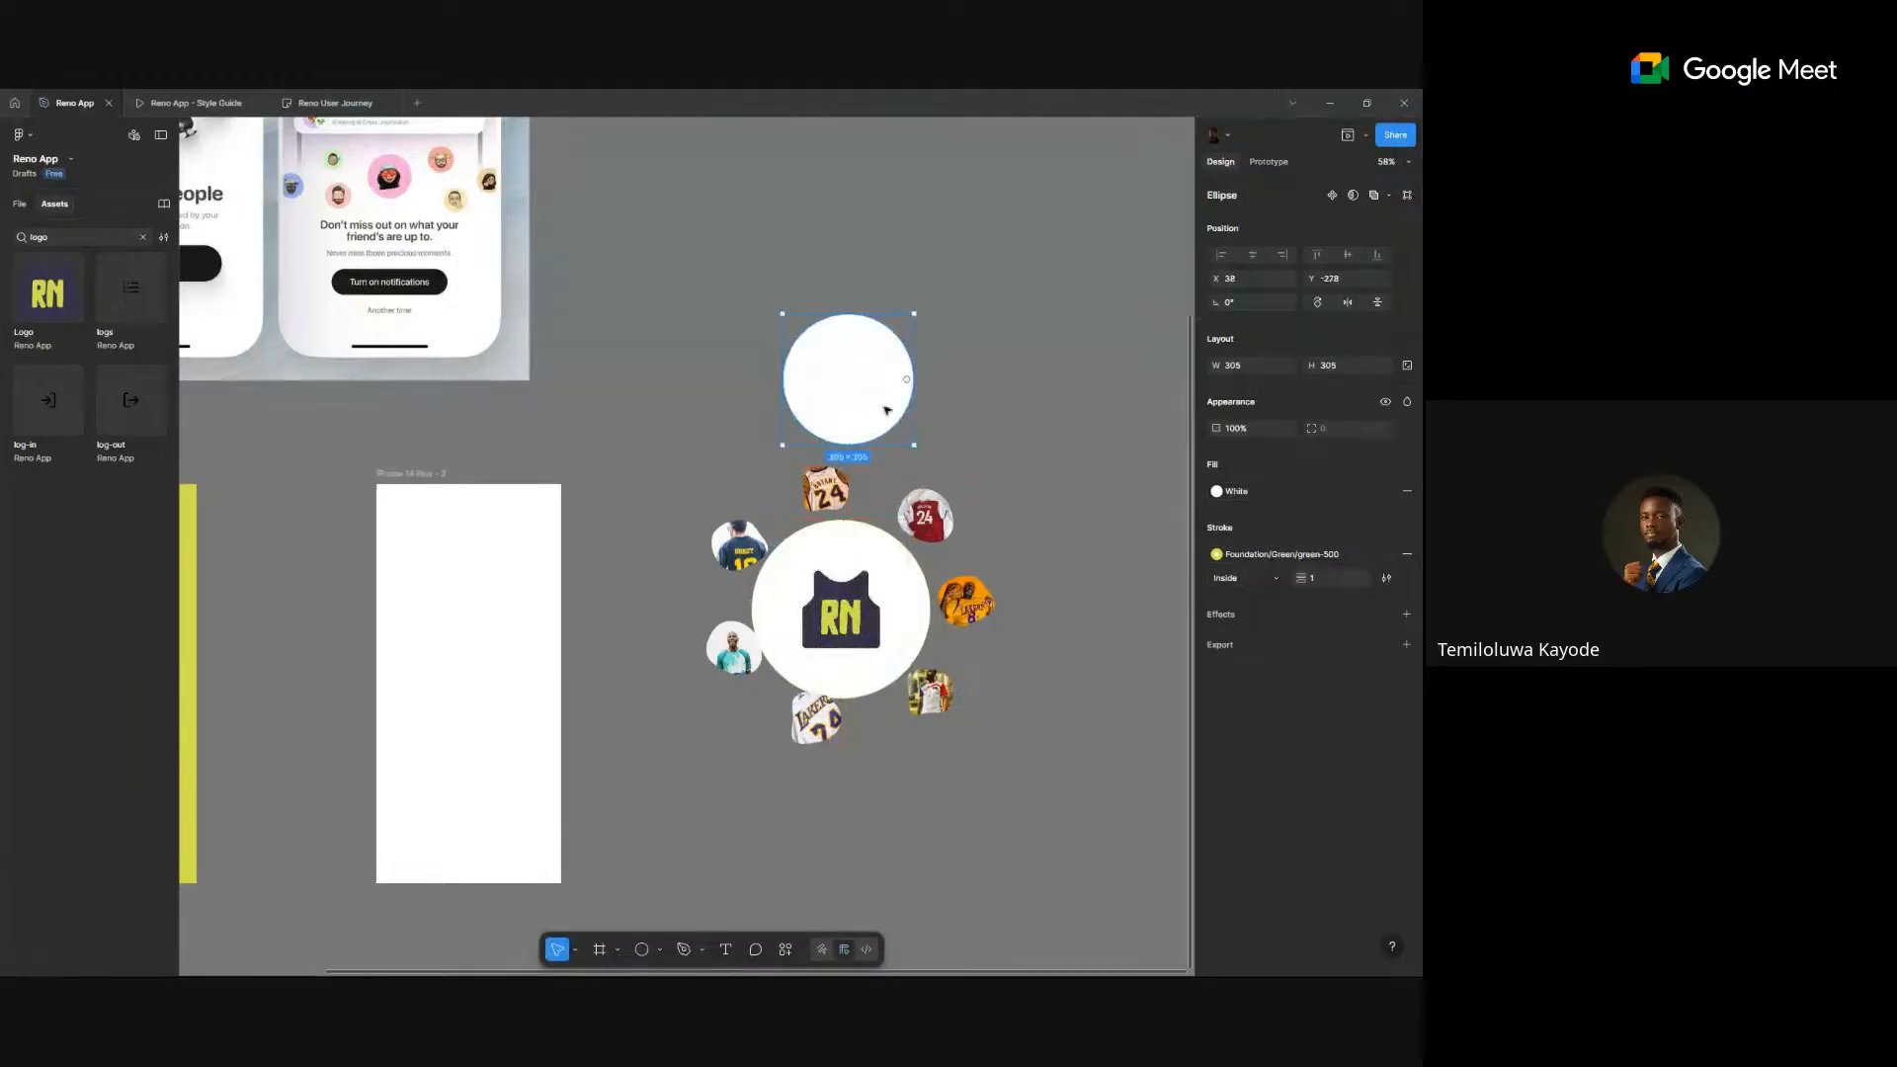
pyautogui.click(909, 586)
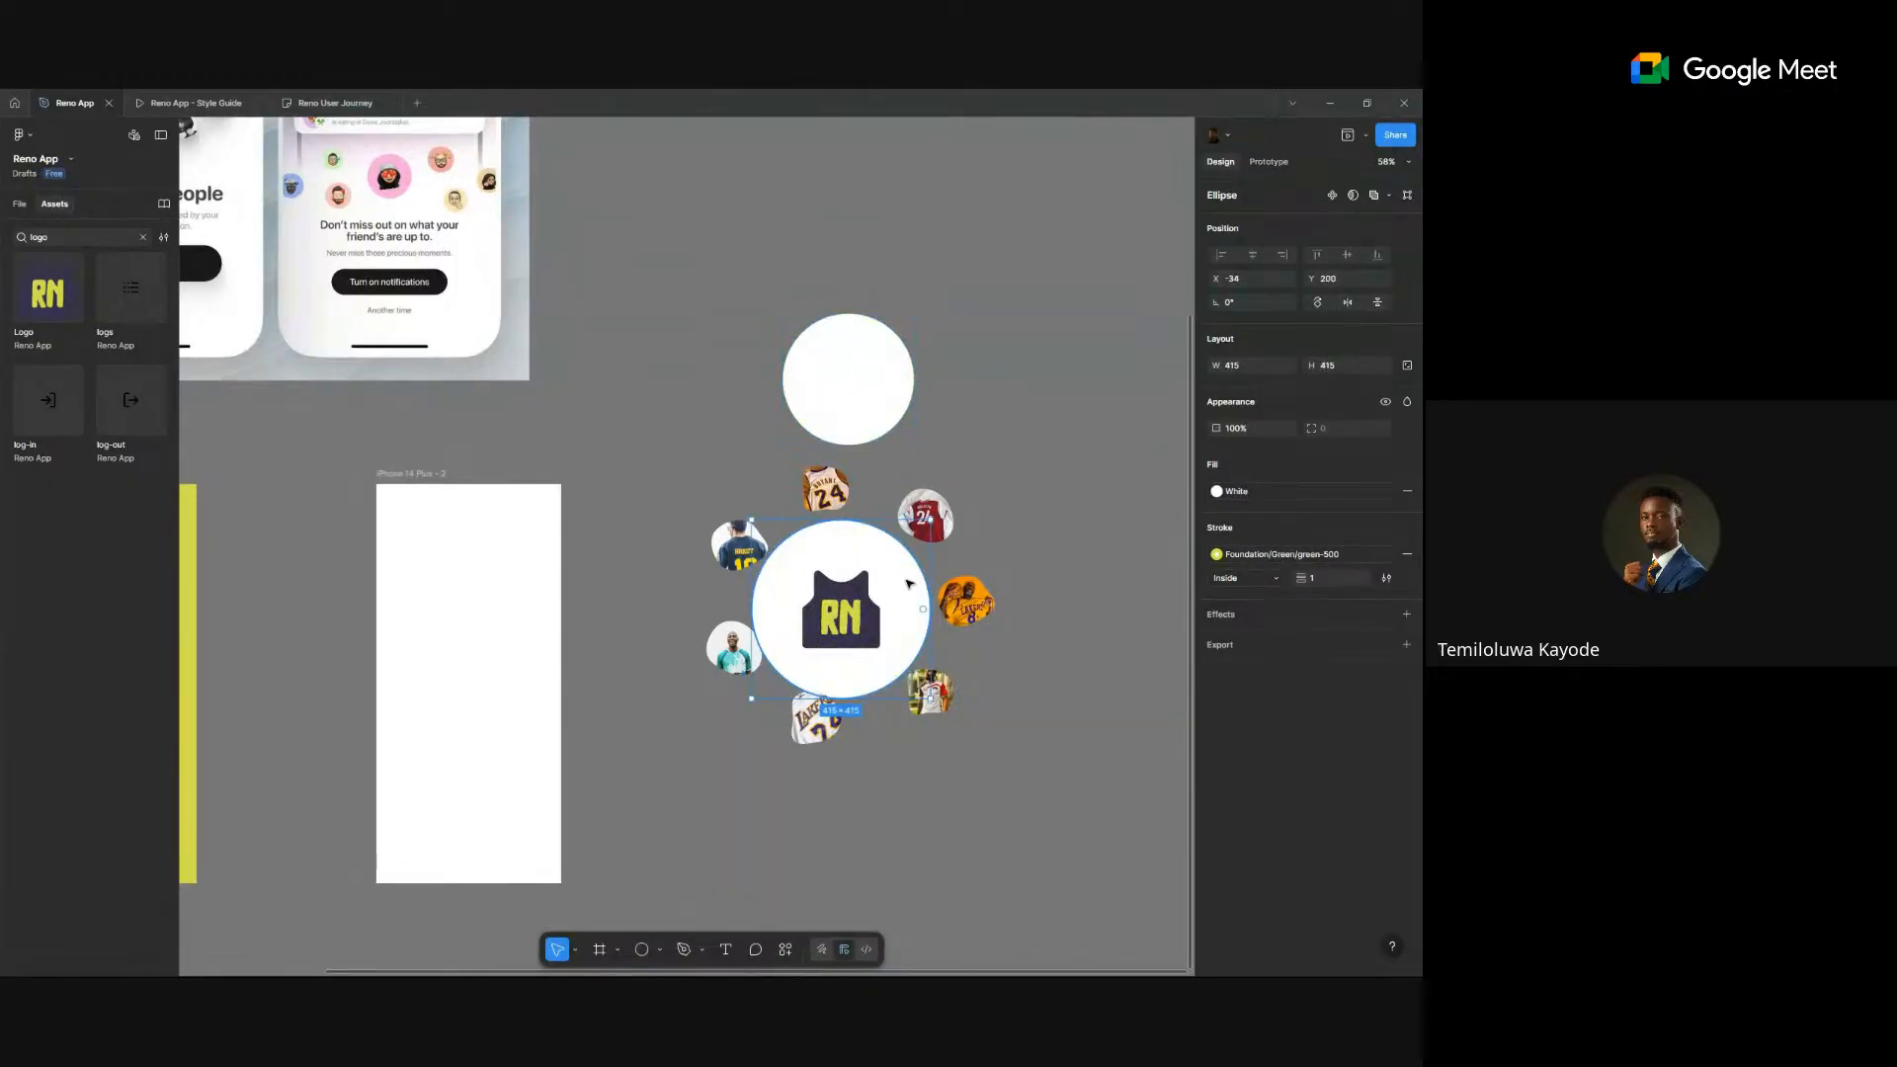
pyautogui.moveTo(899, 598); pyautogui.dragTo(856, 545)
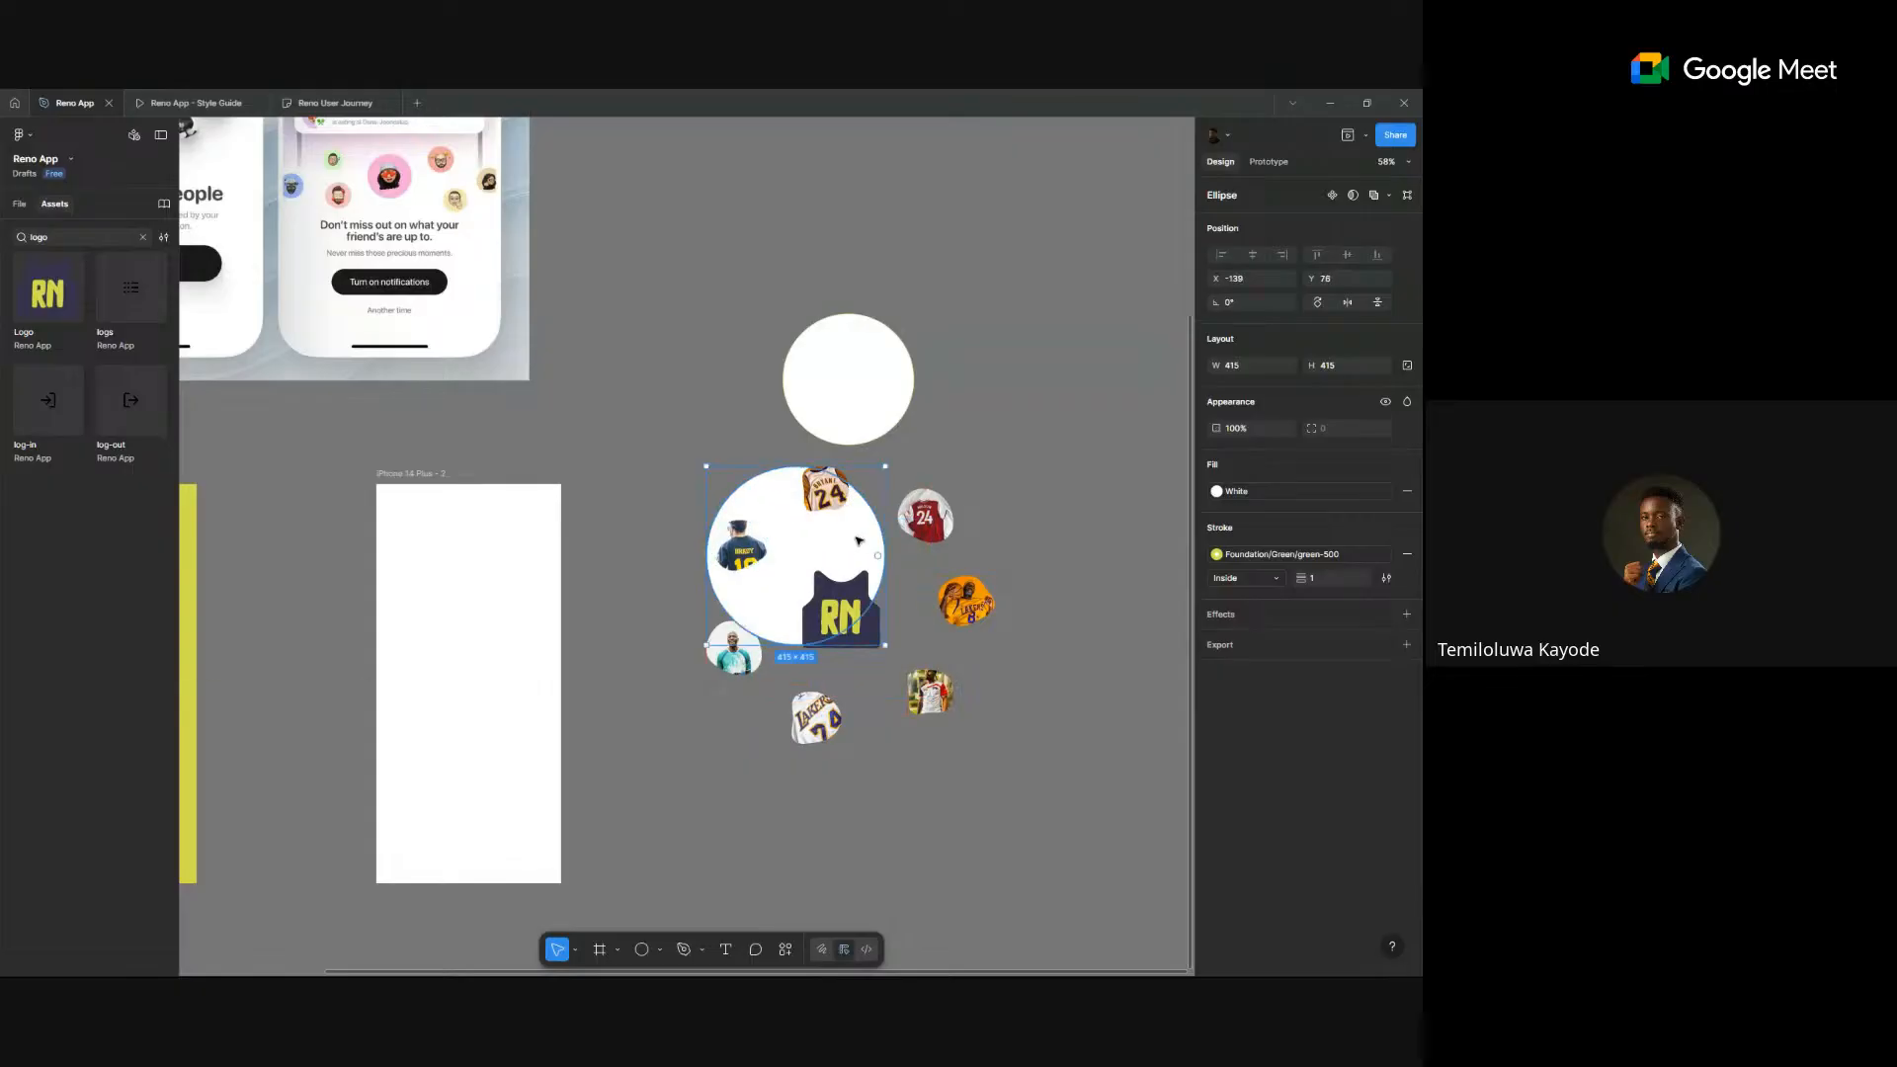
pyautogui.hotkey('ctrl', 'z')
pyautogui.click(864, 434)
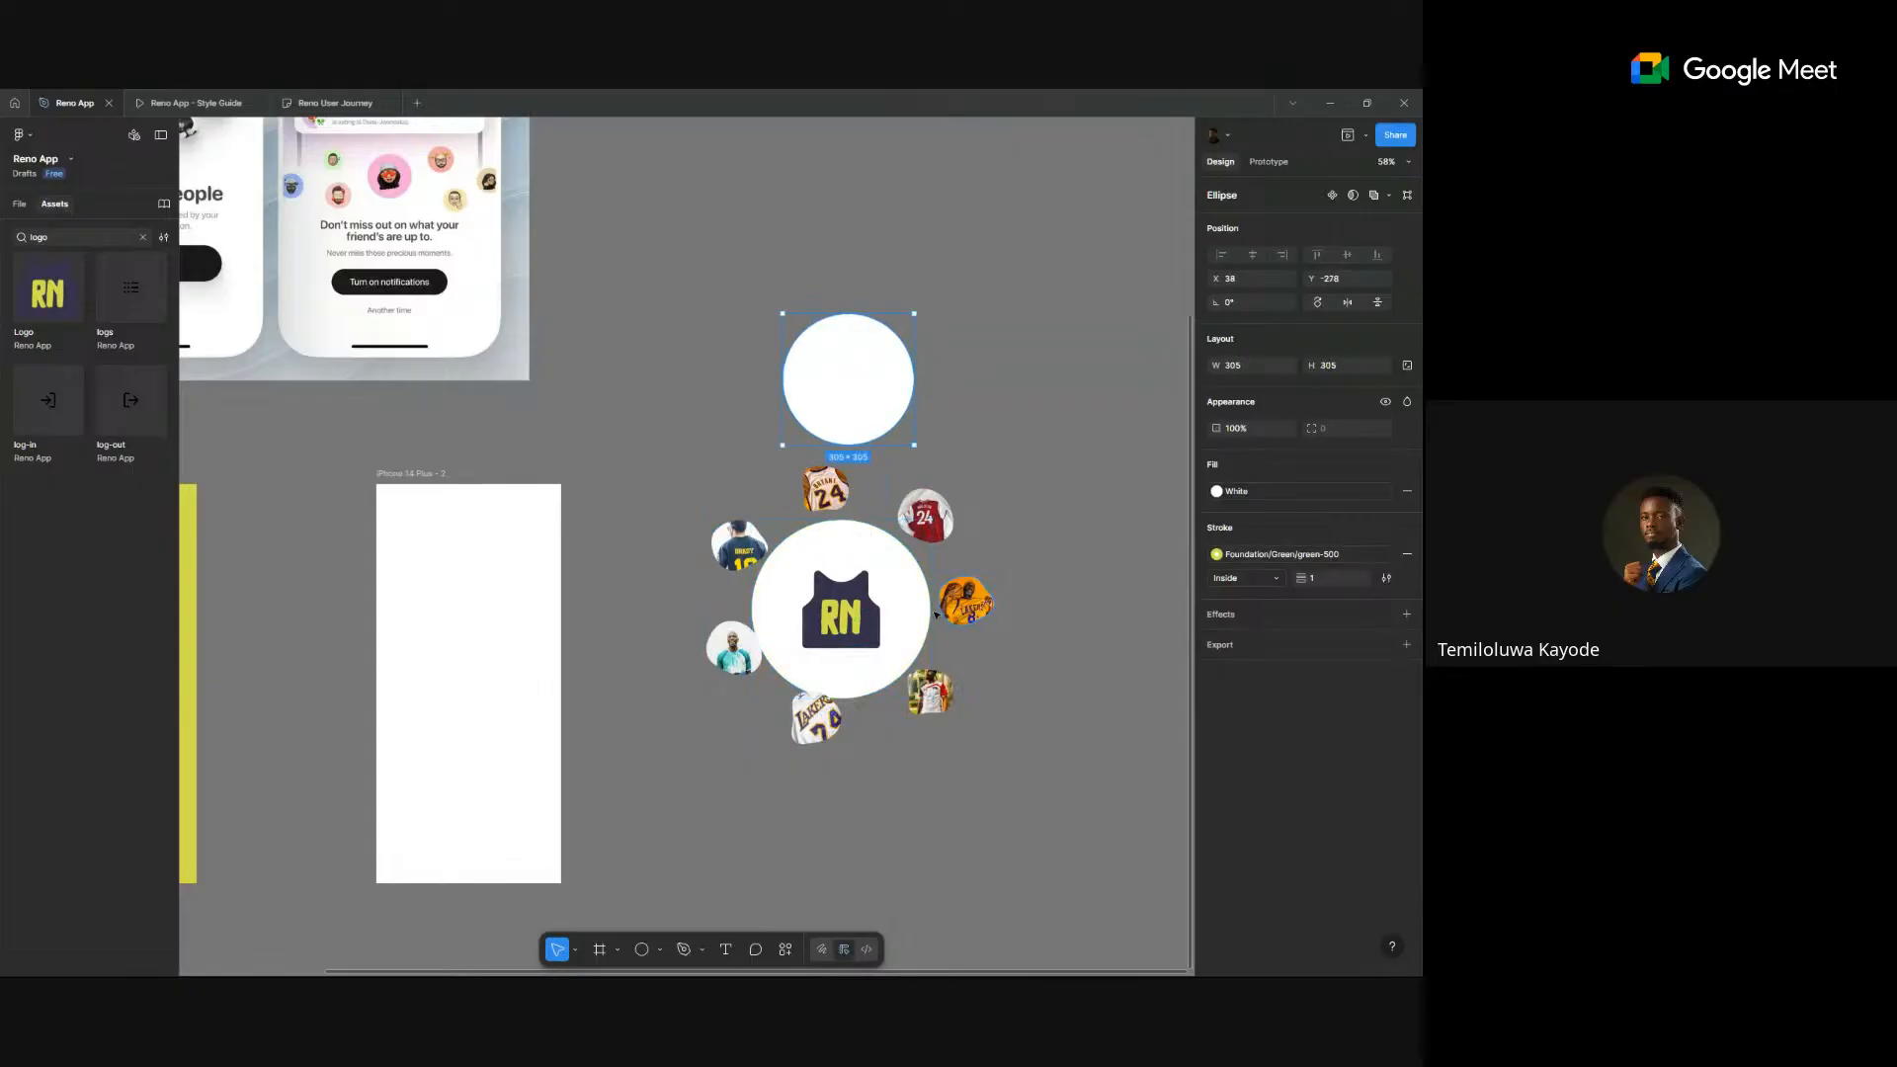
pyautogui.click(1045, 425)
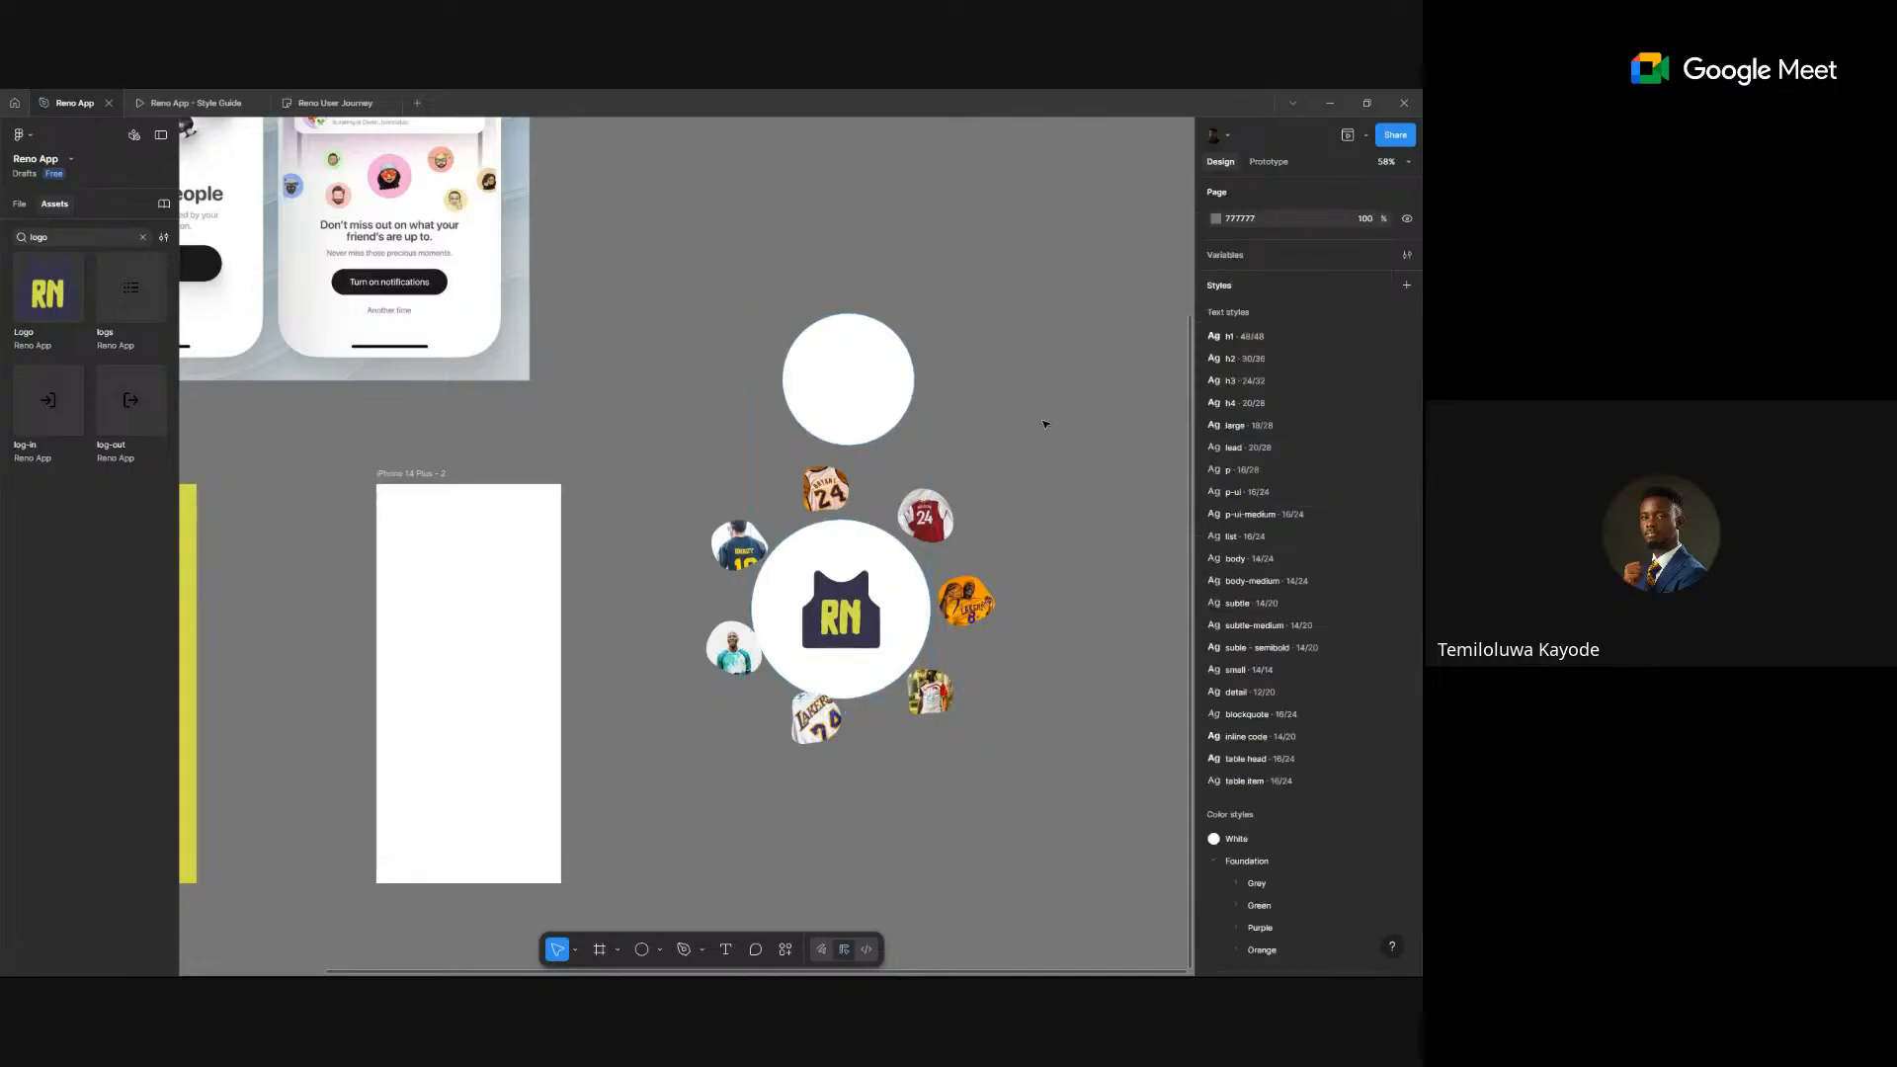
pyautogui.moveTo(868, 411); pyautogui.dragTo(861, 637)
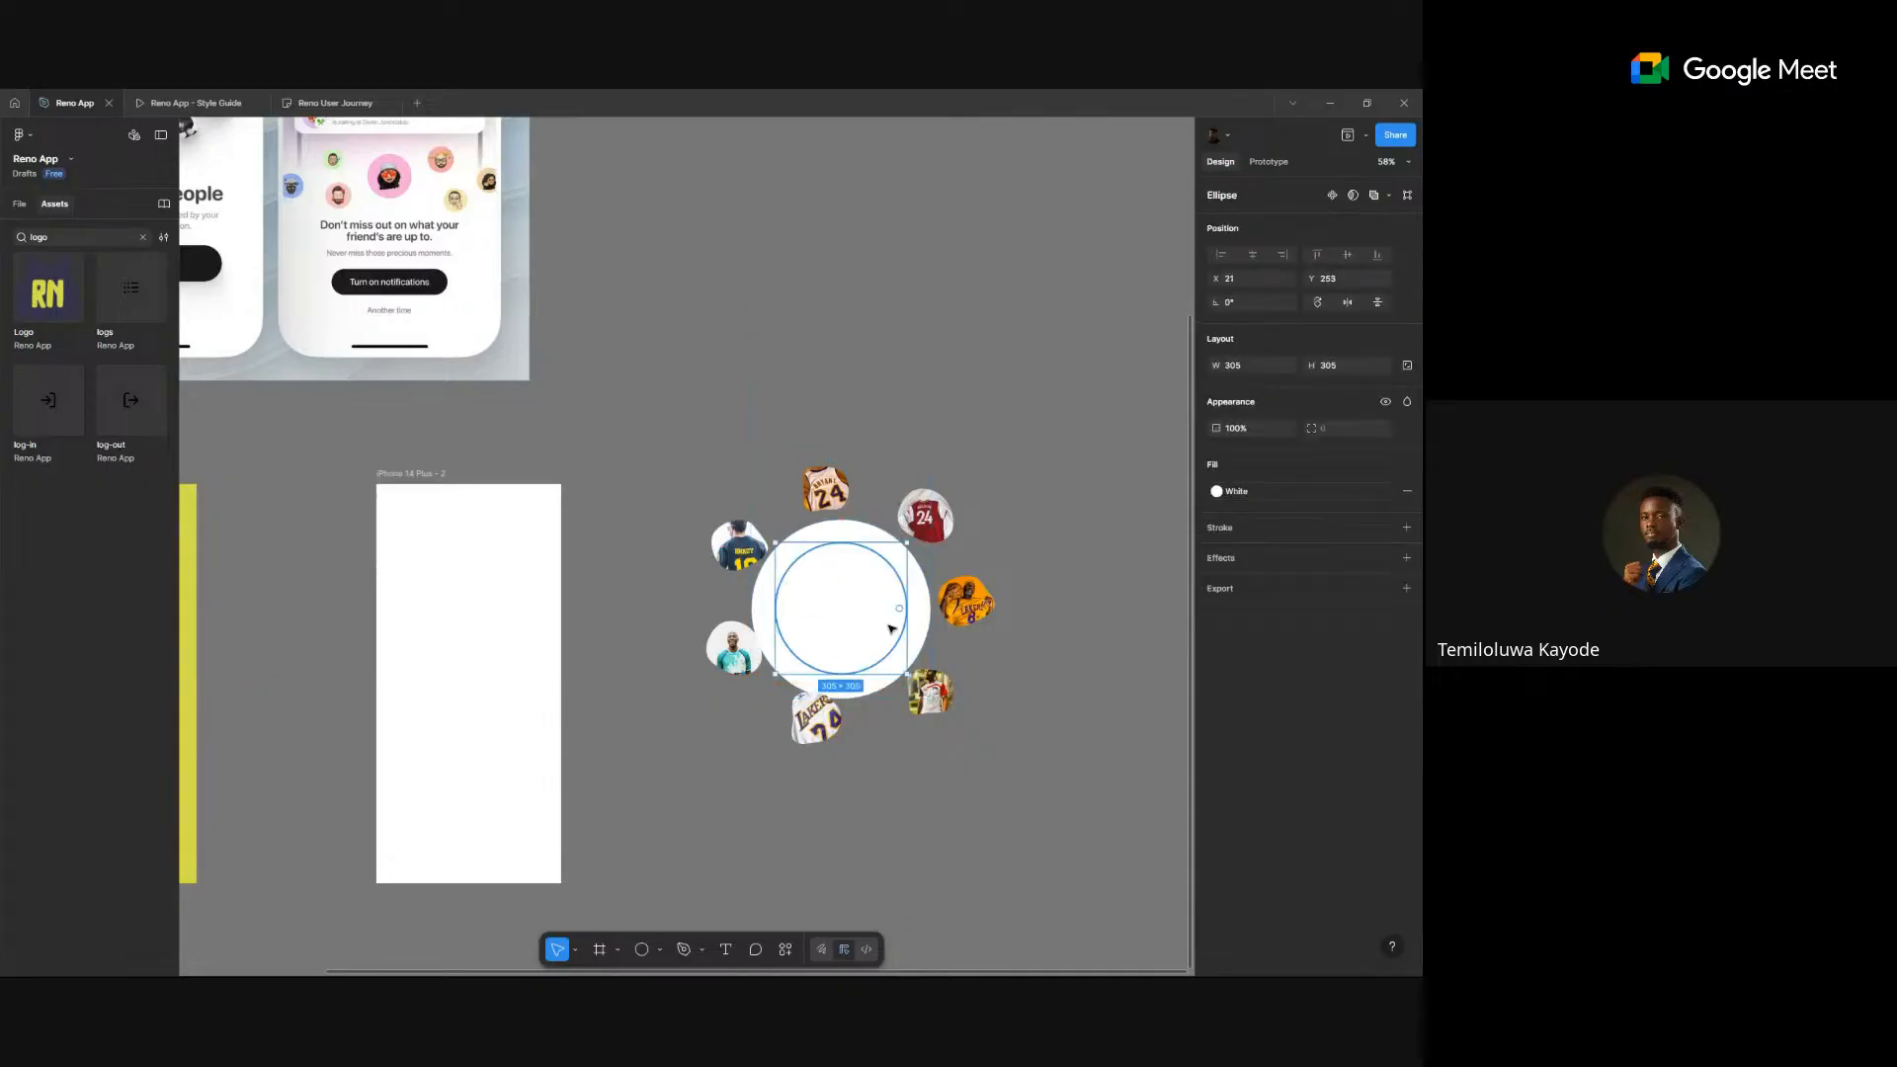
# - Send the small white circle behind the logo and move both white circles above the jerseys
pyautogui.press('[')
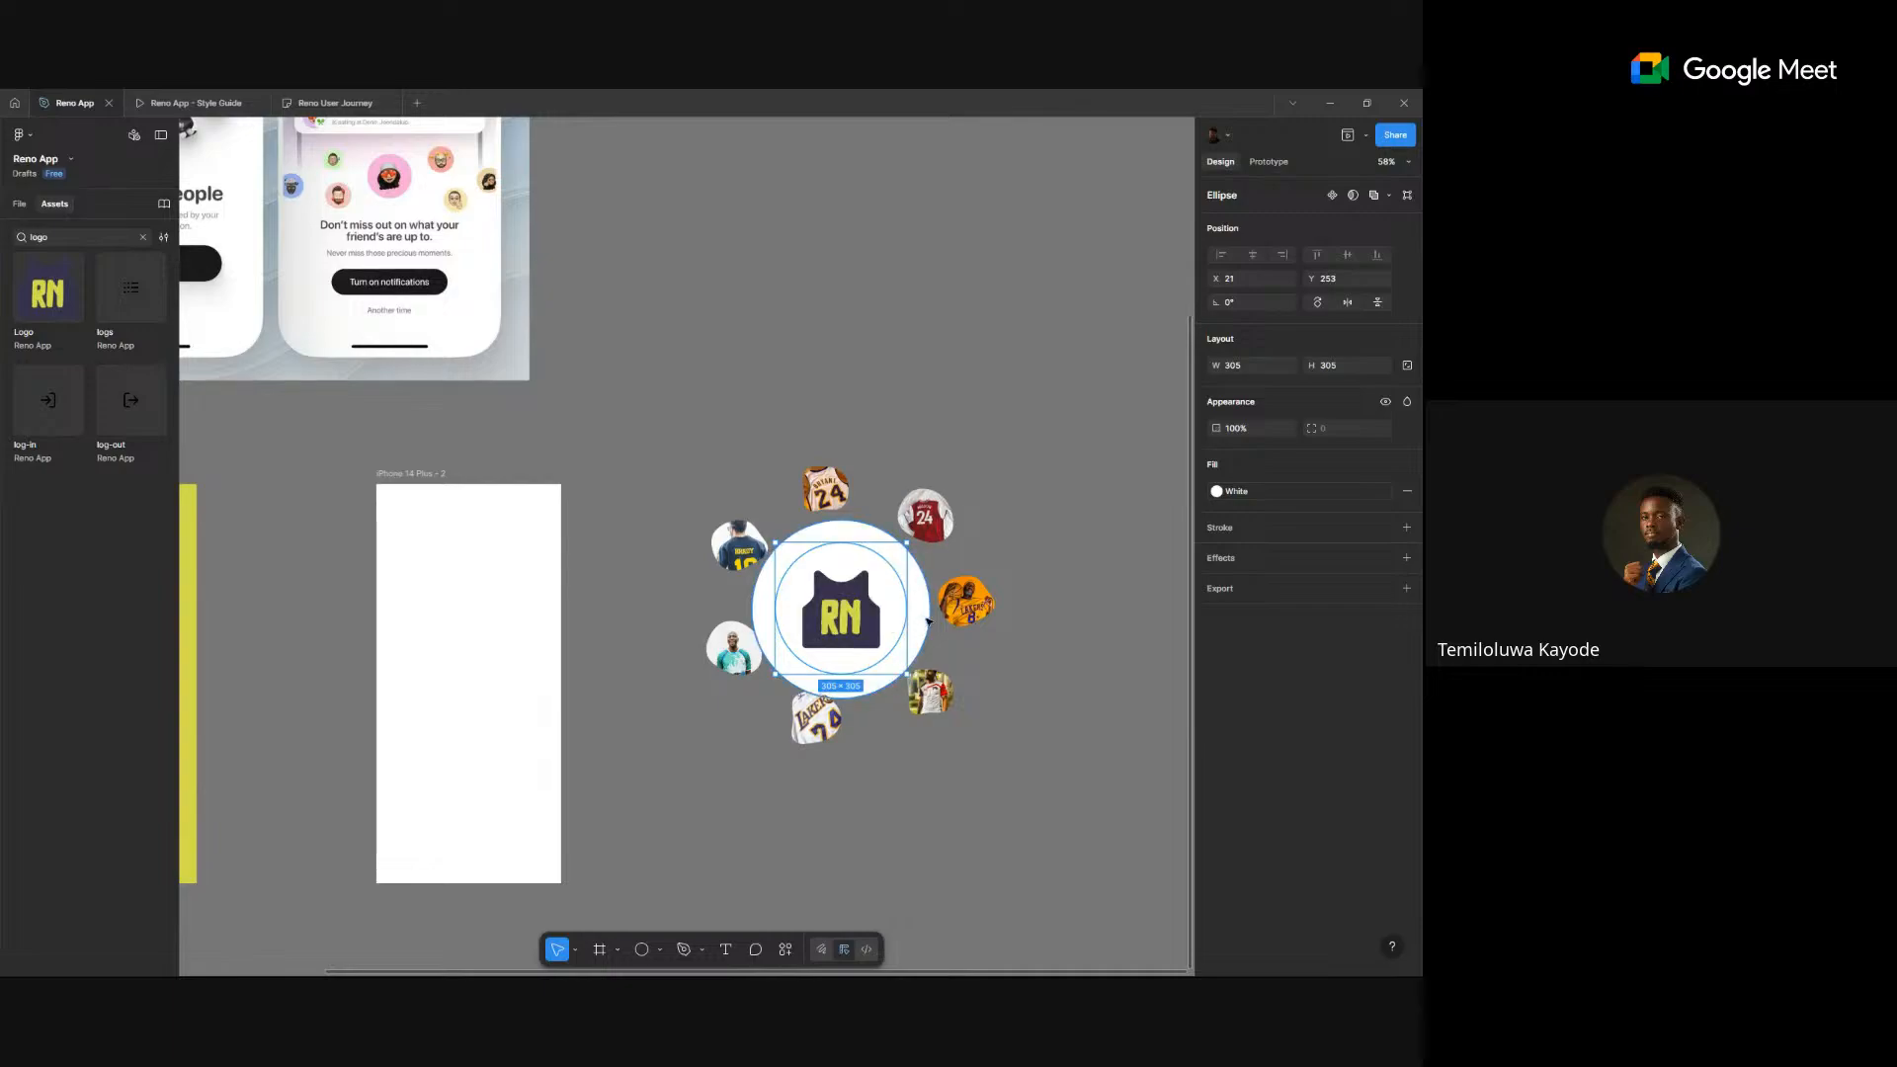
pyautogui.keyDown('shift'); pyautogui.click(926, 621); pyautogui.keyUp('shift')
pyautogui.moveTo(923, 623); pyautogui.dragTo(652, 353)
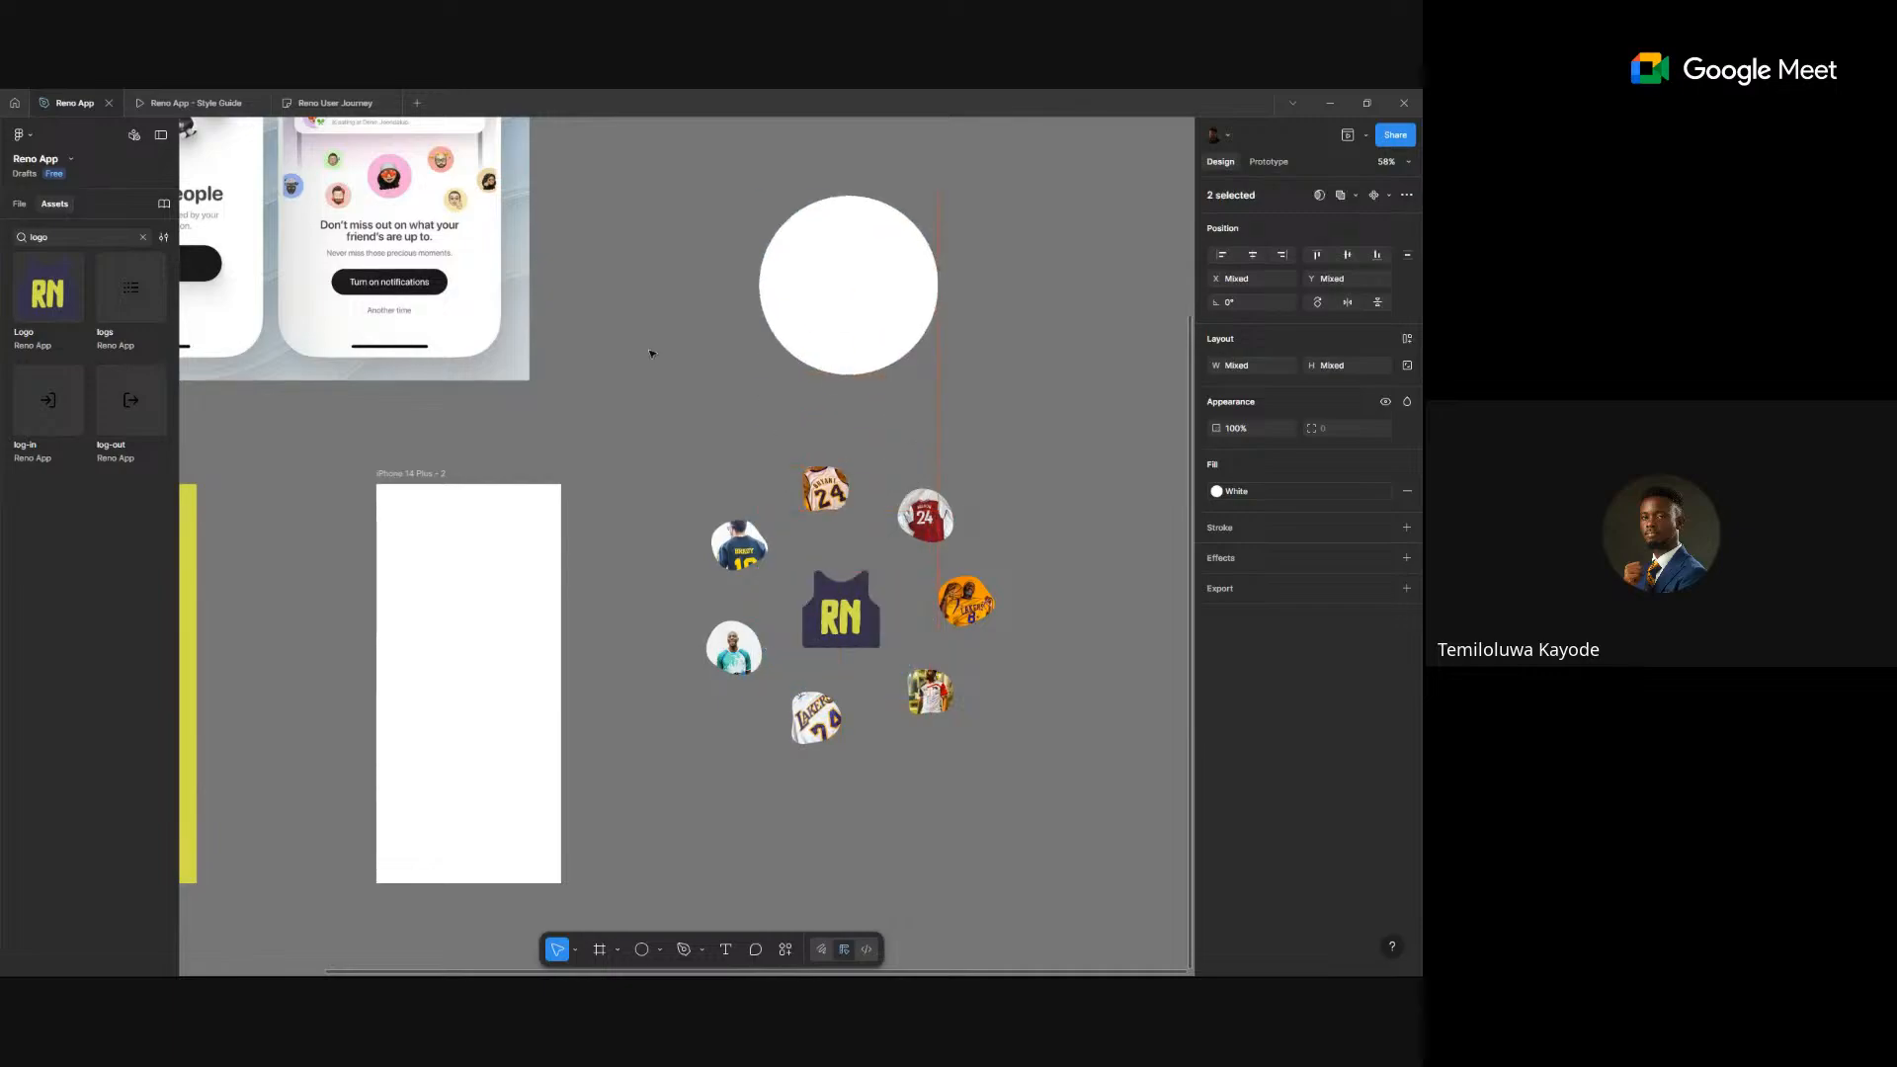
pyautogui.scroll(3, 580, 534)
pyautogui.hscroll(-4, 580, 534)
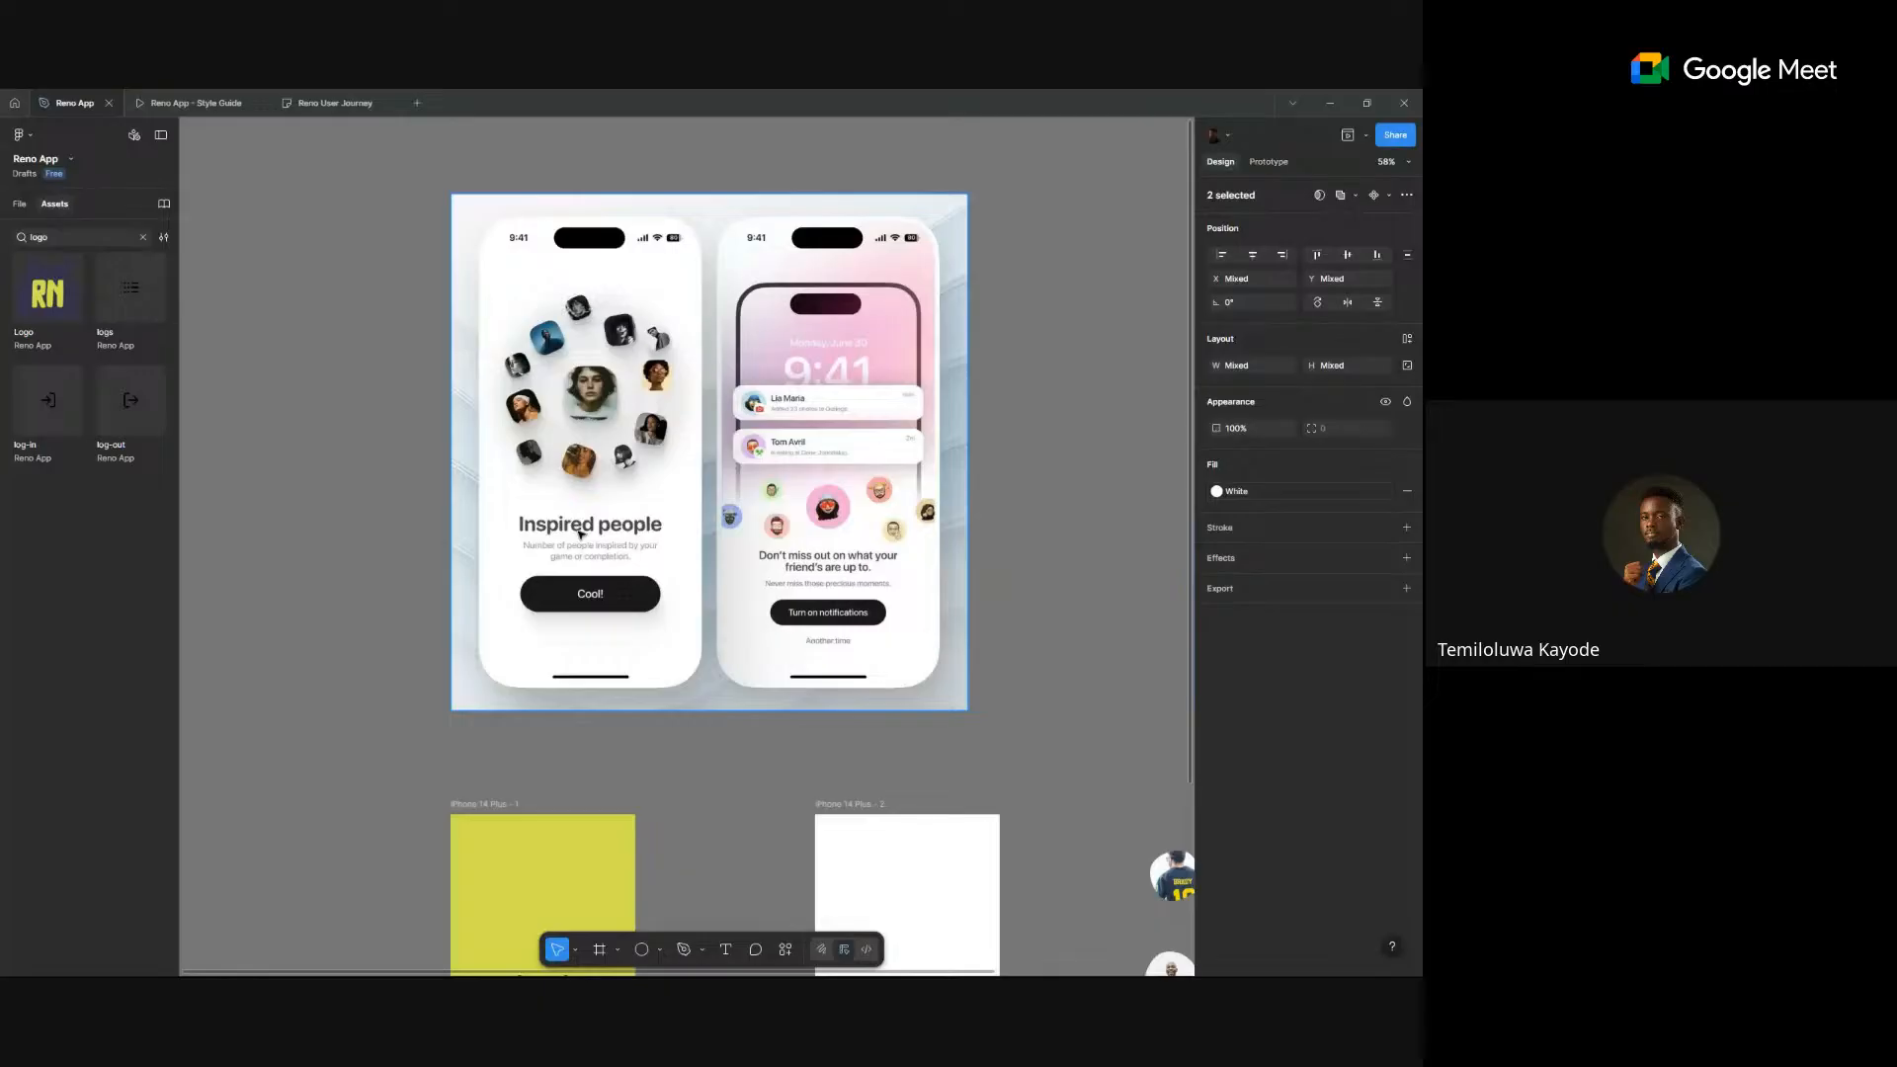
pyautogui.scroll(5, 591, 378)
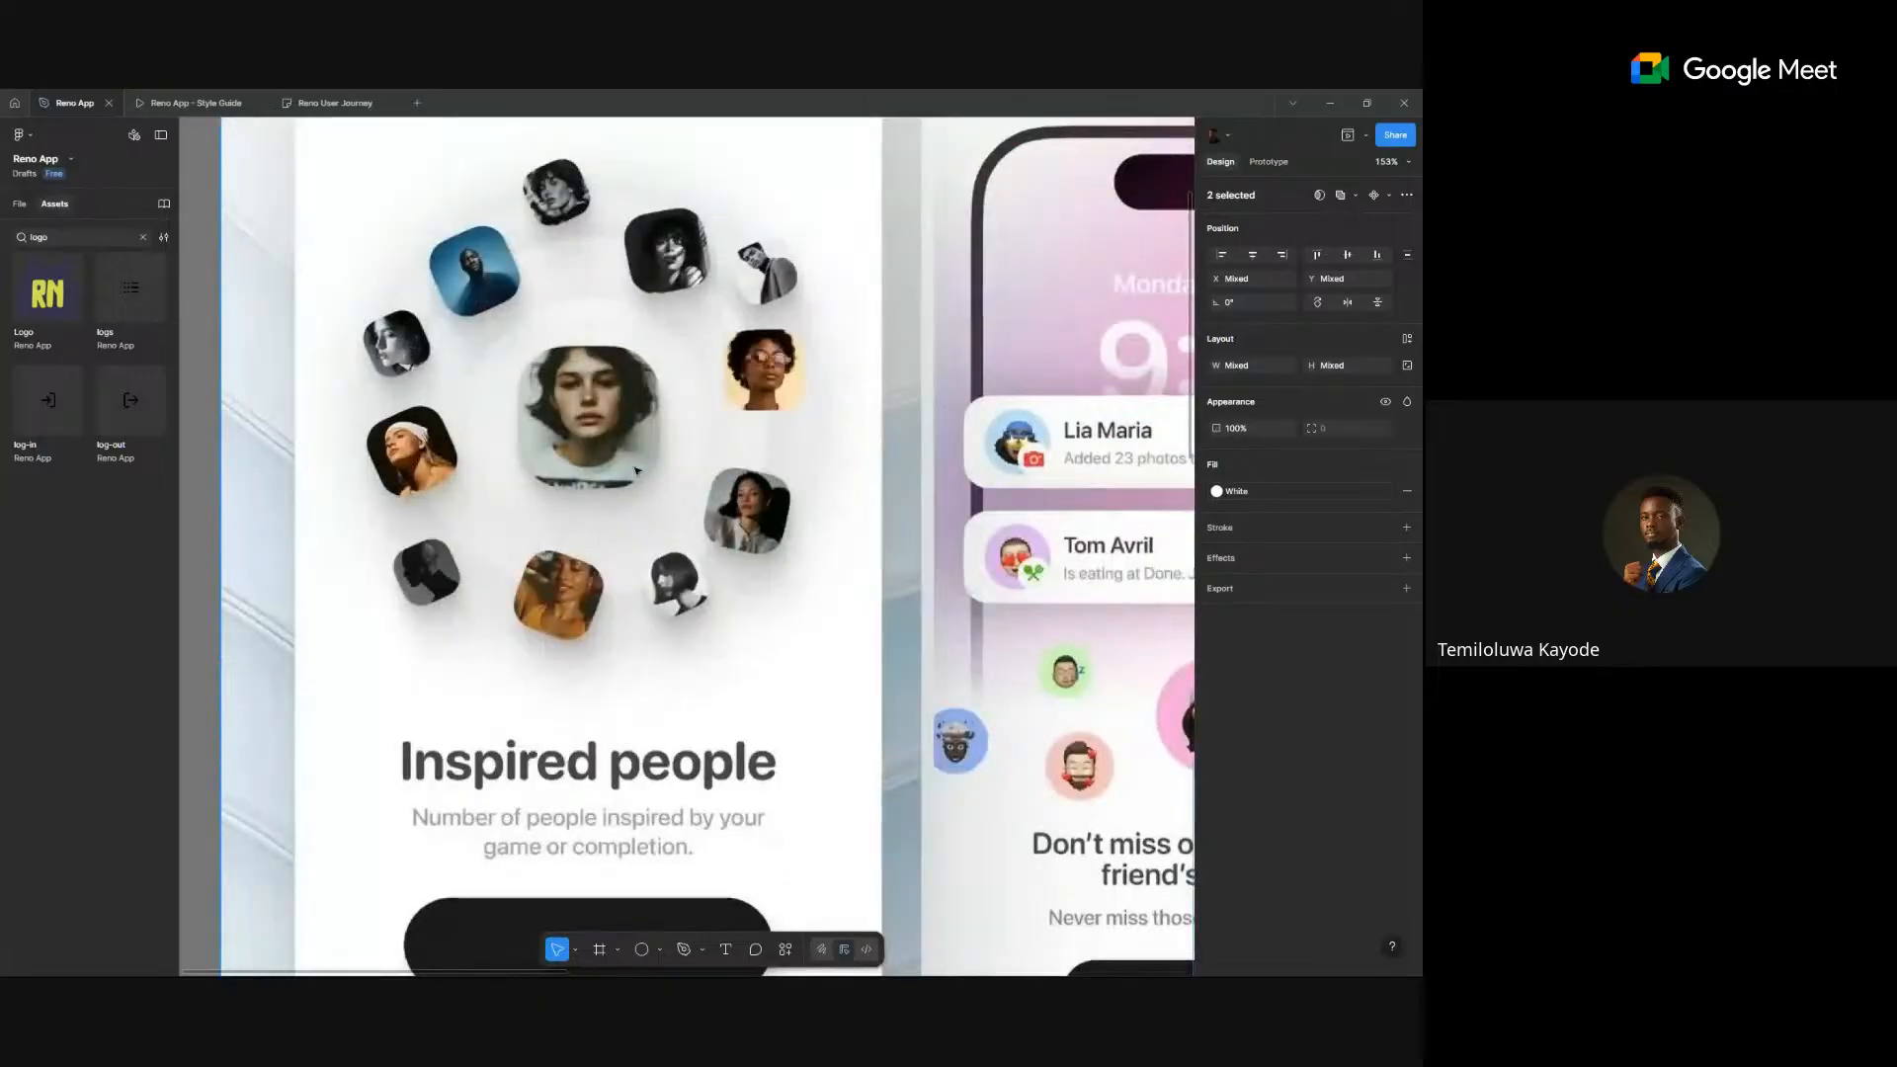
pyautogui.scroll(-6, 409, 348)
pyautogui.click(909, 567)
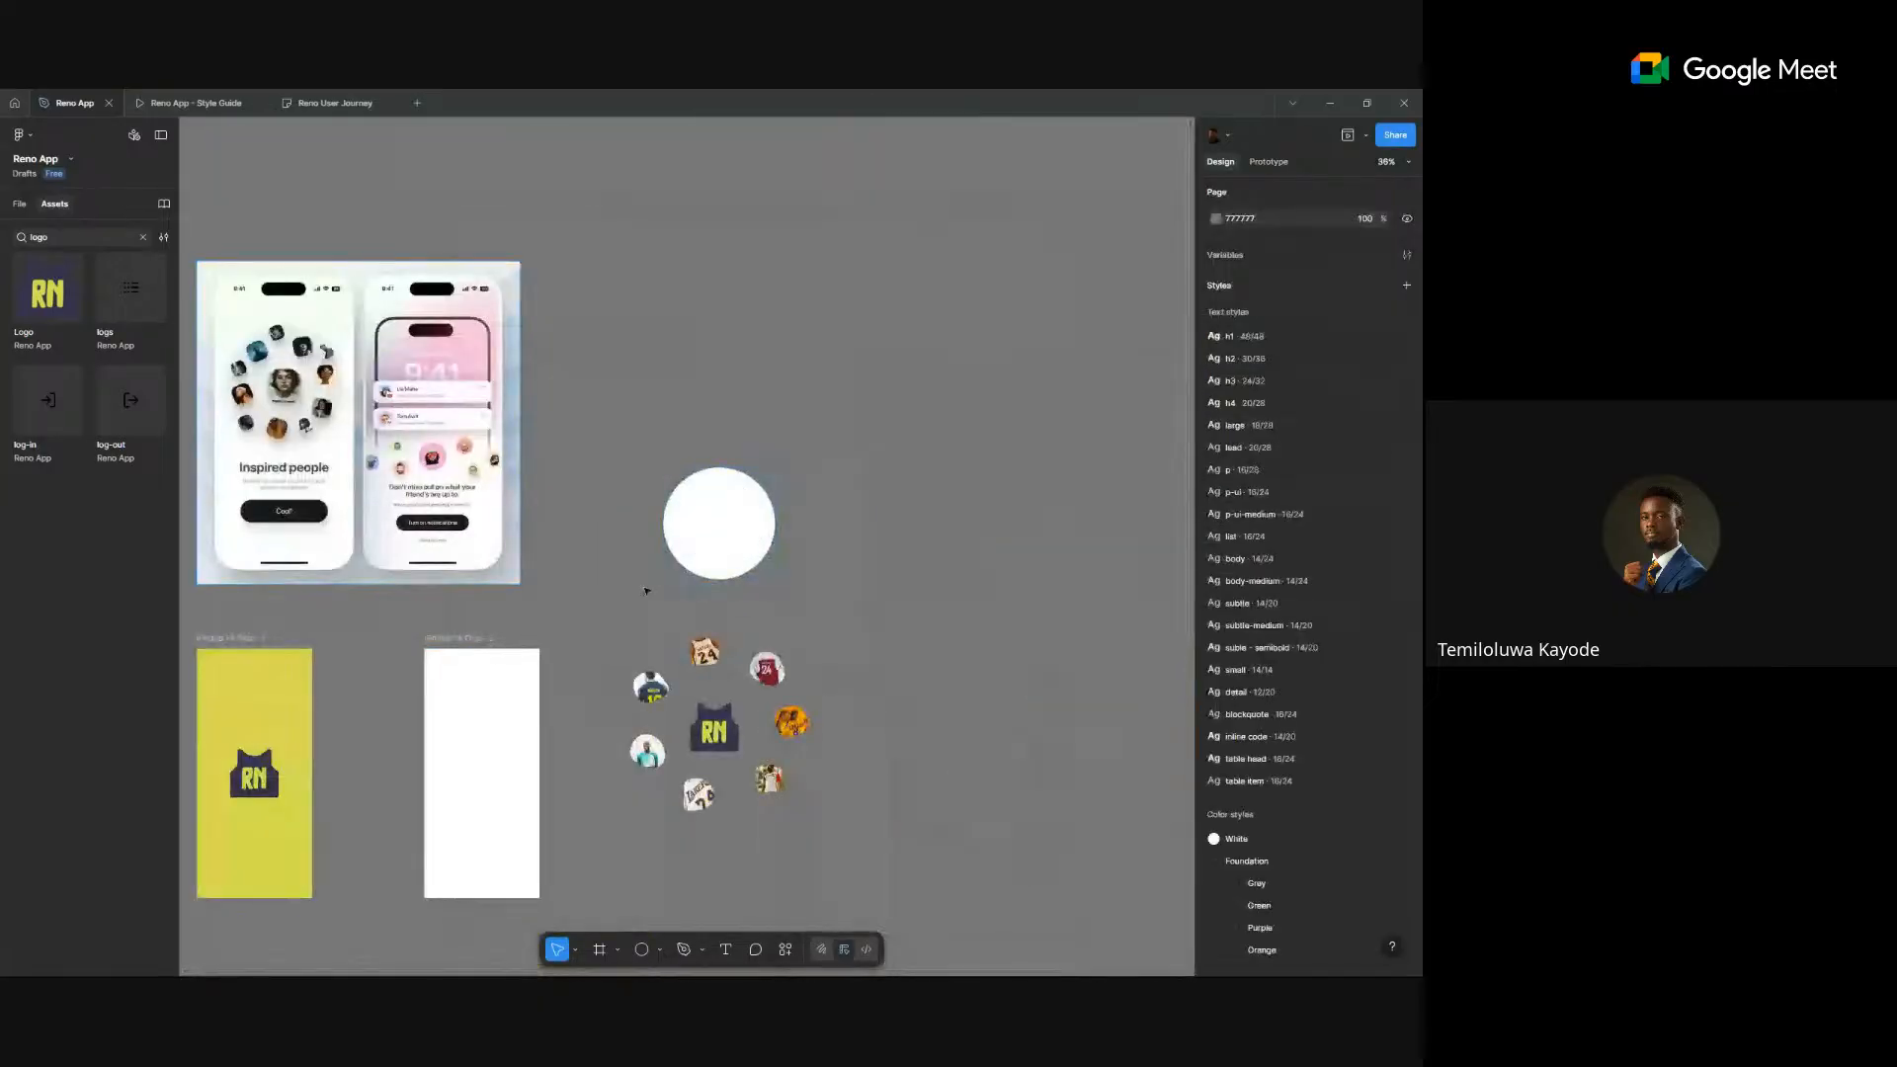
pyautogui.scroll(3, 646, 582)
# - Fill the large circle with light grey and enlarge it to 547×547 around its centre
pyautogui.click(809, 483)
pyautogui.moveTo(810, 500); pyautogui.dragTo(704, 541)
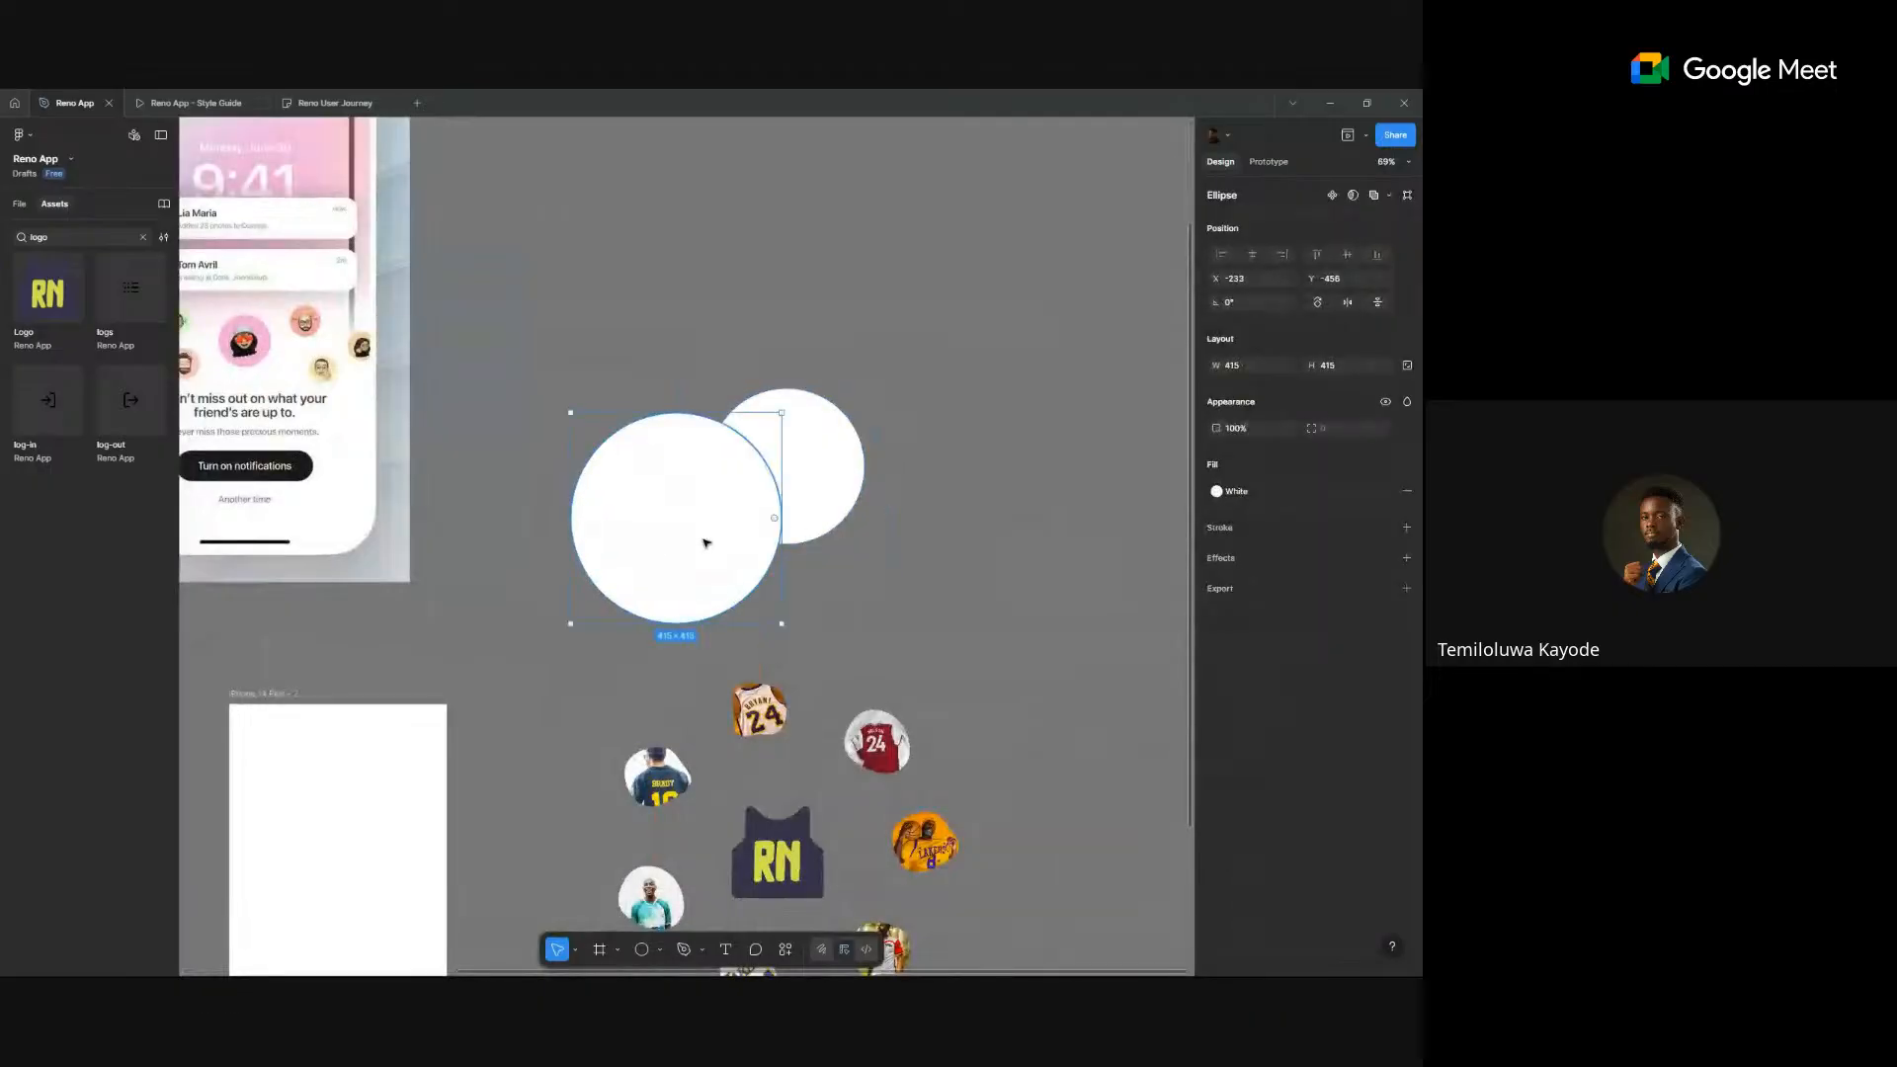
pyautogui.hotkey('ctrl', 'z')
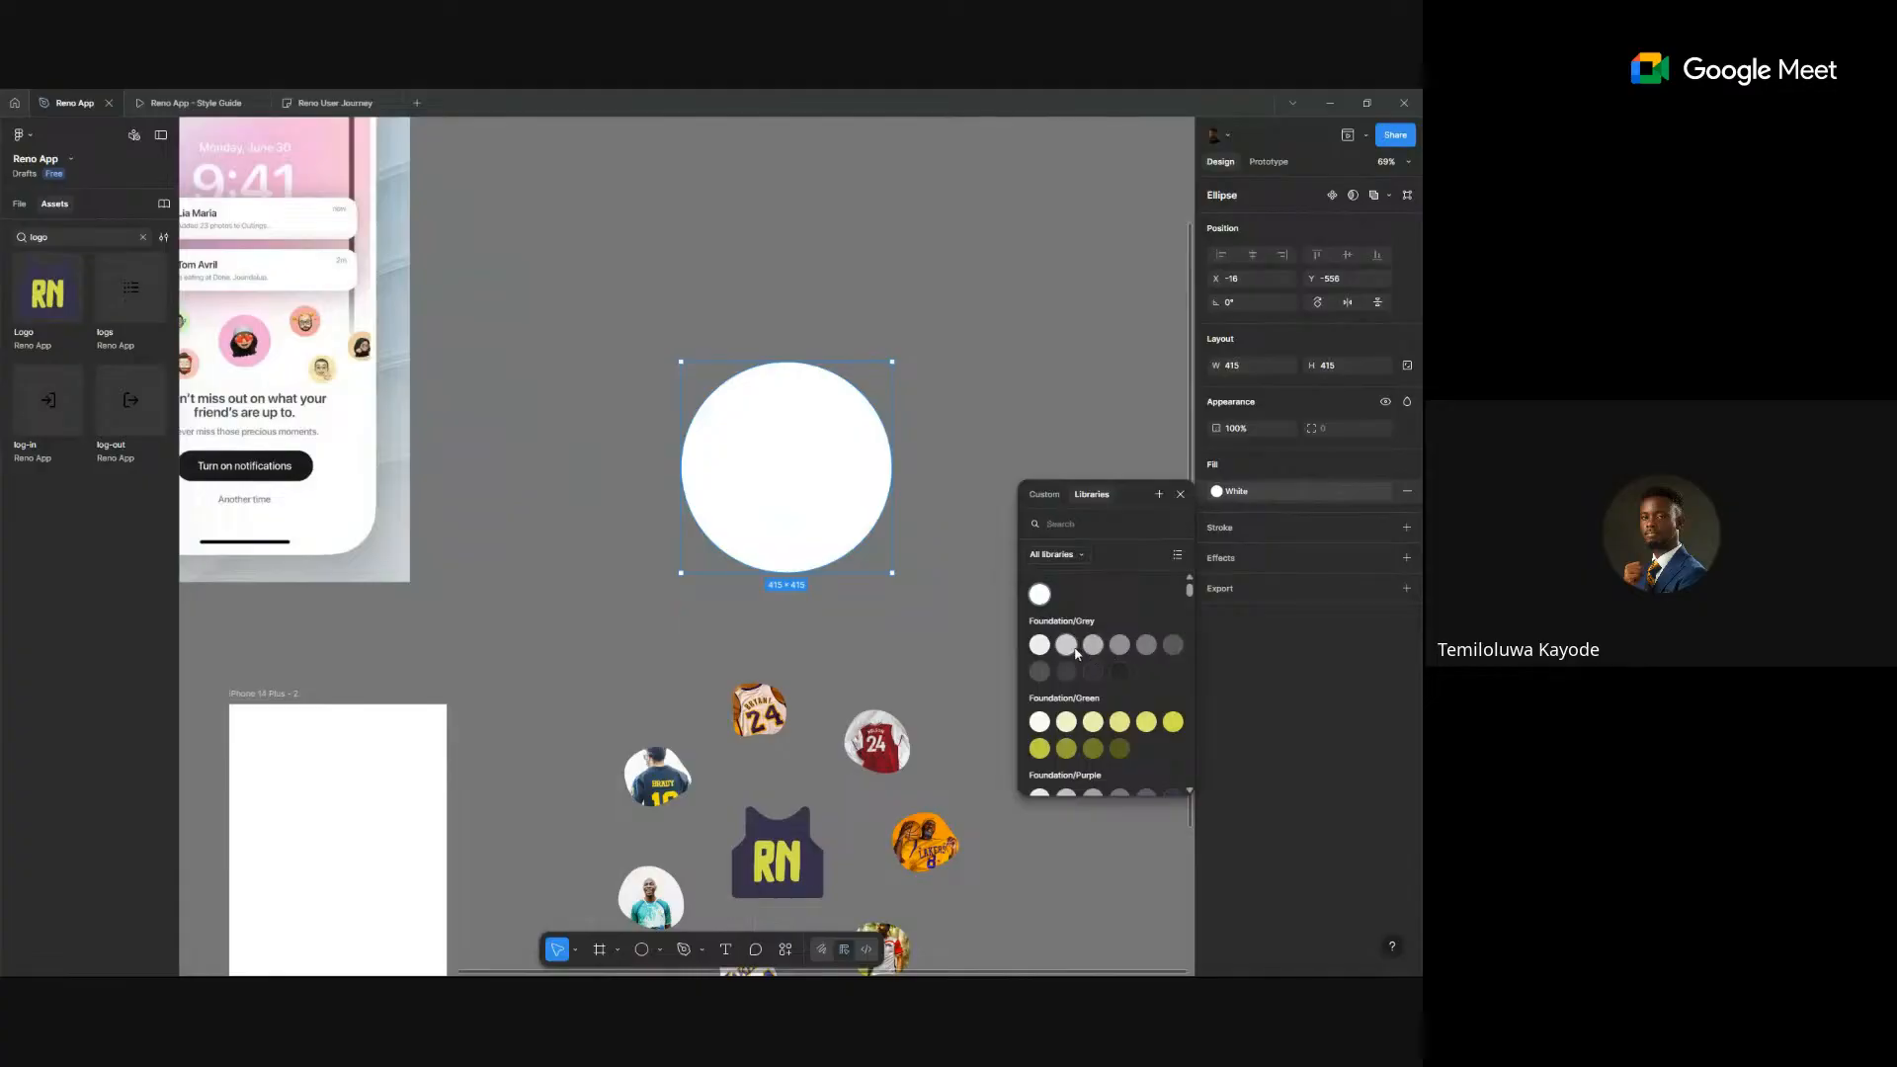
pyautogui.click(1070, 647)
pyautogui.click(820, 481)
pyautogui.click(877, 512)
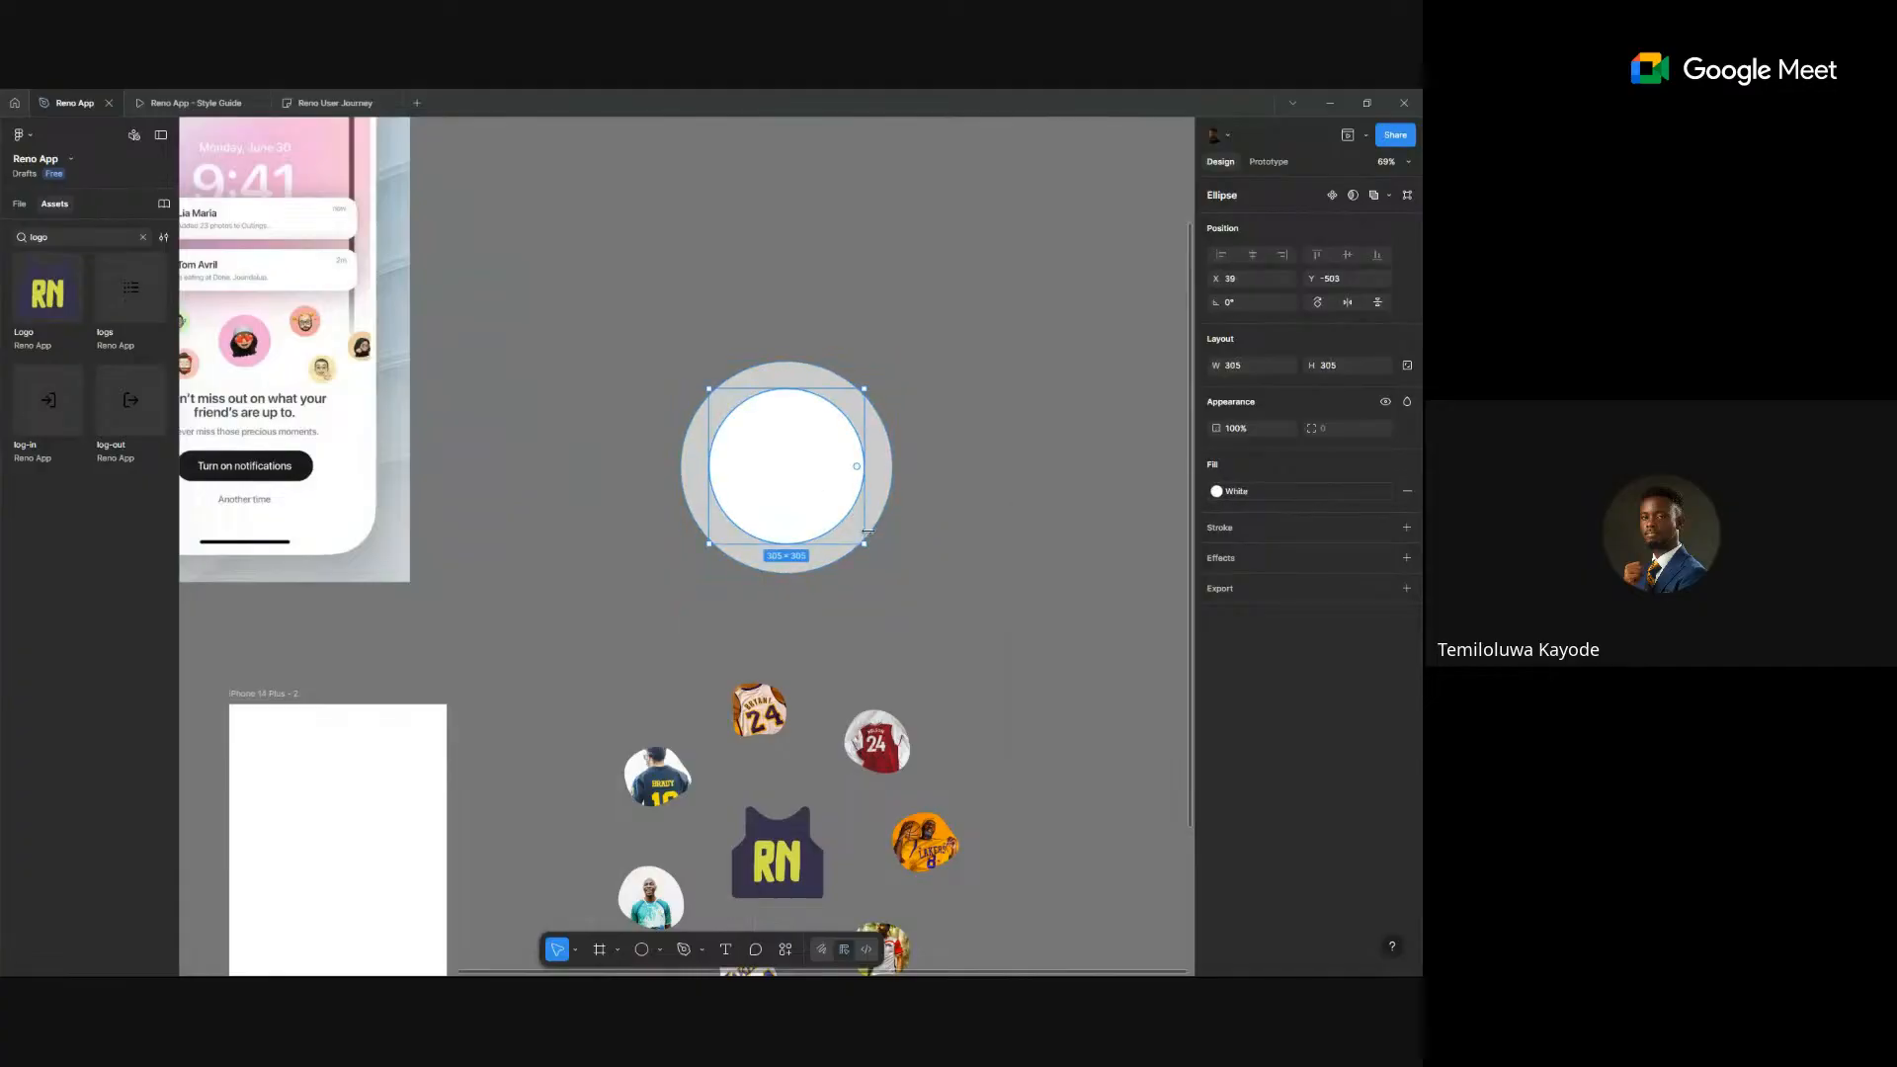
pyautogui.moveTo(892, 571); pyautogui.dragTo(899, 577)
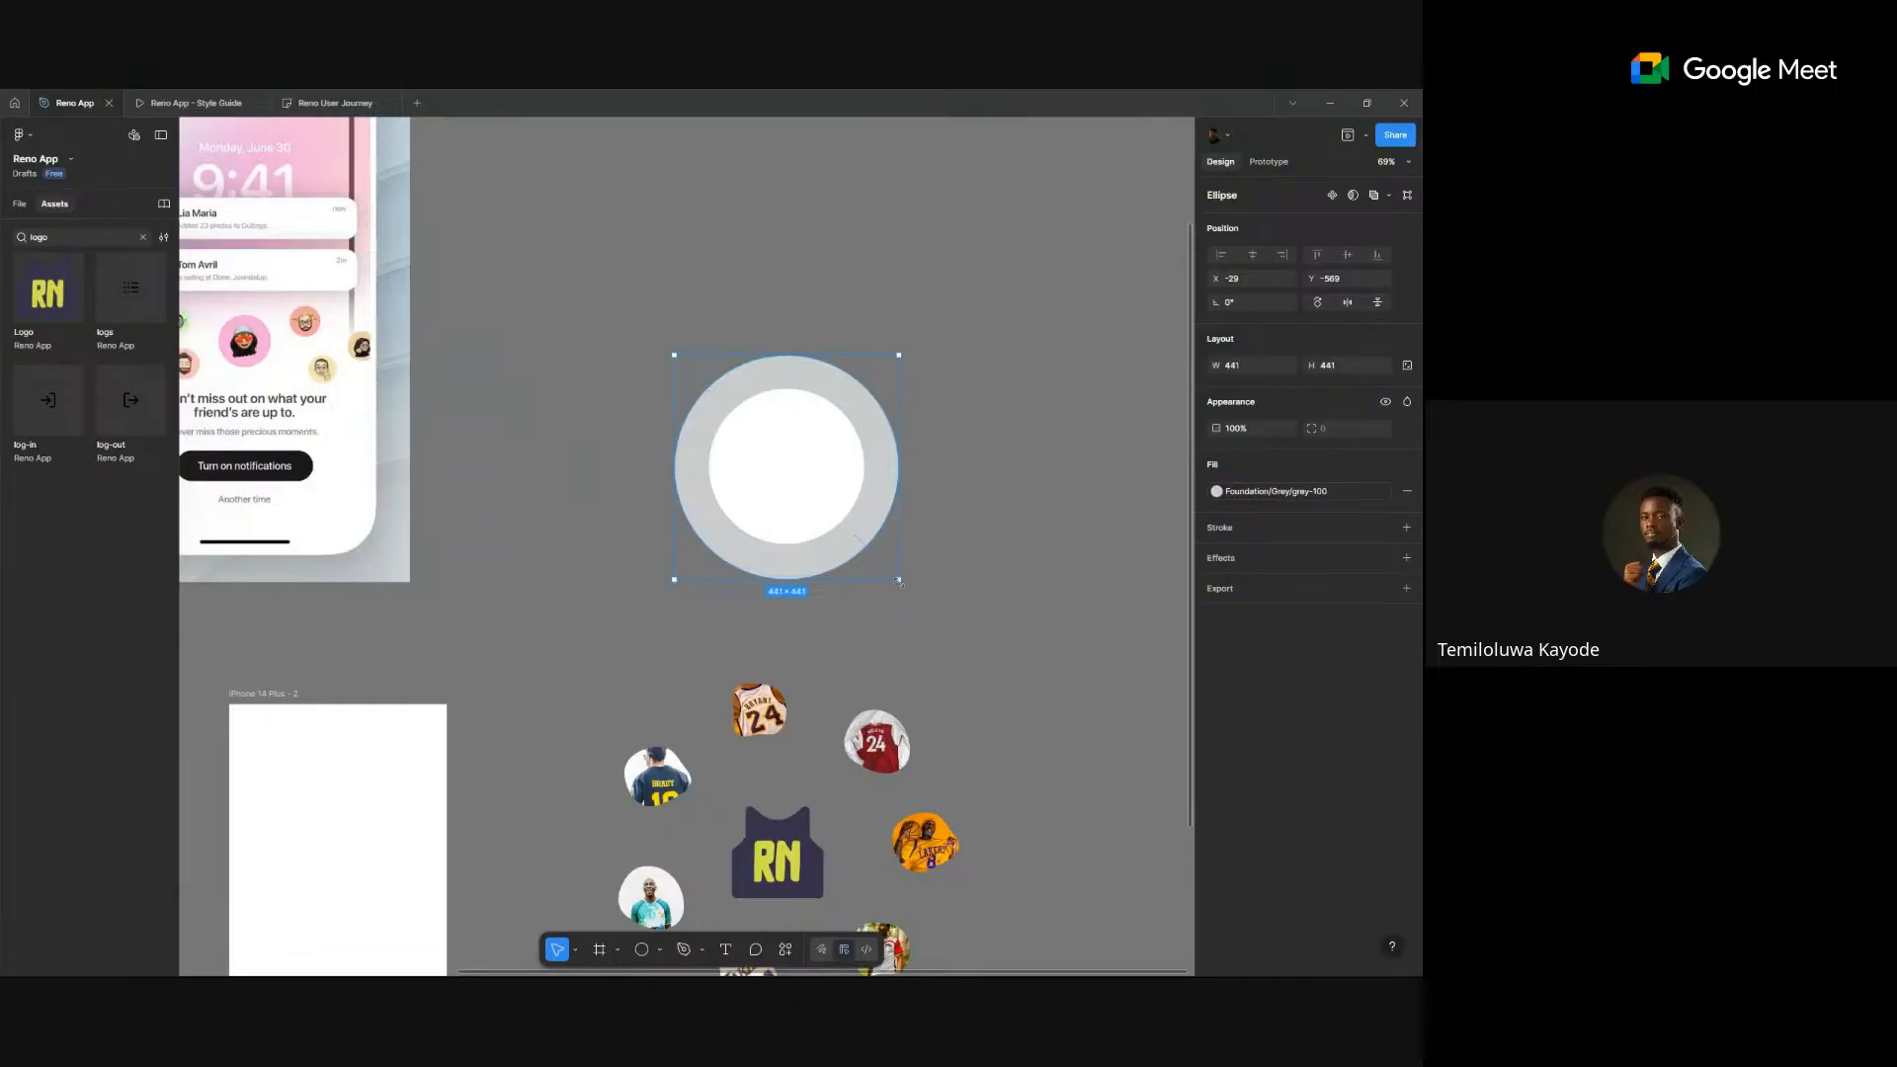
pyautogui.moveTo(899, 582); pyautogui.dragTo(925, 607)
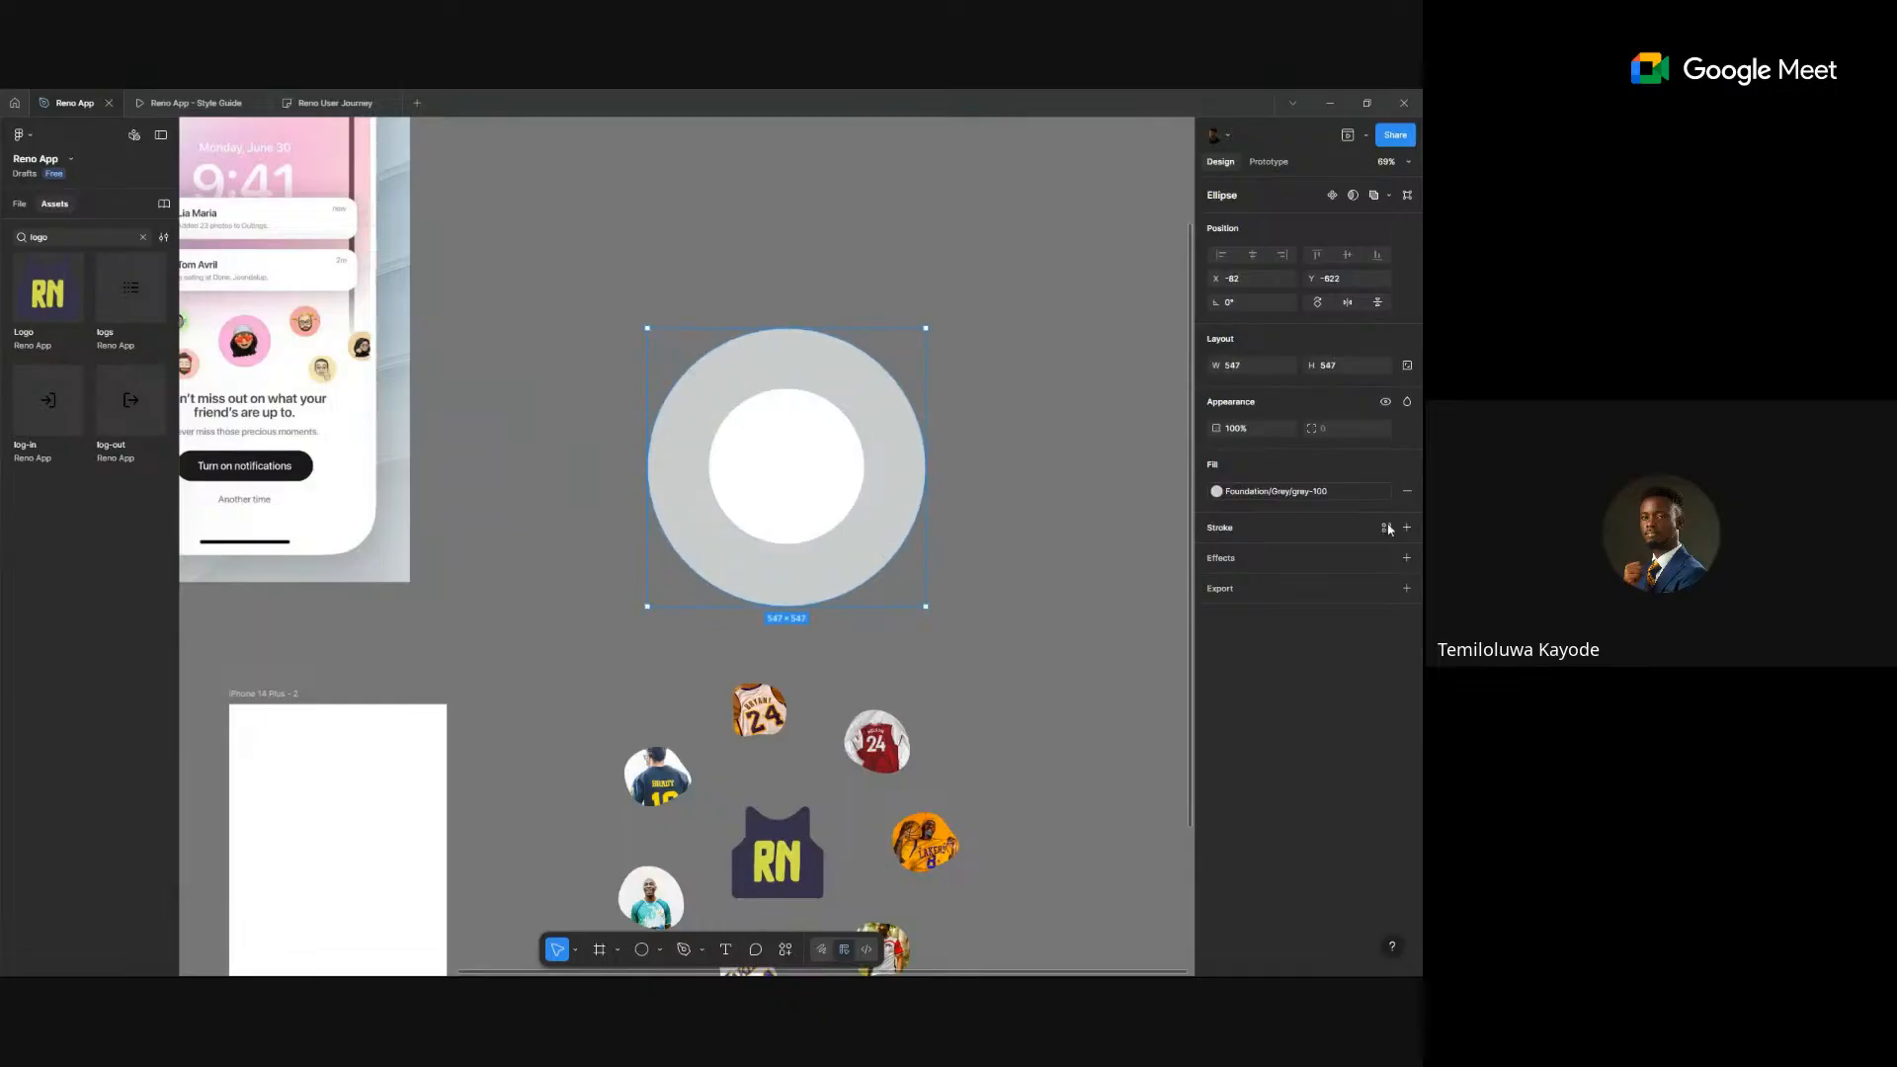
# - Change the ring's fill to grey-200 and send it behind the lighter ring
pyautogui.click(1279, 492)
pyautogui.click(1093, 645)
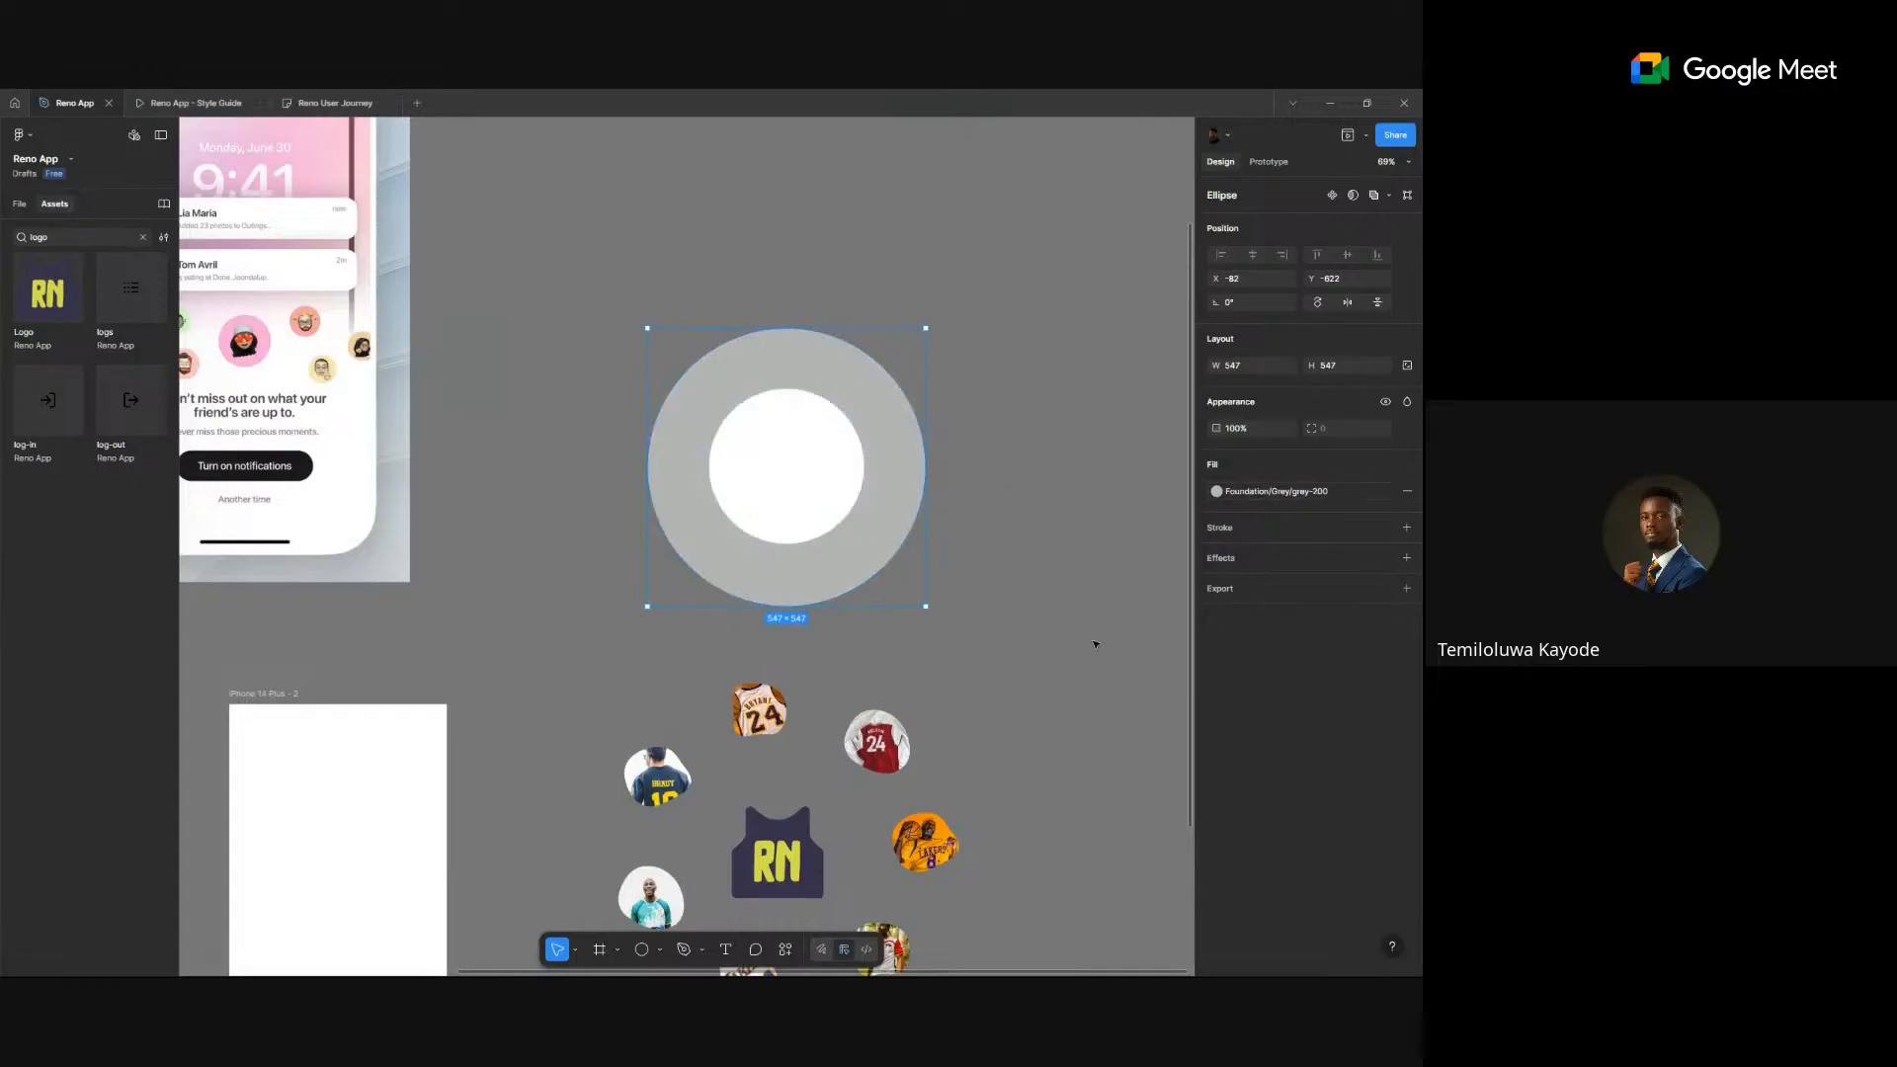
pyautogui.hotkey('ctrl', '[')
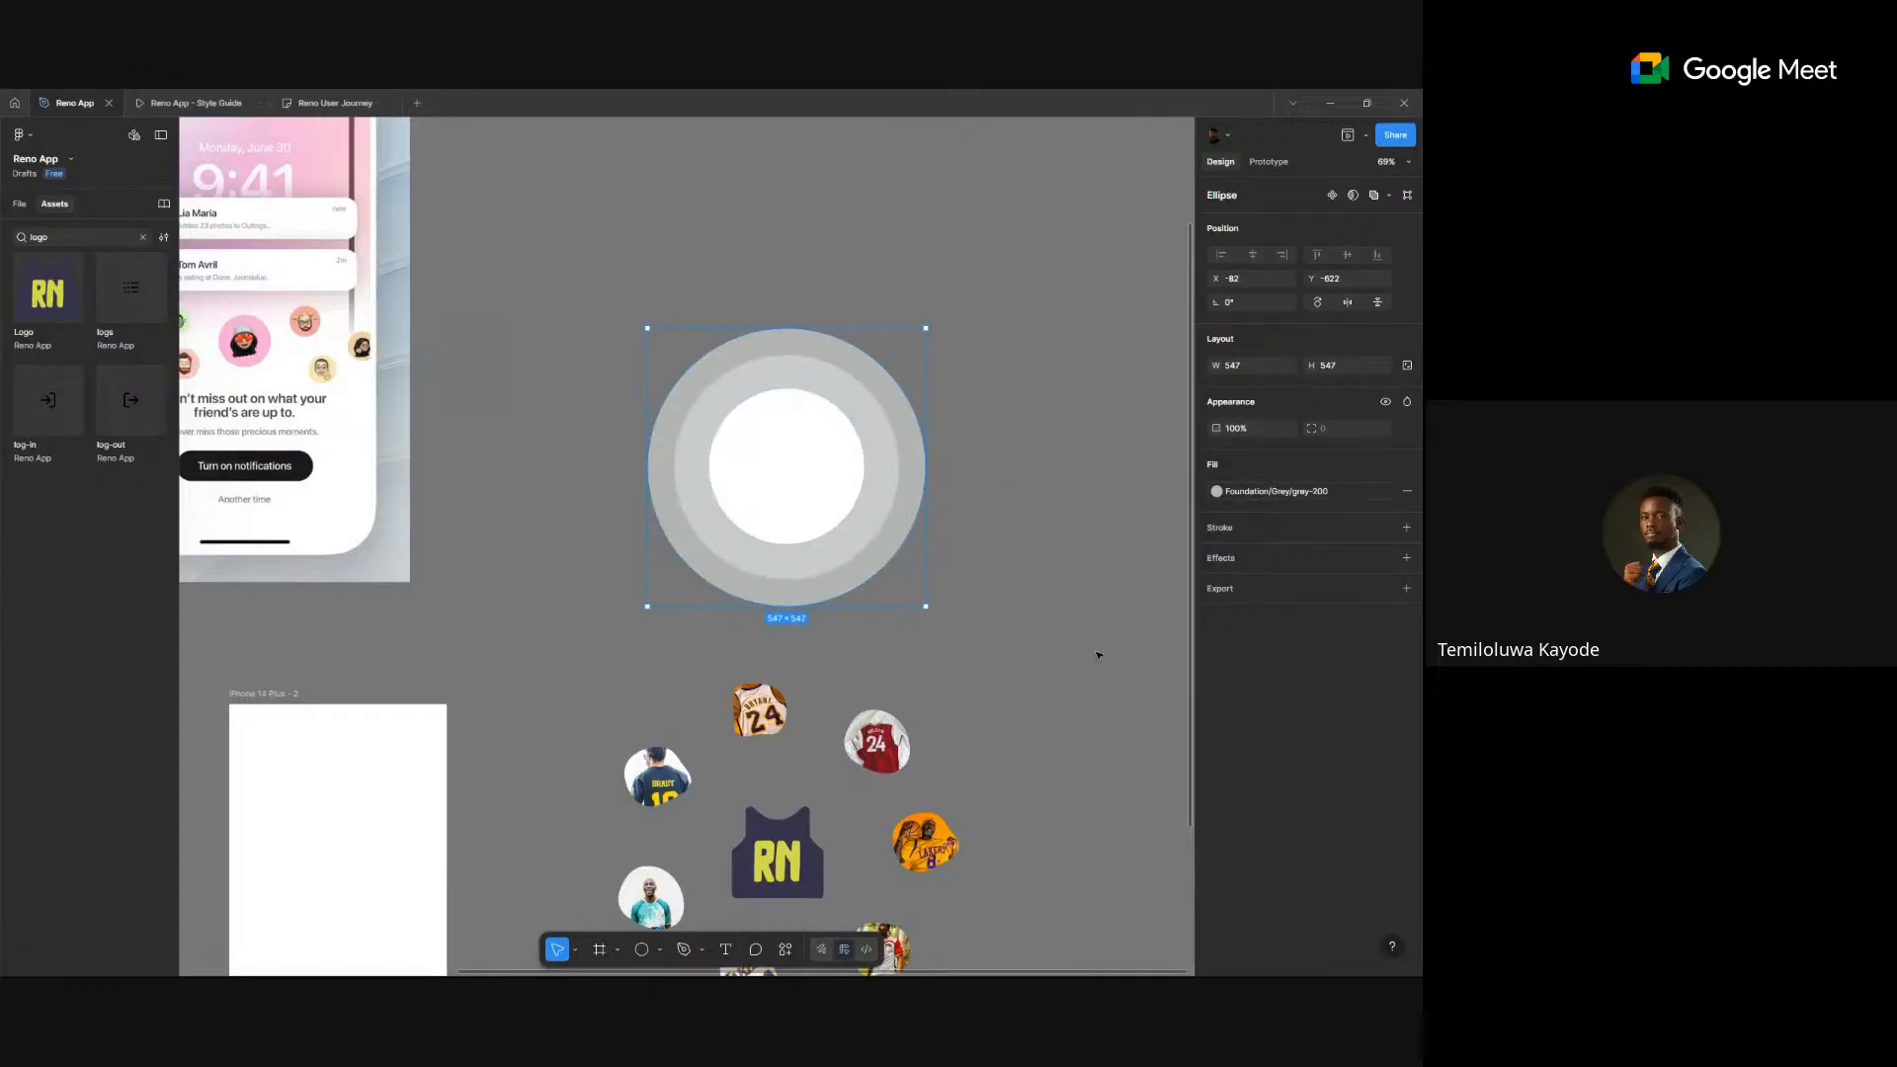
# - Marquee-select the three concentric circles and group them with Ctrl+G
pyautogui.moveTo(992, 616); pyautogui.dragTo(653, 347)
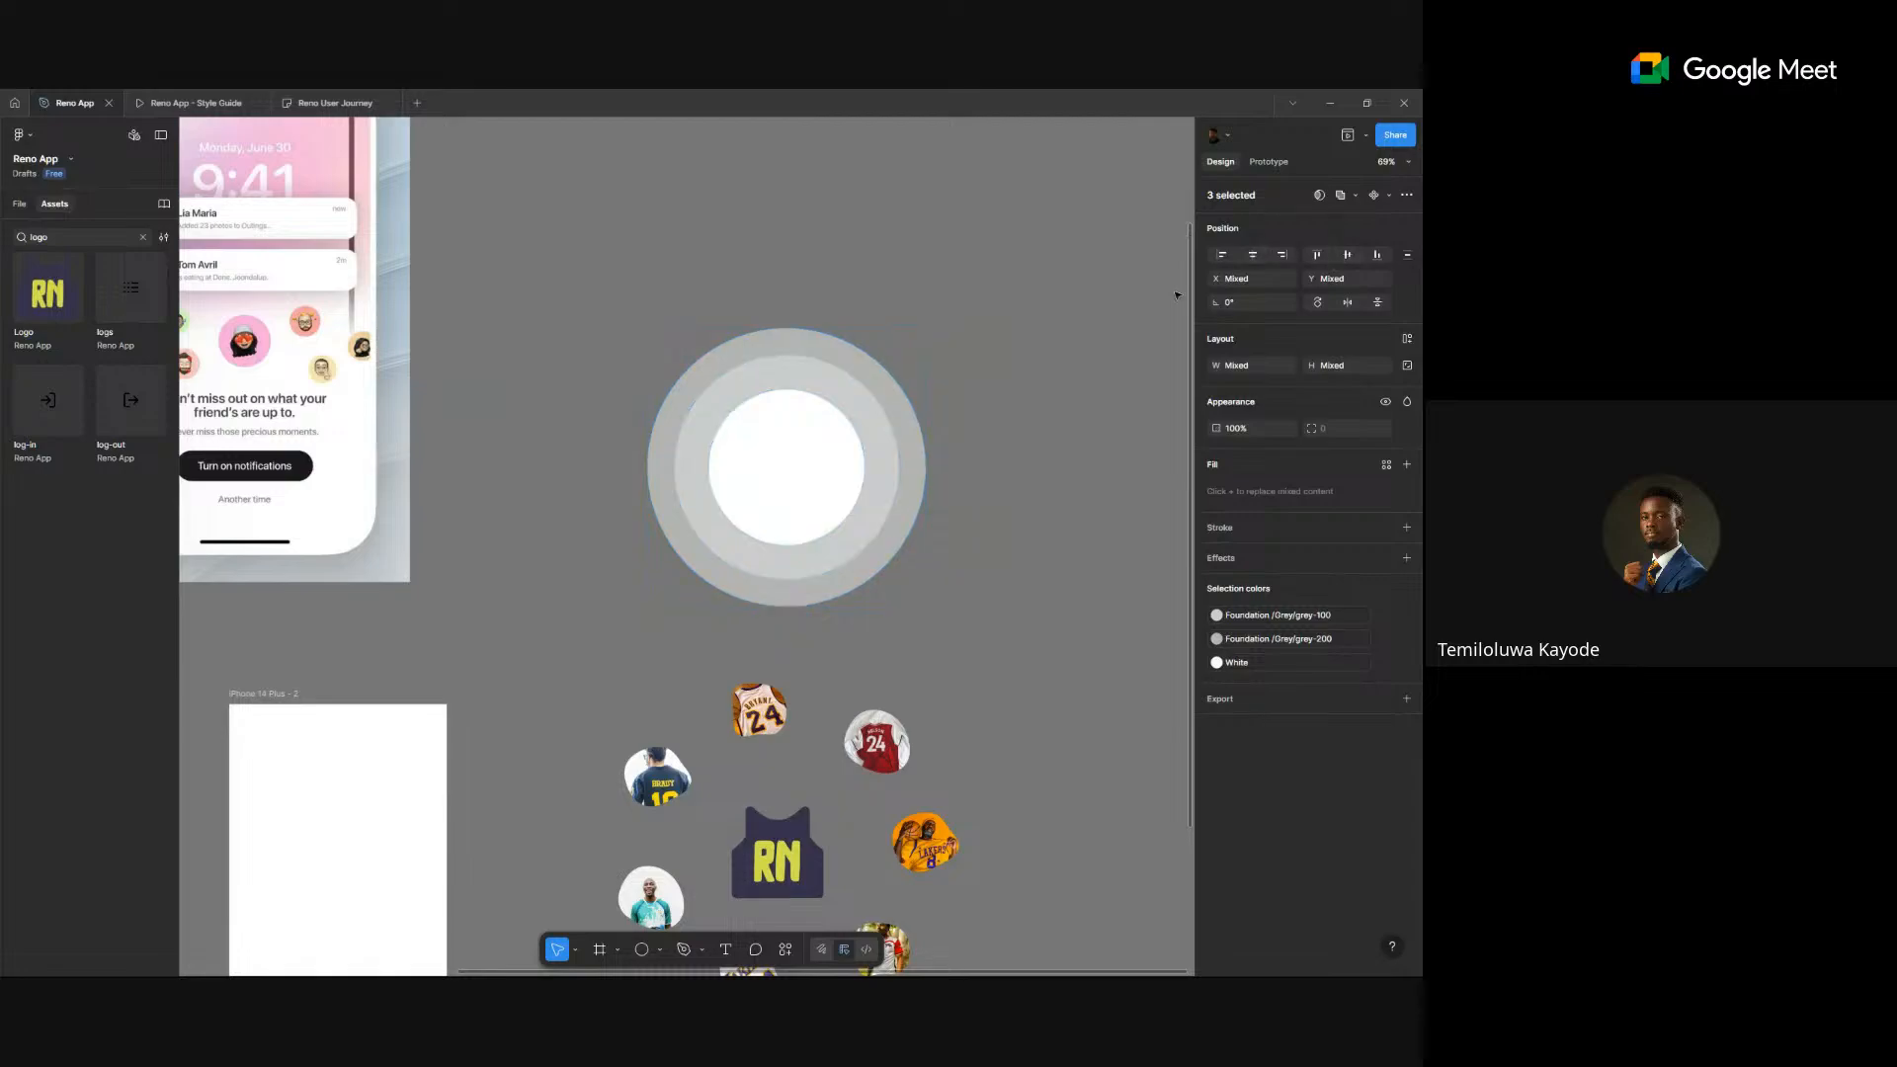
pyautogui.hotkey('ctrl', 'g')
pyautogui.scroll(-3, 900, 609)
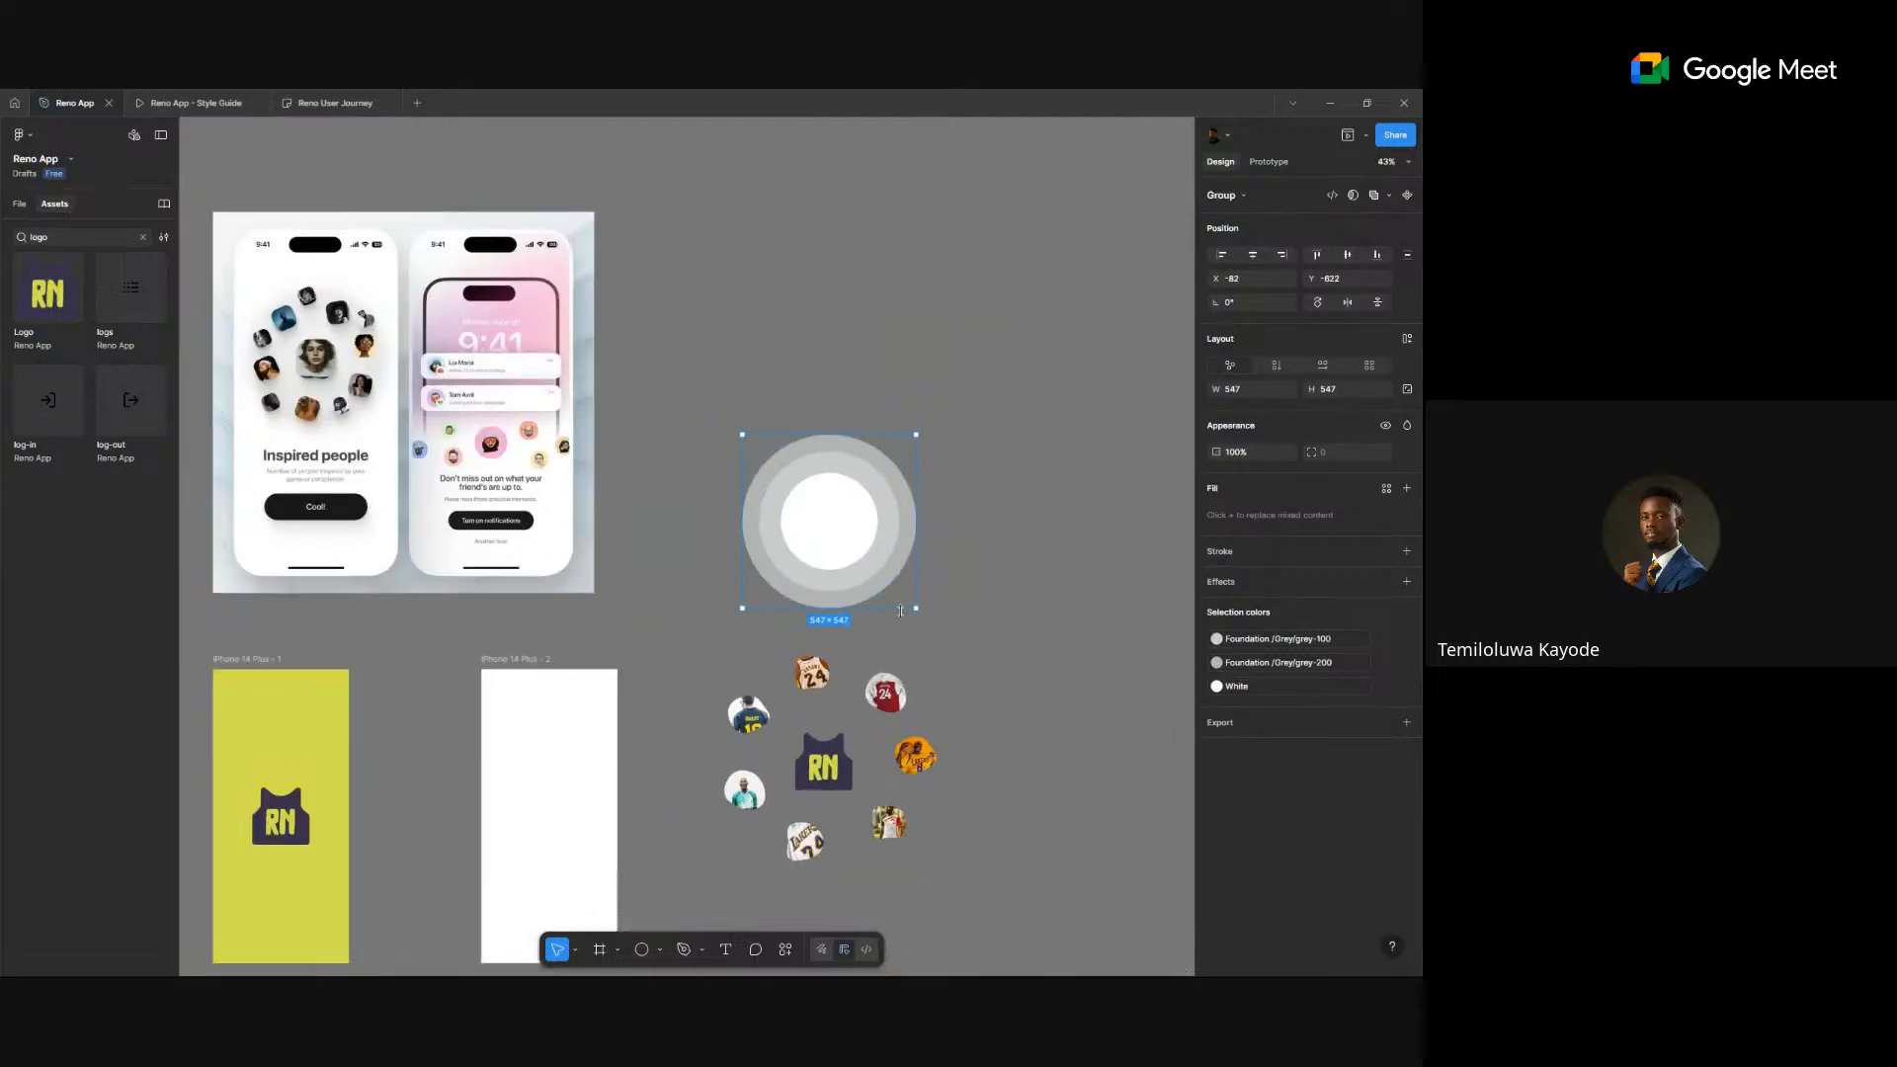
# - Move the circle group behind the jersey ring and enlarge it to 651×651
pyautogui.moveTo(865, 513); pyautogui.dragTo(860, 768)
pyautogui.scroll(2, 859, 768)
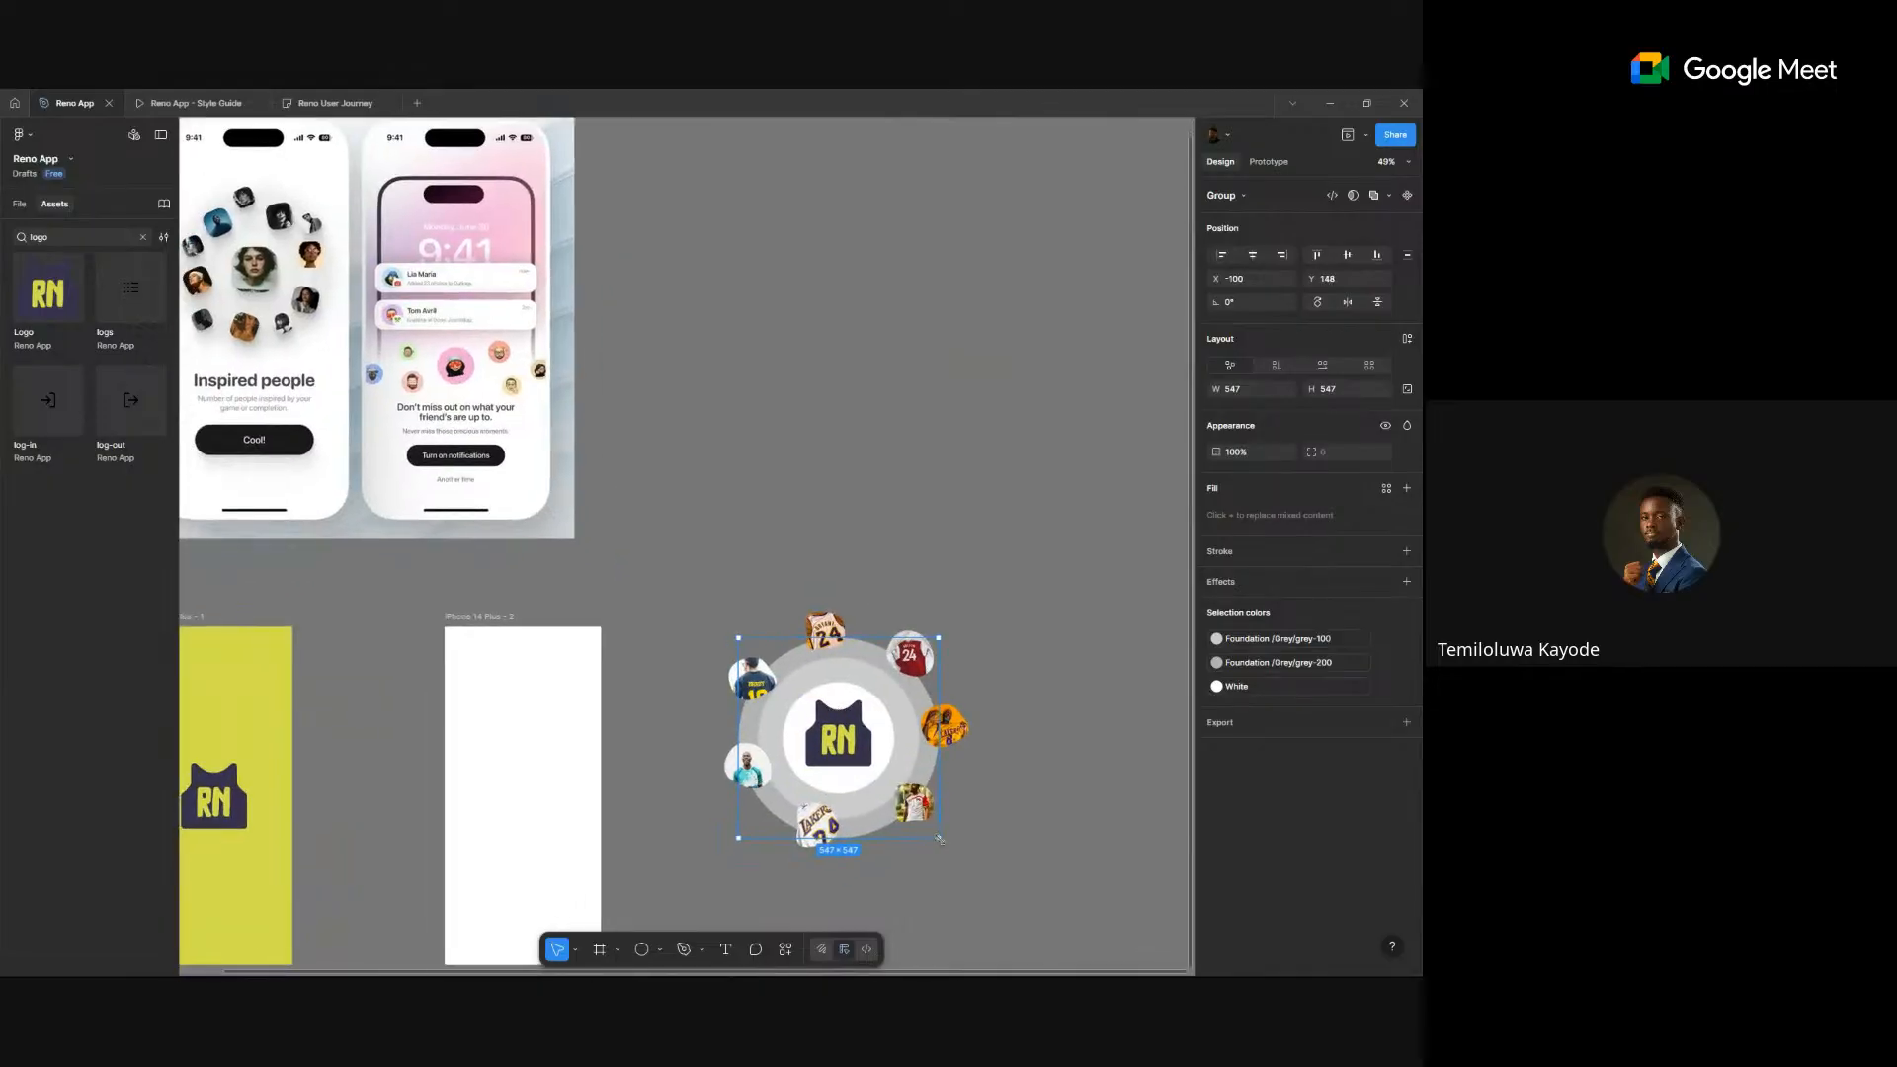
pyautogui.moveTo(939, 838); pyautogui.dragTo(958, 856)
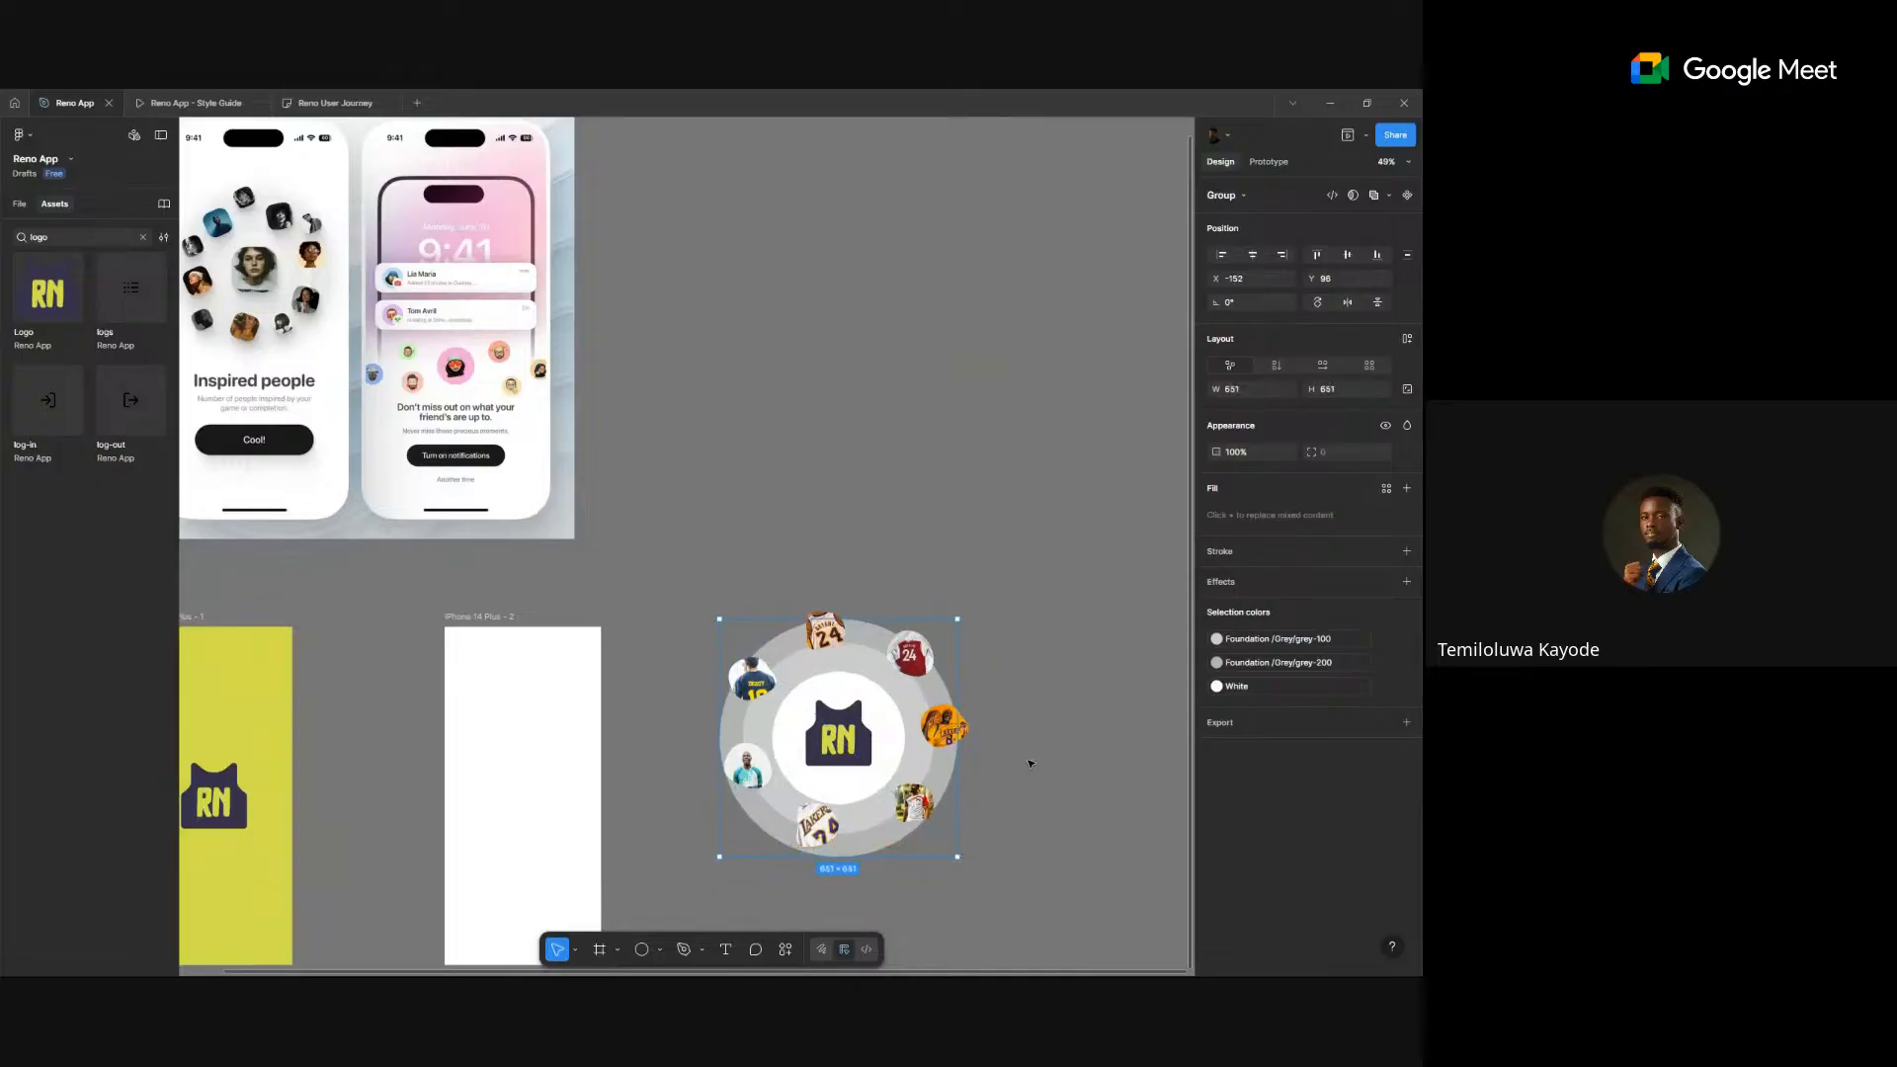
# - Set the white, grey-200 and outer grey circles to 20% layer opacity
pyautogui.click(1029, 764)
pyautogui.scroll(5, 980, 778)
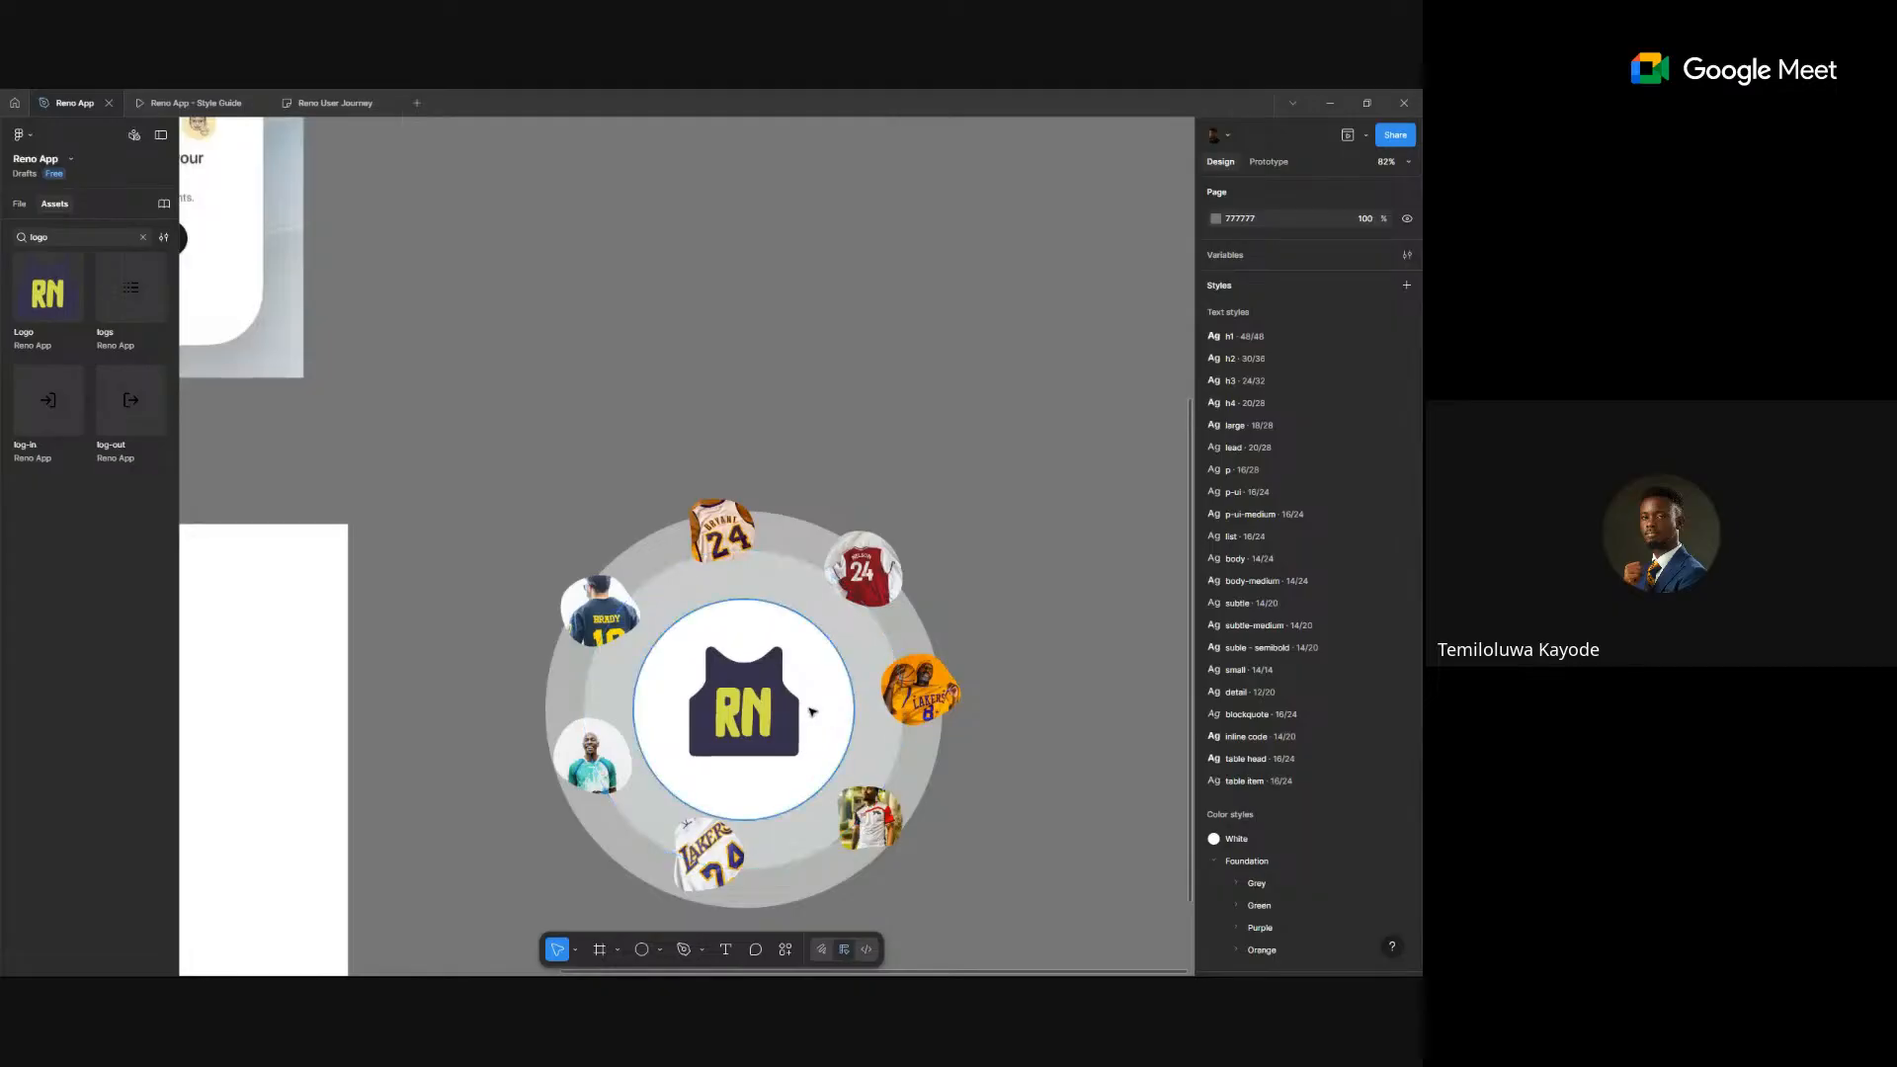
pyautogui.keyDown('ctrl'); pyautogui.click(813, 712); pyautogui.keyUp('ctrl')
pyautogui.keyDown('shift'); pyautogui.click(886, 742); pyautogui.keyUp('shift')
pyautogui.keyDown('shift'); pyautogui.click(936, 757); pyautogui.keyUp('shift')
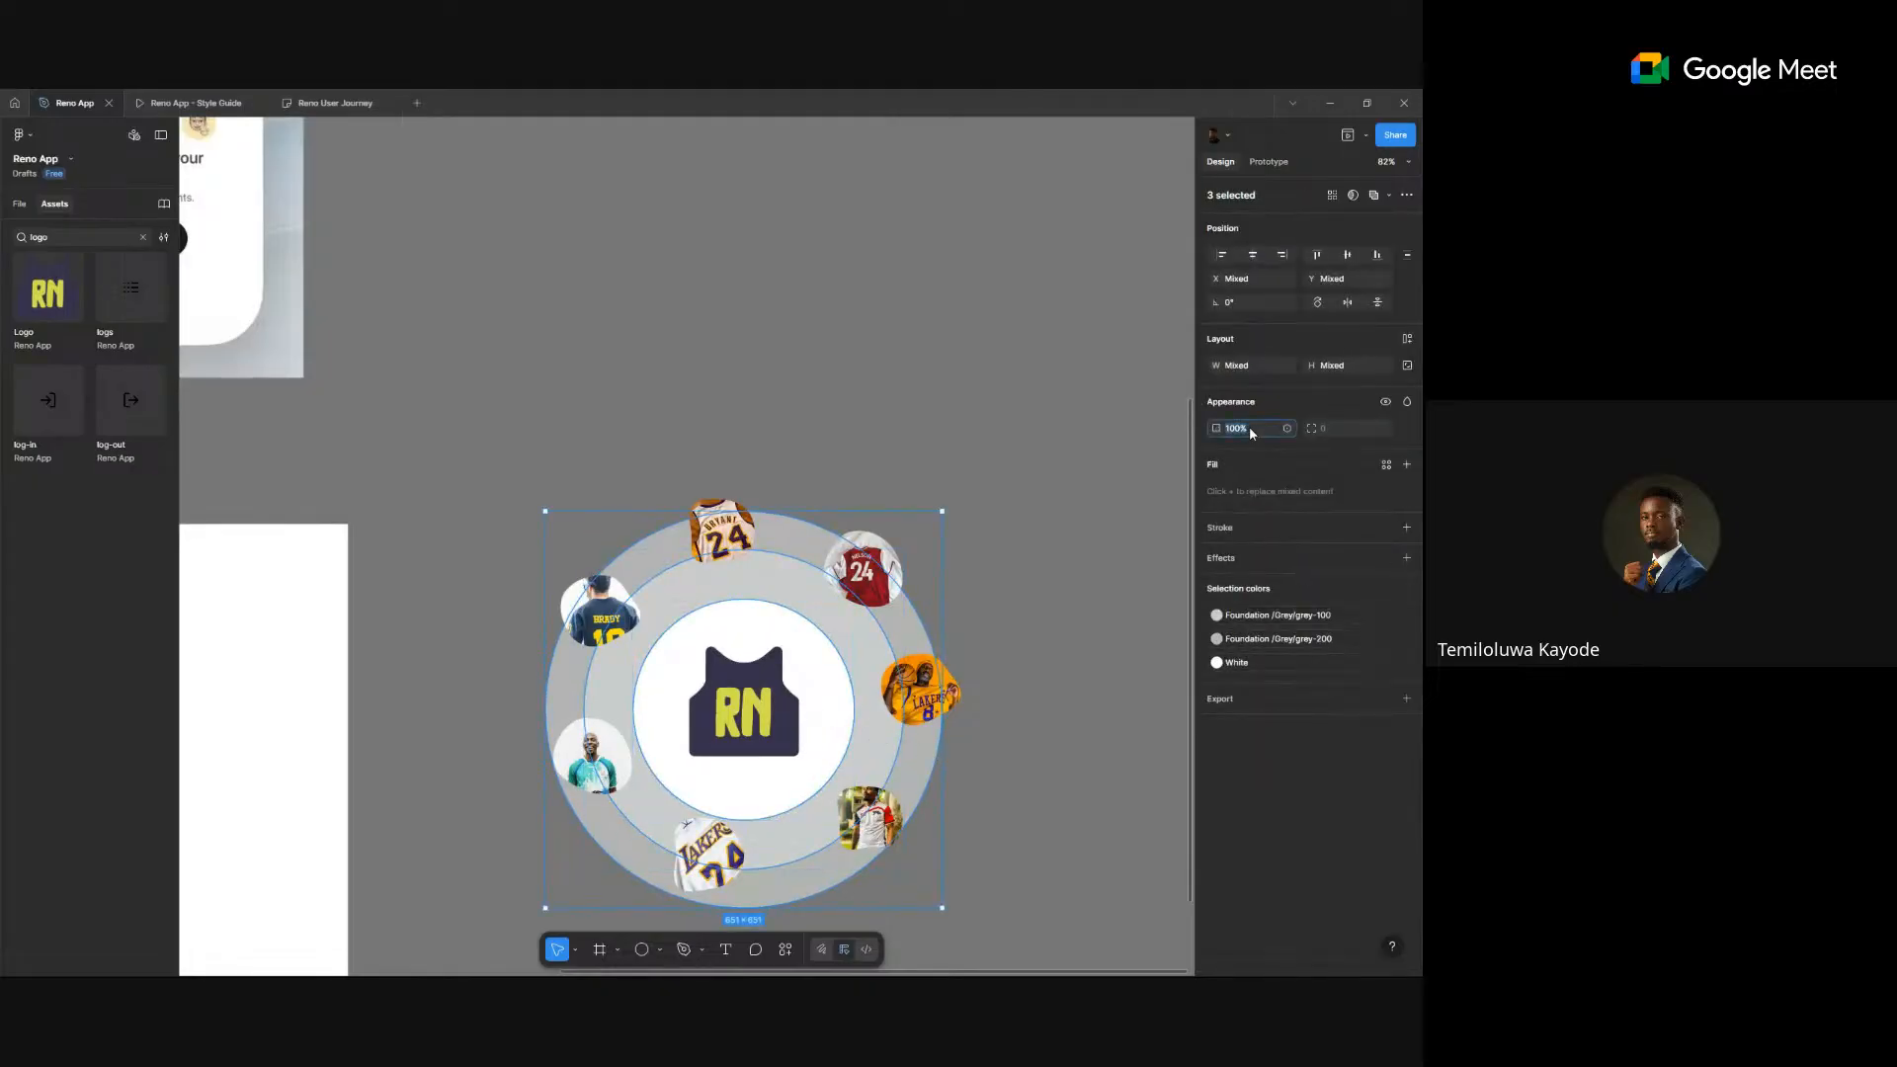
pyautogui.write('20')
pyautogui.press('Return')
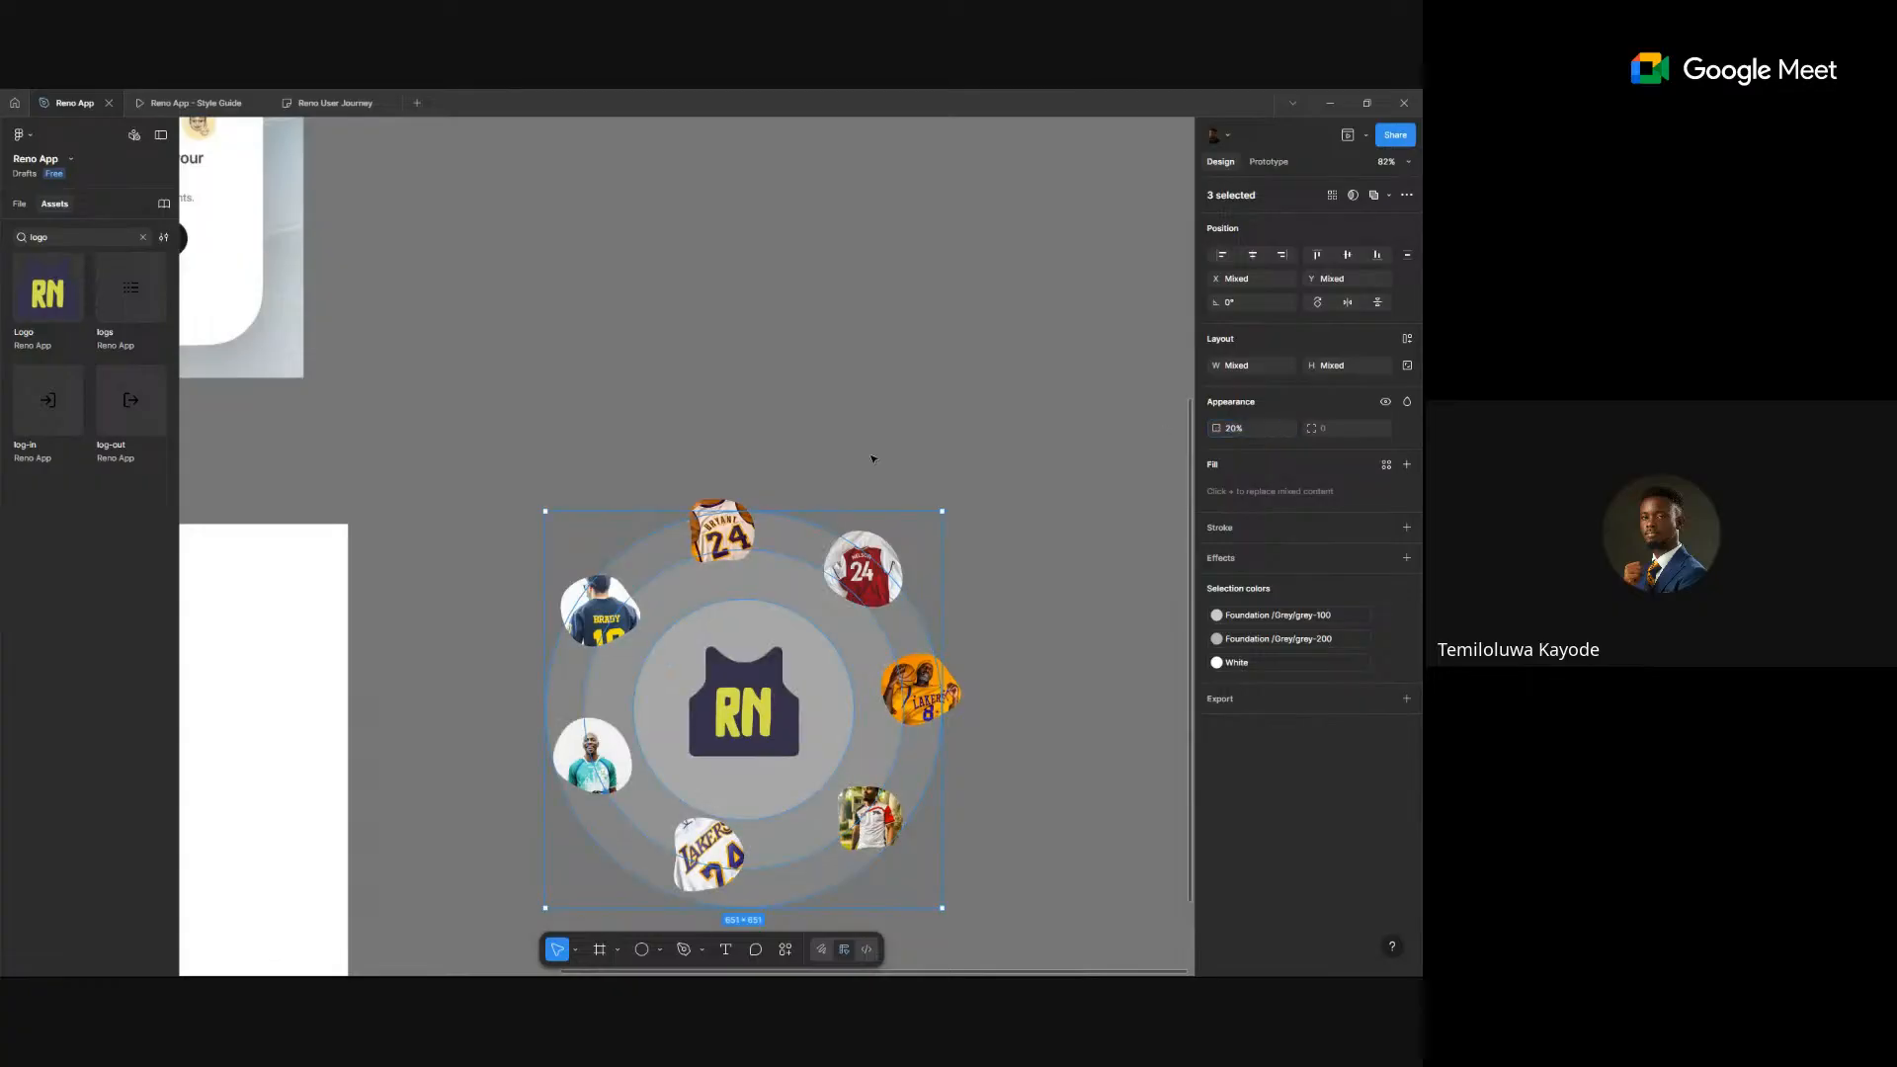
pyautogui.click(873, 459)
pyautogui.scroll(-5, 871, 455)
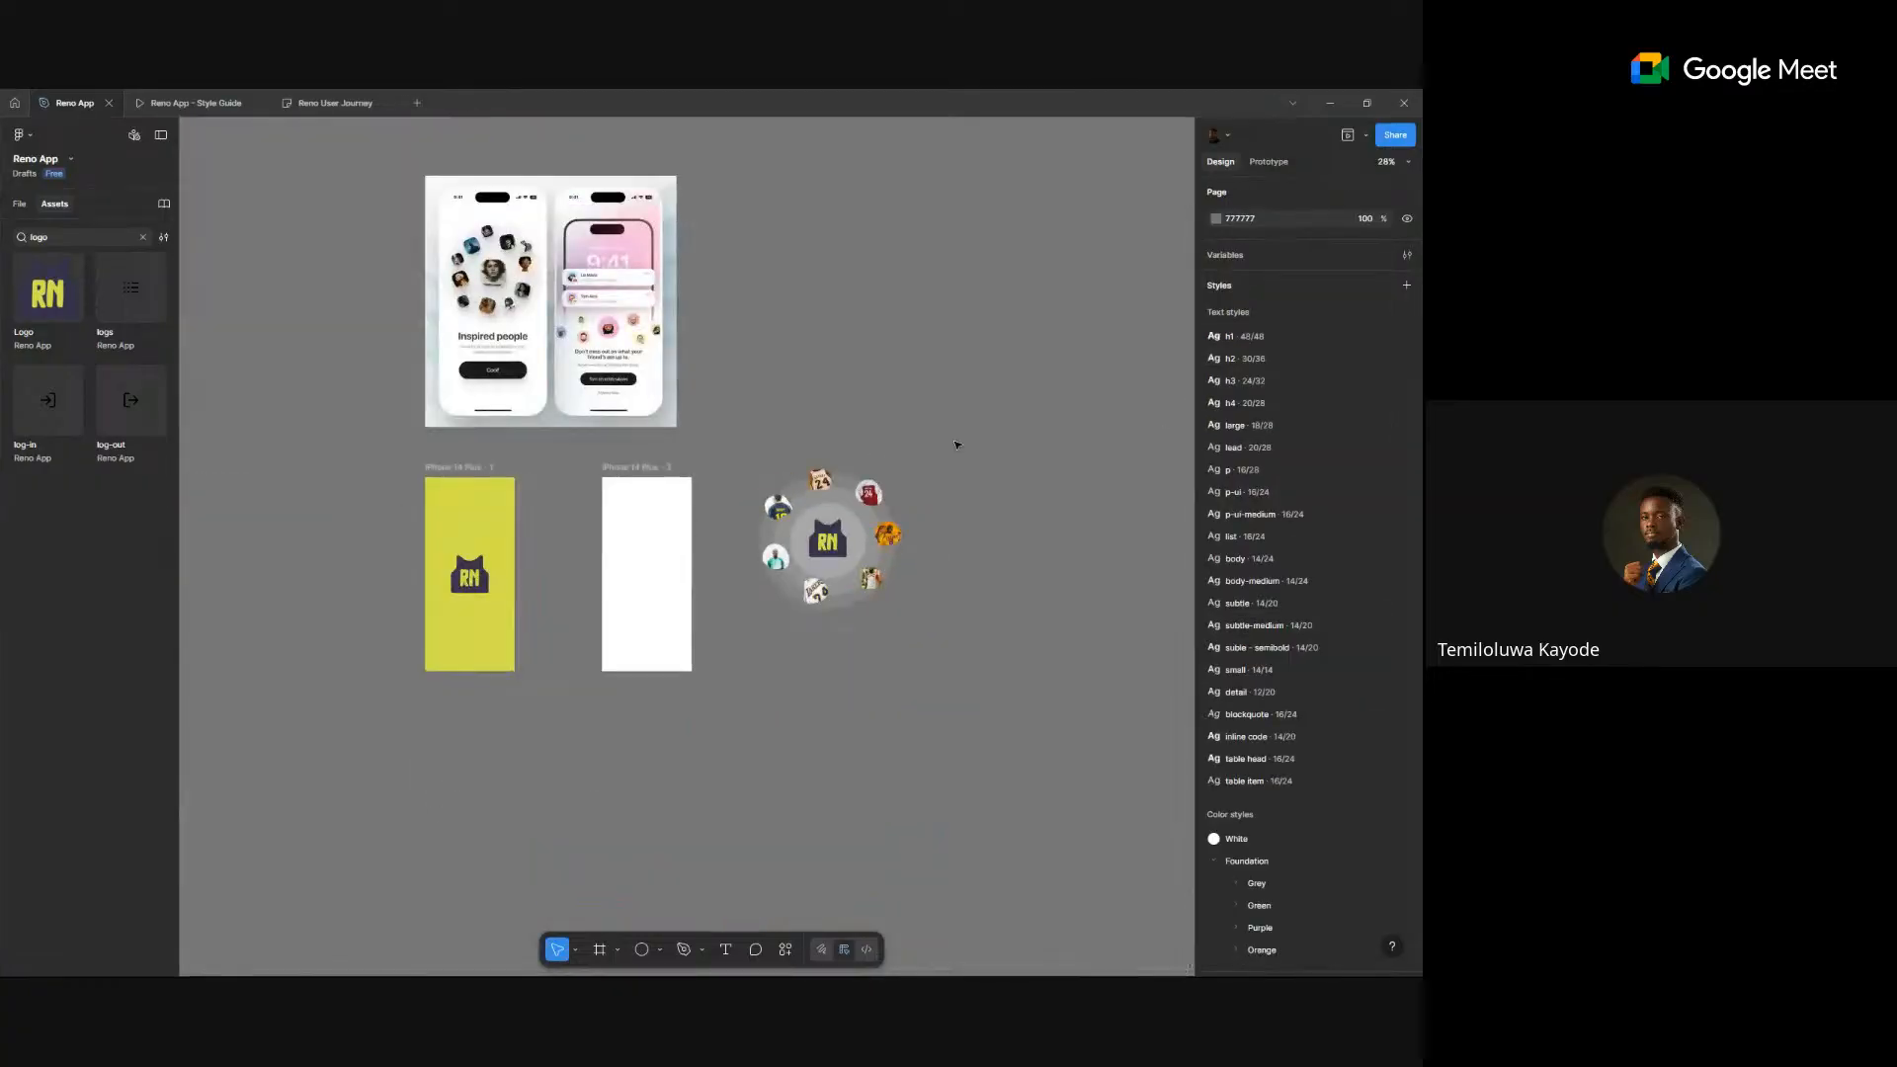
# - Select all seven jersey photos around the logo
pyautogui.moveTo(955, 444); pyautogui.dragTo(942, 617)
pyautogui.scroll(3, 941, 617)
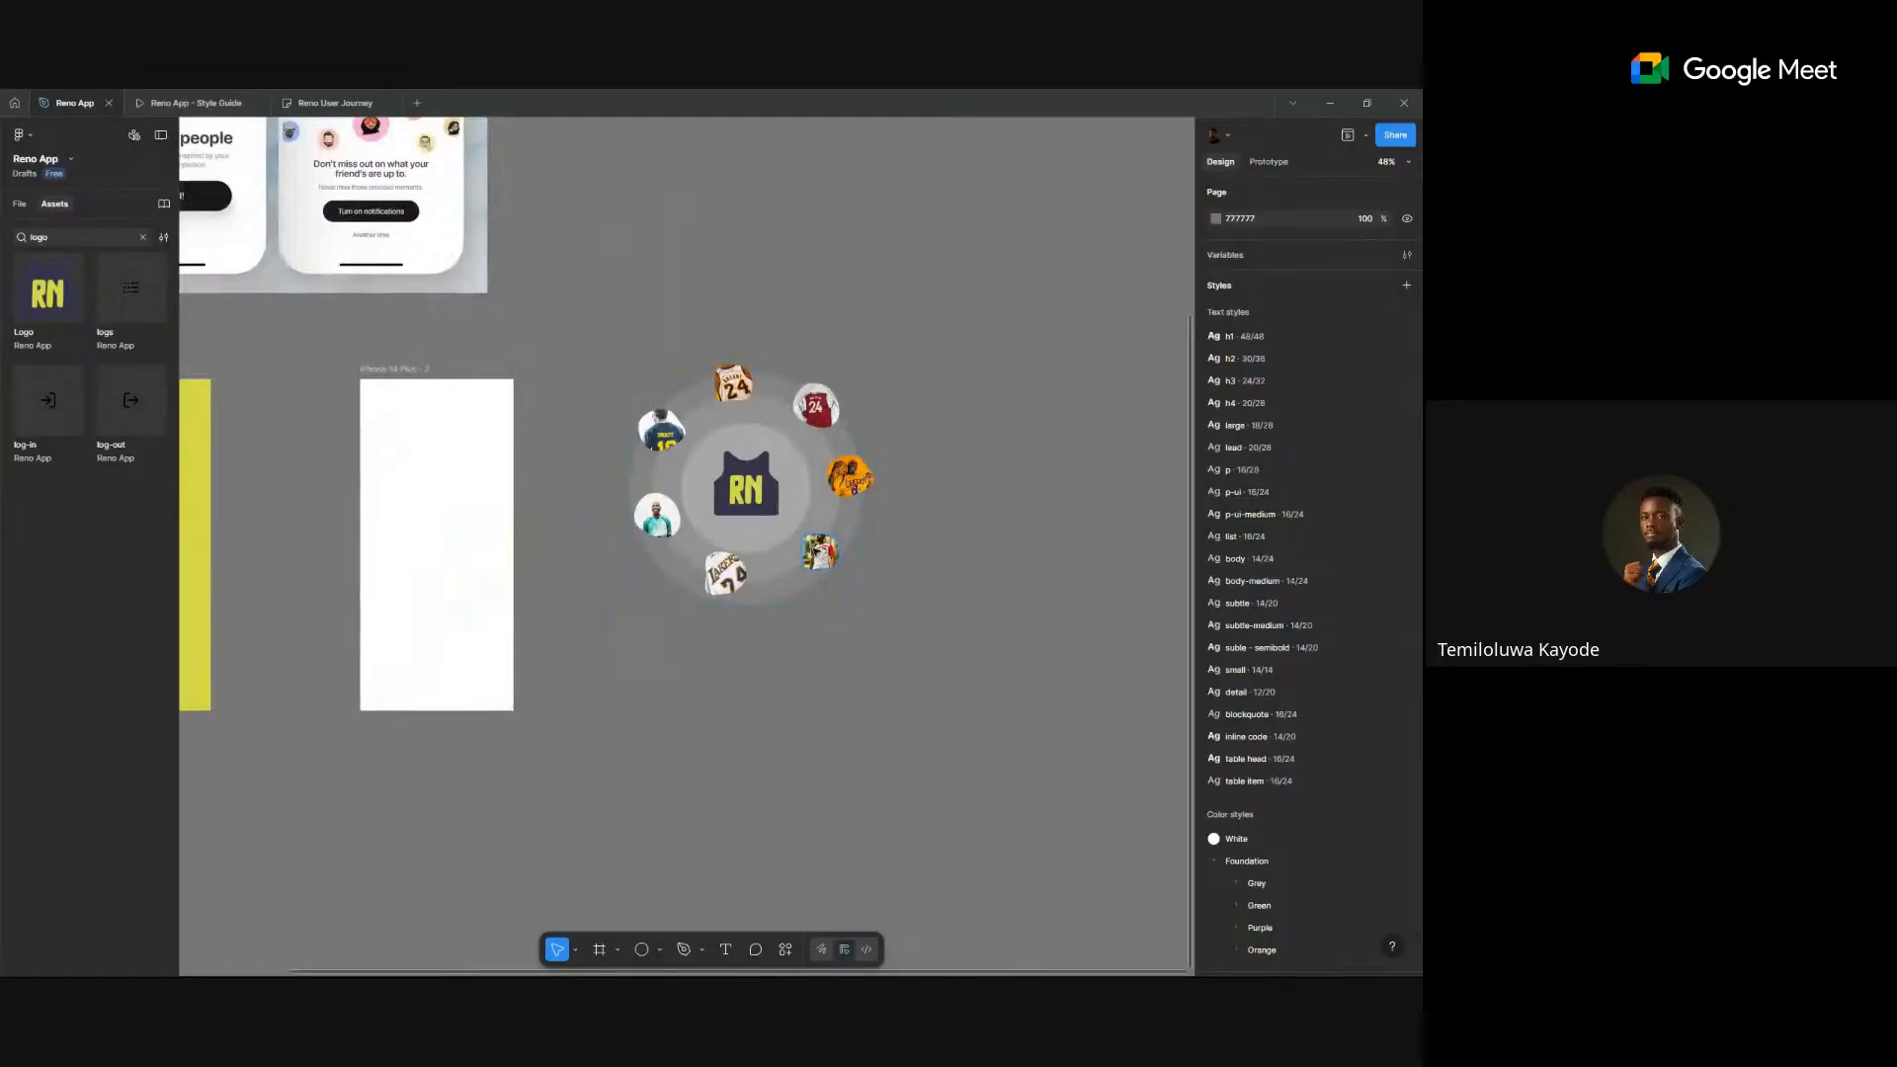
pyautogui.click(820, 551)
pyautogui.keyDown('shift'); pyautogui.click(727, 575); pyautogui.keyUp('shift')
pyautogui.keyDown('shift'); pyautogui.click(658, 517); pyautogui.keyUp('shift')
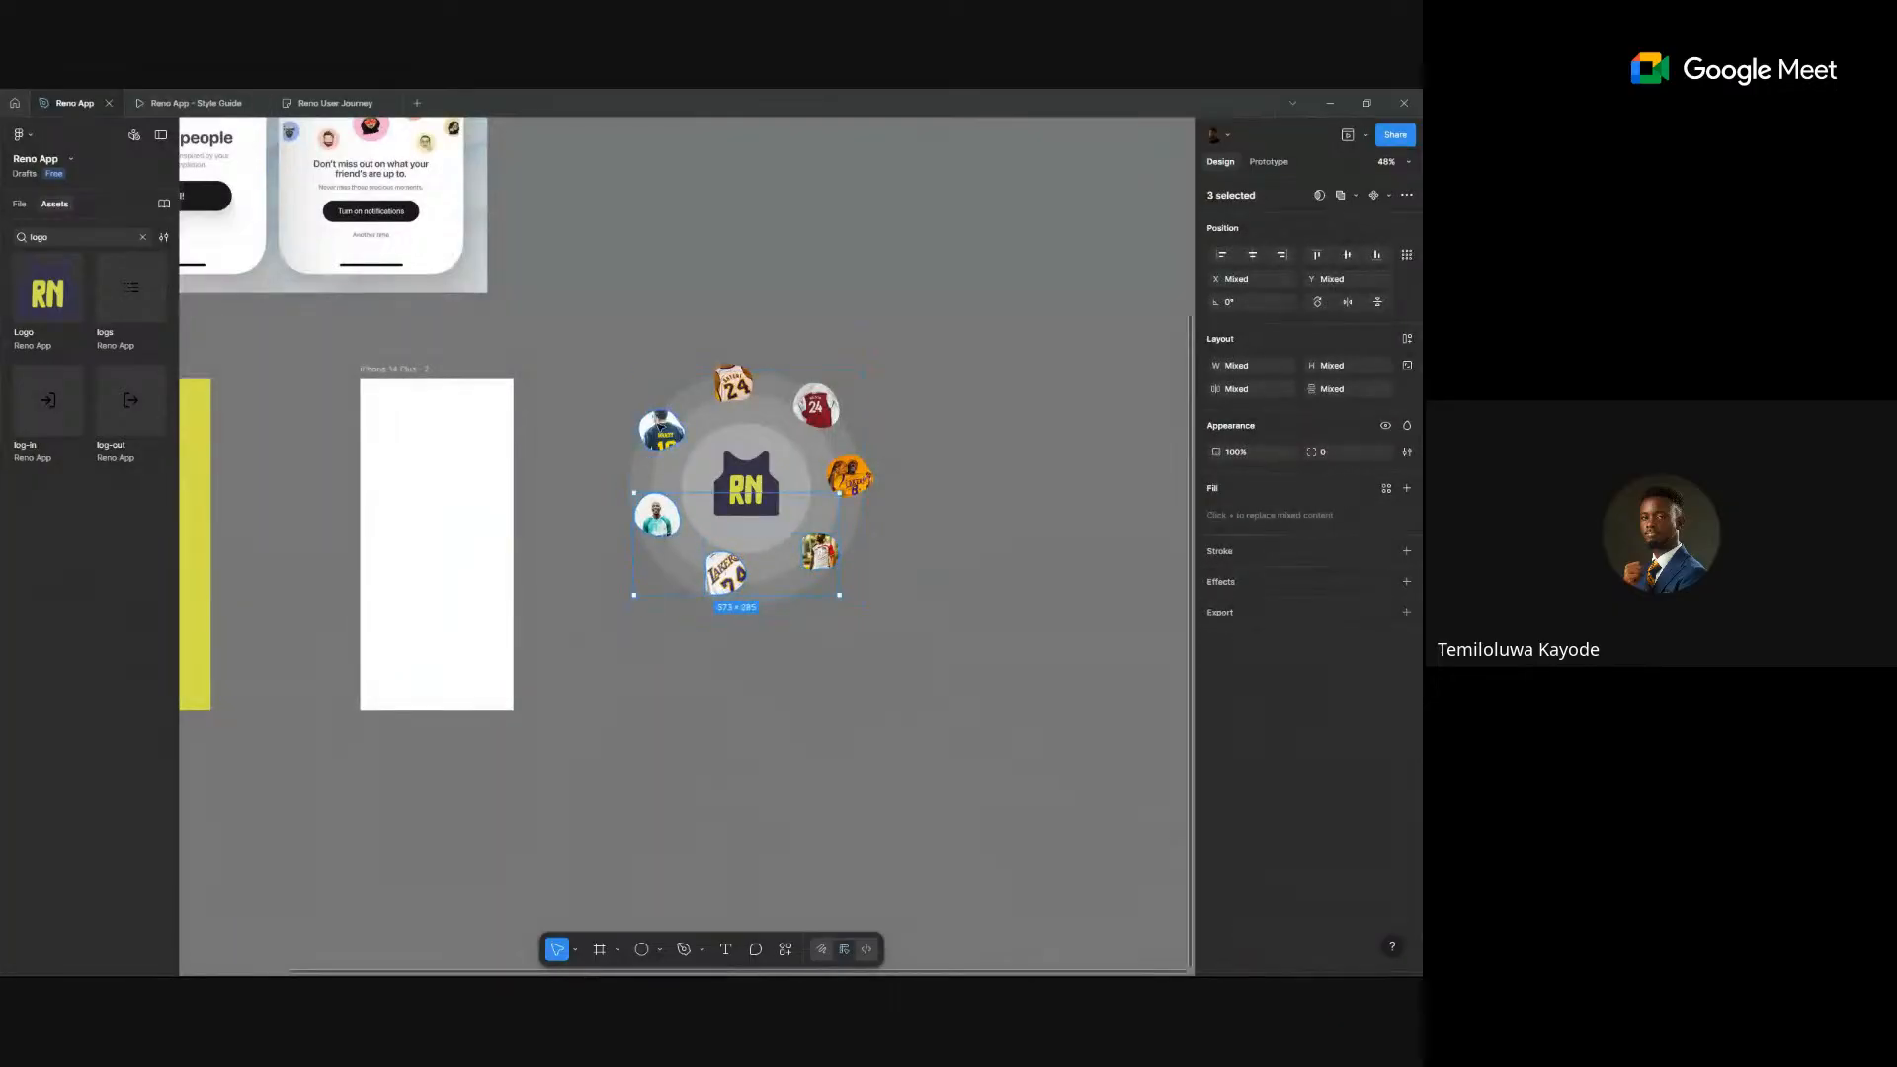
pyautogui.keyDown('shift'); pyautogui.click(660, 429); pyautogui.keyUp('shift')
pyautogui.keyDown('shift'); pyautogui.click(732, 383); pyautogui.keyUp('shift')
pyautogui.keyDown('shift'); pyautogui.click(815, 405); pyautogui.keyUp('shift')
pyautogui.keyDown('shift'); pyautogui.click(852, 479); pyautogui.keyUp('shift')
# - Add a black drop shadow with offset 2/11, blur 23.3 and 15% opacity
pyautogui.click(1406, 582)
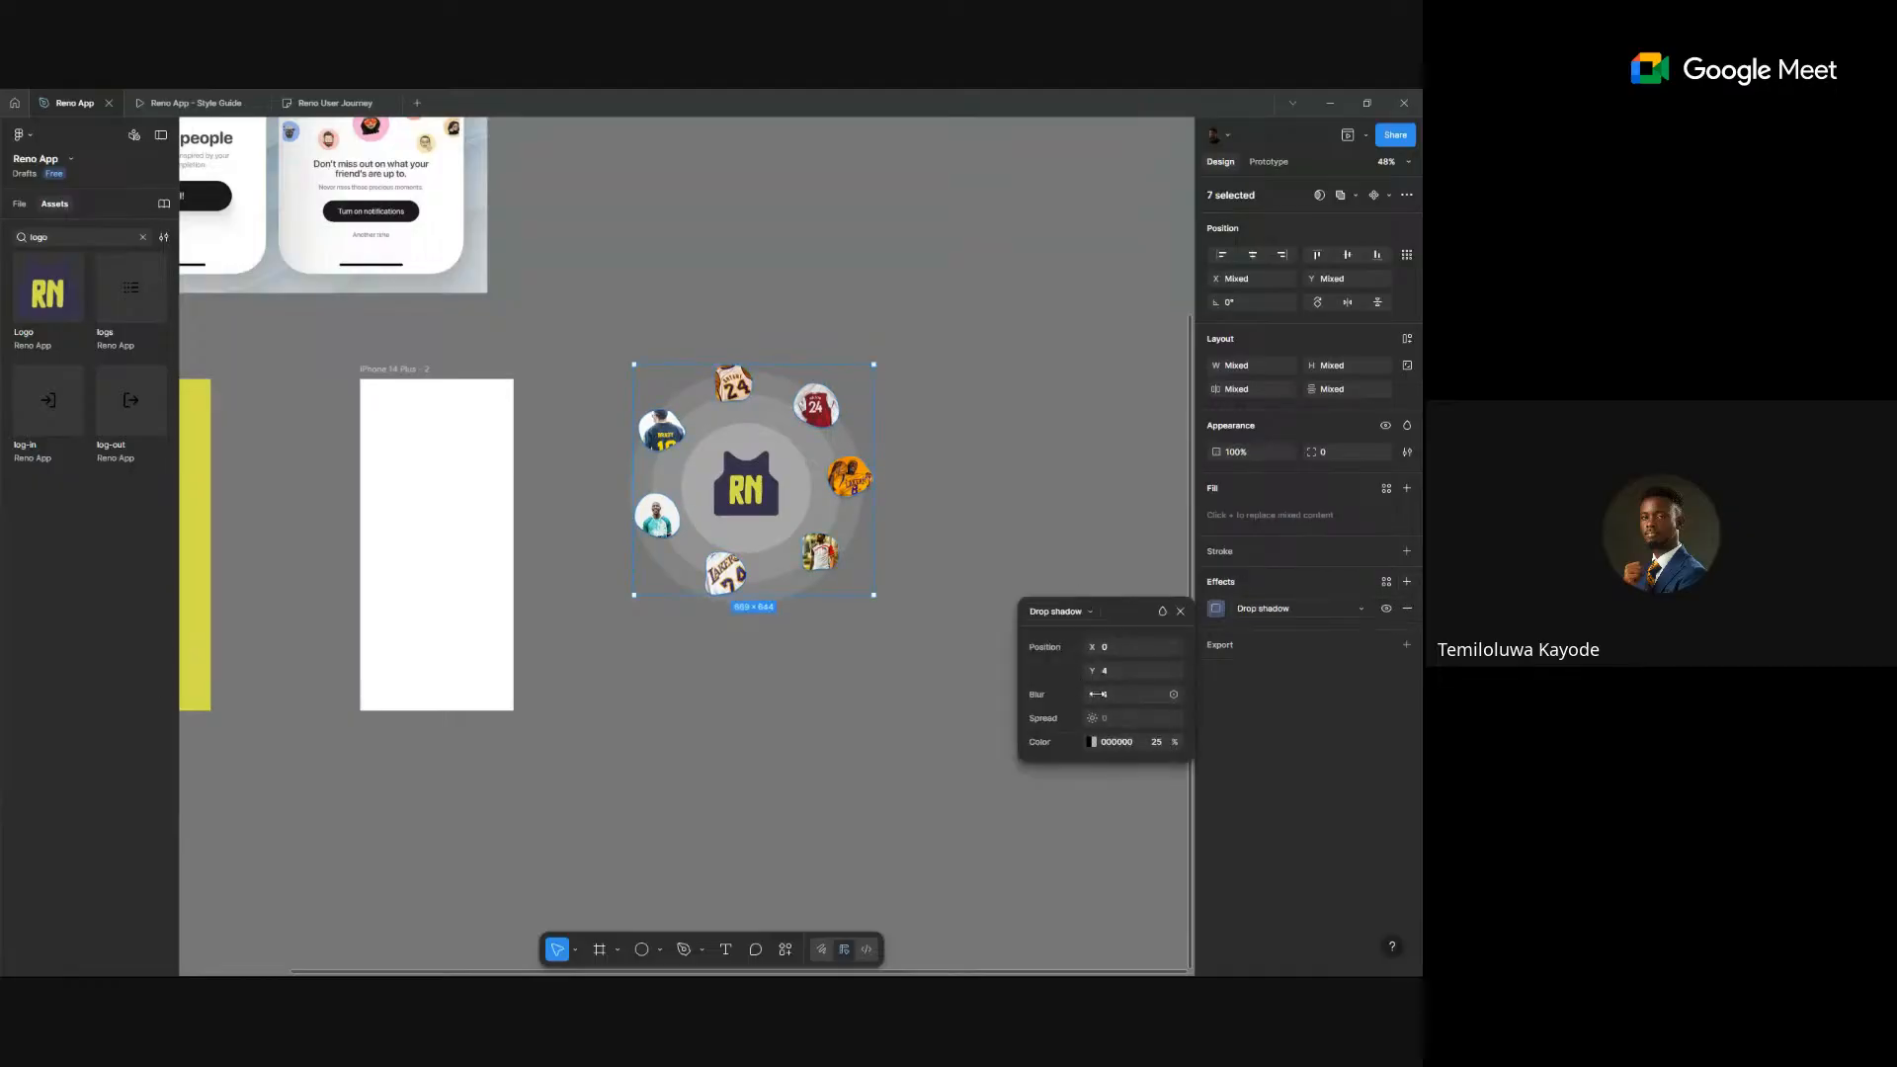
pyautogui.moveTo(1095, 694); pyautogui.dragTo(1221, 681)
pyautogui.moveTo(1090, 644)
pyautogui.mouseDown()
pyautogui.moveTo(1062, 643)
pyautogui.moveTo(1099, 640)
pyautogui.moveTo(1092, 670)
pyautogui.mouseUp()
pyautogui.hotkey('shift', '2')
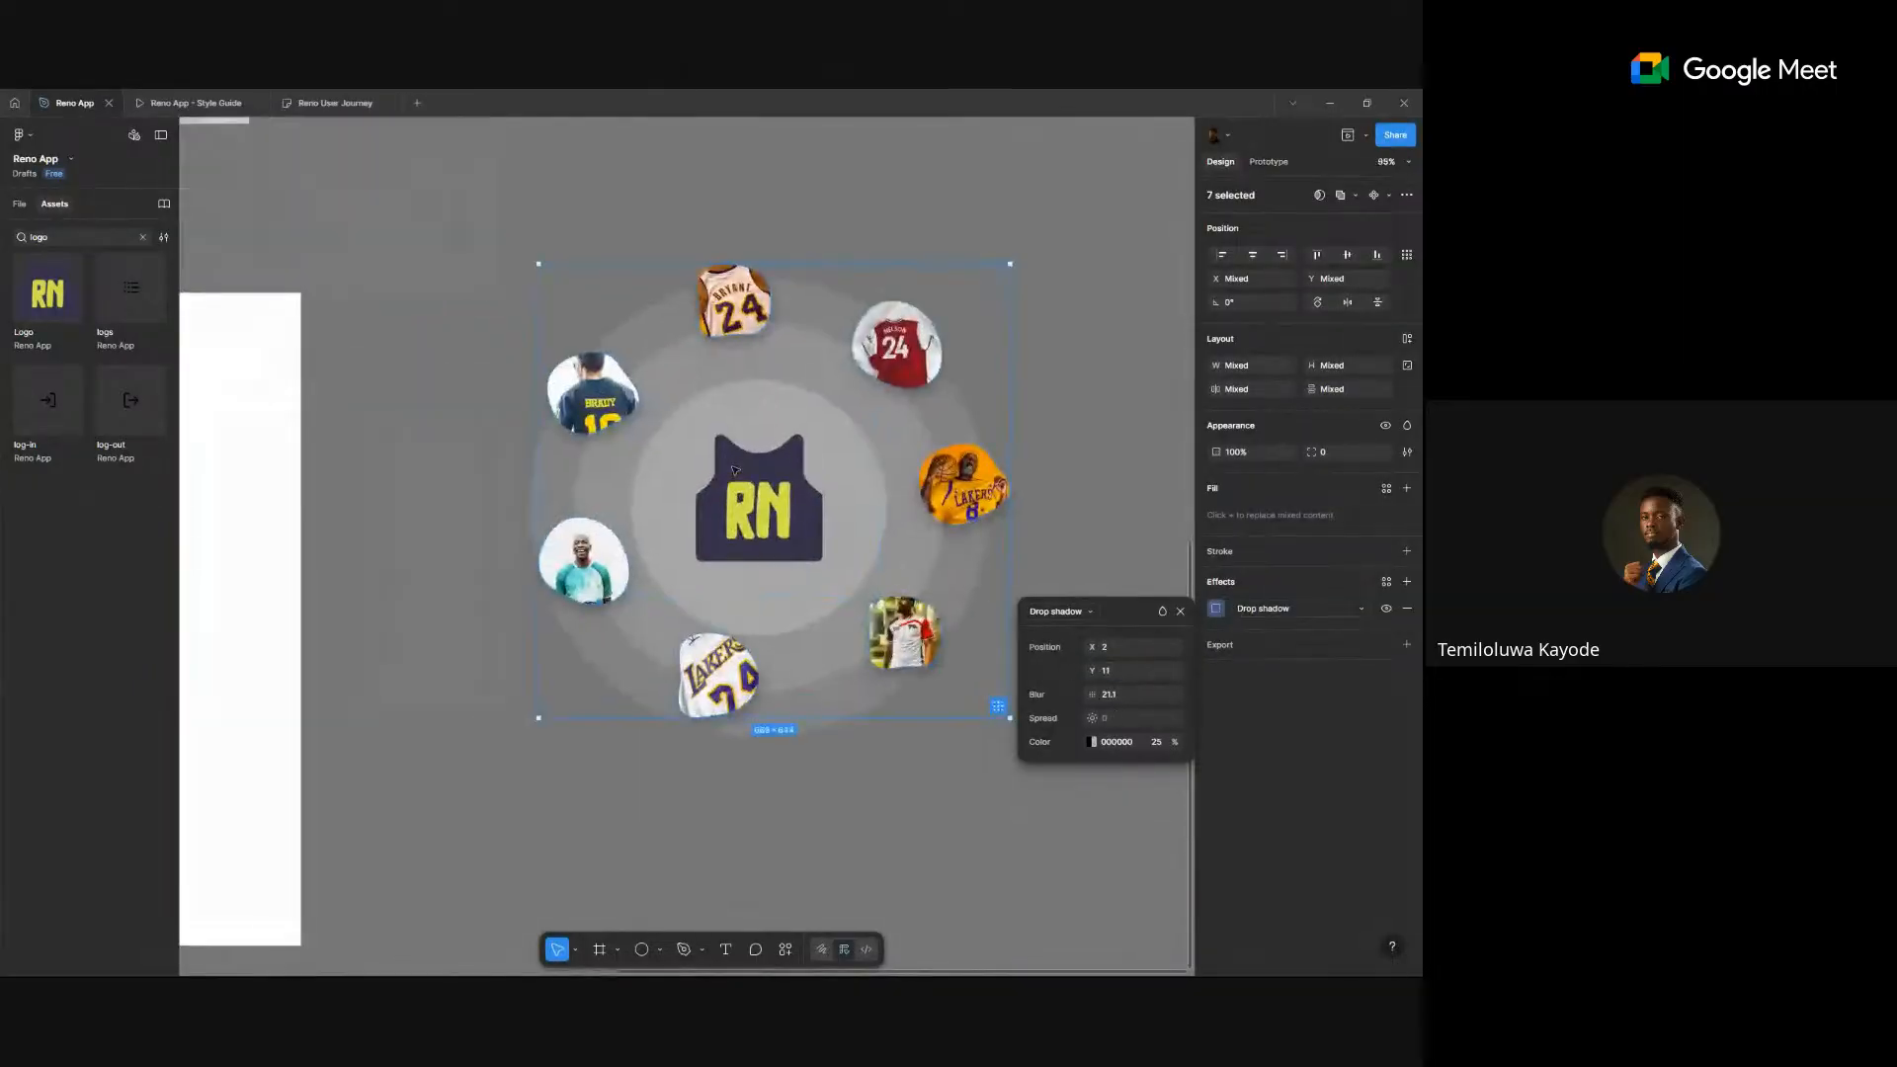
pyautogui.click(1157, 745)
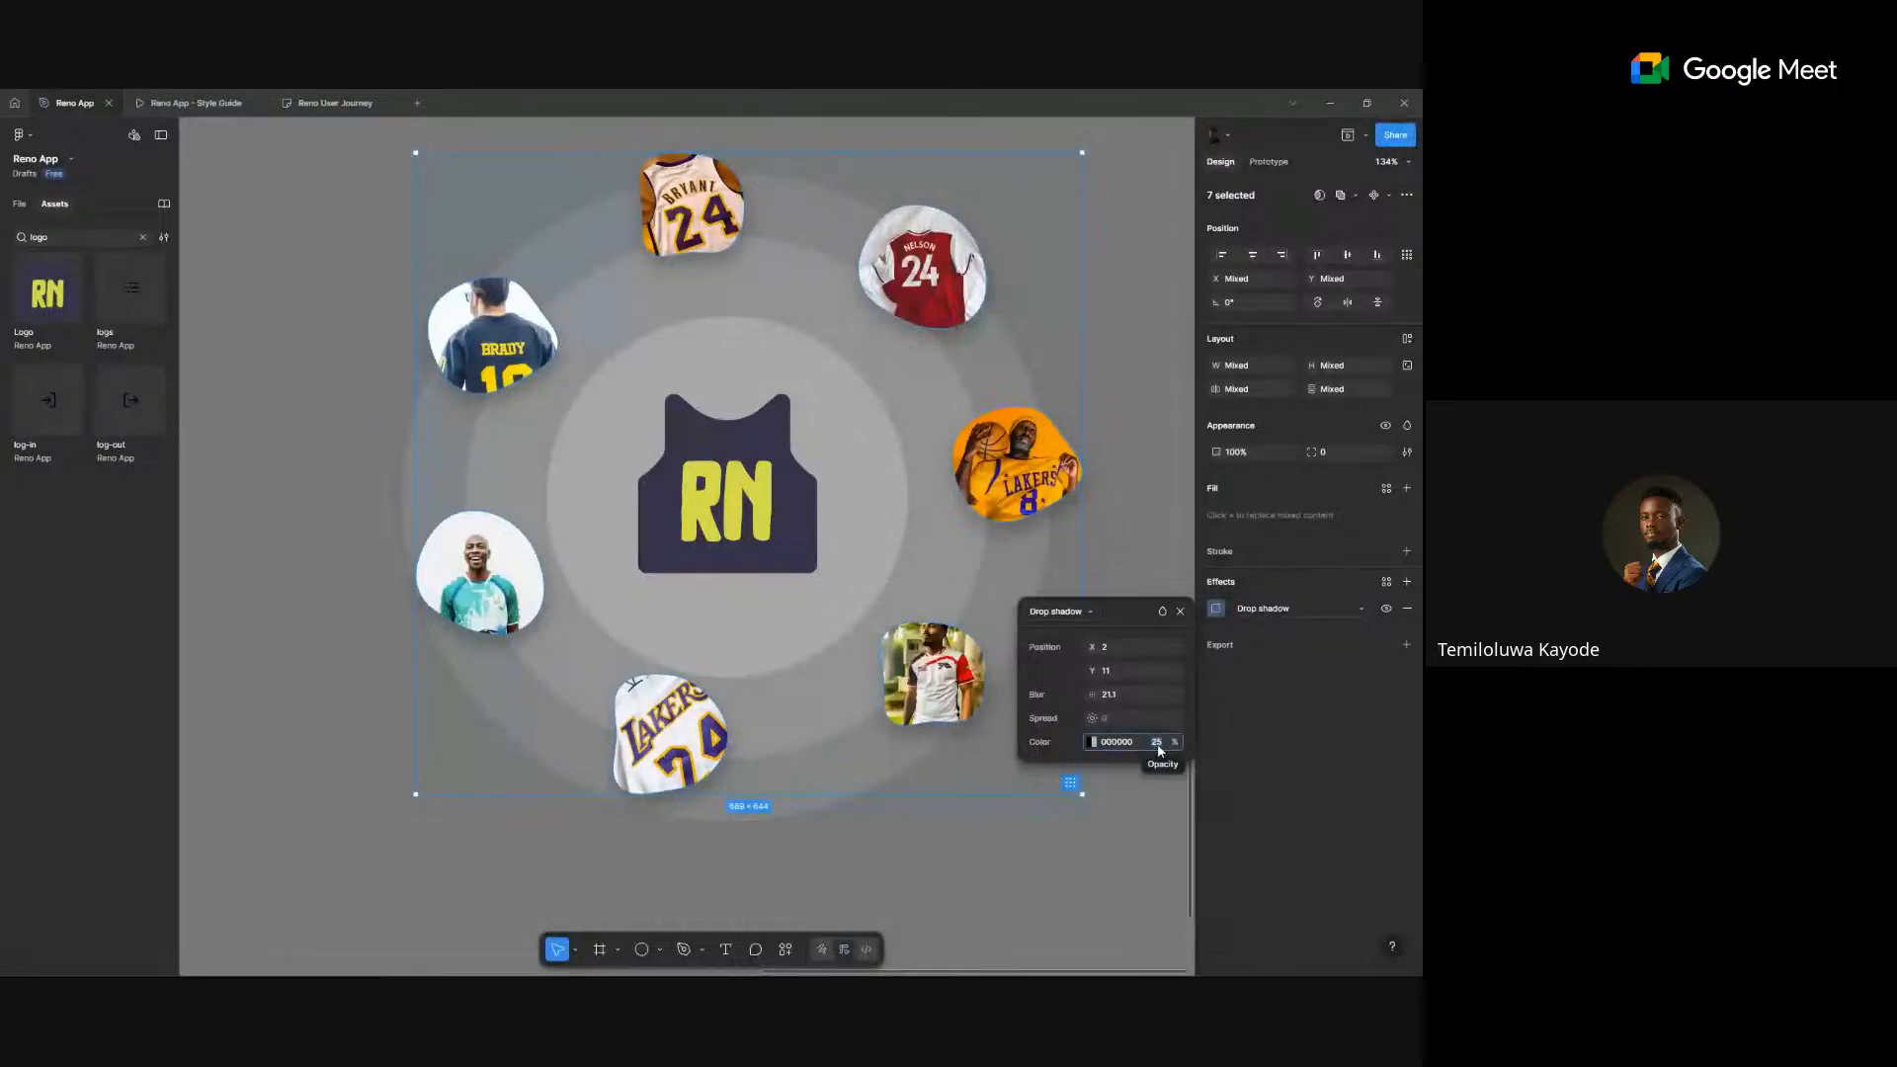
pyautogui.write('15')
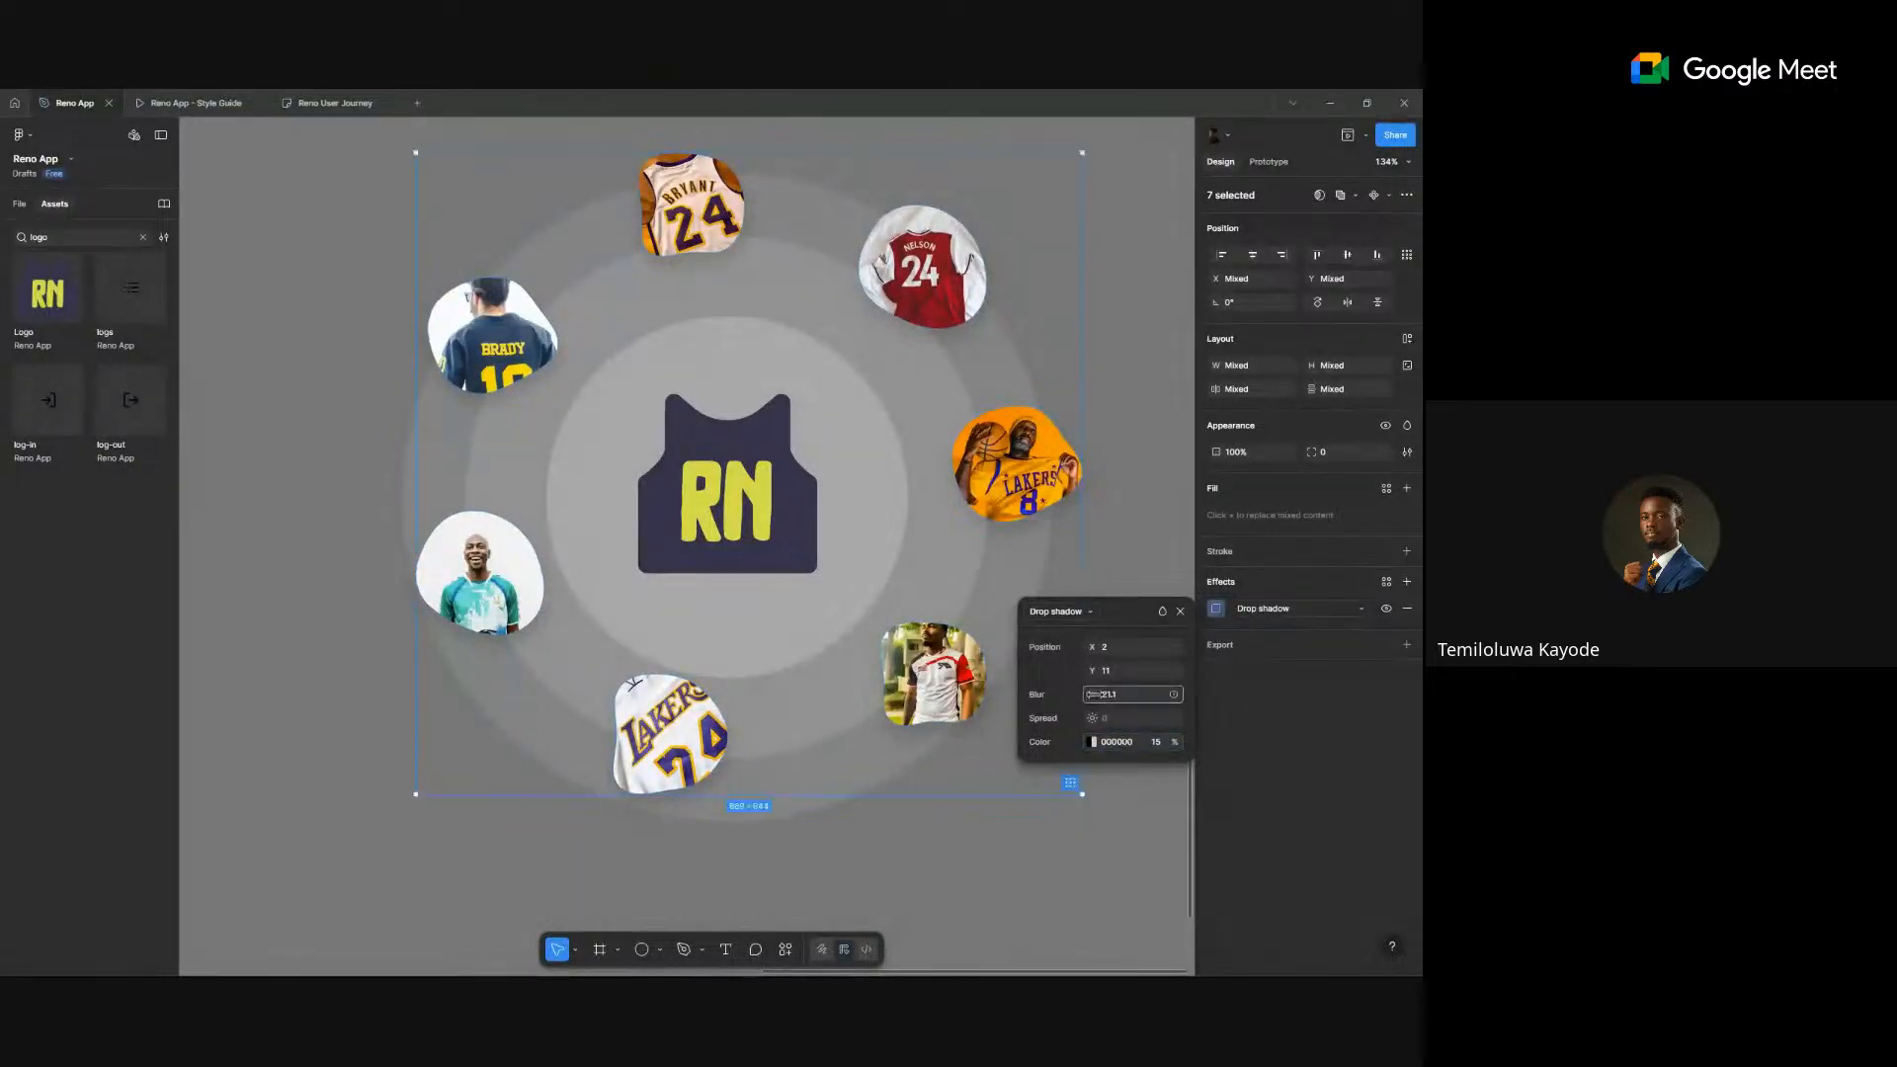
pyautogui.moveTo(1092, 694); pyautogui.dragTo(1121, 689)
pyautogui.scroll(-3, 797, 676)
pyautogui.scroll(-5, 797, 676)
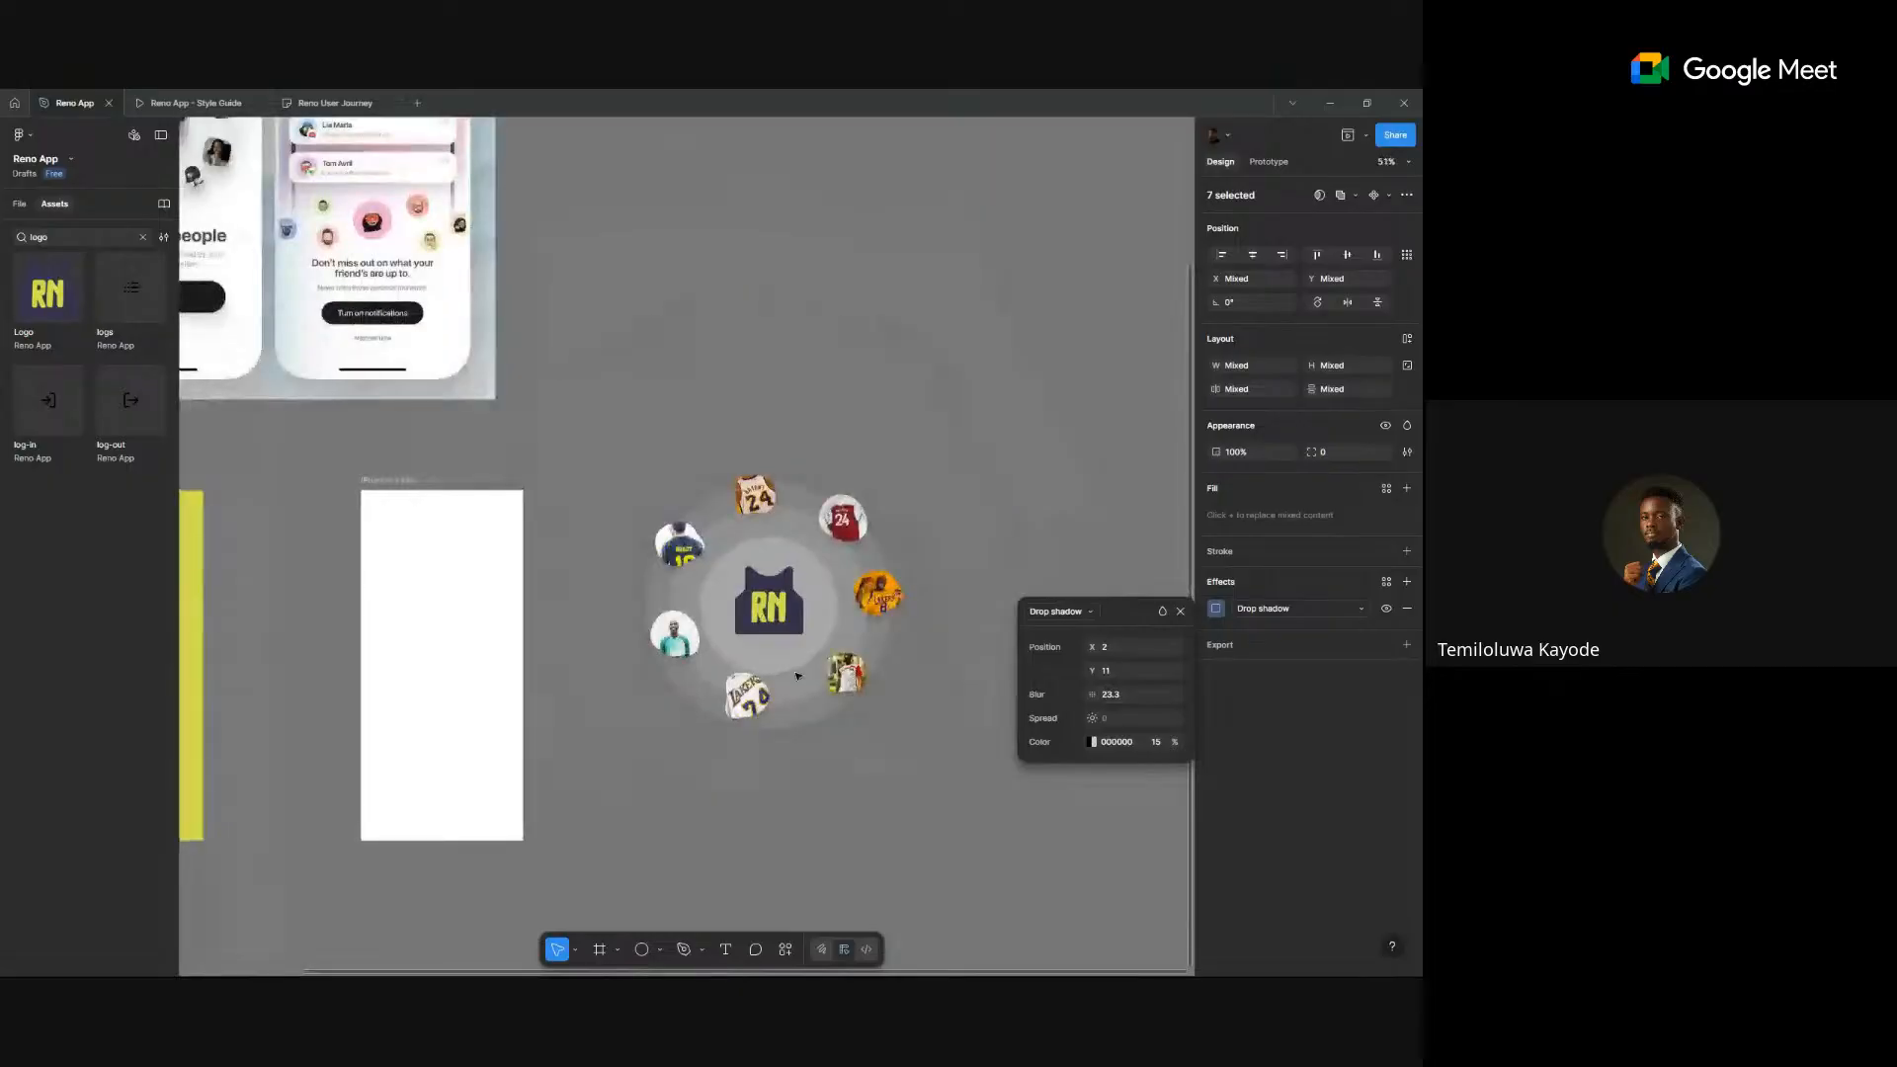
pyautogui.click(859, 808)
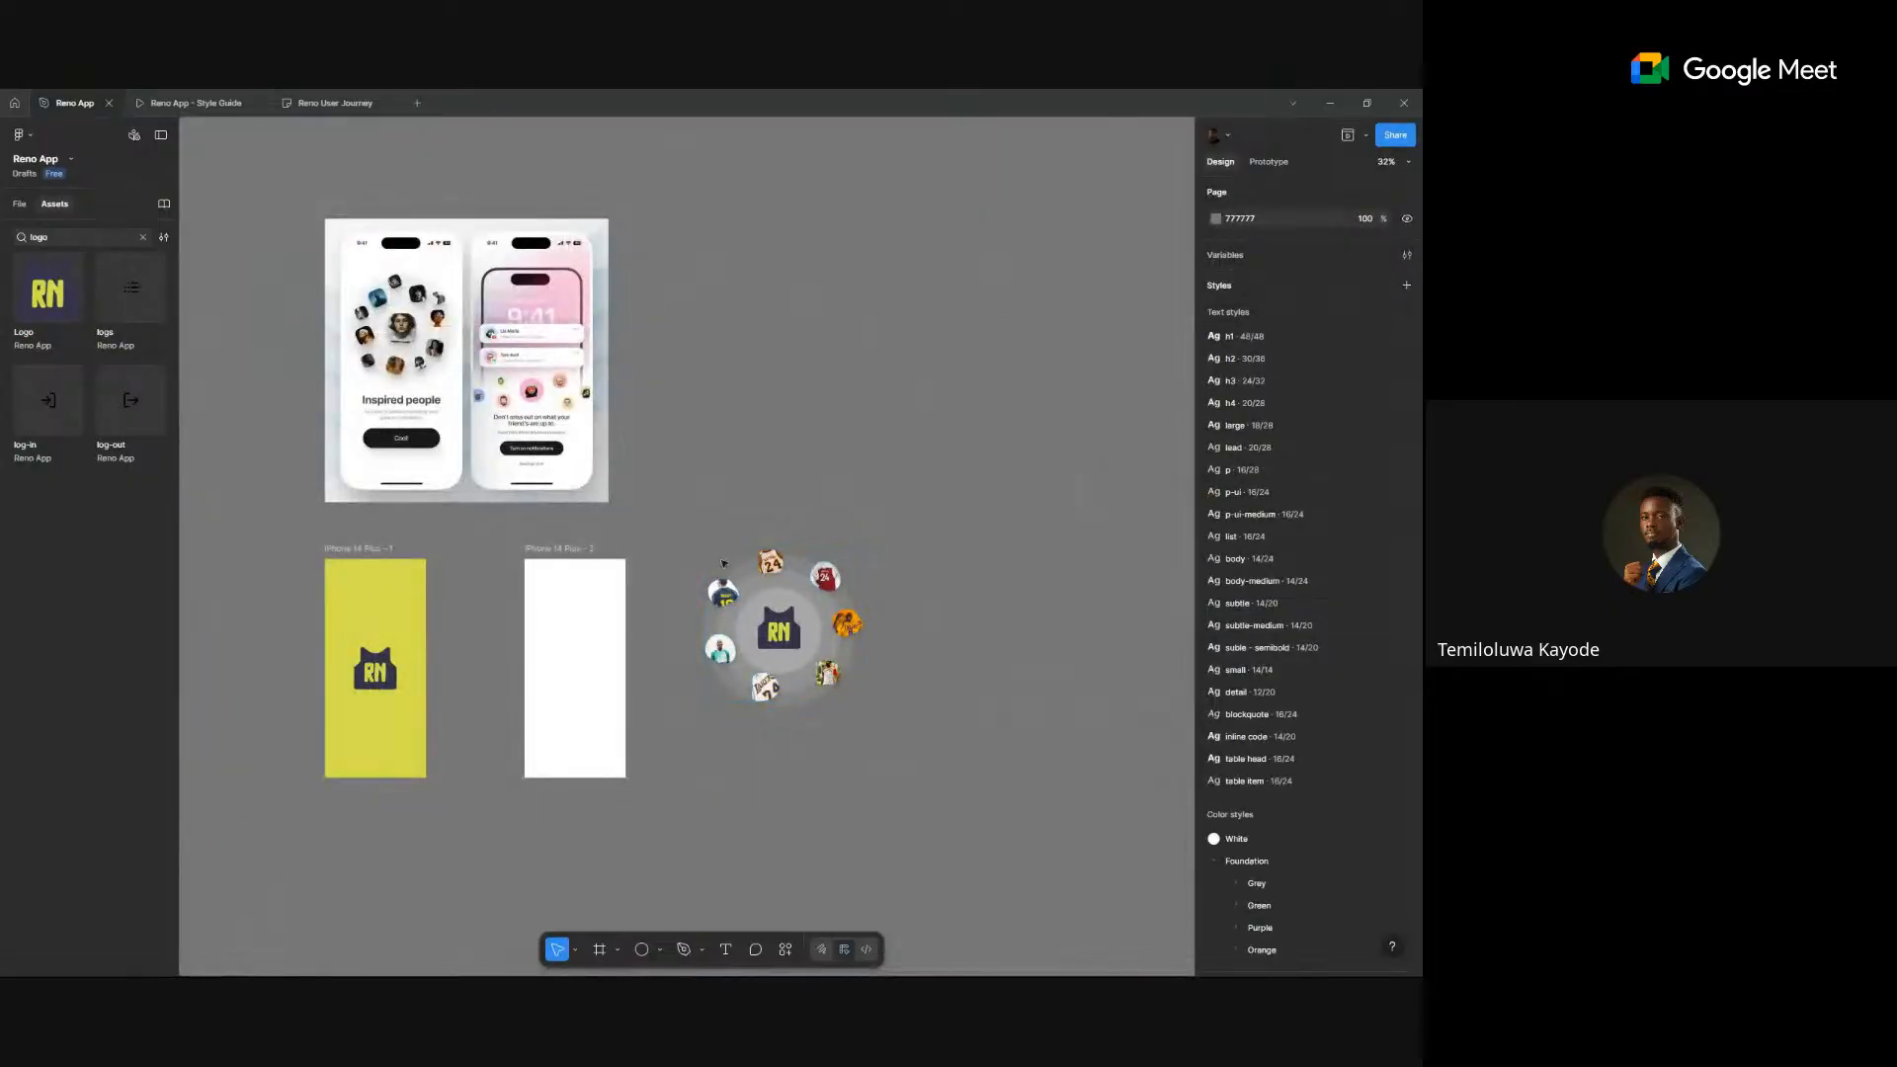
# - Marquee-select the whole logo and ring composition, then clear the selection
pyautogui.moveTo(898, 762); pyautogui.dragTo(666, 496)
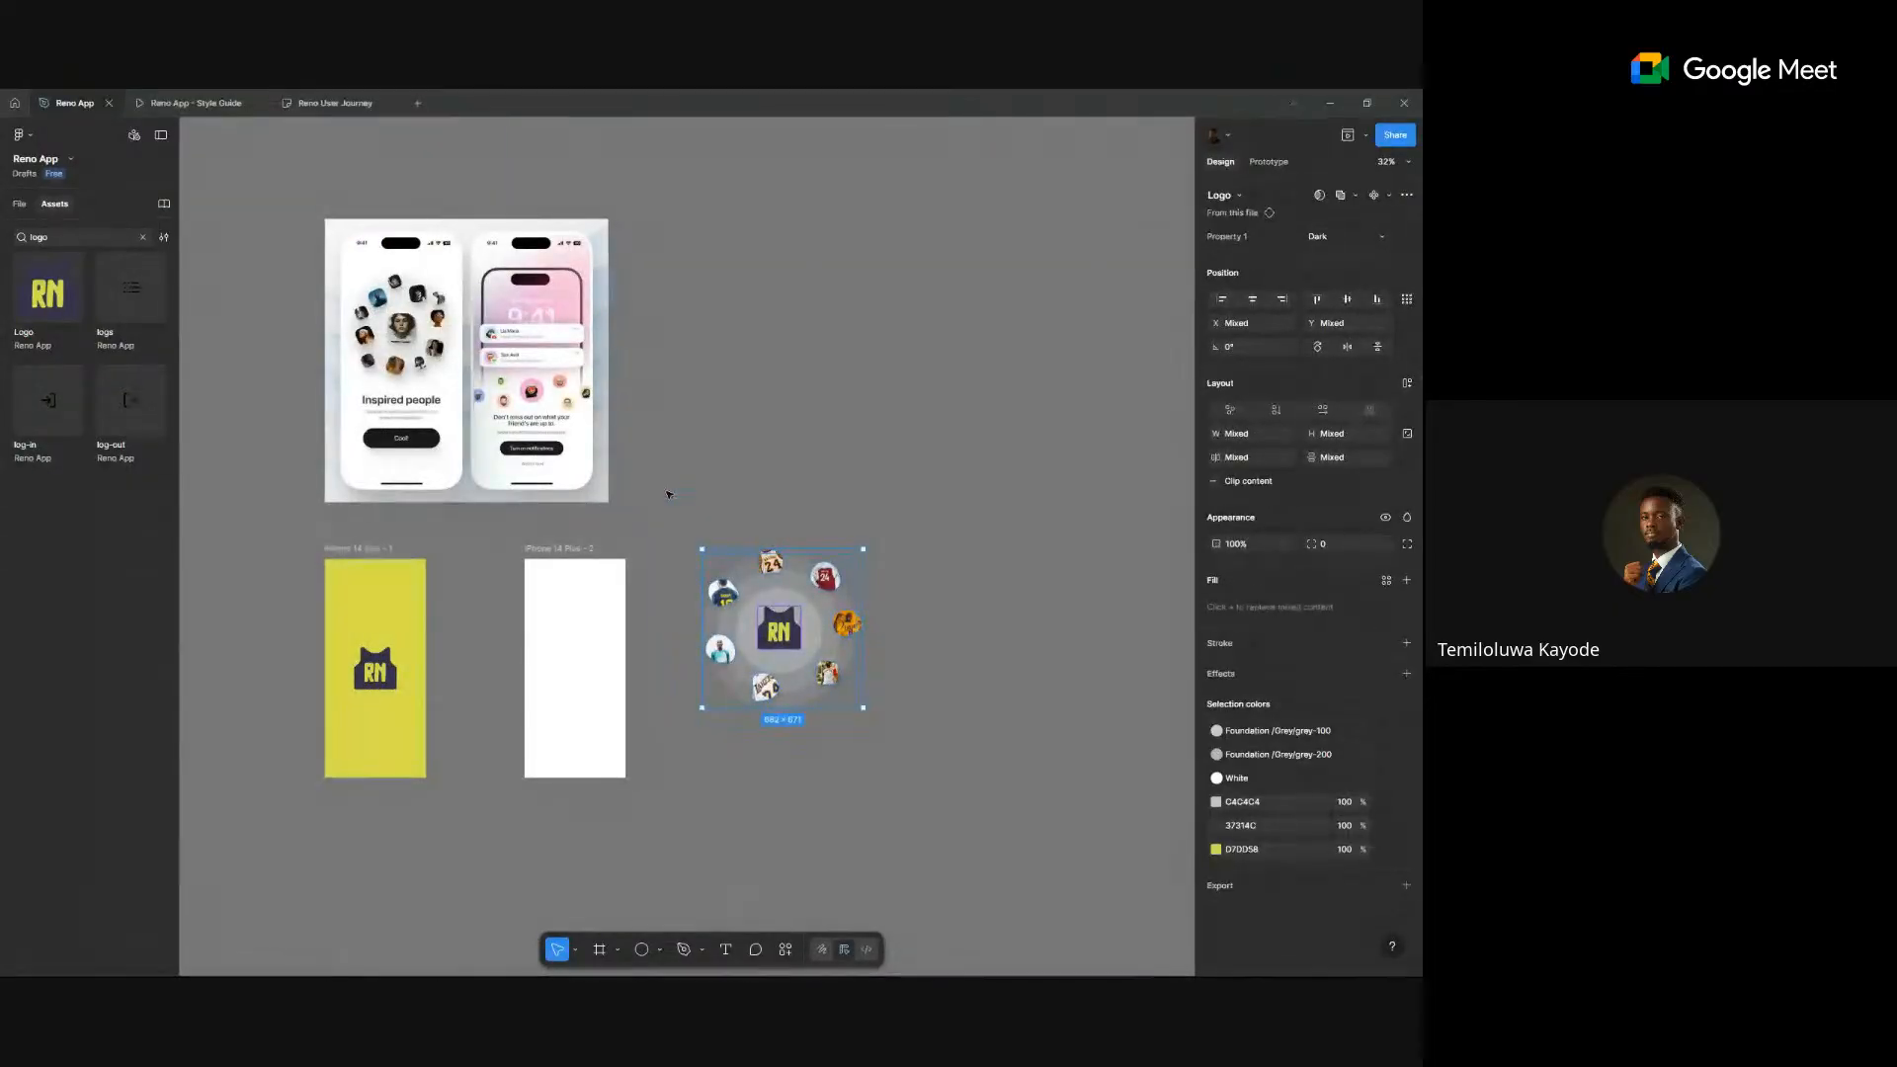
pyautogui.click(873, 486)
pyautogui.scroll(5, 424, 302)
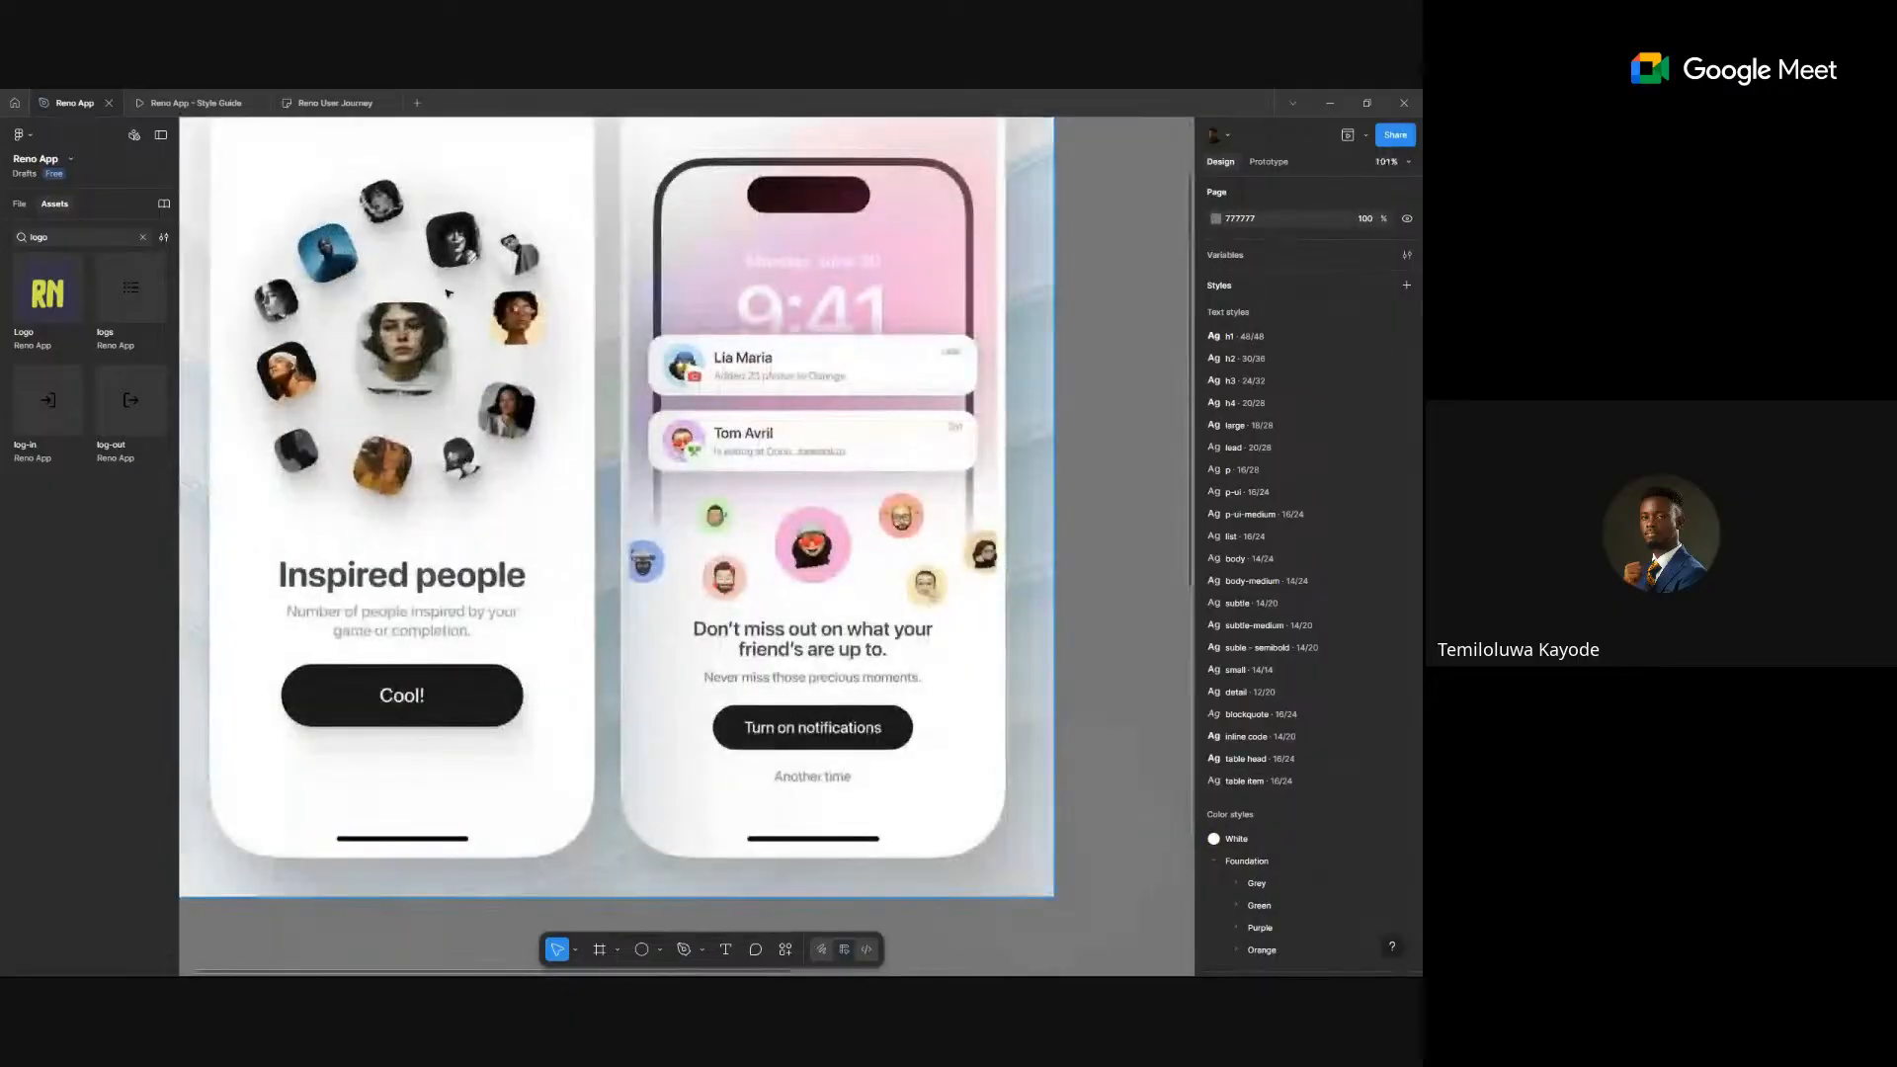
pyautogui.scroll(-5, 448, 293)
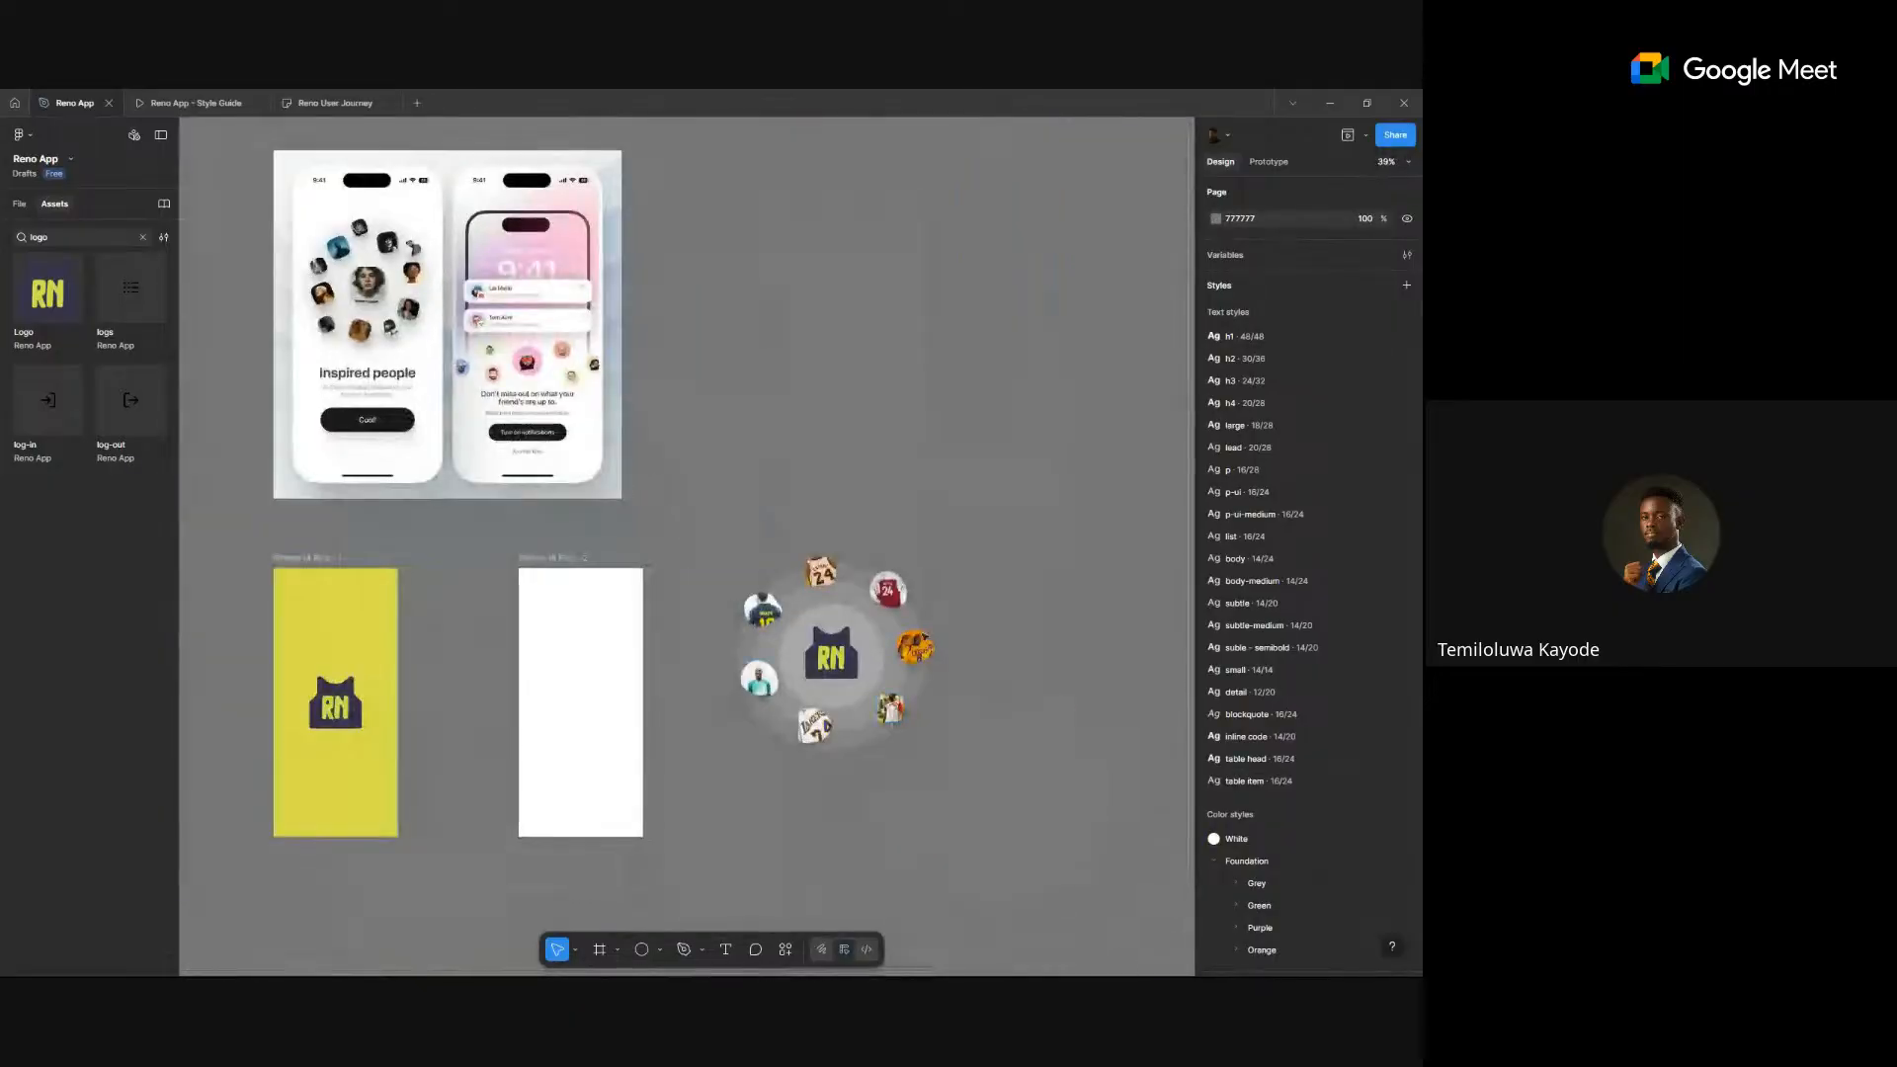
pyautogui.moveTo(1013, 830); pyautogui.dragTo(698, 478)
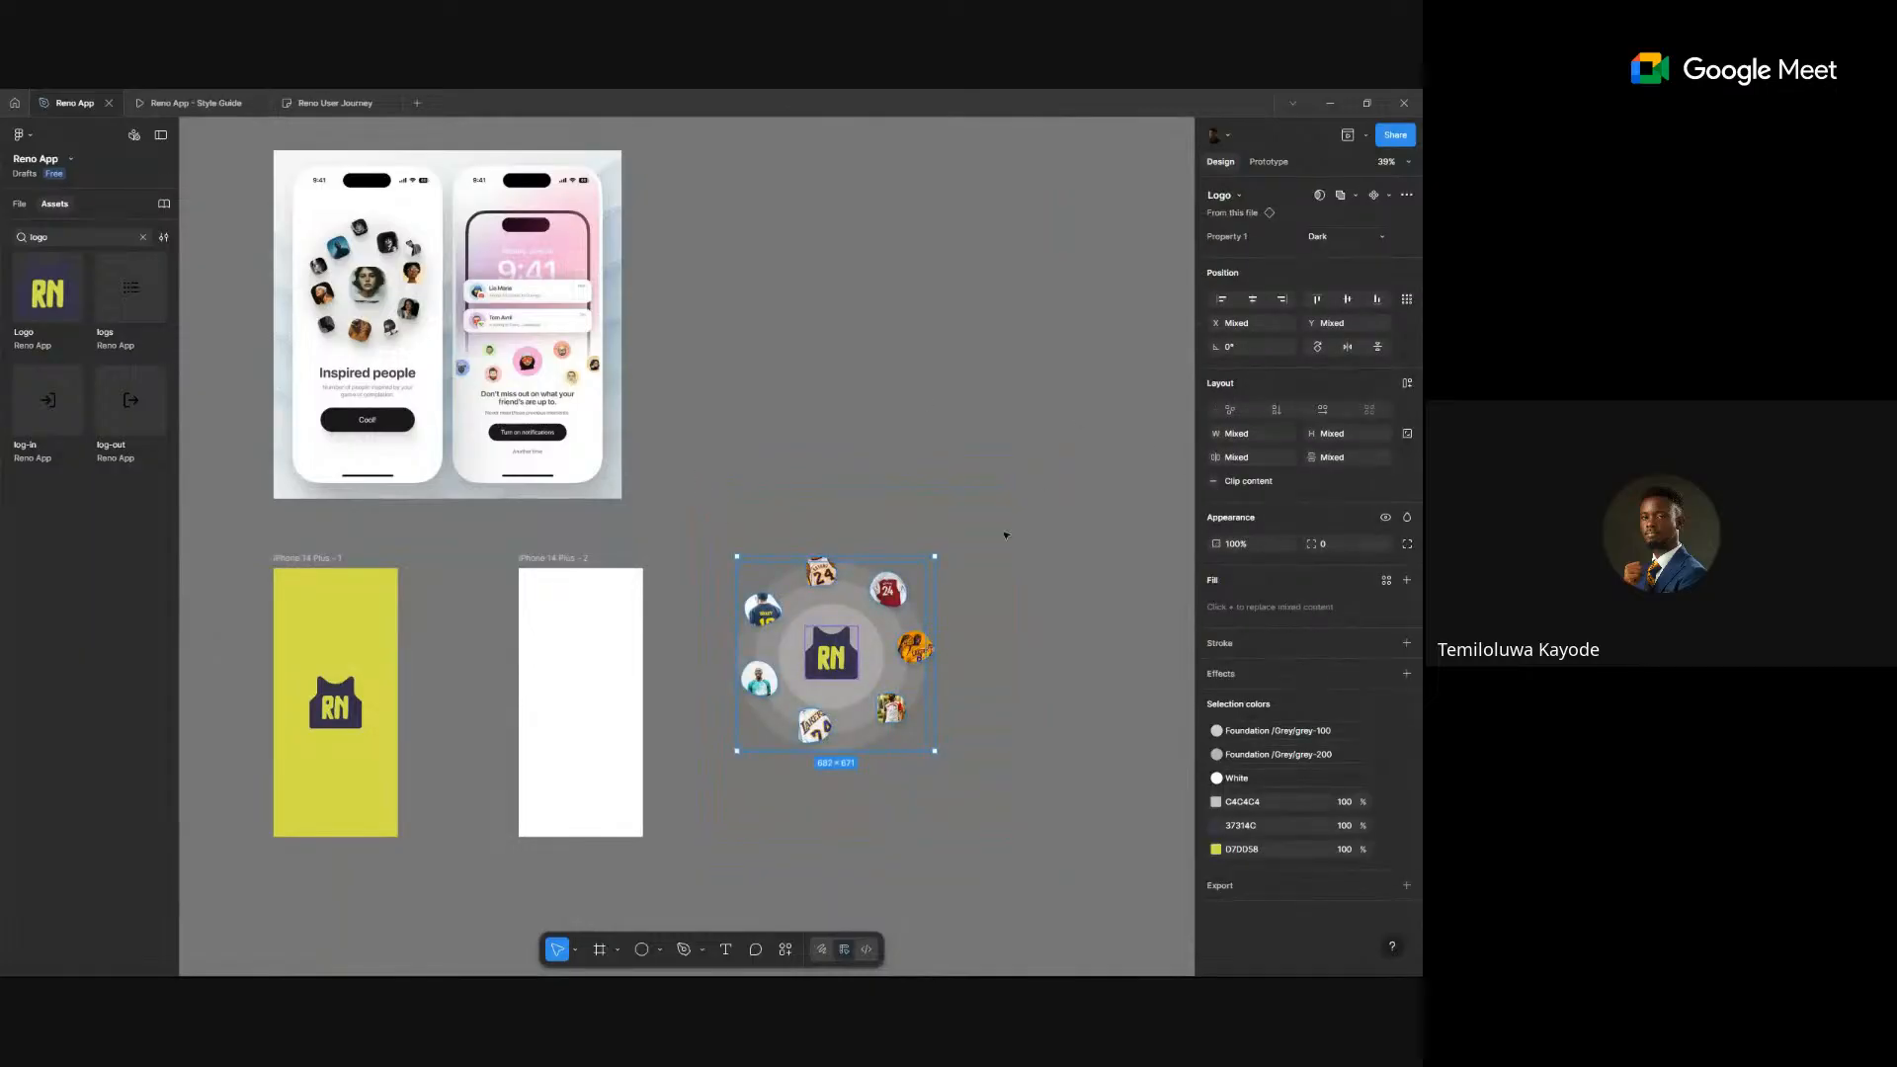
pyautogui.moveTo(1037, 496); pyautogui.dragTo(699, 835)
pyautogui.scroll(2, 870, 795)
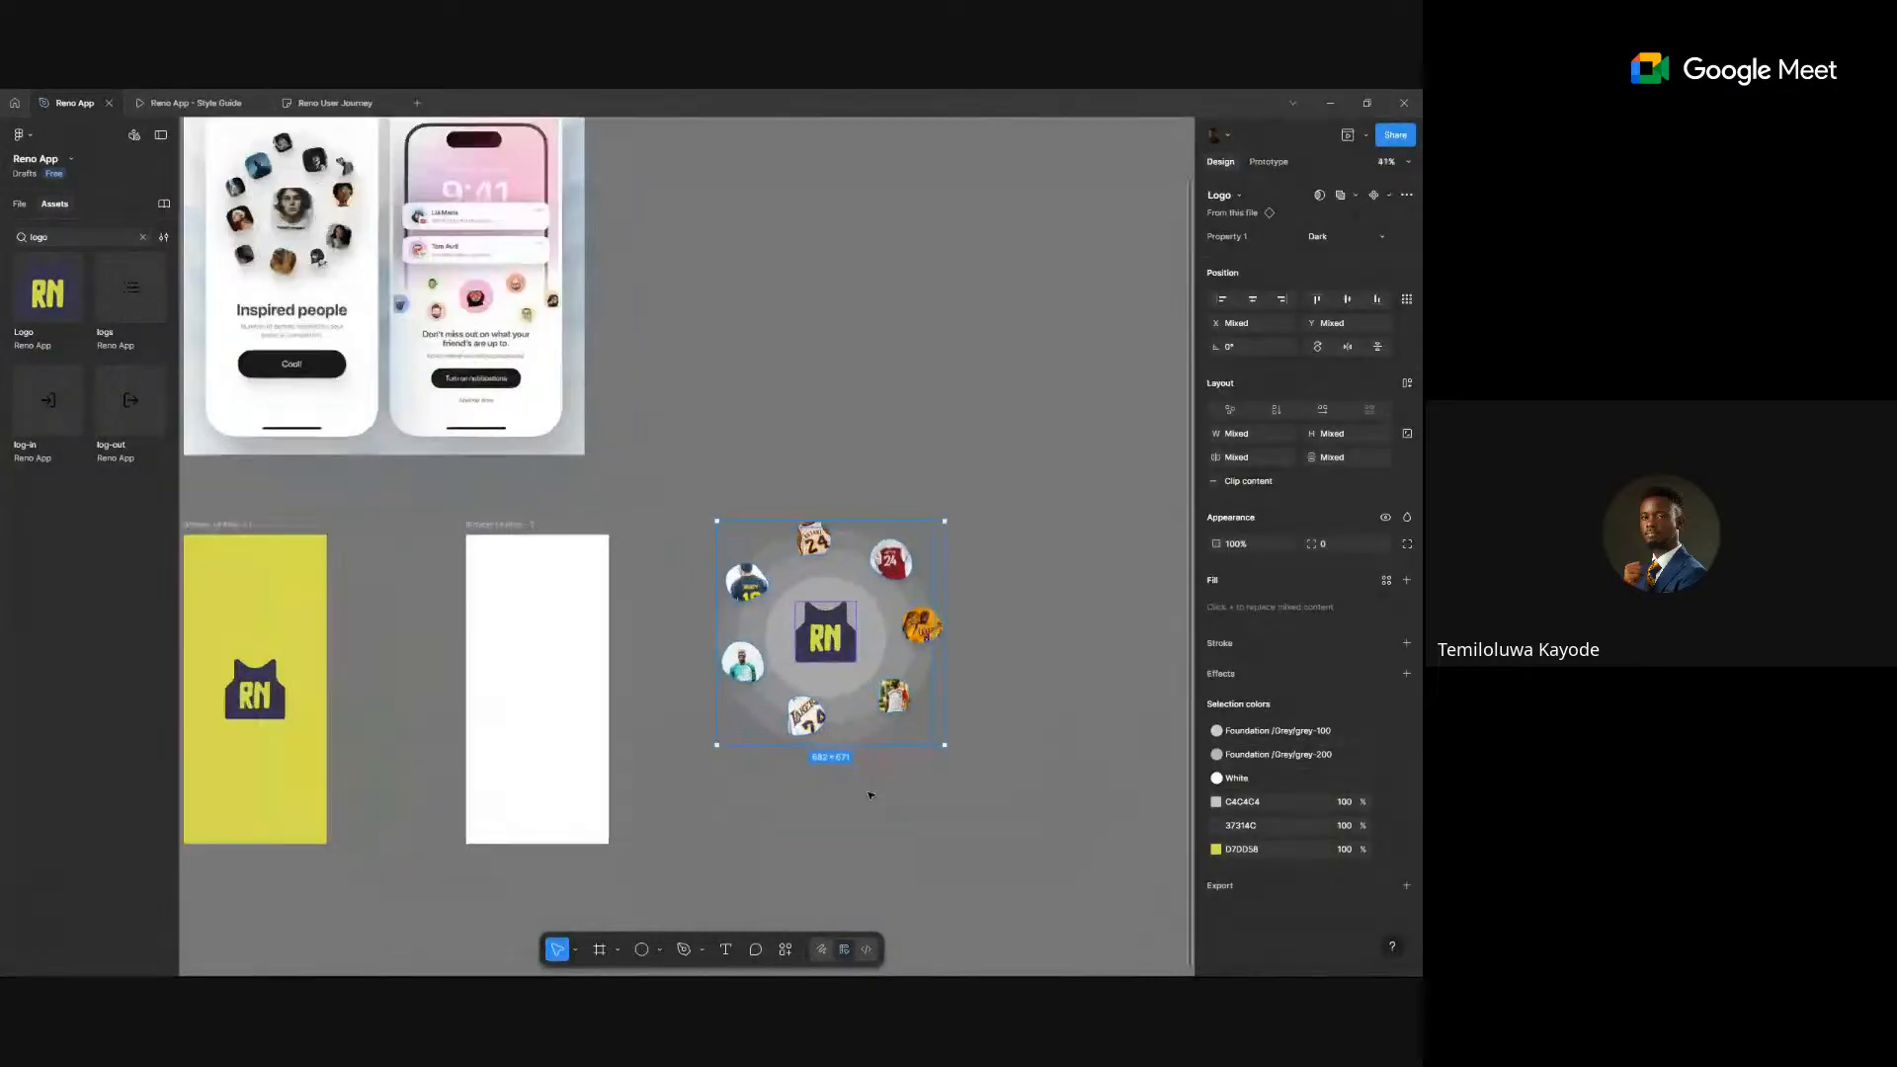
pyautogui.scroll(5, 869, 796)
pyautogui.click(1045, 676)
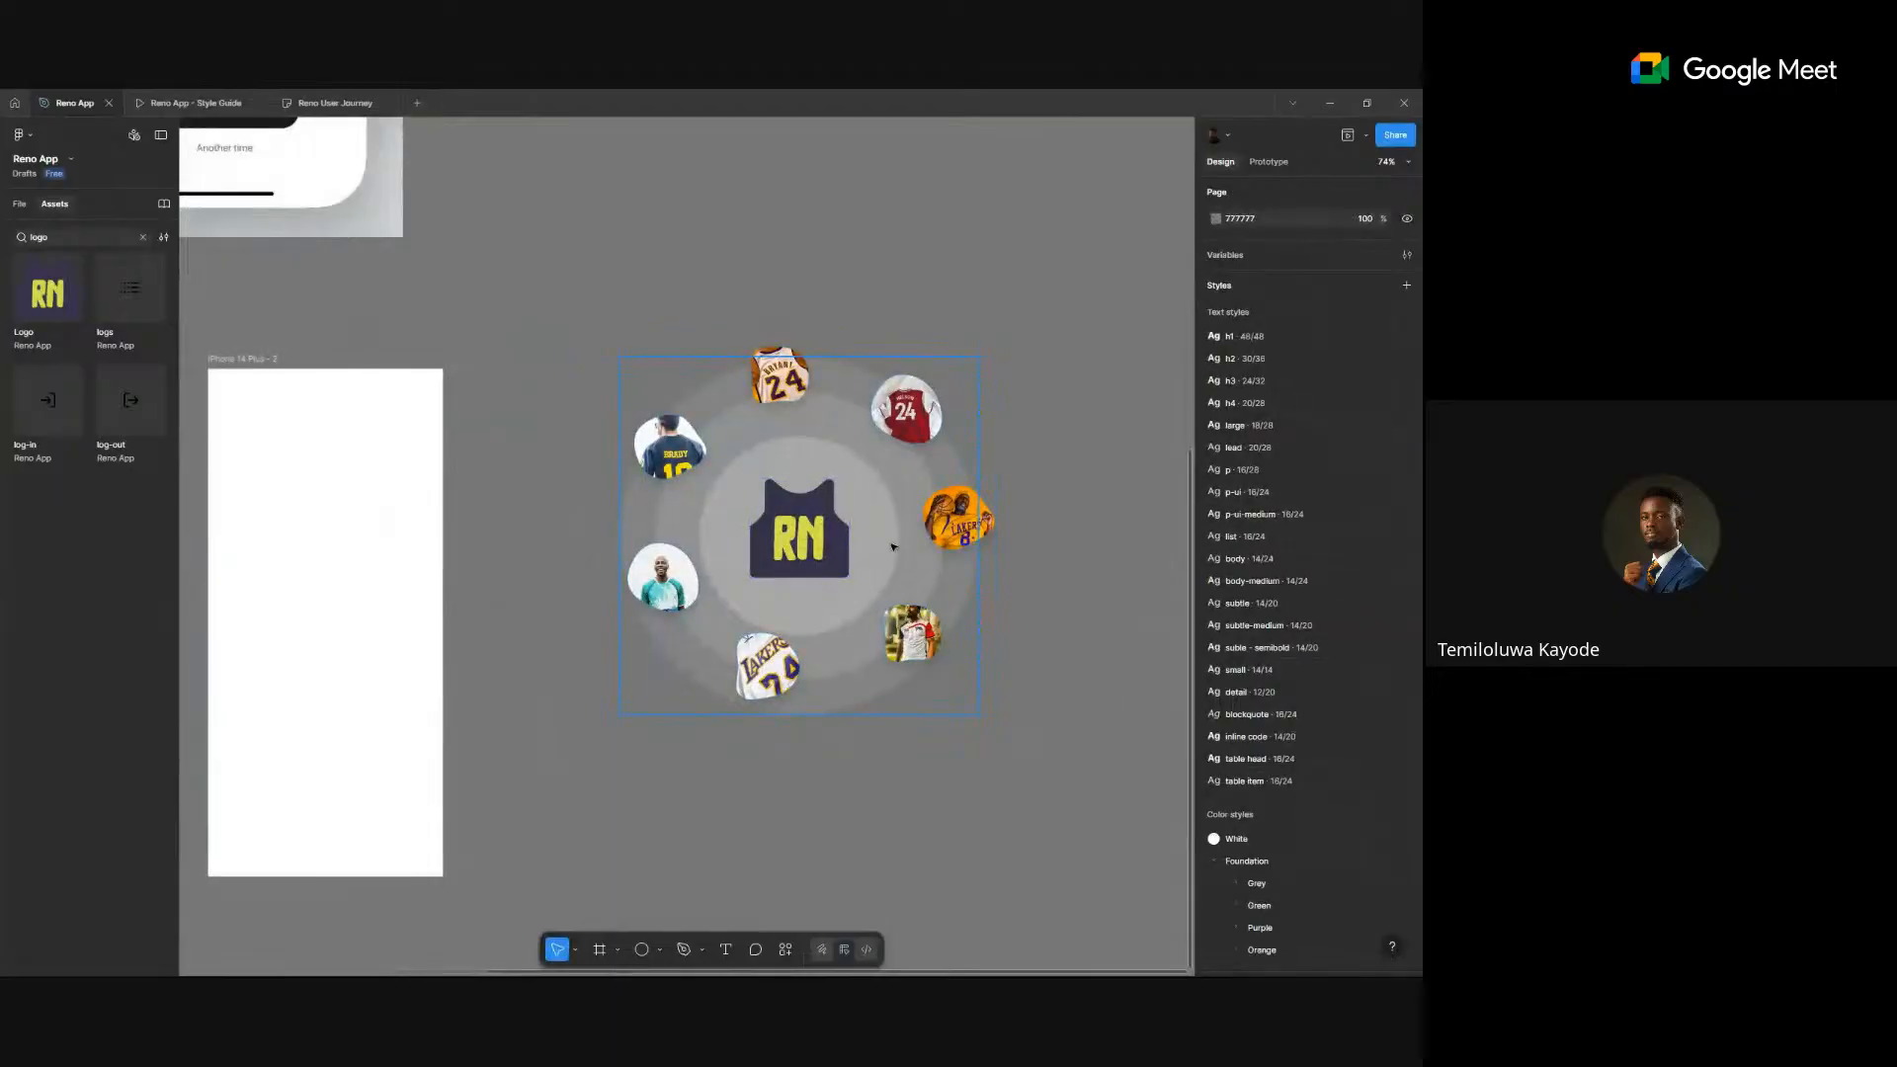
# - Group the jersey photos, from the yellow Lakers 8 to the white Lakers 24
pyautogui.click(957, 520)
pyautogui.keyDown('shift'); pyautogui.click(906, 410); pyautogui.keyUp('shift')
pyautogui.keyDown('shift'); pyautogui.click(780, 378); pyautogui.keyUp('shift')
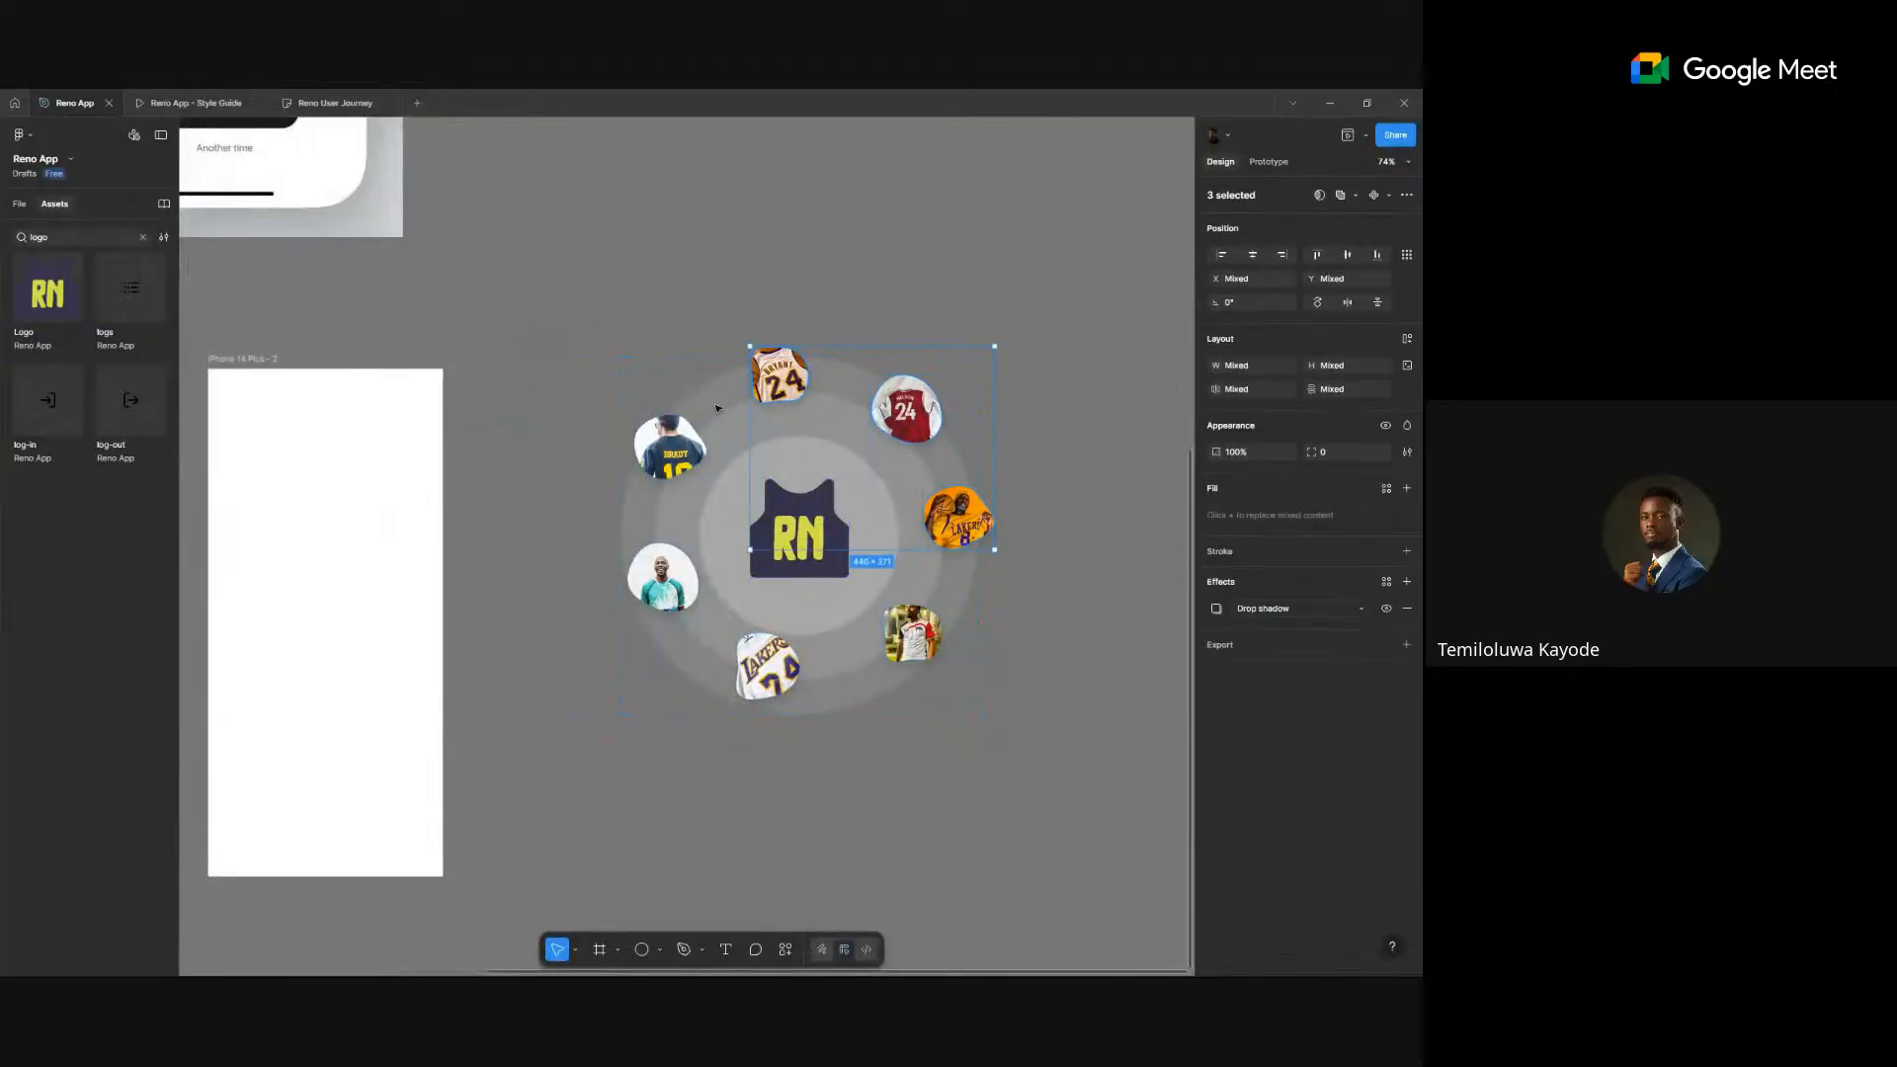
pyautogui.keyDown('shift'); pyautogui.click(670, 446); pyautogui.keyUp('shift')
pyautogui.keyDown('shift'); pyautogui.click(661, 578); pyautogui.keyUp('shift')
pyautogui.keyDown('shift'); pyautogui.click(766, 665); pyautogui.keyUp('shift')
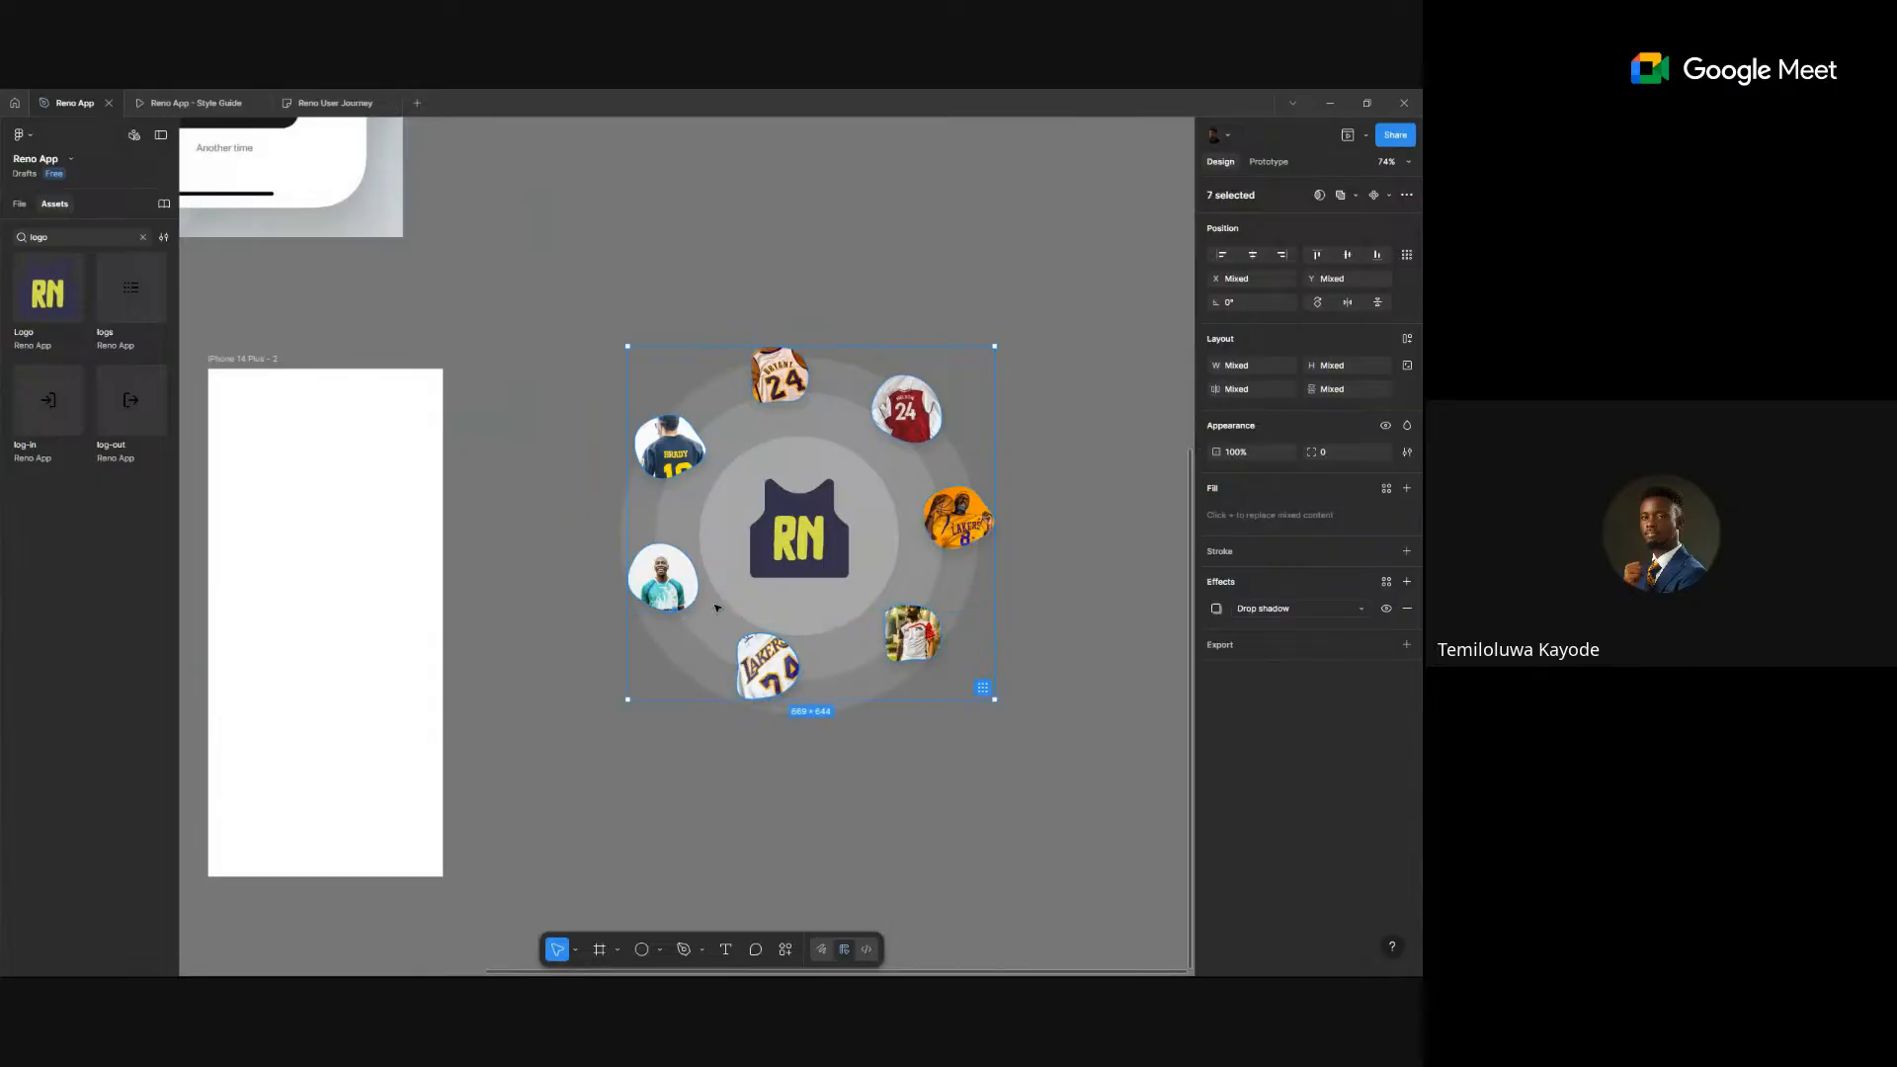
pyautogui.hotkey('ctrl', 'g')
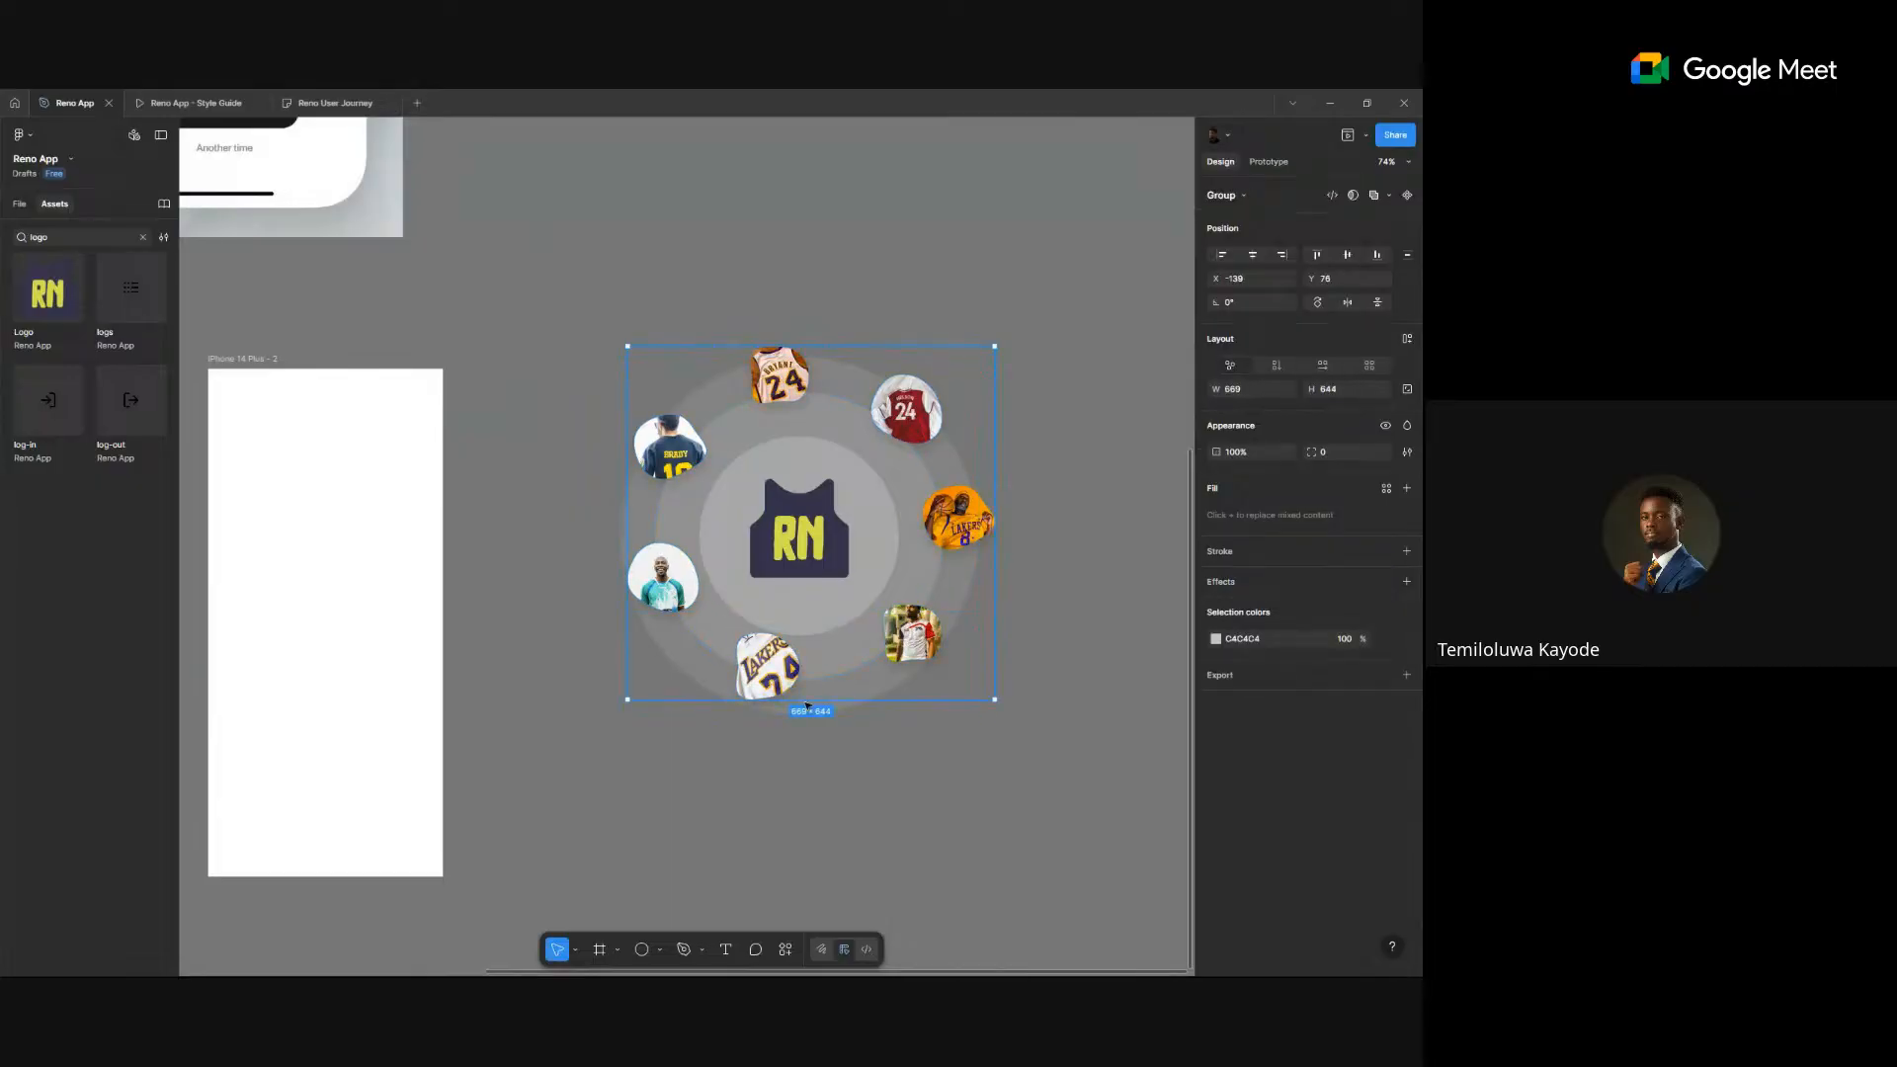
pyautogui.click(844, 833)
# - Align the logo, circles and photos on horizontal and vertical centres
pyautogui.scroll(-2, 790, 830)
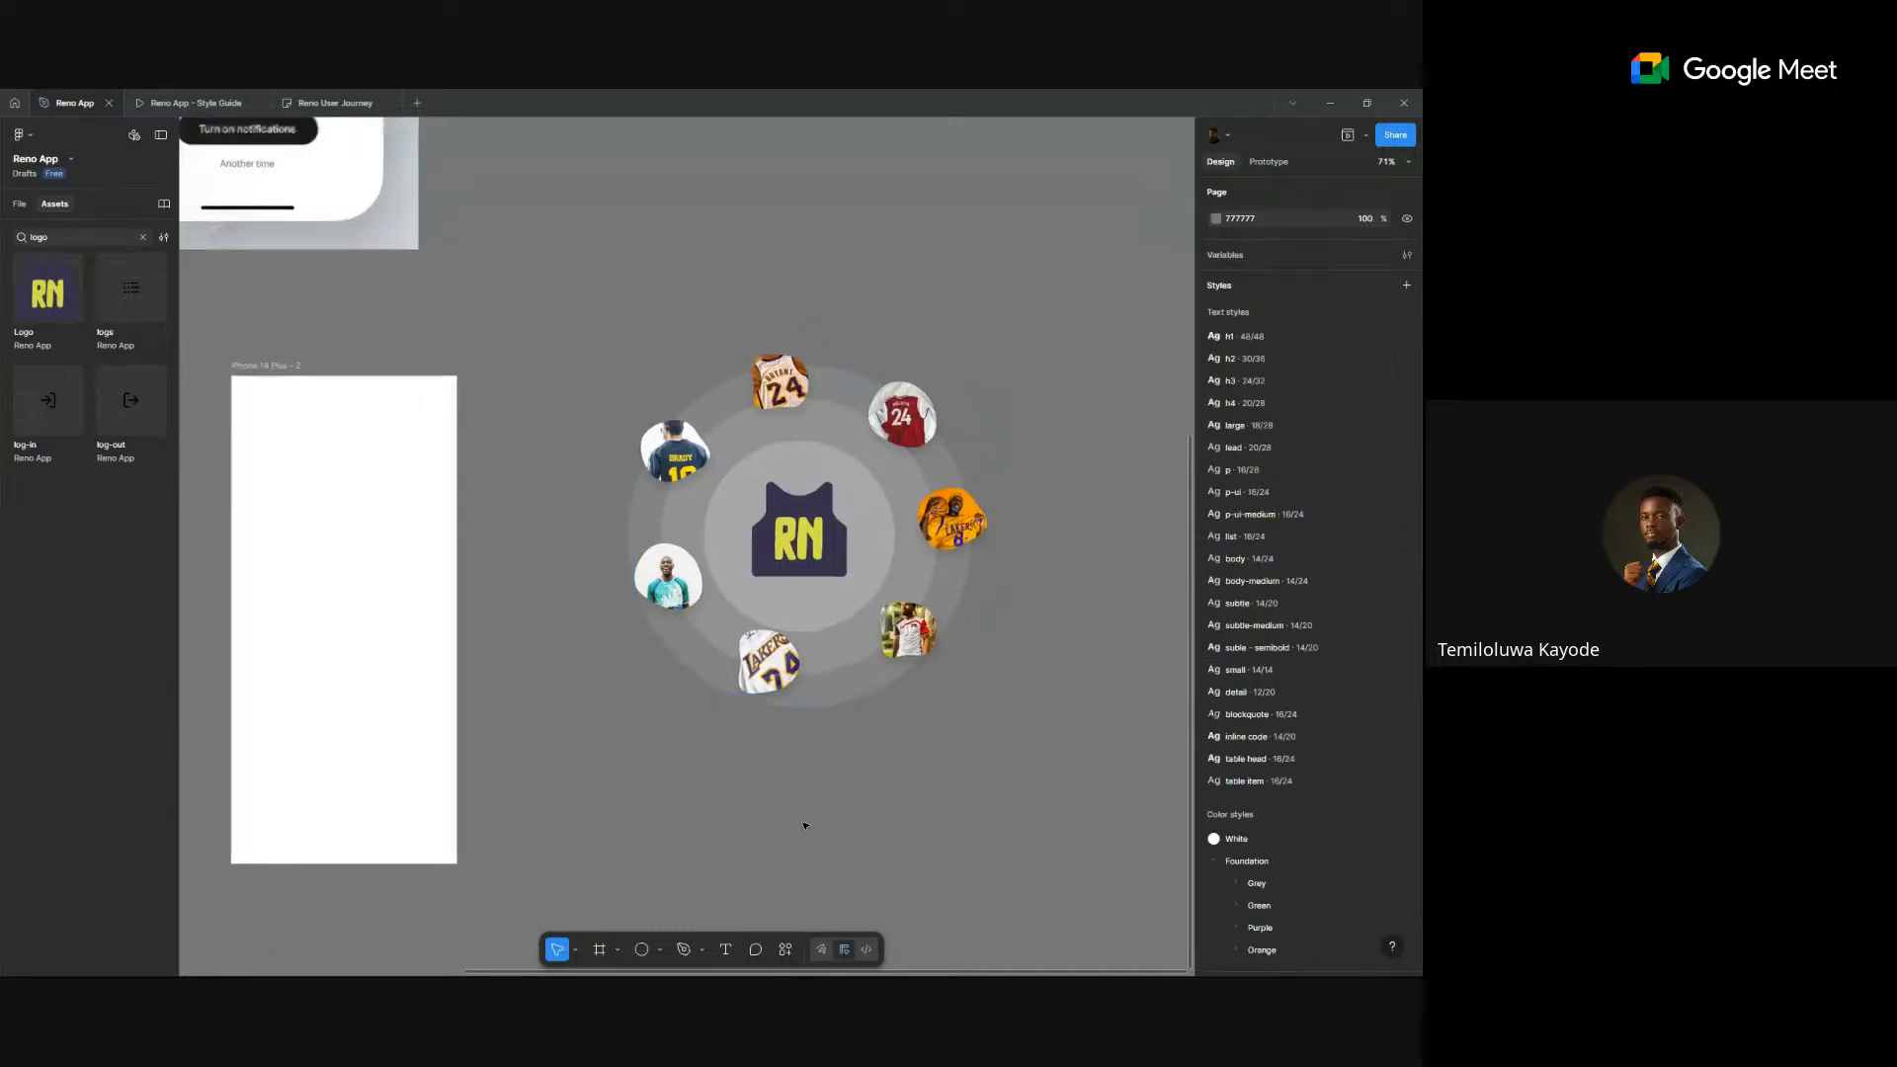
pyautogui.click(844, 632)
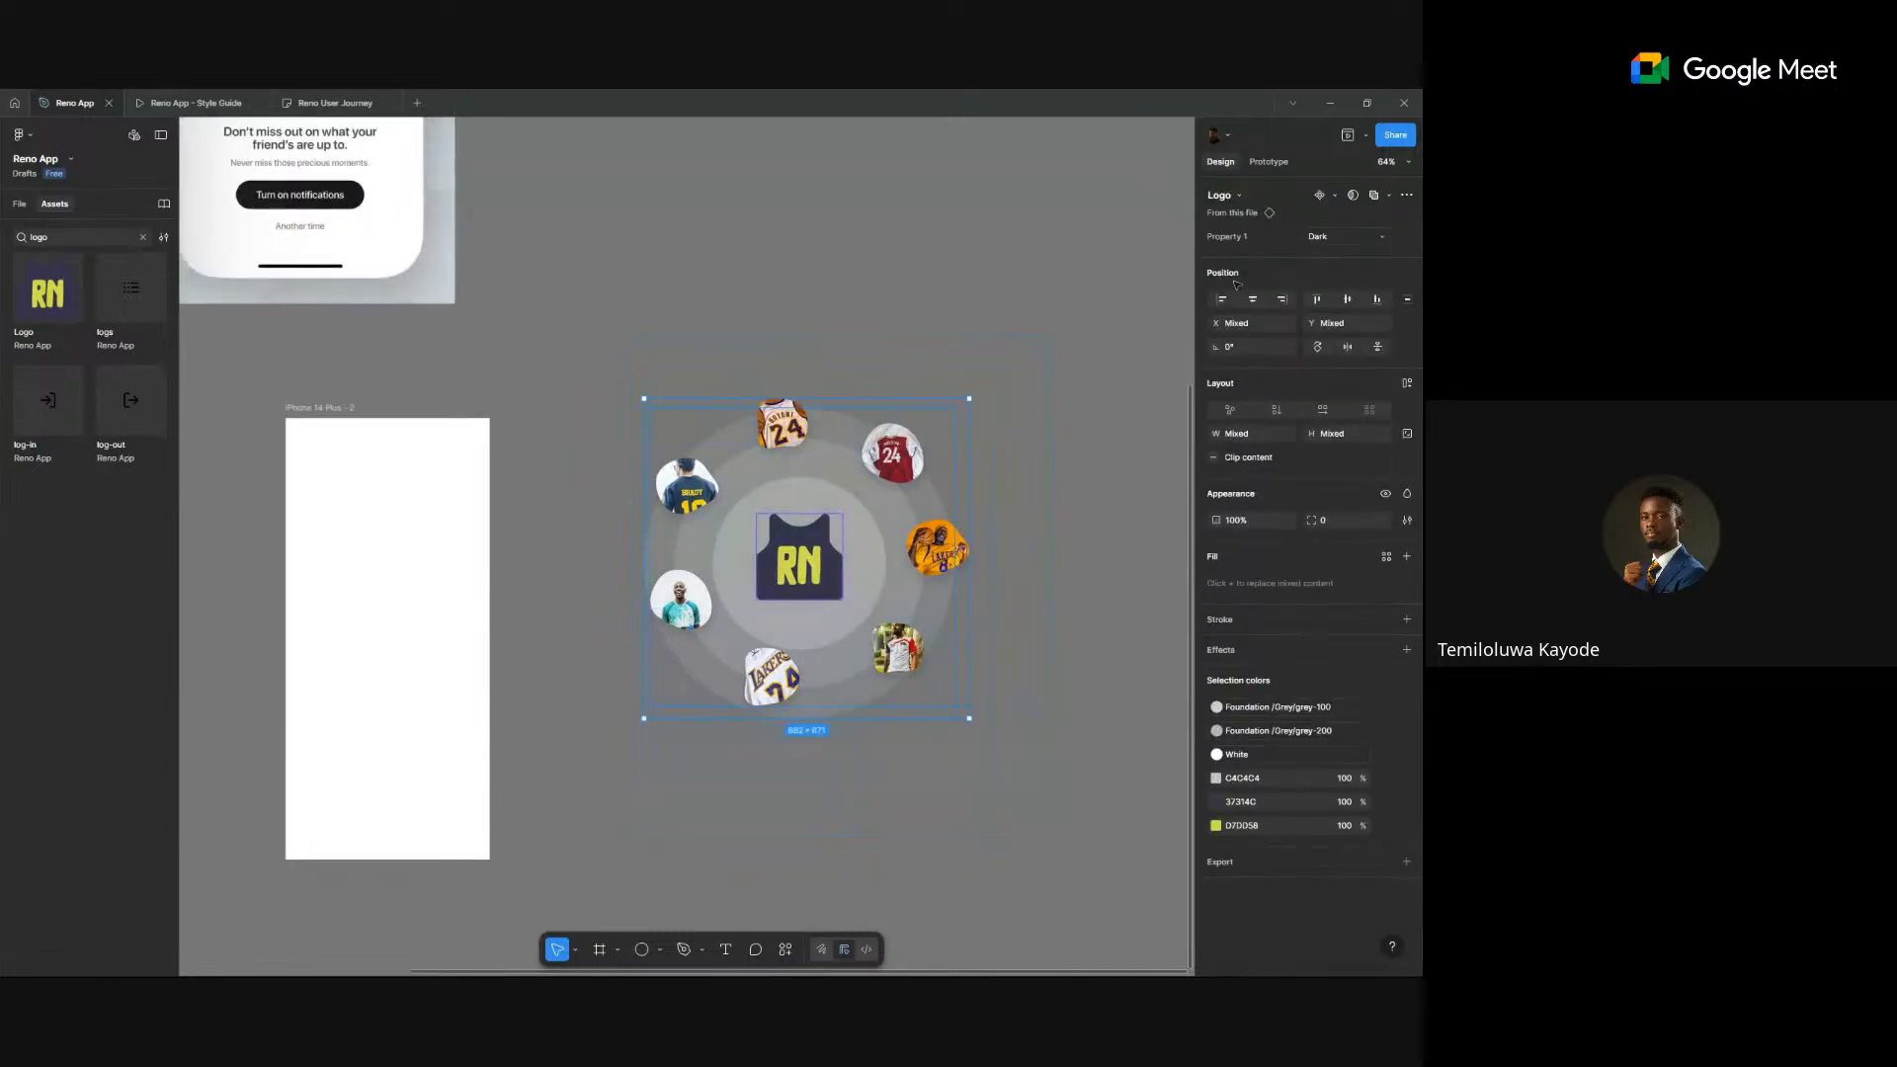
pyautogui.click(1256, 301)
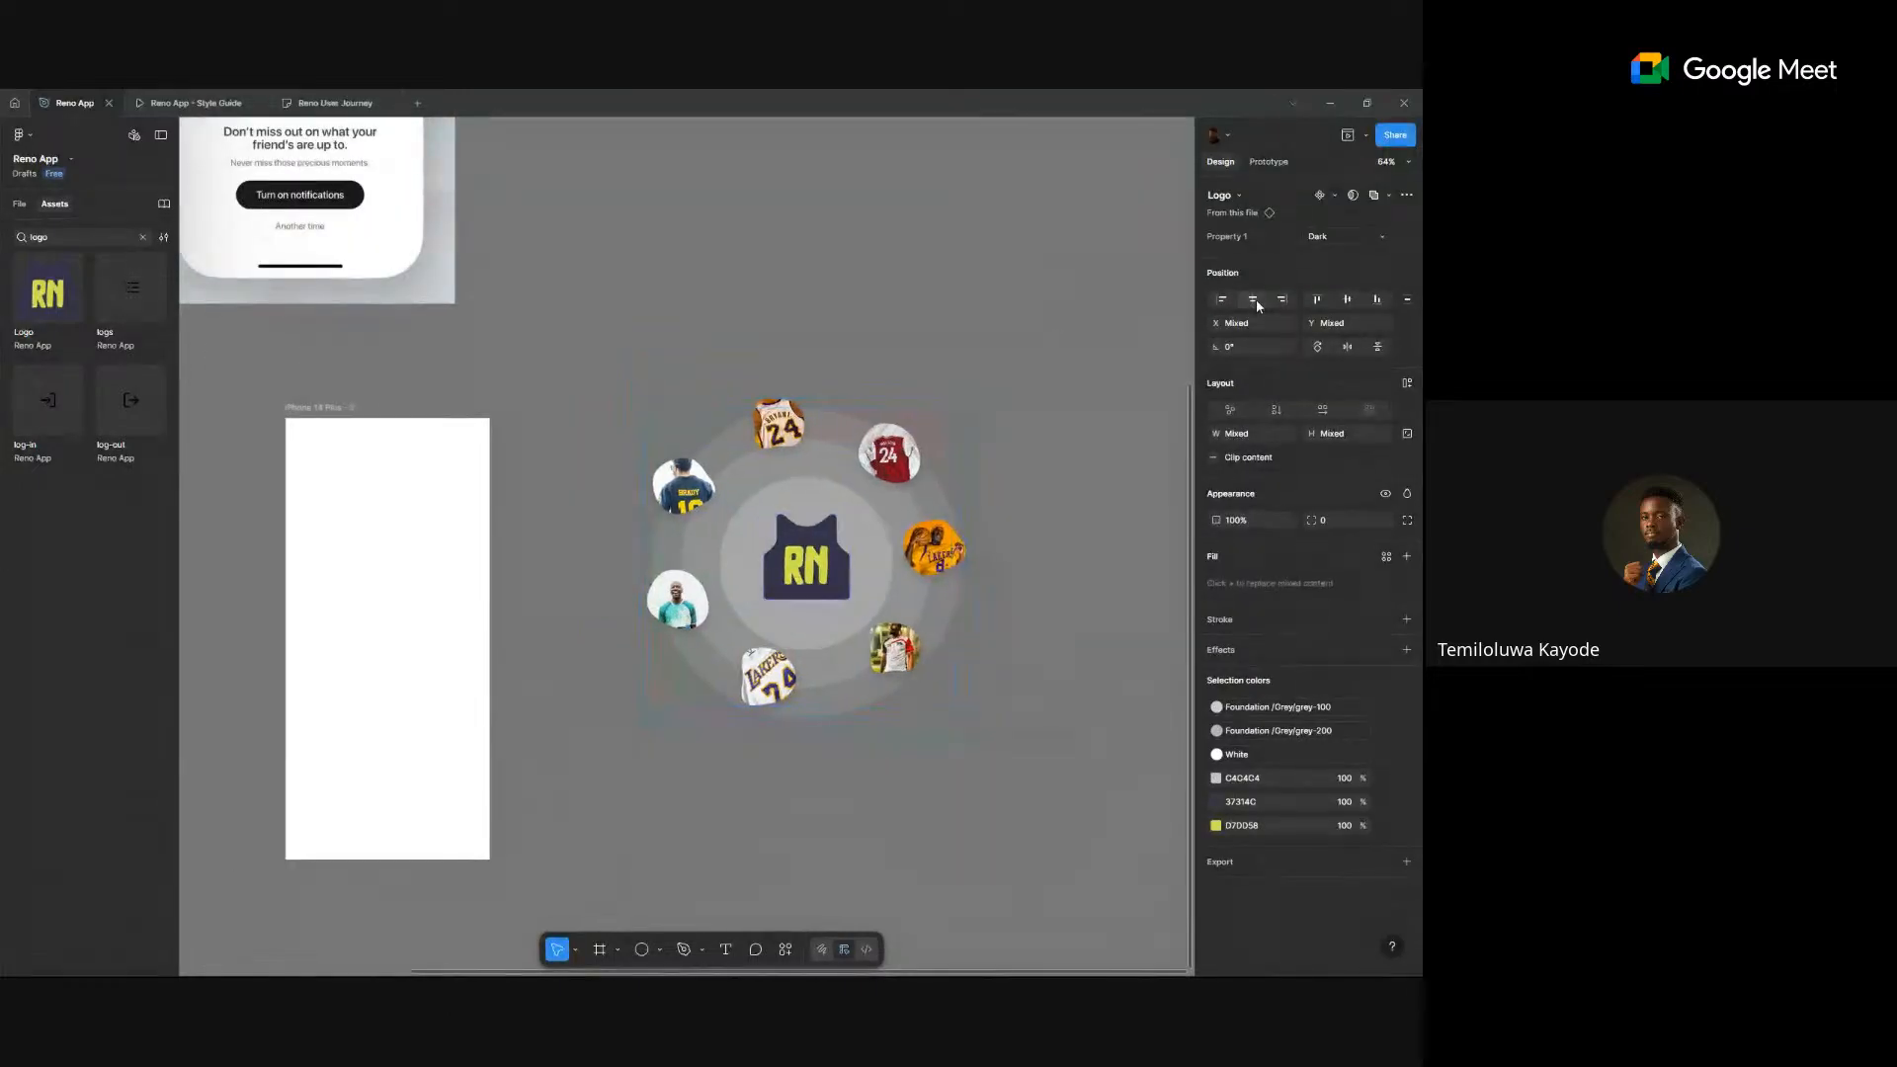
pyautogui.click(1347, 301)
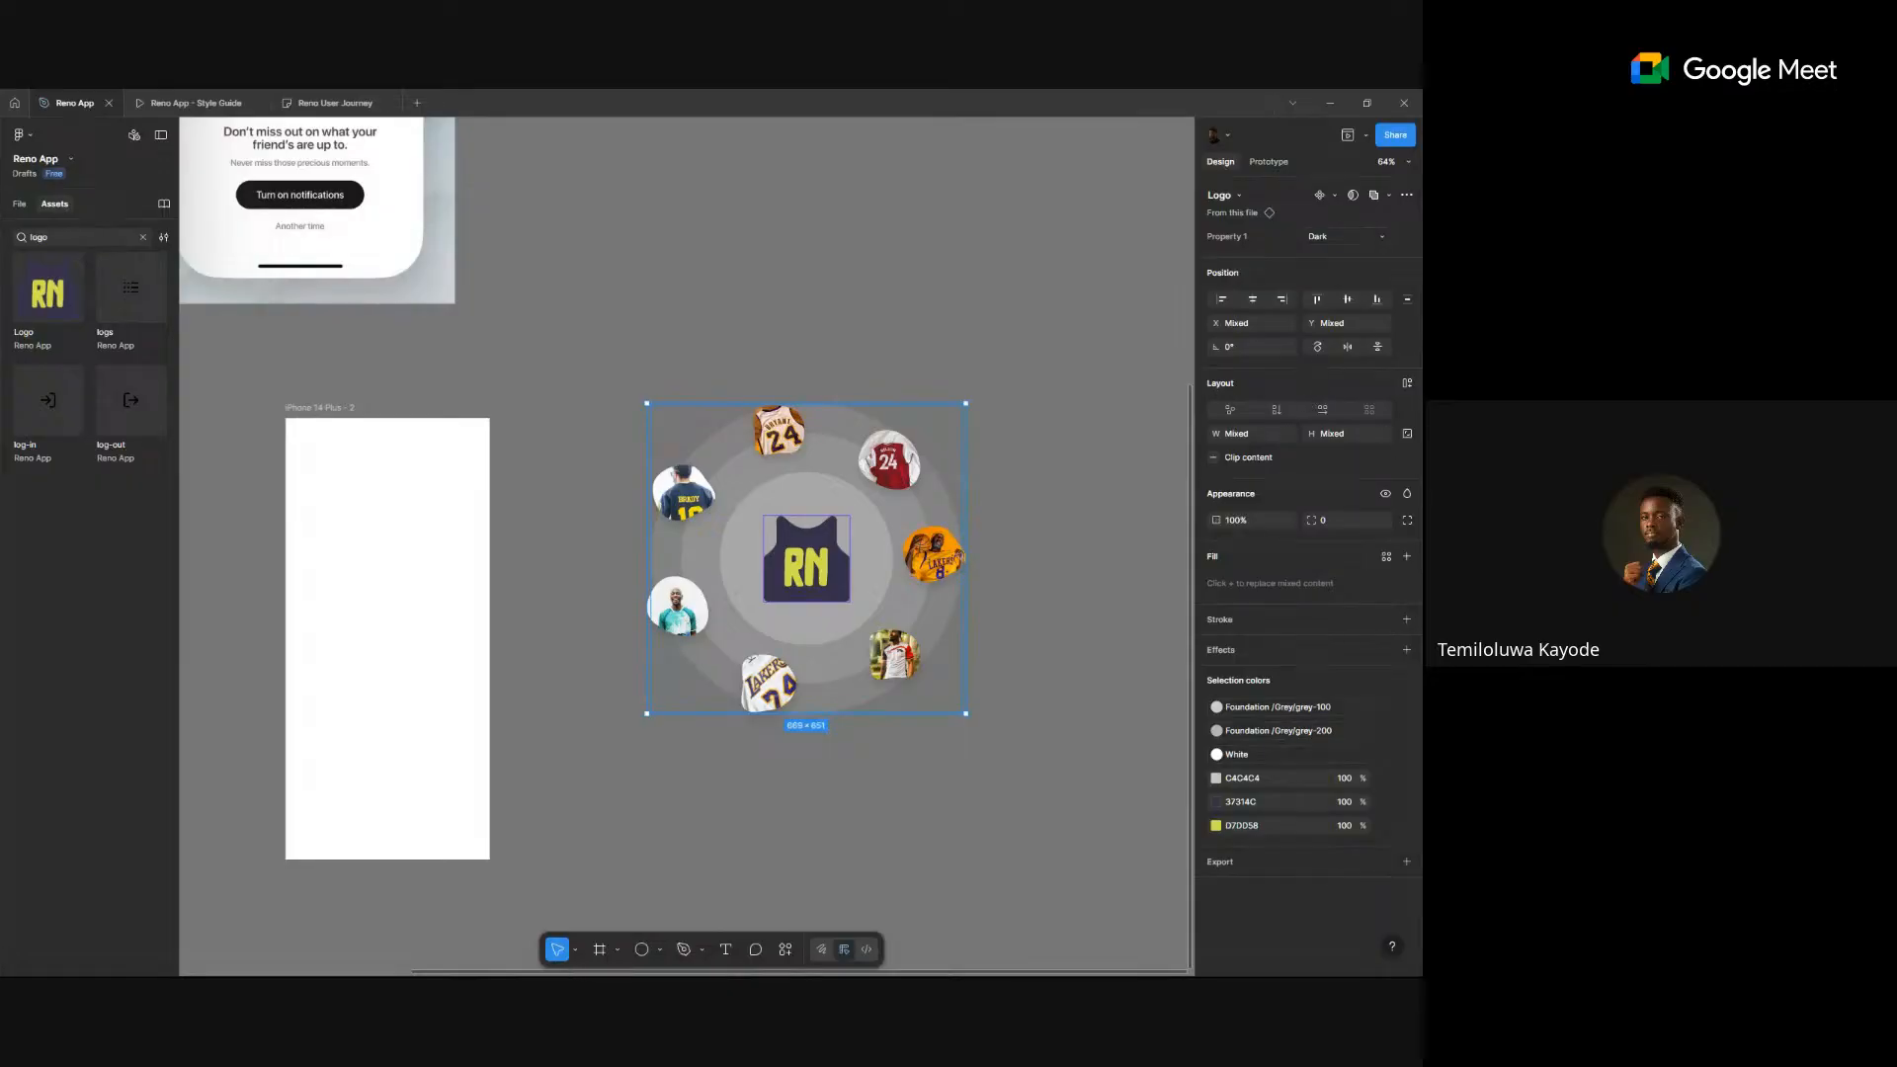
# - Open the canvas context menu toward plugins, then dismiss it without running one
pyautogui.rightClick(1121, 396)
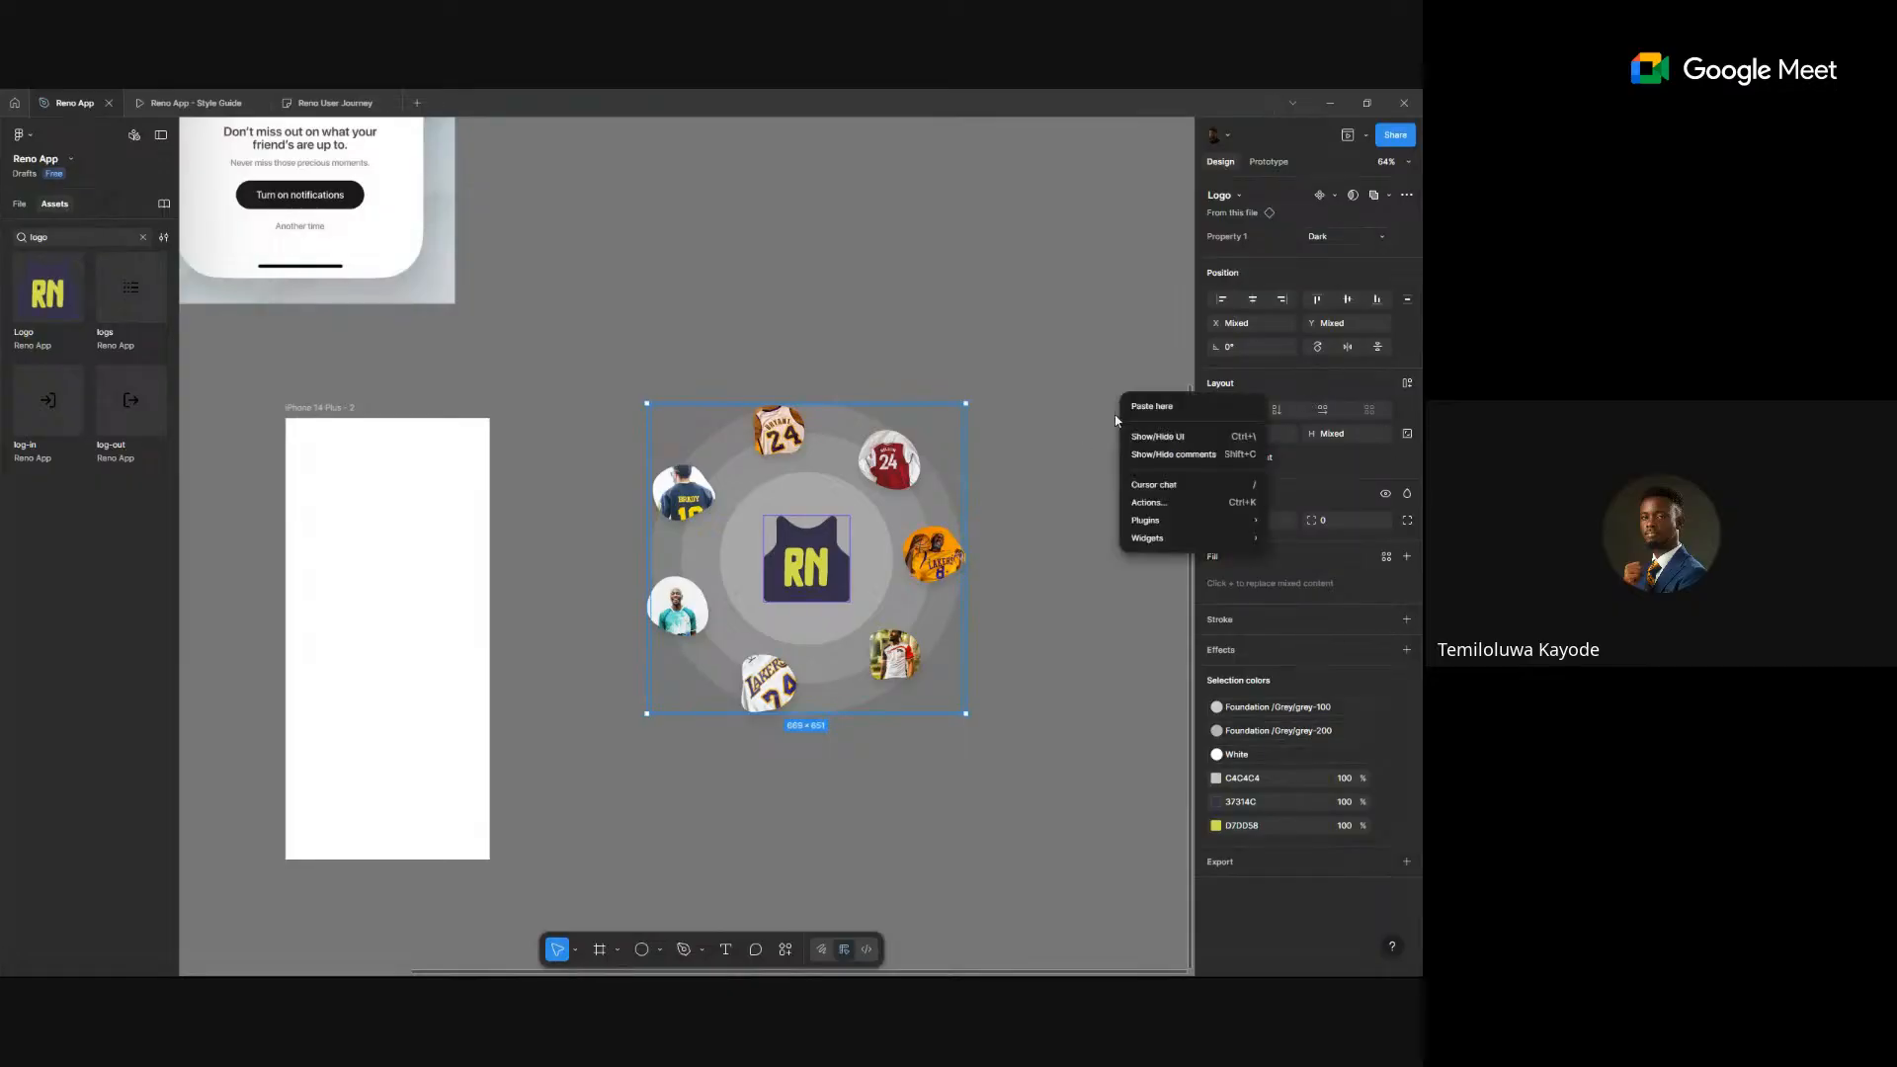
pyautogui.moveTo(1190, 520)
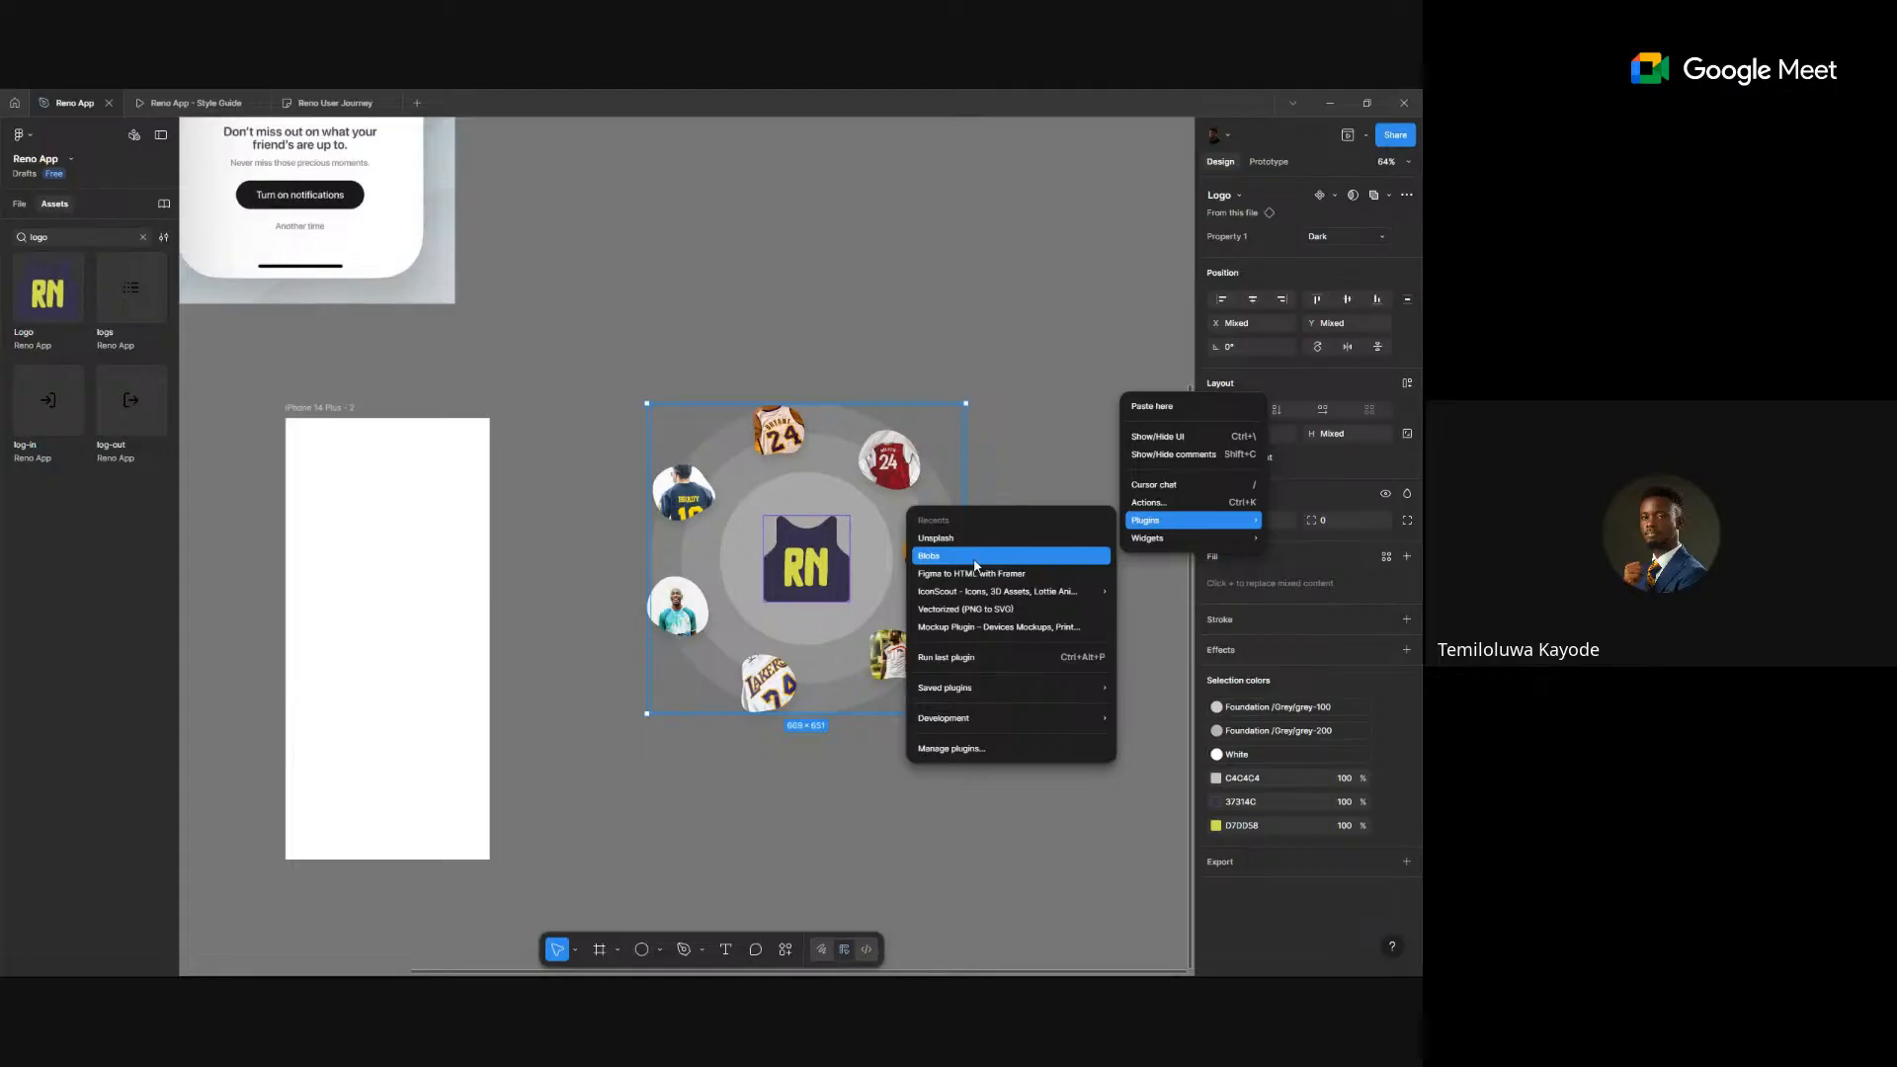
pyautogui.click(955, 336)
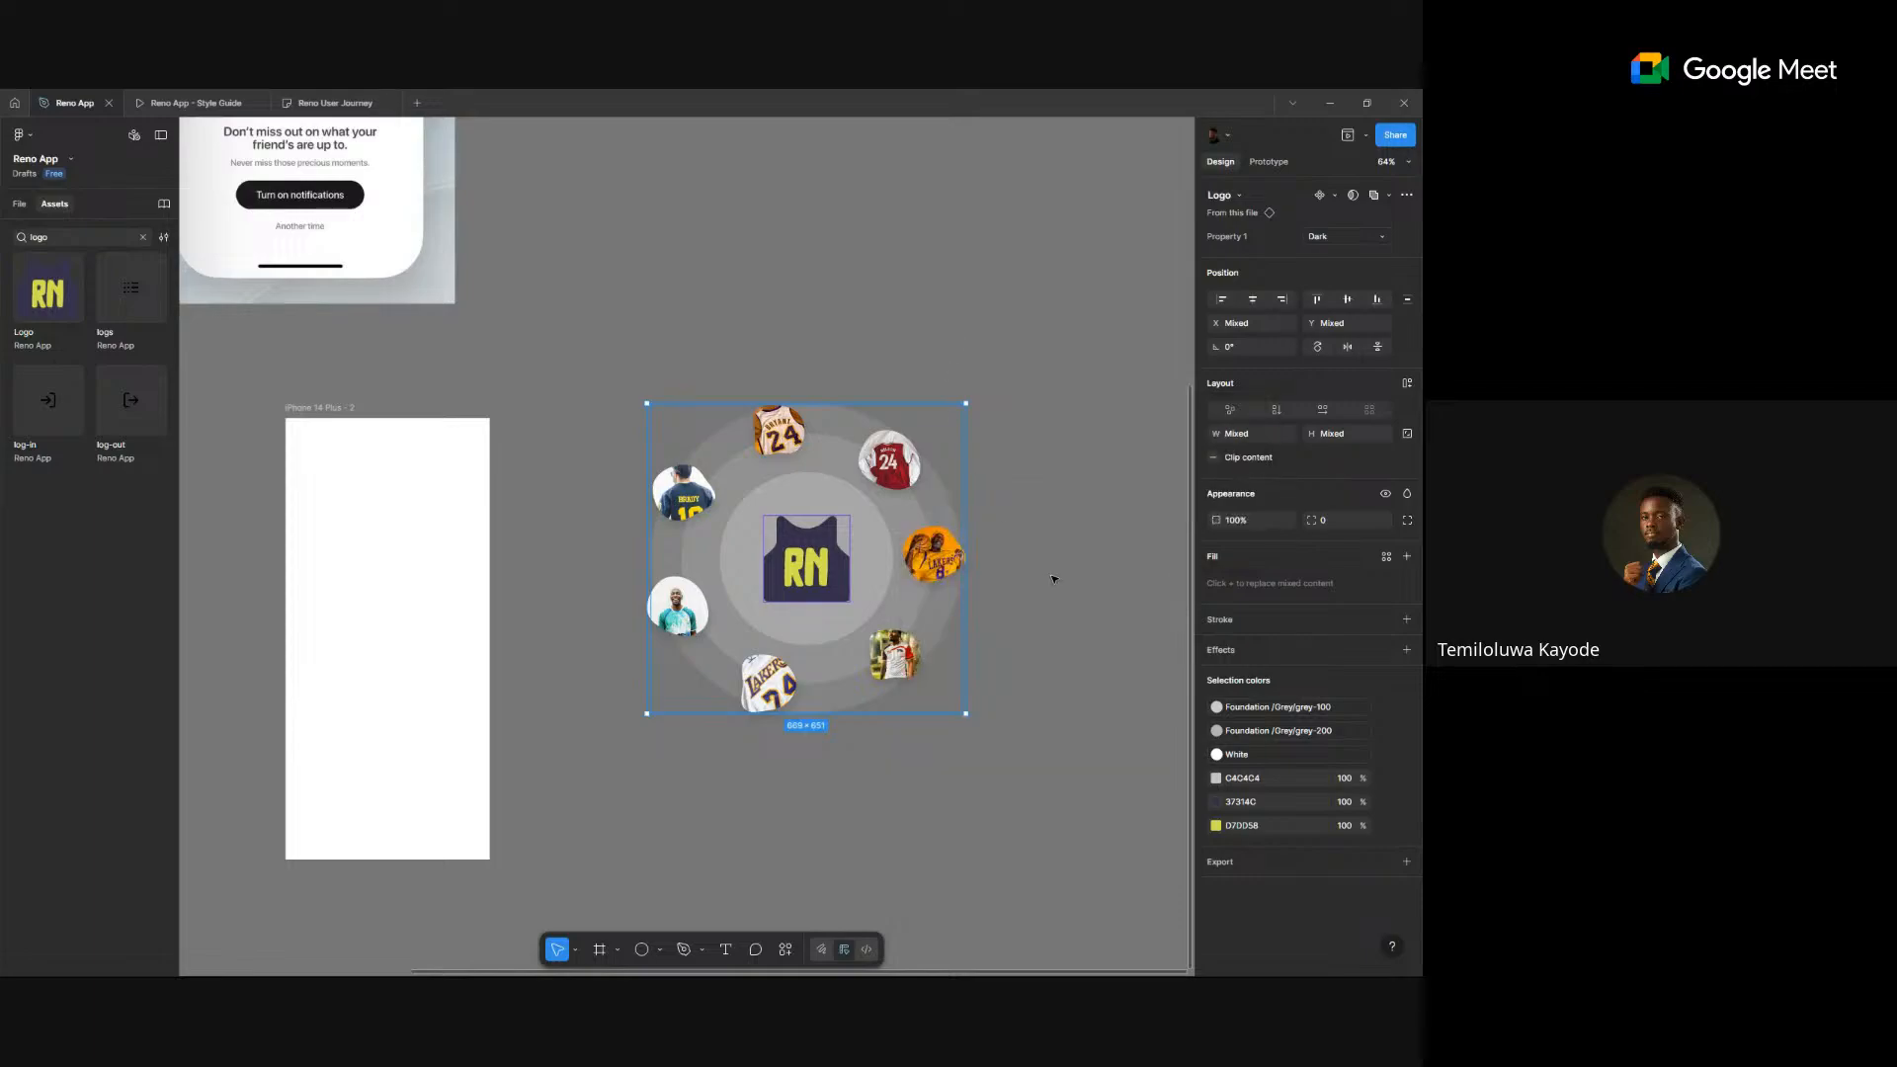
# - Group the RN logo and jersey circles at 669 × 651, undoing a trial resize
pyautogui.moveTo(1067, 813); pyautogui.dragTo(610, 276)
pyautogui.hotkey('ctrl', 'g')
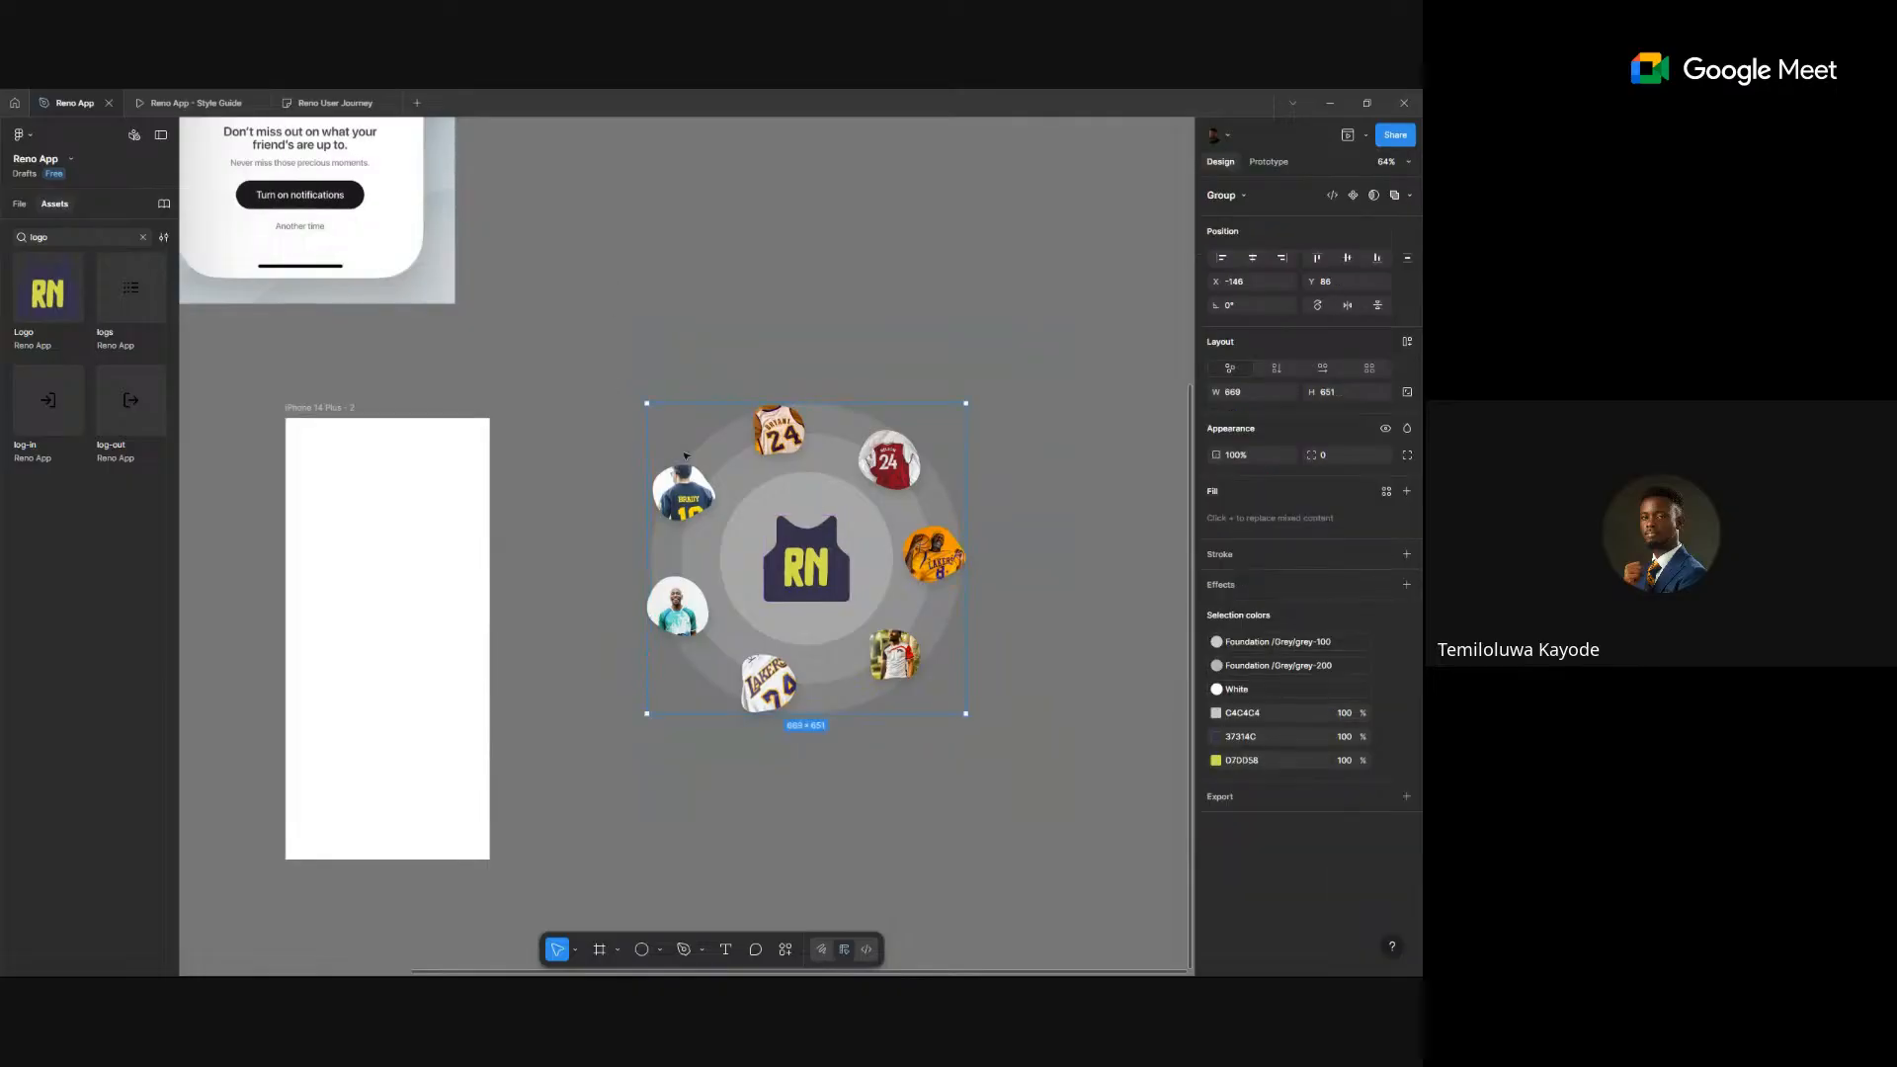
pyautogui.moveTo(969, 714); pyautogui.dragTo(760, 508)
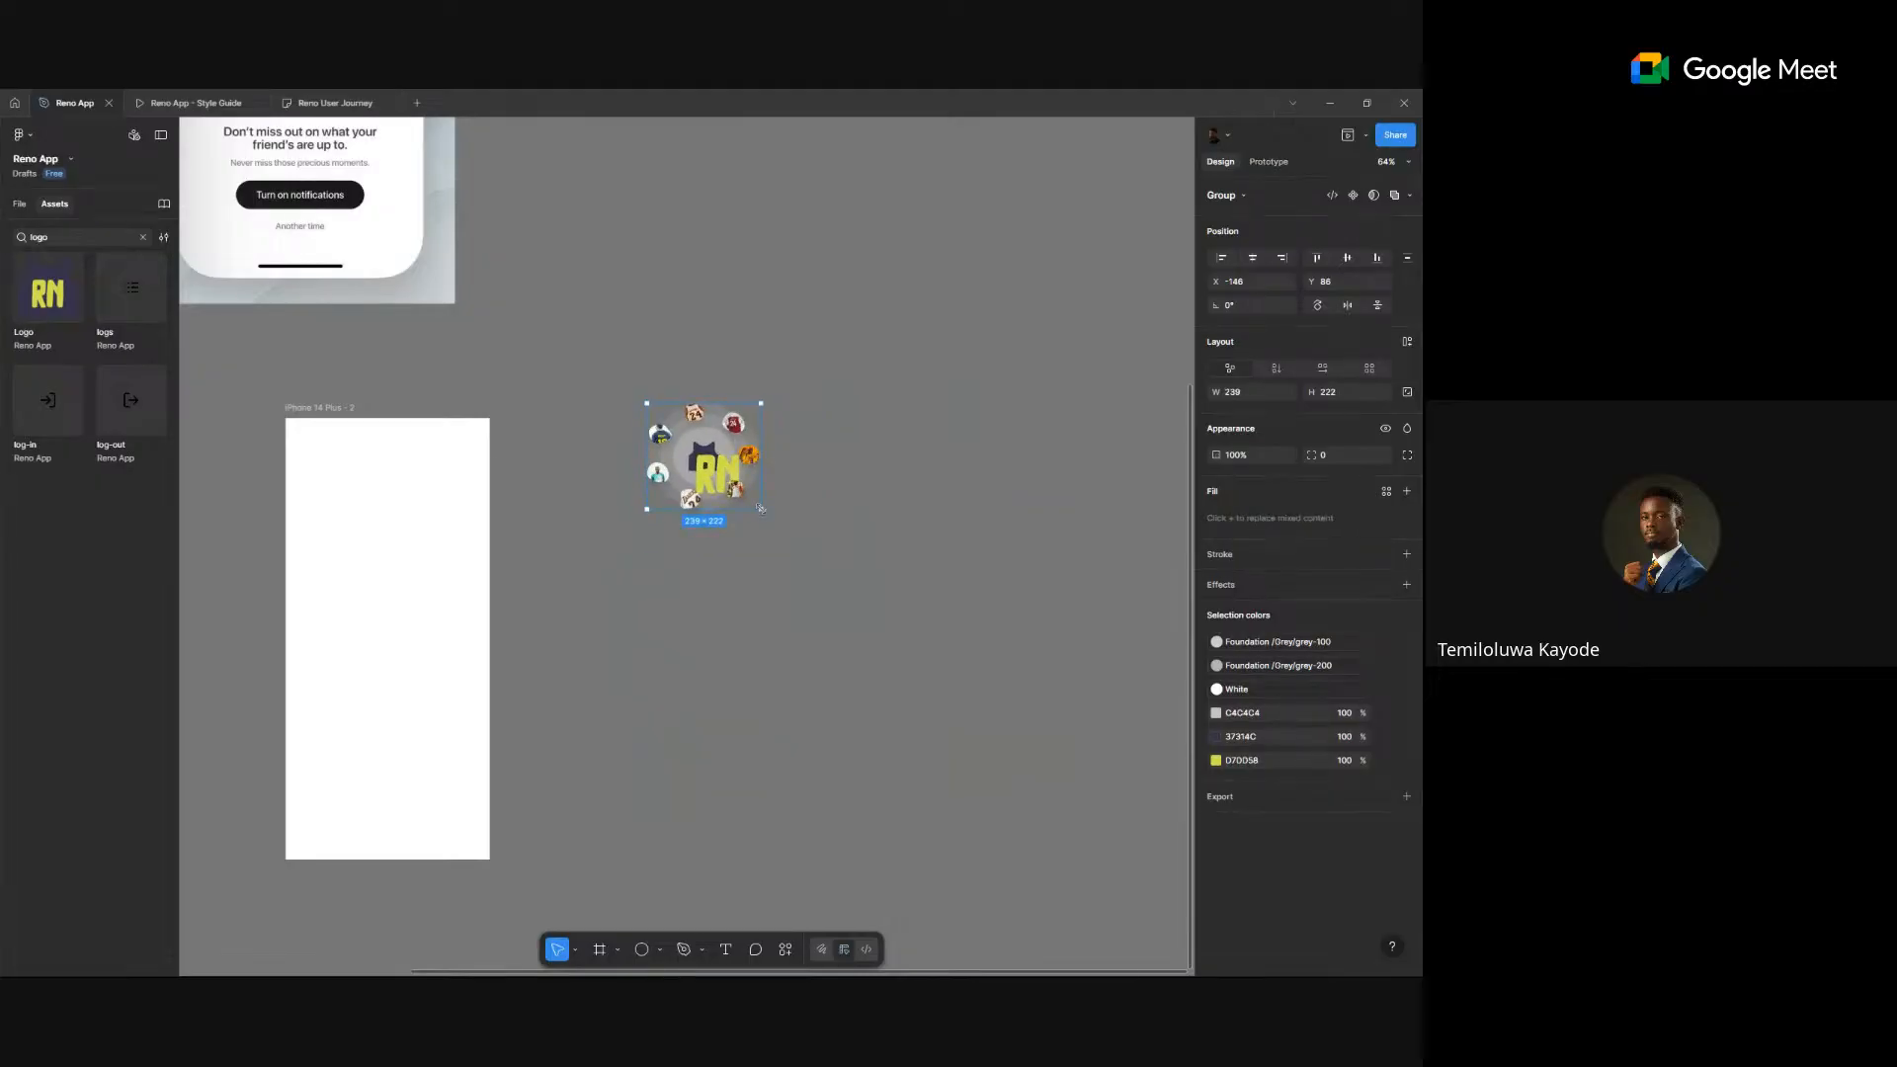
pyautogui.scroll(5, 737, 483)
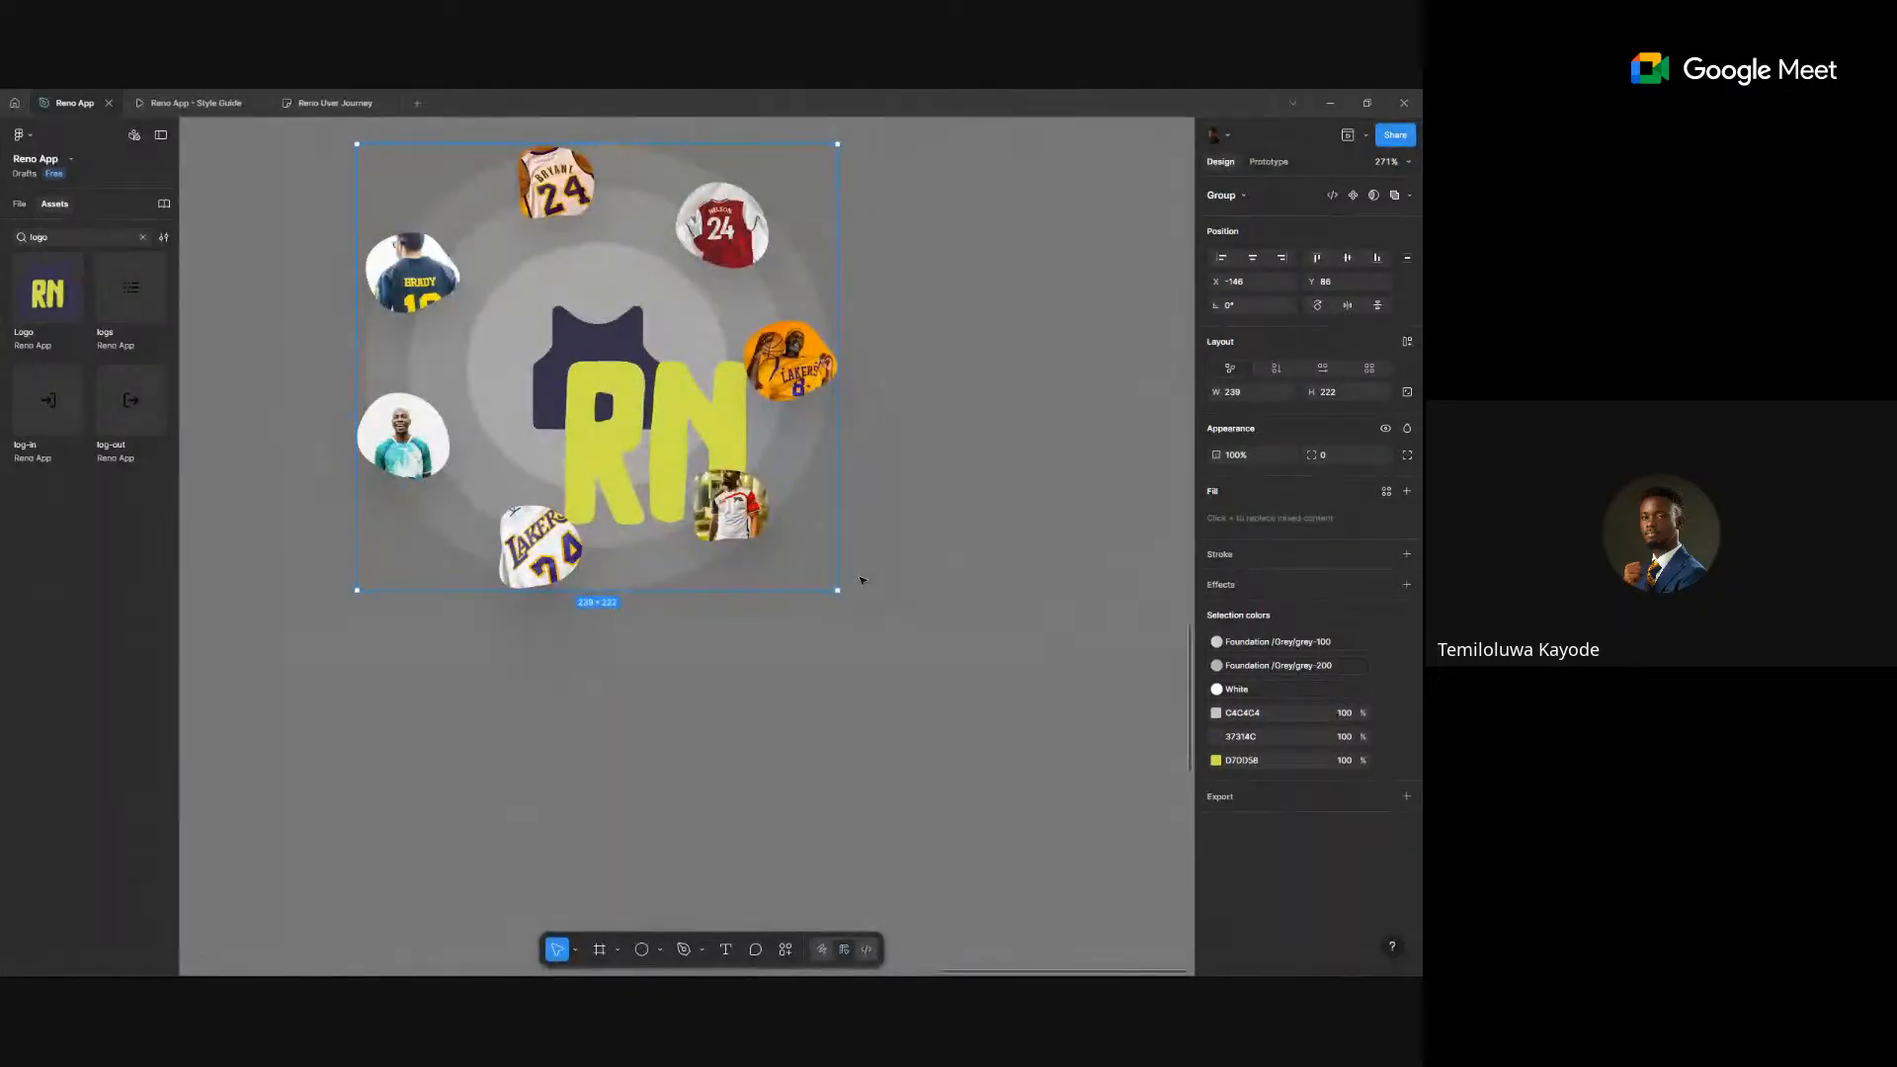
pyautogui.hotkey('ctrl', 'z')
pyautogui.scroll(-10, 861, 580)
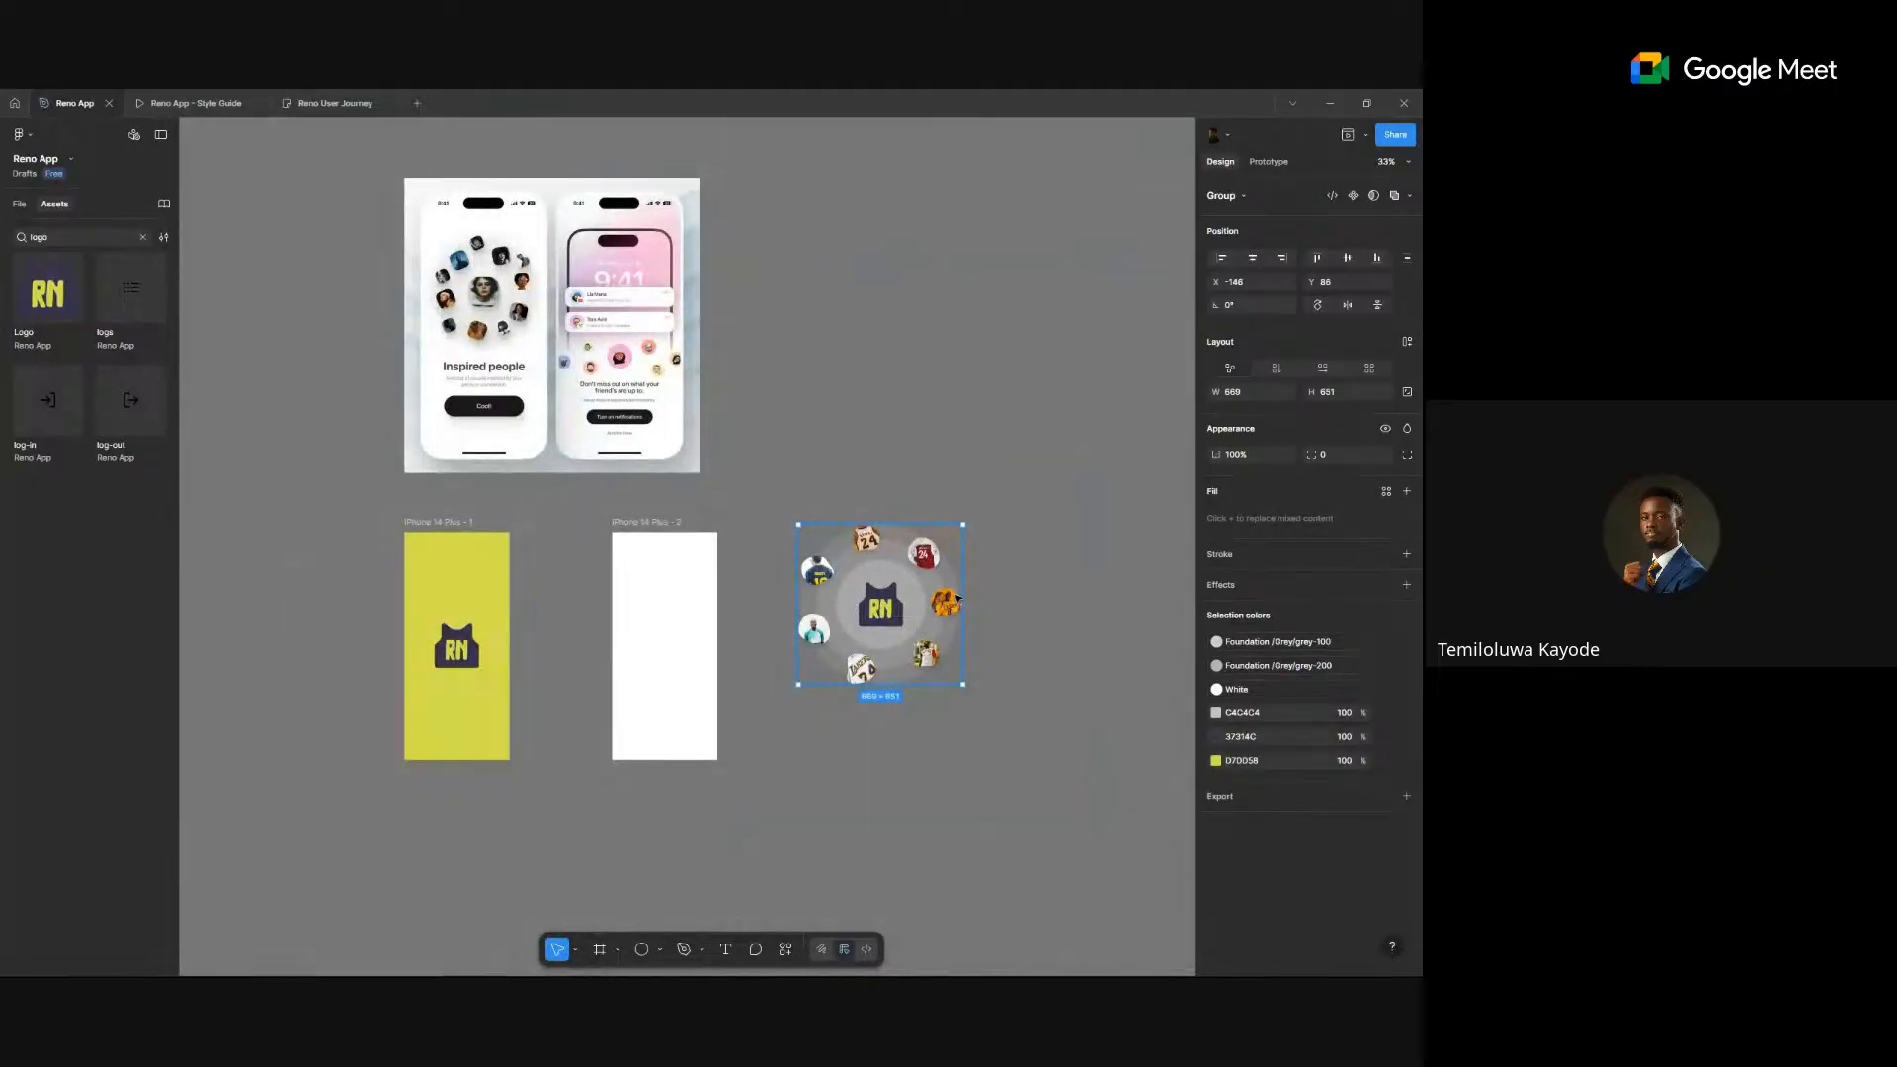
# - Switch to proportional scaling and shrink the jersey ring group to 0.89x
pyautogui.click(577, 950)
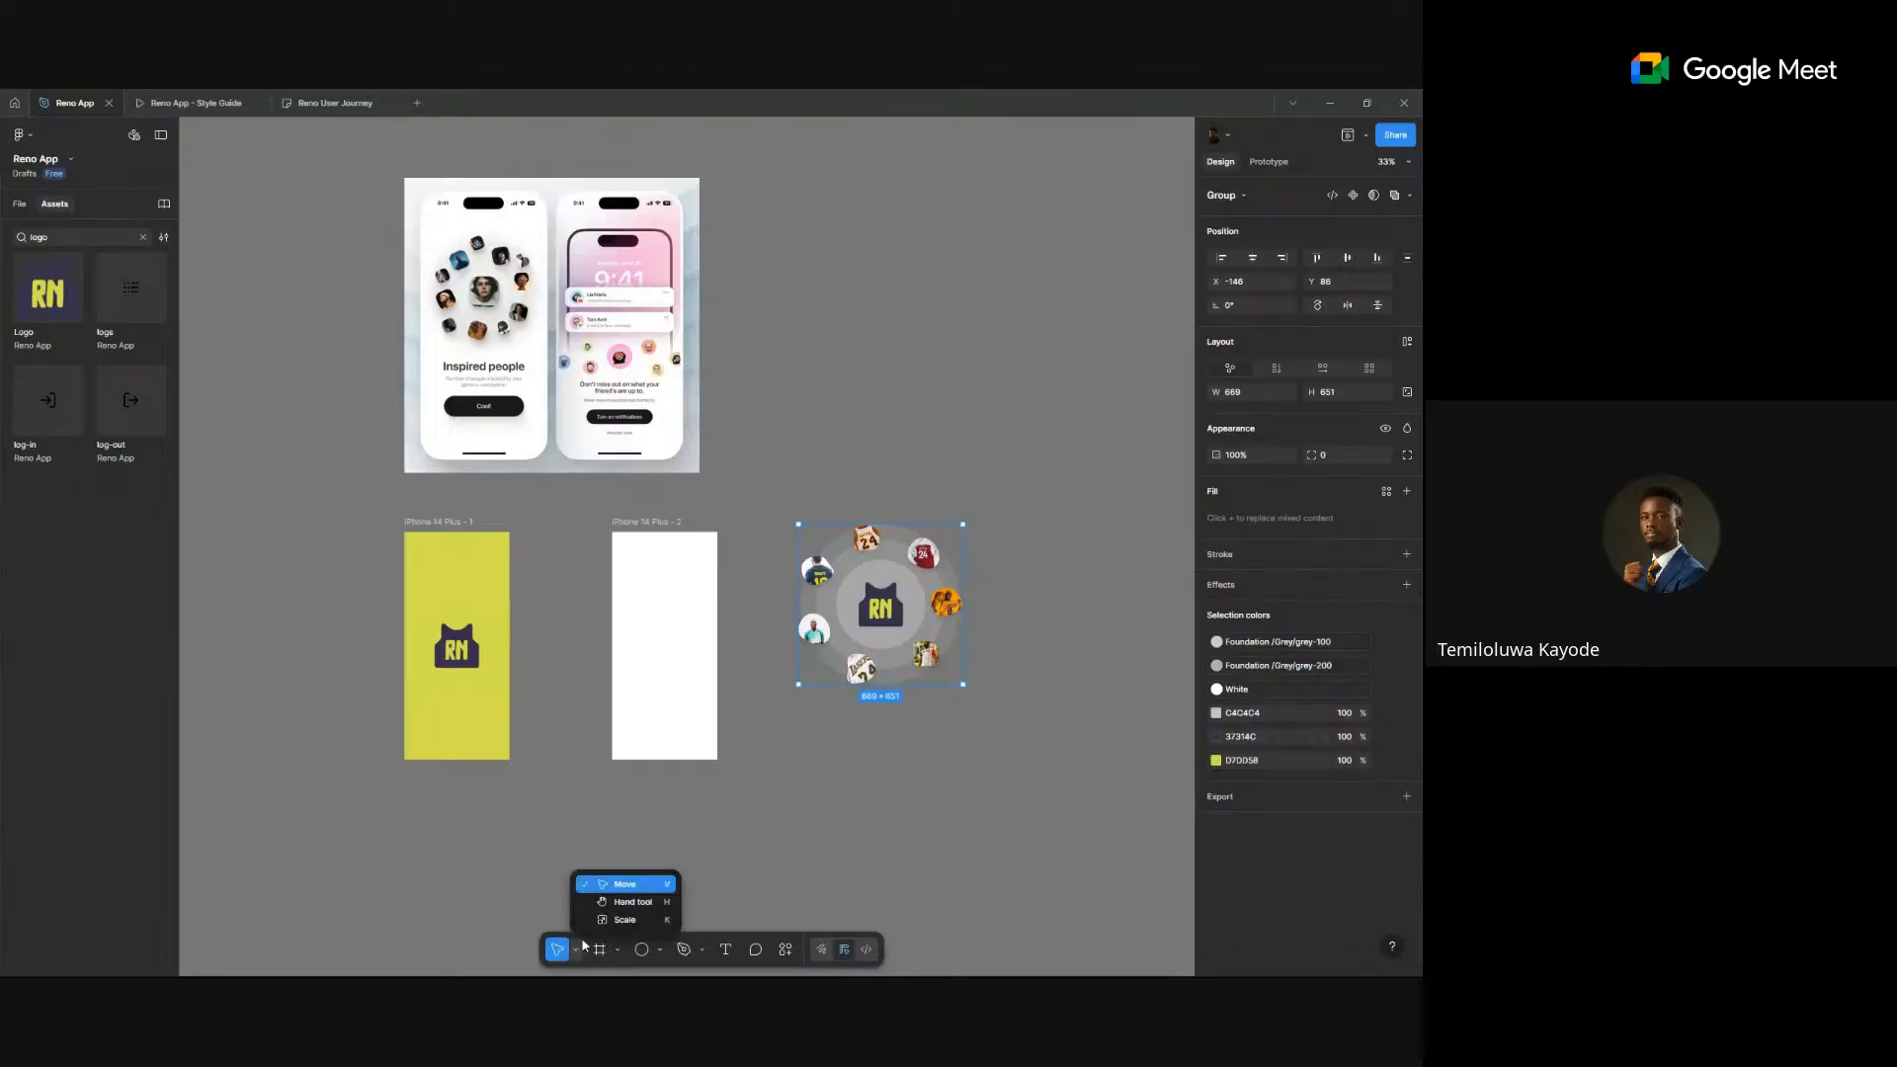
pyautogui.click(639, 922)
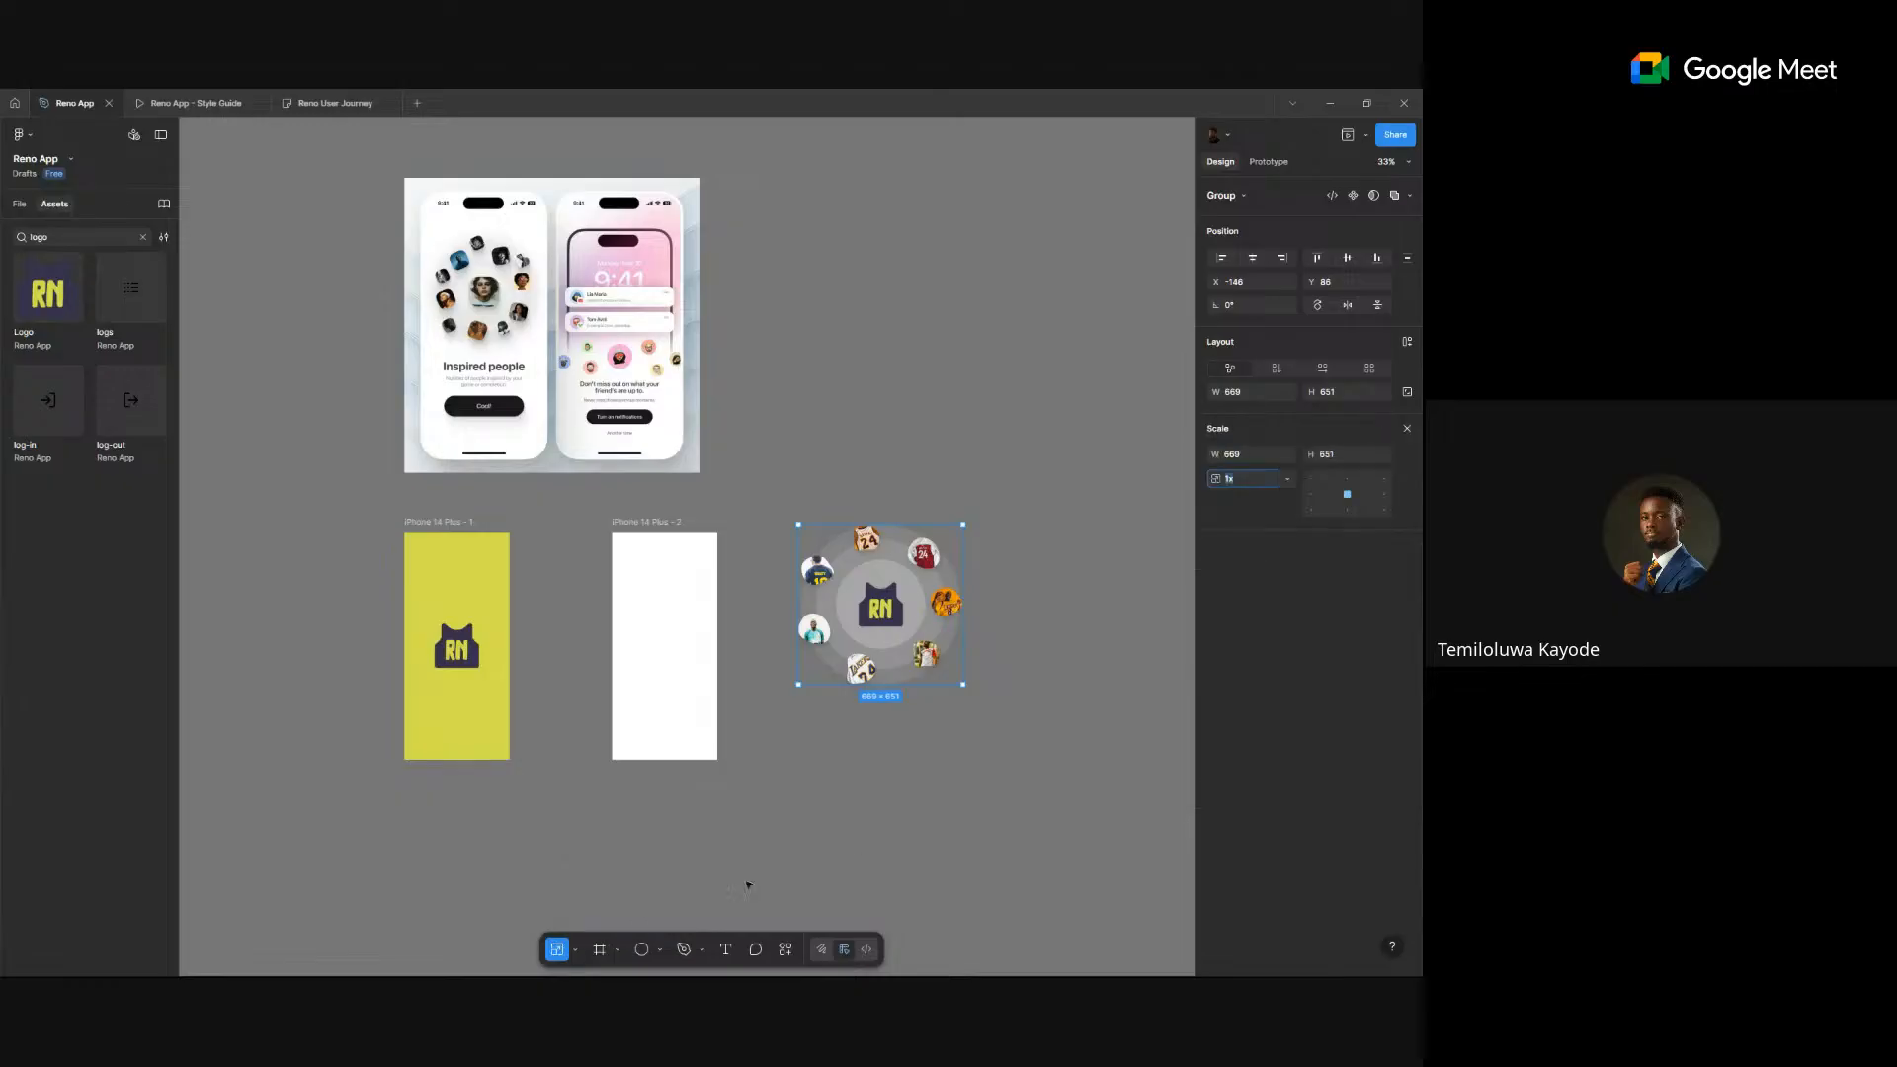
pyautogui.moveTo(963, 683); pyautogui.dragTo(915, 642)
# - Move the group into iPhone 14 Plus - 2, scale it to 364.82 × 355 and centre it horizontally
pyautogui.moveTo(787, 599); pyautogui.dragTo(646, 628)
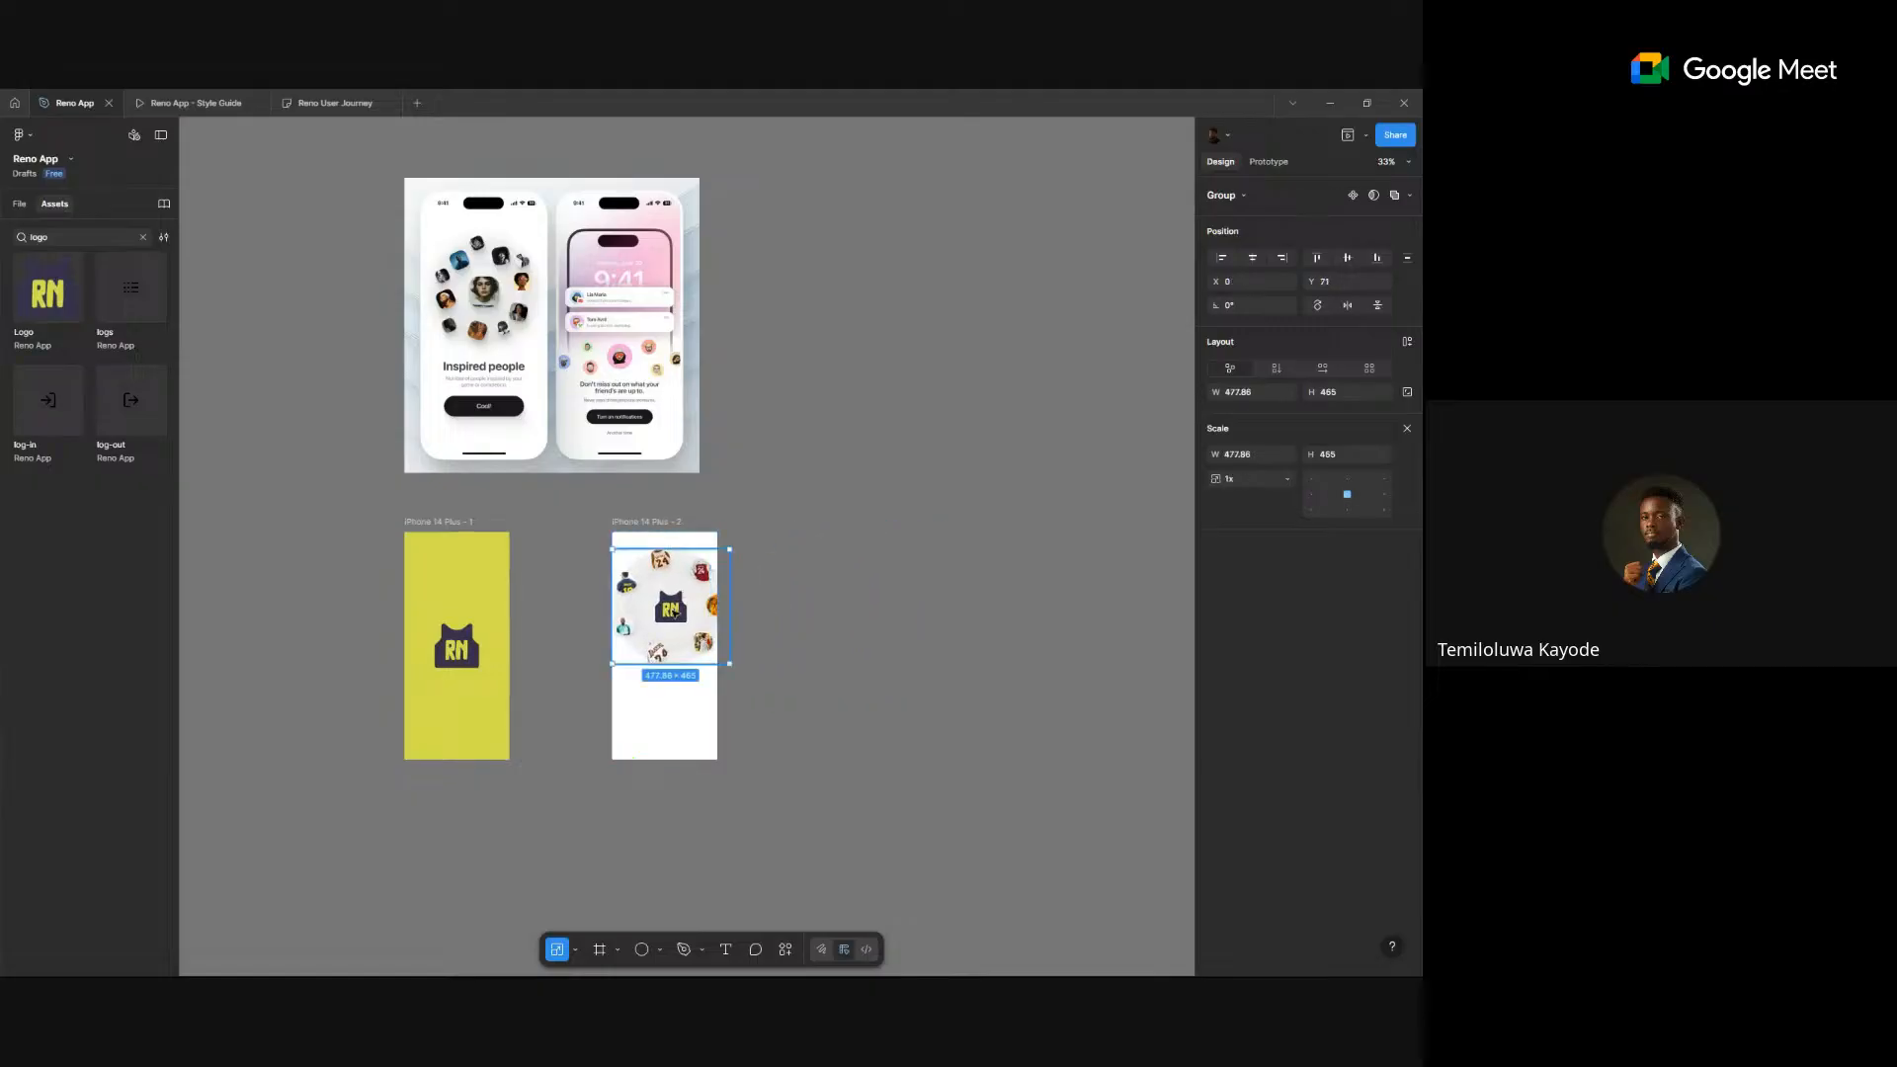
pyautogui.scroll(5, 647, 630)
pyautogui.scroll(3, 647, 629)
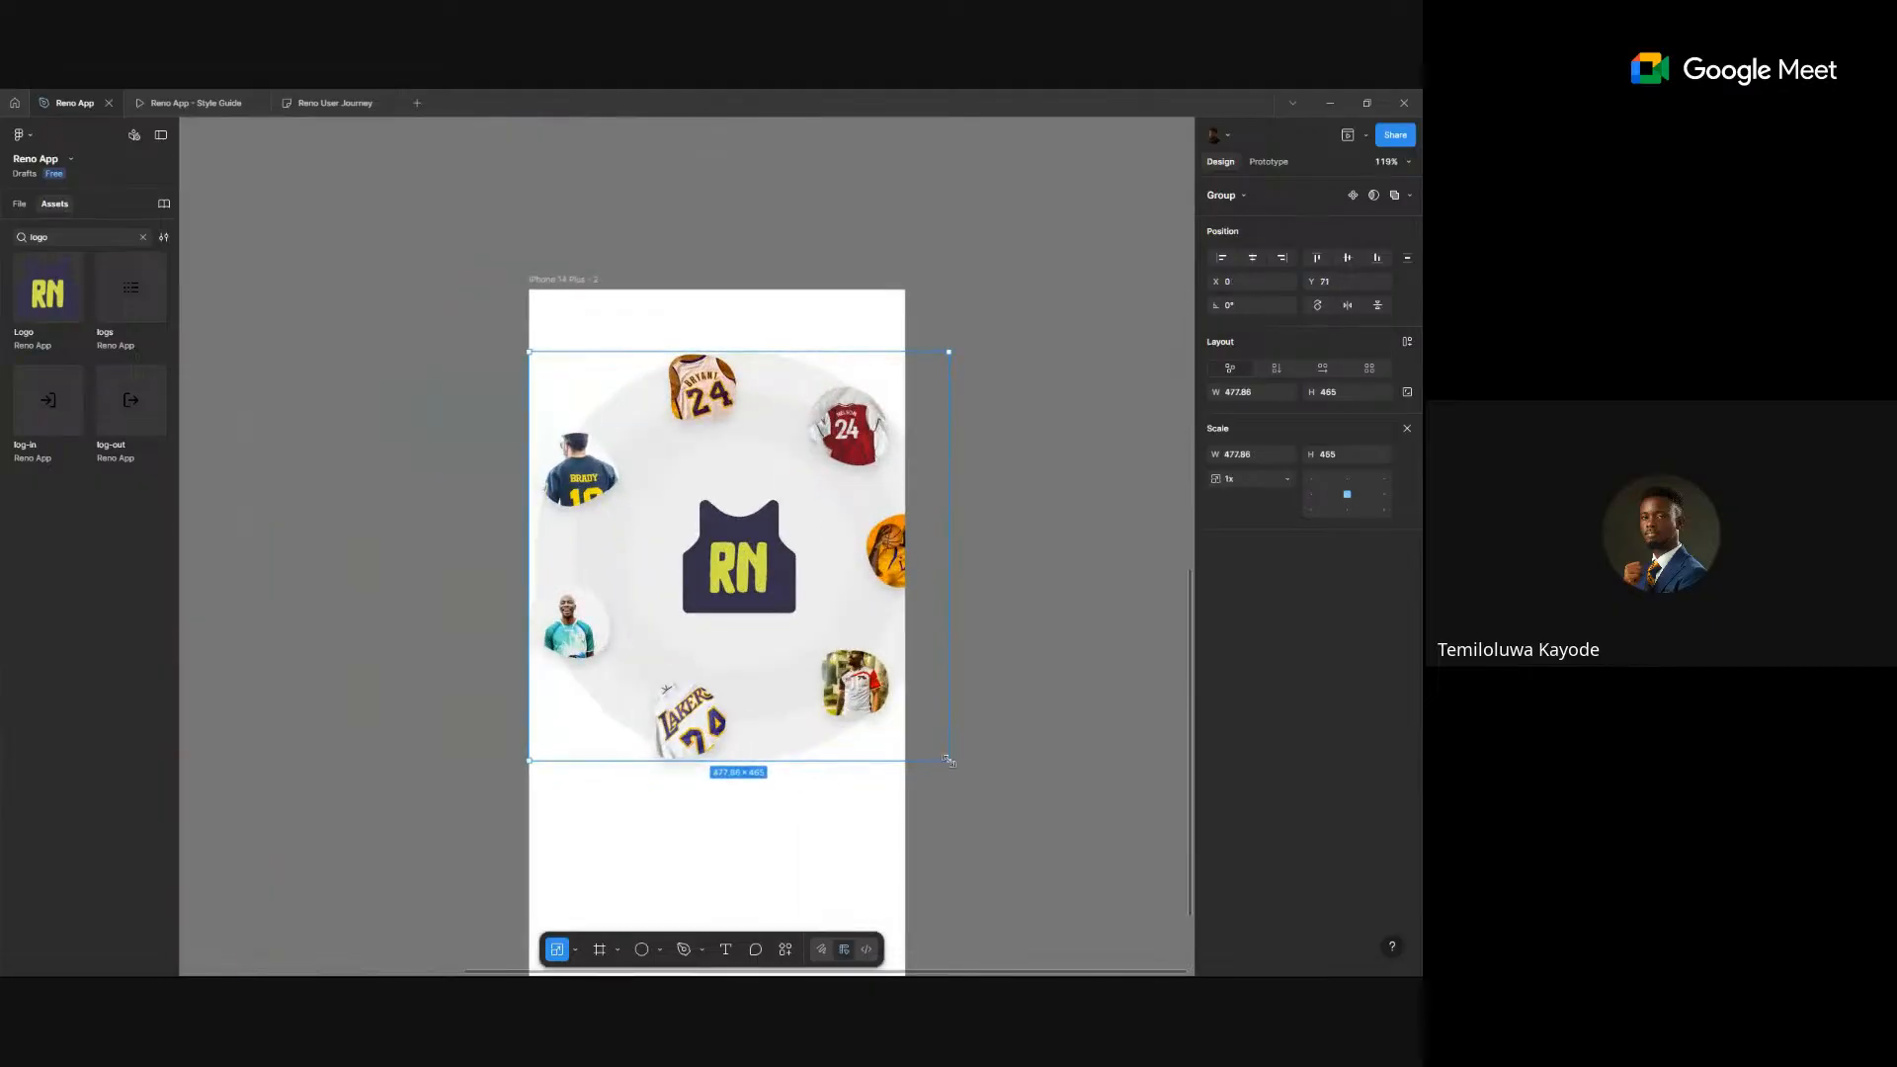
pyautogui.moveTo(950, 761); pyautogui.dragTo(887, 702)
pyautogui.click(1252, 258)
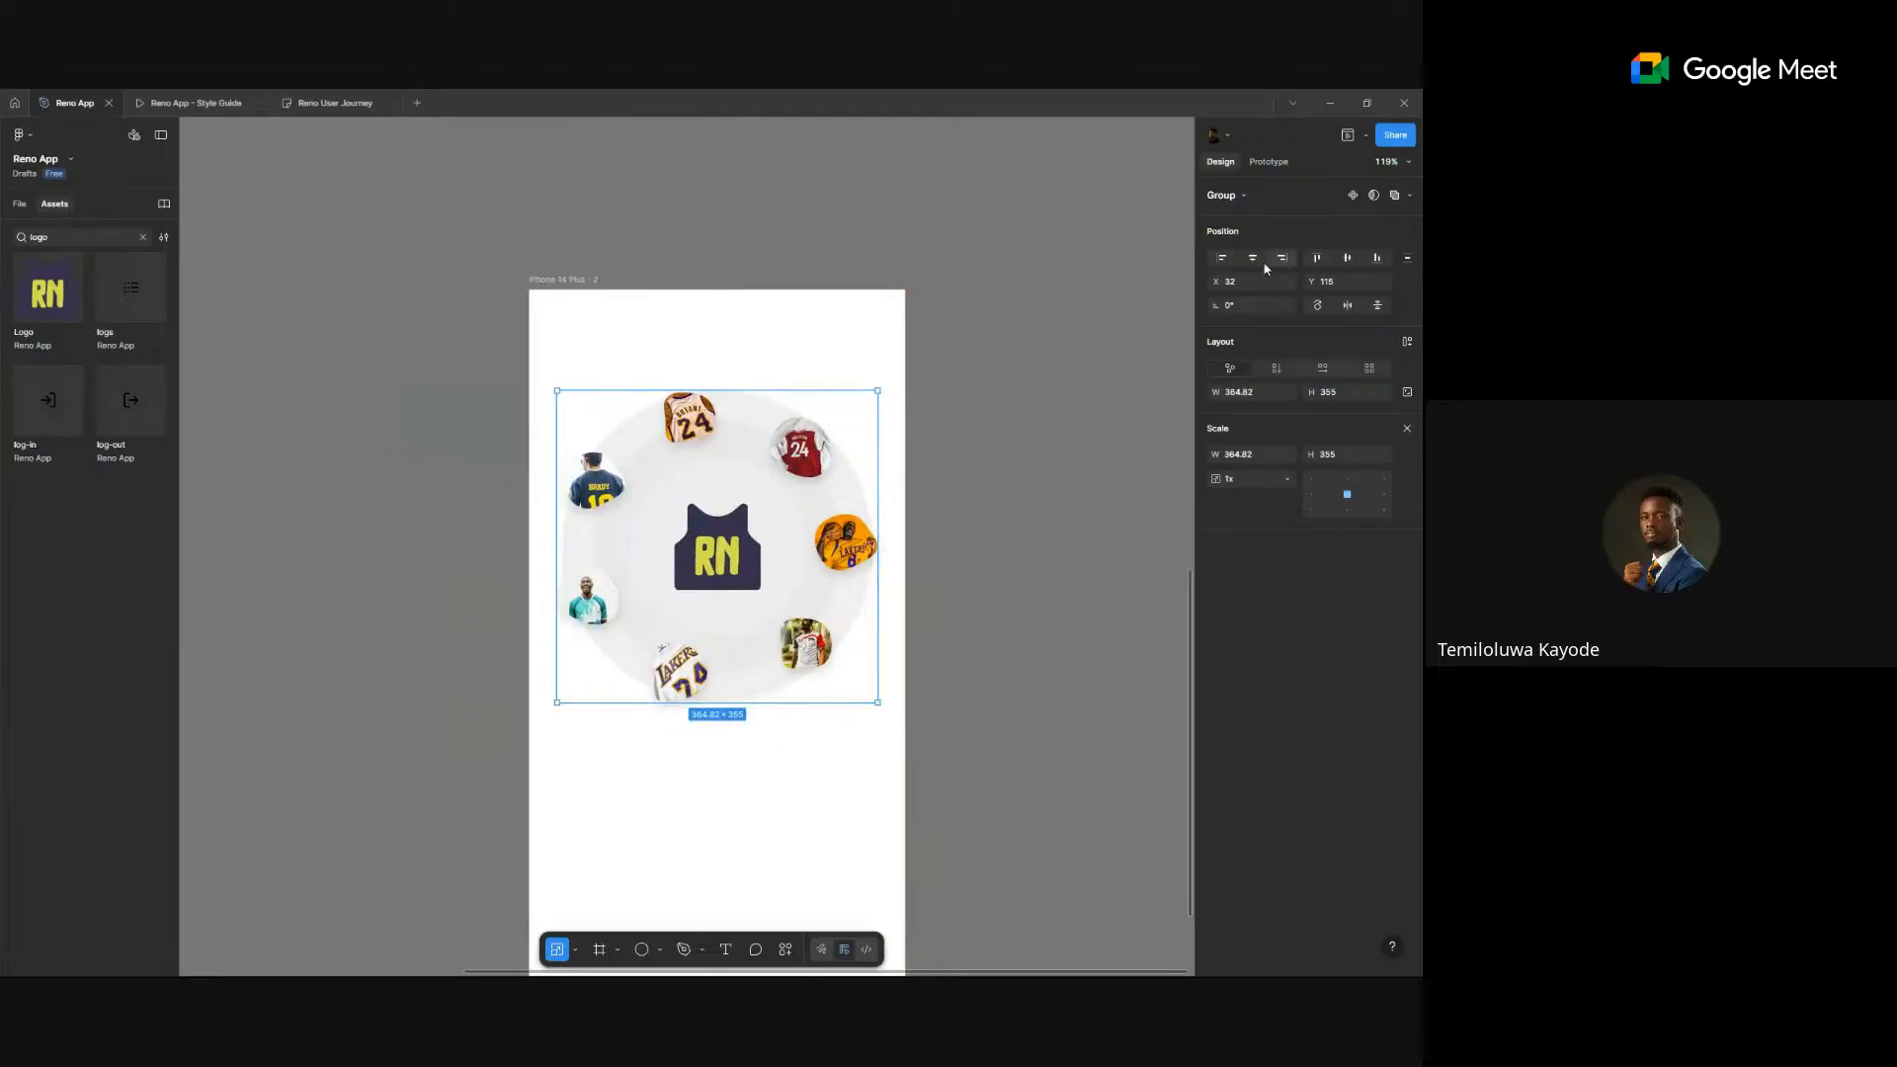
pyautogui.scroll(-8, 832, 529)
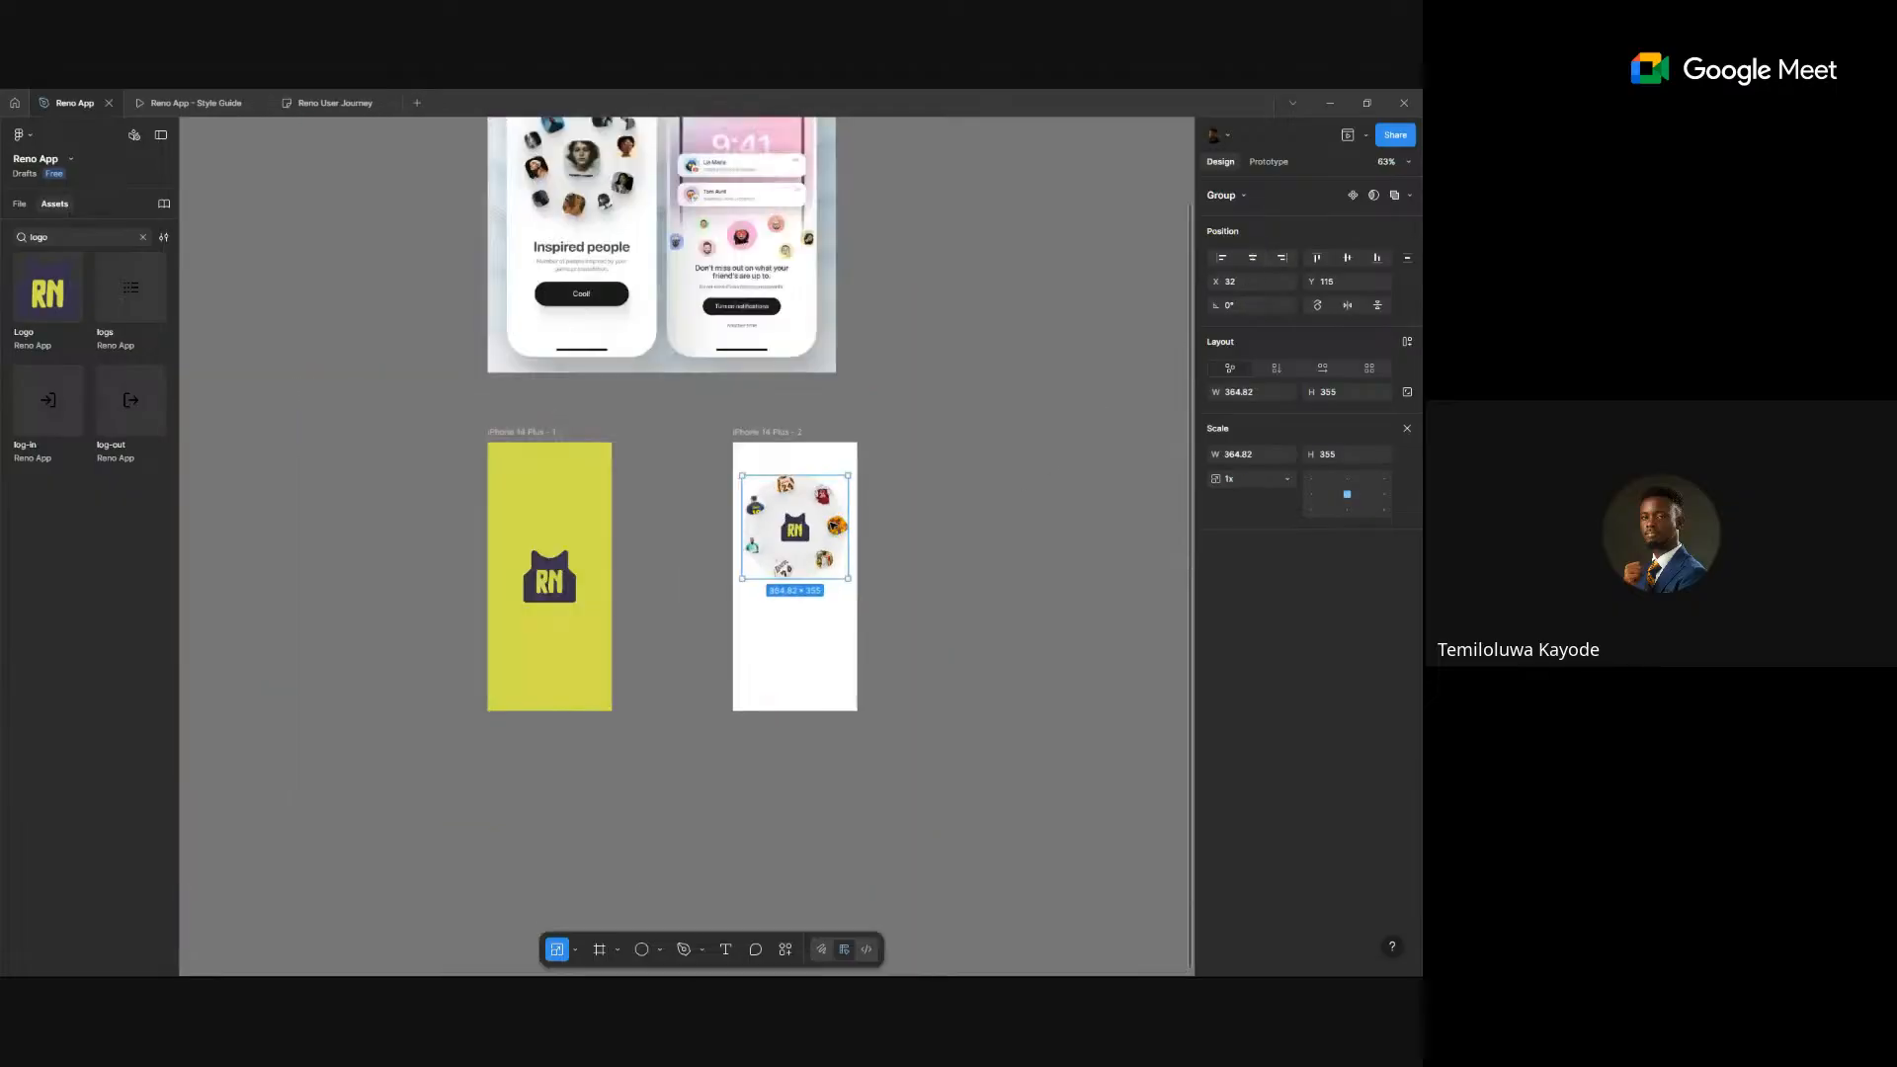
pyautogui.scroll(2, 657, 364)
pyautogui.scroll(3, 657, 365)
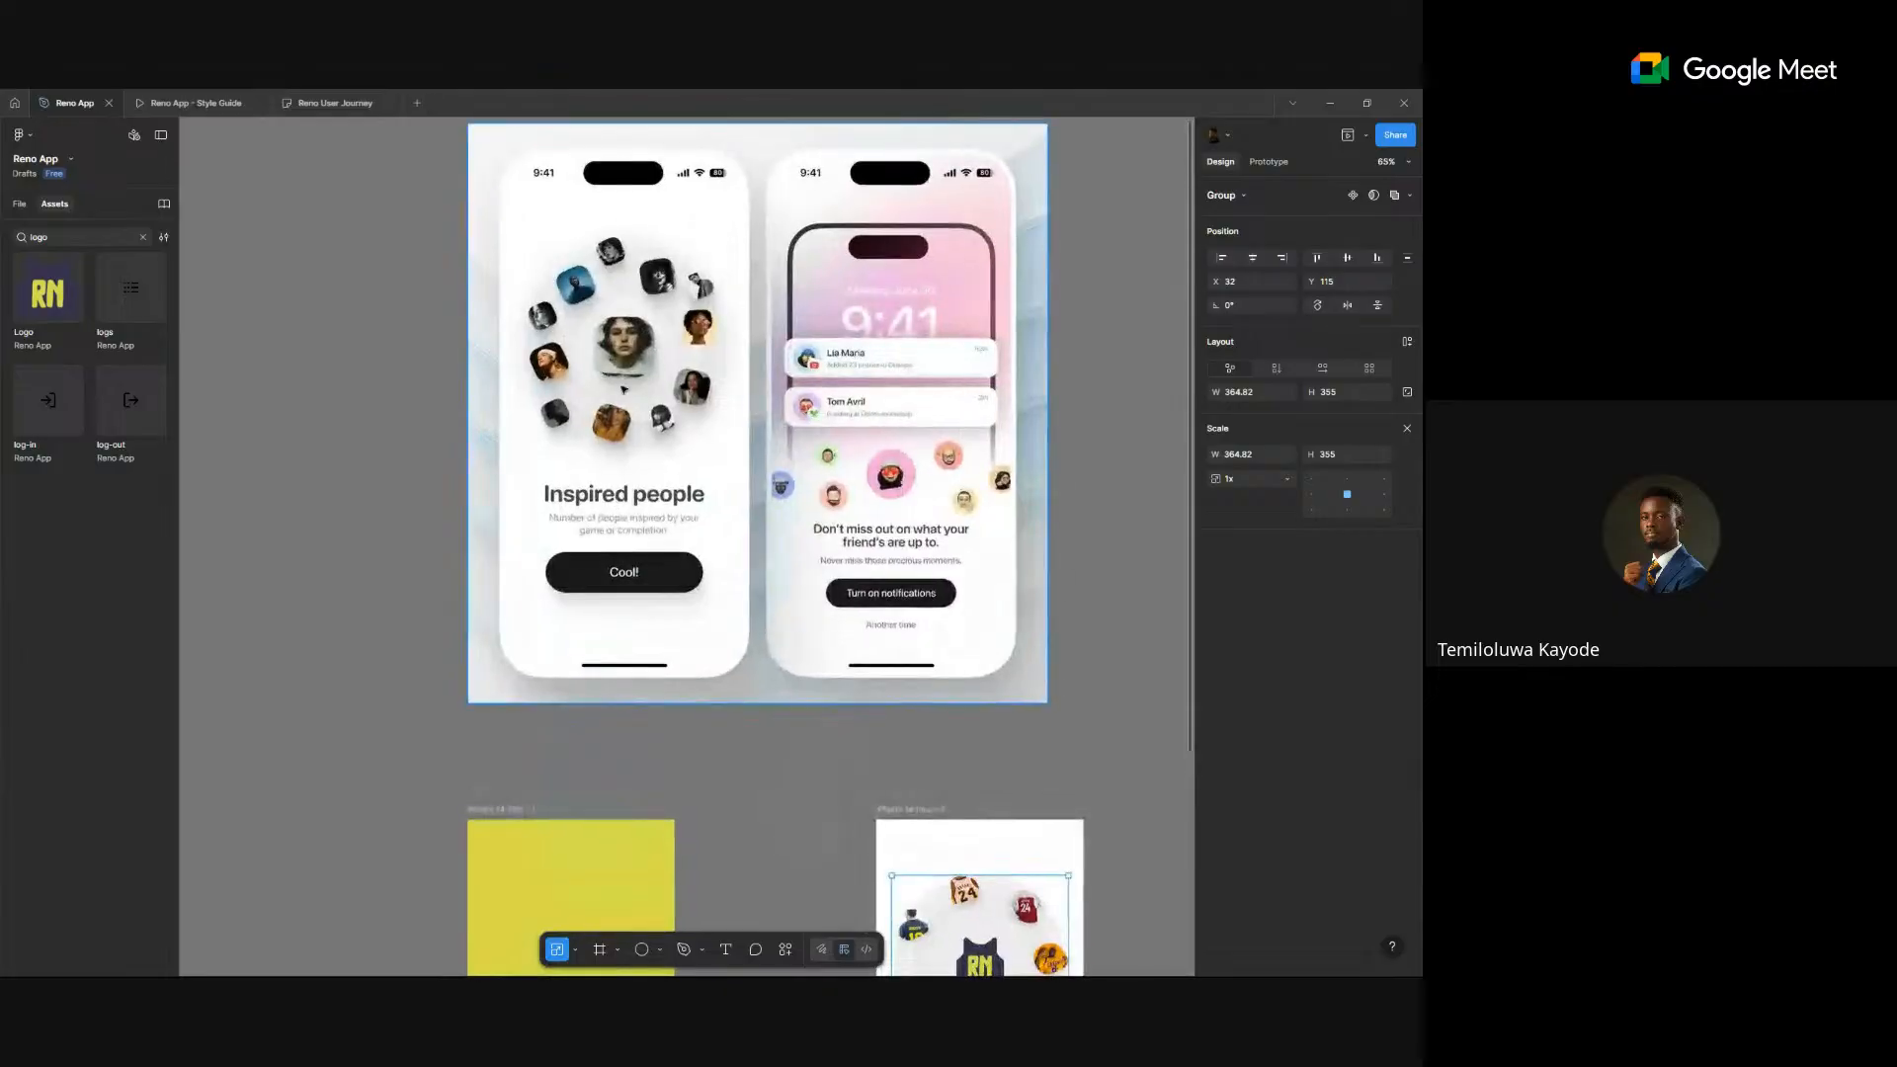
pyautogui.scroll(-6, 657, 365)
pyautogui.scroll(7, 880, 373)
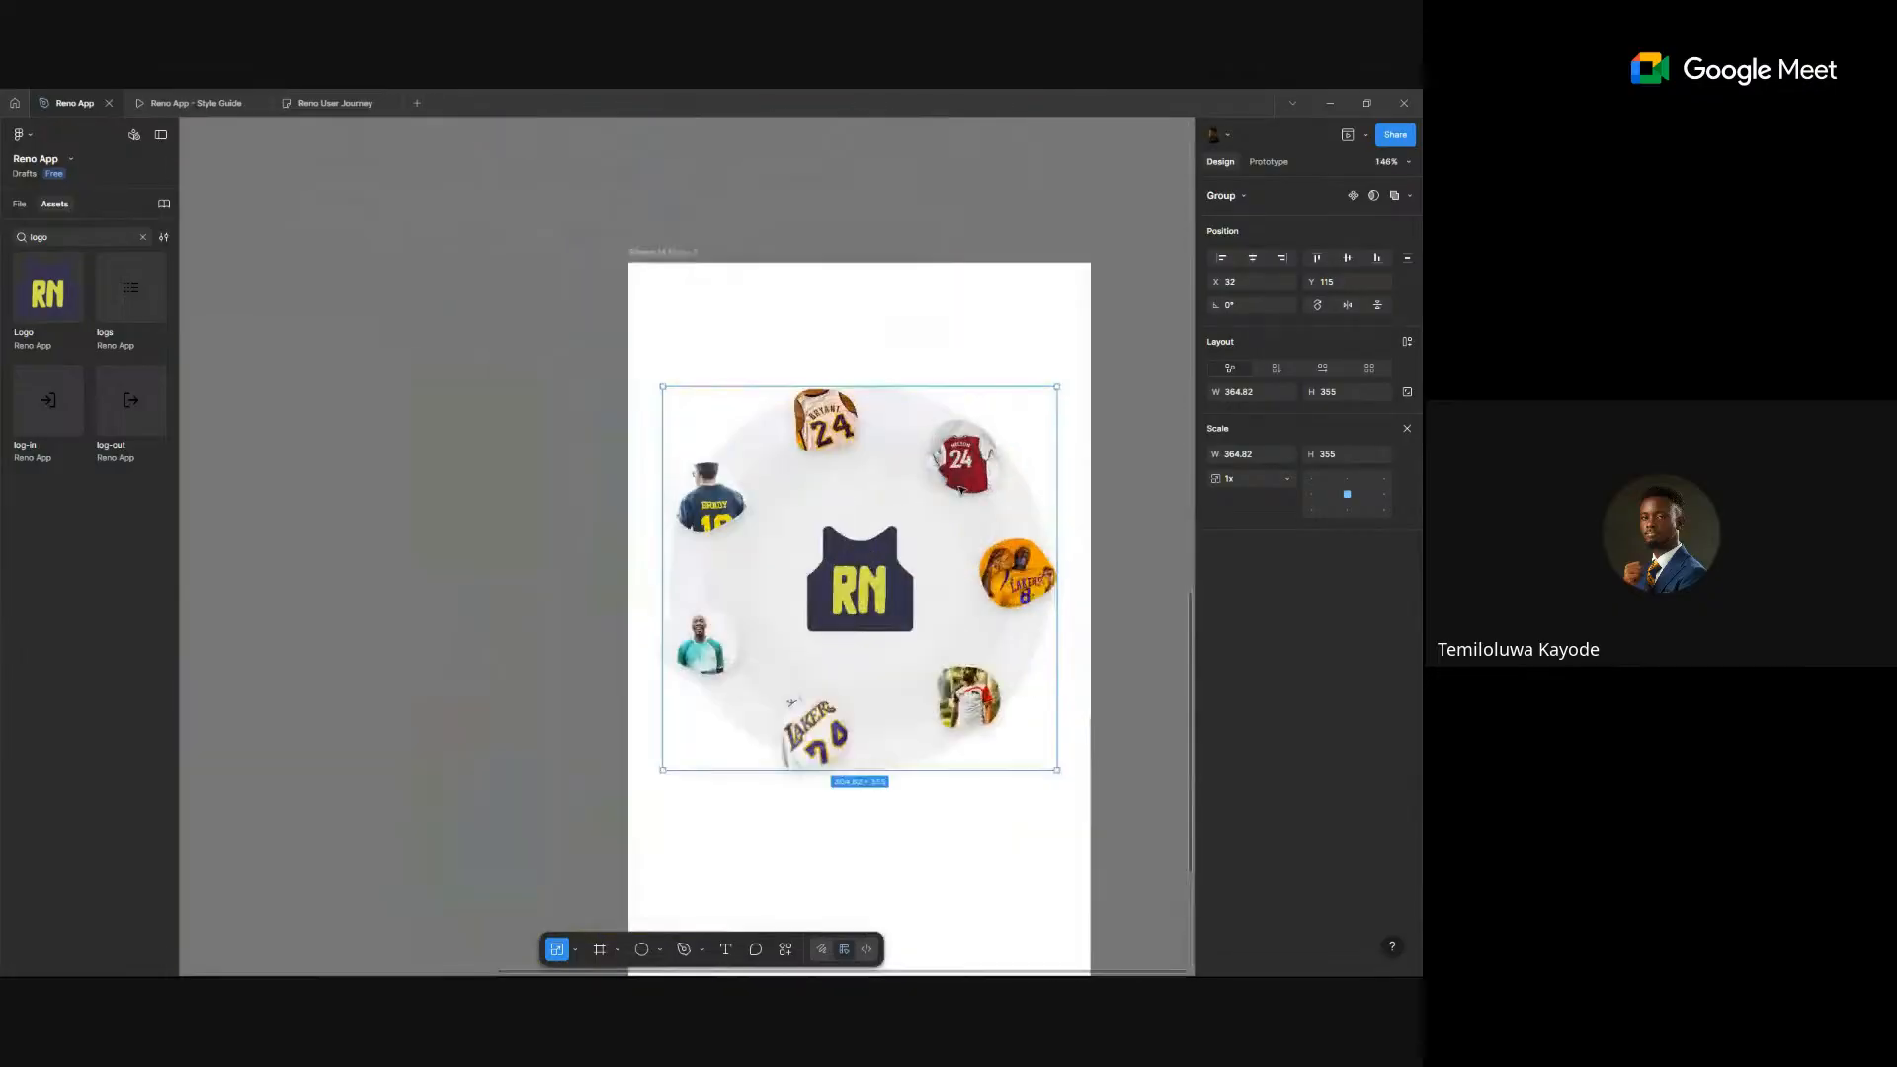
# - Select the inner, middle and outer concentric circles behind the RN logo
pyautogui.click(945, 548)
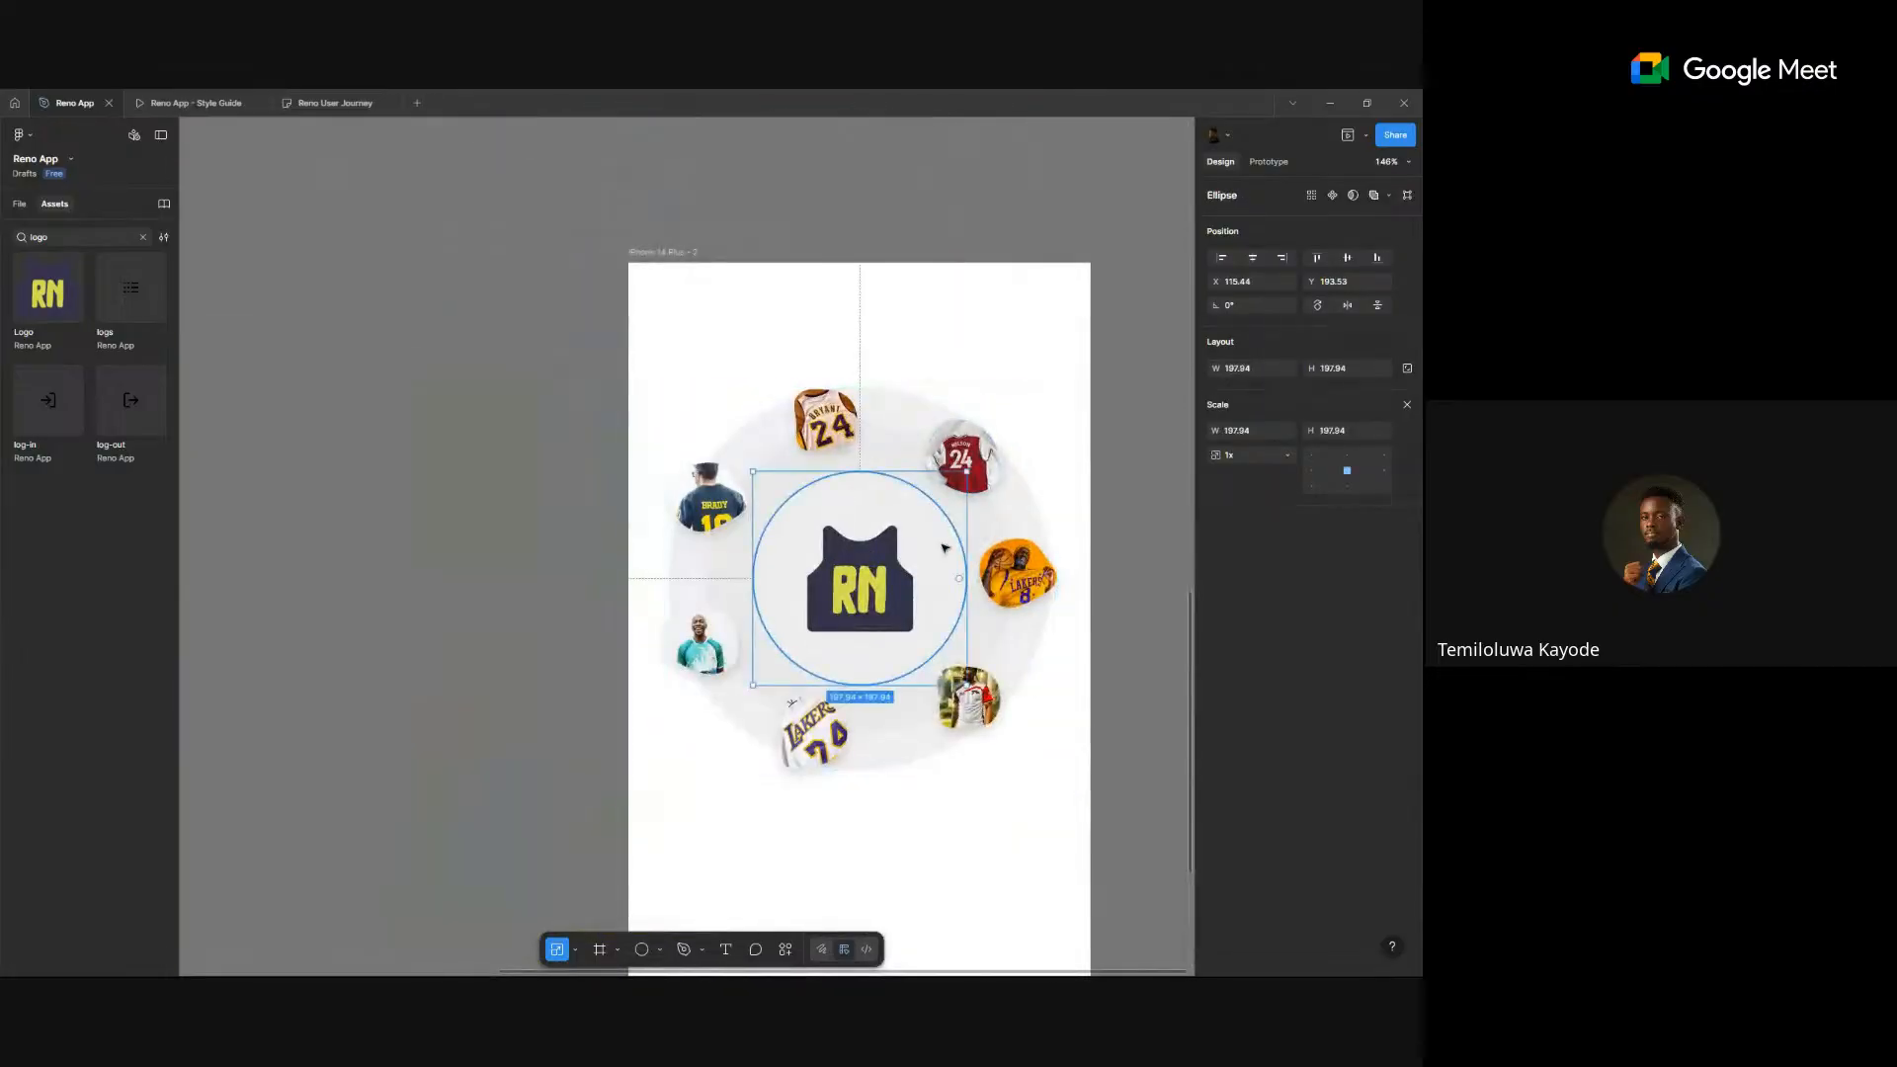
pyautogui.click(1406, 405)
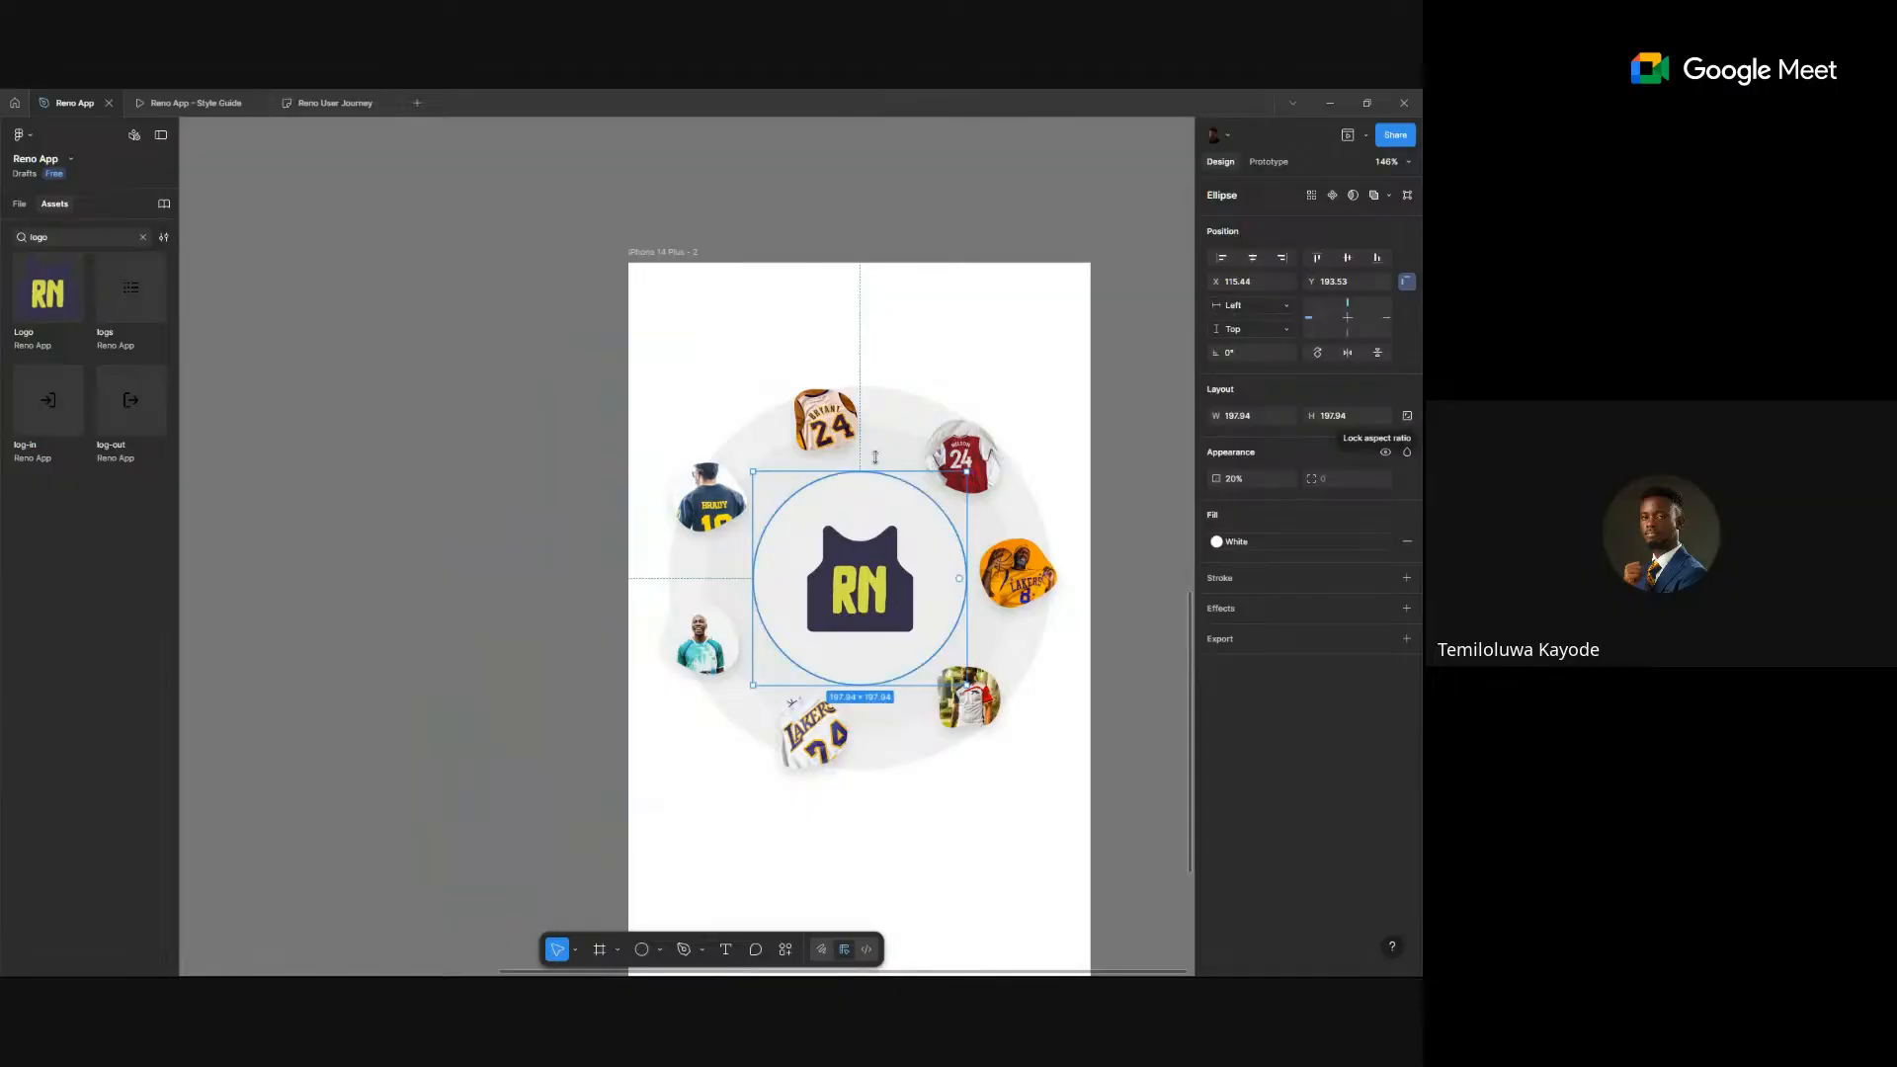
pyautogui.keyDown('shift'); pyautogui.click(896, 447); pyautogui.keyUp('shift')
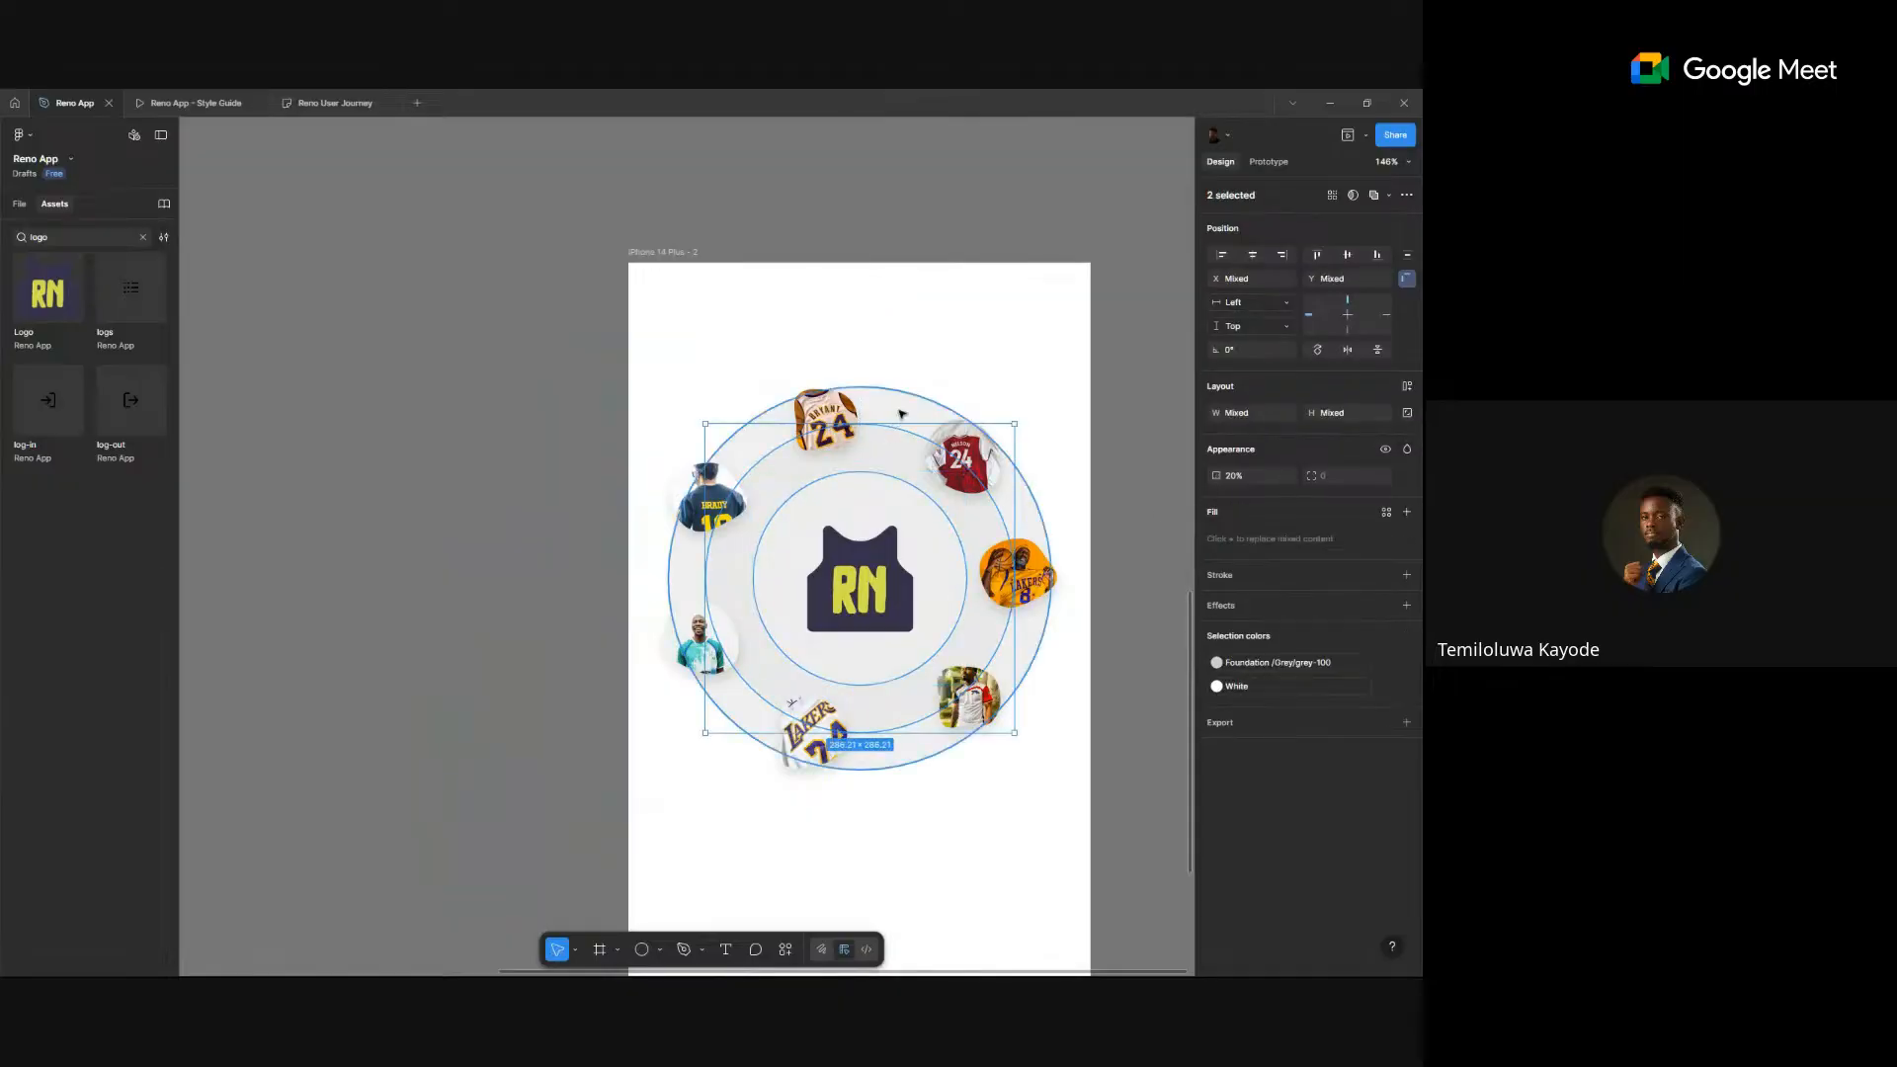
pyautogui.keyDown('shift'); pyautogui.click(901, 413); pyautogui.keyUp('shift')
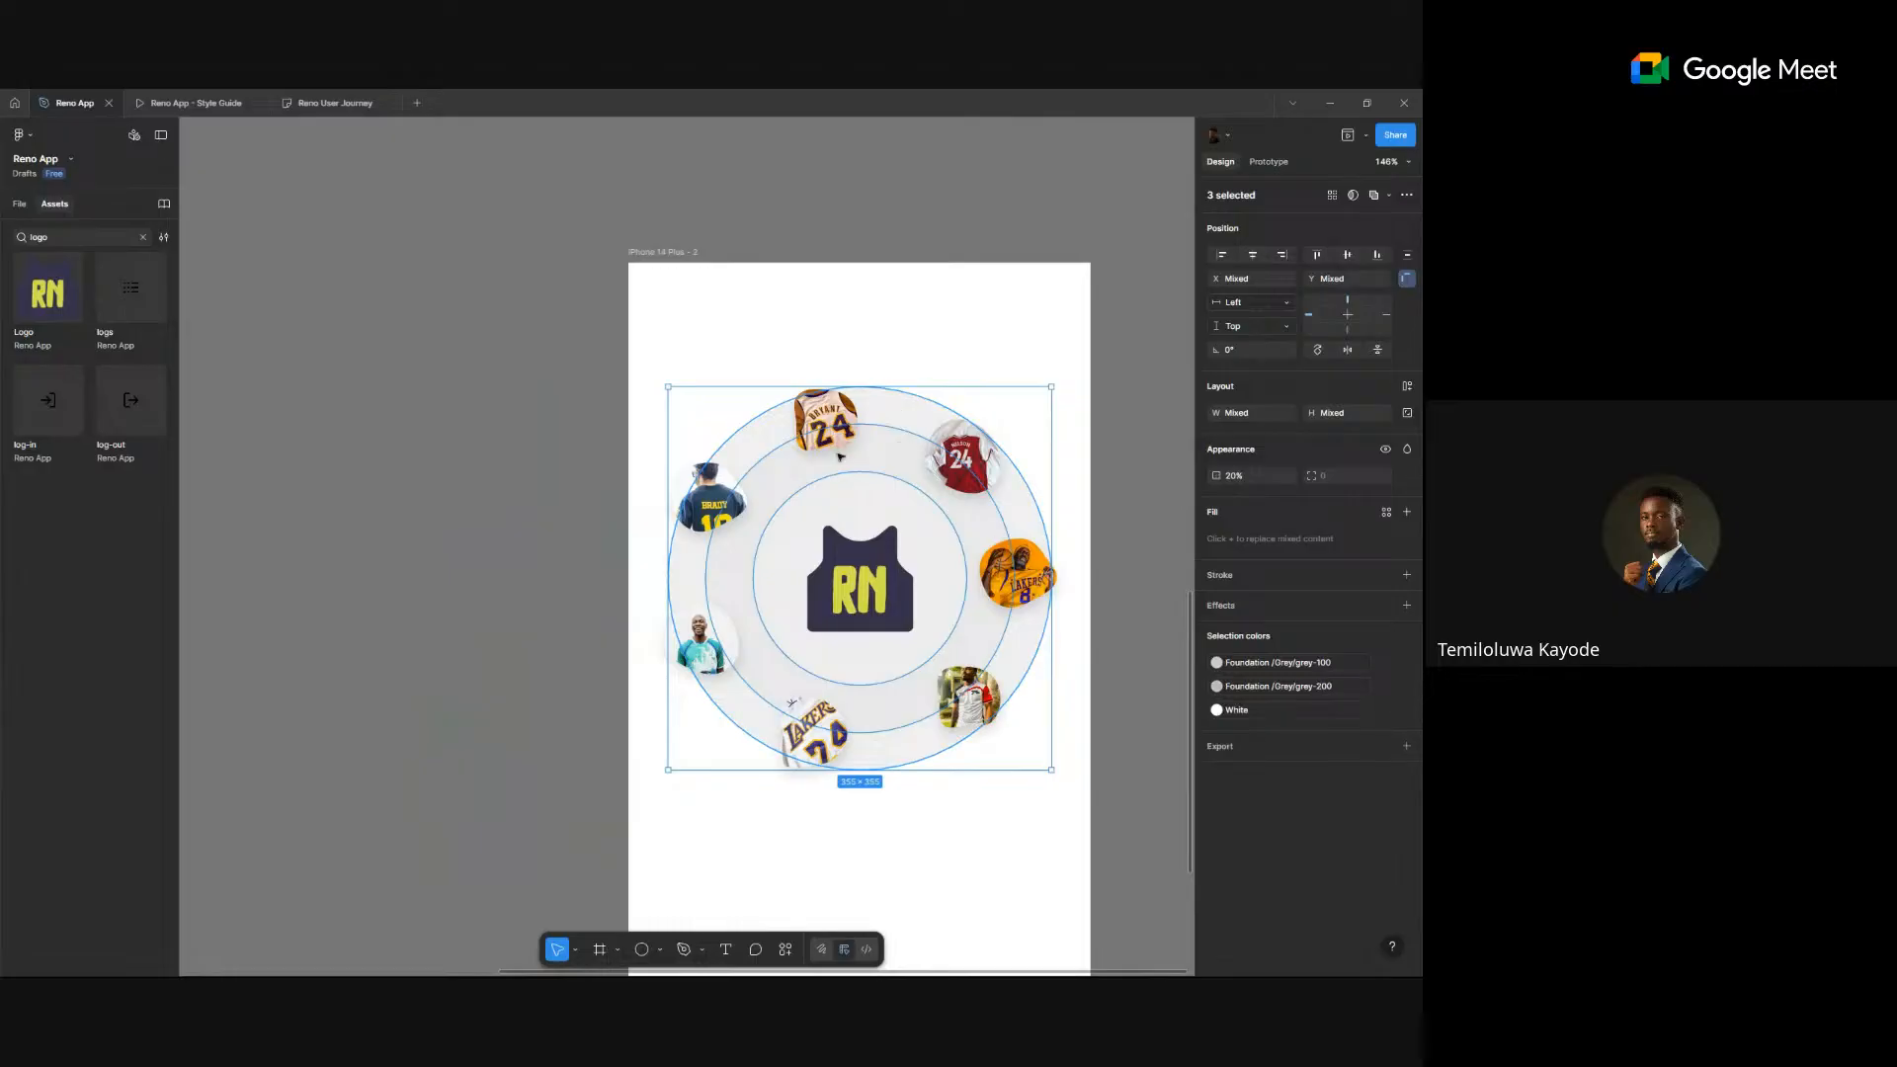
pyautogui.scroll(5, 839, 456)
pyautogui.scroll(-2, 840, 456)
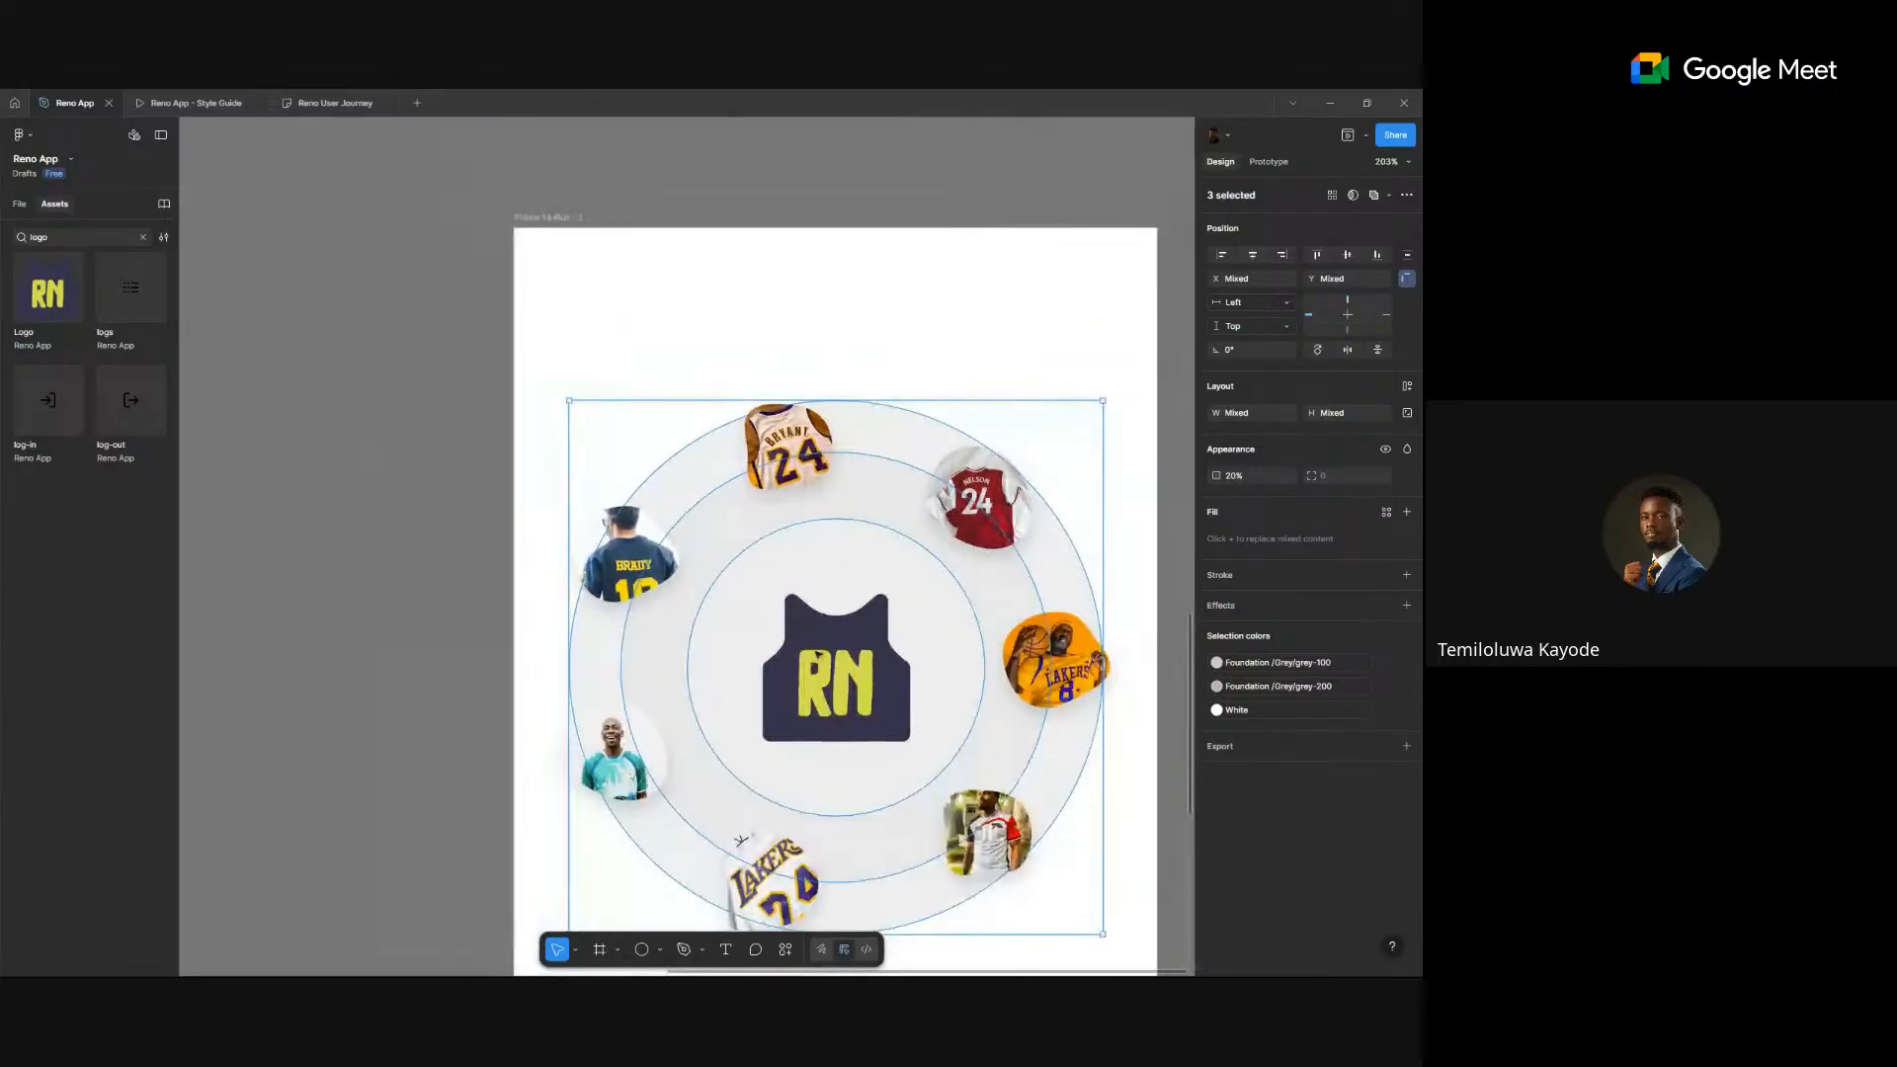
pyautogui.scroll(-5, 581, 406)
pyautogui.rightClick(1059, 493)
pyautogui.moveTo(1114, 624)
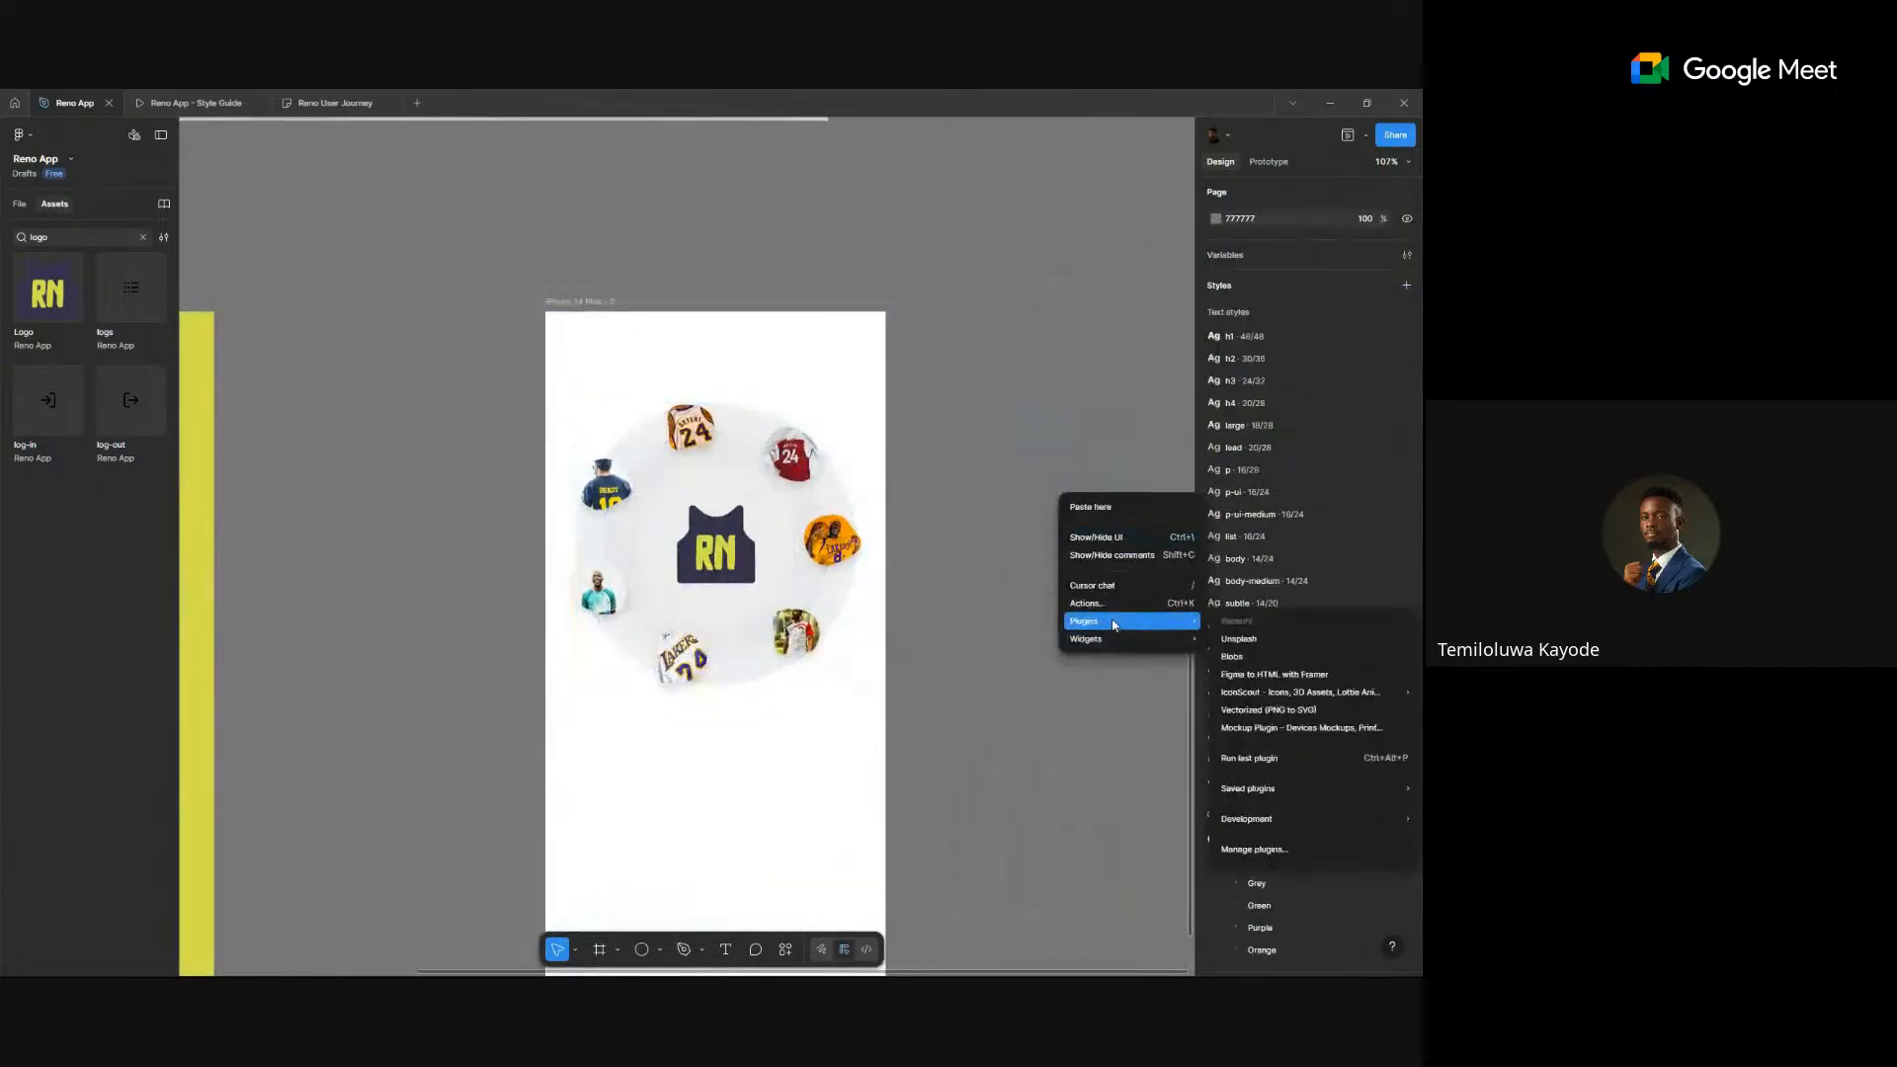
pyautogui.click(1235, 656)
pyautogui.hscroll(5, 893, 512)
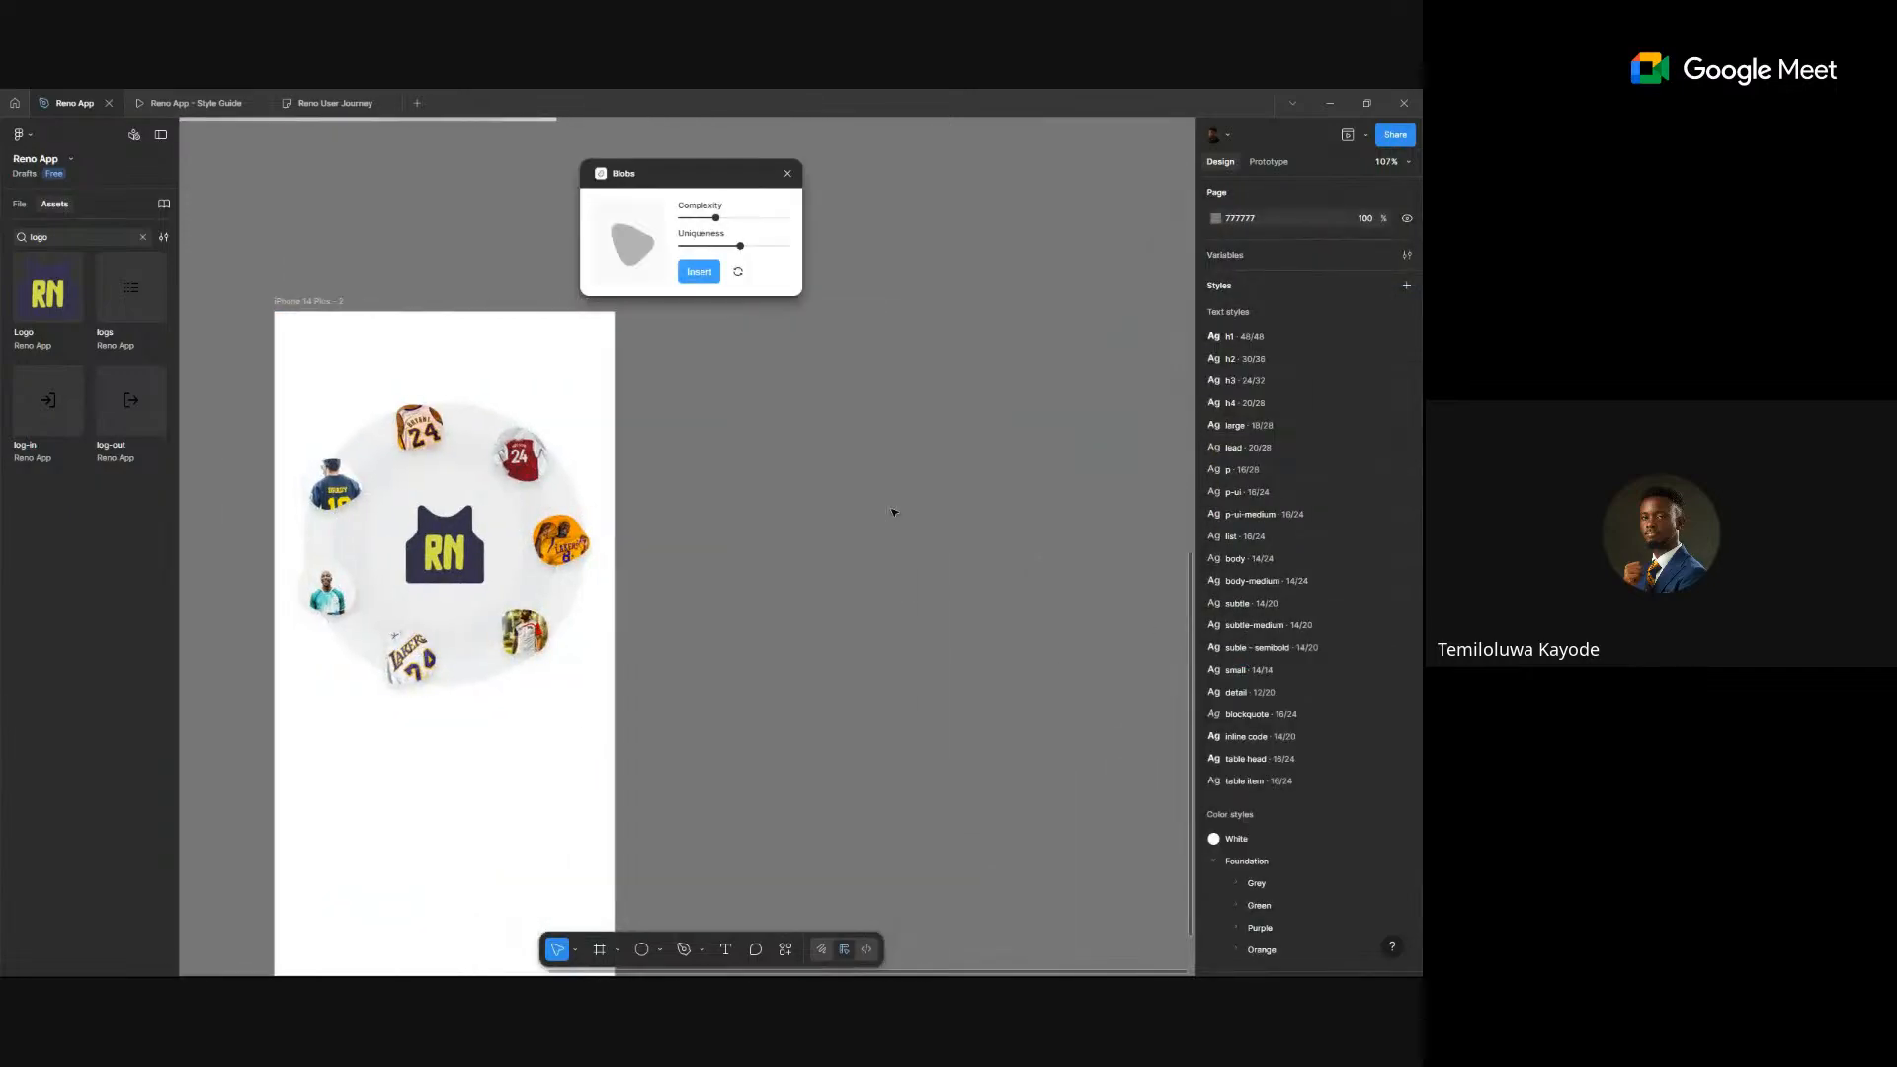
pyautogui.moveTo(716, 219); pyautogui.dragTo(454, 266)
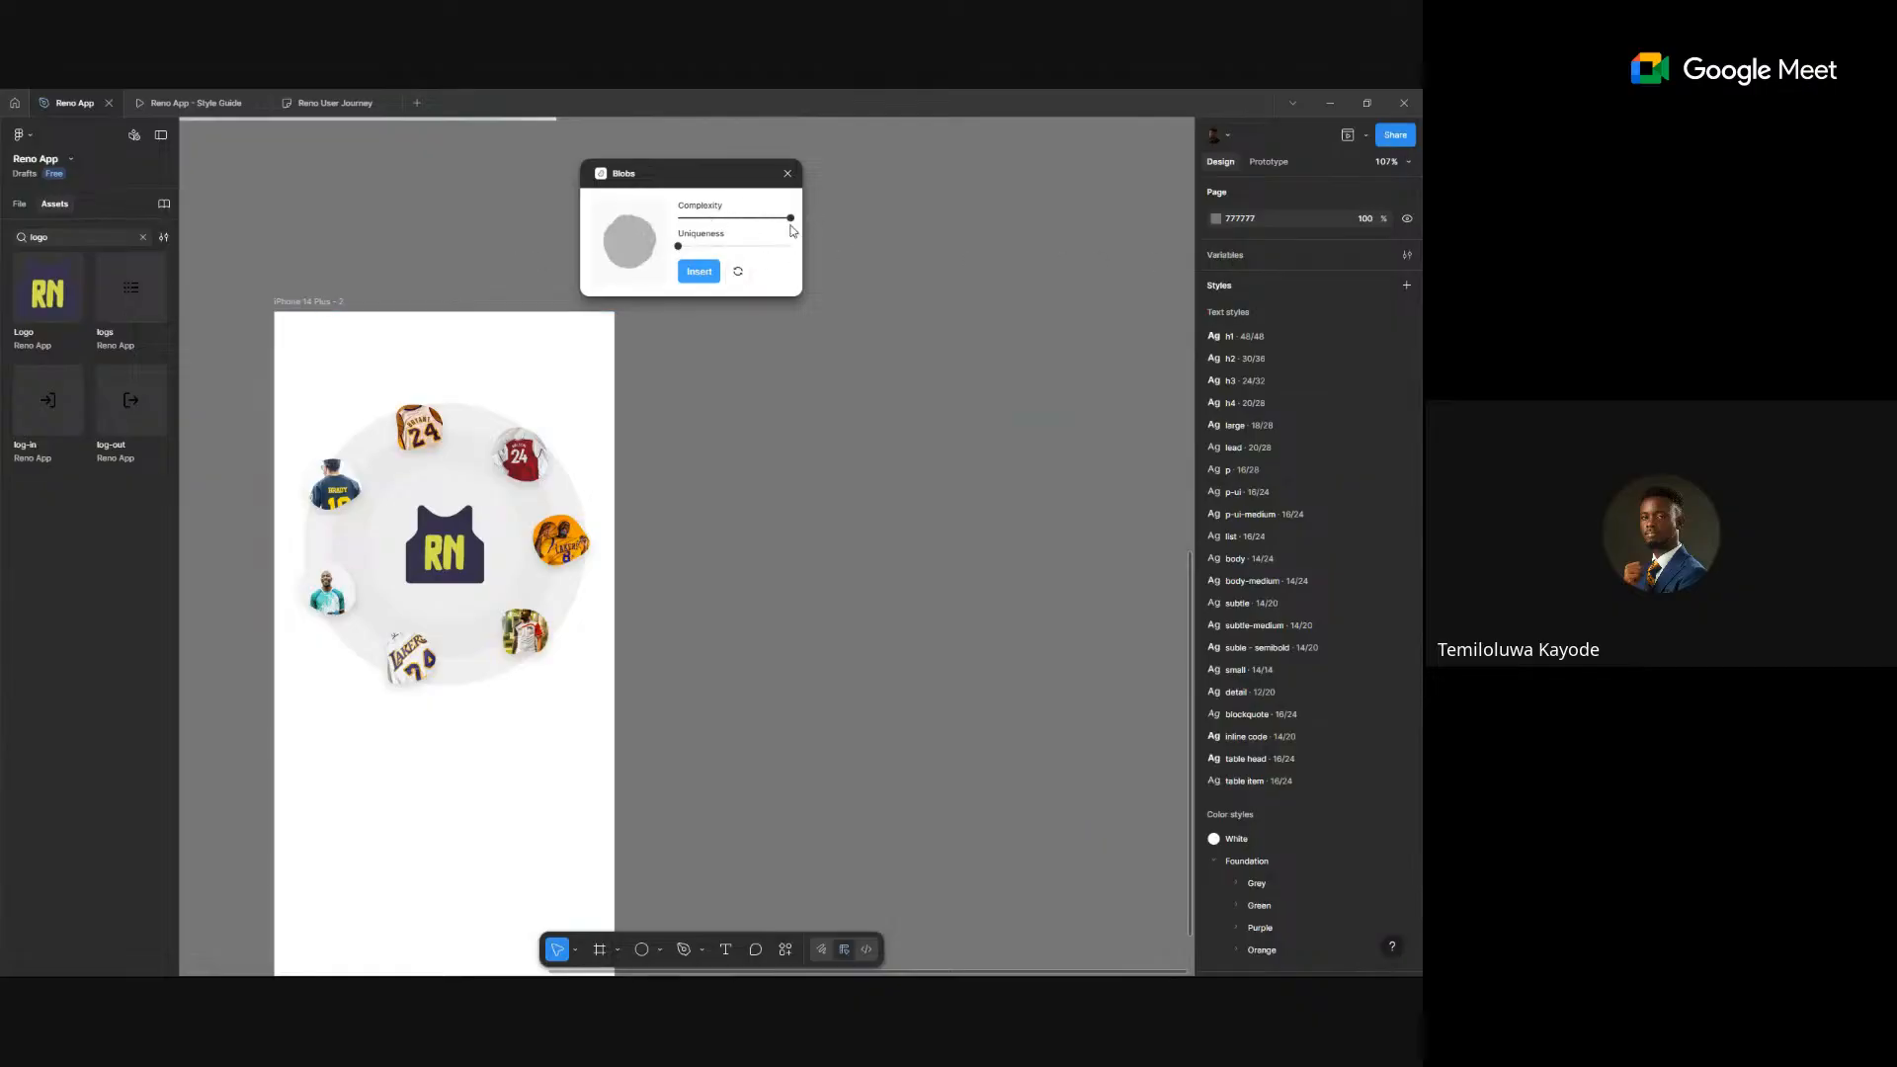
pyautogui.moveTo(791, 219); pyautogui.dragTo(676, 223)
pyautogui.moveTo(685, 249); pyautogui.dragTo(1058, 248)
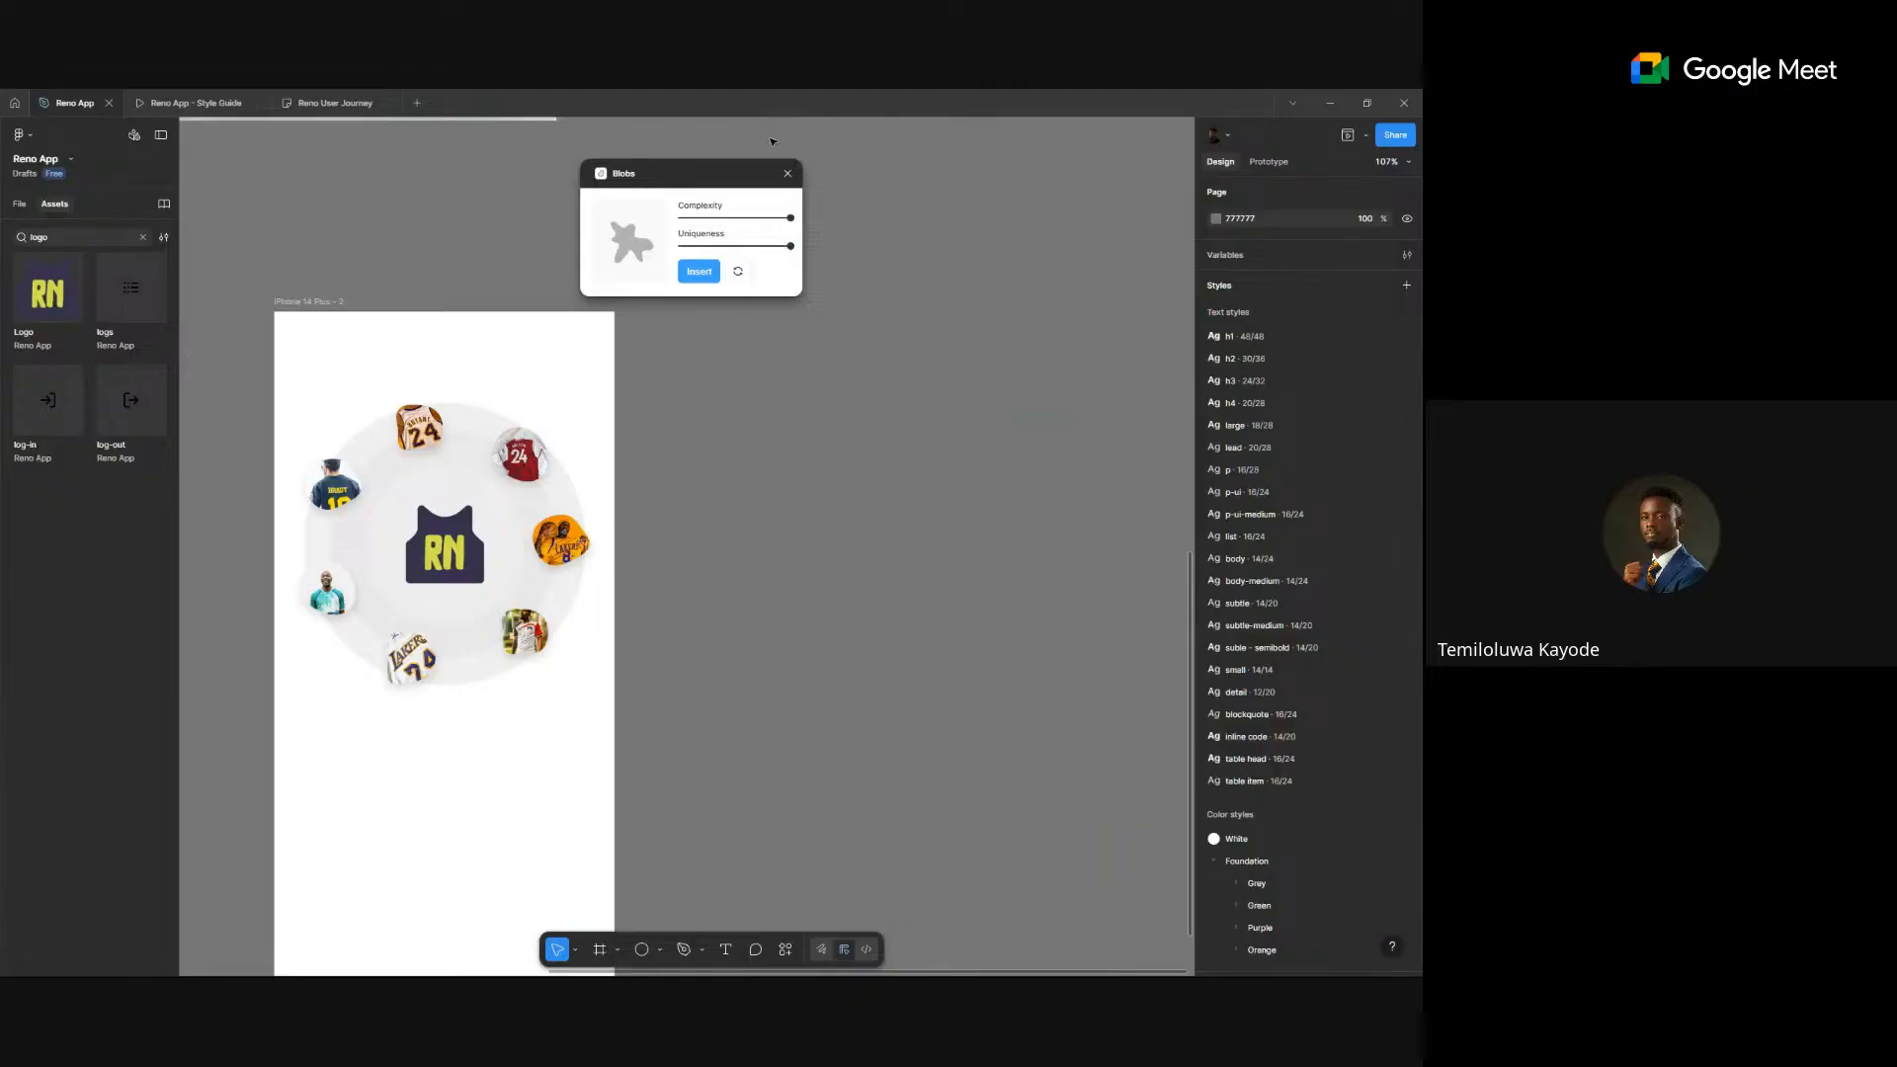
pyautogui.click(788, 174)
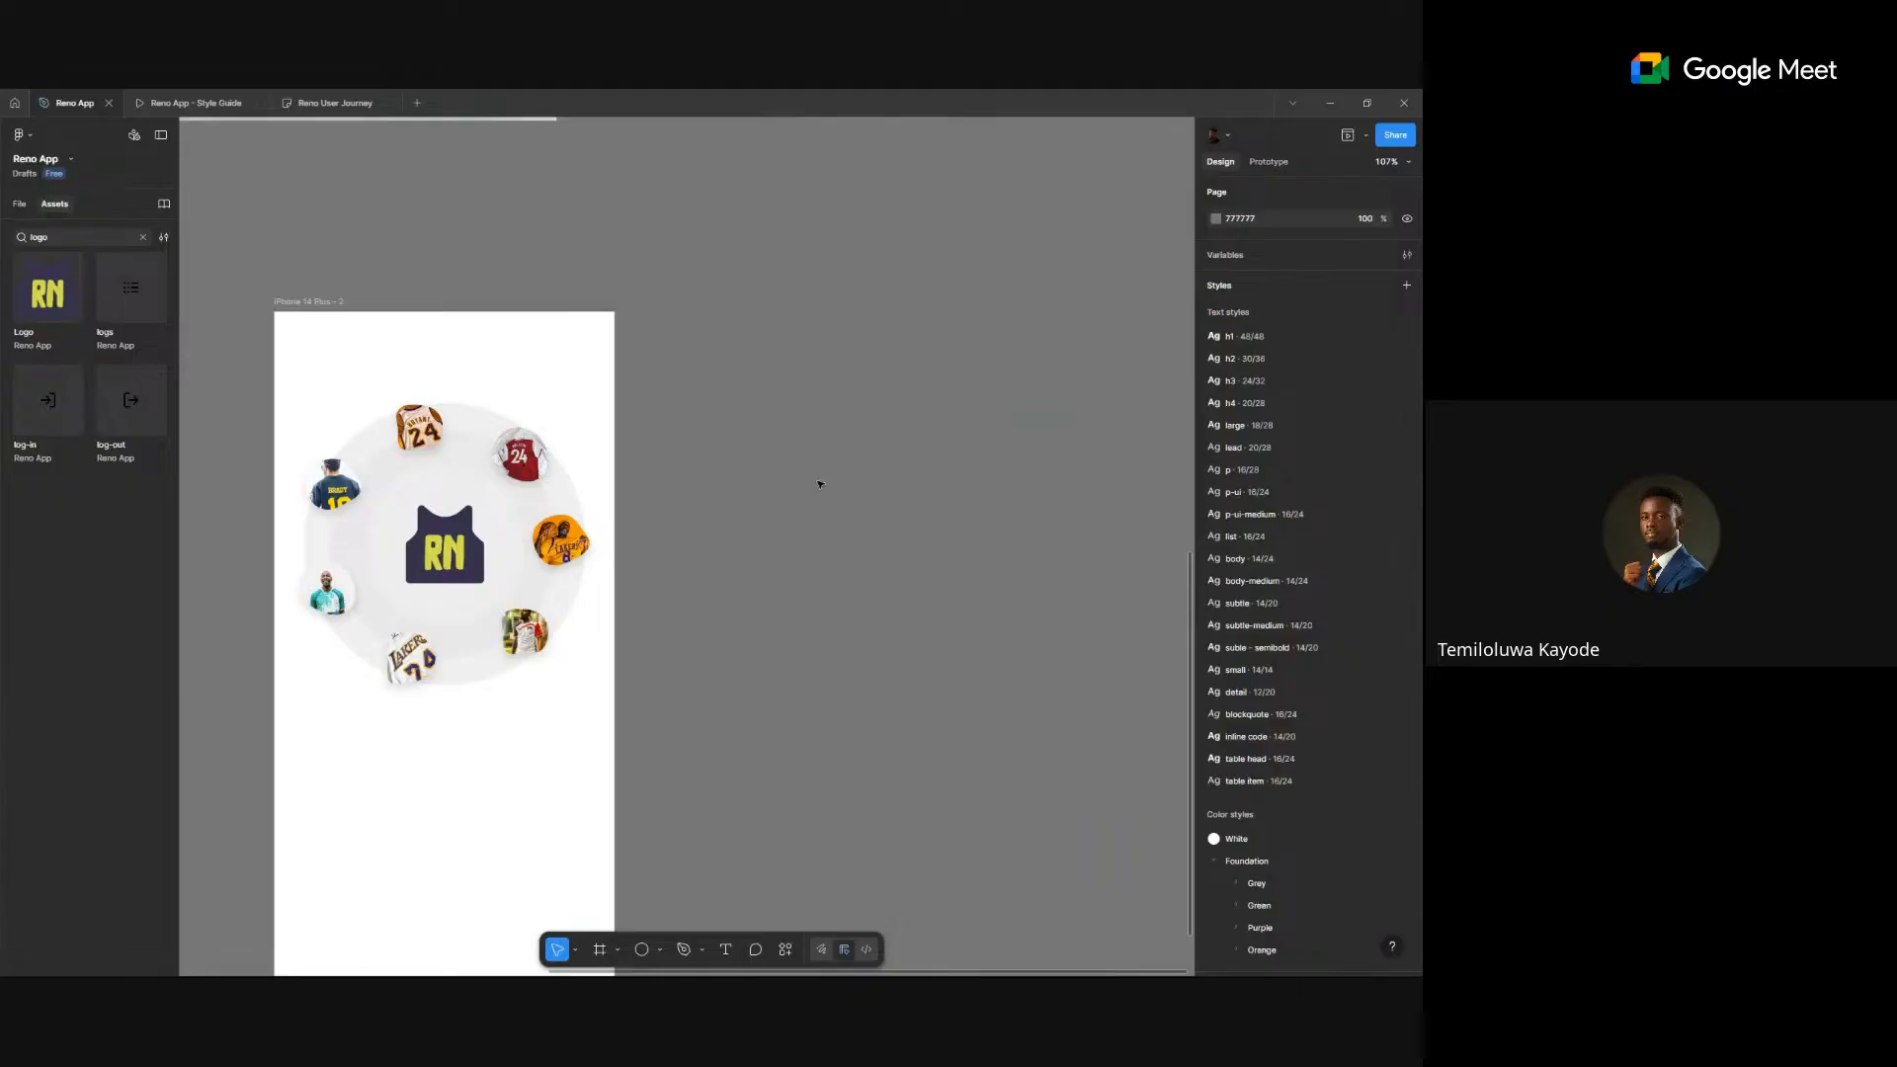
pyautogui.hscroll(-5, 820, 483)
pyautogui.scroll(-3, 821, 483)
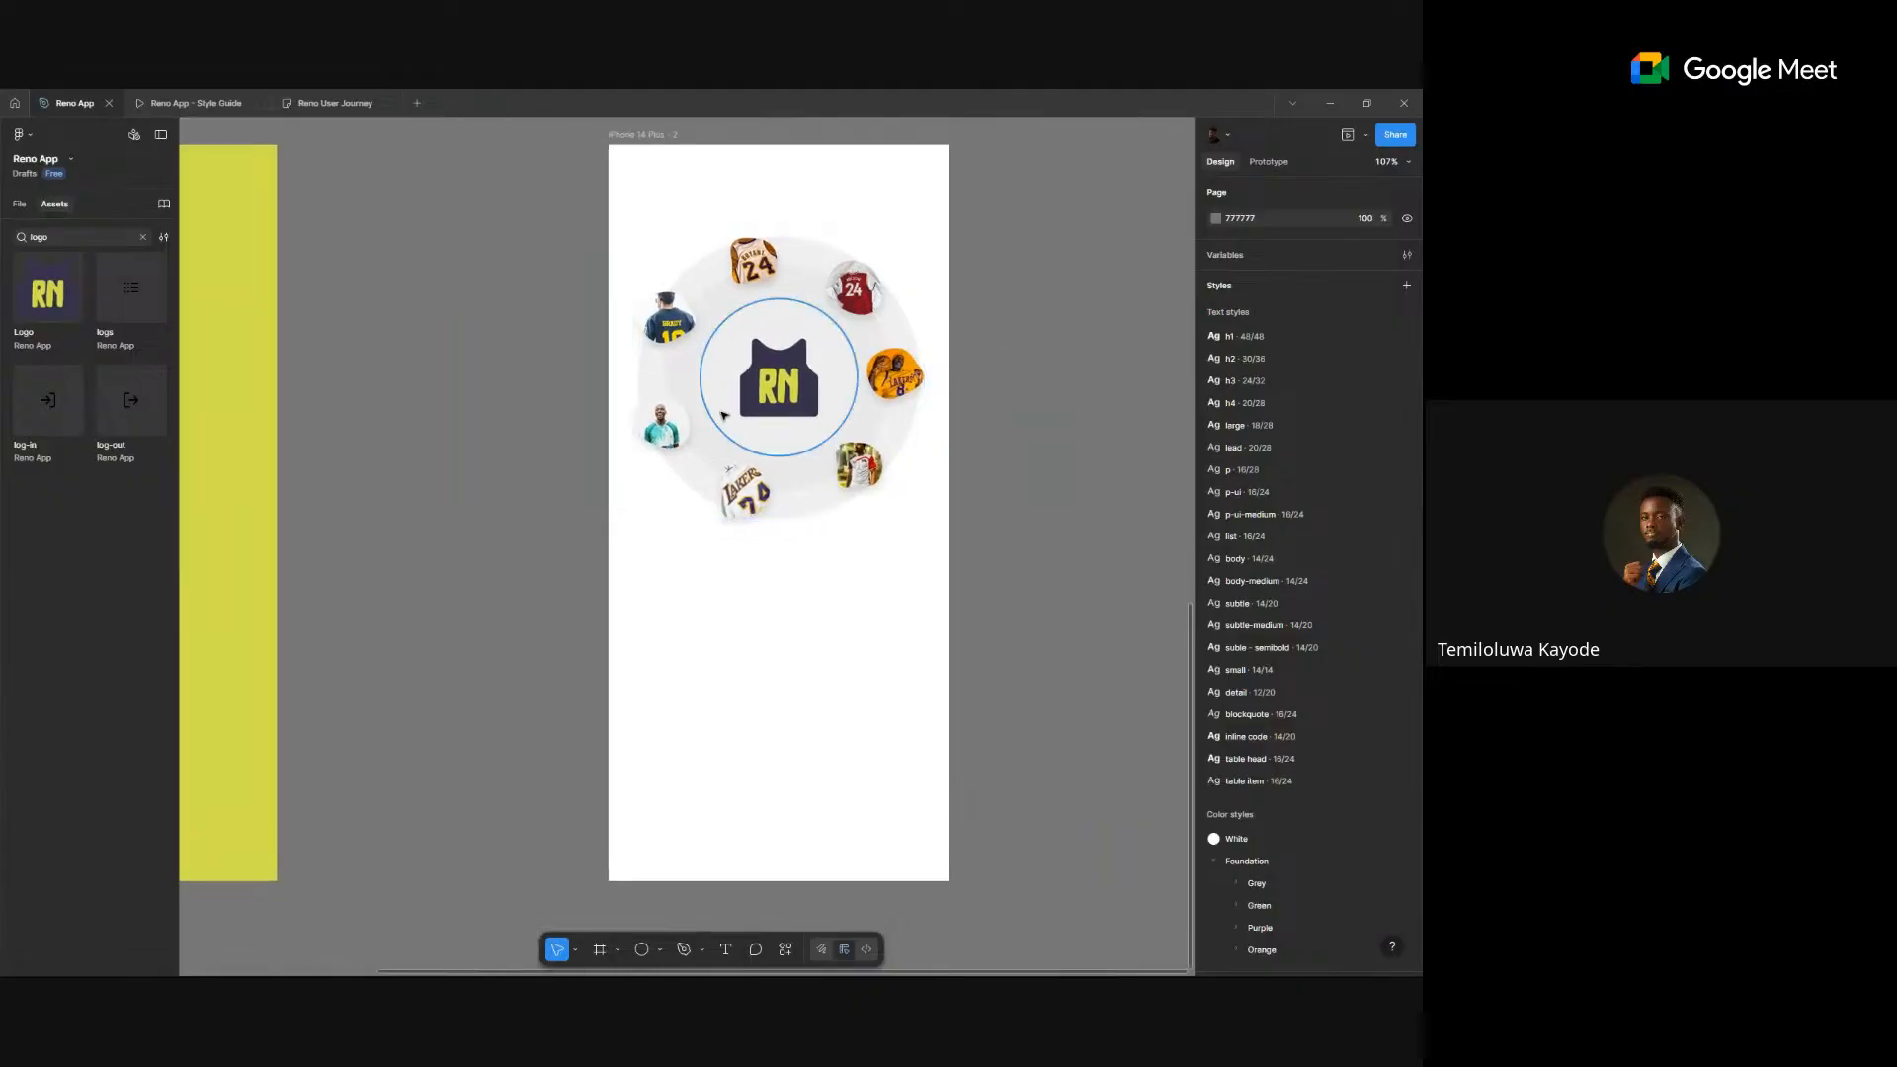
# - Select the inner, middle and outer rings behind the RN logo
pyautogui.keyDown('ctrl'); pyautogui.click(724, 417); pyautogui.keyUp('ctrl')
pyautogui.scroll(-2, 697, 426)
pyautogui.moveTo(468, 255); pyautogui.dragTo(686, 639)
pyautogui.moveTo(582, 310); pyautogui.dragTo(589, 334)
pyautogui.scroll(5, 573, 375)
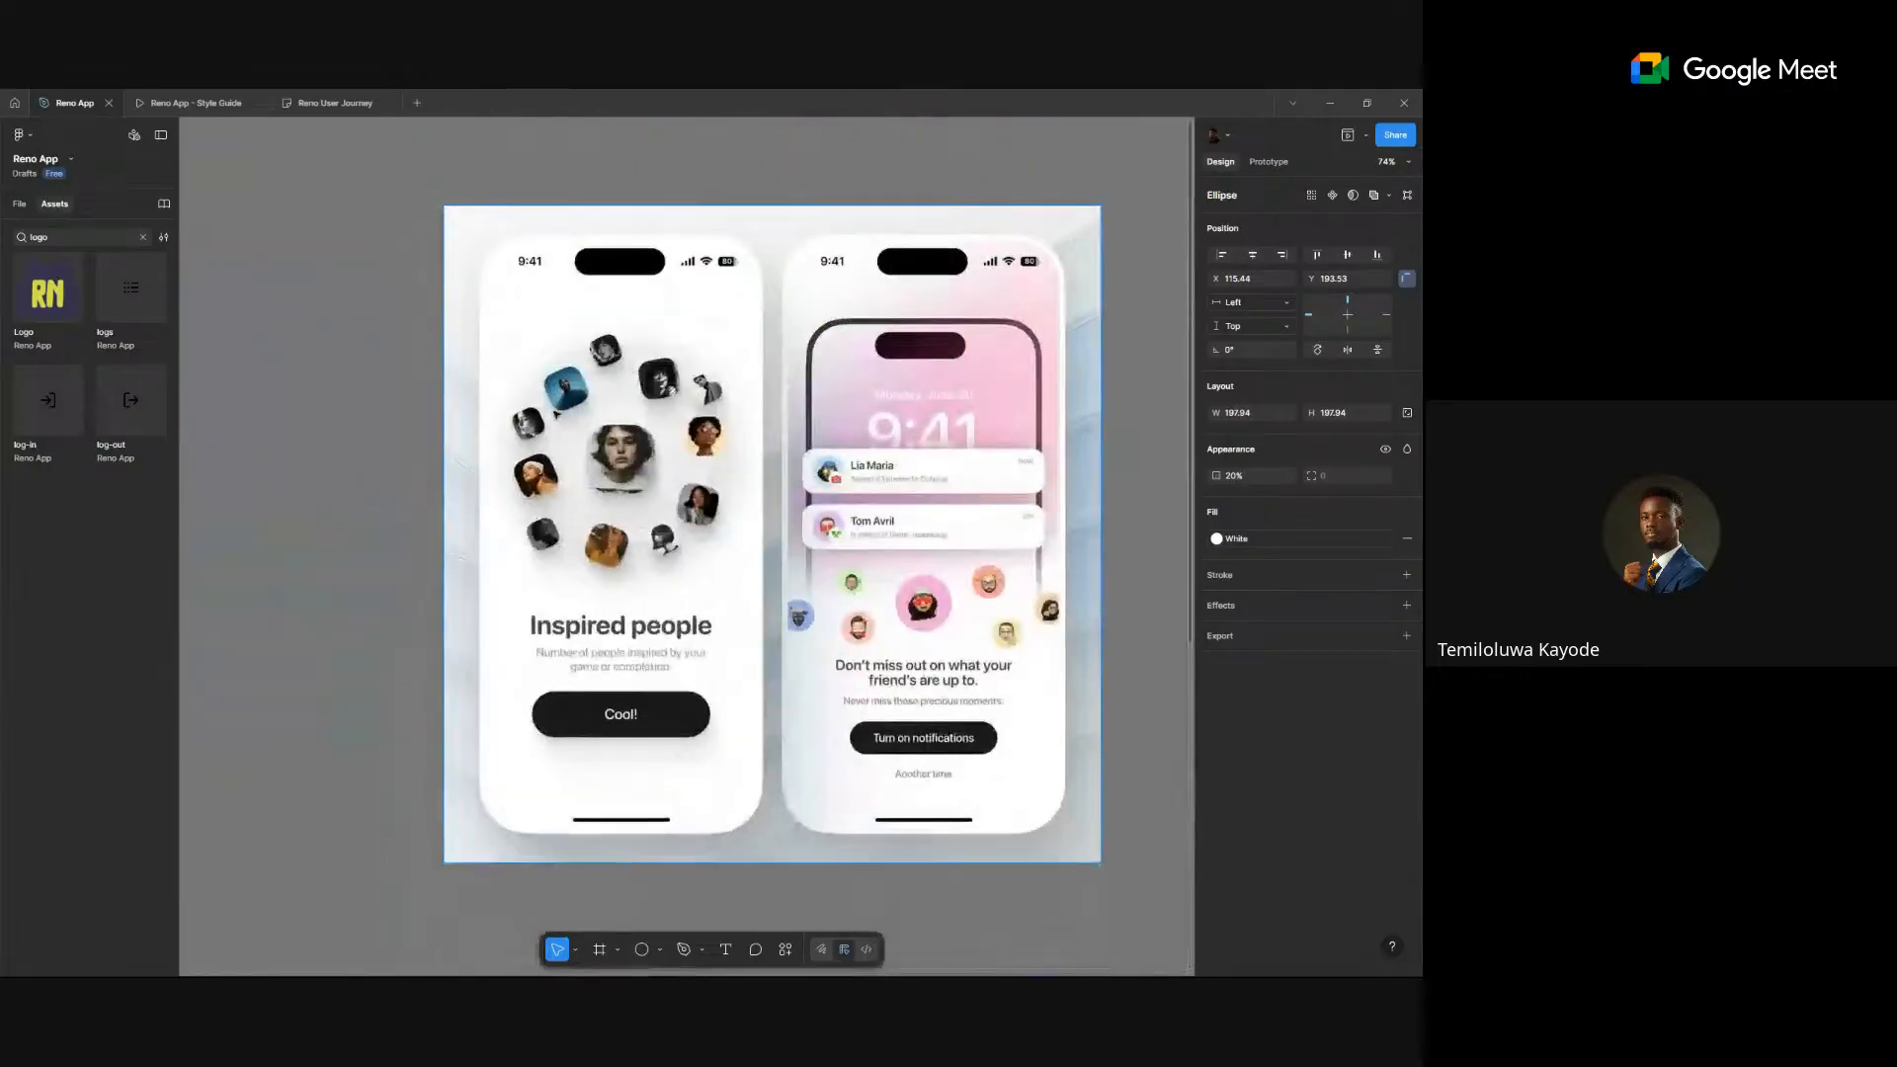
pyautogui.scroll(-2, 835, 605)
pyautogui.scroll(-3, 784, 698)
pyautogui.hscroll(3, 784, 698)
pyautogui.scroll(6, 652, 733)
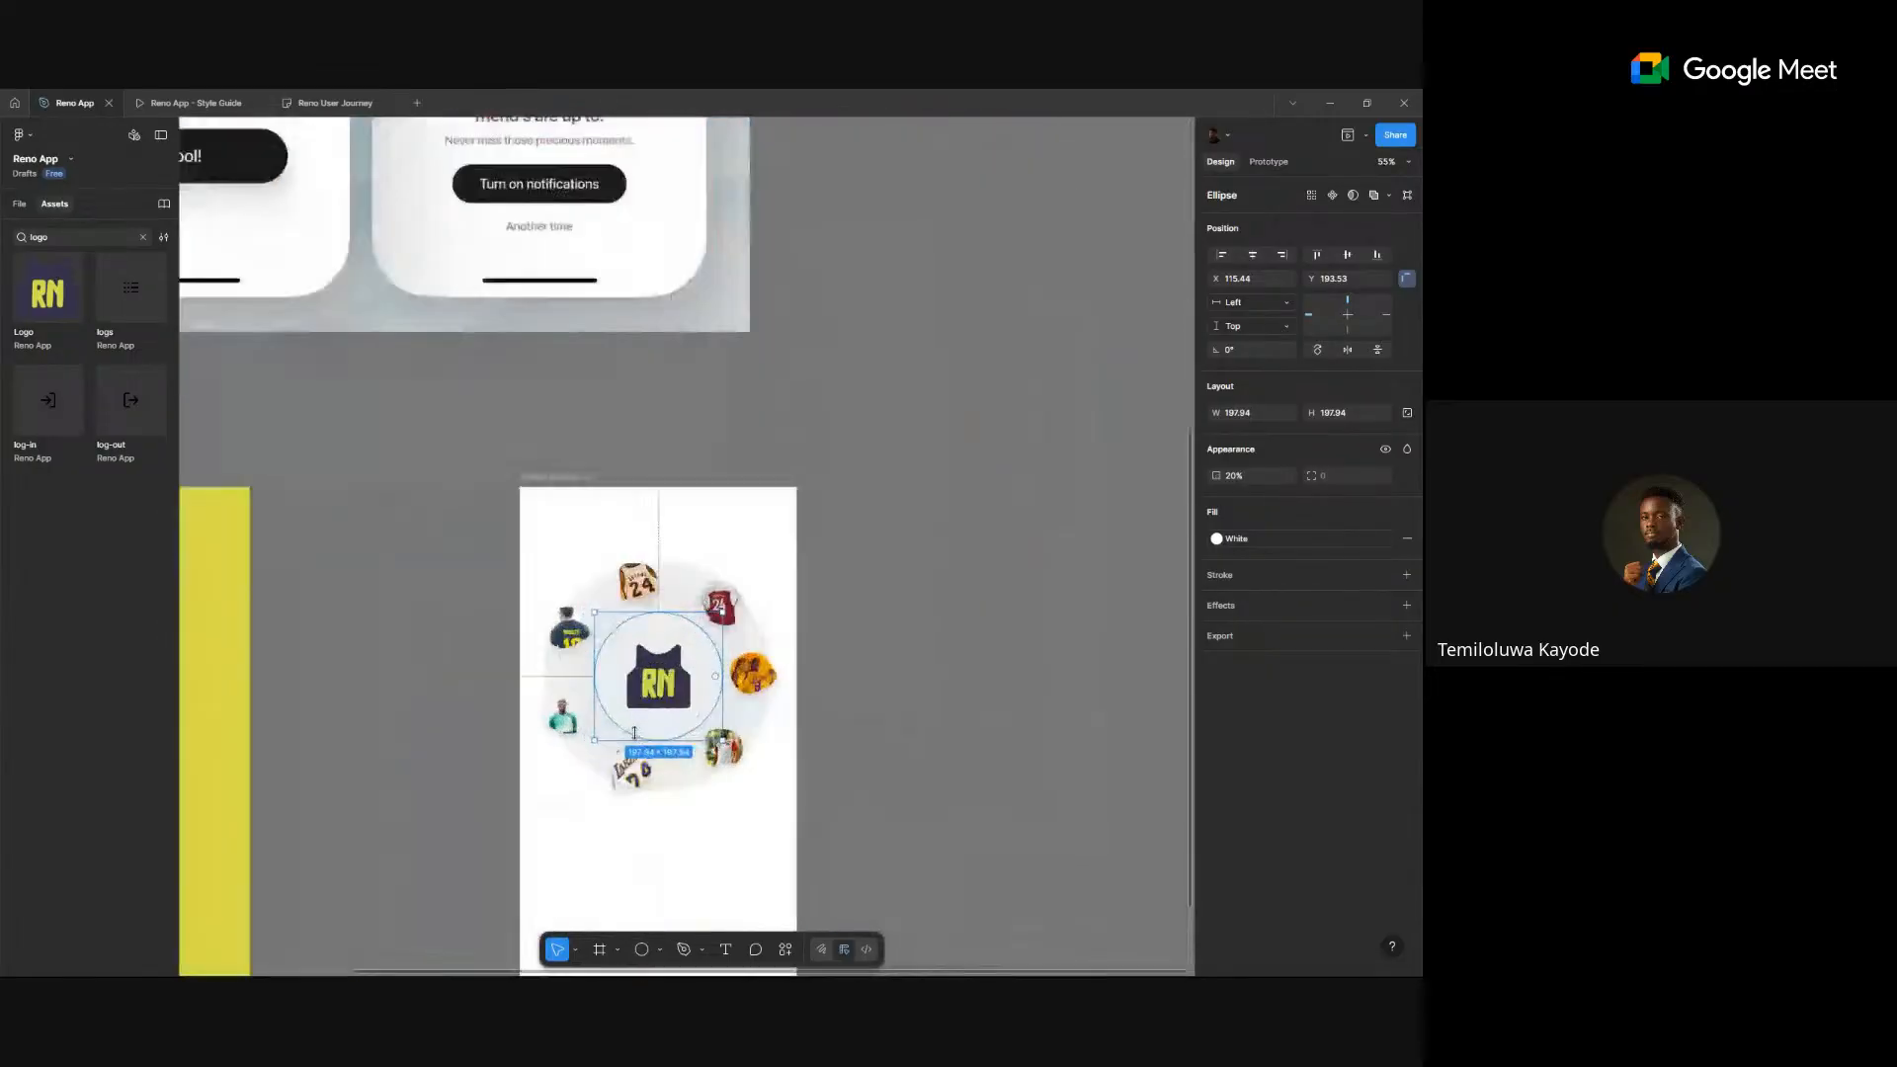
pyautogui.keyDown('shift'); pyautogui.click(735, 799); pyautogui.keyUp('shift')
pyautogui.keyDown('shift'); pyautogui.click(751, 843); pyautogui.keyUp('shift')
pyautogui.scroll(-5, 824, 714)
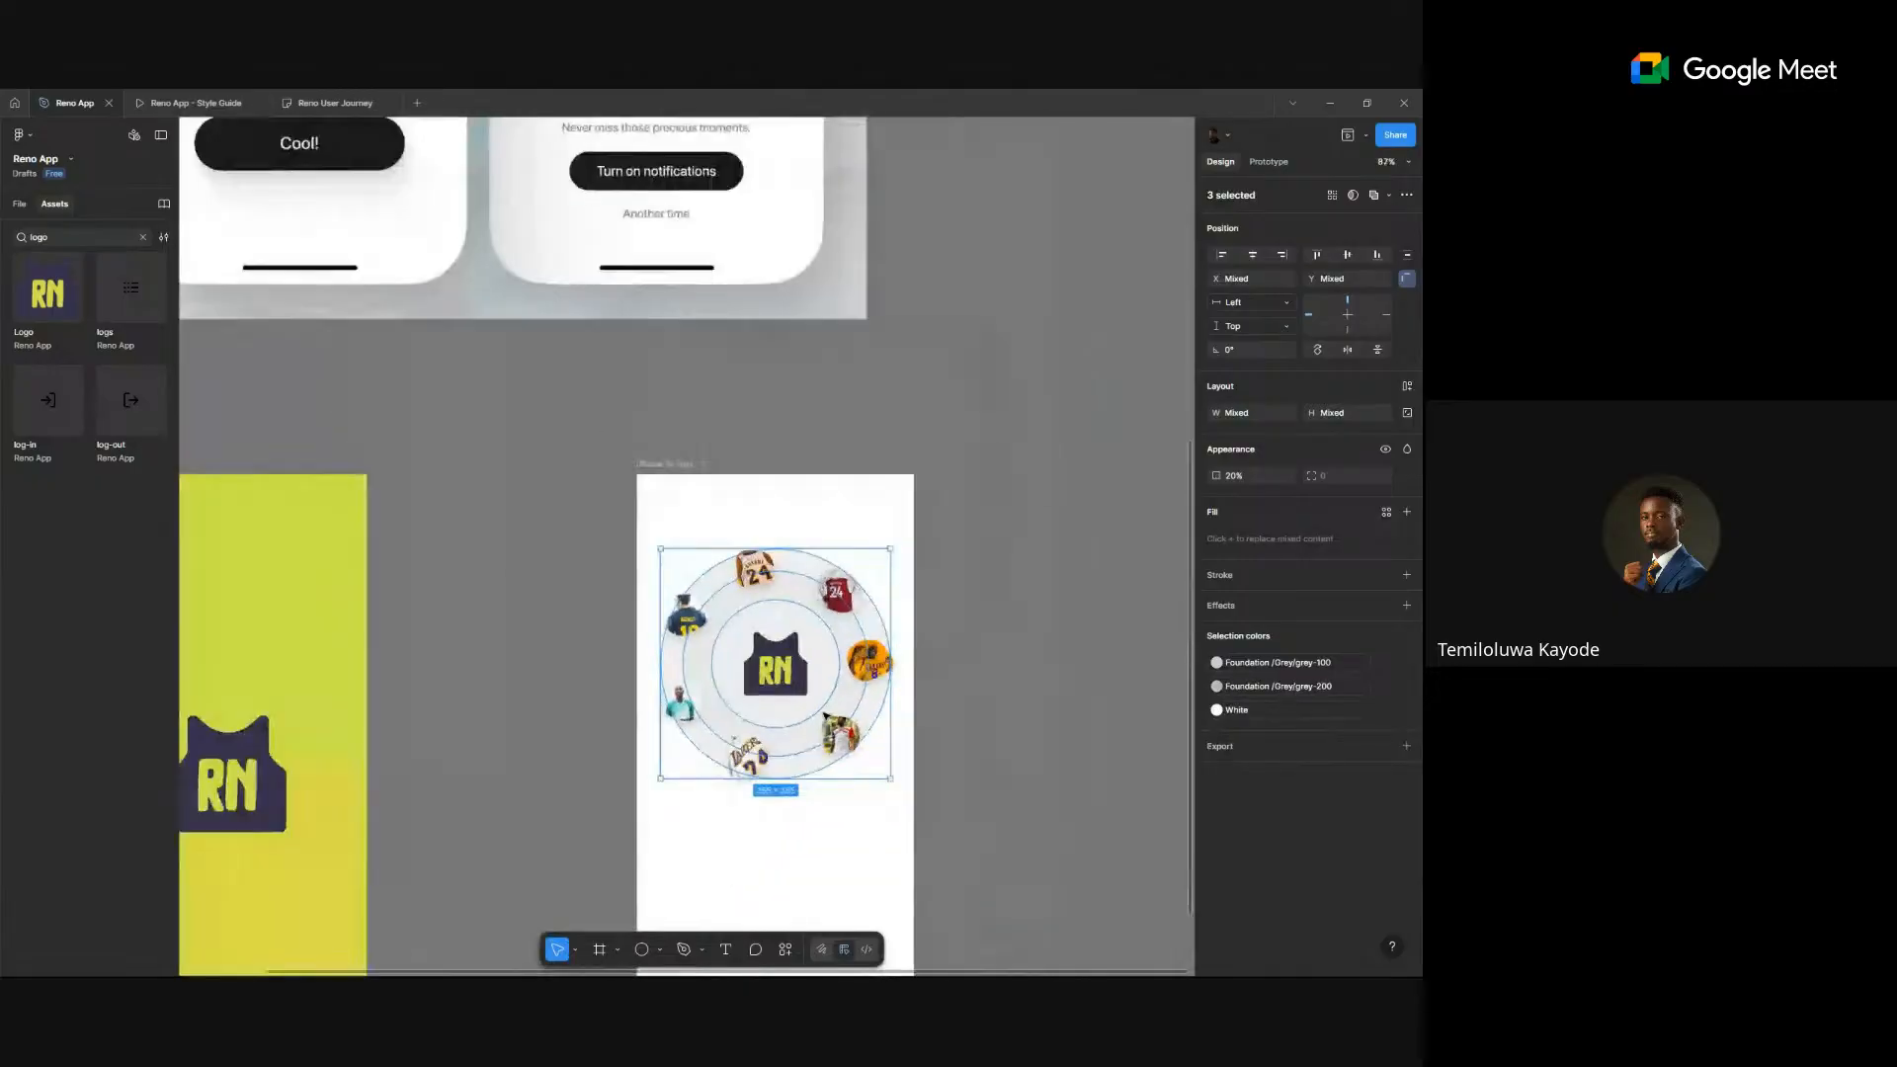
pyautogui.scroll(5, 825, 718)
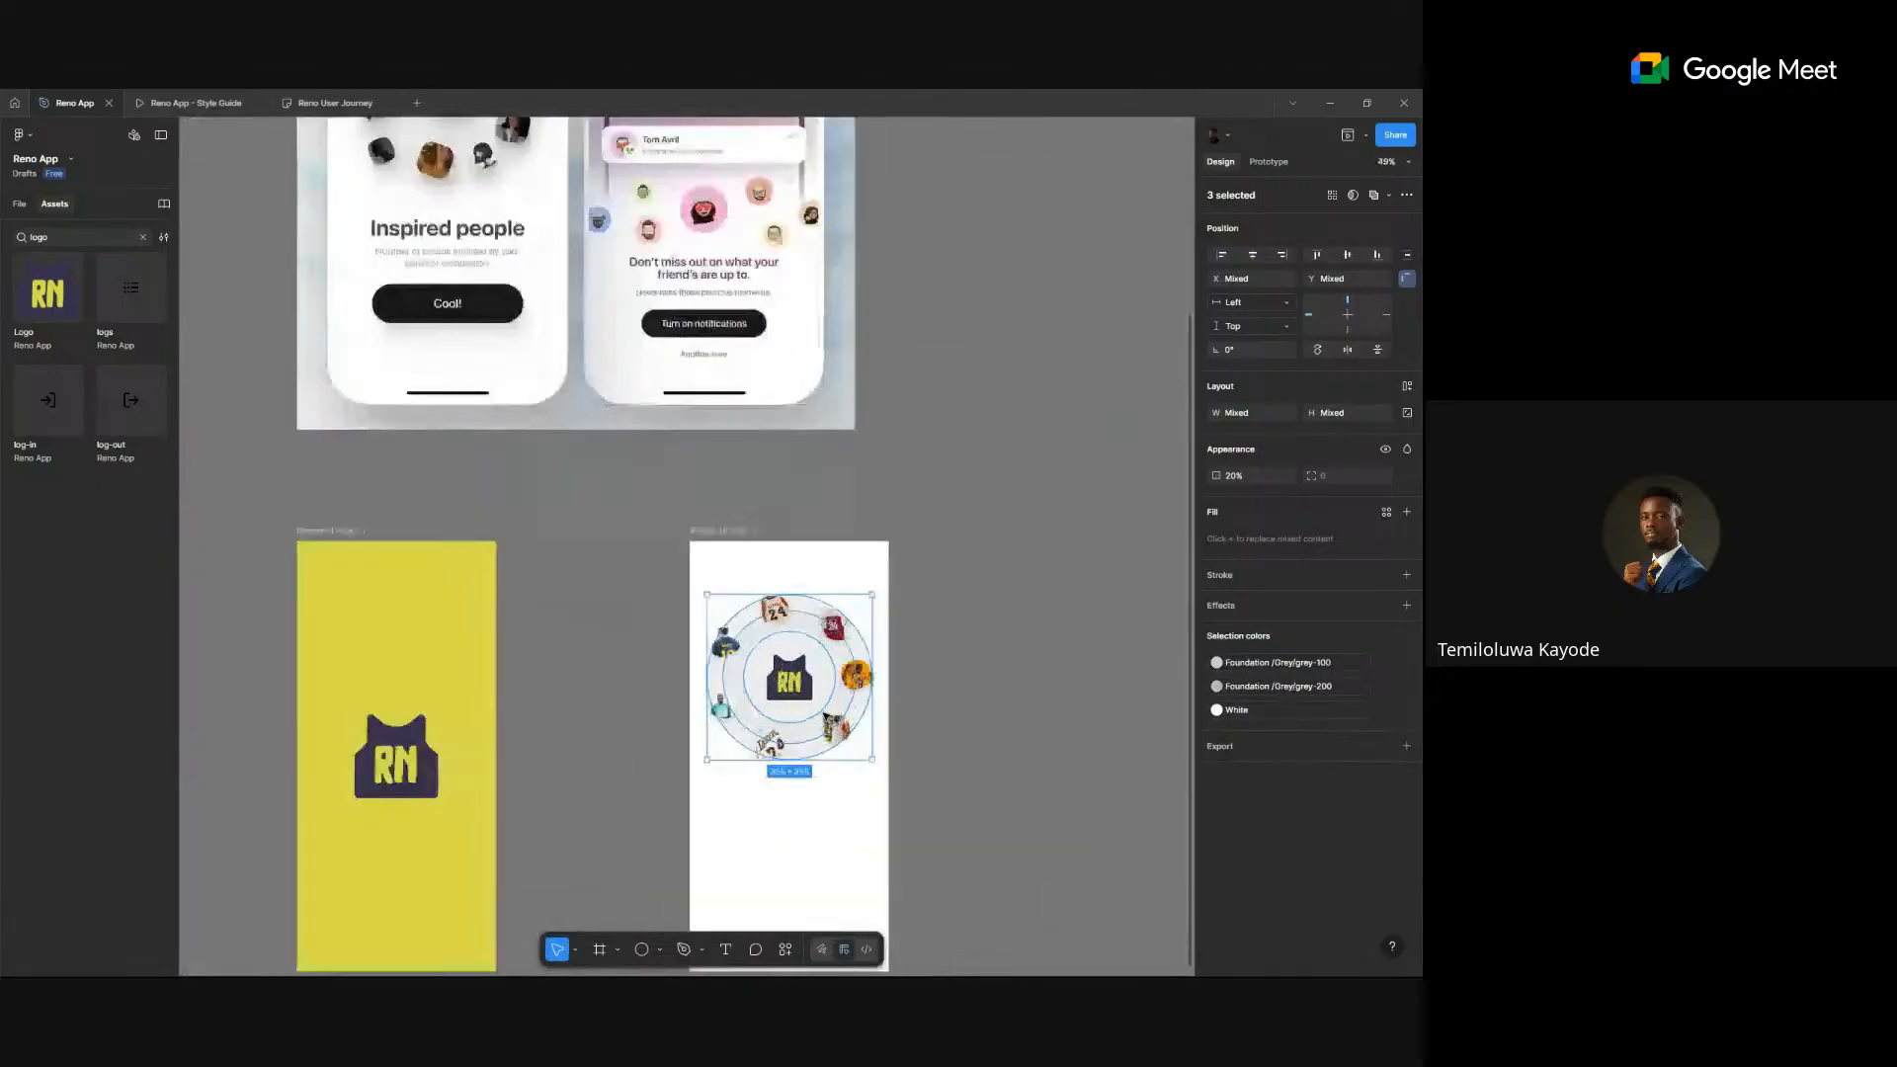
# - Apply the White colour style to the rings' grey fills and add a drop shadow
pyautogui.click(1275, 662)
pyautogui.click(1039, 763)
pyautogui.click(1275, 686)
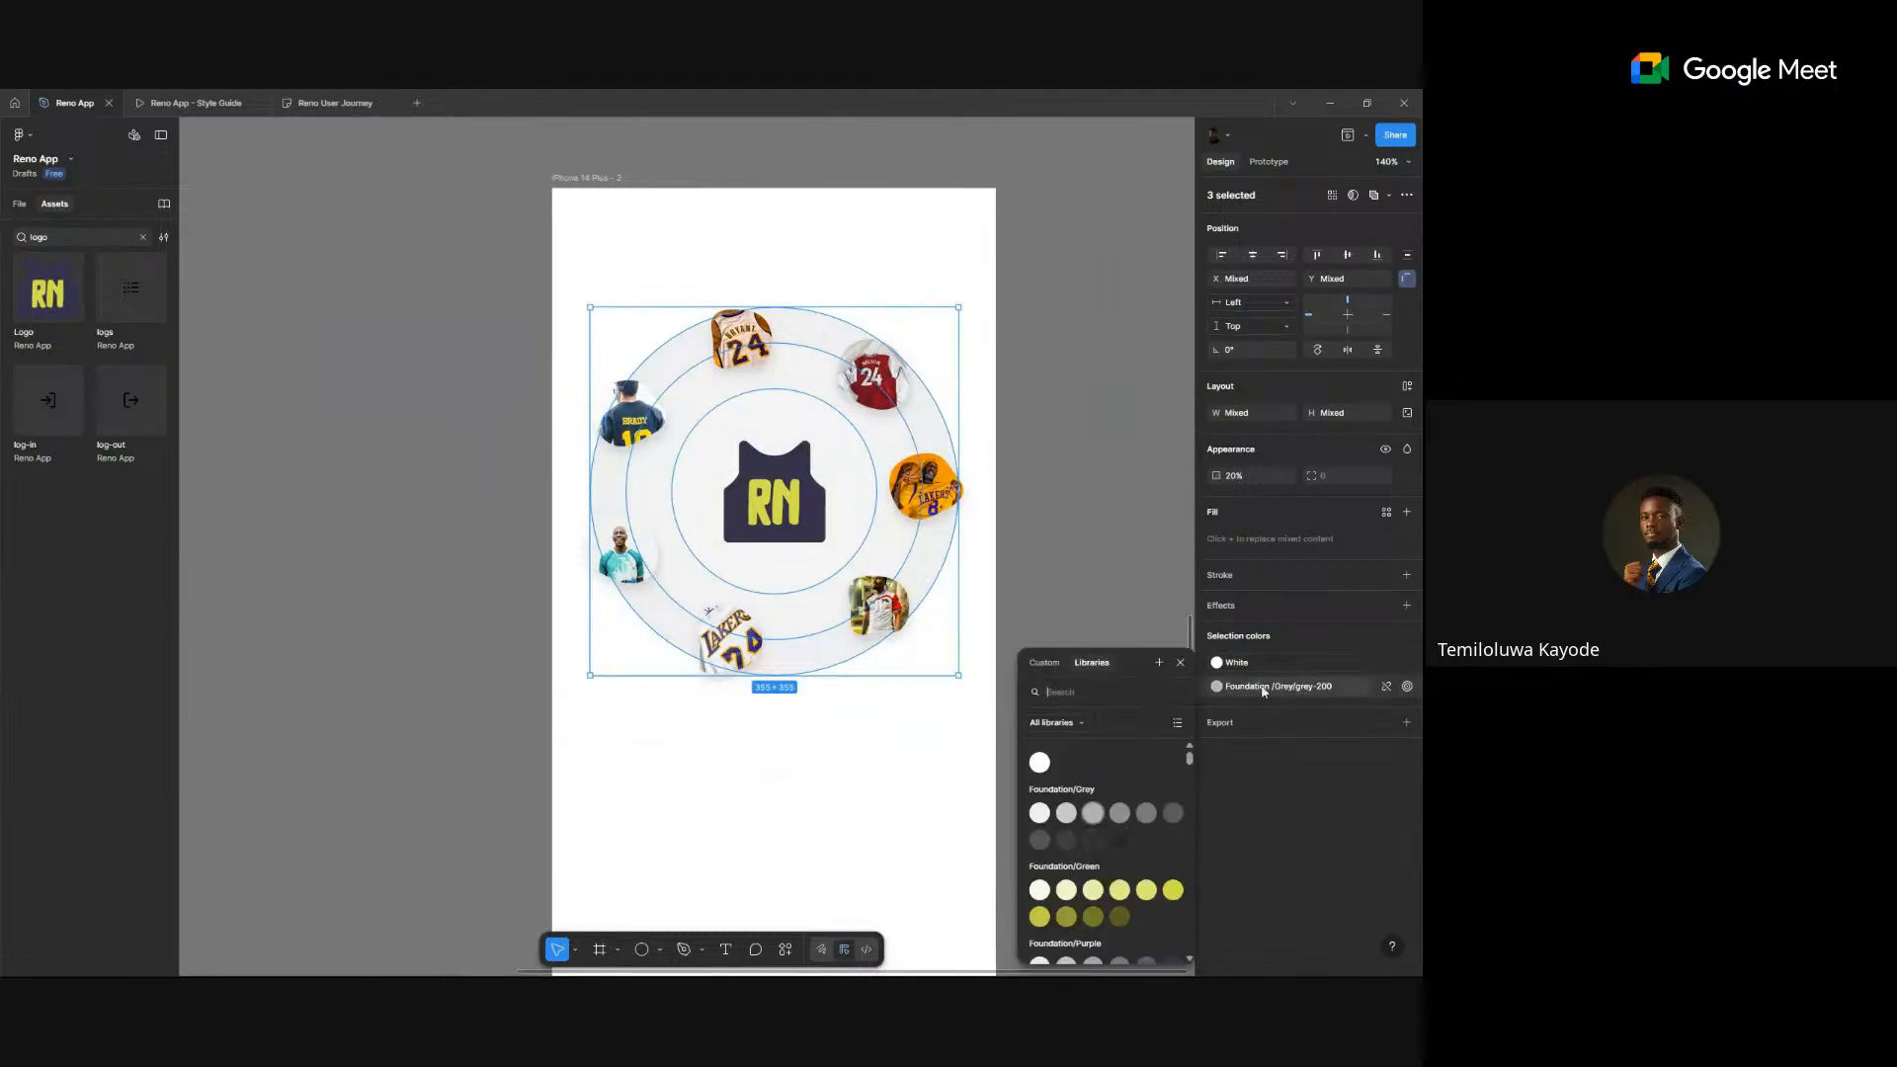
pyautogui.click(1039, 763)
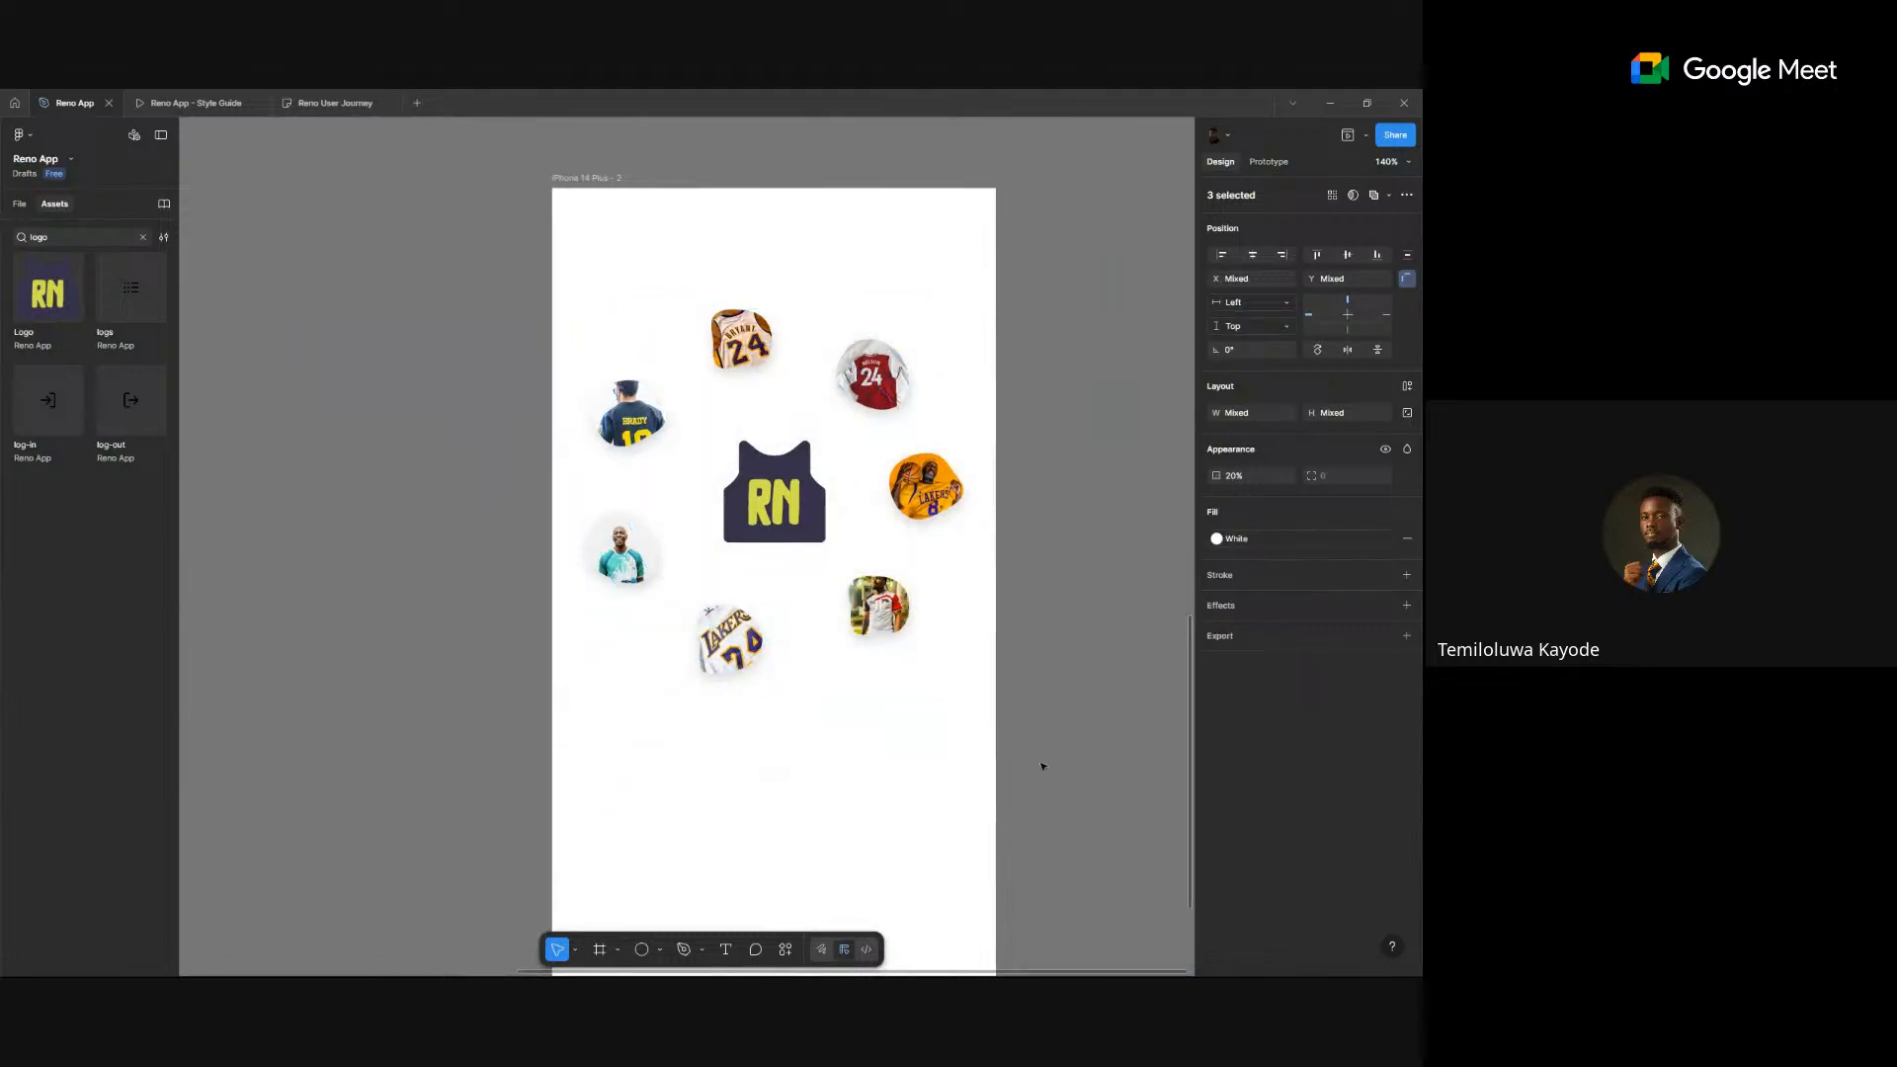
pyautogui.click(1407, 606)
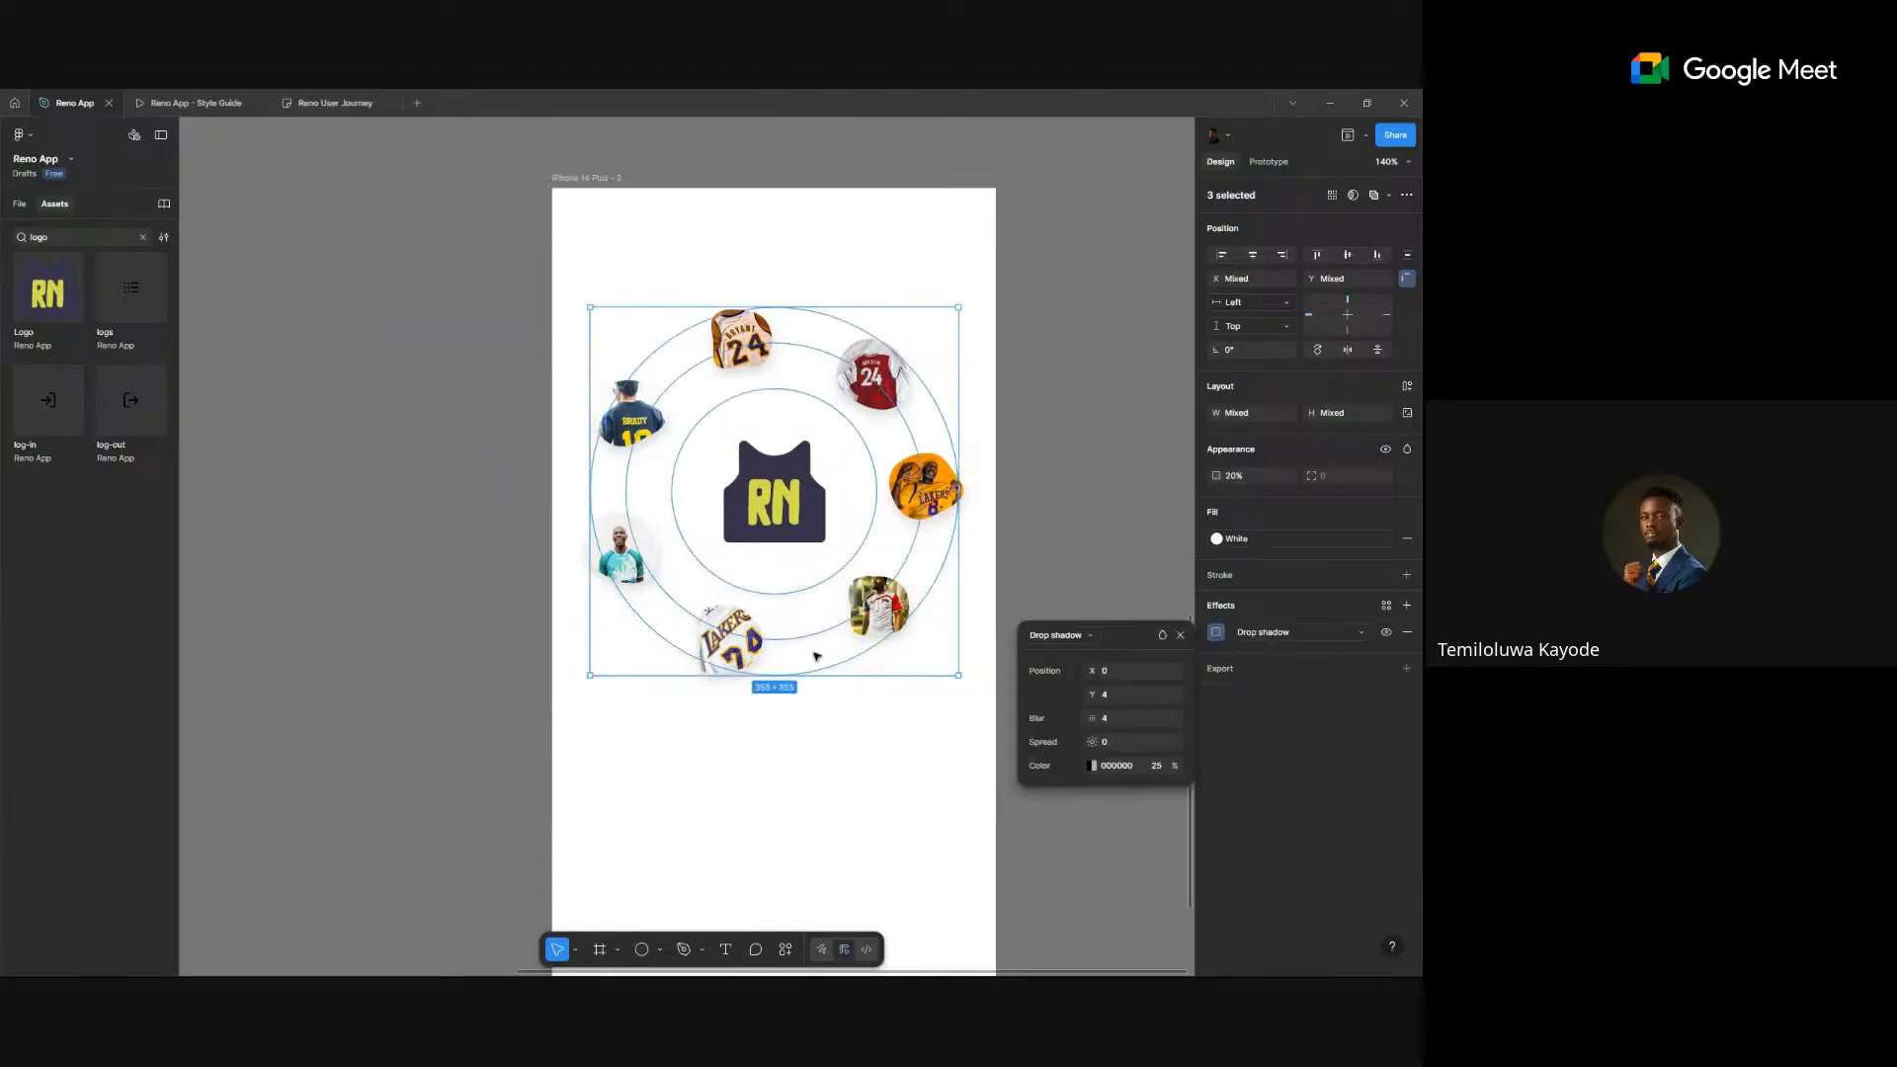
# - Set the rings' drop shadow Y offset to 0 and increase its blur slightly
pyautogui.click(1075, 543)
pyautogui.scroll(5, 796, 724)
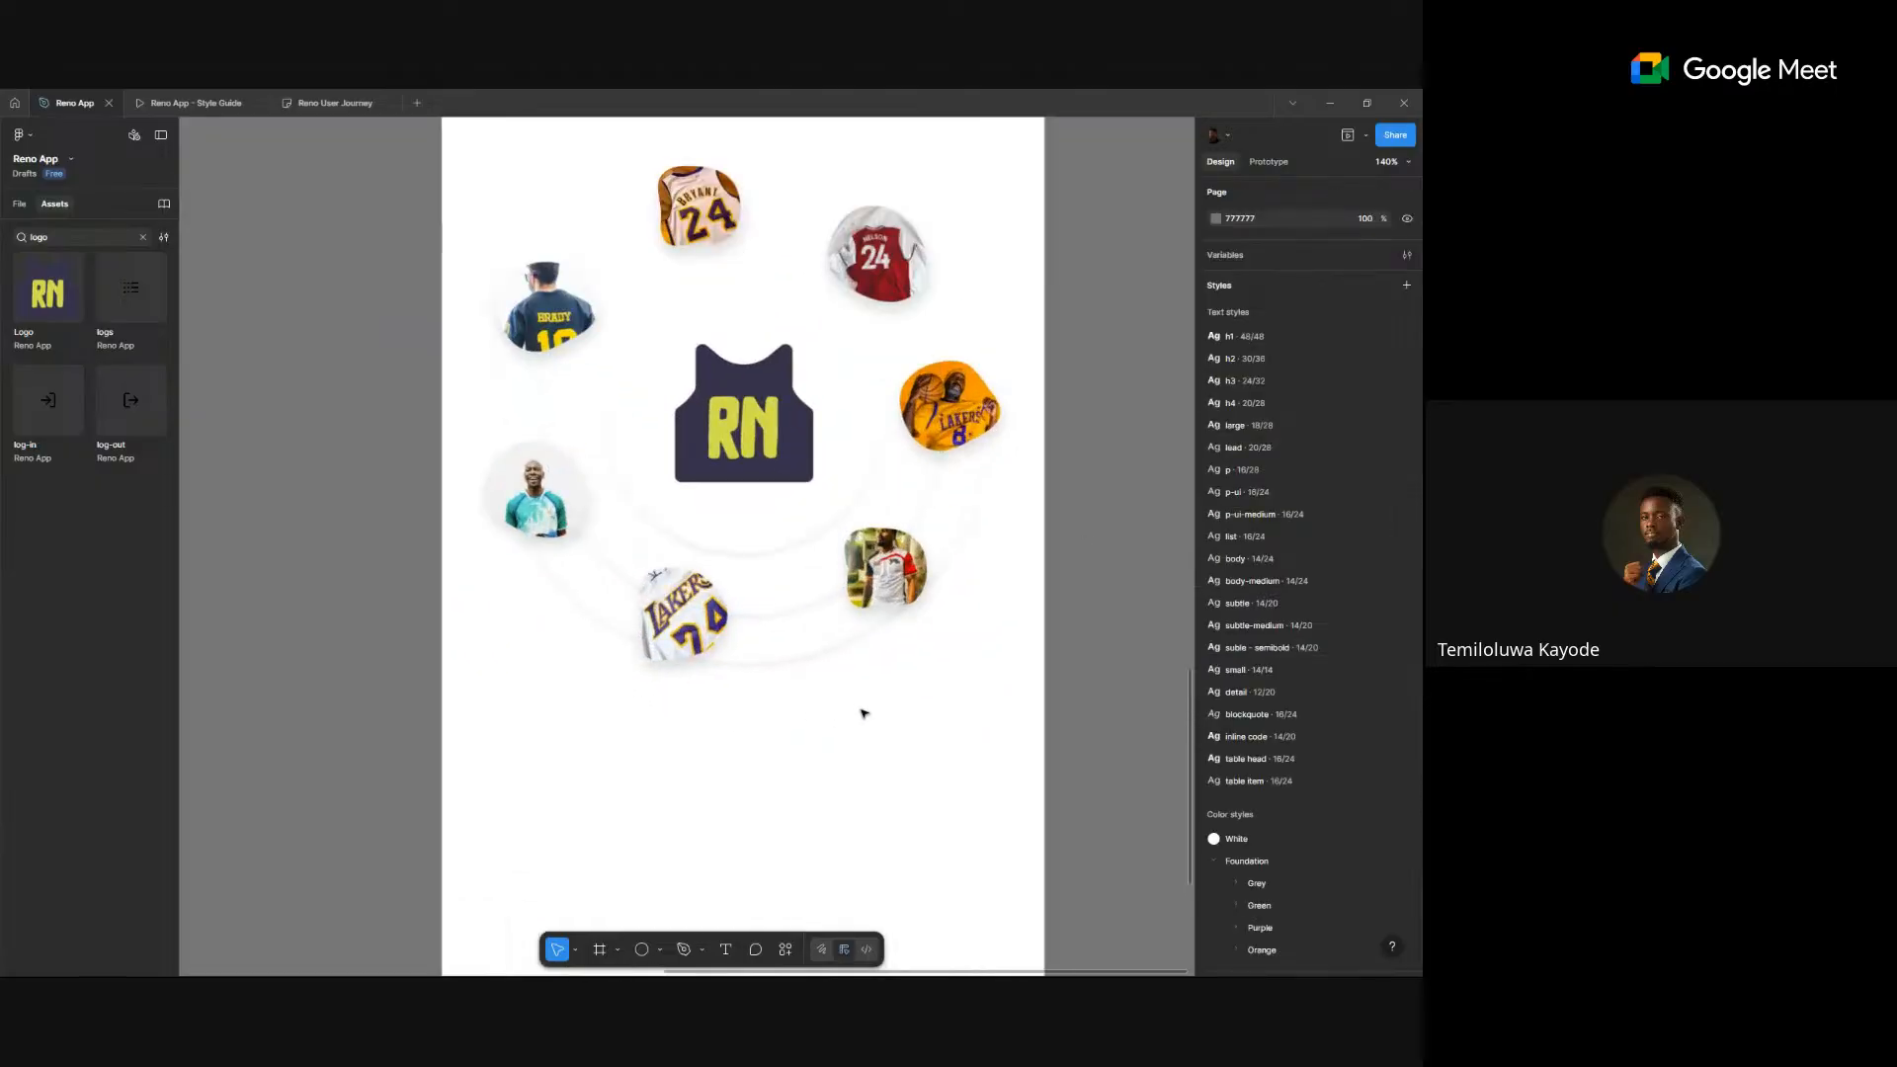
pyautogui.scroll(-4, 887, 525)
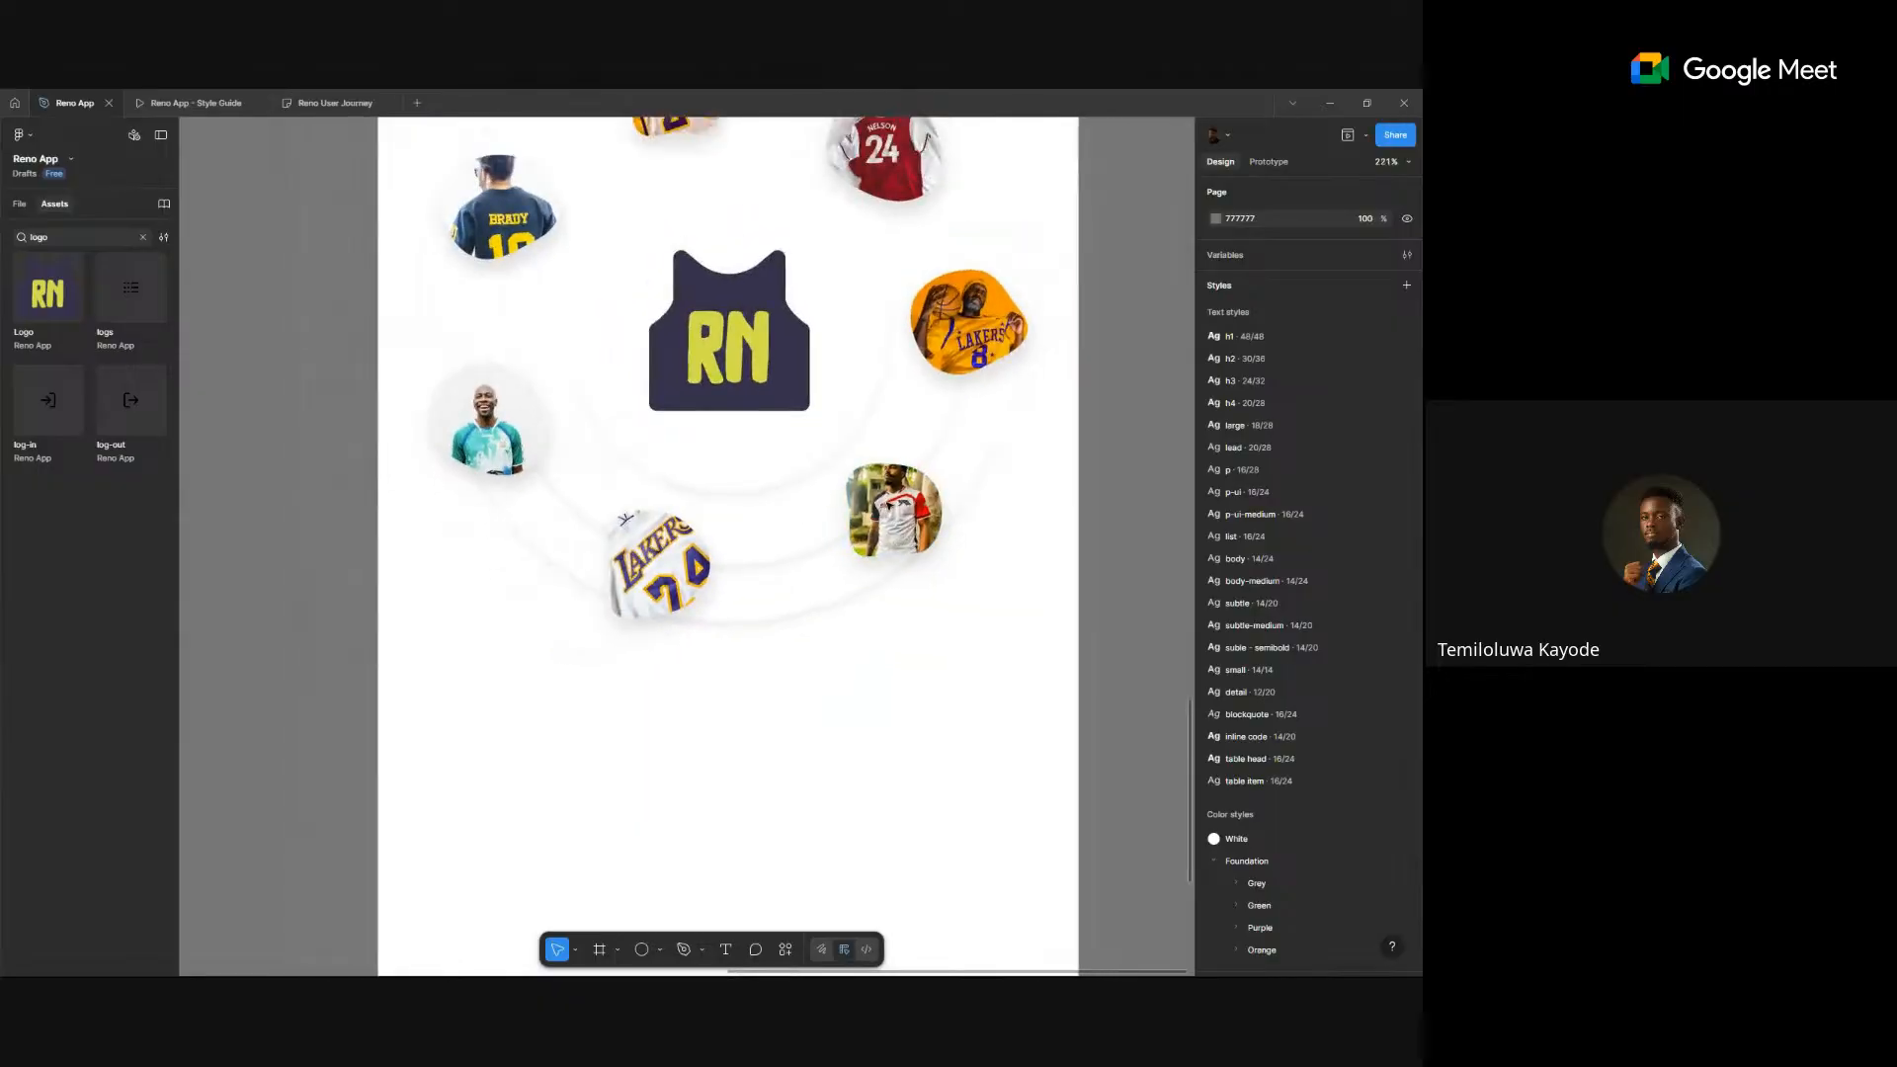
pyautogui.scroll(1, 887, 526)
pyautogui.hotkey('ctrl', 'z')
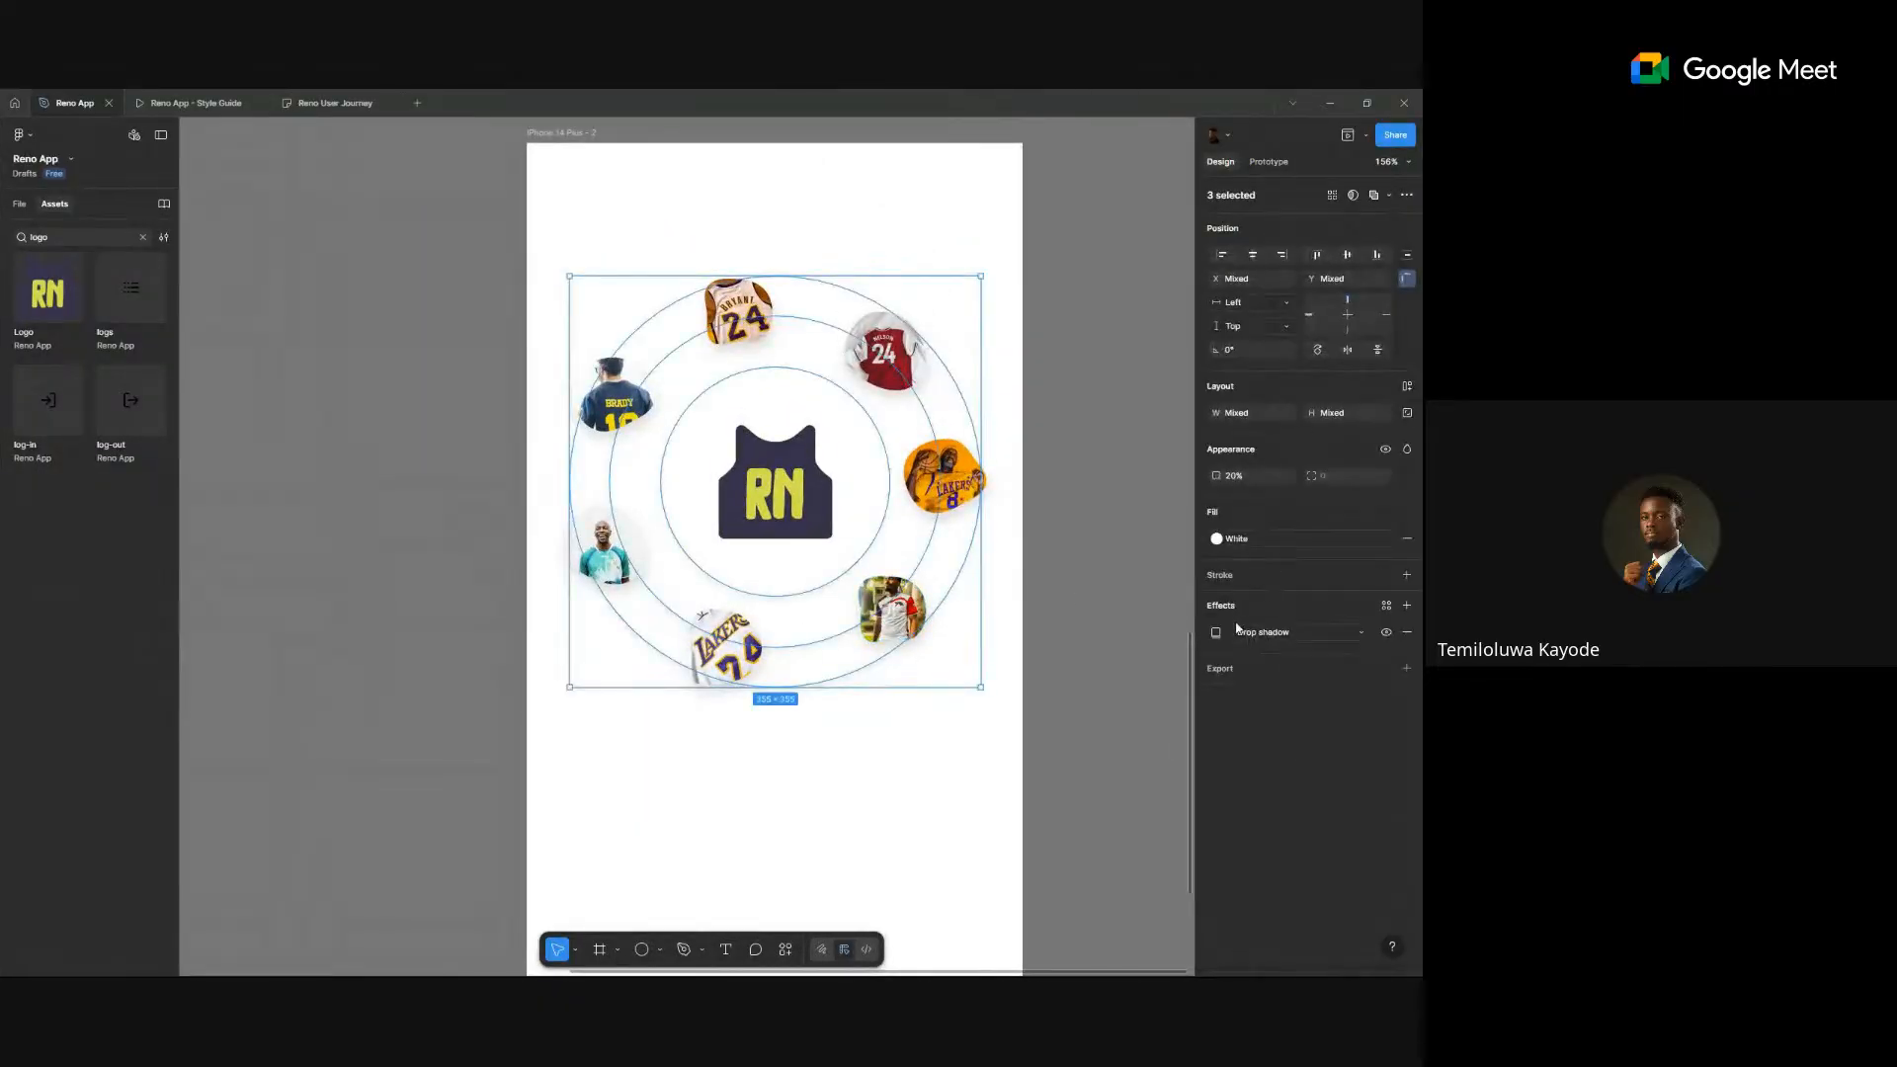
pyautogui.click(1216, 632)
pyautogui.moveTo(1097, 718); pyautogui.dragTo(1110, 718)
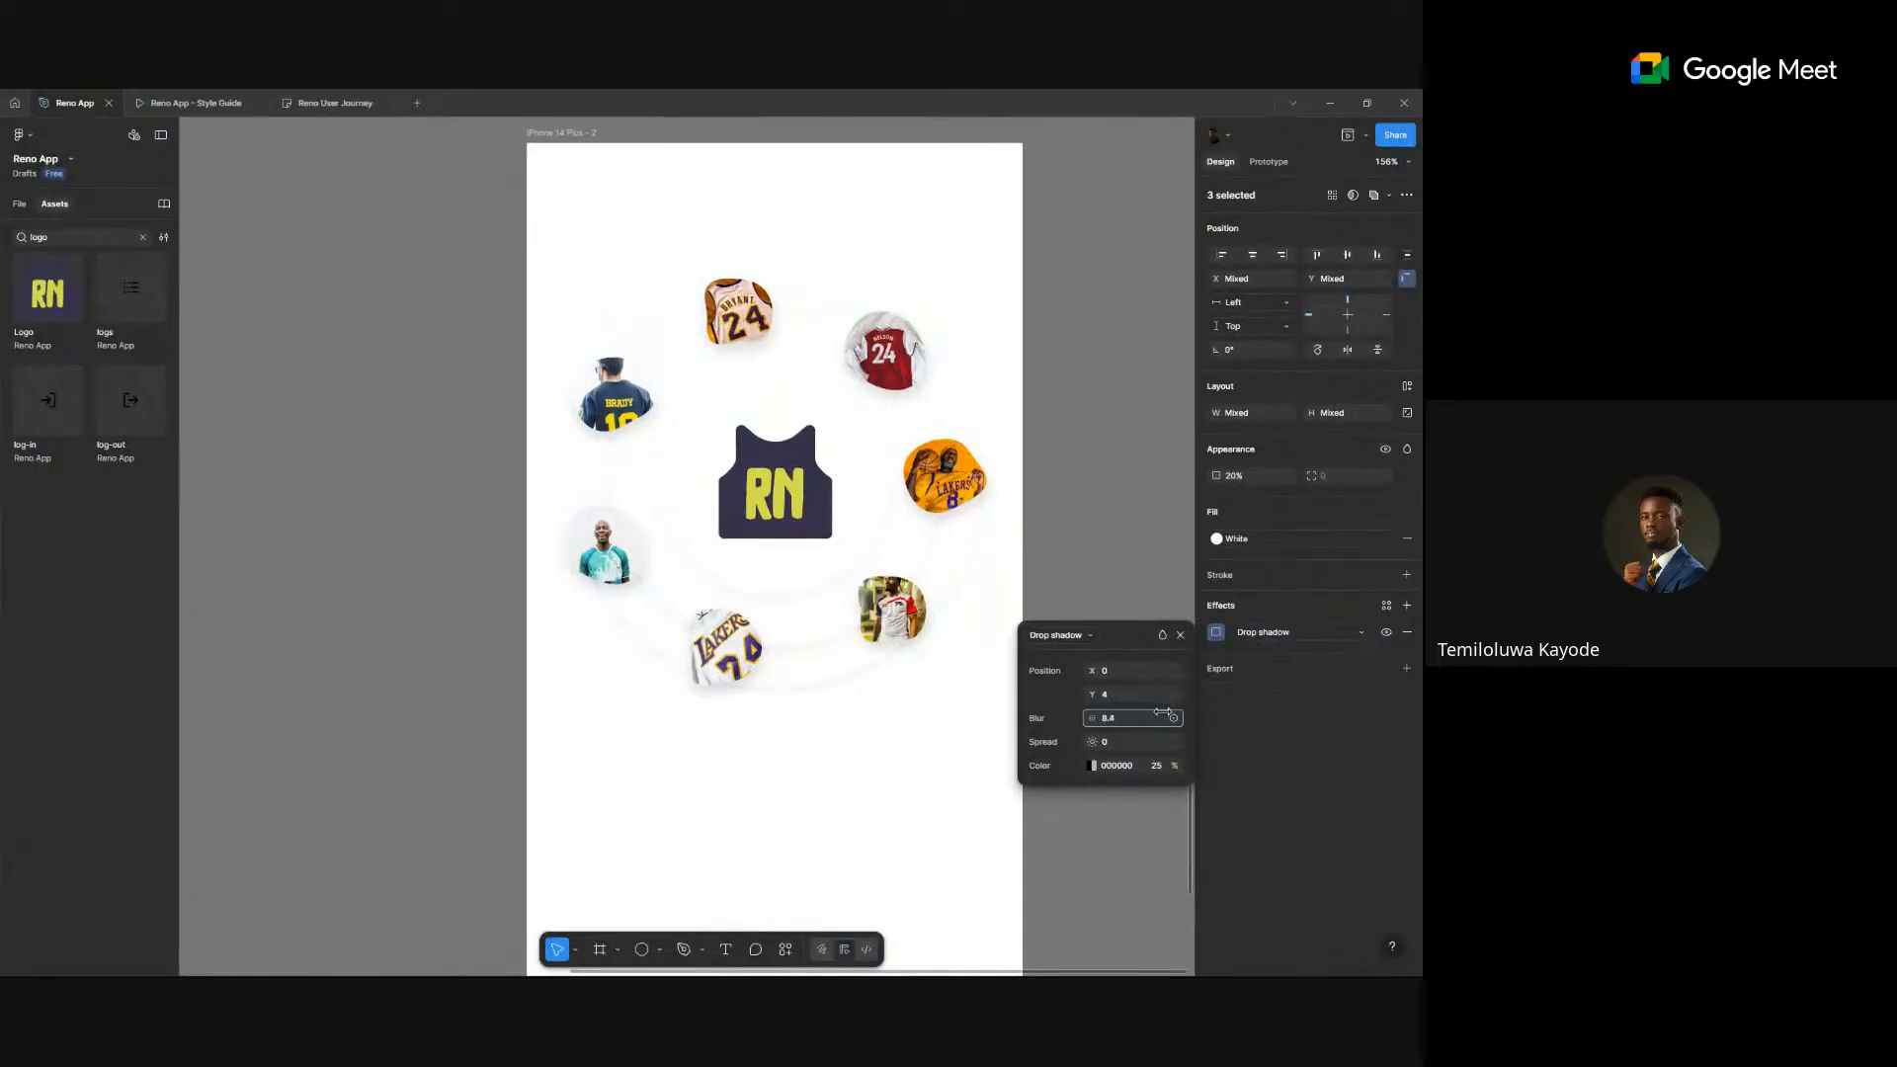
pyautogui.click(1109, 695)
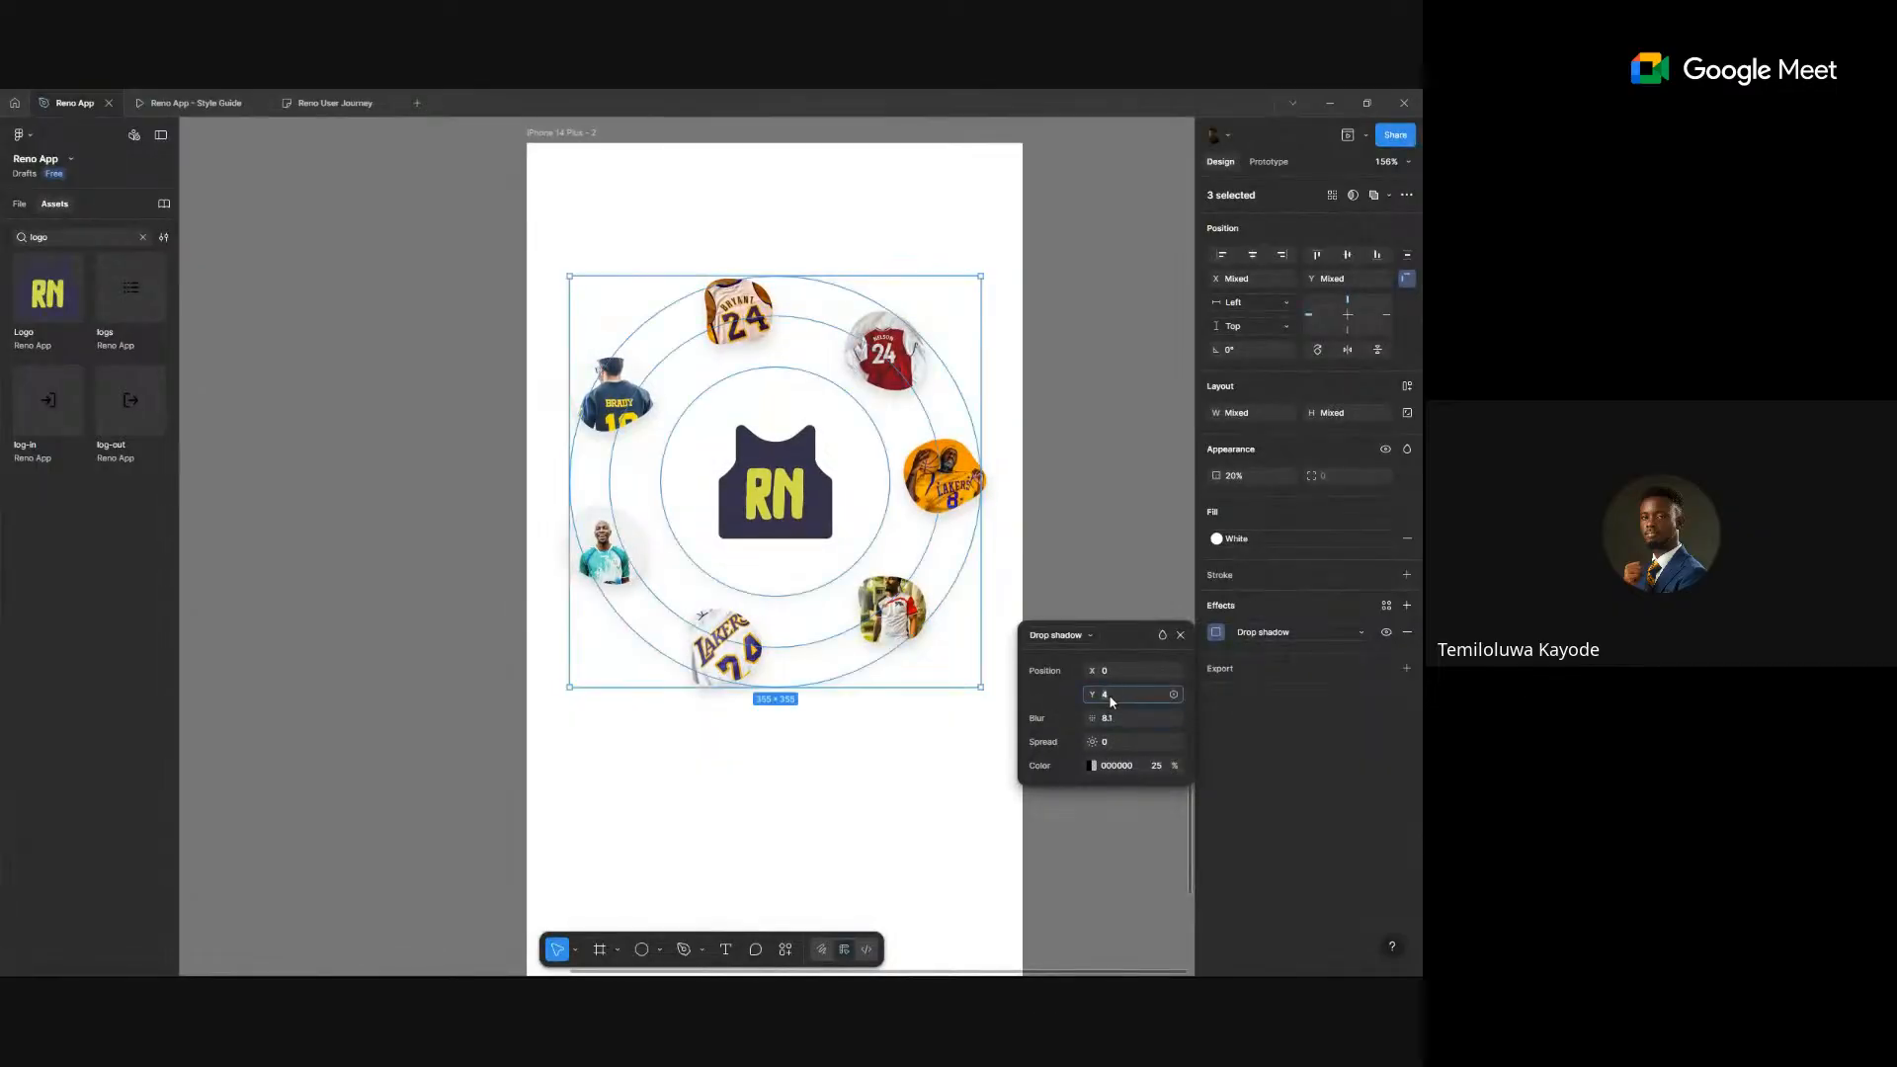
pyautogui.press('Return')
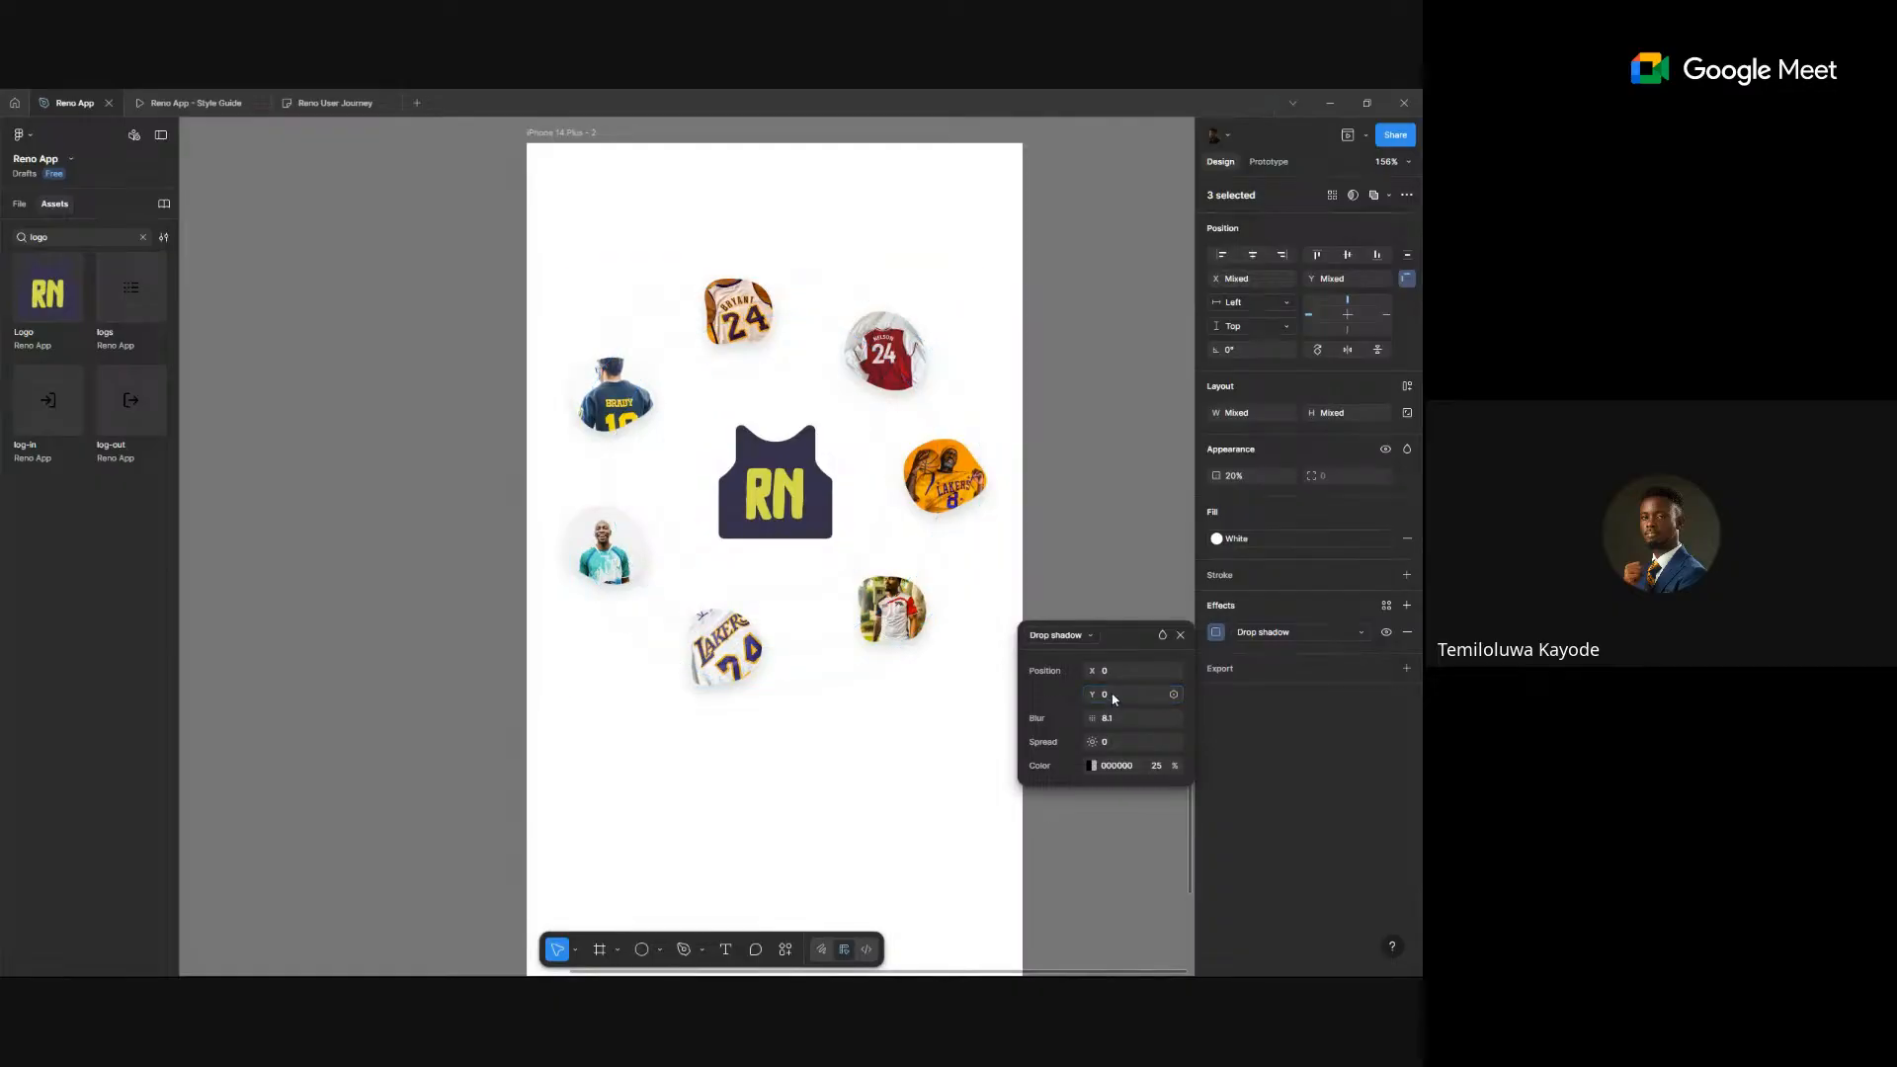
pyautogui.moveTo(1093, 719); pyautogui.dragTo(1117, 714)
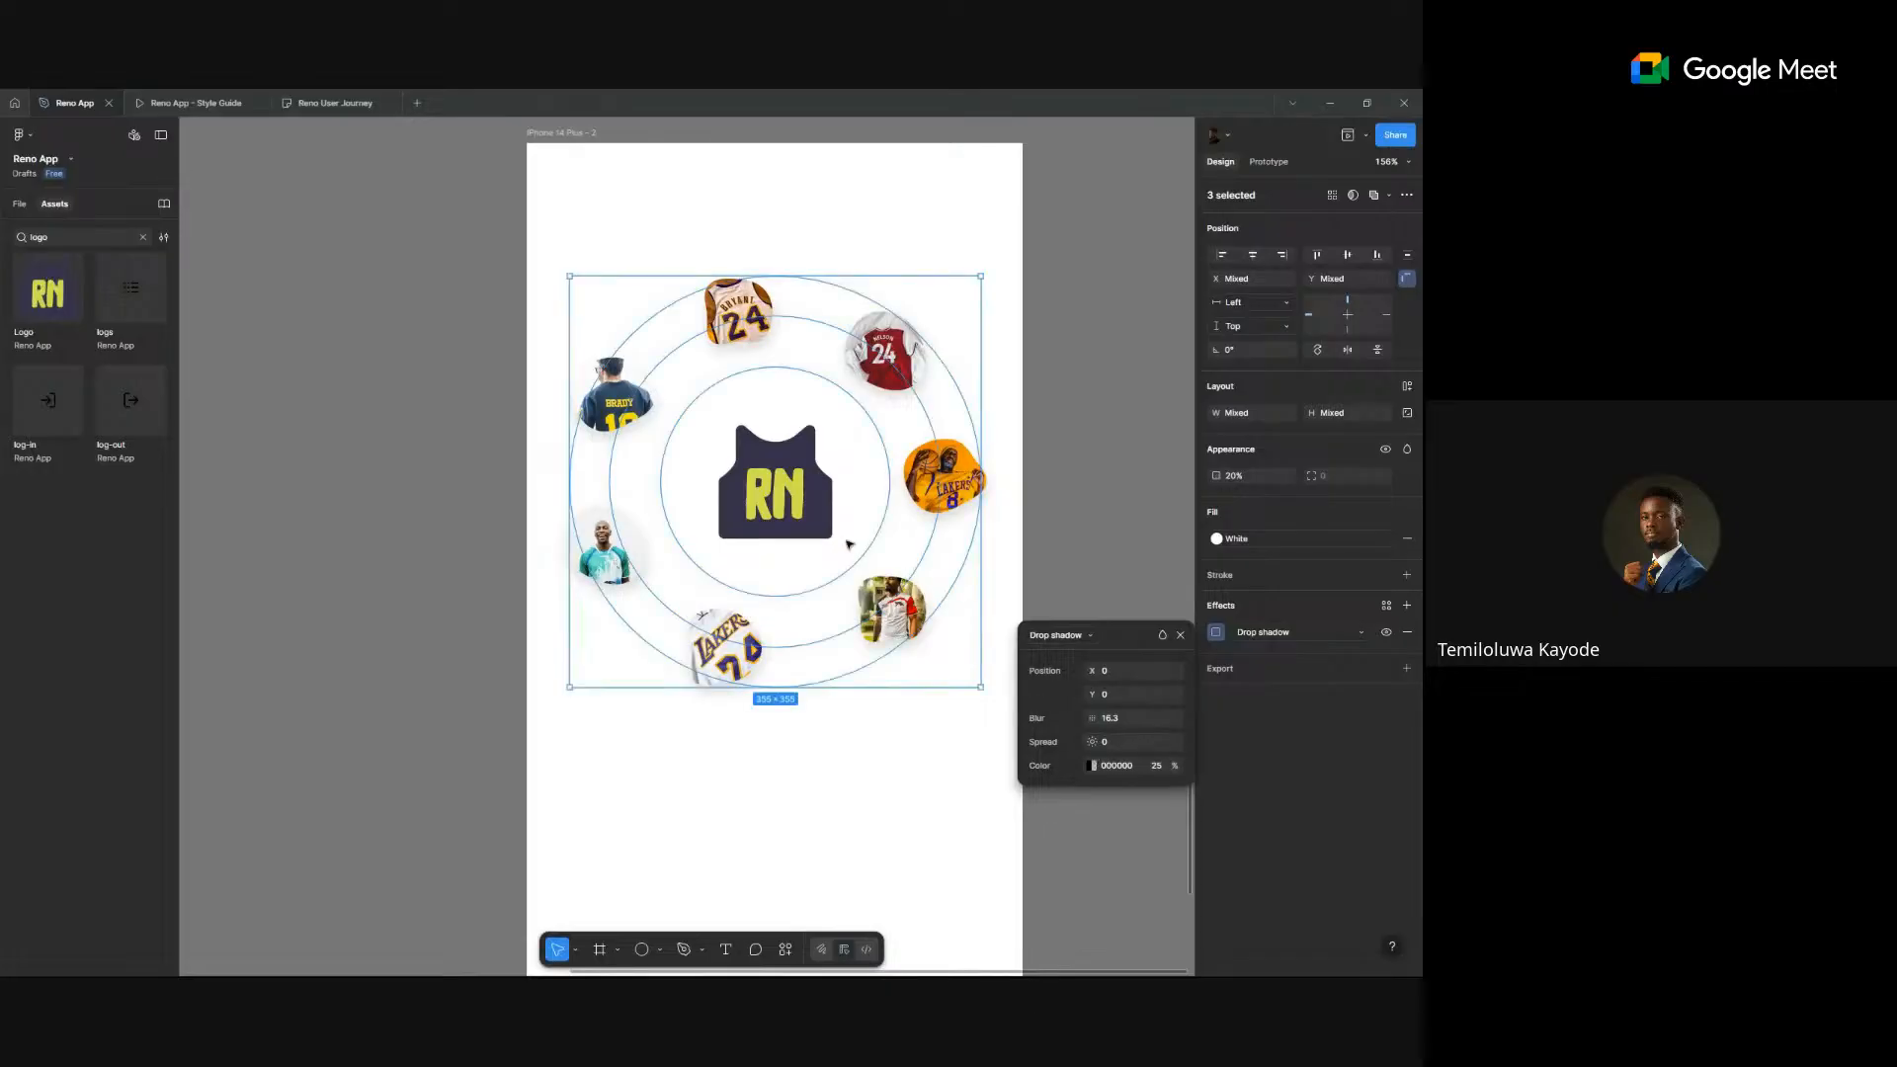
pyautogui.scroll(3, 850, 534)
pyautogui.scroll(-5, 845, 523)
pyautogui.click(1037, 458)
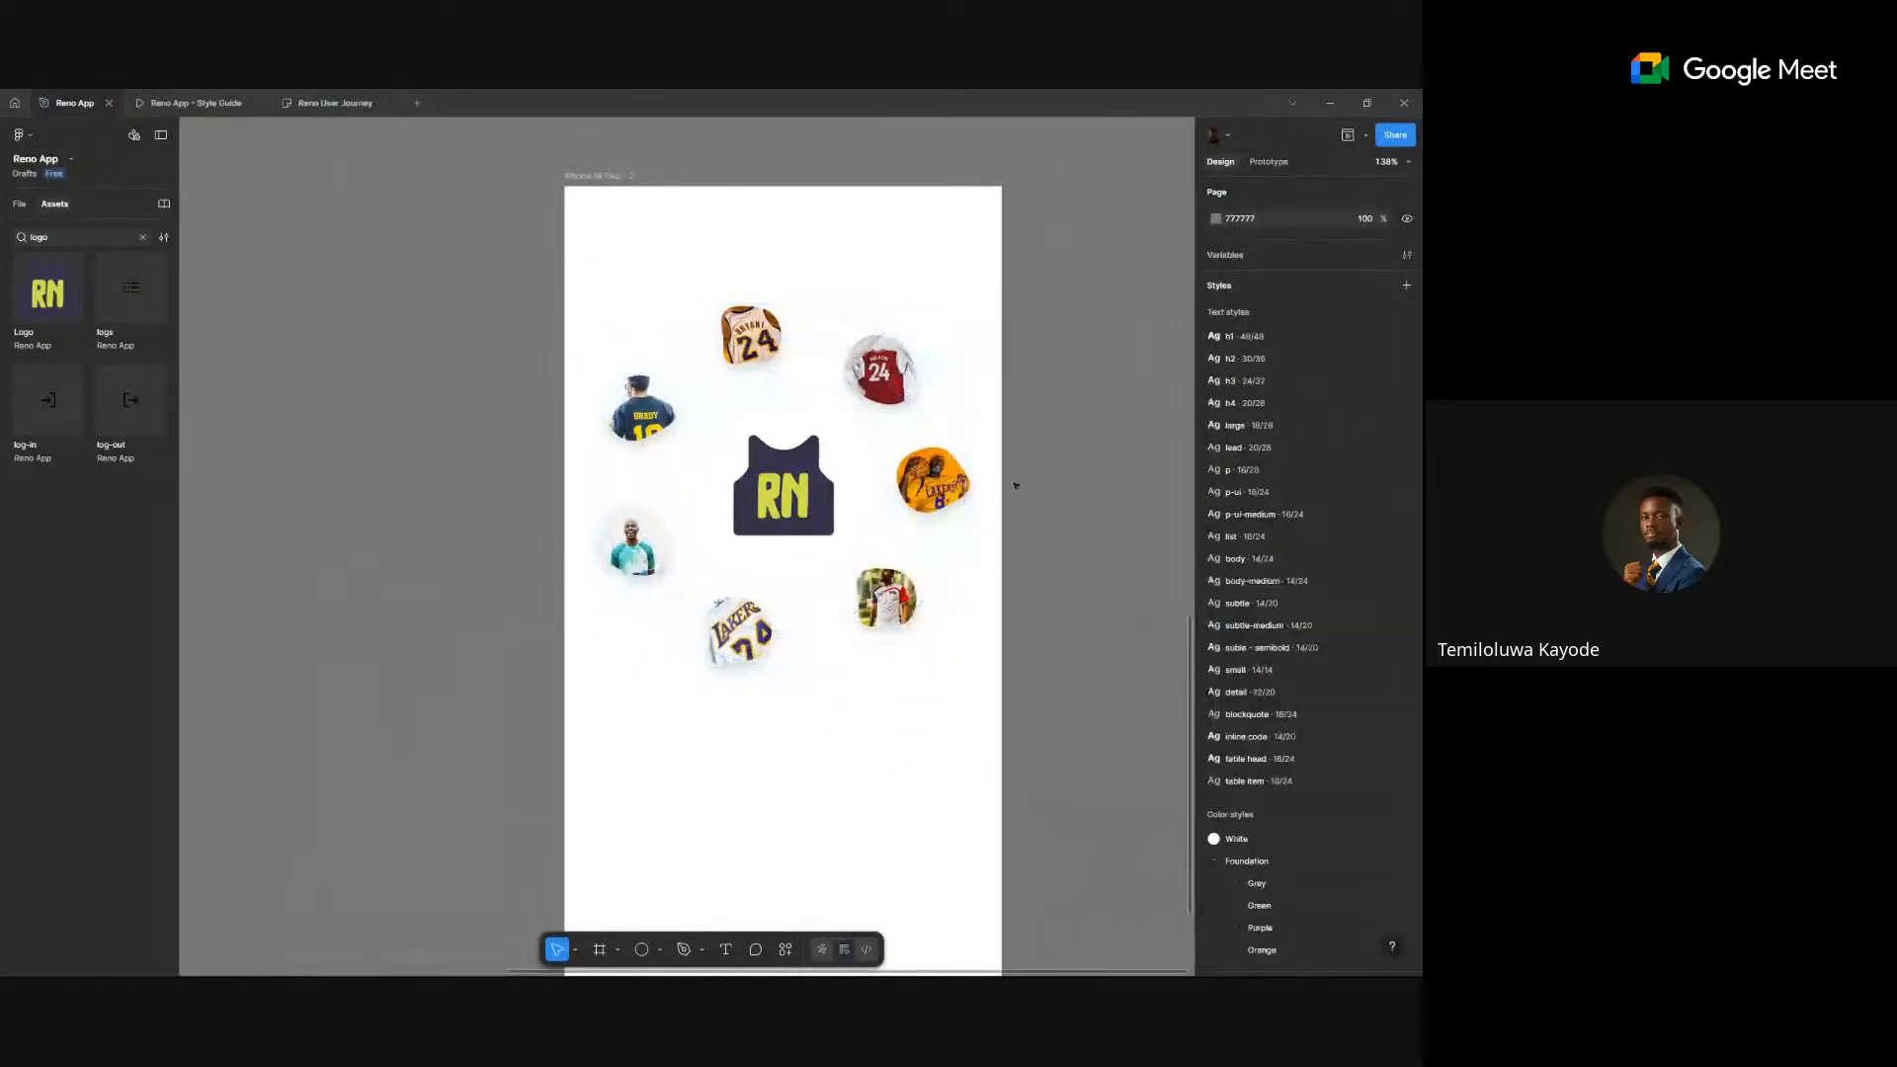
pyautogui.scroll(4, 1015, 485)
pyautogui.scroll(-4, 1005, 498)
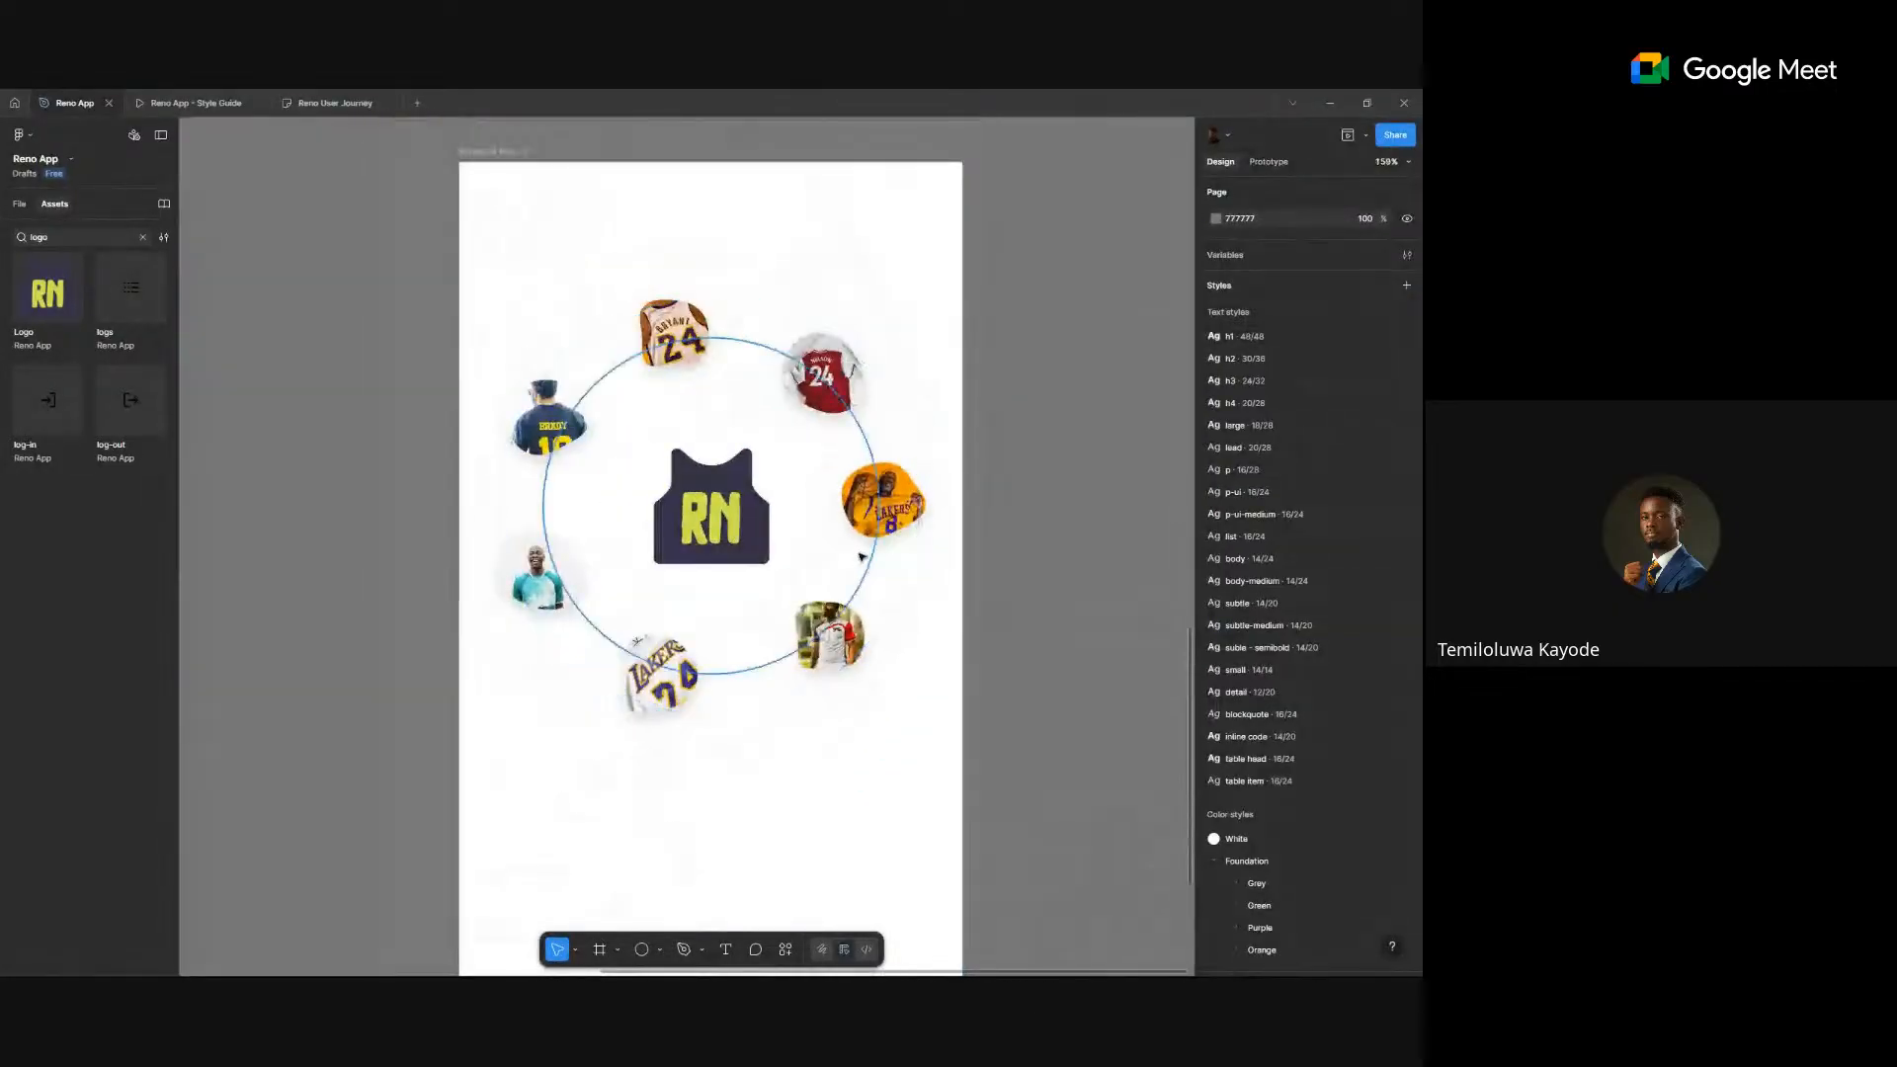
# - Select the three rings and set their layer opacity to 100%
pyautogui.click(822, 539)
pyautogui.keyDown('shift'); pyautogui.click(862, 577); pyautogui.keyUp('shift')
pyautogui.keyDown('shift'); pyautogui.click(913, 563); pyautogui.keyUp('shift')
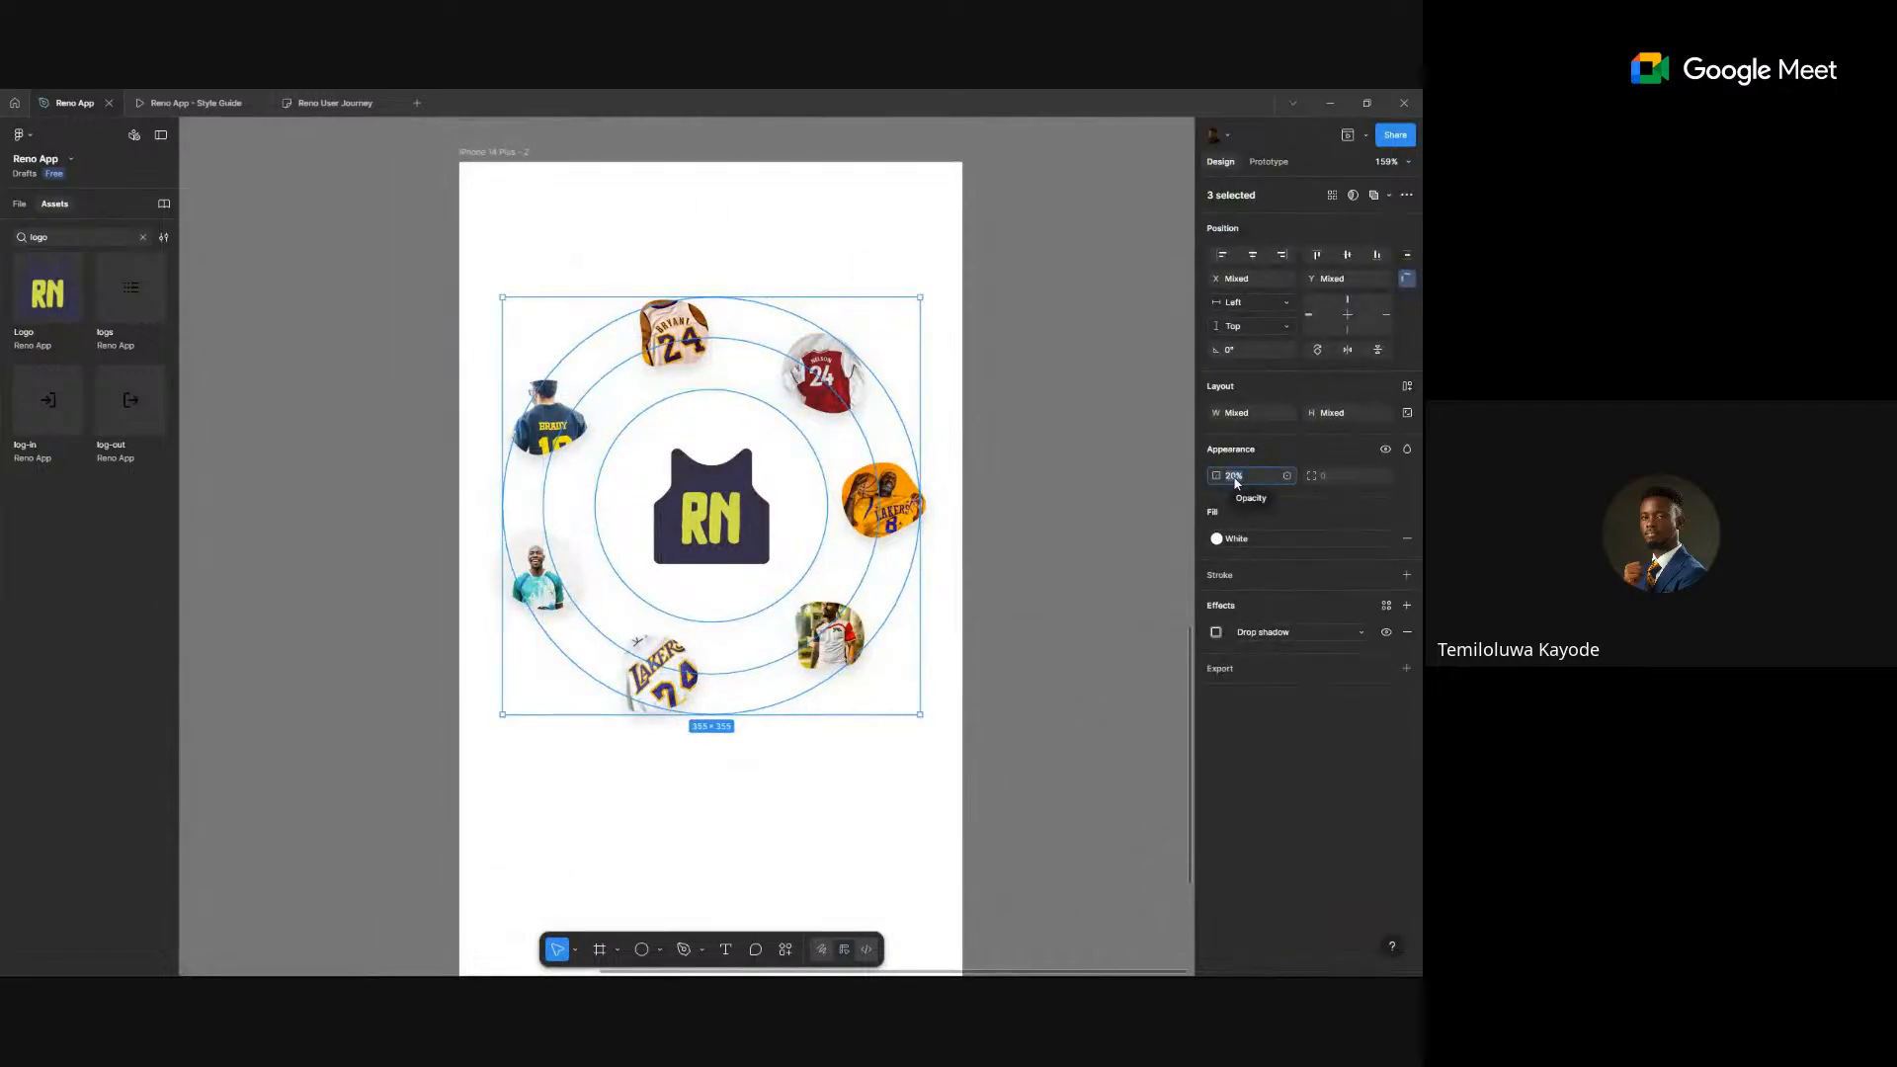
pyautogui.write('100')
pyautogui.press('Return')
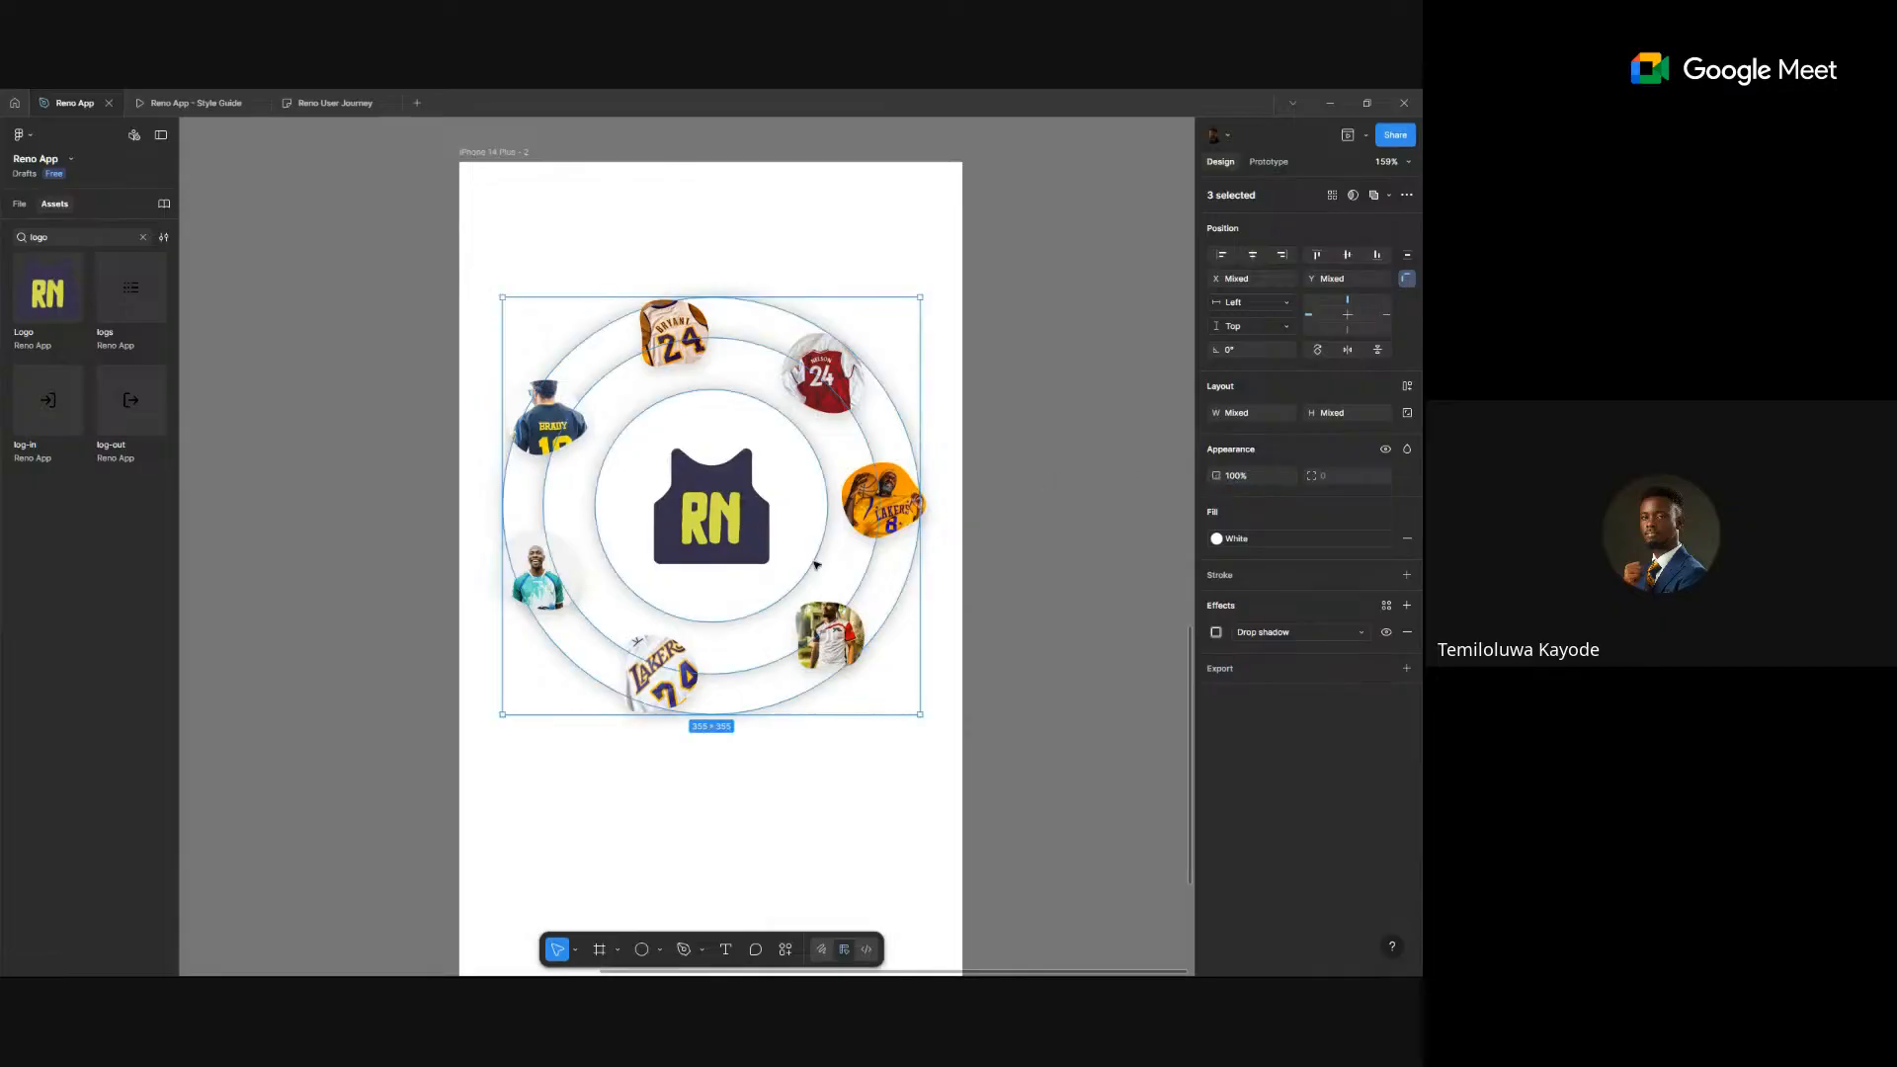
# - Widen the shadow blur to 84 and lower its black colour opacity to 10%
pyautogui.scroll(1, 624, 554)
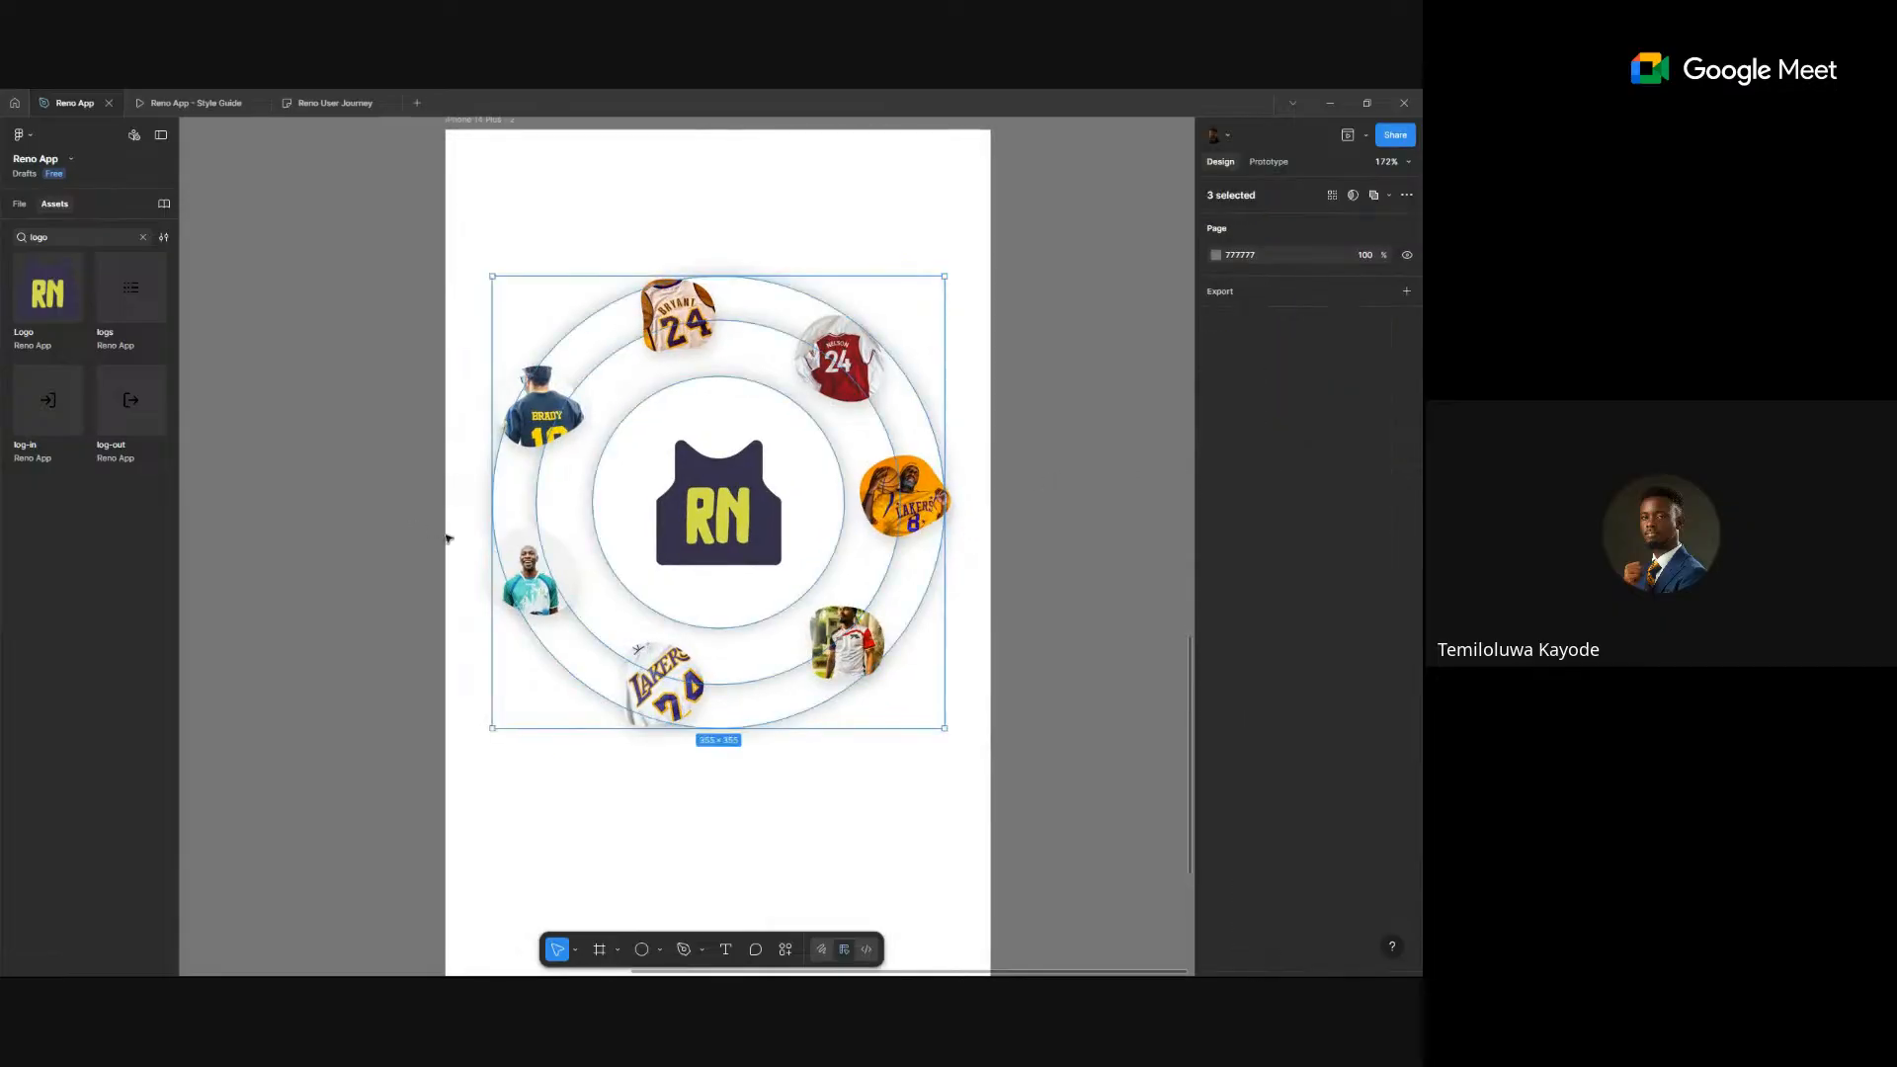
pyautogui.click(1216, 632)
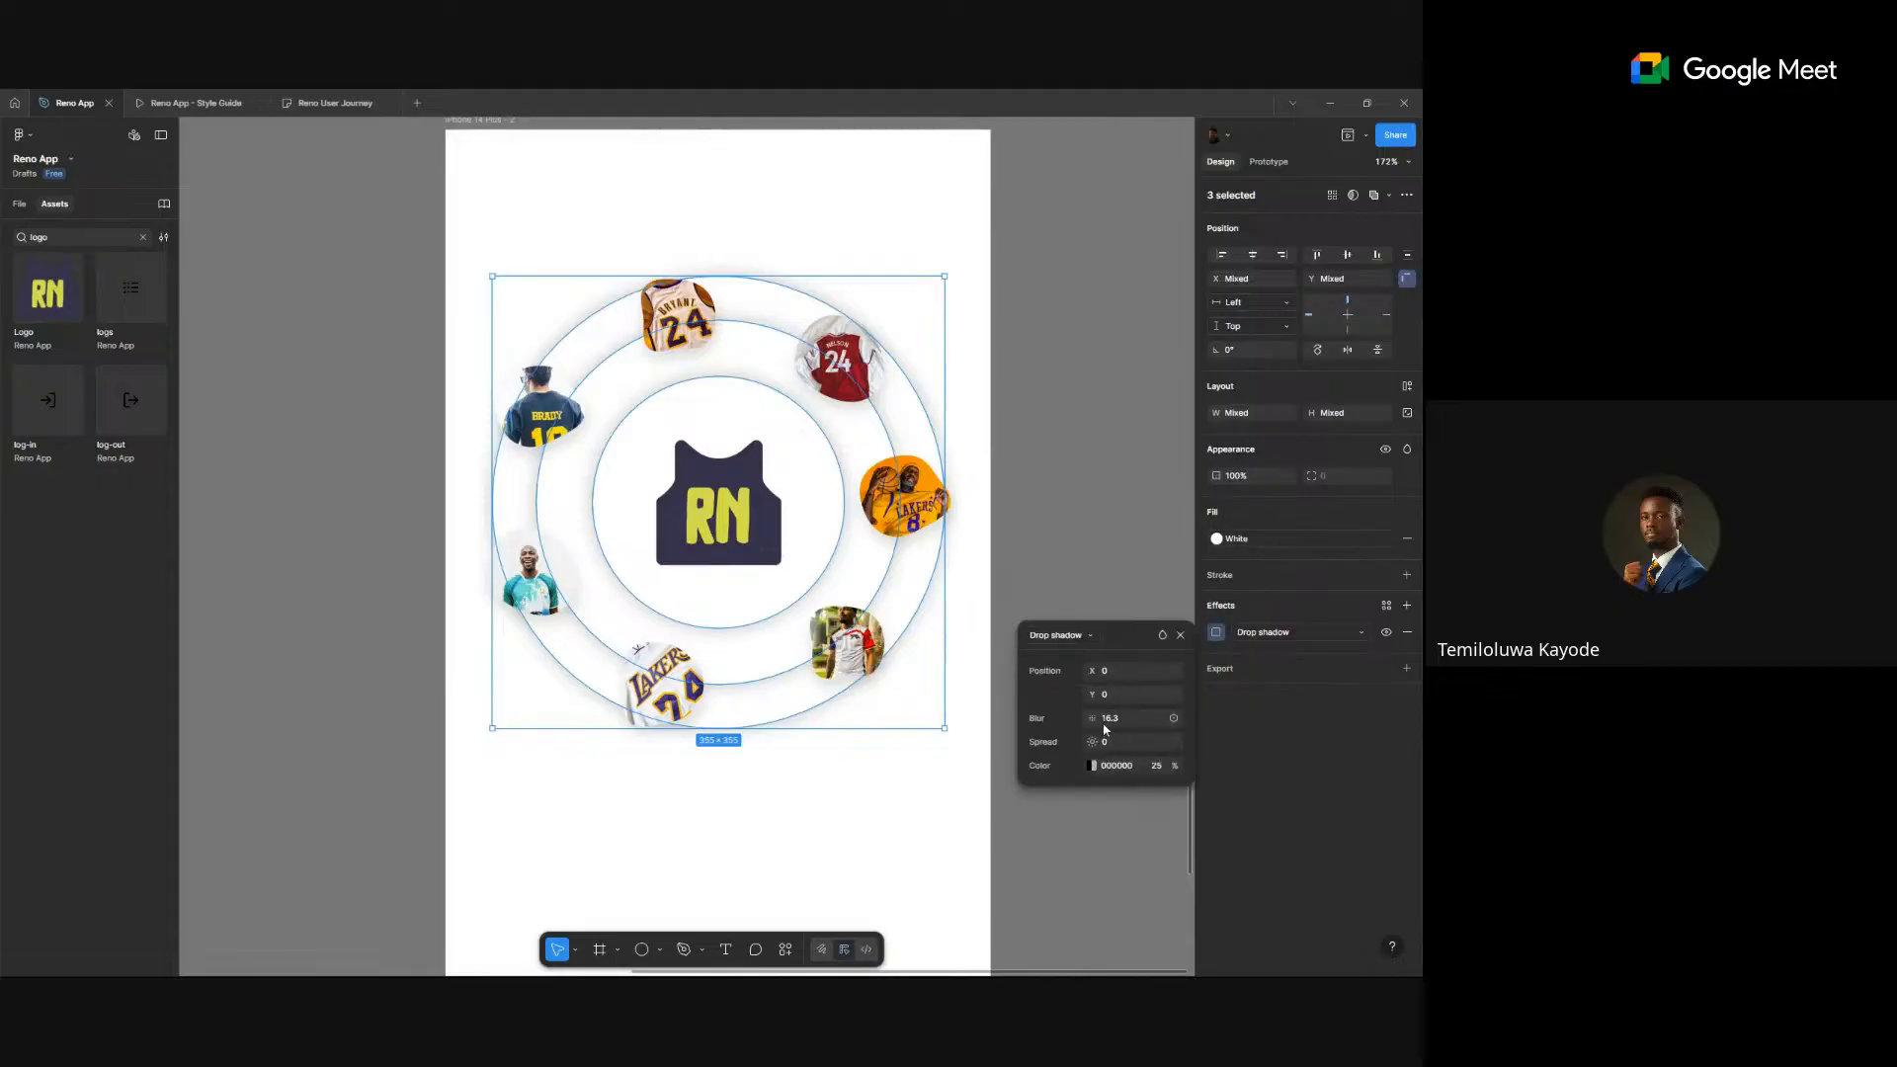
pyautogui.moveTo(1092, 718); pyautogui.dragTo(171, 703)
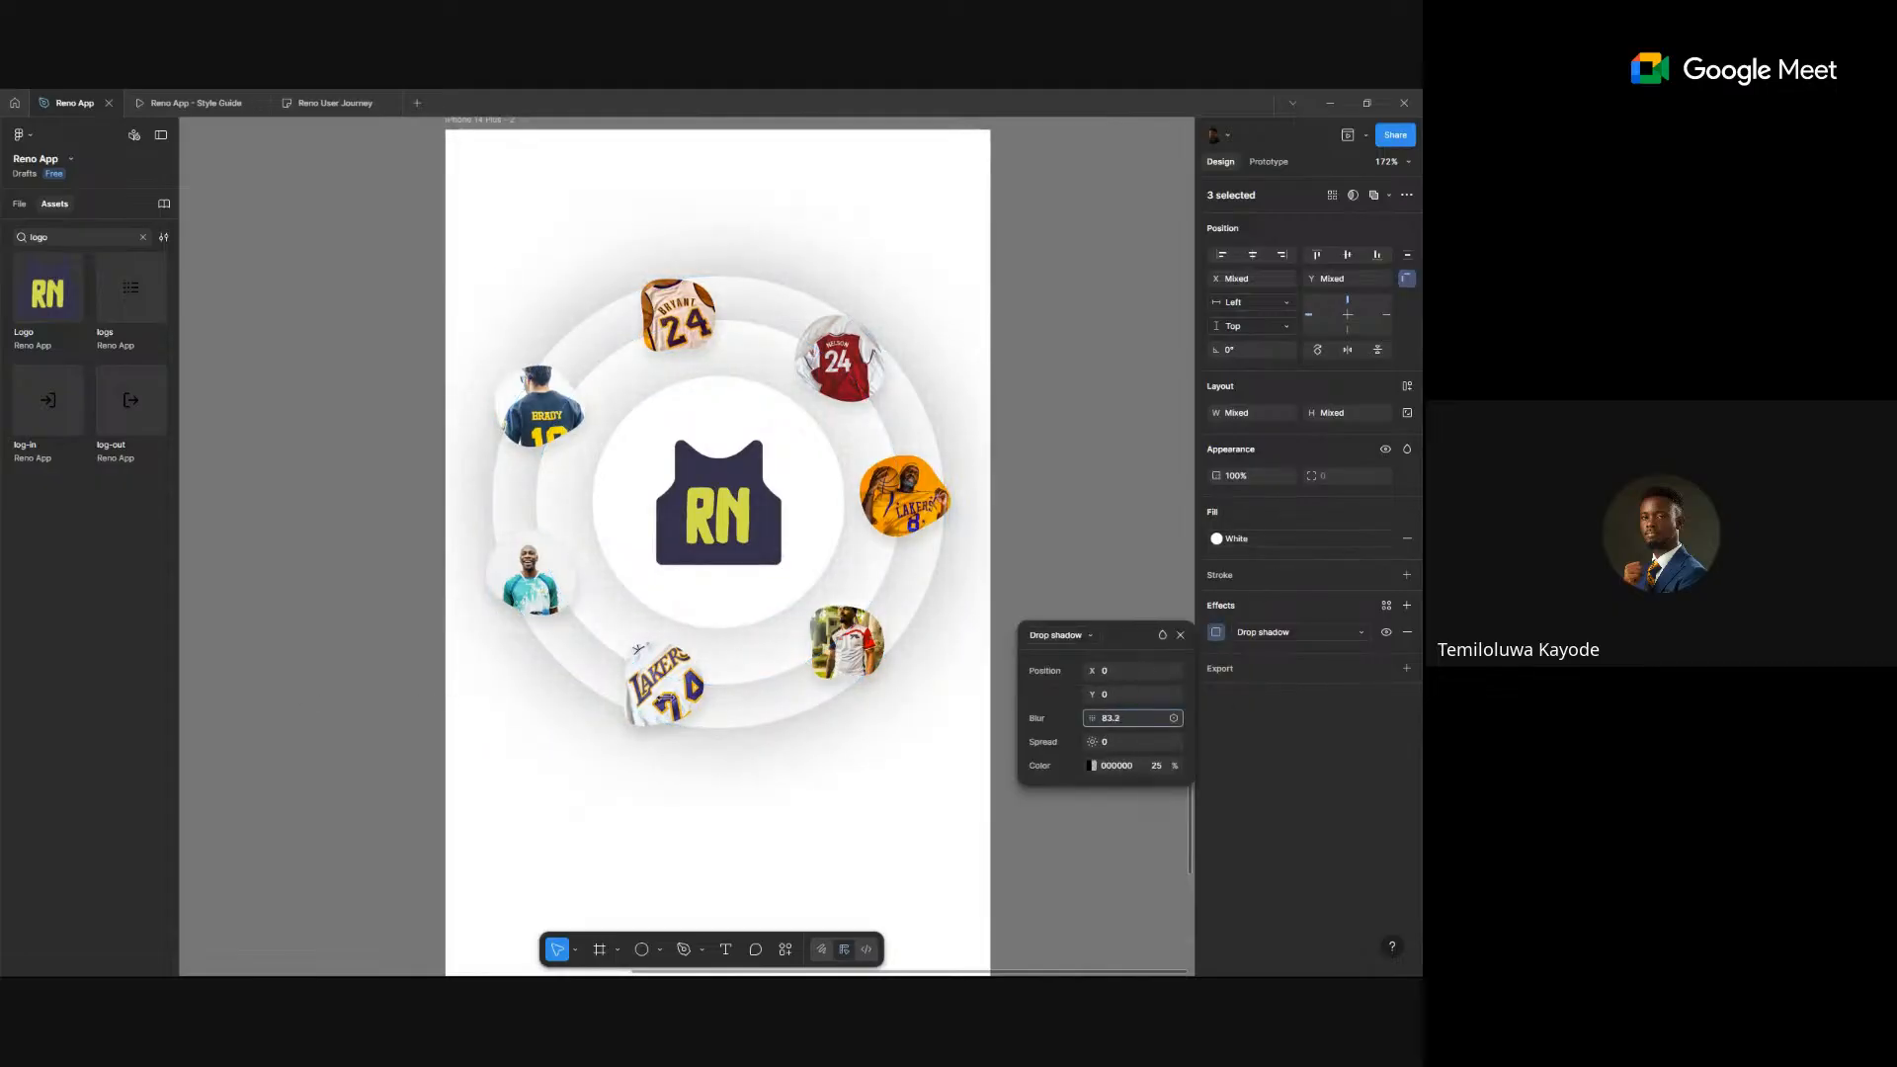
pyautogui.moveTo(970, 728); pyautogui.dragTo(971, 728)
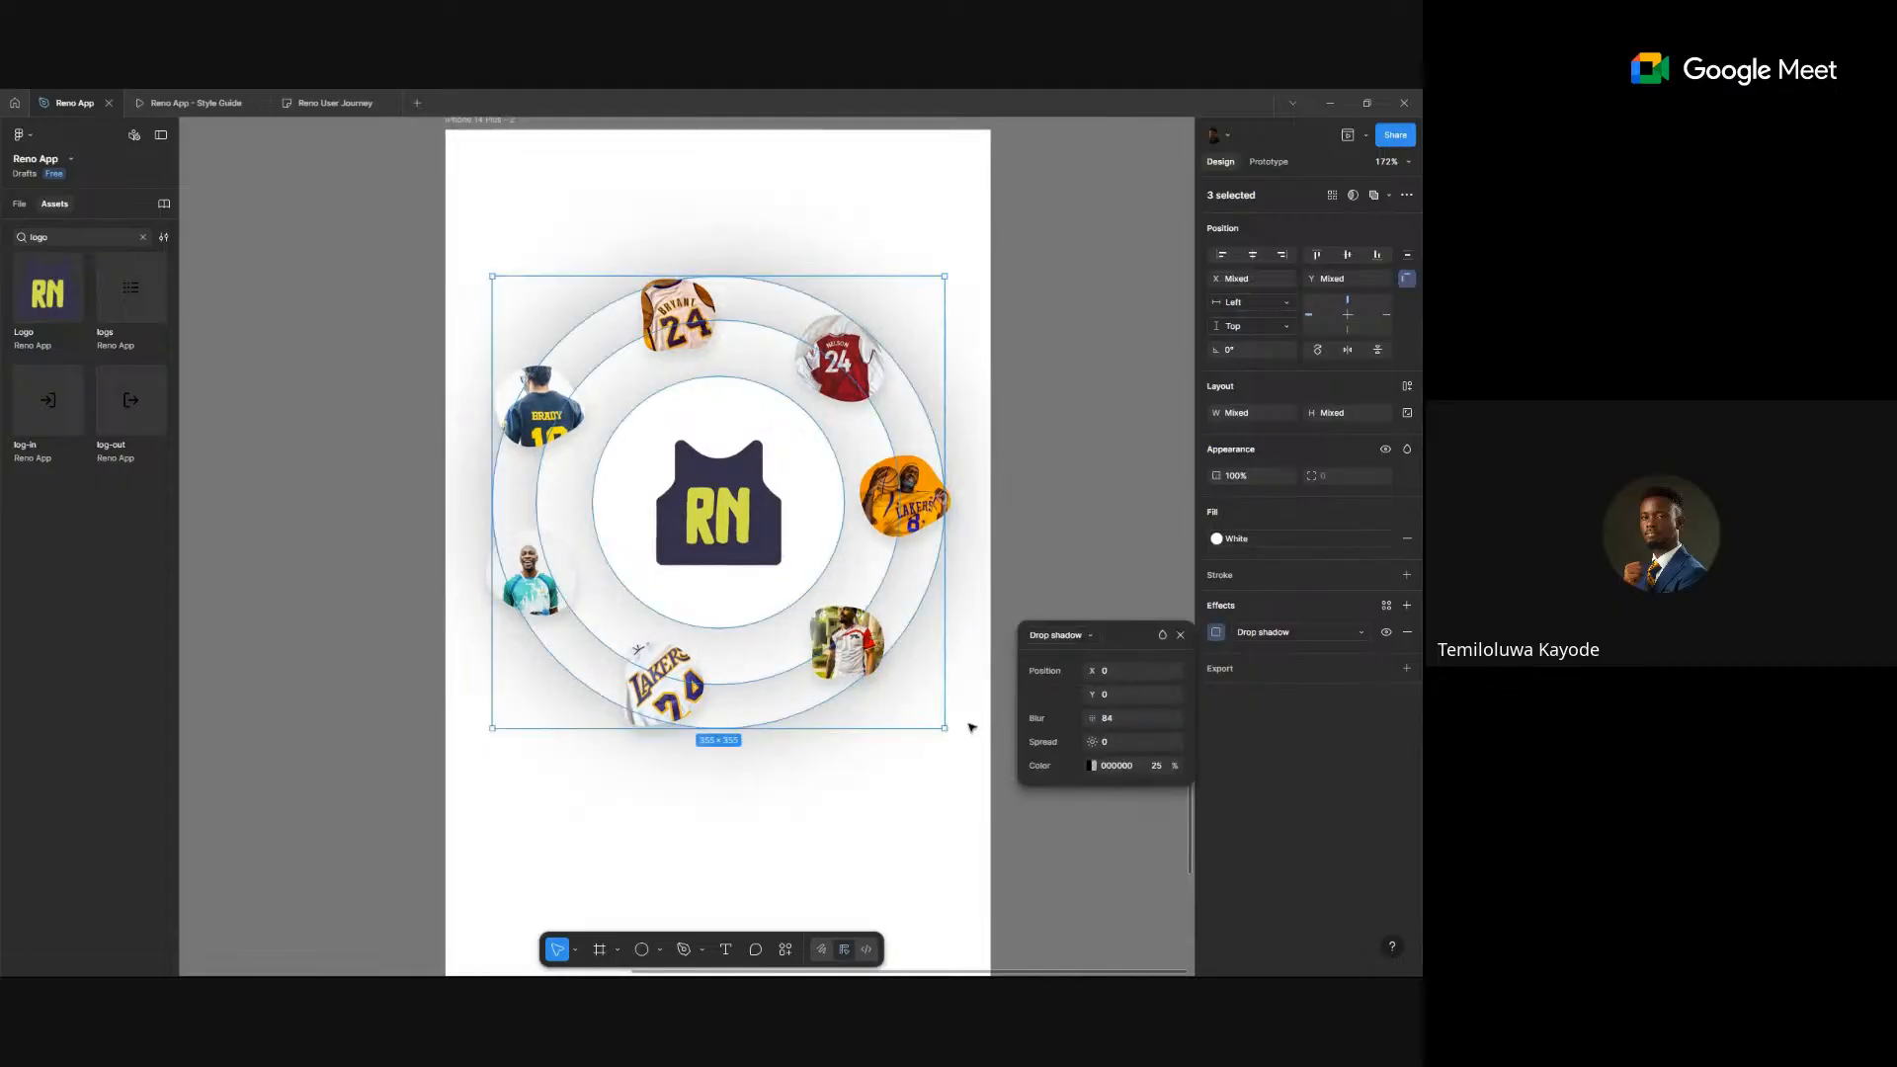
pyautogui.click(1164, 767)
pyautogui.write('10')
pyautogui.press('Return')
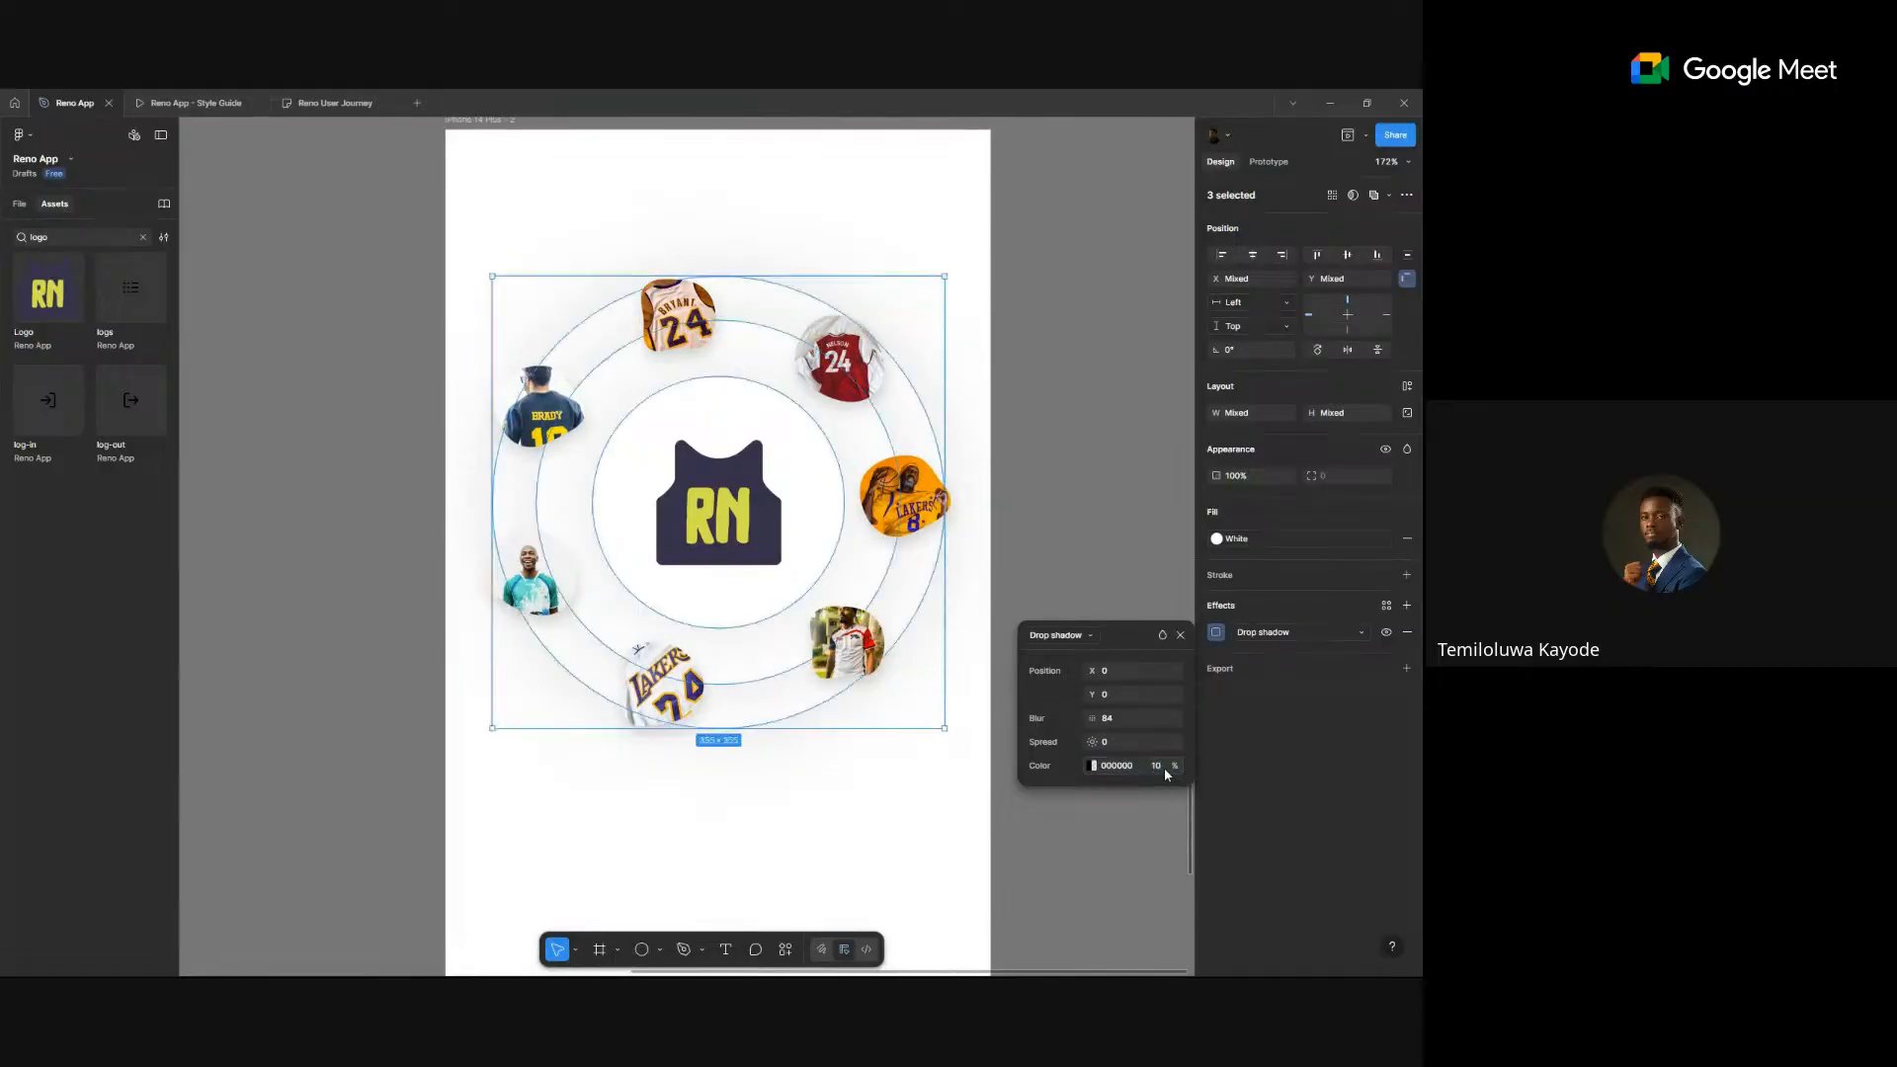
# - Pan around to compare the ring artwork with the Inspired people reference
pyautogui.scroll(-5, 748, 661)
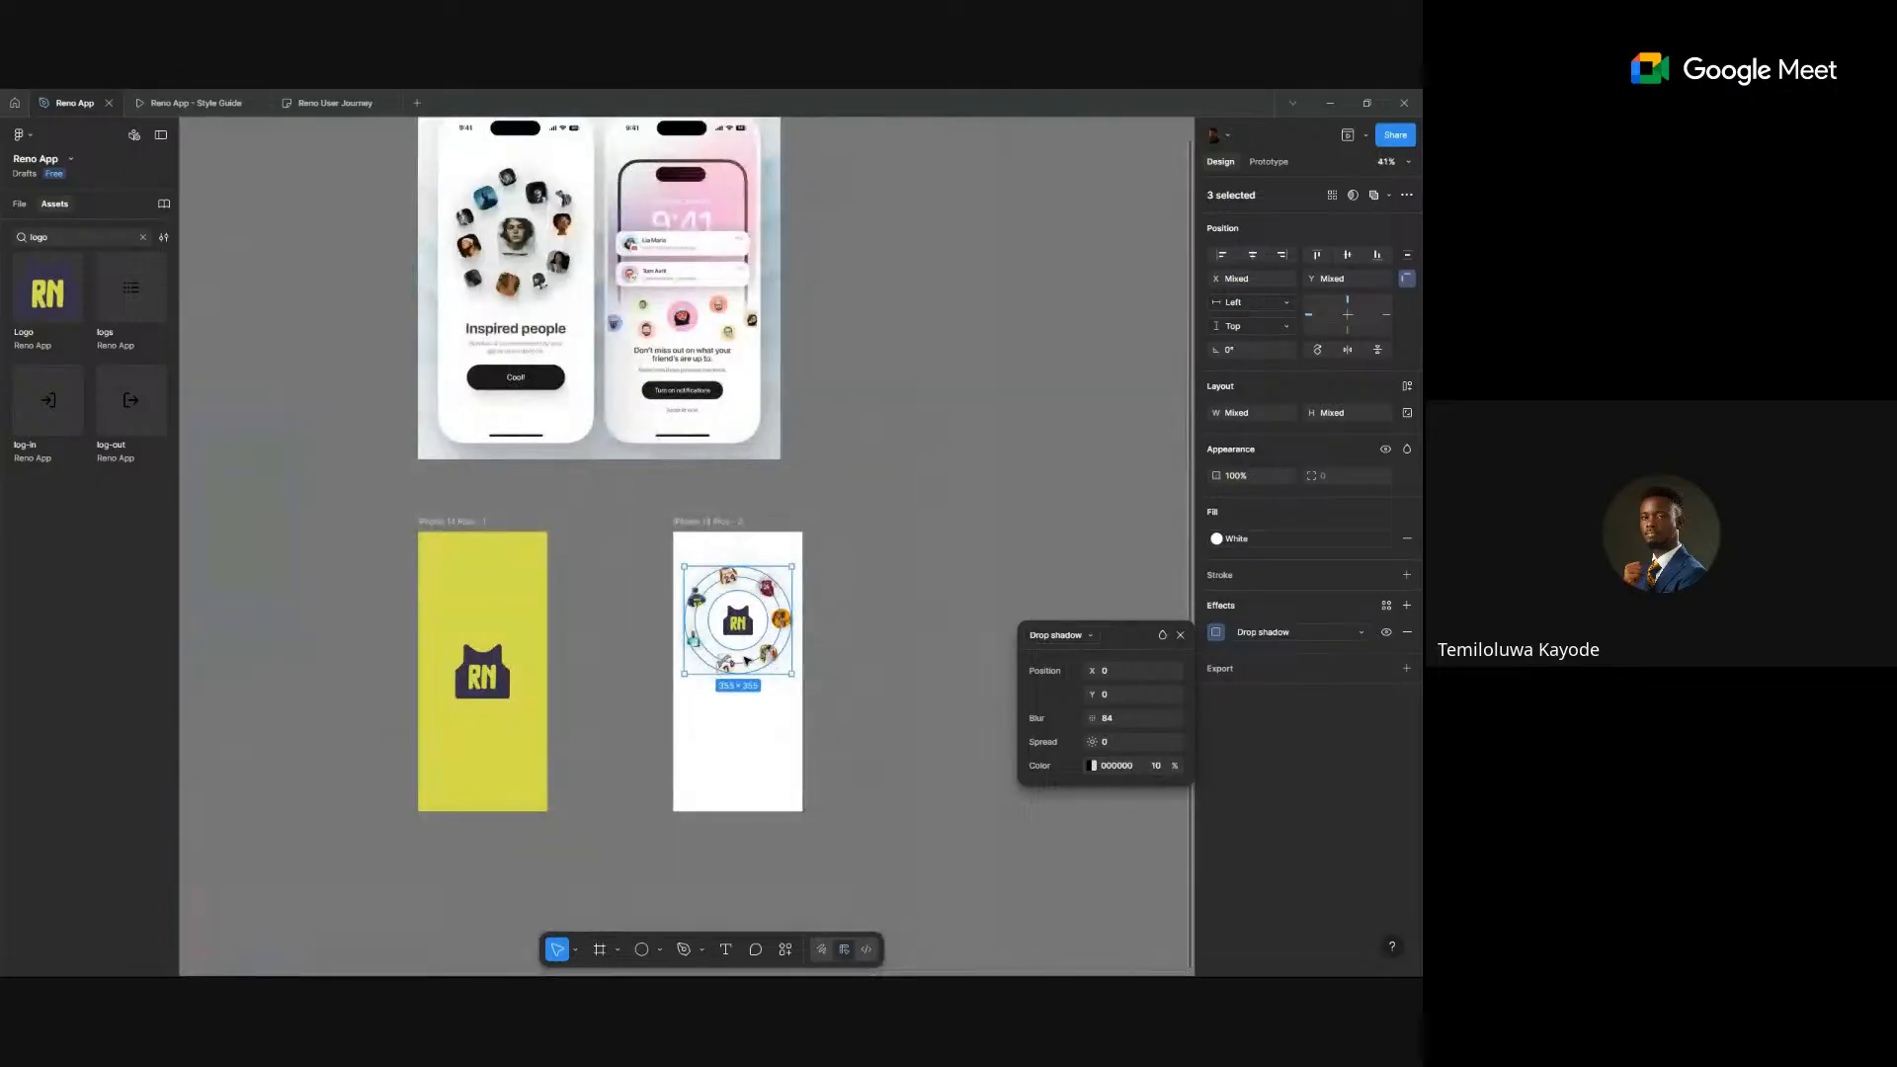
pyautogui.scroll(5, 482, 227)
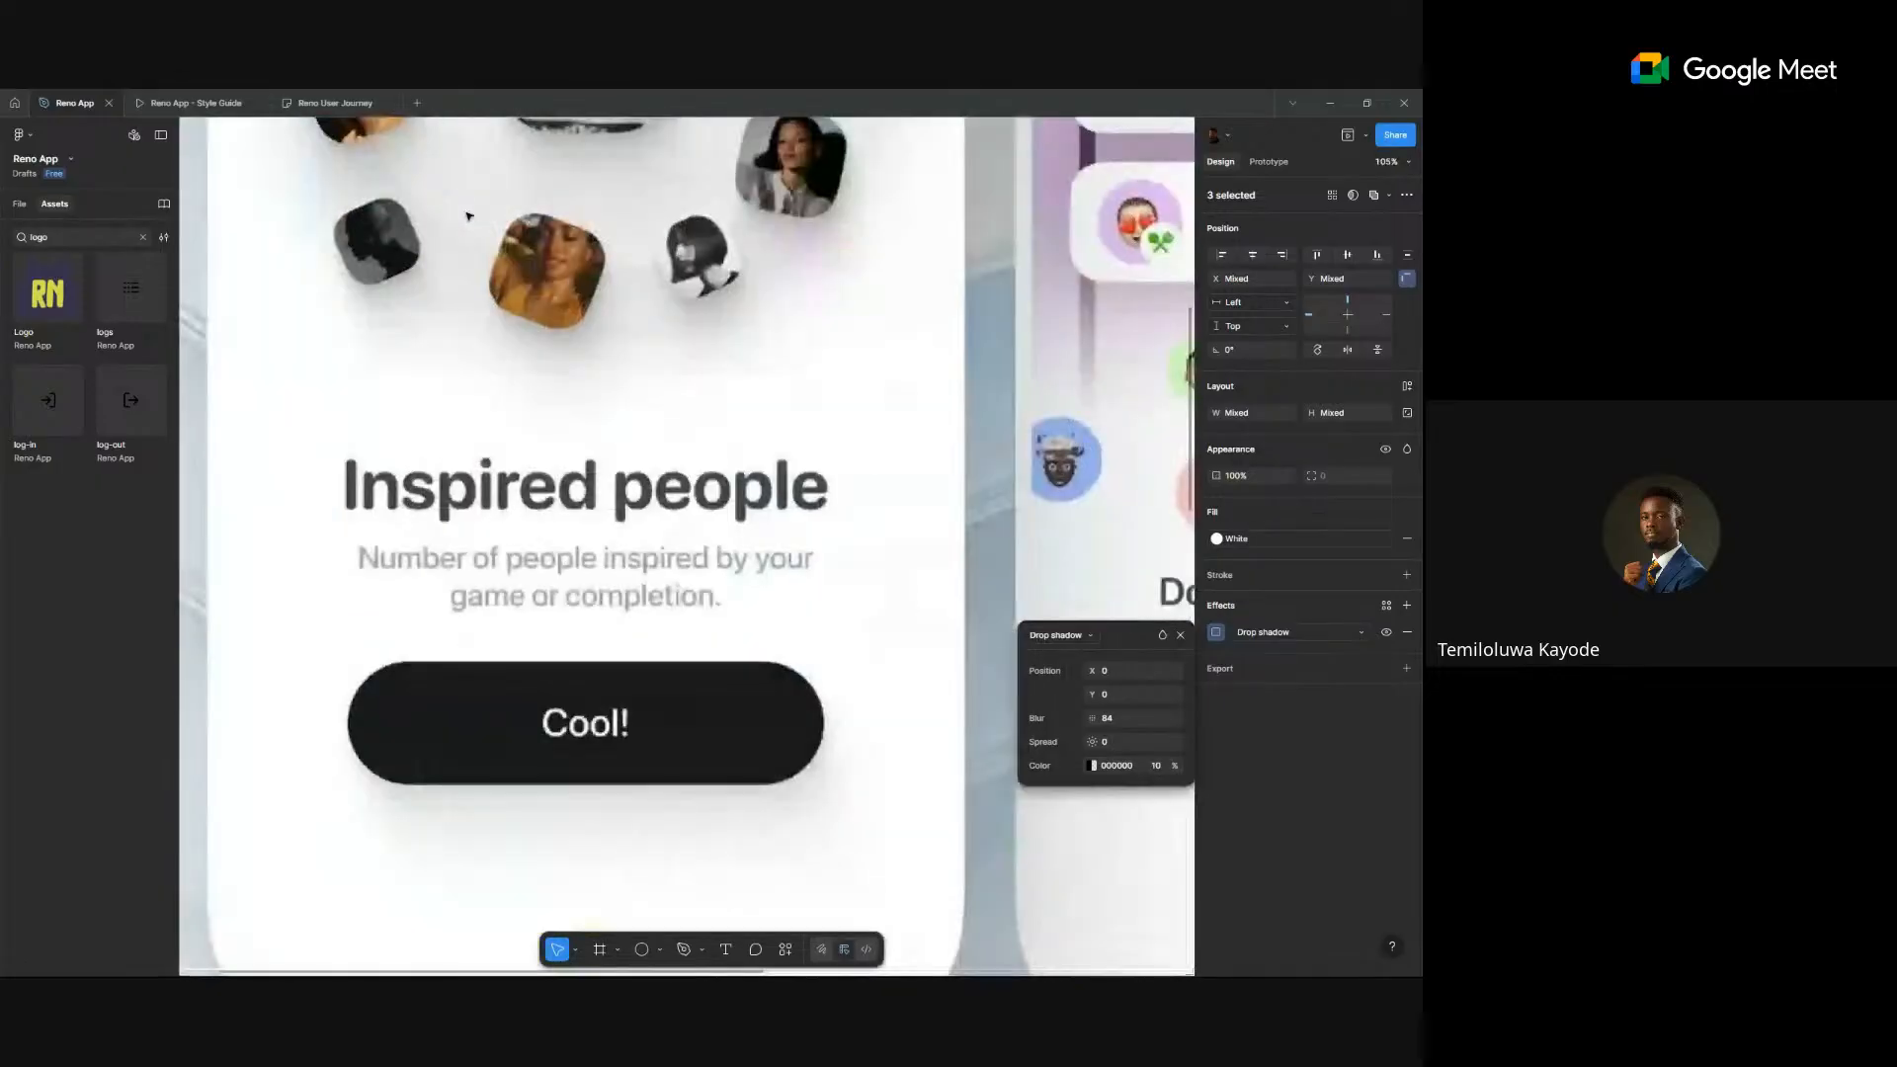
pyautogui.scroll(-5, 521, 454)
pyautogui.hscroll(3, 523, 494)
pyautogui.scroll(-3, 523, 494)
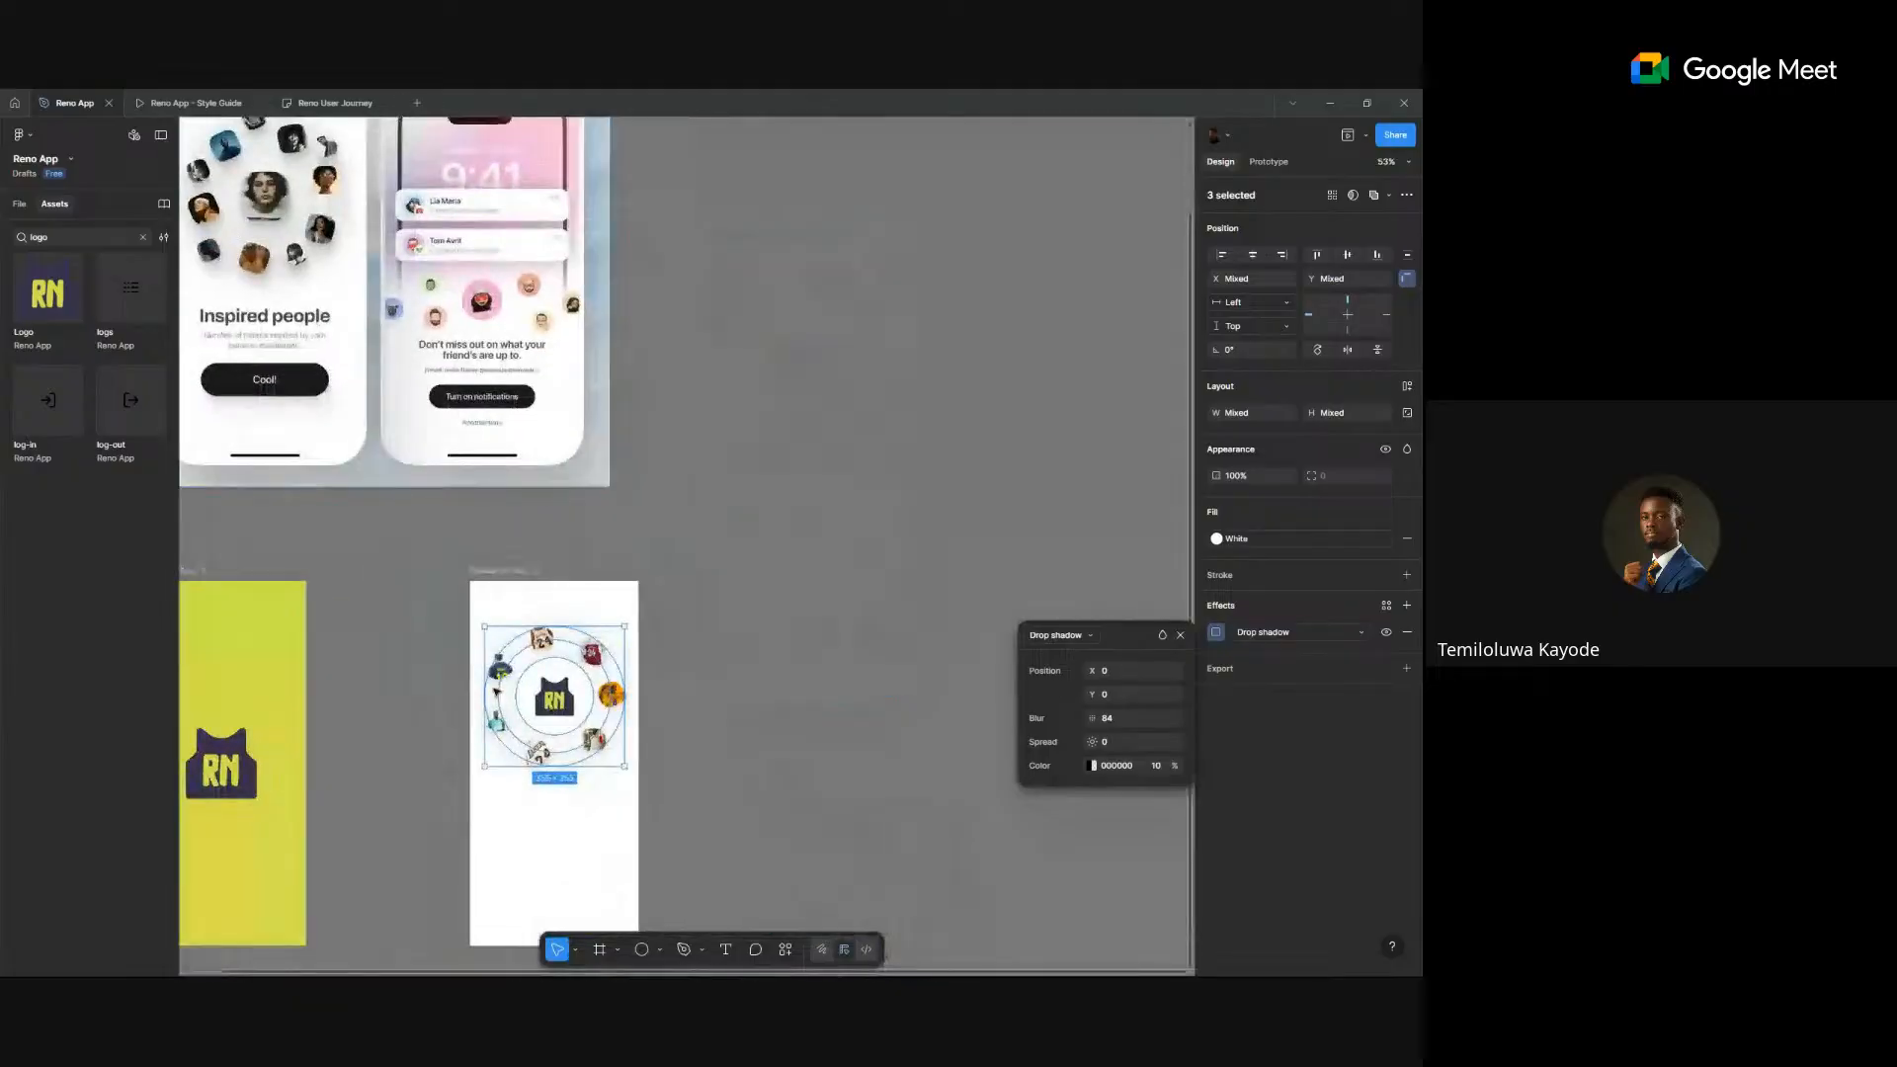
pyautogui.scroll(4, 527, 583)
pyautogui.scroll(3, 527, 583)
pyautogui.click(898, 500)
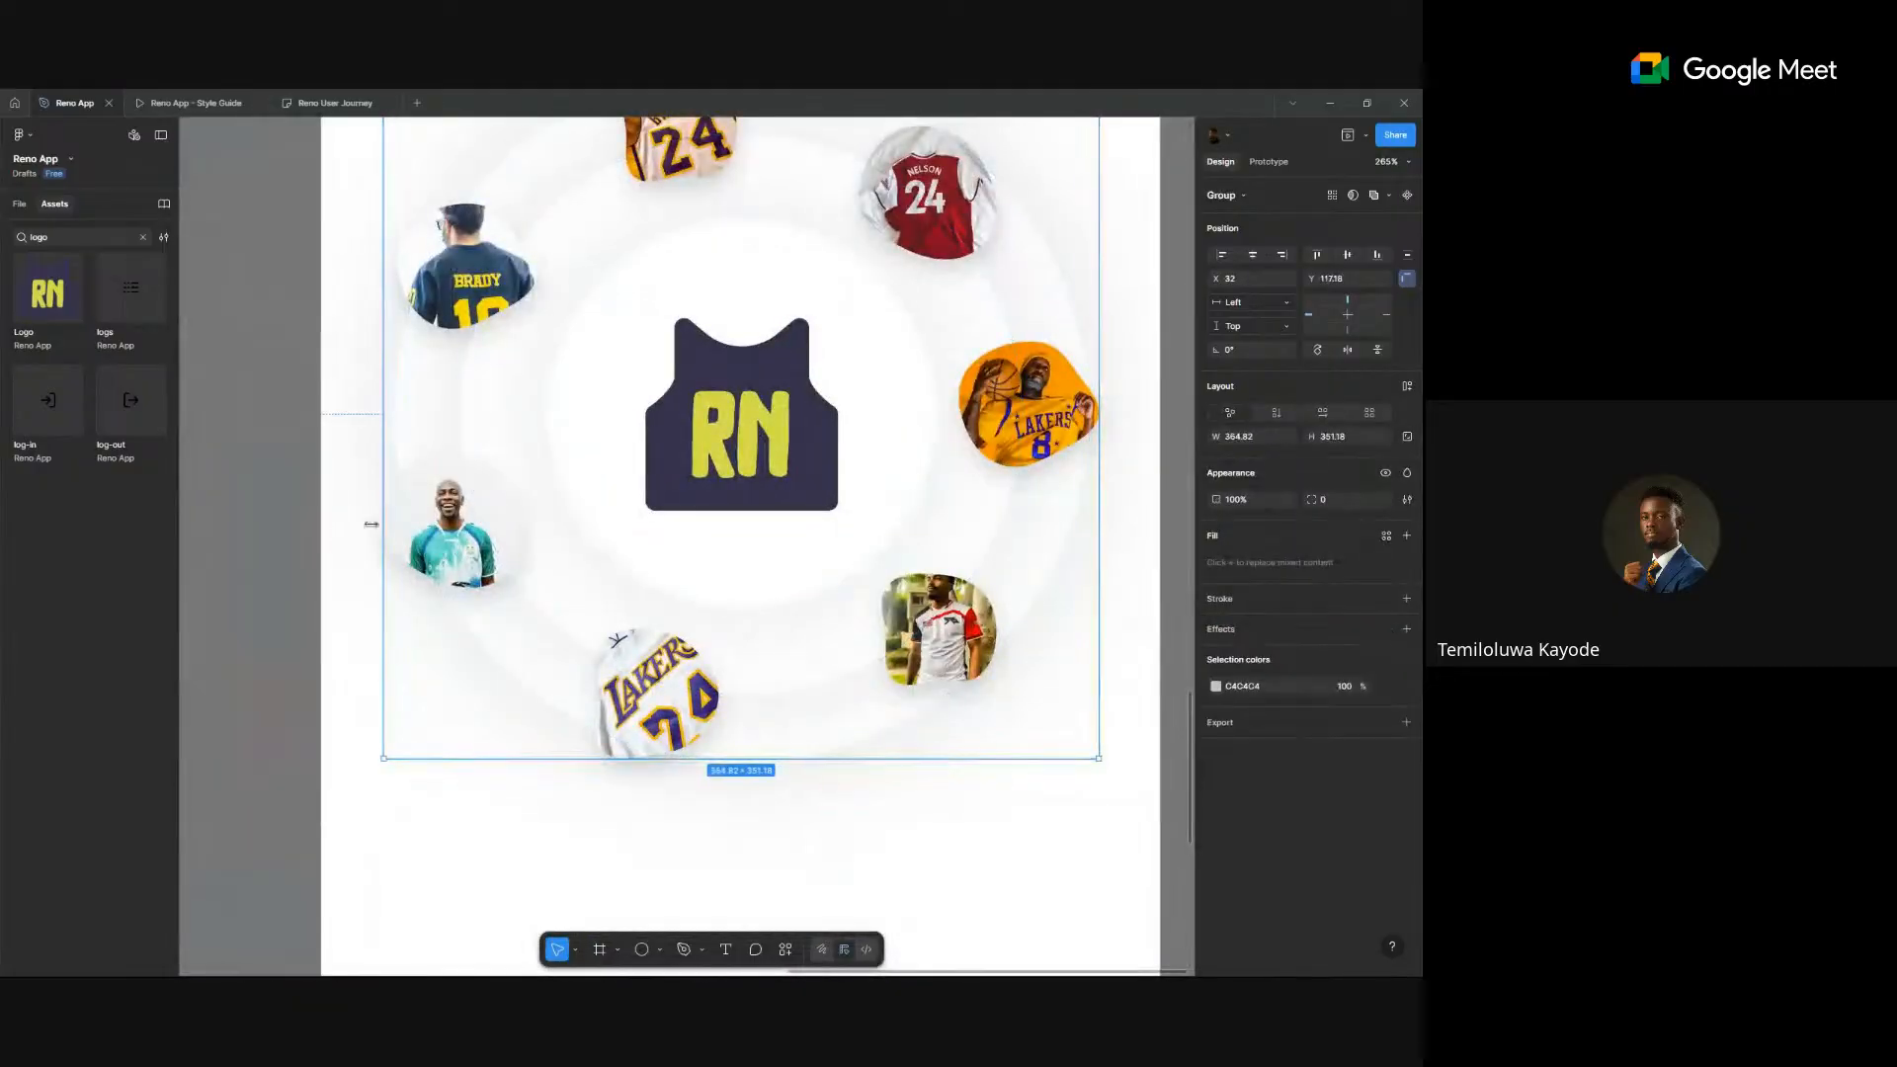
pyautogui.click(337, 530)
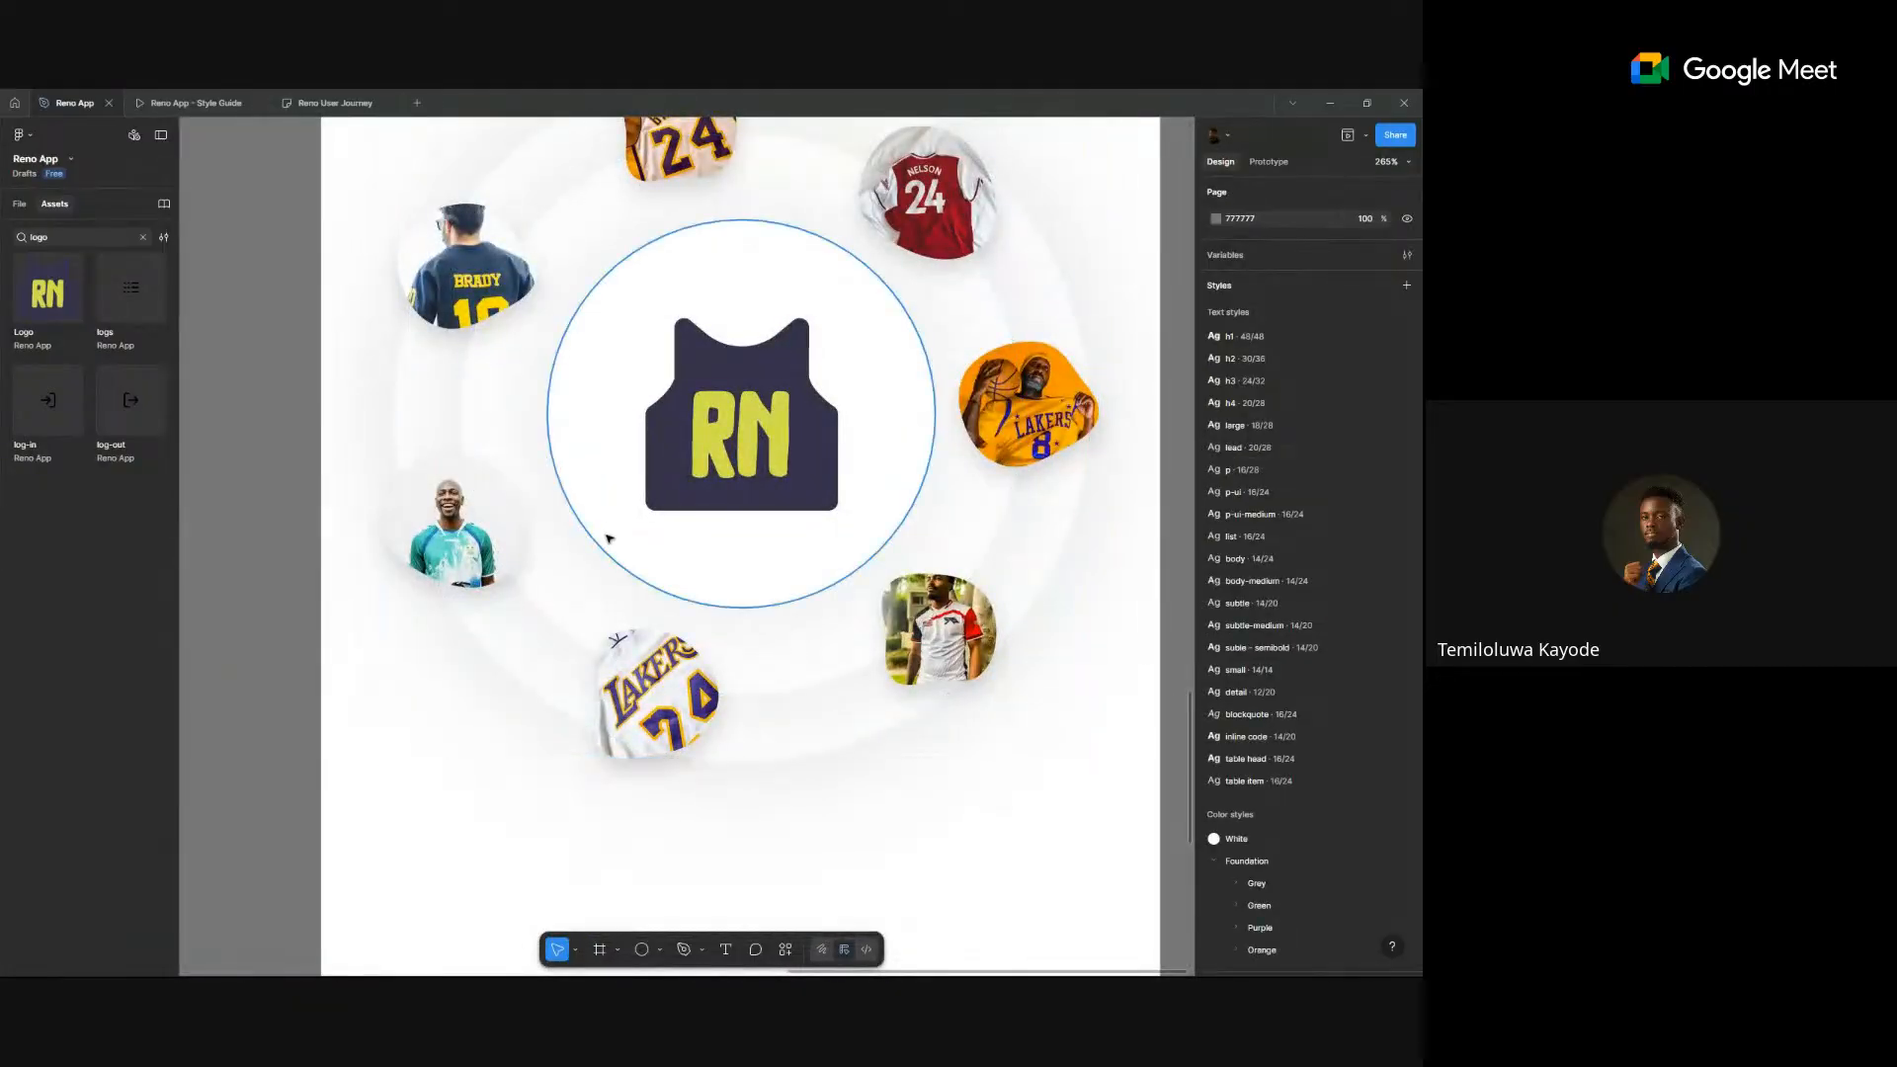
# - Give the inner, middle and outer rings 80% opacity and review the result
pyautogui.click(610, 537)
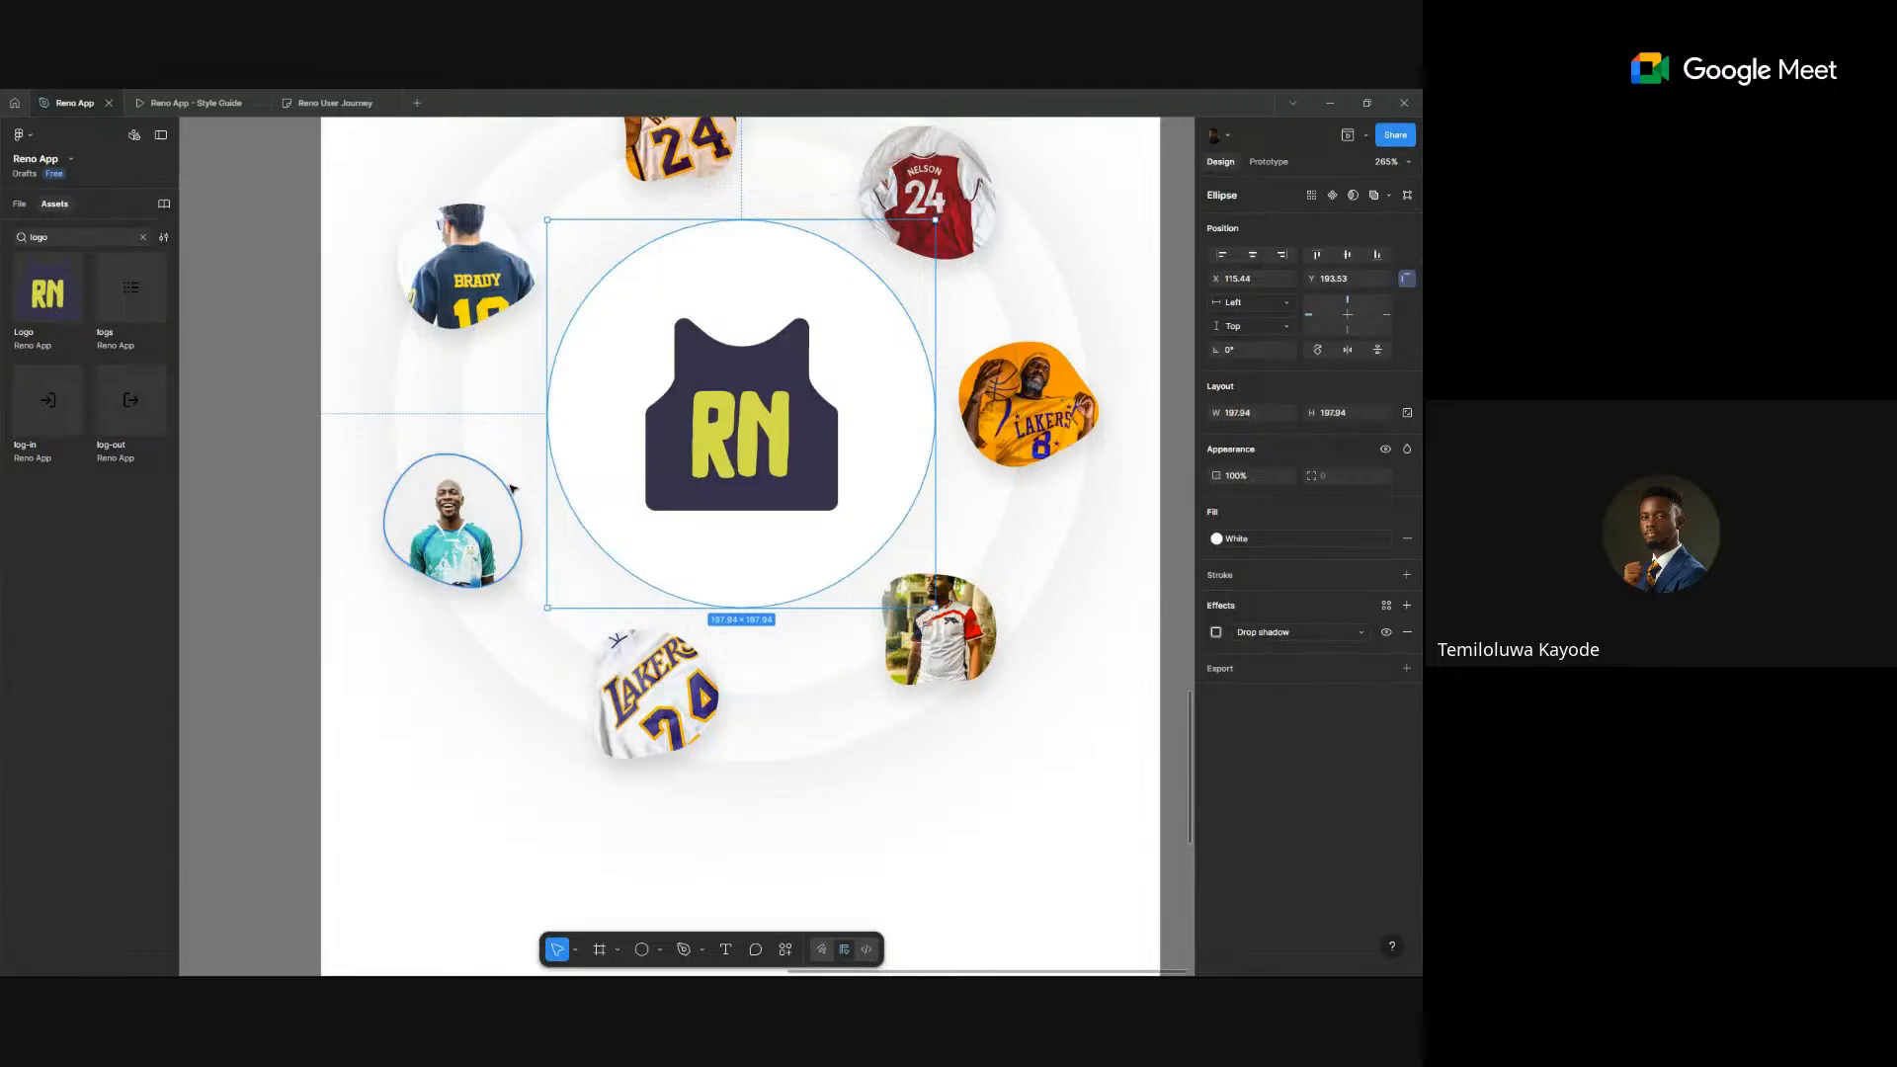
pyautogui.keyDown('shift'); pyautogui.click(496, 419); pyautogui.keyUp('shift')
pyautogui.keyDown('shift'); pyautogui.click(433, 409); pyautogui.keyUp('shift')
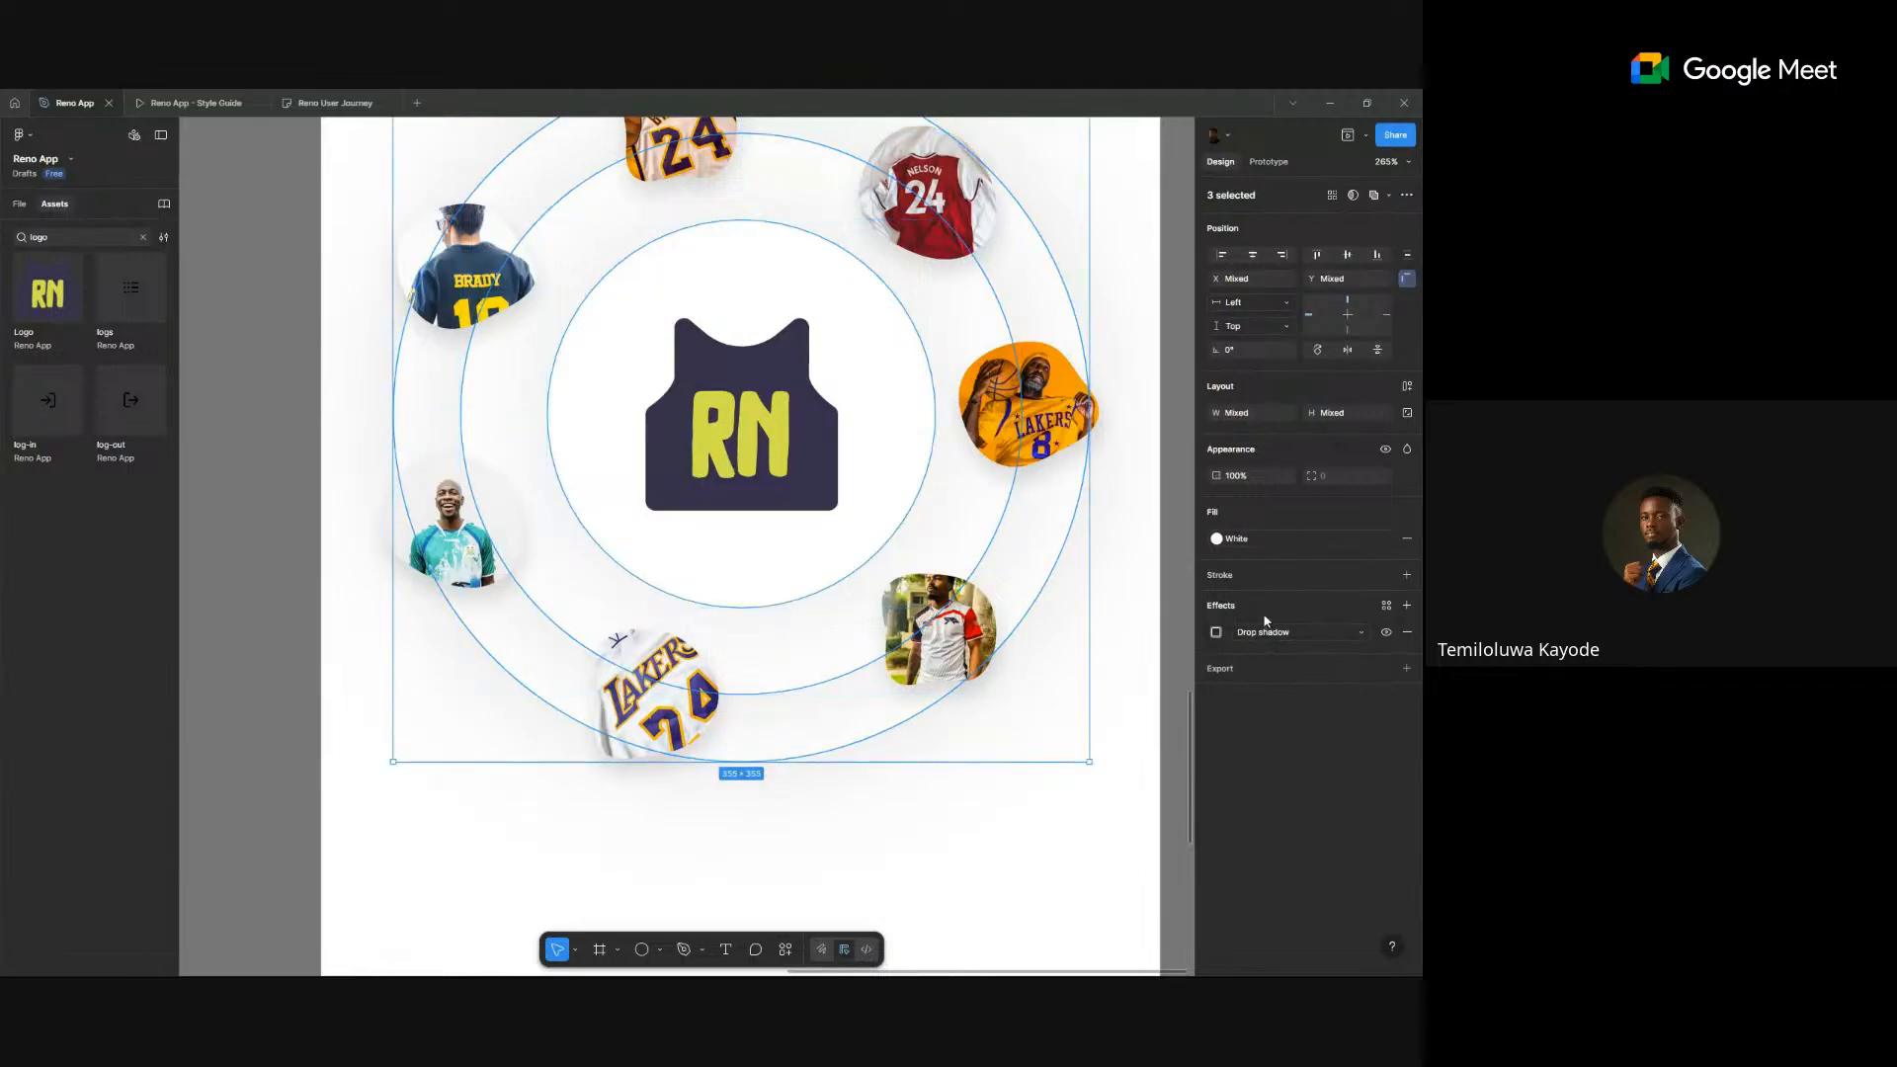
pyautogui.click(1239, 475)
pyautogui.write('80')
pyautogui.press('Return')
pyautogui.press('Return')
pyautogui.click(282, 522)
pyautogui.scroll(-5, 548, 526)
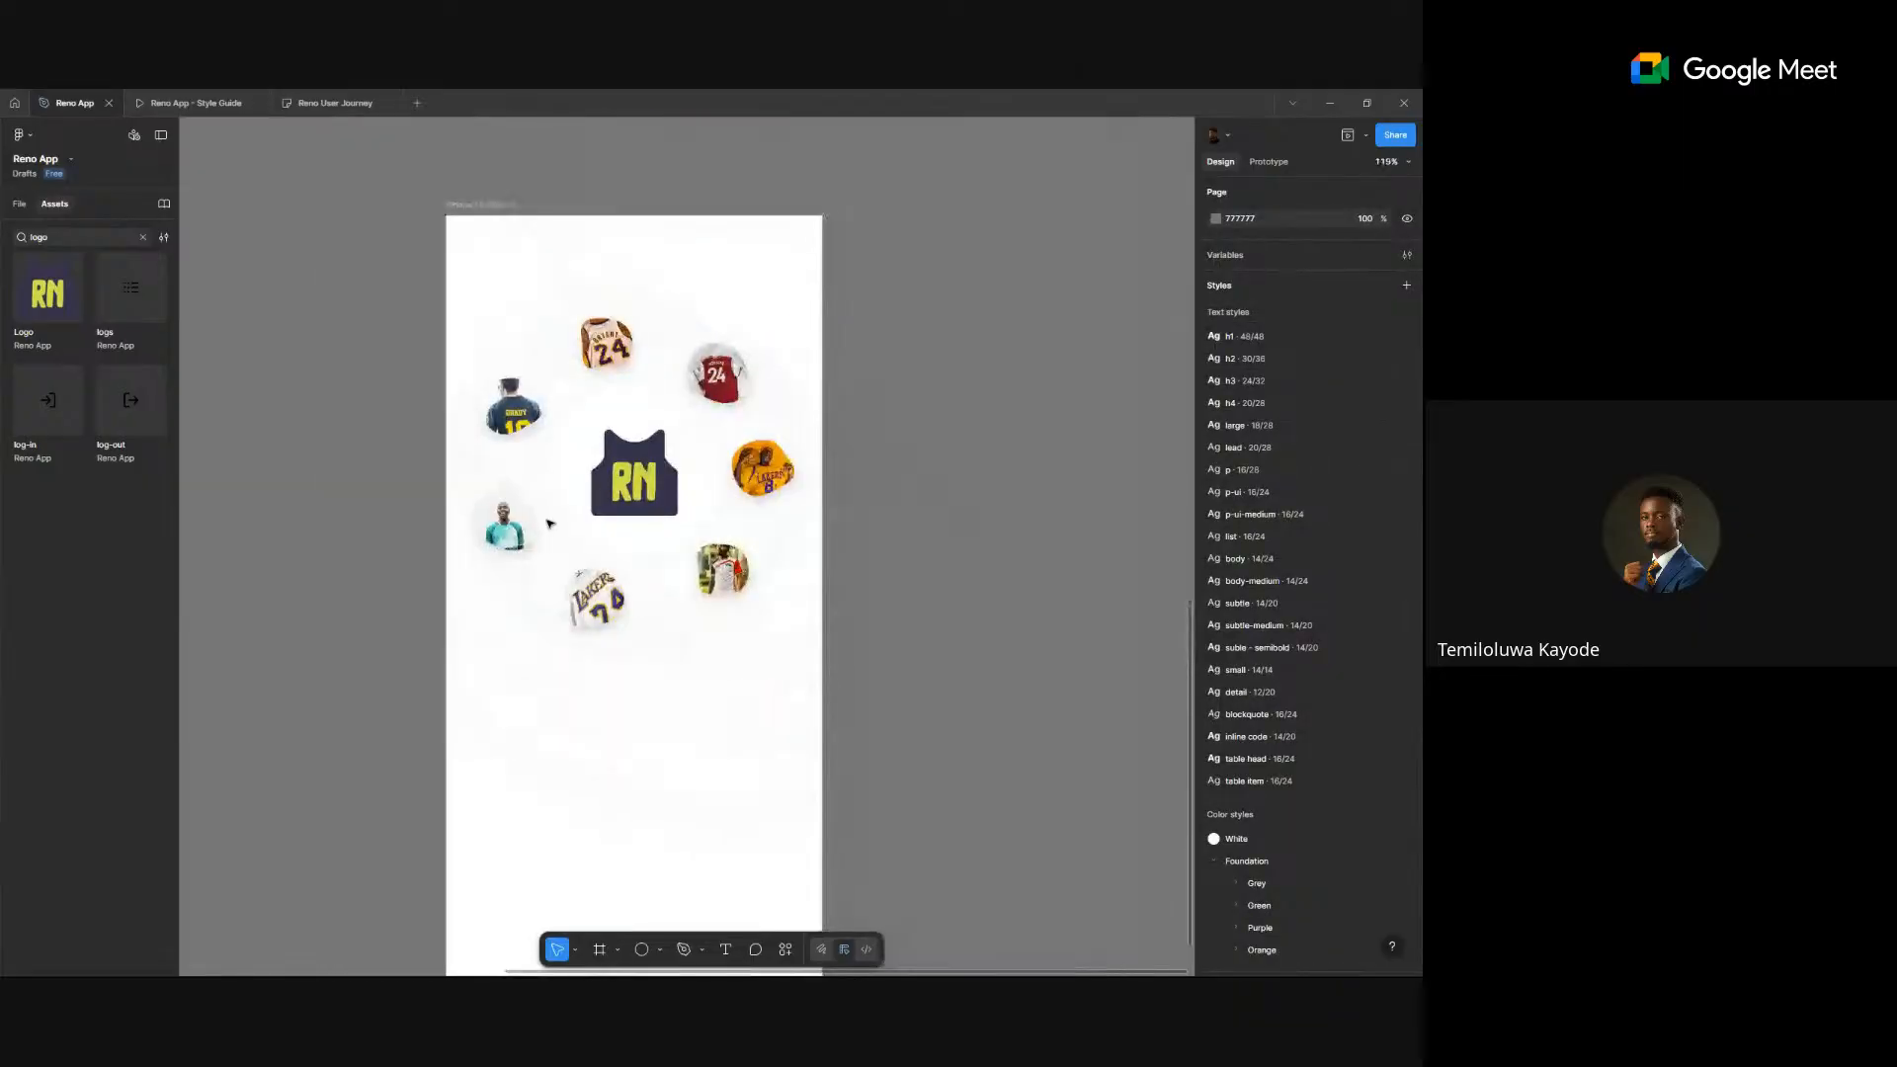
pyautogui.scroll(3, 884, 547)
pyautogui.scroll(-8, 1032, 657)
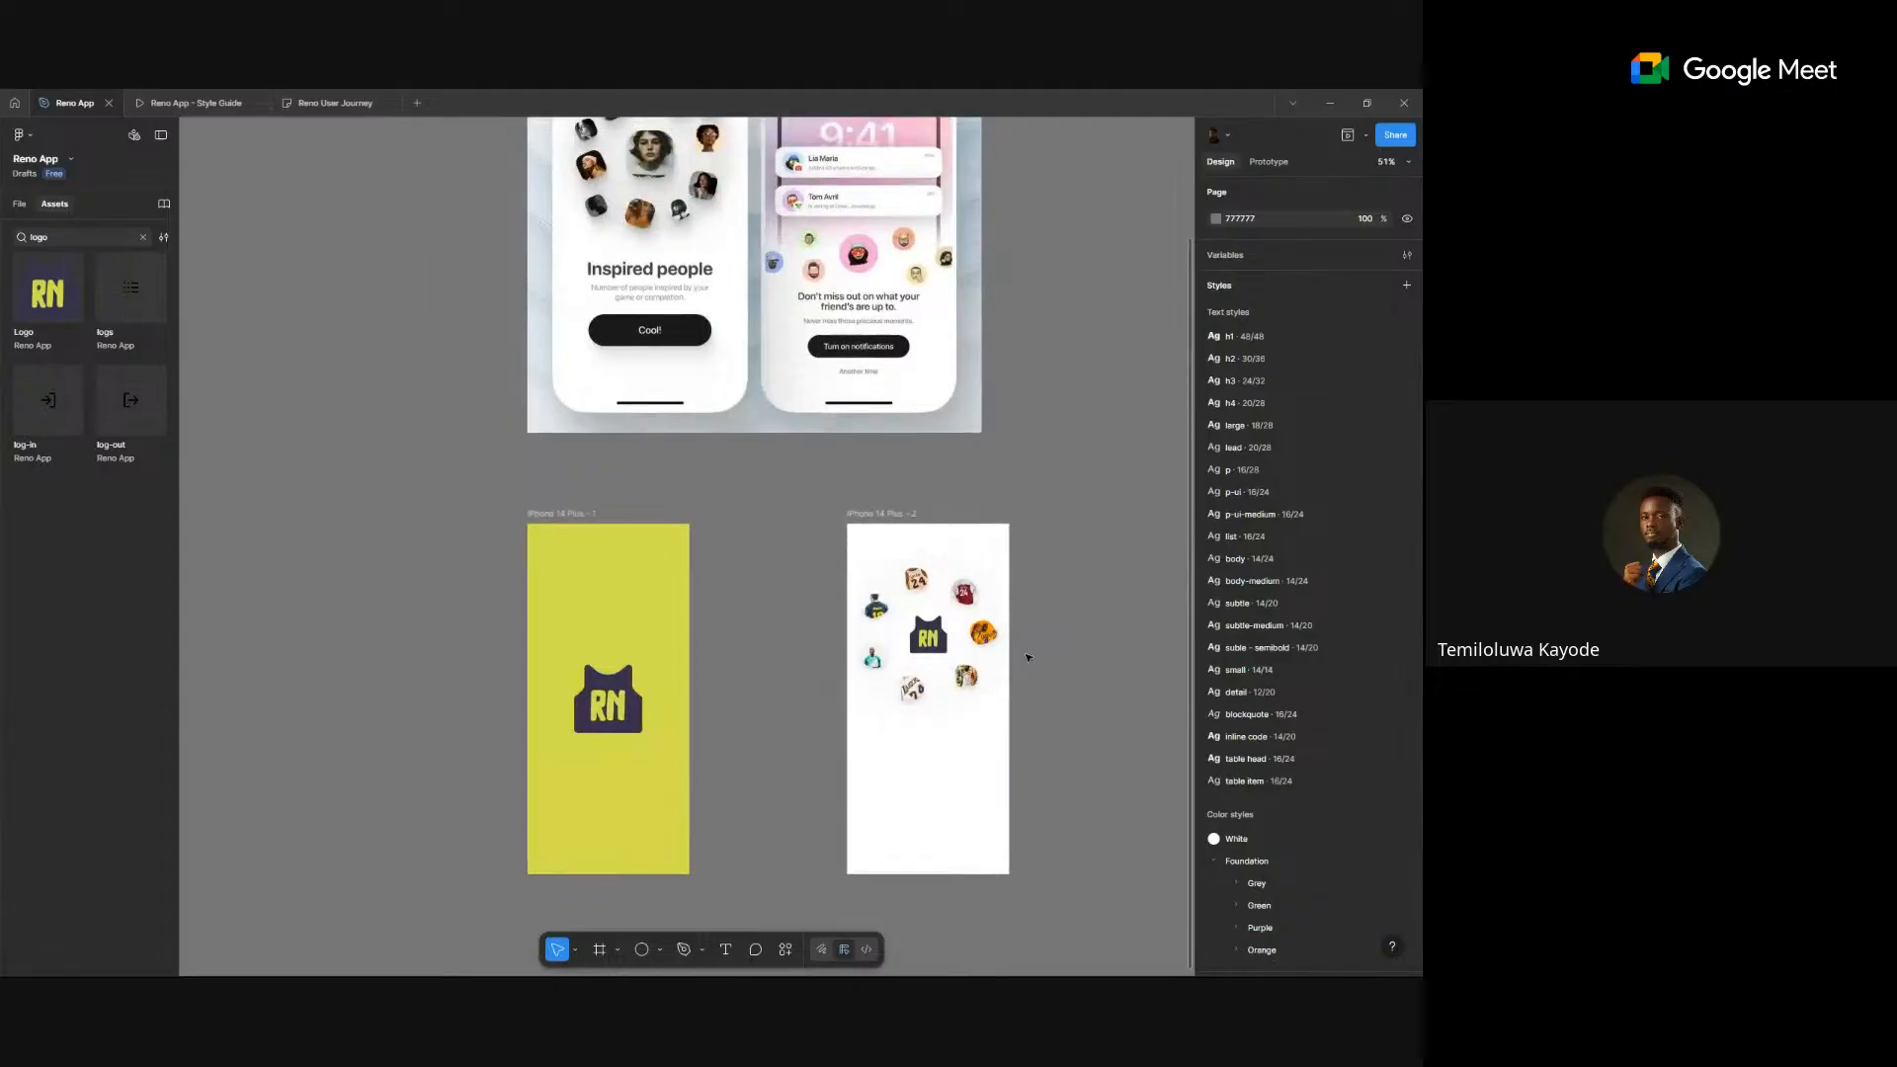
pyautogui.scroll(2, 1027, 658)
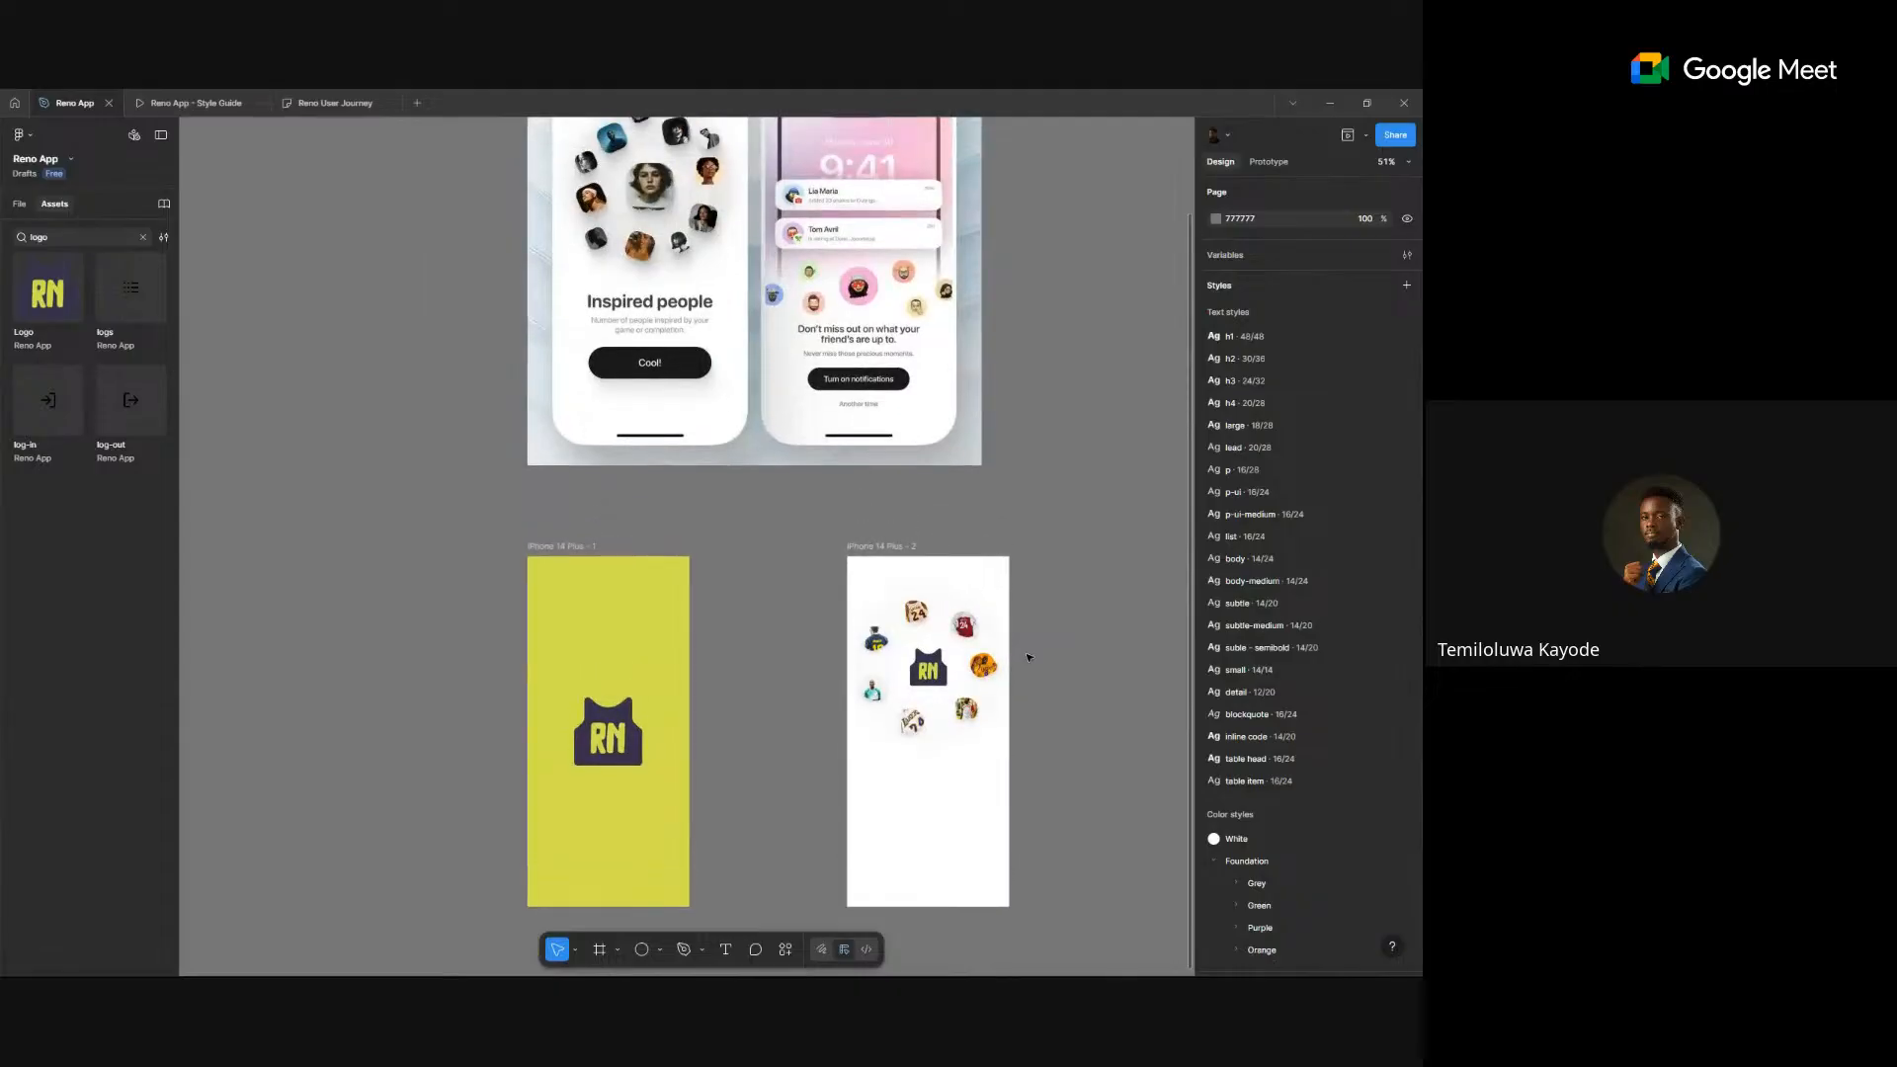
pyautogui.scroll(3, 1024, 656)
pyautogui.scroll(-4, 986, 669)
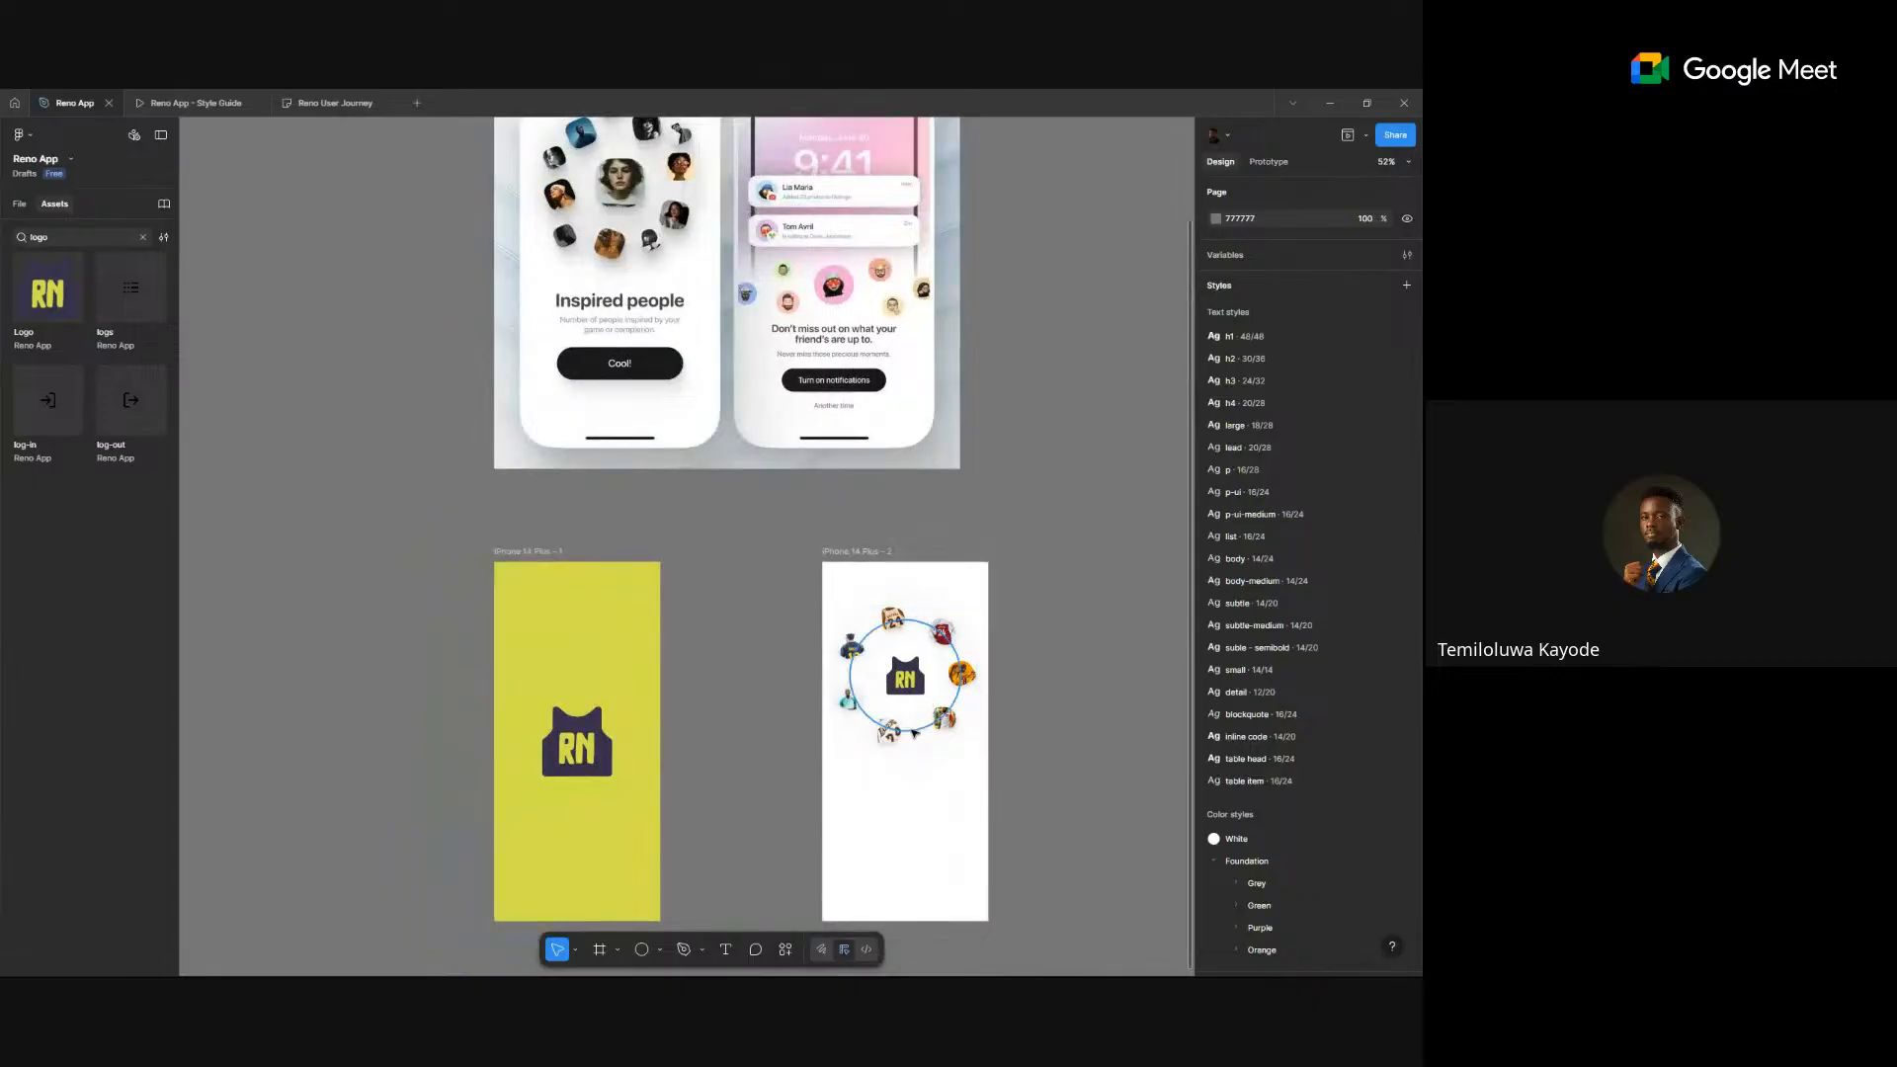
pyautogui.scroll(5, 912, 731)
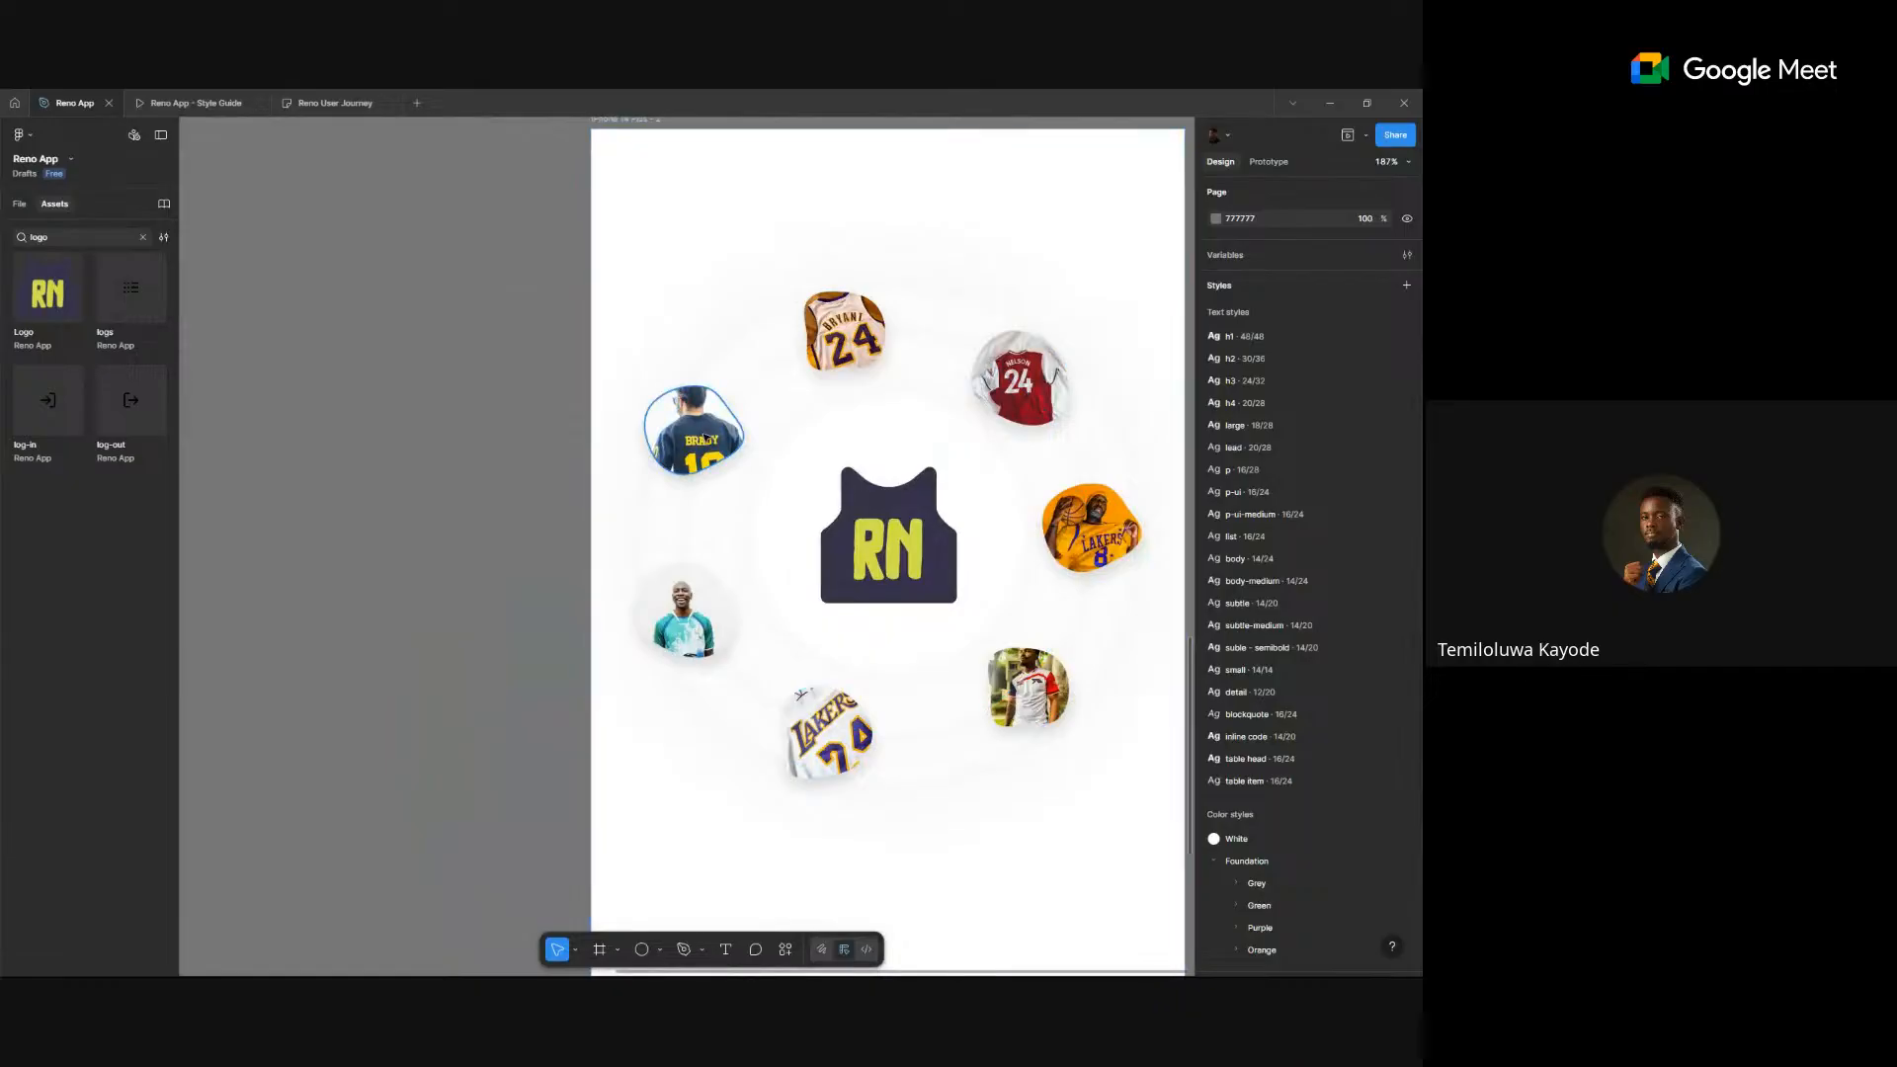
# - Duplicate the Brady jersey and player photos into small copies inside the ring
pyautogui.moveTo(708, 435); pyautogui.dragTo(791, 628)
pyautogui.moveTo(845, 744); pyautogui.dragTo(811, 444)
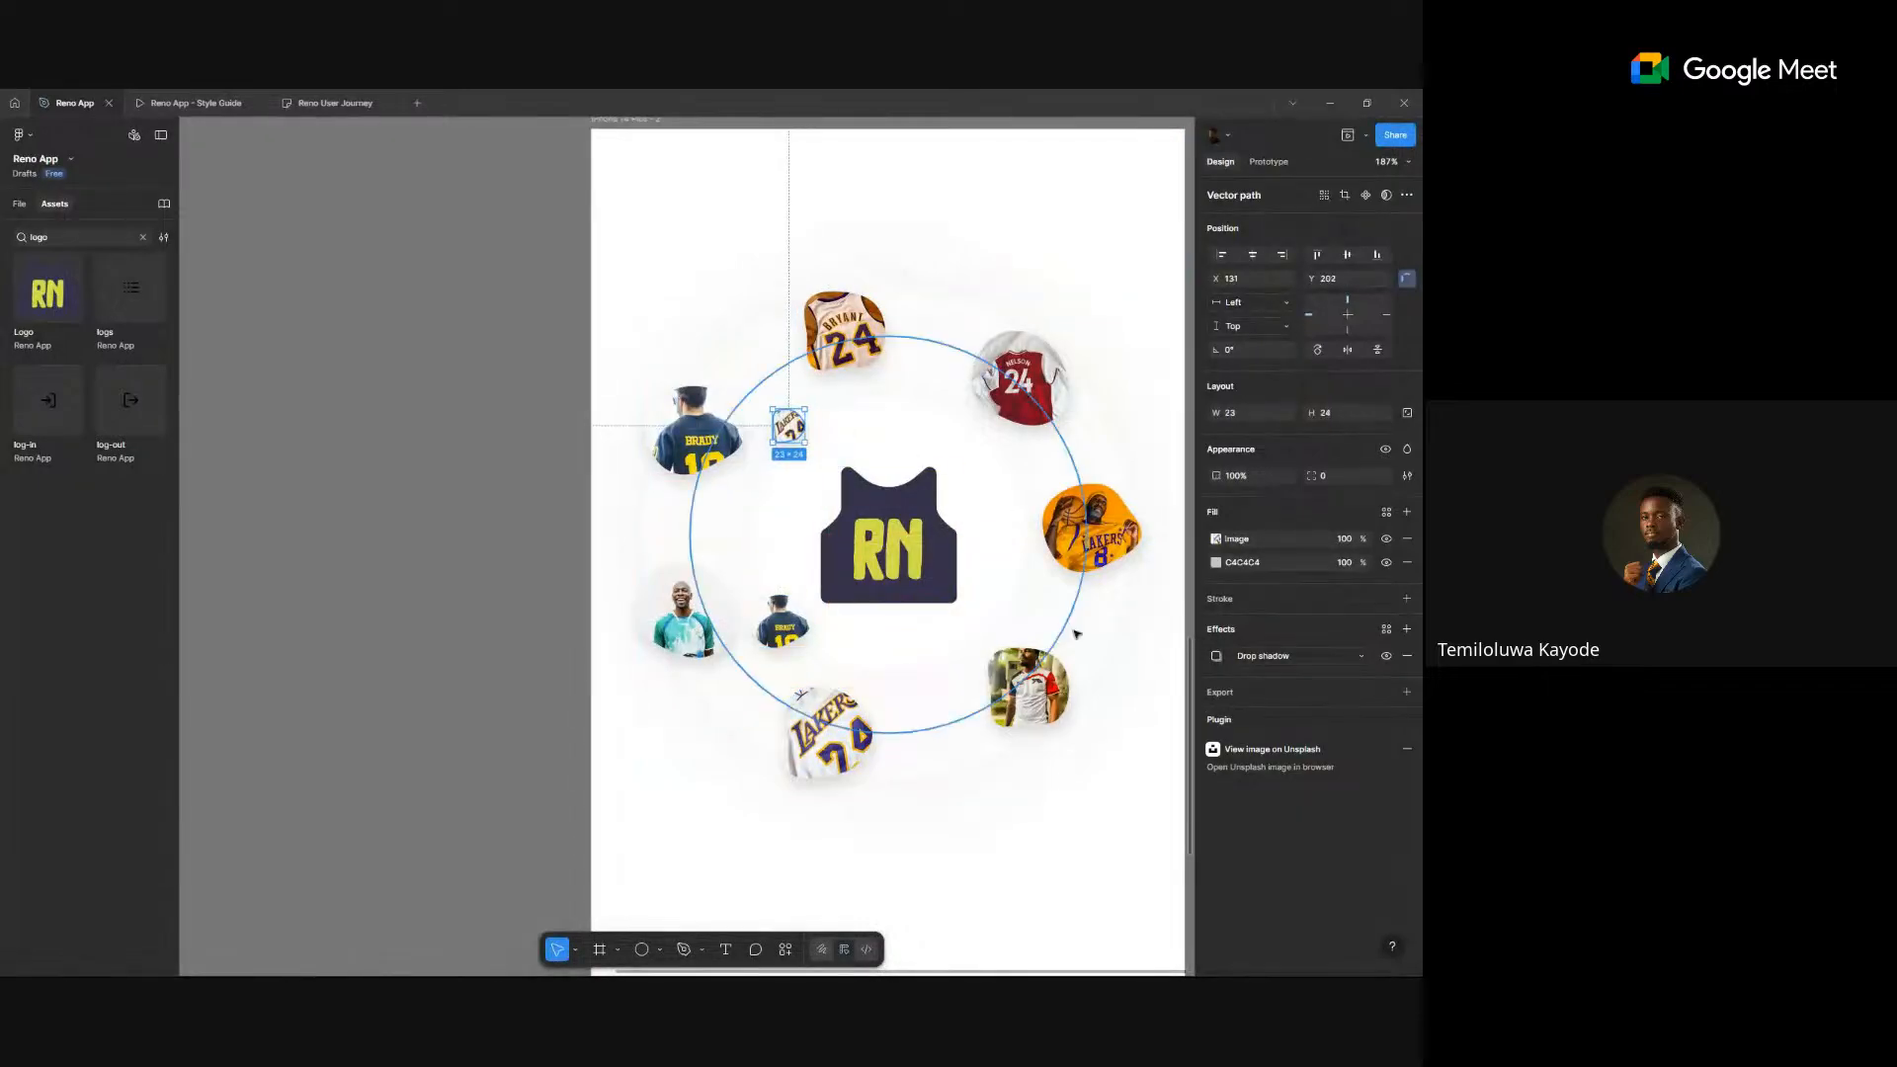
pyautogui.click(1028, 689)
pyautogui.moveTo(991, 699); pyautogui.dragTo(924, 673)
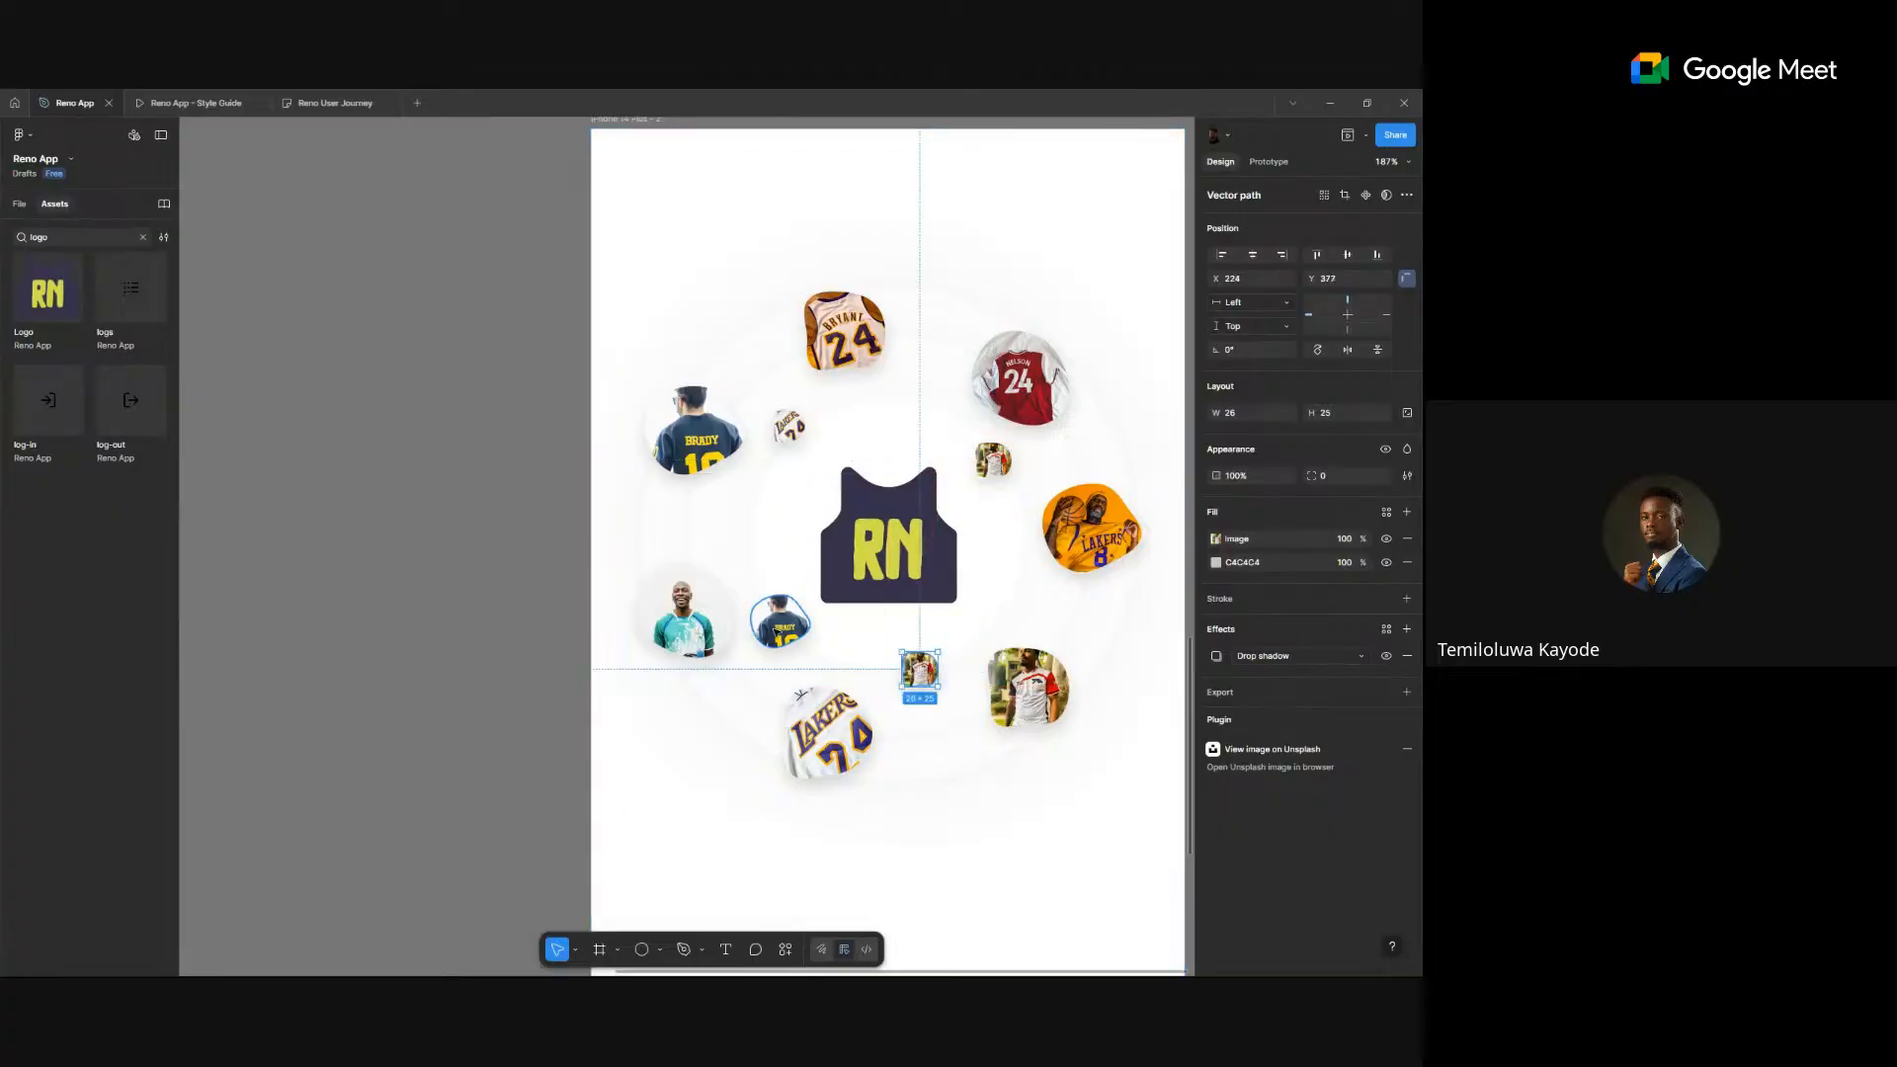
pyautogui.moveTo(782, 621); pyautogui.dragTo(762, 524)
pyautogui.moveTo(780, 440); pyautogui.dragTo(801, 434)
pyautogui.moveTo(773, 536); pyautogui.dragTo(777, 541)
pyautogui.moveTo(927, 675); pyautogui.dragTo(799, 640)
pyautogui.moveTo(926, 676); pyautogui.dragTo(1023, 628)
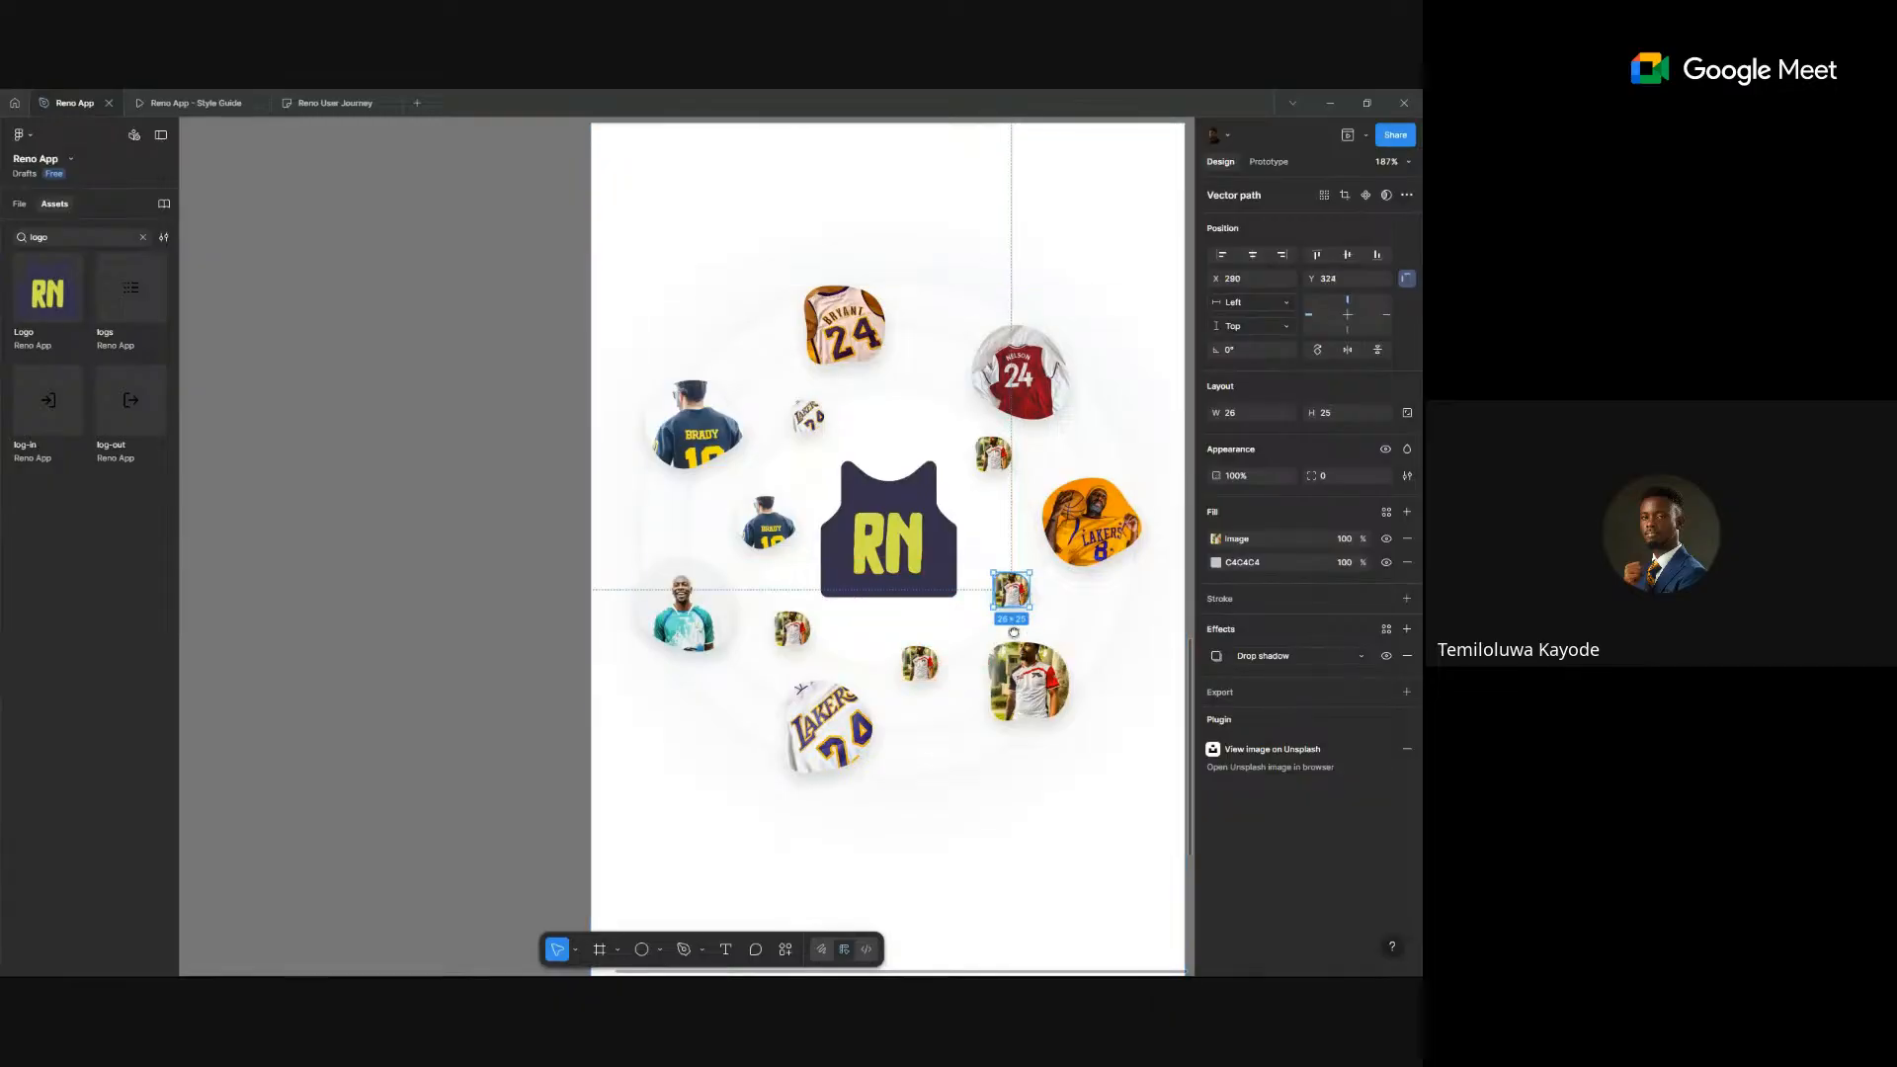
# - Add a higher copy of the small Lakers jersey and nudge the Lakers, Brady and red jerseys
pyautogui.hscroll(5, 1013, 632)
pyautogui.click(554, 494)
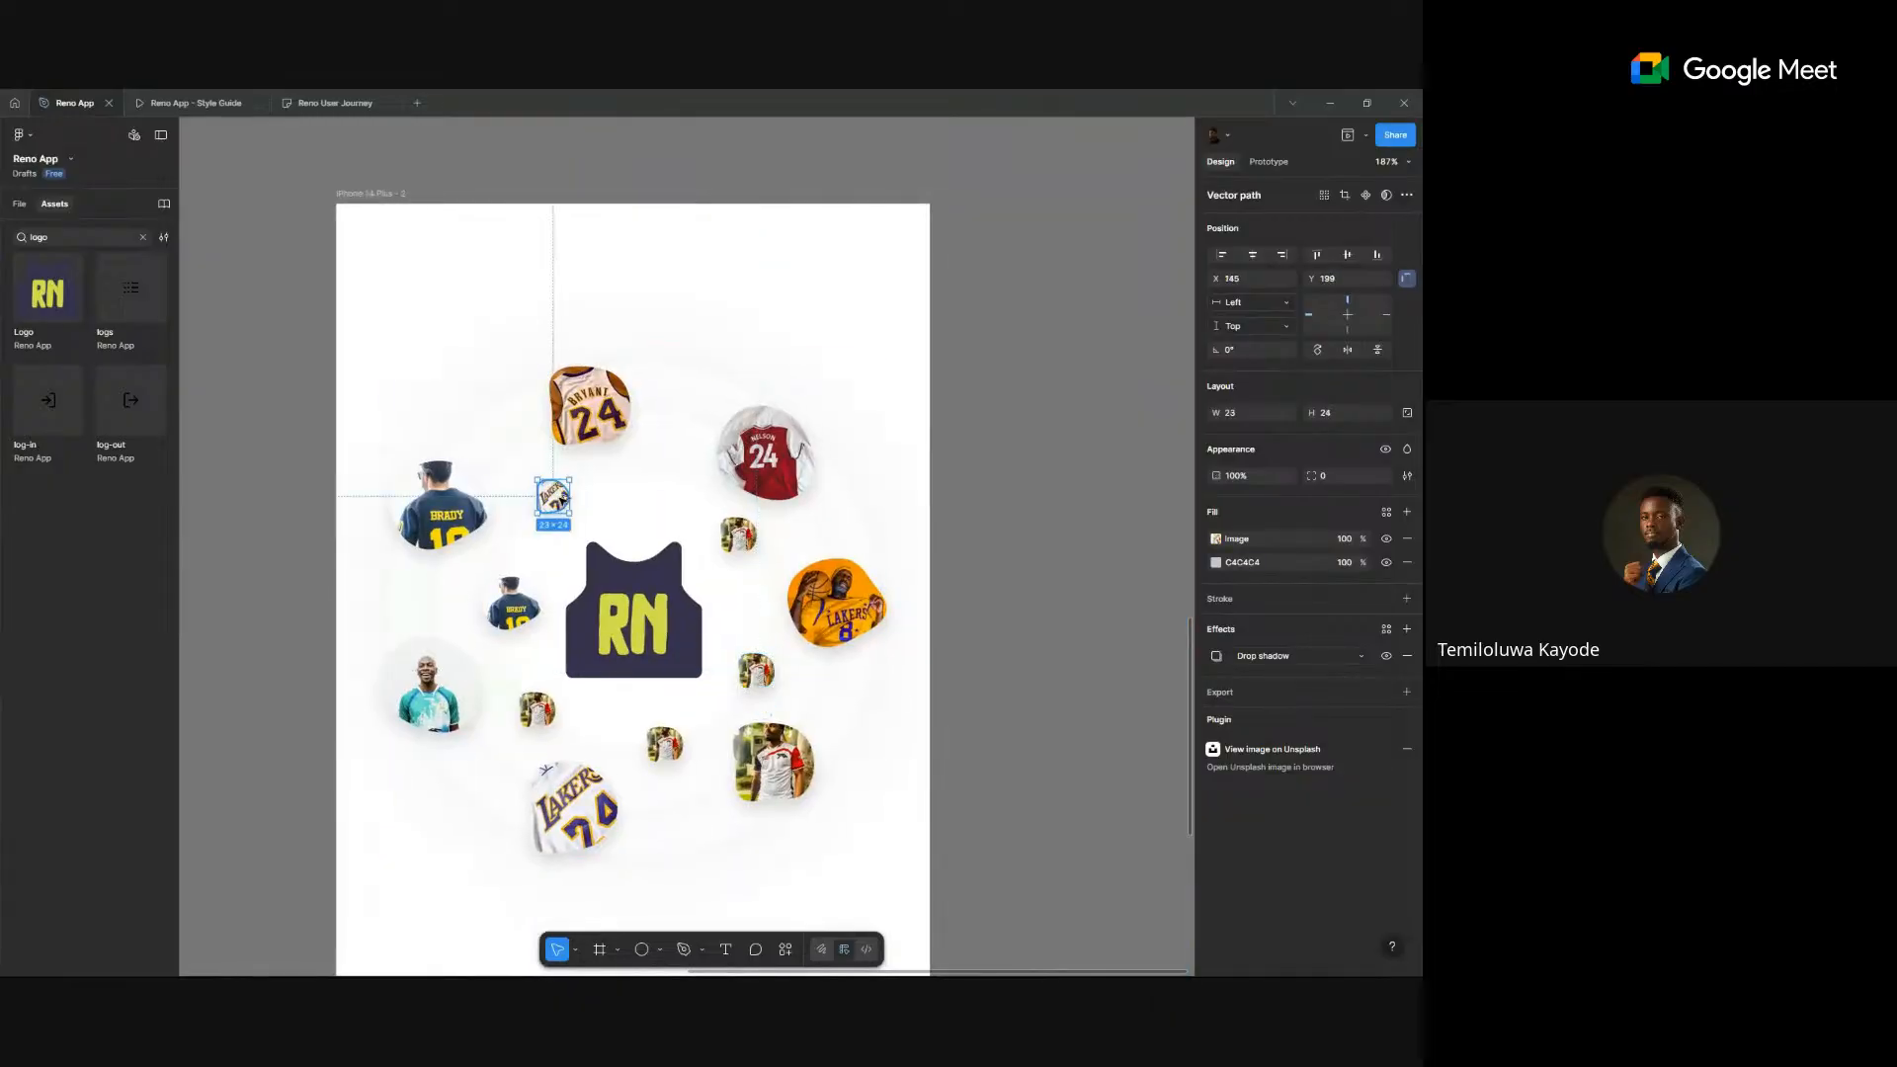
pyautogui.moveTo(614, 470); pyautogui.dragTo(662, 454)
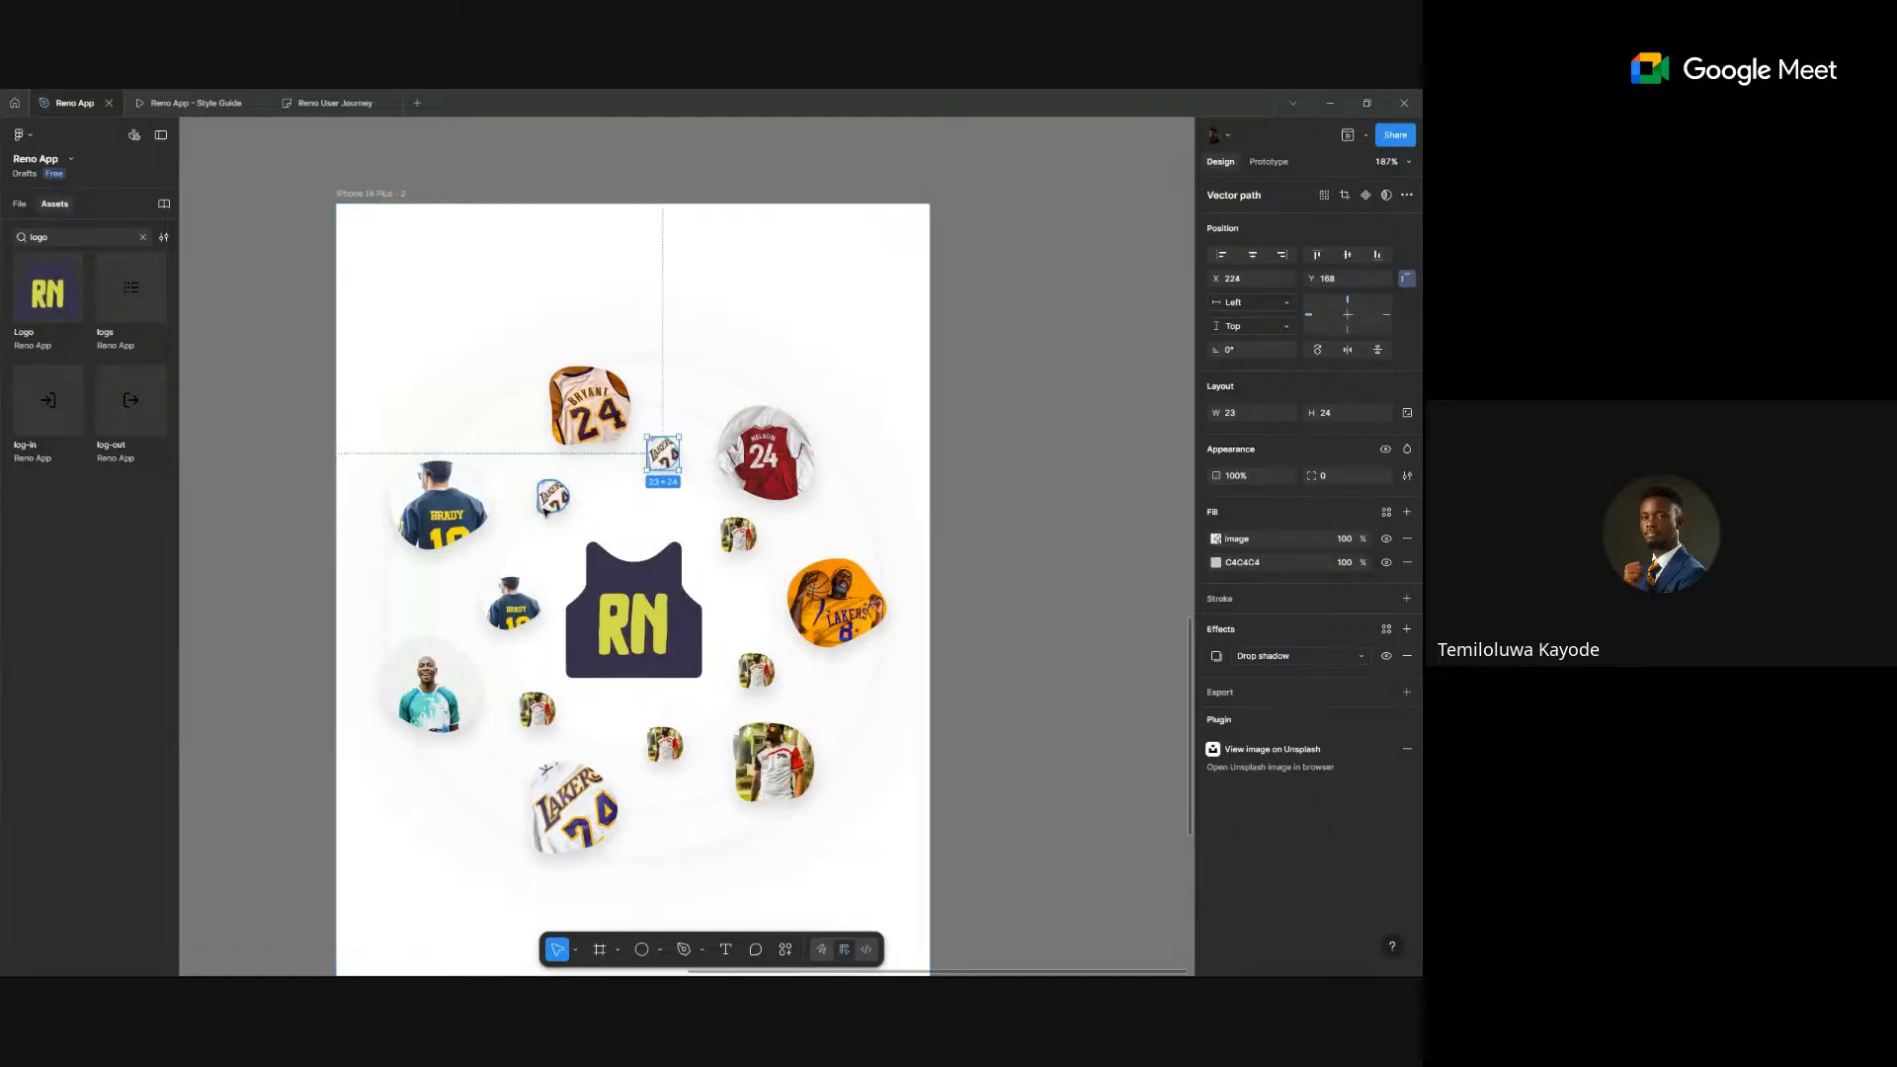
pyautogui.click(551, 495)
pyautogui.moveTo(552, 496); pyautogui.dragTo(540, 485)
pyautogui.moveTo(512, 607); pyautogui.dragTo(518, 587)
pyautogui.moveTo(538, 711); pyautogui.dragTo(526, 704)
# - Fine-tune the positions of the small Brady image and the right-side image
pyautogui.scroll(-3, 624, 726)
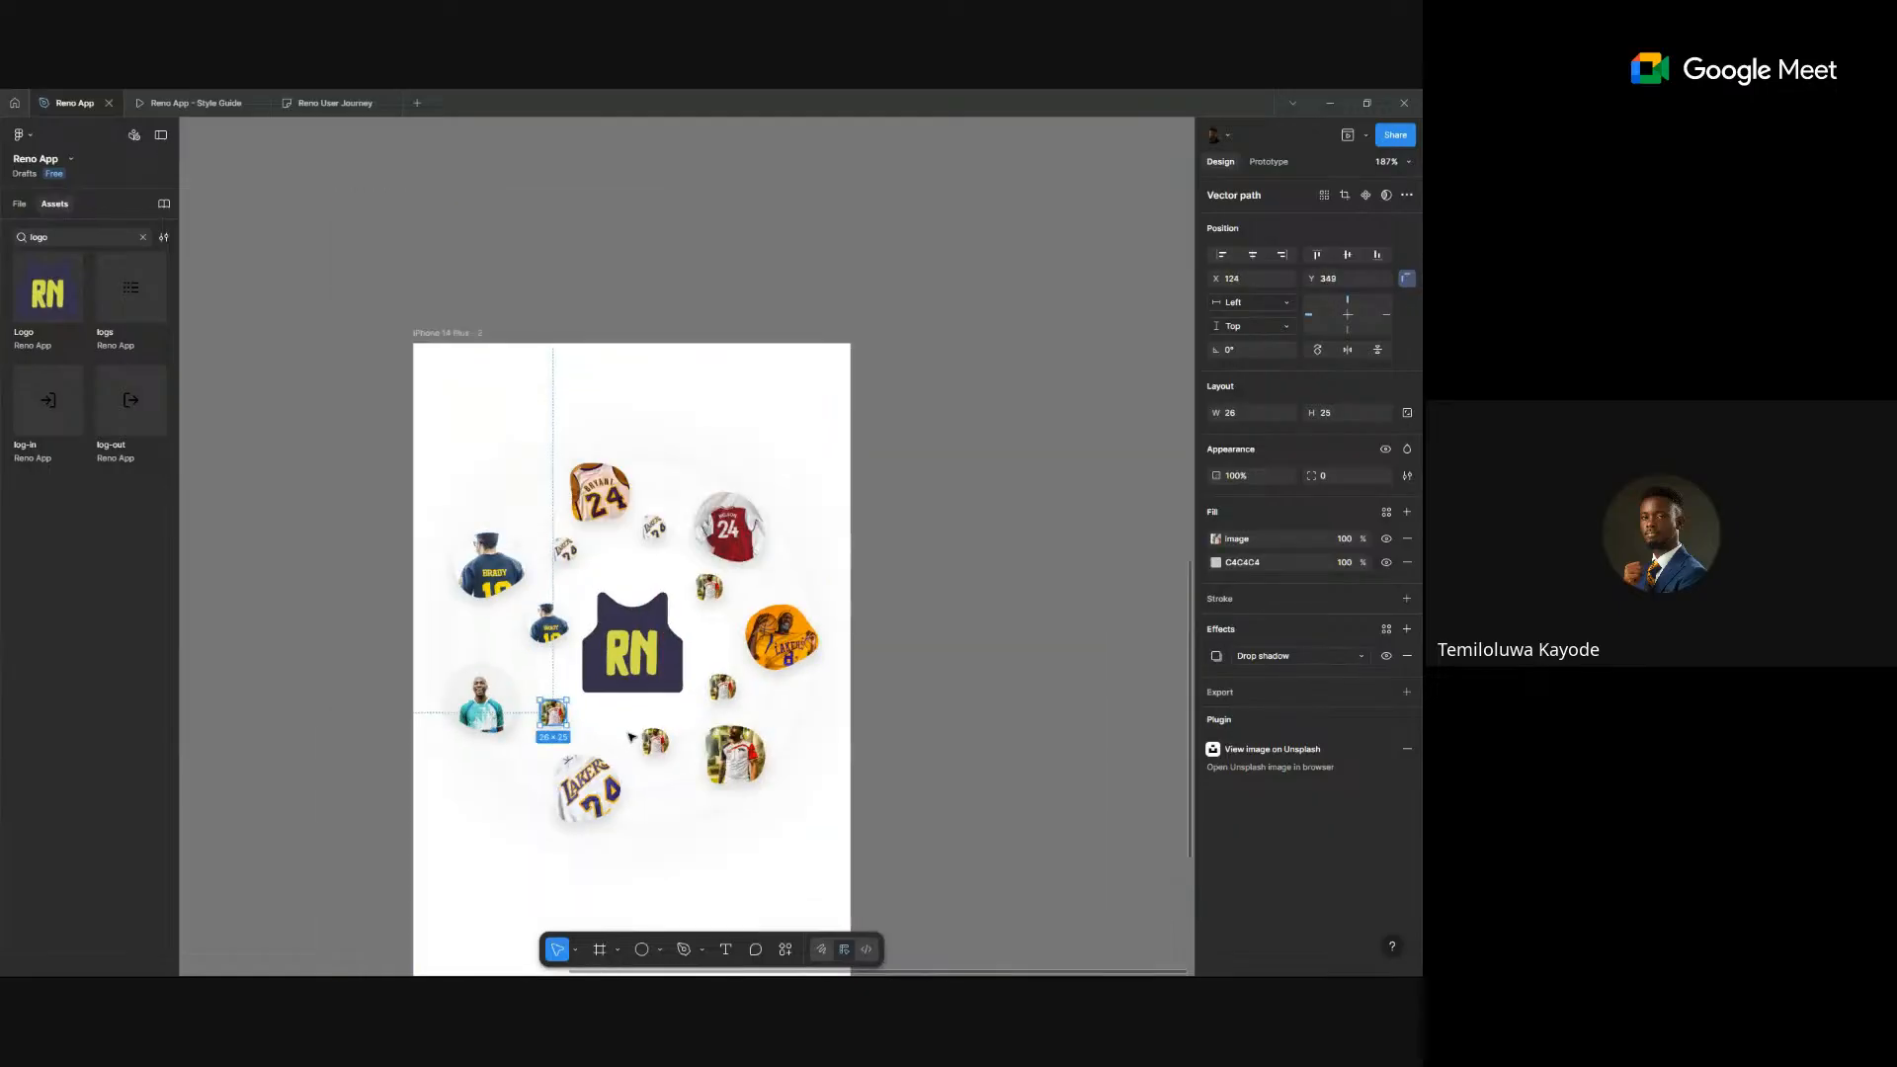
pyautogui.click(912, 673)
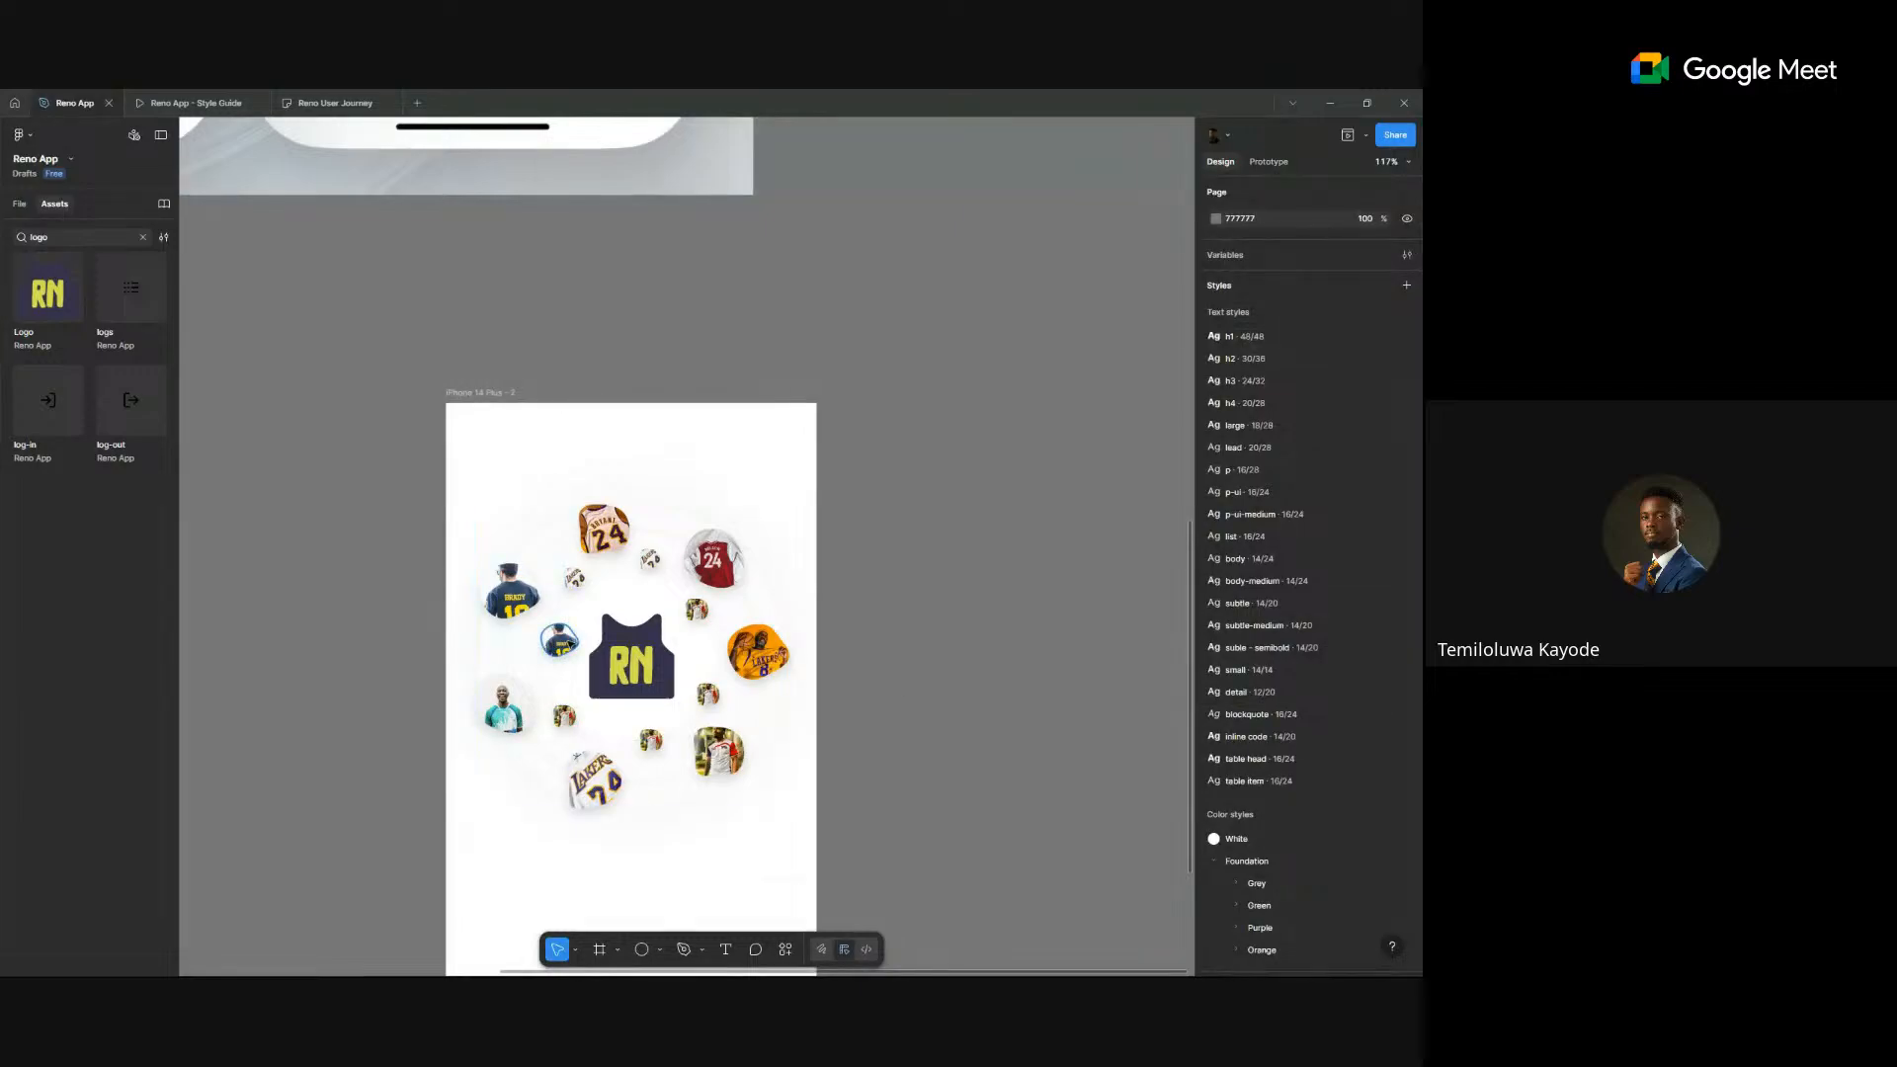
pyautogui.doubleClick(559, 640)
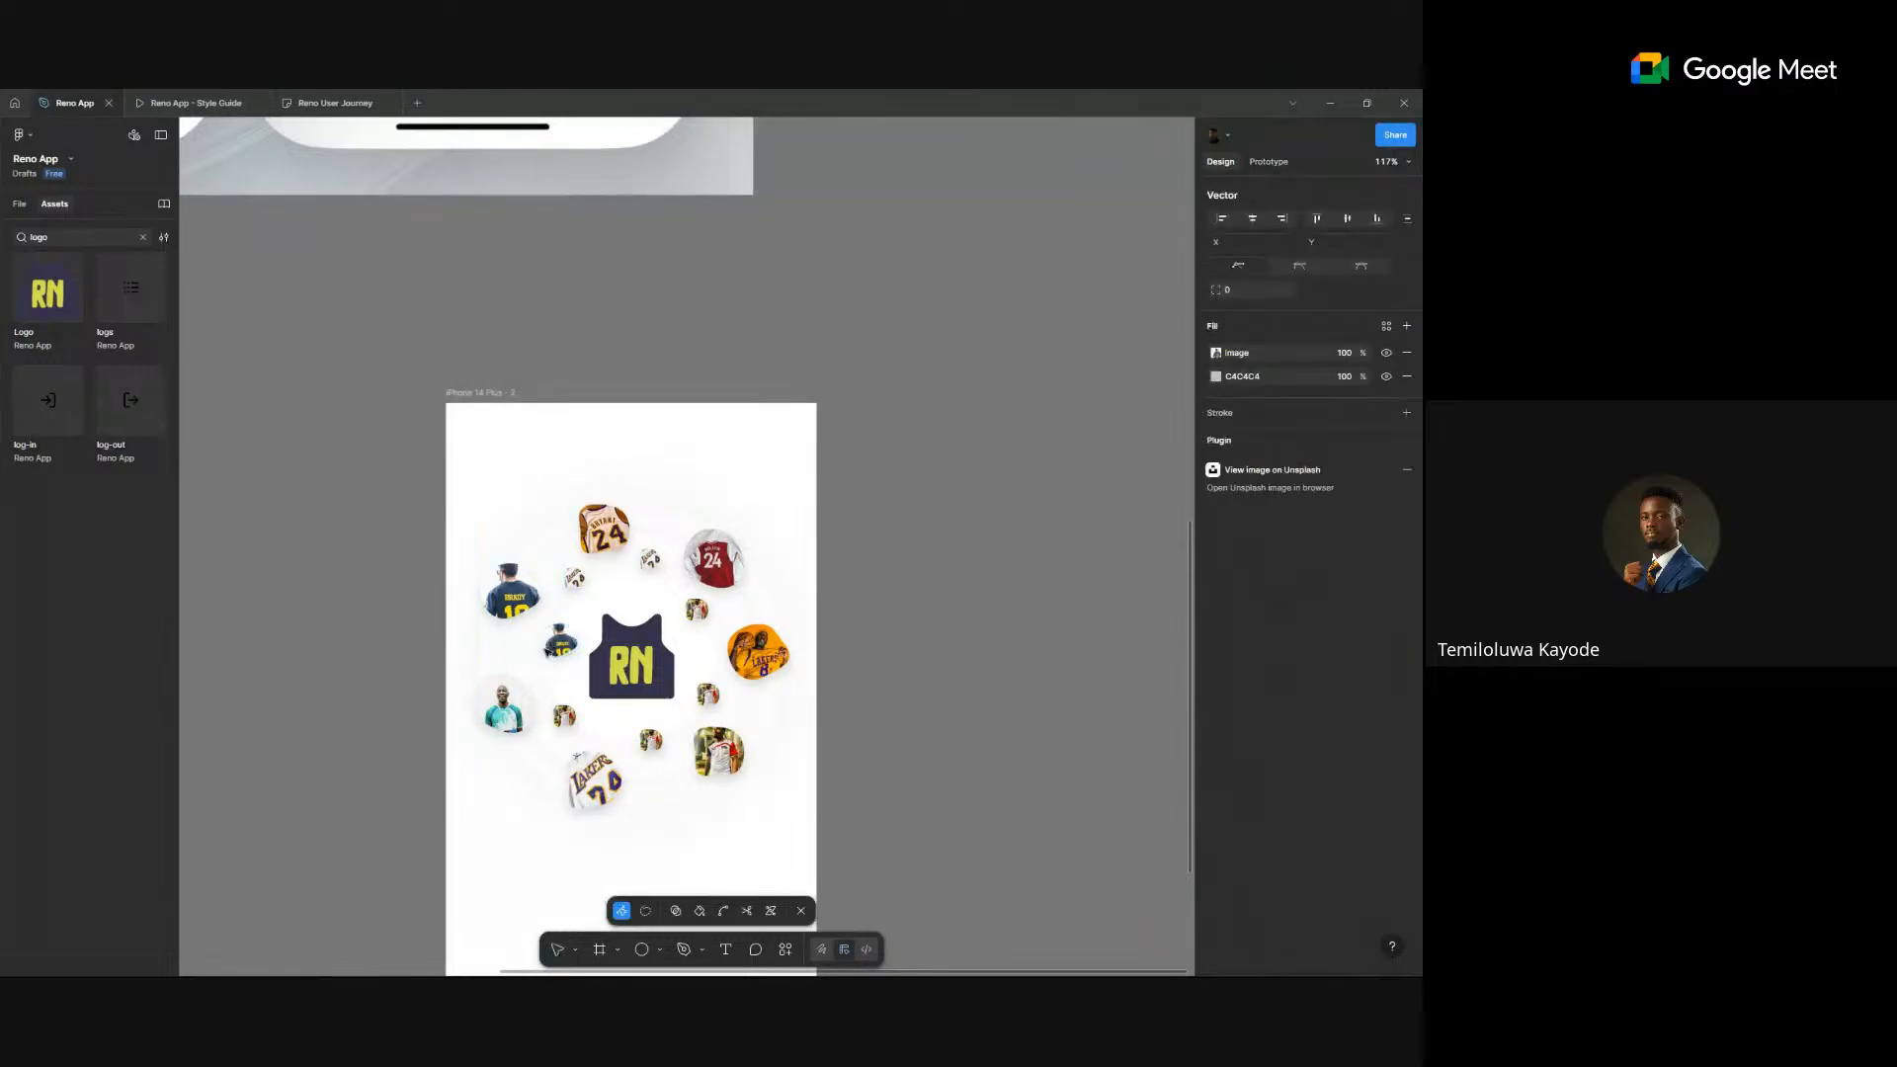
pyautogui.doubleClick(1027, 571)
pyautogui.moveTo(564, 648); pyautogui.dragTo(551, 660)
pyautogui.click(940, 637)
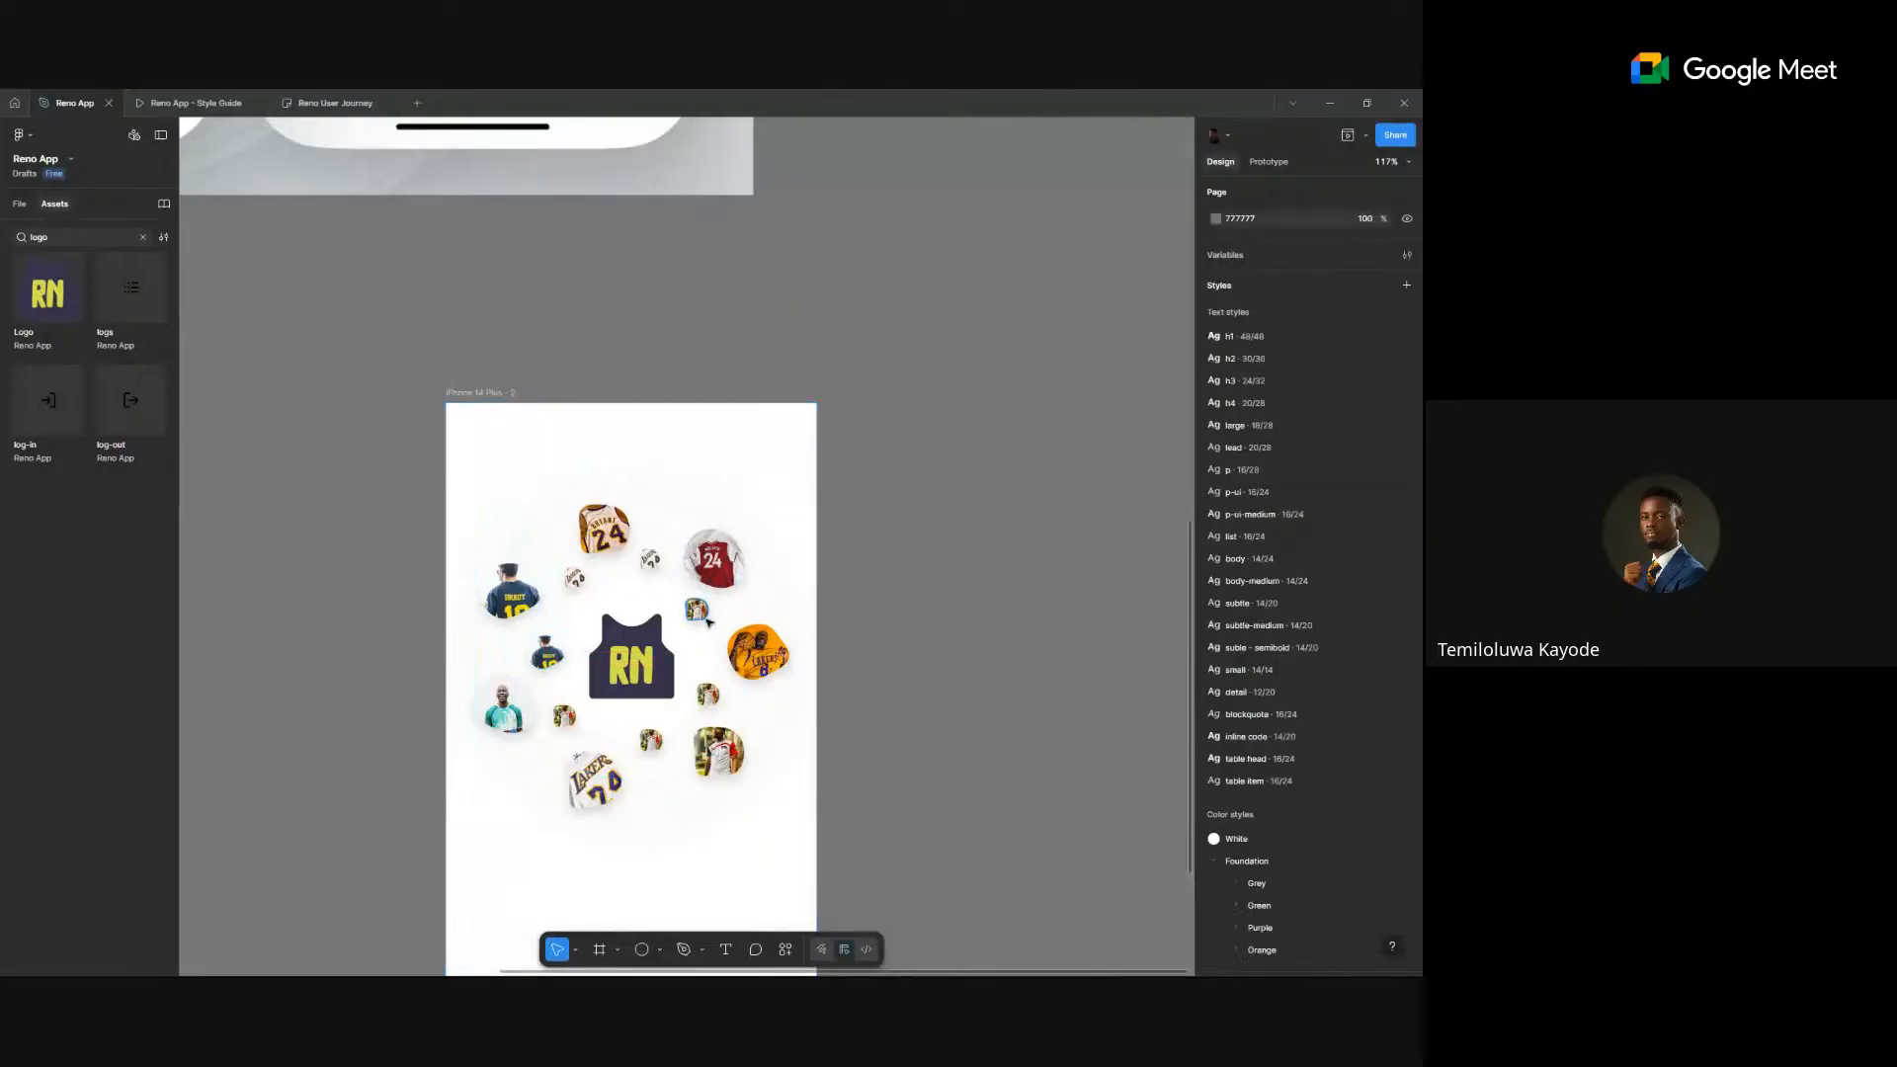
pyautogui.moveTo(709, 622); pyautogui.dragTo(713, 630)
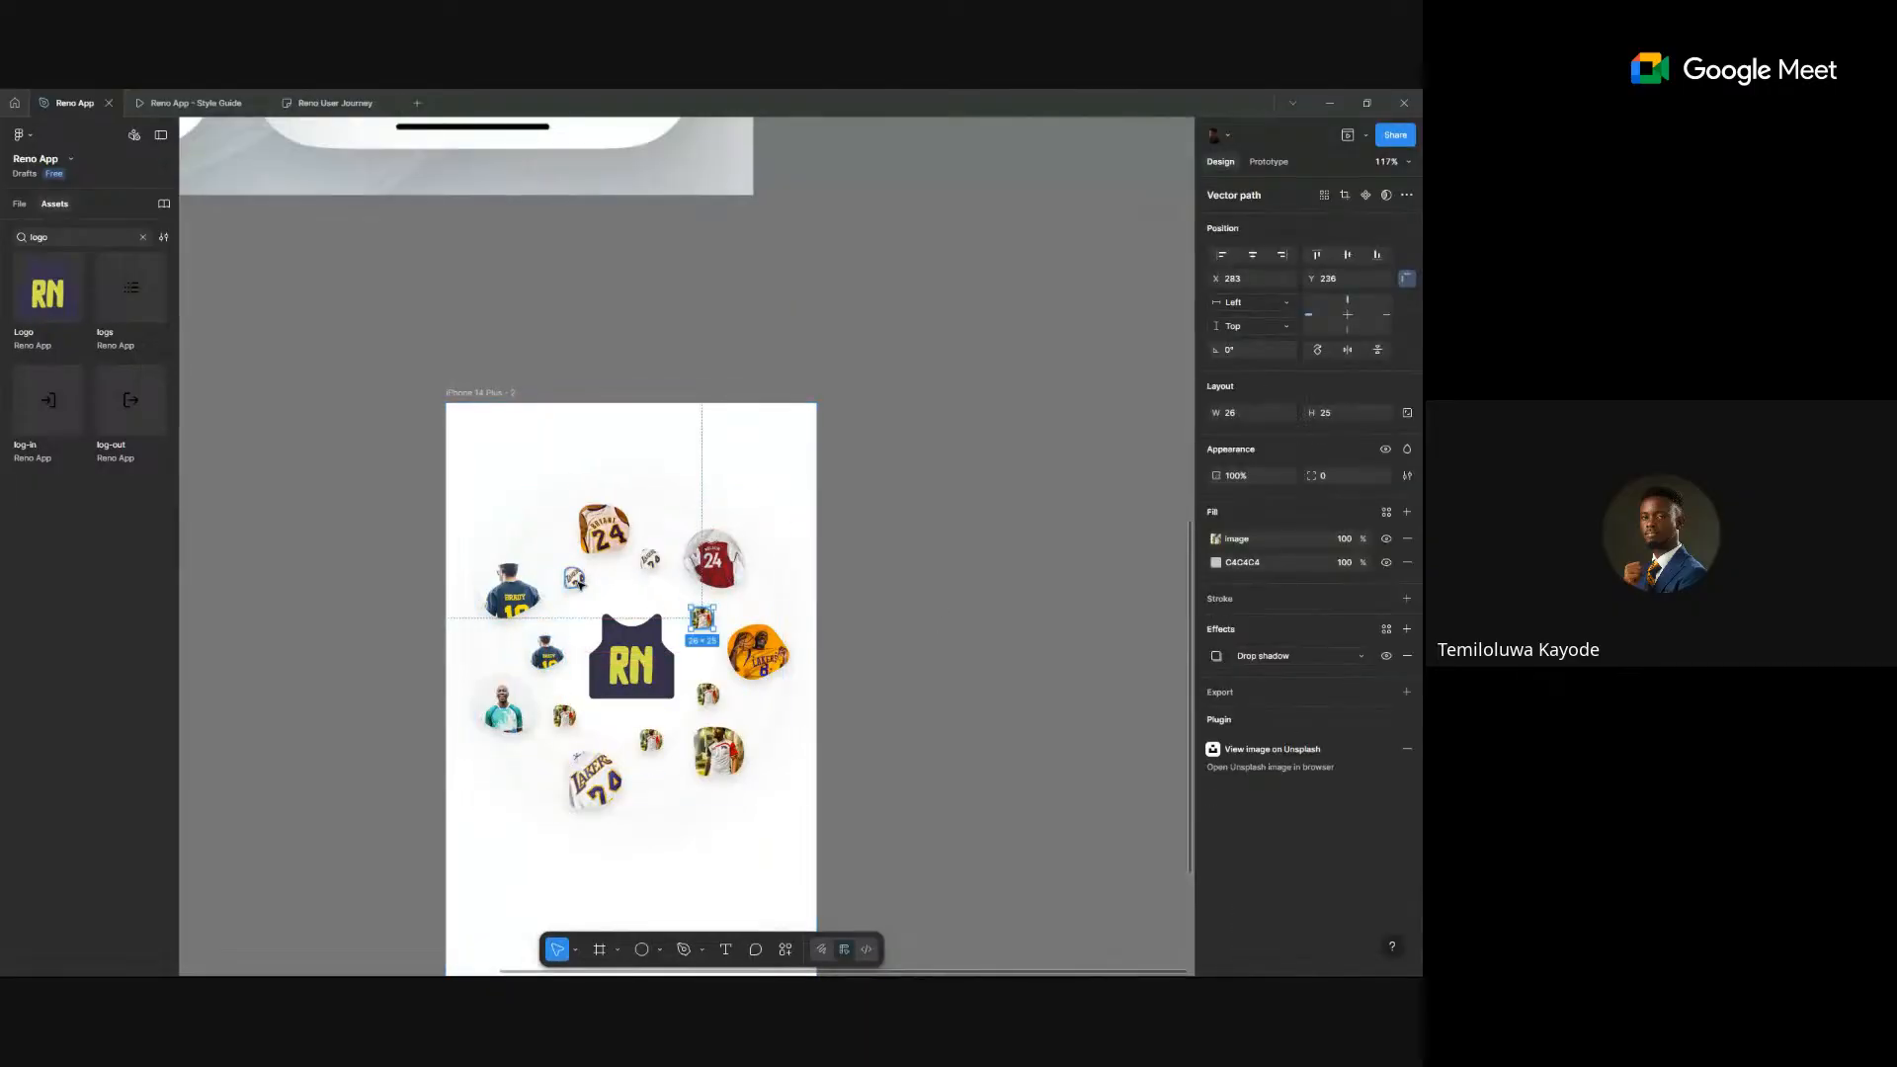
# - Launch the Pexels plugin from Saved plugins and move a small jersey image lower-left
pyautogui.rightClick(941, 585)
pyautogui.moveTo(988, 729)
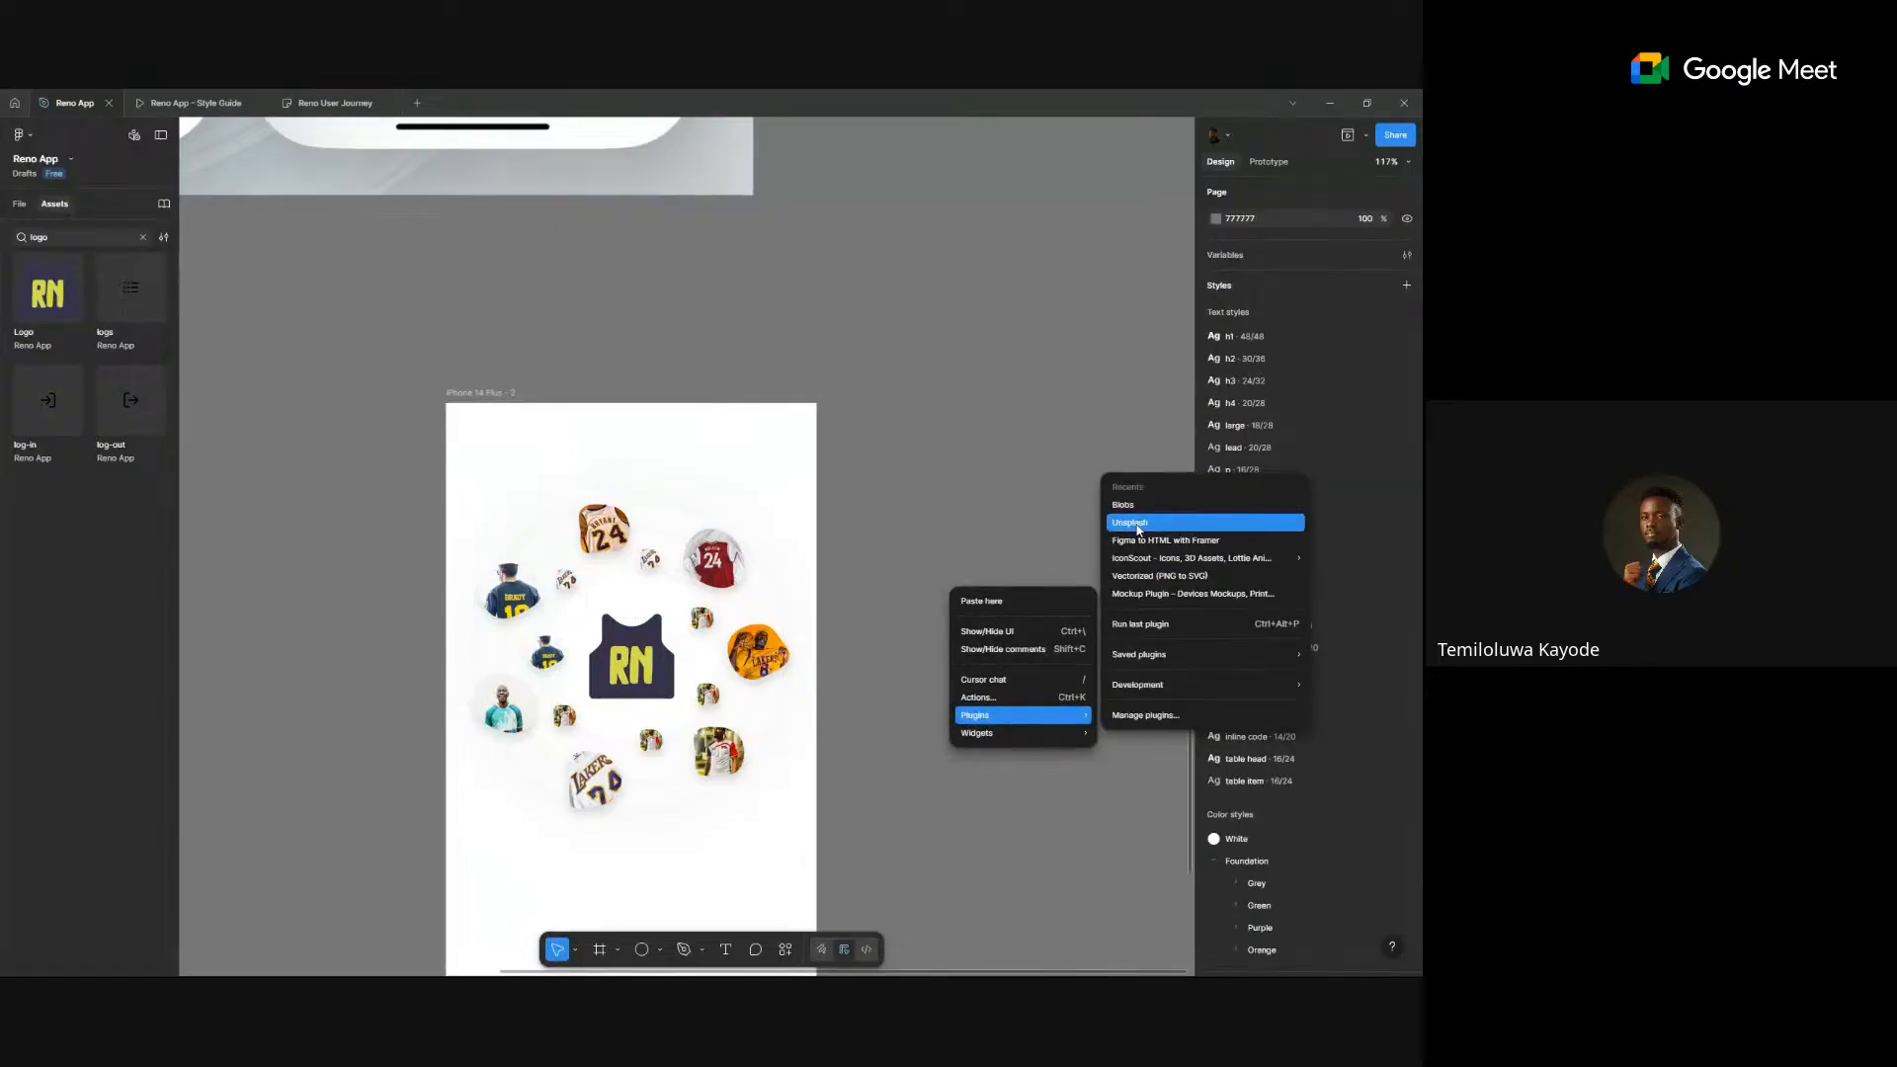
pyautogui.moveTo(1177, 668)
pyautogui.scroll(-4, 963, 758)
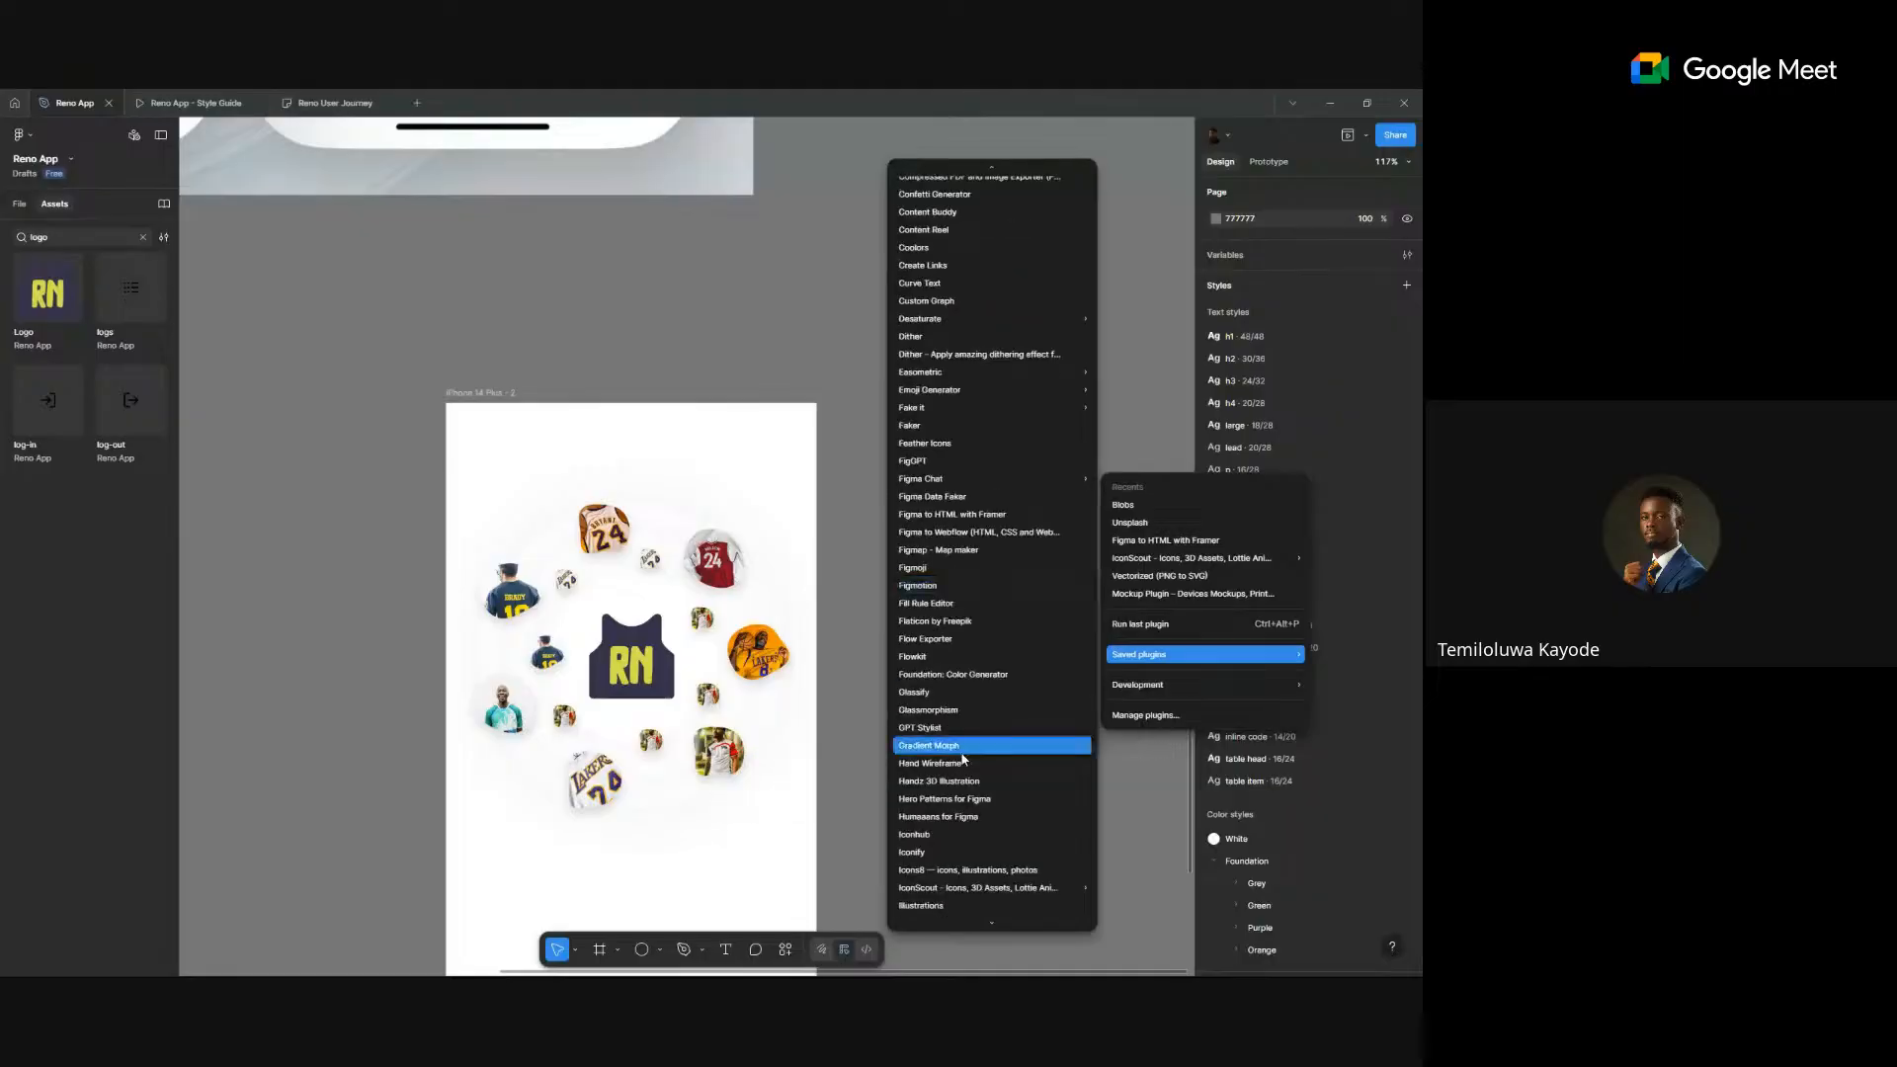
pyautogui.scroll(-7, 963, 759)
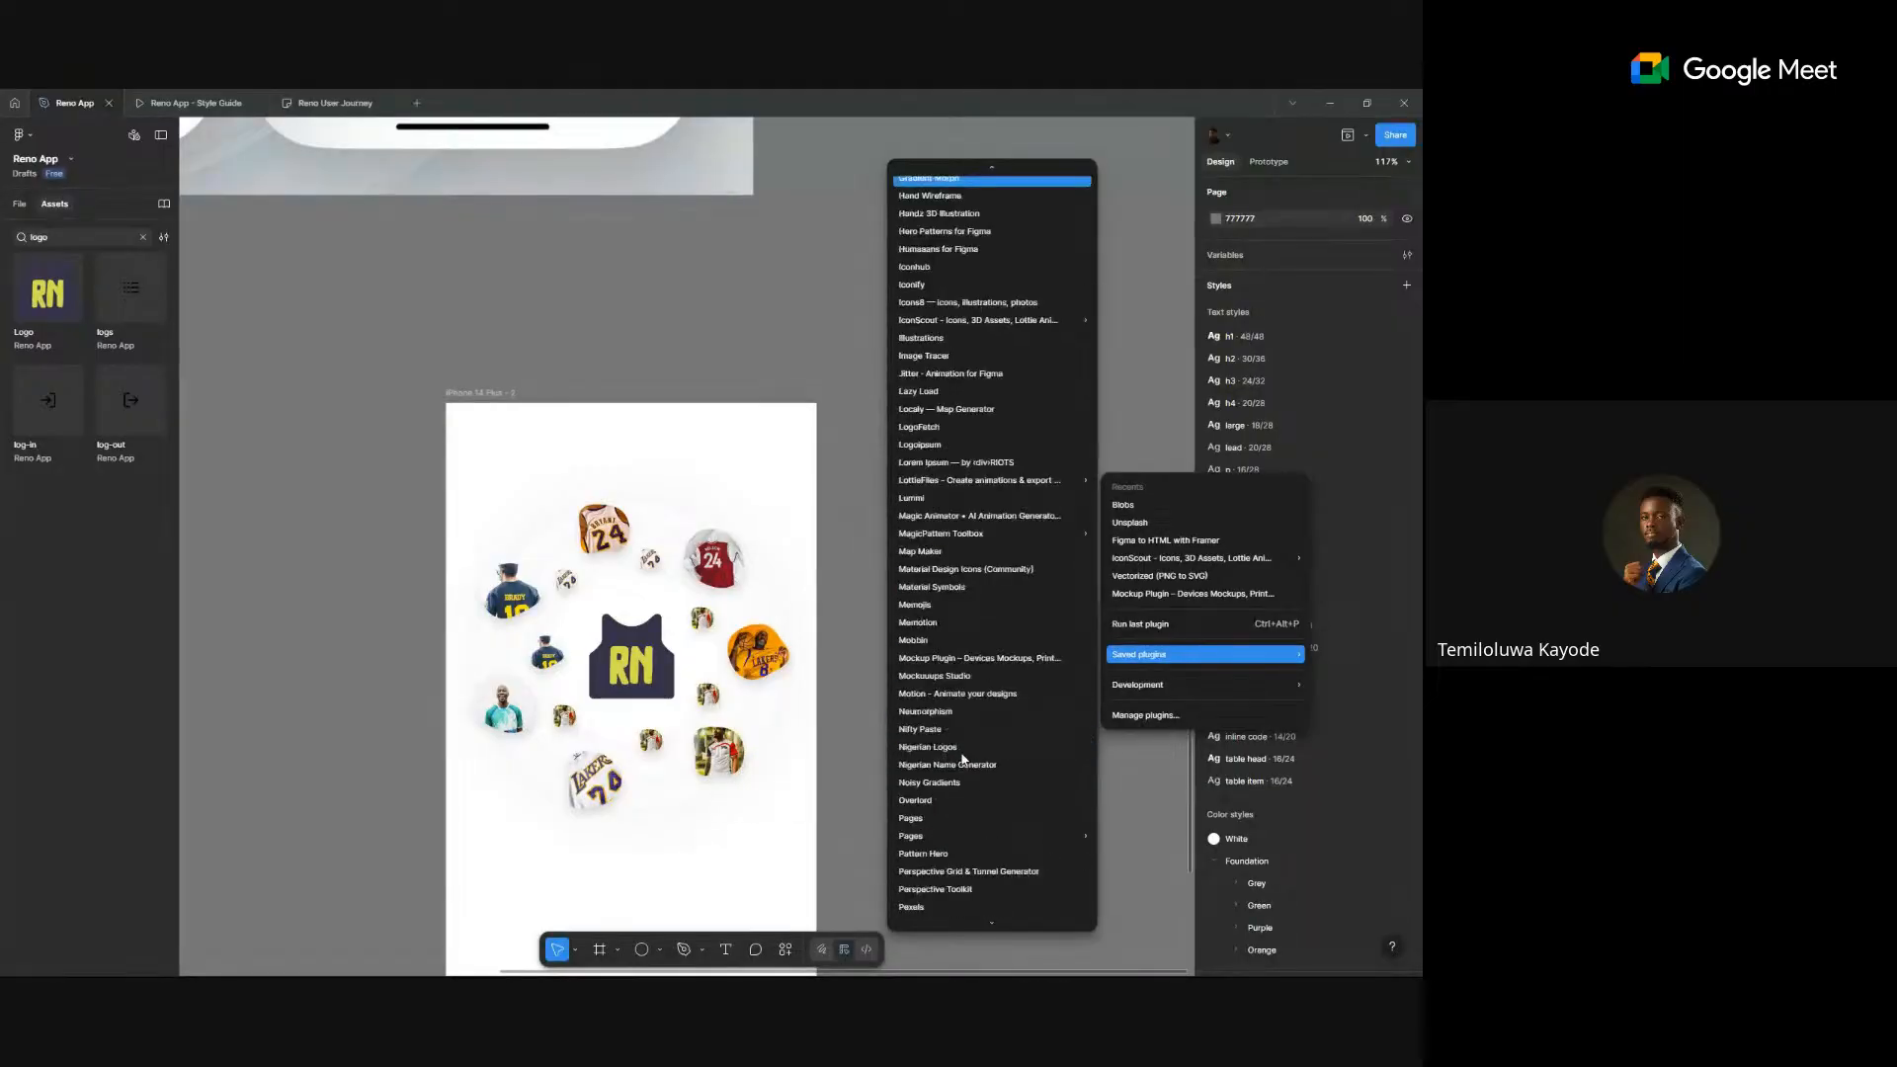
pyautogui.scroll(-5, 963, 759)
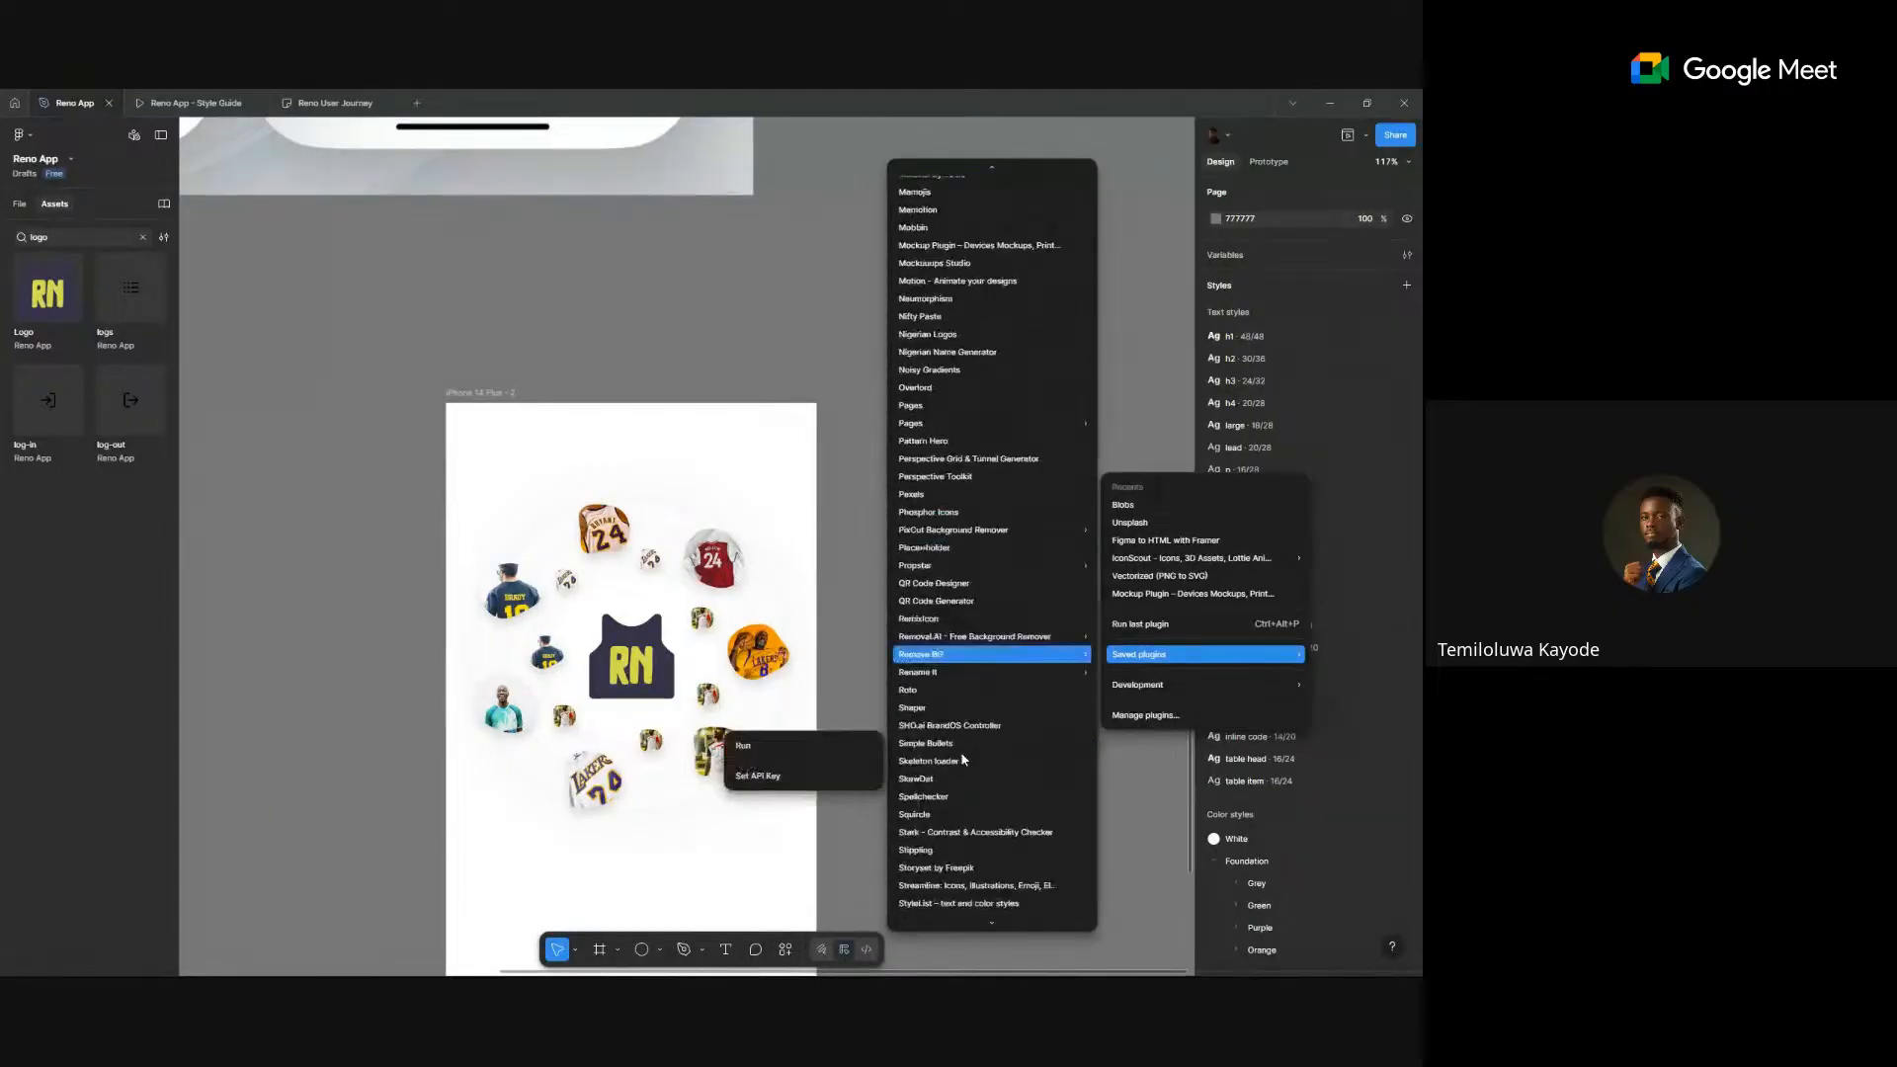
pyautogui.click(966, 373)
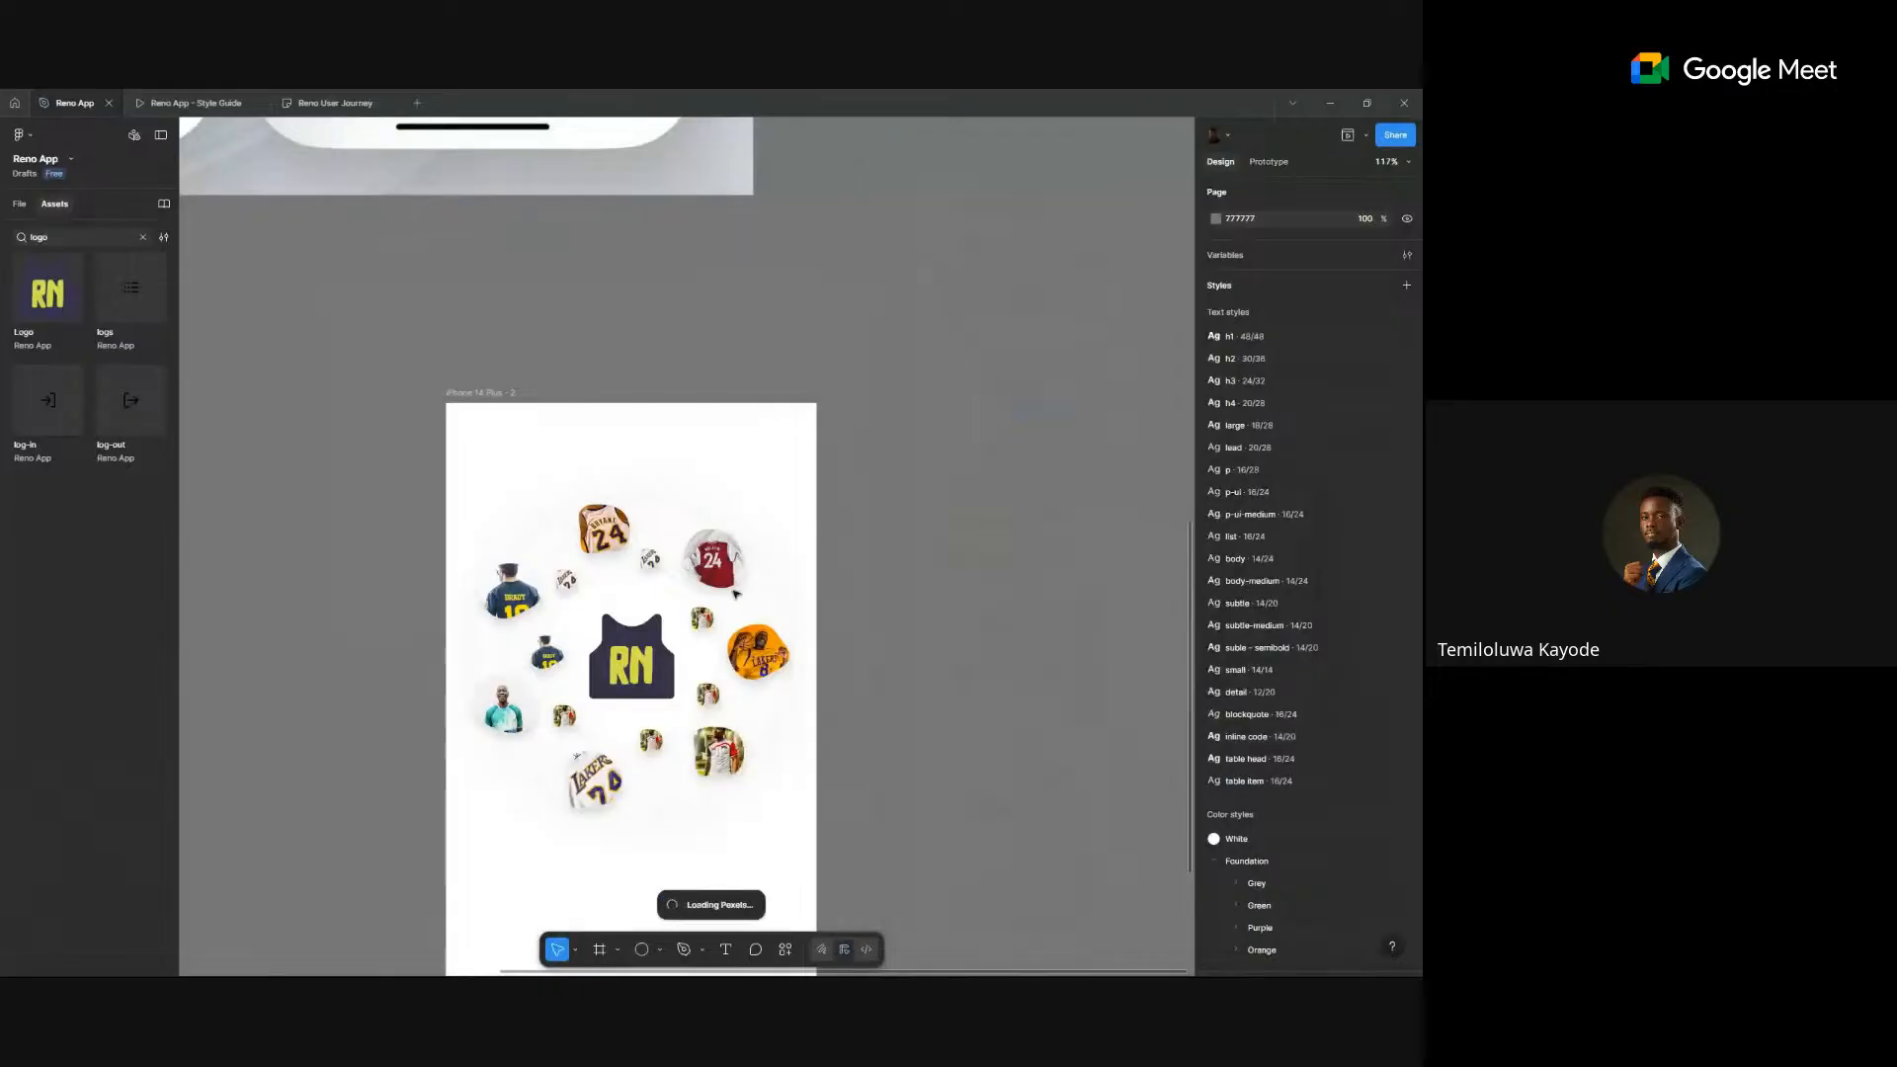
pyautogui.scroll(3, 589, 731)
pyautogui.moveTo(540, 707); pyautogui.dragTo(503, 781)
# - Reposition the small jerseys, the large player image and the orange Lakers image around the ring
pyautogui.moveTo(684, 754); pyautogui.dragTo(683, 803)
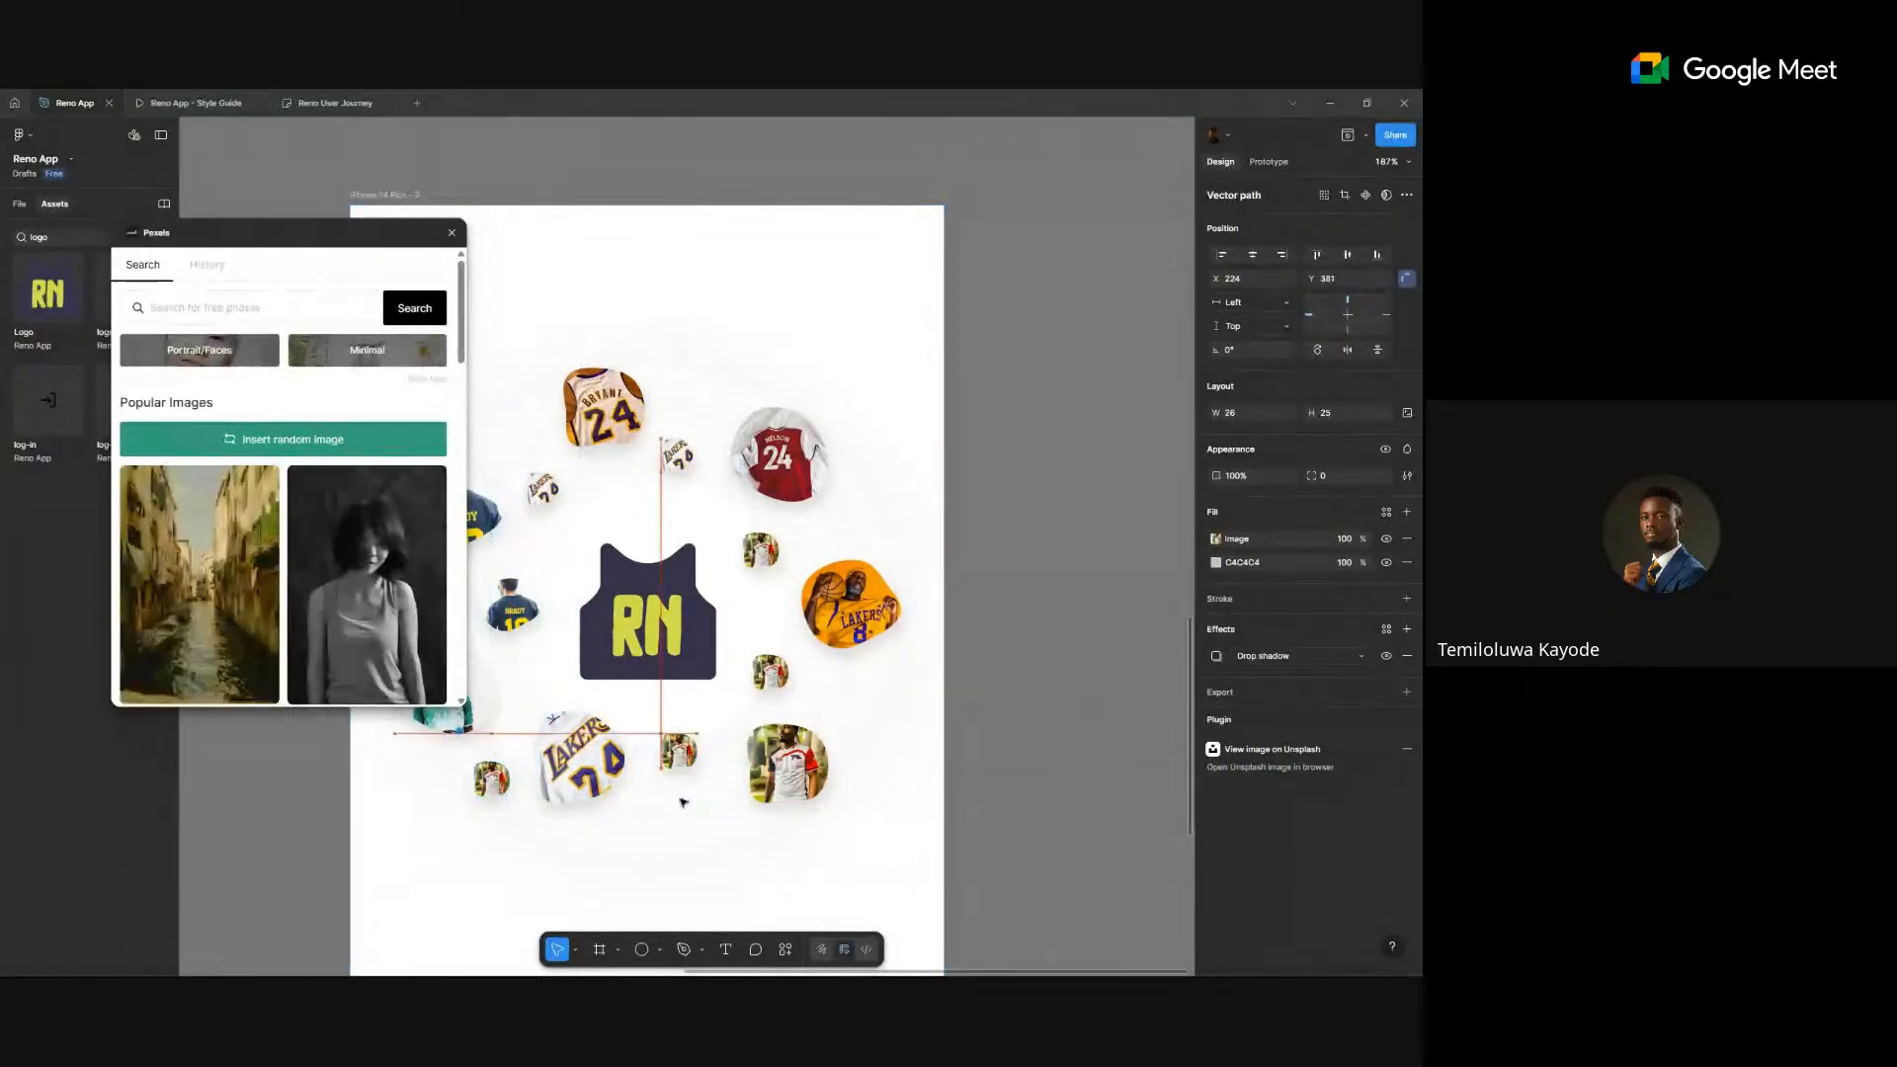
pyautogui.moveTo(788, 765)
pyautogui.mouseDown()
pyautogui.moveTo(757, 736)
pyautogui.moveTo(752, 762)
pyautogui.mouseUp()
pyautogui.moveTo(774, 677); pyautogui.dragTo(771, 654)
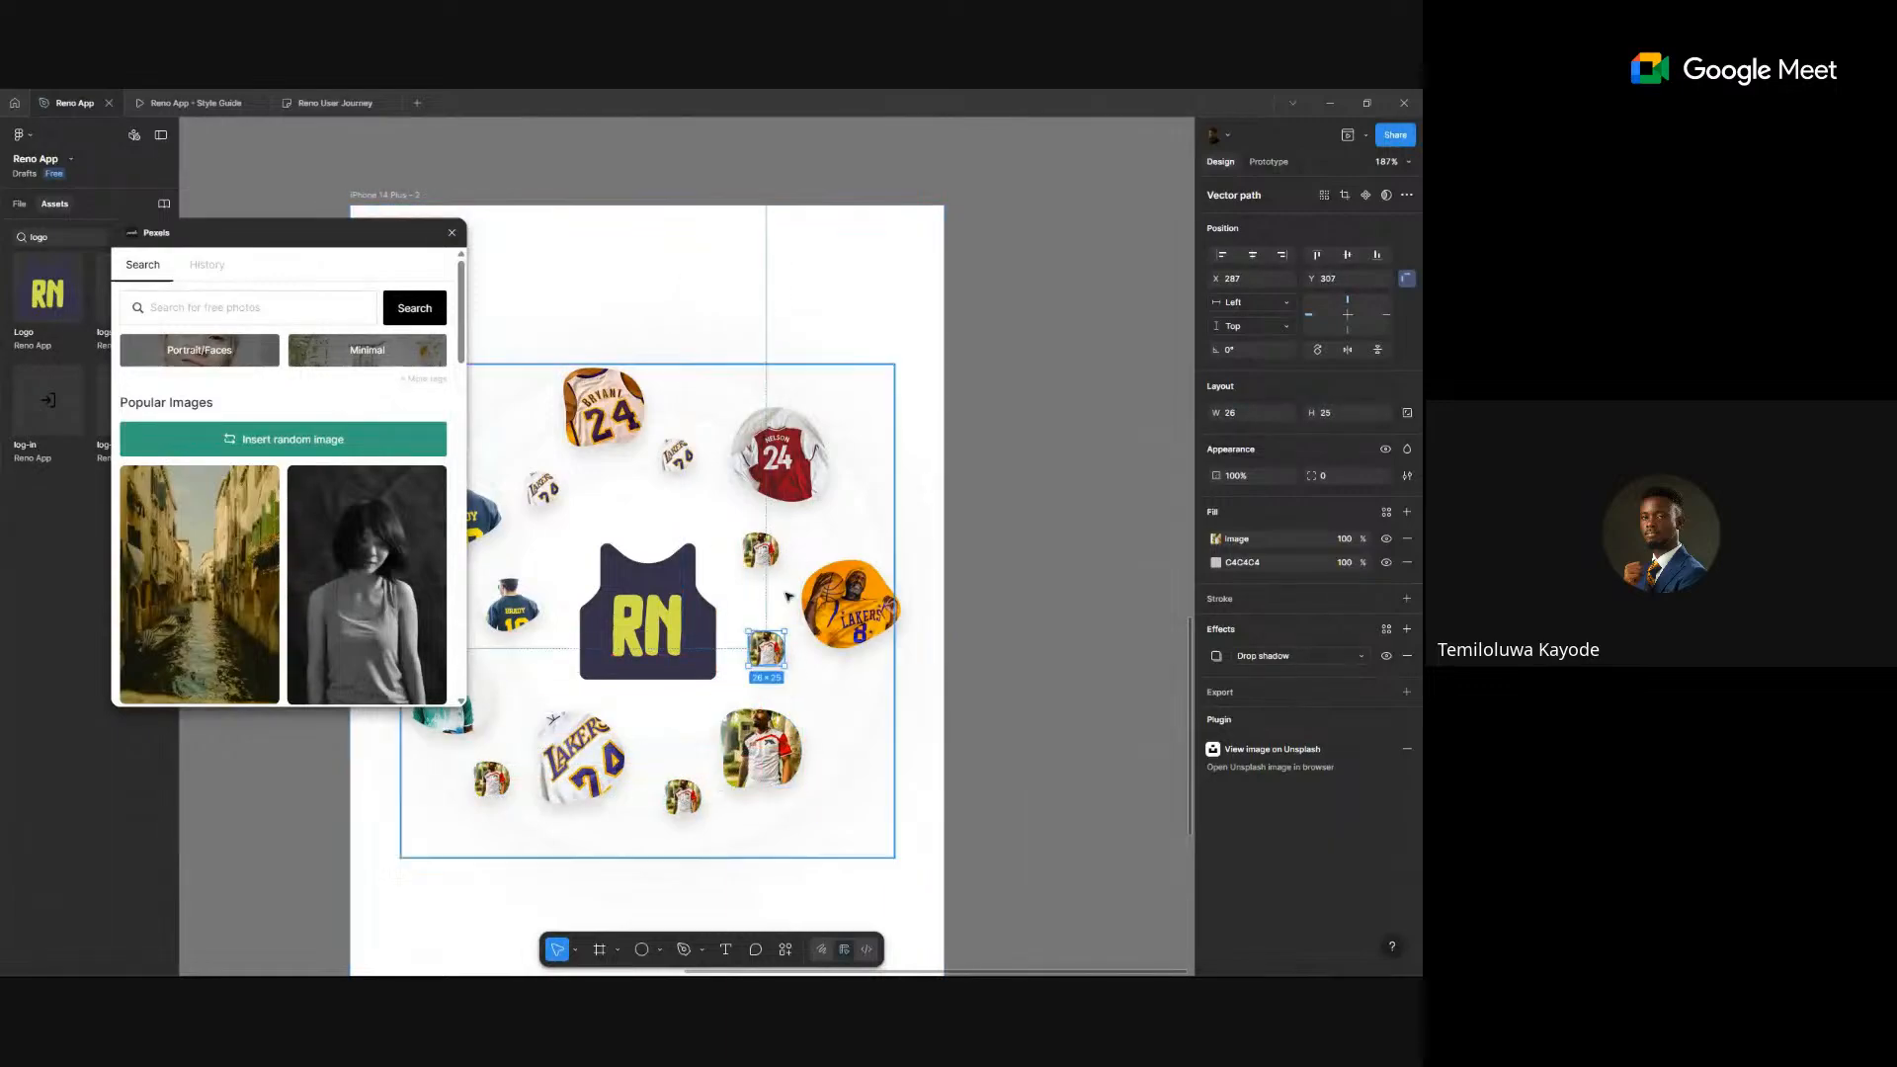
pyautogui.moveTo(762, 553); pyautogui.dragTo(785, 546)
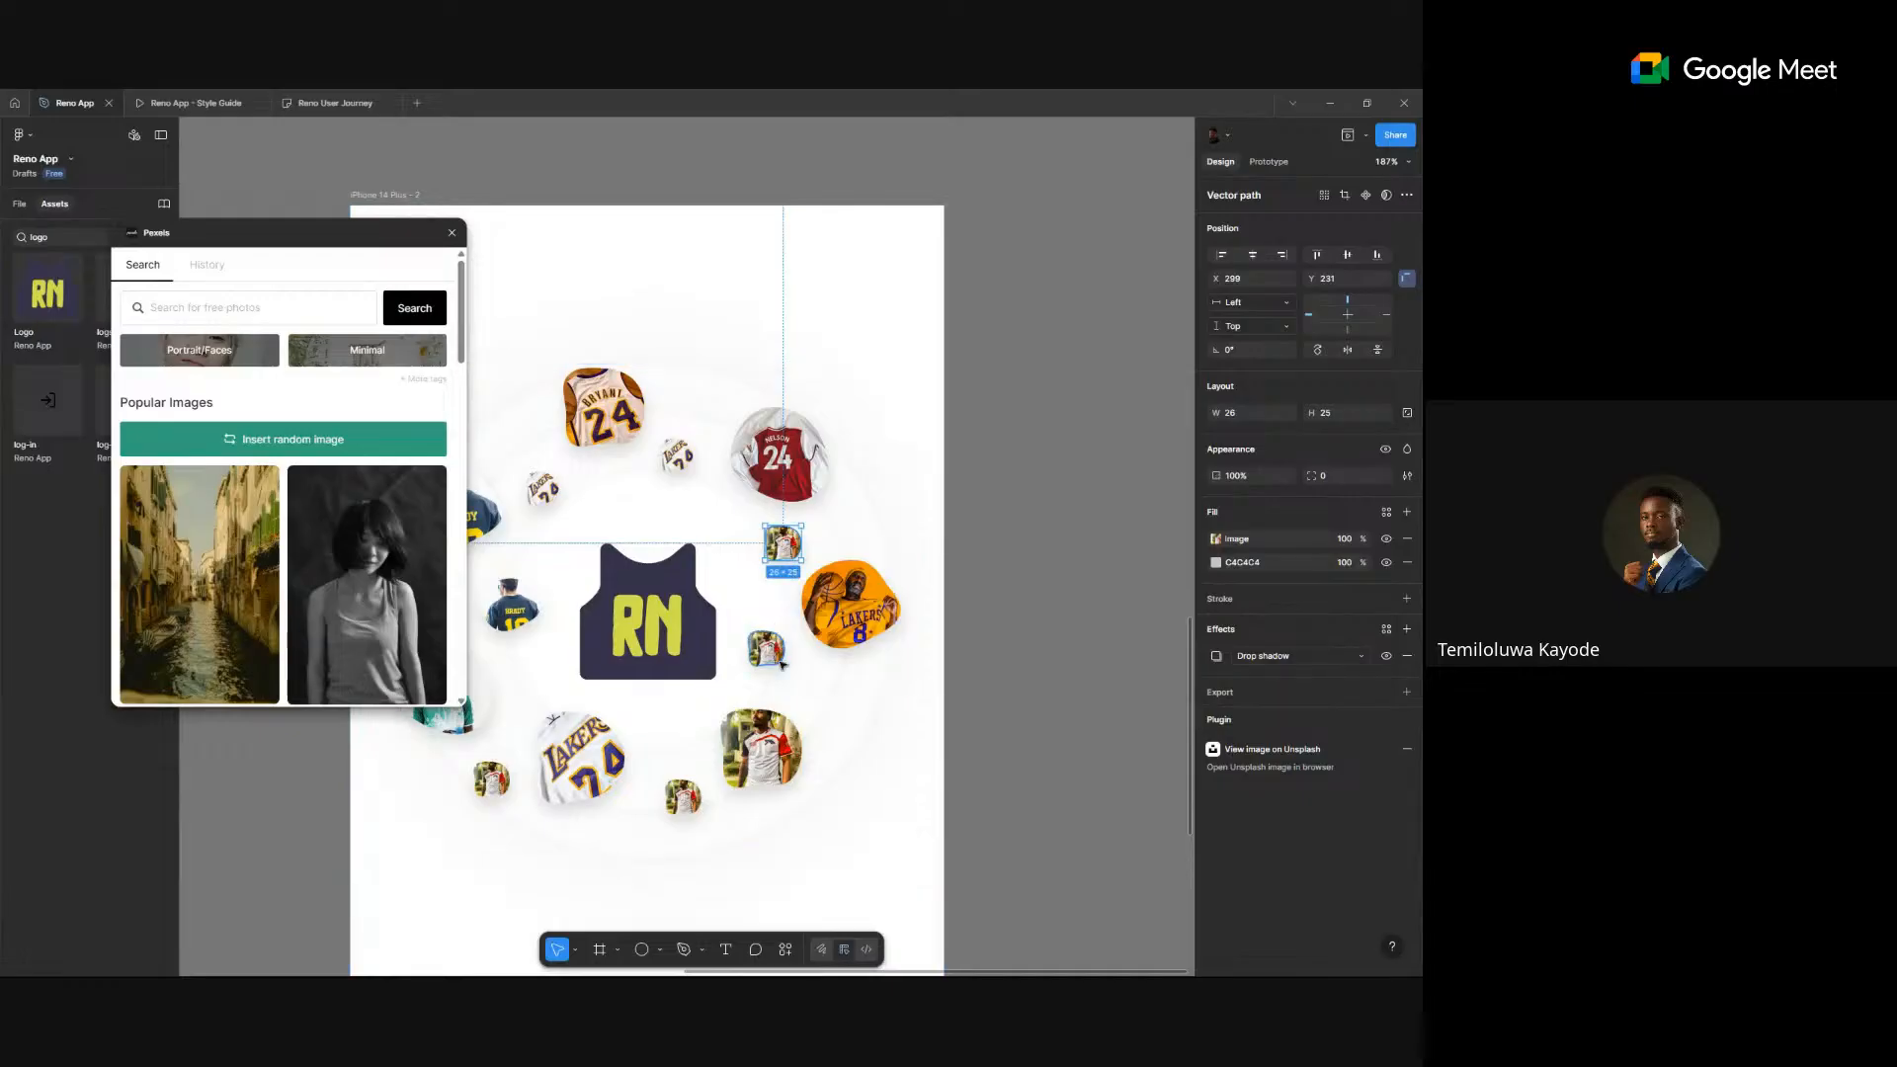
pyautogui.moveTo(779, 661); pyautogui.dragTo(839, 709)
pyautogui.moveTo(841, 622); pyautogui.dragTo(865, 704)
# - Move the large jersey image up and shift the bottom and Bryant jerseys into place
pyautogui.moveTo(778, 758); pyautogui.dragTo(774, 728)
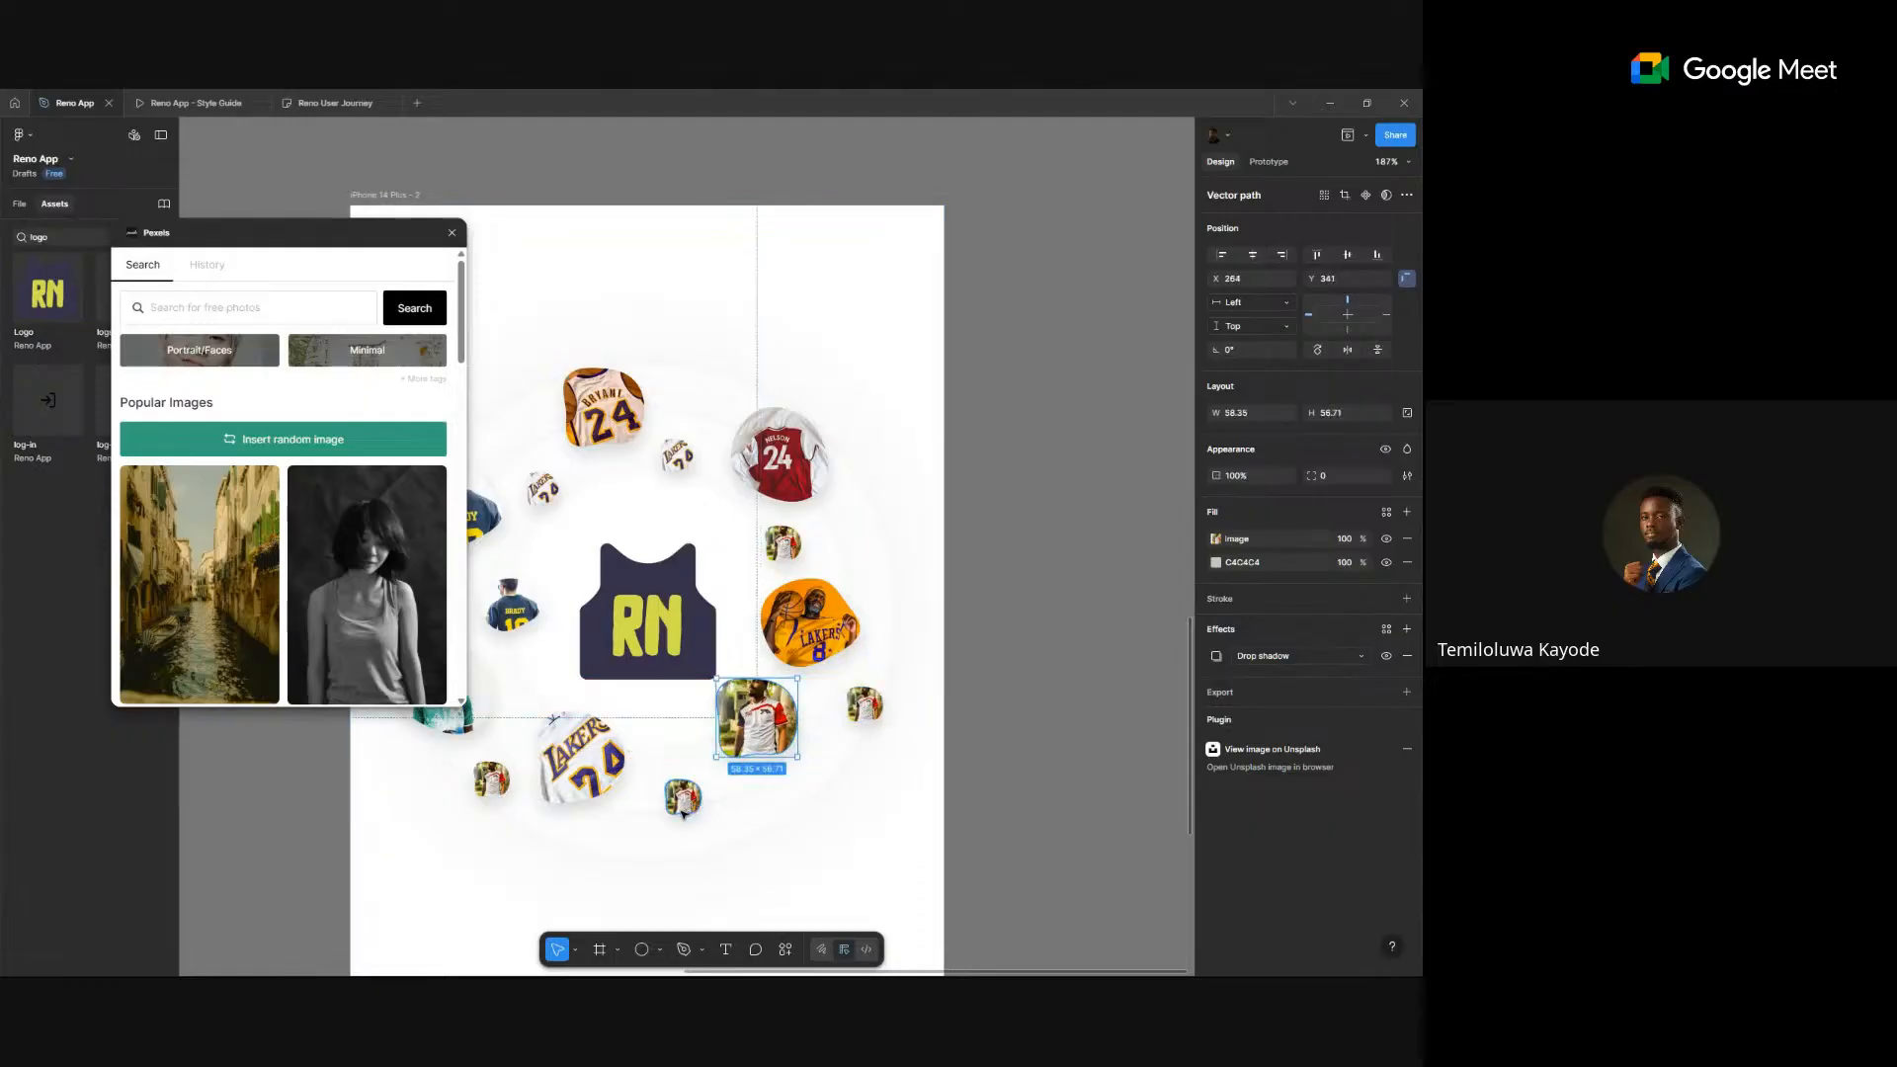
pyautogui.moveTo(684, 804); pyautogui.dragTo(696, 828)
pyautogui.click(759, 724)
pyautogui.scroll(-5, 761, 724)
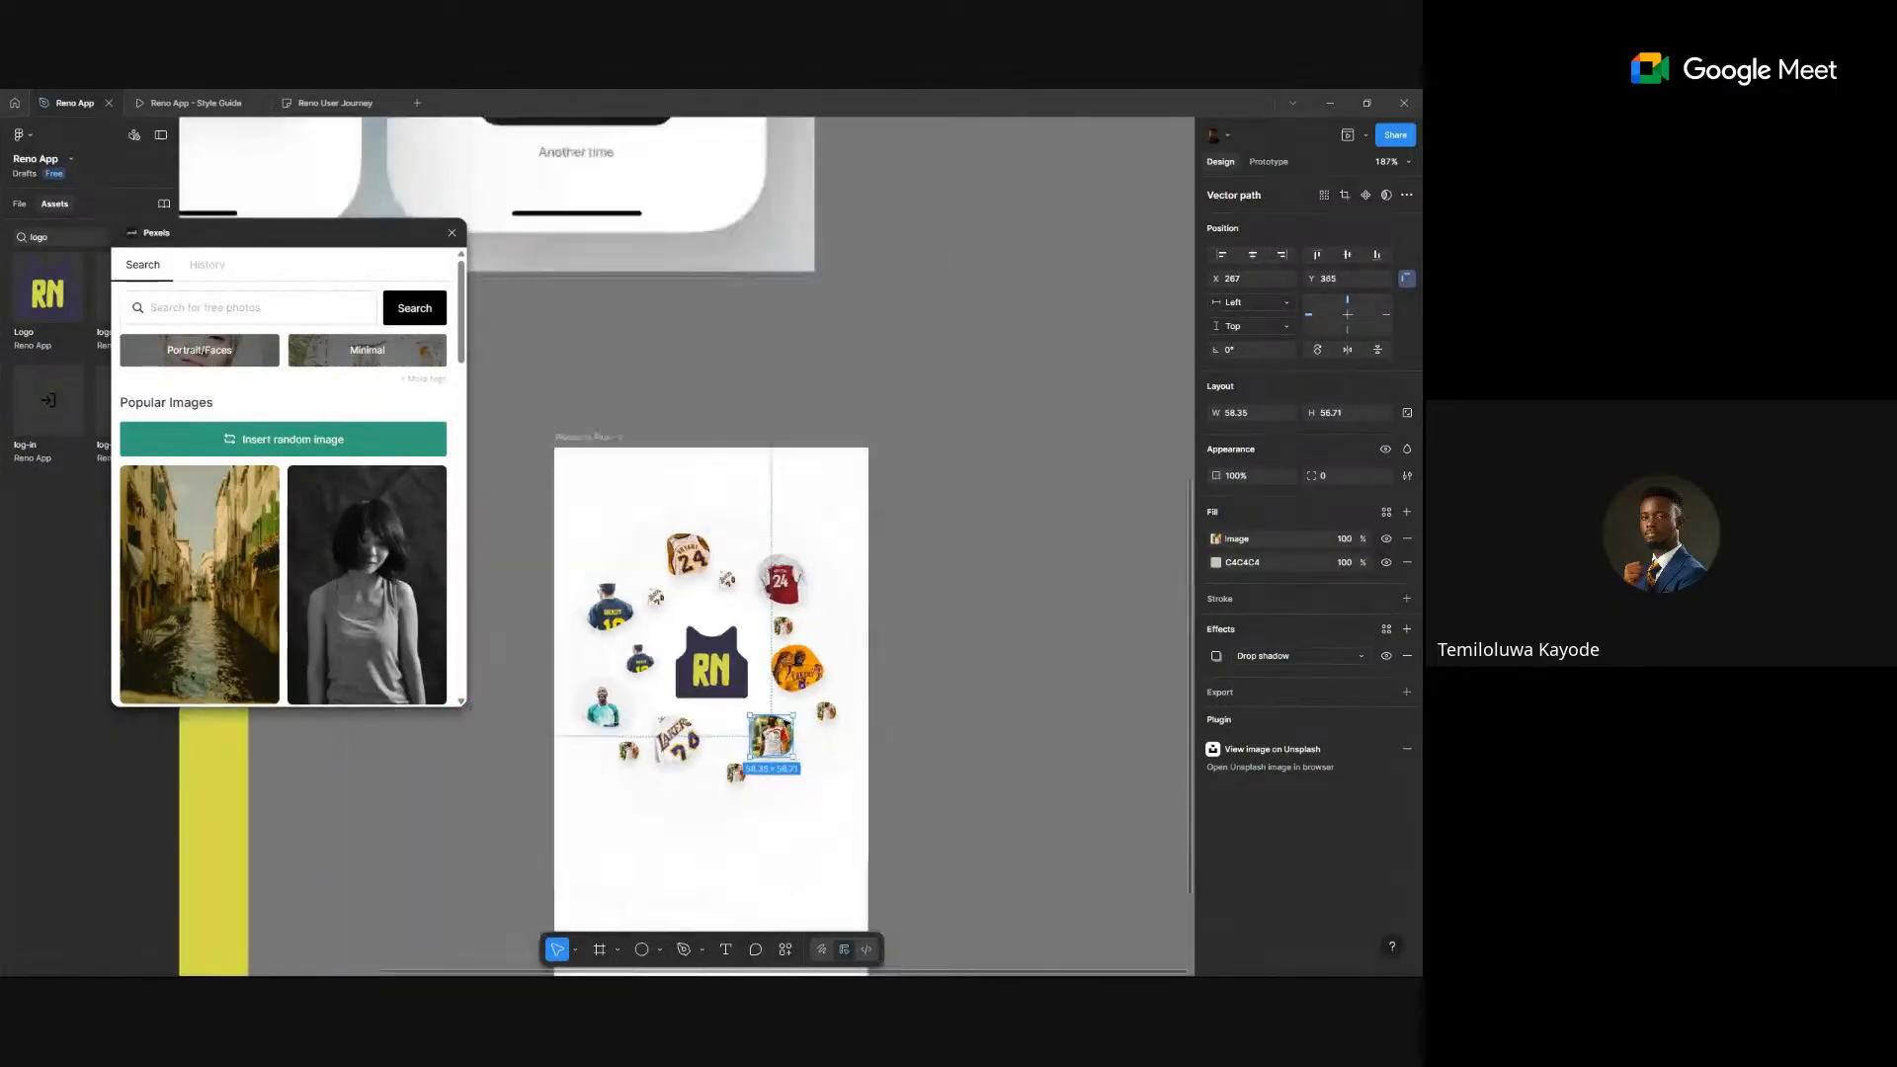
pyautogui.moveTo(738, 778); pyautogui.dragTo(725, 784)
pyautogui.moveTo(728, 582); pyautogui.dragTo(669, 571)
# - Search Pexels for 'jersey' photos for the small jersey bubble near the top
pyautogui.click(663, 593)
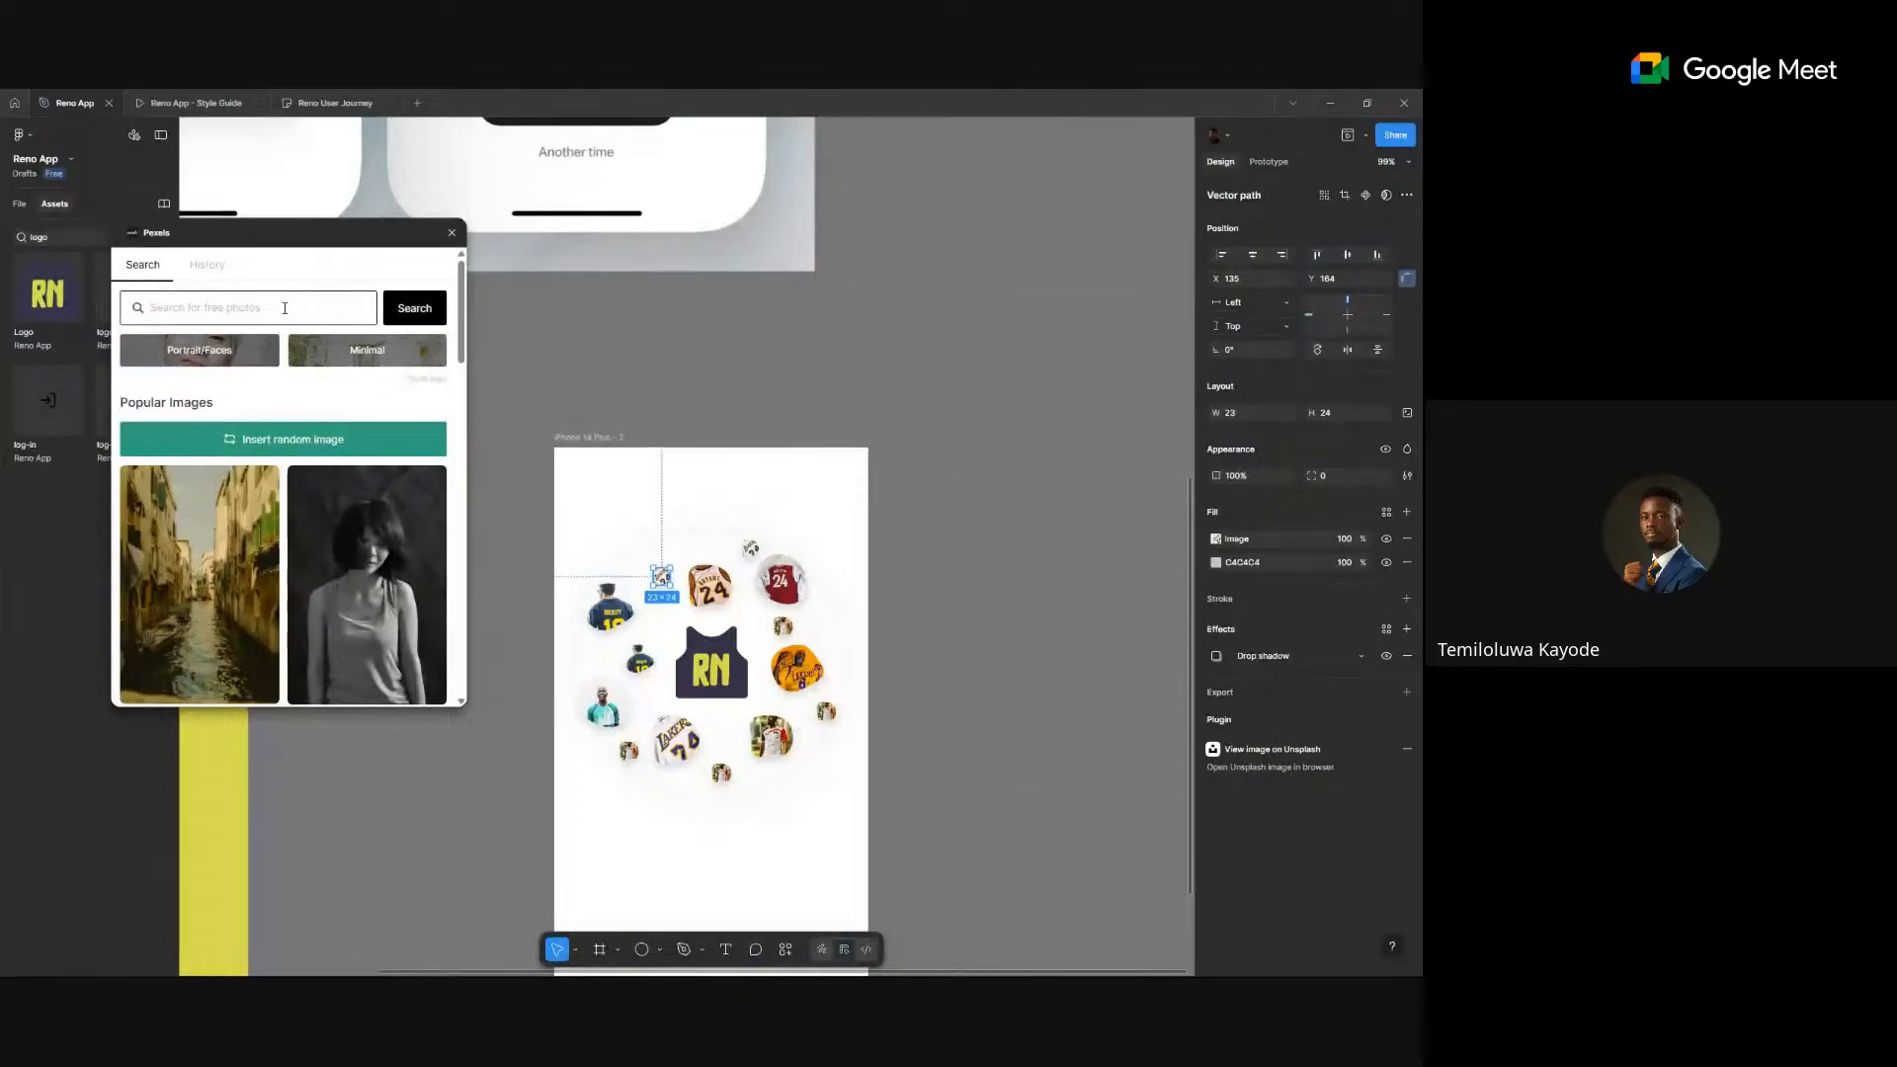
pyautogui.write('jersey')
pyautogui.press('Return')
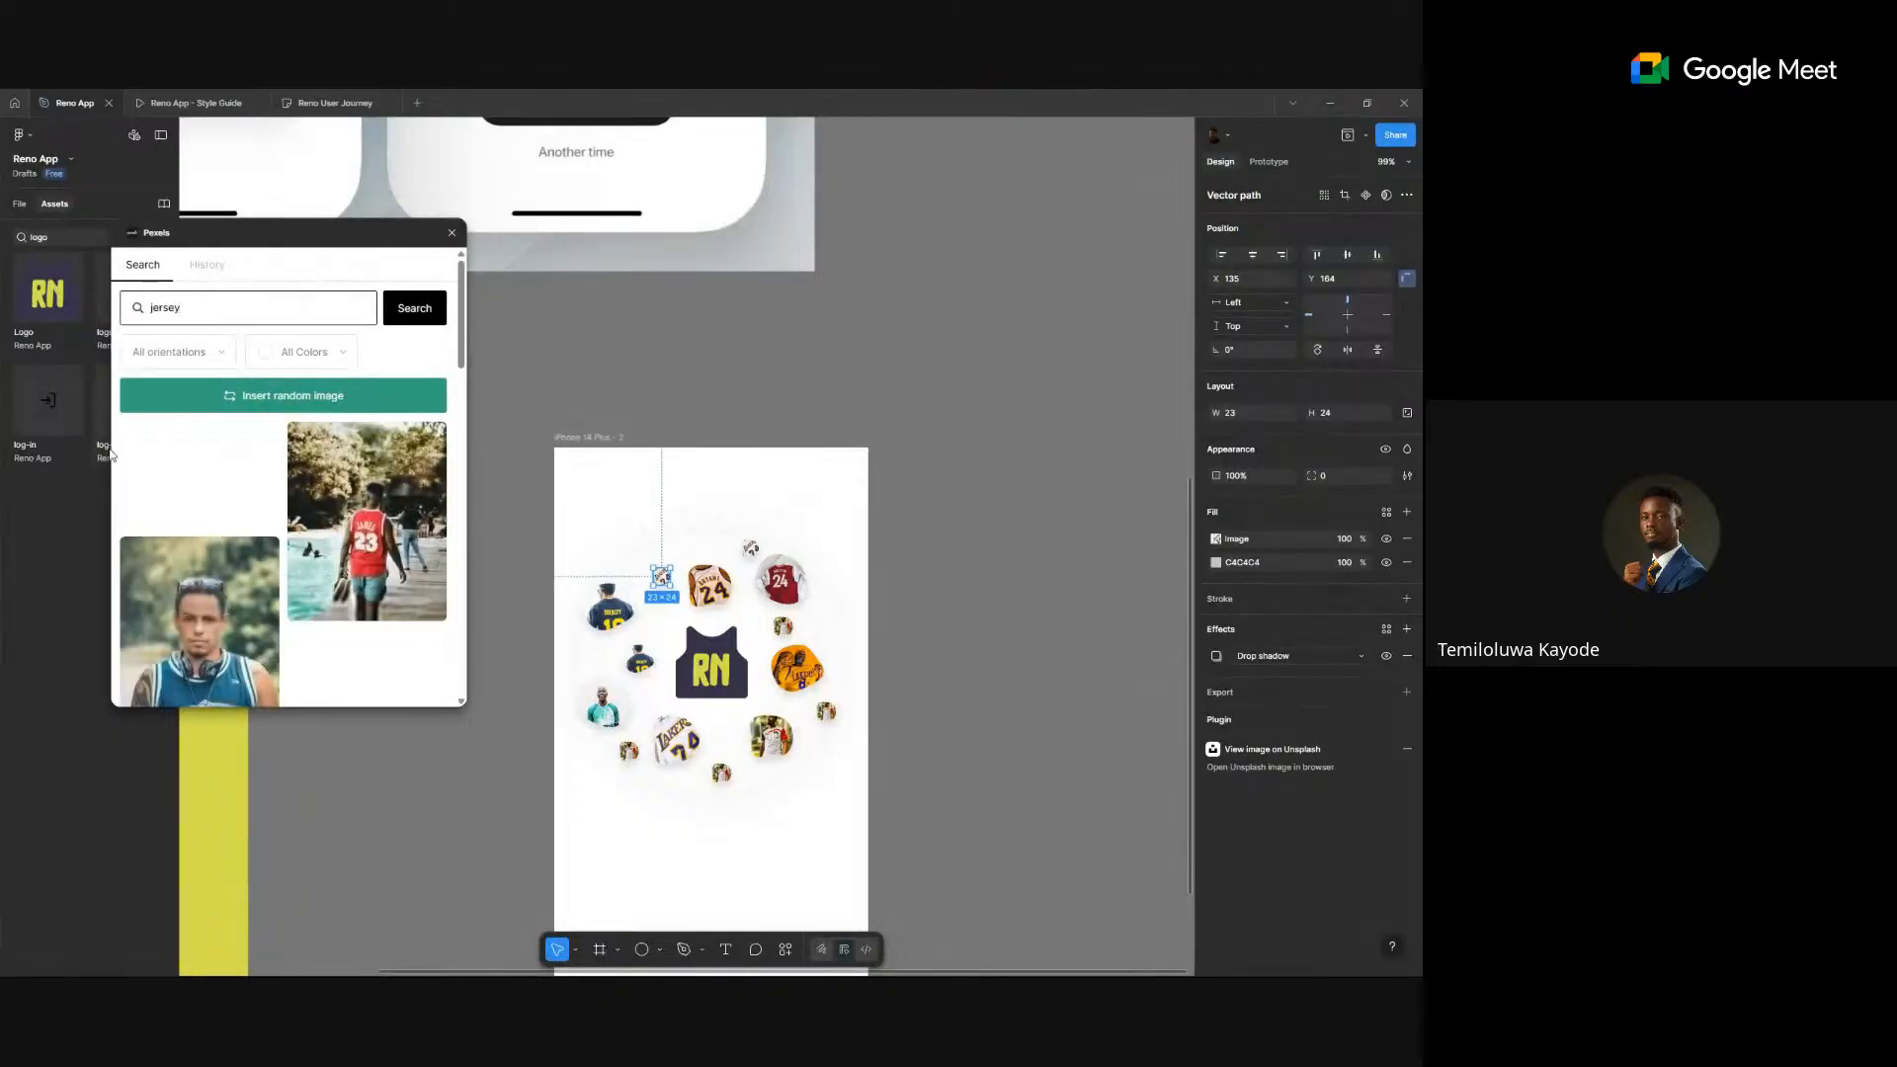
pyautogui.scroll(-3, 318, 546)
pyautogui.scroll(-5, 317, 546)
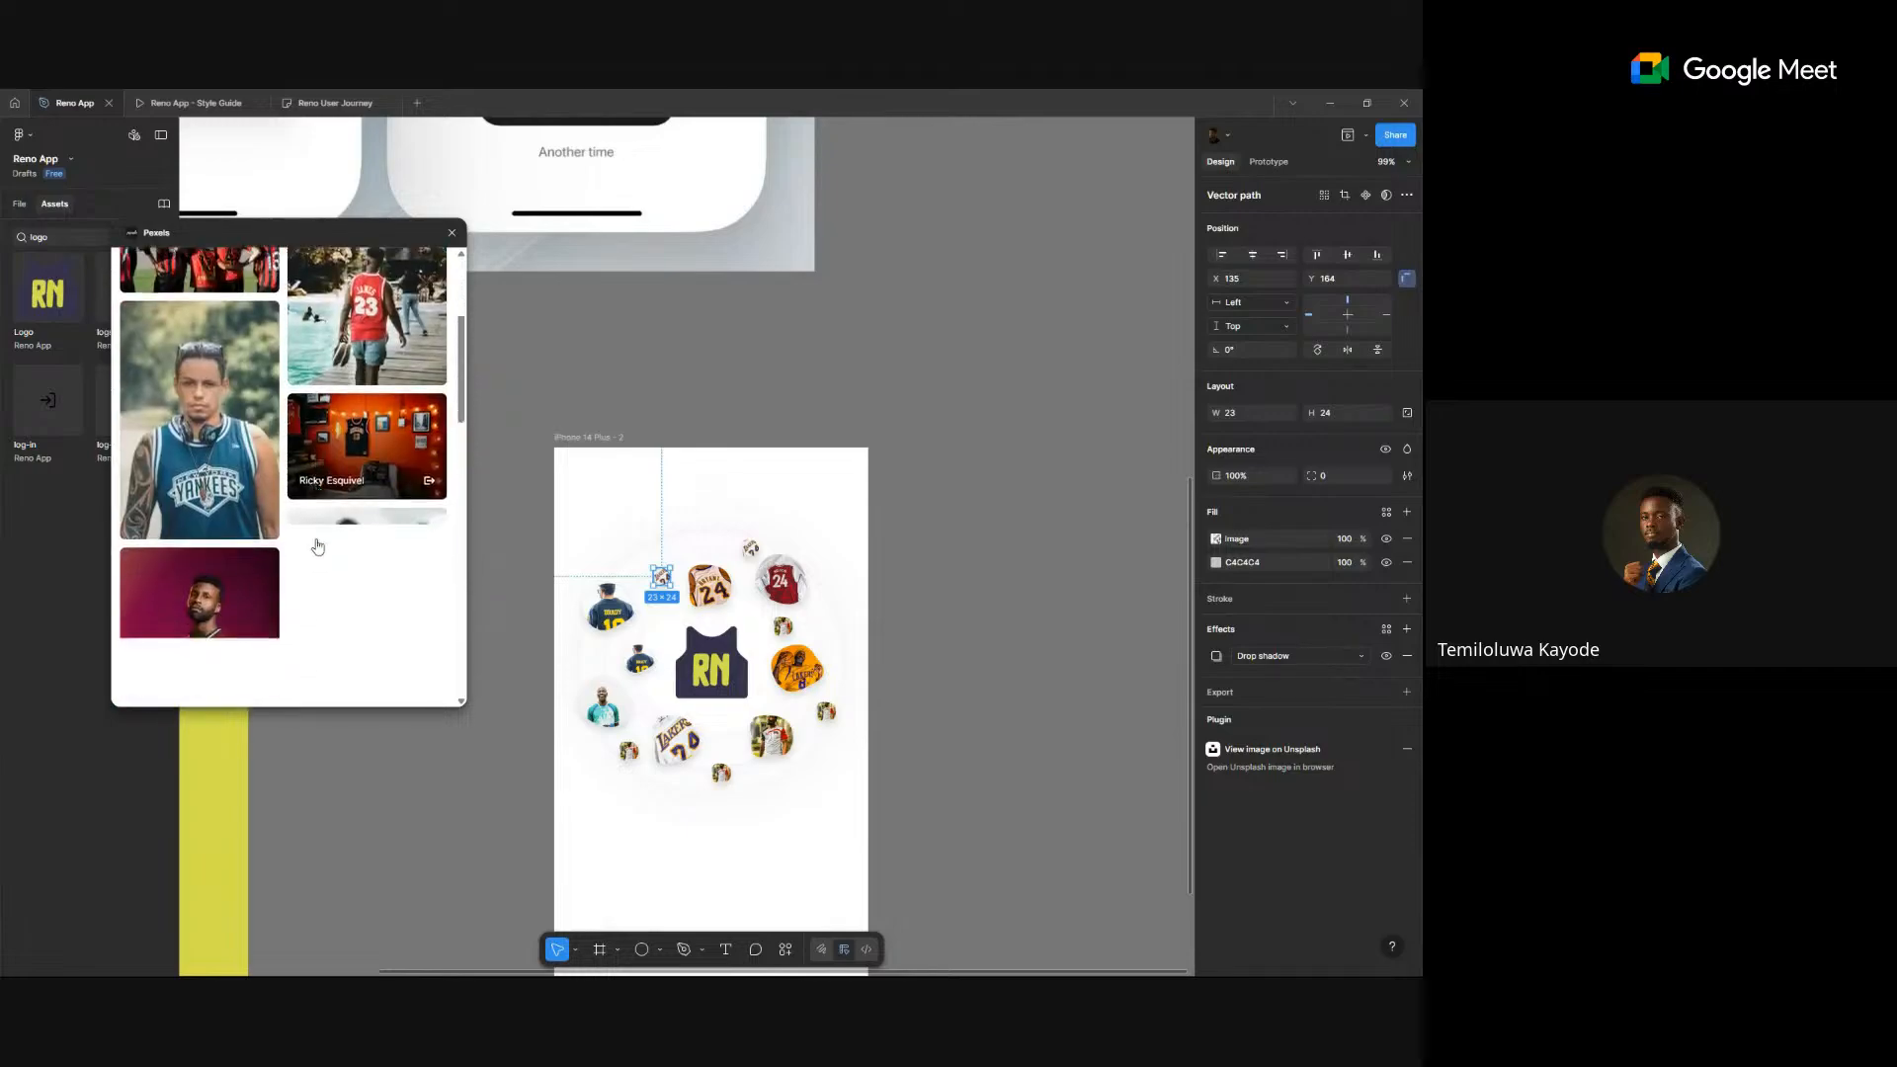
pyautogui.scroll(-5, 317, 546)
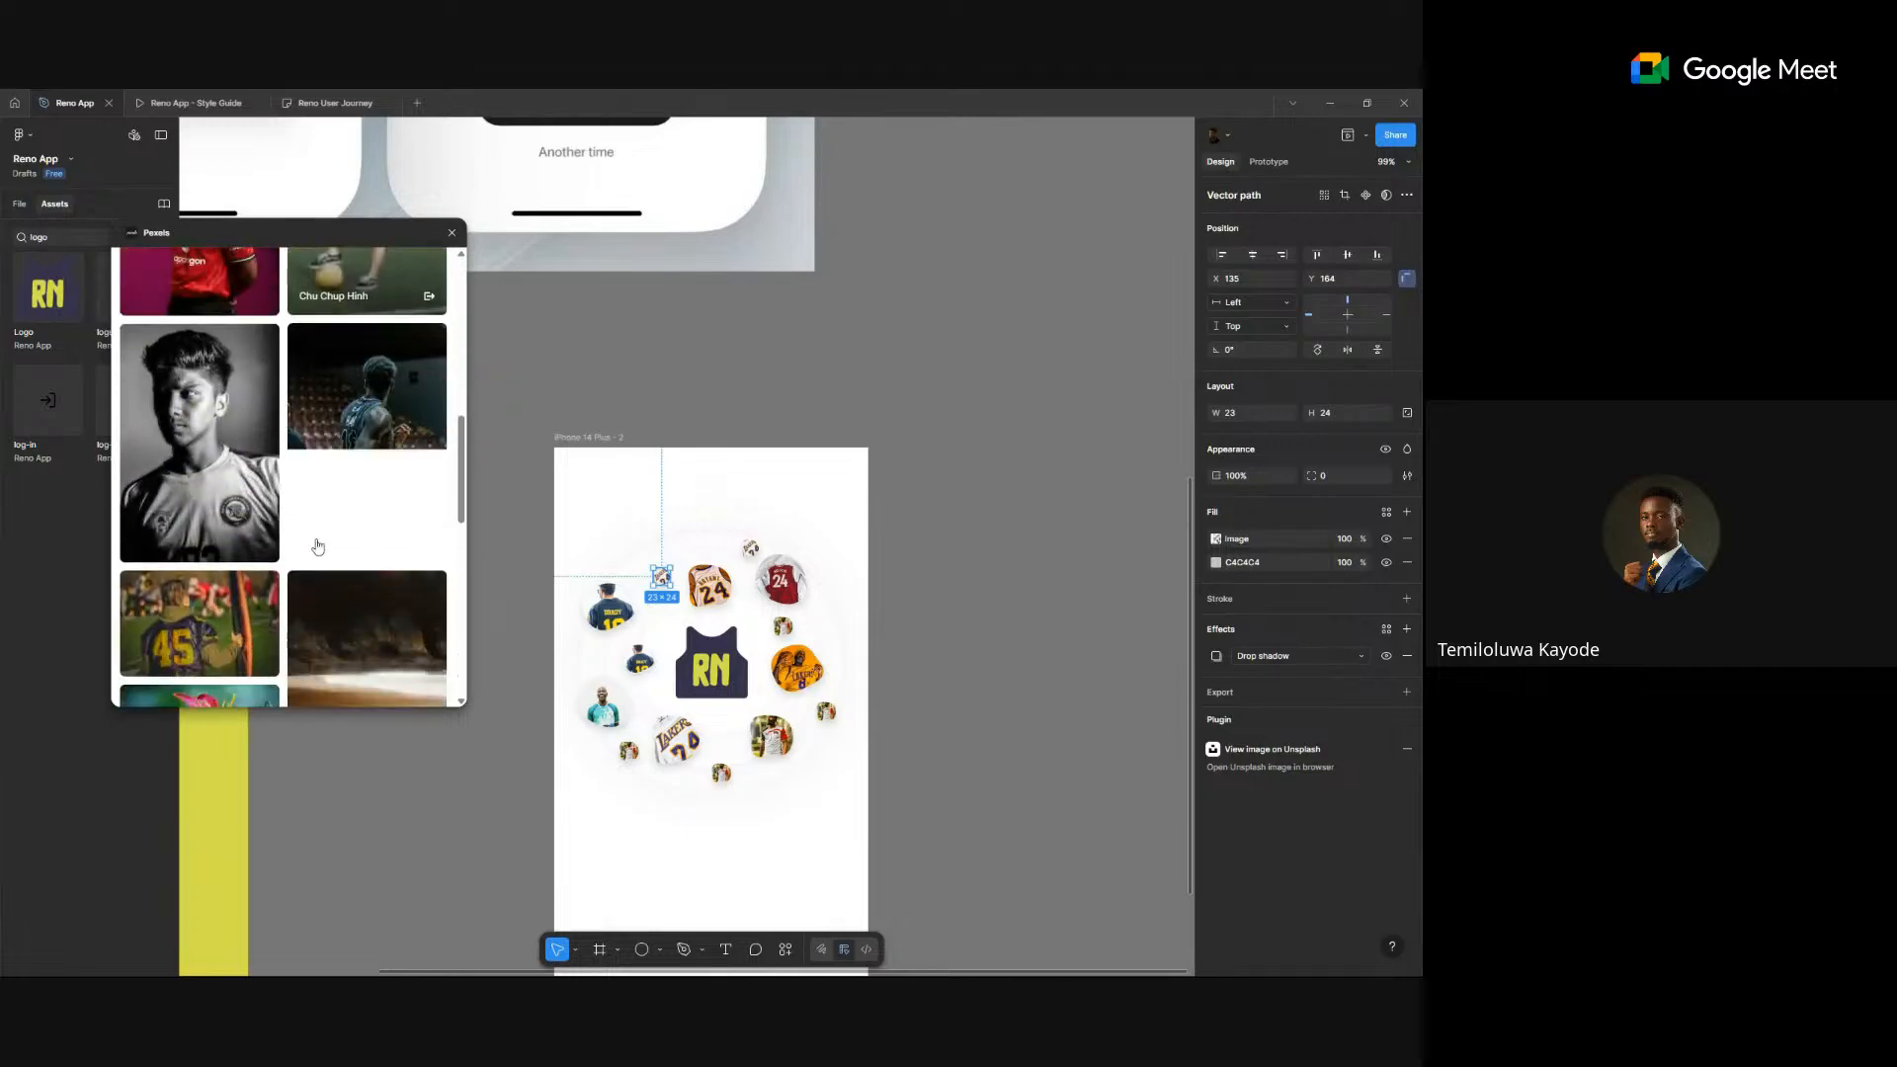
pyautogui.scroll(-8, 317, 546)
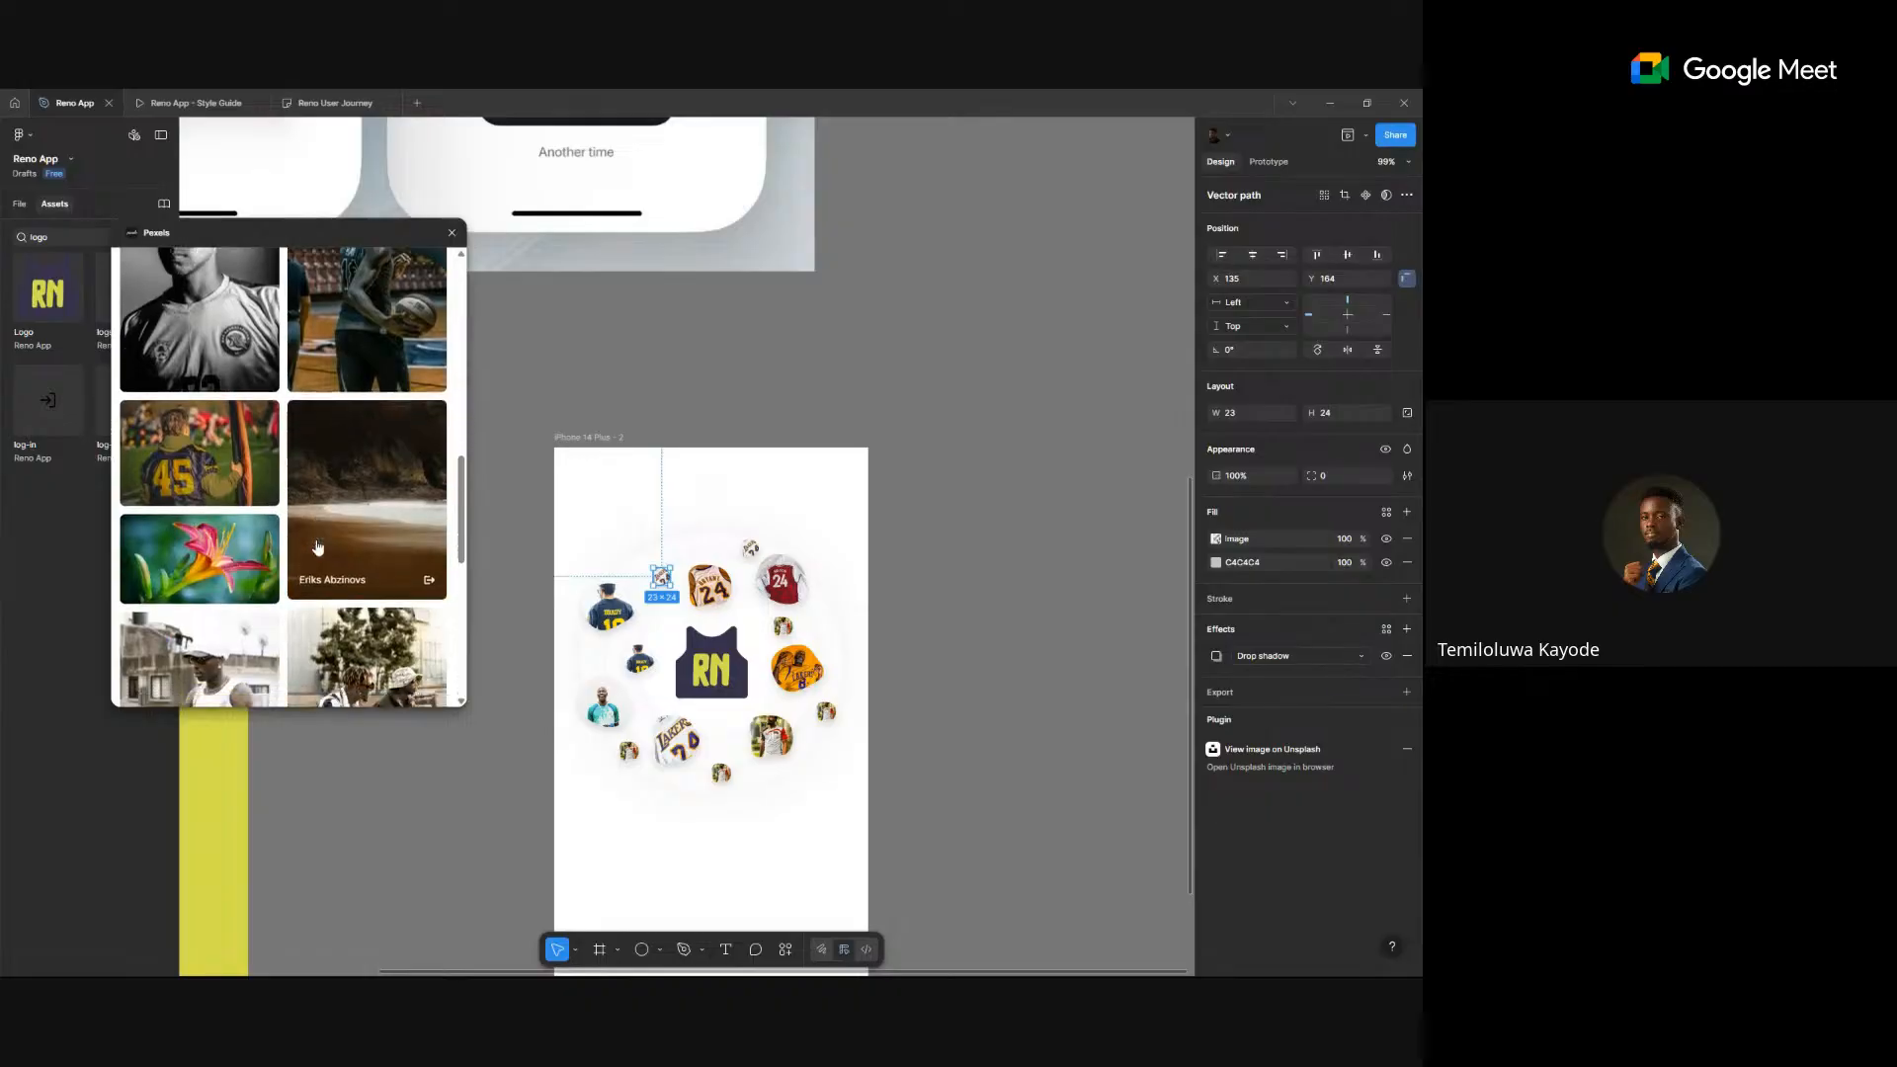
pyautogui.scroll(-2, 317, 549)
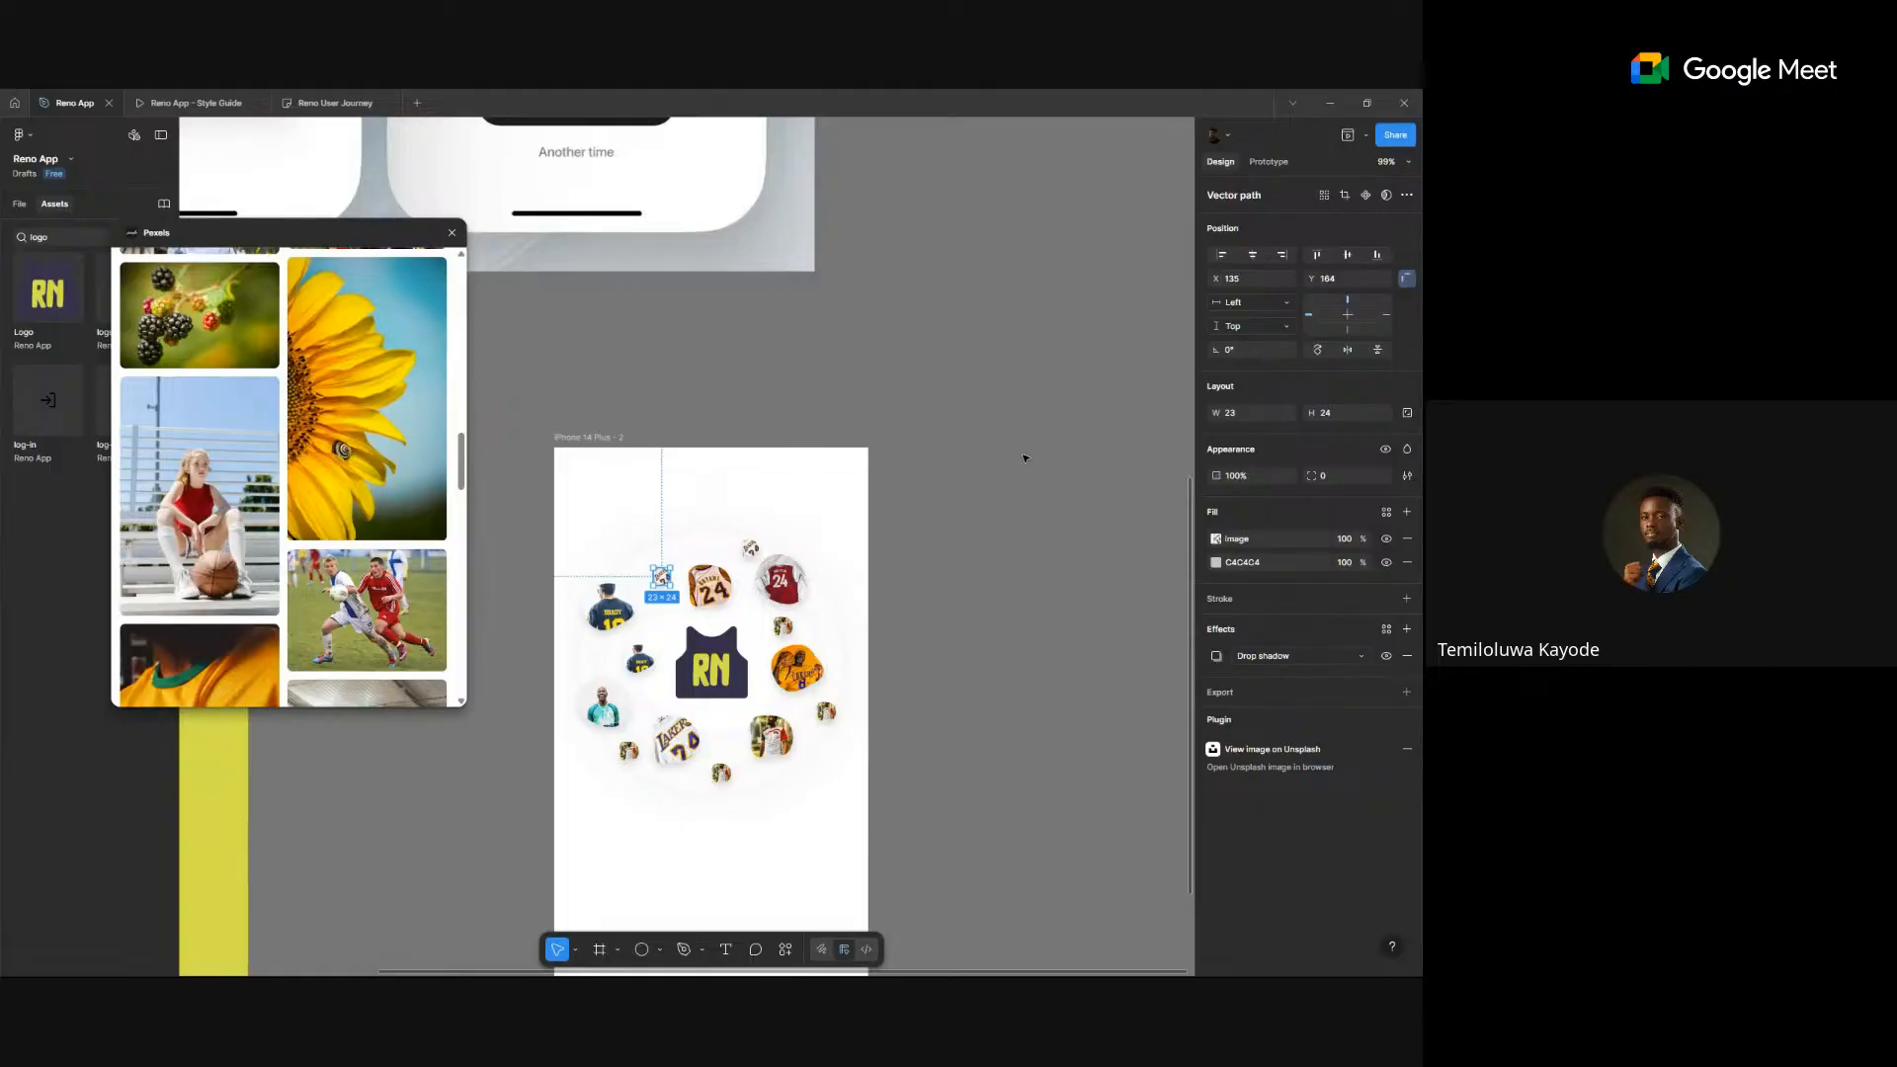
# - Bring up the canvas plugin list and dismiss it without running a plugin
pyautogui.rightClick(1065, 469)
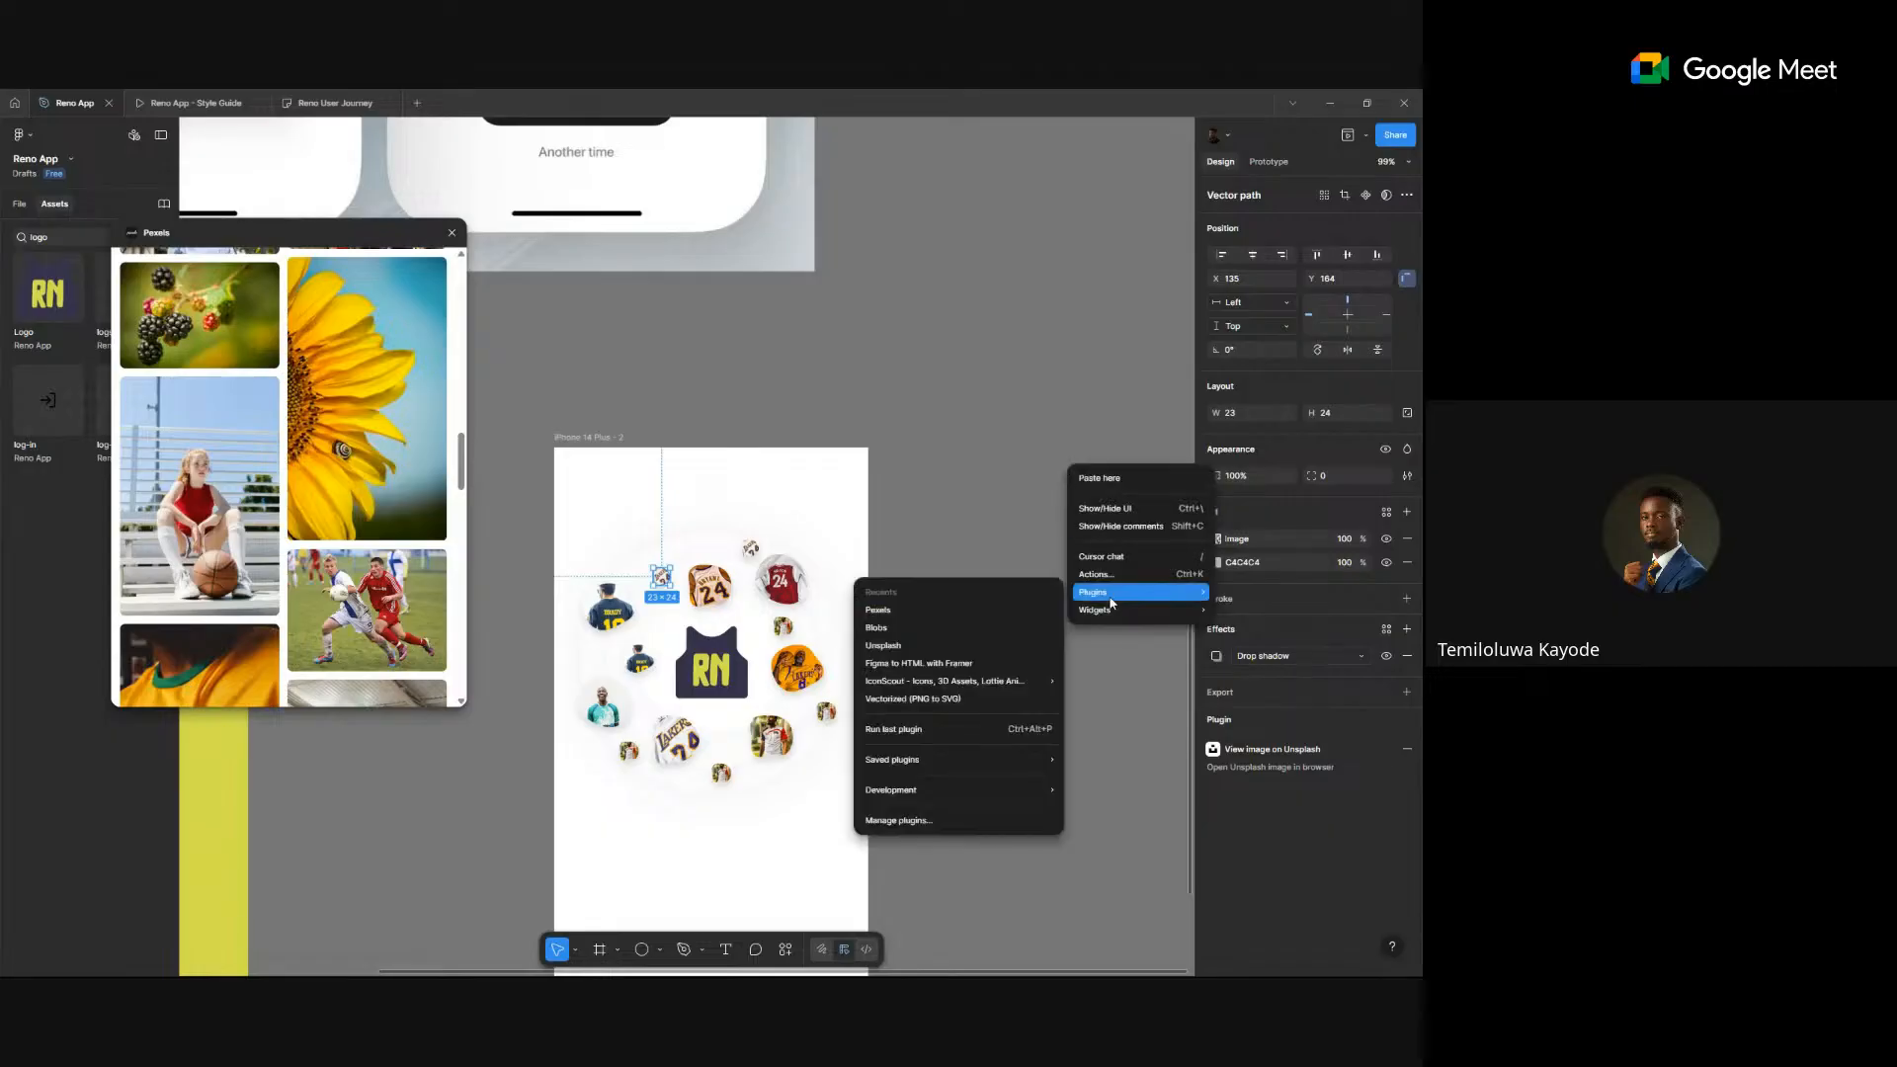
pyautogui.moveTo(1097, 592)
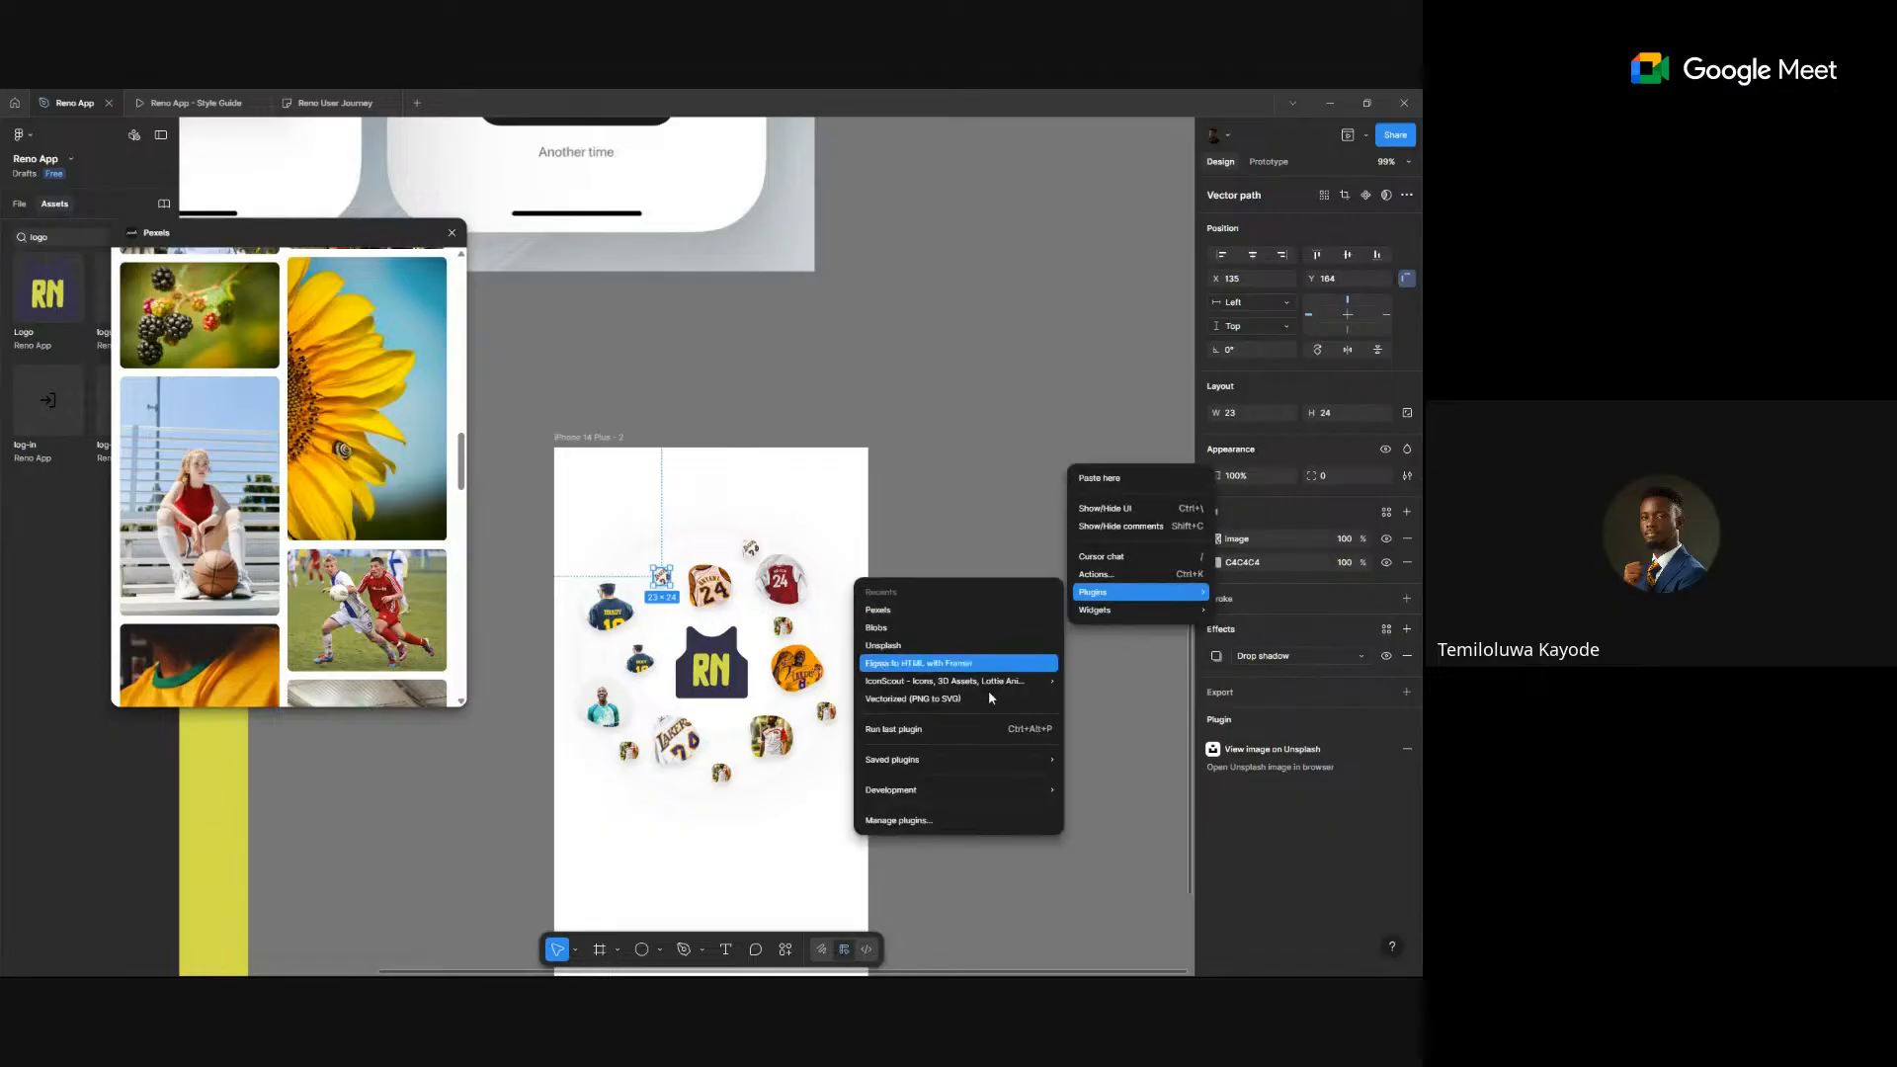
pyautogui.click(508, 481)
pyautogui.scroll(-3, 286, 474)
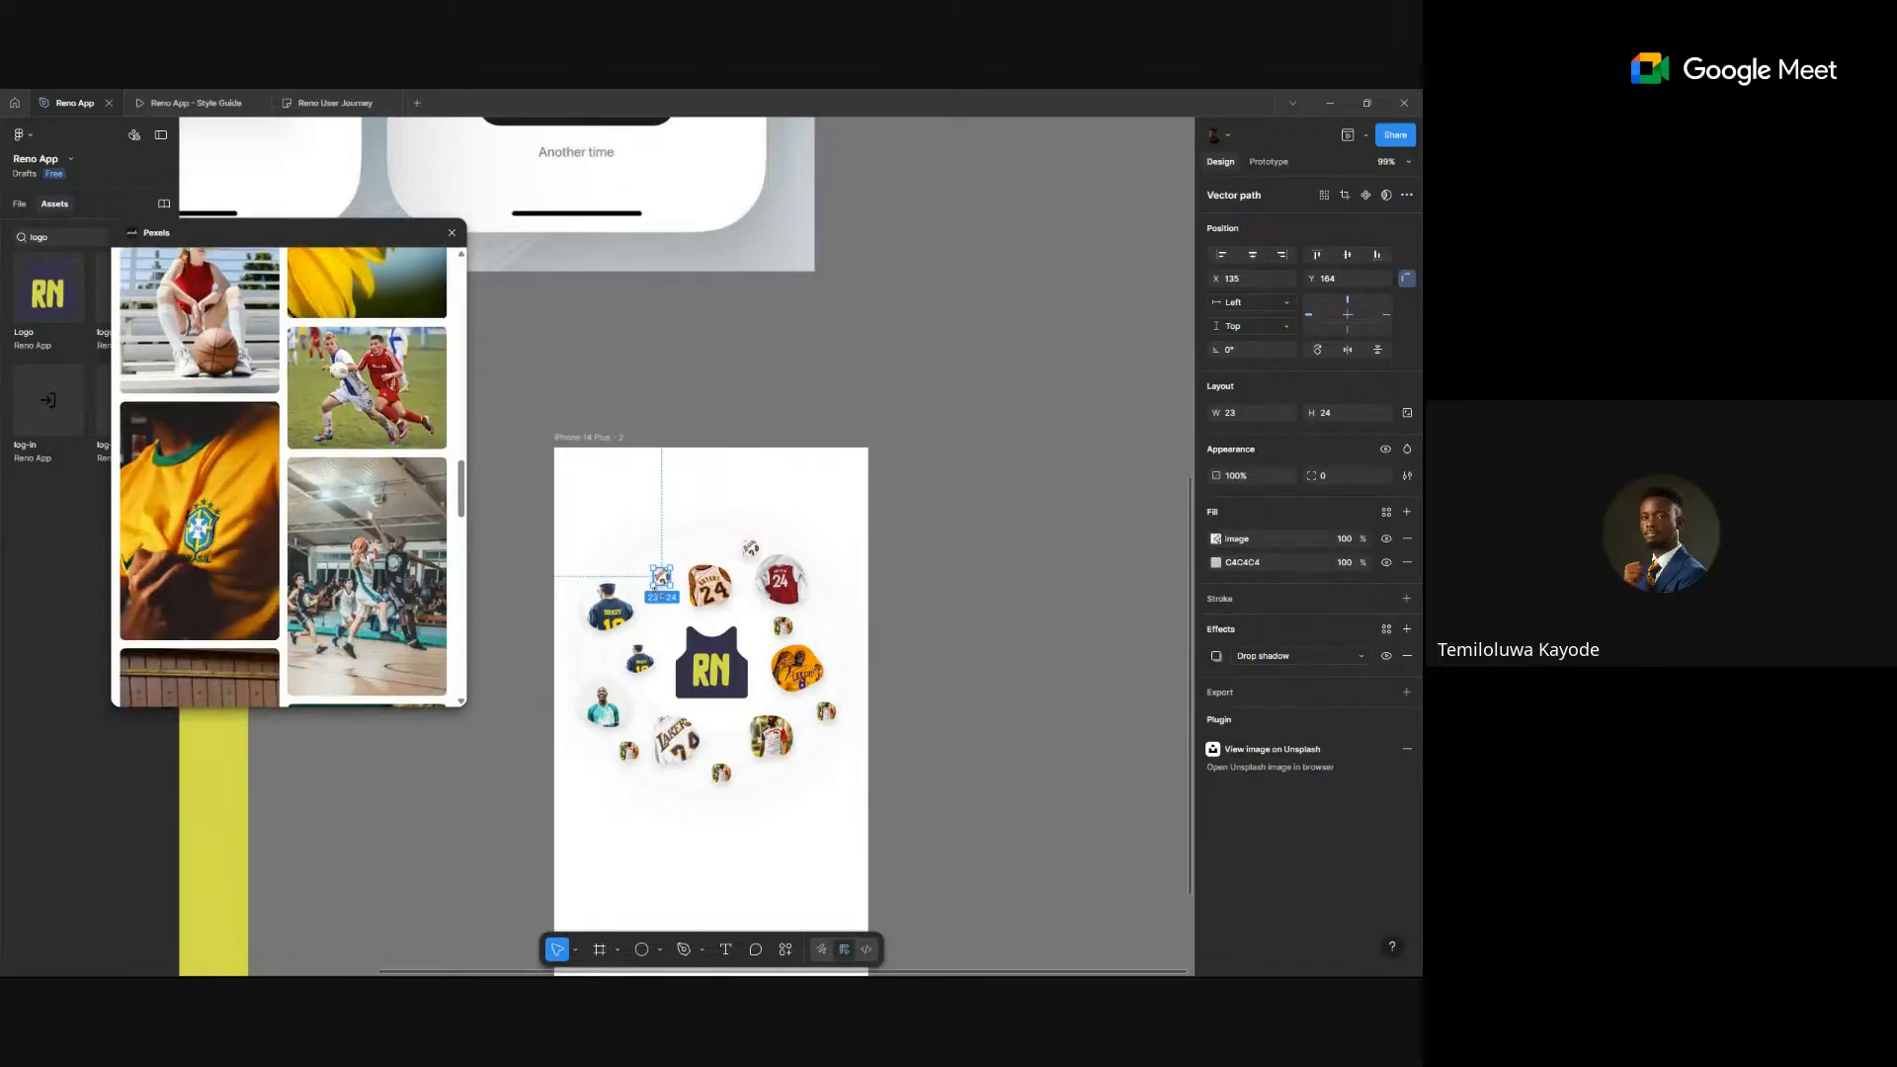
# - Fill the Brady shape with the yellow Brasil jersey photo and the Bryant 24 shape with a basketball photo
pyautogui.click(640, 661)
pyautogui.click(189, 579)
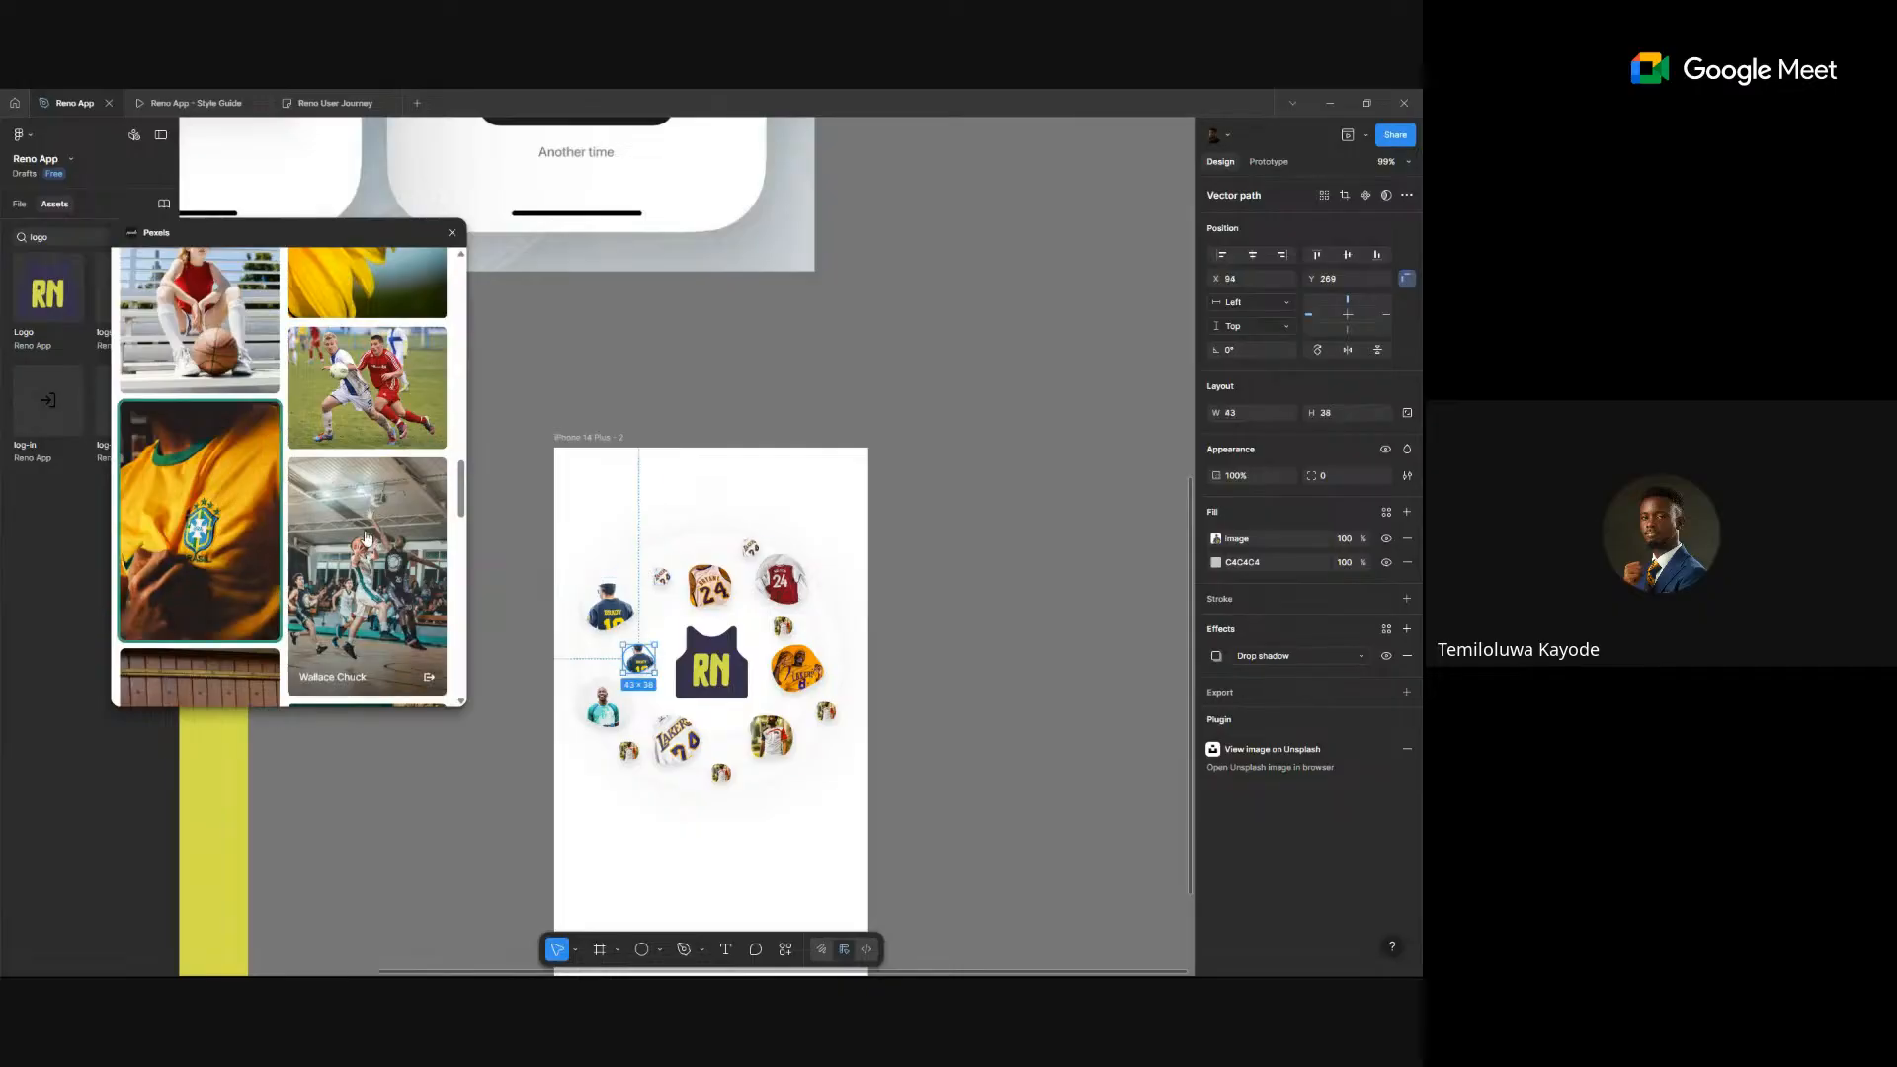
pyautogui.scroll(-5, 366, 538)
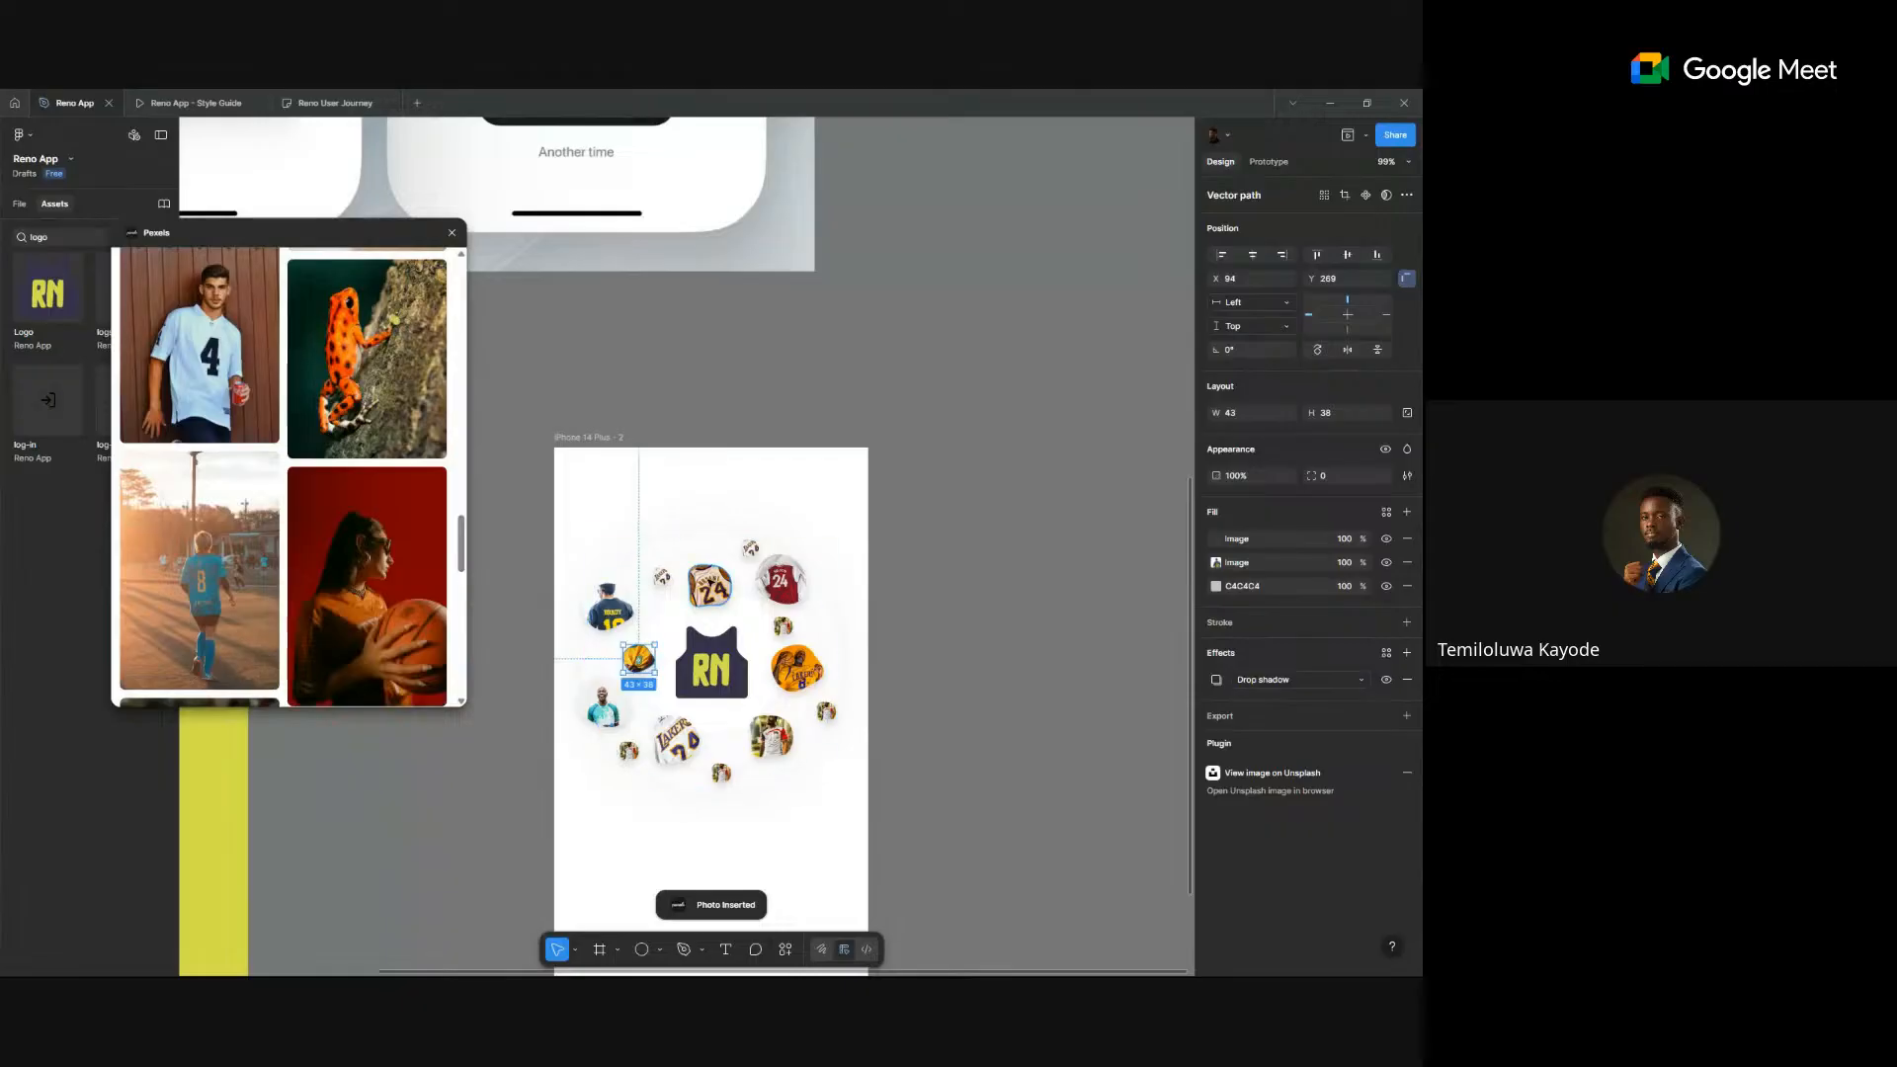
pyautogui.click(711, 585)
pyautogui.scroll(-3, 263, 552)
pyautogui.scroll(-5, 262, 552)
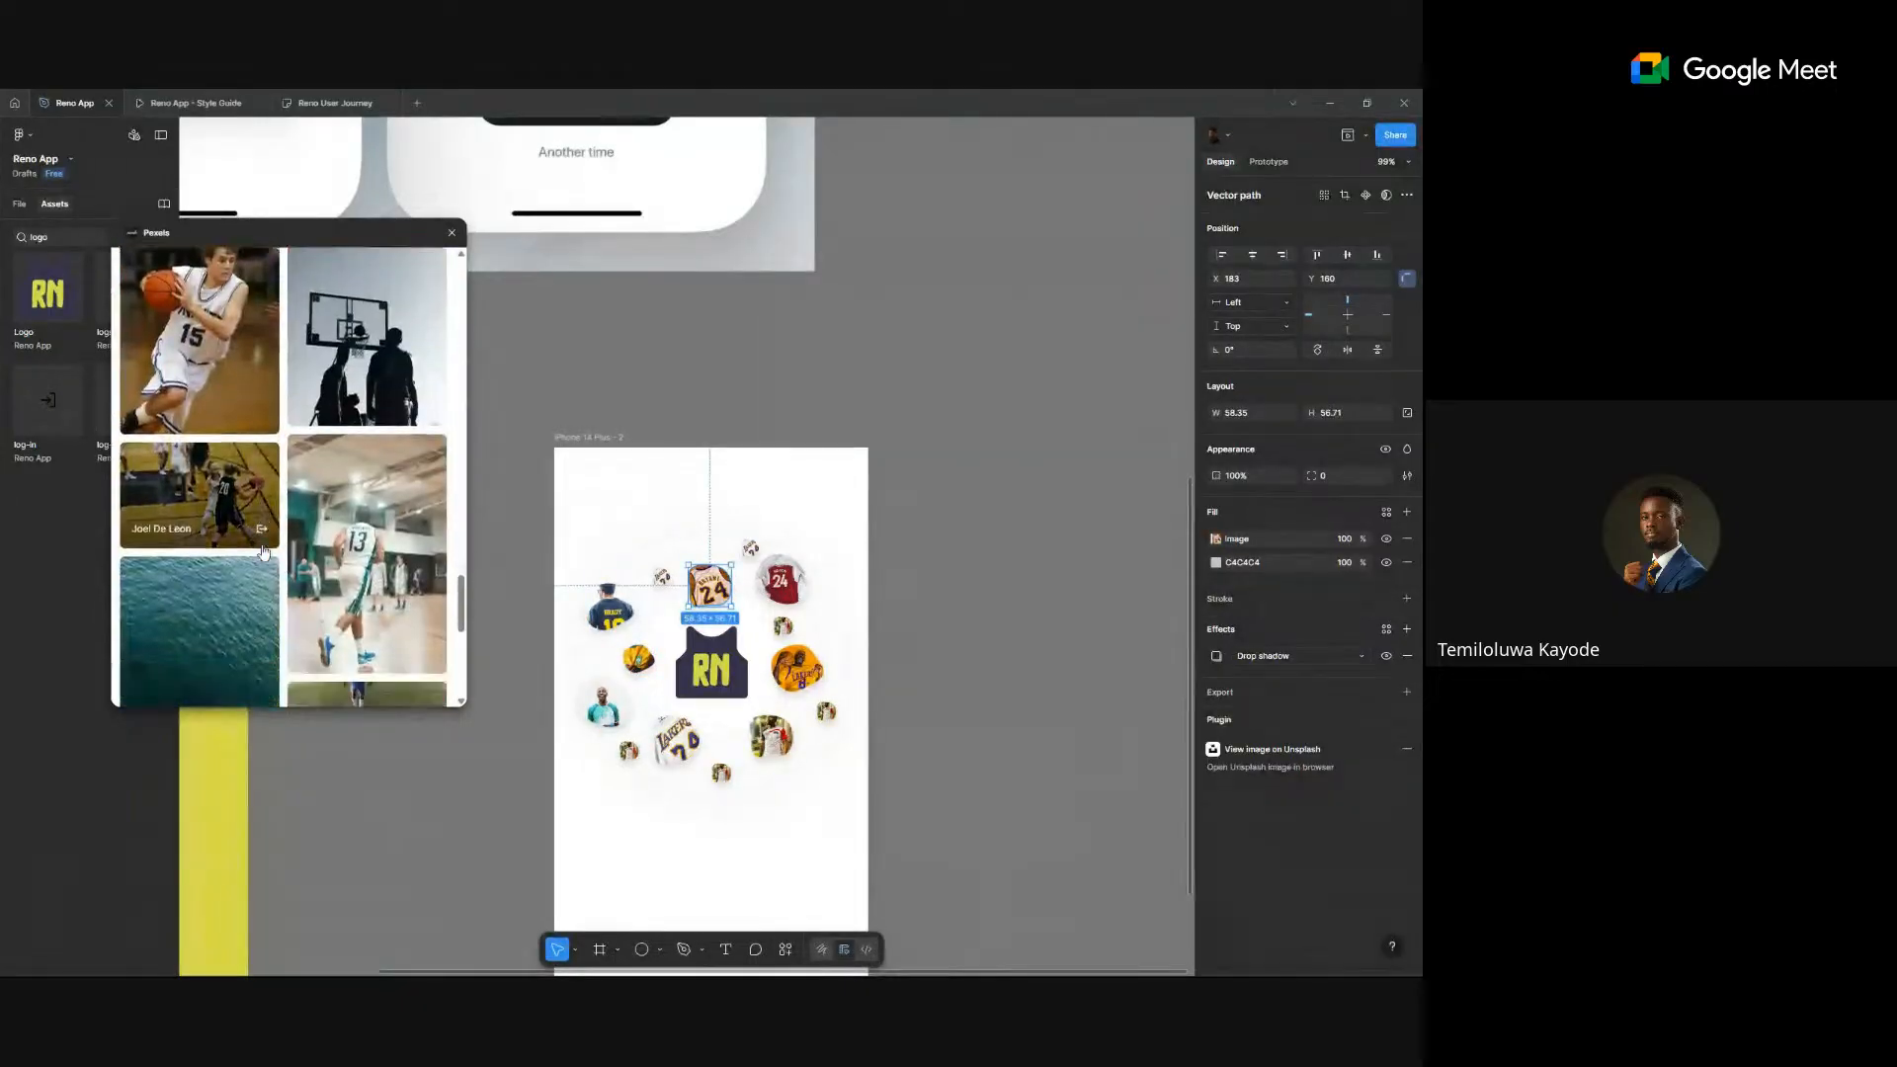
pyautogui.click(395, 391)
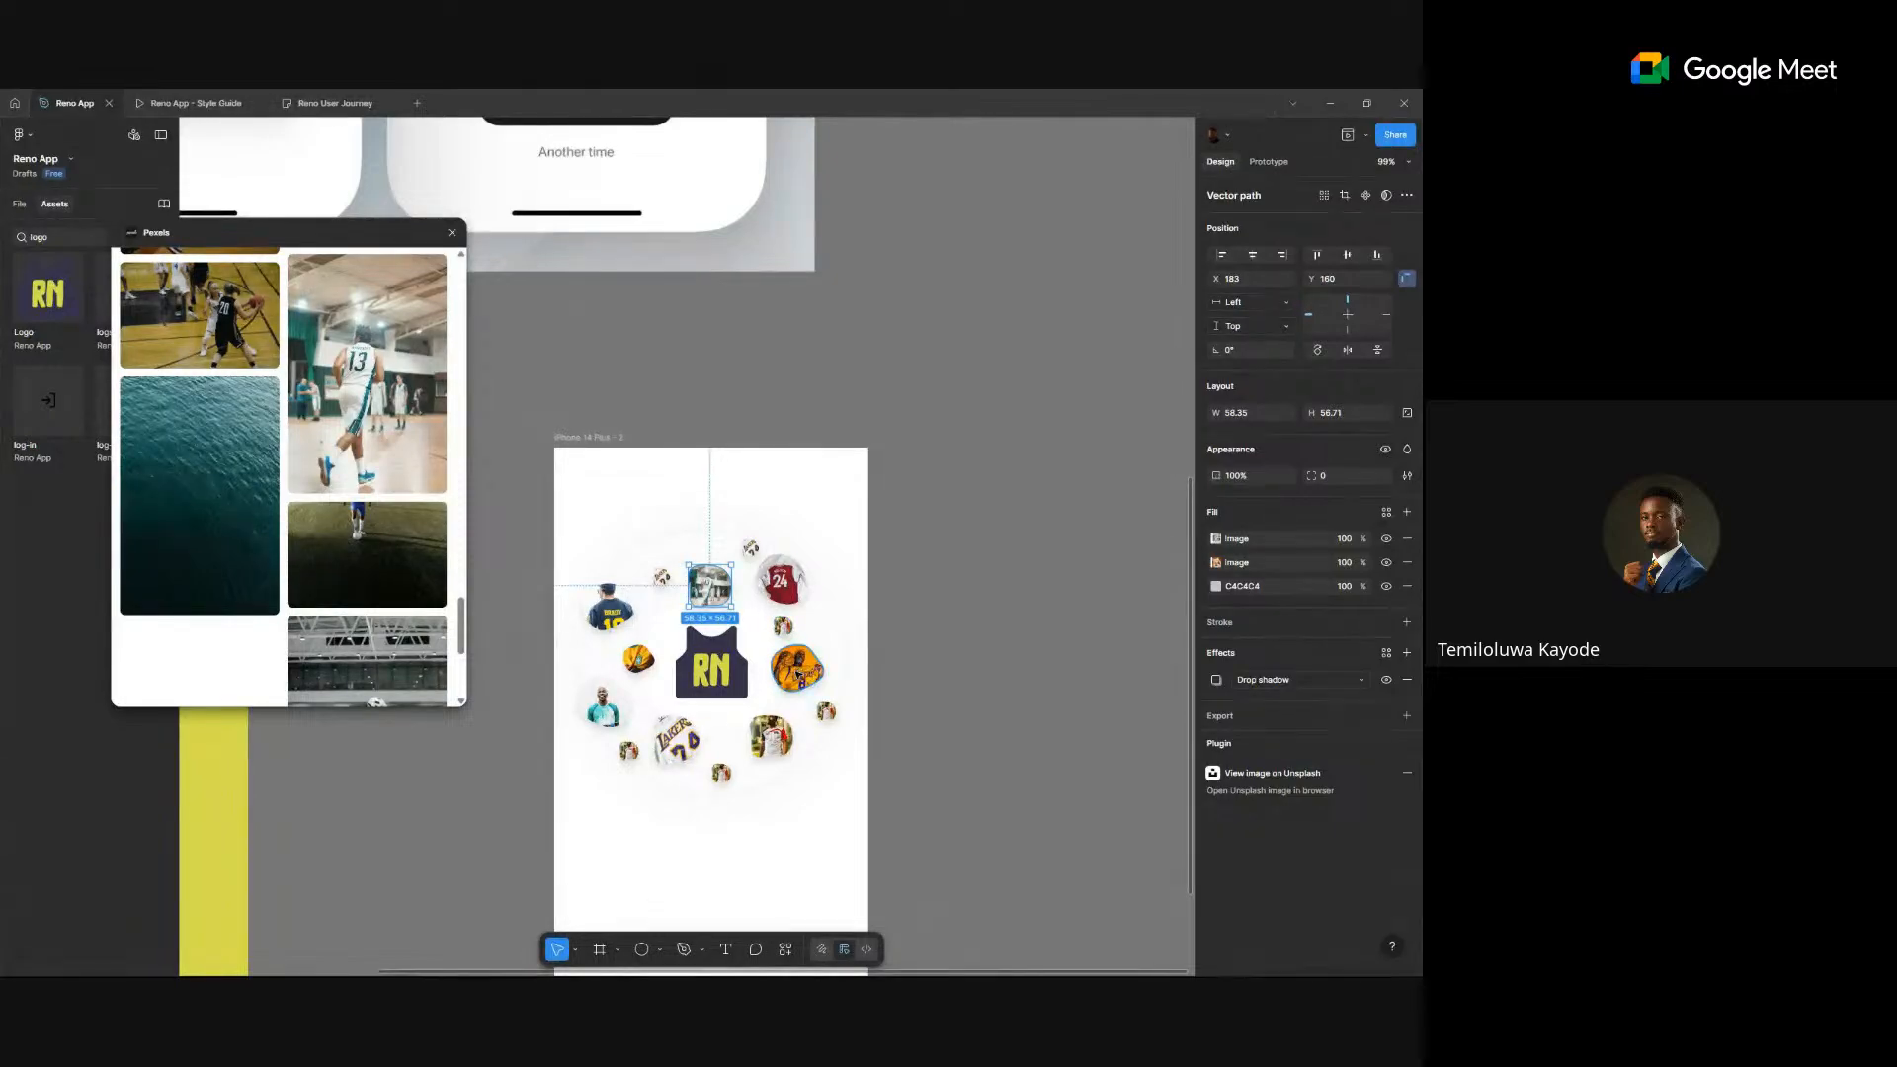
# - Fill the bottom-right photo circle with a basketball photo
pyautogui.click(771, 736)
pyautogui.scroll(-4, 277, 632)
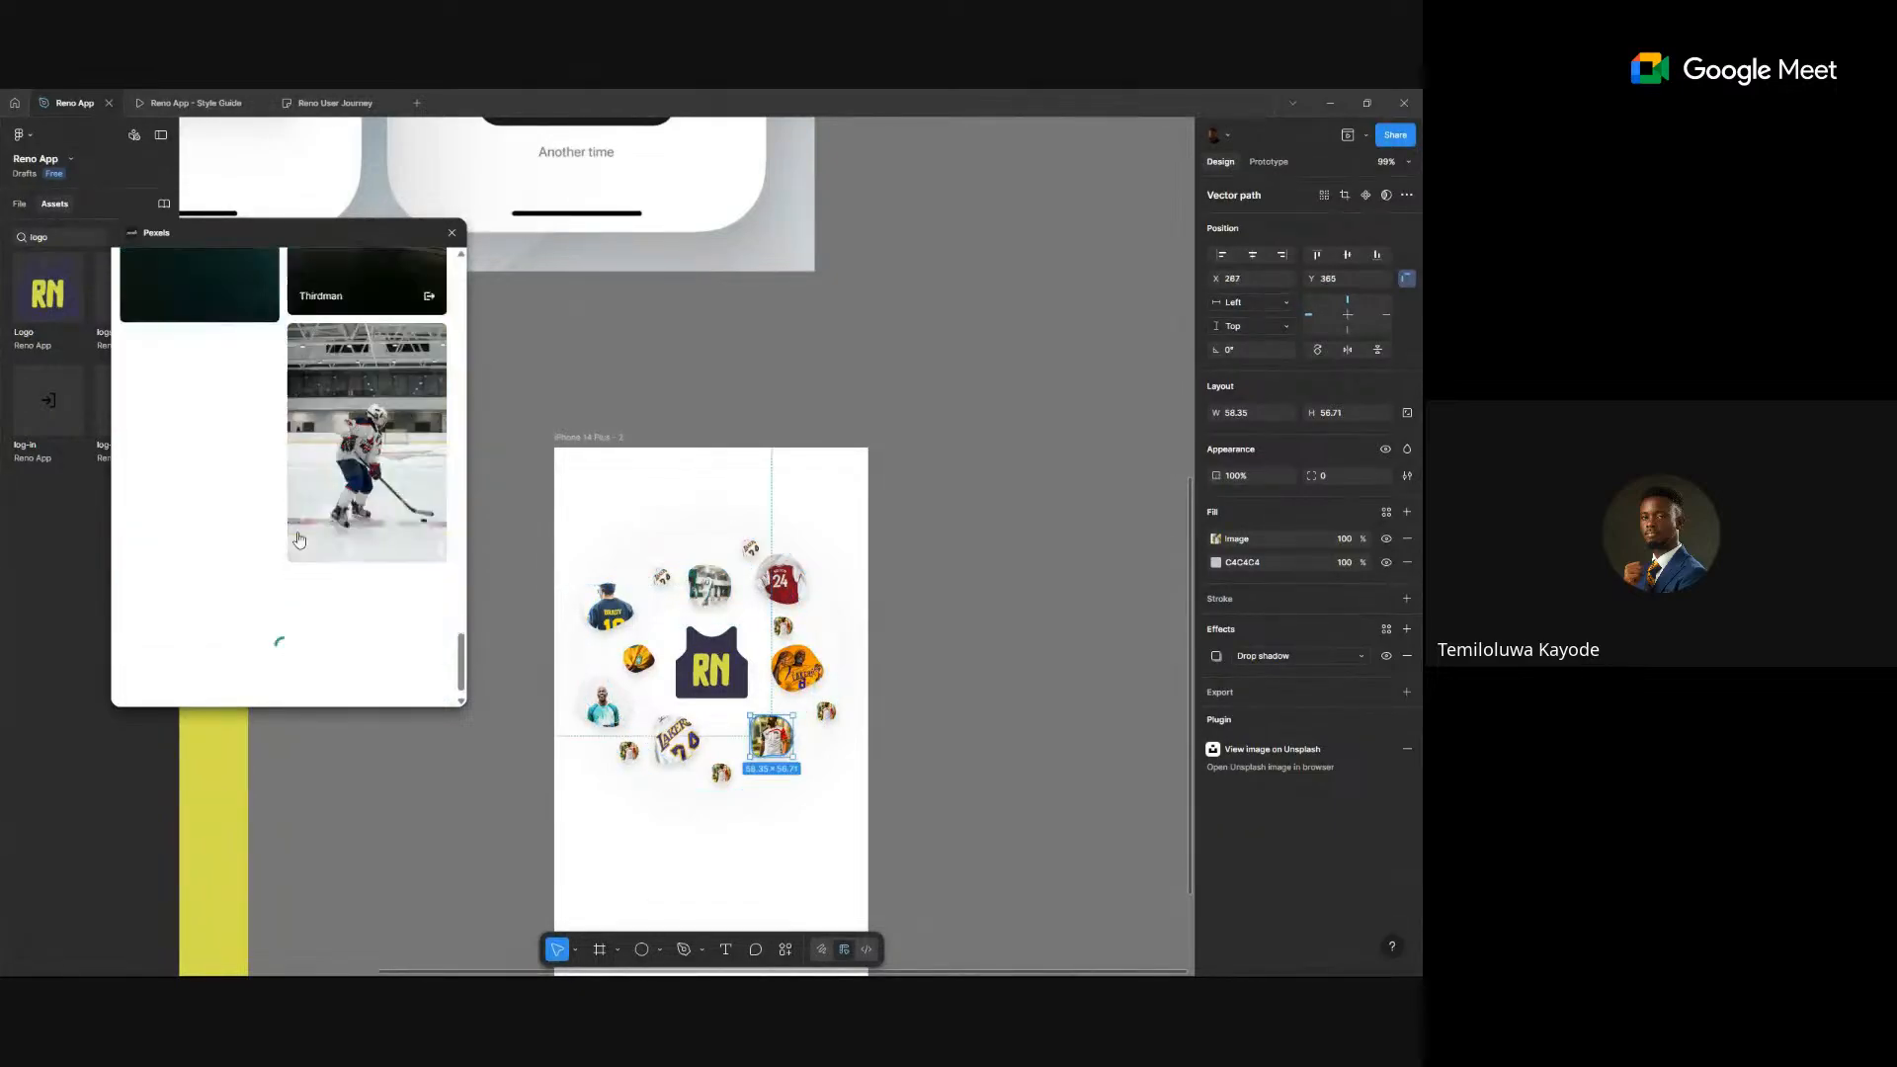
pyautogui.scroll(-3, 300, 539)
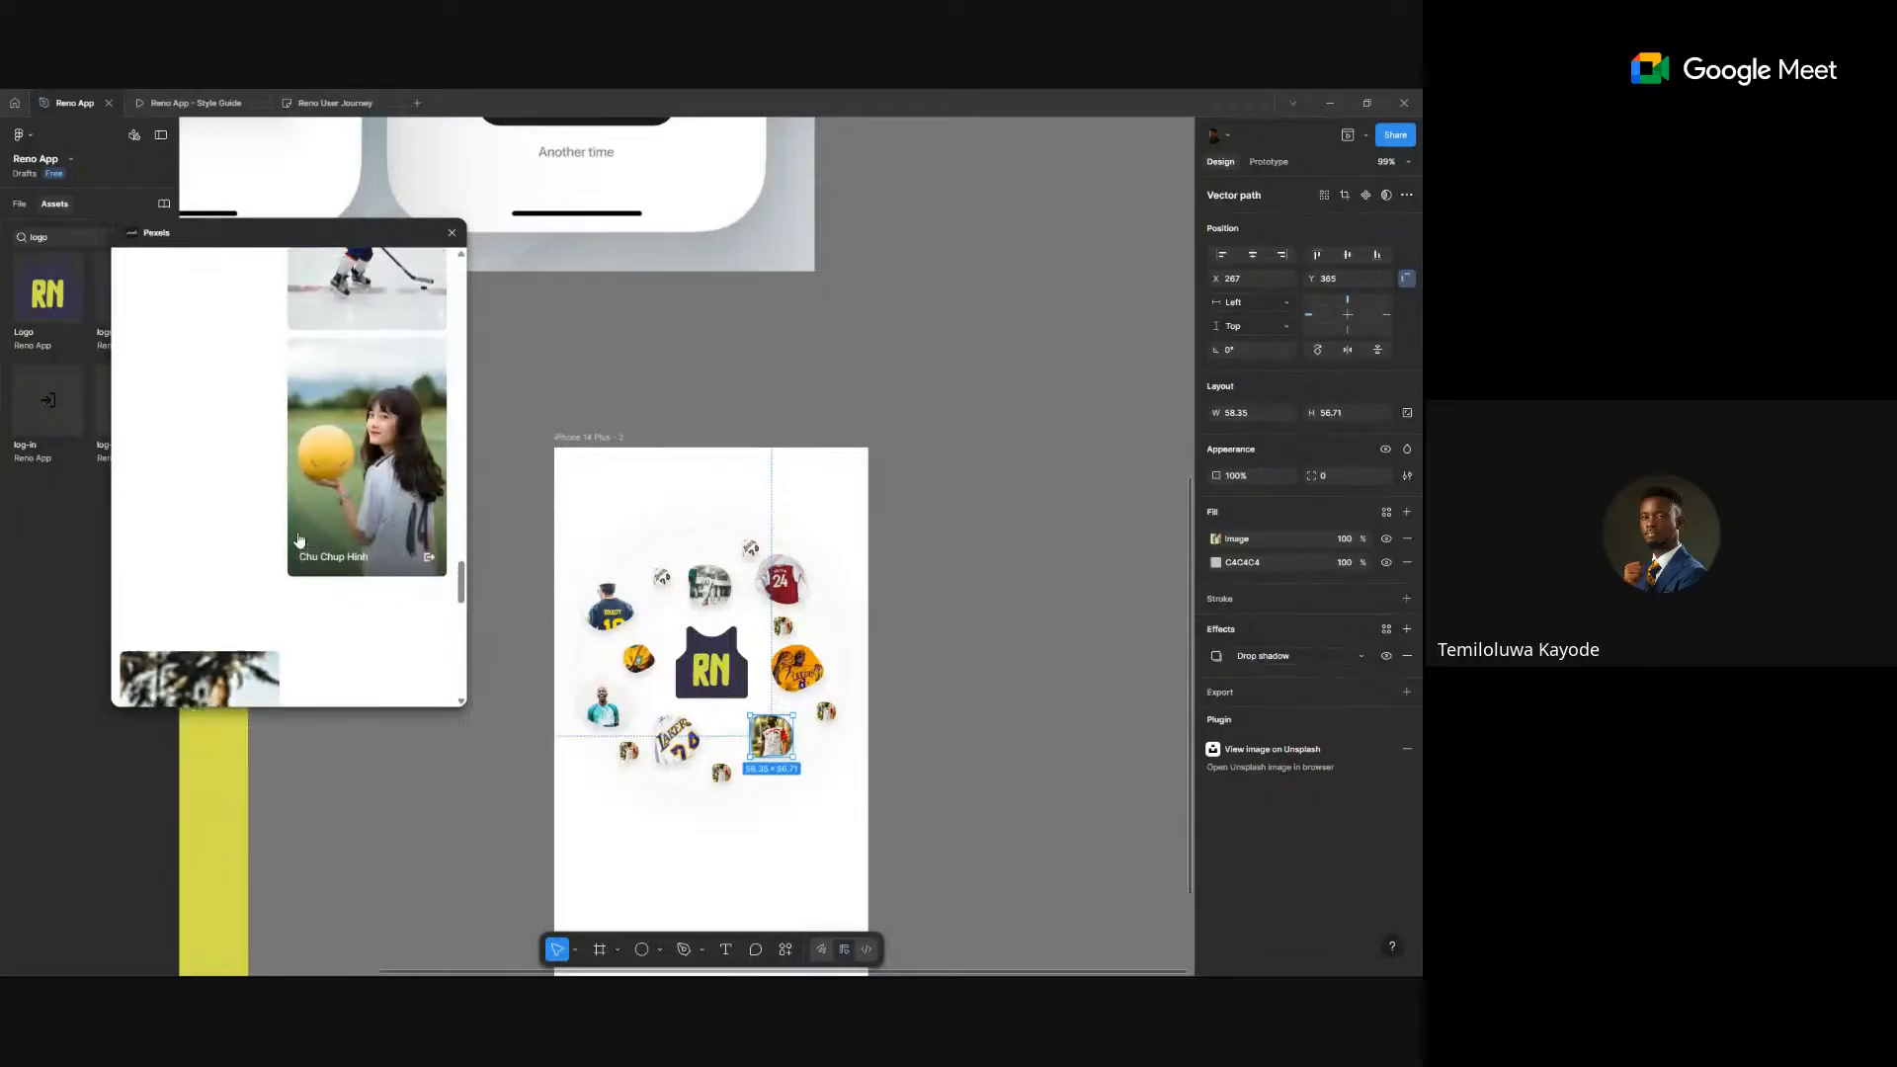
pyautogui.scroll(-3, 299, 539)
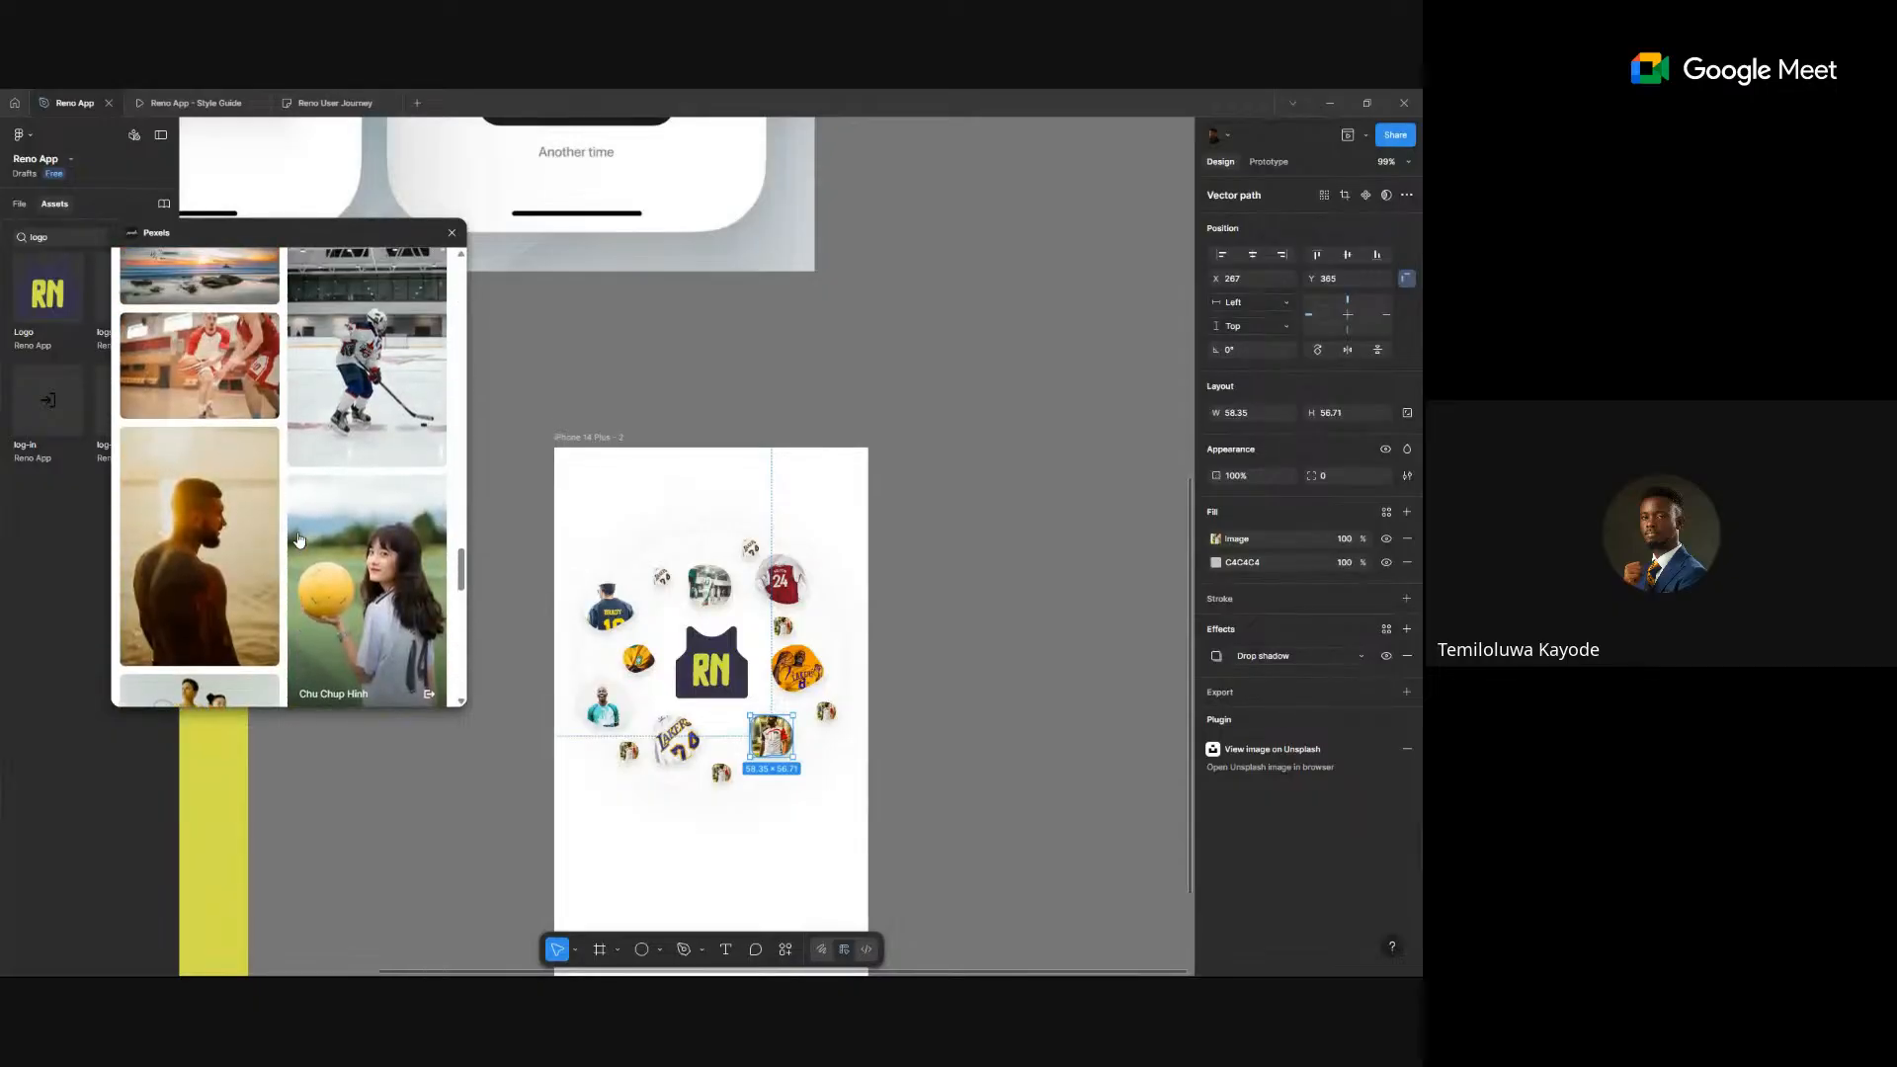
pyautogui.scroll(1, 311, 493)
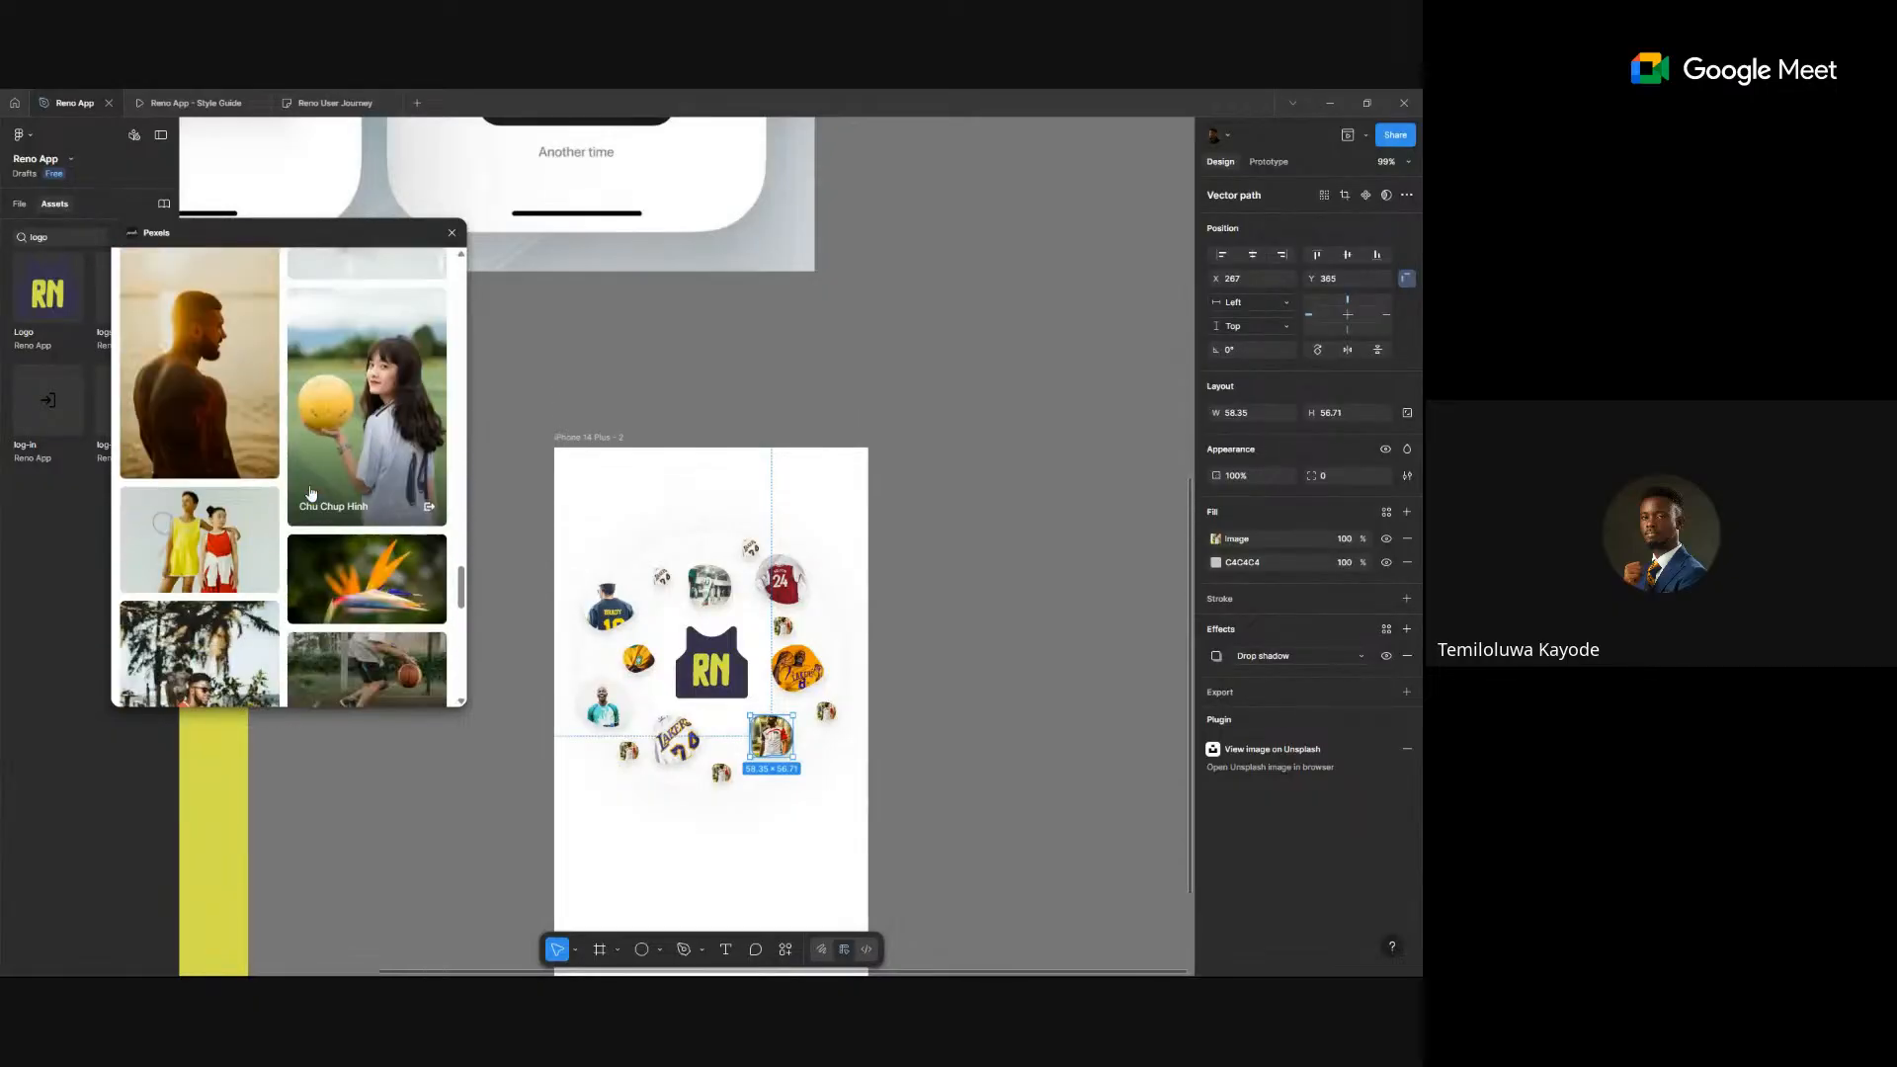
pyautogui.scroll(2, 310, 493)
pyautogui.scroll(-7, 359, 418)
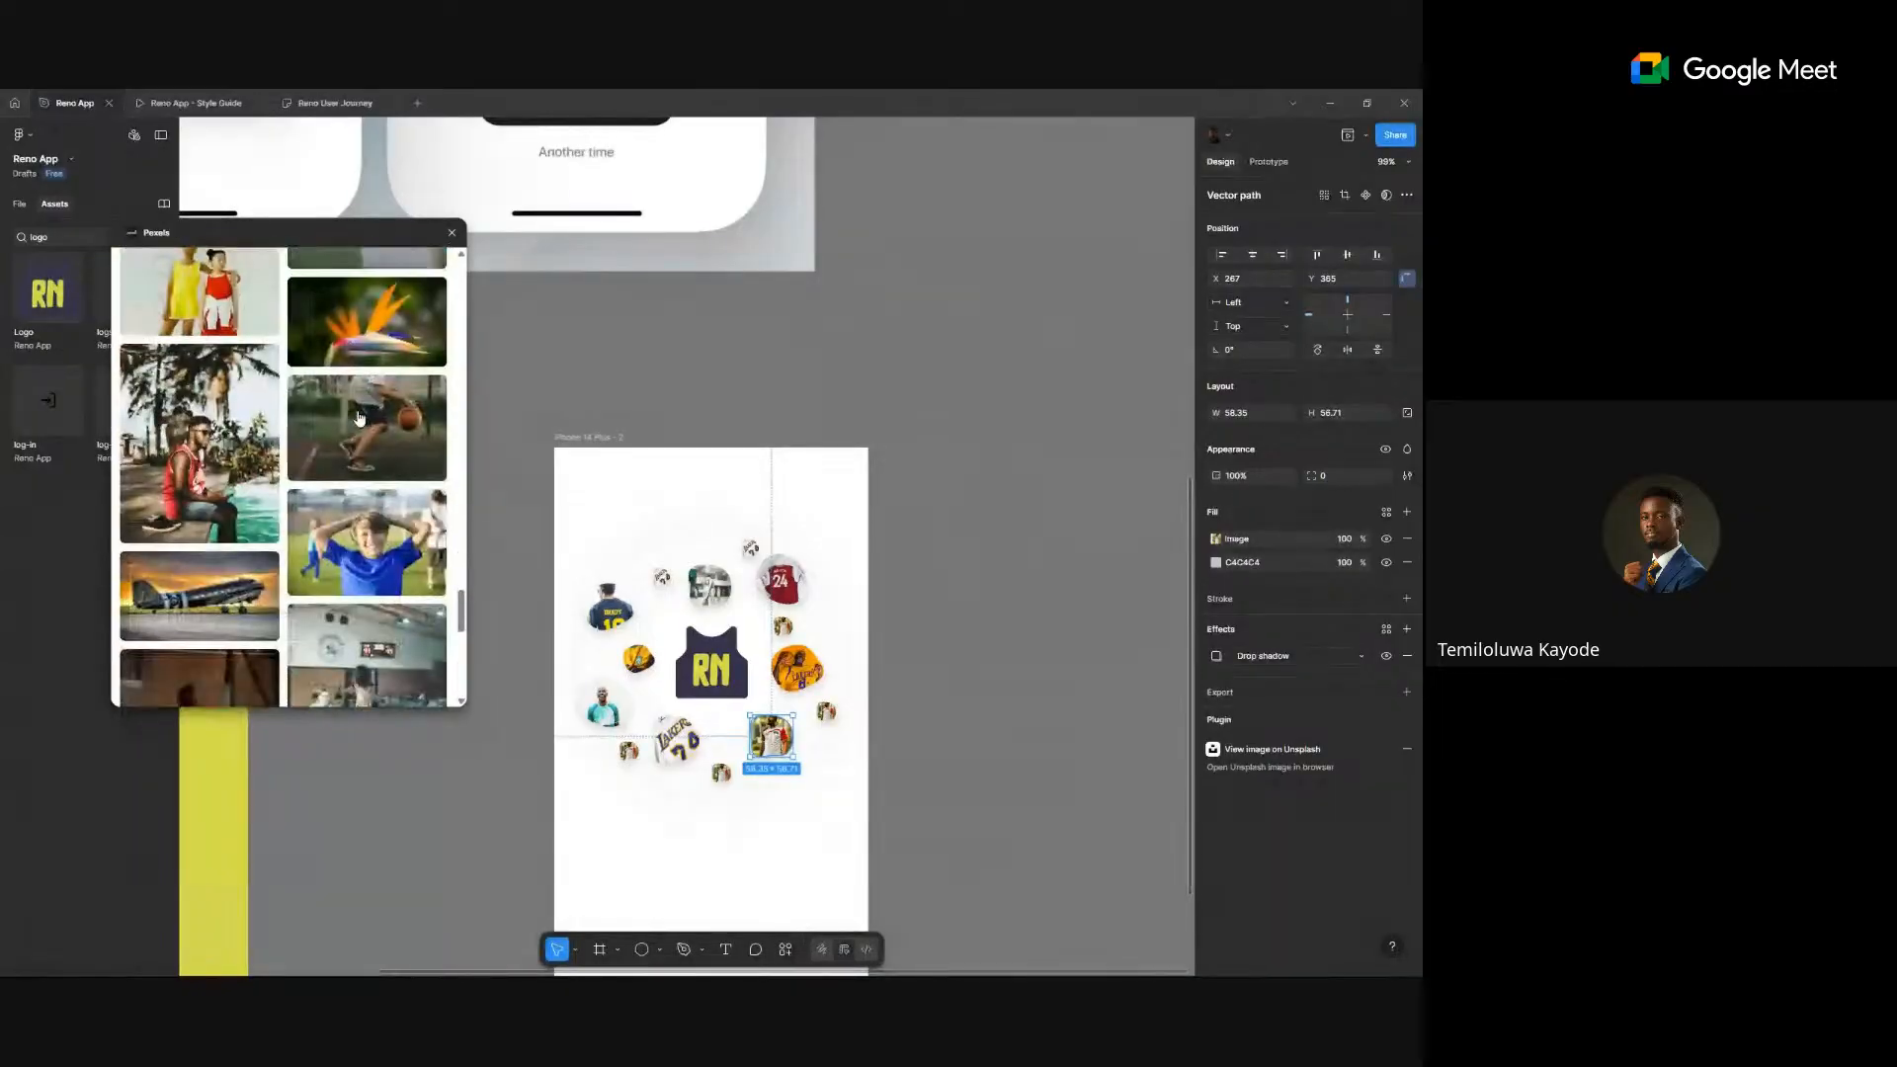
pyautogui.click(359, 418)
# - Fill the small jersey bubble on the right with the hockey goalie photo
pyautogui.scroll(-5, 355, 434)
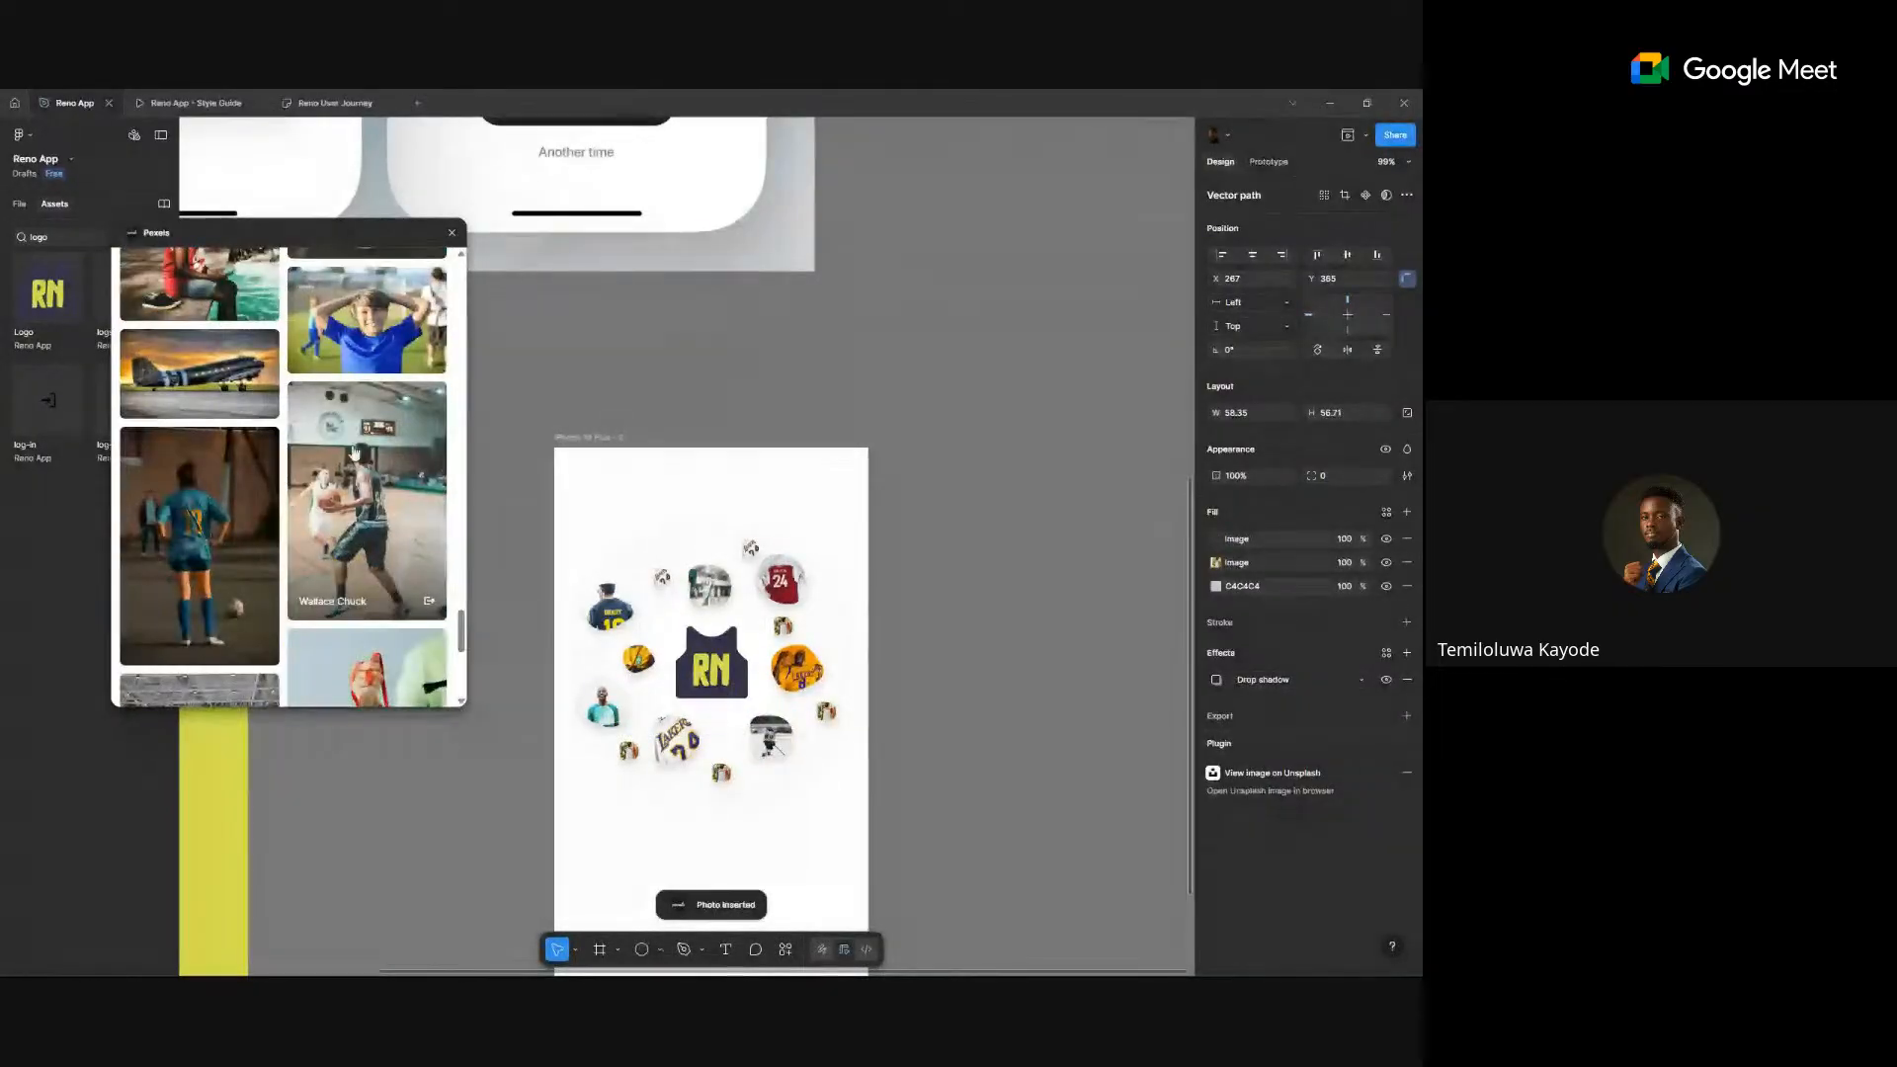
pyautogui.scroll(-2, 918, 682)
pyautogui.scroll(-4, 919, 682)
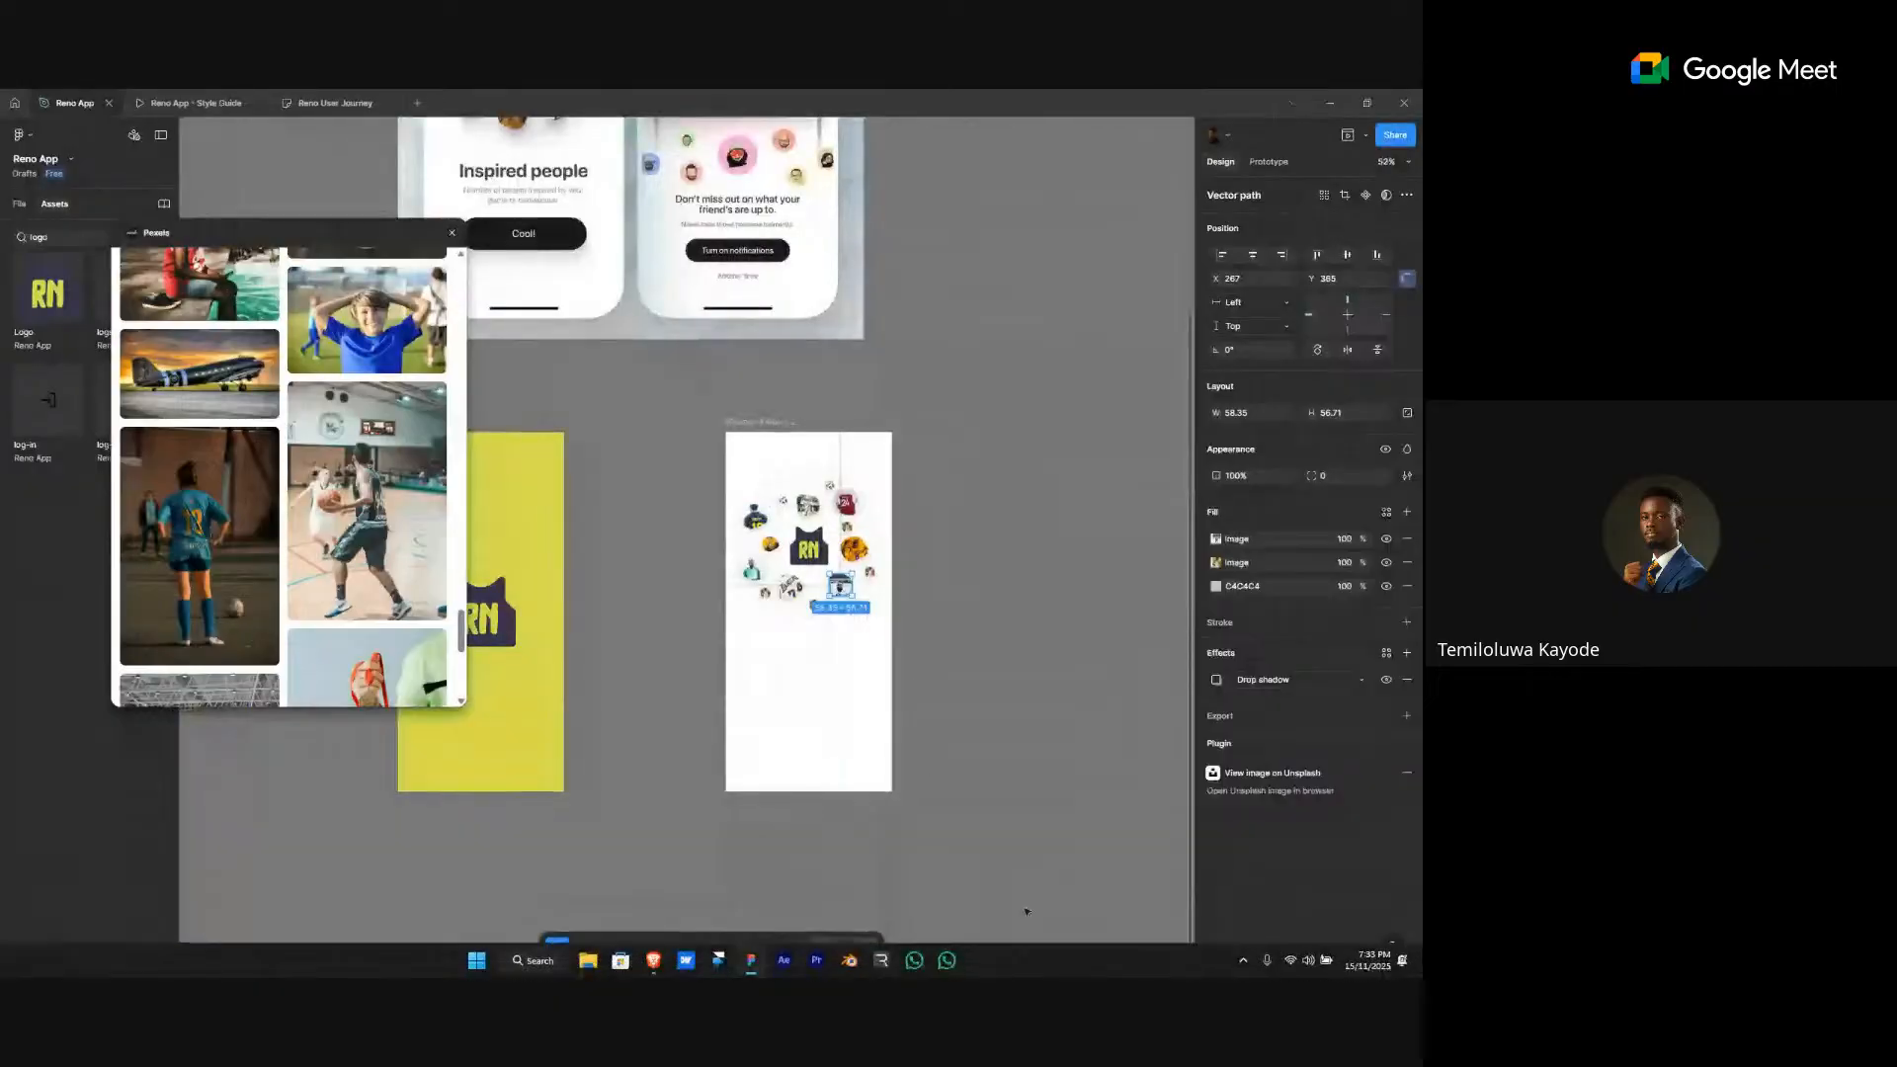
pyautogui.click(990, 711)
pyautogui.scroll(-6, 195, 584)
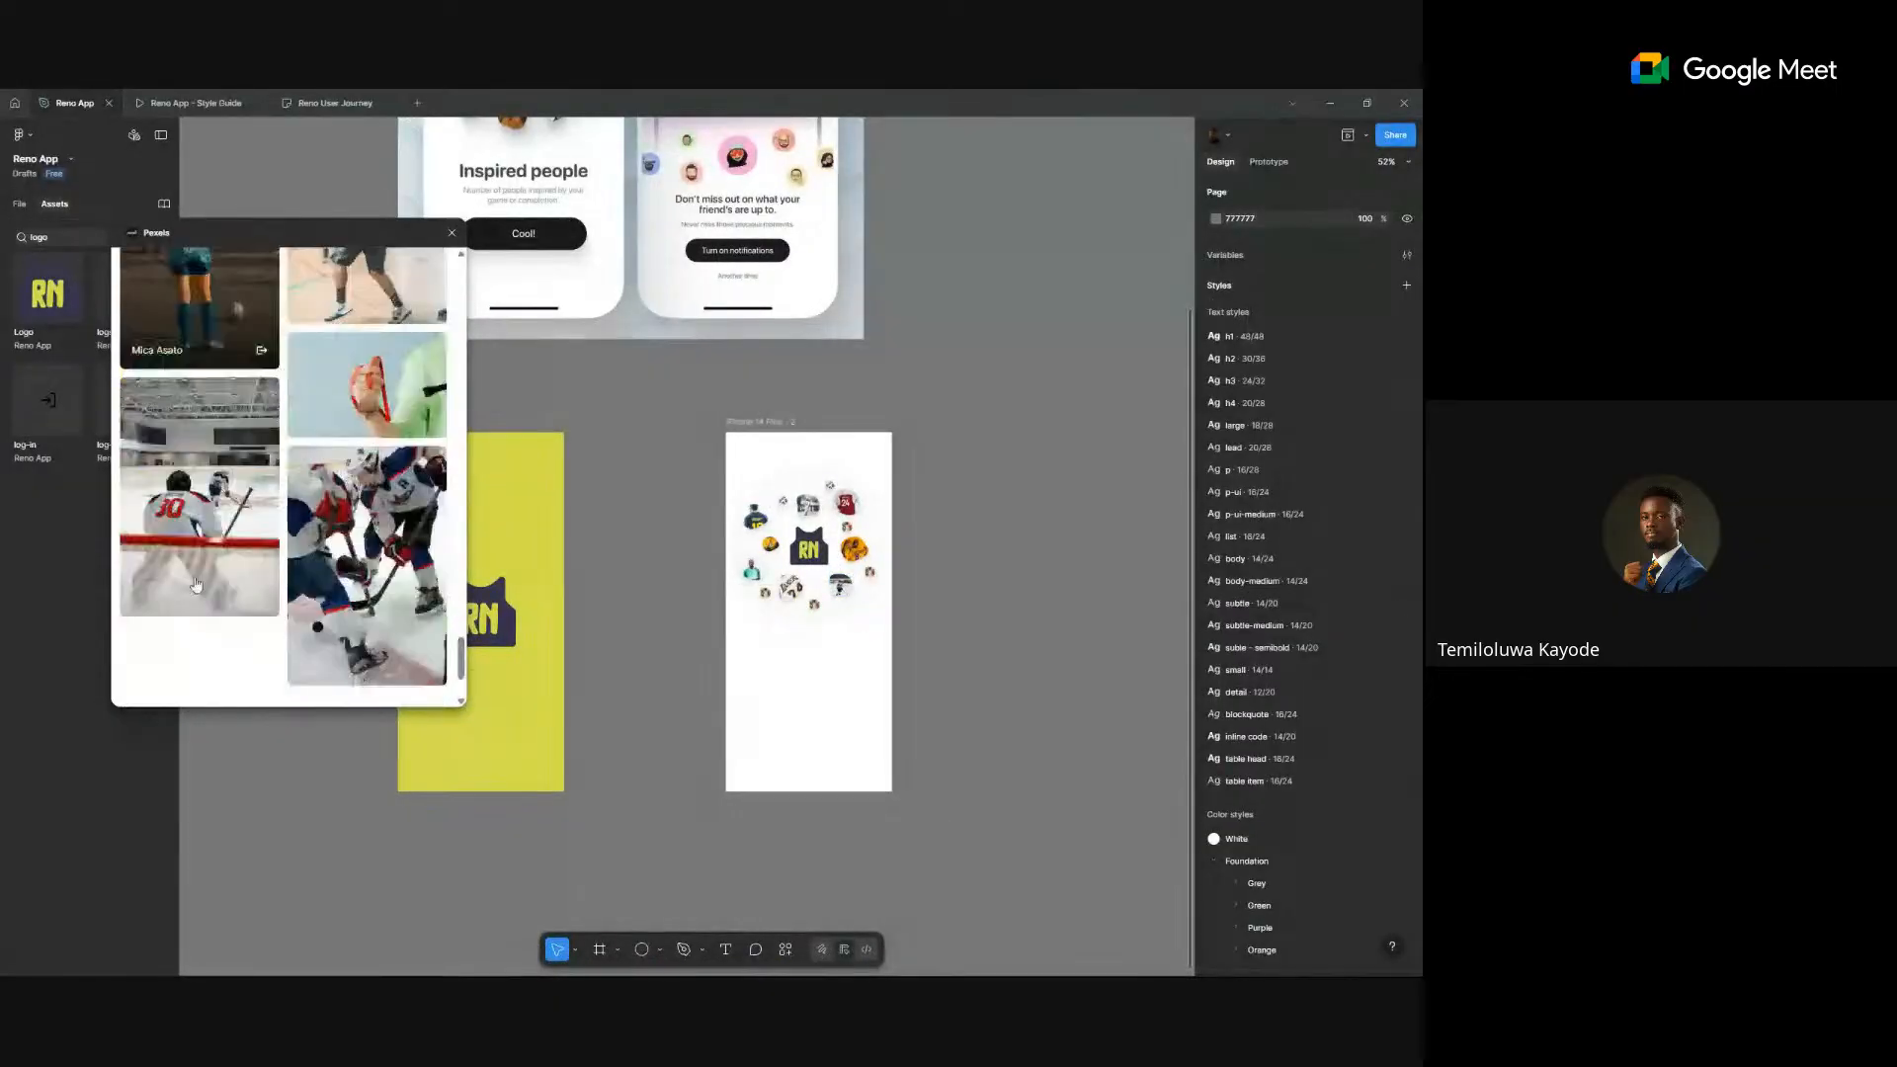
pyautogui.scroll(9, 869, 585)
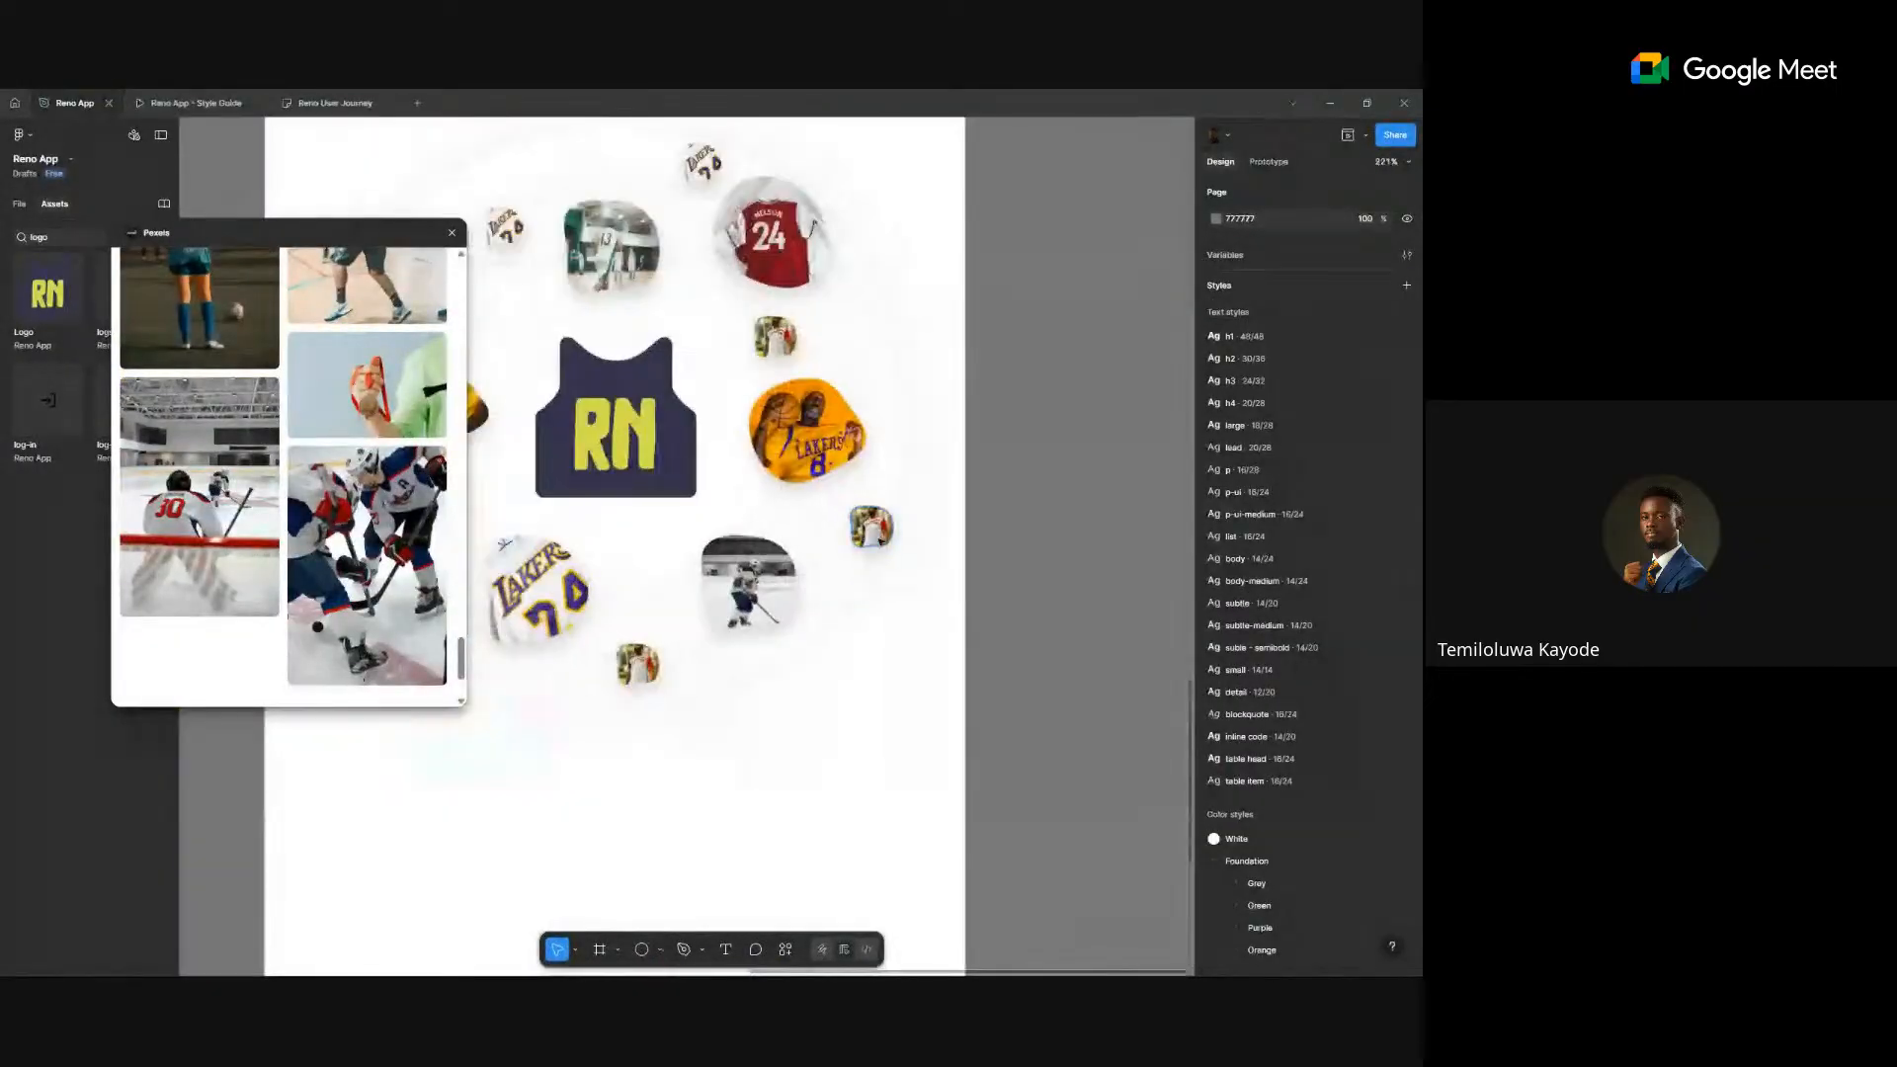
pyautogui.click(872, 526)
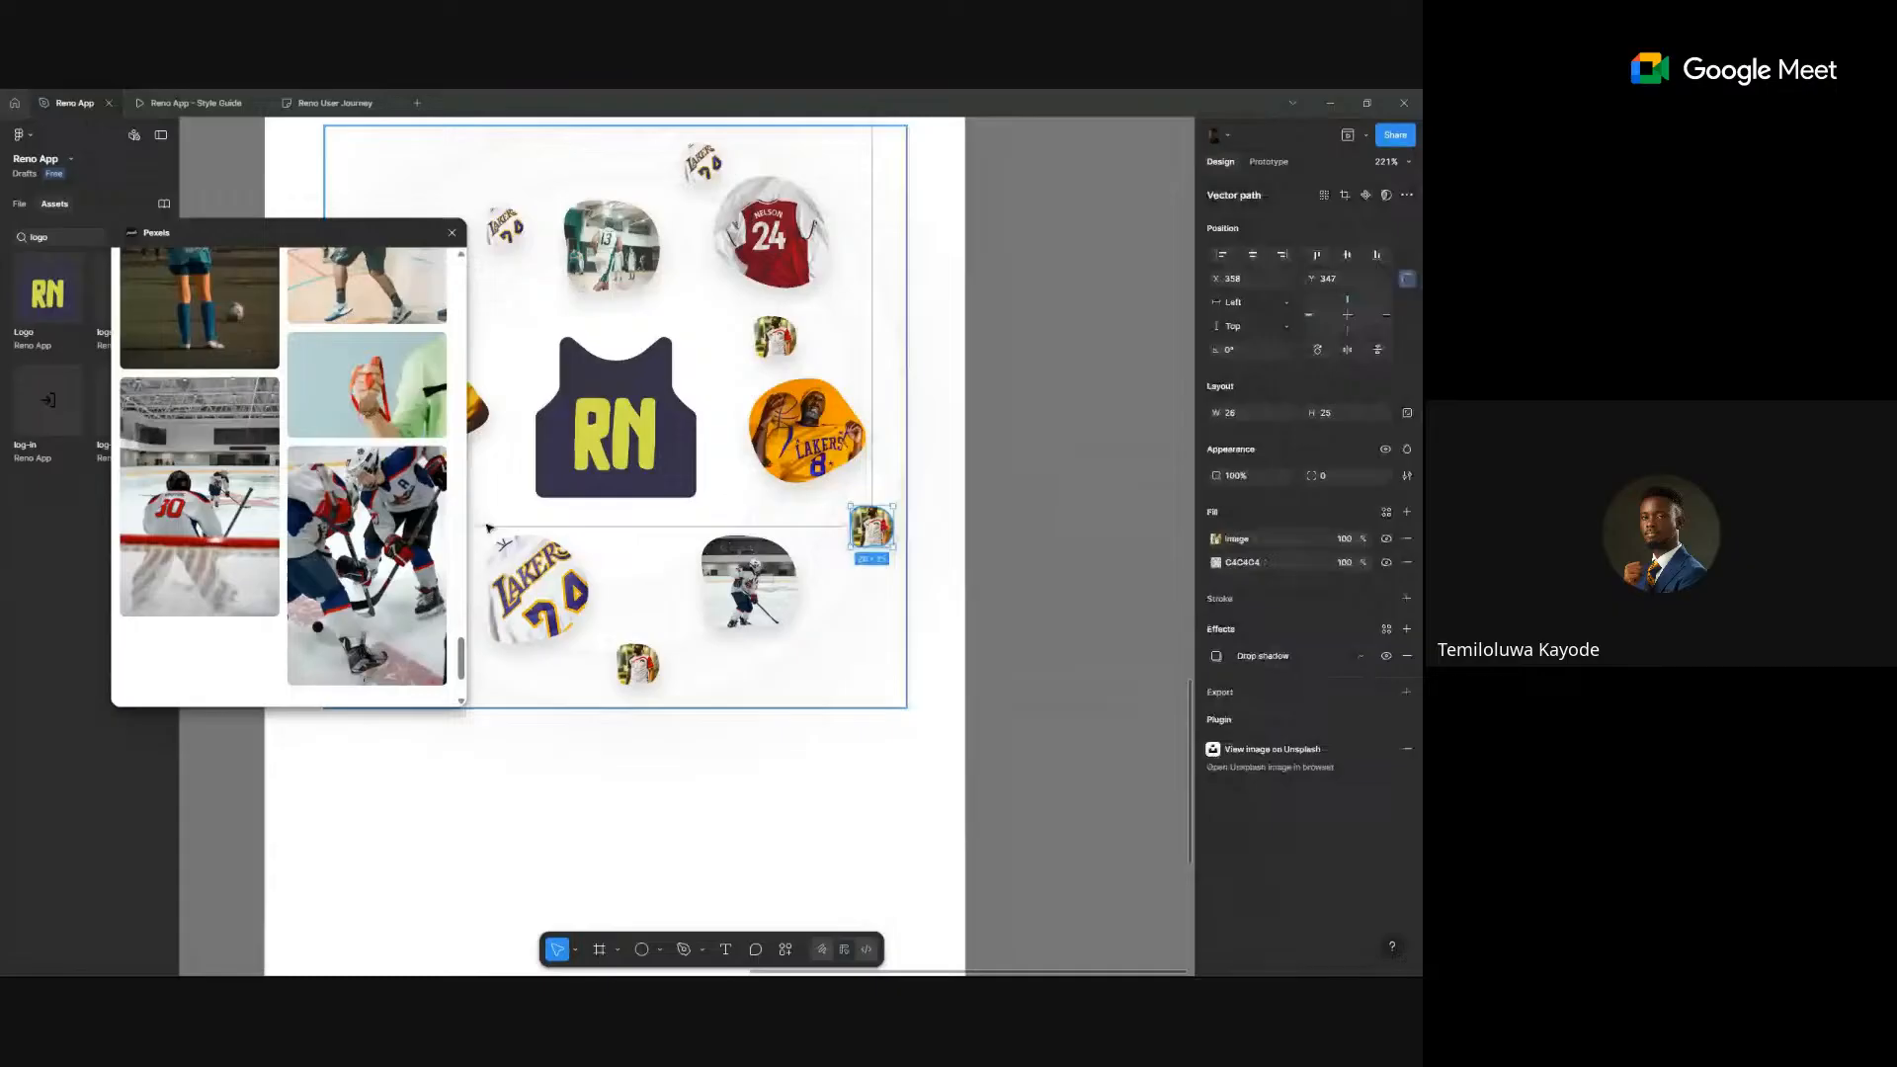
pyautogui.click(170, 501)
pyautogui.scroll(-2, 169, 494)
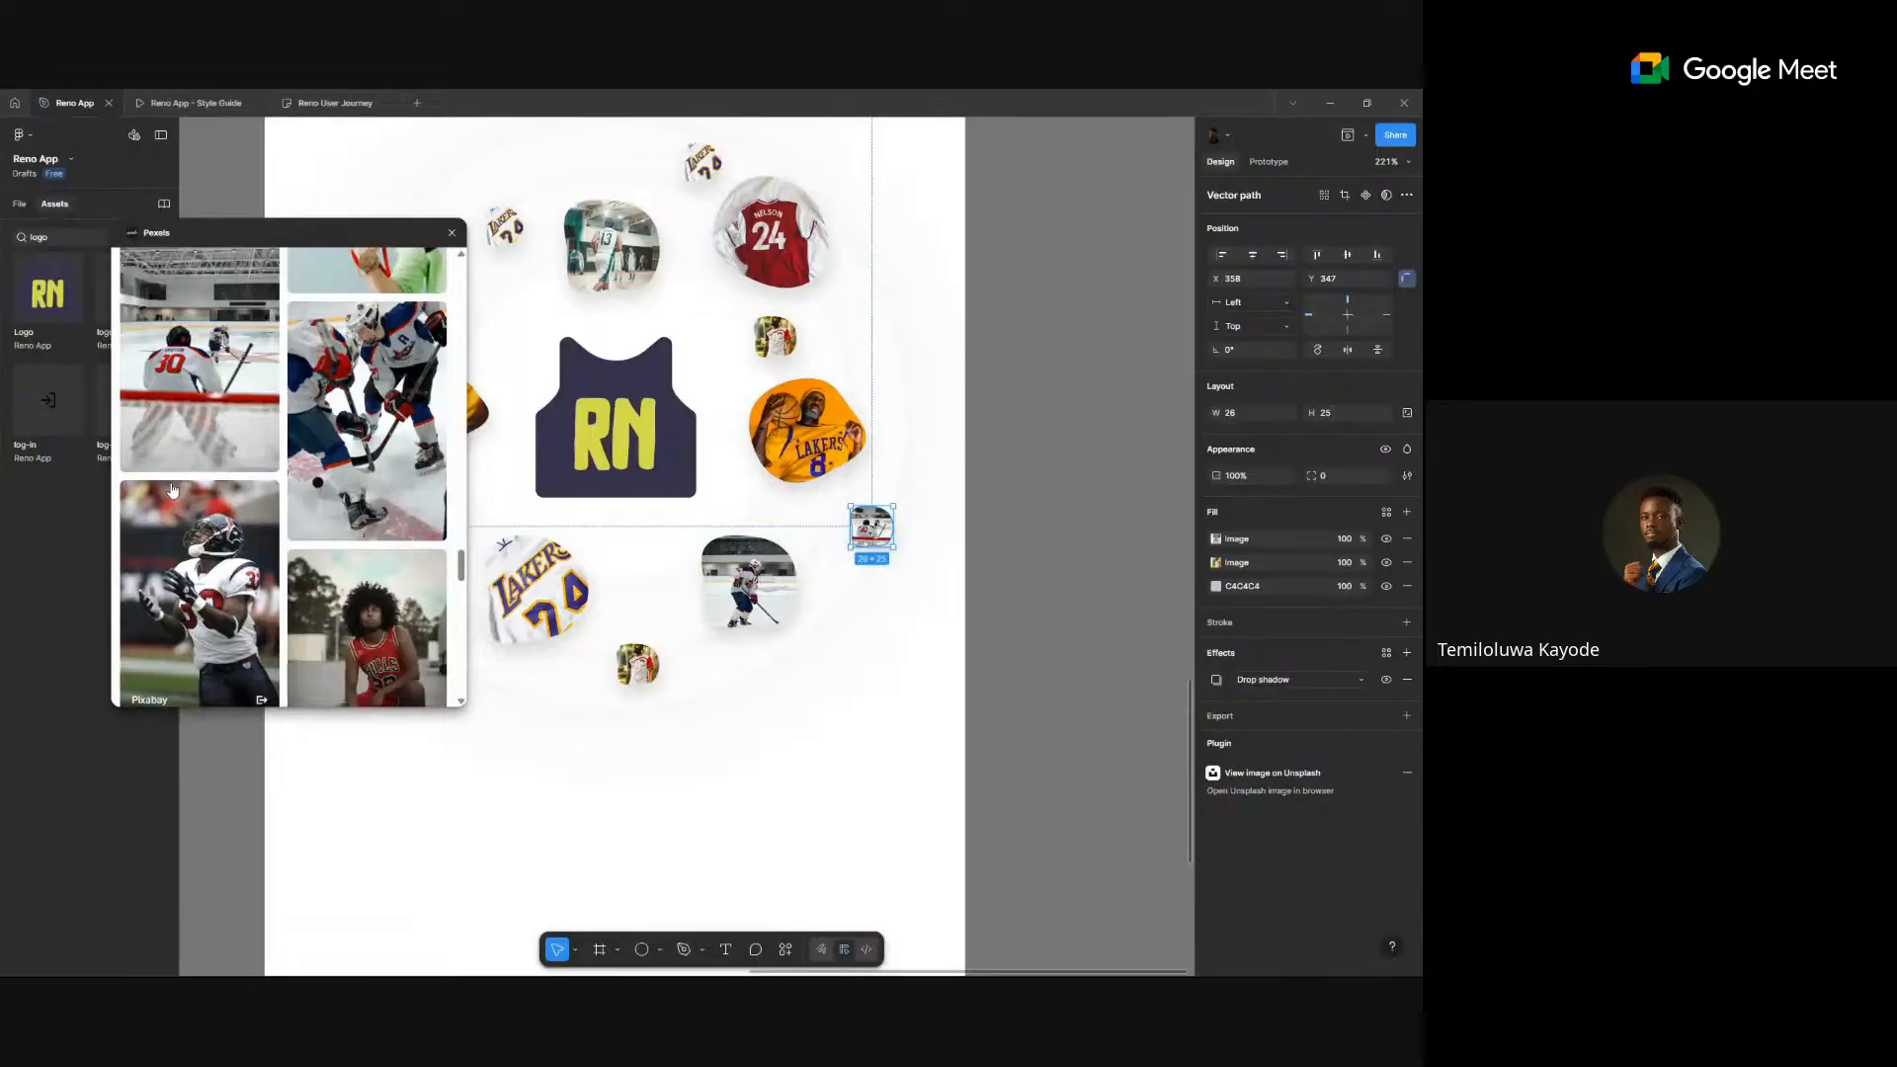
# - Select the small bubbles below the Lakers jersey and beside the RN jersey
pyautogui.click(647, 668)
pyautogui.doubleClick(652, 672)
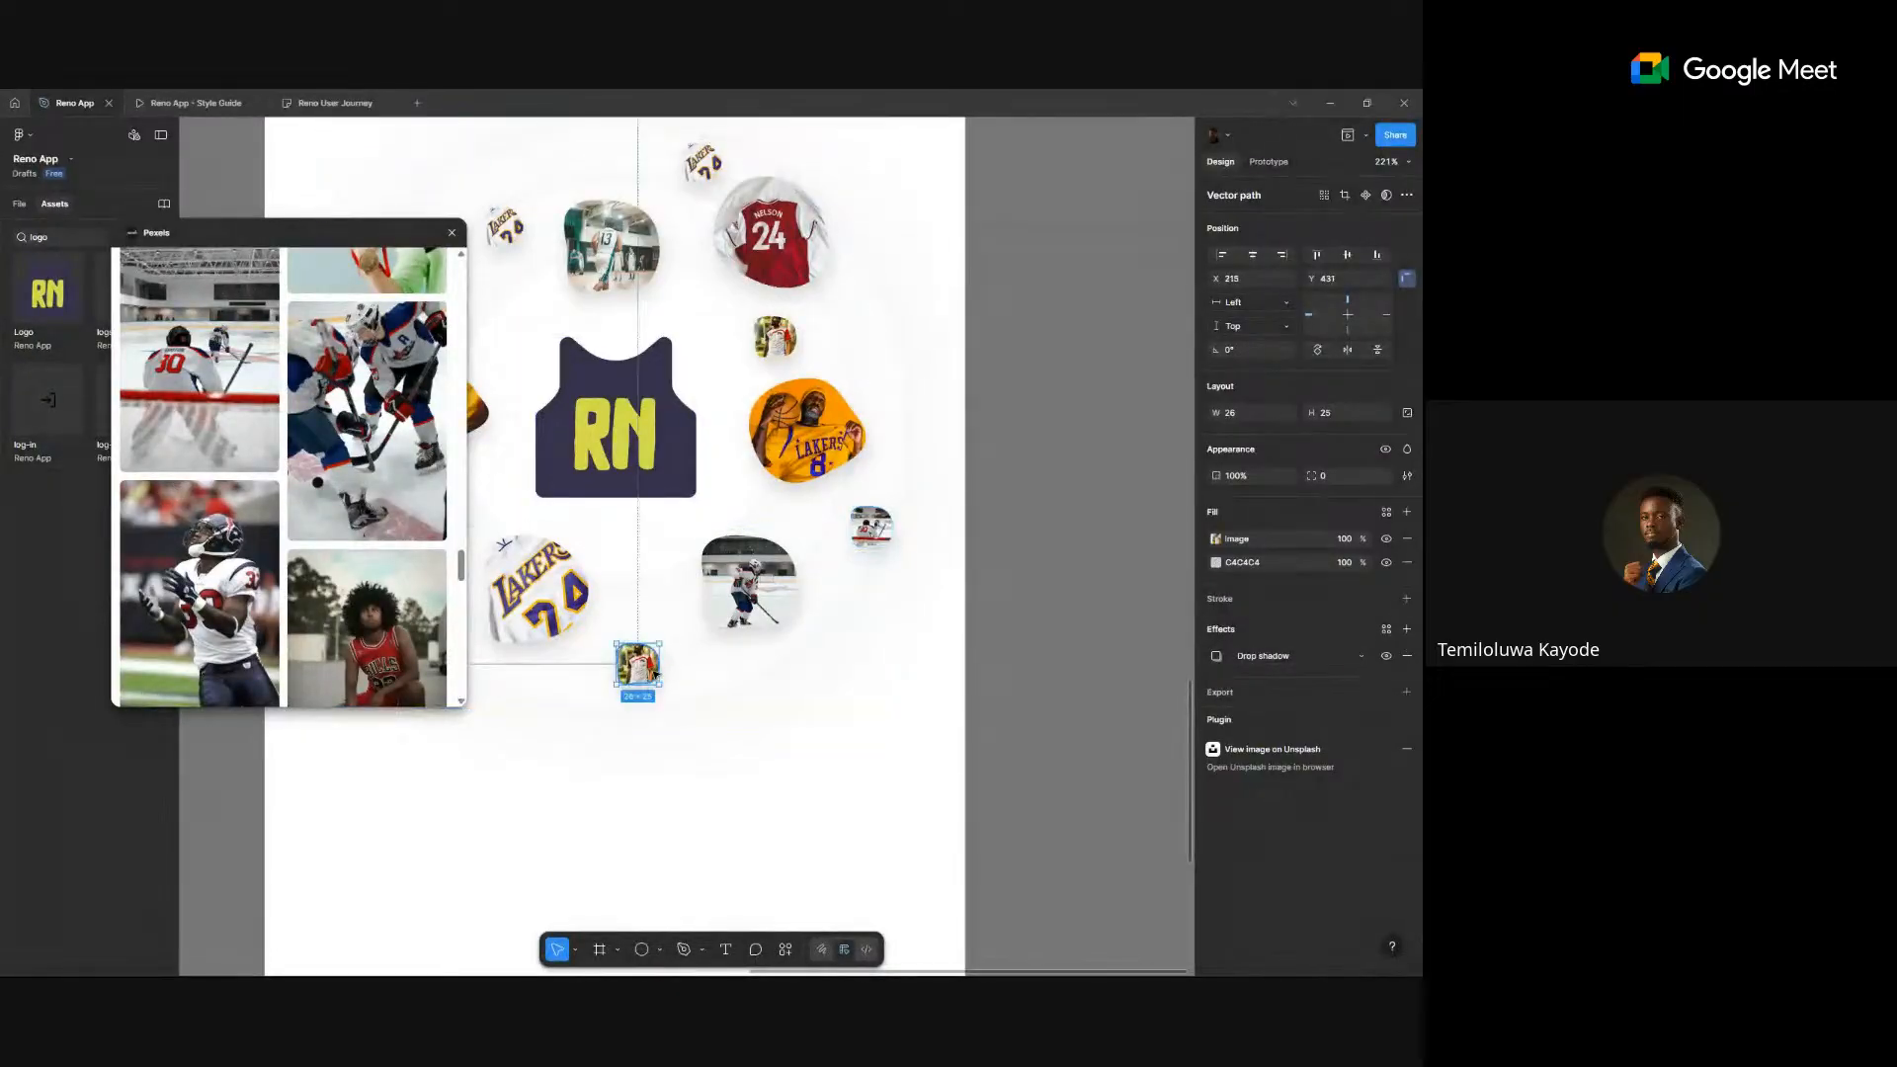
pyautogui.click(775, 336)
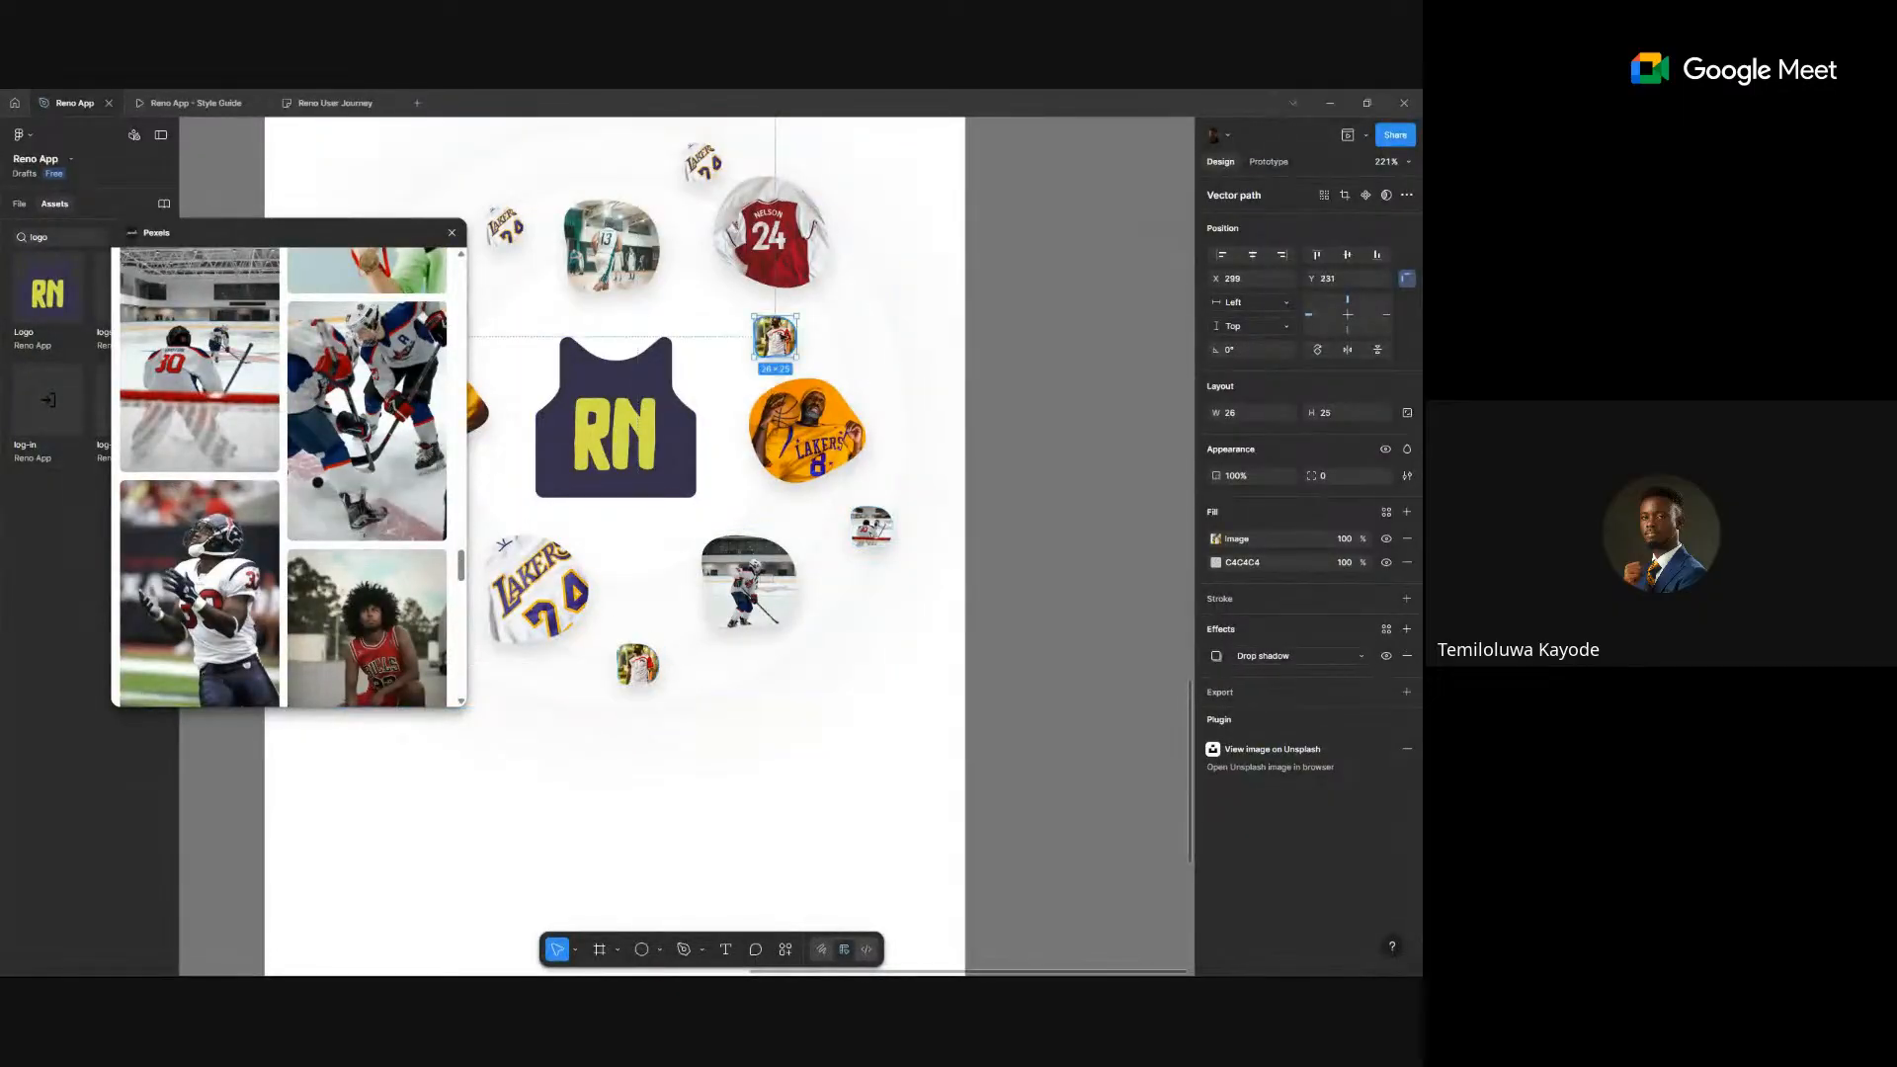
pyautogui.scroll(-3, 338, 568)
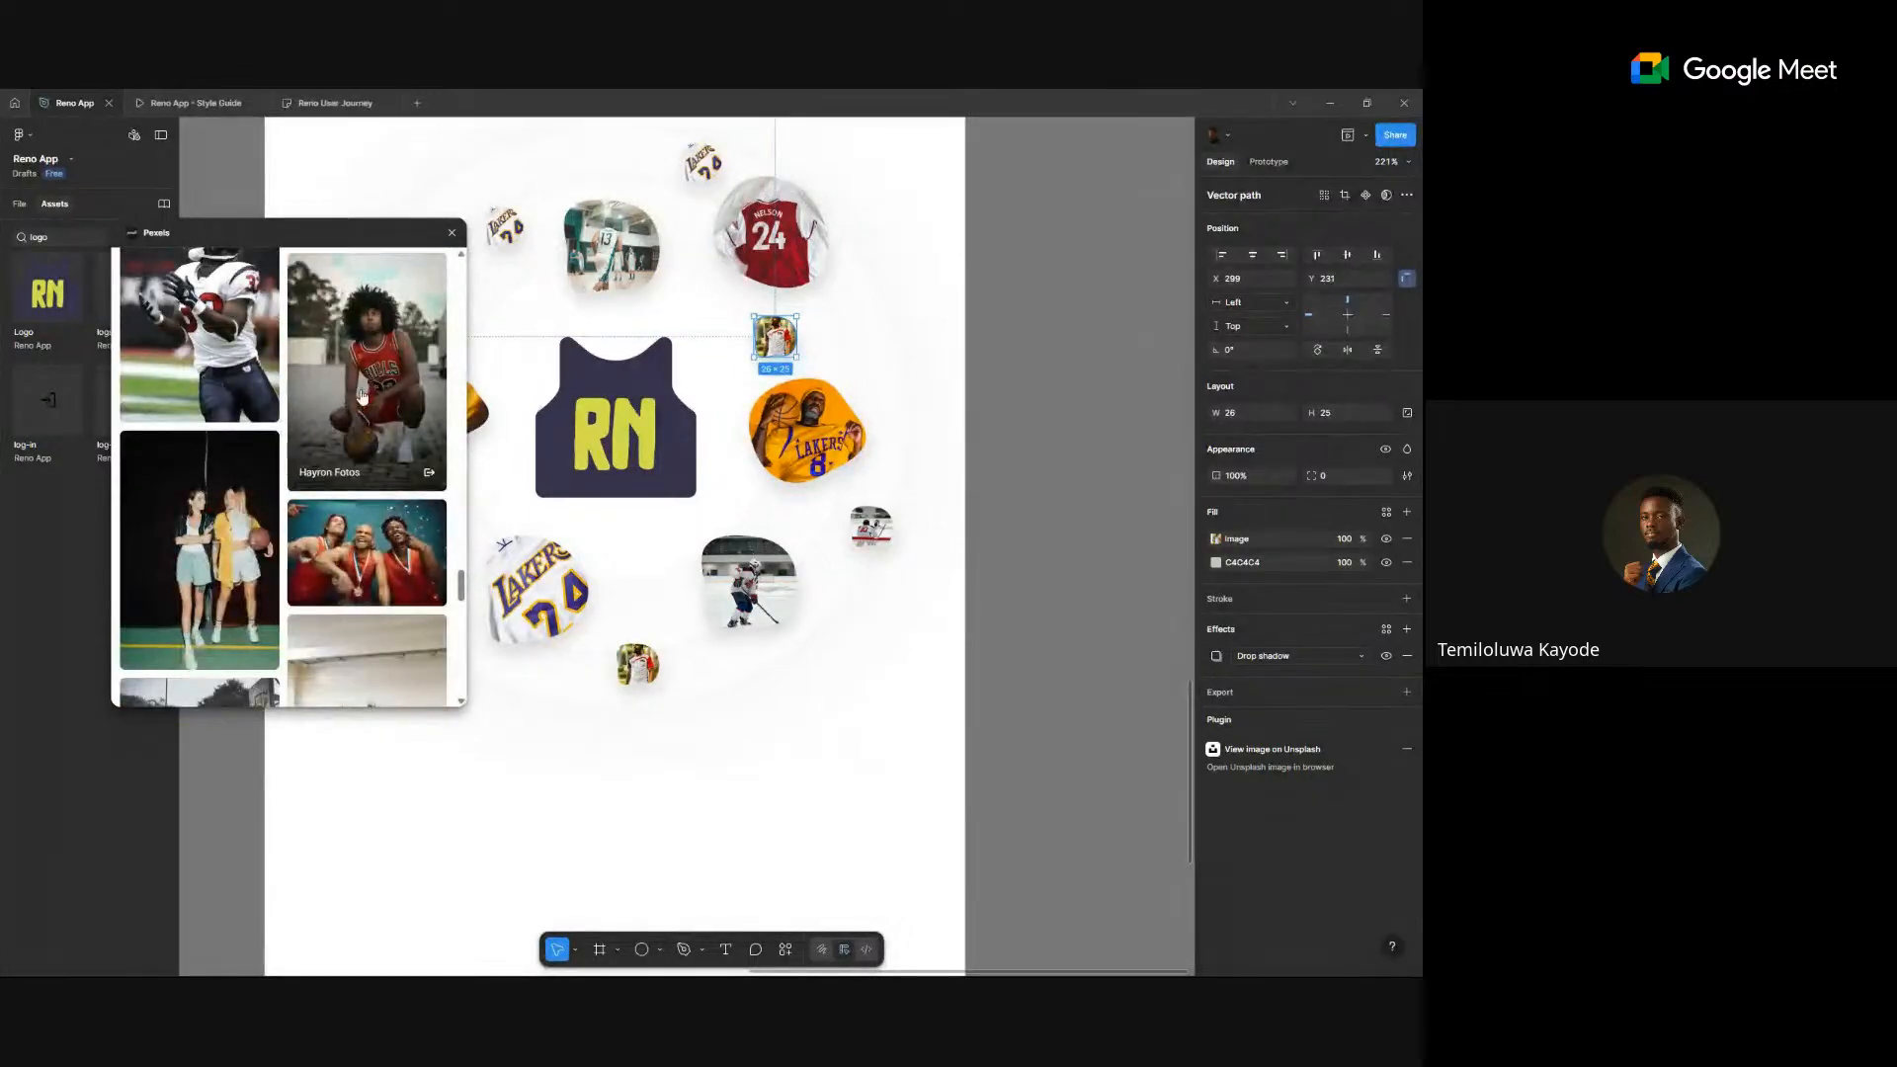
pyautogui.scroll(-5, 599, 510)
# - Shrink the RN jersey logo slightly with the Scale tool (K)
pyautogui.moveTo(600, 510); pyautogui.dragTo(796, 438)
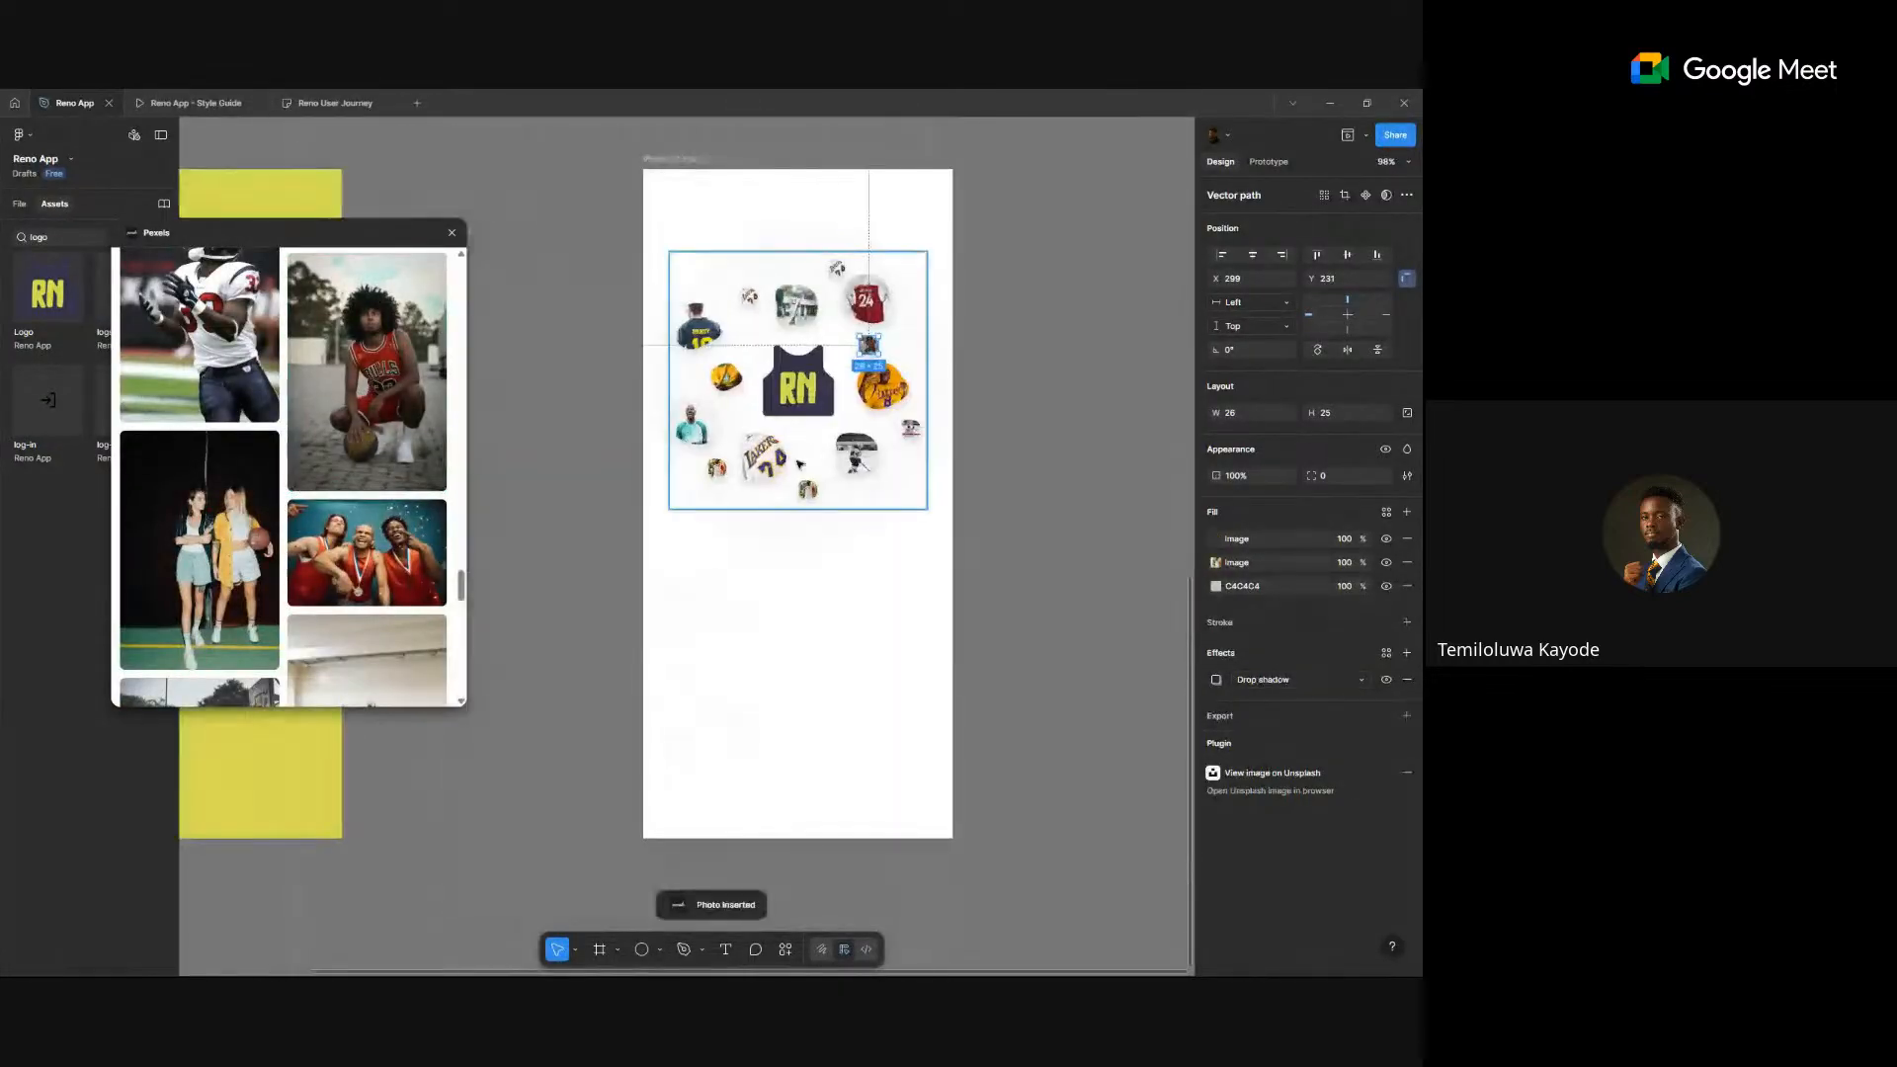
pyautogui.click(958, 469)
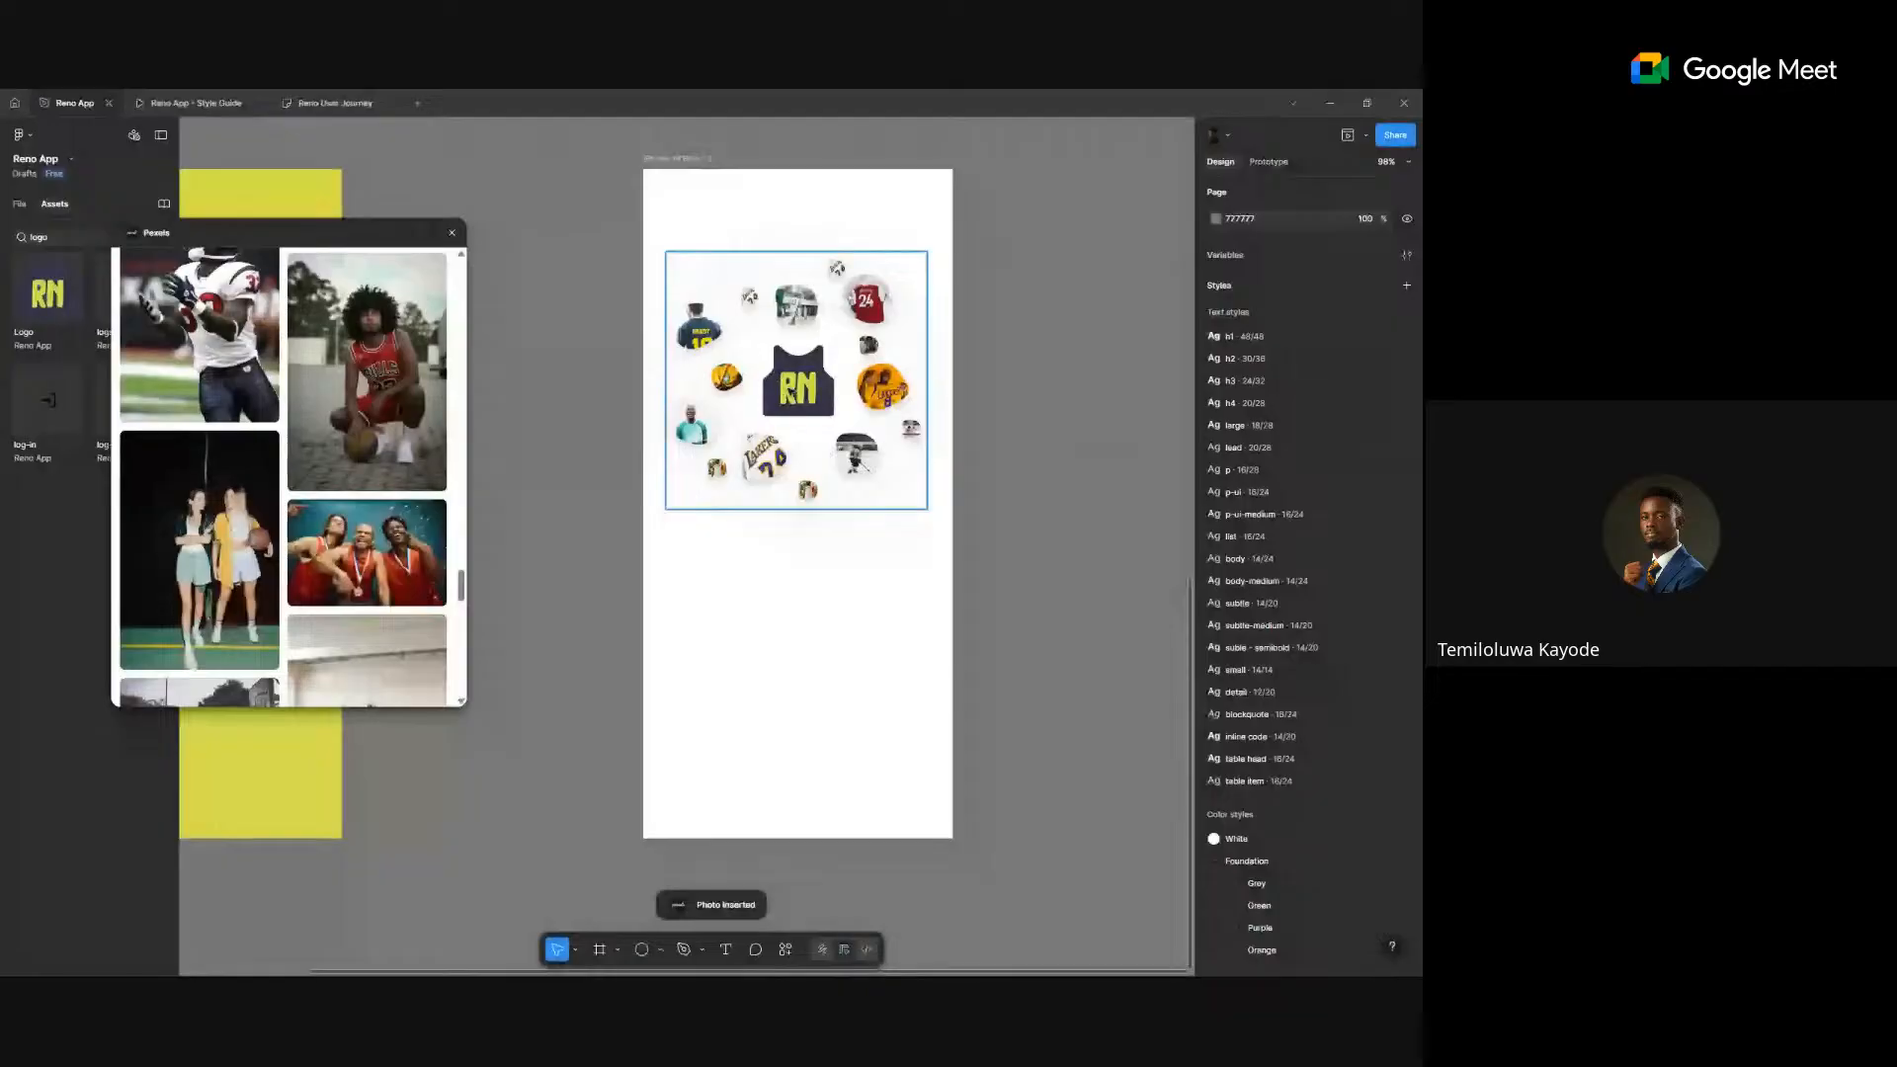
pyautogui.doubleClick(791, 394)
pyautogui.press('k')
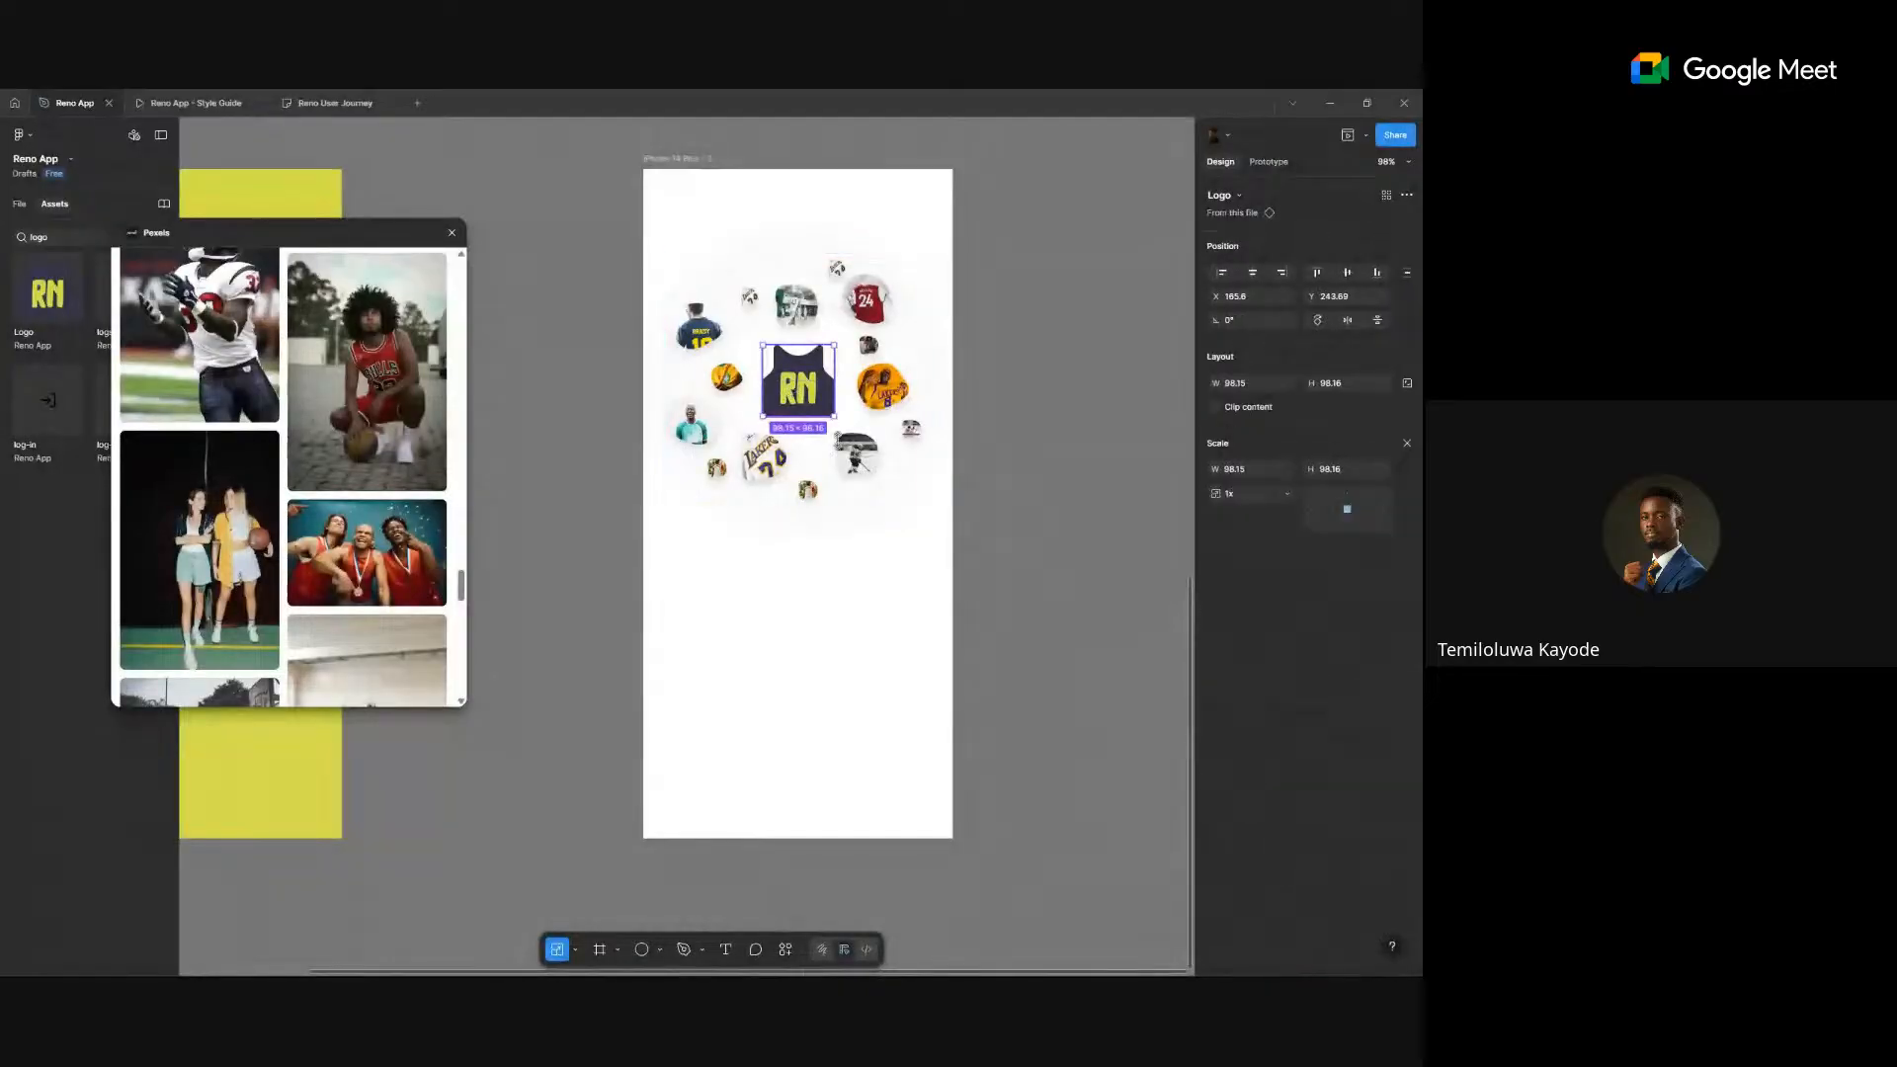
pyautogui.moveTo(834, 415); pyautogui.dragTo(824, 401)
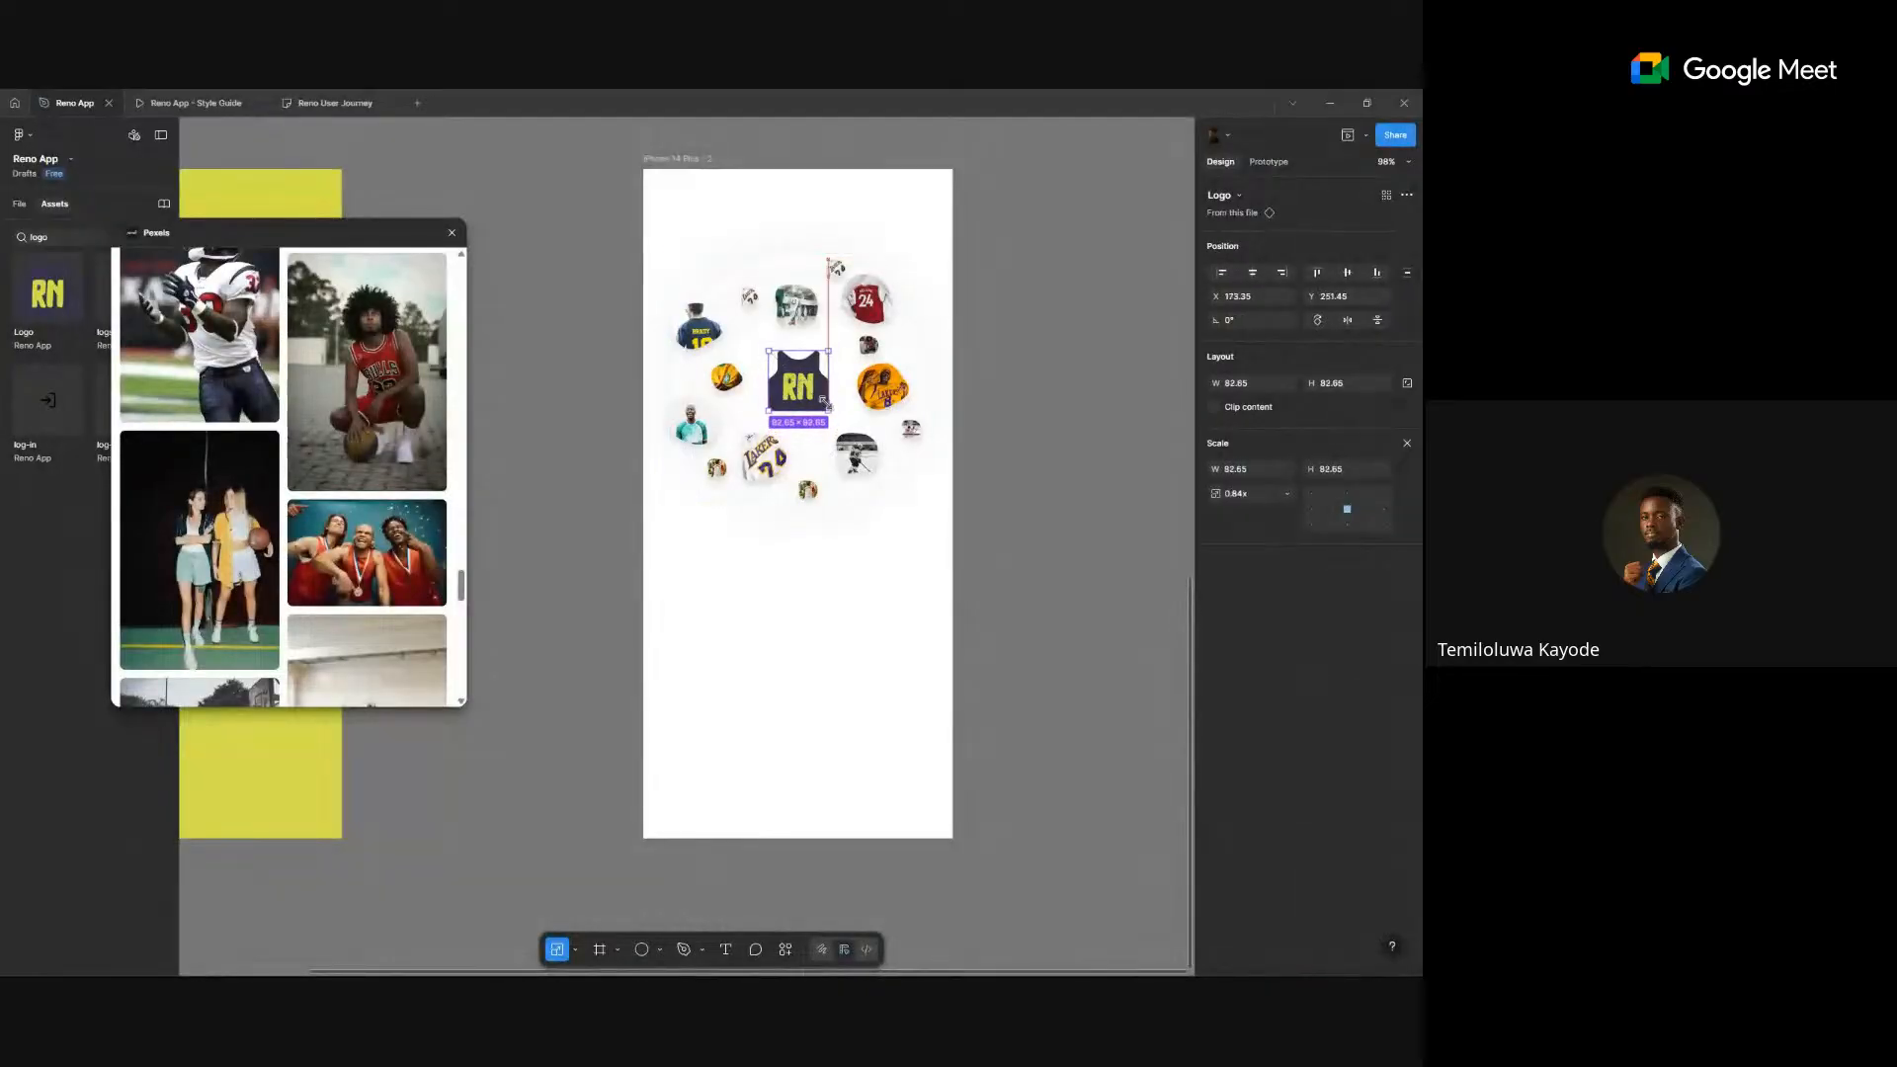
# - Shrink the Brady jersey bubble and the red 24 jersey bubble
pyautogui.click(729, 379)
pyautogui.click(690, 423)
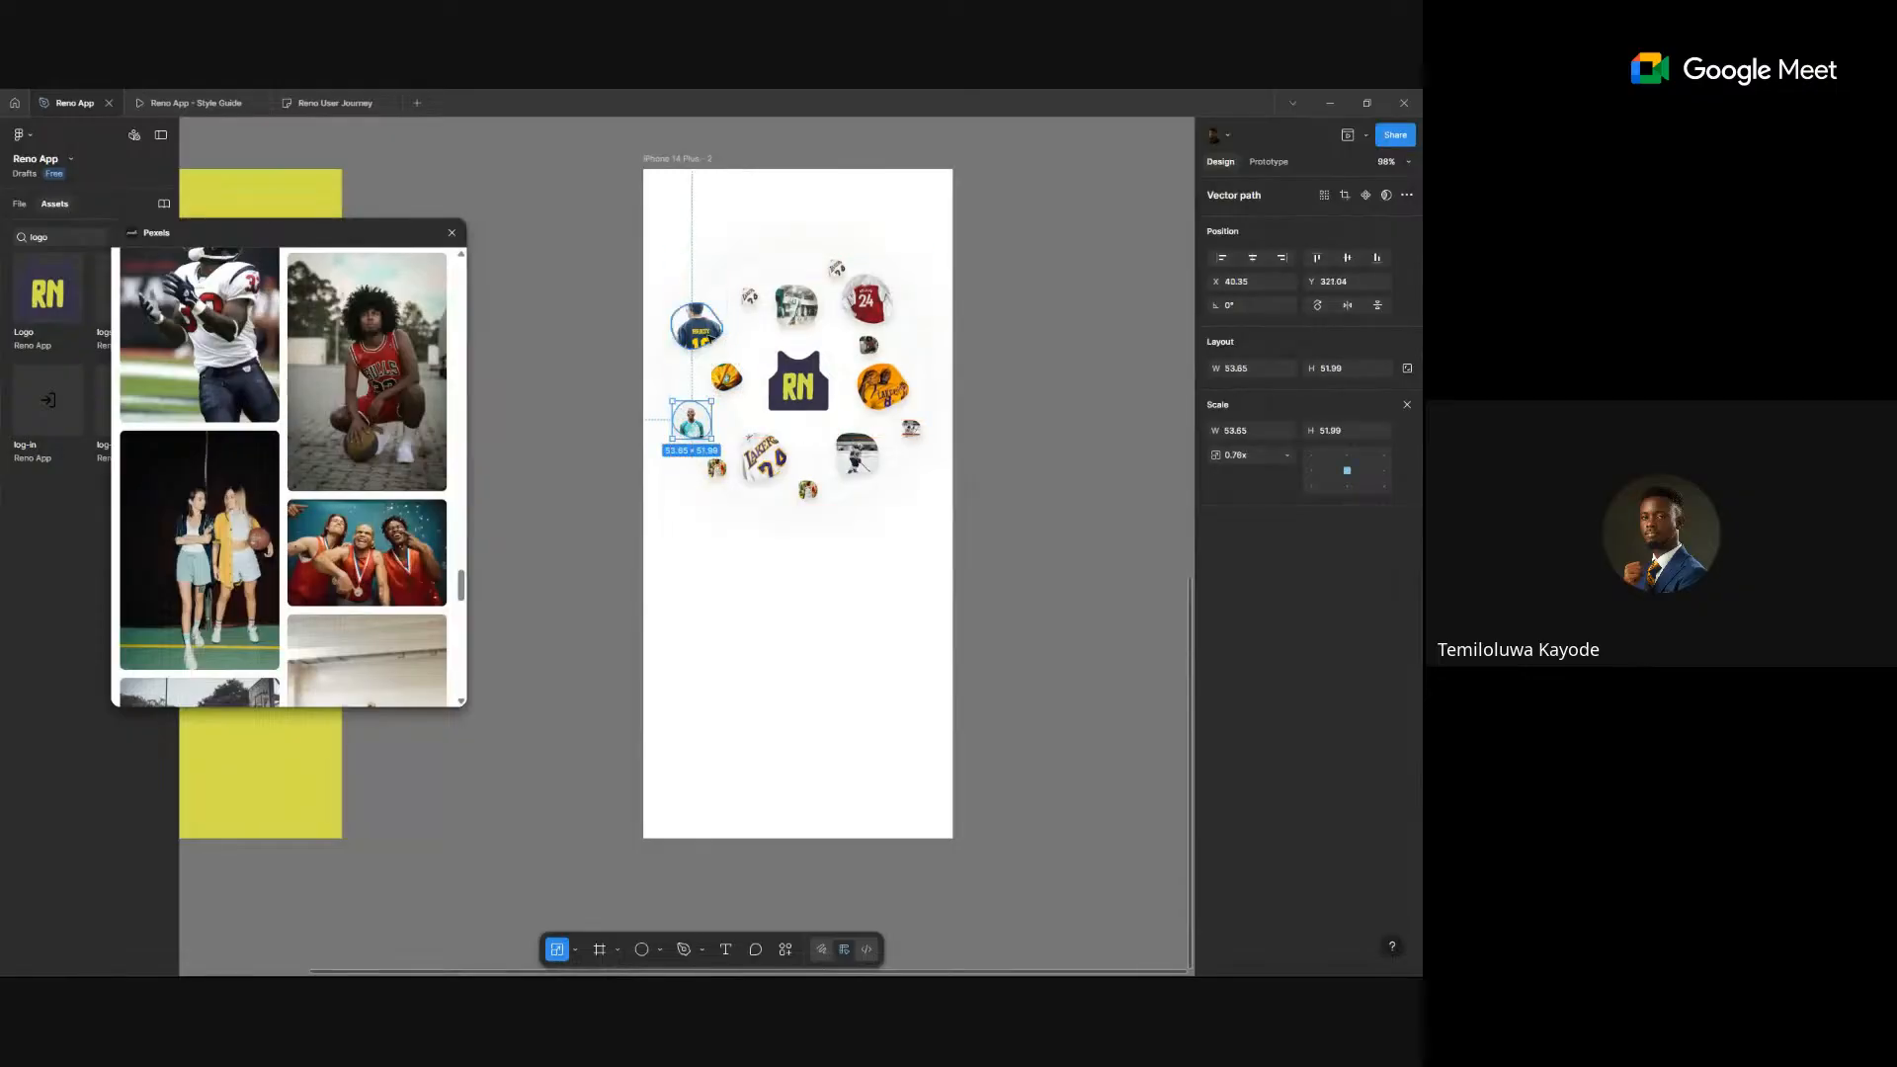
pyautogui.click(697, 326)
pyautogui.moveTo(719, 347); pyautogui.dragTo(724, 341)
pyautogui.click(796, 305)
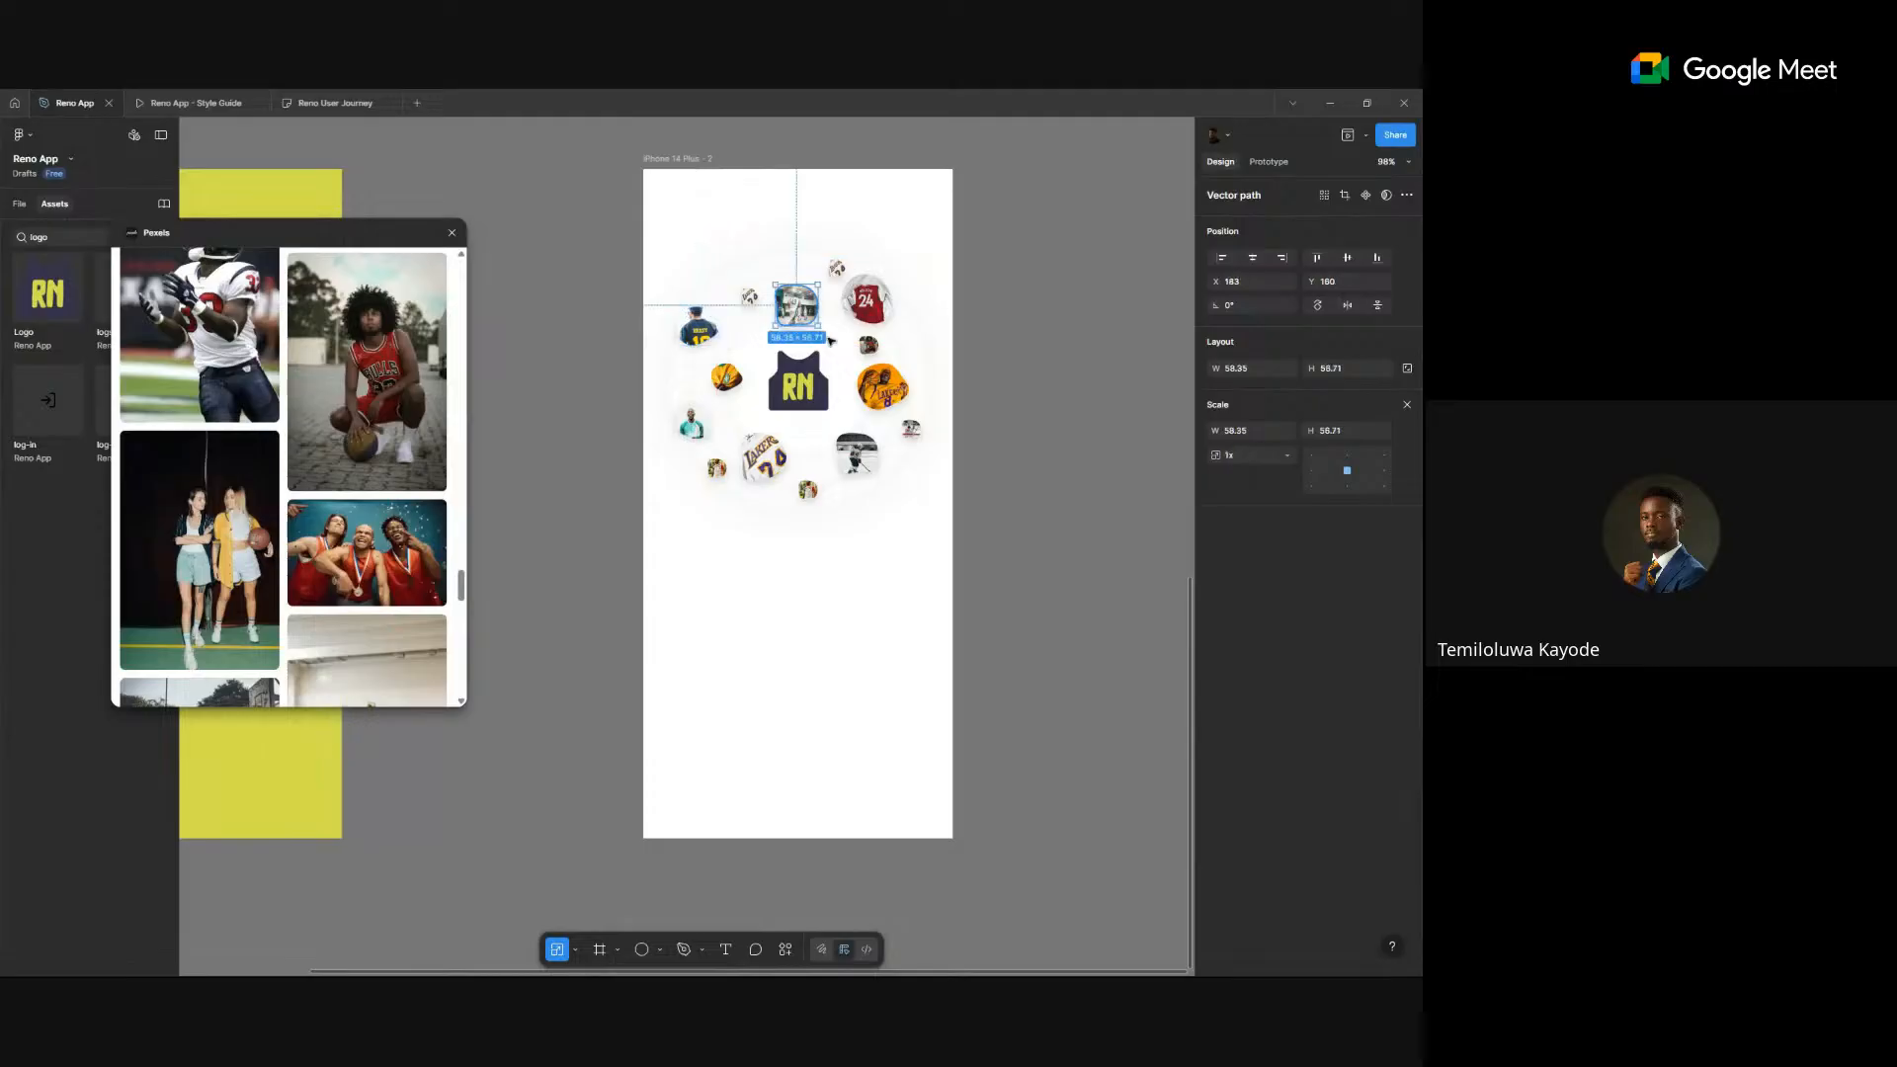
pyautogui.click(875, 304)
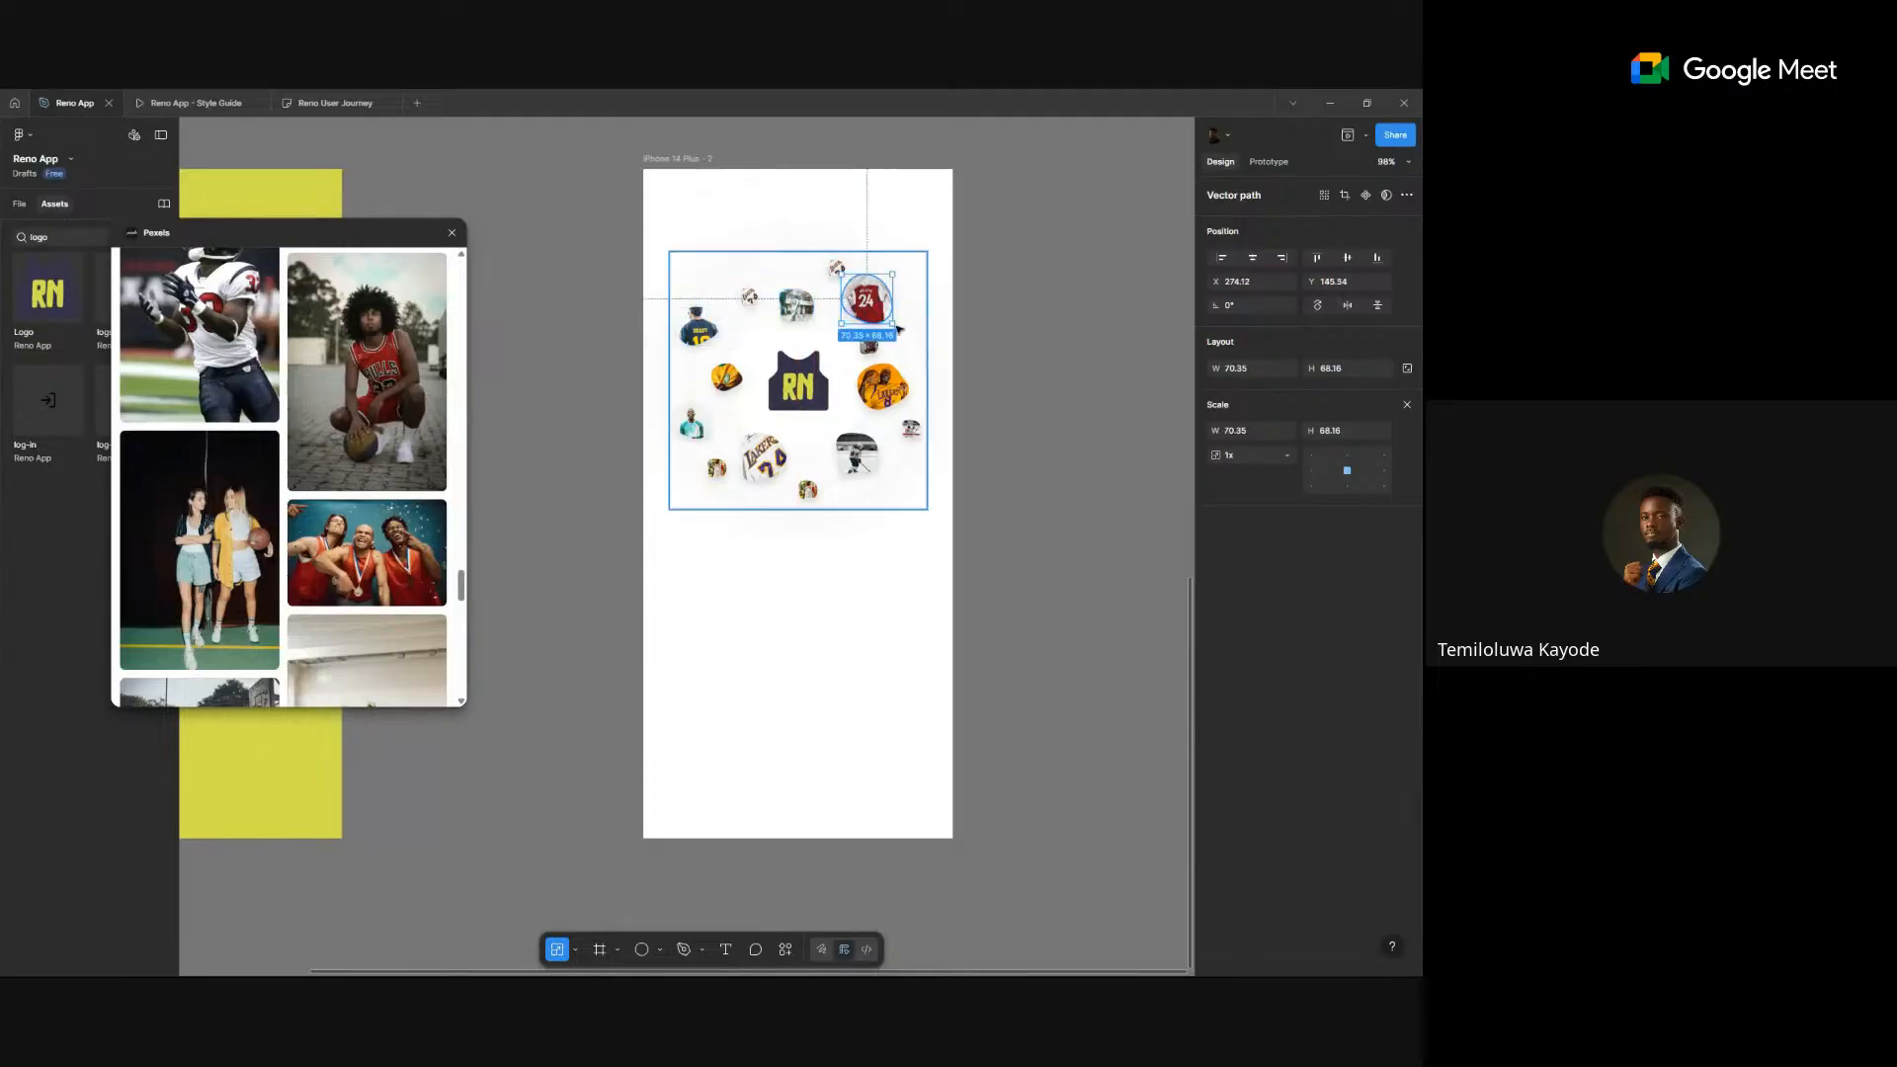
pyautogui.moveTo(889, 314); pyautogui.dragTo(883, 314)
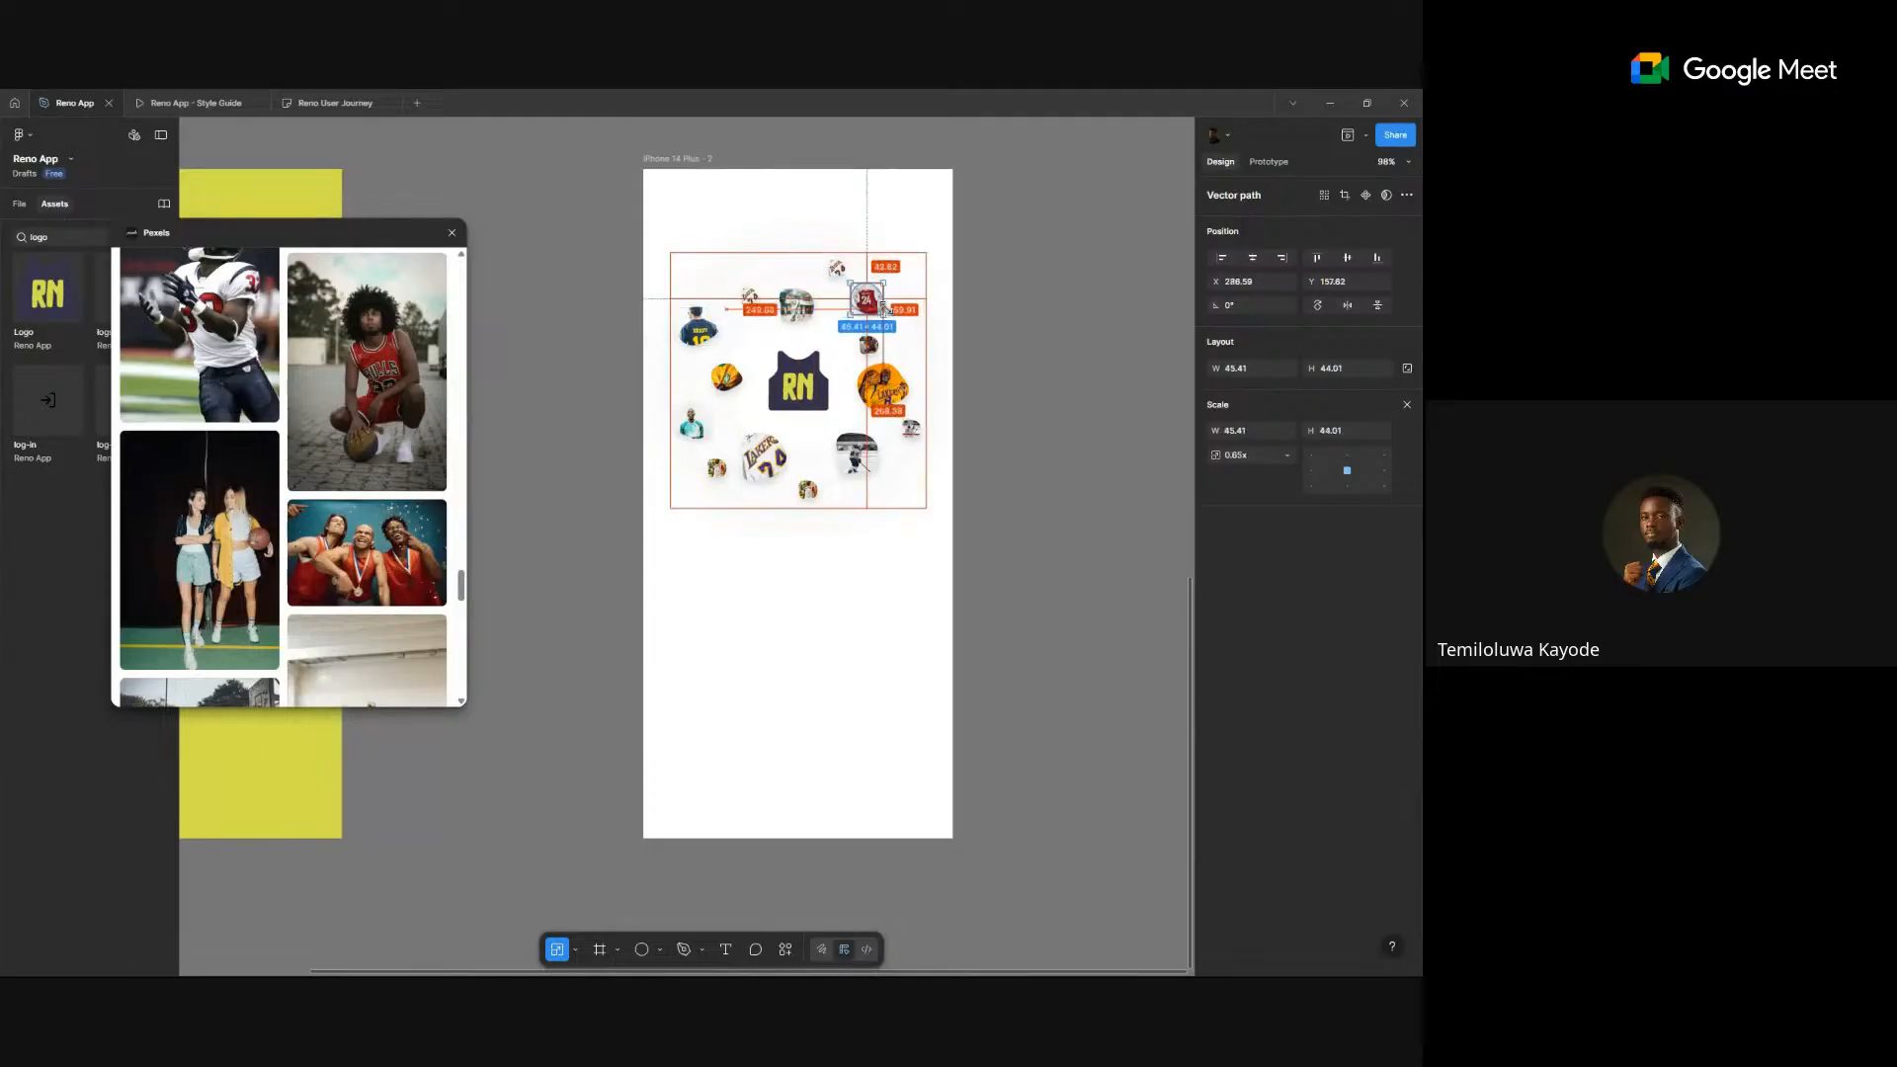
# - Shrink the hockey player and yellow Kobe bubbles, then reselect the RN logo
pyautogui.click(858, 457)
pyautogui.moveTo(880, 474); pyautogui.dragTo(790, 436)
pyautogui.click(762, 456)
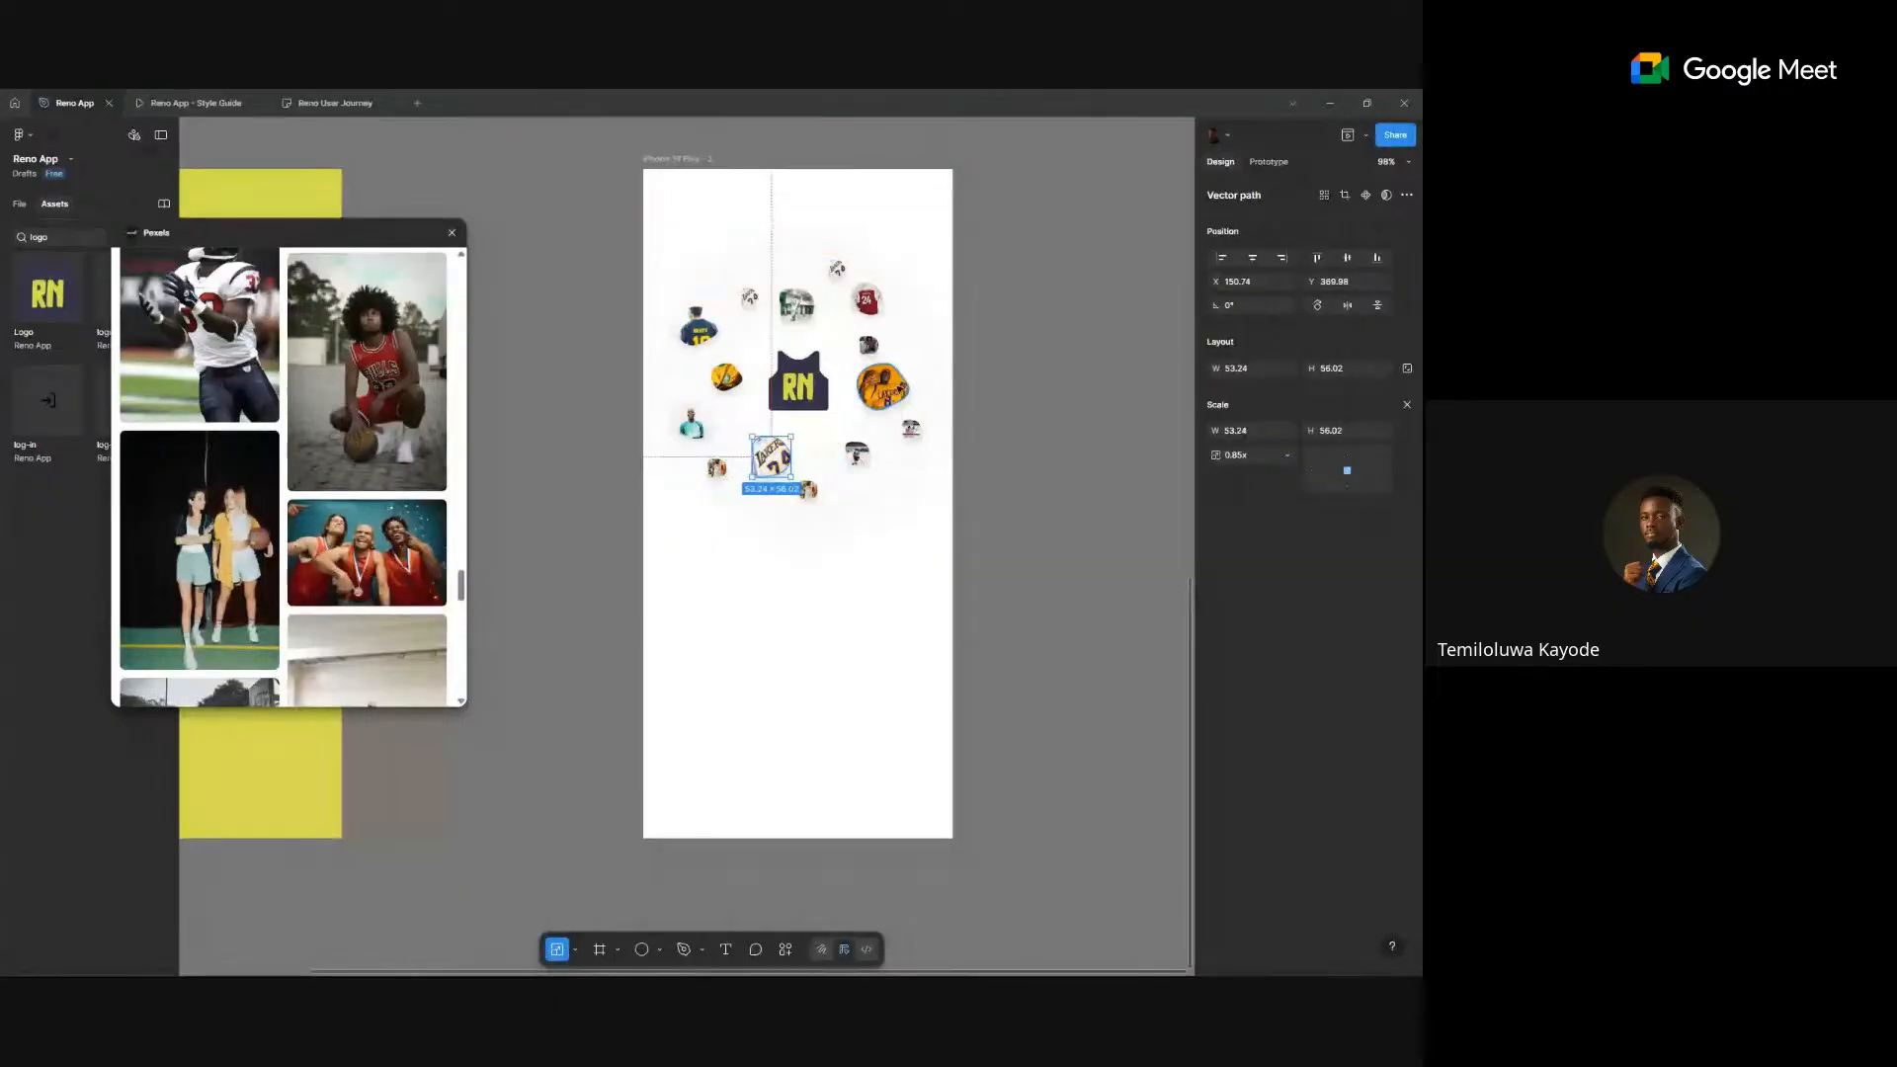
pyautogui.click(882, 385)
pyautogui.moveTo(909, 411); pyautogui.dragTo(904, 405)
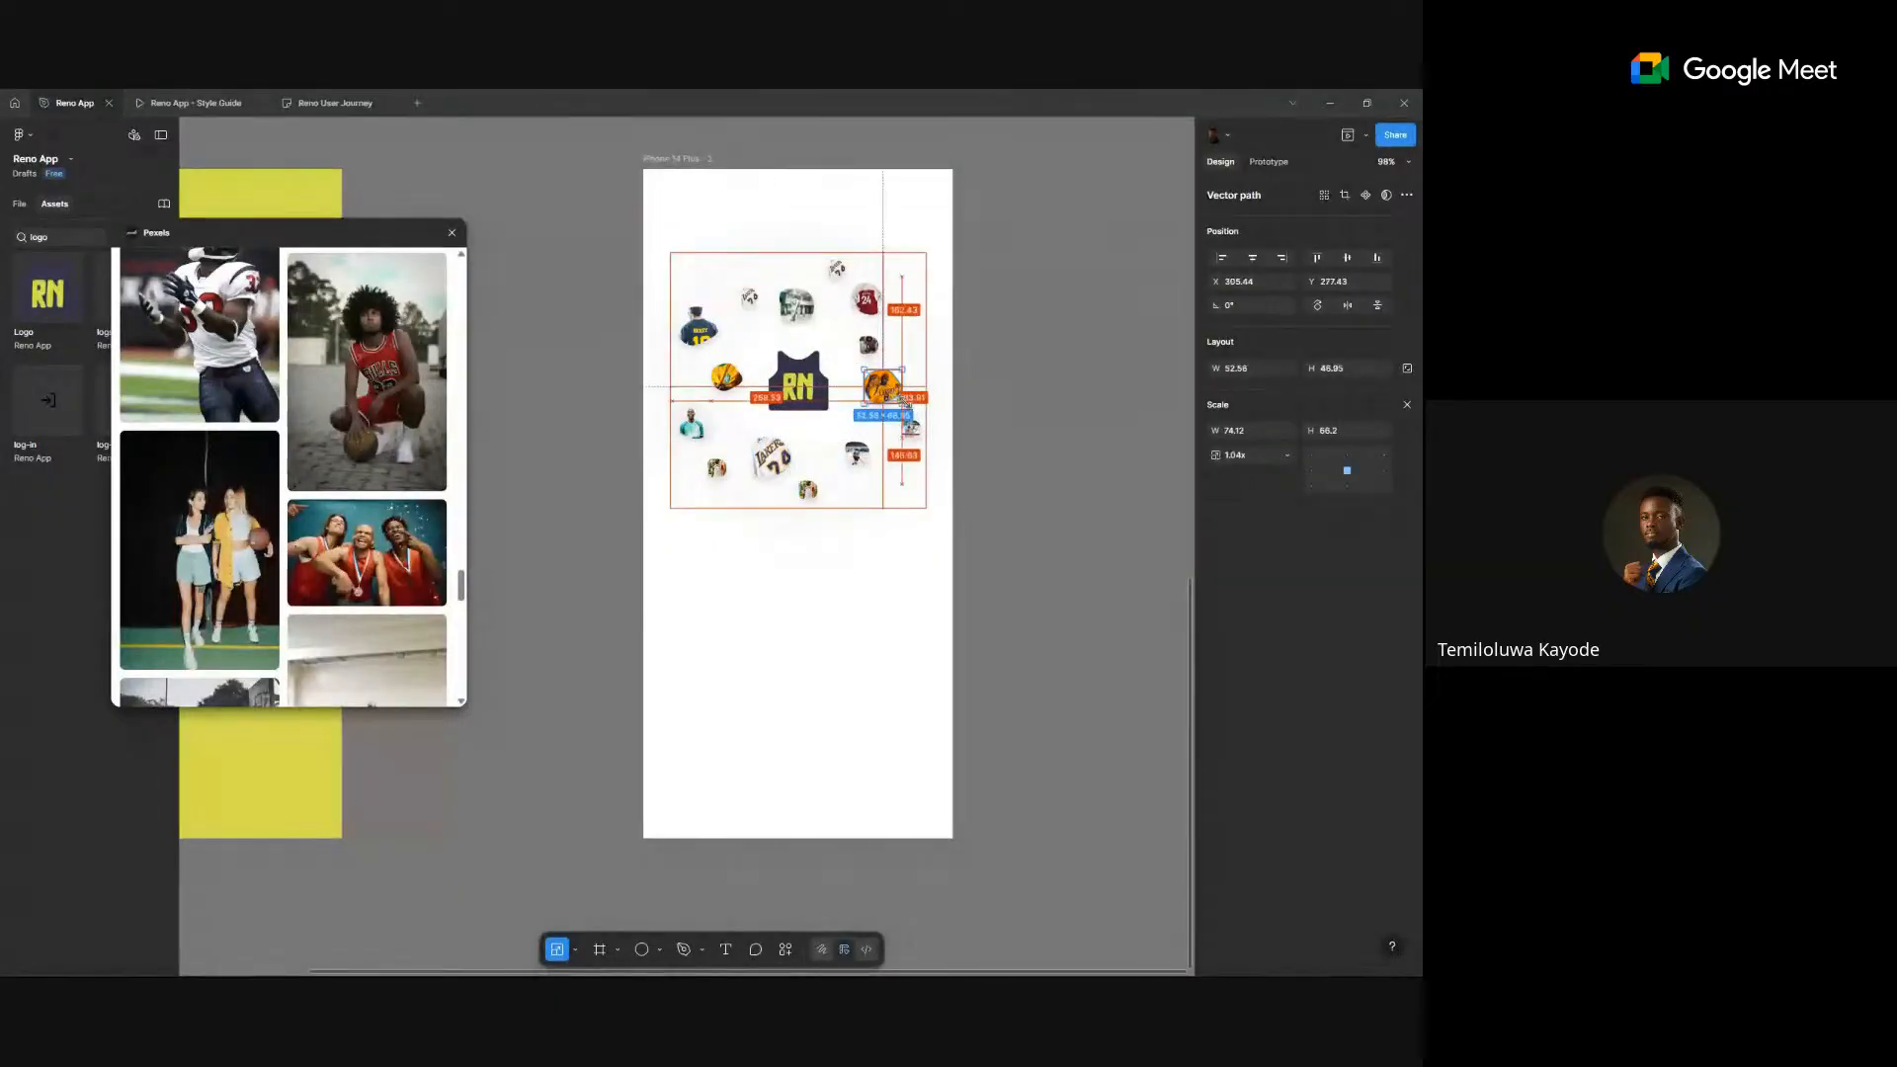
pyautogui.click(1069, 373)
pyautogui.click(787, 402)
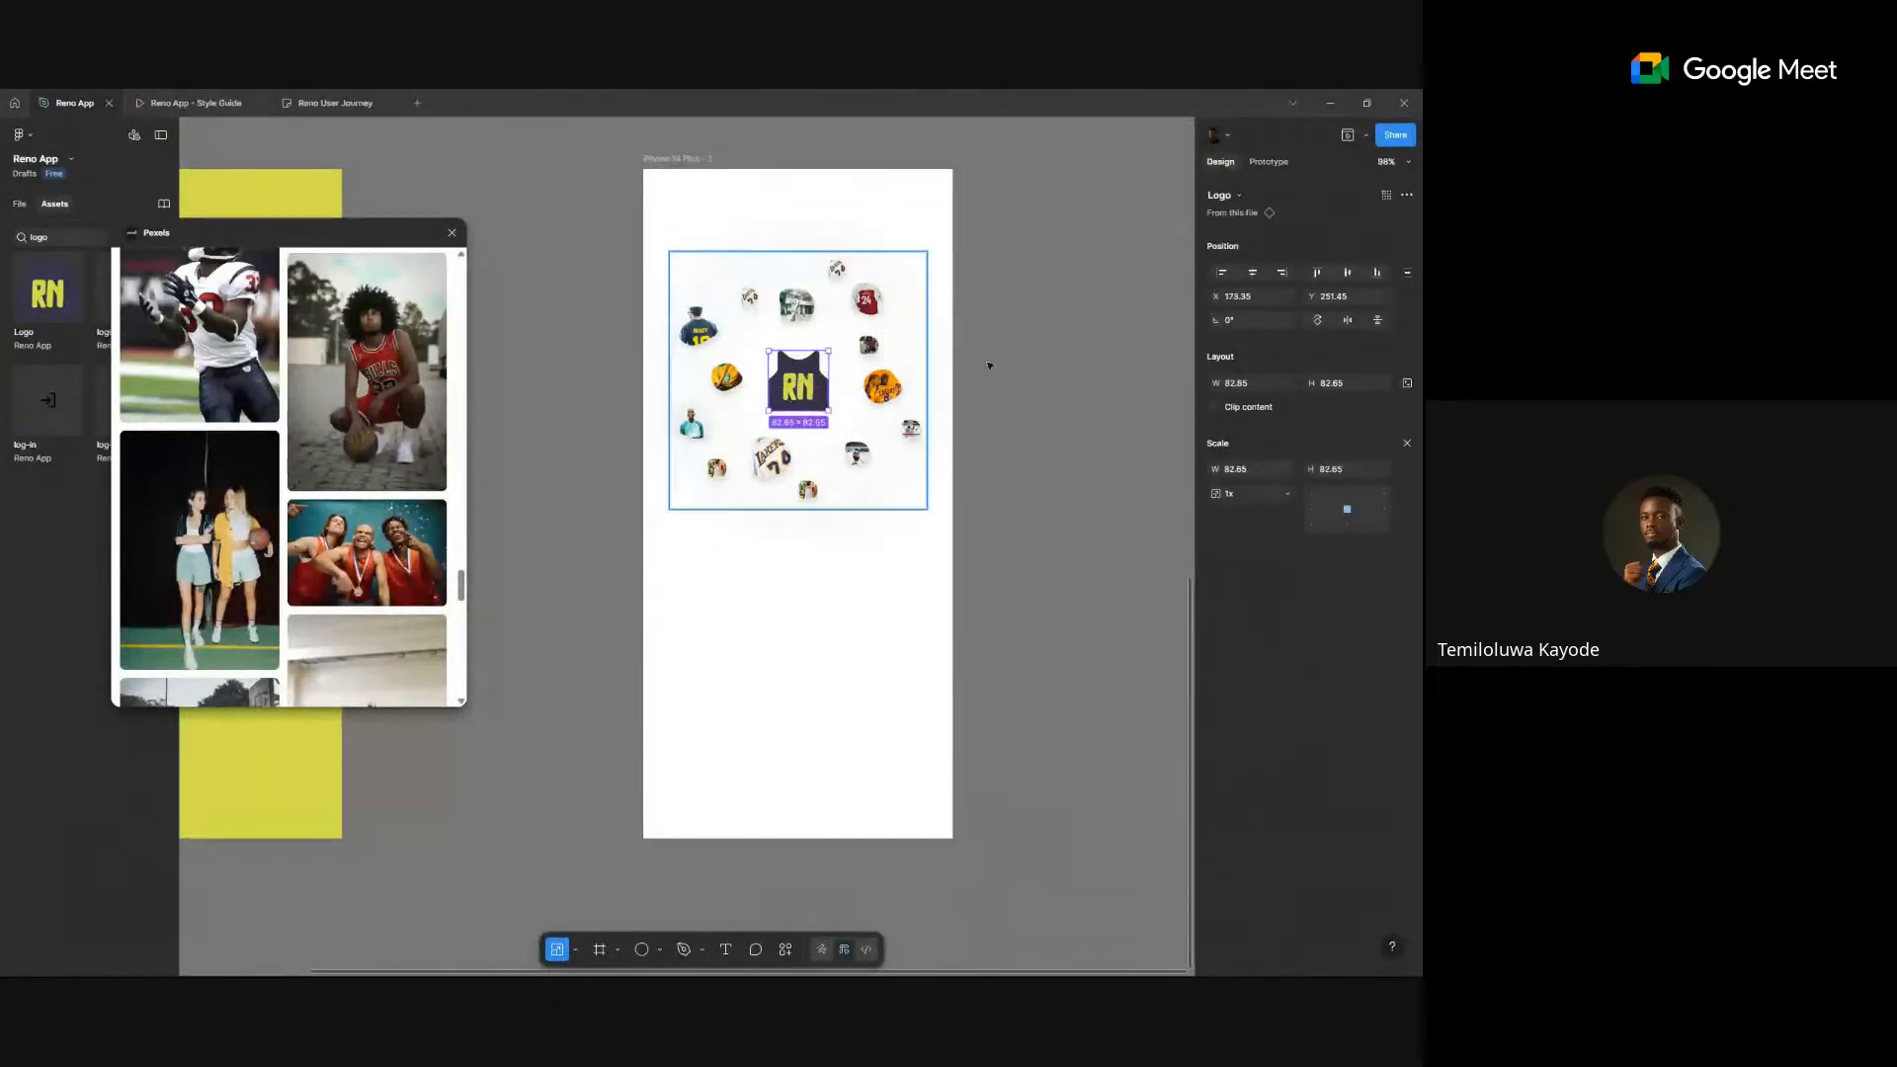
pyautogui.doubleClick(787, 402)
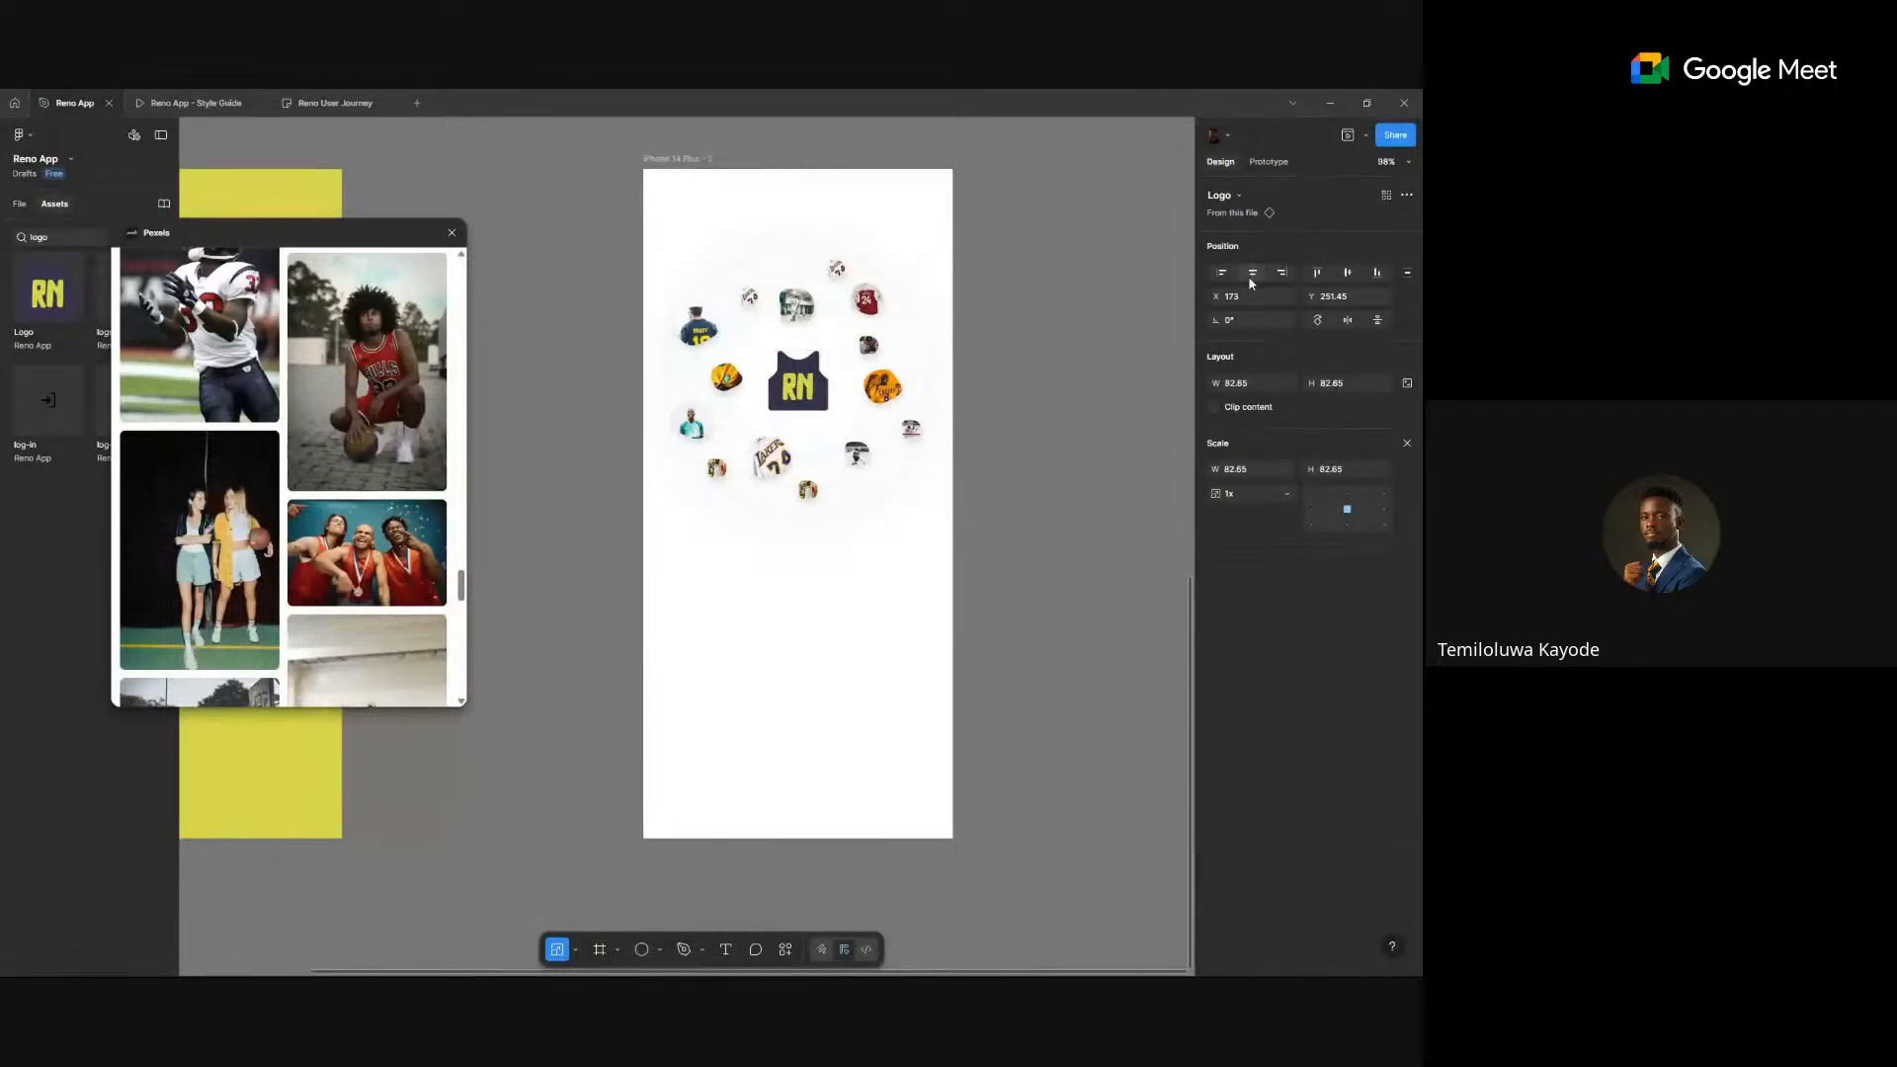
# - Close the Pexels photo panel
pyautogui.click(1006, 526)
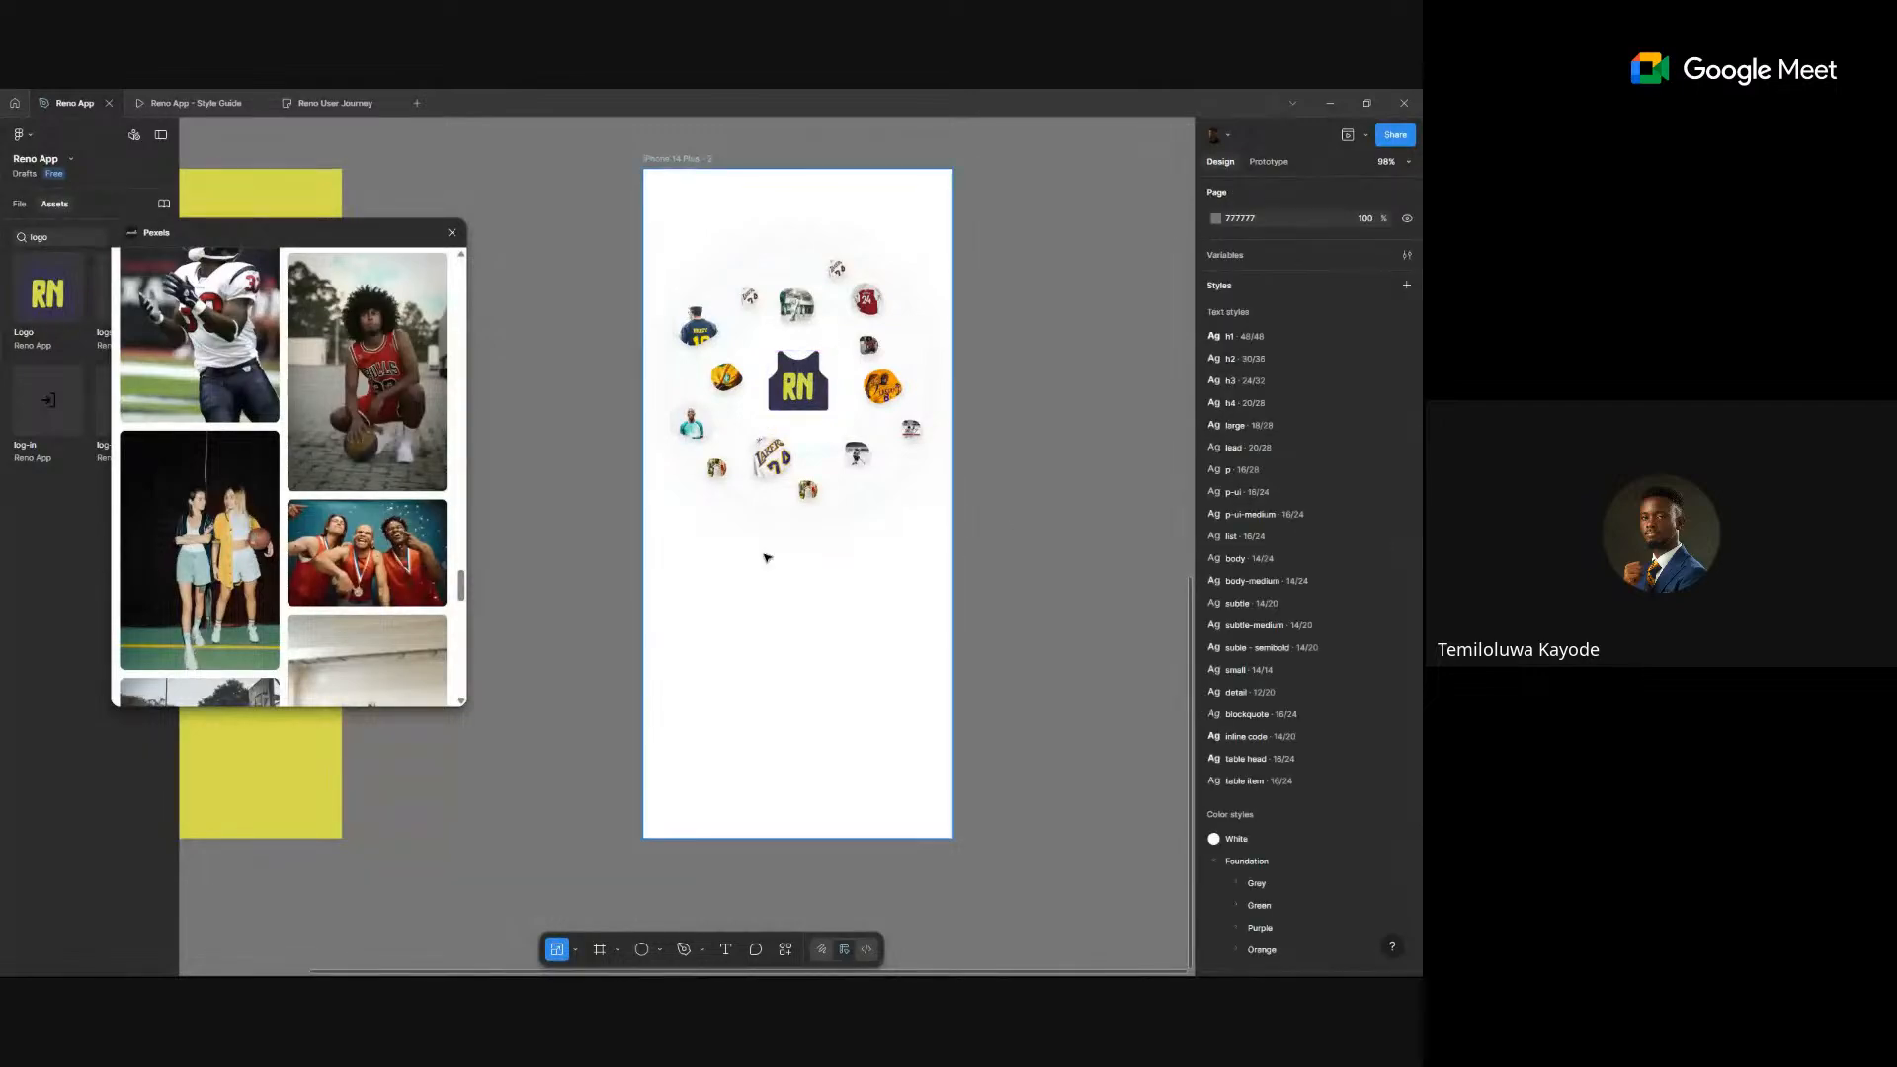
pyautogui.scroll(-5, 767, 551)
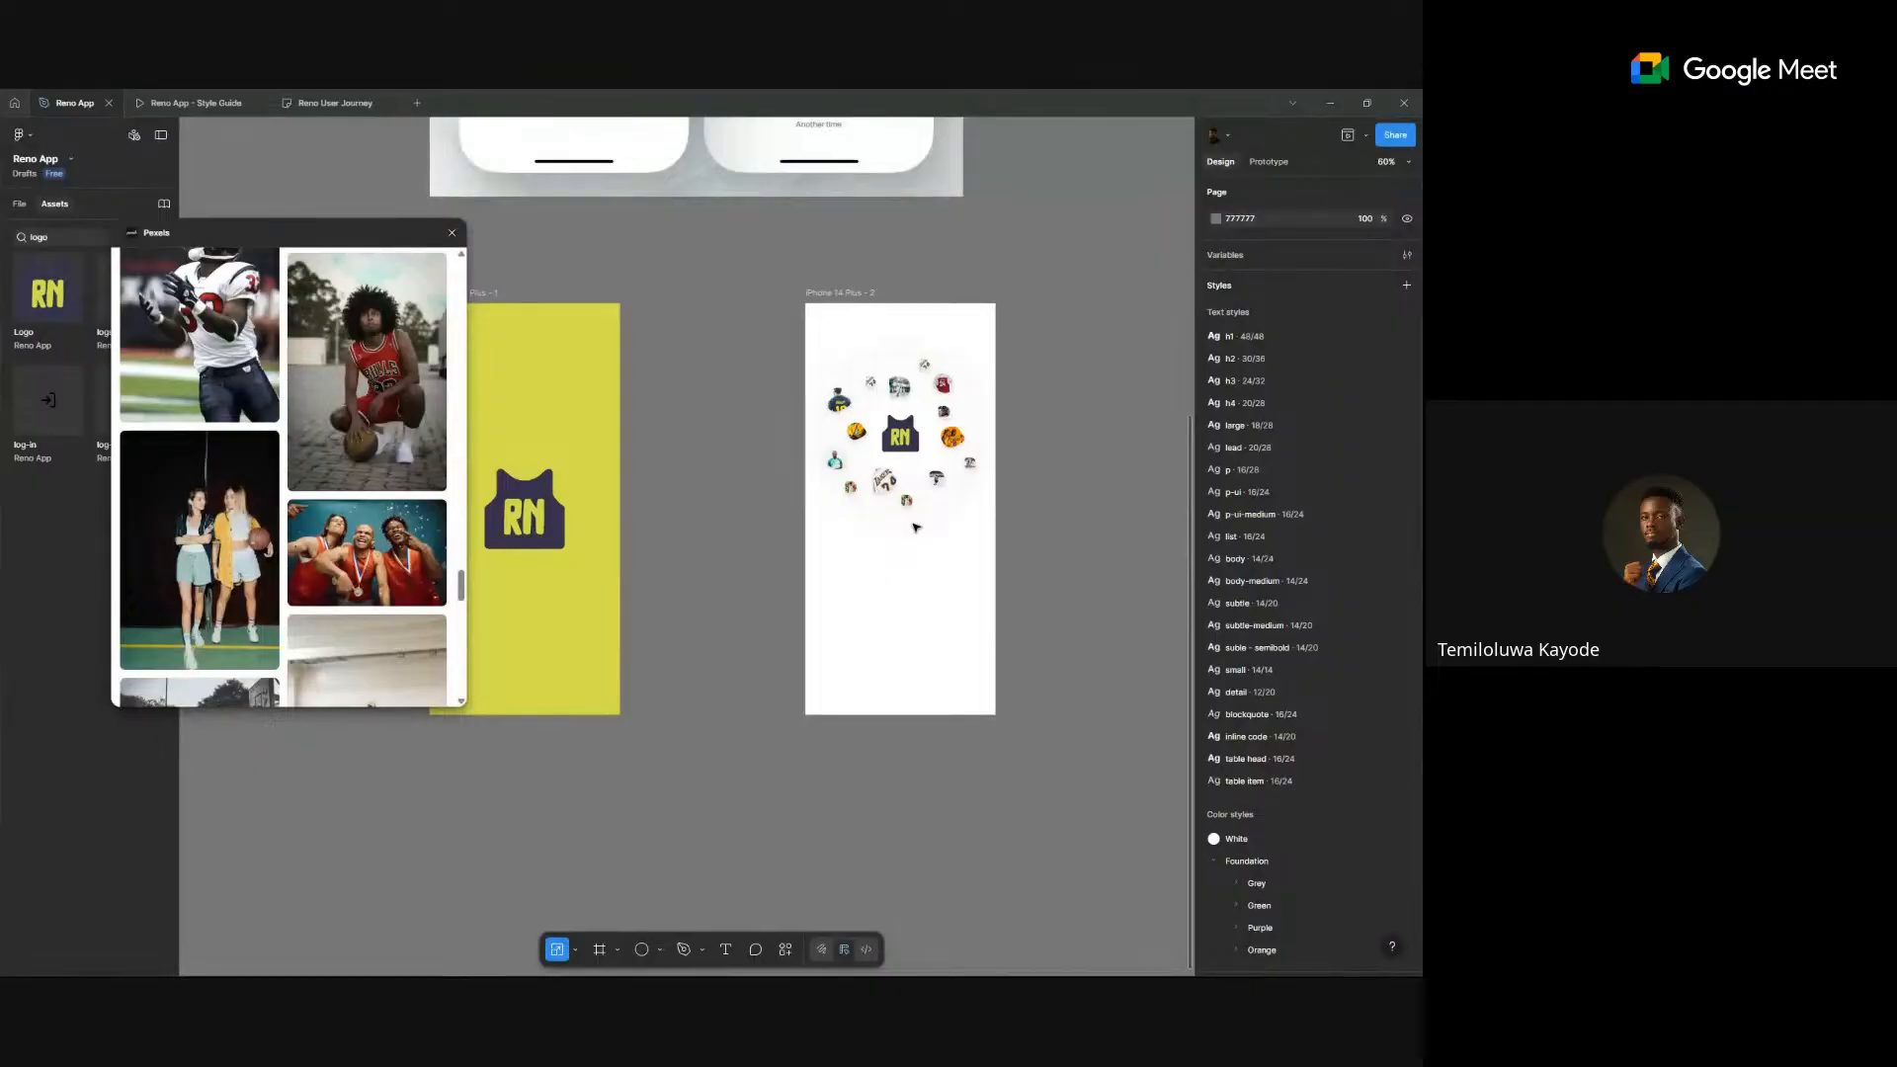
pyautogui.click(451, 232)
# - Start a new text box below the jersey ring on the white screen
pyautogui.scroll(-5, 957, 480)
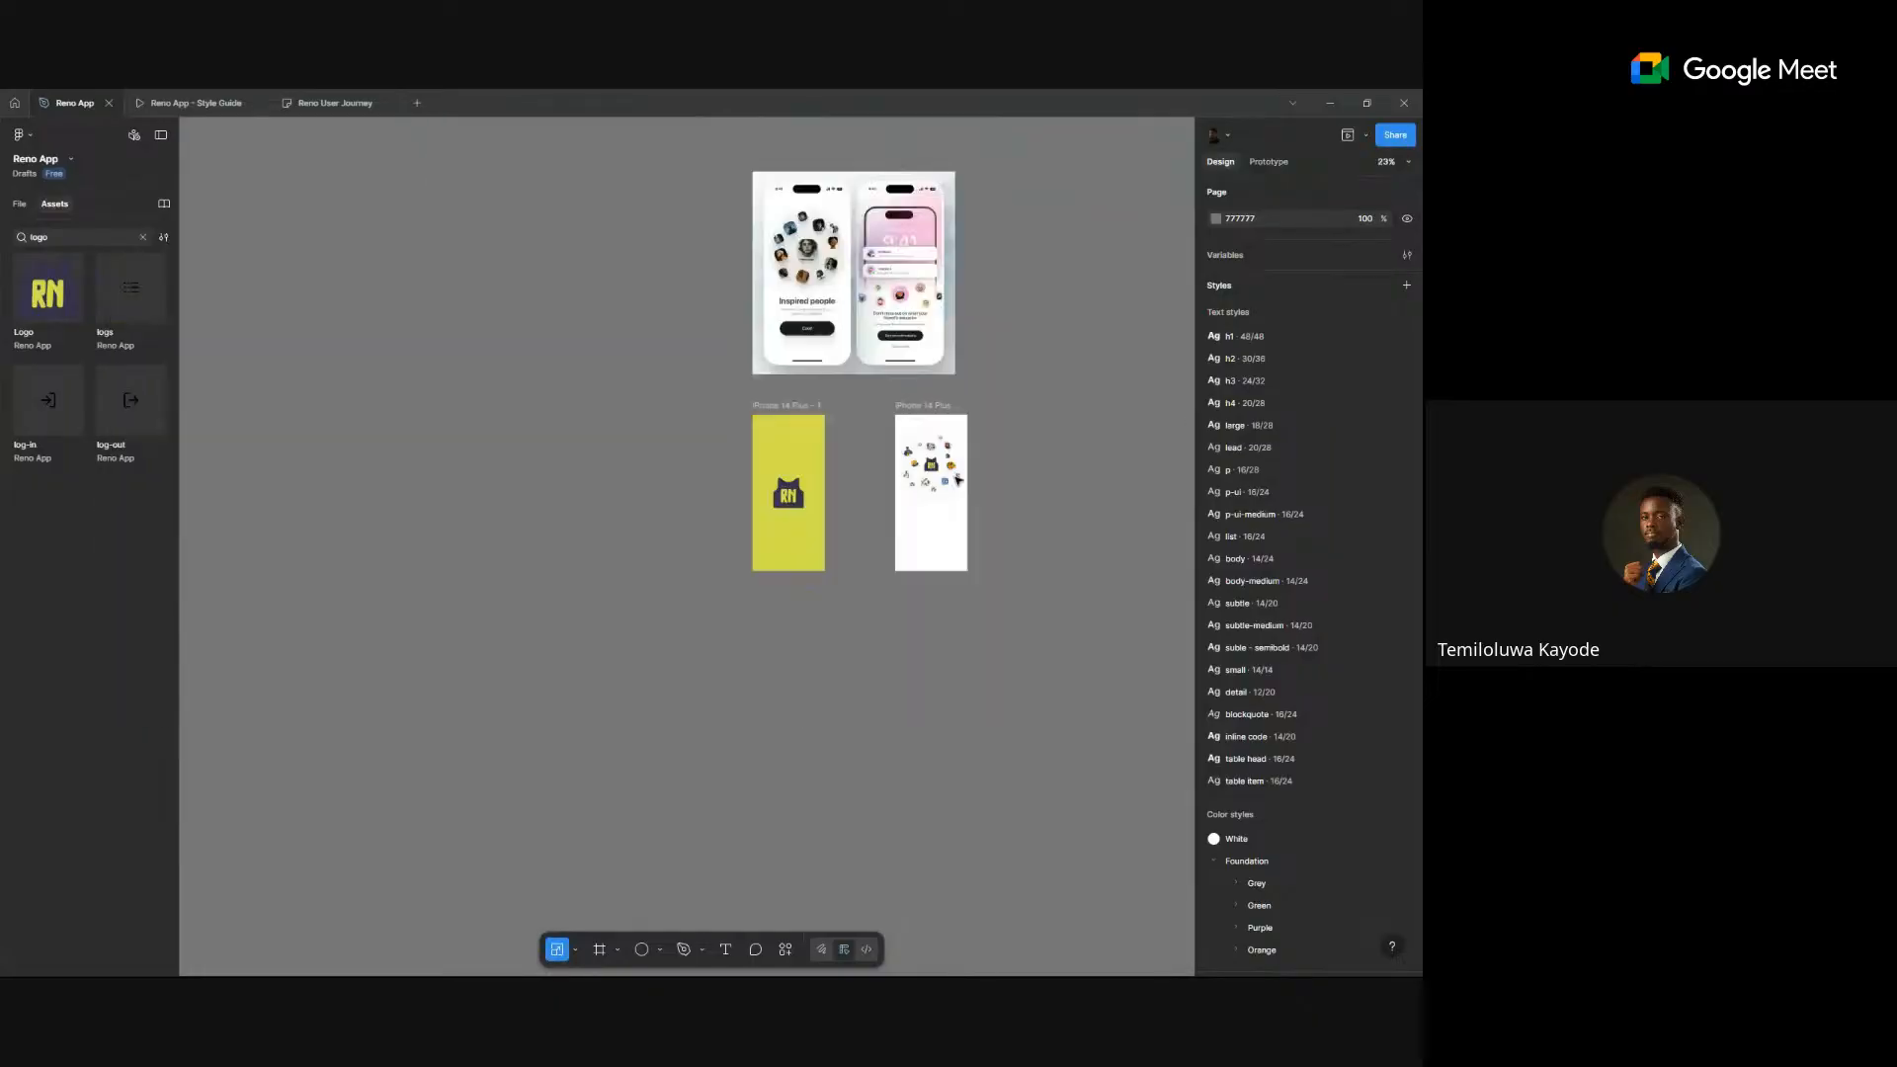
pyautogui.scroll(8, 1000, 395)
pyautogui.scroll(-4, 1004, 453)
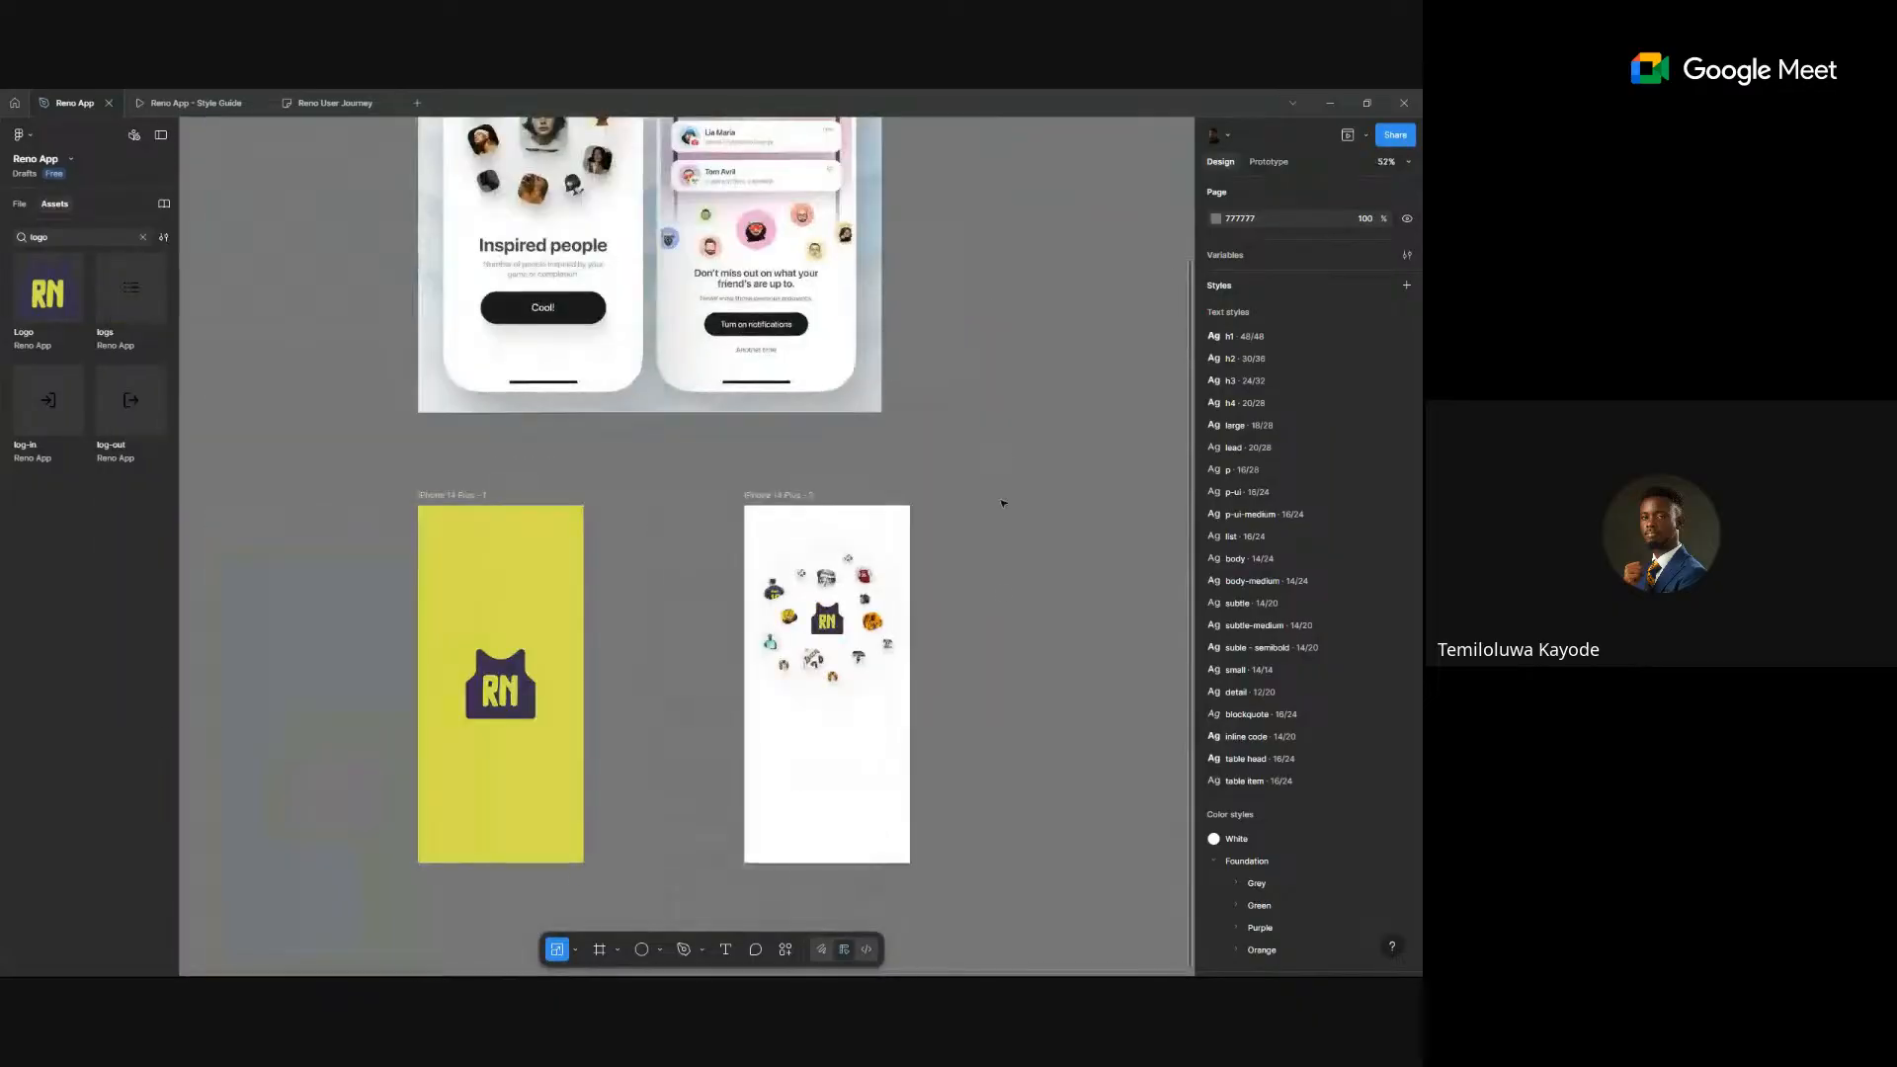
pyautogui.scroll(-2, 948, 528)
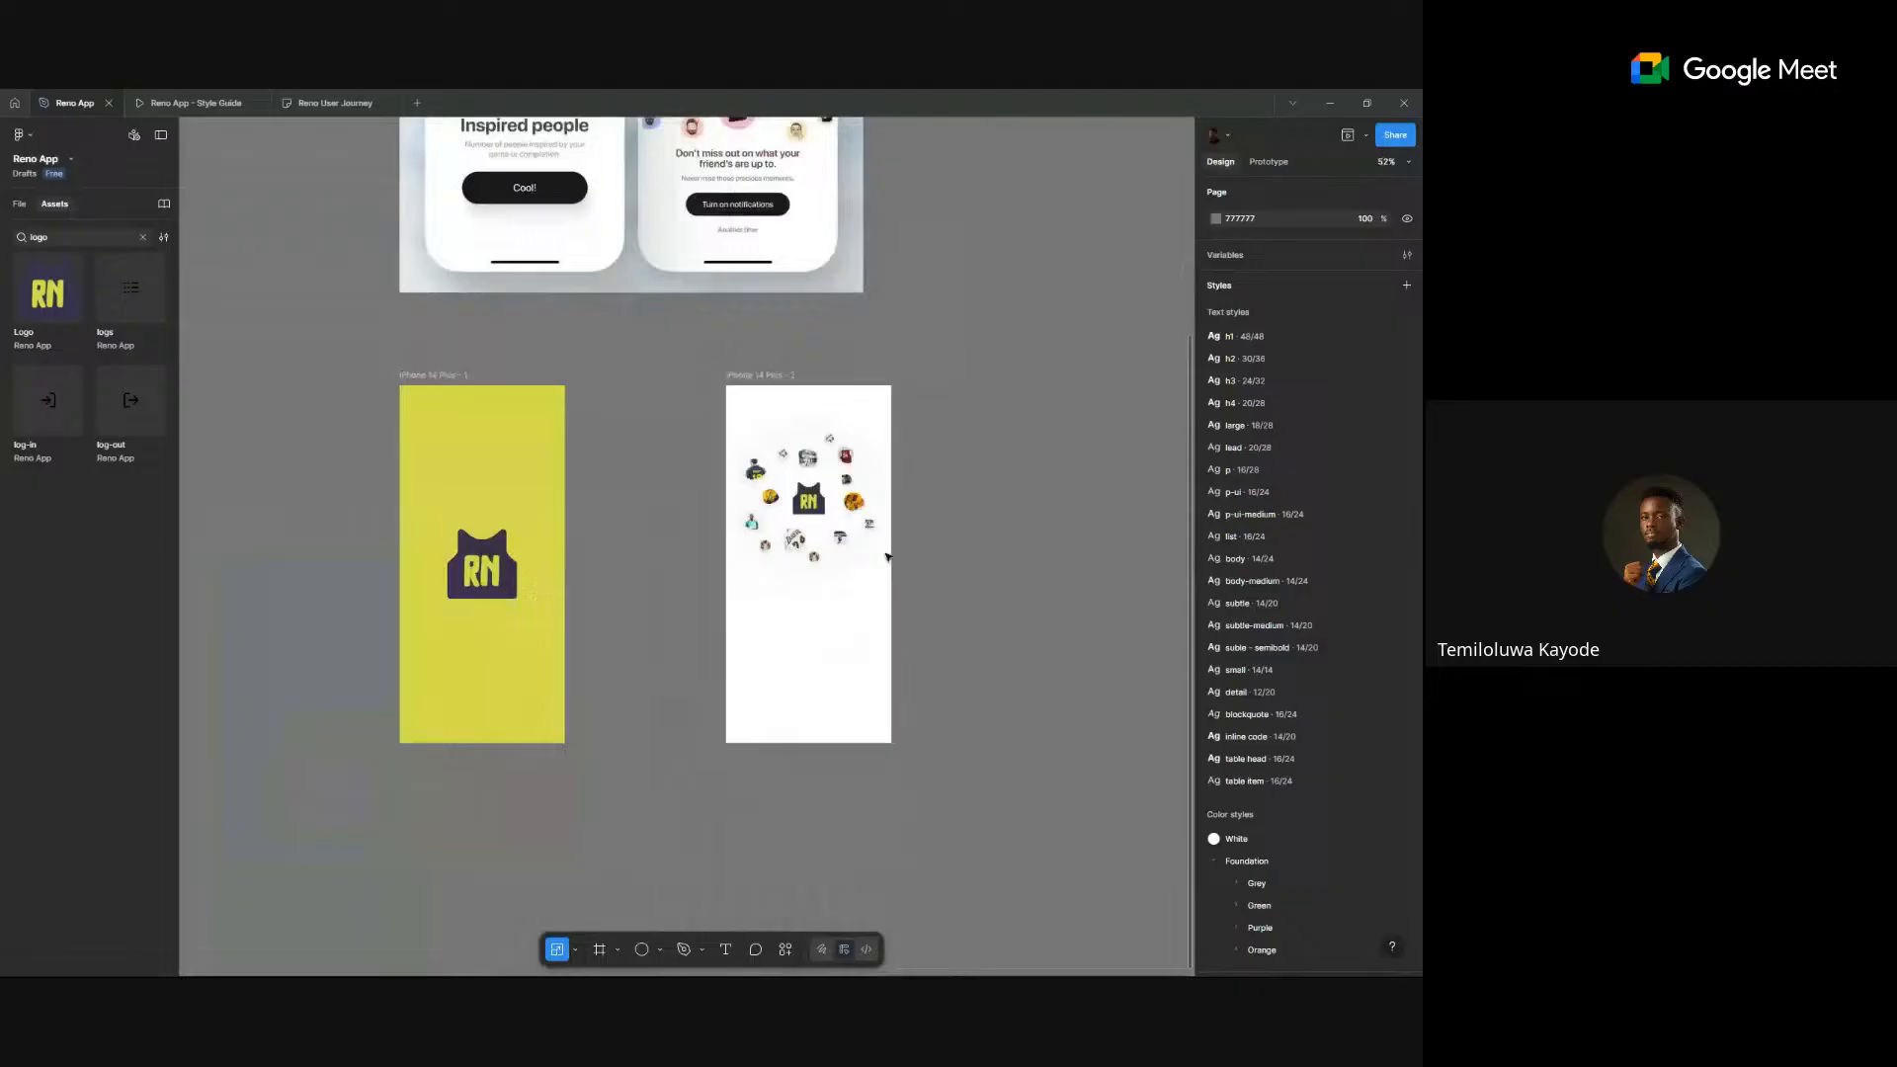
pyautogui.click(729, 949)
pyautogui.click(769, 627)
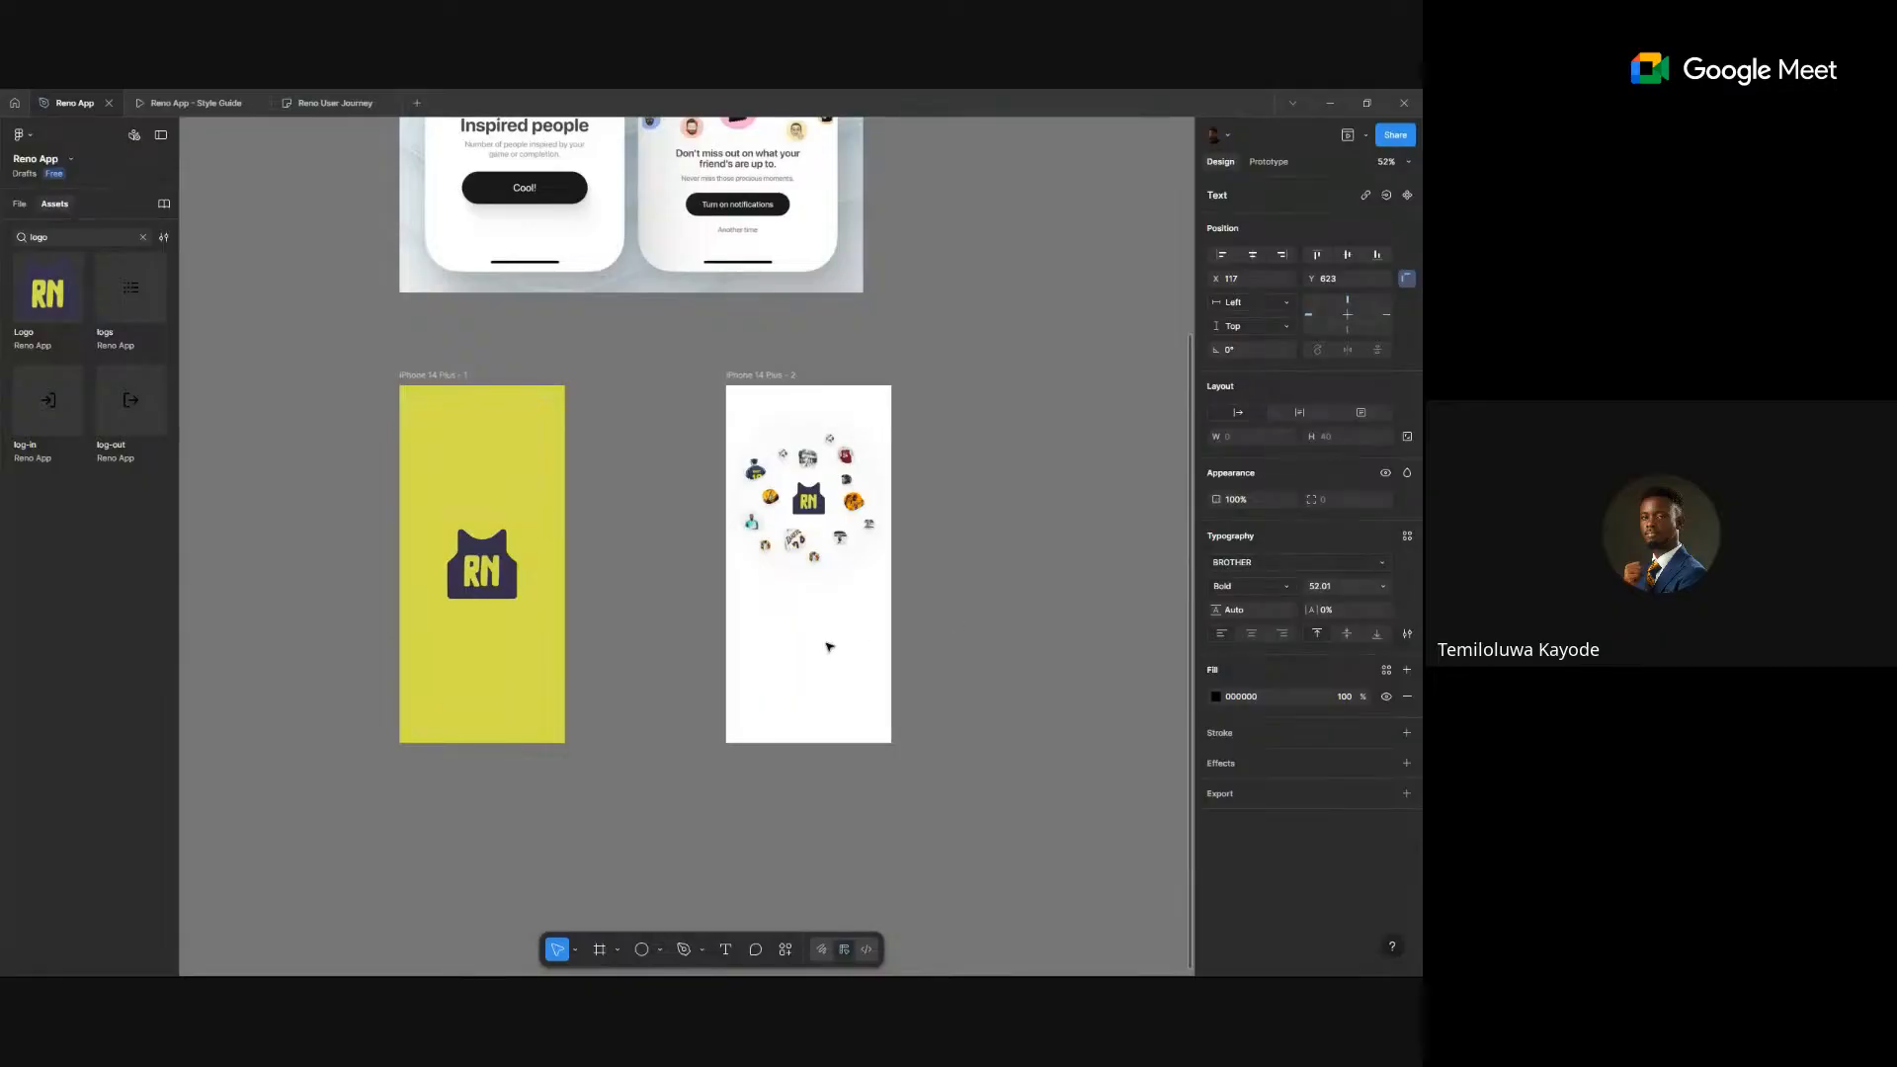
# - Type the heading words 'JERSEYS', 'You Love' and 'We Too!' across two lines
pyautogui.write('JERSE')
pyautogui.write('YS')
pyautogui.write('You Love Jerseys')
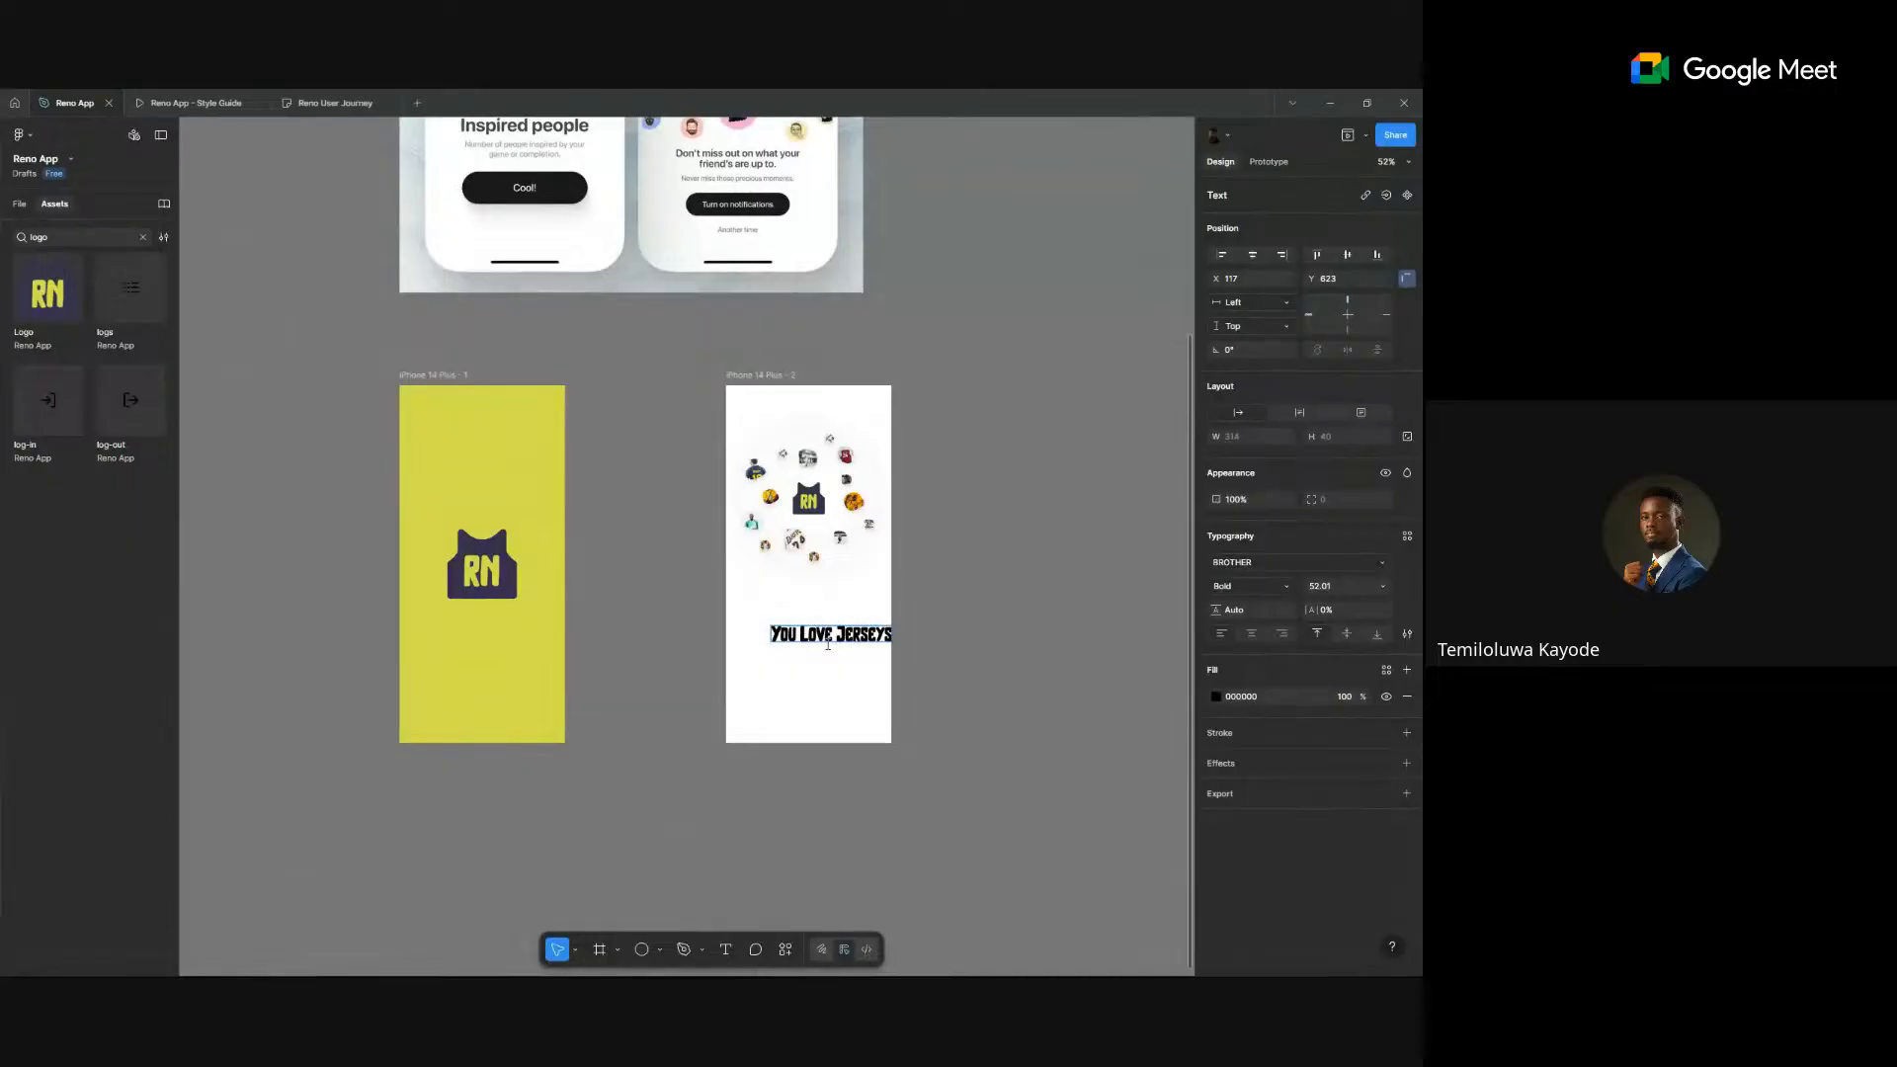
pyautogui.press('Return')
pyautogui.write('We Too!!')
pyautogui.click(979, 658)
# - Centre-align the heading text and centre it horizontally in the phone frame
pyautogui.click(1253, 634)
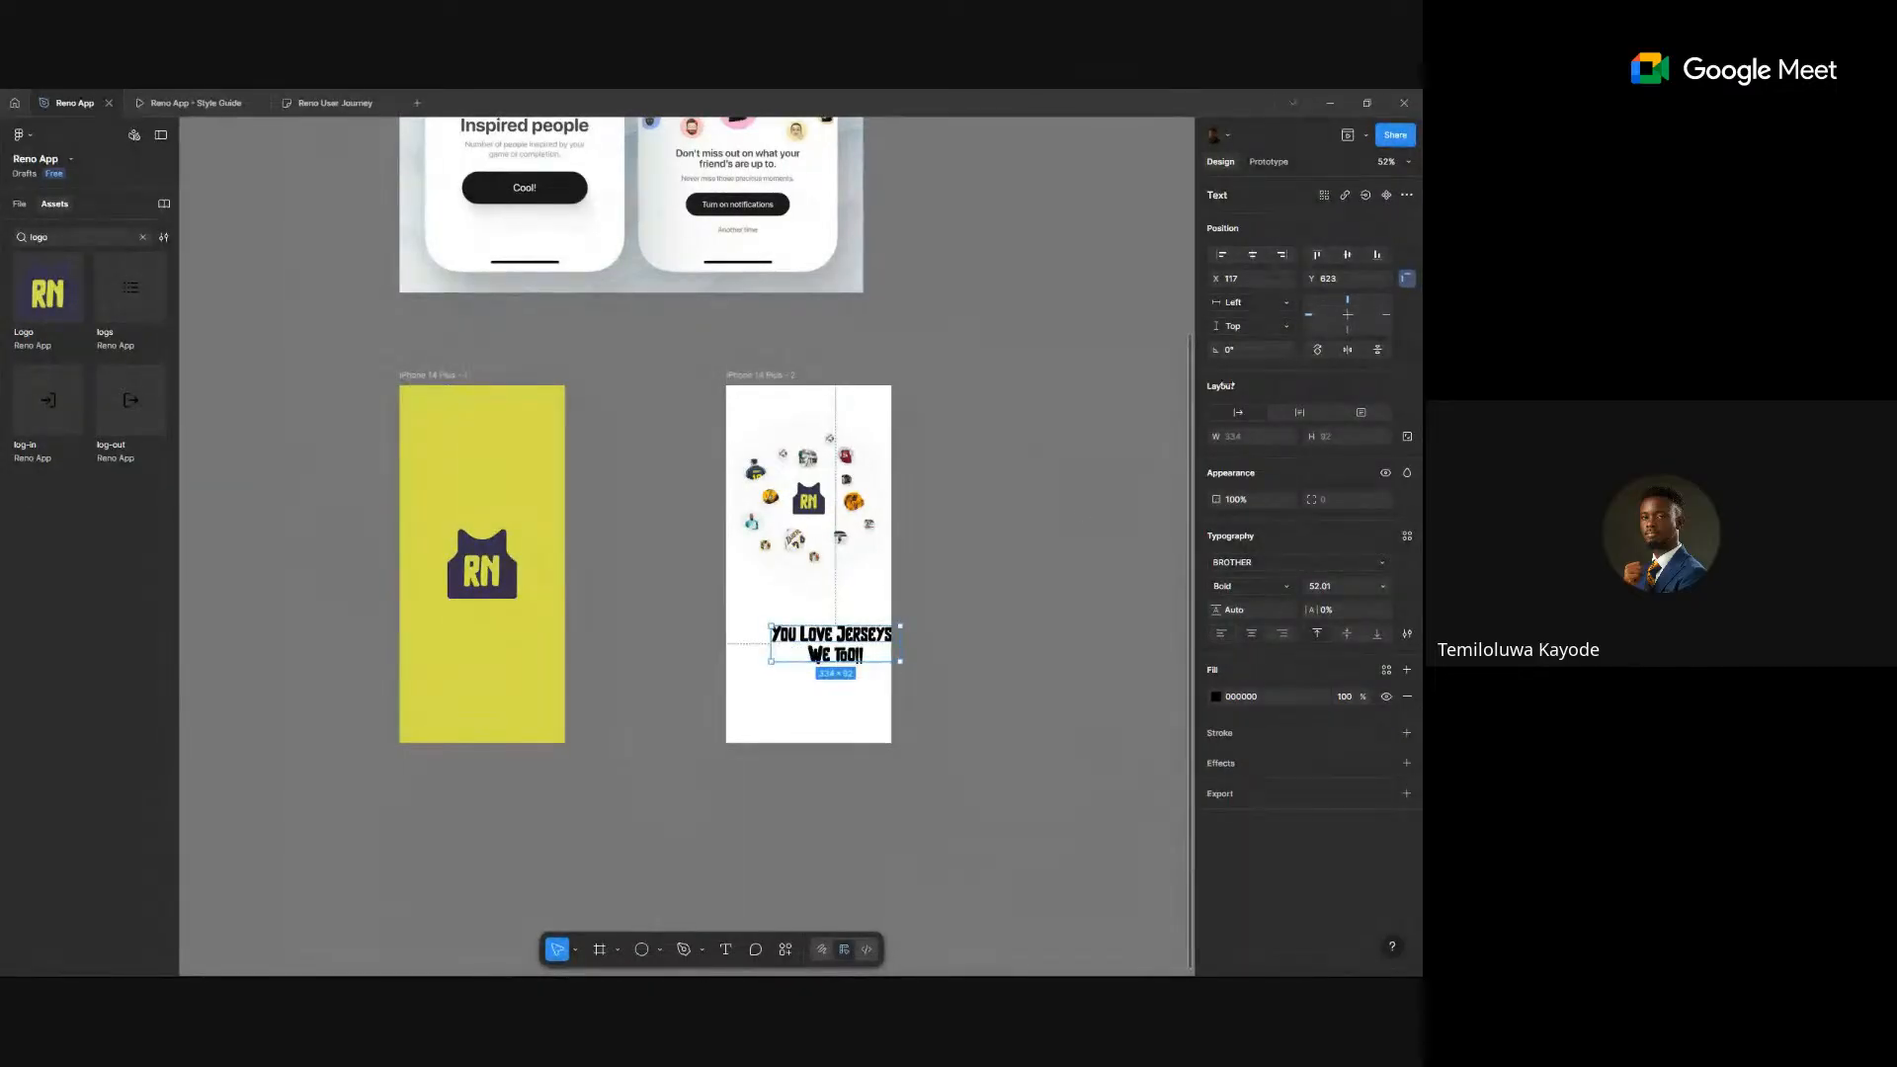
pyautogui.click(1252, 255)
pyautogui.scroll(4, 916, 570)
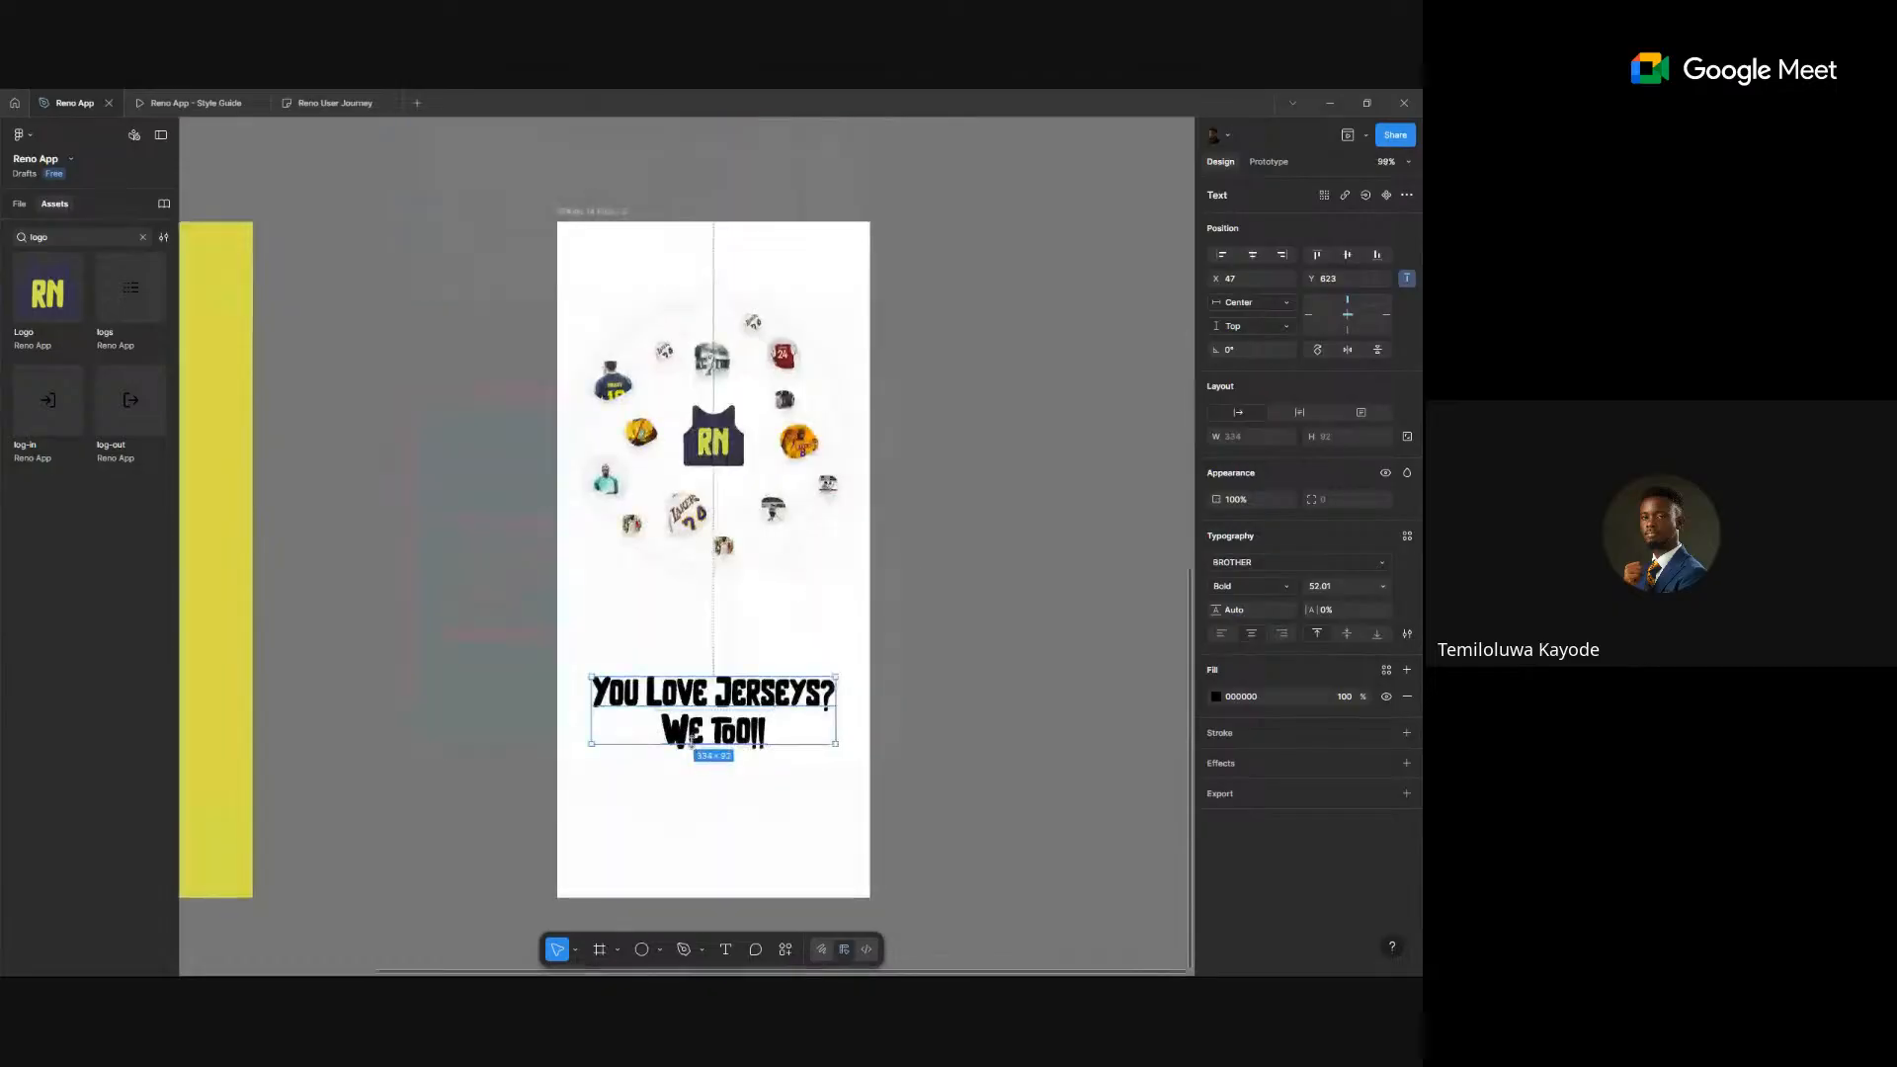
pyautogui.moveTo(694, 744); pyautogui.dragTo(693, 705)
pyautogui.hotkey('ctrl', 'z')
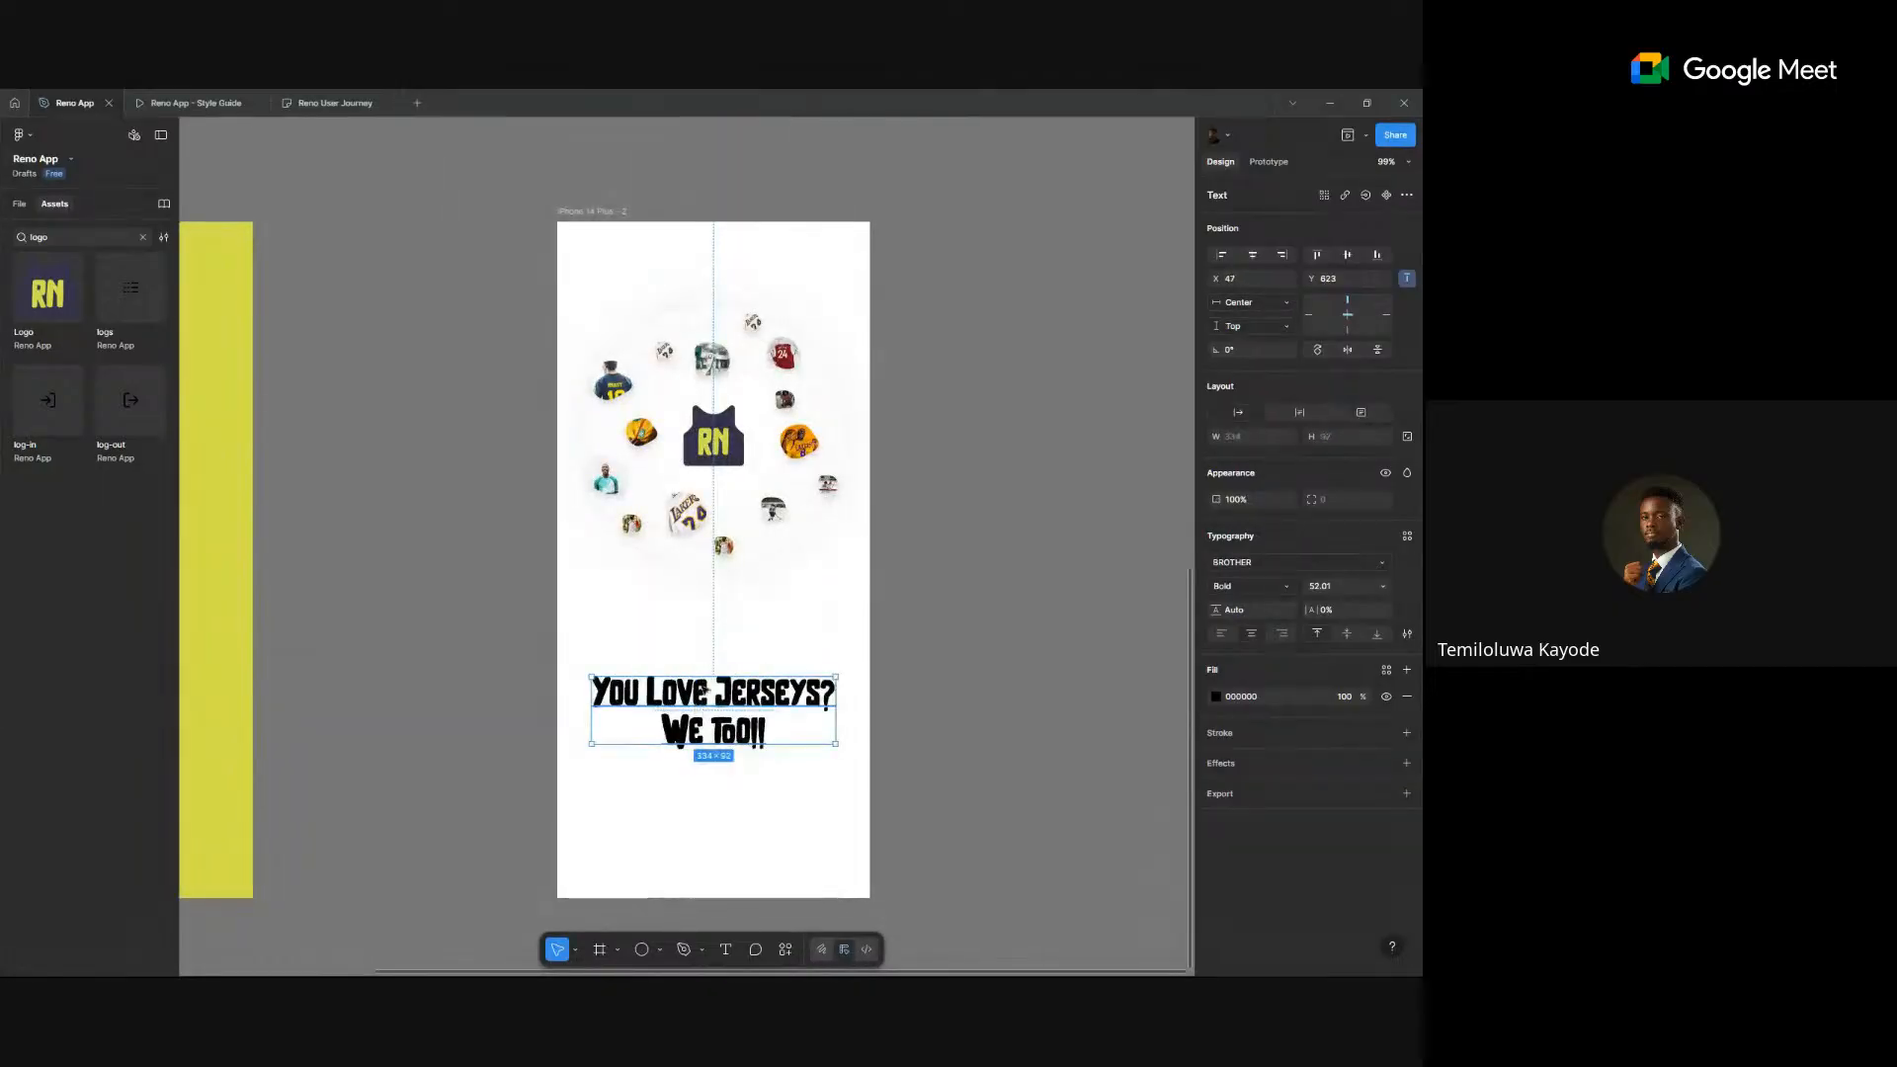
pyautogui.scroll(3, 707, 796)
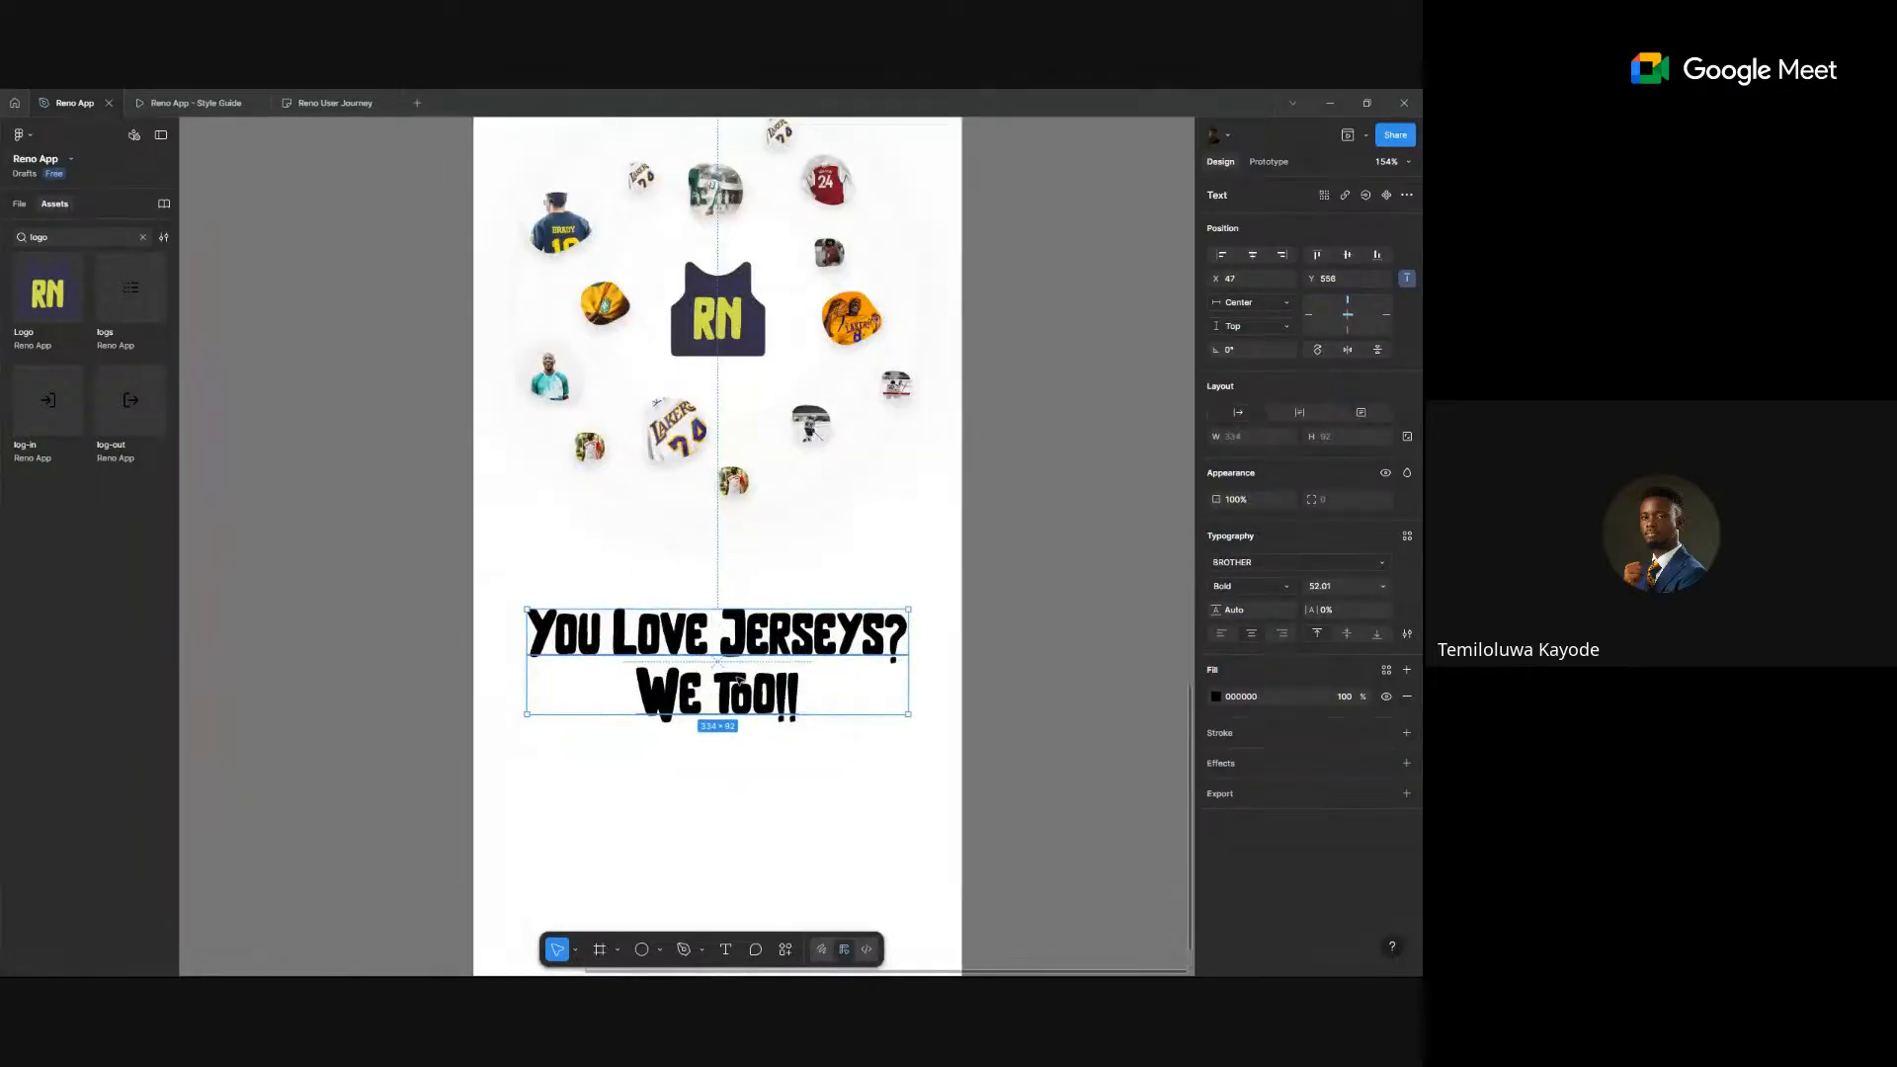
# - Scale the headline up slightly
pyautogui.press('k')
pyautogui.moveTo(908, 713); pyautogui.dragTo(878, 699)
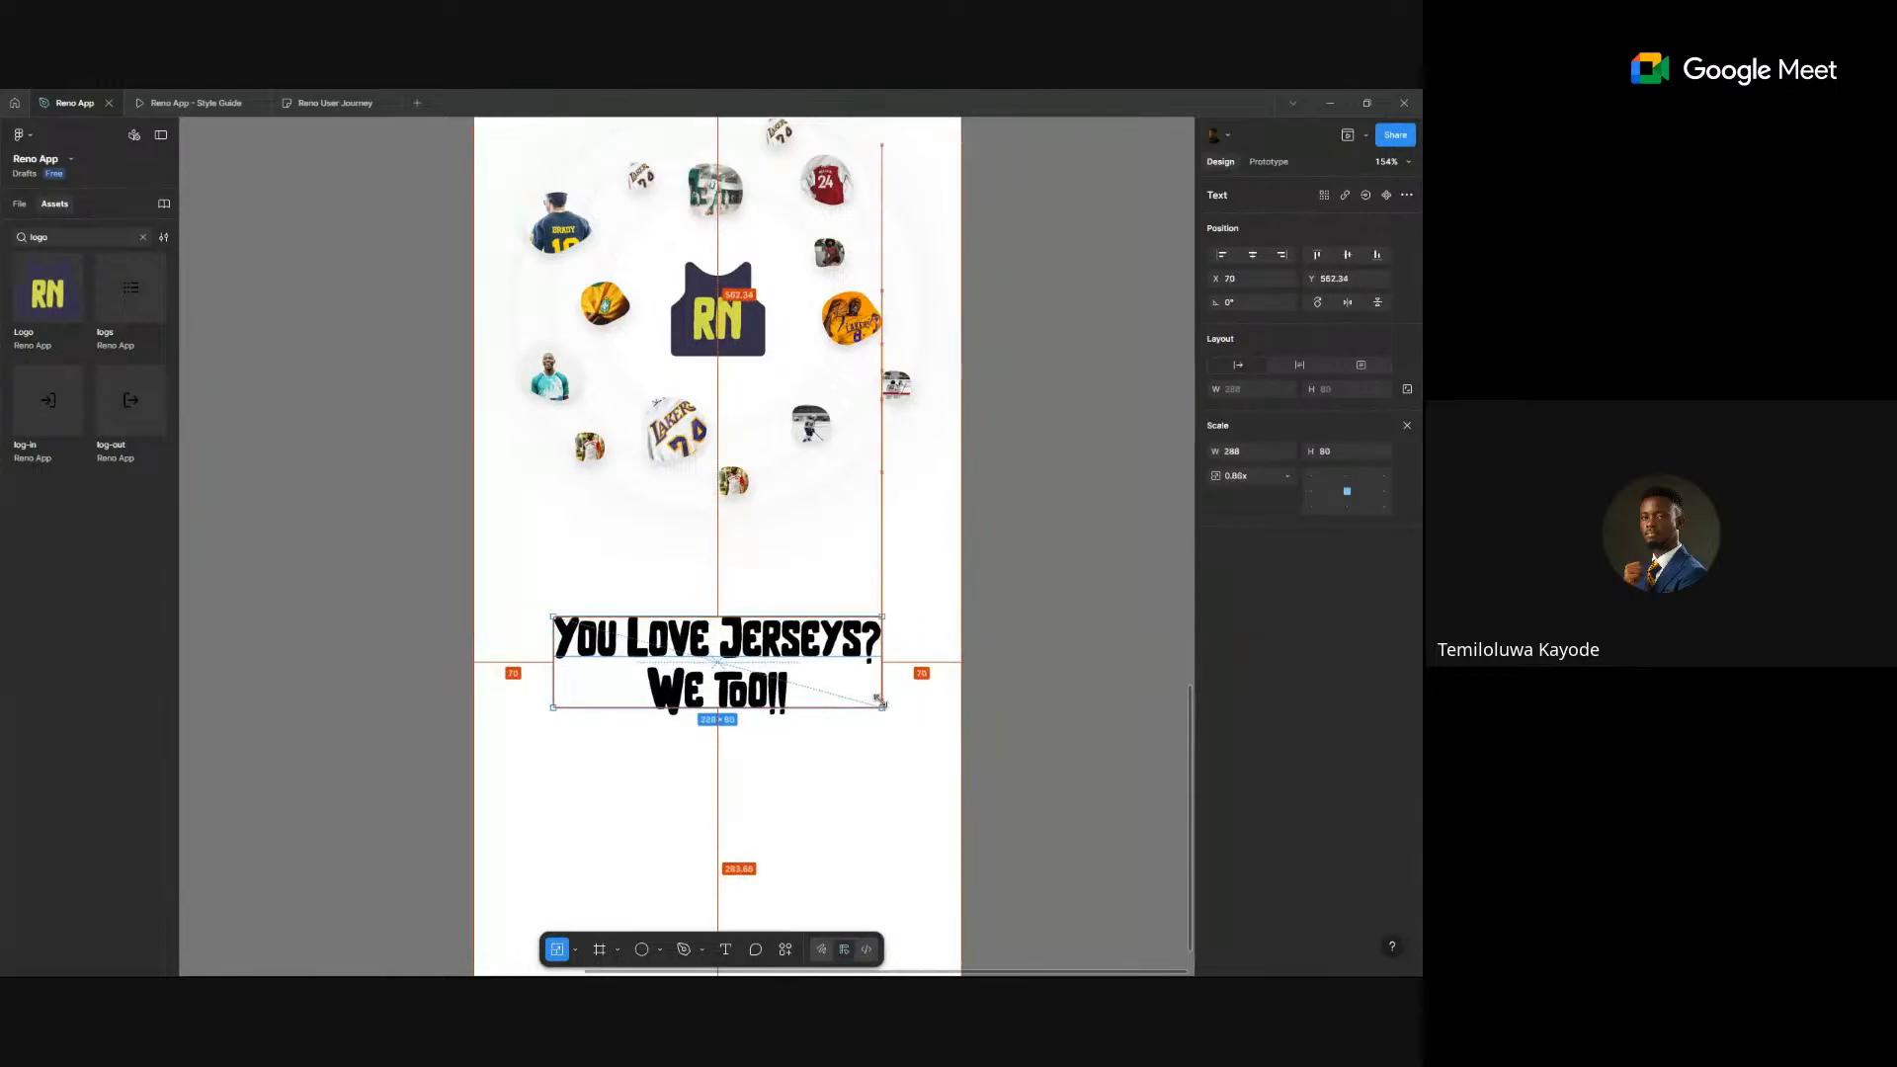
pyautogui.press('v')
pyautogui.doubleClick(865, 646)
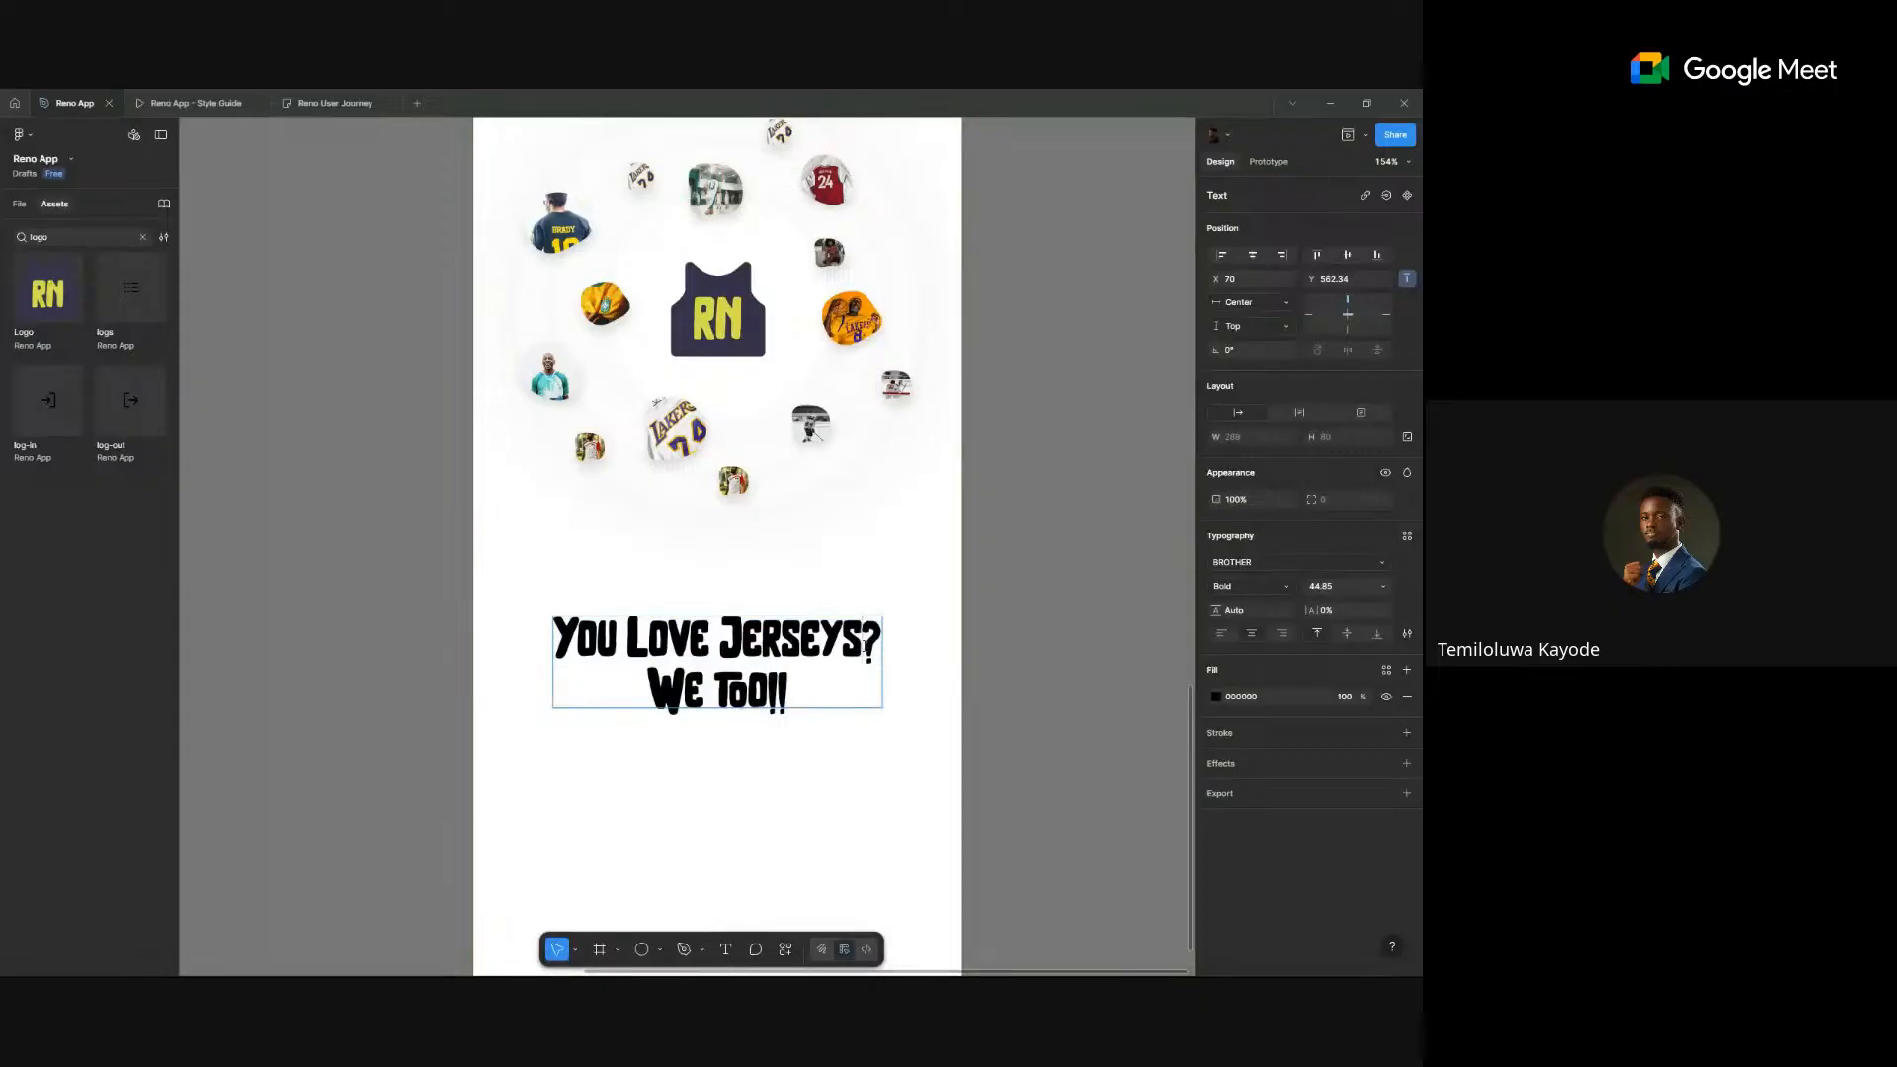
pyautogui.press('Escape')
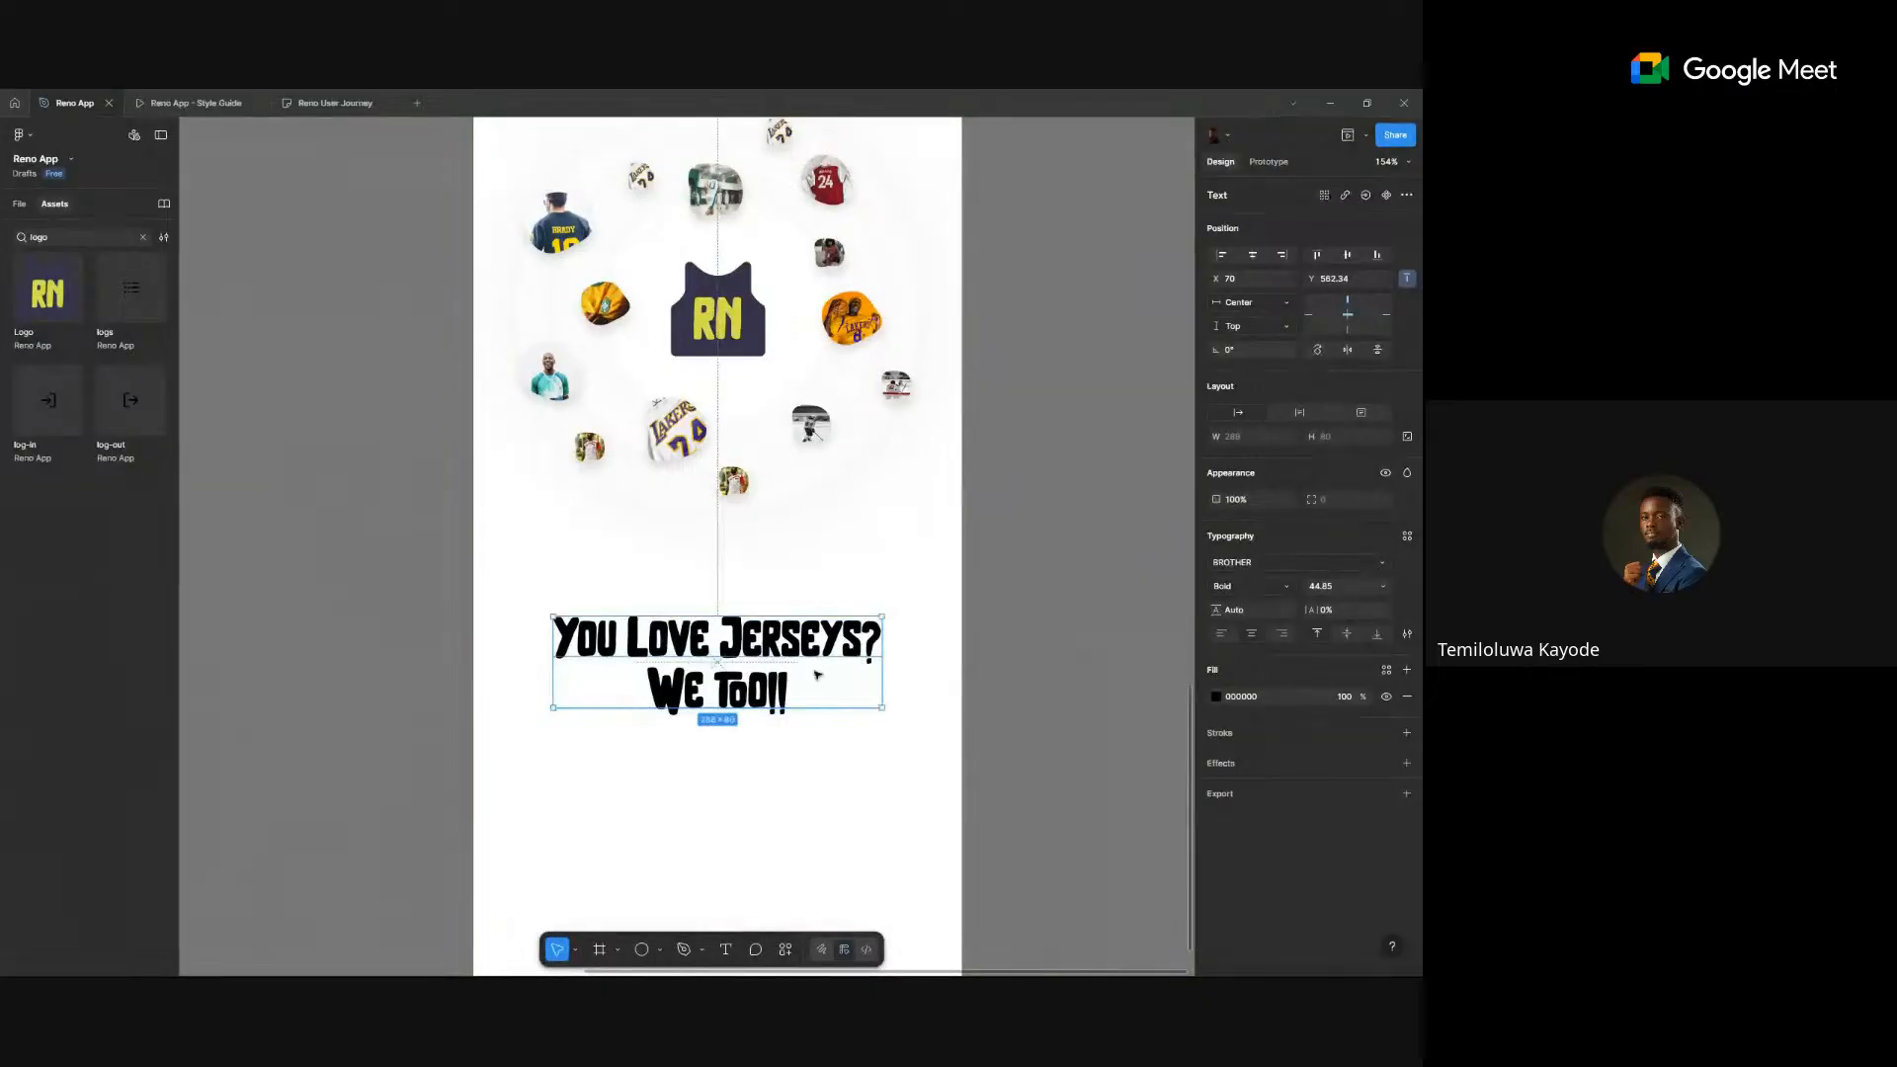
# - Delete the extra '!' from 'Too!!' and narrow the text box so it wraps onto three lines
pyautogui.doubleClick(779, 695)
pyautogui.press('BackSpace')
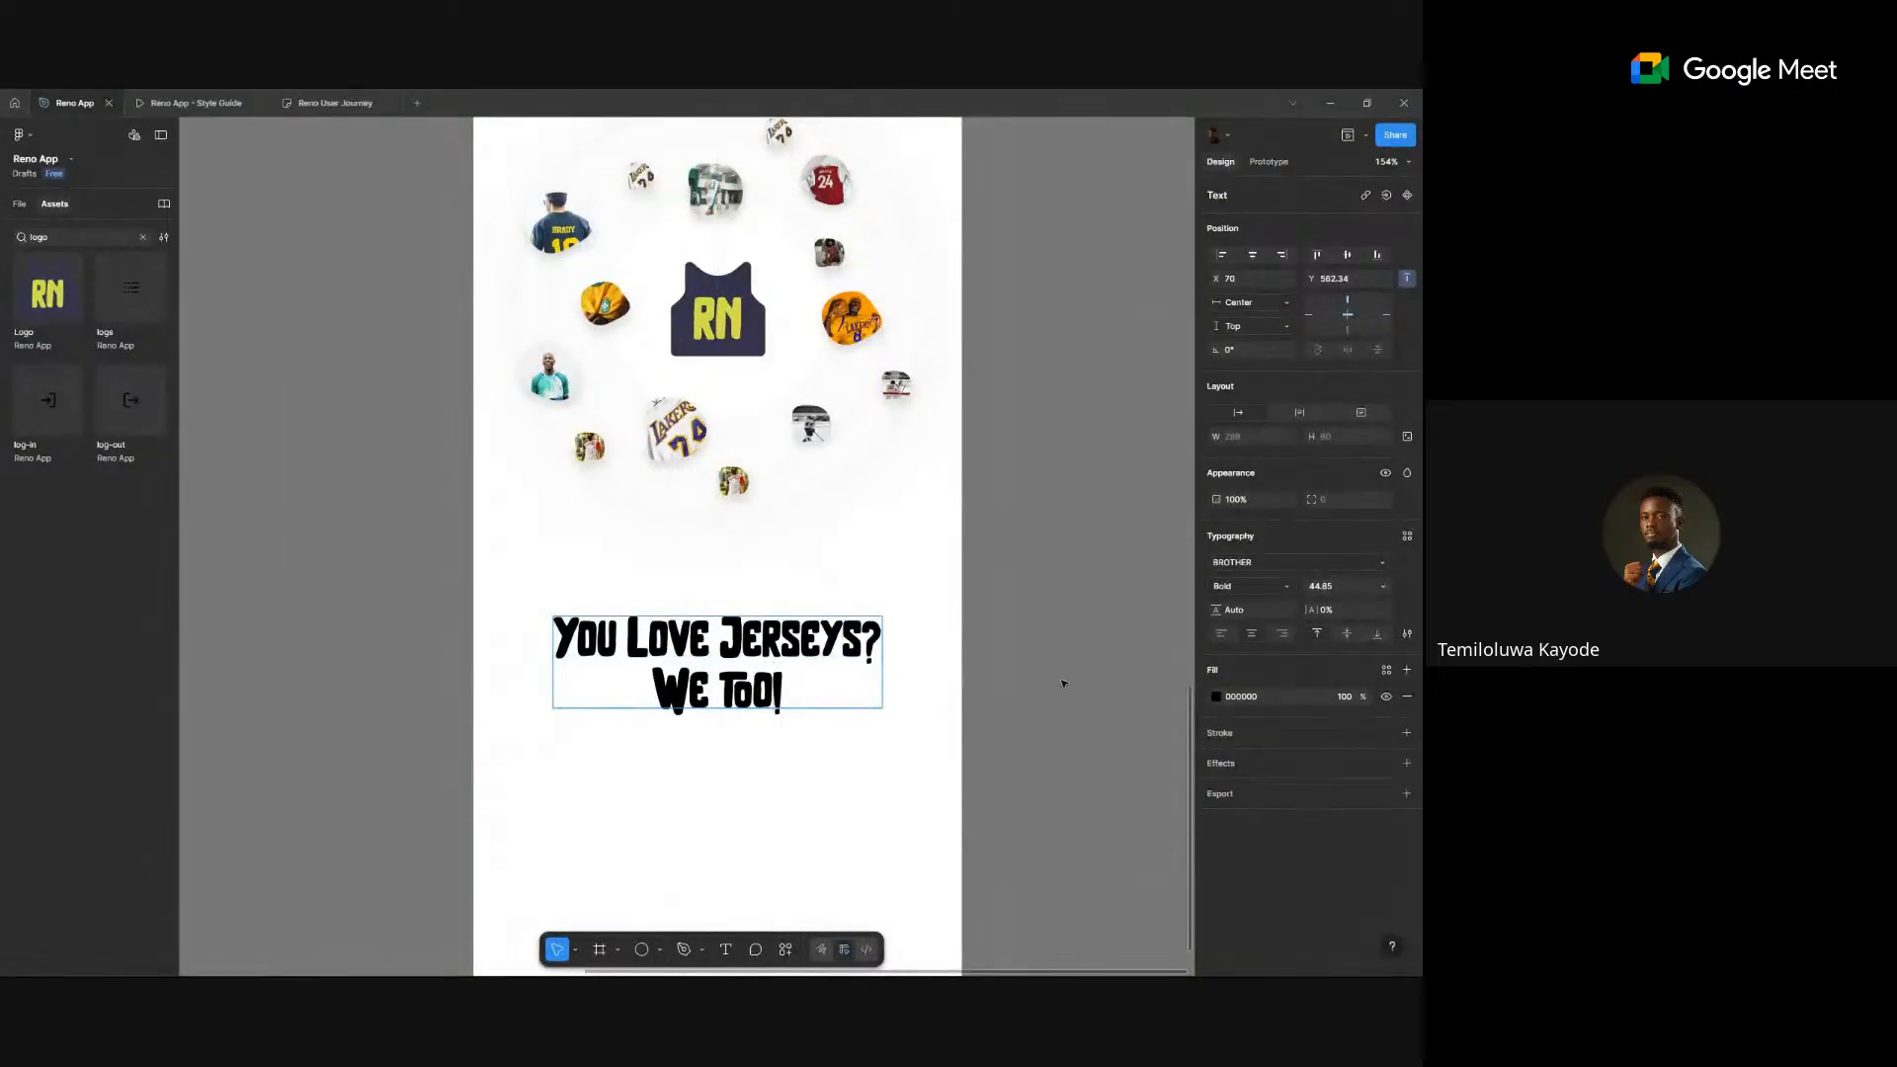
pyautogui.press('Escape')
pyautogui.press('Escape')
pyautogui.scroll(-5, 1063, 679)
pyautogui.click(954, 662)
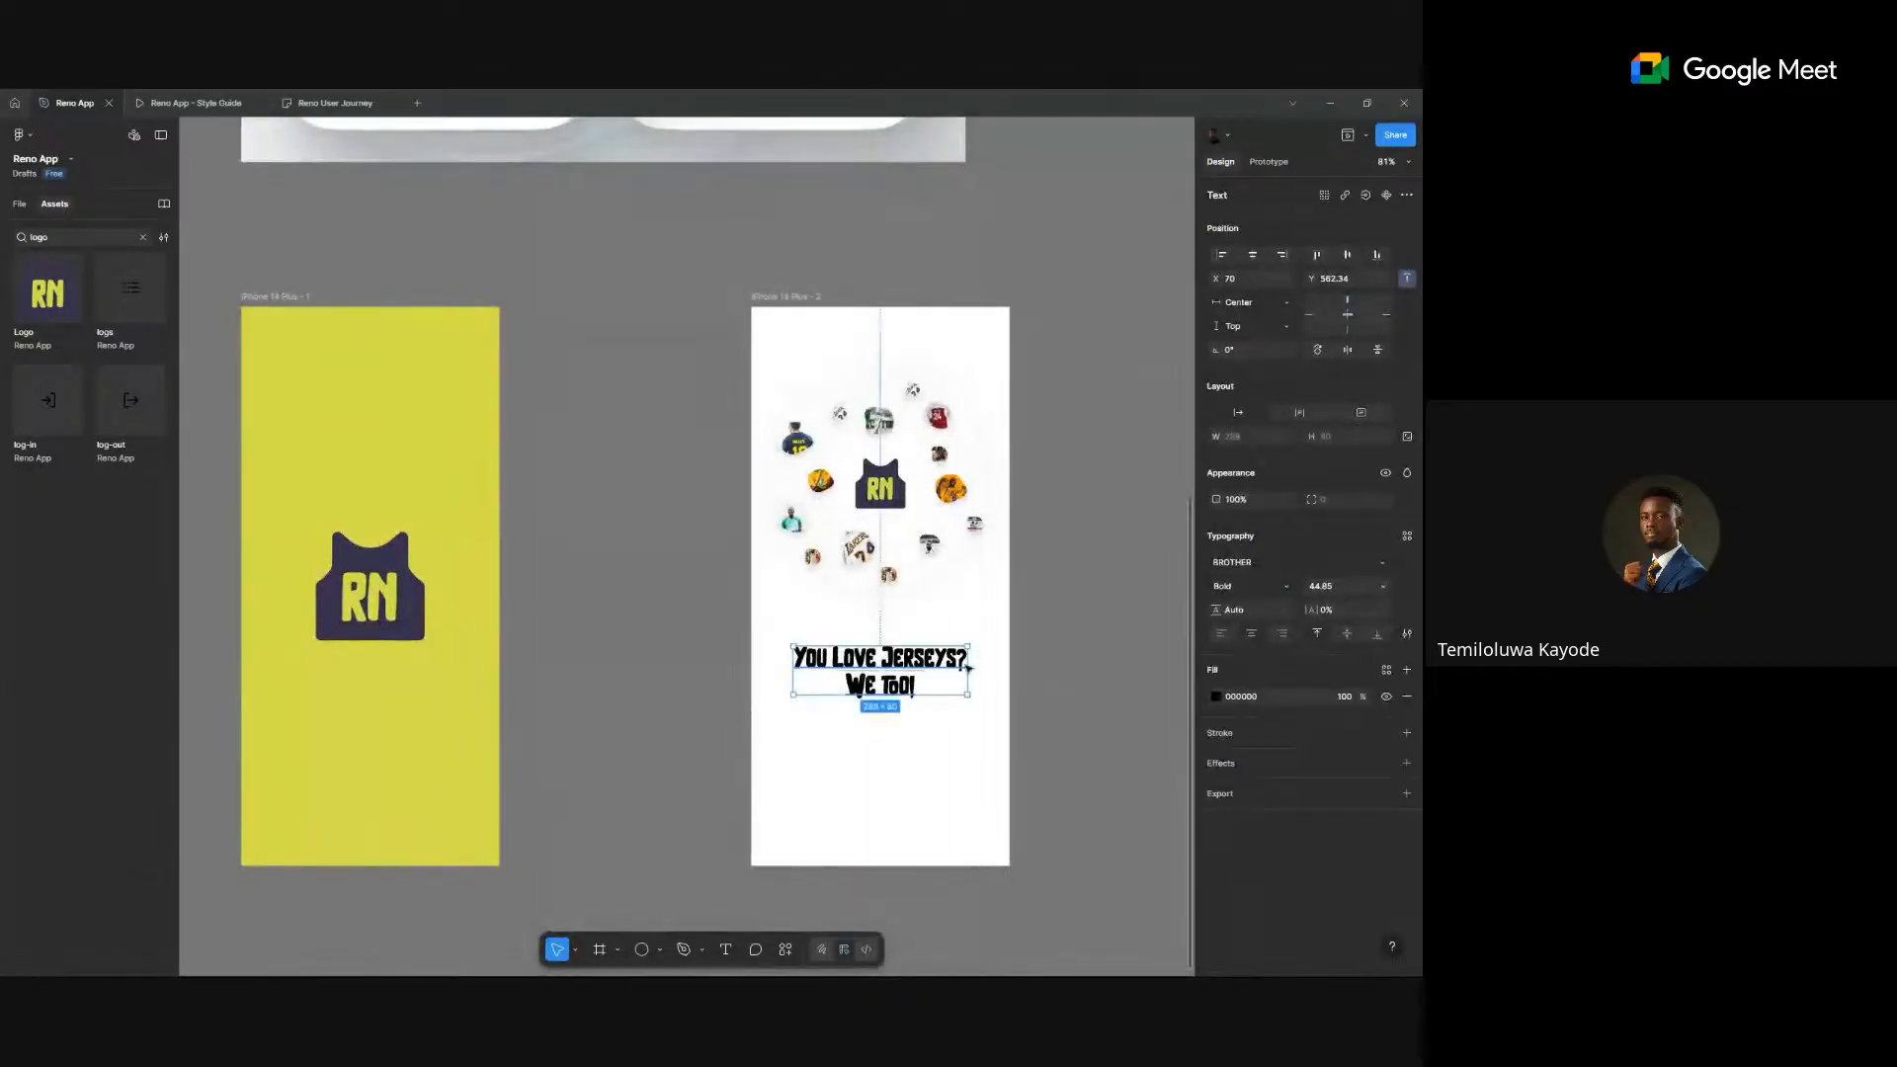
pyautogui.moveTo(967, 670)
pyautogui.mouseDown()
pyautogui.moveTo(952, 665)
pyautogui.moveTo(964, 737)
pyautogui.moveTo(940, 688)
pyautogui.mouseUp()
# - Move the jersey ring higher, then nudge the headline and re-centre it in the frame
pyautogui.press('k')
pyautogui.moveTo(927, 504); pyautogui.dragTo(926, 486)
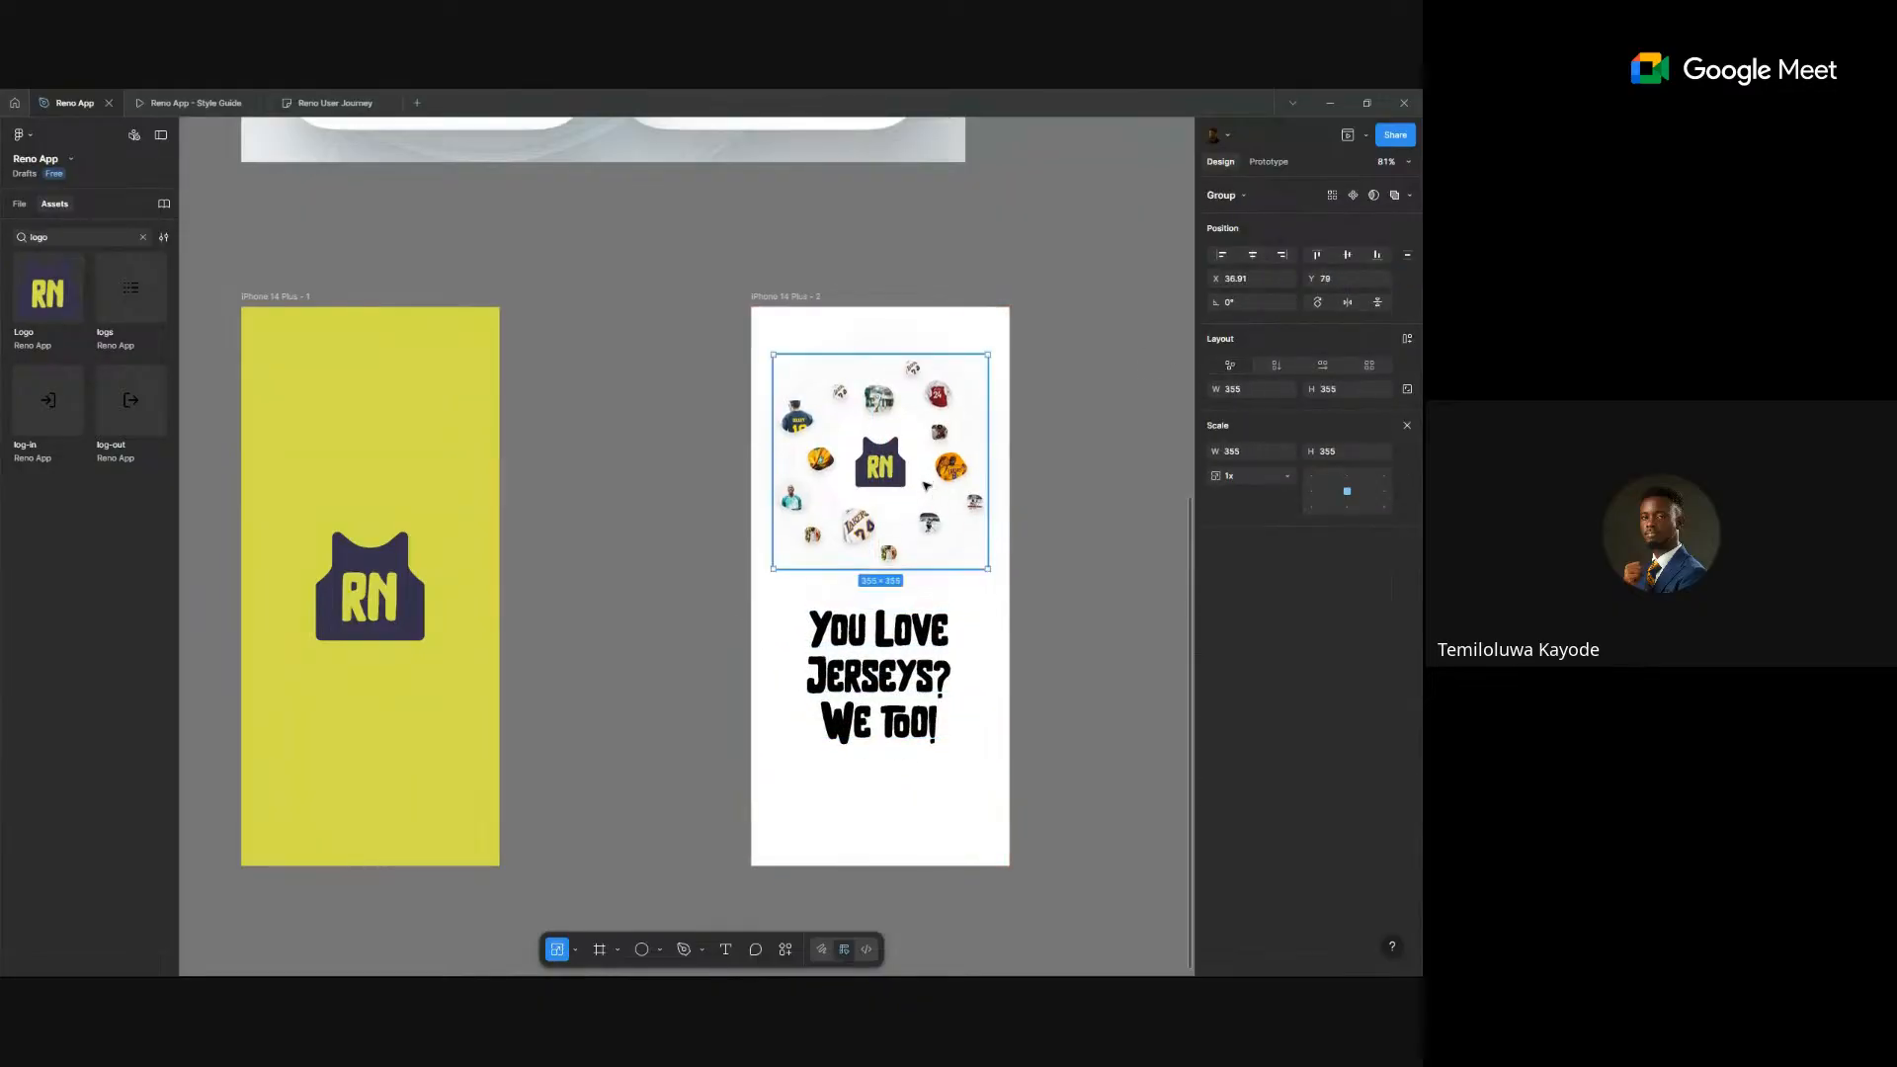
pyautogui.click(1071, 474)
pyautogui.moveTo(942, 641); pyautogui.dragTo(987, 659)
pyautogui.click(1251, 255)
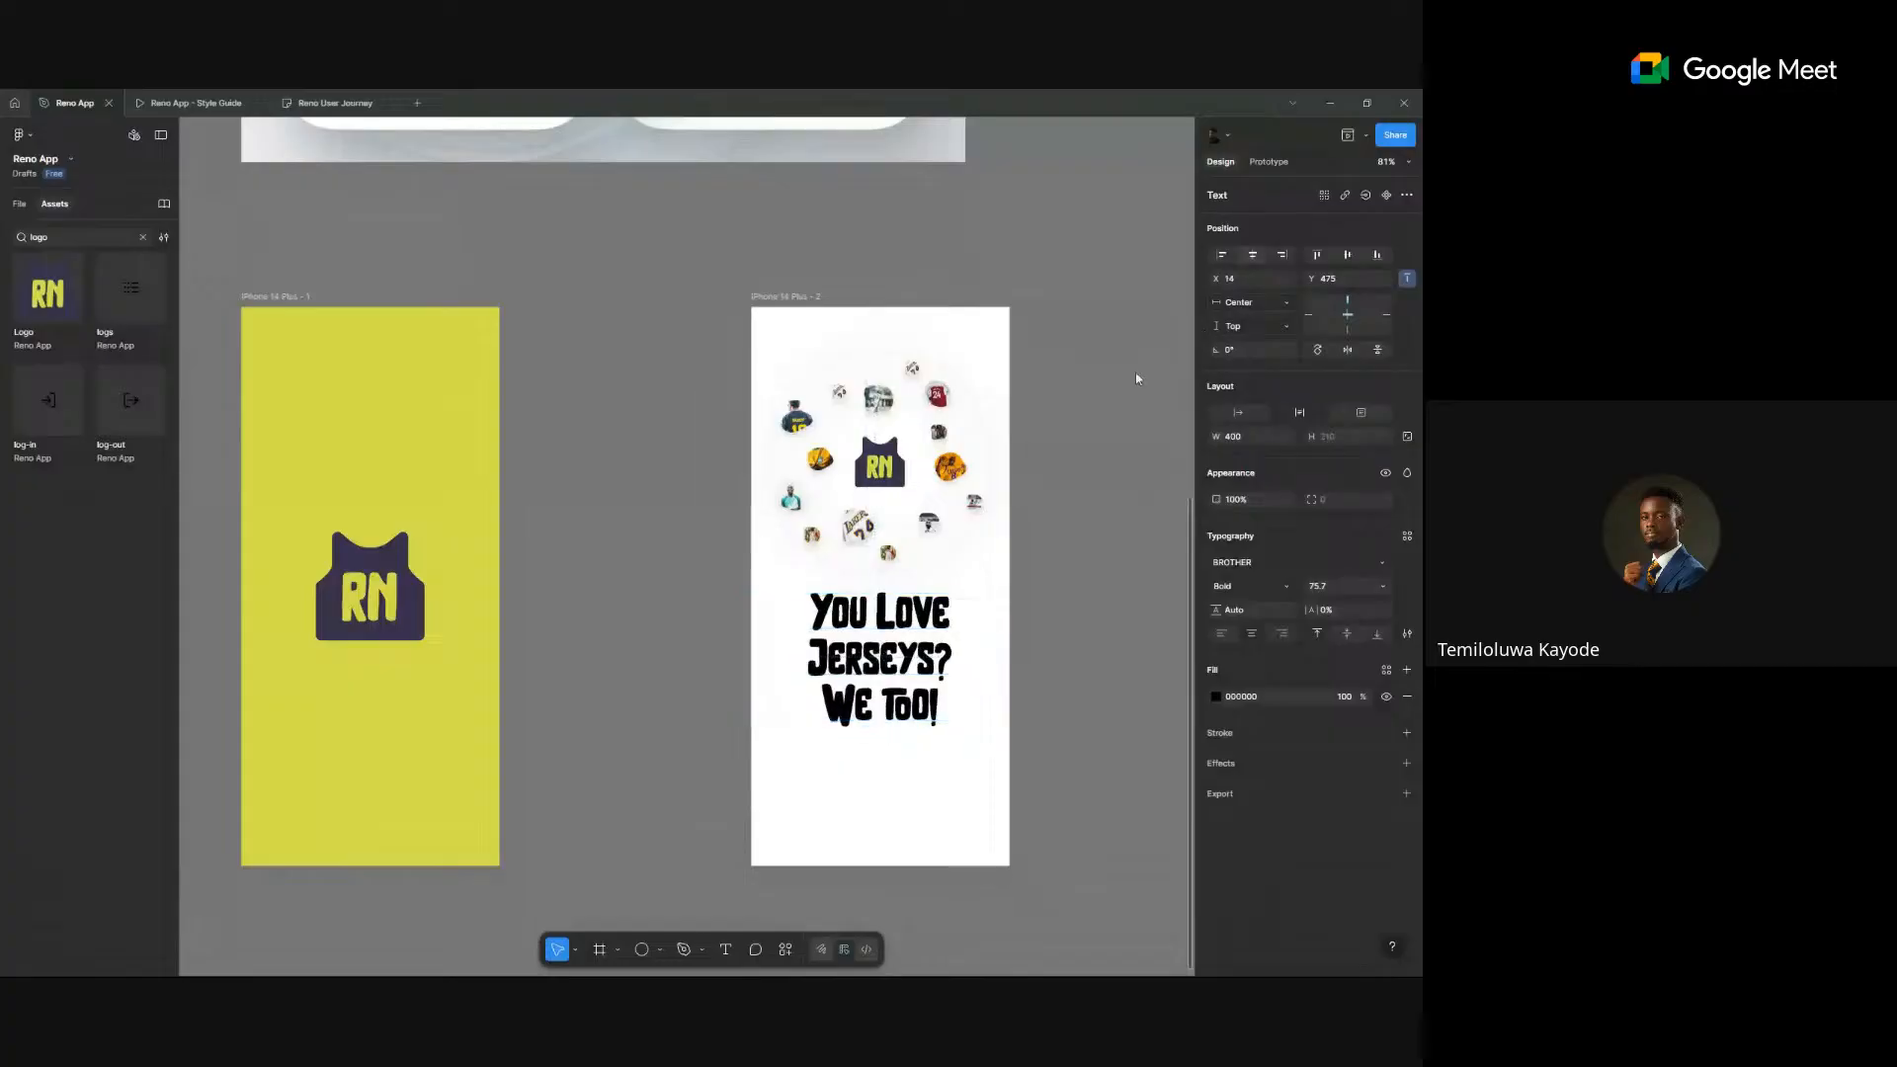
pyautogui.click(1047, 580)
# - Draw a rectangle and fill it with the Foundation/Green/green-500 style
pyautogui.press('r')
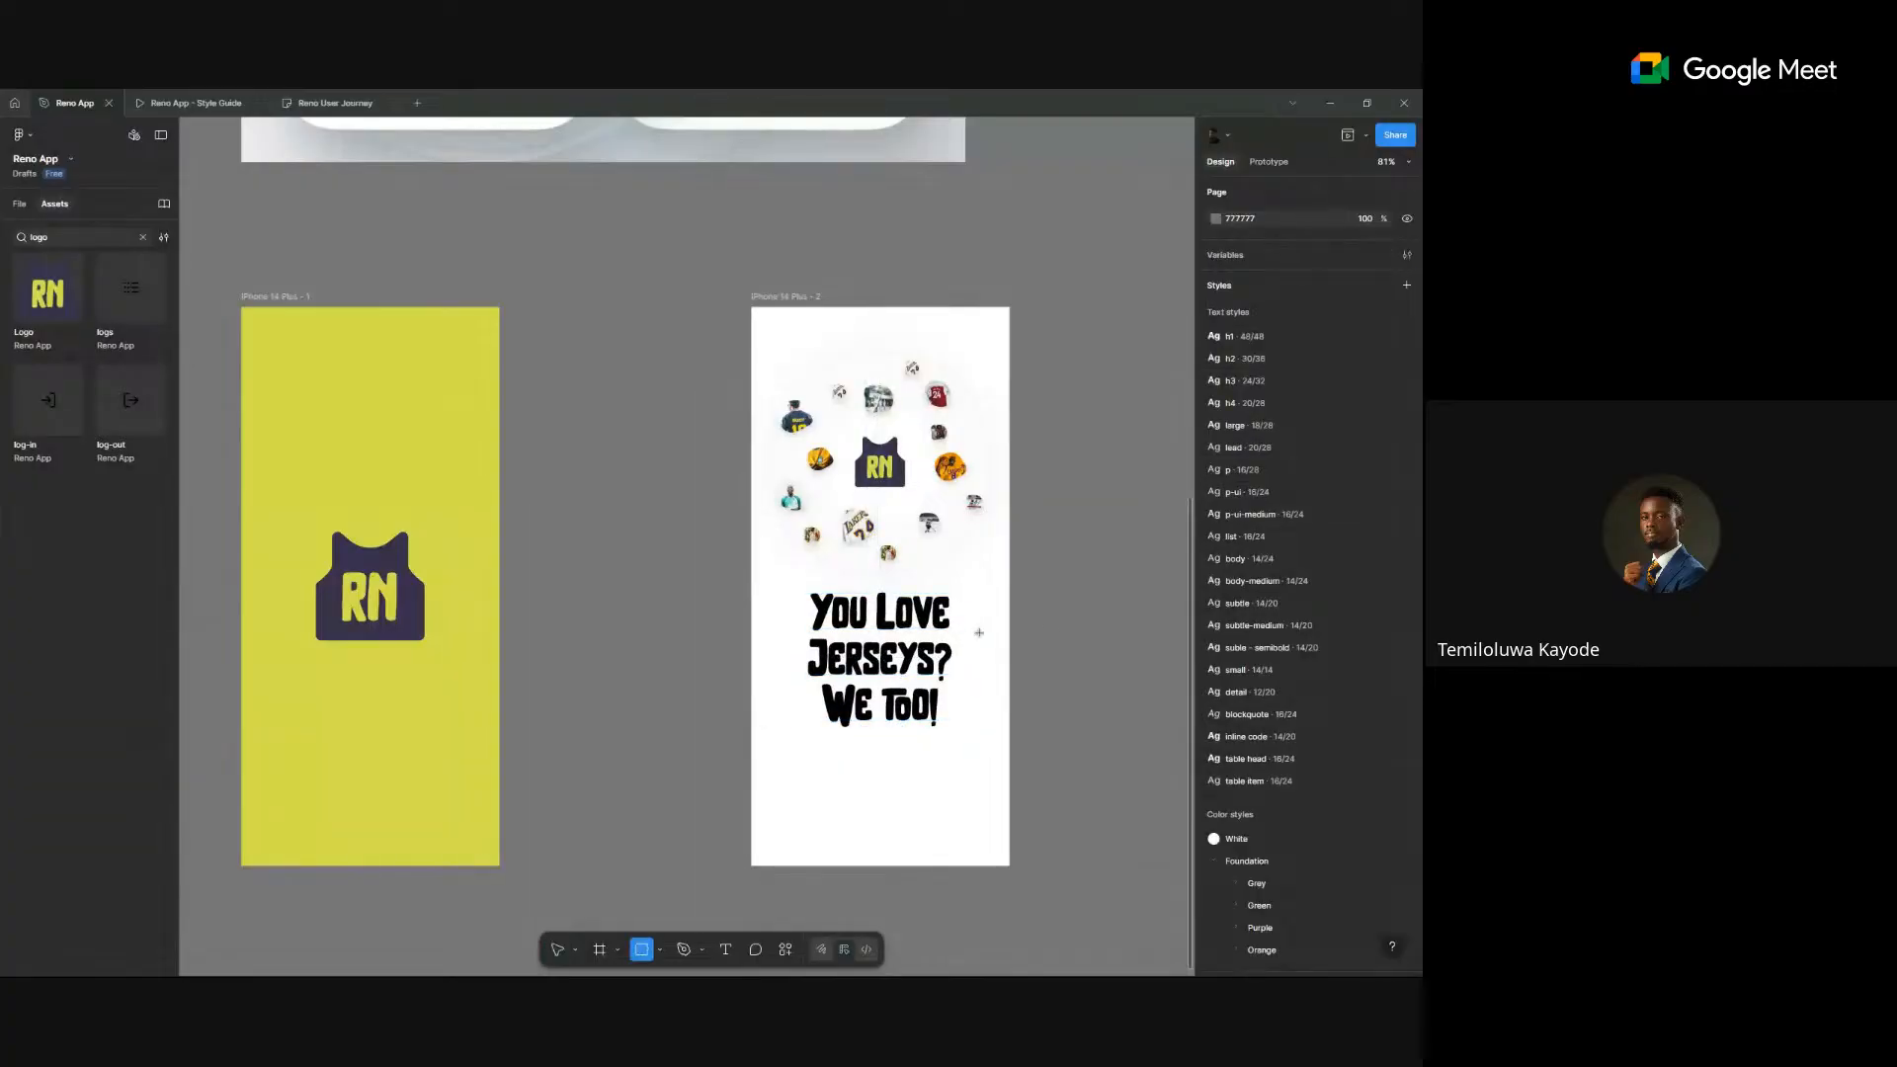
pyautogui.moveTo(1152, 649); pyautogui.dragTo(1402, 660)
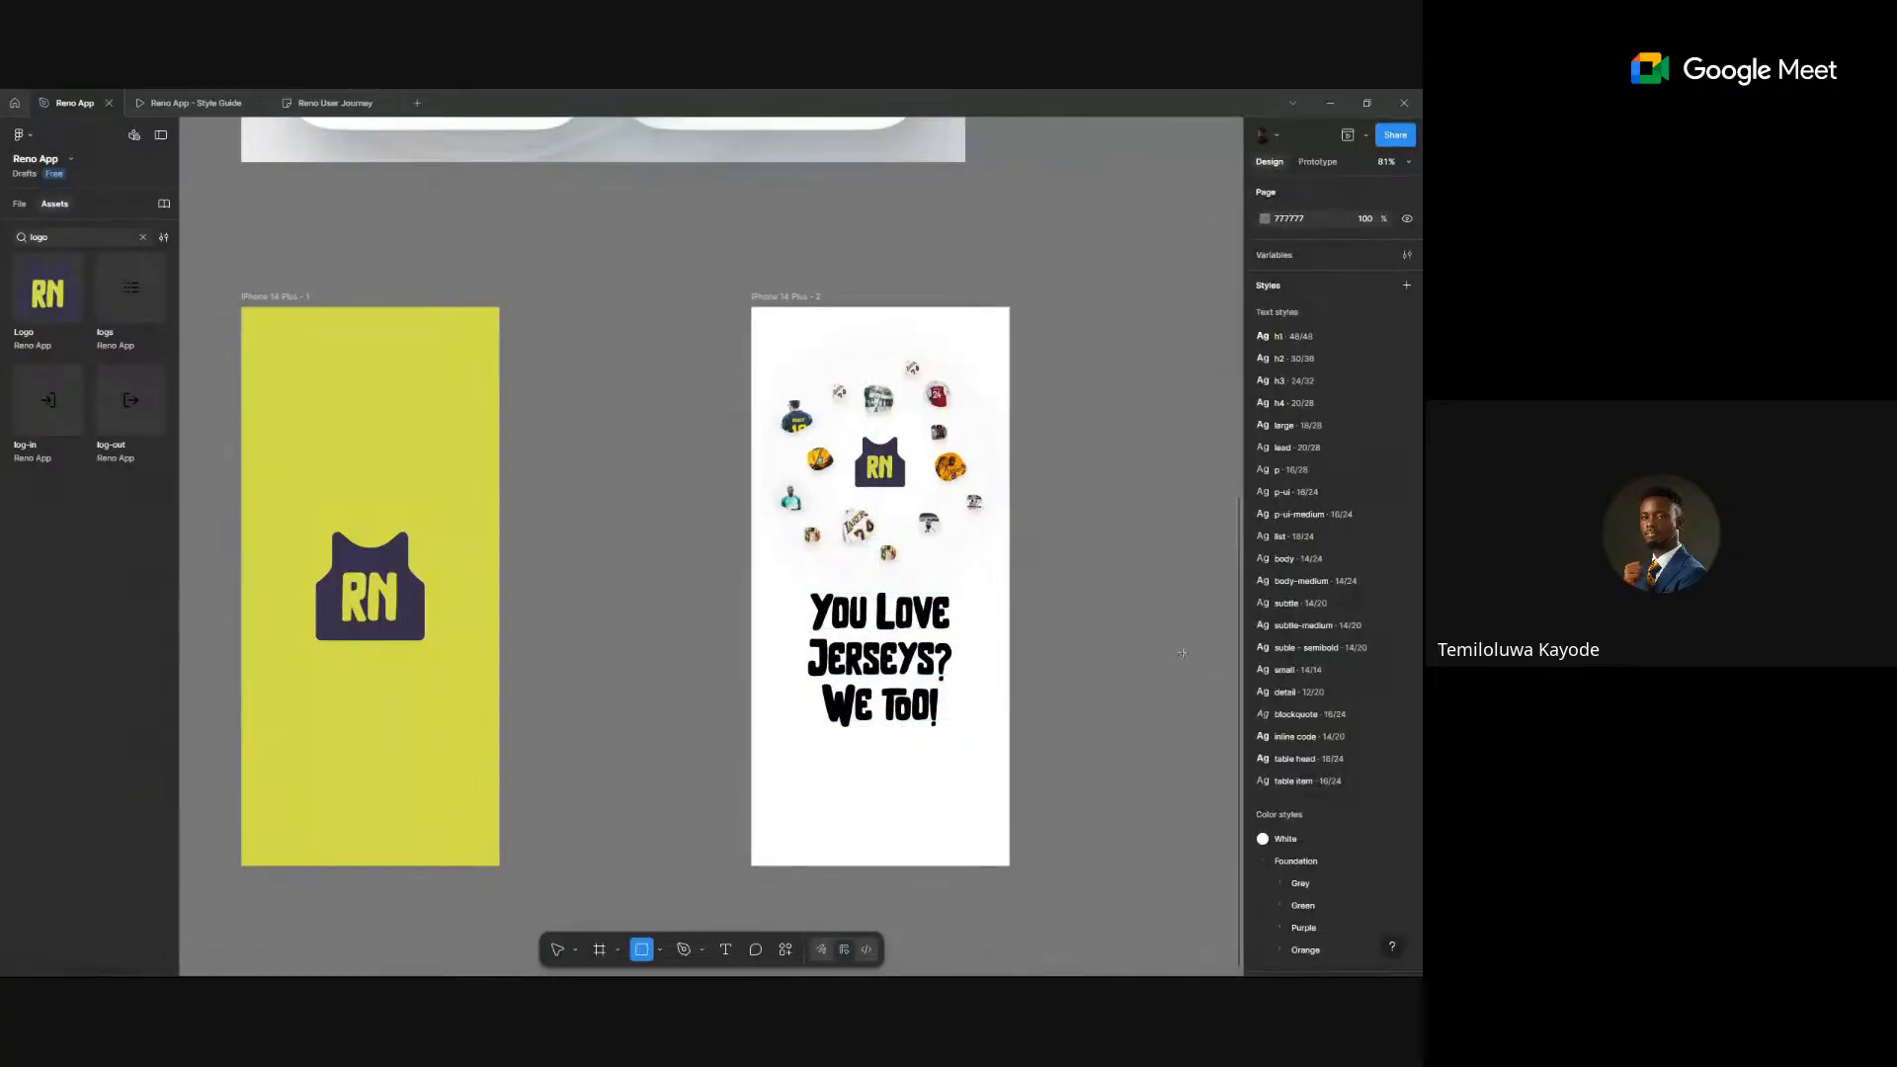
pyautogui.moveTo(1182, 653); pyautogui.dragTo(1037, 689)
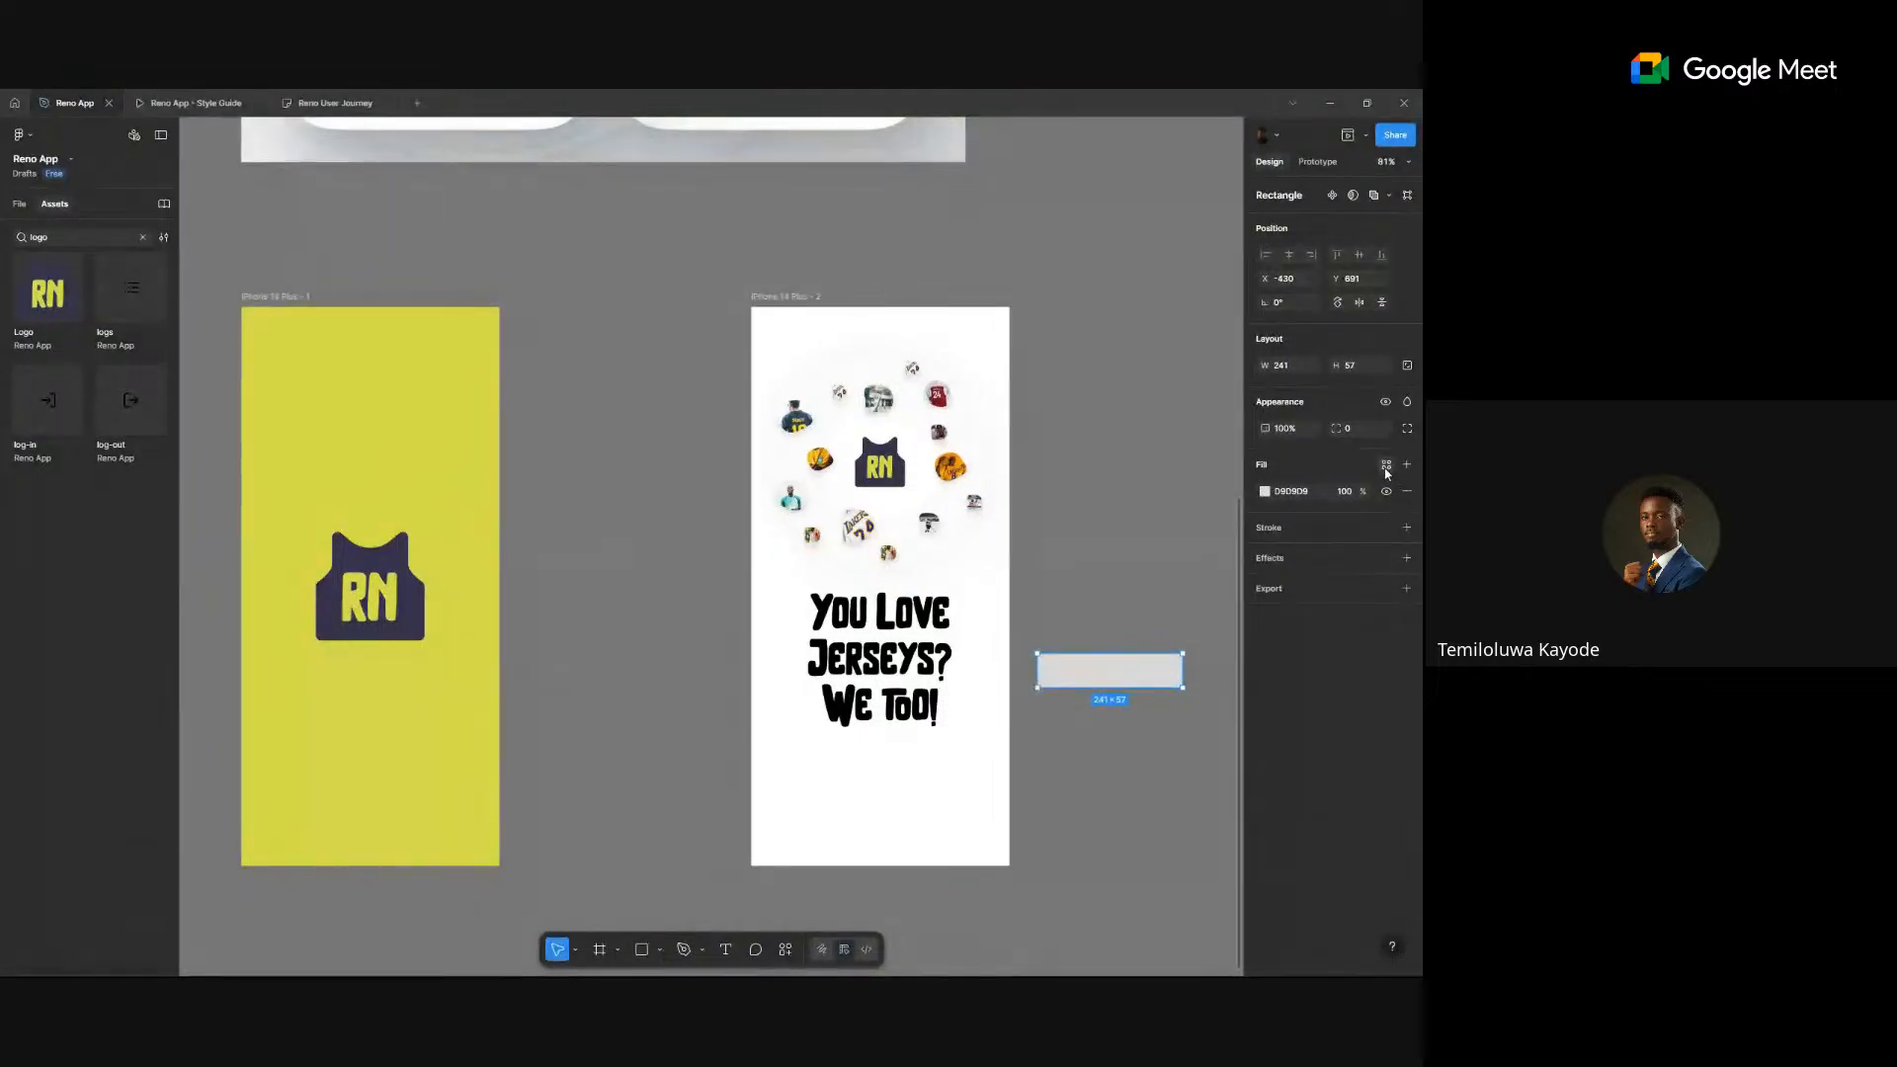
pyautogui.click(1386, 467)
pyautogui.click(1219, 691)
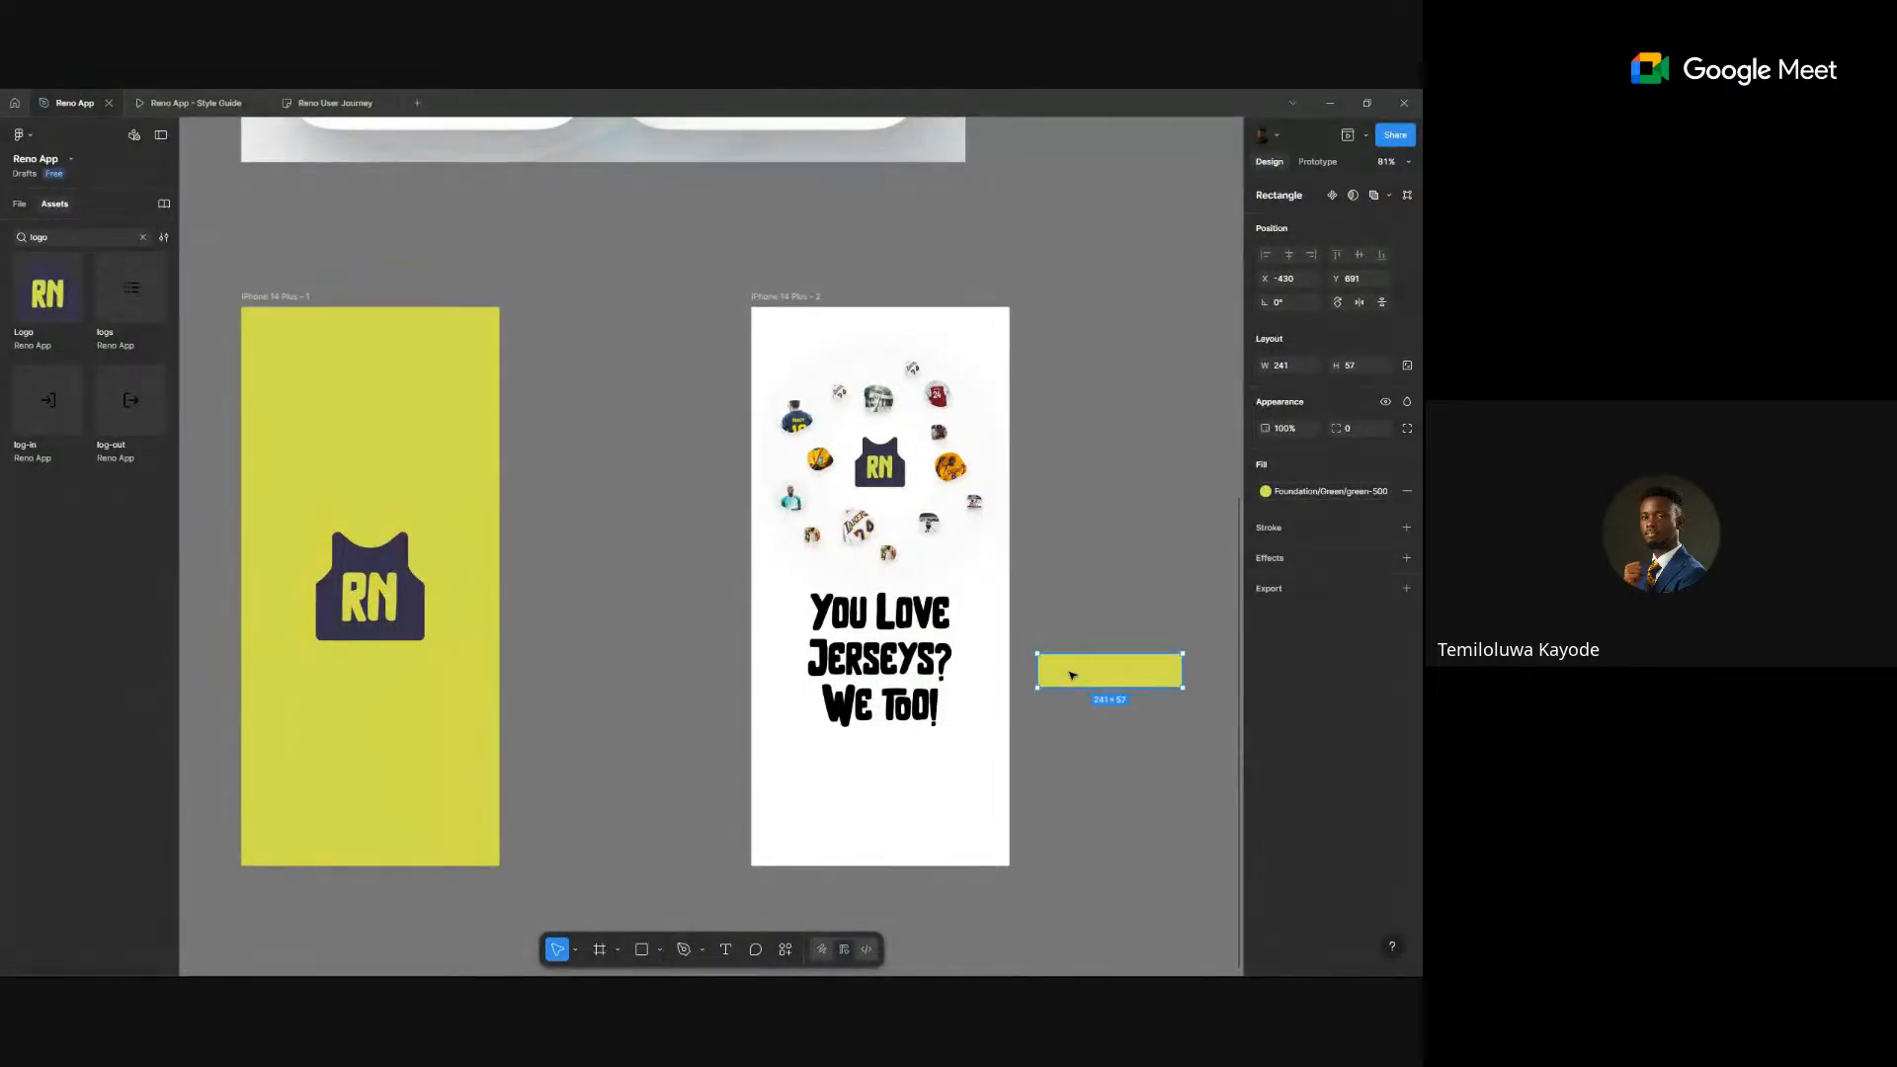
# - Place the rectangle behind 'Jerseys?' and resize it to about 253 × 82
pyautogui.moveTo(1070, 675); pyautogui.dragTo(844, 654)
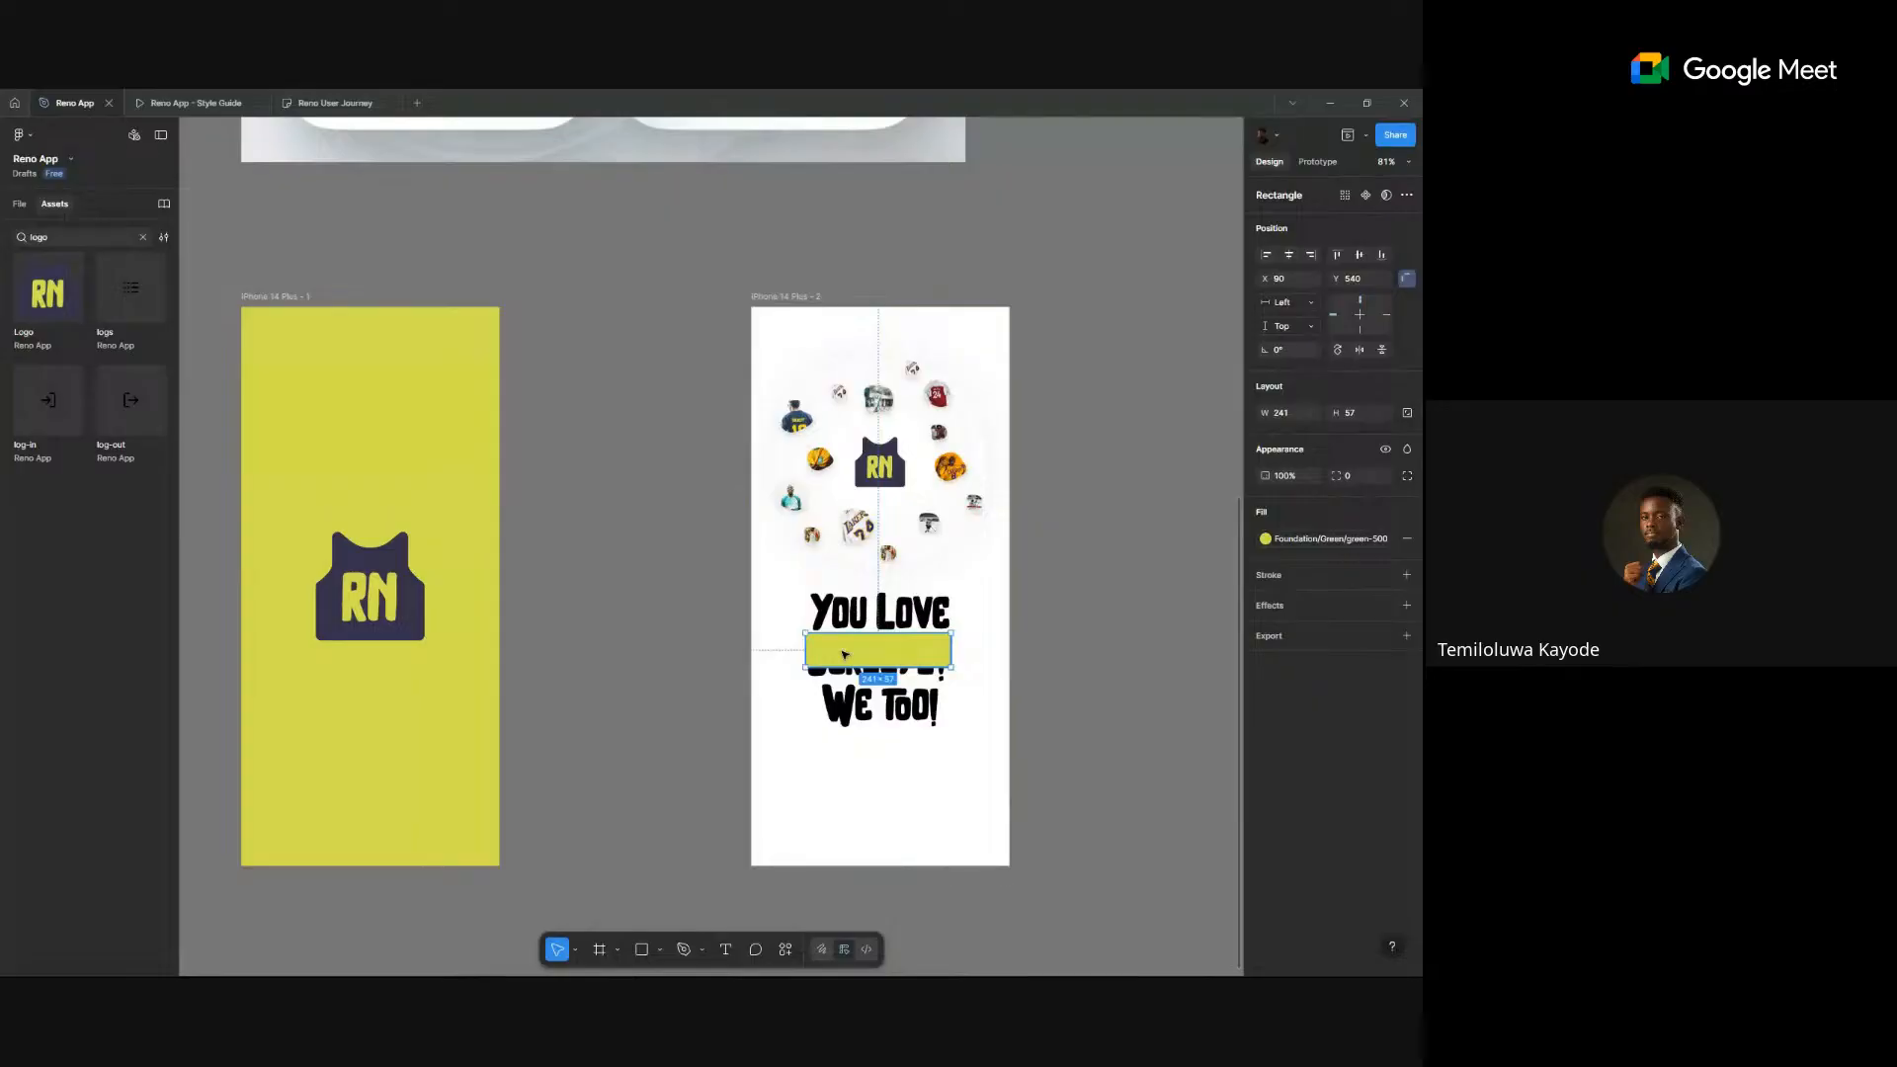
pyautogui.hotkey('ctrl', '[')
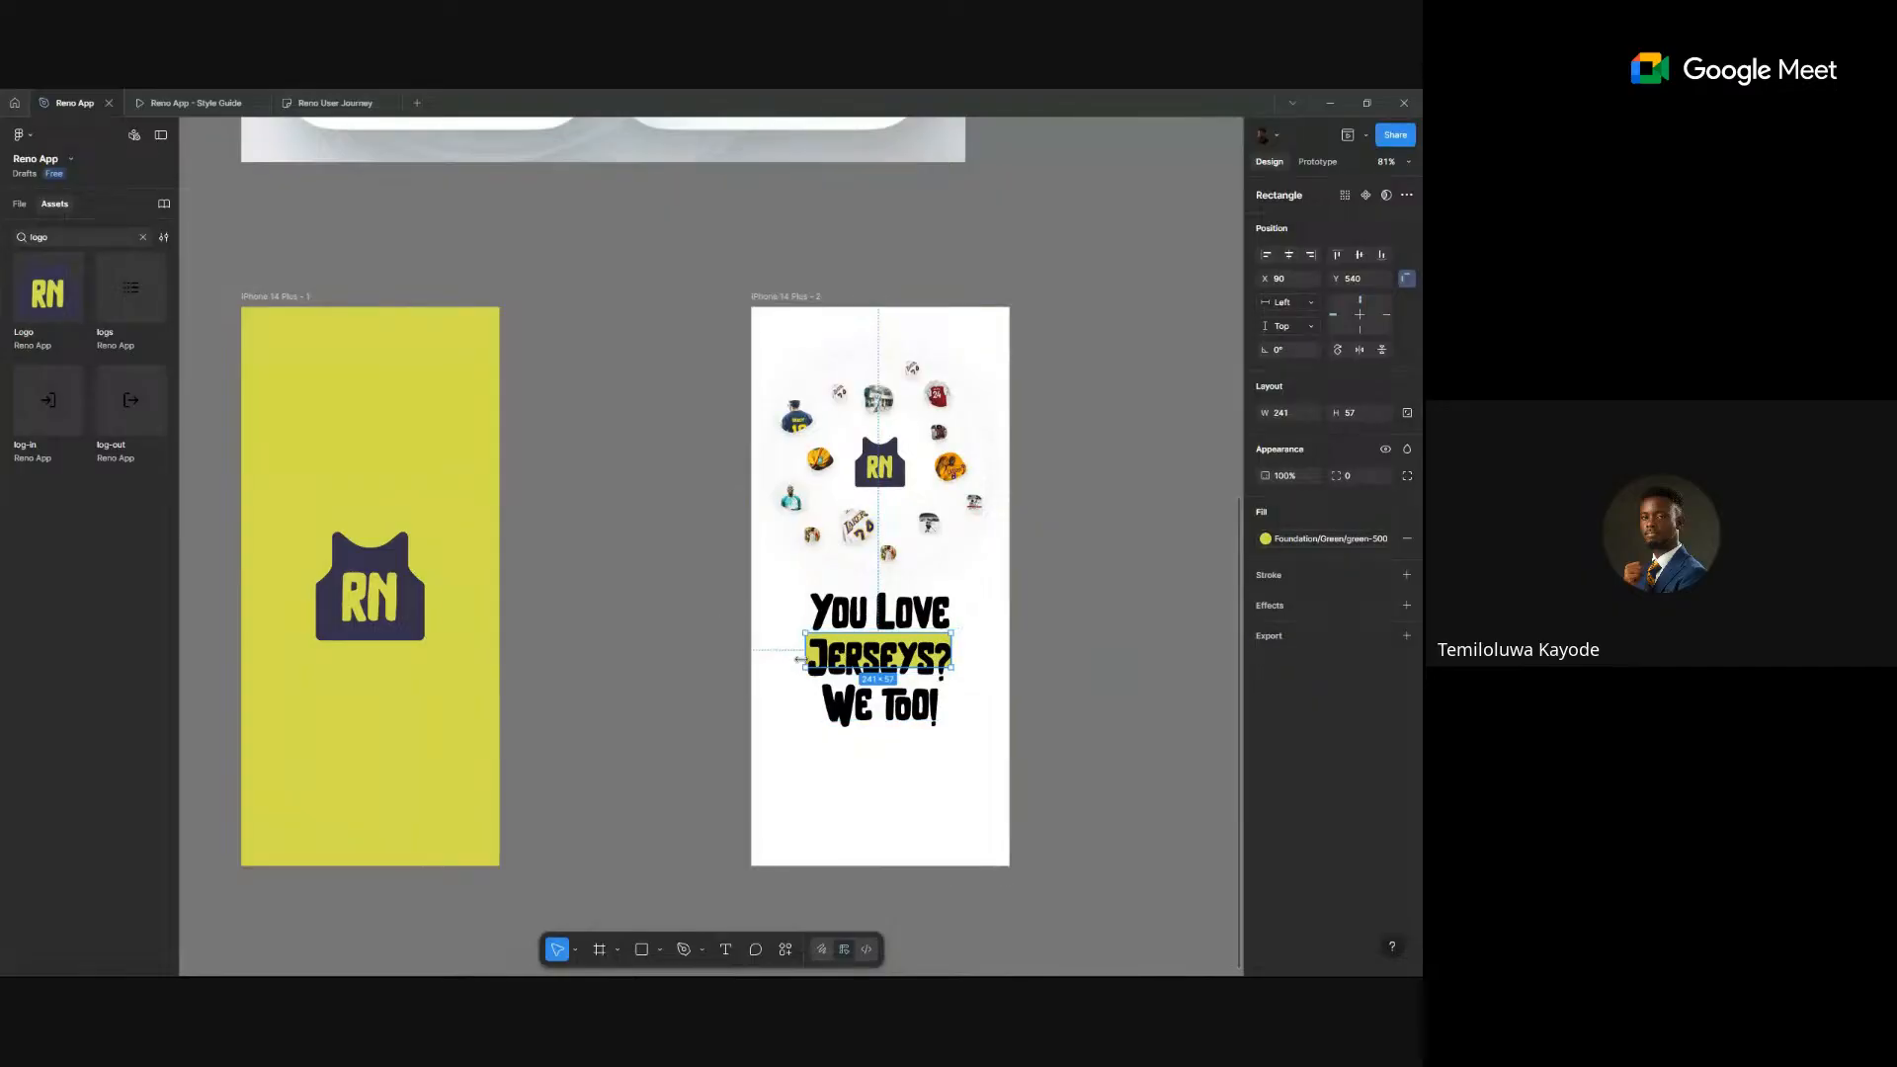
pyautogui.moveTo(800, 659); pyautogui.dragTo(961, 656)
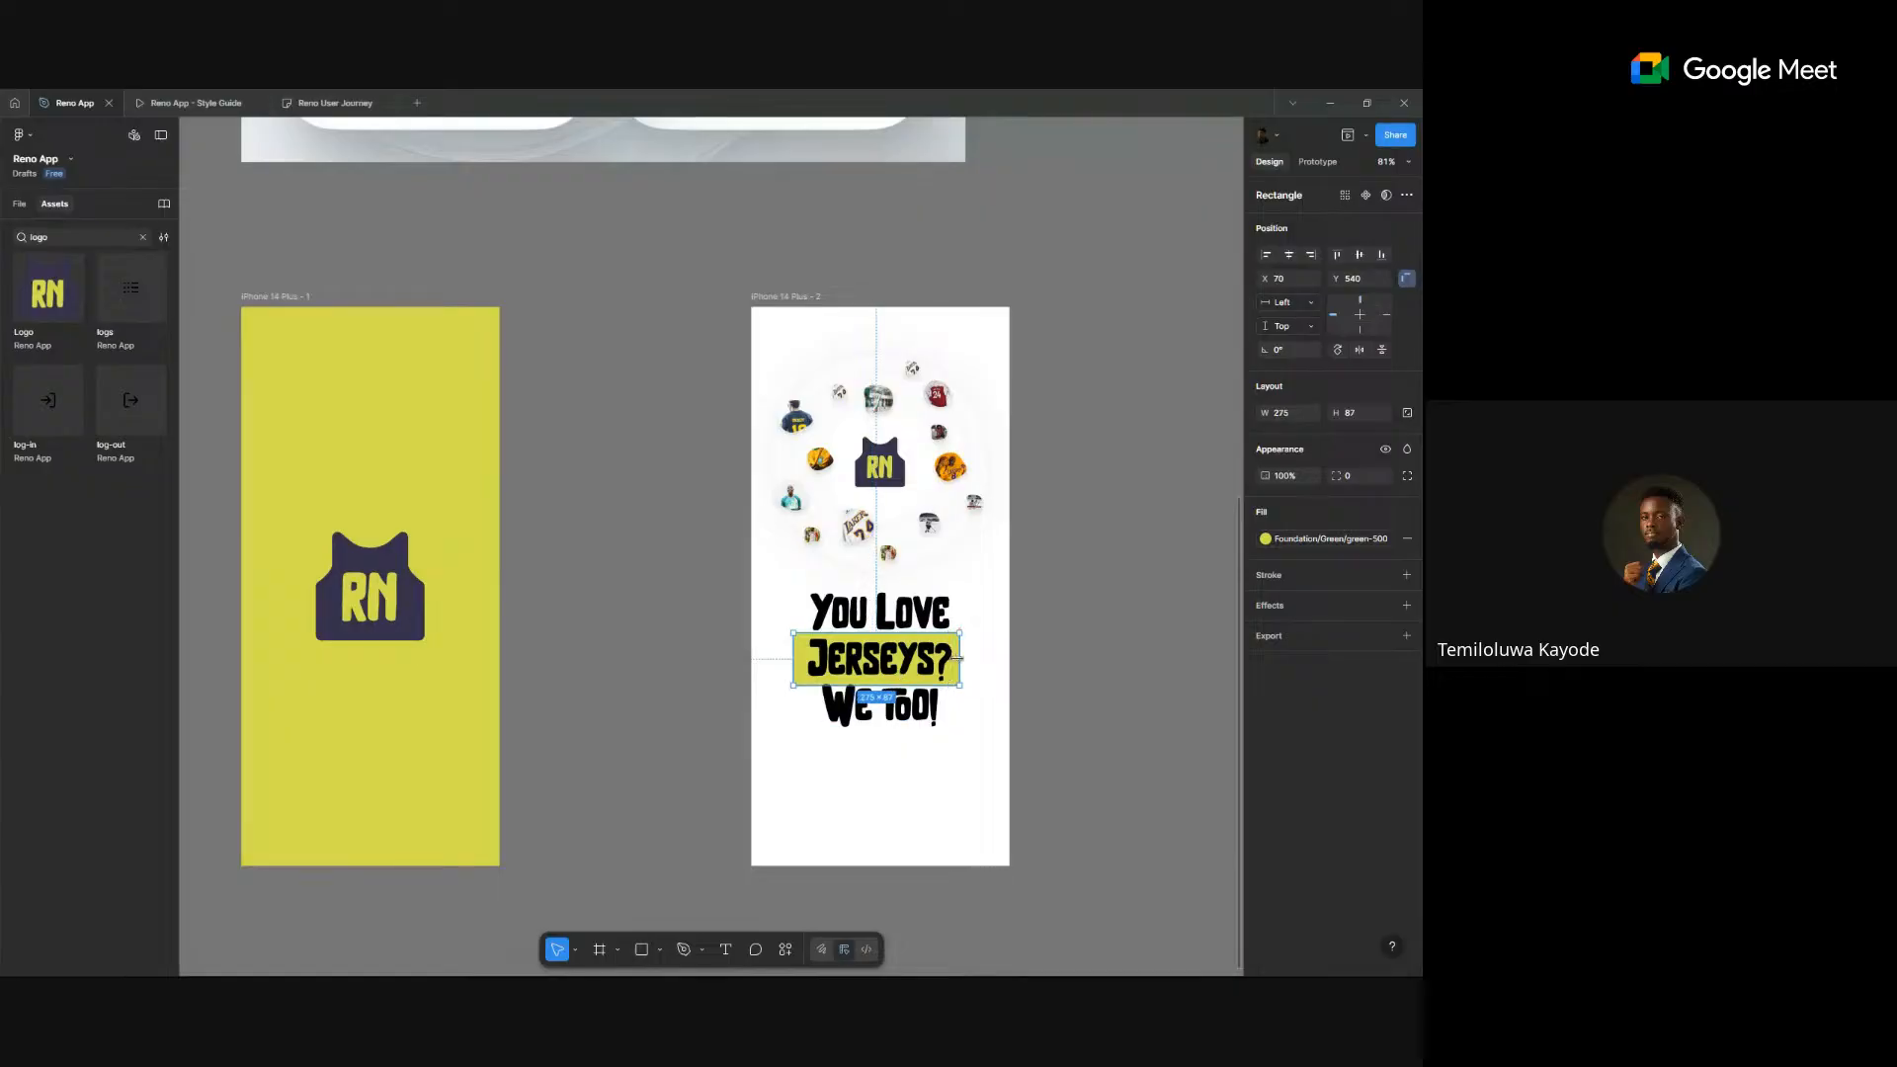
pyautogui.moveTo(794, 664); pyautogui.dragTo(805, 664)
pyautogui.keyDown('ctrl'); pyautogui.scroll(5, 894, 671); pyautogui.keyUp('ctrl')
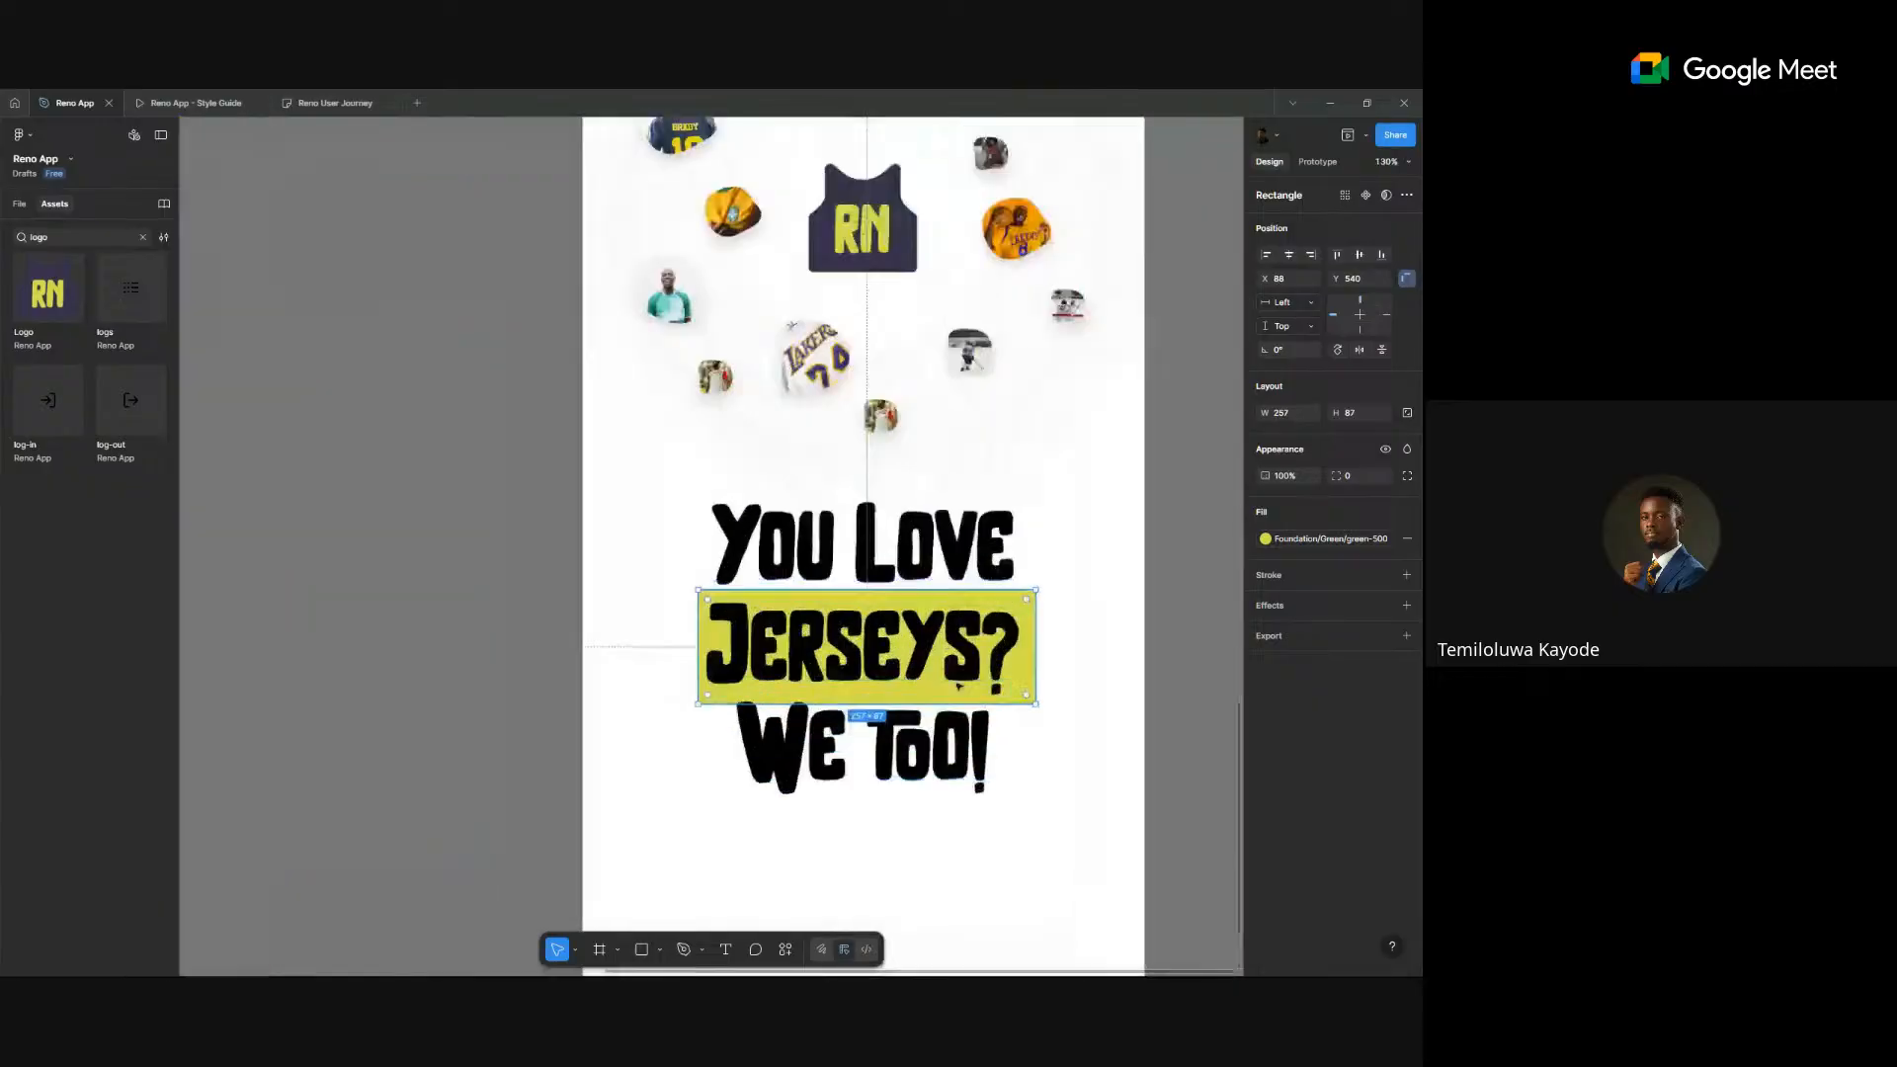
pyautogui.moveTo(973, 700); pyautogui.dragTo(973, 697)
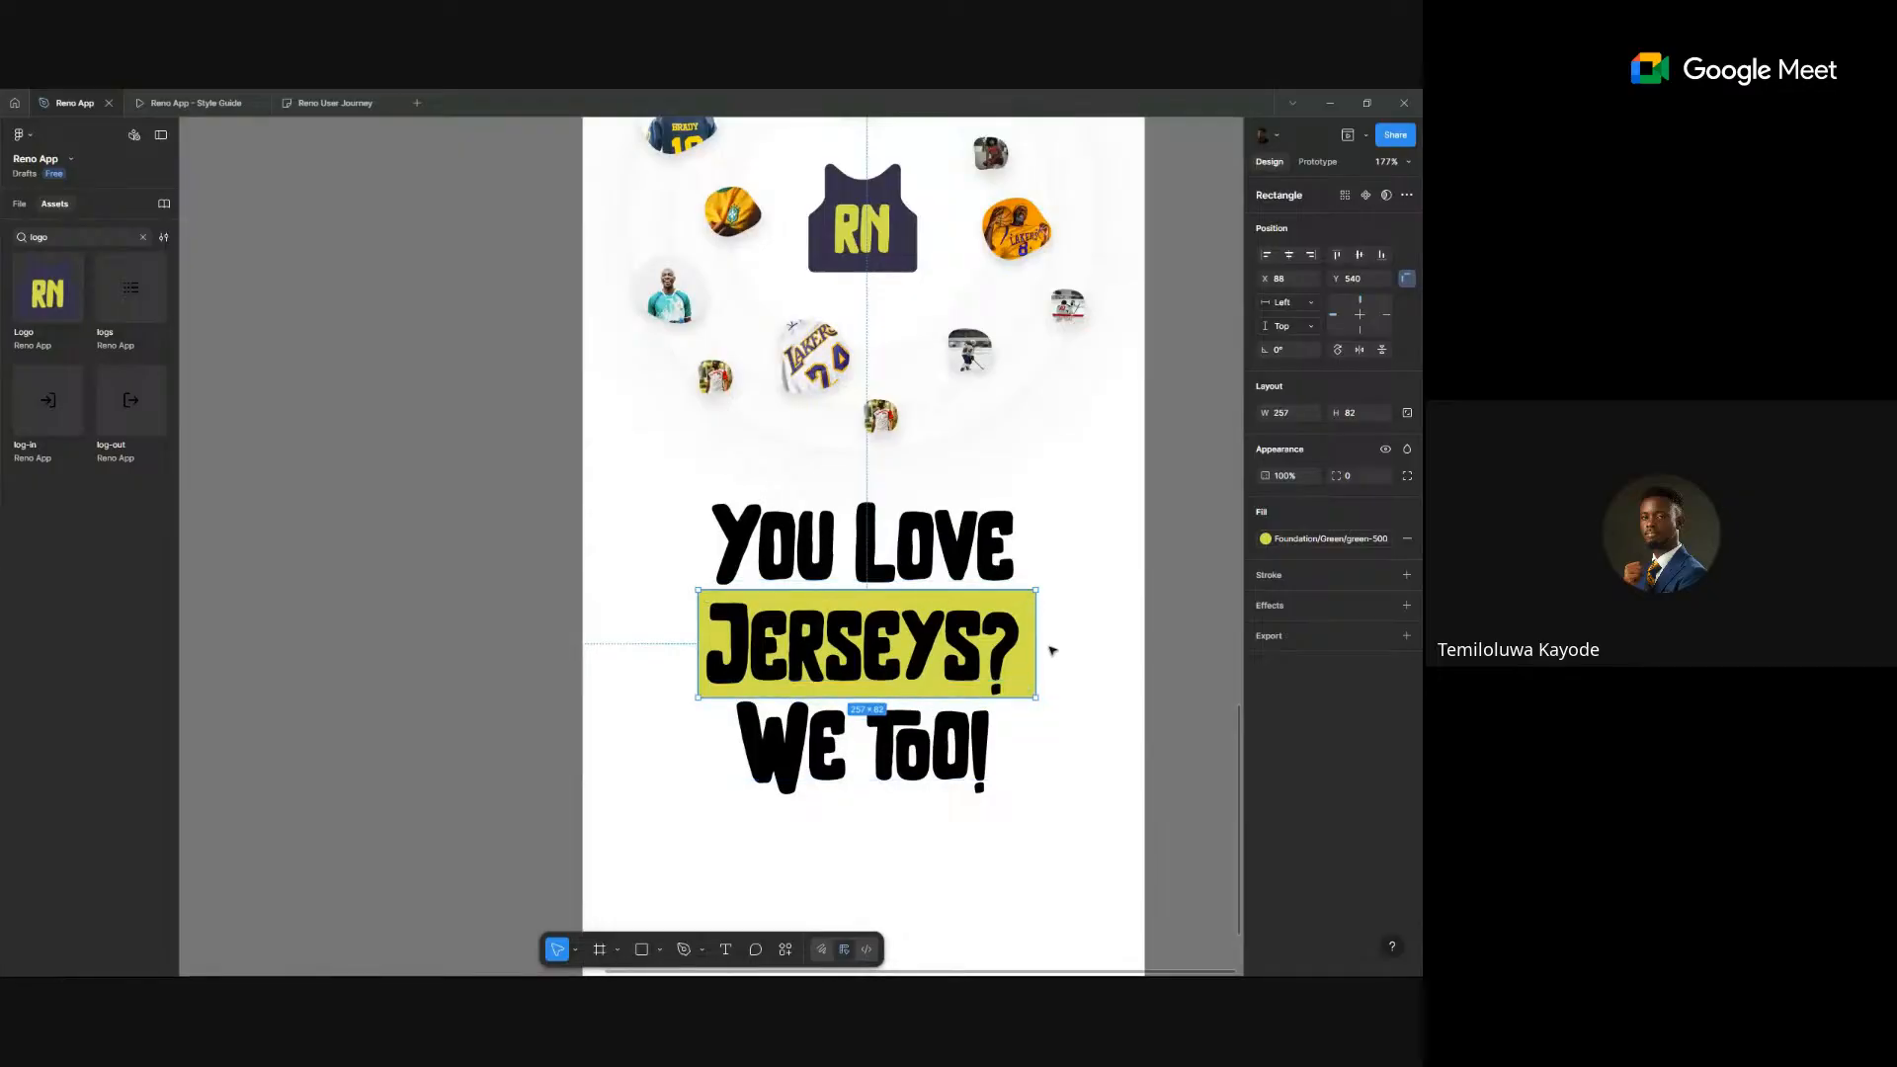
pyautogui.moveTo(1035, 648); pyautogui.dragTo(1030, 648)
# - Centre the highlight rectangle horizontally in the frame
pyautogui.click(1290, 255)
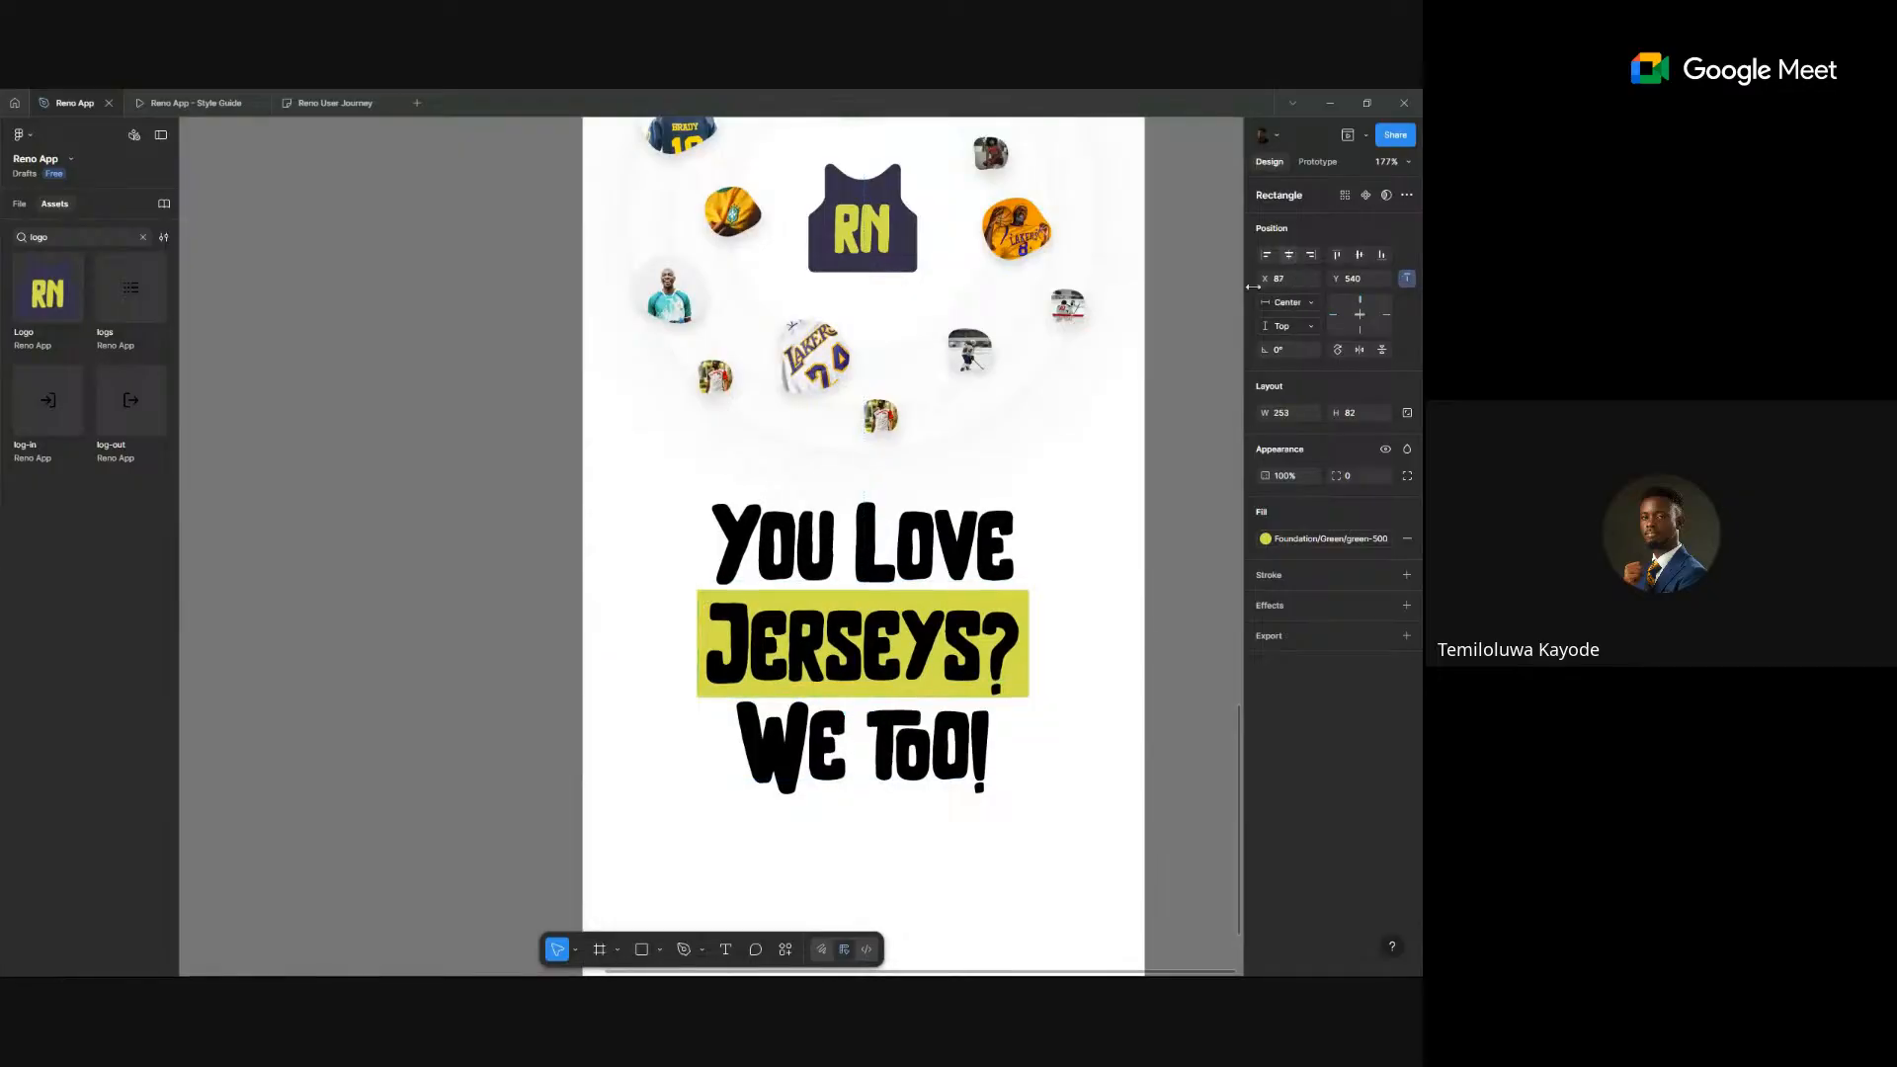
pyautogui.click(1329, 545)
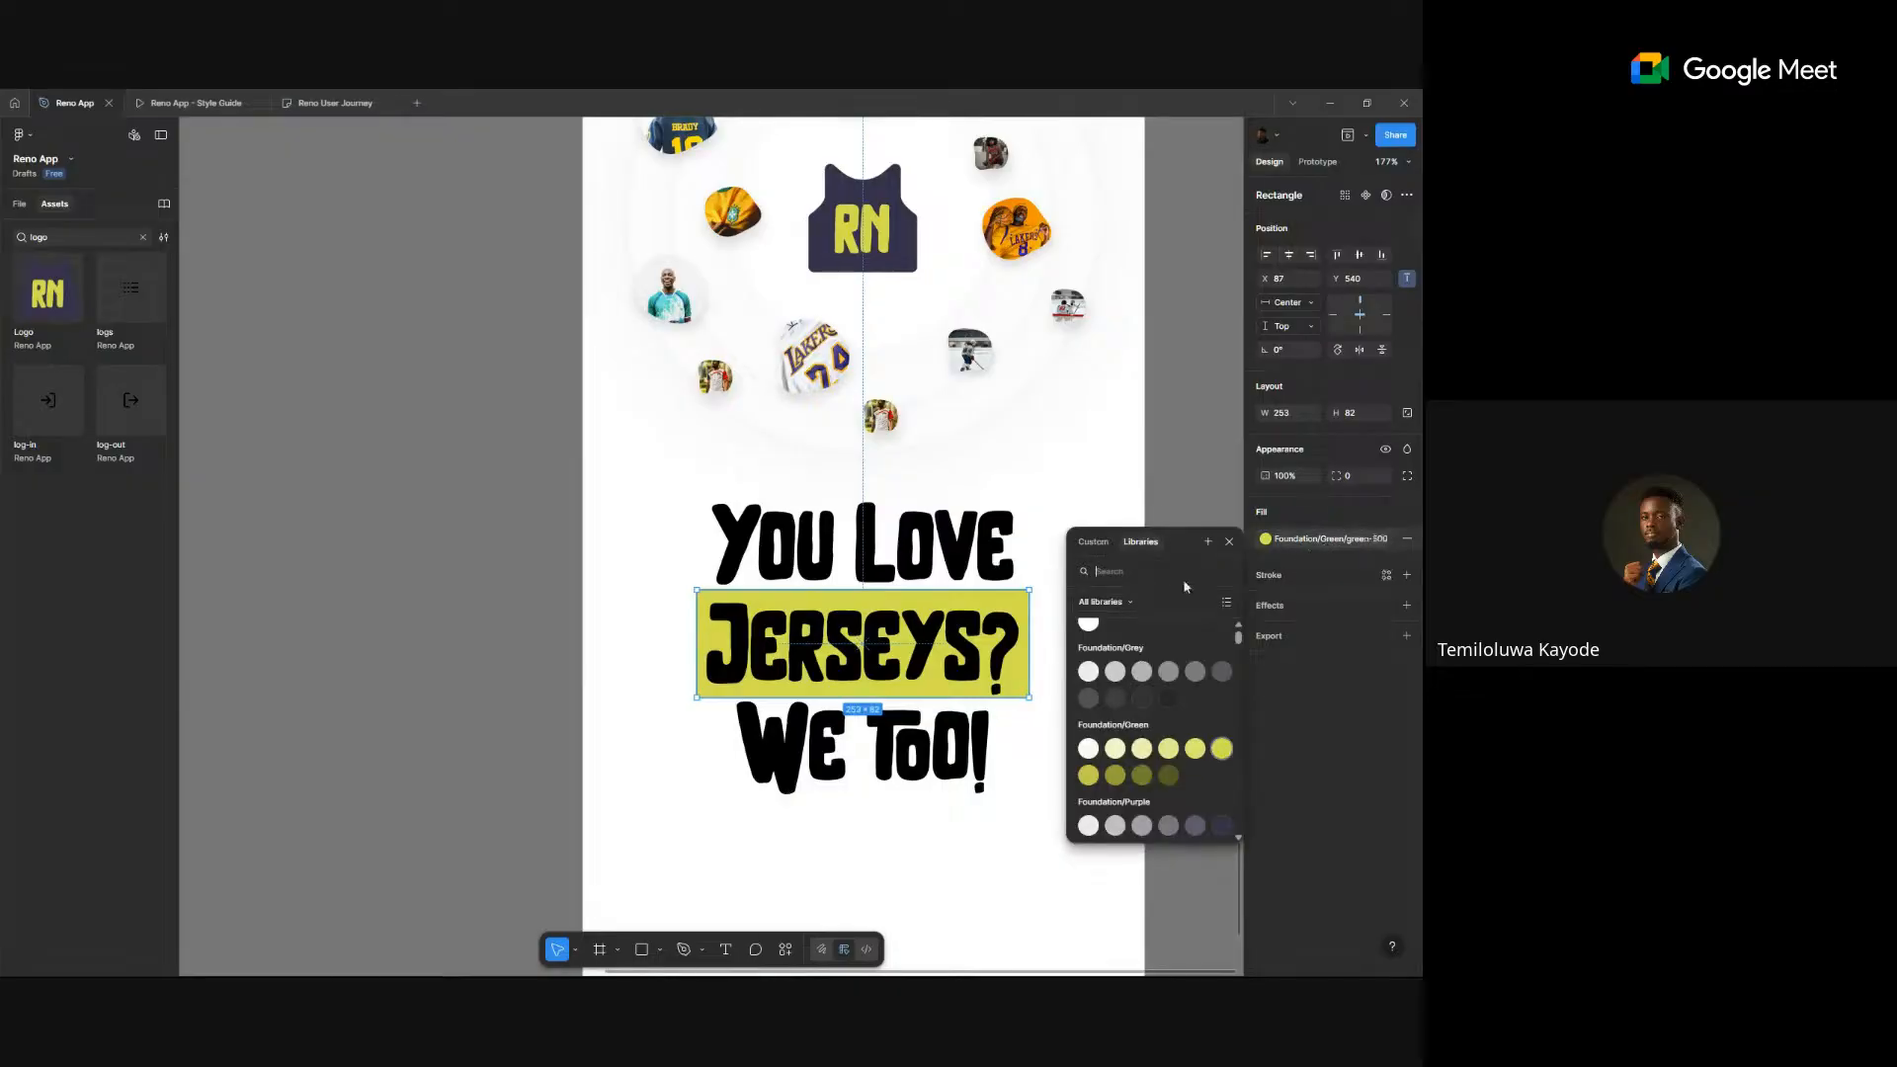
pyautogui.click(1199, 474)
# - Colour the headline text with the Foundation purple style
pyautogui.click(985, 556)
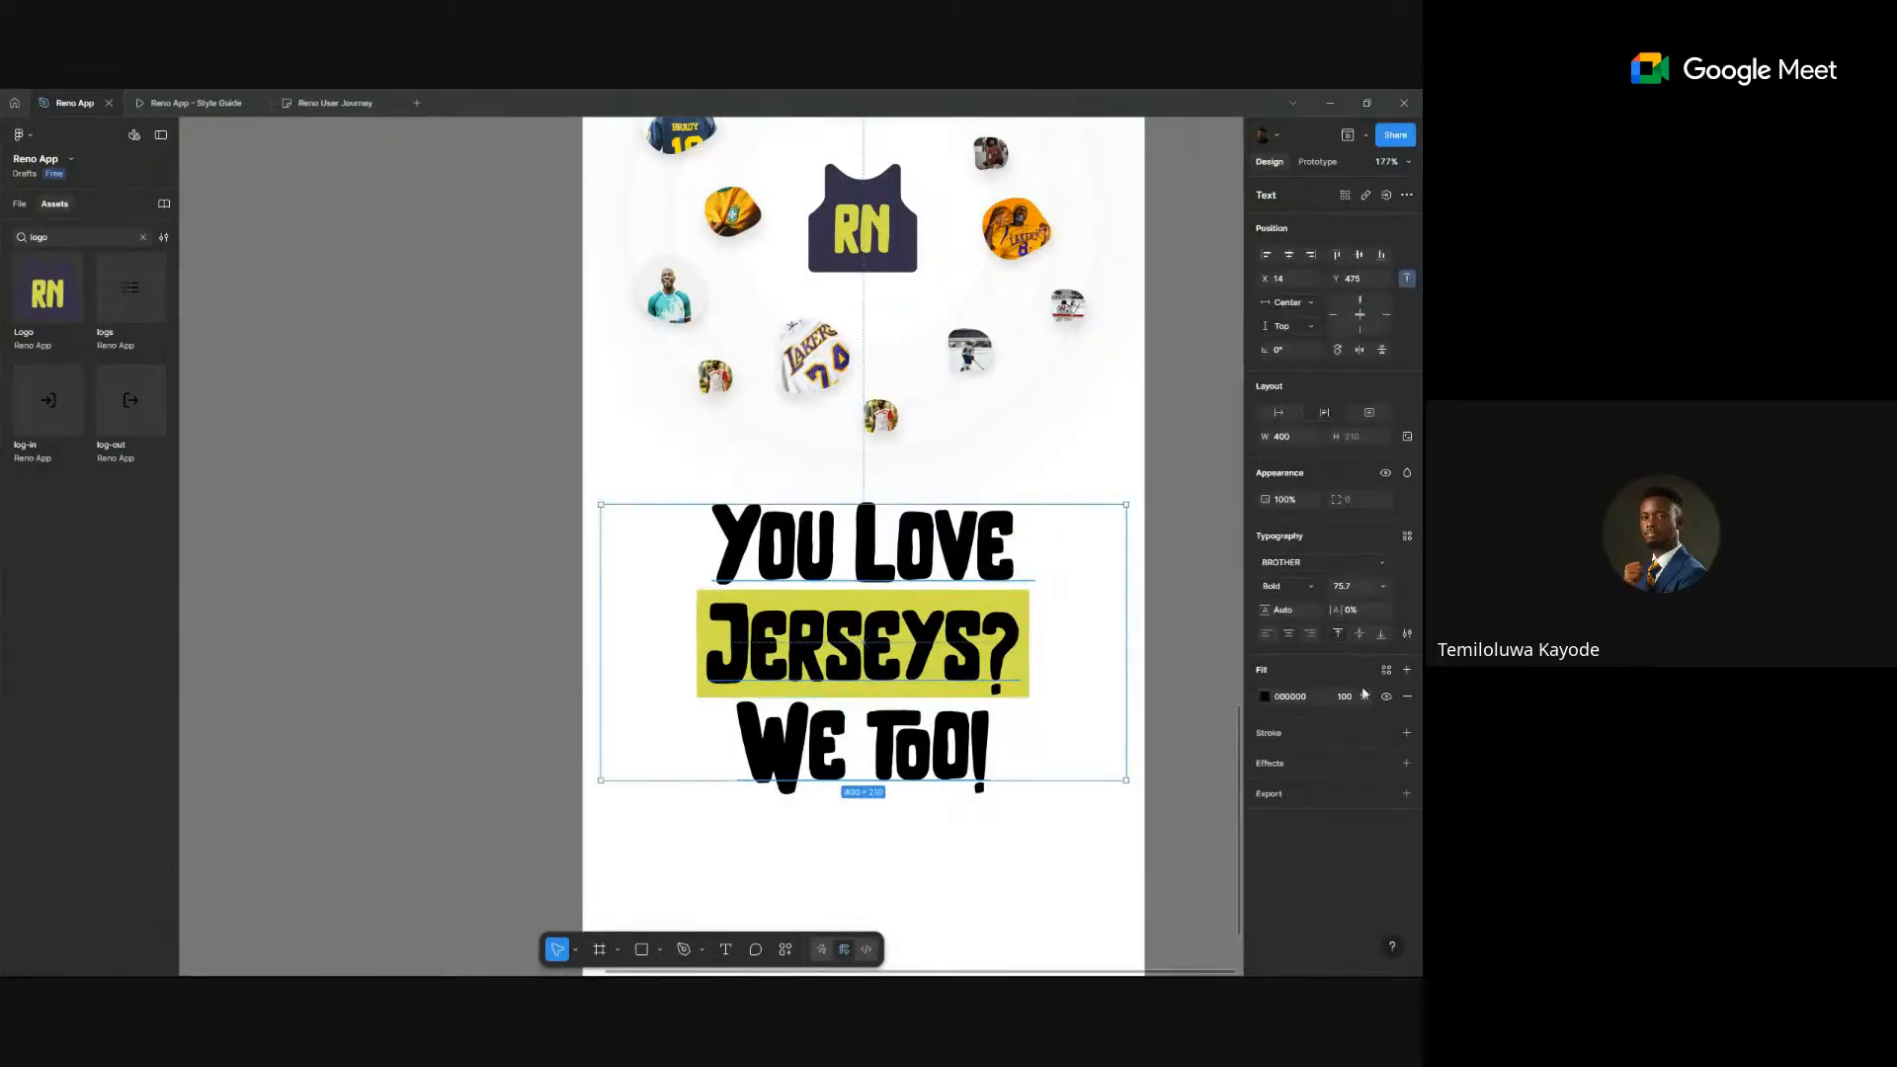
pyautogui.click(1385, 669)
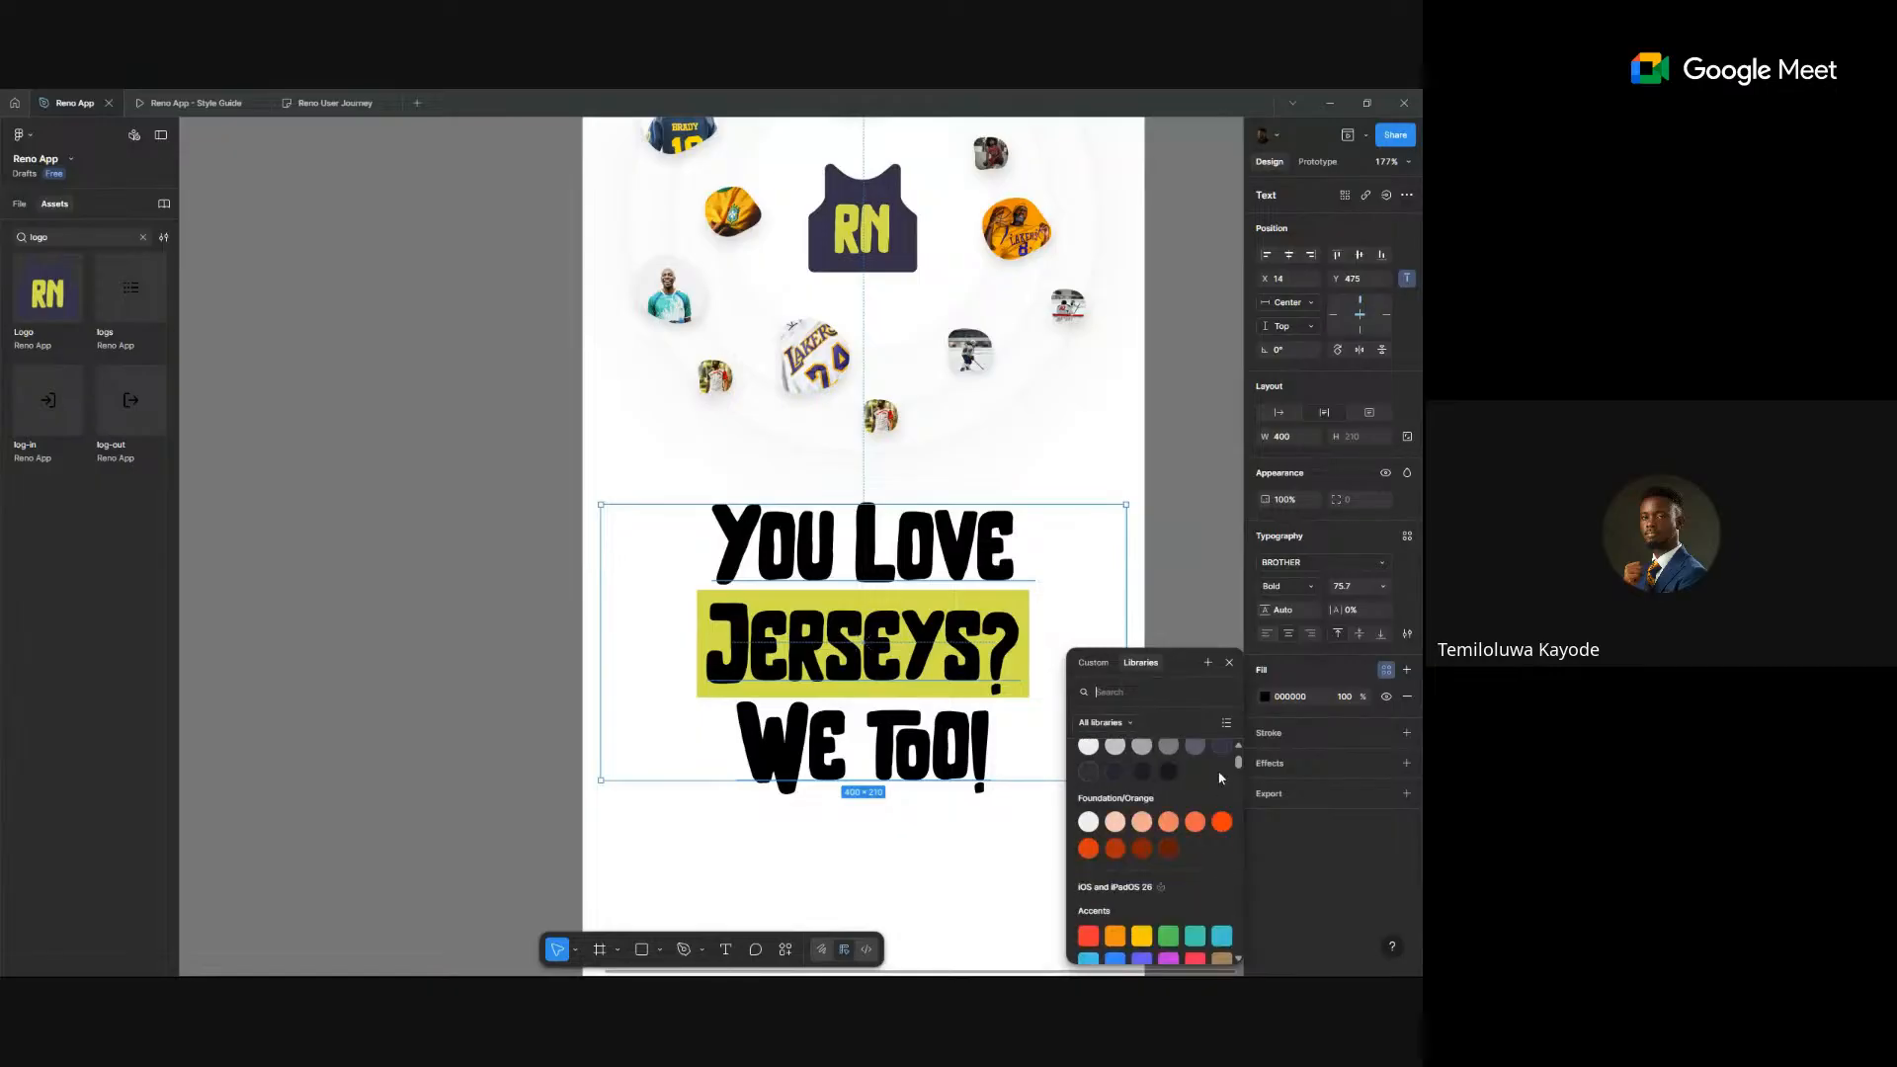
pyautogui.click(1222, 751)
pyautogui.click(391, 464)
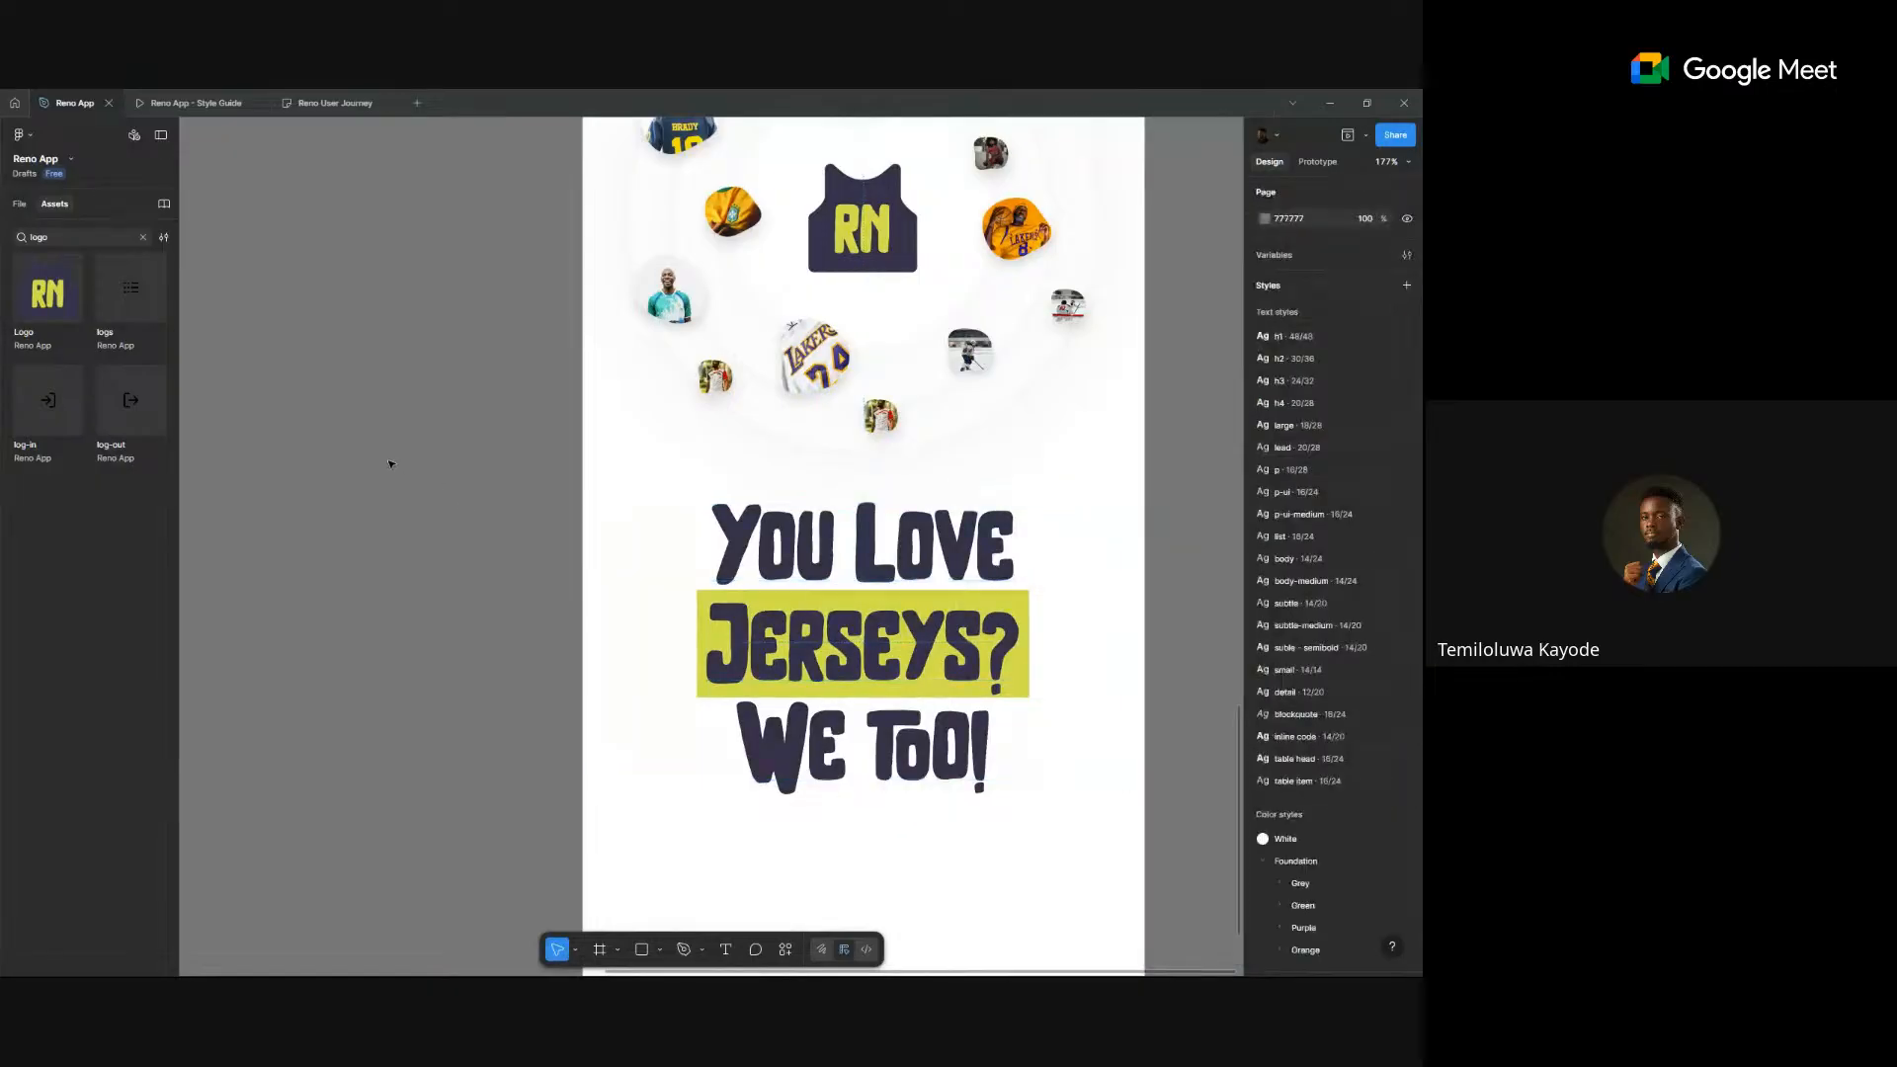
pyautogui.scroll(-5, 390, 464)
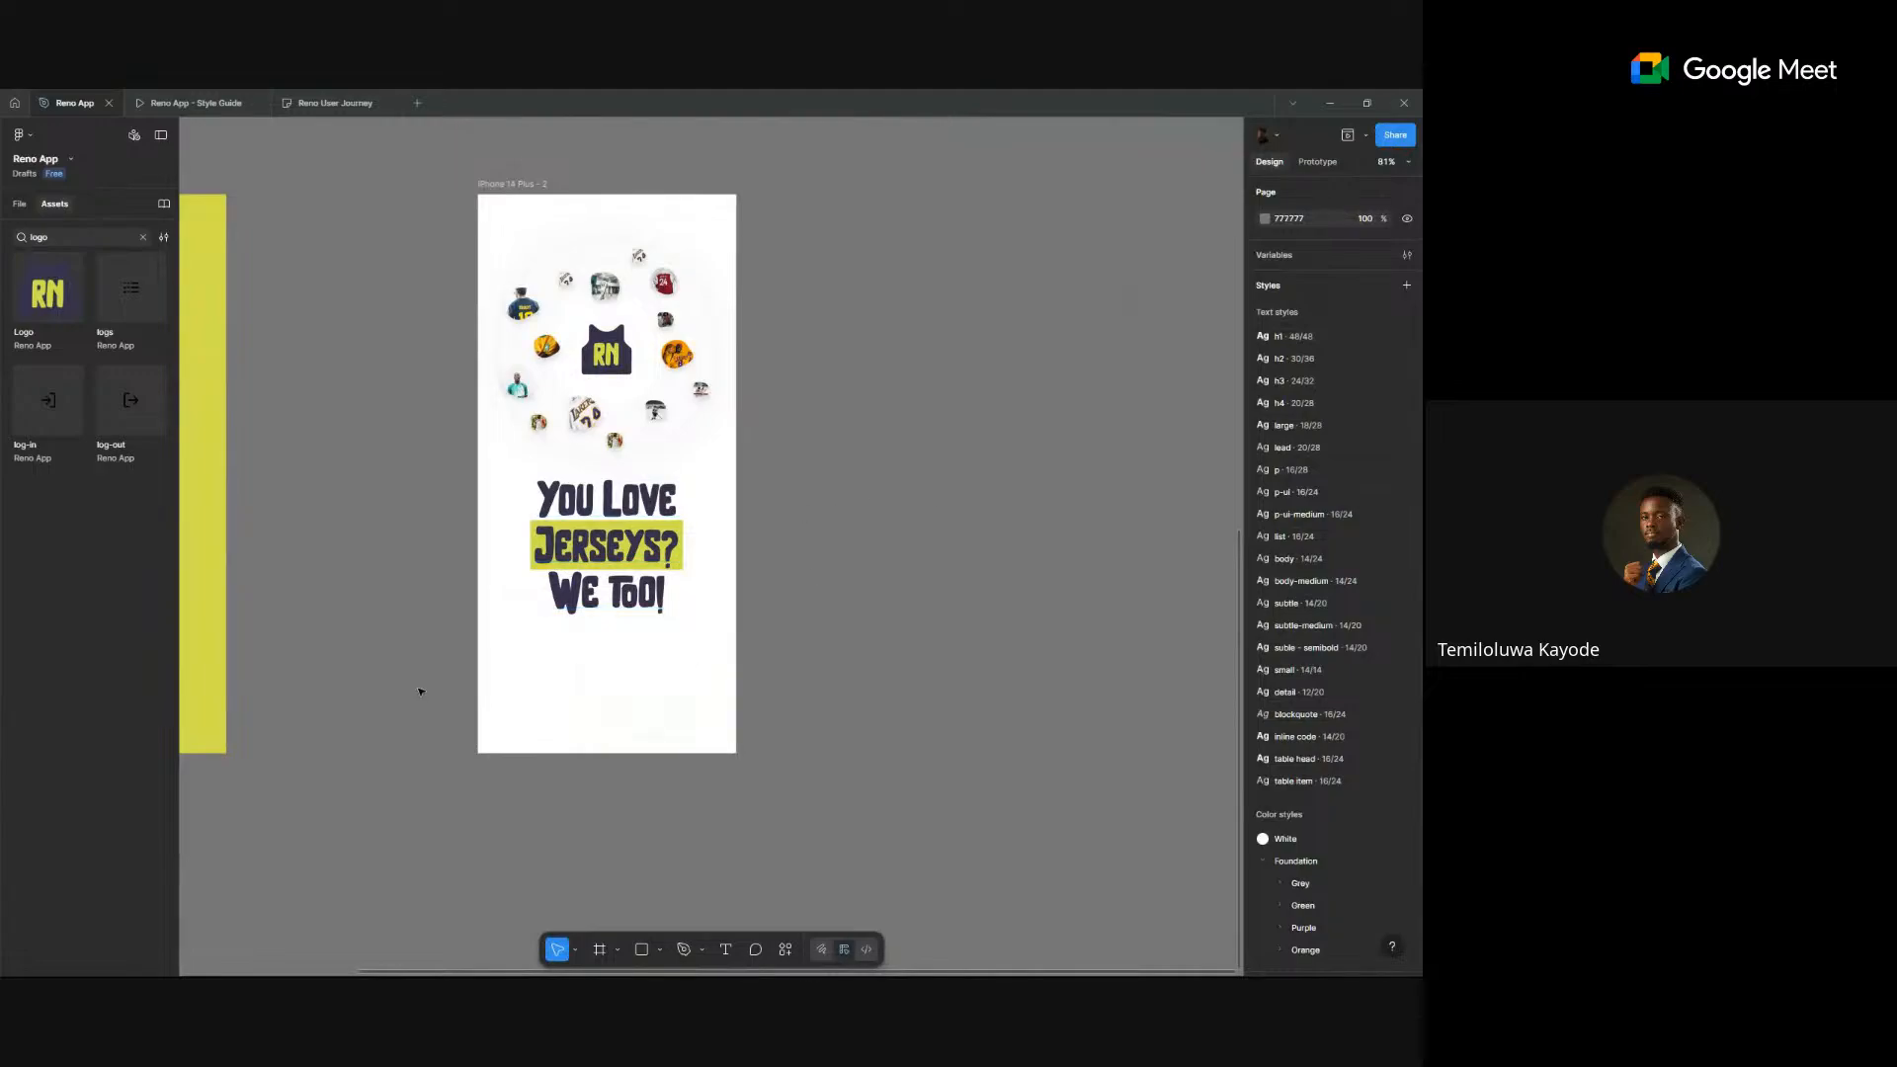
# - Group the headline and its green highlight bar with Ctrl+G
pyautogui.moveTo(724, 494); pyautogui.dragTo(402, 656)
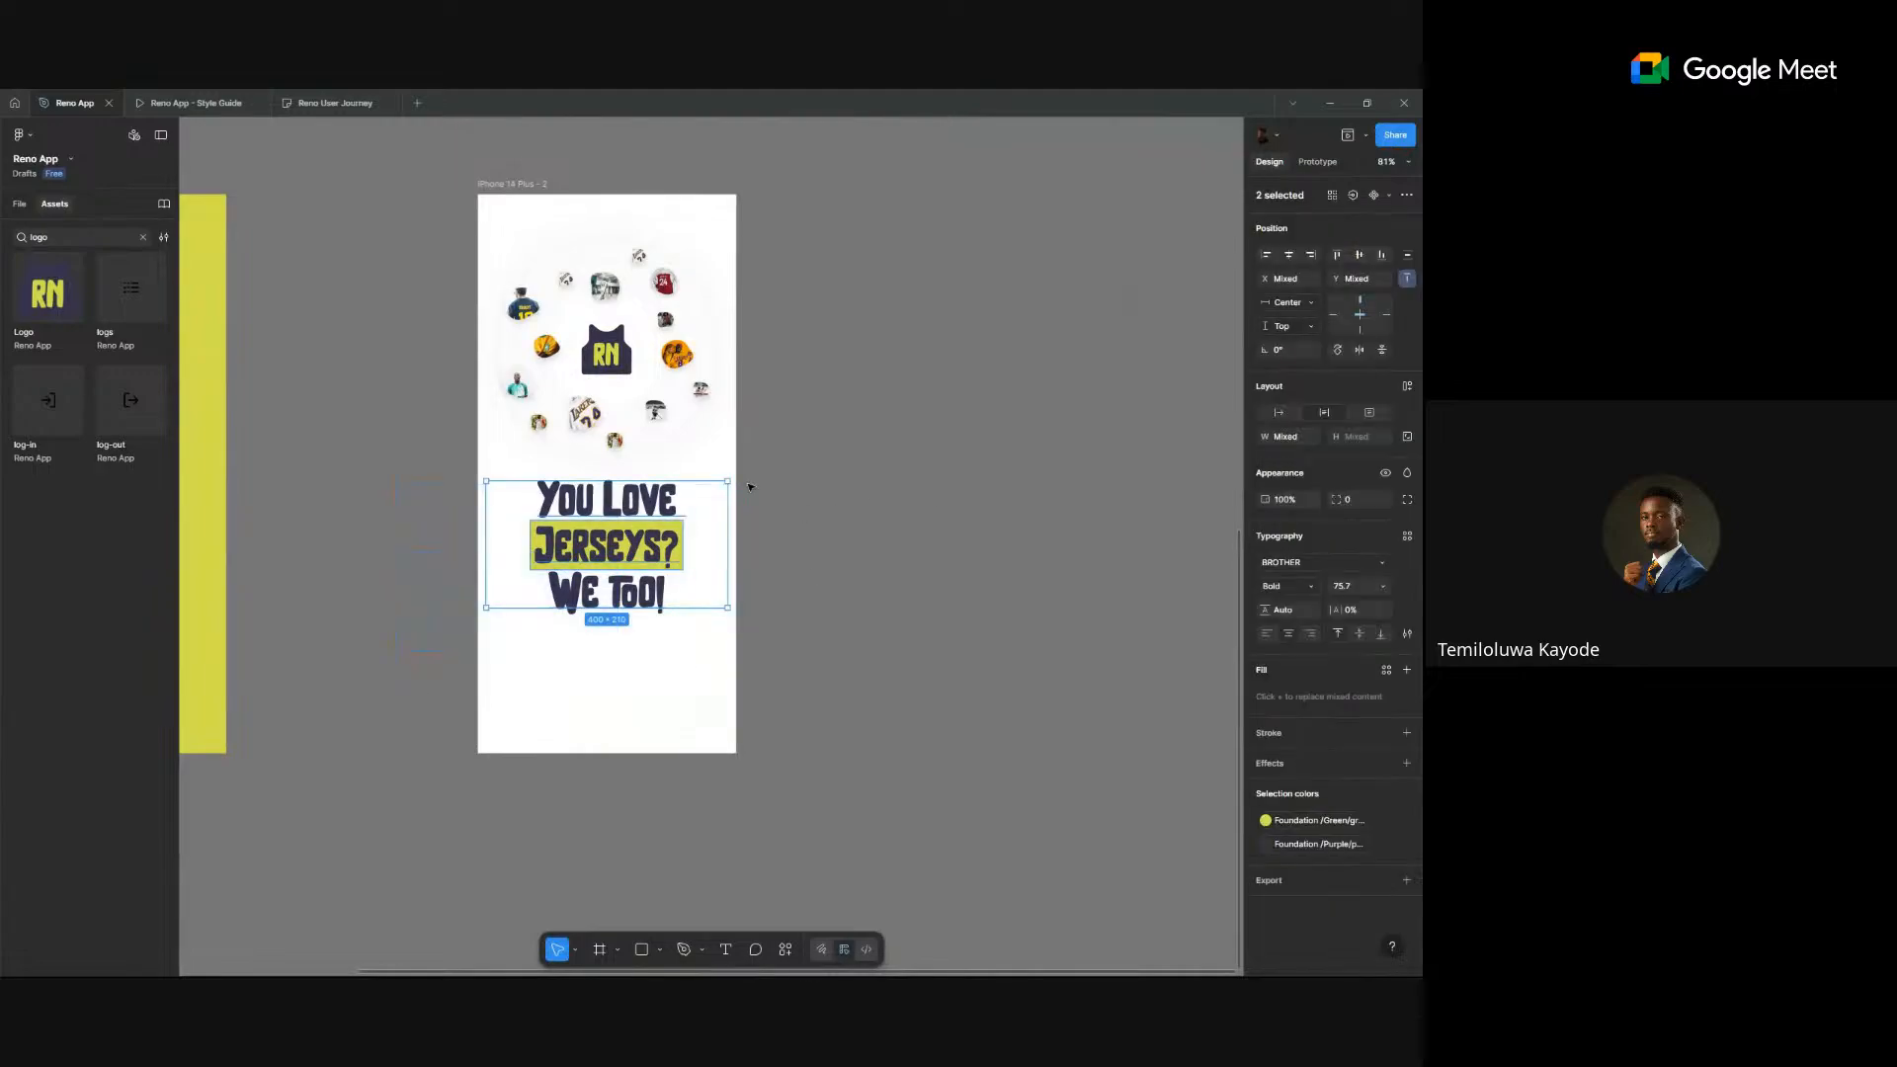
pyautogui.hotkey('ctrl', 'g')
pyautogui.doubleClick(89, 239)
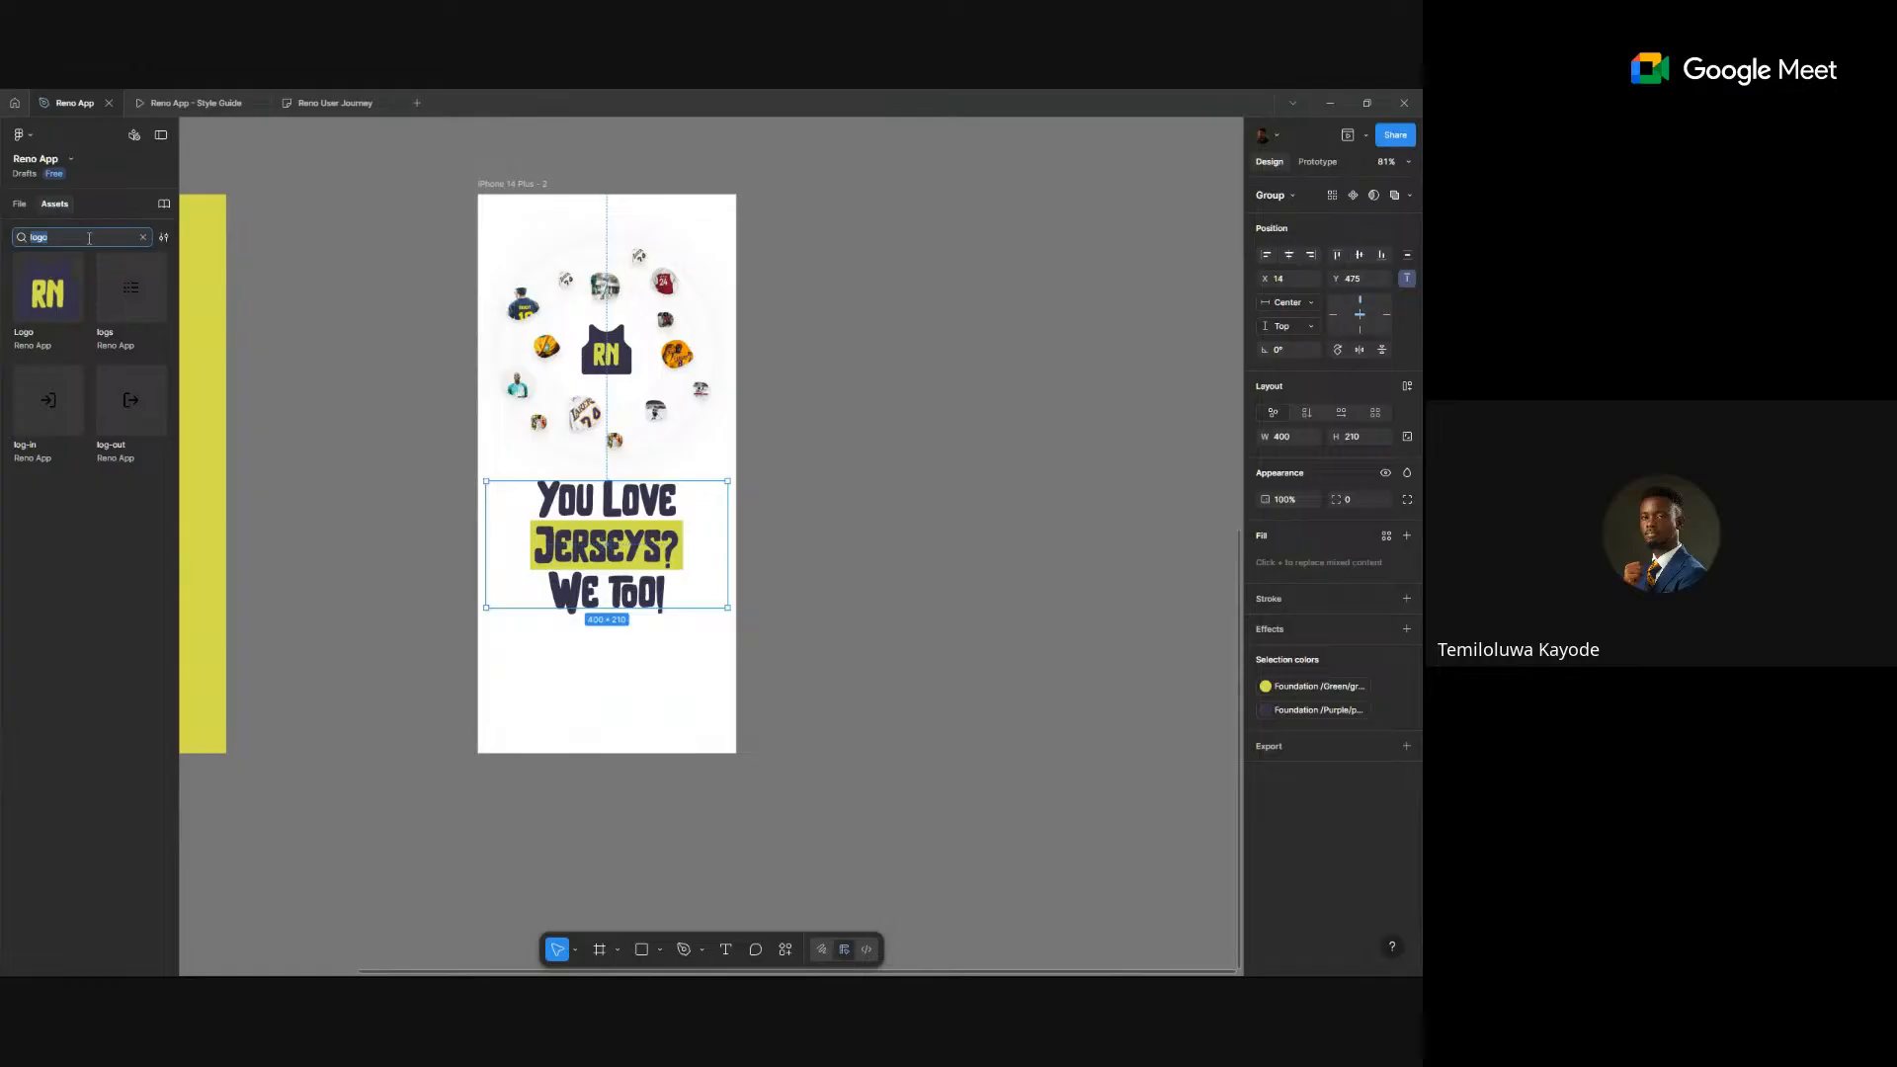
# - Place an iOS 9:41 status bar across the full width of the frame's top
pyautogui.write('status')
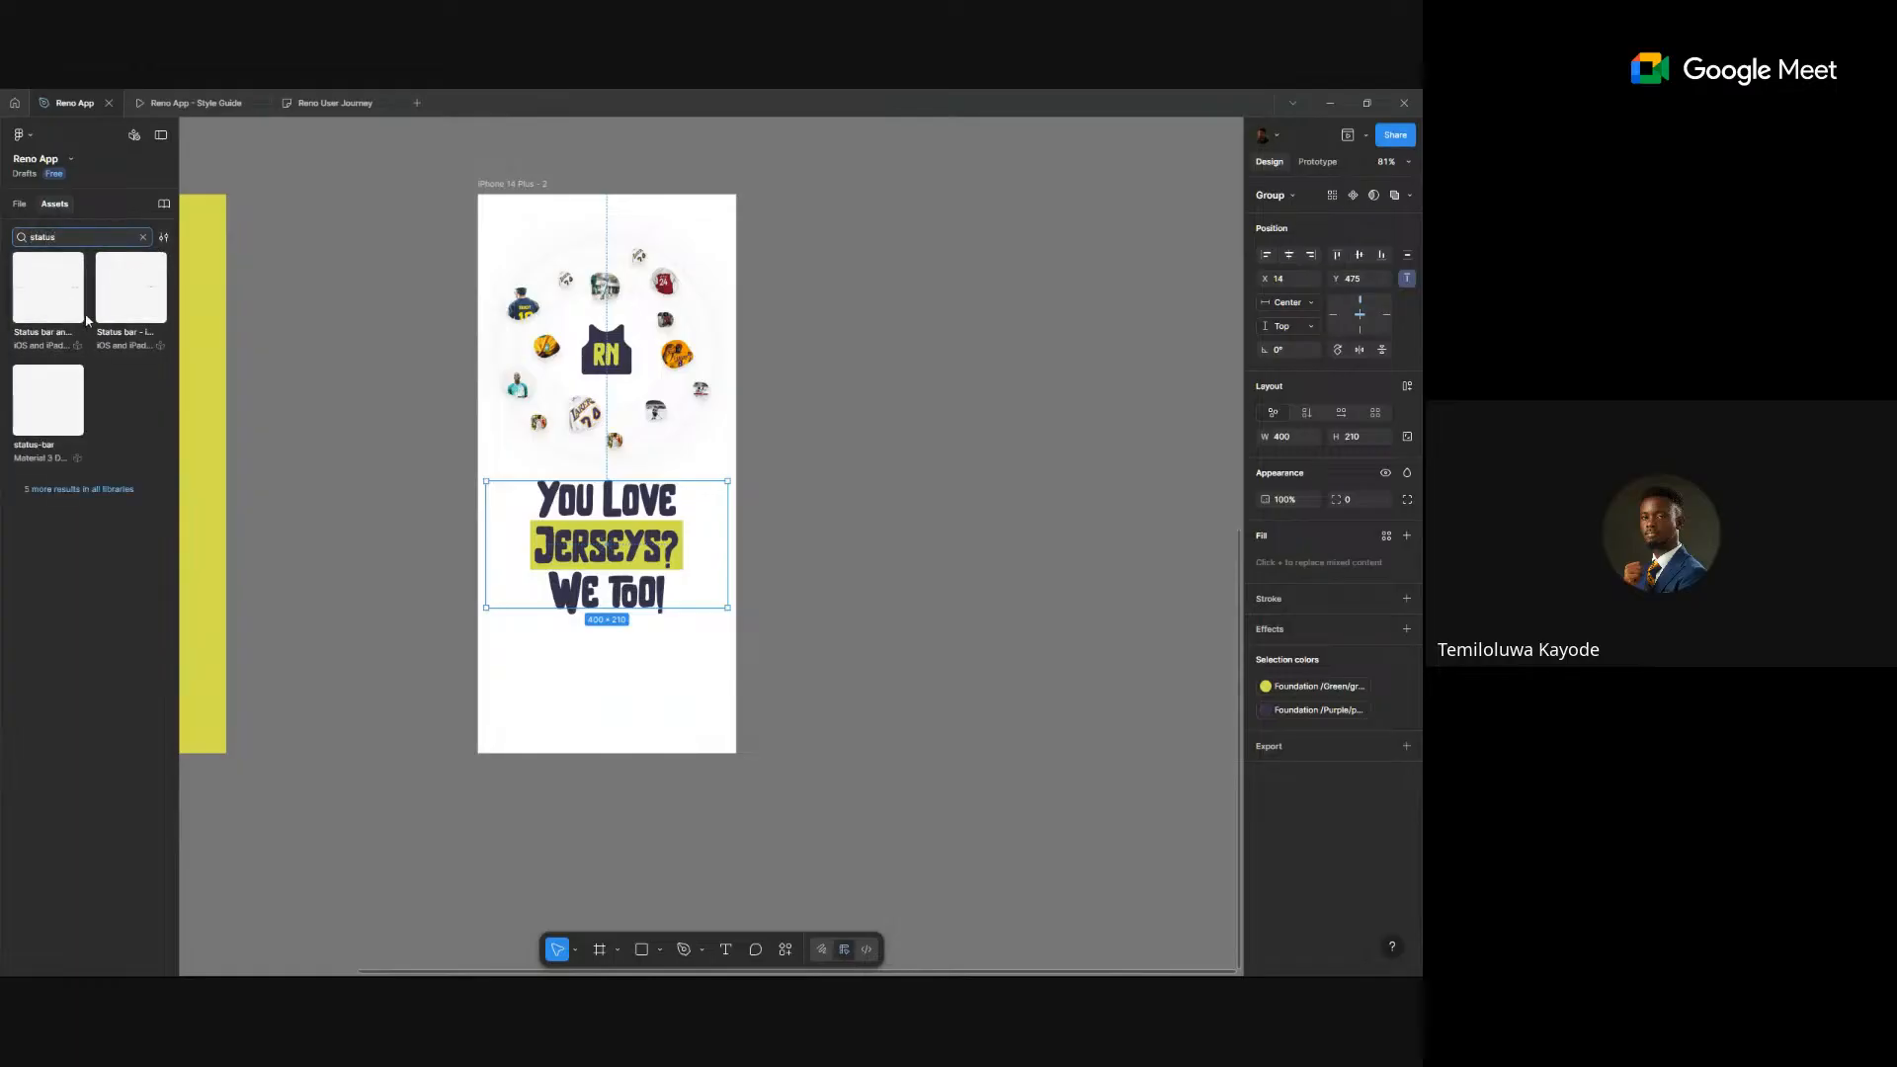
pyautogui.moveTo(126, 301); pyautogui.dragTo(570, 219)
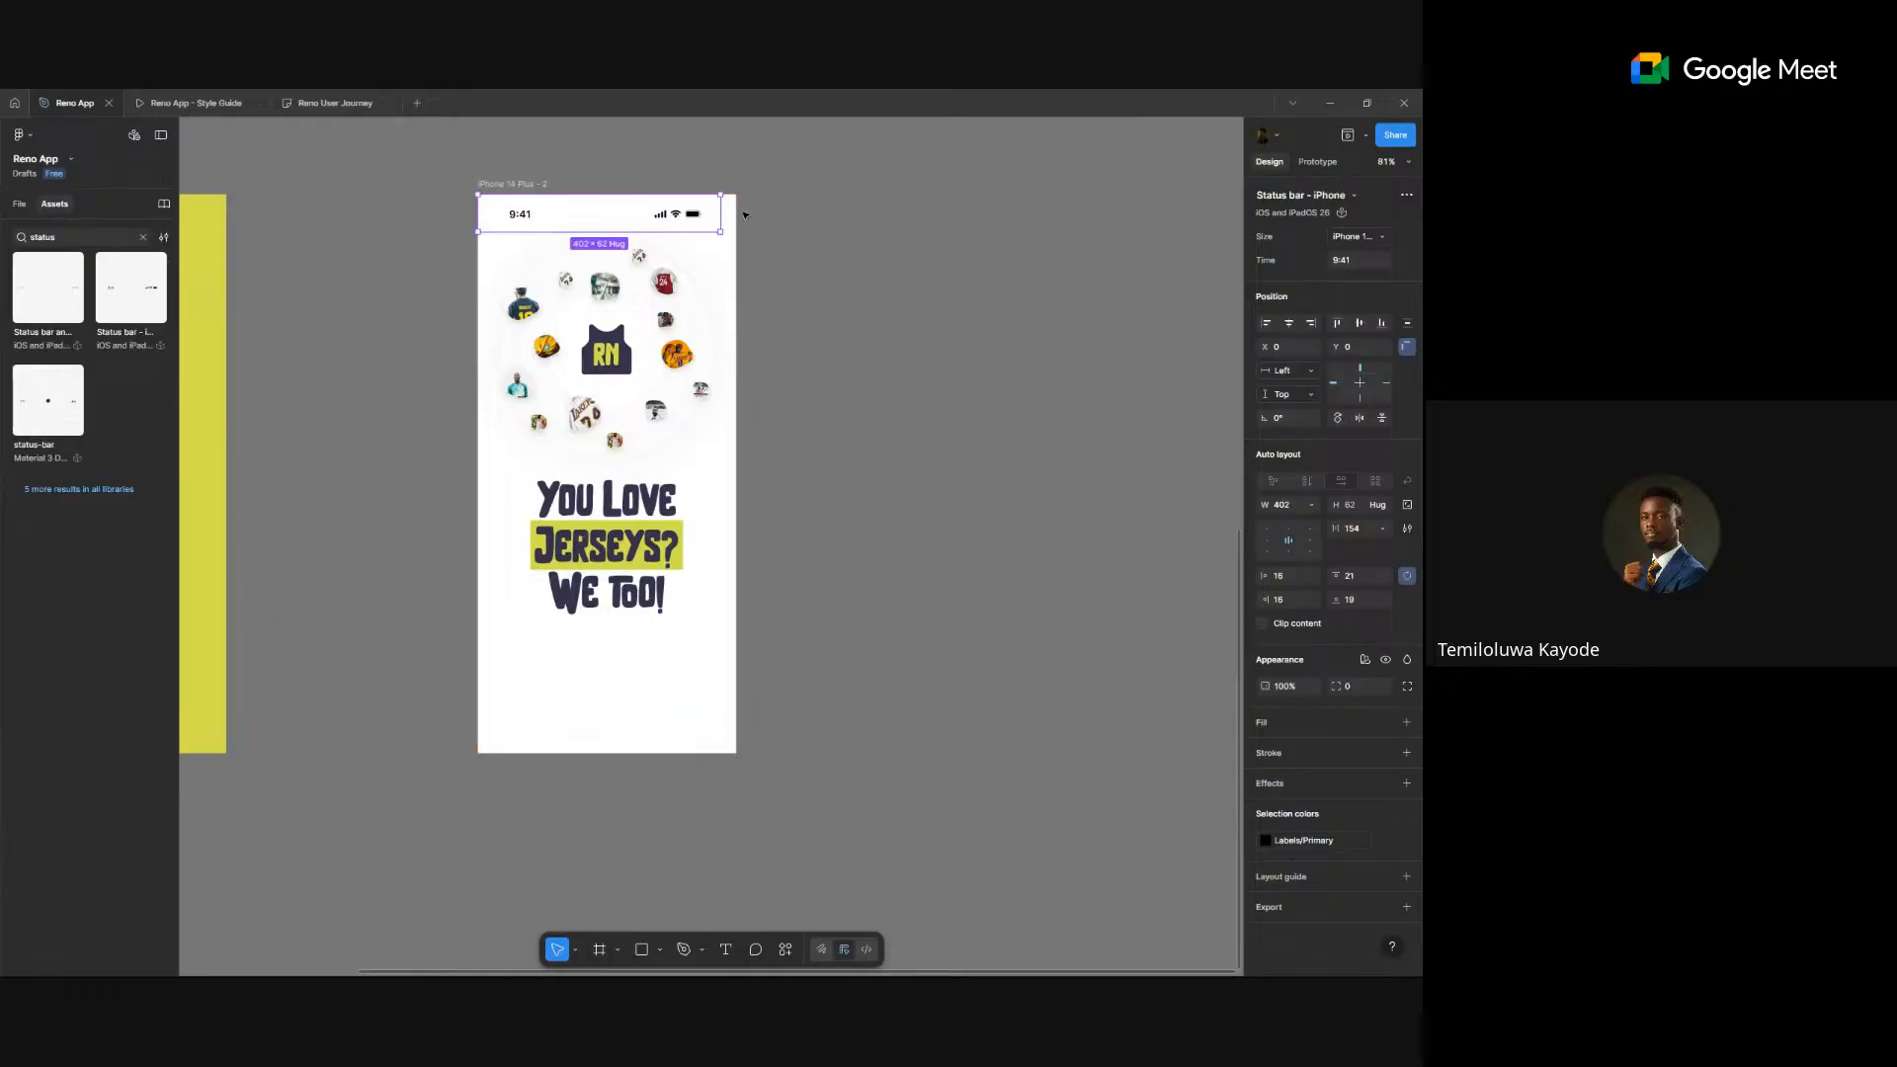
pyautogui.moveTo(724, 213); pyautogui.dragTo(738, 213)
pyautogui.click(846, 296)
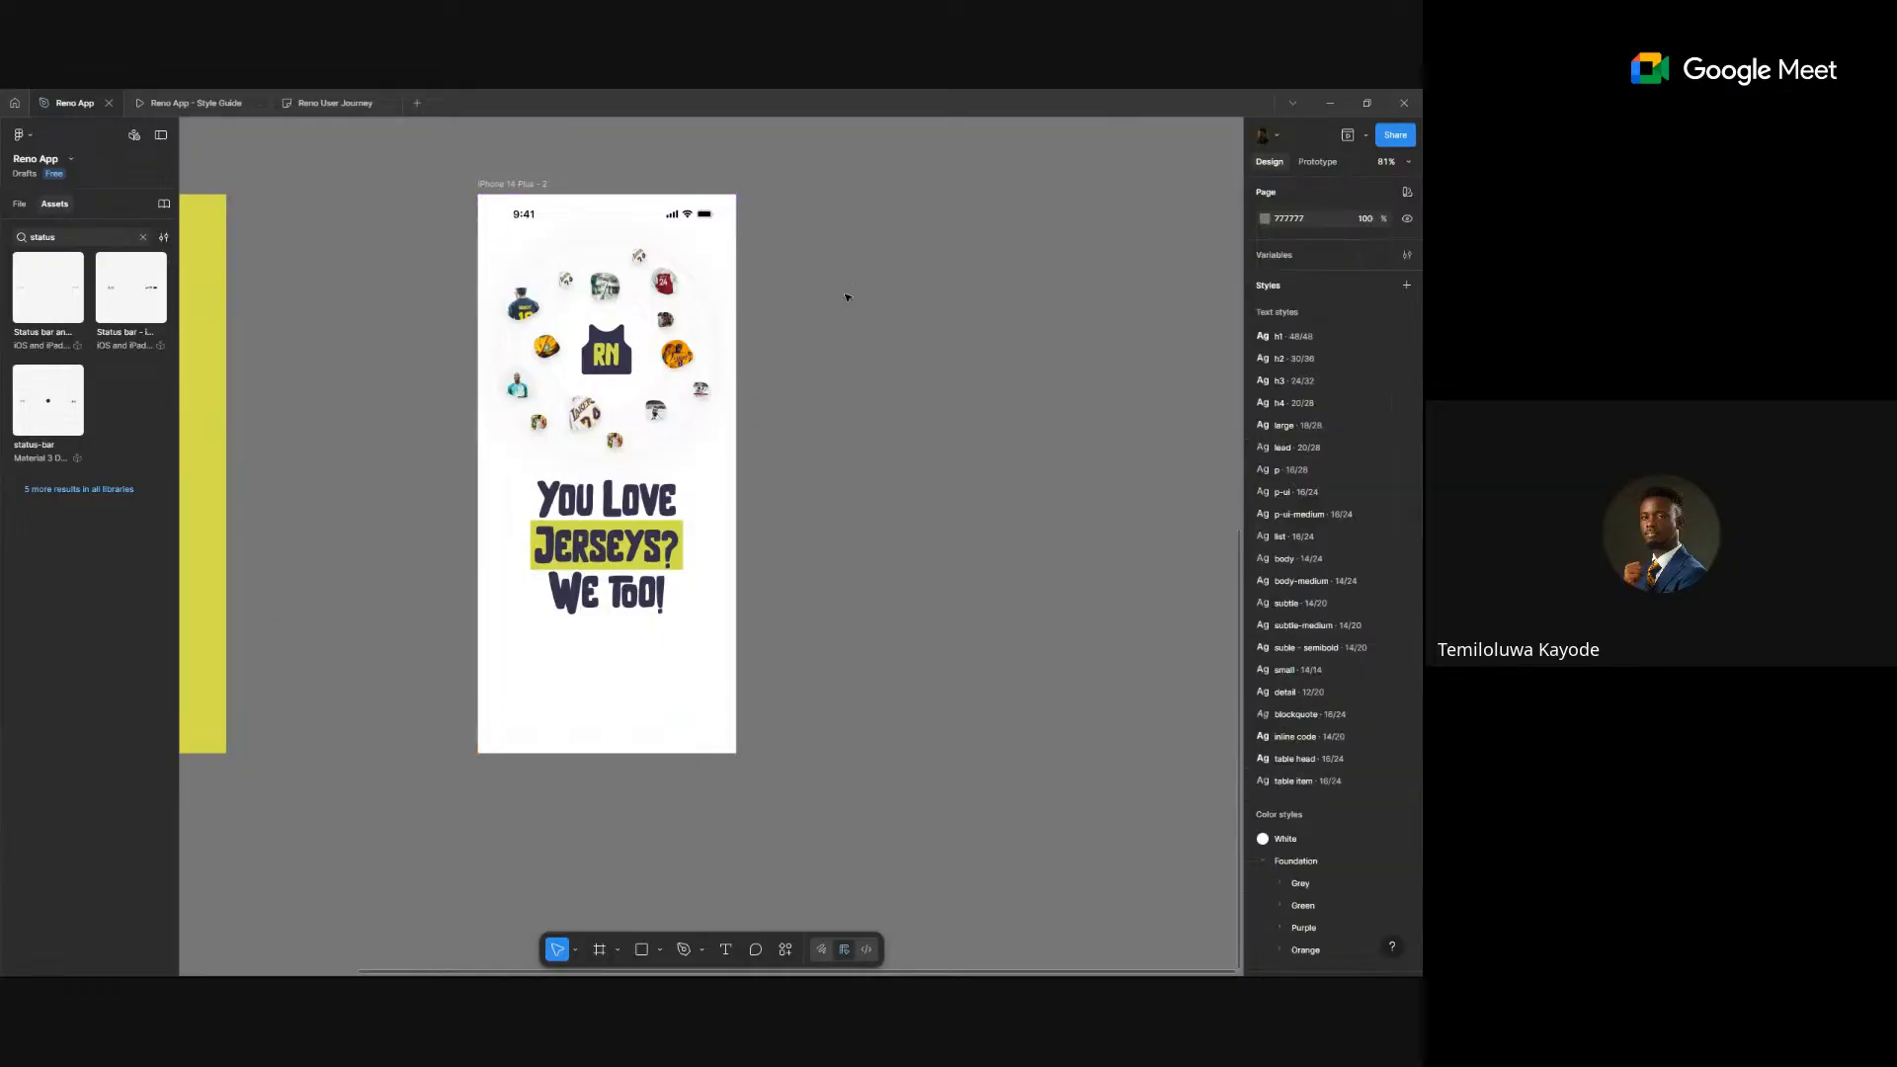
pyautogui.scroll(-1, 847, 297)
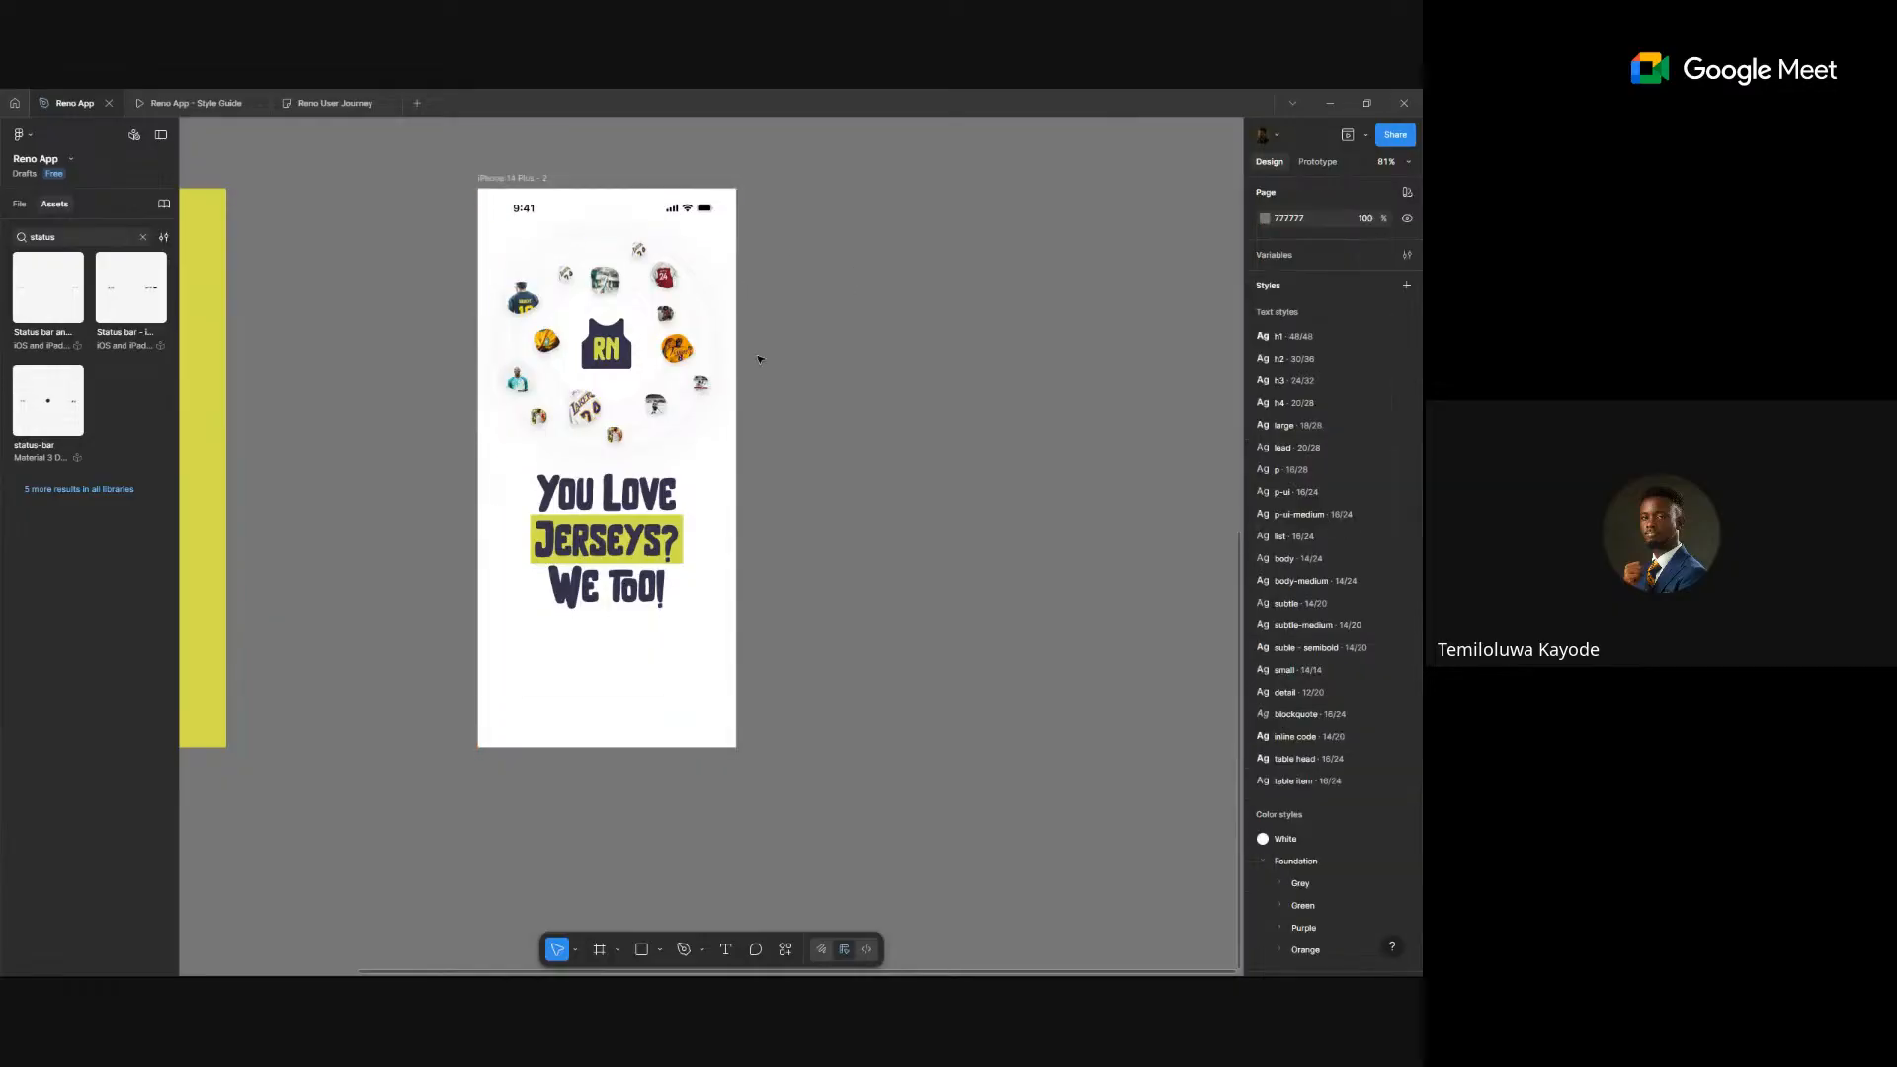
pyautogui.scroll(5, 762, 355)
pyautogui.hscroll(-1, 771, 392)
pyautogui.click(771, 392)
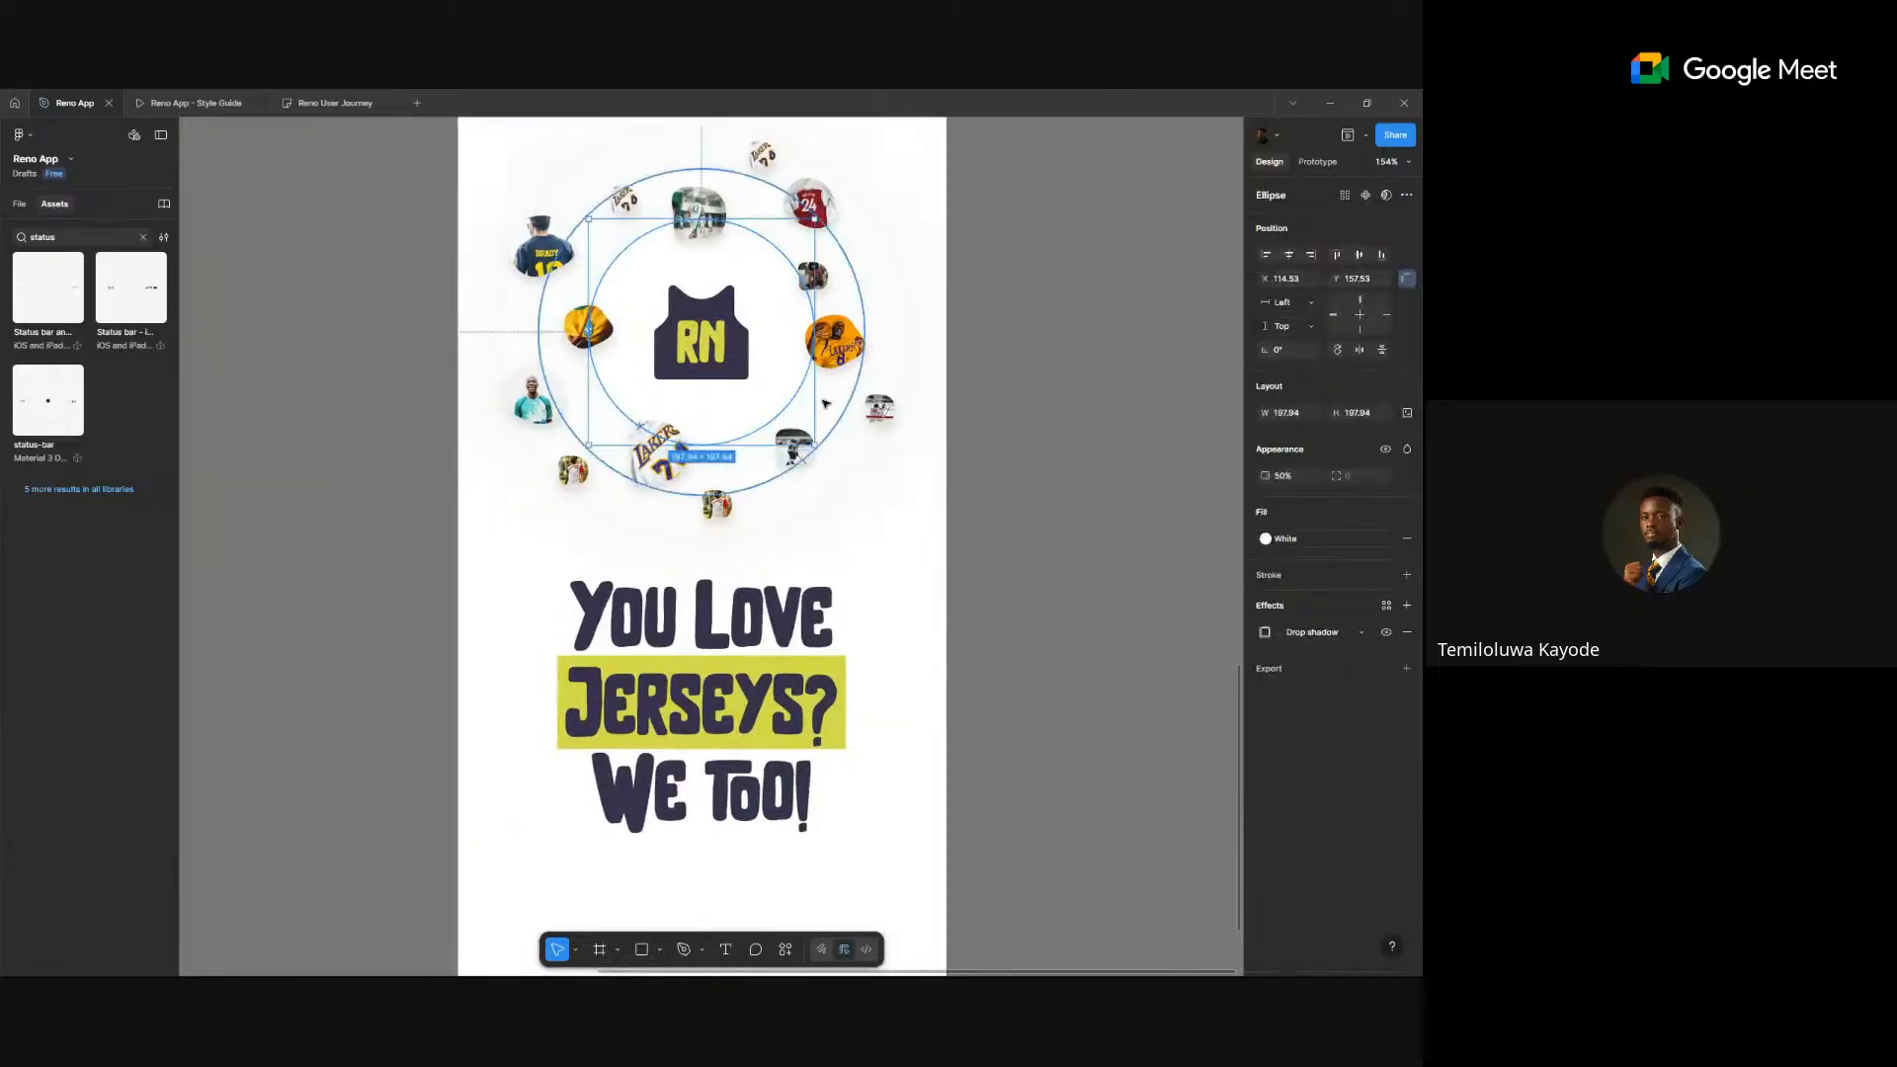
pyautogui.keyDown('shift'); pyautogui.click(829, 406); pyautogui.keyUp('shift')
pyautogui.keyDown('shift'); pyautogui.click(876, 423); pyautogui.keyUp('shift')
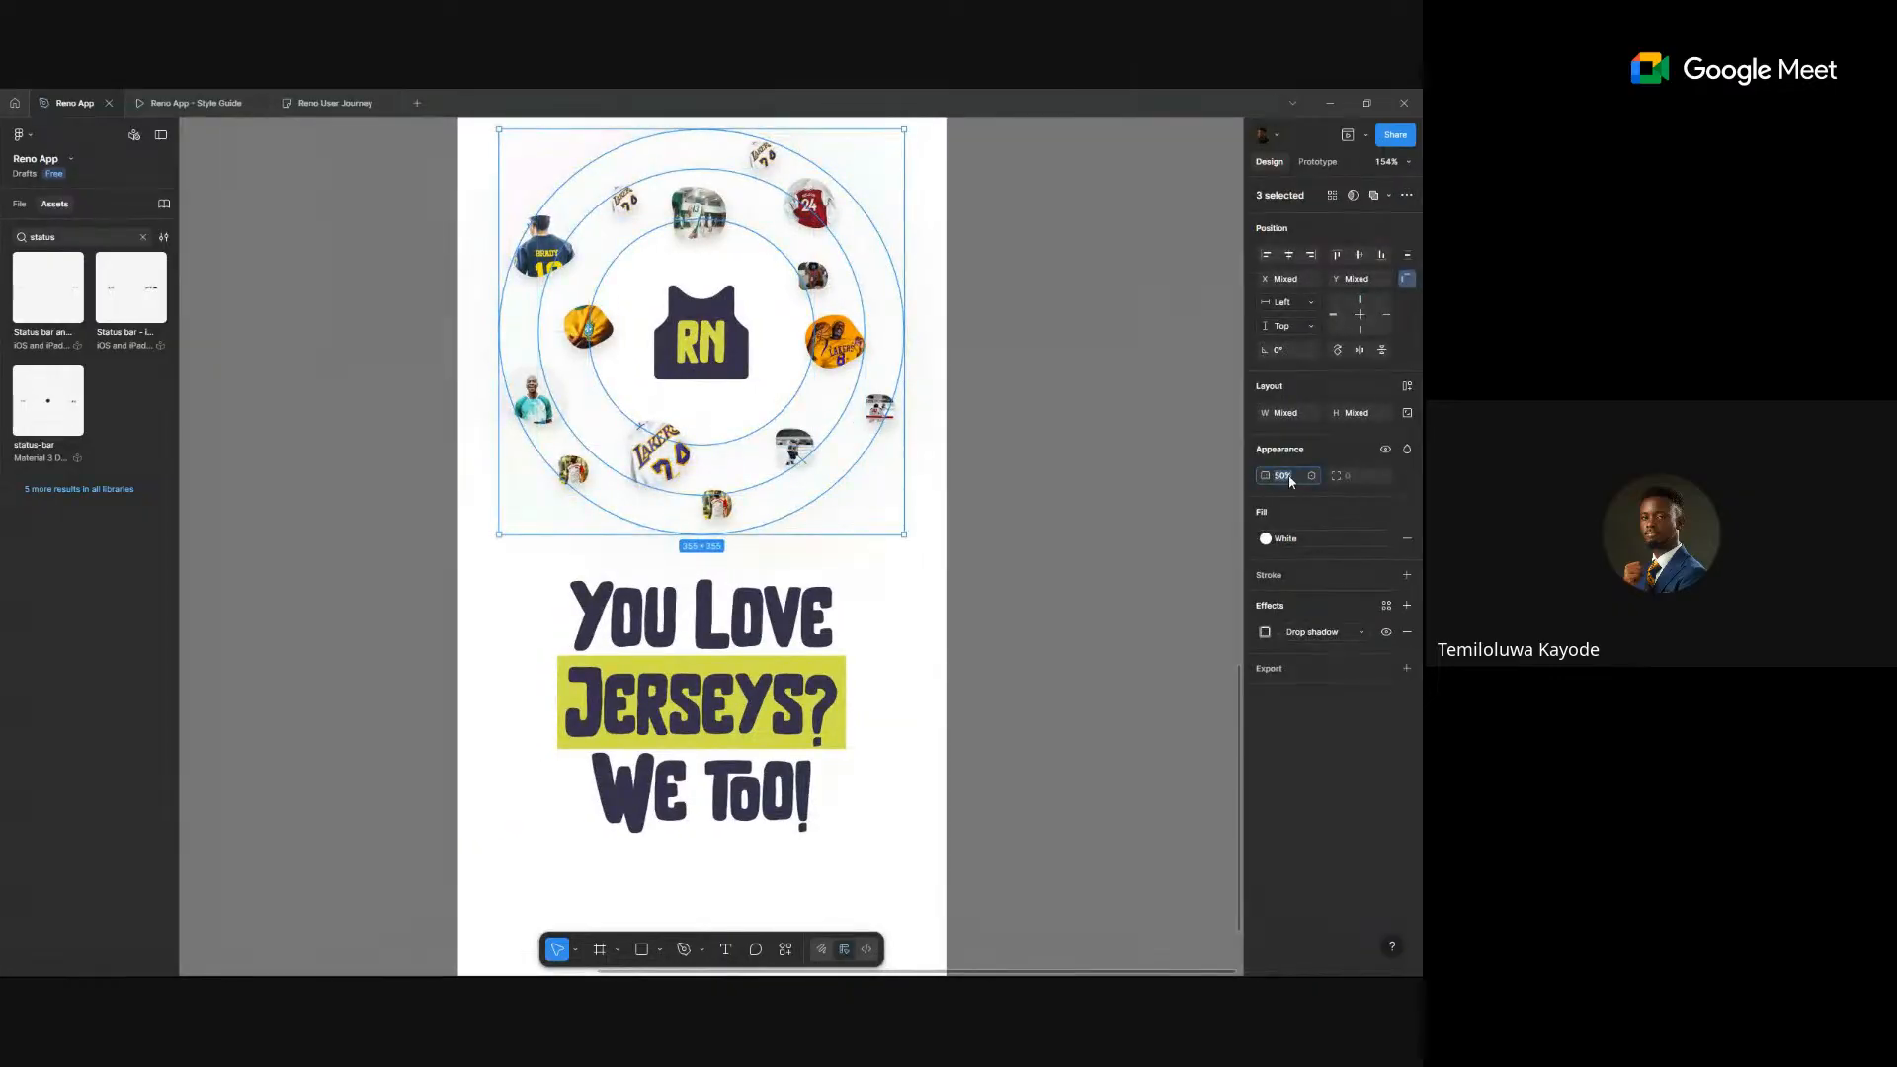
pyautogui.click(1056, 457)
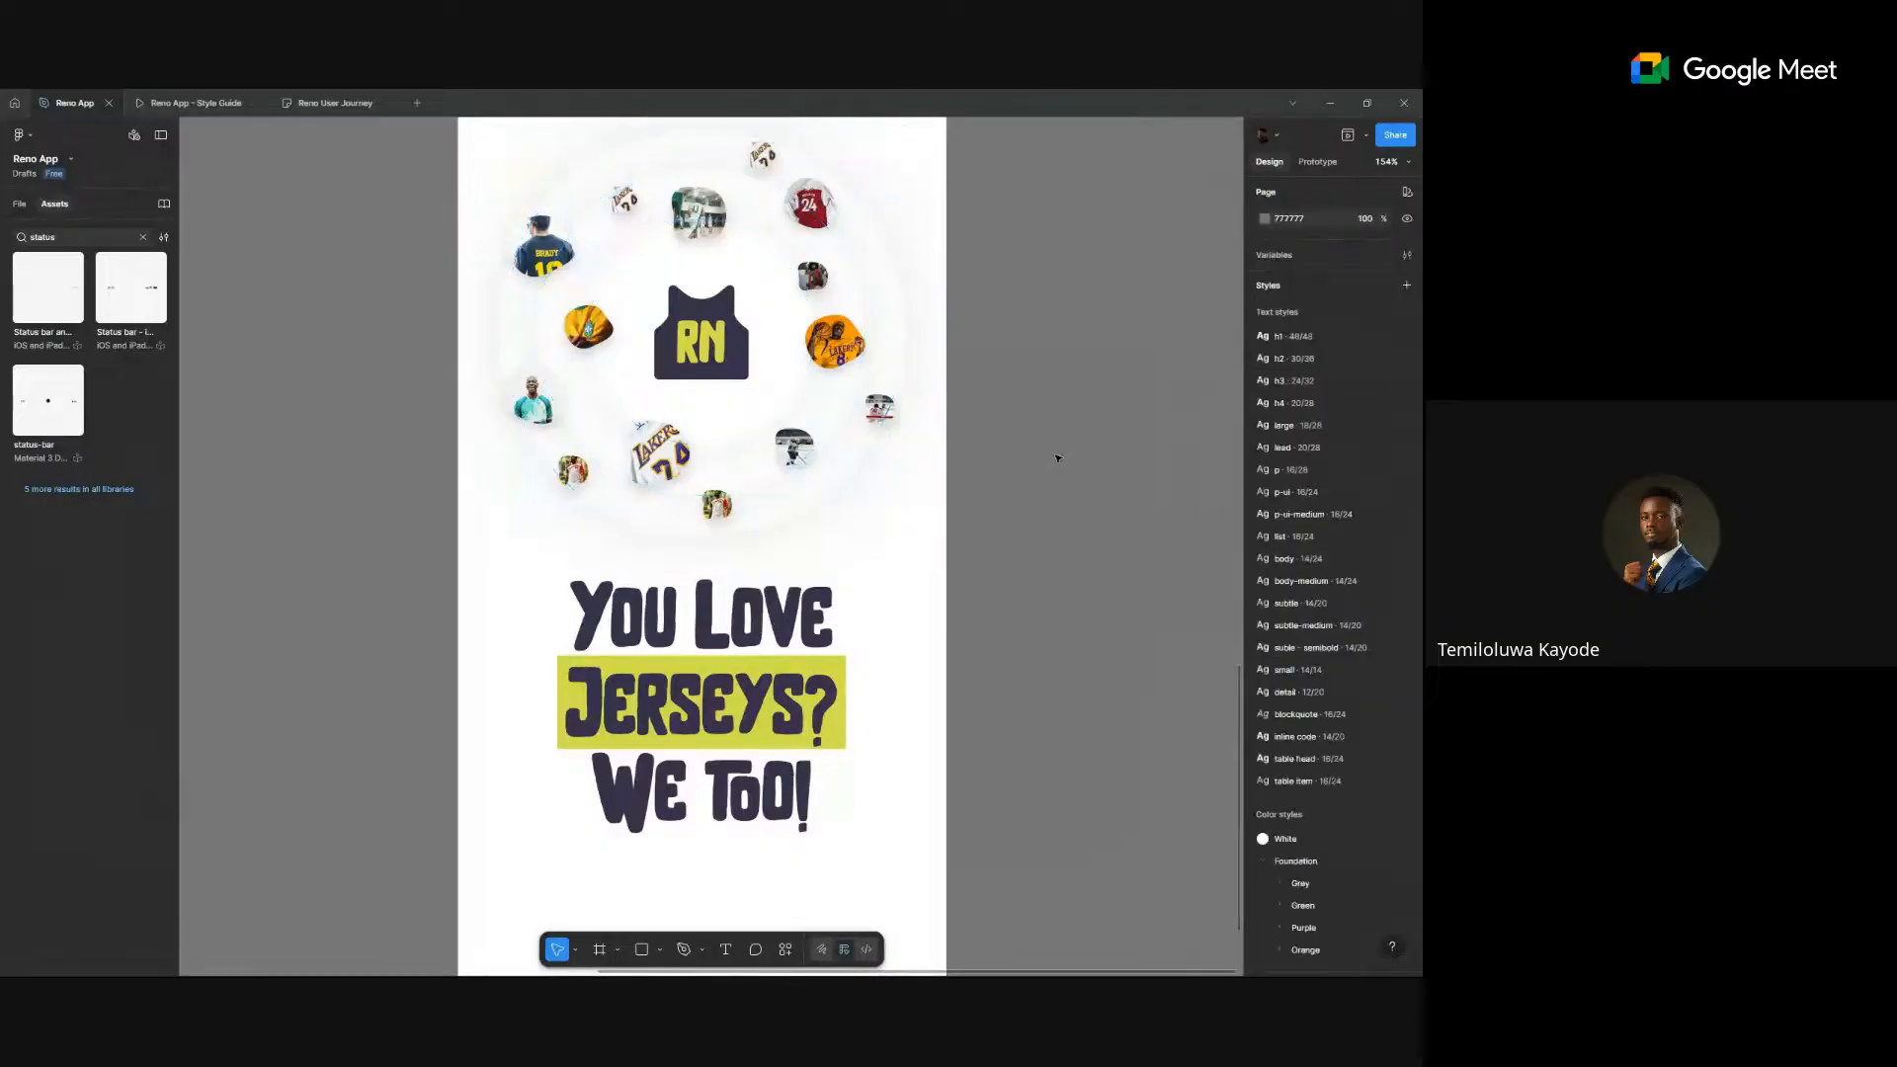
pyautogui.scroll(-5, 1056, 457)
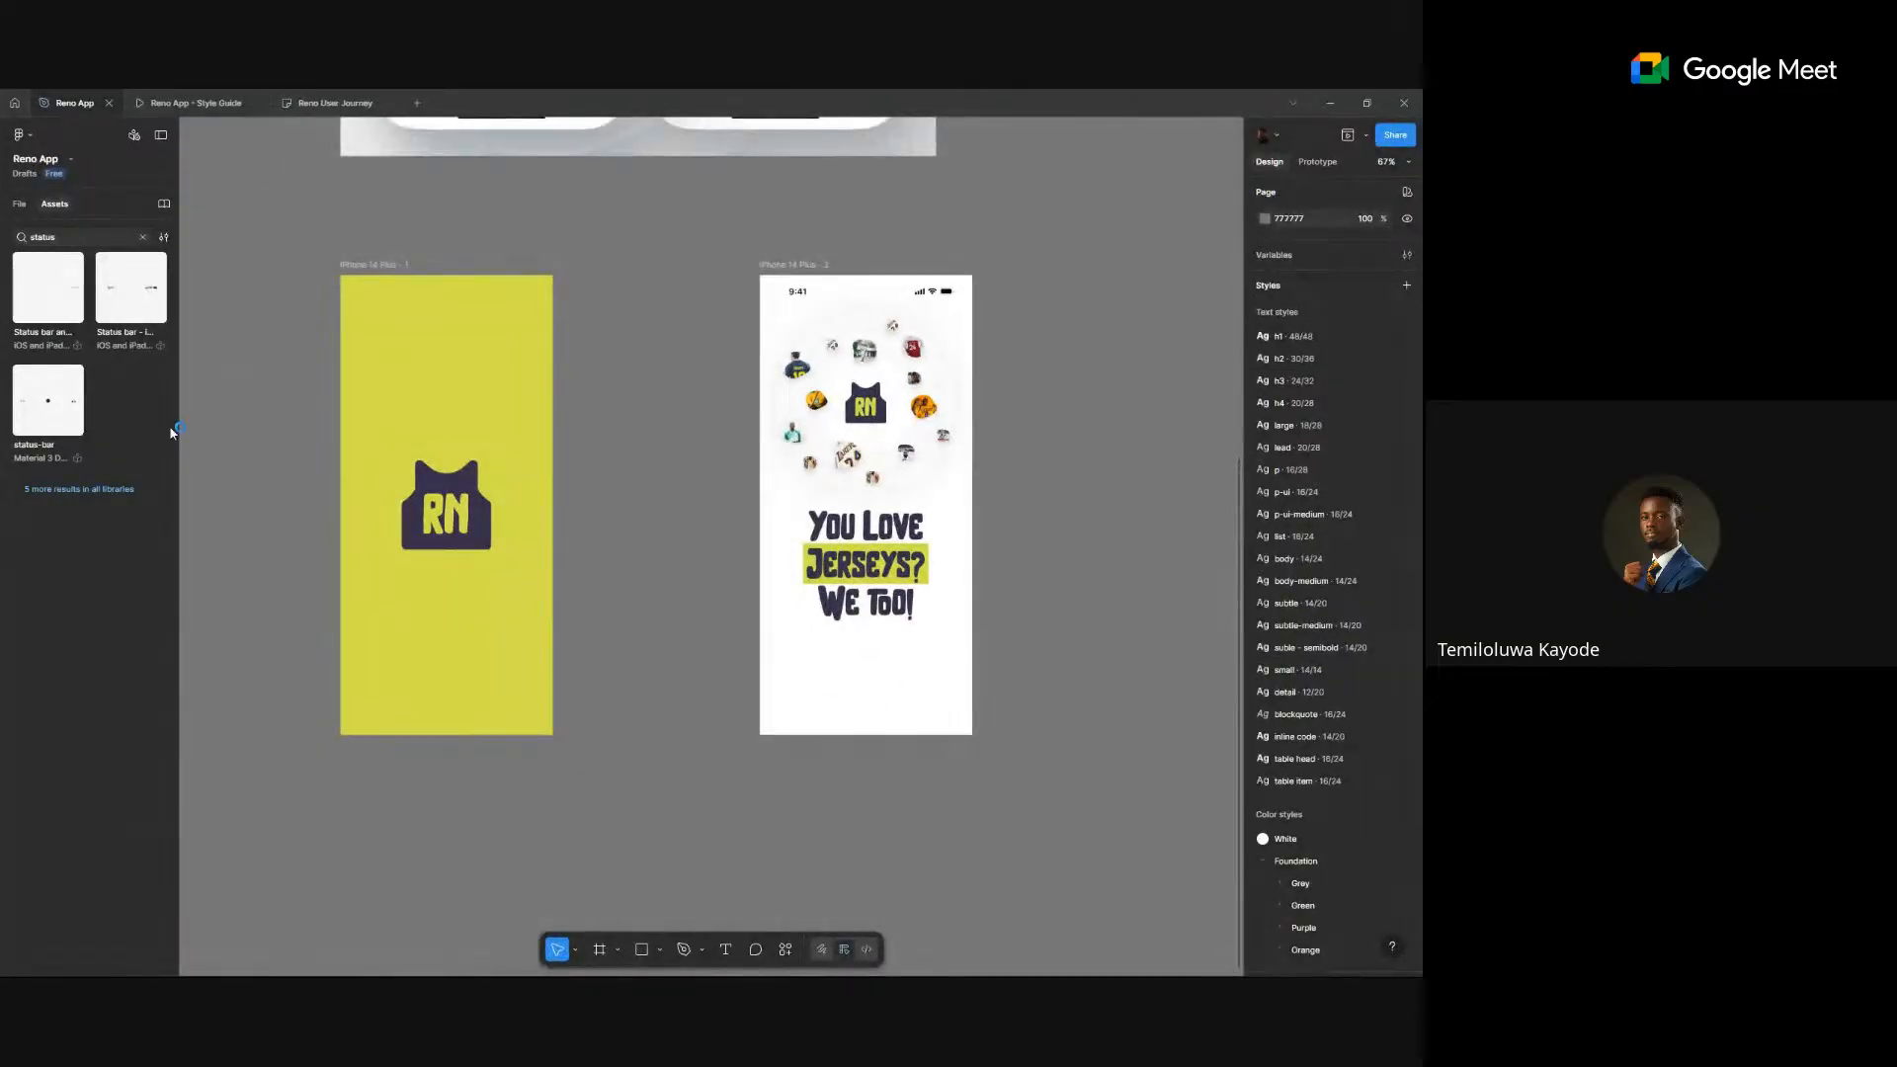
# - Add a text layer reading 'GET YOUR FAVOURITE JERSEYS with ease' beneath the headline
pyautogui.press('t')
pyautogui.scroll(3, 830, 633)
pyautogui.click(901, 683)
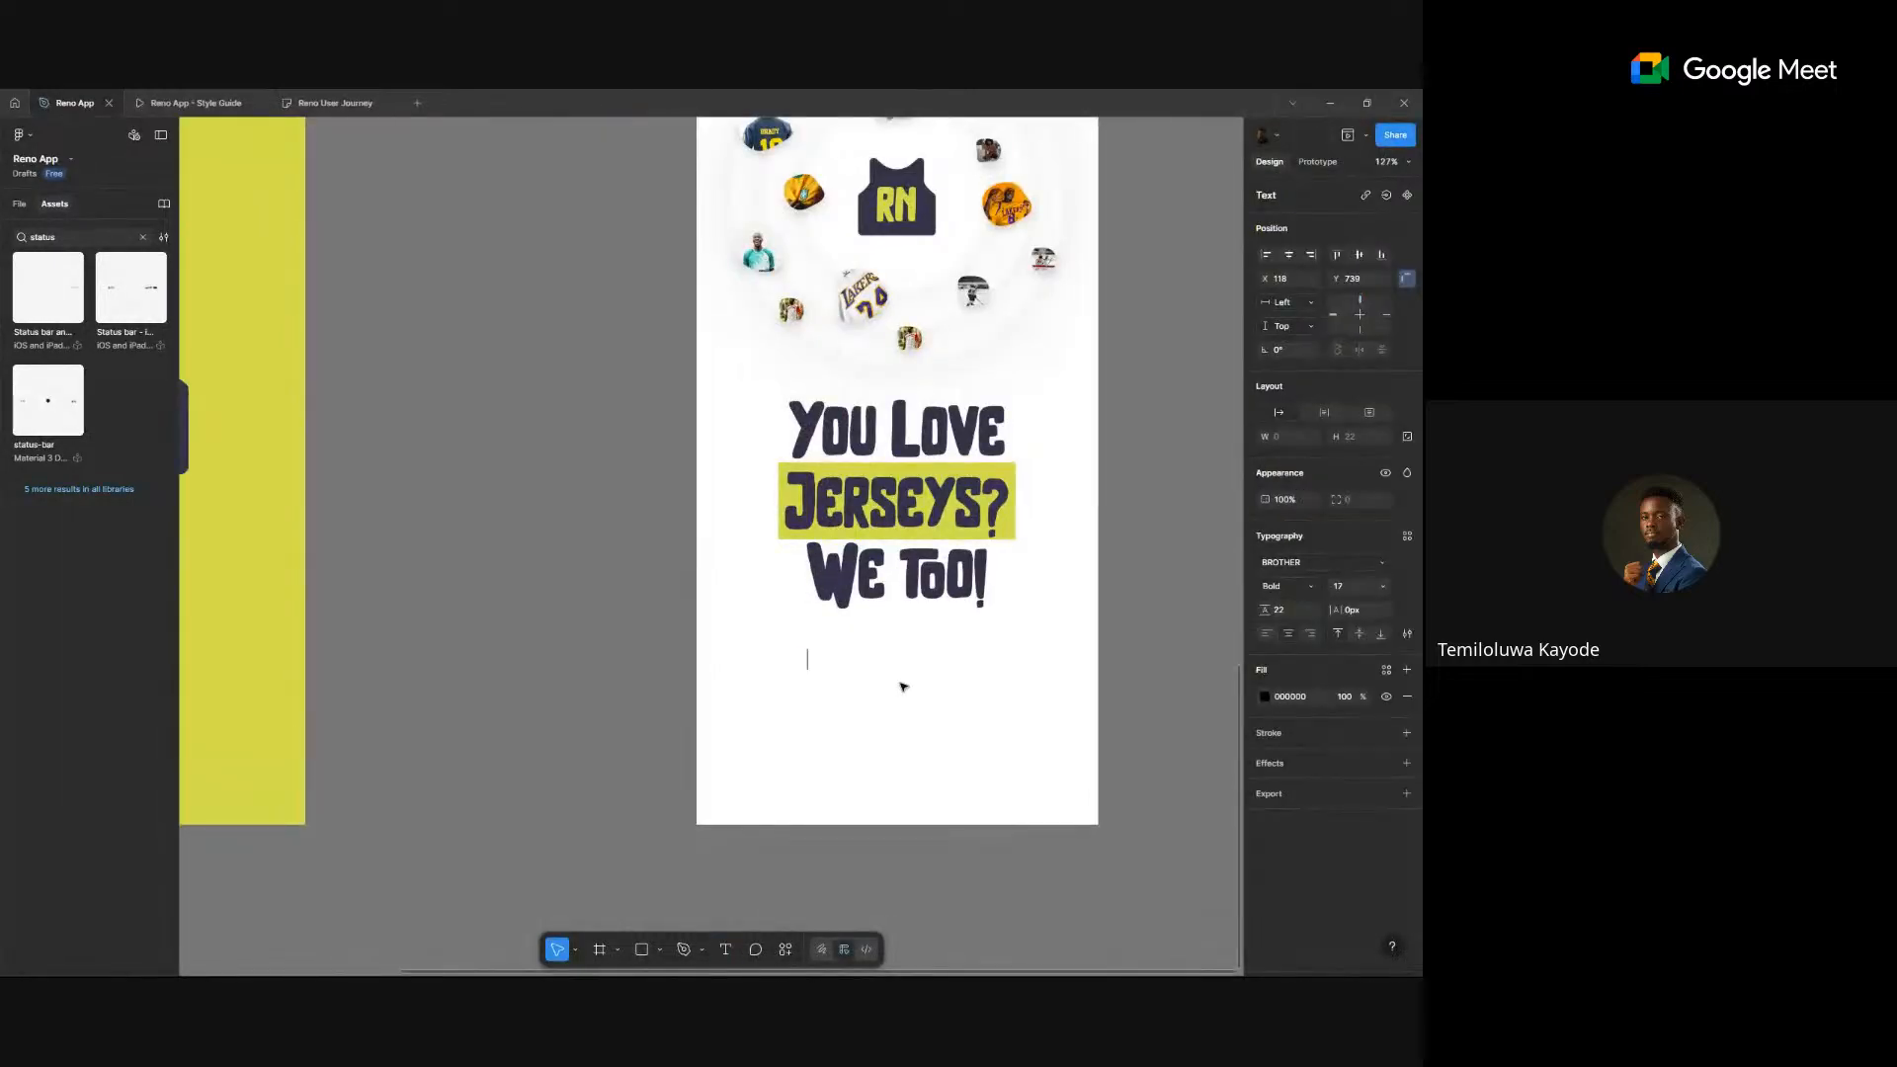
pyautogui.write('GET YOUR FAVOURITE JERSE')
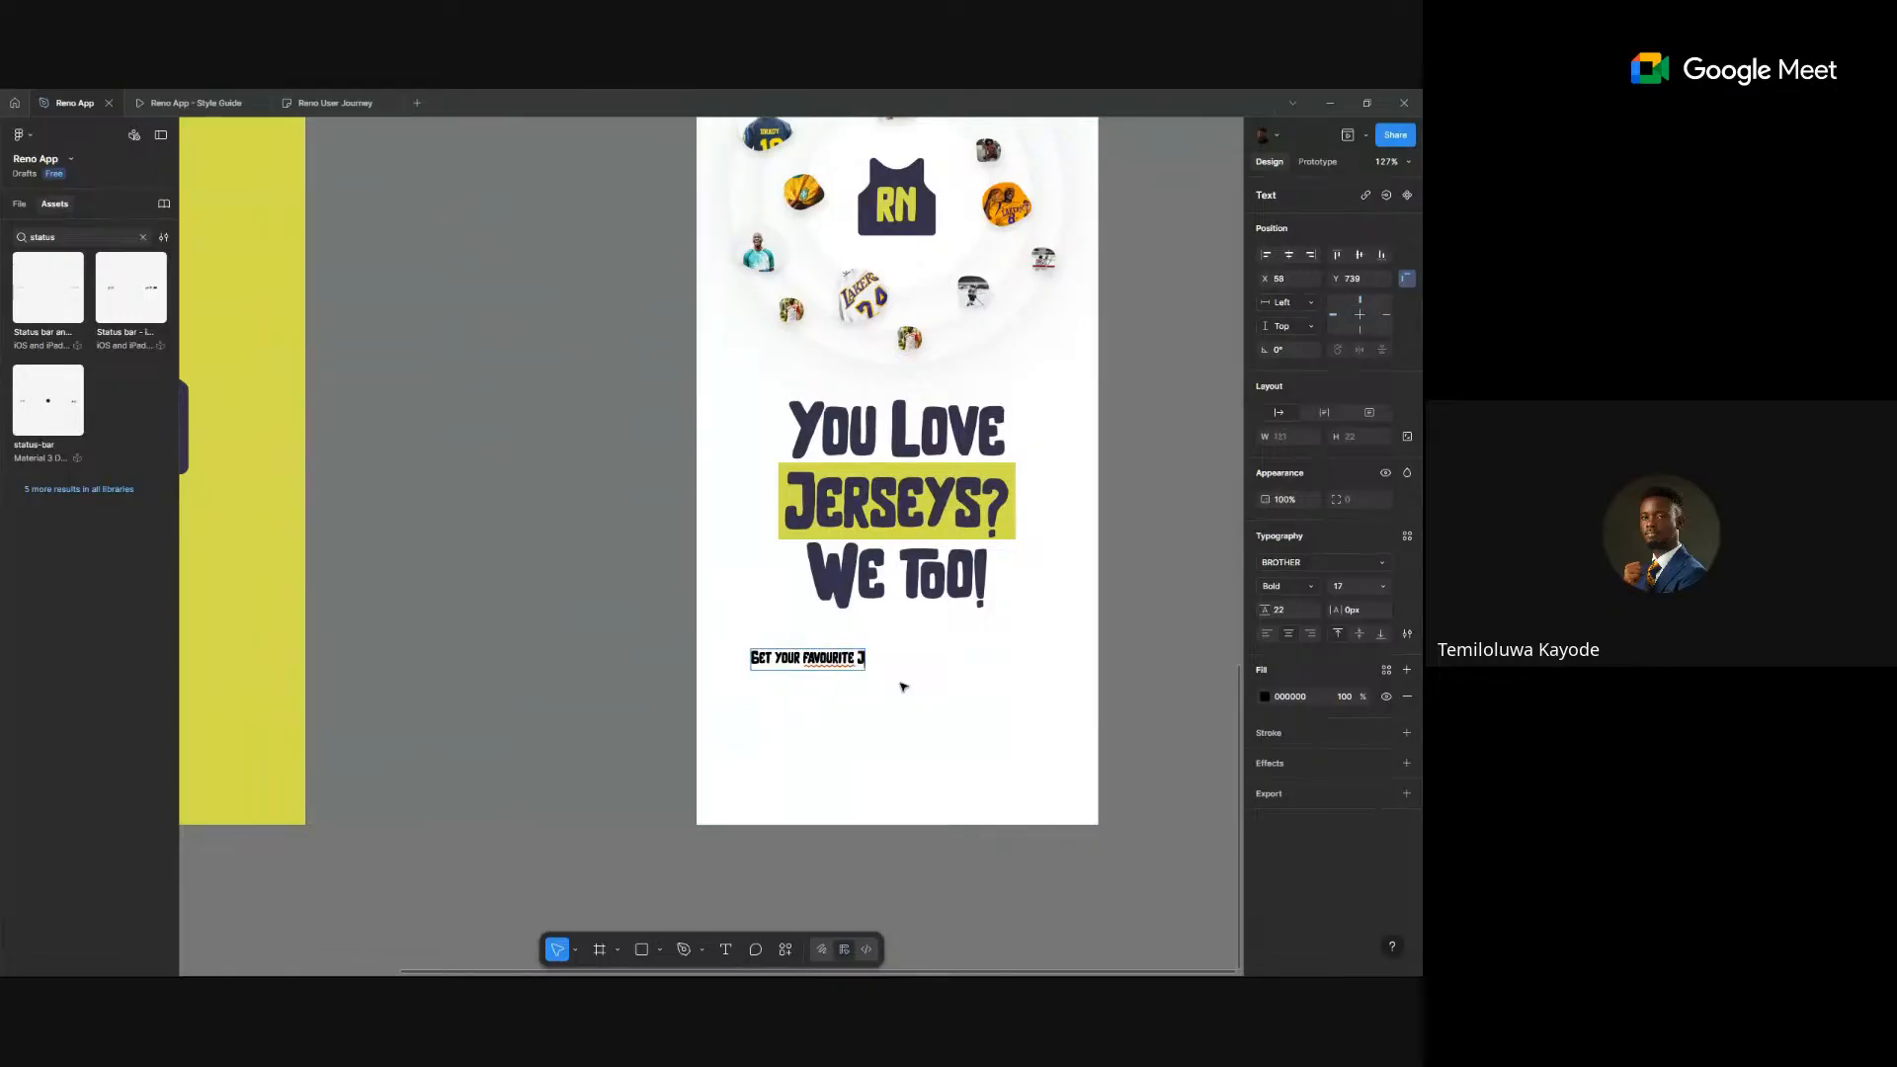
pyautogui.write('YS')
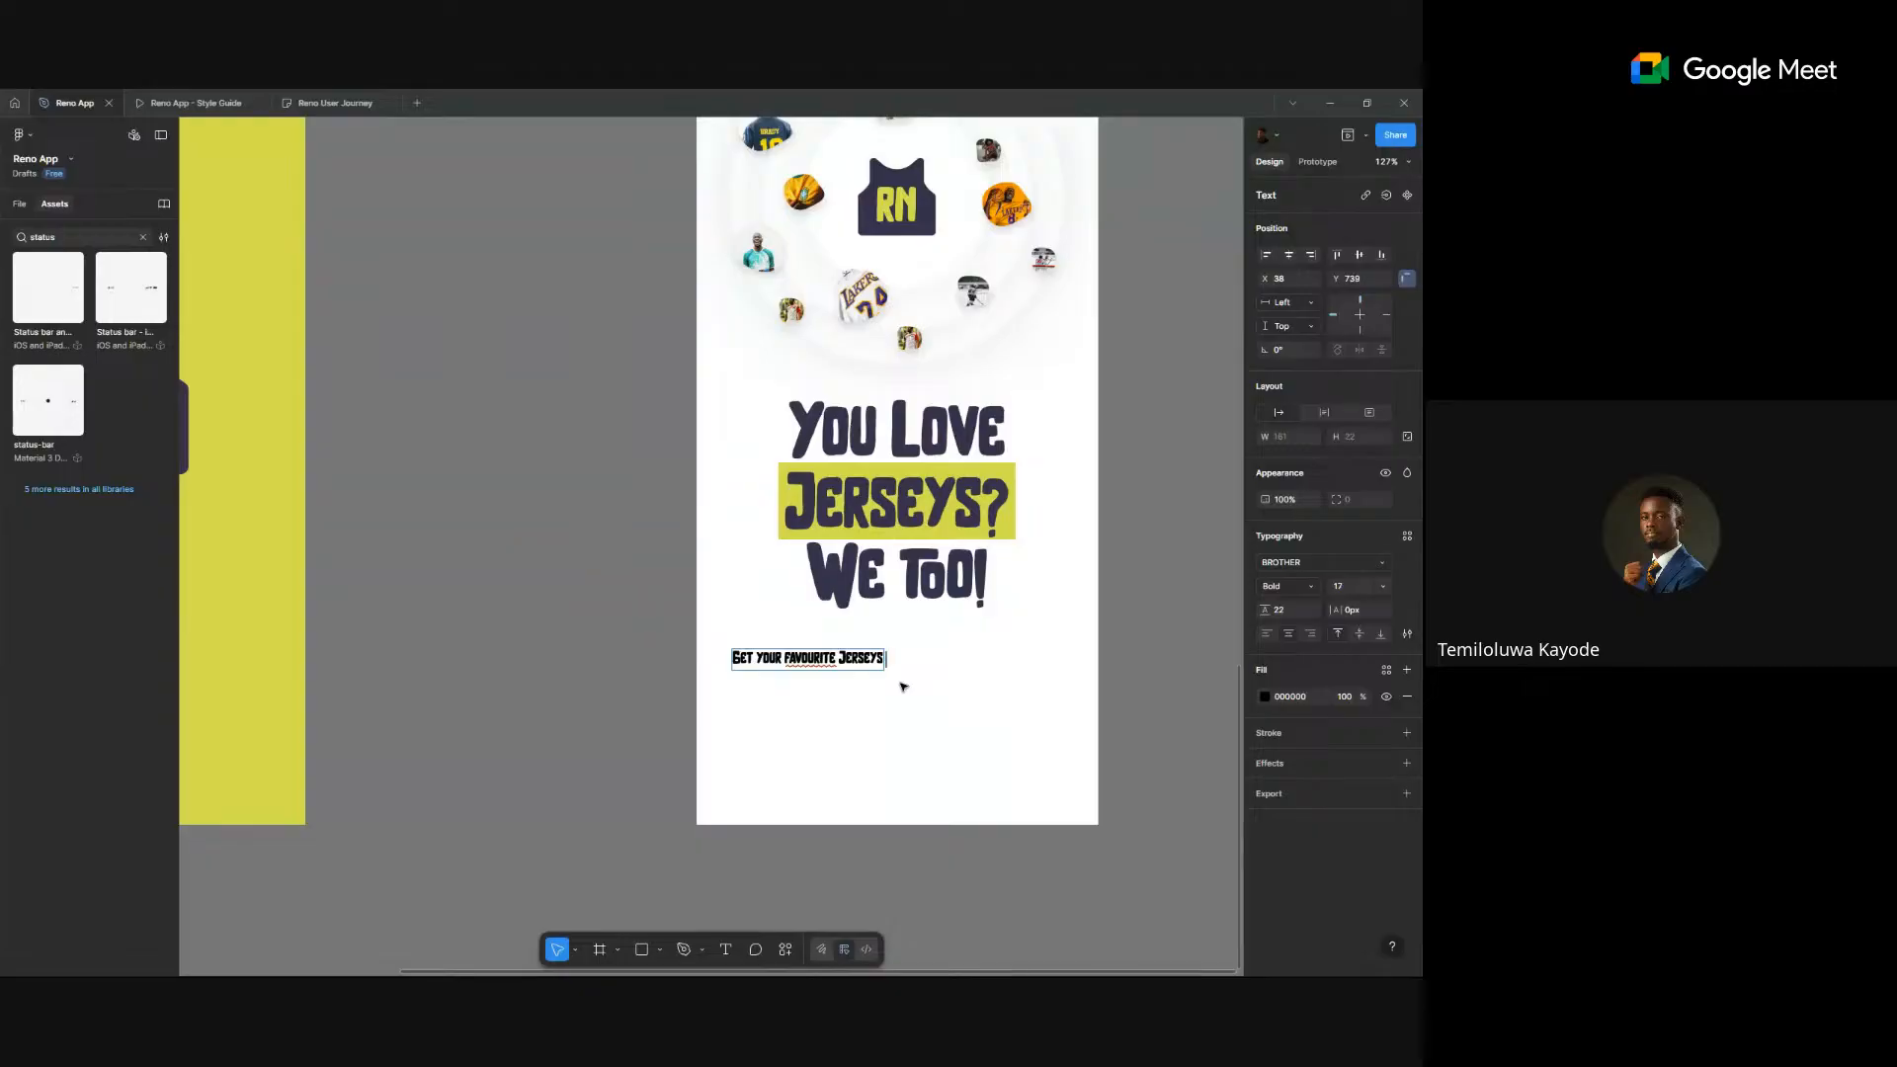
pyautogui.write('with ease')
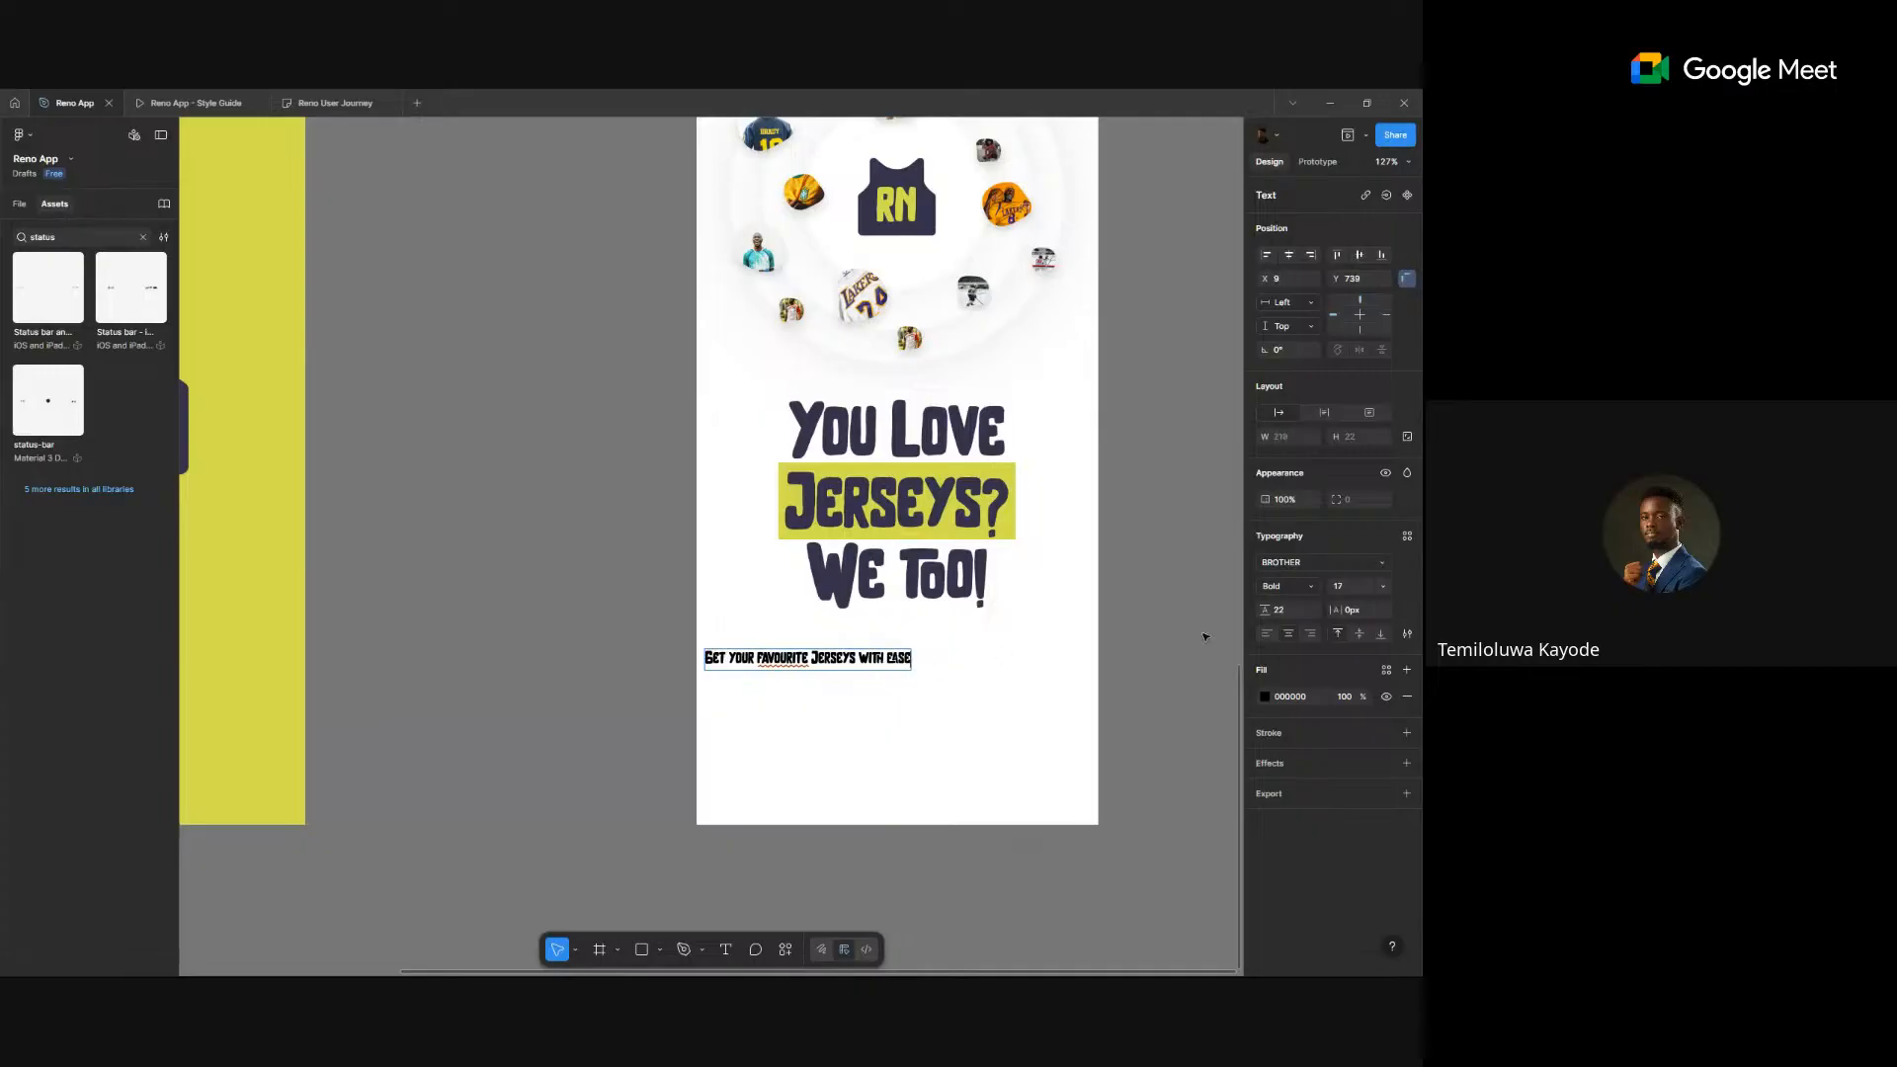
pyautogui.press('Escape')
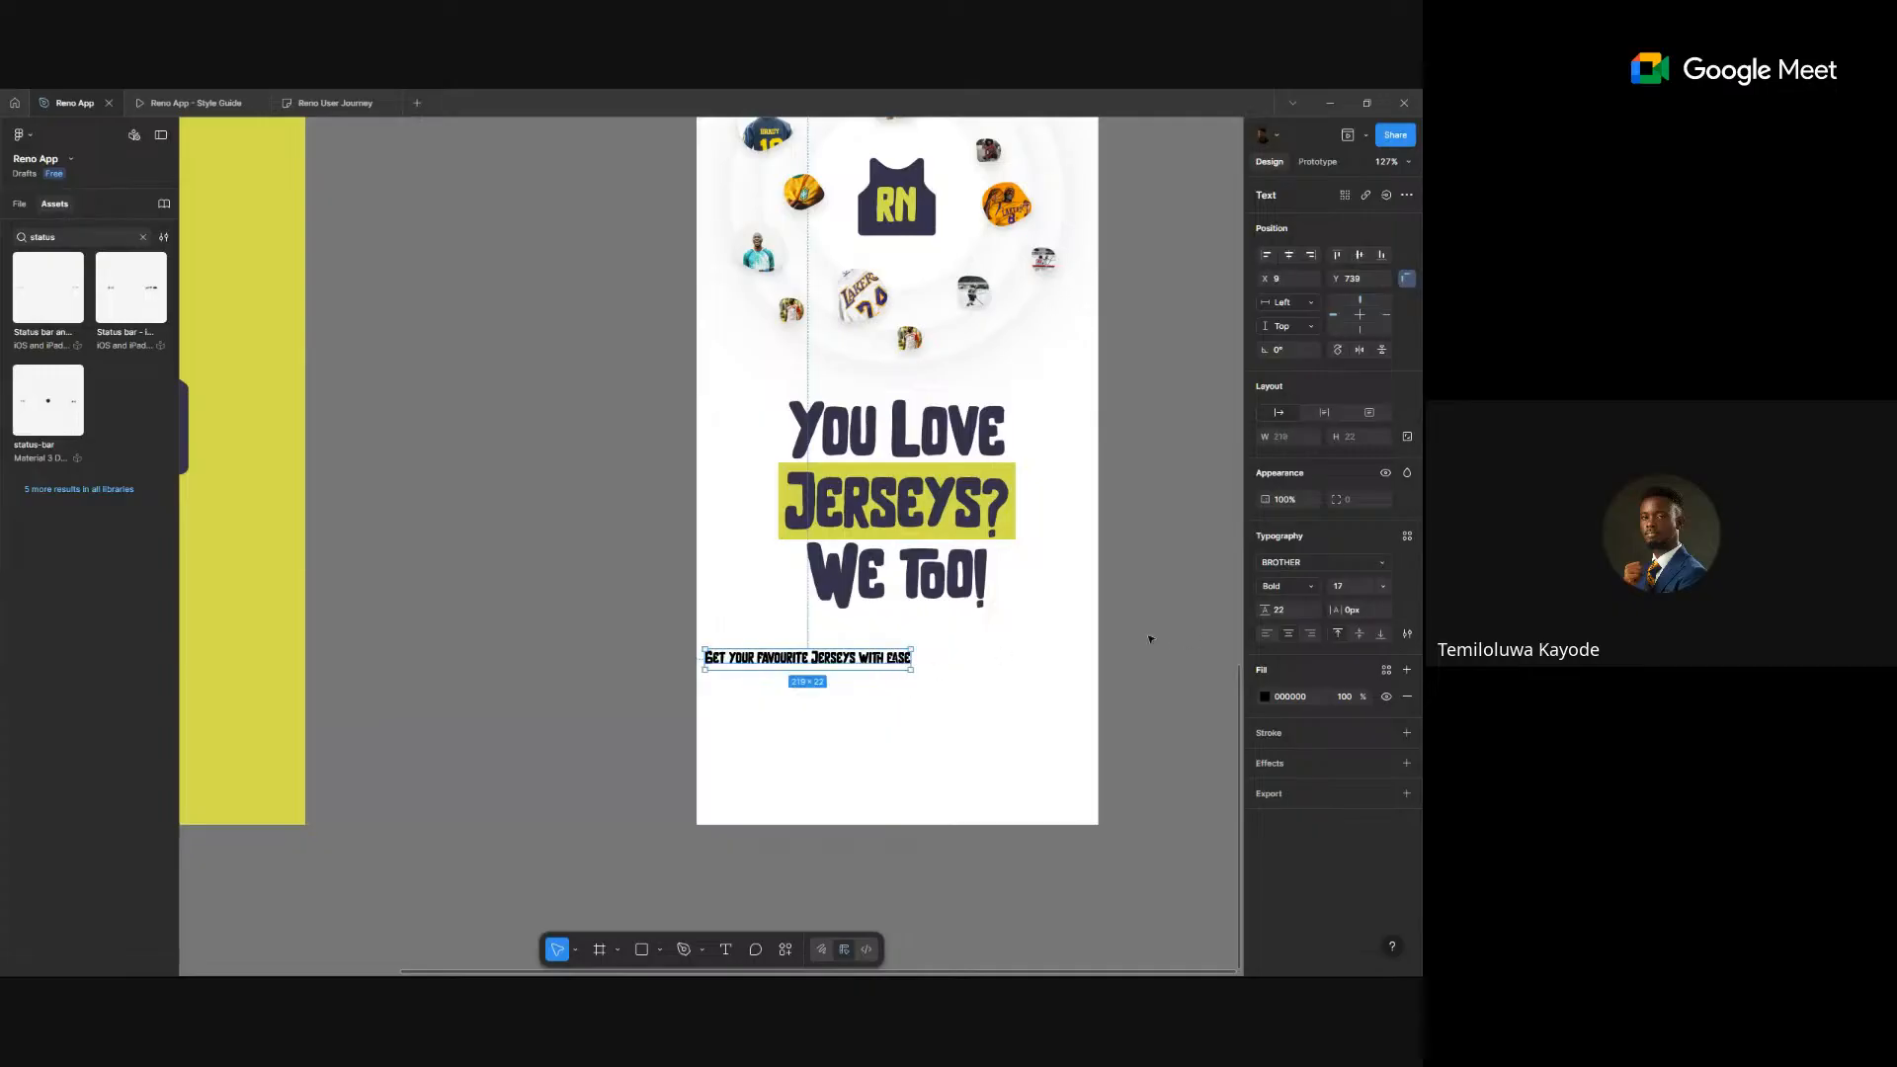
pyautogui.moveTo(852, 665); pyautogui.dragTo(917, 644)
# - Center the subtitle horizontally and give it the grey-500 colour and p-ui text style
pyautogui.click(1289, 255)
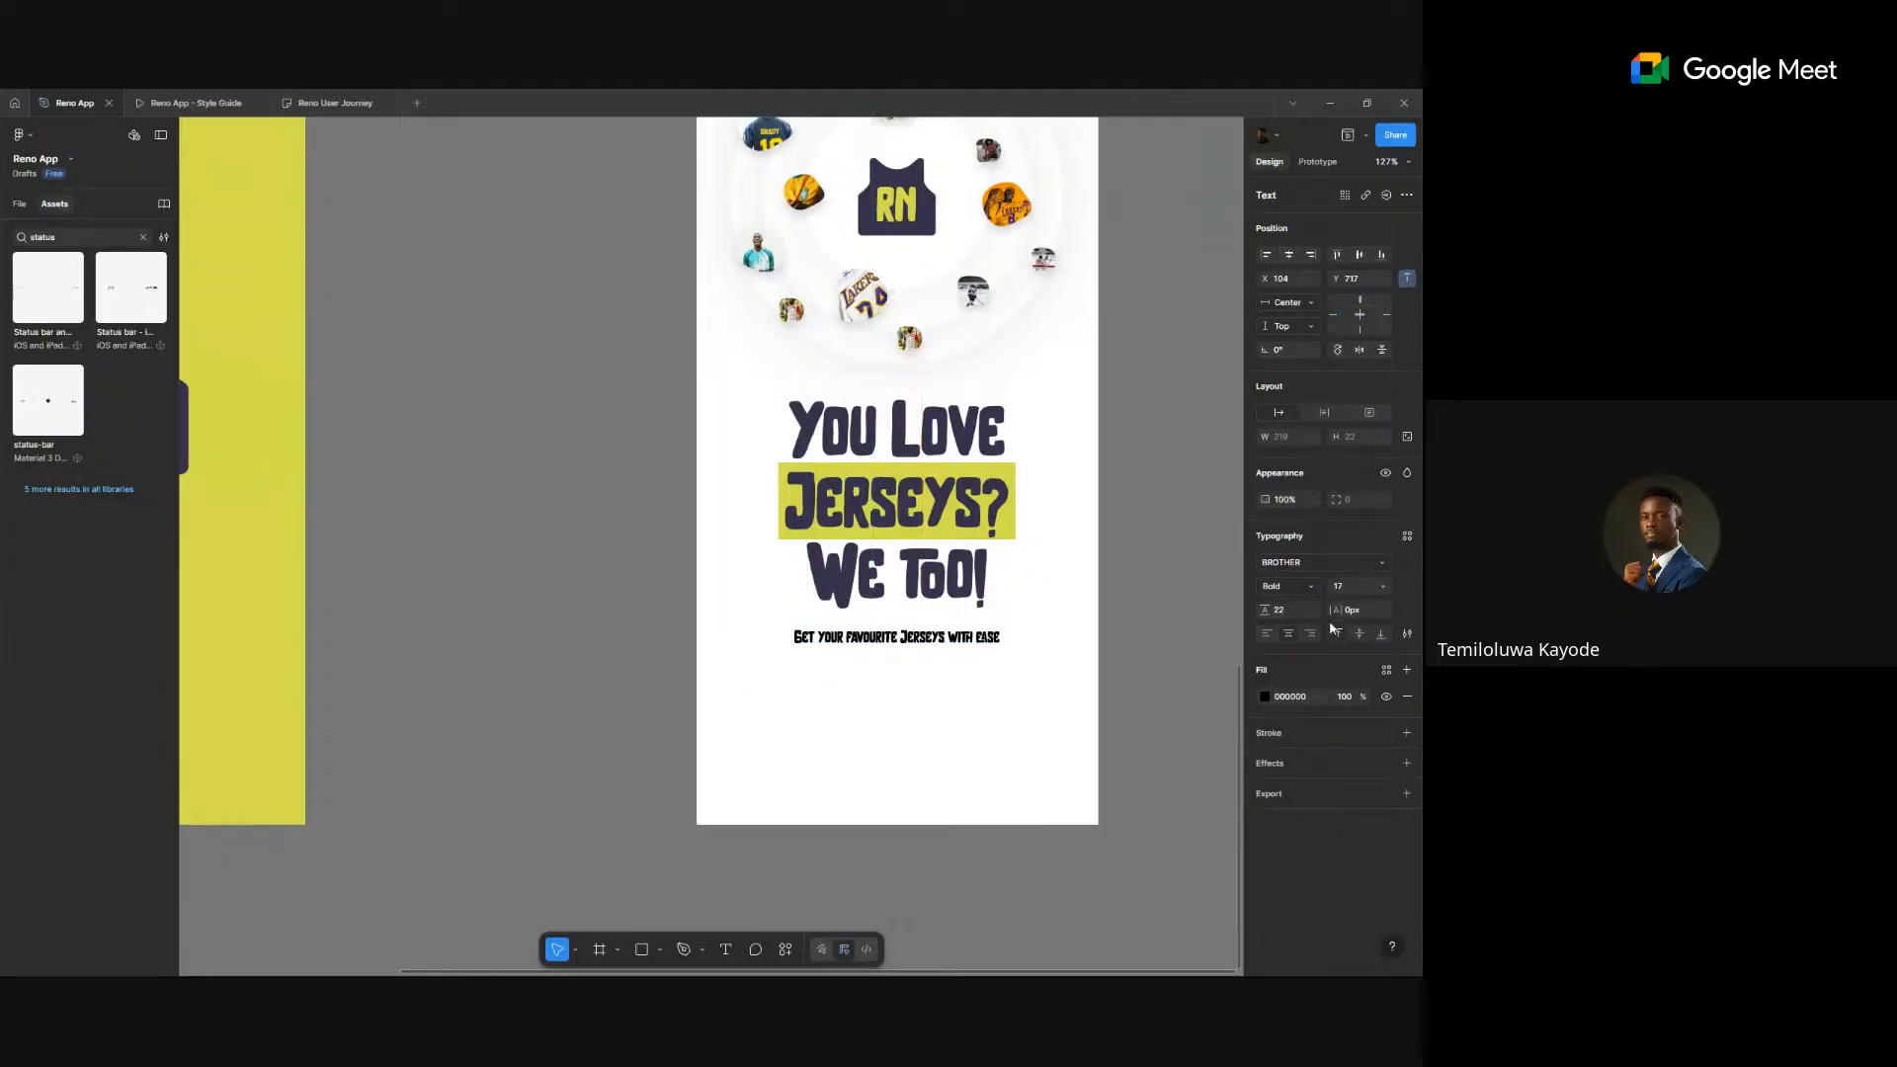
pyautogui.click(1386, 671)
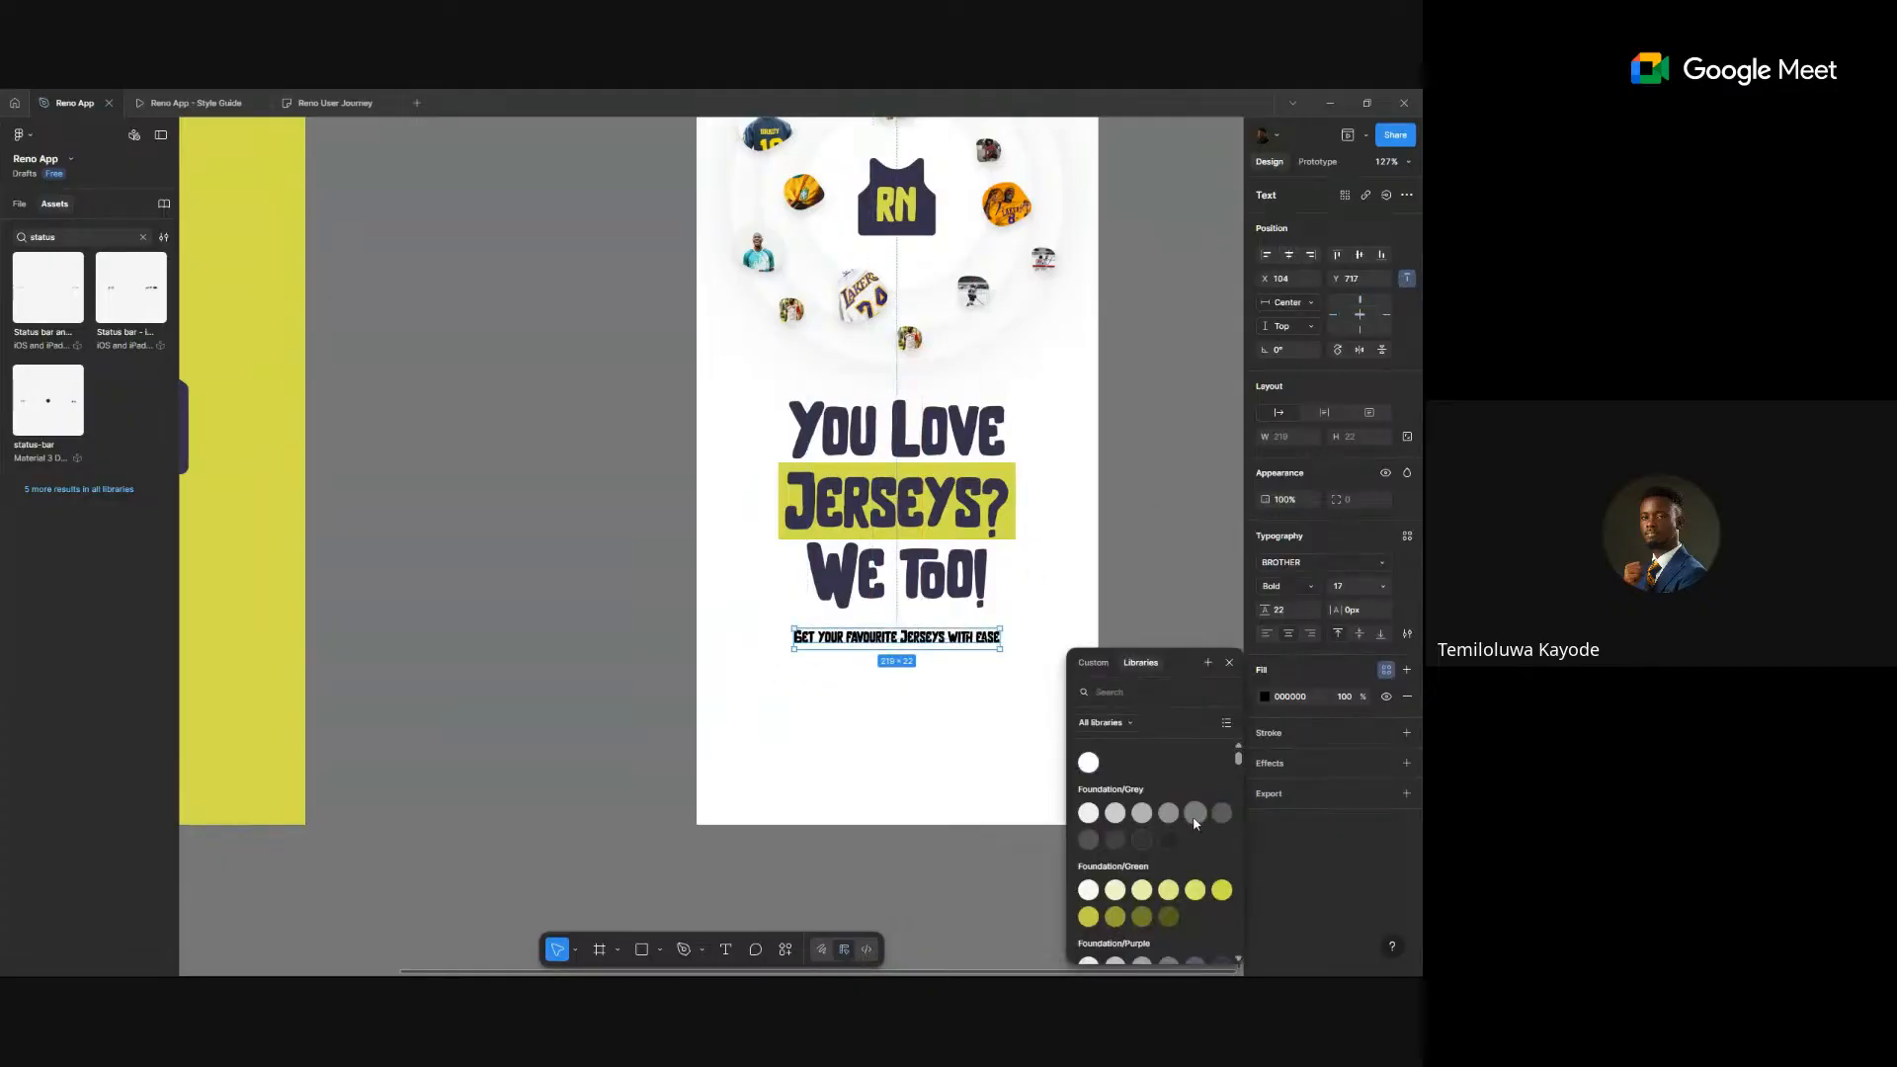
pyautogui.click(1221, 813)
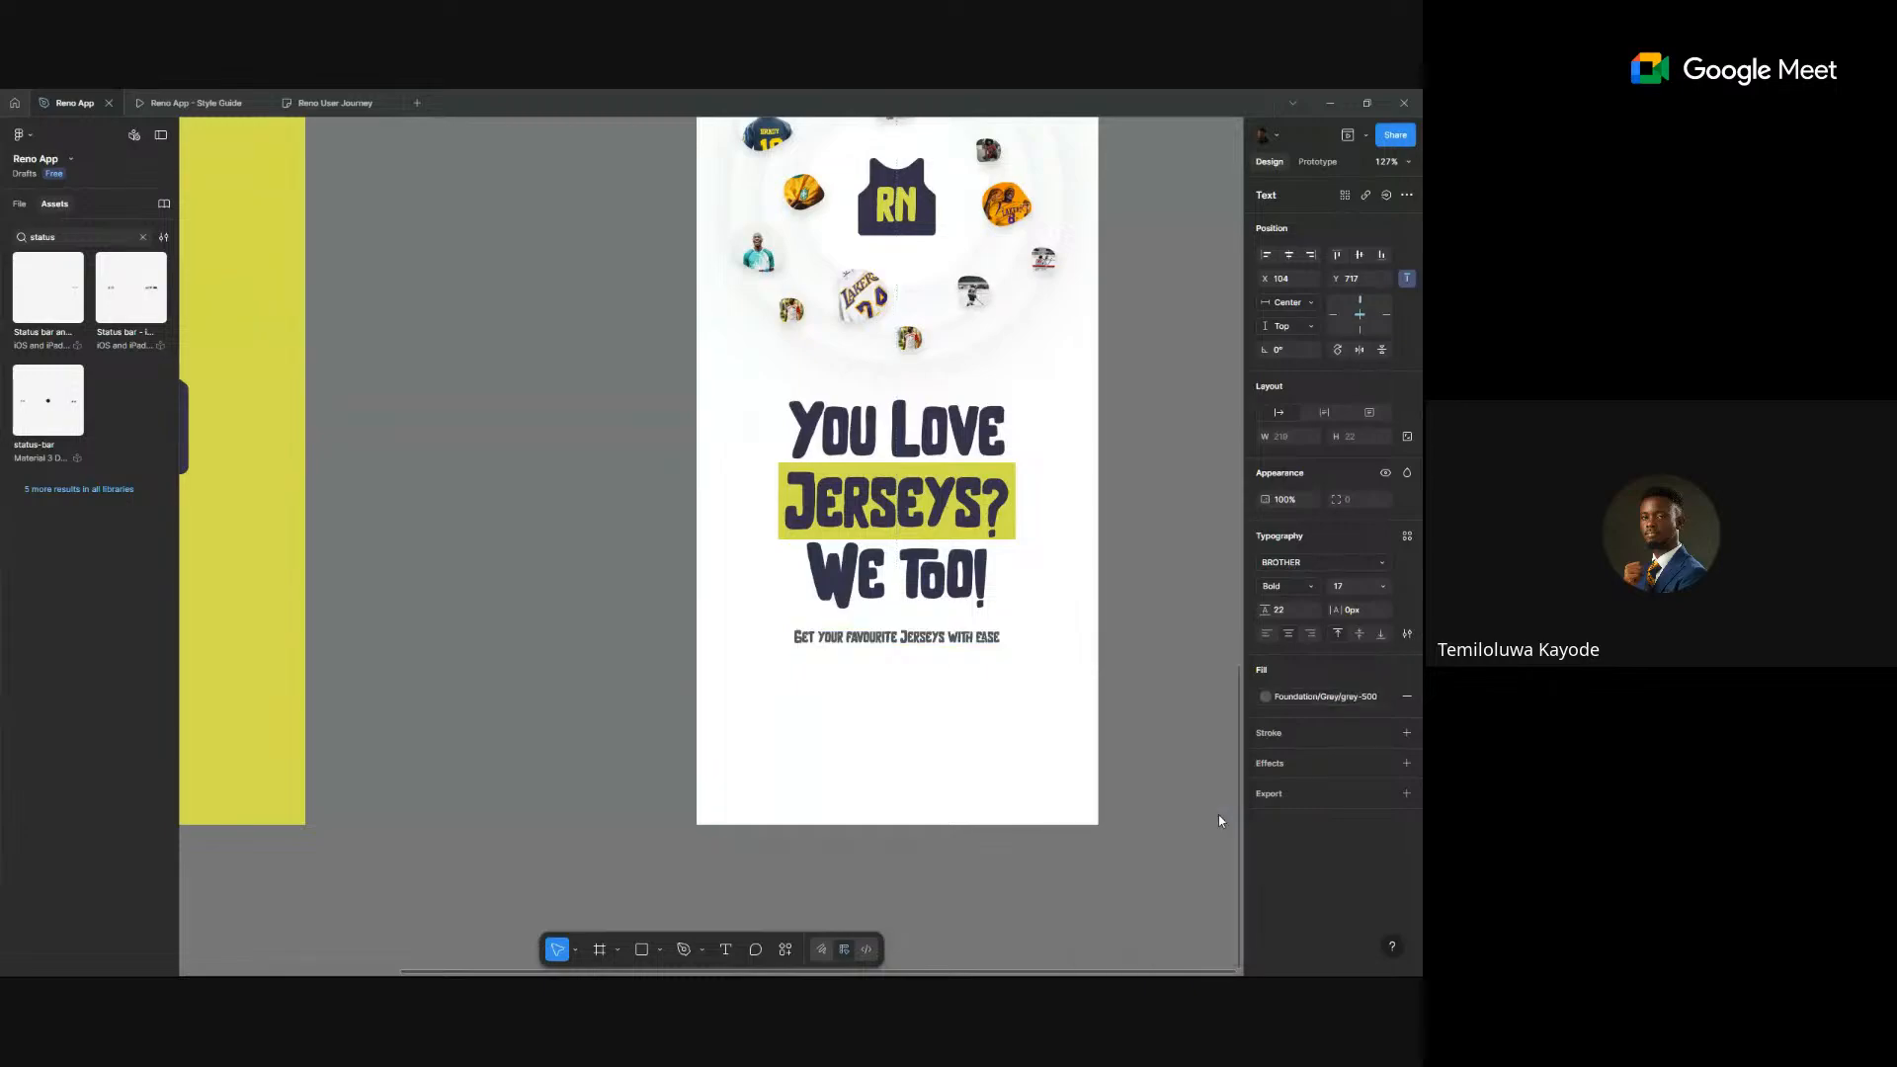
pyautogui.click(1407, 536)
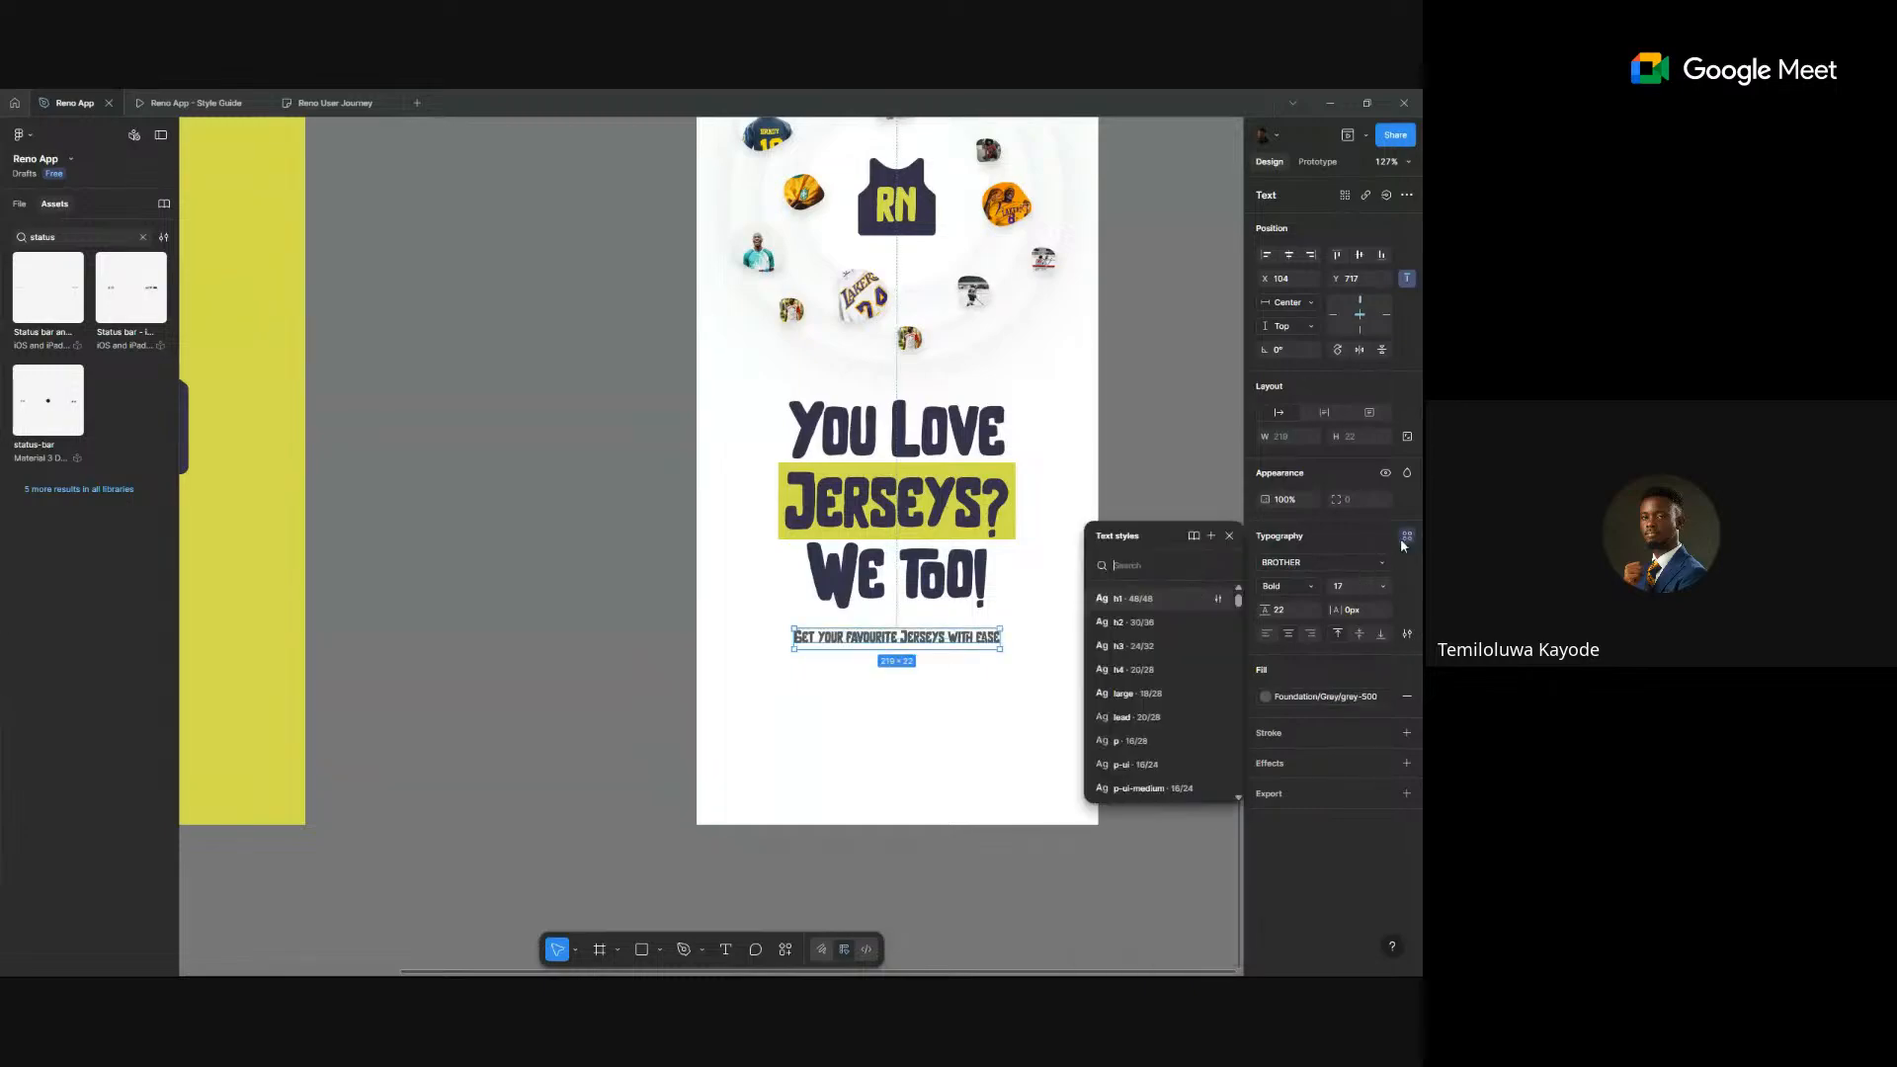
pyautogui.scroll(-3, 1182, 690)
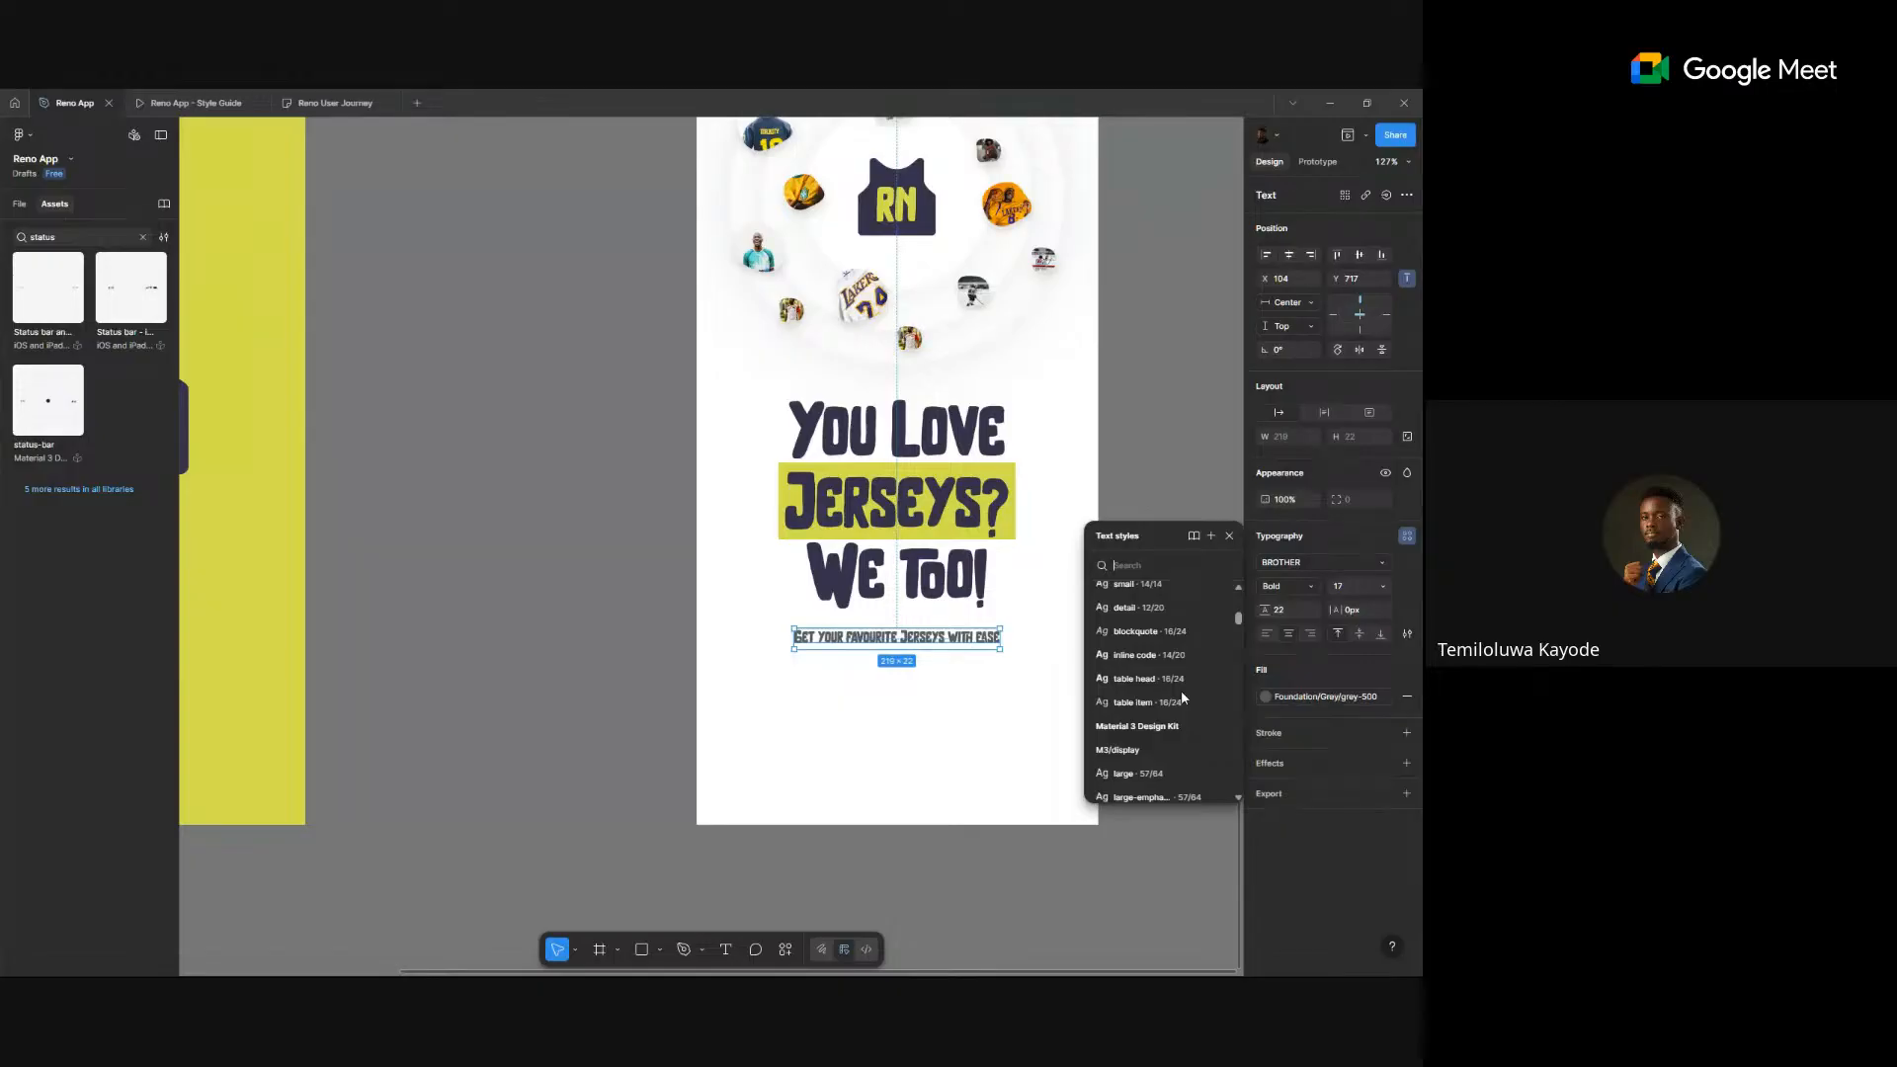
pyautogui.scroll(5, 1183, 697)
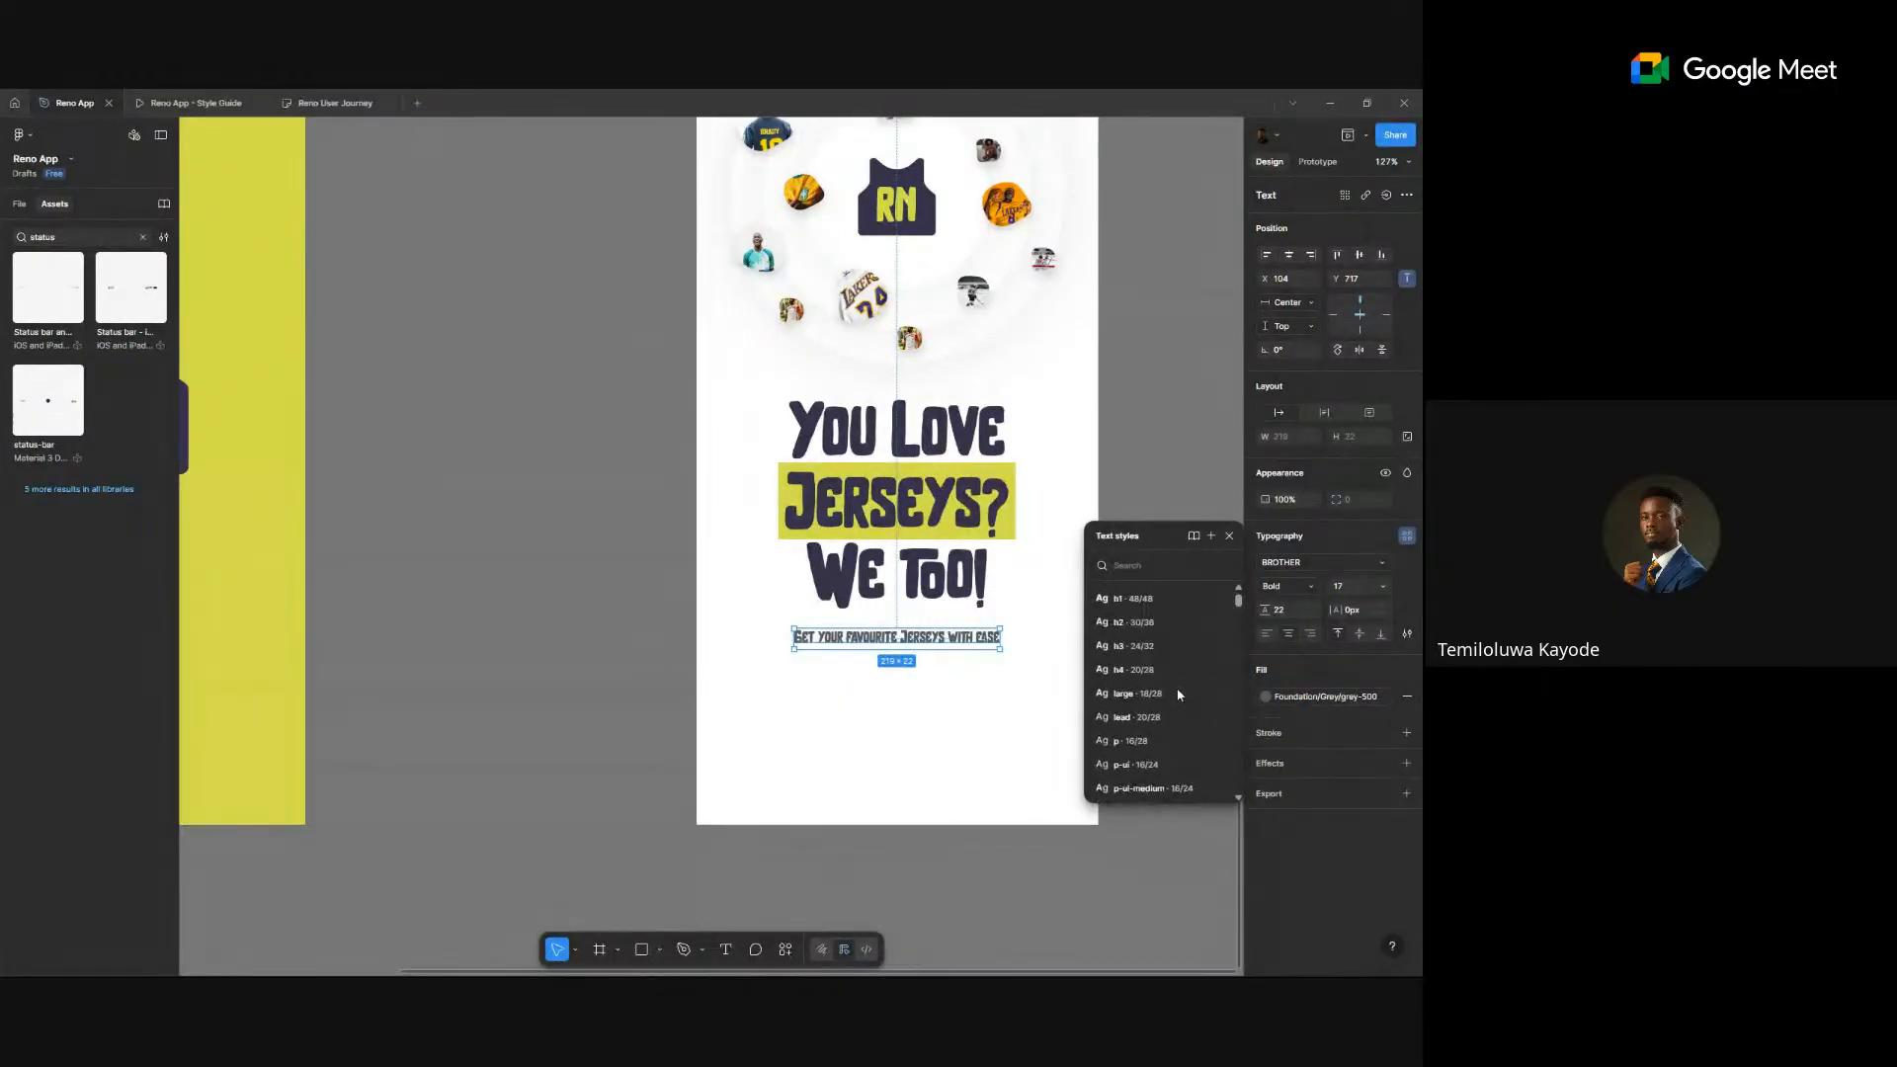
pyautogui.scroll(-1, 1176, 691)
pyautogui.click(1126, 691)
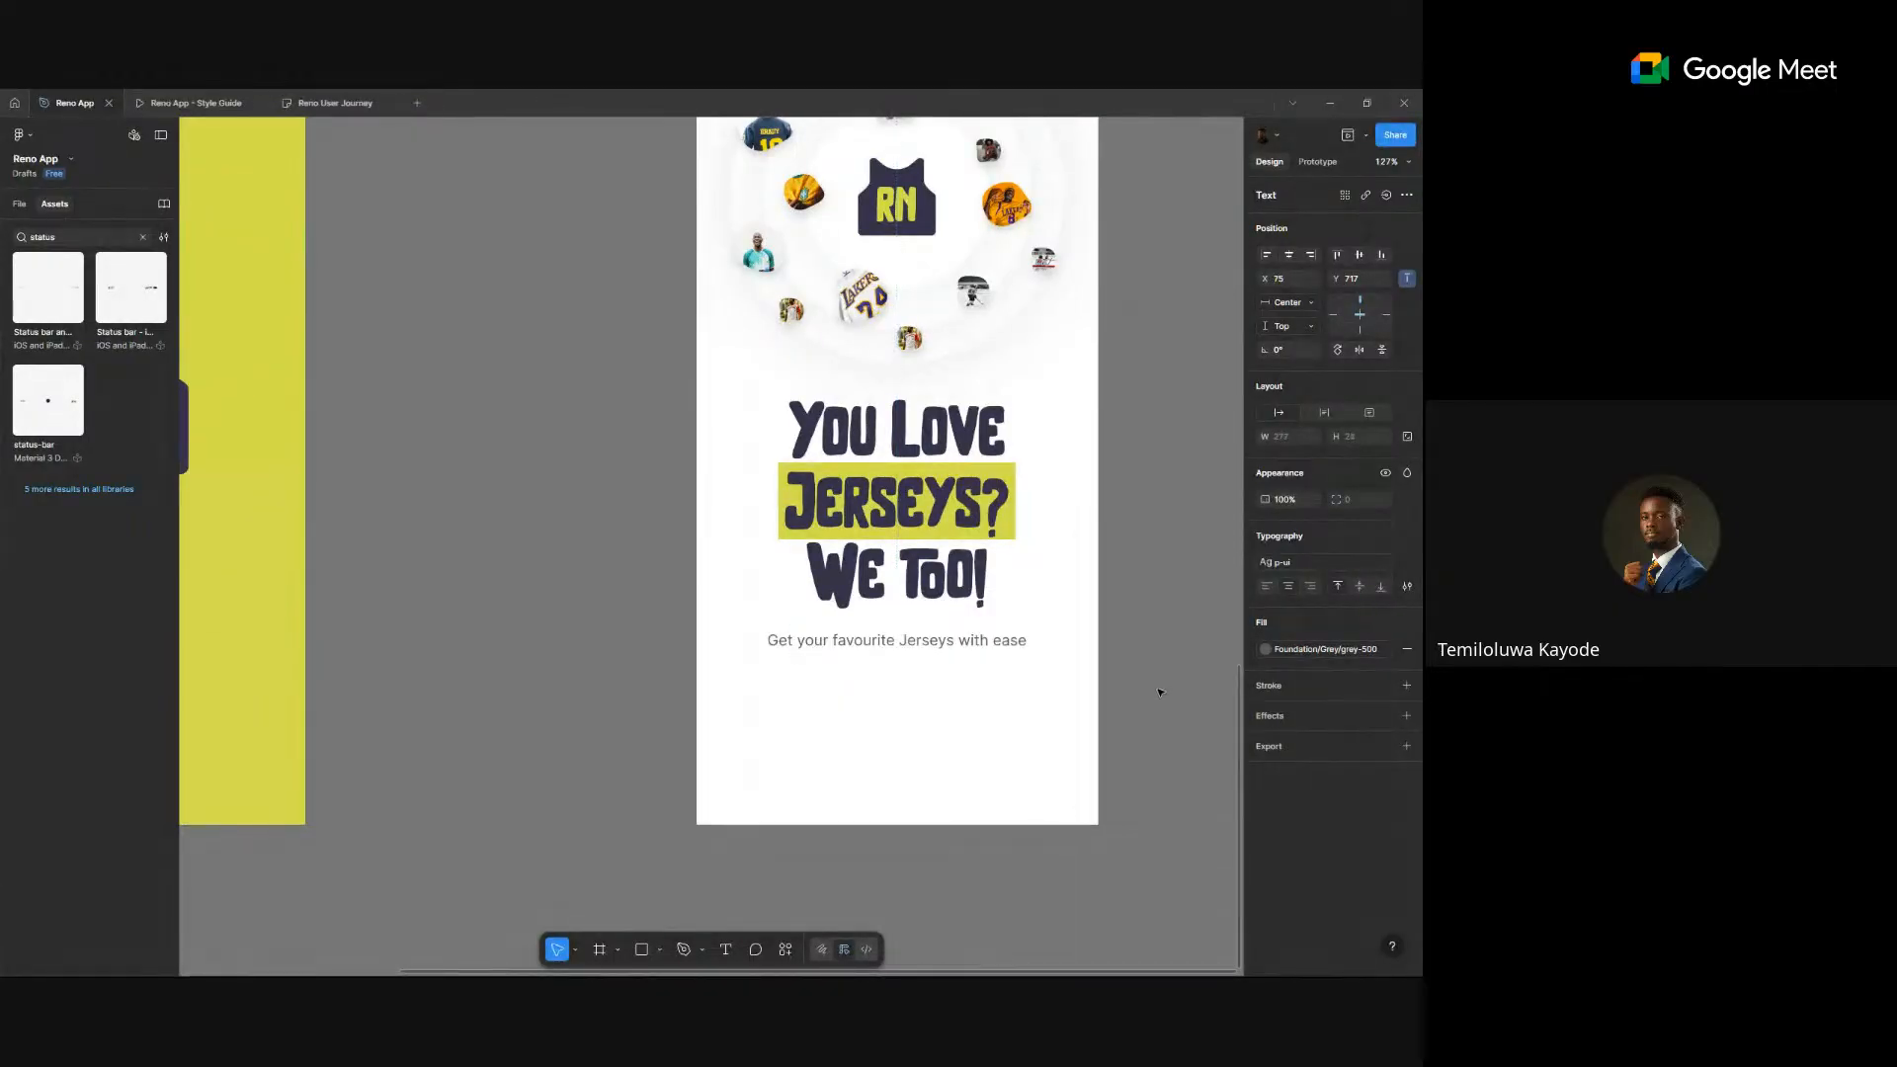
pyautogui.moveTo(948, 639); pyautogui.dragTo(948, 637)
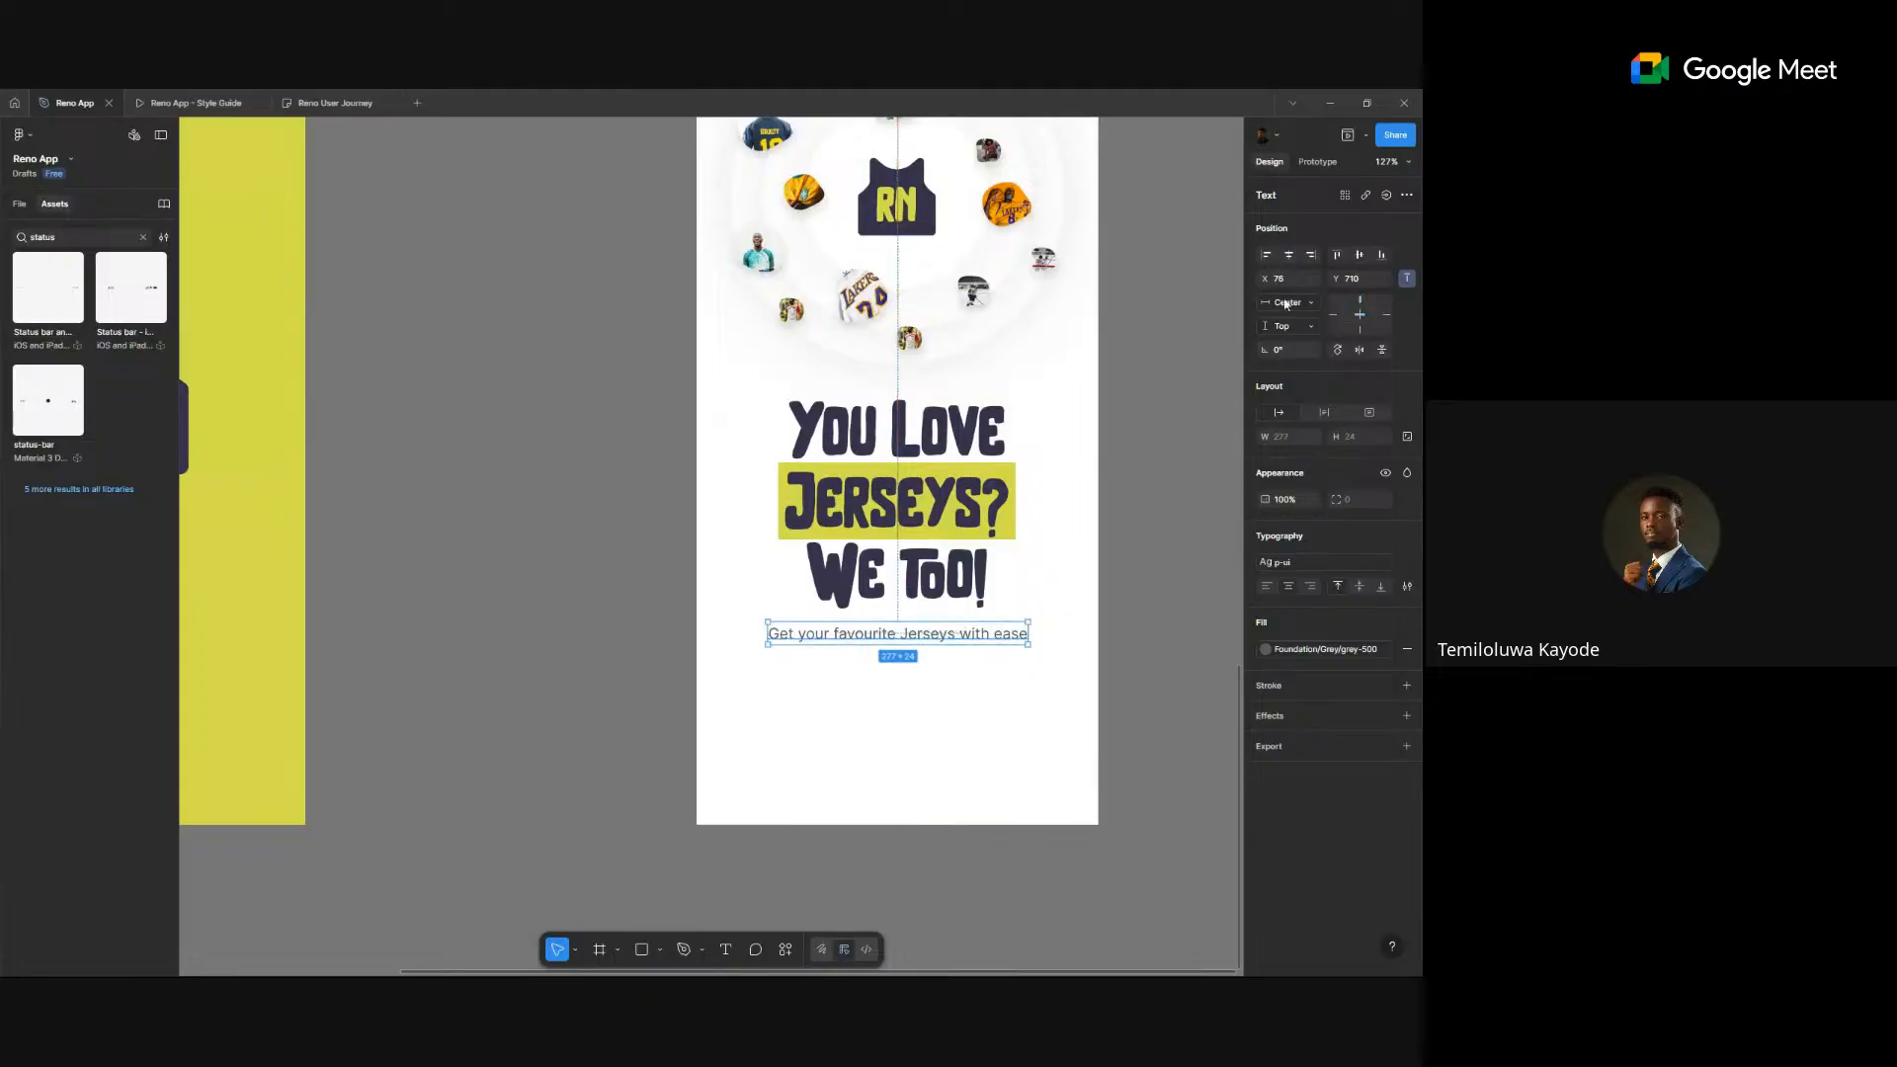
pyautogui.click(1135, 542)
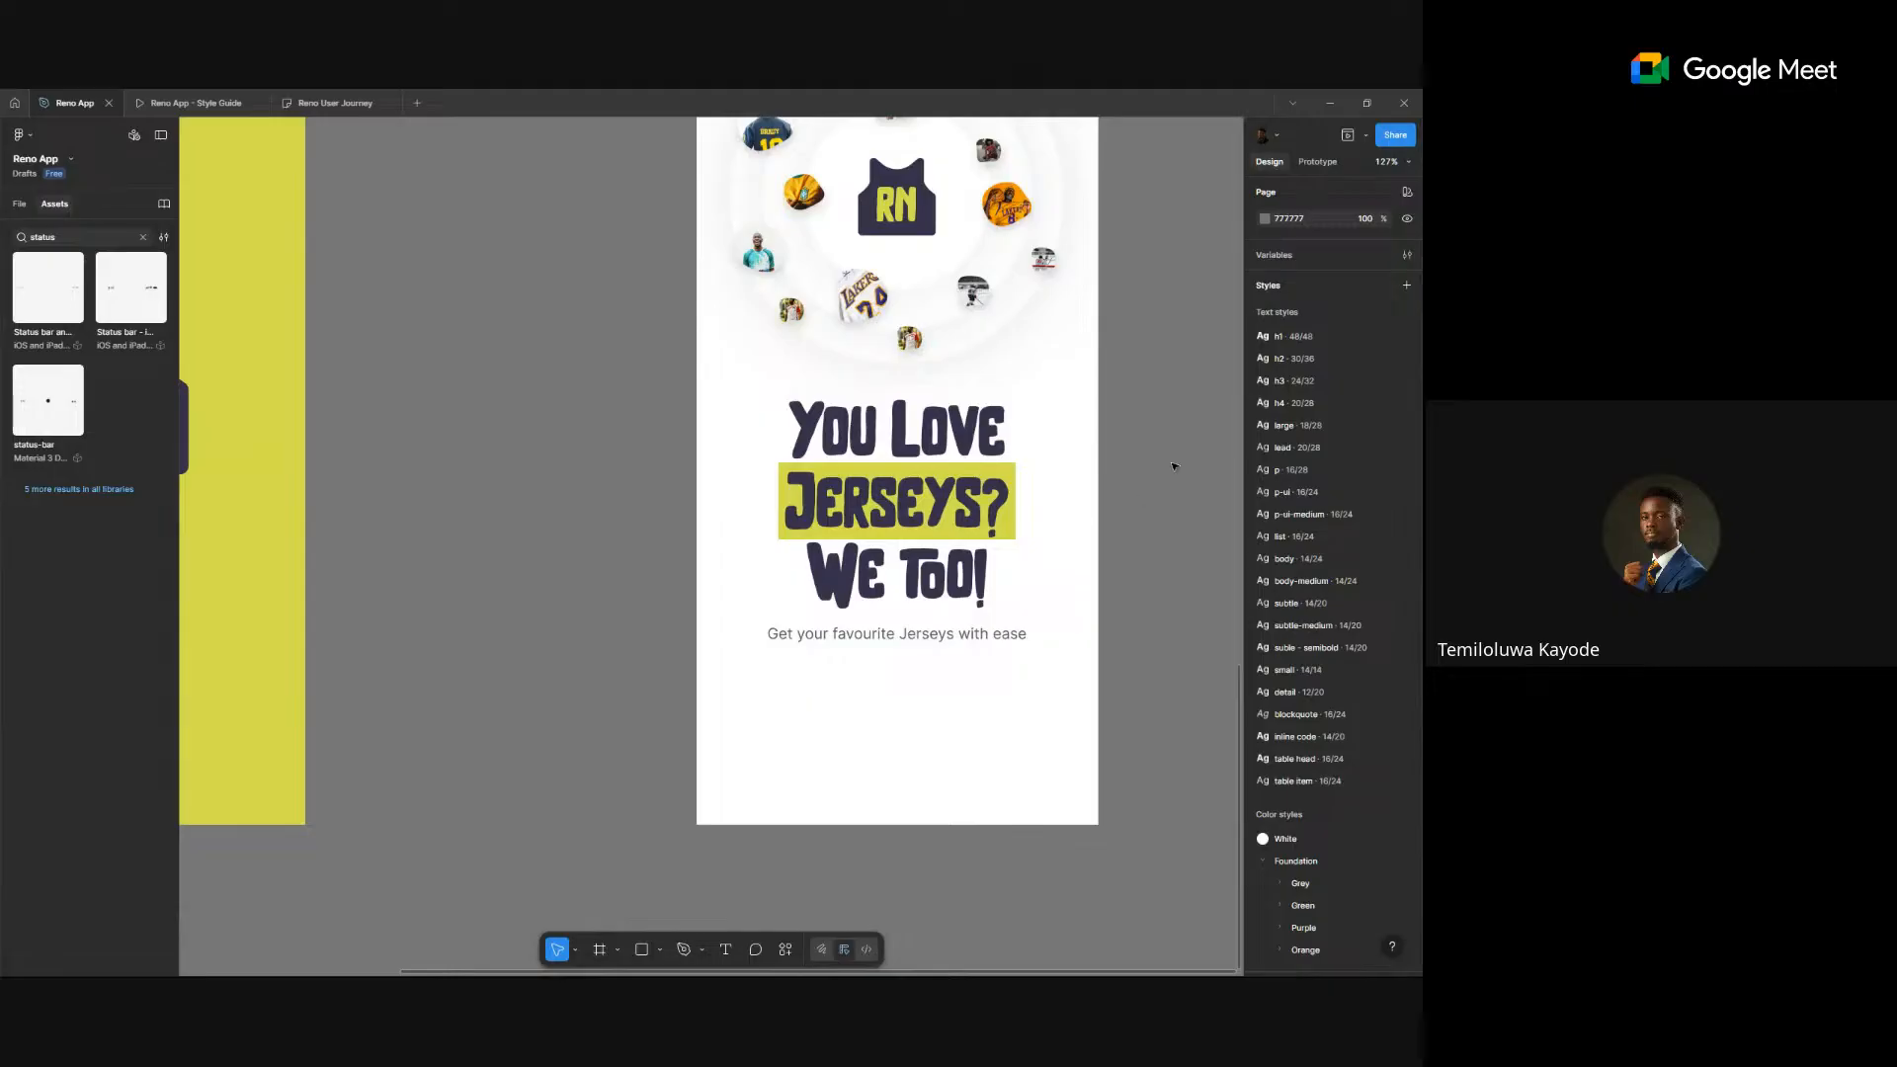
pyautogui.scroll(-5, 1174, 466)
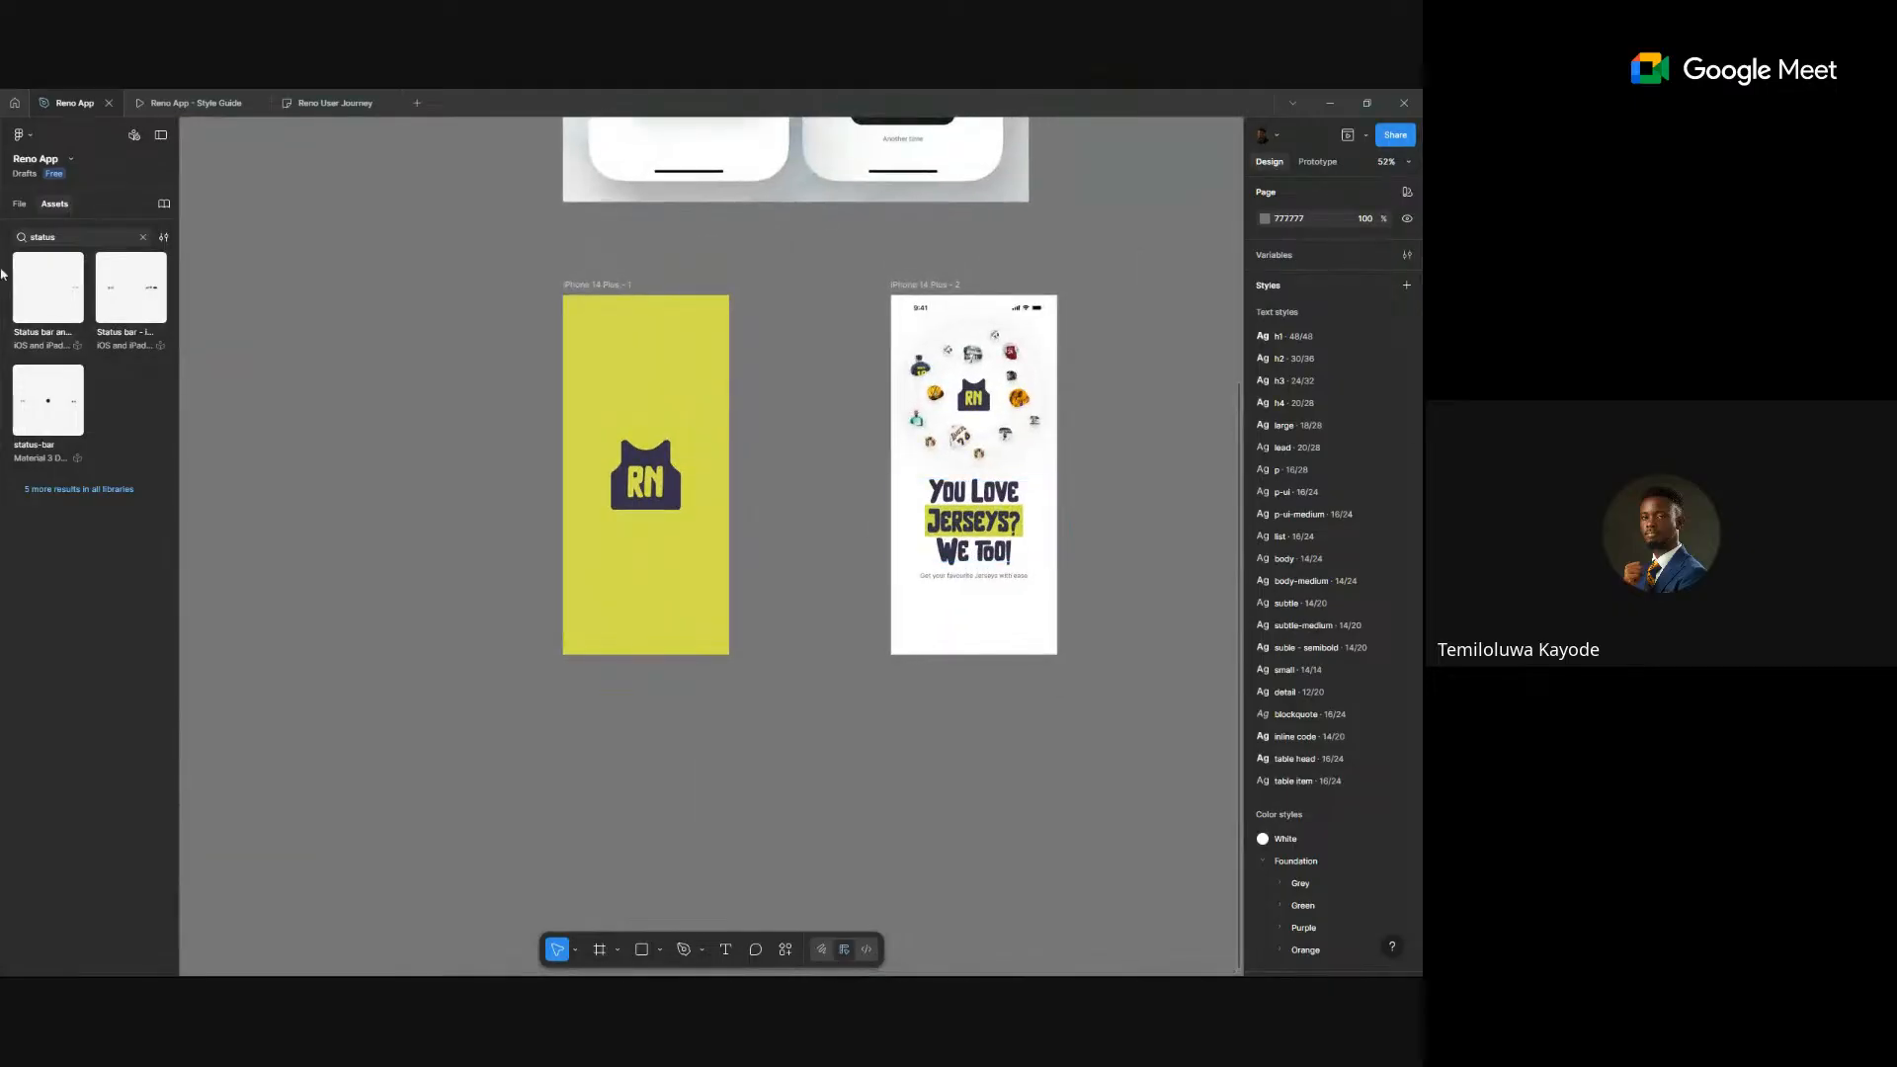
# - Search the assets for 'bu' and place the Dark Purple Buttons component on the canvas
pyautogui.click(88, 239)
pyautogui.write('button')
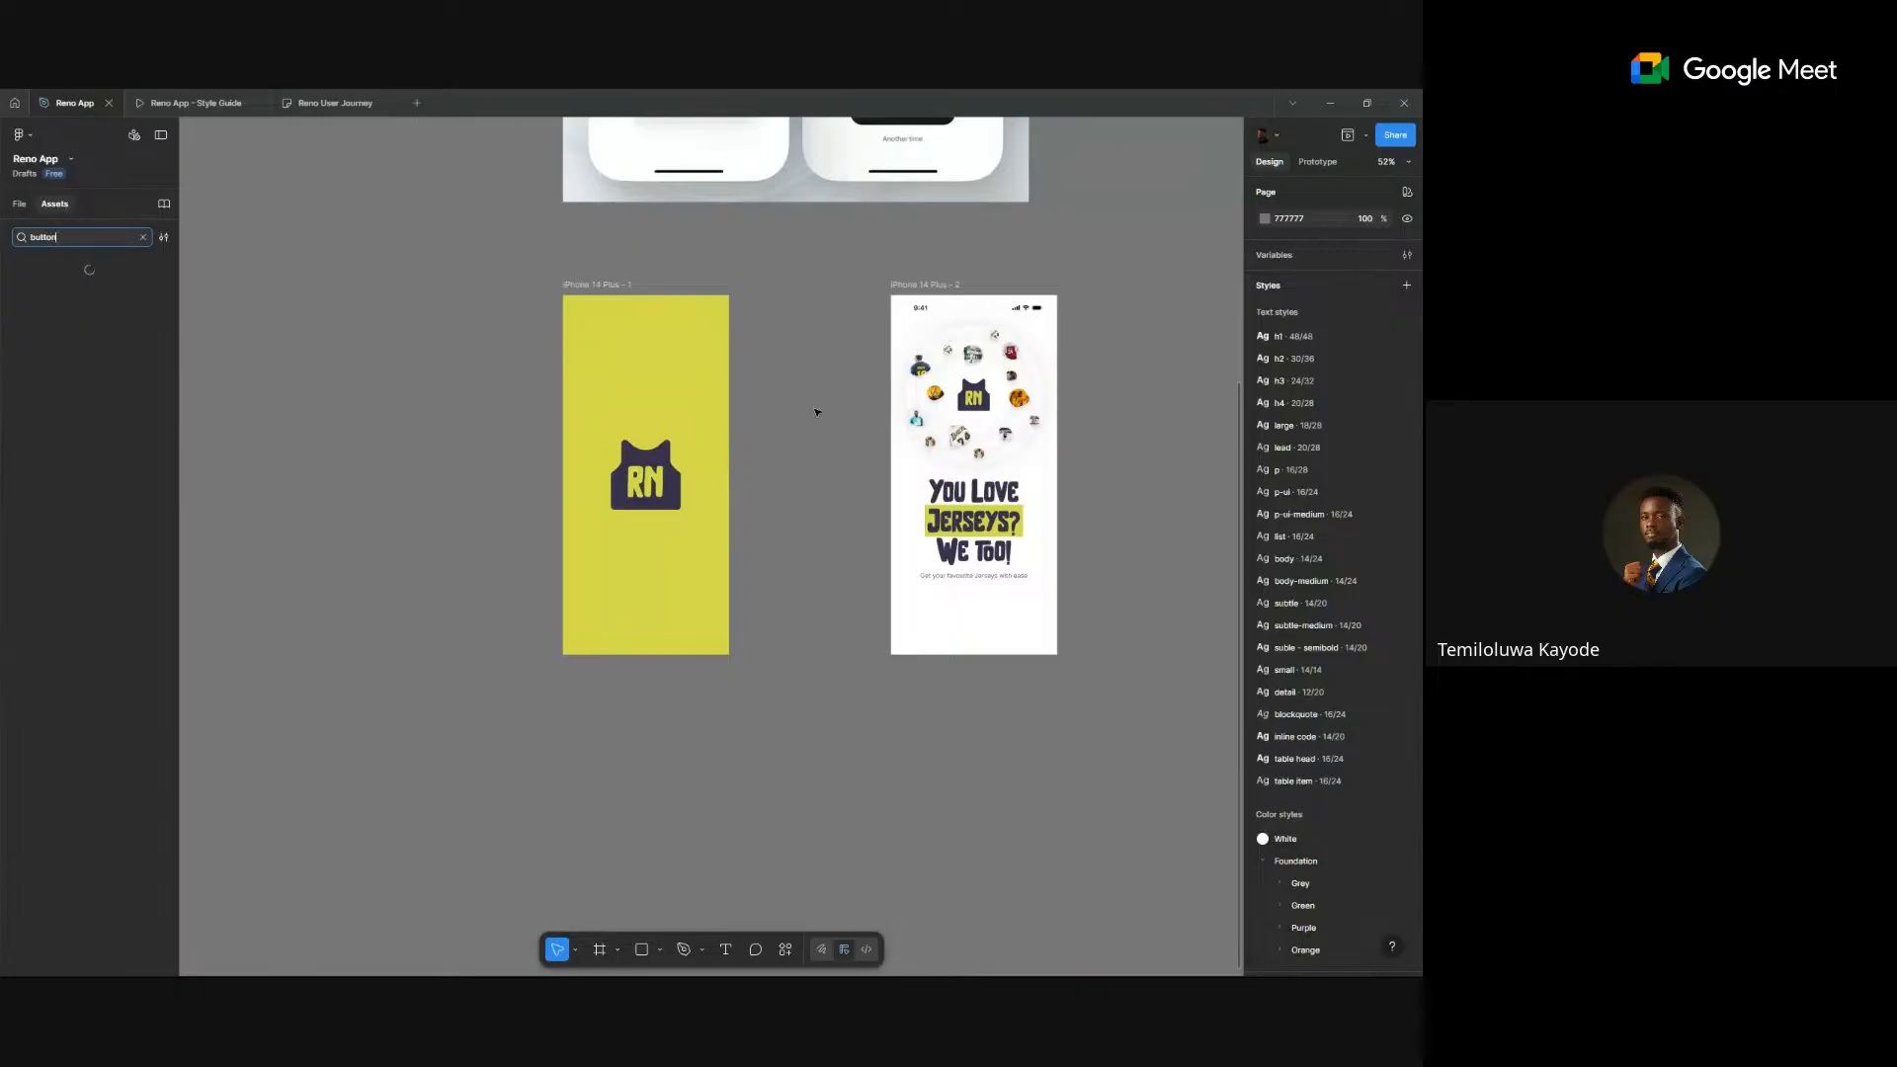
pyautogui.scroll(3, 816, 411)
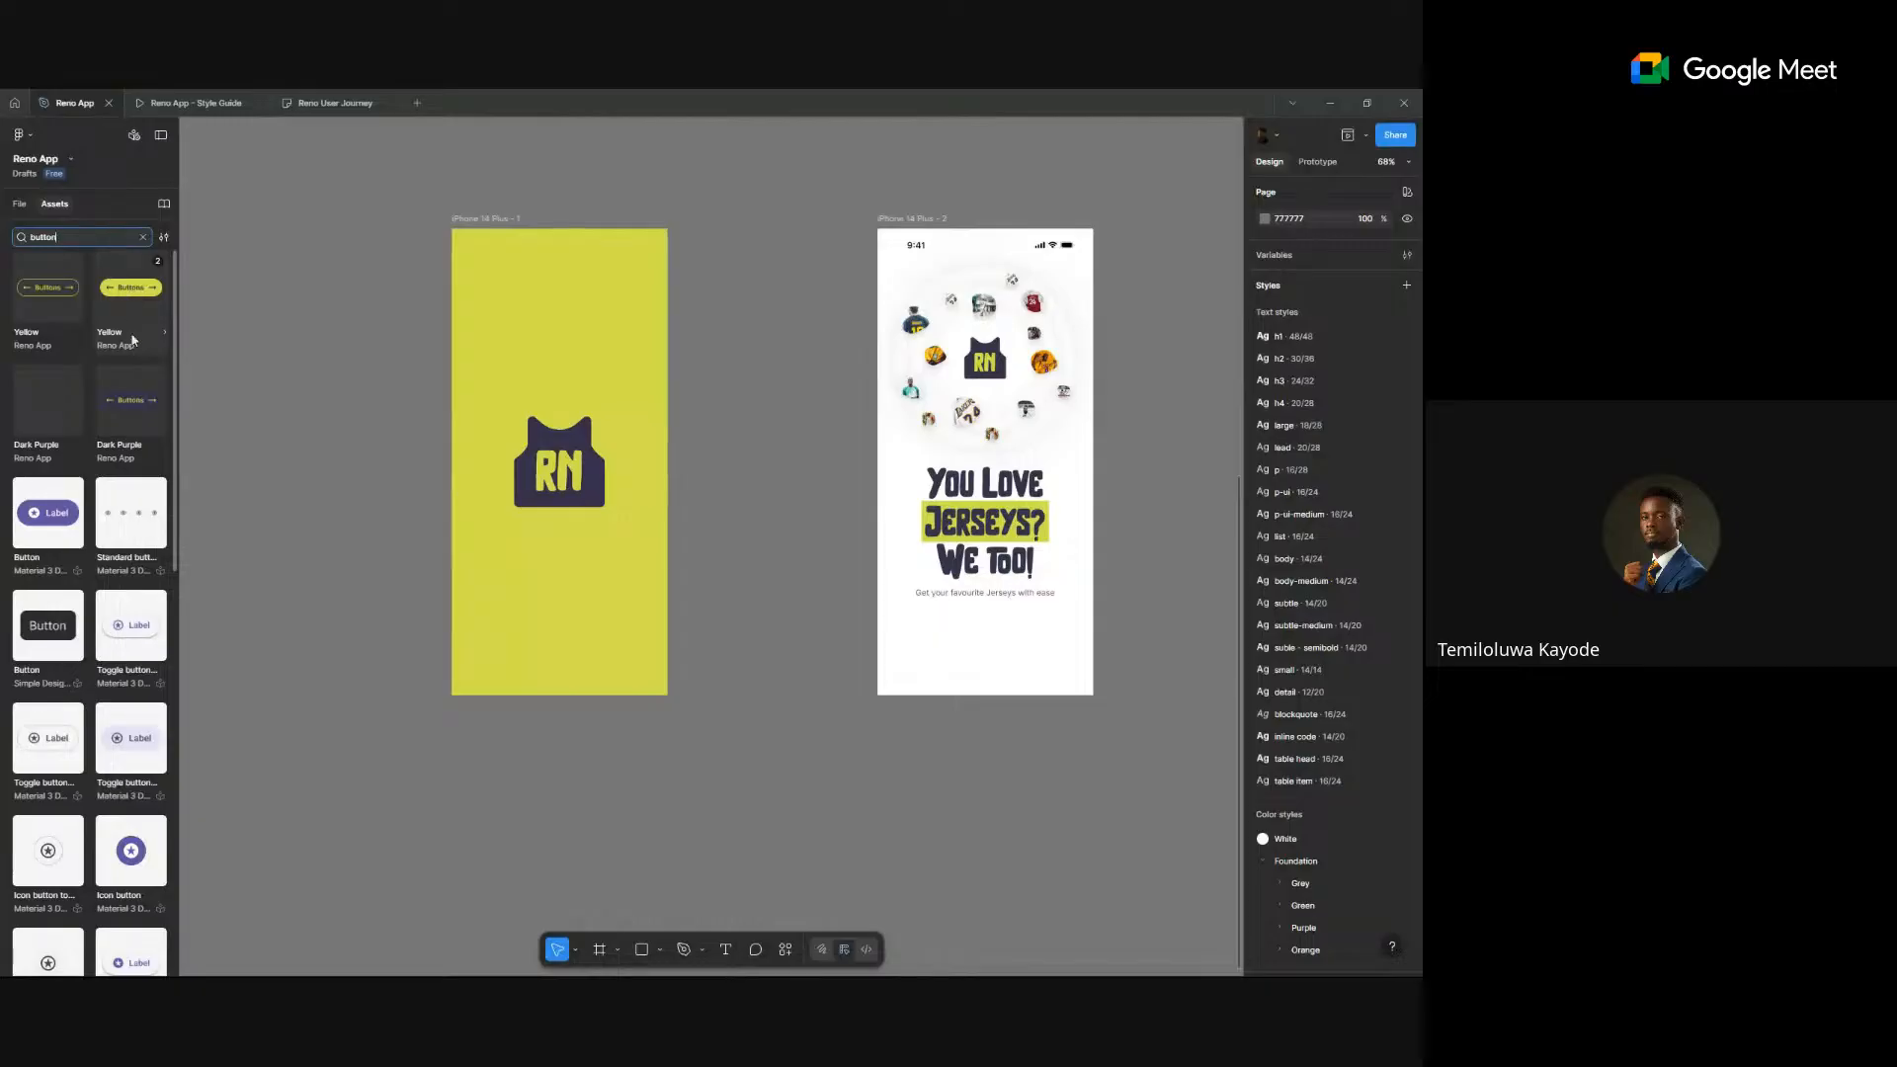
pyautogui.moveTo(128, 405); pyautogui.dragTo(420, 472)
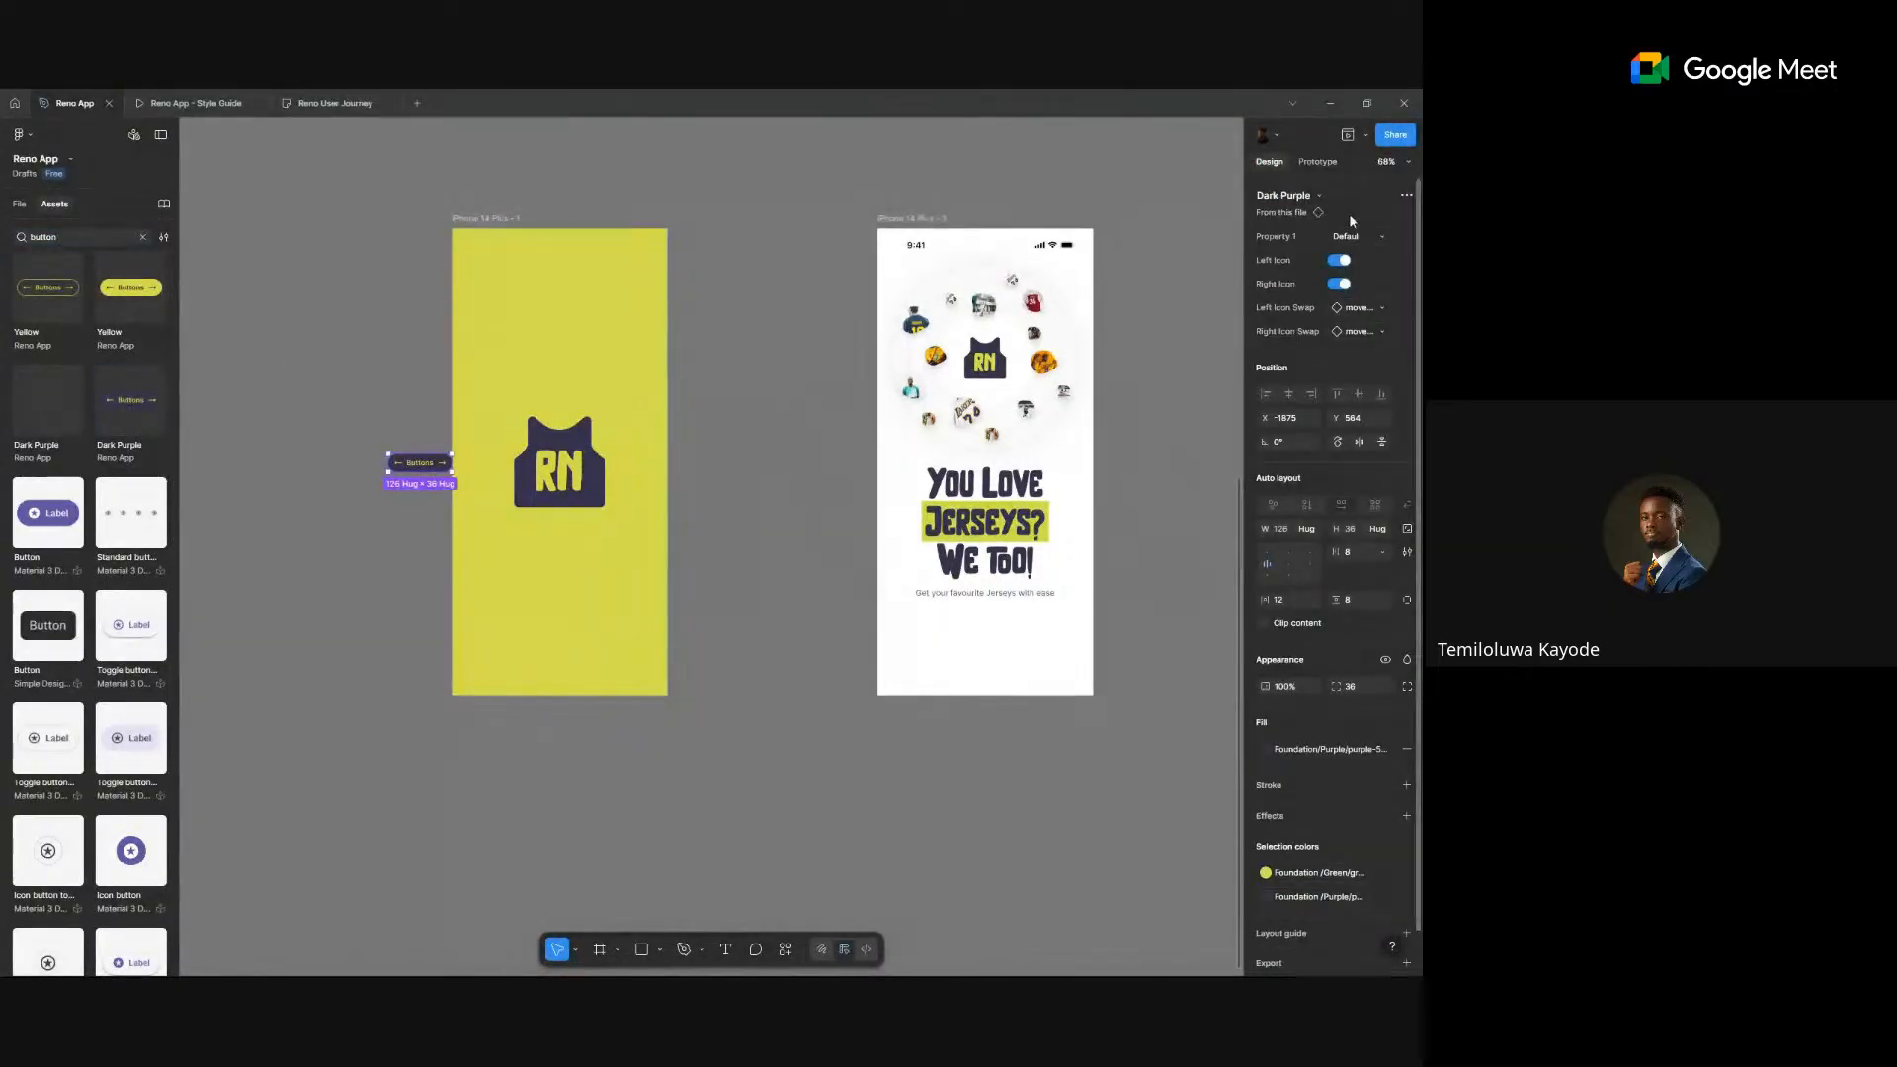
# - Swap the button to the Yellow variant and move it below the subtitle
pyautogui.click(1302, 195)
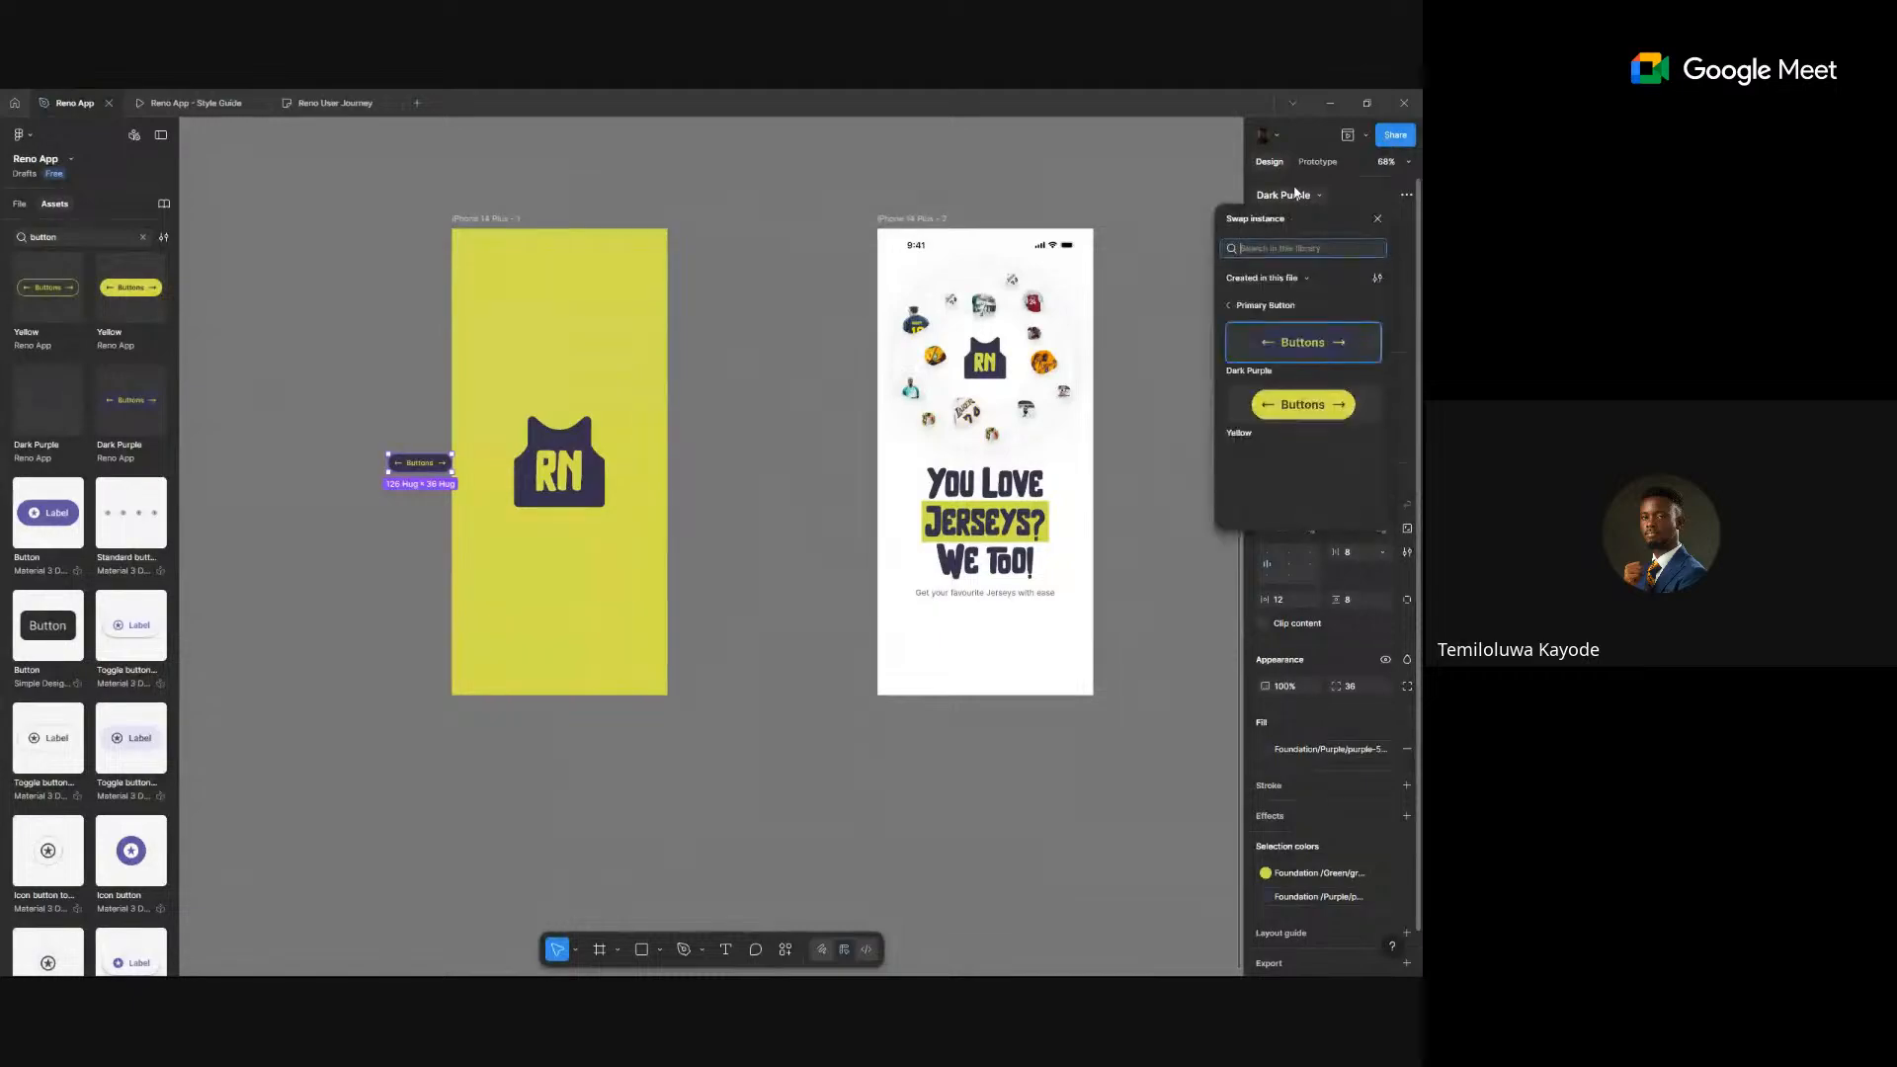
pyautogui.click(1309, 422)
pyautogui.moveTo(430, 464); pyautogui.dragTo(995, 652)
pyautogui.scroll(5, 1045, 680)
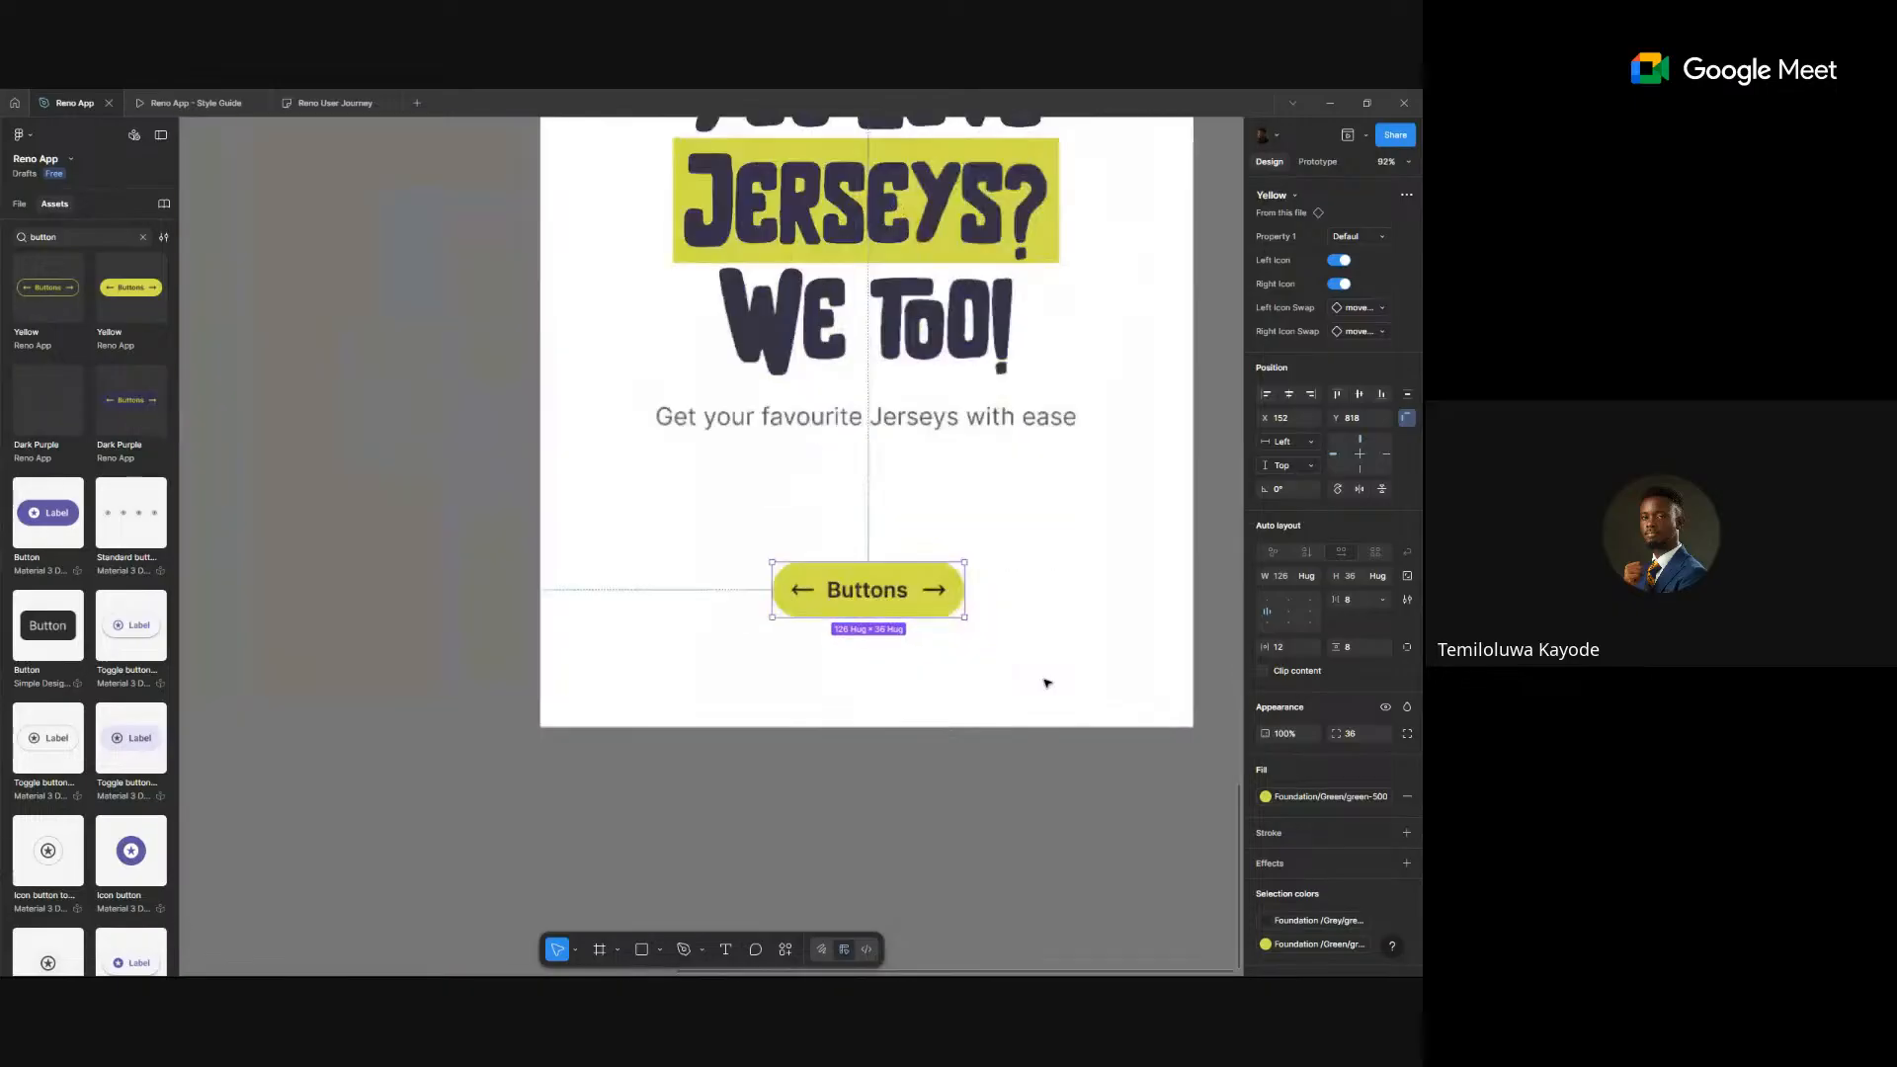
pyautogui.scroll(-3, 1048, 682)
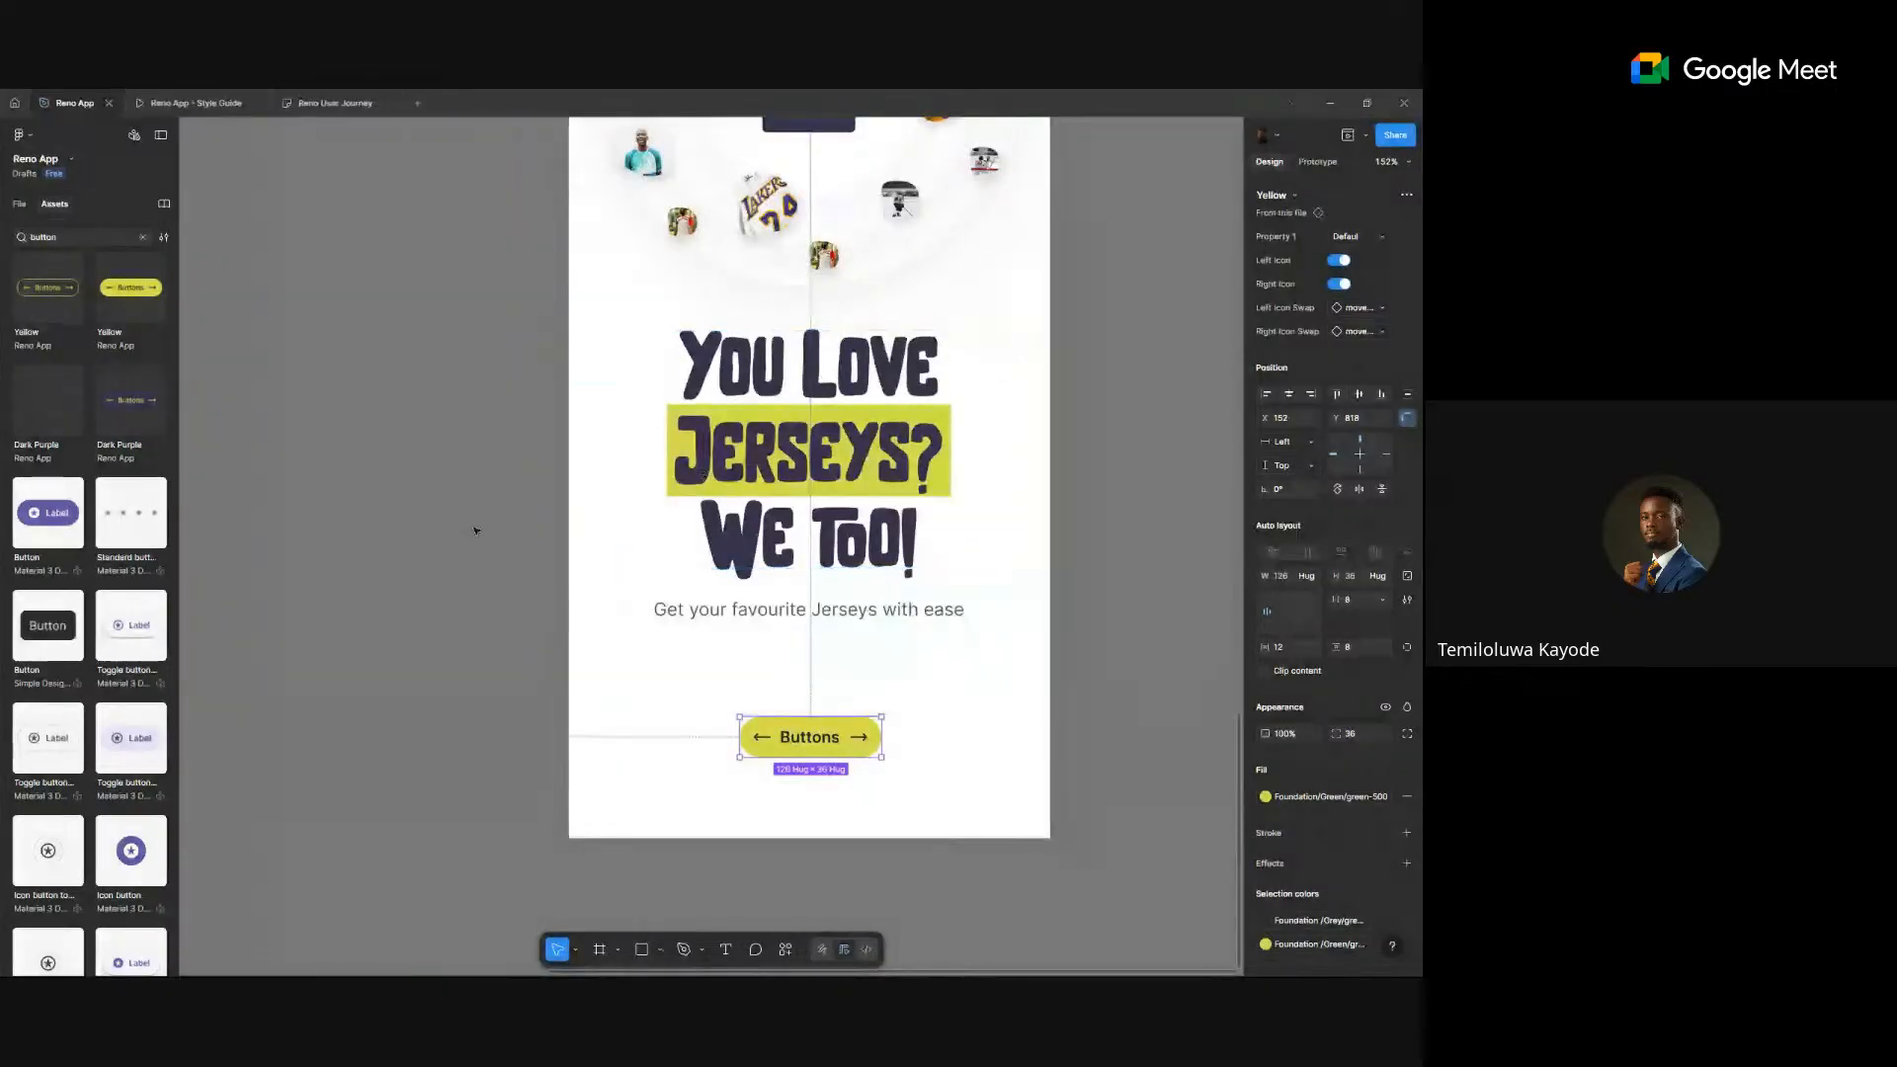
pyautogui.moveTo(467, 530); pyautogui.dragTo(987, 411)
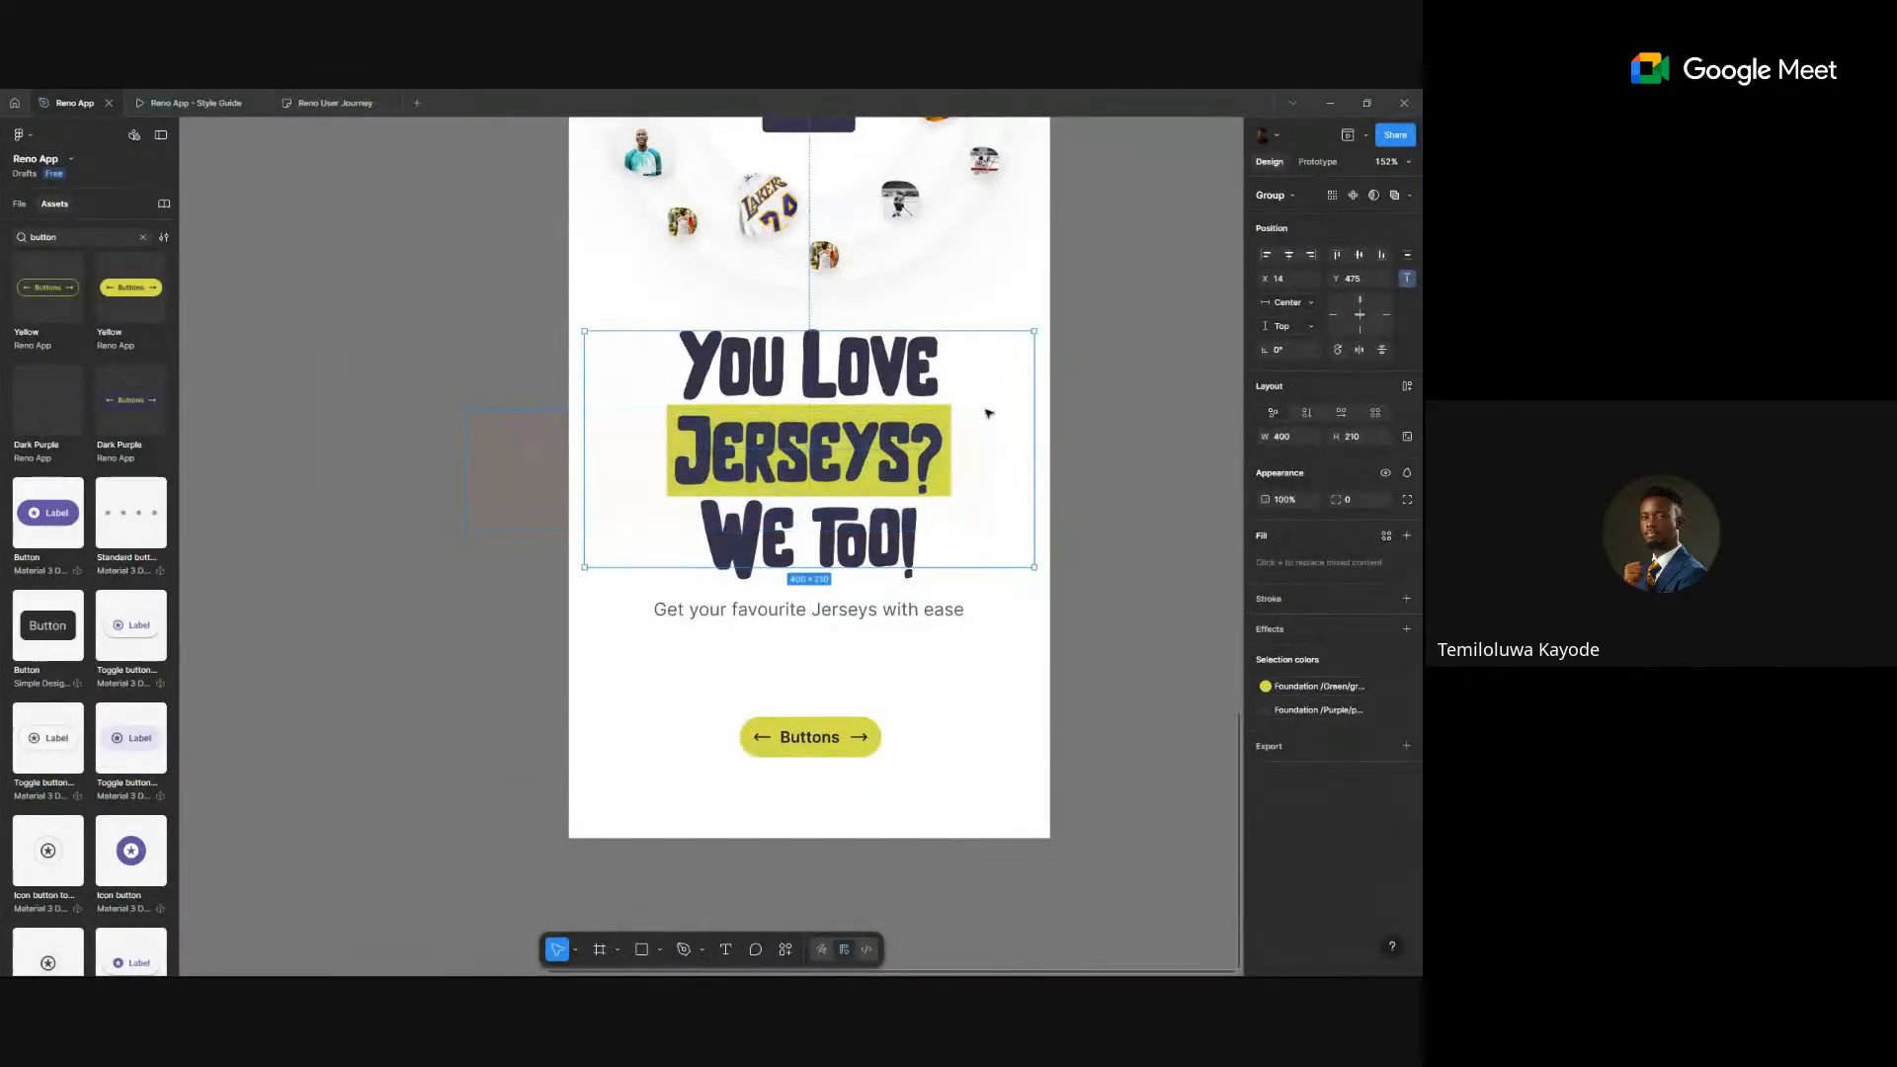
# - Scale the headline group down to 326×172 and move the subtitle up just beneath it
pyautogui.press('k')
pyautogui.moveTo(1023, 561); pyautogui.dragTo(903, 500)
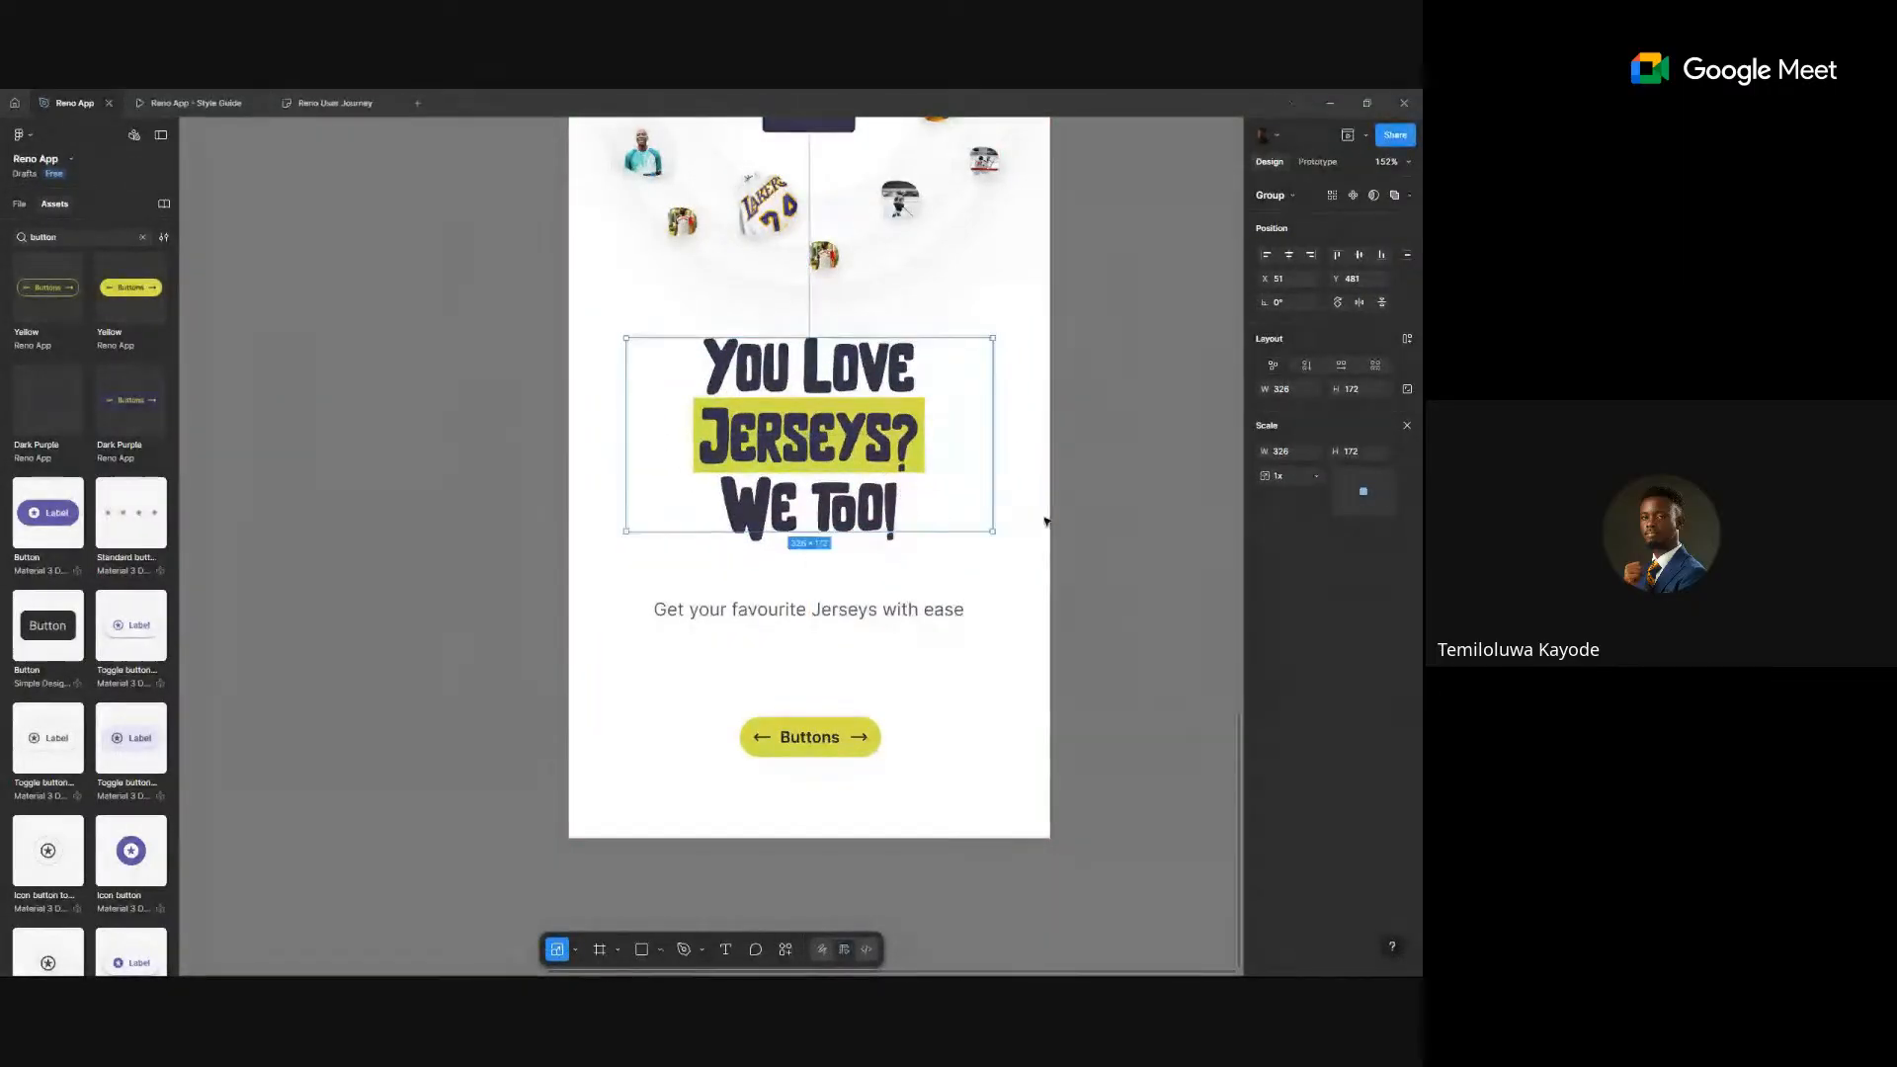
pyautogui.click(964, 599)
pyautogui.moveTo(947, 598); pyautogui.dragTo(951, 561)
pyautogui.click(1117, 405)
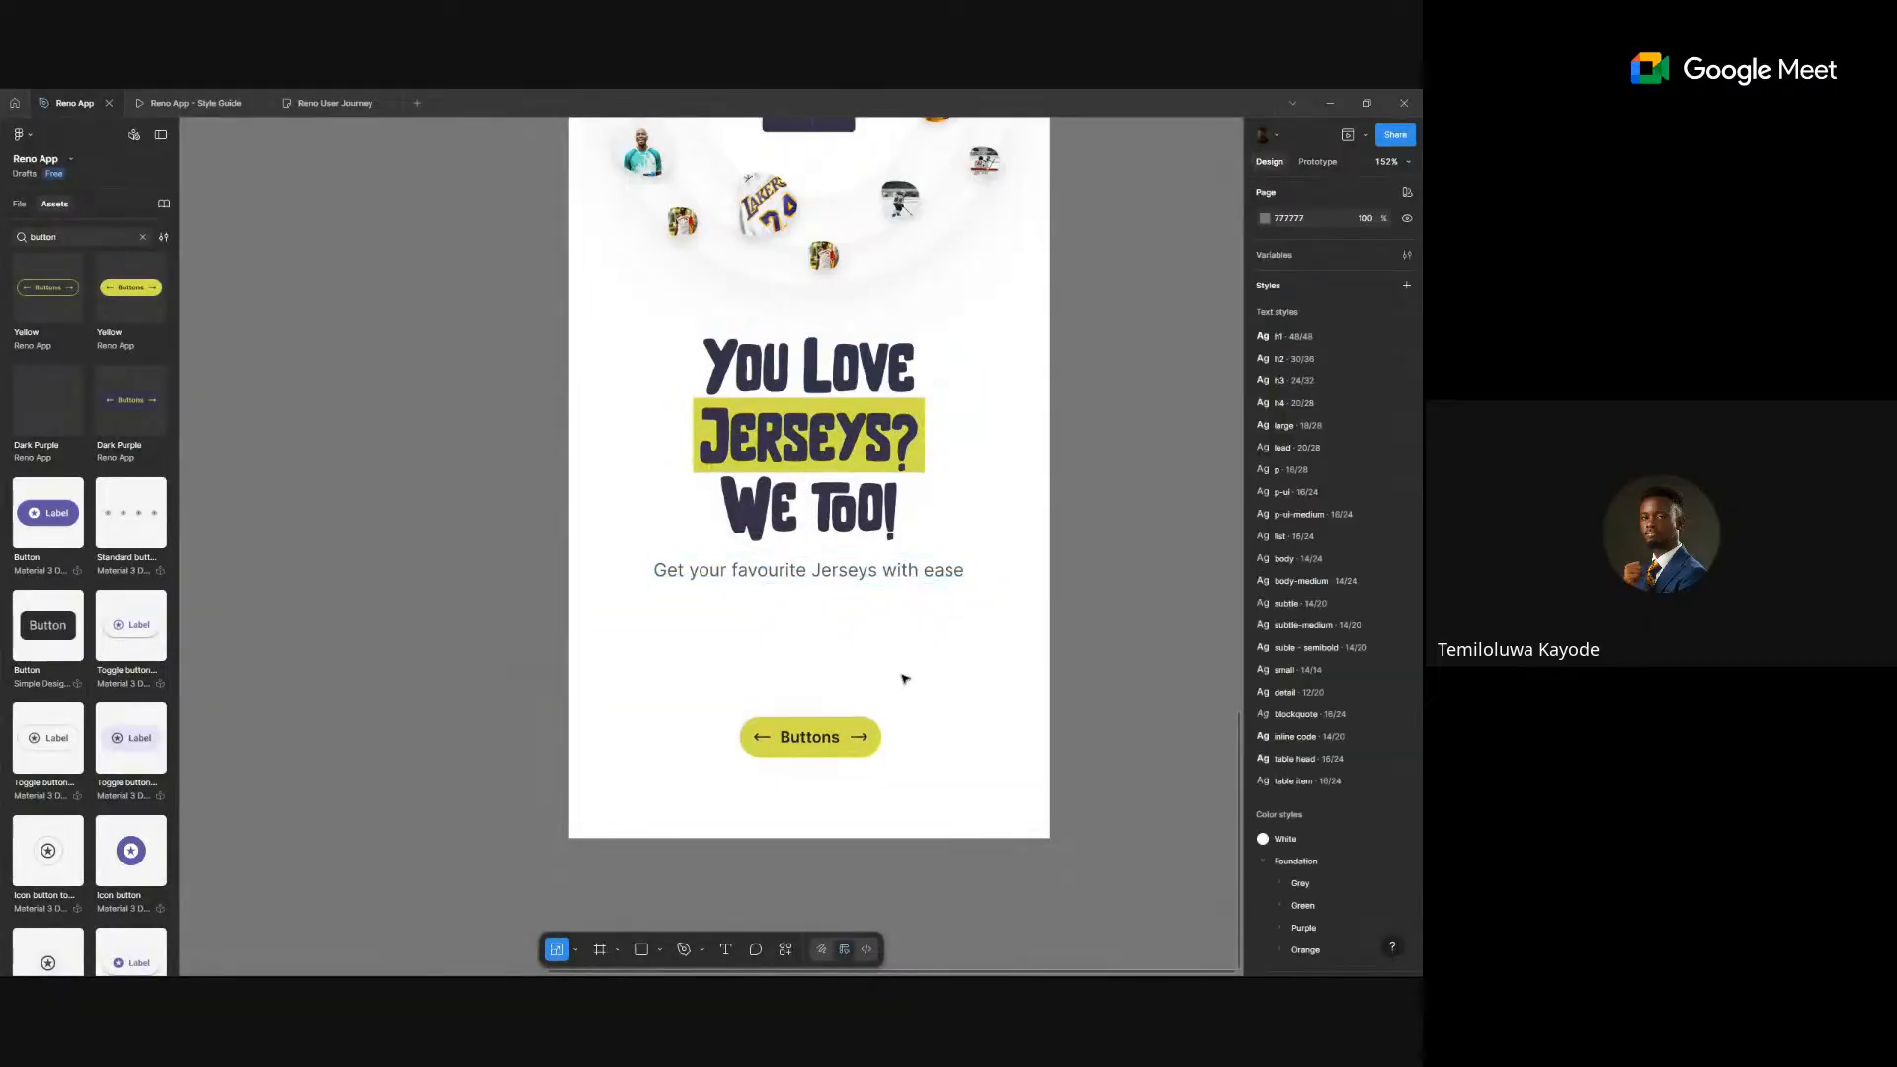
pyautogui.click(867, 724)
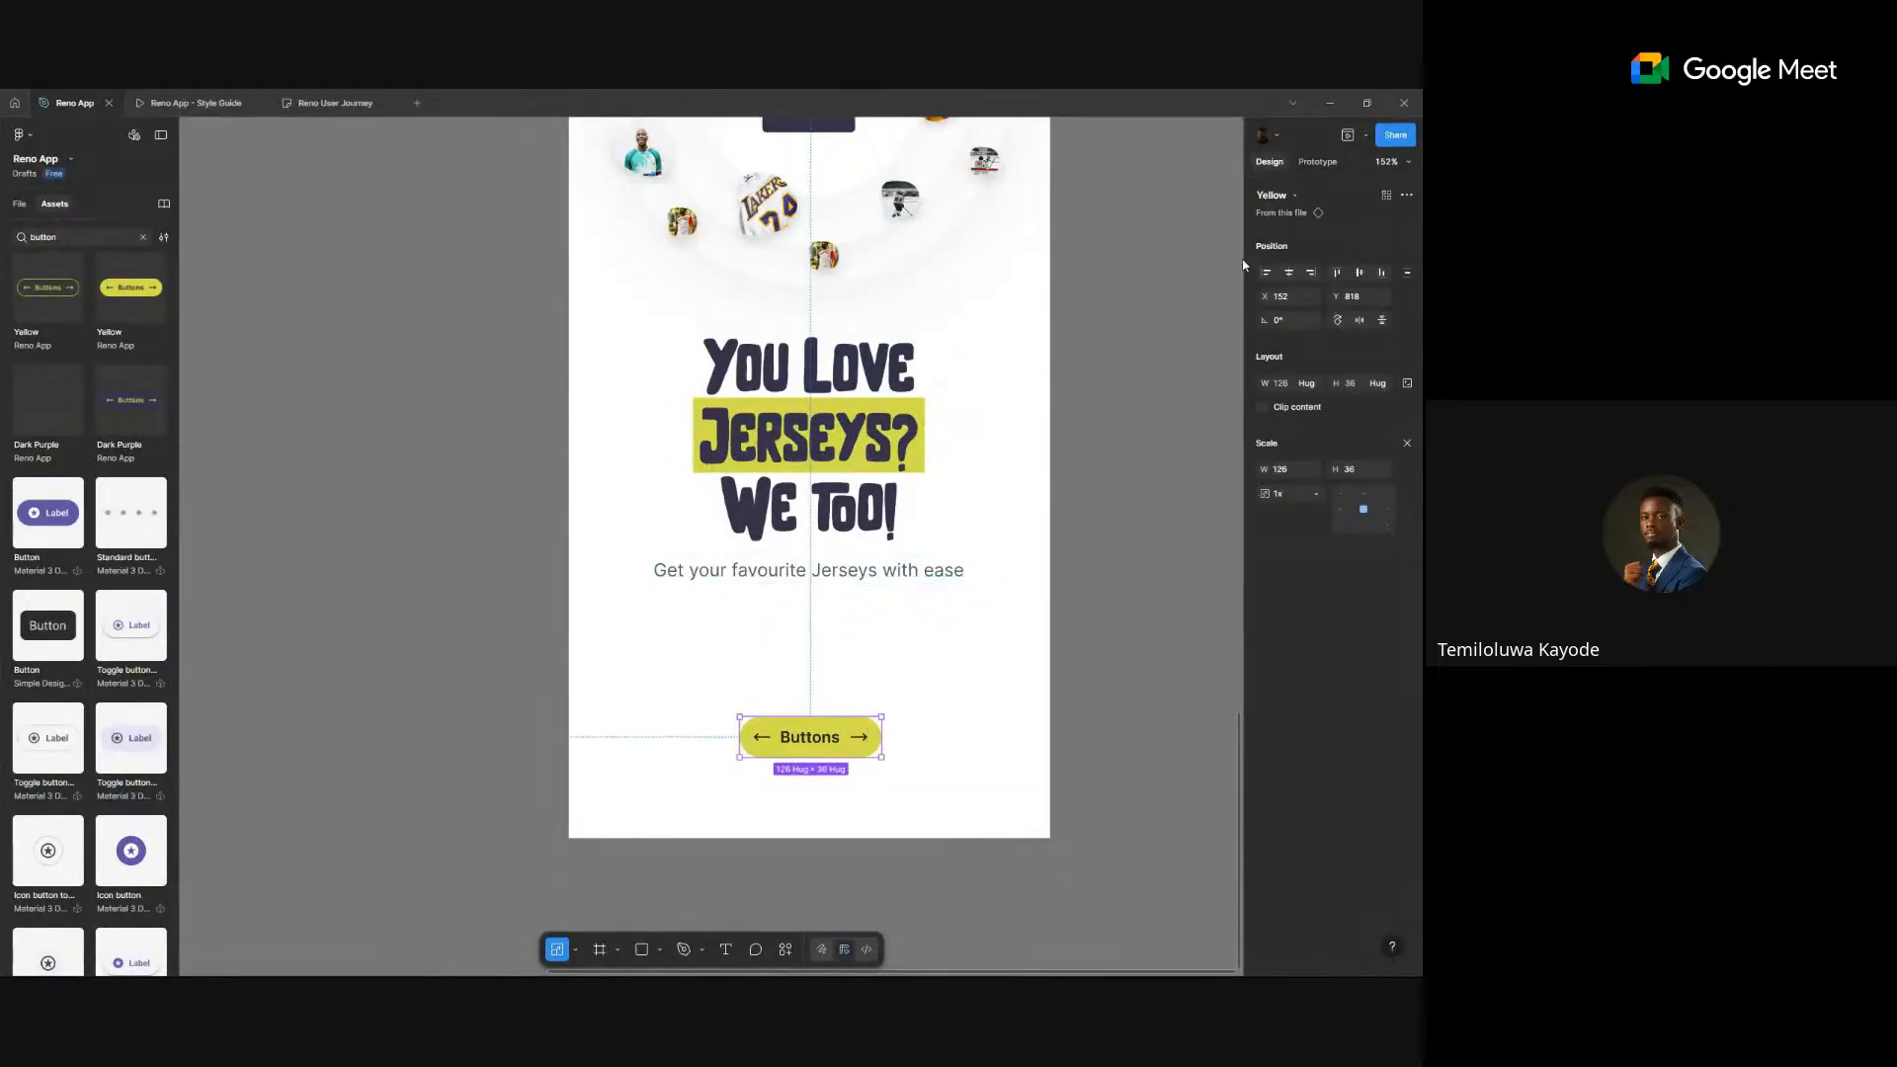
# - Change the button label to 'Get Started' and remove its left arrow icon
pyautogui.doubleClick(809, 737)
pyautogui.doubleClick(809, 737)
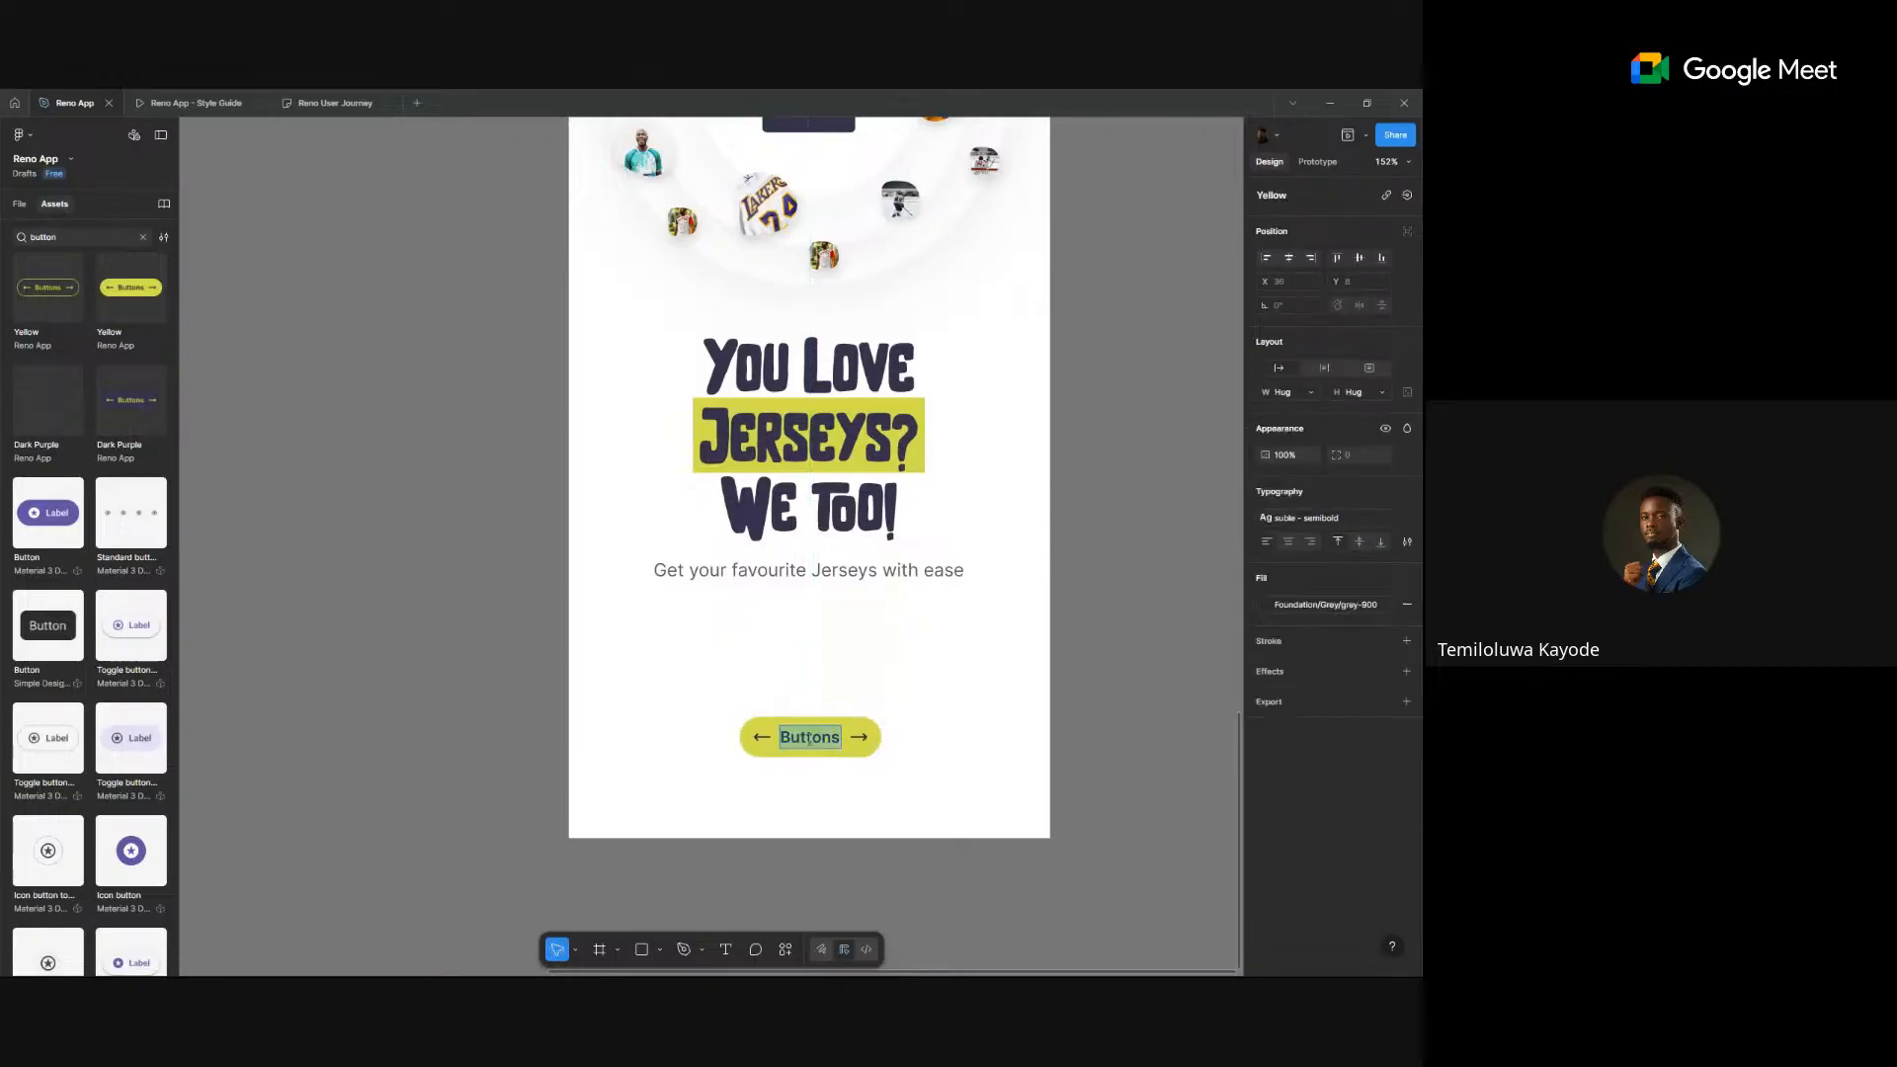
pyautogui.write('Get Started')
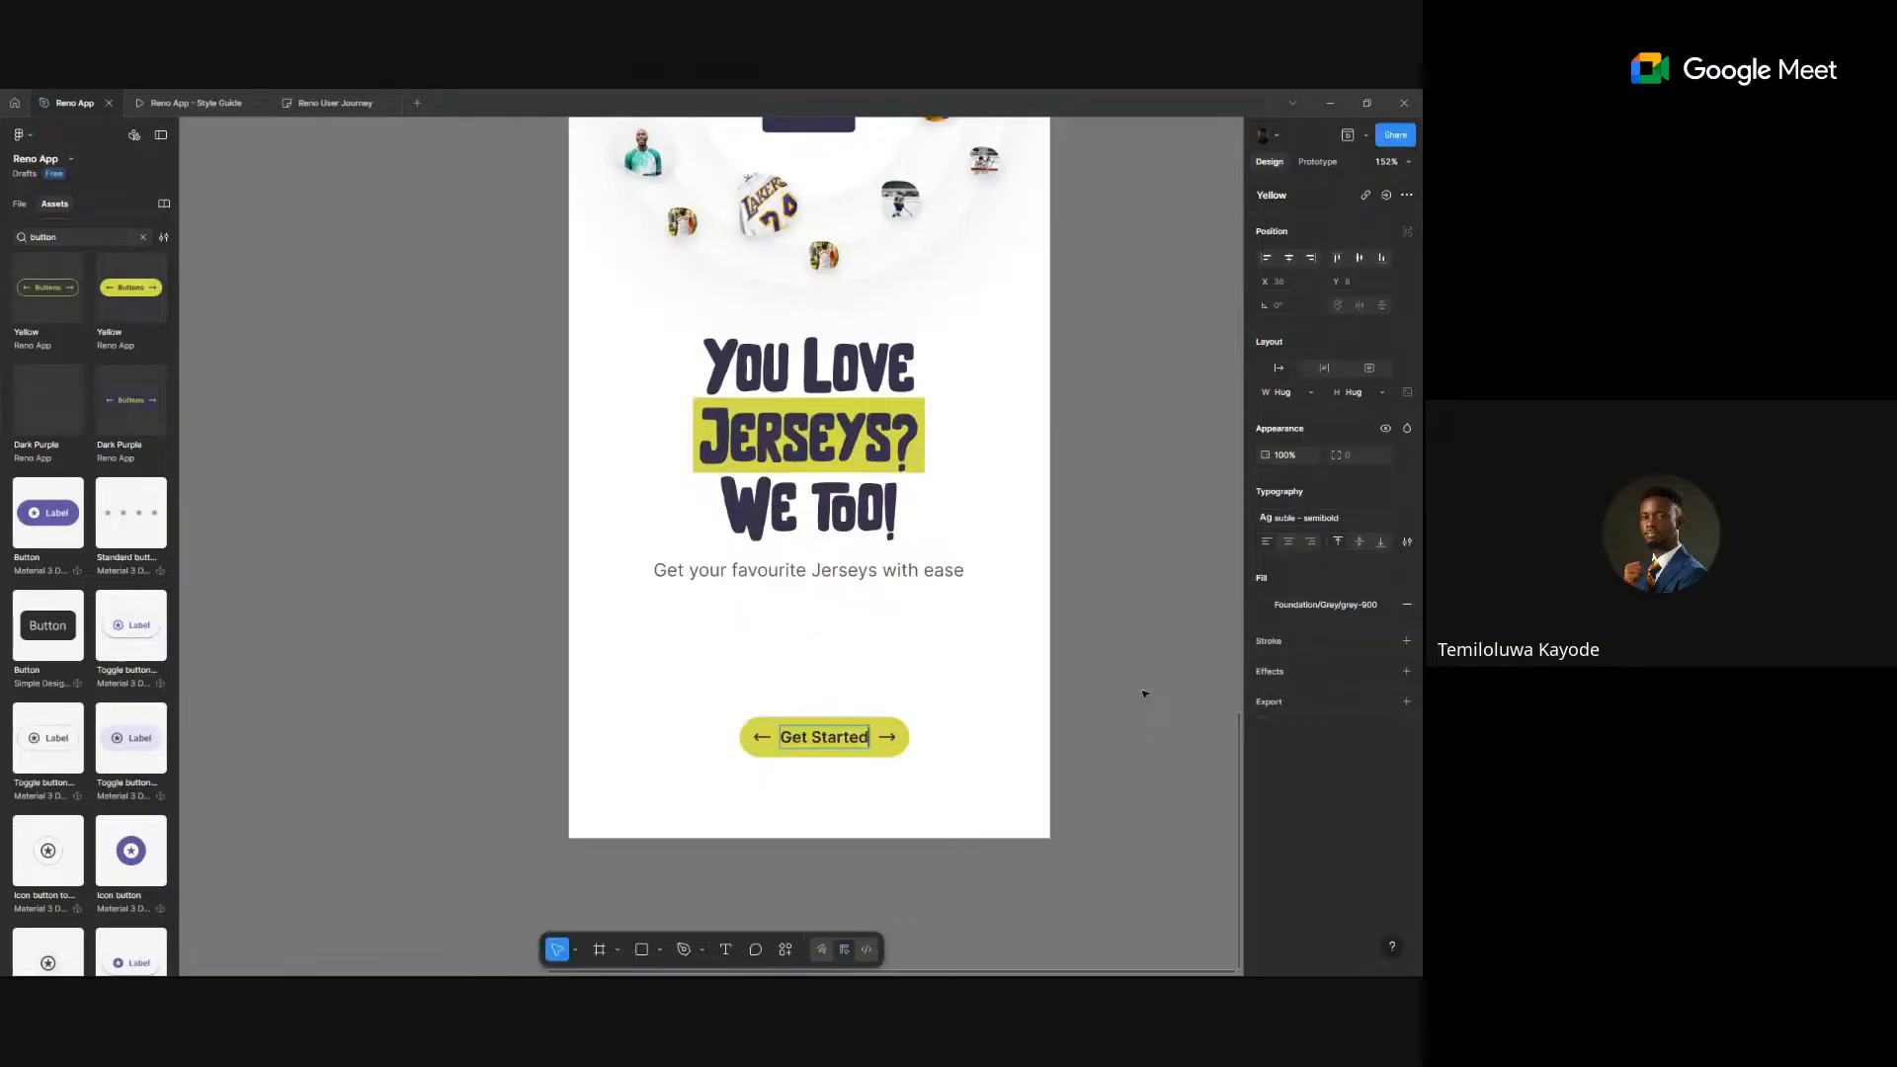
pyautogui.press('Escape')
pyautogui.press('Escape')
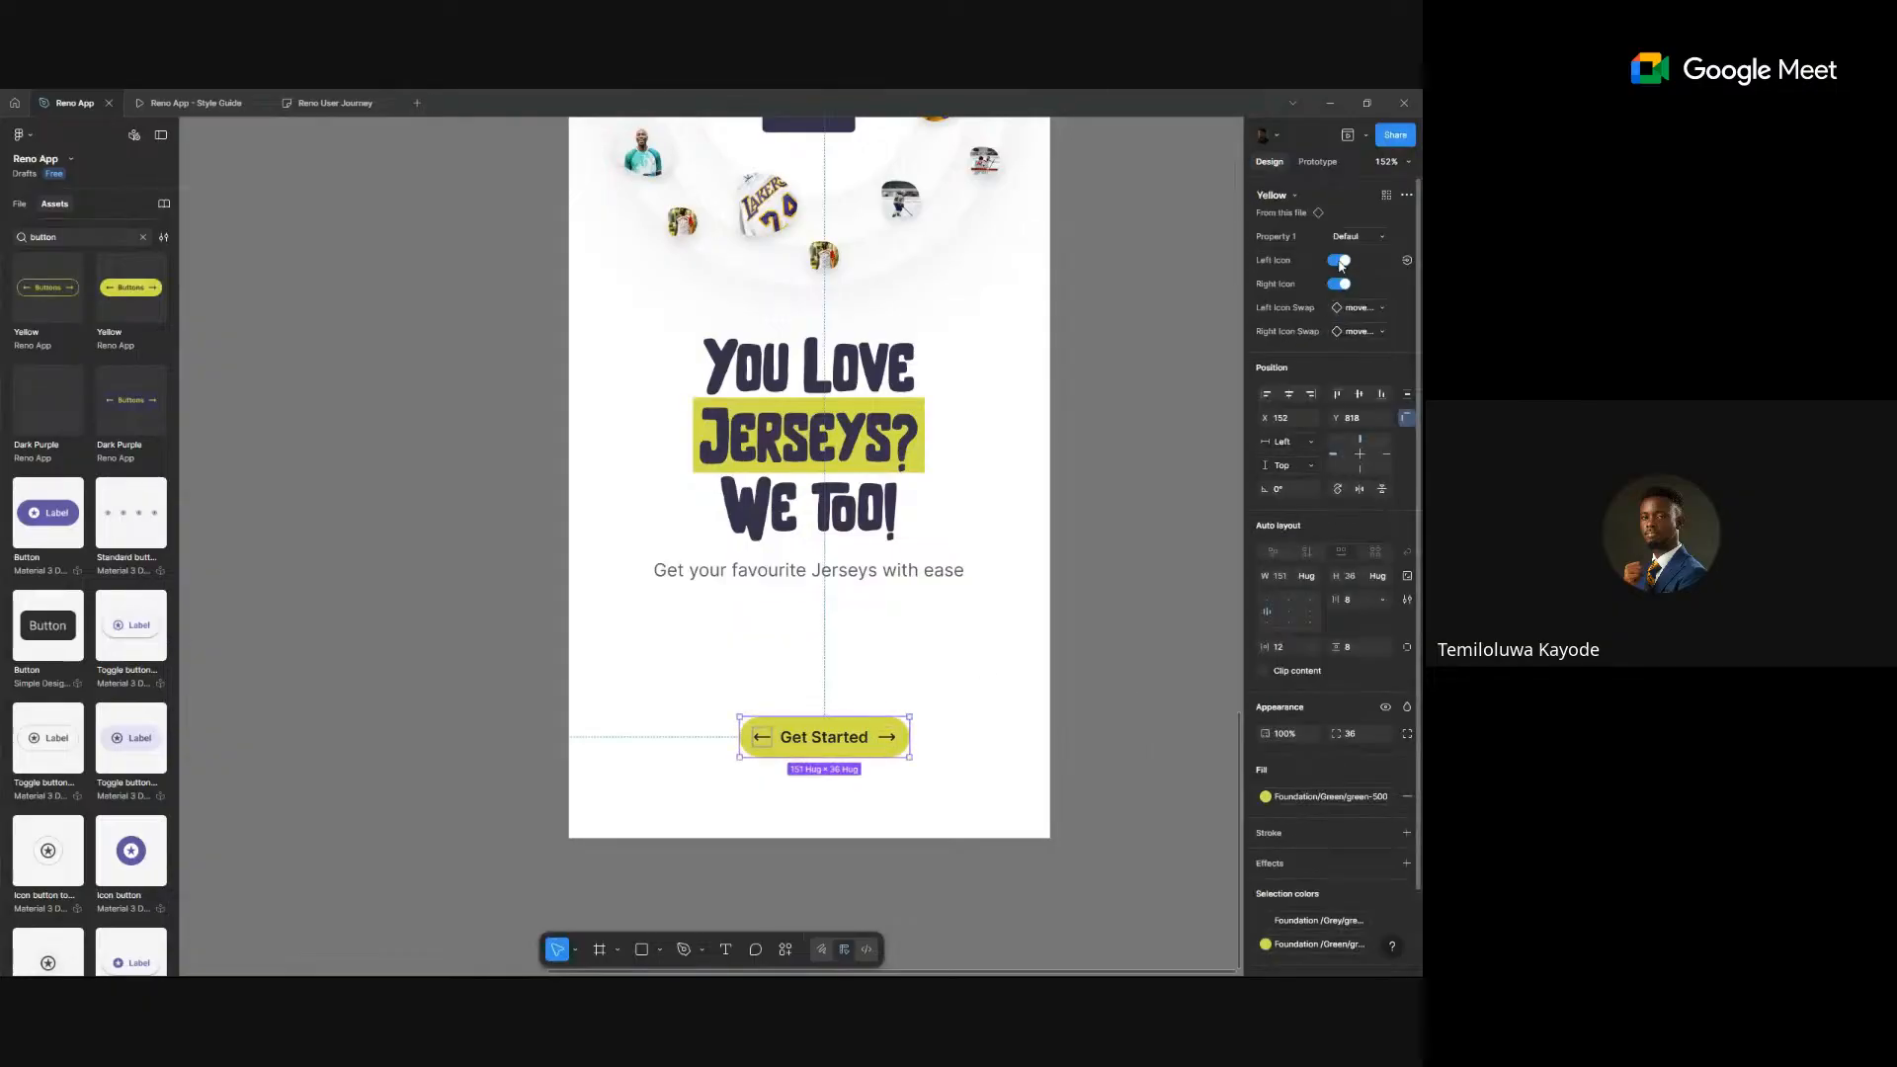
pyautogui.click(1340, 263)
pyautogui.click(1117, 564)
# - Swap the Get Started button to the Dark Purple variant
pyautogui.keyDown('ctrl'); pyautogui.scroll(-5, 1117, 564); pyautogui.keyUp('ctrl')
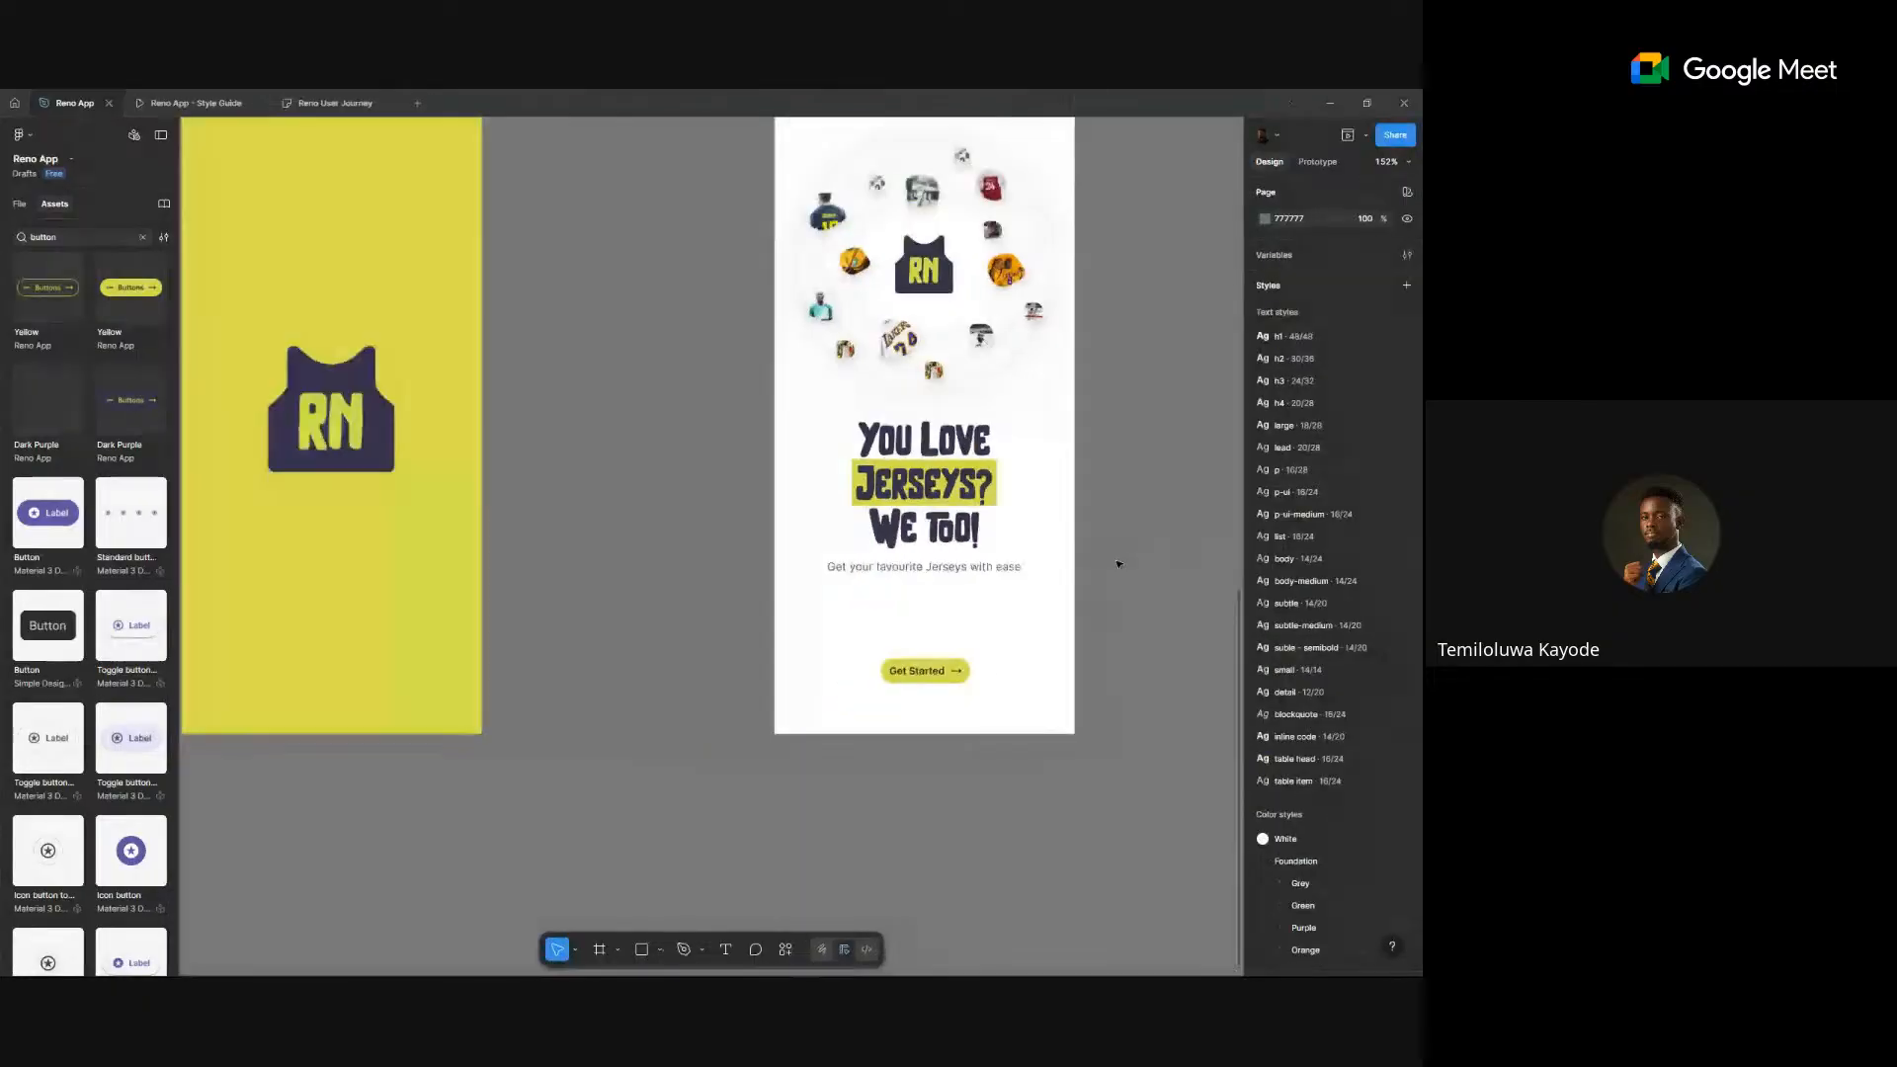
pyautogui.click(939, 677)
pyautogui.keyDown('ctrl'); pyautogui.scroll(3, 1069, 599); pyautogui.keyUp('ctrl')
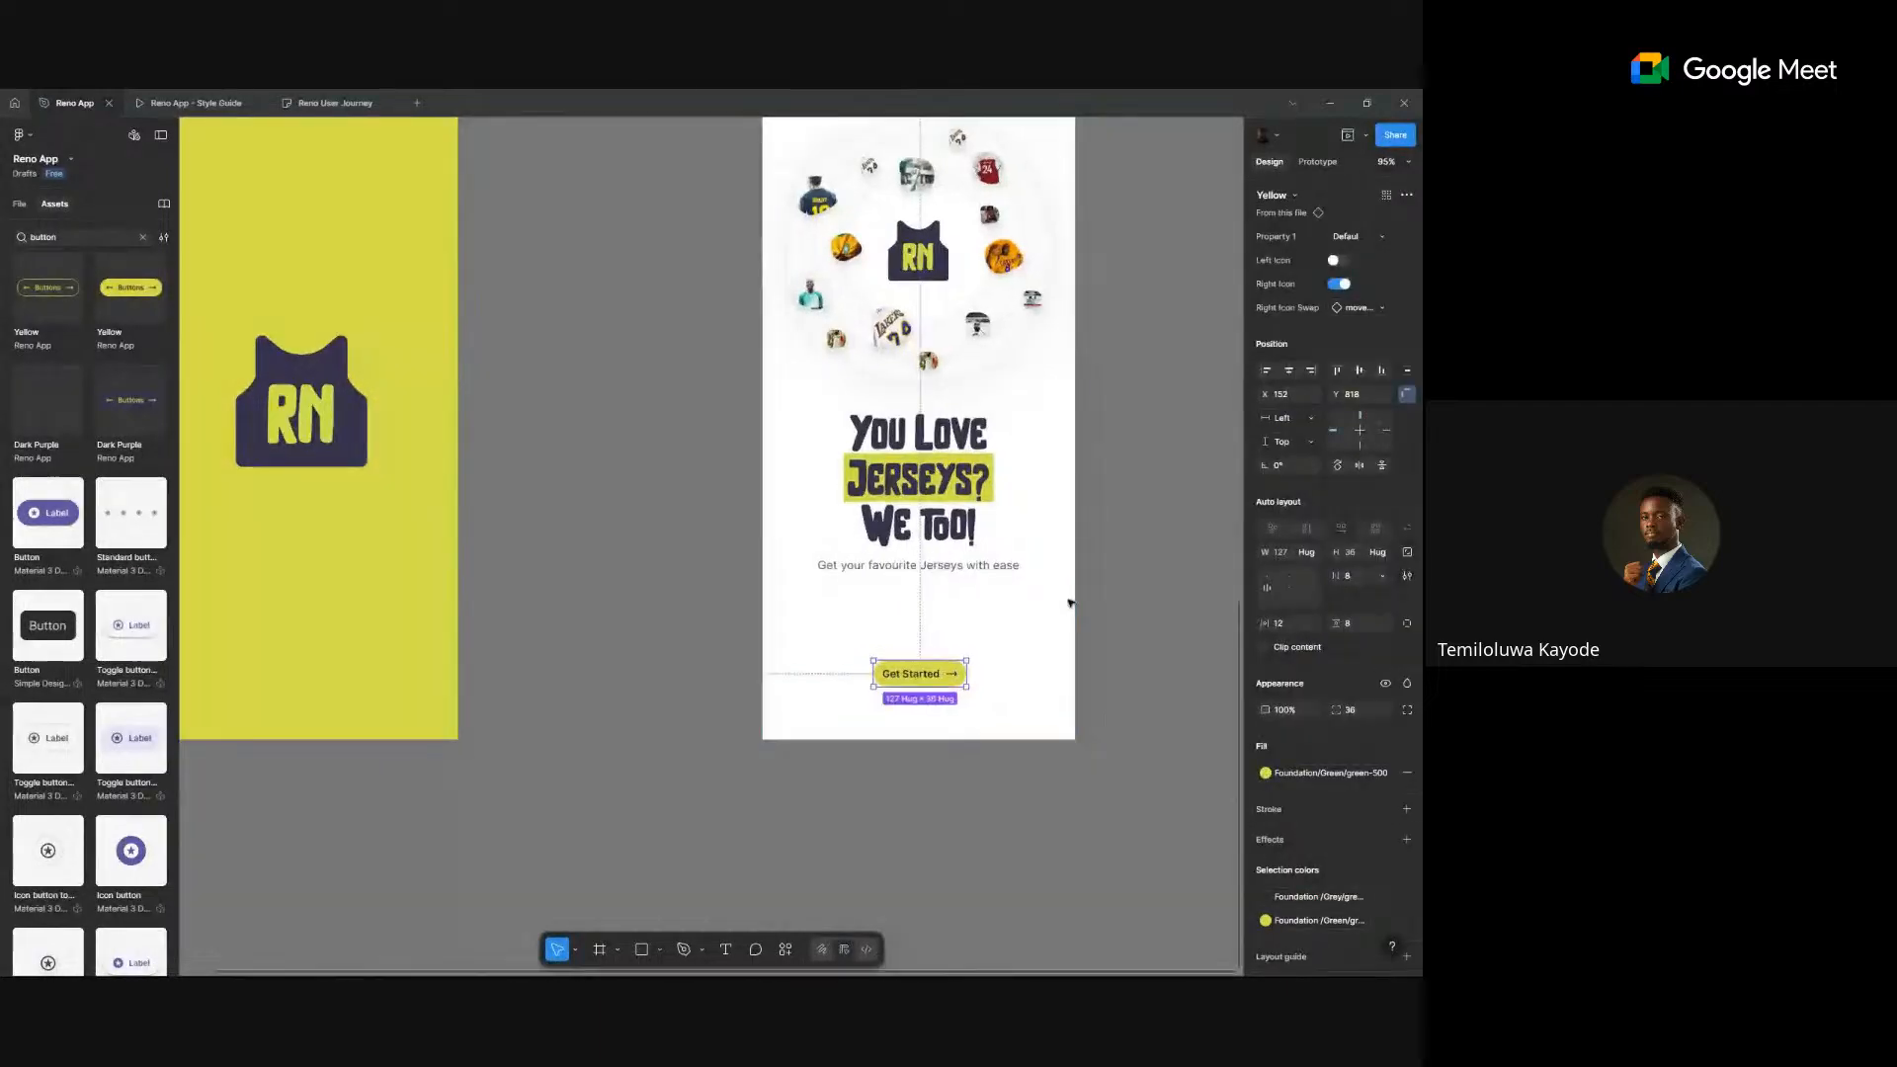
pyautogui.click(1281, 196)
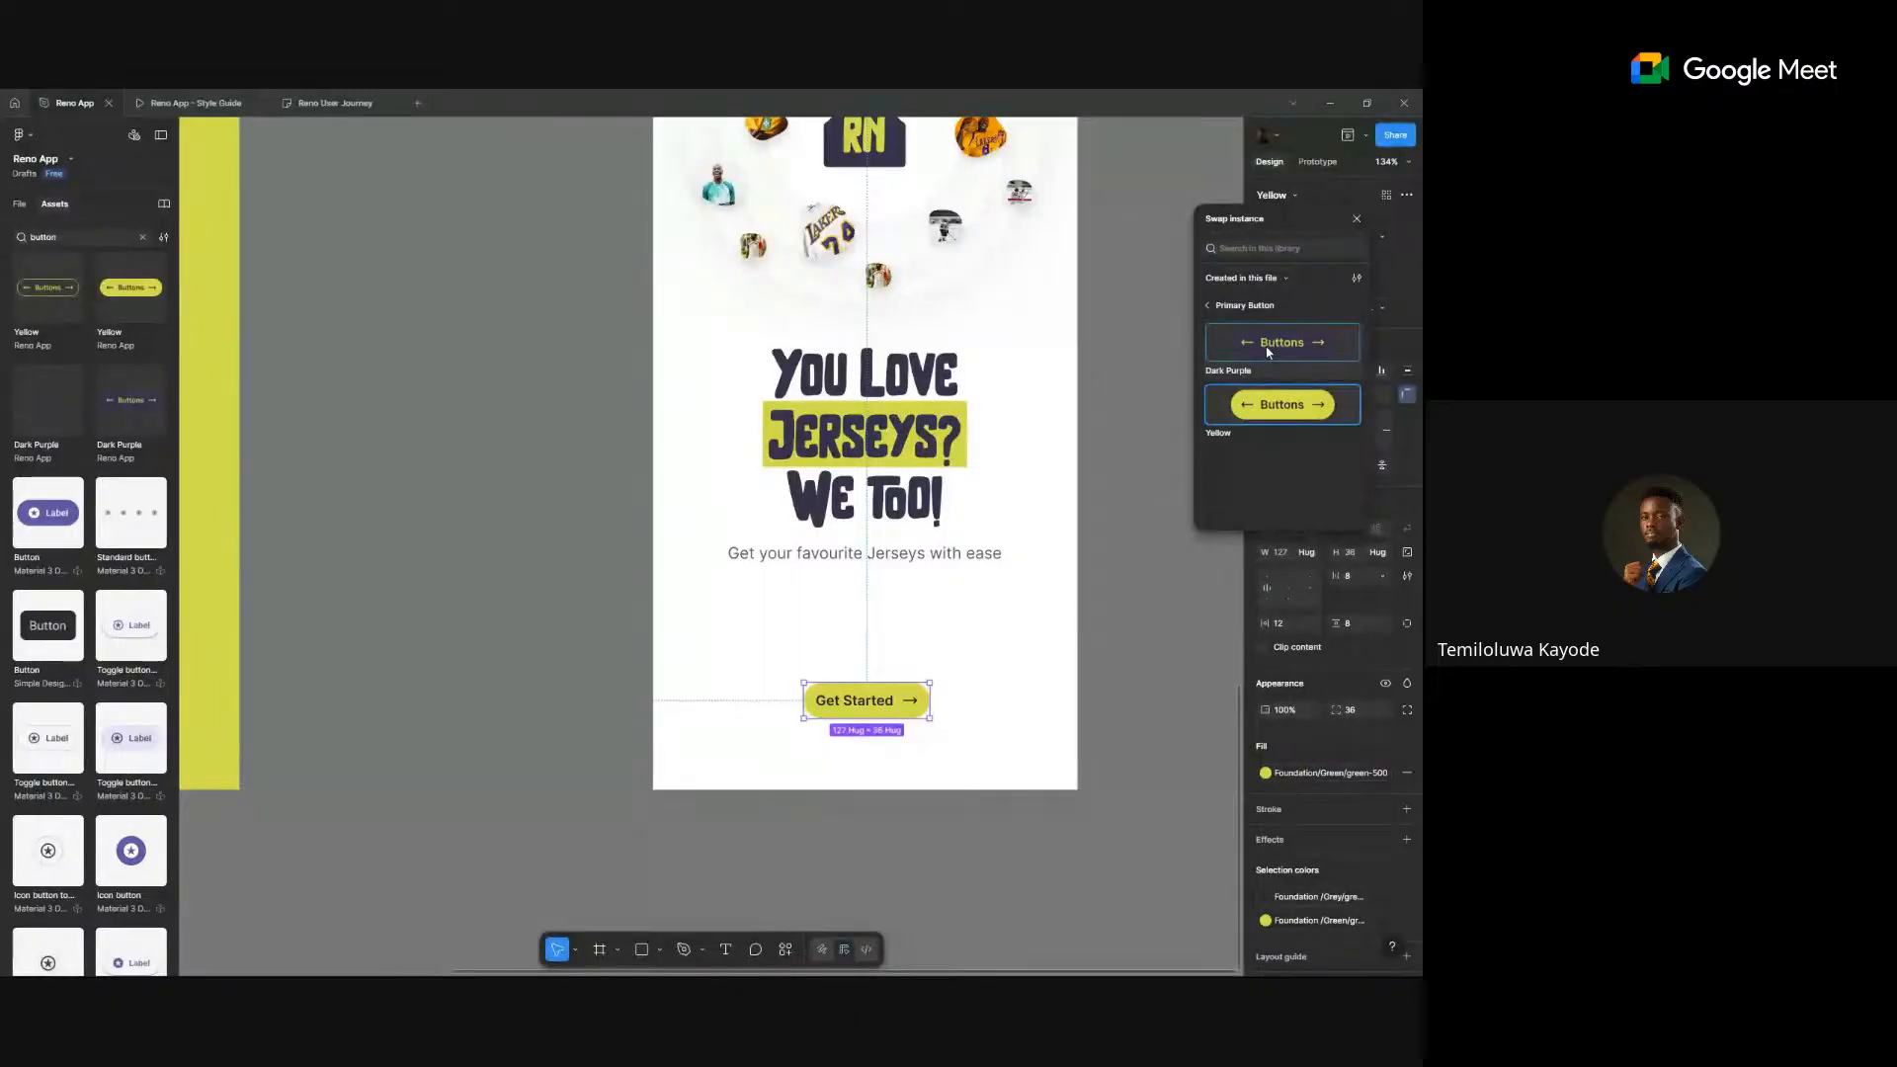
pyautogui.click(1285, 341)
pyautogui.click(1165, 639)
pyautogui.keyDown('ctrl'); pyautogui.scroll(-5, 1164, 639); pyautogui.keyUp('ctrl')
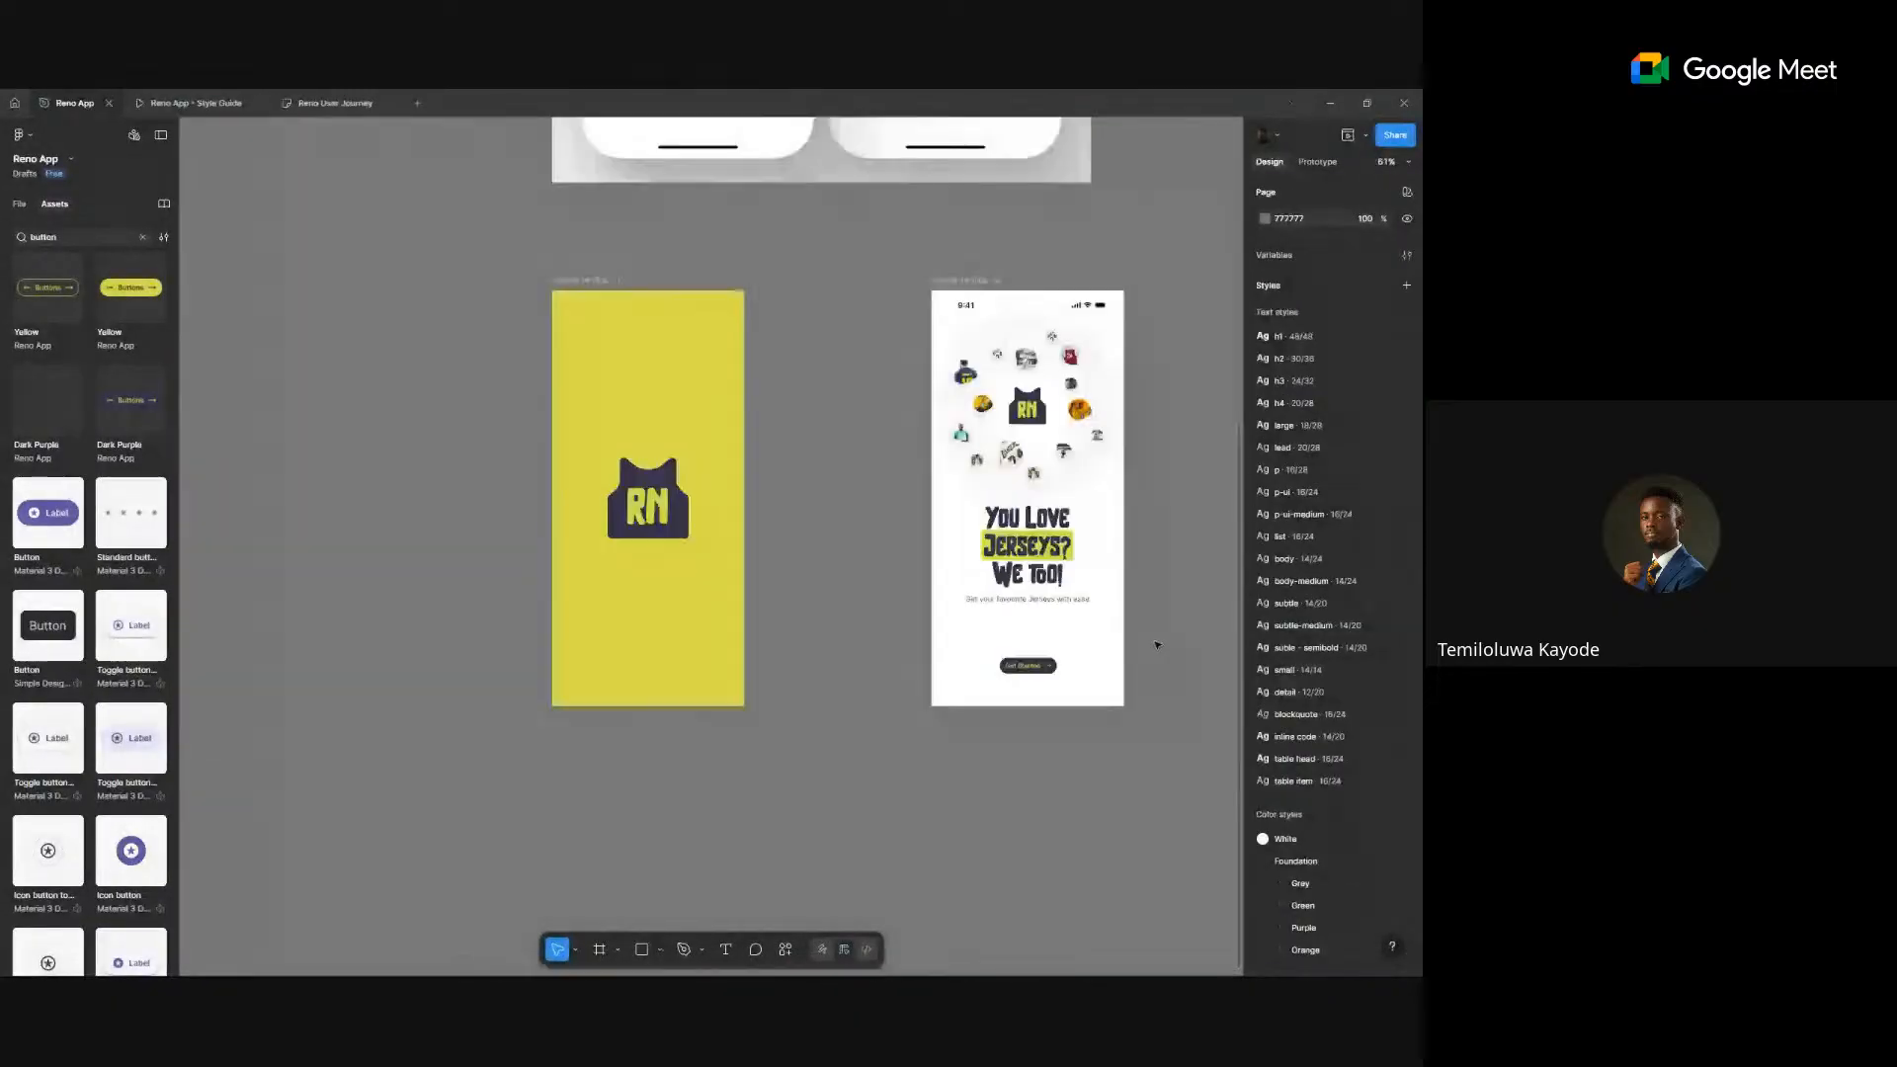
pyautogui.click(1032, 668)
pyautogui.scroll(3, 1032, 670)
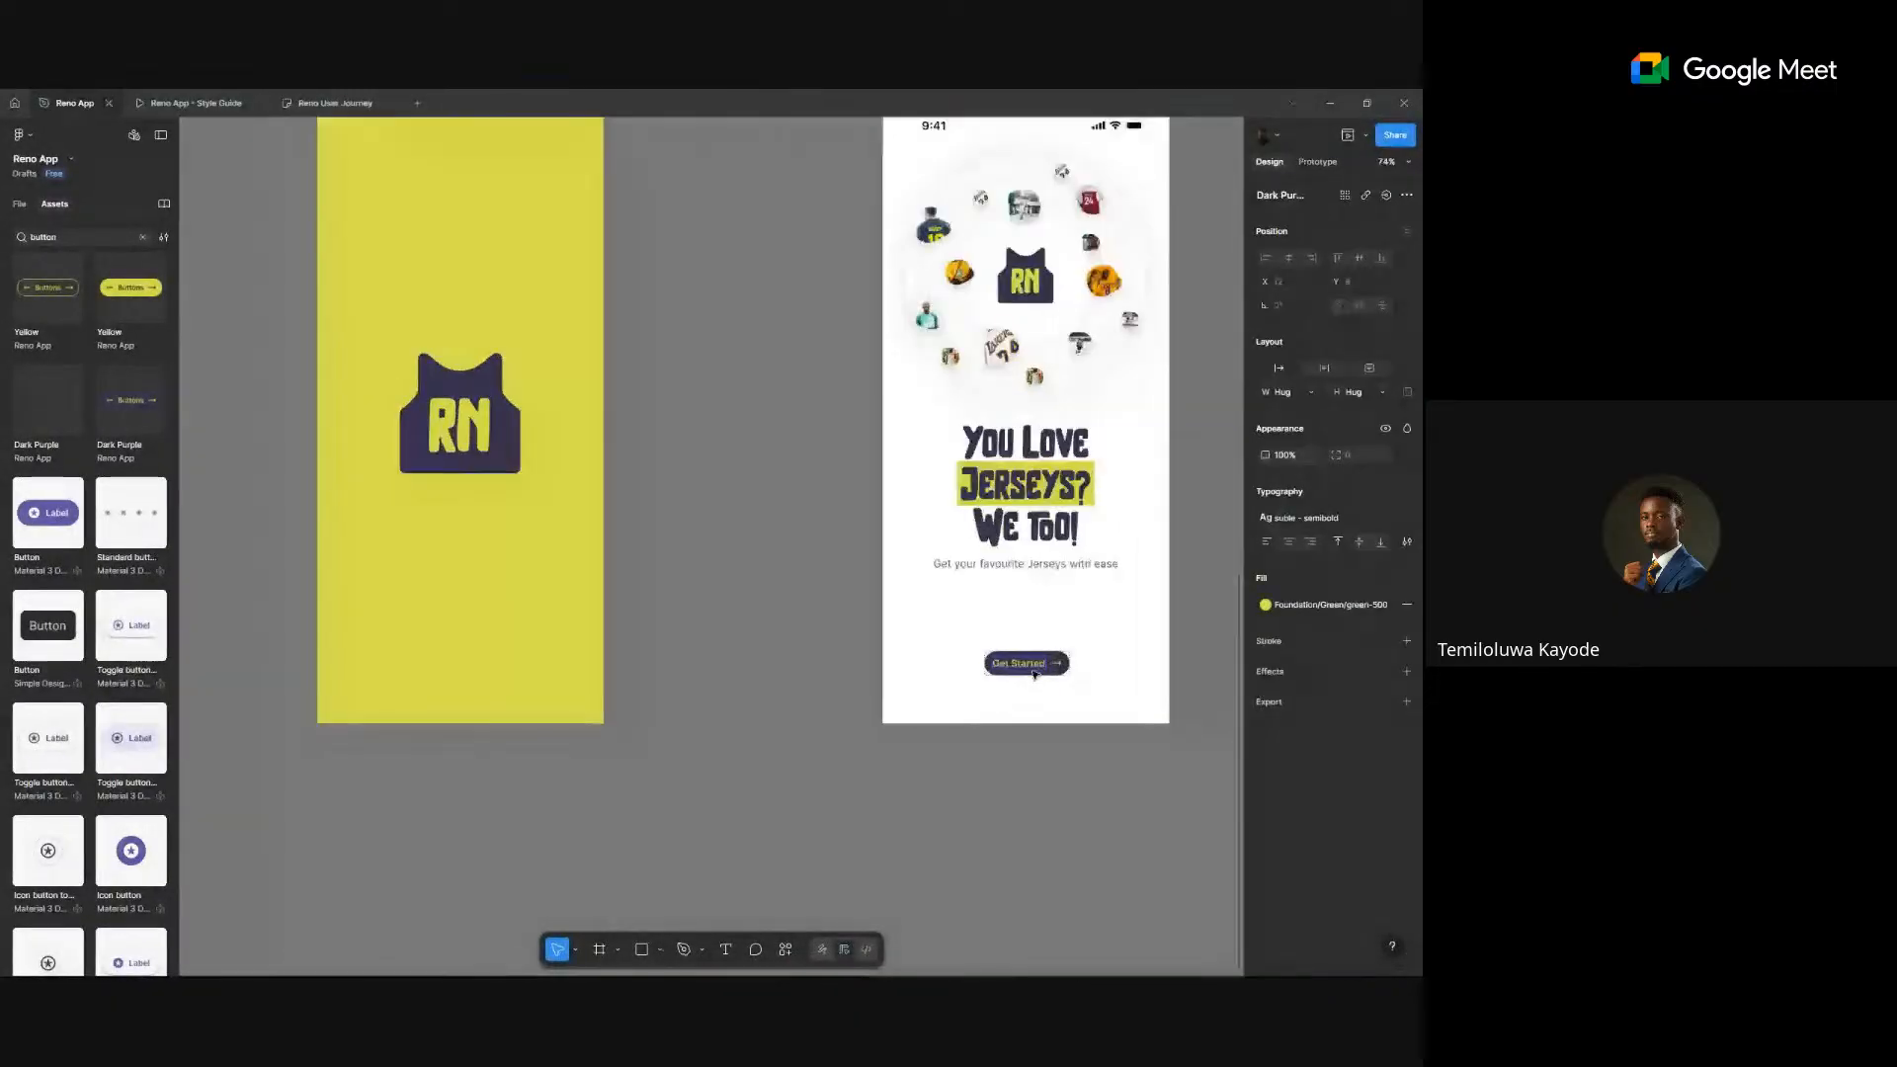
pyautogui.click(1345, 519)
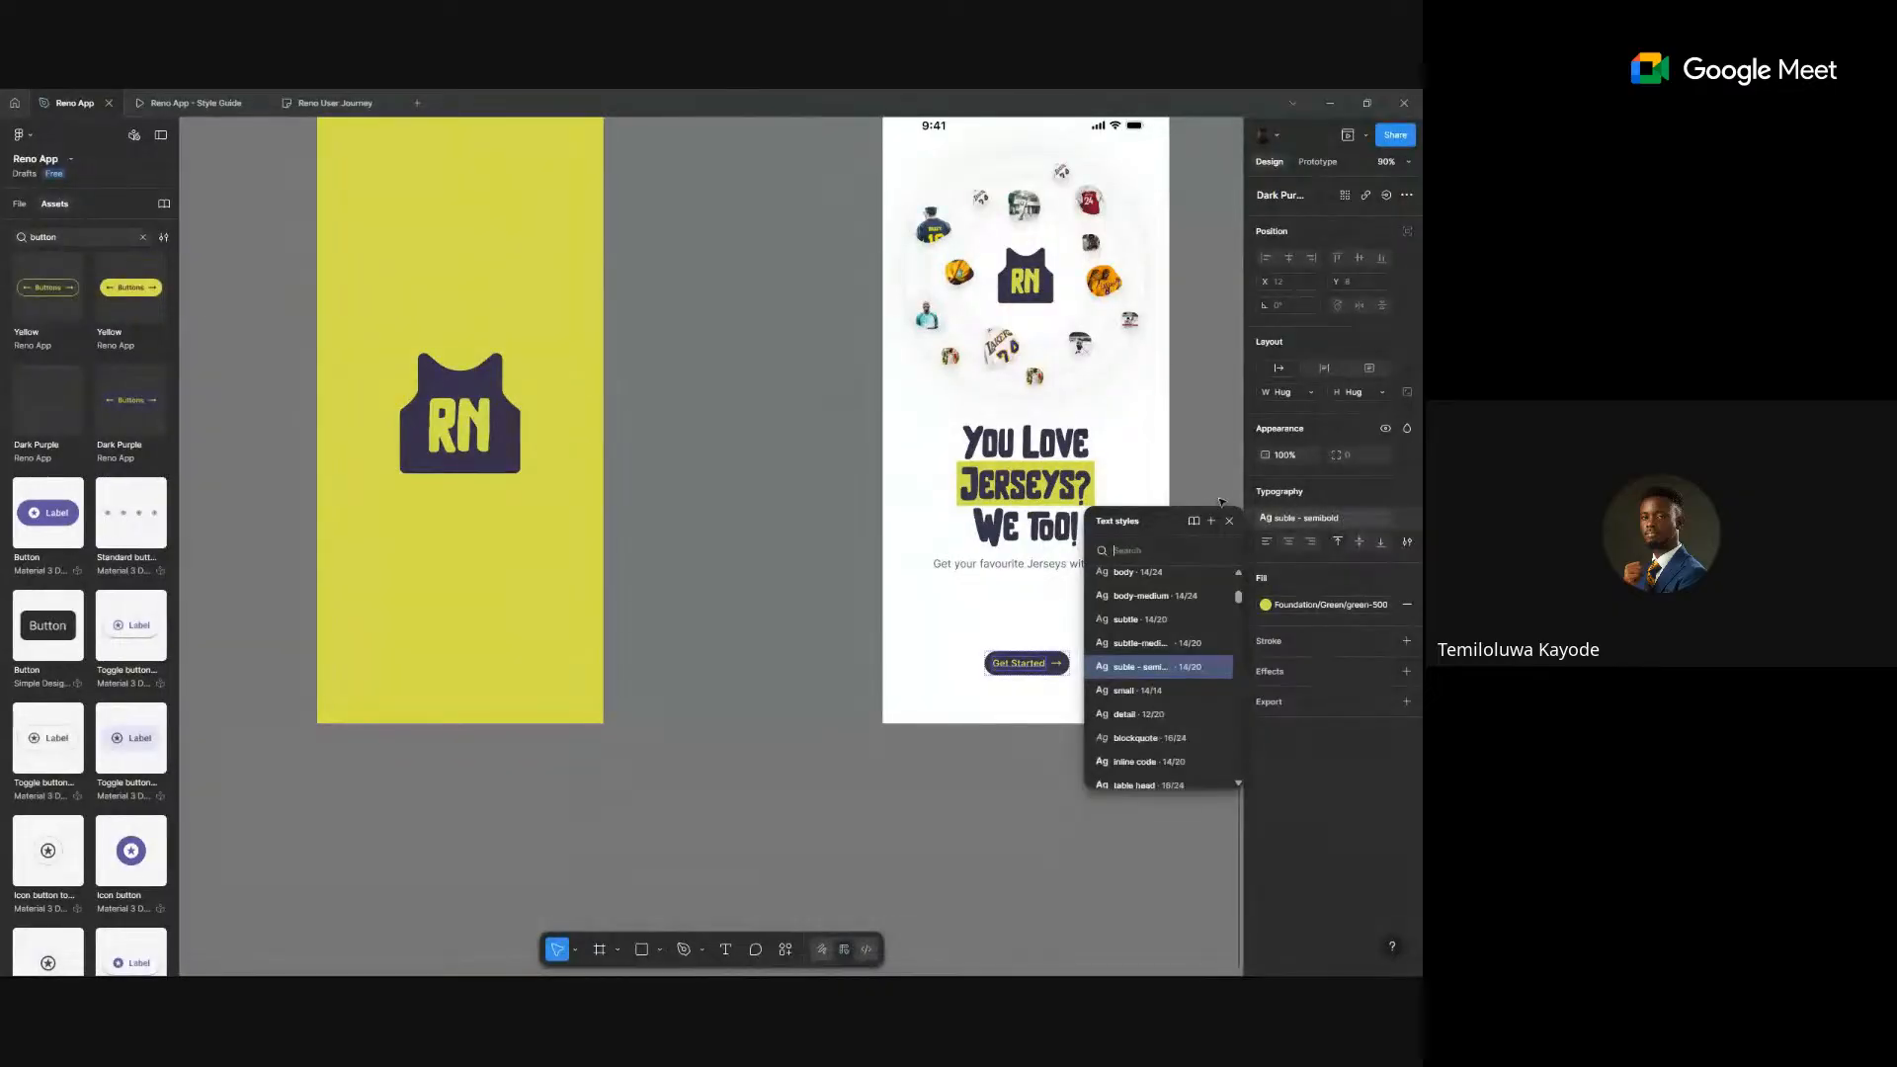
pyautogui.click(1026, 496)
# - Jump from the Get Started button to its main Buttons component
pyautogui.click(1048, 664)
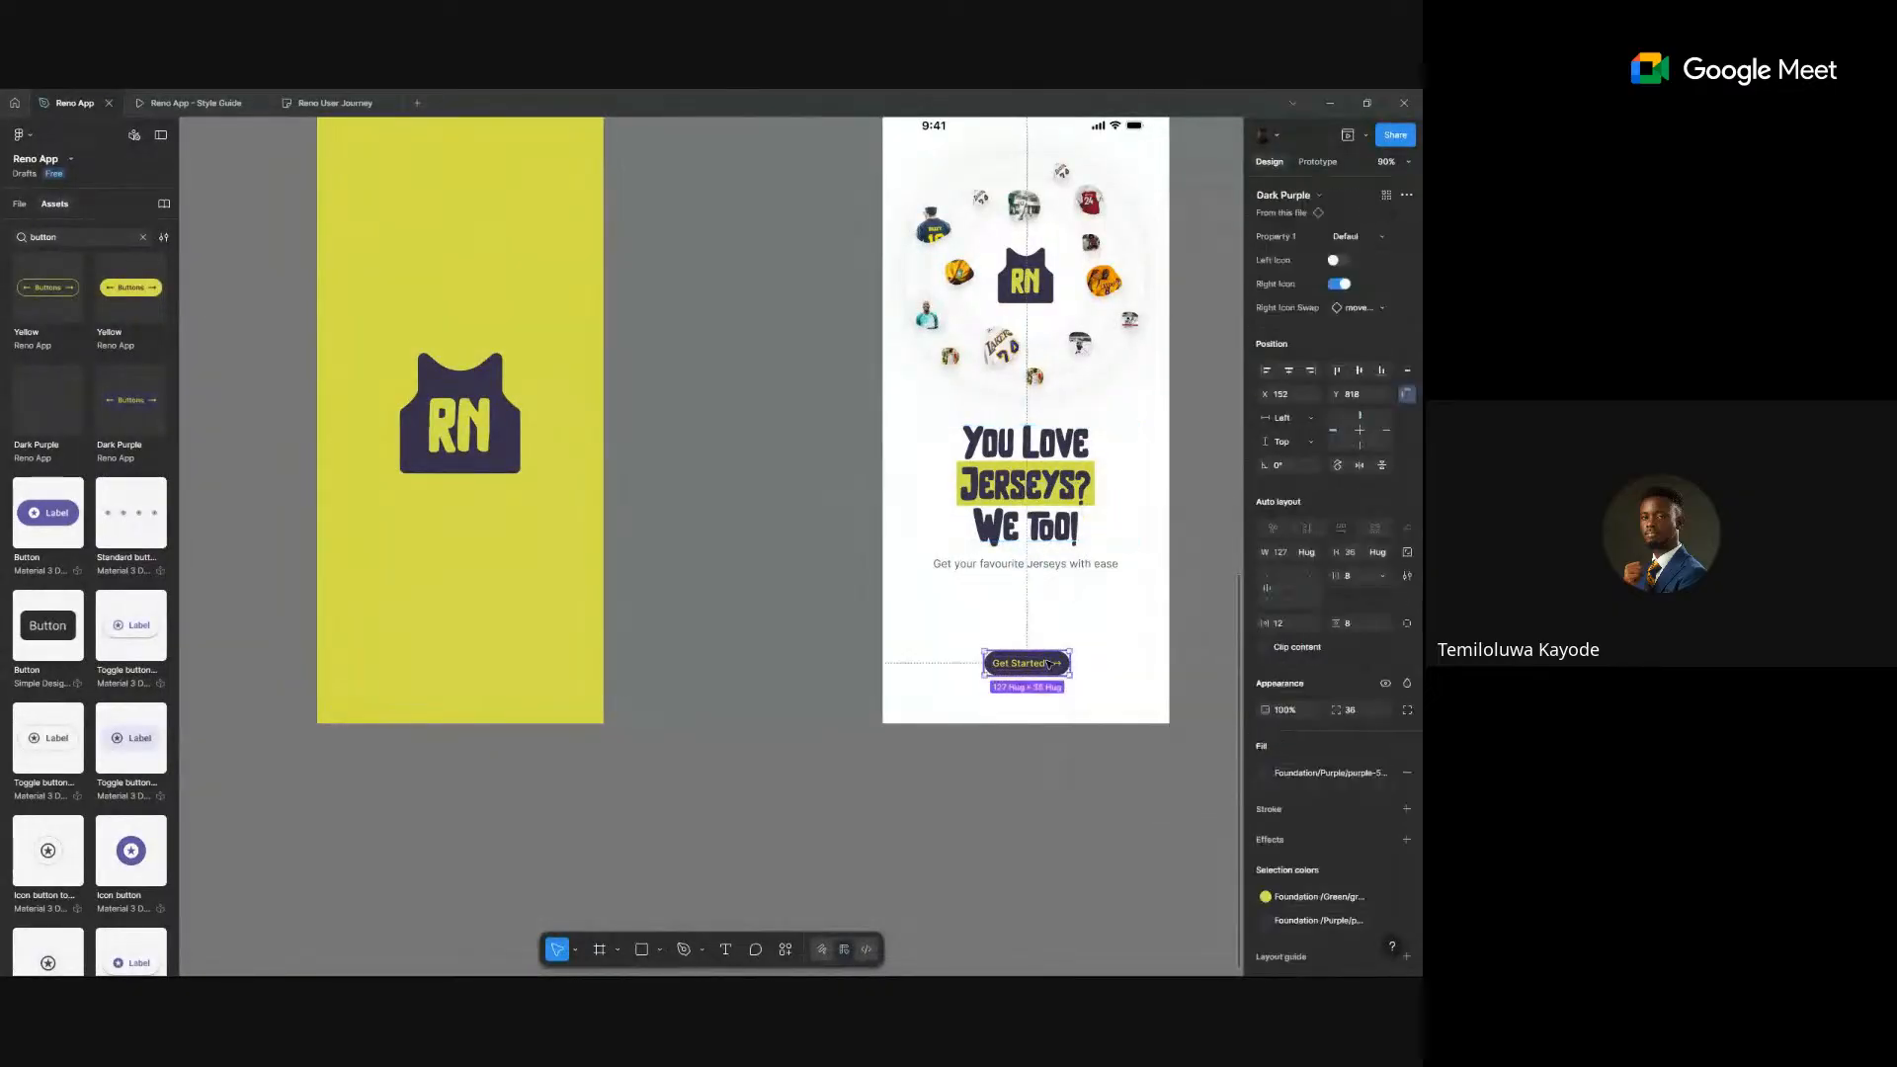
pyautogui.rightClick(1049, 664)
pyautogui.moveTo(1106, 779)
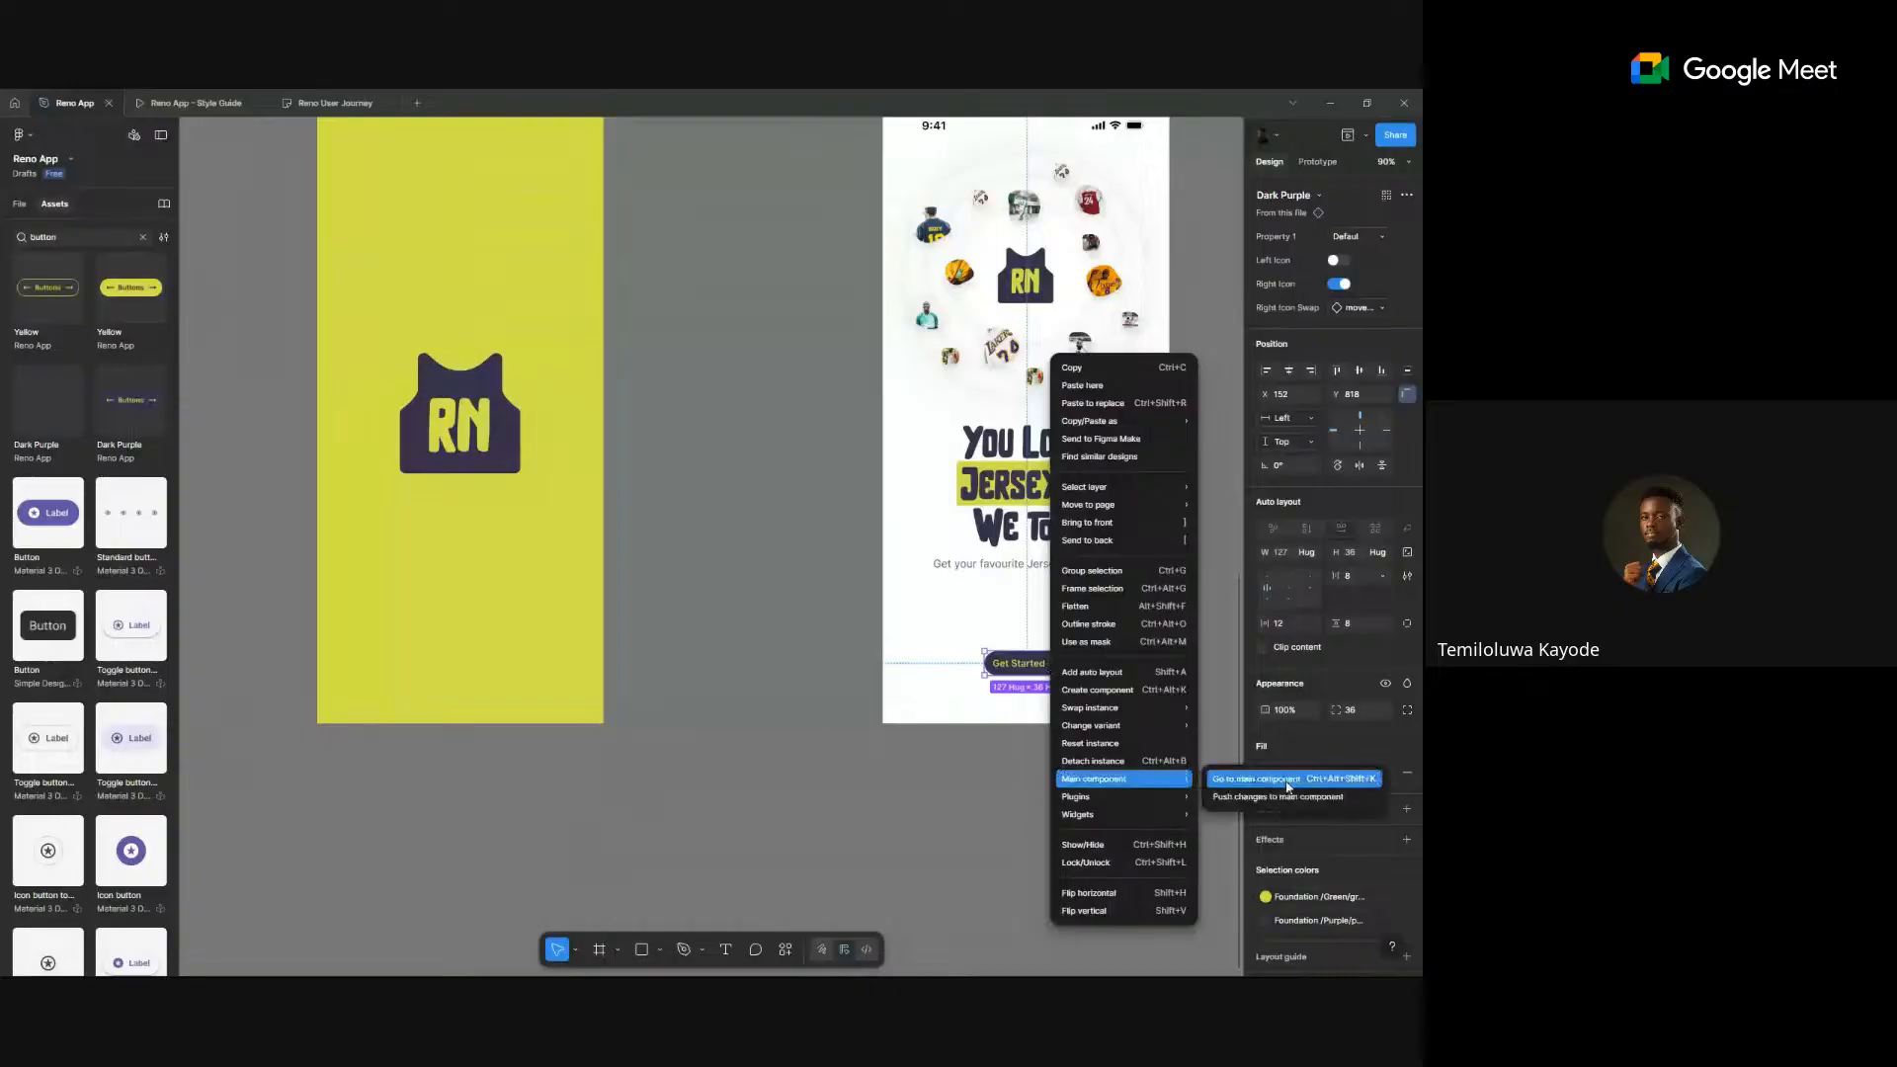
pyautogui.click(1284, 777)
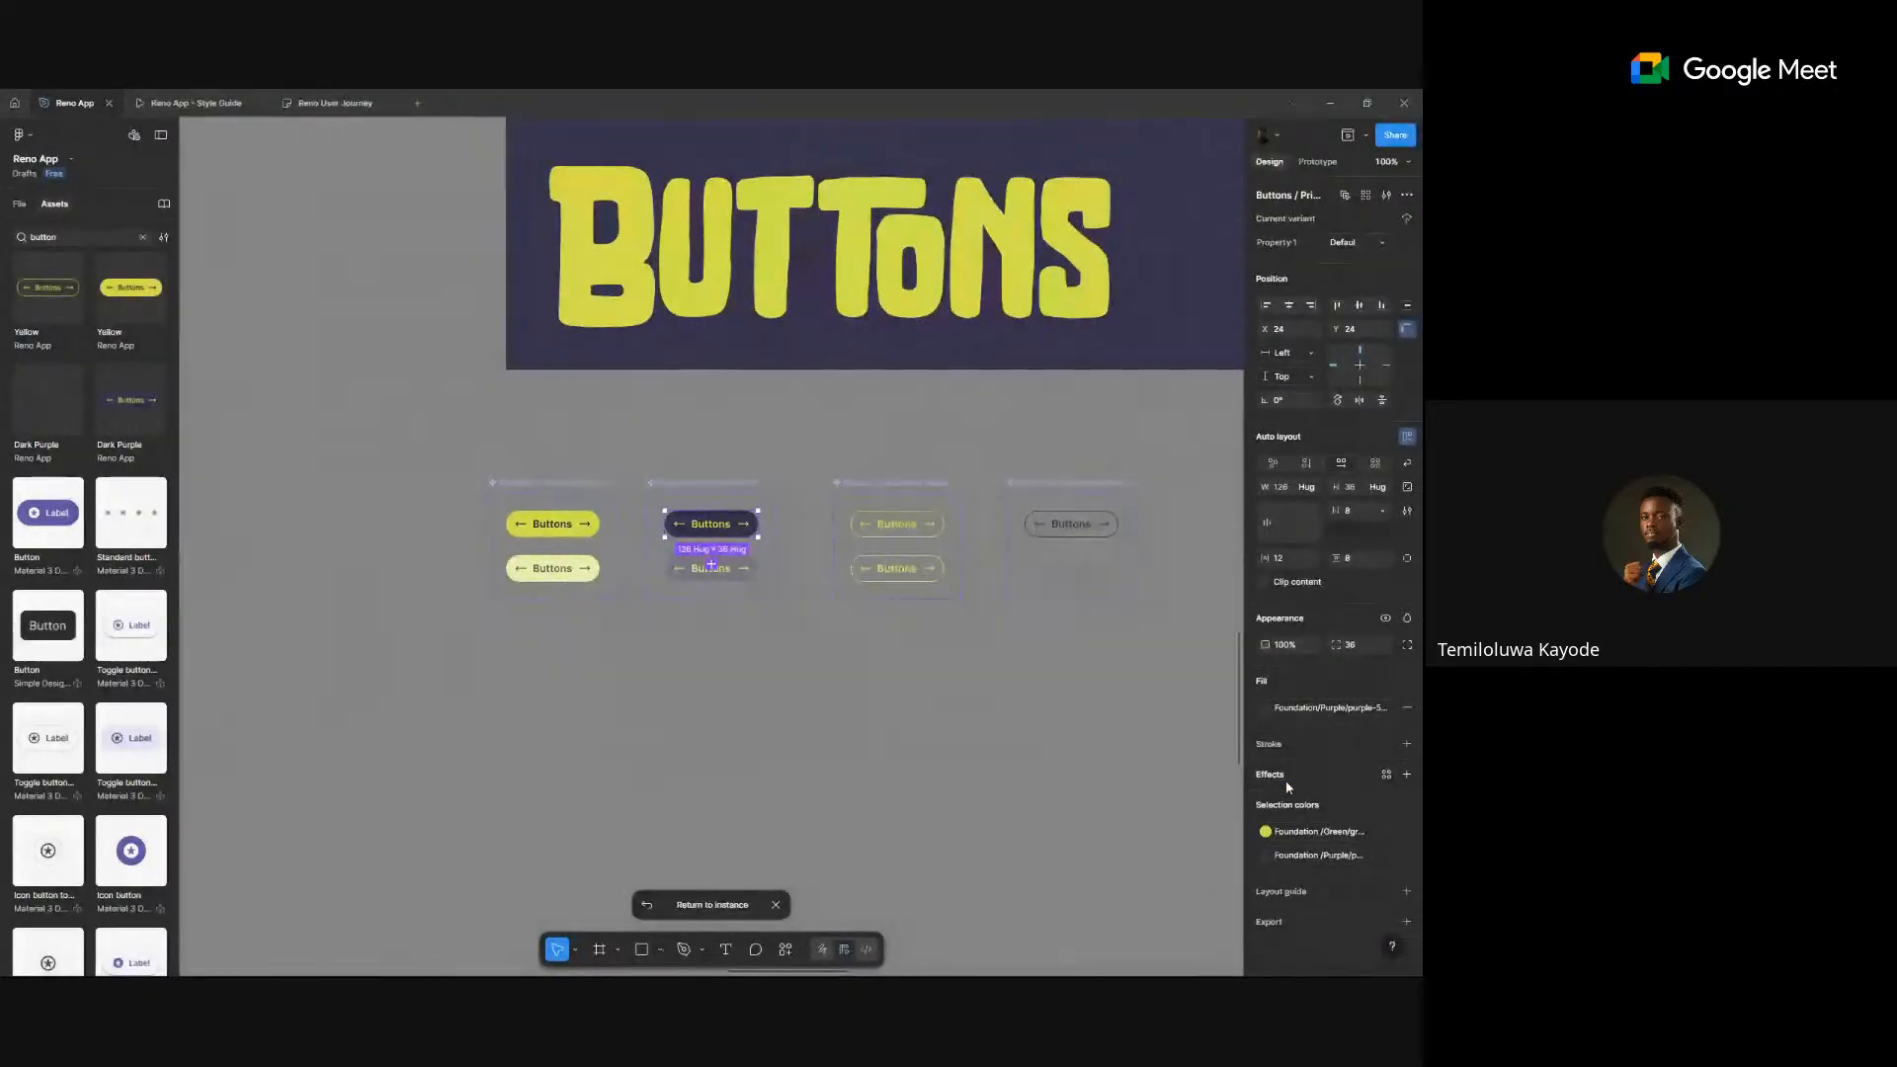
# - Select the Buttons label text layers in the dark purple and yellow variants
pyautogui.click(715, 533)
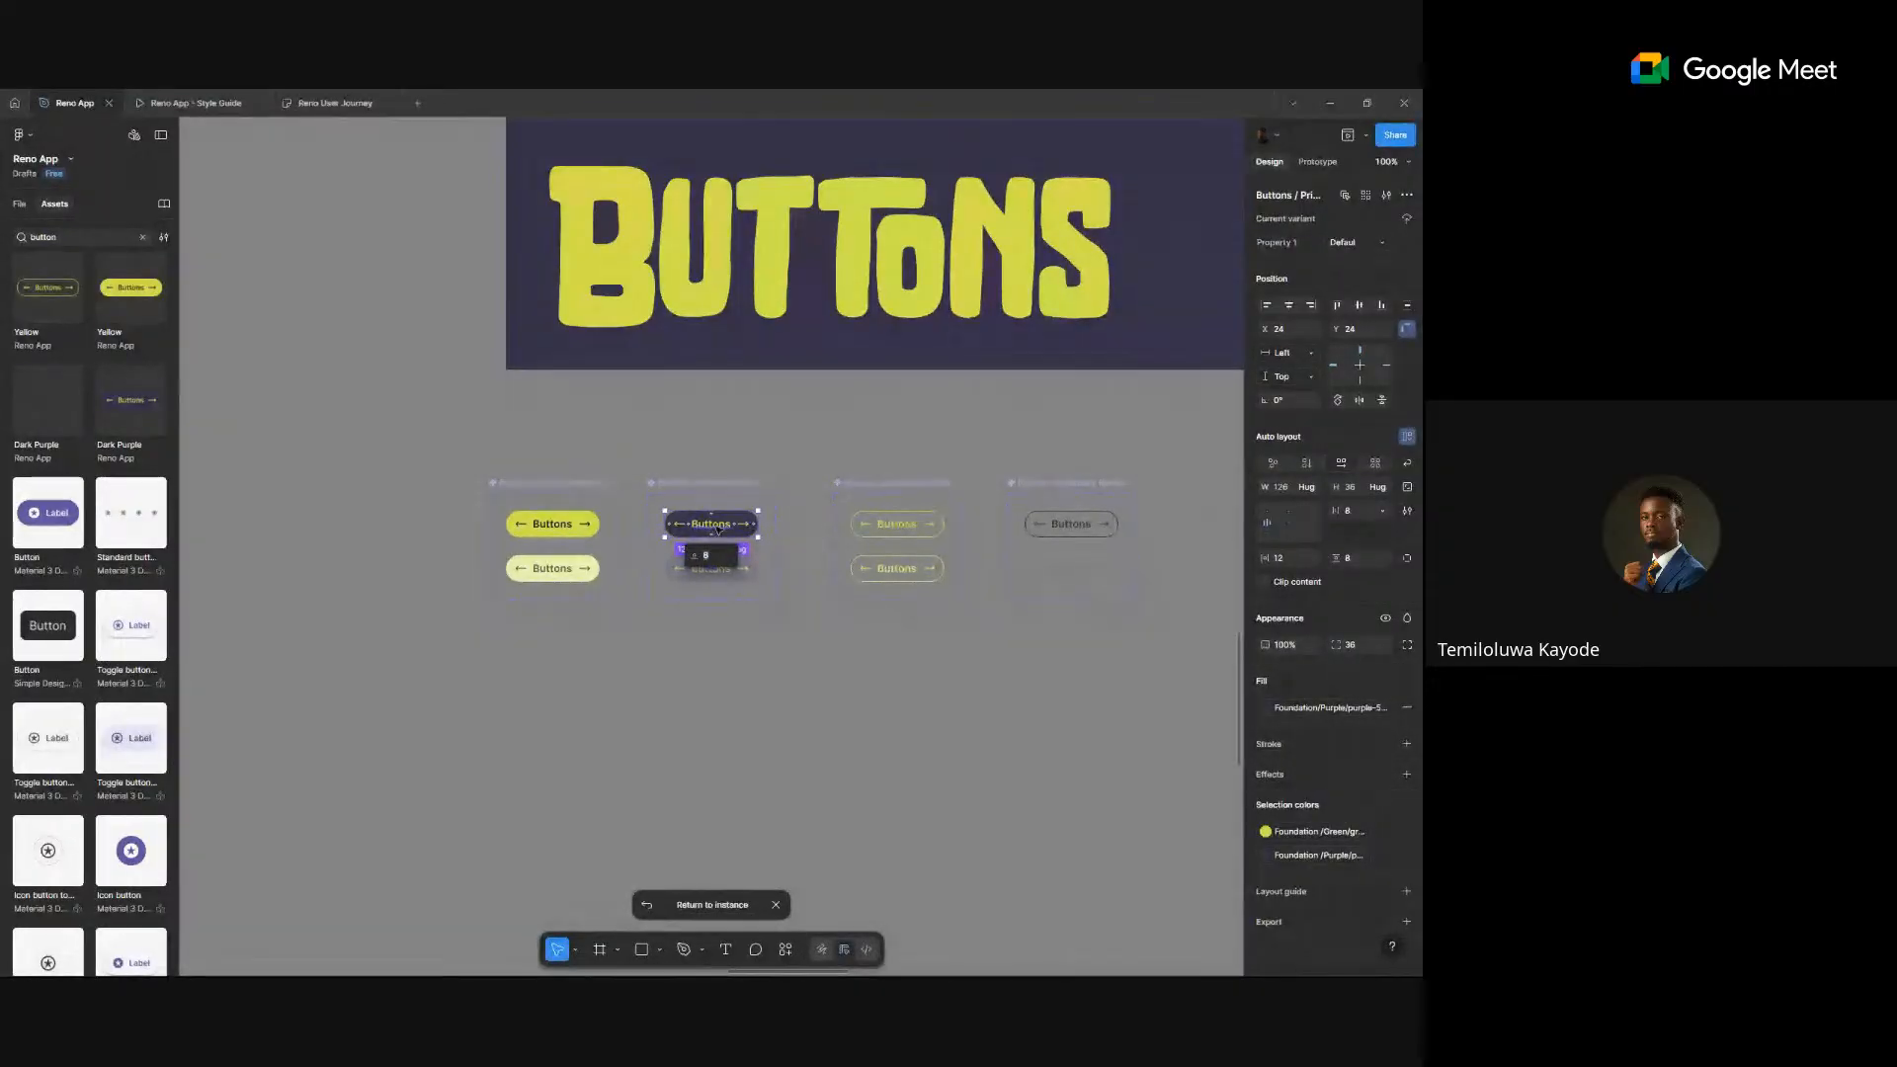
pyautogui.doubleClick(716, 526)
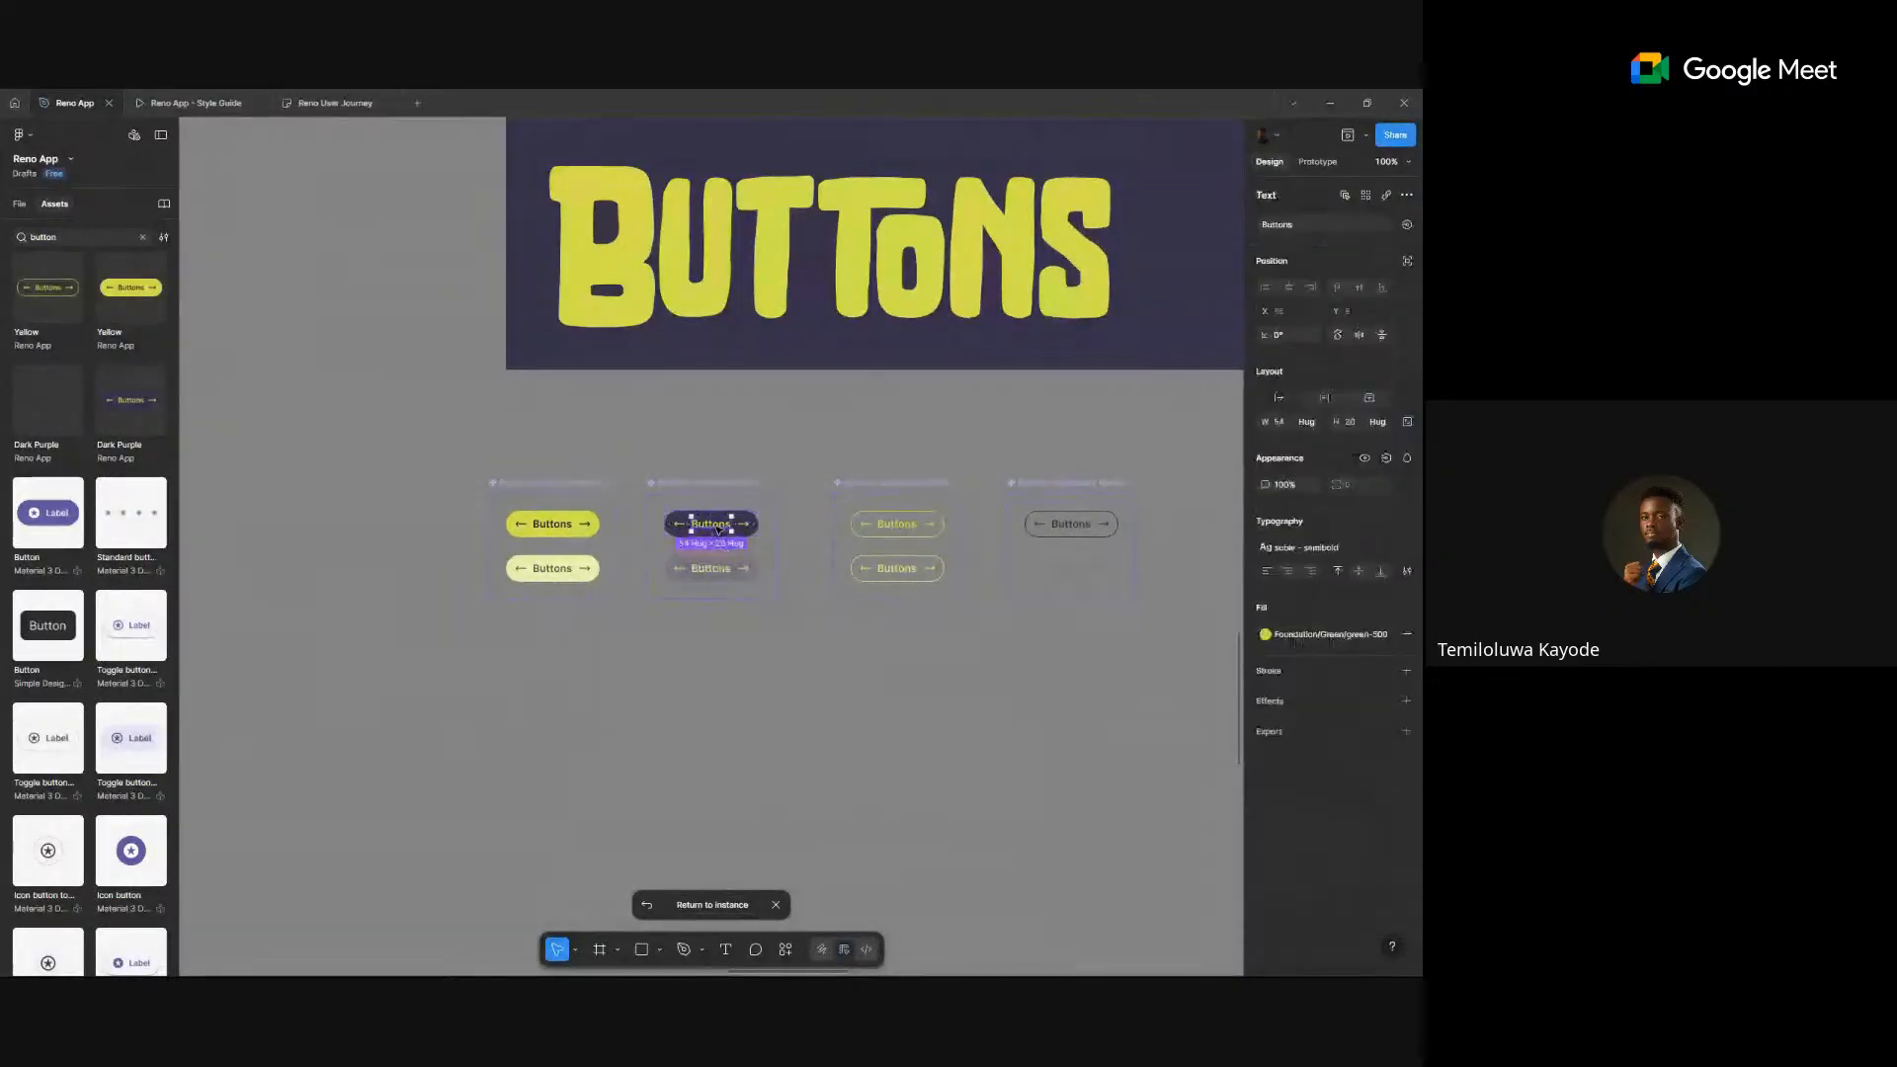
pyautogui.click(1329, 549)
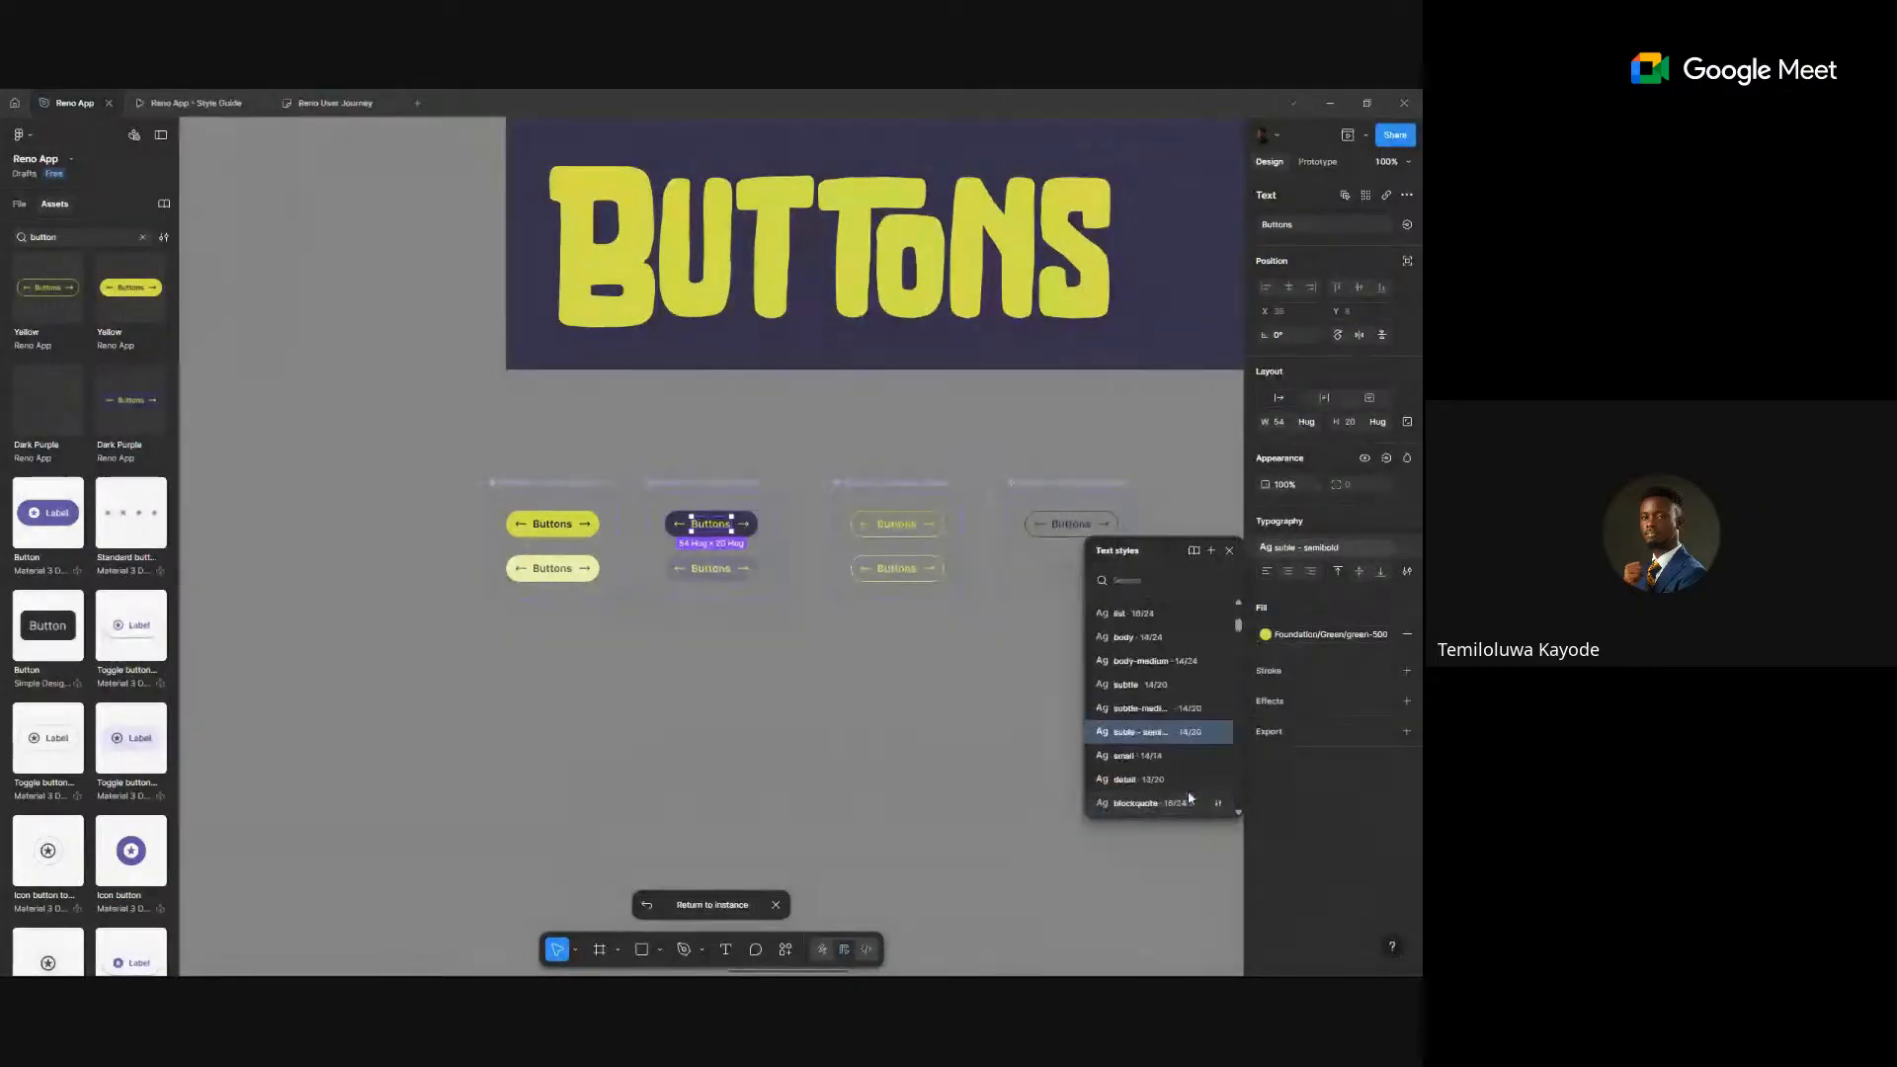
pyautogui.scroll(5, 763, 657)
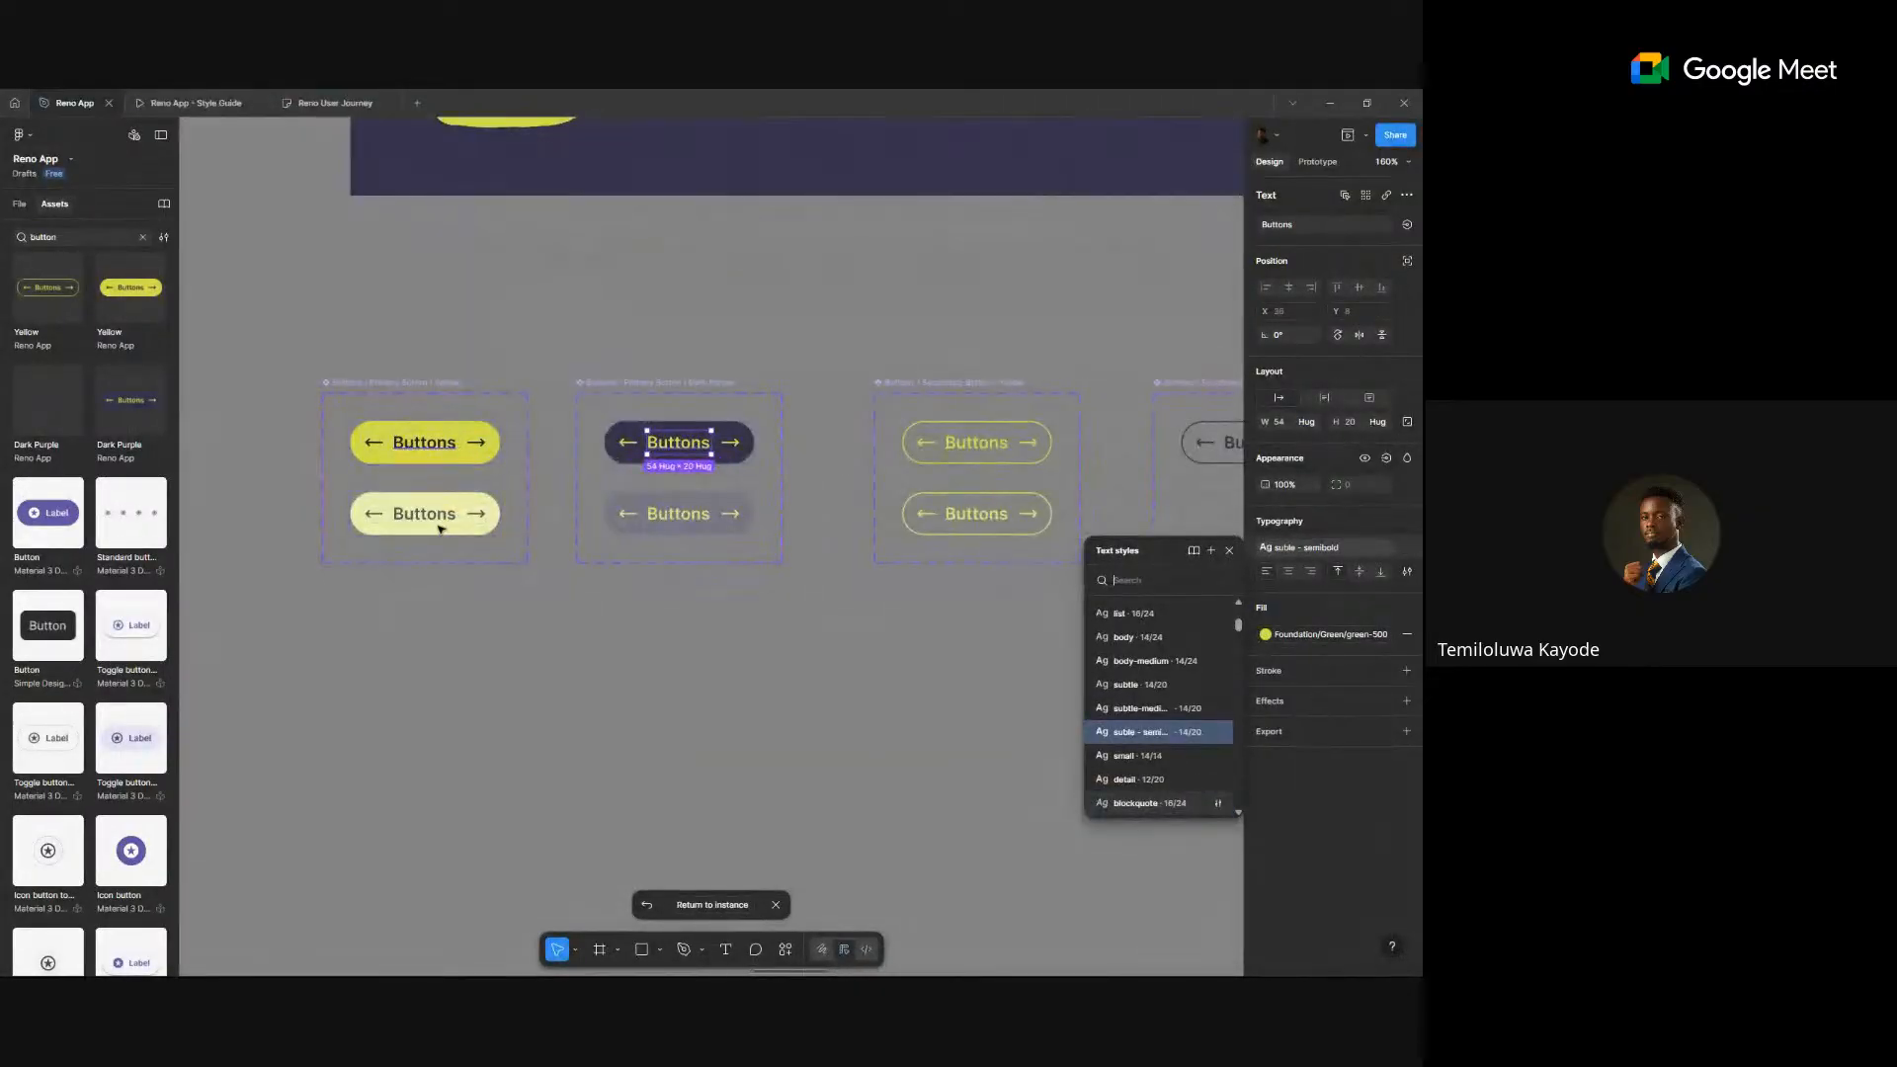
pyautogui.keyDown('ctrl'); pyautogui.keyDown('shift'); pyautogui.click(430, 444); pyautogui.keyUp('shift'); pyautogui.keyUp('ctrl')
pyautogui.keyDown('ctrl'); pyautogui.keyDown('shift'); pyautogui.click(436, 520); pyautogui.keyUp('shift'); pyautogui.keyUp('ctrl')
# - Add the remaining button variants' labels, including the grey one, to the selection
pyautogui.keyDown('ctrl'); pyautogui.keyDown('shift'); pyautogui.click(706, 519); pyautogui.keyUp('shift'); pyautogui.keyUp('ctrl')
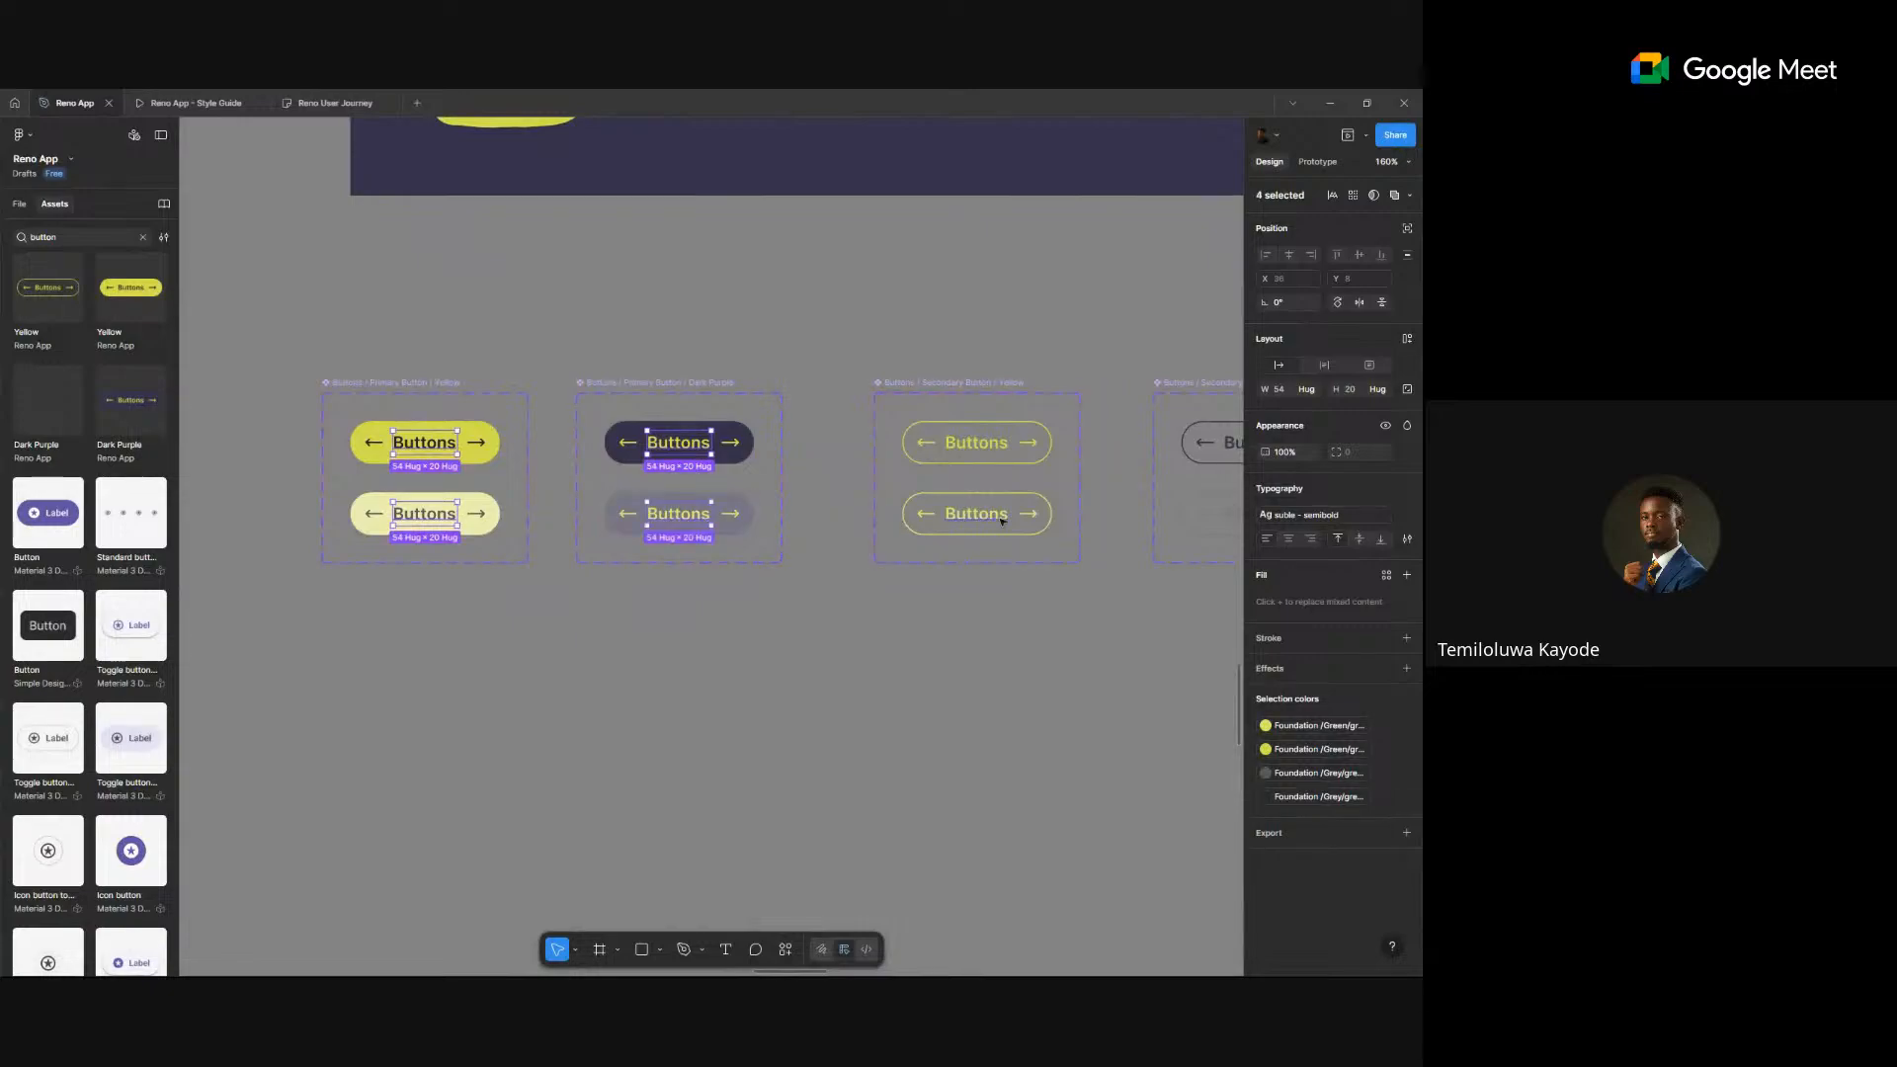
pyautogui.keyDown('ctrl'); pyautogui.keyDown('shift'); pyautogui.click(976, 514); pyautogui.keyUp('shift'); pyautogui.keyUp('ctrl')
pyautogui.keyDown('ctrl'); pyautogui.keyDown('shift'); pyautogui.click(978, 443); pyautogui.keyUp('shift'); pyautogui.keyUp('ctrl')
pyautogui.hscroll(3, 998, 460)
pyautogui.hscroll(3, 1003, 466)
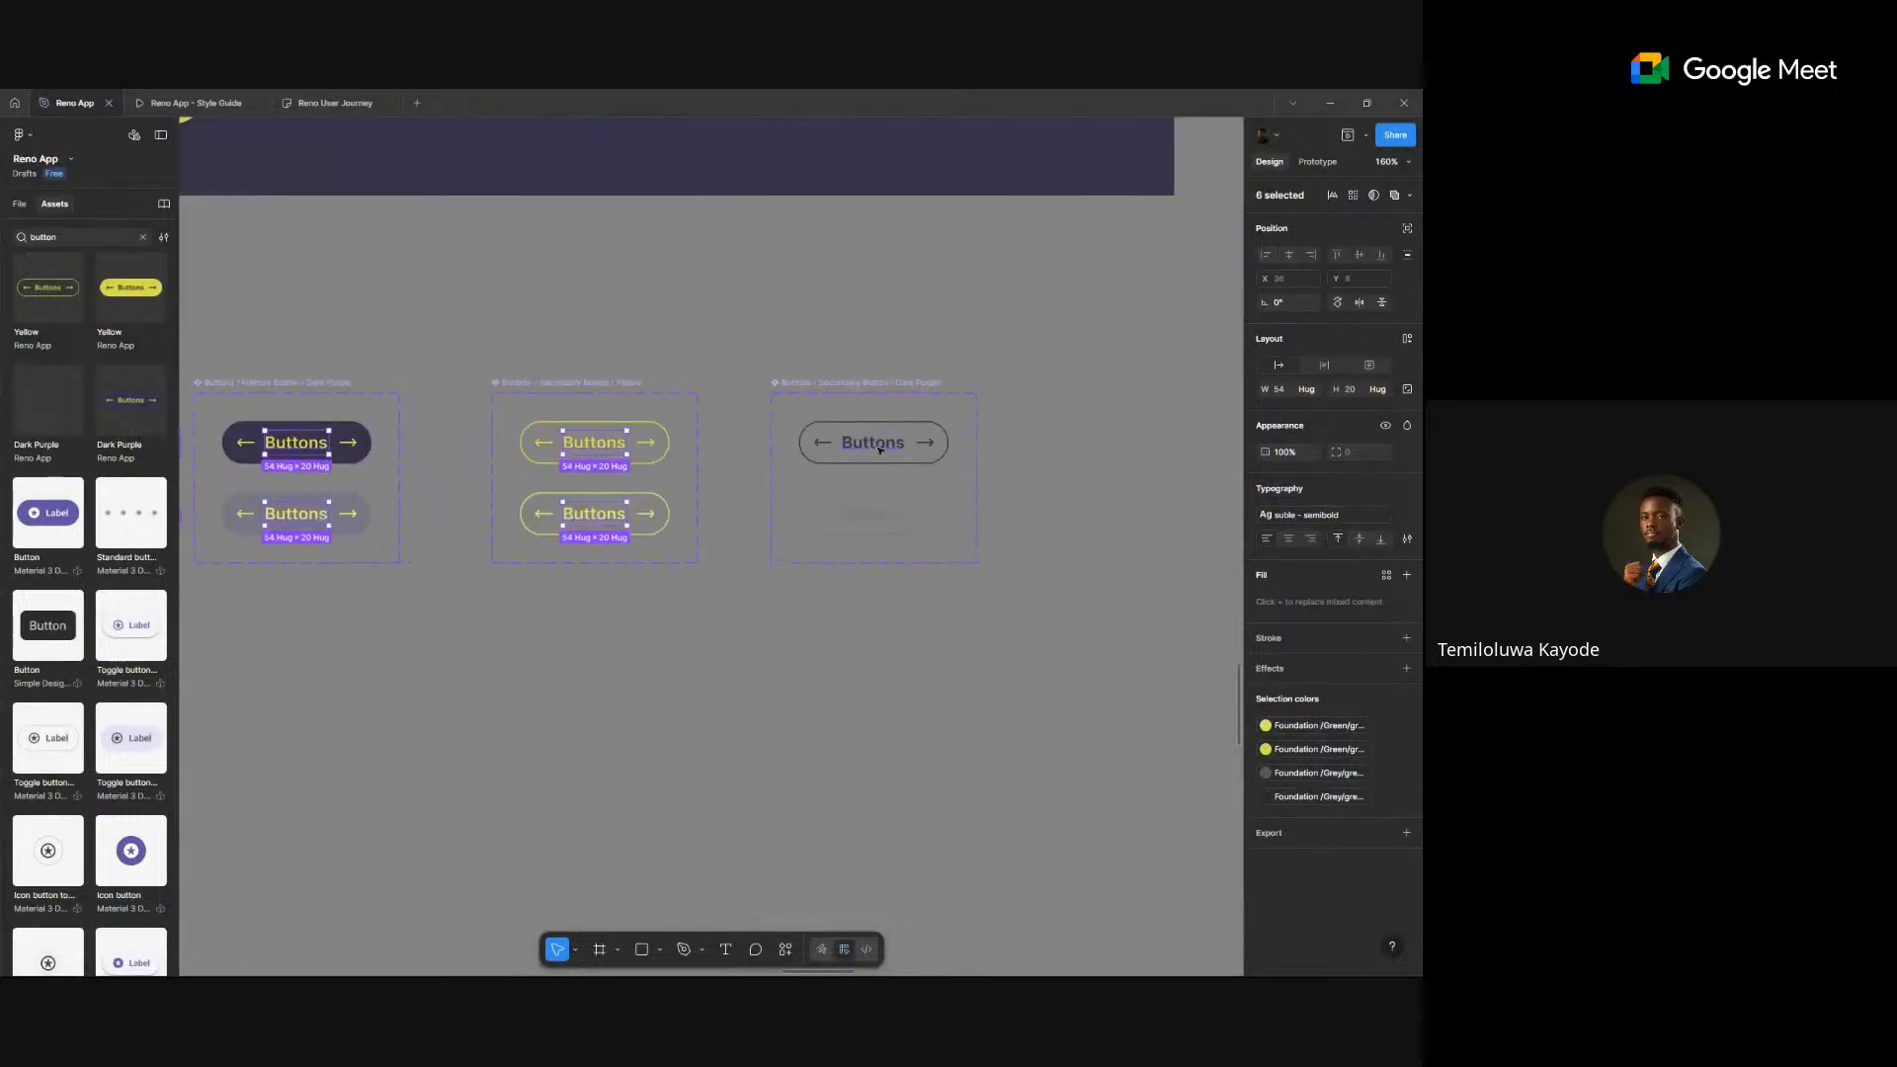
pyautogui.keyDown('ctrl'); pyautogui.keyDown('shift'); pyautogui.click(874, 443); pyautogui.keyUp('shift'); pyautogui.keyUp('ctrl')
pyautogui.keyDown('ctrl'); pyautogui.keyDown('shift'); pyautogui.click(873, 514); pyautogui.keyUp('shift'); pyautogui.keyUp('ctrl')
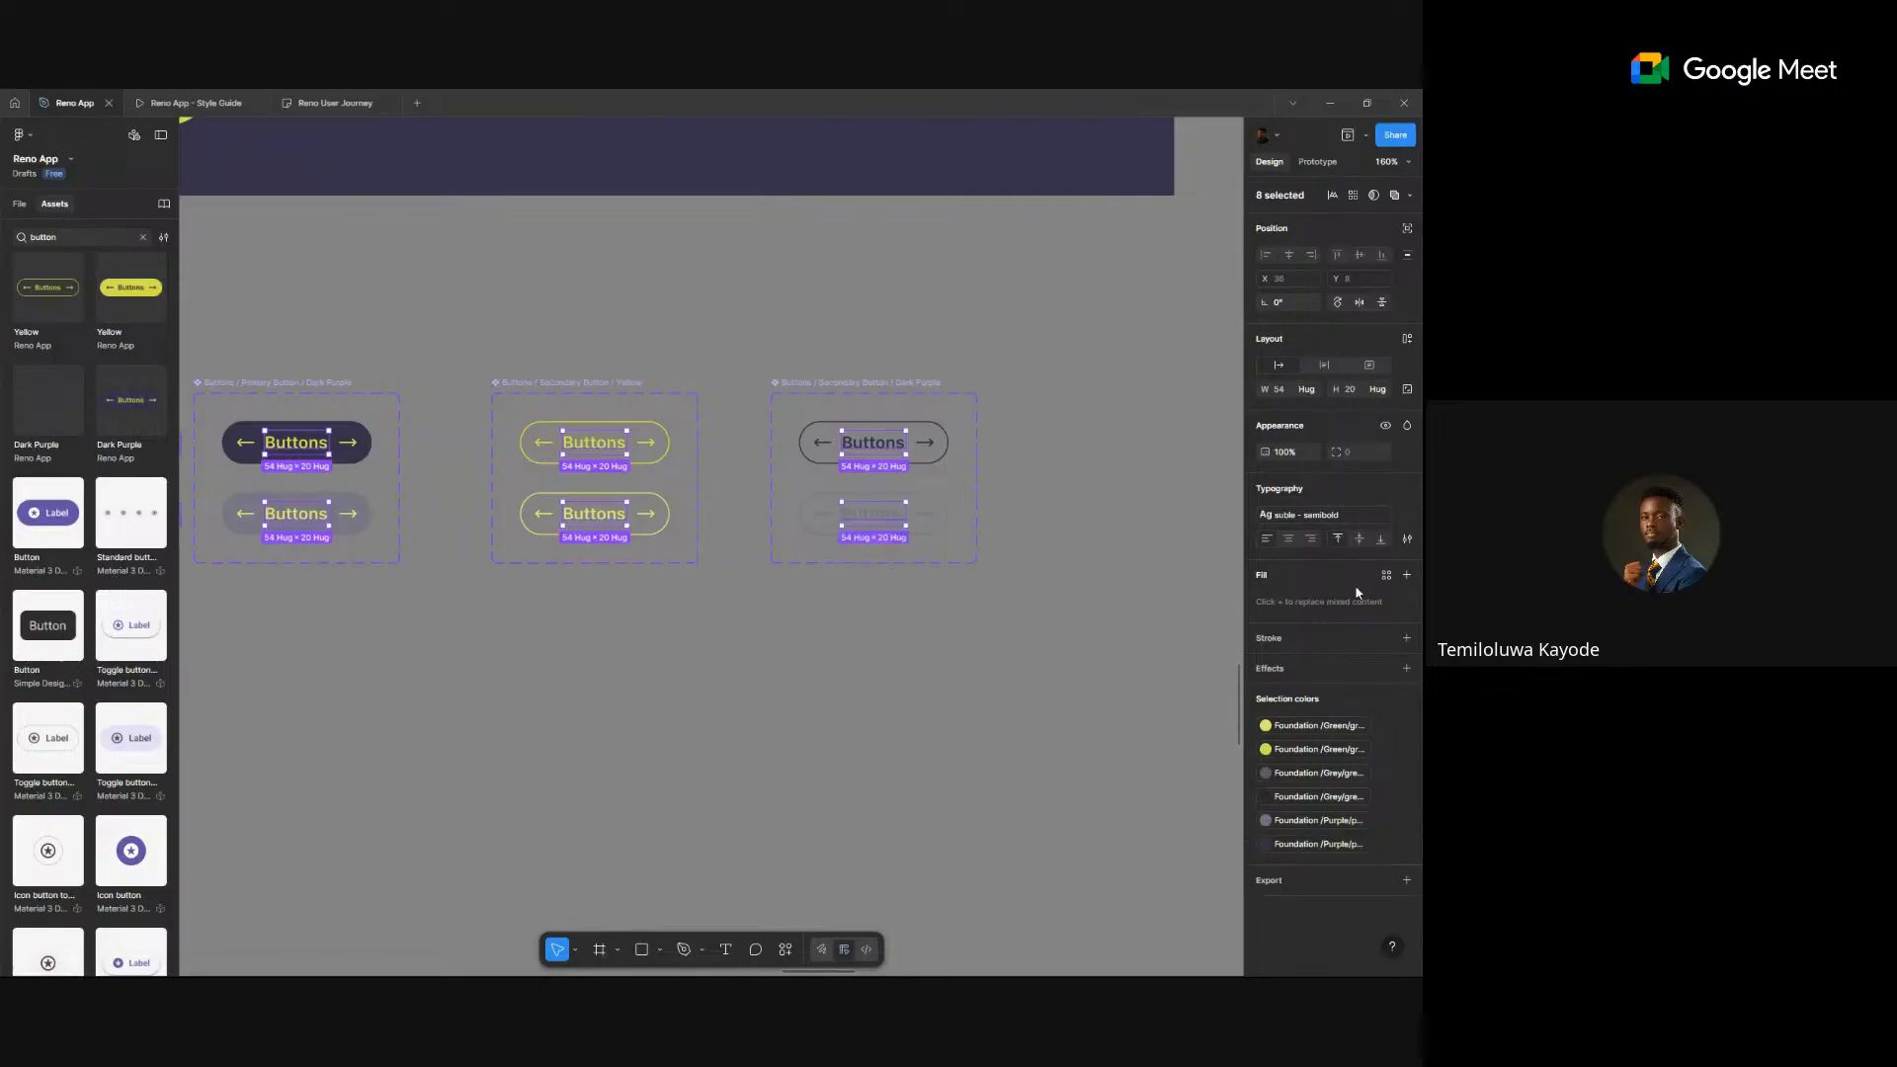
# - Apply the p-ui 16/24 text style to the labels, detach it and make them Semi Bold
pyautogui.click(1319, 515)
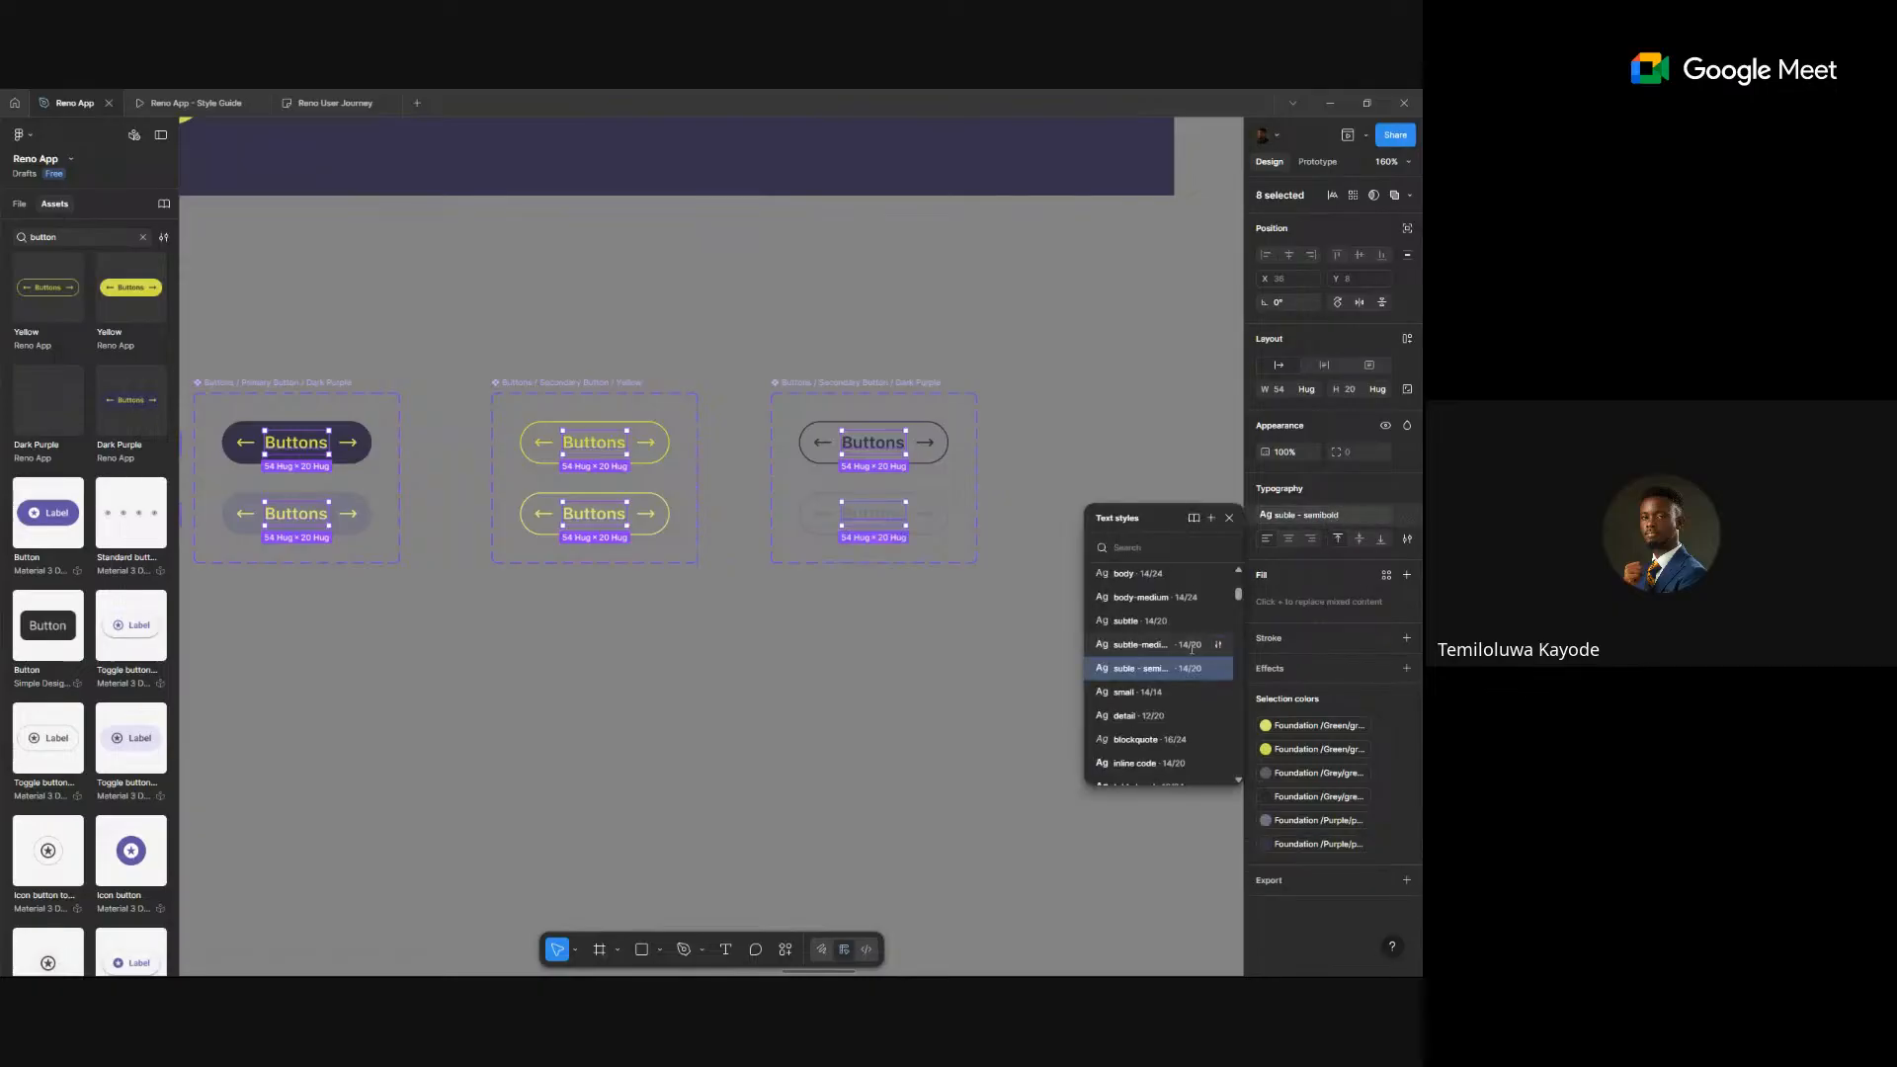
pyautogui.scroll(5, 1189, 646)
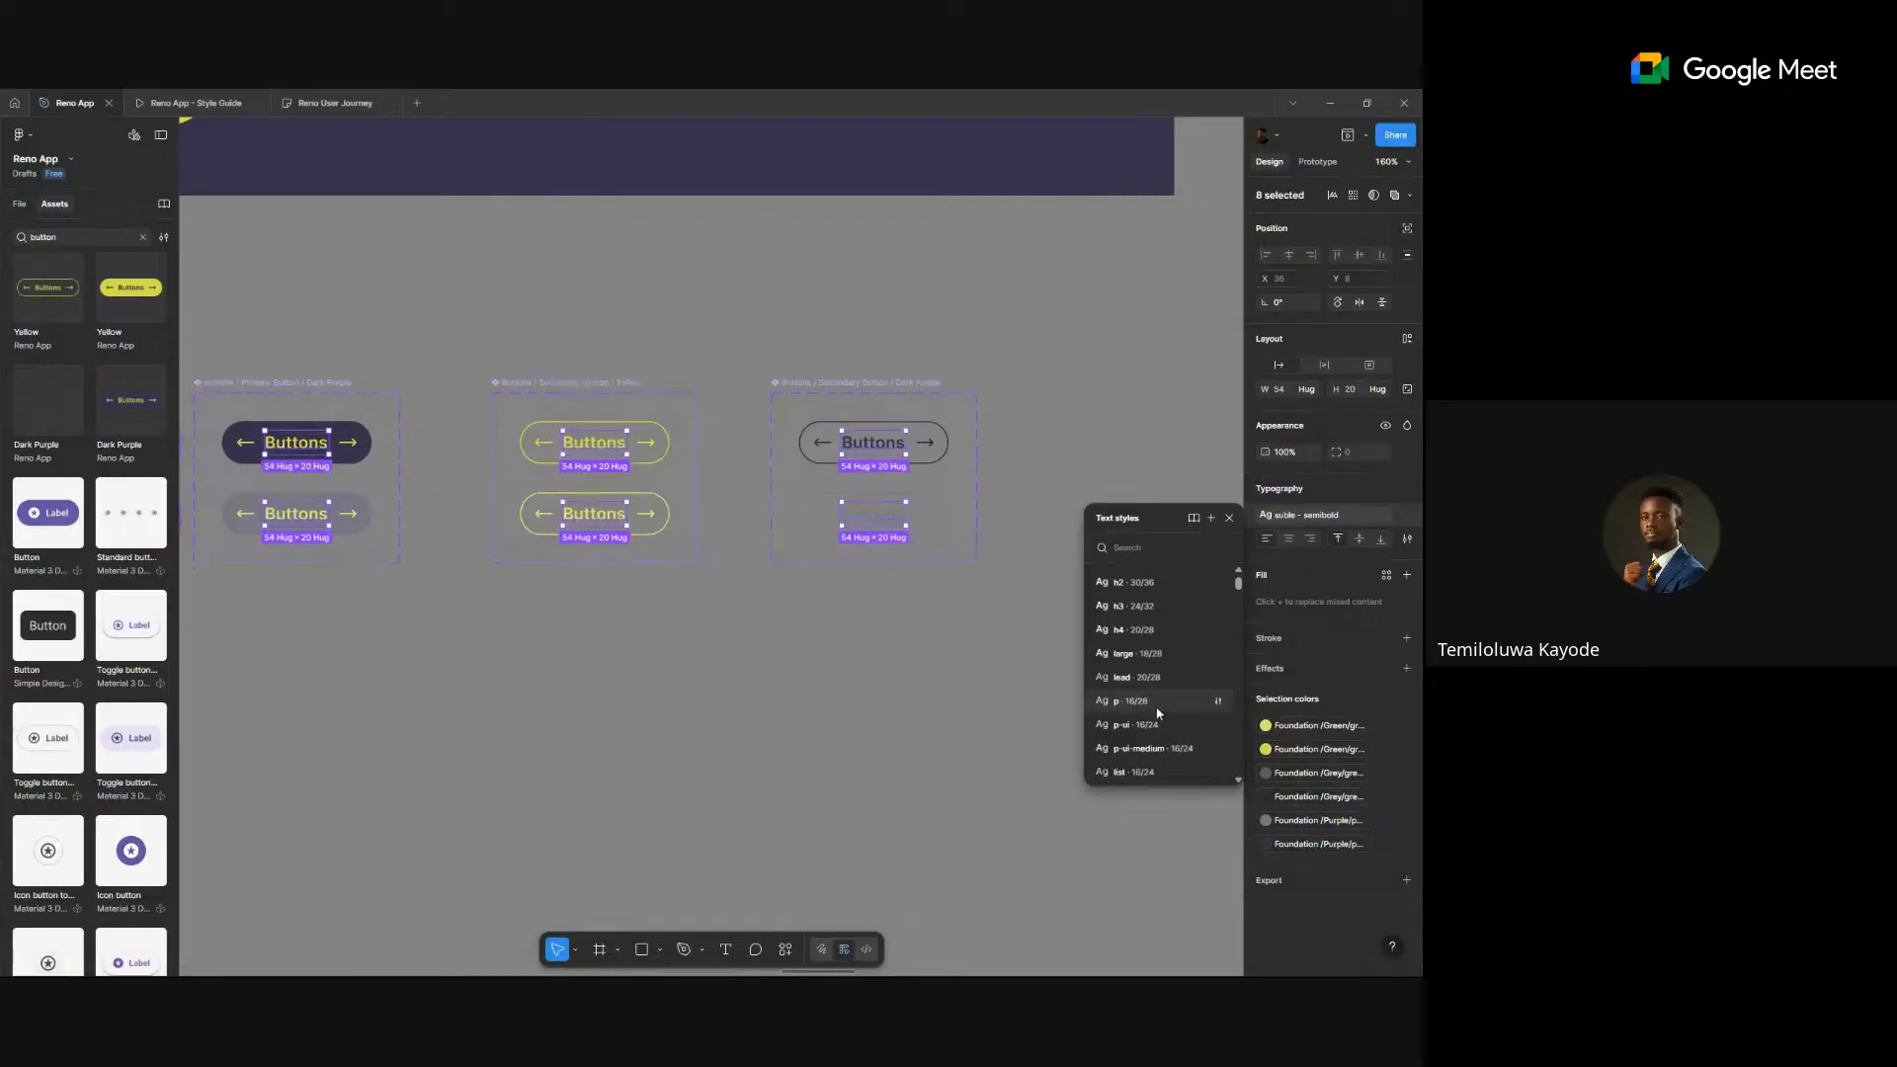
pyautogui.click(1158, 707)
pyautogui.click(1319, 521)
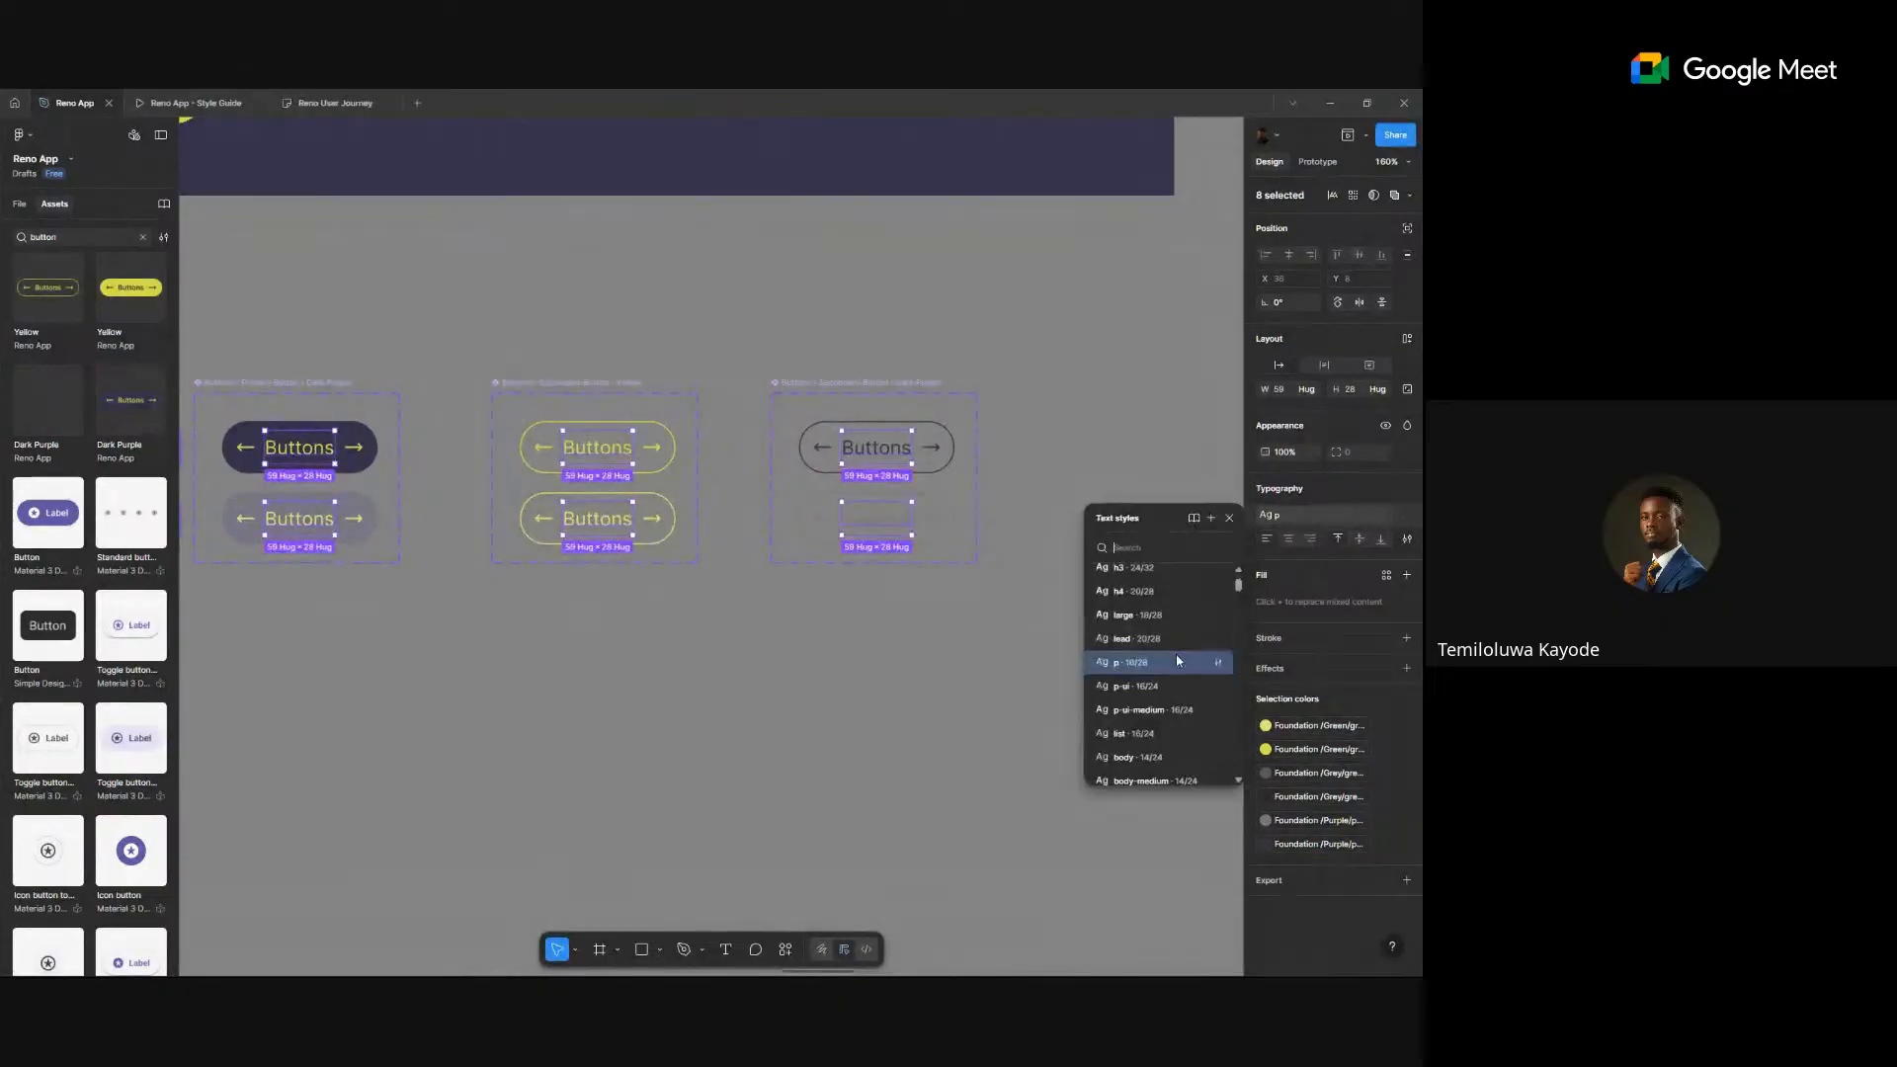
pyautogui.scroll(-1, 1176, 654)
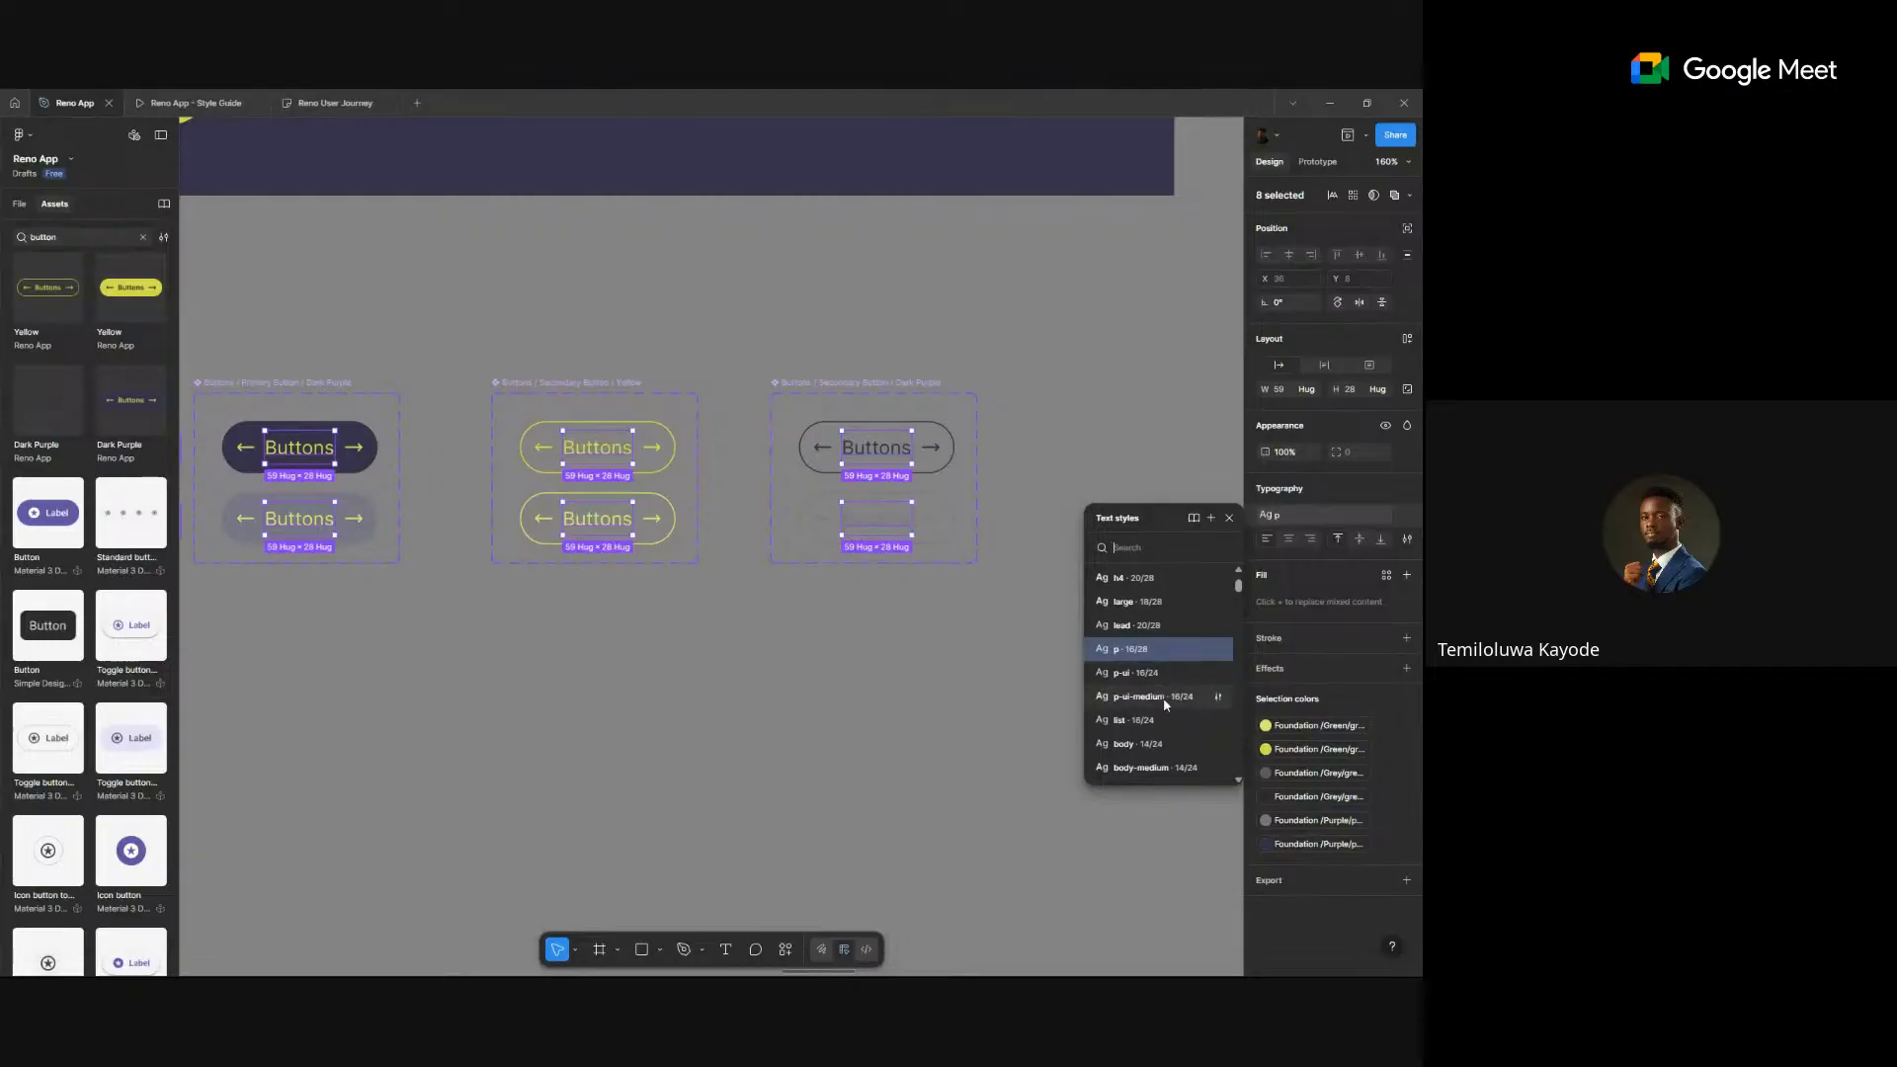
pyautogui.click(1156, 676)
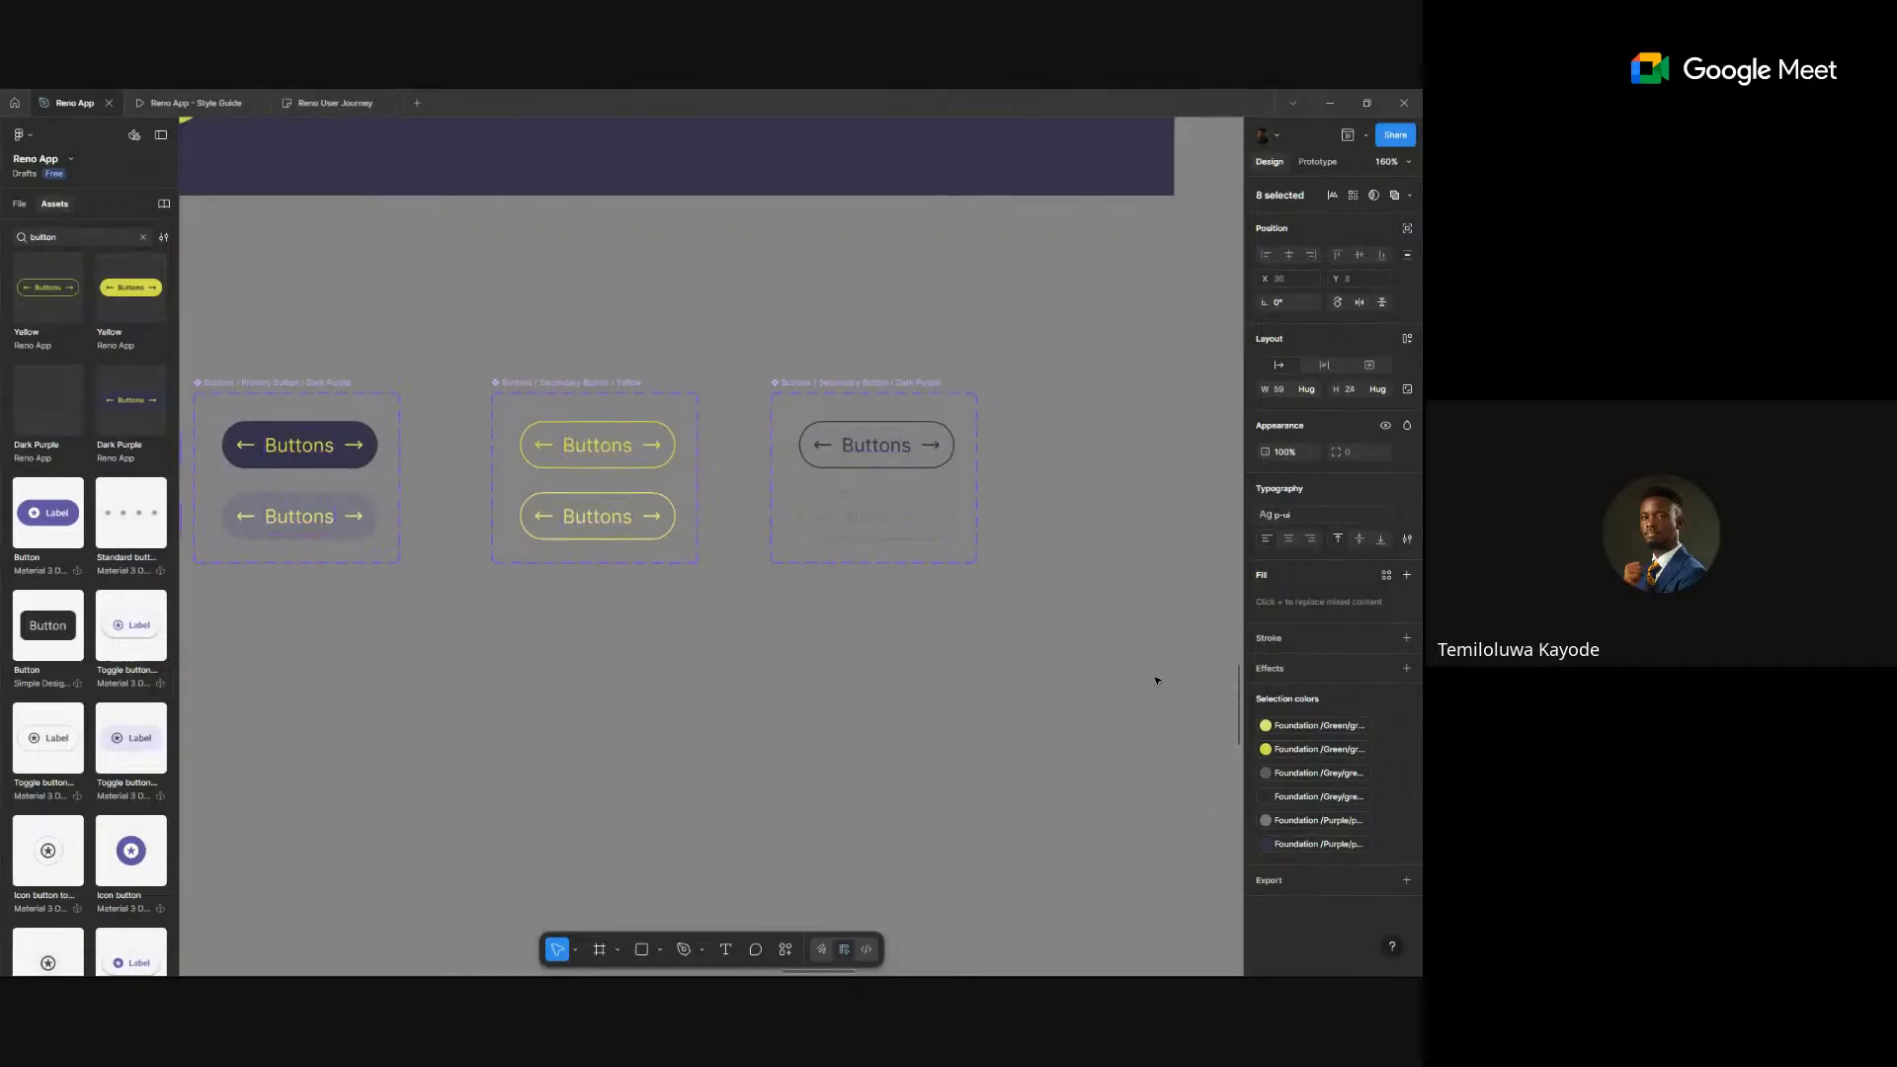
pyautogui.click(1298, 509)
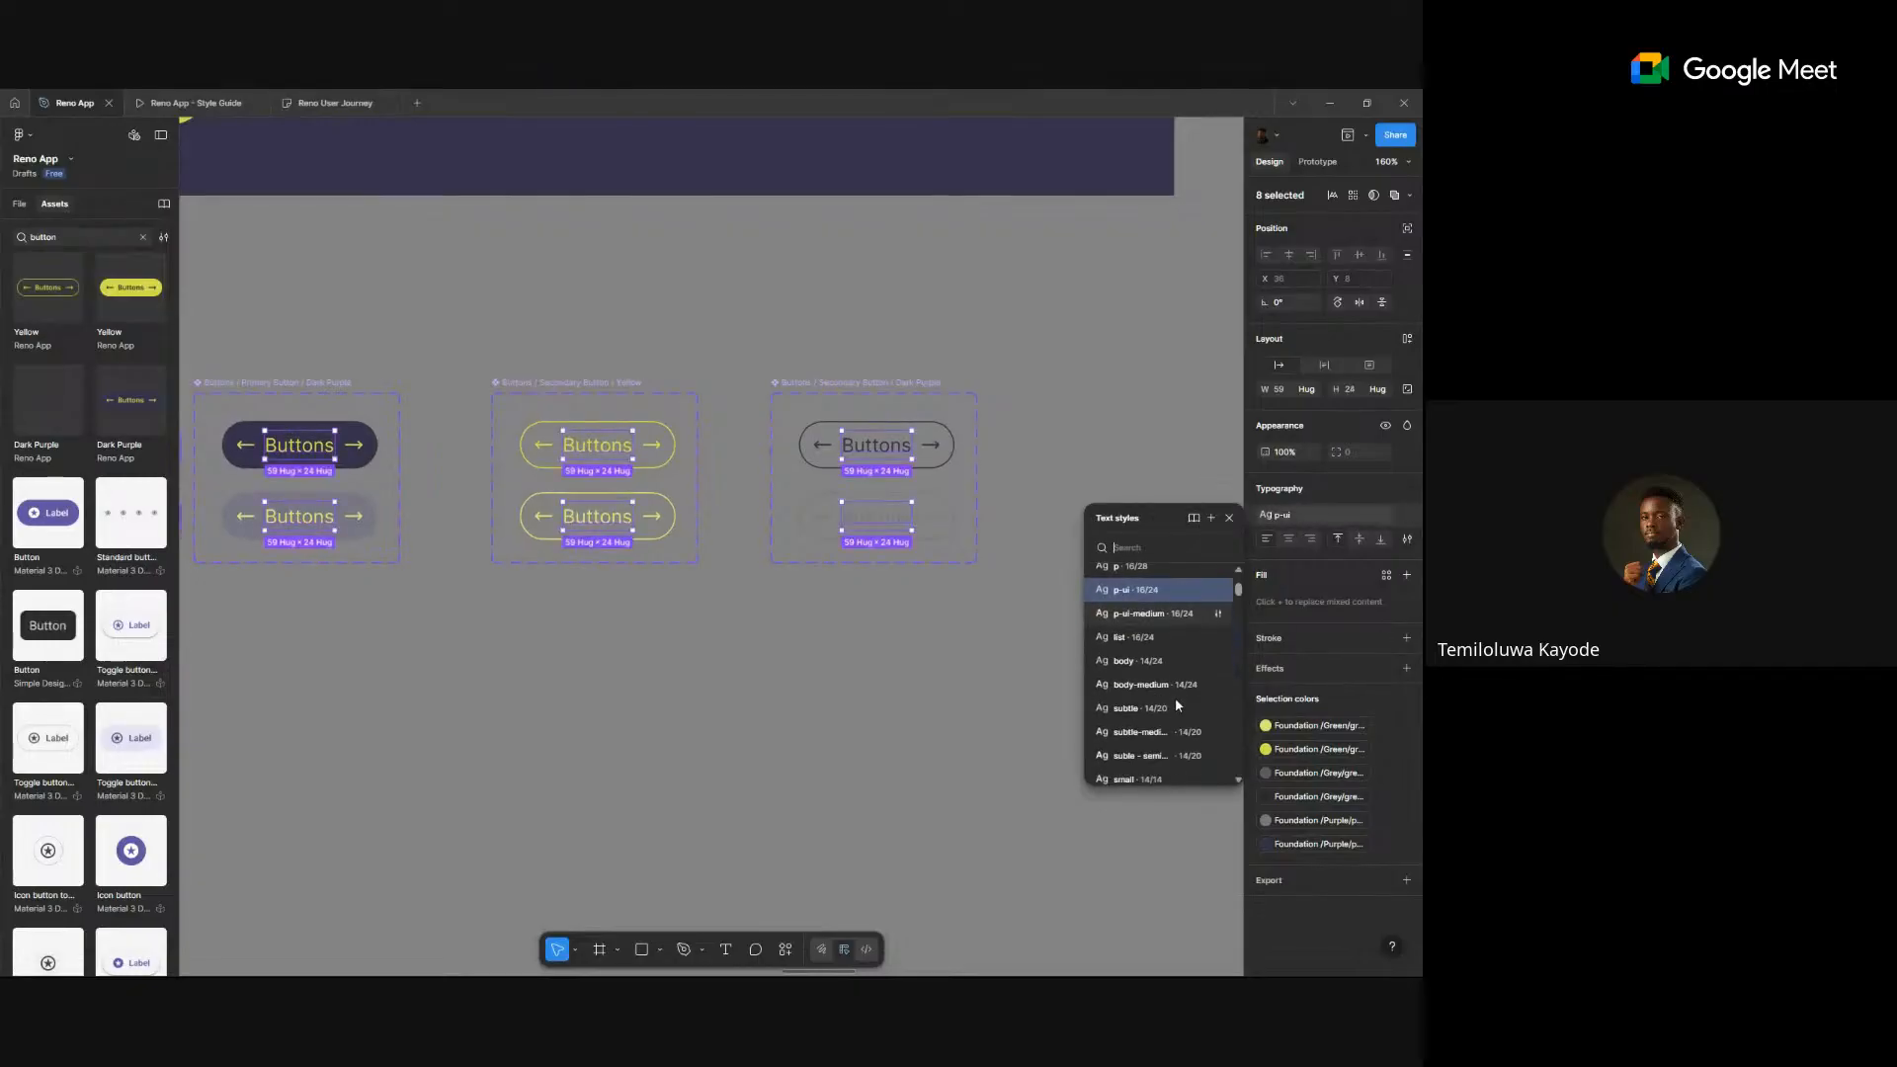
pyautogui.scroll(4, 1176, 701)
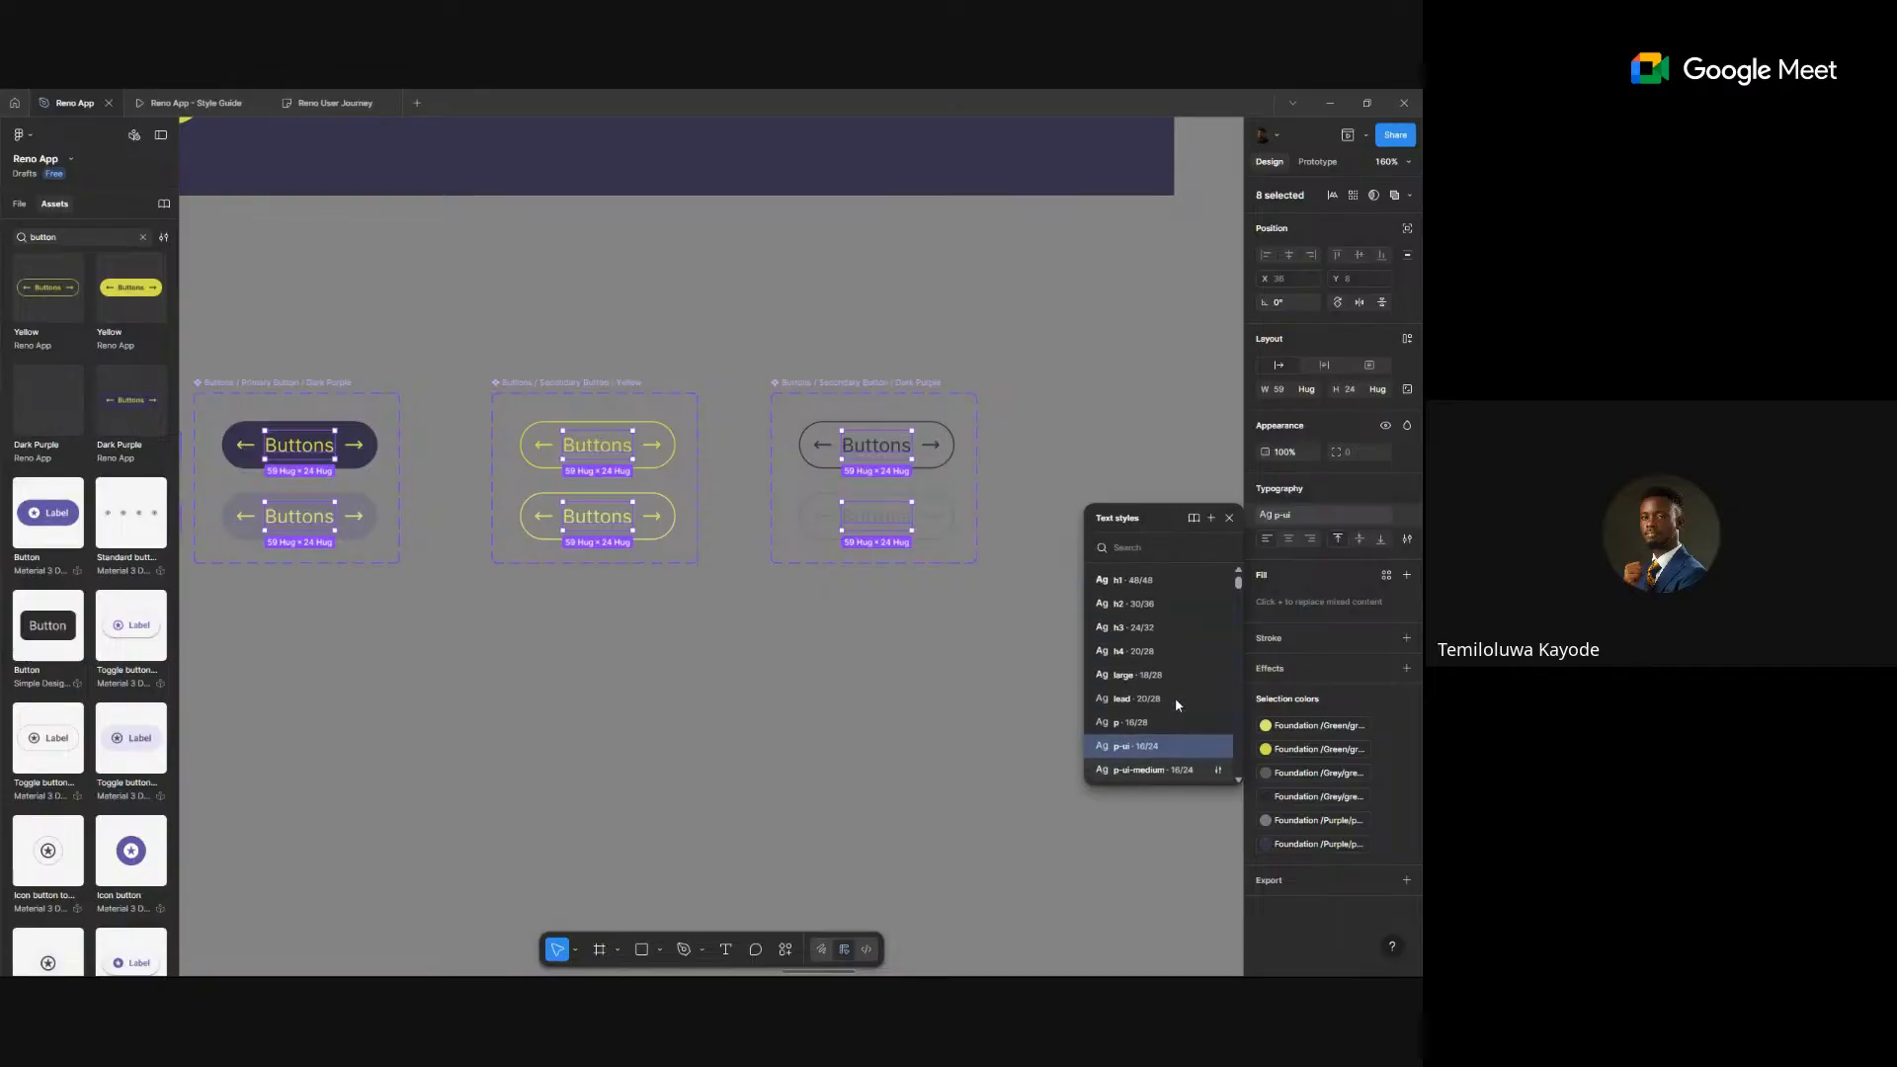
pyautogui.click(1407, 515)
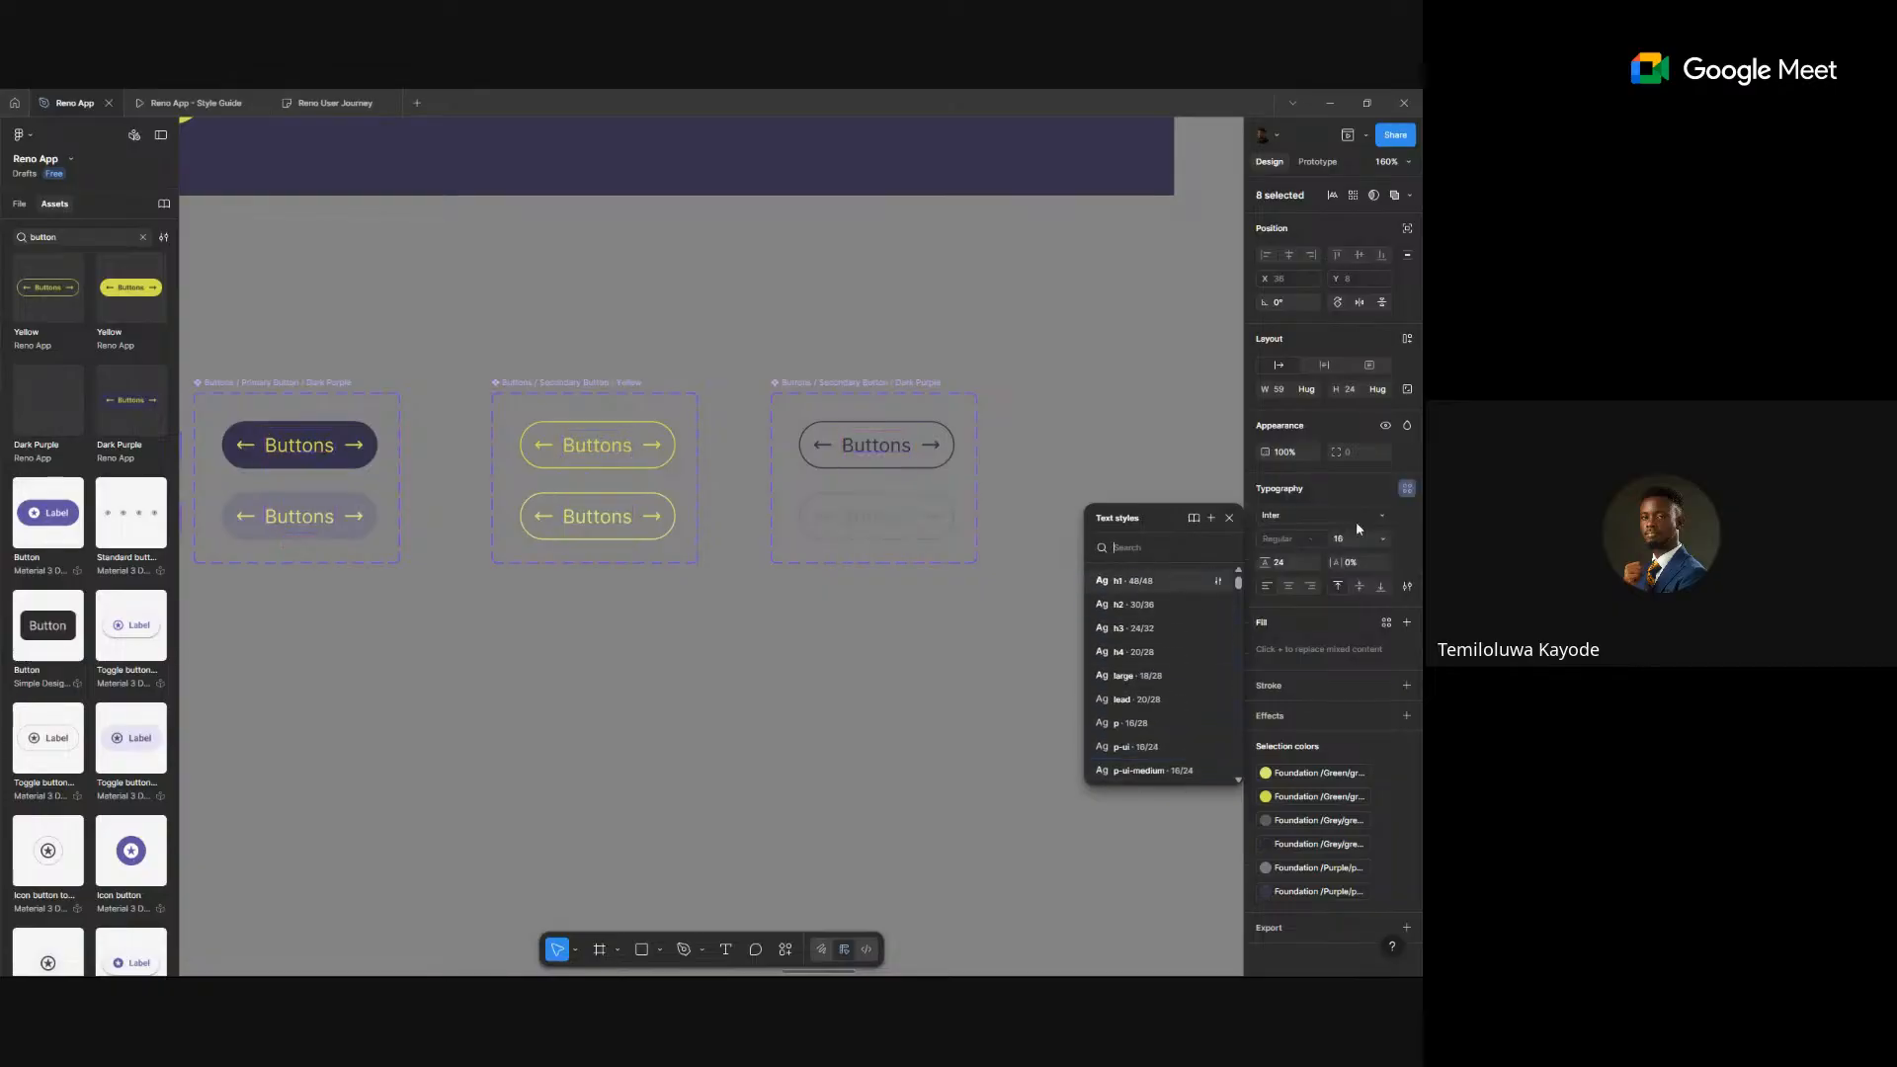
pyautogui.click(1318, 538)
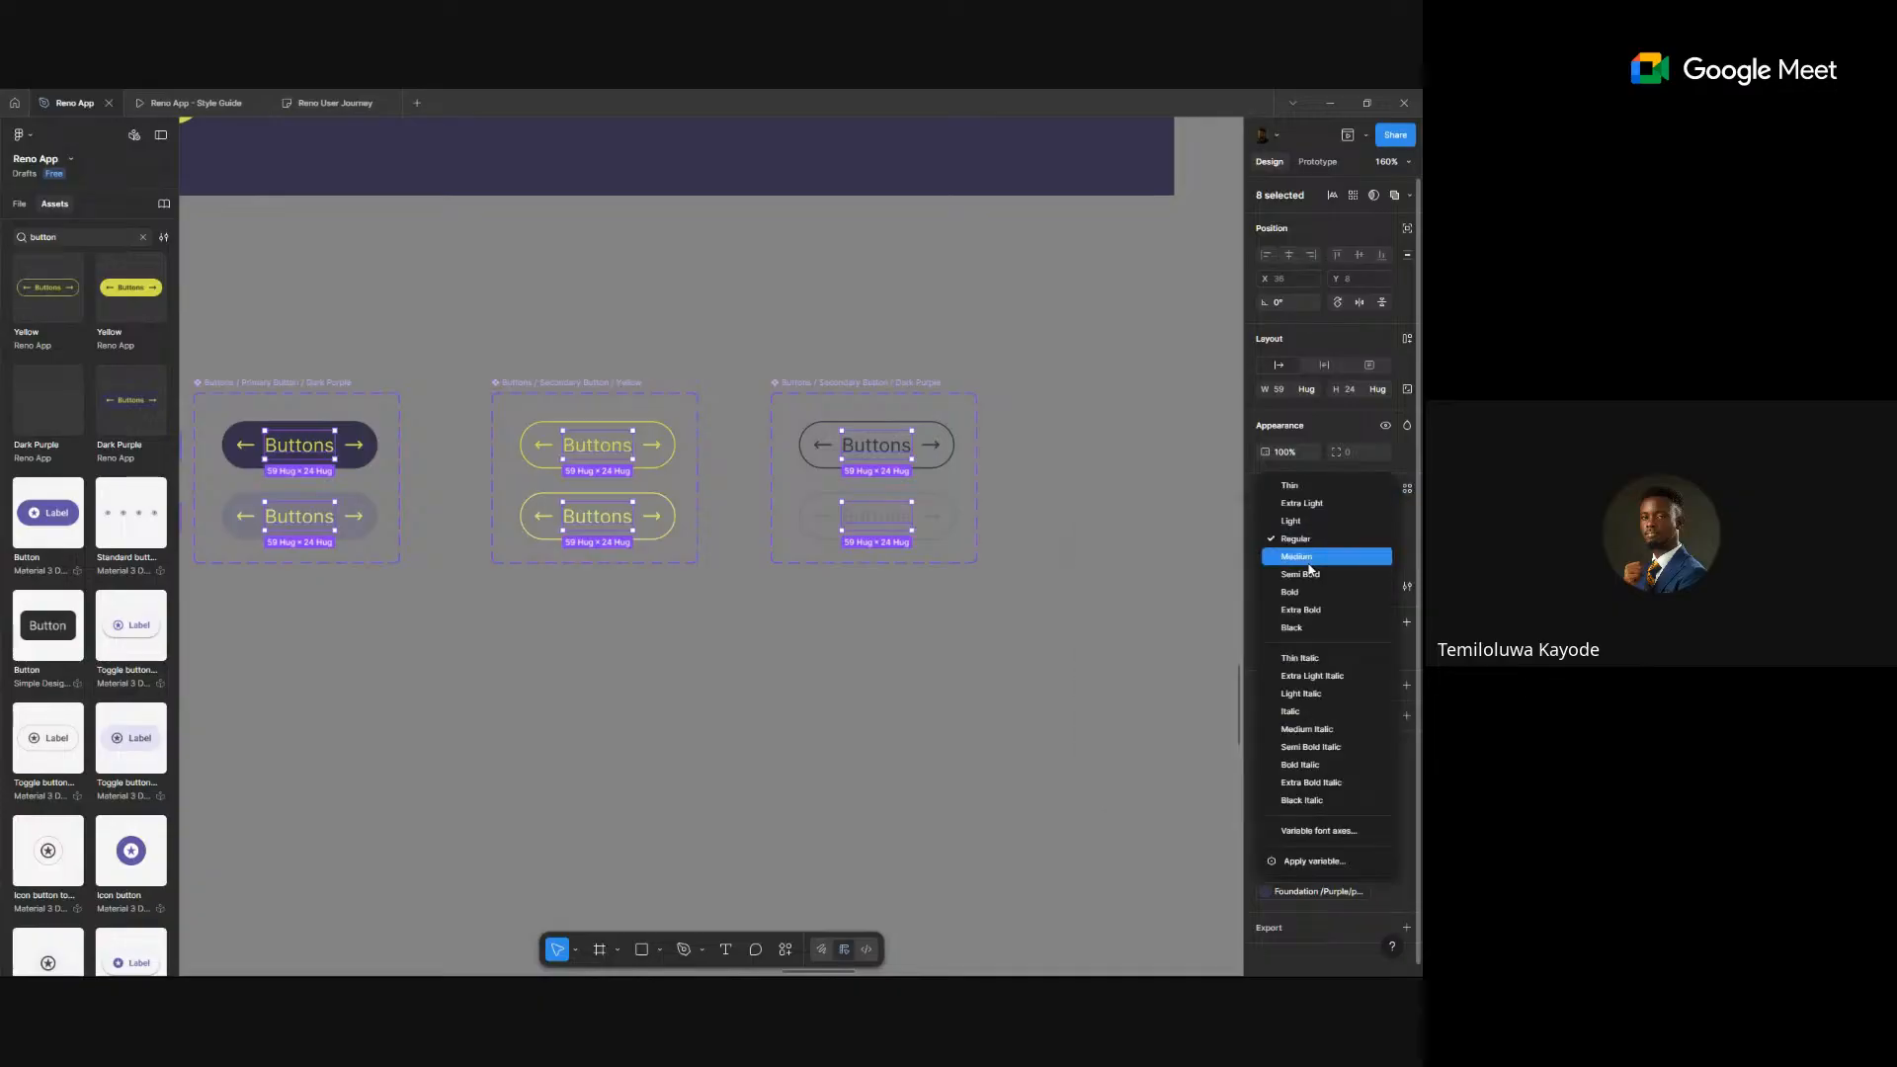
pyautogui.click(1309, 576)
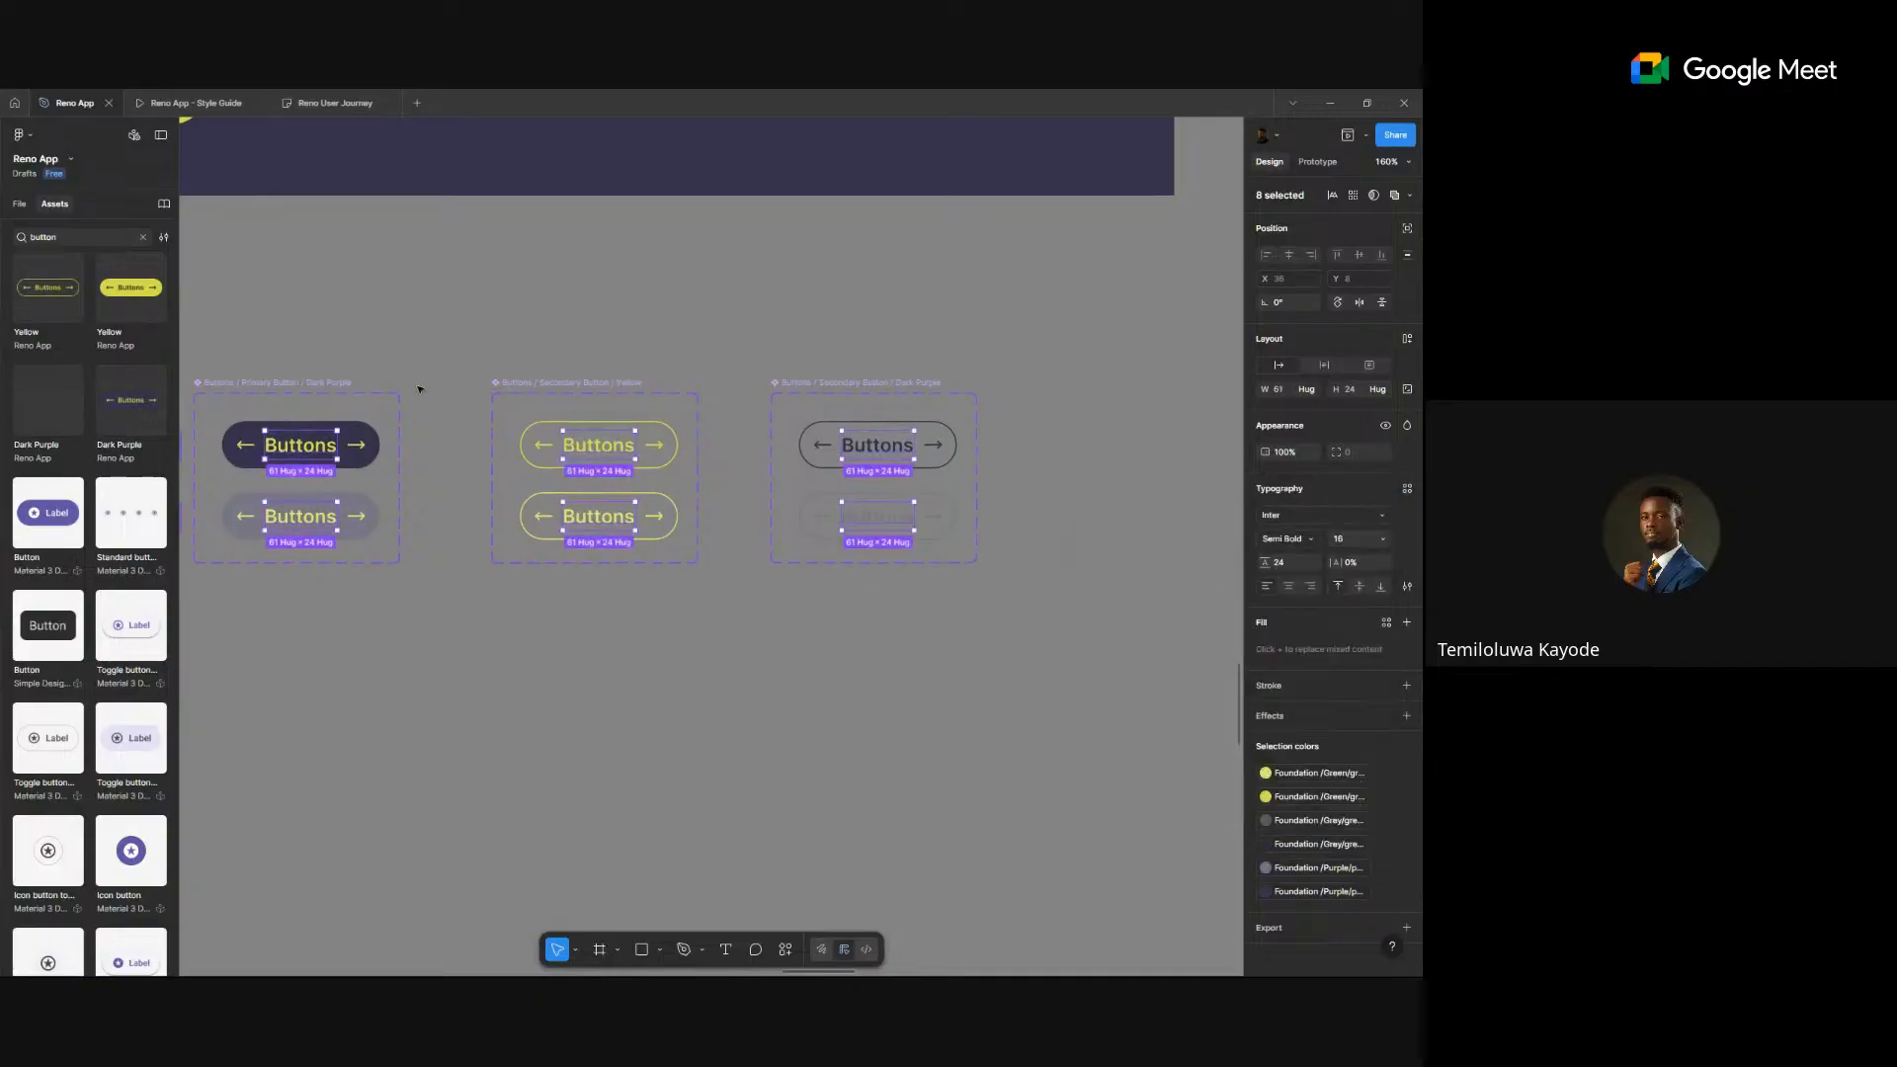
# - Check the Get Started label on the Main page, then return to the Style Guide page
pyautogui.press('Escape')
pyautogui.click(20, 204)
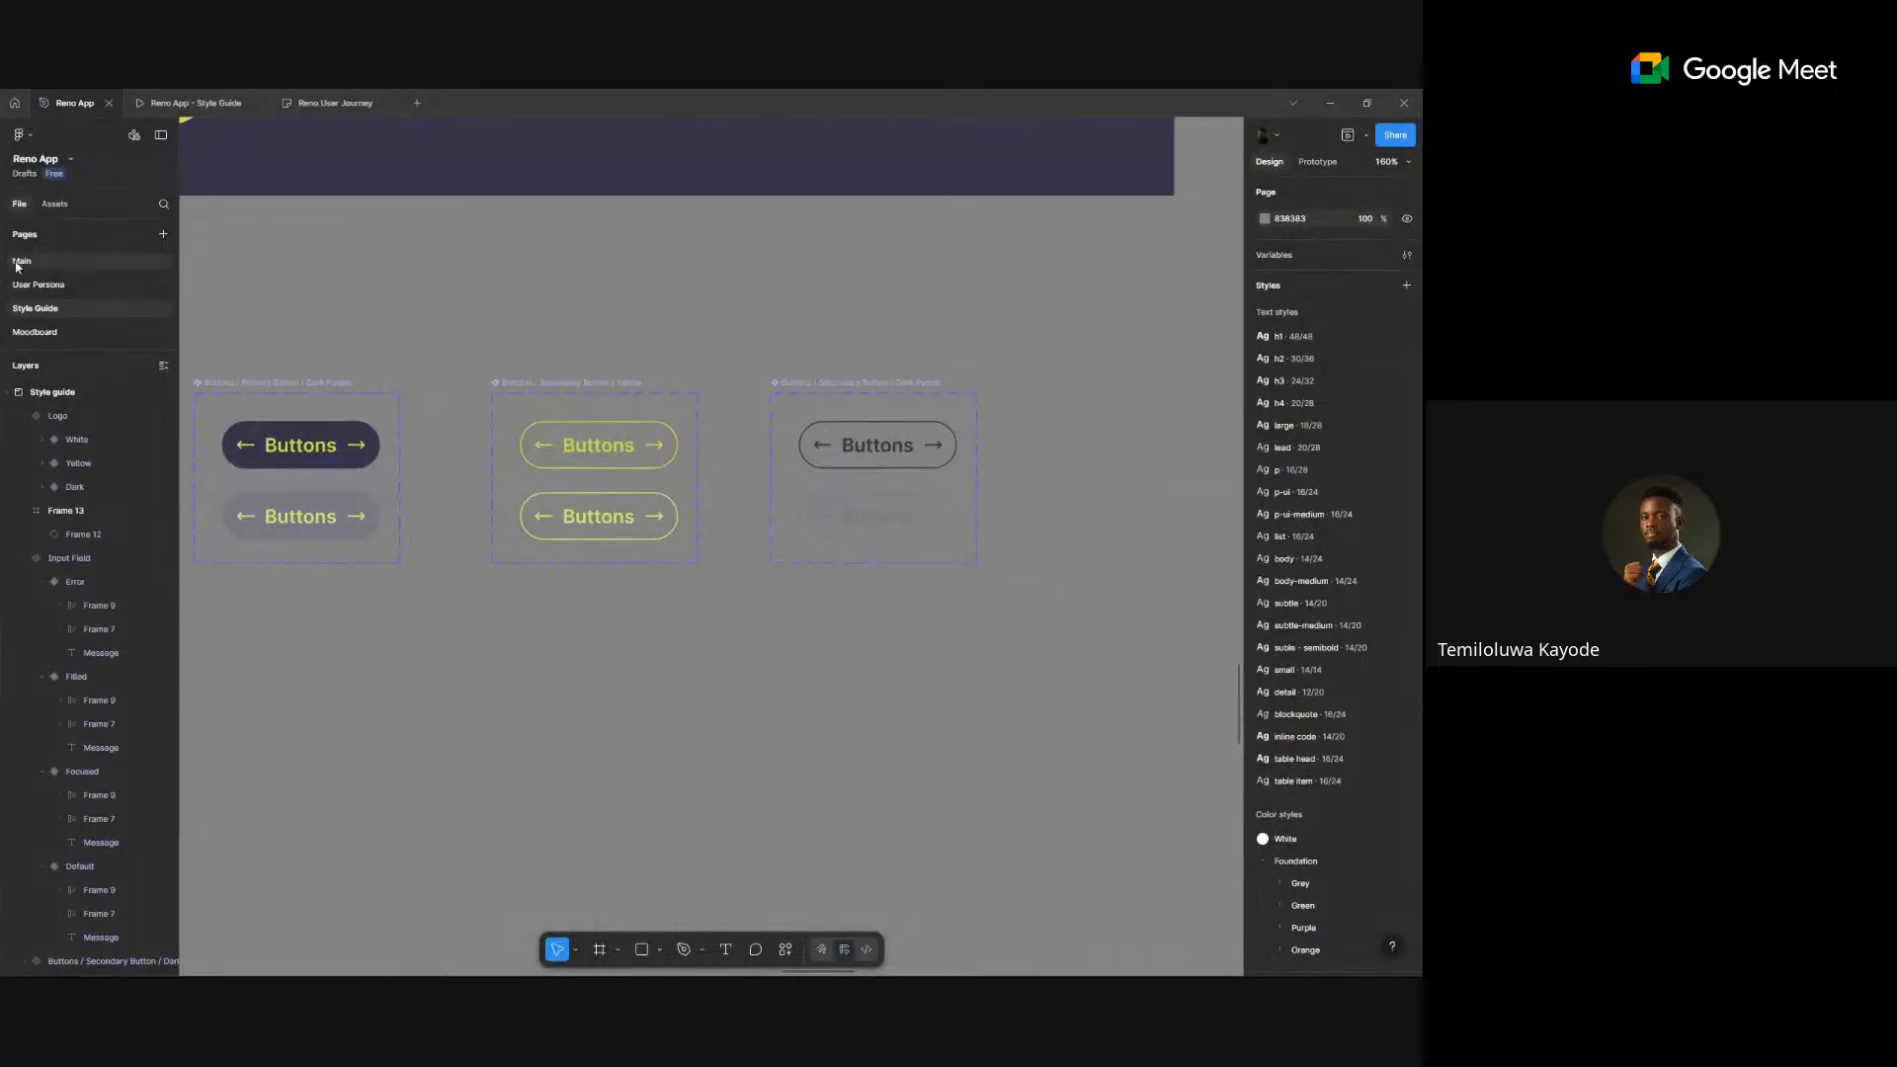
pyautogui.click(23, 268)
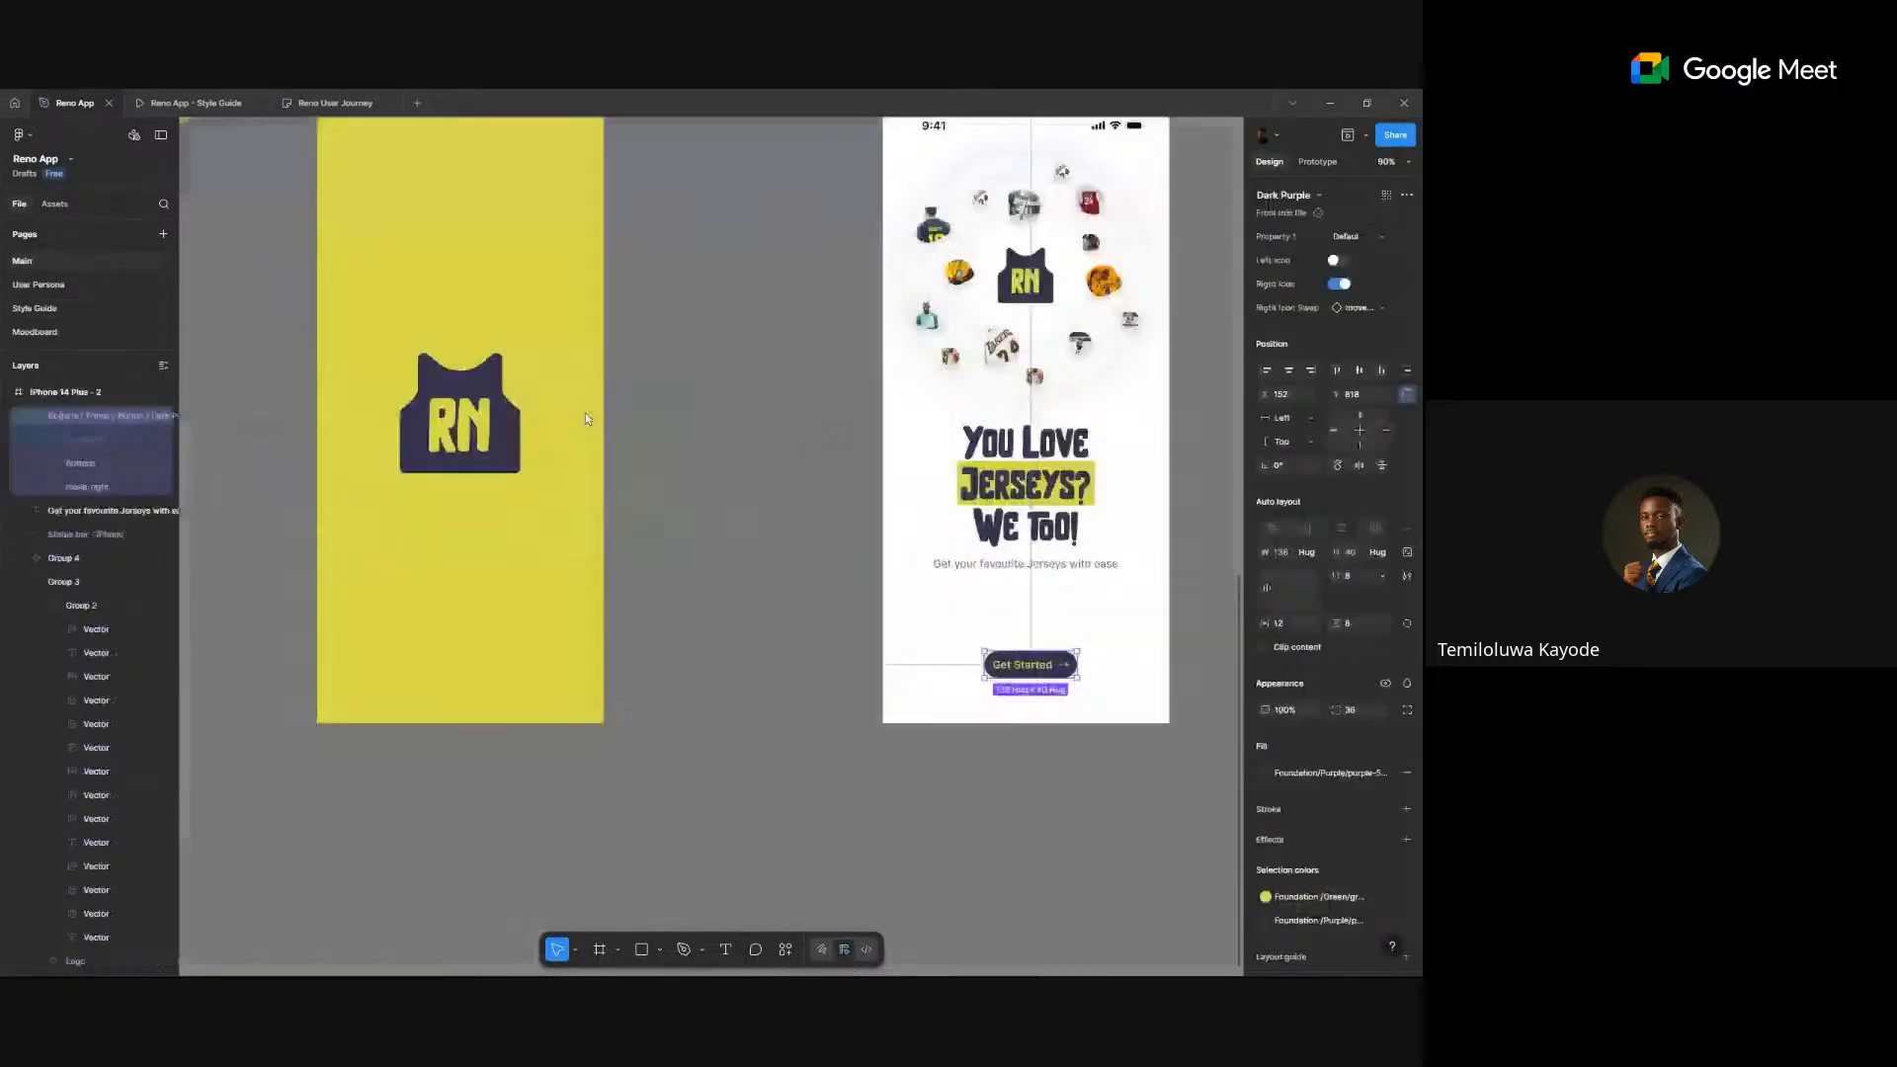
pyautogui.scroll(5, 1102, 722)
pyautogui.doubleClick(935, 584)
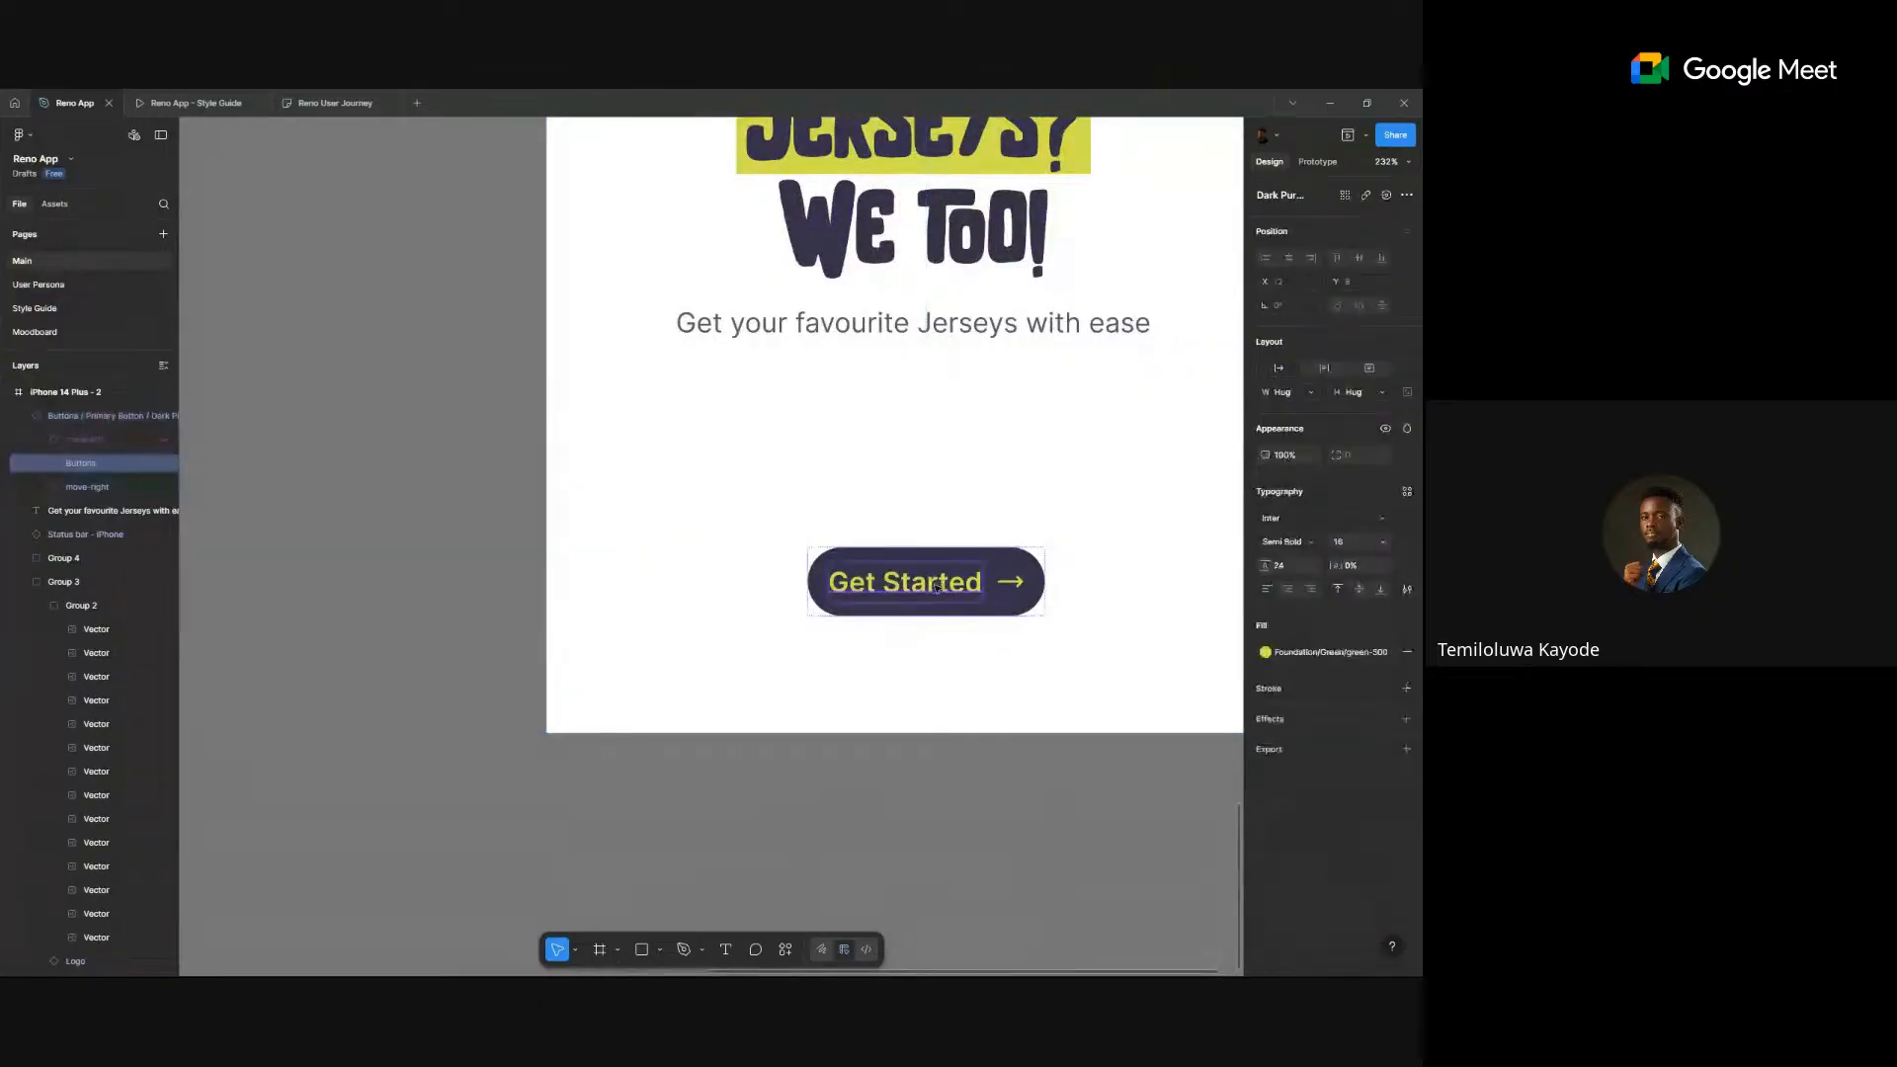
pyautogui.click(375, 436)
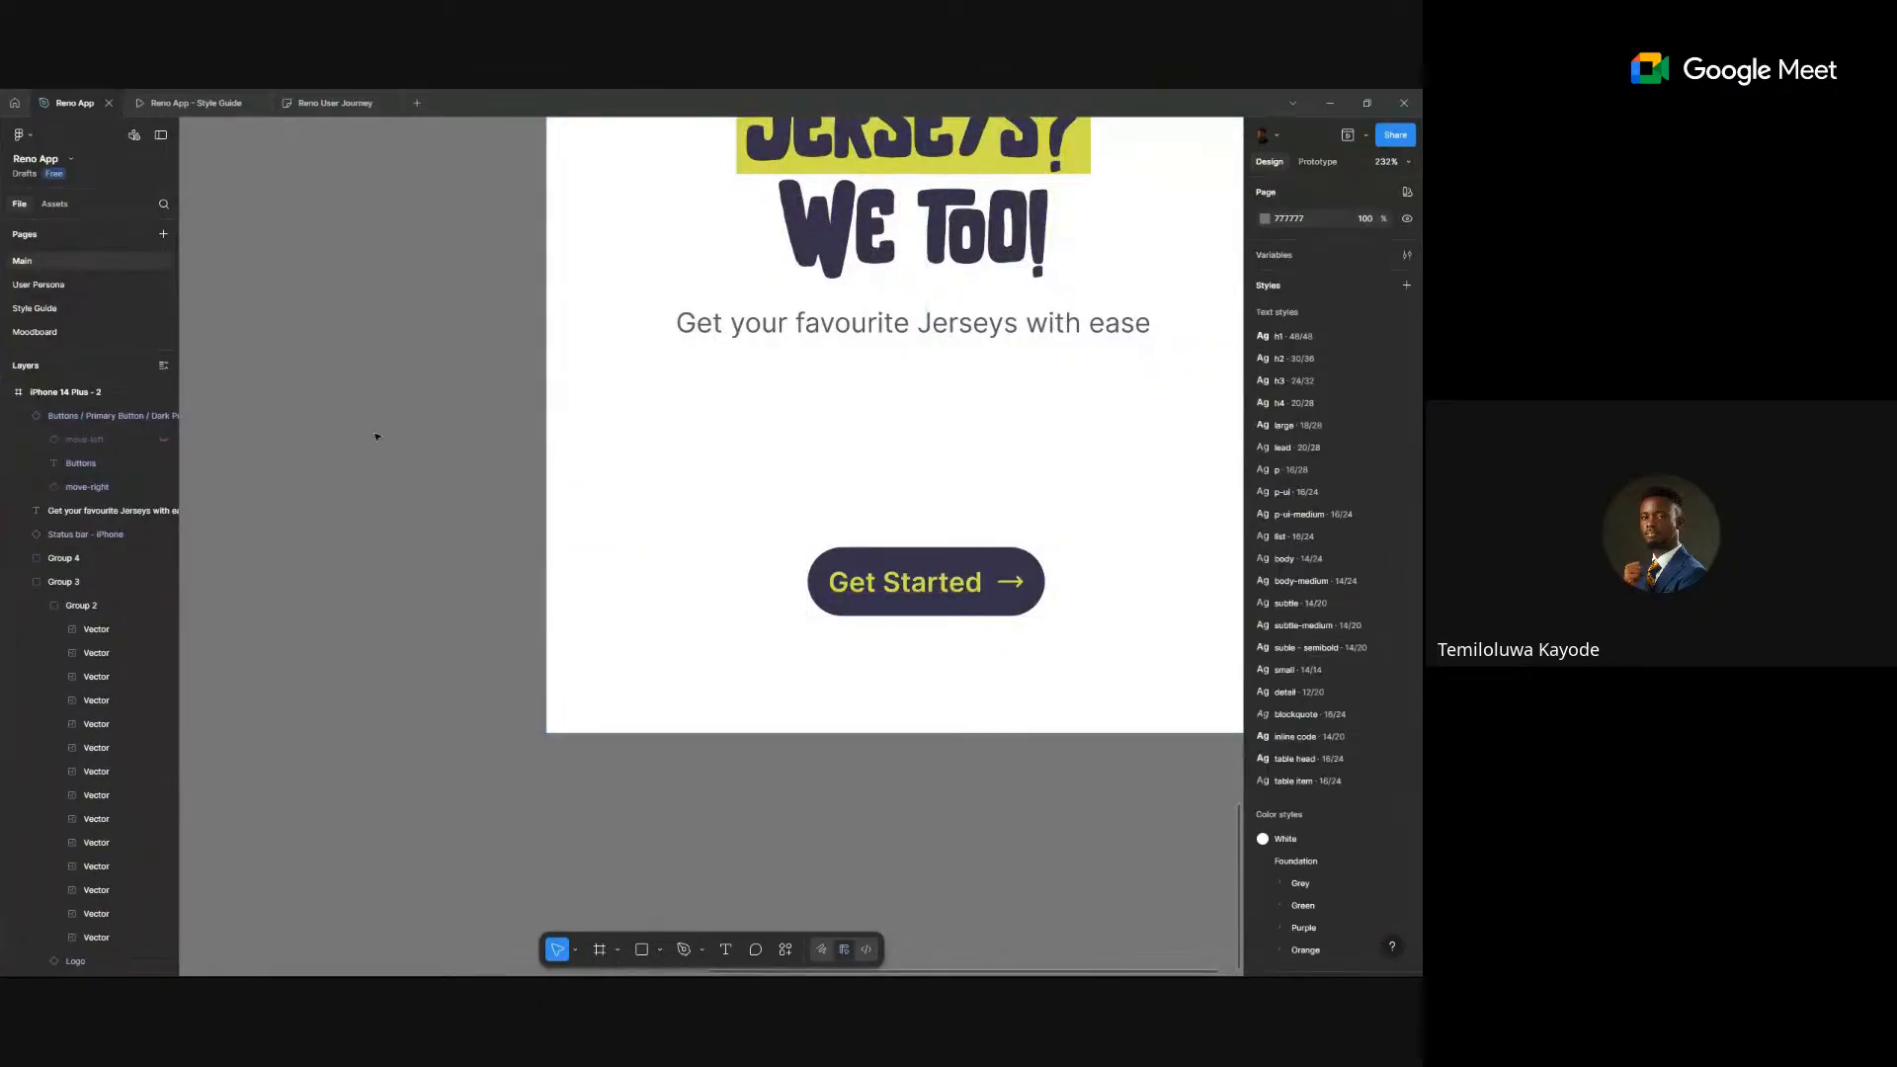
pyautogui.click(34, 308)
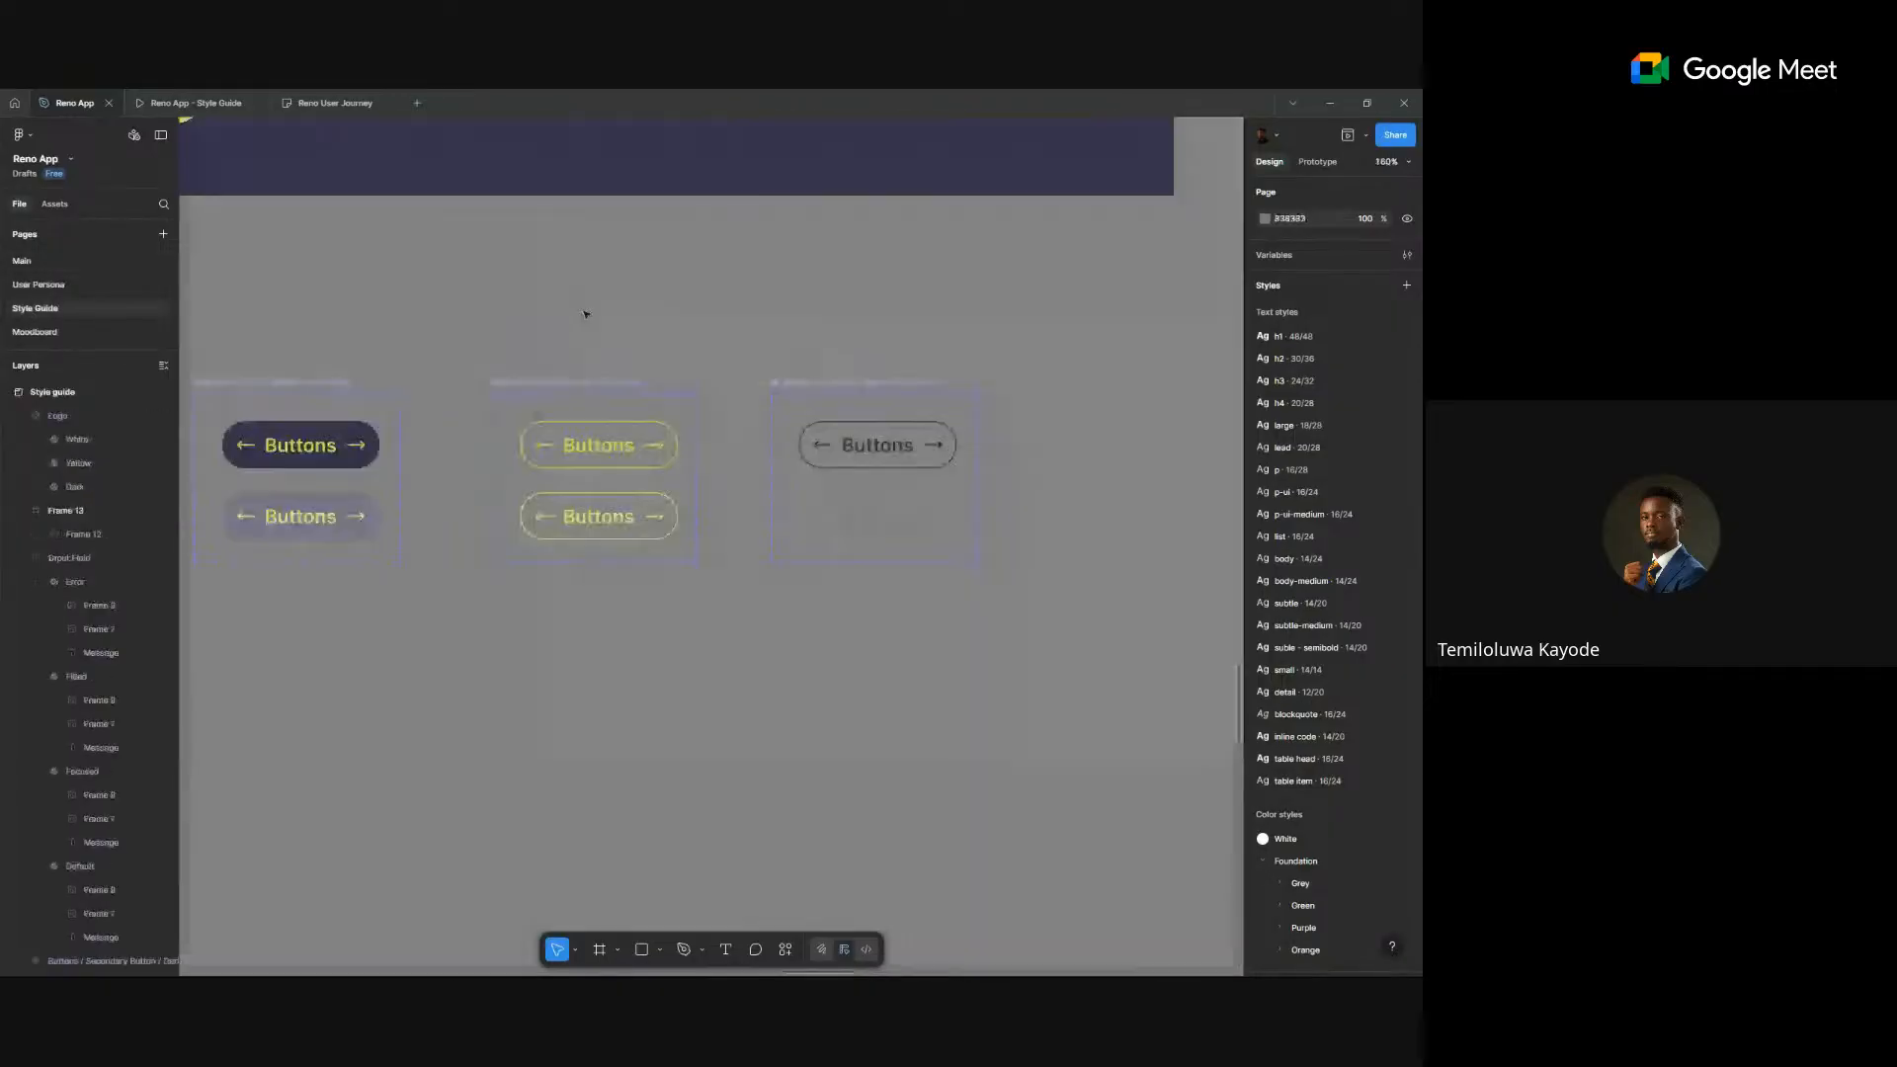
# - Select all eight button variants on the style guide, from yellow through grey
pyautogui.scroll(-5, 584, 311)
pyautogui.hscroll(-2, 494, 405)
pyautogui.click(541, 430)
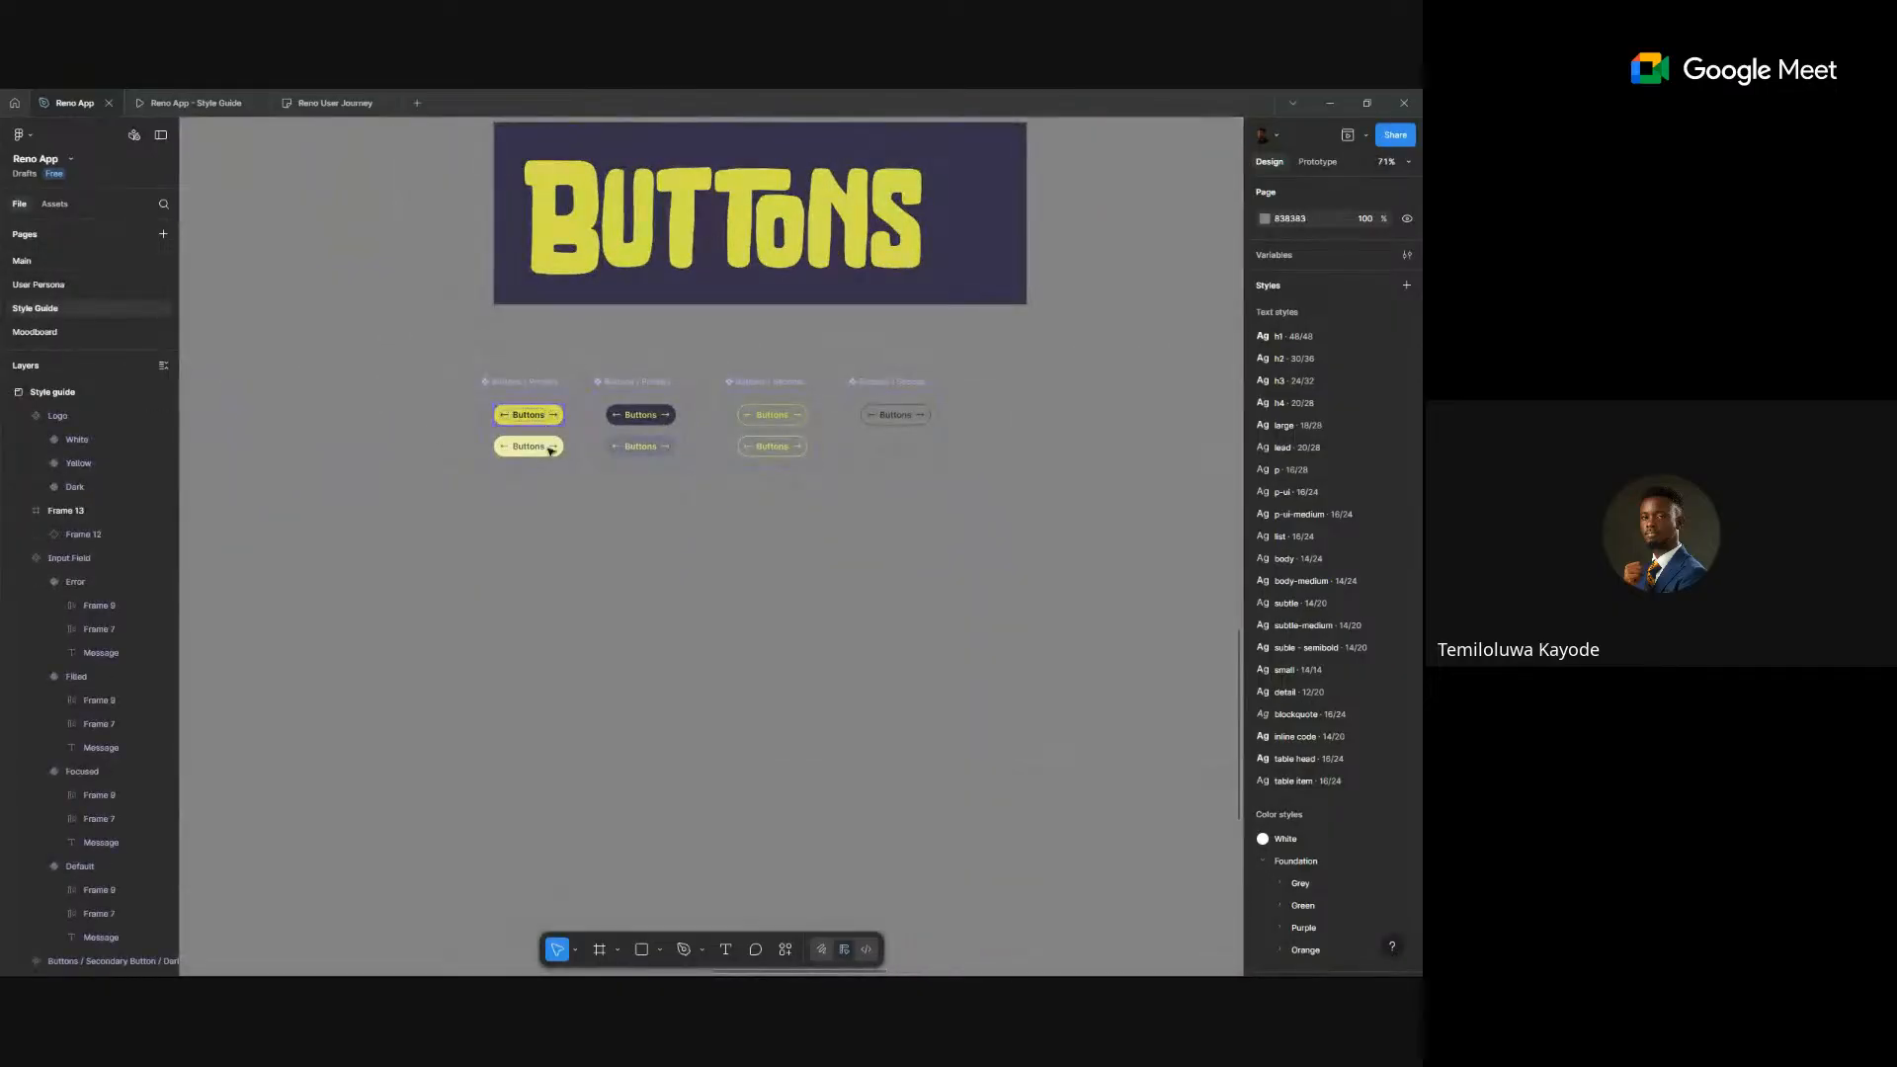
pyautogui.keyDown('shift'); pyautogui.click(529, 447); pyautogui.keyUp('shift')
pyautogui.keyDown('shift'); pyautogui.click(642, 417); pyautogui.keyUp('shift')
pyautogui.keyDown('shift'); pyautogui.click(668, 448); pyautogui.keyUp('shift')
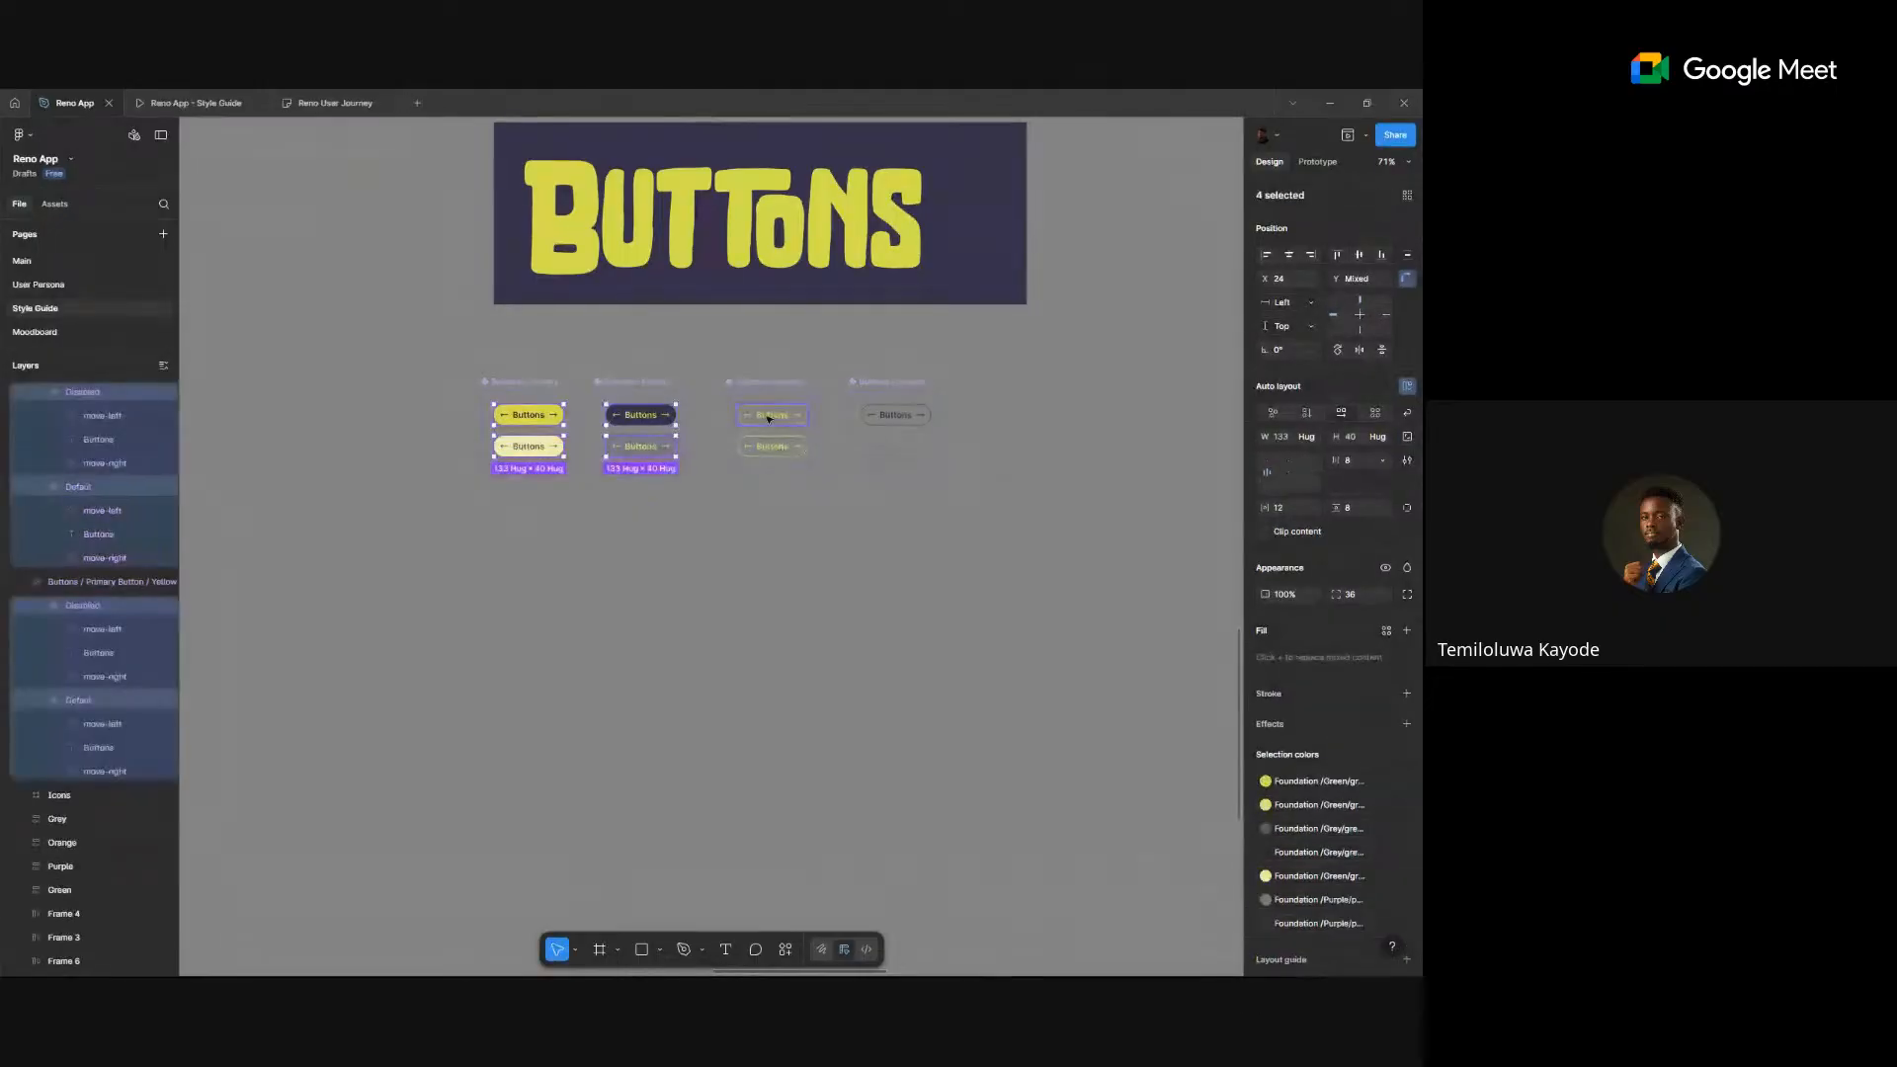
pyautogui.keyDown('shift'); pyautogui.click(768, 416); pyautogui.keyUp('shift')
pyautogui.keyDown('shift'); pyautogui.click(780, 446); pyautogui.keyUp('shift')
pyautogui.keyDown('shift'); pyautogui.click(883, 448); pyautogui.keyUp('shift')
pyautogui.keyDown('shift'); pyautogui.click(892, 423); pyautogui.keyUp('shift')
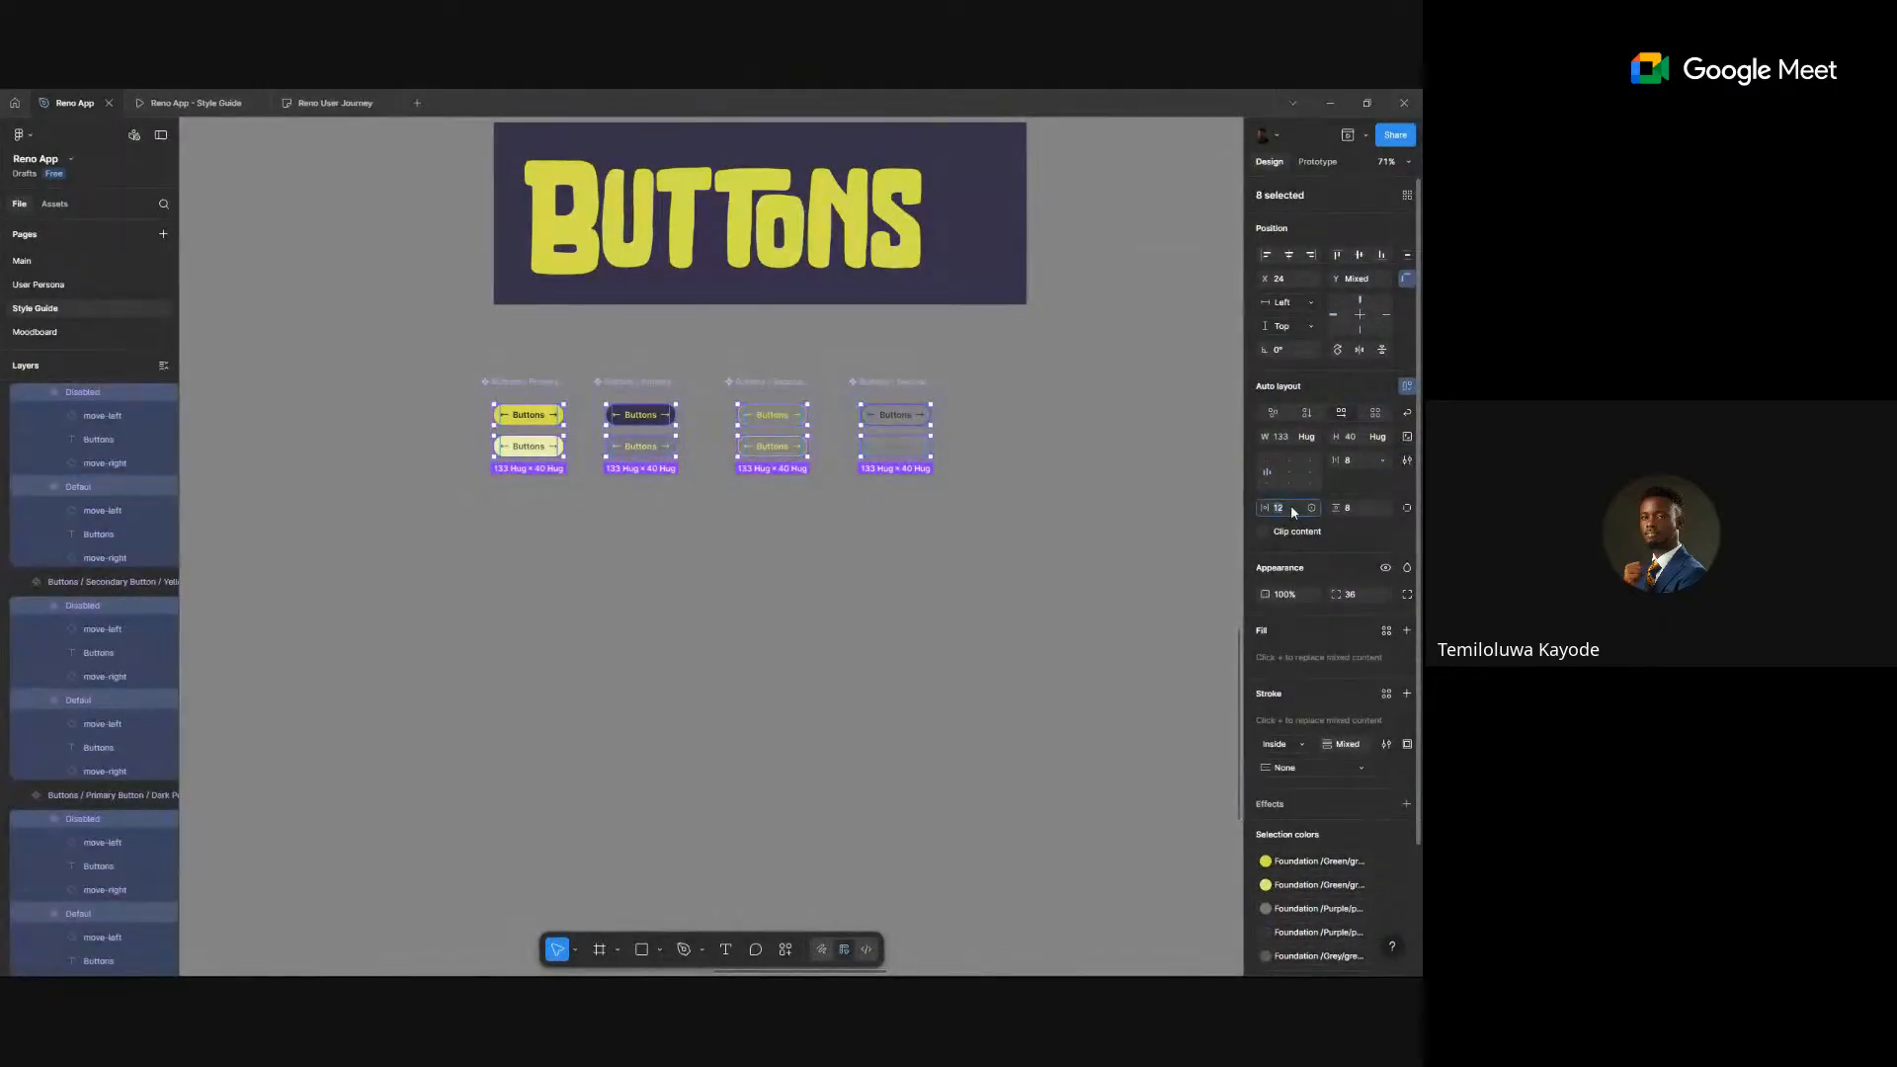
# - Set the buttons' horizontal padding to 20, then go to the Main page
pyautogui.write('16')
pyautogui.press('Return')
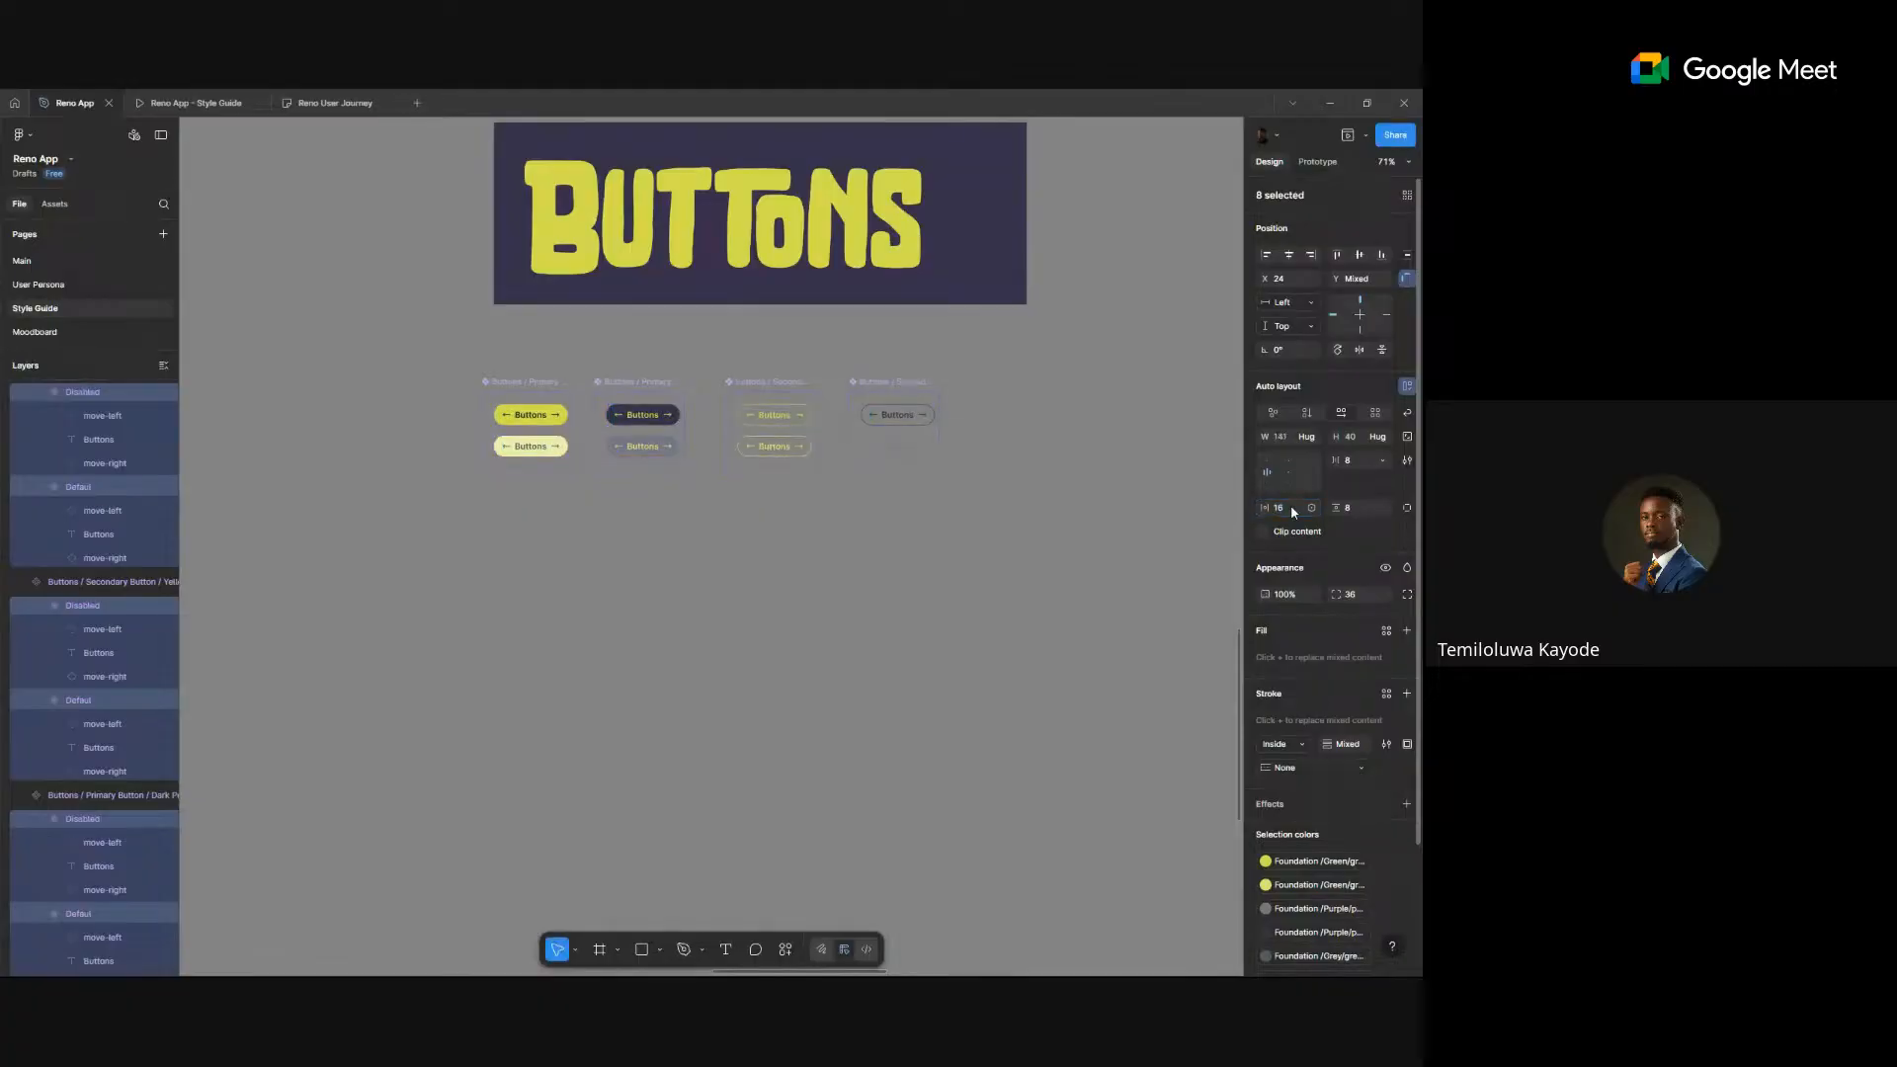
pyautogui.click(1290, 508)
pyautogui.write('20')
pyautogui.press('Return')
pyautogui.scroll(3, 680, 452)
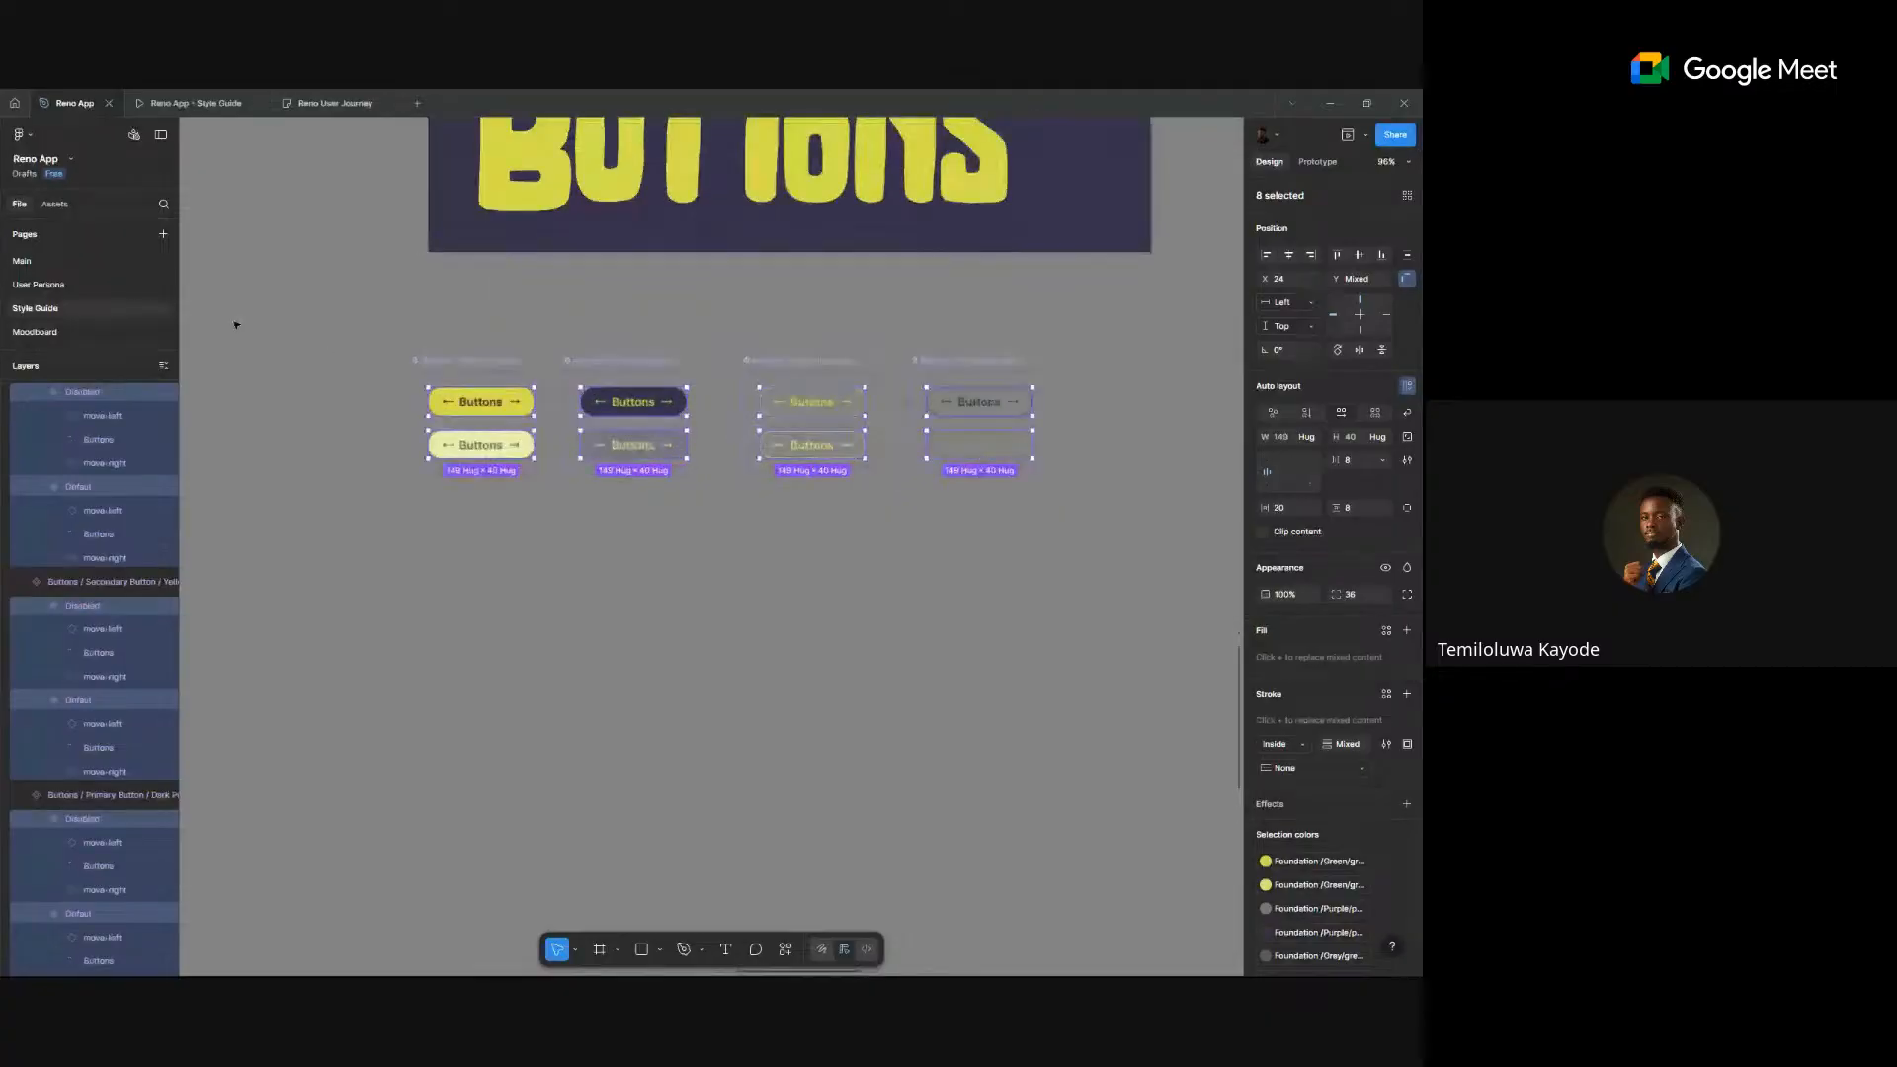
pyautogui.click(55, 263)
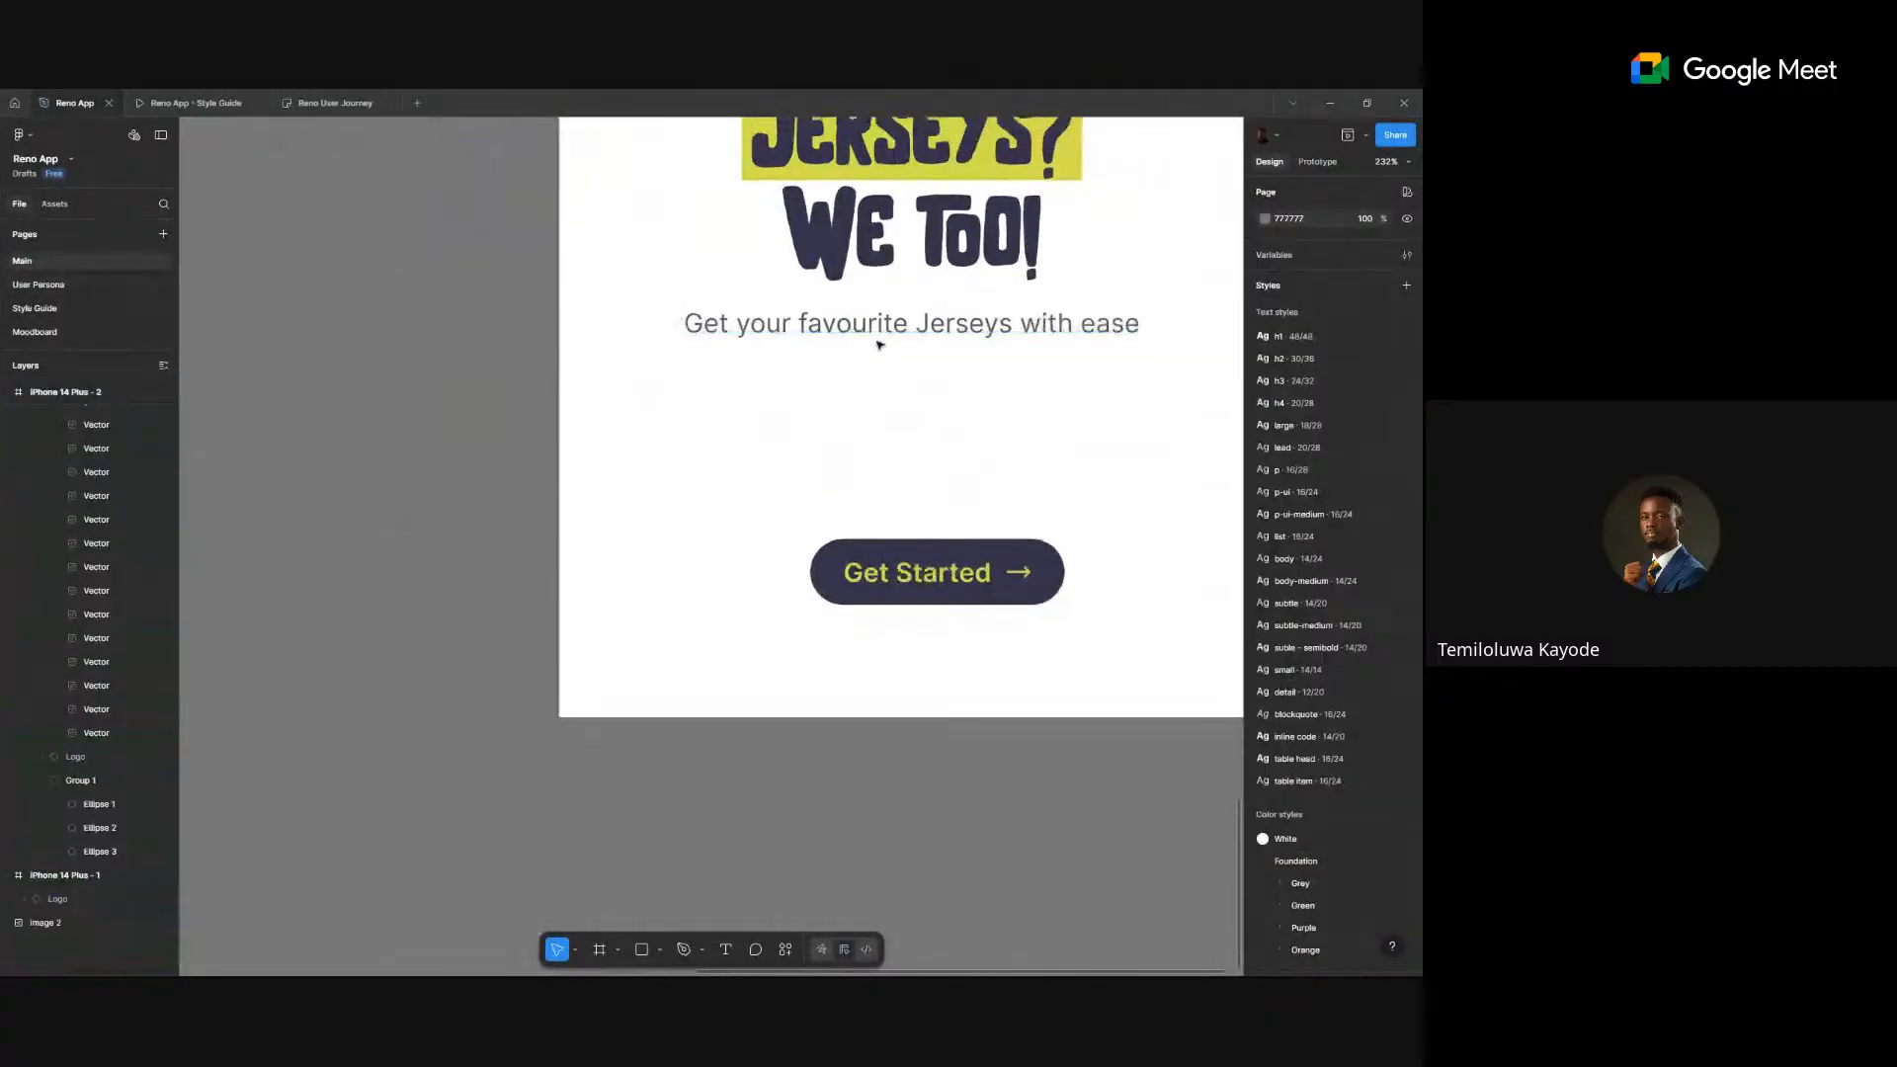
# - Bring the hero screen into view and nudge the subtitle closer under the headline
pyautogui.moveTo(889, 341); pyautogui.dragTo(689, 482)
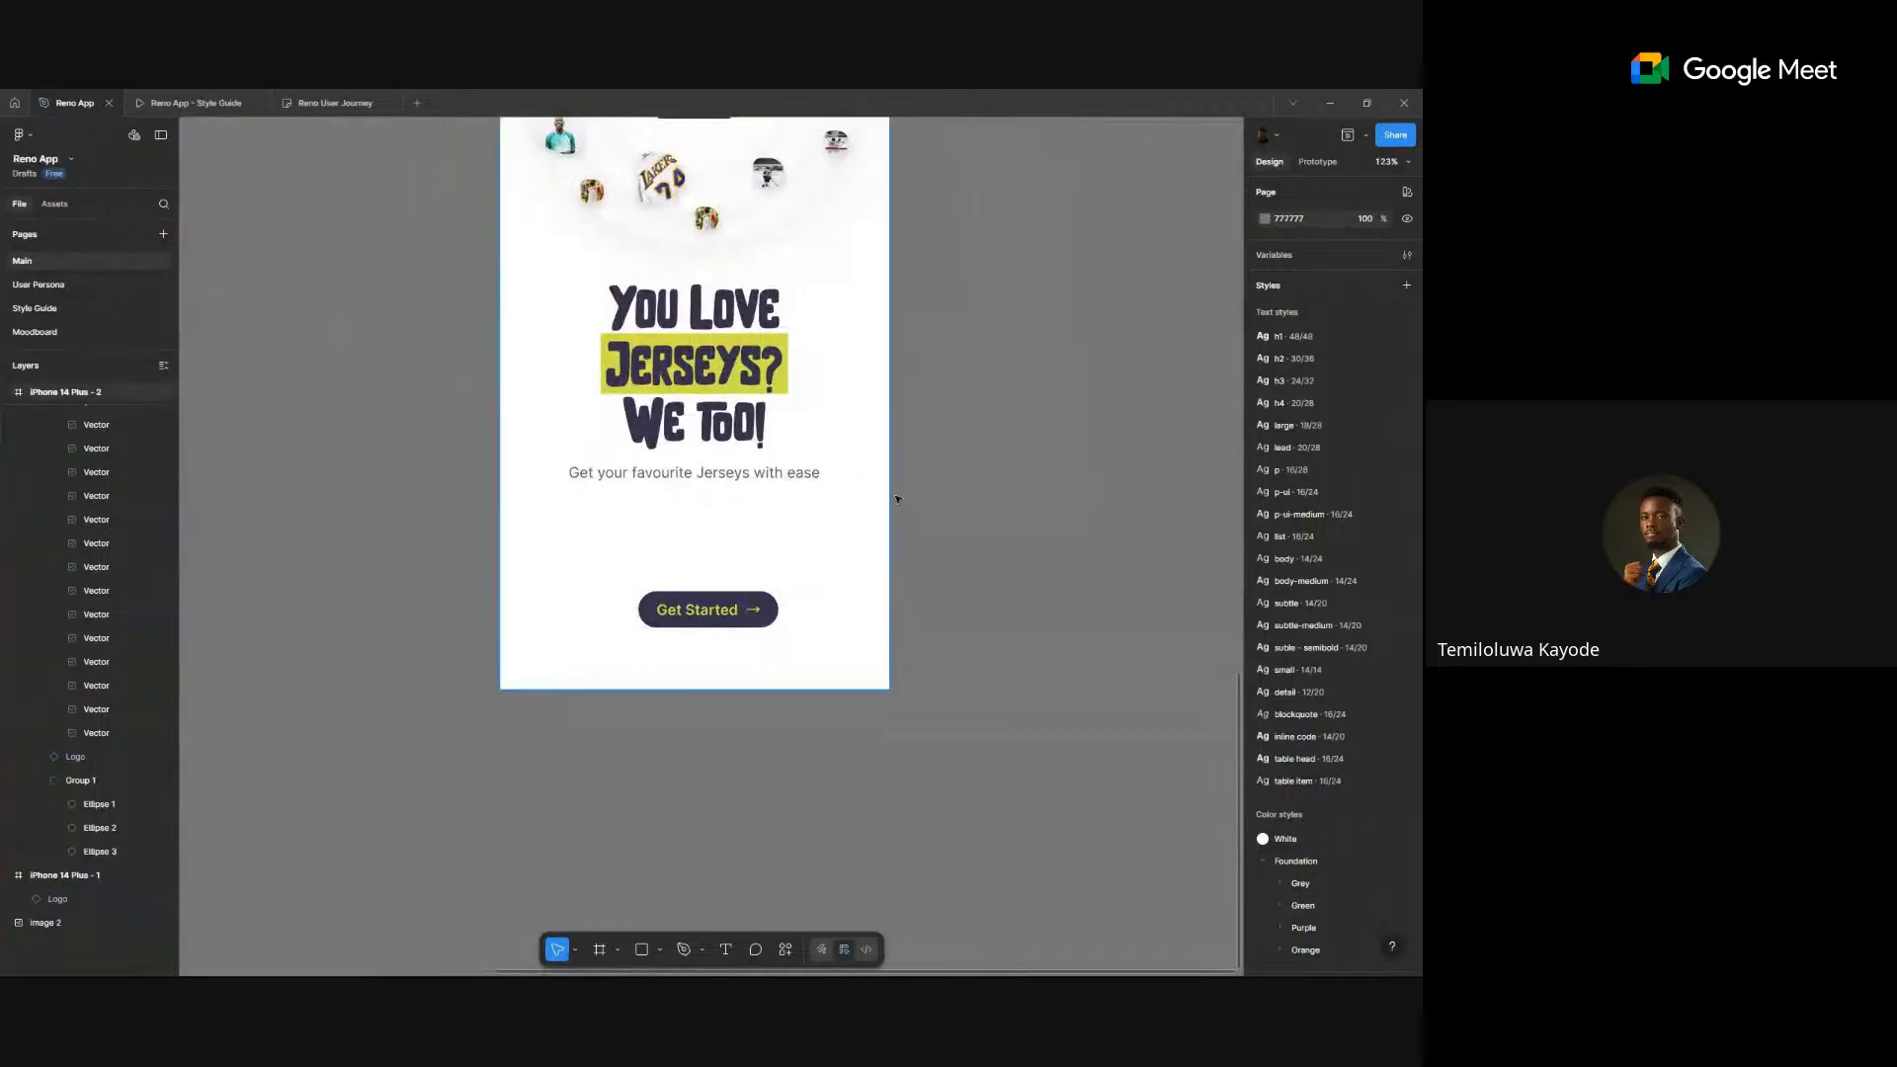
pyautogui.scroll(-2, 707, 343)
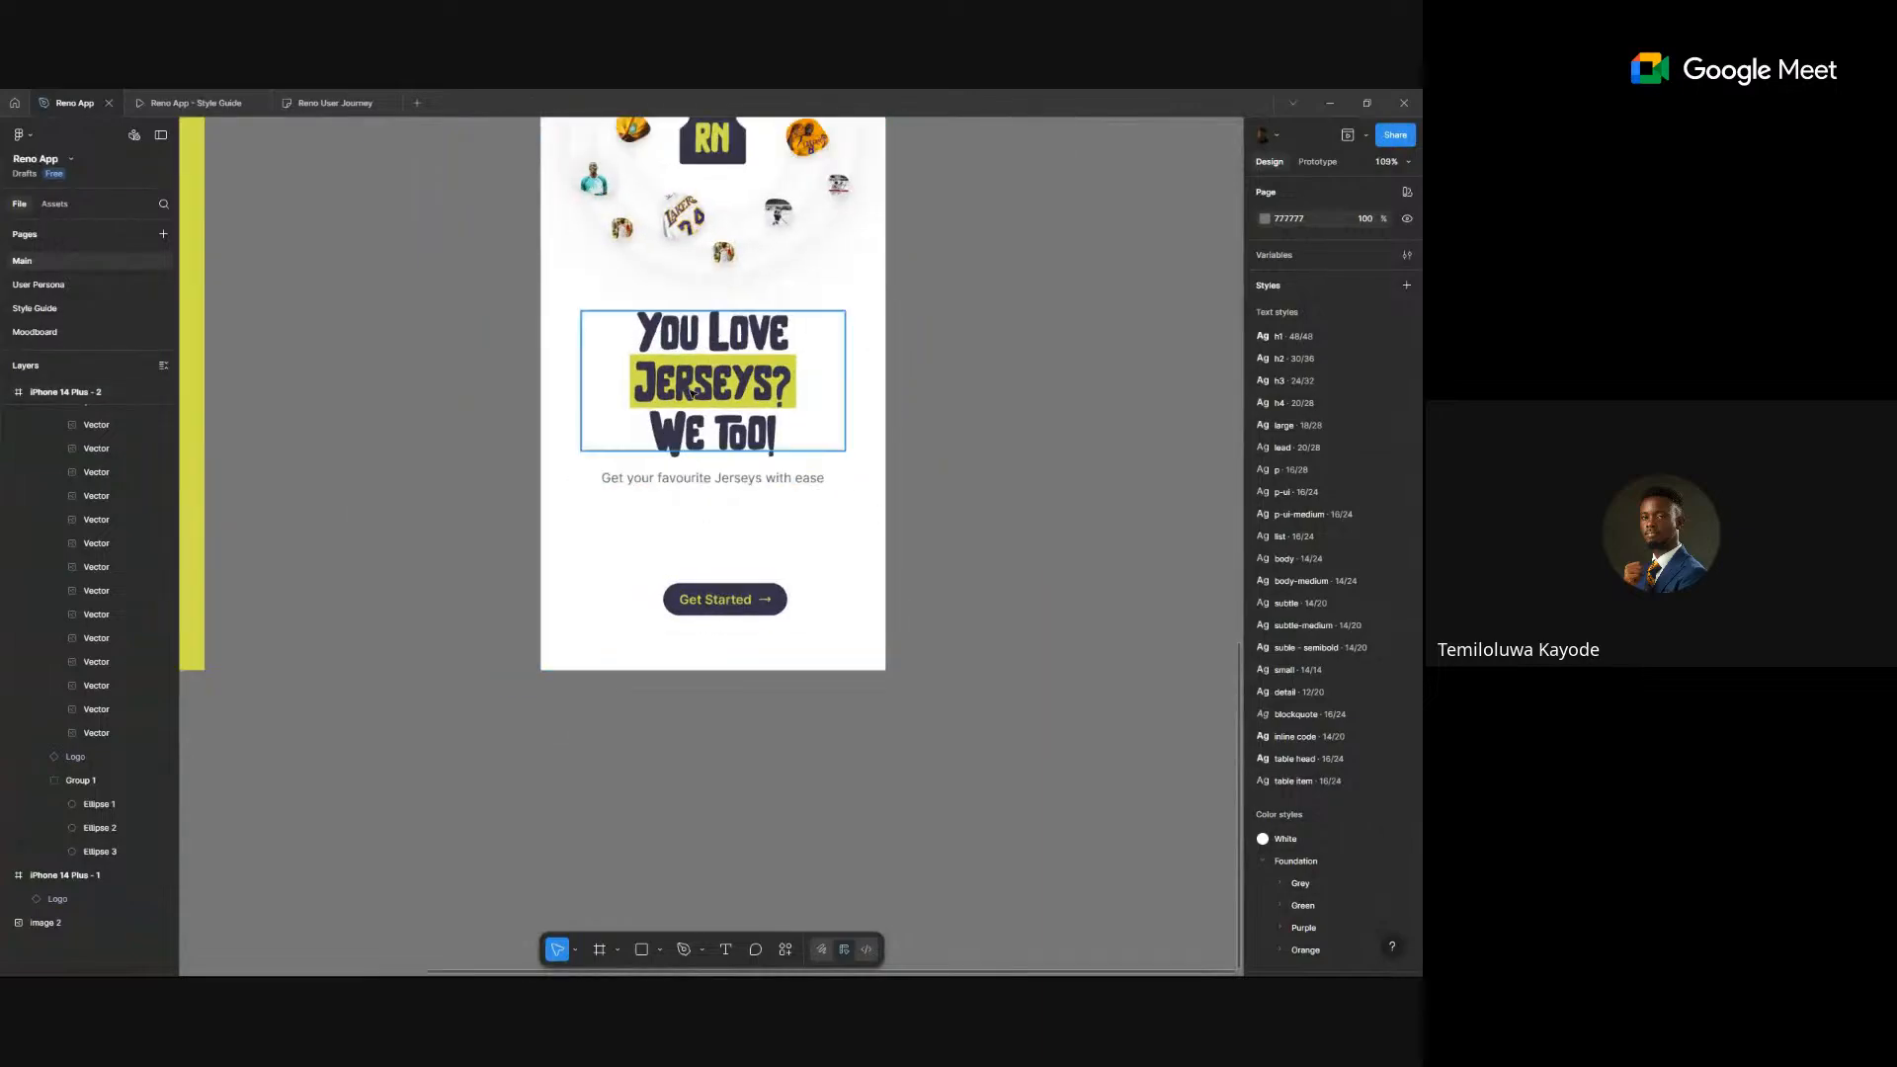
pyautogui.click(820, 378)
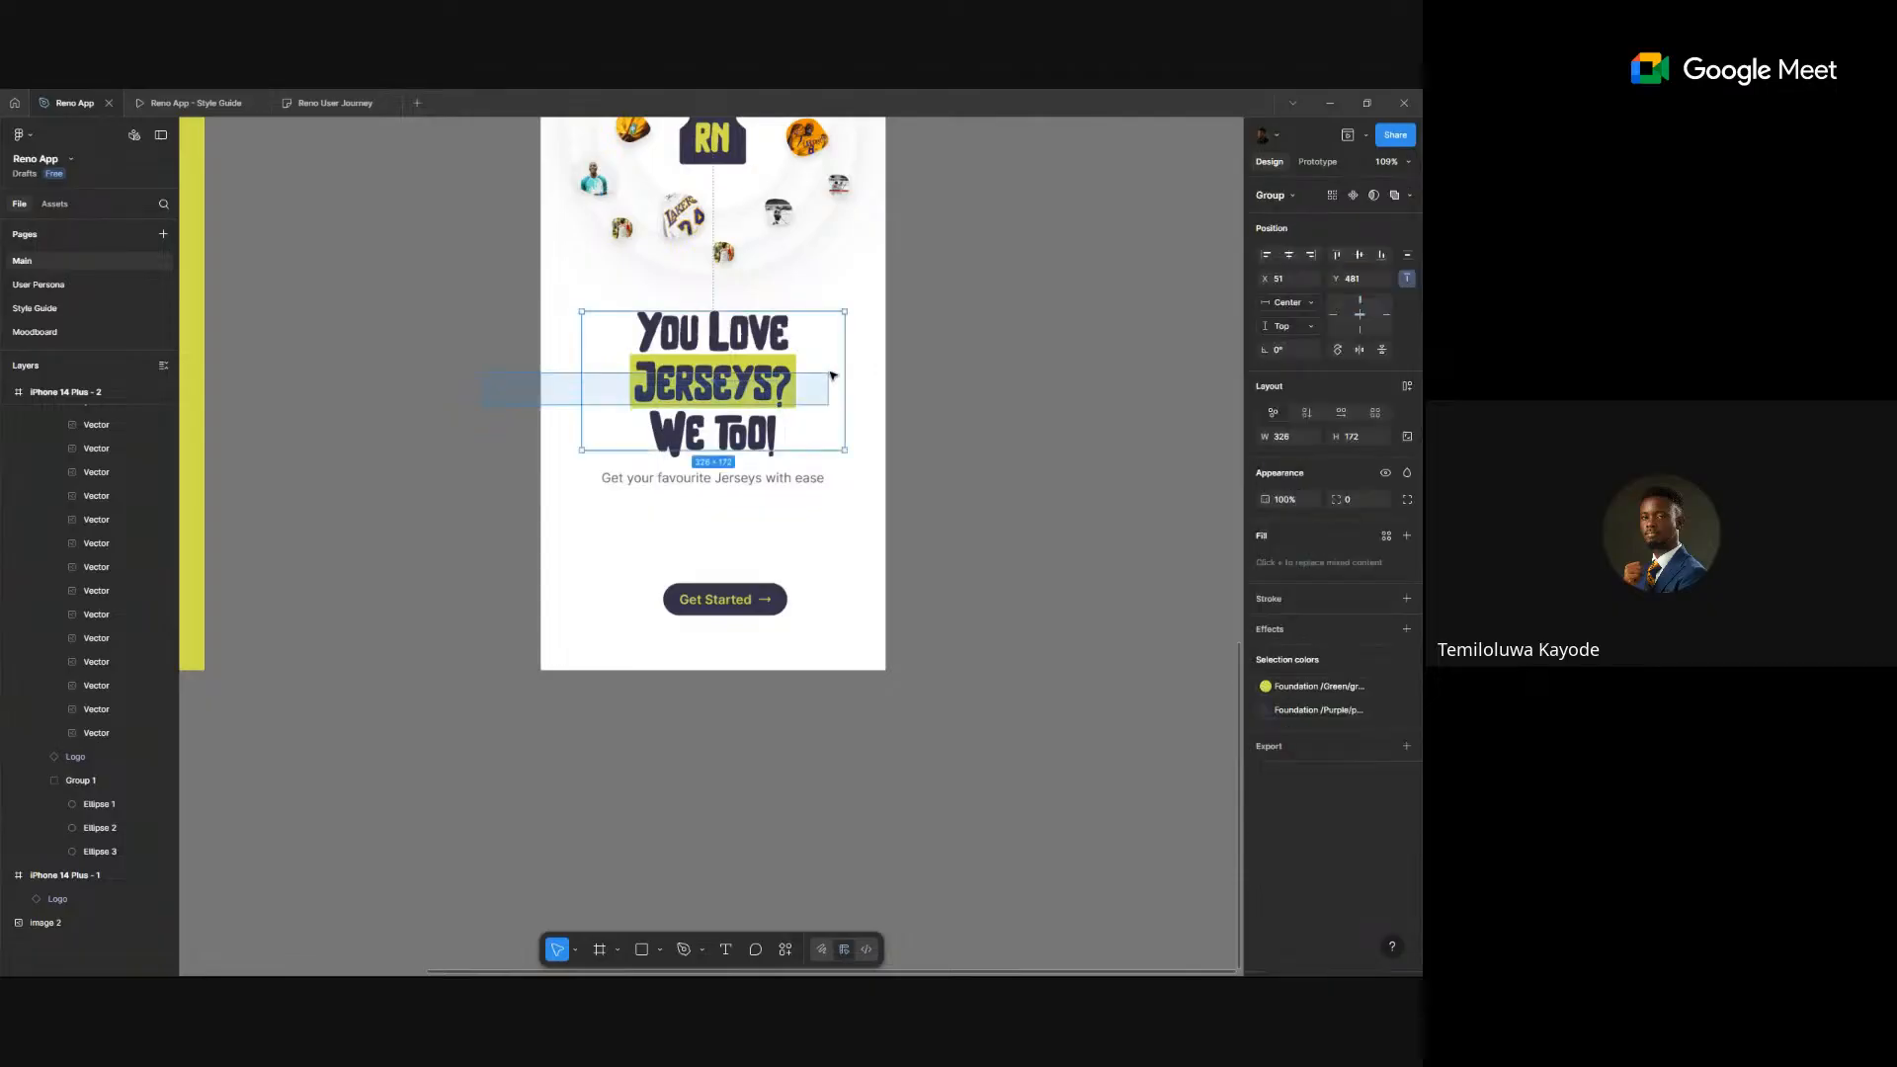
pyautogui.scroll(-4, 892, 342)
pyautogui.scroll(-1, 896, 346)
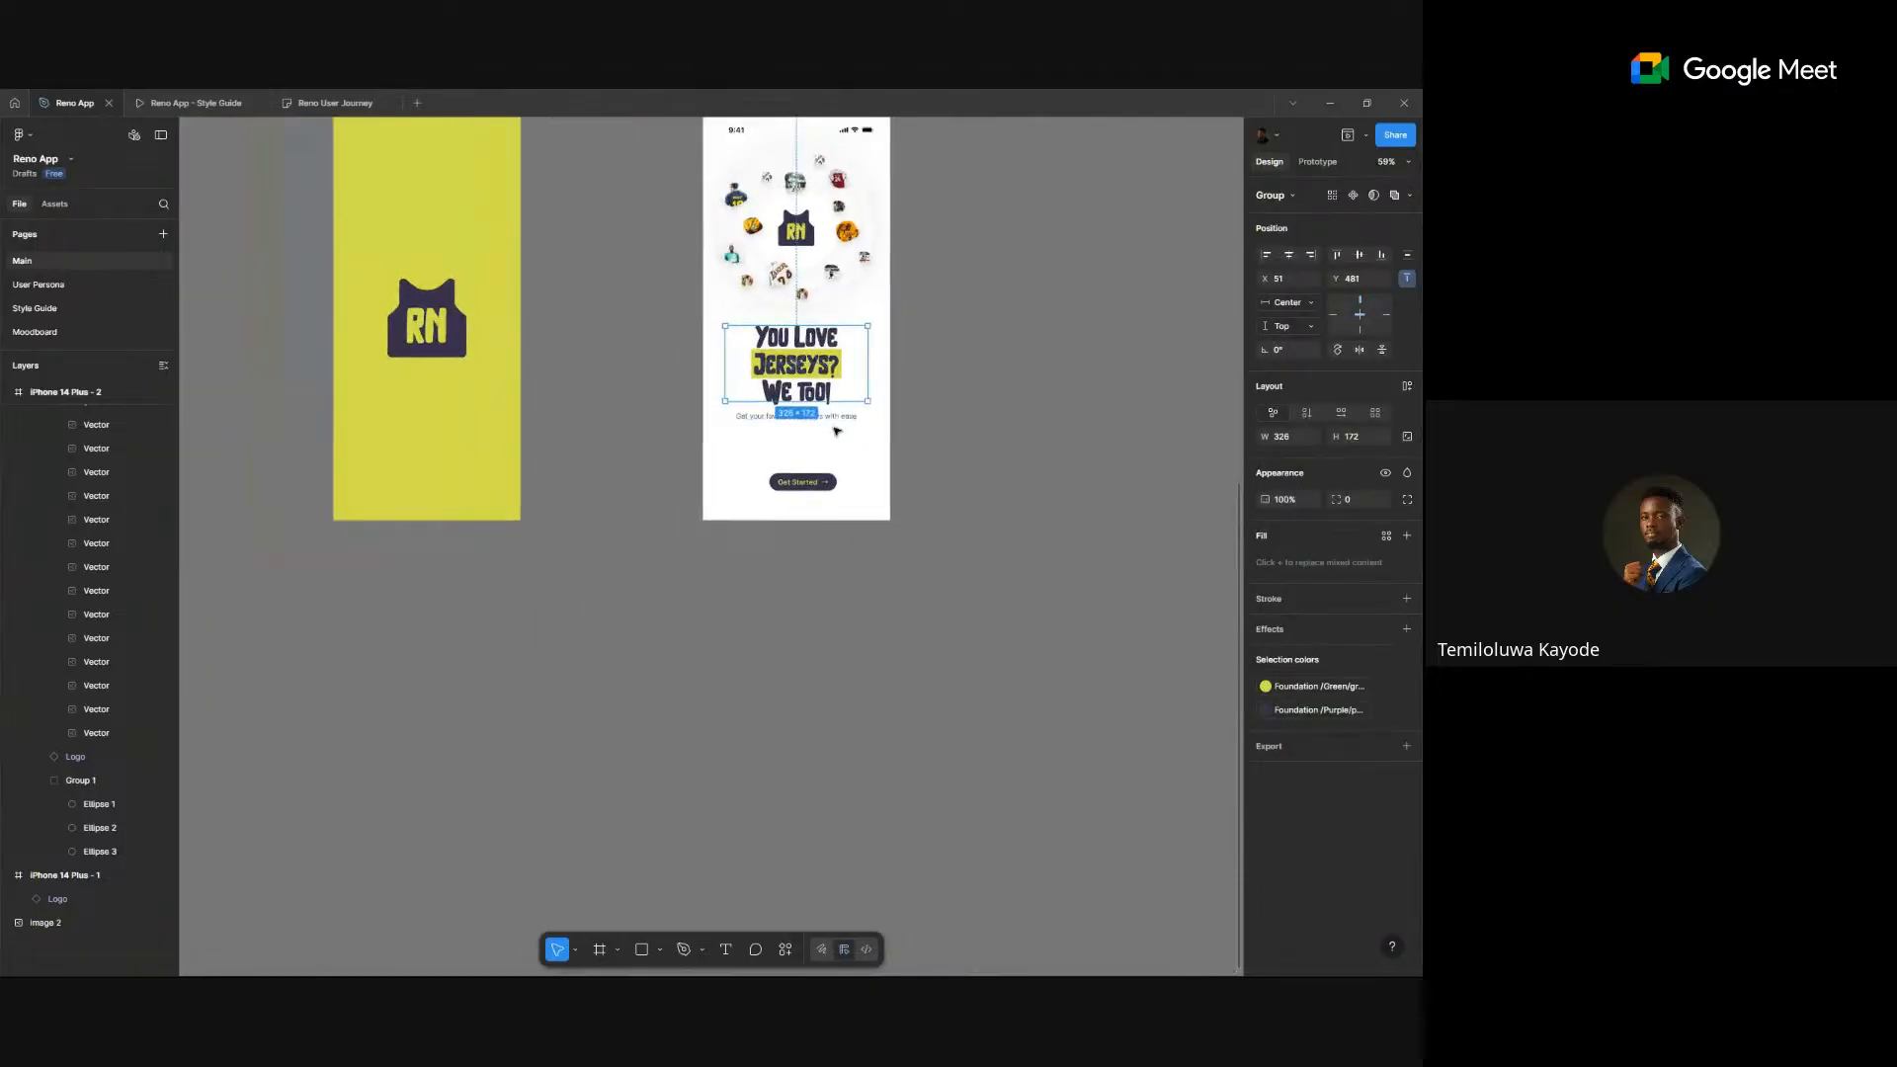
pyautogui.scroll(2, 835, 429)
pyautogui.scroll(-1, 929, 389)
pyautogui.moveTo(859, 413); pyautogui.dragTo(845, 410)
pyautogui.scroll(-4, 842, 407)
pyautogui.scroll(1, 846, 406)
pyautogui.scroll(4, 842, 393)
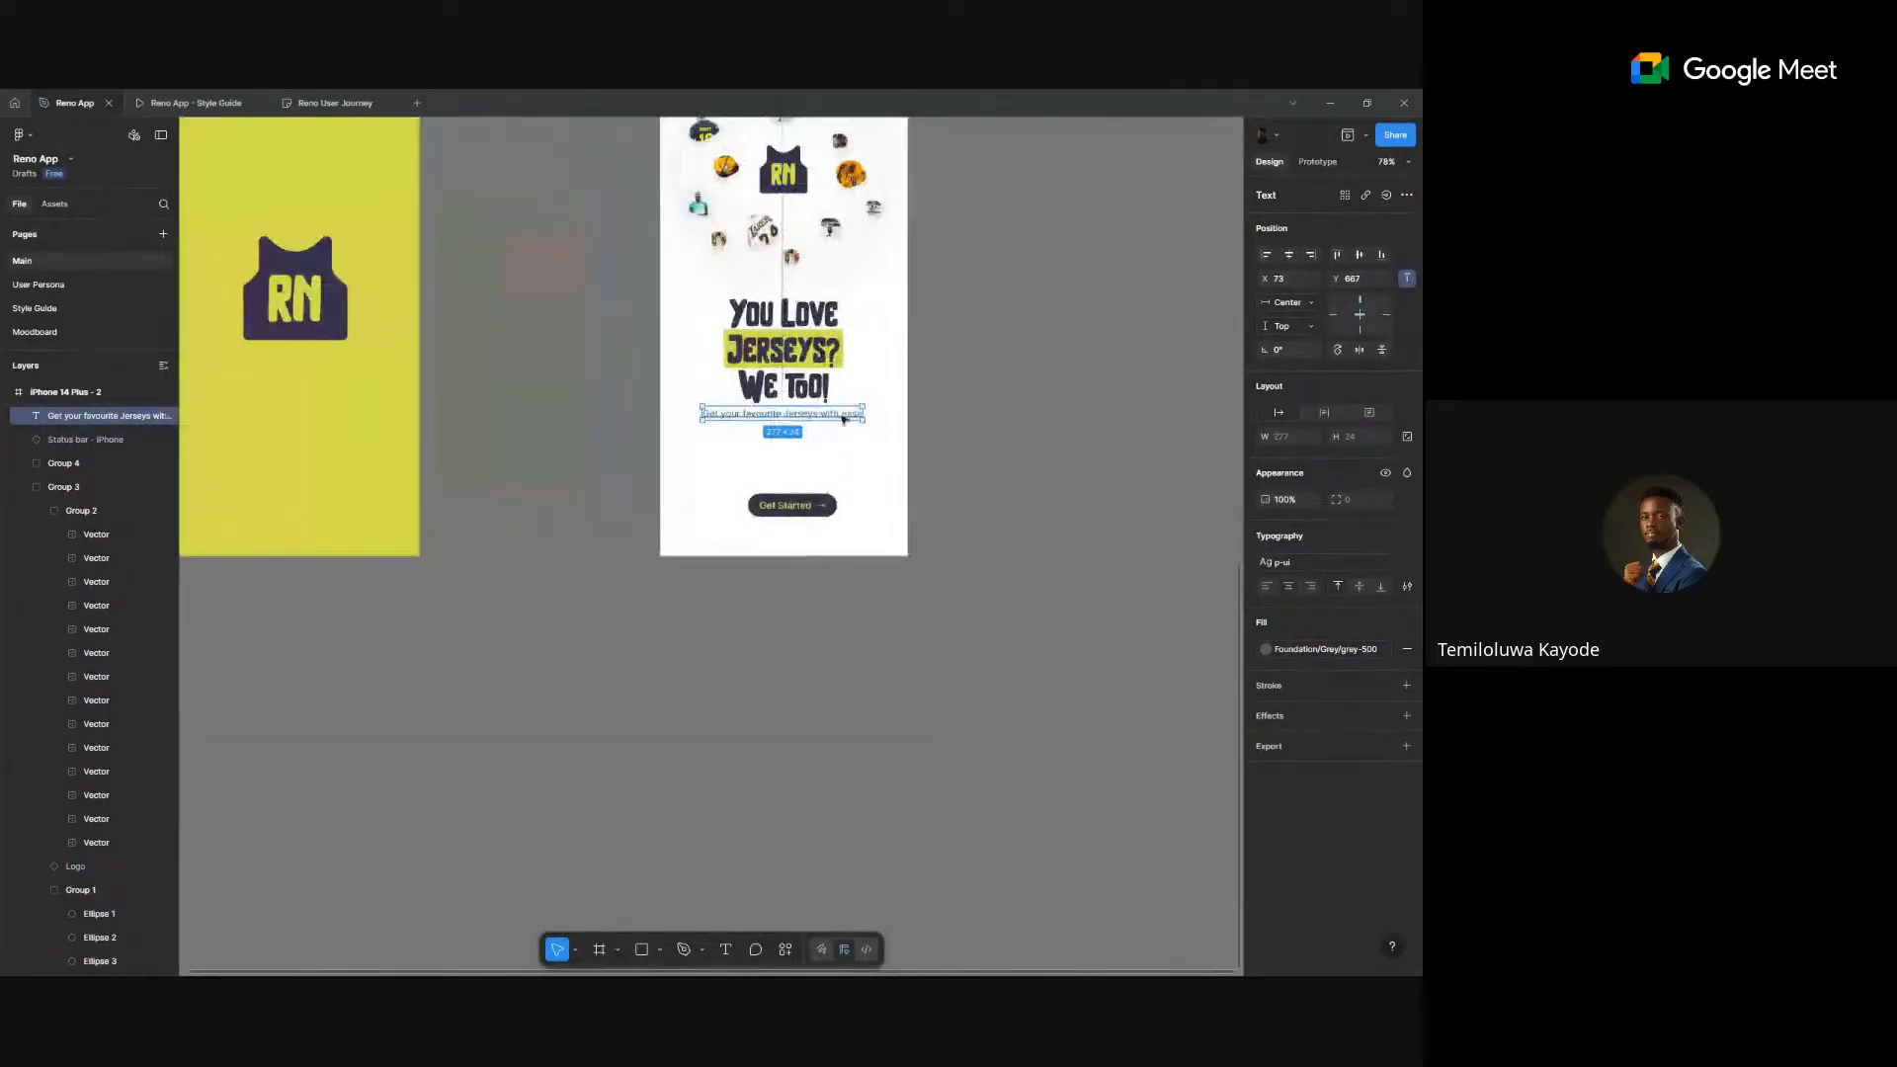
# - Wrap the headline group and subtitle in auto layout with 24 spacing between them
pyautogui.keyDown('shift'); pyautogui.click(825, 373); pyautogui.keyUp('shift')
pyautogui.hotkey('shift', 'a')
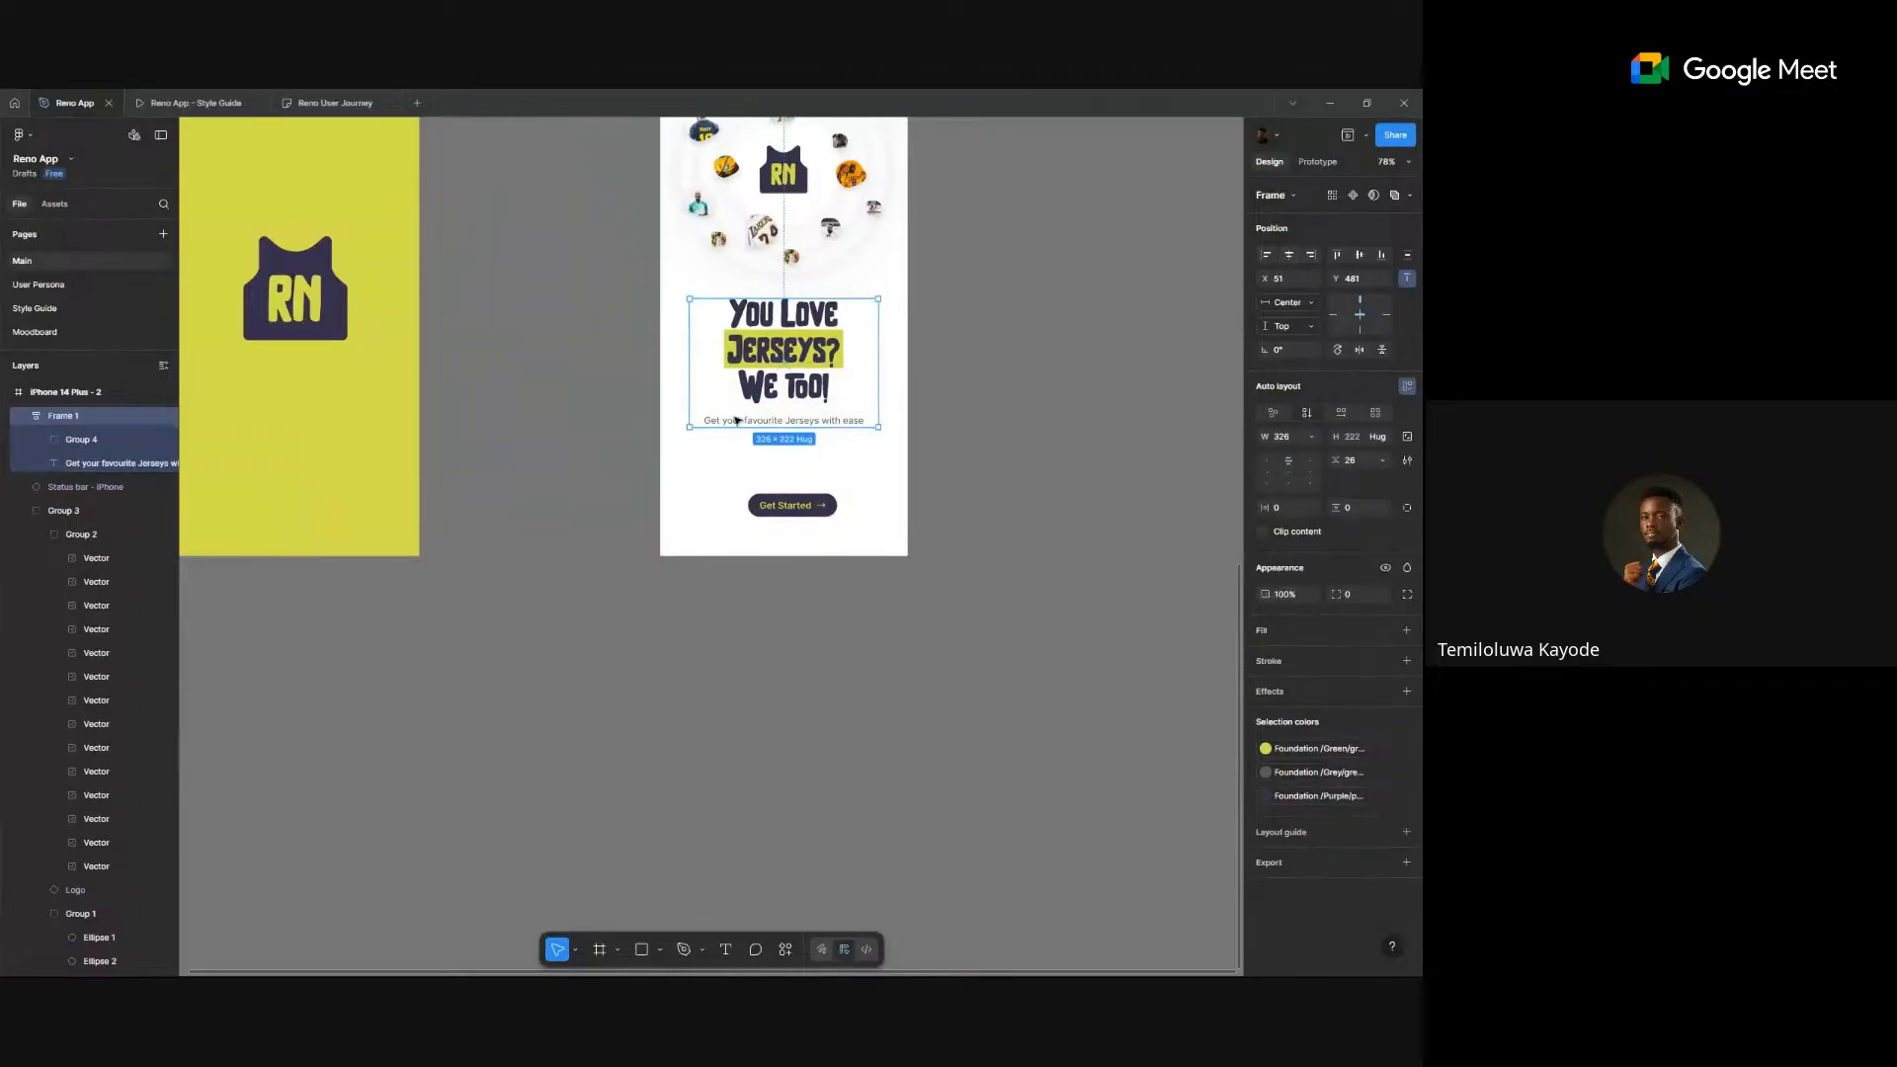
pyautogui.click(781, 405)
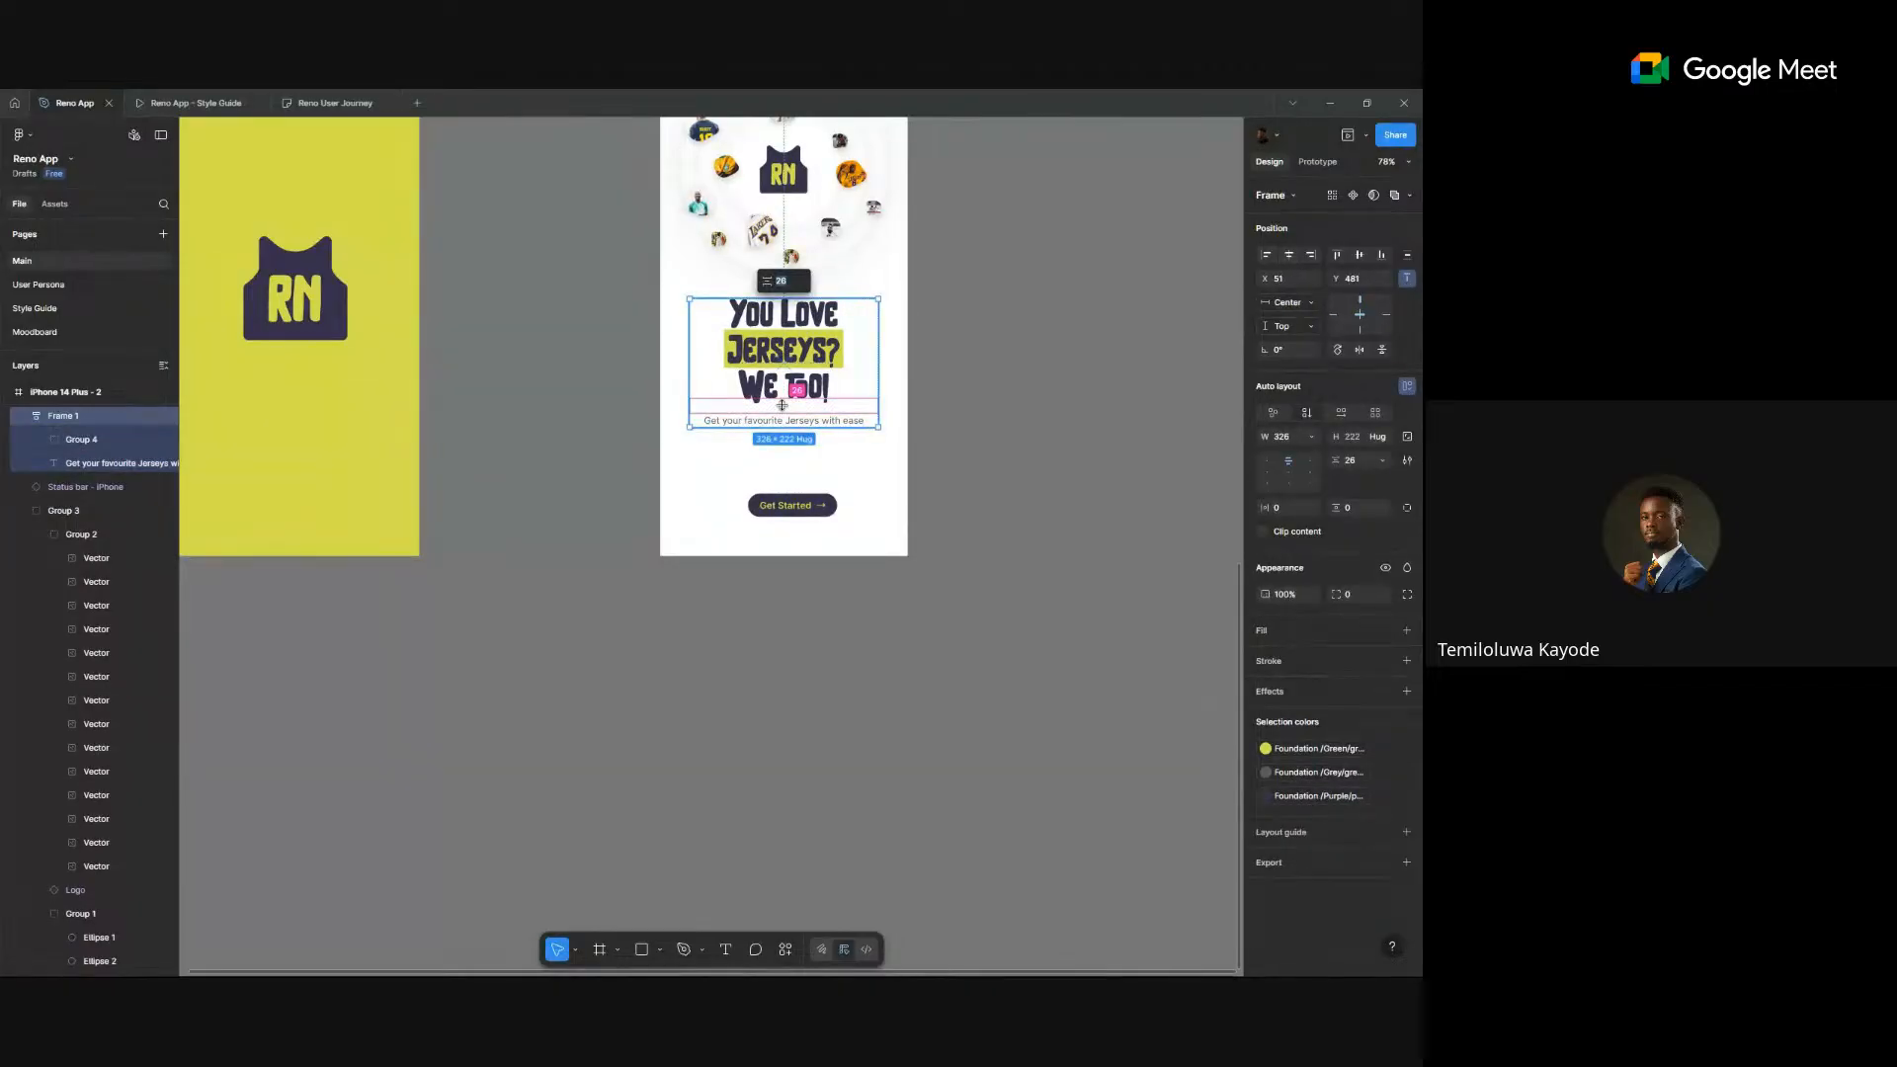
pyautogui.write('24')
pyautogui.press('Return')
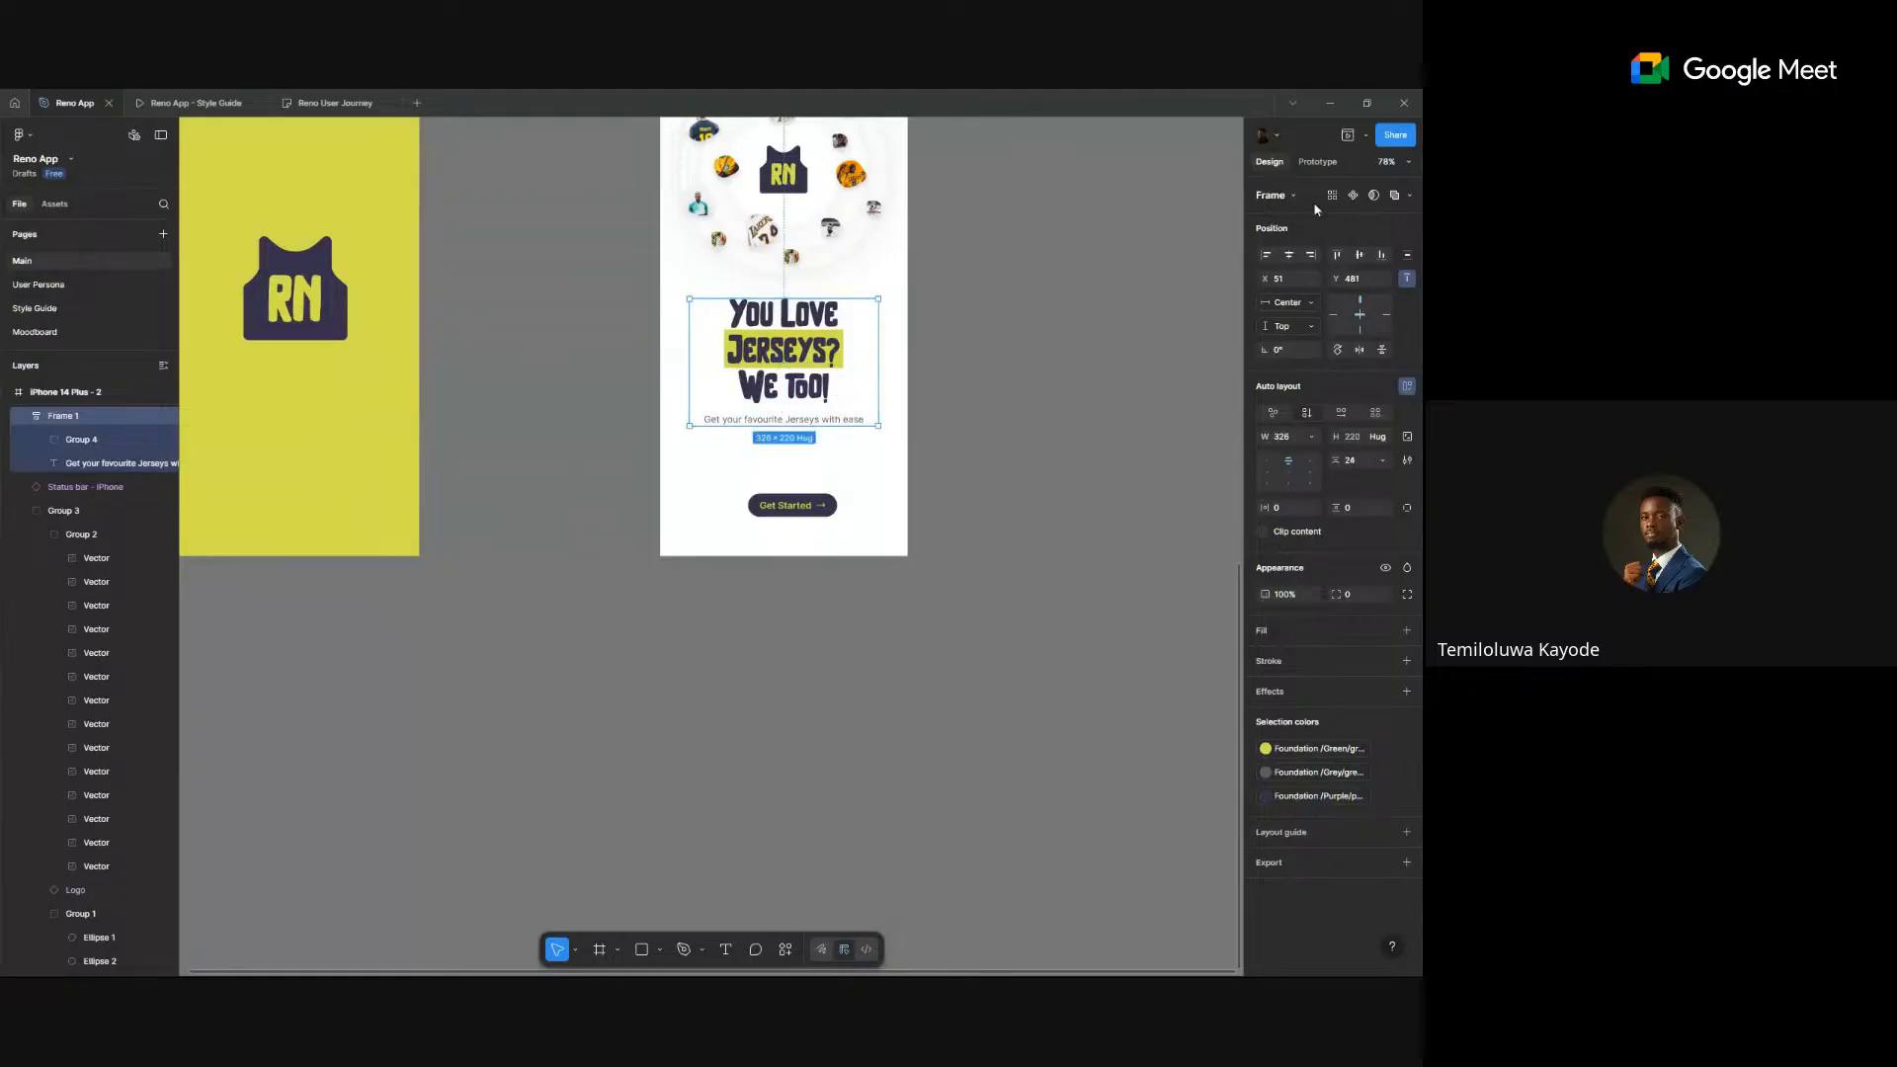
pyautogui.scroll(3, 869, 267)
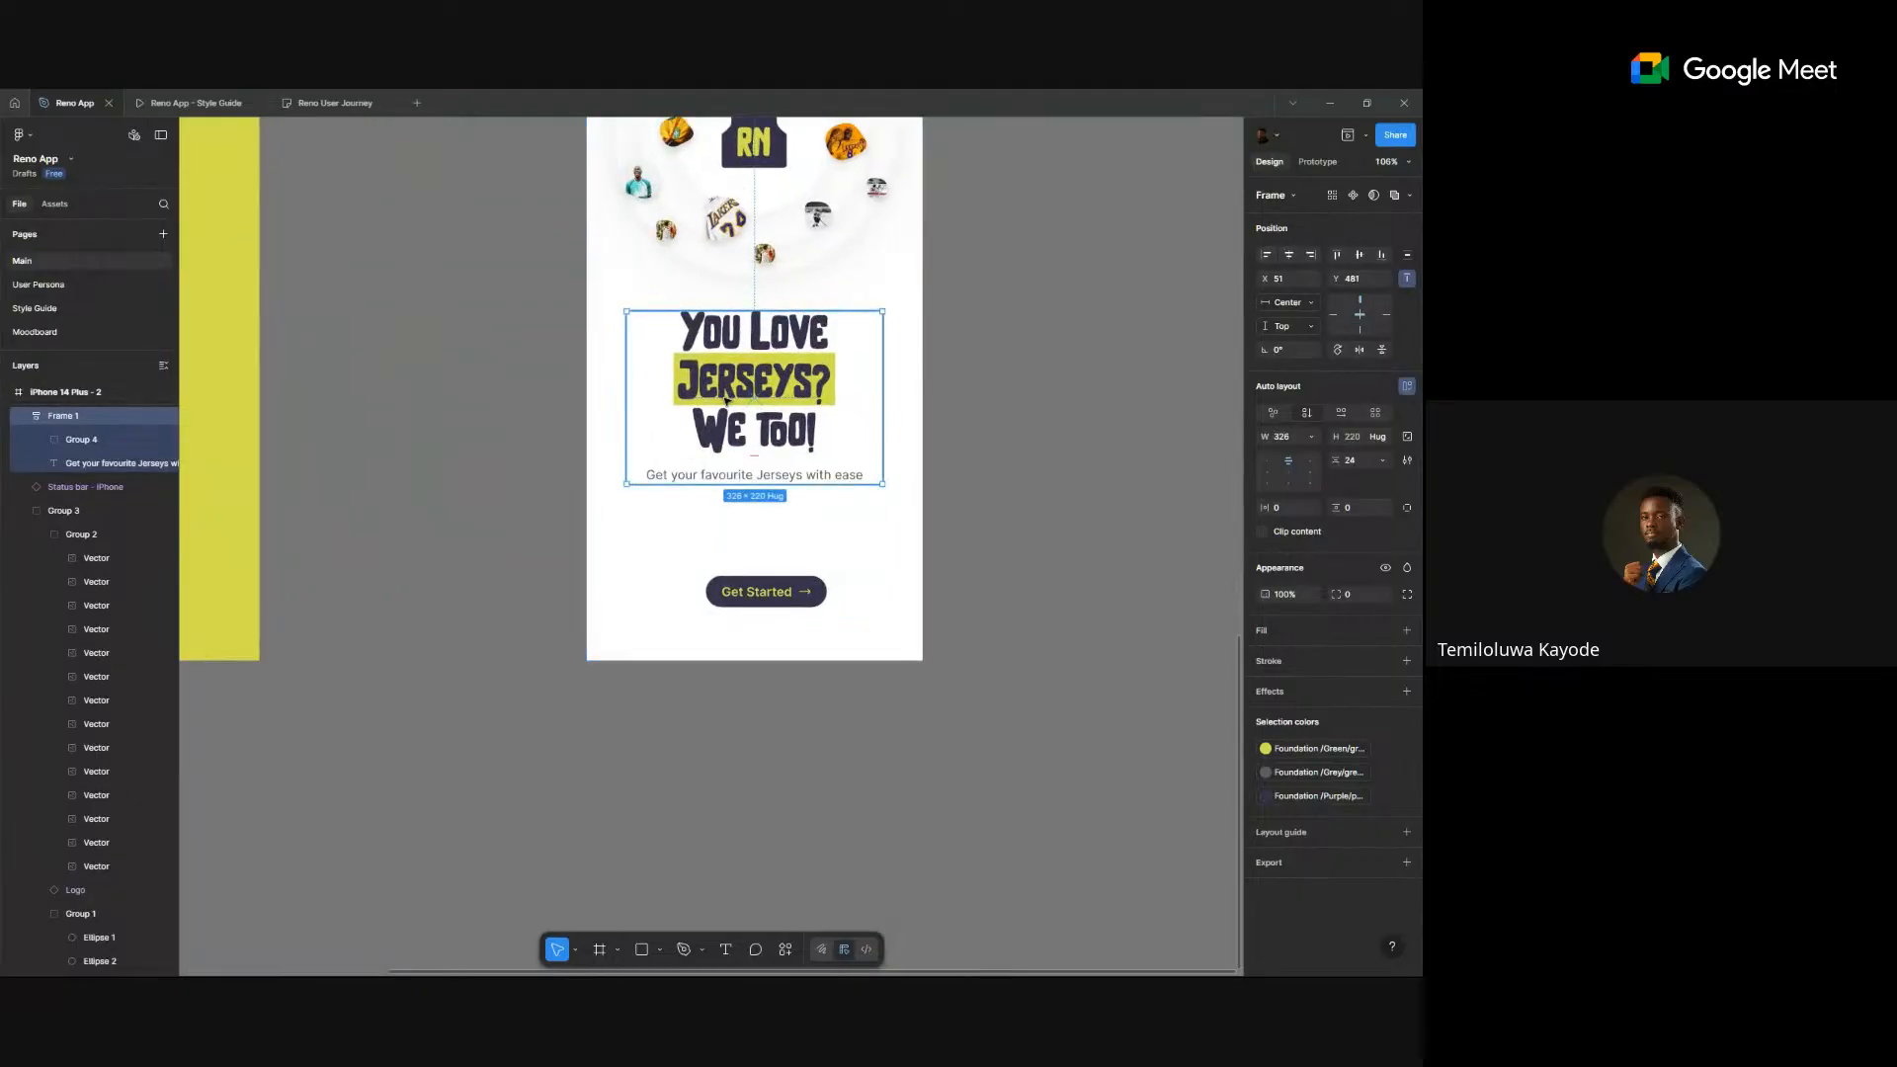
# - Prefix the subtitle with 'Support your favourite teams and get', drop the duplicate word, add a period
pyautogui.click(694, 472)
pyautogui.doubleClick(692, 473)
pyautogui.click(645, 478)
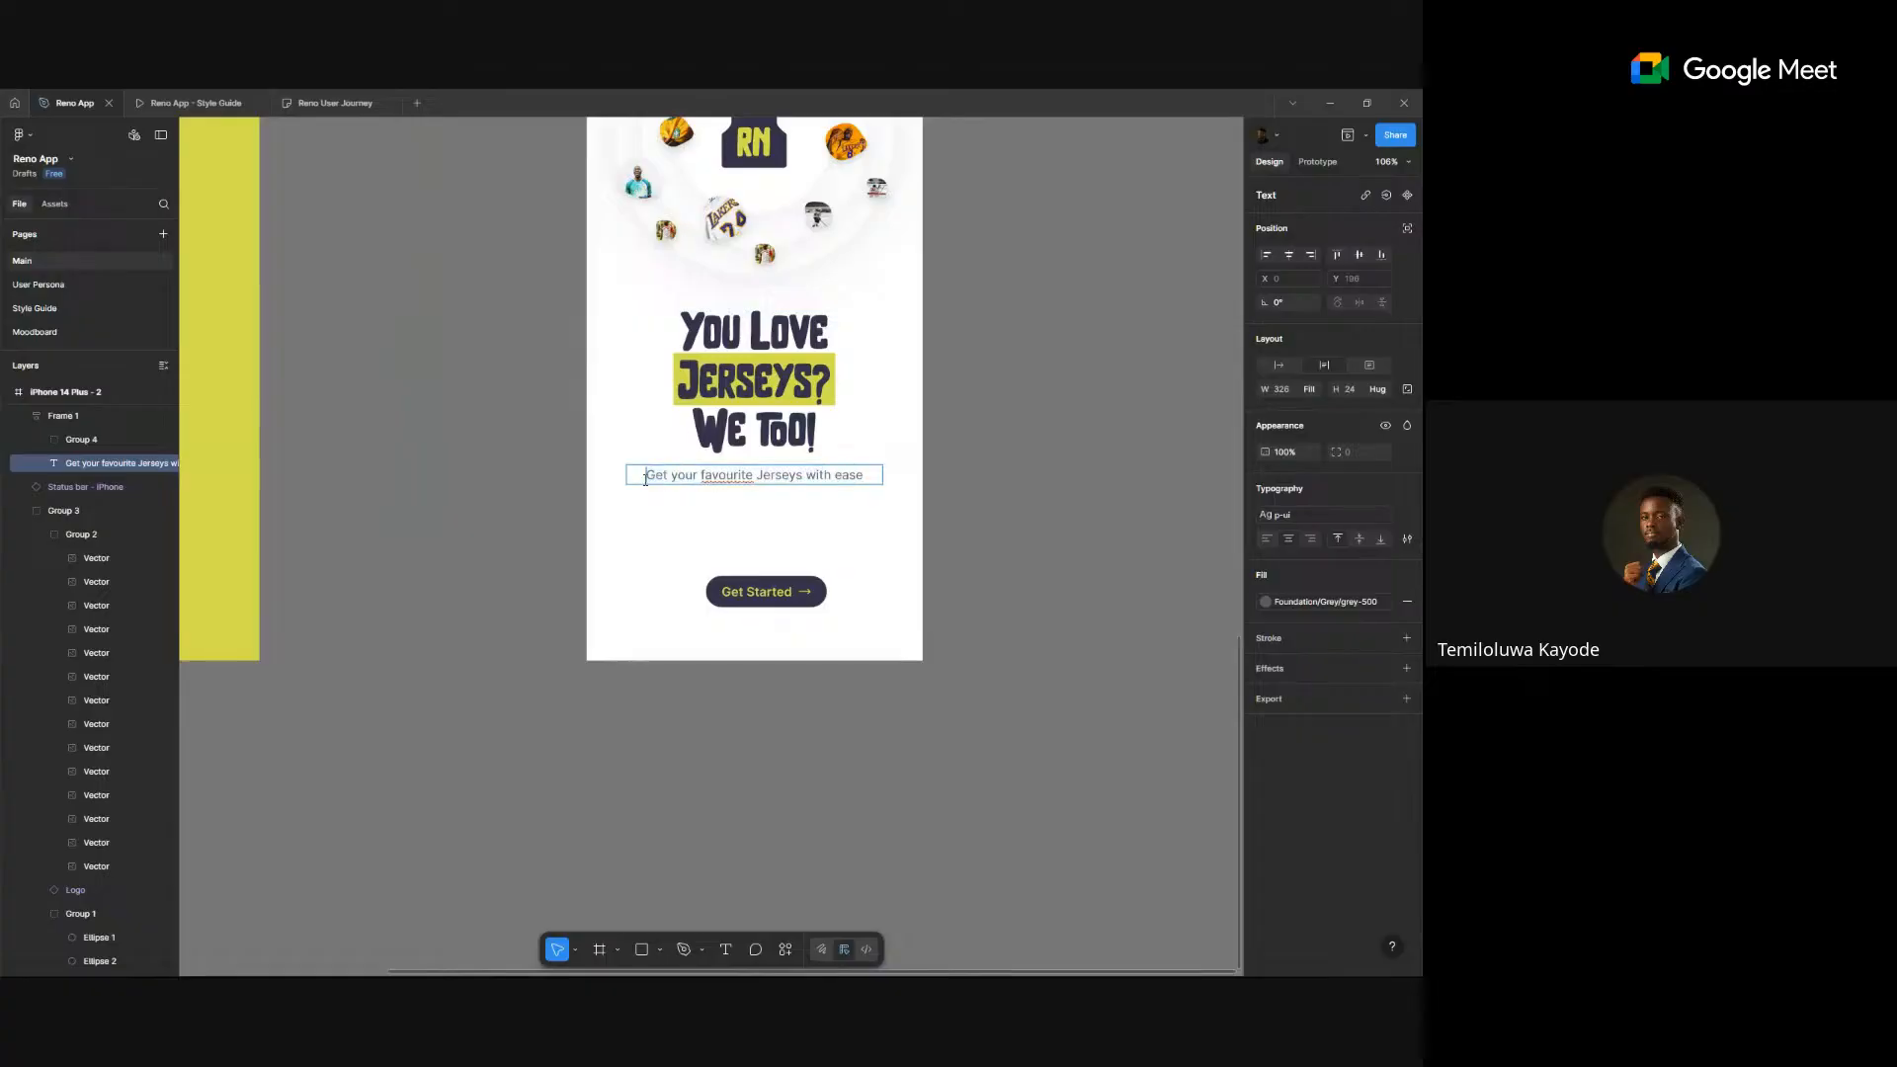
pyautogui.write('Support')
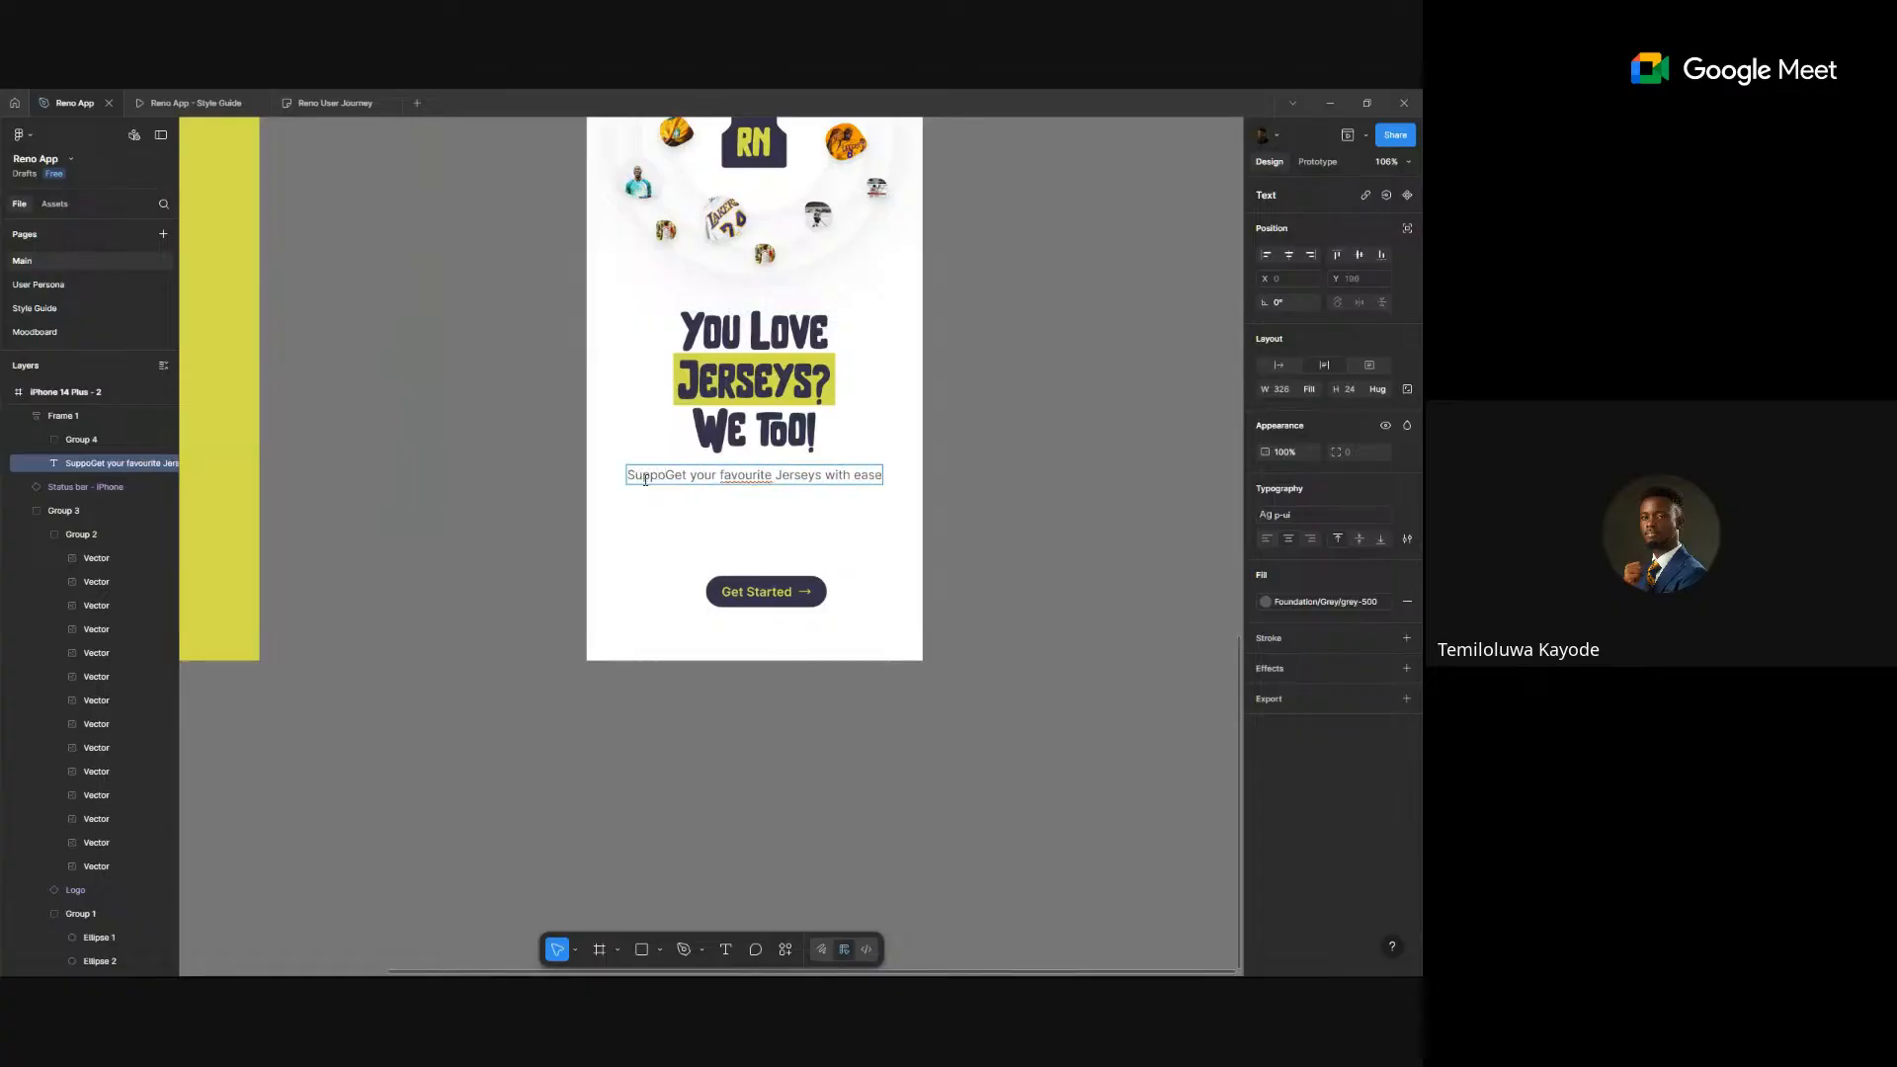
pyautogui.write(' your f')
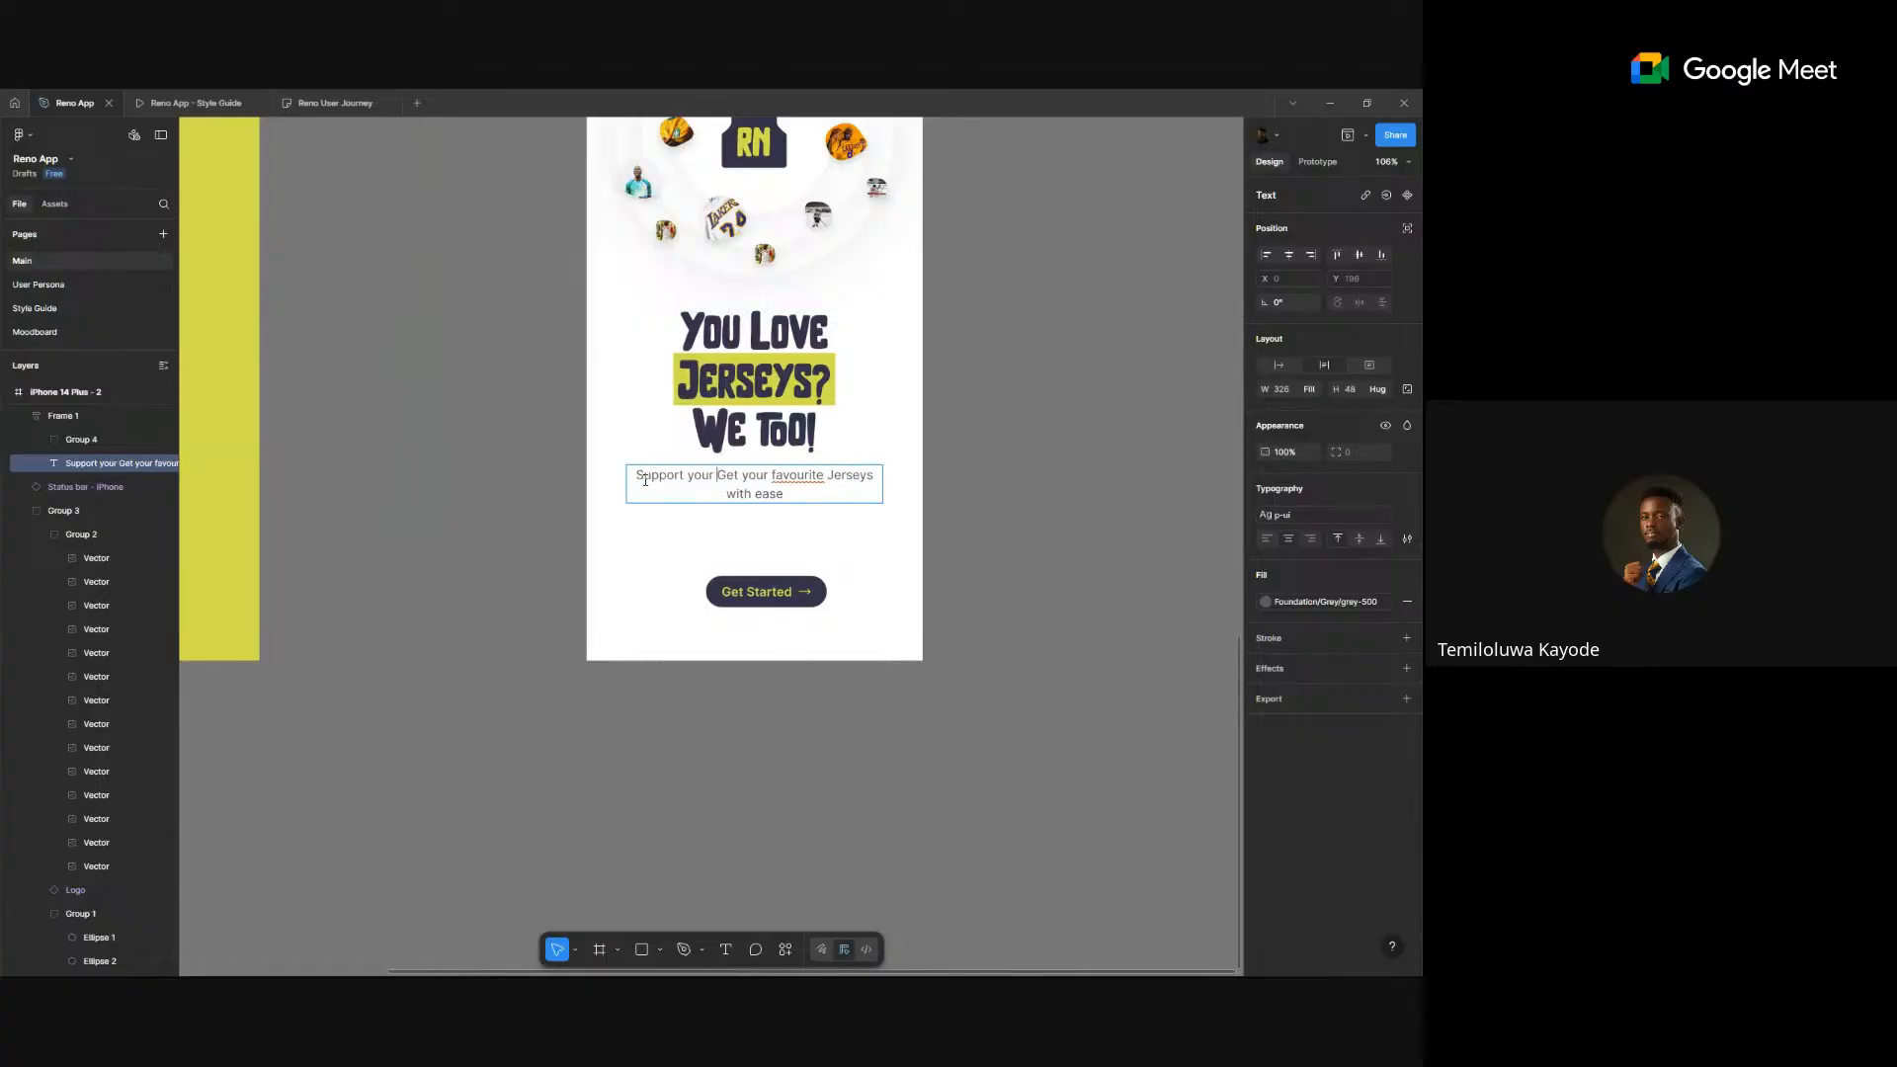
pyautogui.write('avourite')
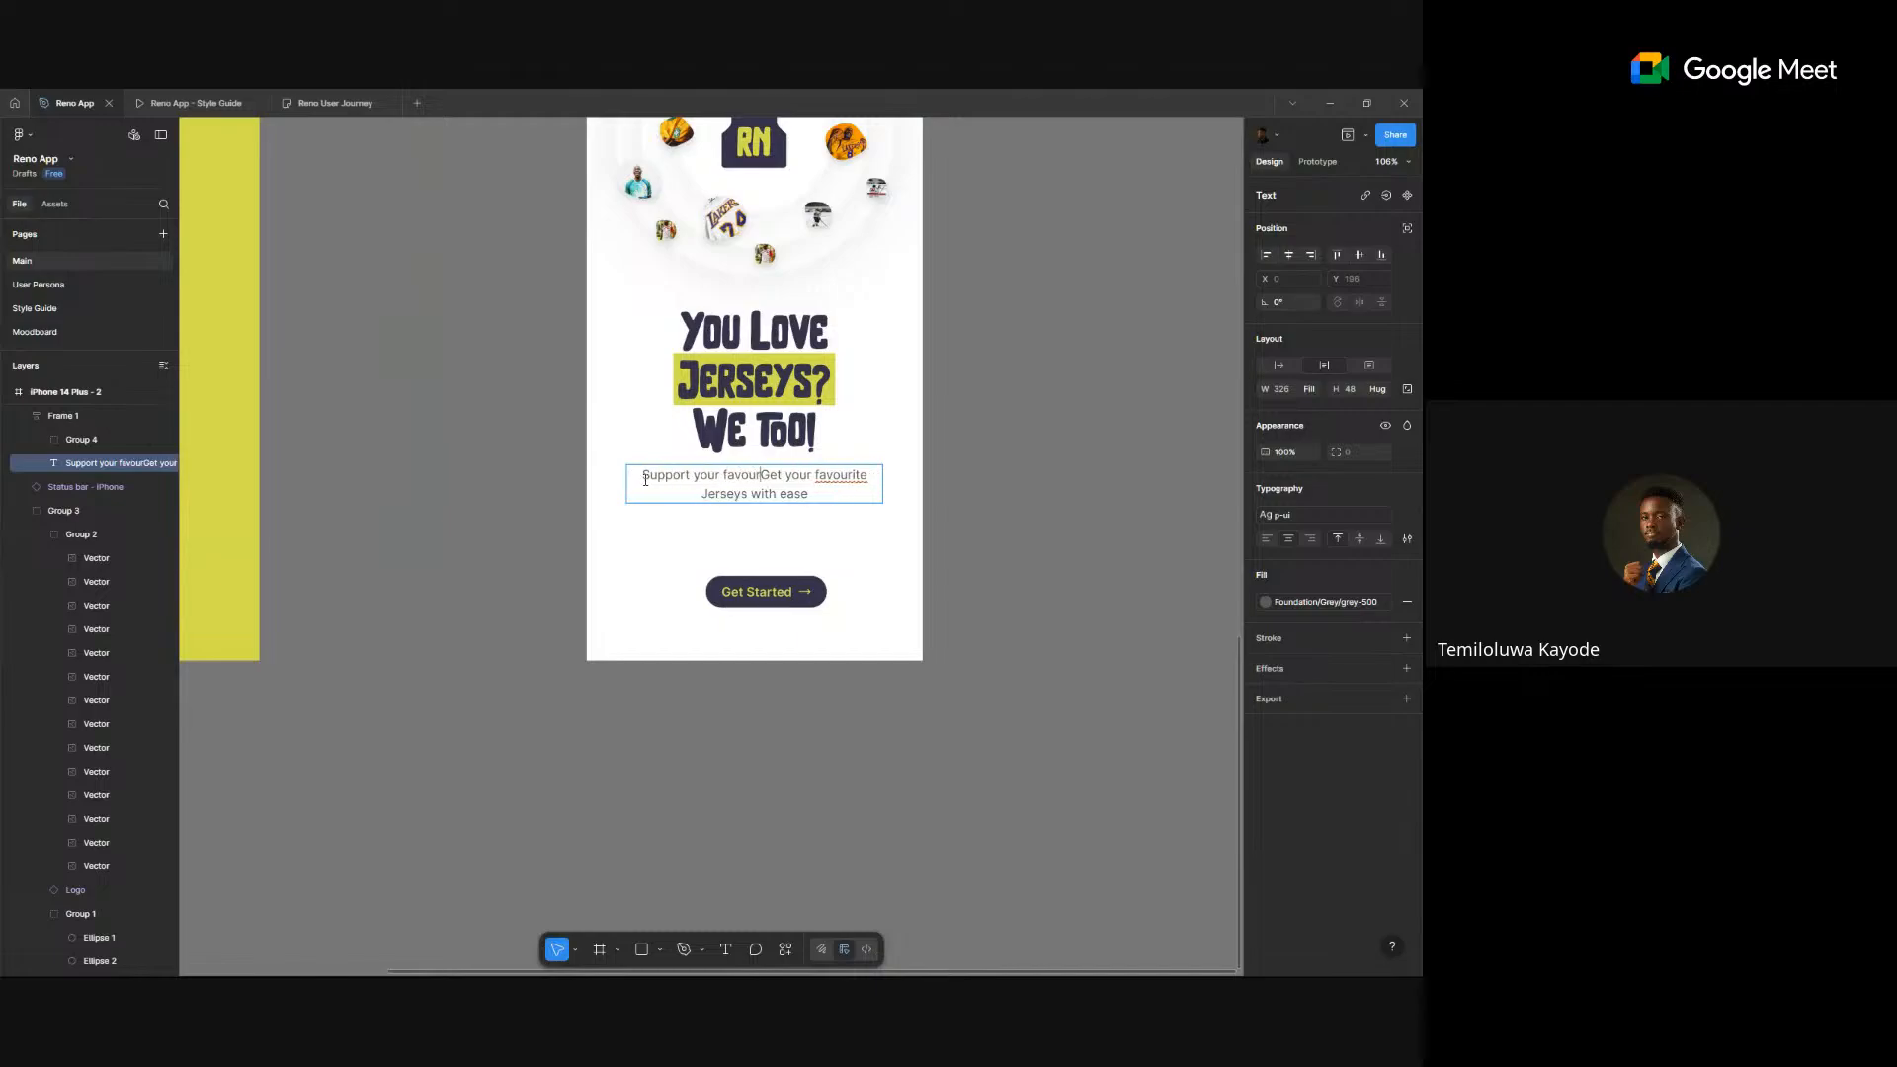
pyautogui.write(' teams ')
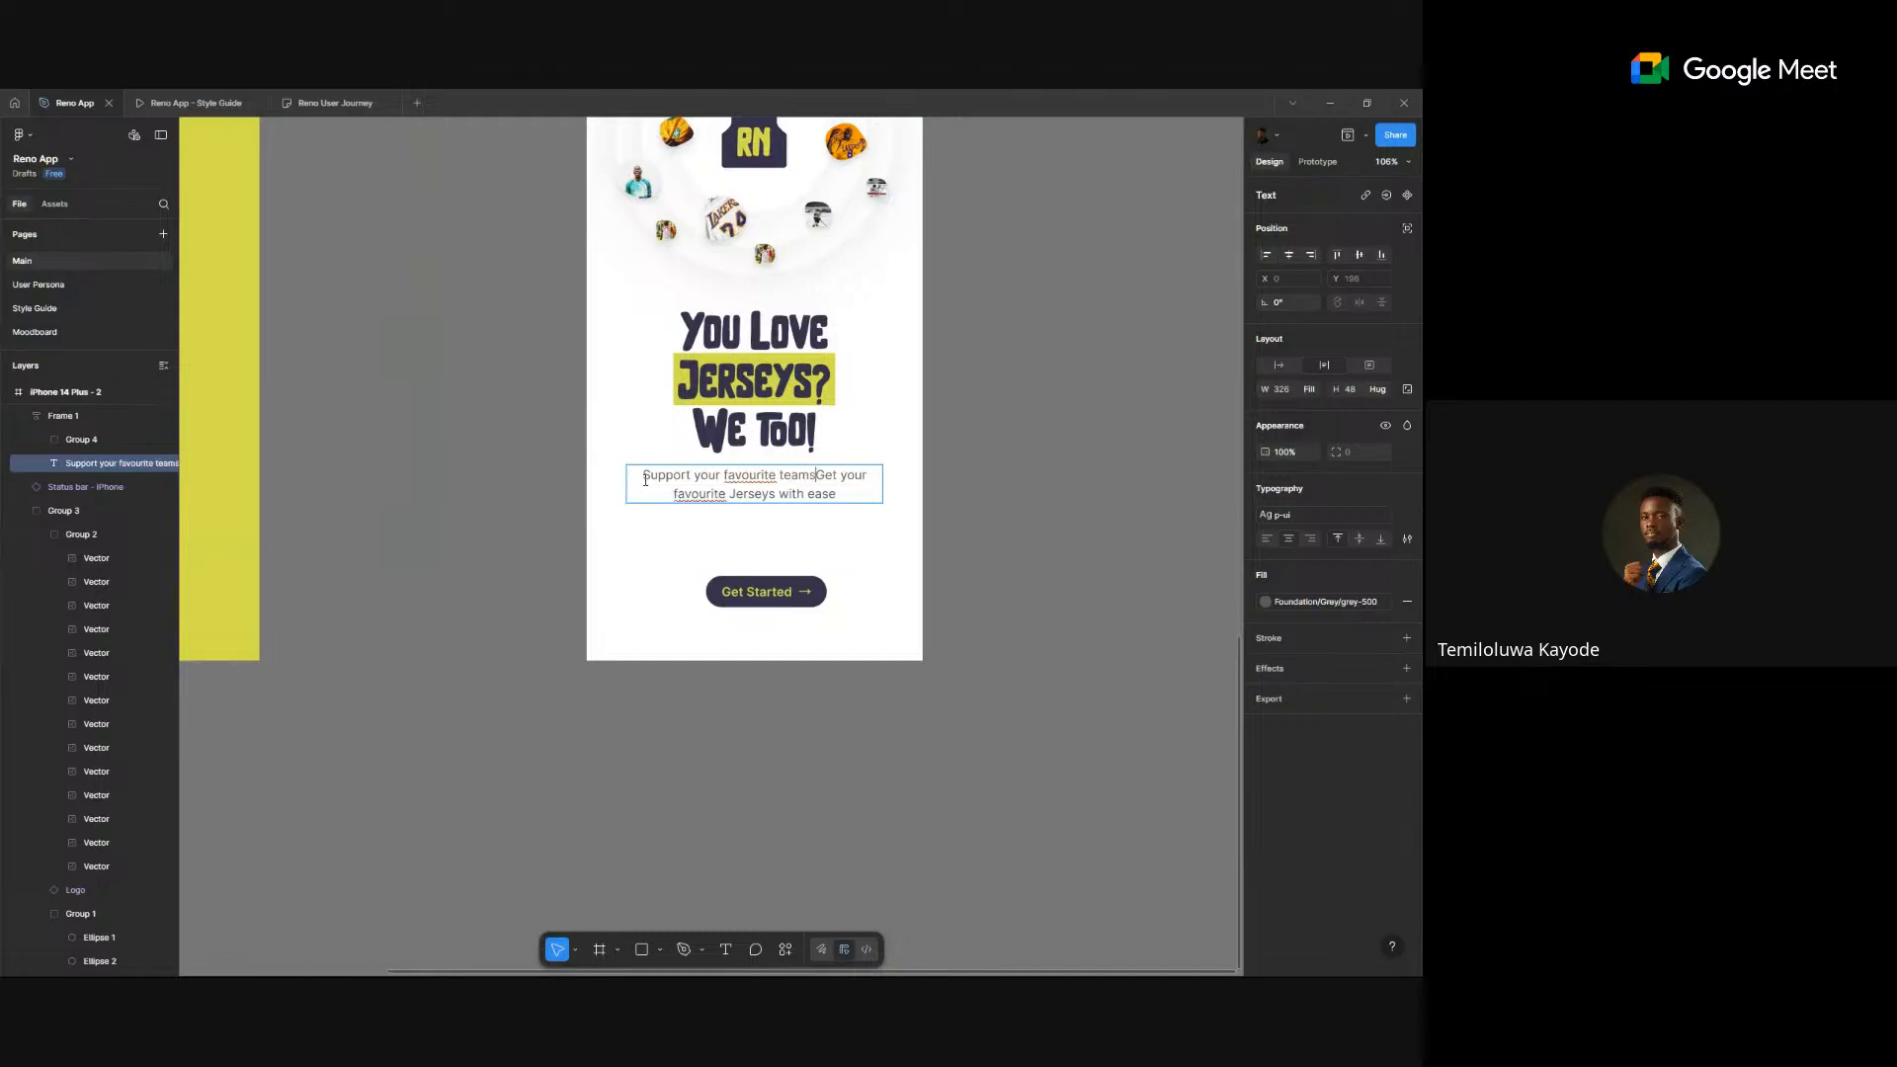
pyautogui.write('and')
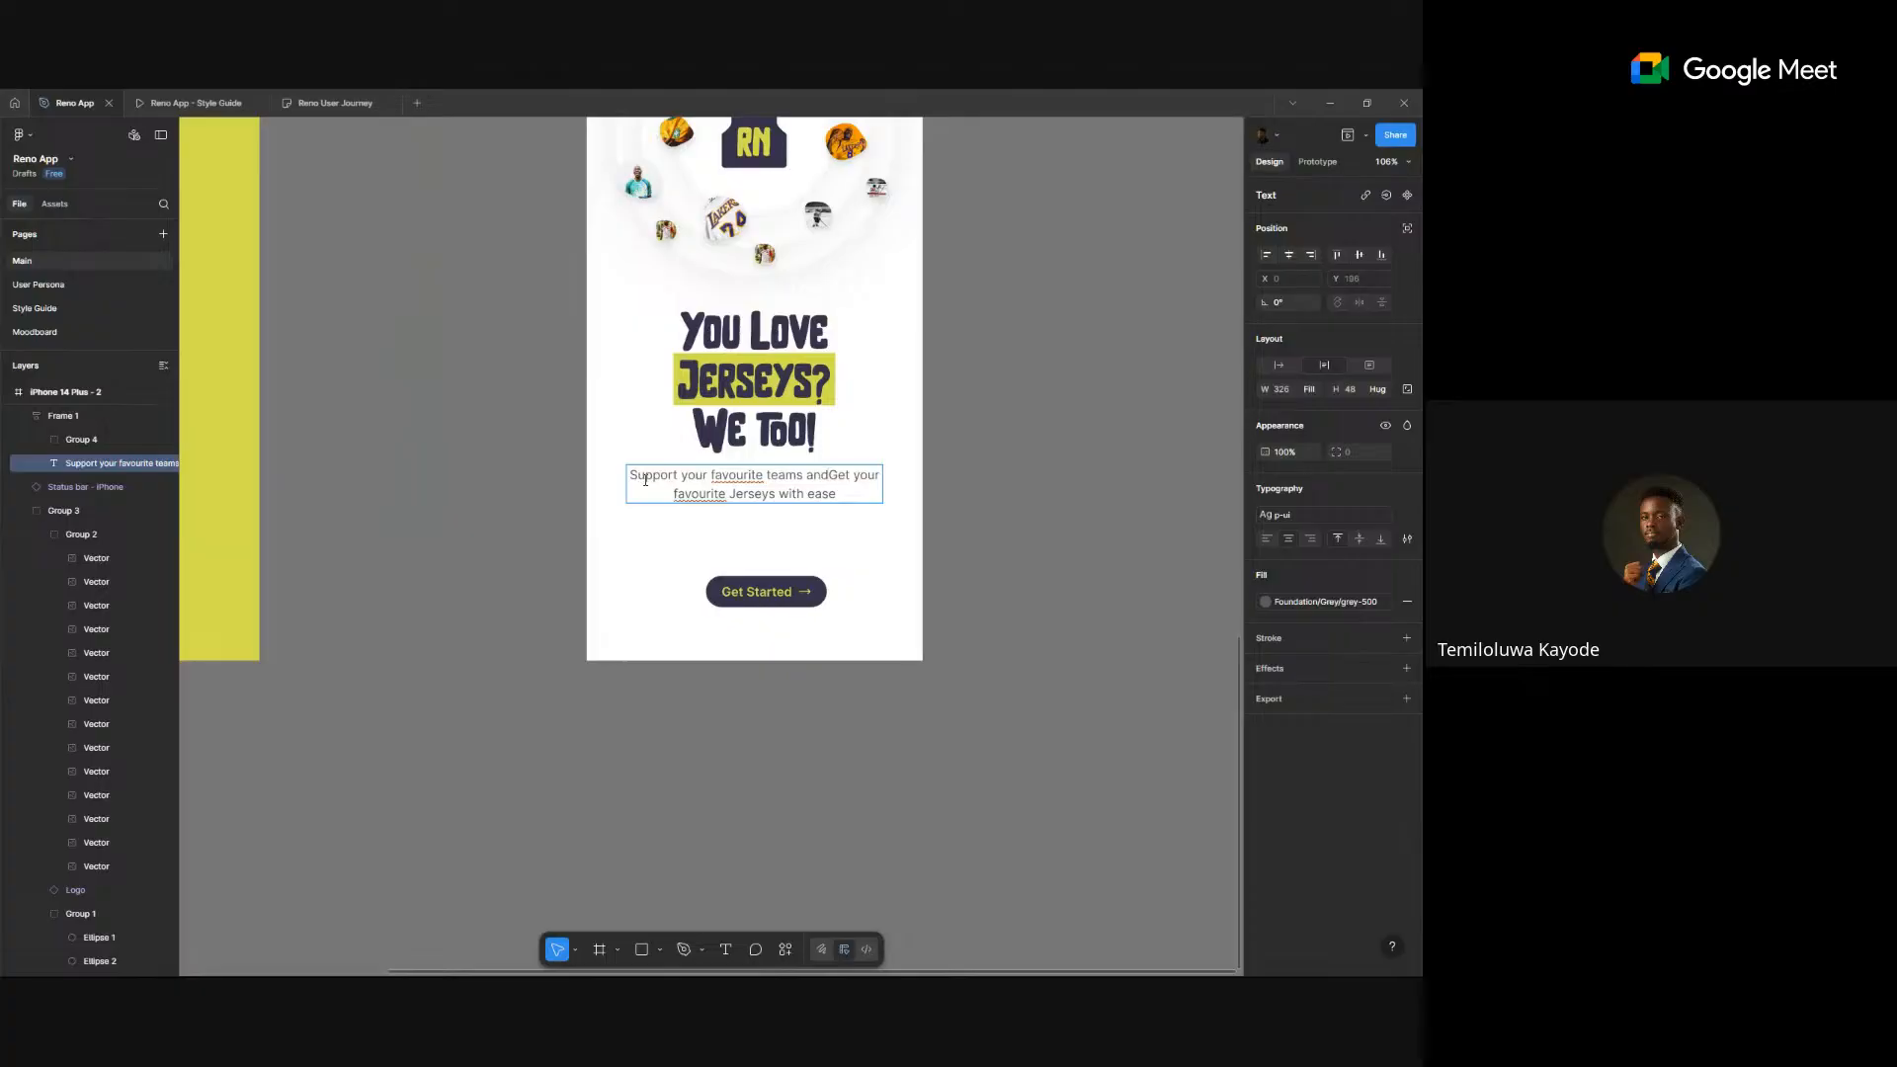
pyautogui.write(' g')
pyautogui.doubleClick(729, 494)
pyautogui.press('BackSpace')
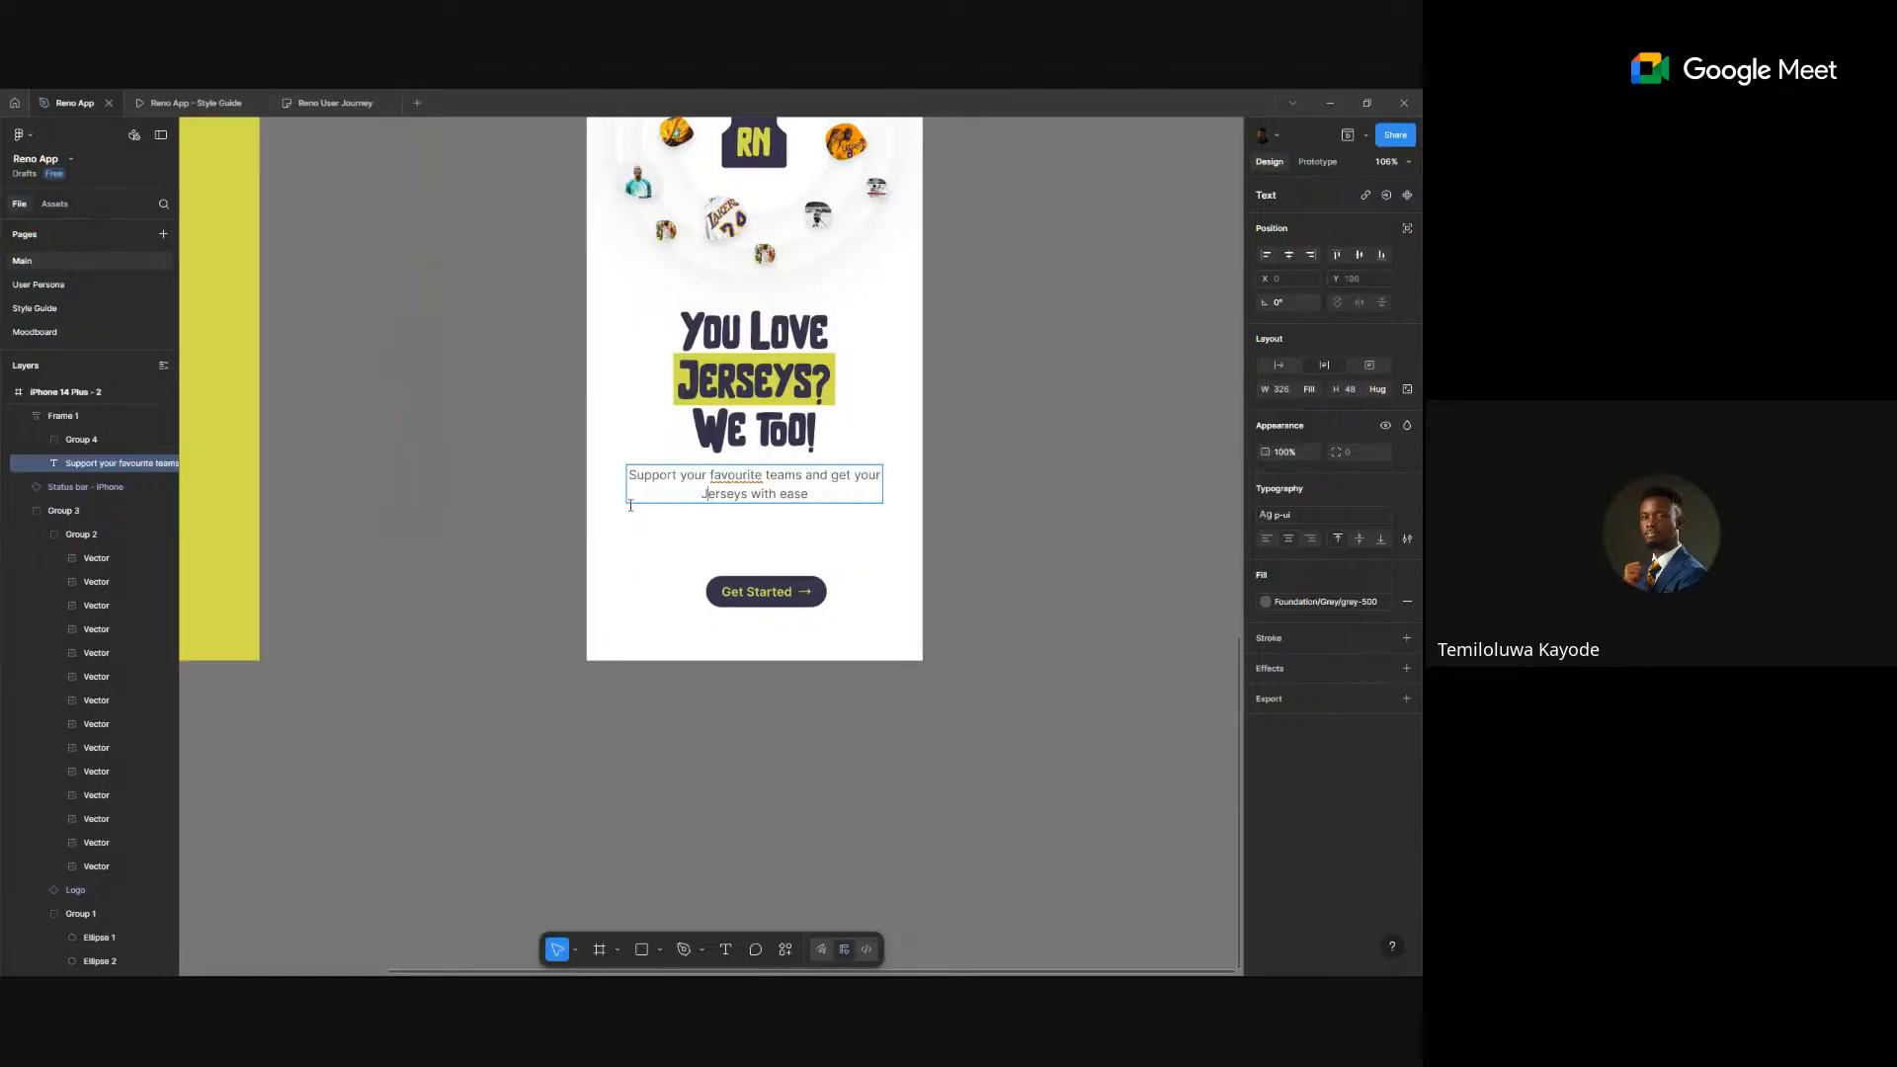
pyautogui.write('.')
pyautogui.press('Escape')
# - Correct 'favourite' to the US spelling 'favorite' using the spelling suggestions
pyautogui.doubleClick(743, 476)
pyautogui.rightClick(744, 483)
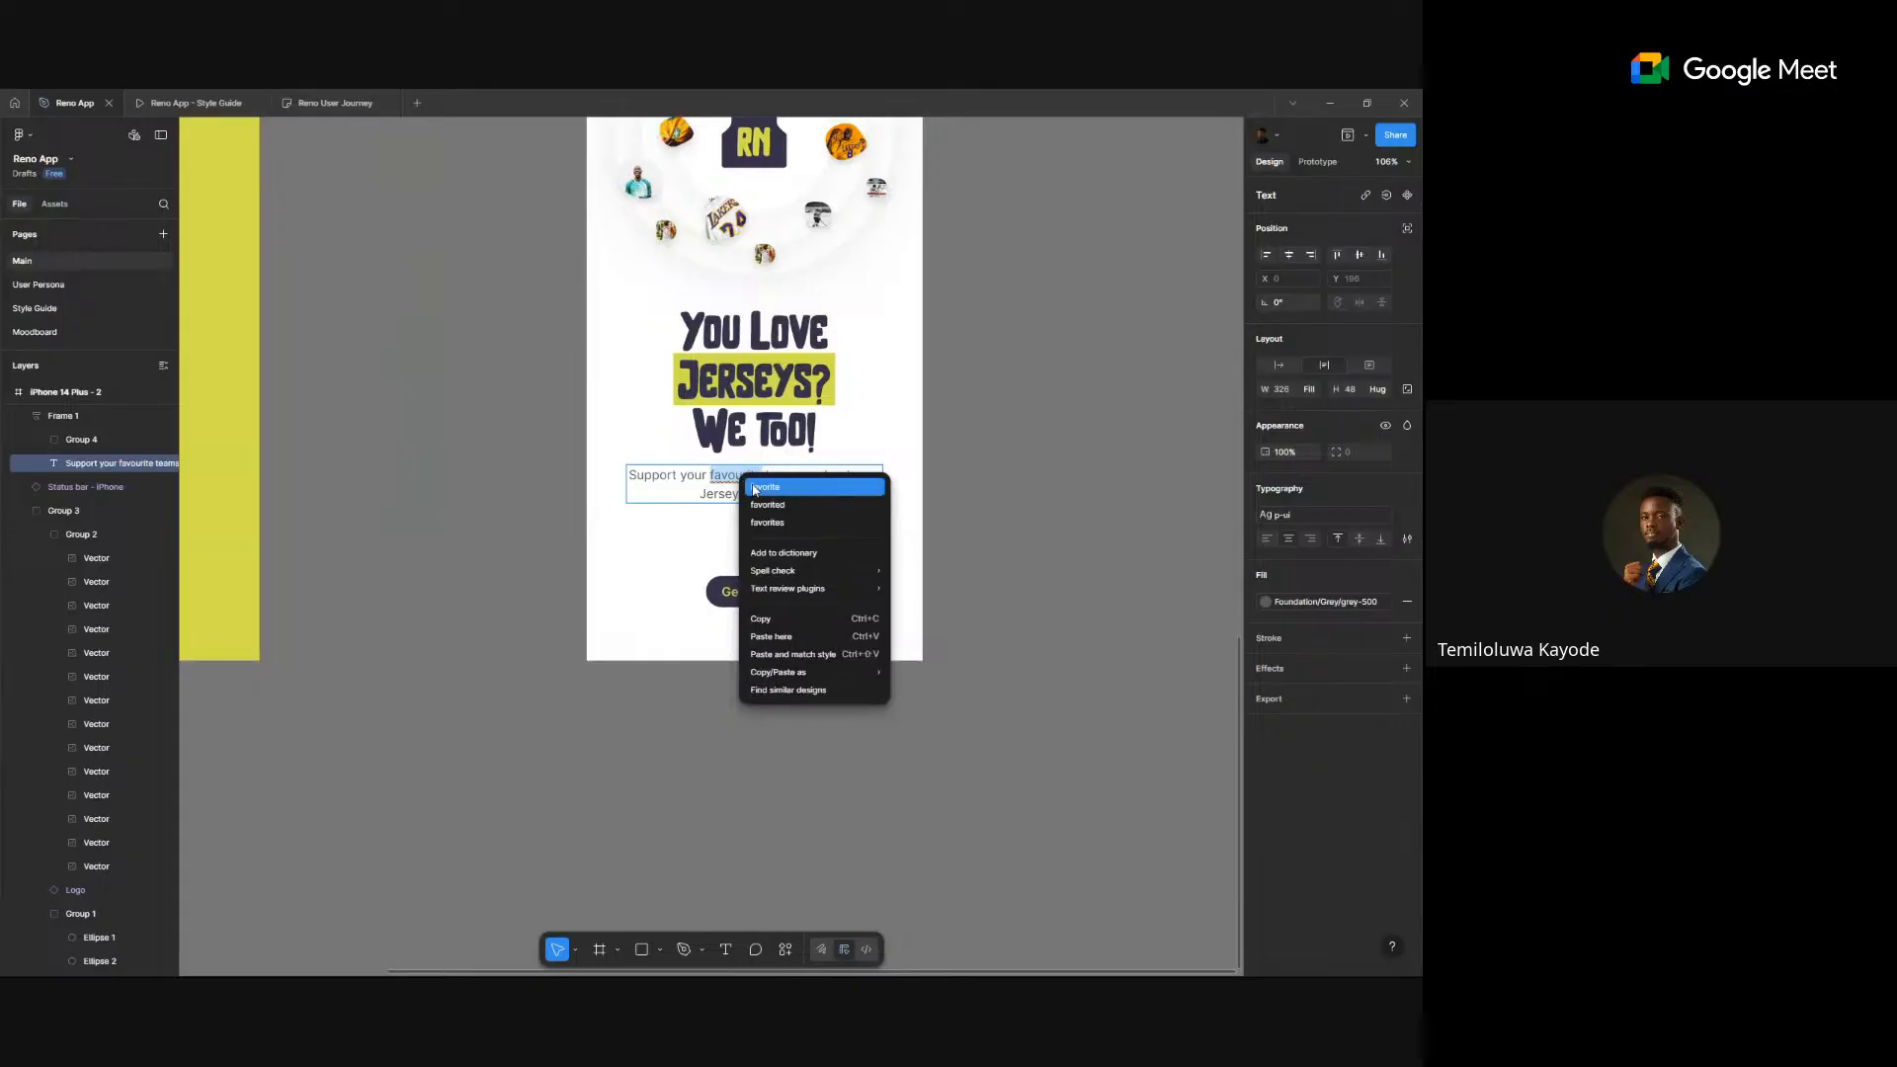
pyautogui.click(766, 487)
pyautogui.scroll(-5, 985, 465)
# - Wrap the headline-and-subtitle block and Get Started button in auto layout with a 64 gap
pyautogui.press('Escape')
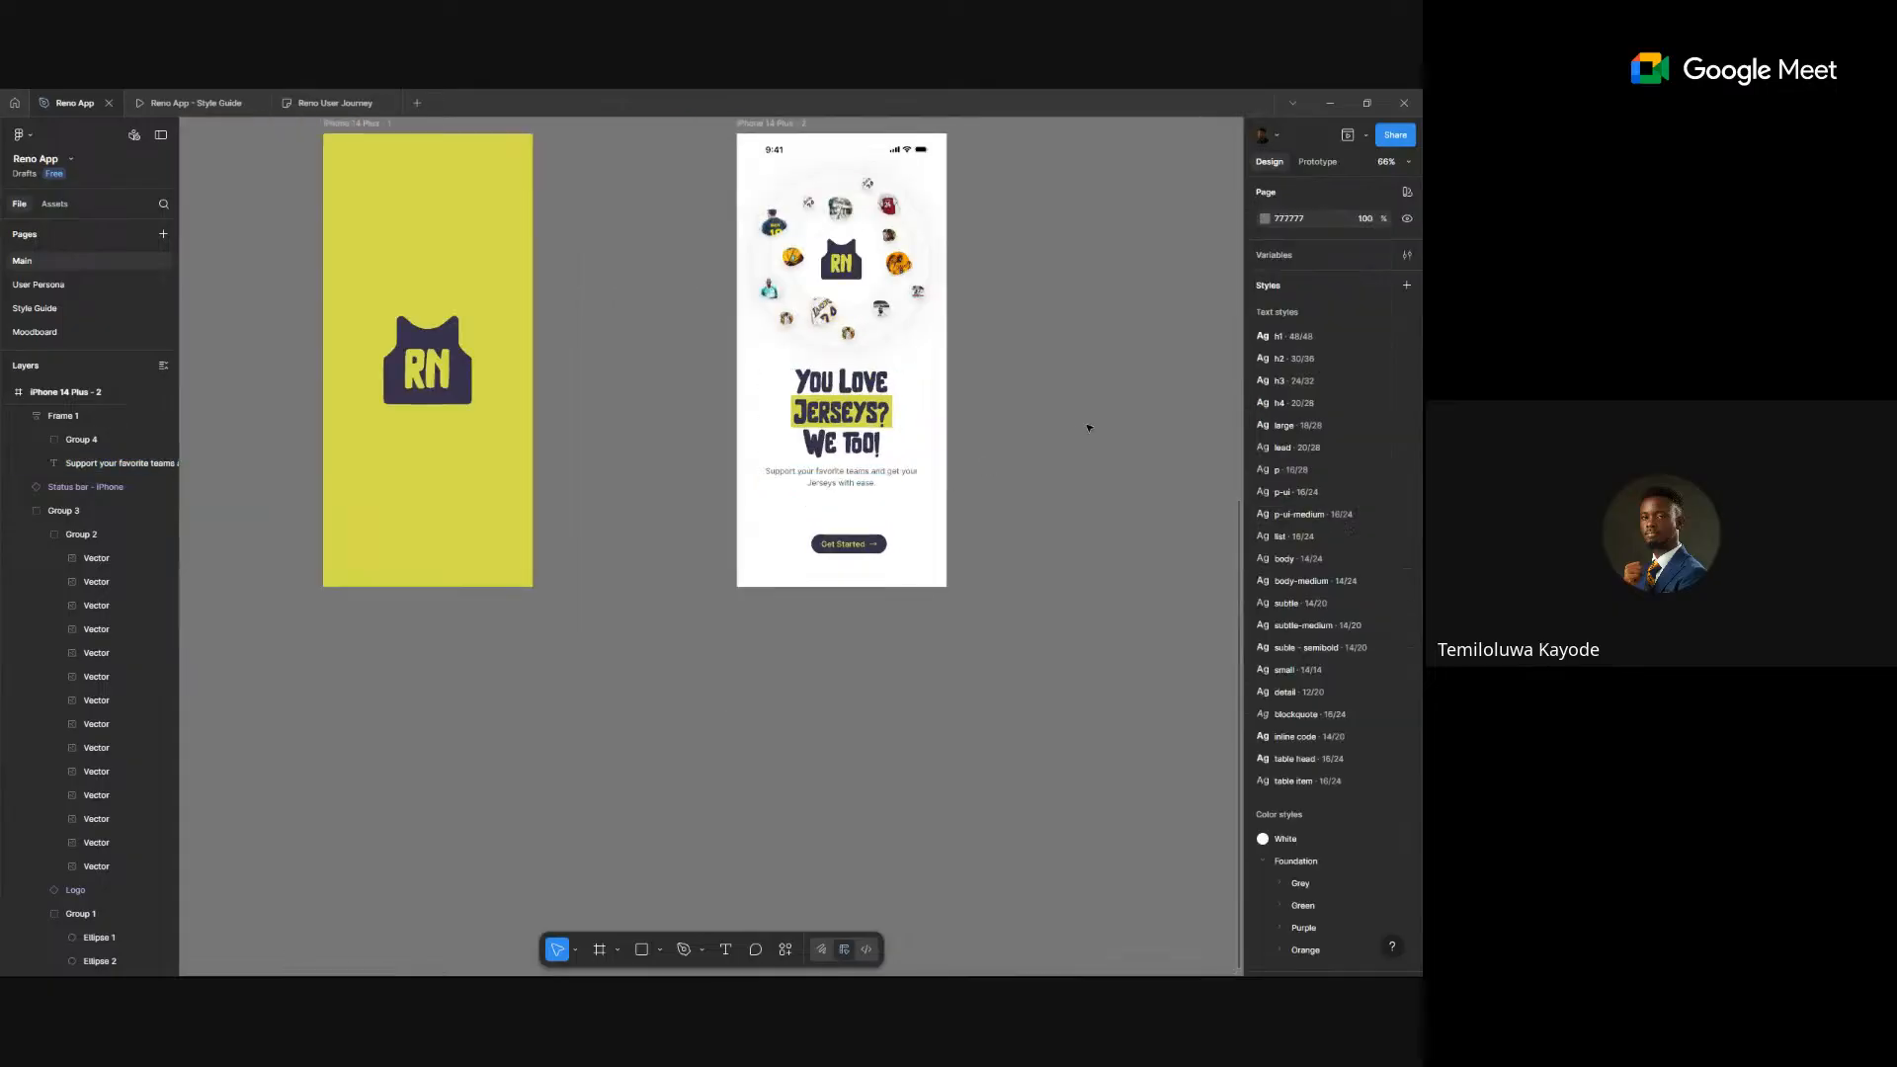
pyautogui.hscroll(4, 957, 467)
pyautogui.click(726, 508)
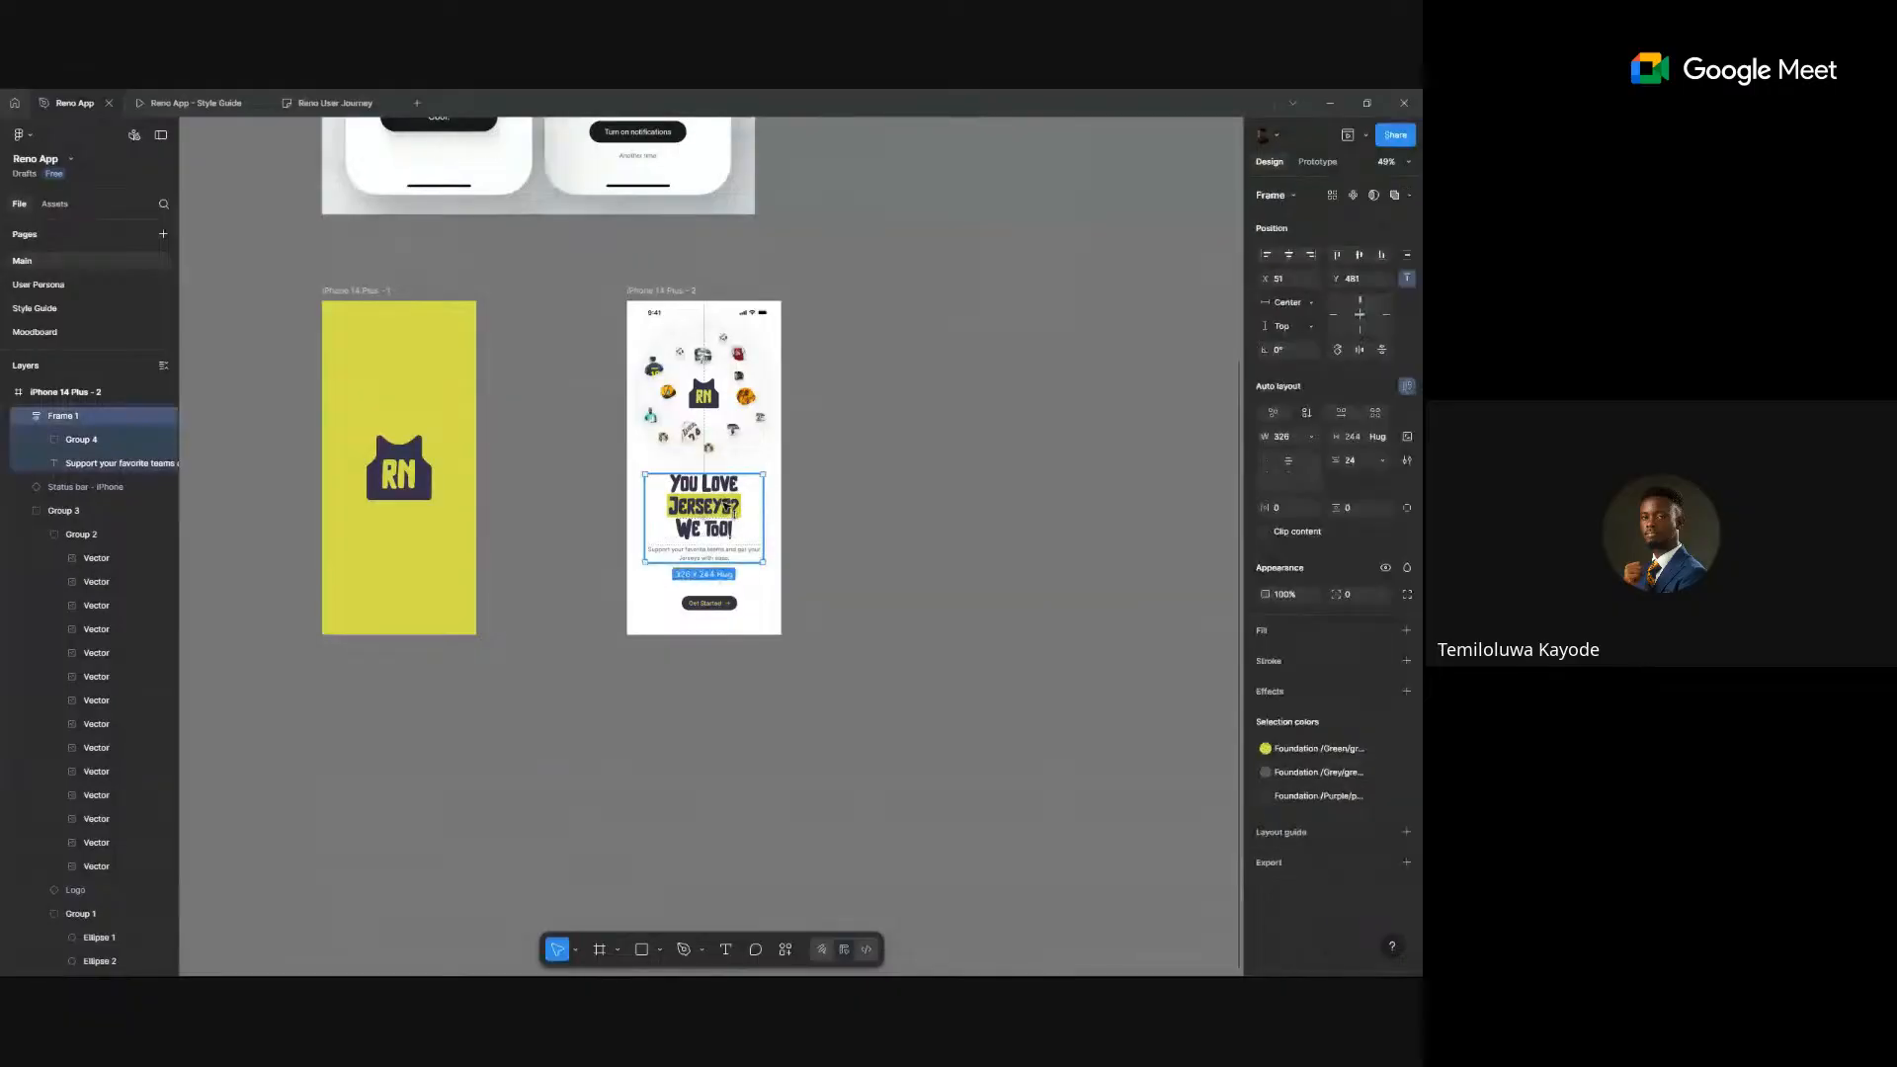
pyautogui.keyDown('shift'); pyautogui.click(692, 602); pyautogui.keyUp('shift')
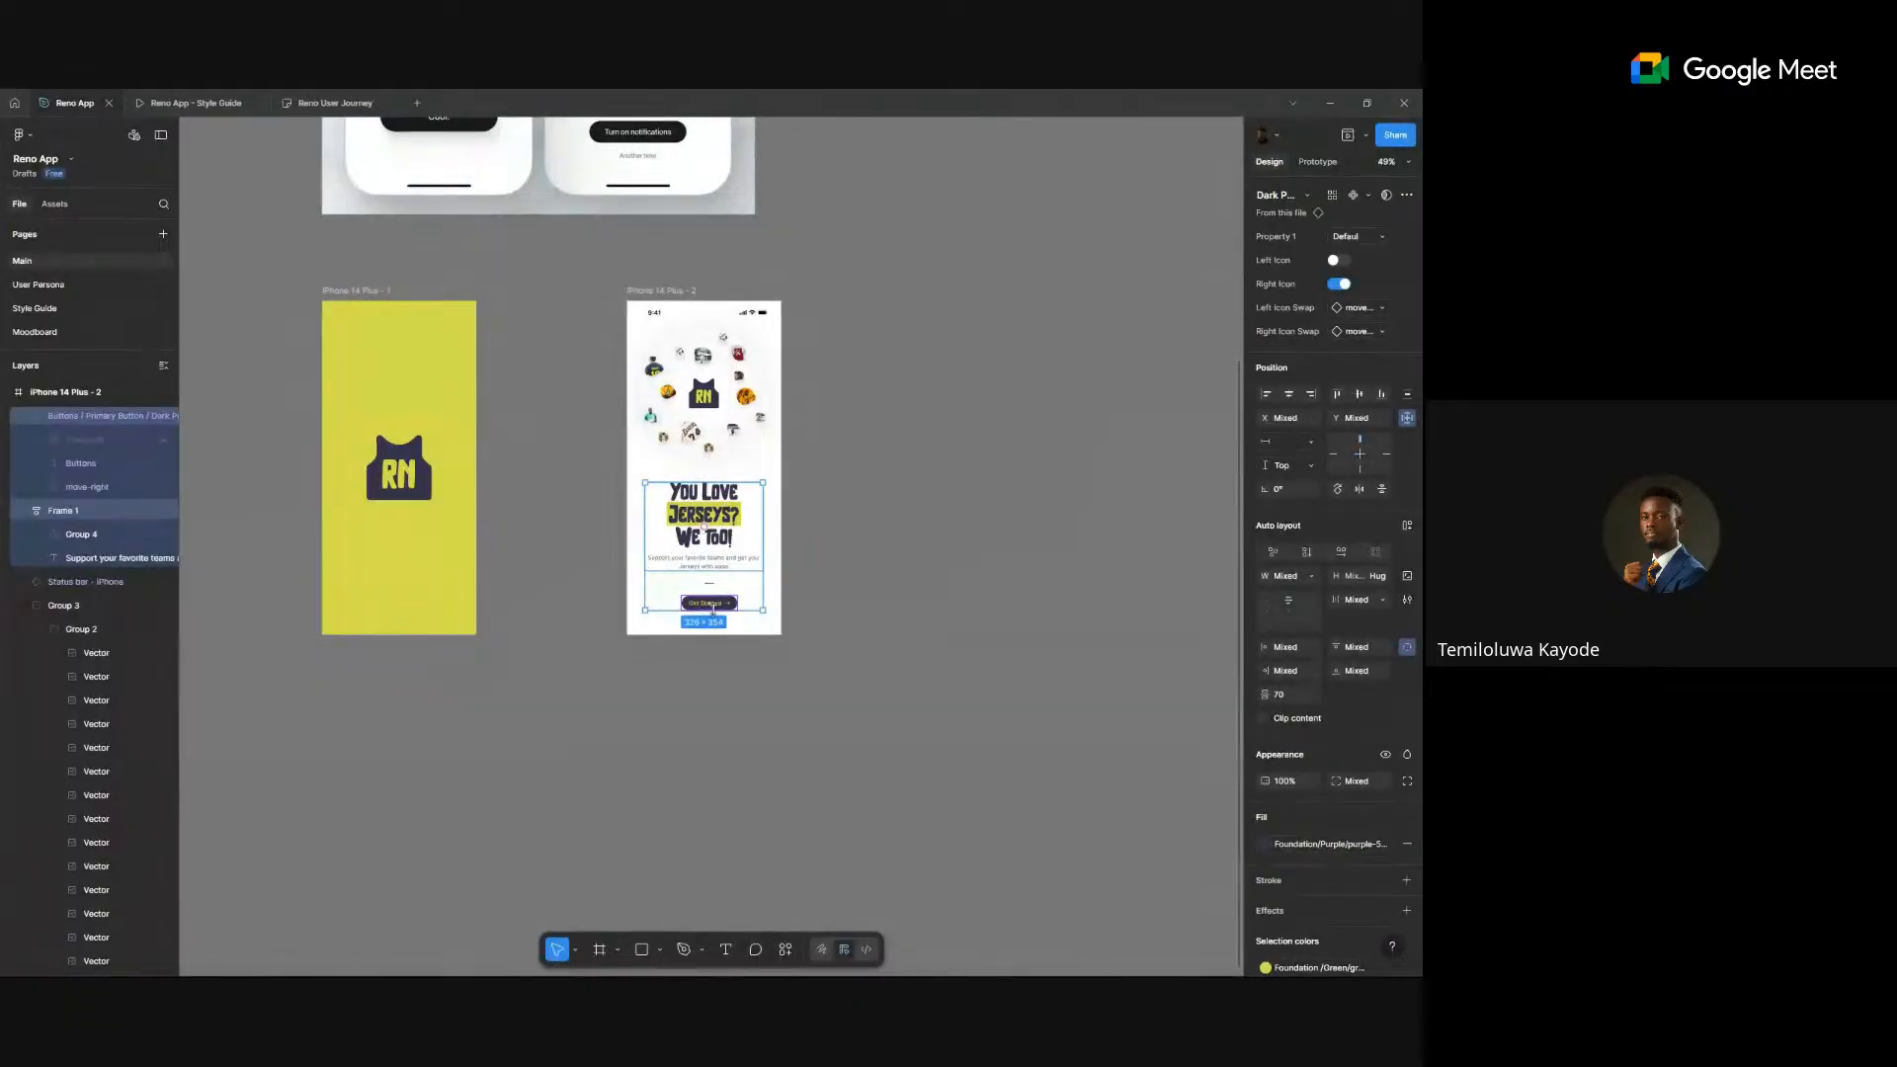
pyautogui.hotkey('shift', 'a')
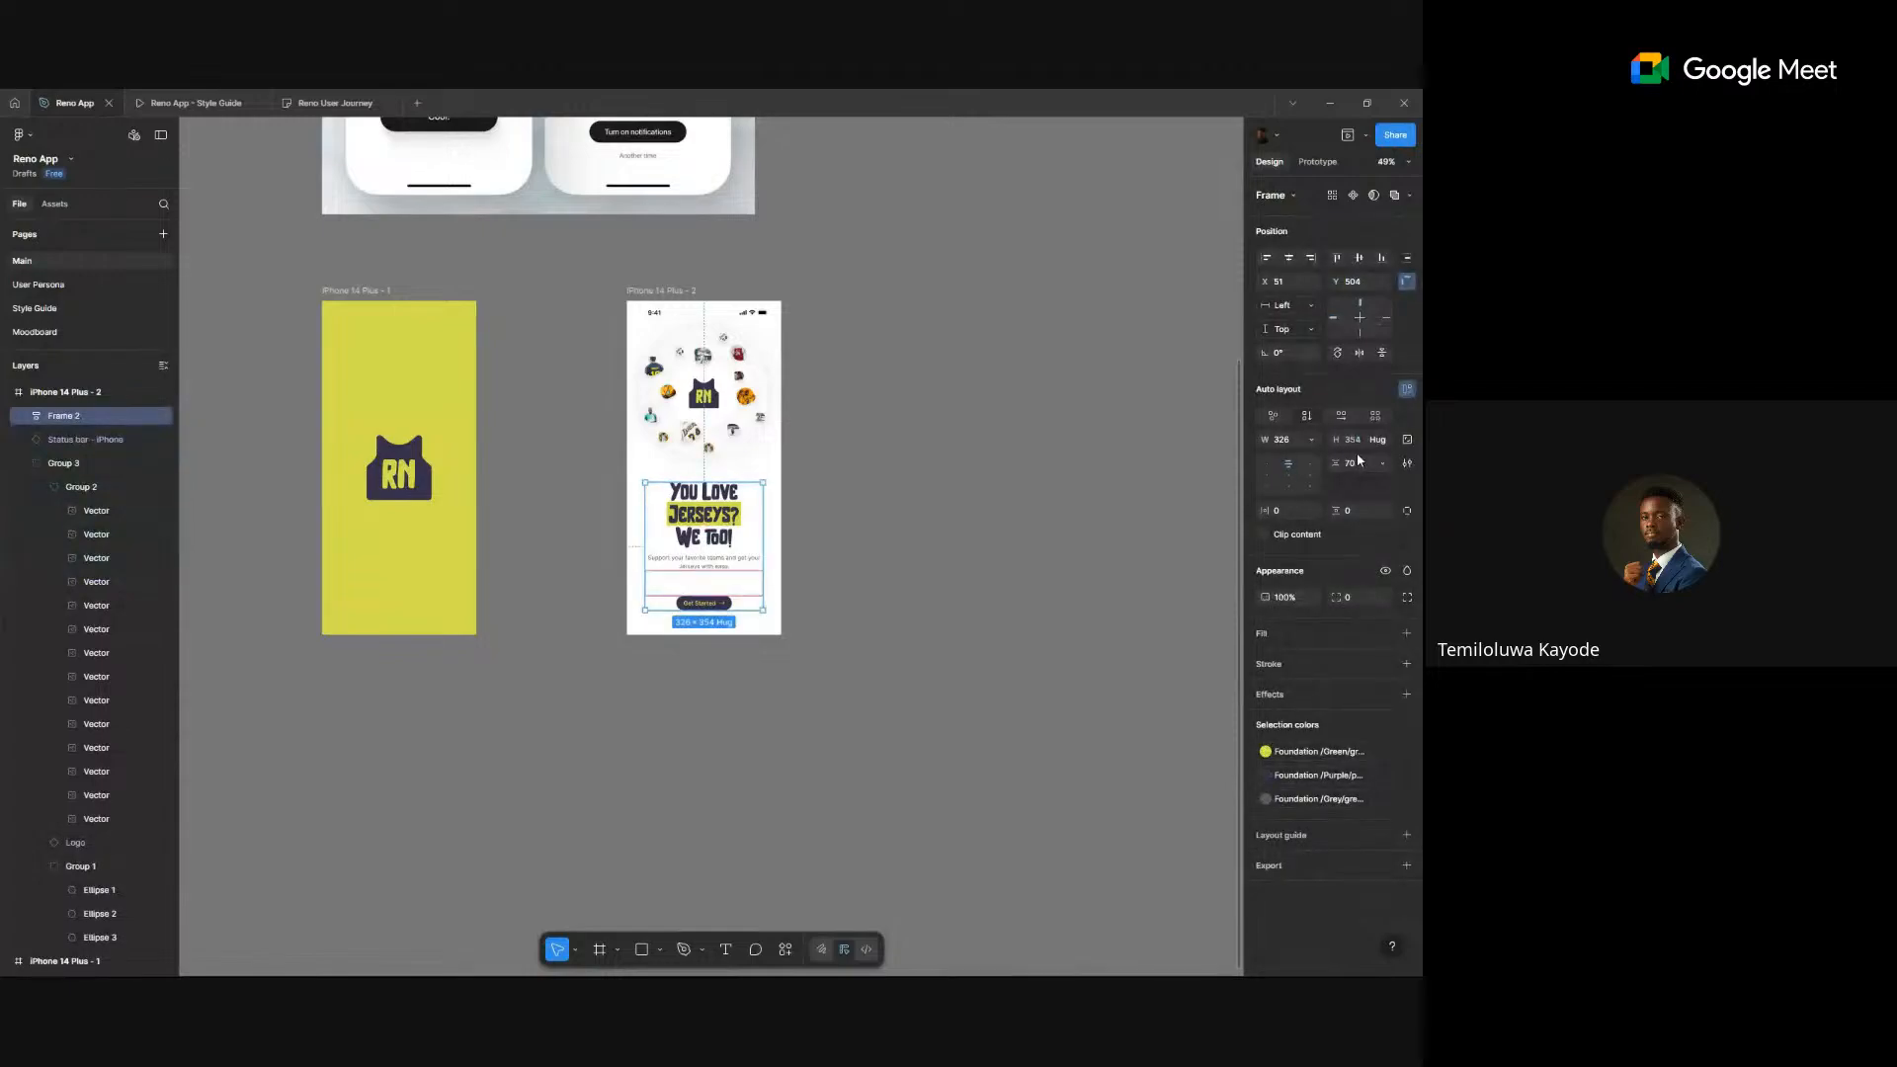
pyautogui.click(1366, 466)
pyautogui.press('Return')
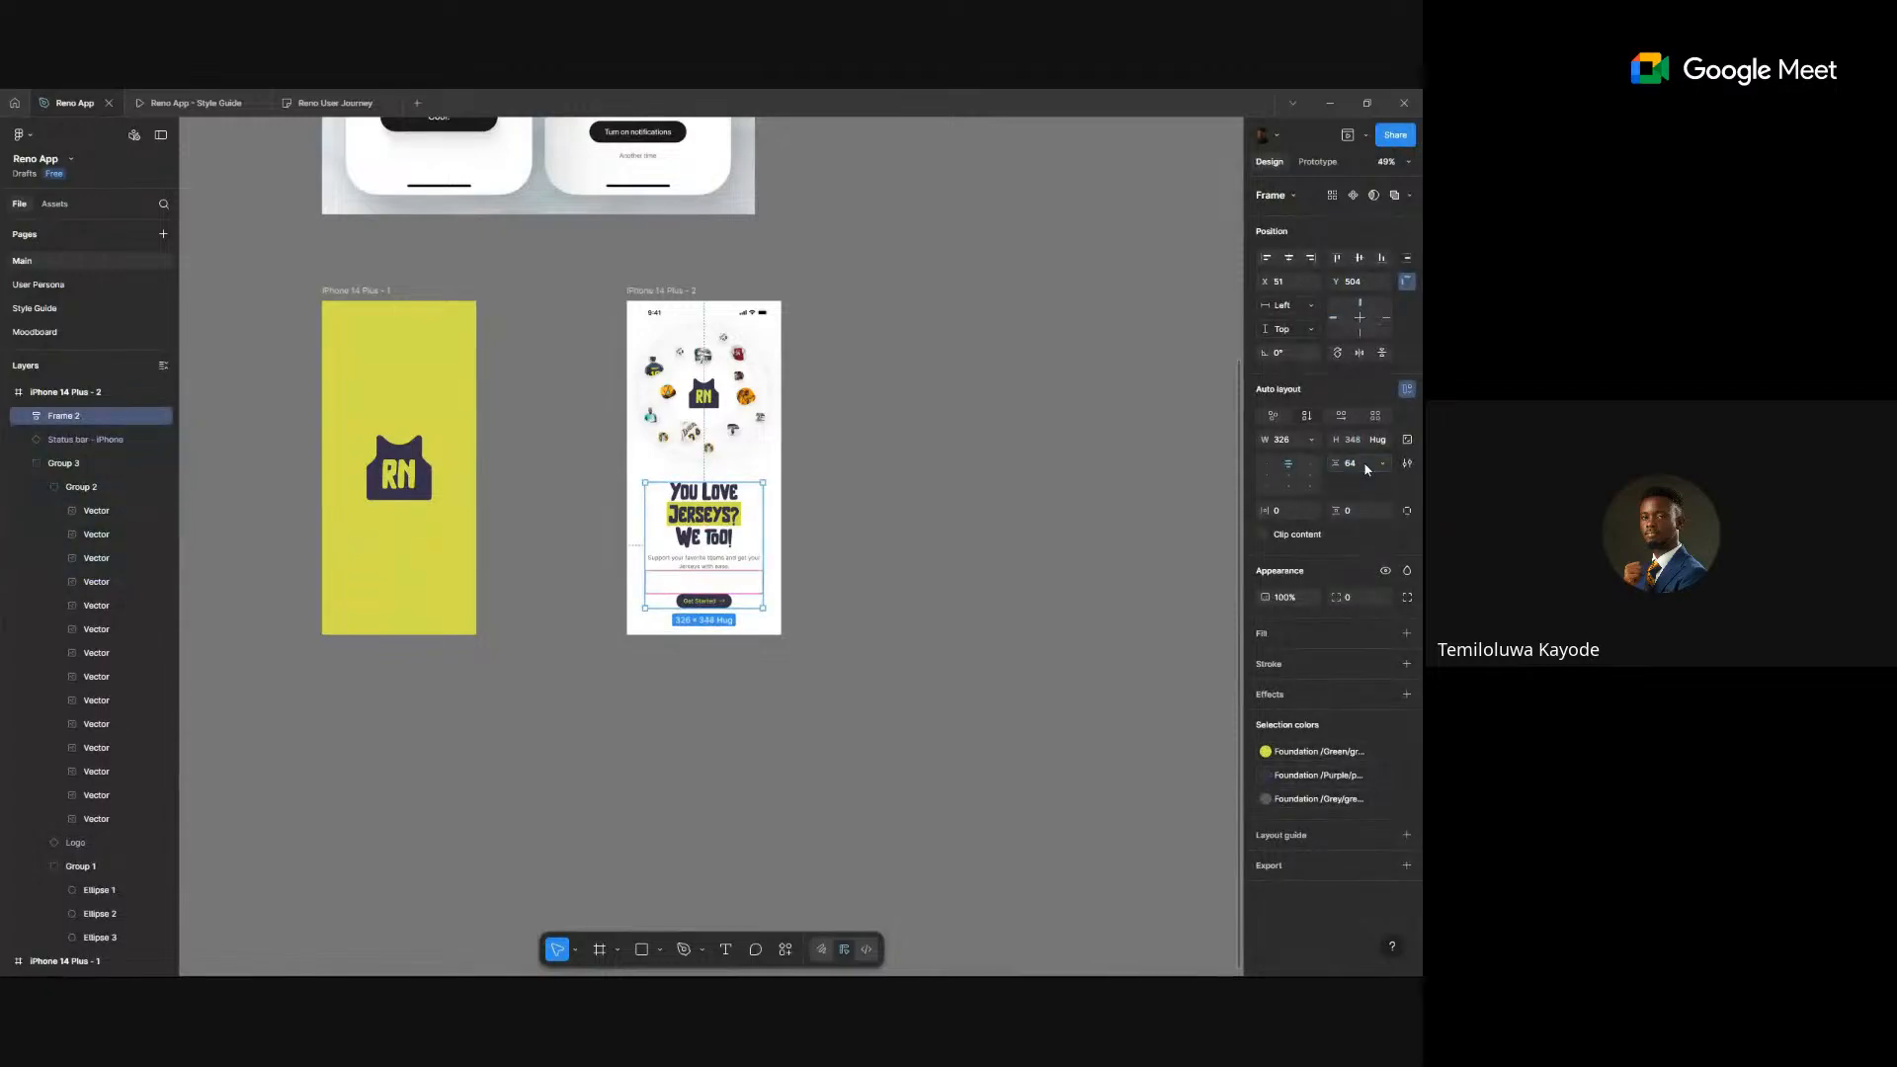
# - Ungroup the auto layout frame, then select the block and button to check their spacing
pyautogui.scroll(5, 760, 660)
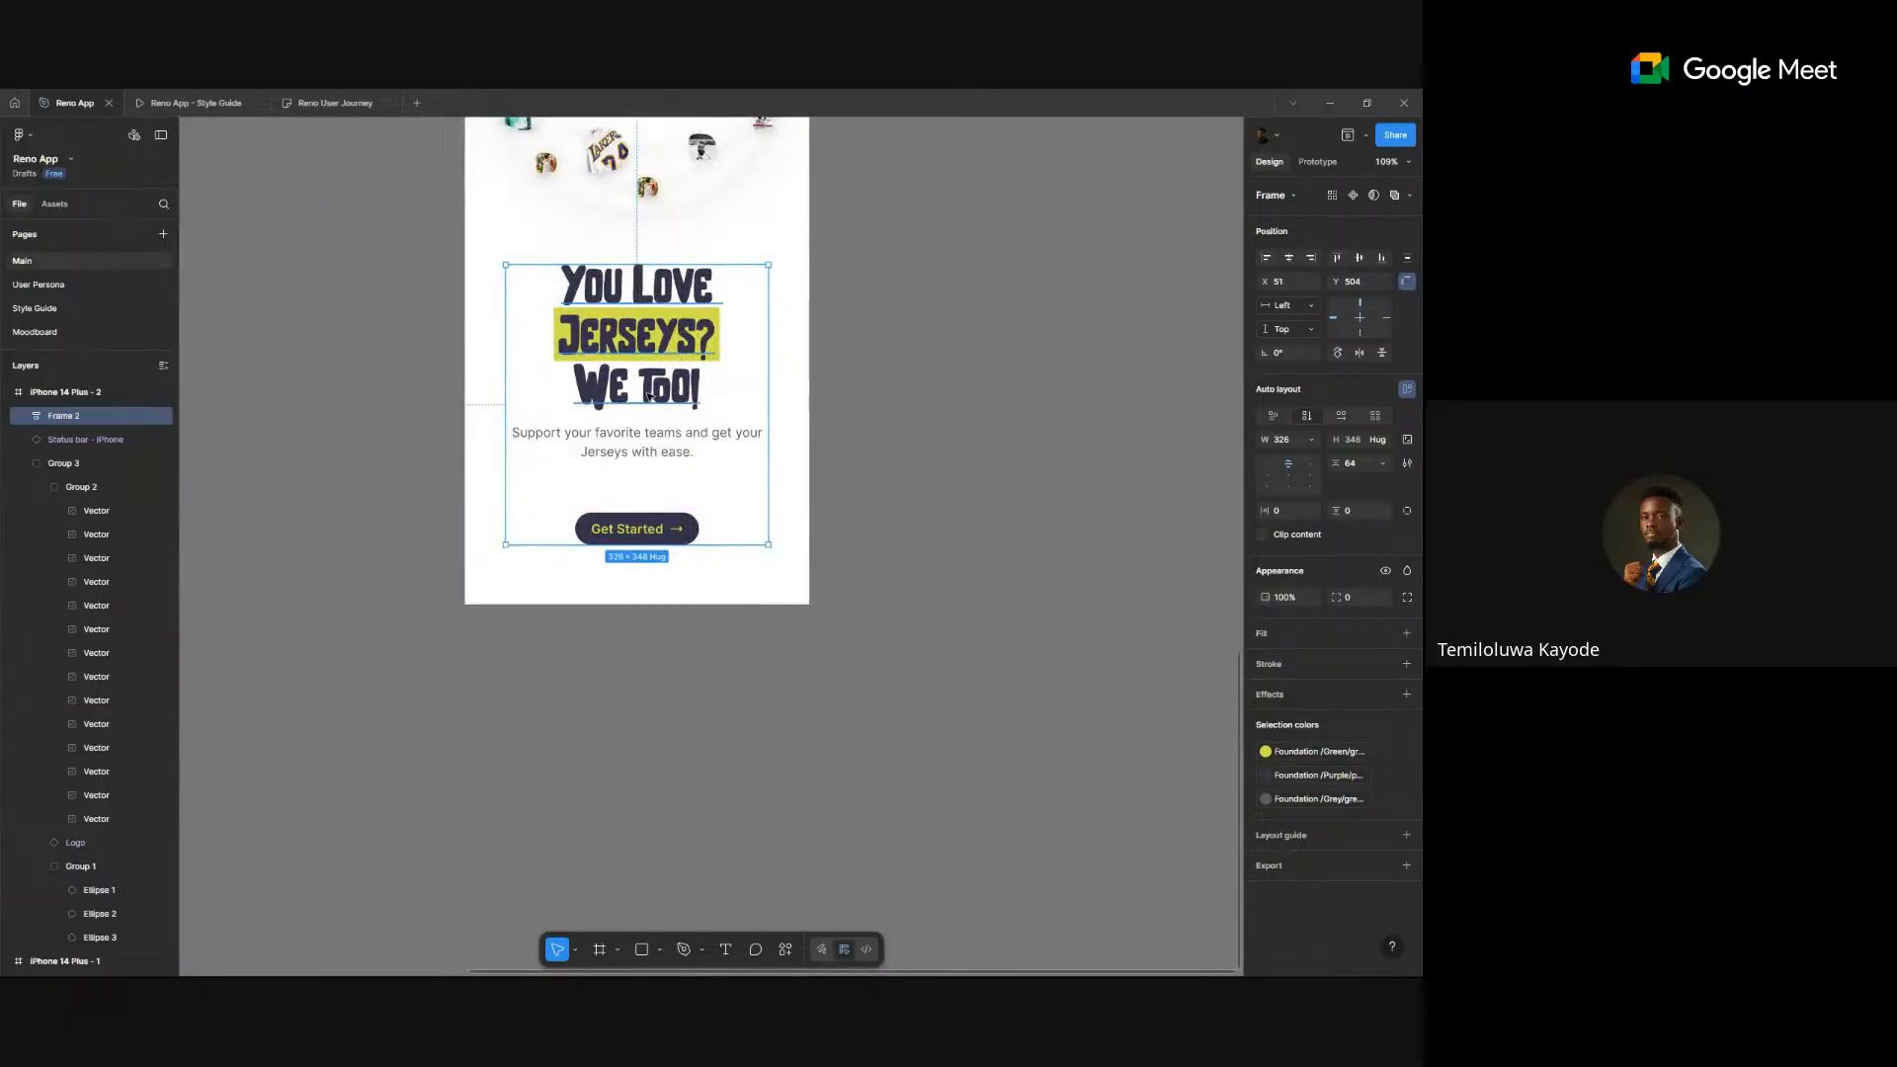
pyautogui.hotkey('ctrl', 'shift', 'g')
pyautogui.click(926, 453)
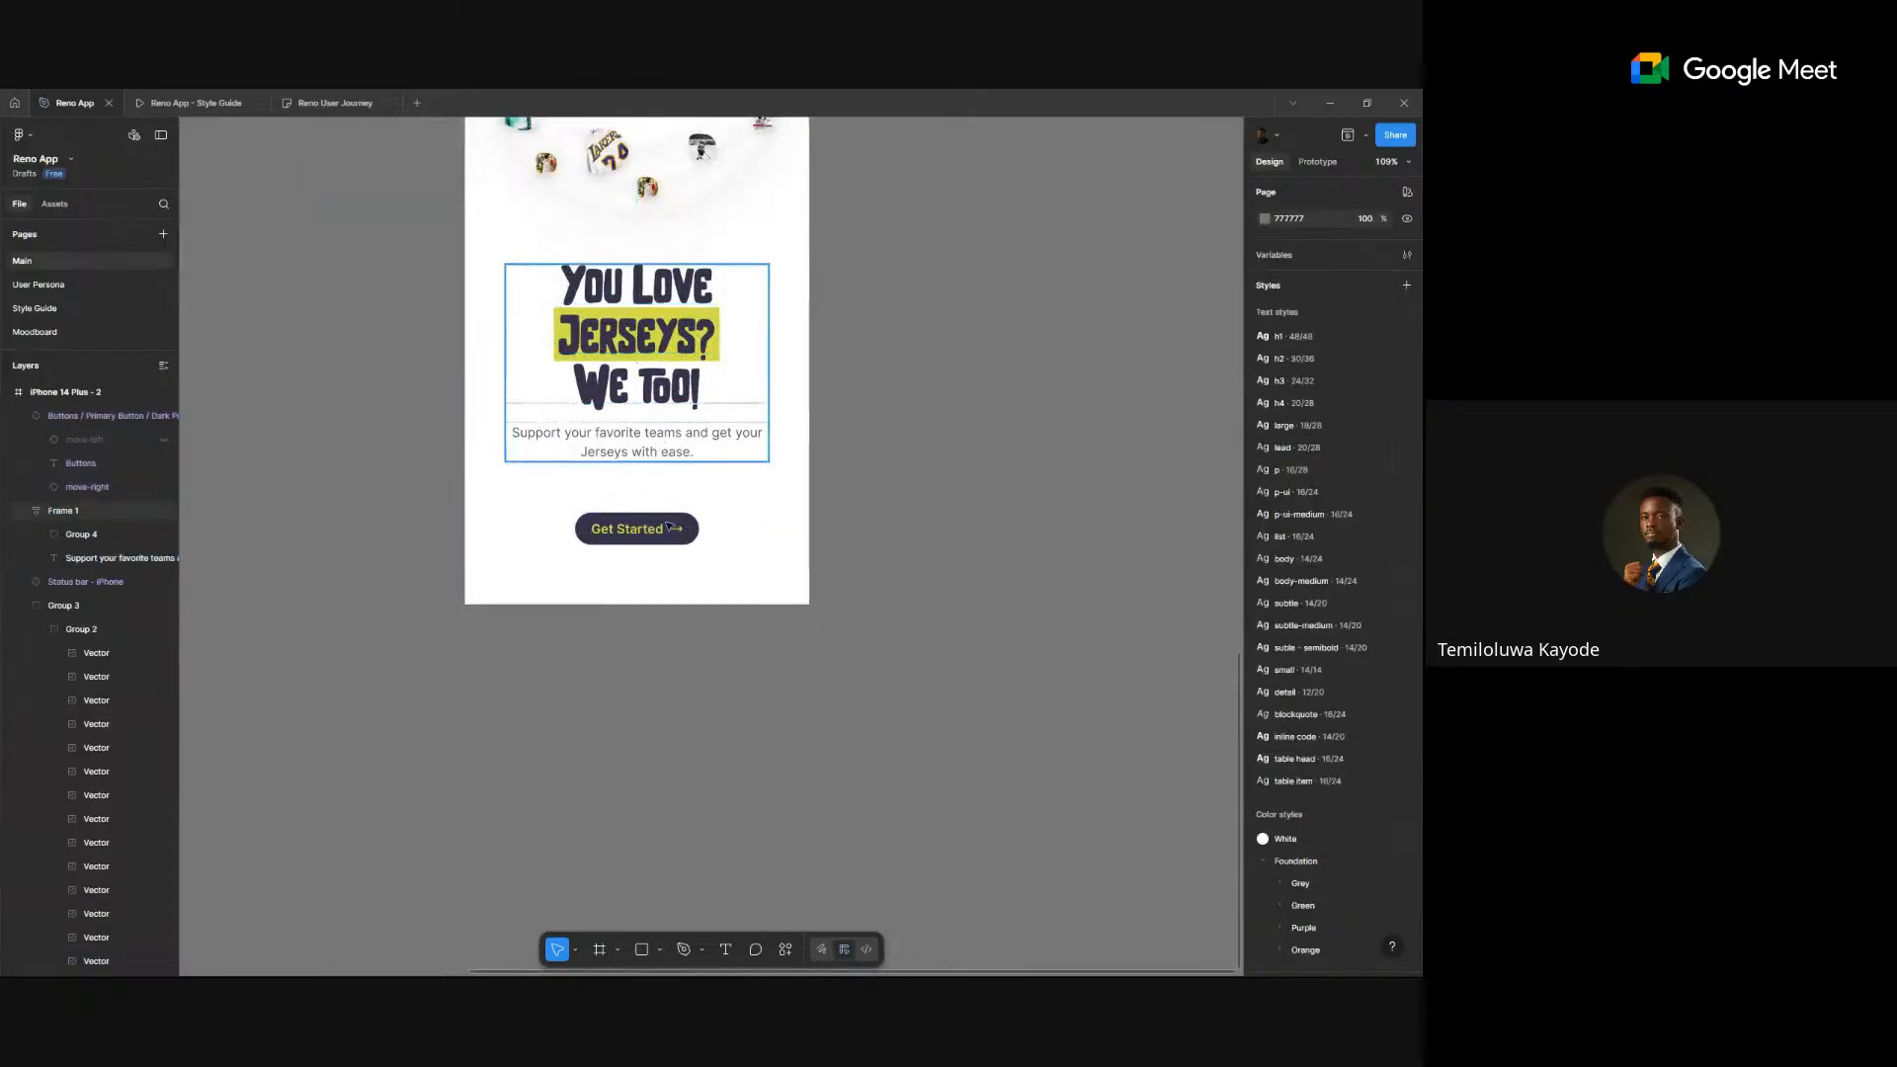
pyautogui.click(656, 447)
pyautogui.click(669, 541)
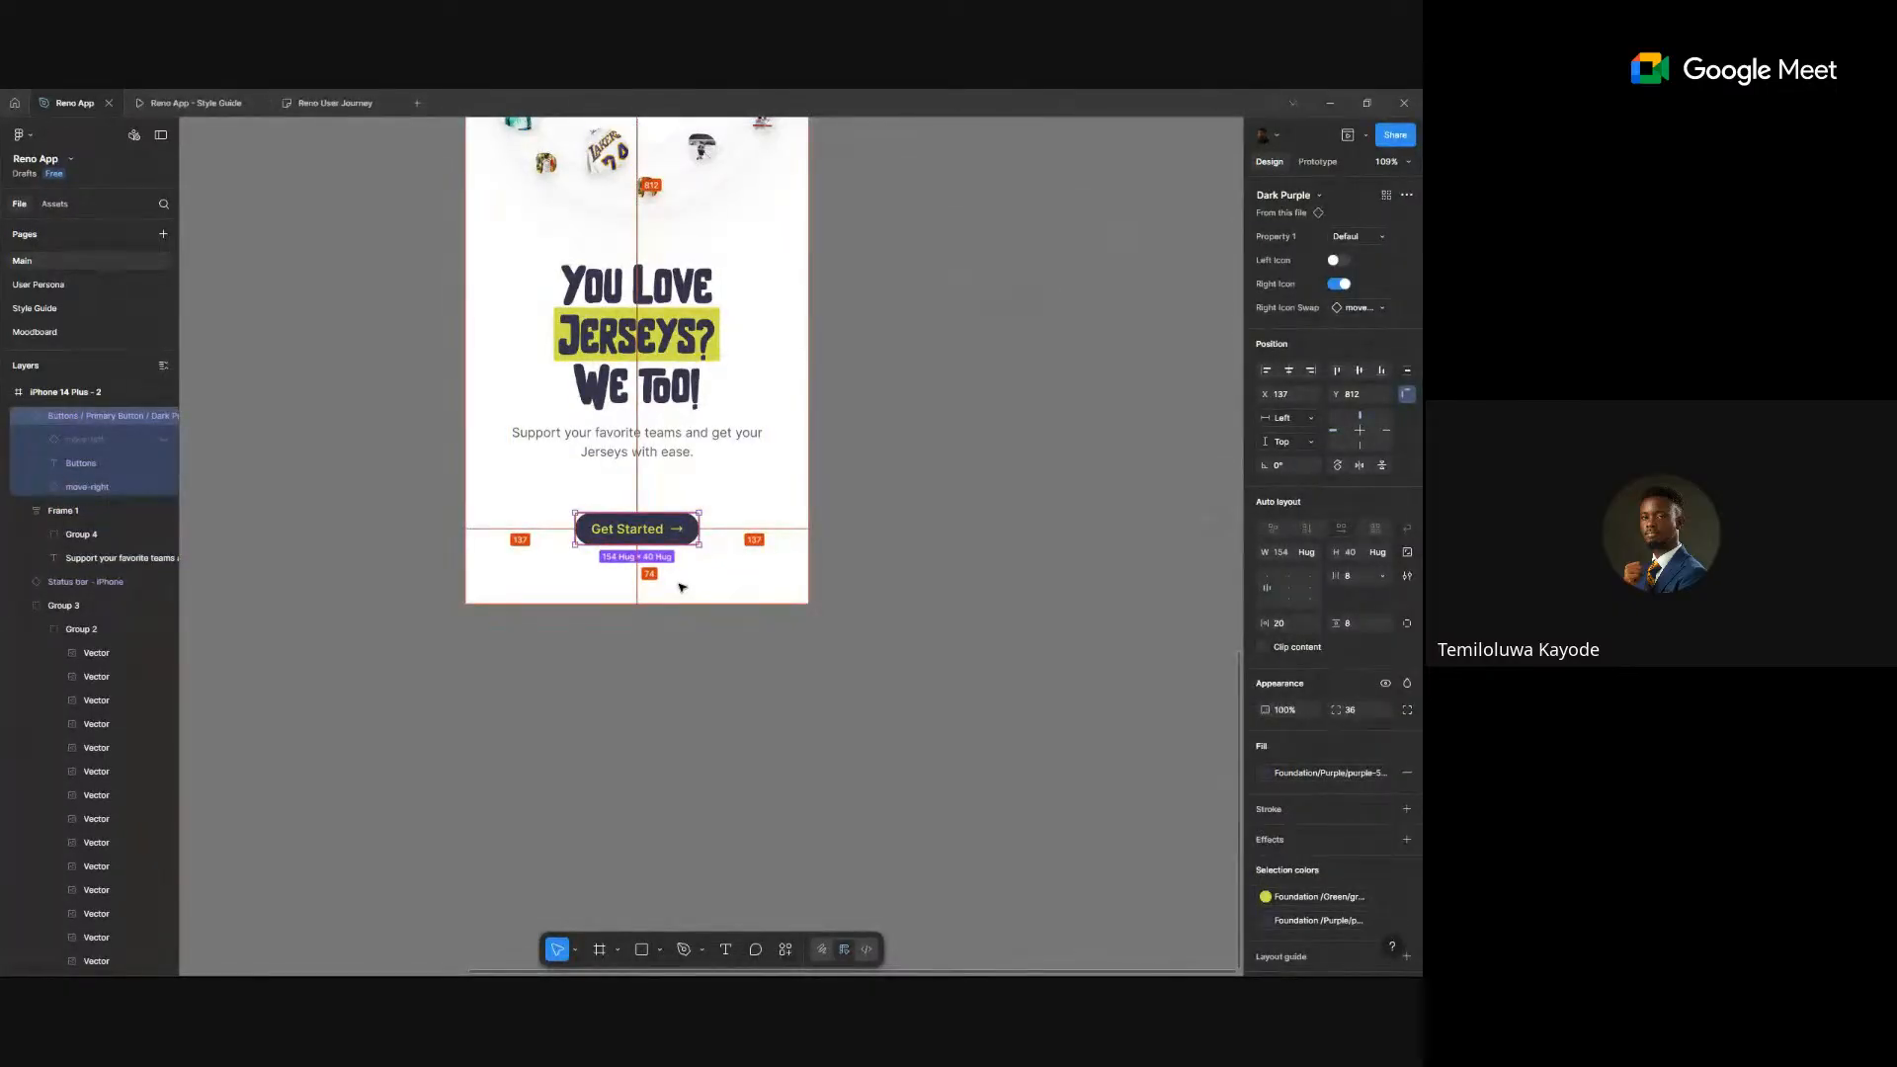
pyautogui.scroll(5, 657, 559)
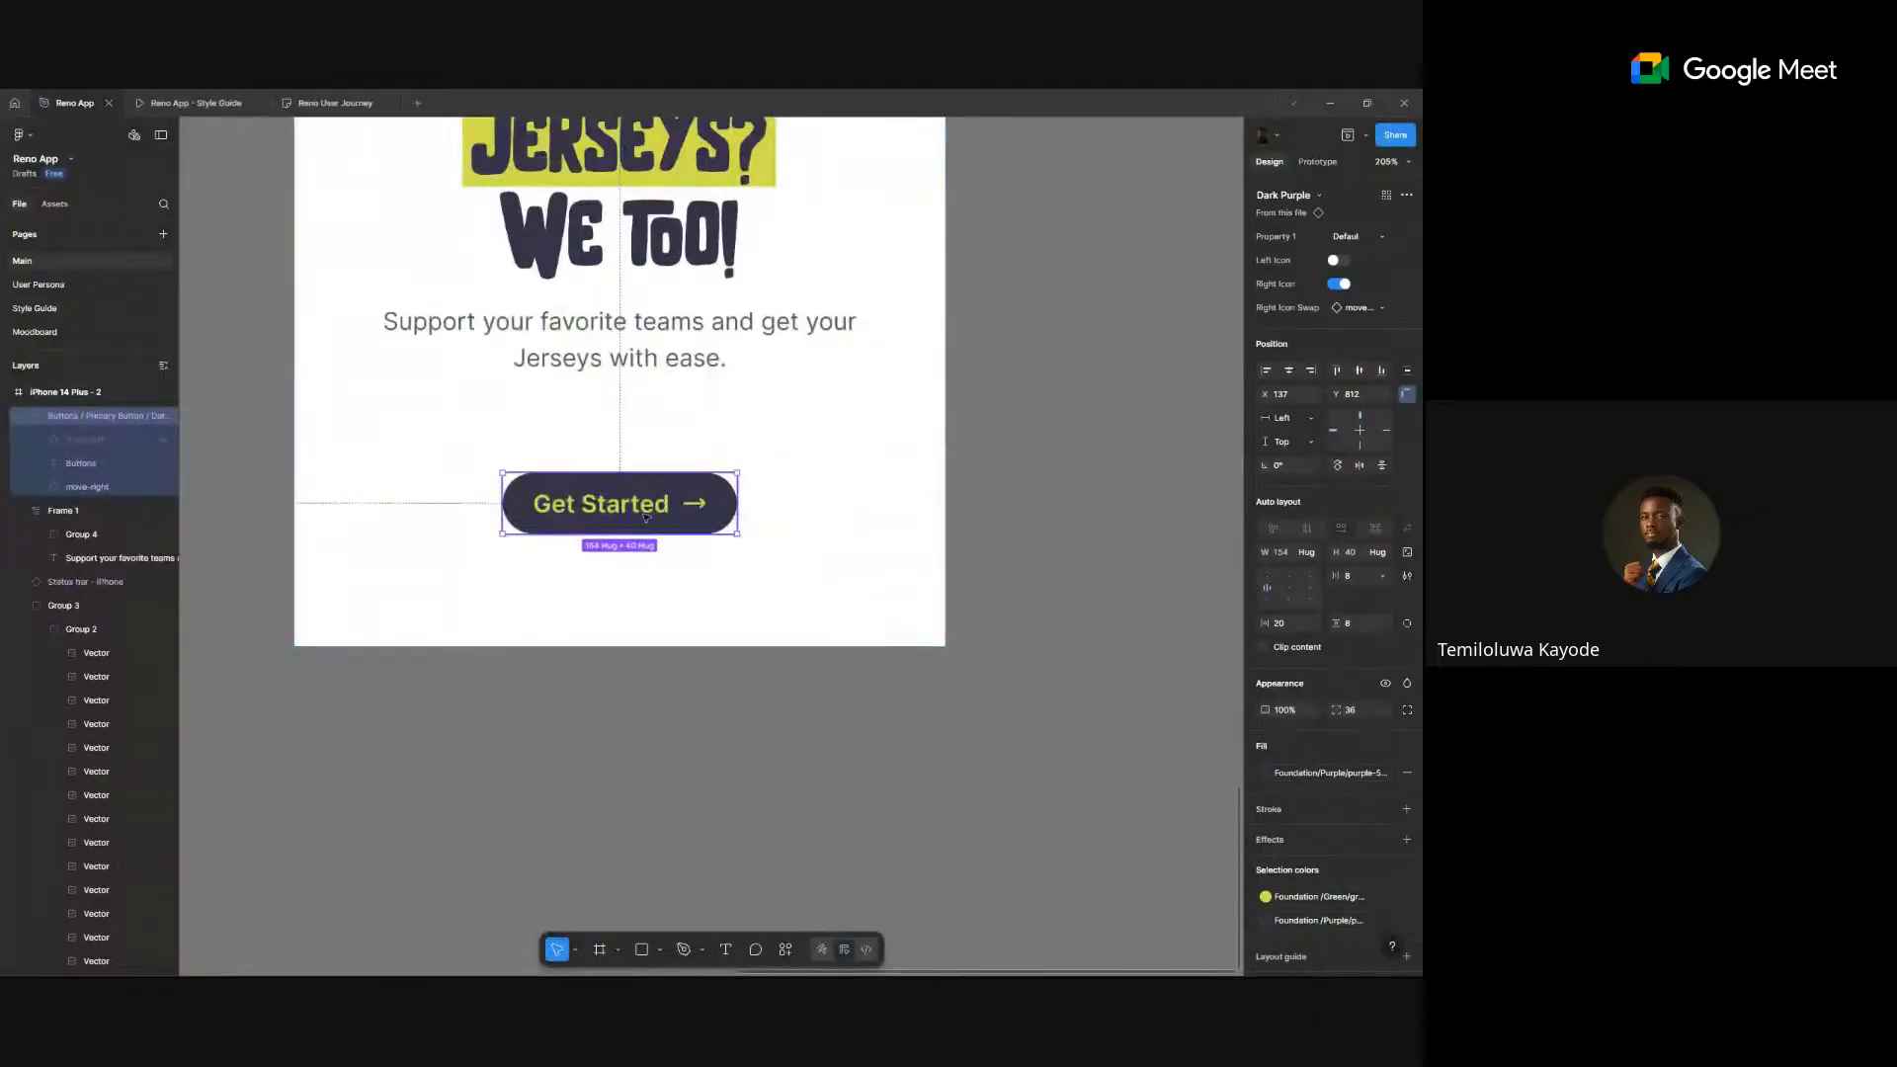
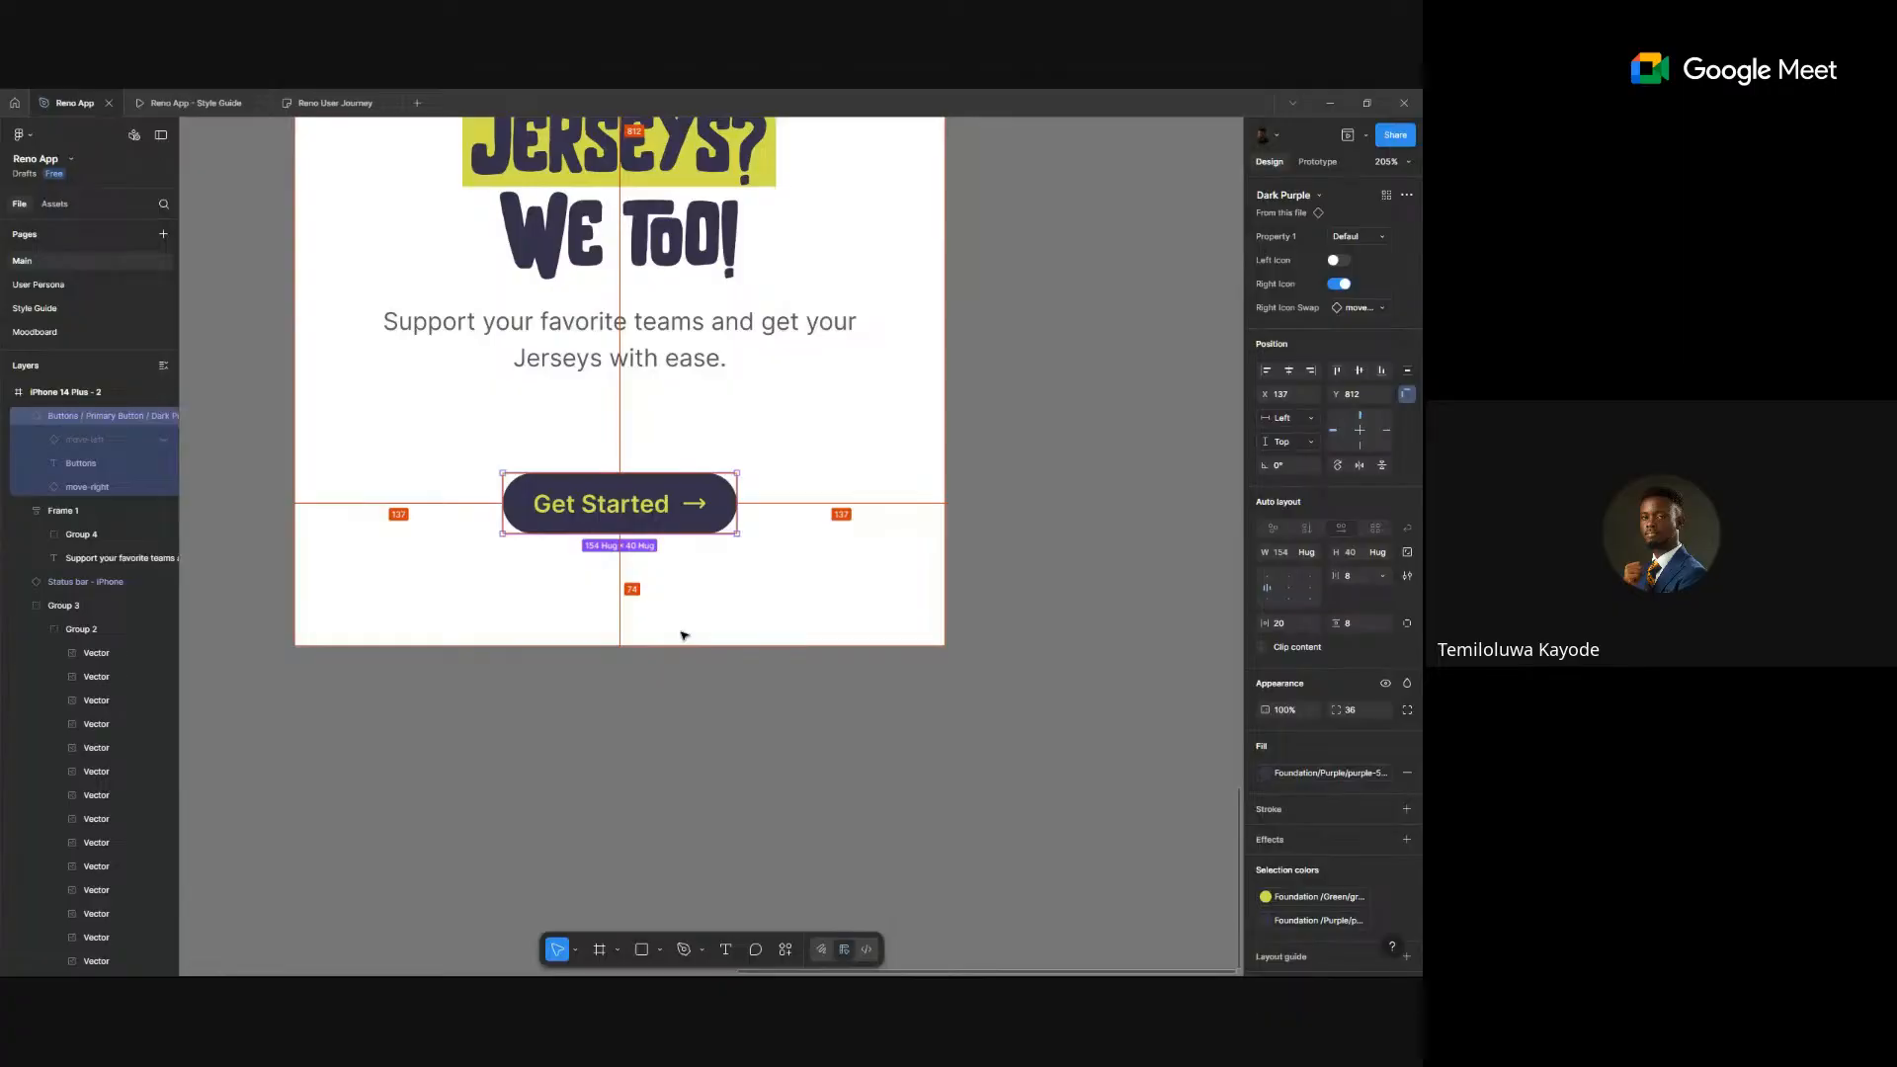
# - Nudge the Get Started button down to Y 822, keeping 137 on each side
pyautogui.press('Down')
pyautogui.press('Down')
pyautogui.press('Down')
pyautogui.press('Down')
pyautogui.press('Down')
pyautogui.press('Down')
pyautogui.press('Down')
pyautogui.press('Down')
pyautogui.press('Down')
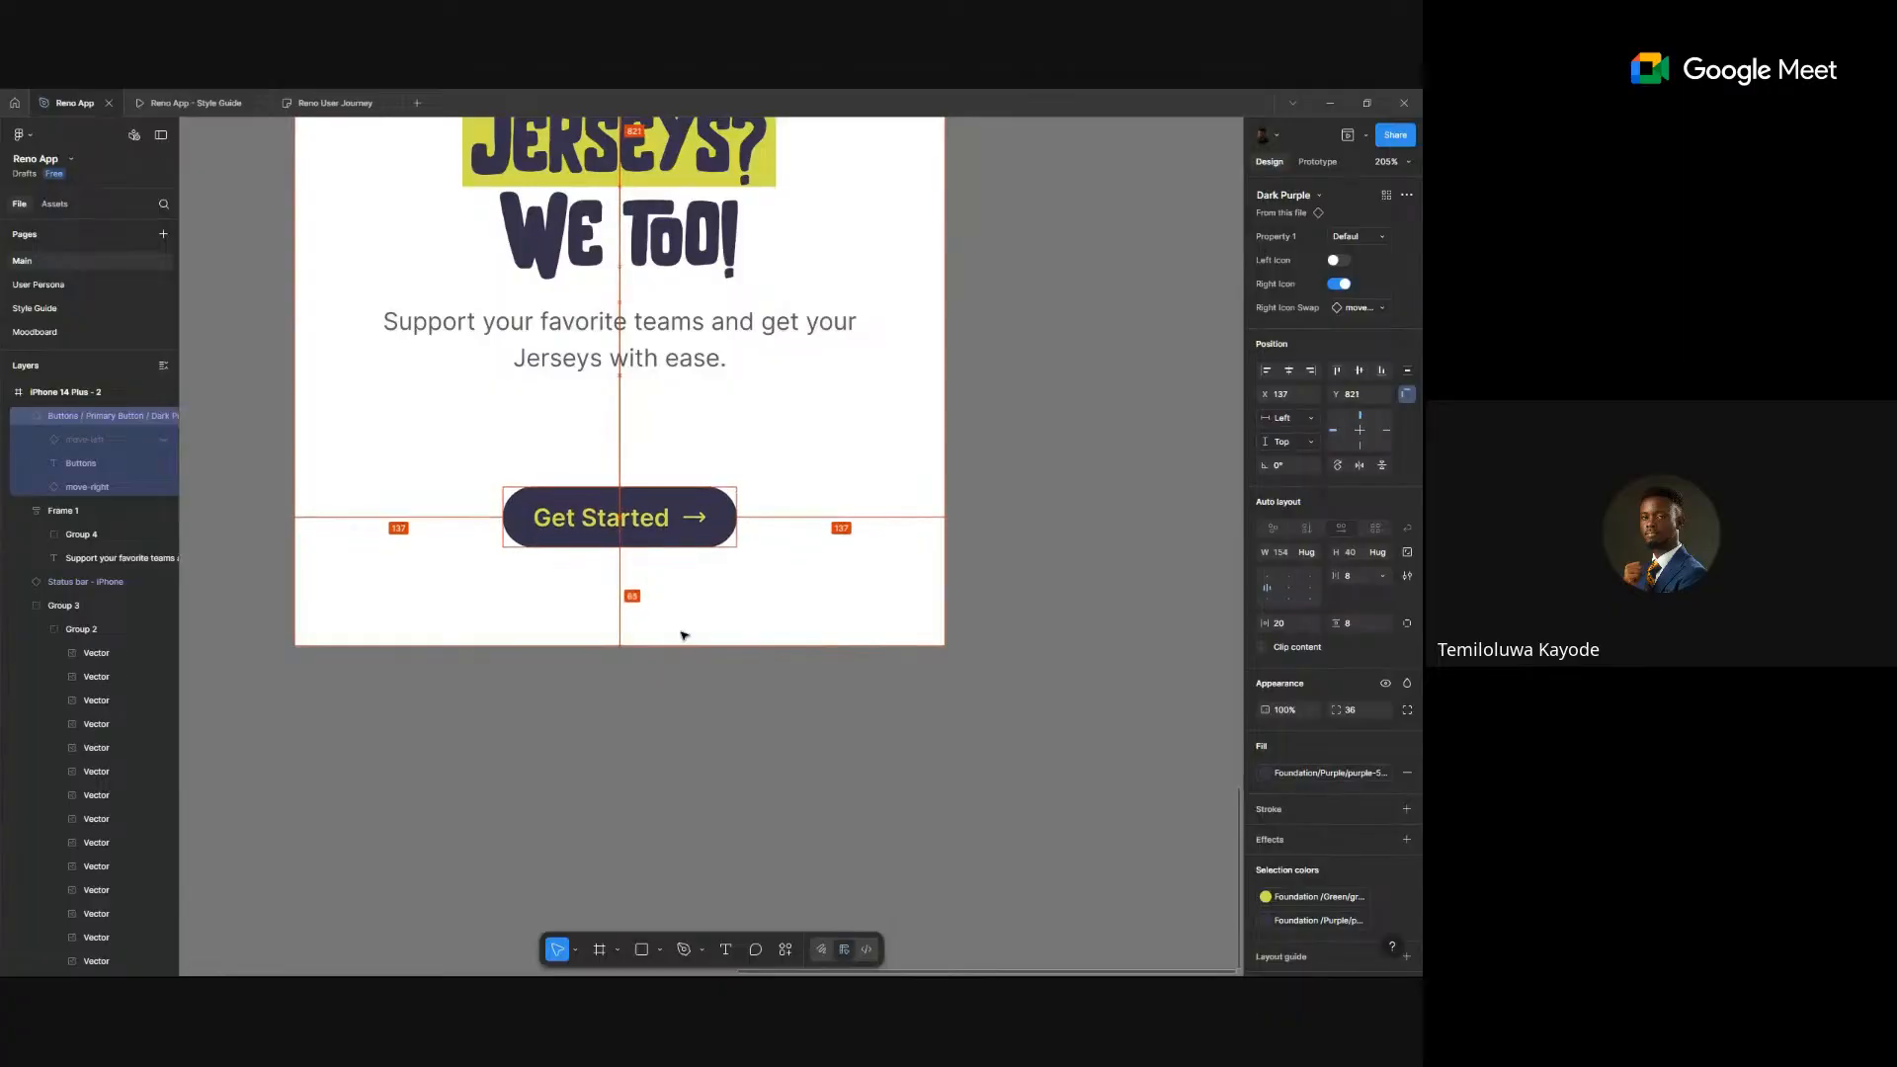
pyautogui.press('Down')
pyautogui.scroll(-5, 685, 605)
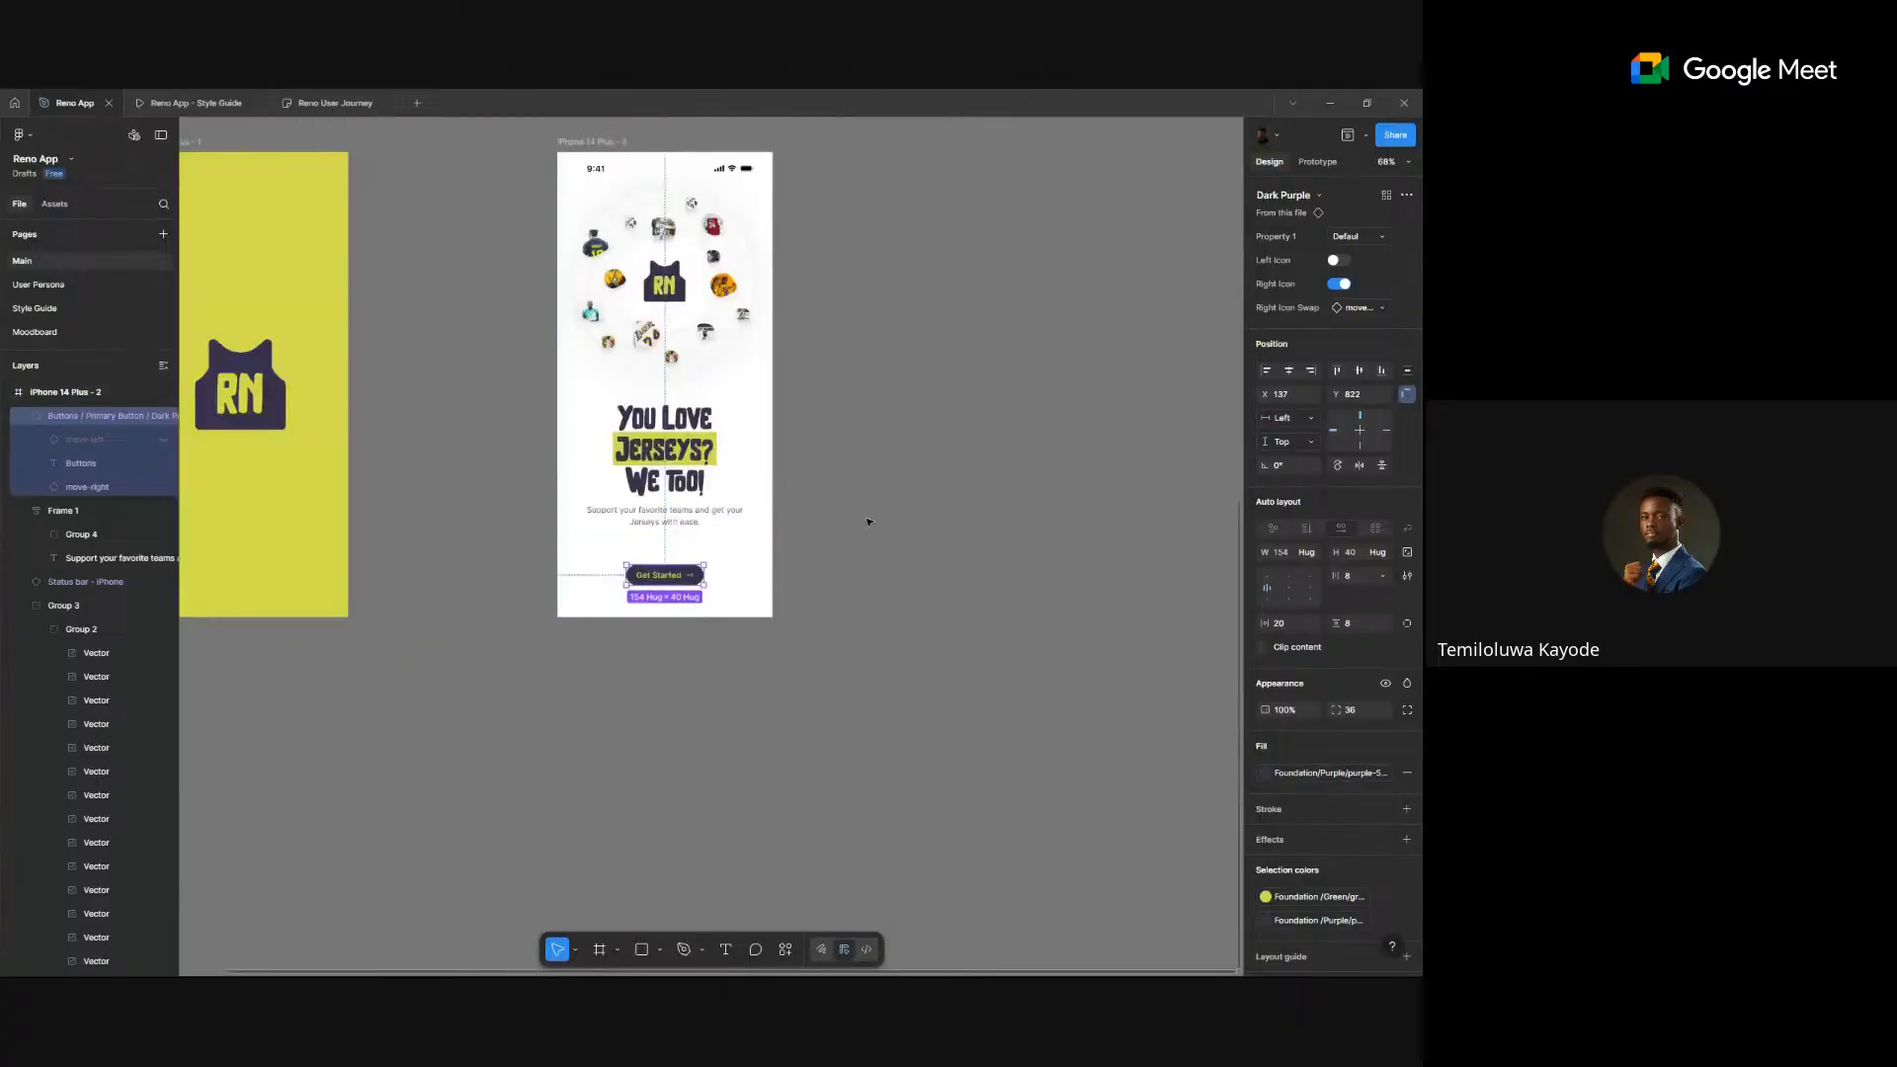
# - Open a live prototype preview with the onboarding screen visible beside it
pyautogui.click(1346, 134)
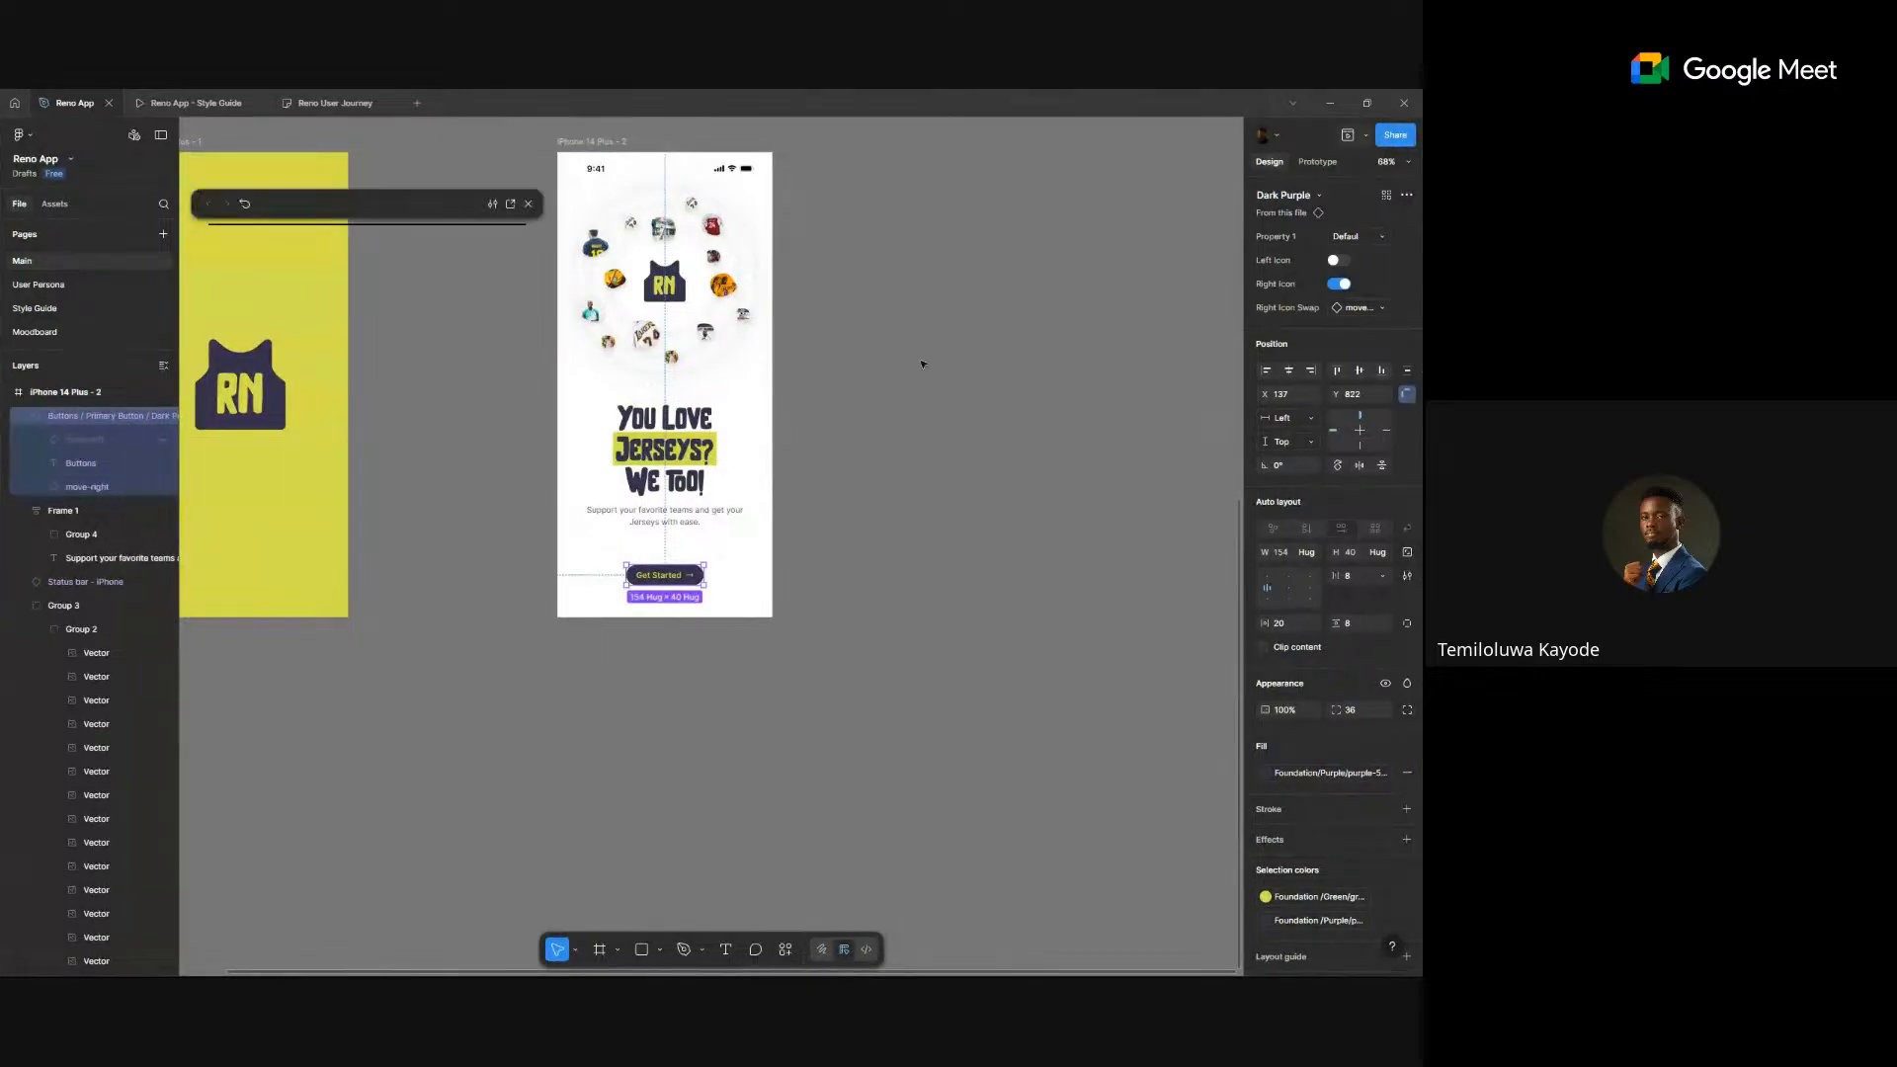
pyautogui.moveTo(920, 362); pyautogui.dragTo(1041, 404)
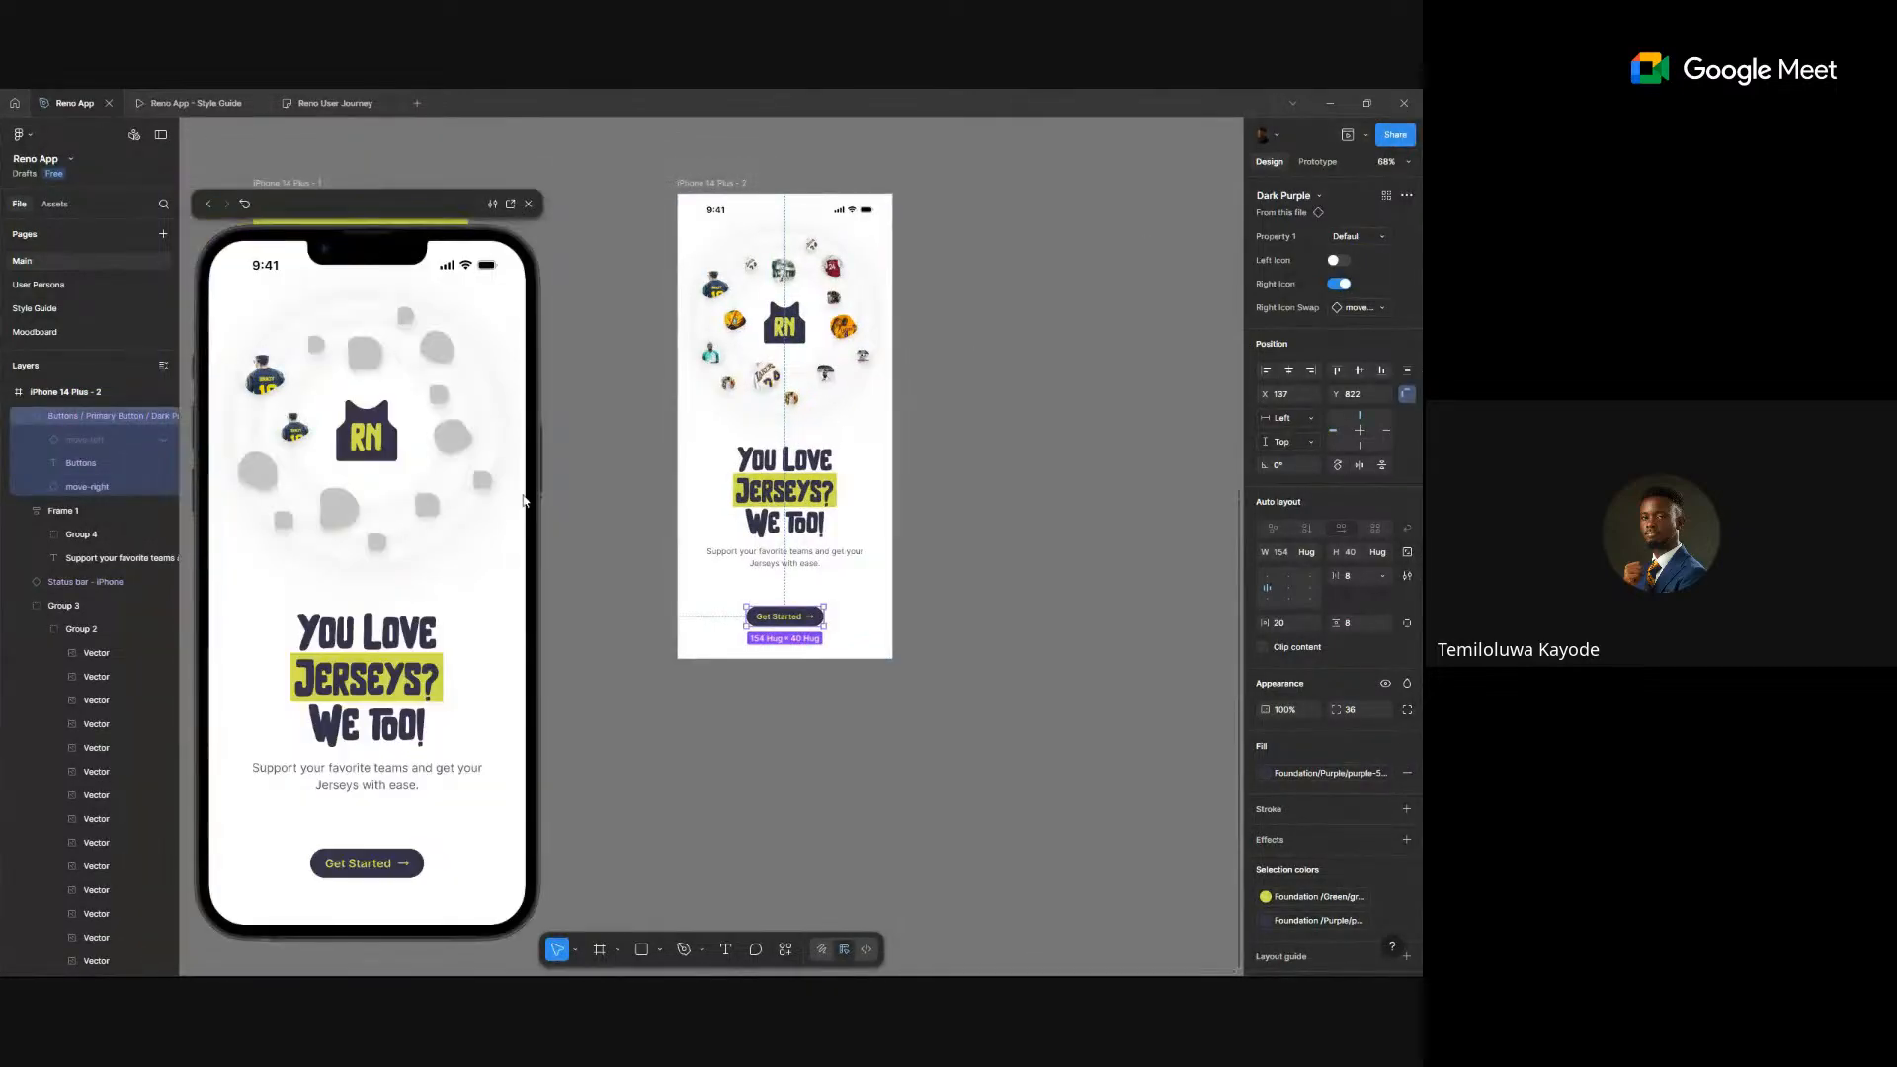
pyautogui.click(604, 462)
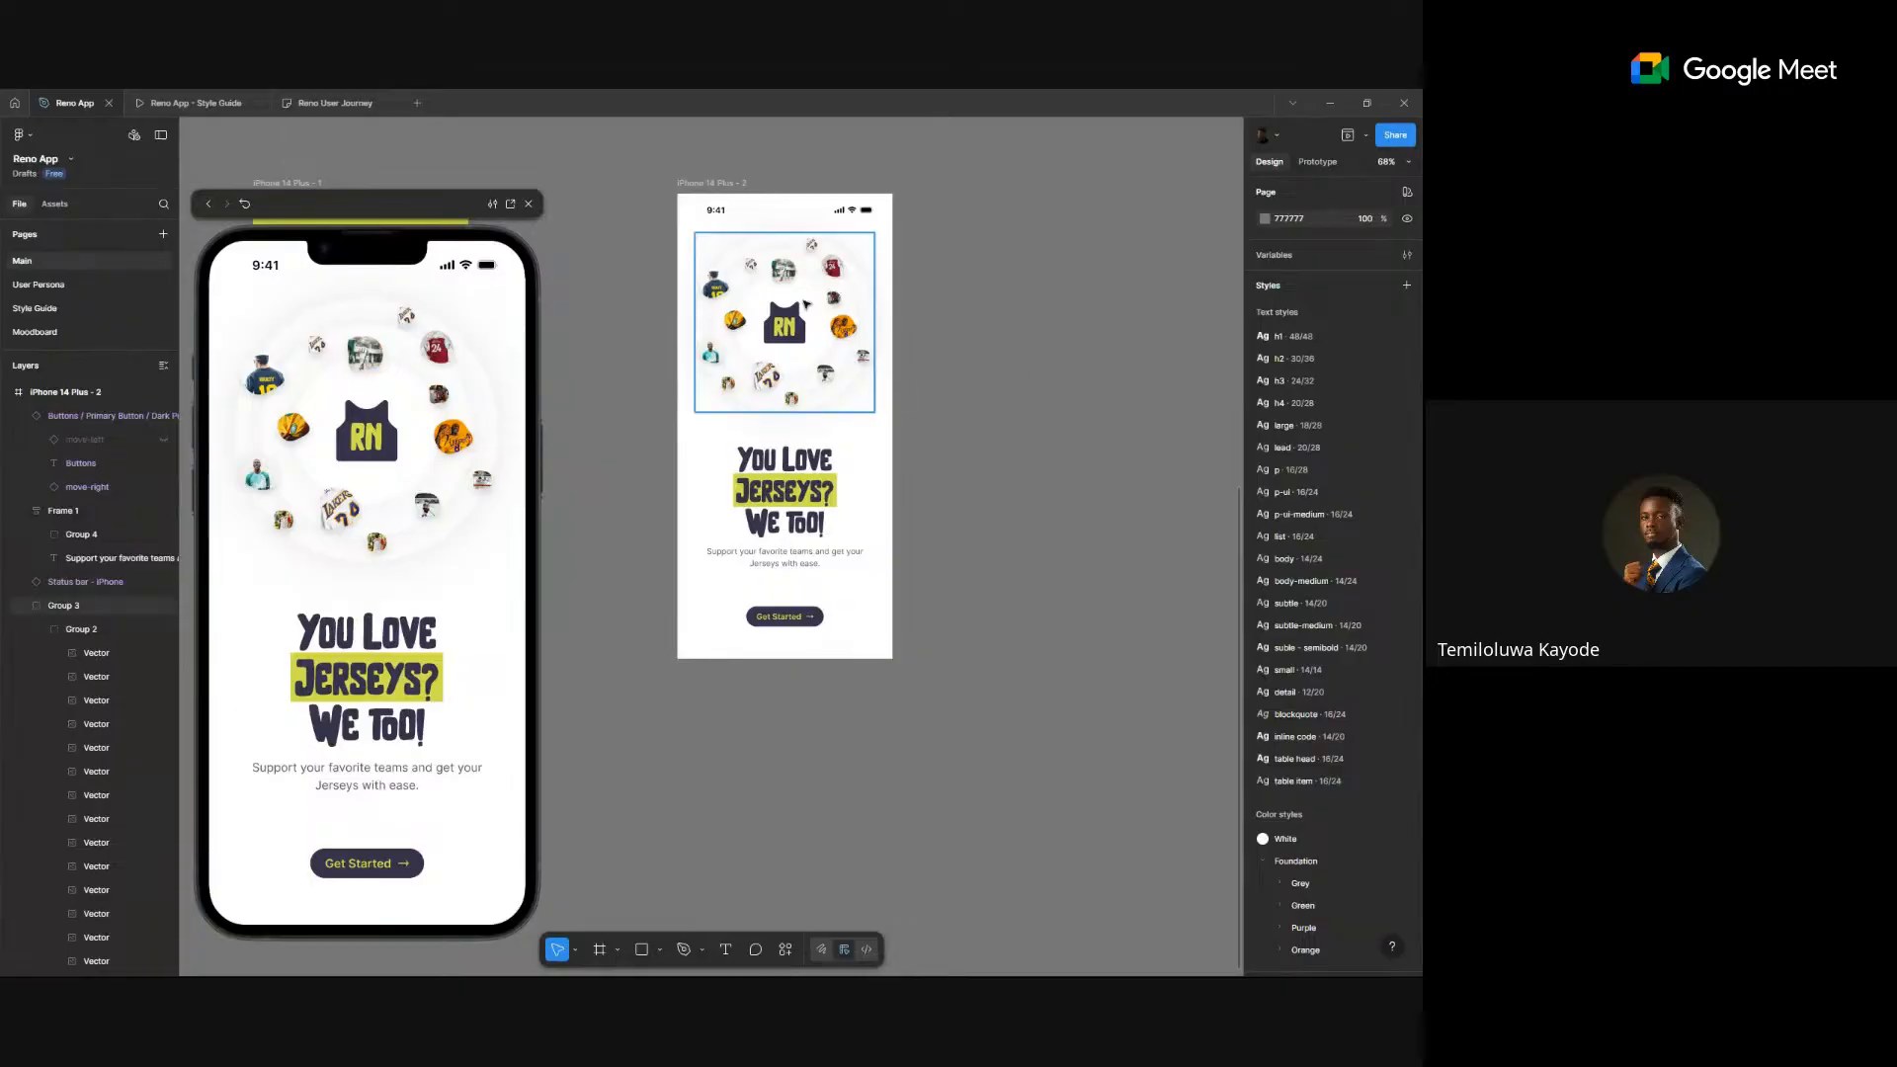
# - Reposition the jersey image cluster (Group 3) slightly lower with a drag and arrow-key nudges
pyautogui.moveTo(806, 285); pyautogui.dragTo(806, 306)
pyautogui.hotkey('shift', 'Down')
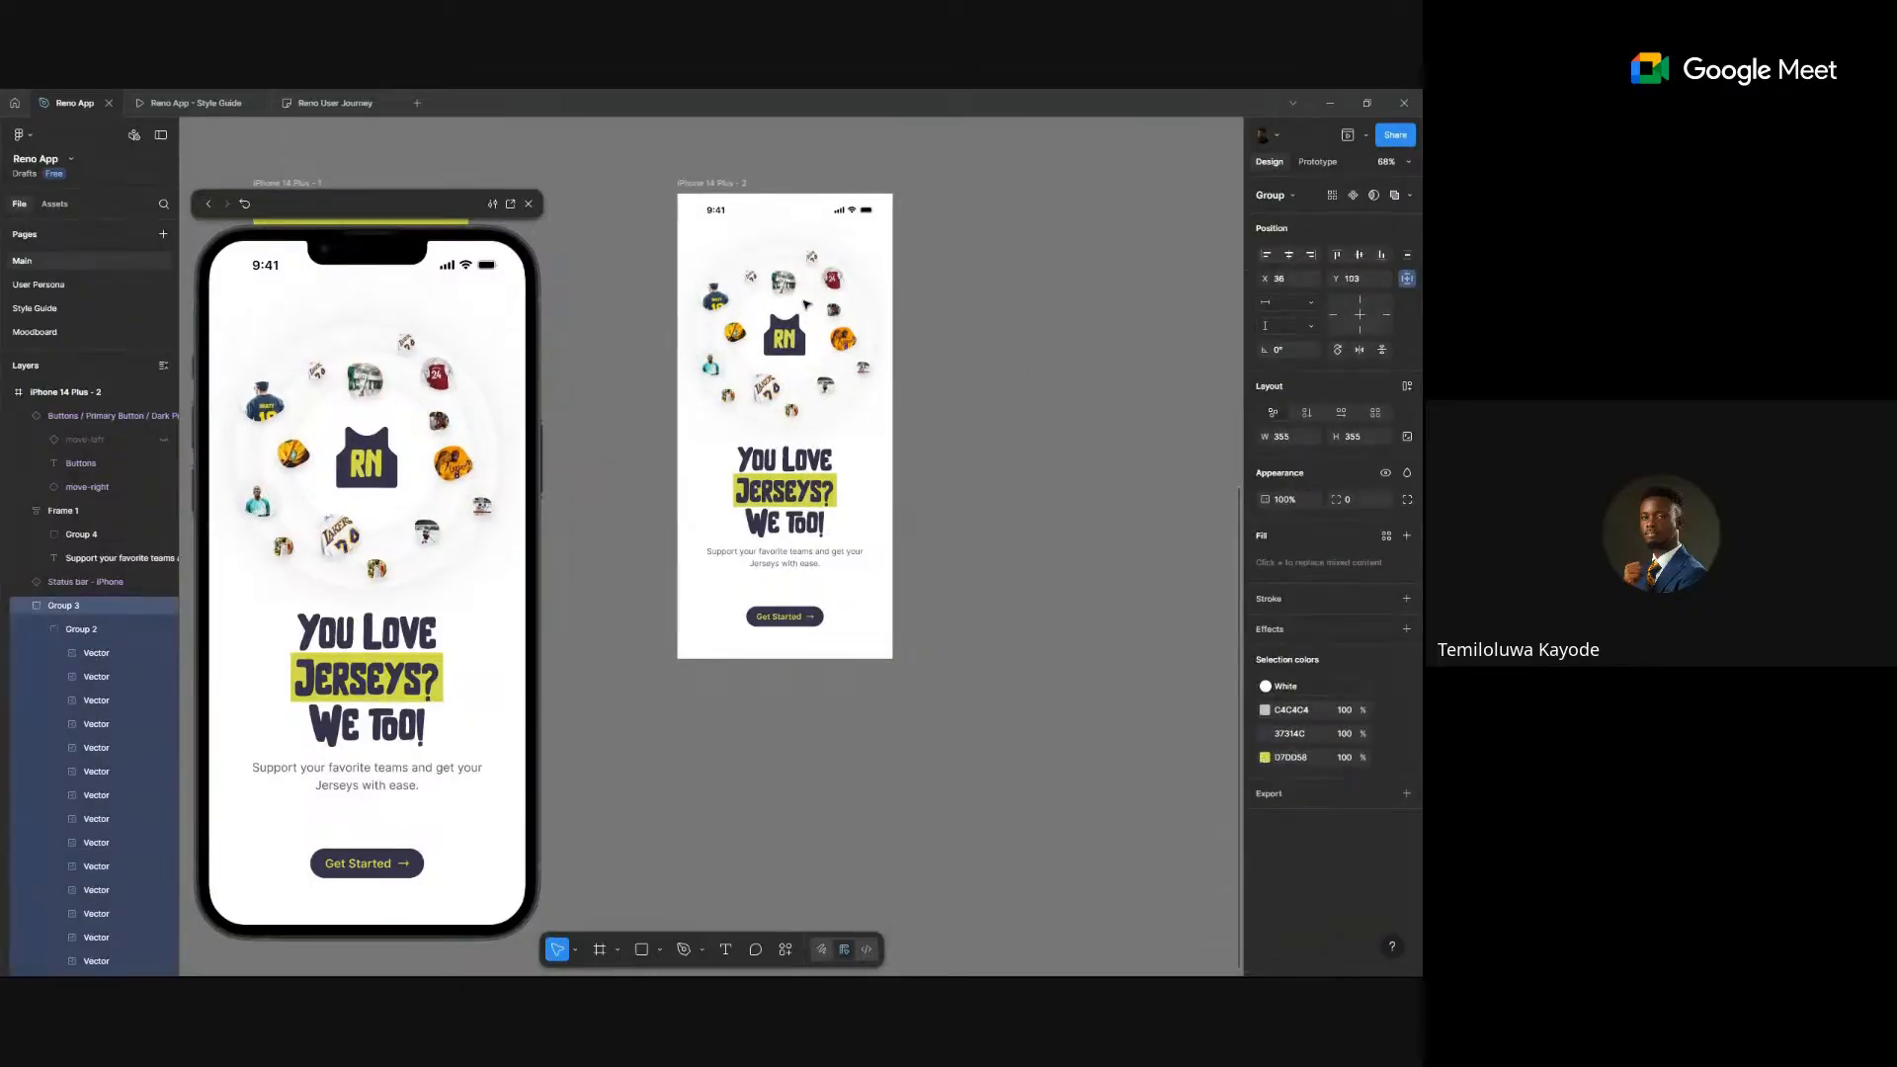
pyautogui.hotkey('shift', 'Up')
pyautogui.hotkey('shift', 'Up')
pyautogui.press('Down')
pyautogui.press('Down')
pyautogui.press('Down')
pyautogui.press('Down')
pyautogui.press('Down')
pyautogui.press('Down')
pyautogui.press('Down')
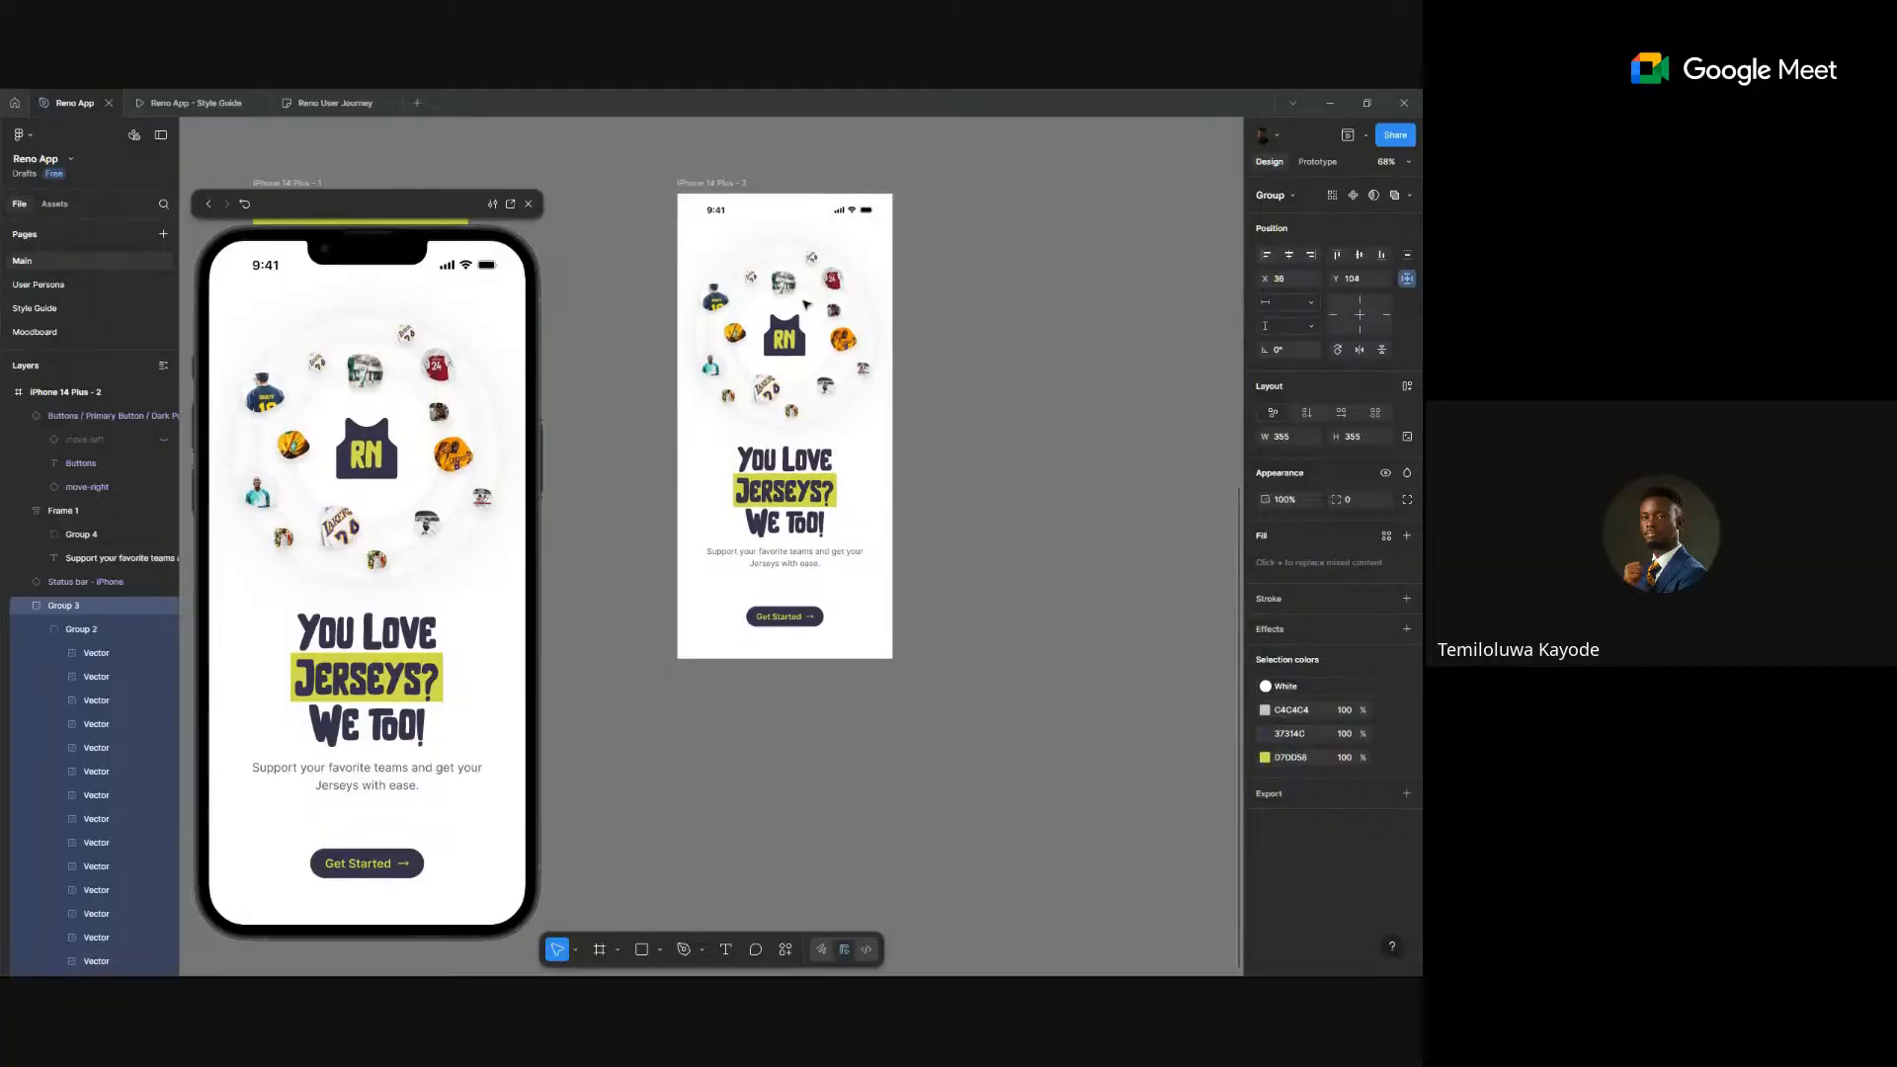
pyautogui.press('Down')
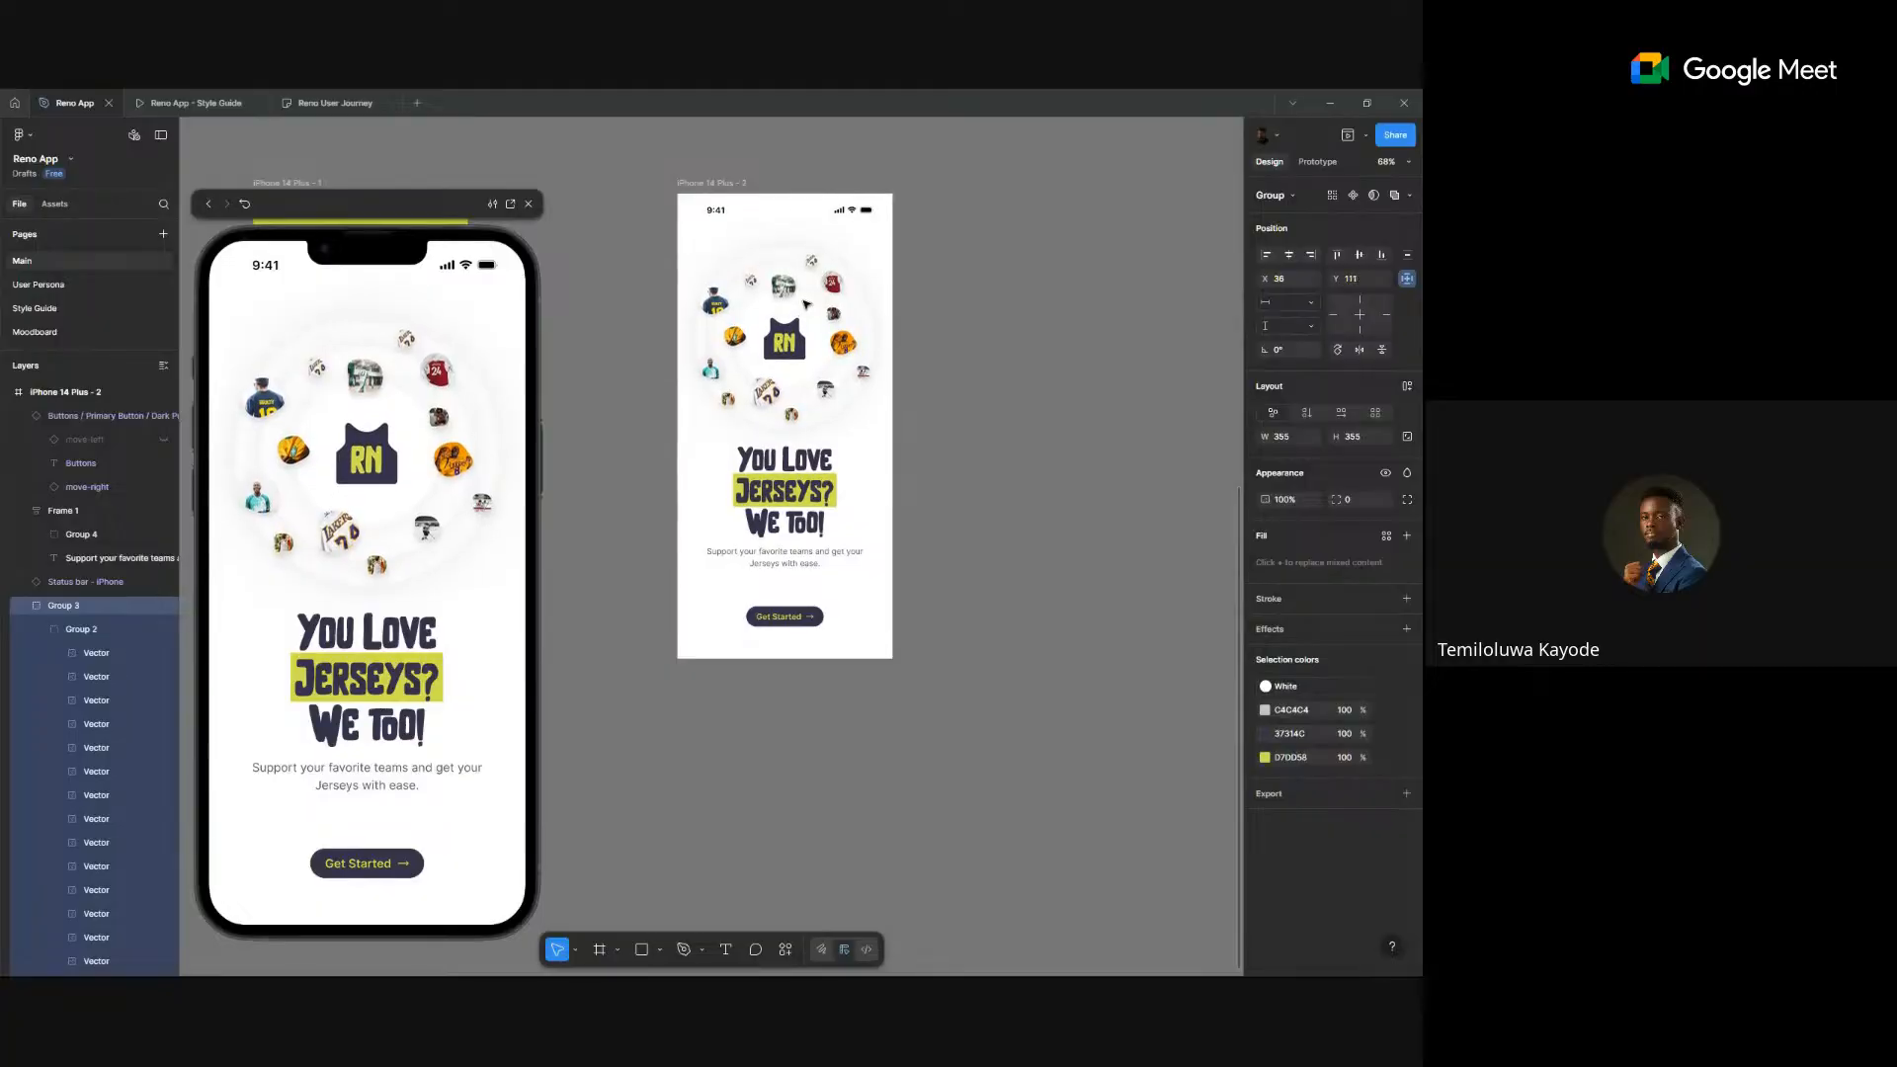
pyautogui.click(899, 522)
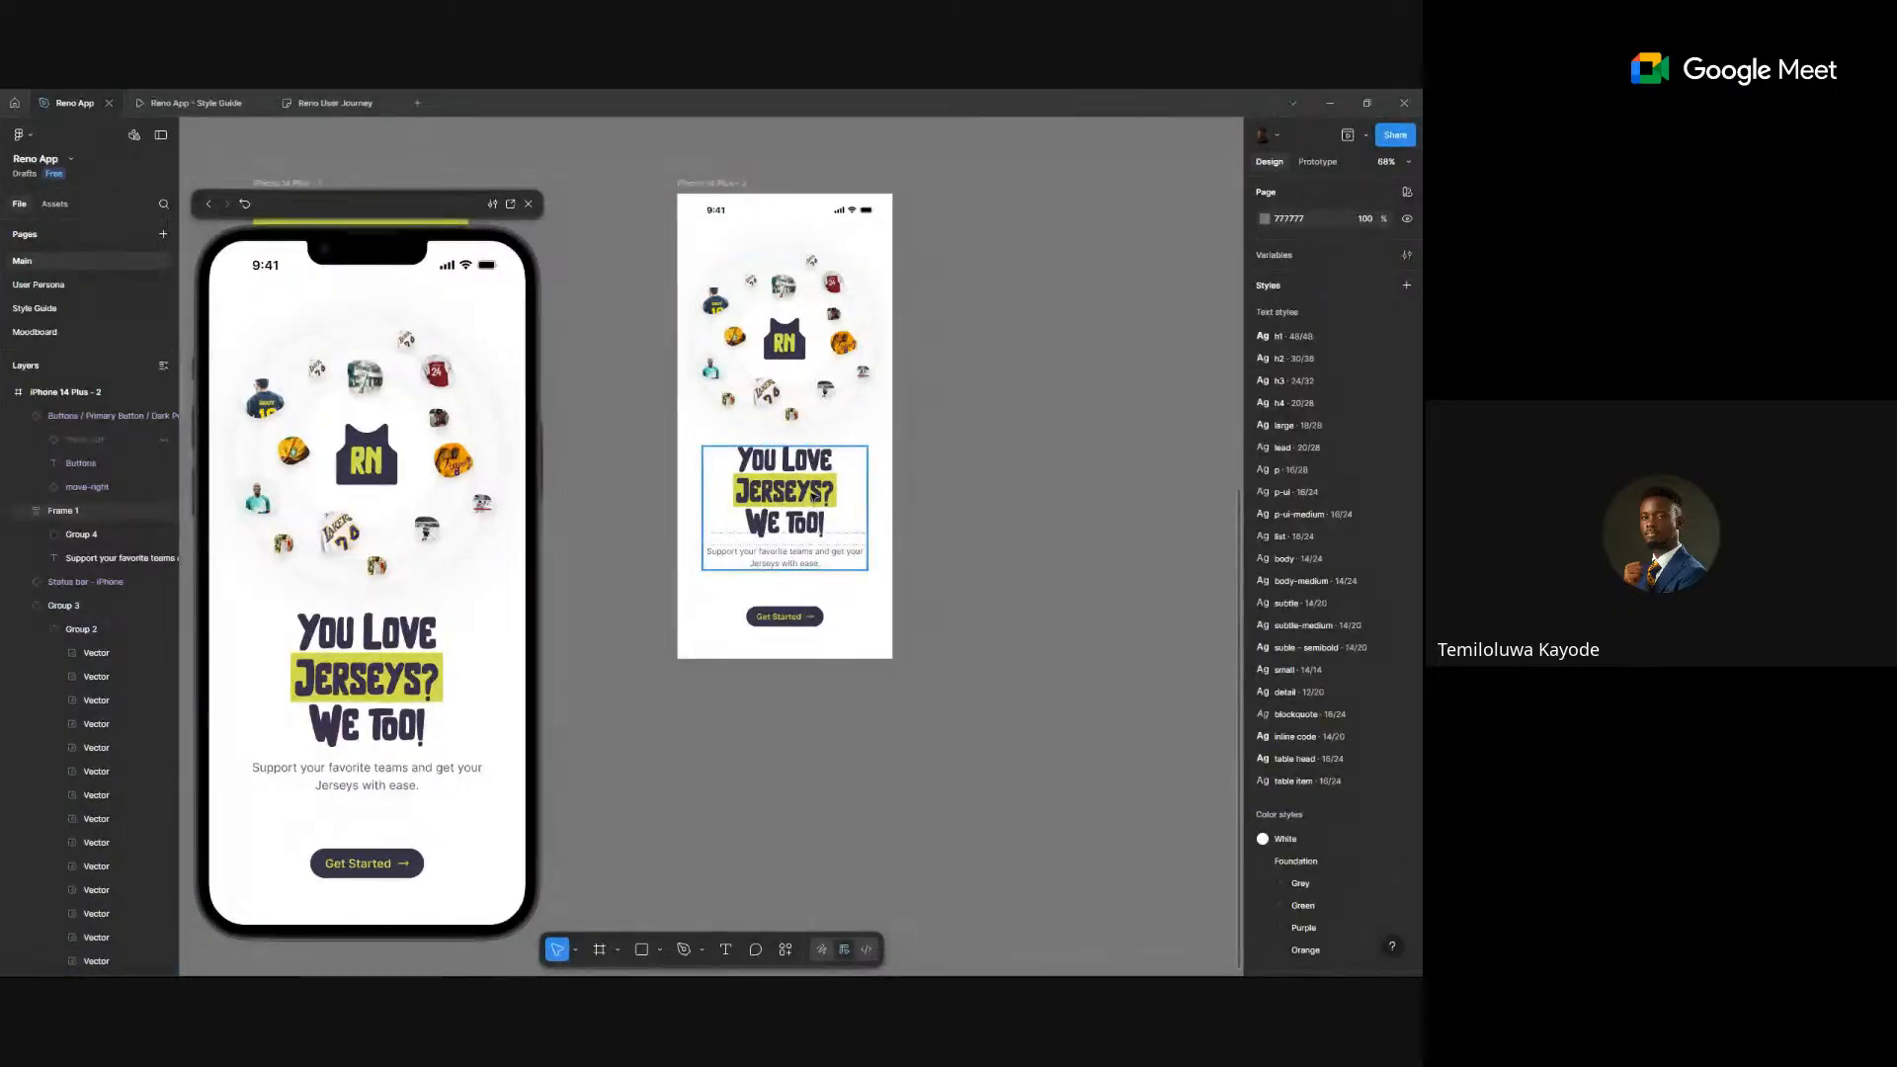
# - Move the headline and subtitle block (Frame 1) down about 10 px
pyautogui.moveTo(812, 515); pyautogui.dragTo(812, 524)
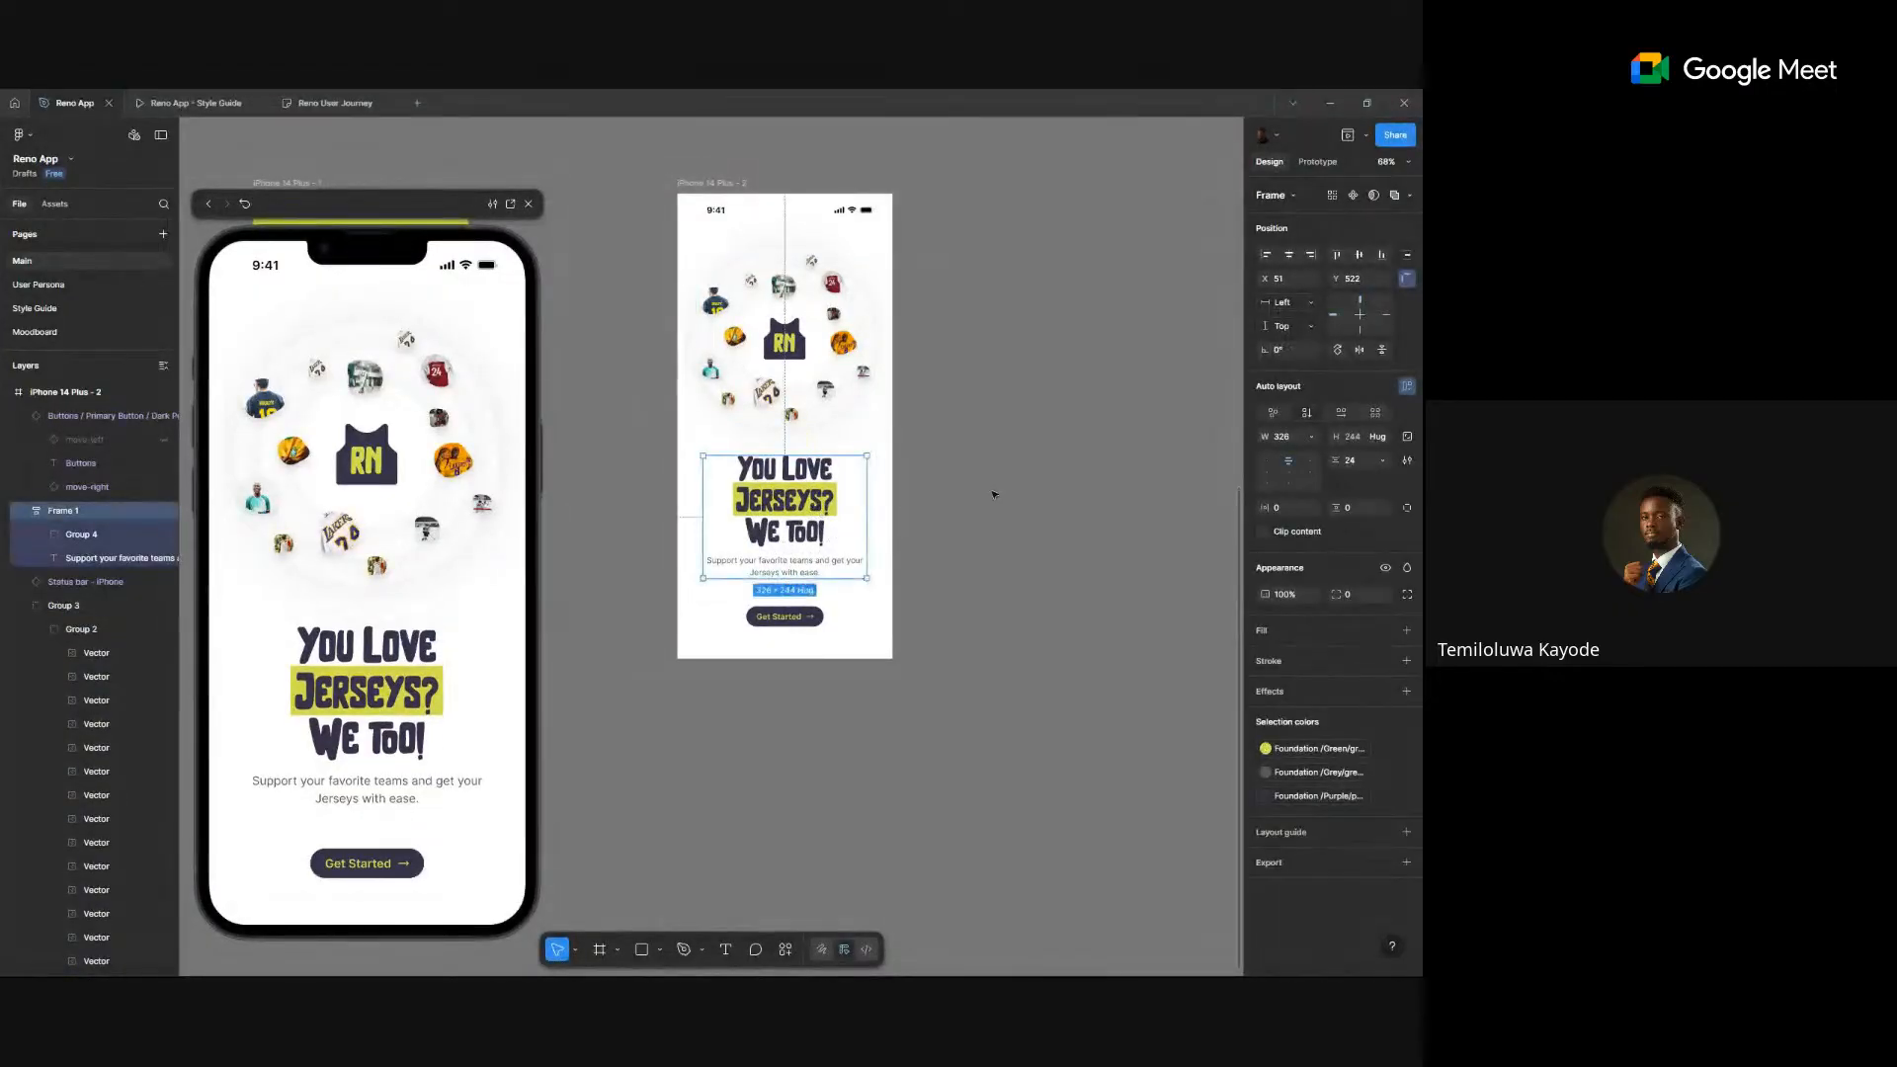
pyautogui.click(994, 494)
pyautogui.keyDown('ctrl'); pyautogui.click(805, 500); pyautogui.keyUp('ctrl')
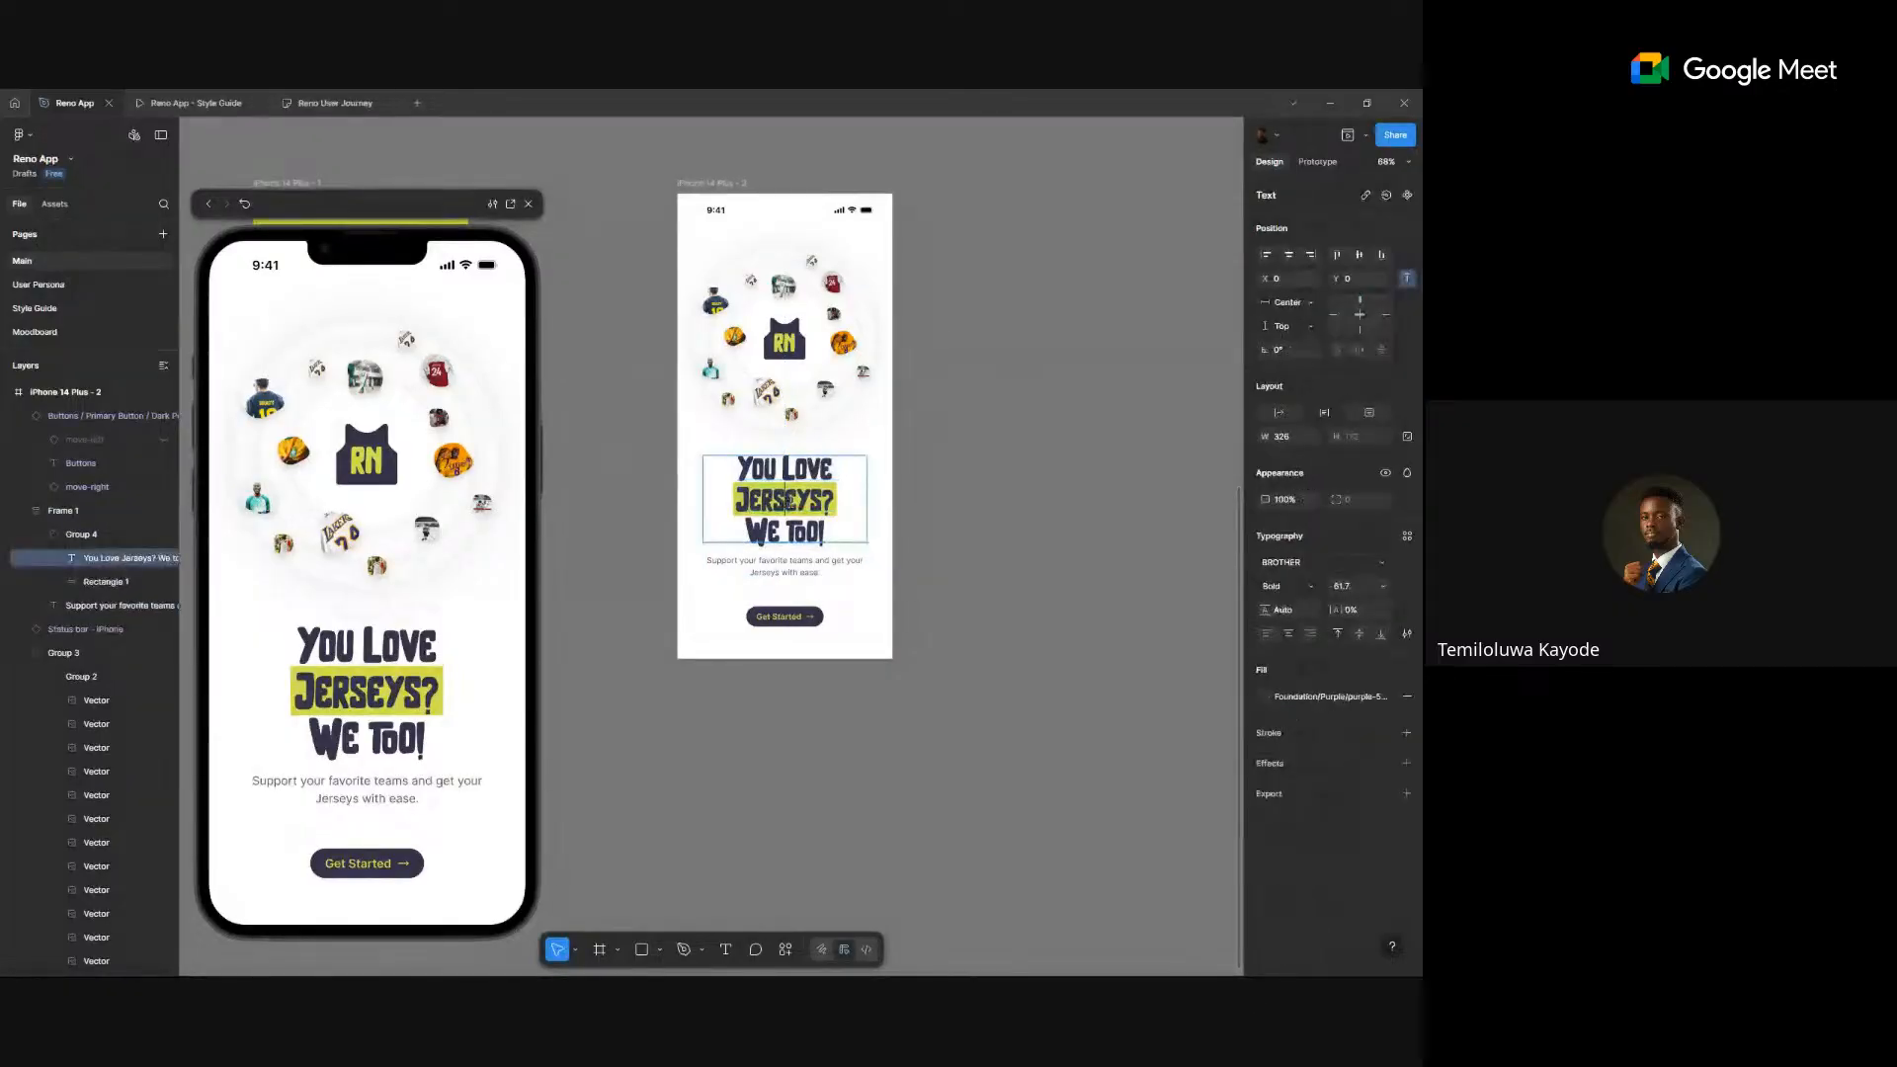
pyautogui.click(980, 497)
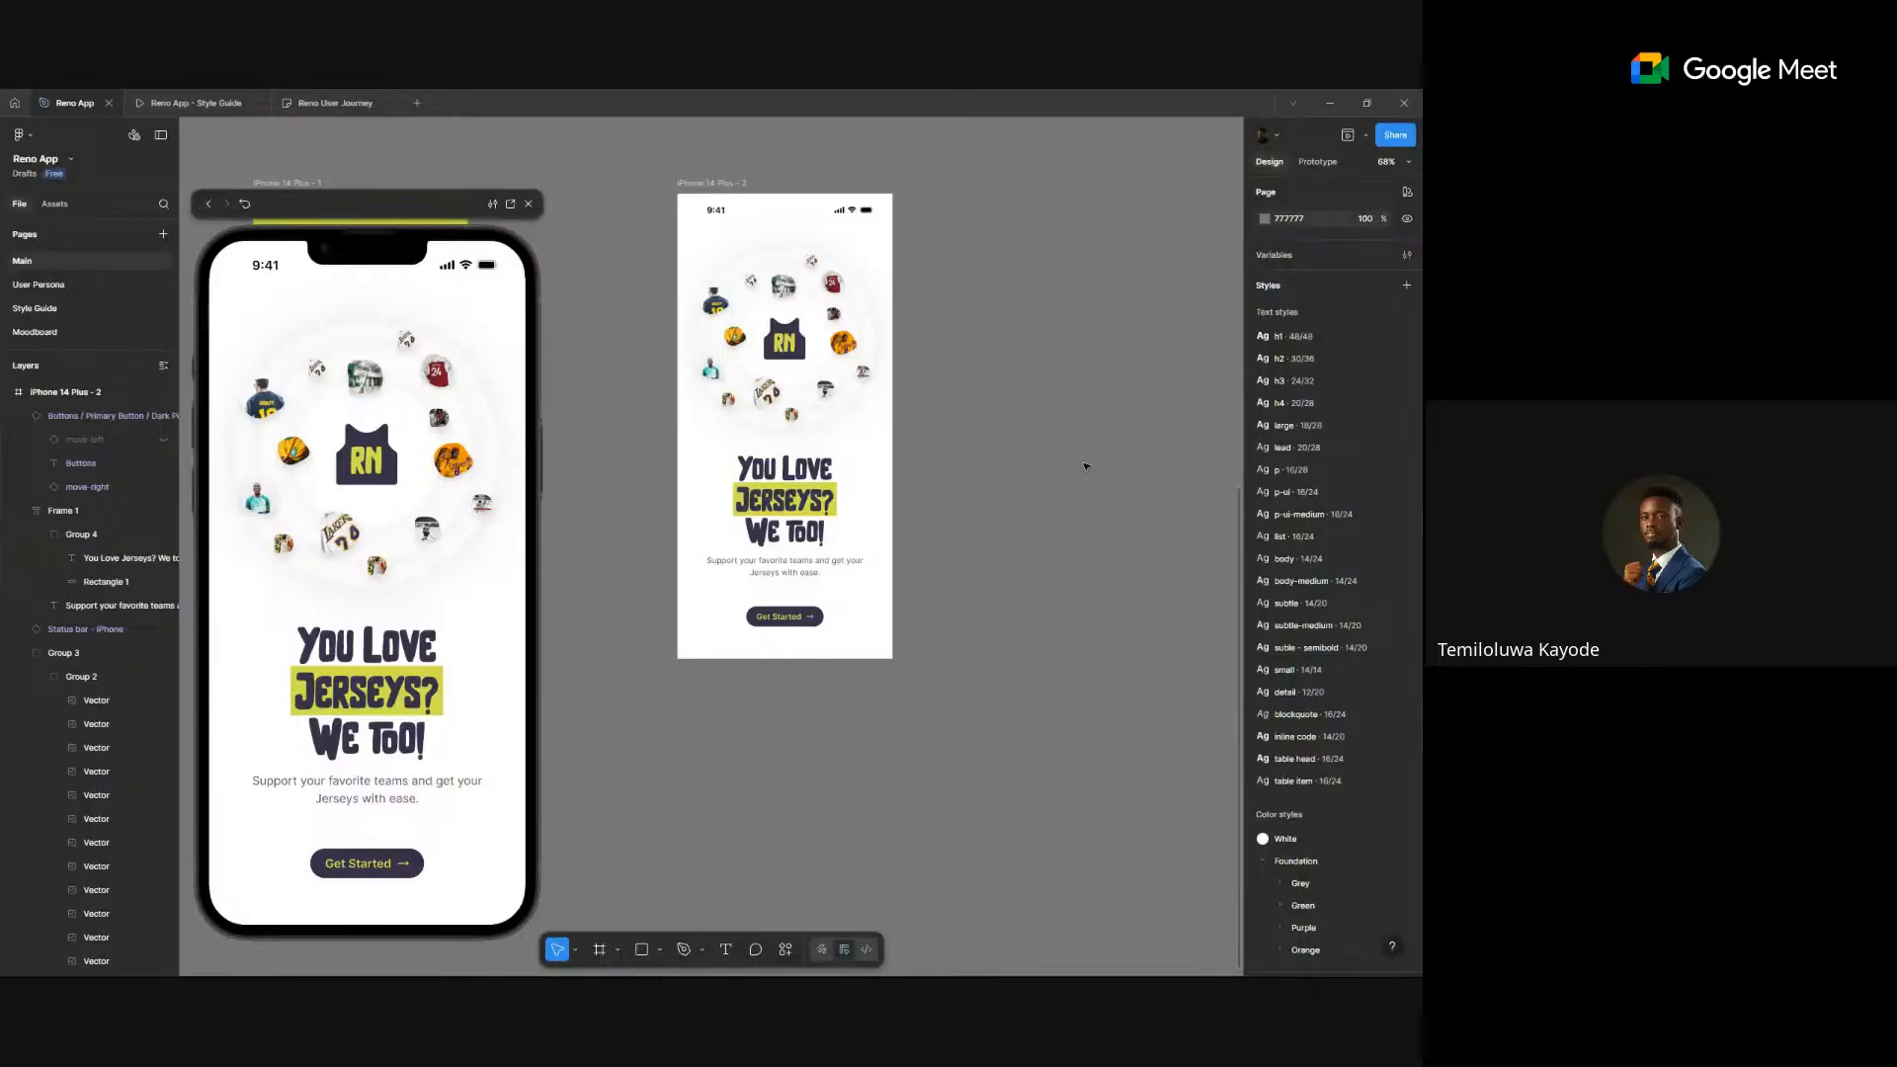
pyautogui.scroll(3, 1062, 484)
pyautogui.scroll(-4, 1060, 489)
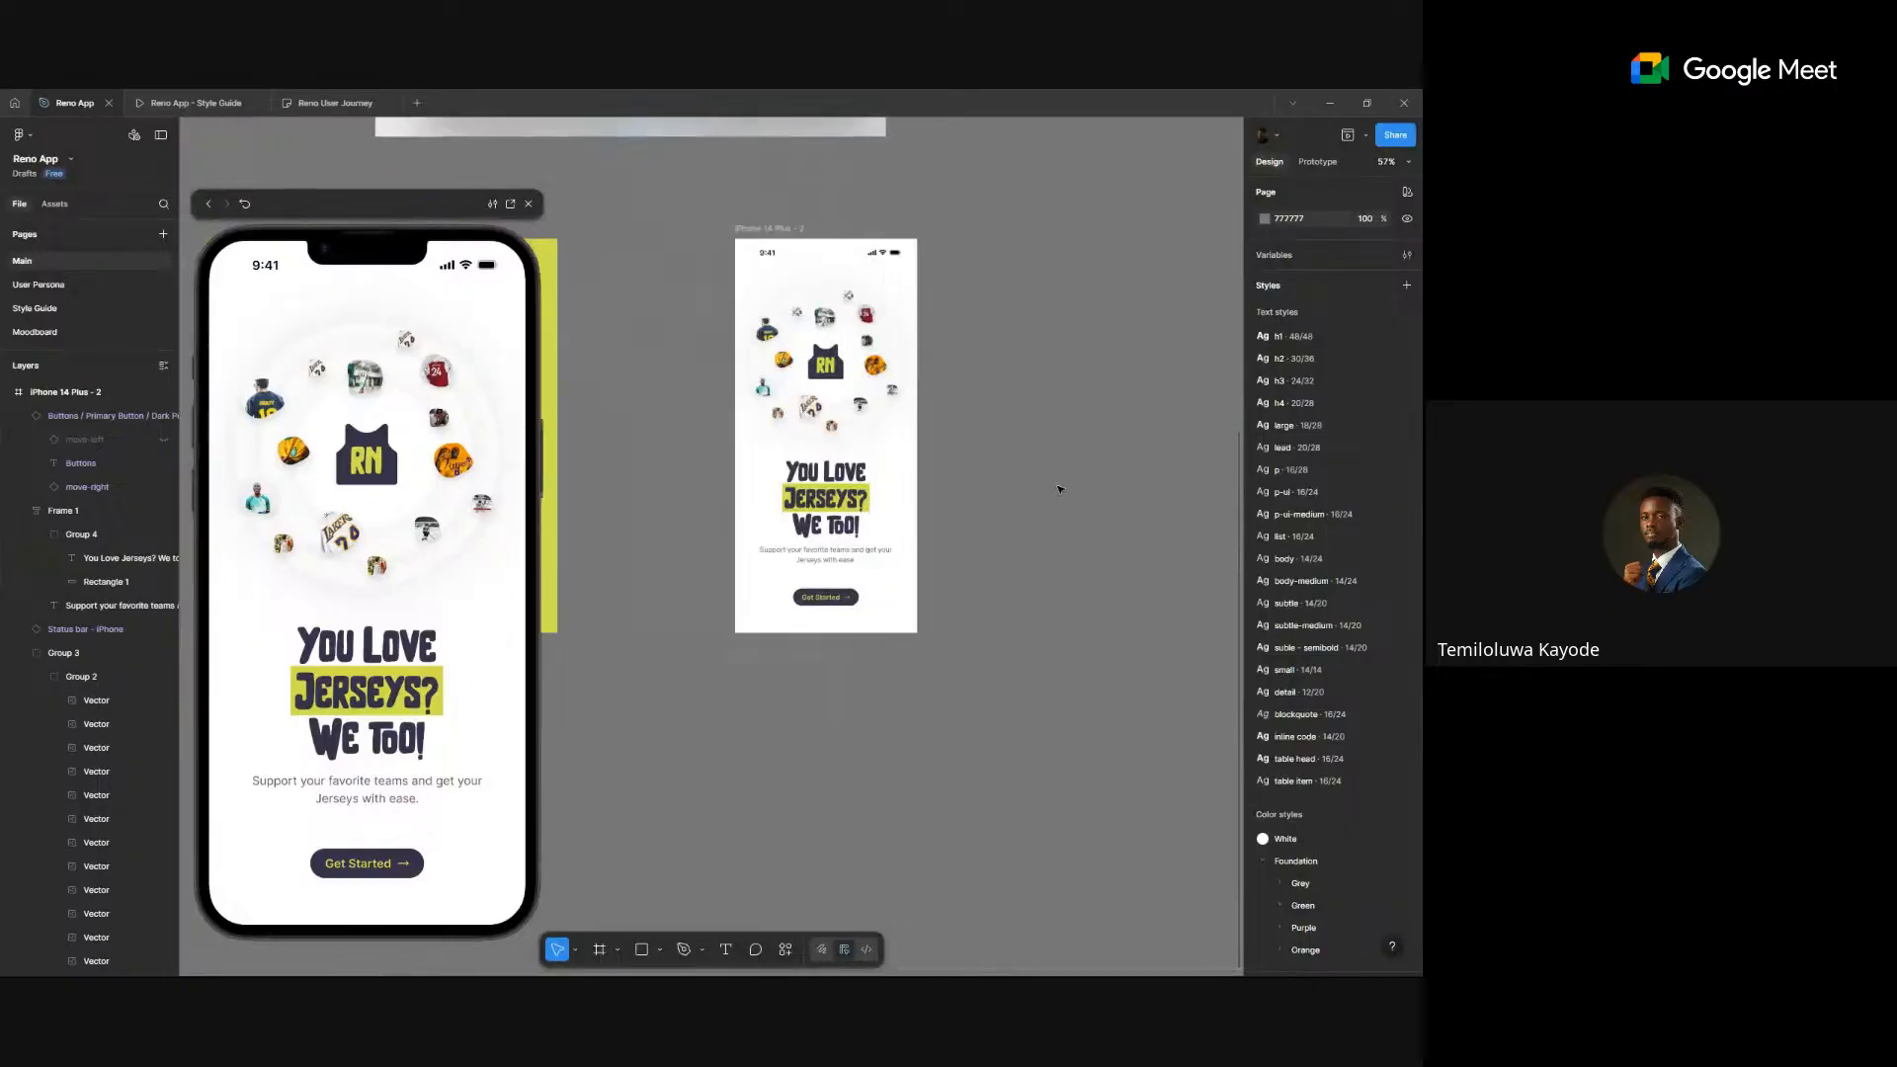
pyautogui.scroll(5, 1060, 490)
pyautogui.scroll(-4, 1060, 490)
pyautogui.scroll(5, 777, 468)
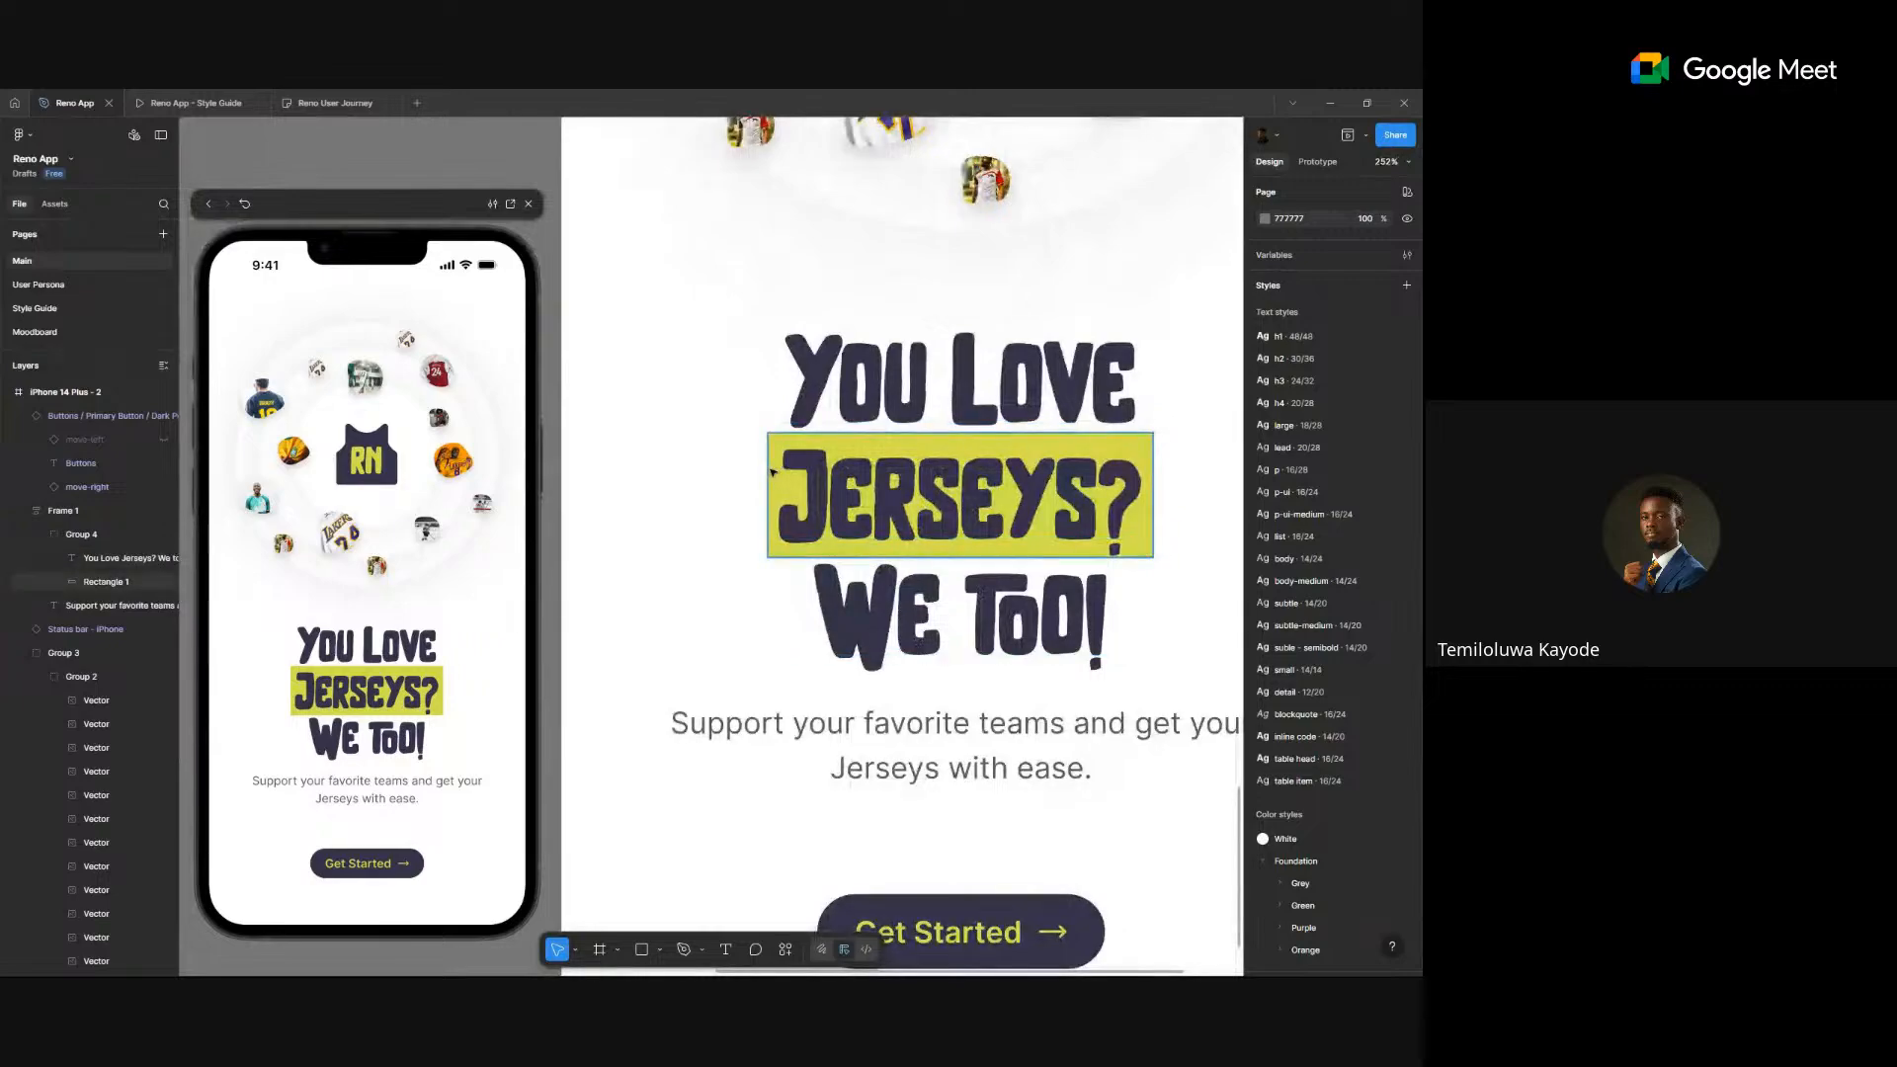
pyautogui.click(772, 473)
pyautogui.click(1300, 540)
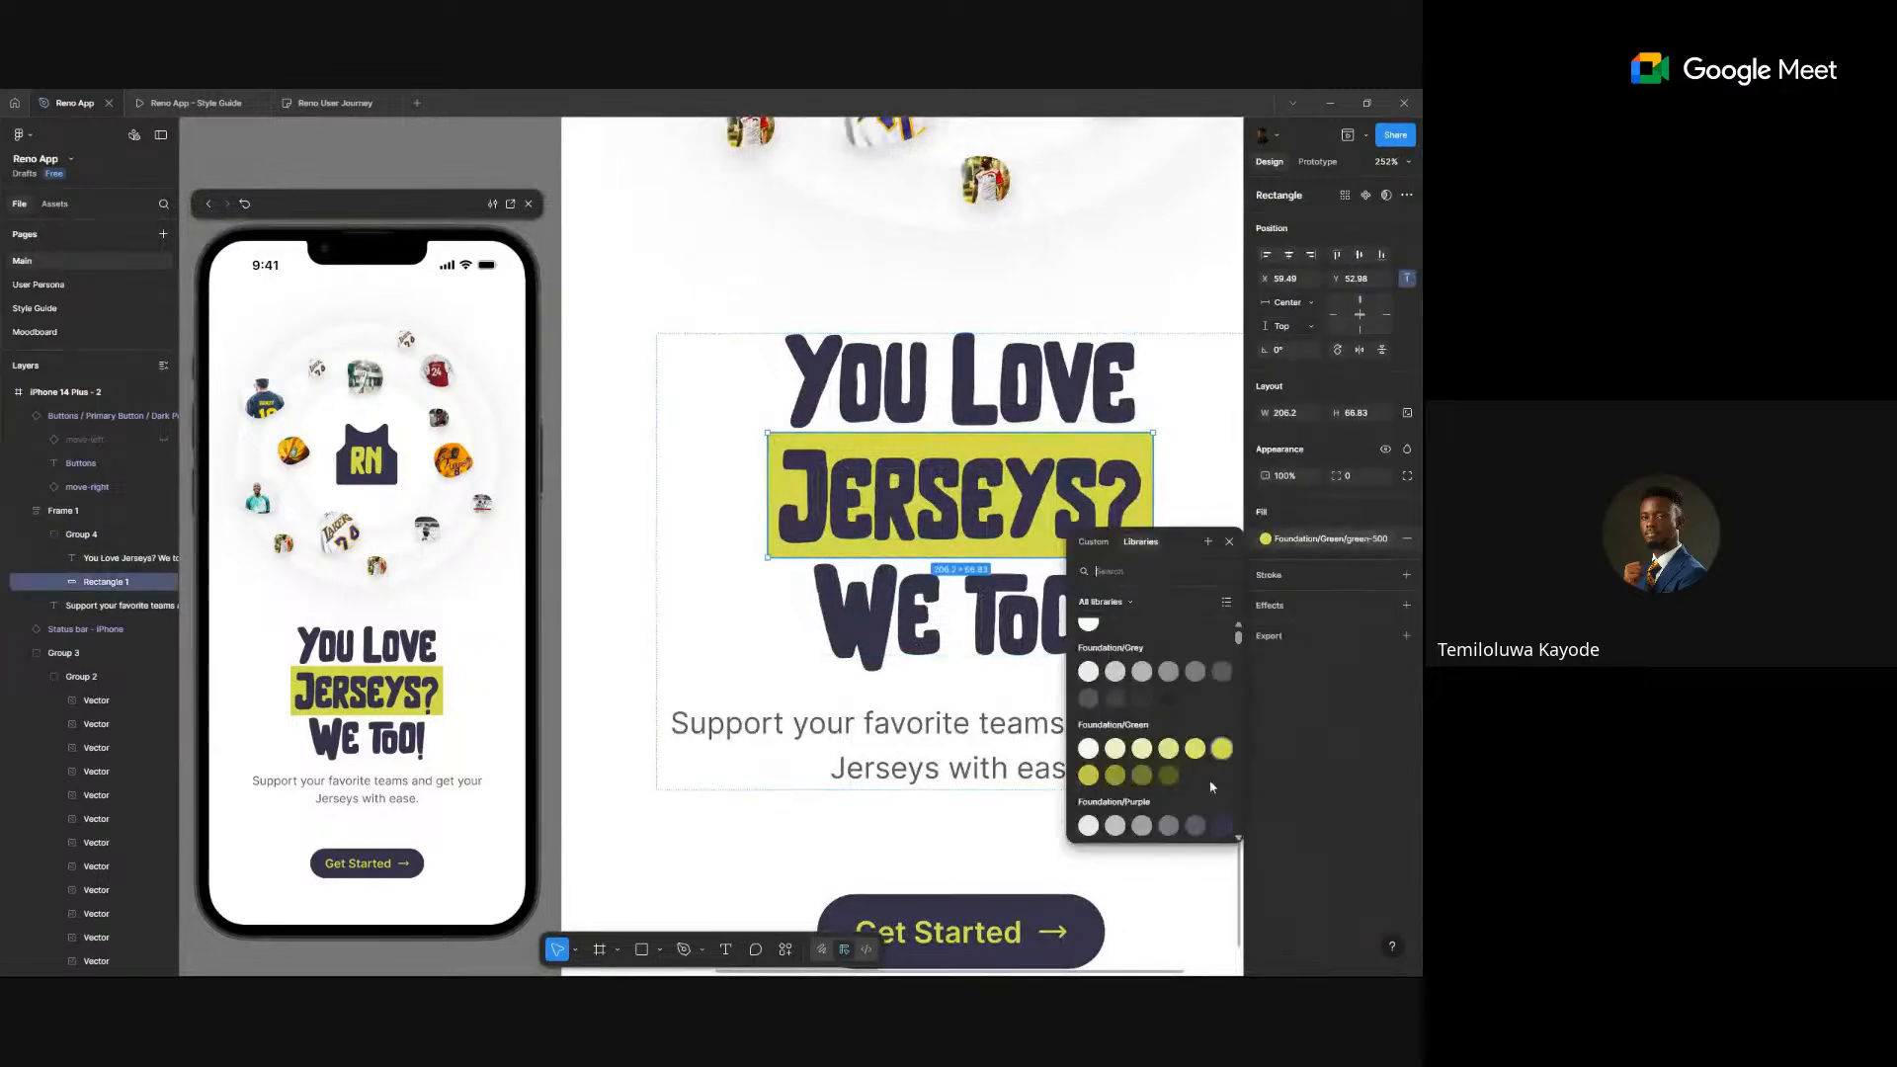
pyautogui.click(1221, 828)
pyautogui.doubleClick(946, 518)
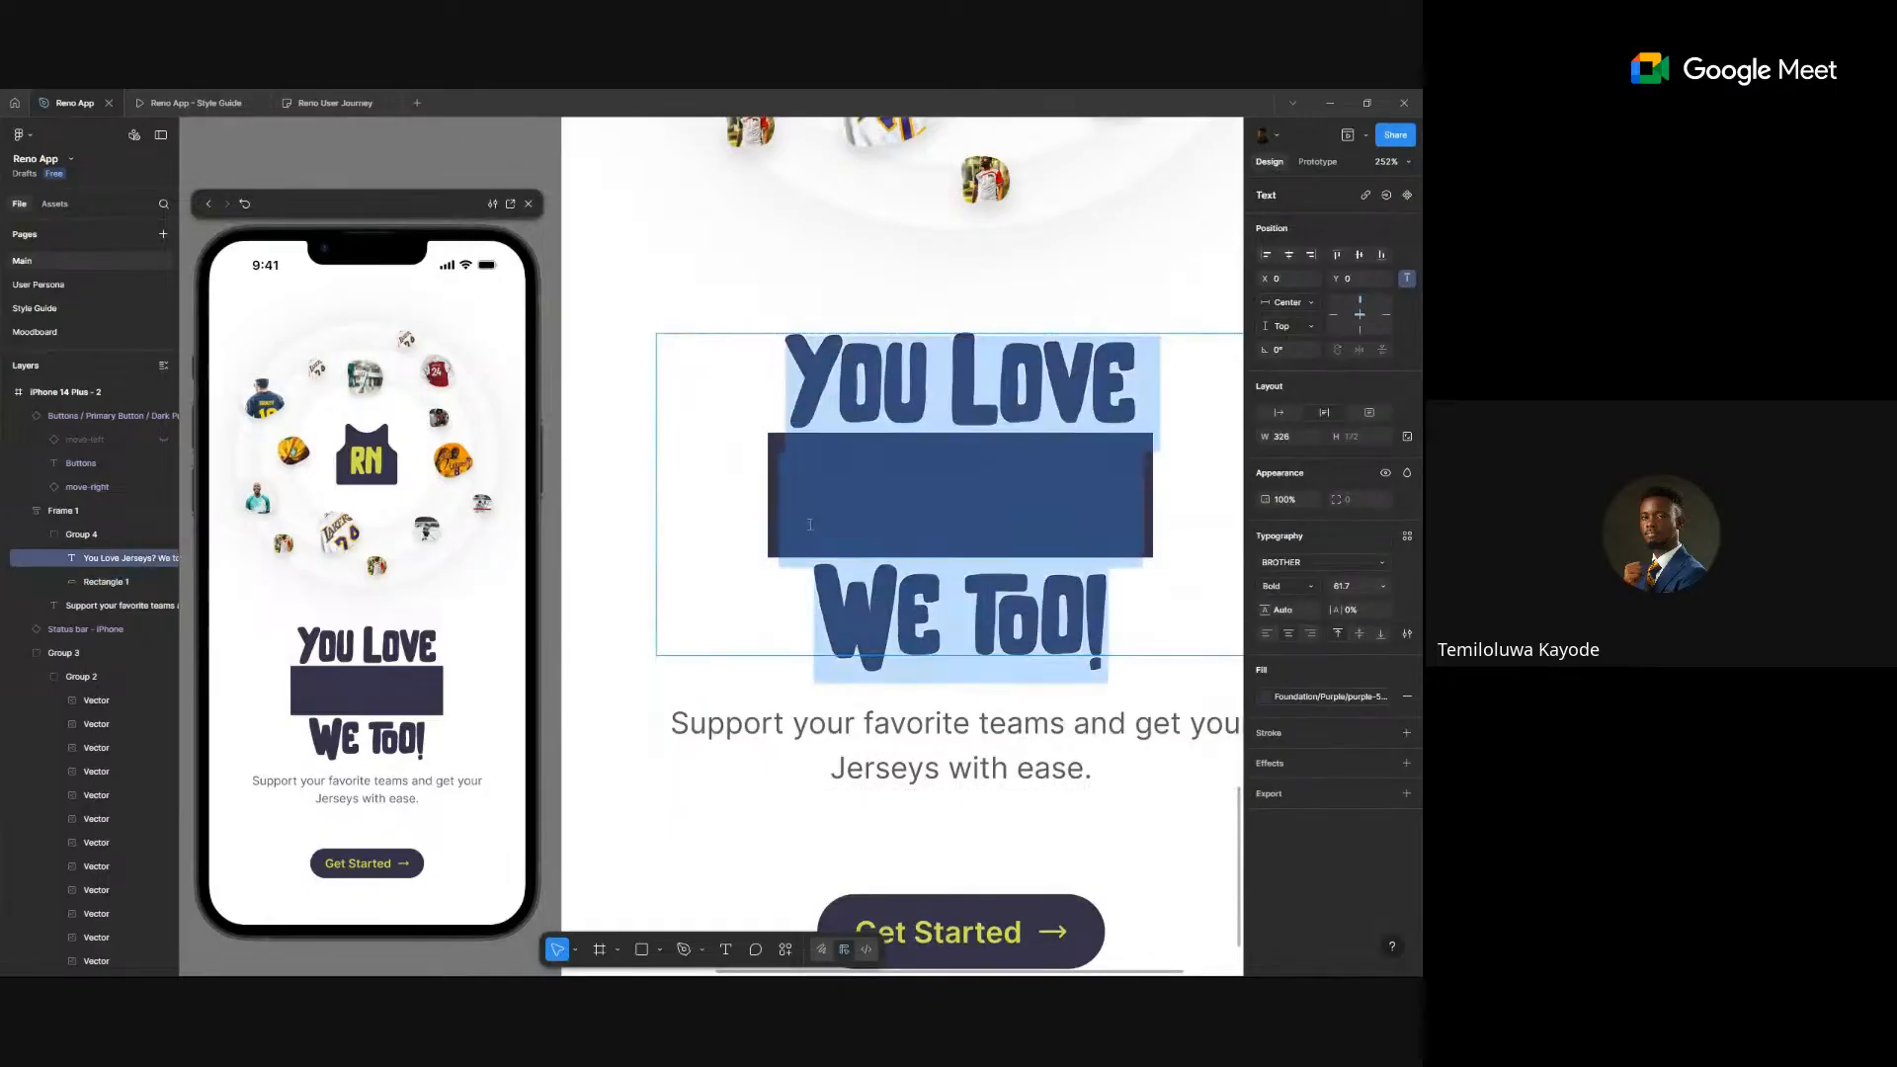
pyautogui.moveTo(788, 518); pyautogui.dragTo(1156, 512)
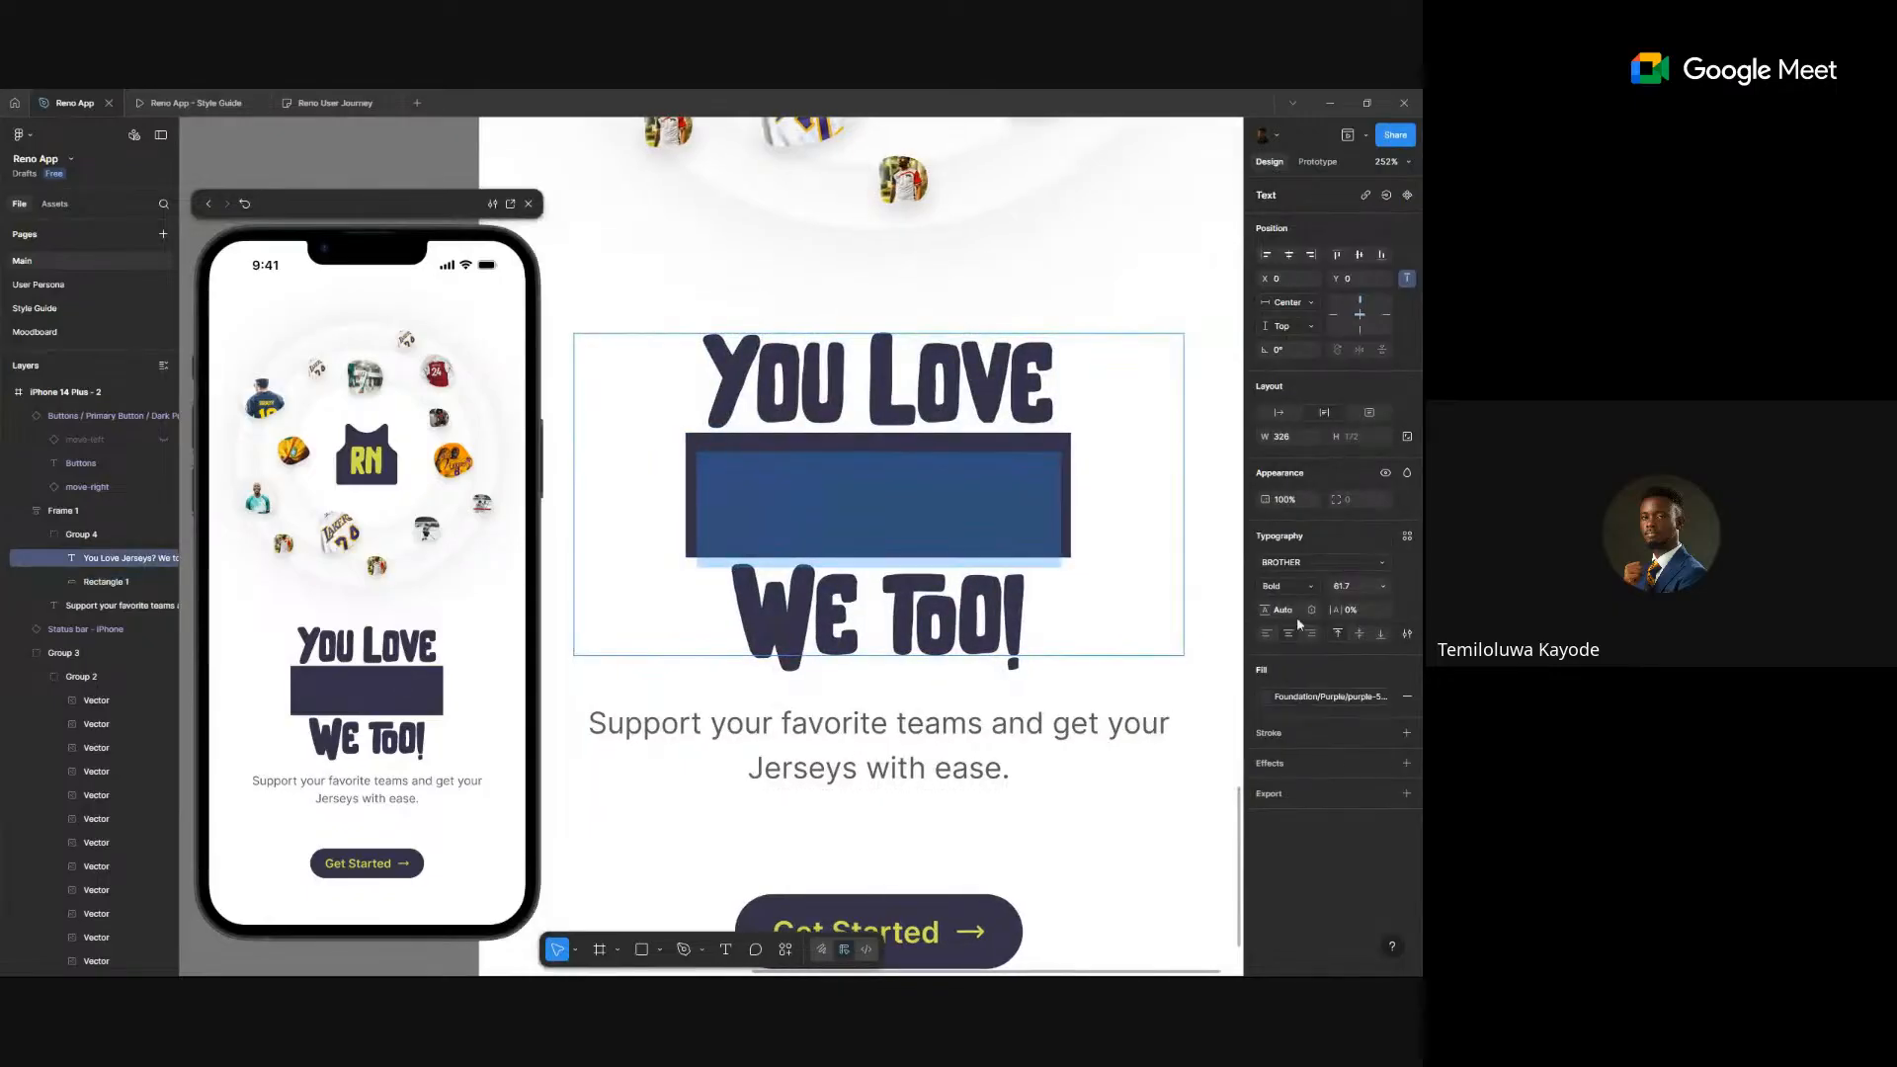
pyautogui.click(1284, 696)
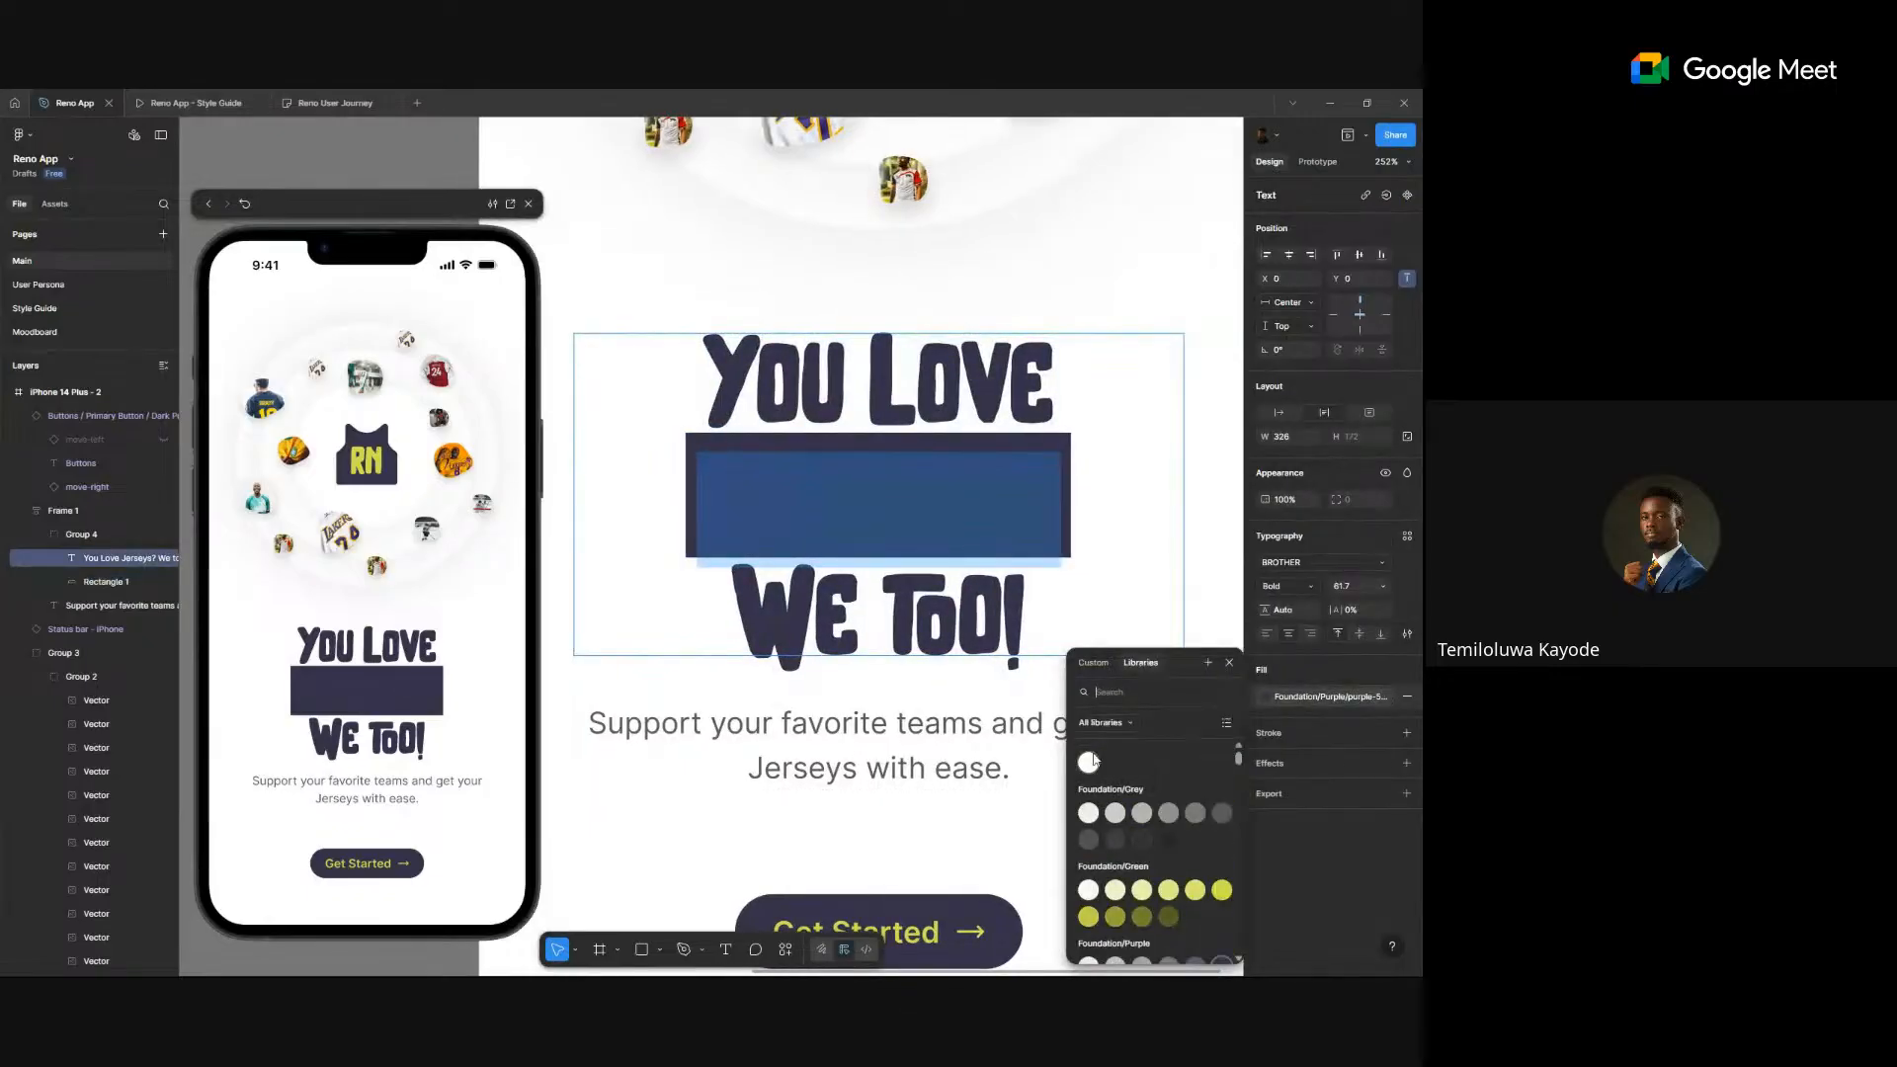
pyautogui.click(1222, 890)
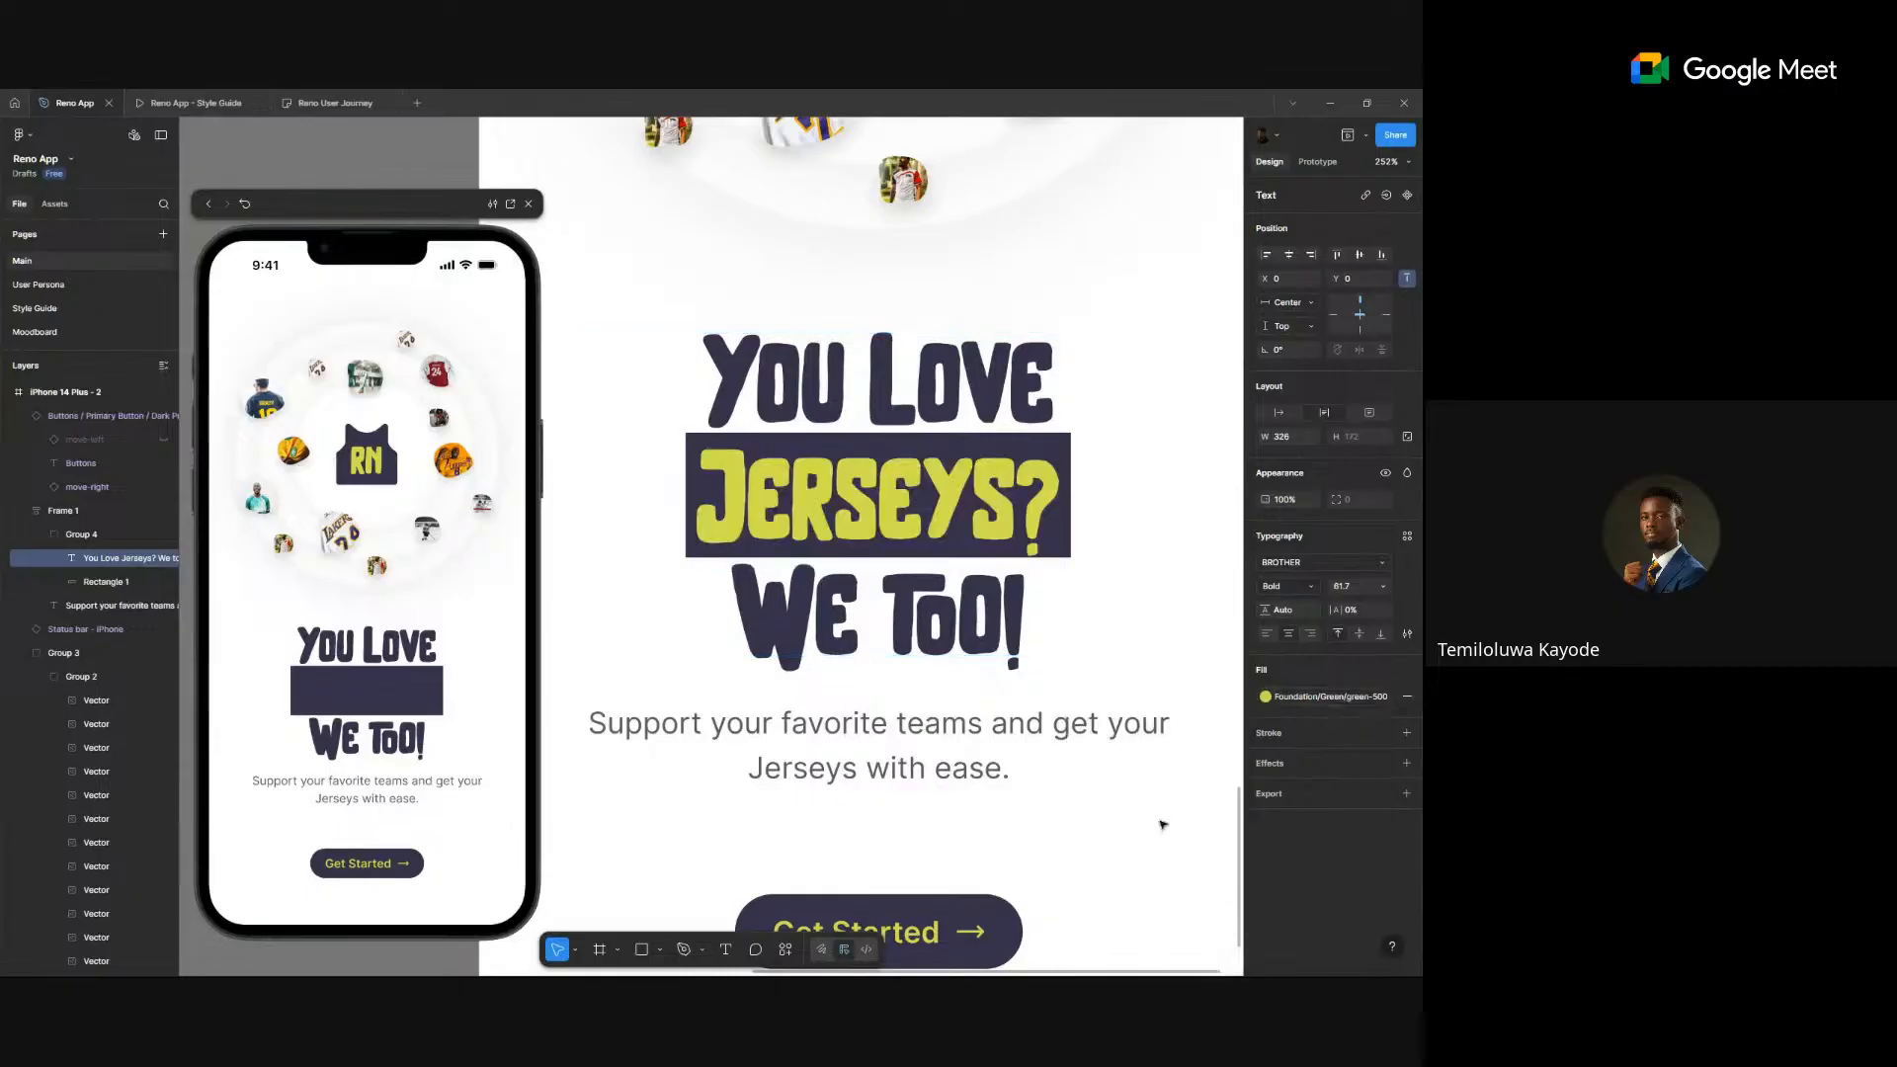
pyautogui.scroll(-5, 1020, 741)
pyautogui.scroll(-3, 1027, 741)
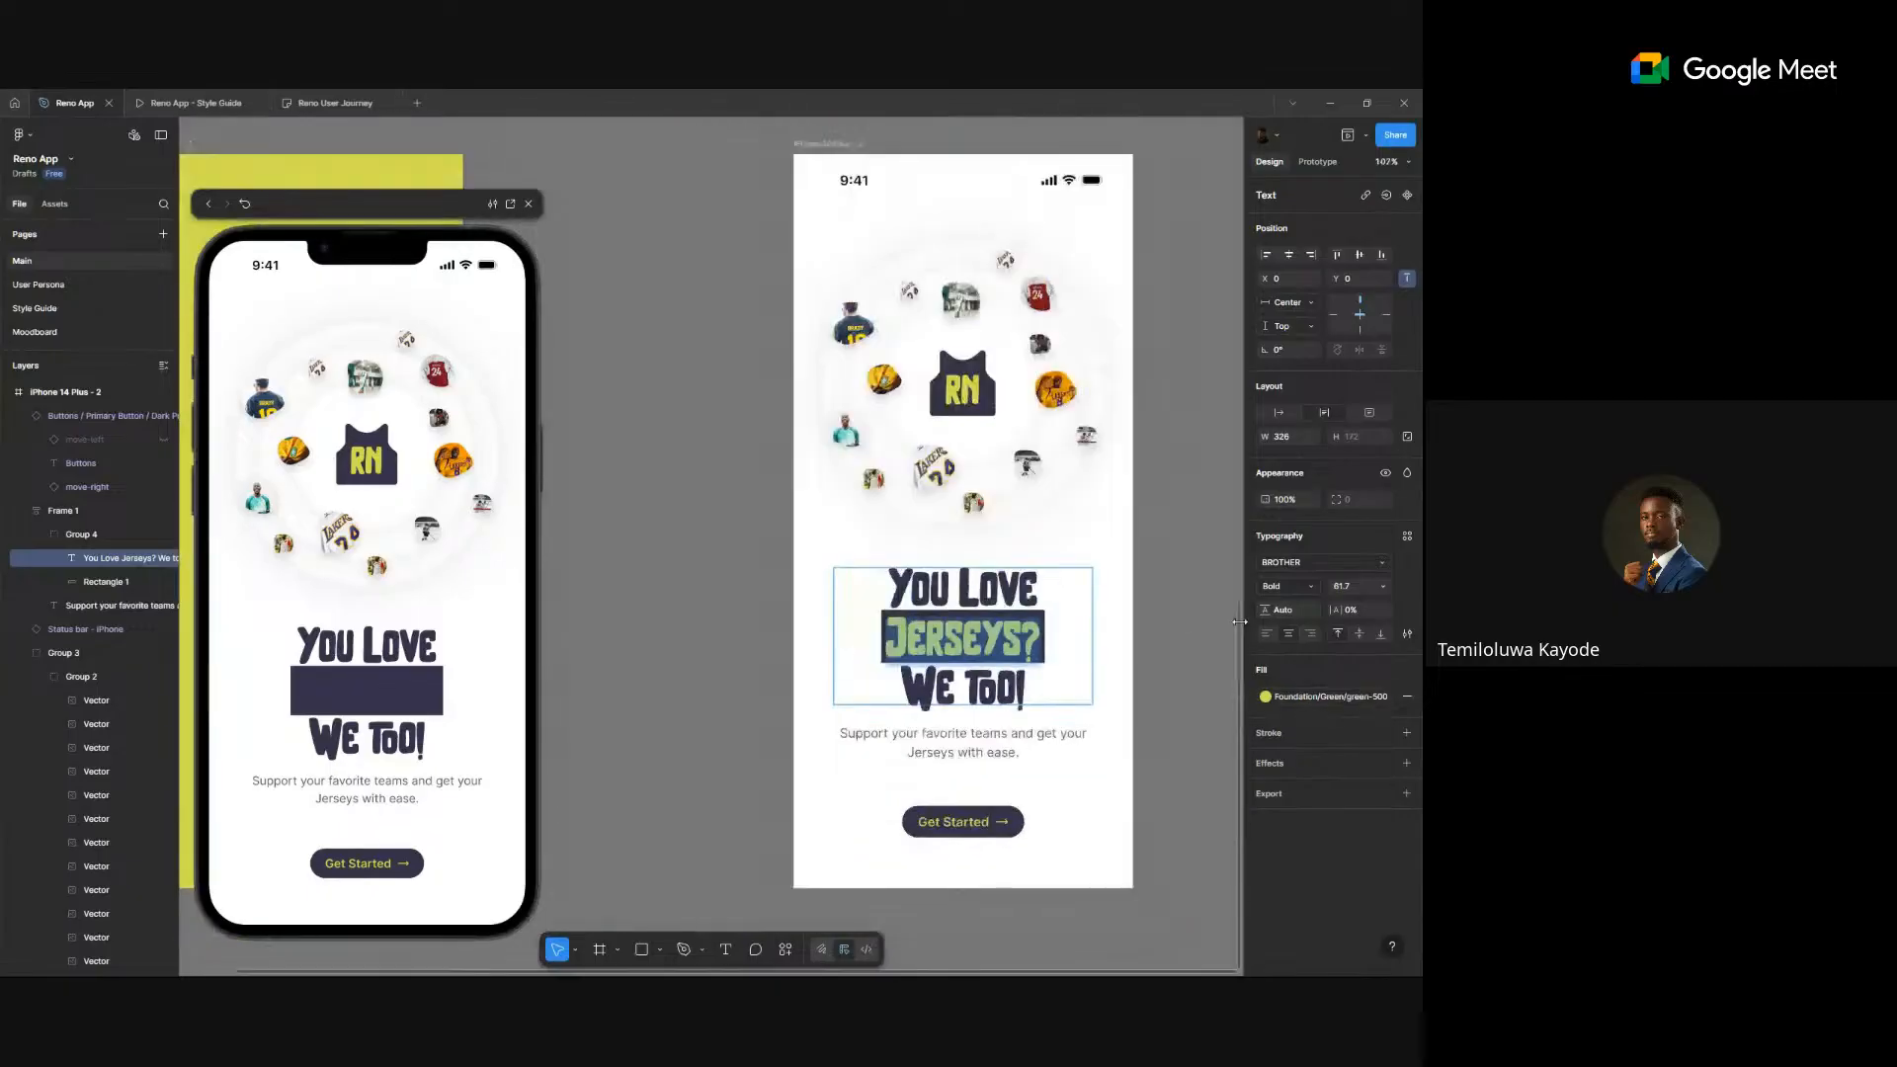
pyautogui.click(1188, 627)
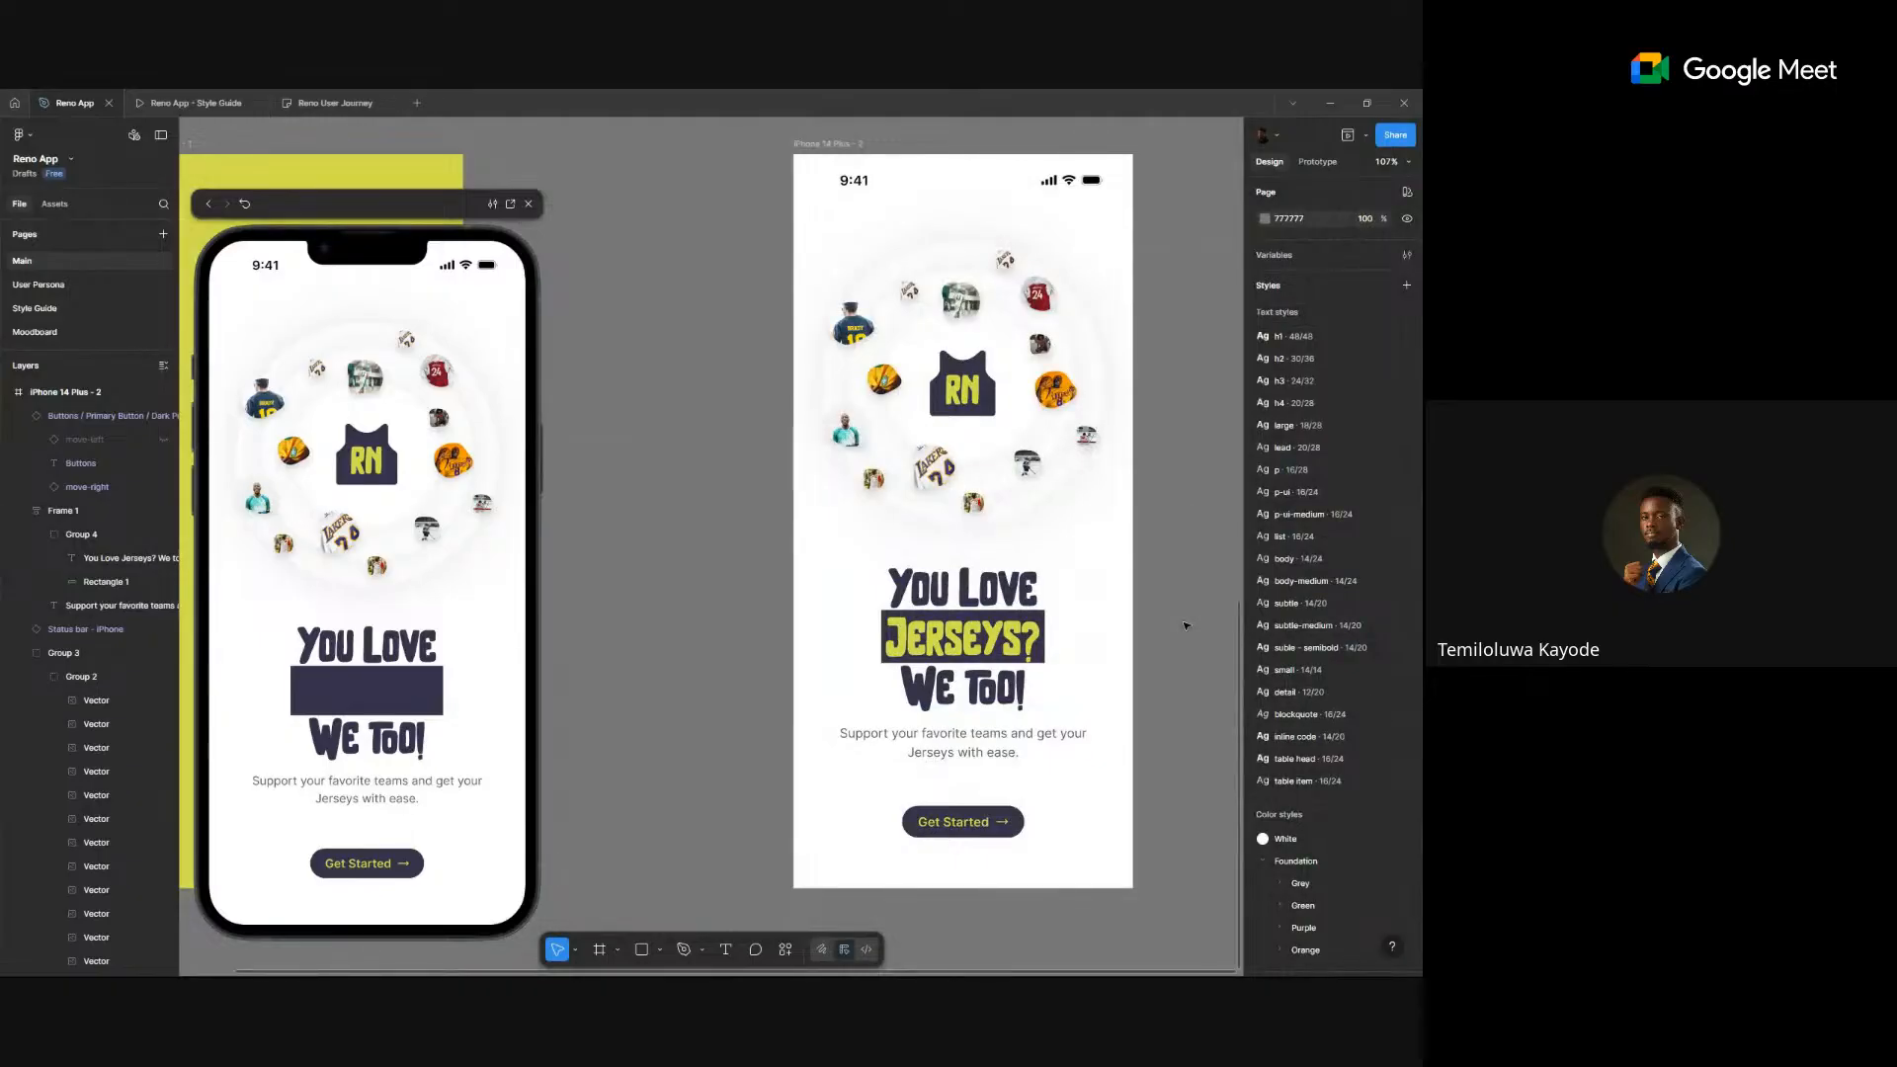
pyautogui.hotkey('ctrl', 'z')
pyautogui.hotkey('ctrl', 'z')
pyautogui.hotkey('ctrl', 'z')
pyautogui.hotkey('ctrl', 'z')
pyautogui.hotkey('ctrl', 'z')
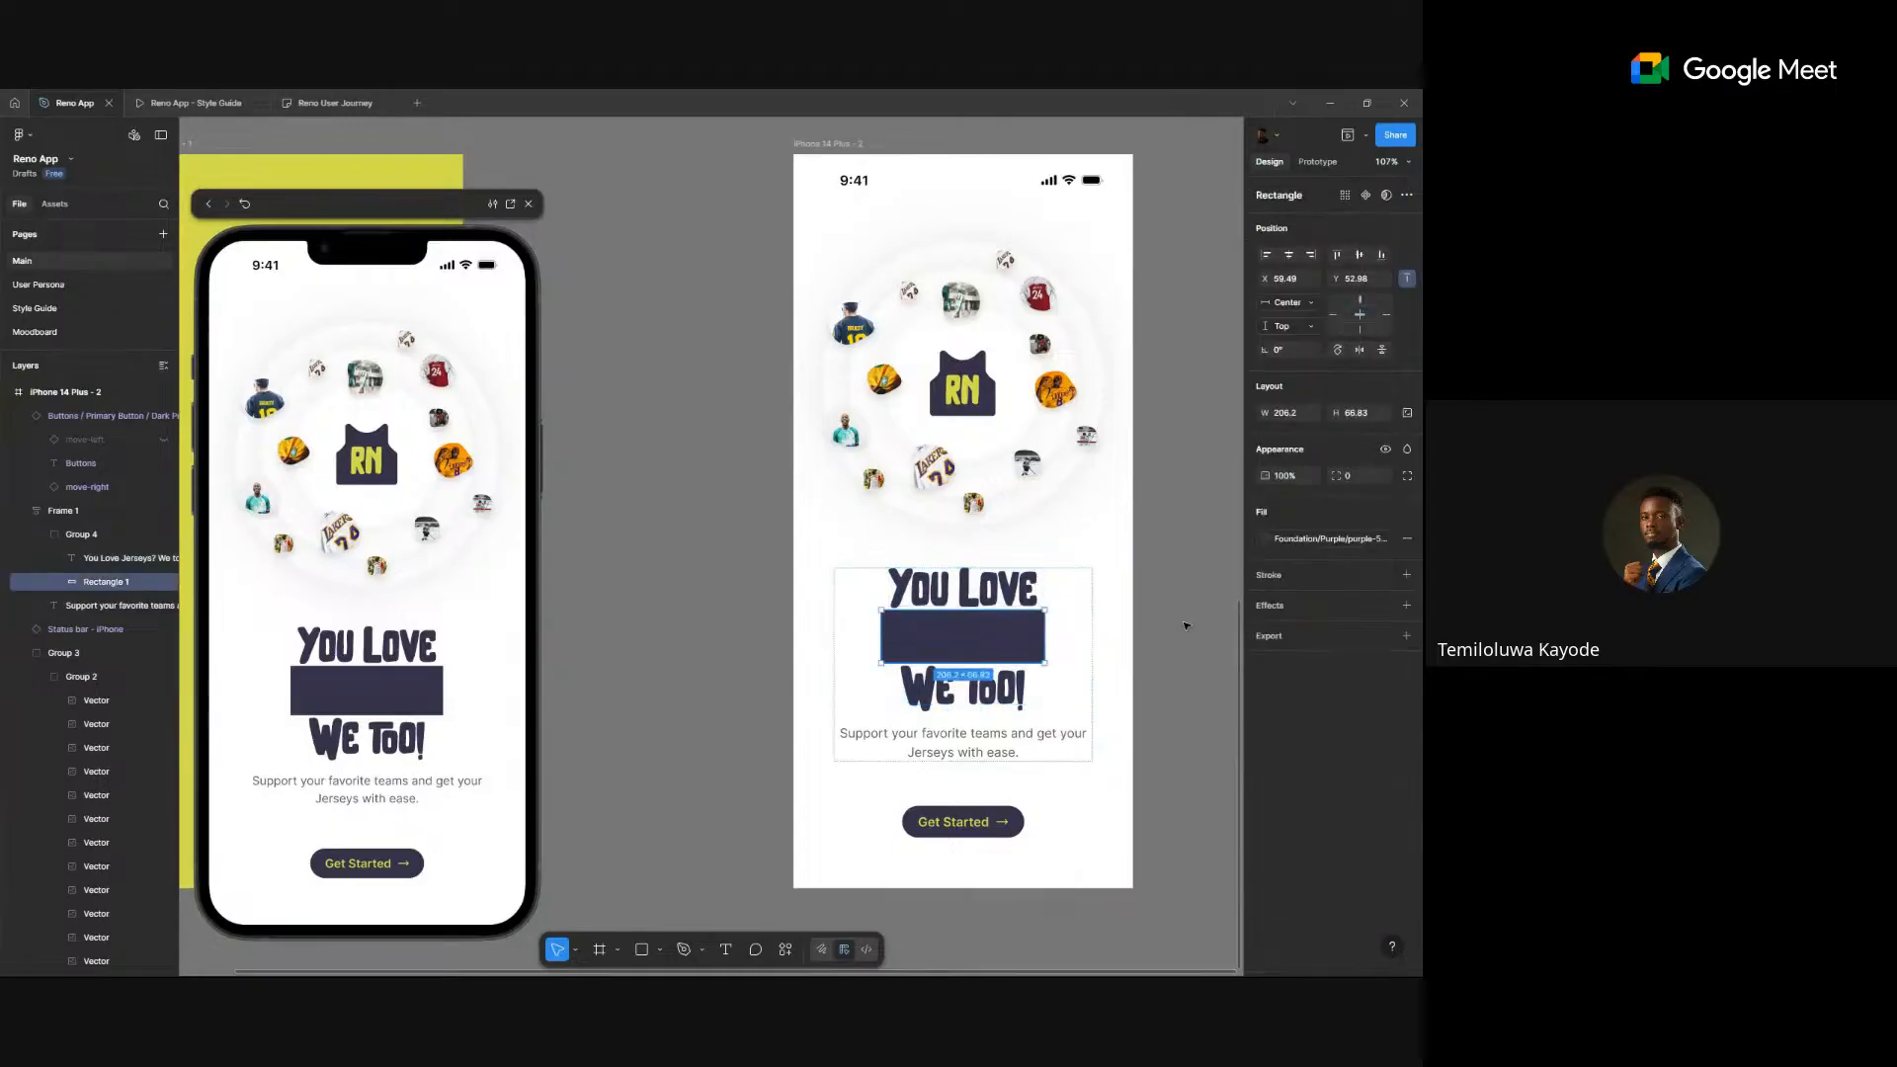
pyautogui.hotkey('ctrl', 'z')
pyautogui.hotkey('ctrl', 'z')
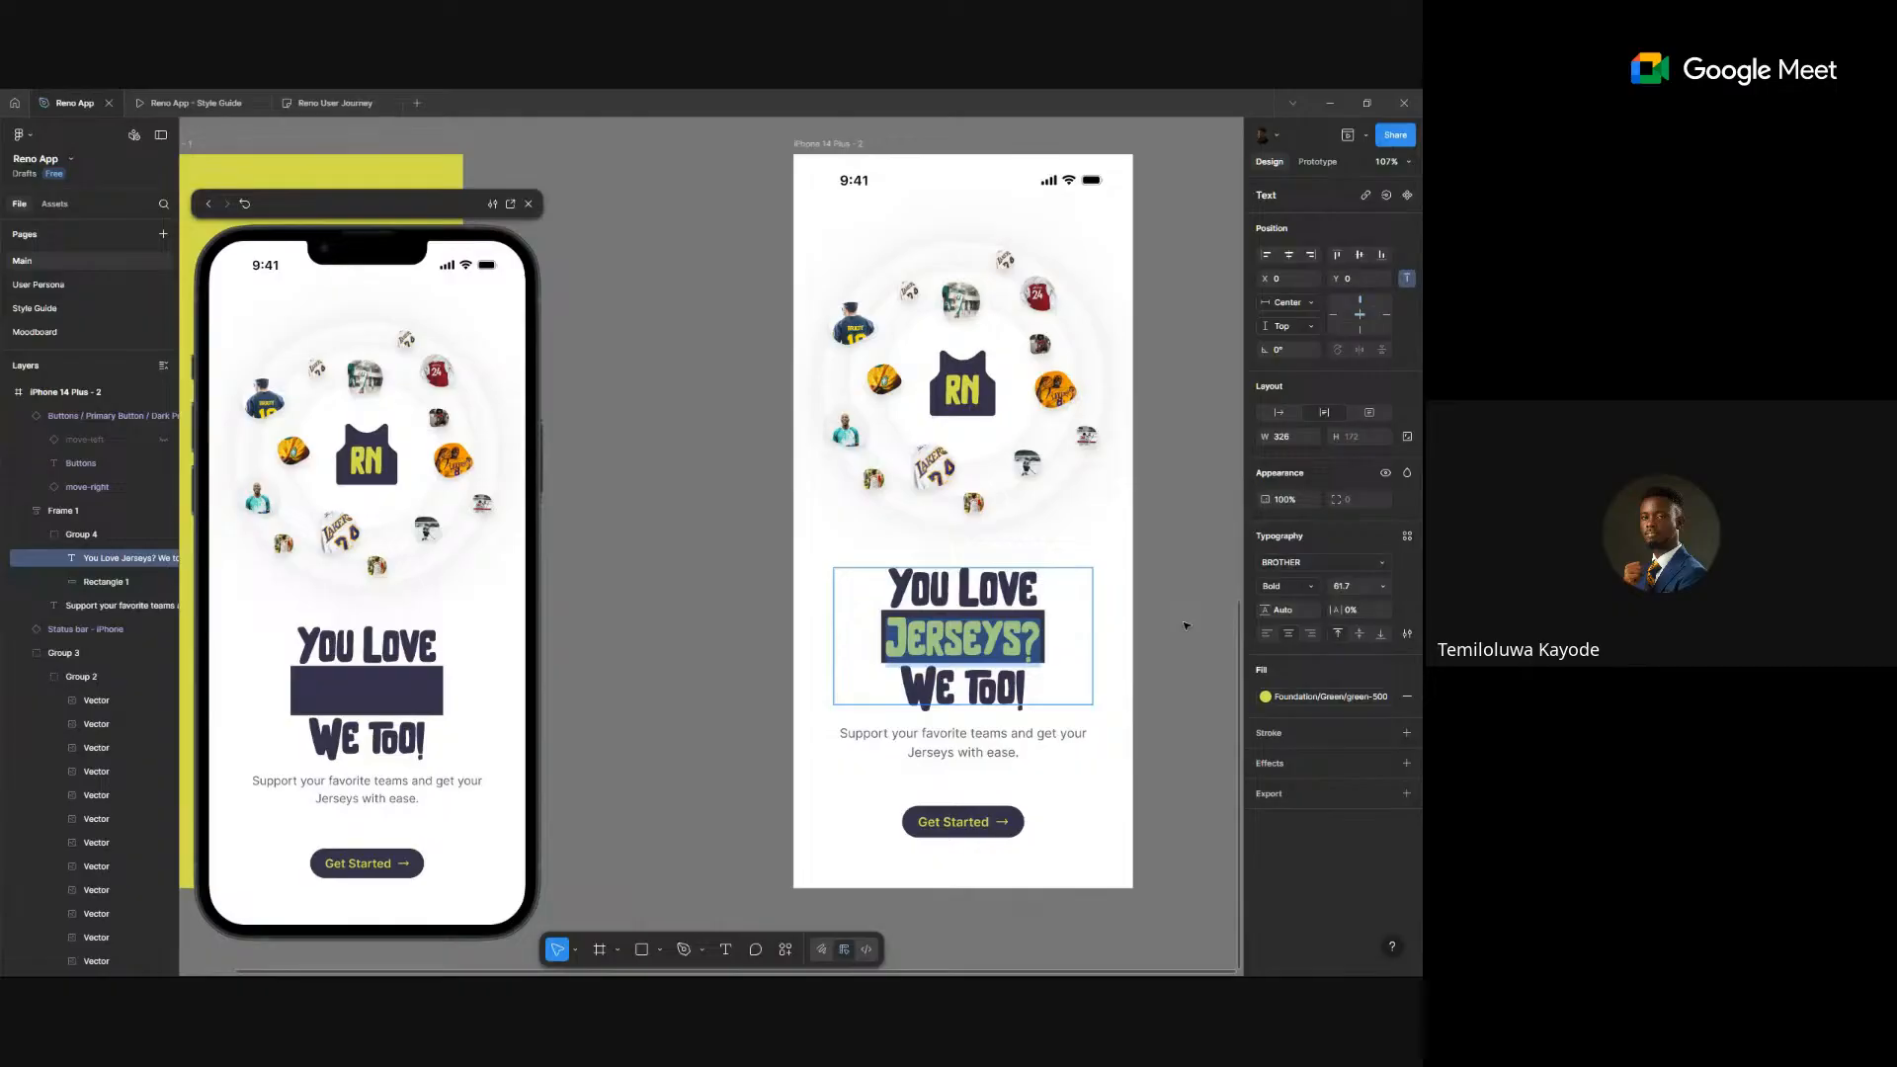
pyautogui.click(625, 637)
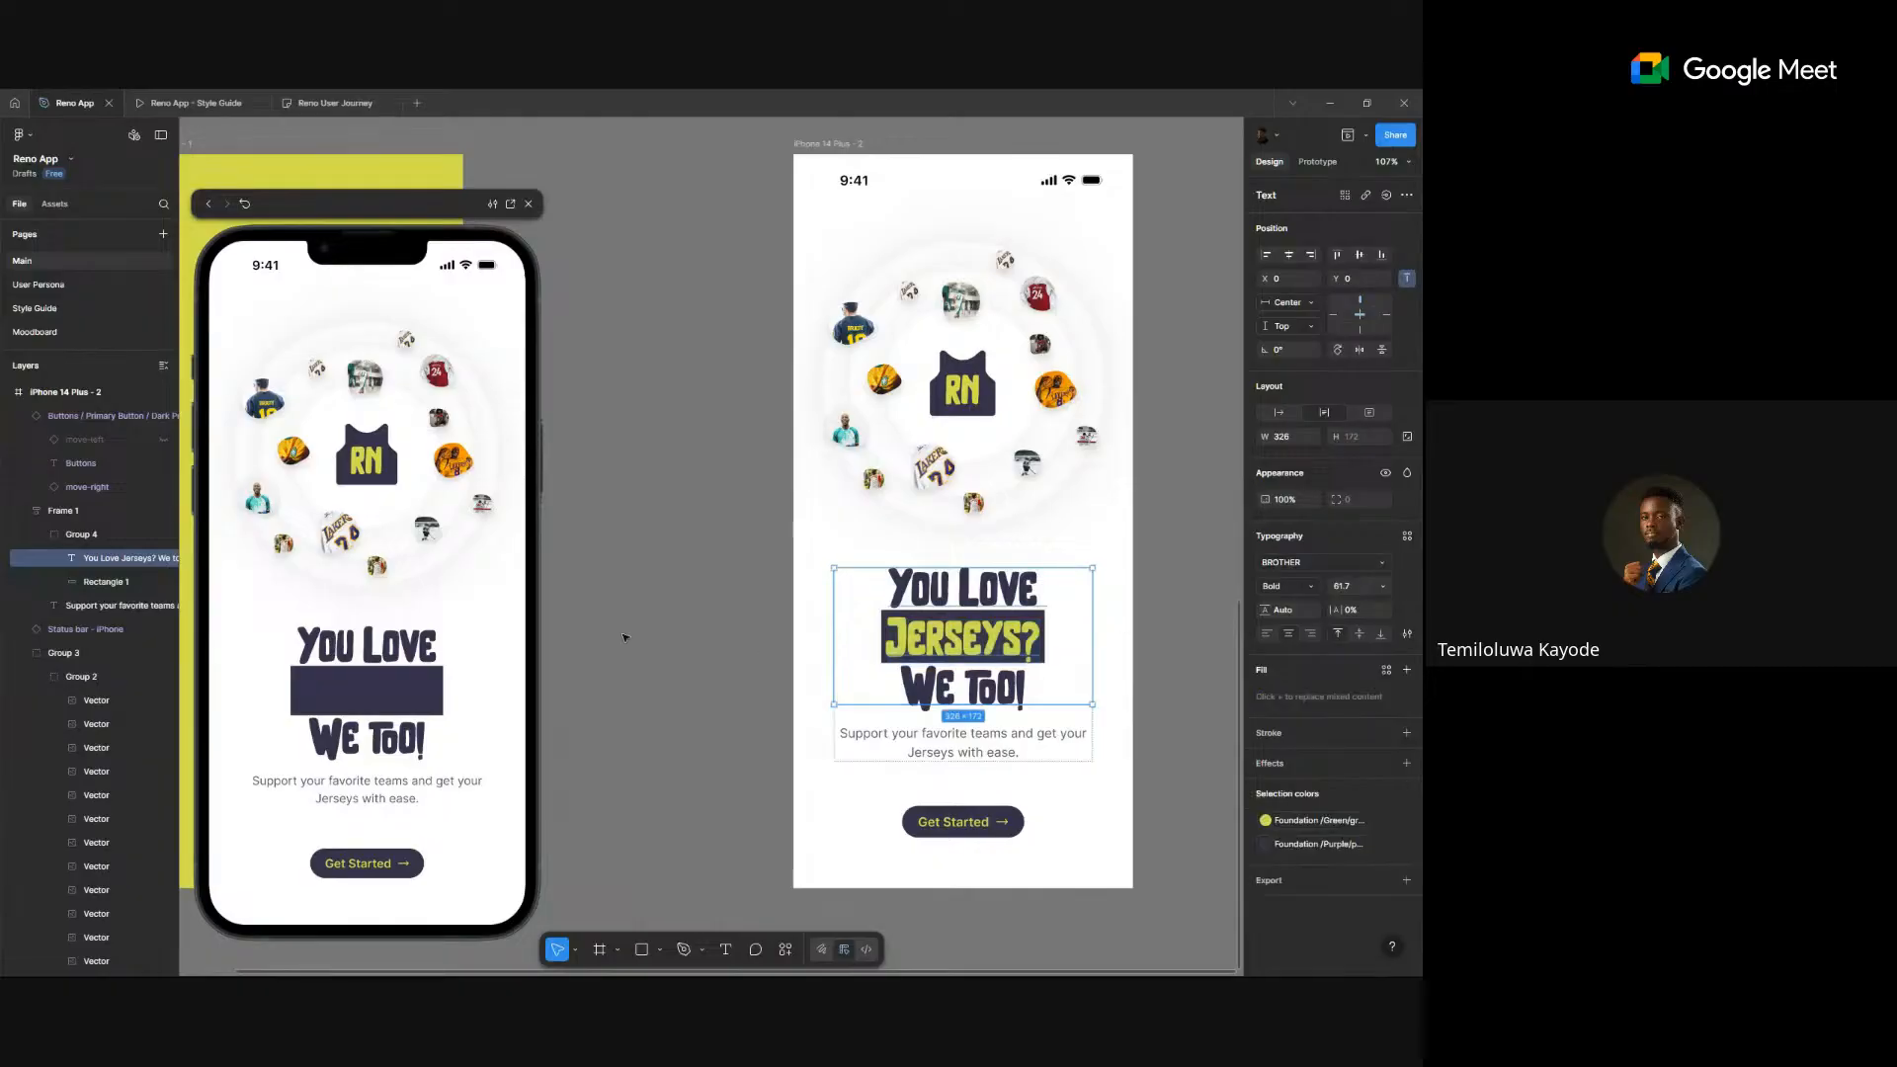
pyautogui.click(624, 637)
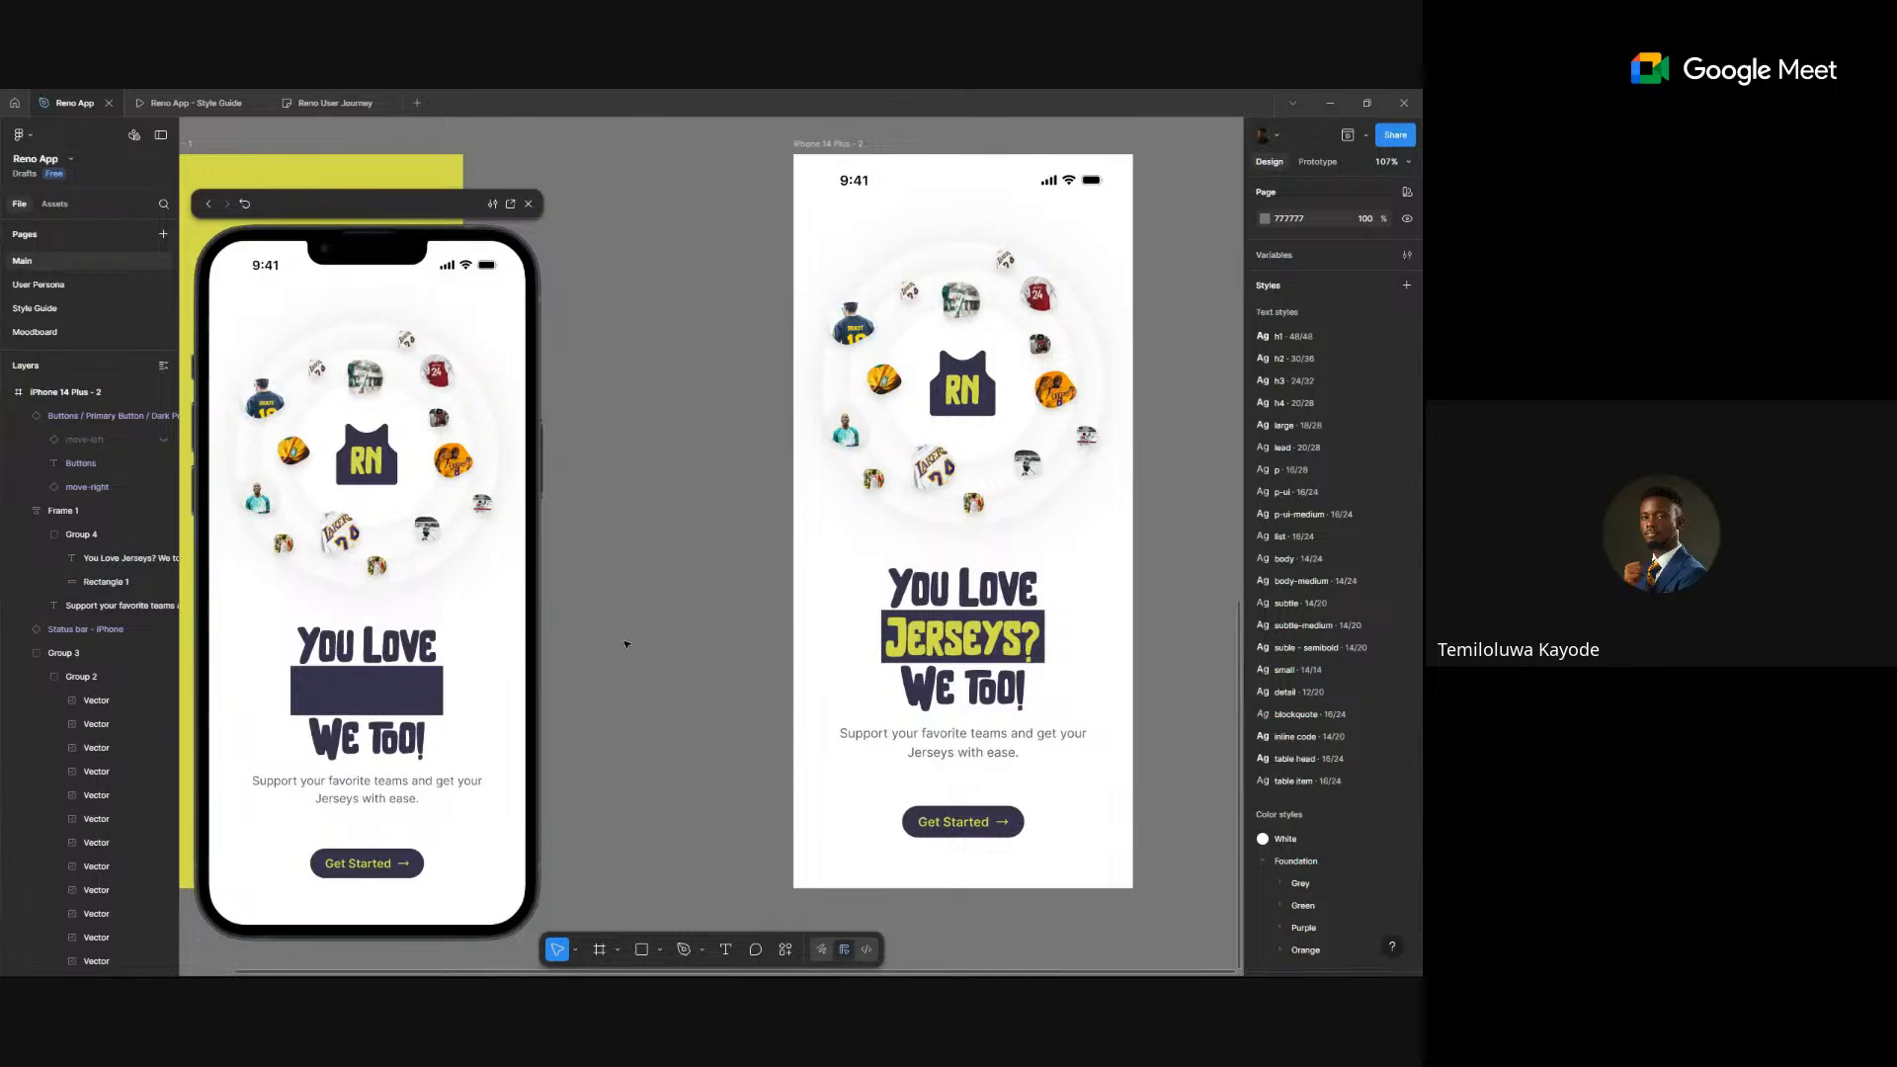
pyautogui.keyDown('ctrl'); pyautogui.click(989, 637); pyautogui.keyUp('ctrl')
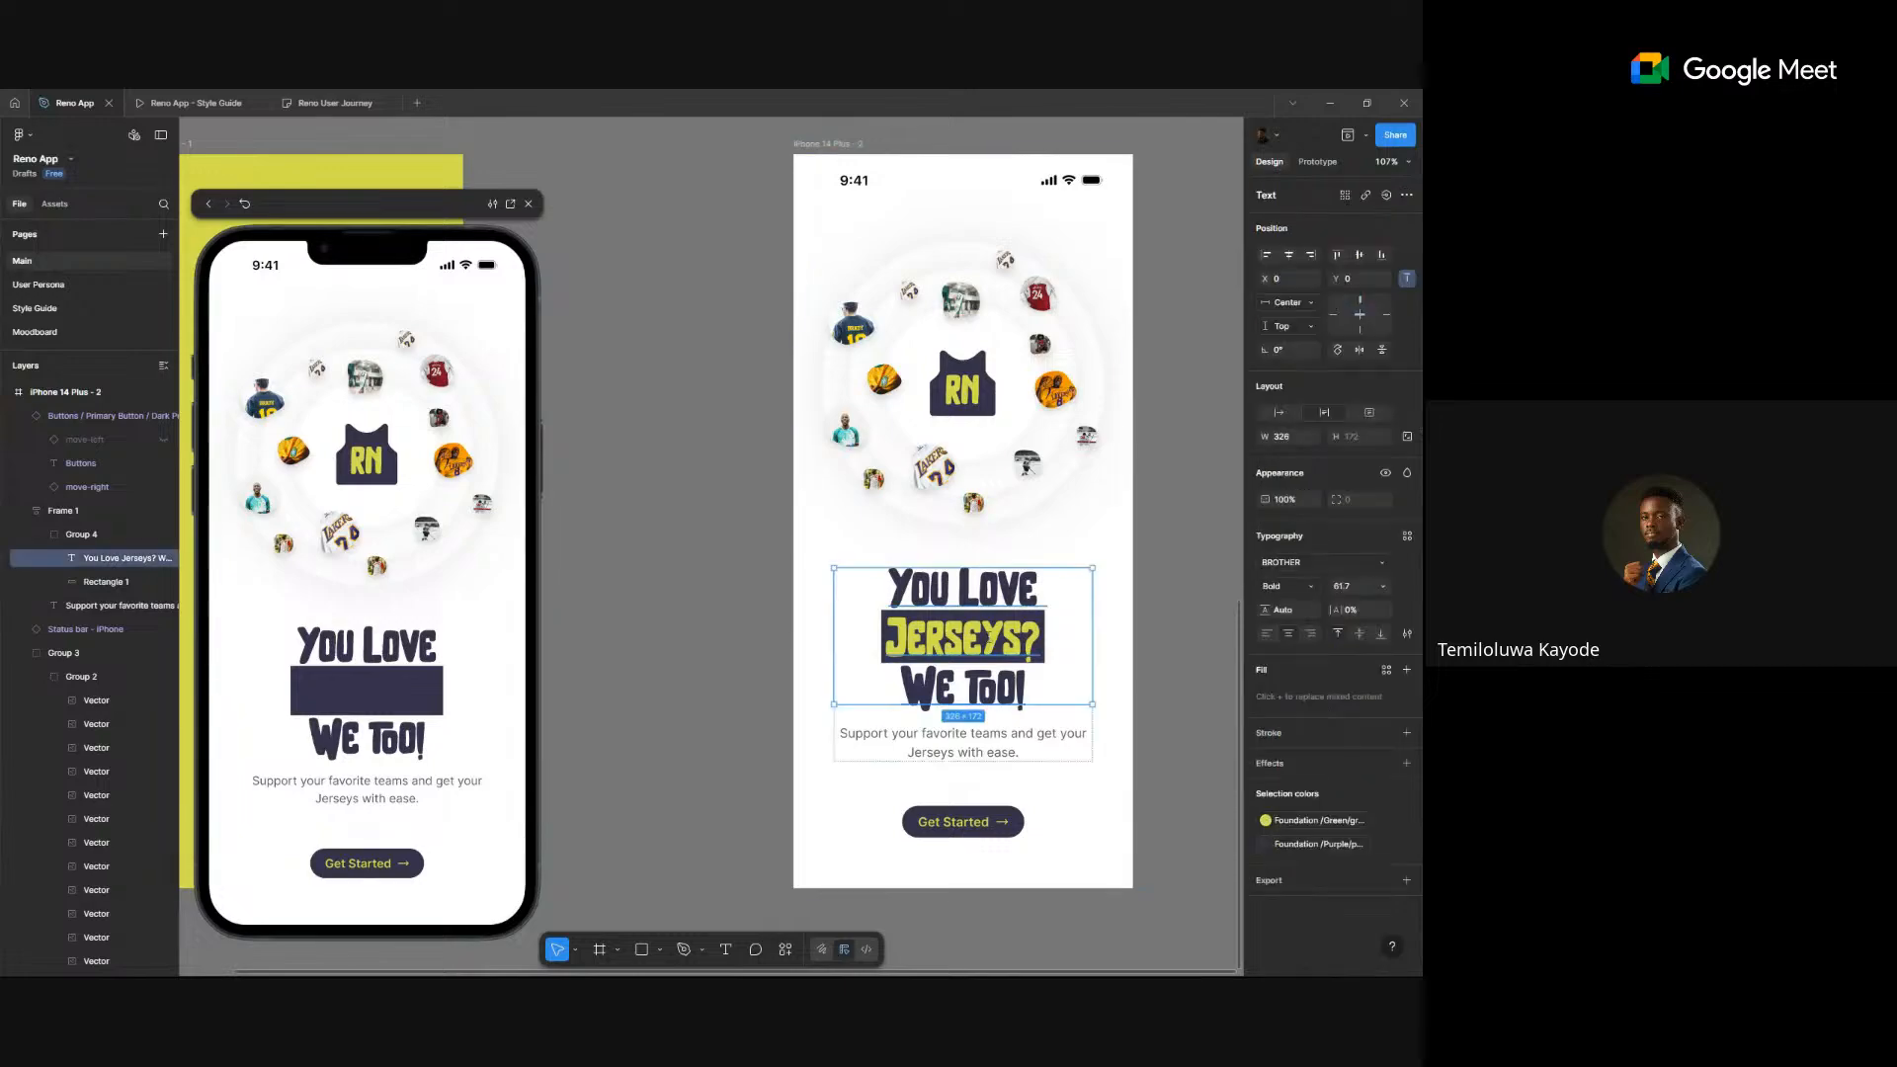
pyautogui.click(761, 441)
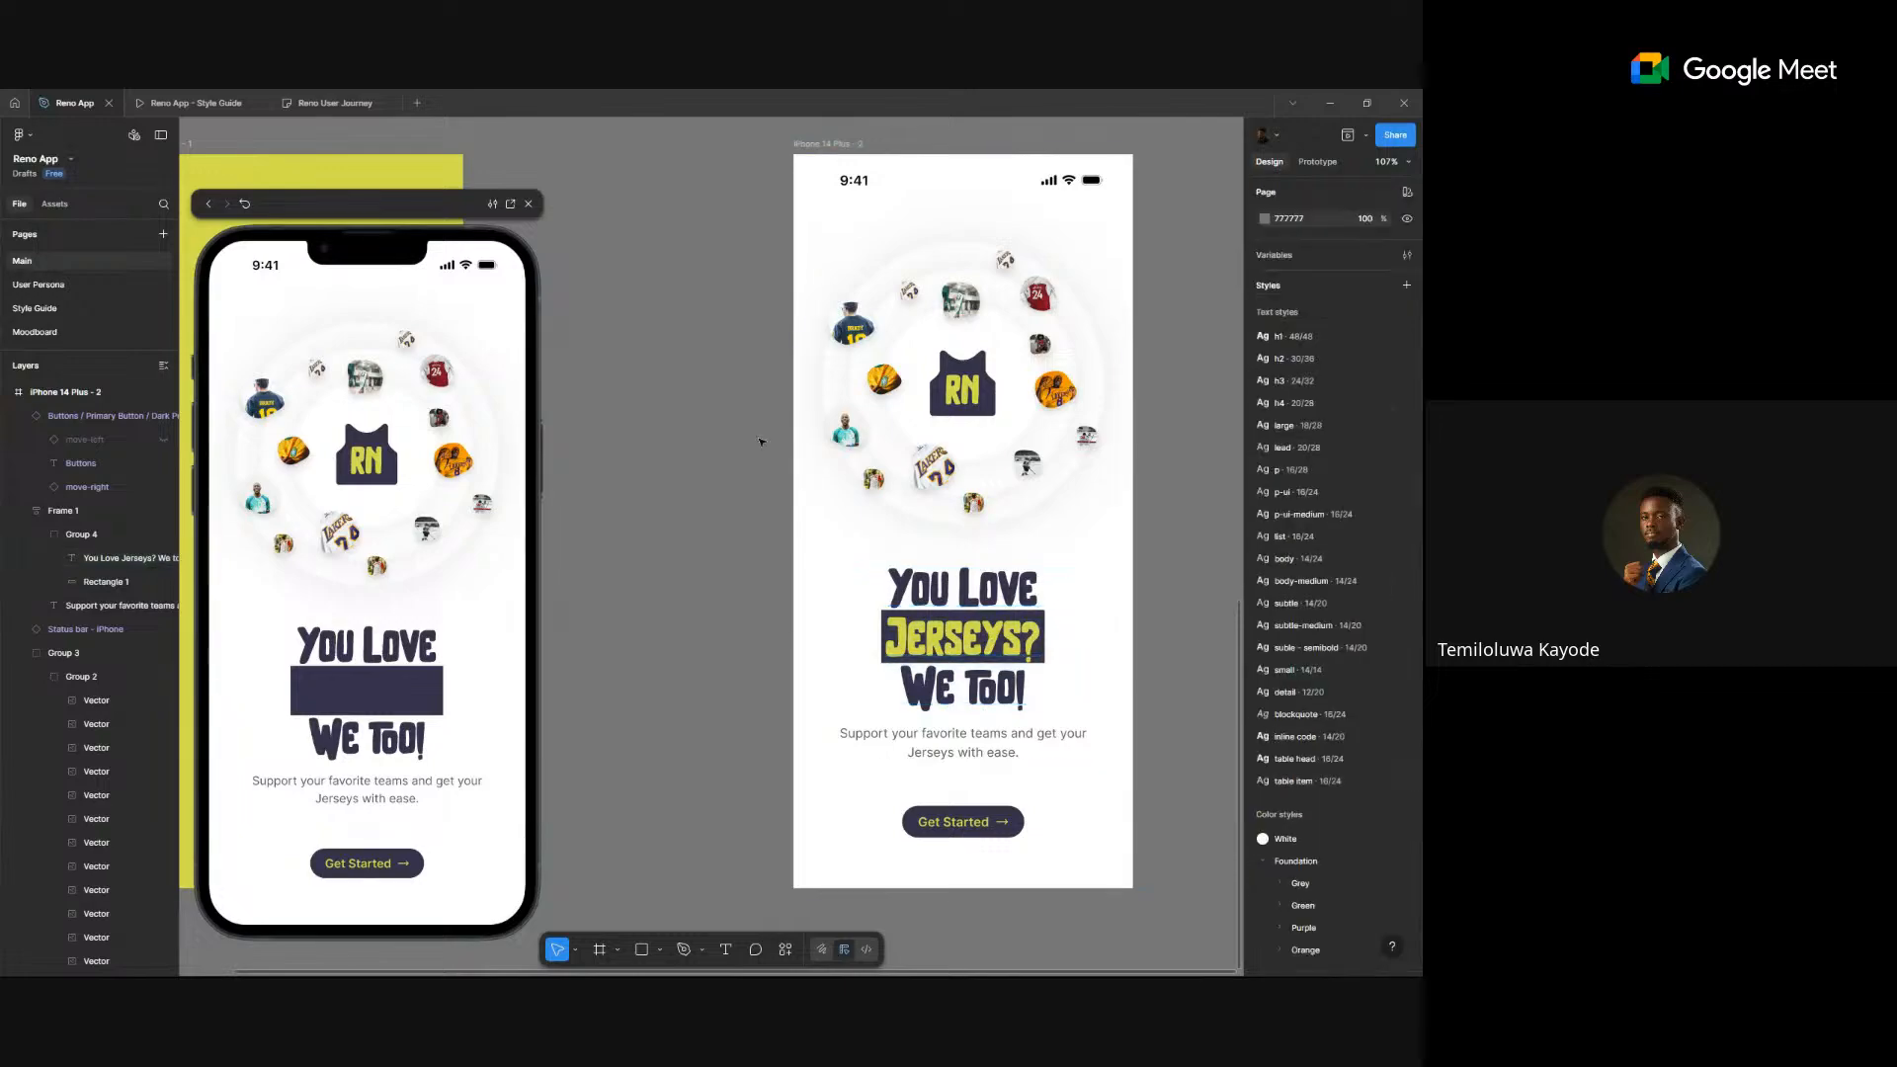
pyautogui.click(850, 146)
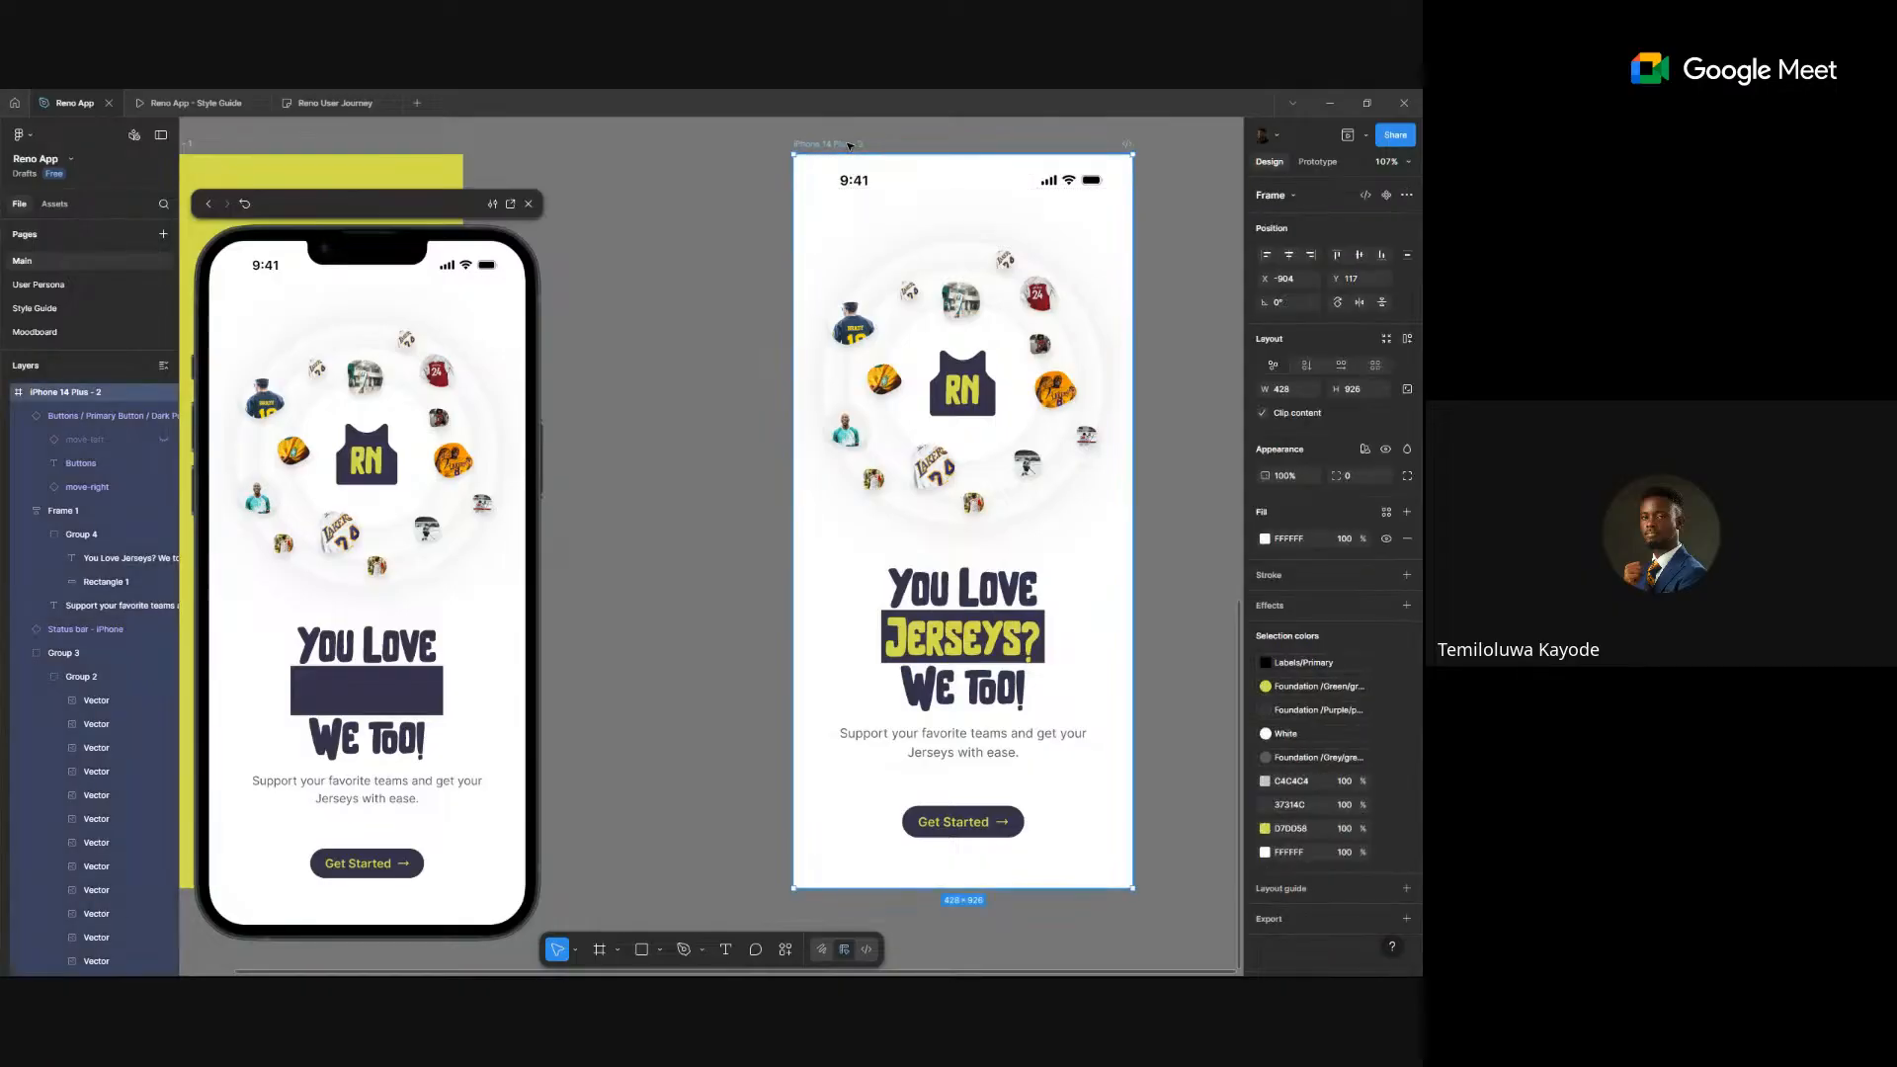
pyautogui.press('Delete')
pyautogui.hotkey('ctrl', 'z')
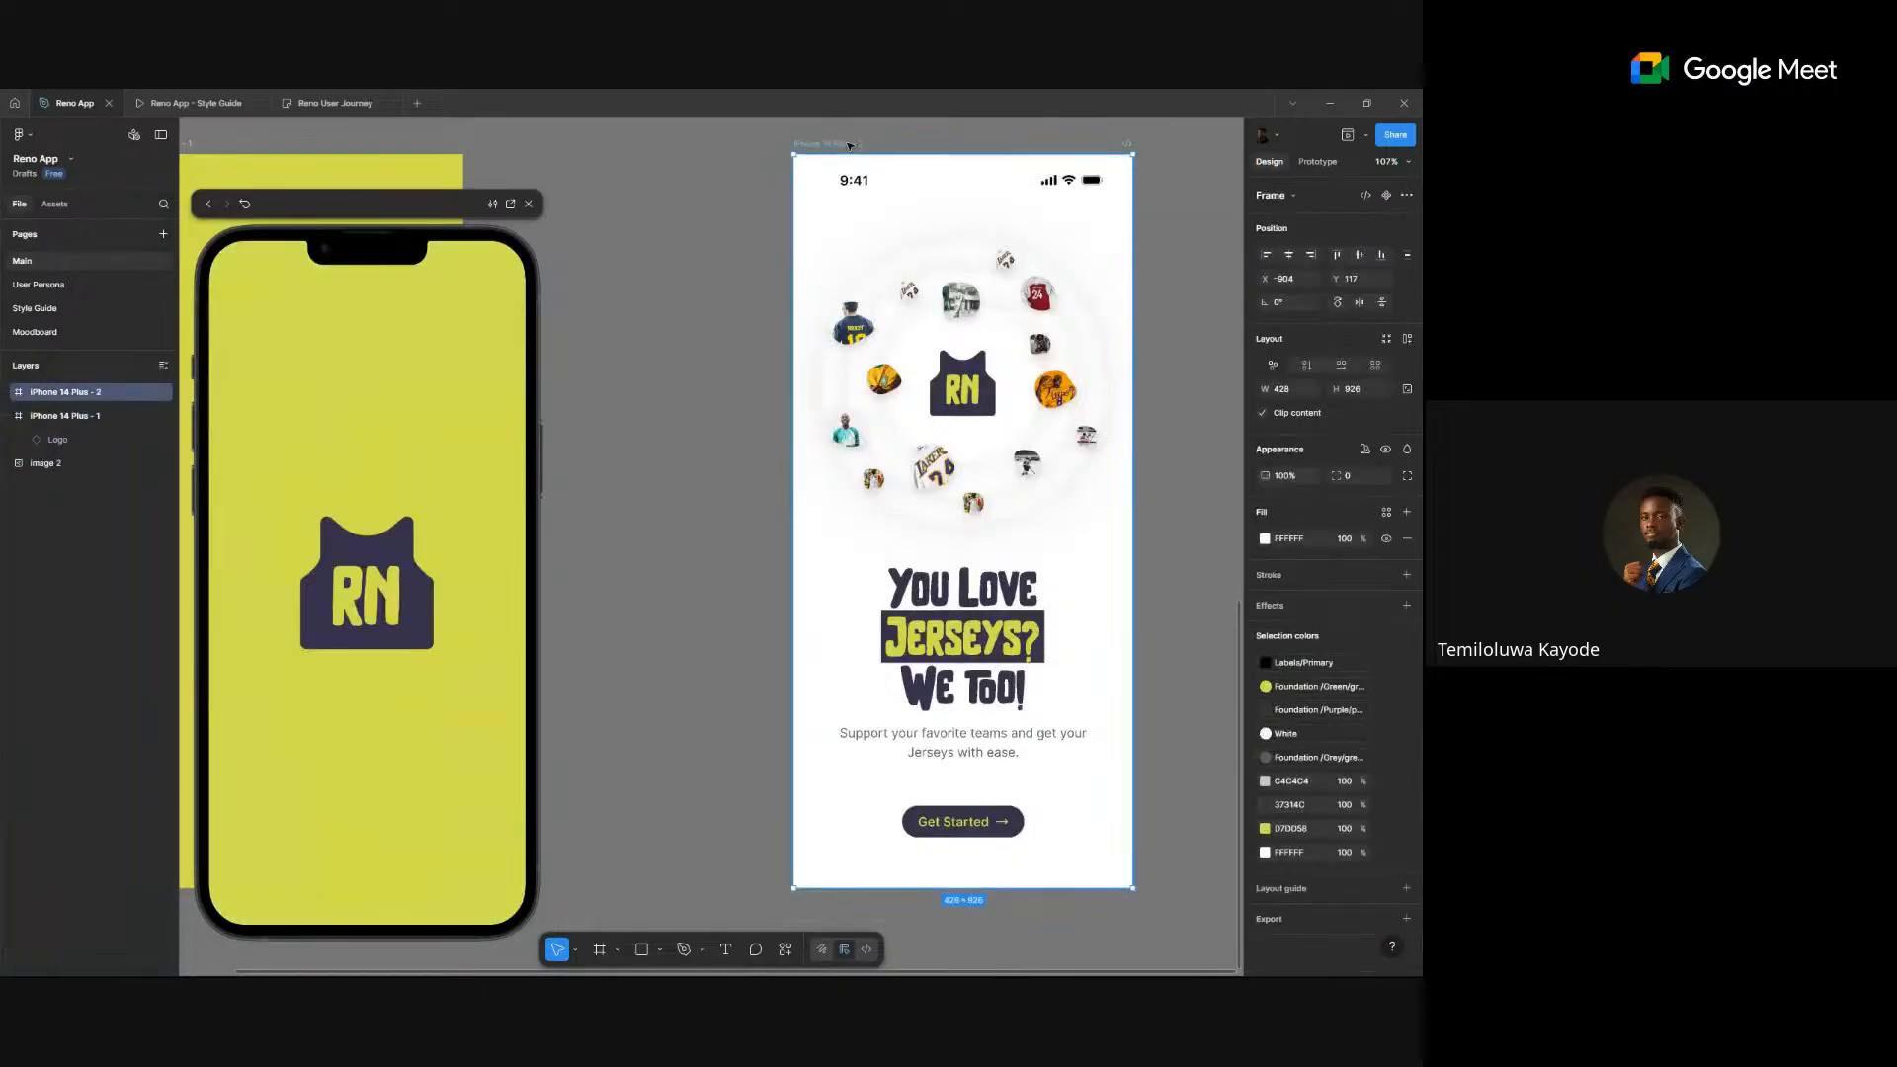
pyautogui.hotkey('ctrl', 'z')
pyautogui.hotkey('ctrl', 'z')
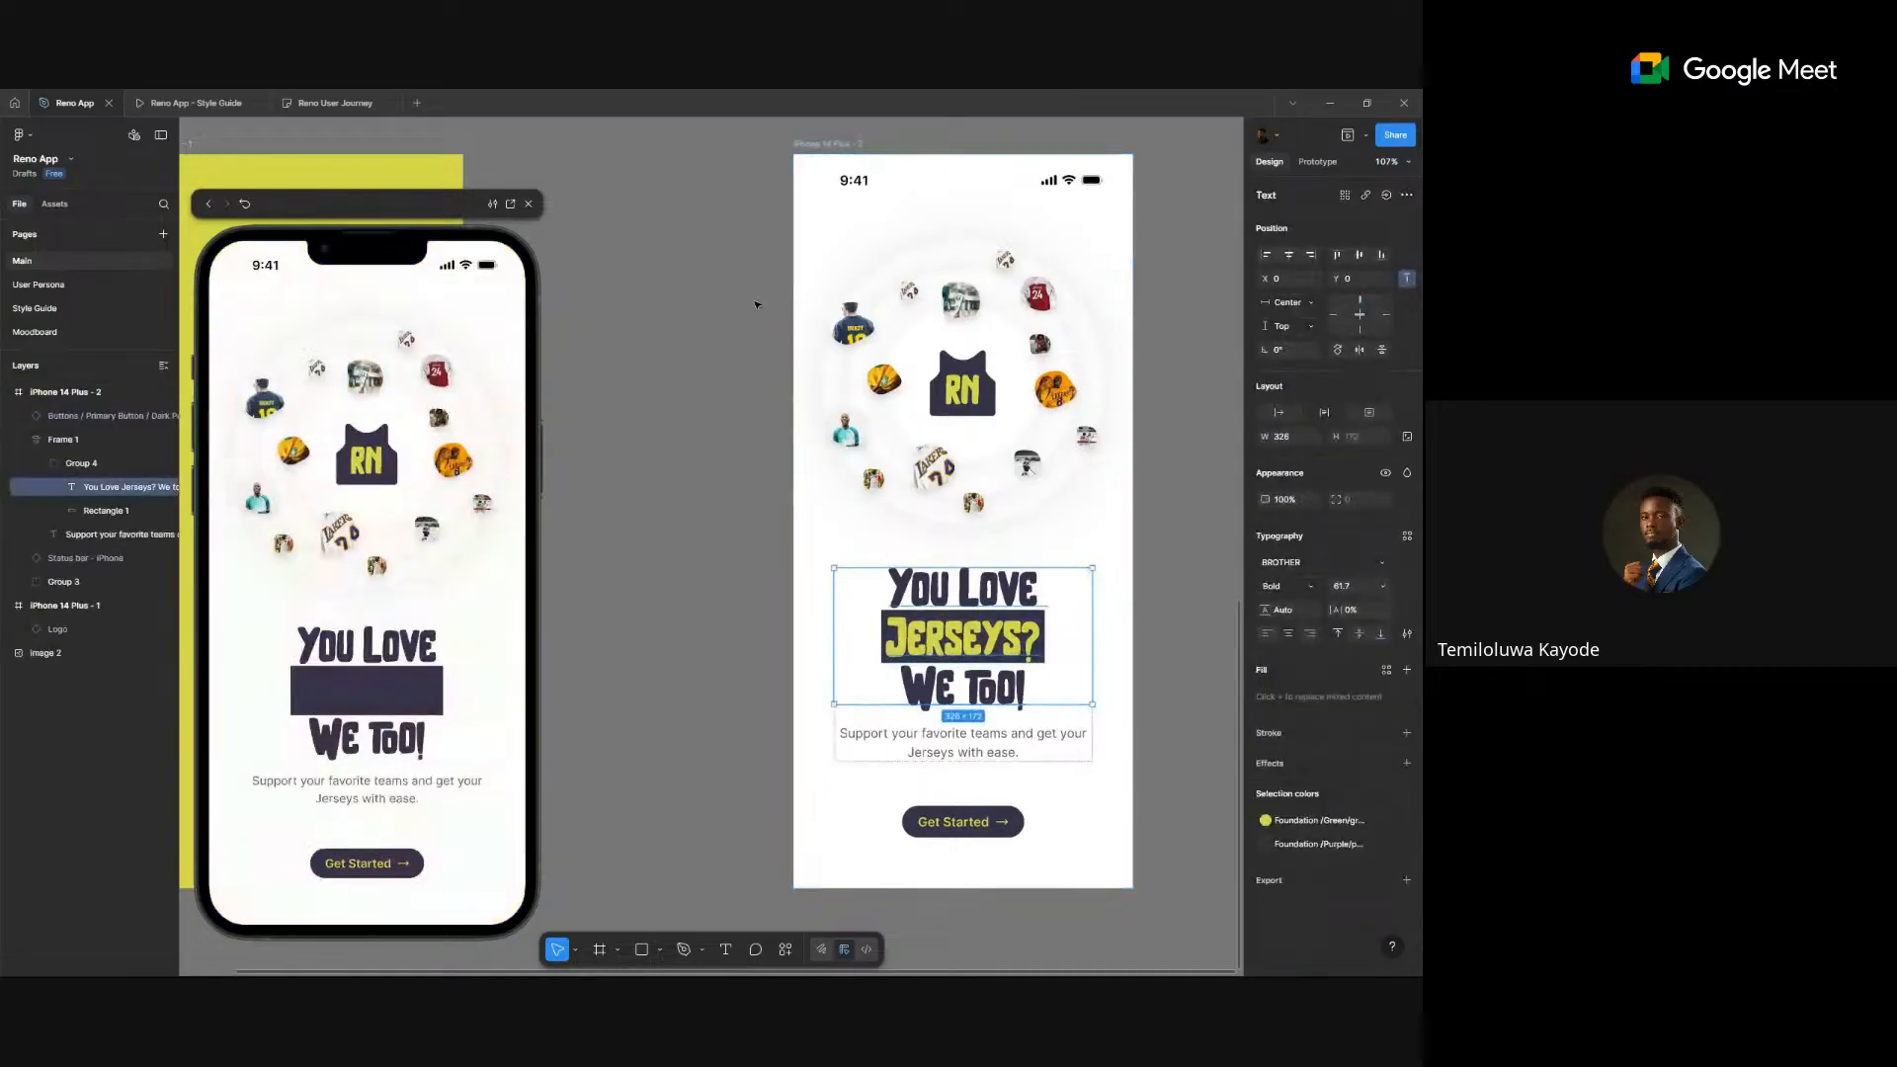
pyautogui.hotkey('ctrl', 'z')
pyautogui.hotkey('ctrl', 'z')
pyautogui.hotkey('ctrl', 'z')
pyautogui.hotkey('ctrl', 'z')
pyautogui.hotkey('ctrl', 'z')
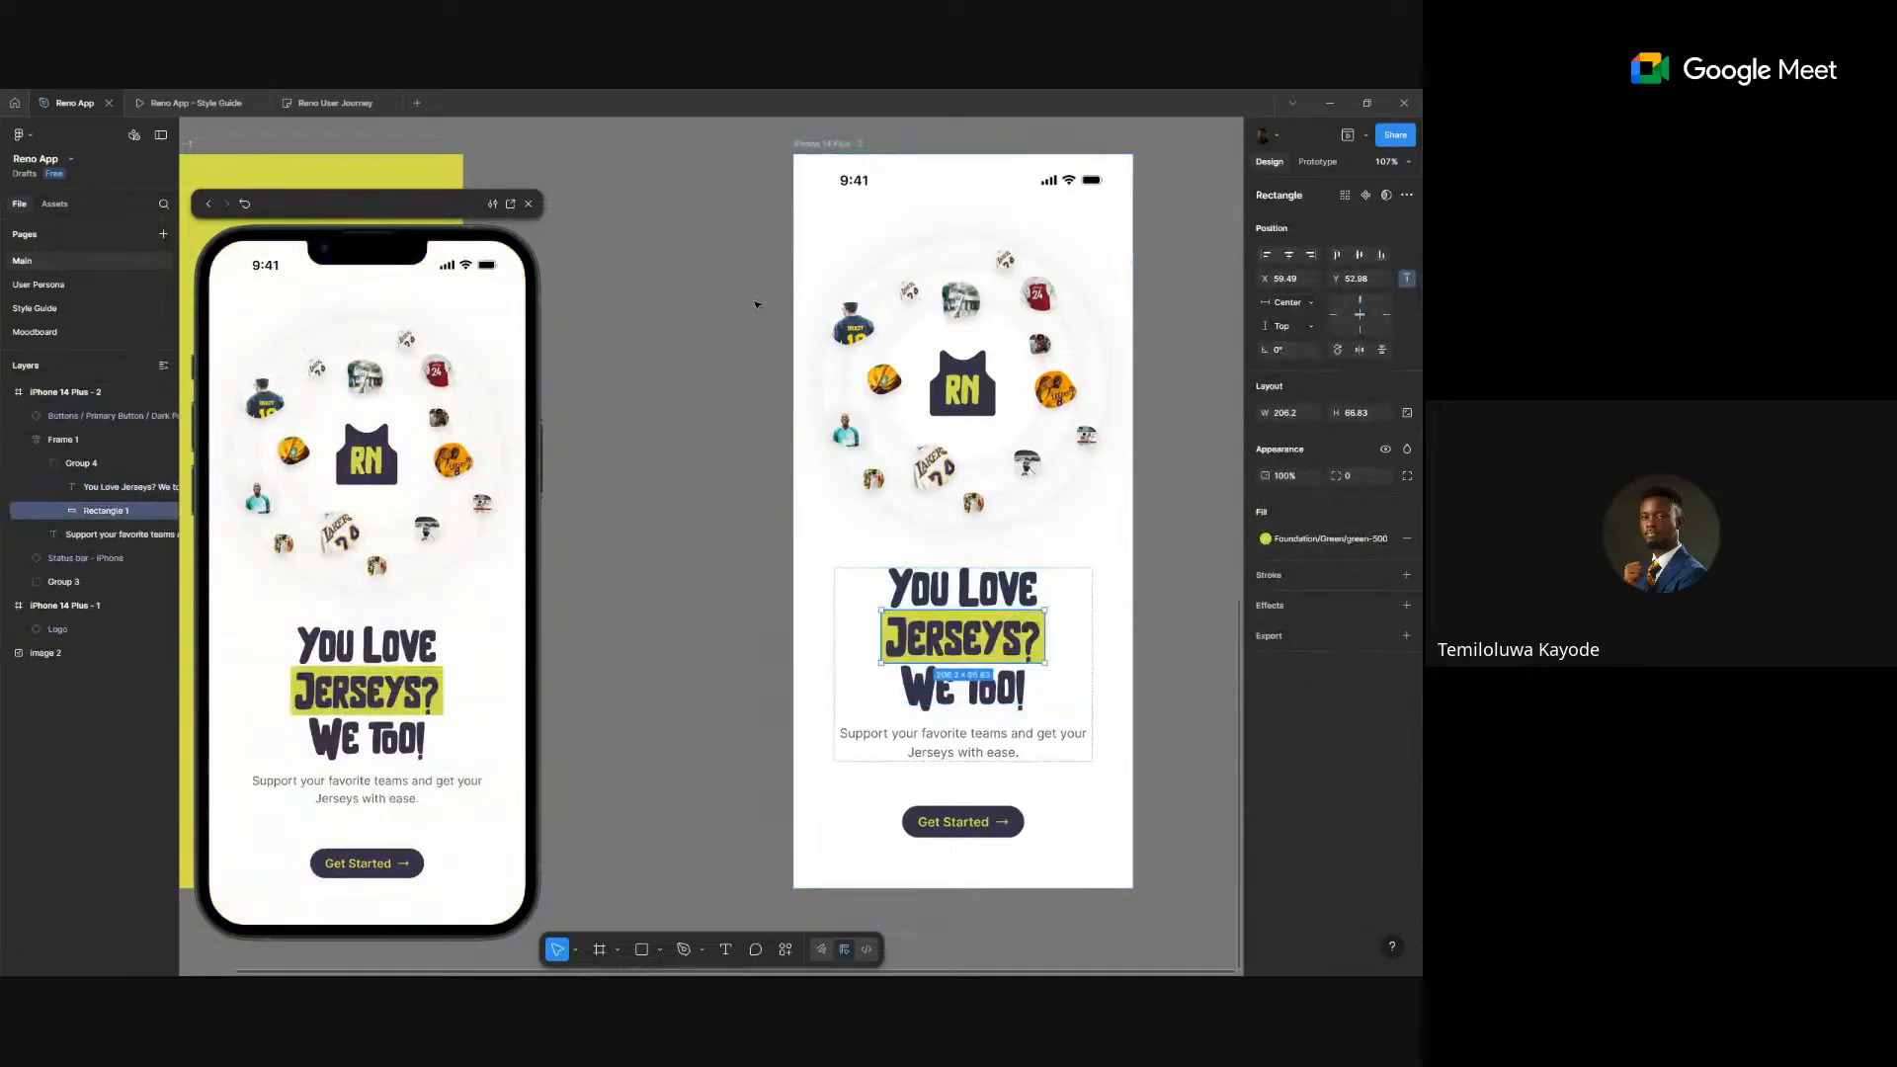
pyautogui.click(756, 305)
pyautogui.scroll(-4, 756, 305)
# - Paste the copied phone frame as iPhone 14 Plus - 3 beside the second phone
pyautogui.rightClick(1025, 240)
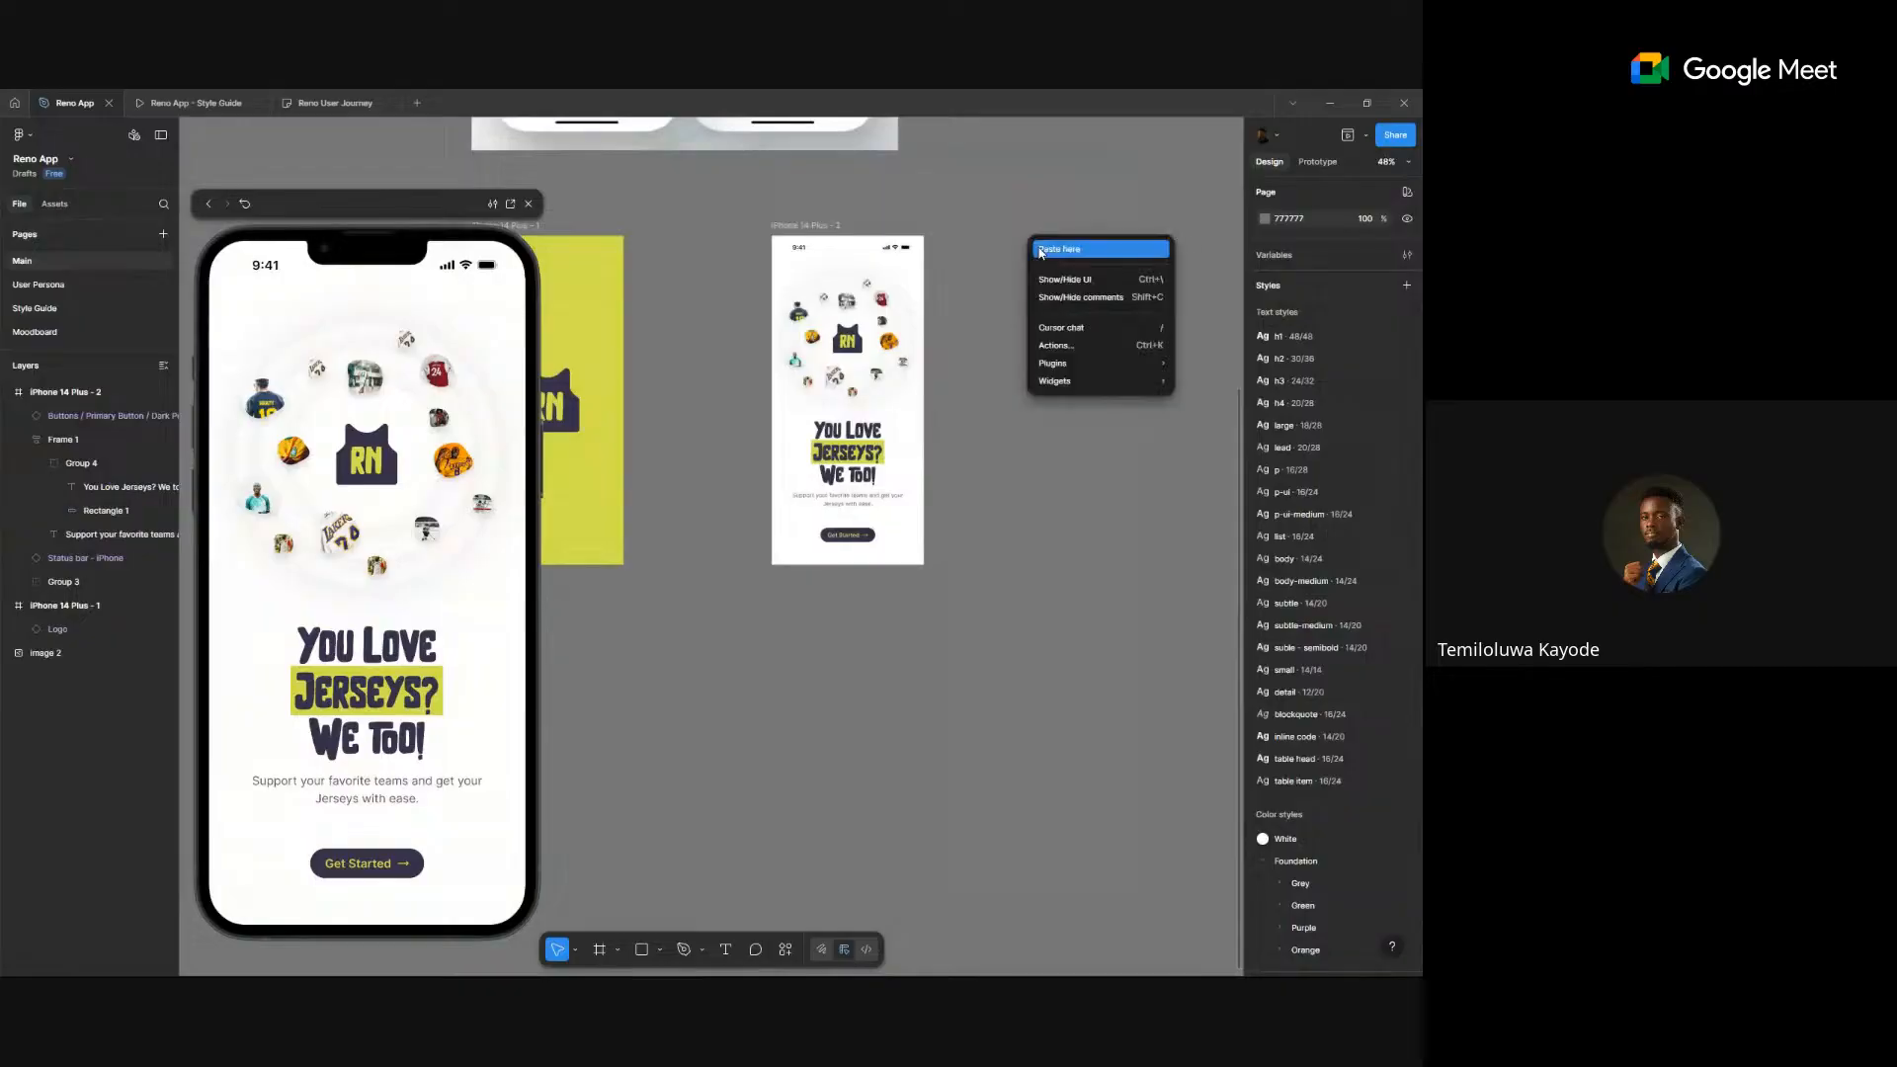
pyautogui.click(1043, 247)
pyautogui.moveTo(1045, 227); pyautogui.dragTo(971, 230)
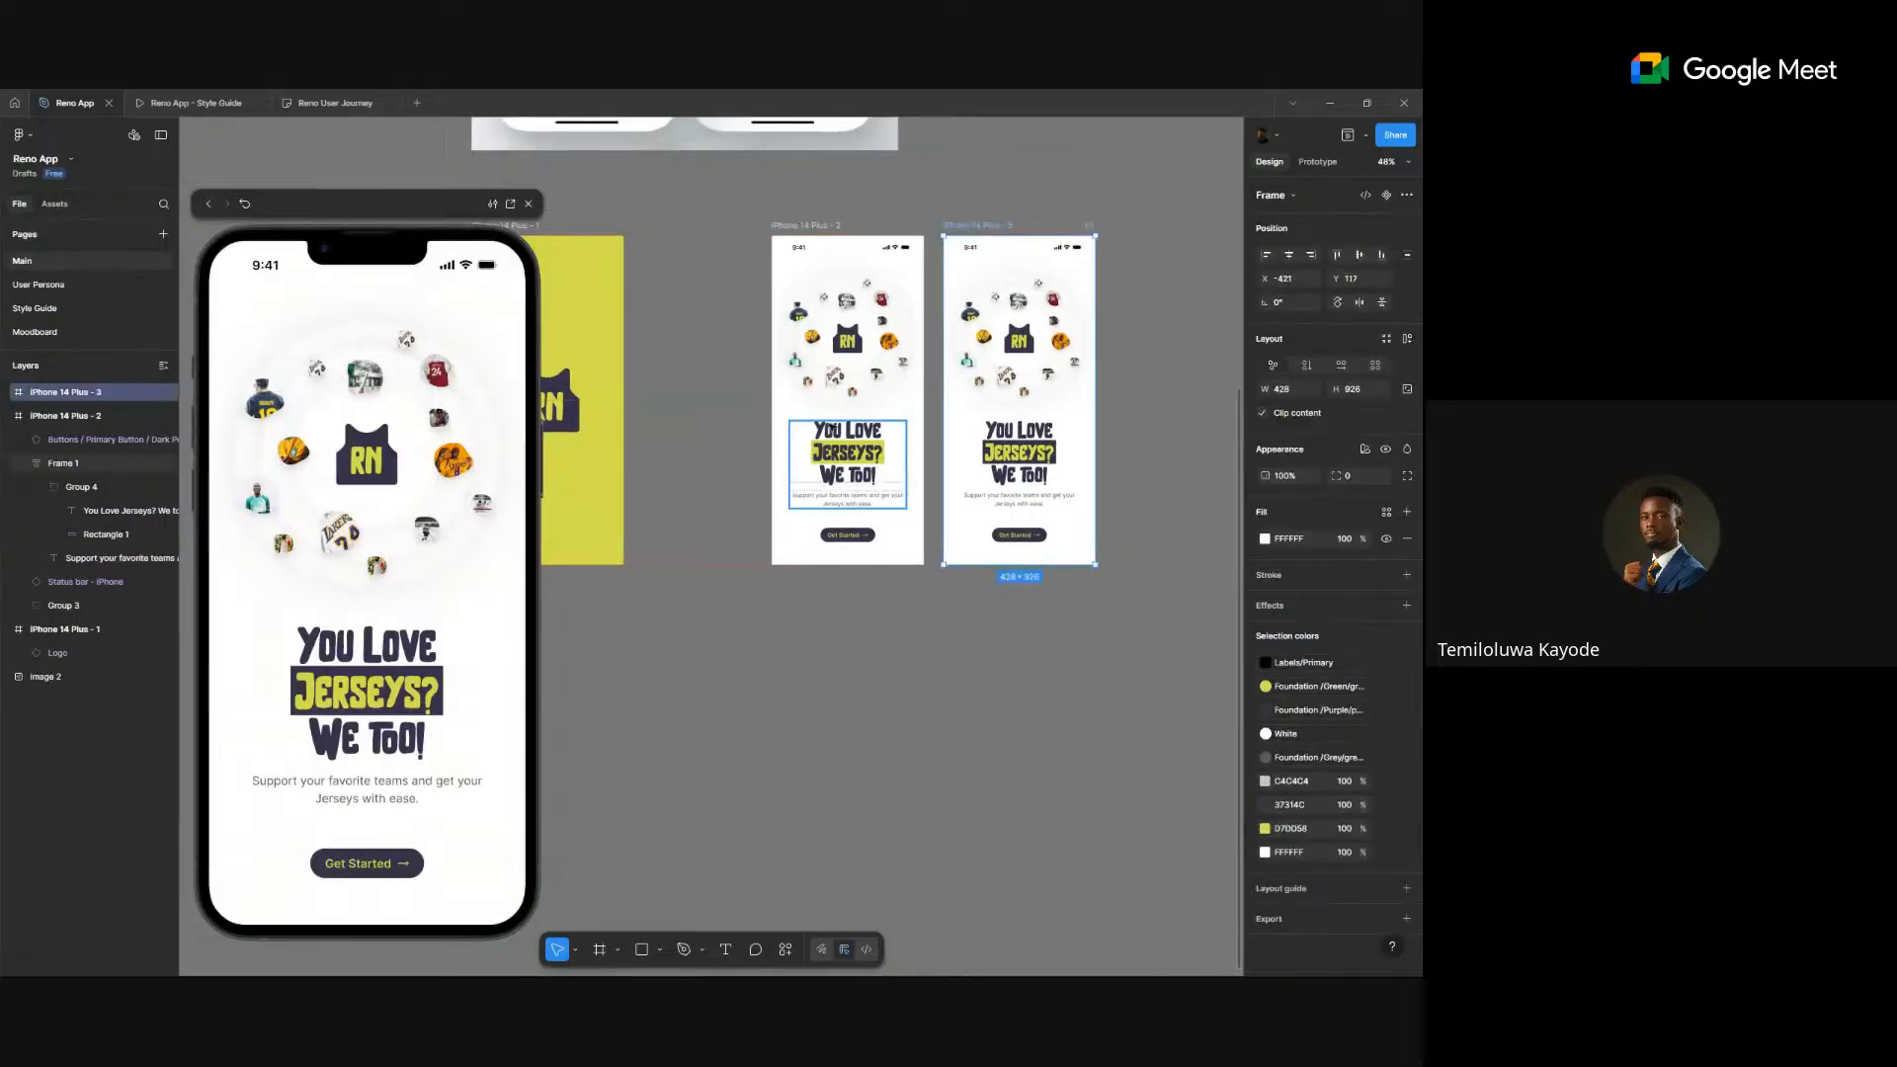
# - Delete the old iPhone 14 Plus - 2 frame and move iPhone 14 Plus - 3 into its spot
pyautogui.click(804, 225)
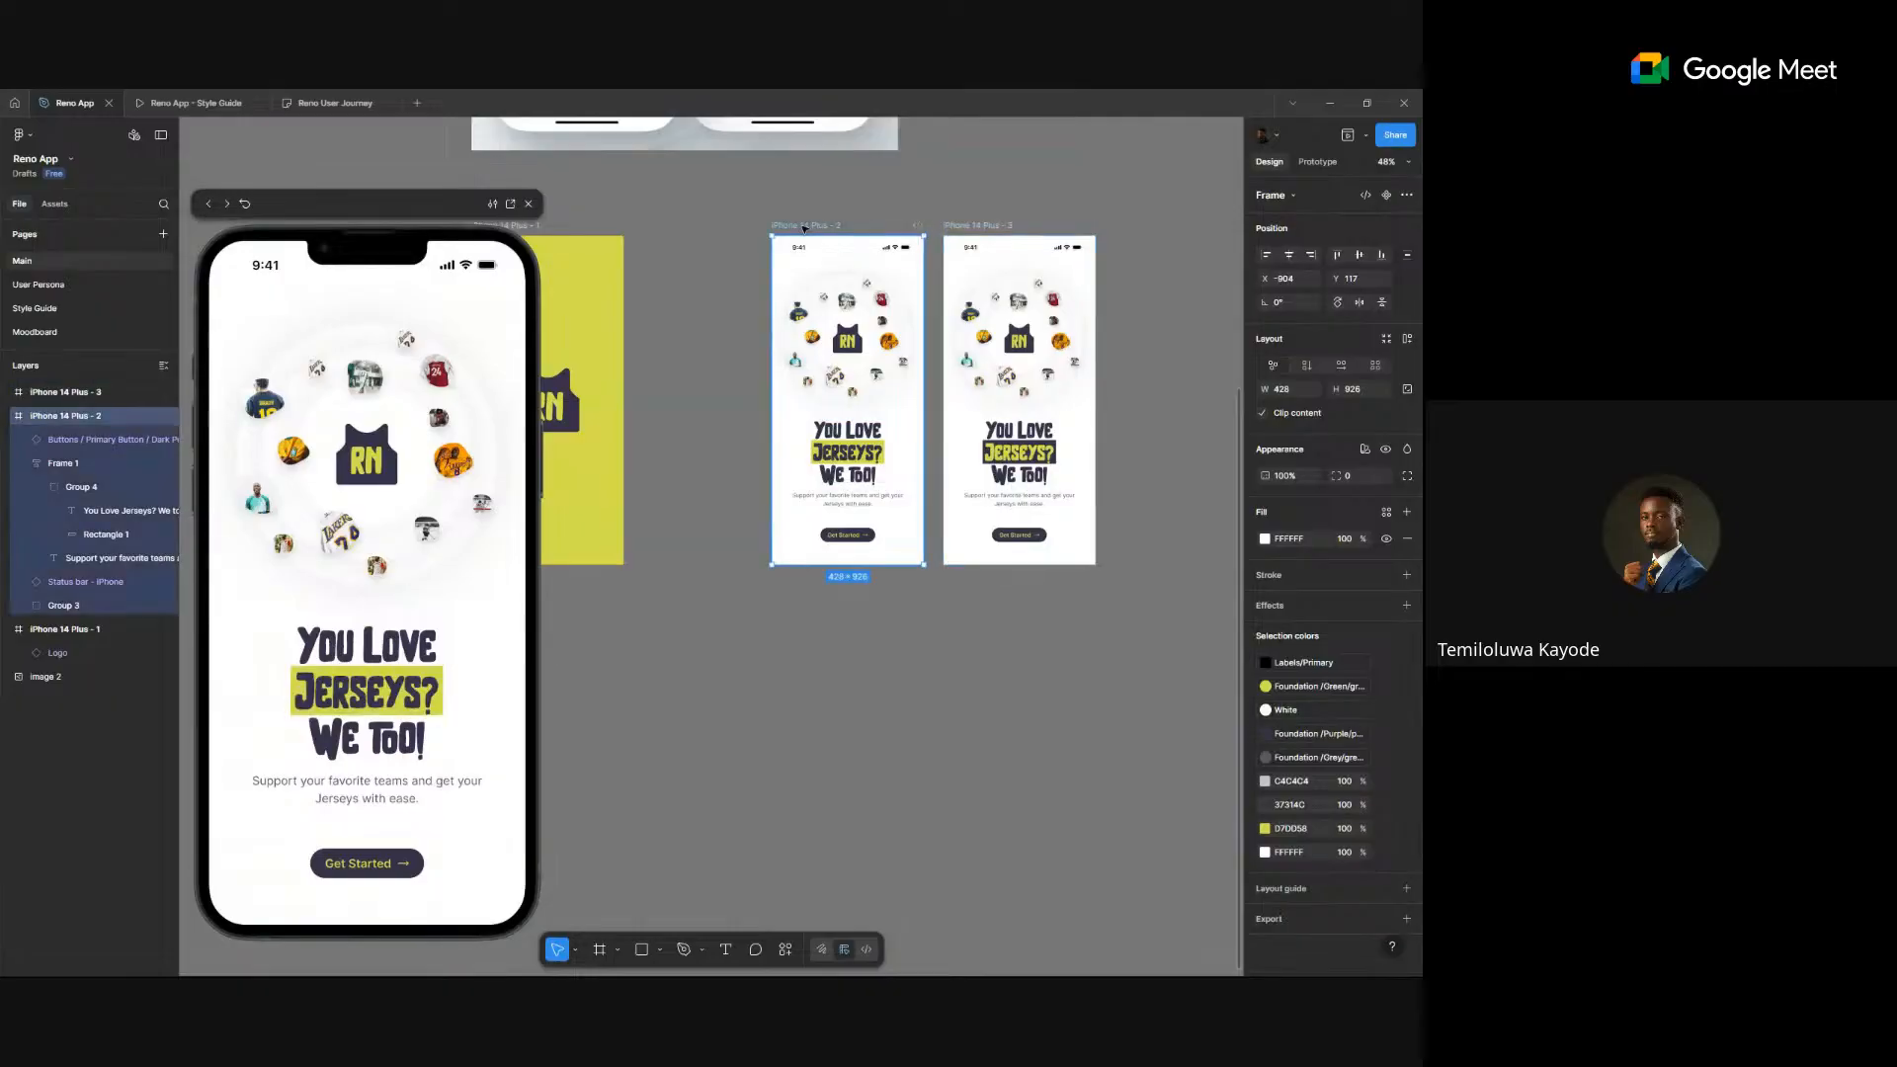
pyautogui.click(971, 225)
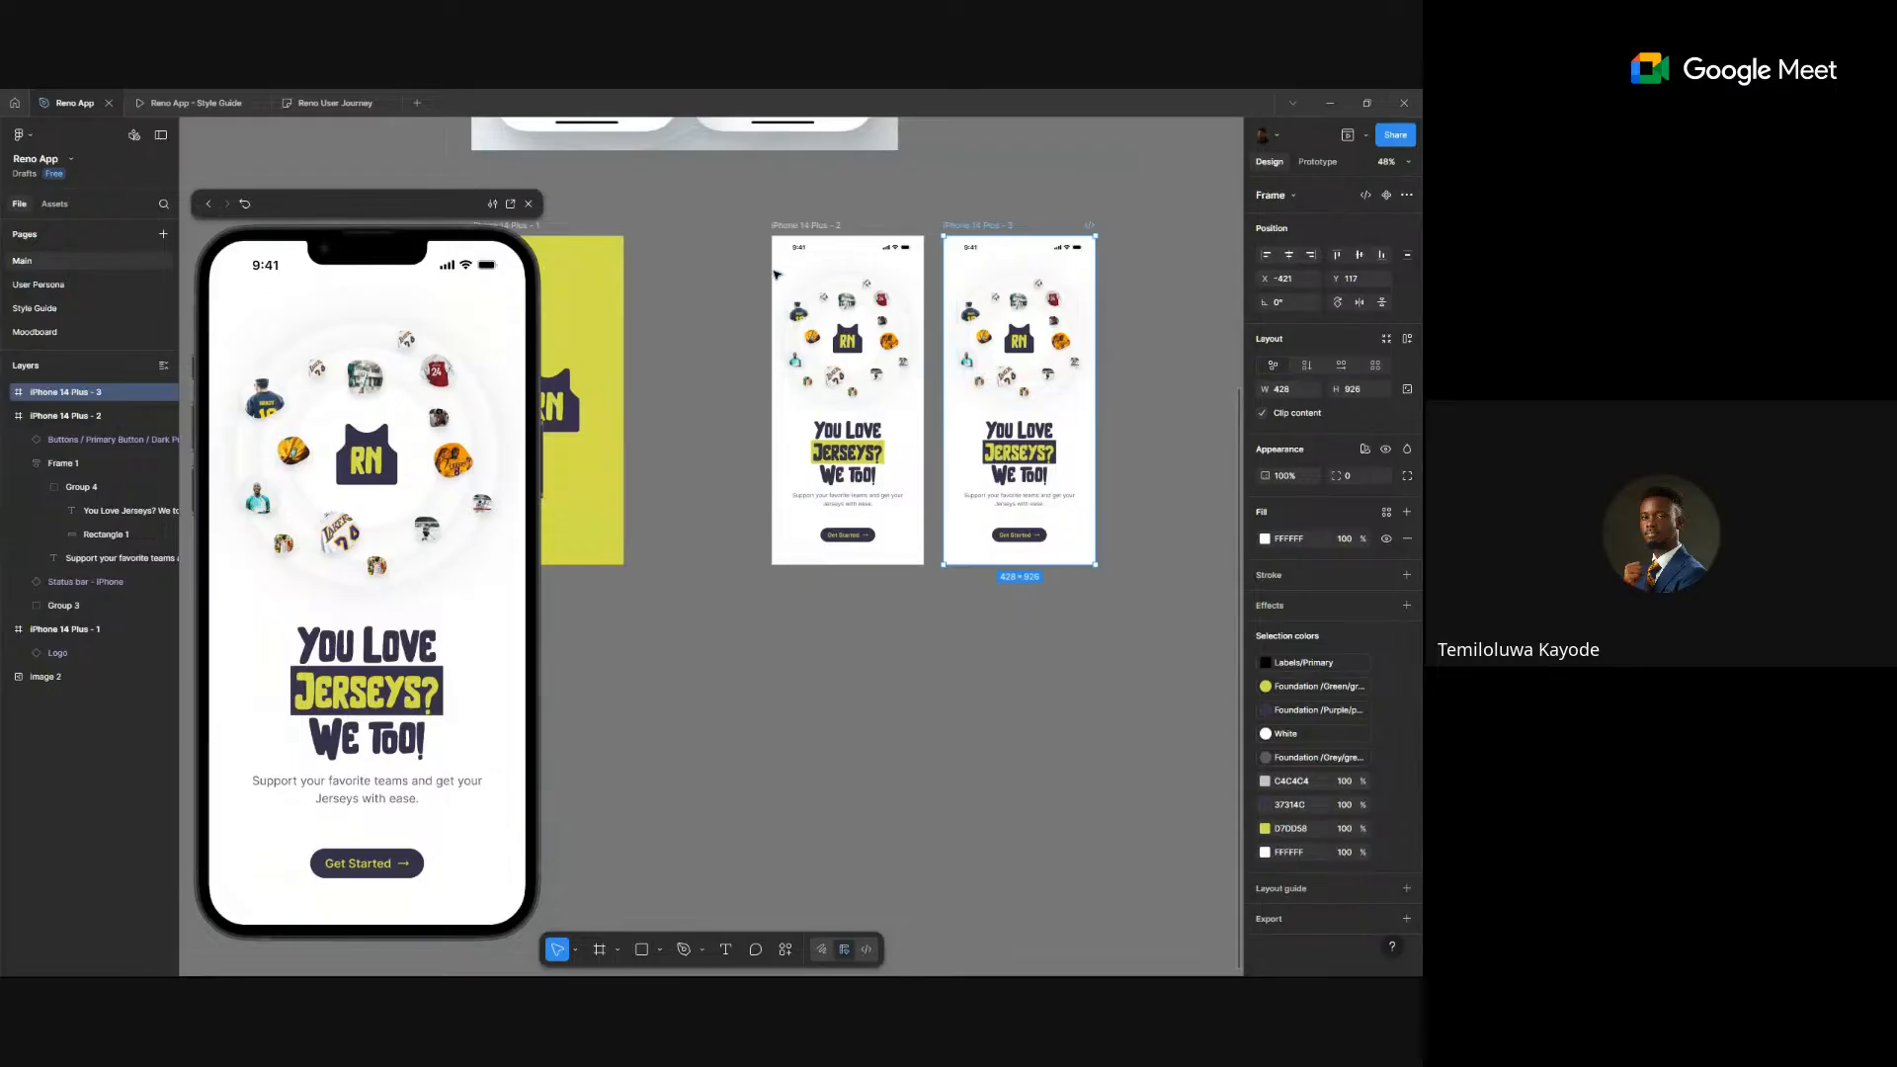
pyautogui.click(796, 232)
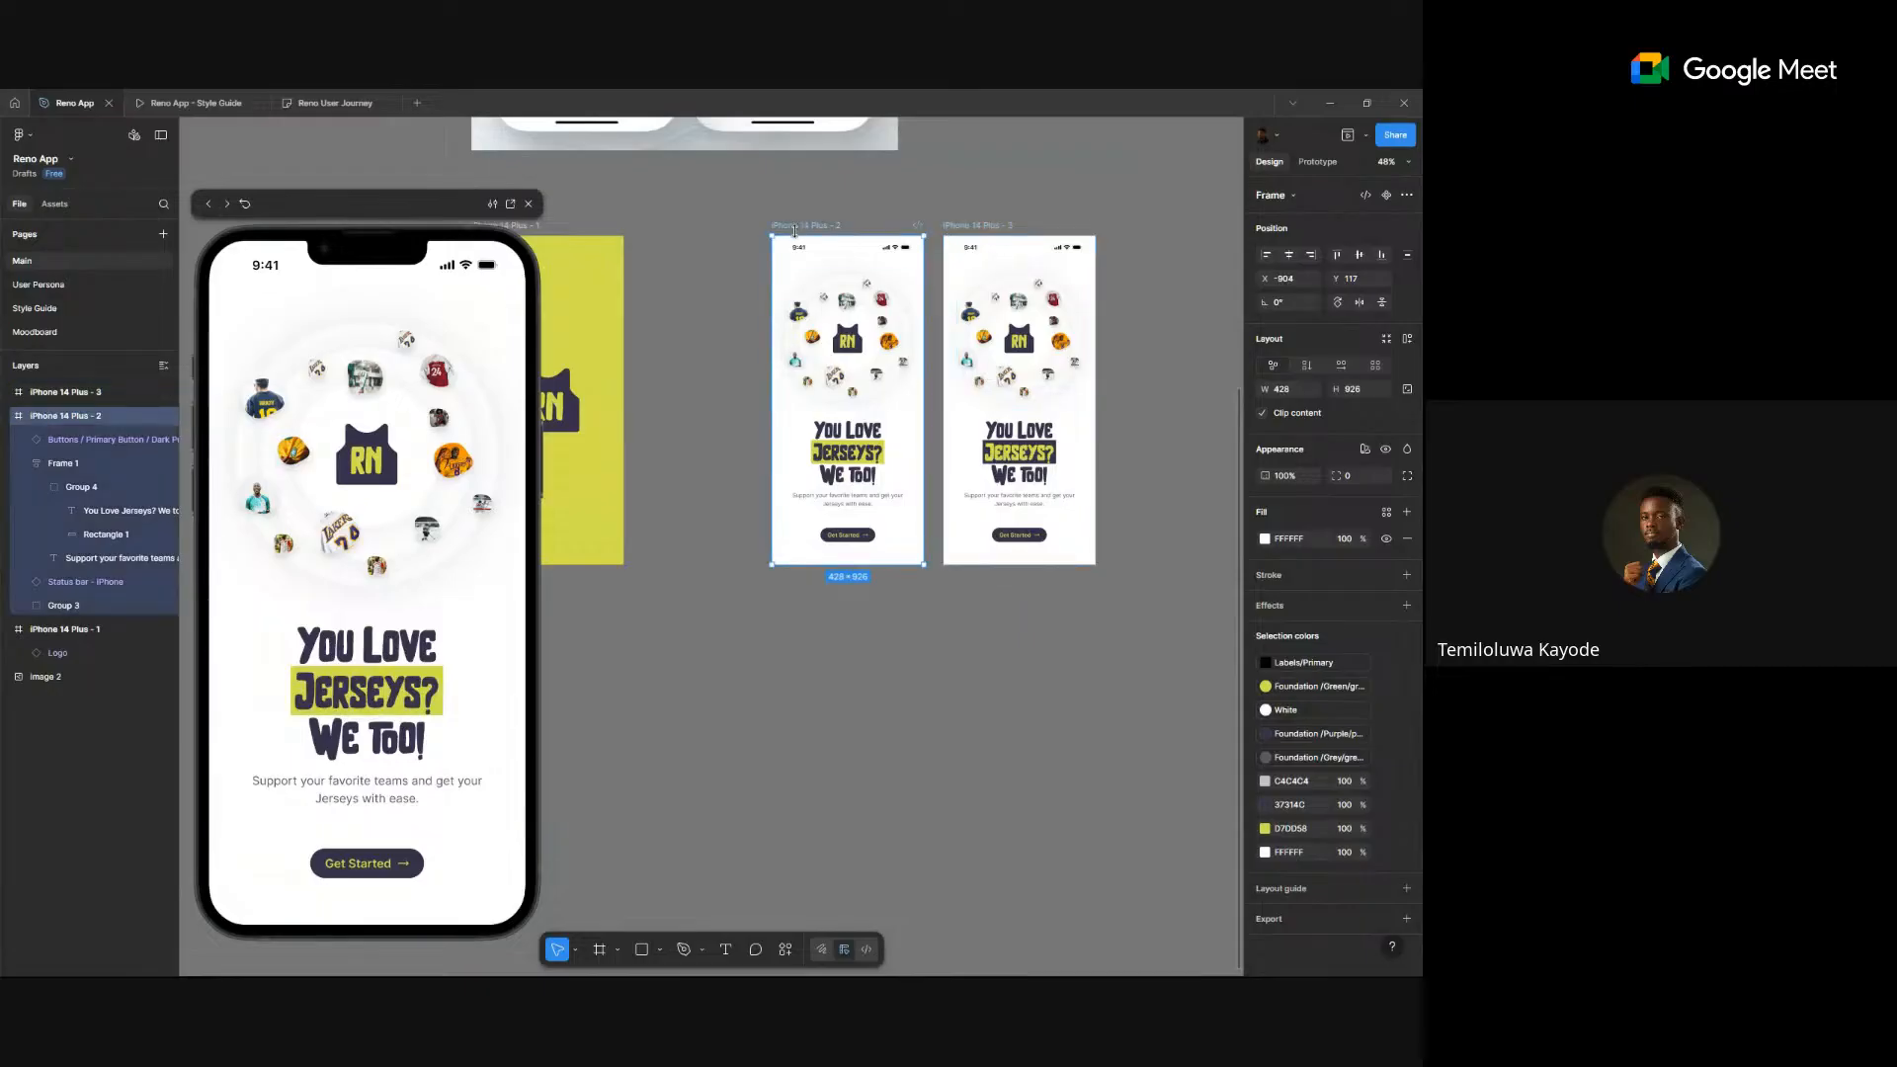
pyautogui.press('Delete')
pyautogui.moveTo(965, 226); pyautogui.dragTo(814, 226)
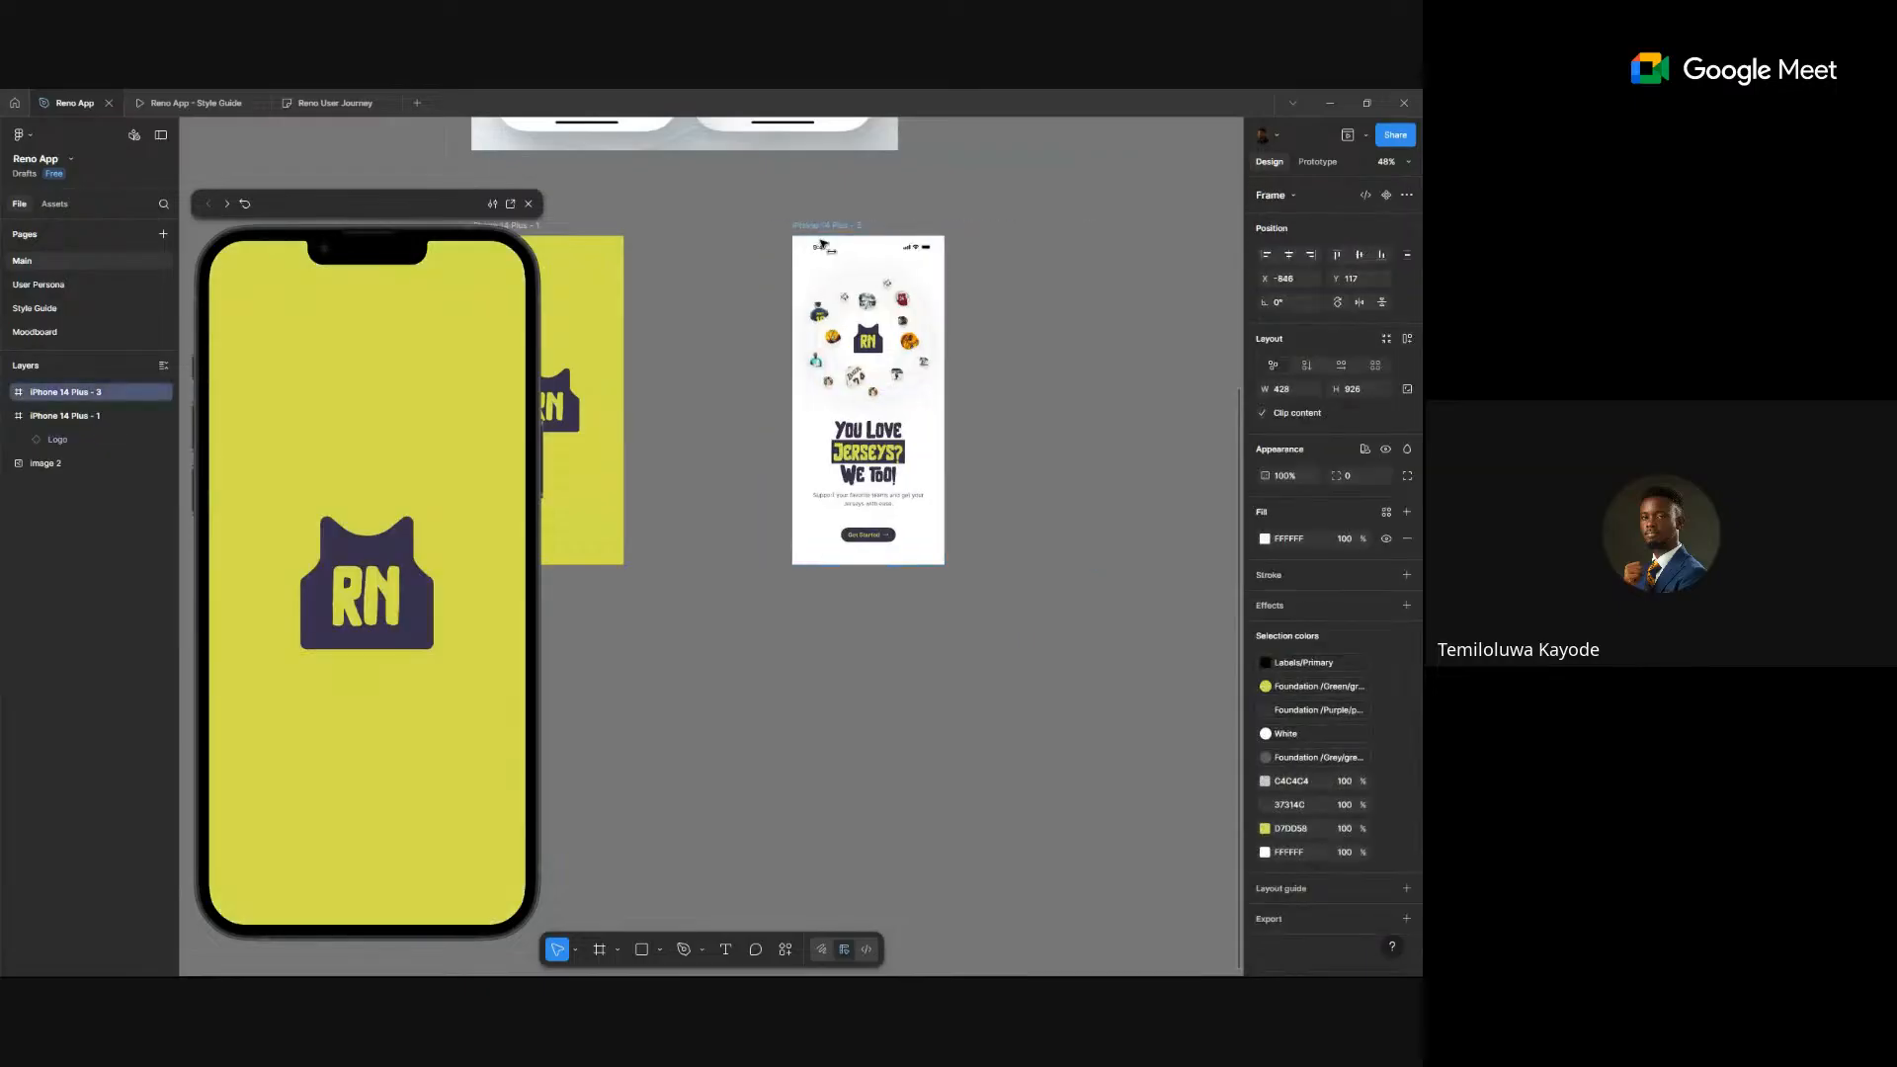
pyautogui.scroll(-1, 968, 232)
pyautogui.moveTo(958, 260); pyautogui.dragTo(852, 482)
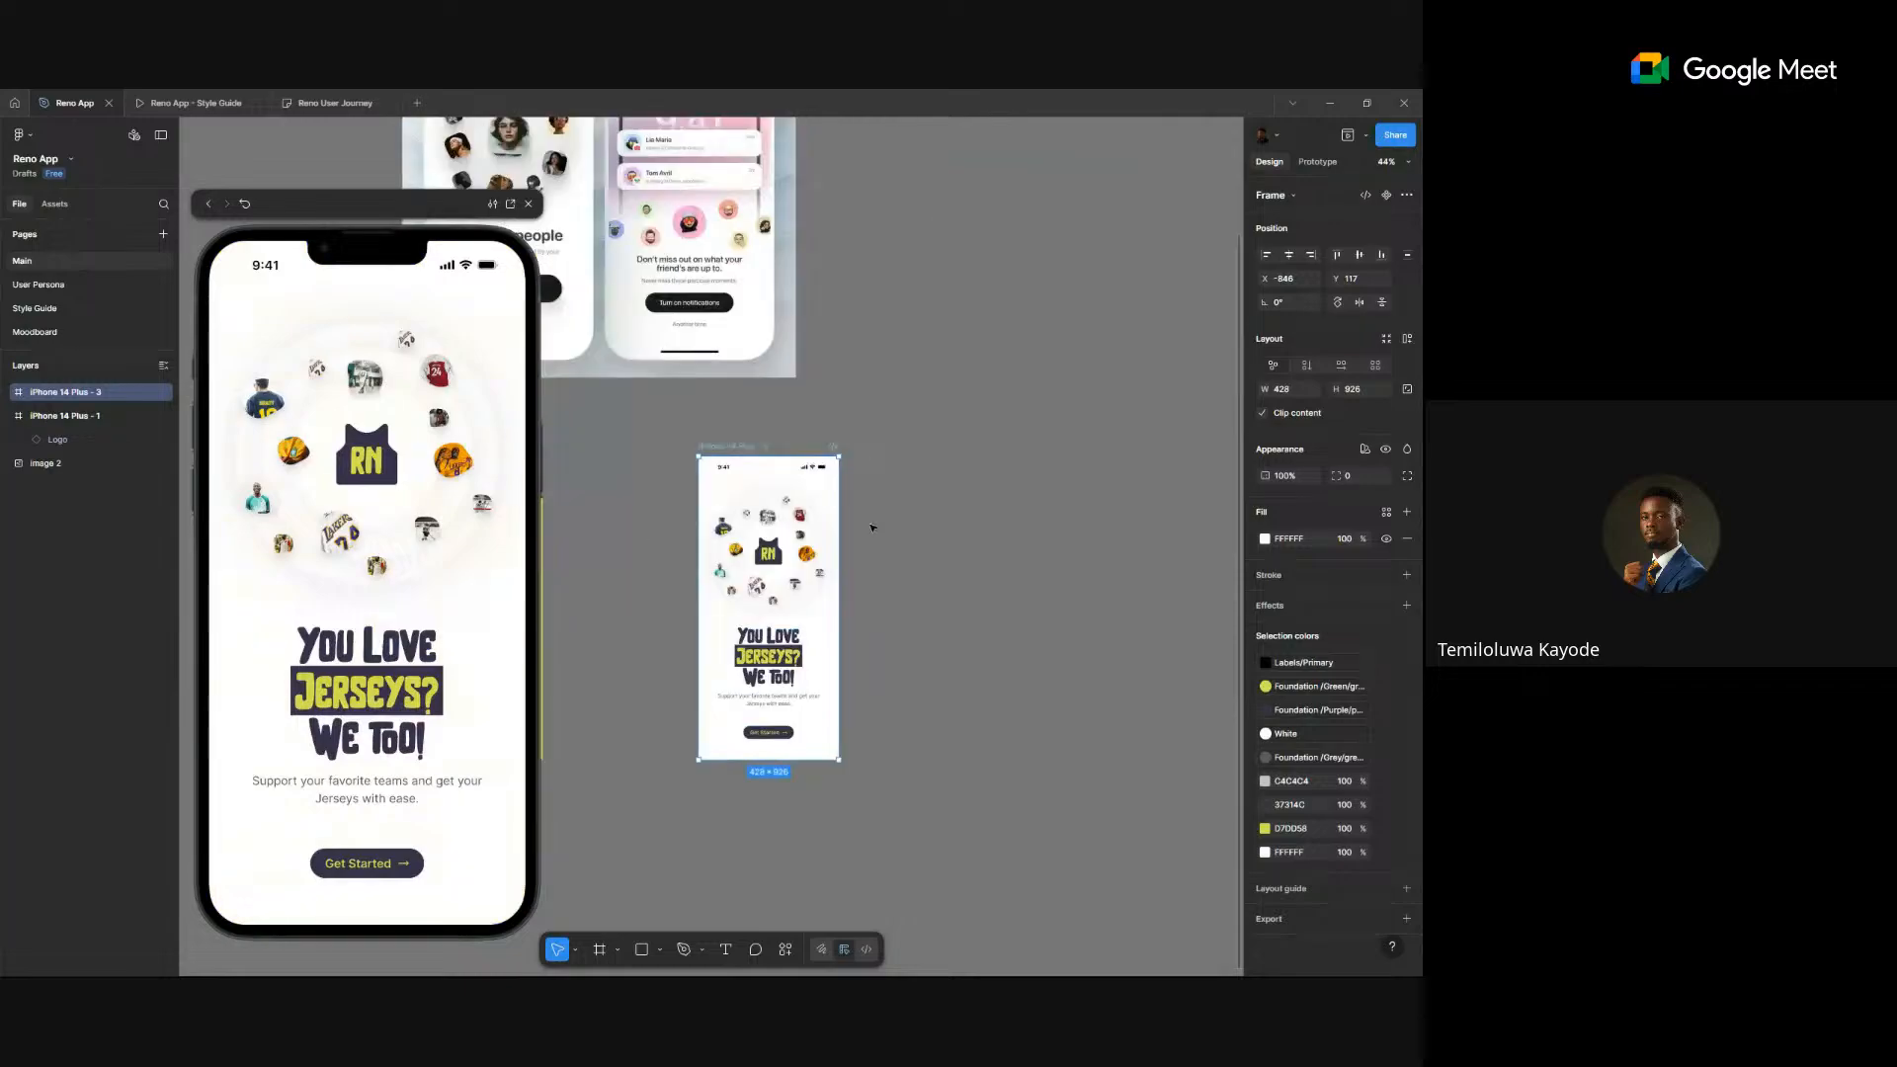
pyautogui.scroll(8, 699, 797)
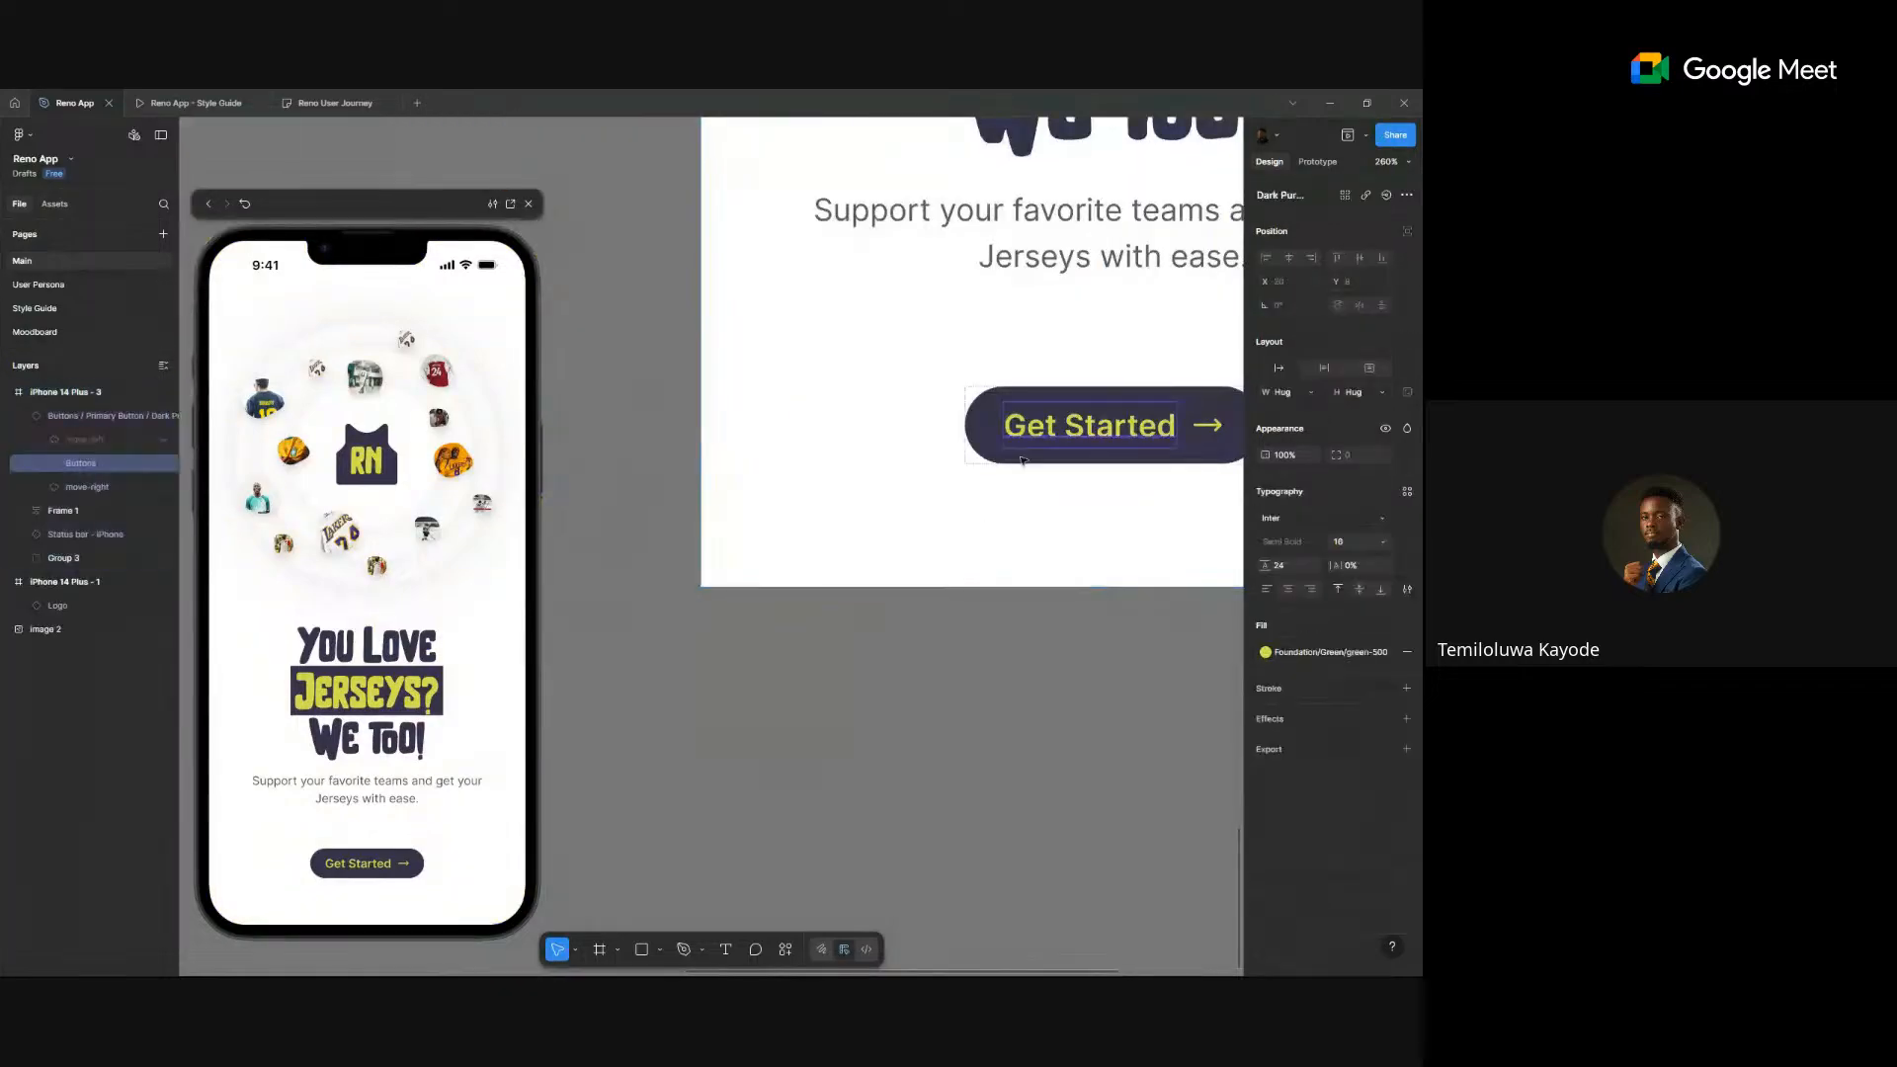
# - Select and zoom in on the Get Started button in iPhone 14 Plus - 3
pyautogui.click(1053, 451)
pyautogui.hscroll(2, 1003, 460)
pyautogui.hscroll(5, 1003, 460)
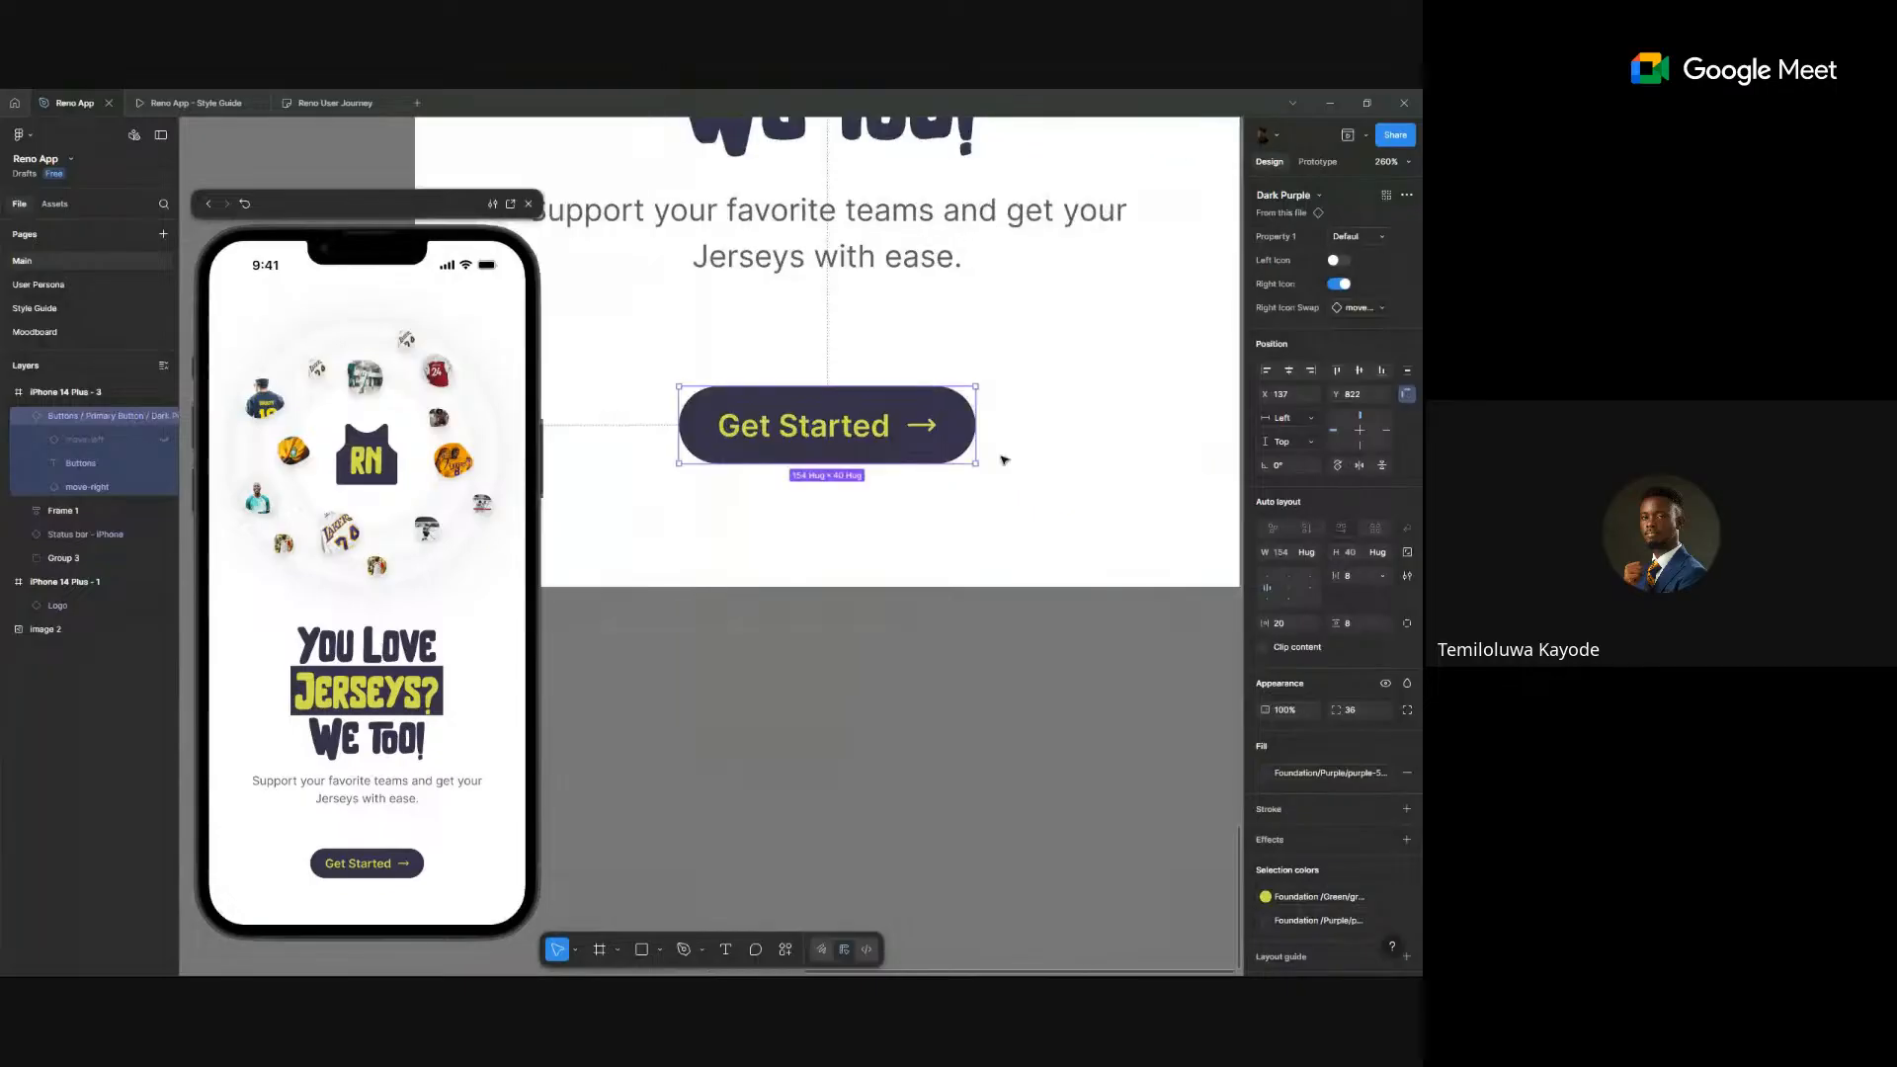
pyautogui.scroll(-5, 938, 442)
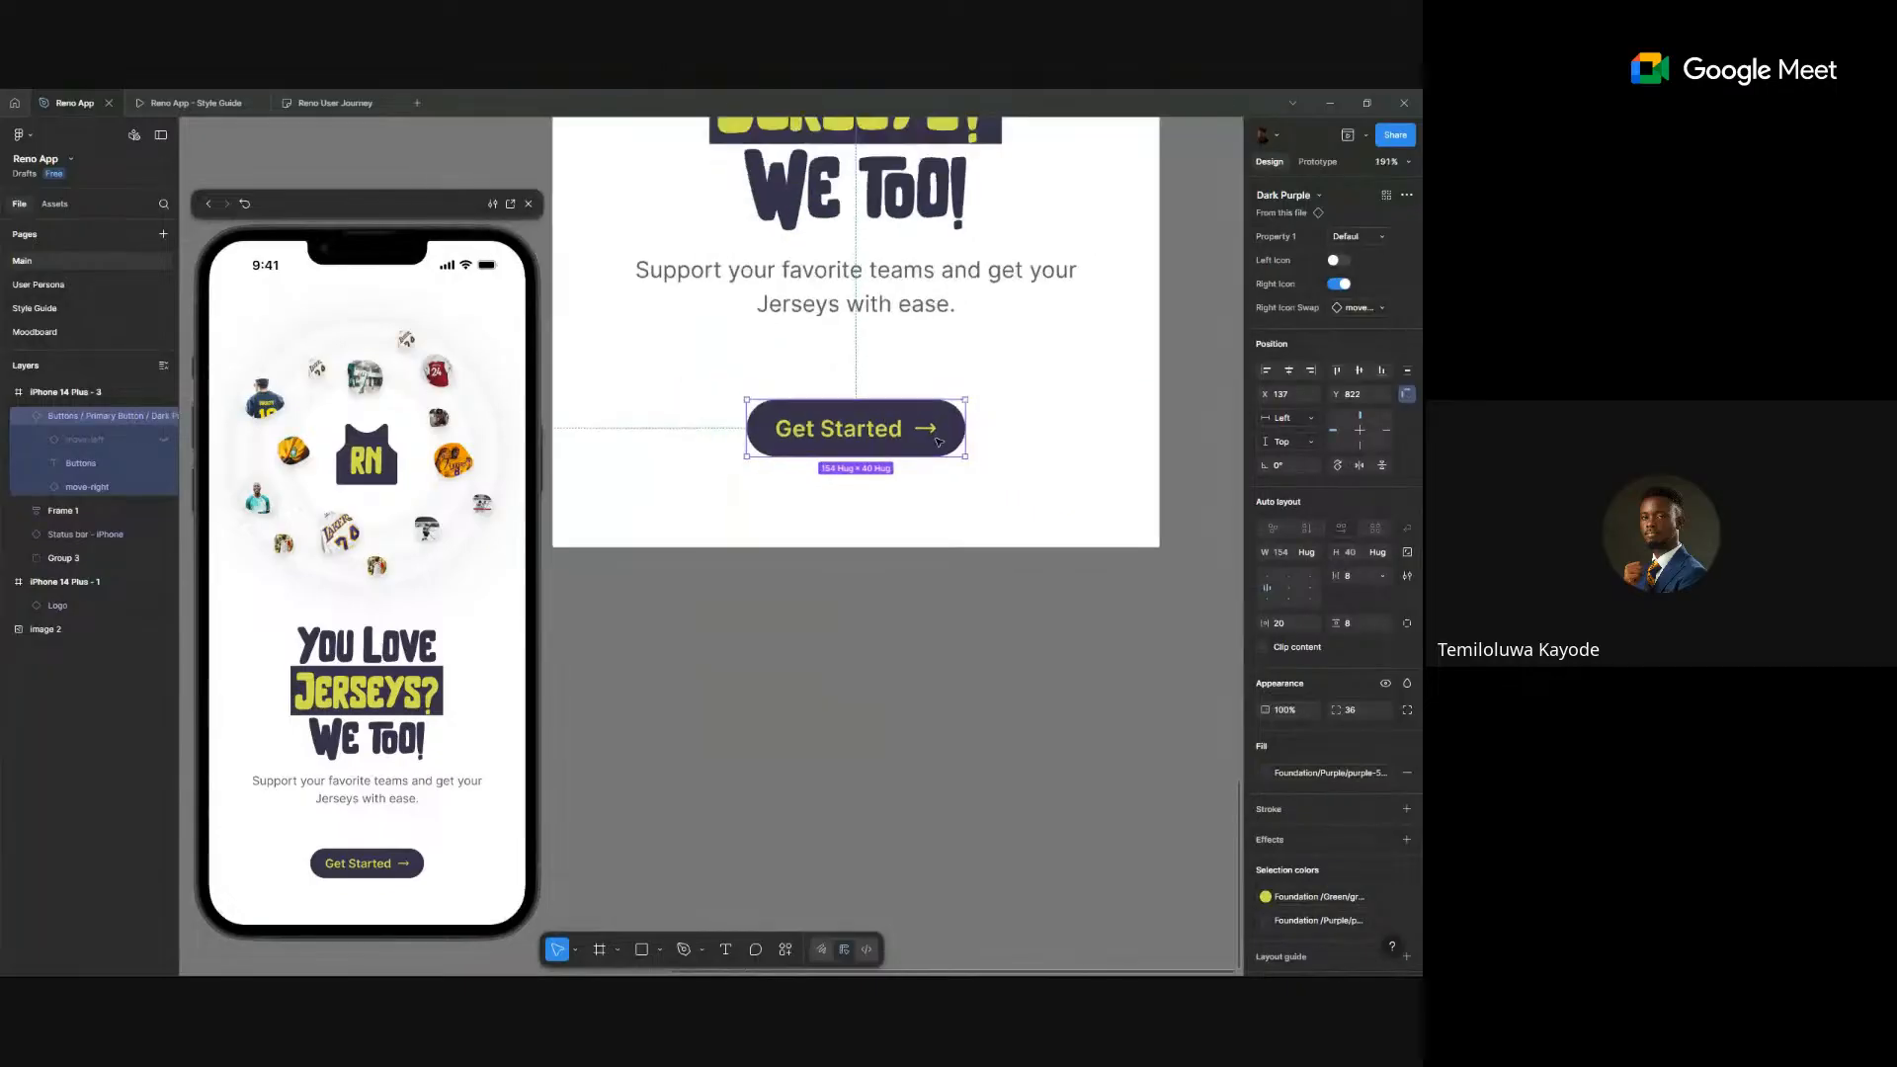
pyautogui.scroll(3, 939, 442)
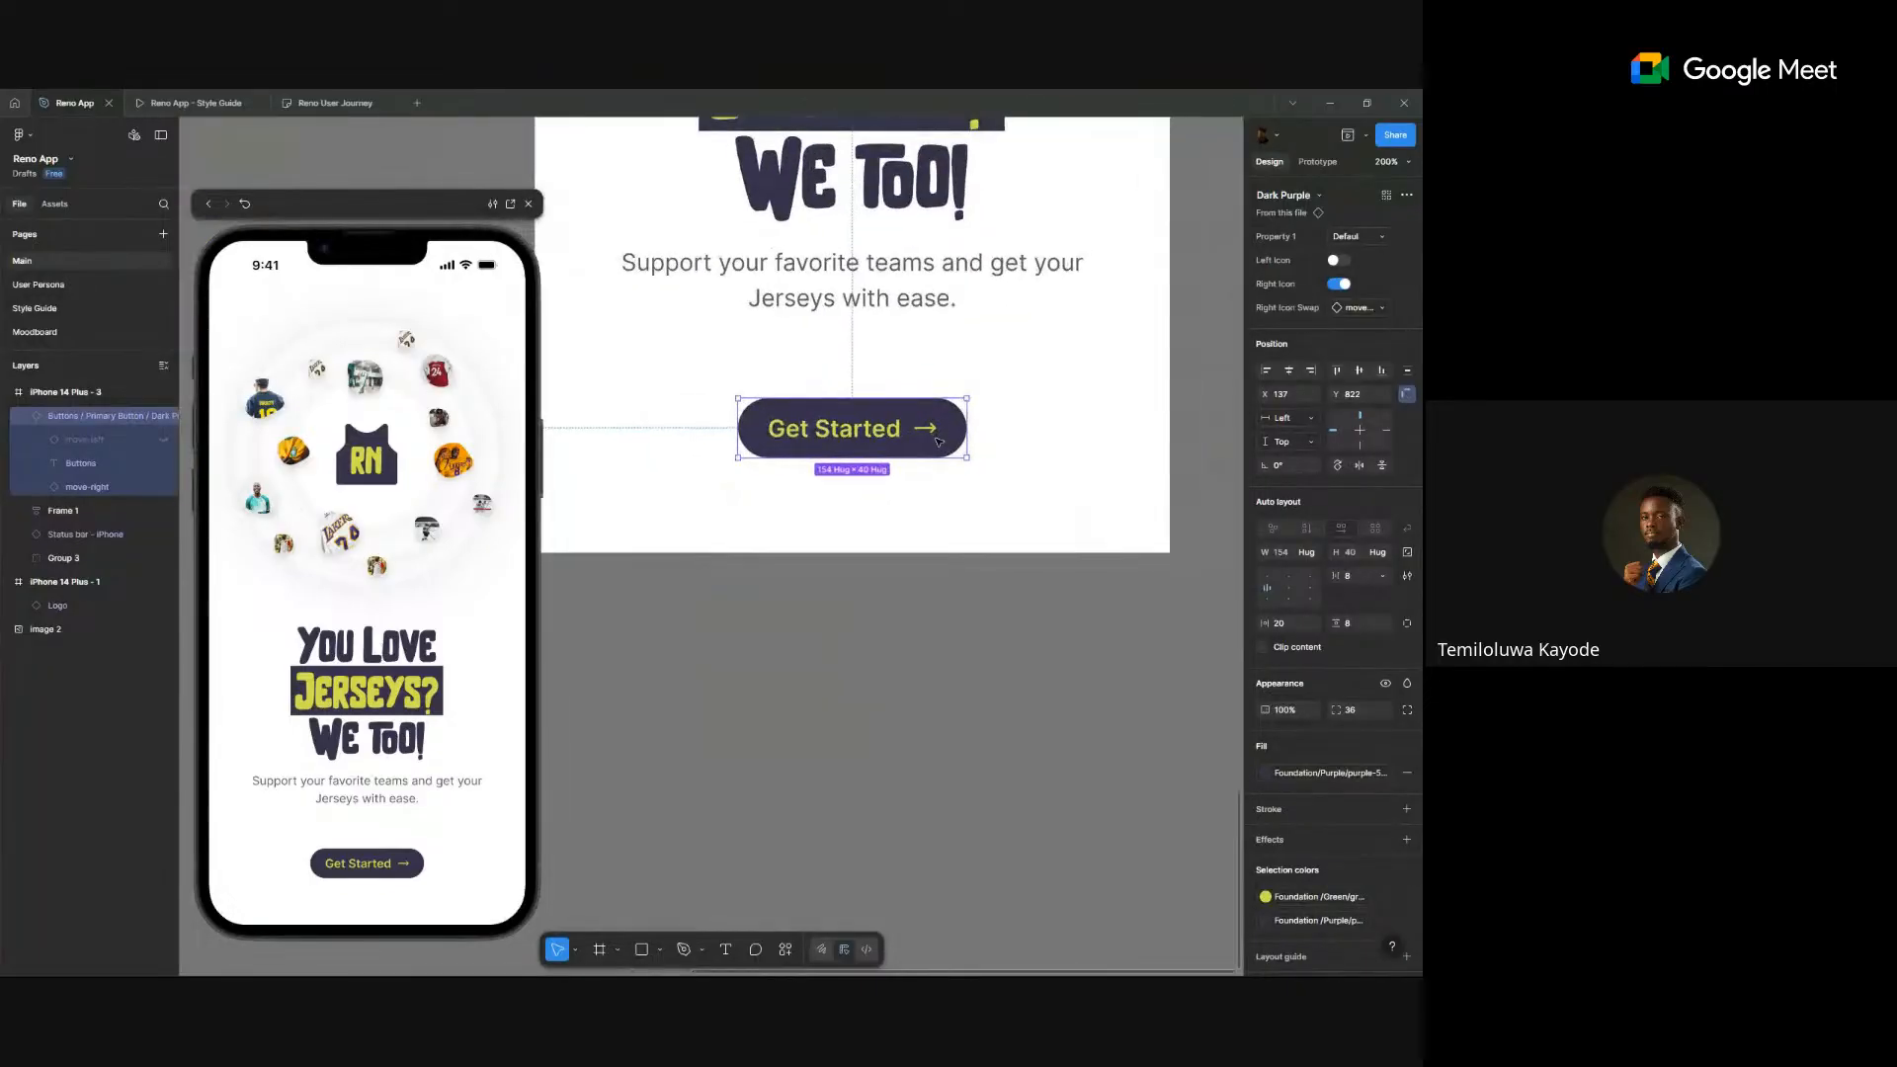
pyautogui.rightClick(938, 441)
# - Go to the Get Started button's main component in the Style Guide
pyautogui.moveTo(1028, 779)
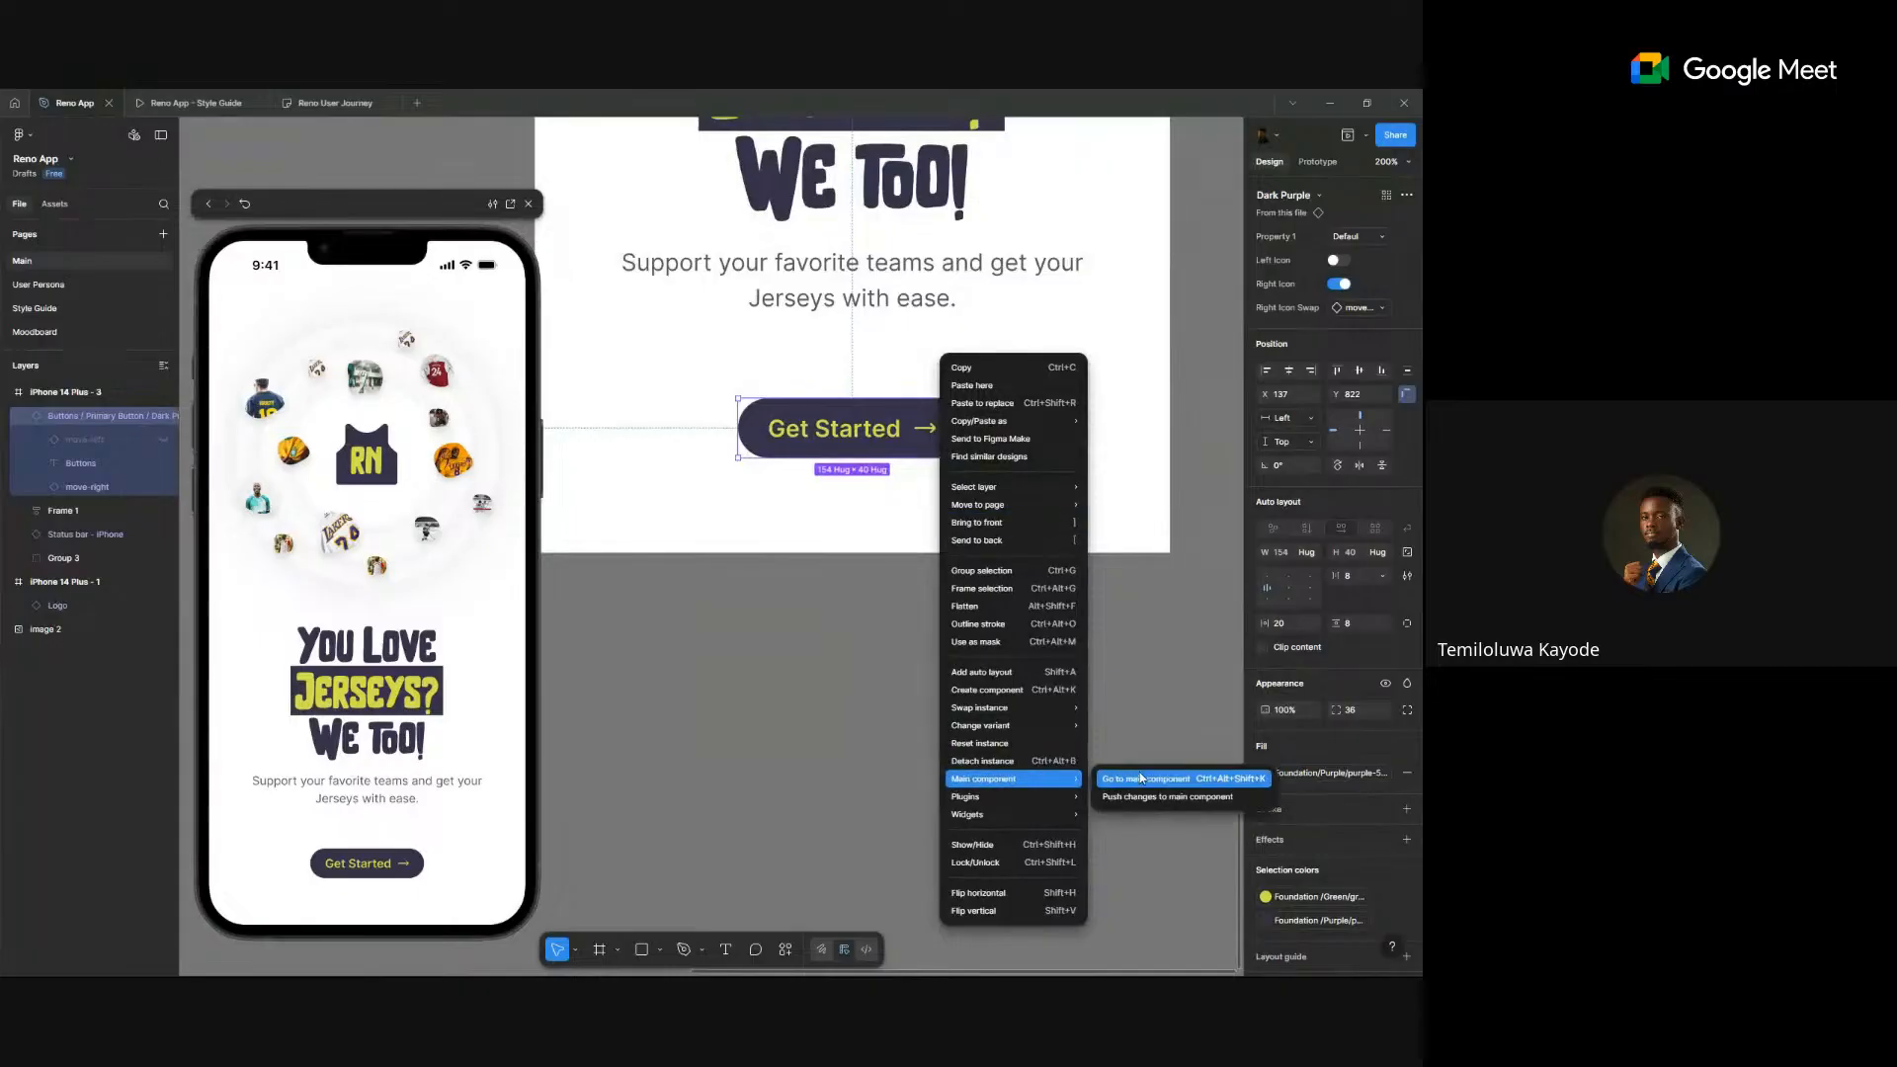
pyautogui.click(1141, 778)
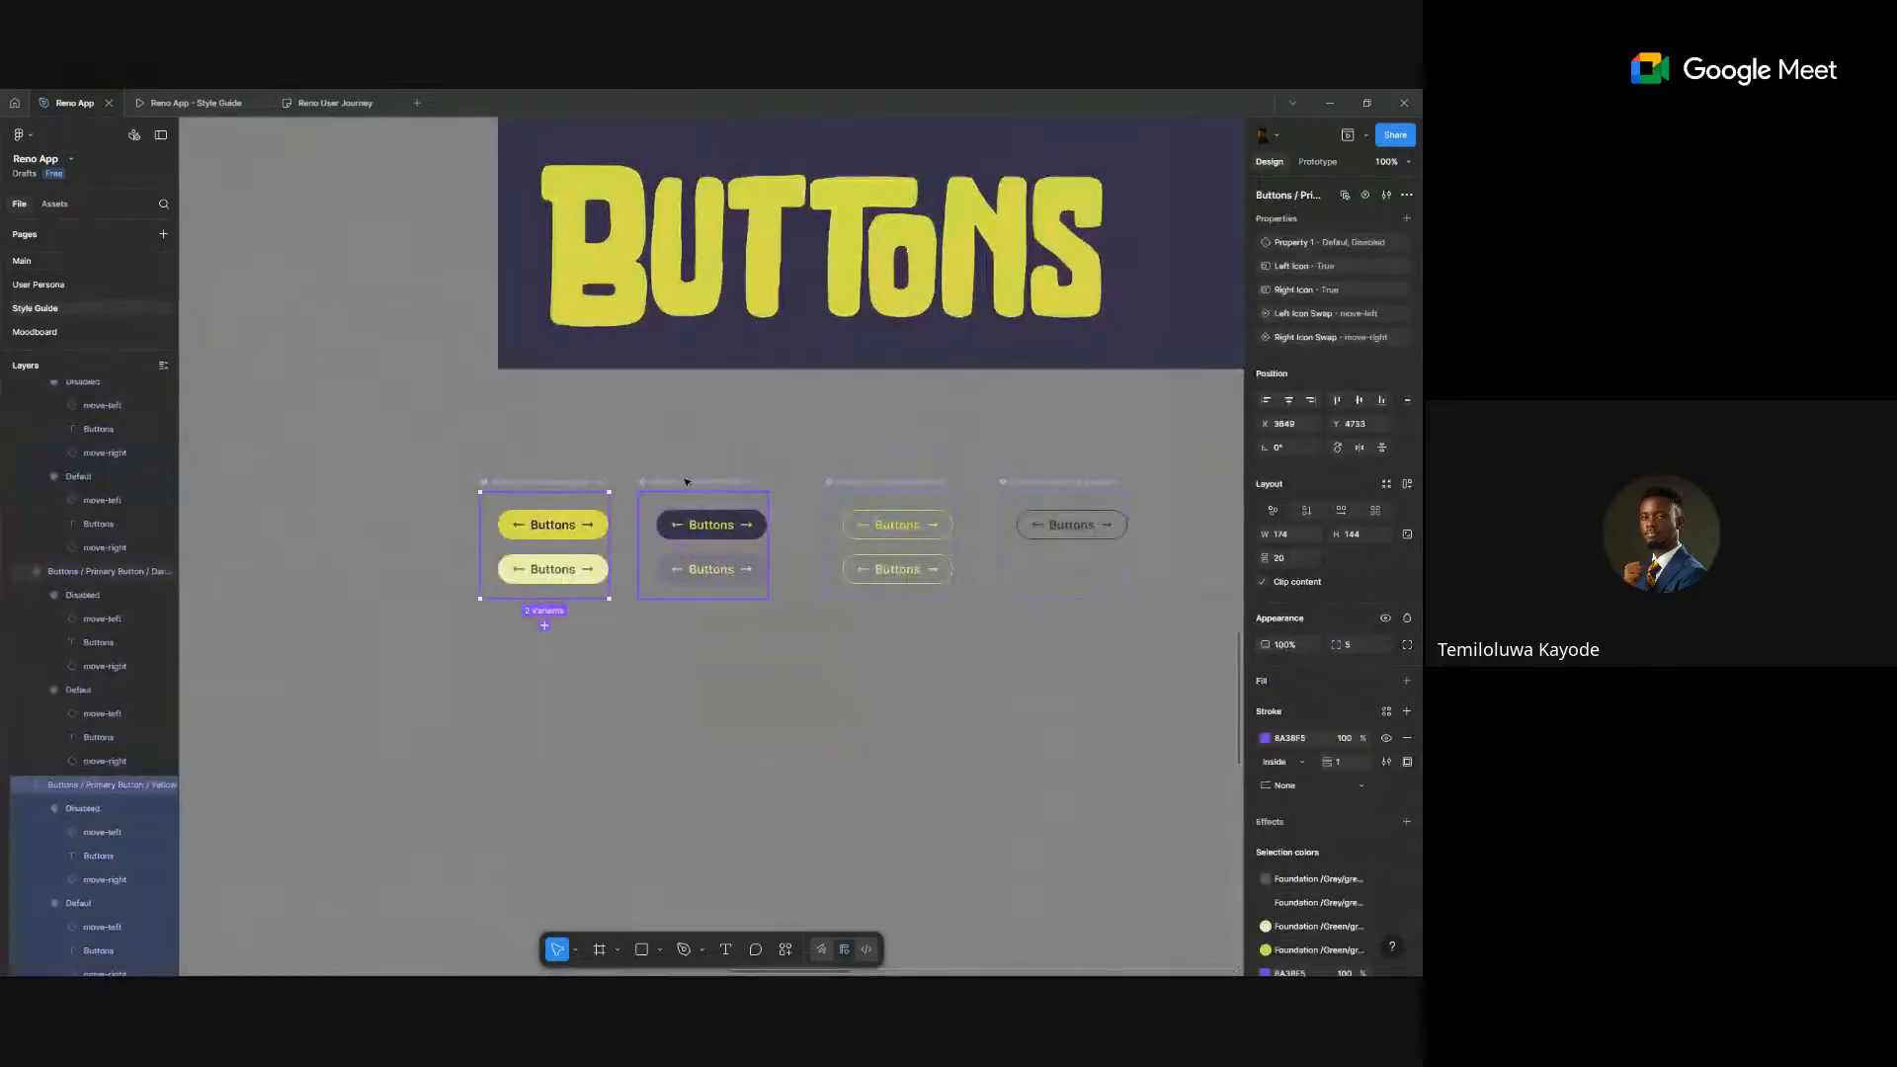
pyautogui.hotkey('ctrl', 'a')
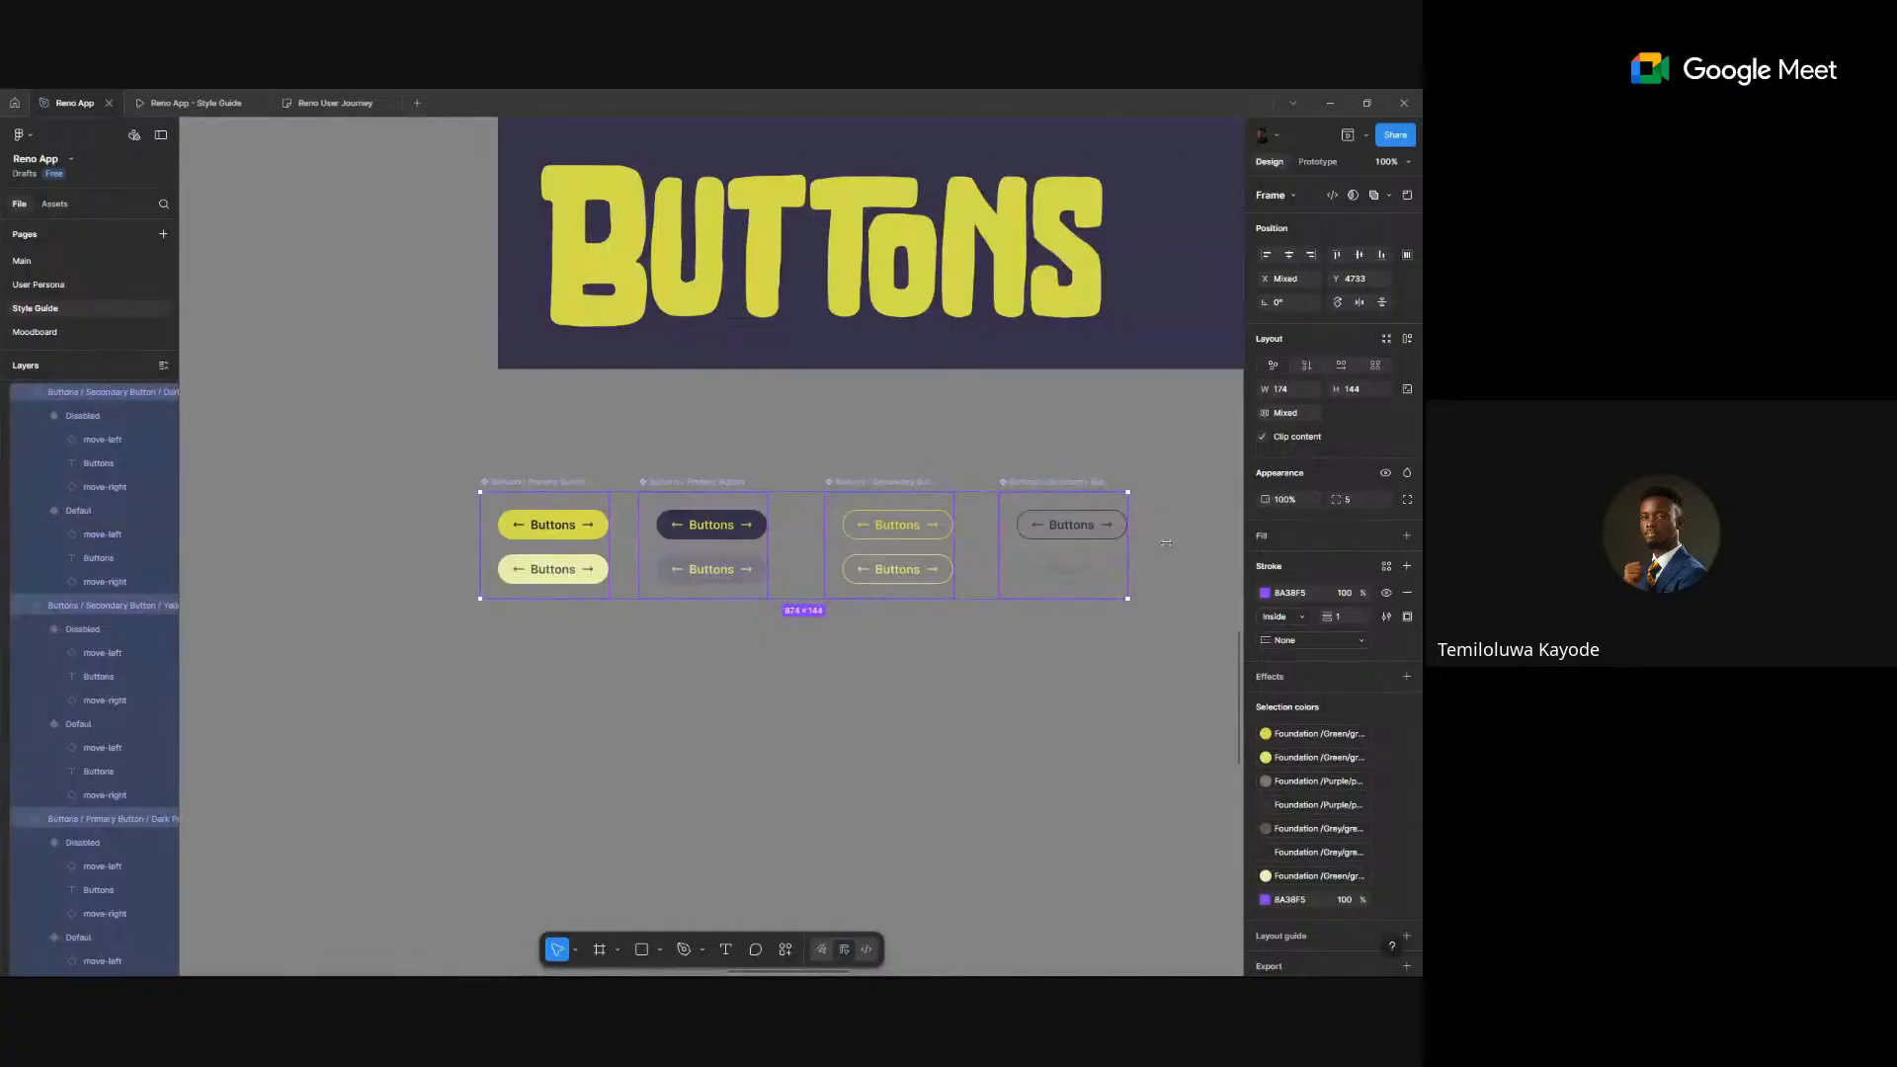
pyautogui.moveTo(1166, 542); pyautogui.dragTo(1166, 543)
pyautogui.click(629, 616)
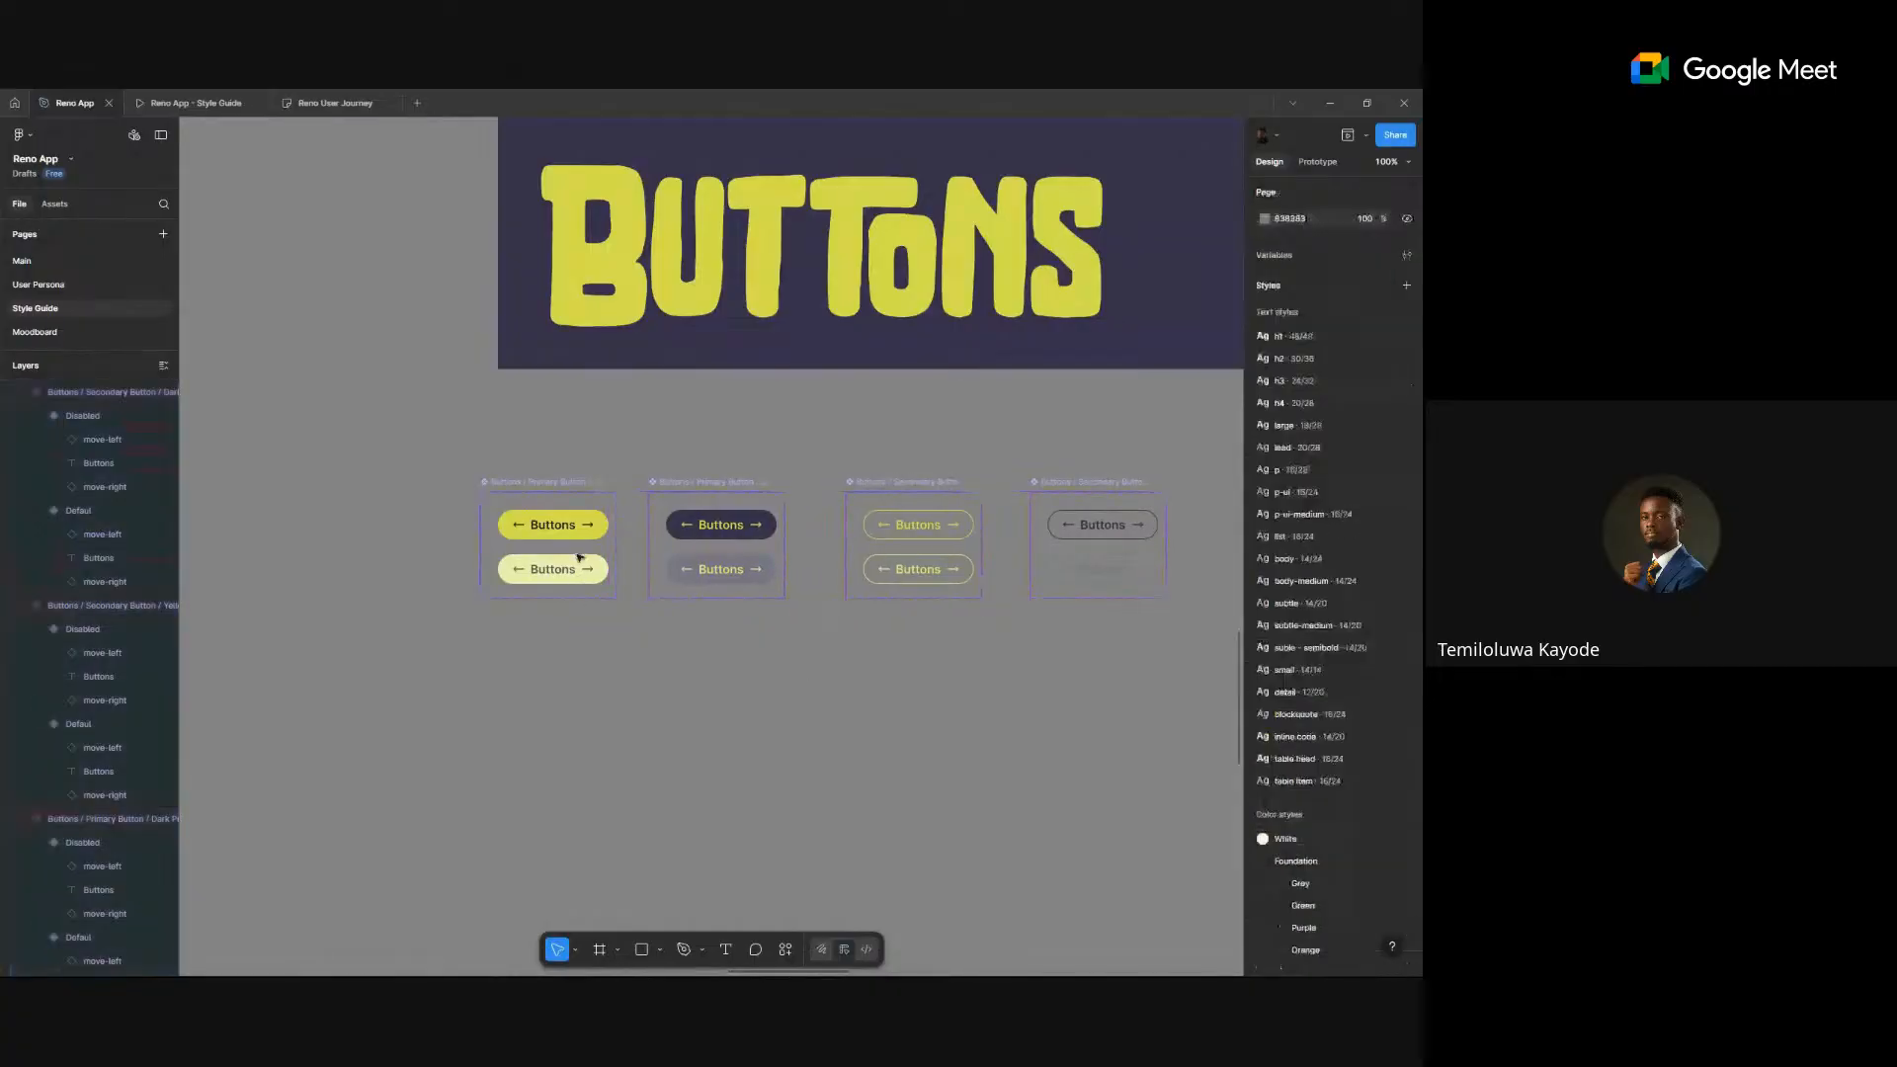
# - Give all eight button variants 12 vertical padding so they become 48 tall, then return to Main
pyautogui.click(596, 533)
pyautogui.keyDown('shift'); pyautogui.click(603, 569); pyautogui.keyUp('shift')
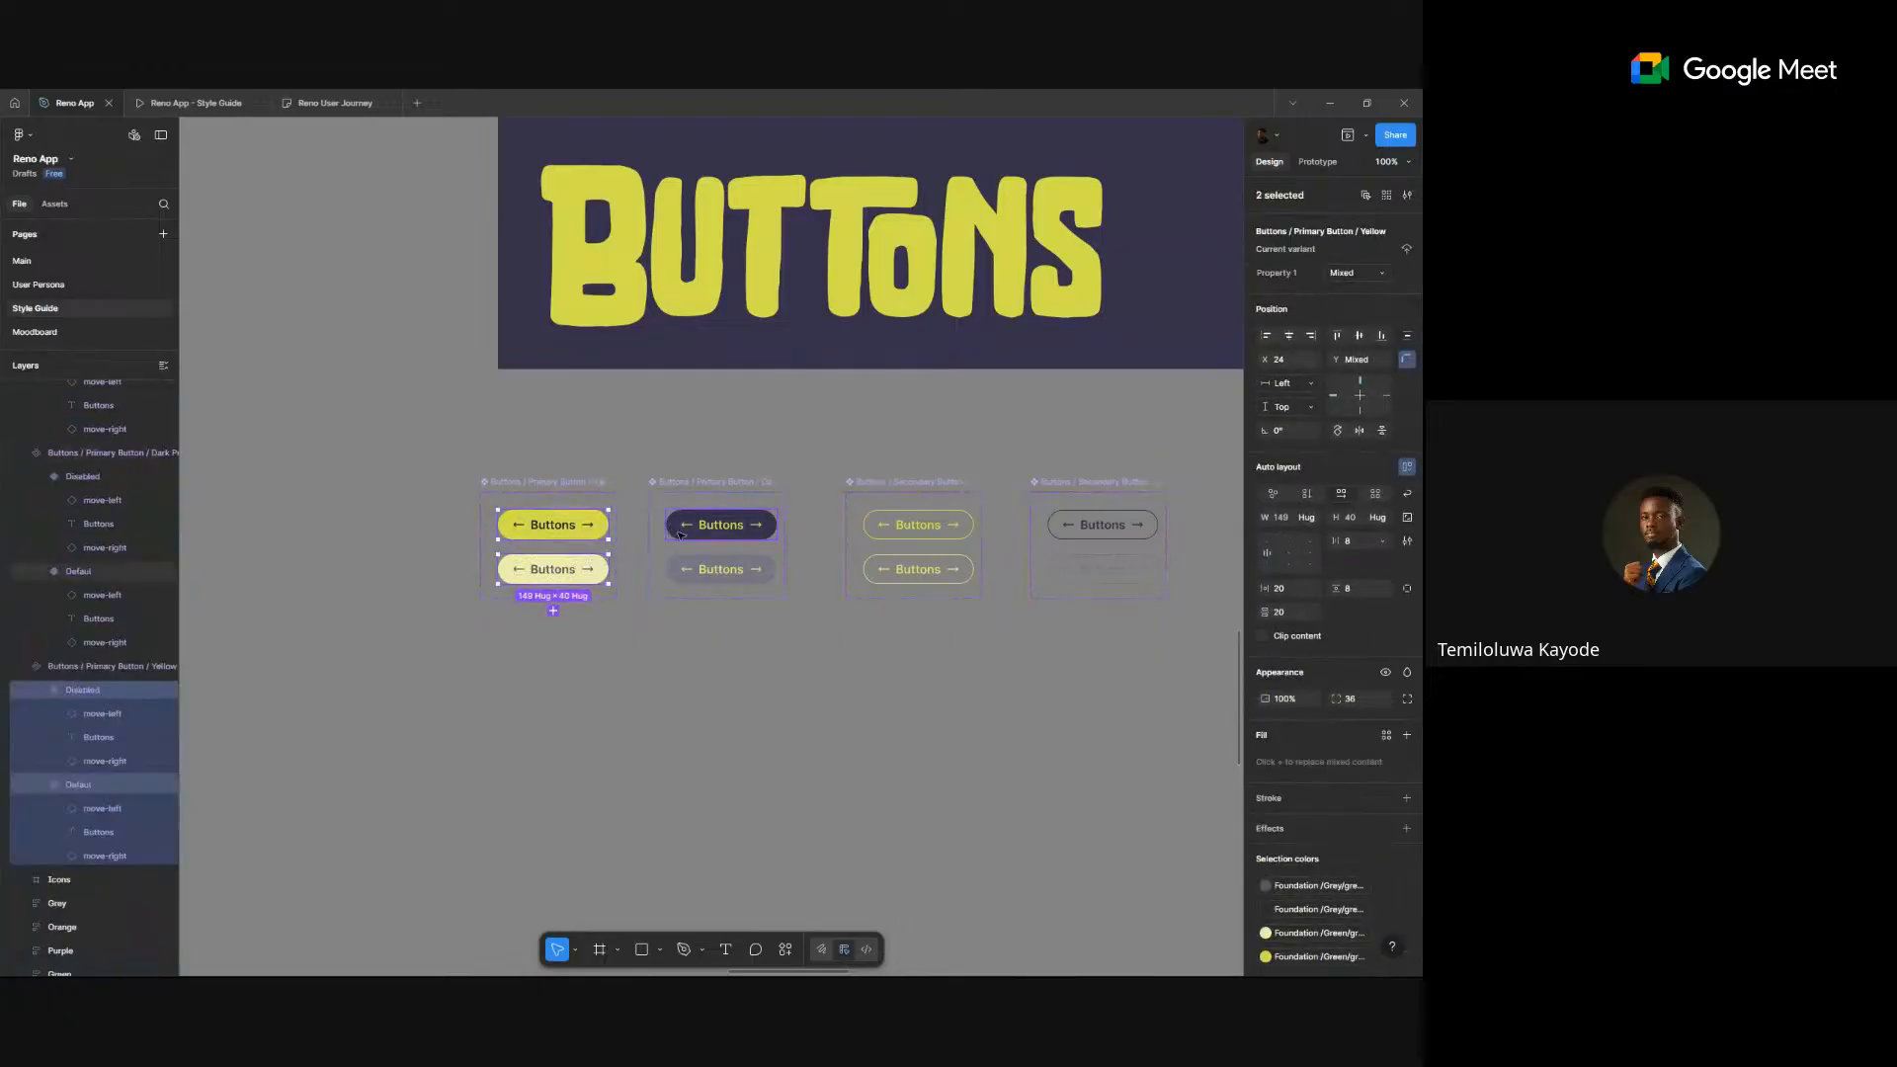
pyautogui.keyDown('shift'); pyautogui.click(671, 527); pyautogui.keyUp('shift')
pyautogui.keyDown('shift'); pyautogui.click(728, 570); pyautogui.keyUp('shift')
pyautogui.keyDown('shift'); pyautogui.click(873, 575); pyautogui.keyUp('shift')
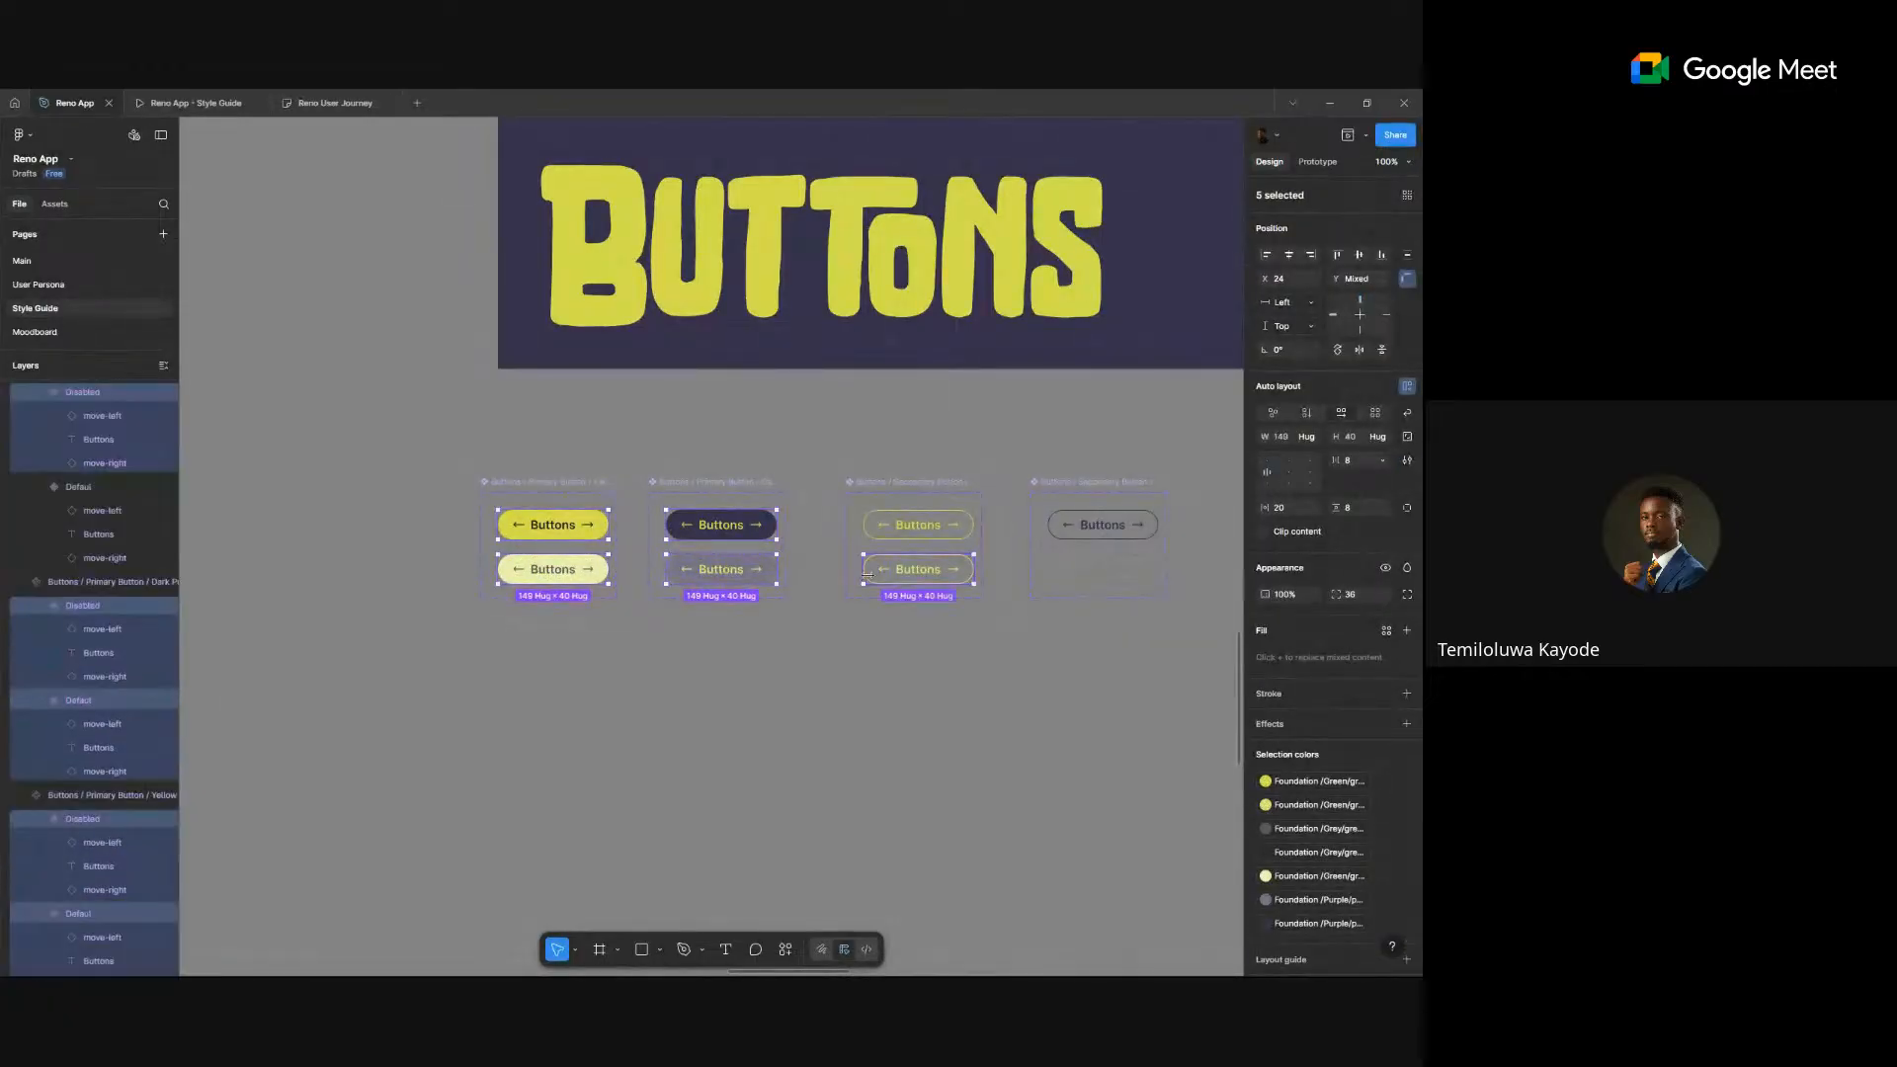
pyautogui.keyDown('shift'); pyautogui.click(919, 525); pyautogui.keyUp('shift')
pyautogui.keyDown('shift'); pyautogui.click(1084, 526); pyautogui.keyUp('shift')
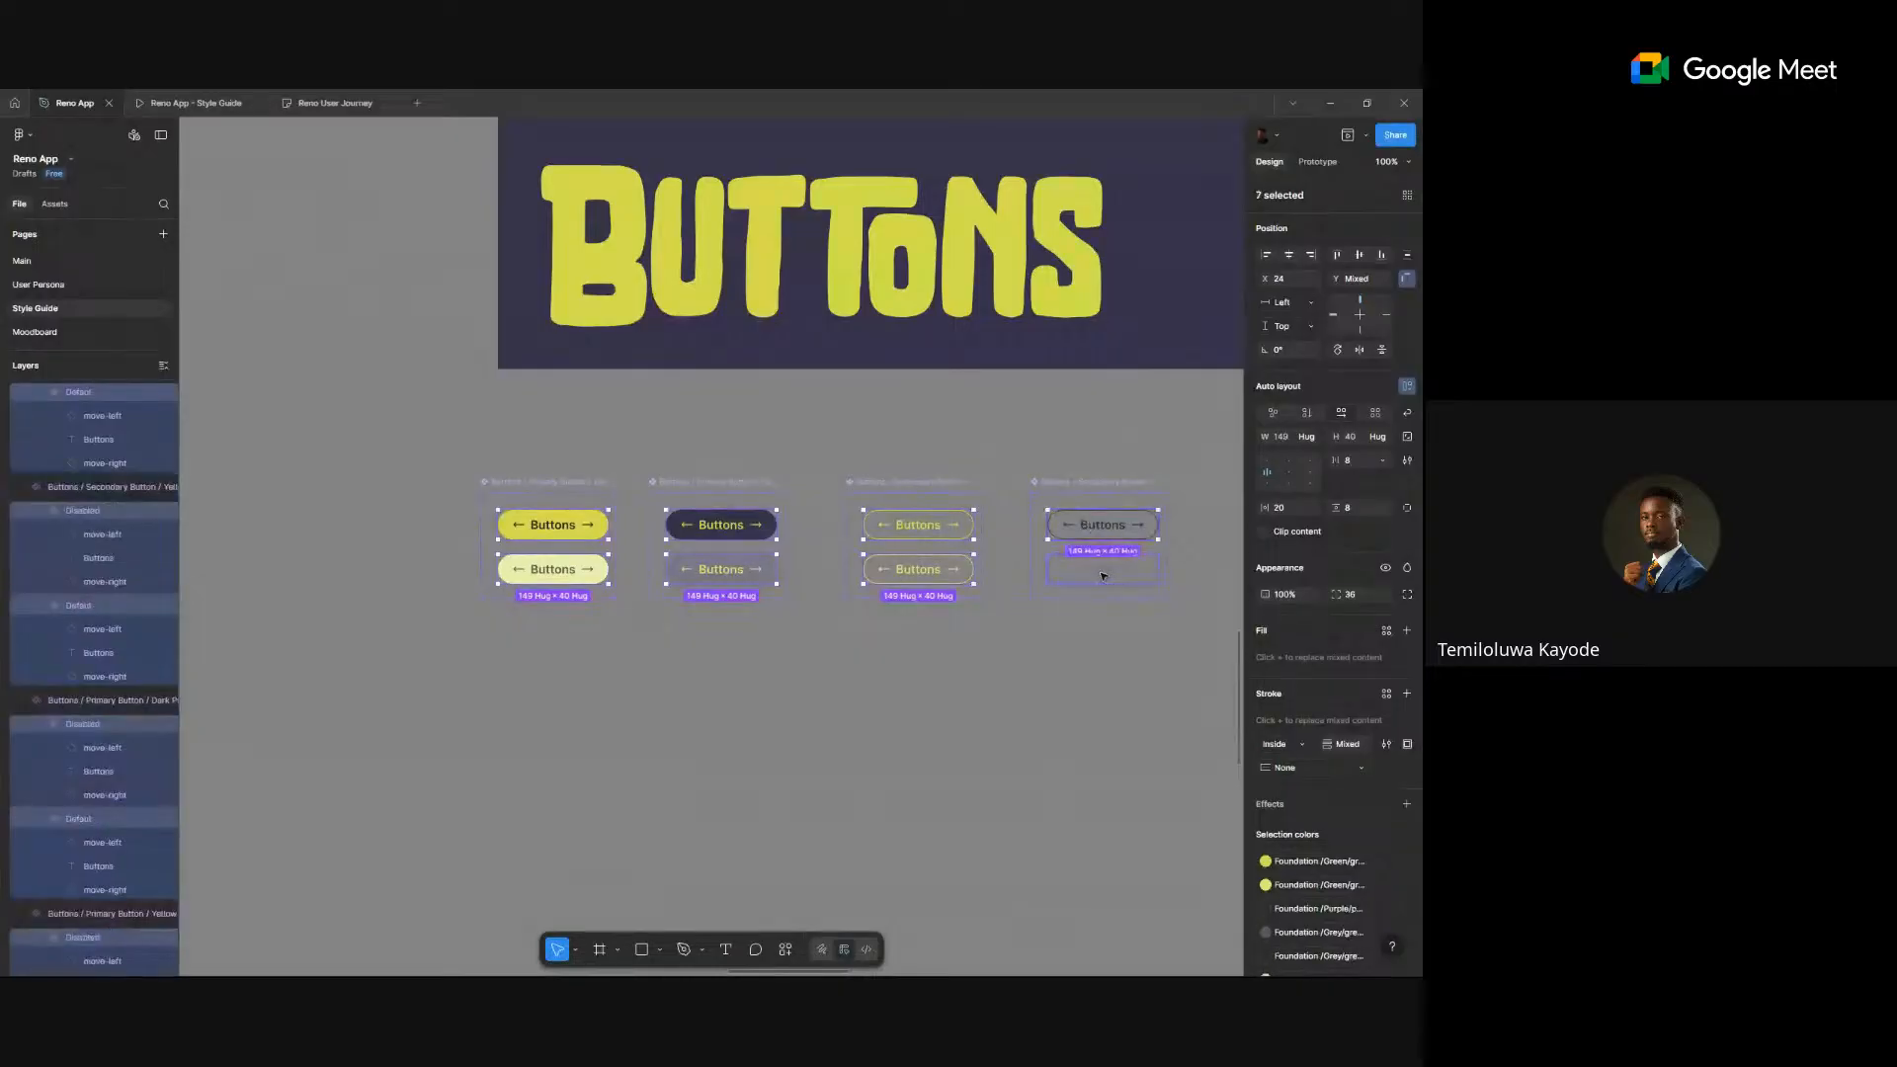
pyautogui.keyDown('shift'); pyautogui.click(1103, 573); pyautogui.keyUp('shift')
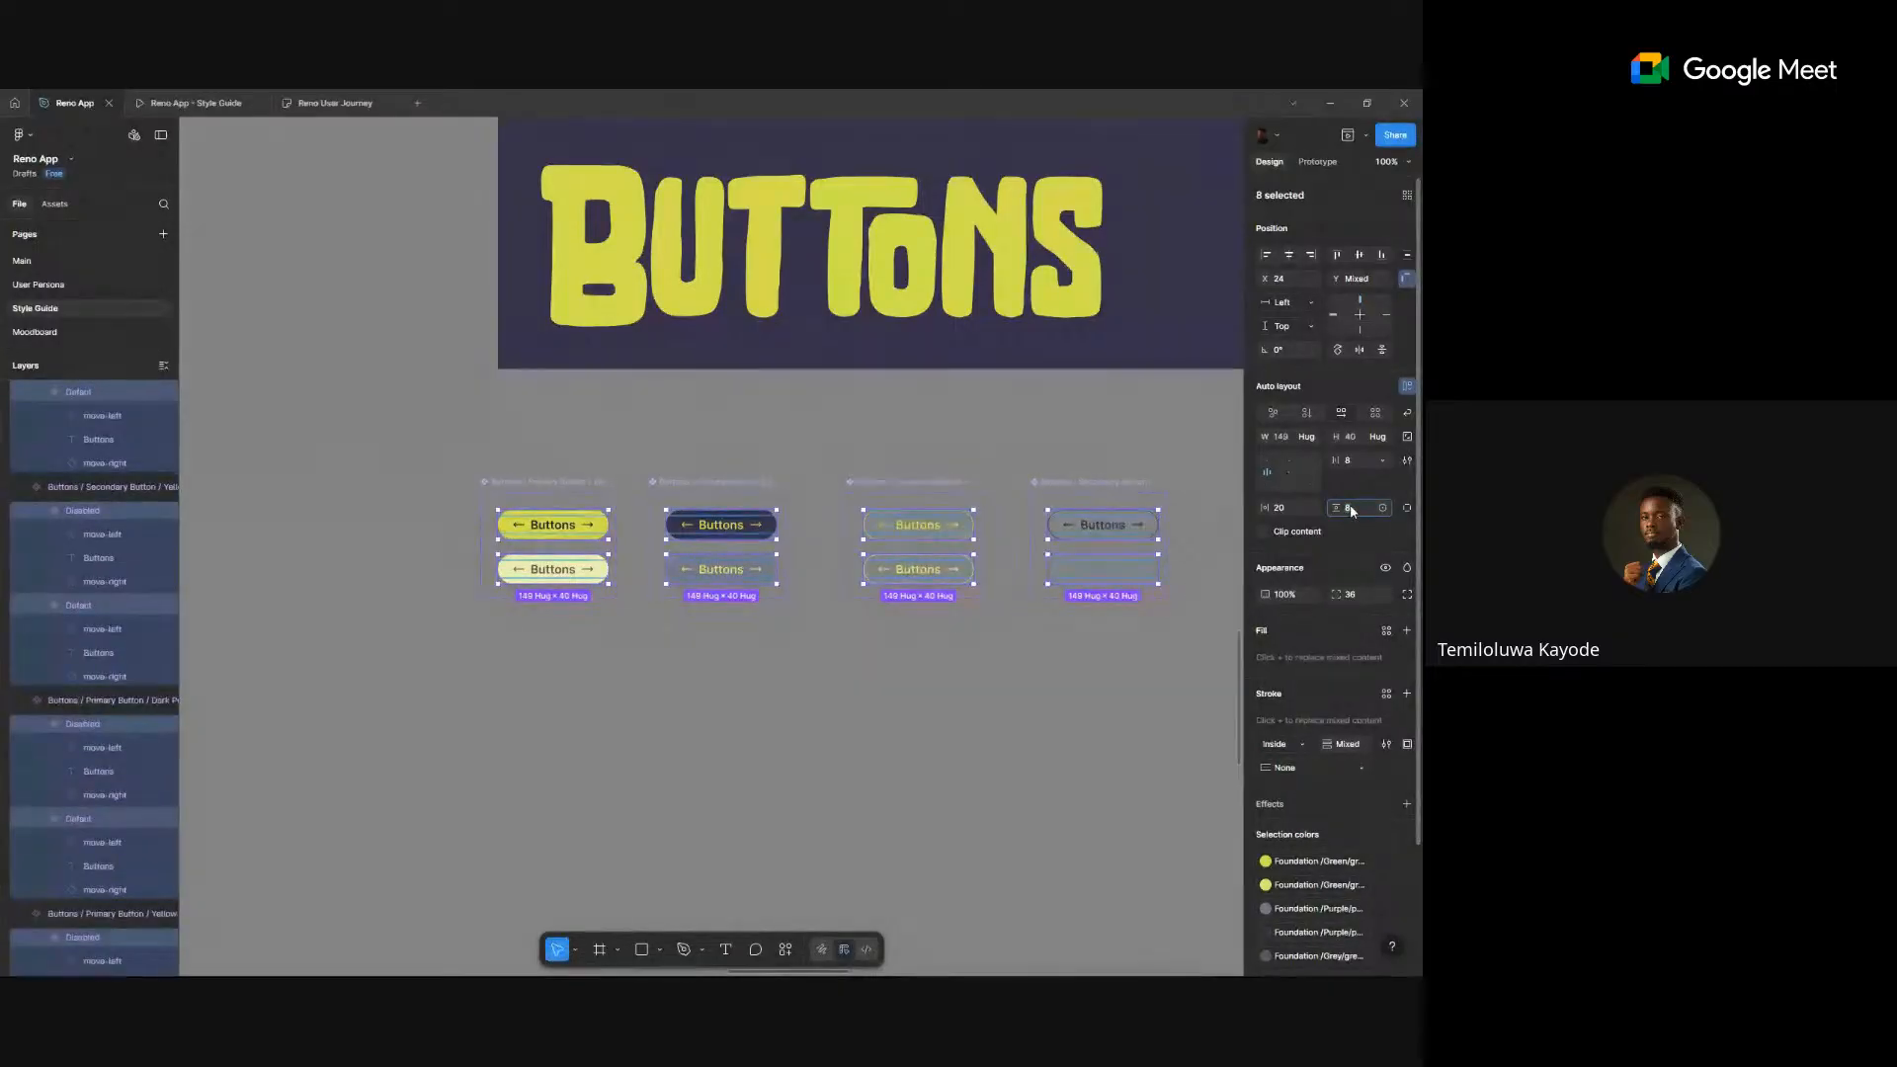
pyautogui.press('Return')
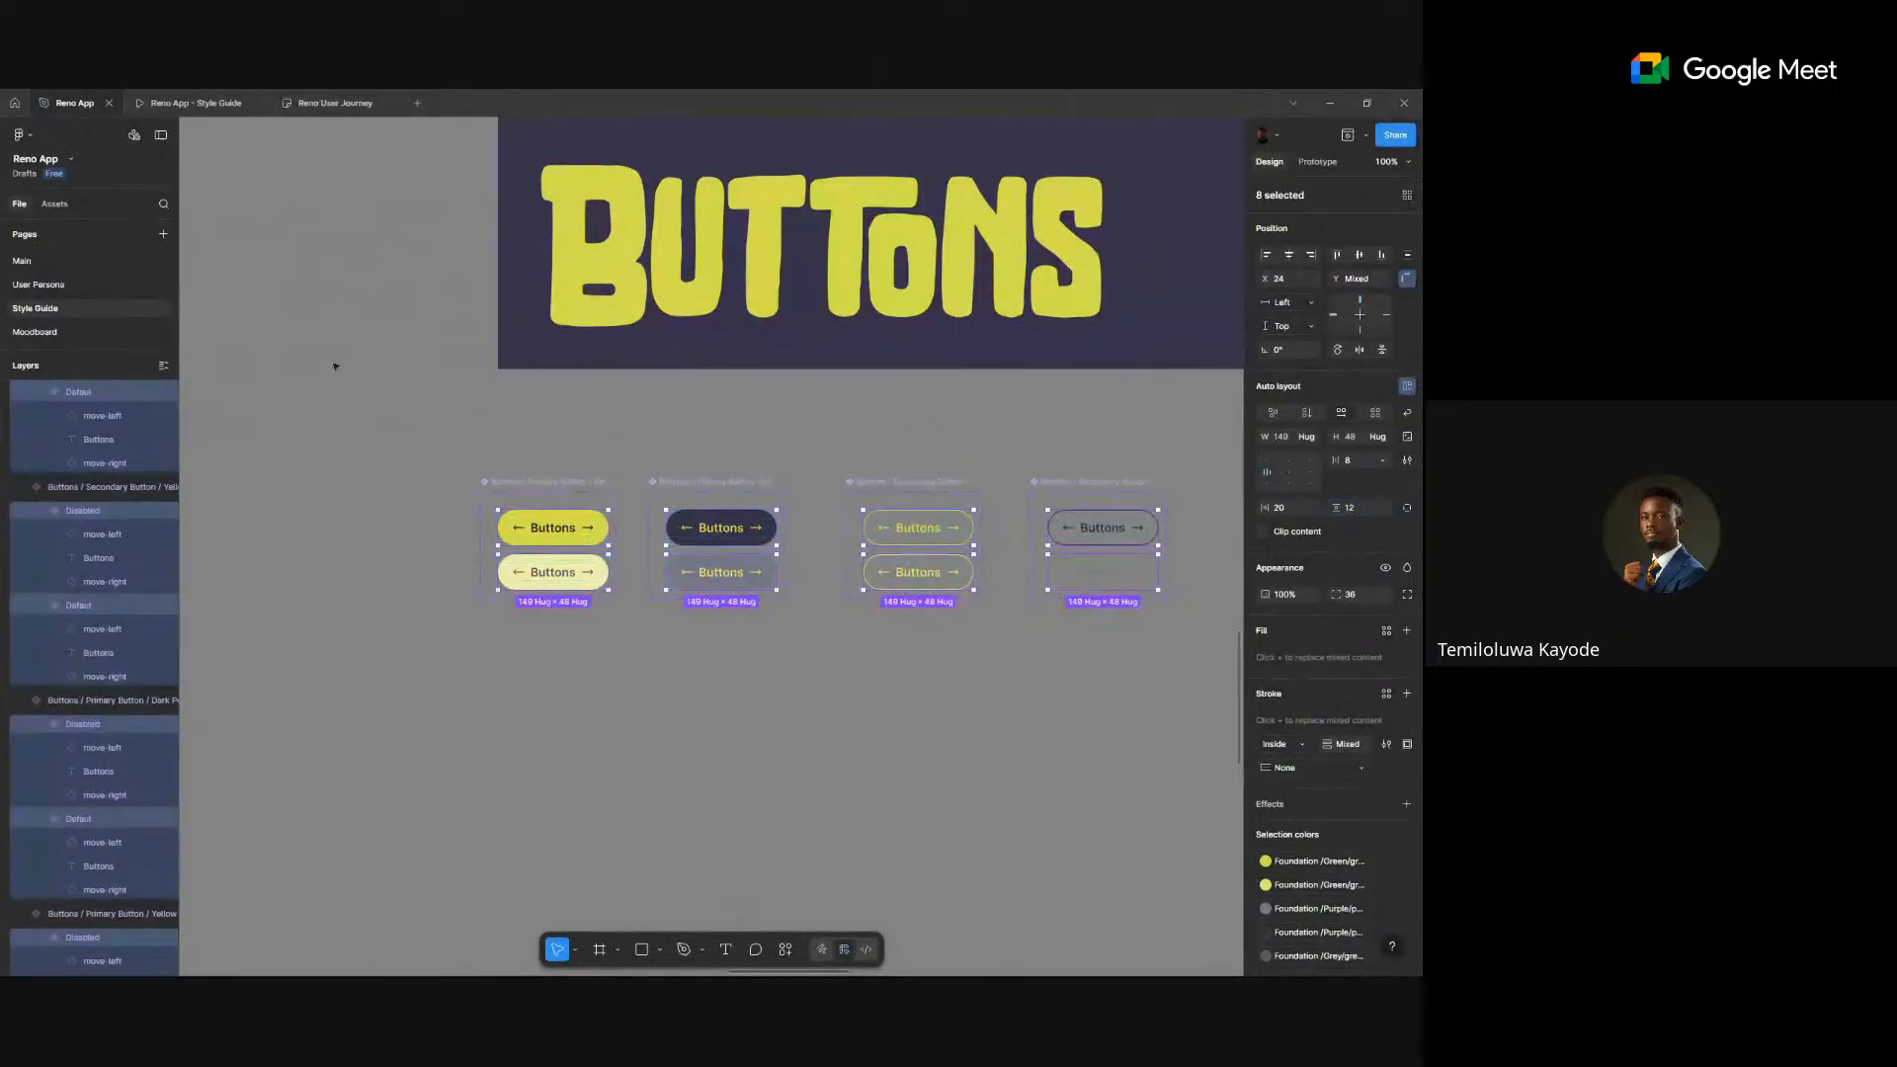
pyautogui.click(29, 261)
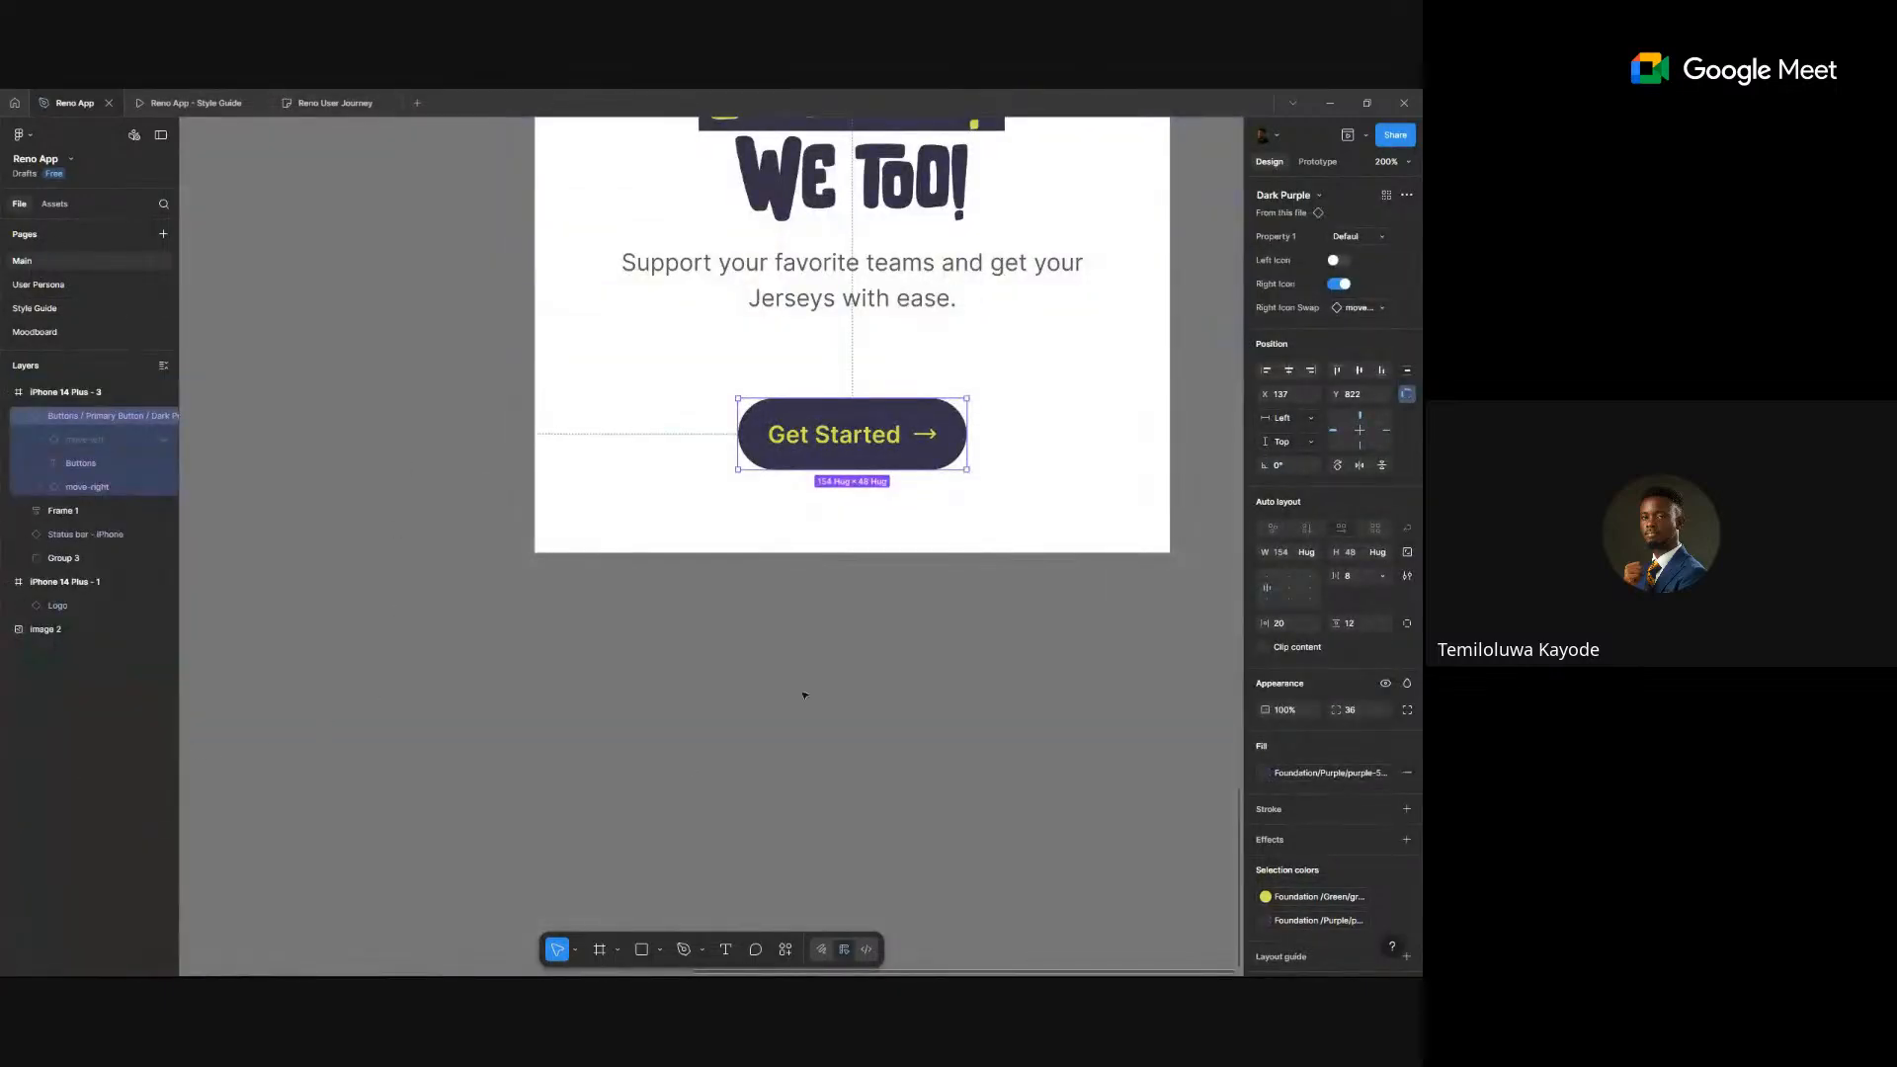
# - Raise the 48-tall Get Started button from Y 822 to Y 814, keeping it centered
pyautogui.click(1216, 588)
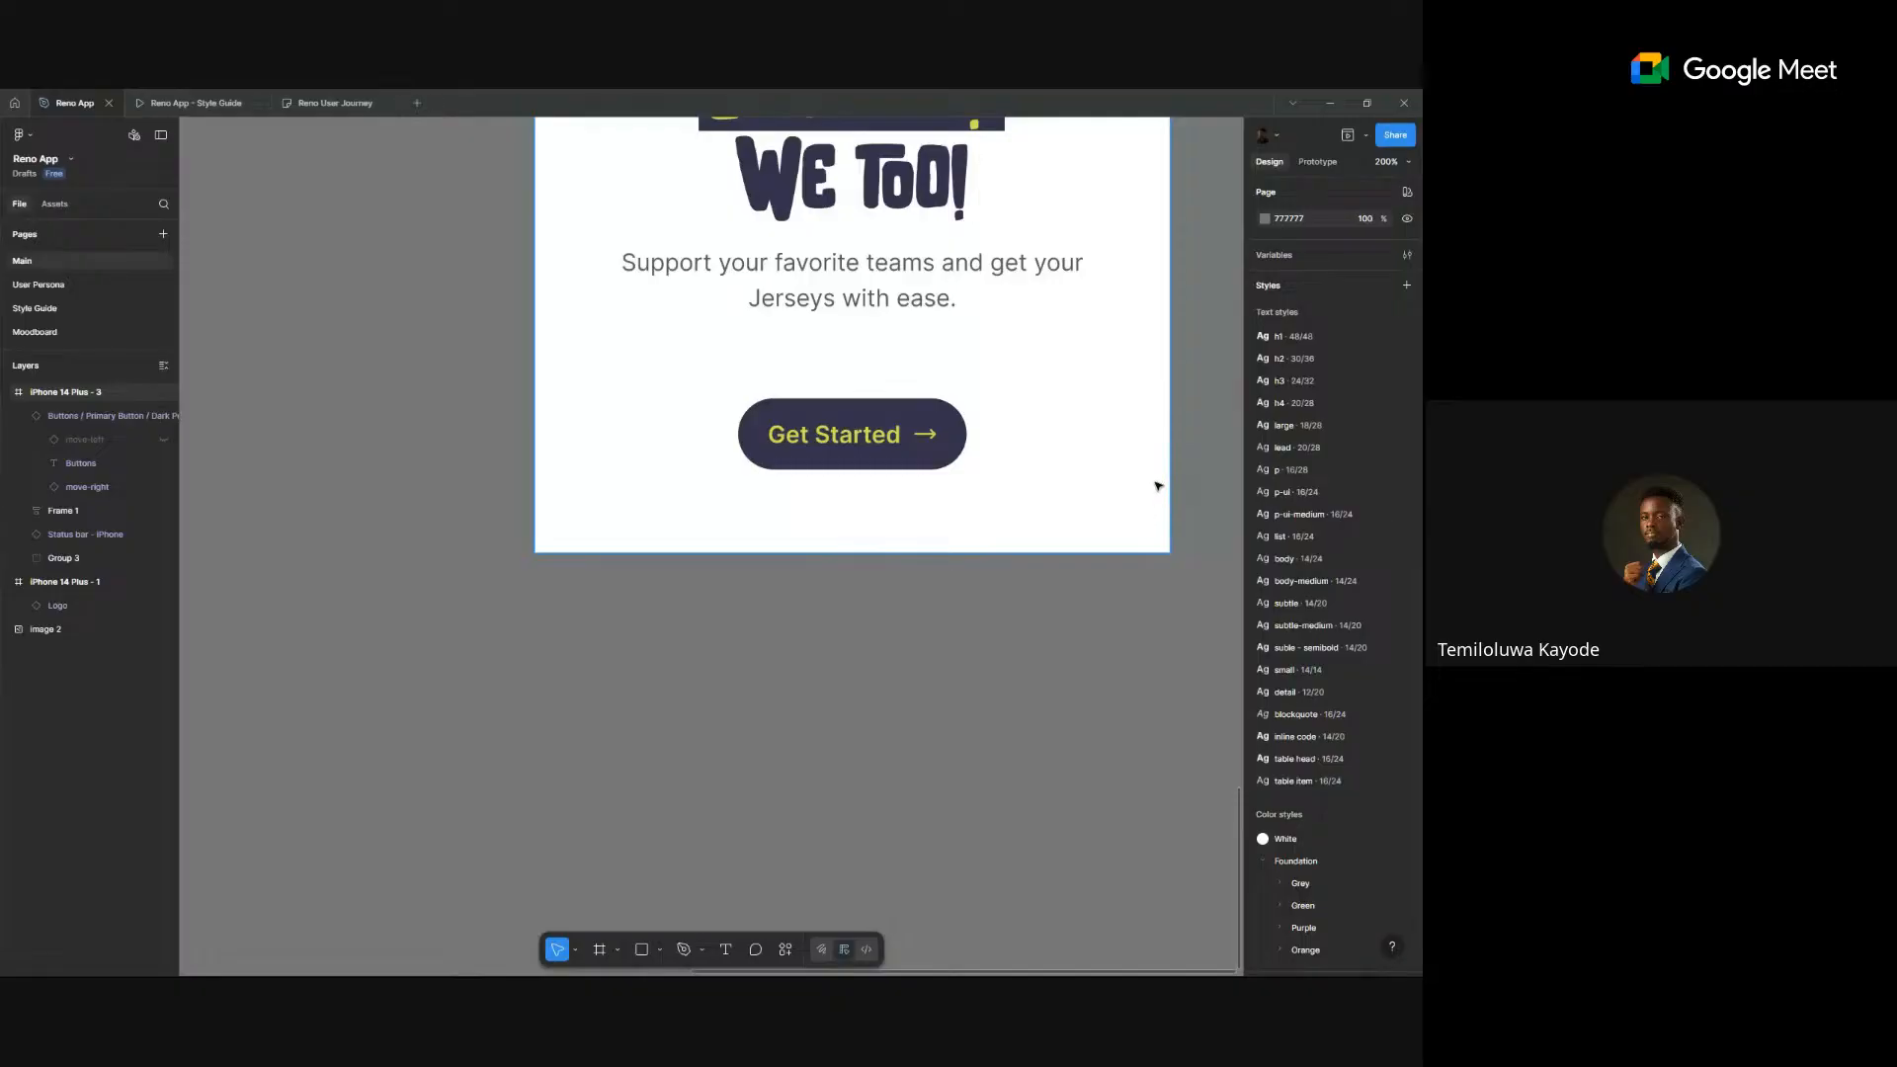
pyautogui.scroll(2, 1130, 655)
pyautogui.scroll(-2, 1055, 541)
pyautogui.scroll(-1, 1055, 541)
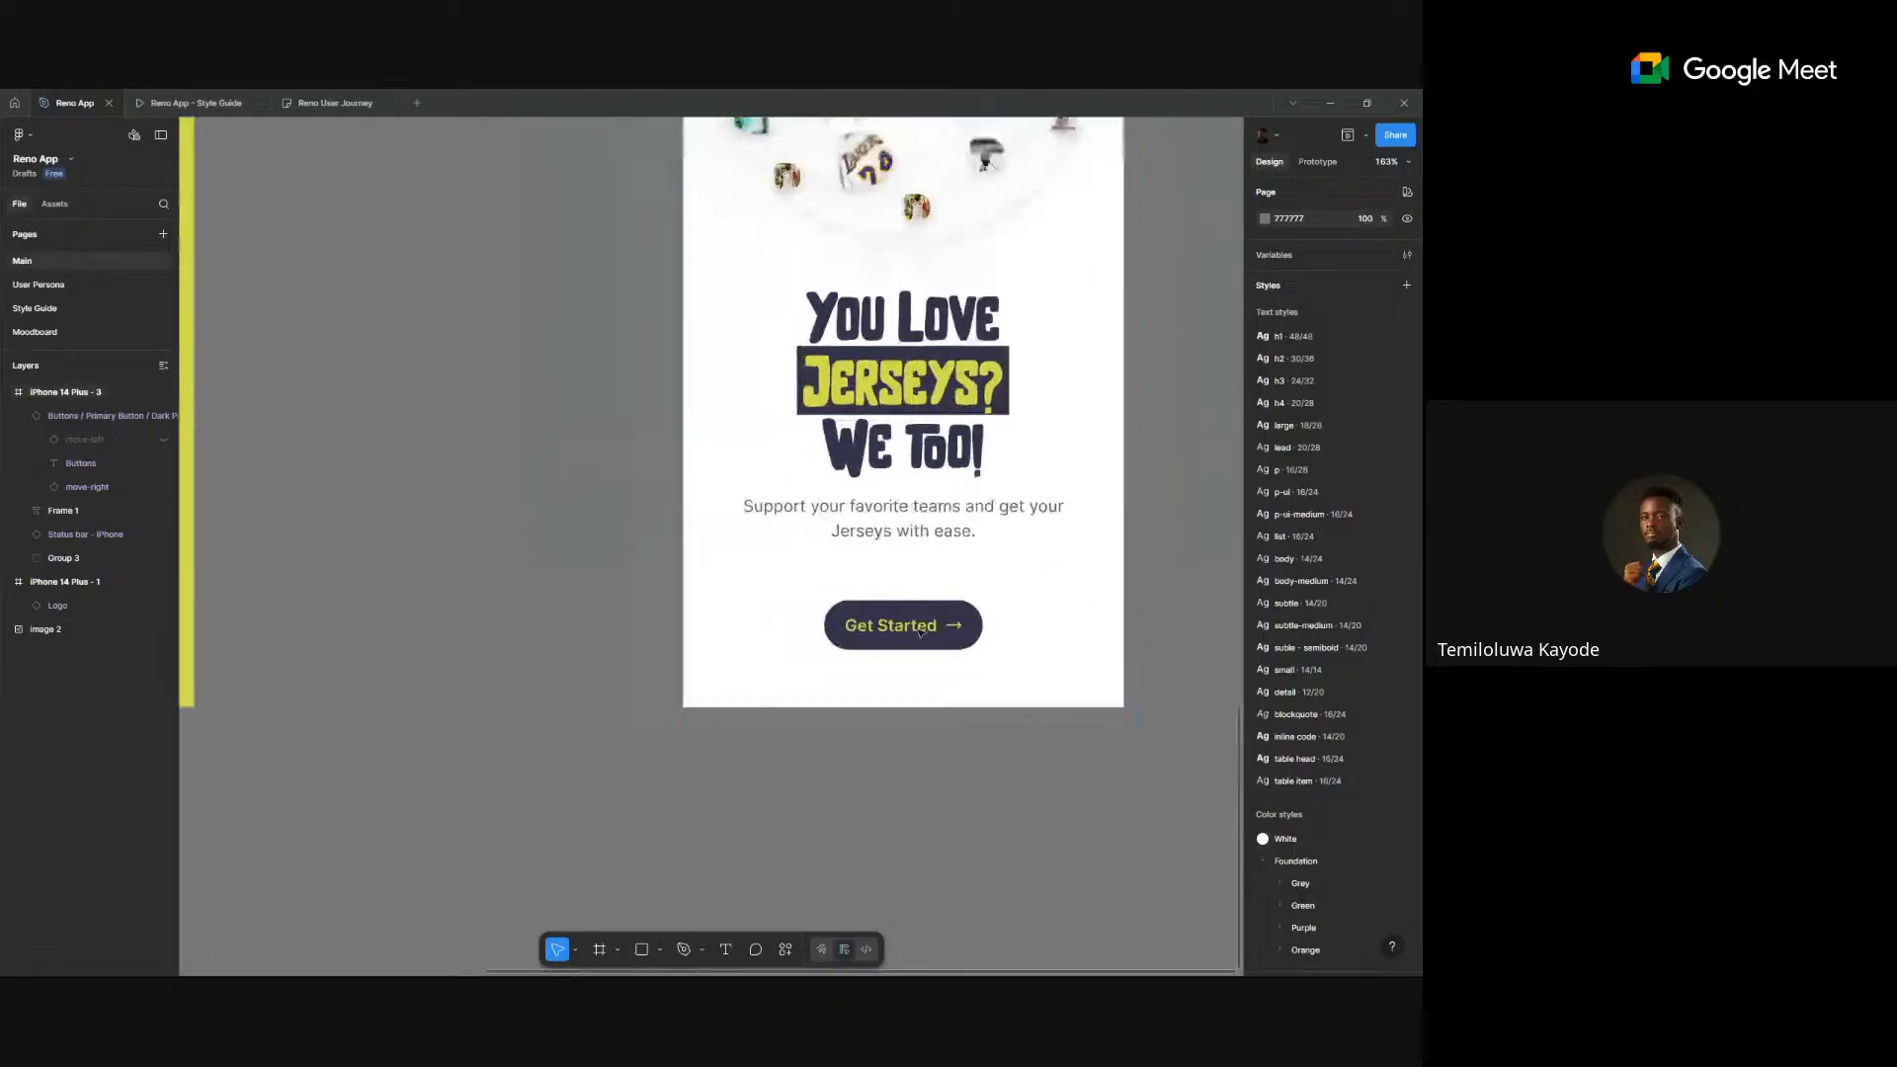
pyautogui.click(974, 632)
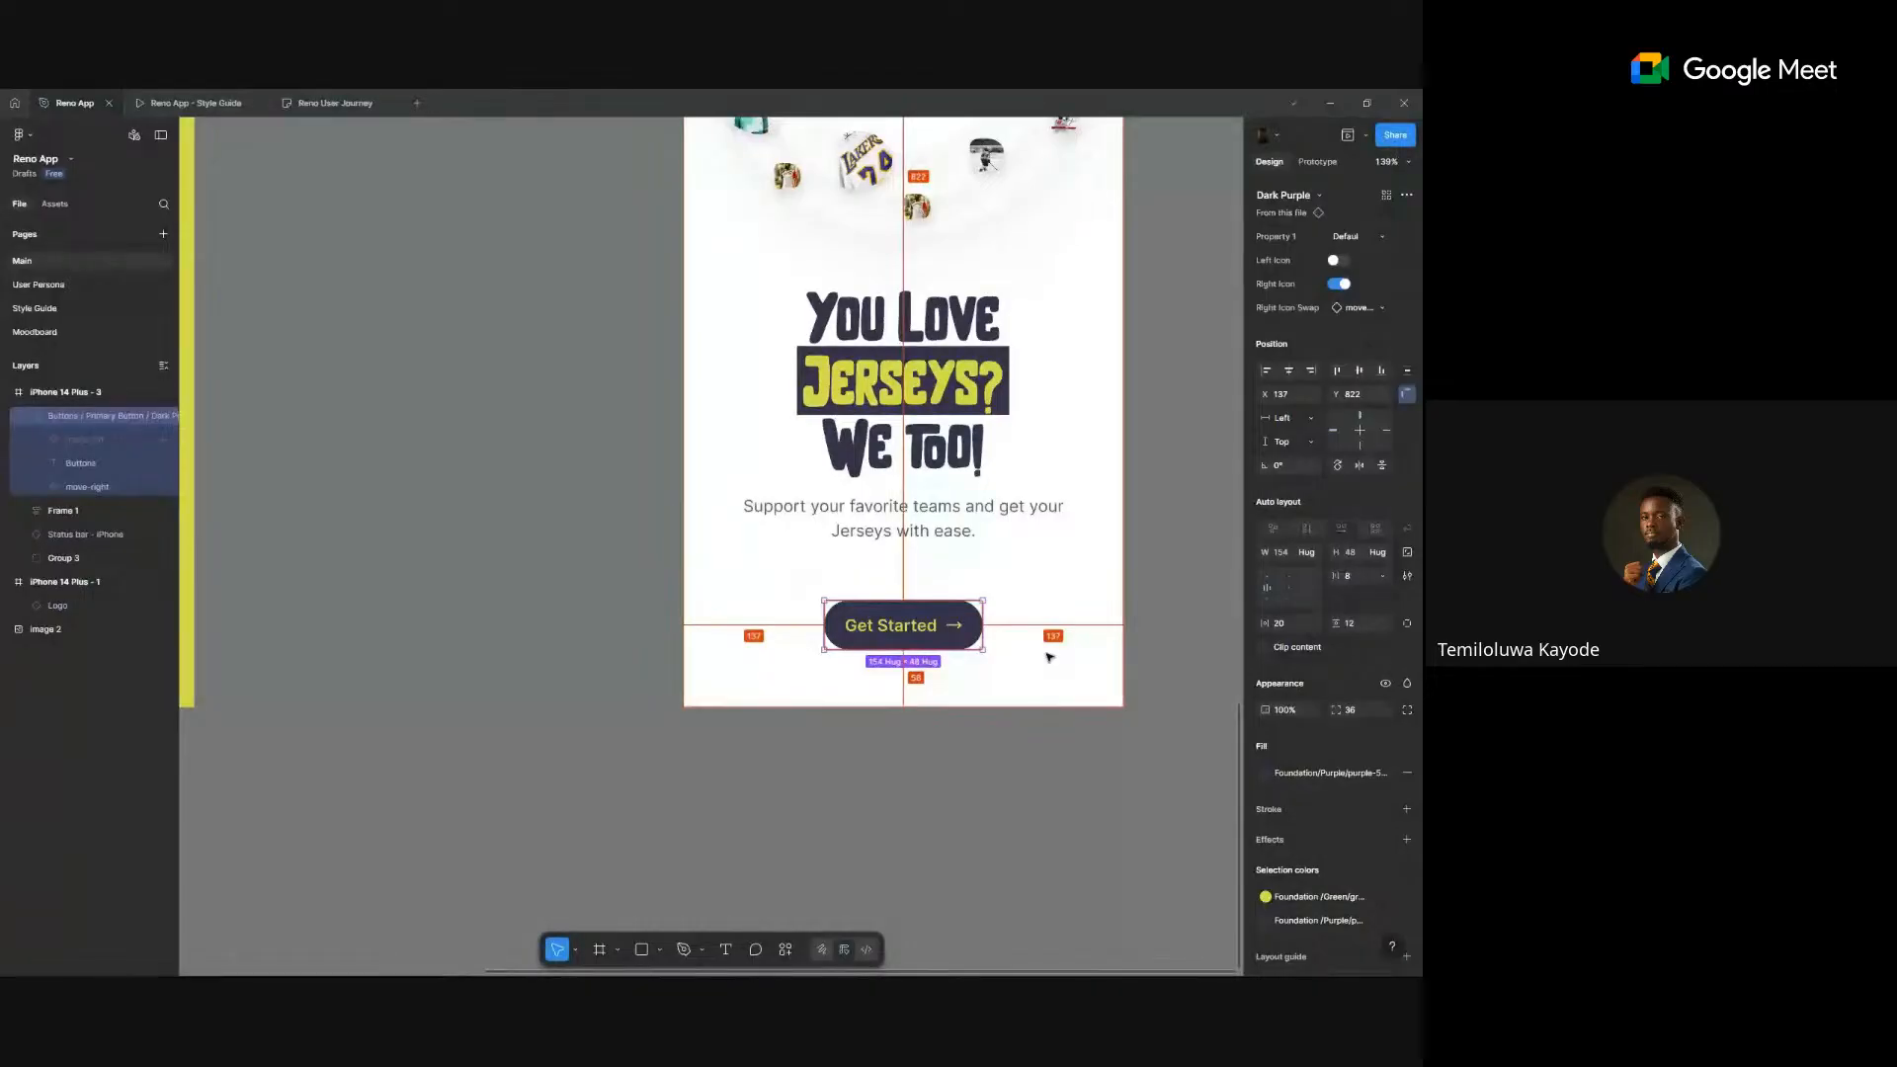
pyautogui.press('Up')
pyautogui.press('Up')
pyautogui.press('Up')
pyautogui.press('Up')
pyautogui.press('Up')
pyautogui.press('Up')
pyautogui.press('Up')
pyautogui.press('Up')
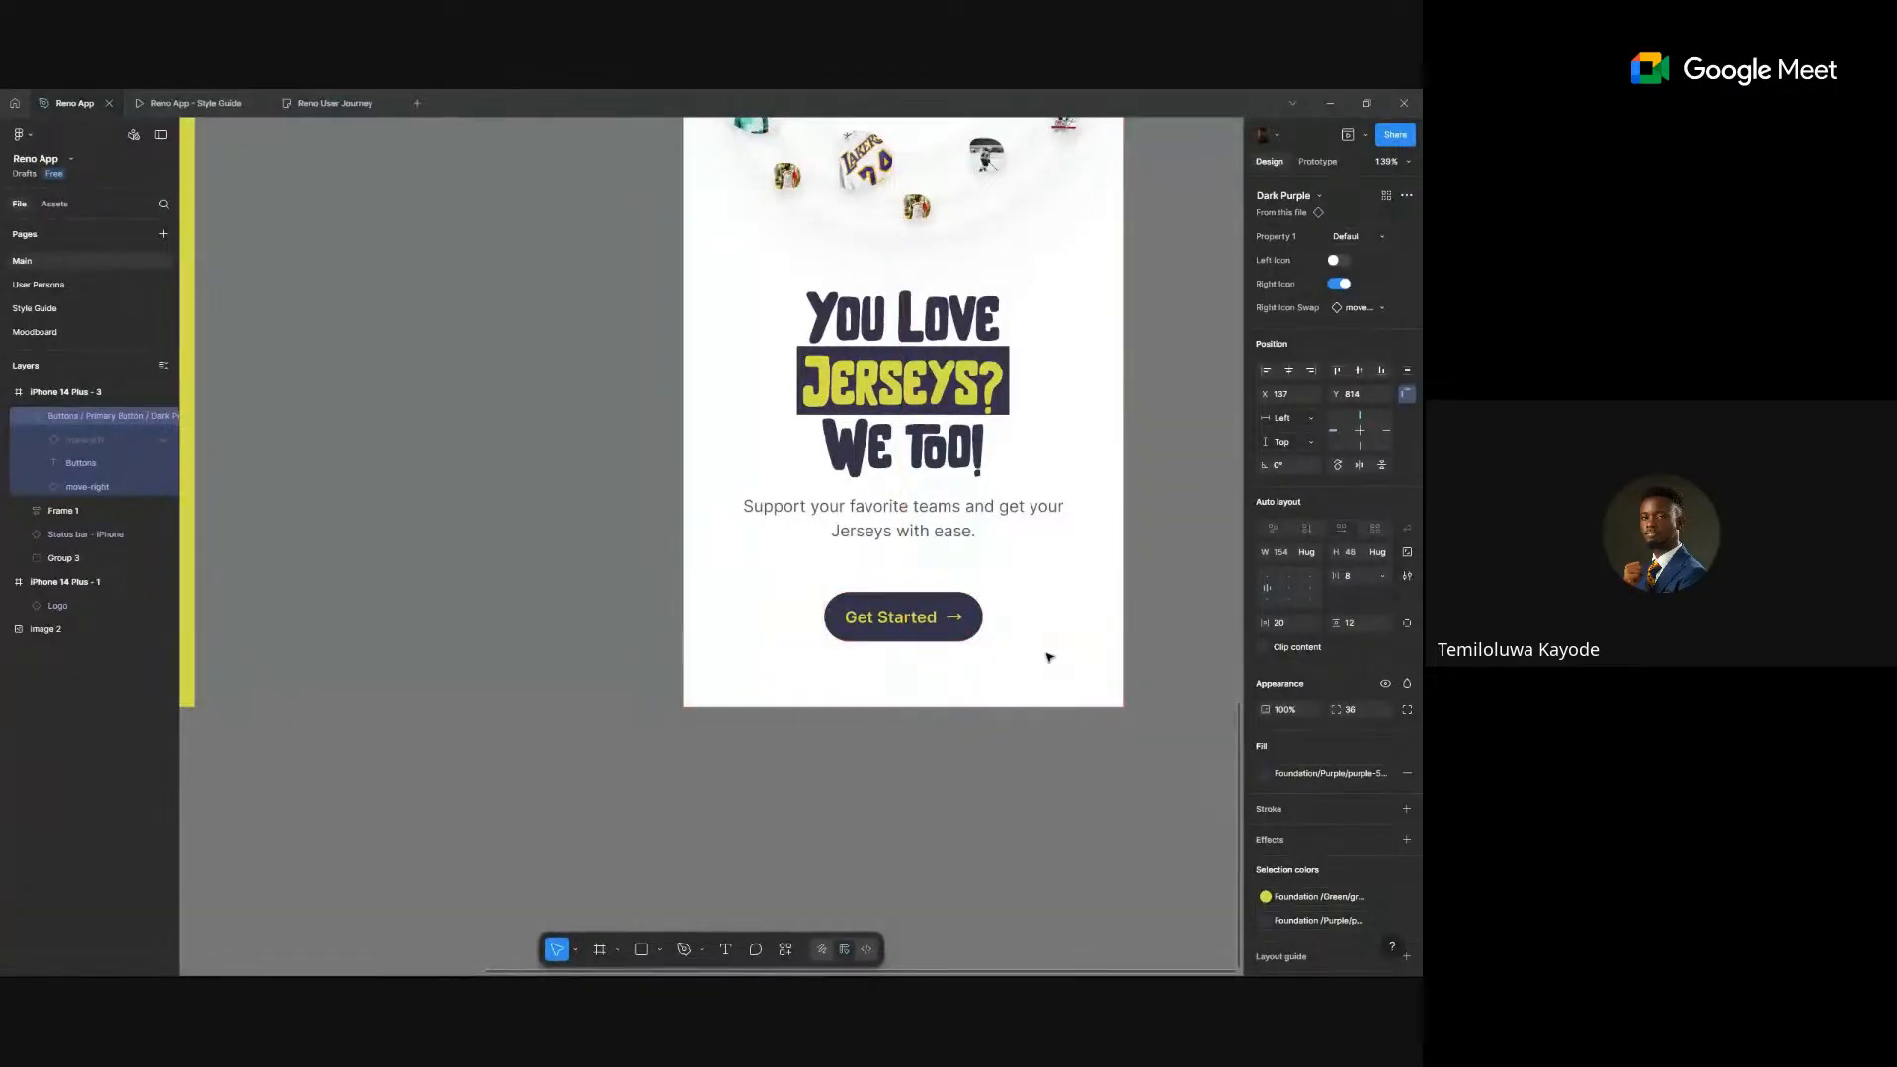
pyautogui.hscroll(3, 1046, 656)
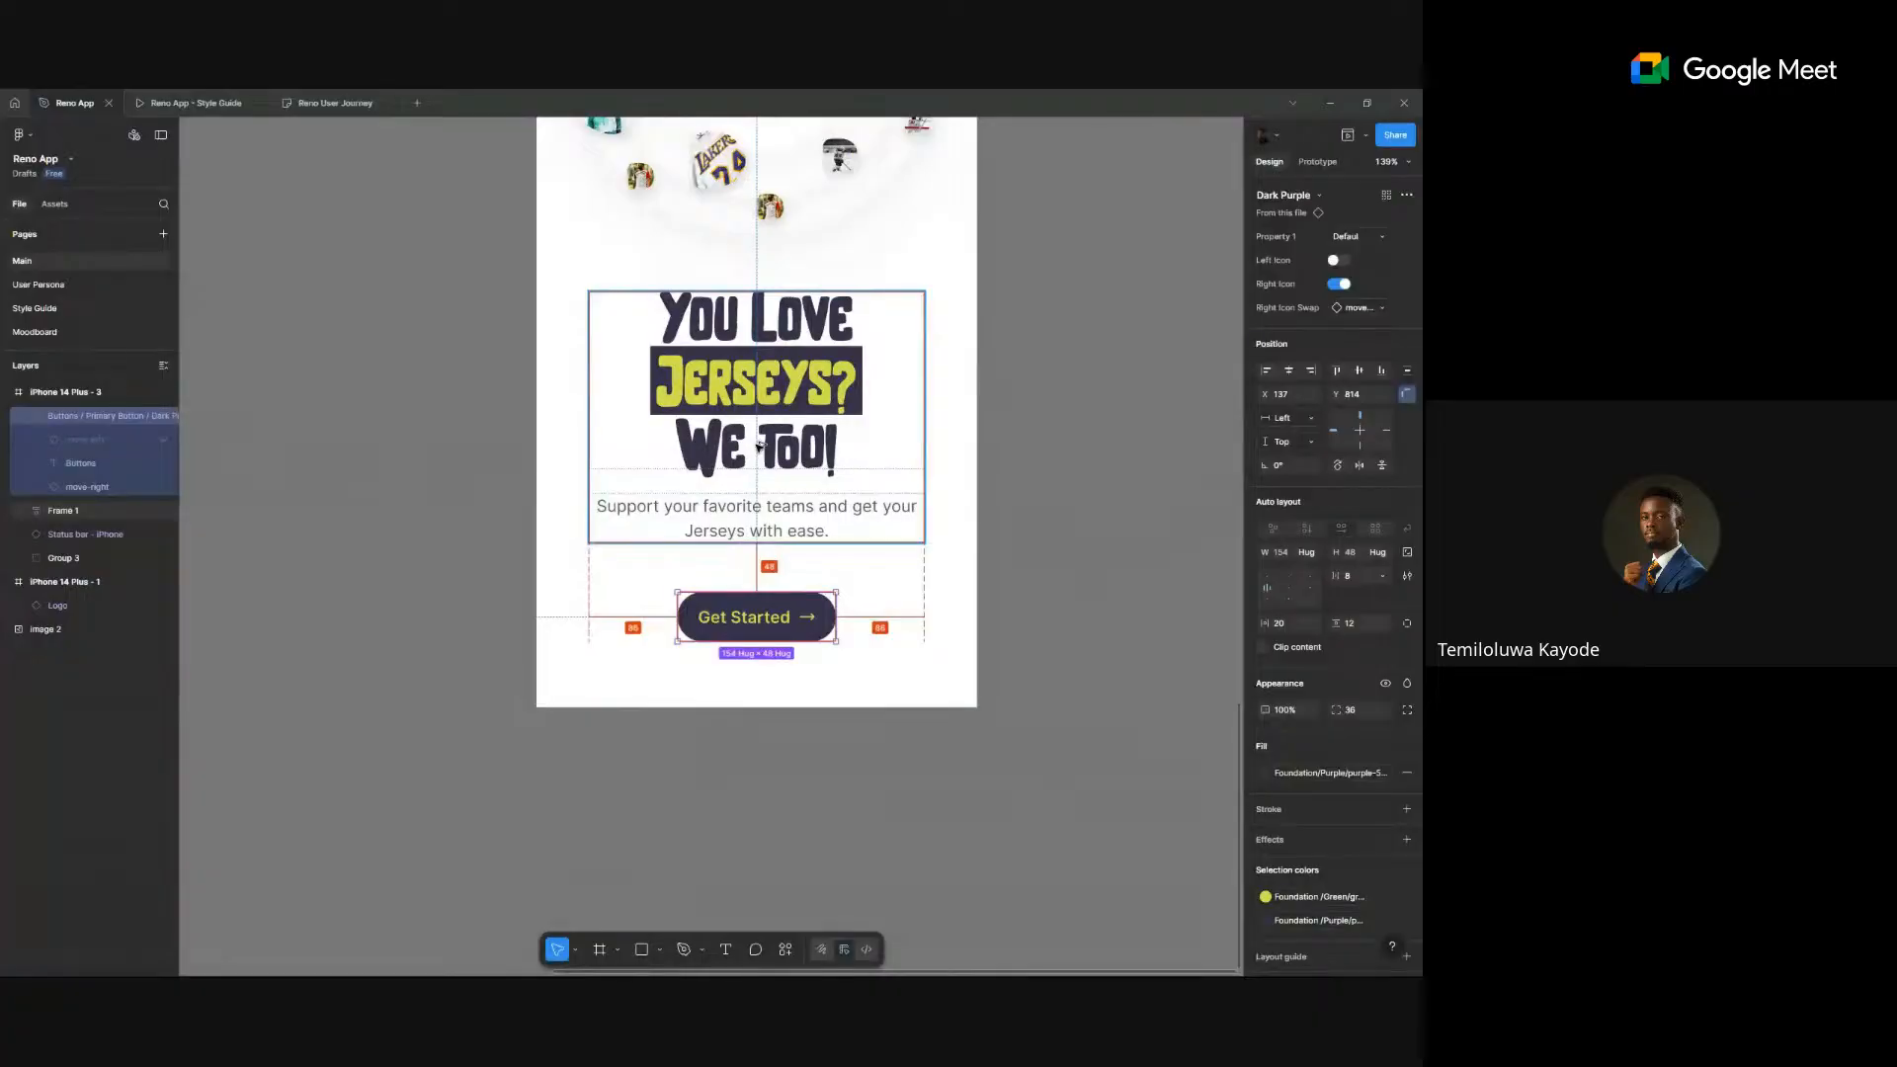
pyautogui.click(1093, 499)
pyautogui.scroll(-5, 1093, 500)
pyautogui.hscroll(3, 1093, 500)
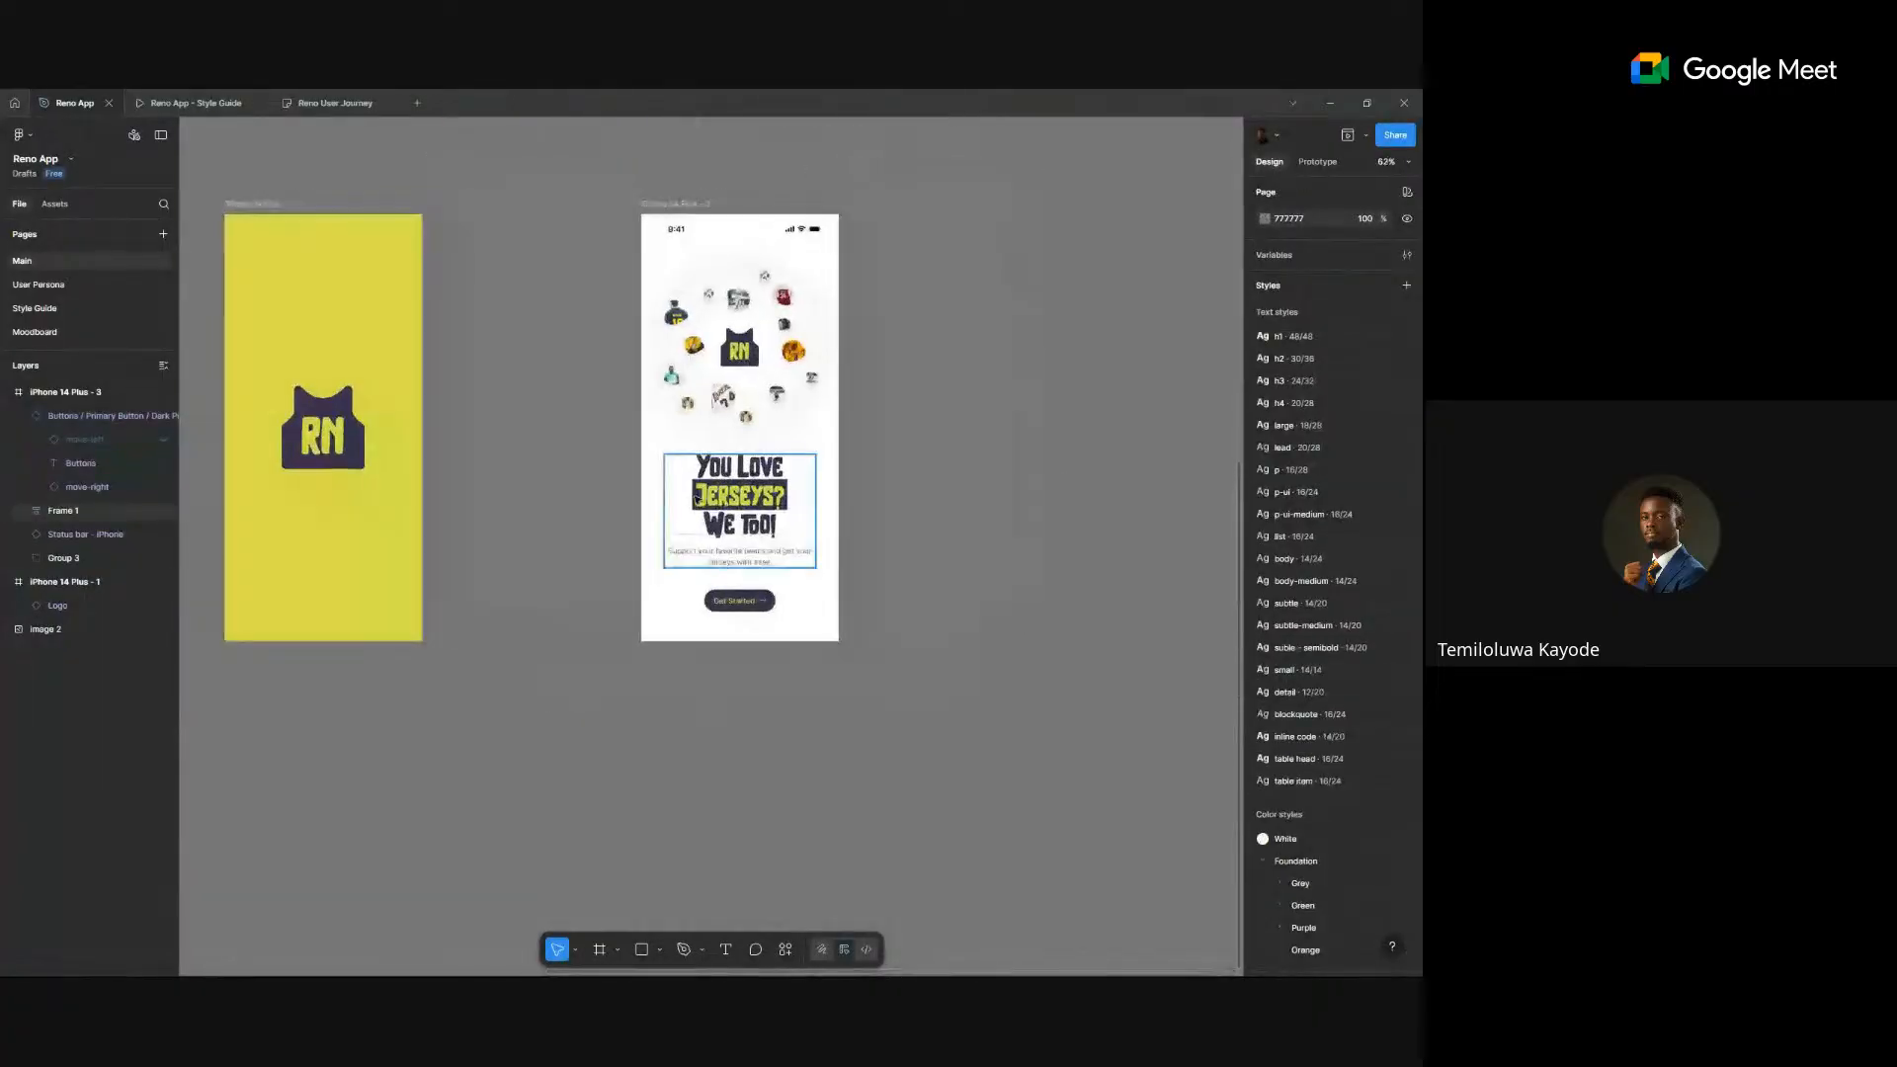
pyautogui.click(696, 498)
pyautogui.click(763, 361)
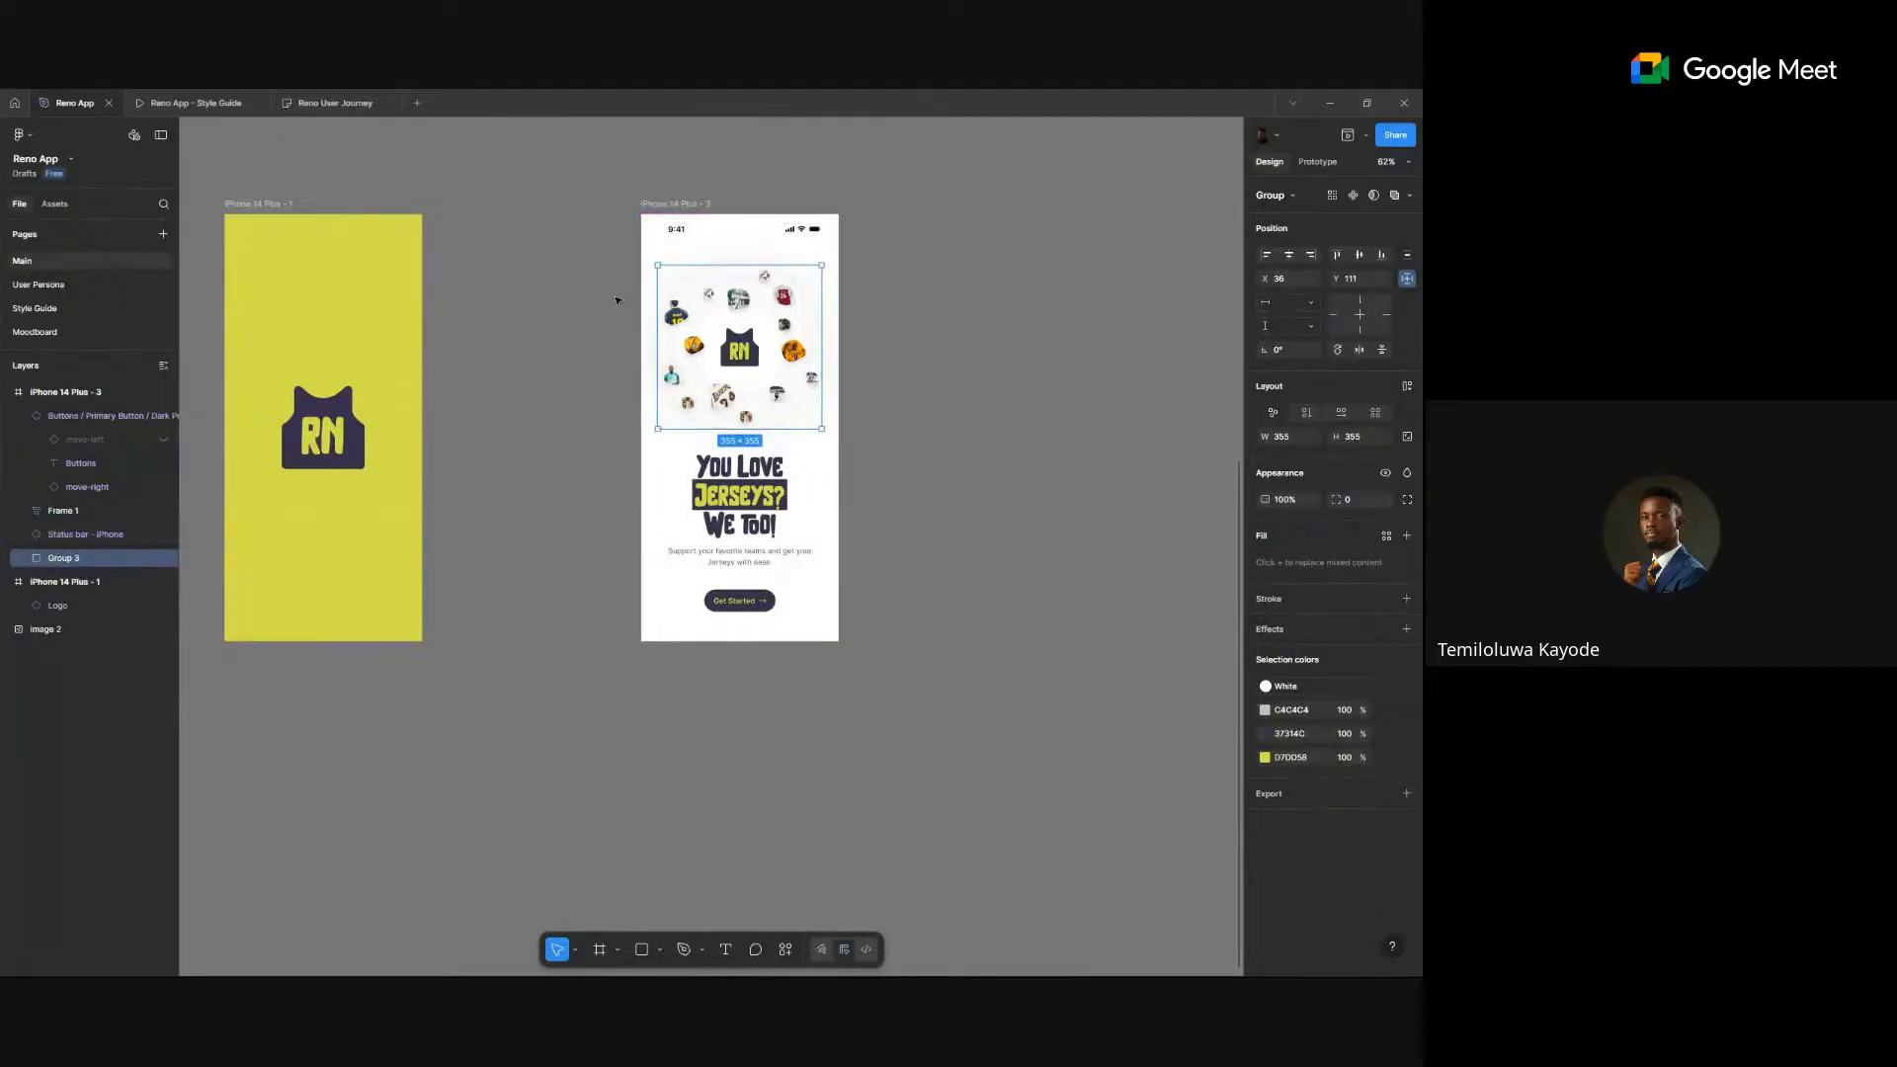
pyautogui.click(928, 365)
pyautogui.click(739, 345)
pyautogui.press('k')
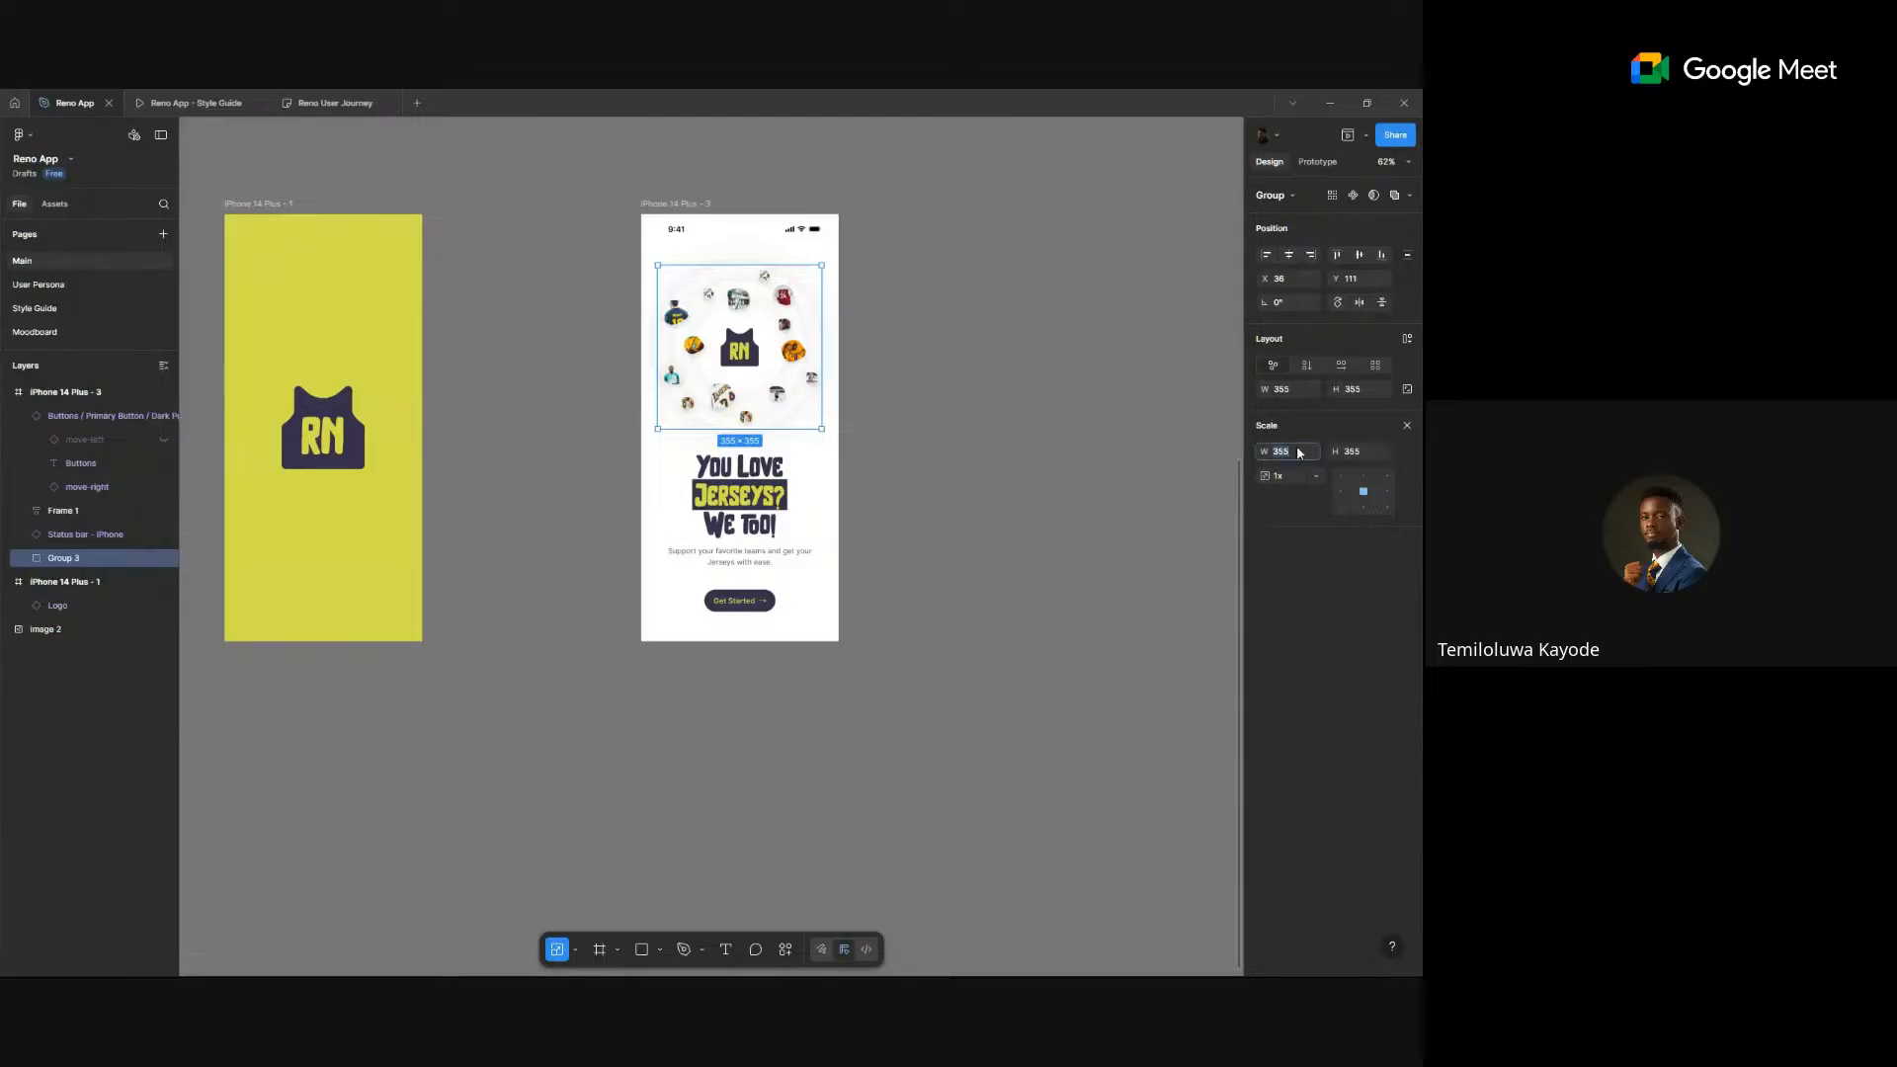
pyautogui.click(1297, 451)
pyautogui.write('360')
pyautogui.press('Return')
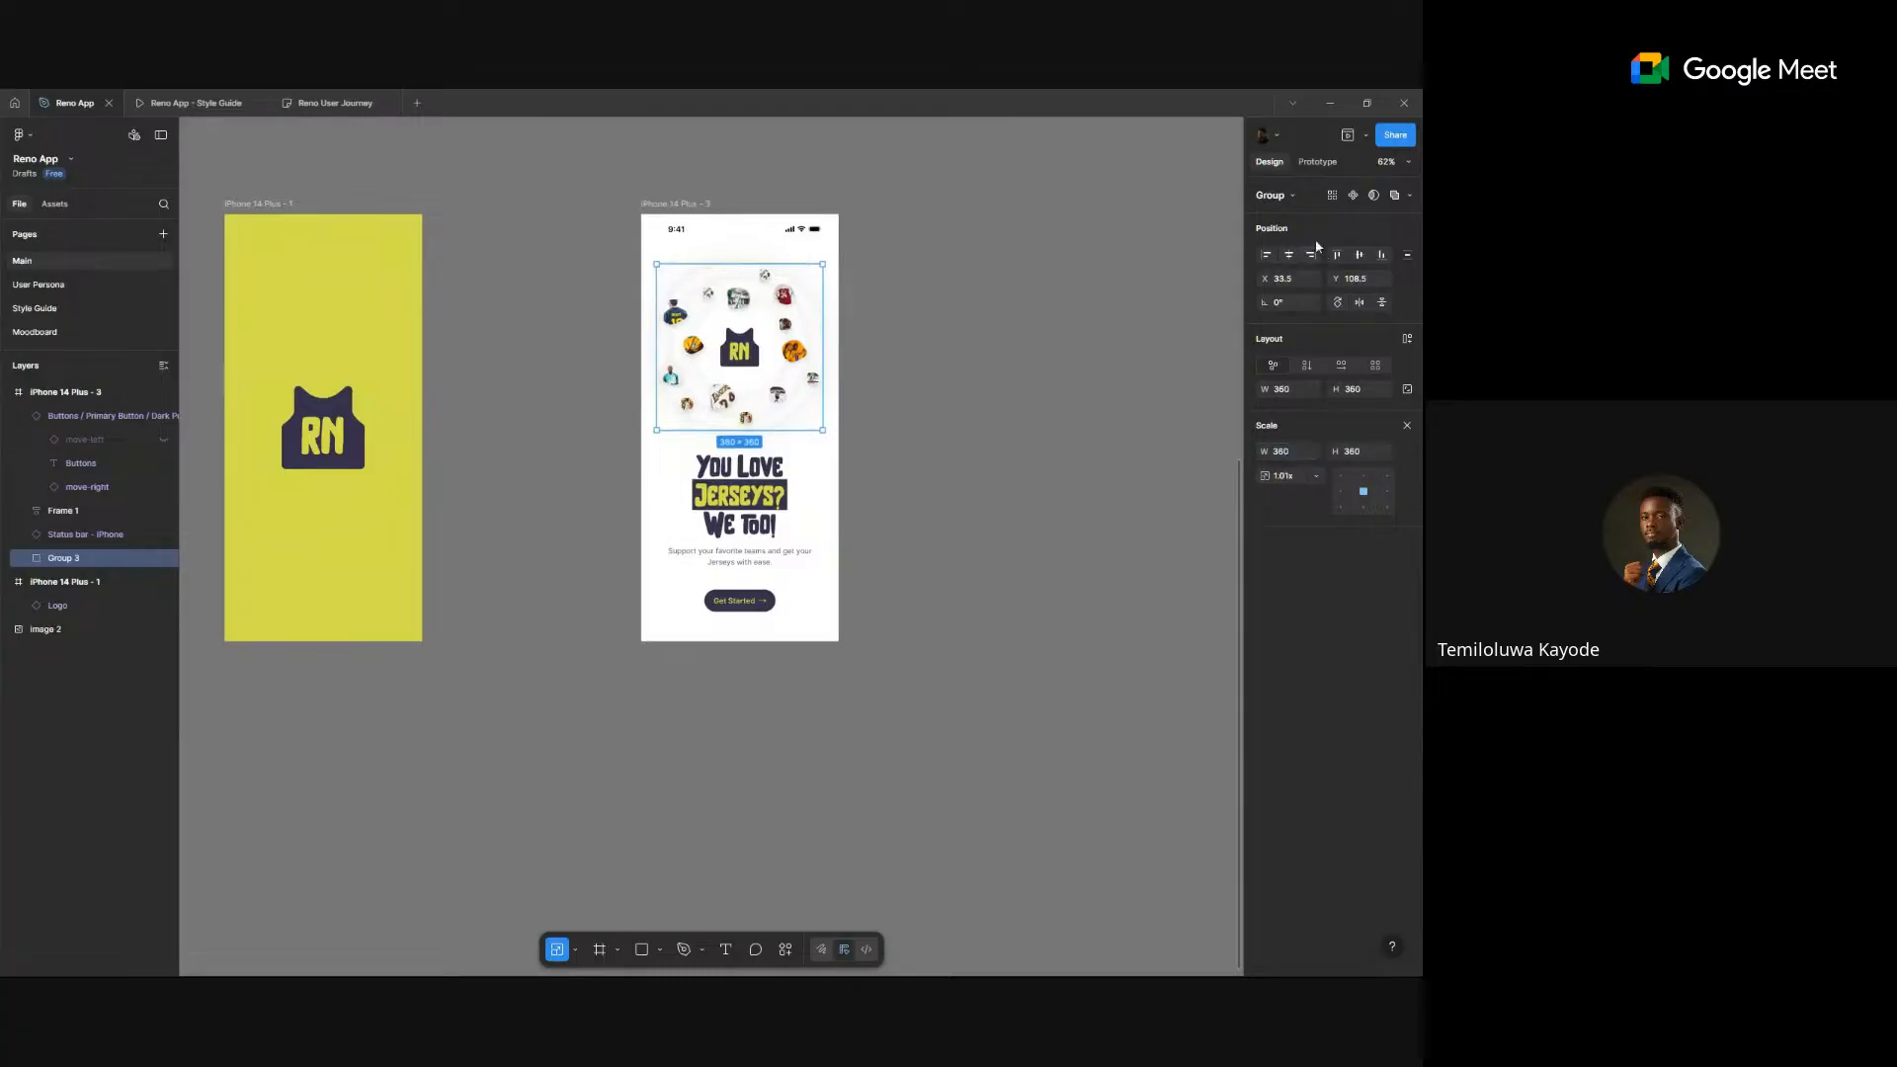
pyautogui.click(1288, 254)
pyautogui.click(961, 423)
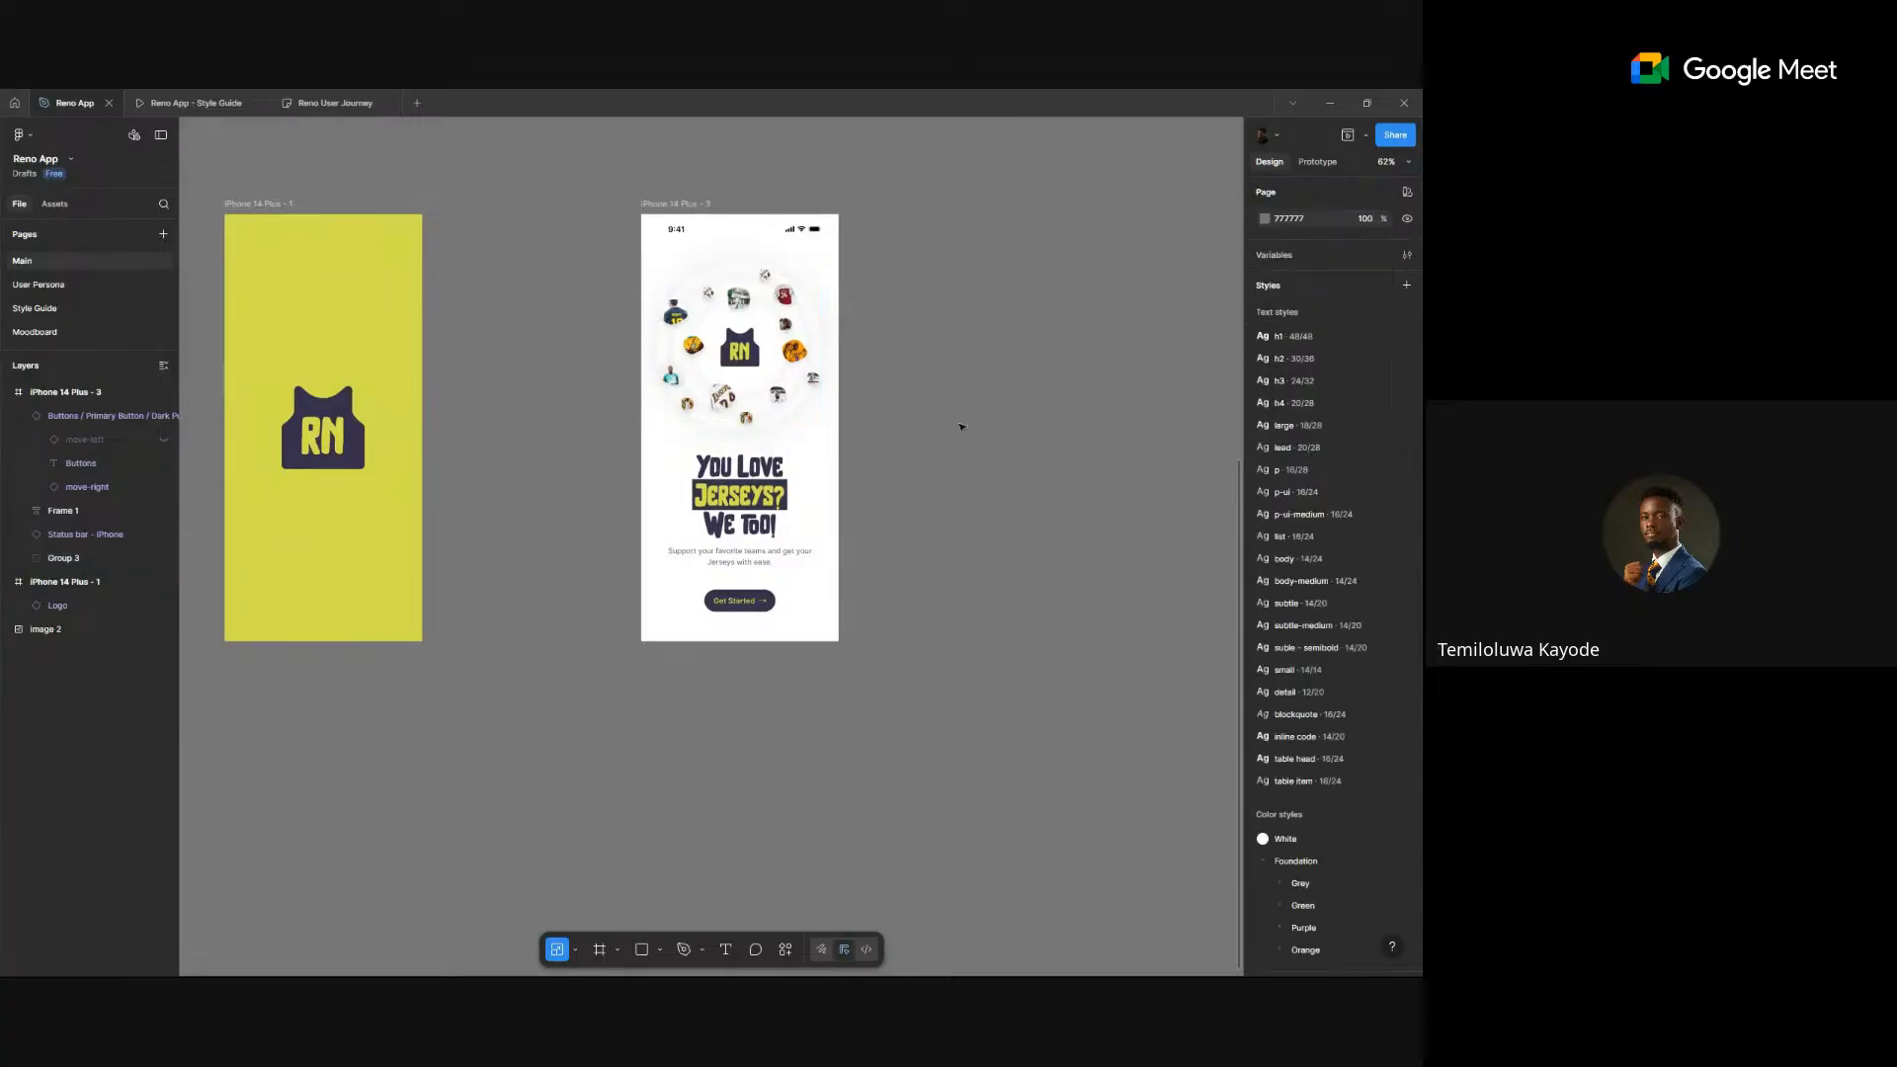
pyautogui.click(760, 410)
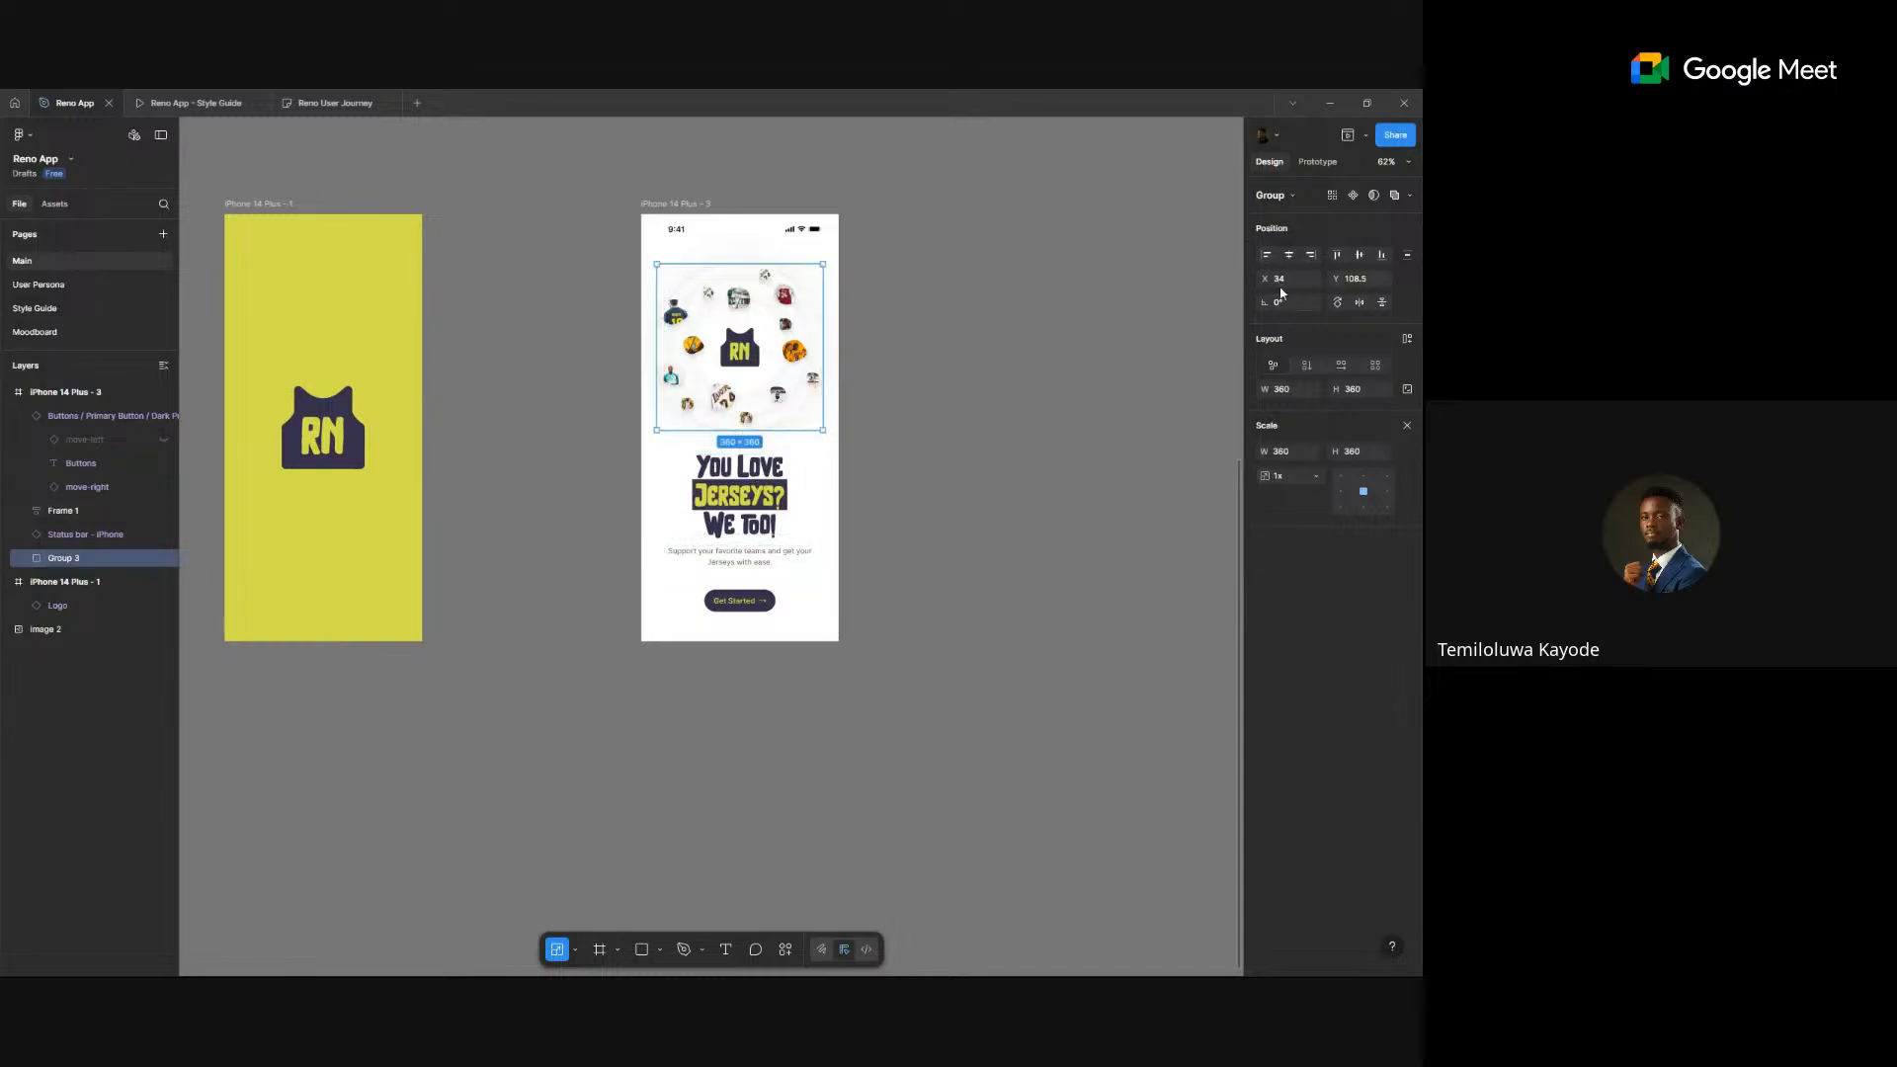
pyautogui.click(1368, 277)
pyautogui.write('108')
pyautogui.press('Return')
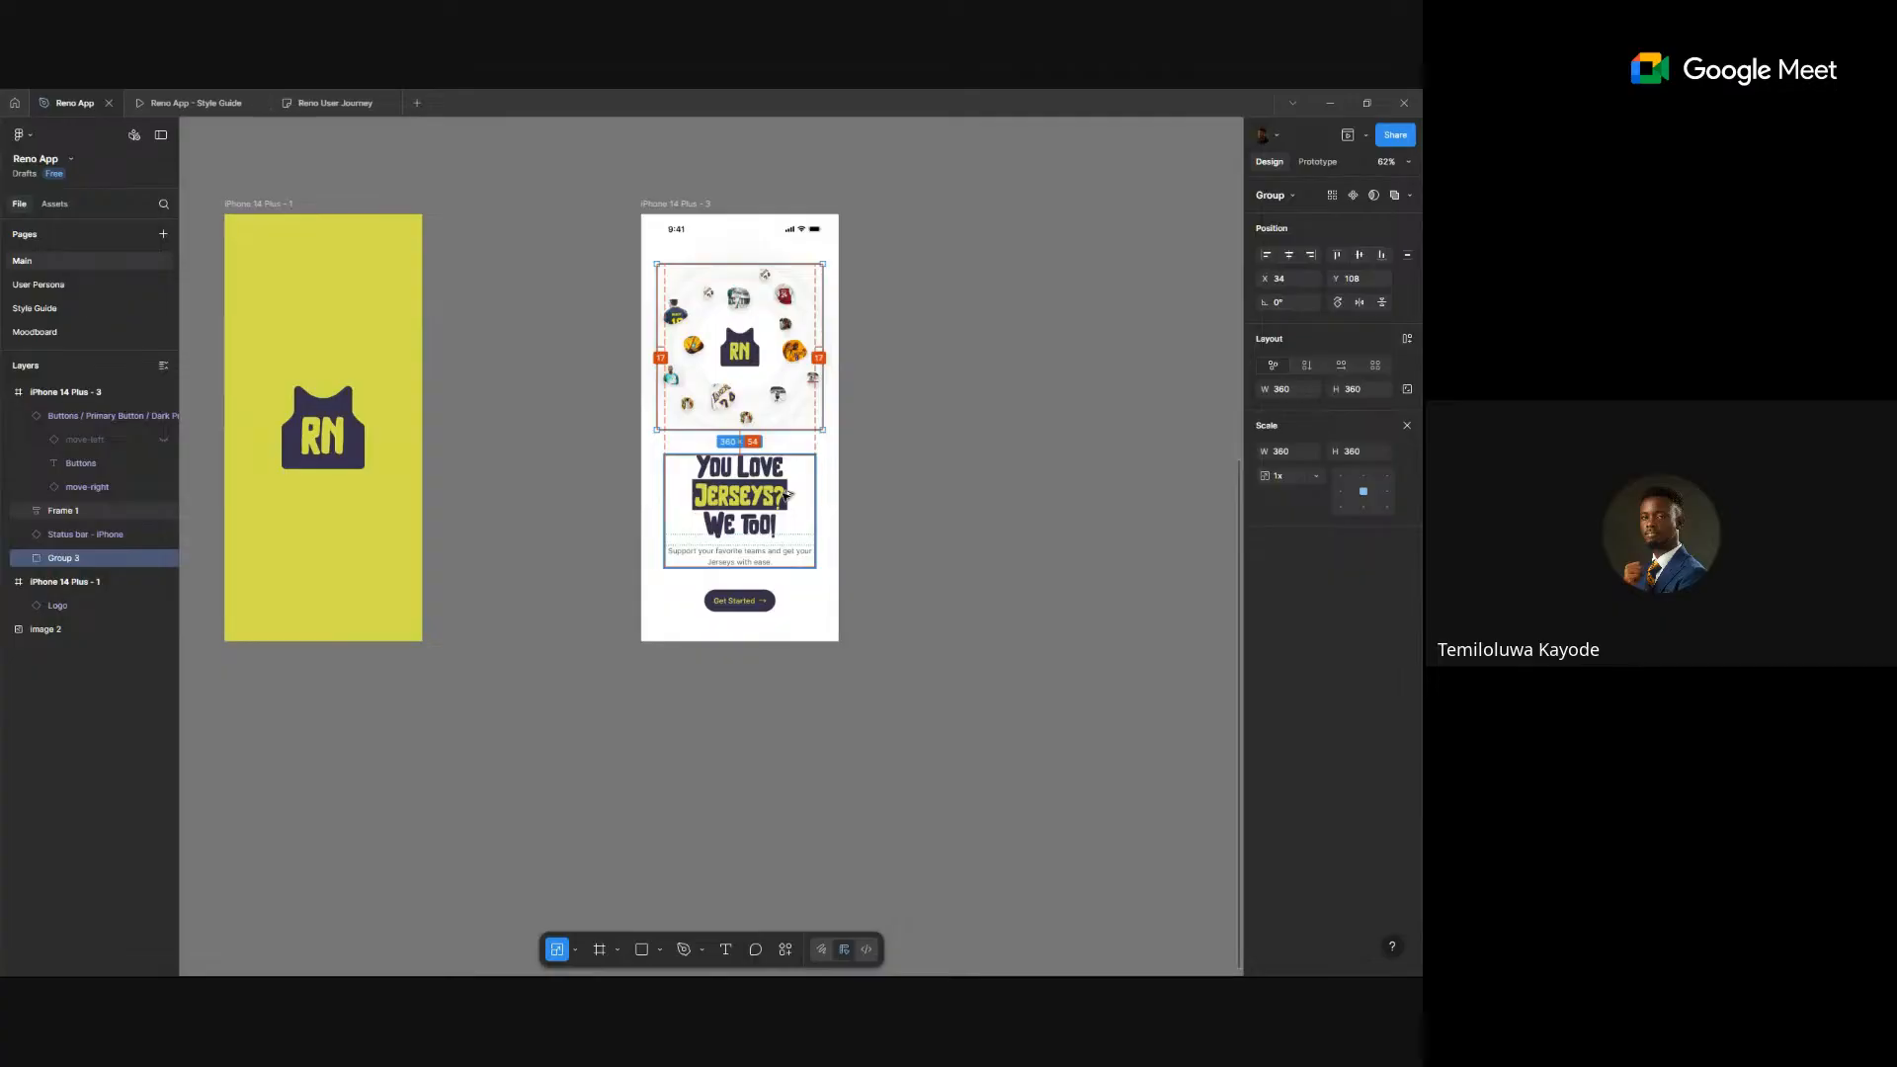
pyautogui.click(965, 534)
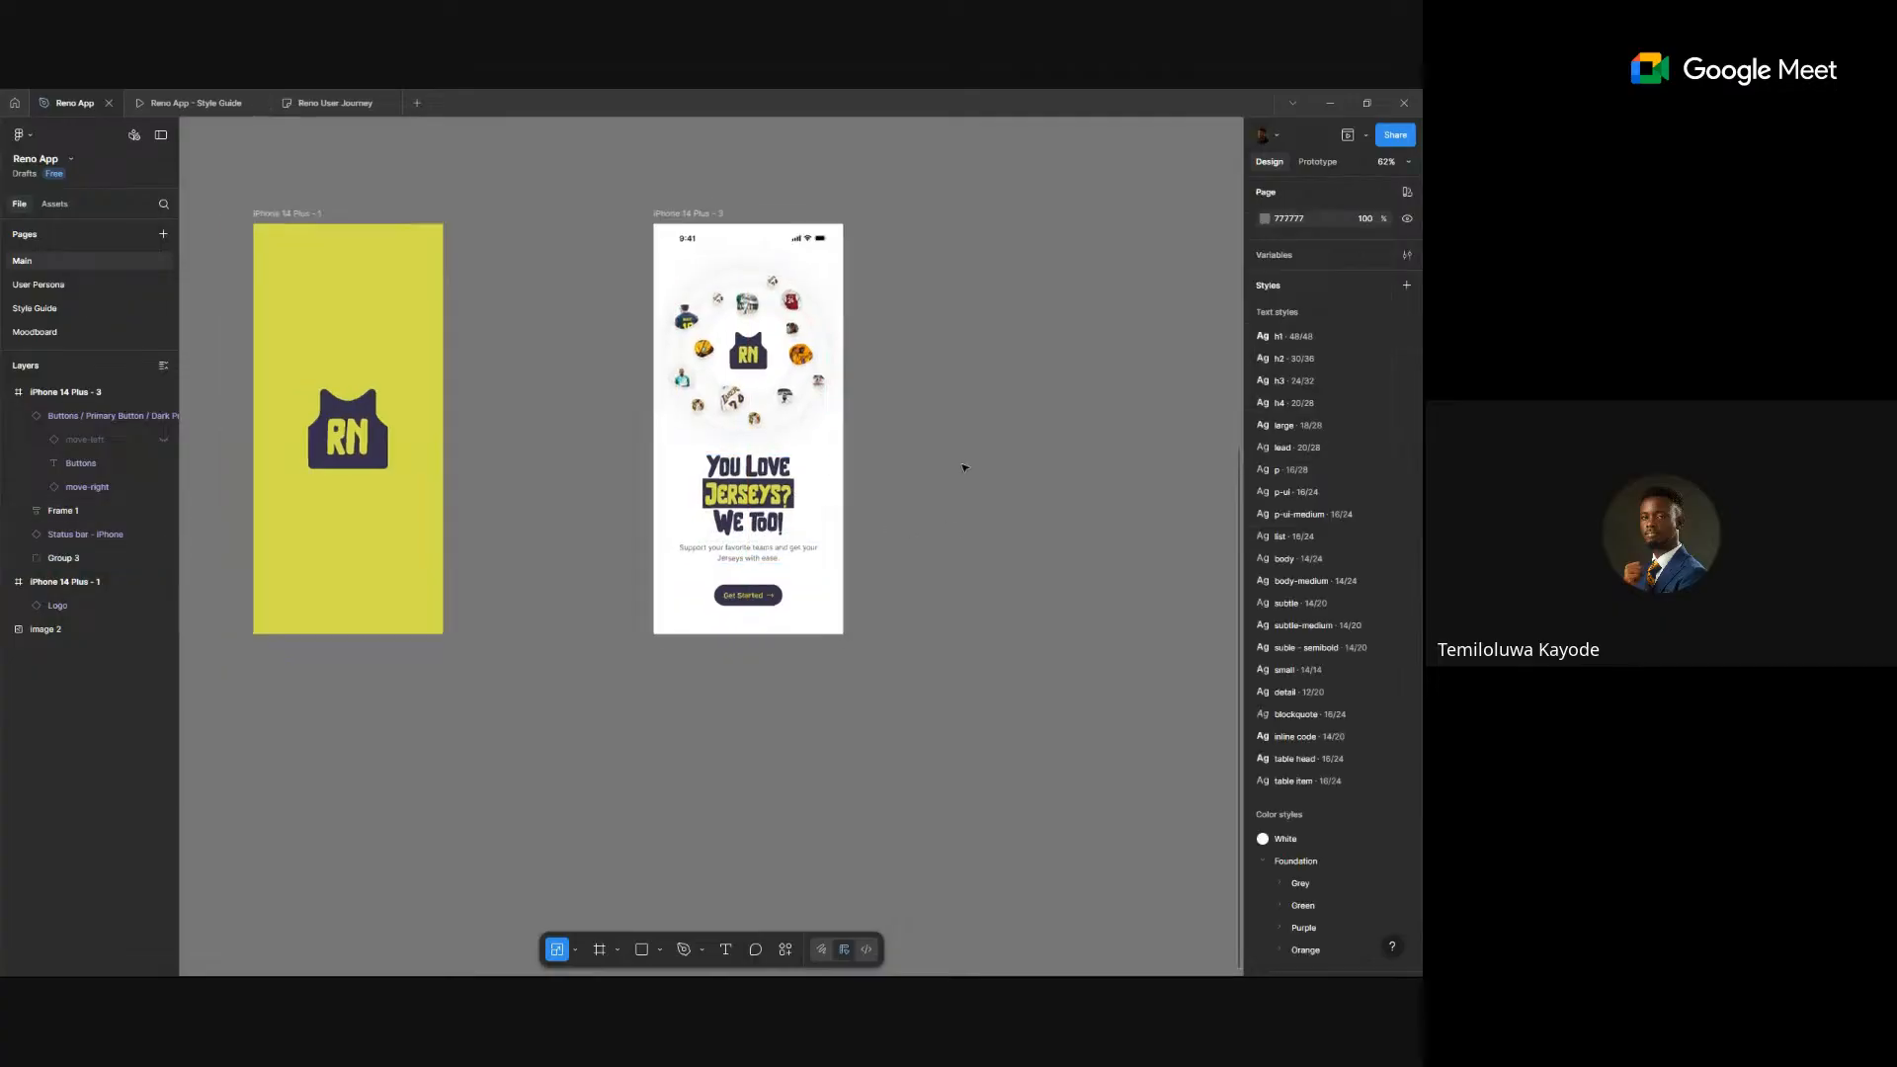
# - Pan and zoom the Main page to bring the two-phone reference image into view
pyautogui.scroll(-3, 966, 467)
pyautogui.moveTo(999, 465); pyautogui.dragTo(753, 499)
pyautogui.scroll(3, 608, 346)
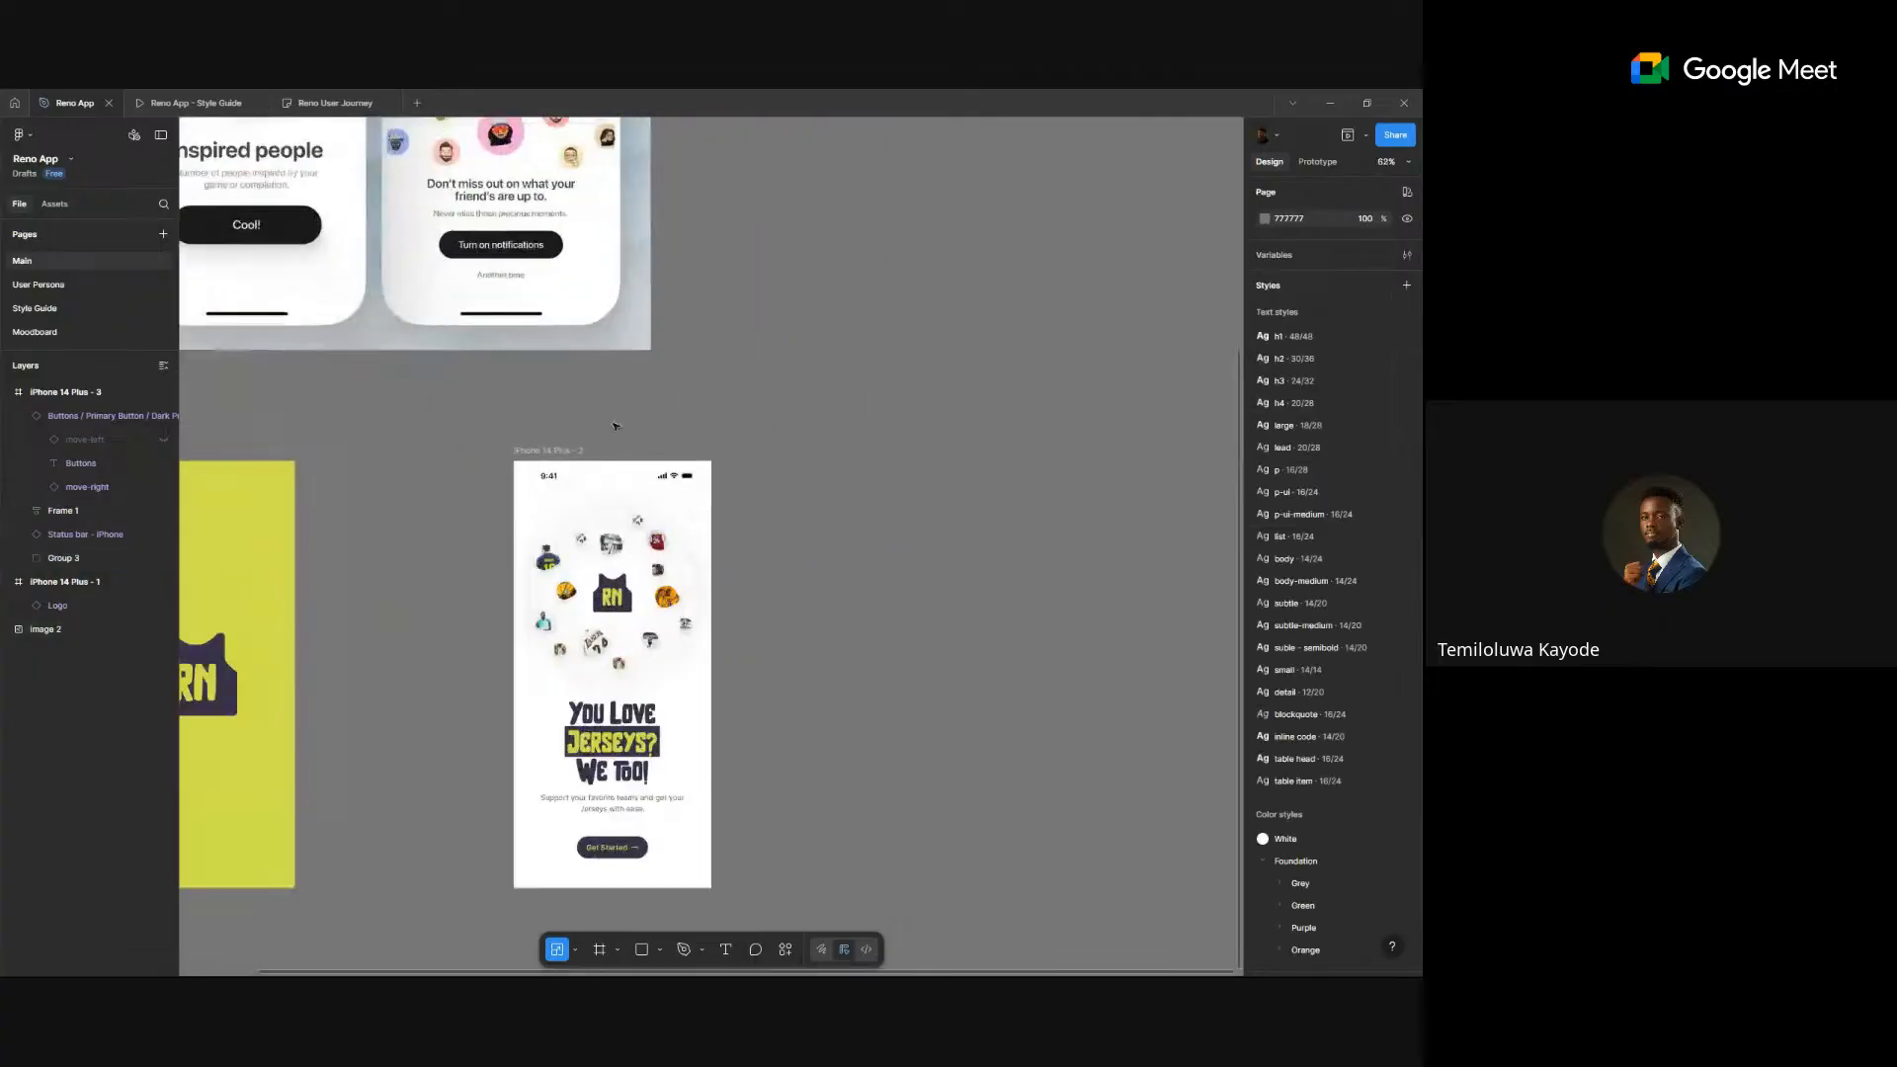
pyautogui.scroll(-3, 774, 632)
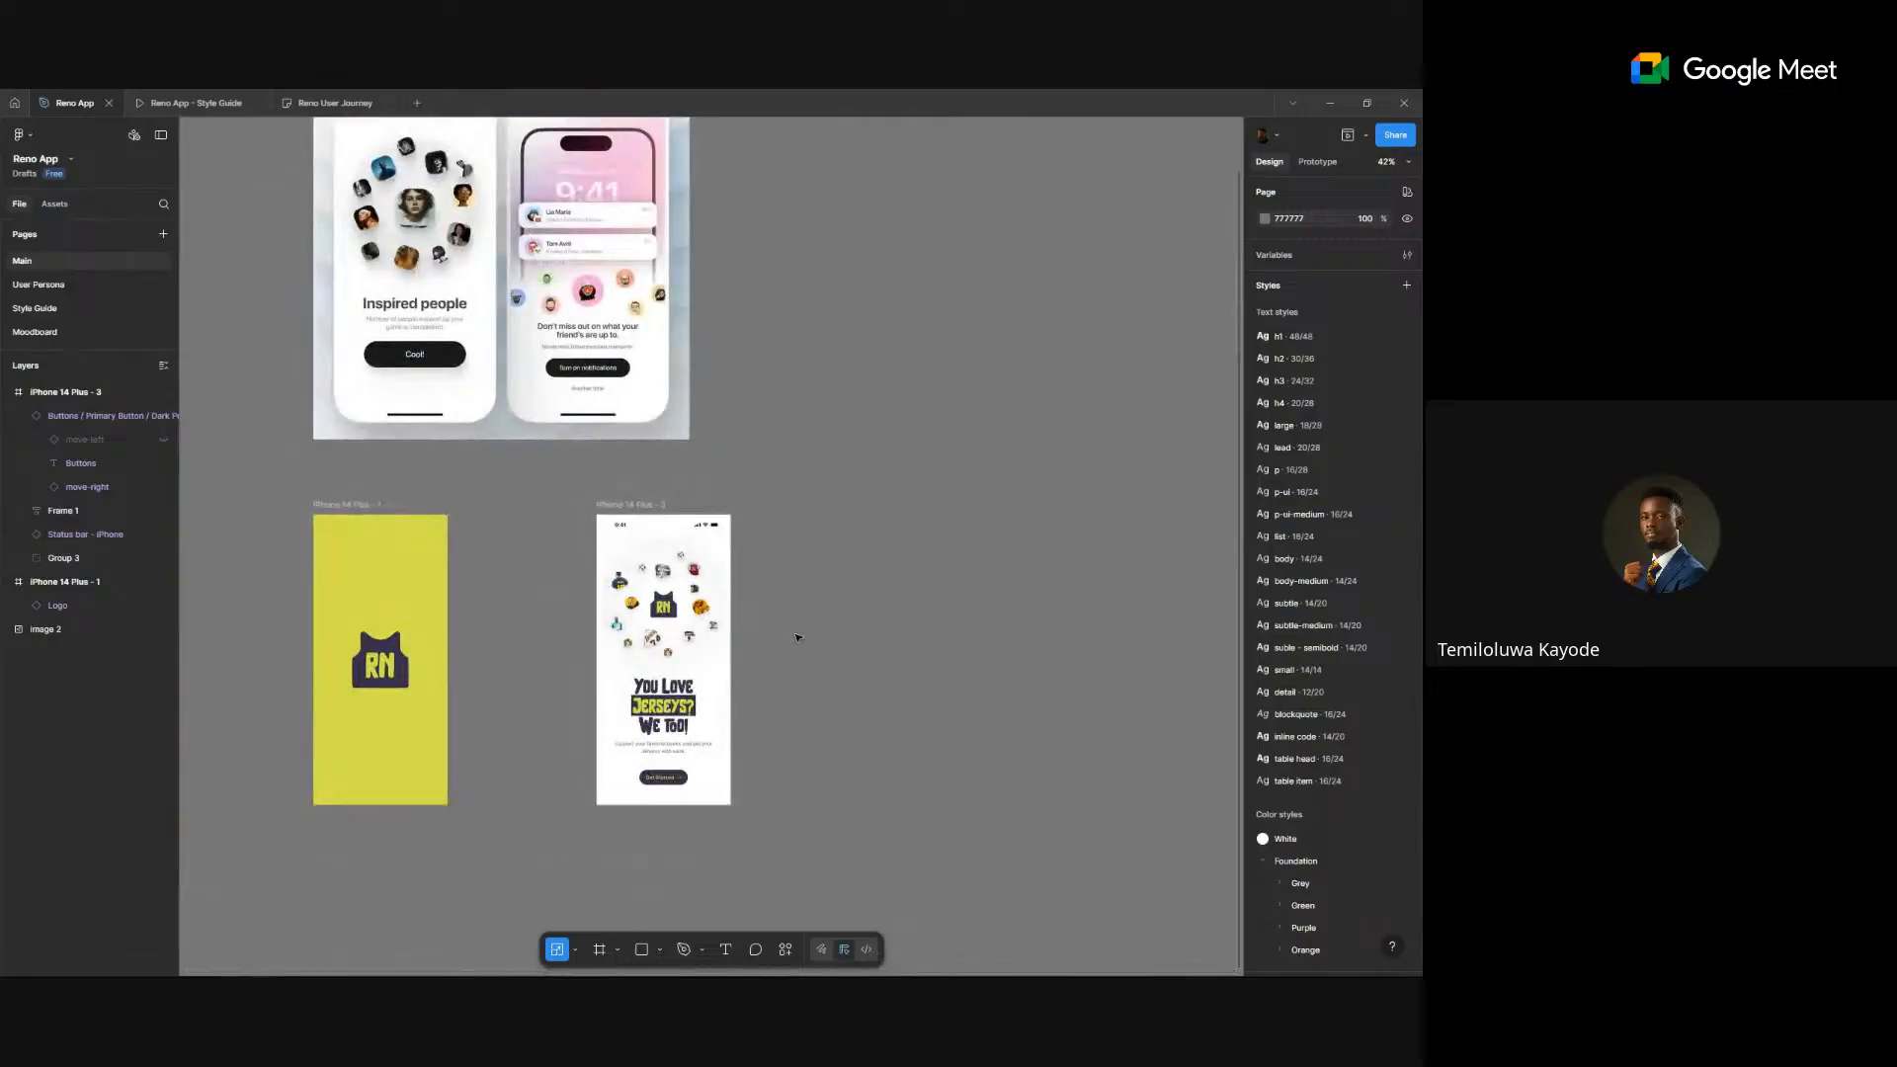
pyautogui.hscroll(3, 830, 637)
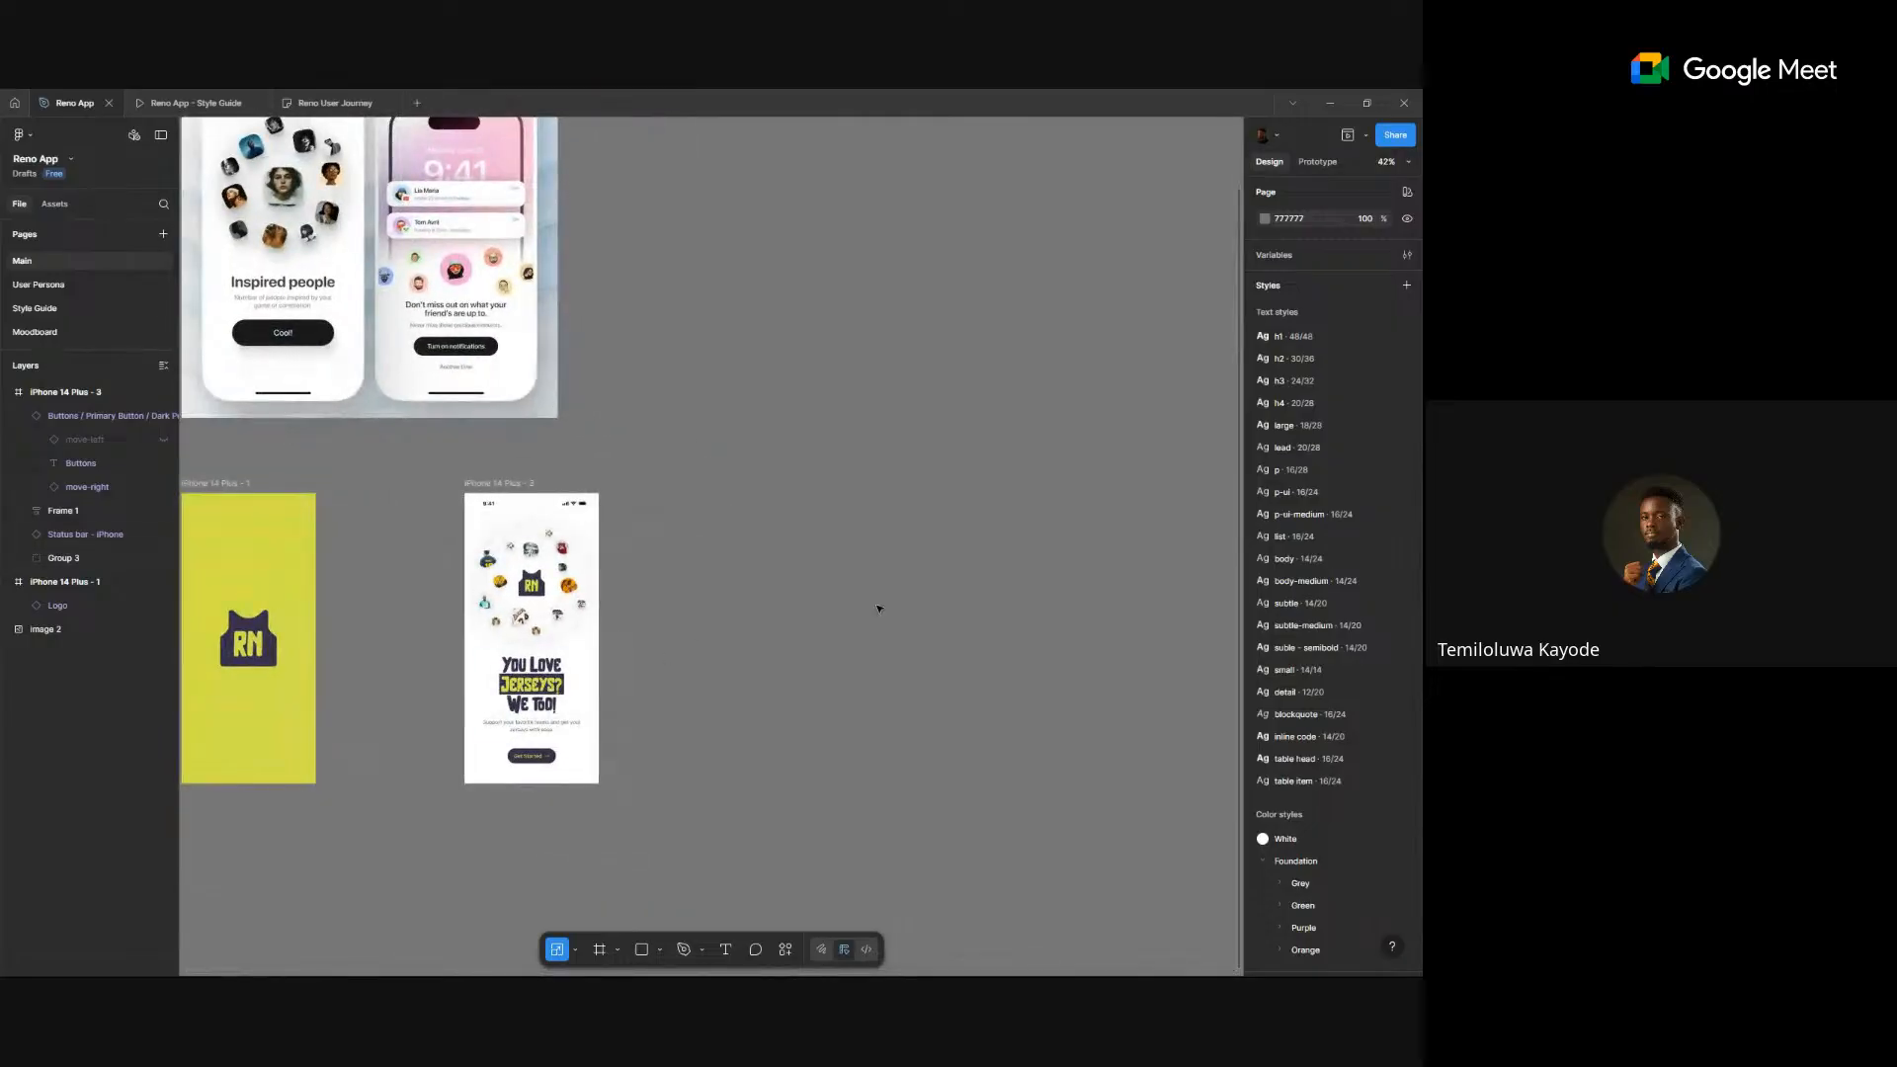
pyautogui.scroll(-2, 878, 608)
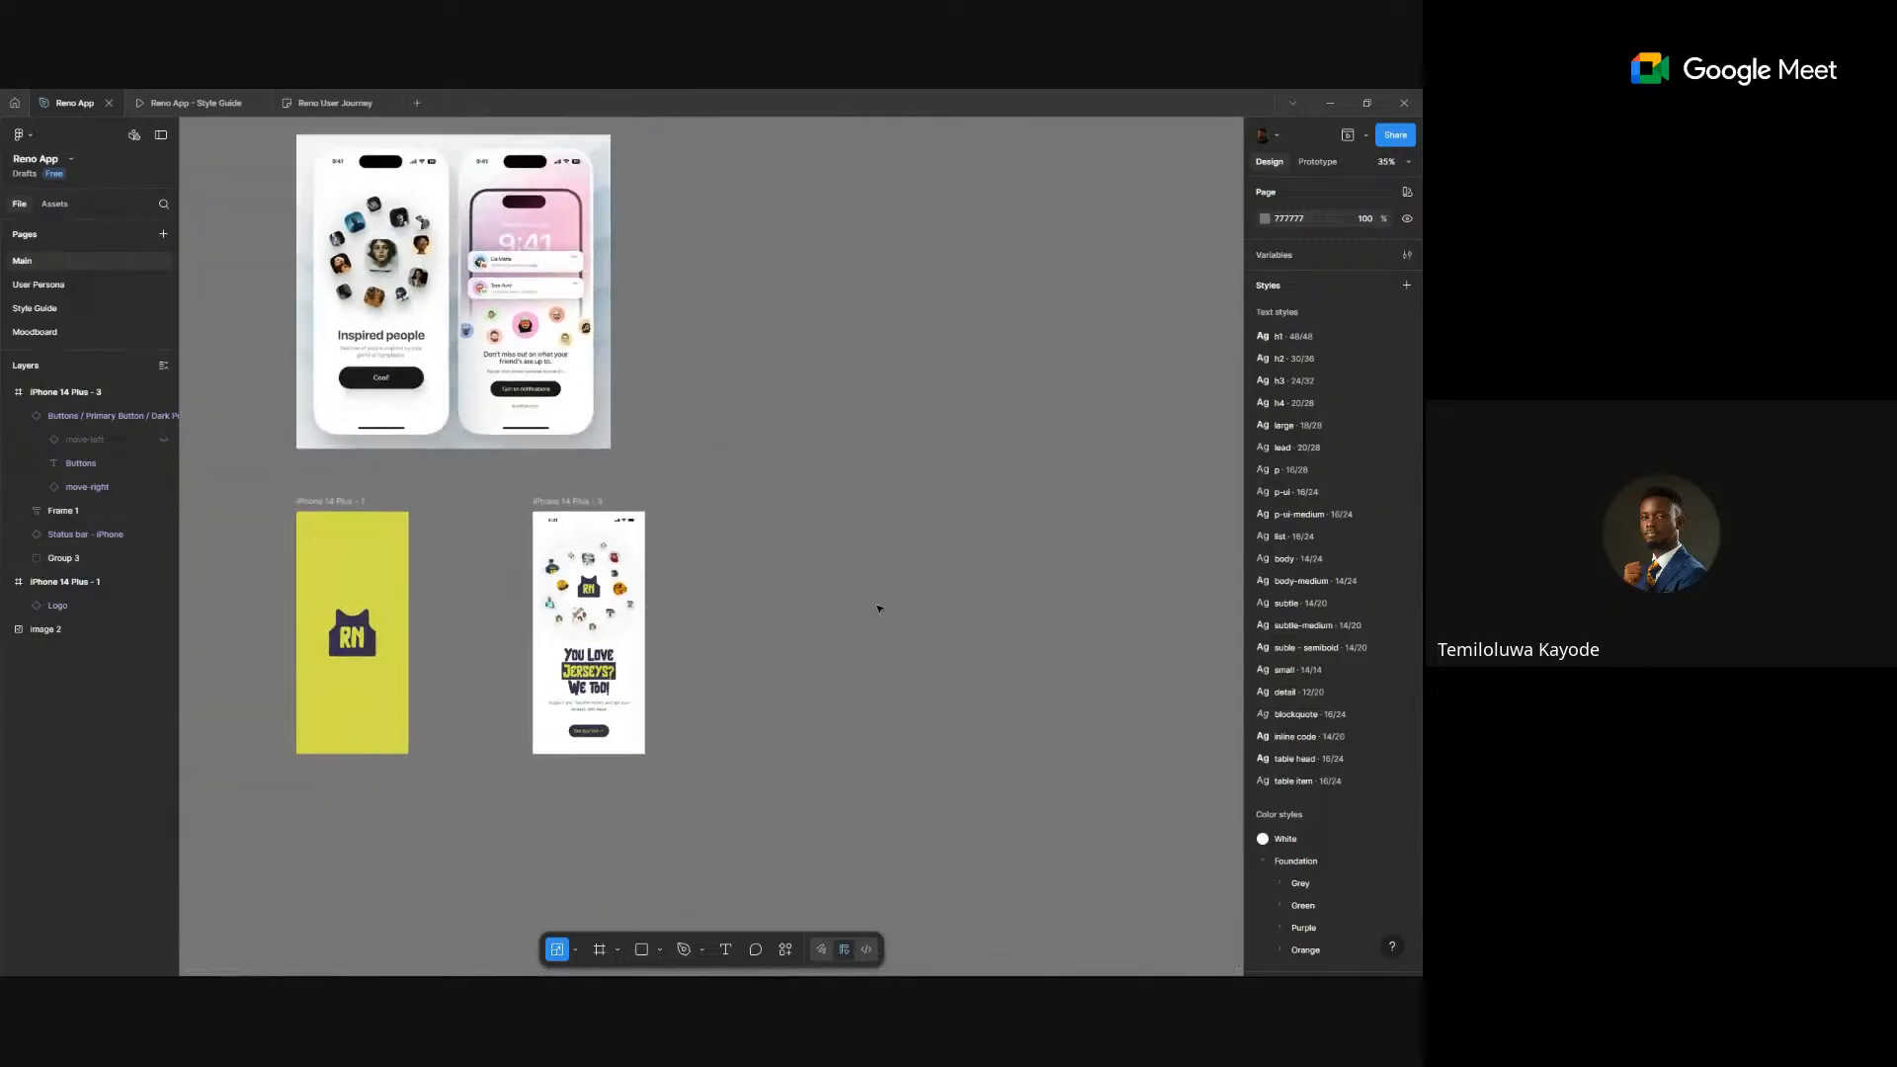
pyautogui.click(581, 511)
pyautogui.click(1406, 451)
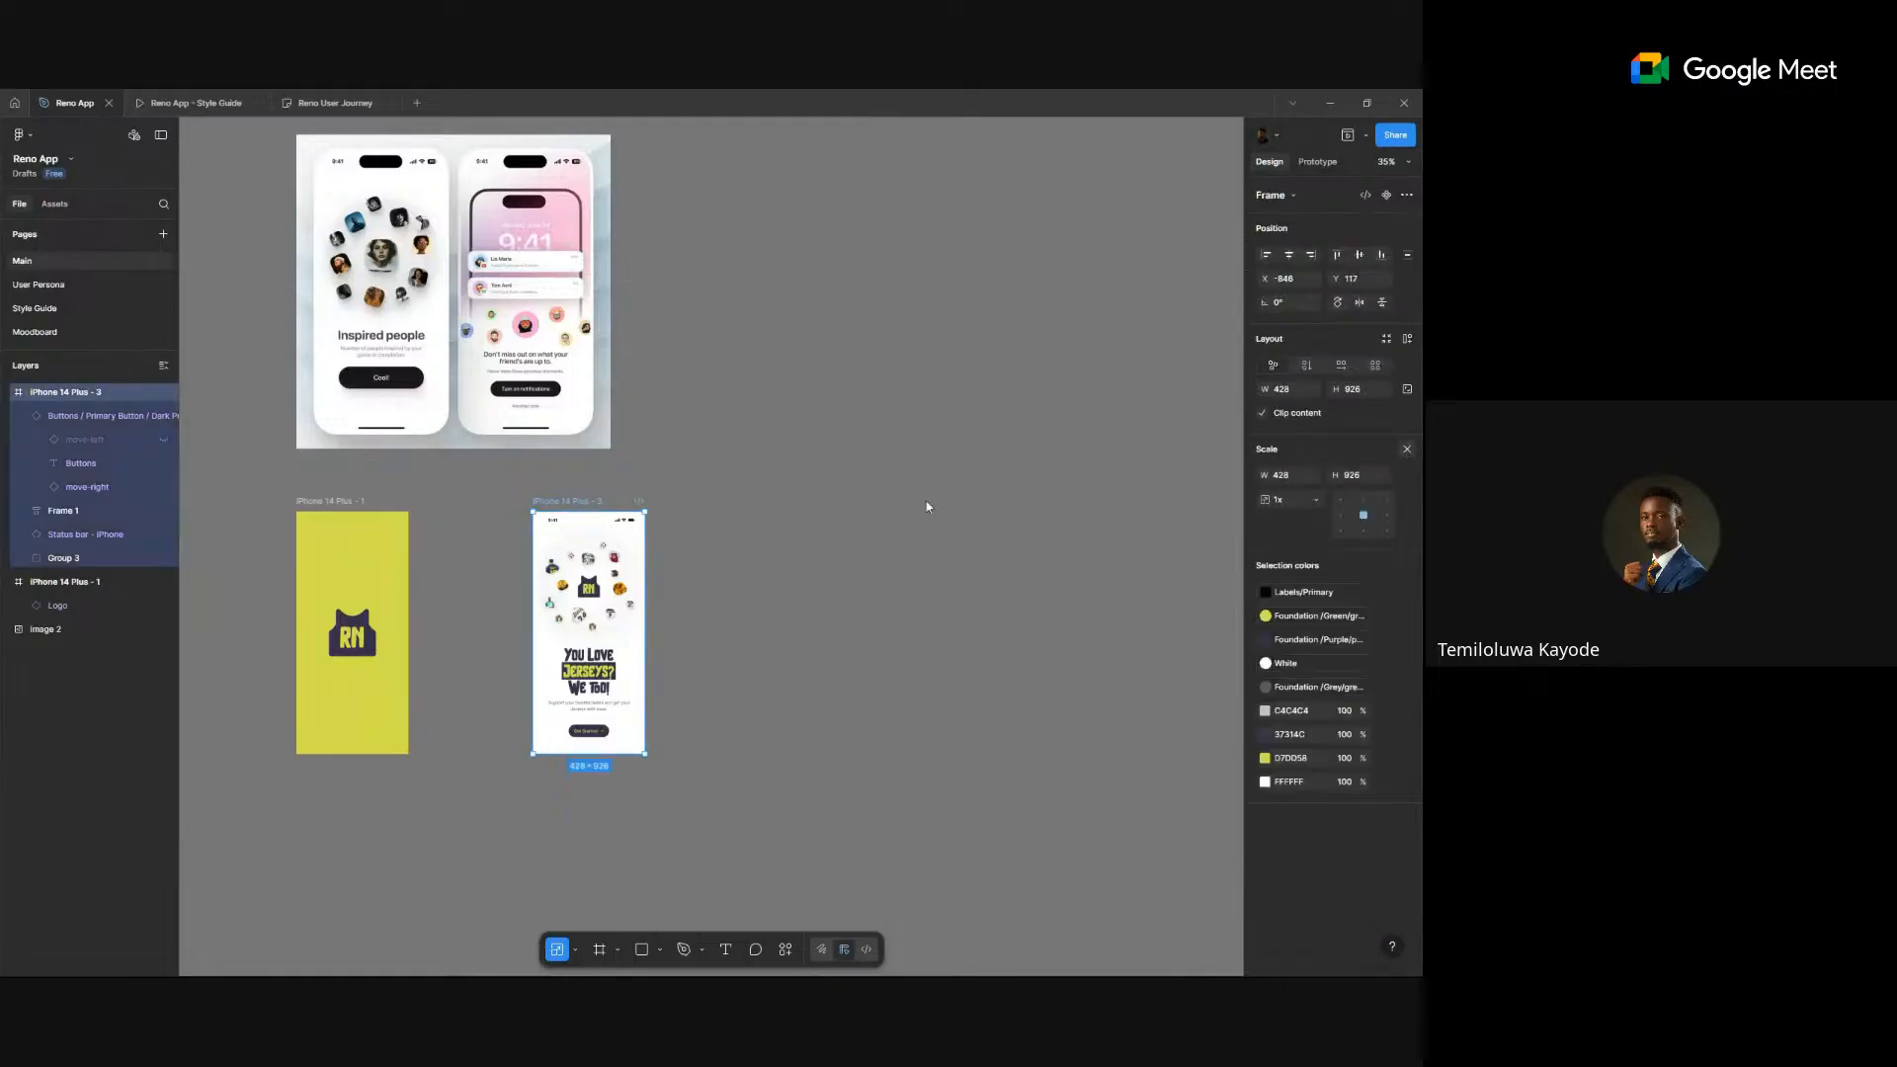
pyautogui.scroll(-5, 726, 410)
pyautogui.moveTo(726, 410); pyautogui.dragTo(602, 477)
# - Delete the two-phone reference image and switch to the Reno User Journey file
pyautogui.click(469, 422)
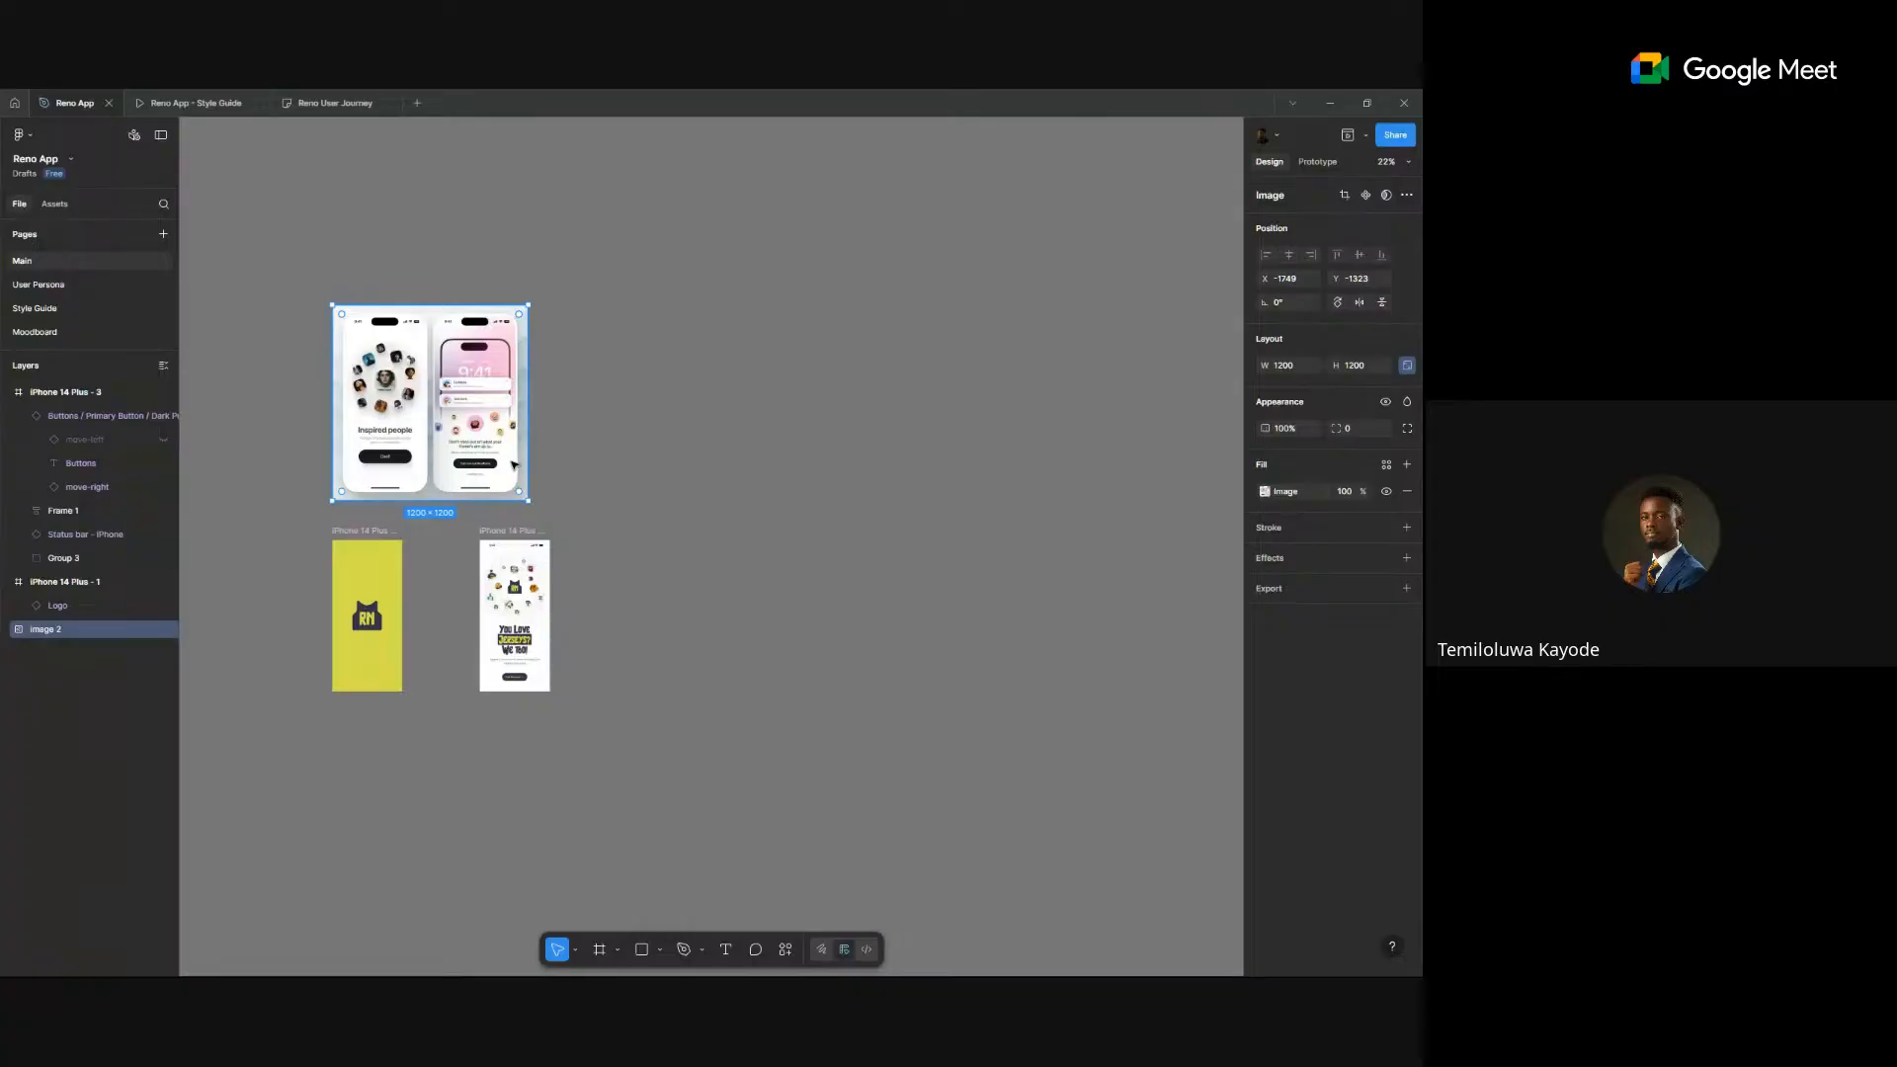
pyautogui.press('Delete')
pyautogui.scroll(-5, 788, 530)
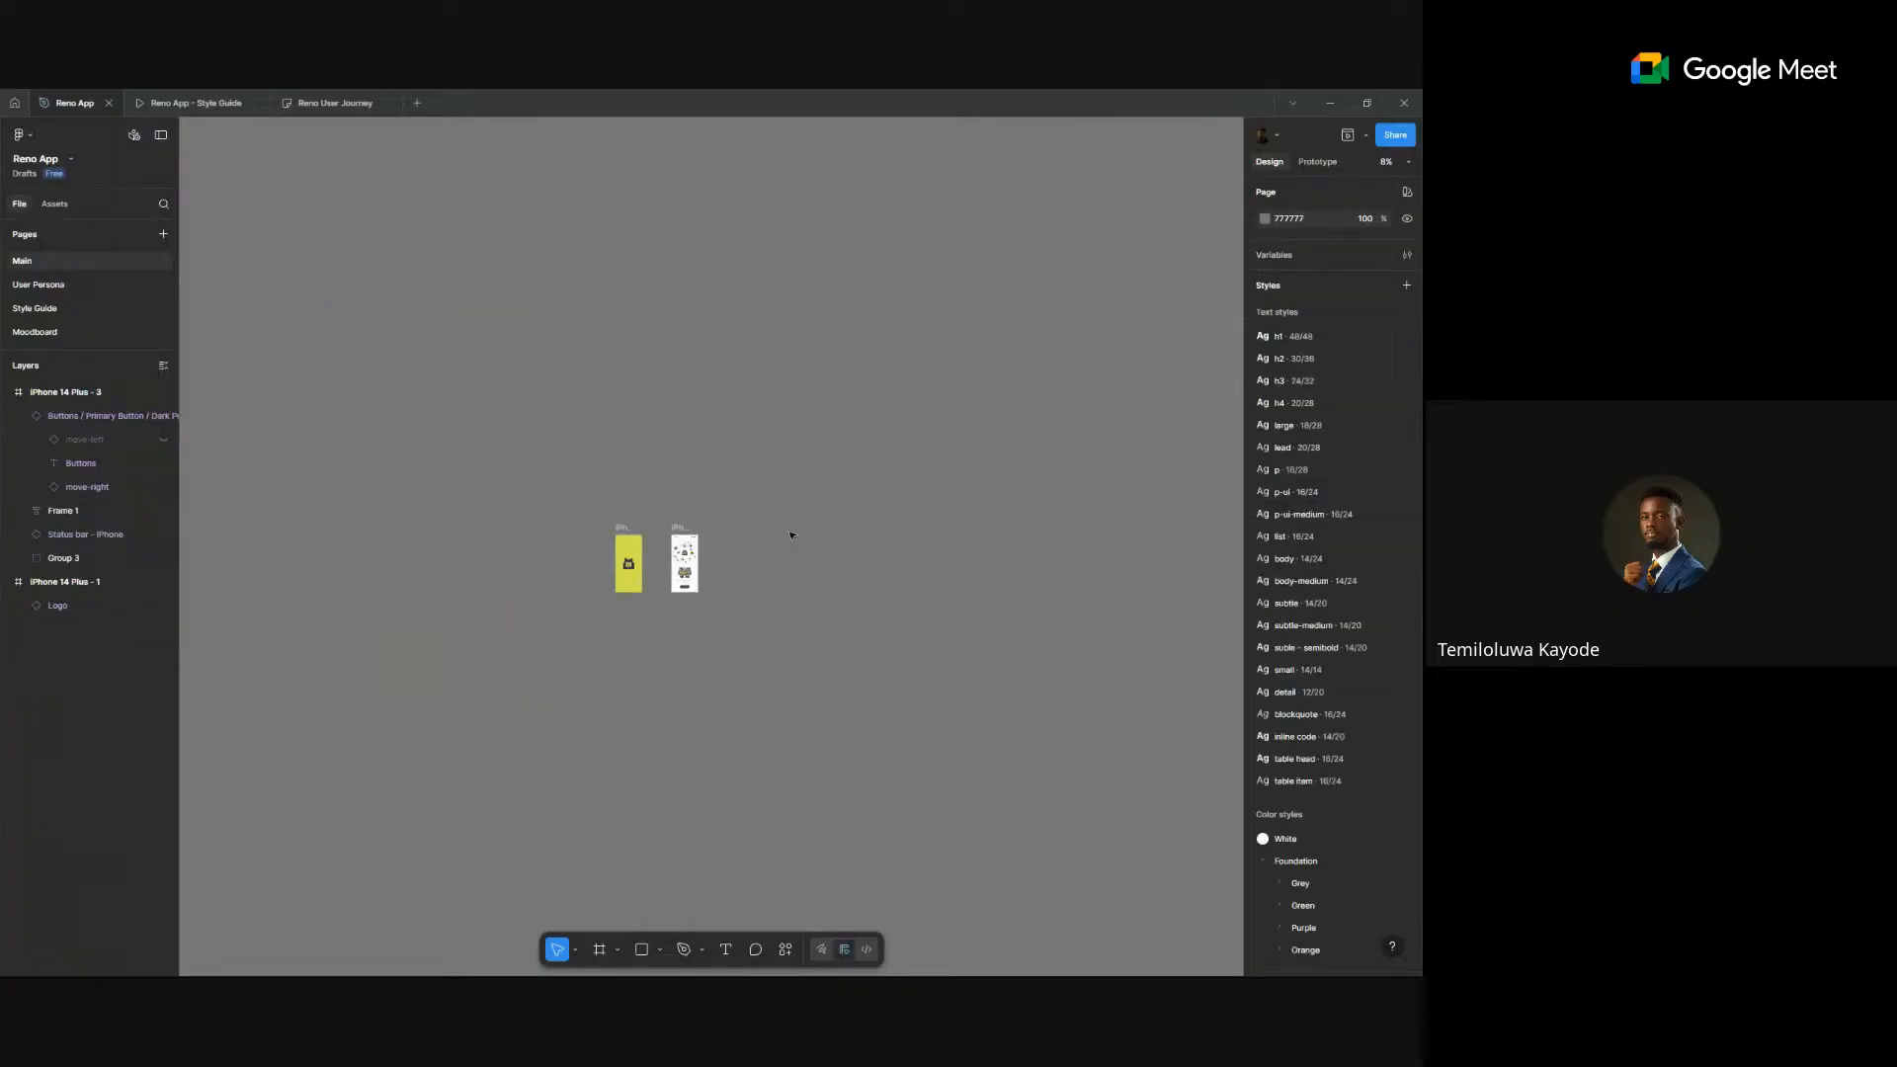
pyautogui.click(332, 103)
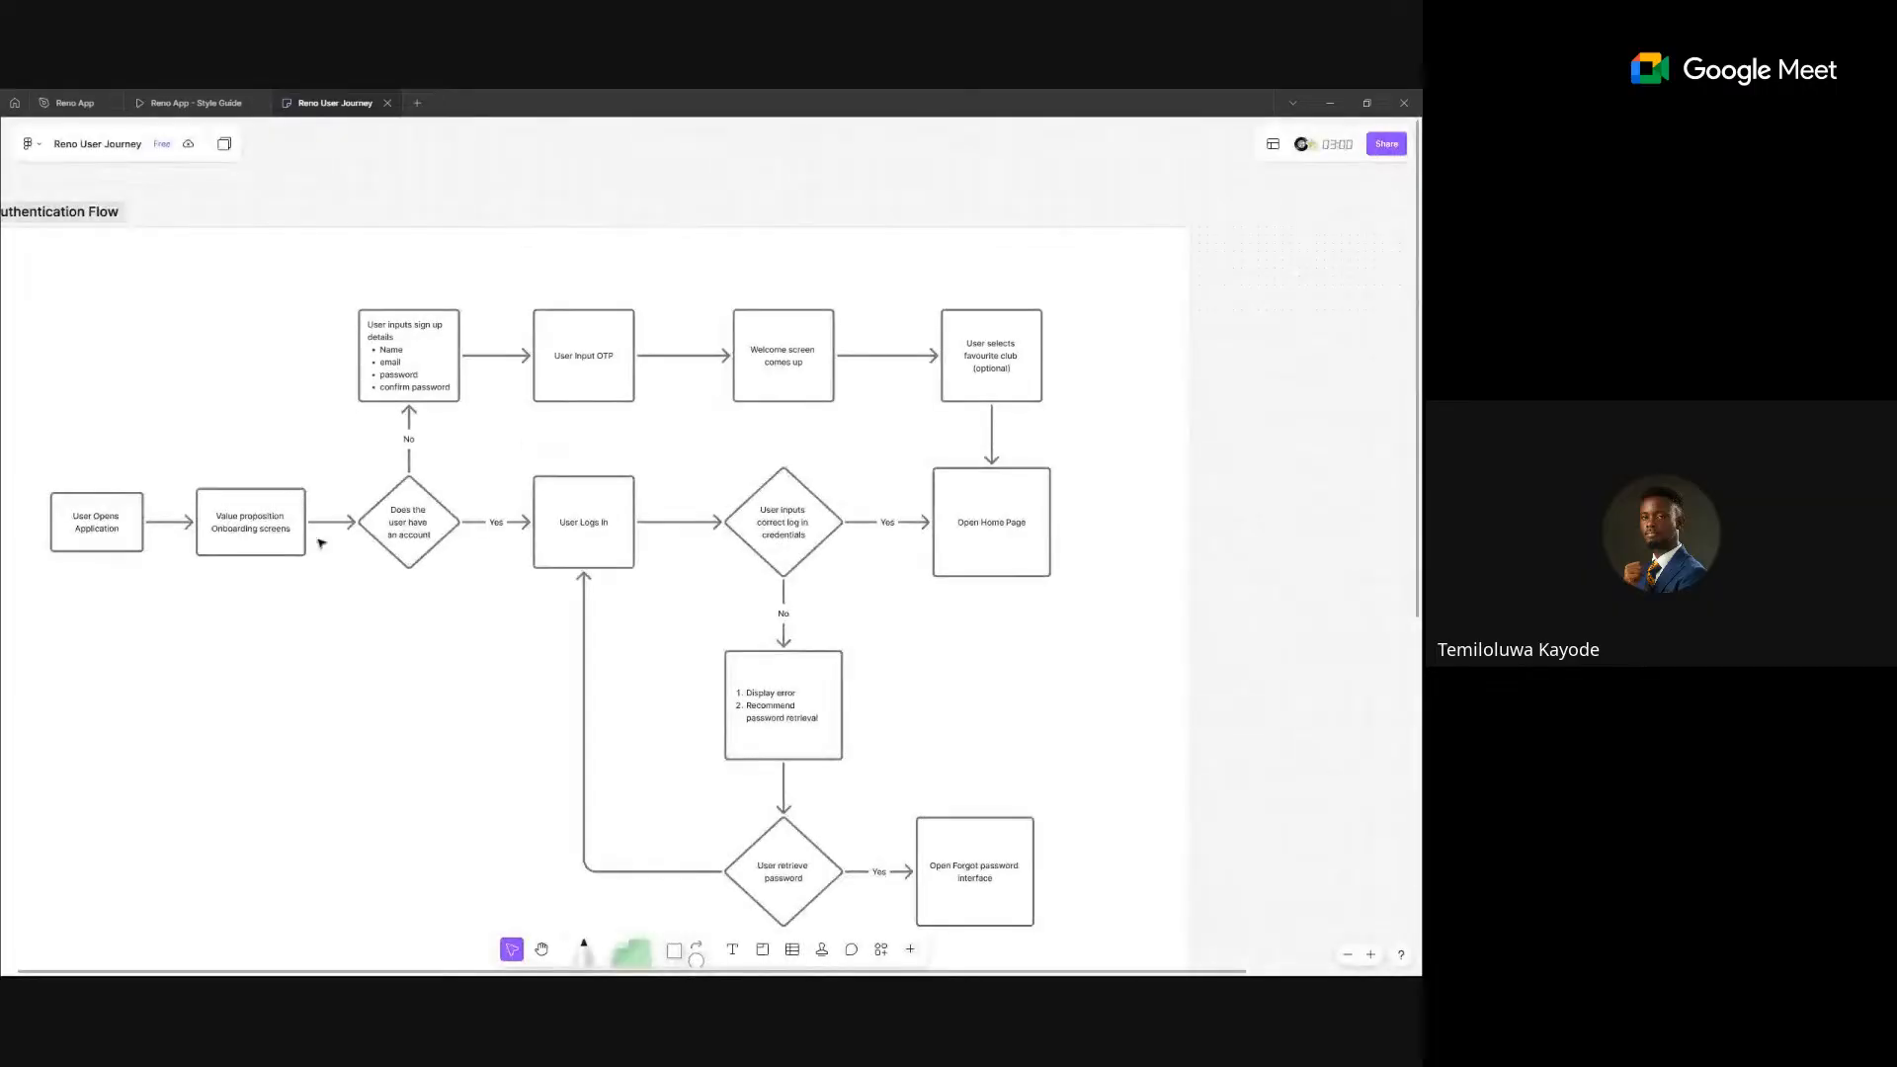
# - Zoom into the start of the authentication flowchart, then go back to the Reno App file
pyautogui.scroll(5, 133, 538)
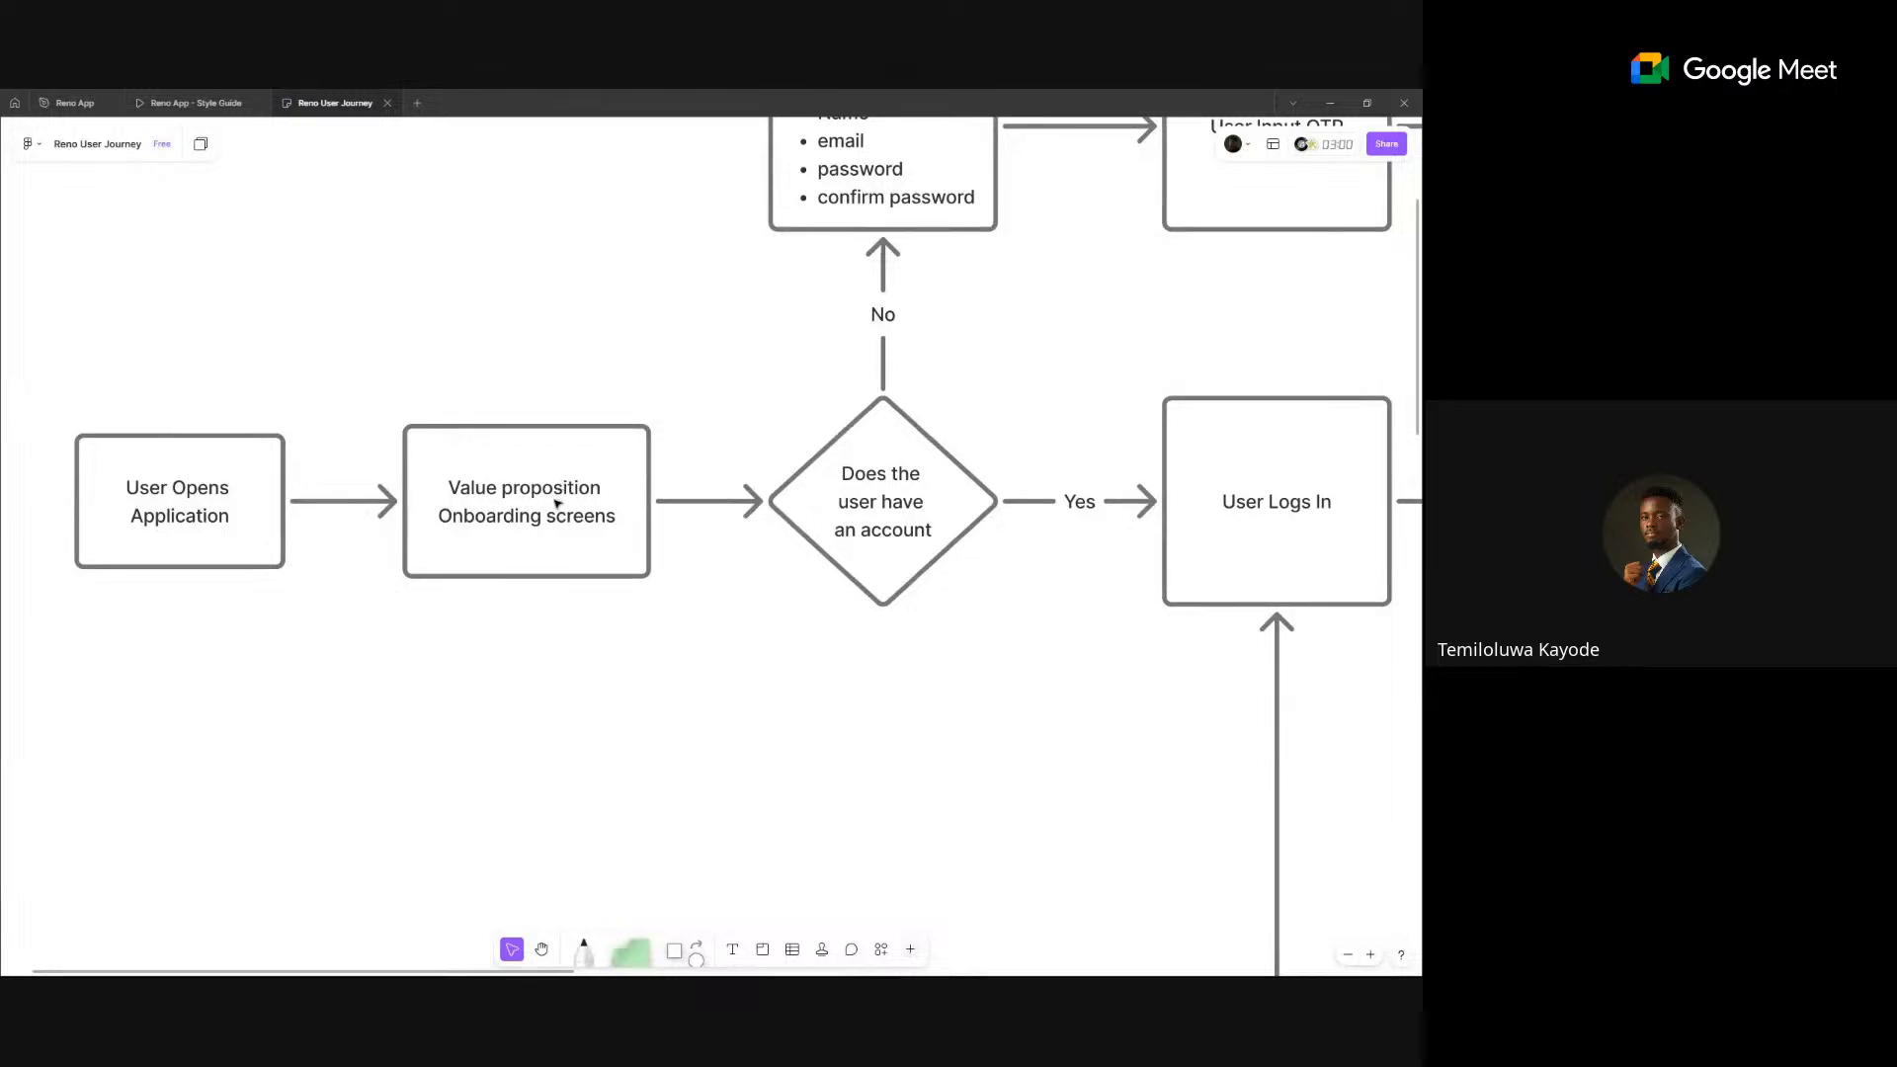
pyautogui.click(60, 95)
pyautogui.scroll(5, 690, 583)
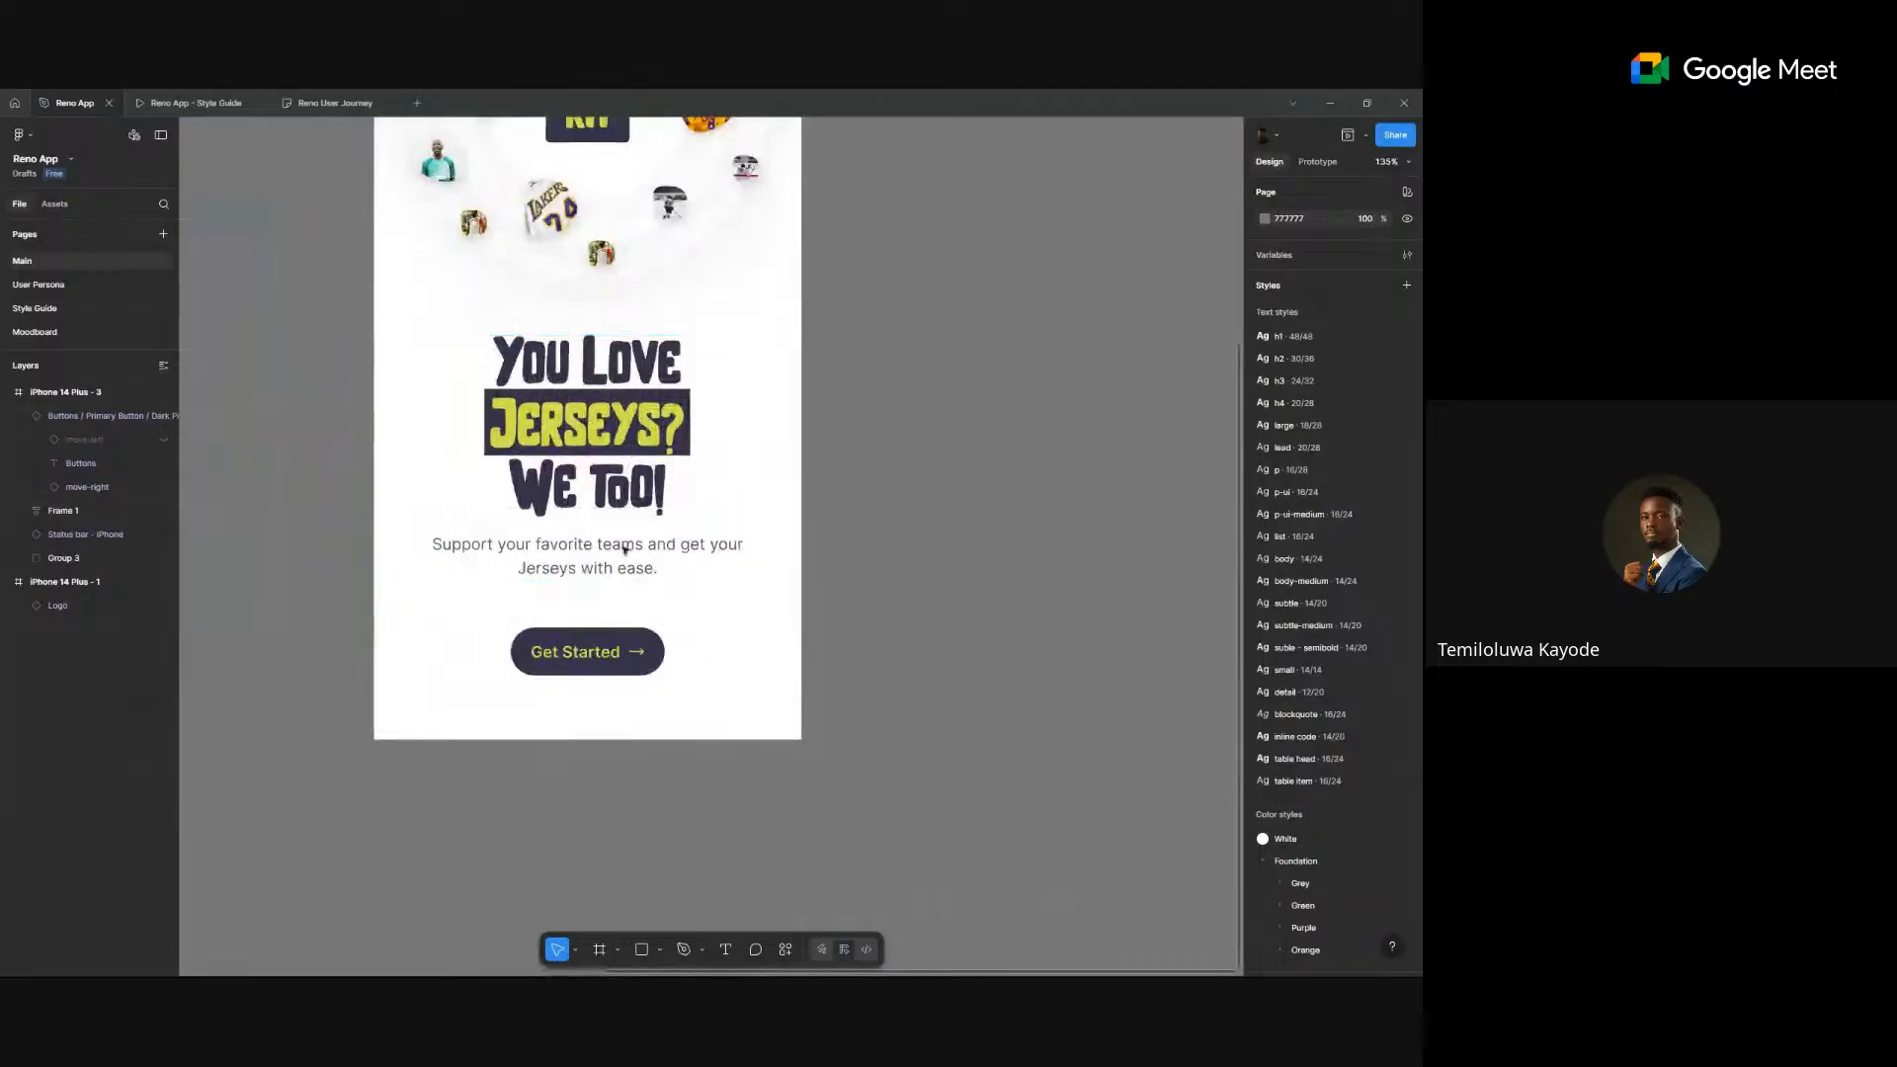
# - Nudge the jersey vector left of the RN logo slightly up-left, briefly checking the Reno User Journey file
pyautogui.scroll(4, 726, 512)
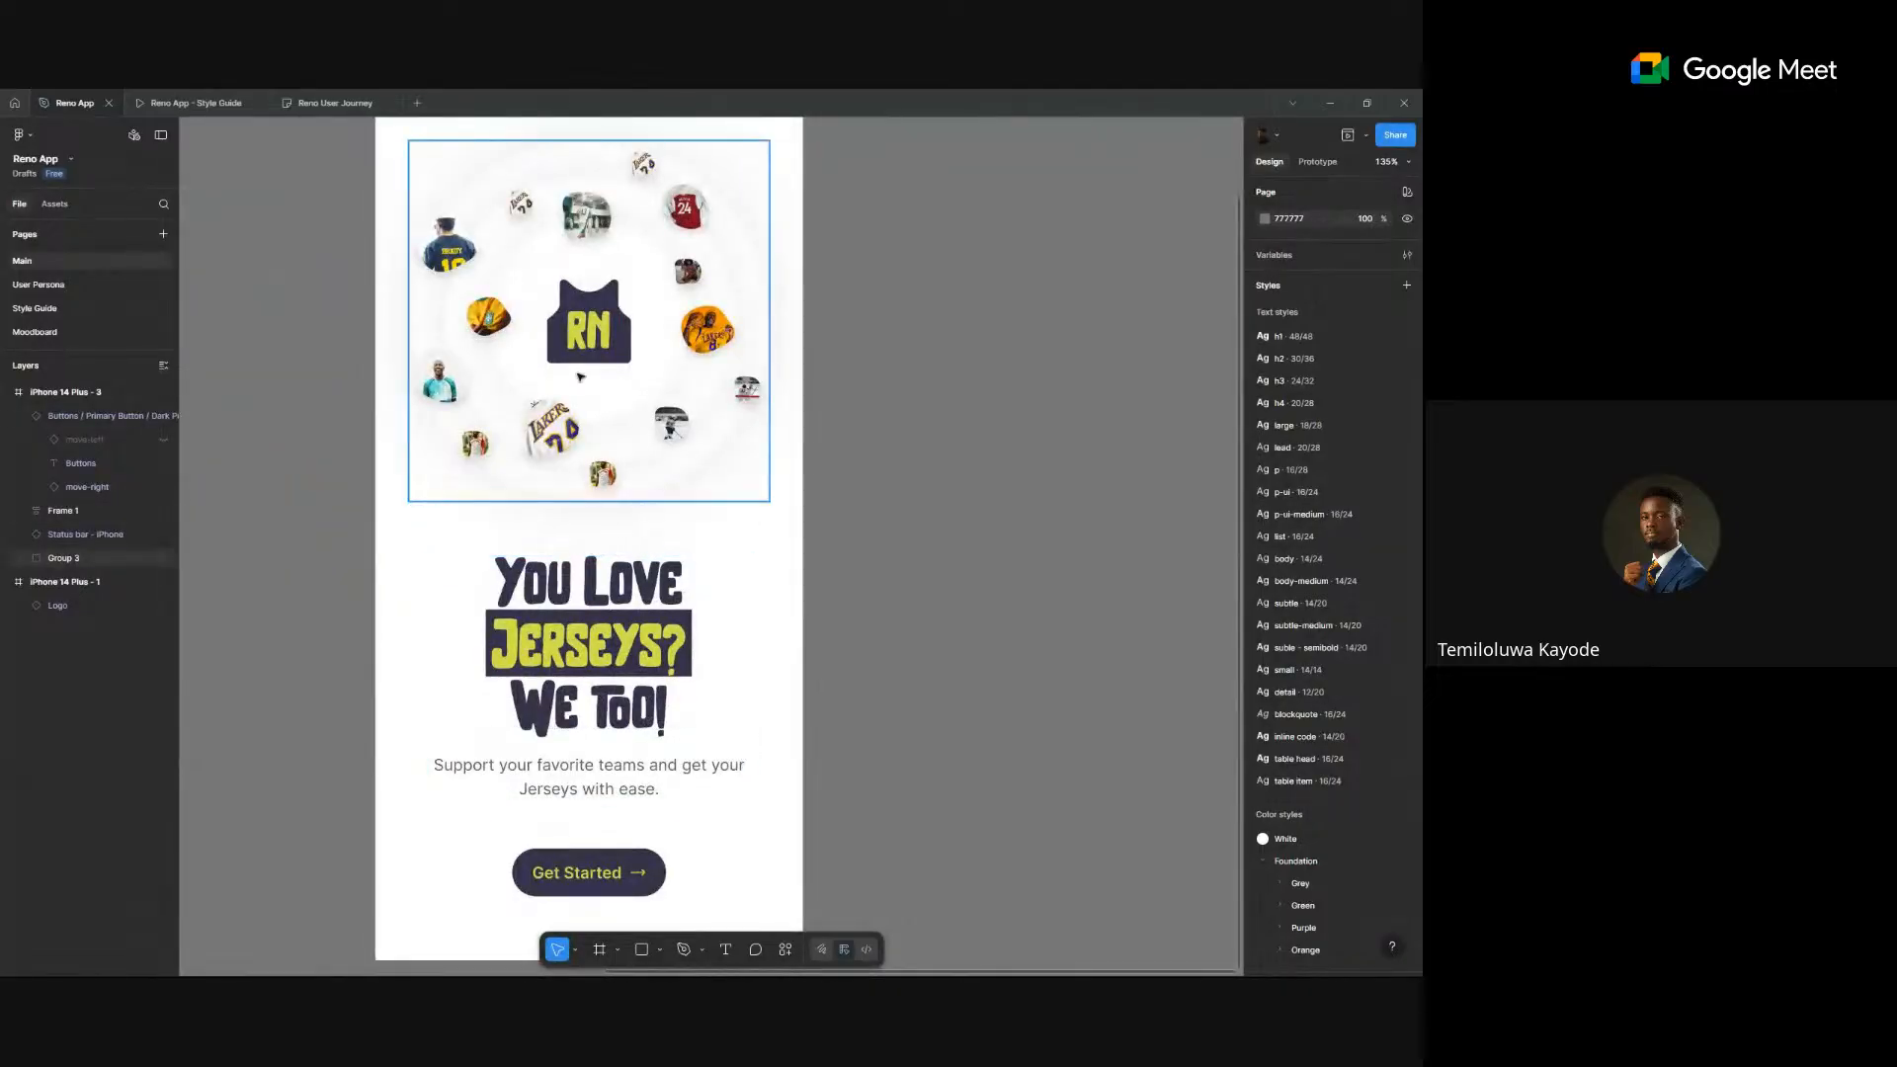
pyautogui.moveTo(502, 329); pyautogui.dragTo(502, 328)
pyautogui.click(335, 103)
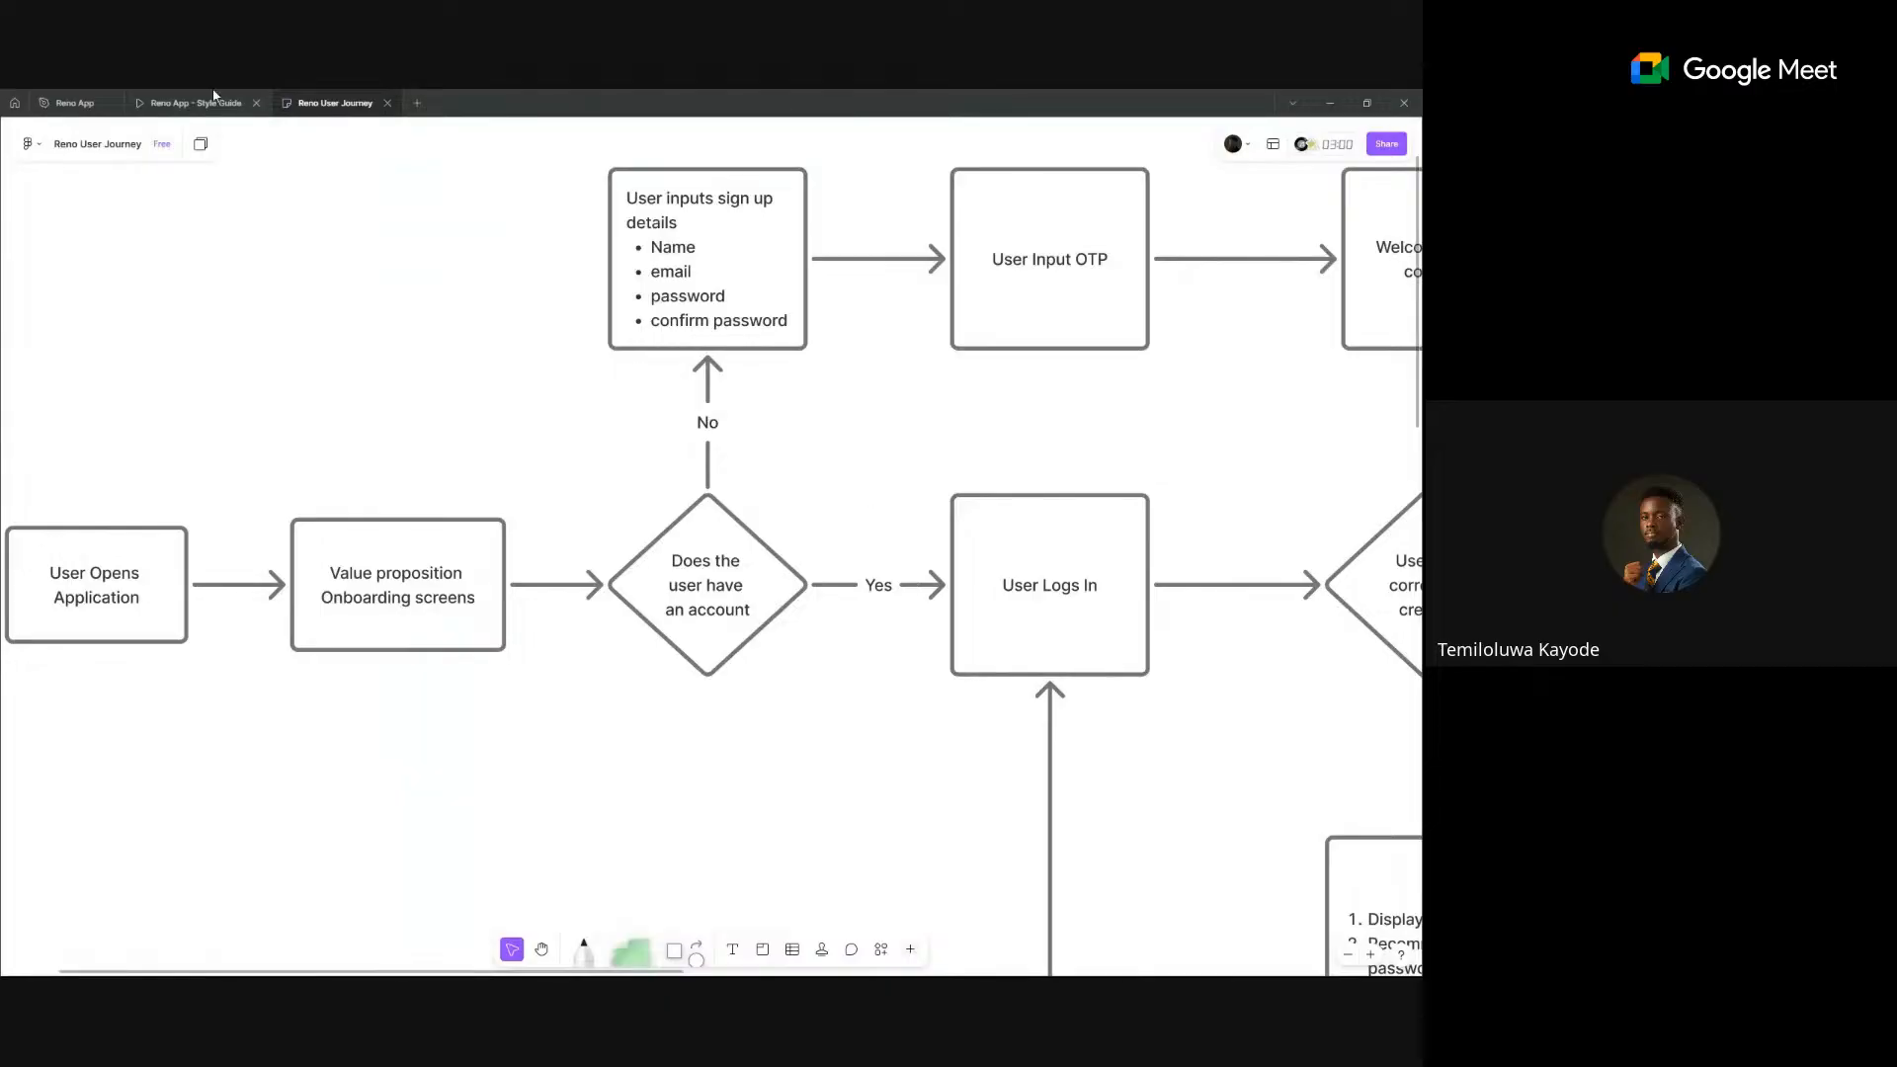
pyautogui.click(71, 103)
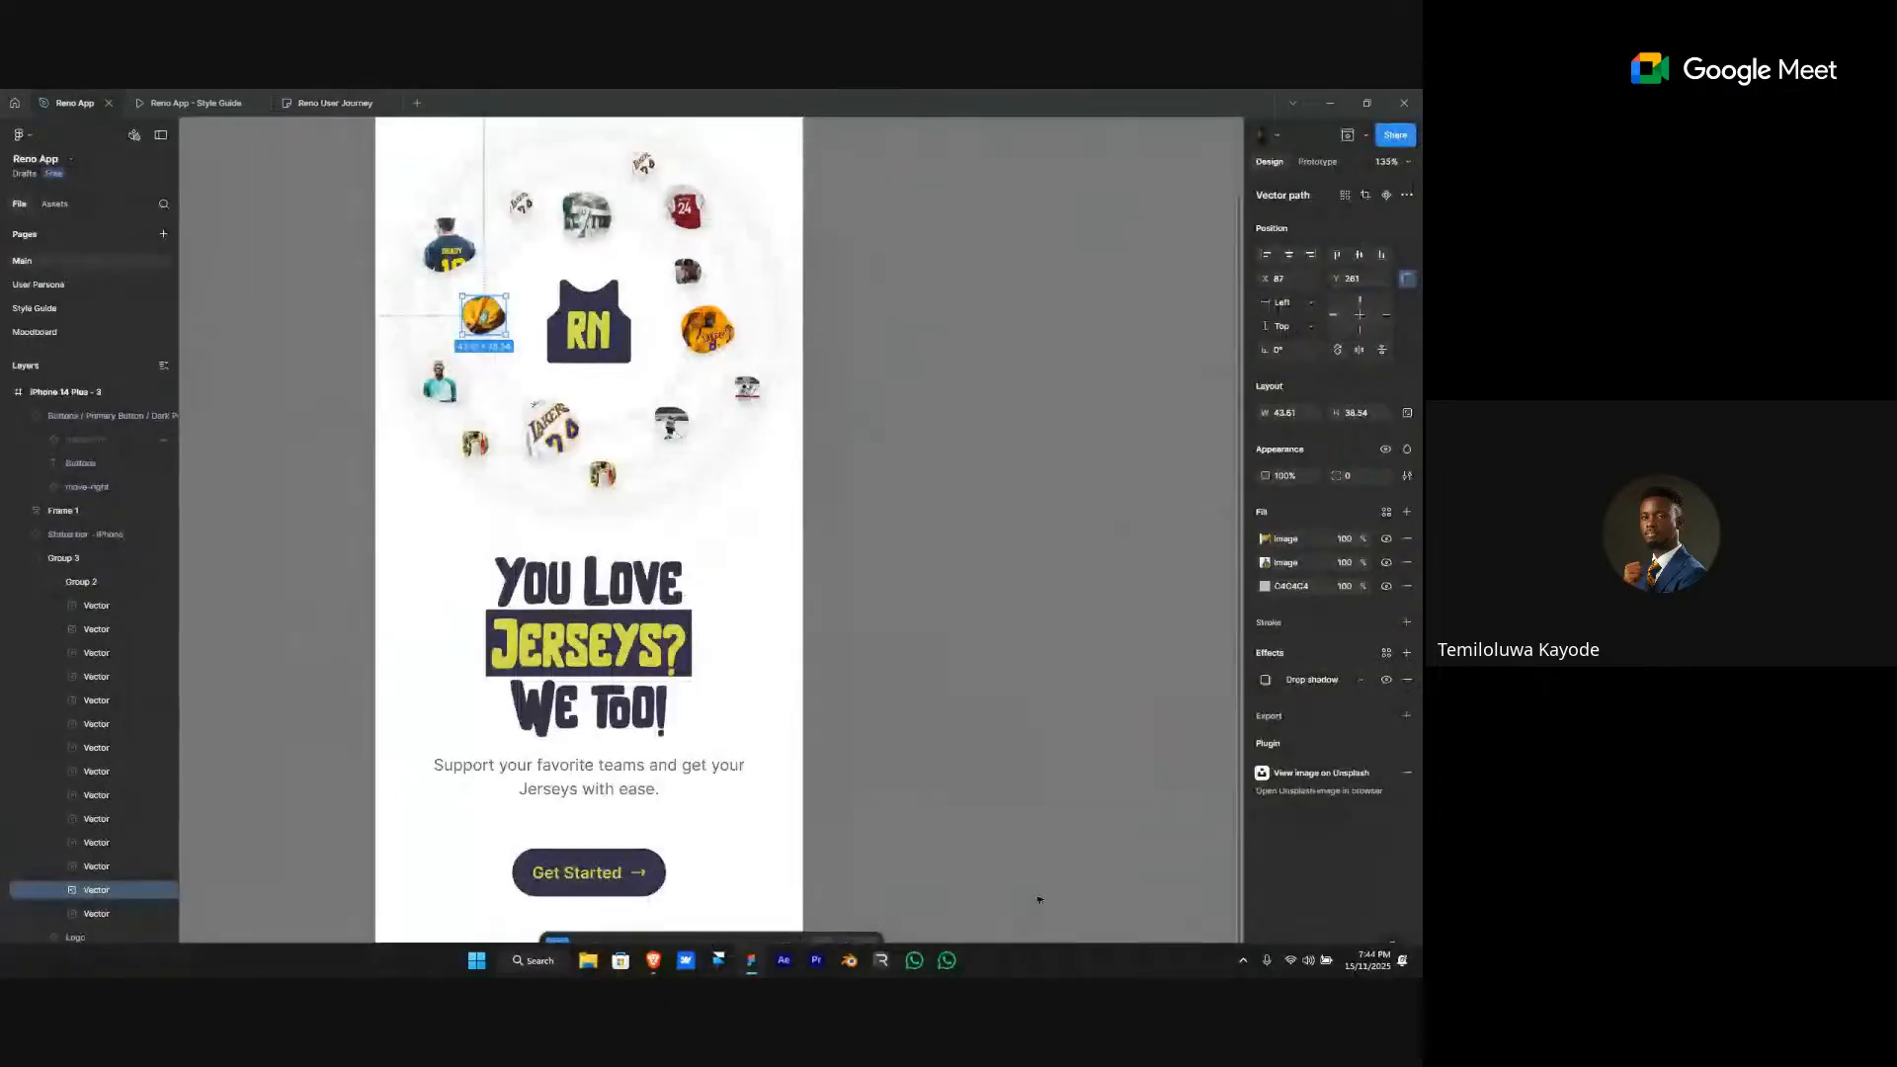
# - Deselect the jersey vector and go to the Moodboard page
pyautogui.click(828, 709)
pyautogui.scroll(-4, 826, 709)
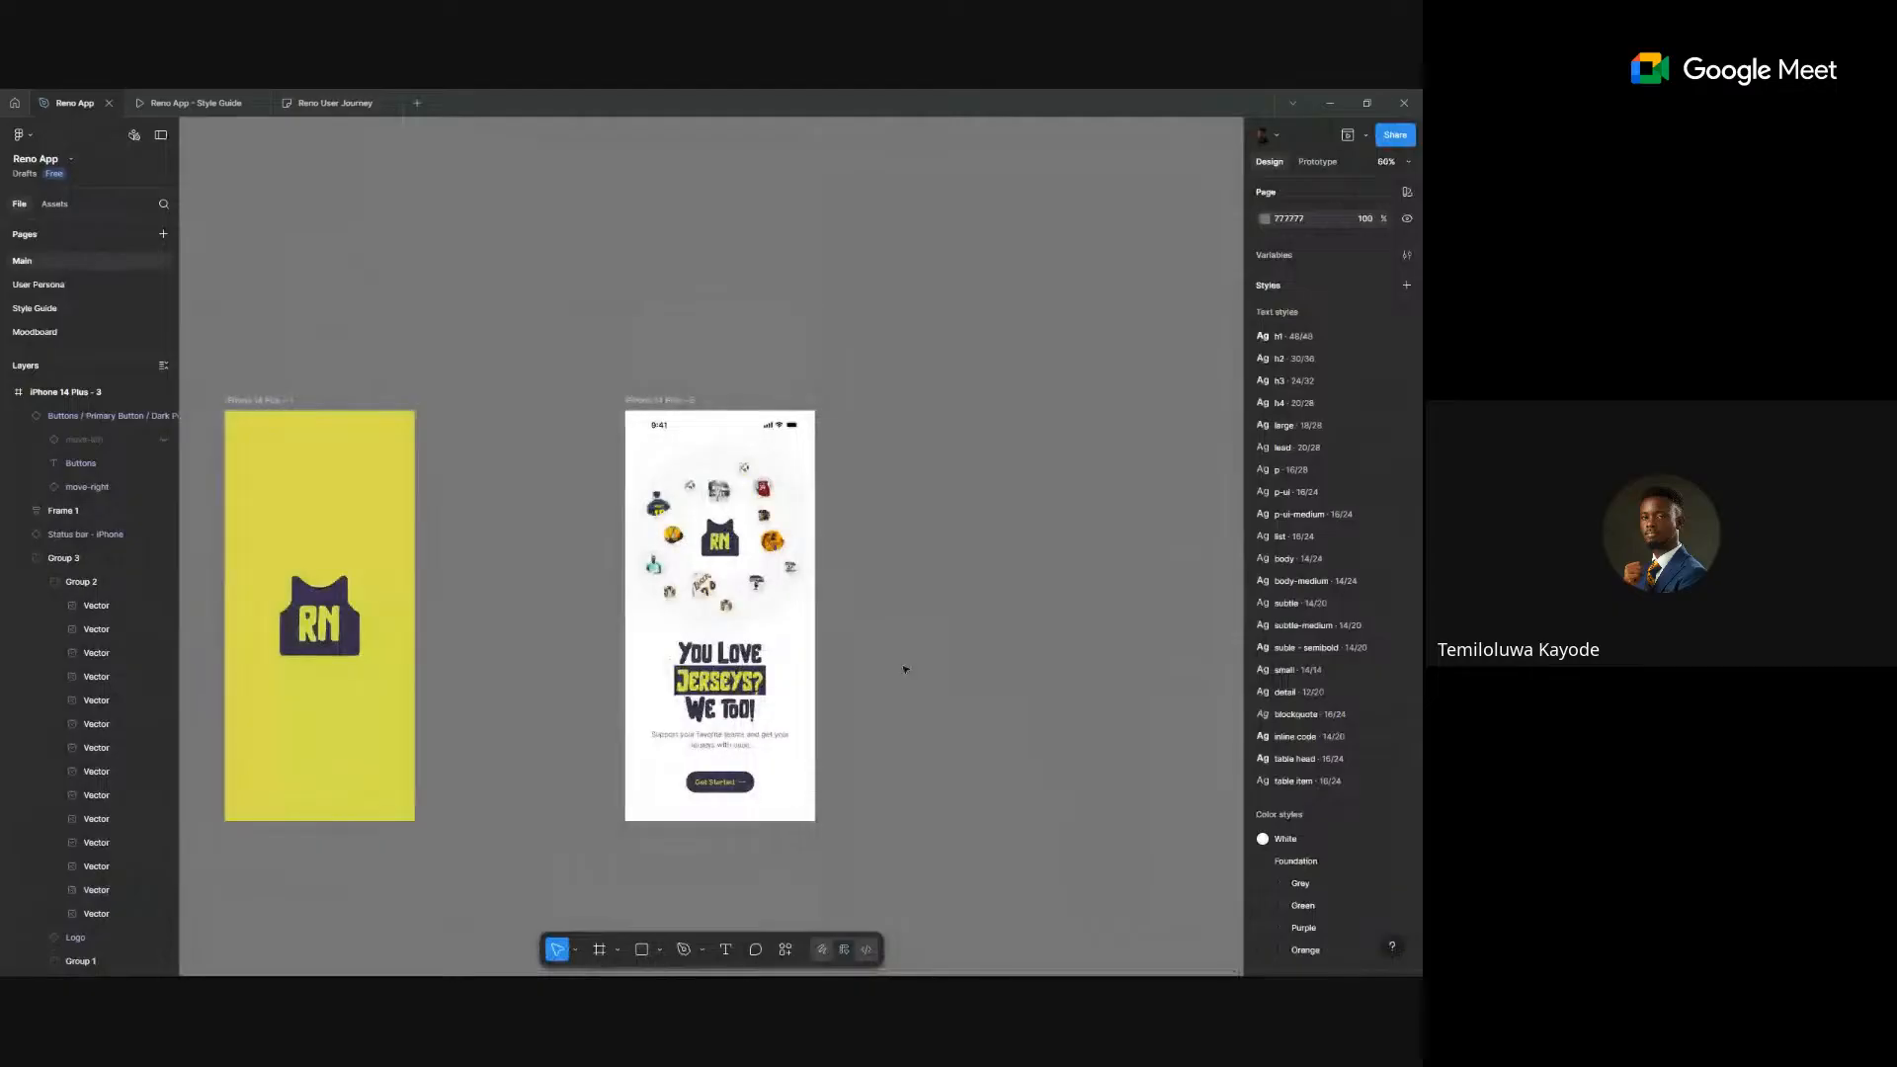
pyautogui.hscroll(-5, 627, 512)
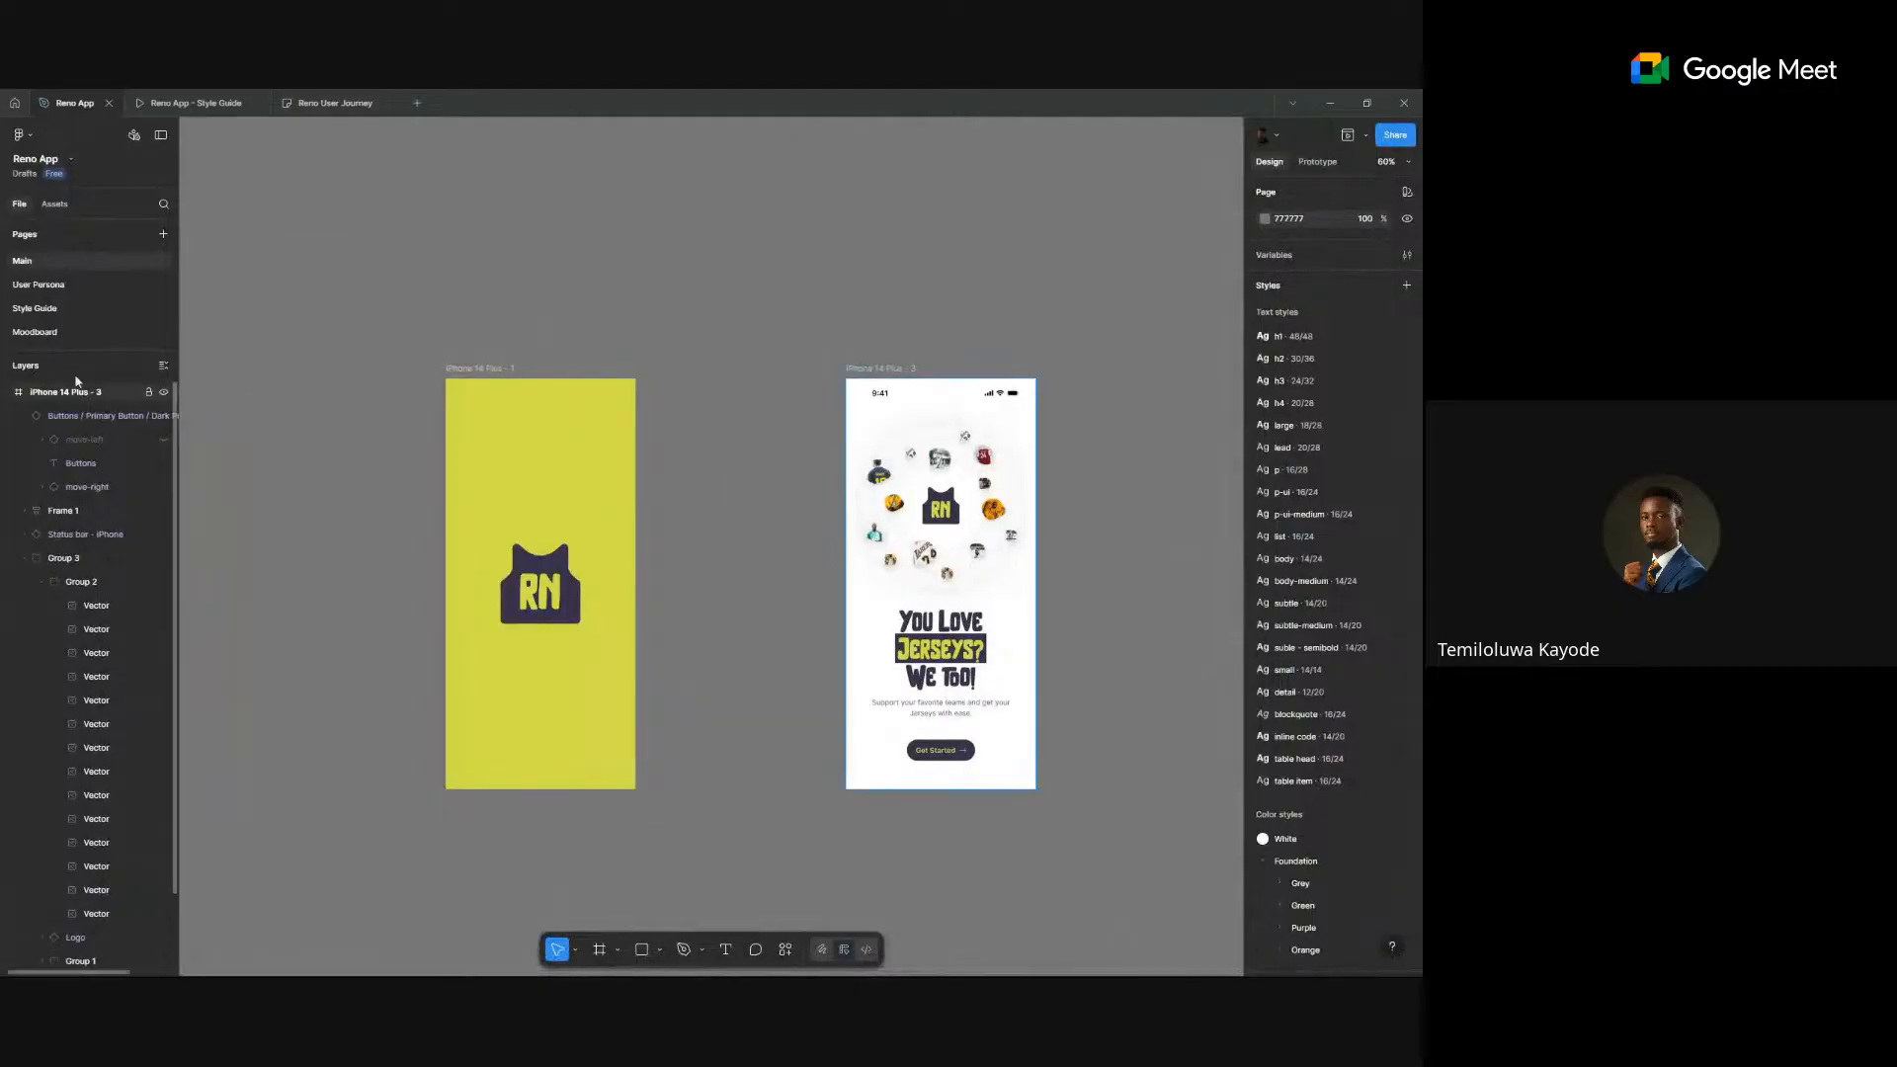
pyautogui.click(68, 334)
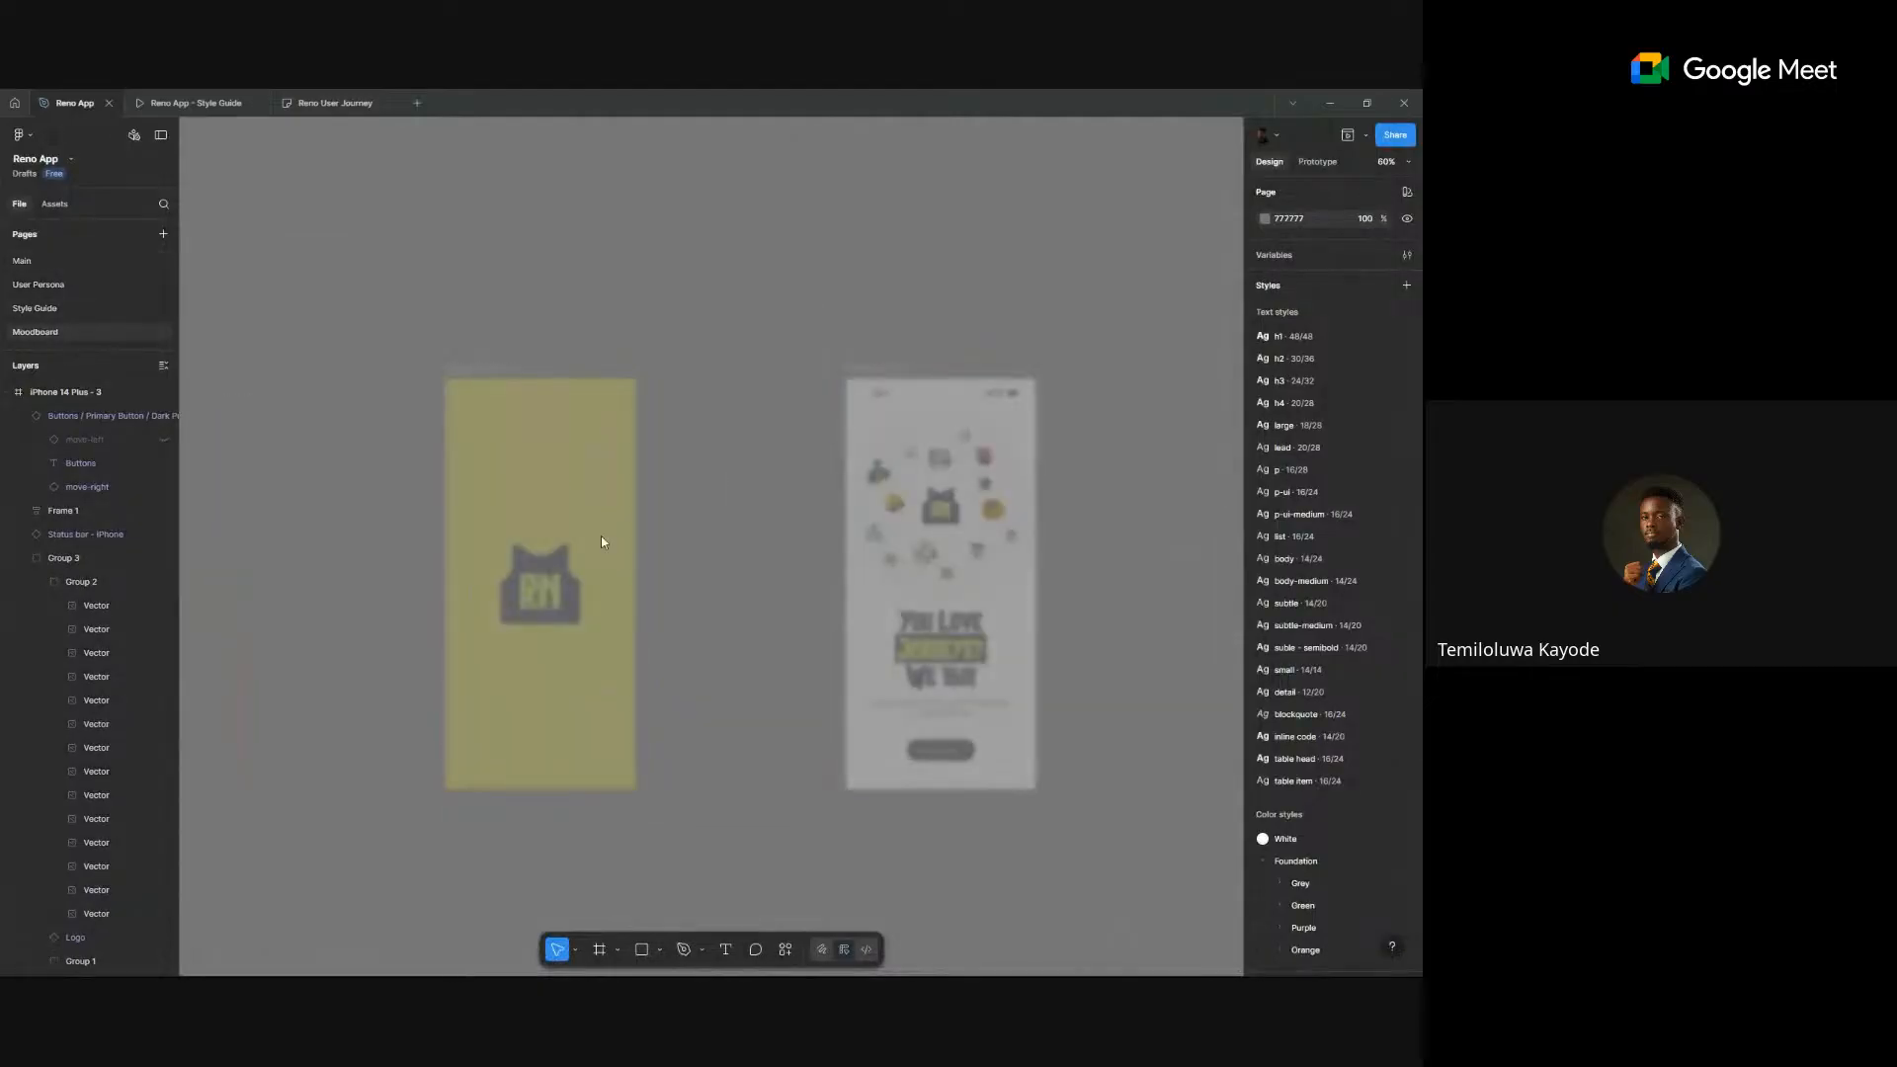
pyautogui.scroll(-4, 835, 504)
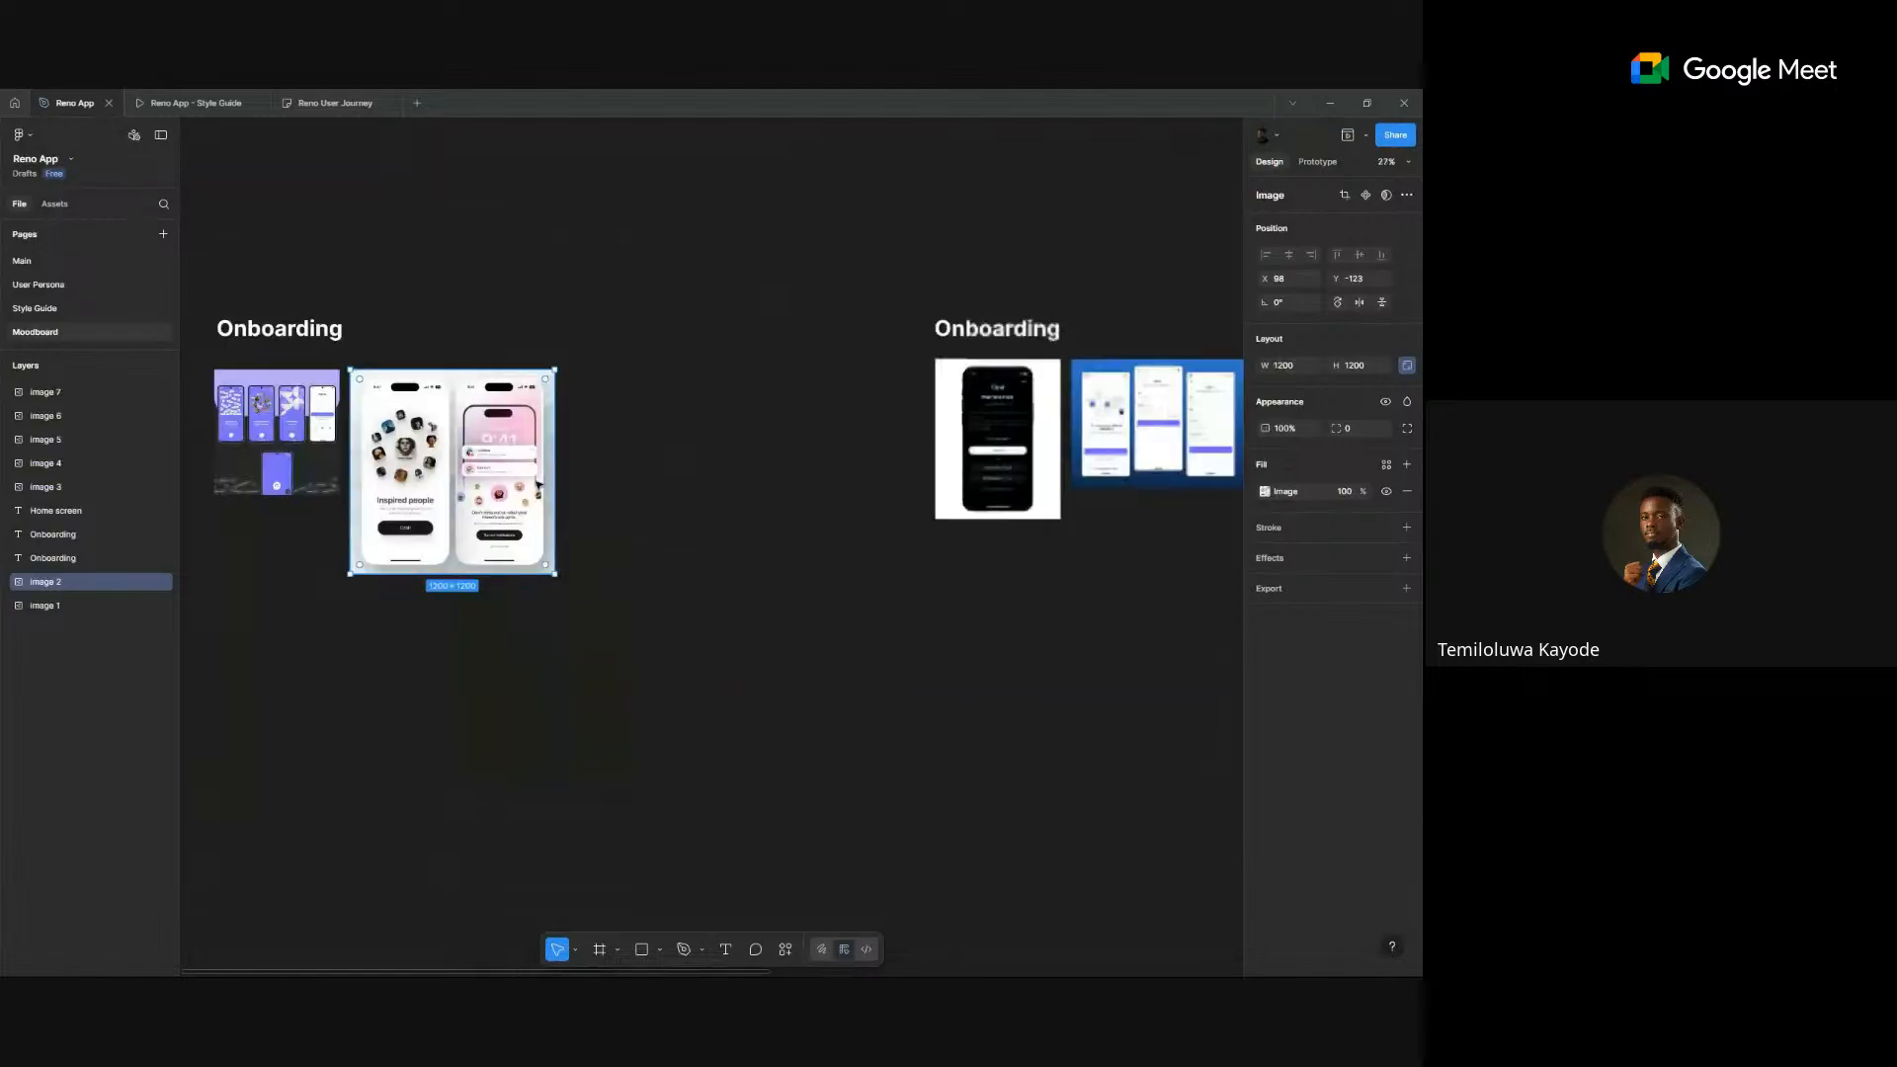
pyautogui.hscroll(2, 834, 504)
pyautogui.hscroll(3, 835, 504)
pyautogui.scroll(6, 593, 474)
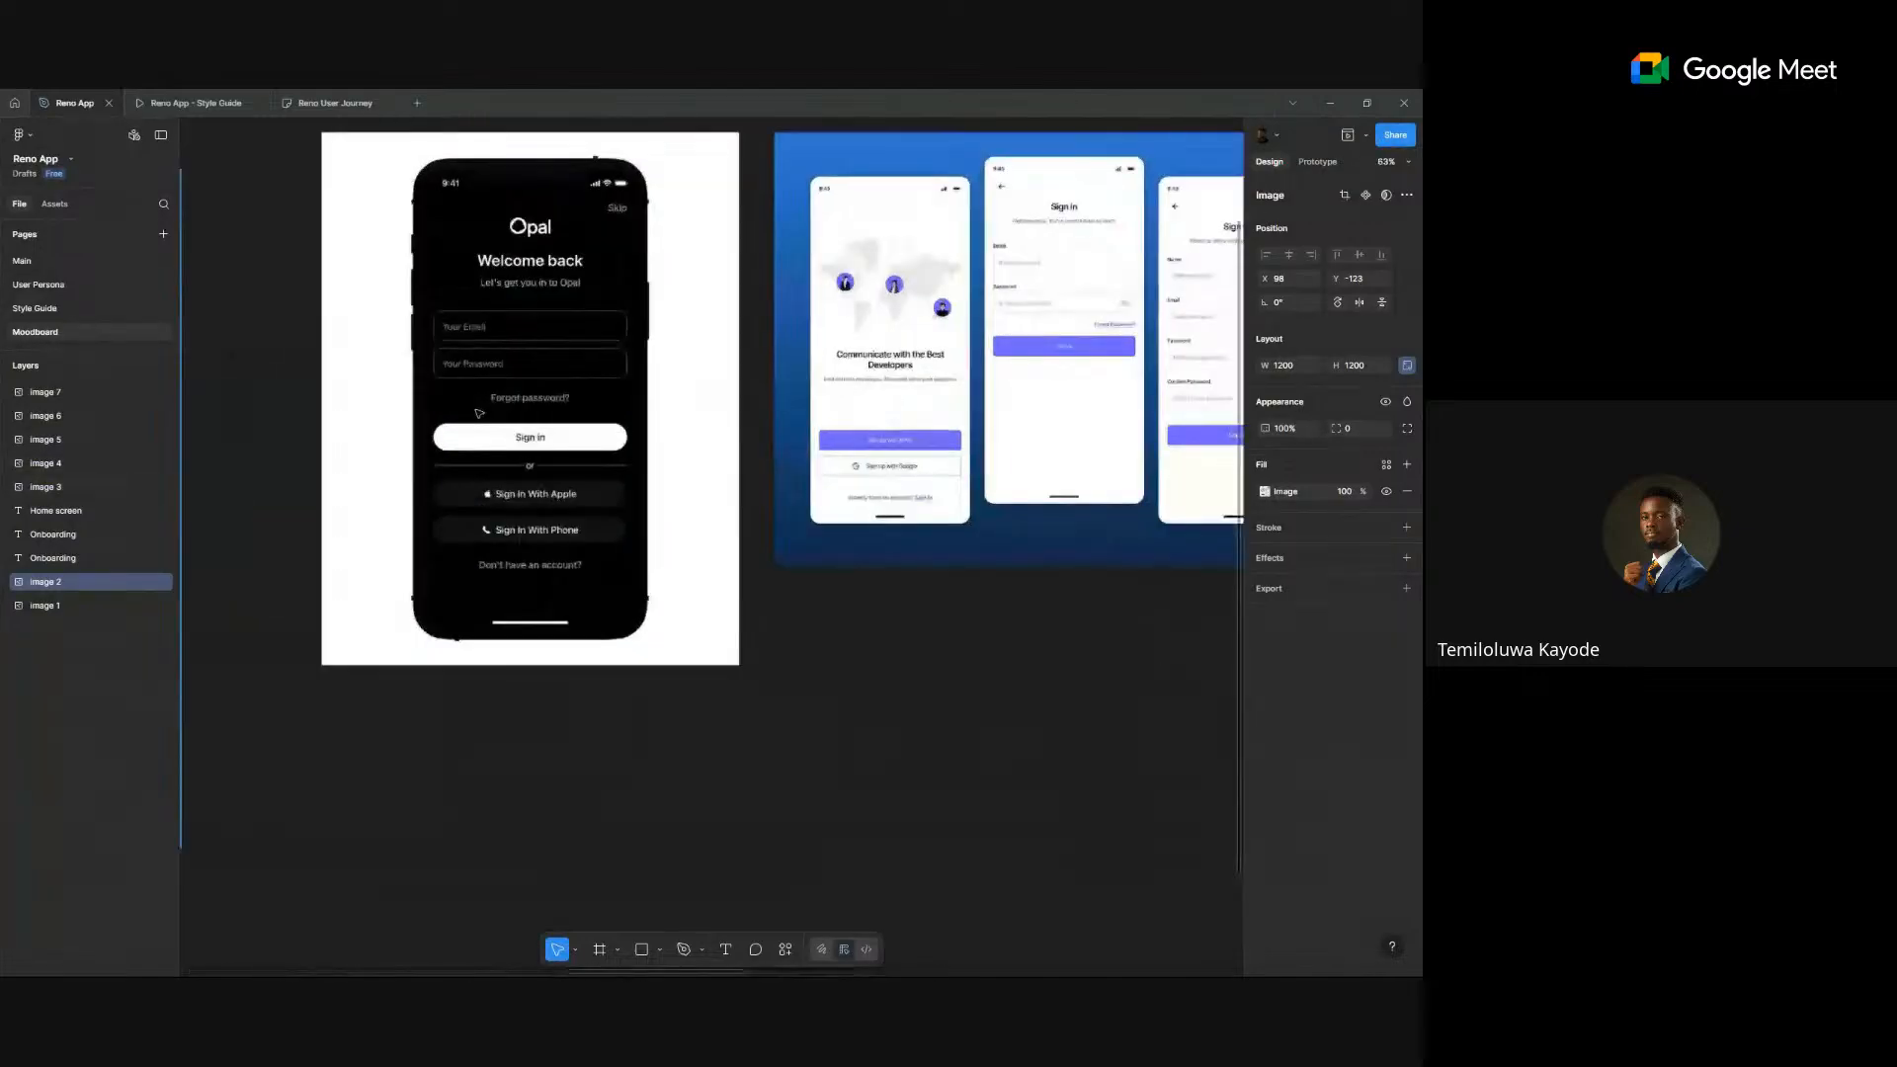
pyautogui.scroll(2, 482, 400)
pyautogui.hscroll(-2, 482, 400)
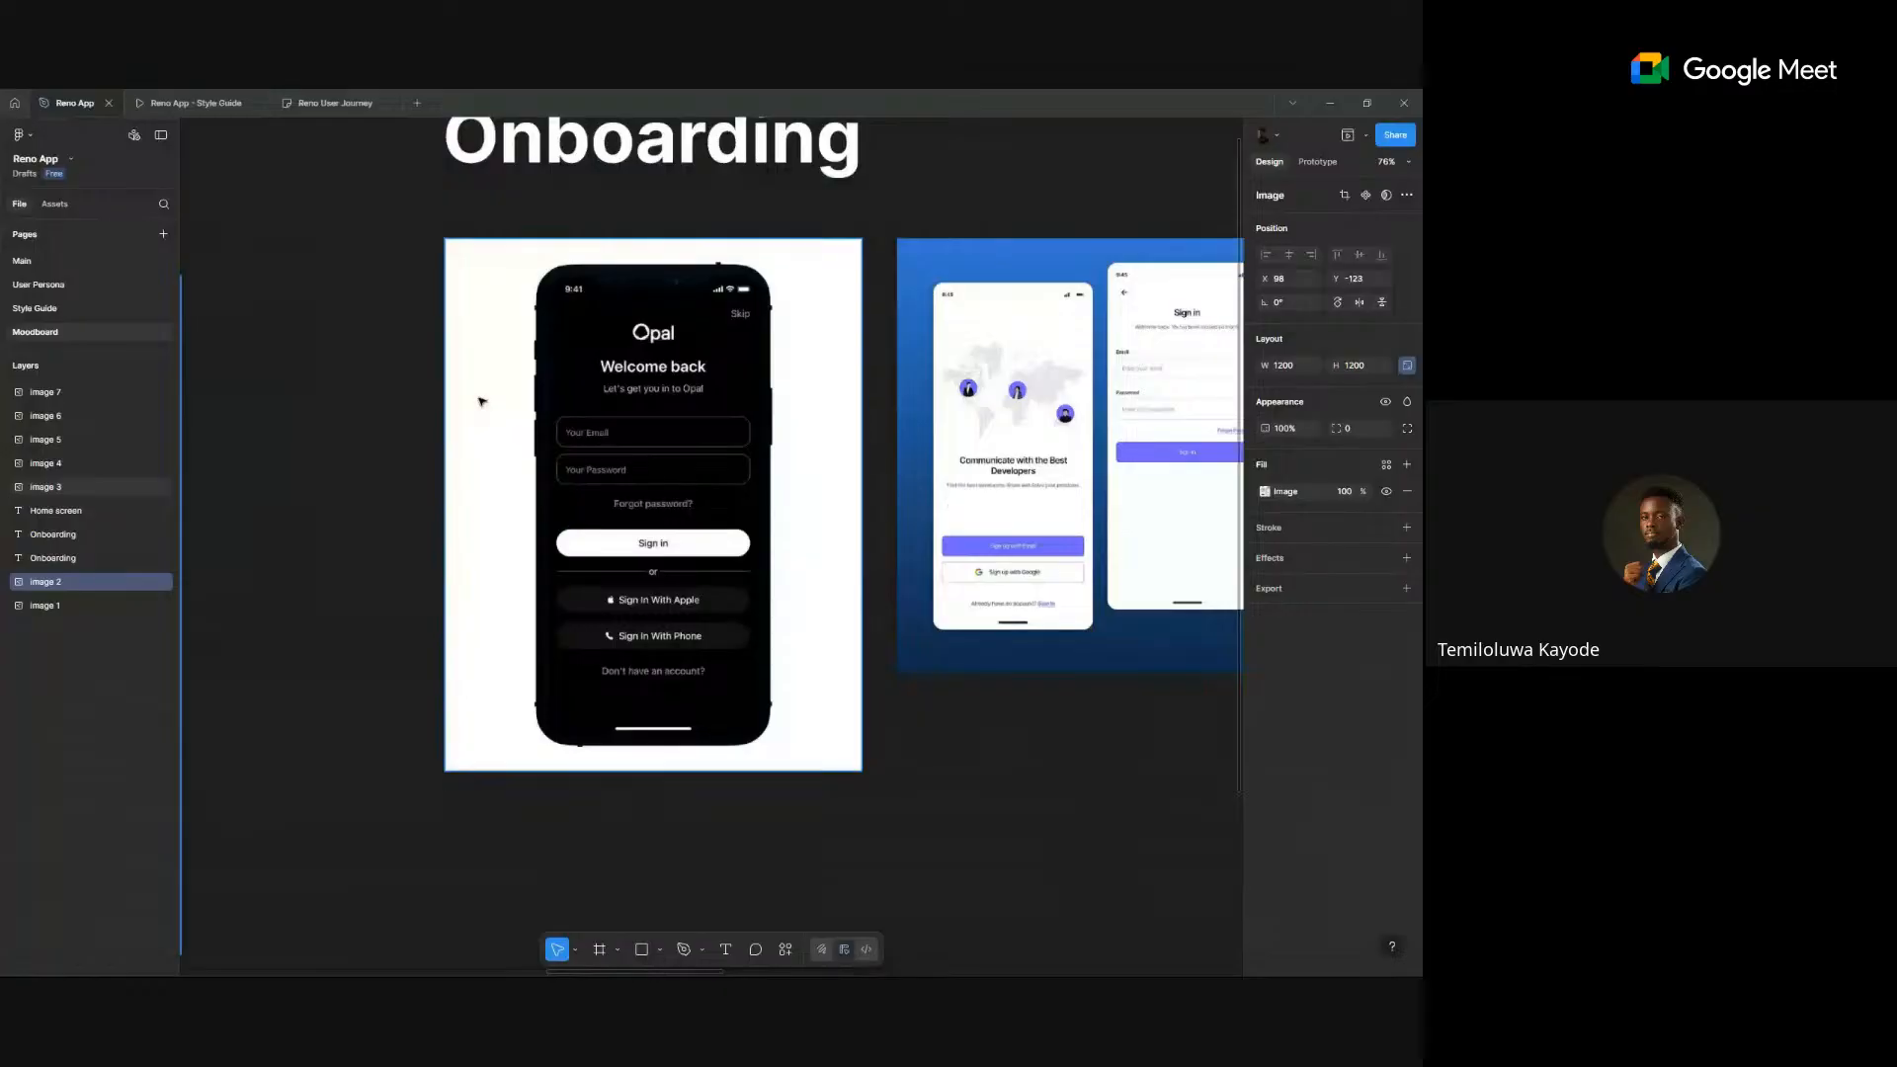
pyautogui.scroll(-2, 482, 400)
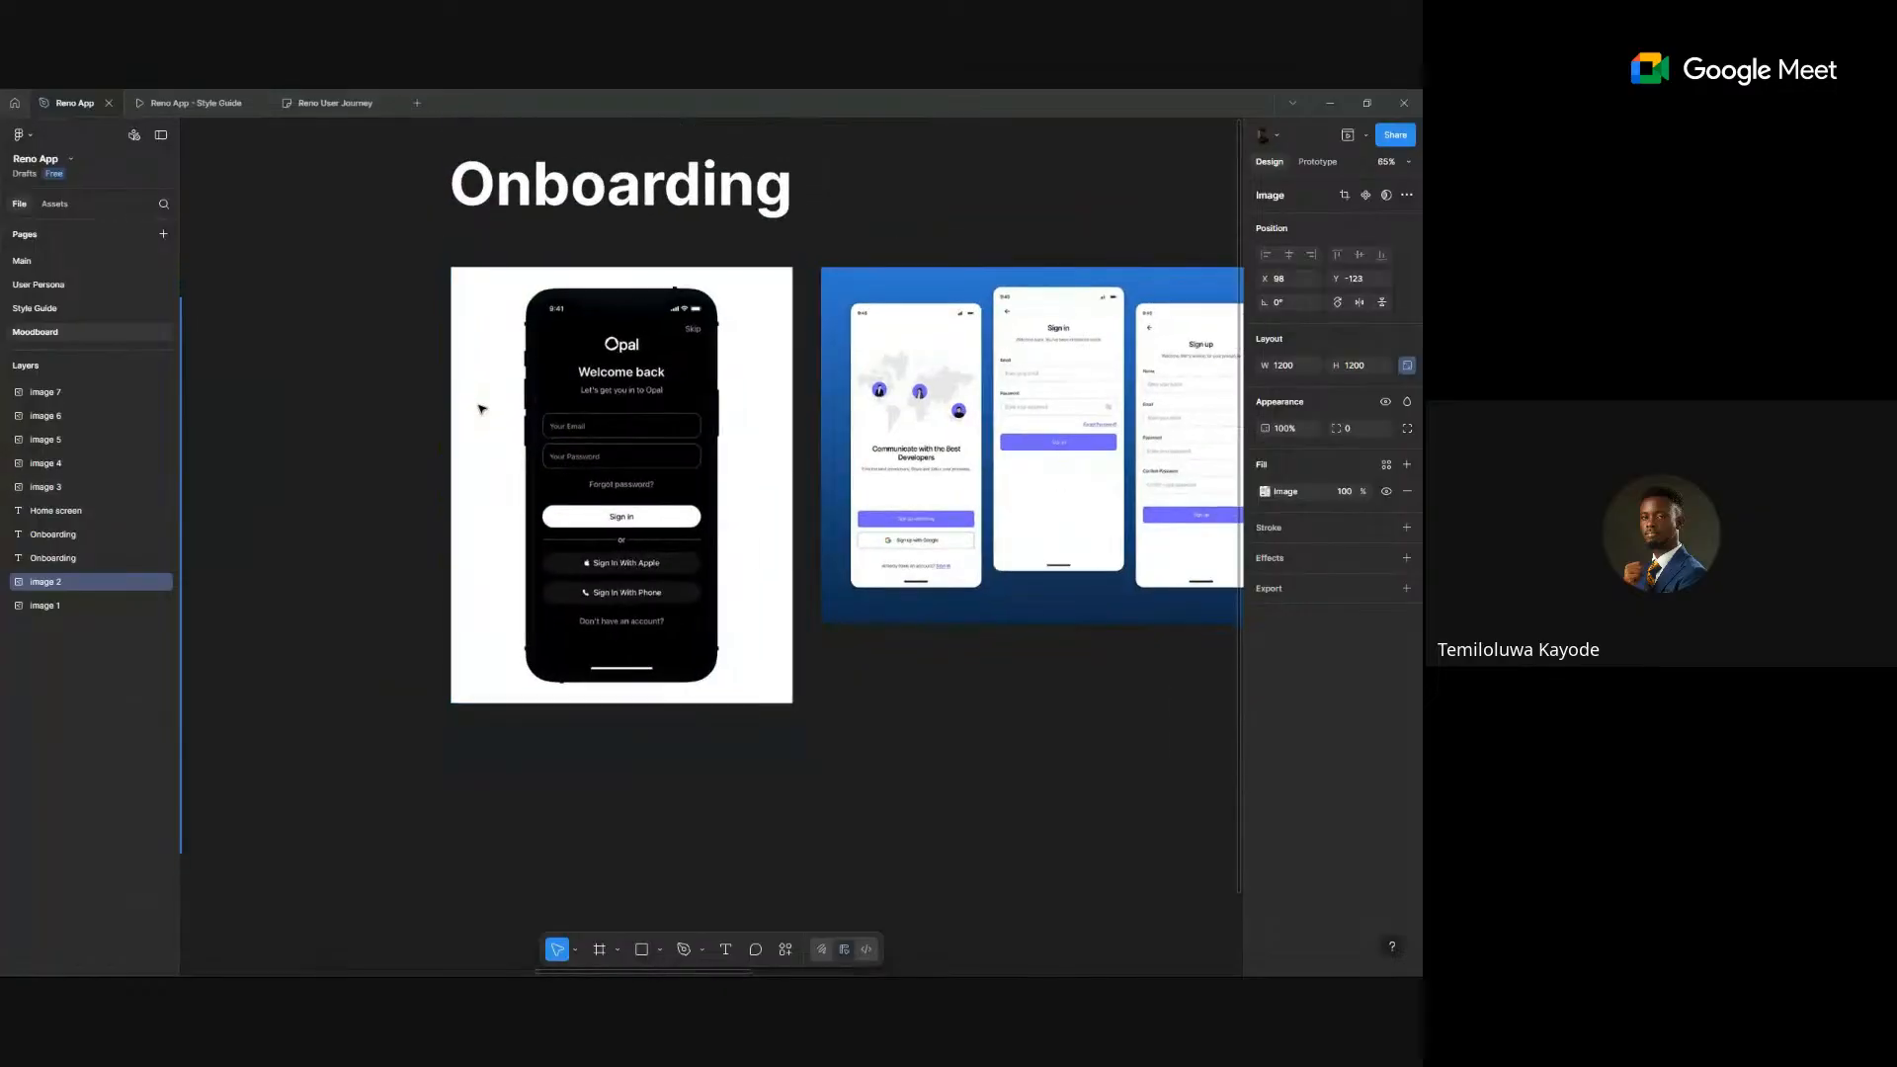
pyautogui.hscroll(2, 481, 408)
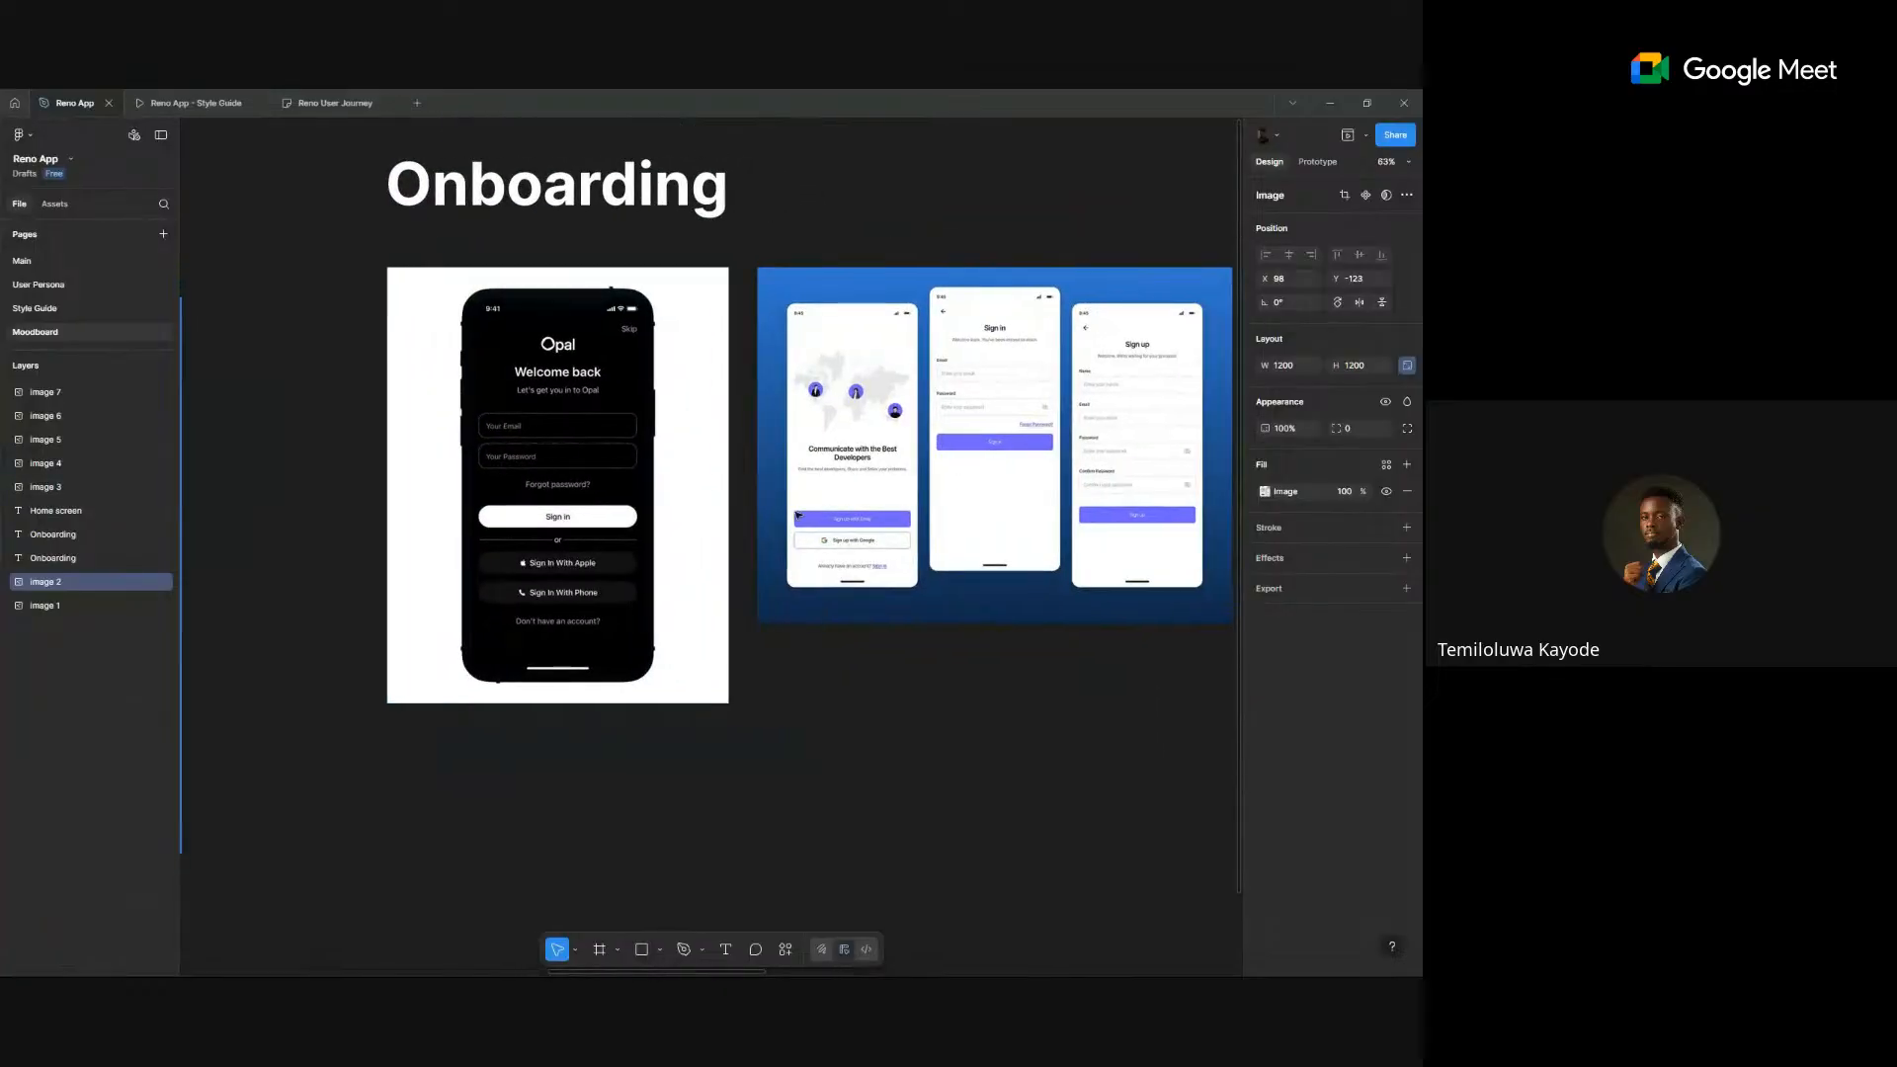
pyautogui.scroll(4, 799, 515)
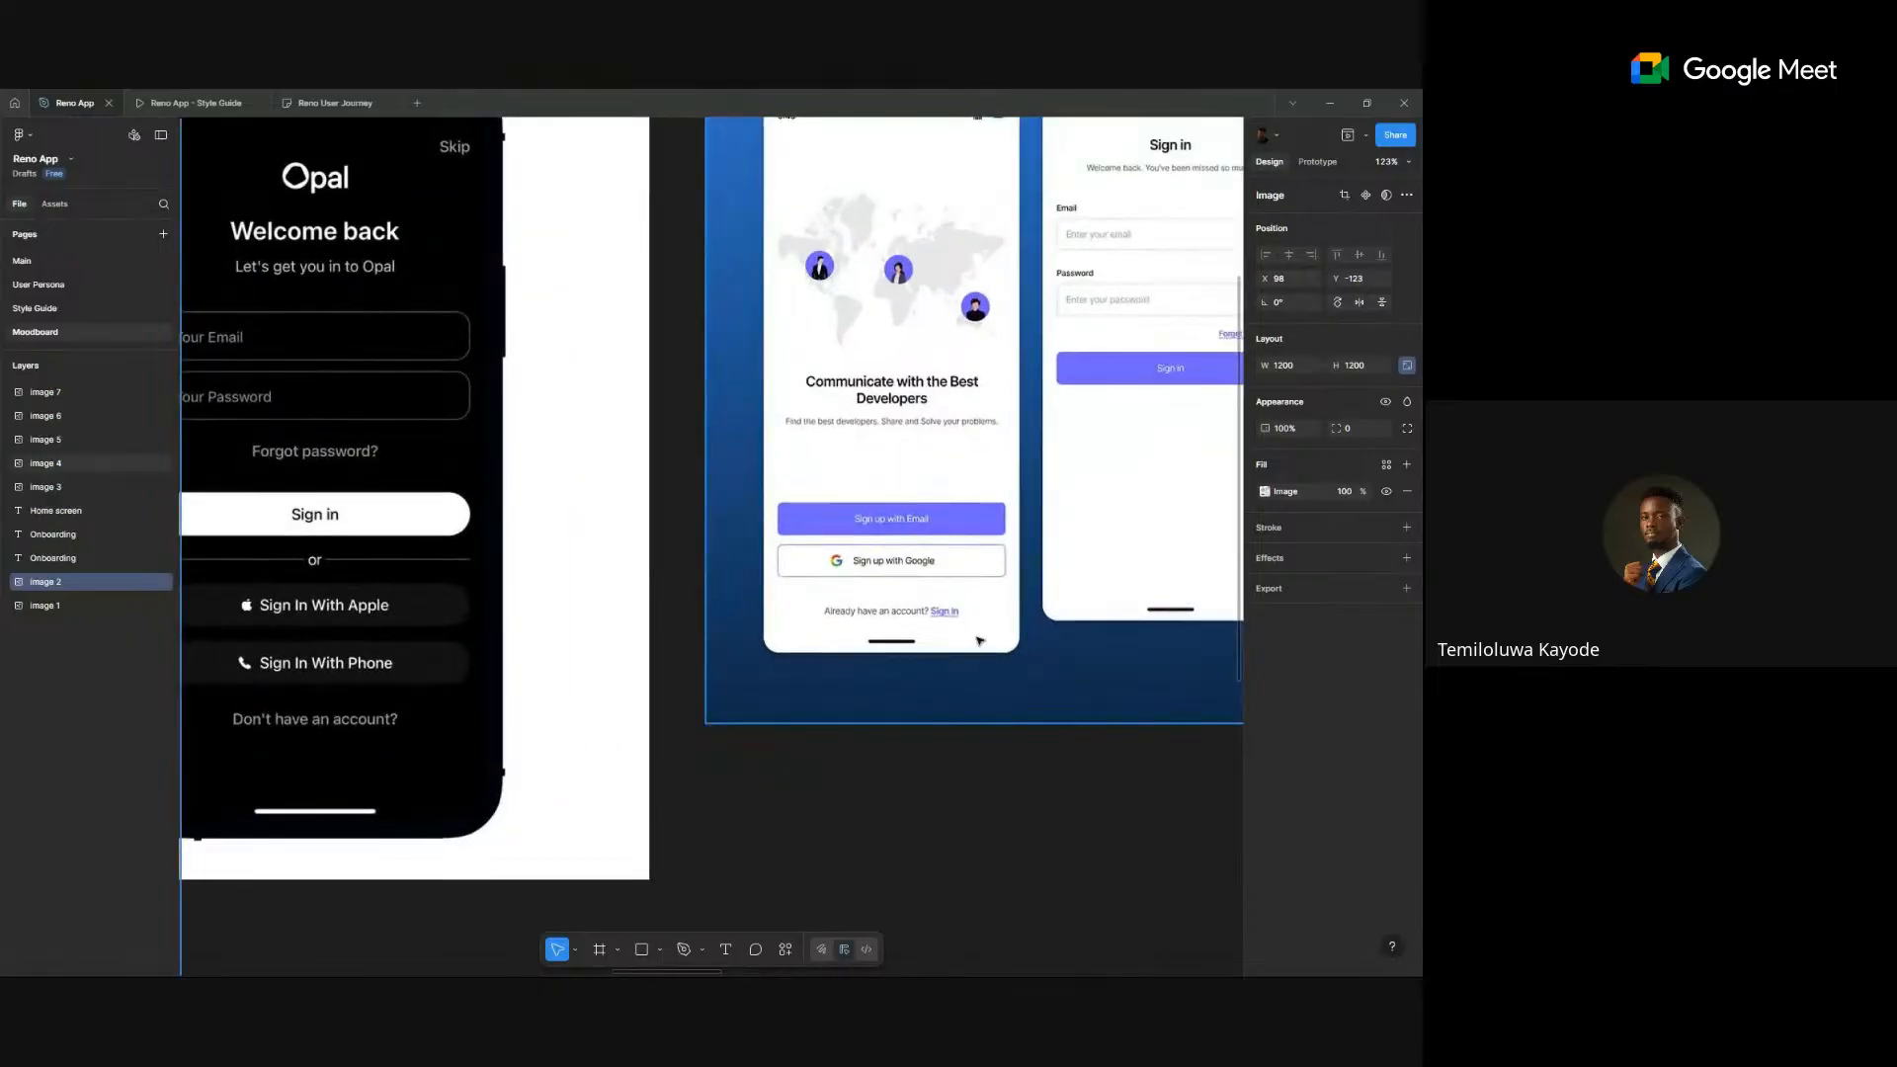
pyautogui.scroll(-2, 979, 641)
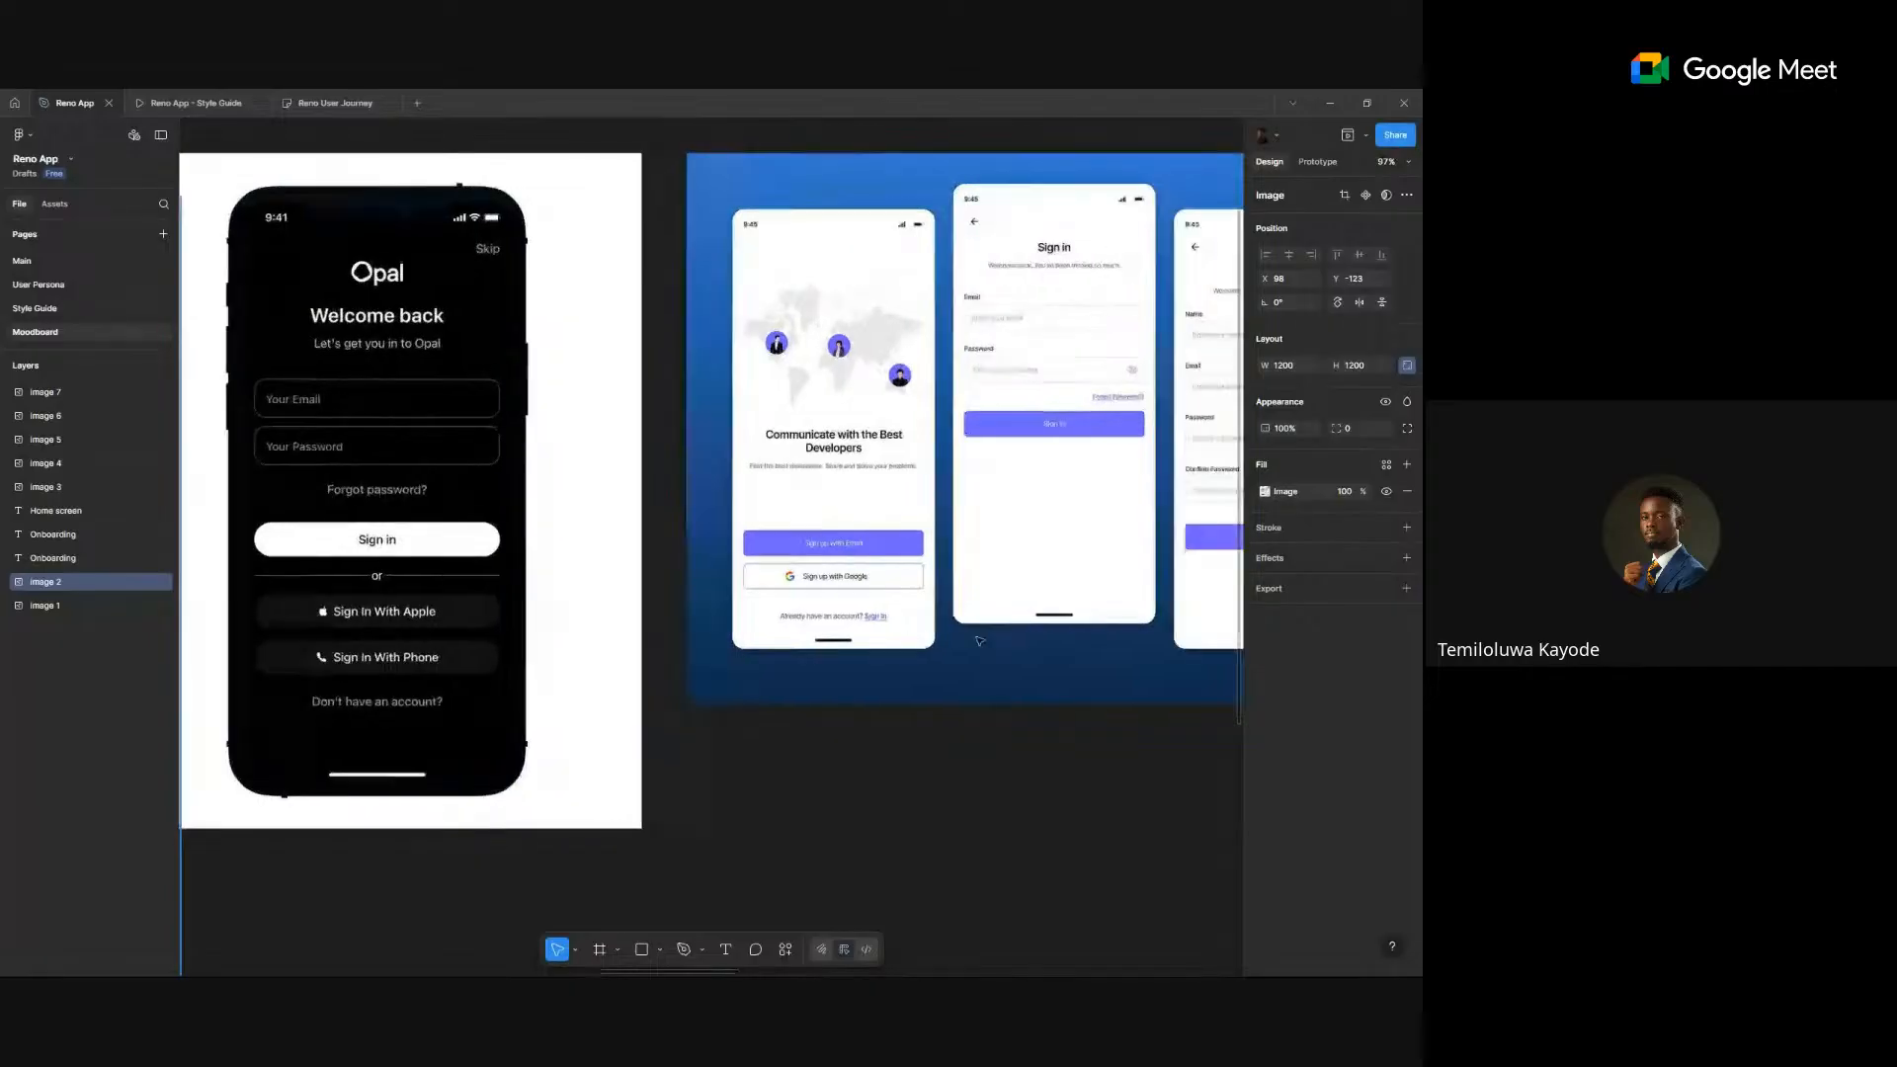
pyautogui.hscroll(5, 979, 641)
pyautogui.scroll(-4, 798, 673)
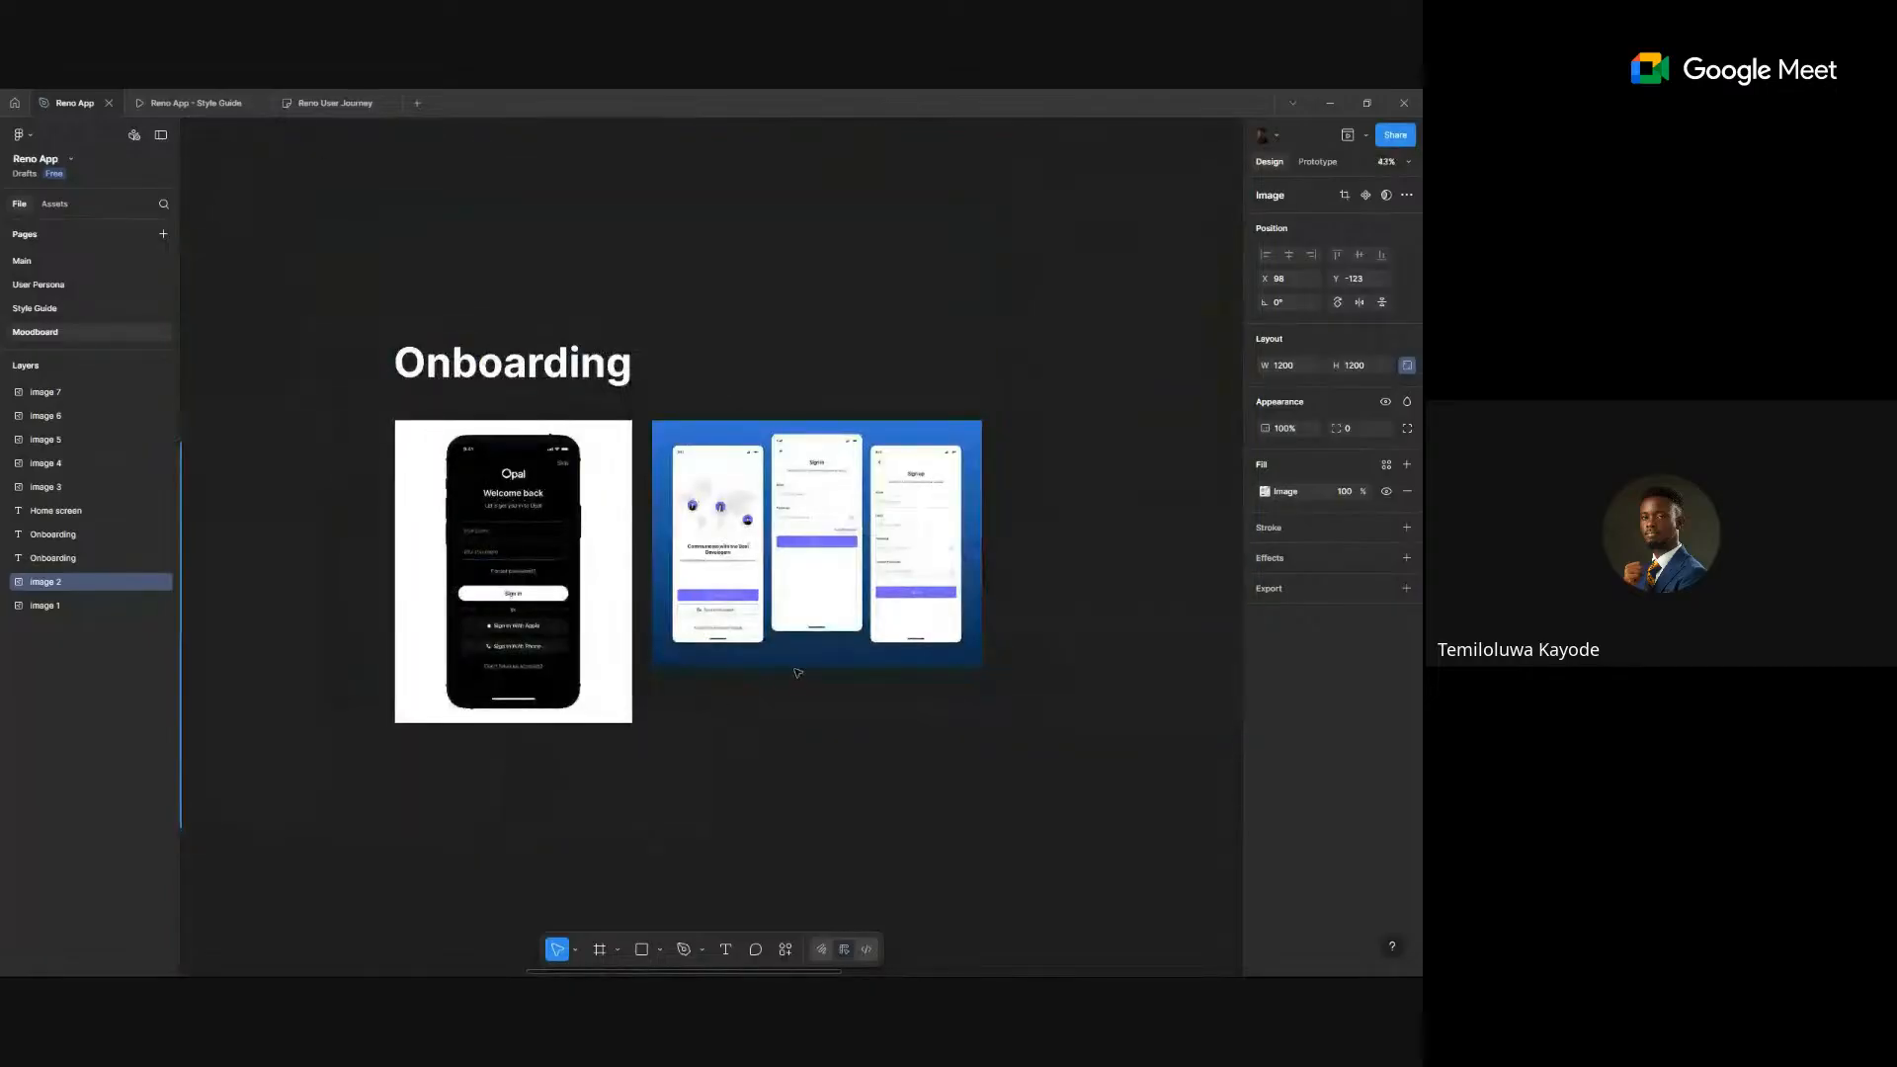
pyautogui.moveTo(350, 592); pyautogui.dragTo(500, 564)
pyautogui.scroll(4, 500, 563)
pyautogui.moveTo(855, 569); pyautogui.dragTo(727, 547)
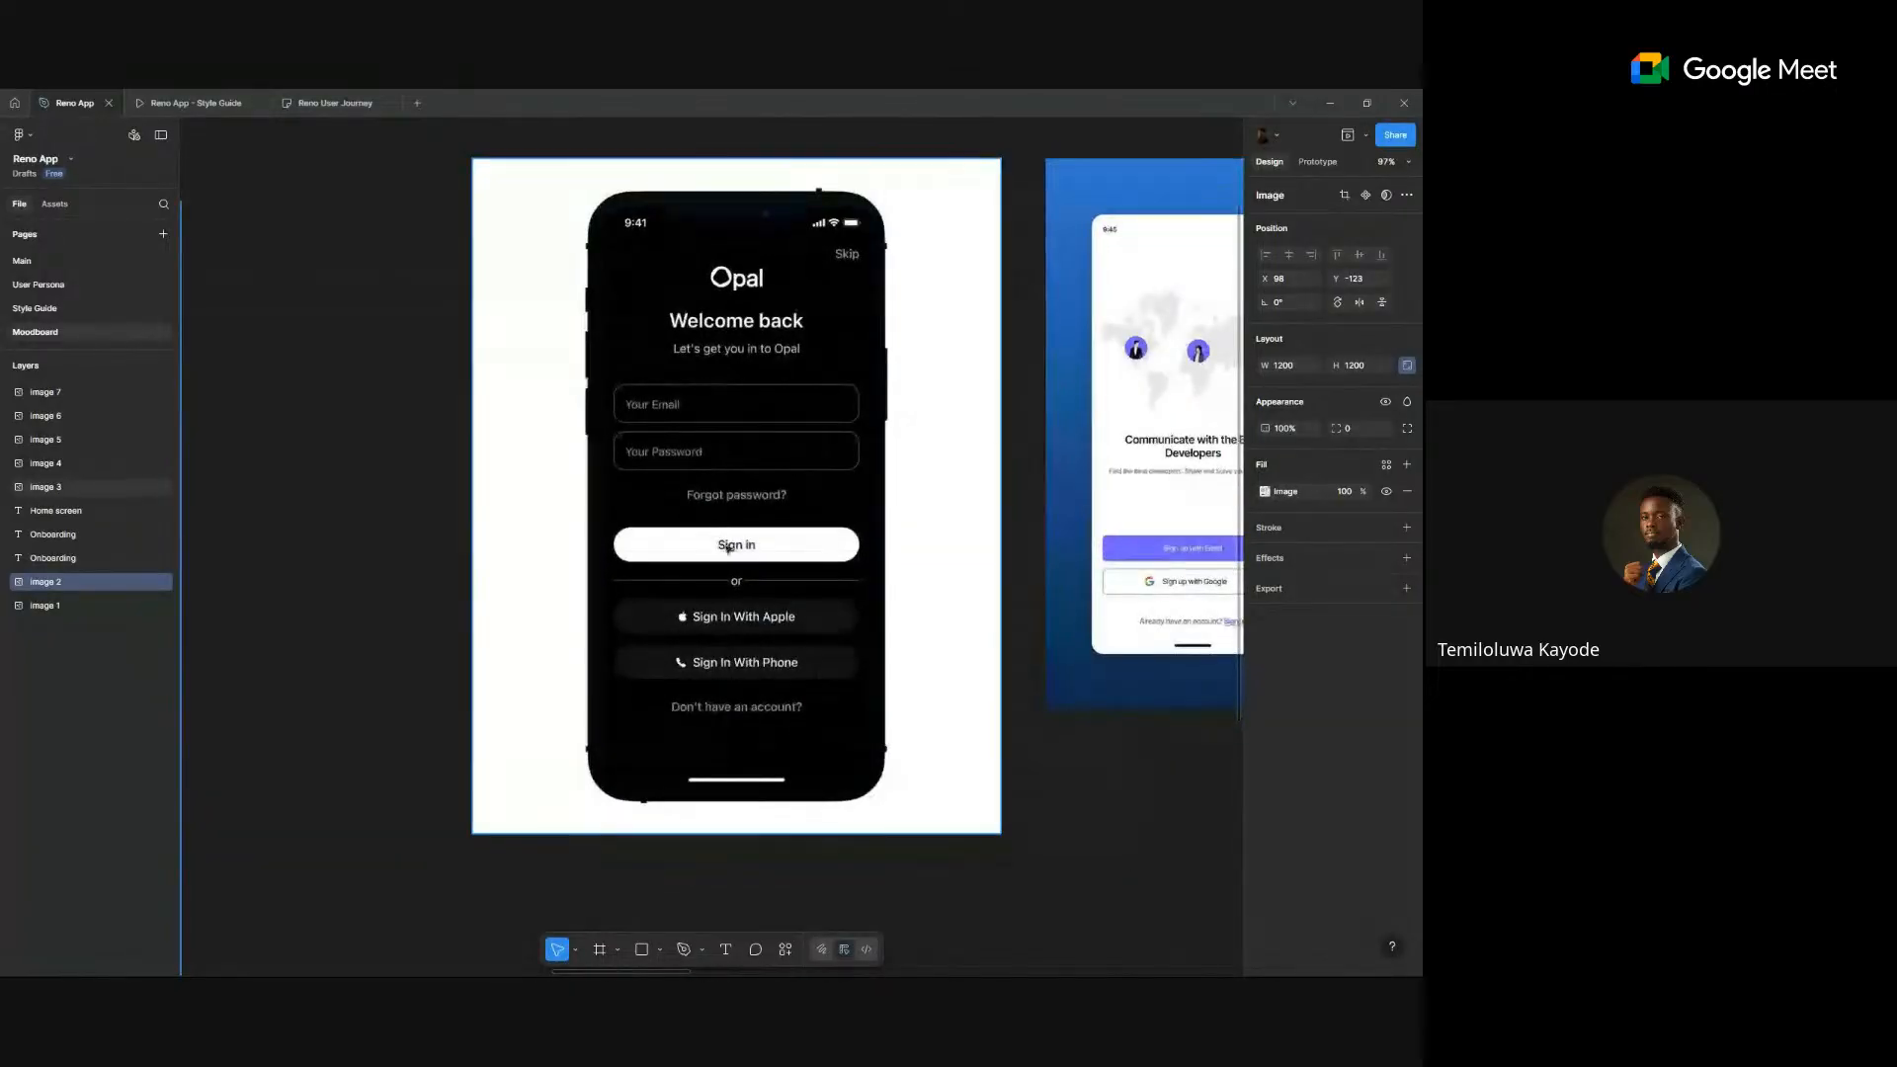
pyautogui.click(772, 569)
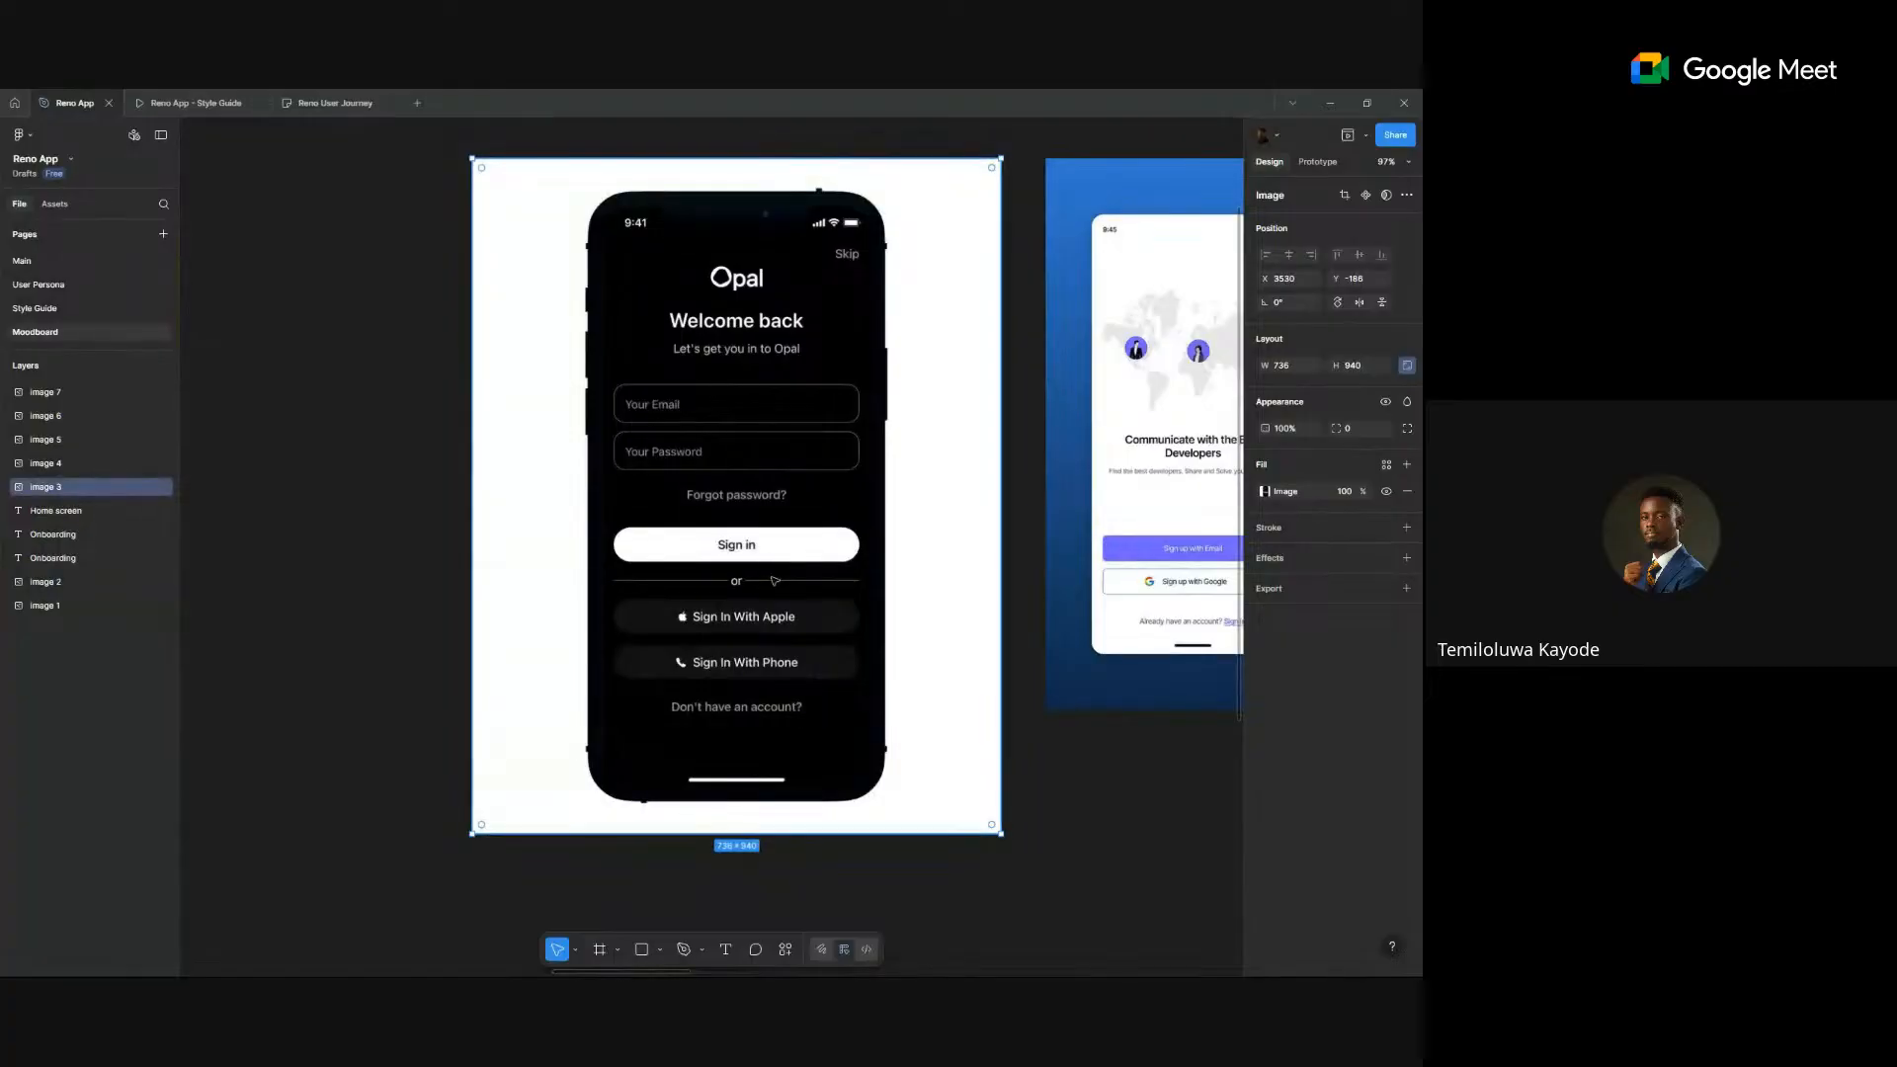
pyautogui.scroll(-4, 872, 702)
pyautogui.hscroll(4, 874, 703)
pyautogui.scroll(4, 874, 702)
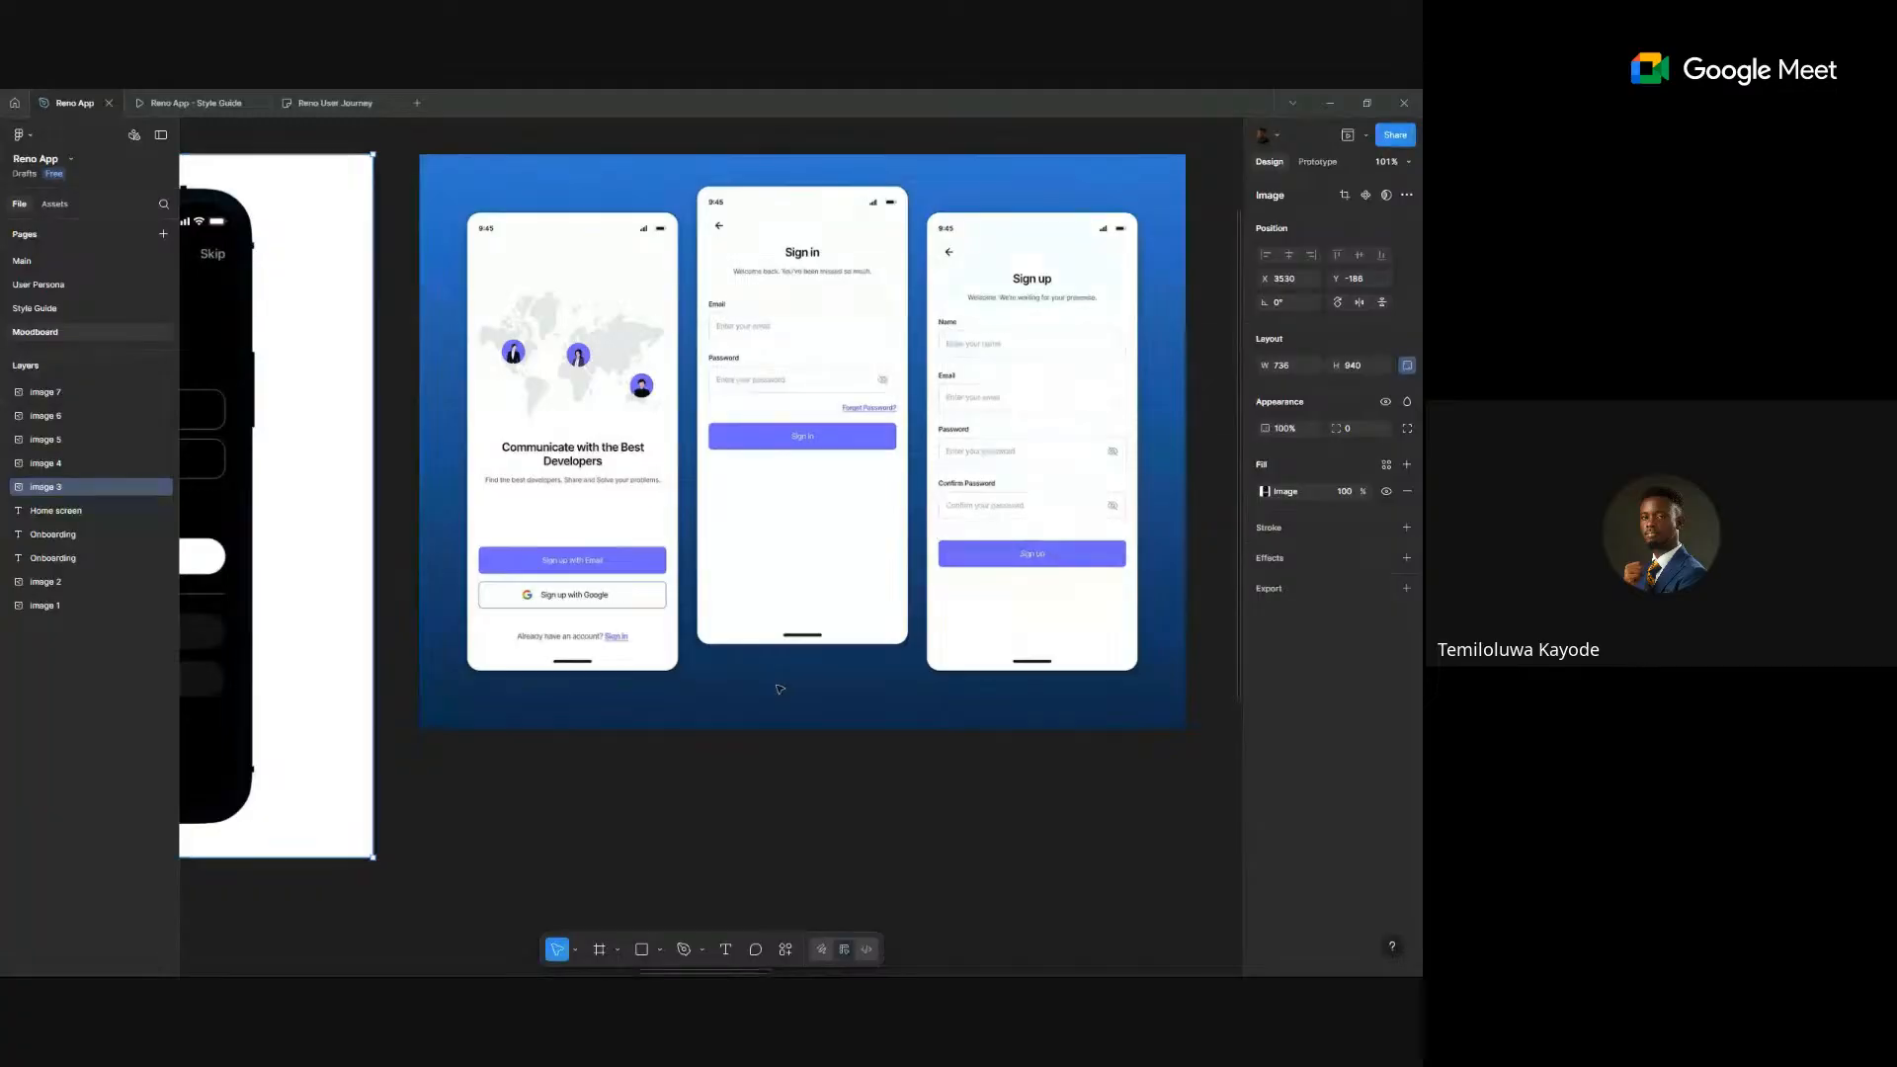
# - On the Main page, paste the 736 × 940 Opal sign-in image beside the onboarding frames
pyautogui.click(60, 287)
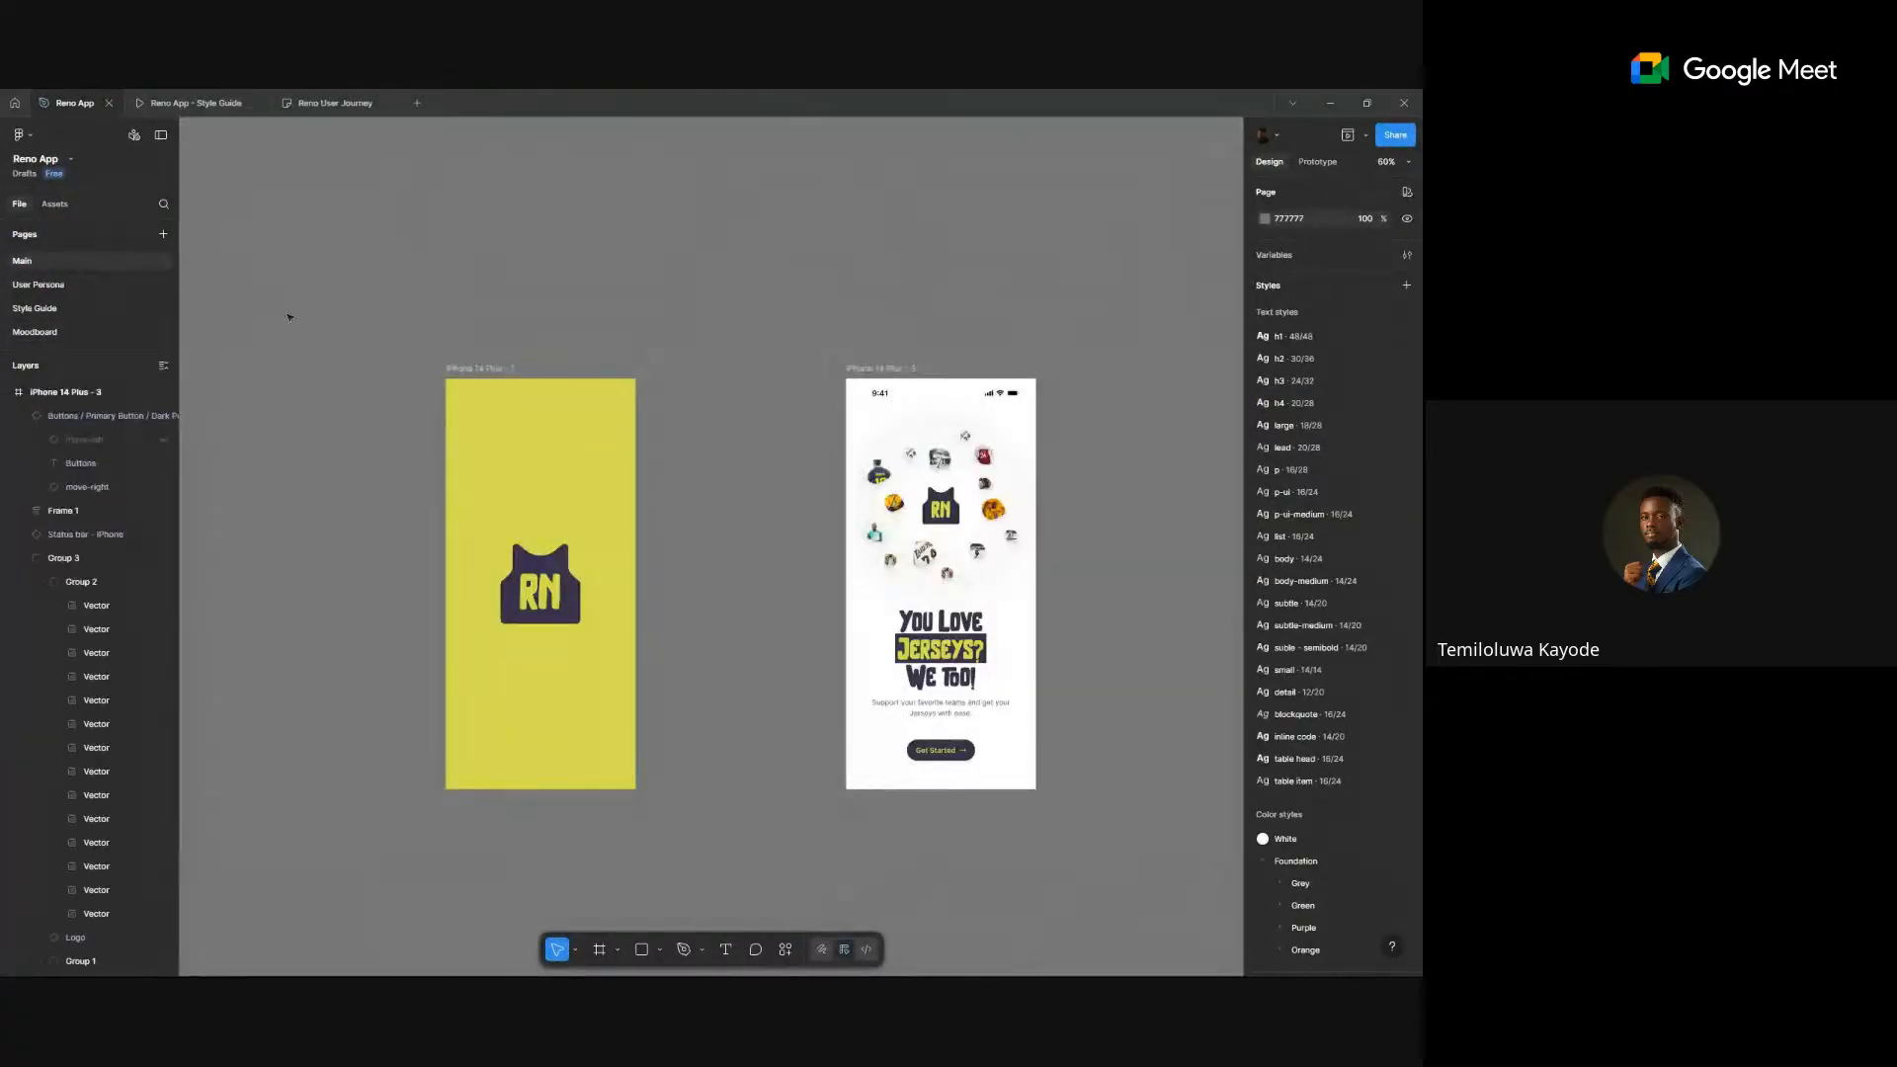
pyautogui.scroll(-3, 786, 430)
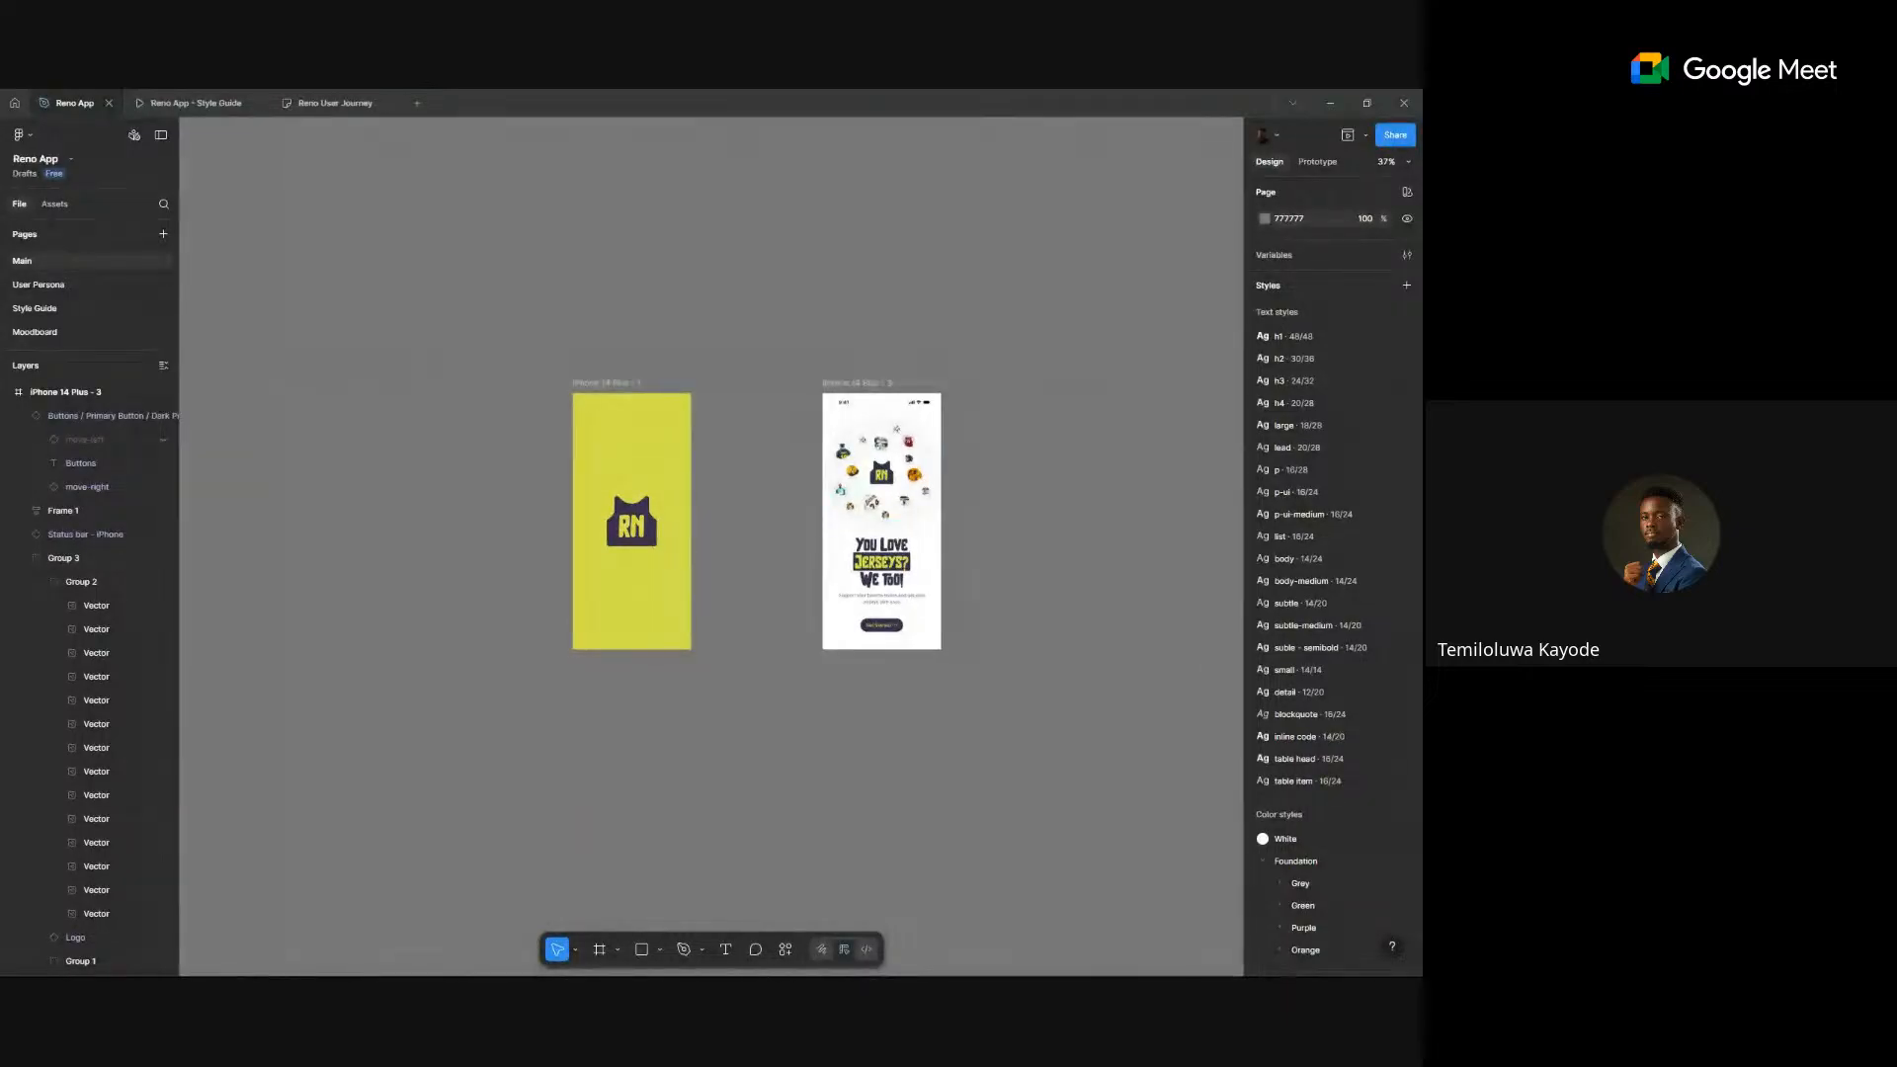
pyautogui.scroll(-2, 889, 380)
pyautogui.hscroll(3, 919, 405)
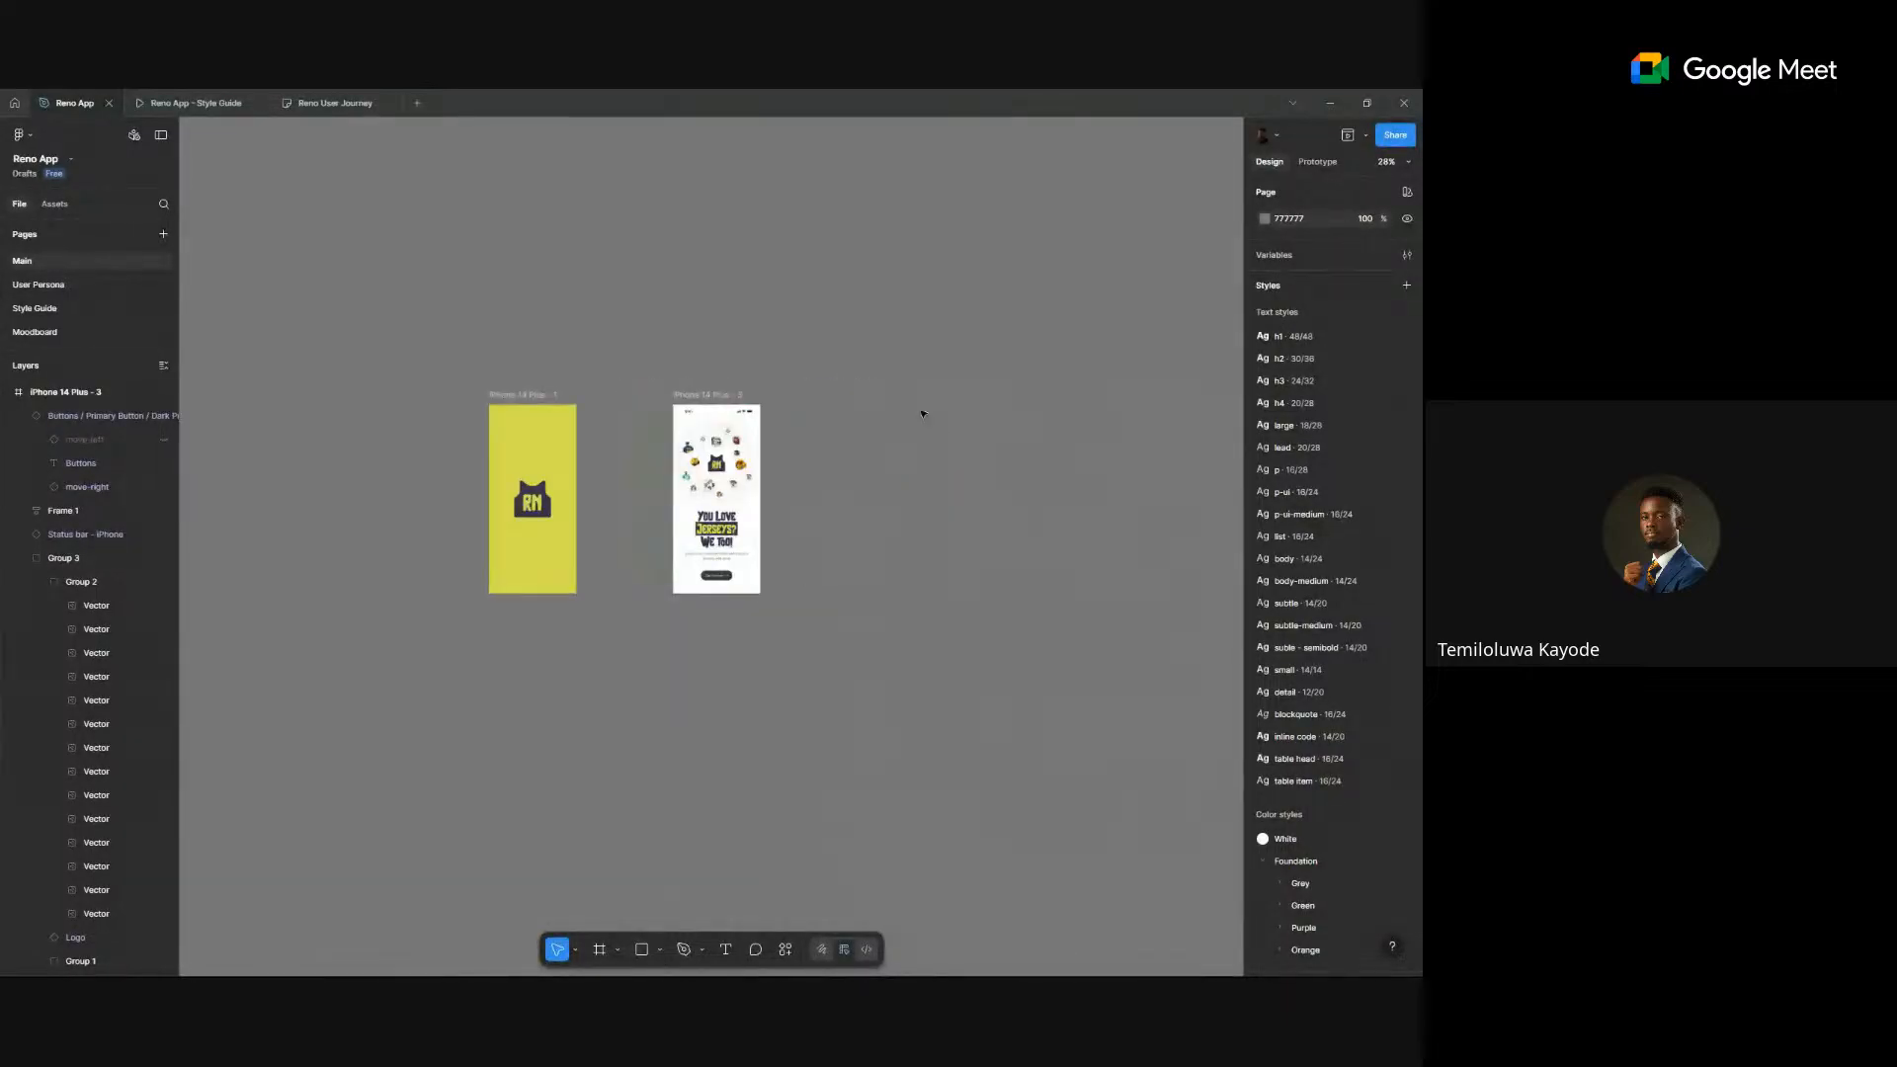
pyautogui.rightClick(888, 428)
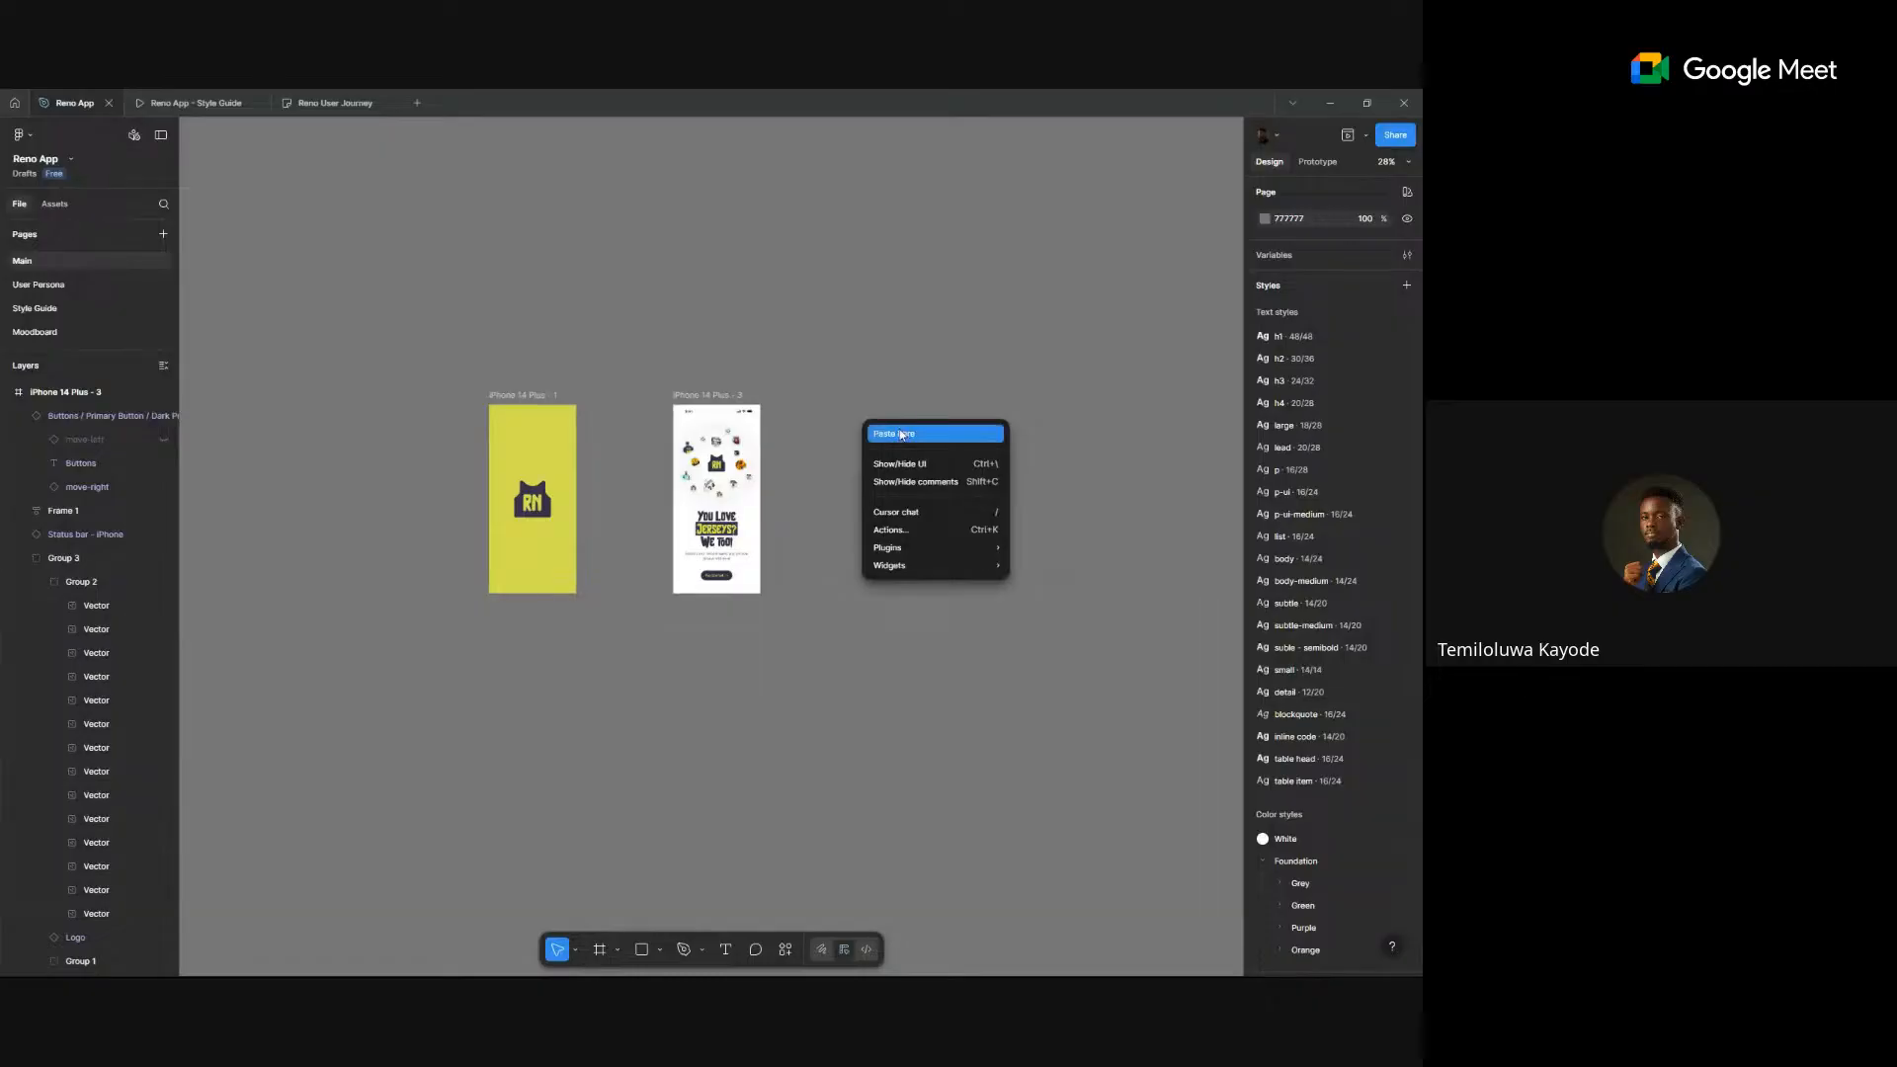
pyautogui.click(900, 439)
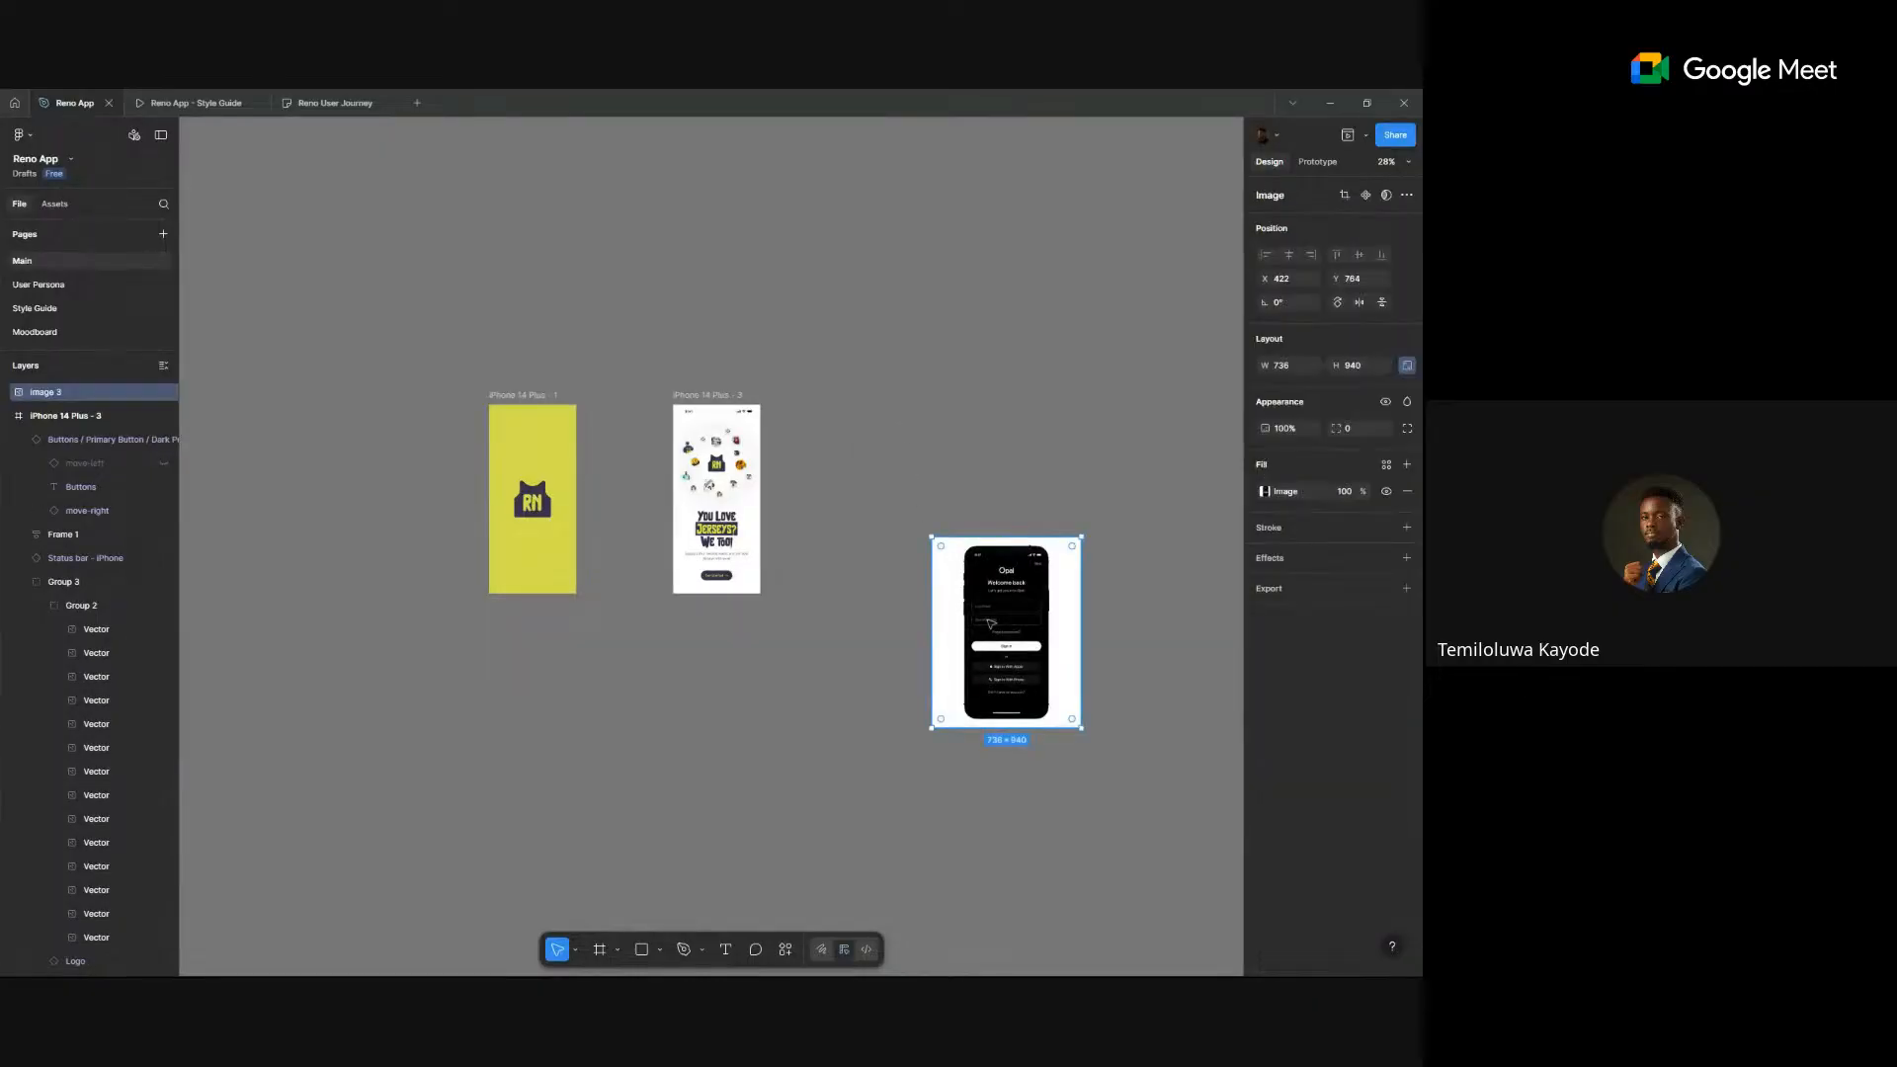
pyautogui.scroll(2, 1060, 293)
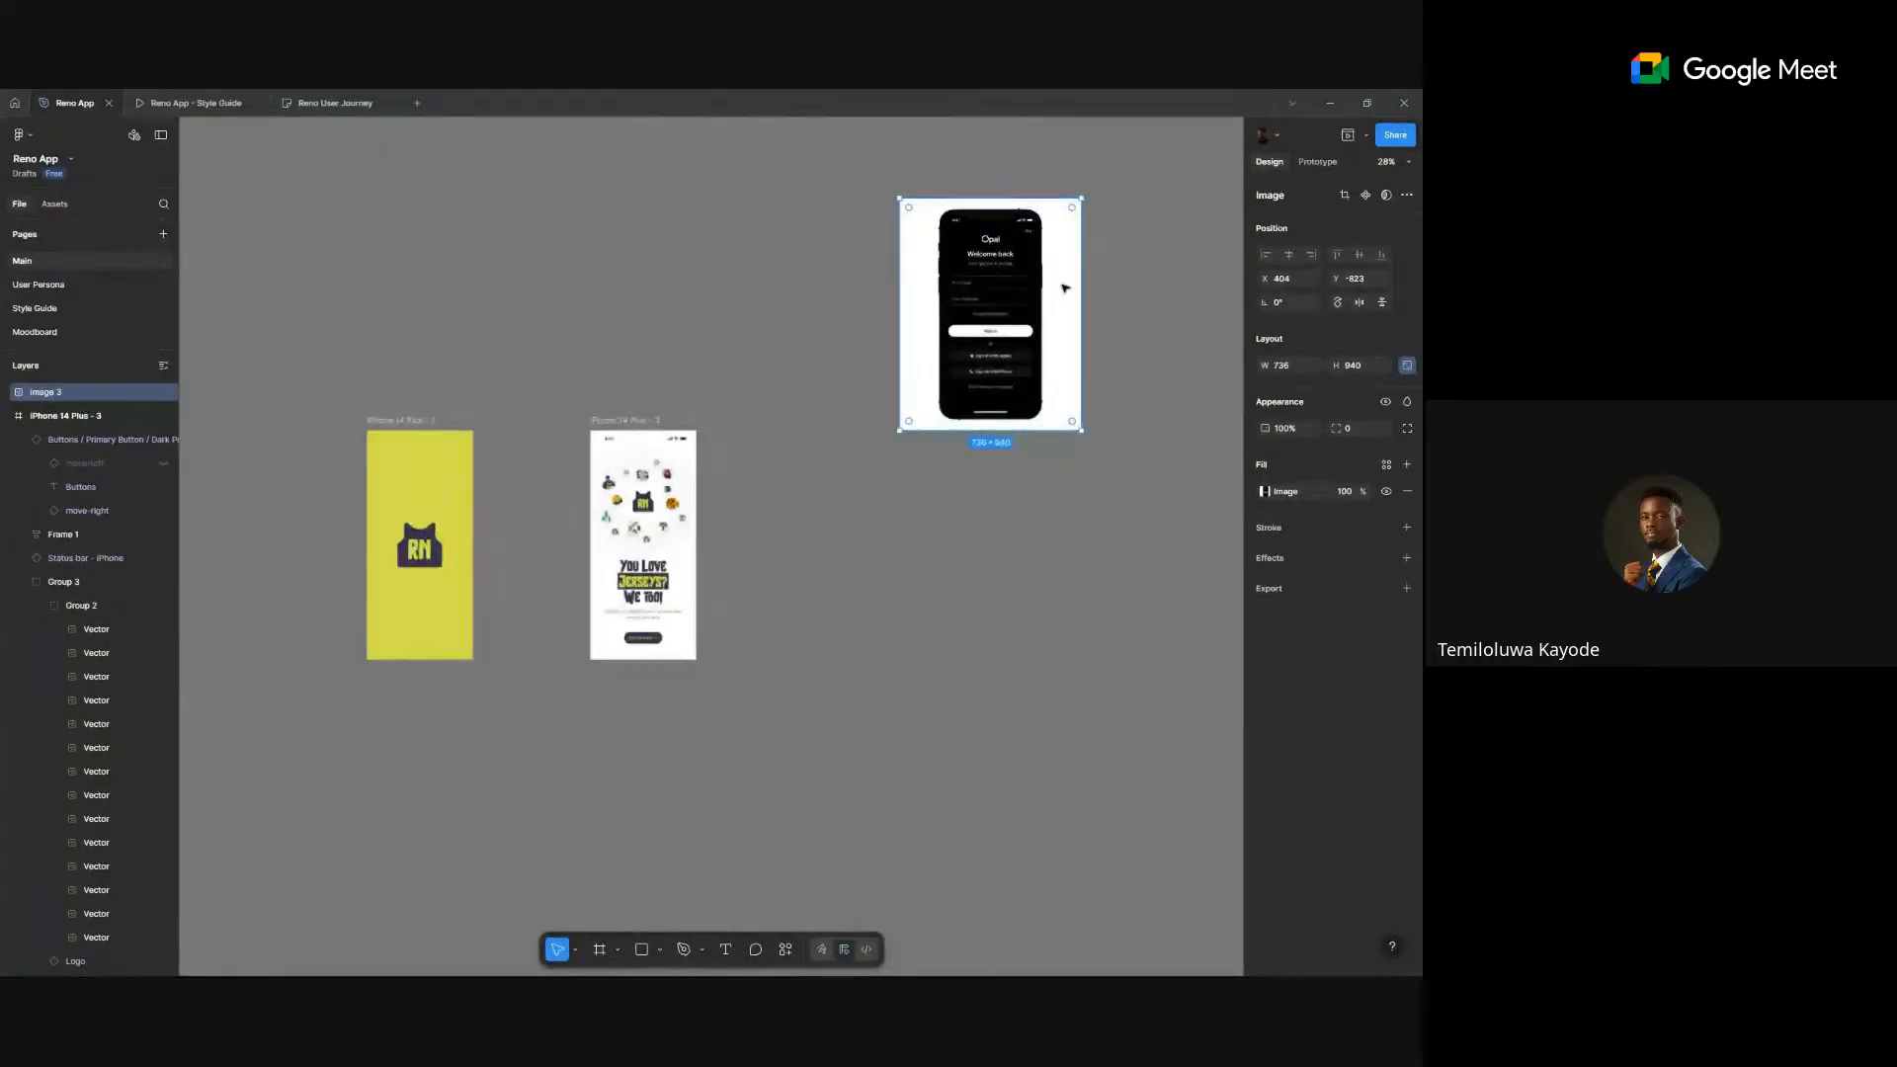
pyautogui.scroll(5, 1059, 293)
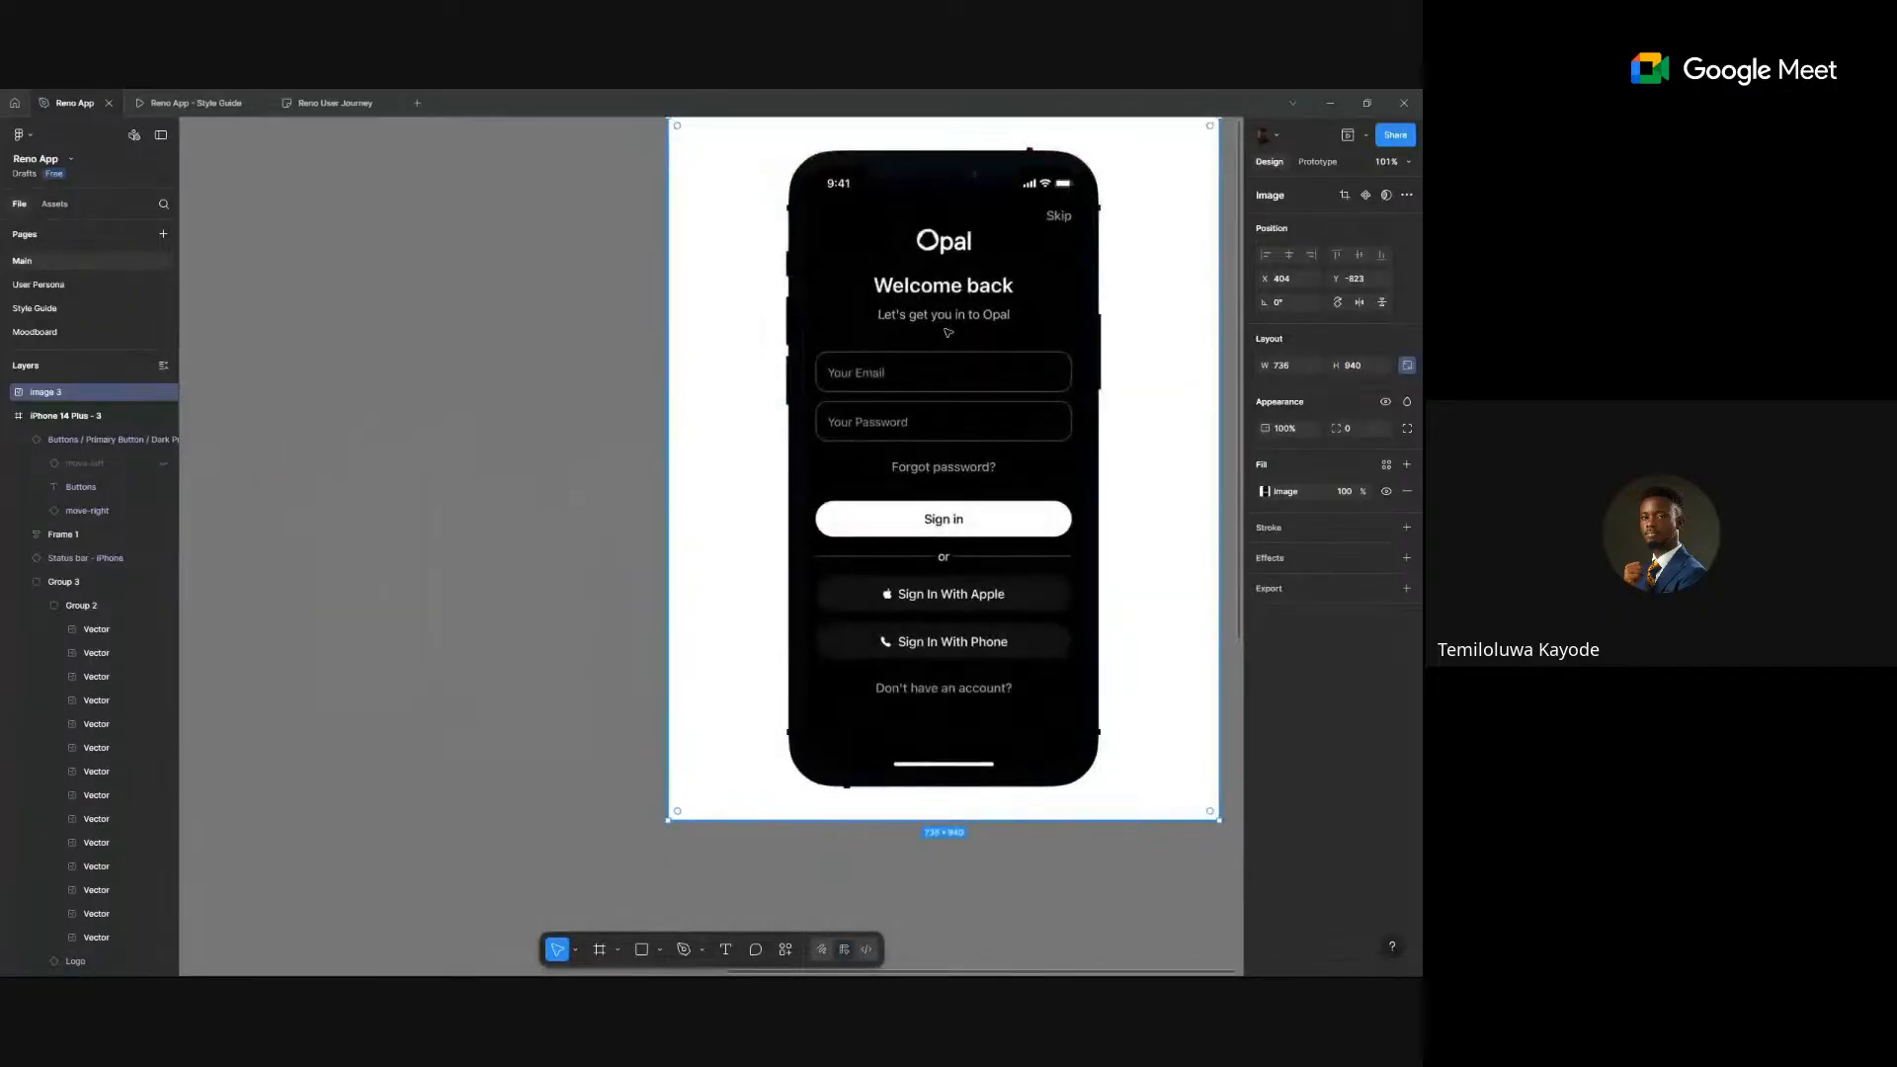
pyautogui.scroll(-4, 949, 333)
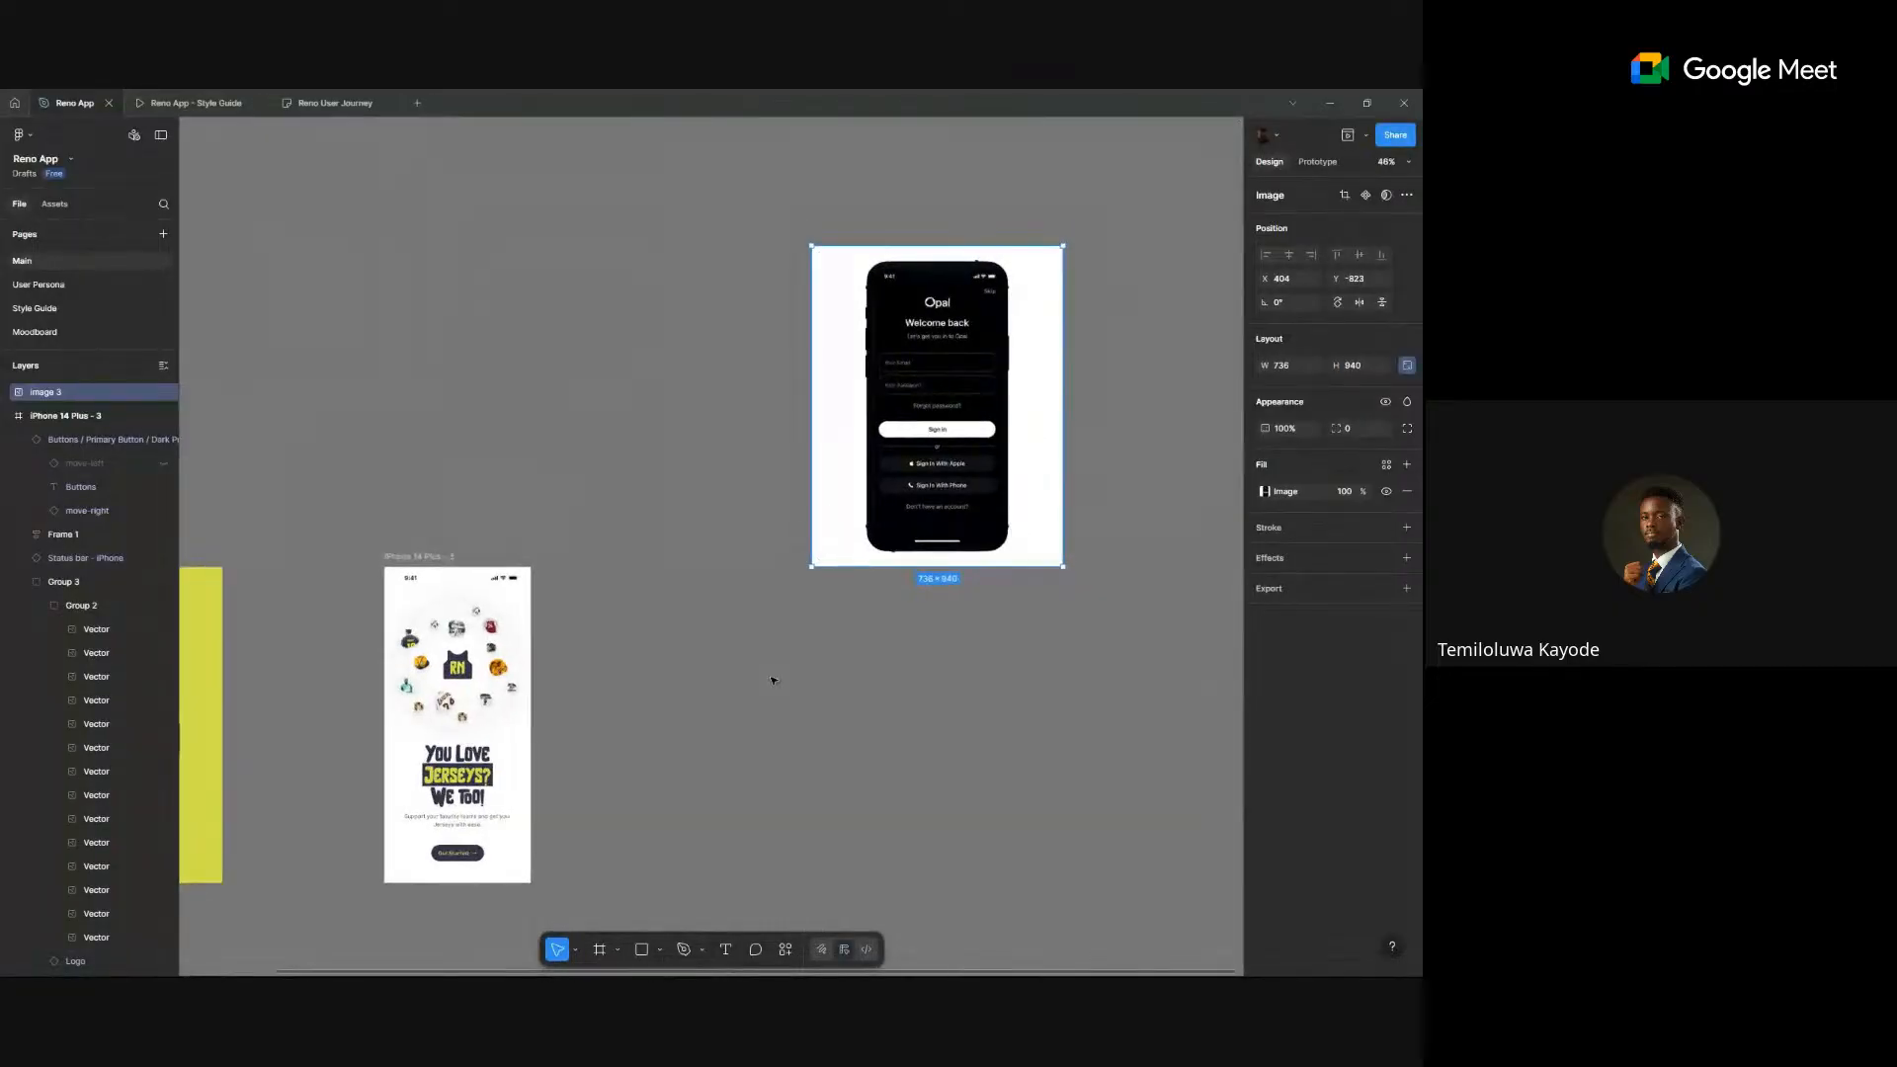
# - Duplicate iPhone 14 Plus - 3 as iPhone 14 Plus - 4 and delete its jersey artwork
pyautogui.click(427, 559)
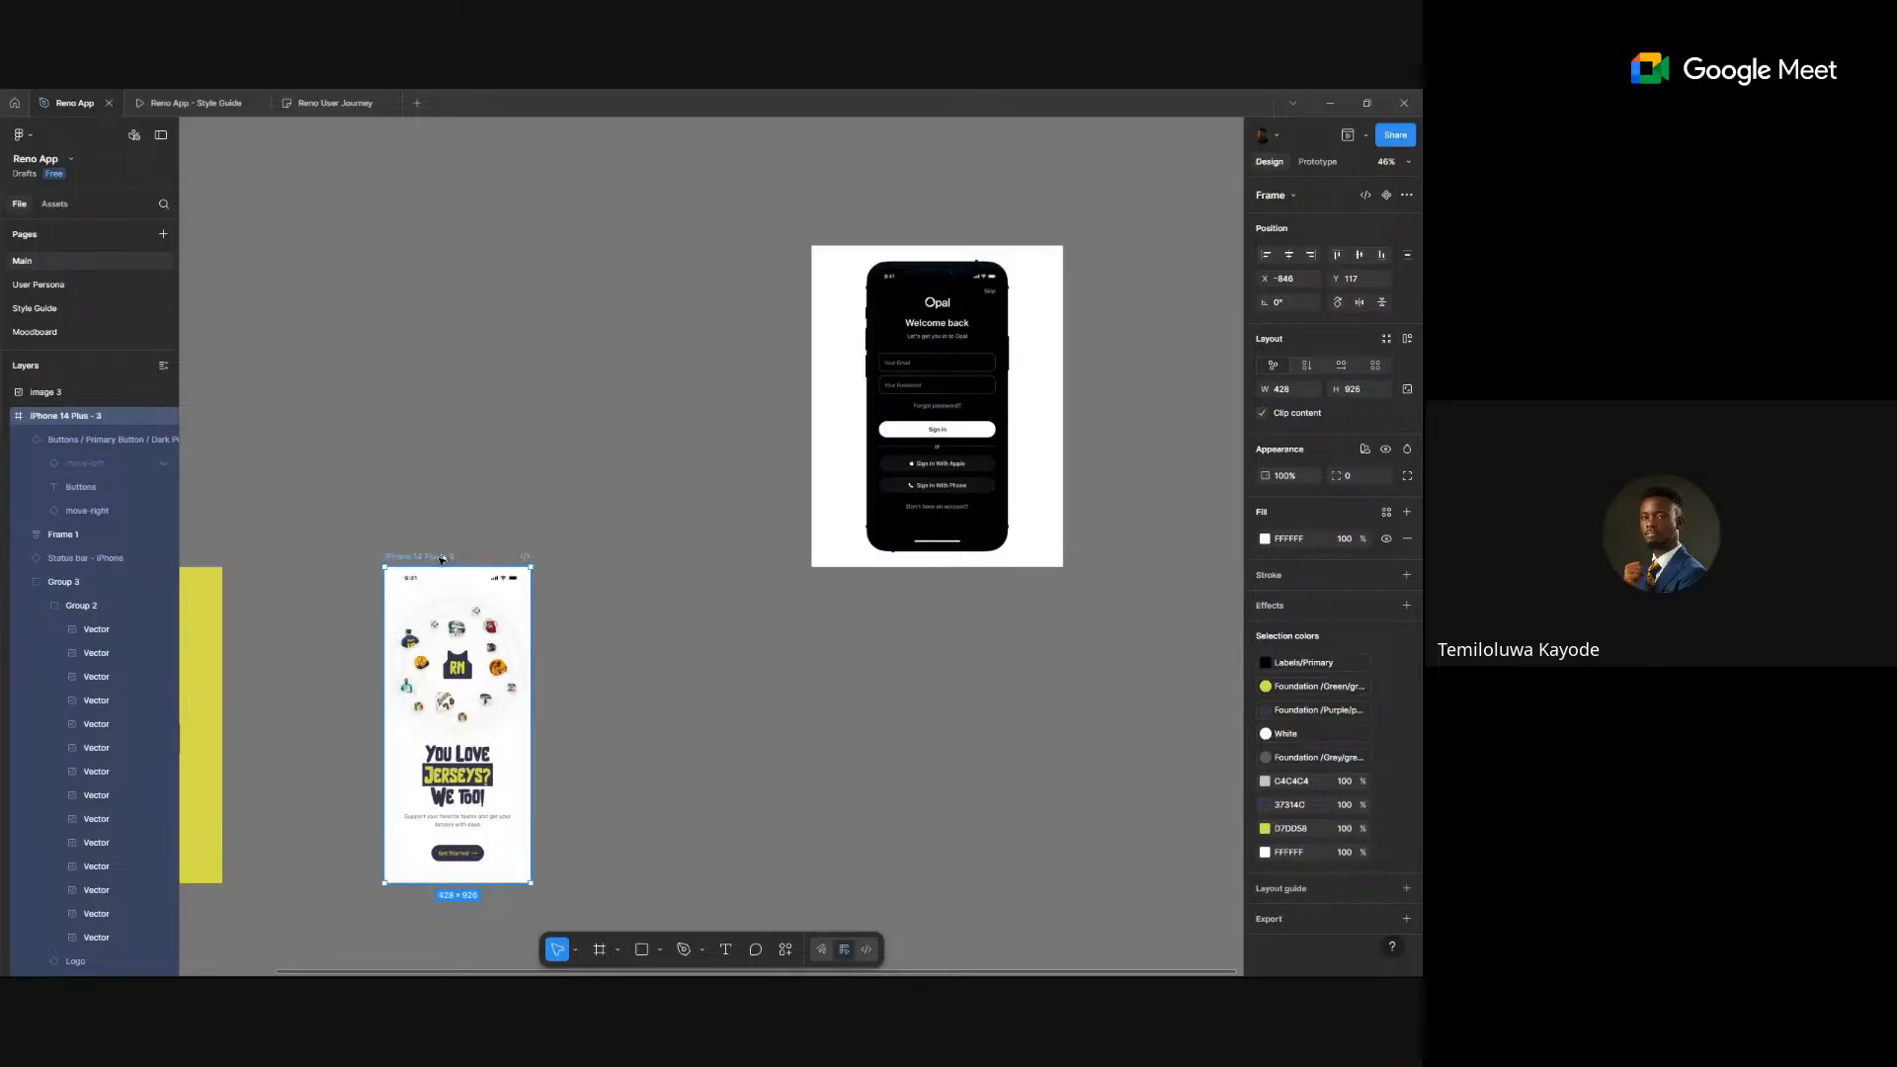
pyautogui.moveTo(448, 559); pyautogui.dragTo(744, 566)
pyautogui.click(774, 713)
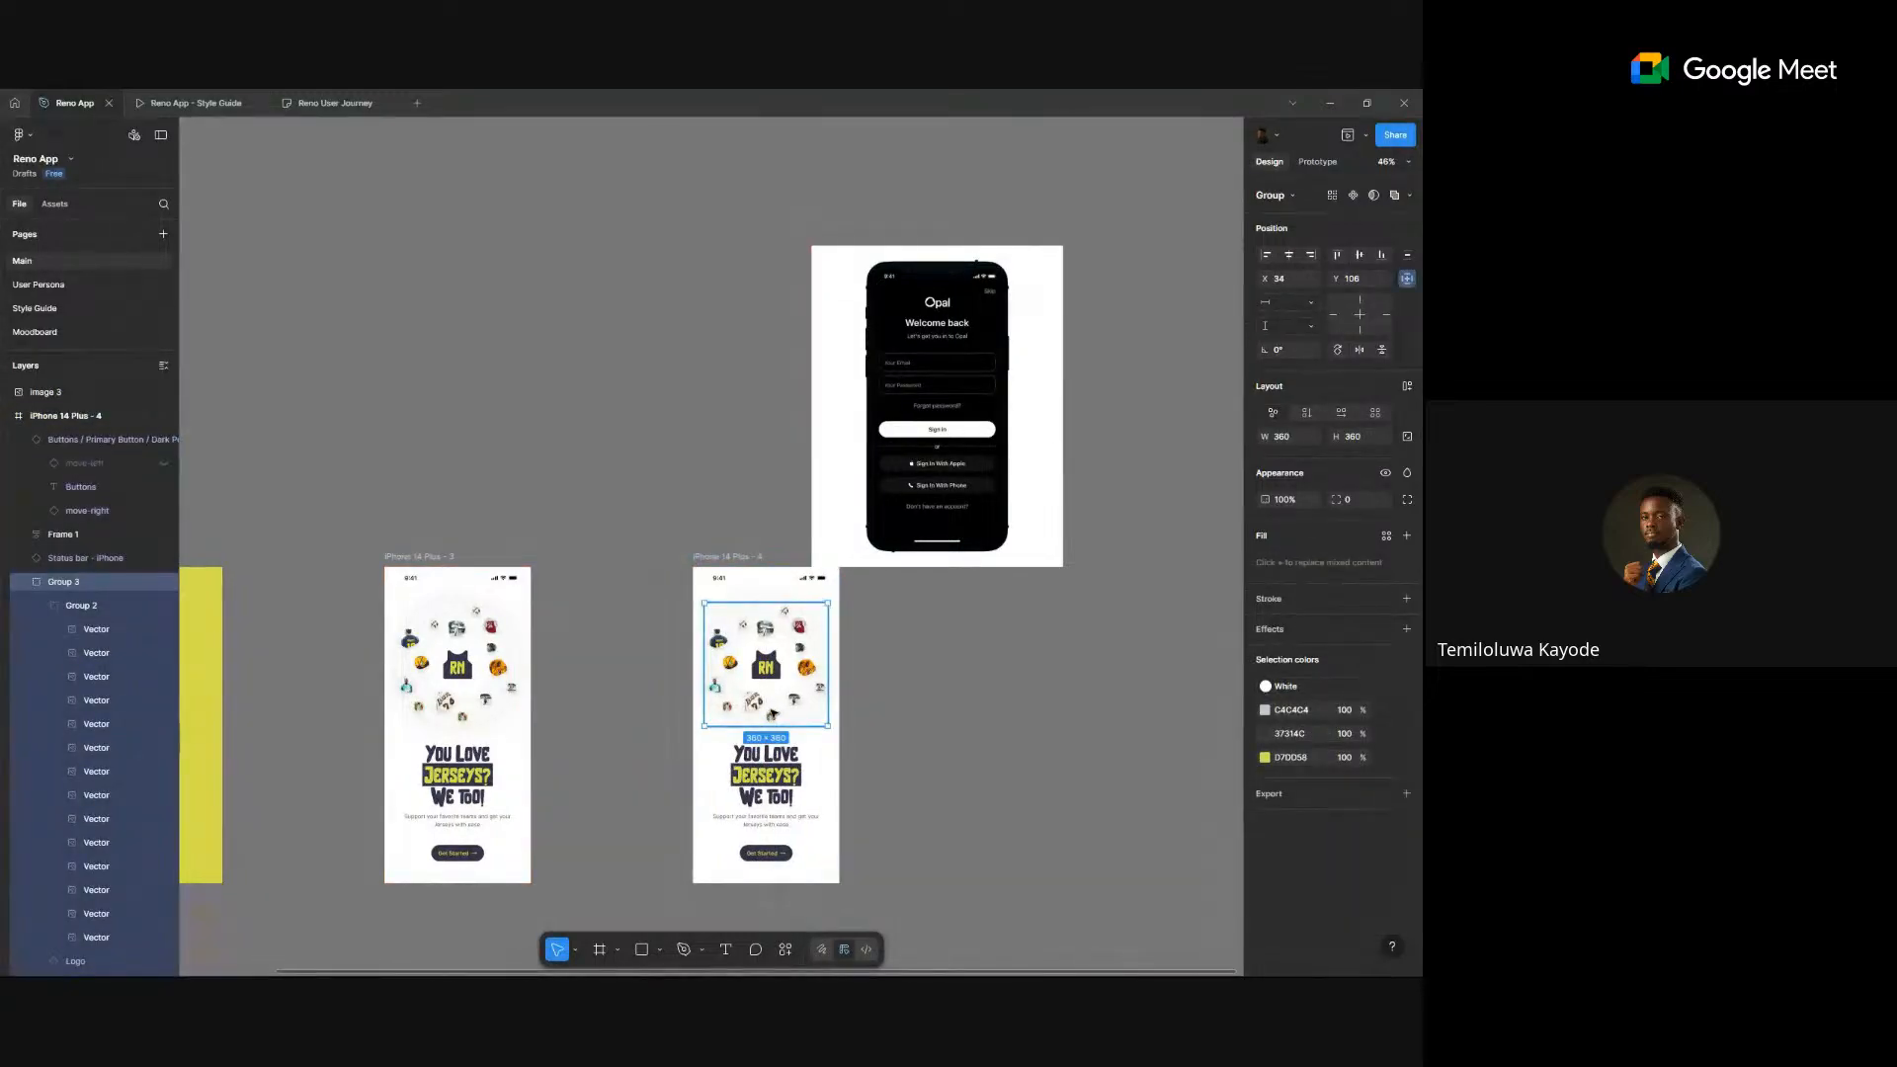
pyautogui.press('Delete')
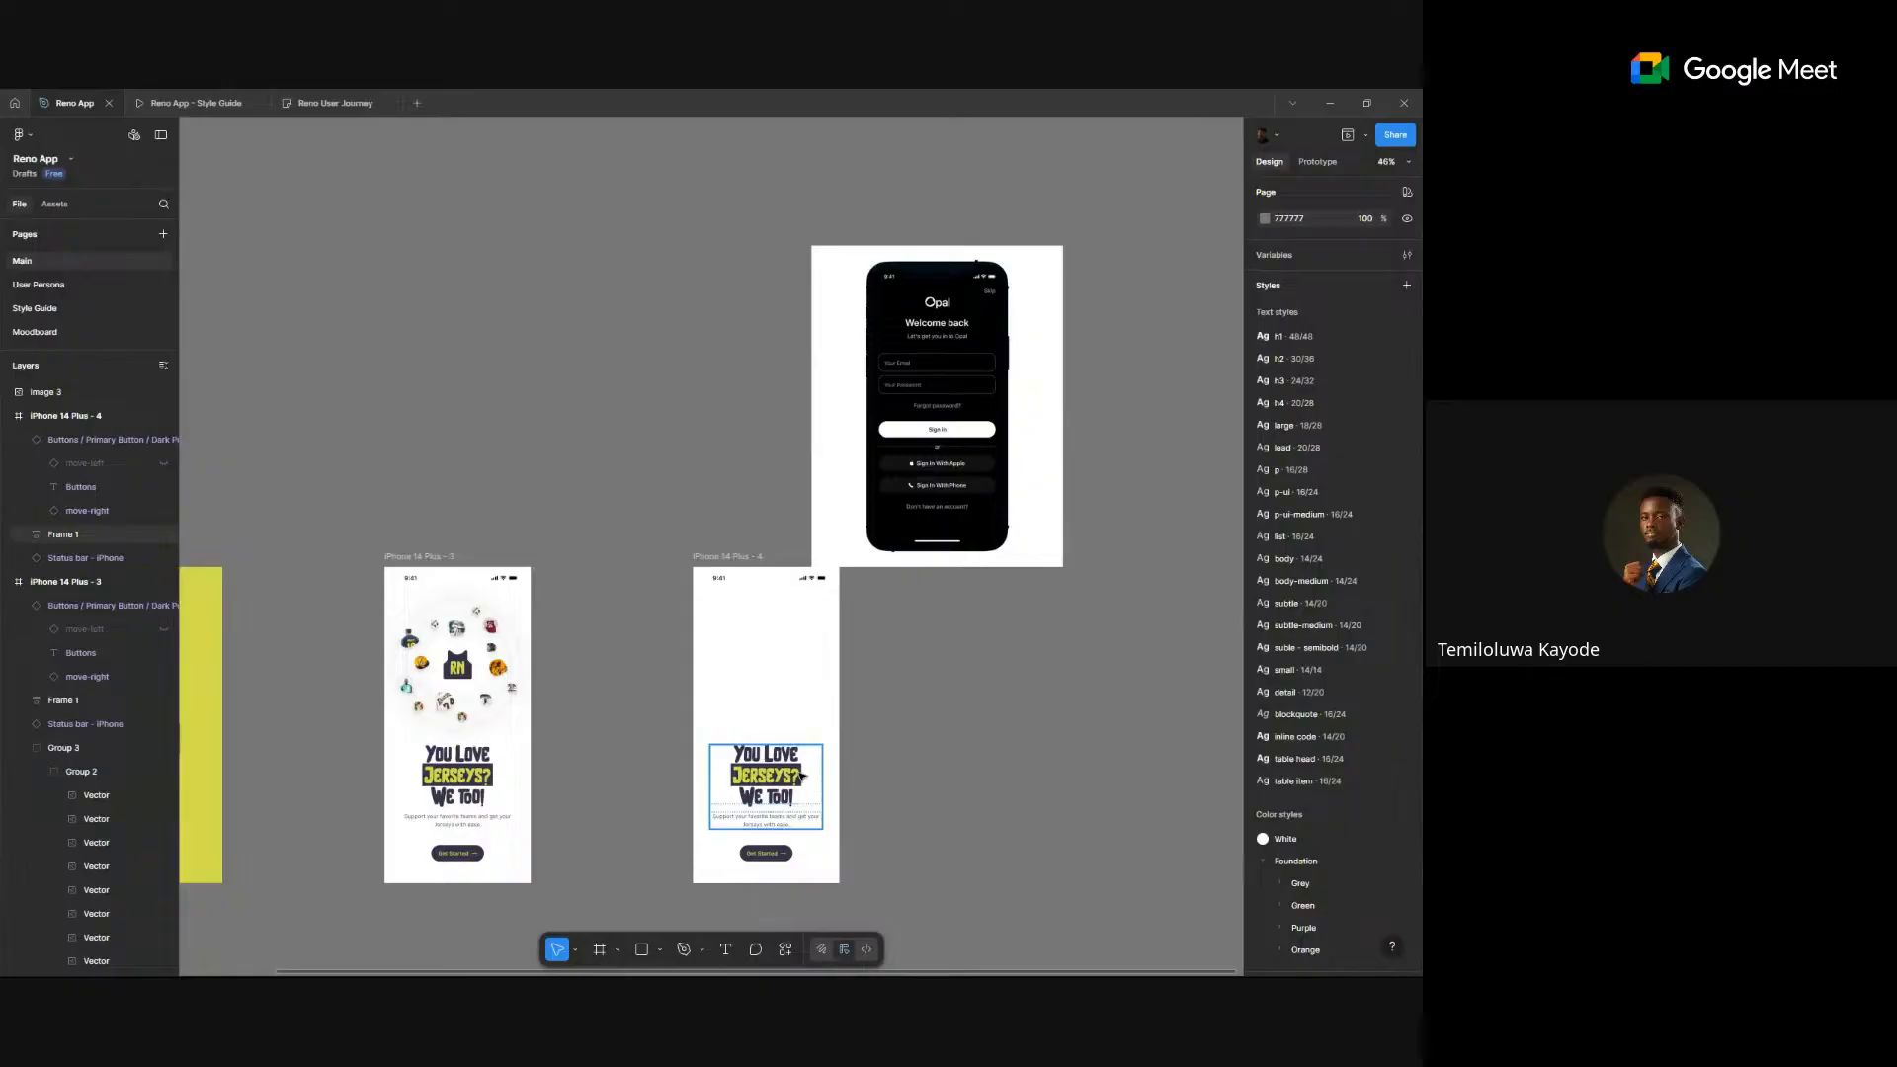
# - Move the copy's text block outside the frame, then select the blue sign-up mockup on Moodboard
pyautogui.click(801, 777)
pyautogui.moveTo(795, 780); pyautogui.dragTo(944, 750)
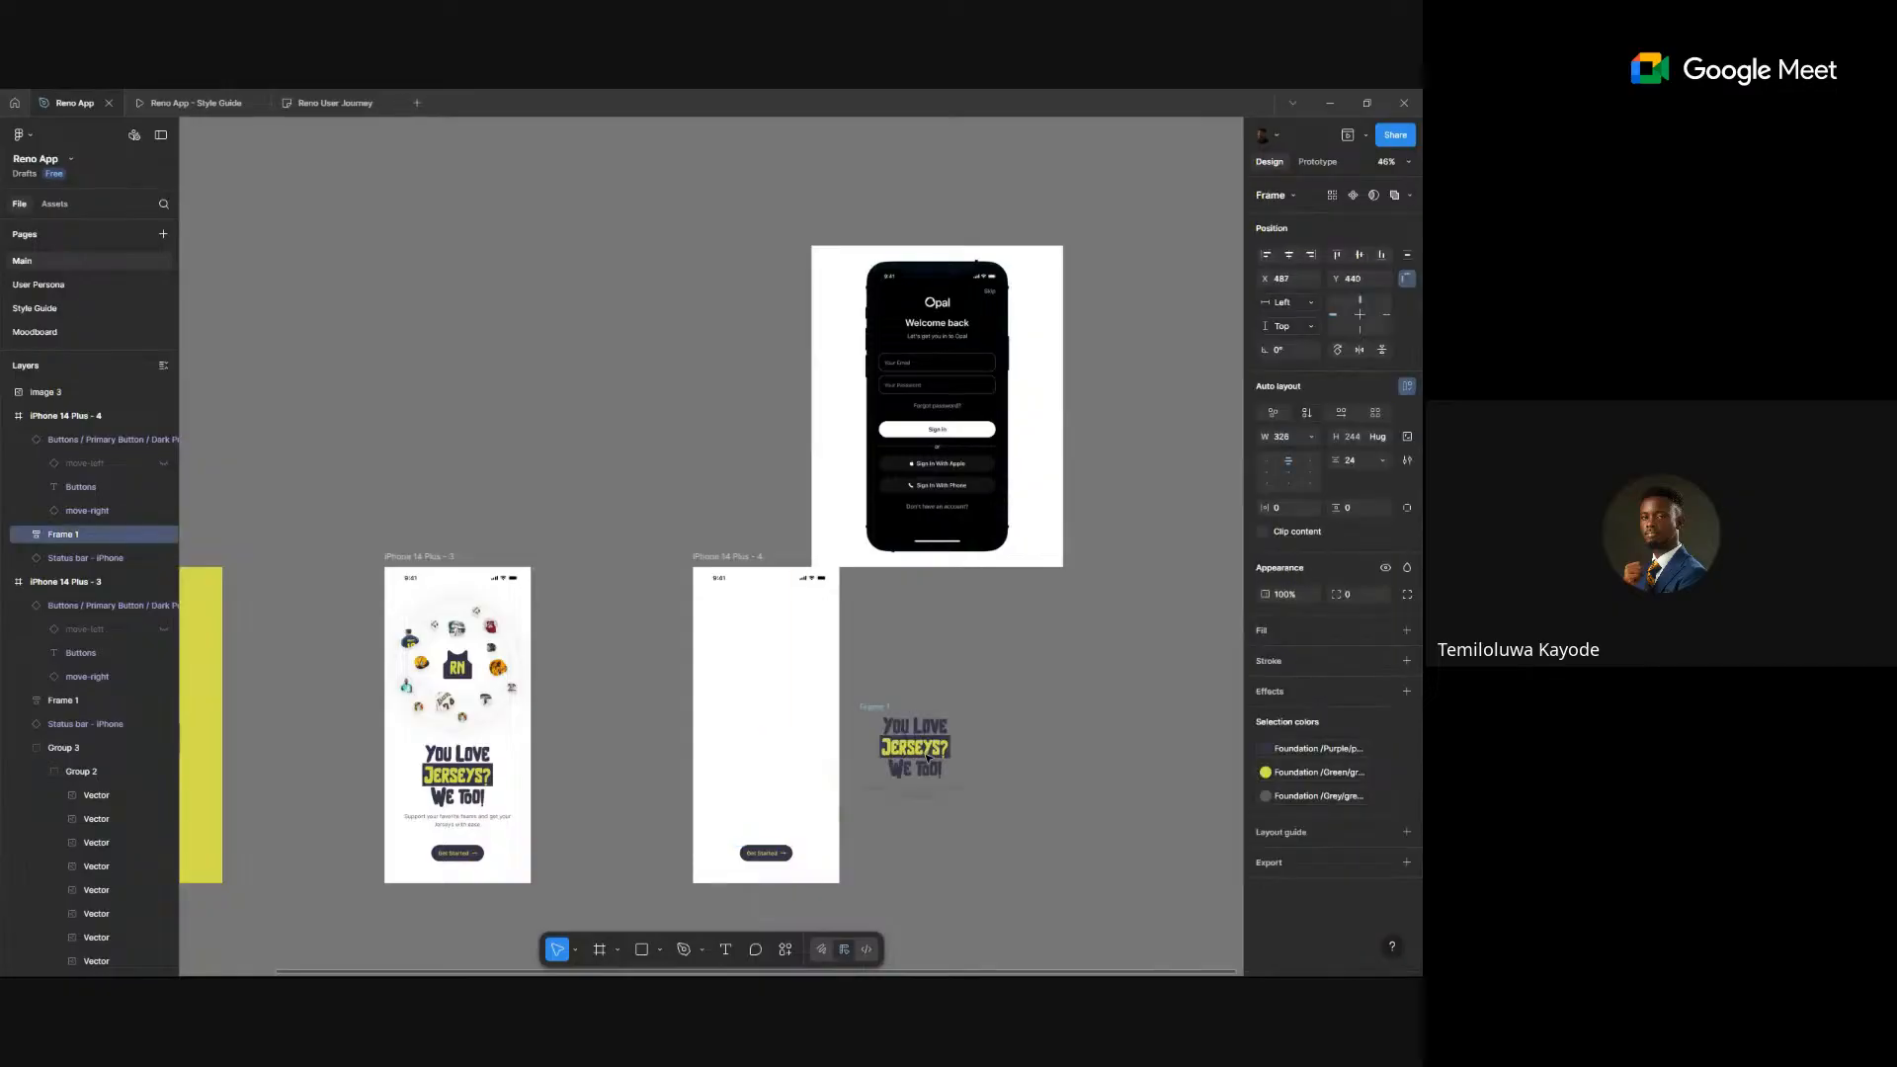
pyautogui.scroll(3, 752, 845)
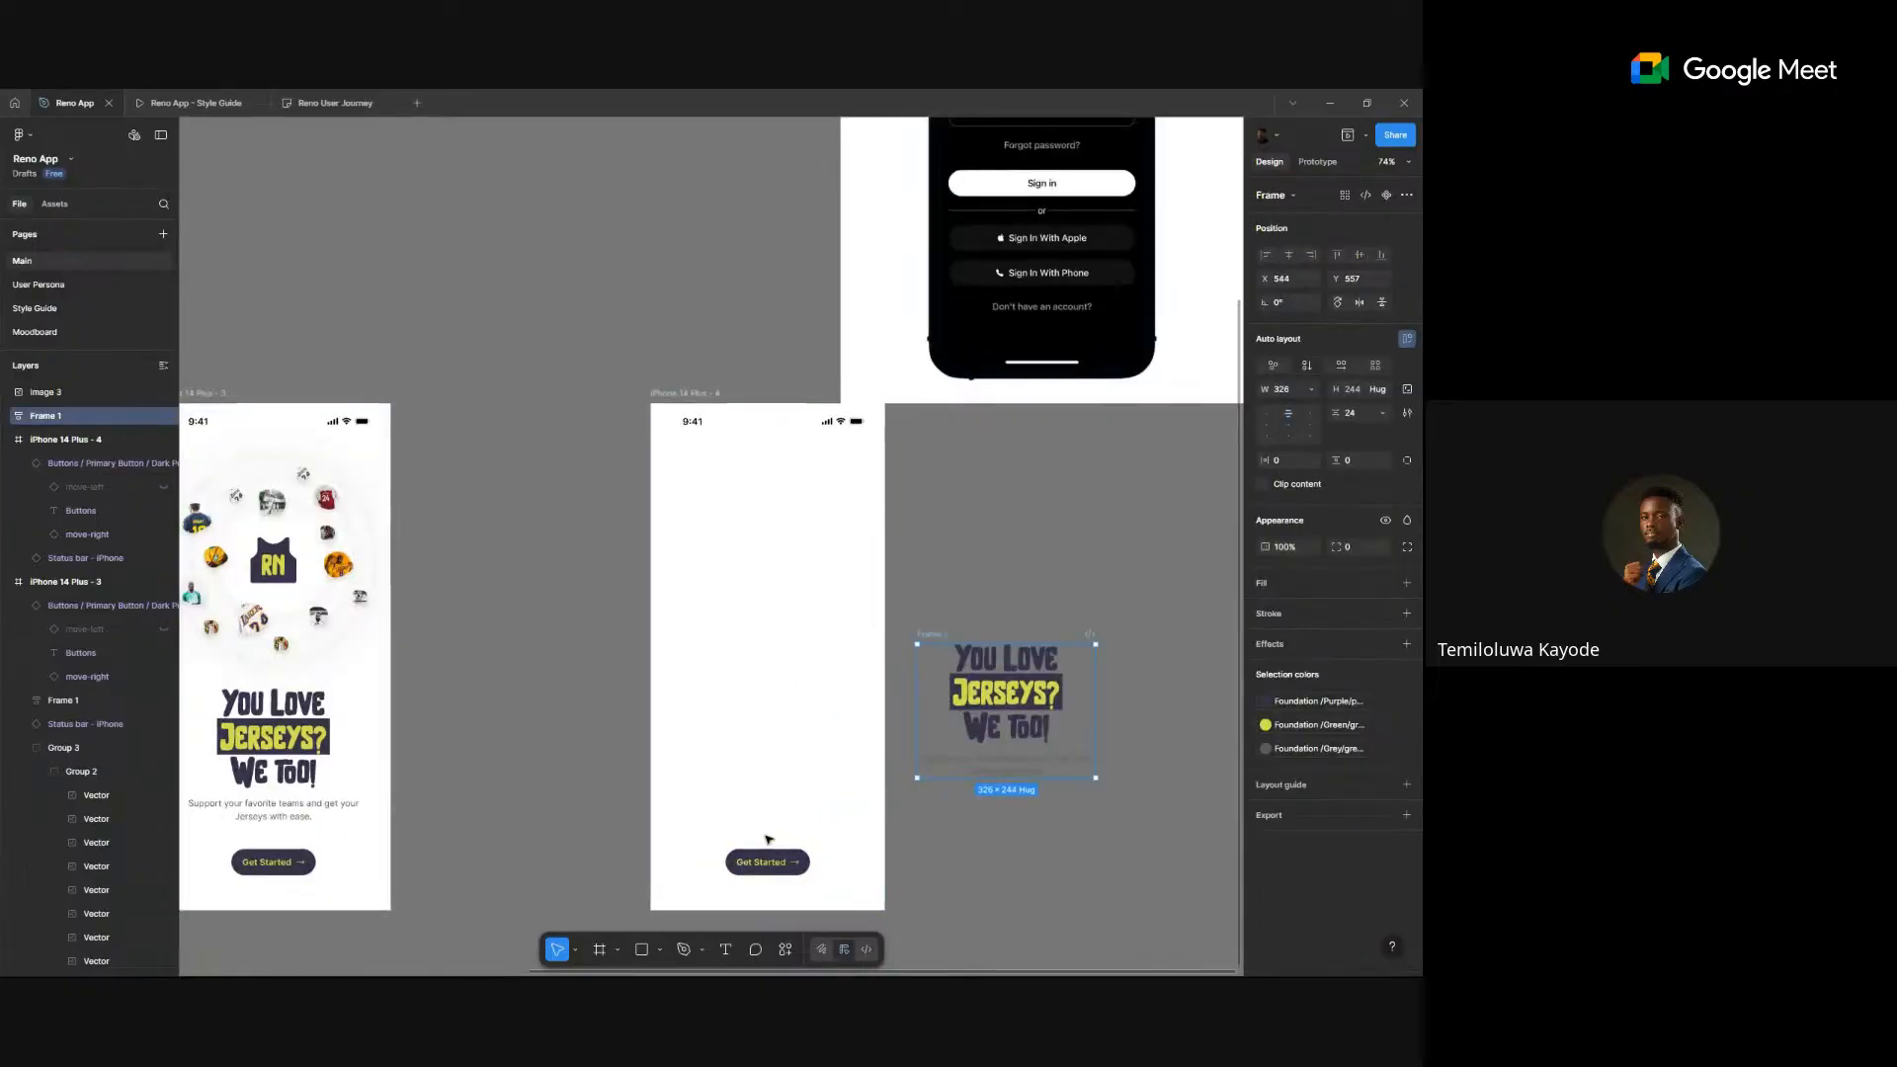
pyautogui.scroll(-2, 772, 835)
pyautogui.scroll(5, 1004, 481)
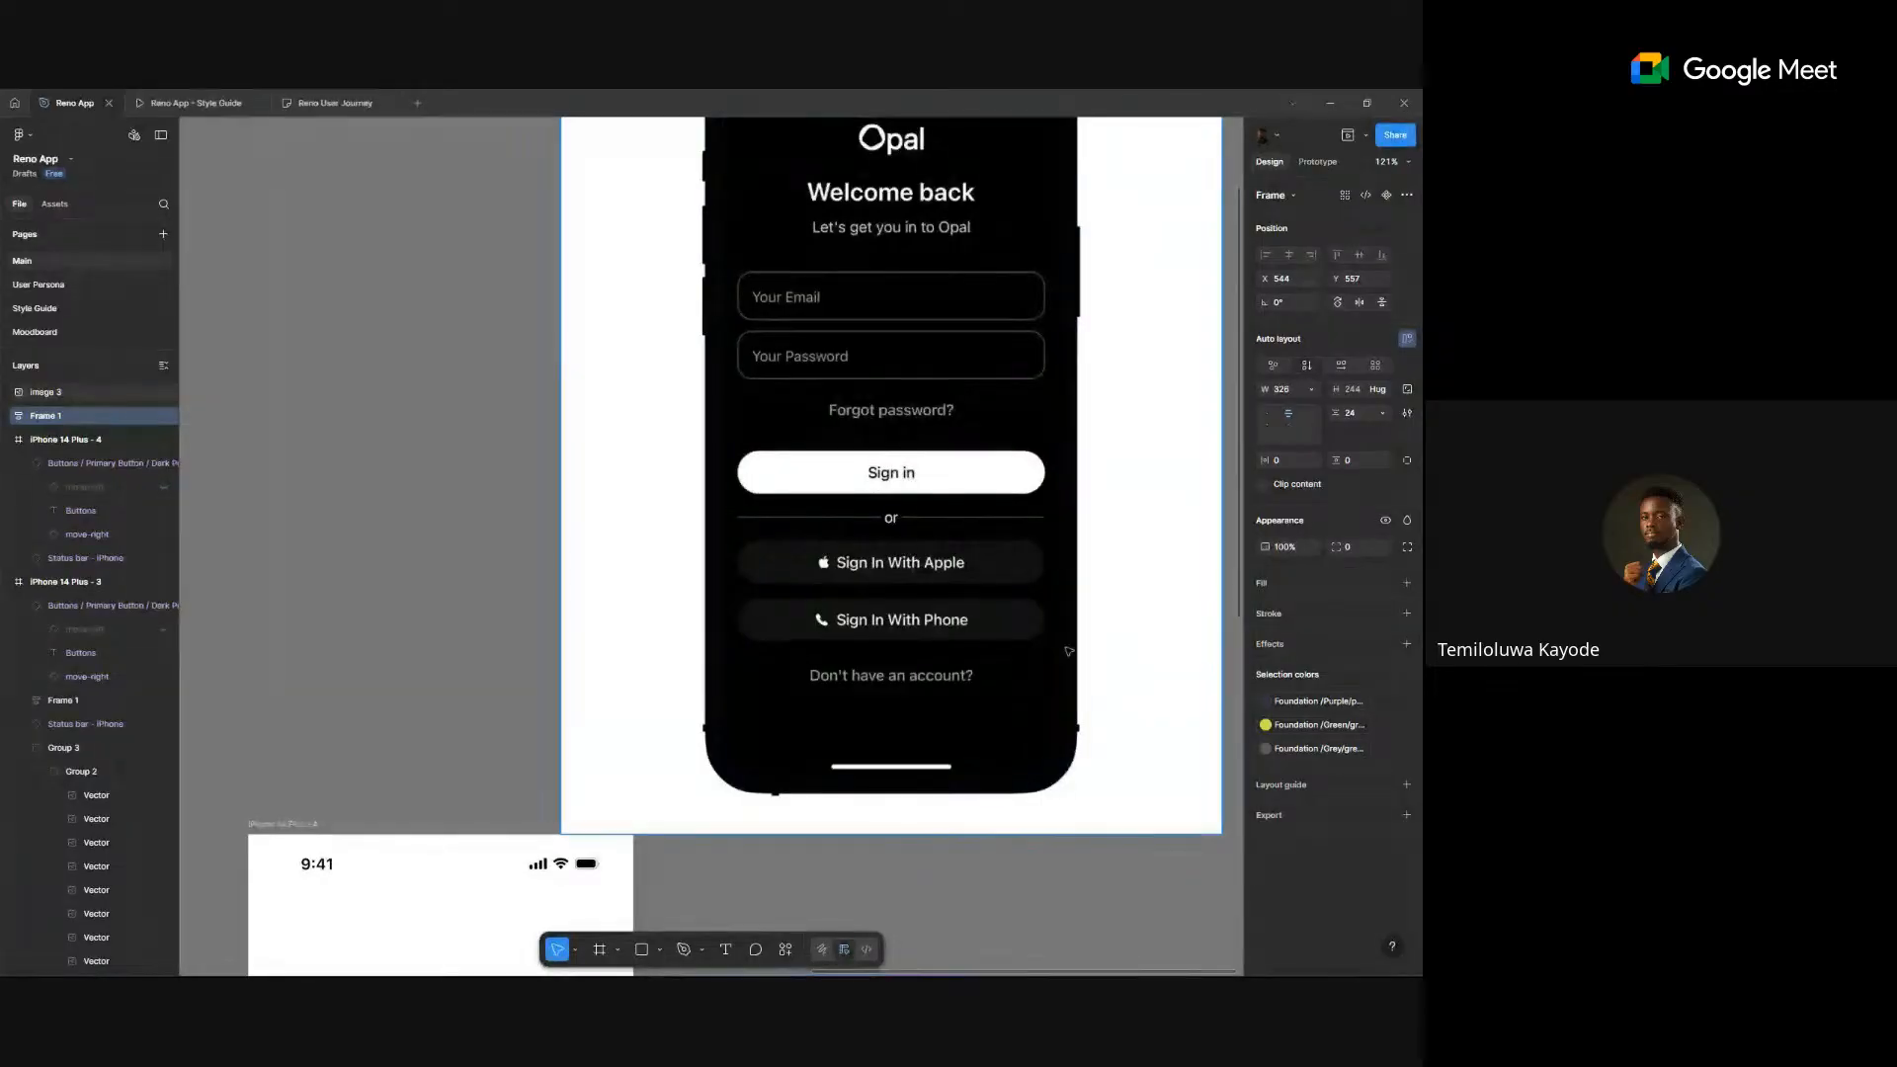
pyautogui.scroll(-3, 934, 603)
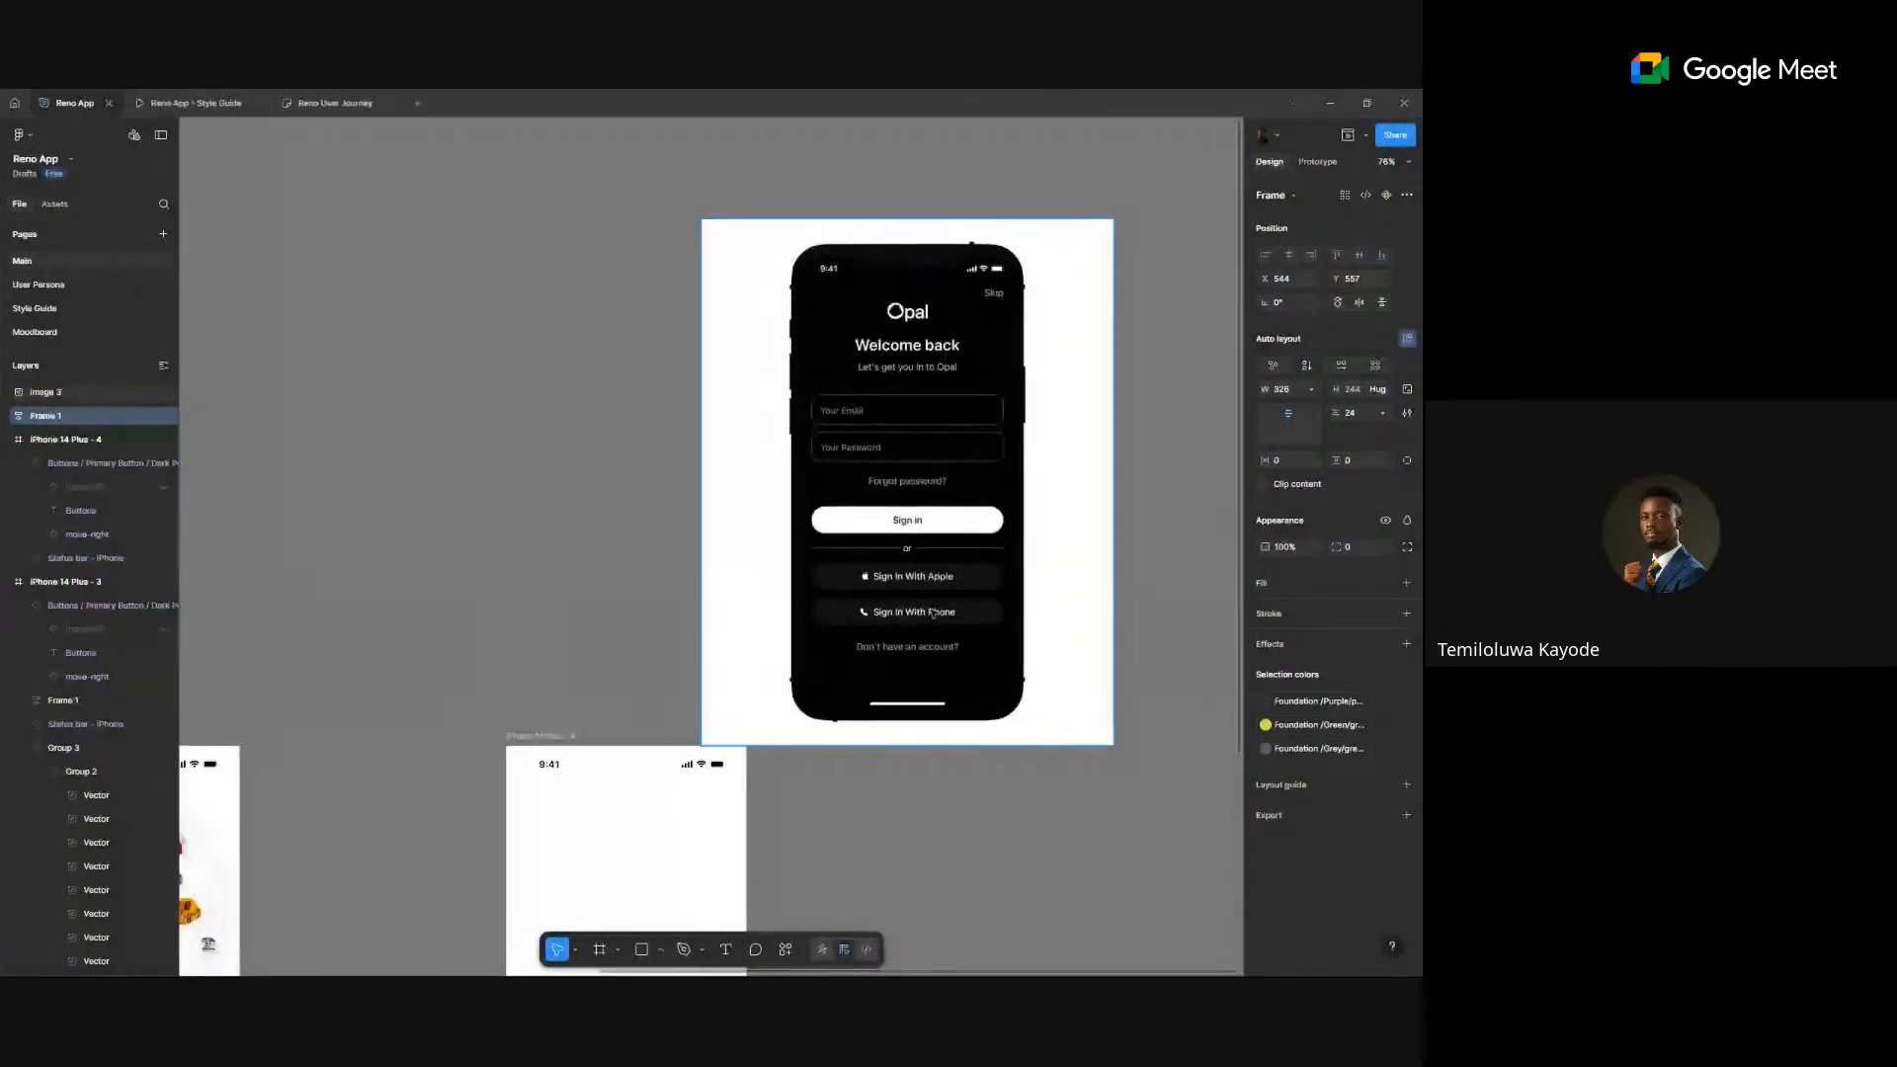
pyautogui.click(67, 333)
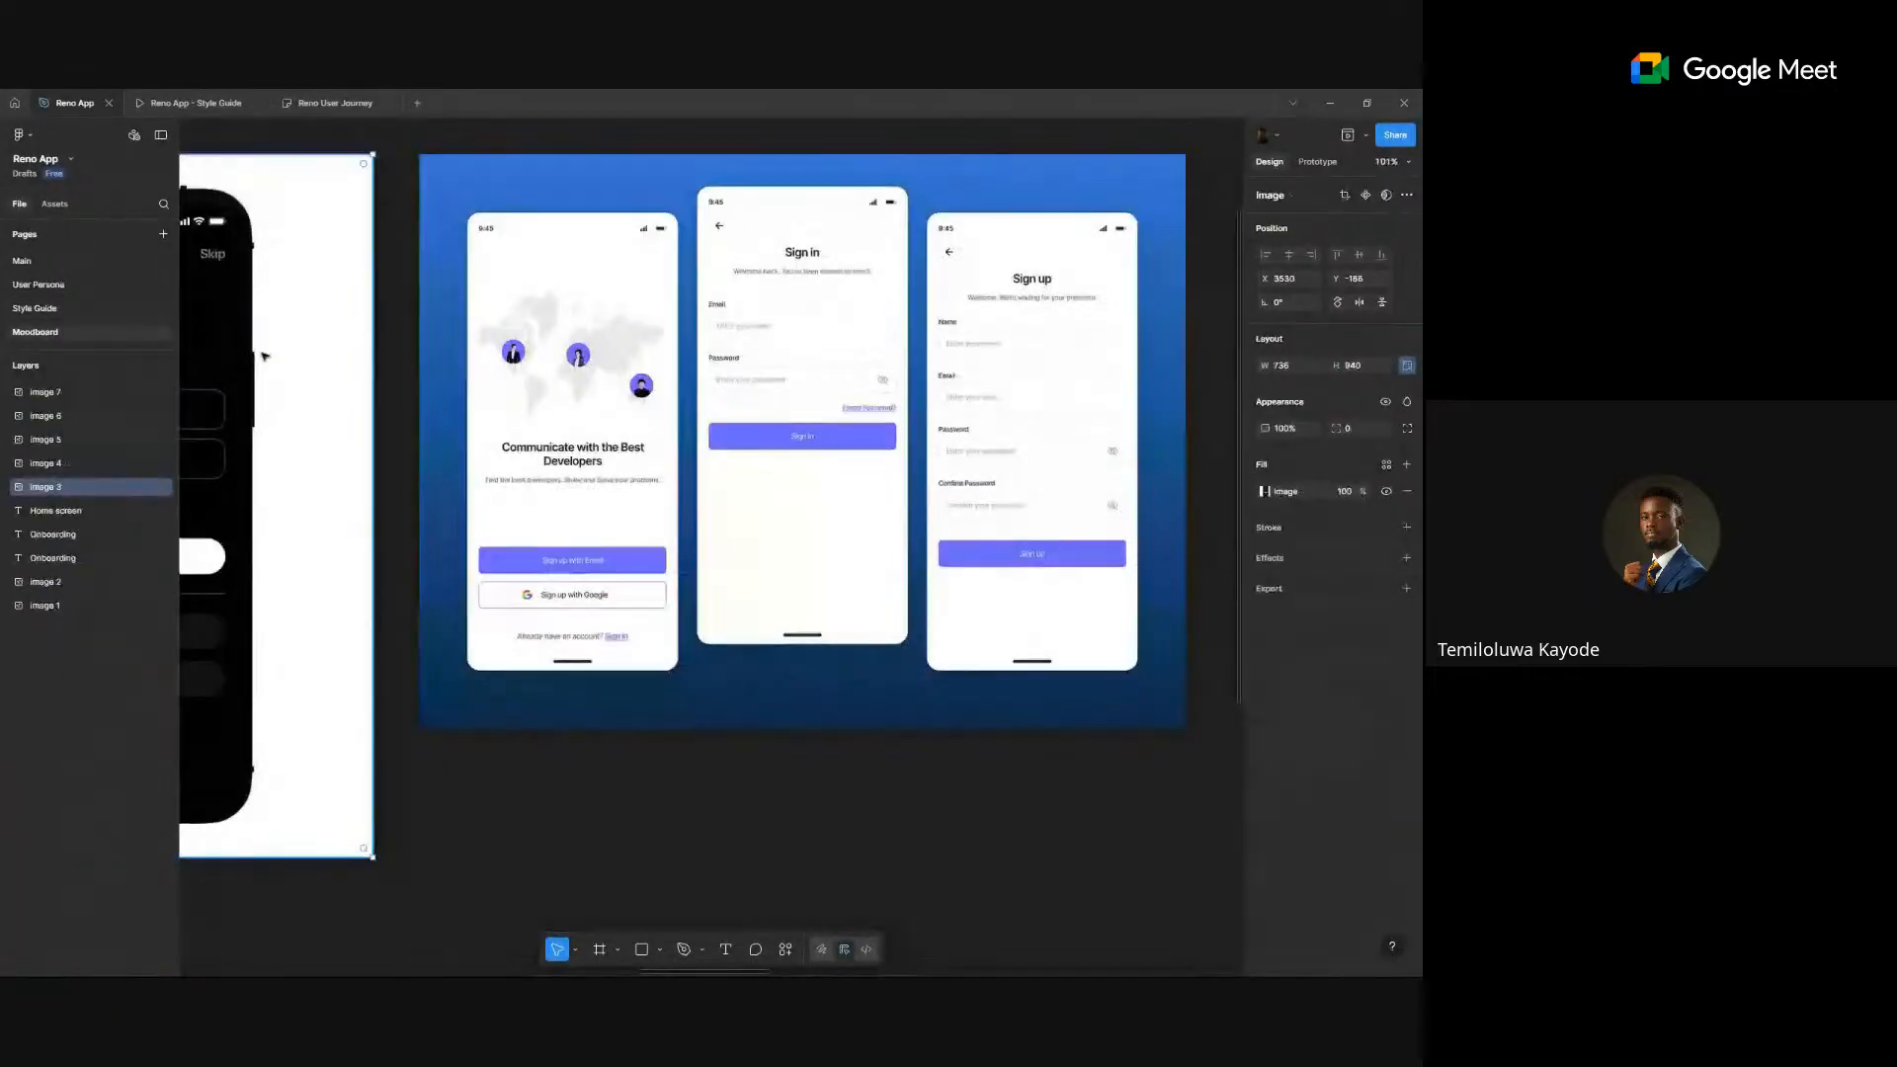
pyautogui.click(568, 421)
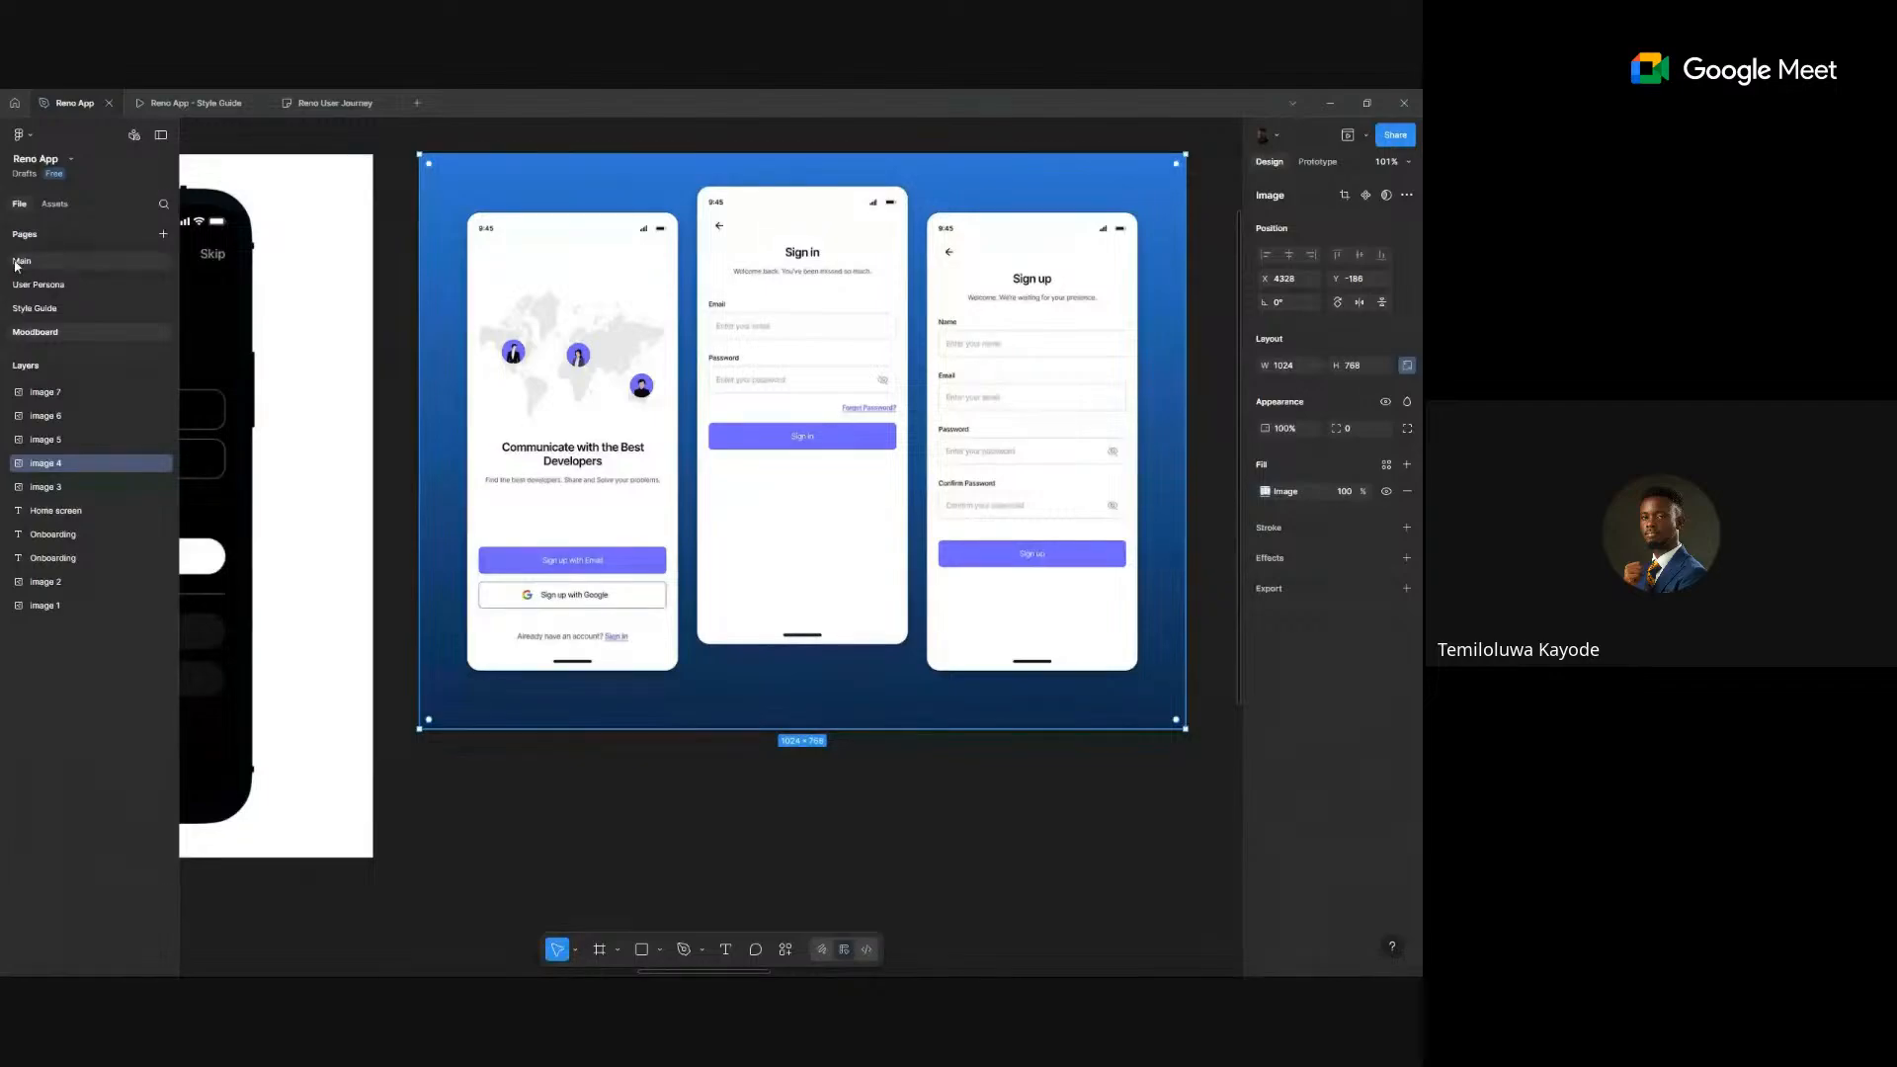
# - Paste the blue app-screens image onto the Main page
pyautogui.click(16, 263)
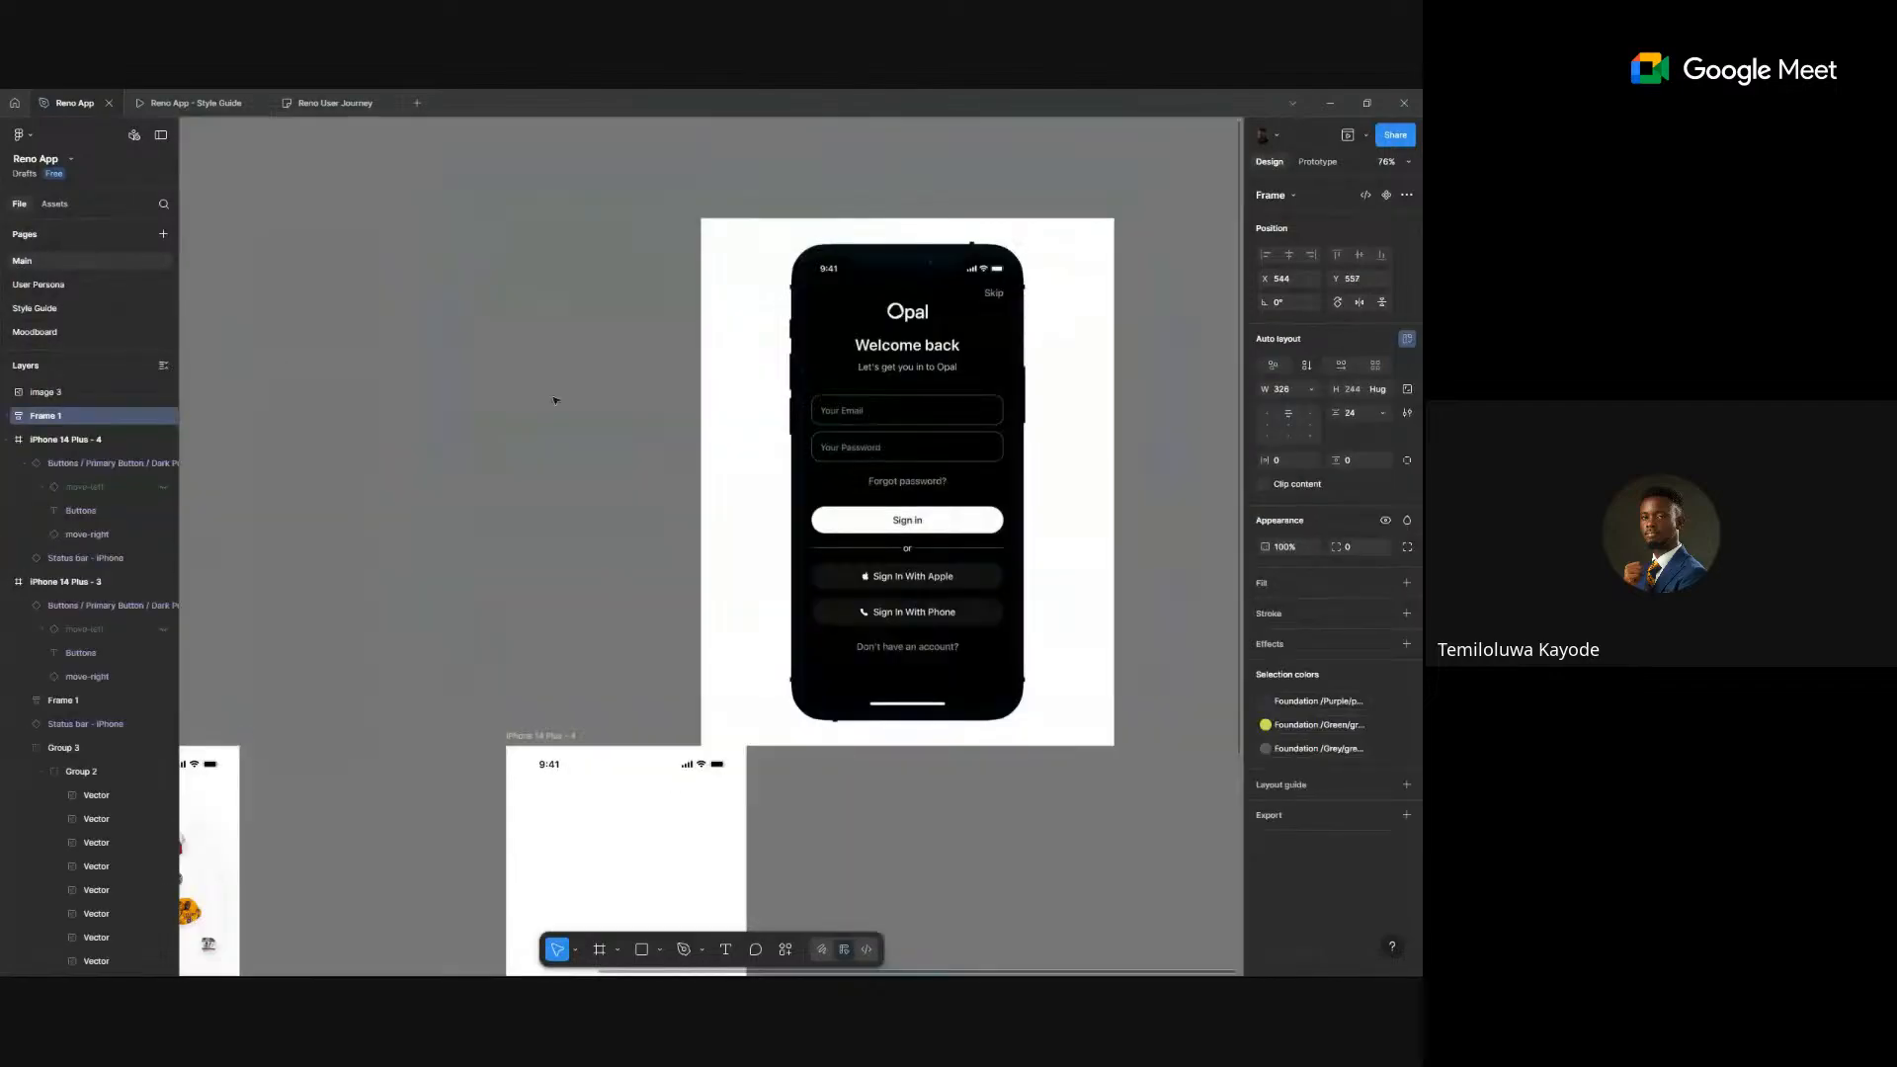
pyautogui.scroll(-5, 794, 457)
pyautogui.click(1051, 403)
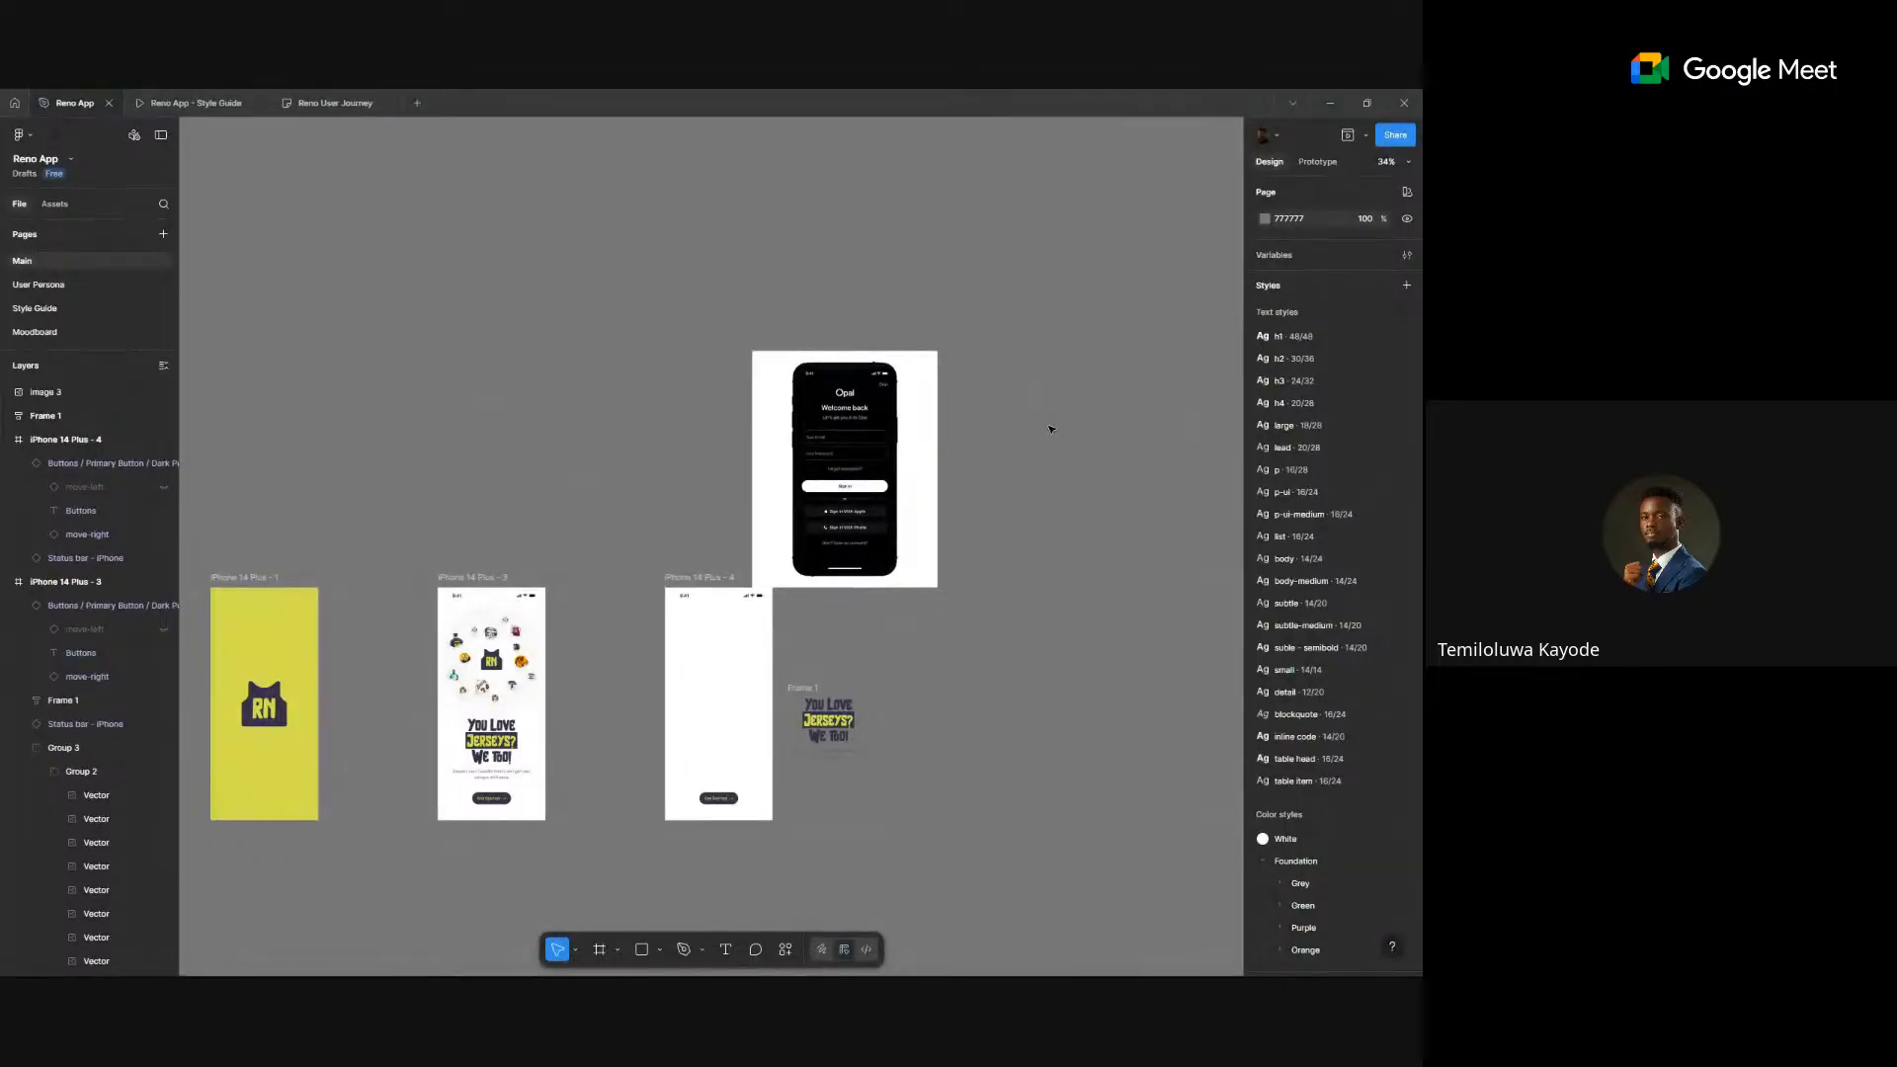
pyautogui.hotkey('ctrl', 'v')
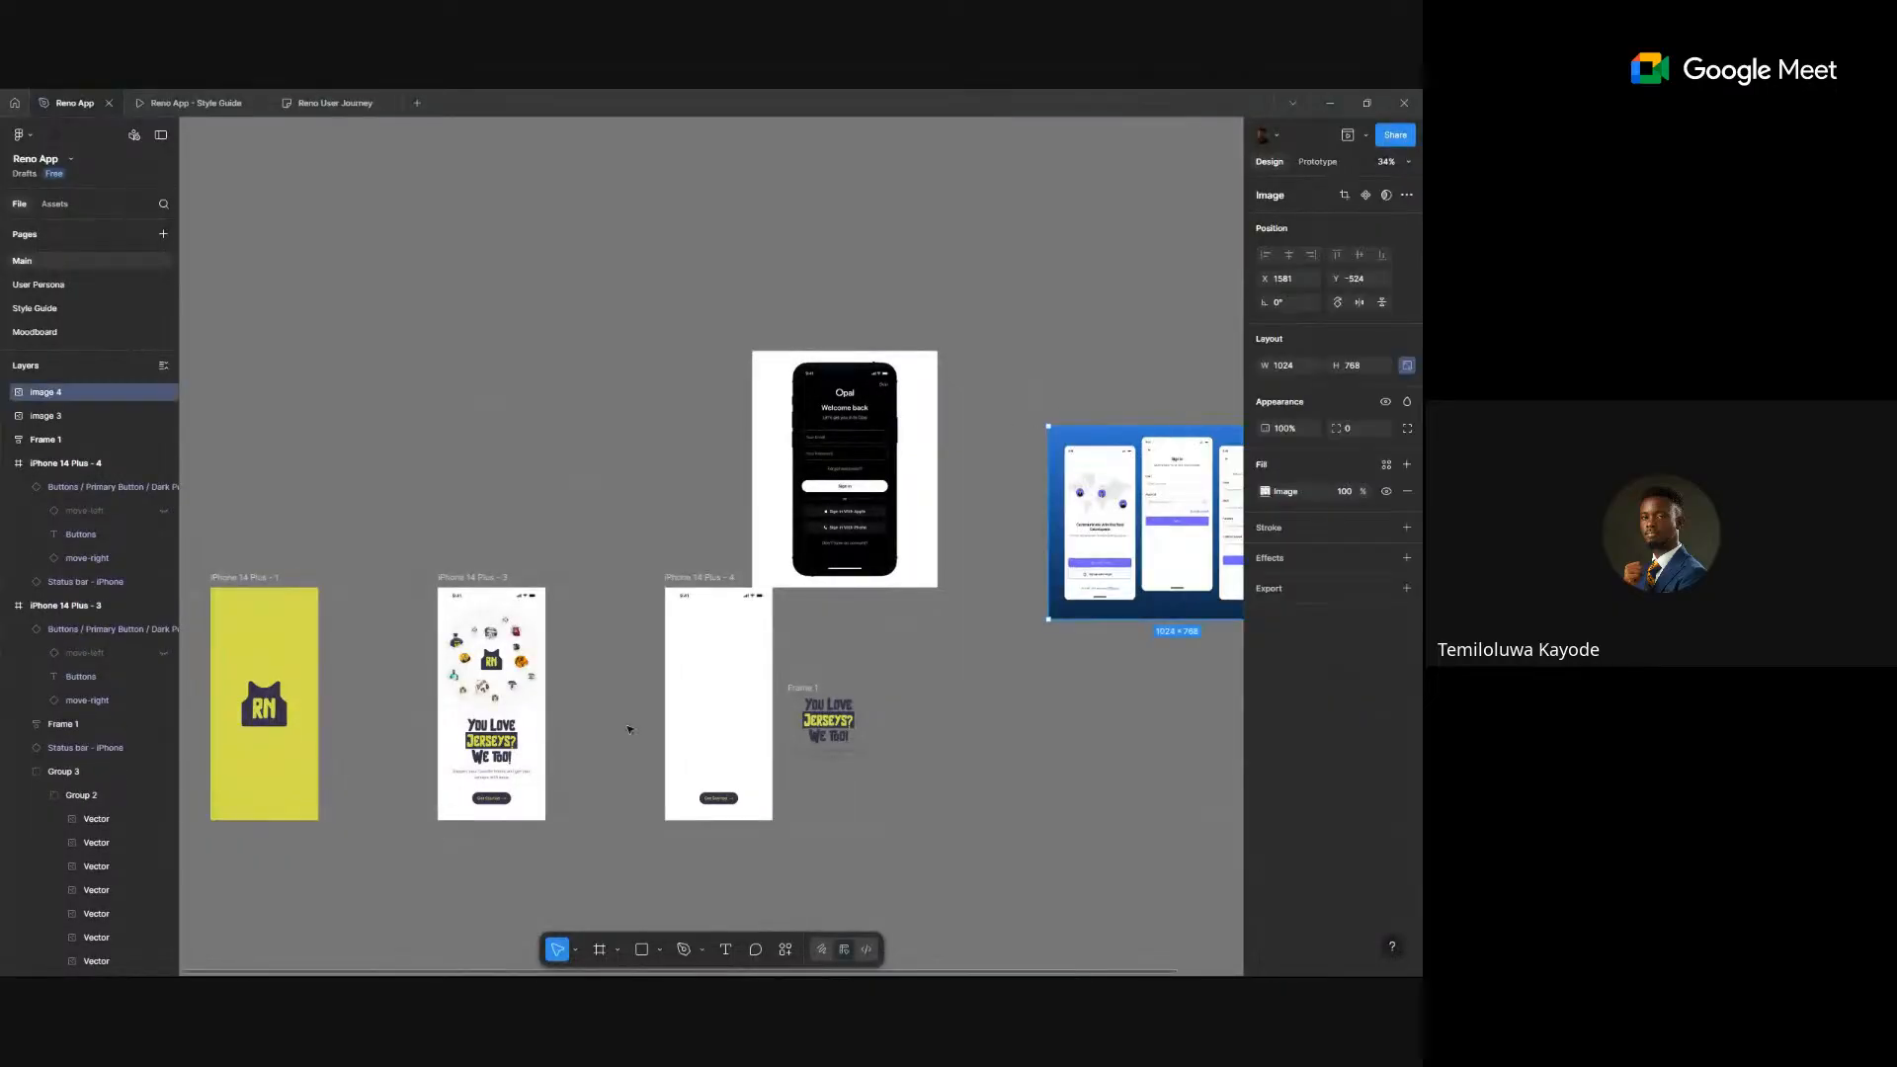
# - Arrange the Opal sign-in image and the 1024 × 768 app-screens image side by side above the frames
pyautogui.click(868, 499)
pyautogui.moveTo(867, 499); pyautogui.dragTo(780, 428)
pyautogui.moveTo(1110, 522); pyautogui.dragTo(946, 431)
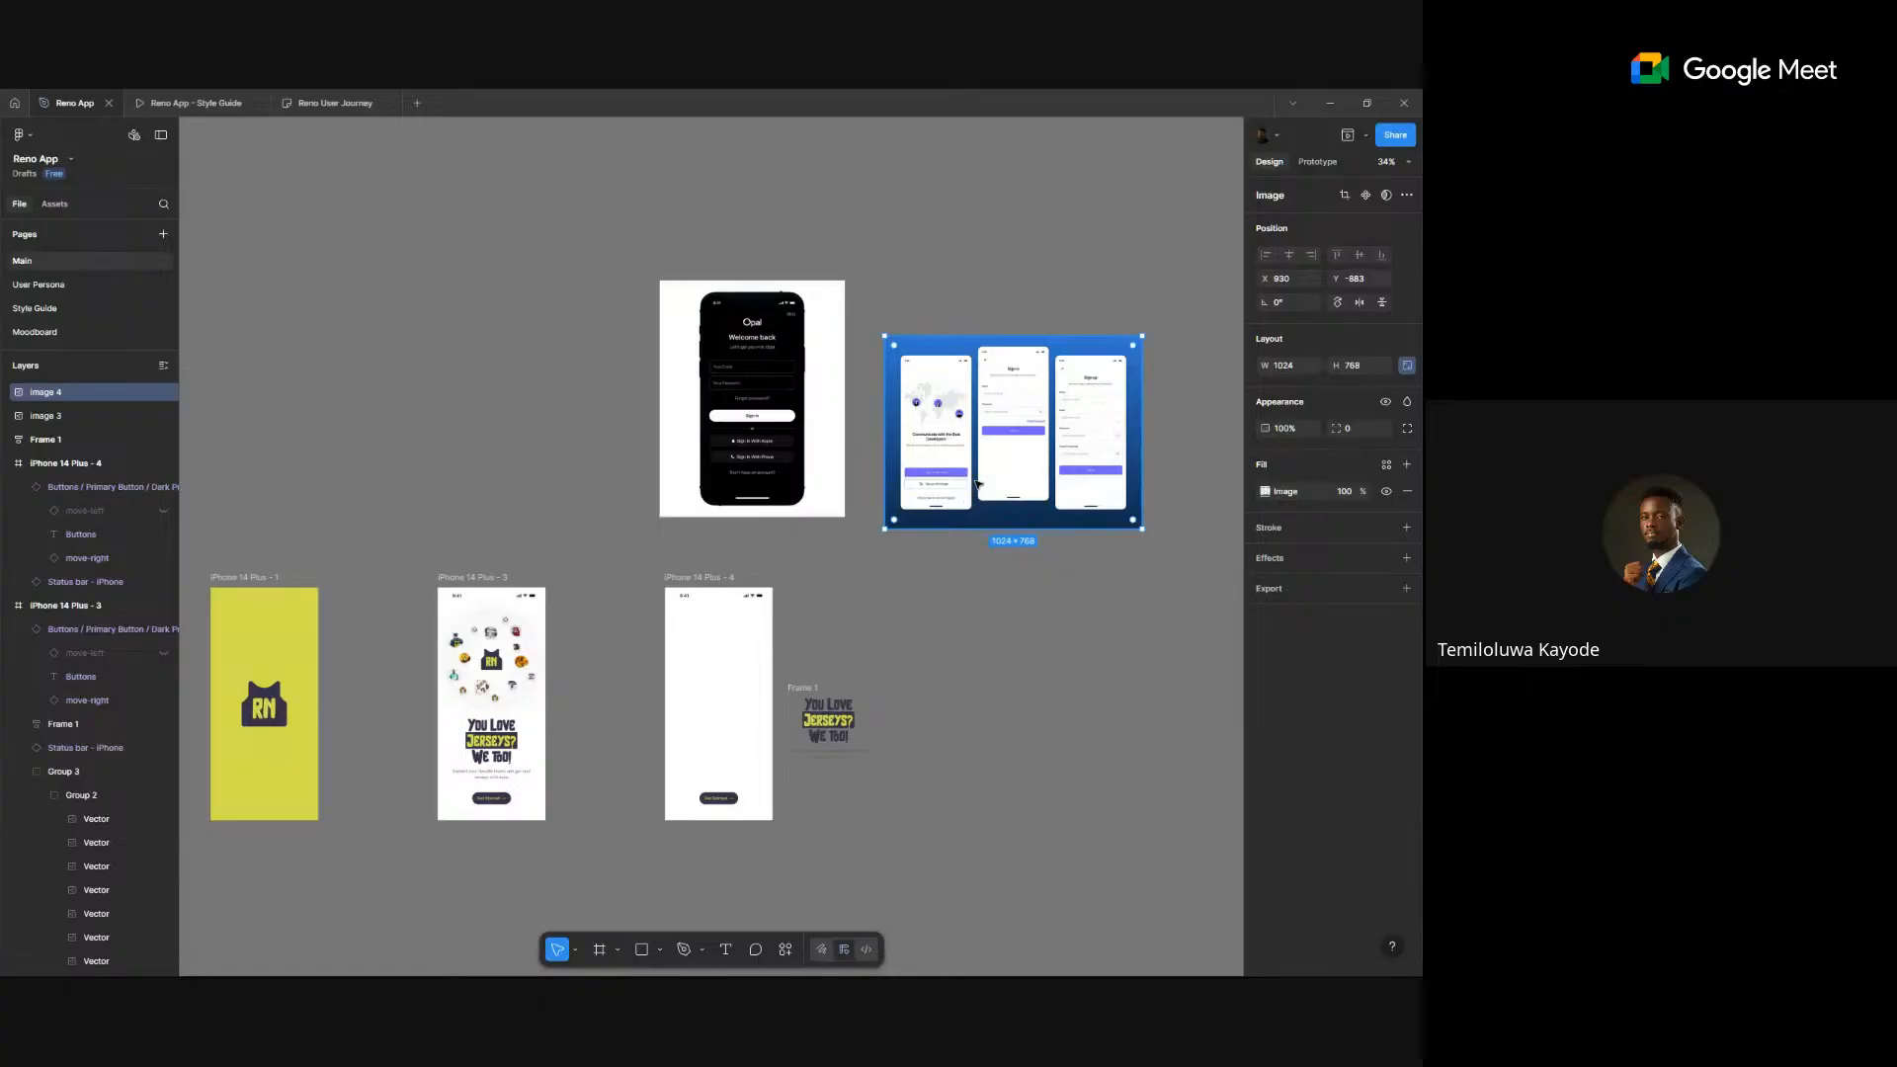
pyautogui.scroll(6, 976, 482)
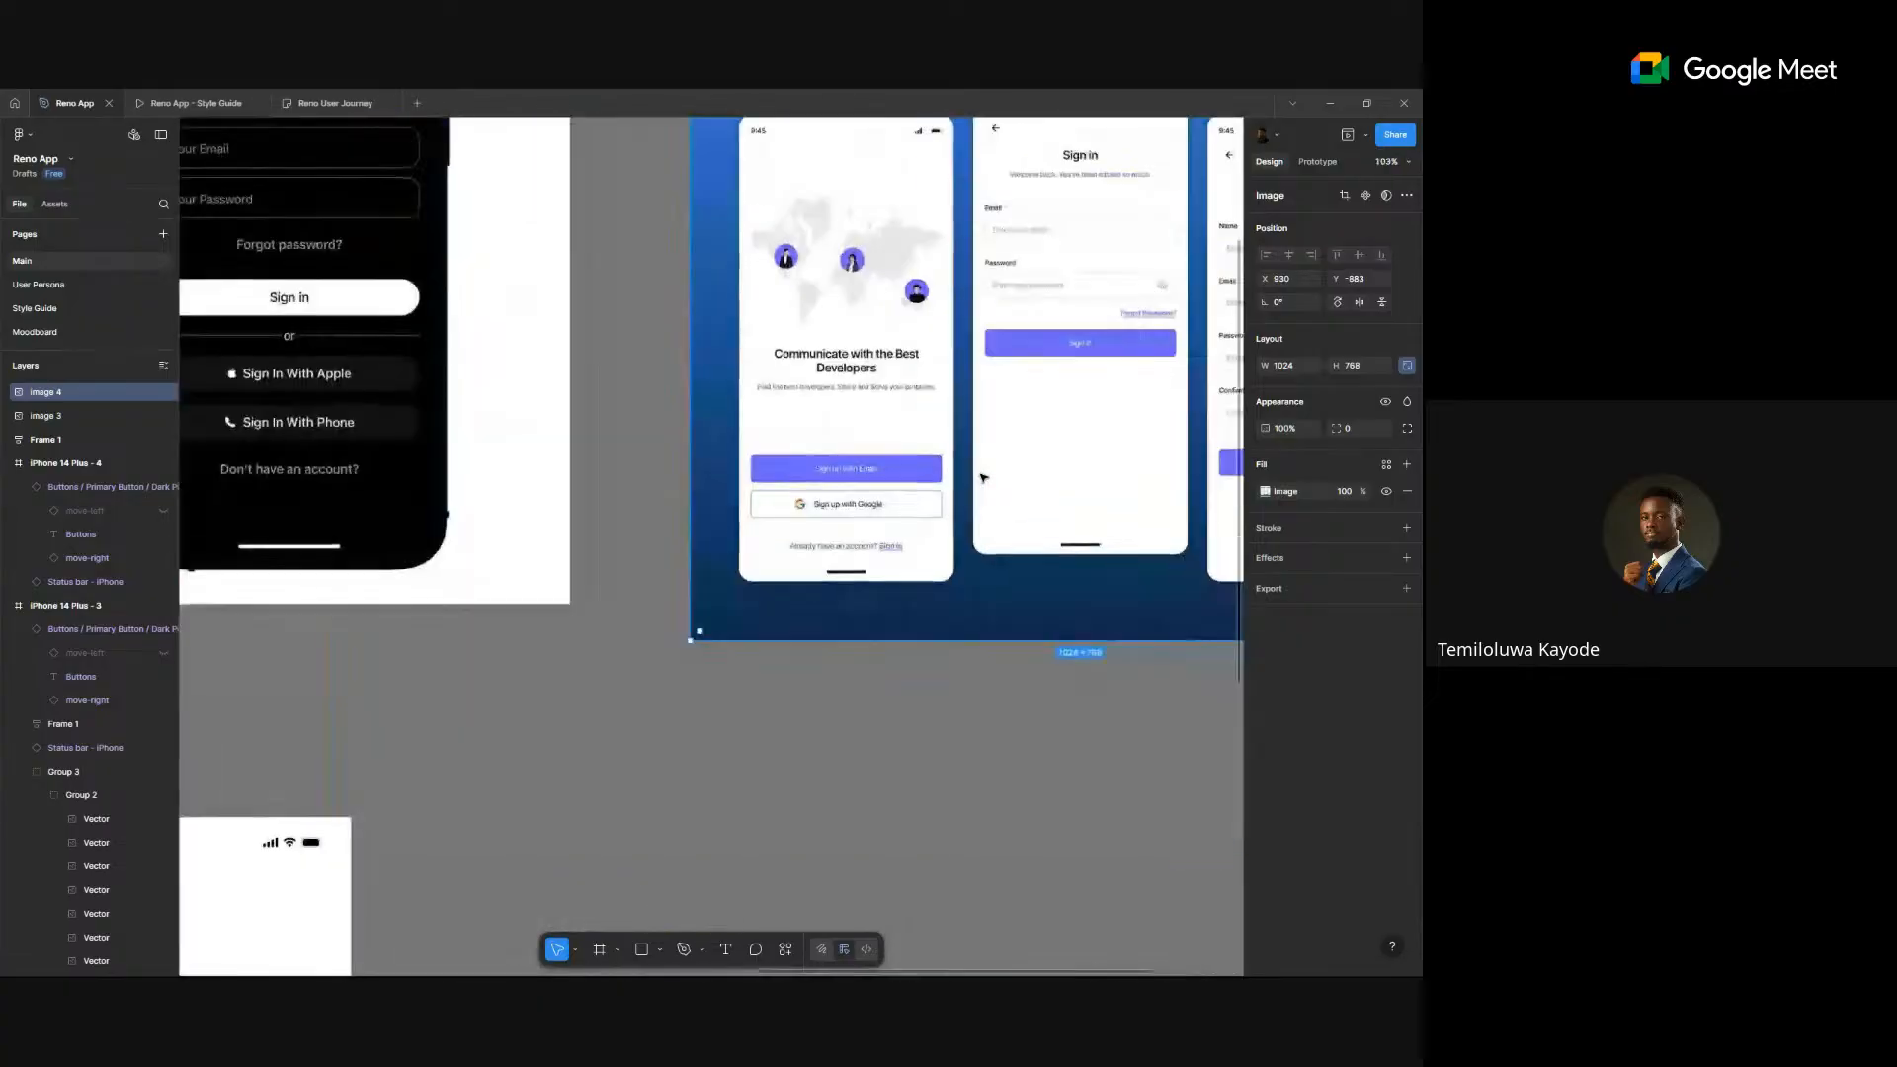
pyautogui.scroll(-3, 980, 475)
pyautogui.scroll(-2, 1038, 442)
pyautogui.moveTo(930, 365); pyautogui.dragTo(865, 337)
pyautogui.scroll(-2, 889, 578)
pyautogui.scroll(-3, 771, 544)
pyautogui.hscroll(-2, 770, 543)
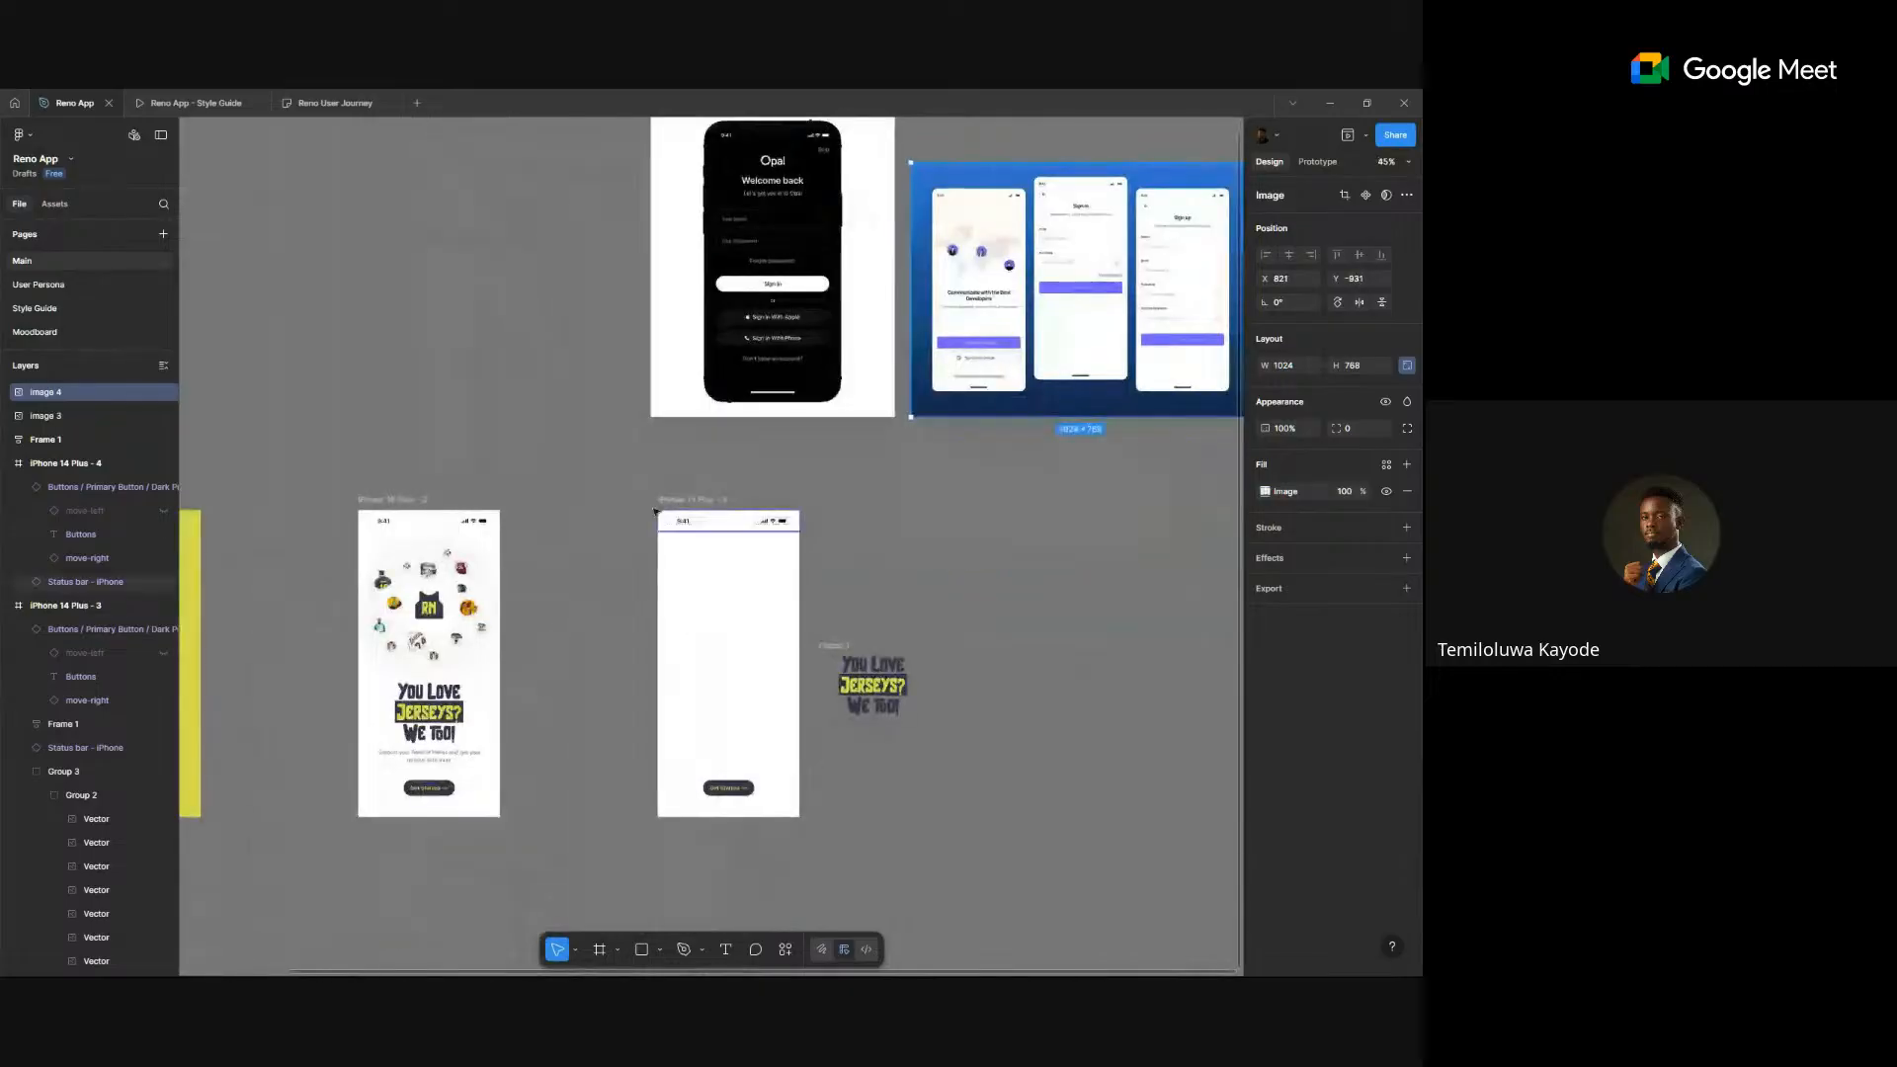
# - Search Assets for 'logo' and drop the RN Logo component into iPhone 14 Plus - 4
pyautogui.click(690, 521)
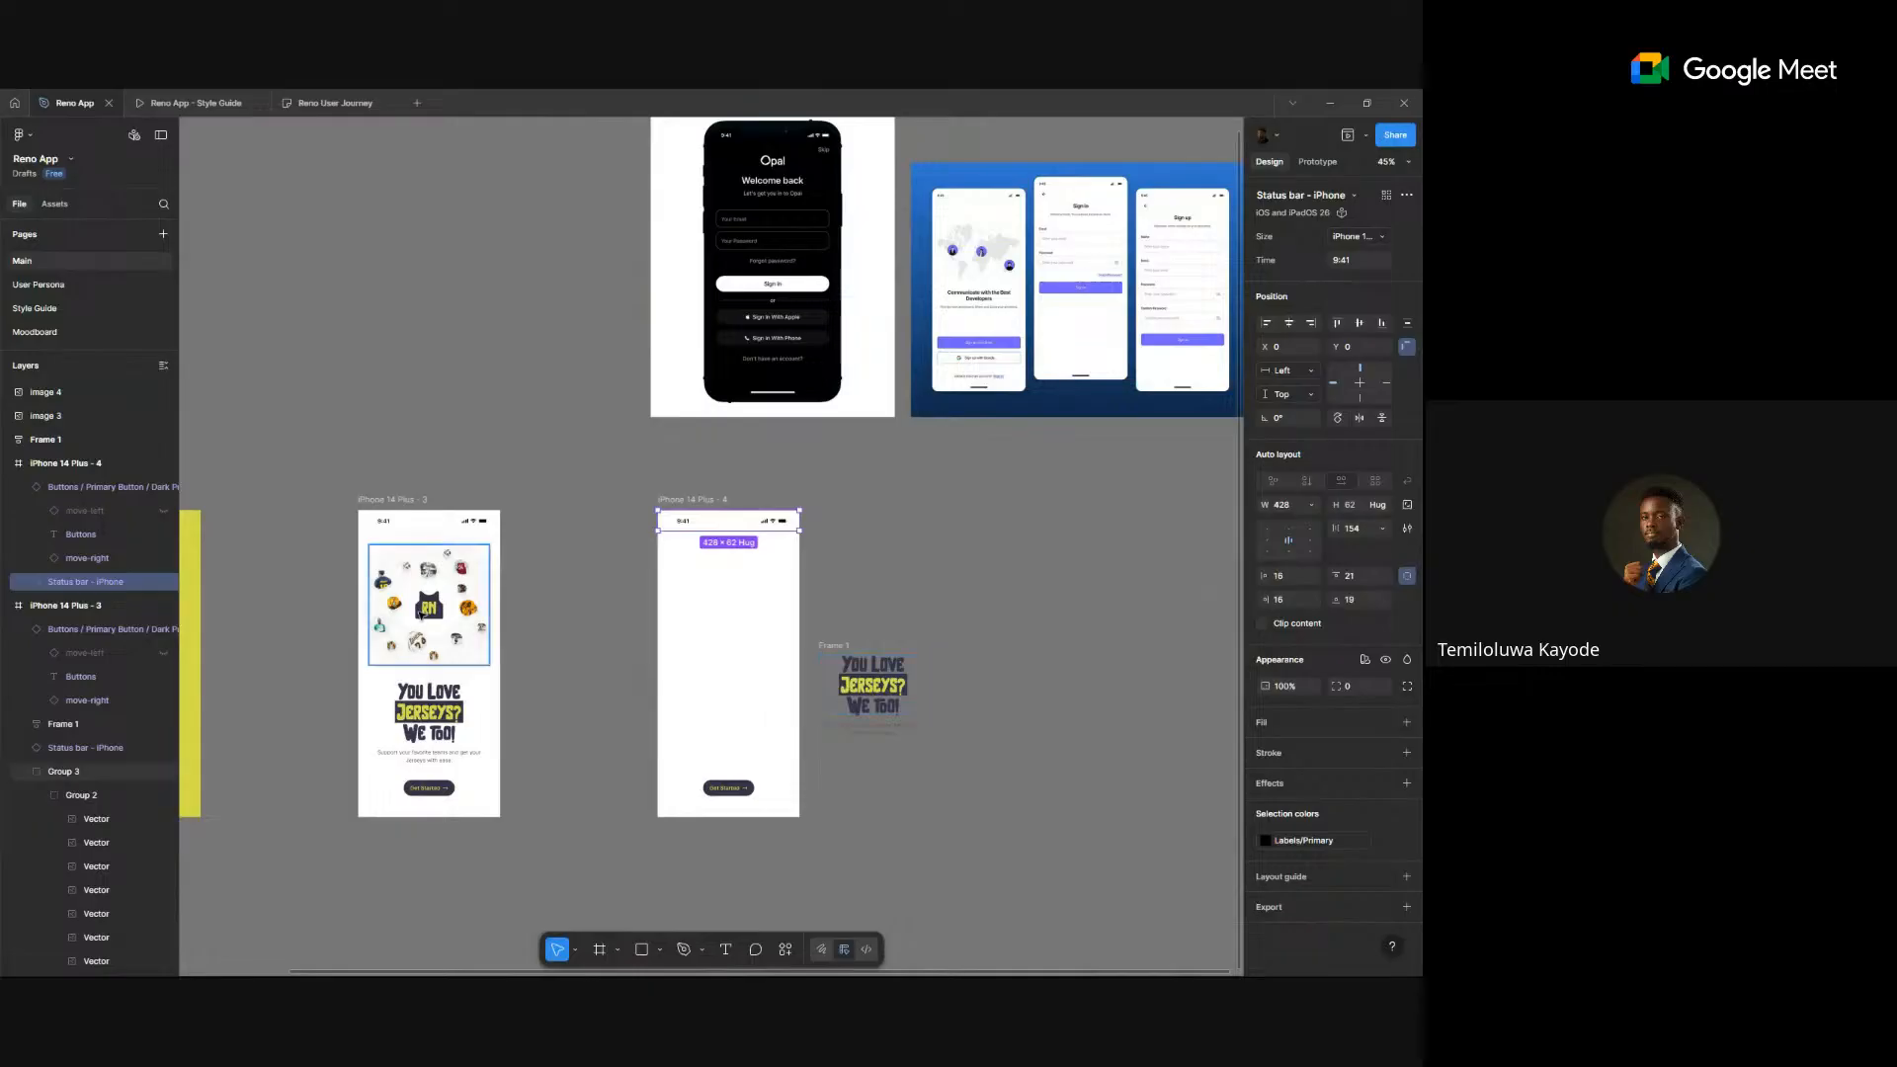
pyautogui.click(54, 204)
pyautogui.doubleClick(70, 238)
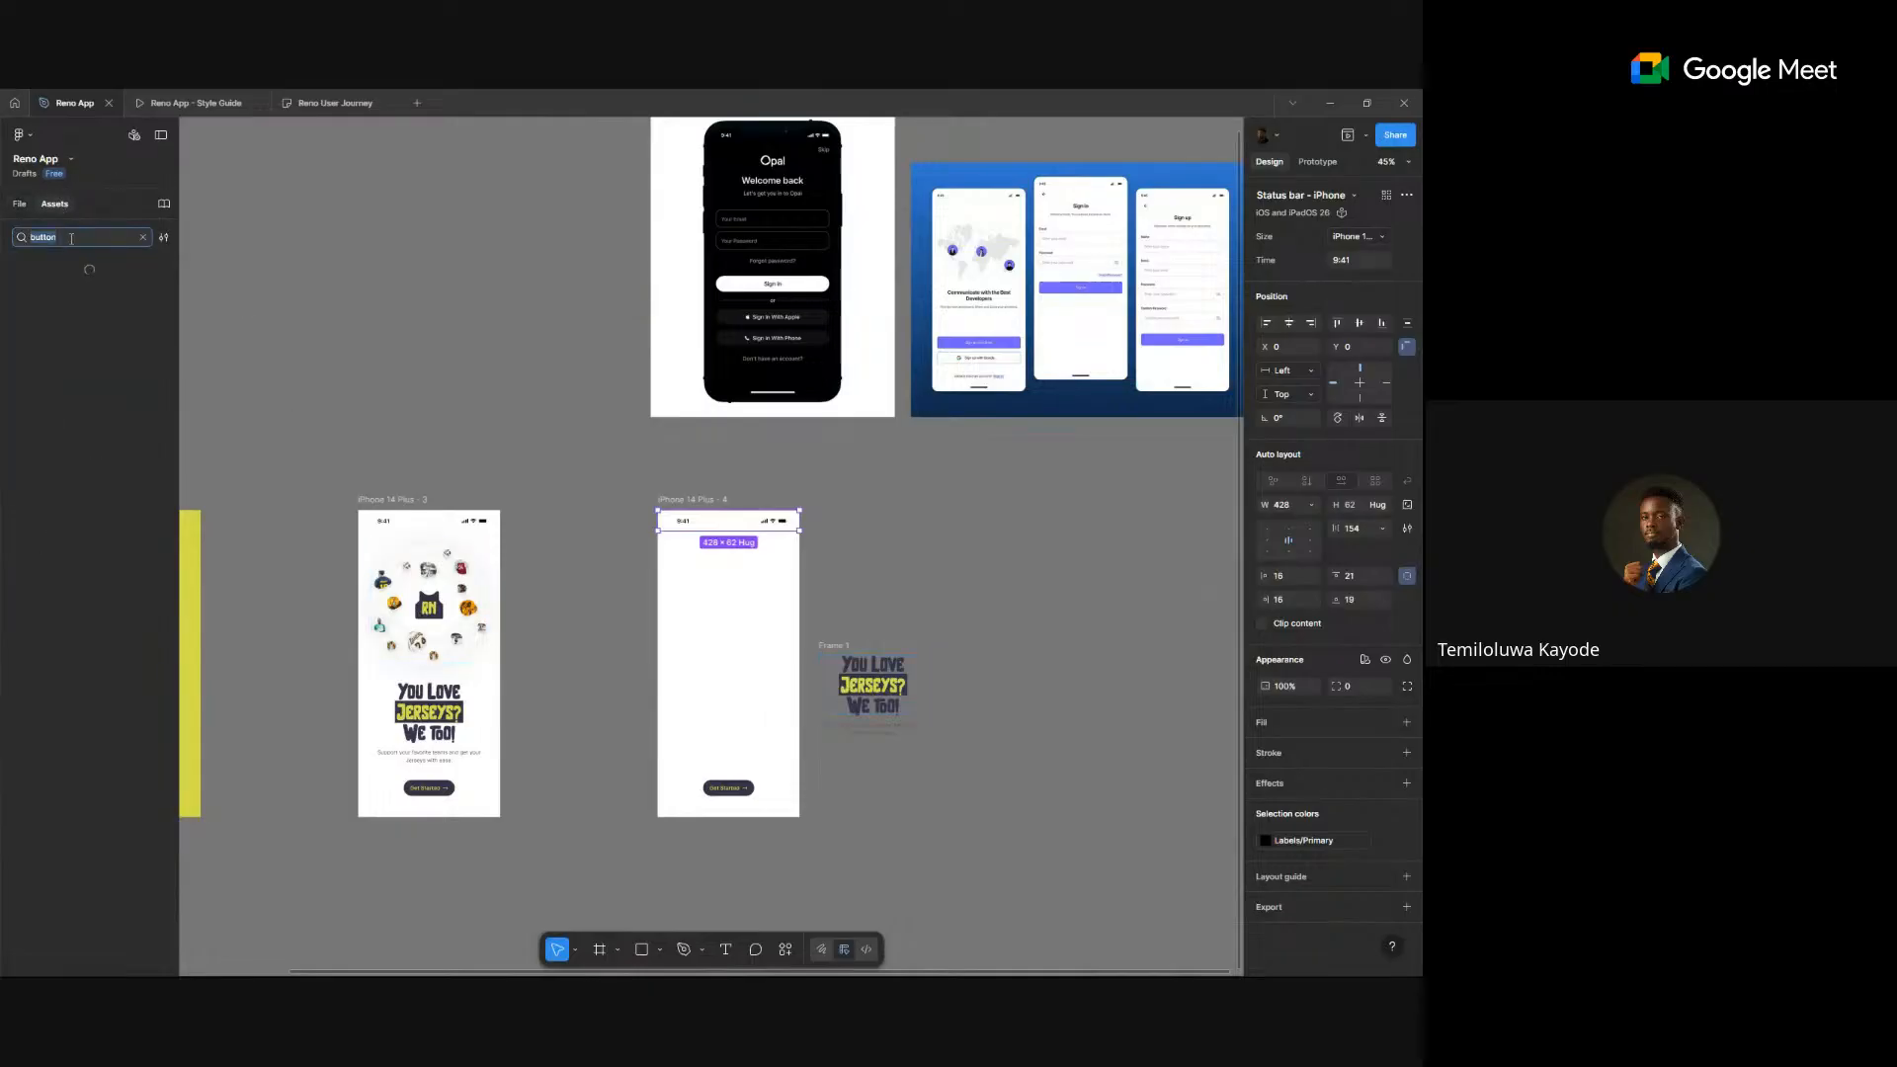
pyautogui.write('iohgin')
pyautogui.press('BackSpace')
pyautogui.press('BackSpace')
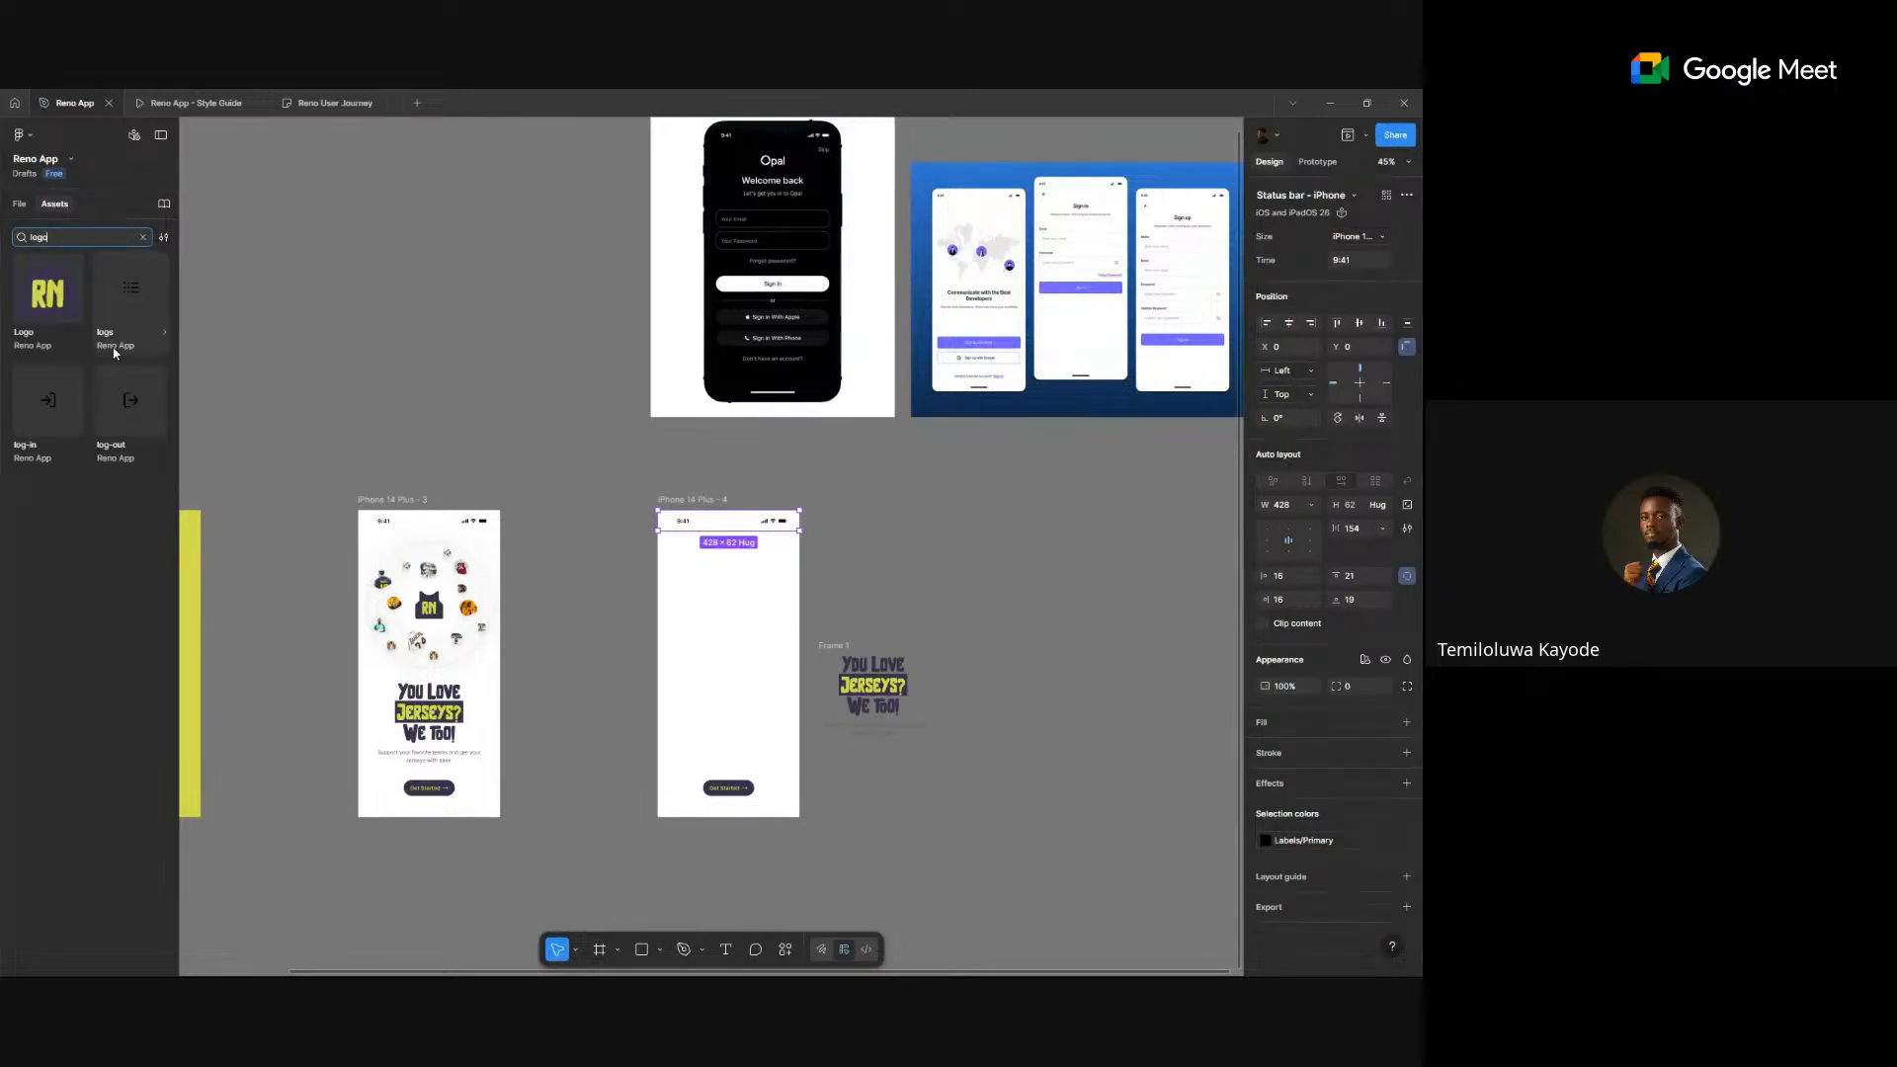
pyautogui.moveTo(48, 289); pyautogui.dragTo(712, 591)
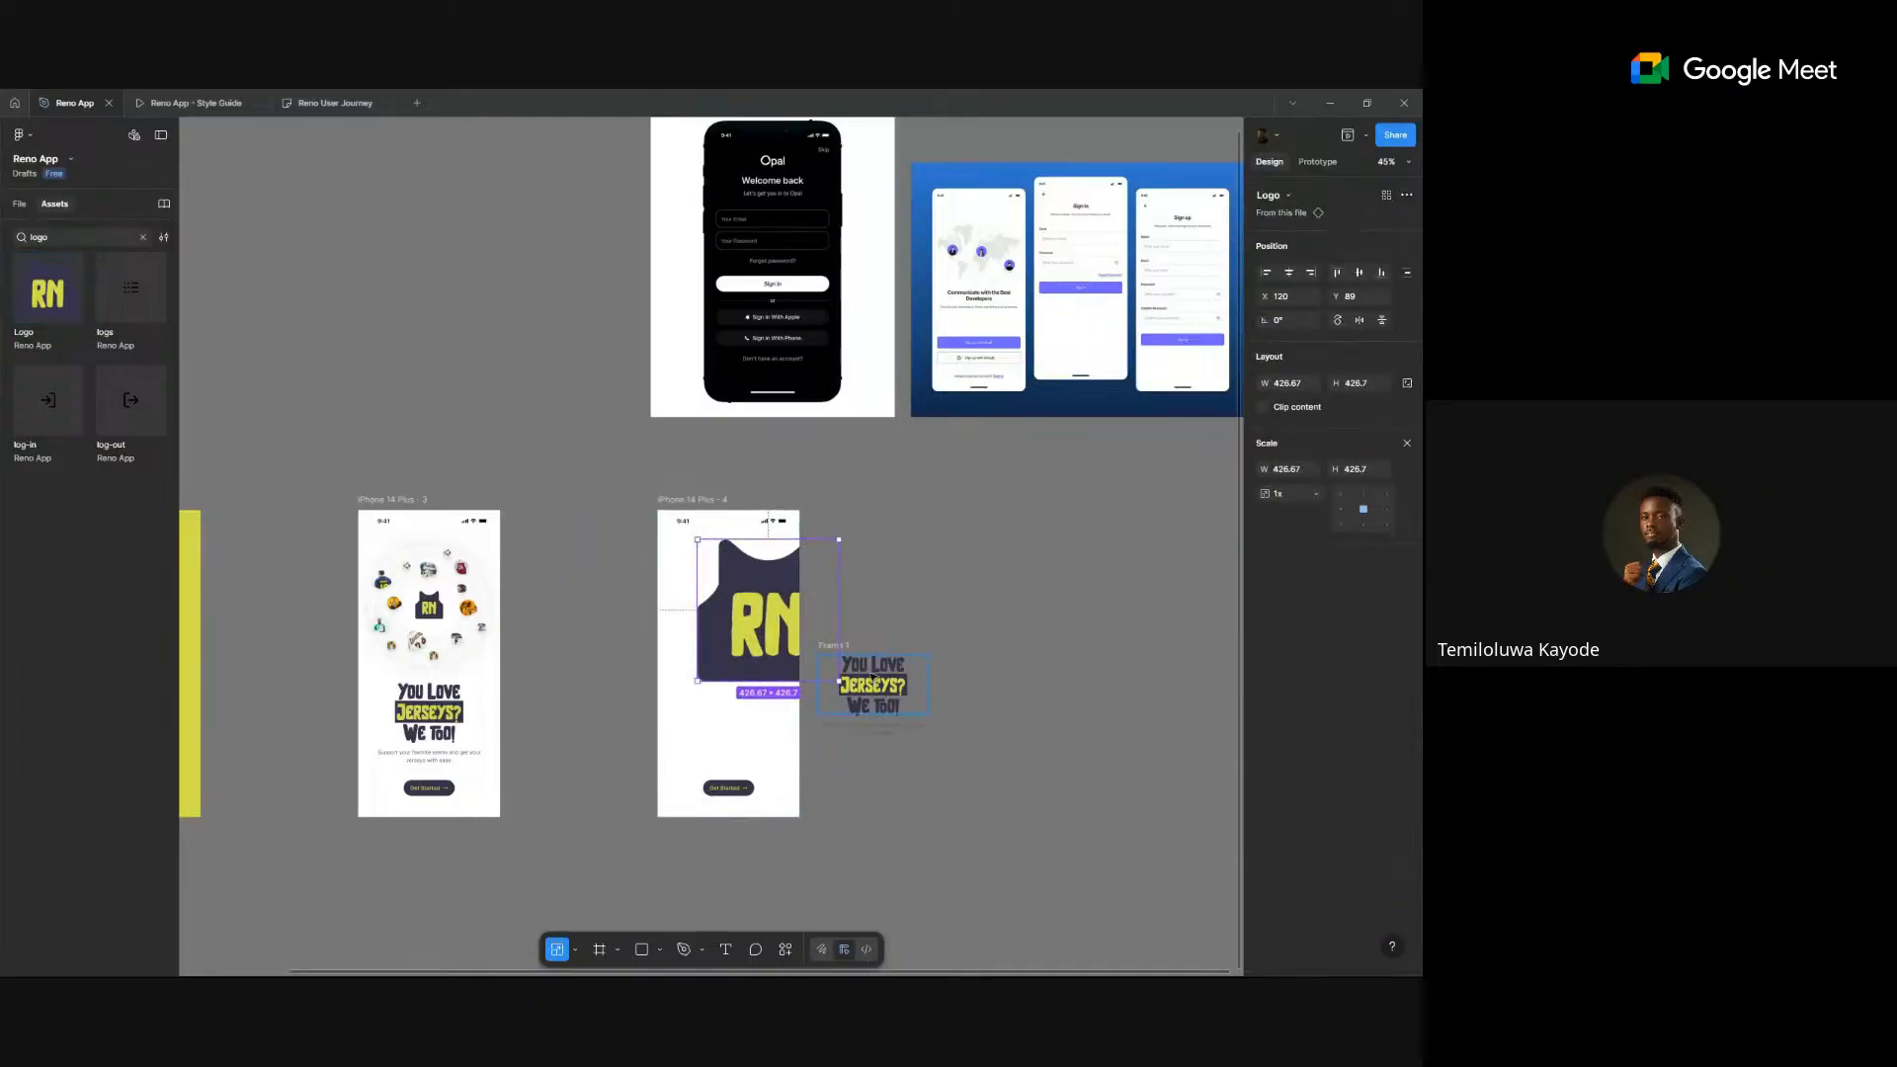
# - Shrink the logo to about 89 × 89 and centre it horizontally near the frame's top
pyautogui.moveTo(839, 681); pyautogui.dragTo(711, 568)
pyautogui.scroll(5, 643, 511)
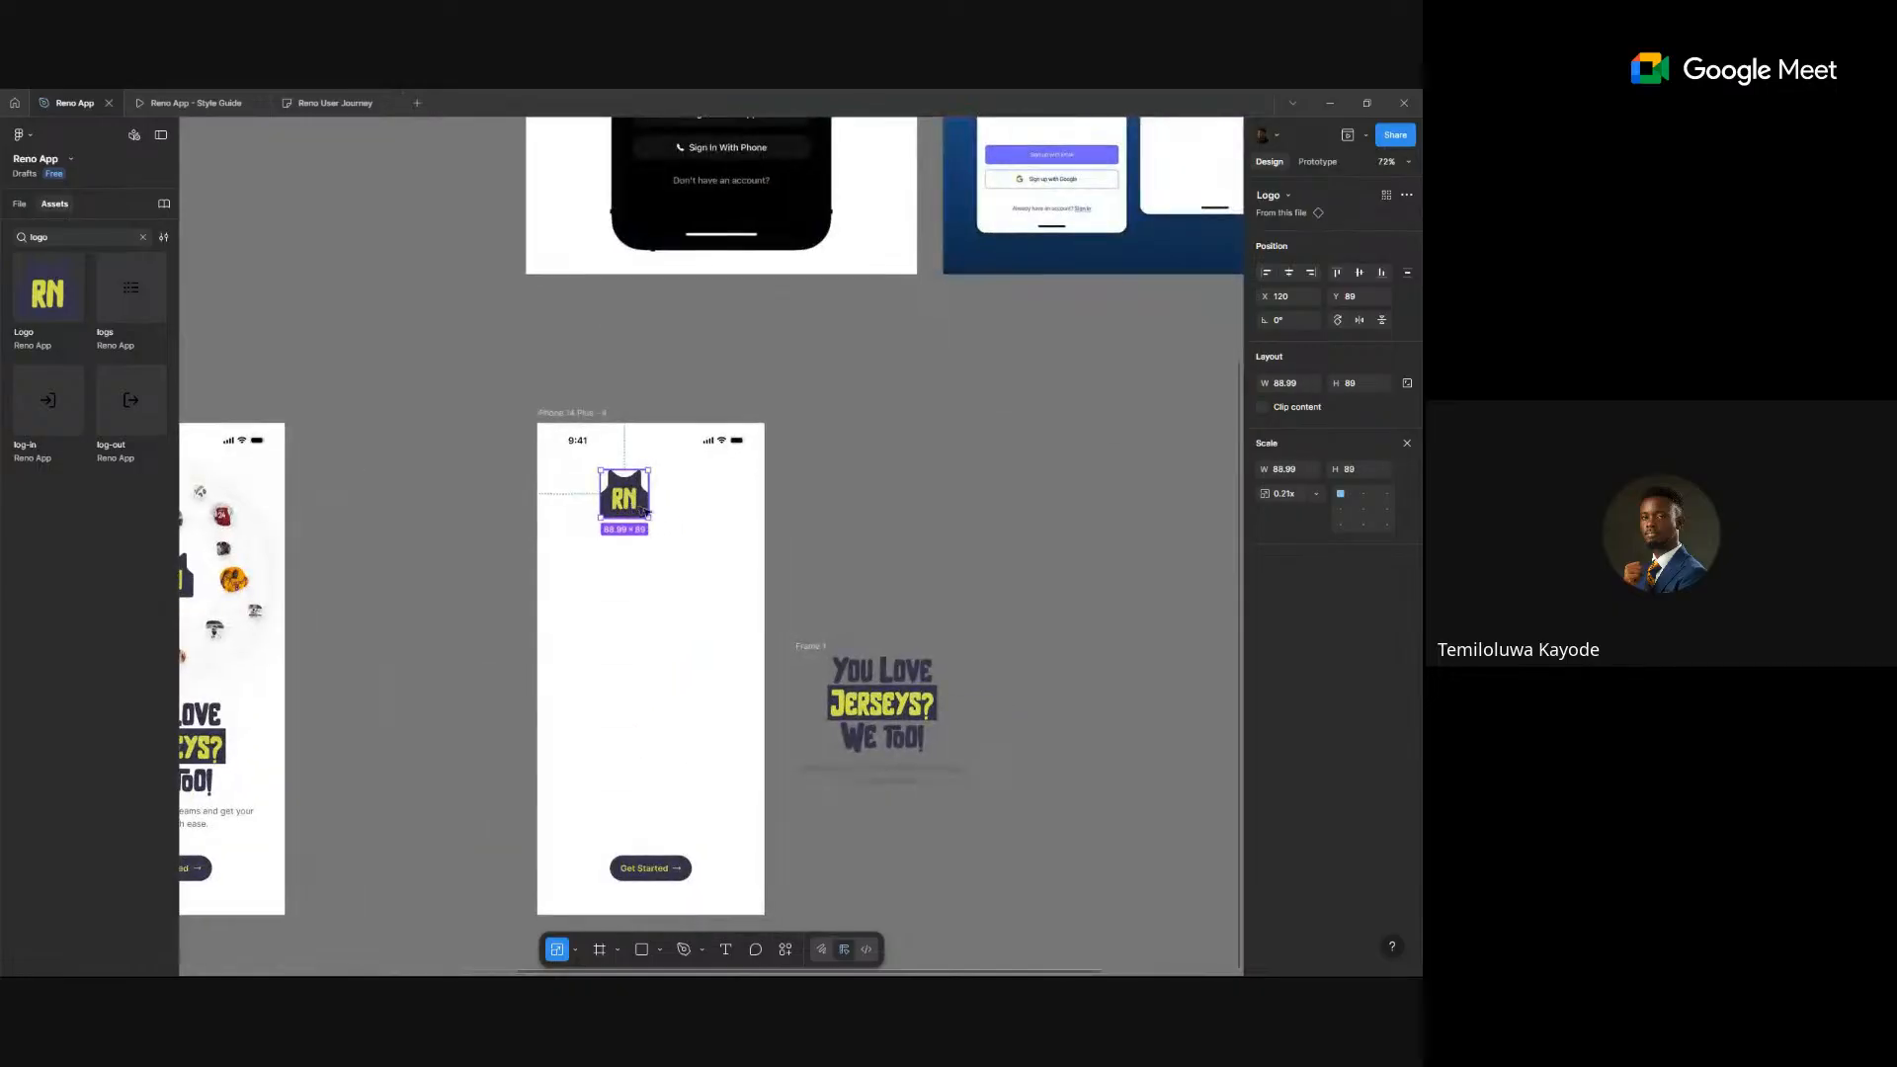
pyautogui.moveTo(643, 511); pyautogui.dragTo(664, 519)
pyautogui.click(1290, 274)
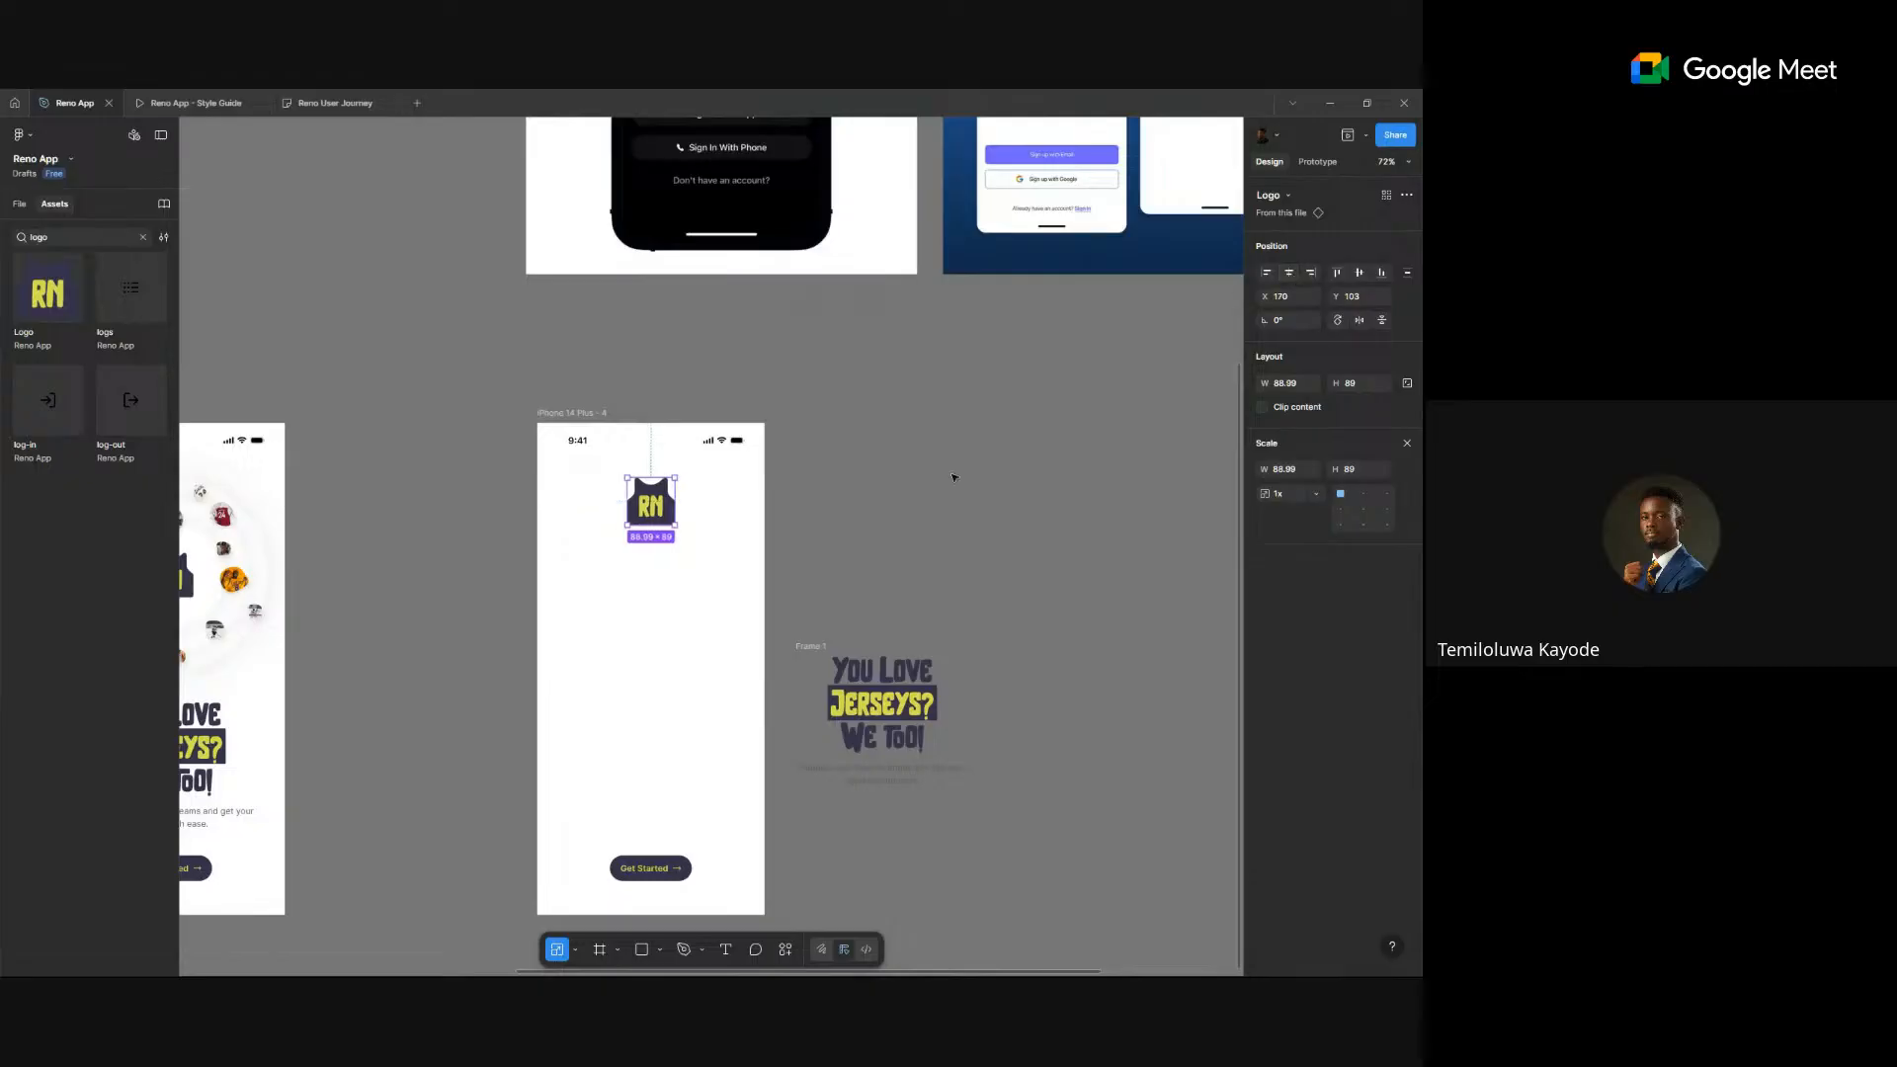
pyautogui.click(954, 477)
pyautogui.scroll(-5, 954, 477)
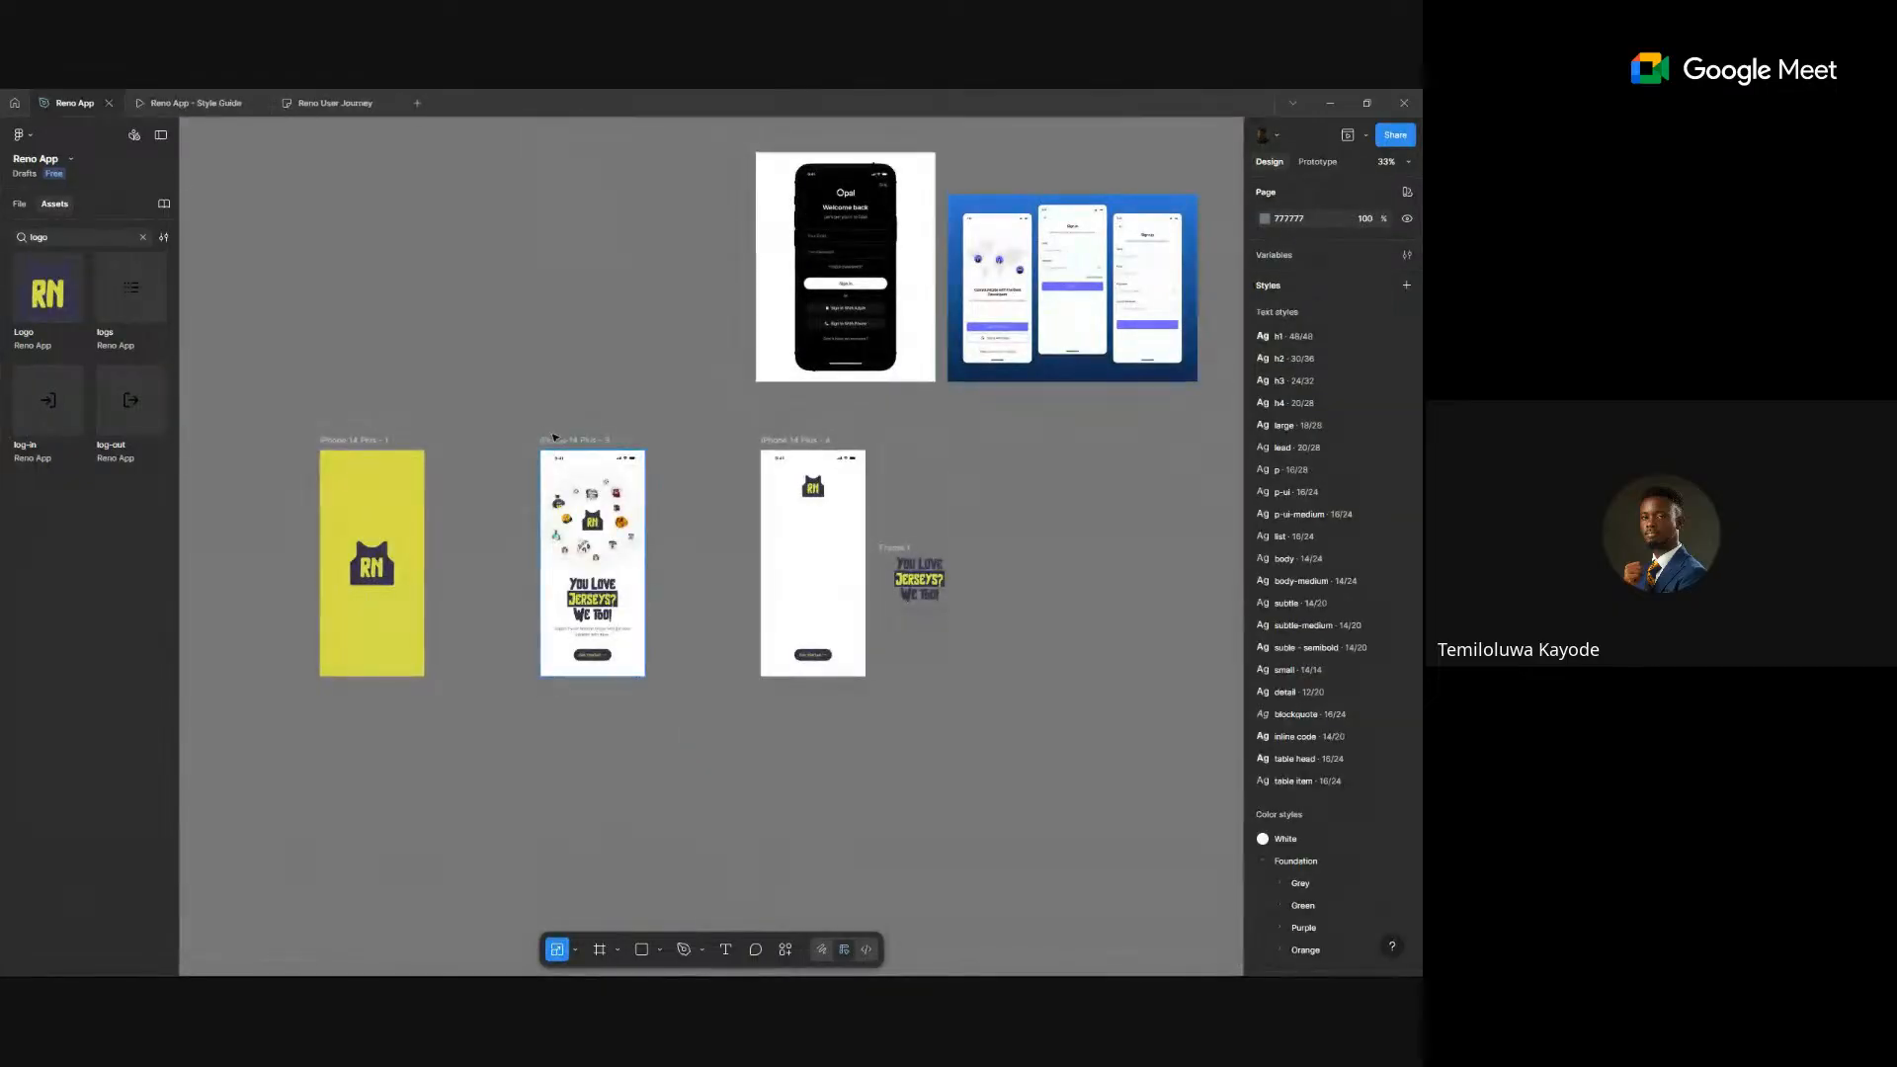
pyautogui.click(556, 438)
pyautogui.click(1406, 448)
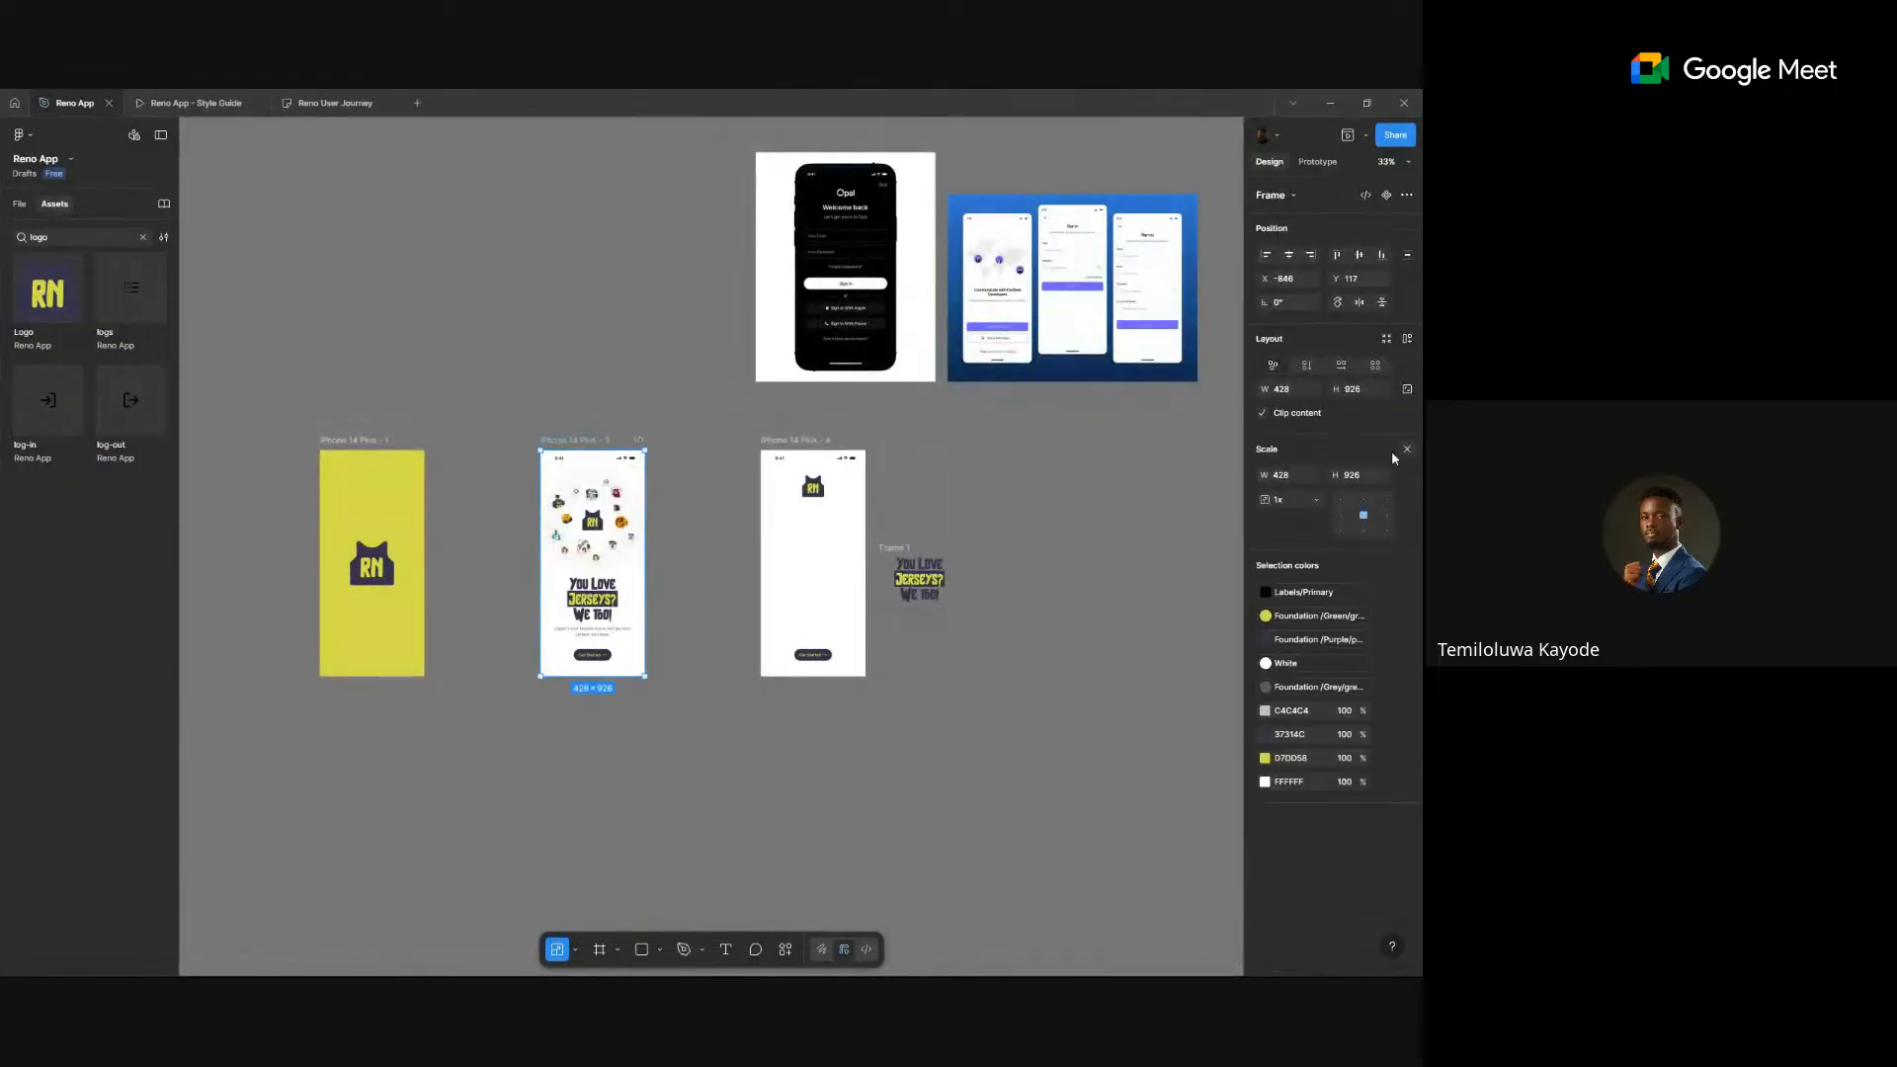
pyautogui.click(1387, 512)
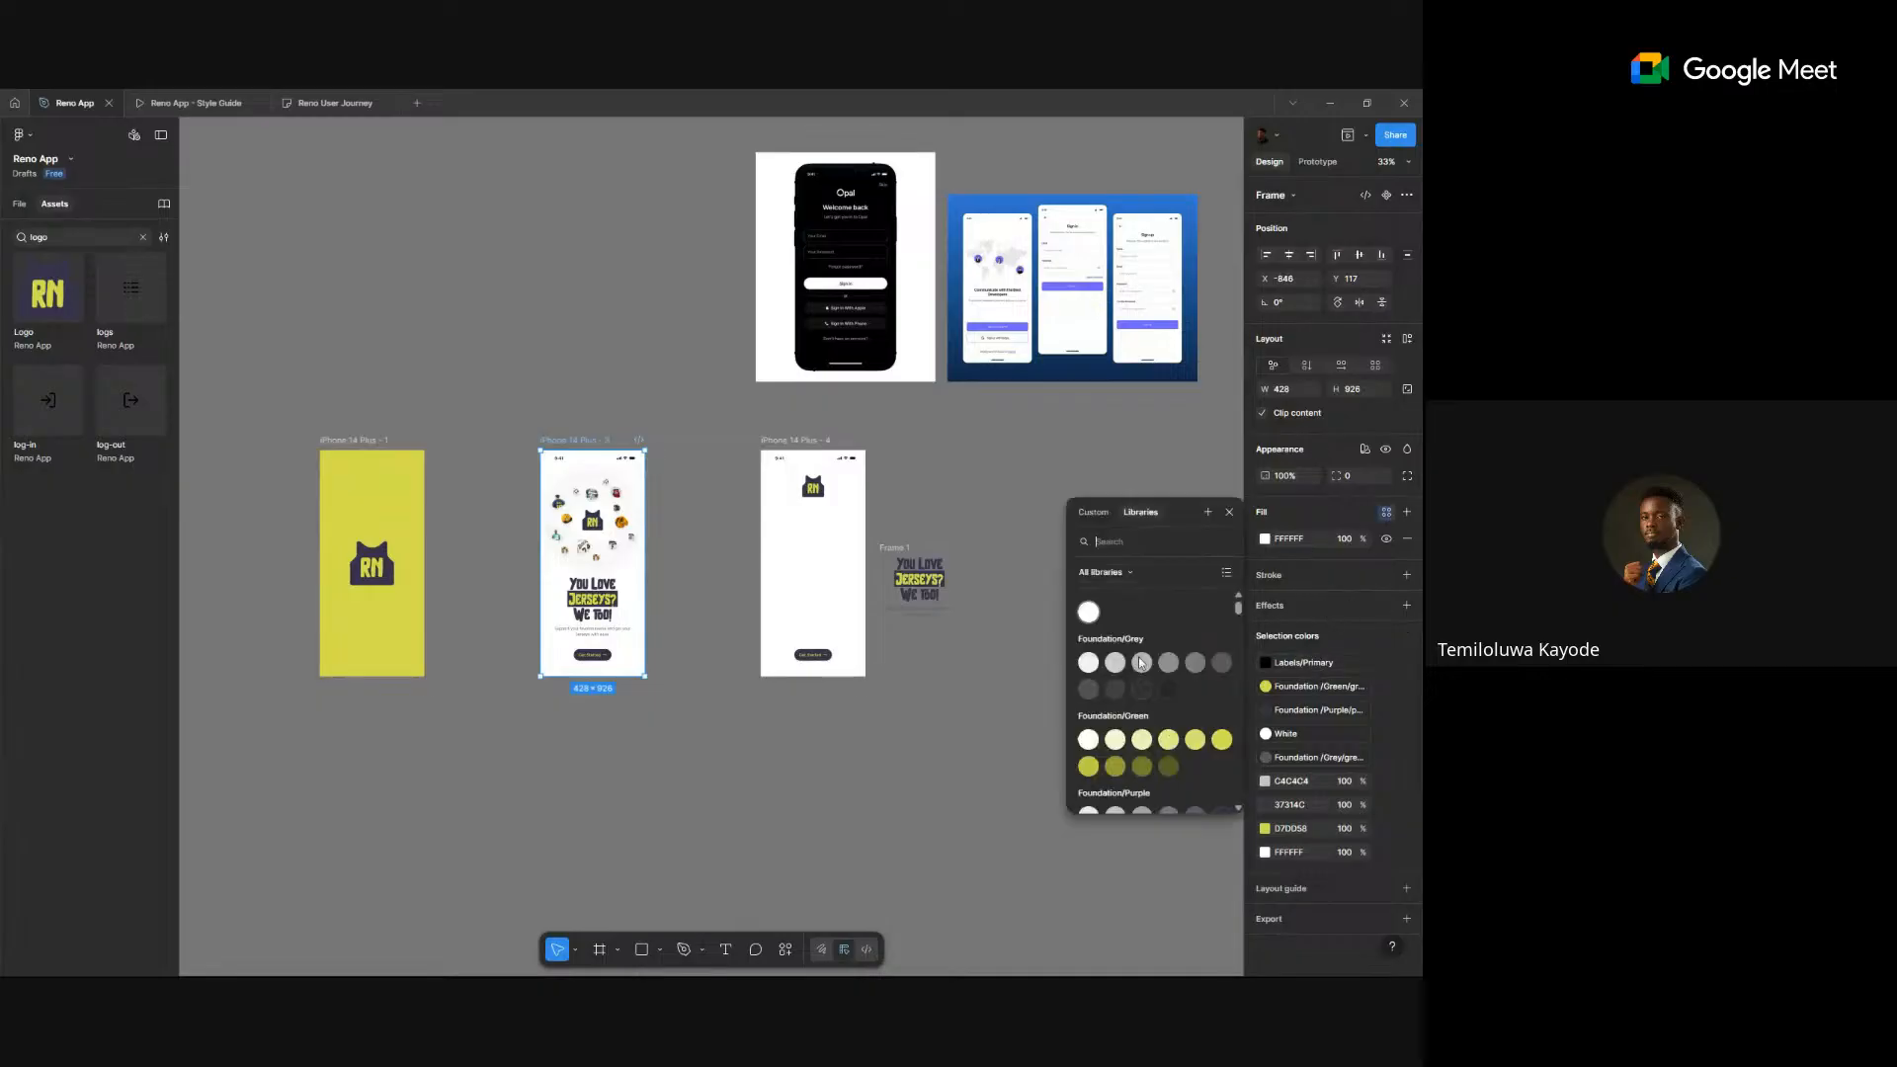
pyautogui.click(1225, 736)
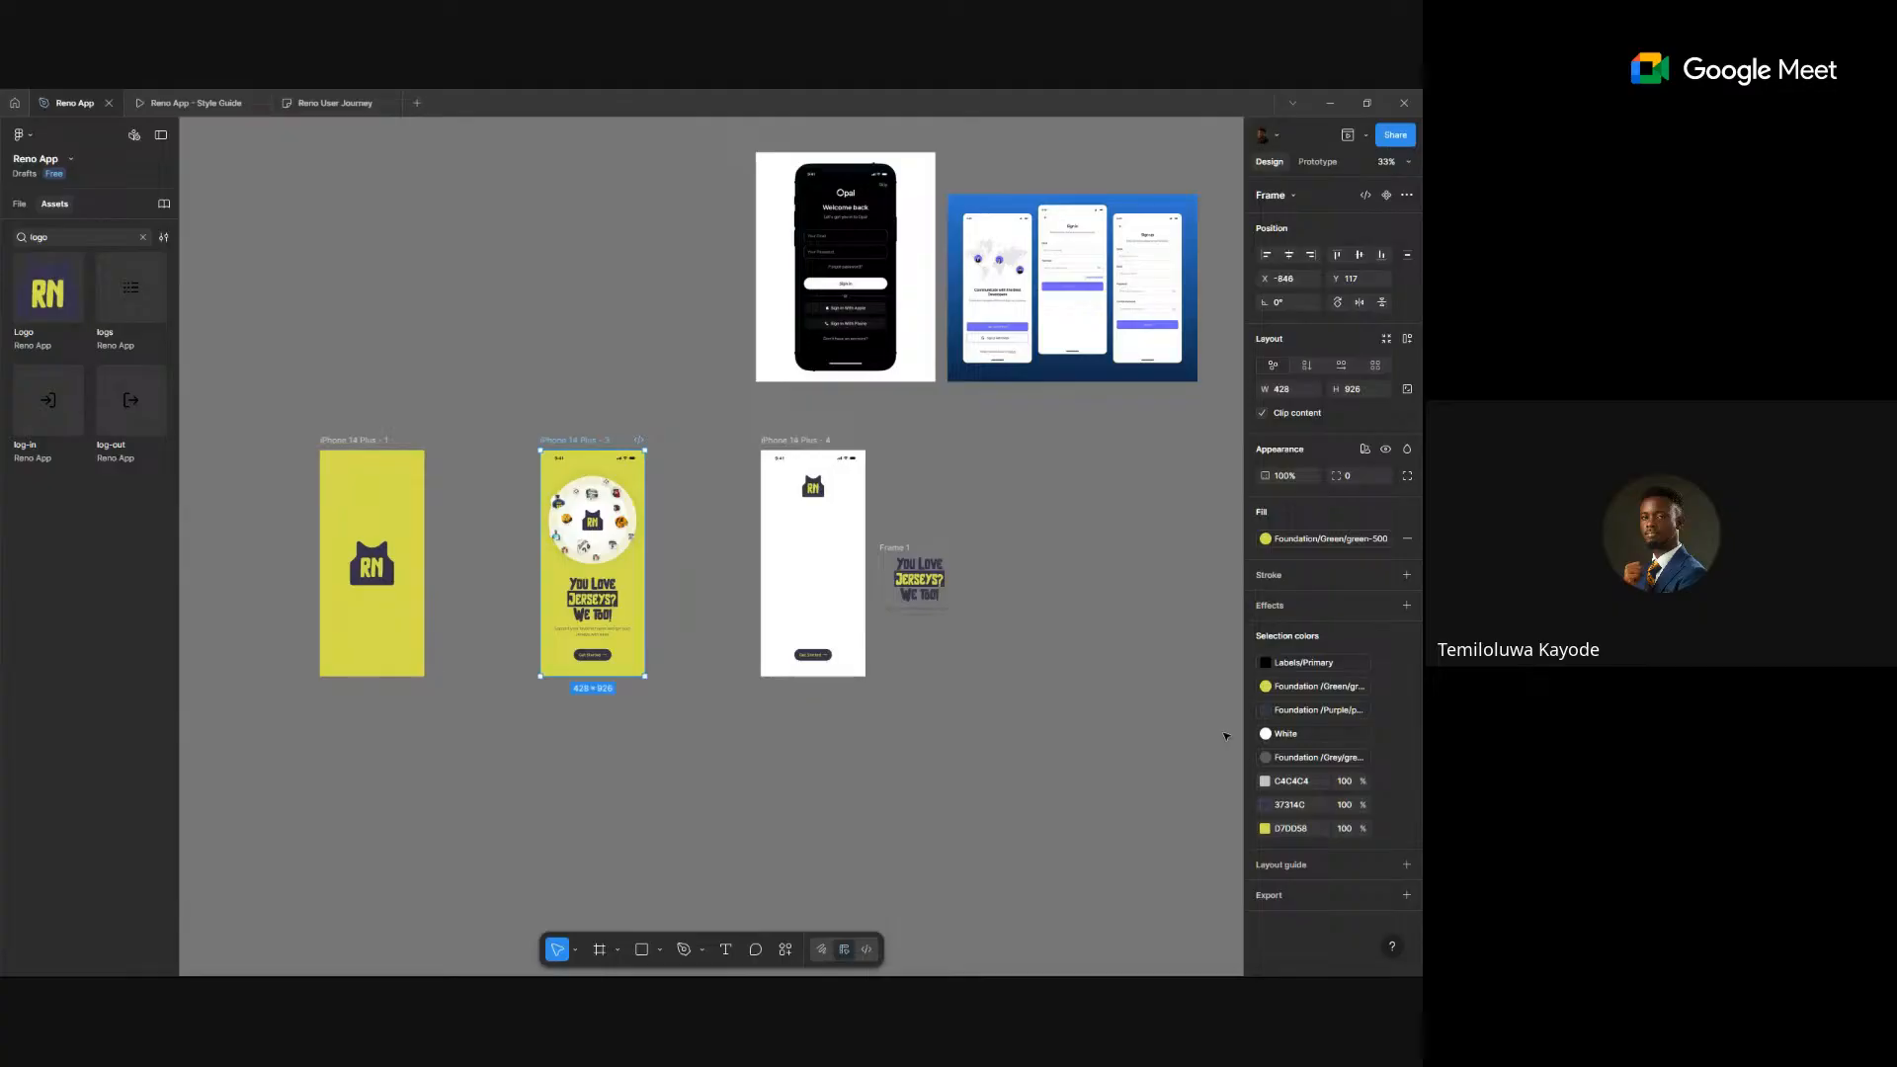
pyautogui.hotkey('ctrl', 'z')
pyautogui.hotkey('ctrl', 'shift', 'z')
pyautogui.hotkey('ctrl', 'z')
pyautogui.scroll(5, 838, 550)
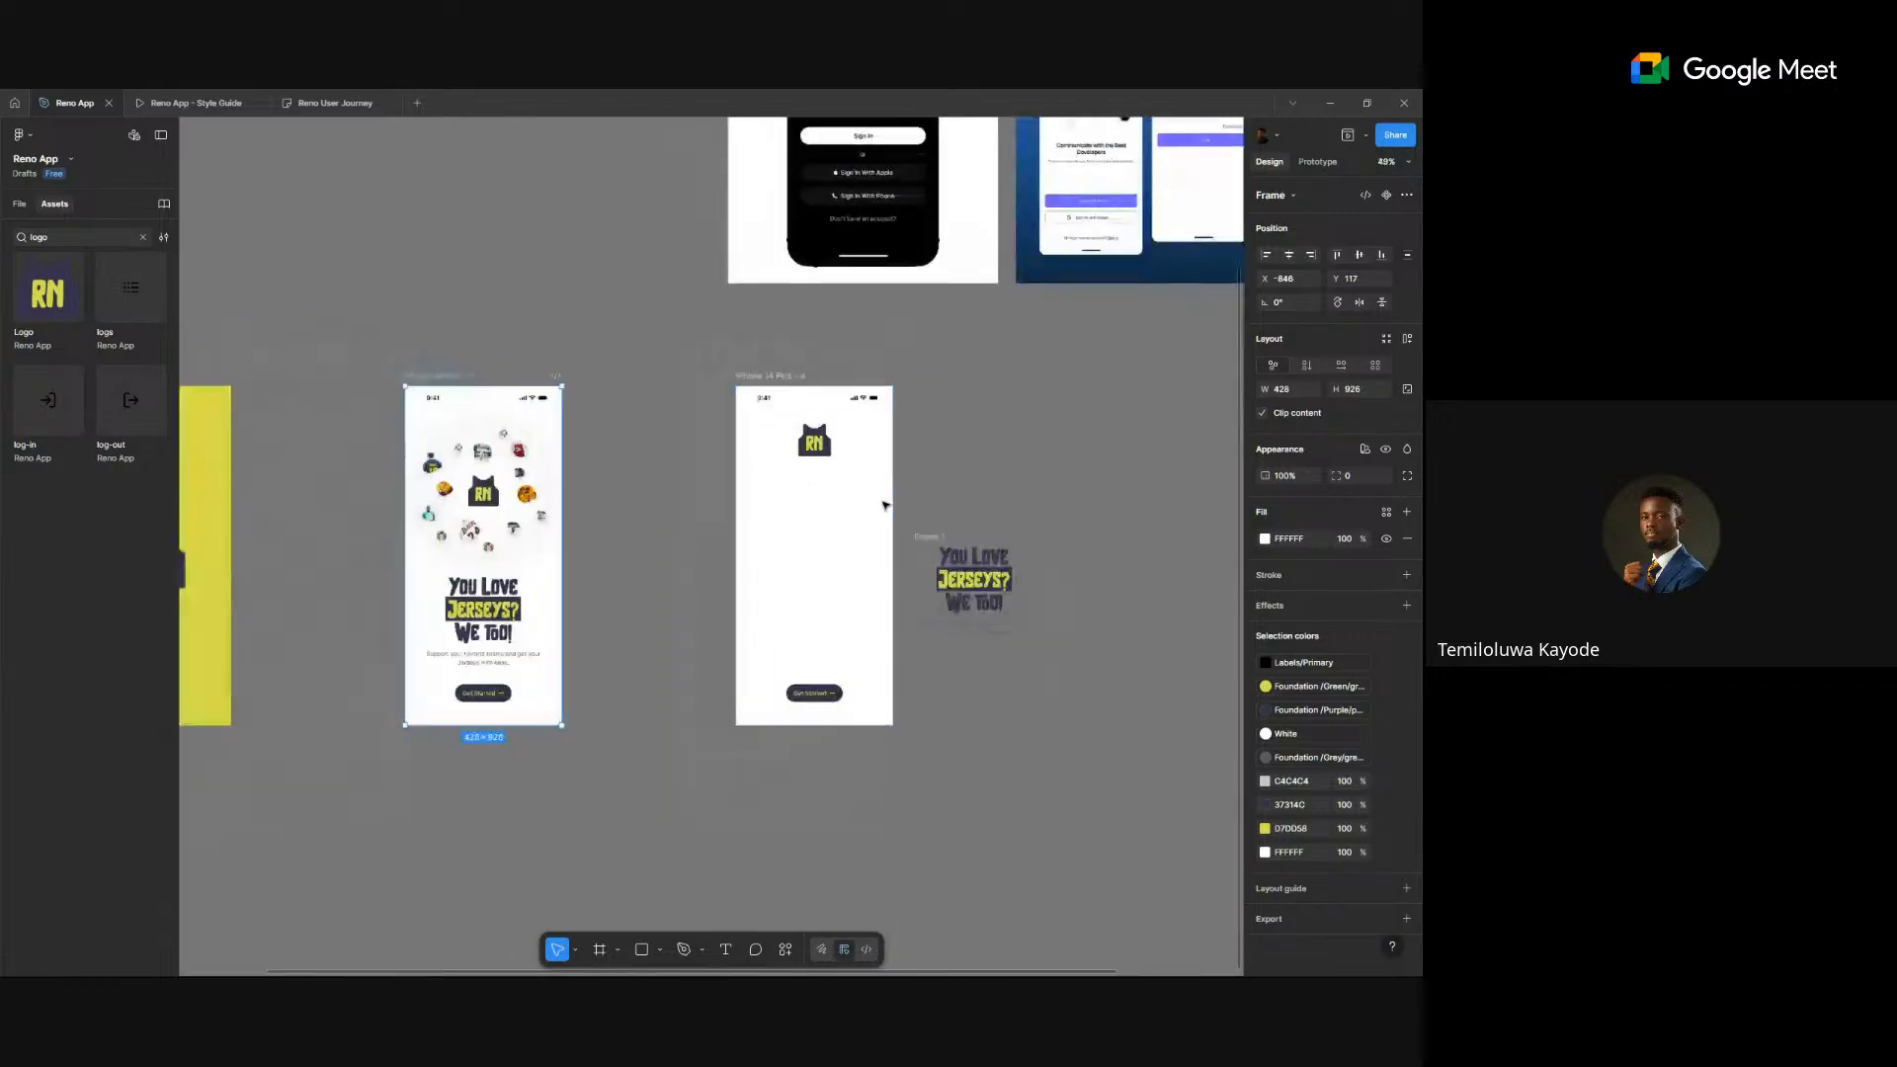
pyautogui.scroll(-4, 885, 505)
pyautogui.scroll(6, 794, 532)
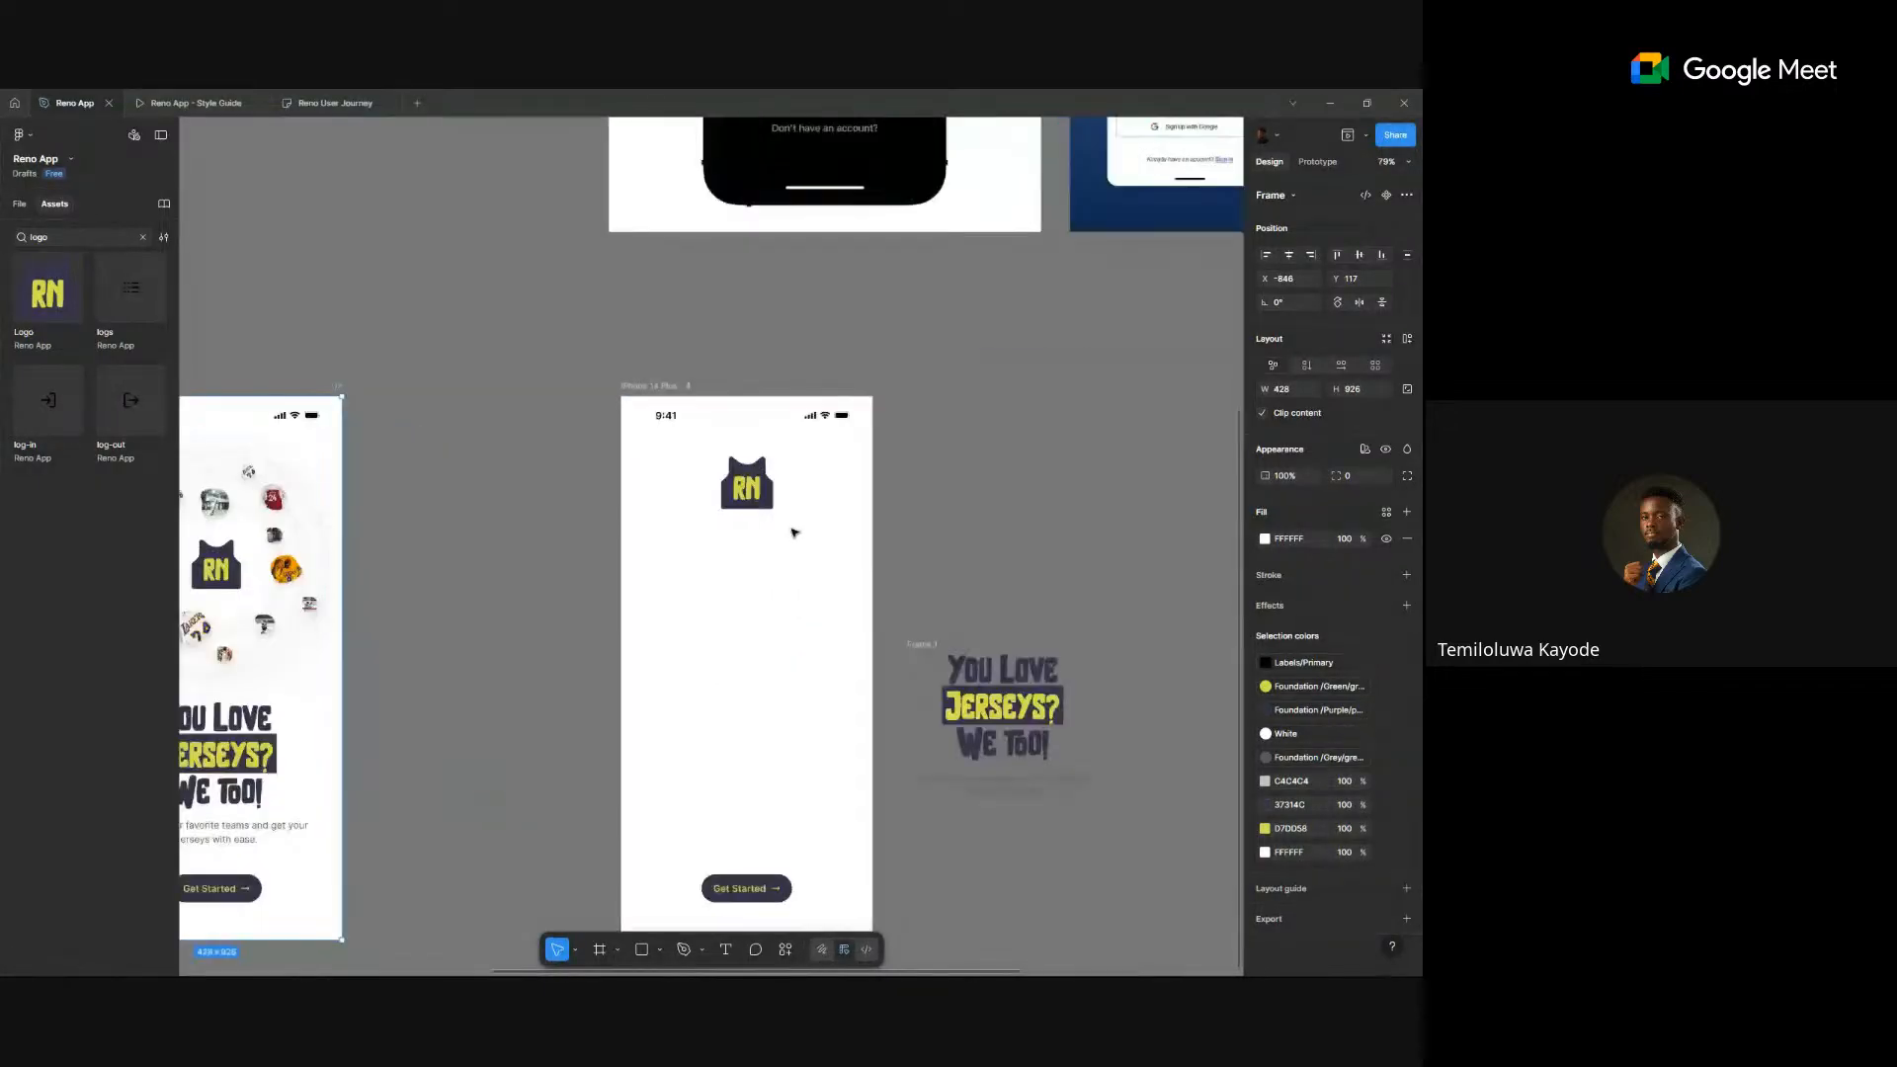
pyautogui.scroll(-4, 794, 532)
pyautogui.scroll(-2, 792, 529)
pyautogui.scroll(4, 786, 532)
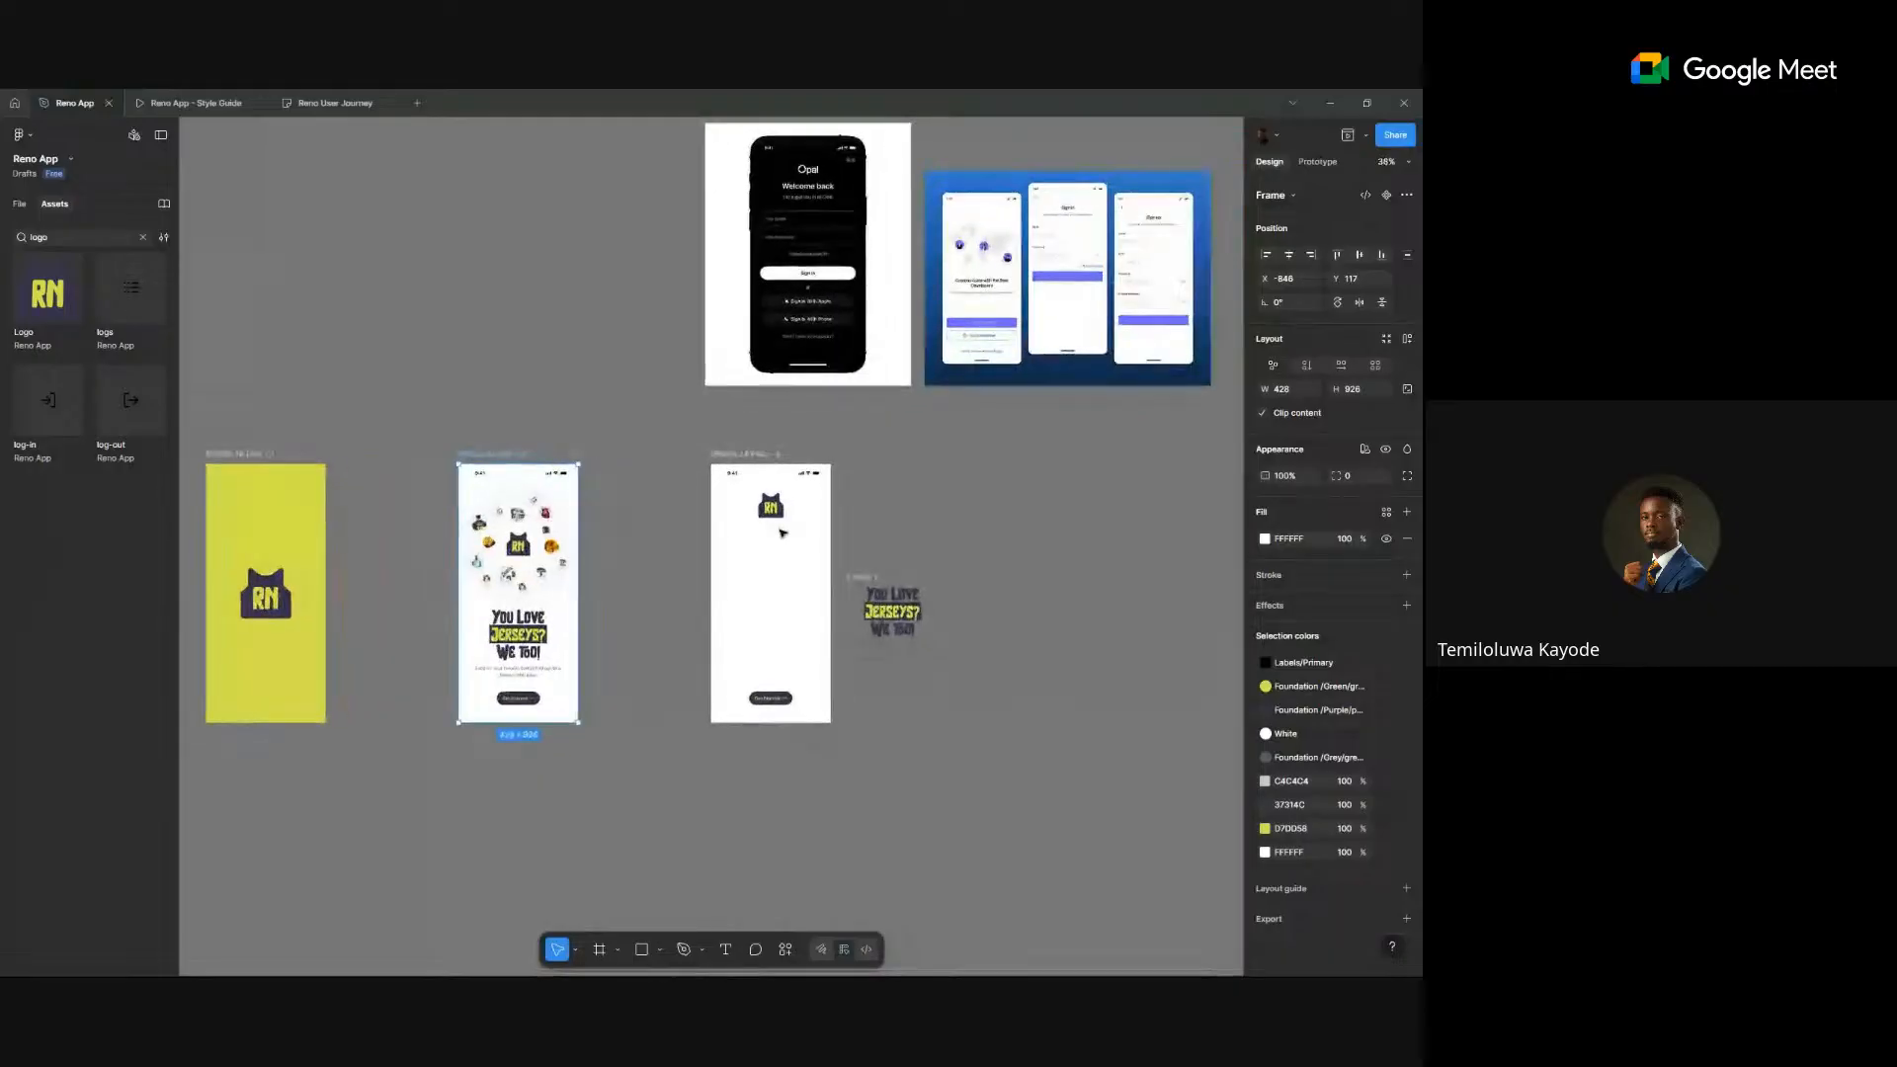
pyautogui.scroll(-2, 782, 533)
pyautogui.scroll(1, 836, 255)
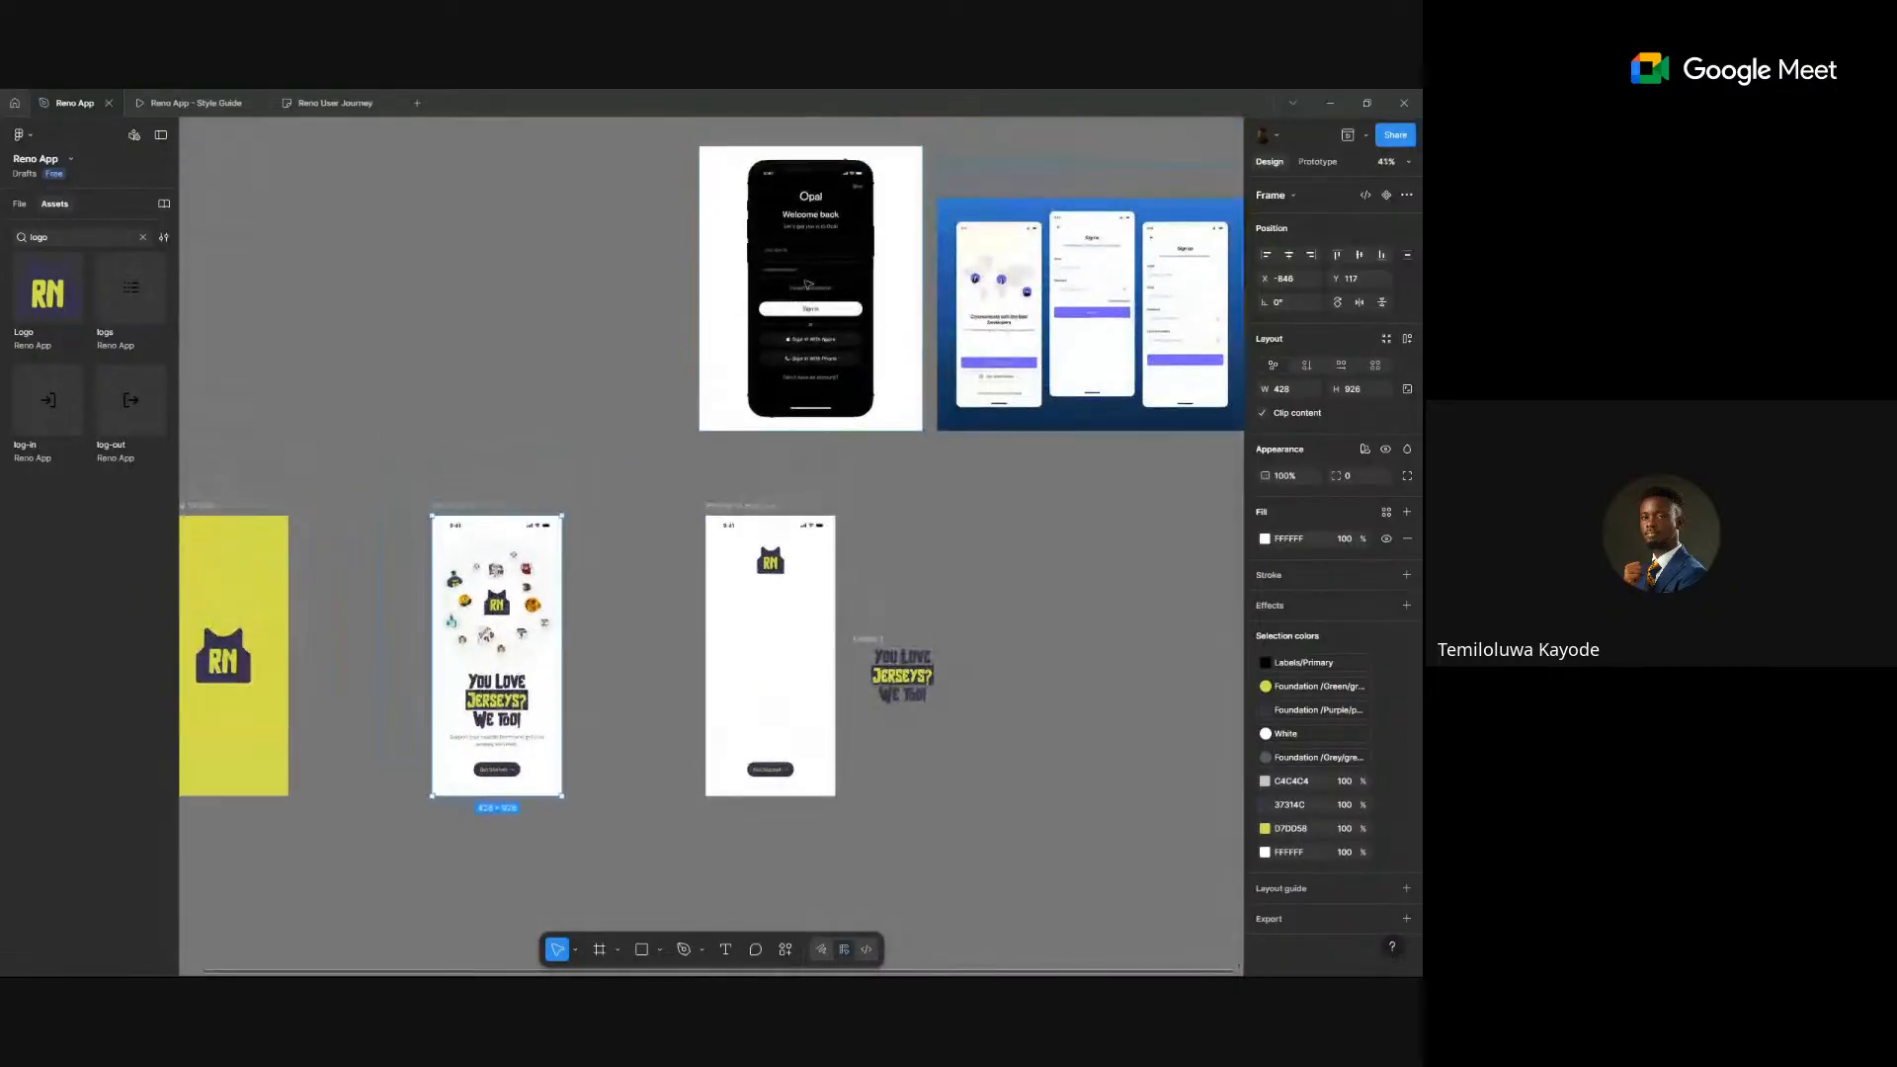
pyautogui.scroll(5, 836, 255)
# - Duplicate the 'You Love Jerseys?' headline, retype it as 'Welcome Back', and place it below the RN logo
pyautogui.scroll(-4, 838, 253)
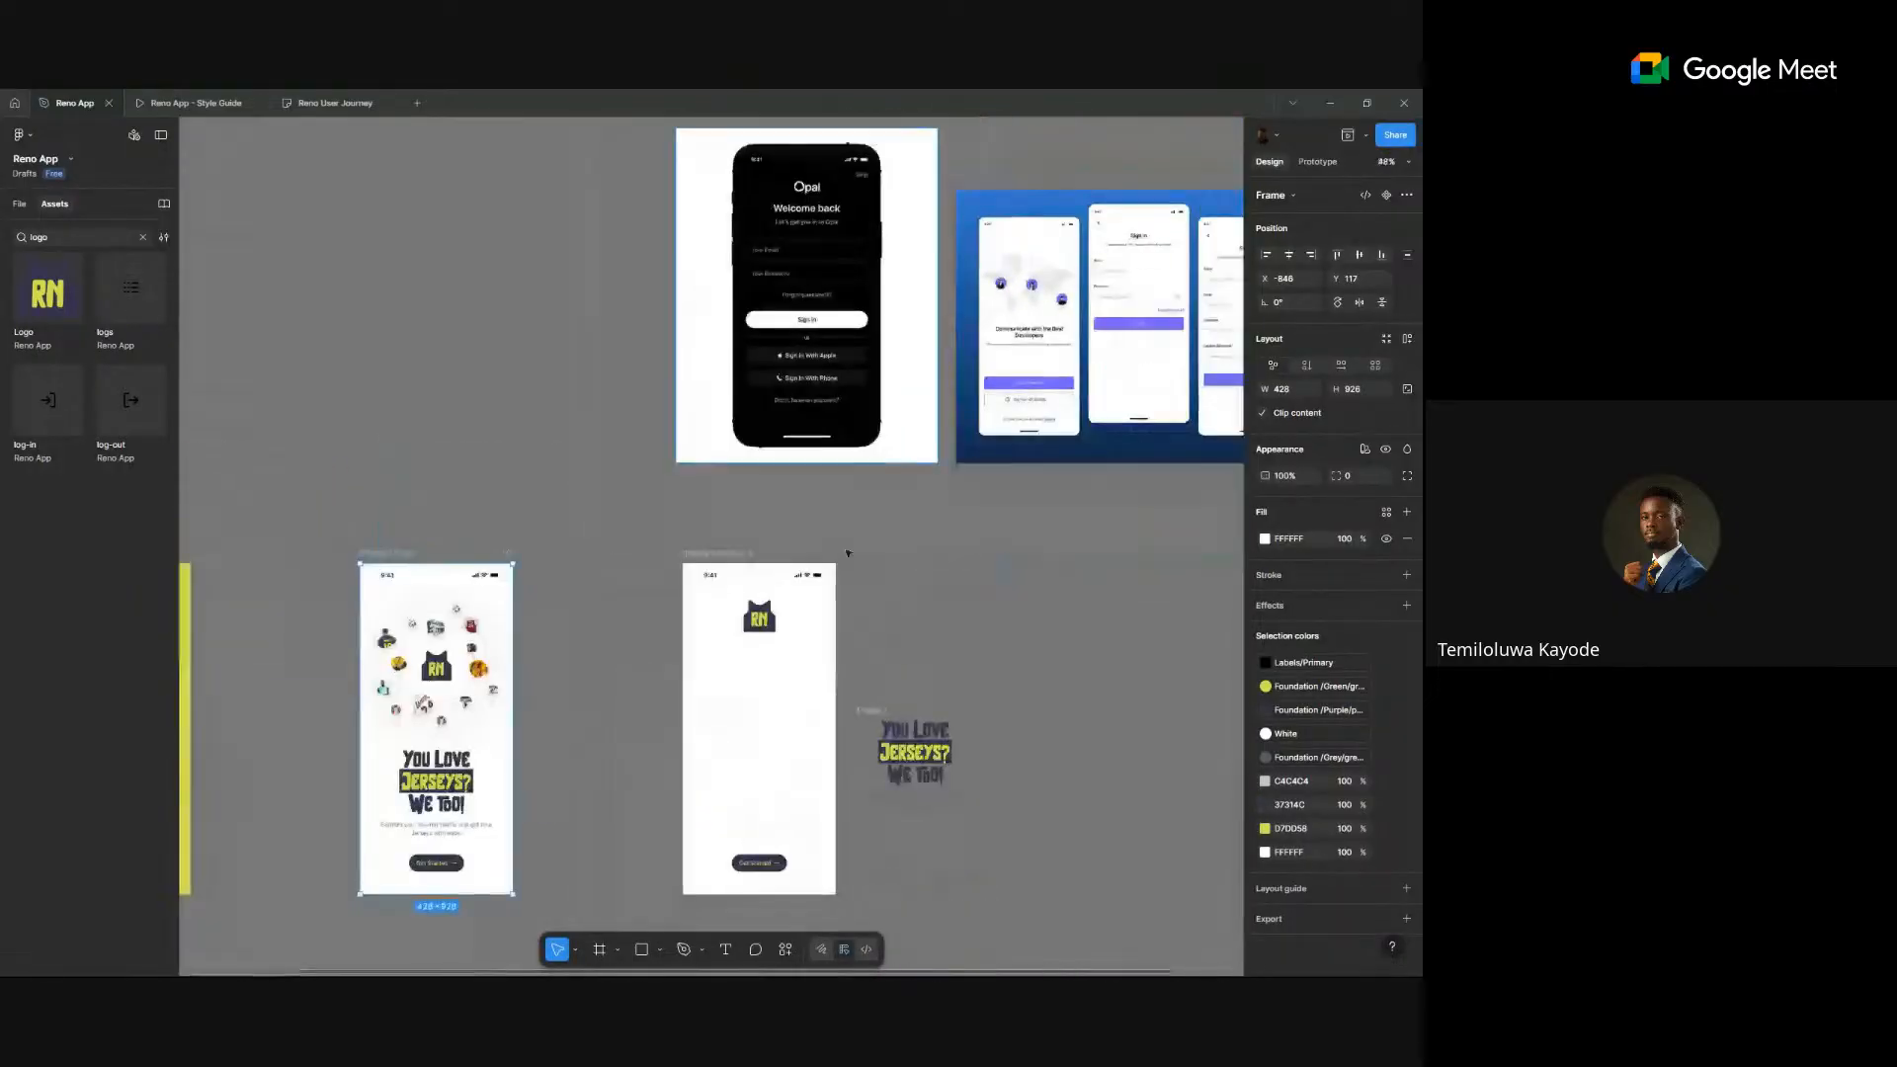
pyautogui.click(938, 816)
pyautogui.click(928, 731)
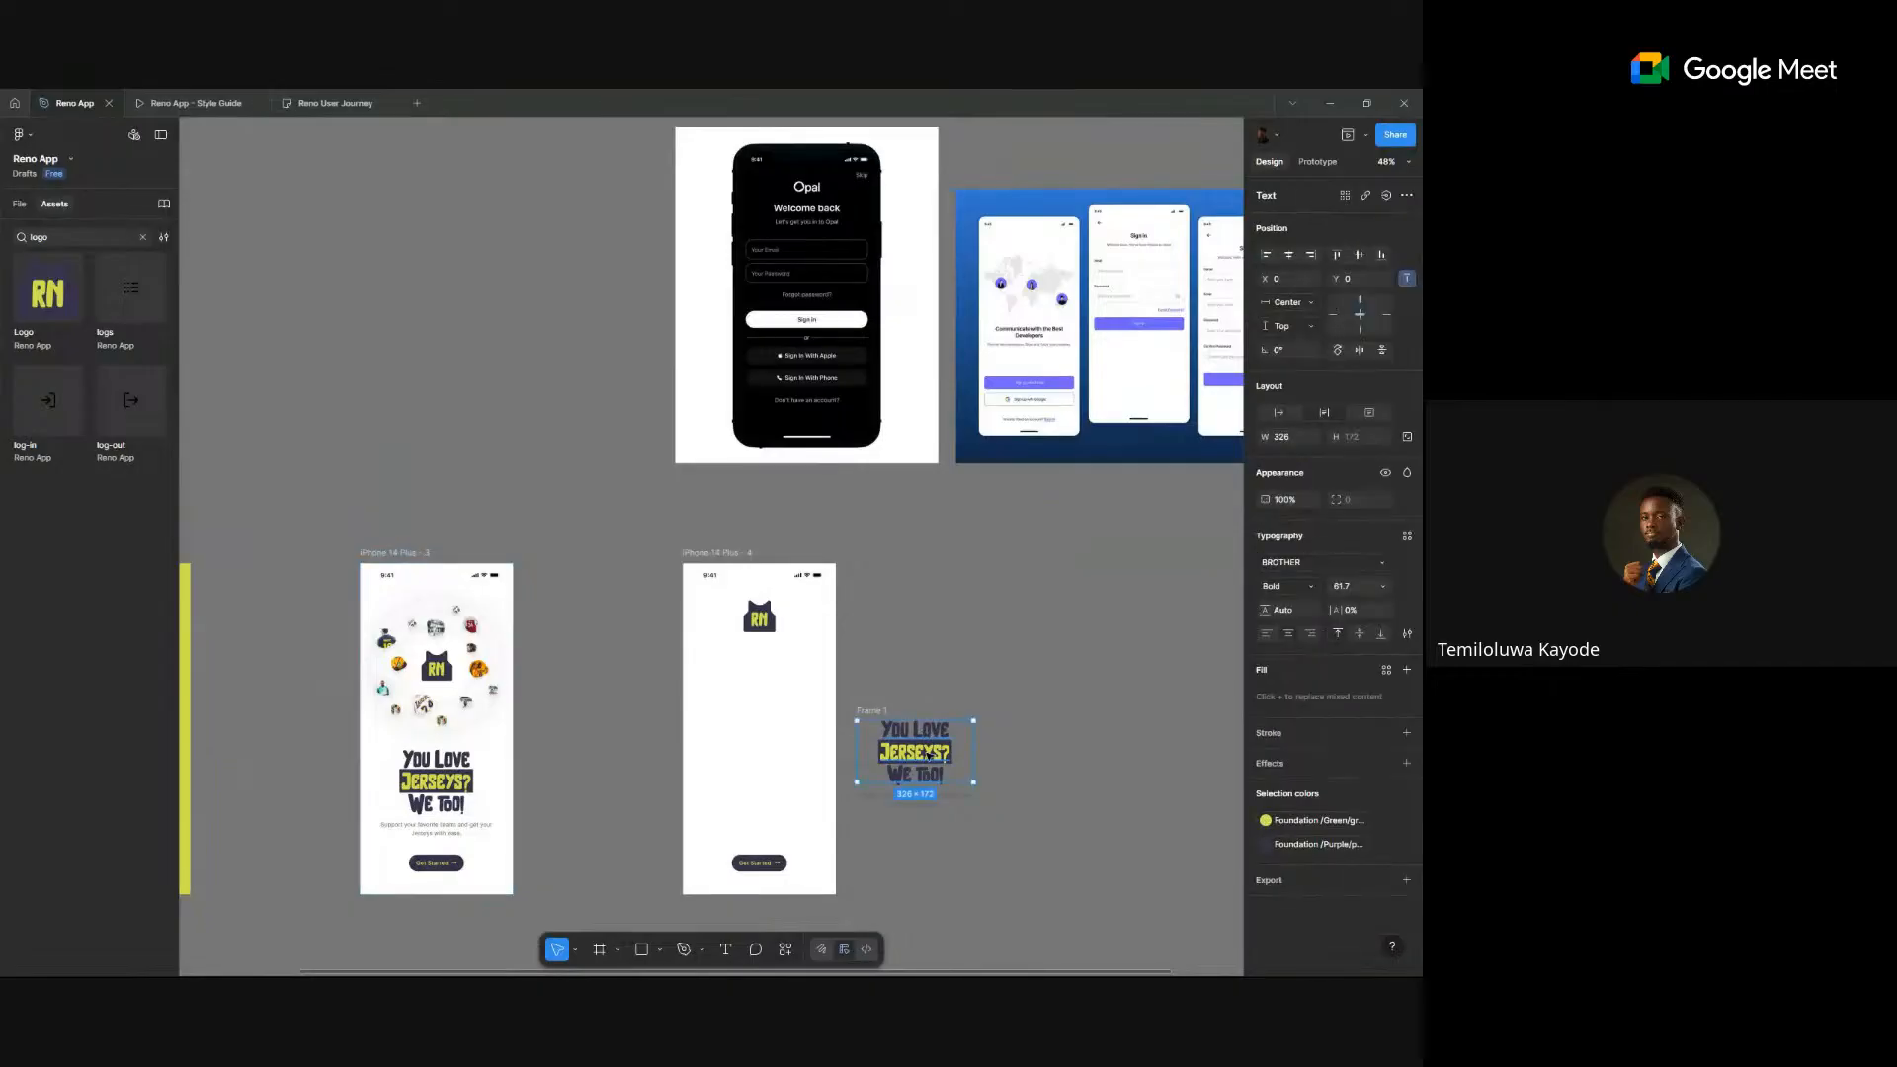
pyautogui.moveTo(925, 743); pyautogui.dragTo(928, 639)
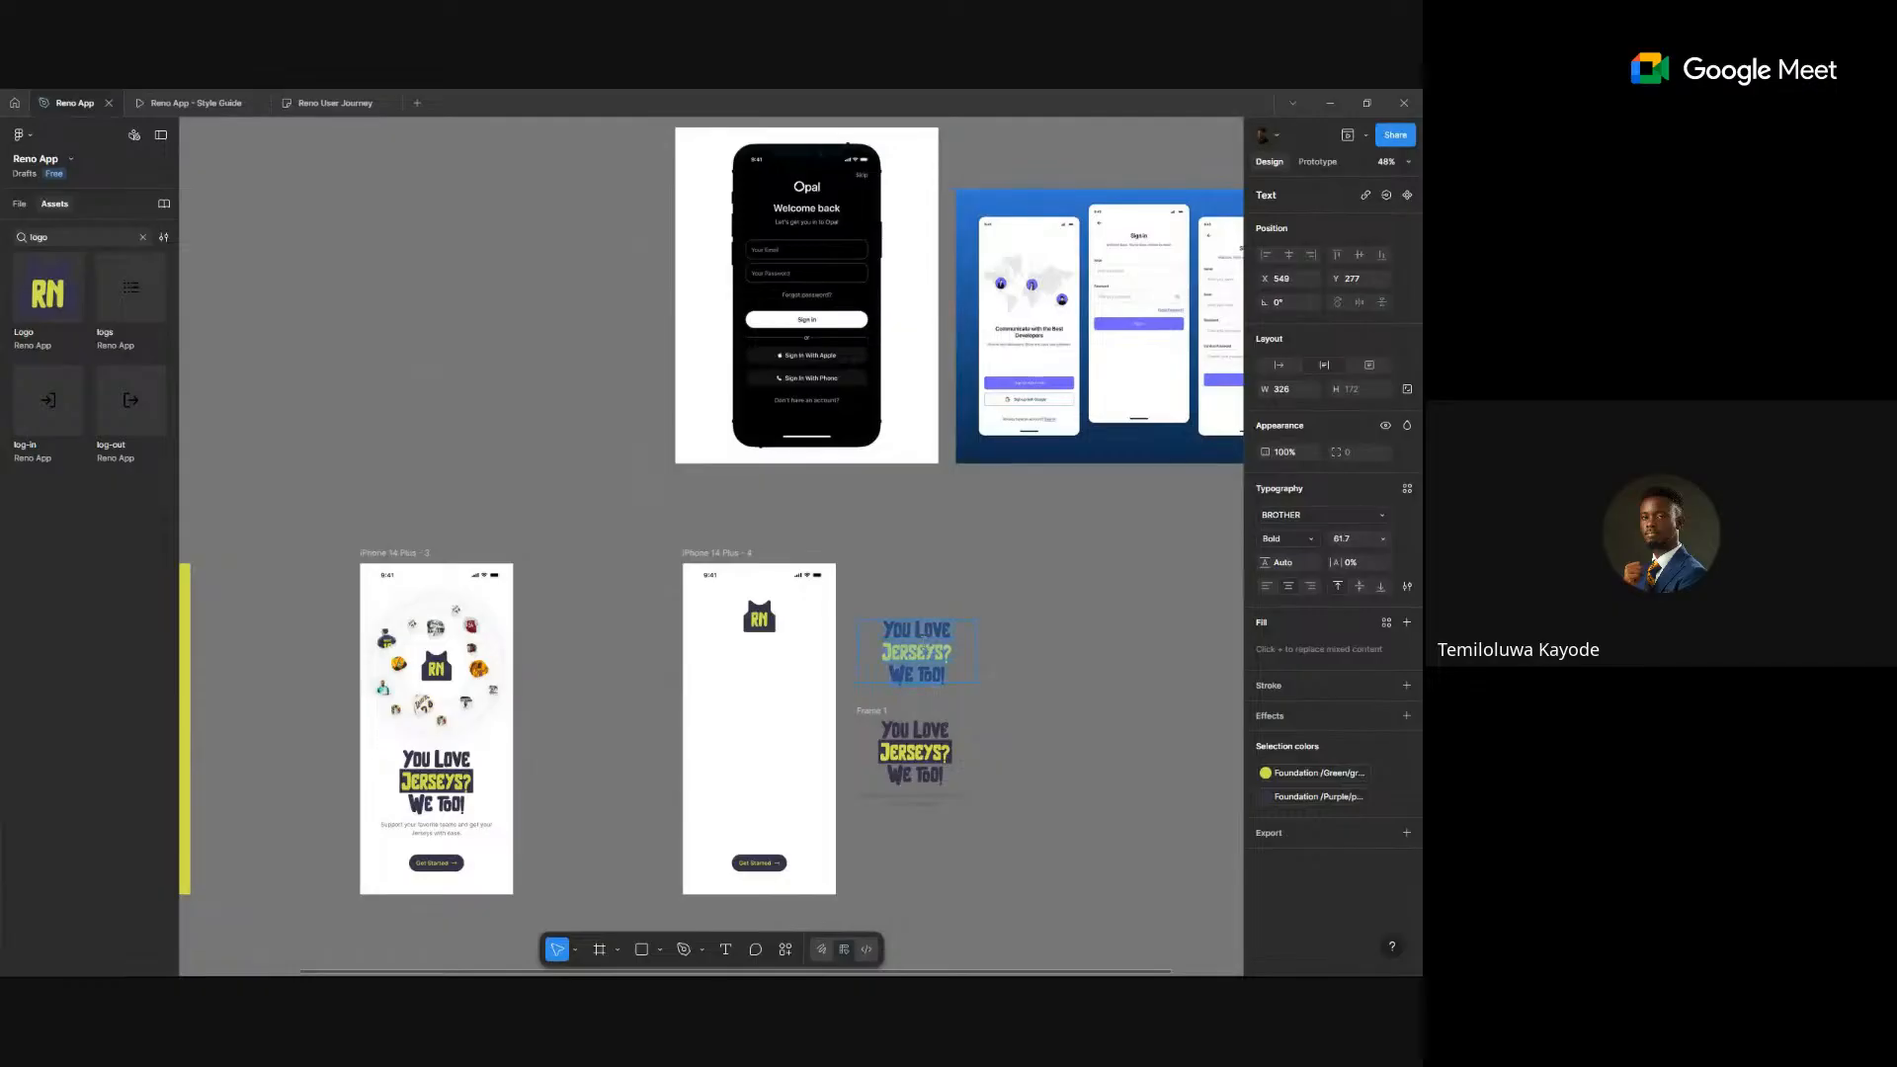
pyautogui.write('W')
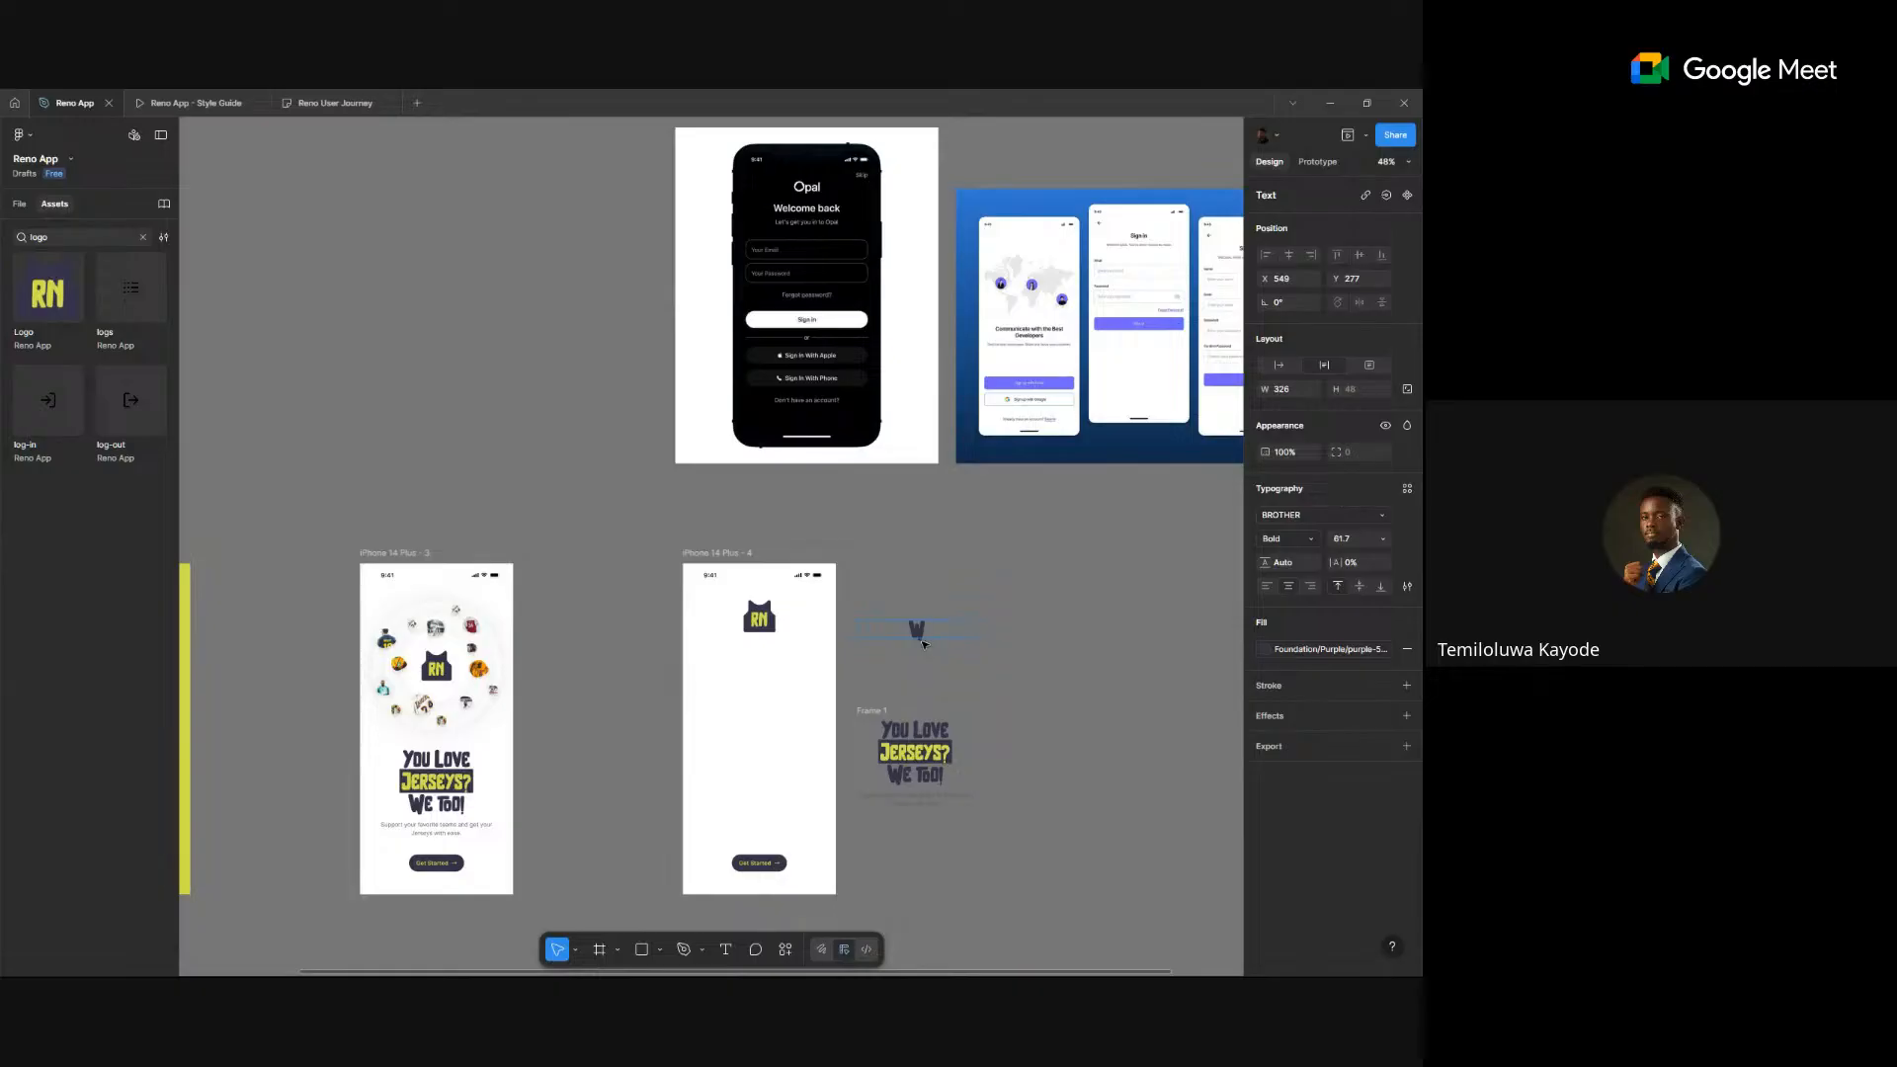
pyautogui.write('ELCOME')
pyautogui.write('Back')
pyautogui.press('Escape')
pyautogui.moveTo(937, 620); pyautogui.dragTo(778, 660)
pyautogui.scroll(3, 778, 659)
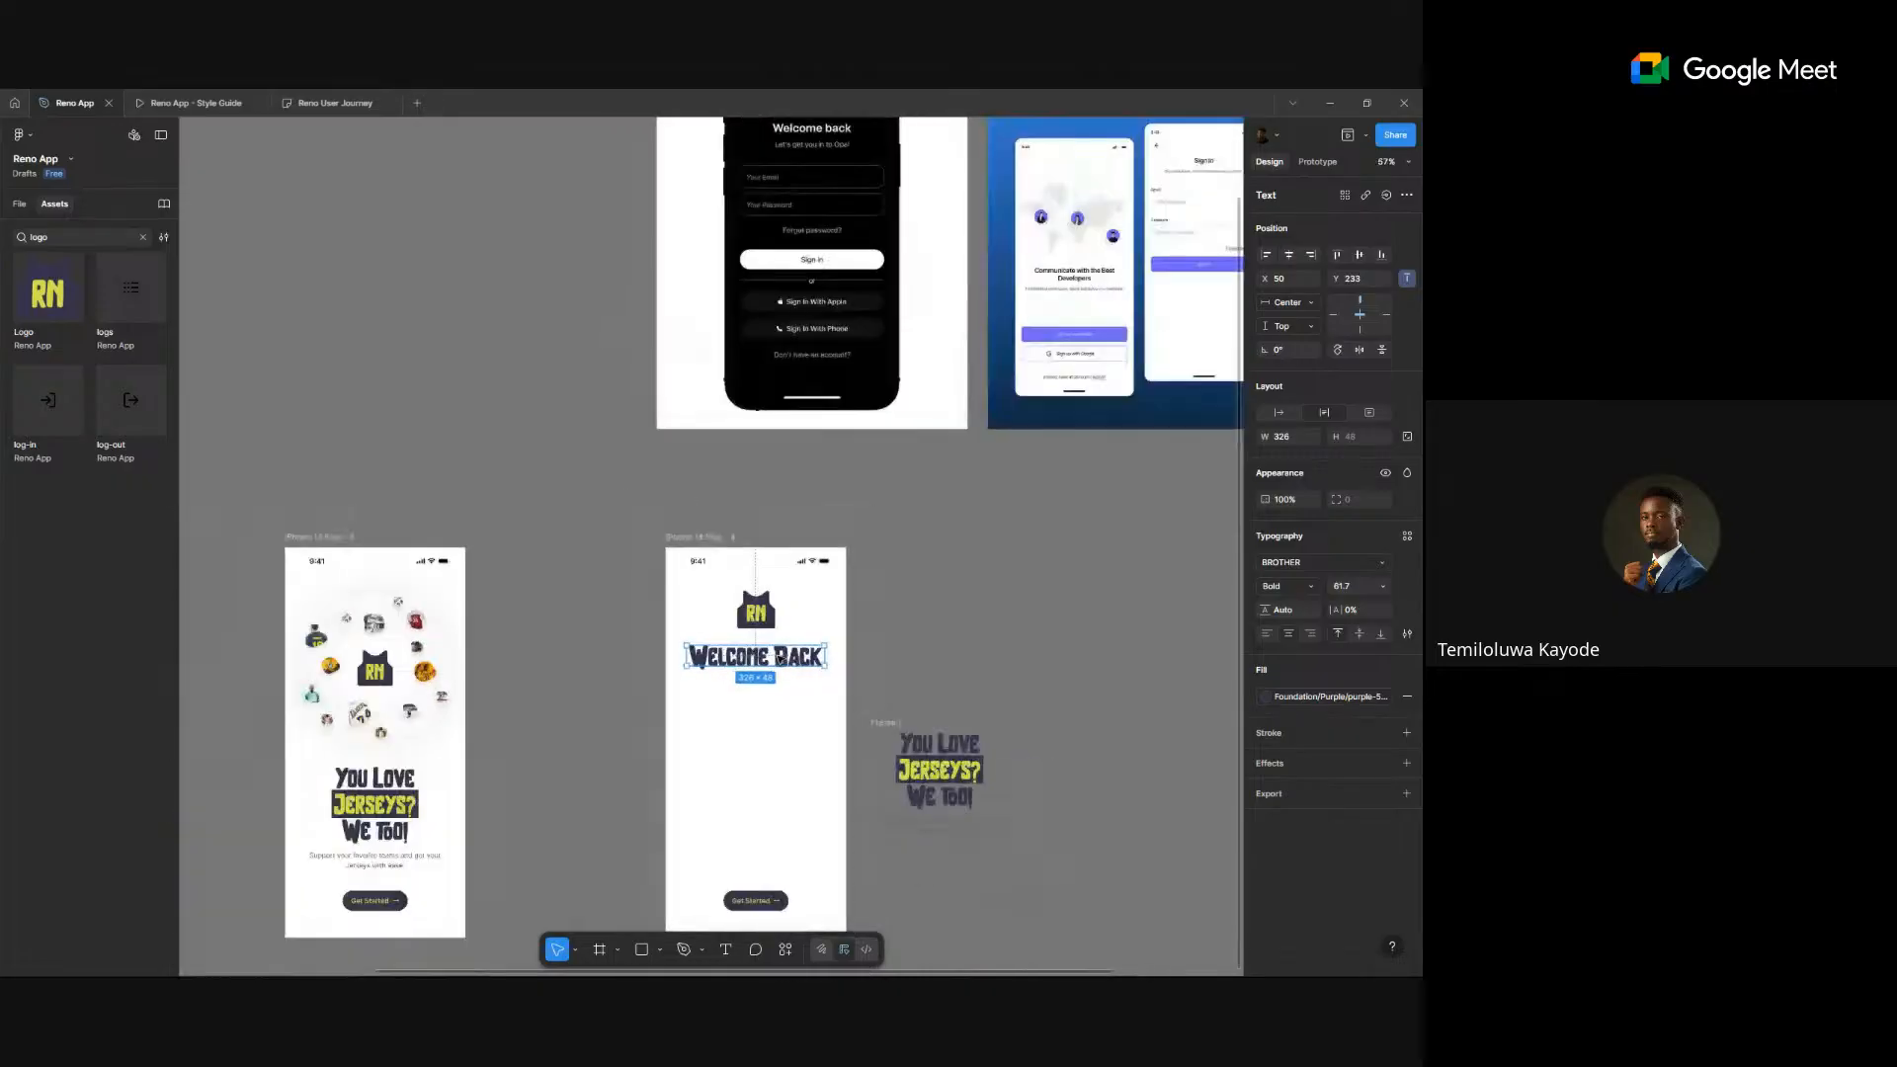
pyautogui.scroll(5, 779, 659)
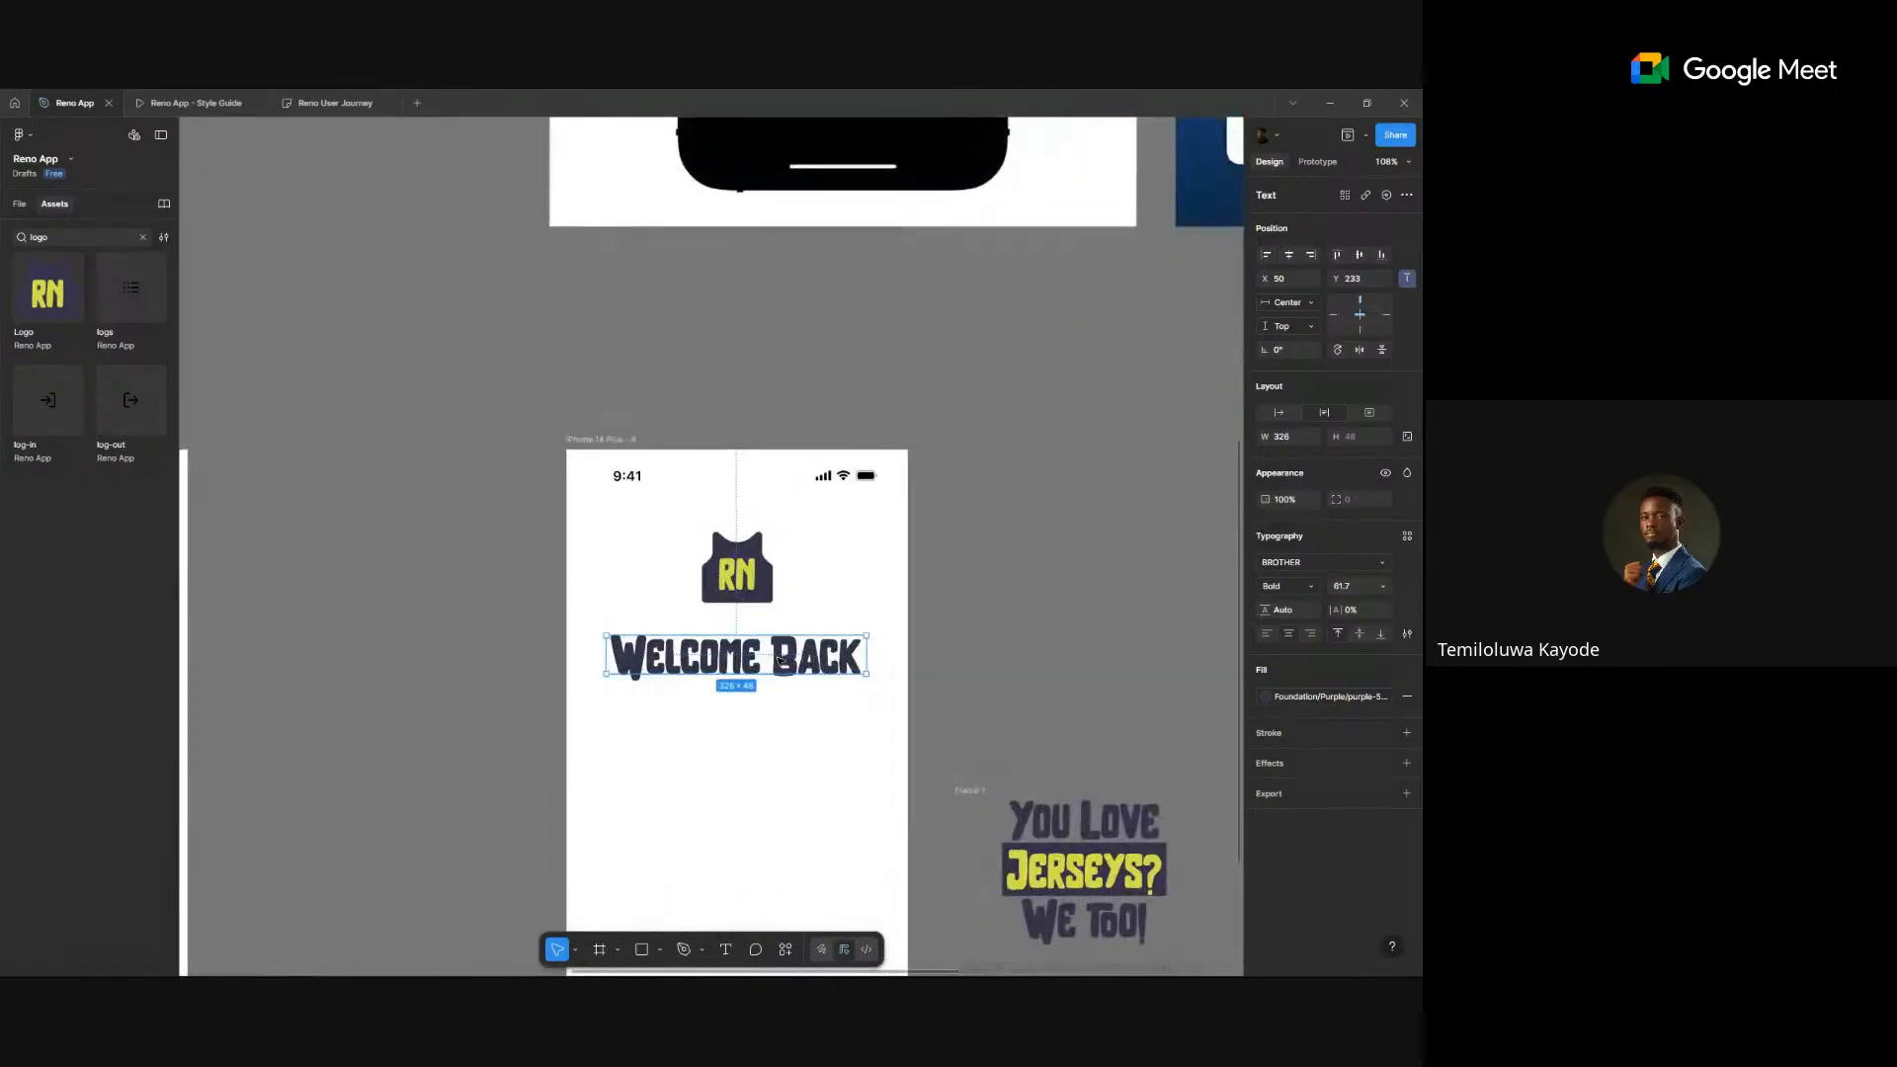
# - Set the Welcome Back heading's font size to 48 and nudge it up slightly
pyautogui.press('k')
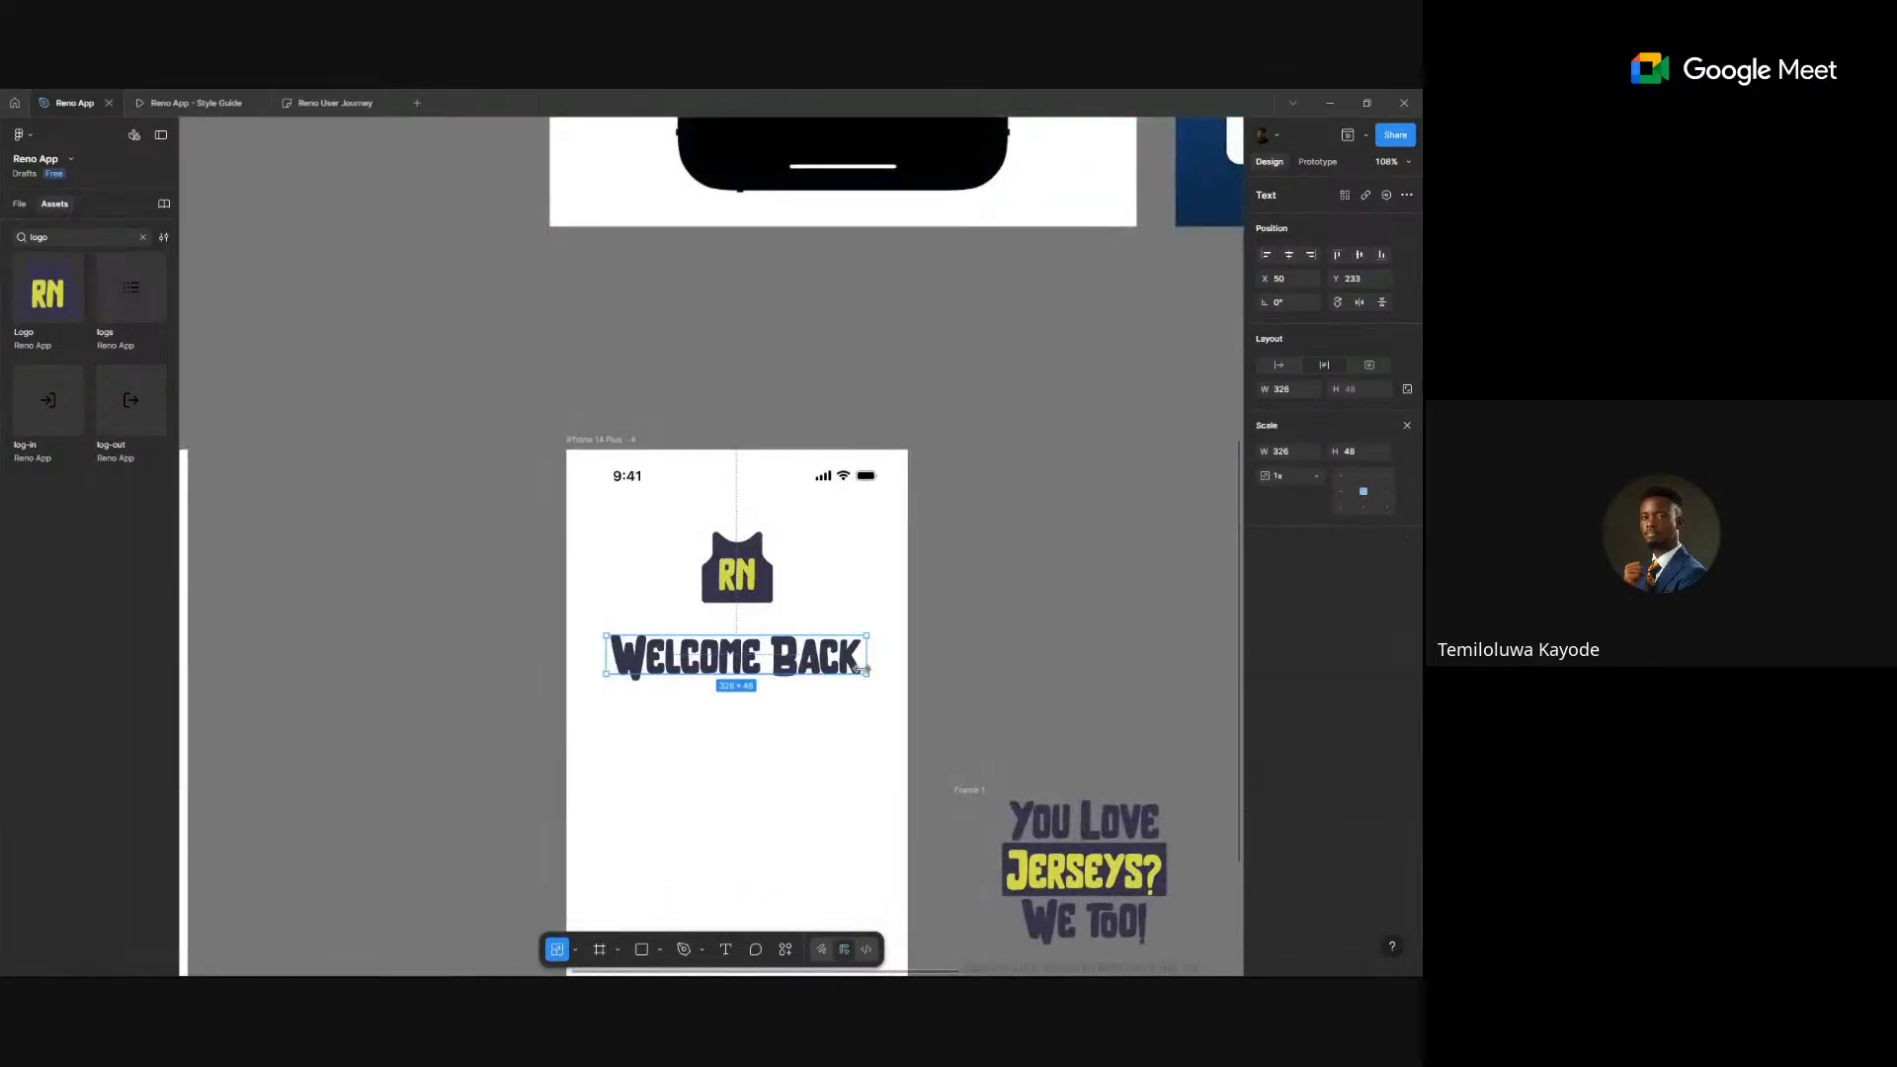
pyautogui.click(1407, 426)
pyautogui.click(1370, 588)
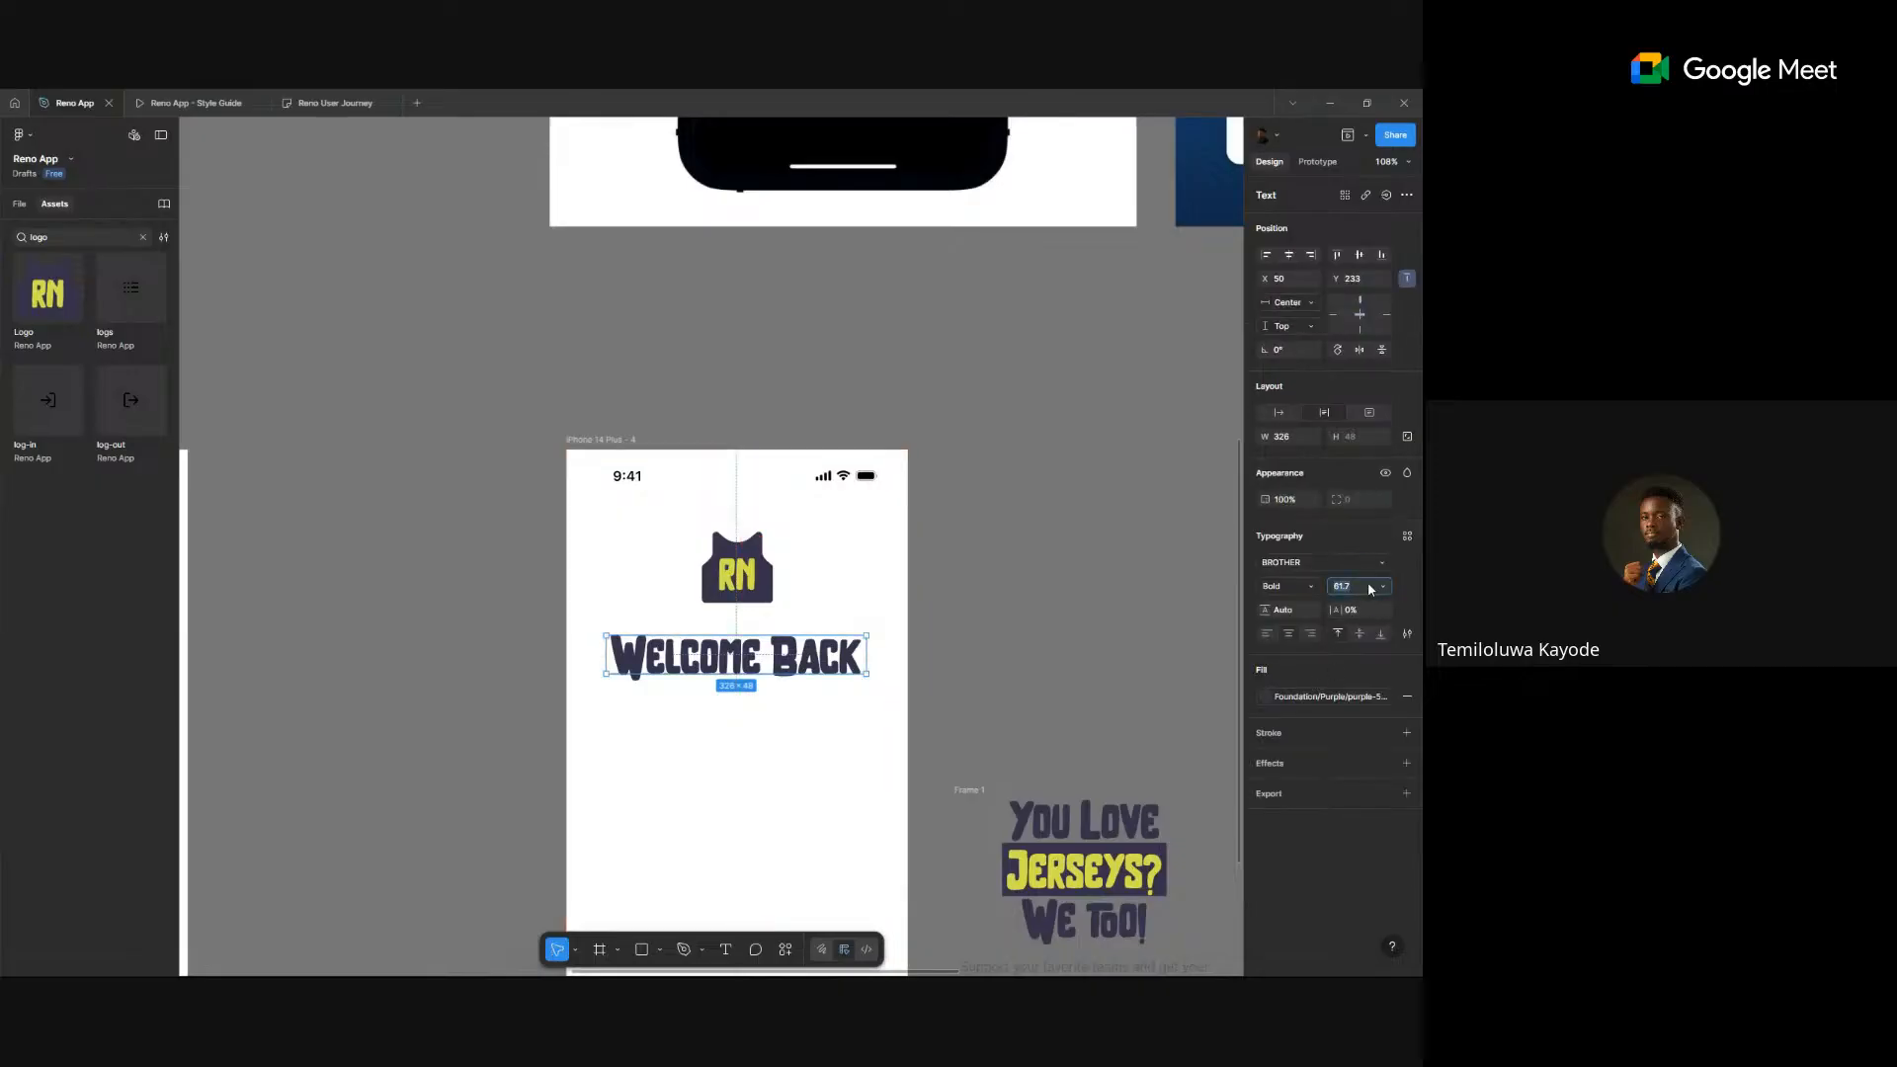
pyautogui.write('48')
pyautogui.press('Return')
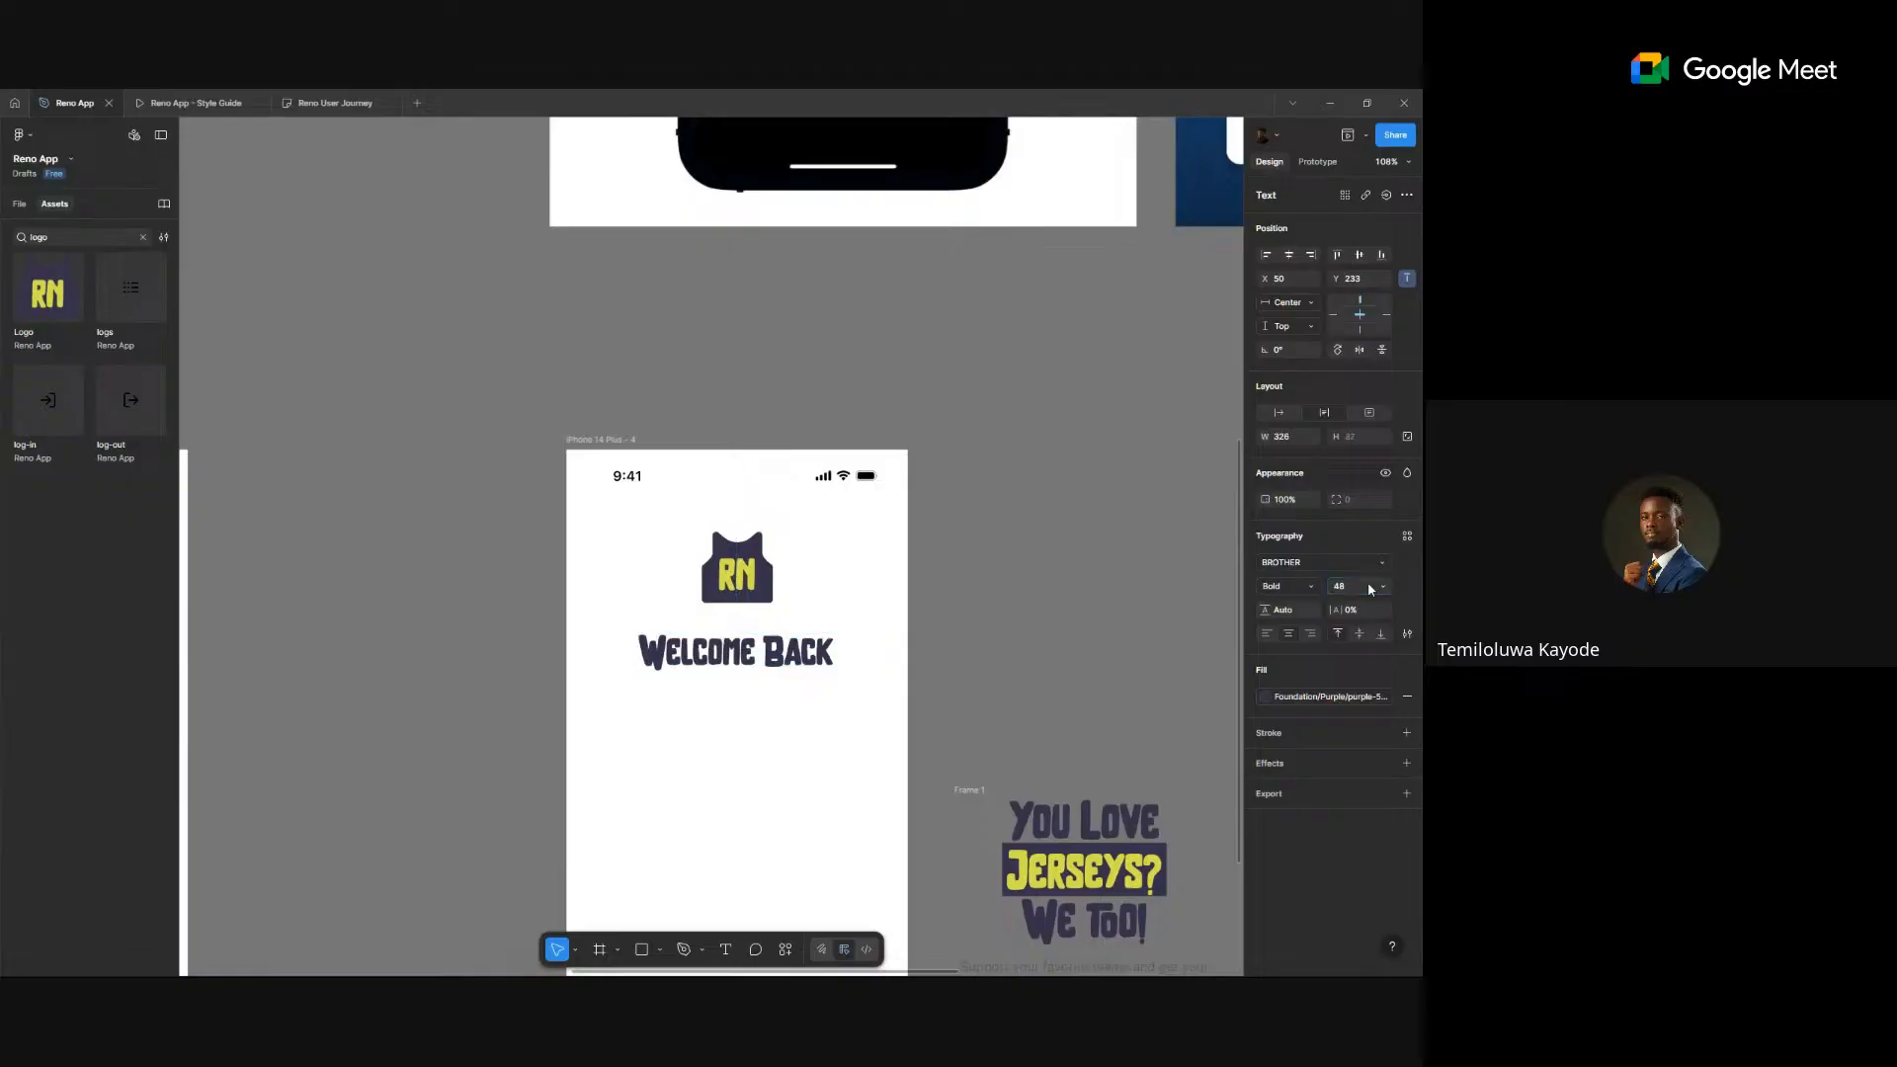
pyautogui.hotkey('shift', 'Up')
pyautogui.hotkey('shift', 'Up')
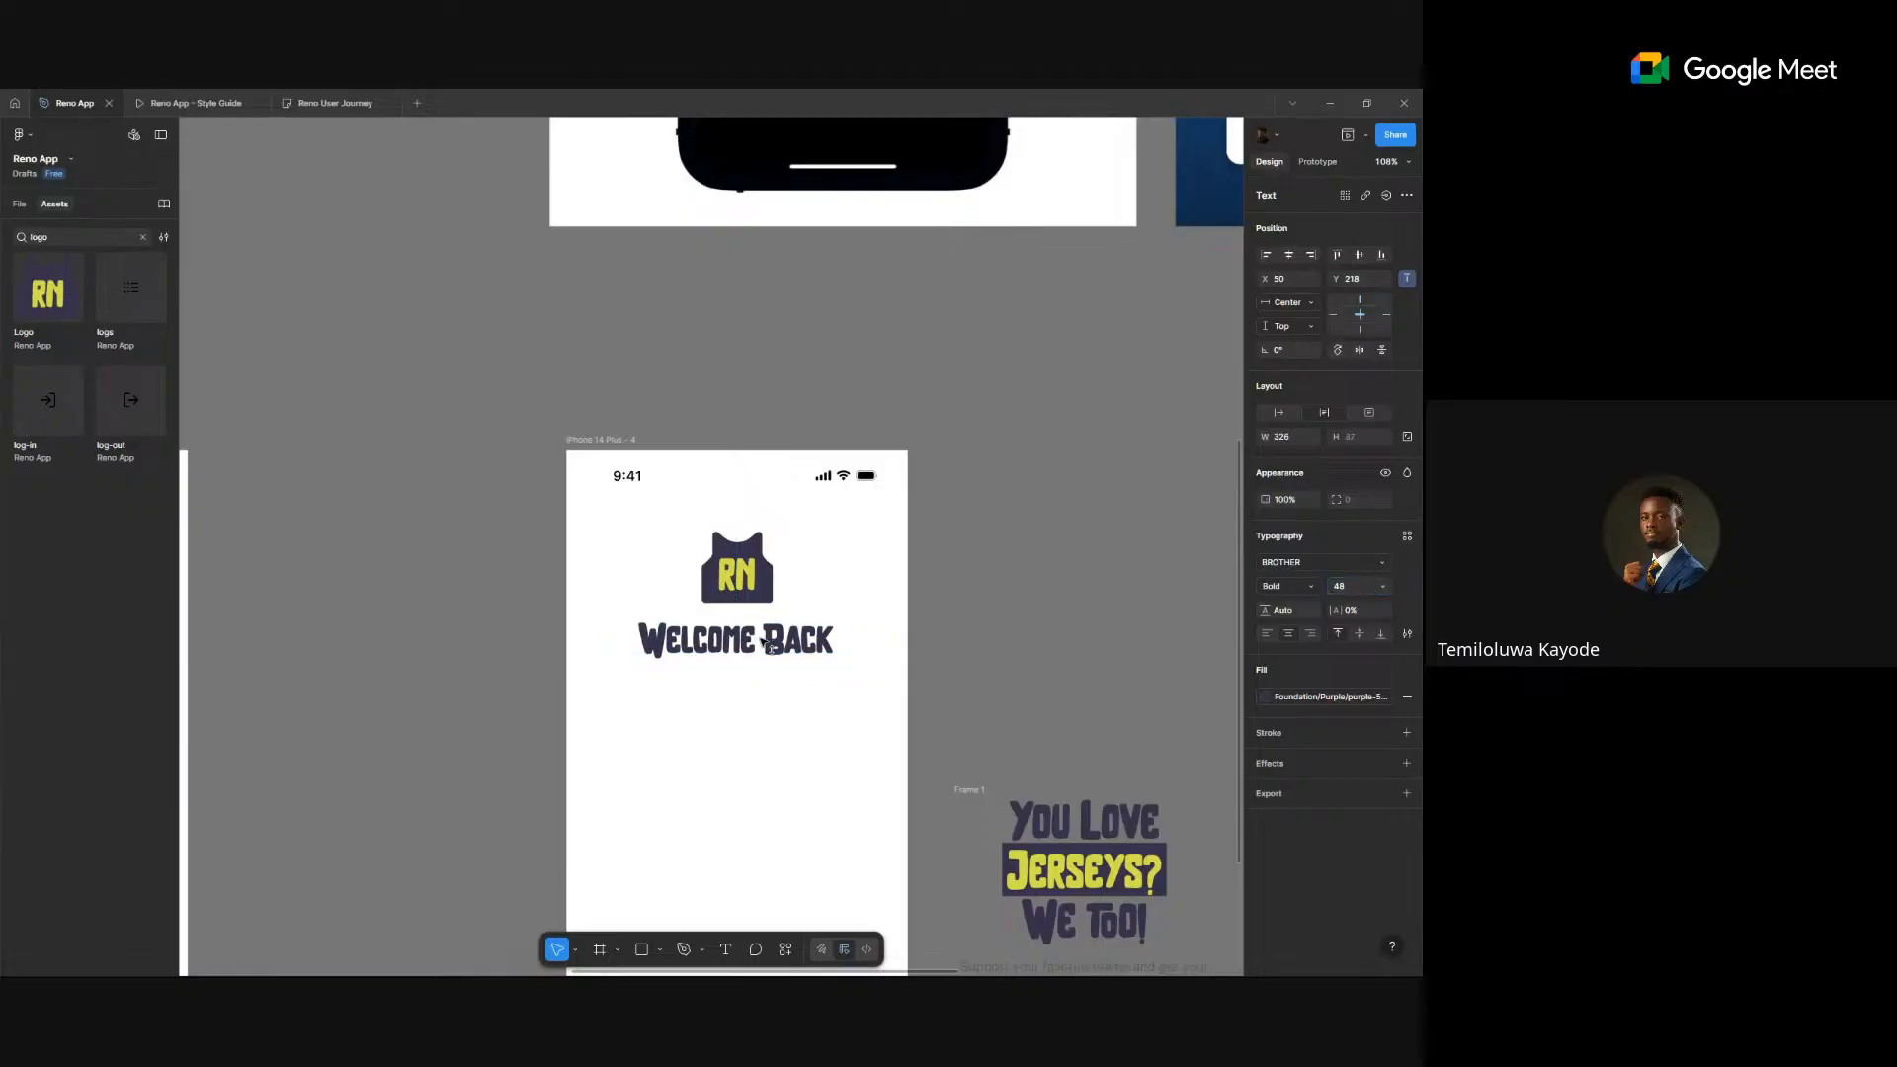
# - Wrap the RN logo and Welcome Back in an auto-layout frame, reverting a trial yellow logo variant
pyautogui.click(991, 559)
pyautogui.click(755, 576)
pyautogui.keyDown('shift'); pyautogui.click(779, 646); pyautogui.keyUp('shift')
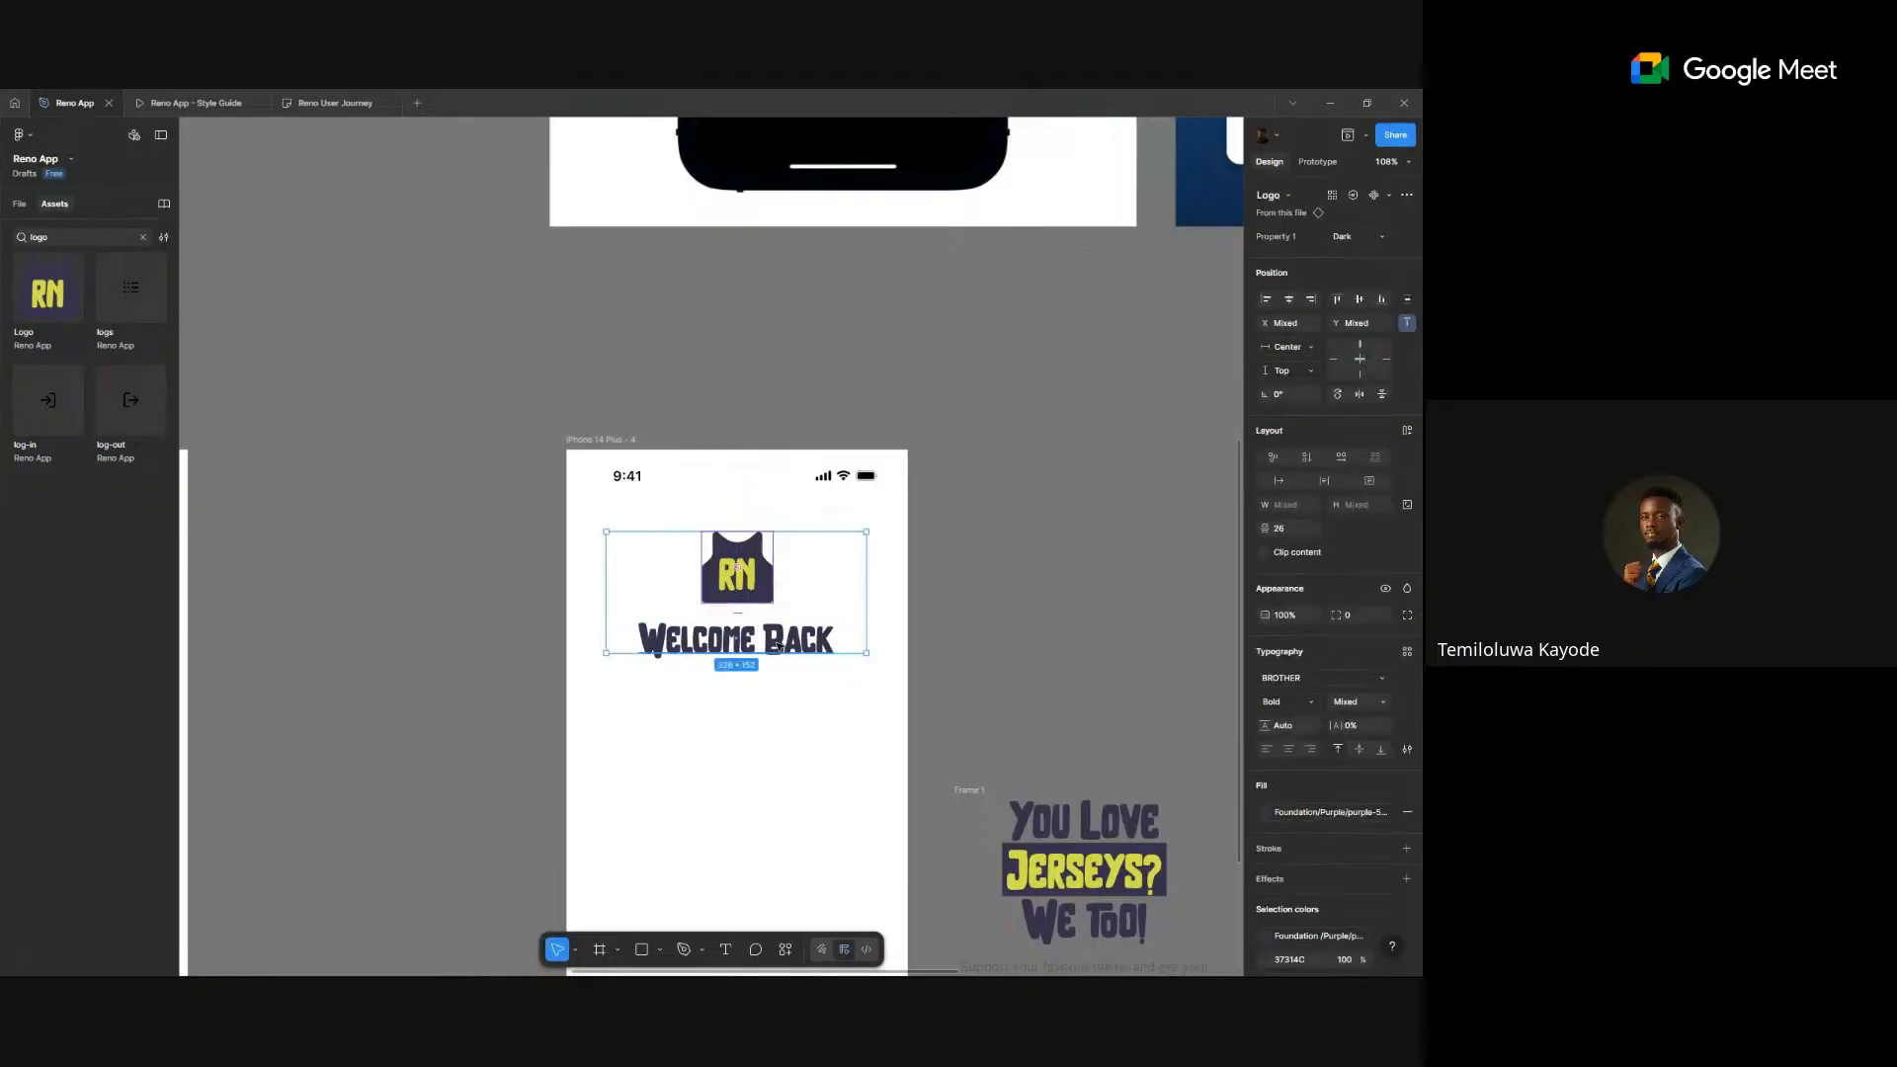
pyautogui.hotkey('shift', 'a')
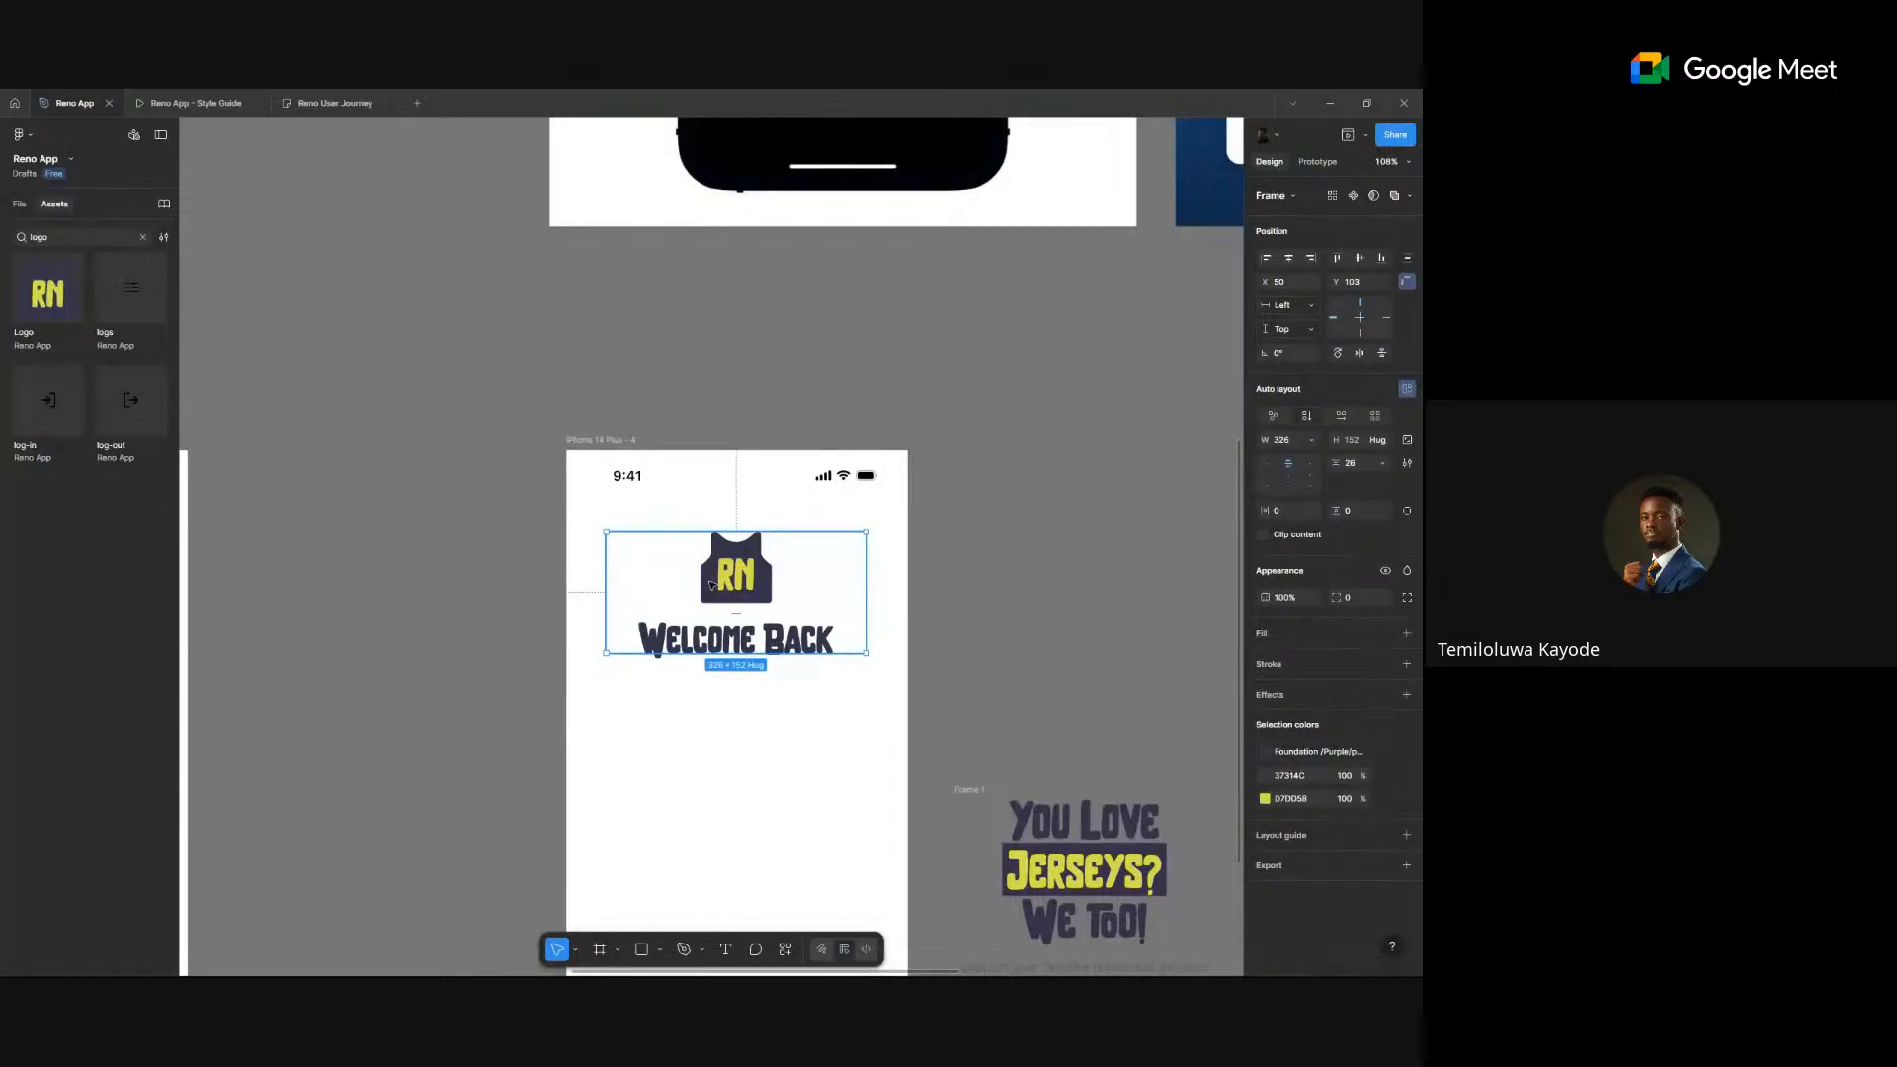
pyautogui.doubleClick(711, 584)
pyautogui.click(1358, 238)
pyautogui.click(1345, 269)
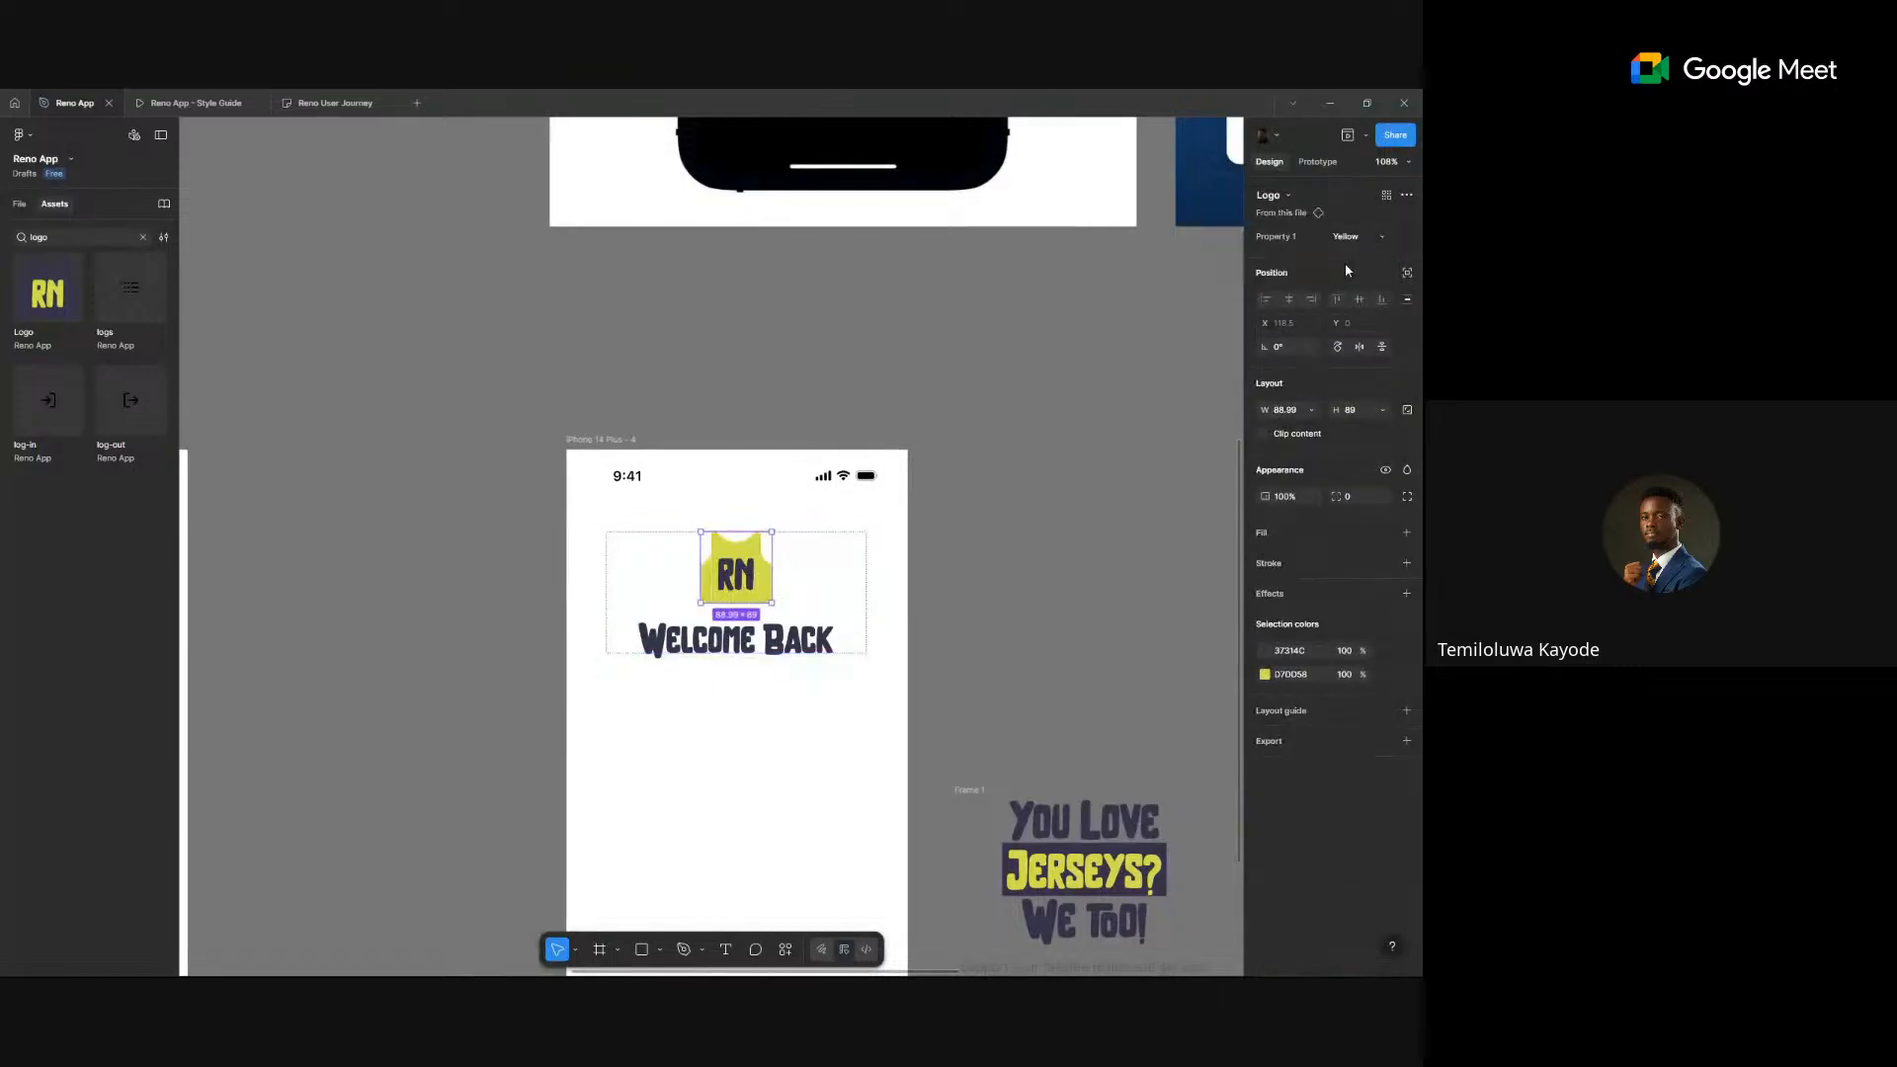
pyautogui.click(1024, 484)
pyautogui.hotkey('ctrl', 'z')
pyautogui.hotkey('ctrl', 'z')
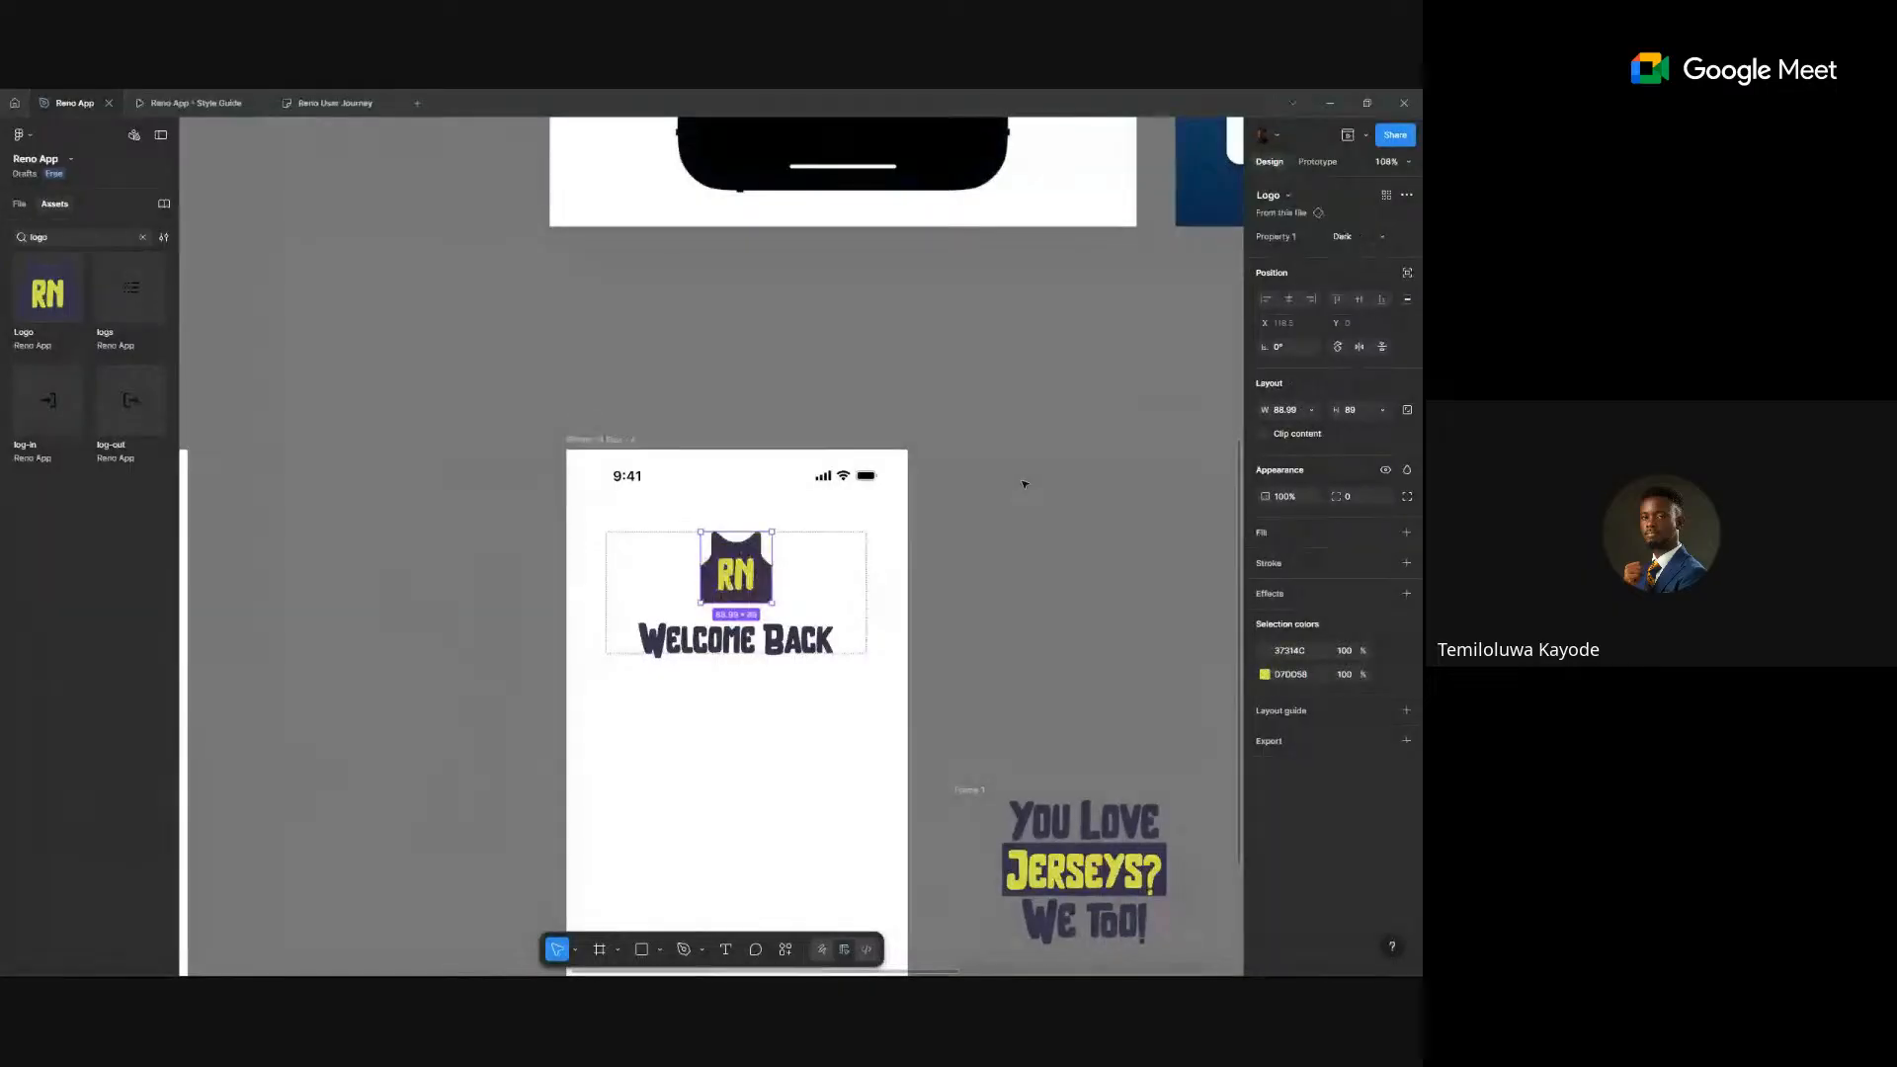
pyautogui.click(1024, 484)
pyautogui.scroll(-3, 1024, 484)
pyautogui.scroll(-4, 1024, 484)
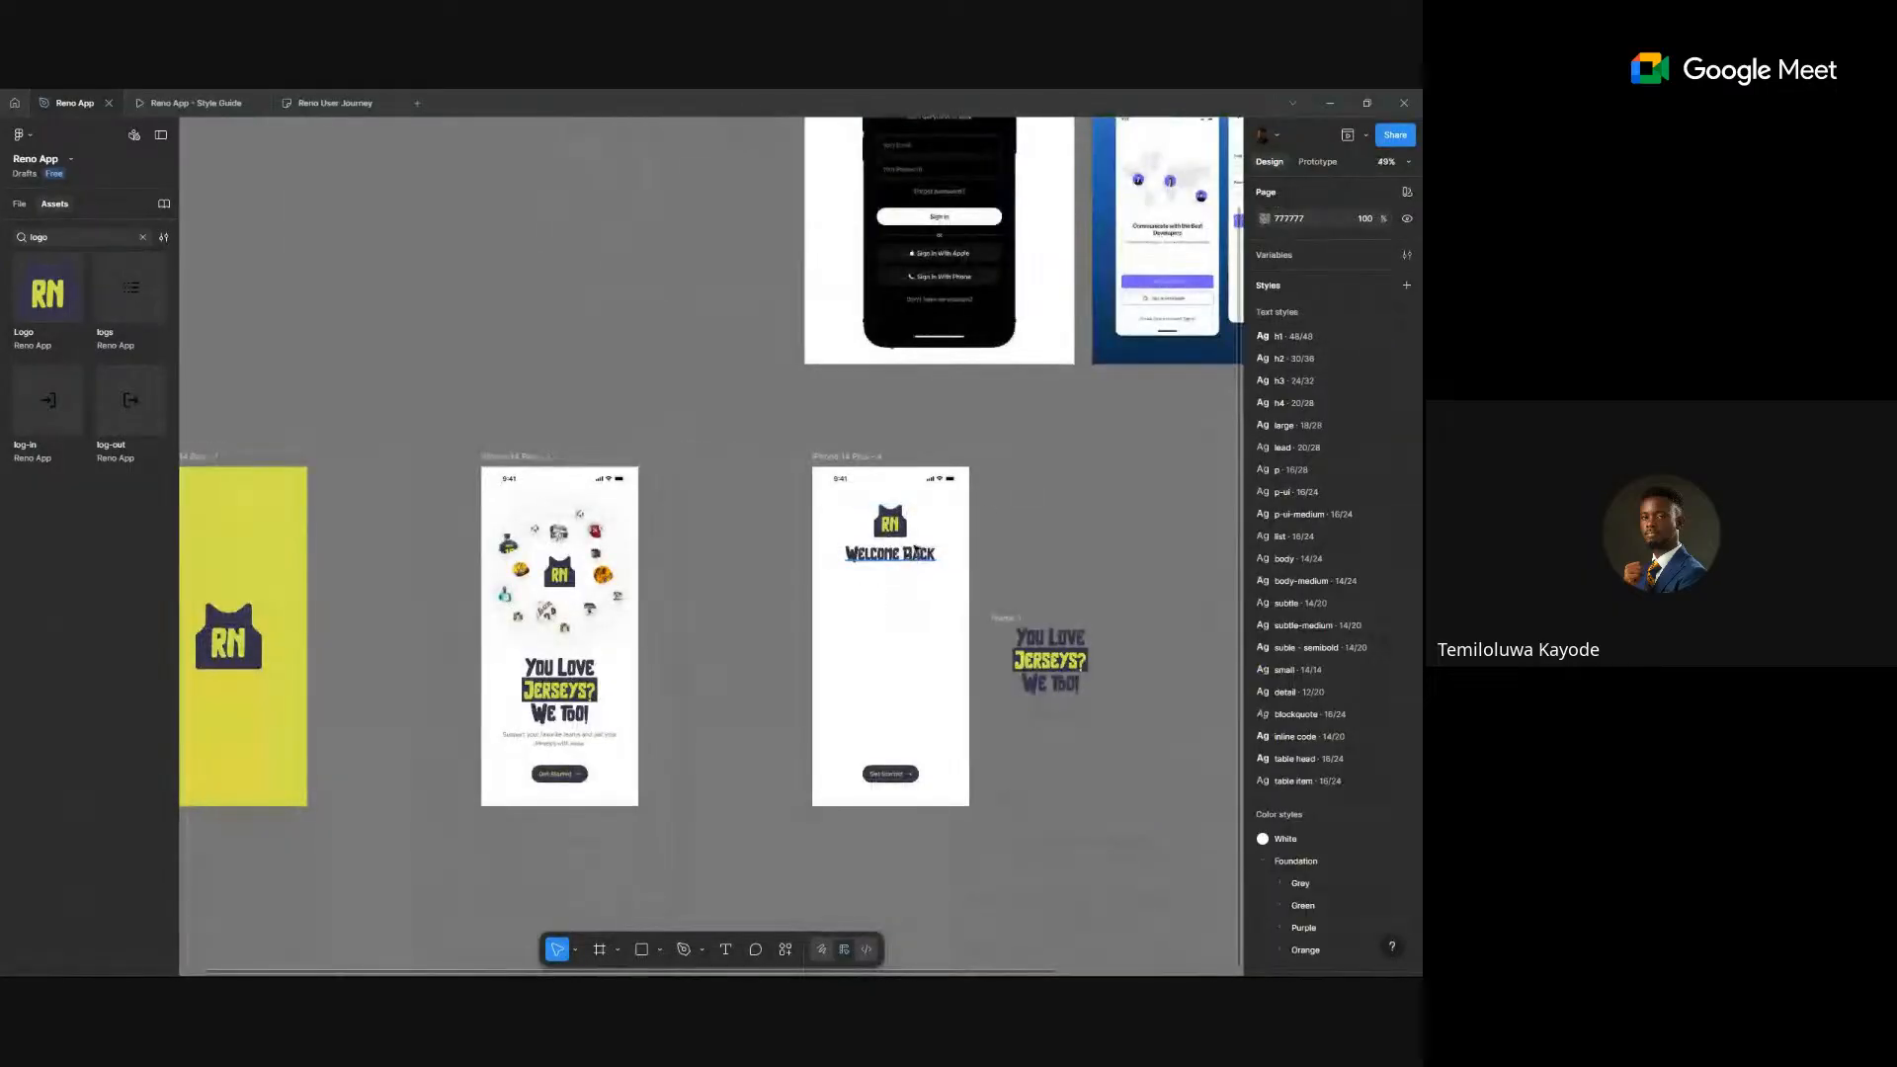
# - Set the auto-layout gap to 36 and centre the group horizontally in the screen
pyautogui.click(938, 529)
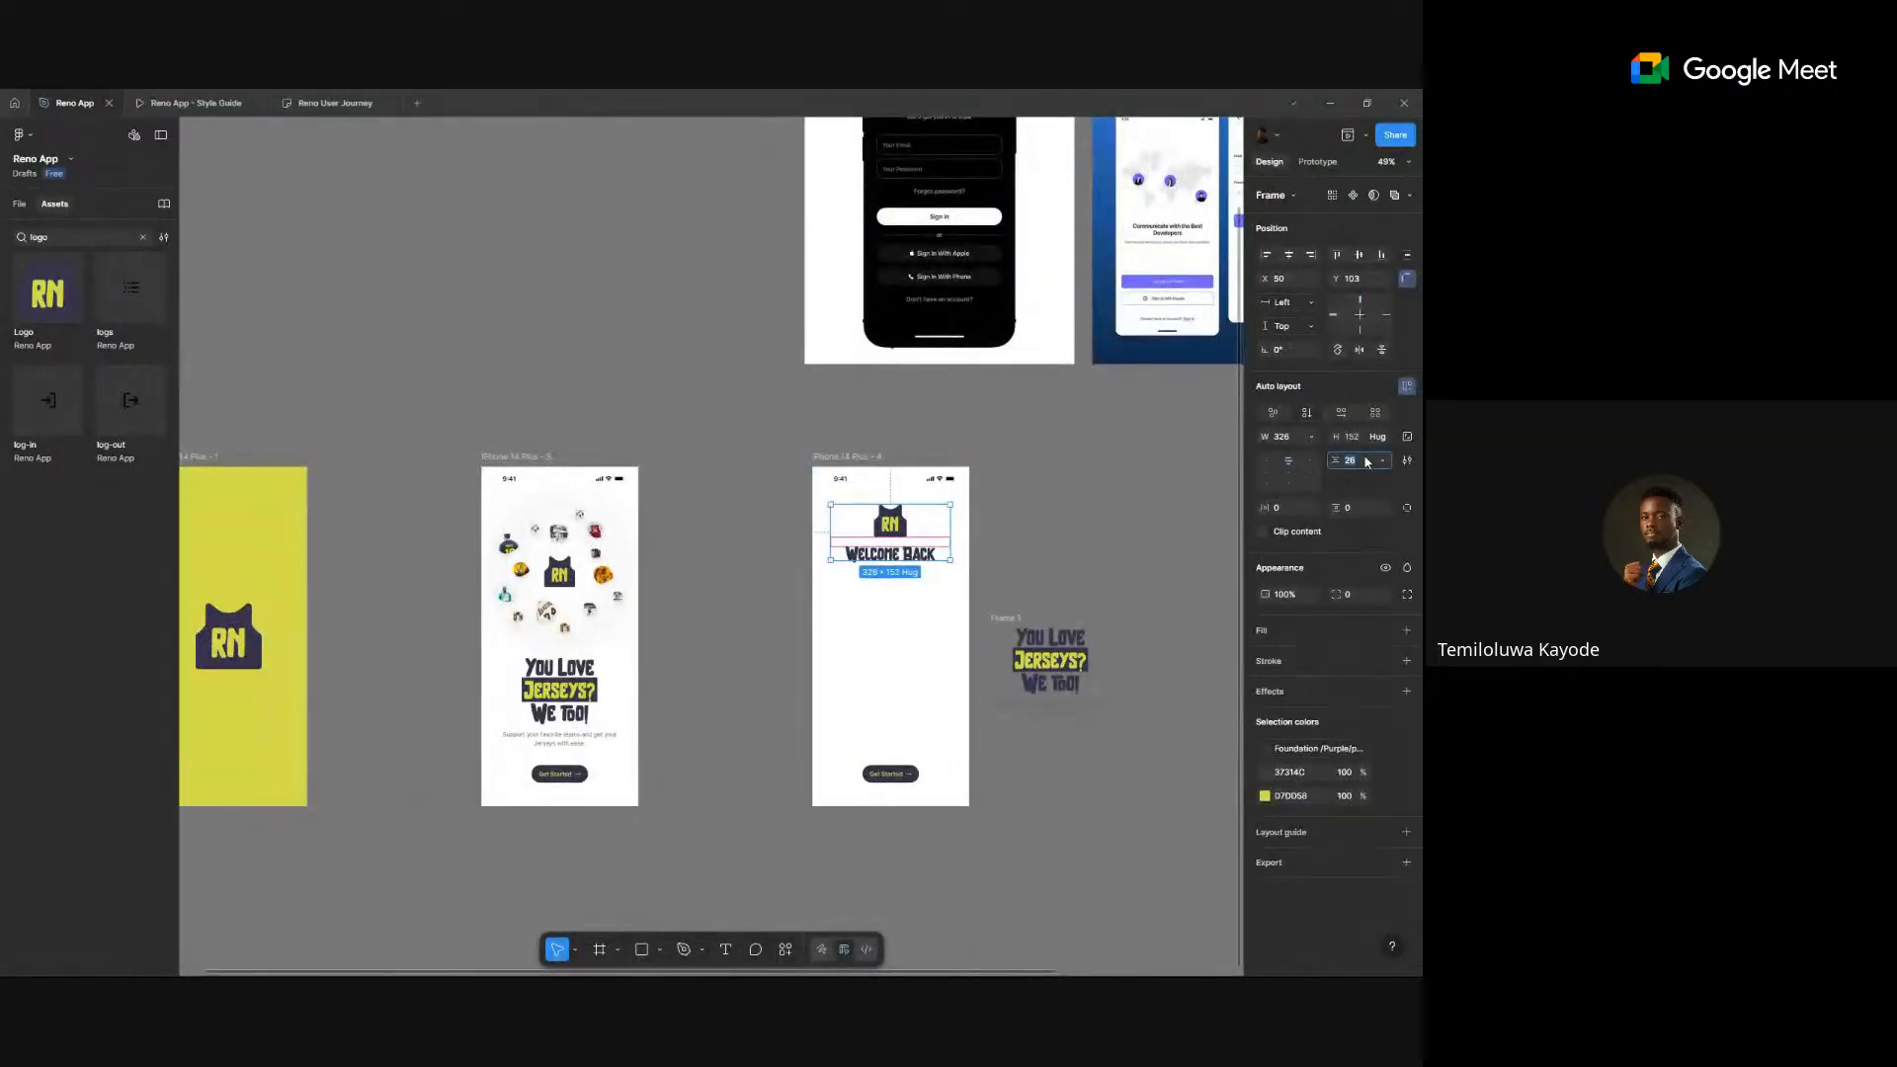
pyautogui.write('36')
pyautogui.press('Return')
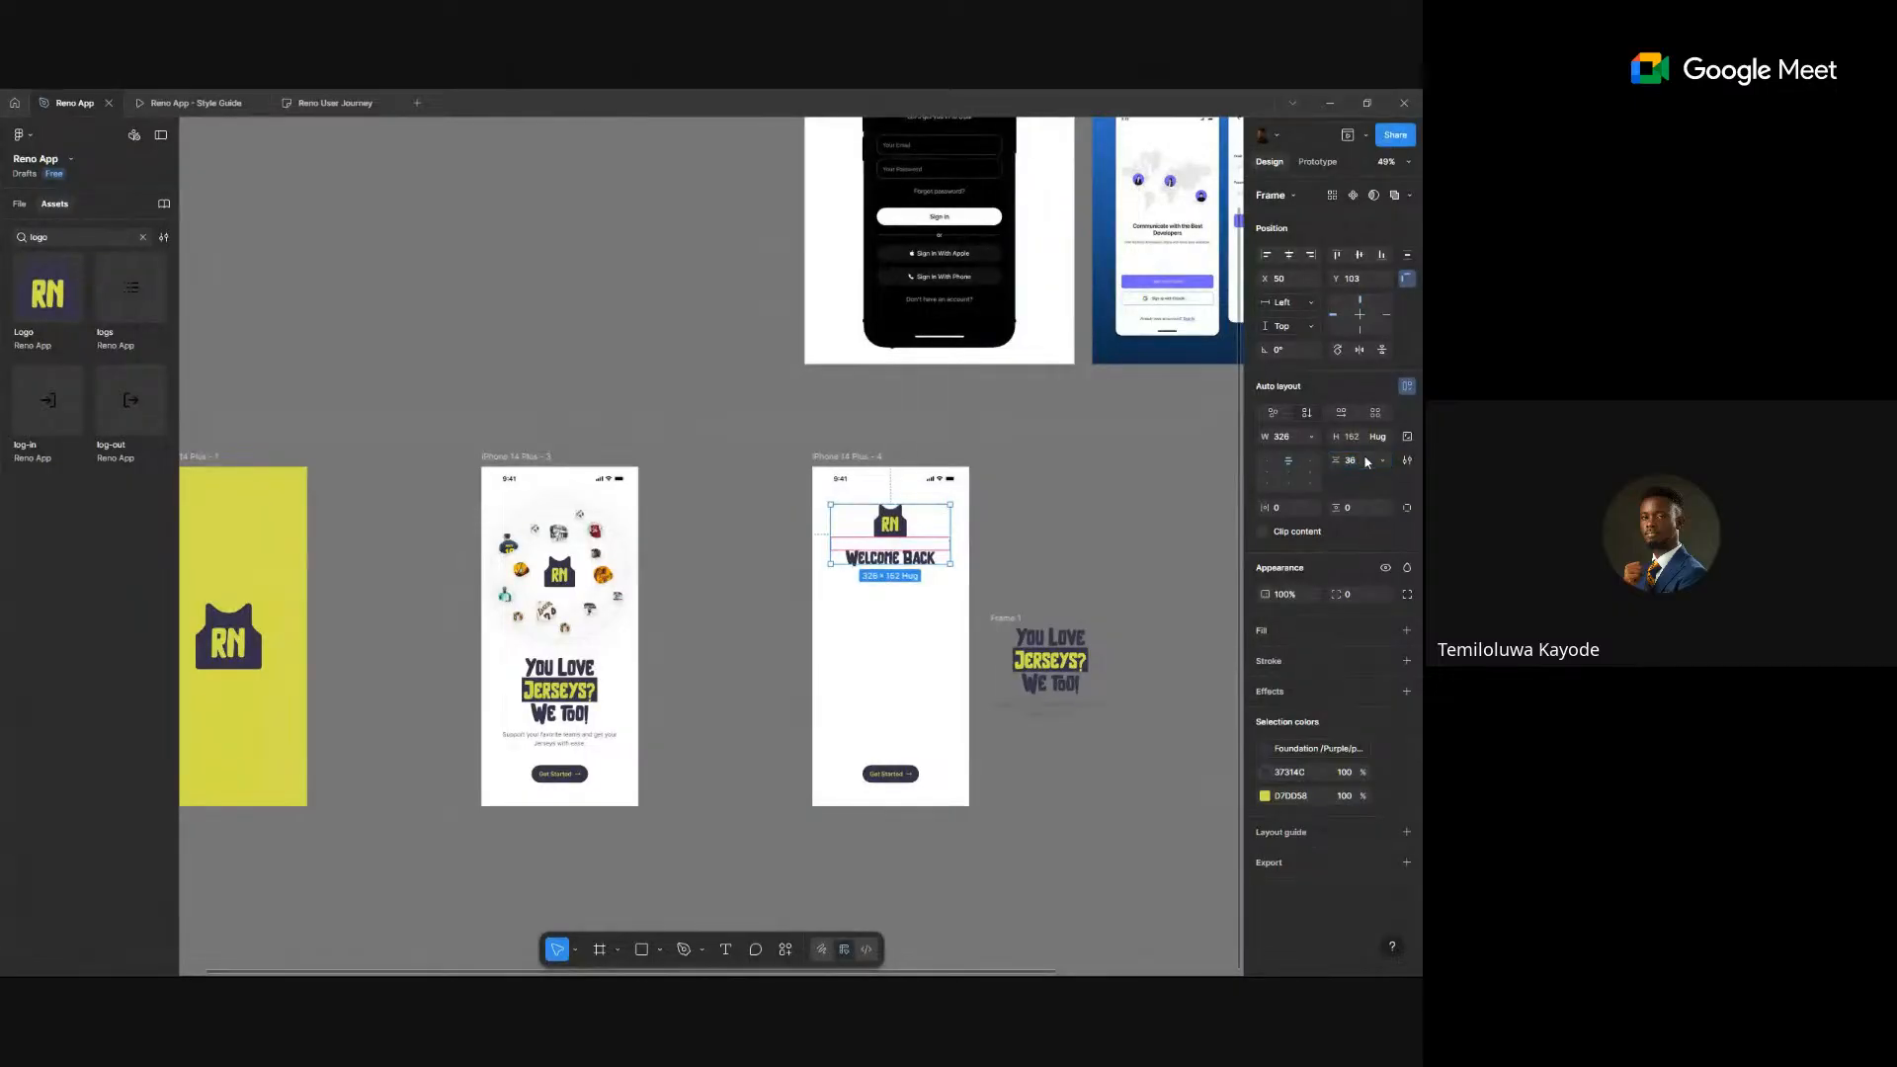
pyautogui.scroll(-2, 1067, 516)
pyautogui.scroll(3, 988, 534)
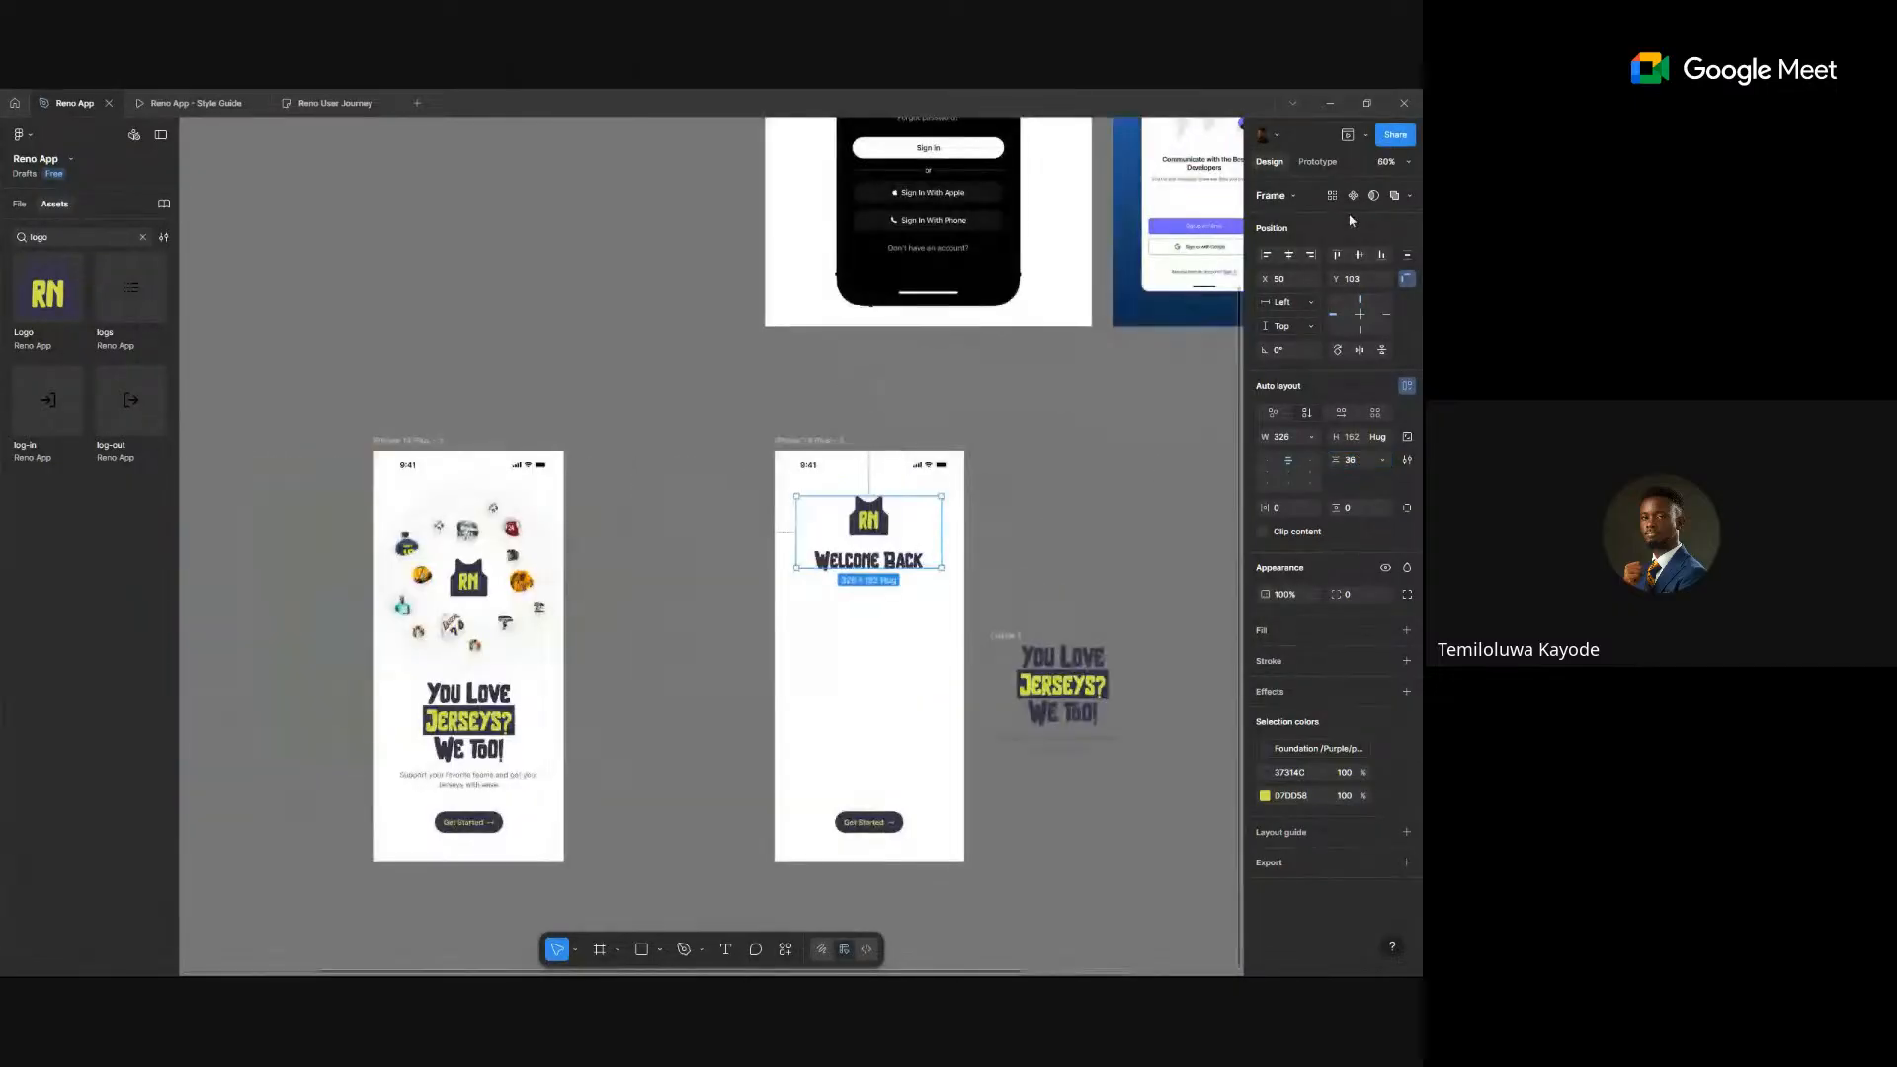
pyautogui.click(1288, 255)
pyautogui.moveTo(1046, 451); pyautogui.dragTo(951, 648)
pyautogui.scroll(3, 802, 326)
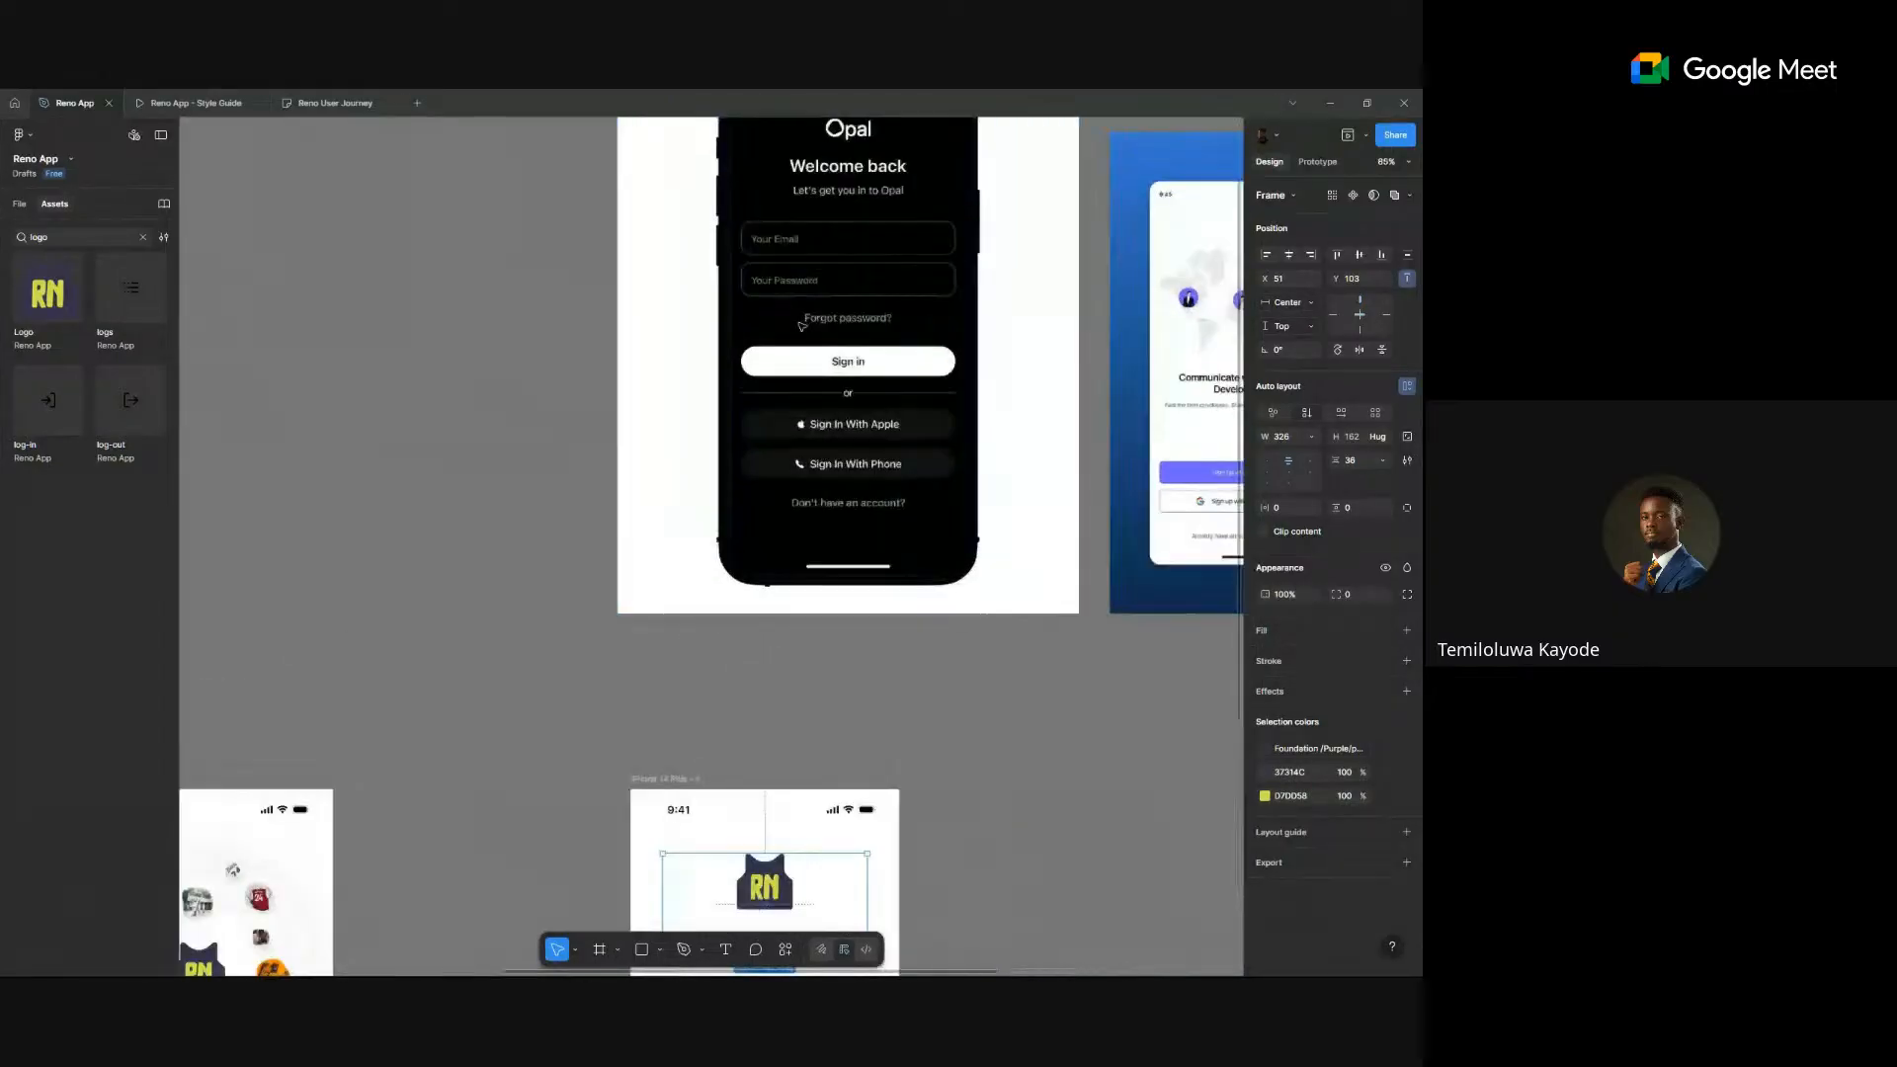
pyautogui.scroll(-5, 802, 326)
# - Select the copied paragraph text under Welcome Back, comparing against the reference screenshots
pyautogui.click(892, 632)
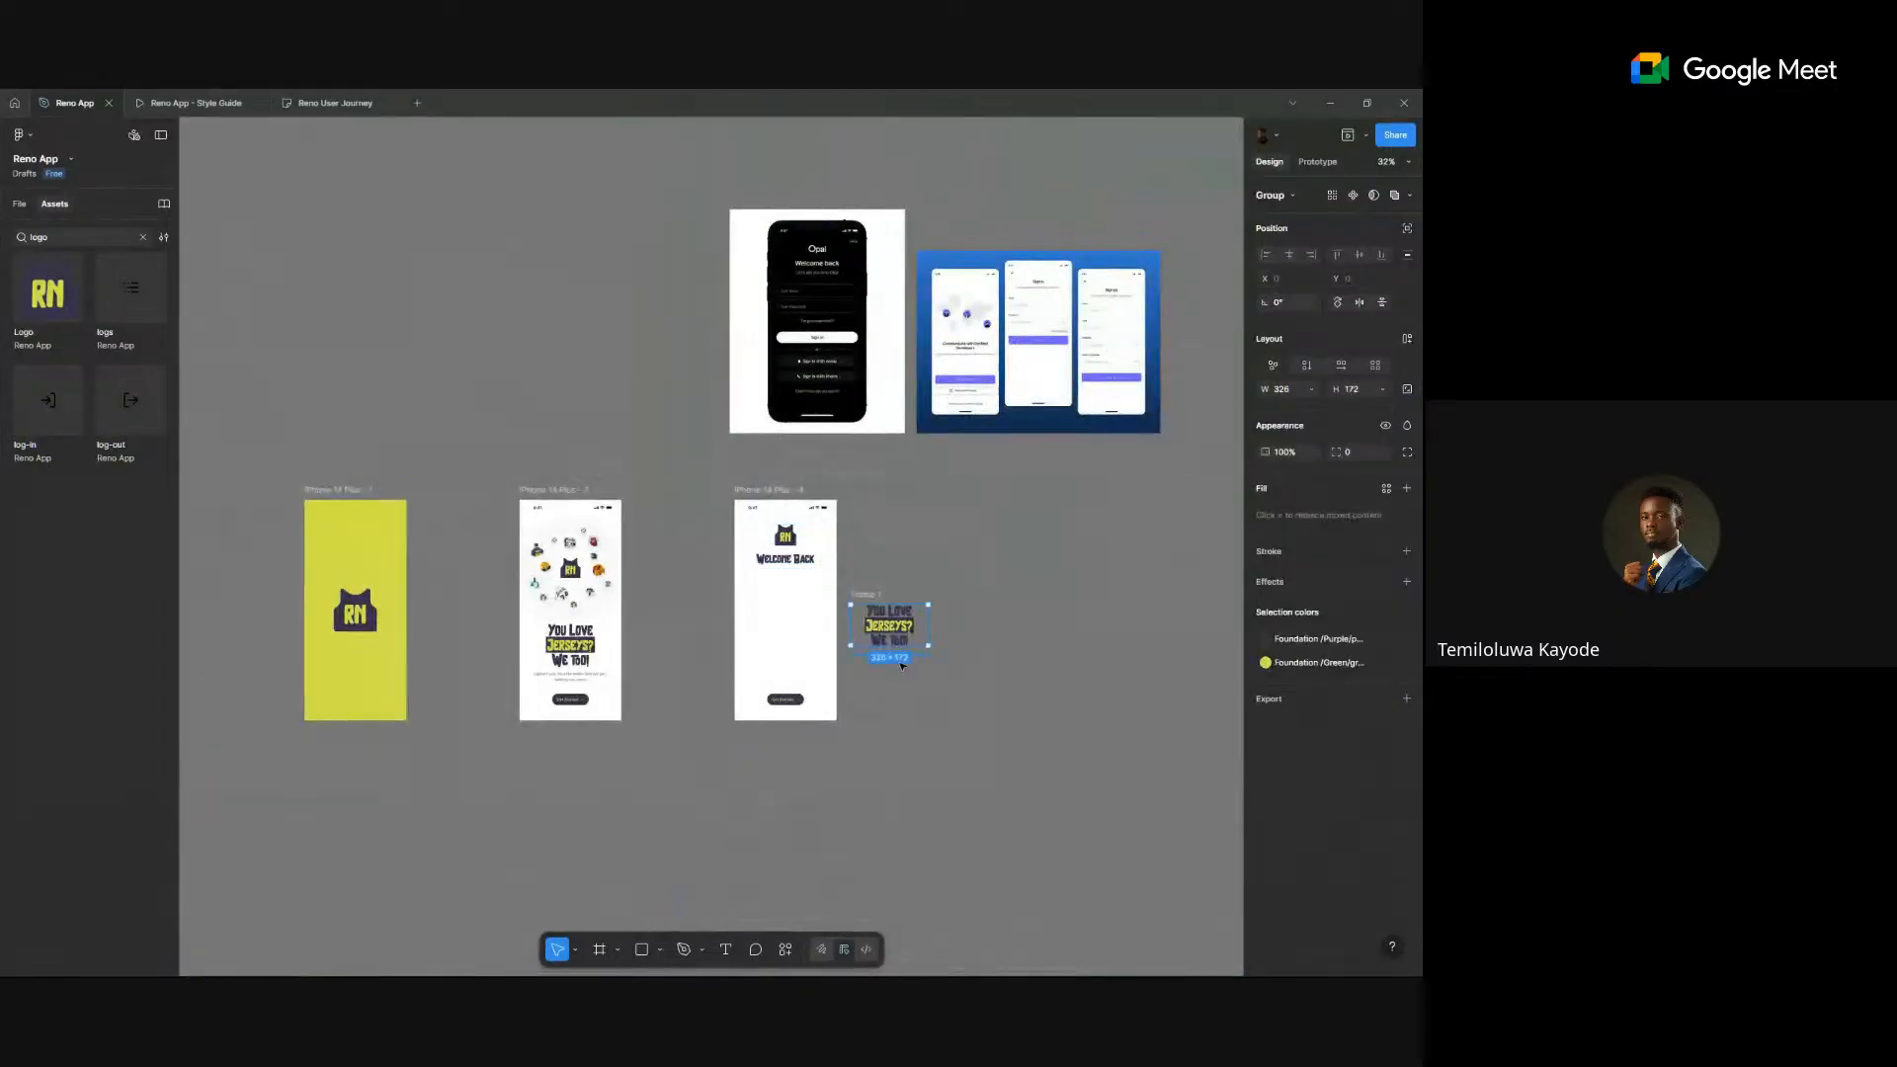
pyautogui.click(780, 553)
pyautogui.click(810, 565)
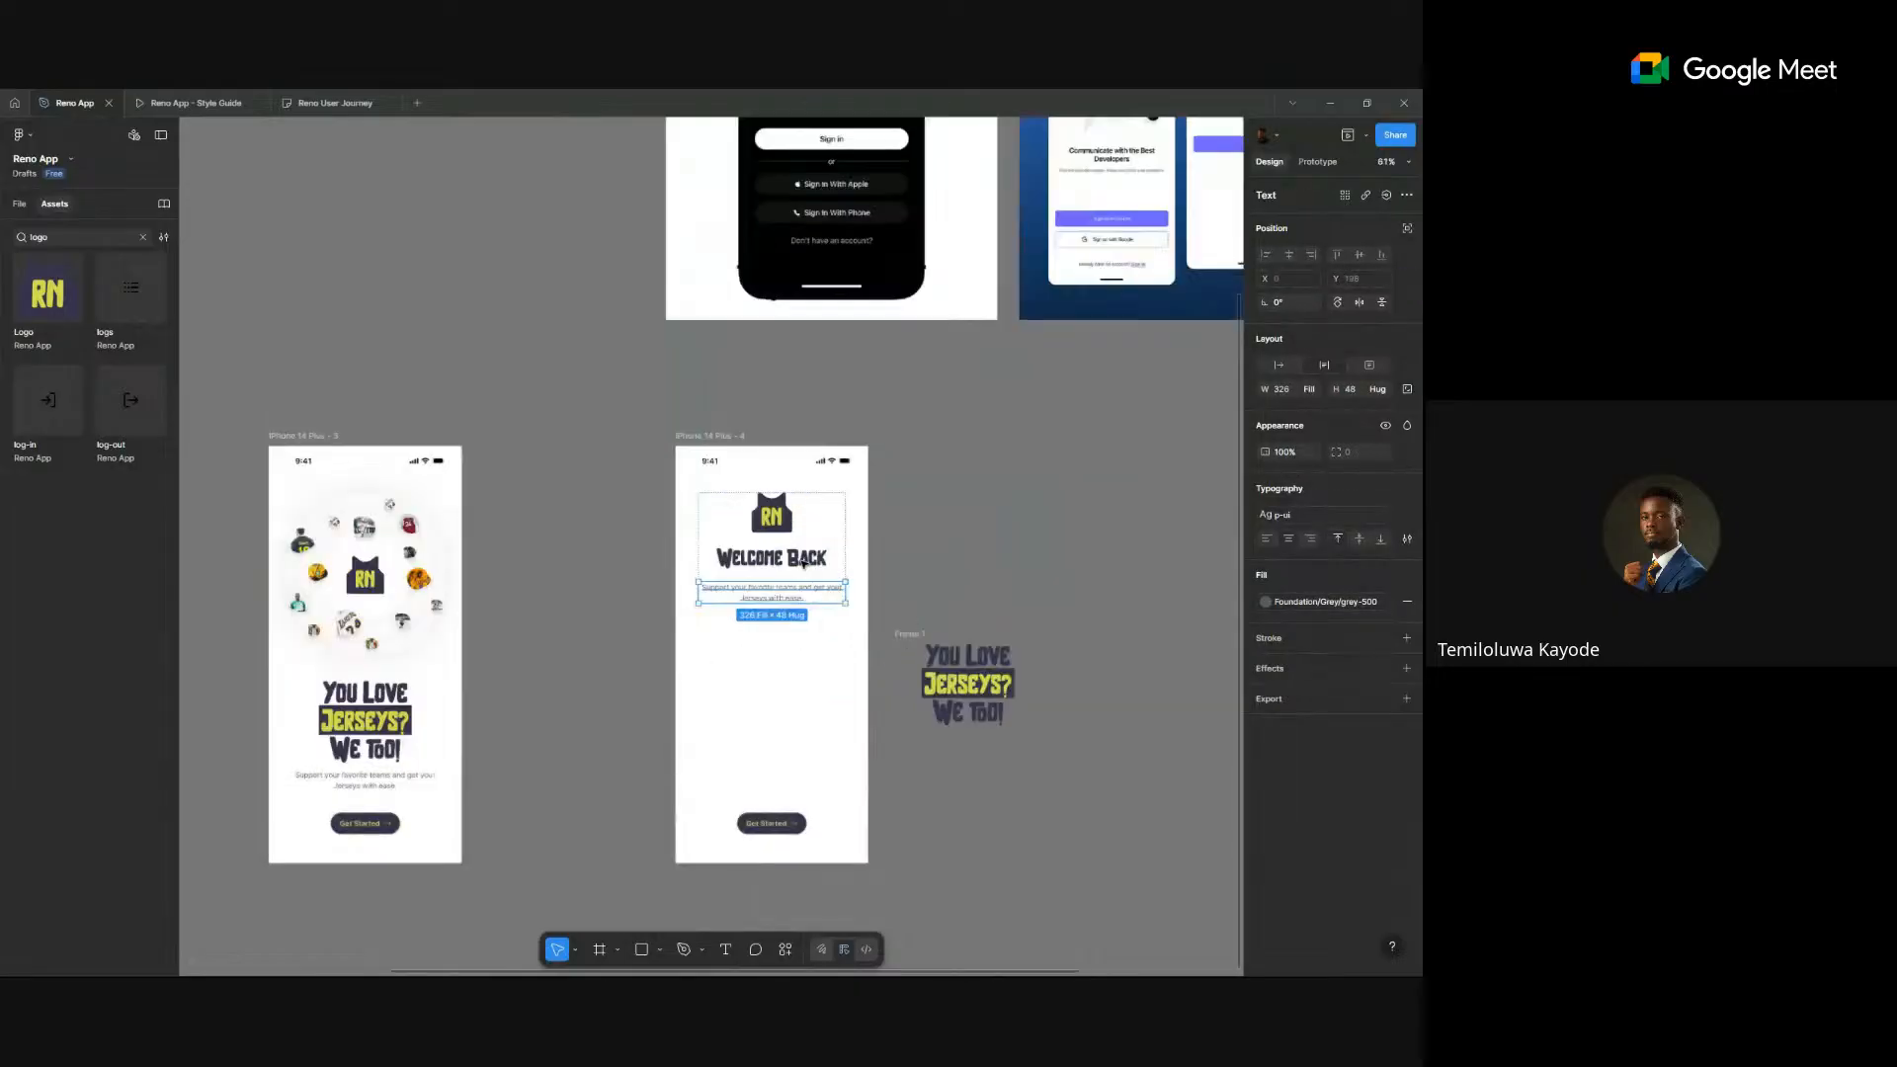
pyautogui.scroll(3, 808, 564)
pyautogui.moveTo(1017, 488); pyautogui.dragTo(905, 462)
pyautogui.scroll(2, 881, 423)
pyautogui.scroll(-1, 935, 560)
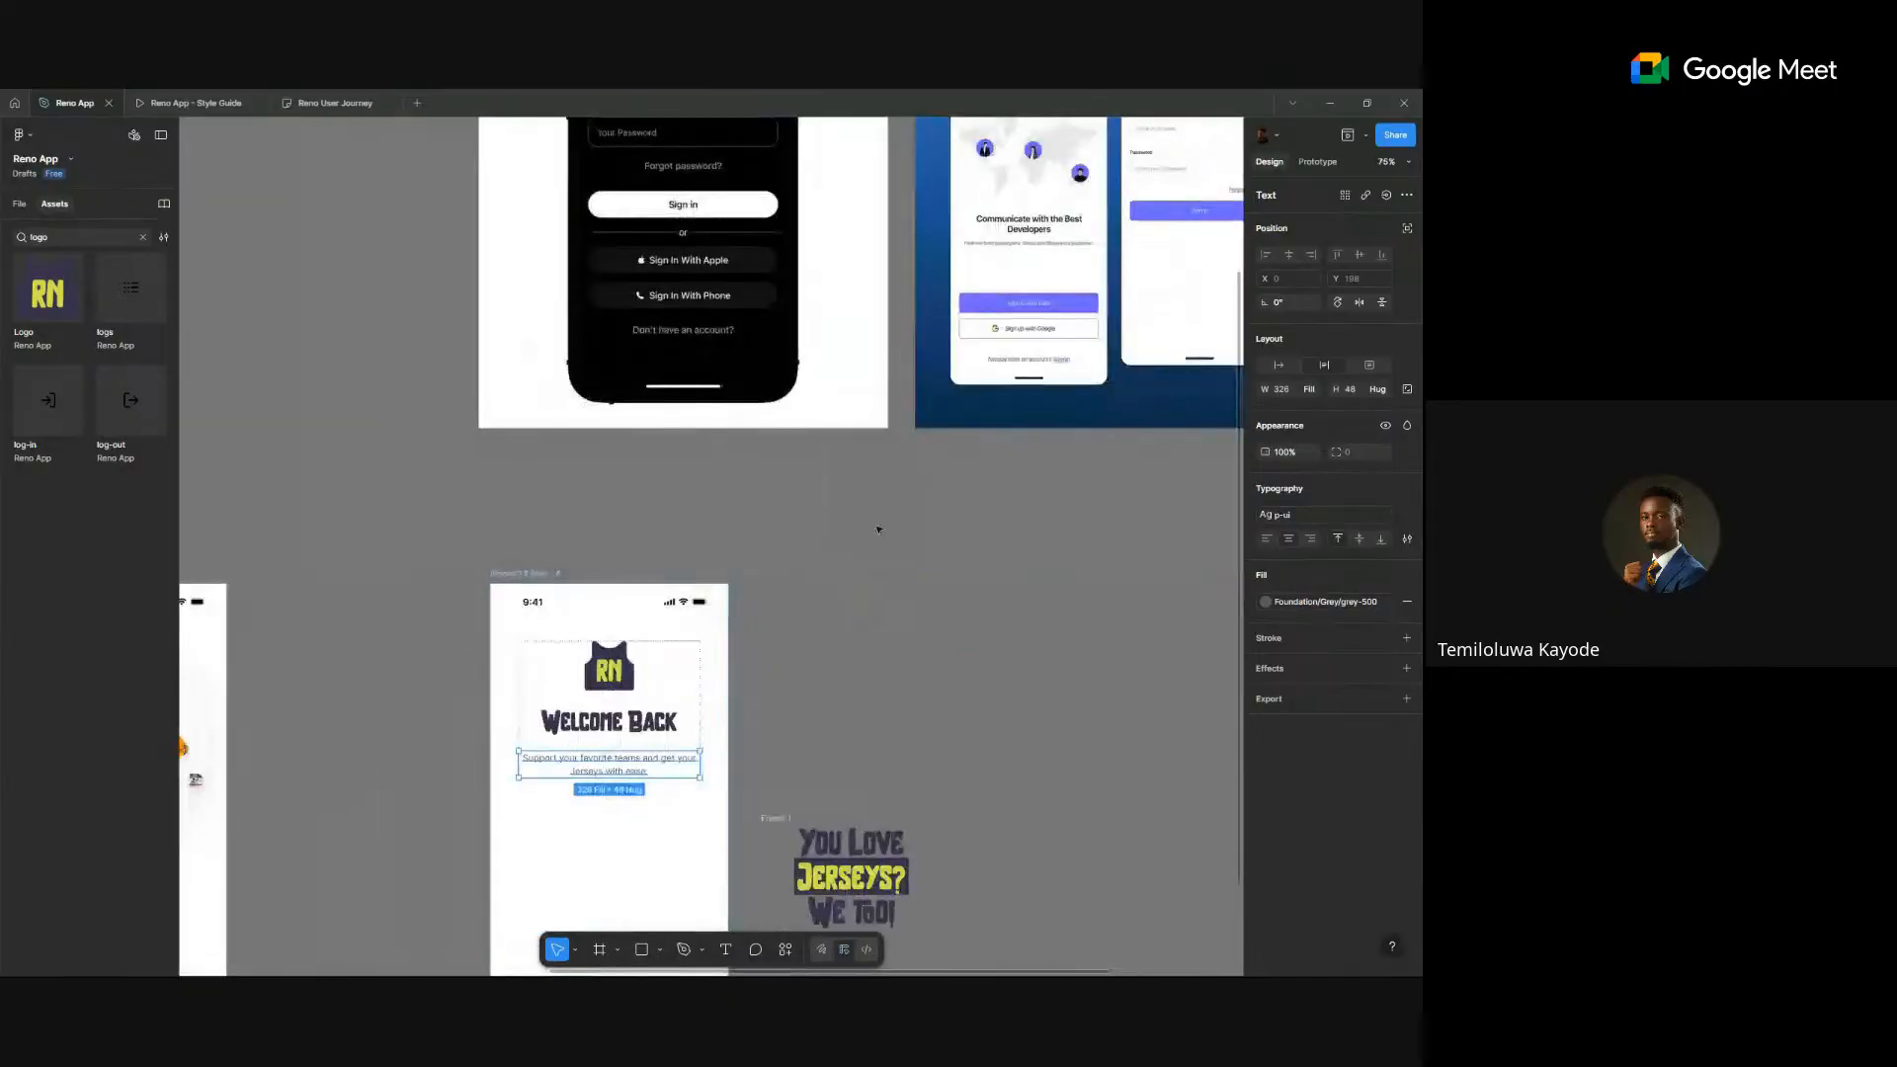
pyautogui.scroll(-2, 1038, 449)
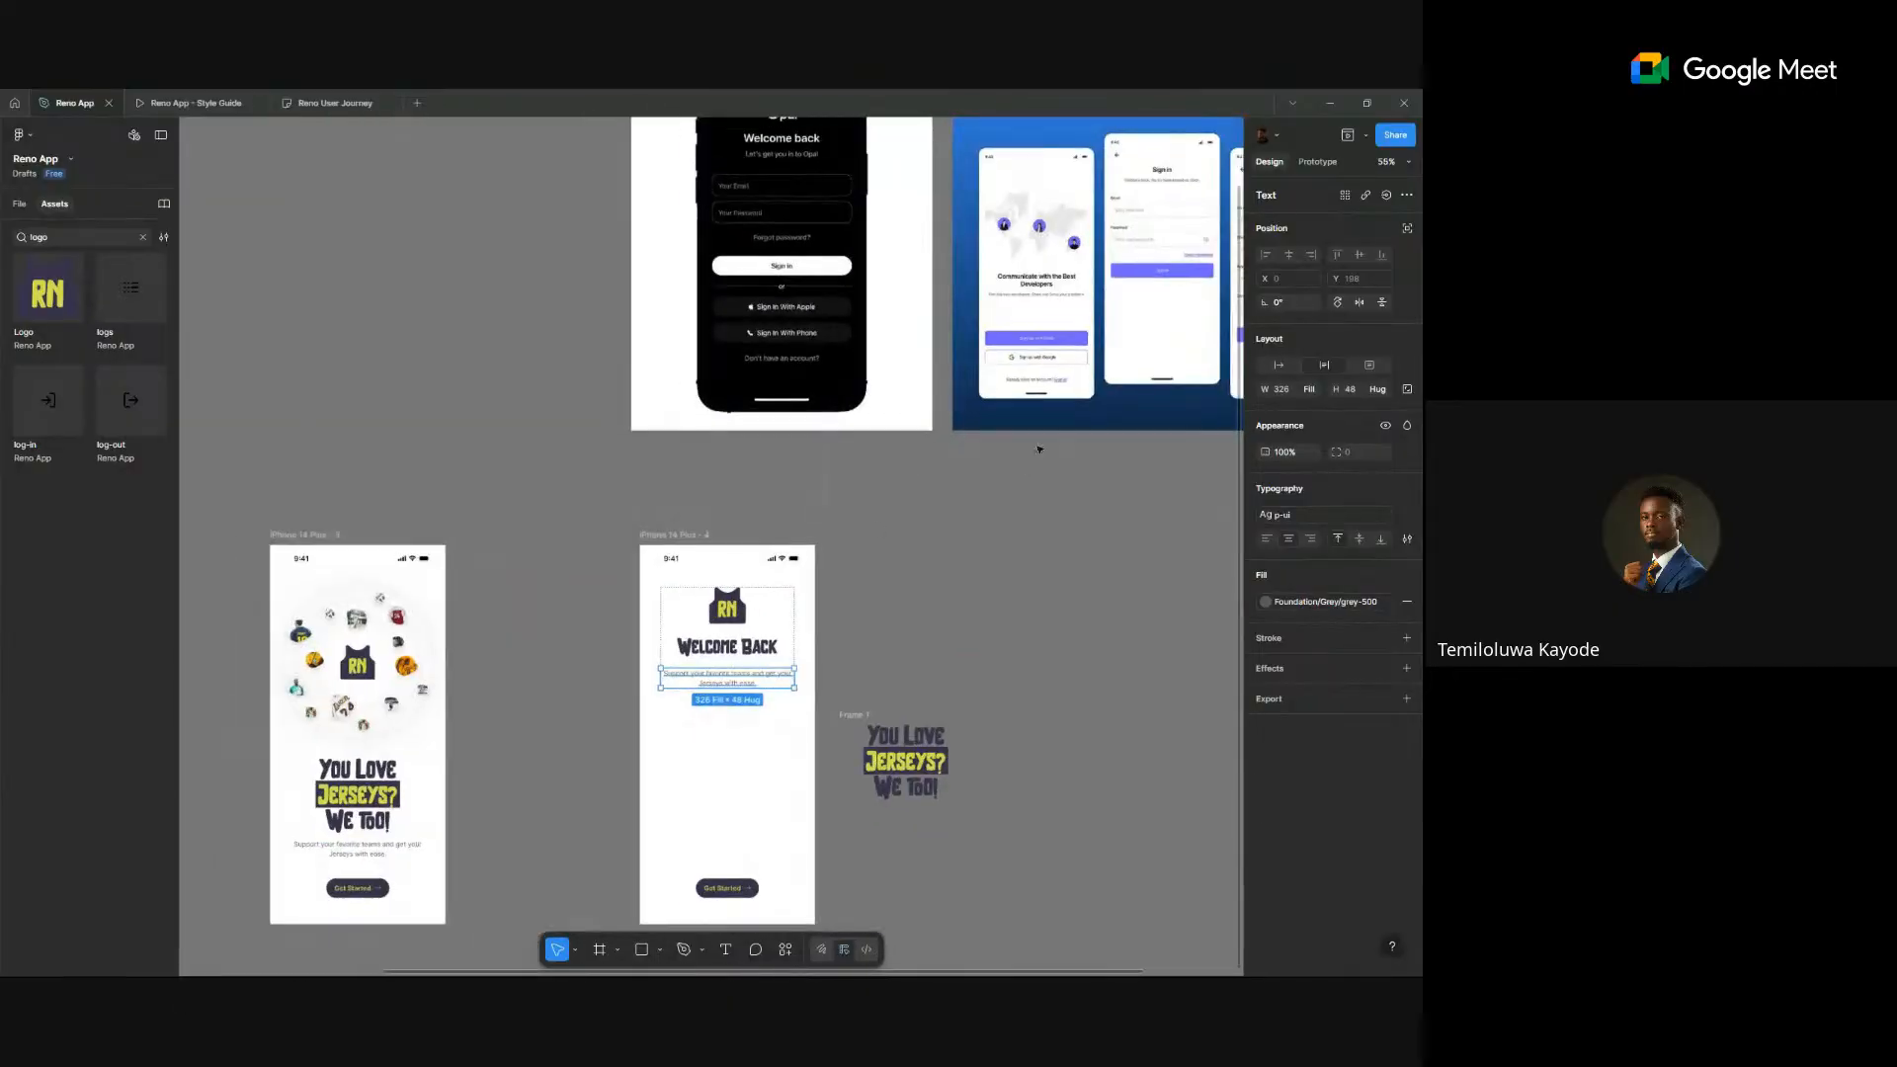
pyautogui.scroll(5, 1163, 250)
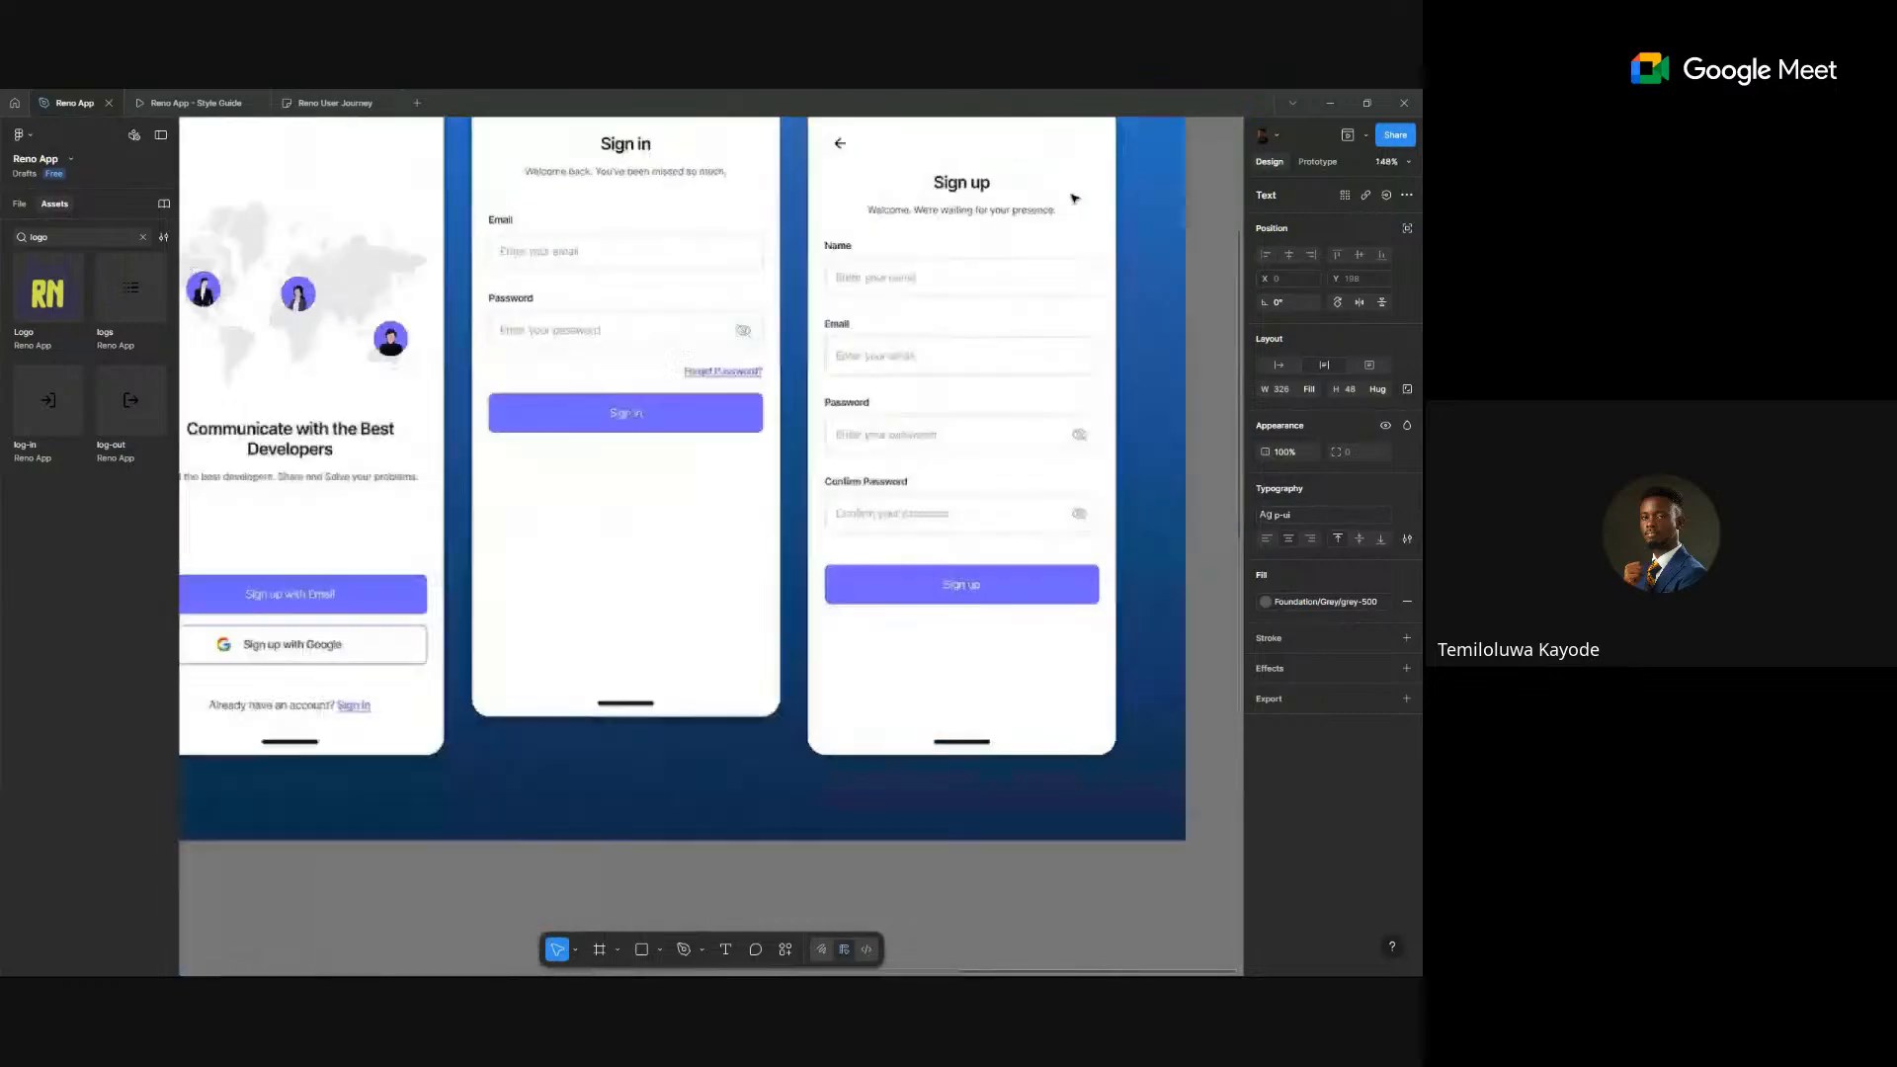
pyautogui.scroll(-3, 1027, 247)
pyautogui.scroll(-1, 672, 544)
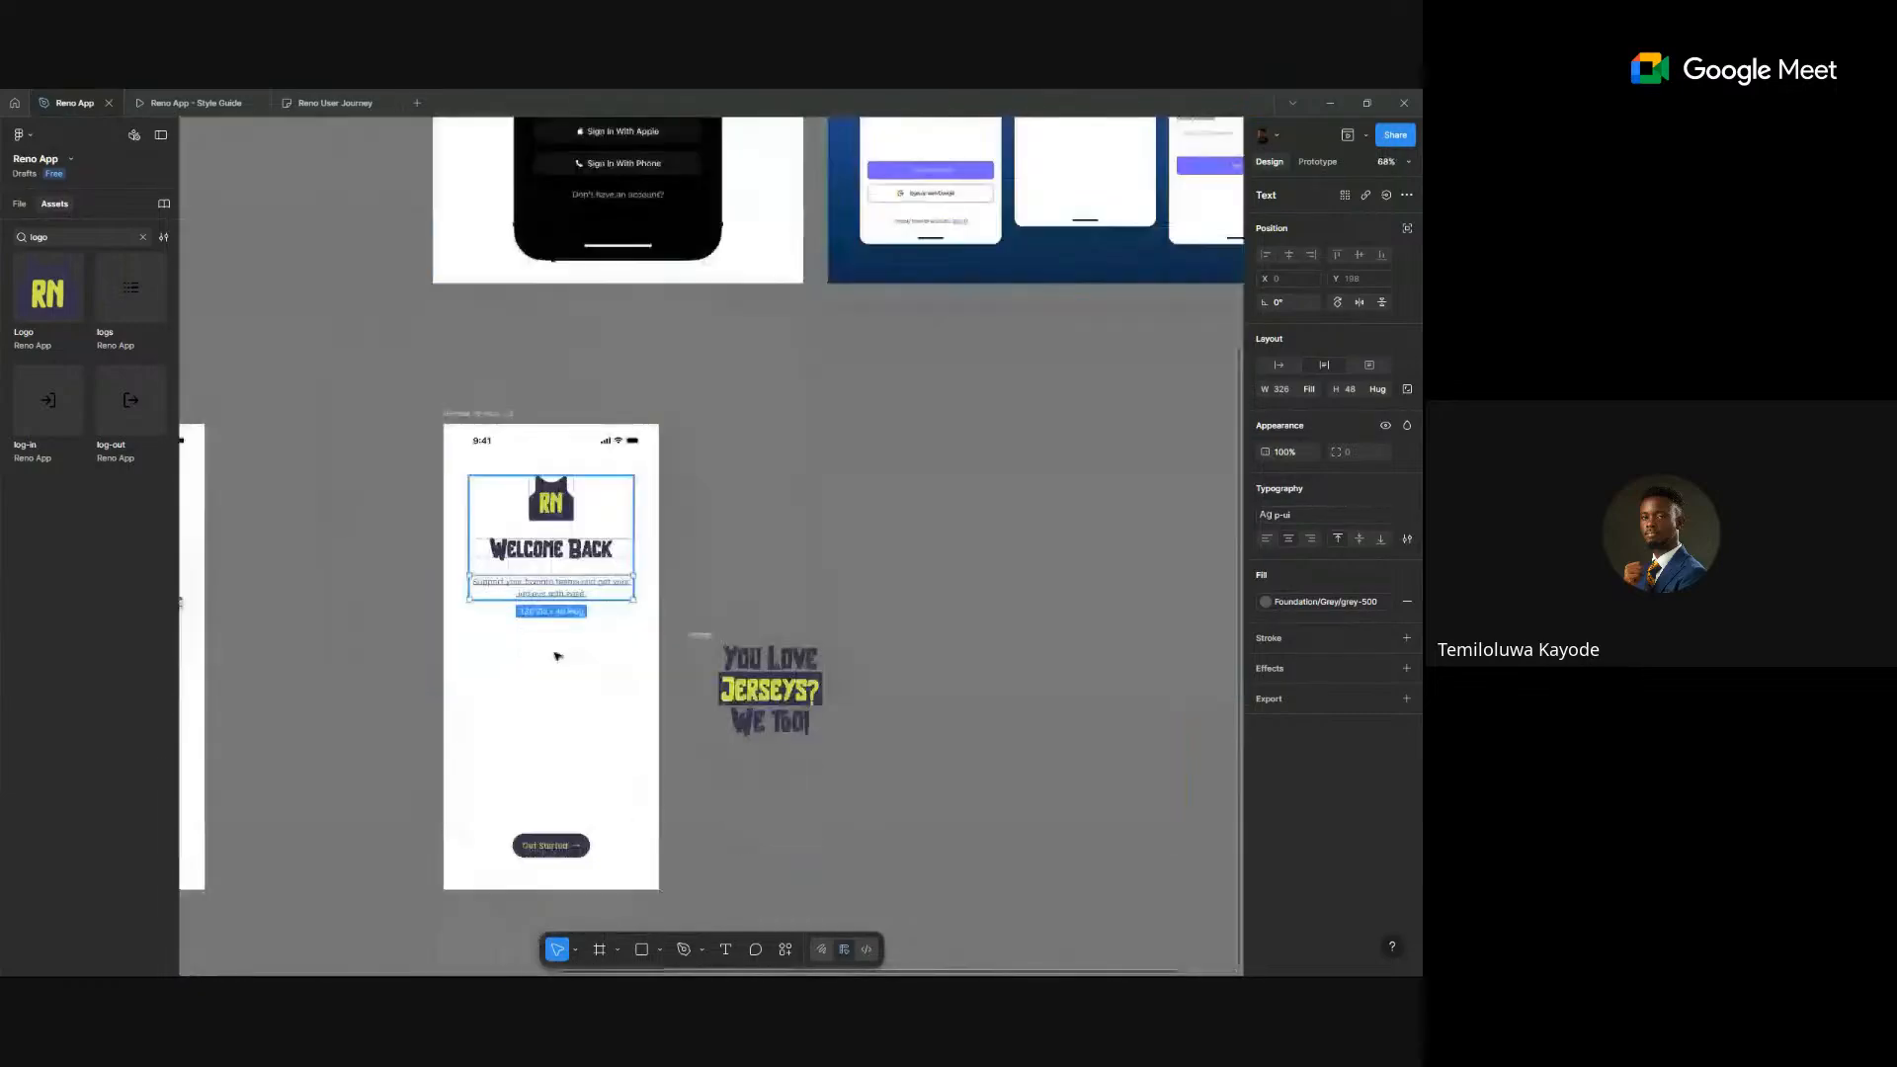
pyautogui.scroll(4, 554, 647)
pyautogui.scroll(3, 560, 578)
# - Retype the paragraph as 'Don't have an account? Create Account' and select 'Create Account'
pyautogui.doubleClick(574, 551)
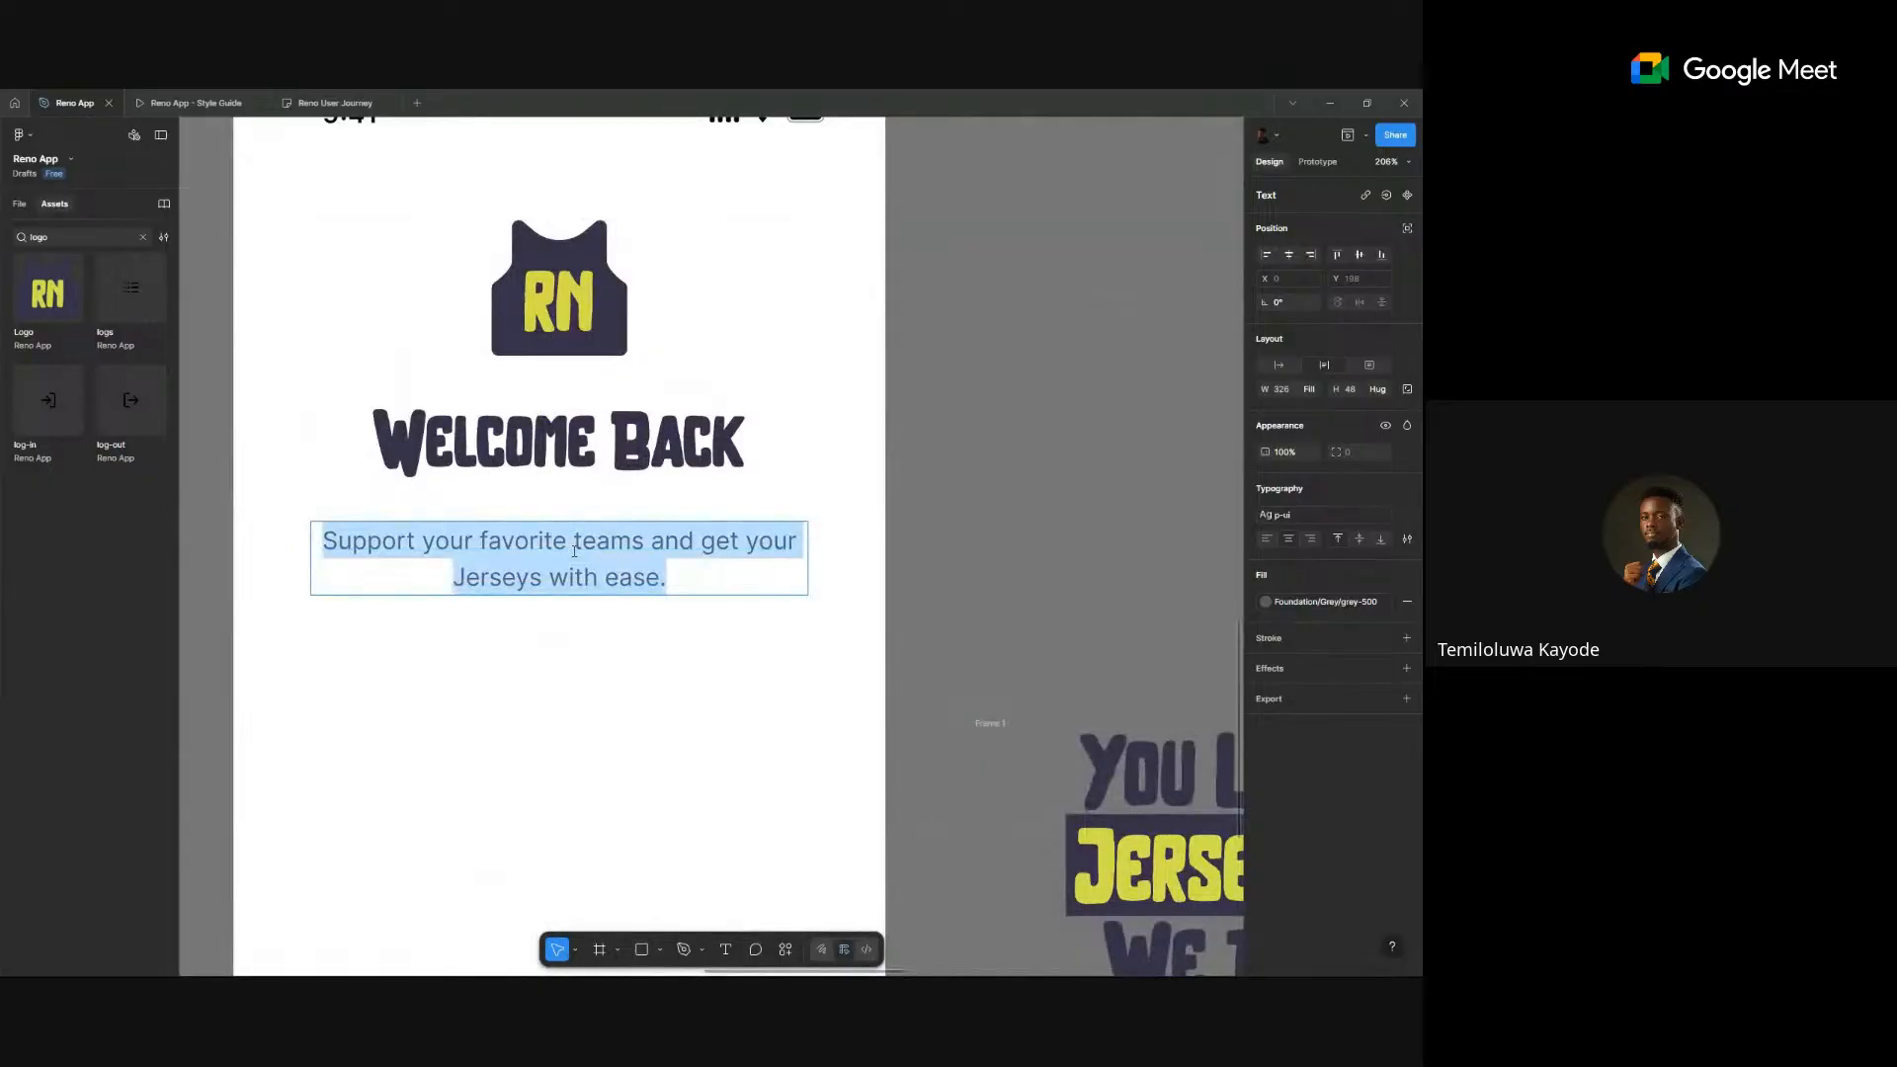
pyautogui.write('Don')
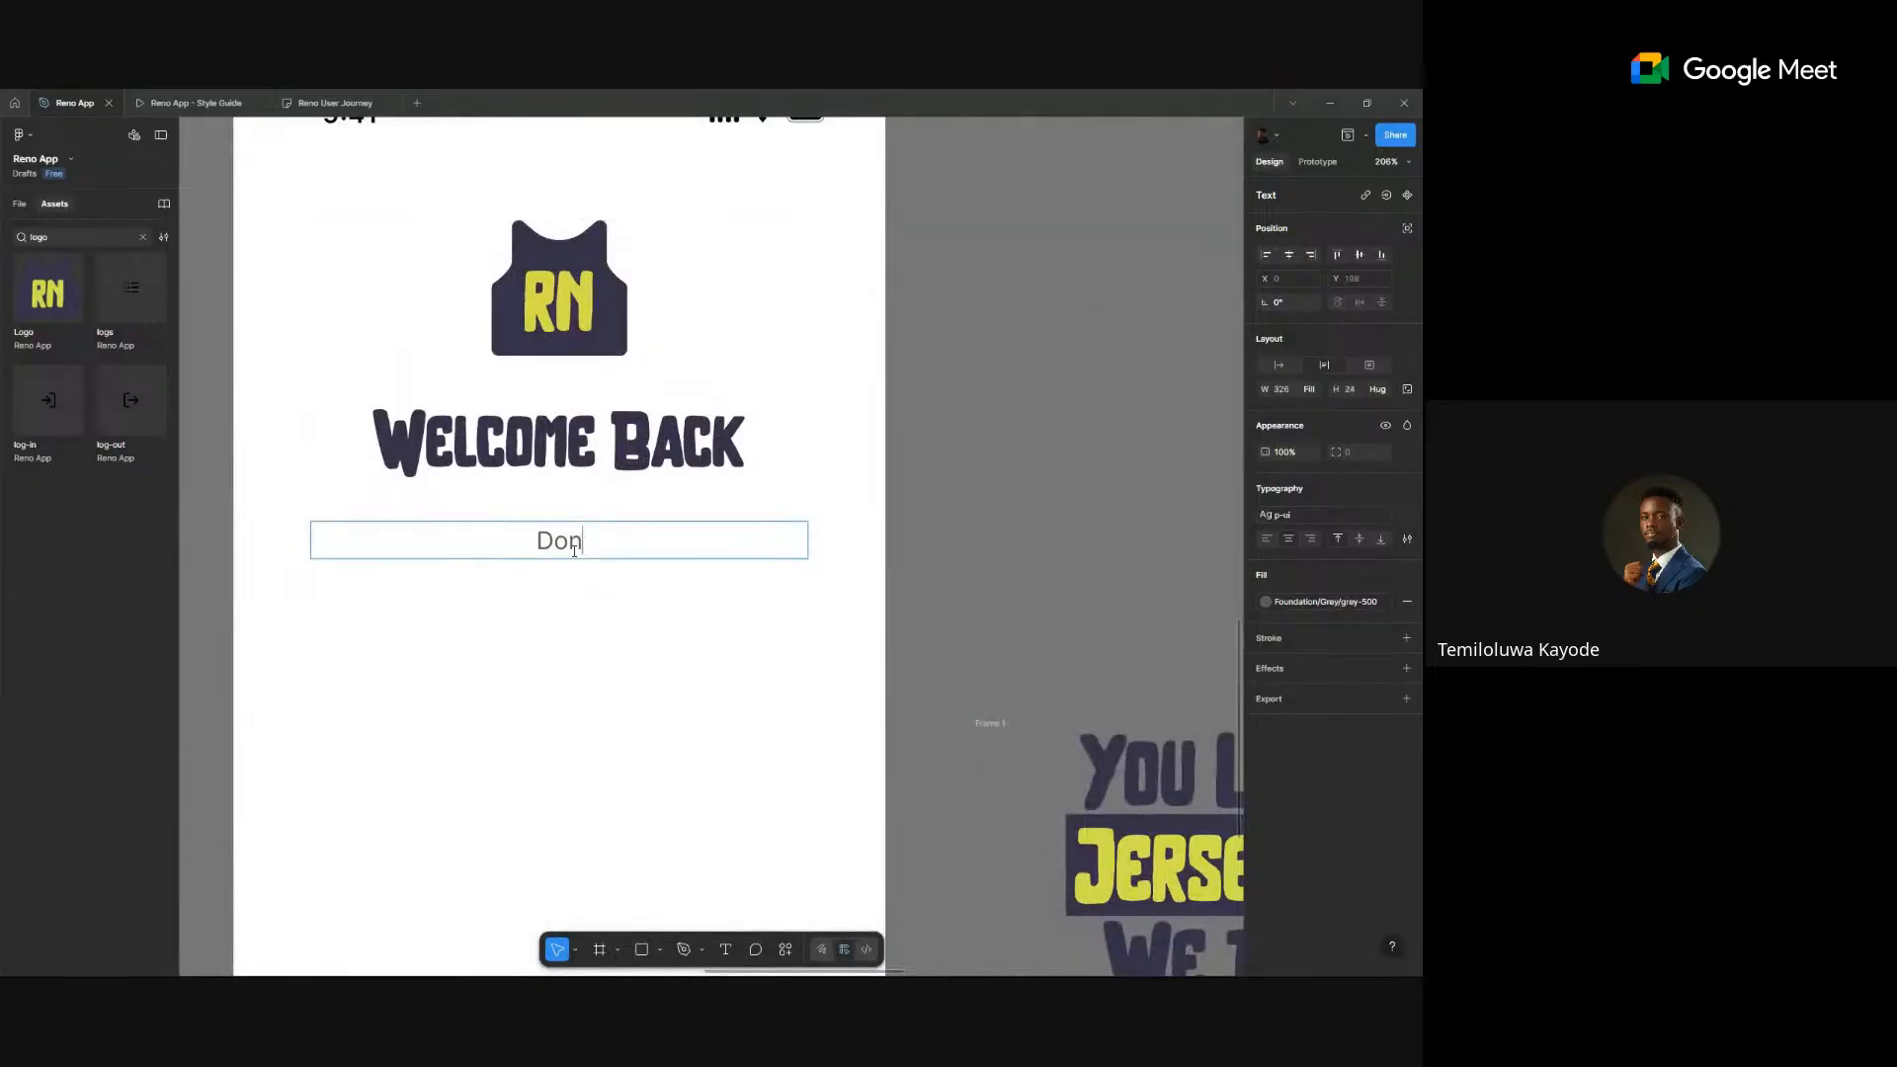
pyautogui.write("'t have an a")
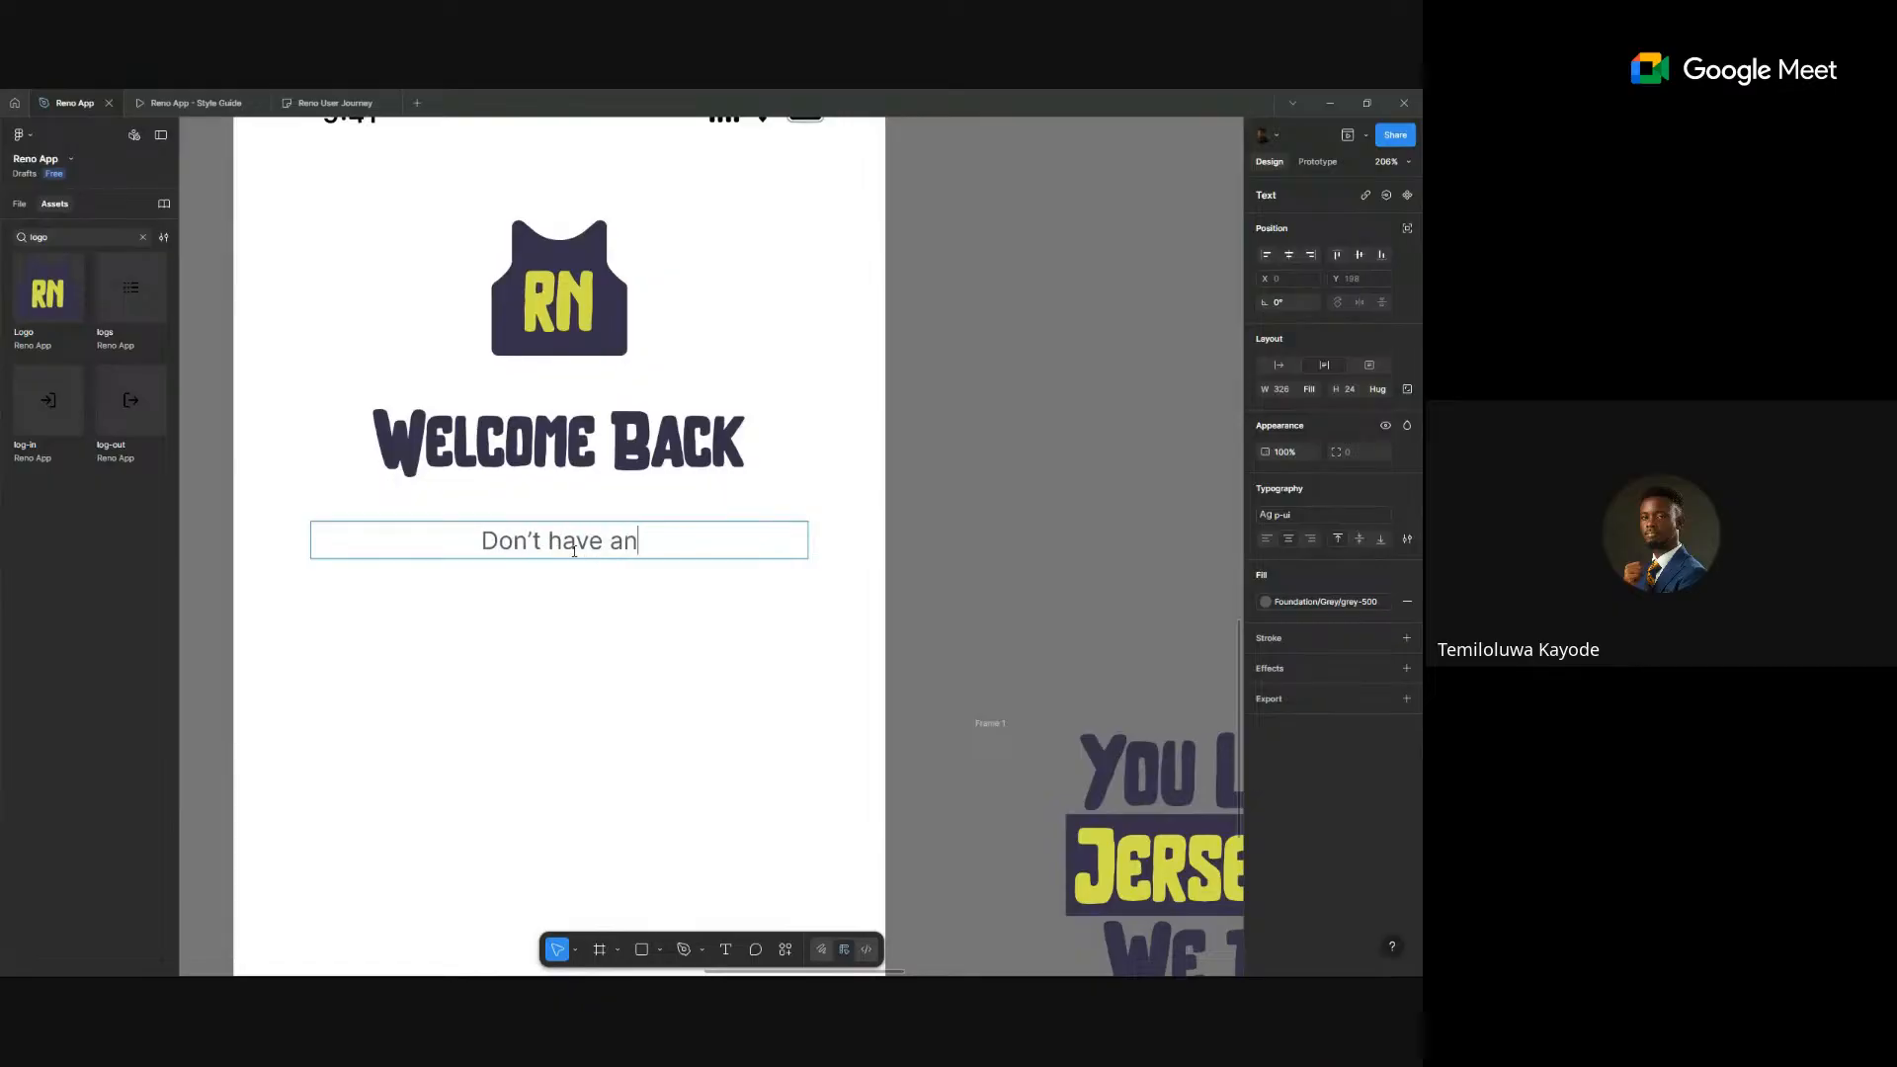
pyautogui.write('ccount')
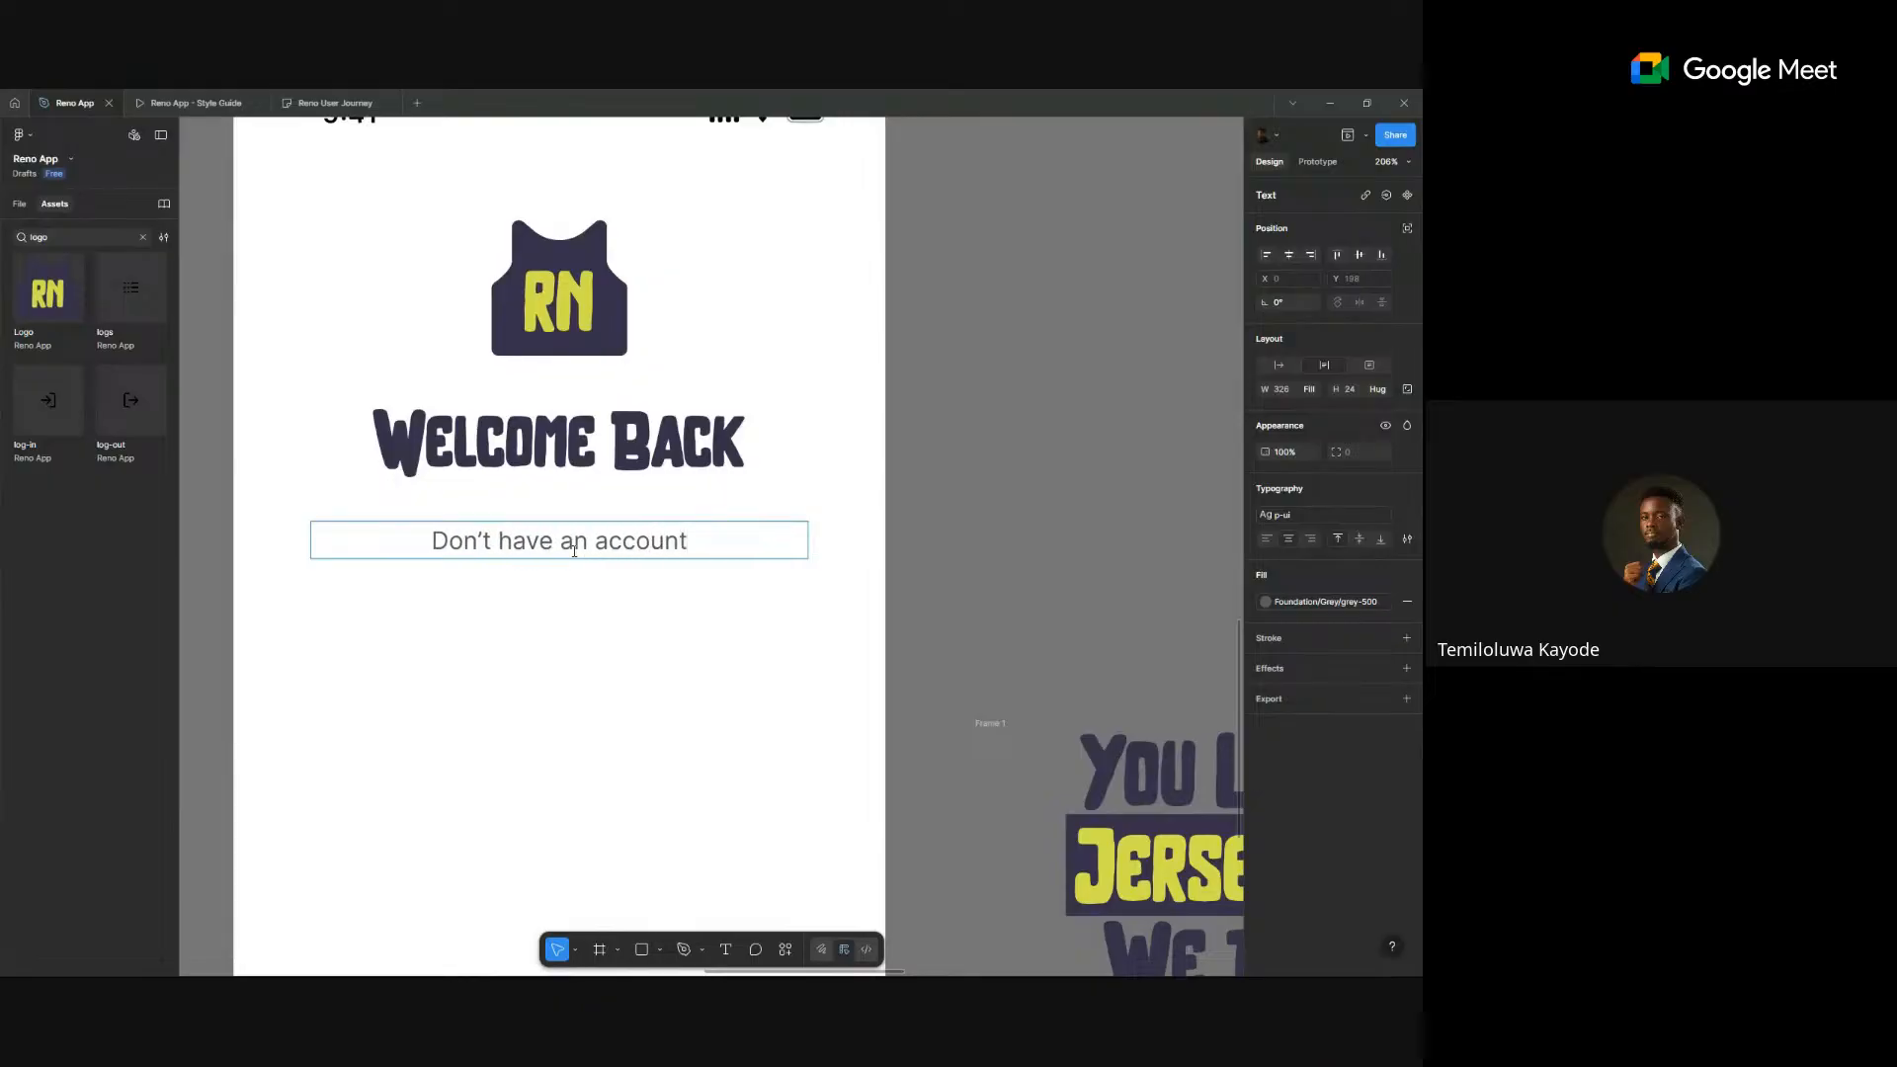
pyautogui.write('? Crea')
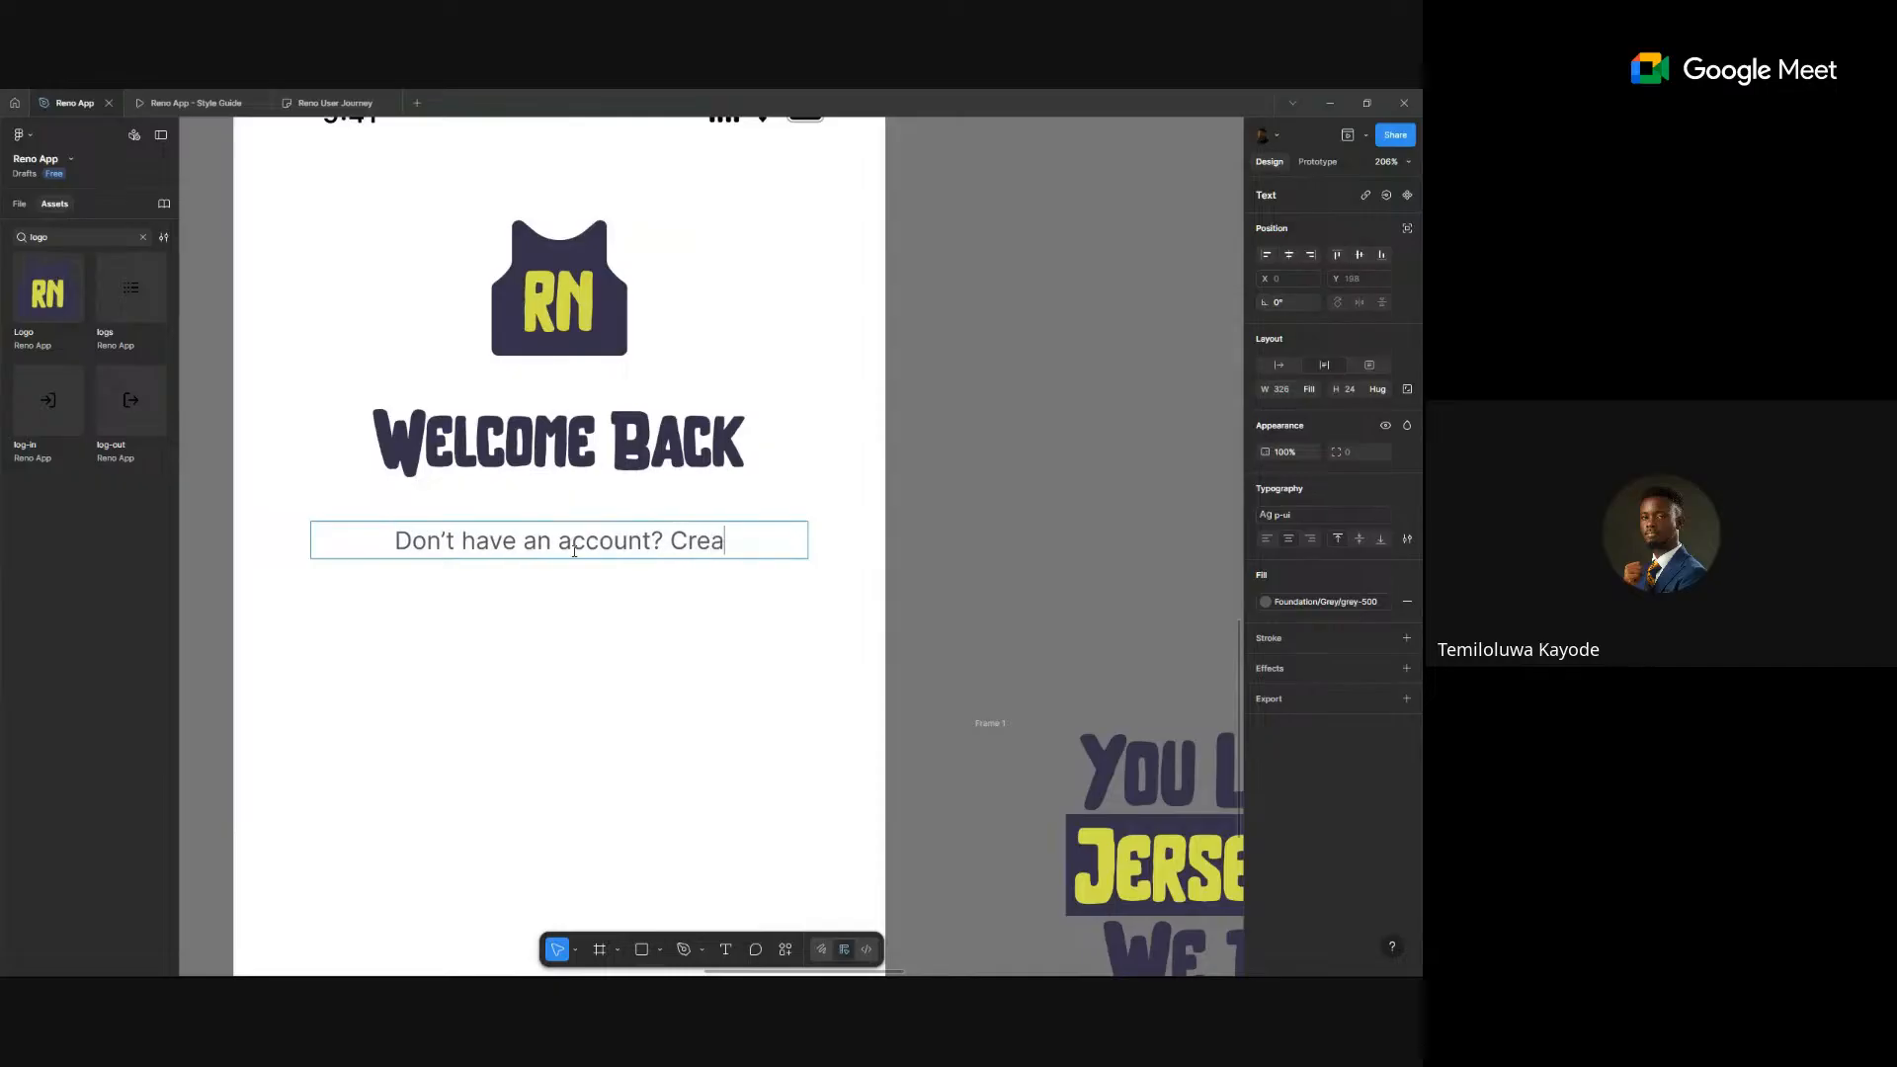
pyautogui.write('te Account')
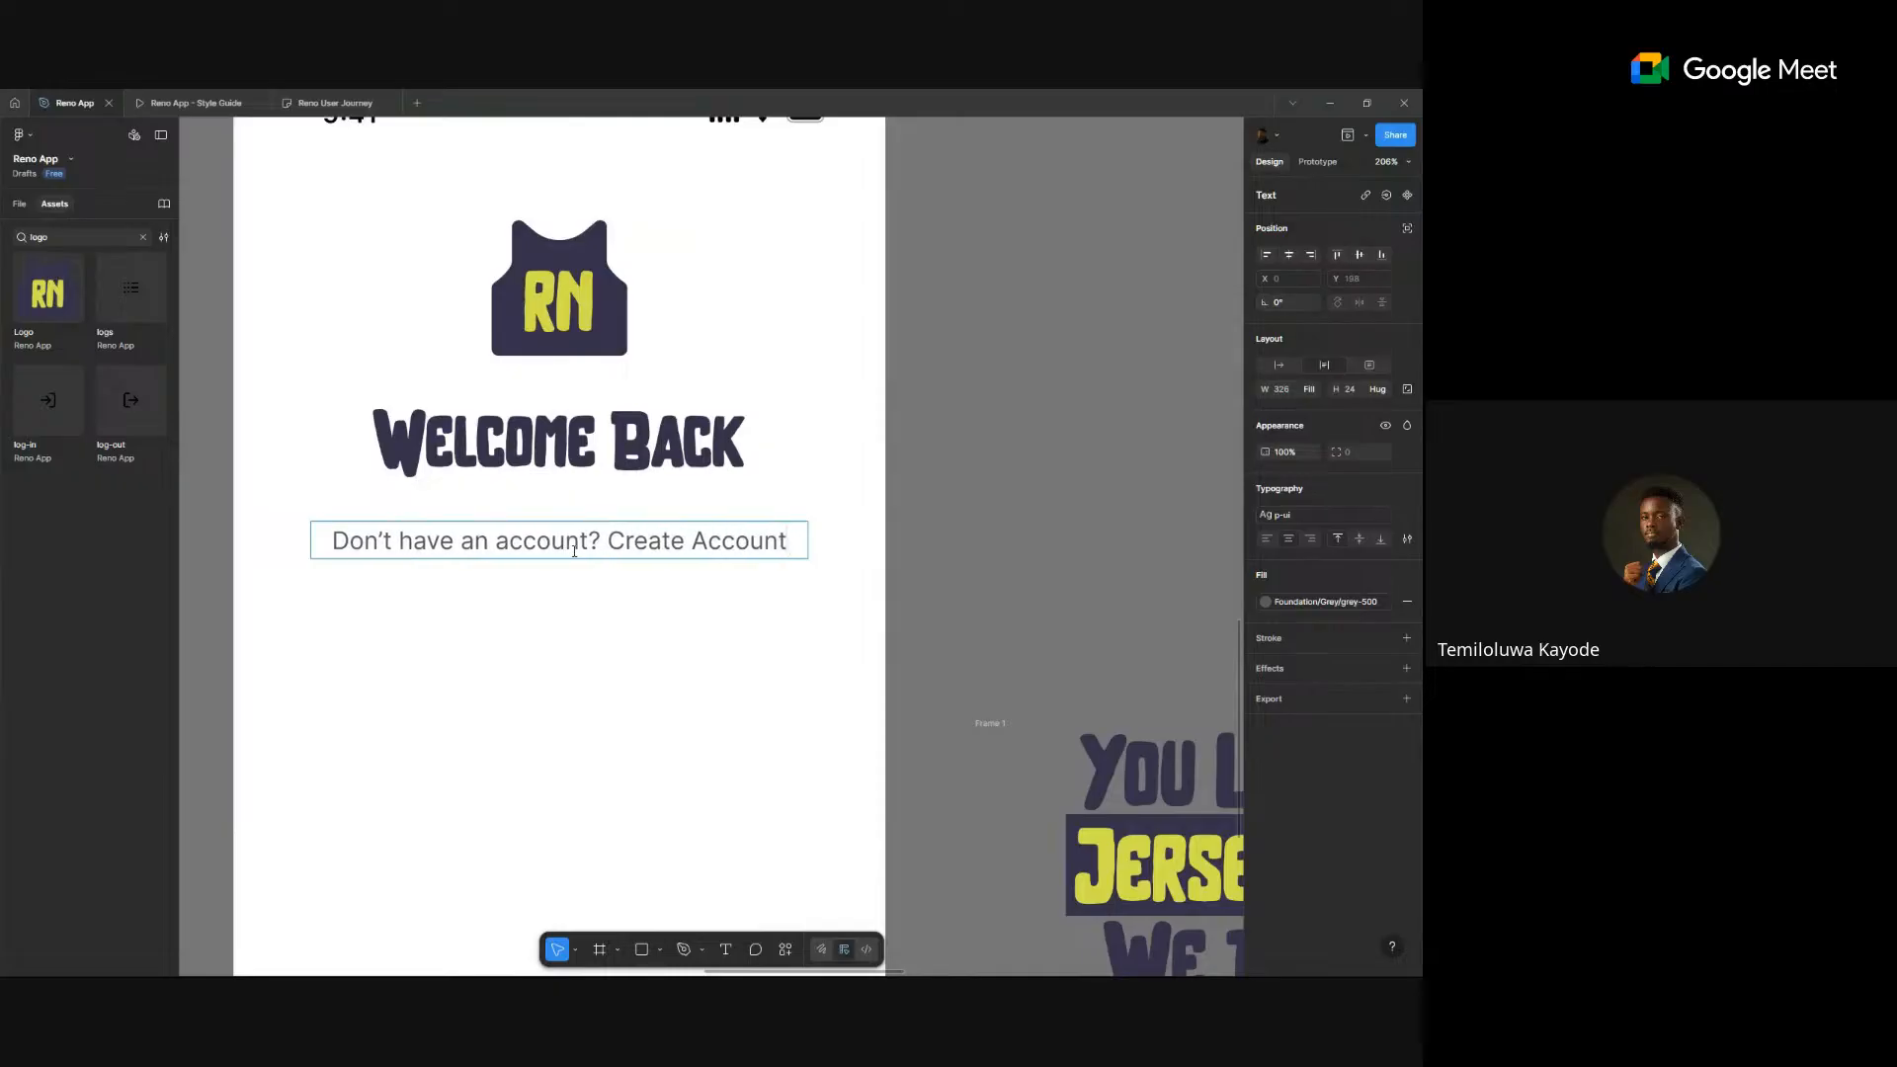
pyautogui.hotkey('ctrl', 'shift', 'Left')
pyautogui.hotkey('ctrl', 'shift', 'Left')
# - Make 'Create Account' bold and give it a purple Foundation colour style fill
pyautogui.hotkey('ctrl', 'b')
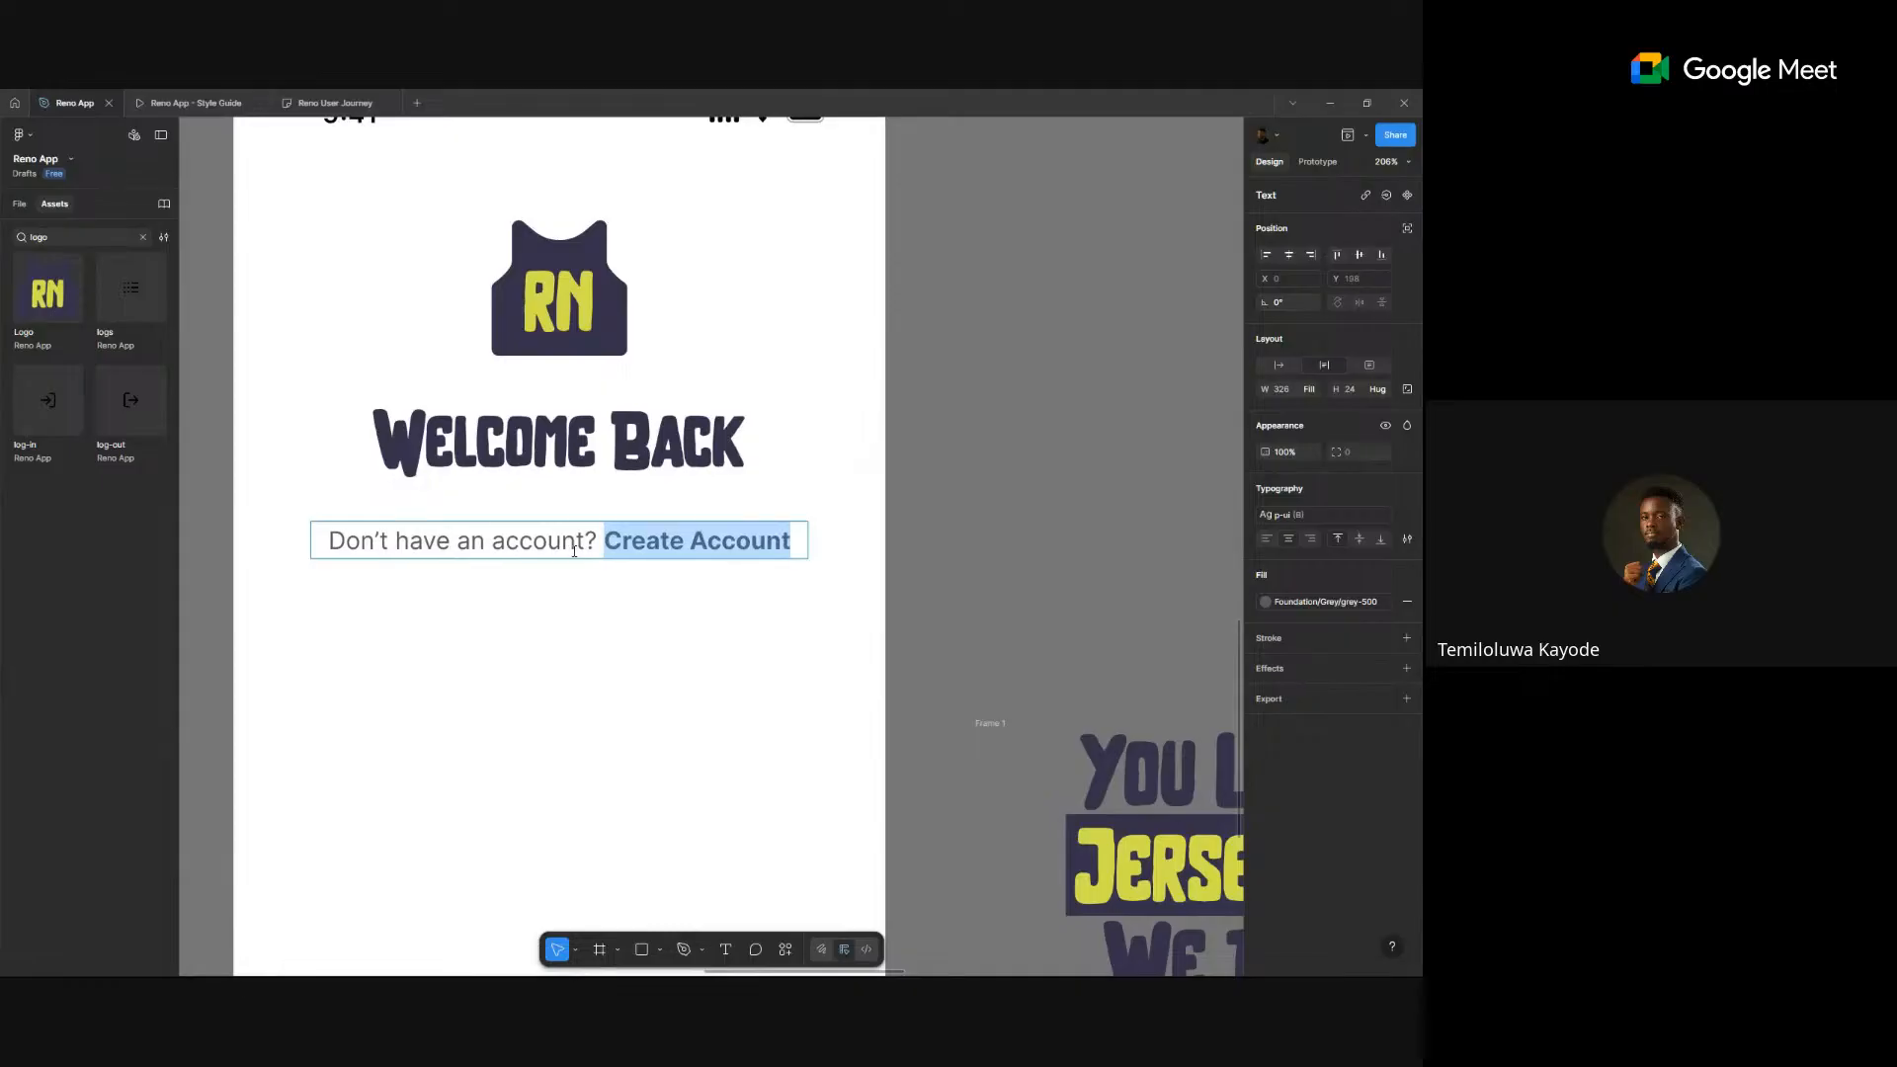
pyautogui.click(1297, 606)
pyautogui.scroll(-3, 1159, 776)
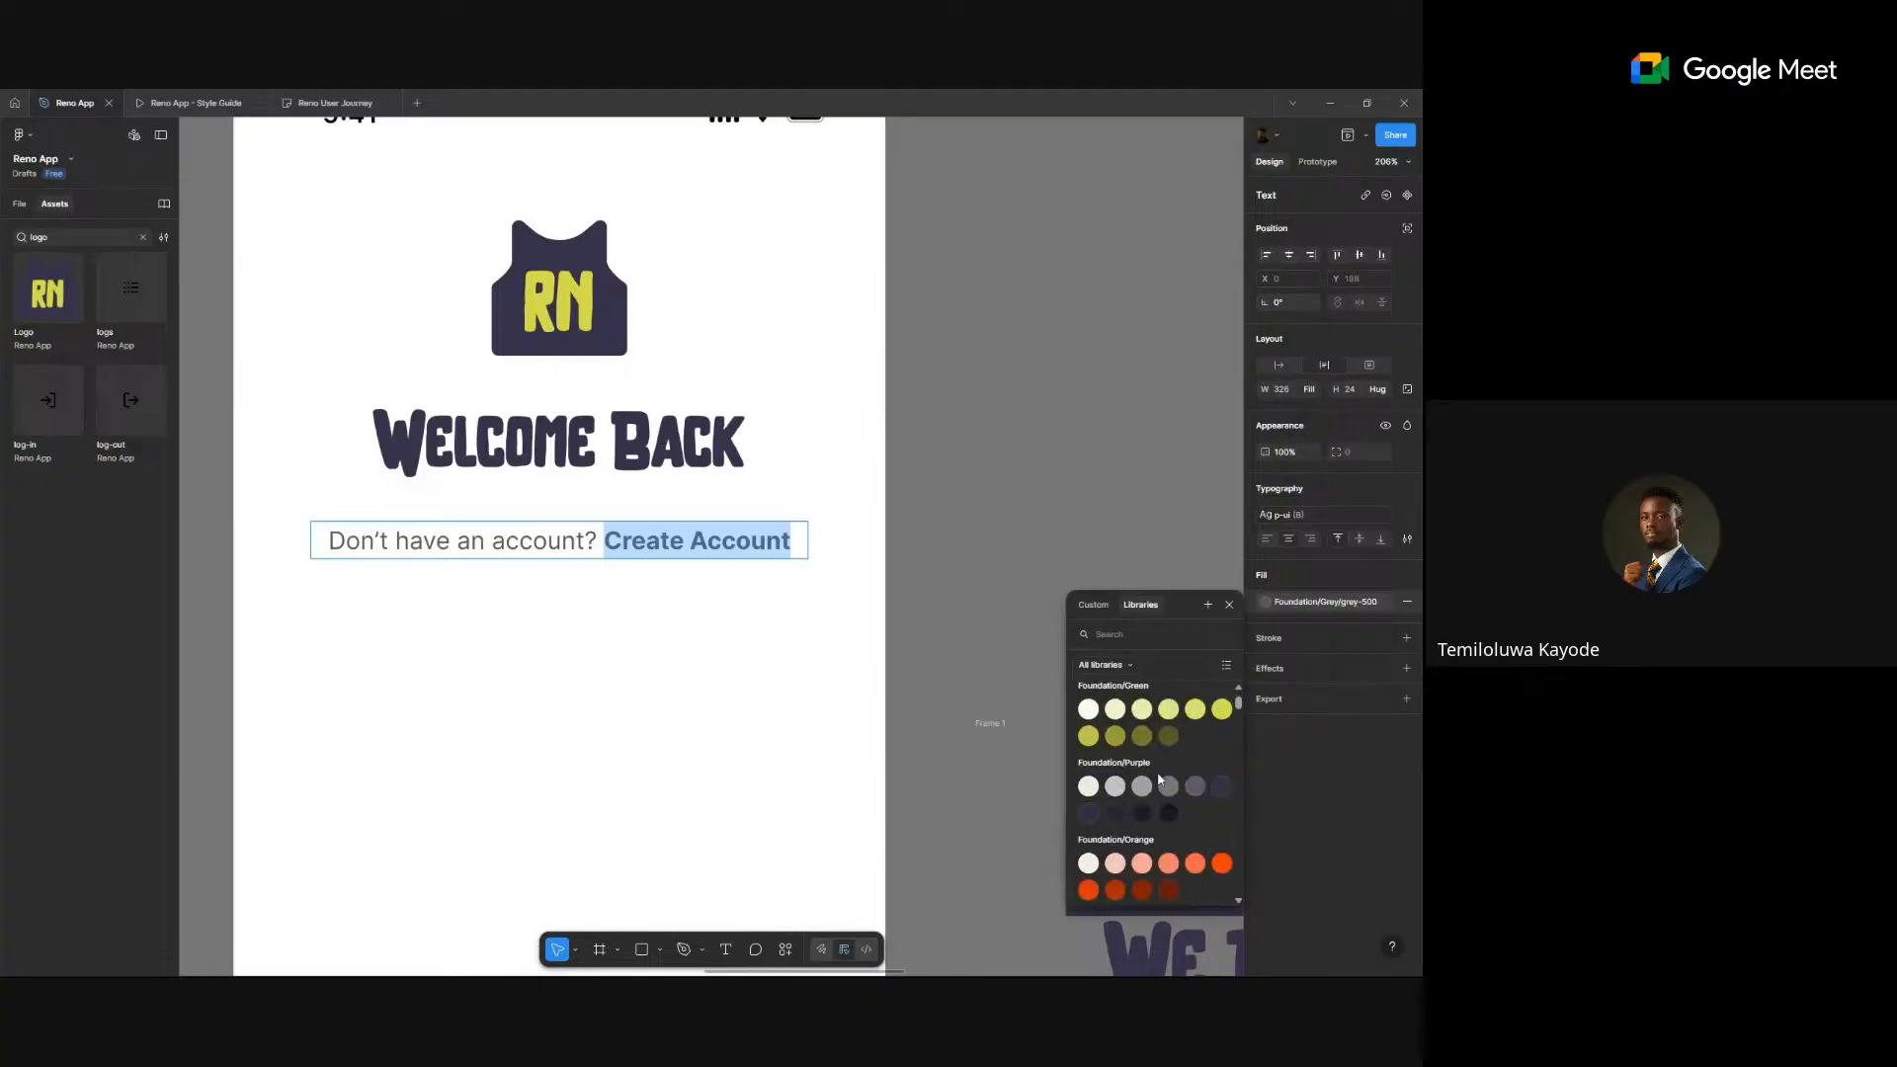
pyautogui.scroll(1, 1181, 768)
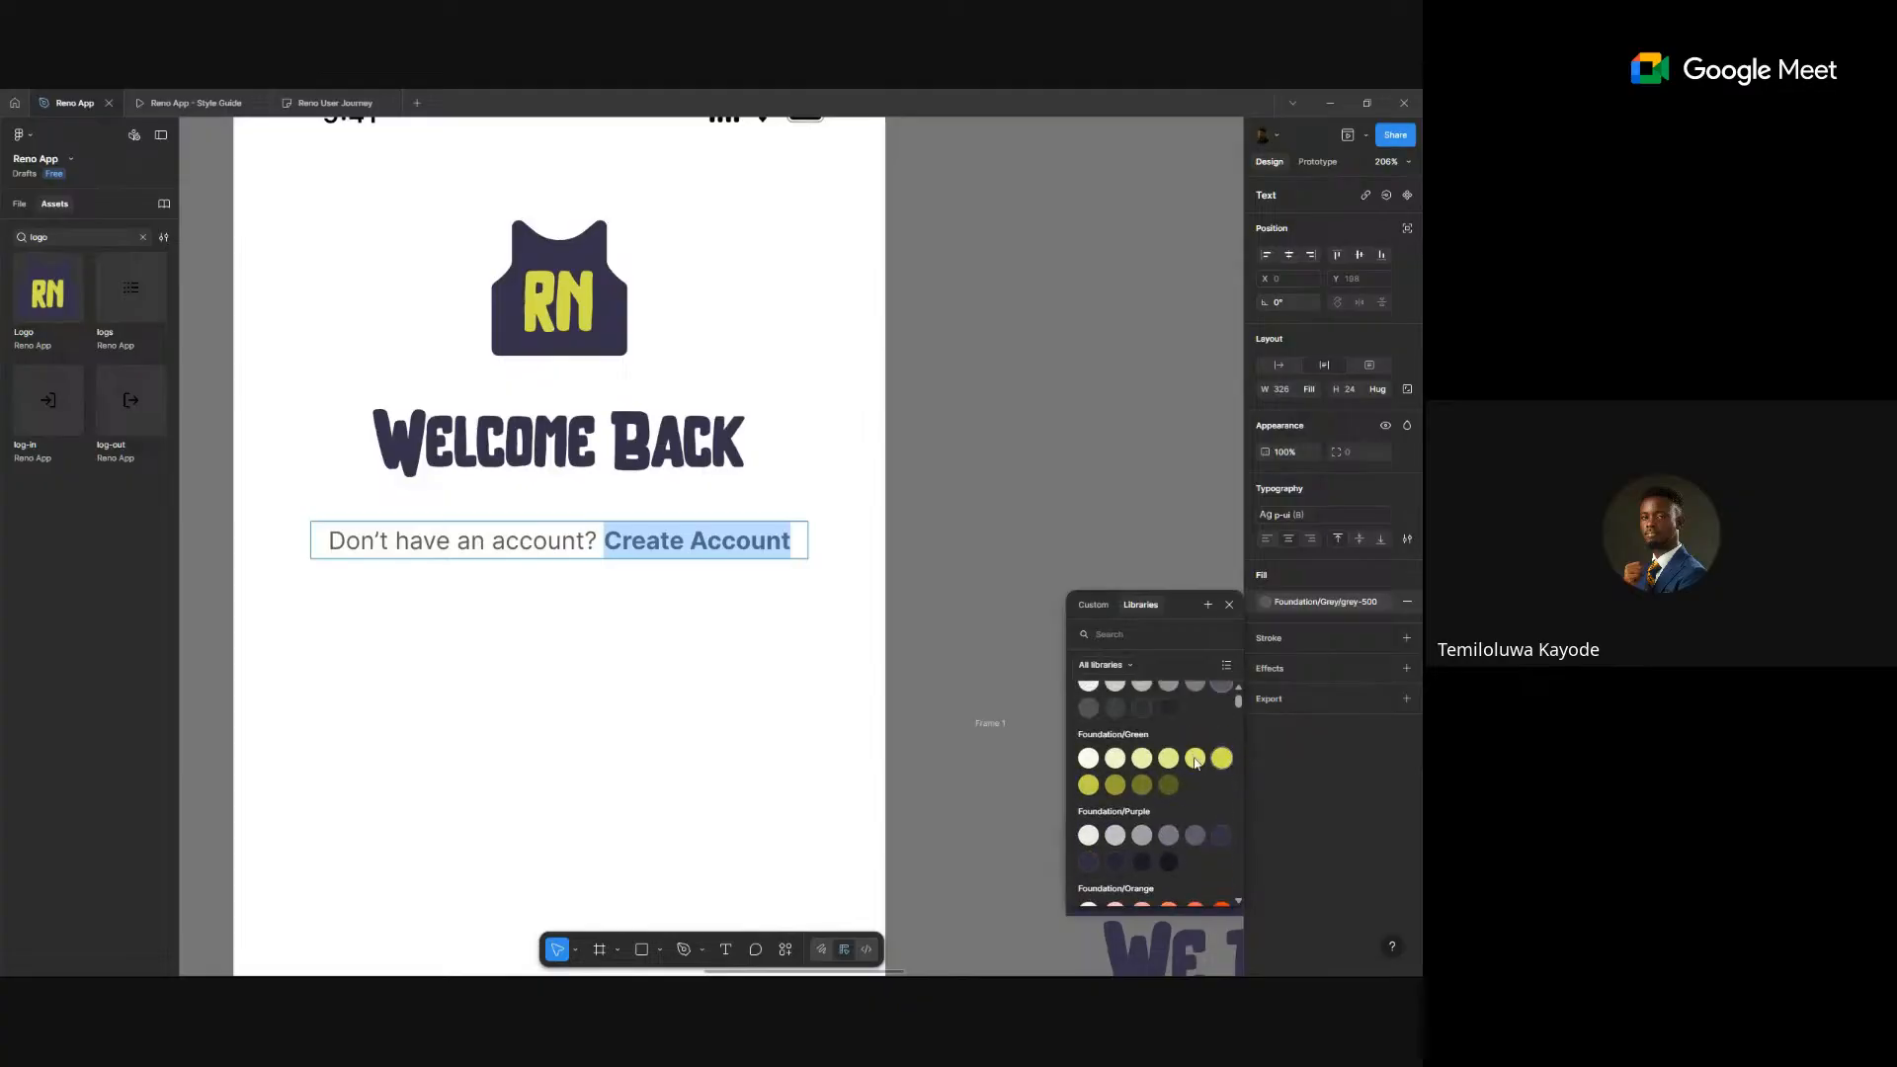
pyautogui.click(1222, 761)
pyautogui.click(1084, 528)
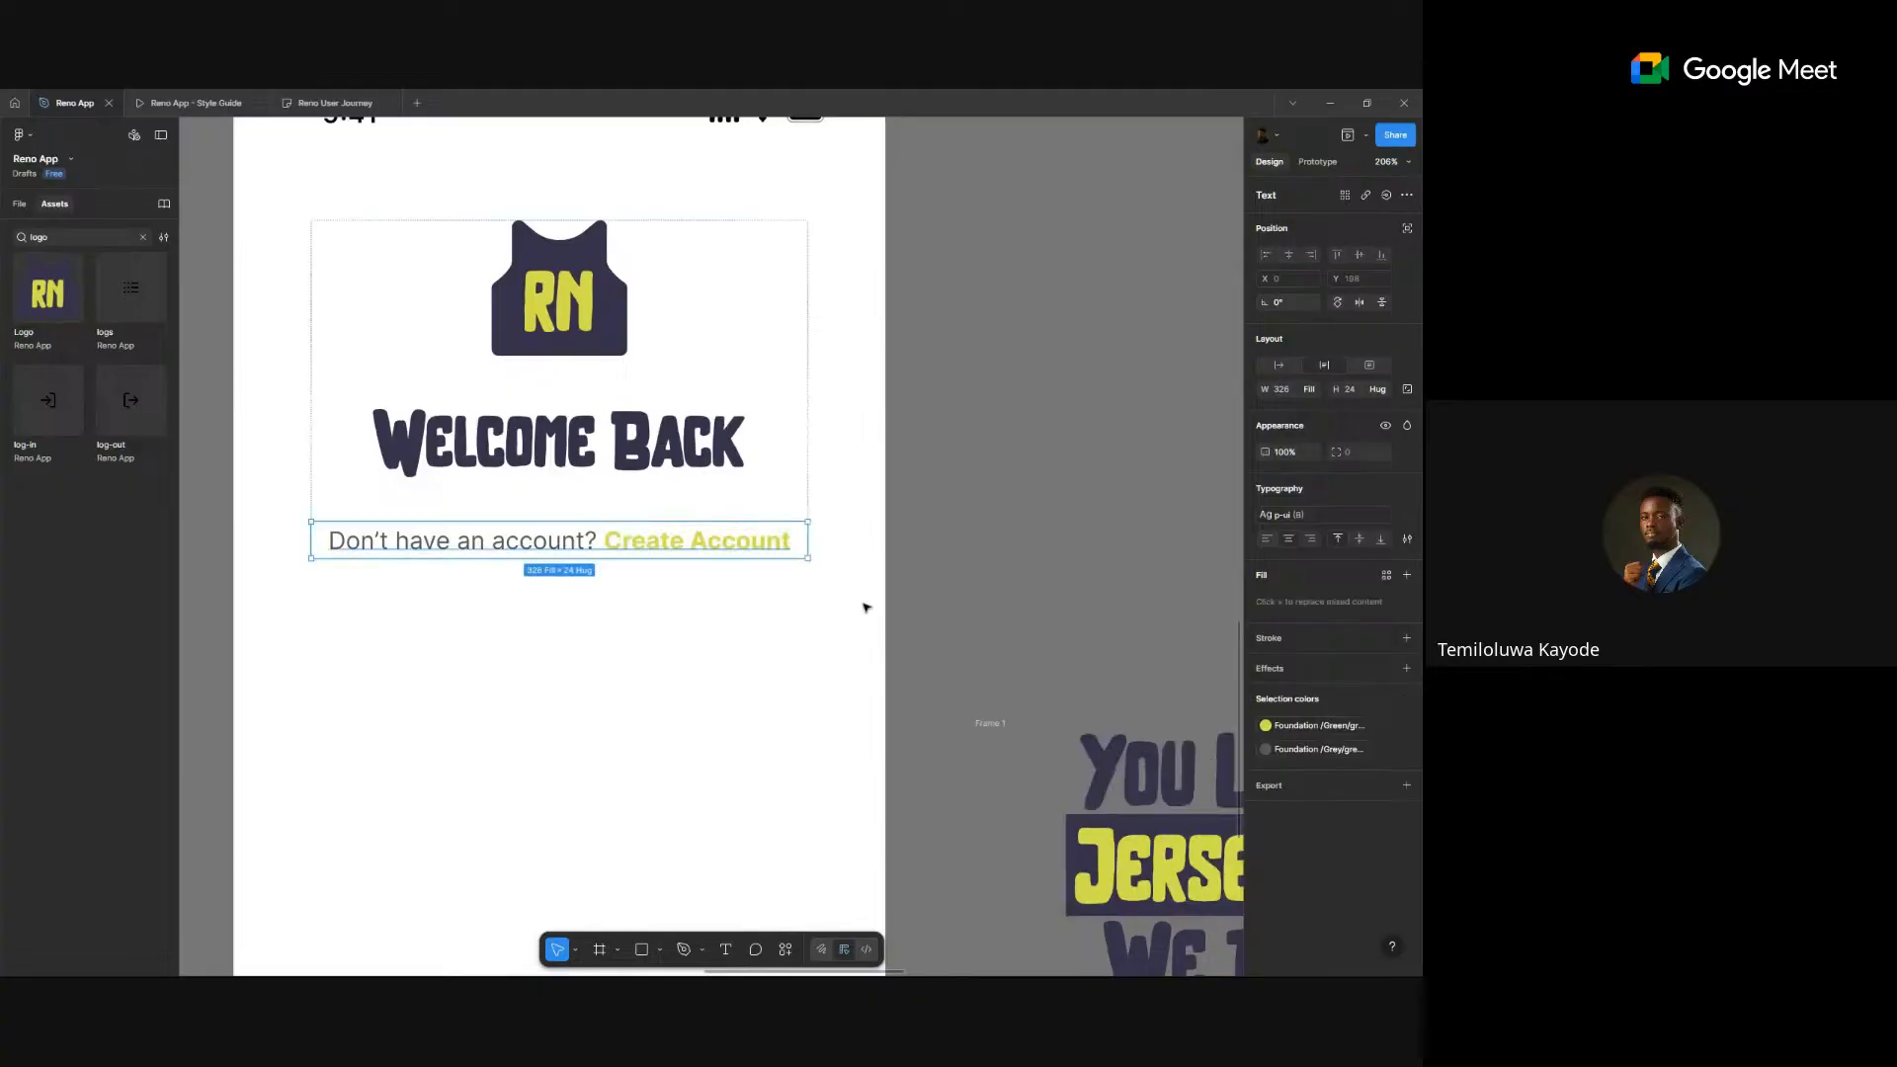
pyautogui.click(1265, 725)
pyautogui.scroll(-3, 1176, 850)
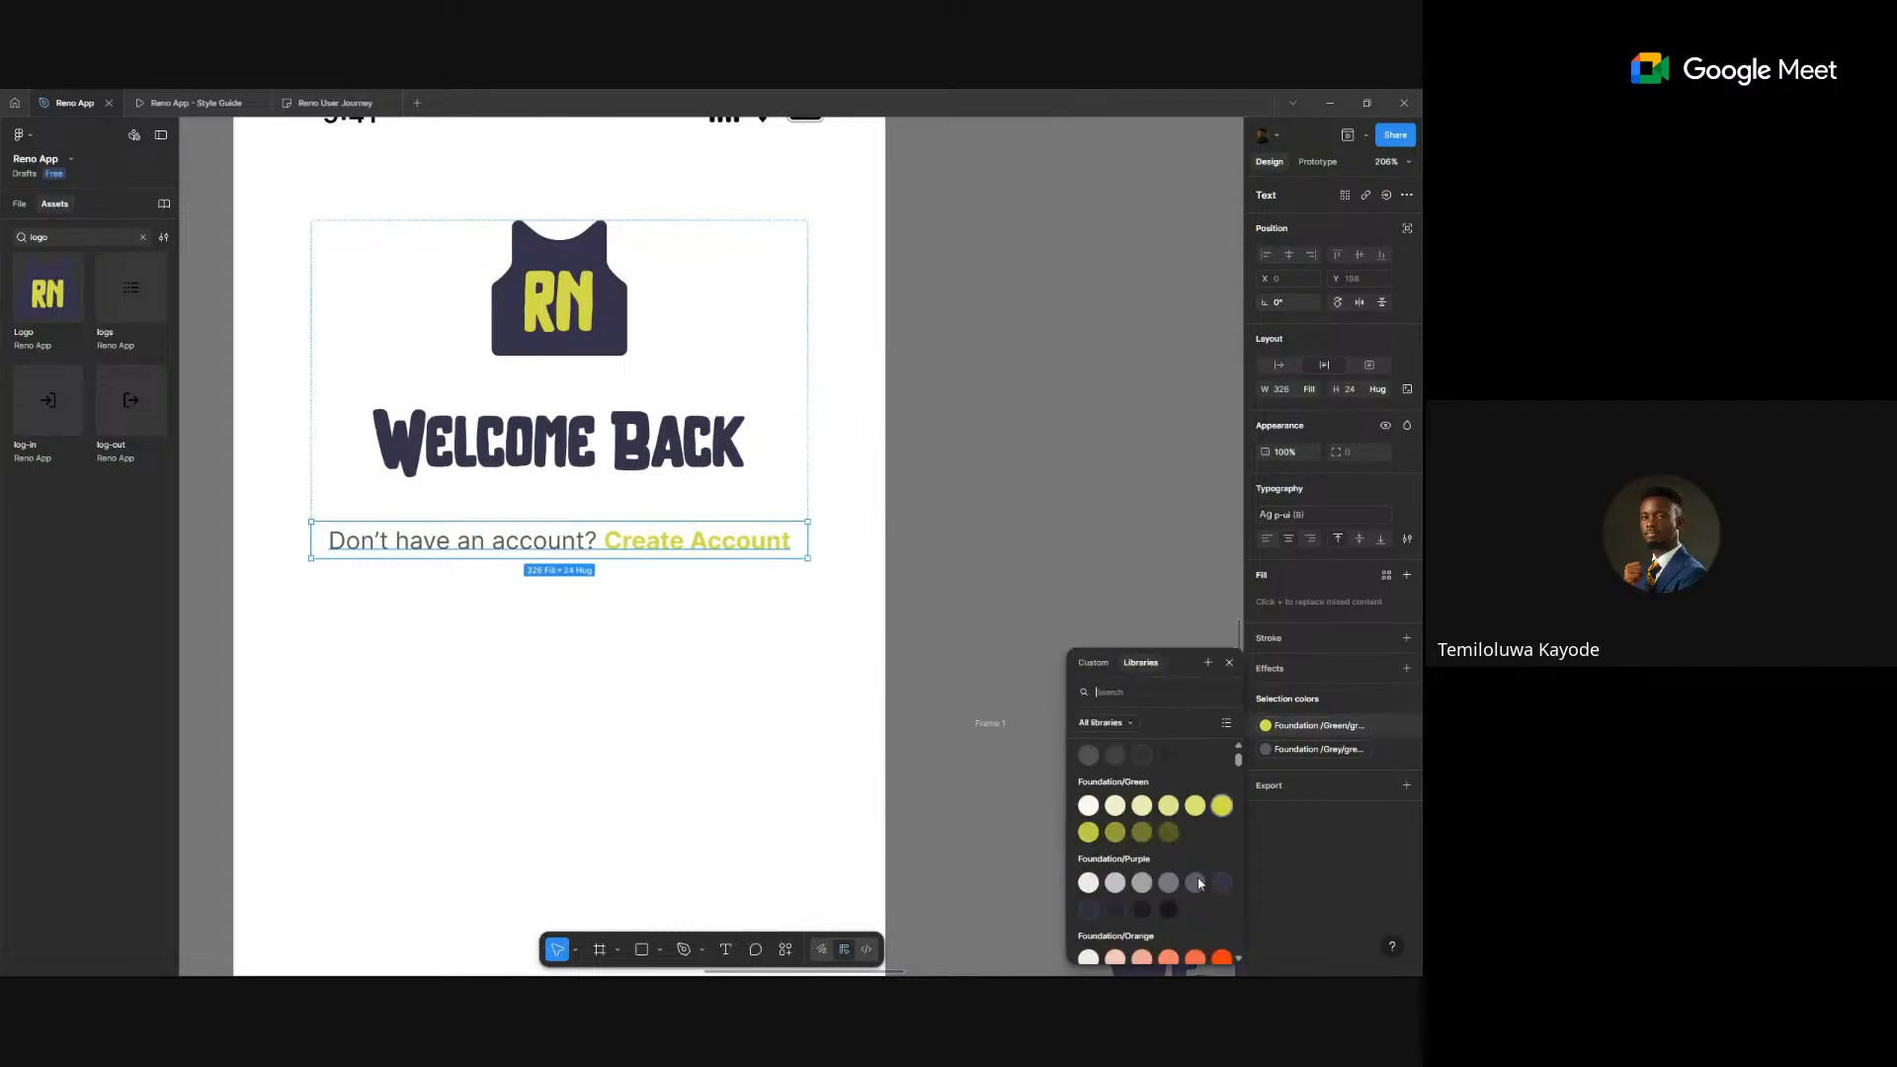
pyautogui.click(1223, 871)
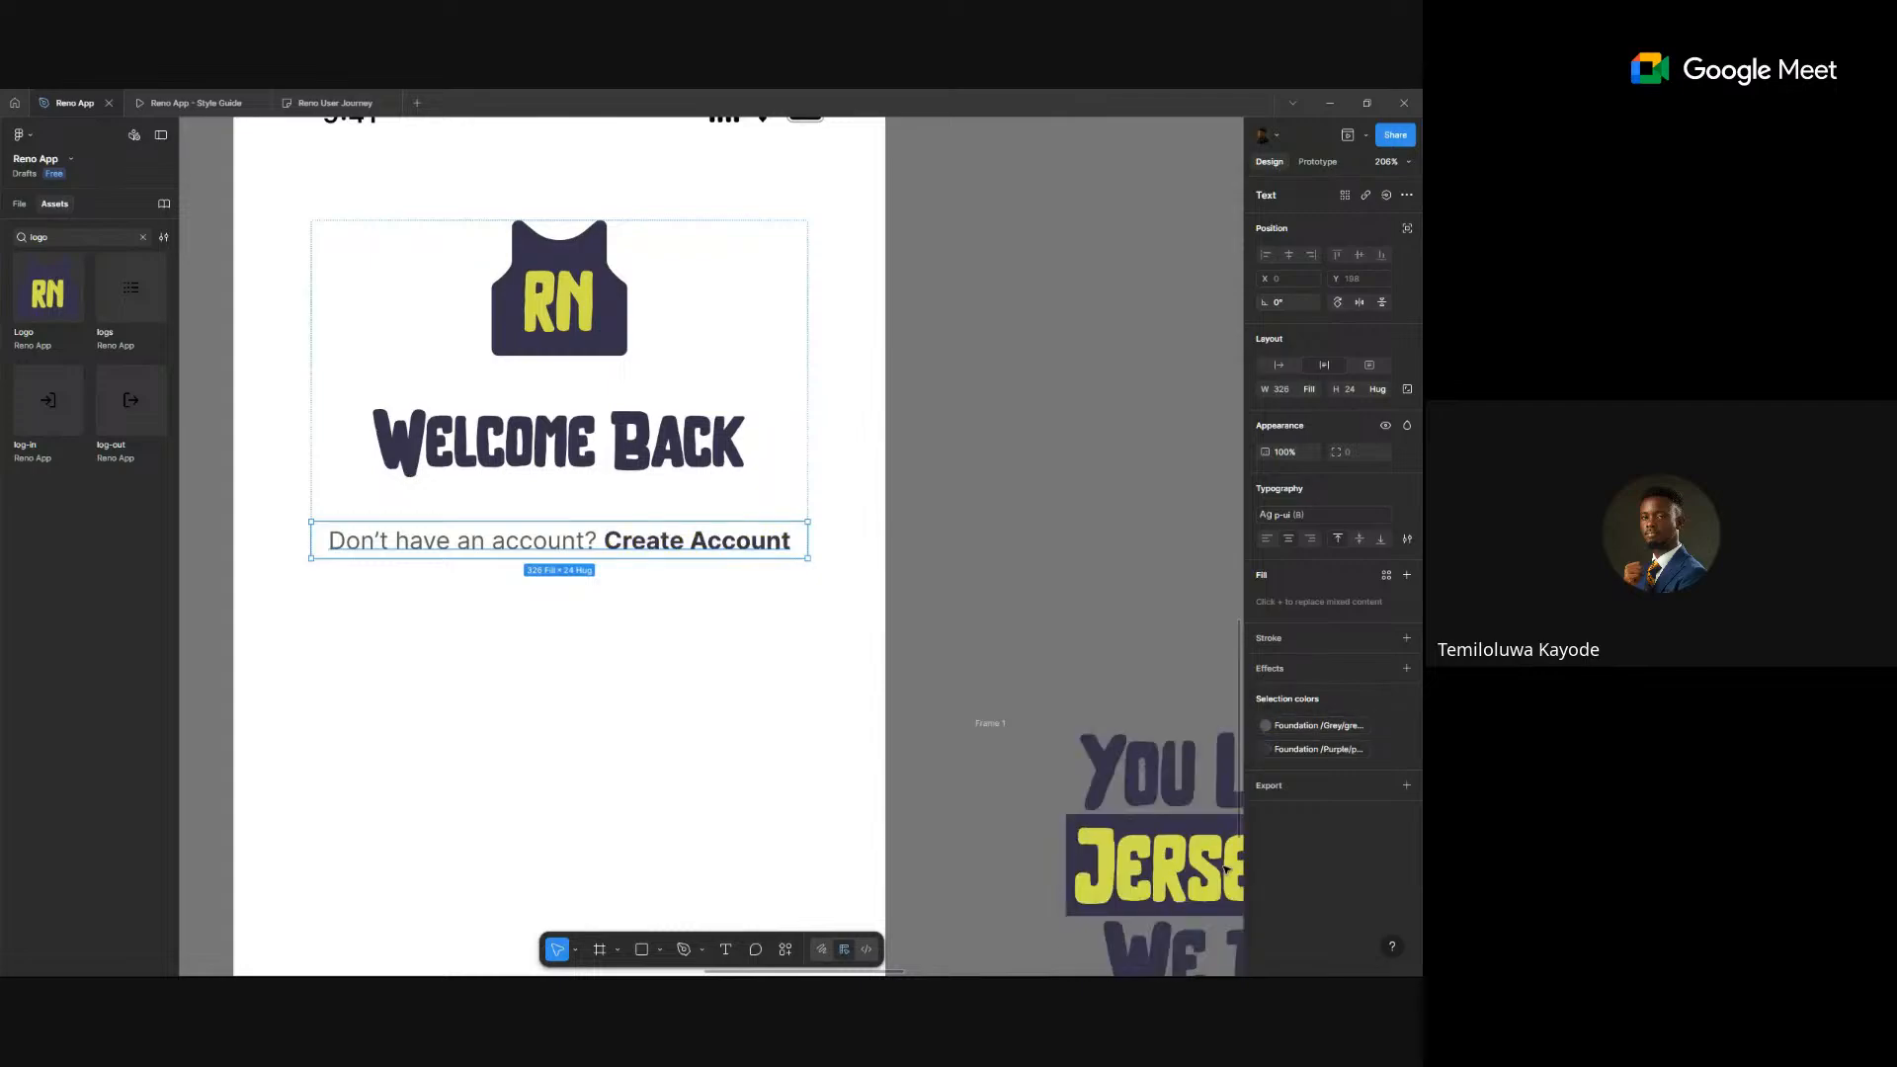
pyautogui.click(935, 561)
# - Wrap Welcome Back and the account line in an auto-layout frame with a 12 px gap
pyautogui.scroll(-3, 935, 561)
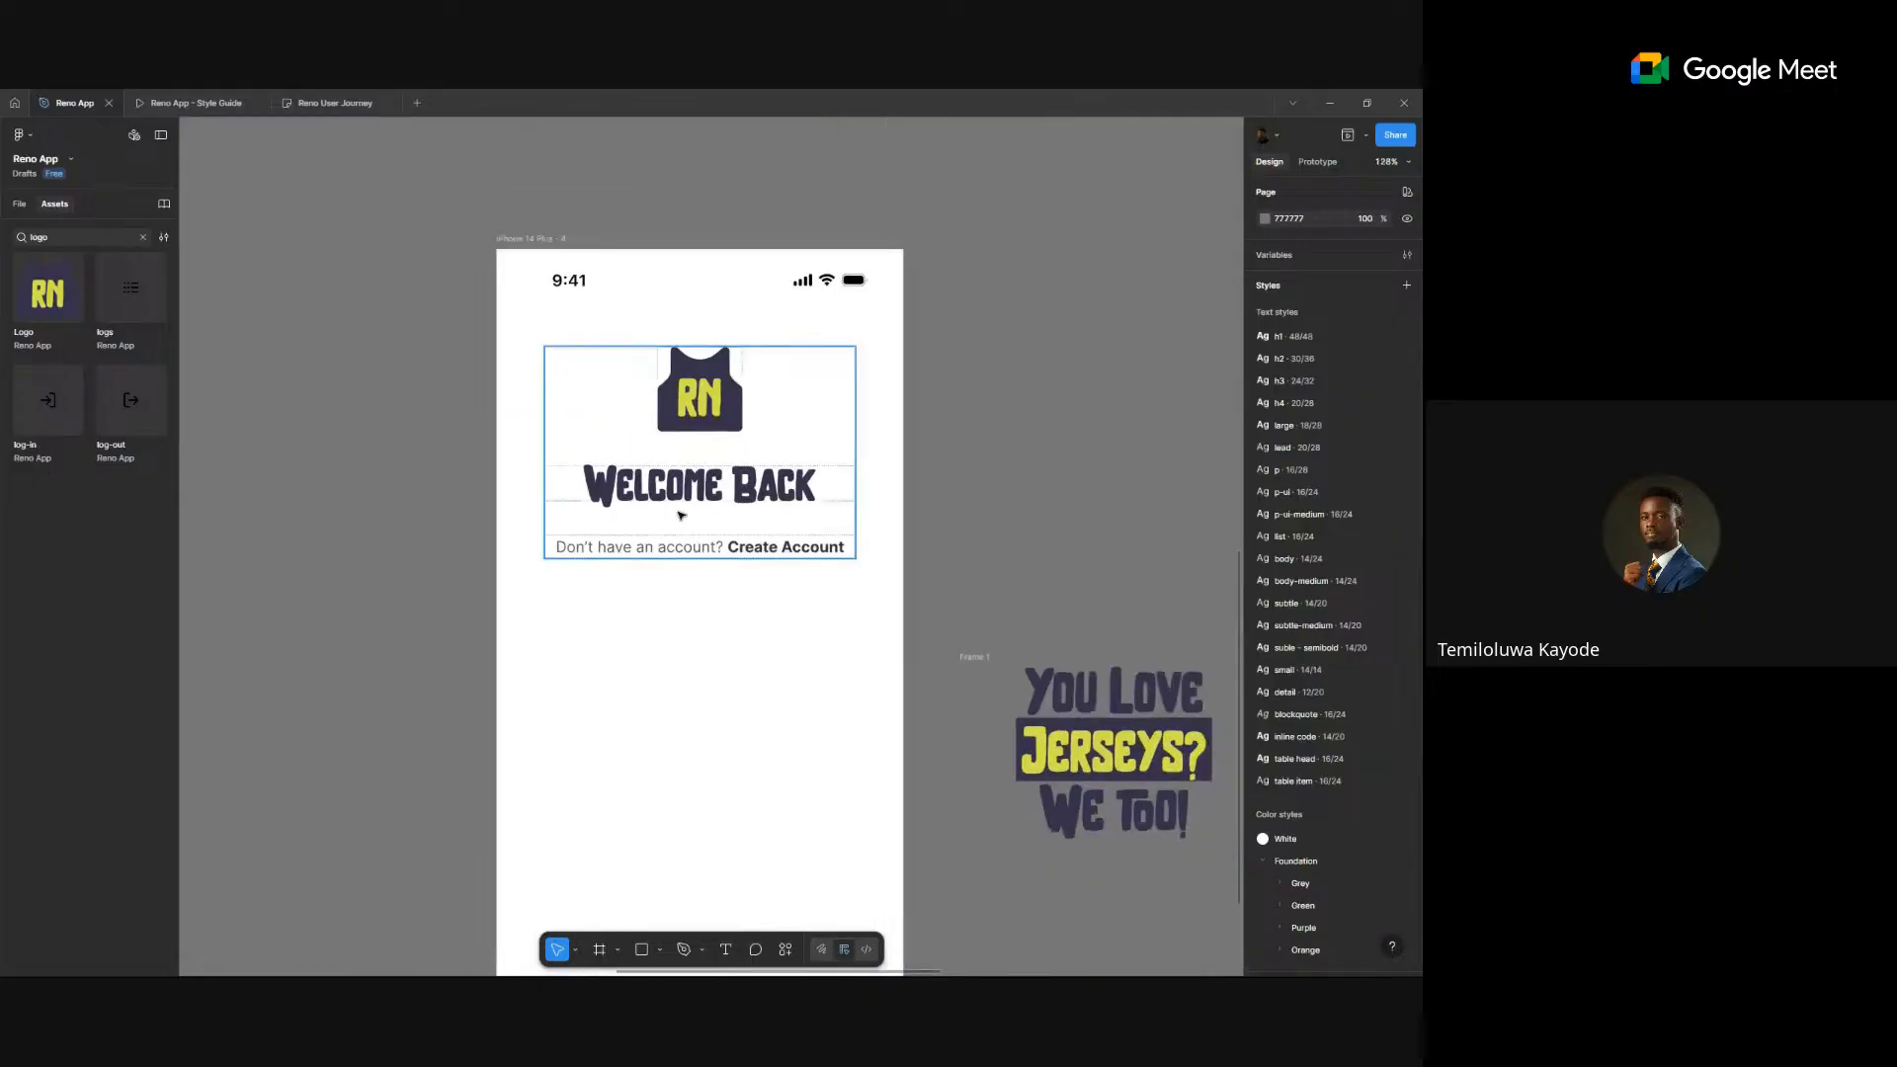
pyautogui.doubleClick(689, 501)
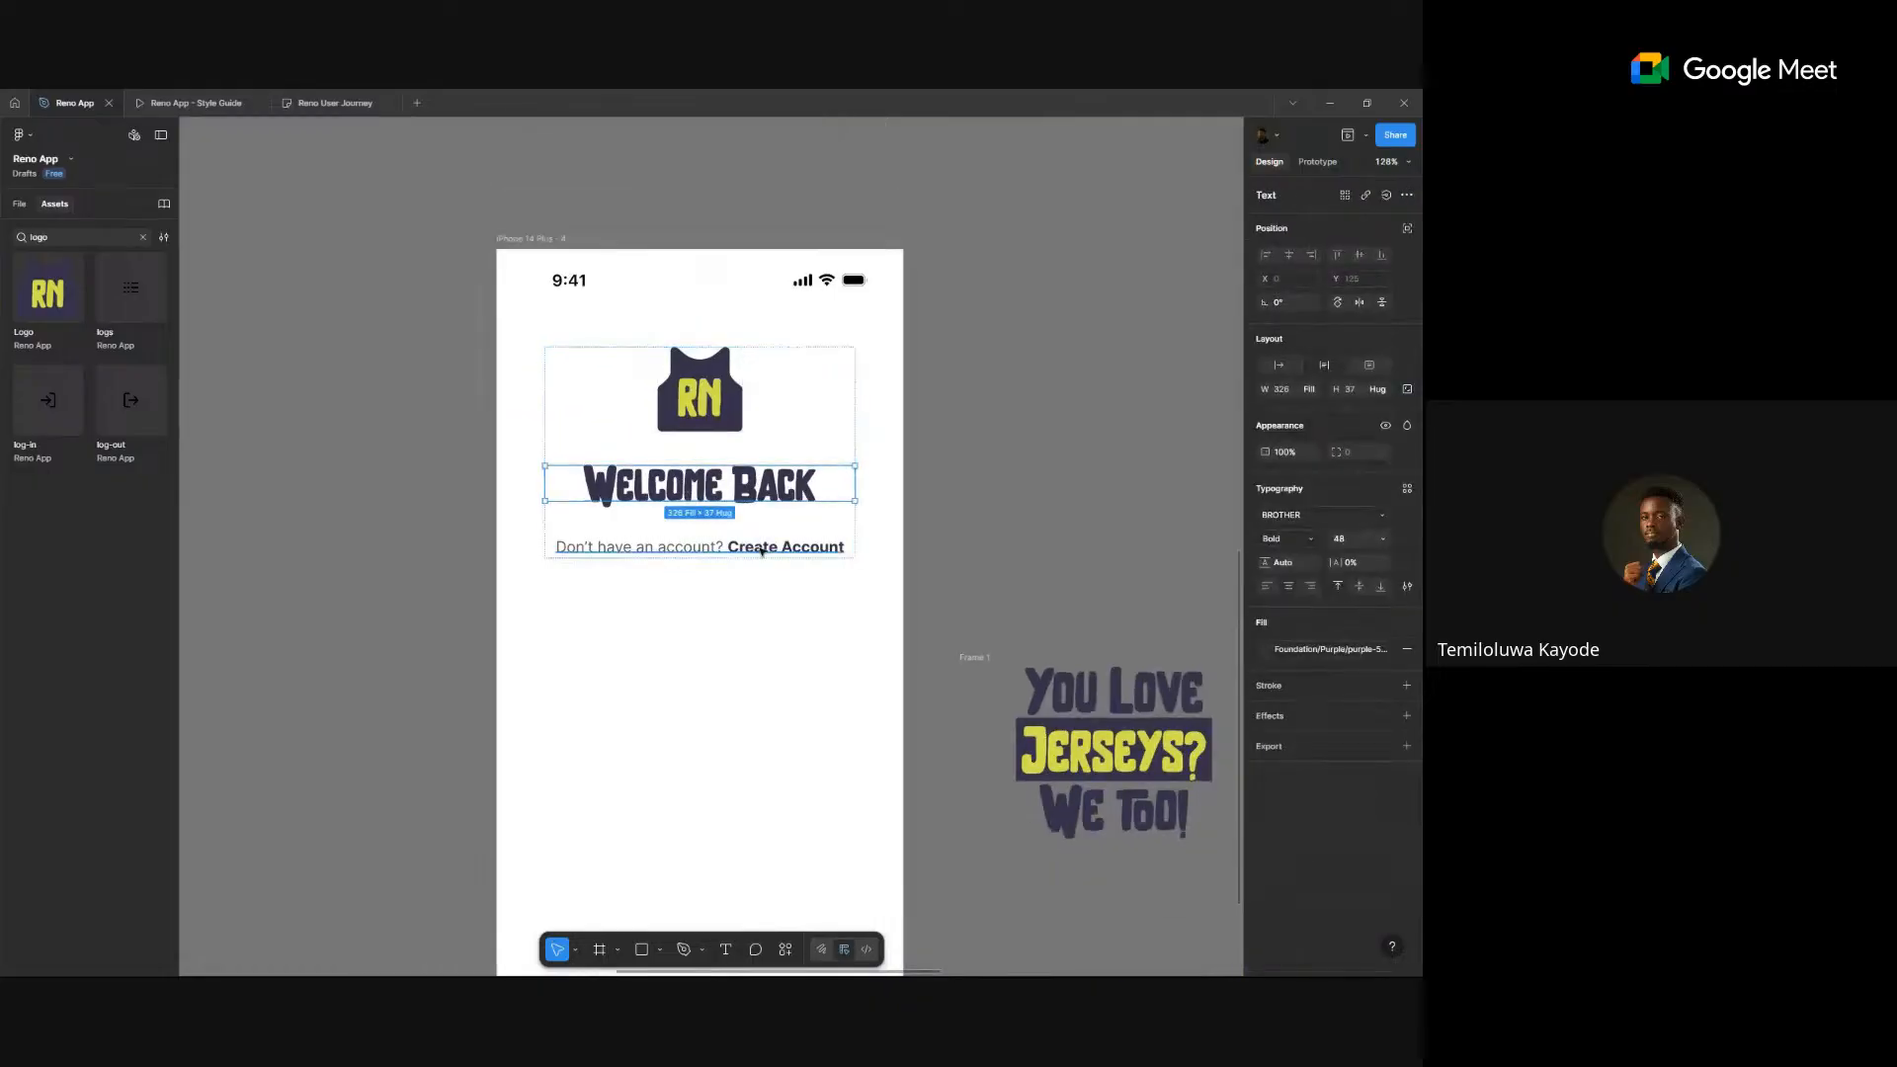
pyautogui.keyDown('shift'); pyautogui.click(761, 552); pyautogui.keyUp('shift')
pyautogui.hotkey('shift', 'a')
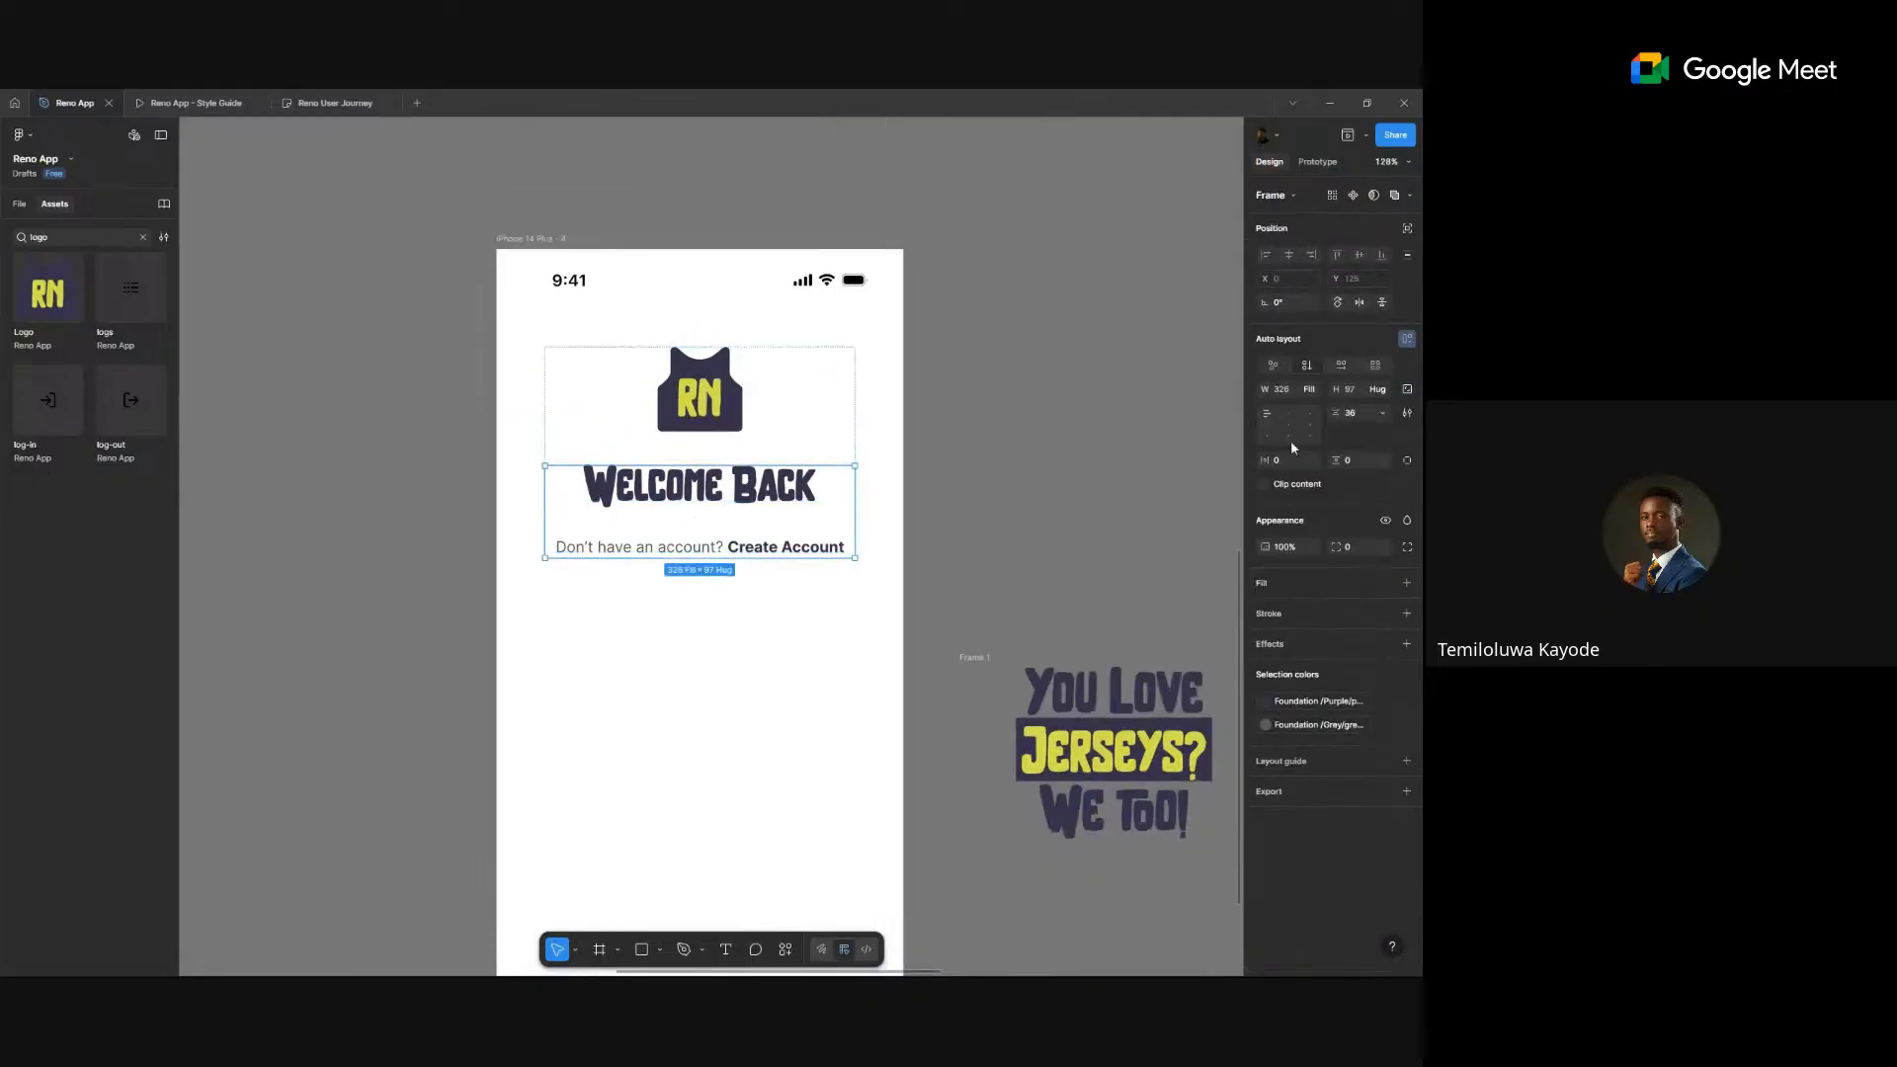
pyautogui.click(1364, 415)
pyautogui.write('1')
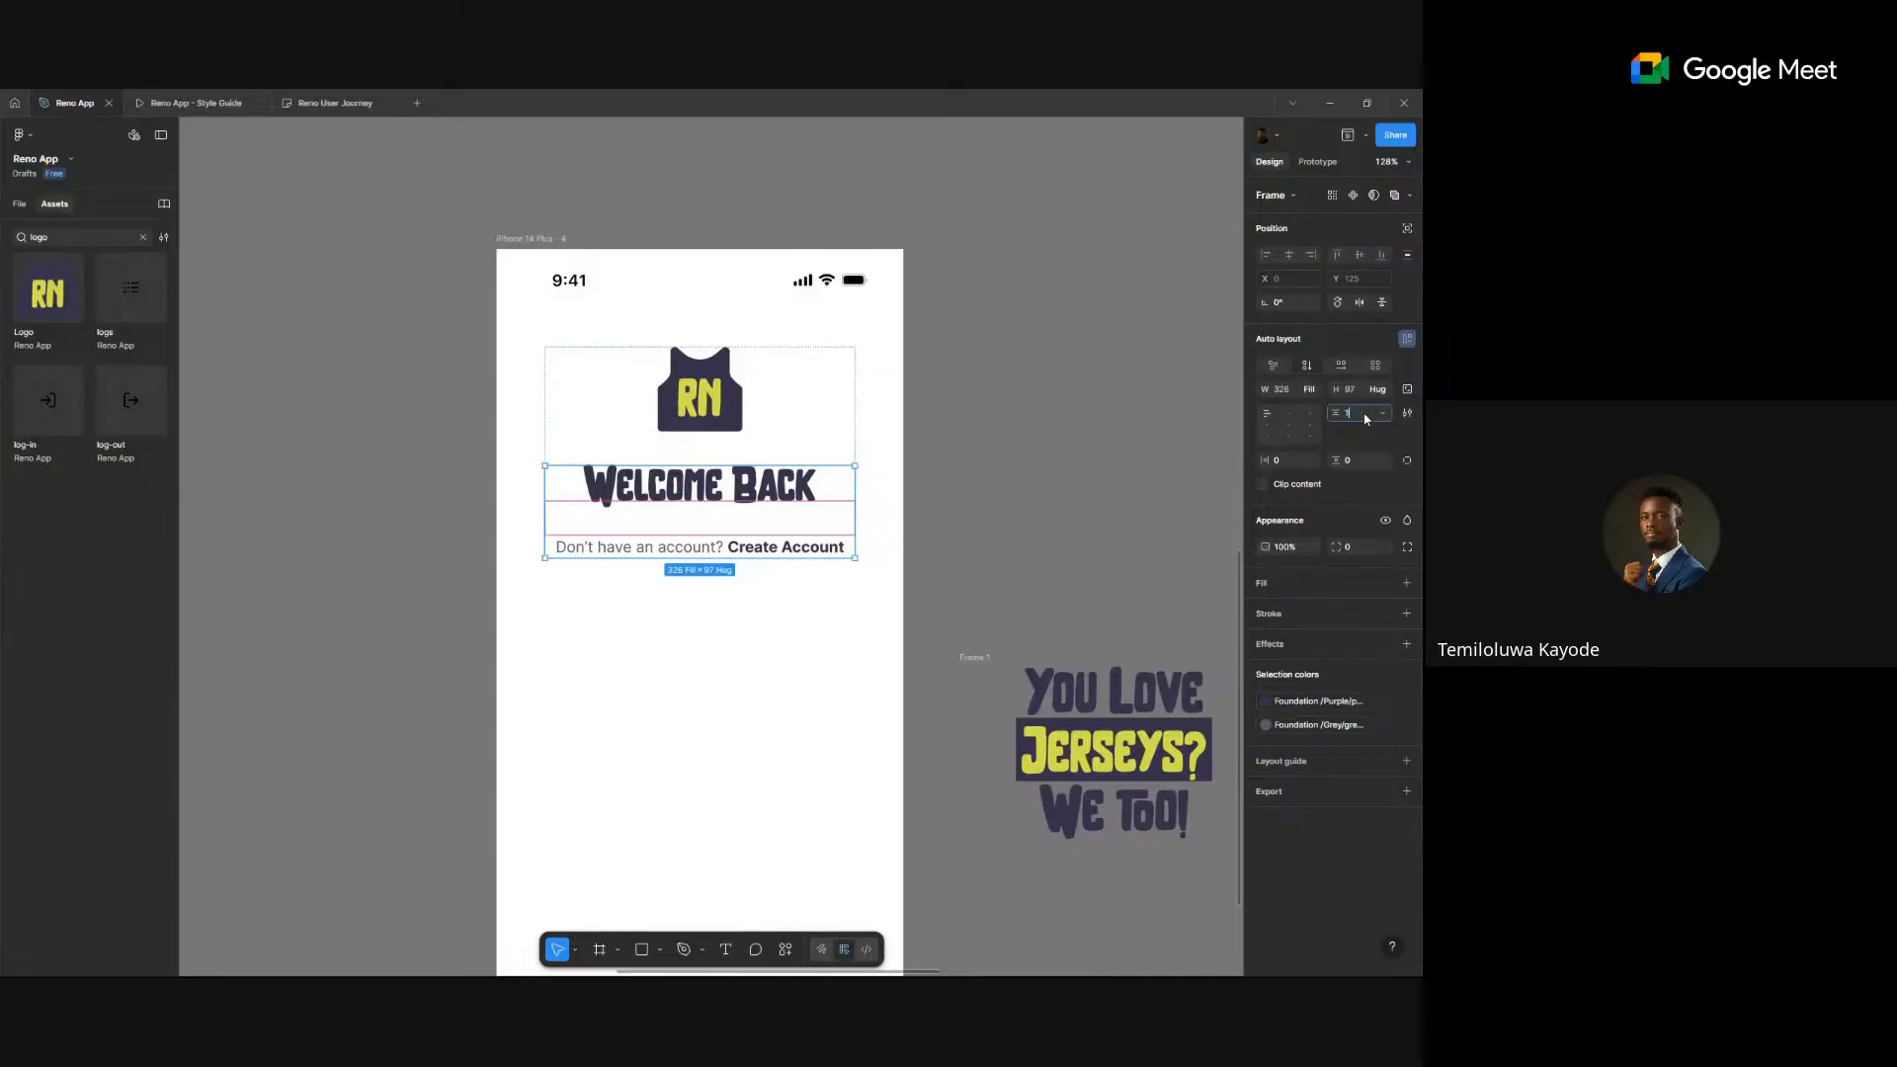
pyautogui.write('2')
pyautogui.press('Return')
pyautogui.click(1082, 471)
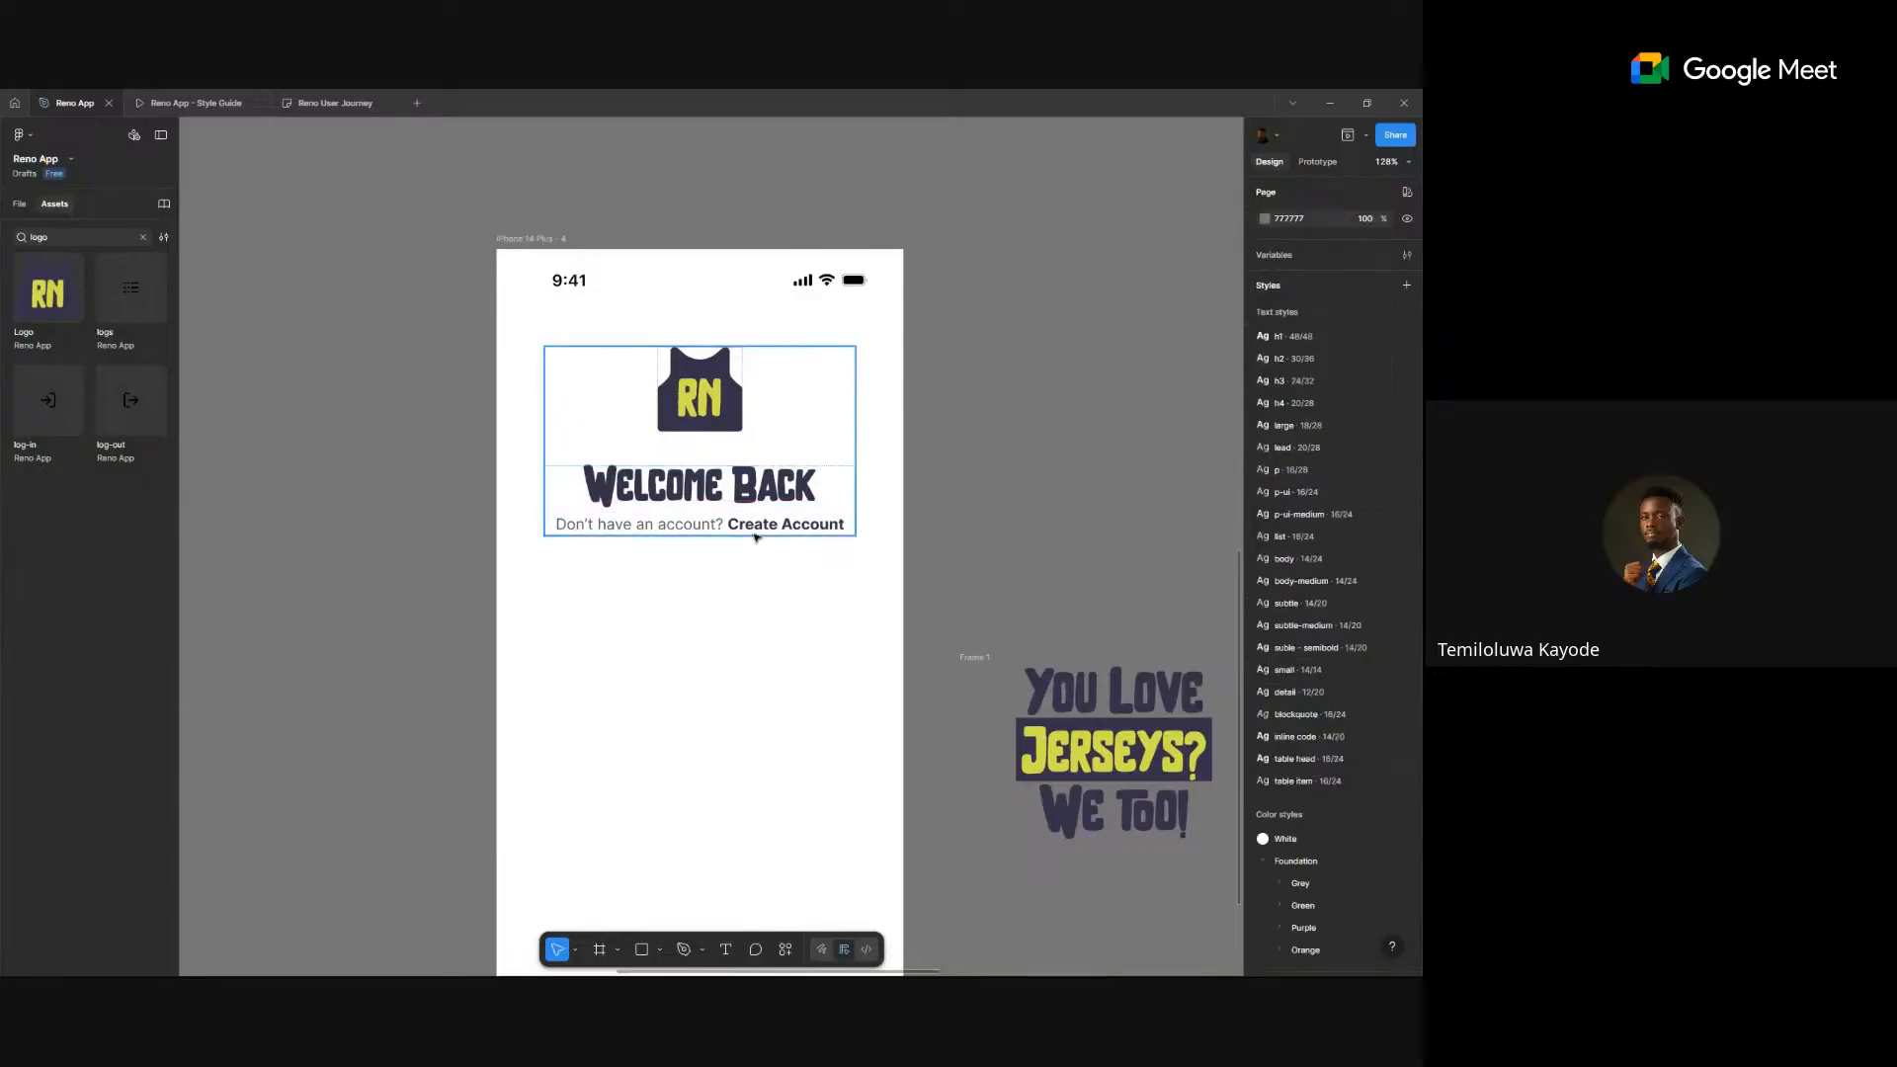
# - Change the gap between the two texts to 16 px, keeping the outer frame full width
pyautogui.keyDown('ctrl'); pyautogui.click(756, 530); pyautogui.keyUp('ctrl')
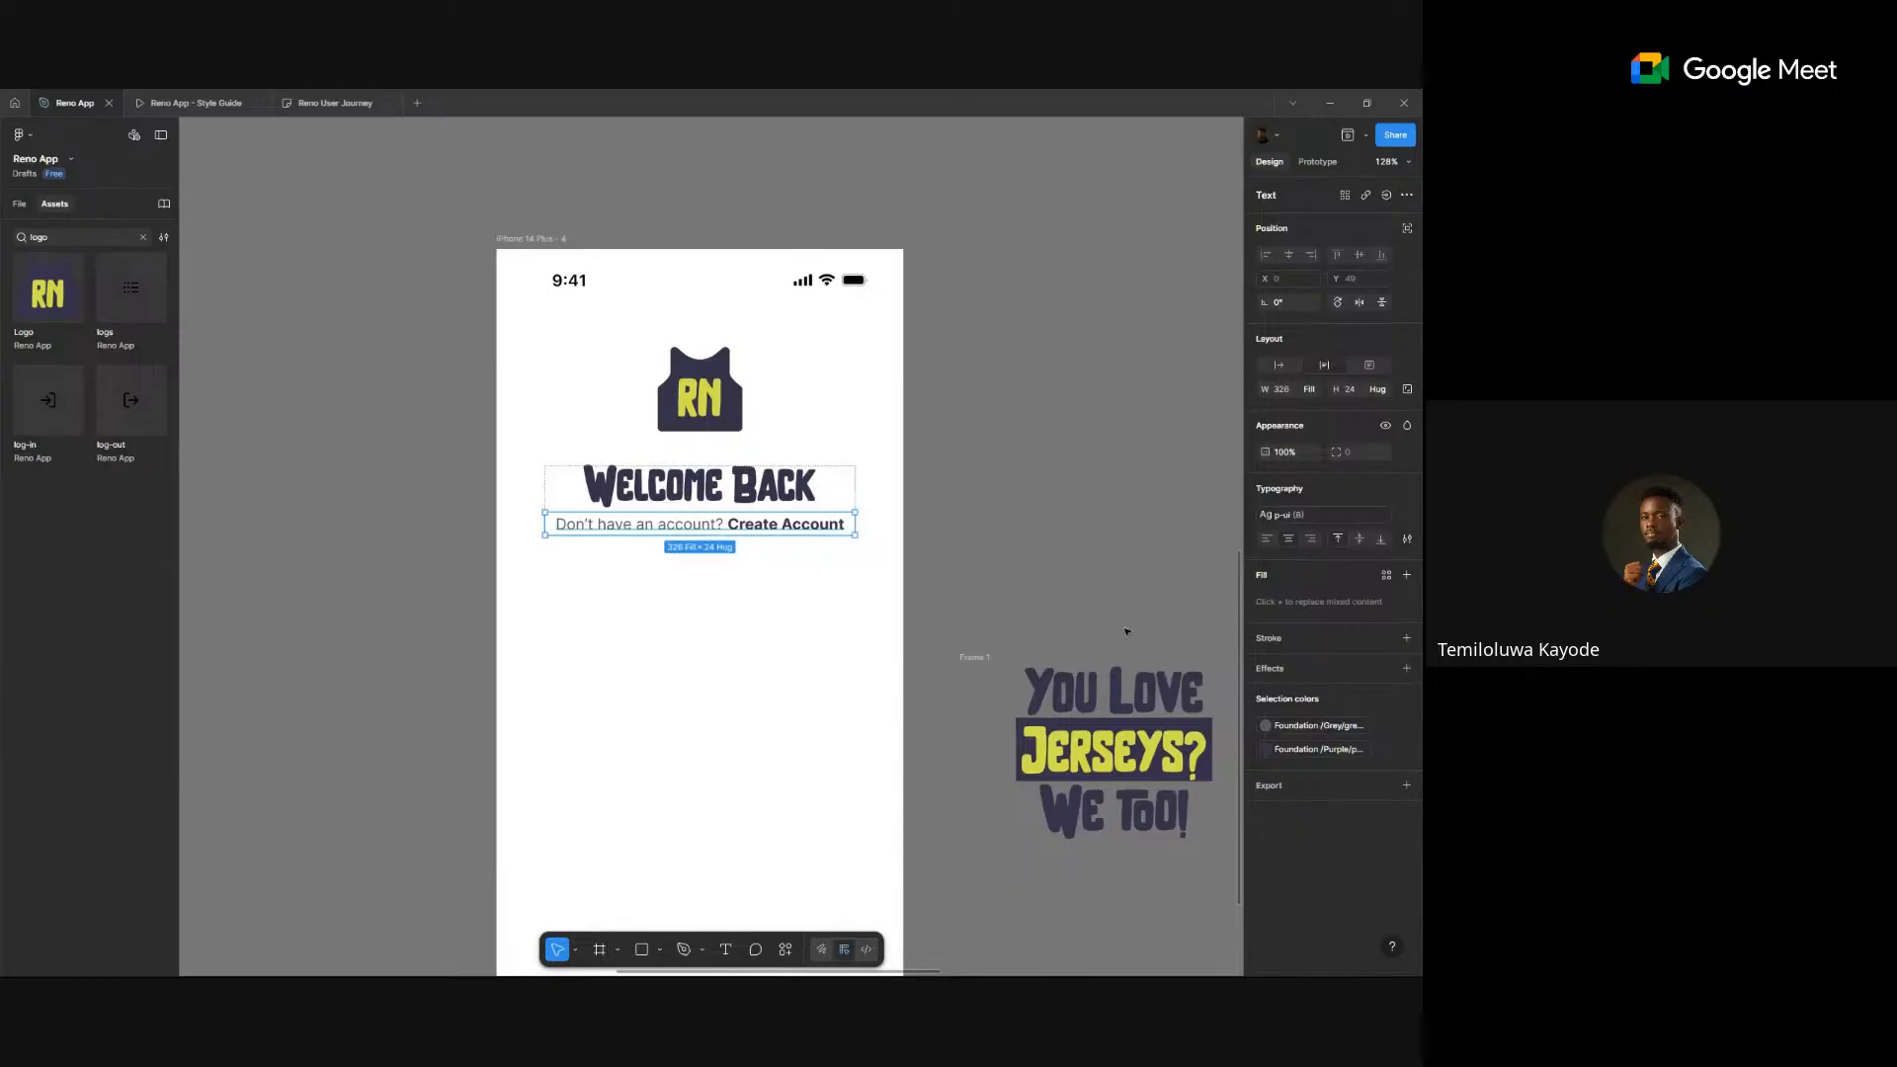
pyautogui.click(959, 493)
pyautogui.click(837, 508)
pyautogui.hotkey('shift', 'a')
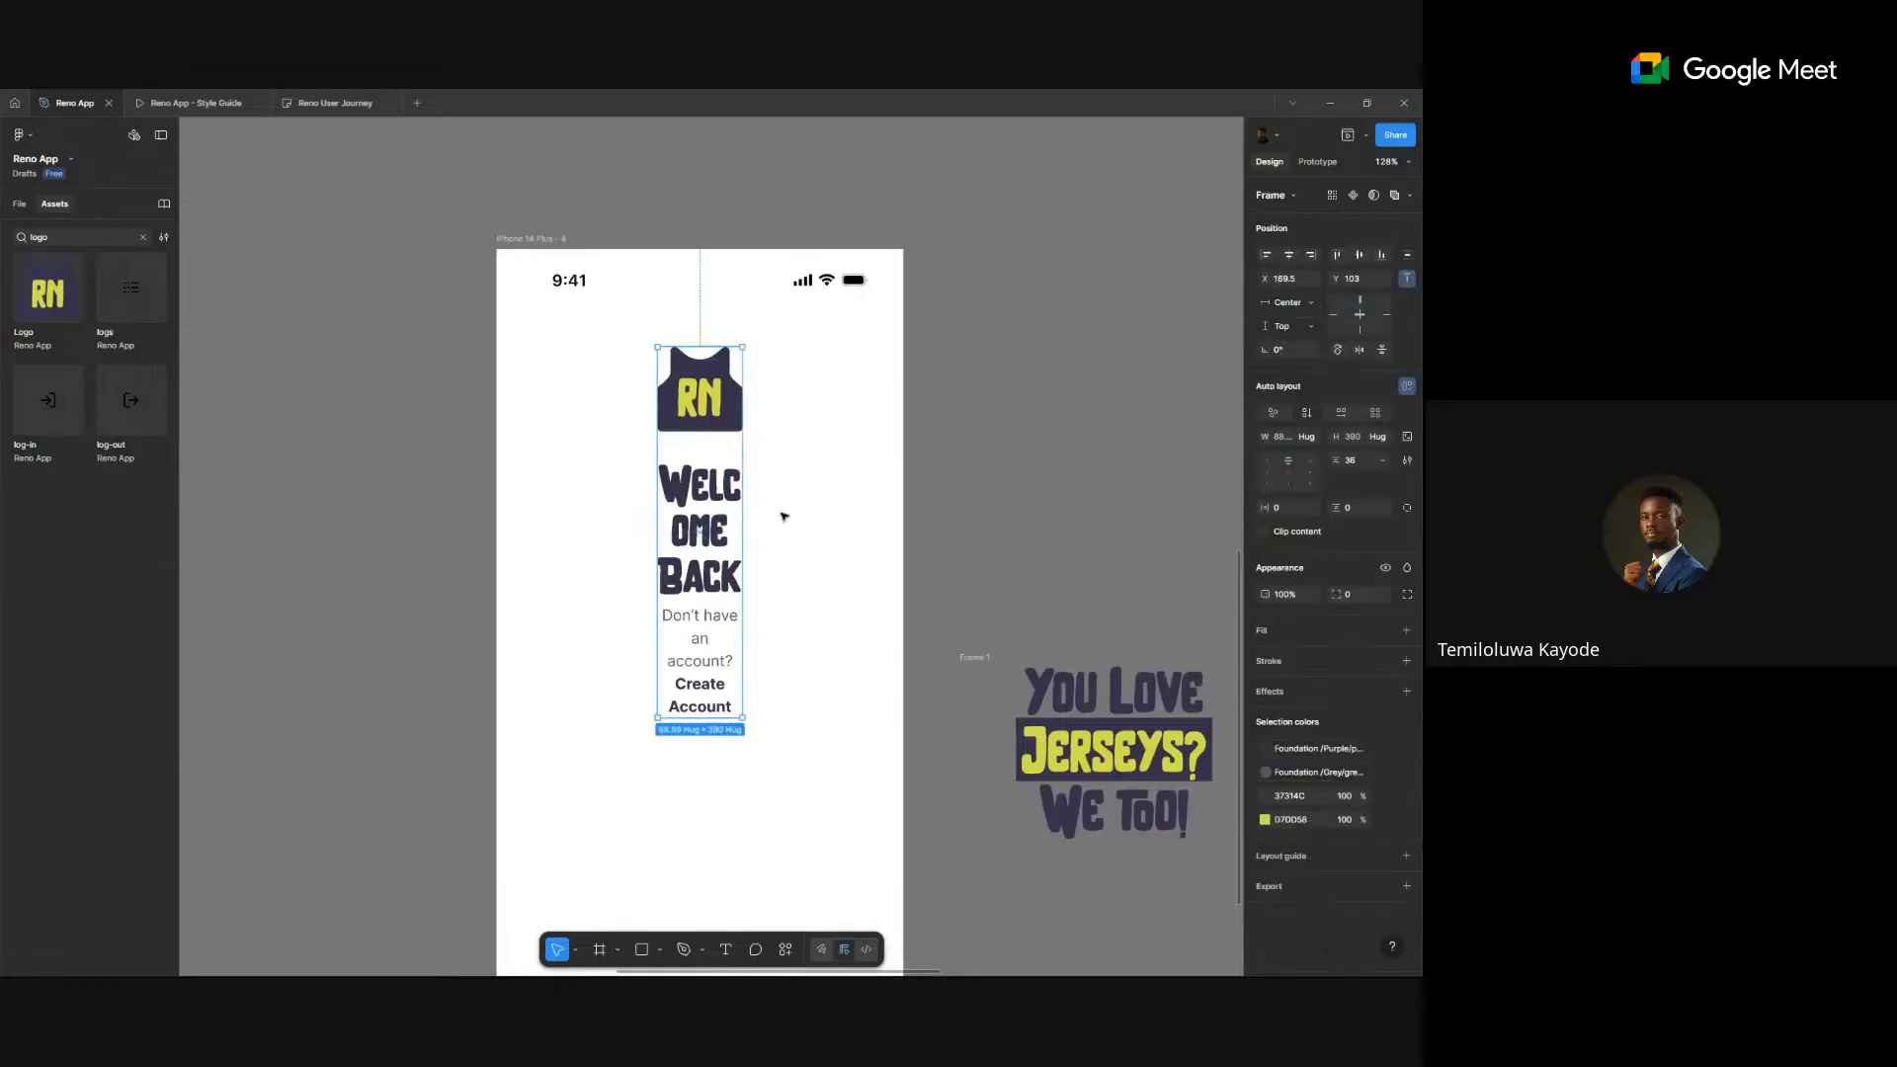
pyautogui.hotkey('ctrl', 'z')
pyautogui.click(756, 512)
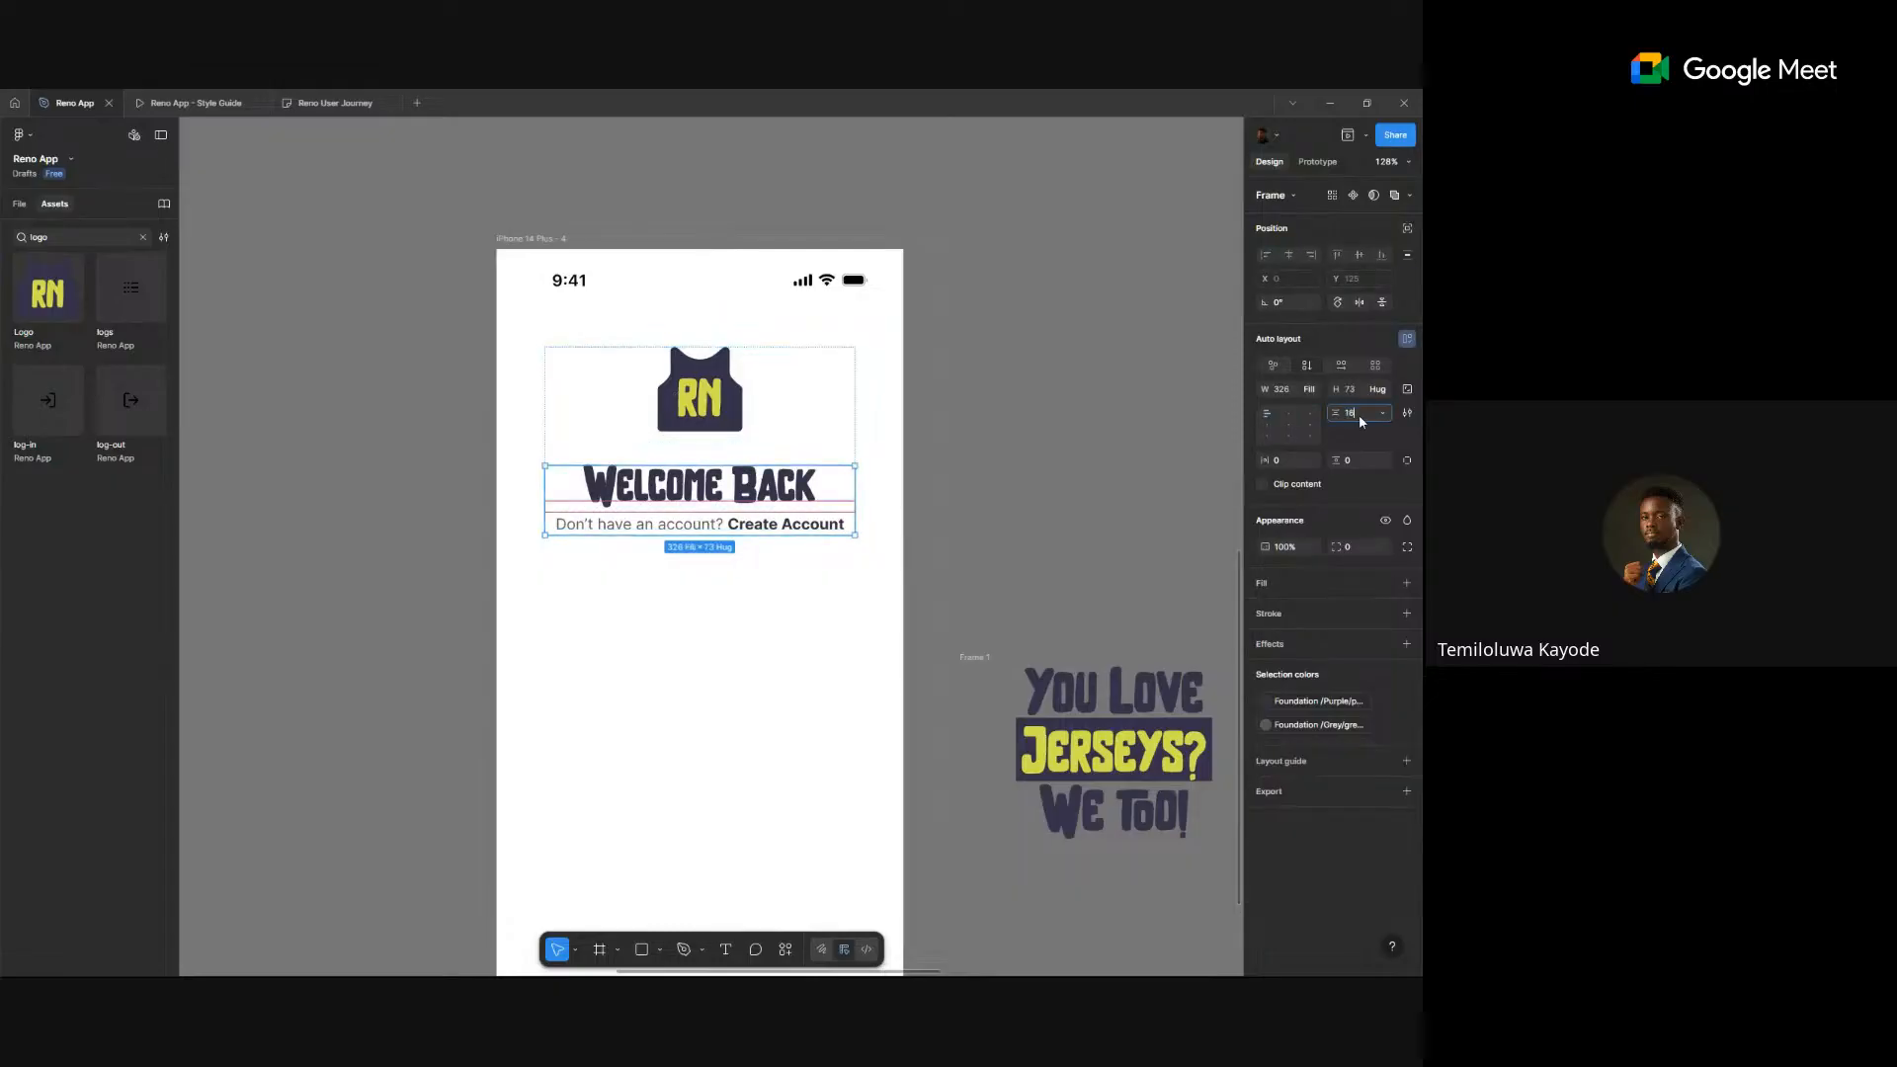
pyautogui.press('Return')
pyautogui.click(1058, 538)
# - Search Assets for 'input' and drop an Input Field component beside iPhone 14 Plus - 4
pyautogui.scroll(-2, 1011, 535)
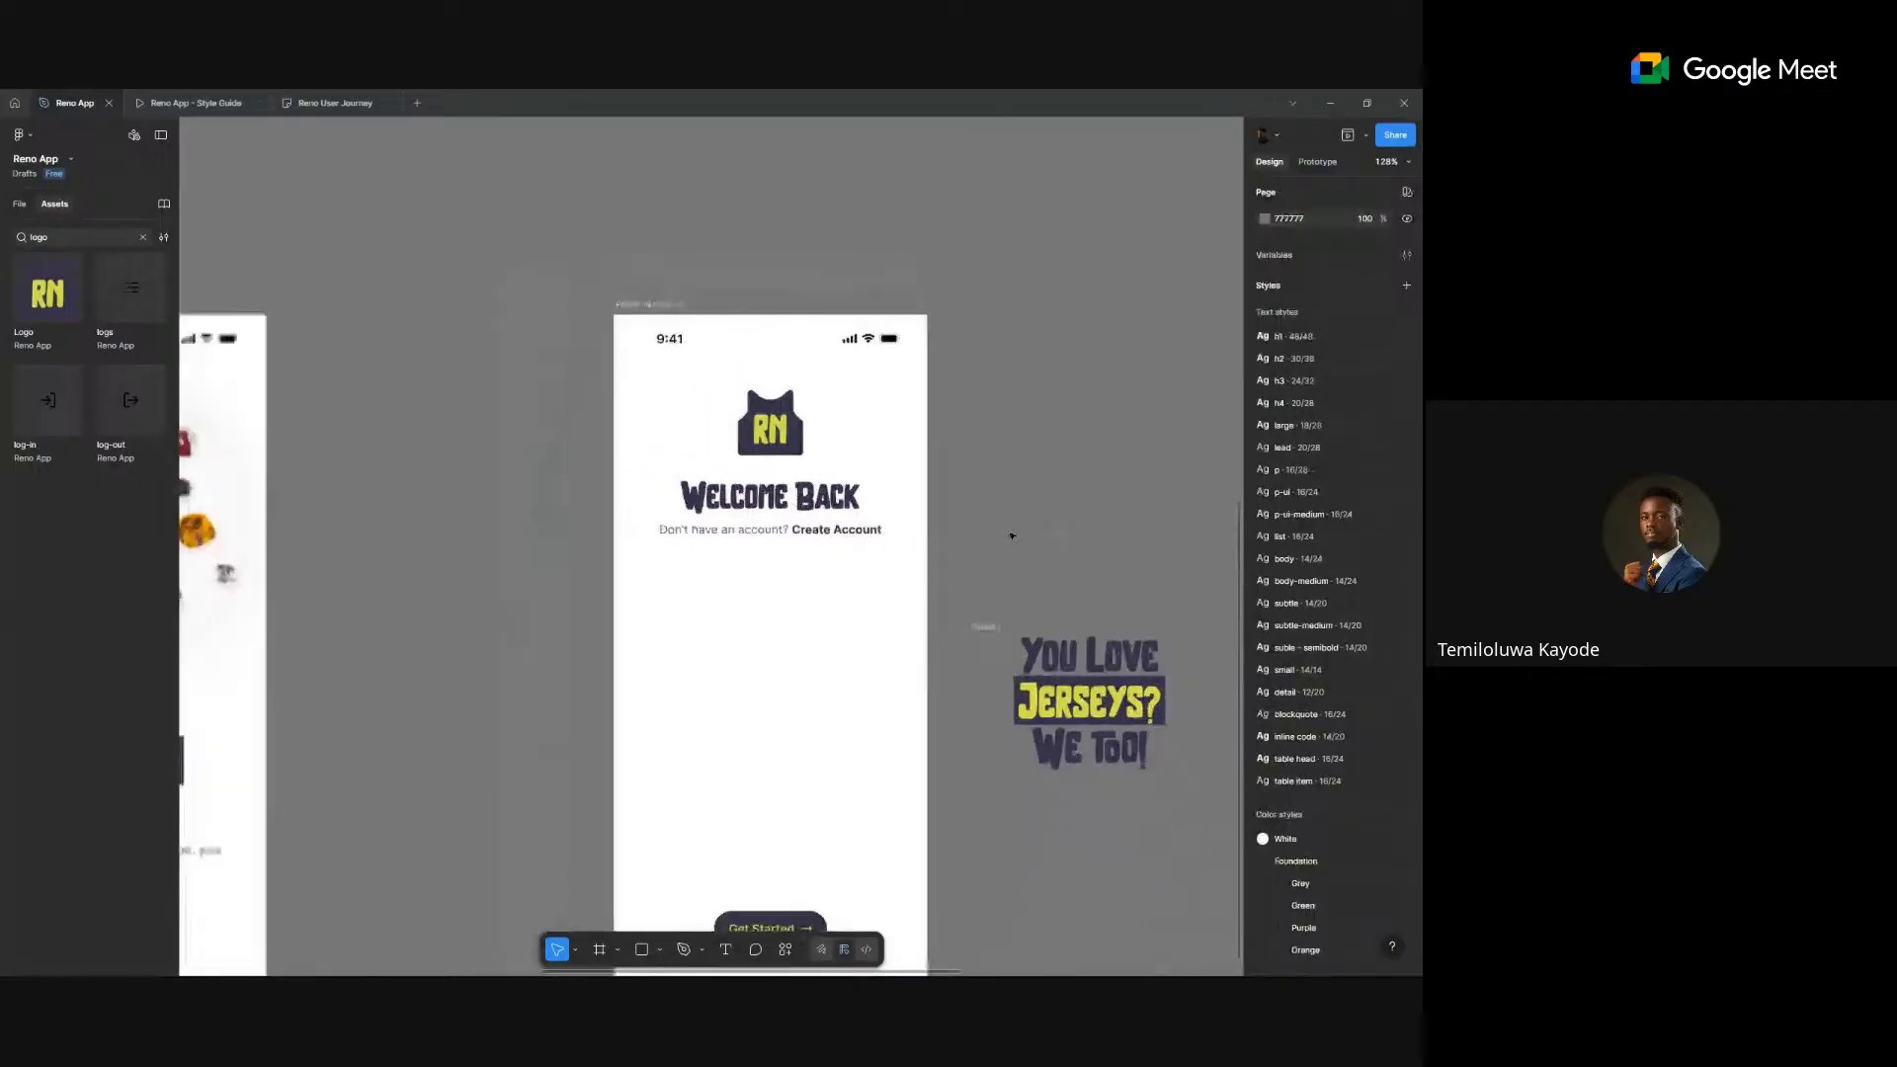
pyautogui.scroll(-4, 1011, 534)
pyautogui.scroll(4, 843, 399)
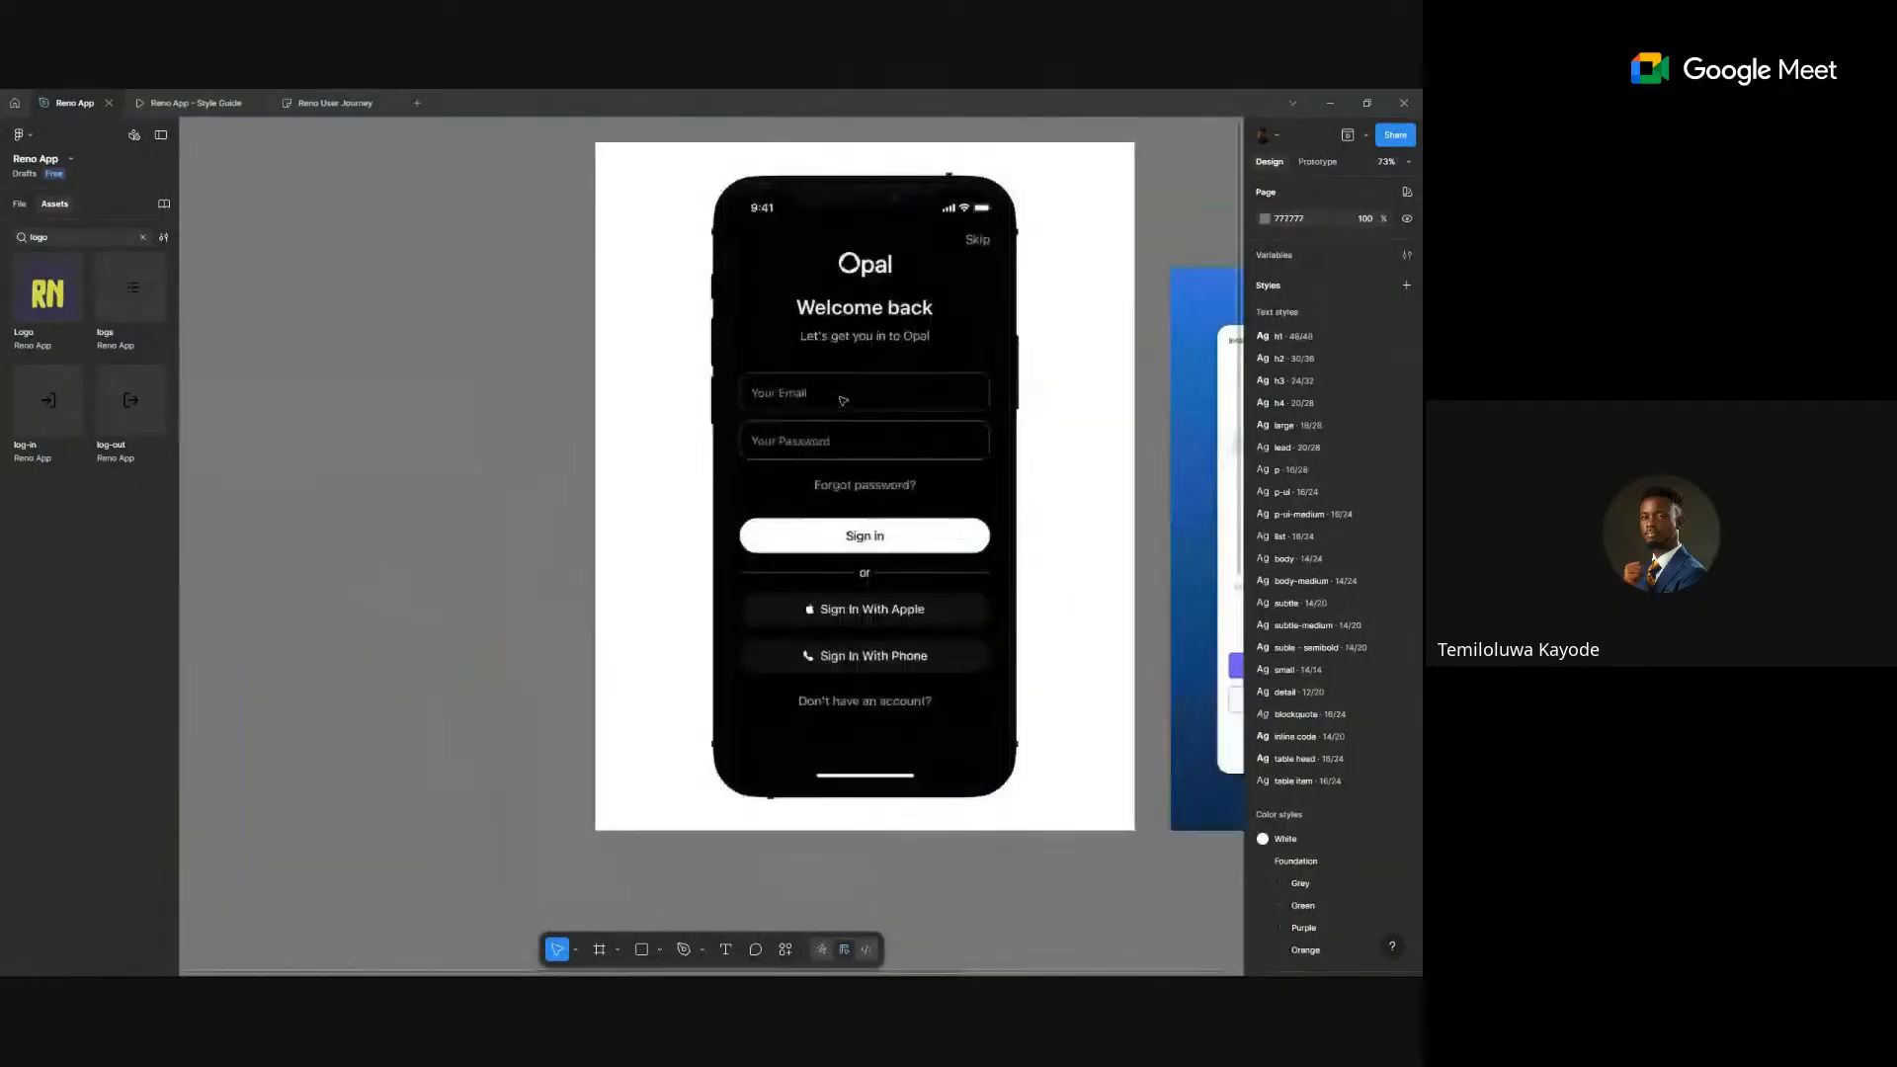
pyautogui.scroll(1, 842, 400)
pyautogui.scroll(-4, 842, 400)
pyautogui.scroll(1, 843, 400)
pyautogui.scroll(-3, 845, 405)
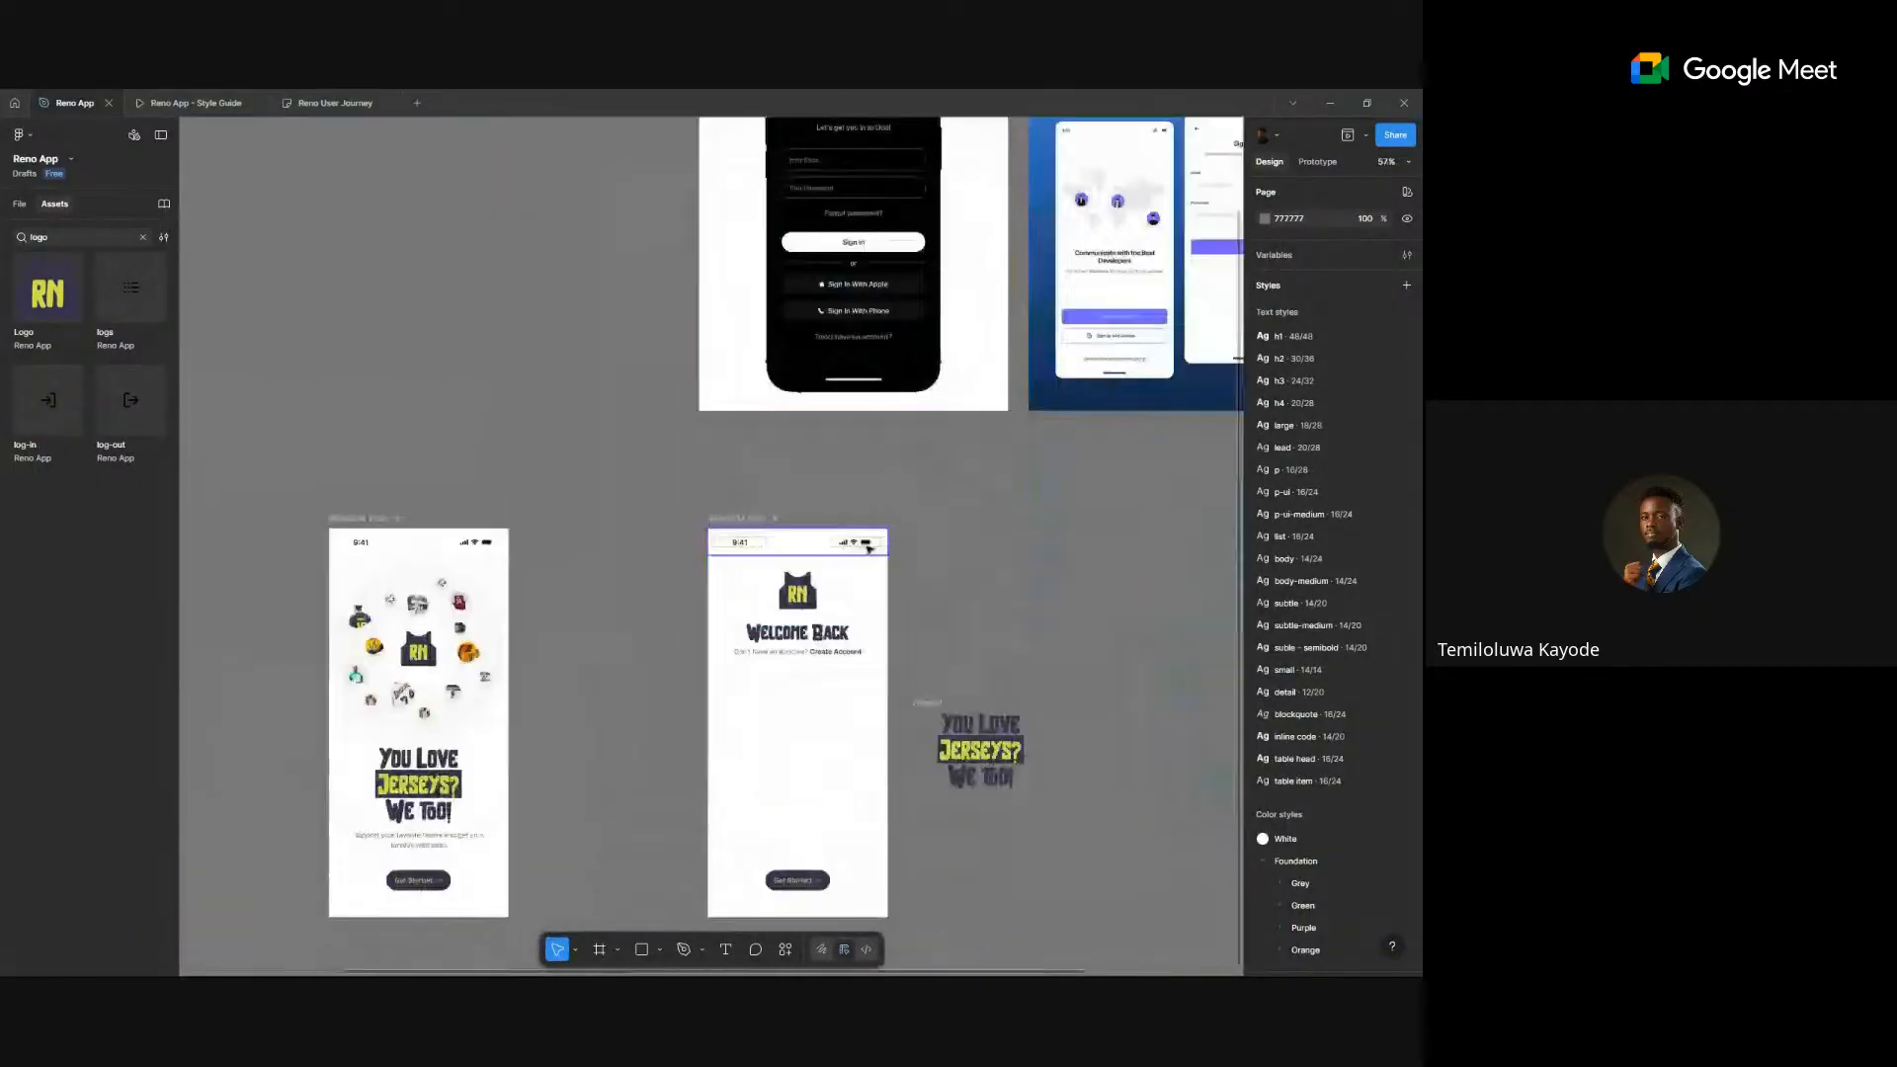
pyautogui.click(59, 236)
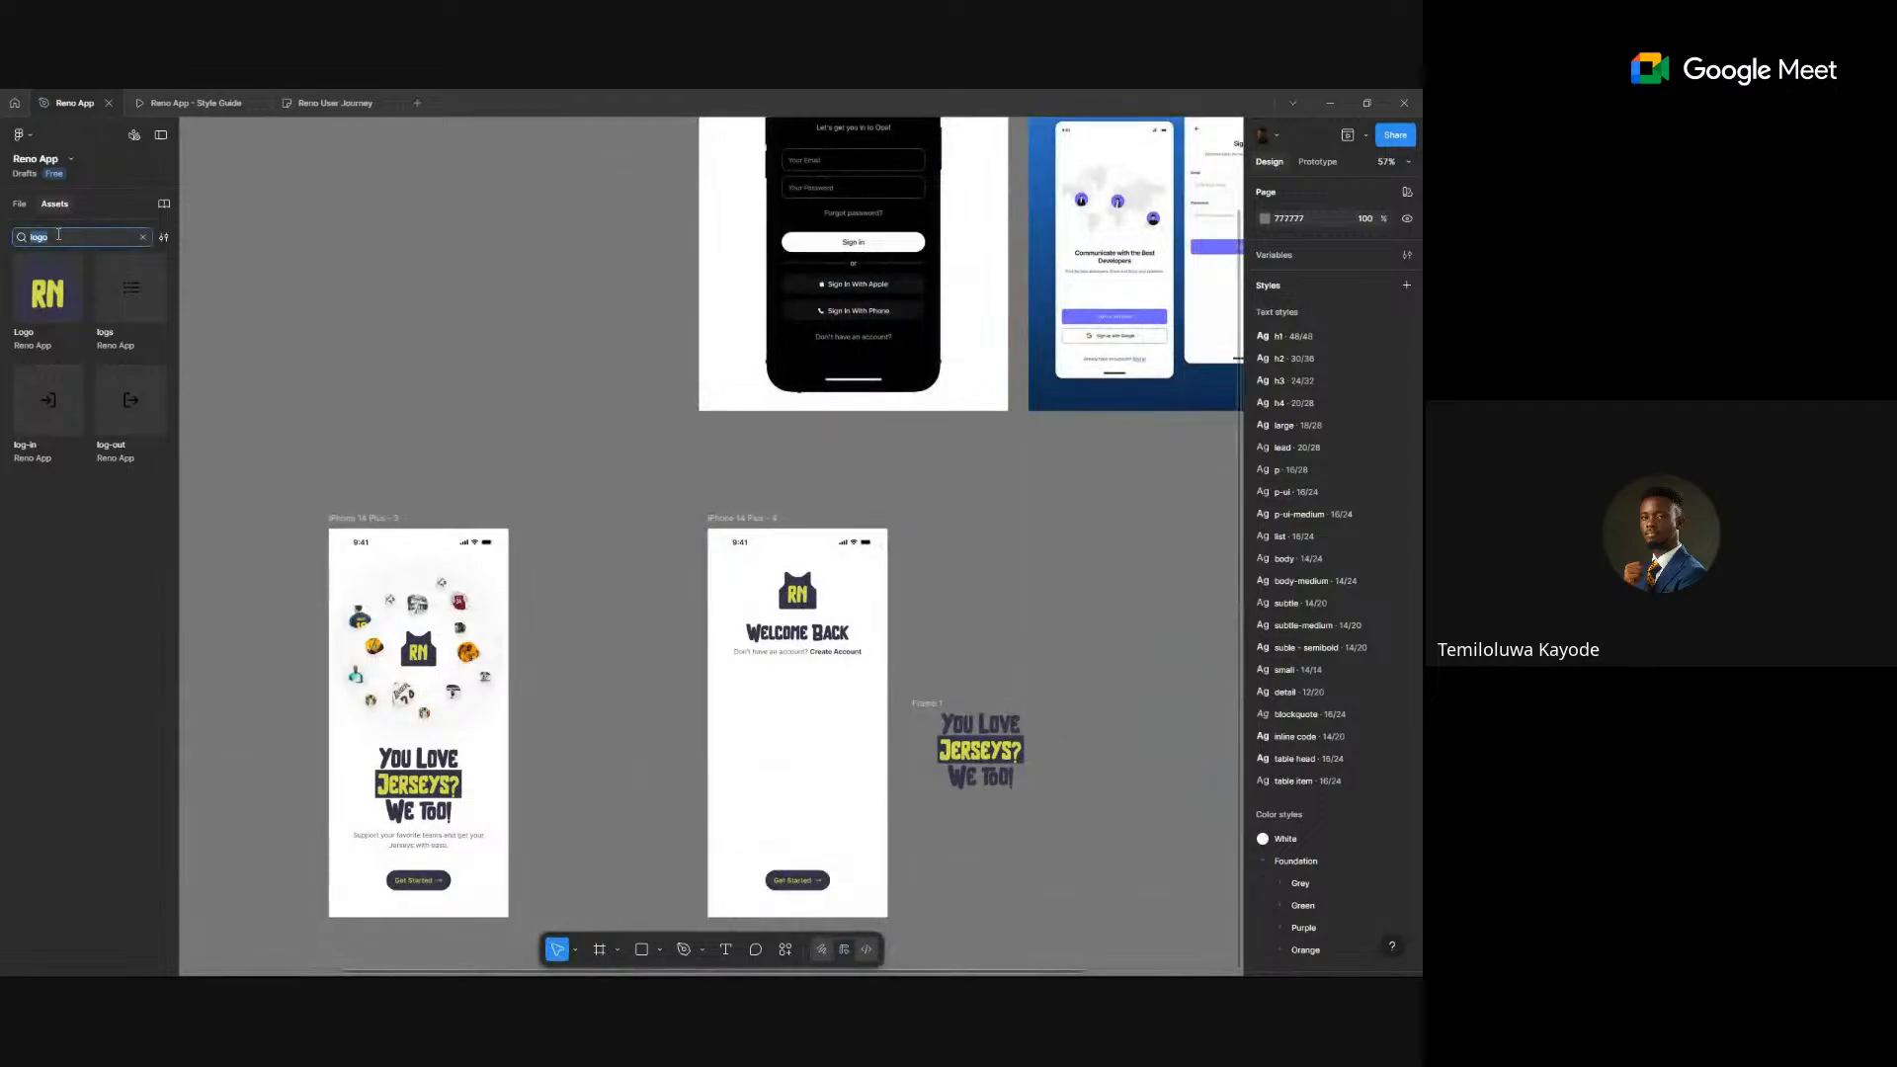
pyautogui.write('l')
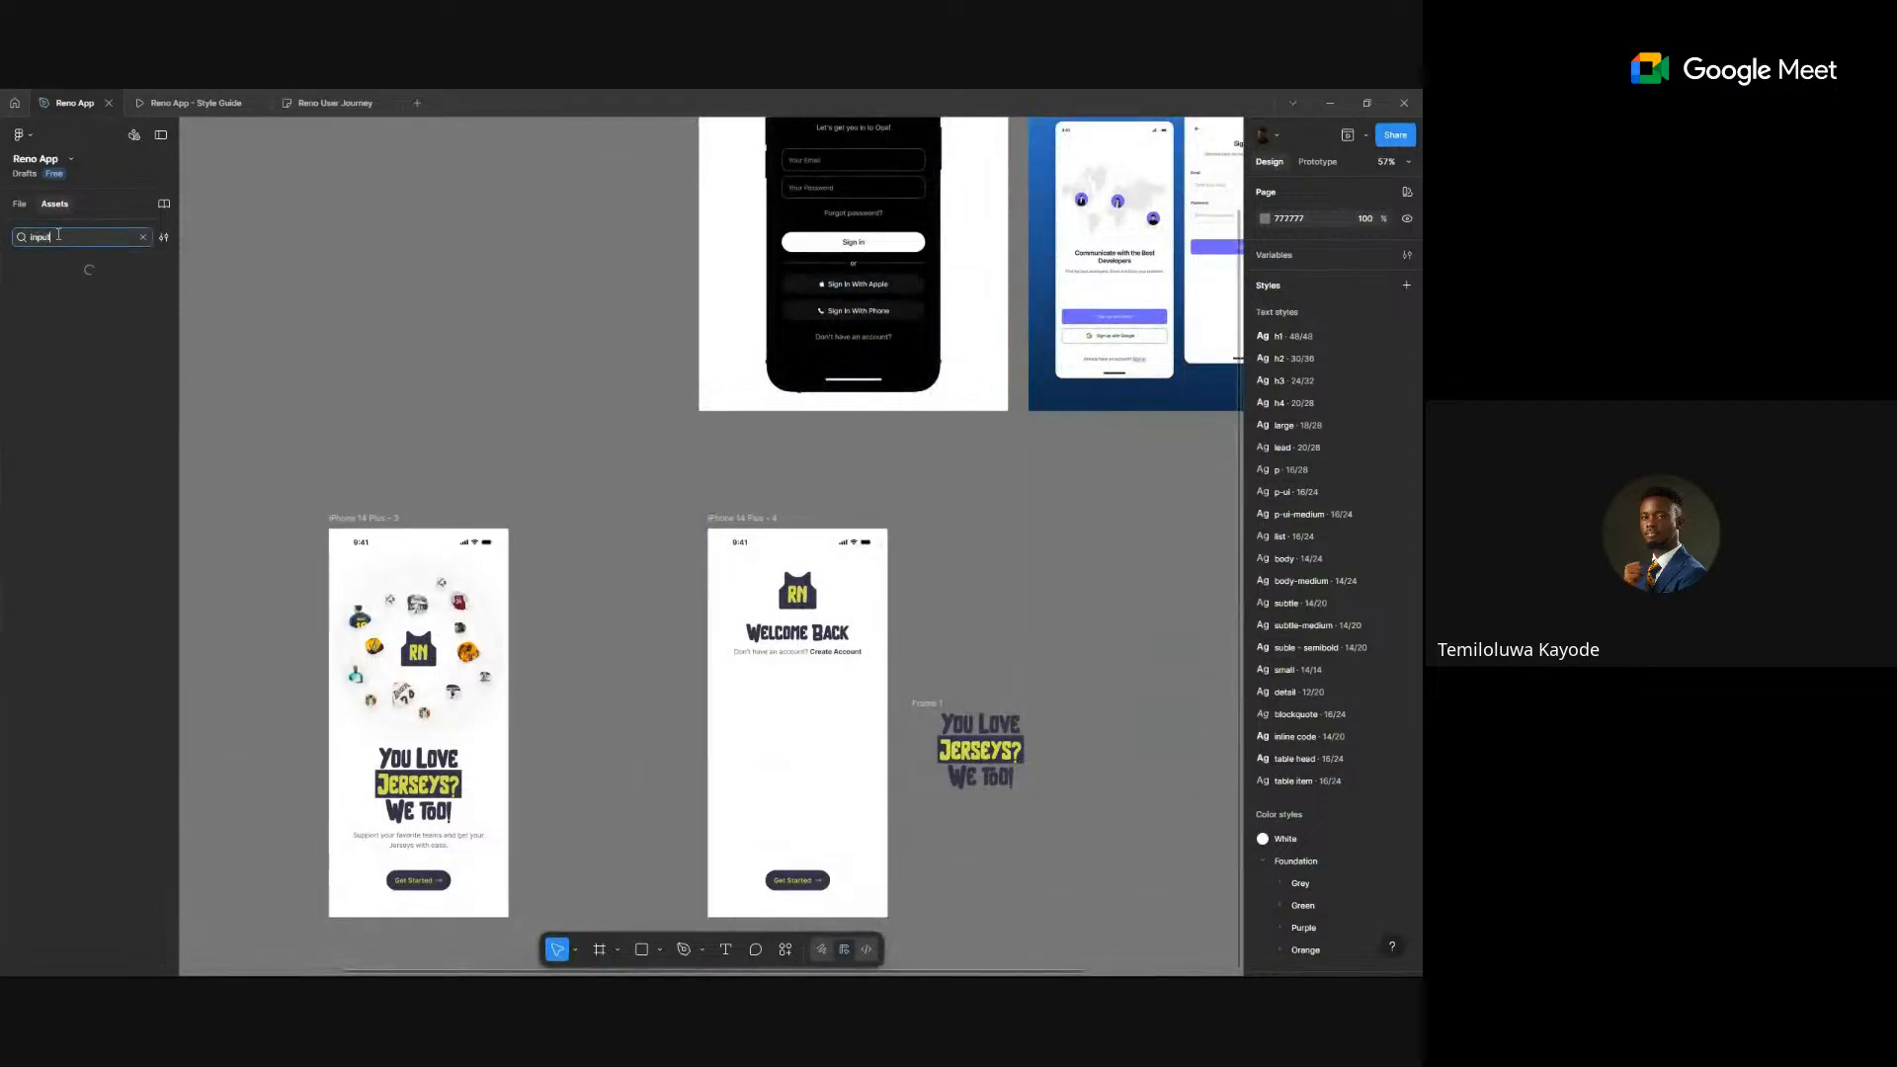
pyautogui.write('nput')
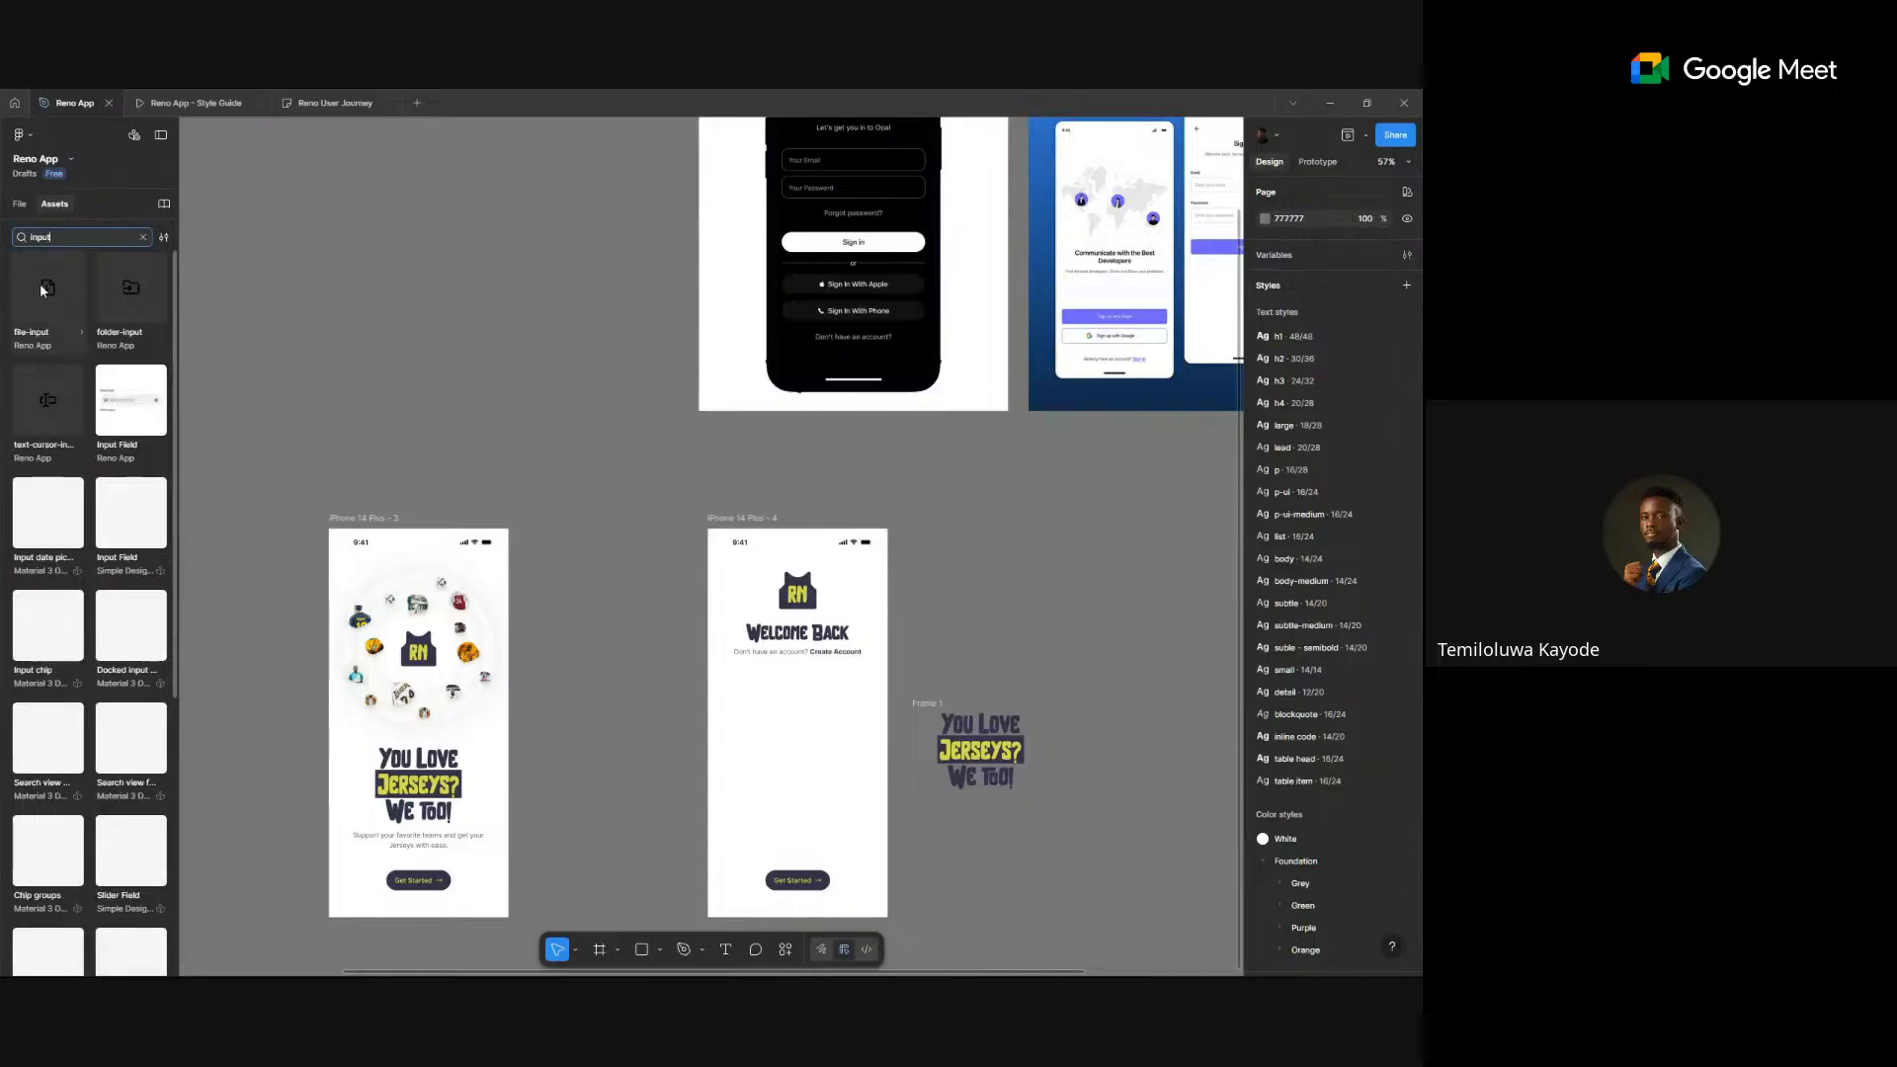
pyautogui.moveTo(145, 425); pyautogui.dragTo(1017, 584)
# - Turn off the input's Left Icon, Right Icon and Show Message options
pyautogui.scroll(3, 1059, 583)
pyautogui.scroll(5, 1059, 583)
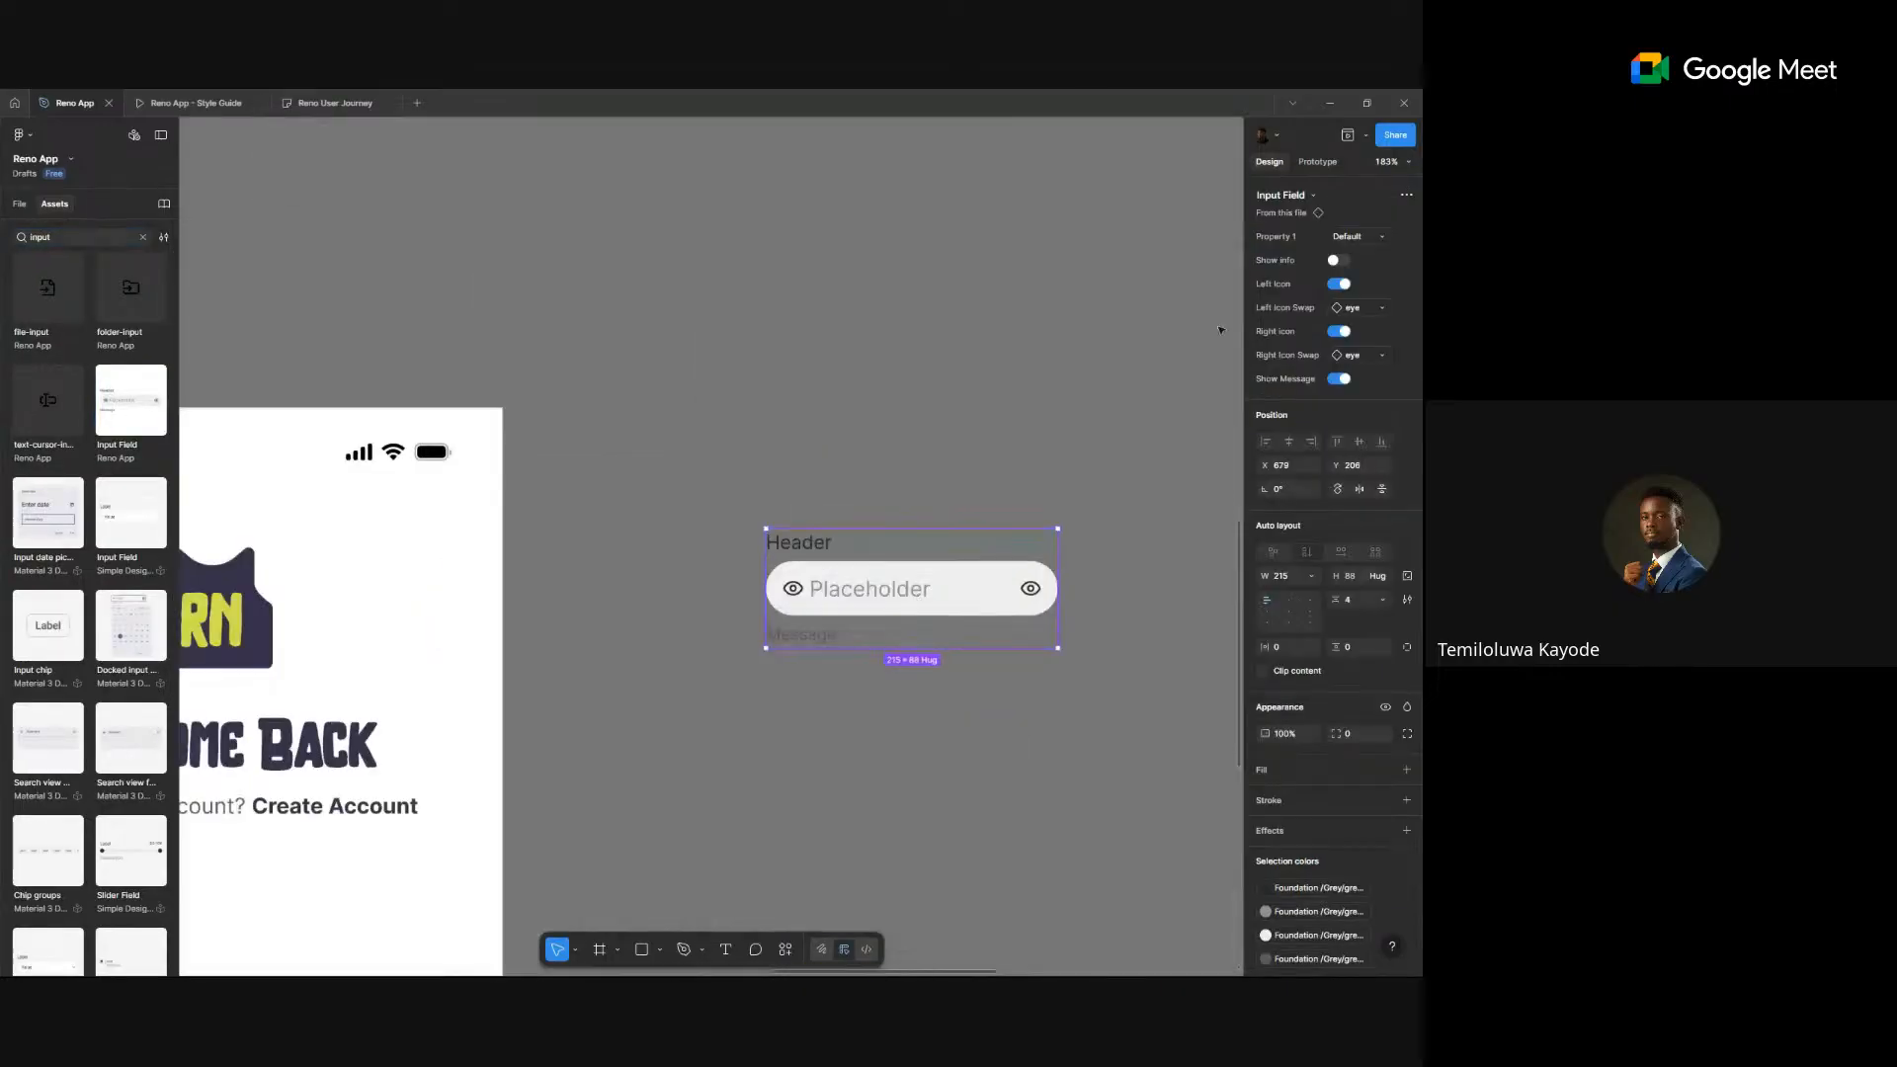
pyautogui.click(1339, 285)
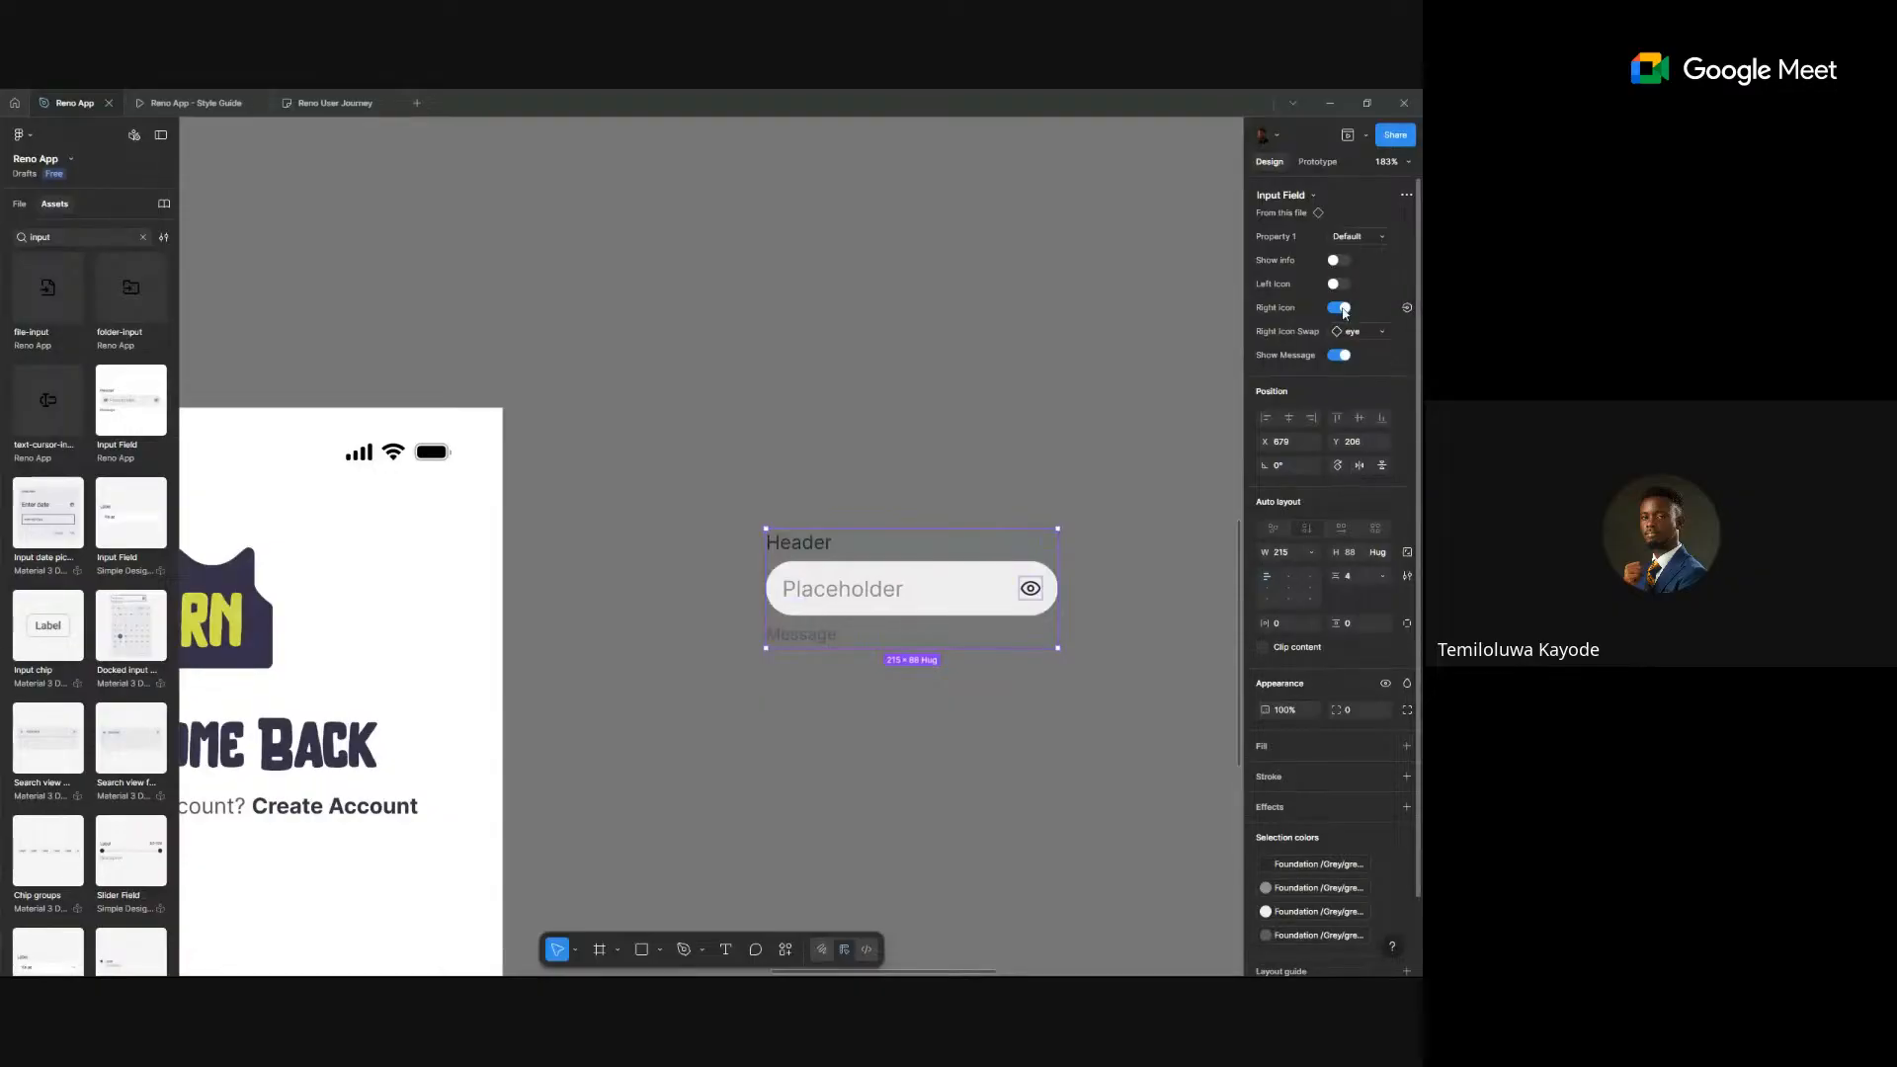
pyautogui.click(1341, 308)
pyautogui.click(1339, 331)
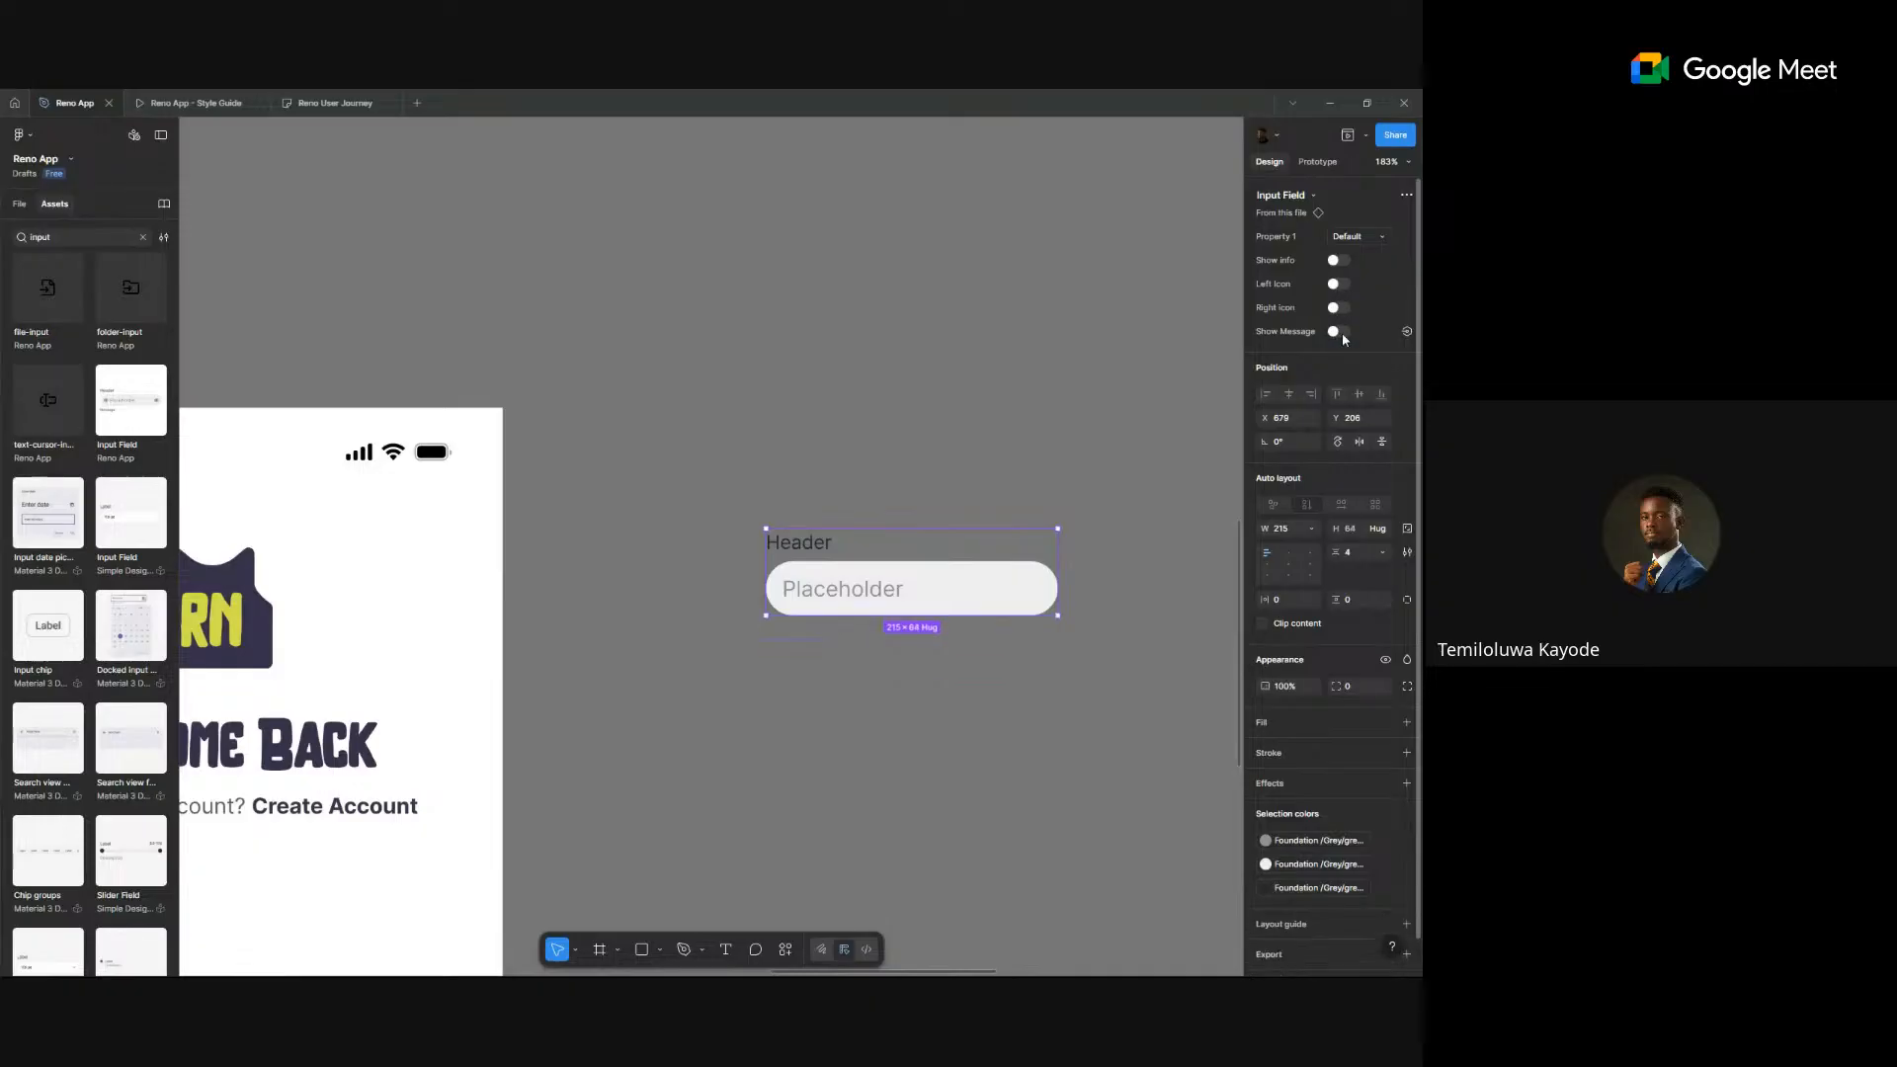
pyautogui.click(910, 402)
# - Move the input field into the sign-in screen and stretch the heading block to full width
pyautogui.scroll(-5, 910, 406)
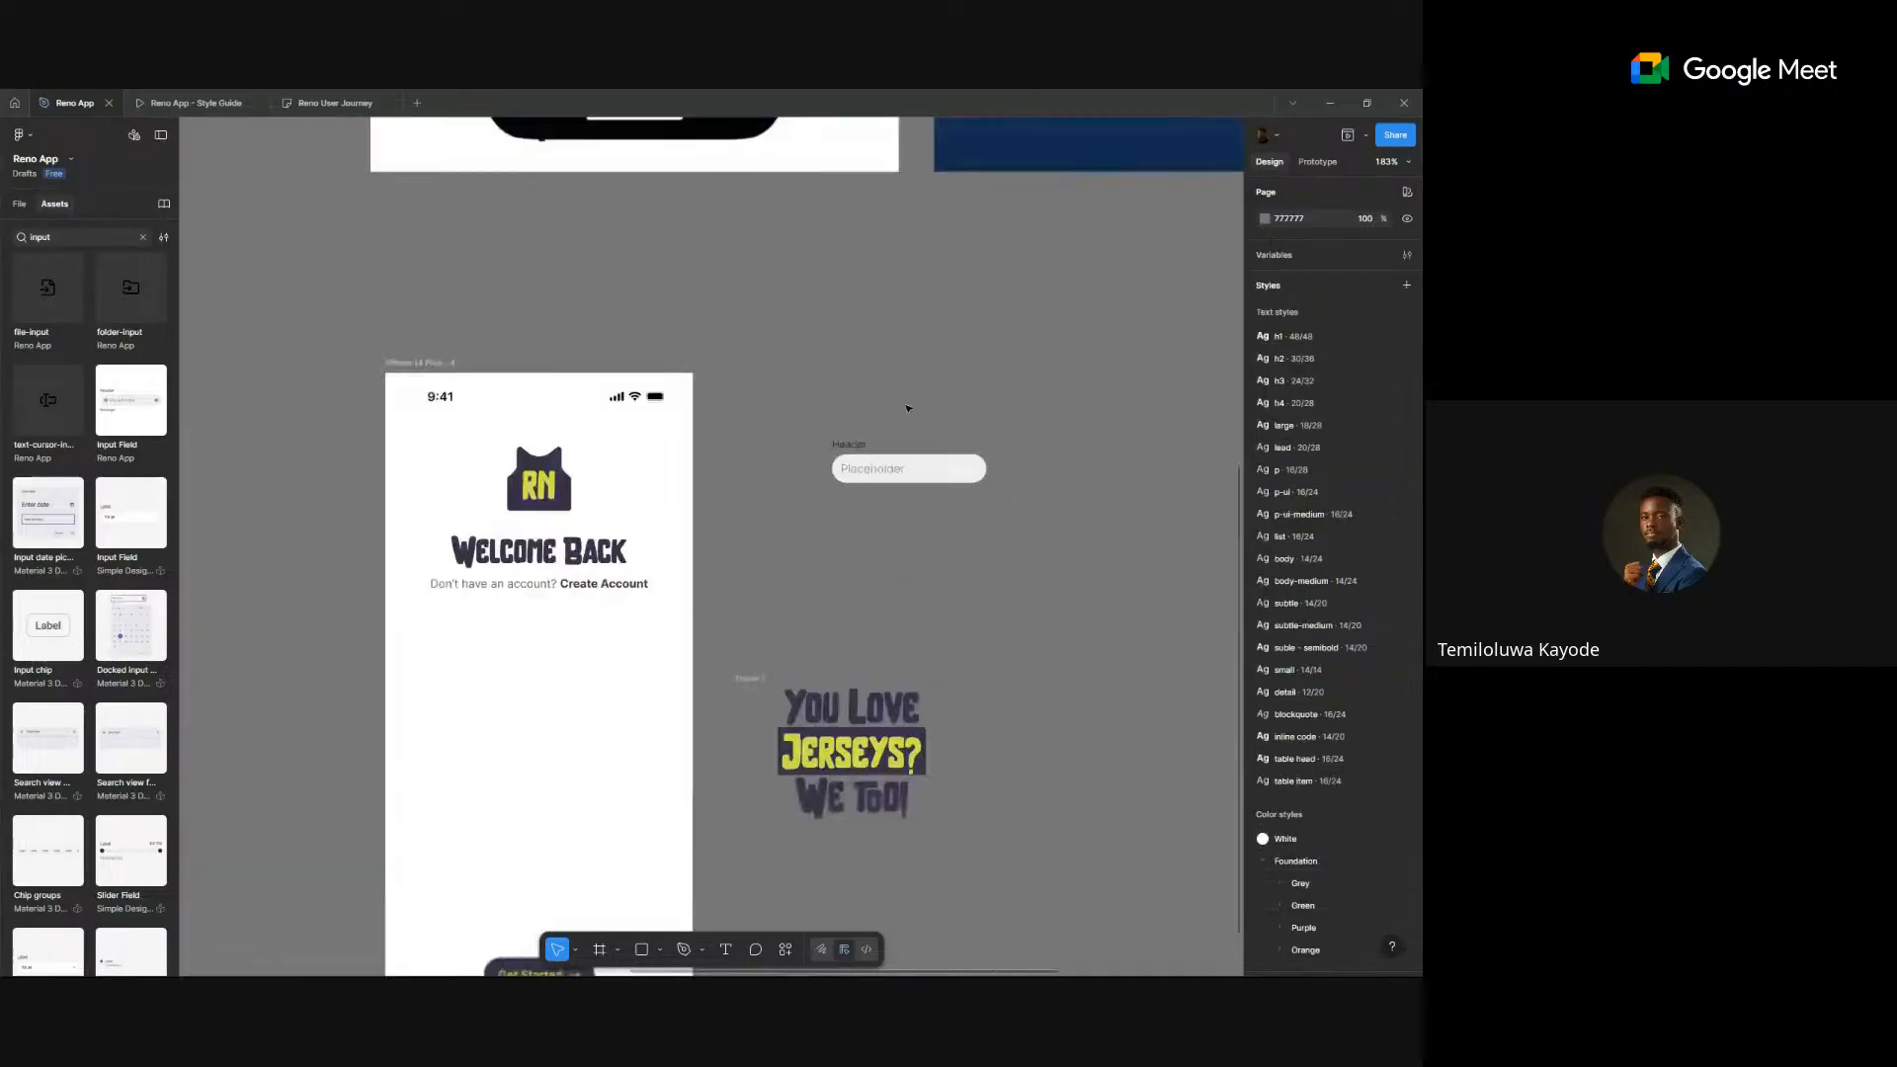
pyautogui.moveTo(893, 452); pyautogui.dragTo(593, 580)
pyautogui.scroll(3, 593, 580)
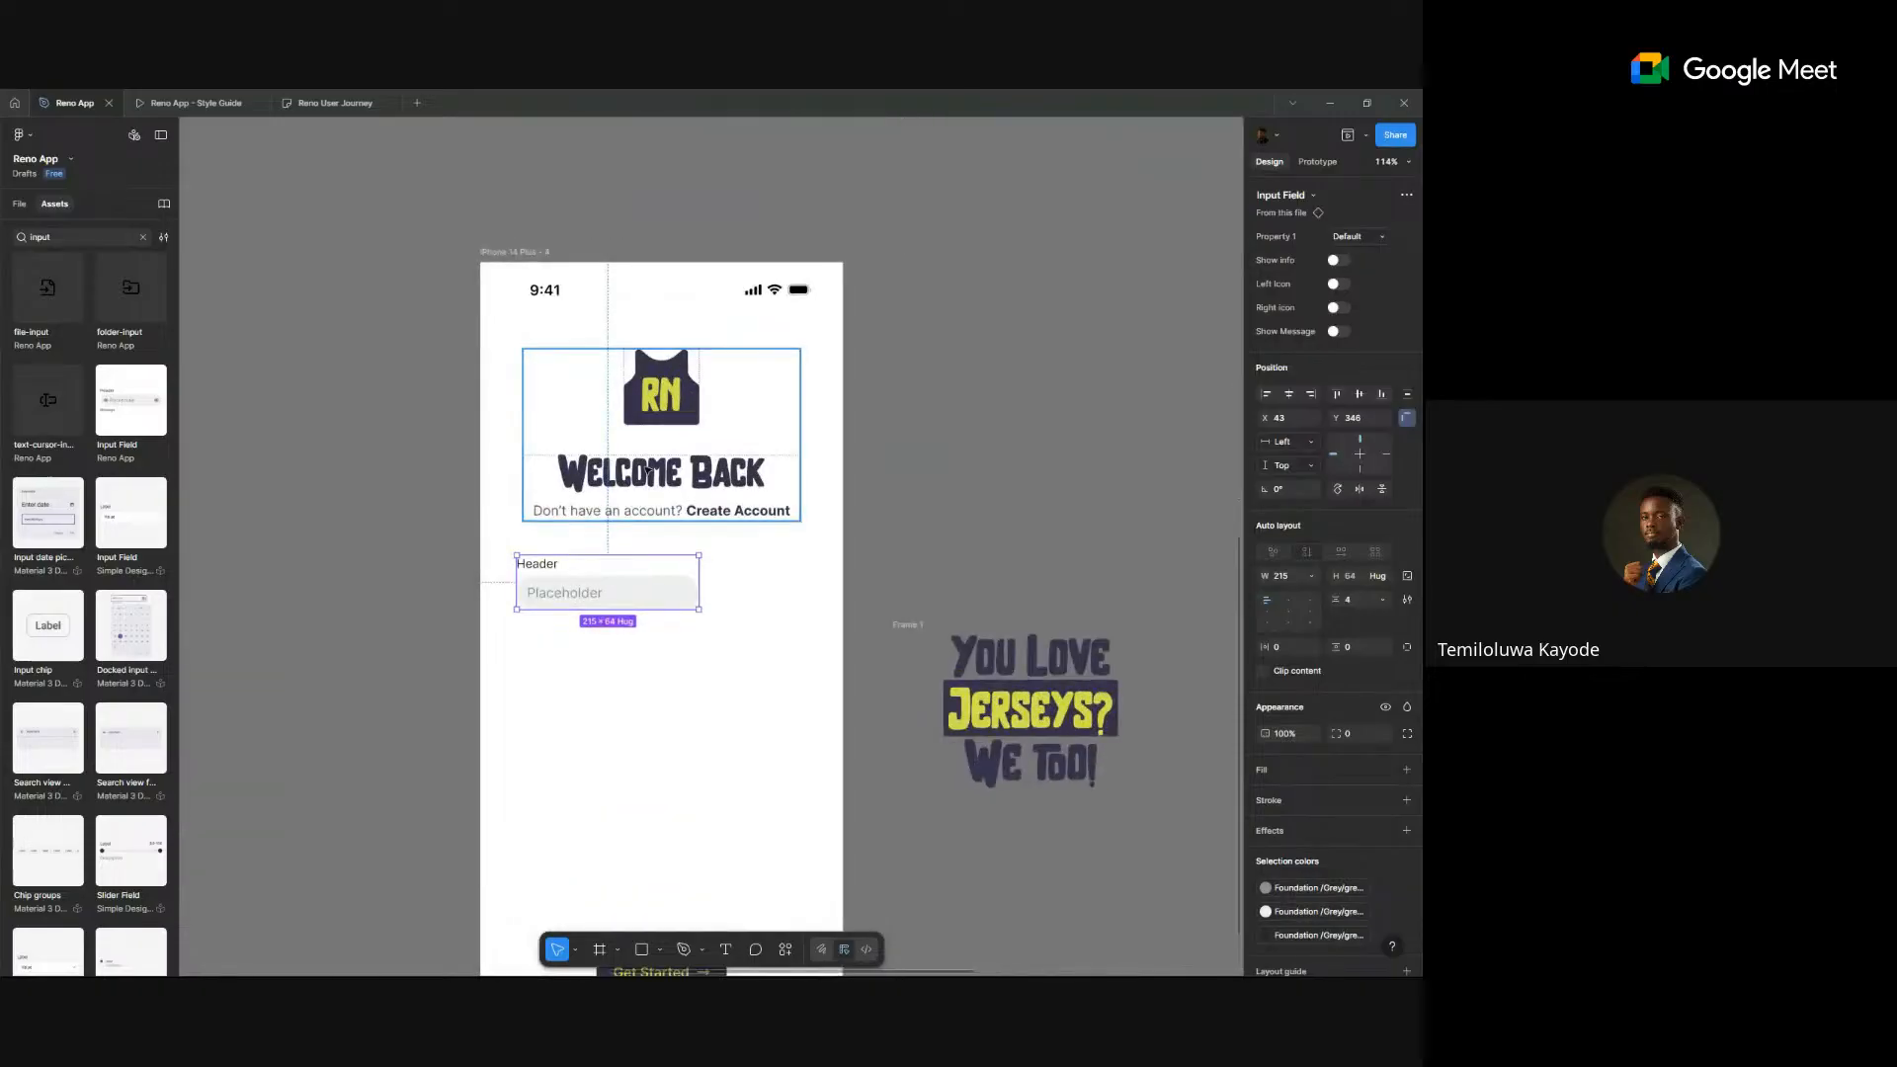
pyautogui.click(534, 435)
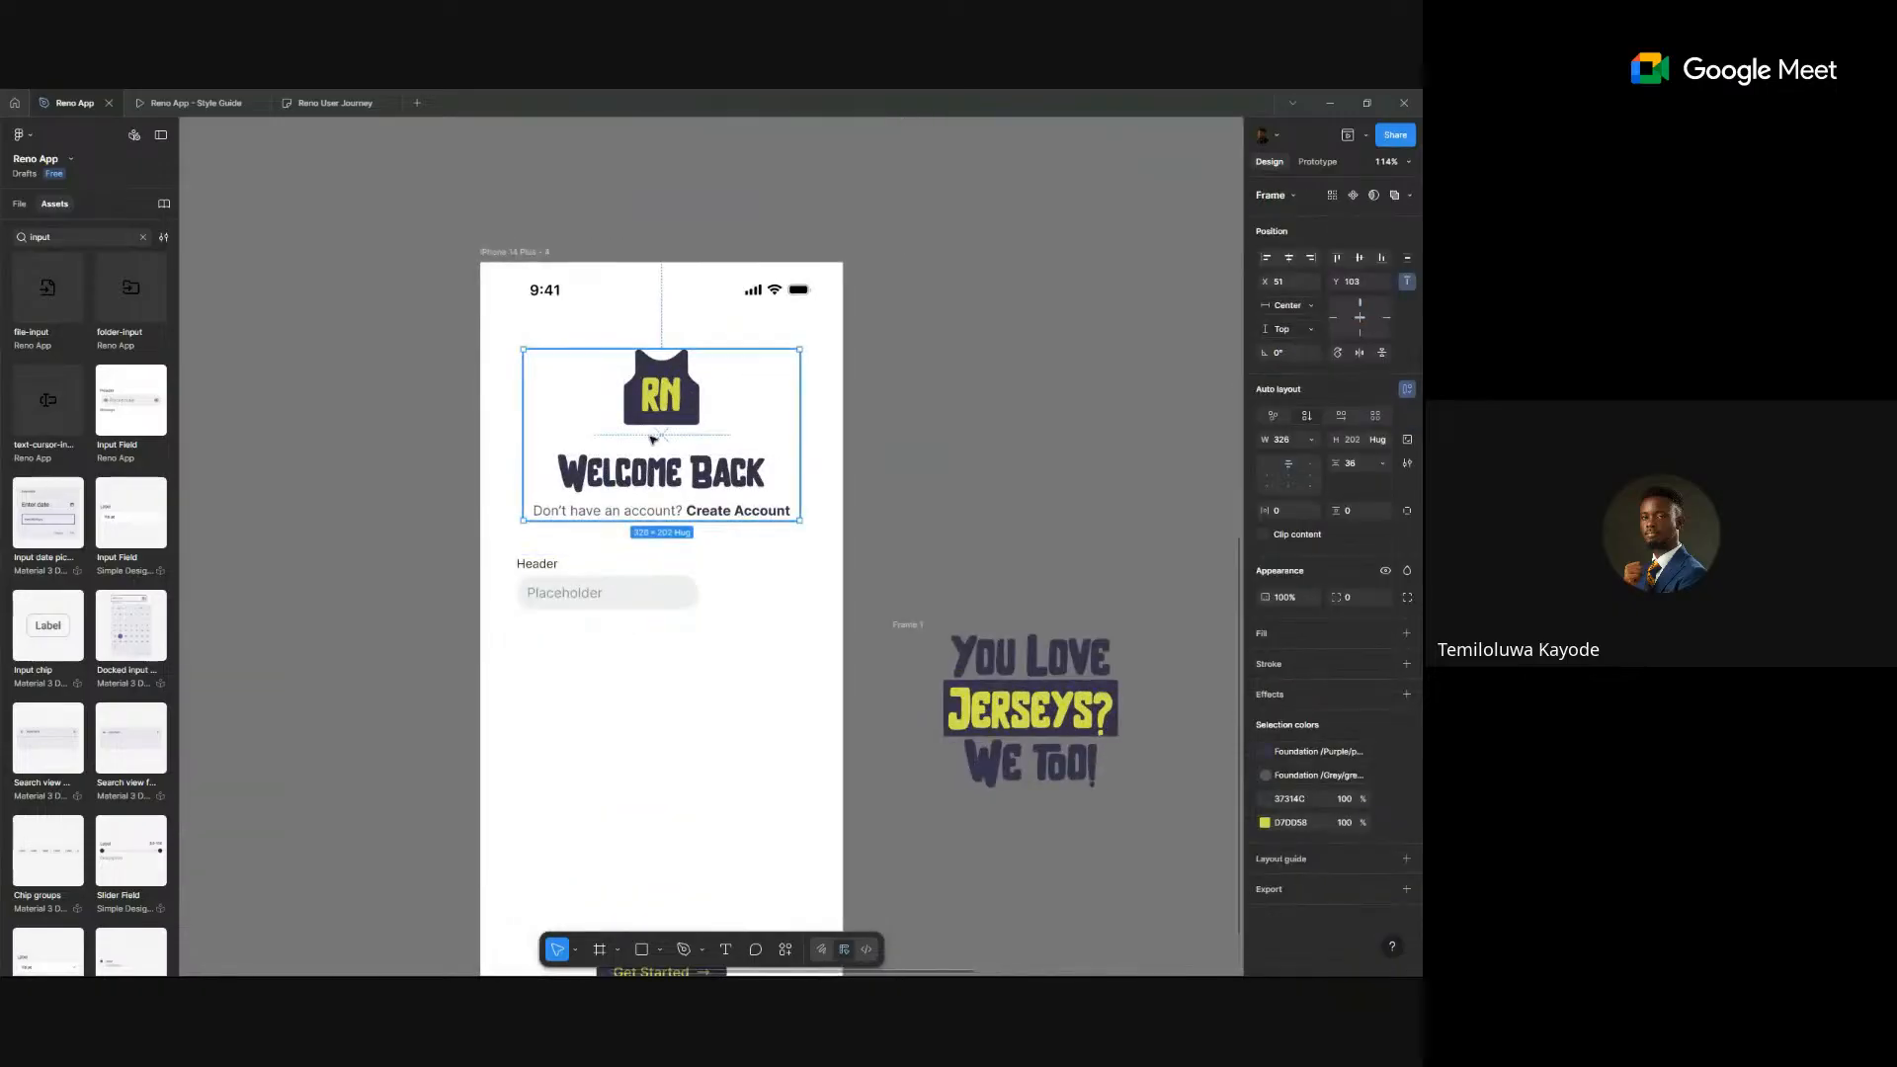
pyautogui.moveTo(654, 438)
pyautogui.mouseDown()
pyautogui.moveTo(658, 405)
pyautogui.moveTo(658, 424)
pyautogui.mouseUp()
pyautogui.moveTo(518, 395); pyautogui.dragTo(481, 400)
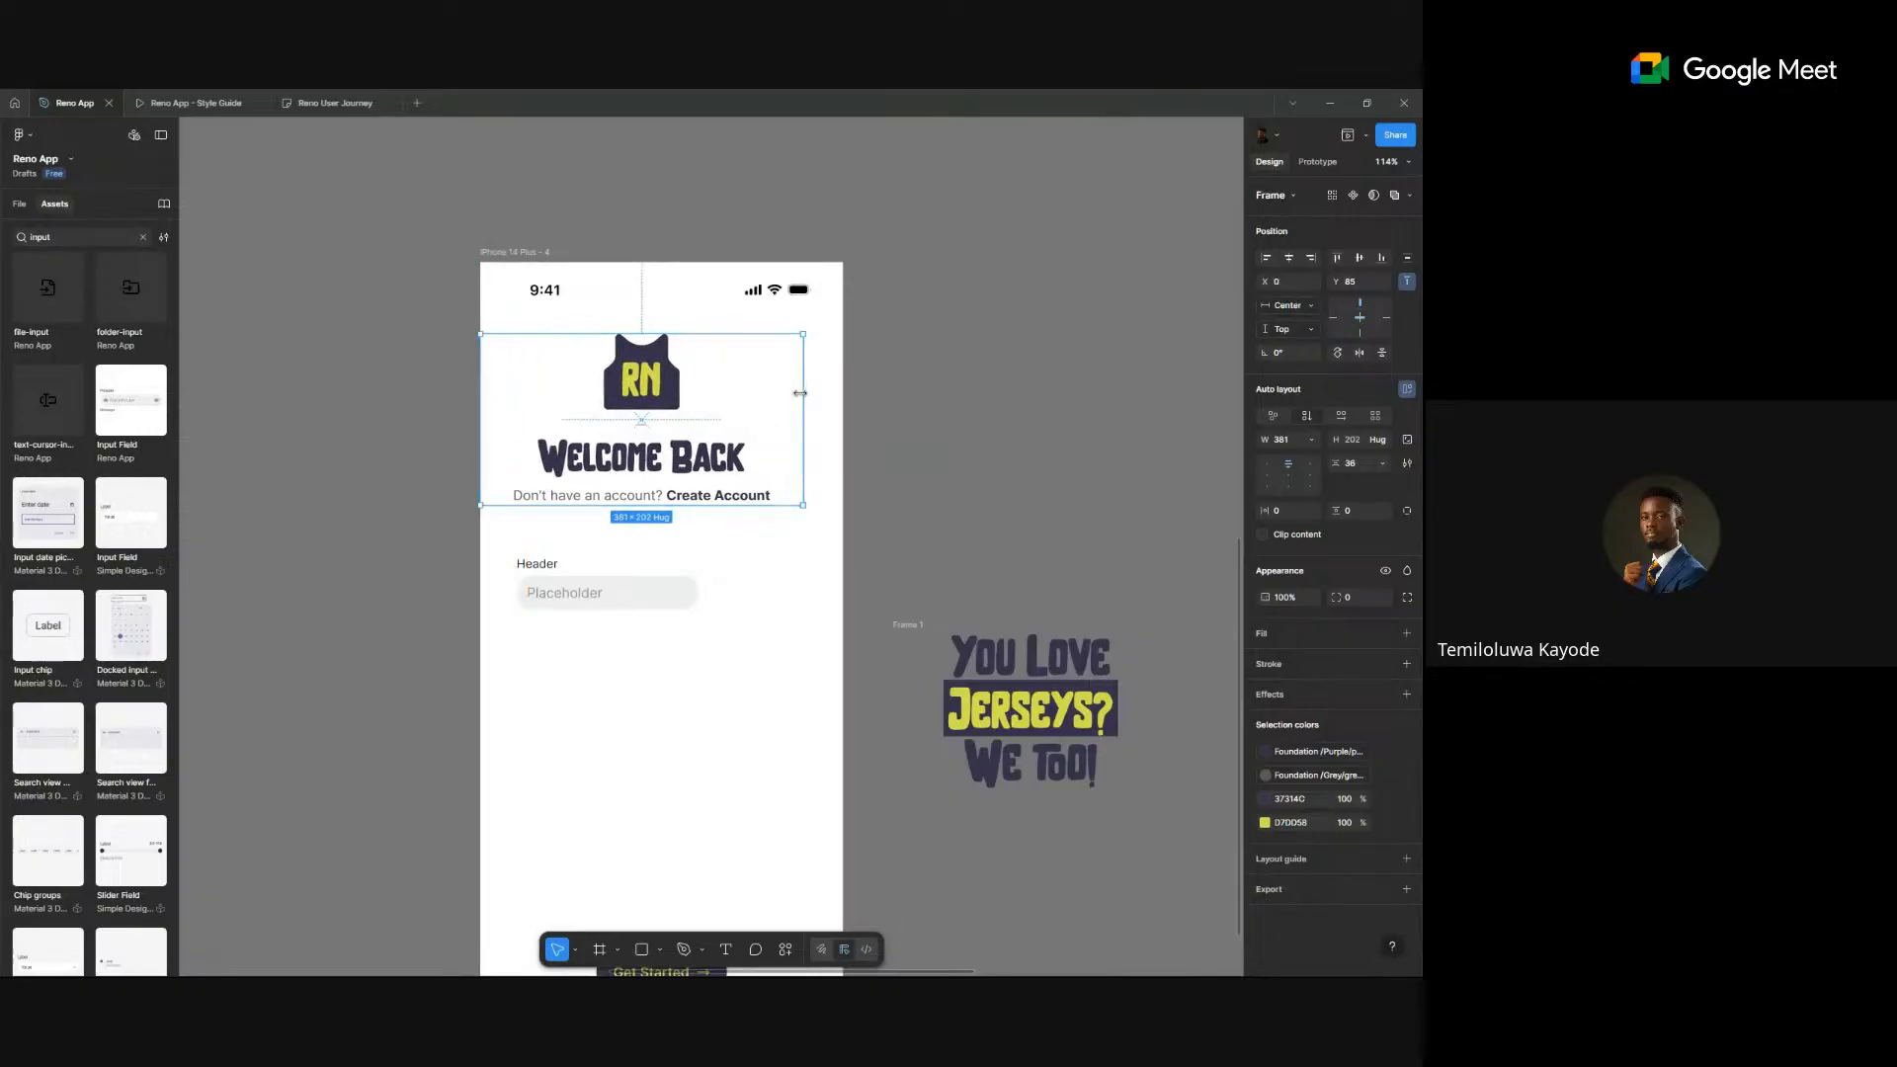
pyautogui.moveTo(803, 395); pyautogui.dragTo(841, 391)
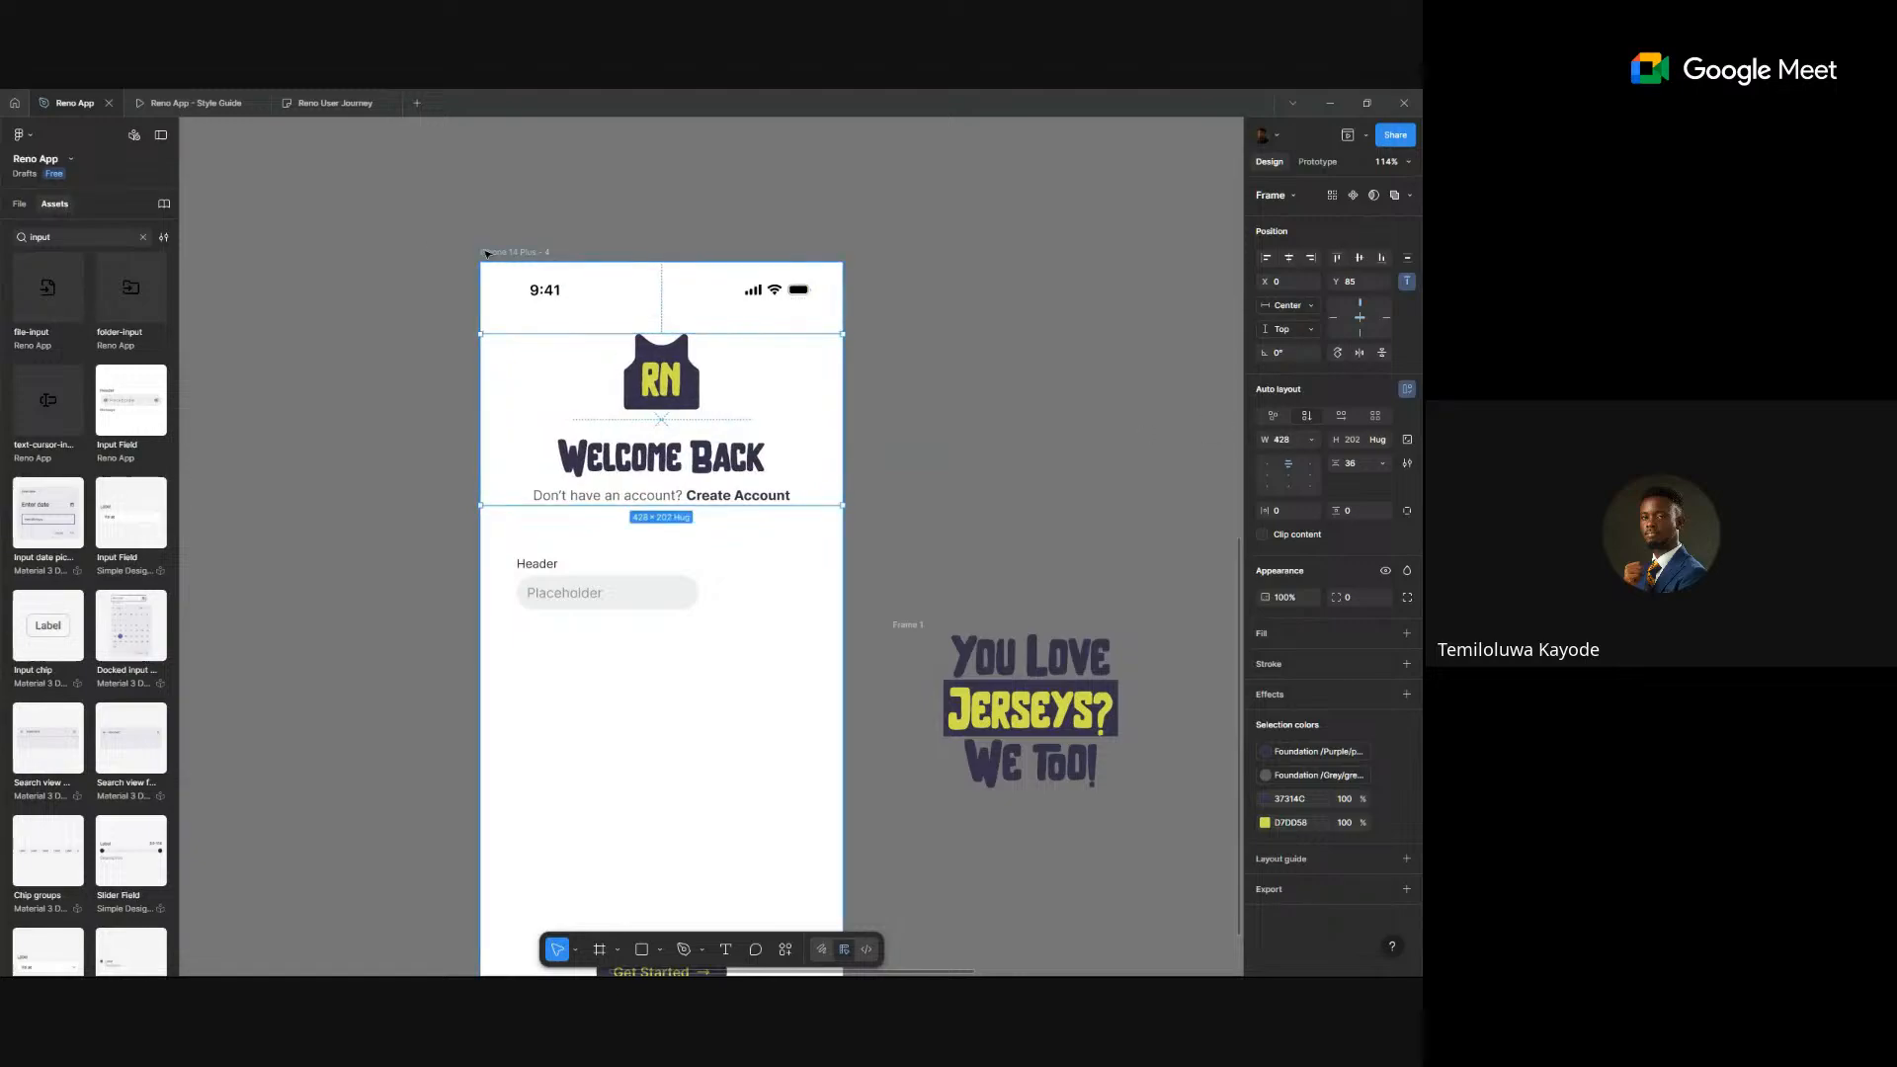
# - Widen the input field to 322 px and duplicate it directly below the original
pyautogui.click(526, 252)
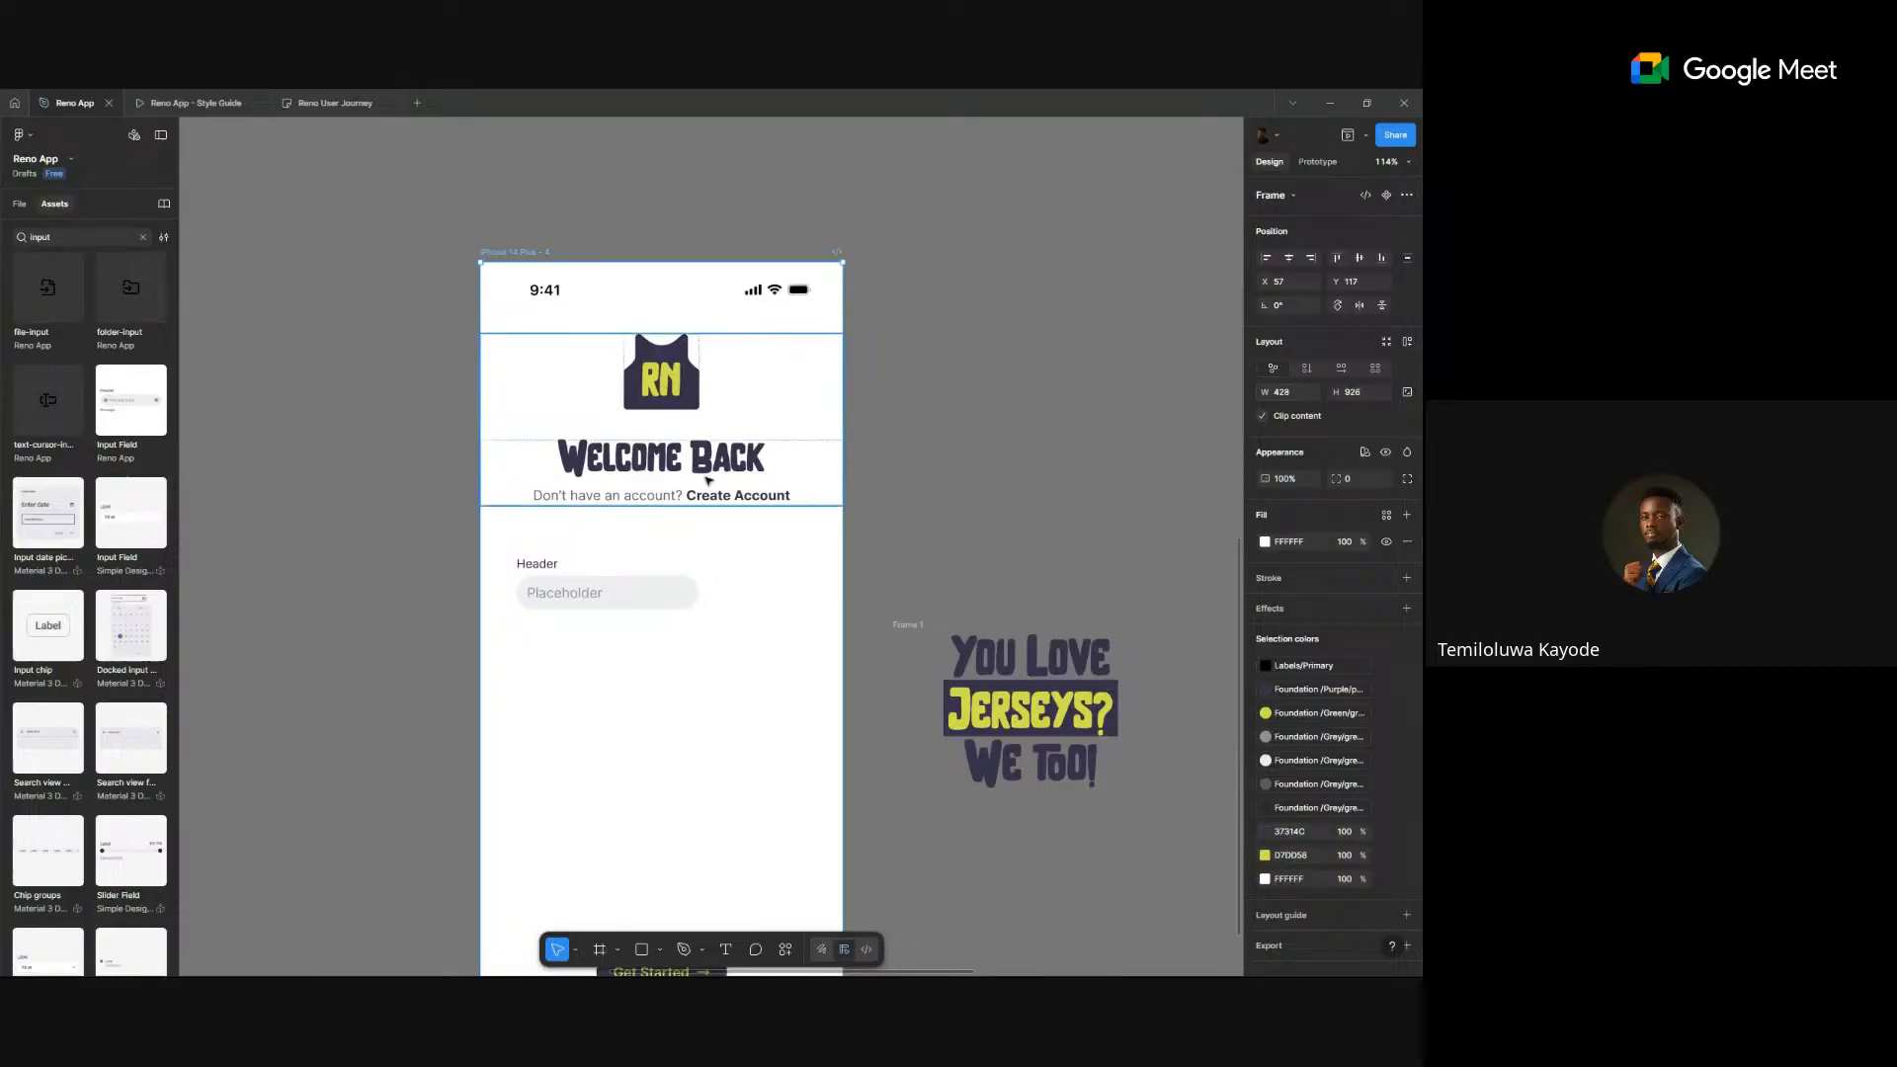
pyautogui.click(583, 592)
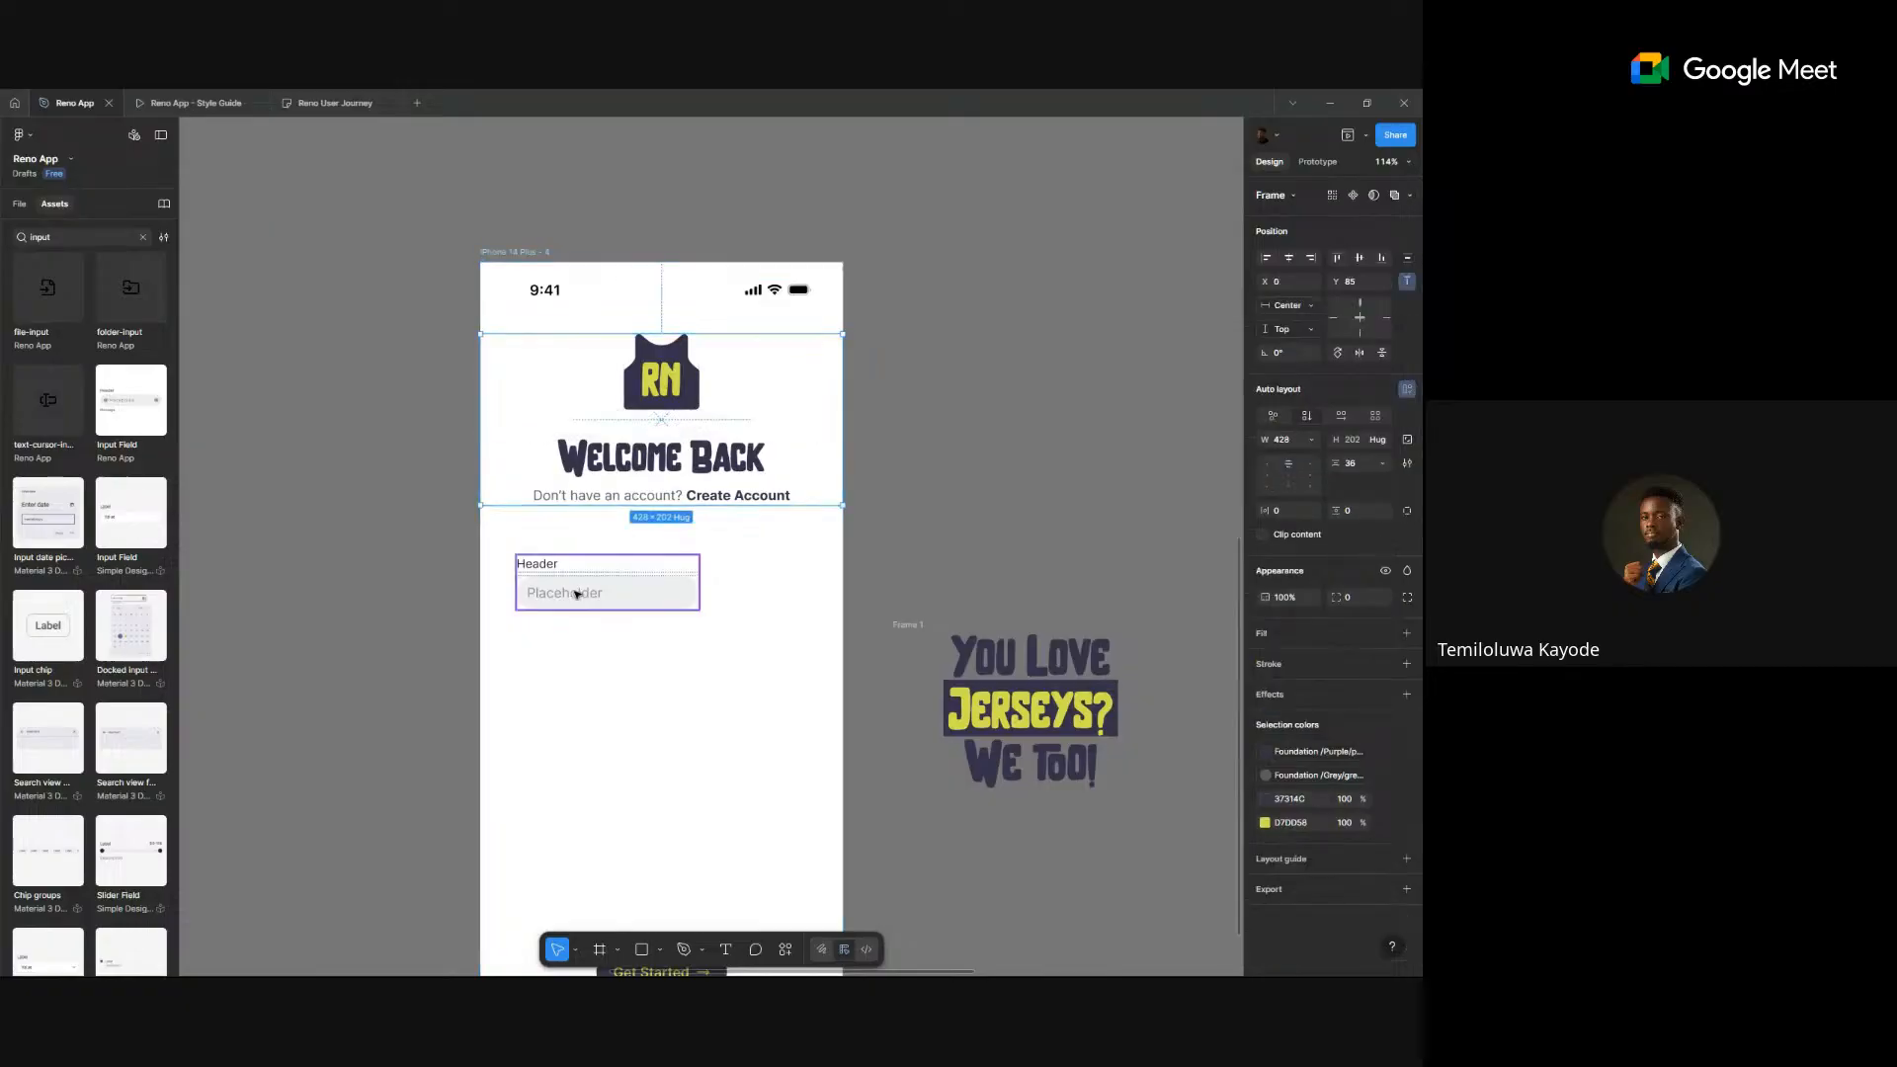
pyautogui.moveTo(694, 584); pyautogui.dragTo(791, 583)
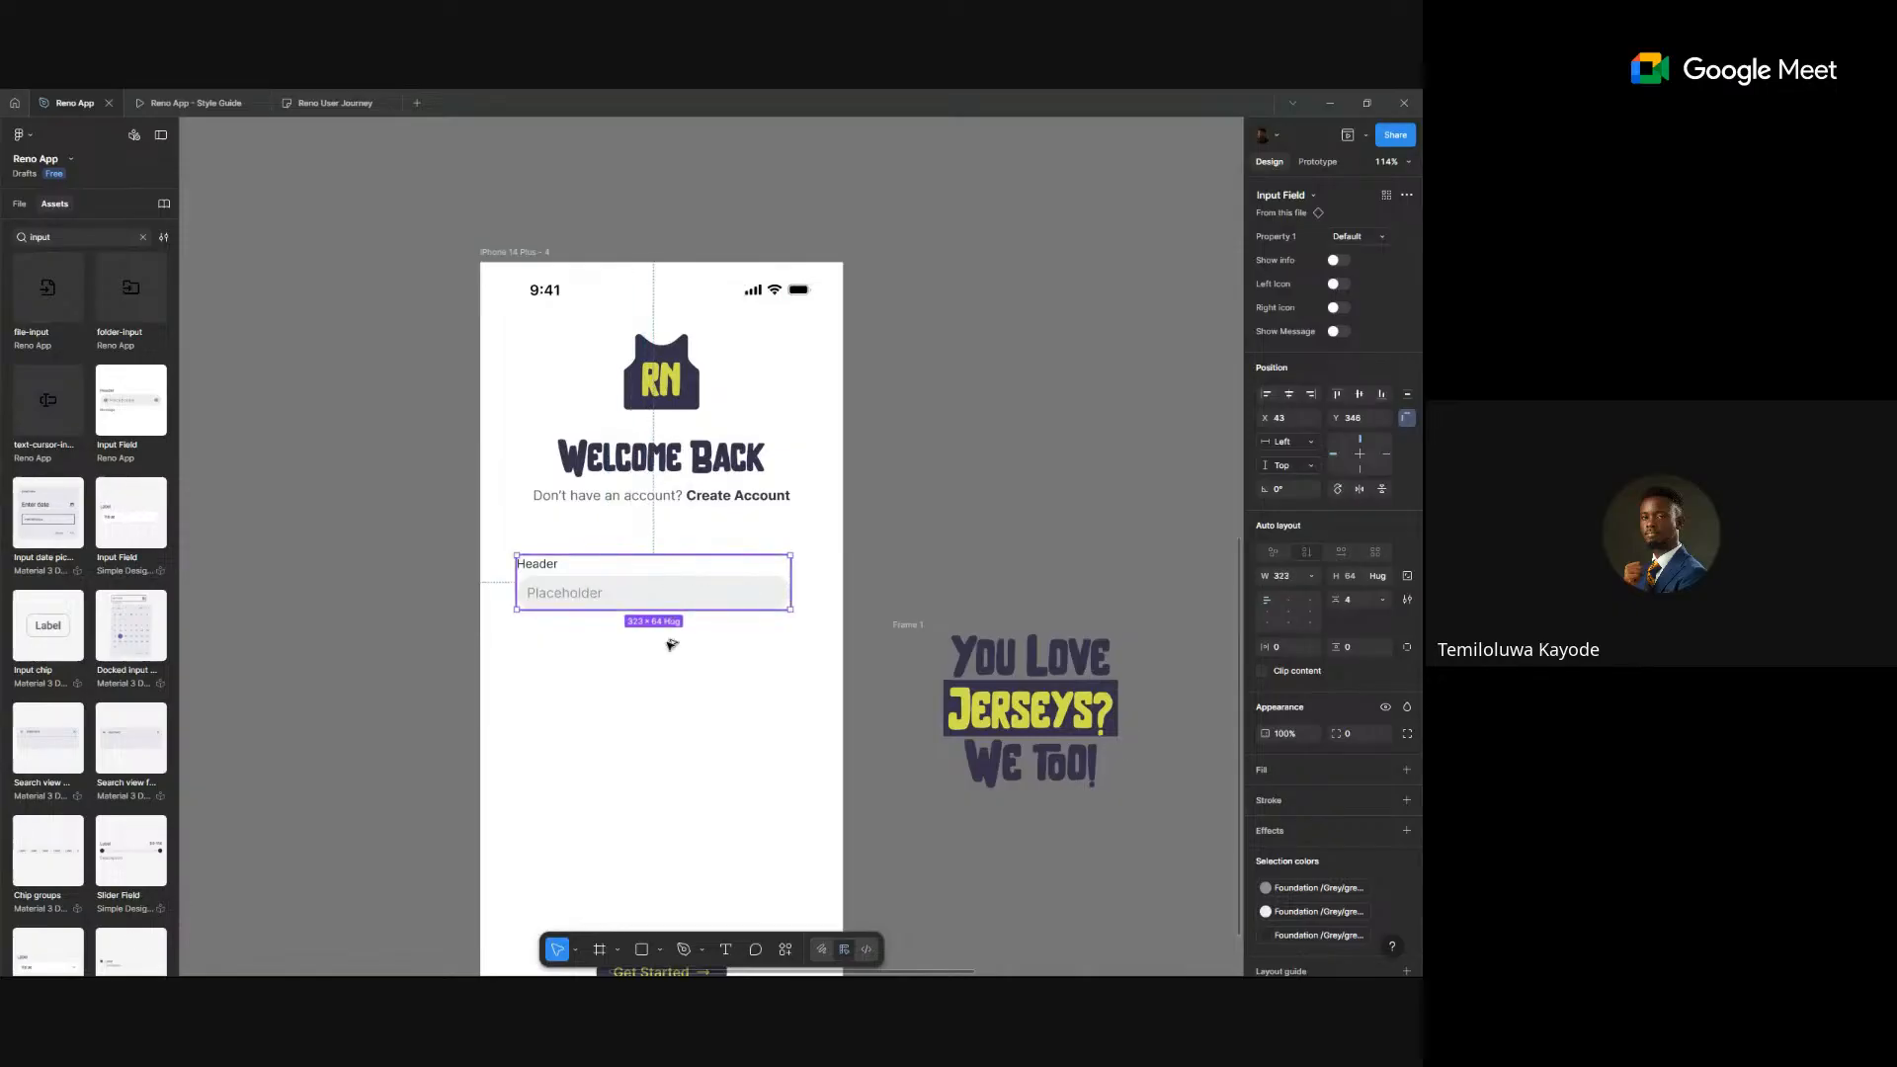
pyautogui.moveTo(670, 581); pyautogui.dragTo(666, 647)
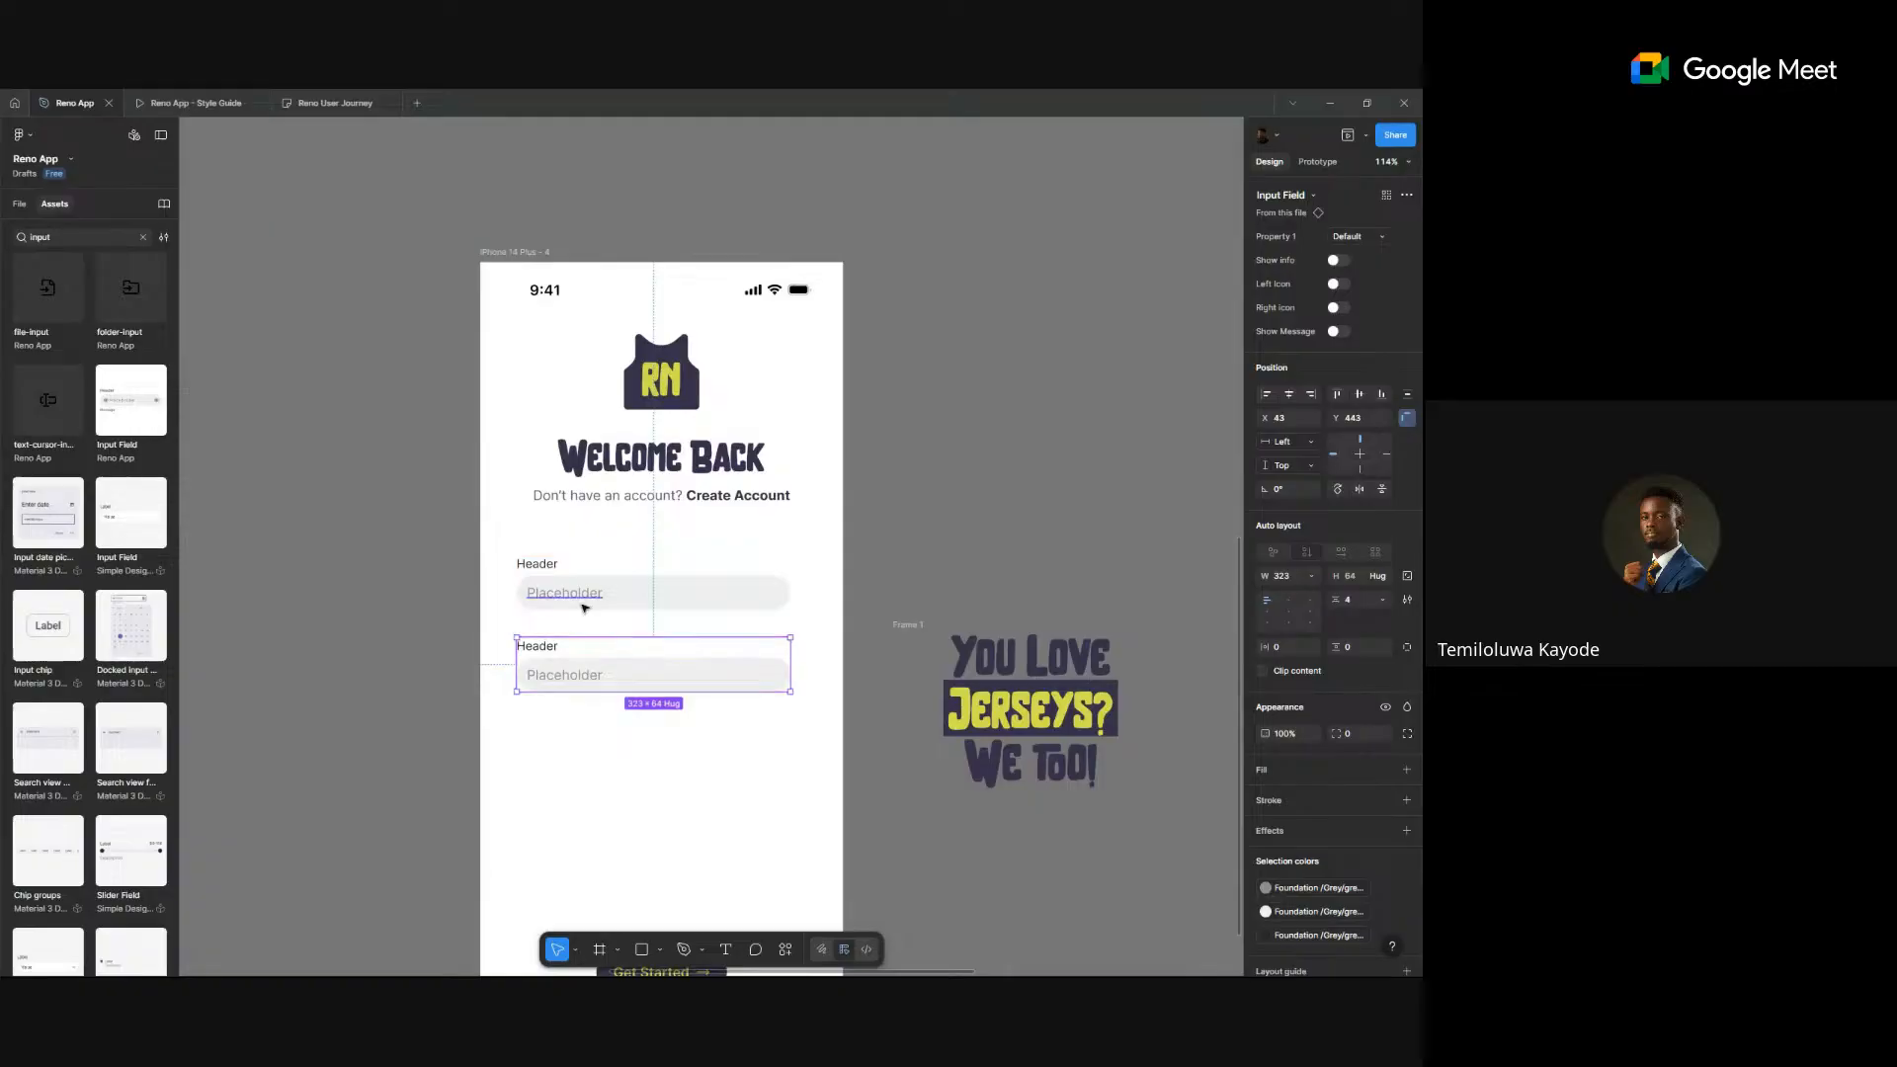
# - Replace the first field's Header label with the text 'Eamial Address'
pyautogui.scroll(5, 584, 606)
pyautogui.doubleClick(514, 533)
pyautogui.scroll(-15, 520, 537)
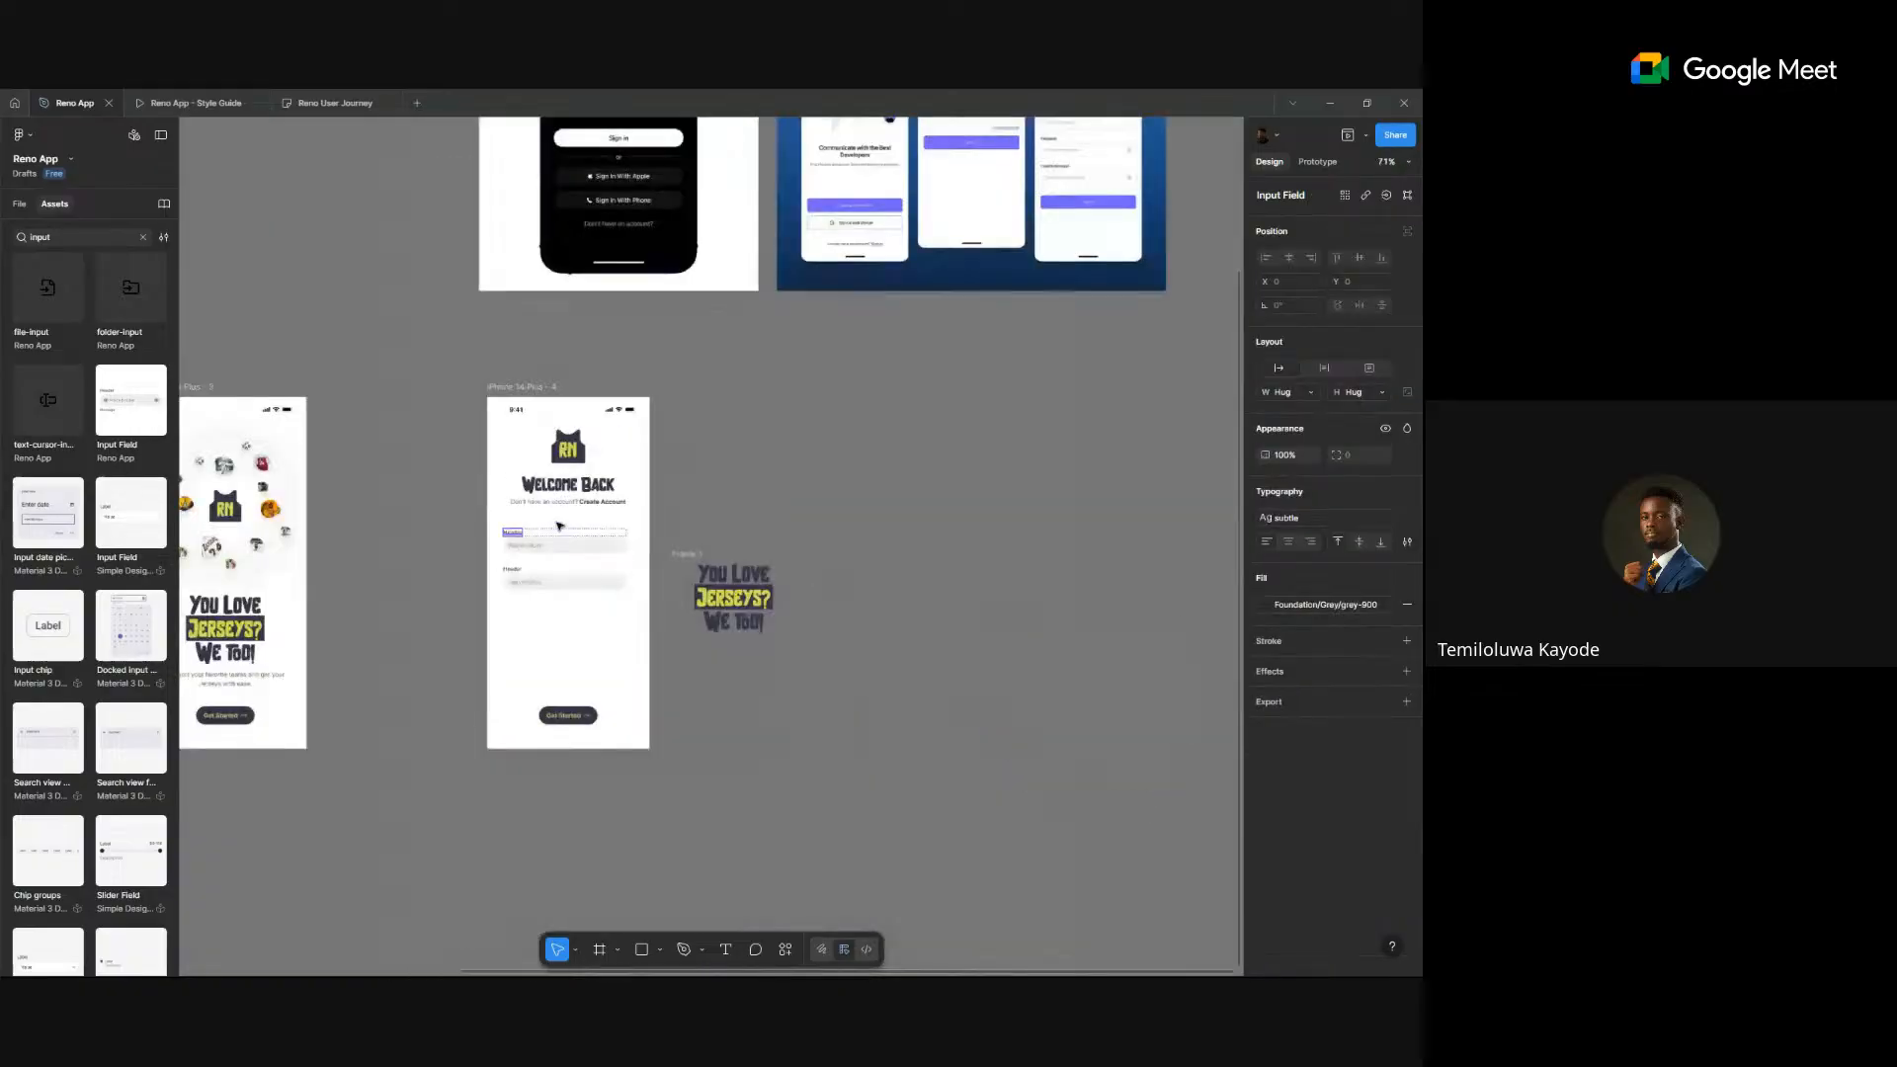
pyautogui.scroll(10, 600, 697)
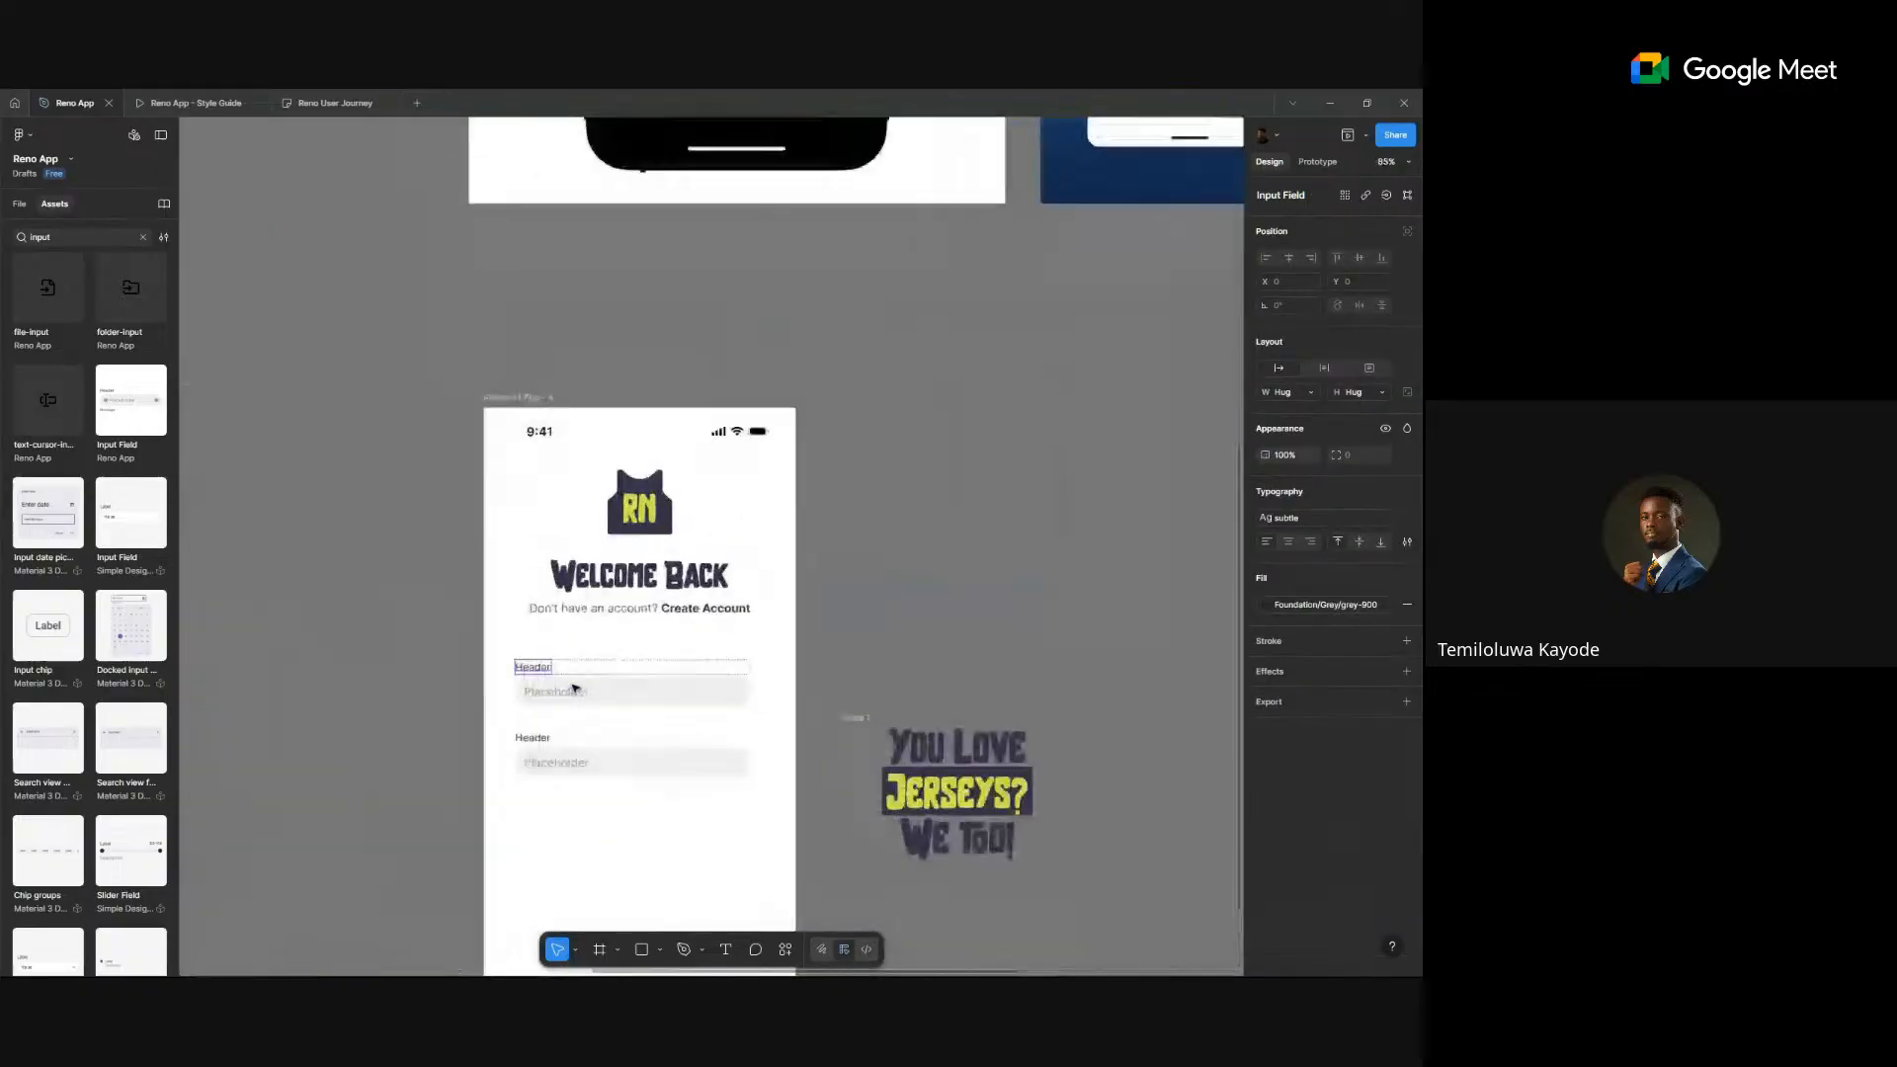
pyautogui.doubleClick(497, 656)
pyautogui.write('Eam')
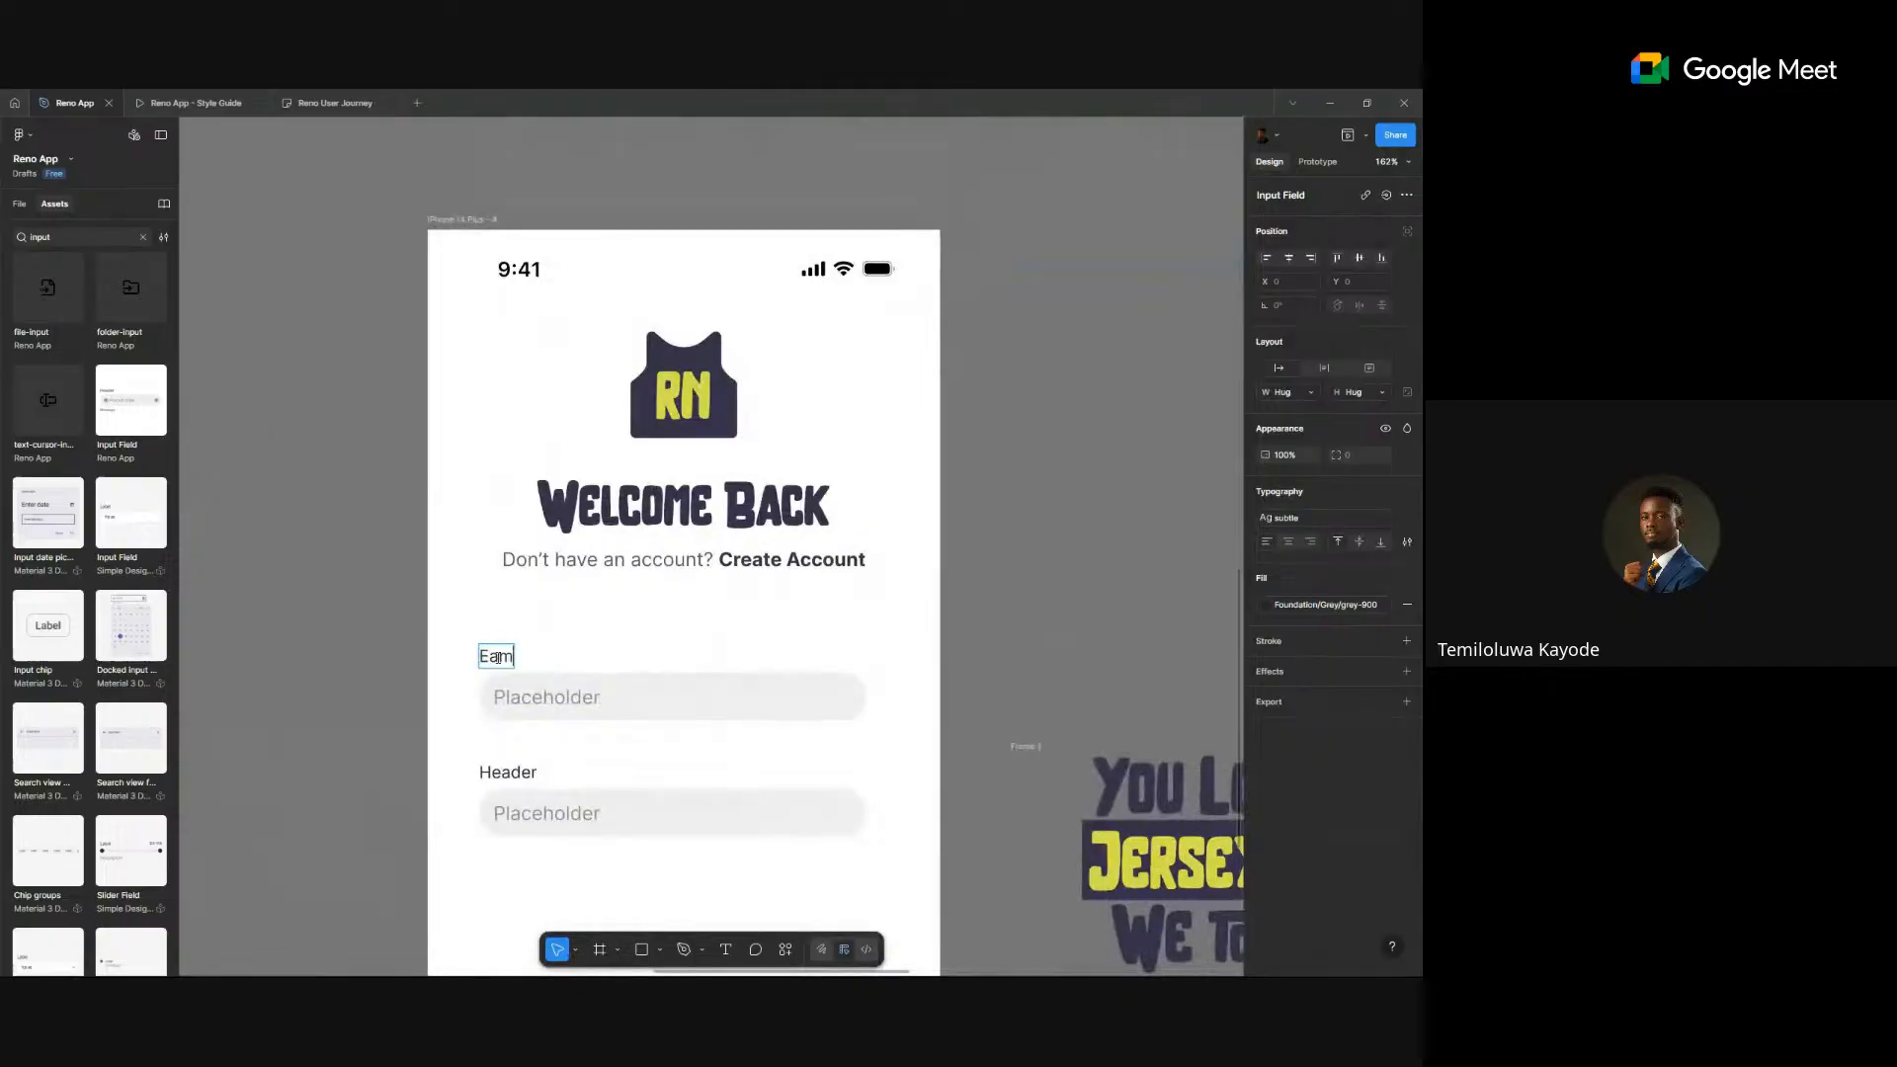
pyautogui.write('ial Address')
# - Correct the typo so the first label reads 'Email Address'
pyautogui.click(499, 656)
pyautogui.press('BackSpace')
pyautogui.press('BackSpace')
pyautogui.write('i')
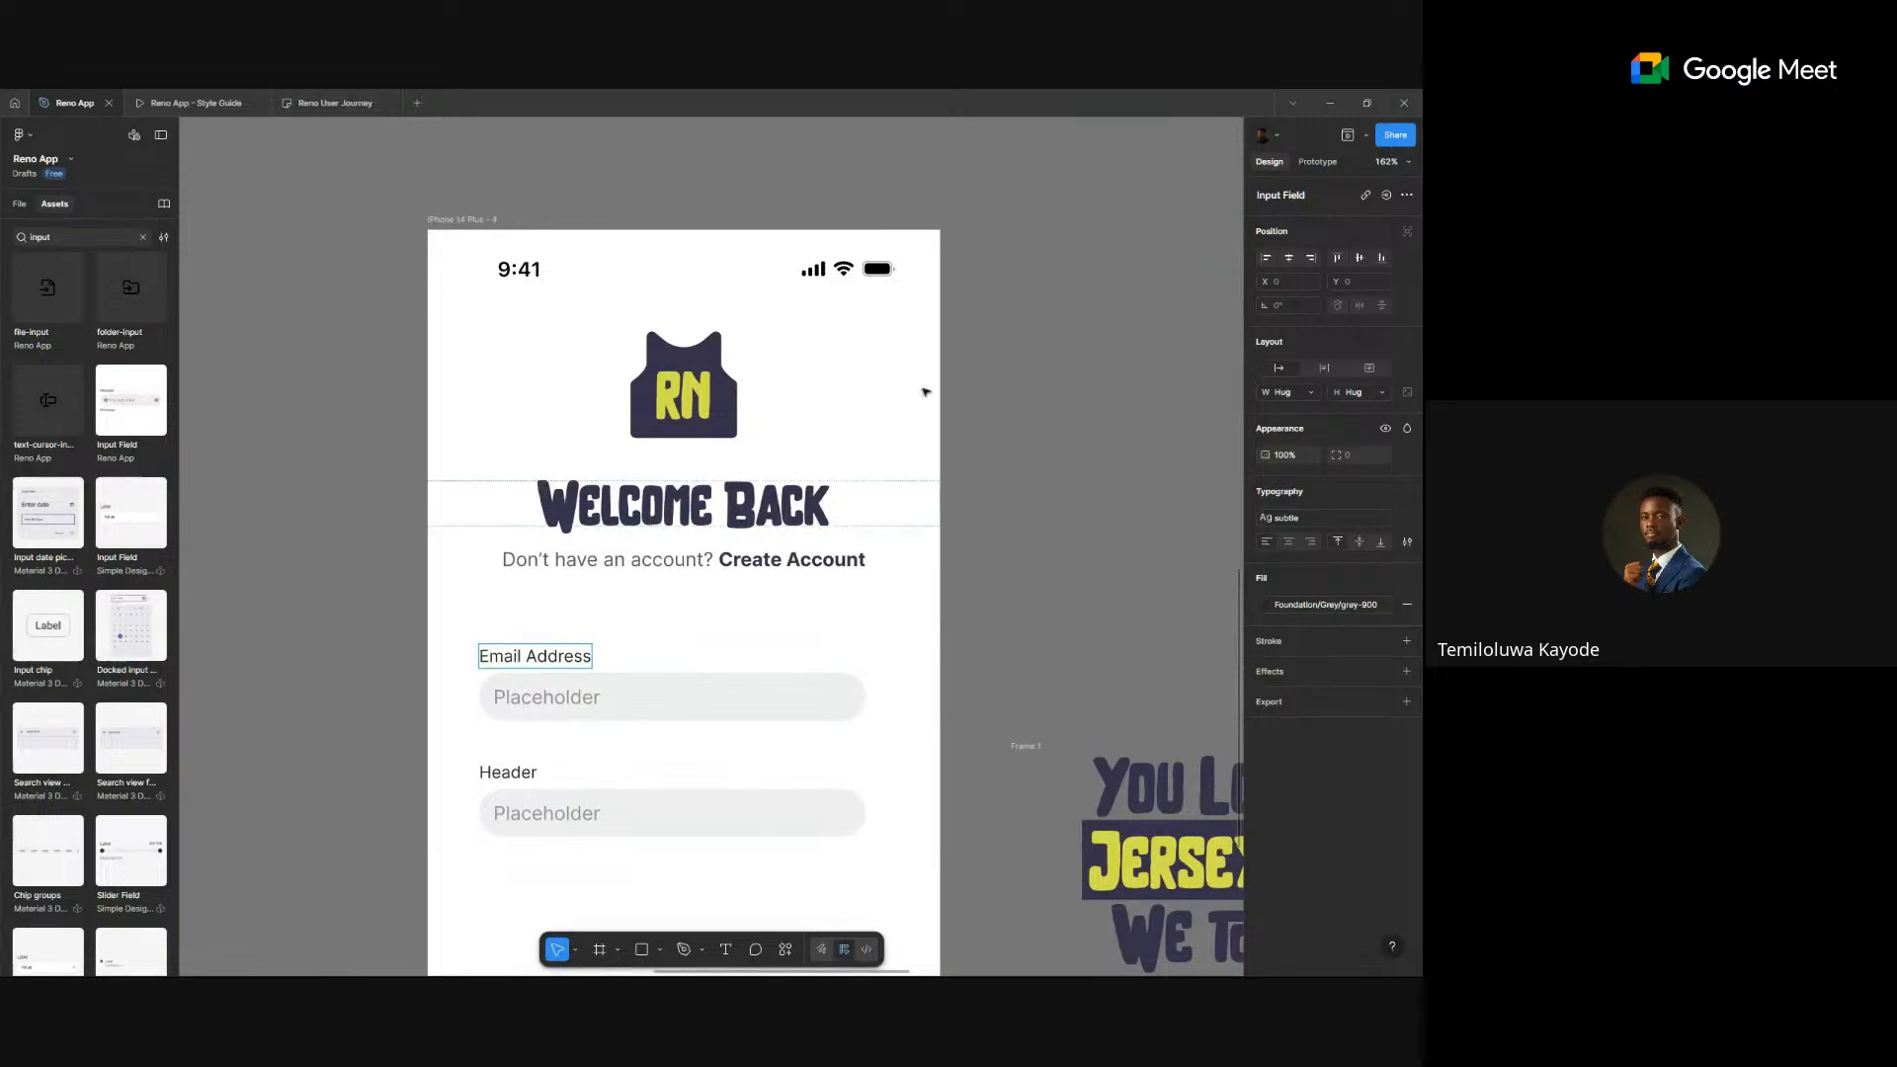
pyautogui.scroll(-5, 694, 635)
pyautogui.scroll(3, 783, 587)
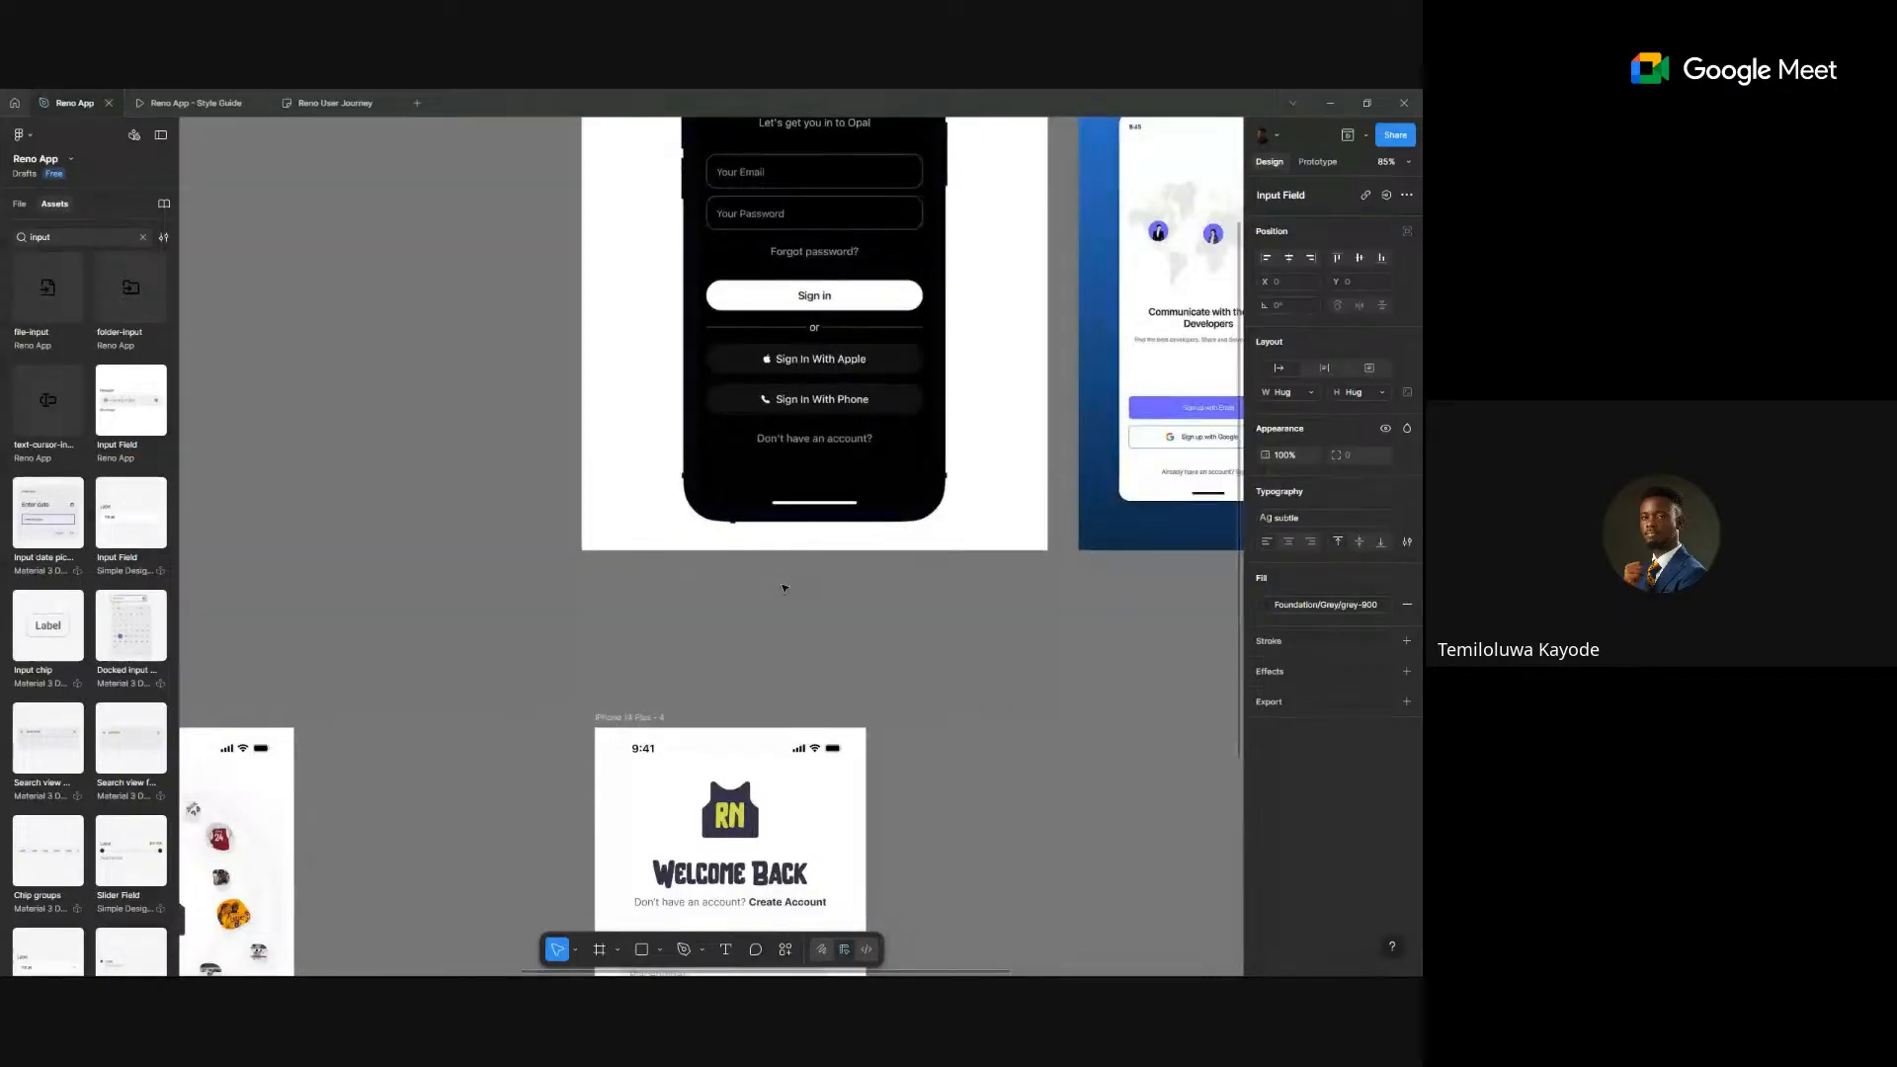
pyautogui.hscroll(4, 614, 596)
pyautogui.scroll(-2, 775, 453)
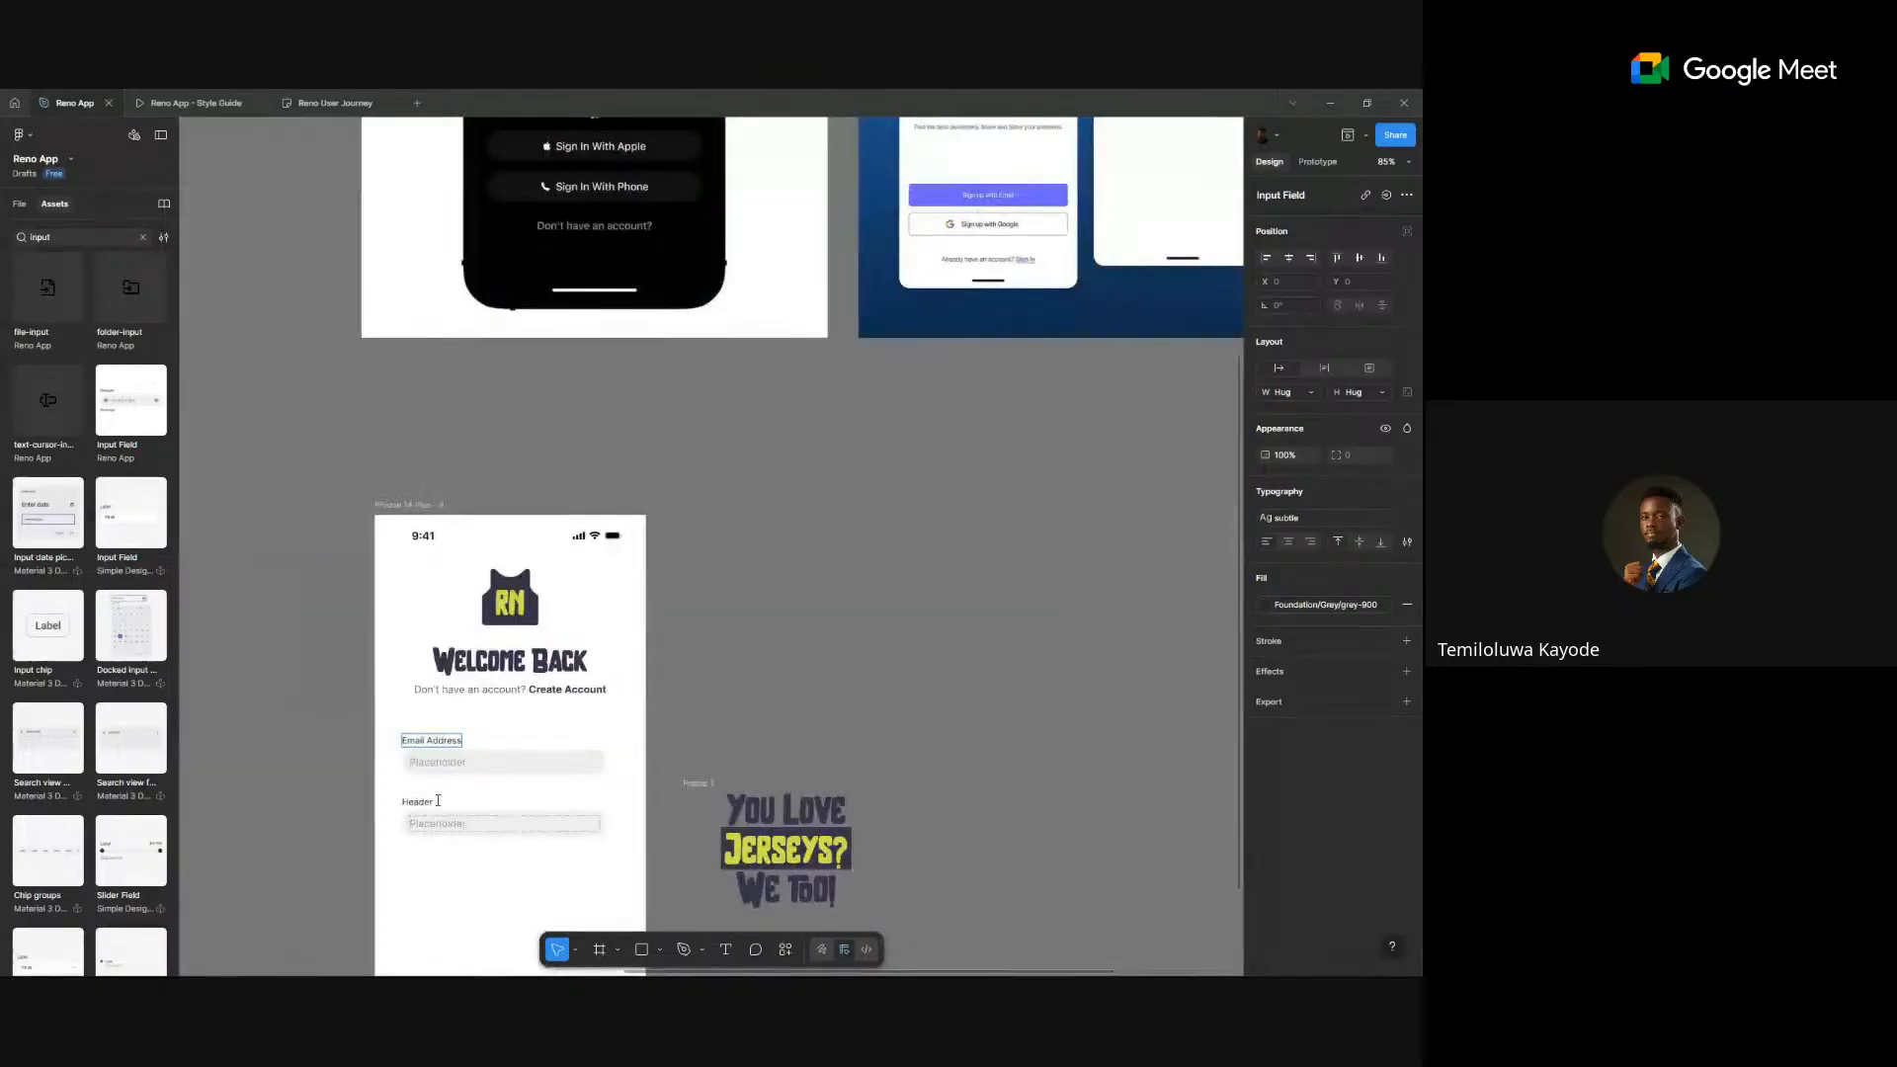
pyautogui.scroll(8, 708, 427)
# - Change the email field's placeholder to 'Enter your email'
pyautogui.doubleClick(647, 376)
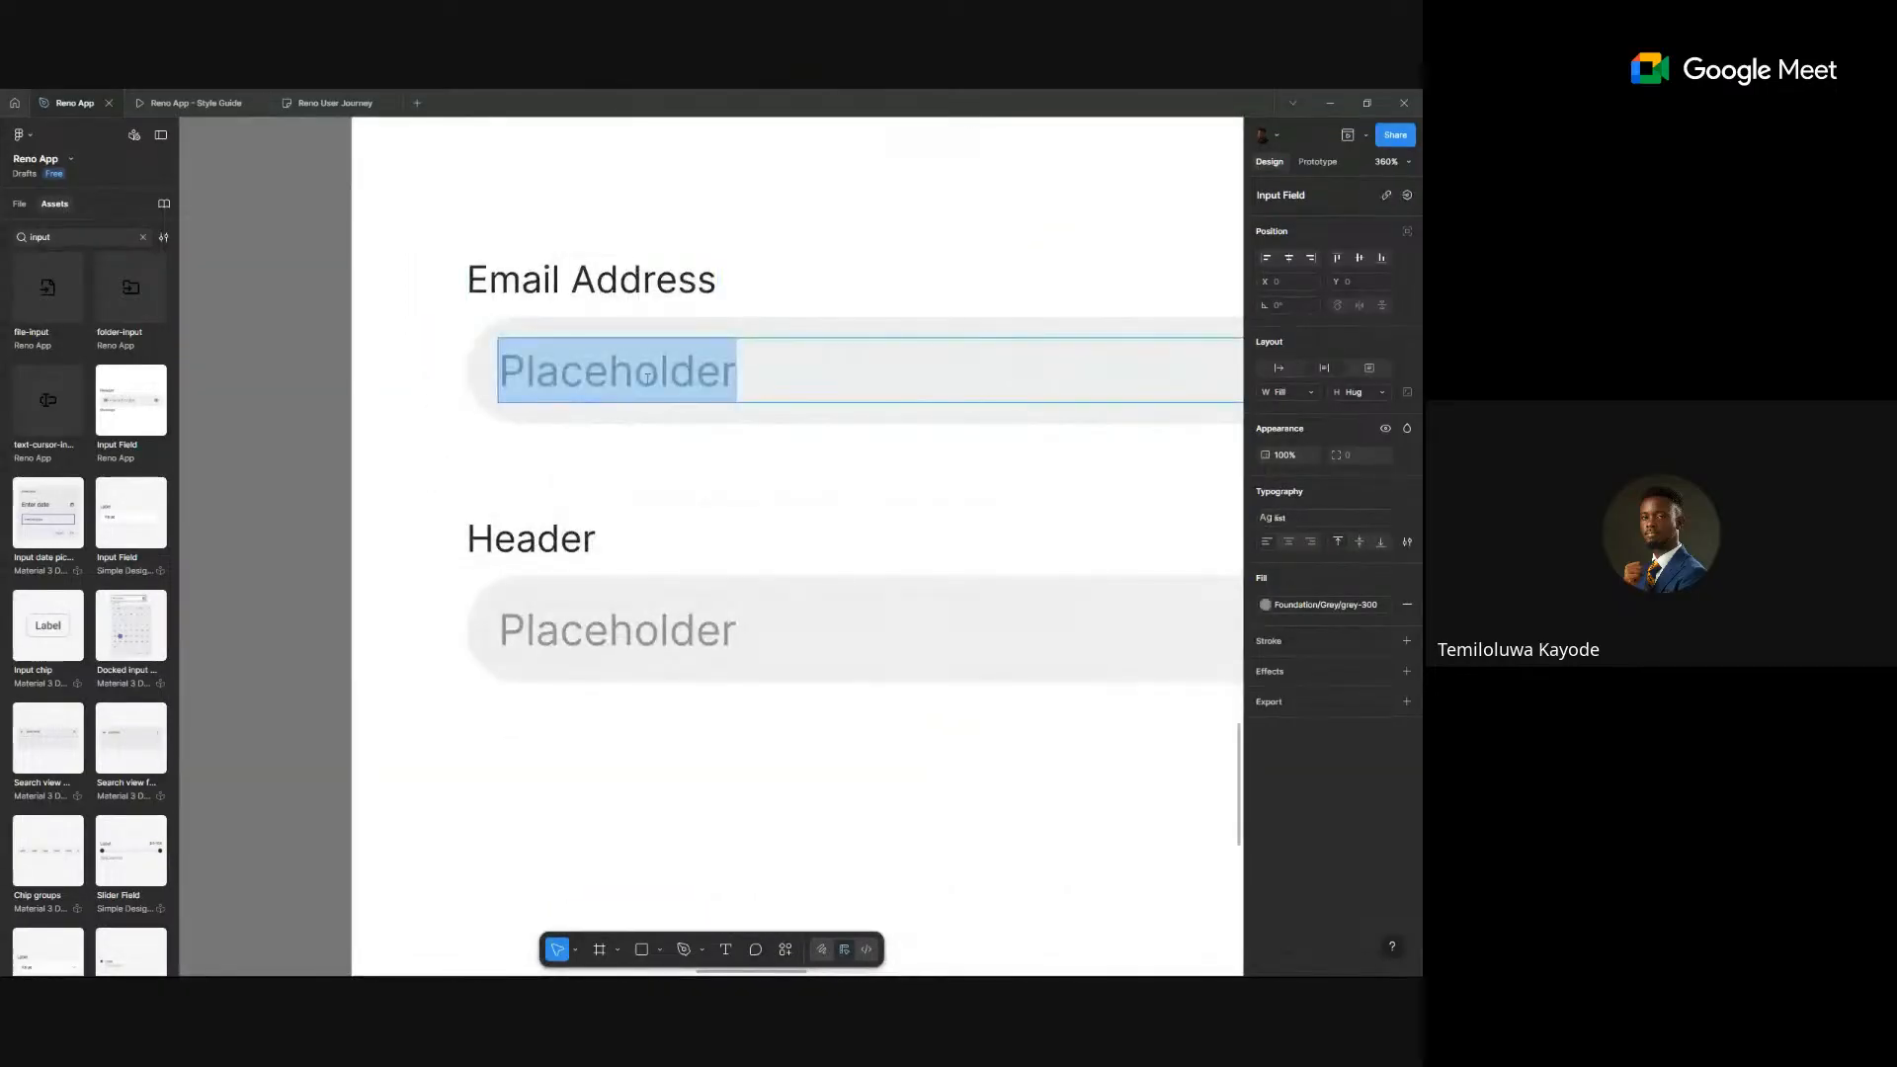
pyautogui.write('Entern')
pyautogui.press('BackSpace')
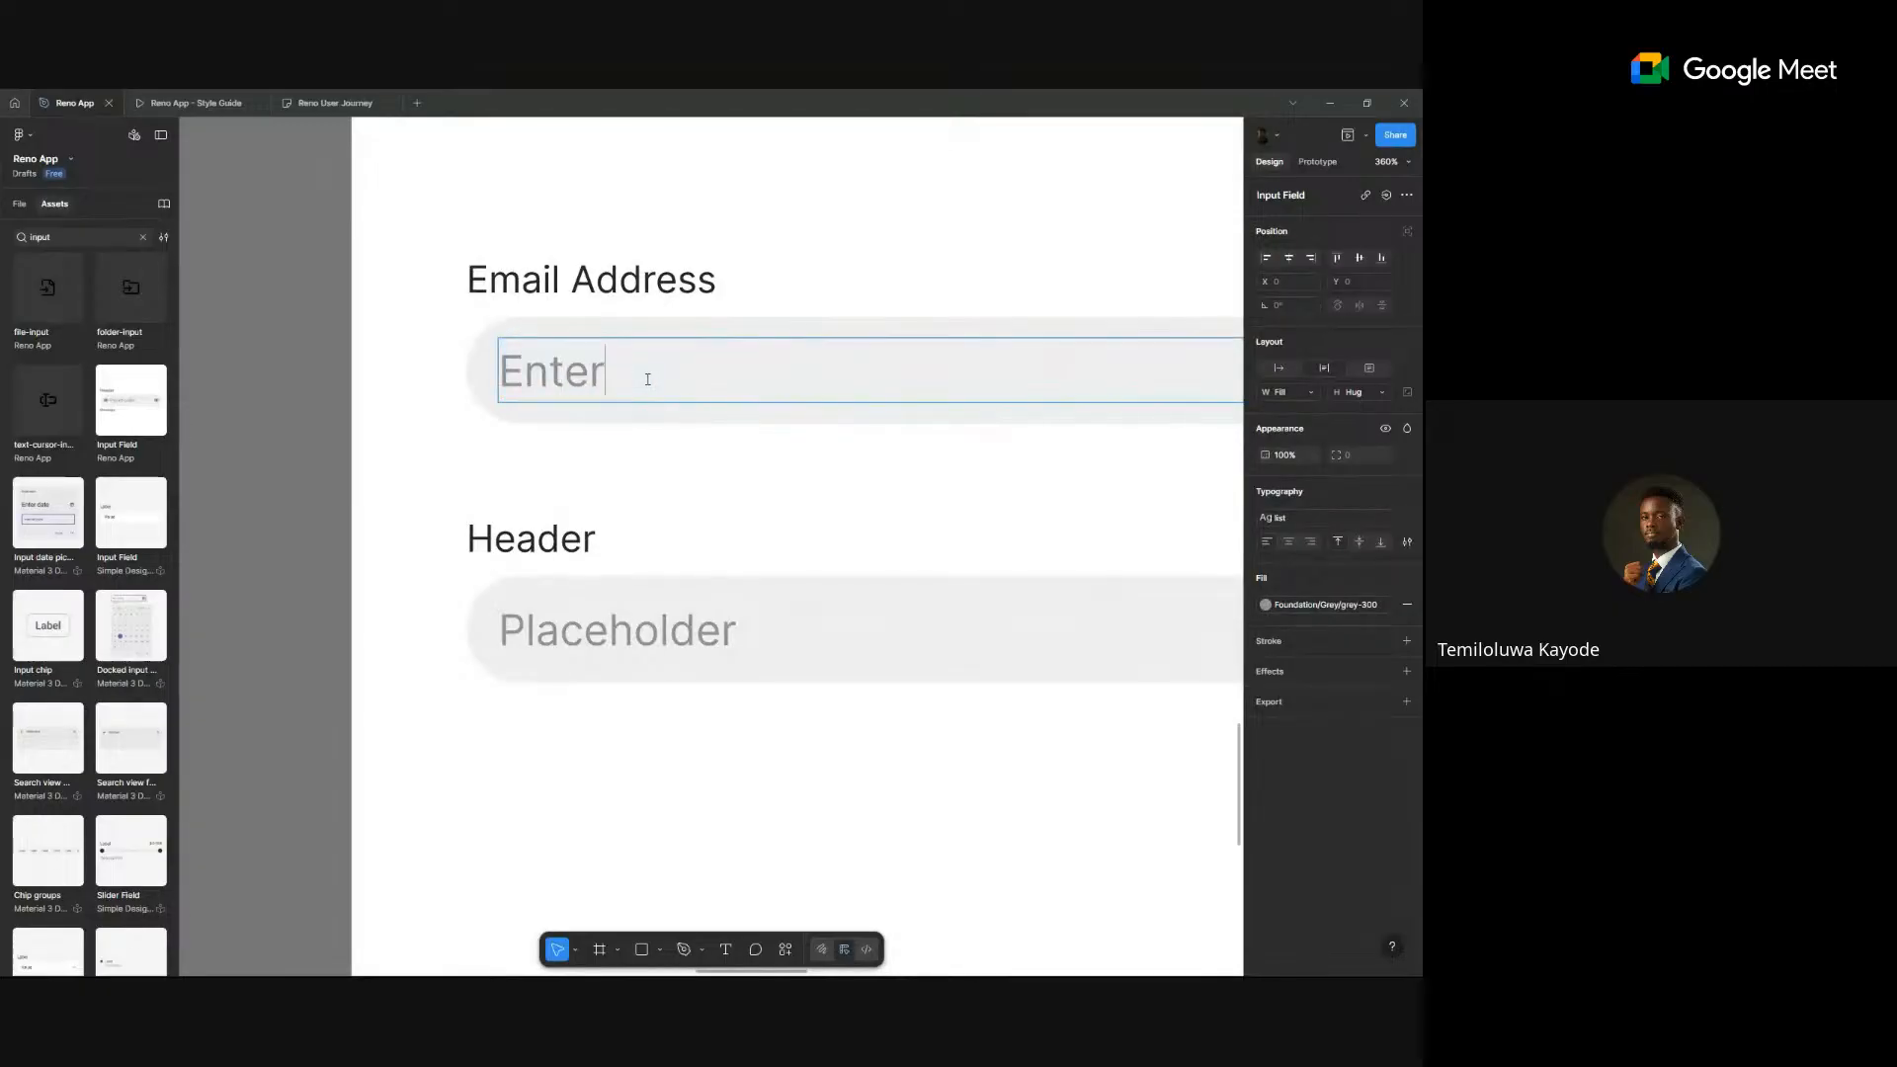
pyautogui.write('your email')
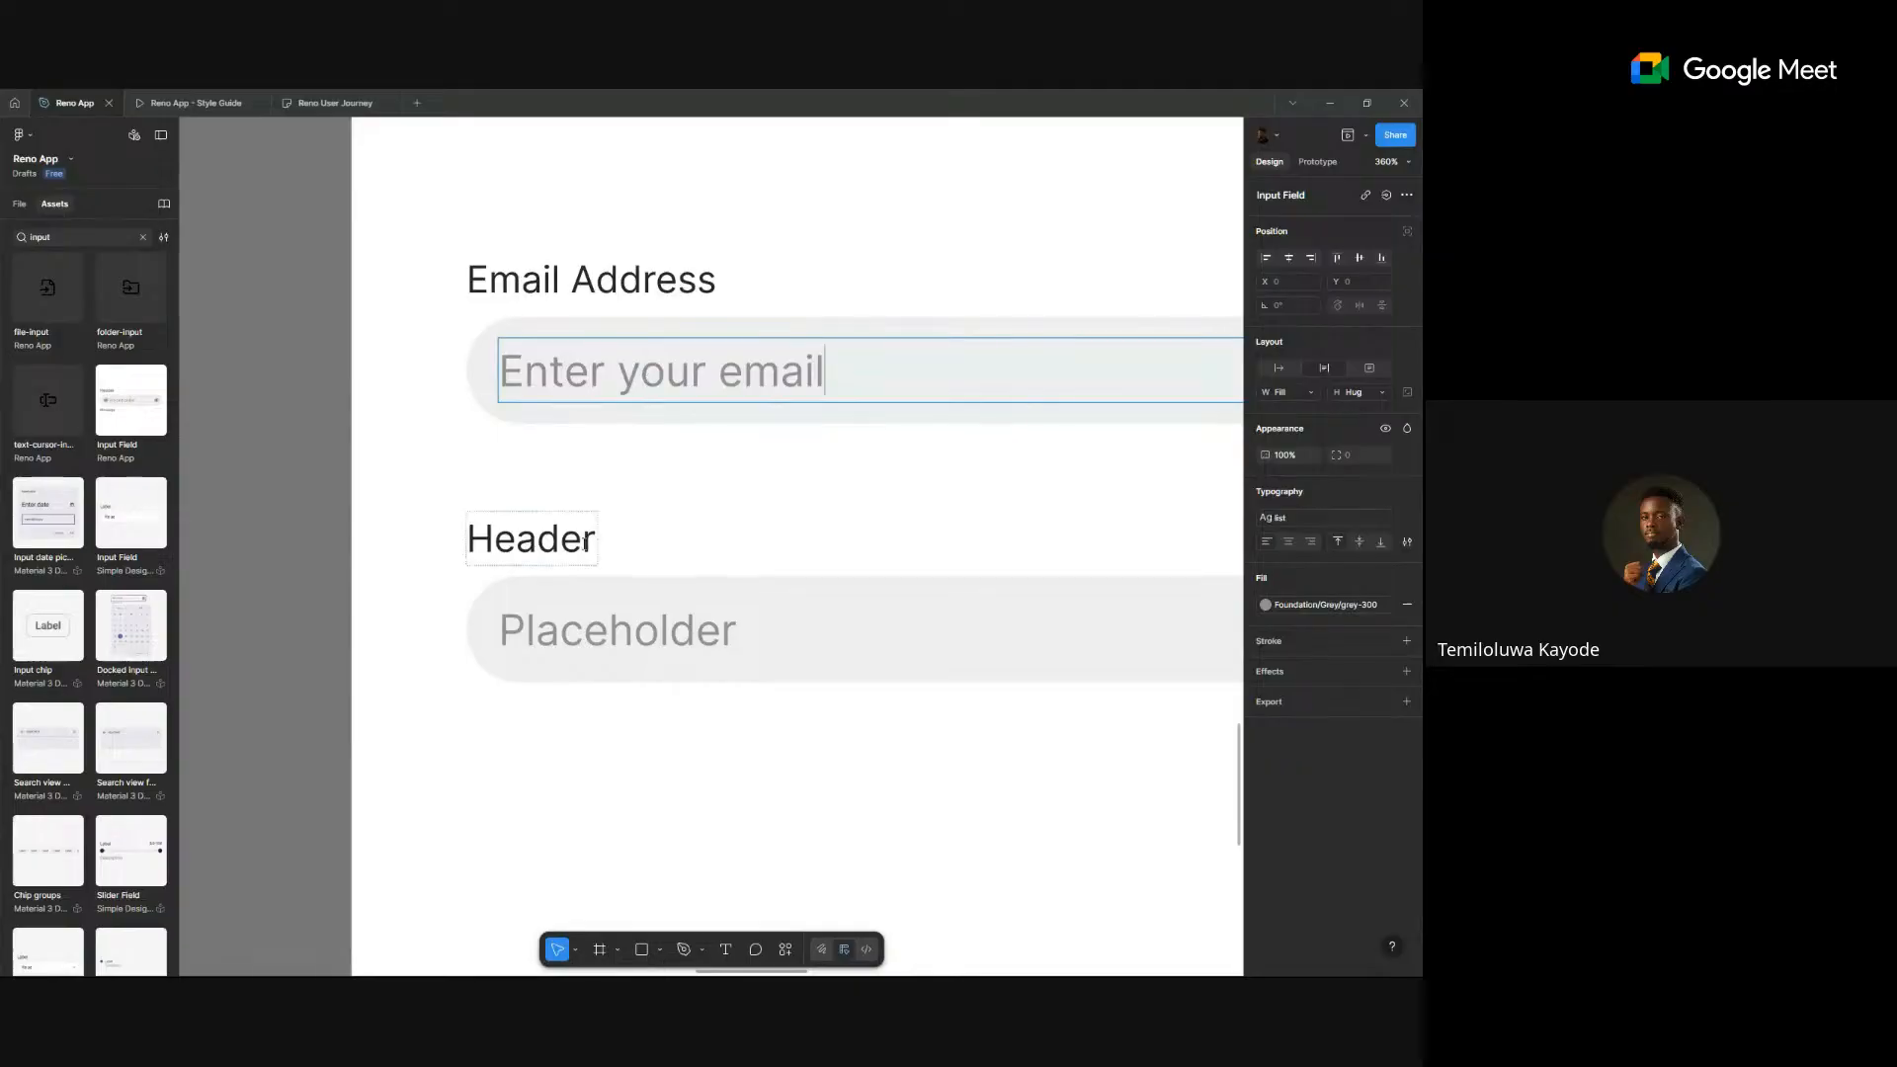
pyautogui.click(578, 540)
# - Relabel the second field 'Password' with the placeholder 'Enter your password'
pyautogui.doubleClick(578, 541)
pyautogui.write('Password')
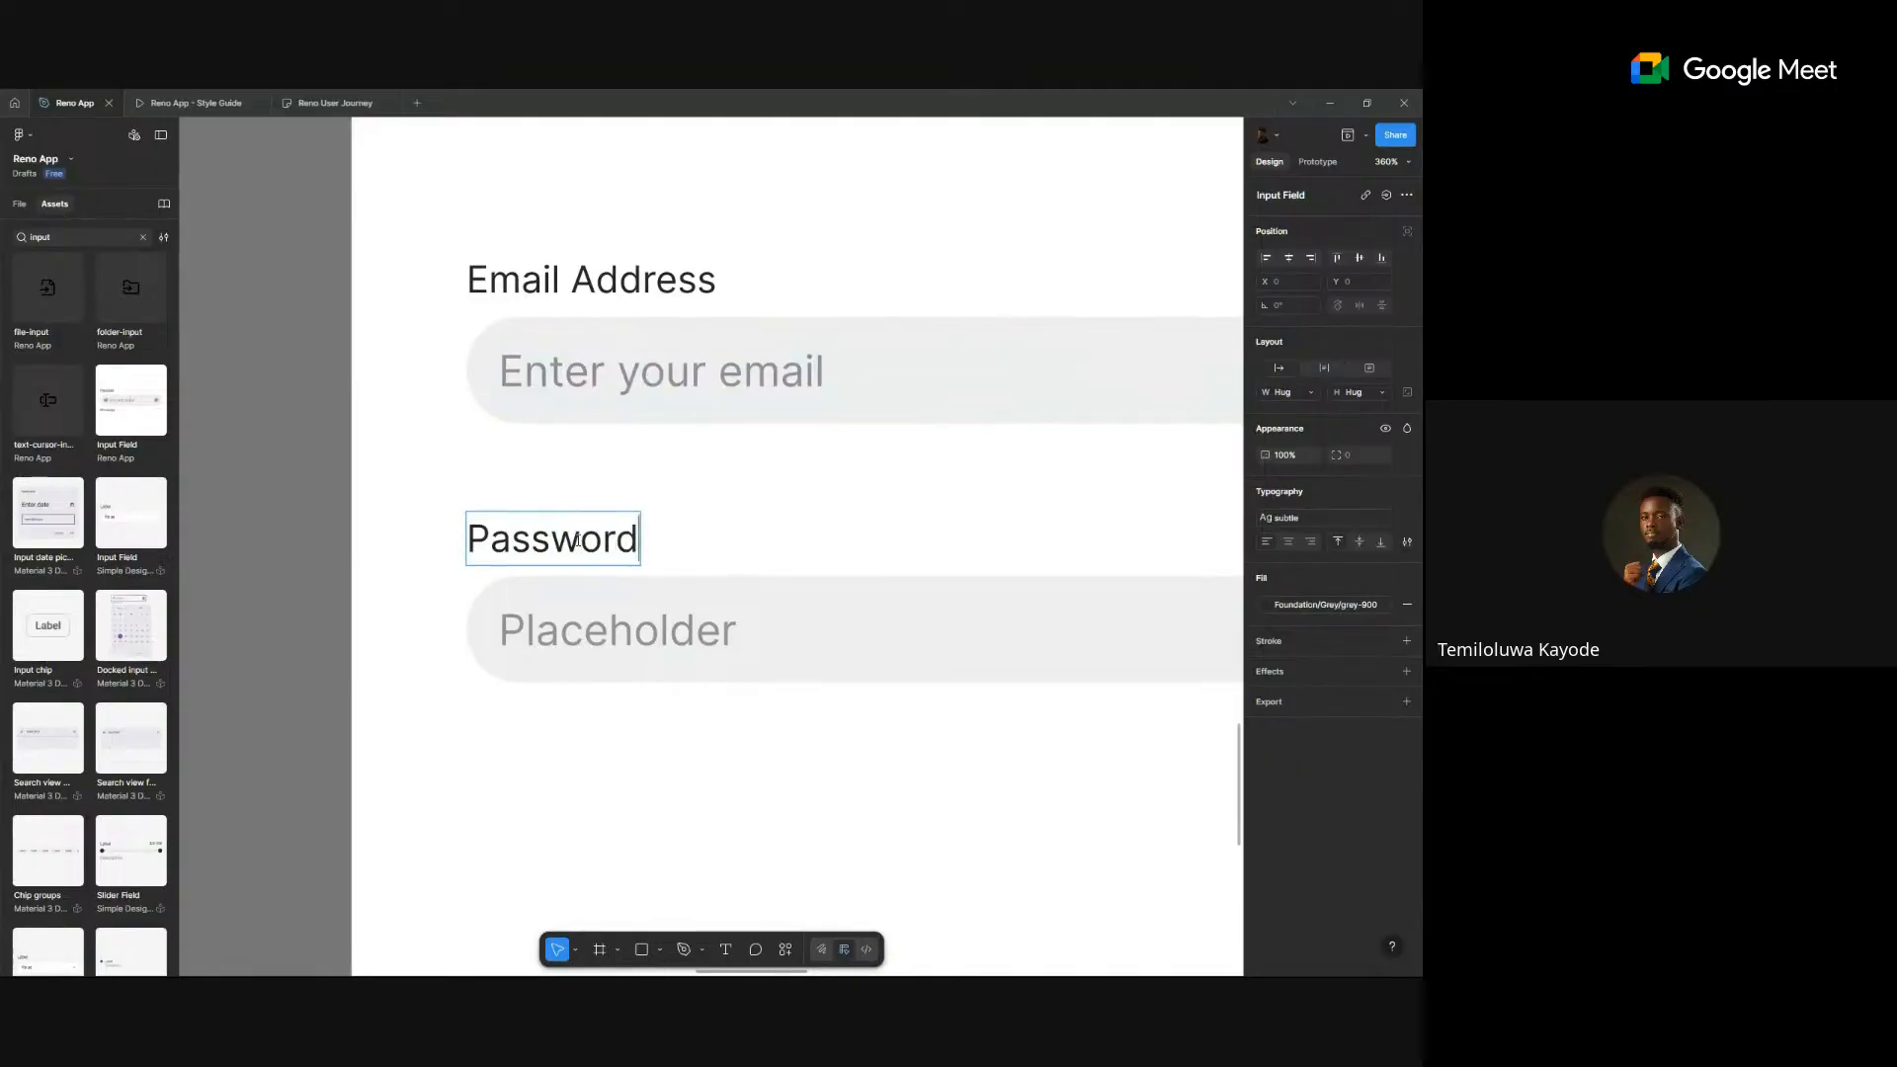
pyautogui.click(555, 644)
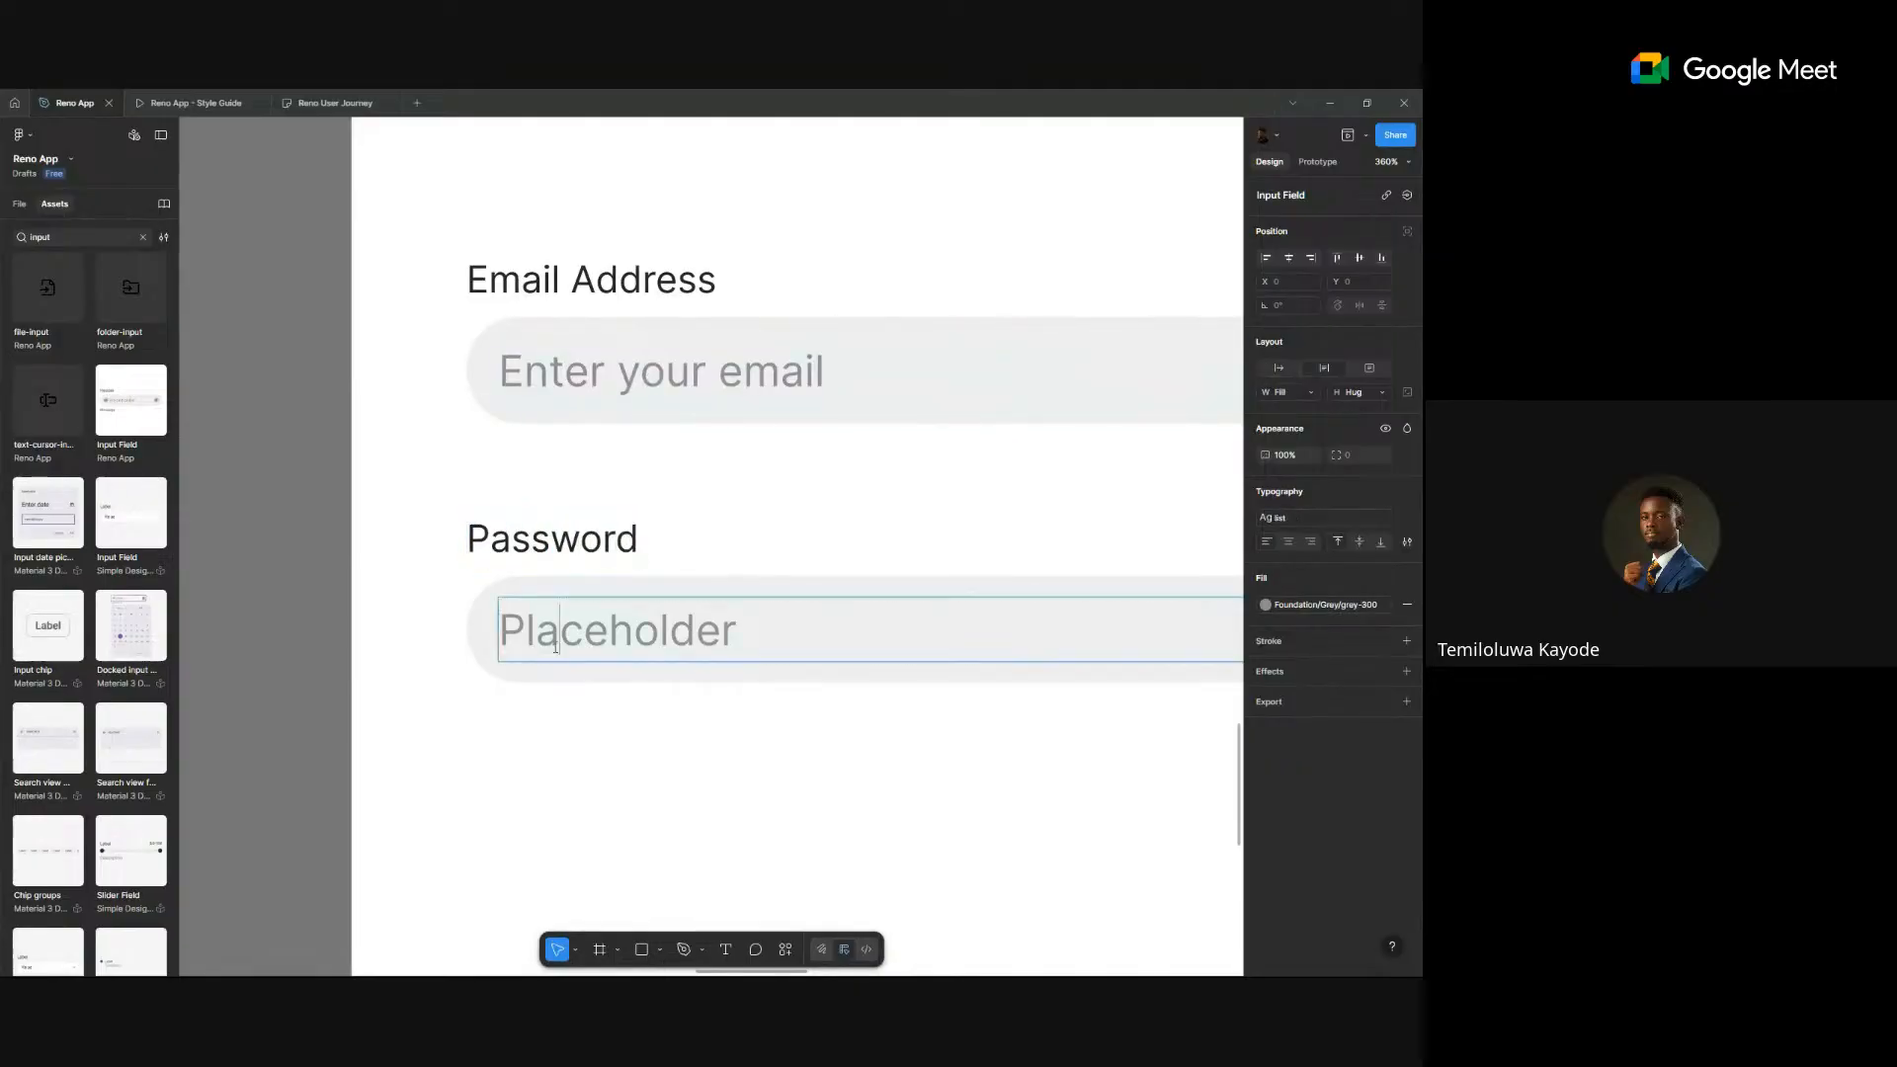
pyautogui.doubleClick(555, 644)
pyautogui.write('Ent')
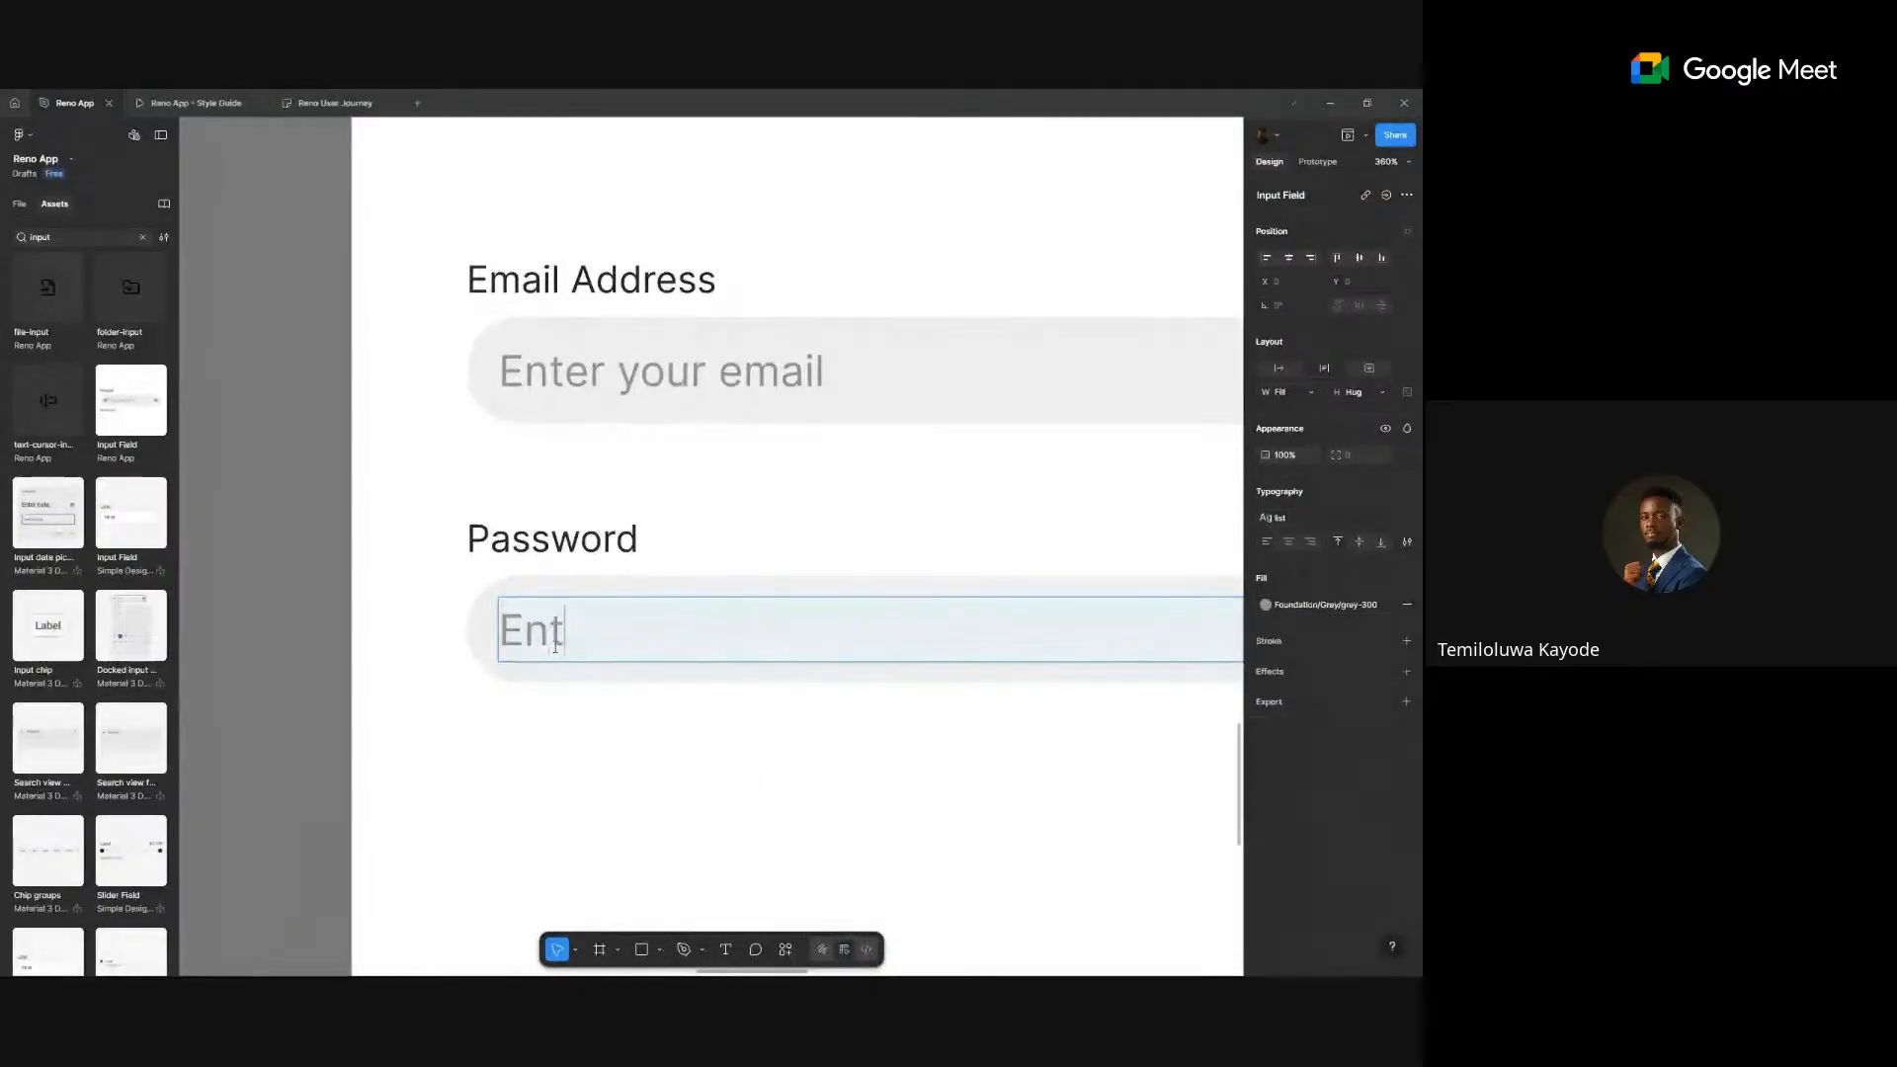
pyautogui.write('er your password')
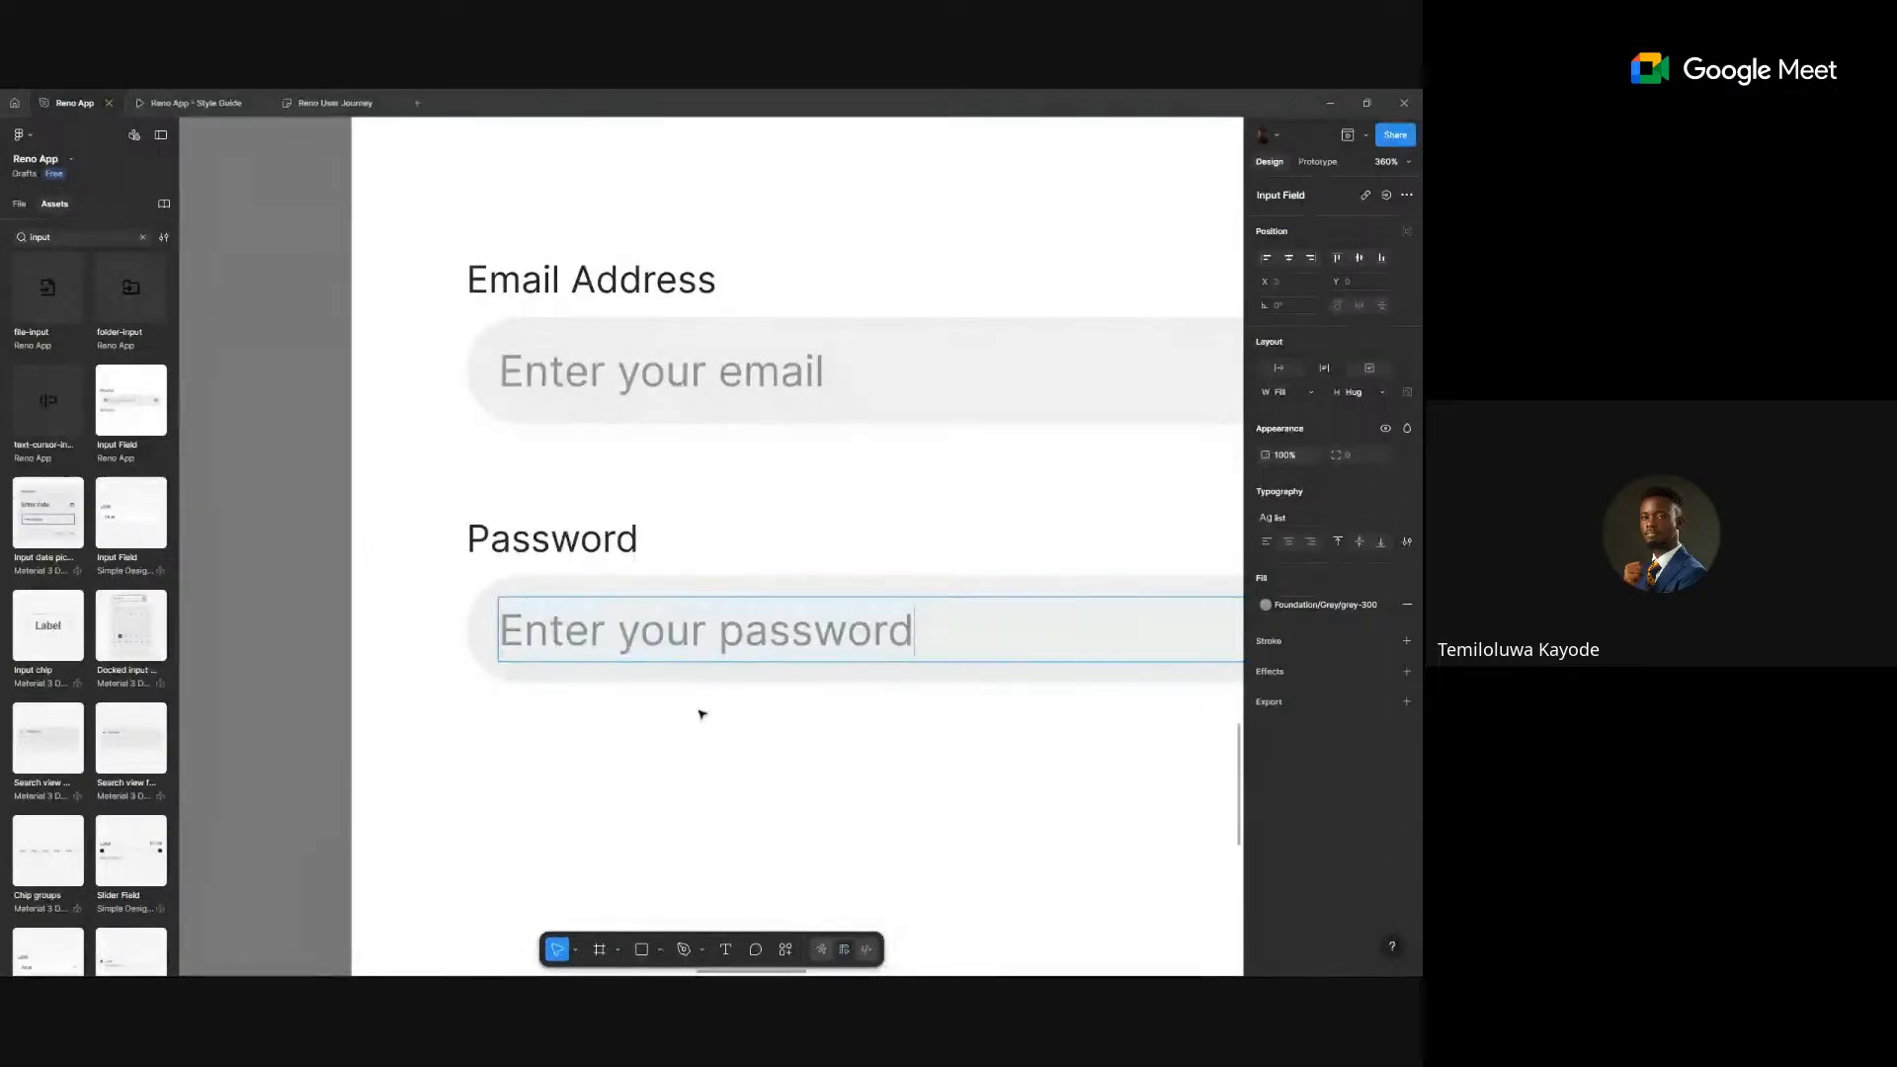
pyautogui.keyDown('ctrl'); pyautogui.scroll(-5, 727, 707); pyautogui.keyUp('ctrl')
pyautogui.keyDown('ctrl'); pyautogui.scroll(-1, 751, 701); pyautogui.keyUp('ctrl')
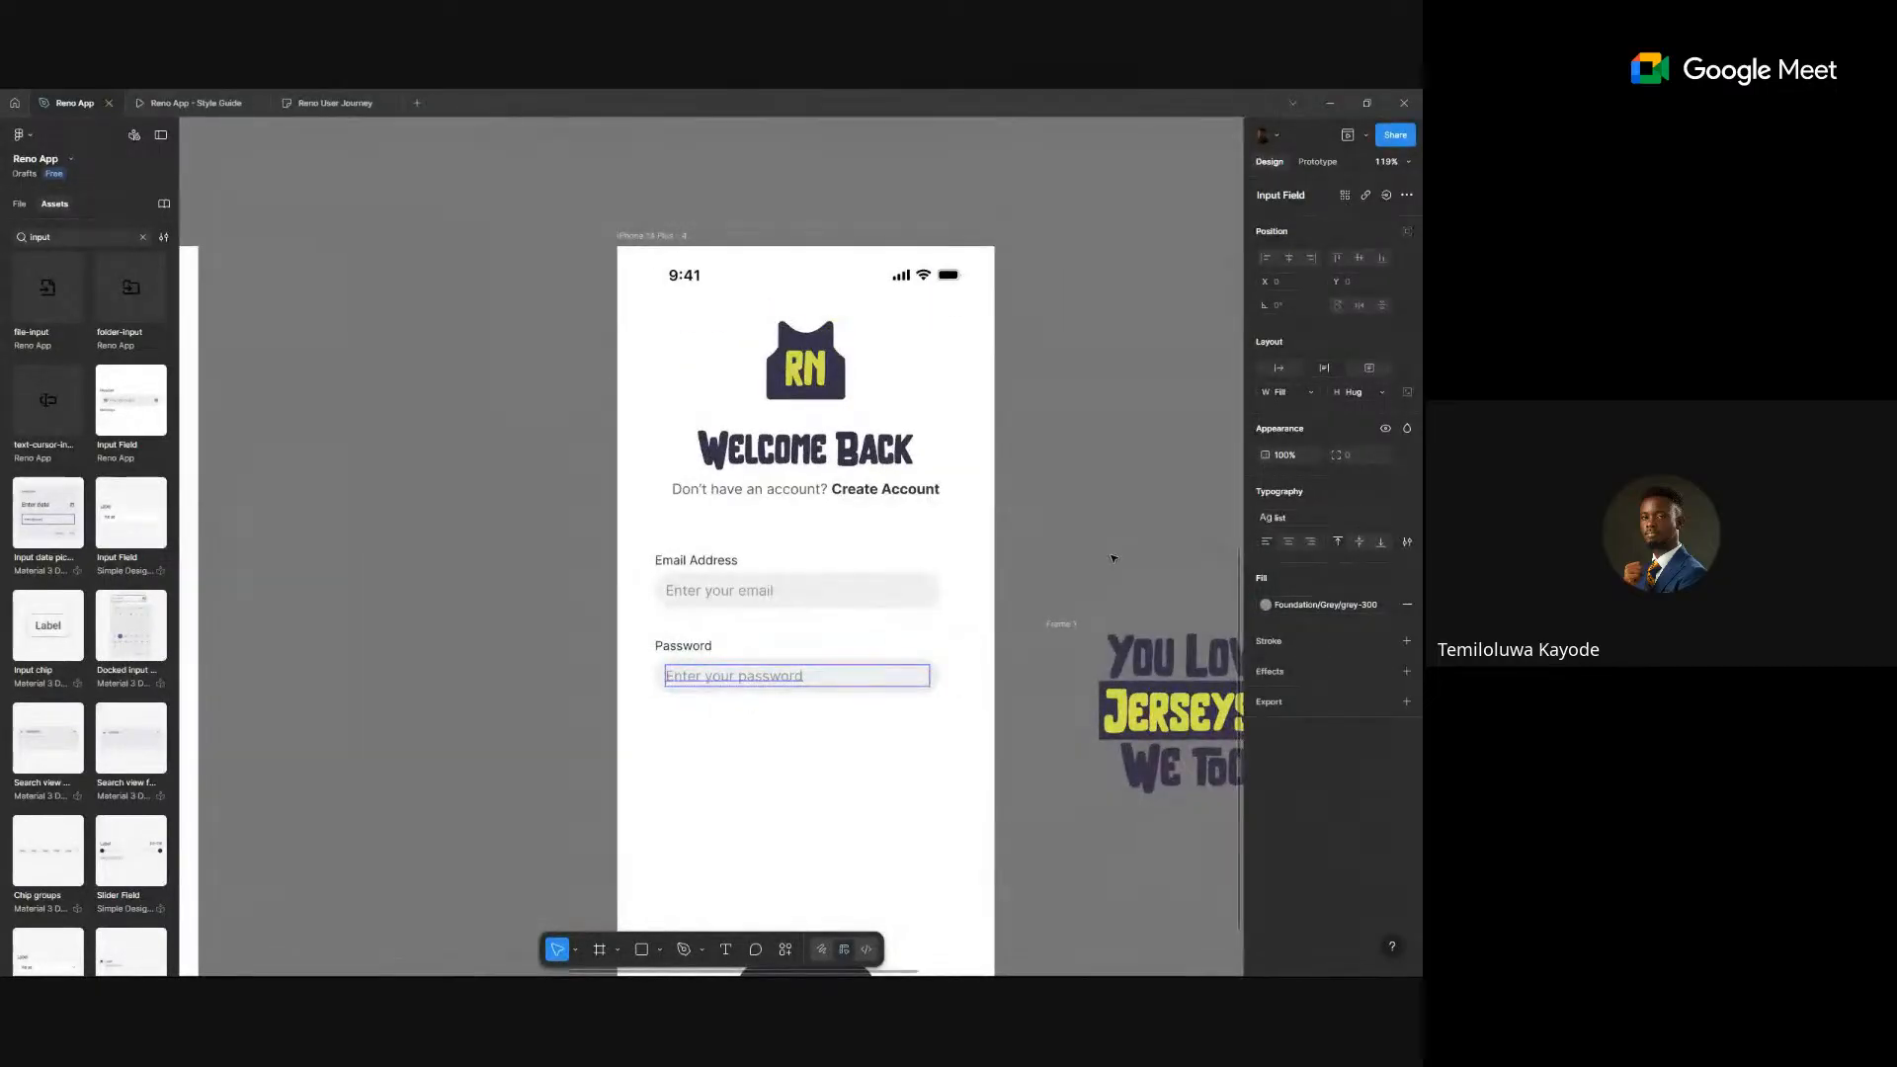
pyautogui.click(1112, 559)
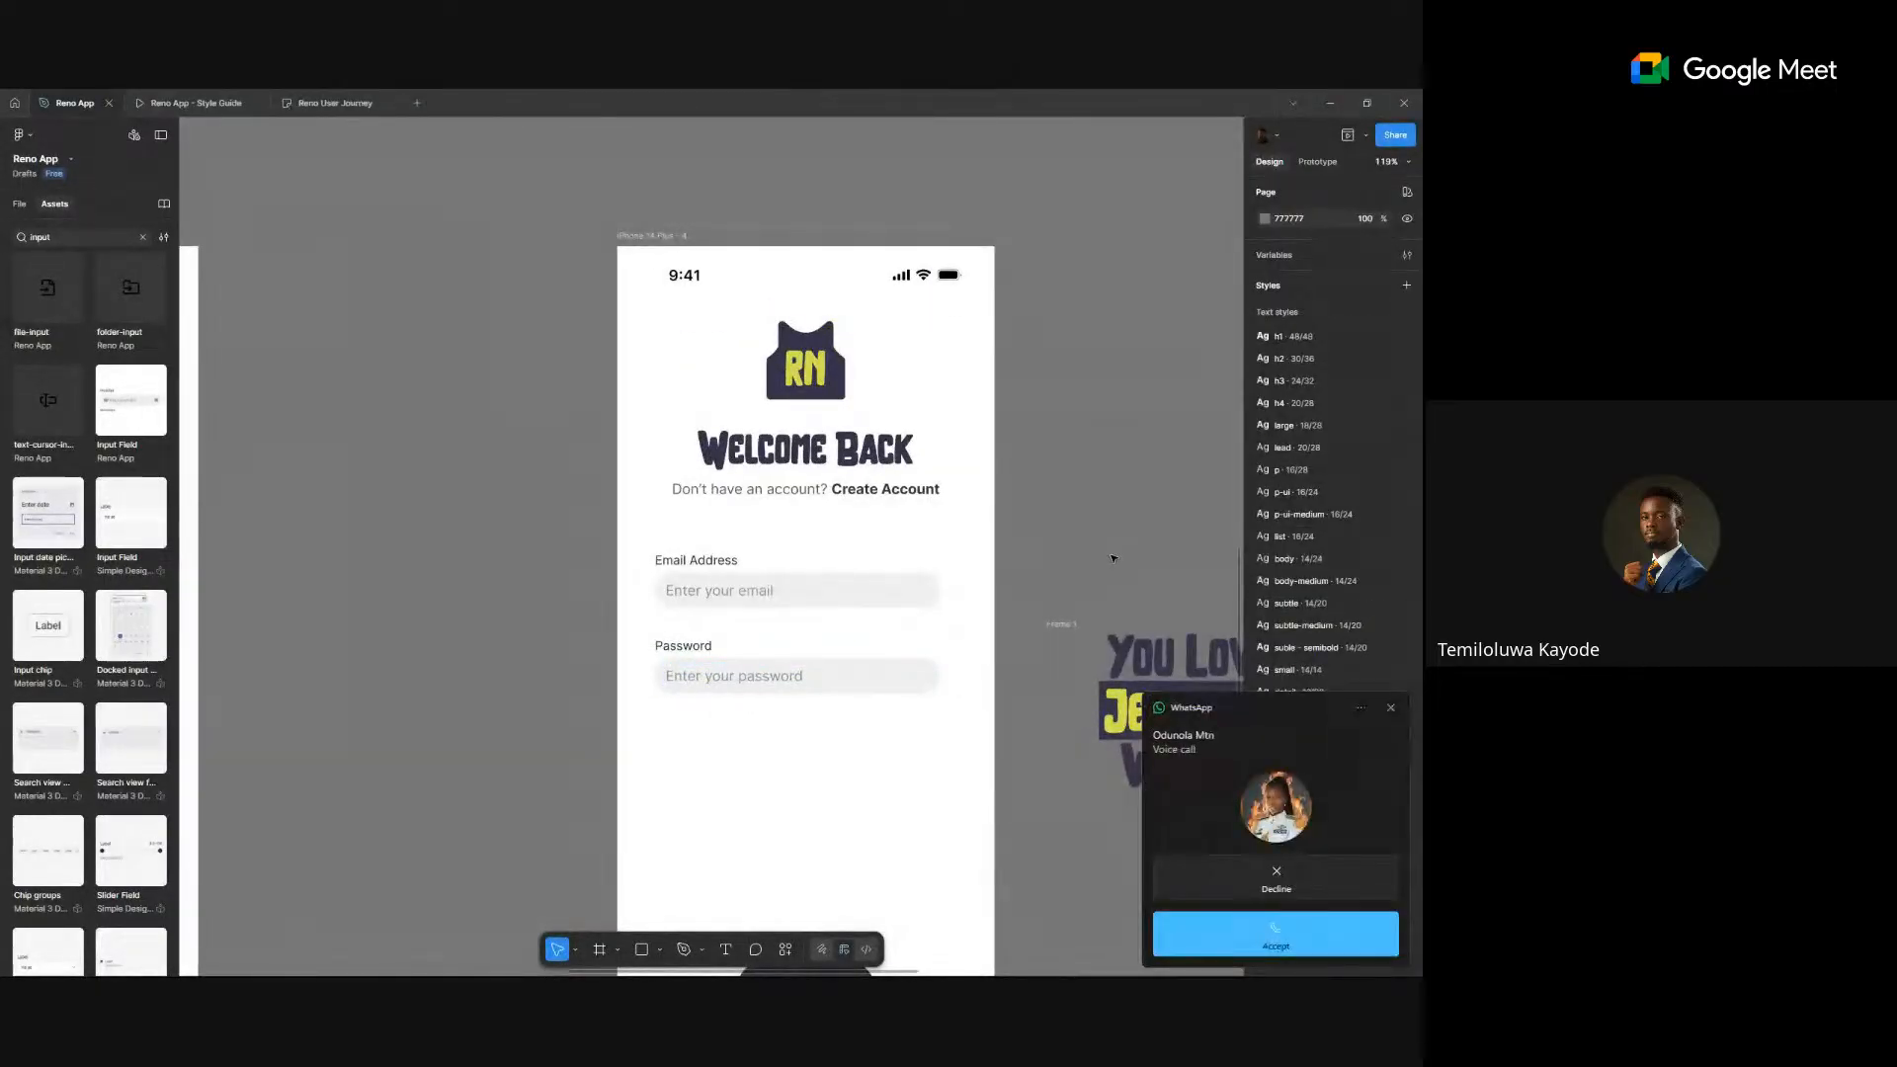
pyautogui.click(1391, 708)
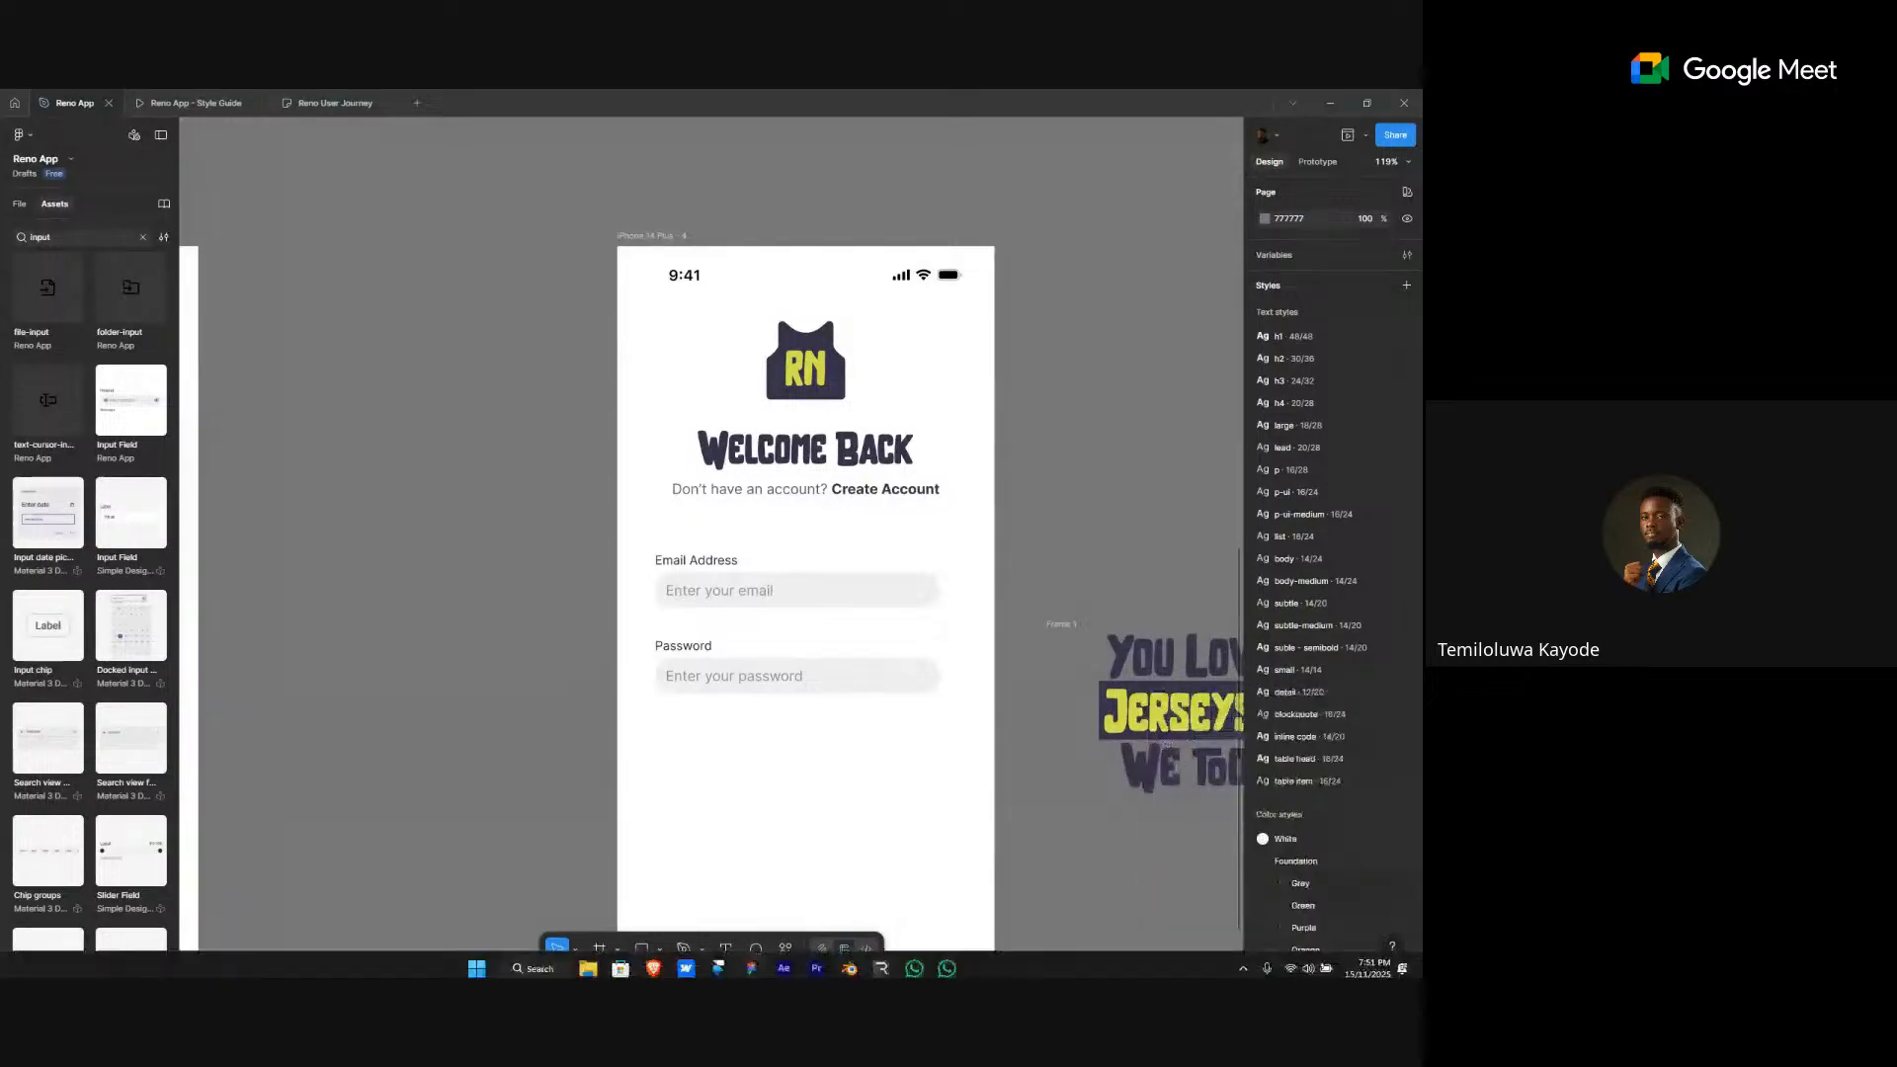
pyautogui.click(1388, 963)
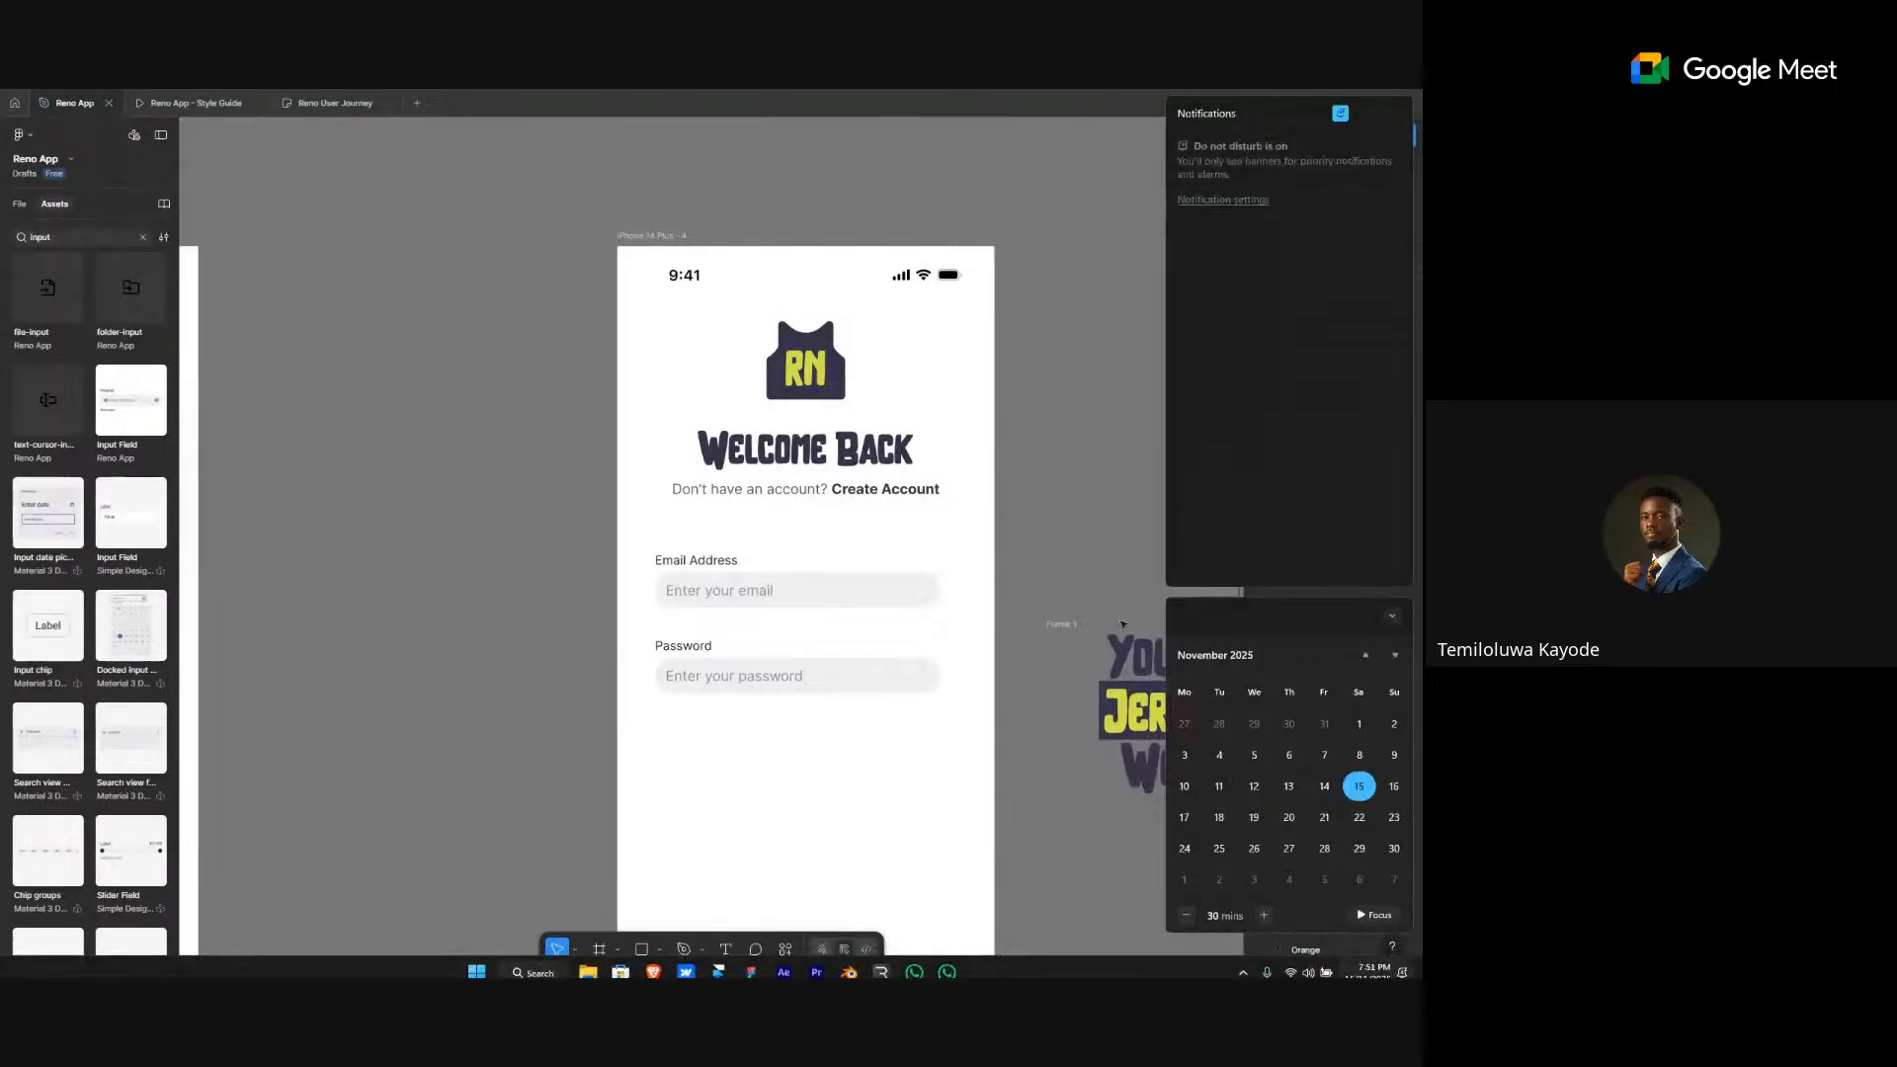
pyautogui.click(1104, 511)
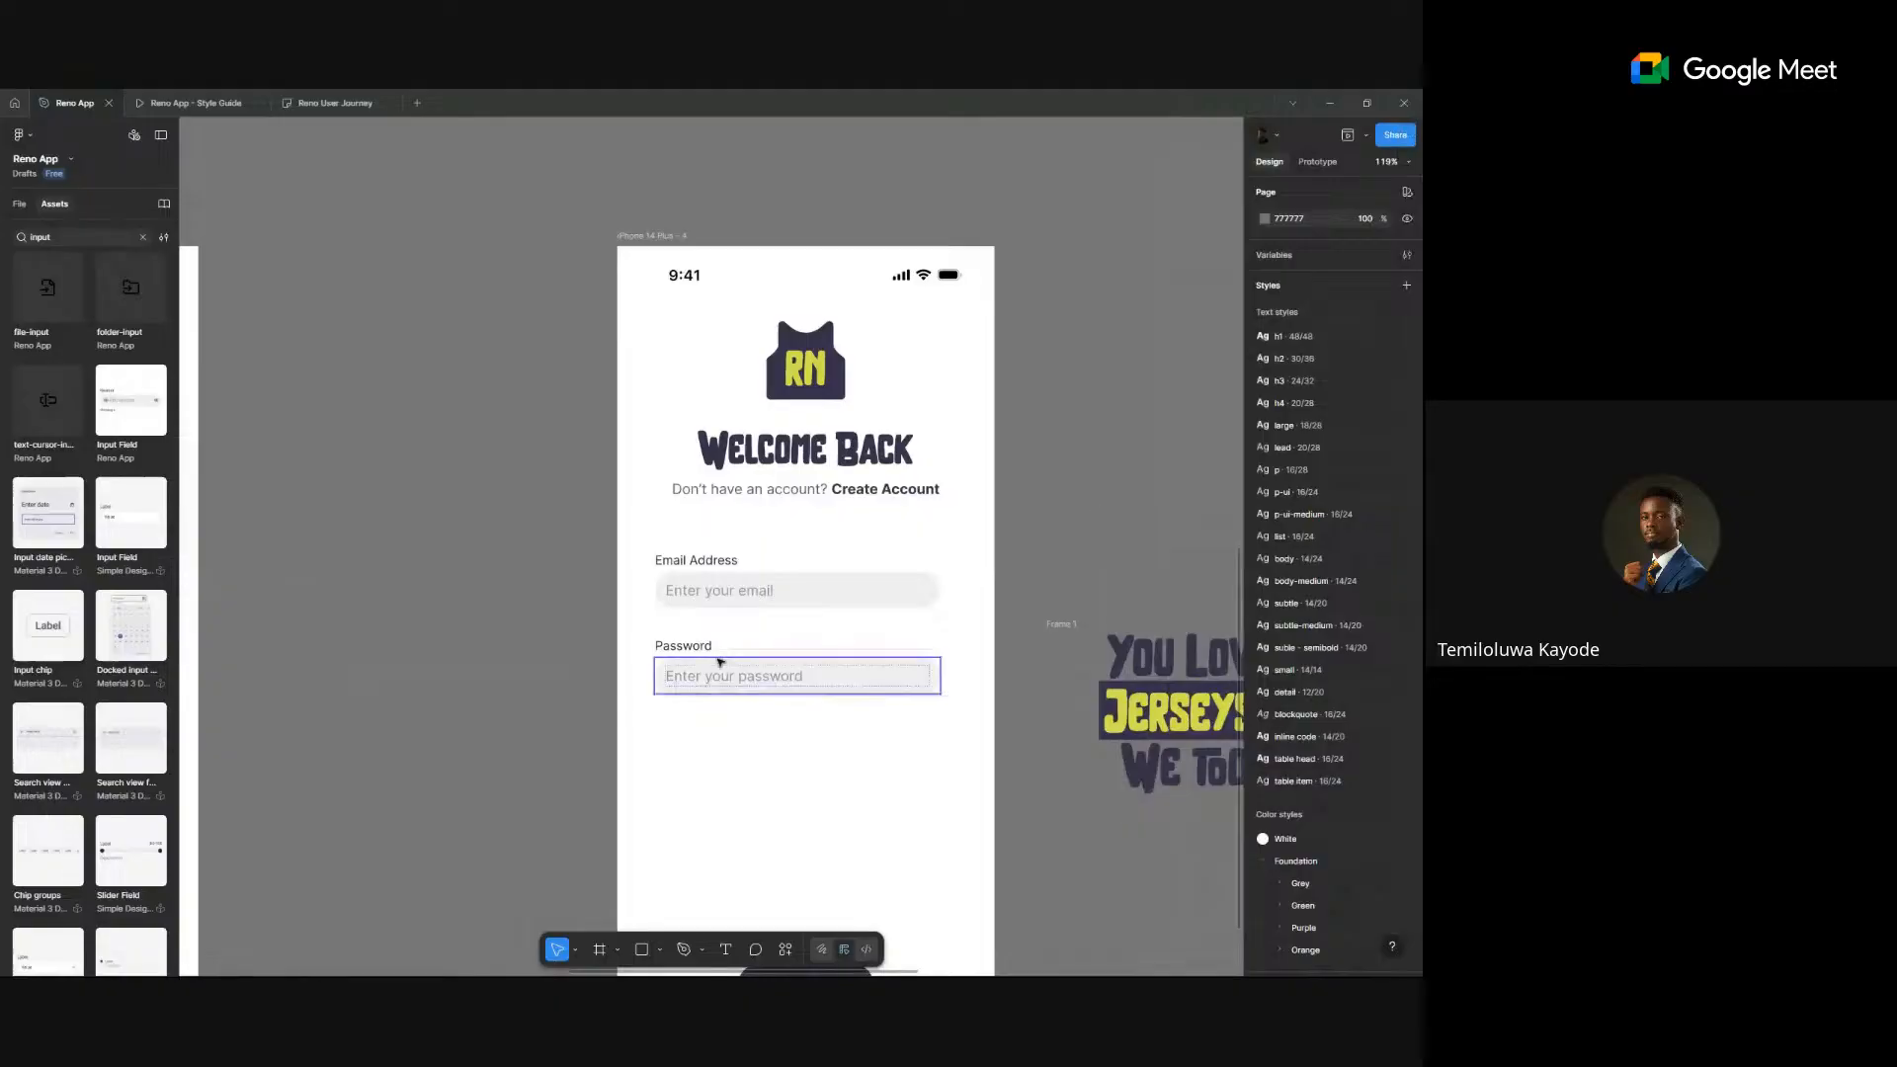
pyautogui.scroll(3, 719, 659)
pyautogui.scroll(3, 764, 593)
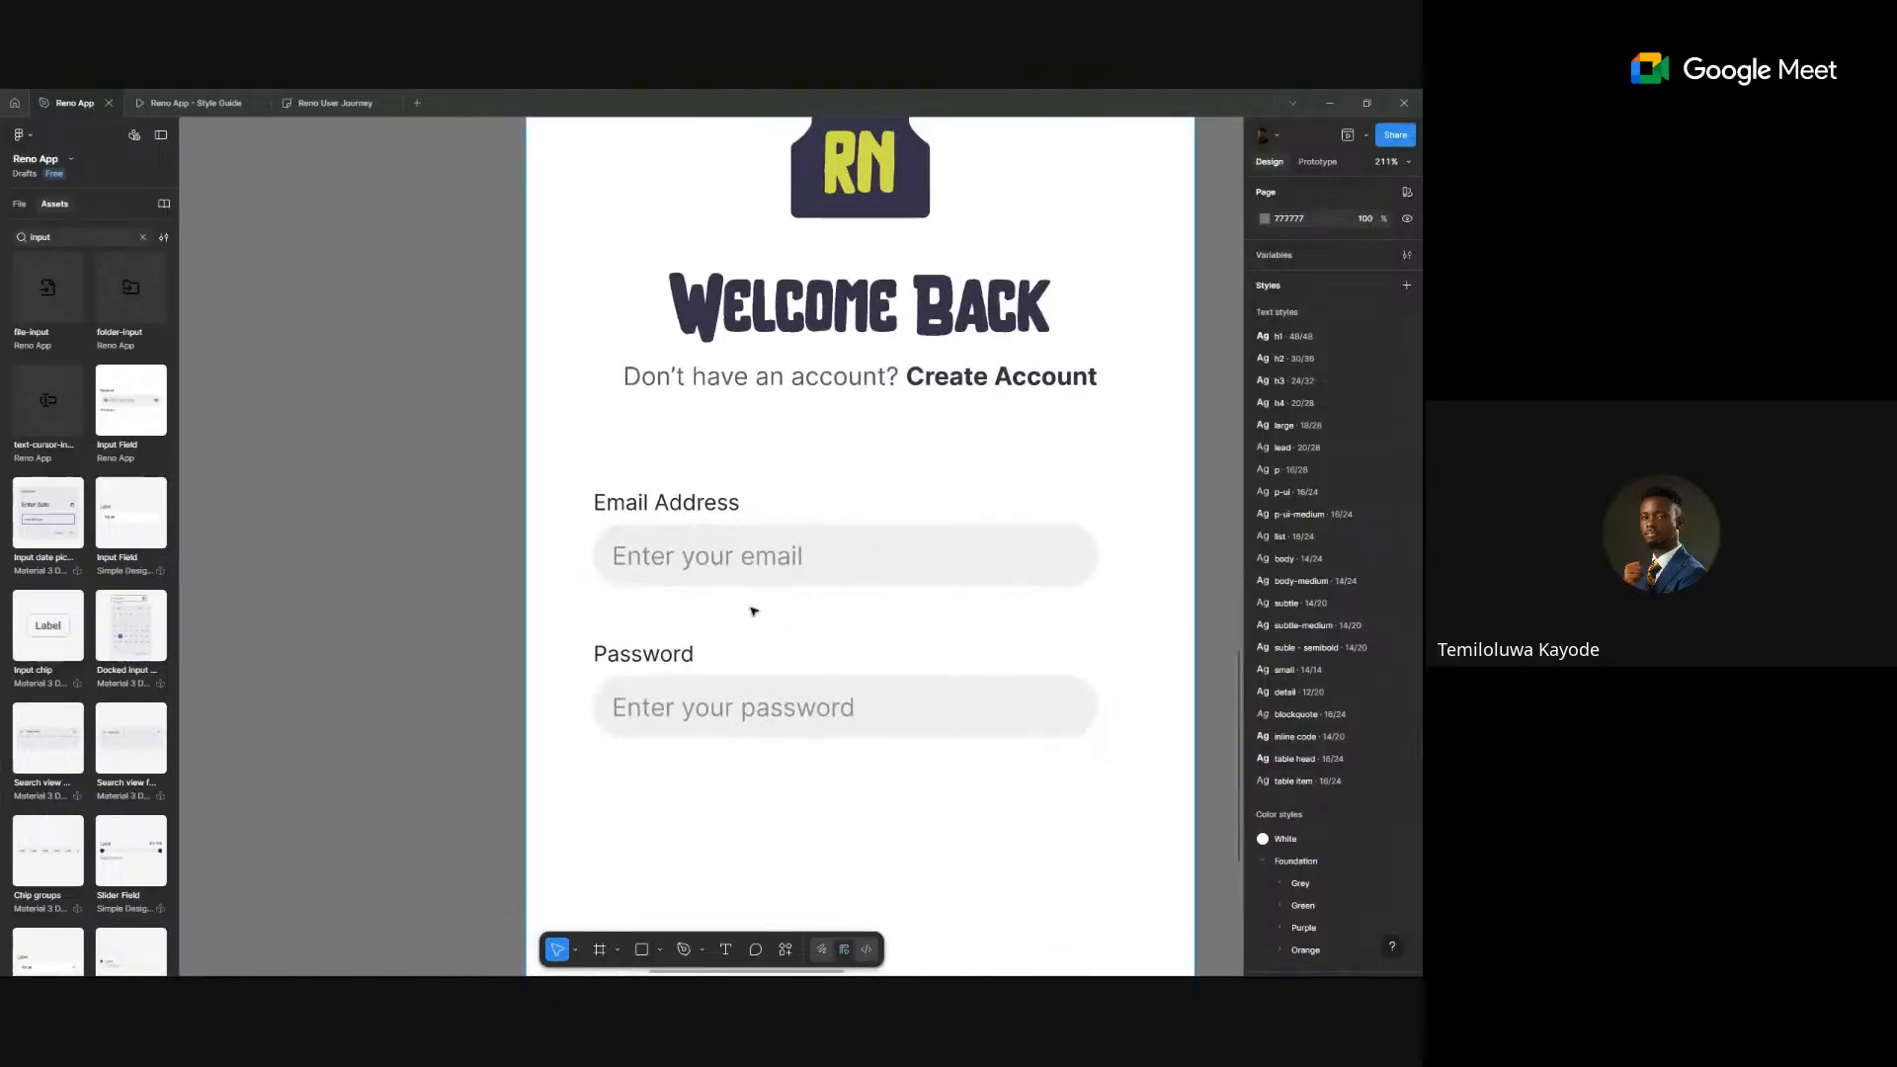
pyautogui.scroll(-2, 751, 613)
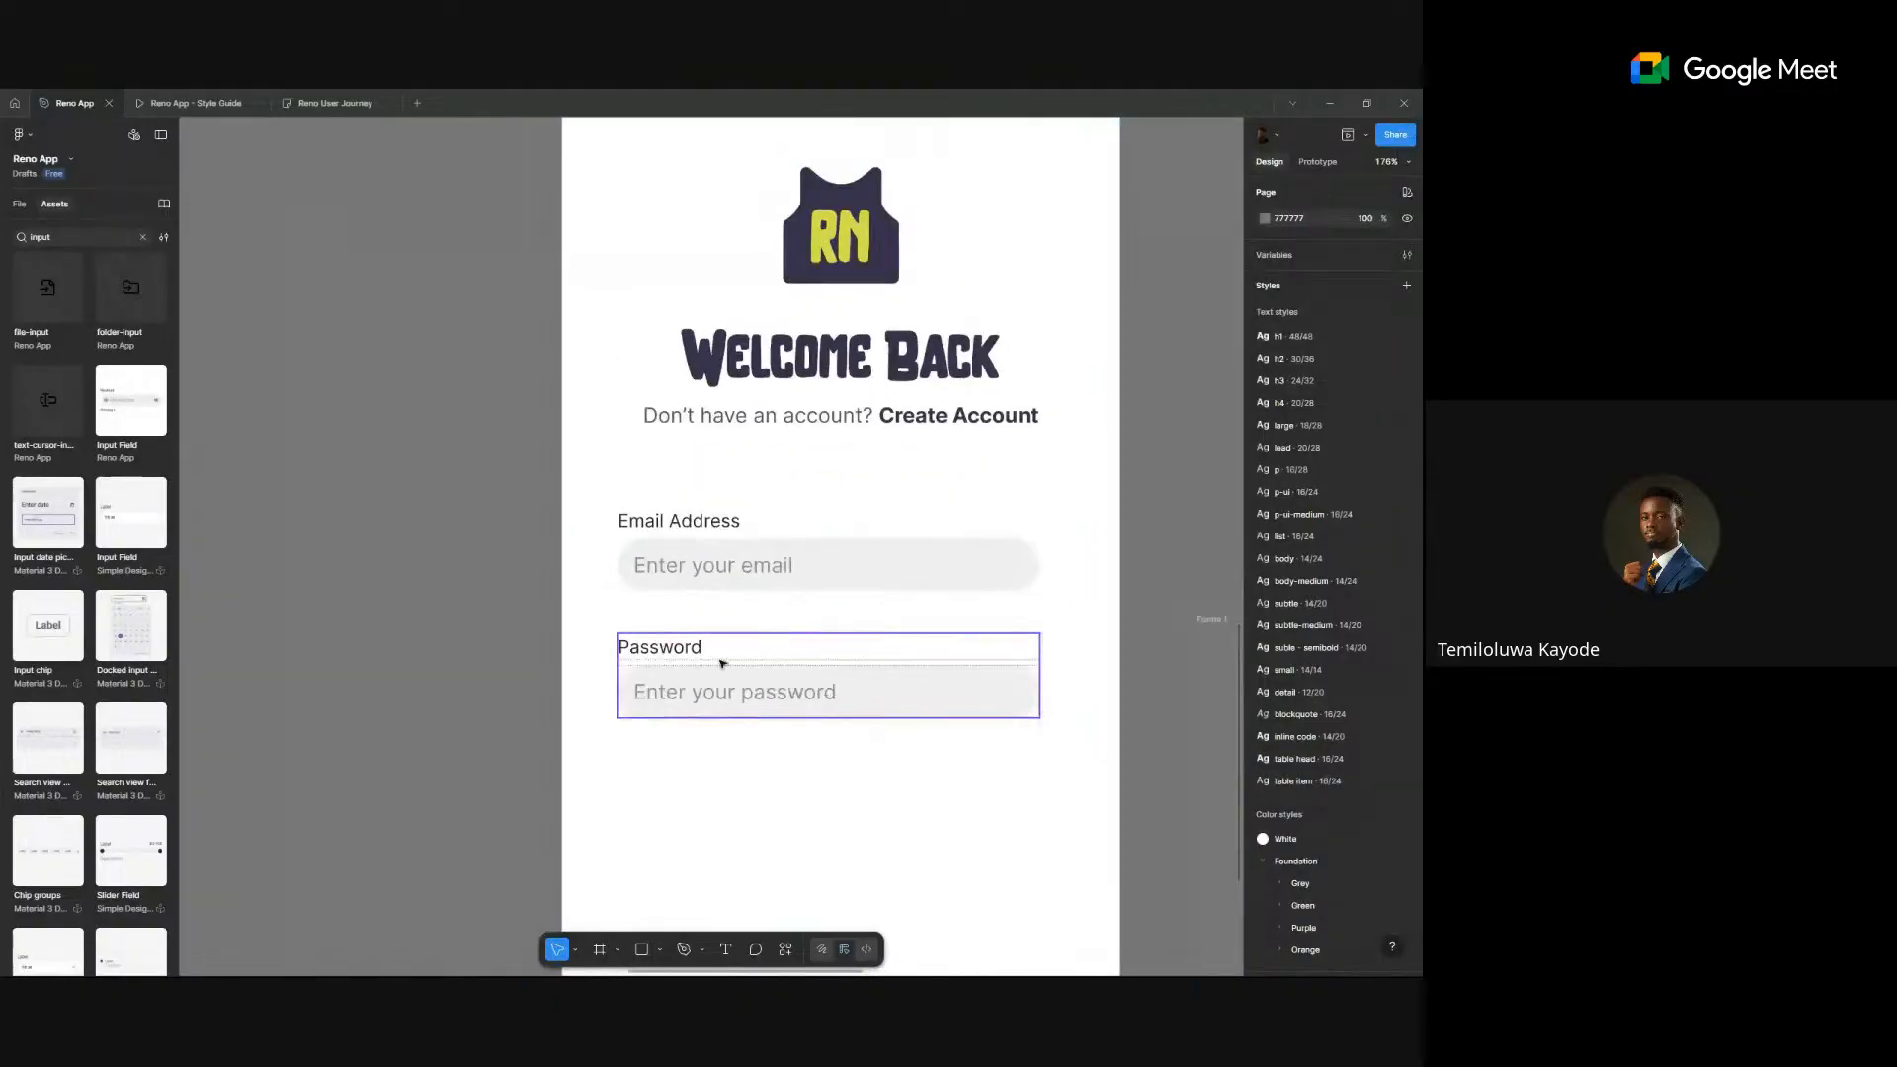
pyautogui.click(793, 679)
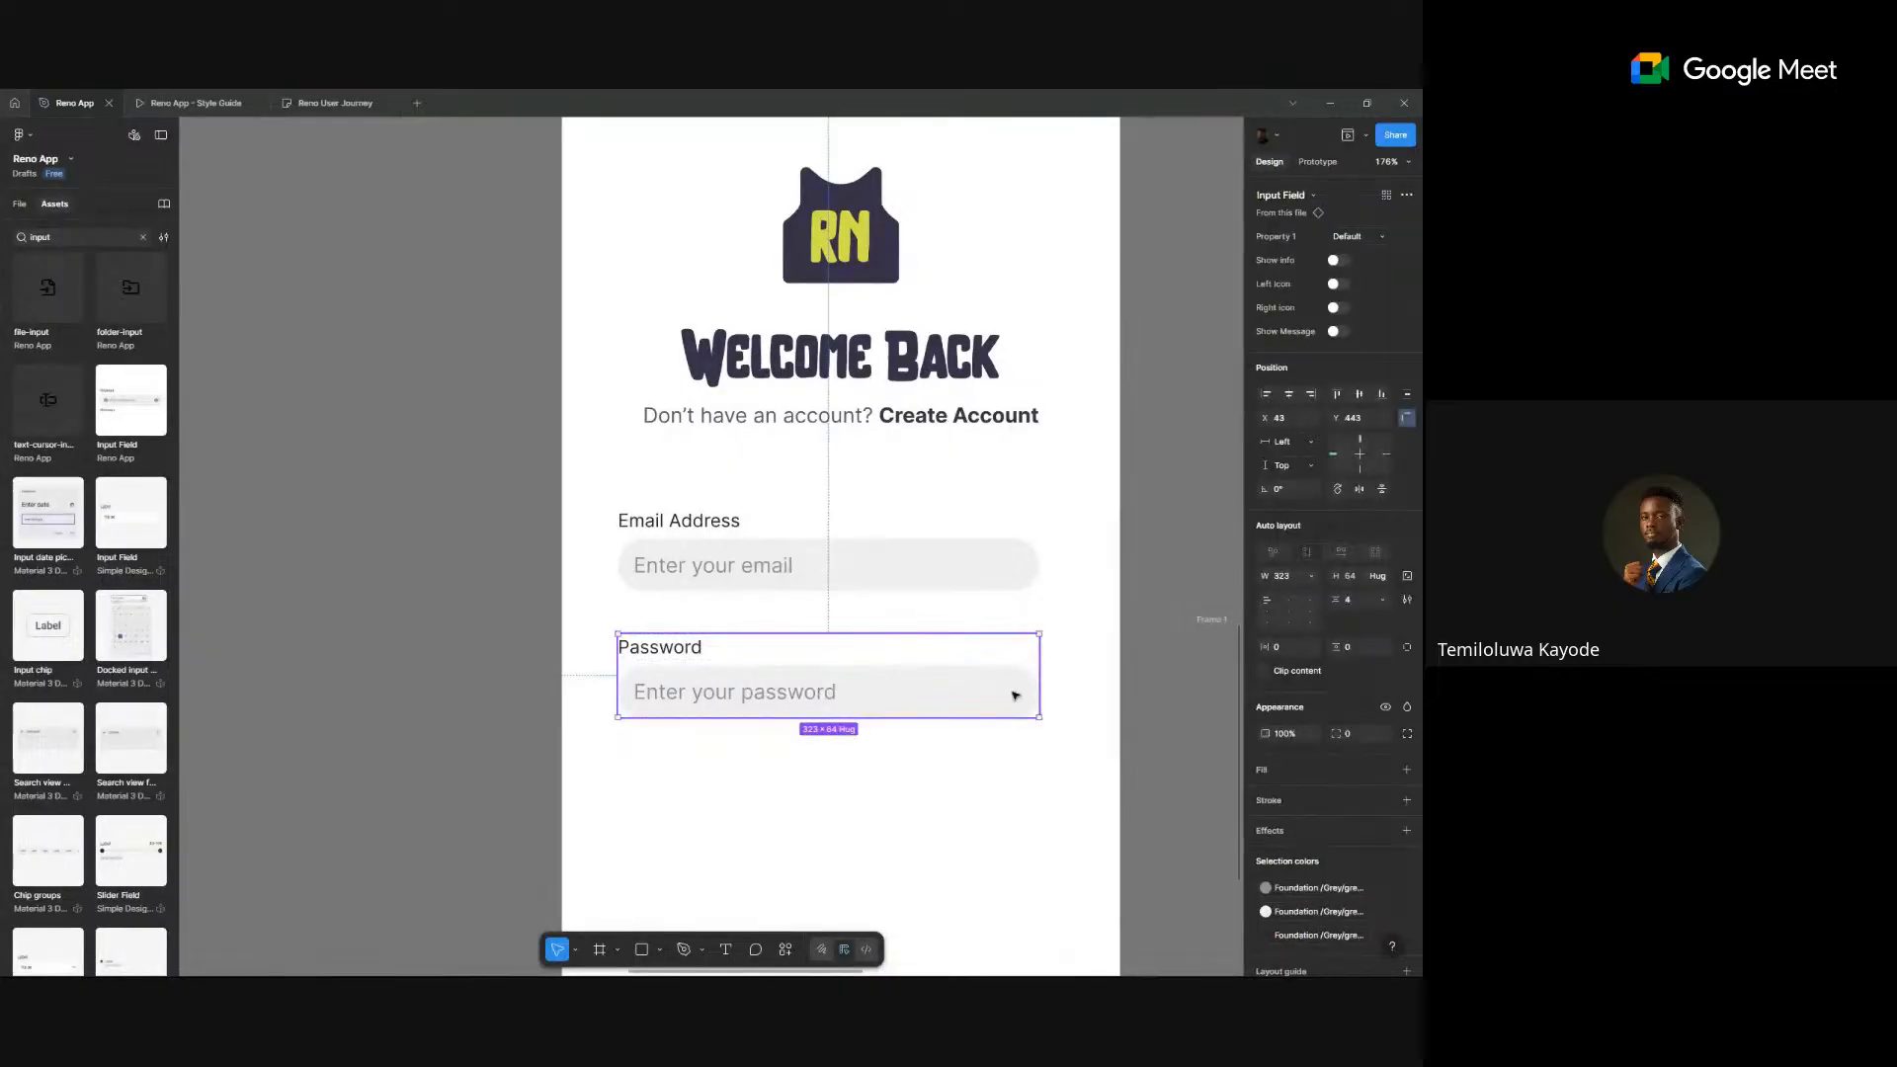
pyautogui.scroll(-5, 1017, 685)
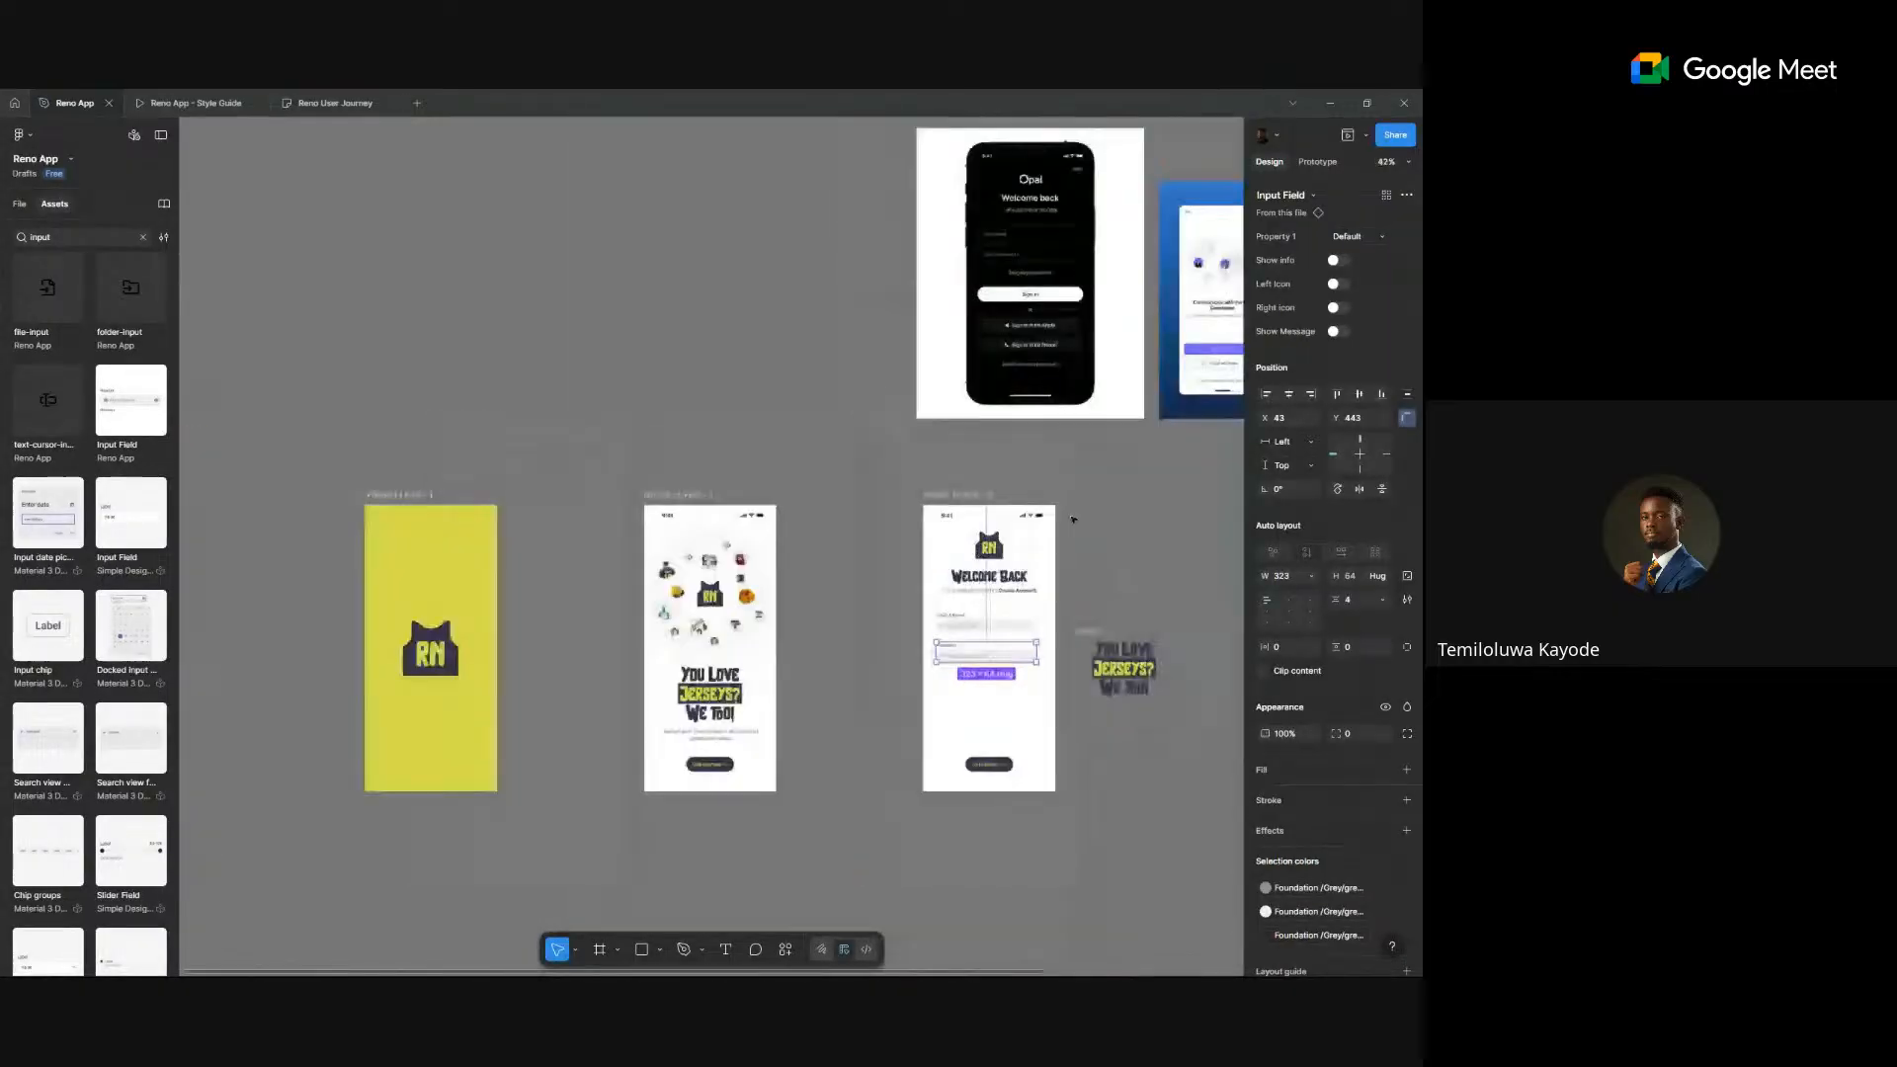
pyautogui.scroll(3, 740, 757)
pyautogui.scroll(5, 980, 520)
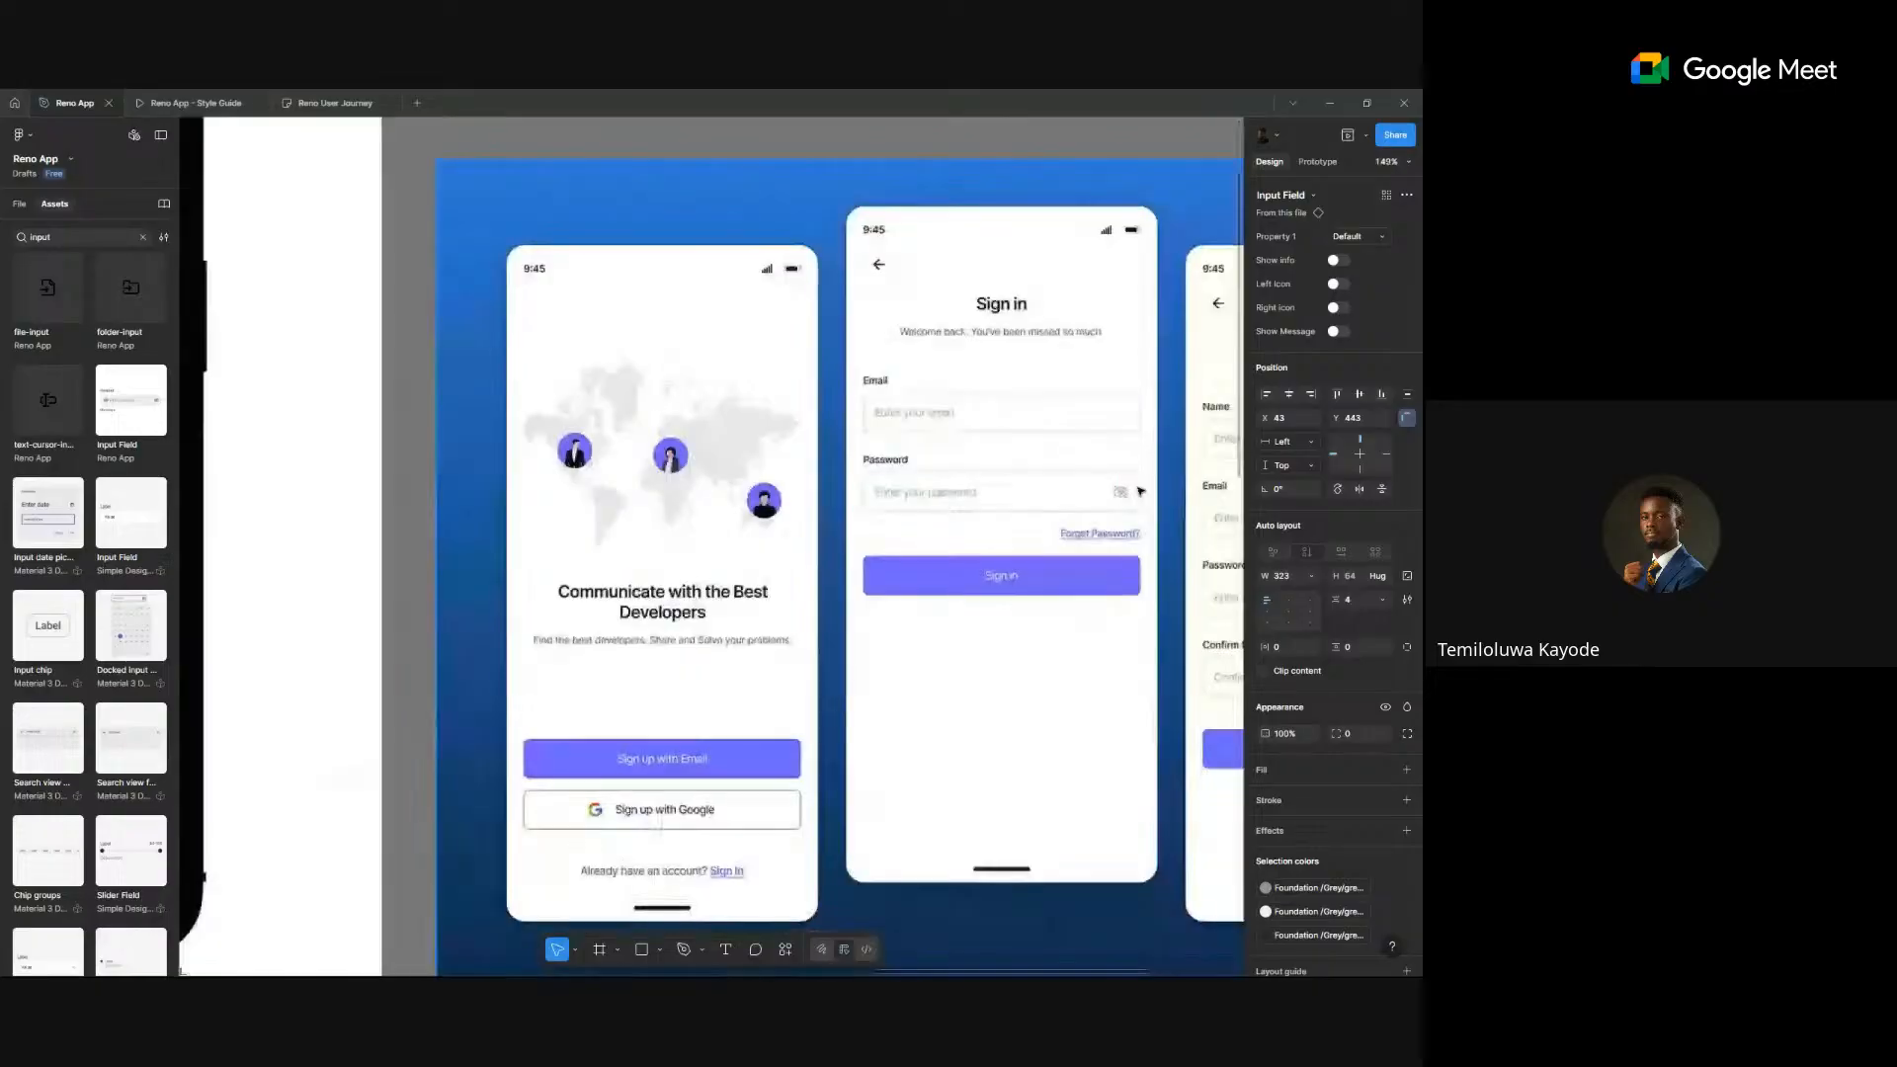
# - Turn on the password field's right icon and swap it to eye-off
pyautogui.scroll(-3, 1121, 507)
pyautogui.scroll(-2, 665, 790)
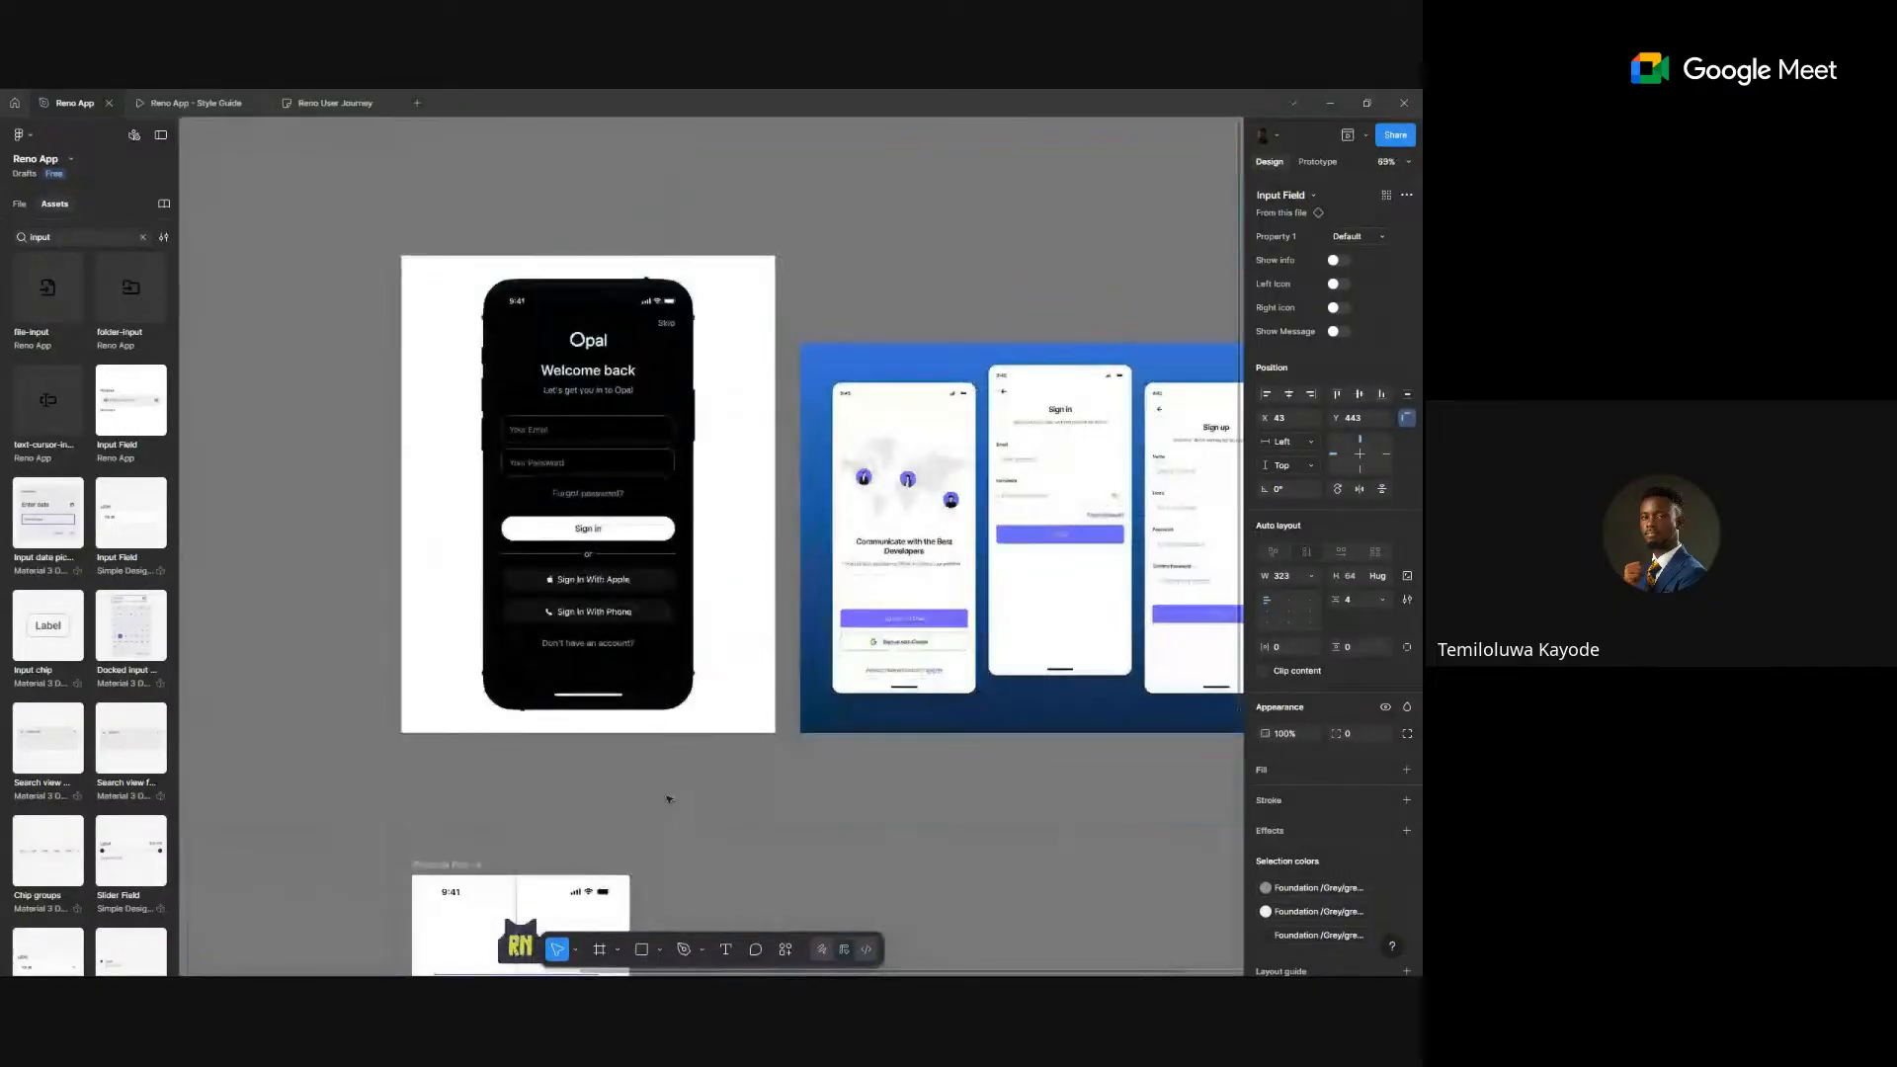
pyautogui.scroll(-3, 675, 757)
pyautogui.scroll(4, 675, 758)
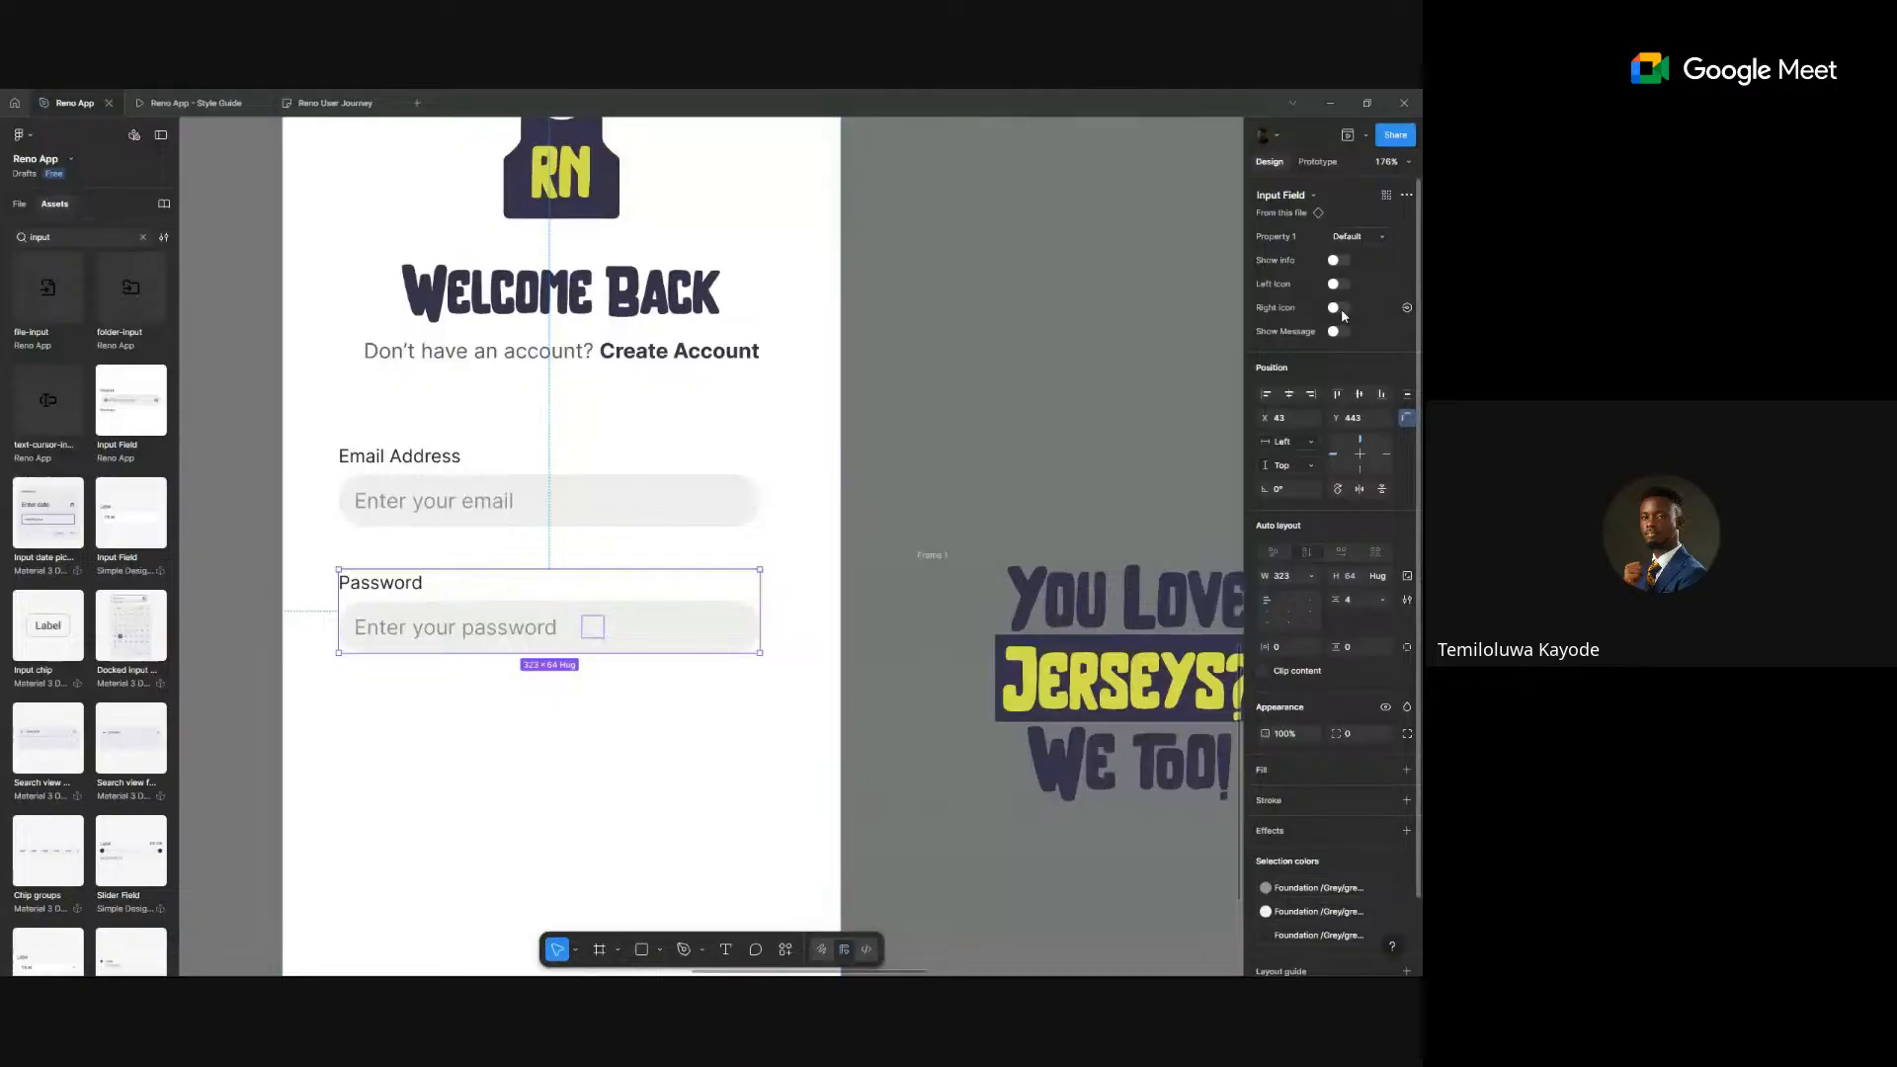
pyautogui.click(1339, 308)
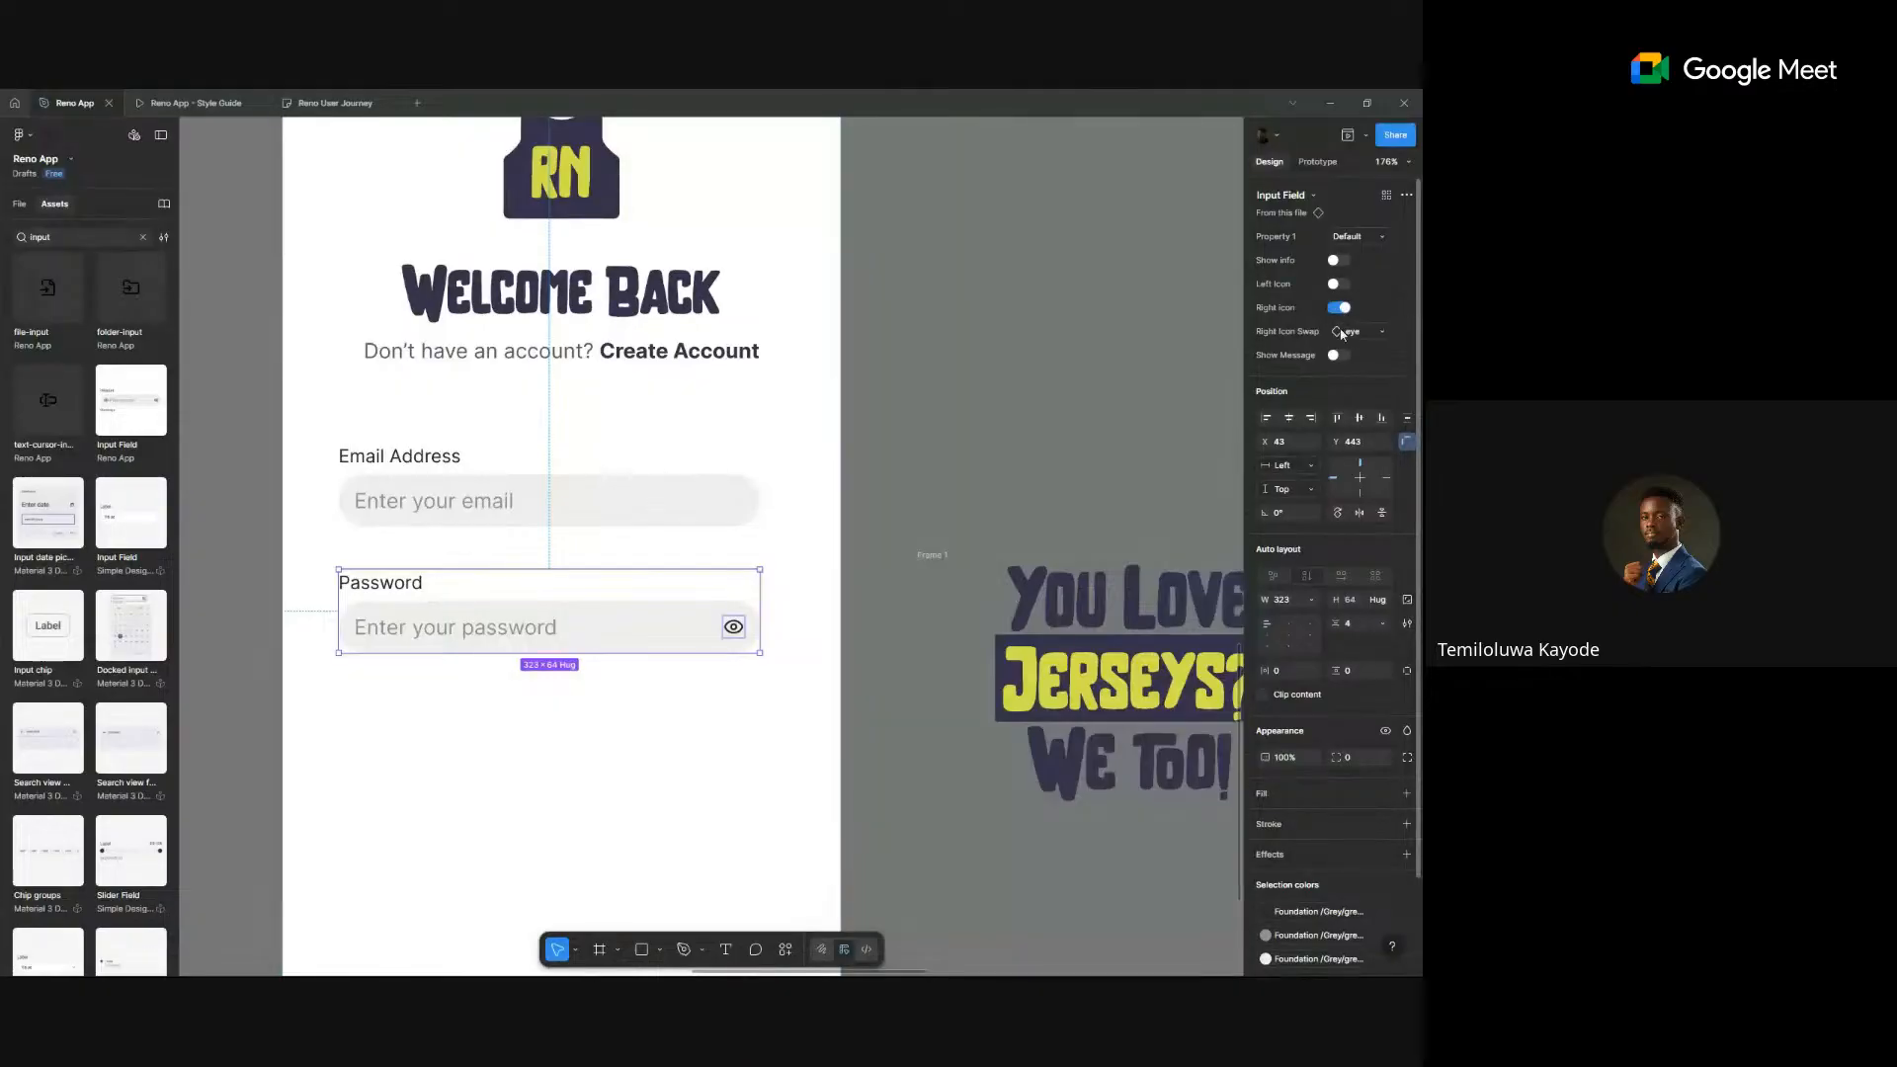
pyautogui.click(1340, 332)
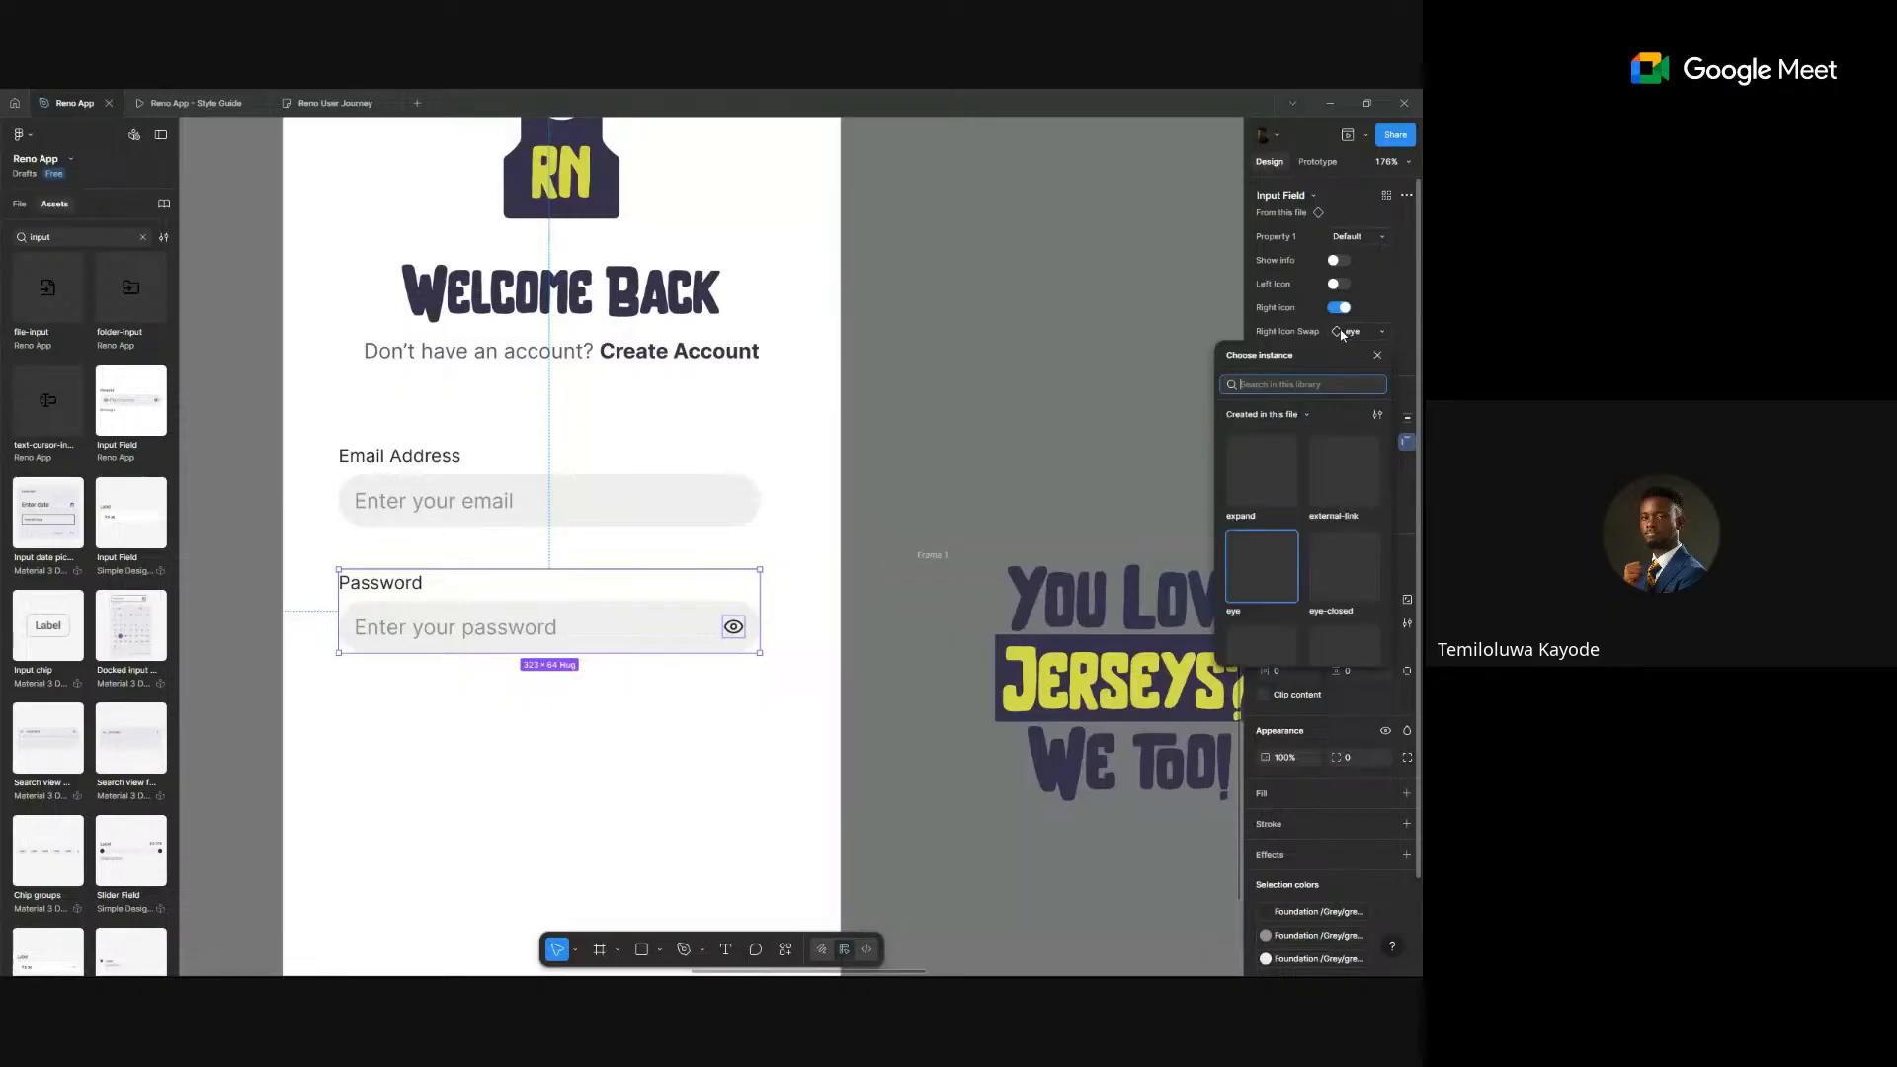
pyautogui.scroll(-2, 1285, 583)
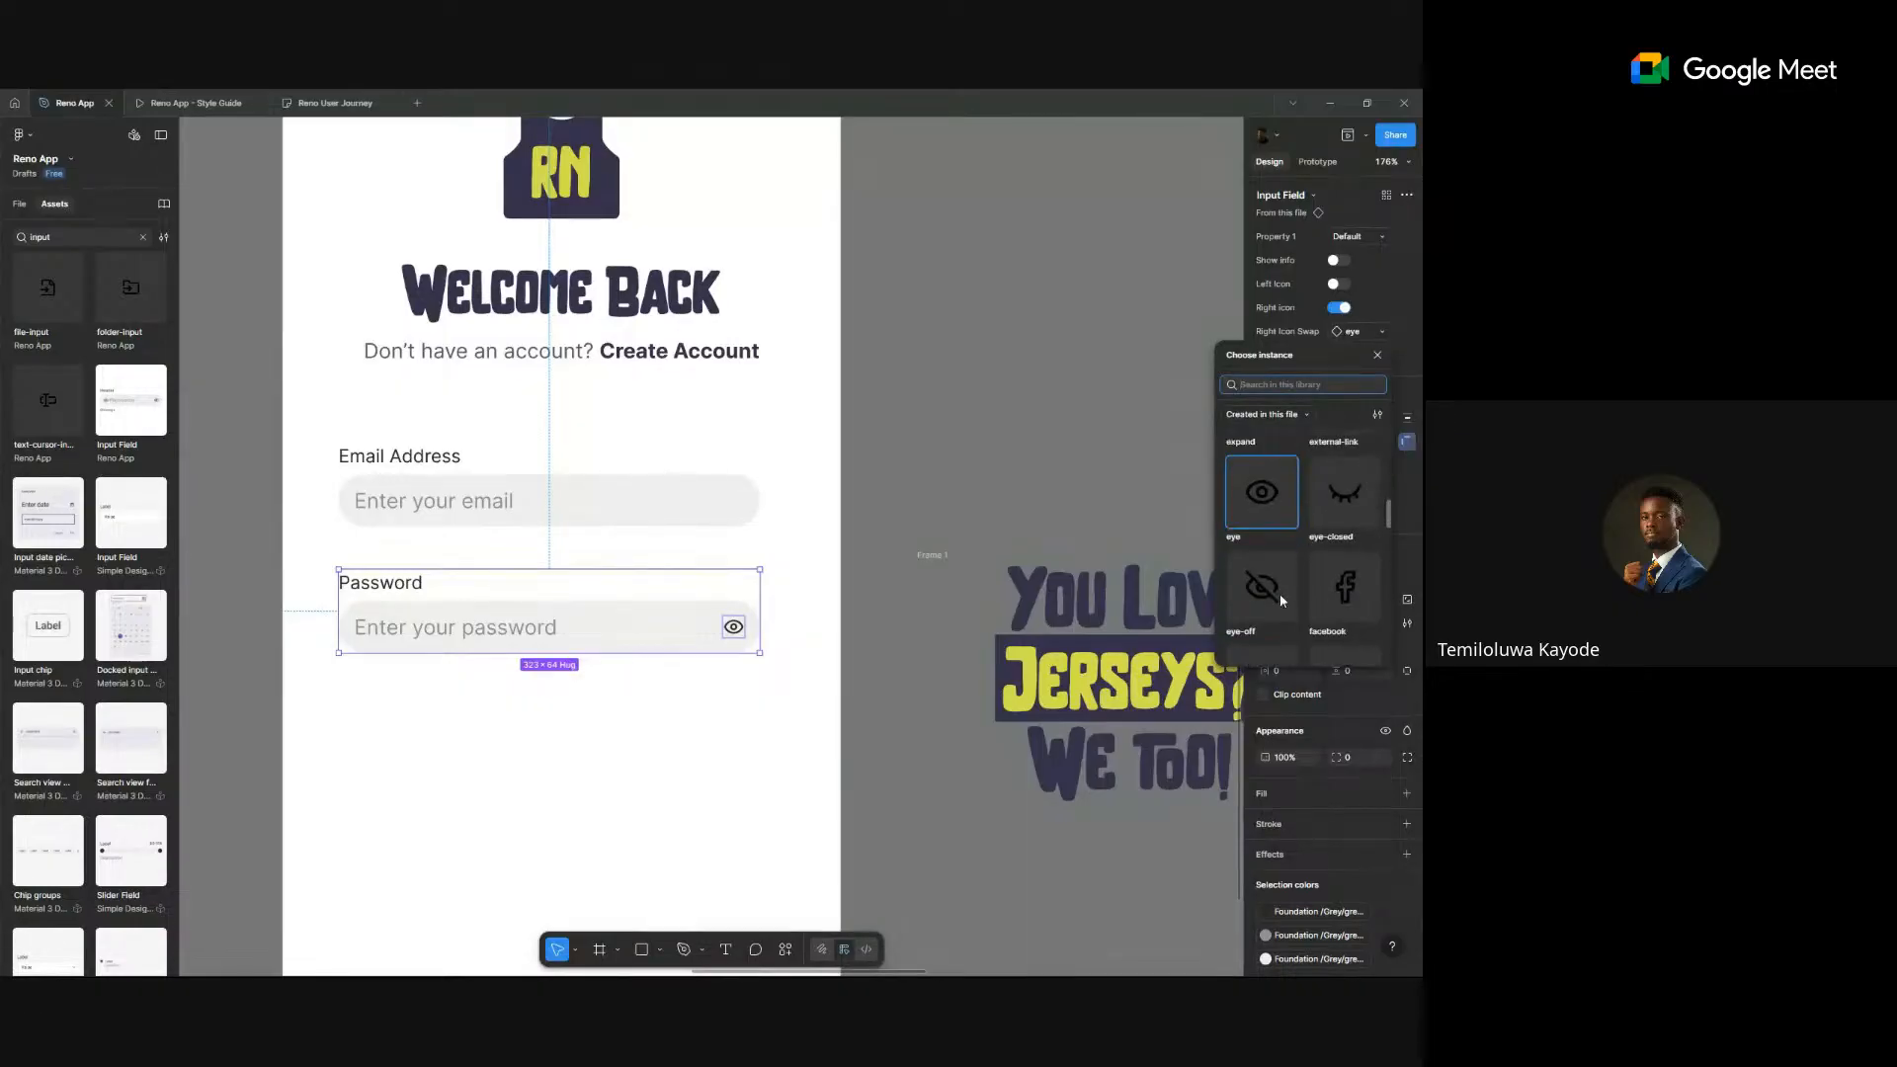
pyautogui.click(1269, 529)
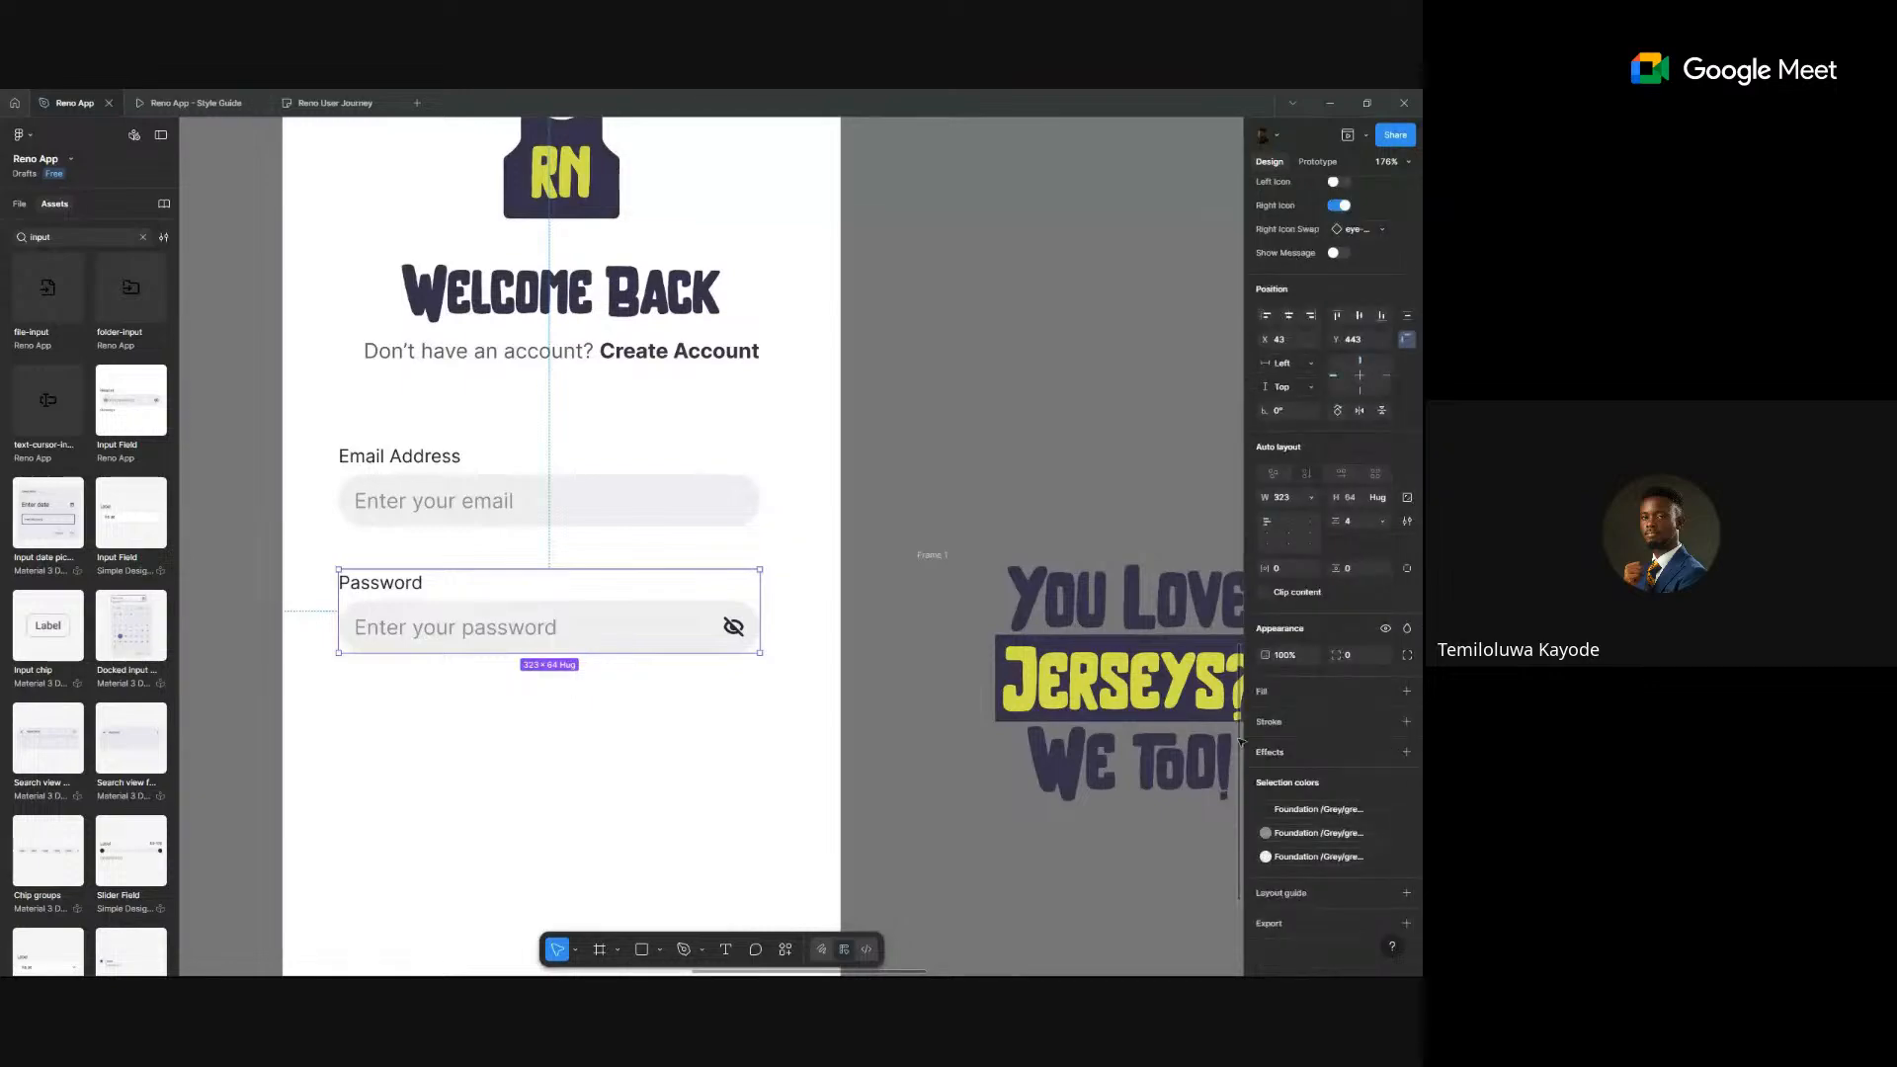
pyautogui.click(989, 467)
# - Select the Email Address input field
pyautogui.scroll(-5, 971, 460)
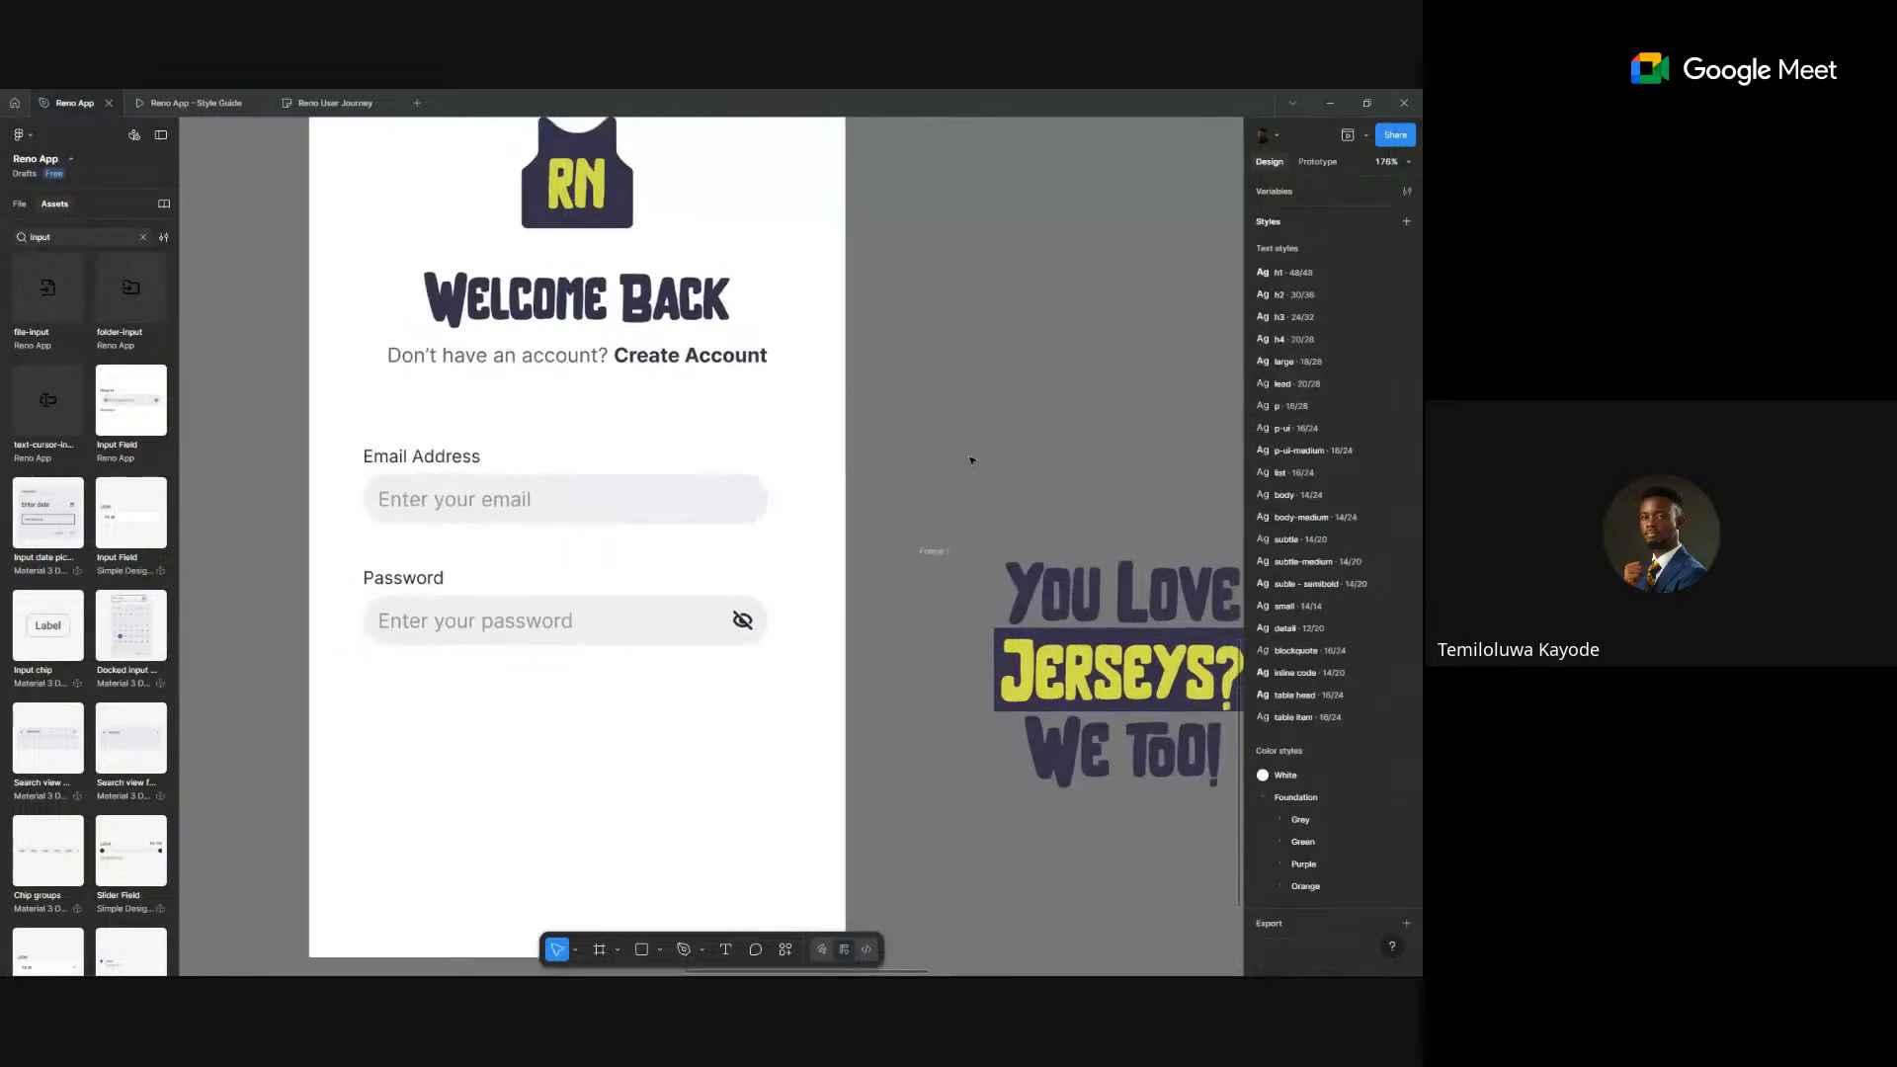
pyautogui.scroll(4, 949, 494)
pyautogui.hscroll(-2, 904, 486)
pyautogui.click(728, 457)
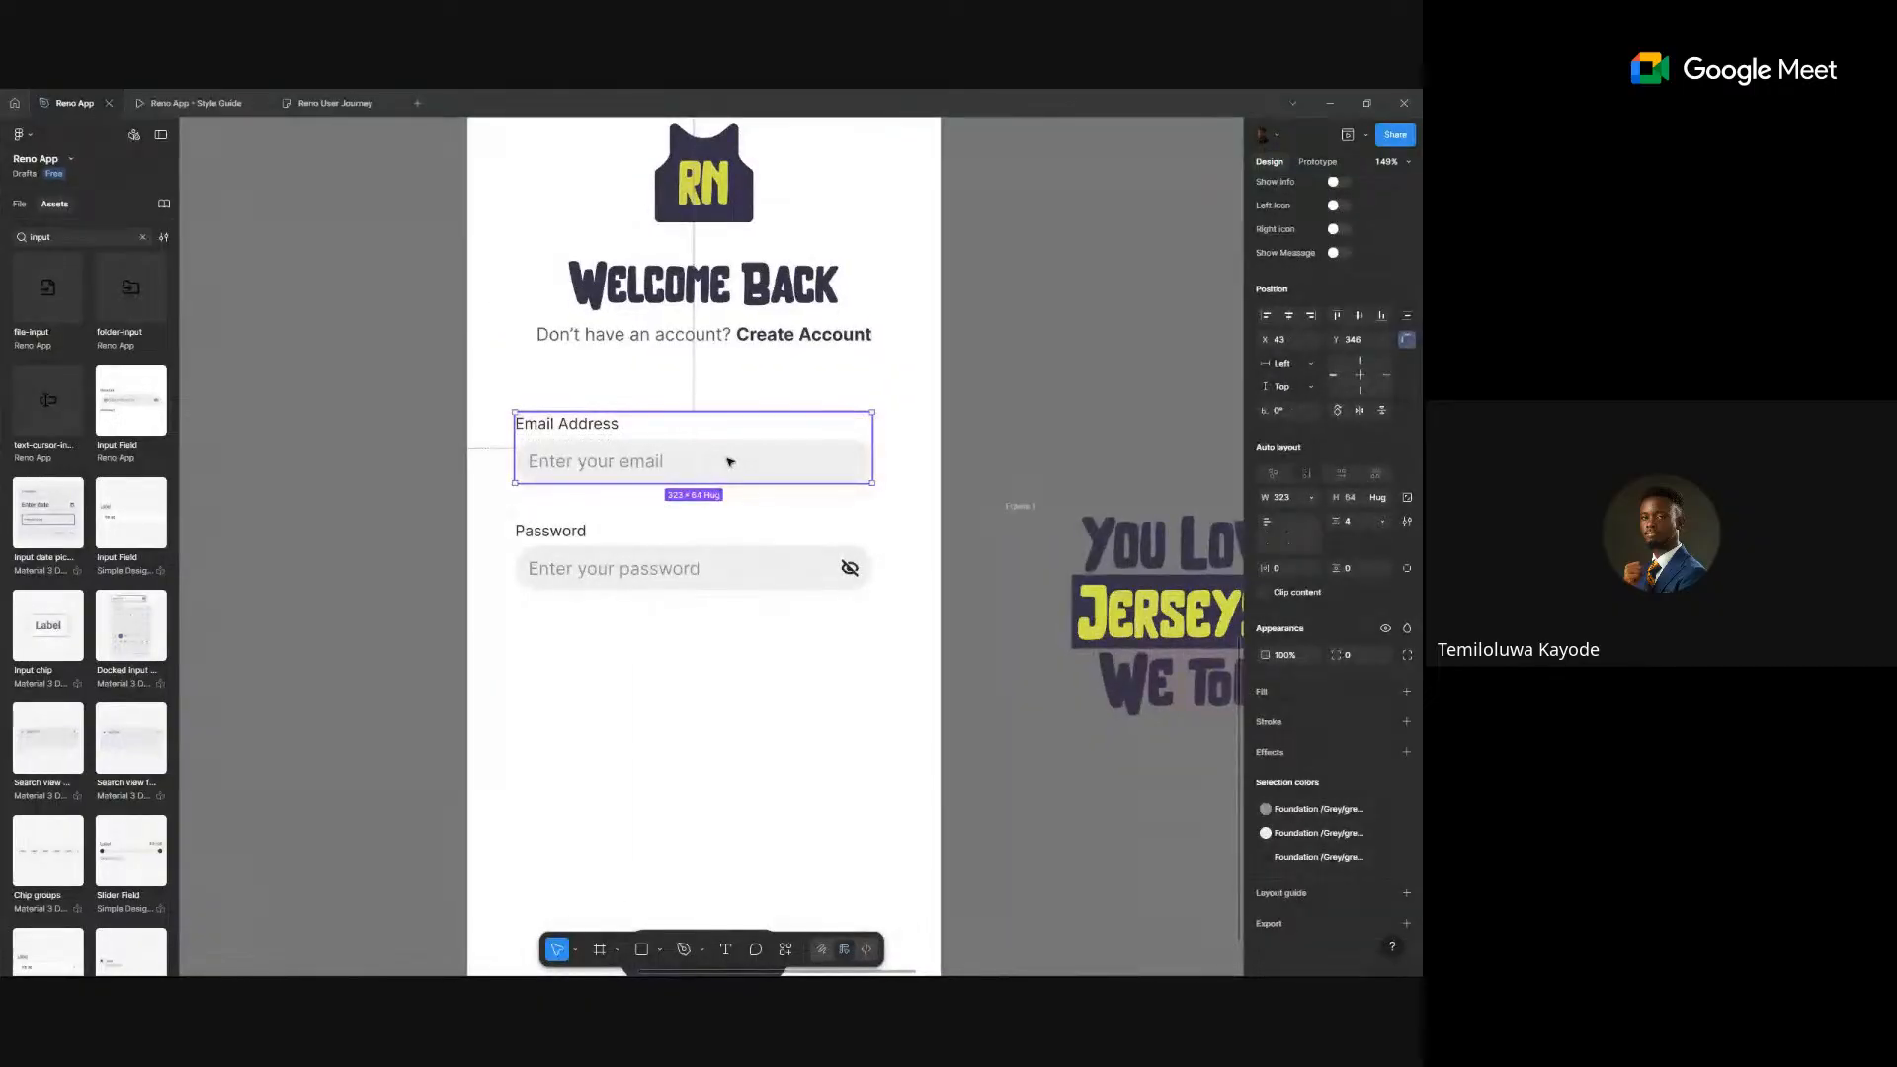
# - Wrap the Email Address and Password fields in an auto-layout frame with Shift+A
pyautogui.click(669, 338)
pyautogui.click(665, 456)
pyautogui.keyDown('shift'); pyautogui.click(667, 567); pyautogui.keyUp('shift')
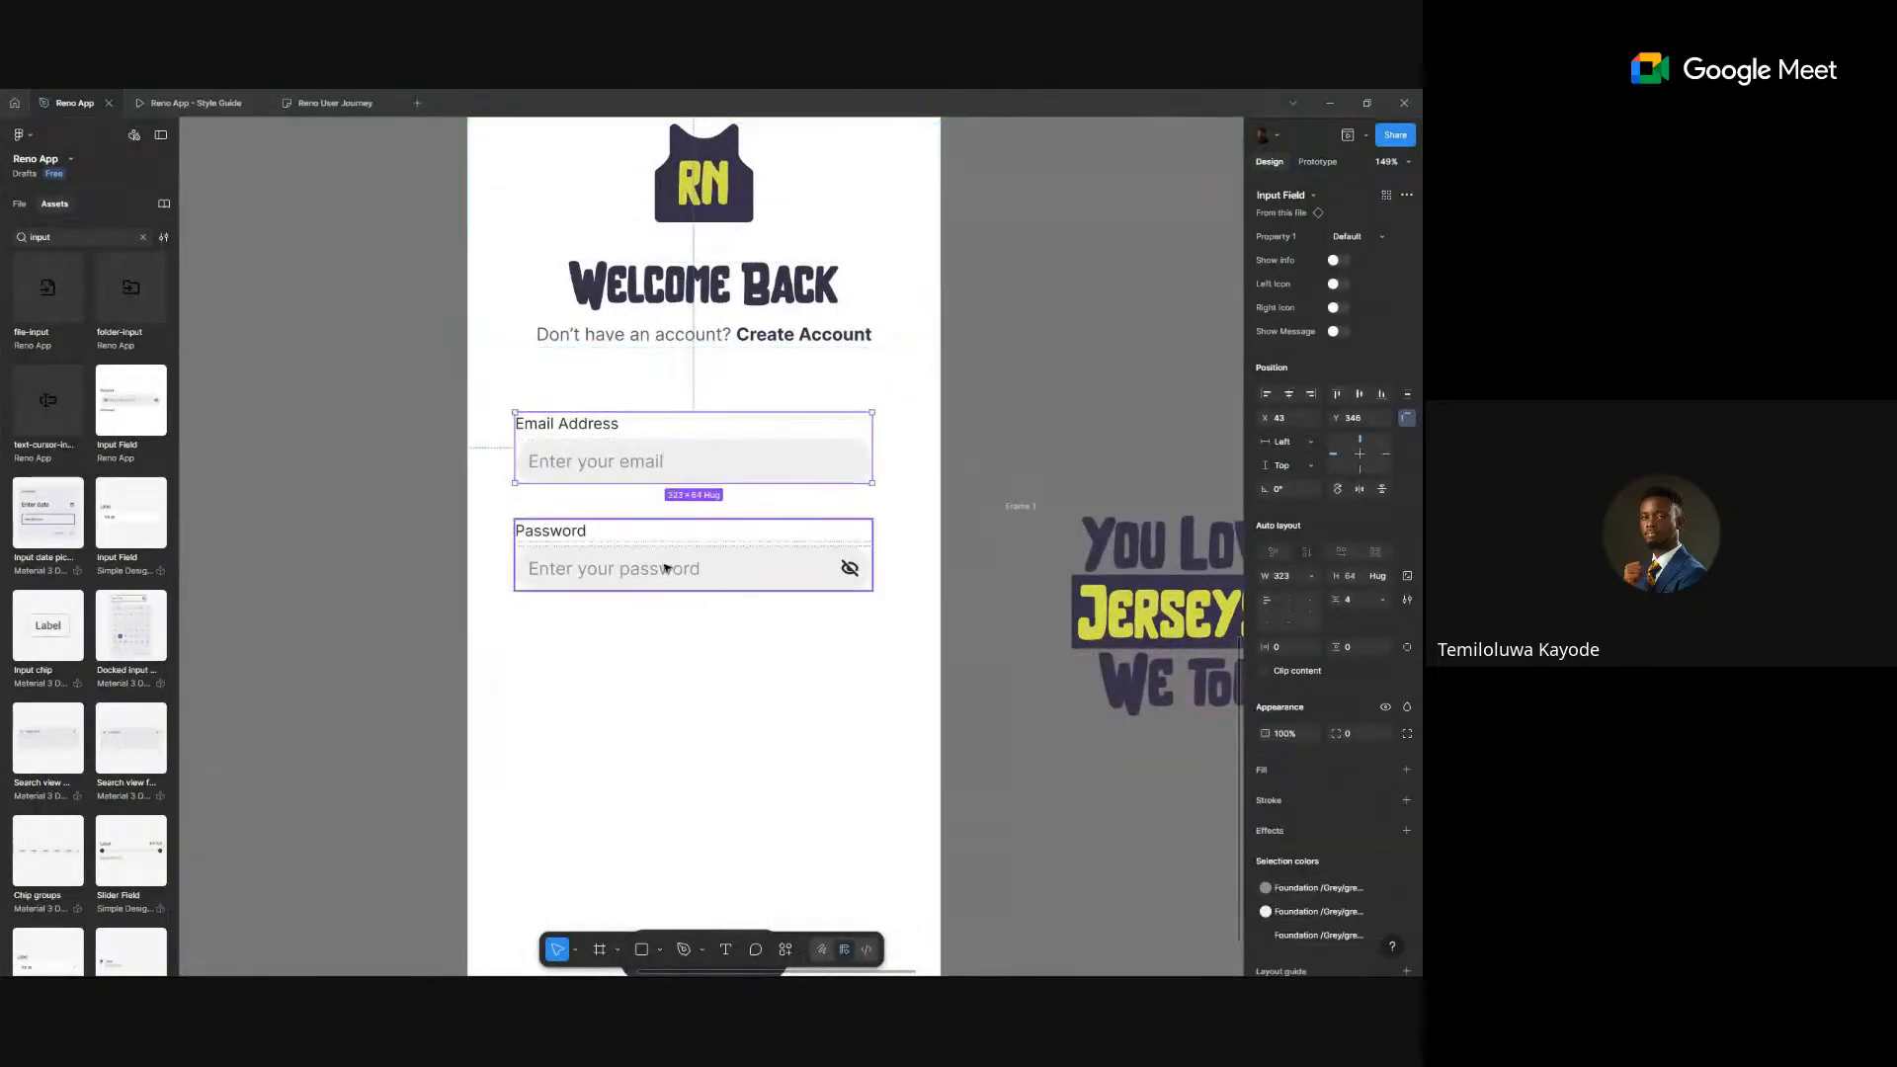
pyautogui.hotkey('shift', 'a')
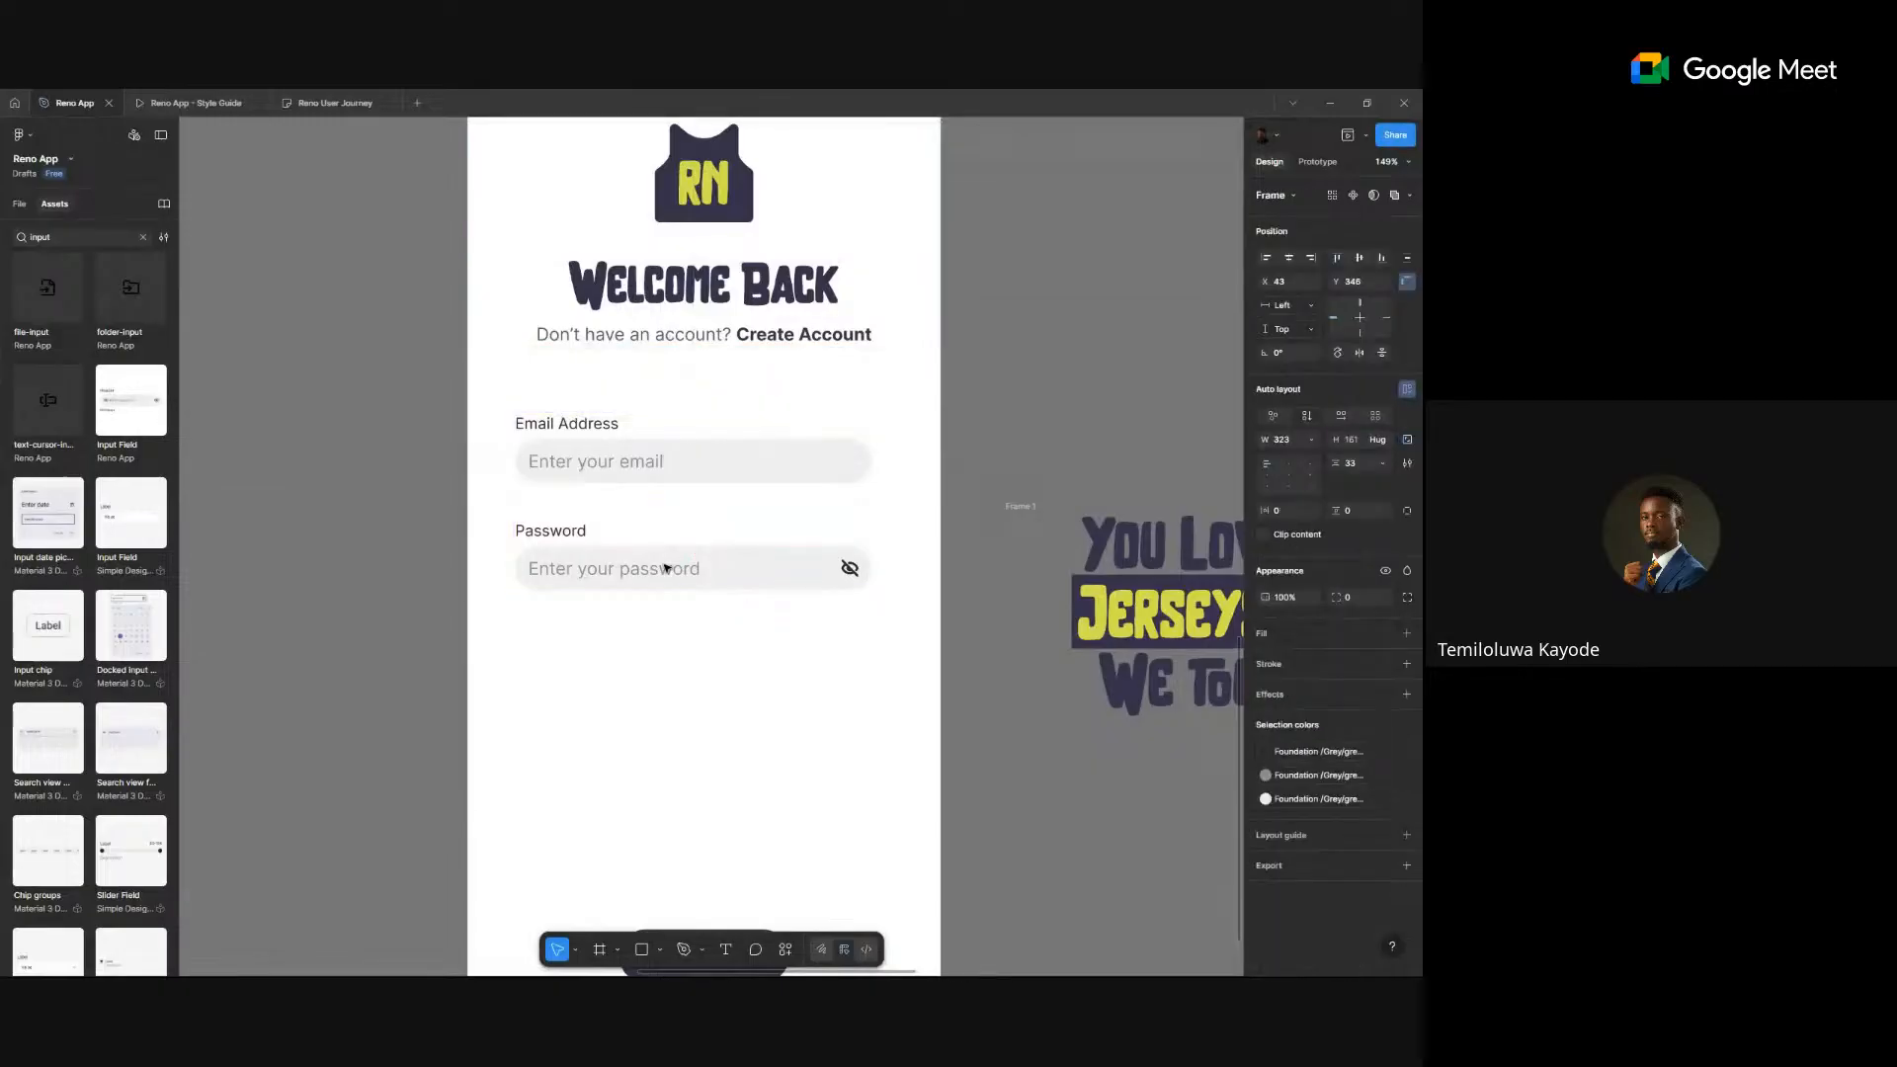
# - Move the Get Started button into the frame below the Password field
pyautogui.scroll(-5, 667, 569)
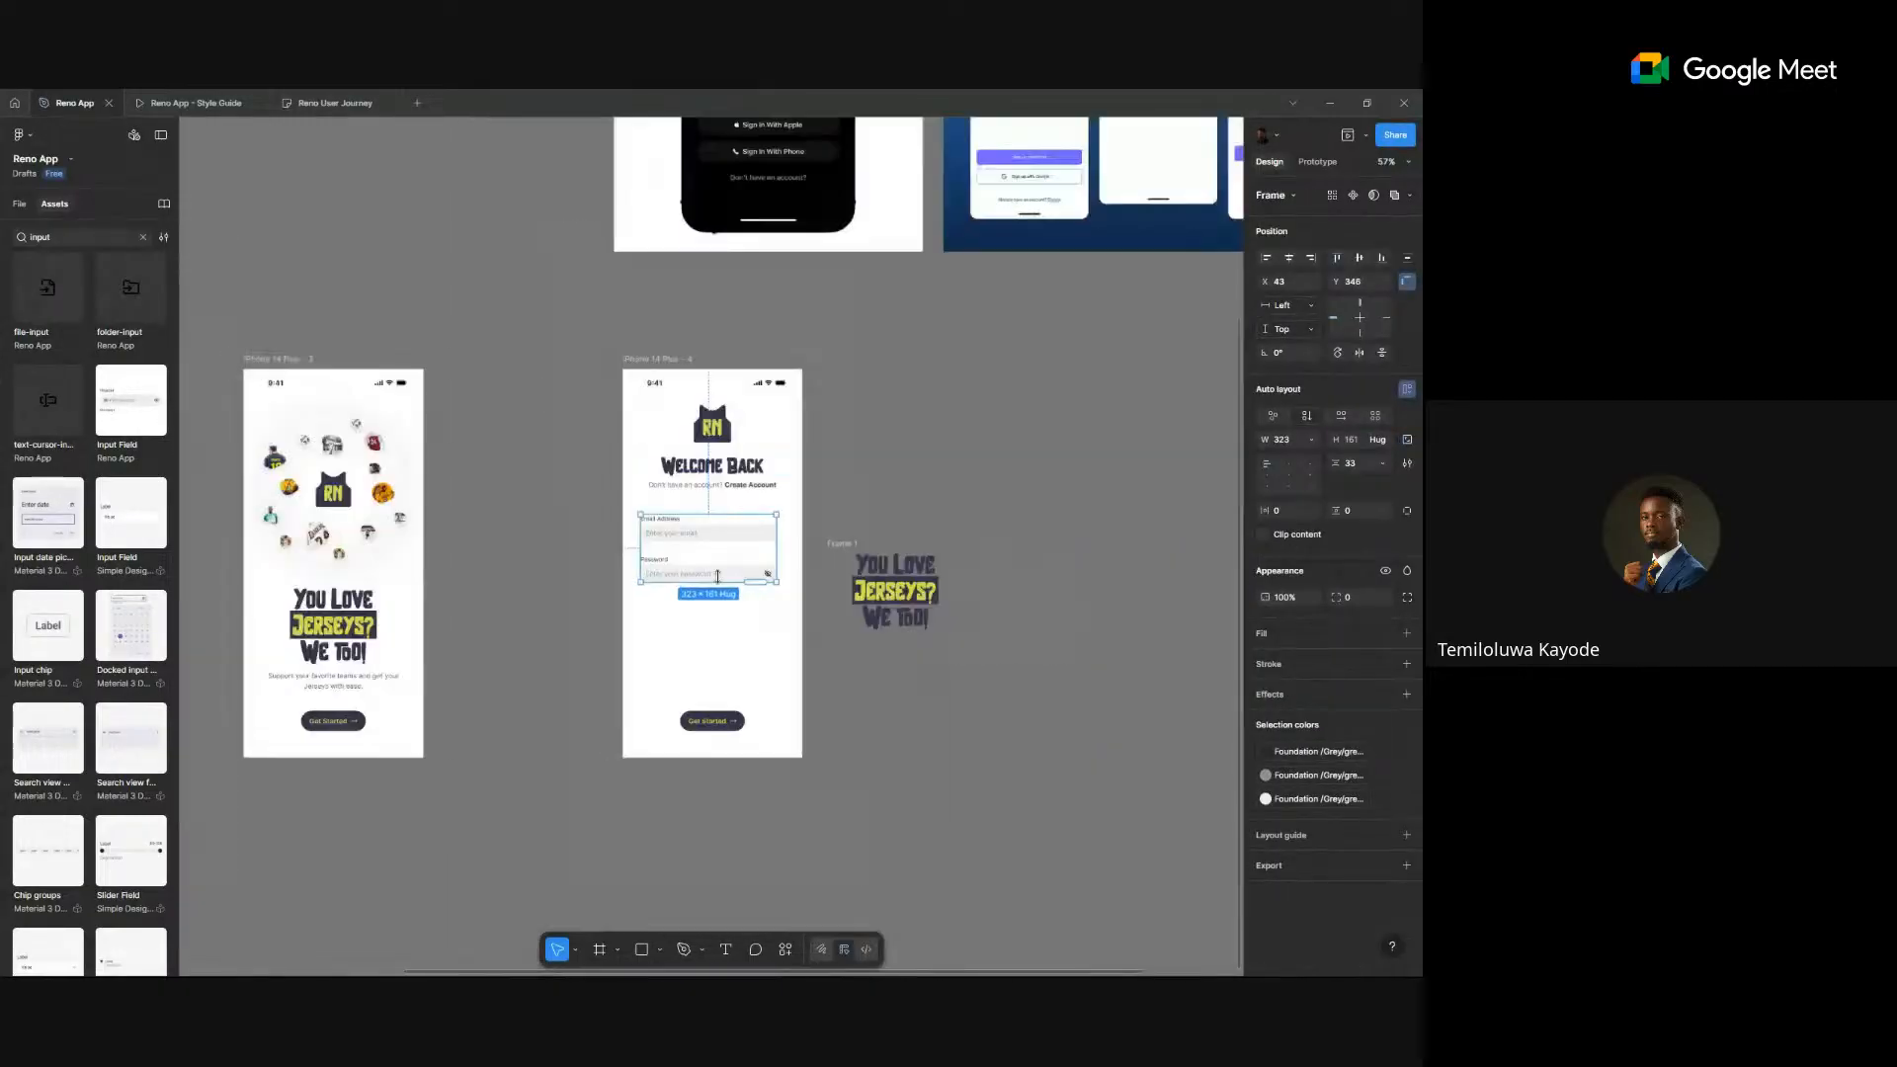
pyautogui.scroll(3, 733, 553)
pyautogui.scroll(-2, 497, 642)
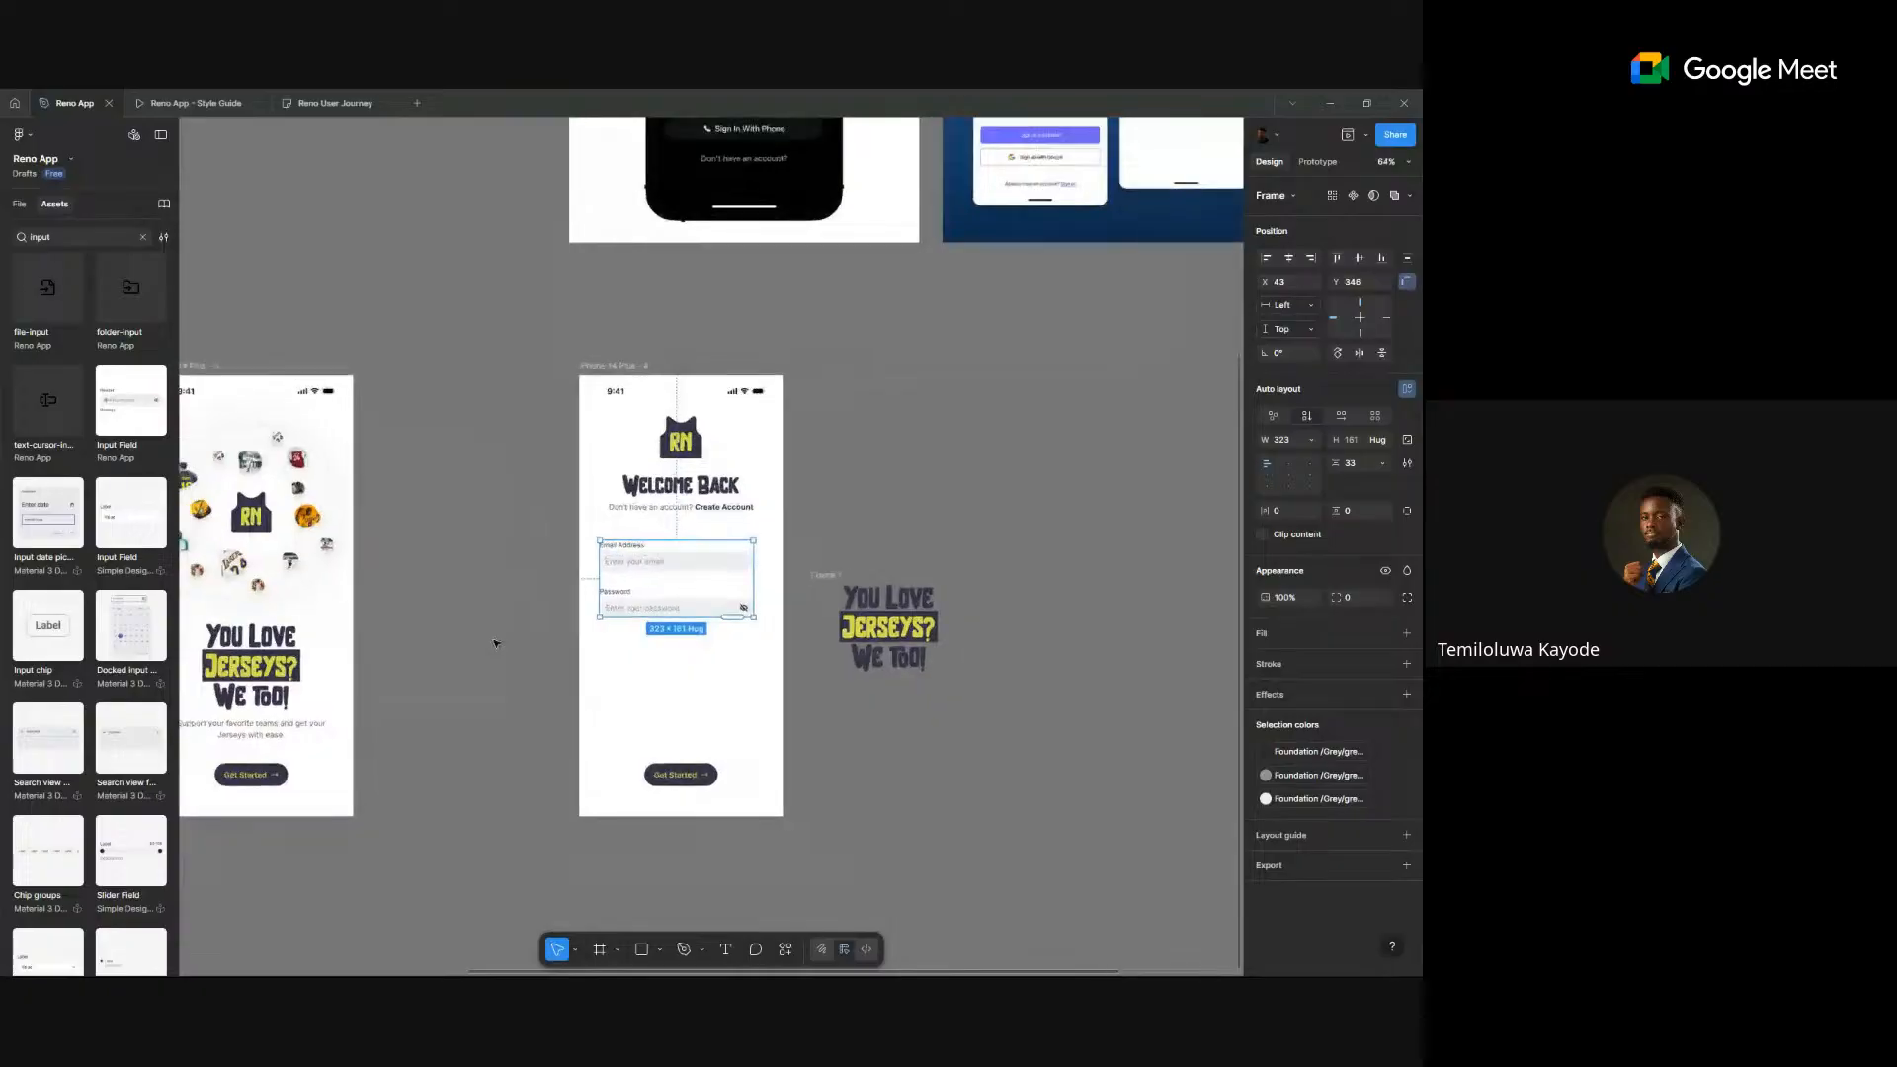
pyautogui.hscroll(-5, 498, 641)
pyautogui.scroll(-2, 498, 642)
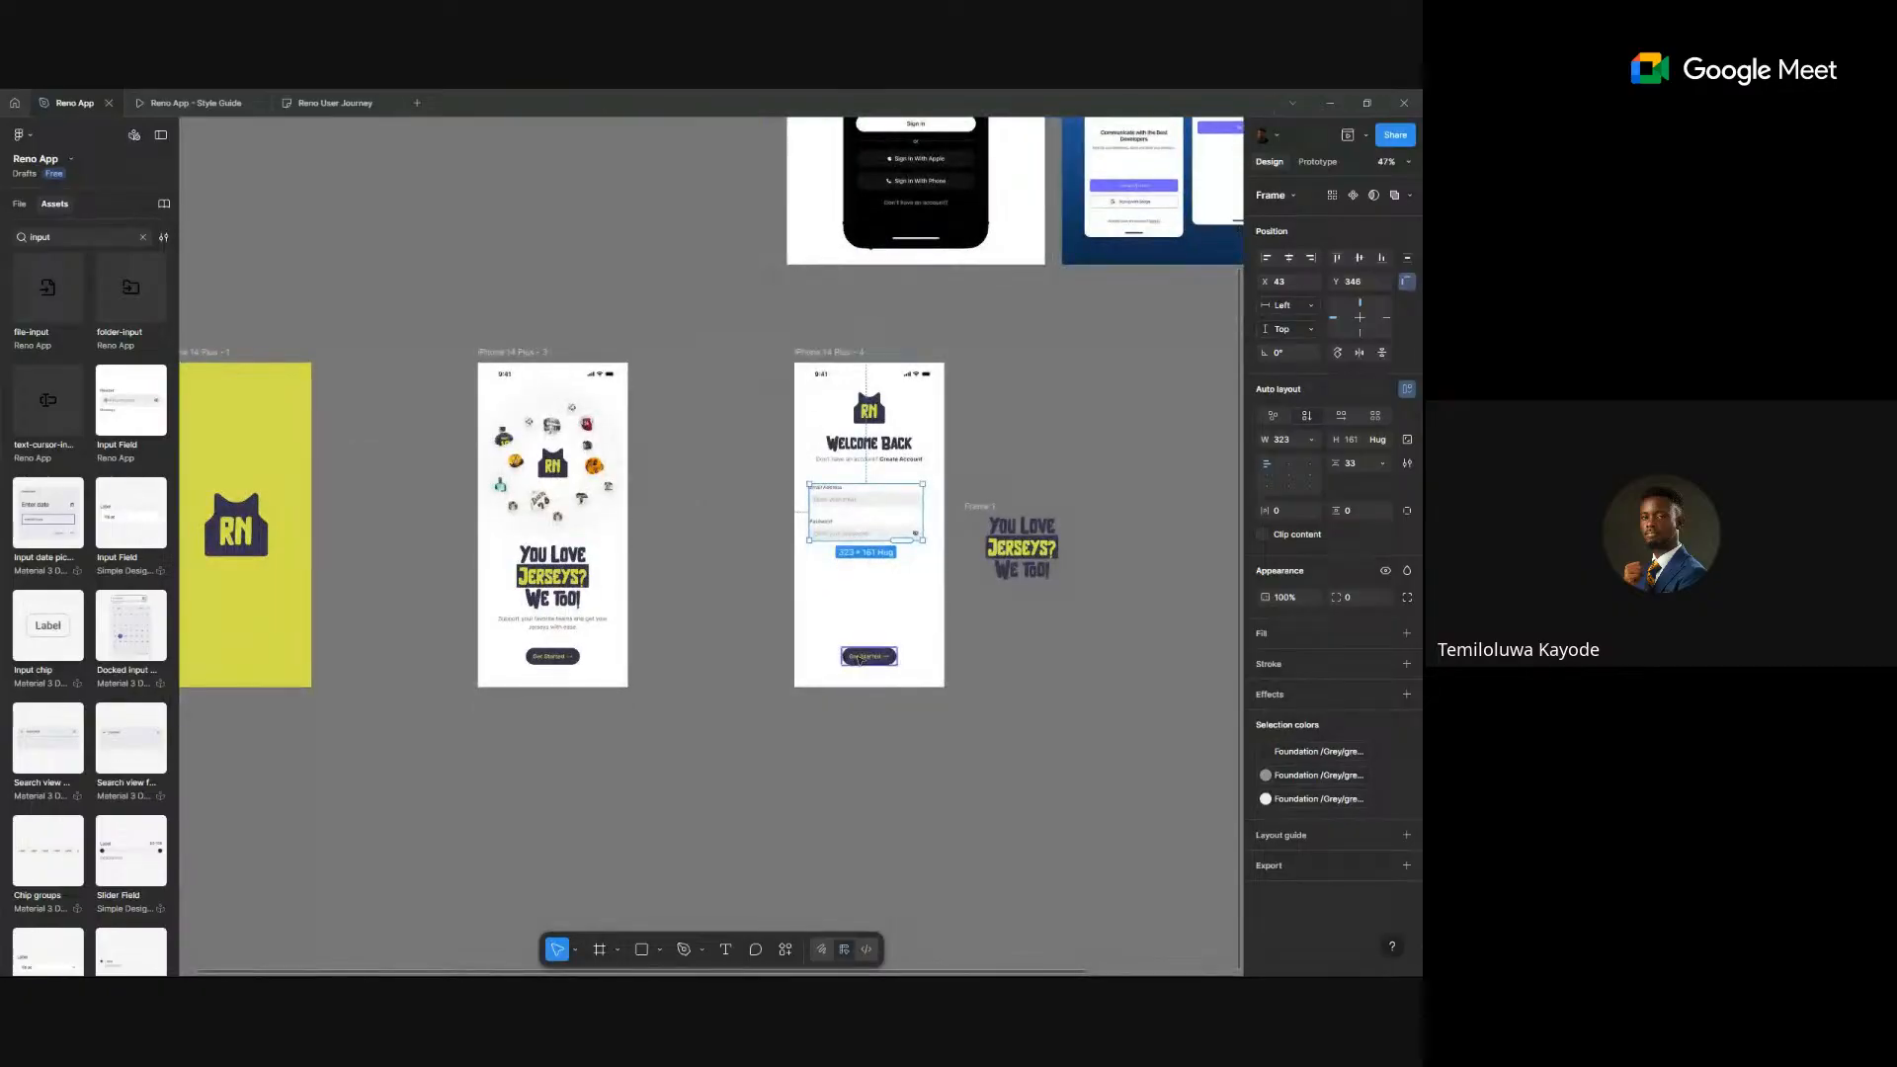
pyautogui.moveTo(869, 656); pyautogui.dragTo(887, 551)
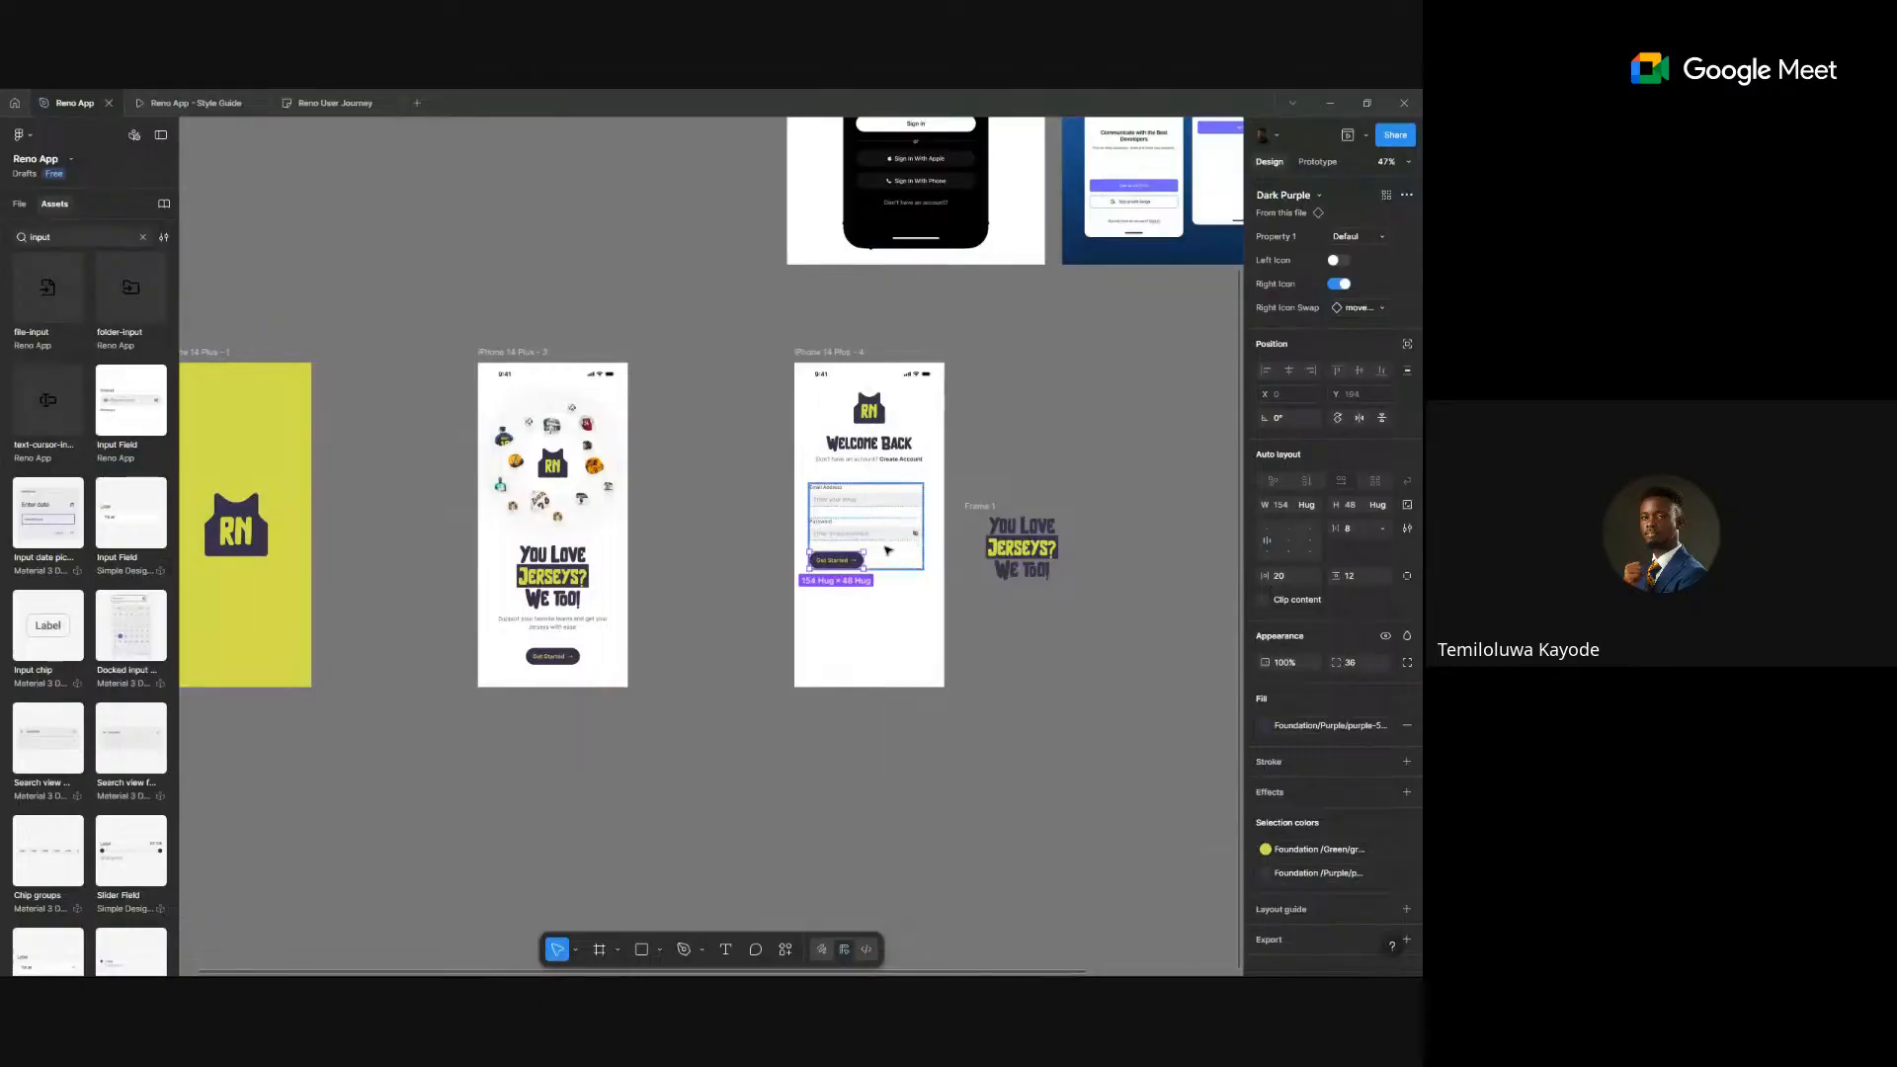
# - Set the Get Started button's width to Fill (323) and centre its label and arrow
pyautogui.hscroll(-2, 887, 551)
pyautogui.scroll(5, 888, 550)
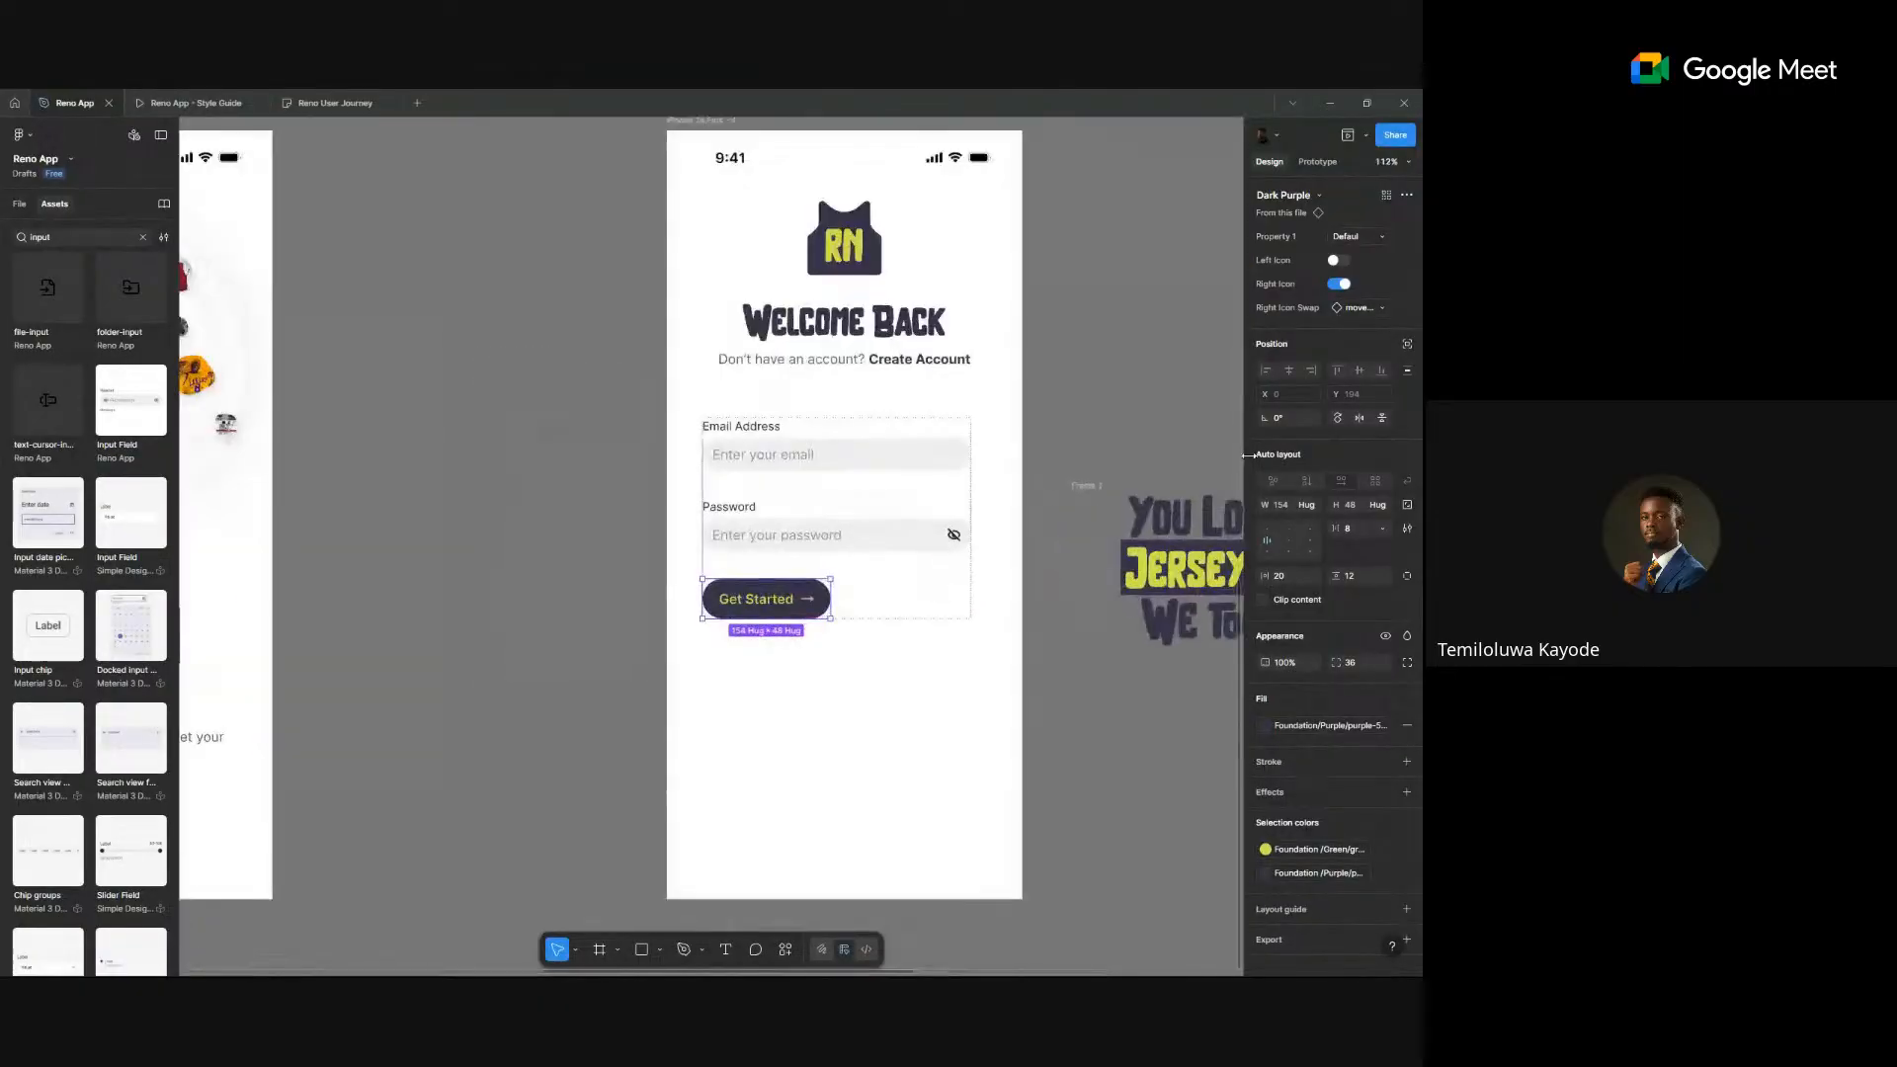
pyautogui.click(1306, 505)
pyautogui.click(1284, 525)
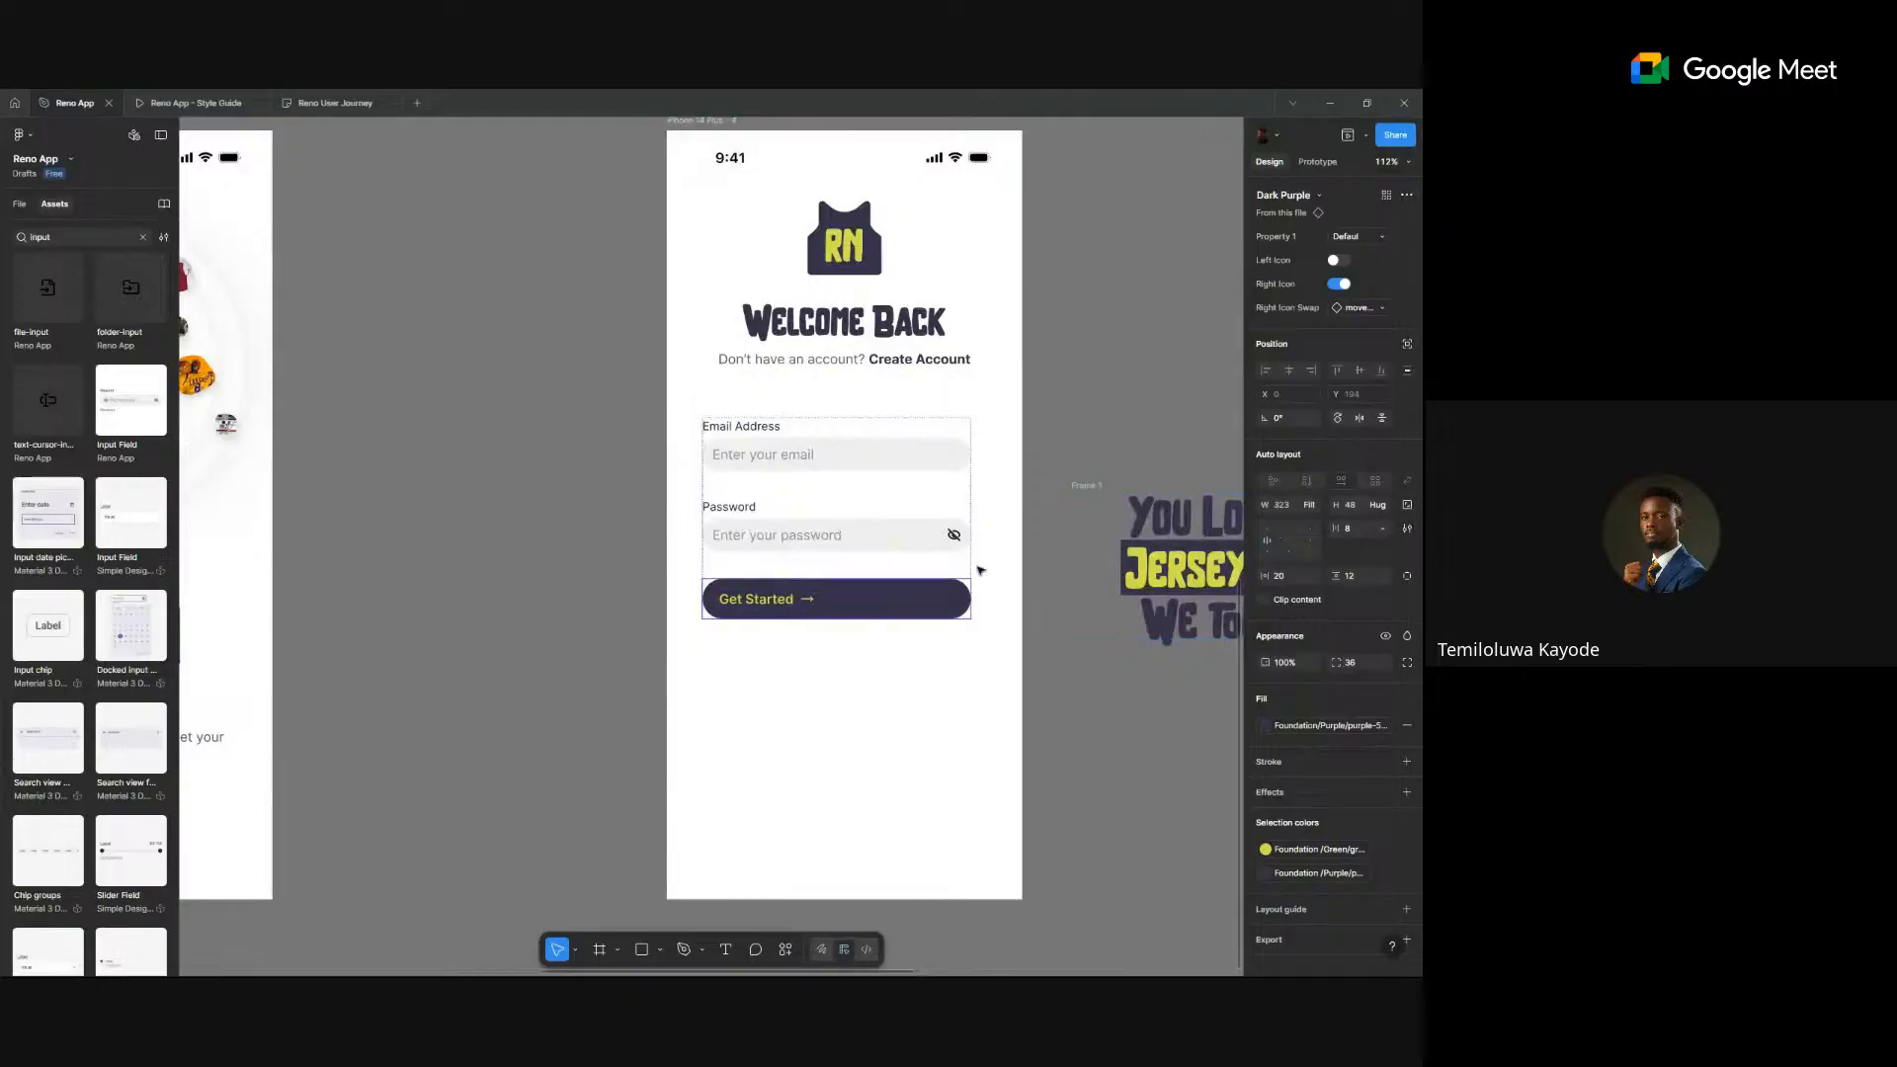
pyautogui.click(1288, 540)
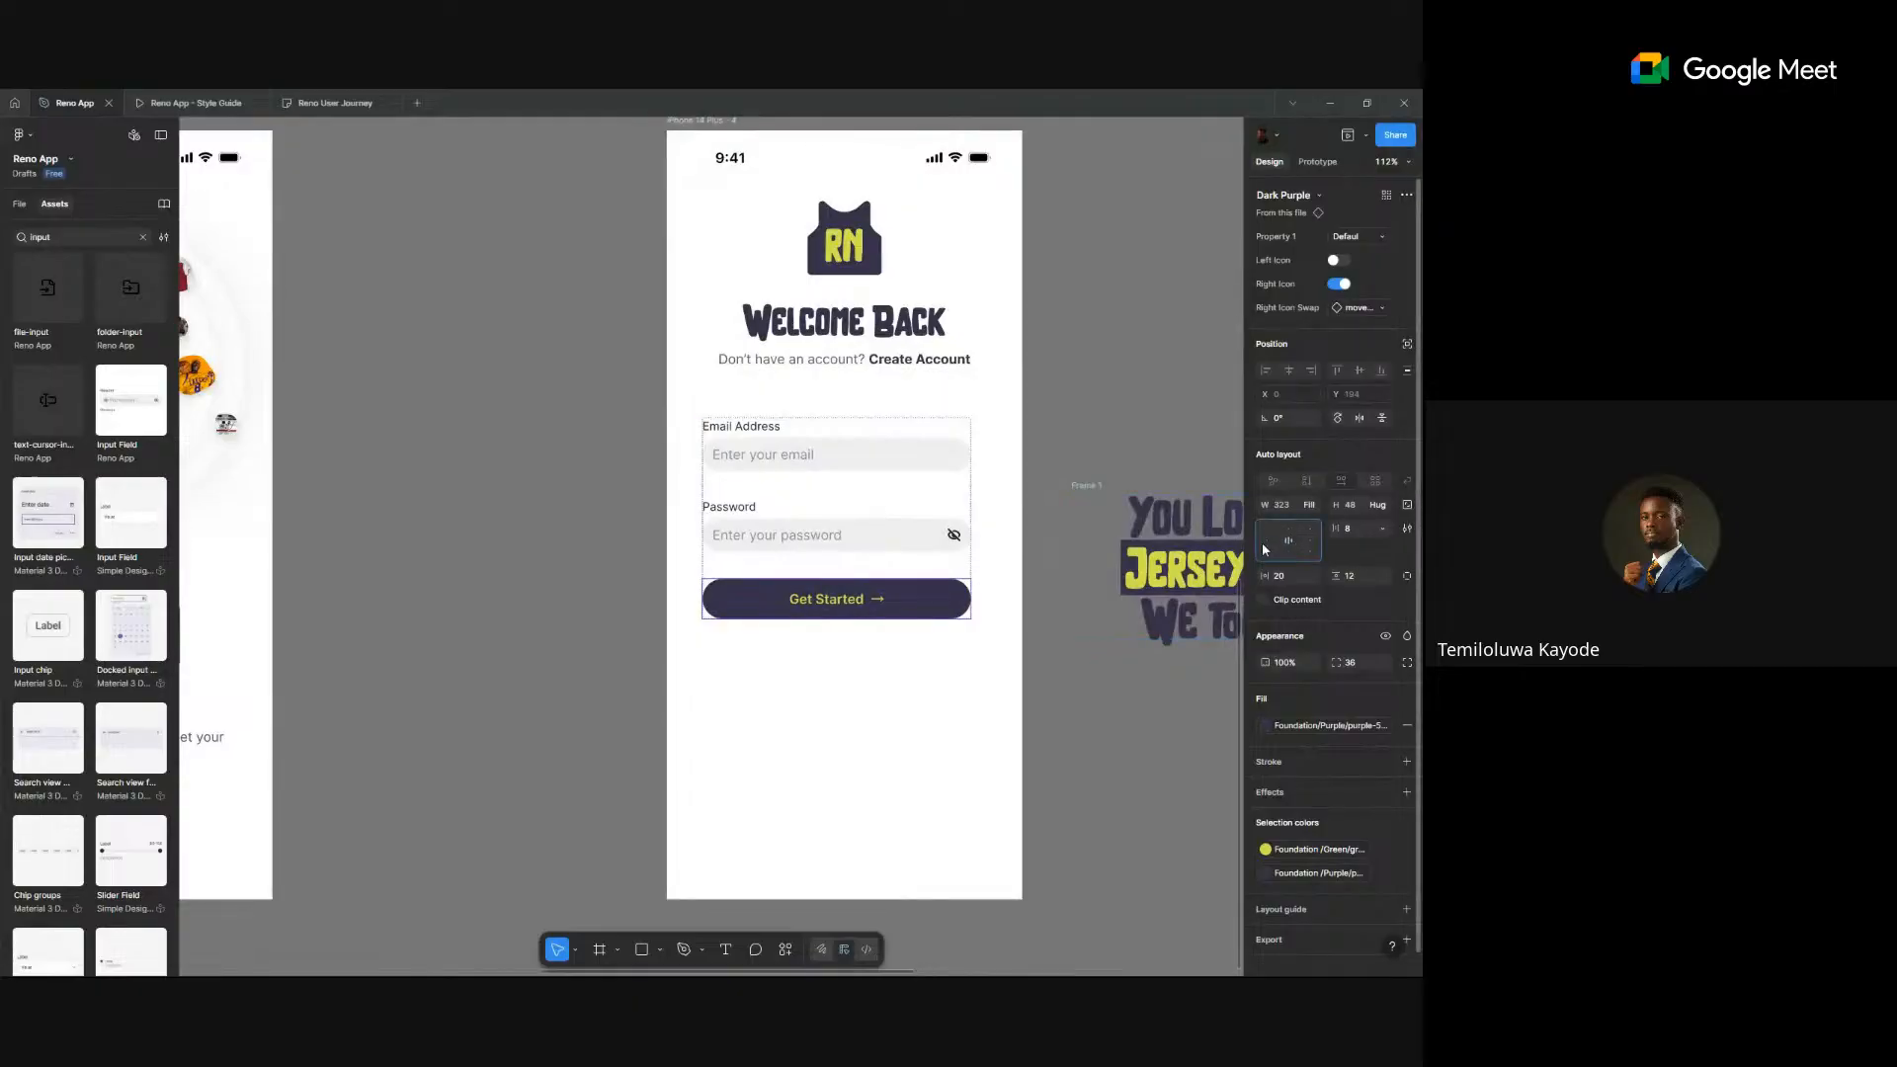
pyautogui.click(18, 204)
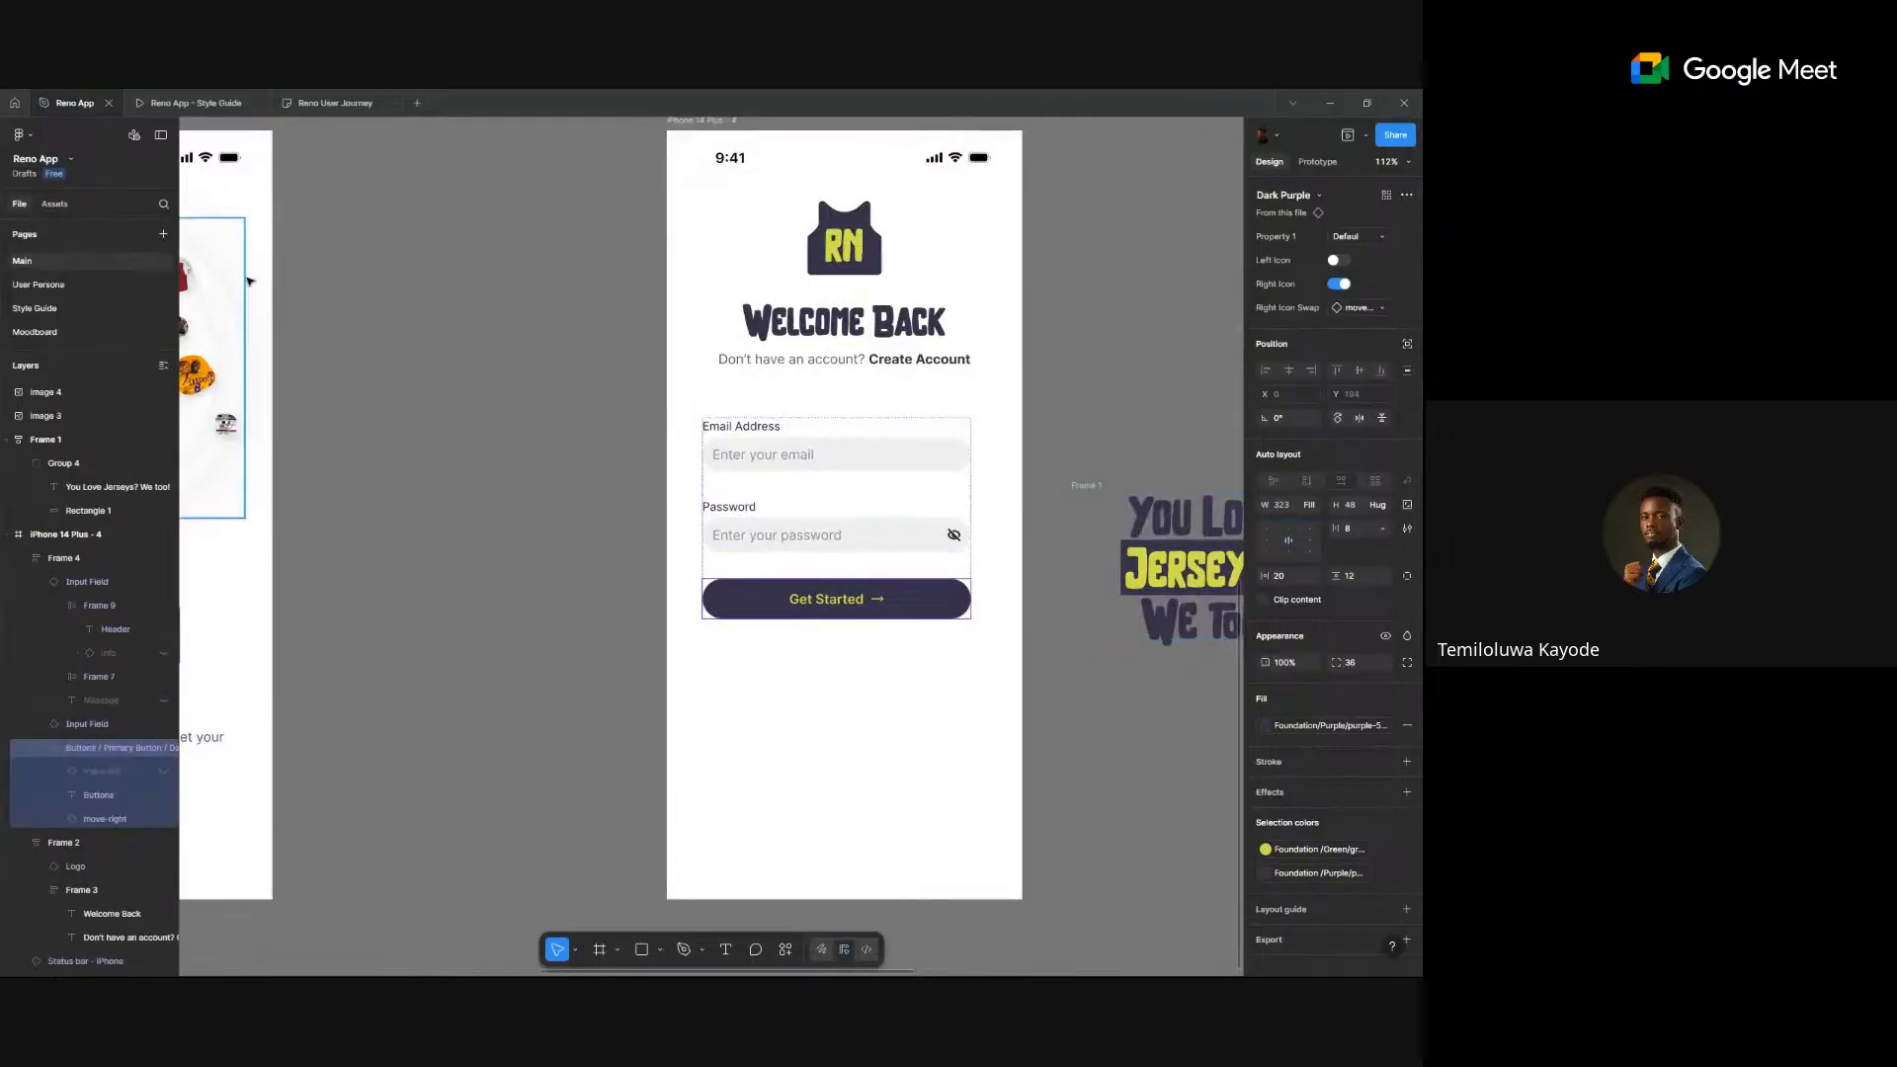
# - Centre the content of the yellow, dark, secondary and grey outline button variants on Style Guide, then return to Main
pyautogui.click(43, 316)
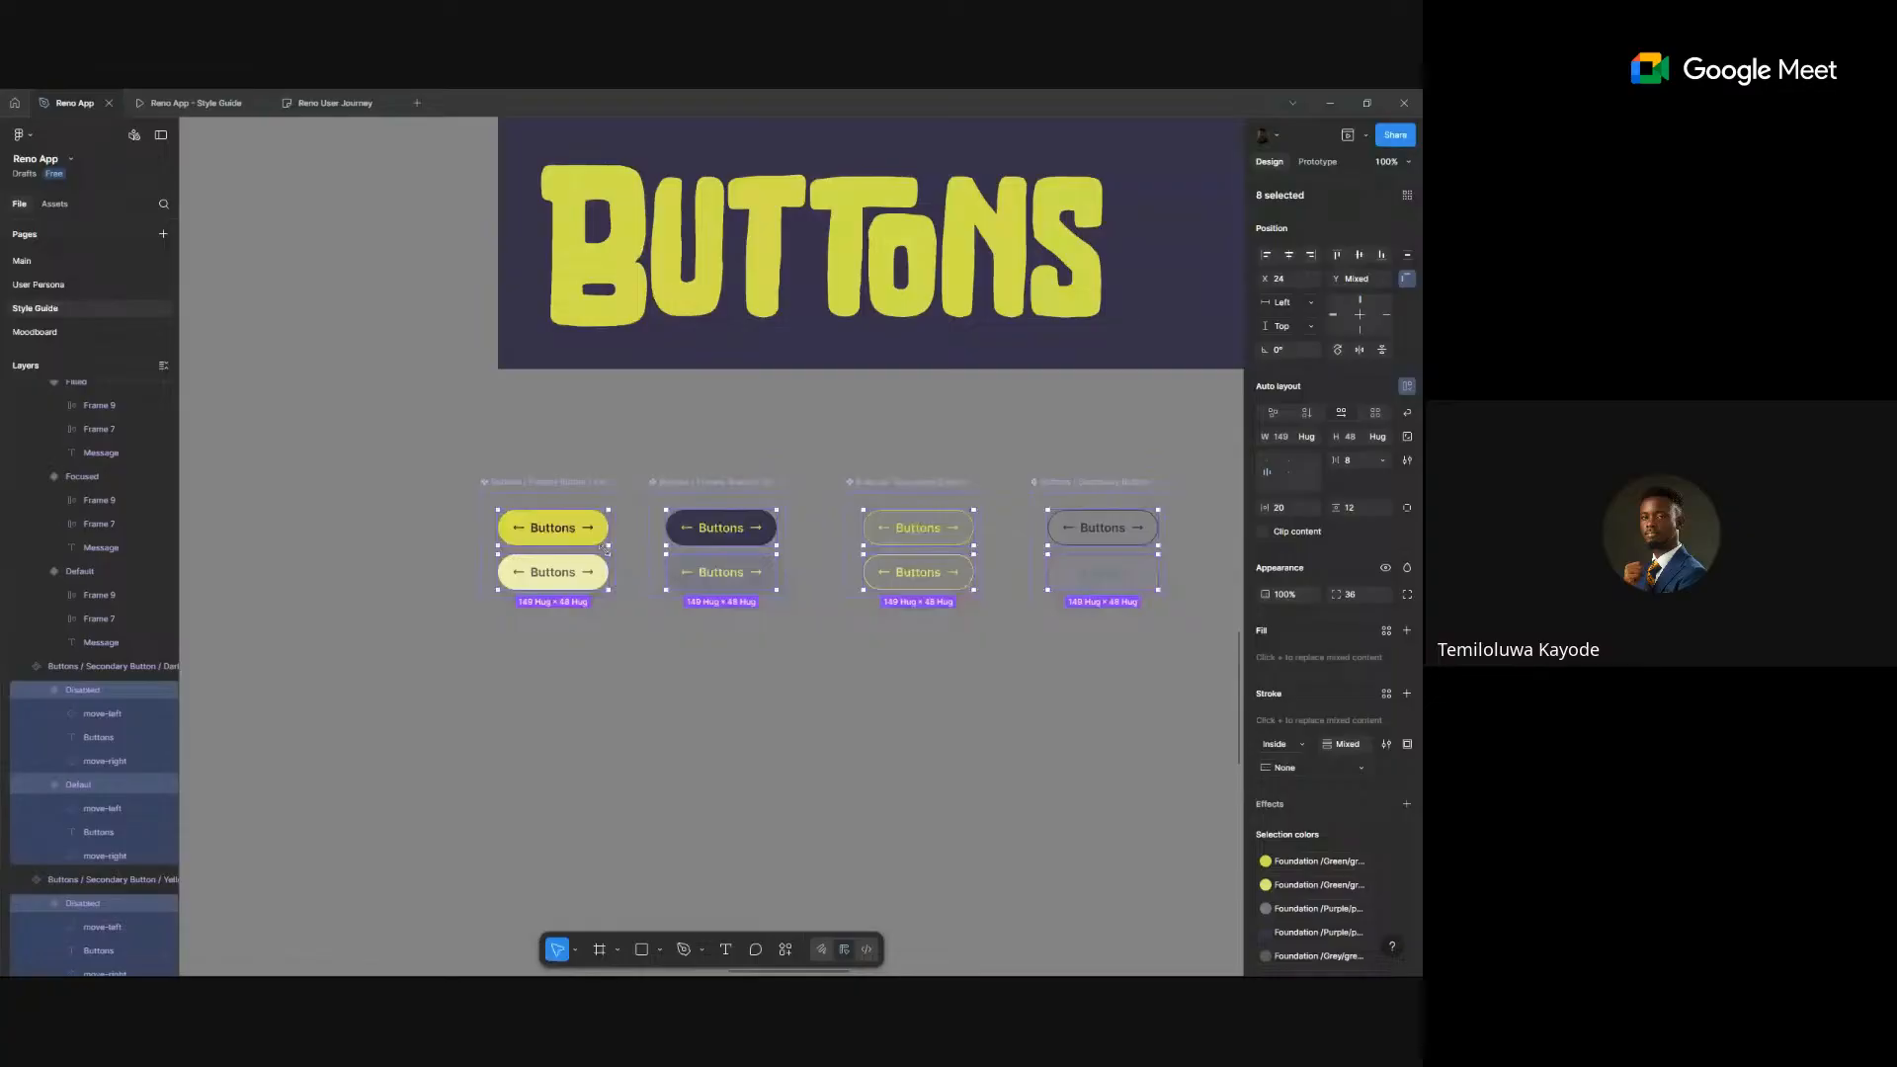
pyautogui.click(604, 544)
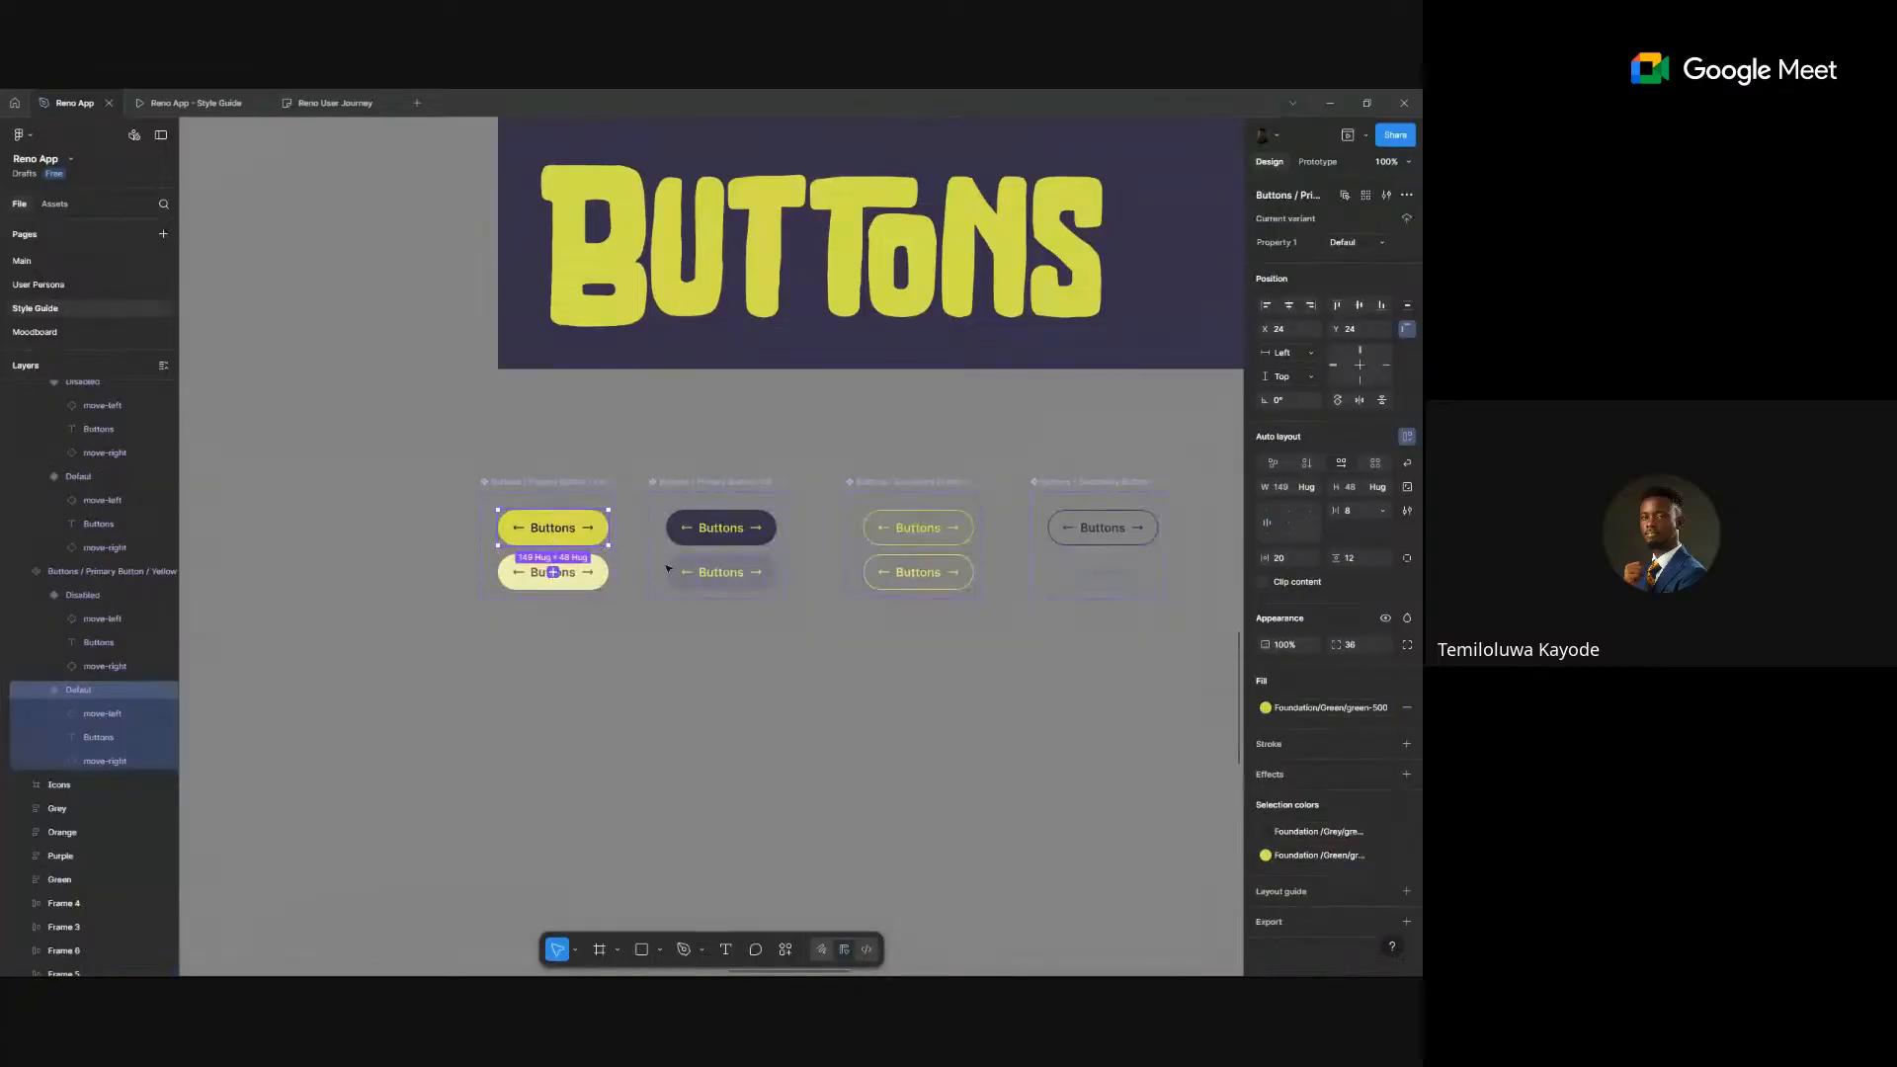
pyautogui.keyDown('shift'); pyautogui.click(599, 570); pyautogui.keyUp('shift')
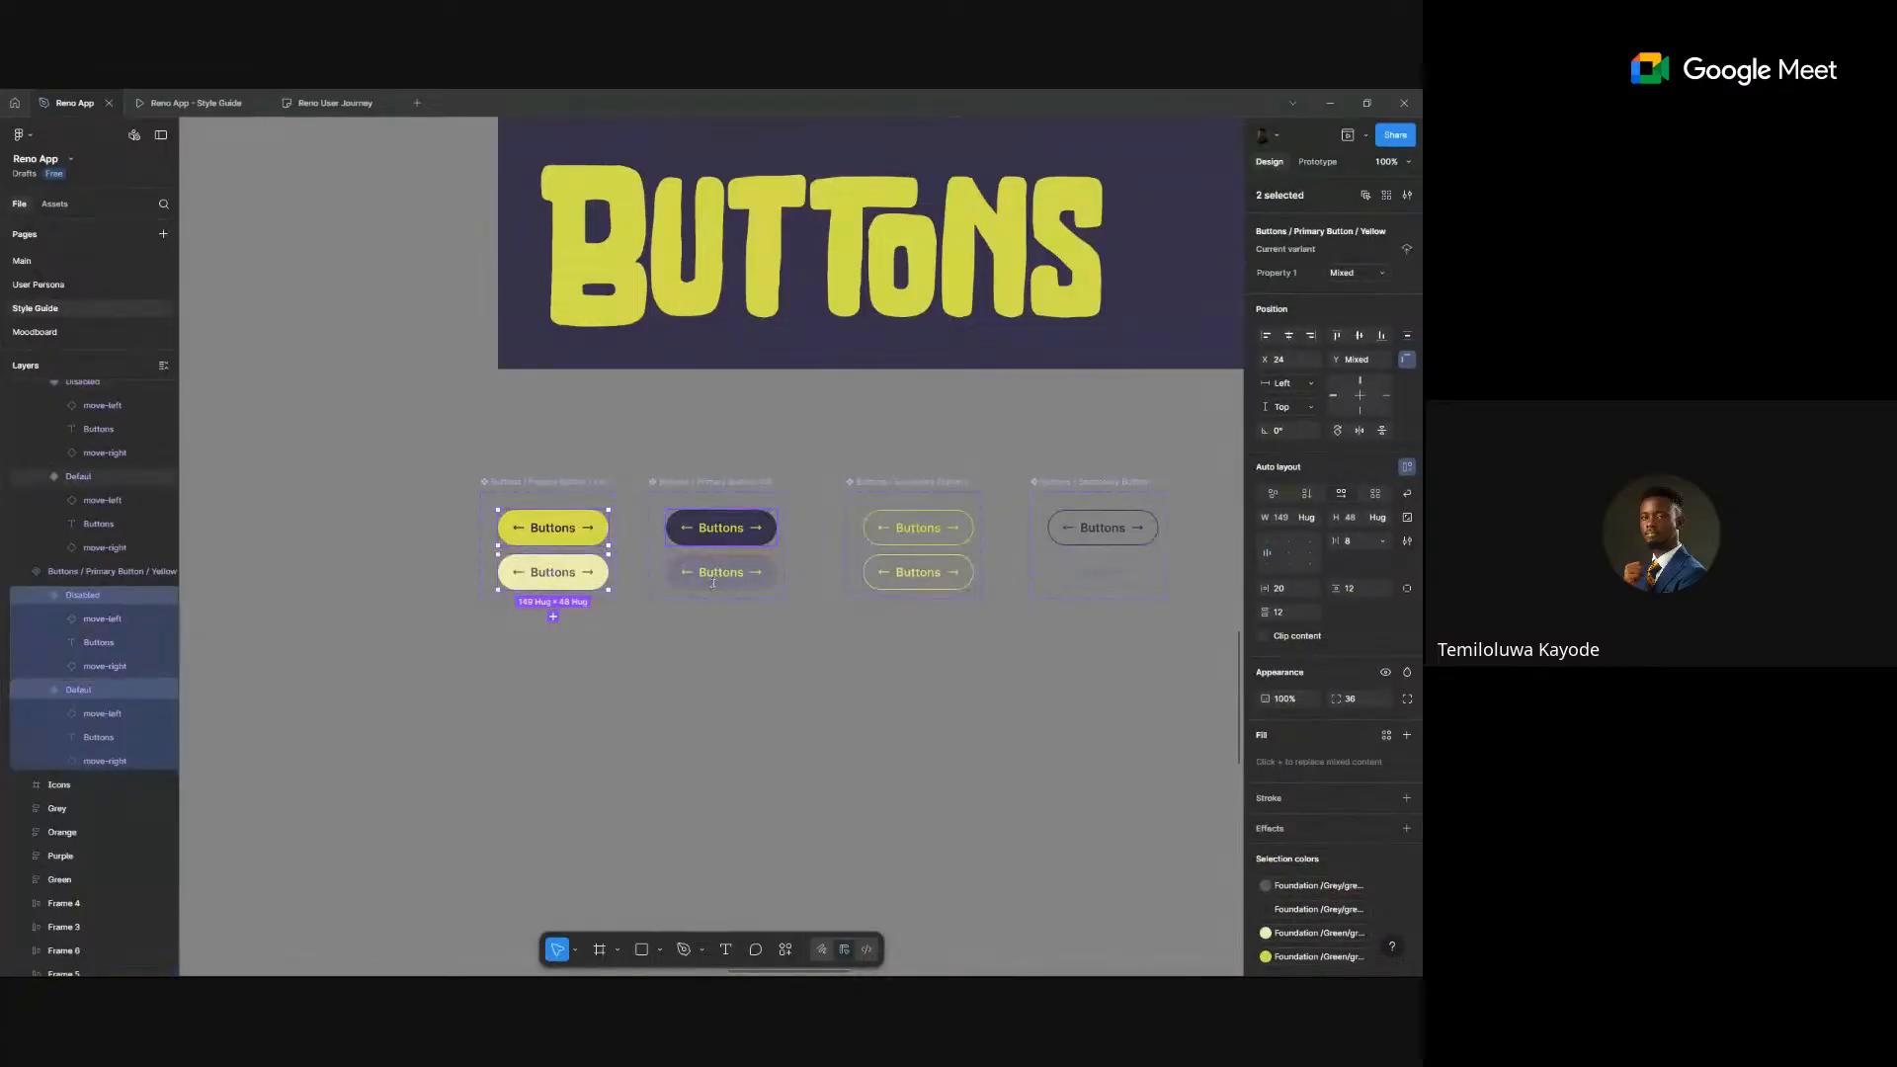
pyautogui.keyDown('shift'); pyautogui.click(721, 527); pyautogui.keyUp('shift')
pyautogui.keyDown('shift'); pyautogui.click(718, 573); pyautogui.keyUp('shift')
pyautogui.keyDown('shift'); pyautogui.click(917, 528); pyautogui.keyUp('shift')
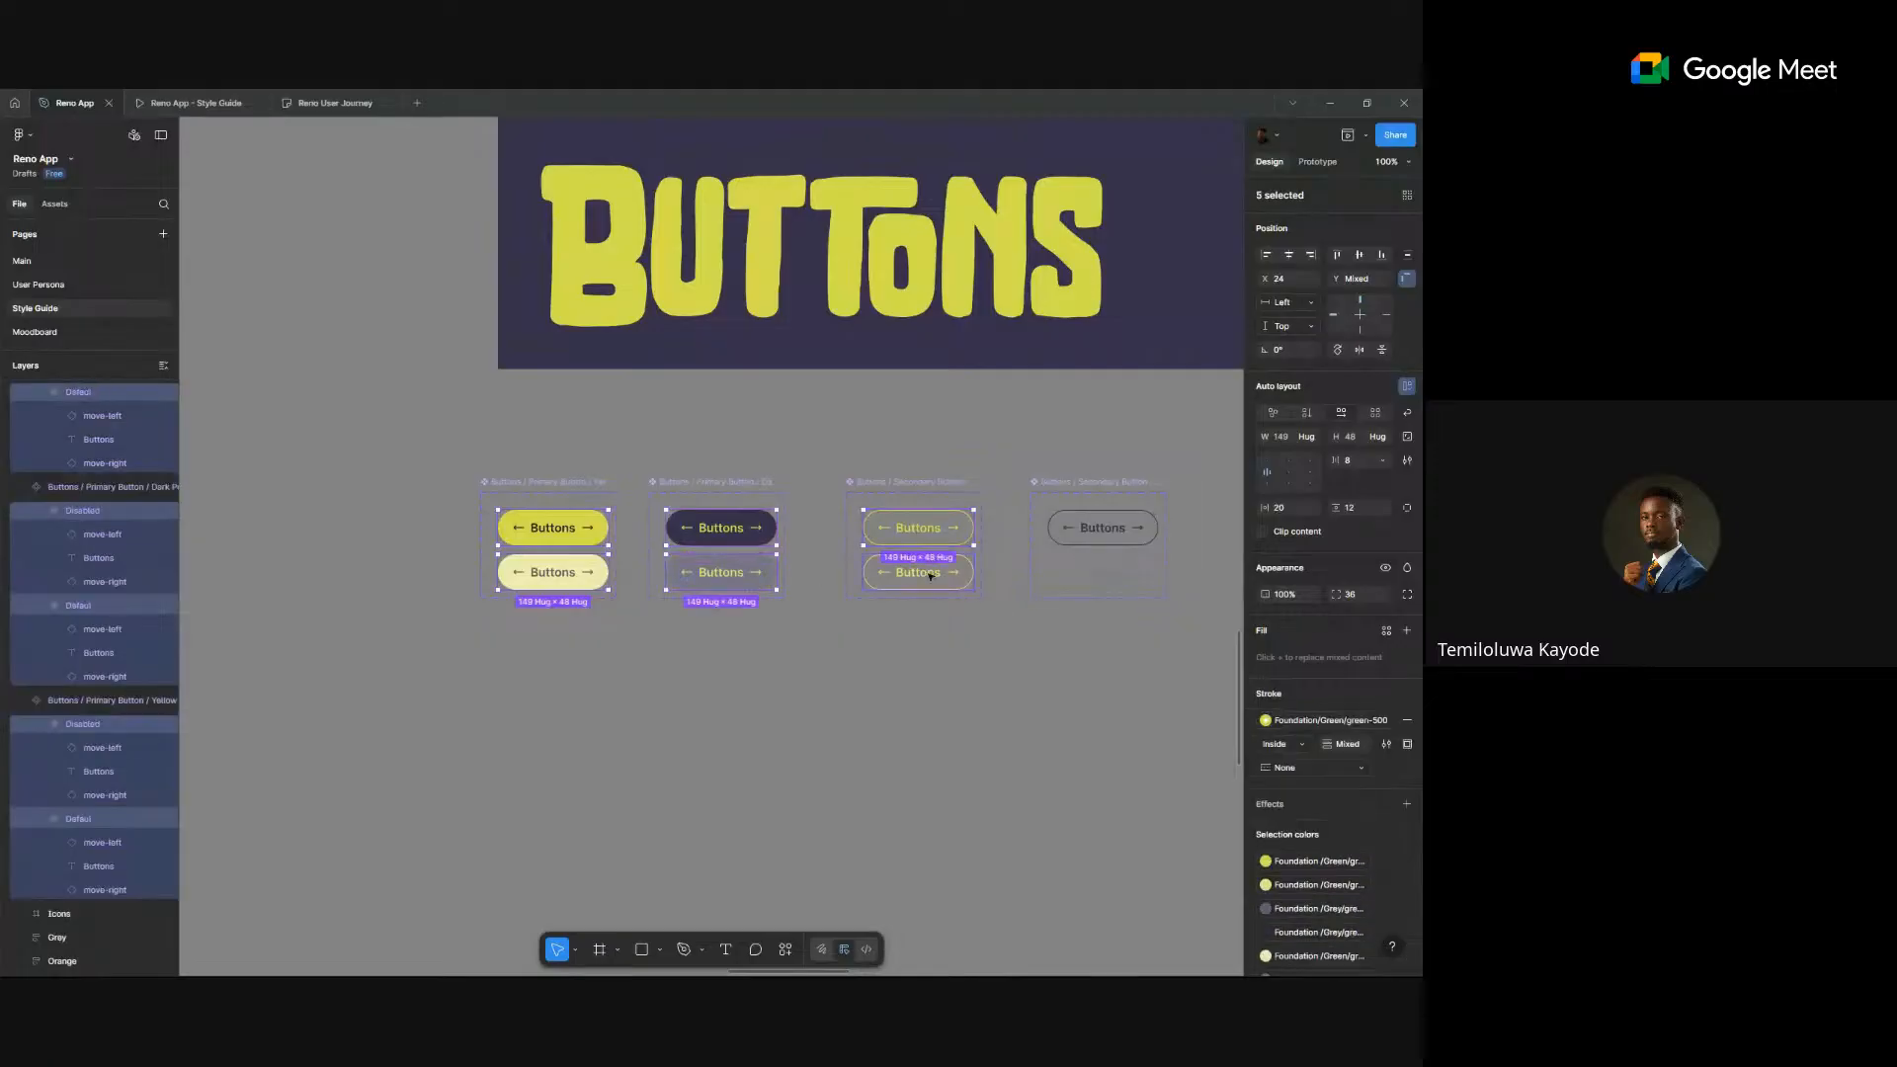
pyautogui.keyDown('shift'); pyautogui.click(930, 575); pyautogui.keyUp('shift')
pyautogui.keyDown('shift'); pyautogui.click(1121, 529); pyautogui.keyUp('shift')
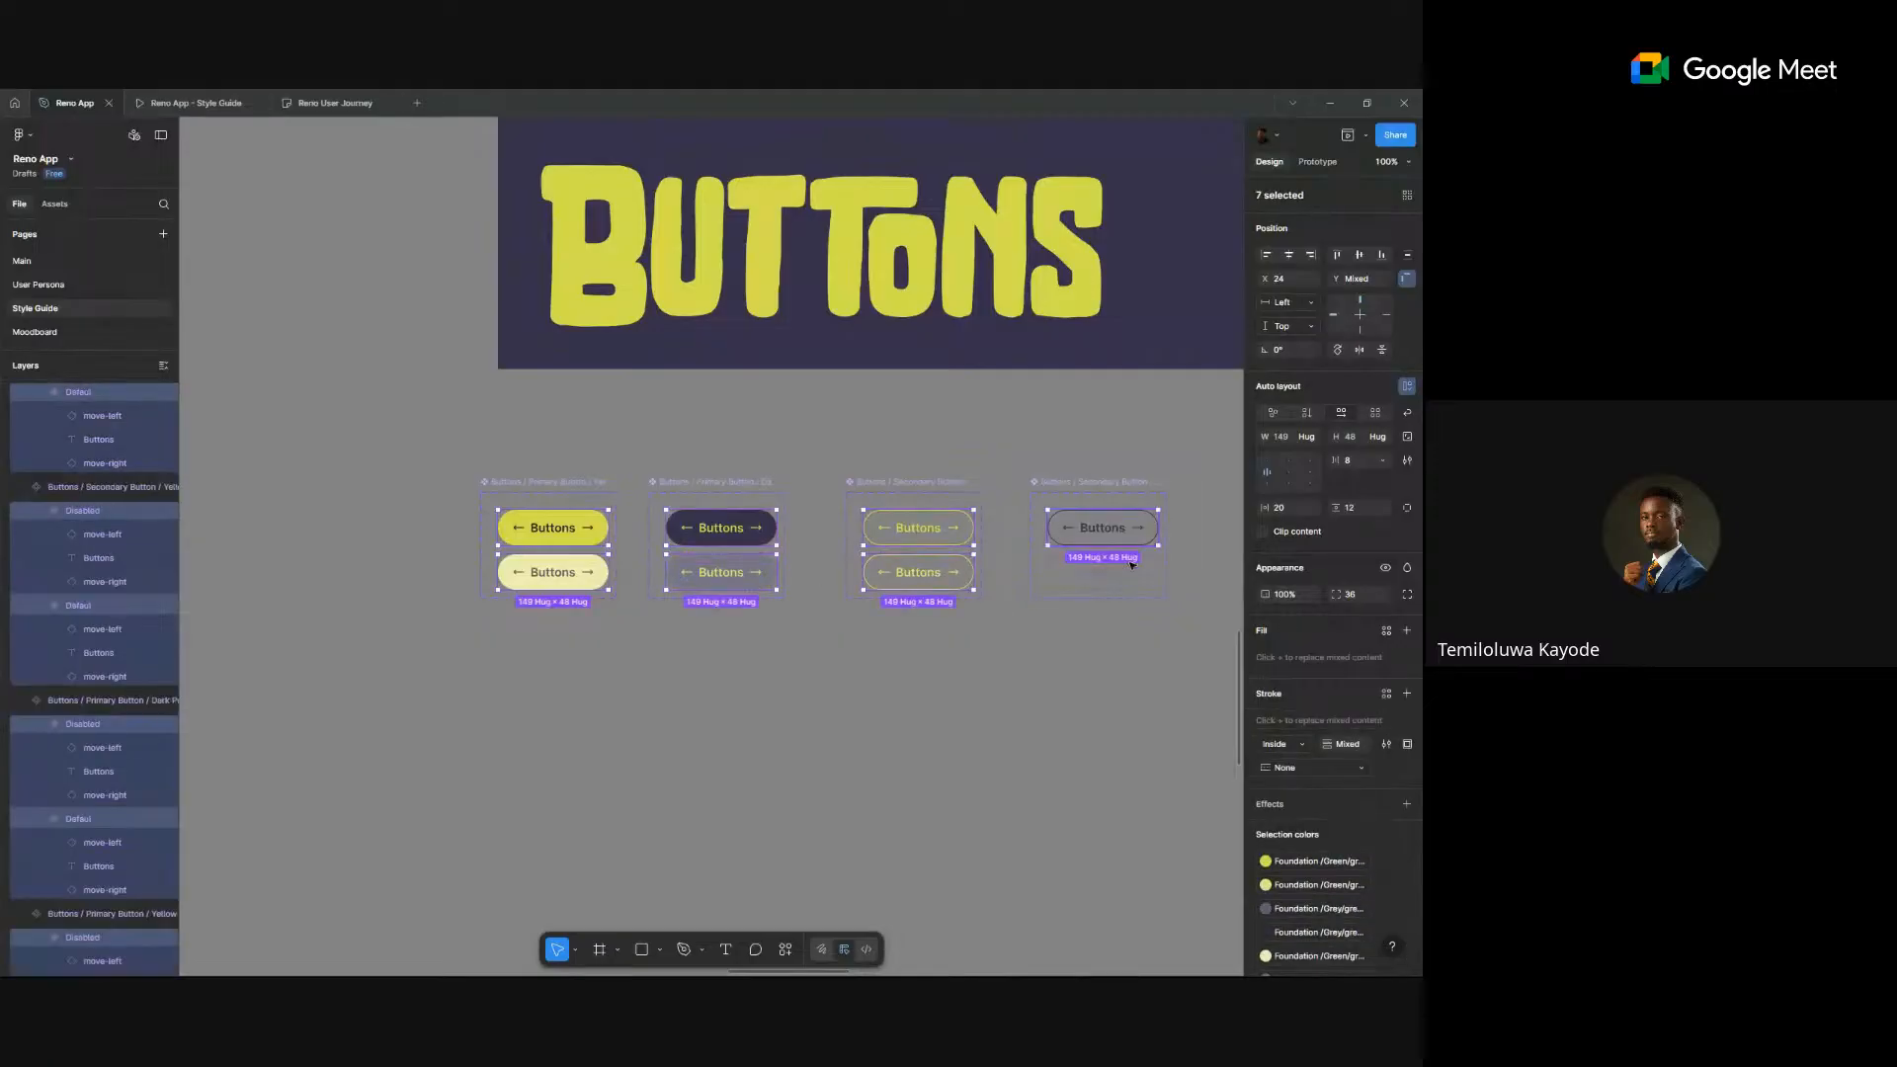
pyautogui.click(1289, 474)
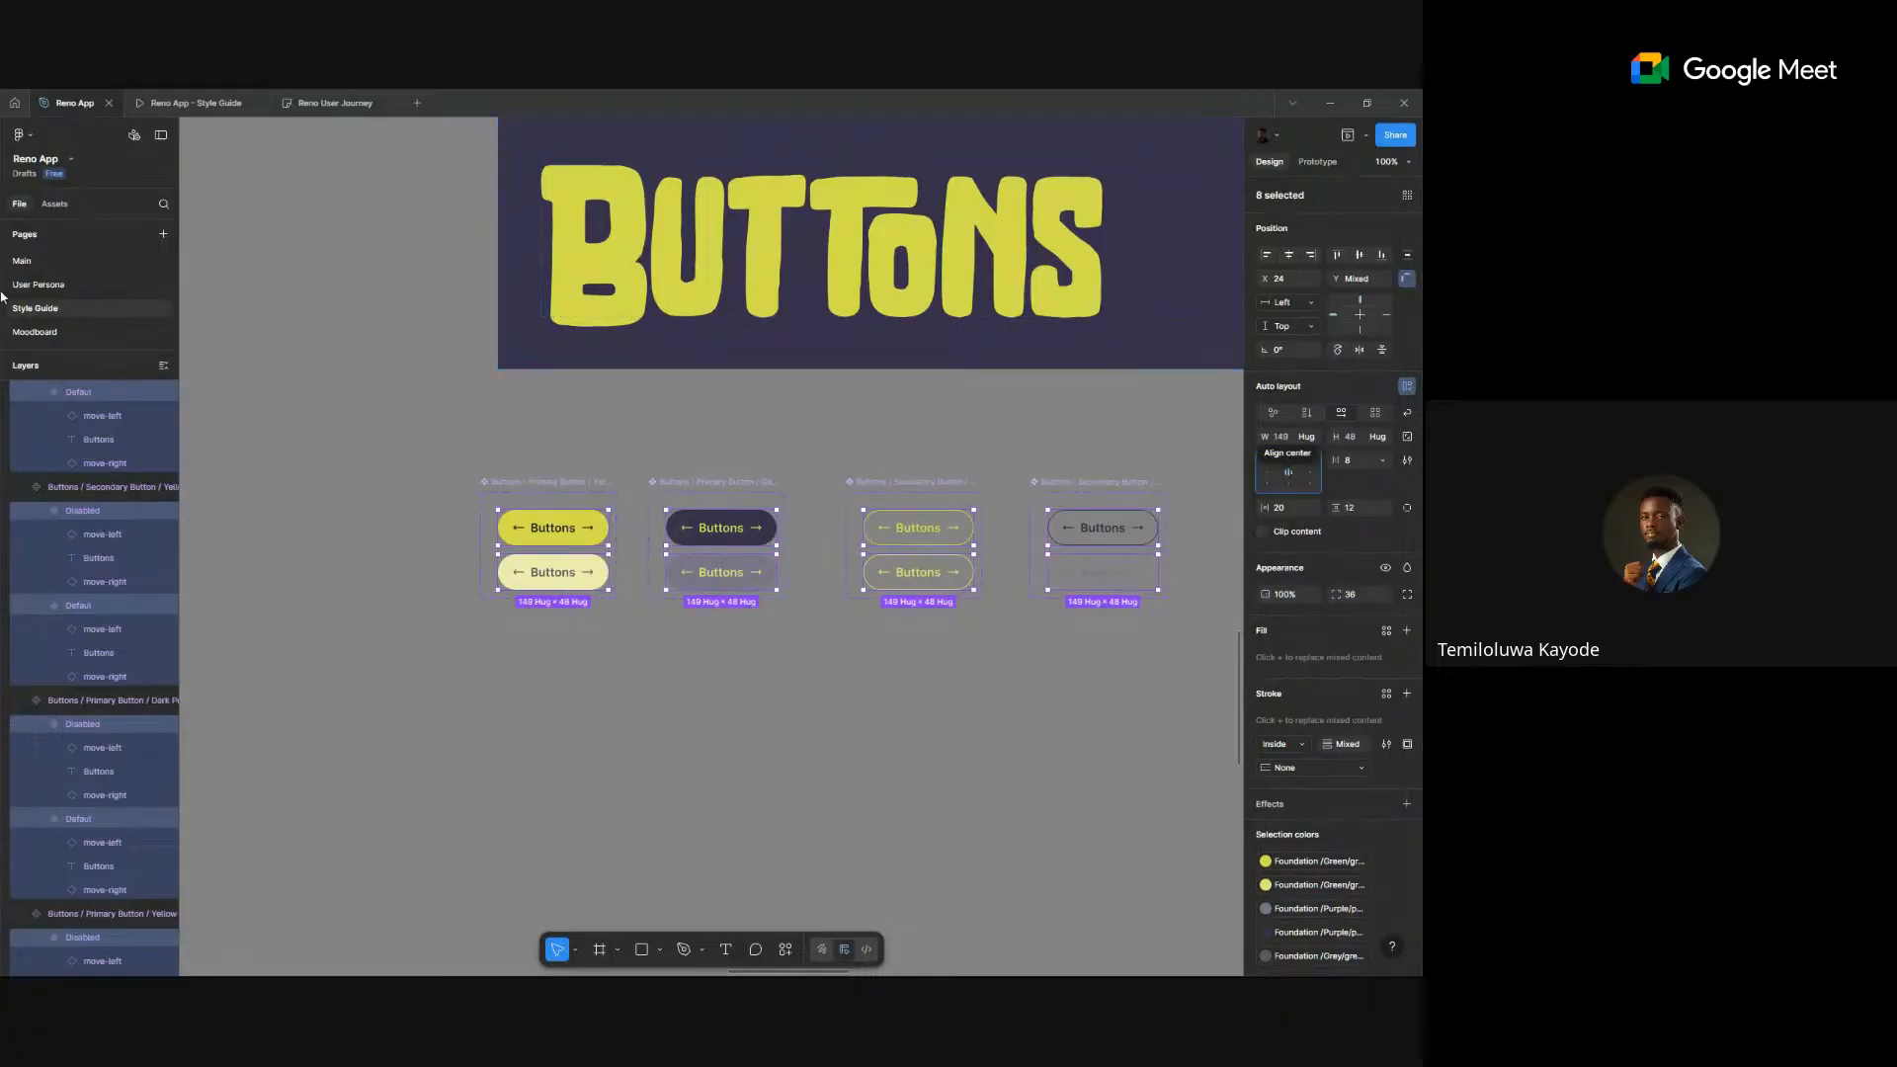
pyautogui.click(29, 263)
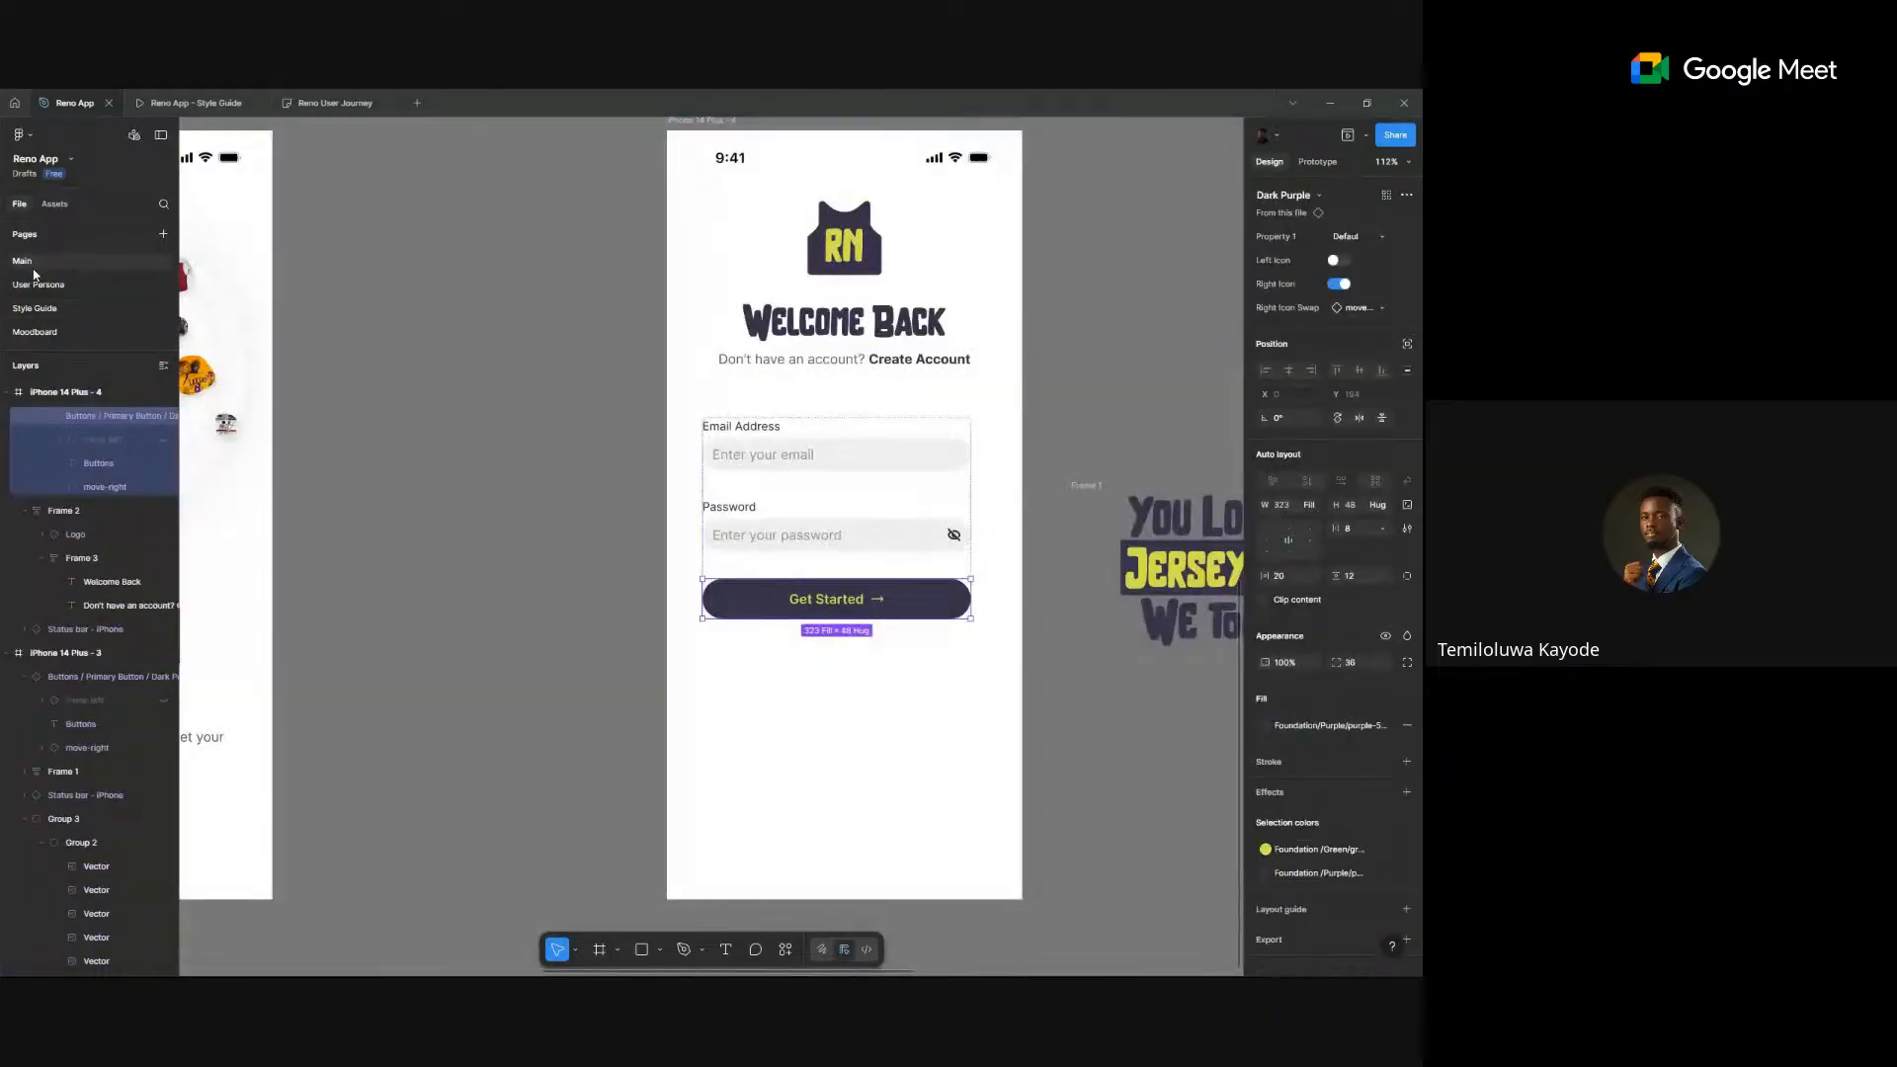
# - Change the button label from 'Get Started' to 'Sign In'
pyautogui.scroll(1, 795, 556)
pyautogui.click(1117, 461)
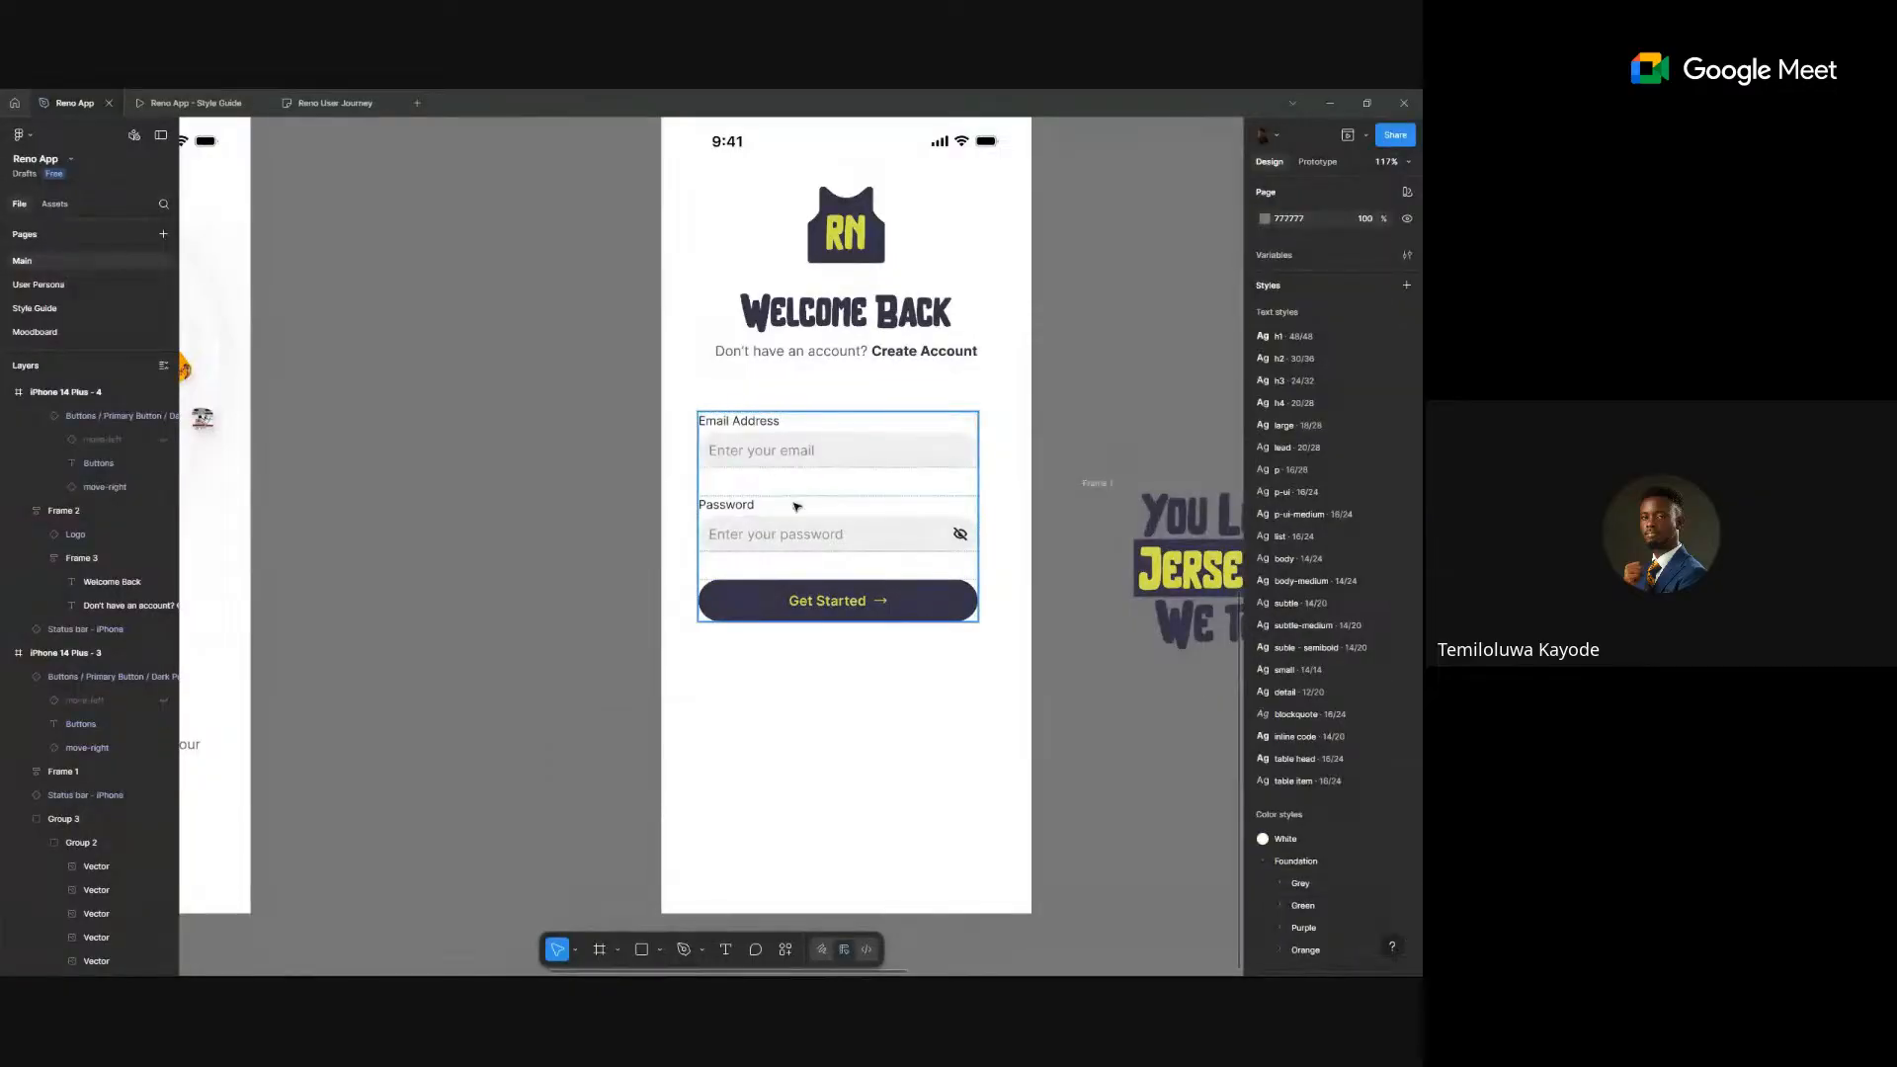
pyautogui.doubleClick(845, 614)
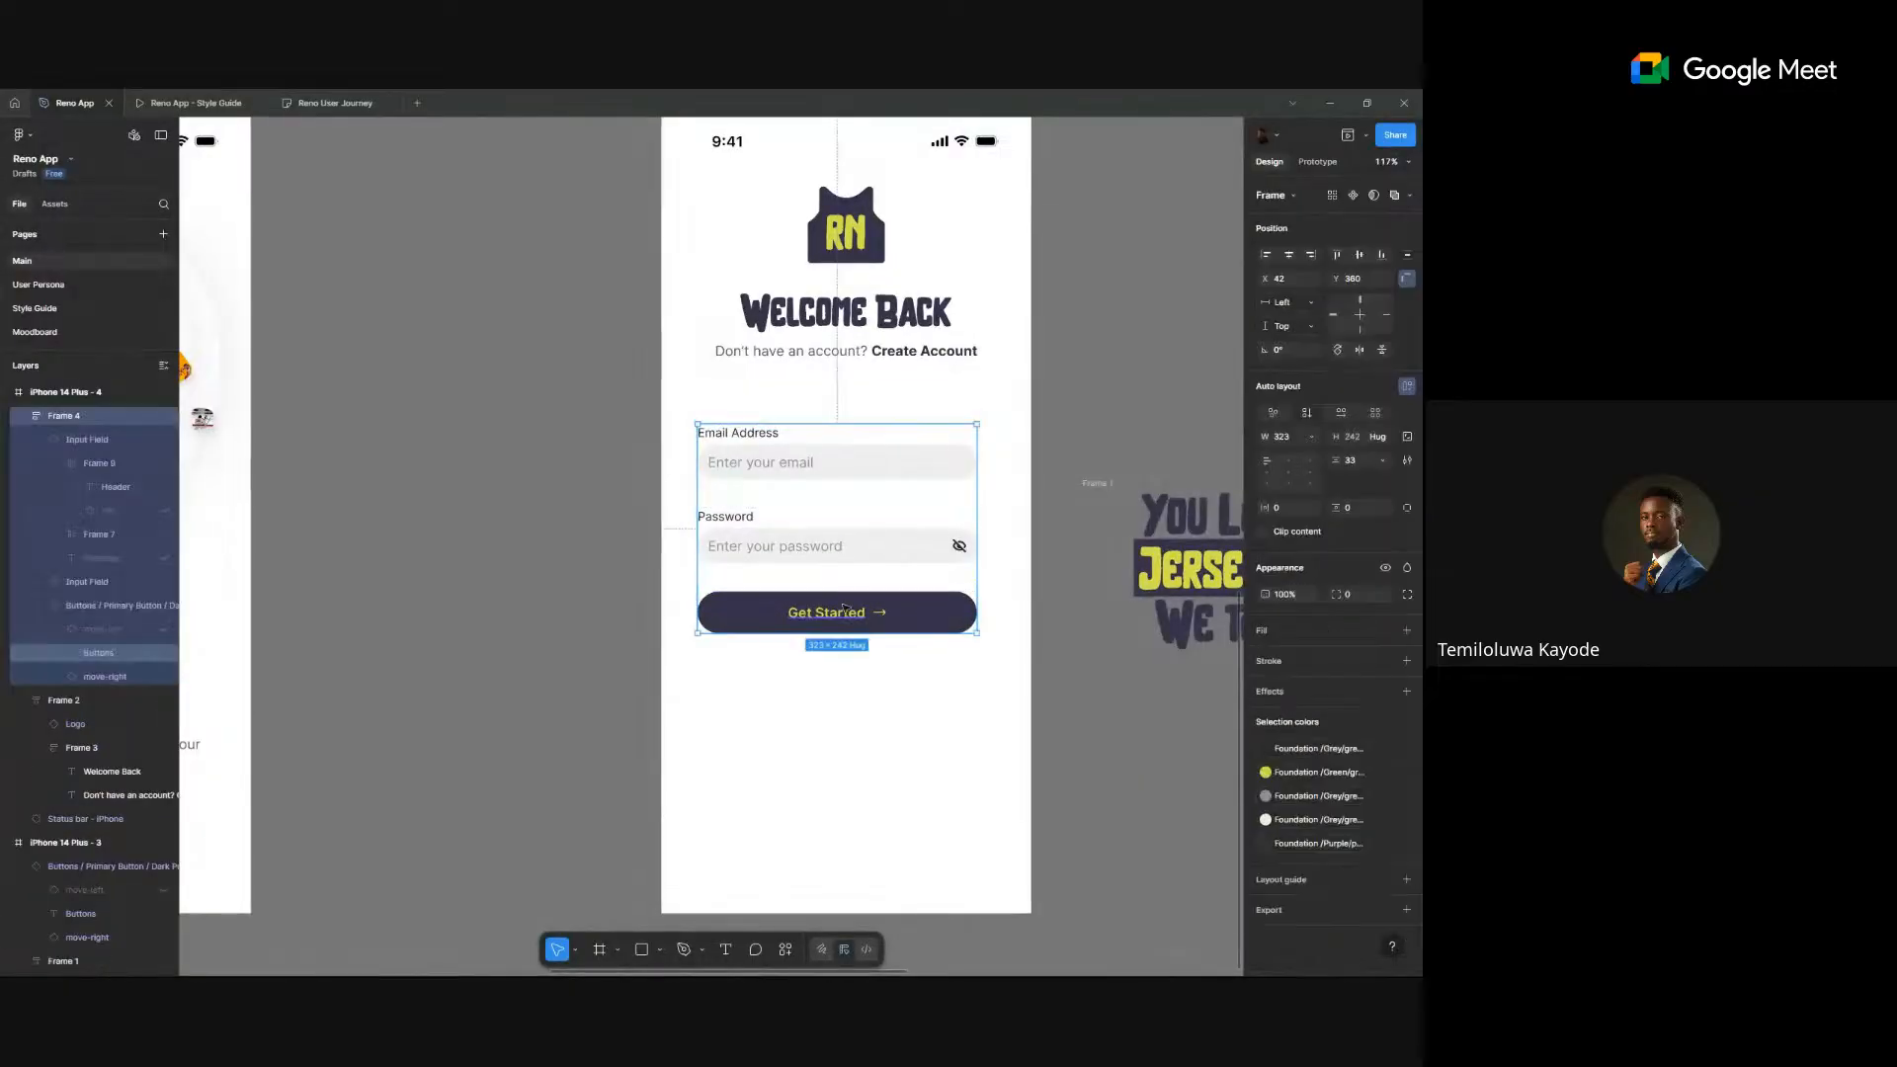
pyautogui.doubleClick(841, 614)
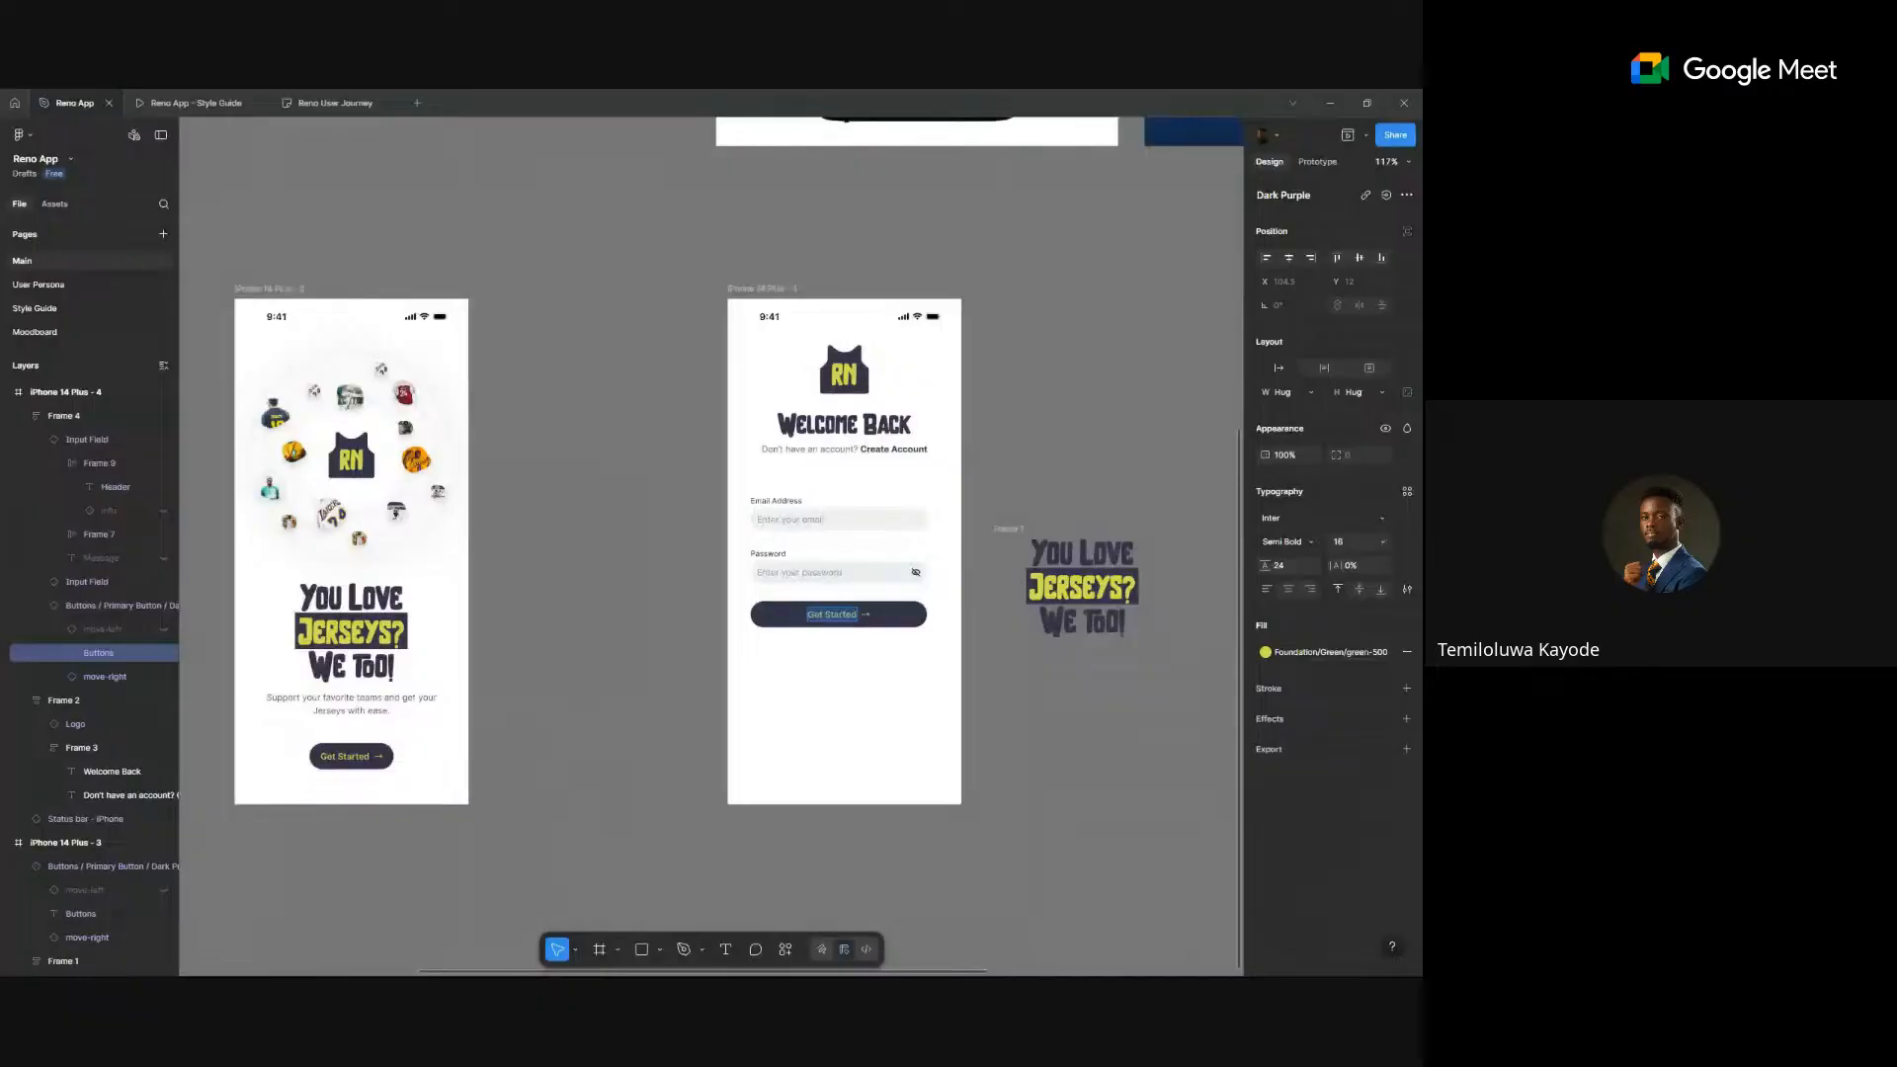
pyautogui.scroll(-1, 844, 616)
pyautogui.moveTo(843, 617); pyautogui.dragTo(708, 747)
pyautogui.scroll(2, 706, 731)
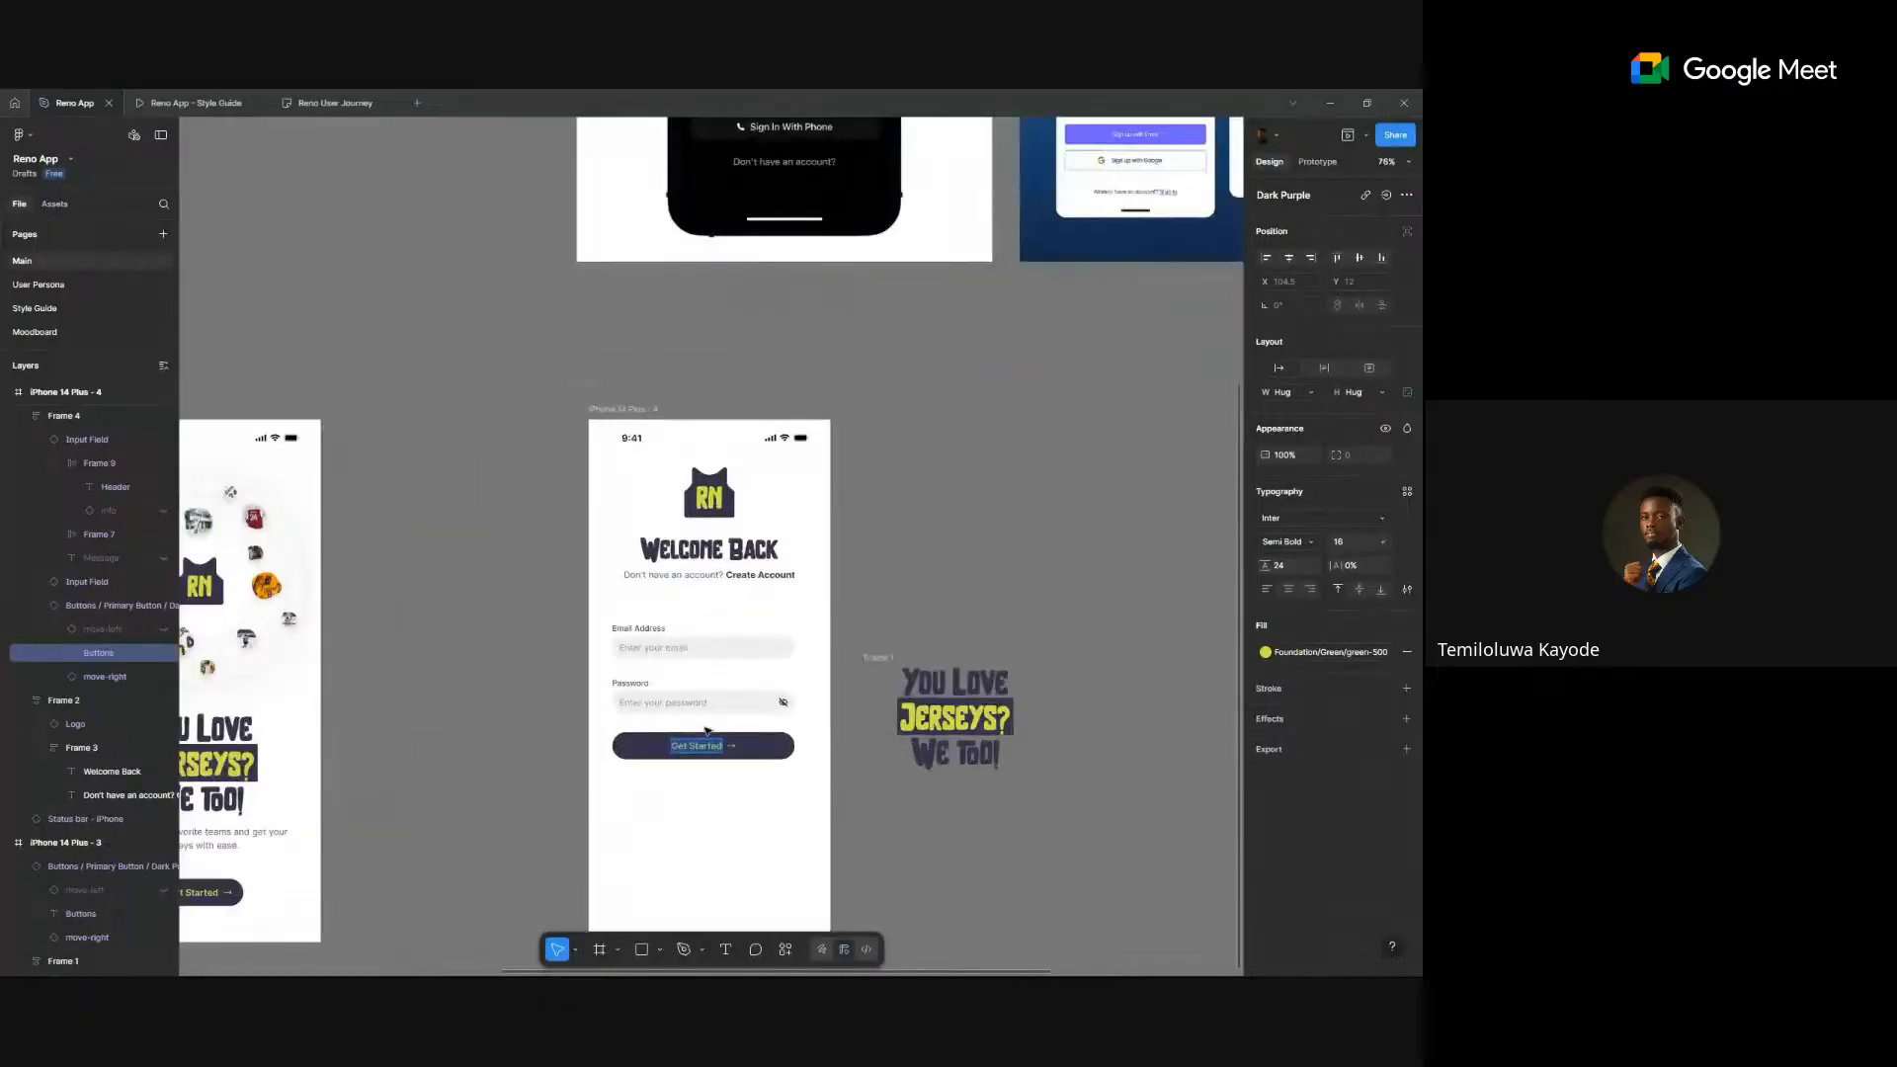
pyautogui.write('Sign In')
pyautogui.press('Escape')
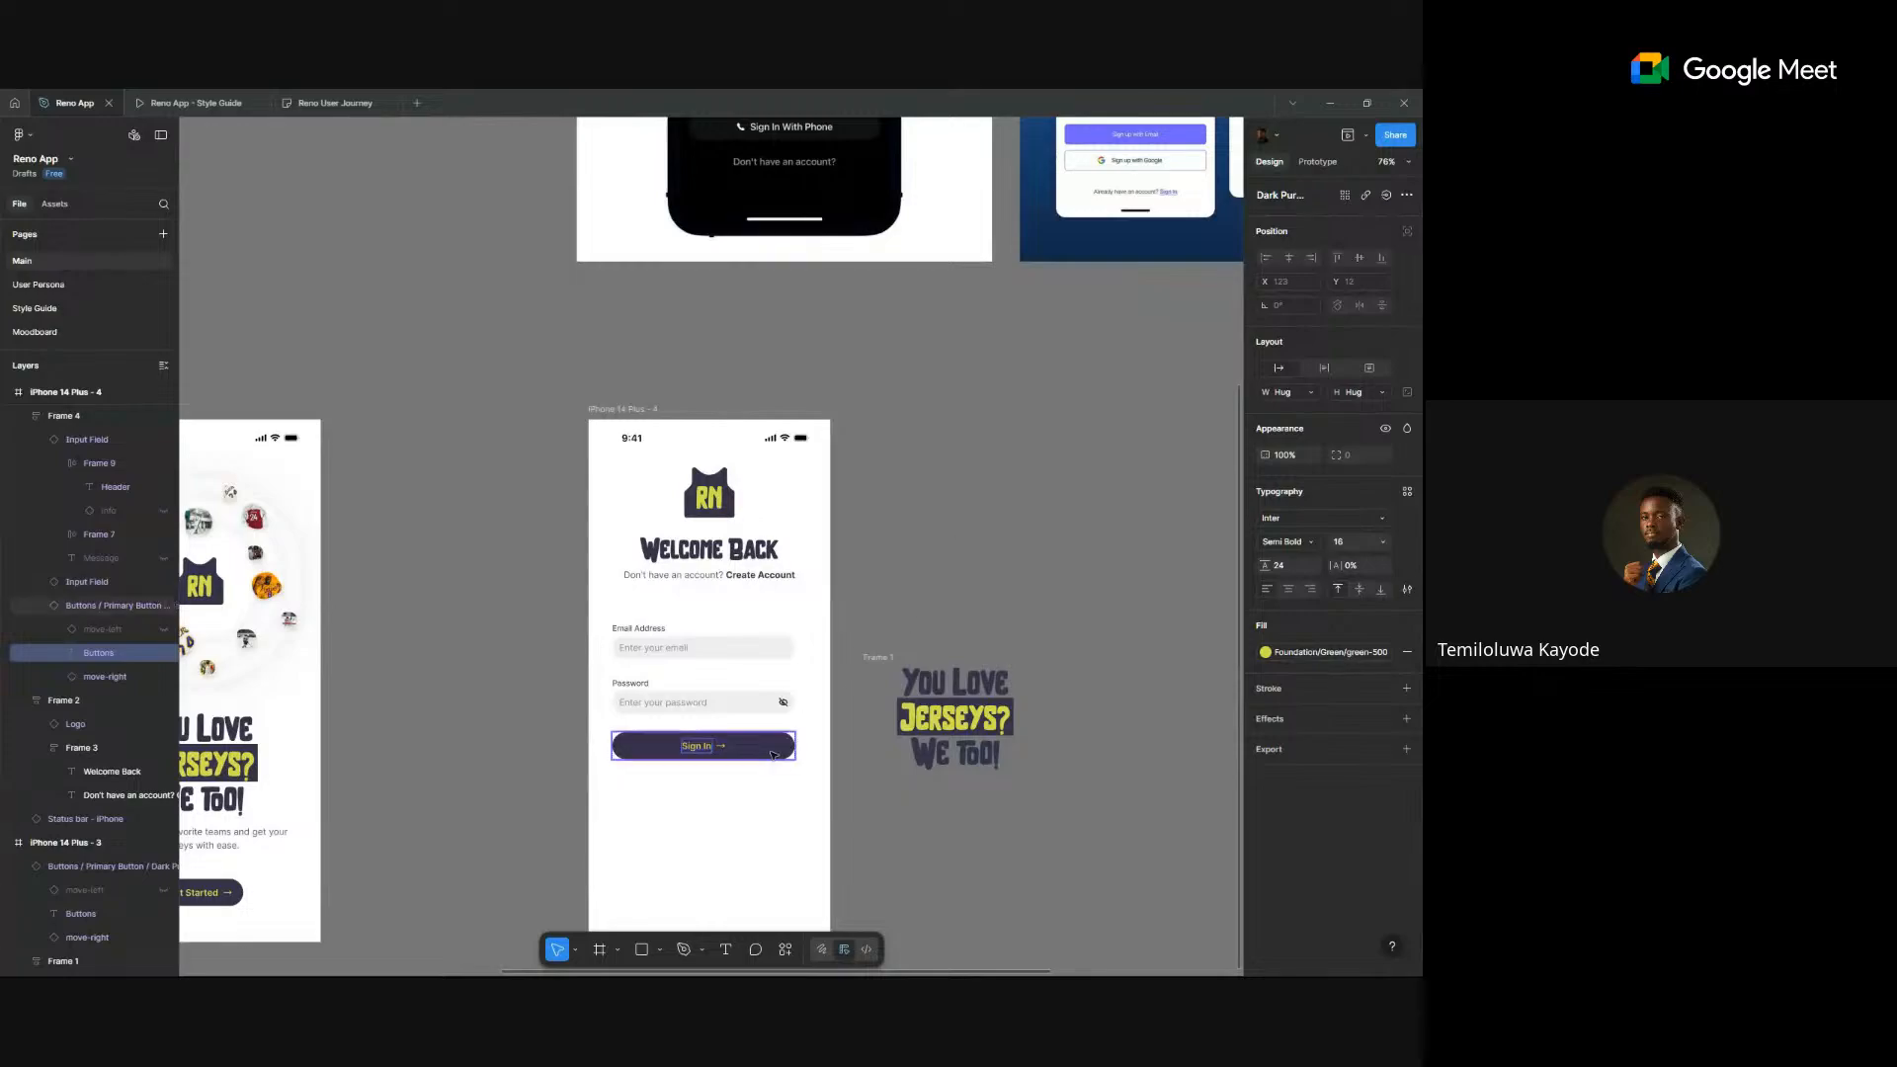
# - Switch off the Sign In button's right arrow icon
pyautogui.press('Escape')
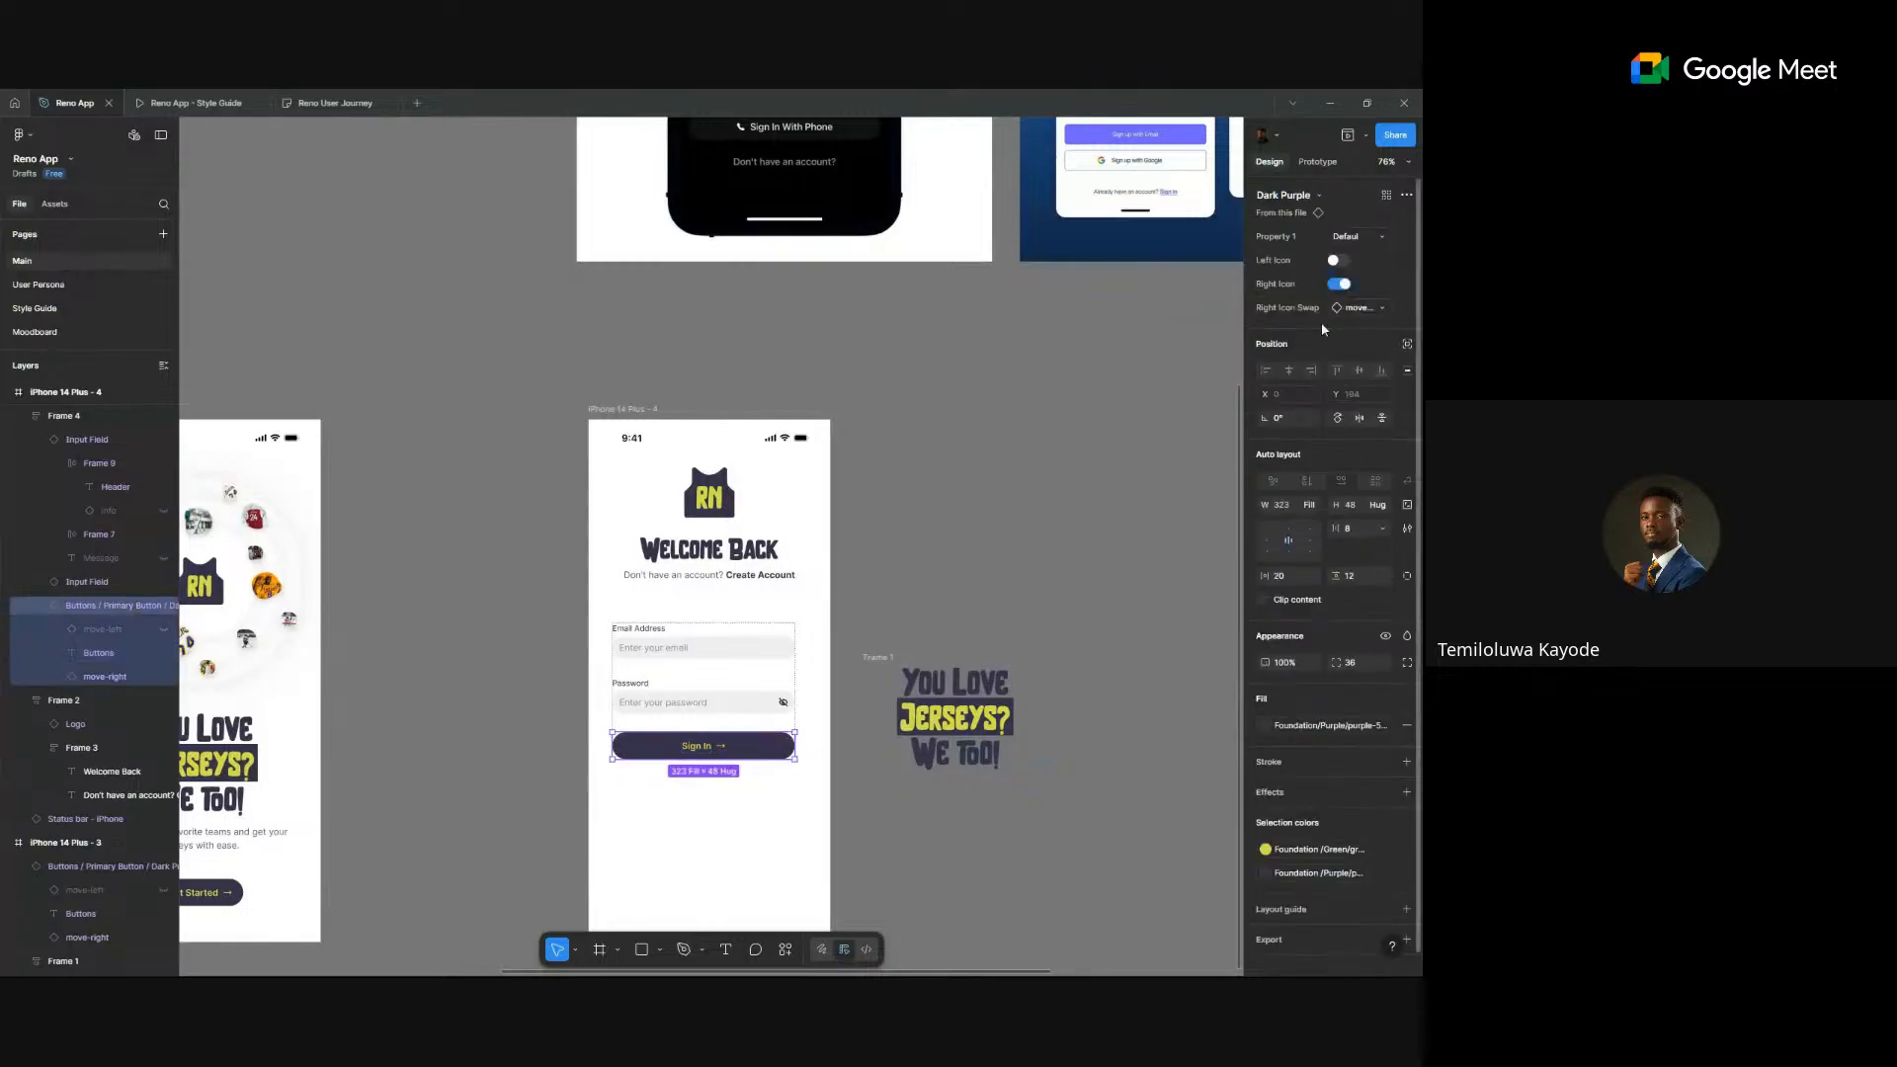
pyautogui.click(1340, 285)
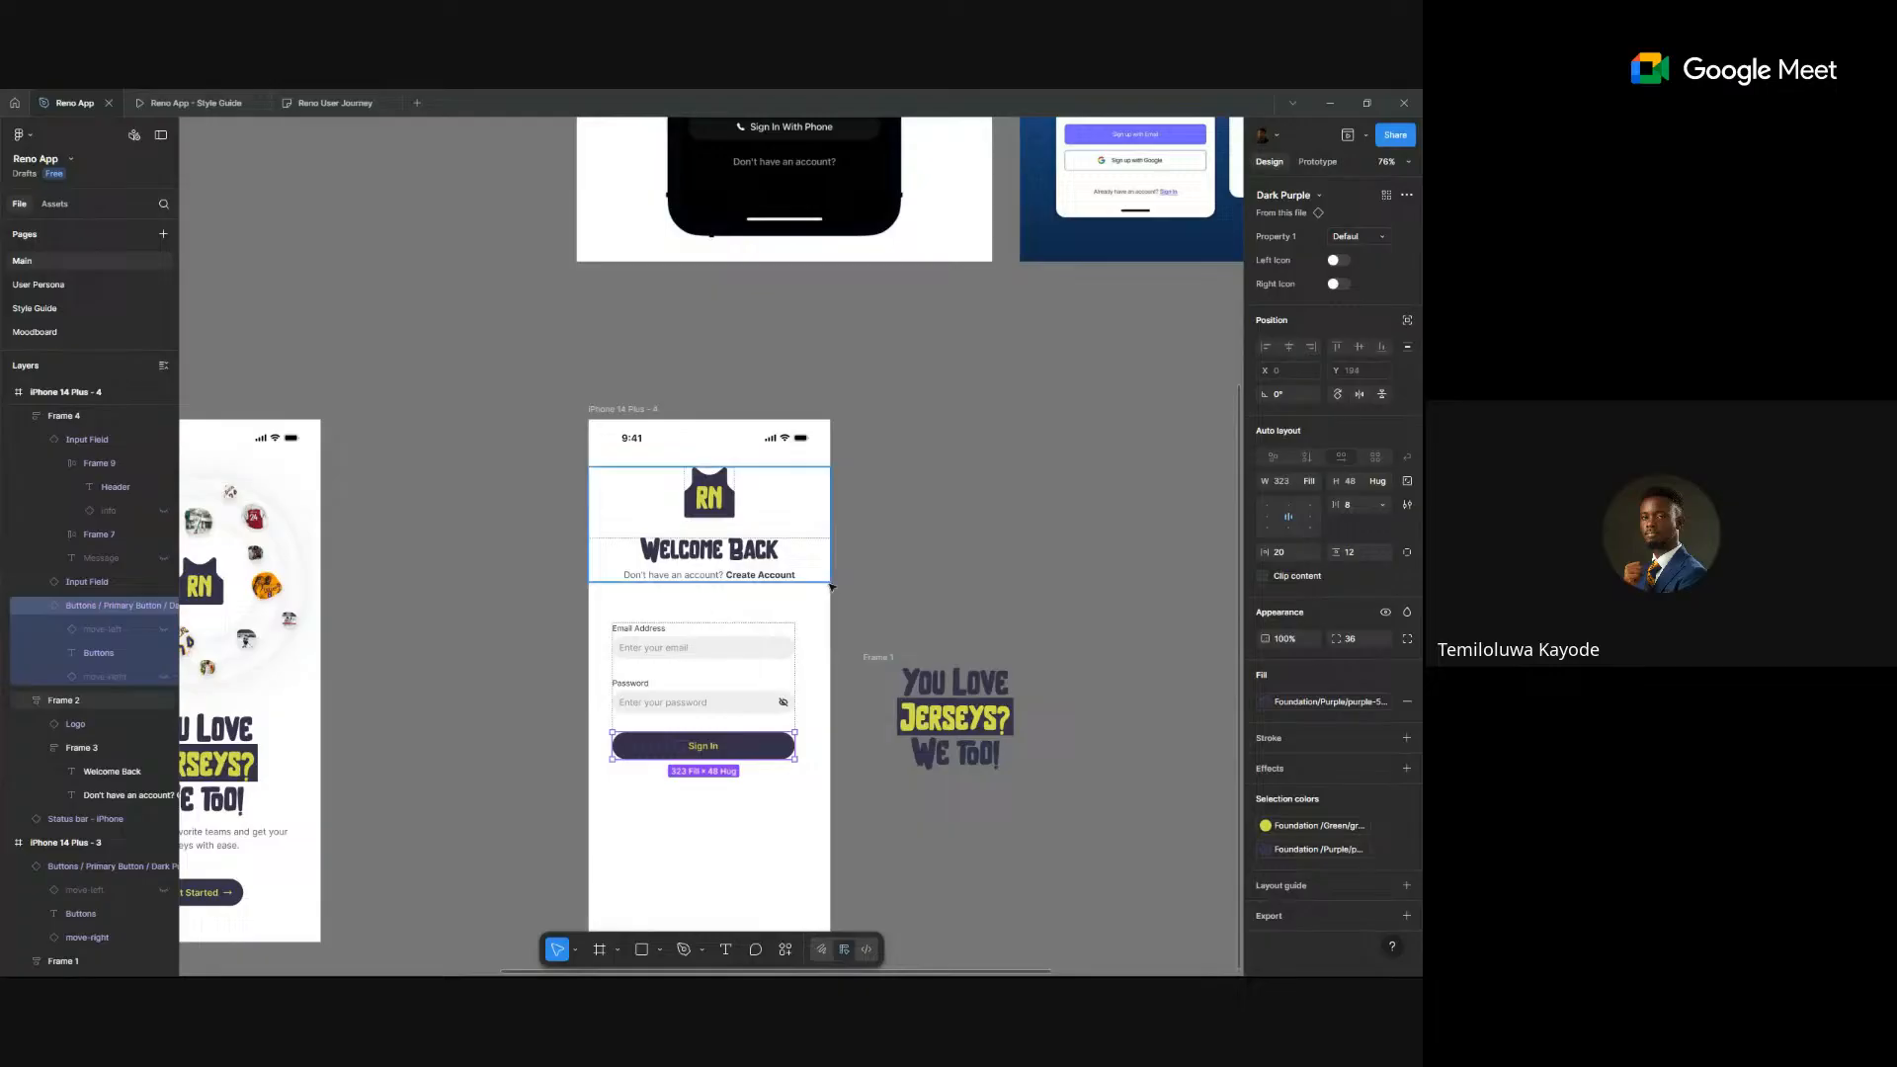
pyautogui.click(923, 537)
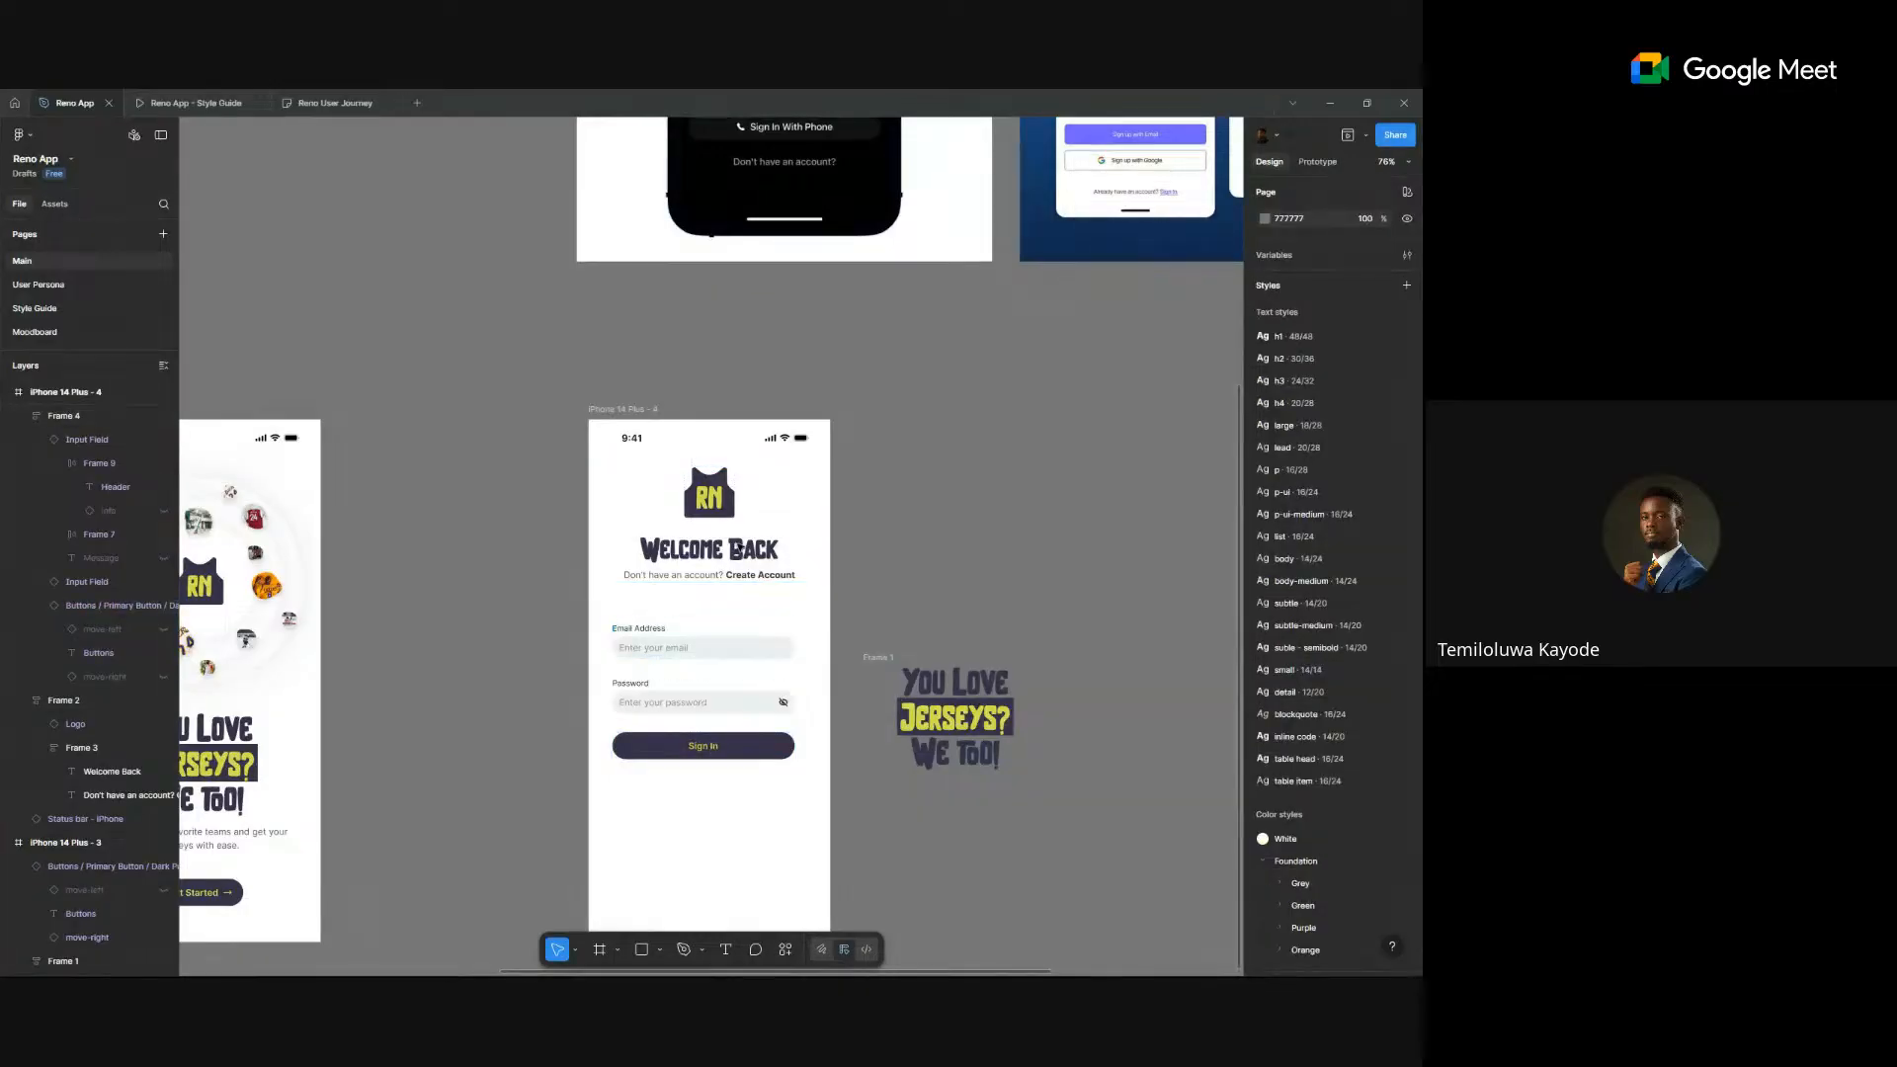
# - Set the form frame's width to Fill so it spans the phone's full 428 width
pyautogui.click(726, 532)
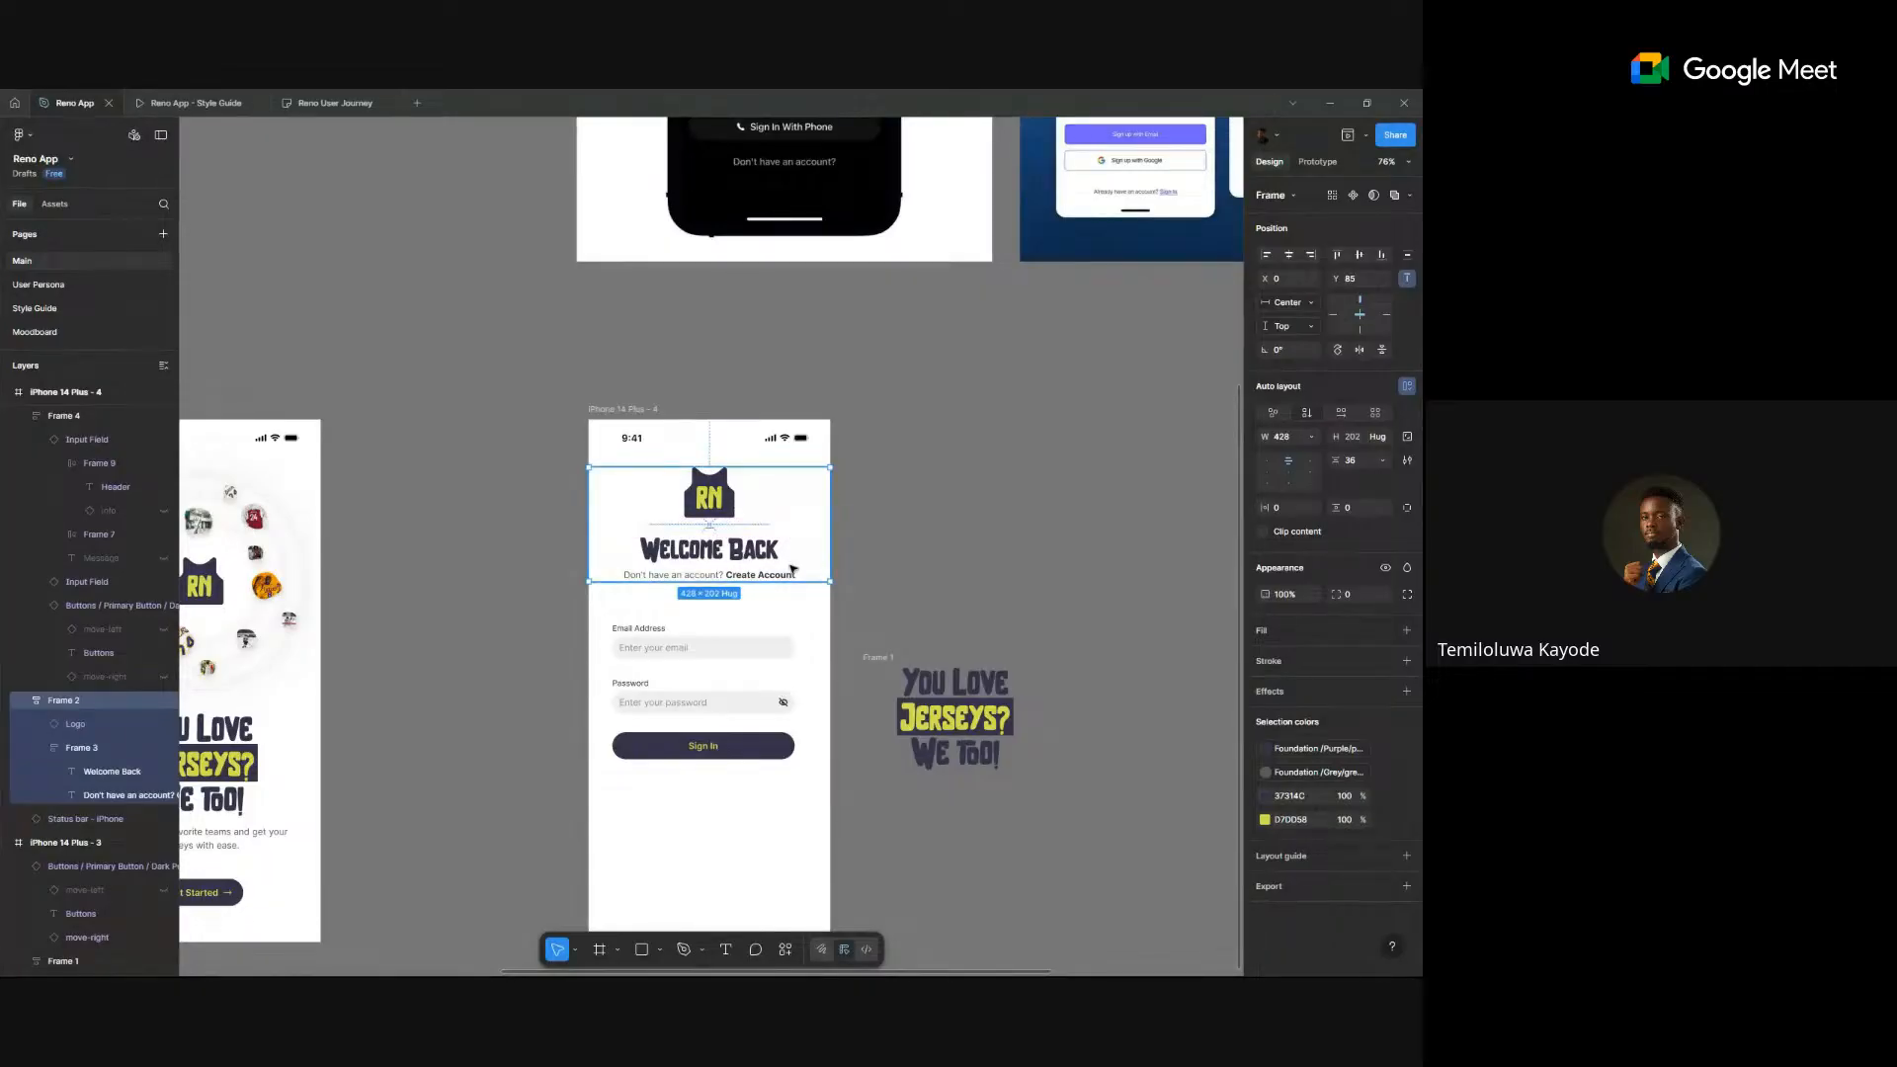
pyautogui.moveTo(734, 629); pyautogui.dragTo(724, 527)
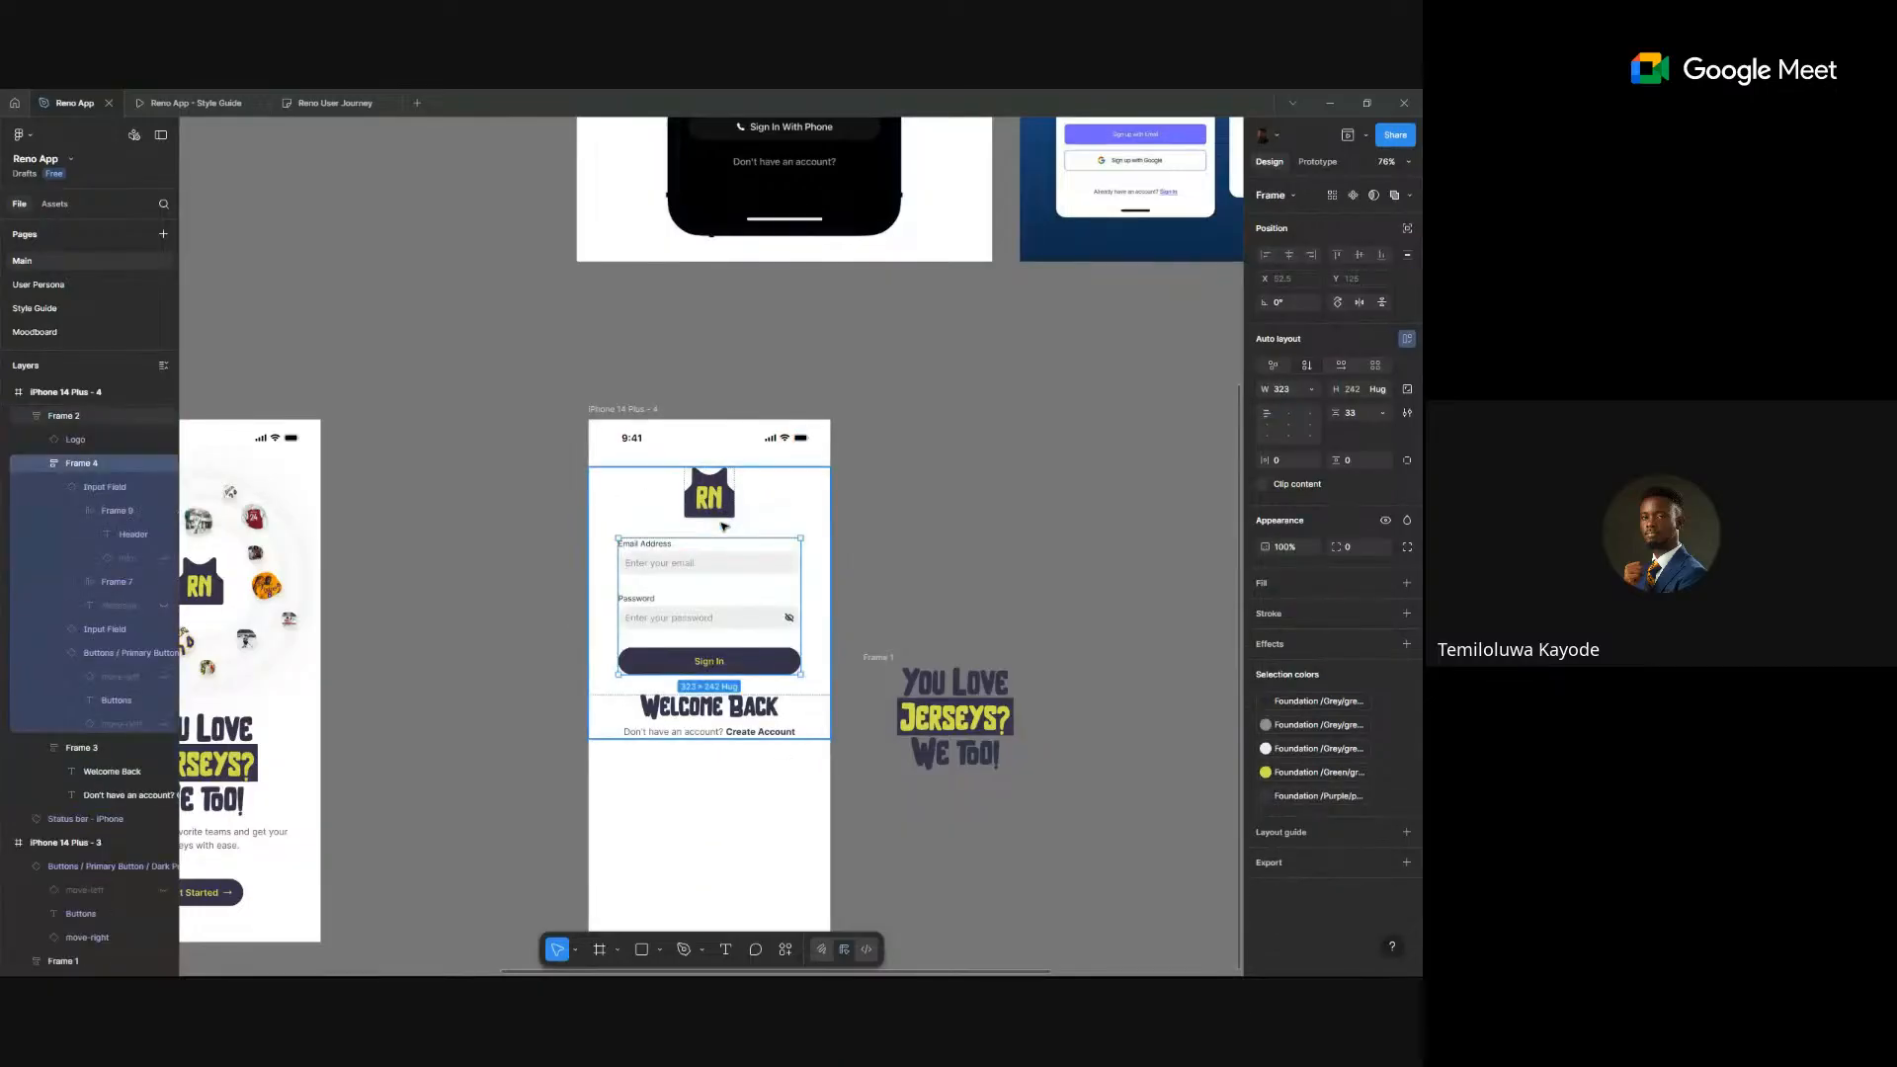
pyautogui.hotkey('ctrl', 'z')
pyautogui.hotkey('ctrl', 'z')
pyautogui.hotkey('ctrl', 'z')
pyautogui.hotkey('ctrl', 'z')
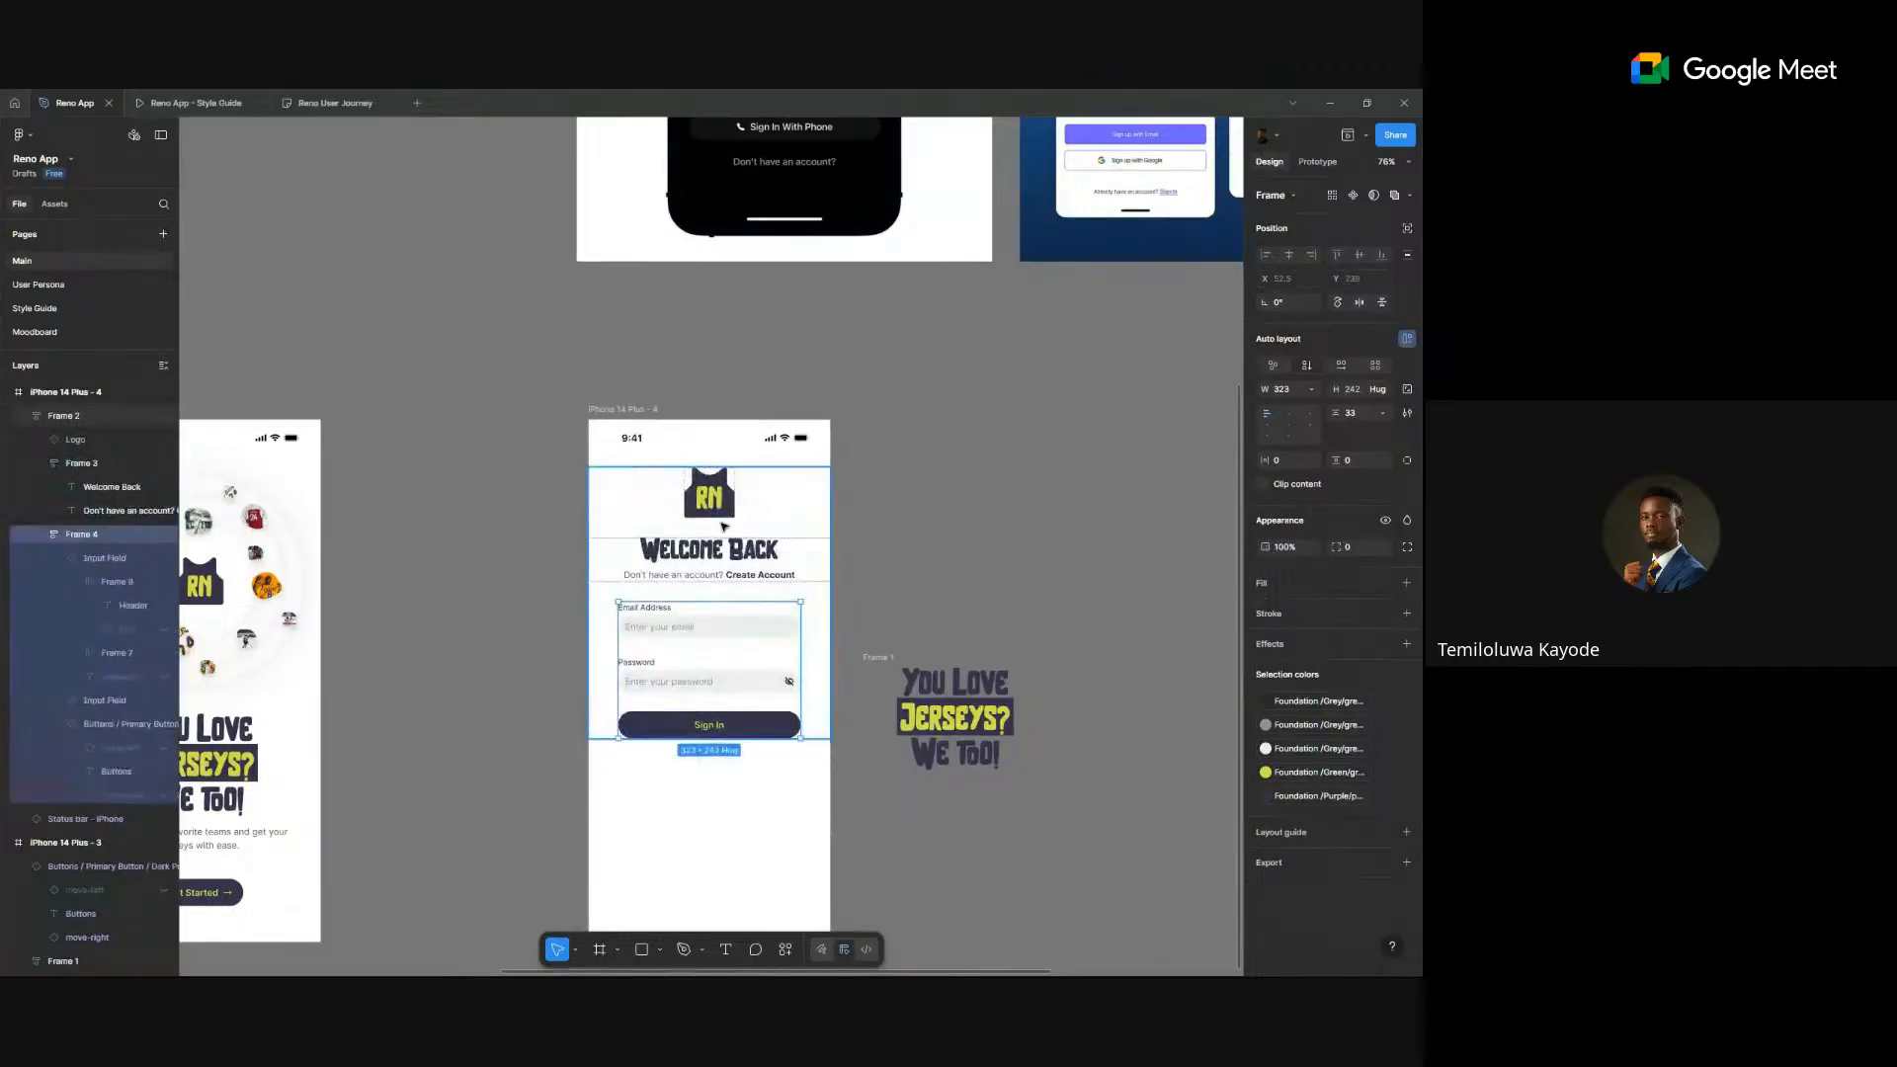
pyautogui.click(1312, 390)
pyautogui.click(1274, 423)
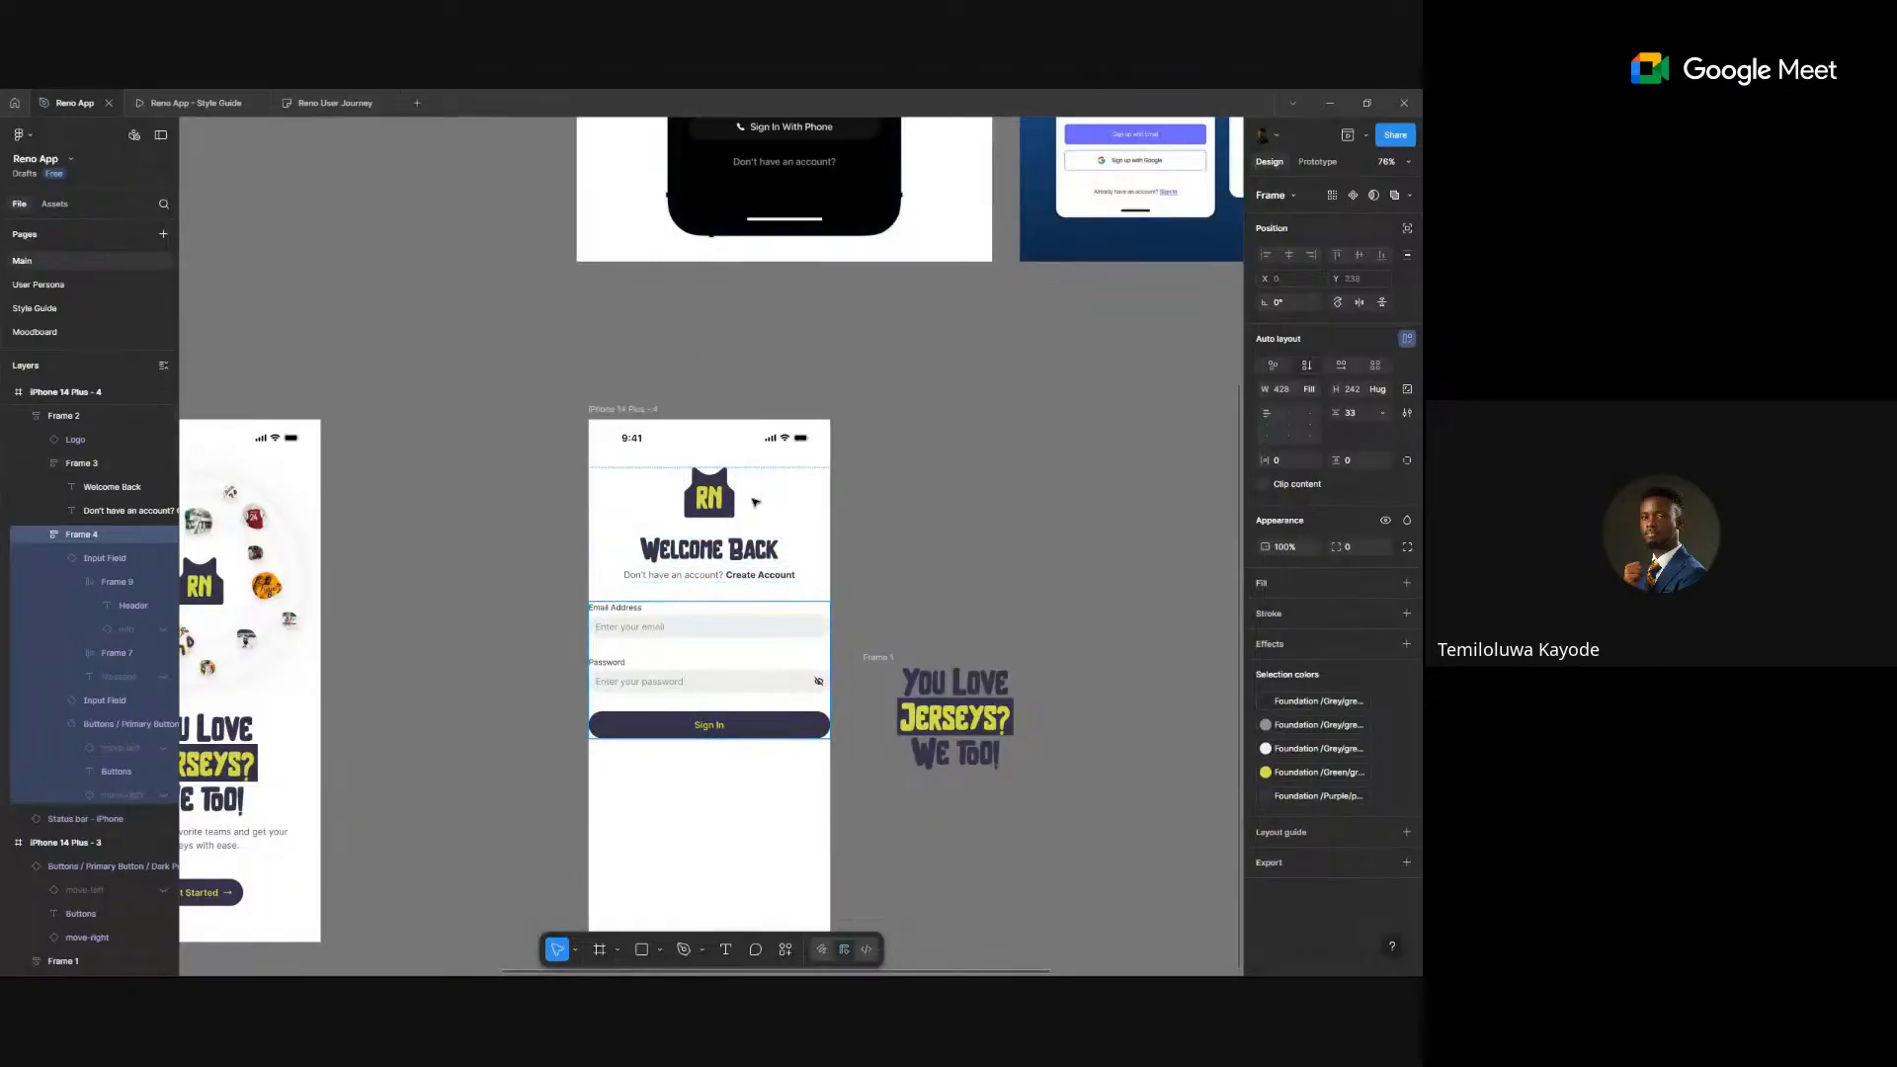
pyautogui.press('Escape')
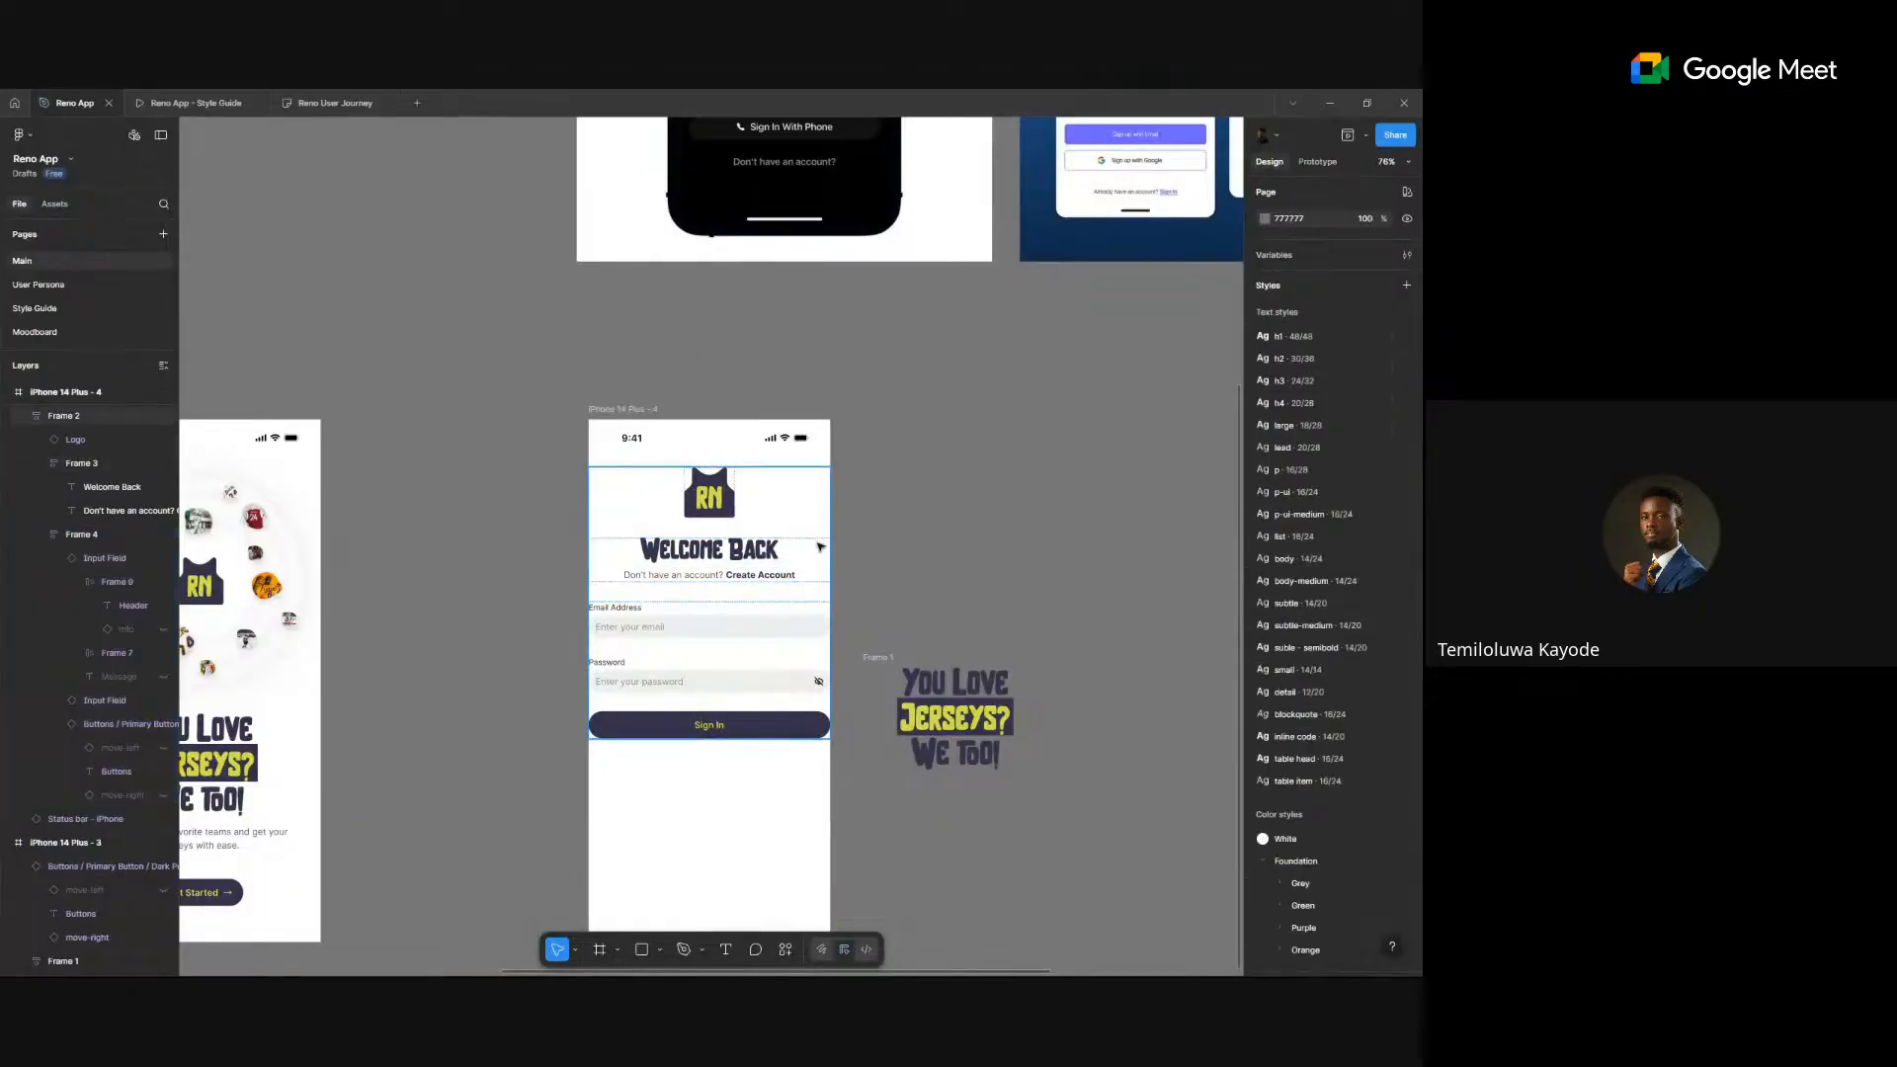
# - Zoom to fit the logo and Welcome Back heading group
pyautogui.click(626, 571)
pyautogui.hotkey('shift', '2')
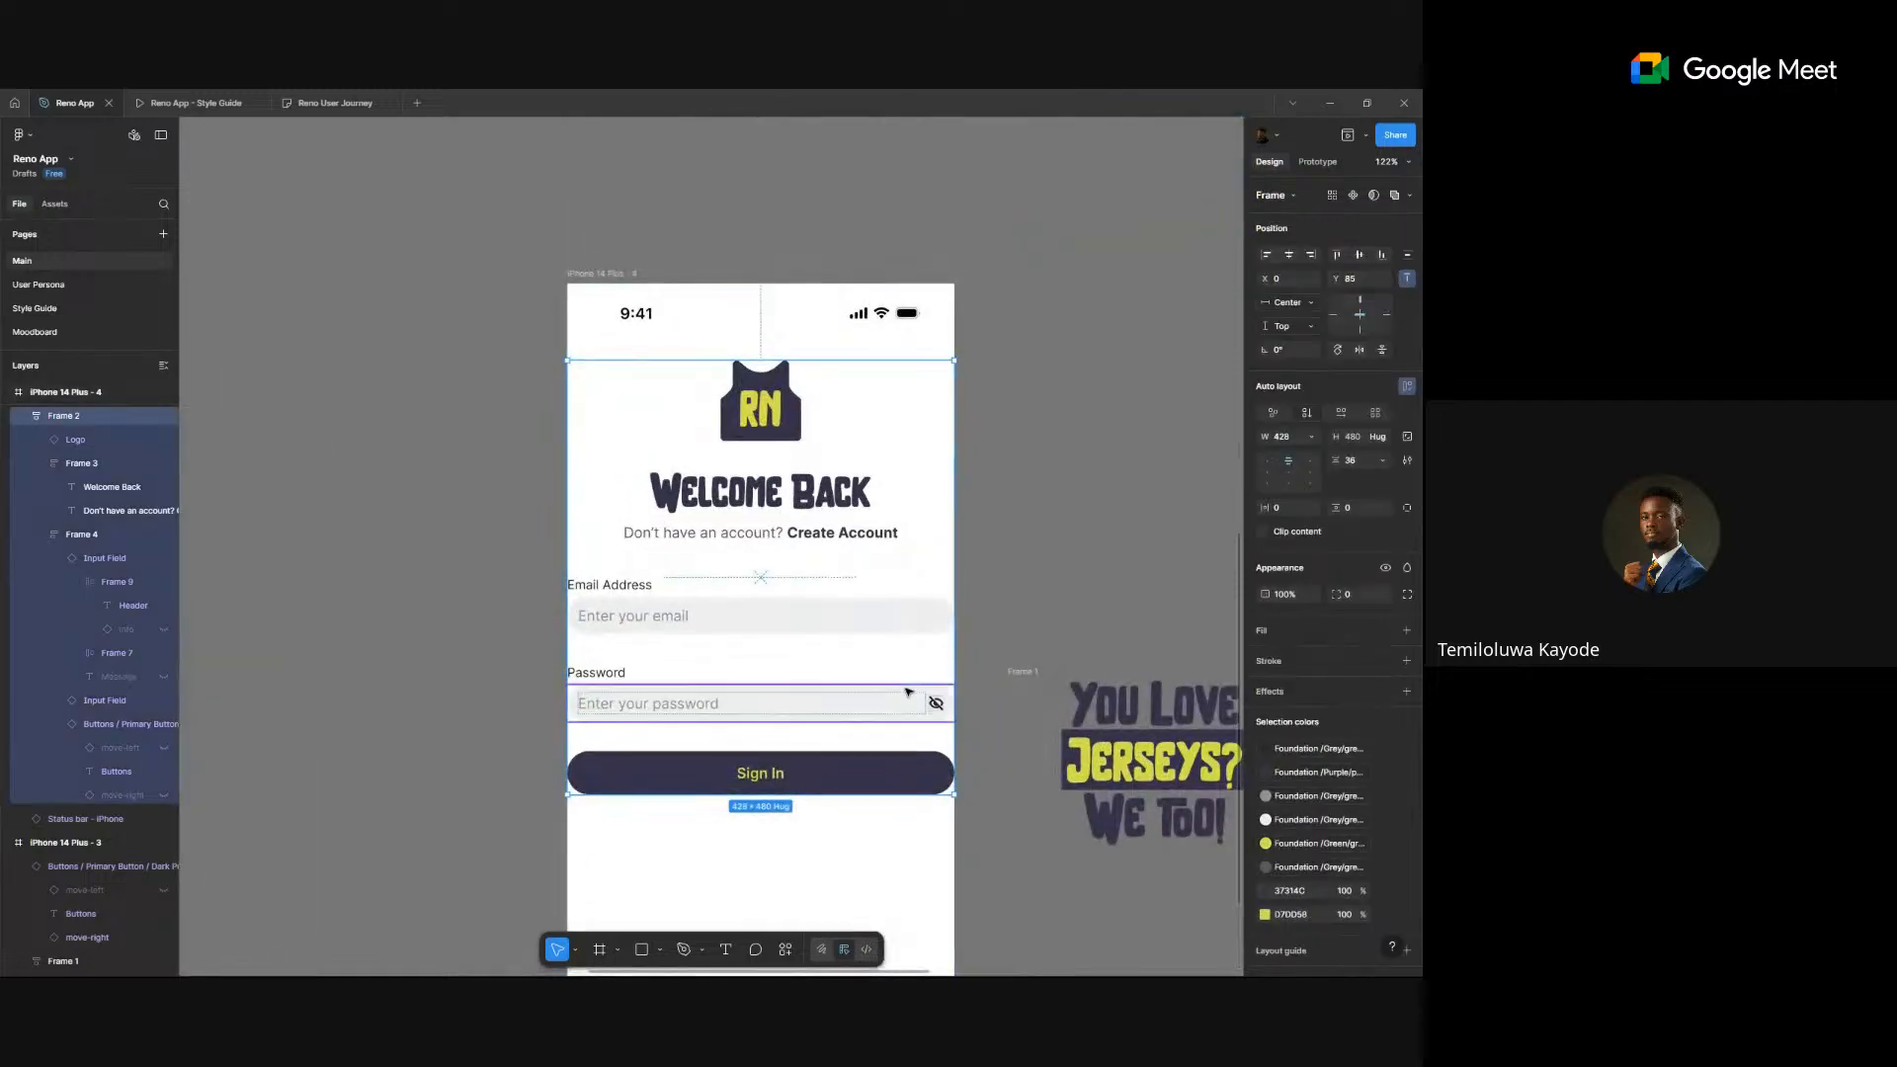
pyautogui.scroll(3, 929, 692)
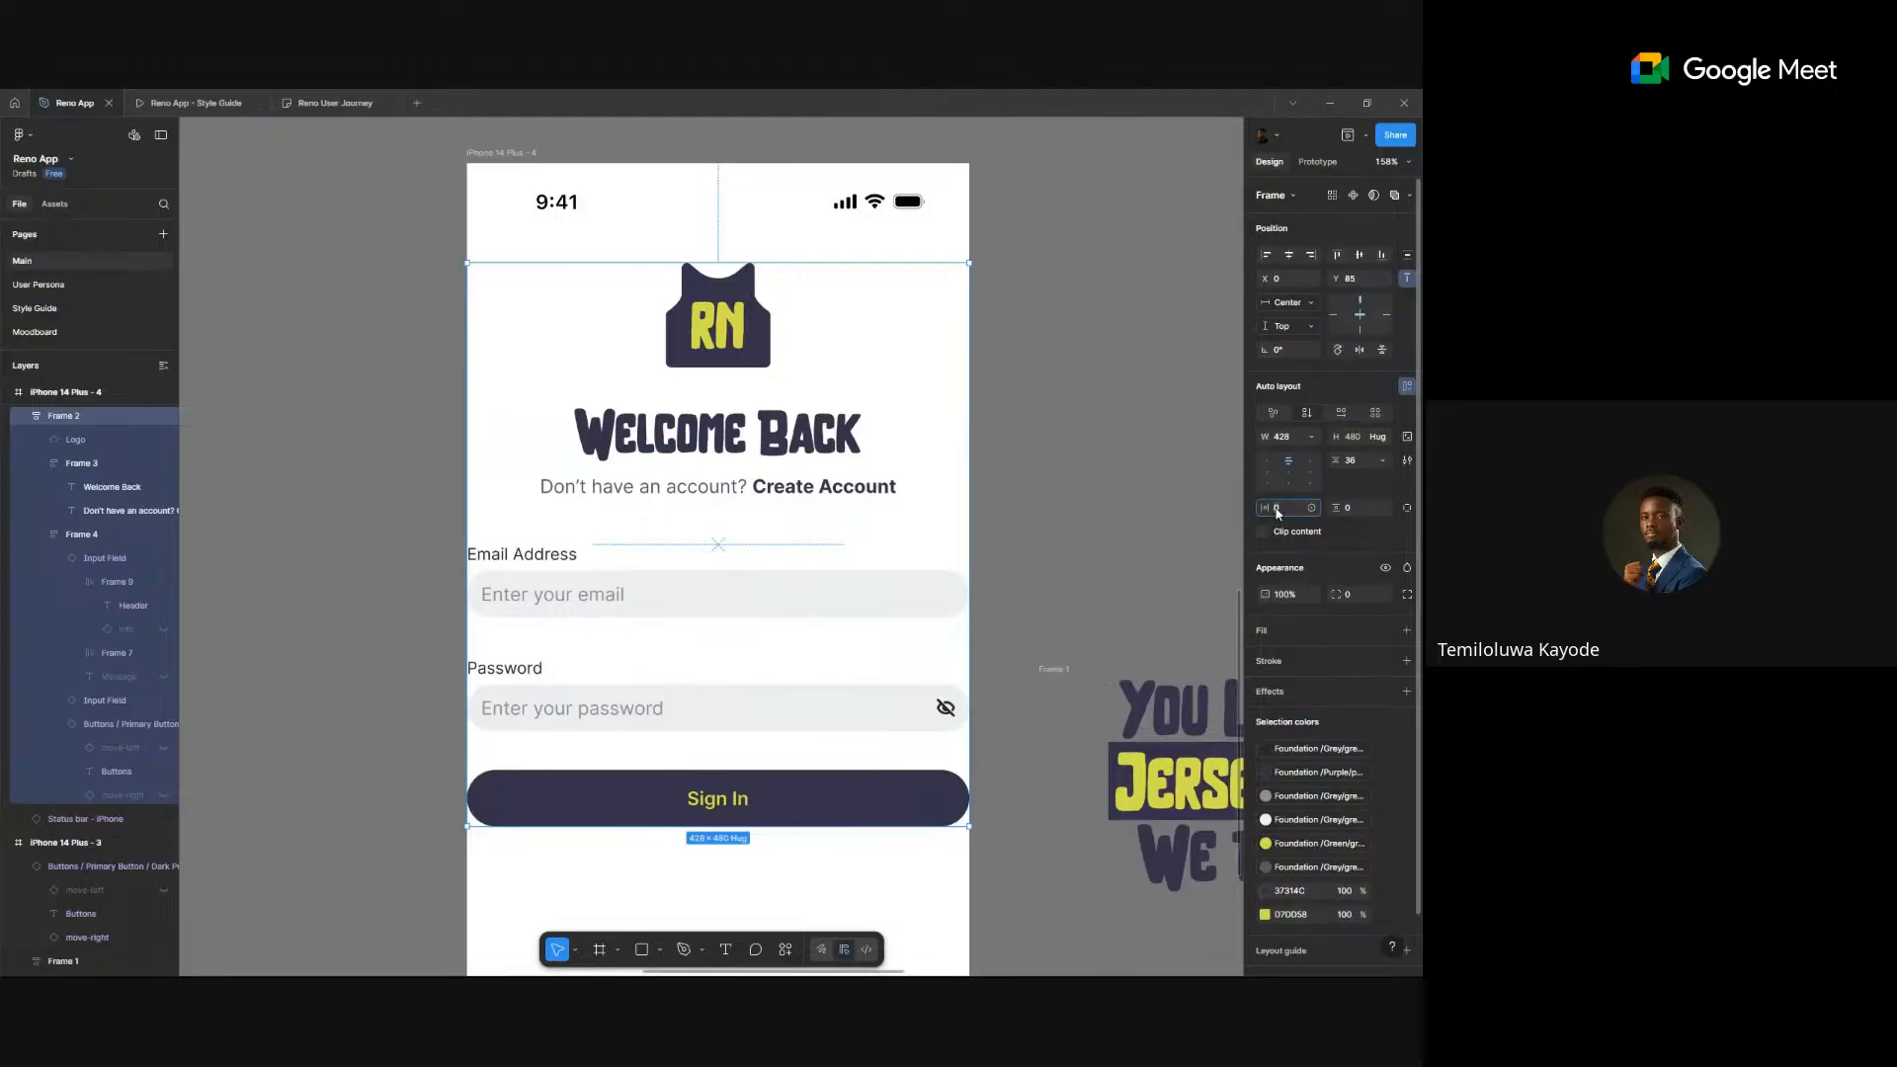
# - Set the form frame's horizontal padding to 20, after first trying 16
pyautogui.write('16')
pyautogui.press('Return')
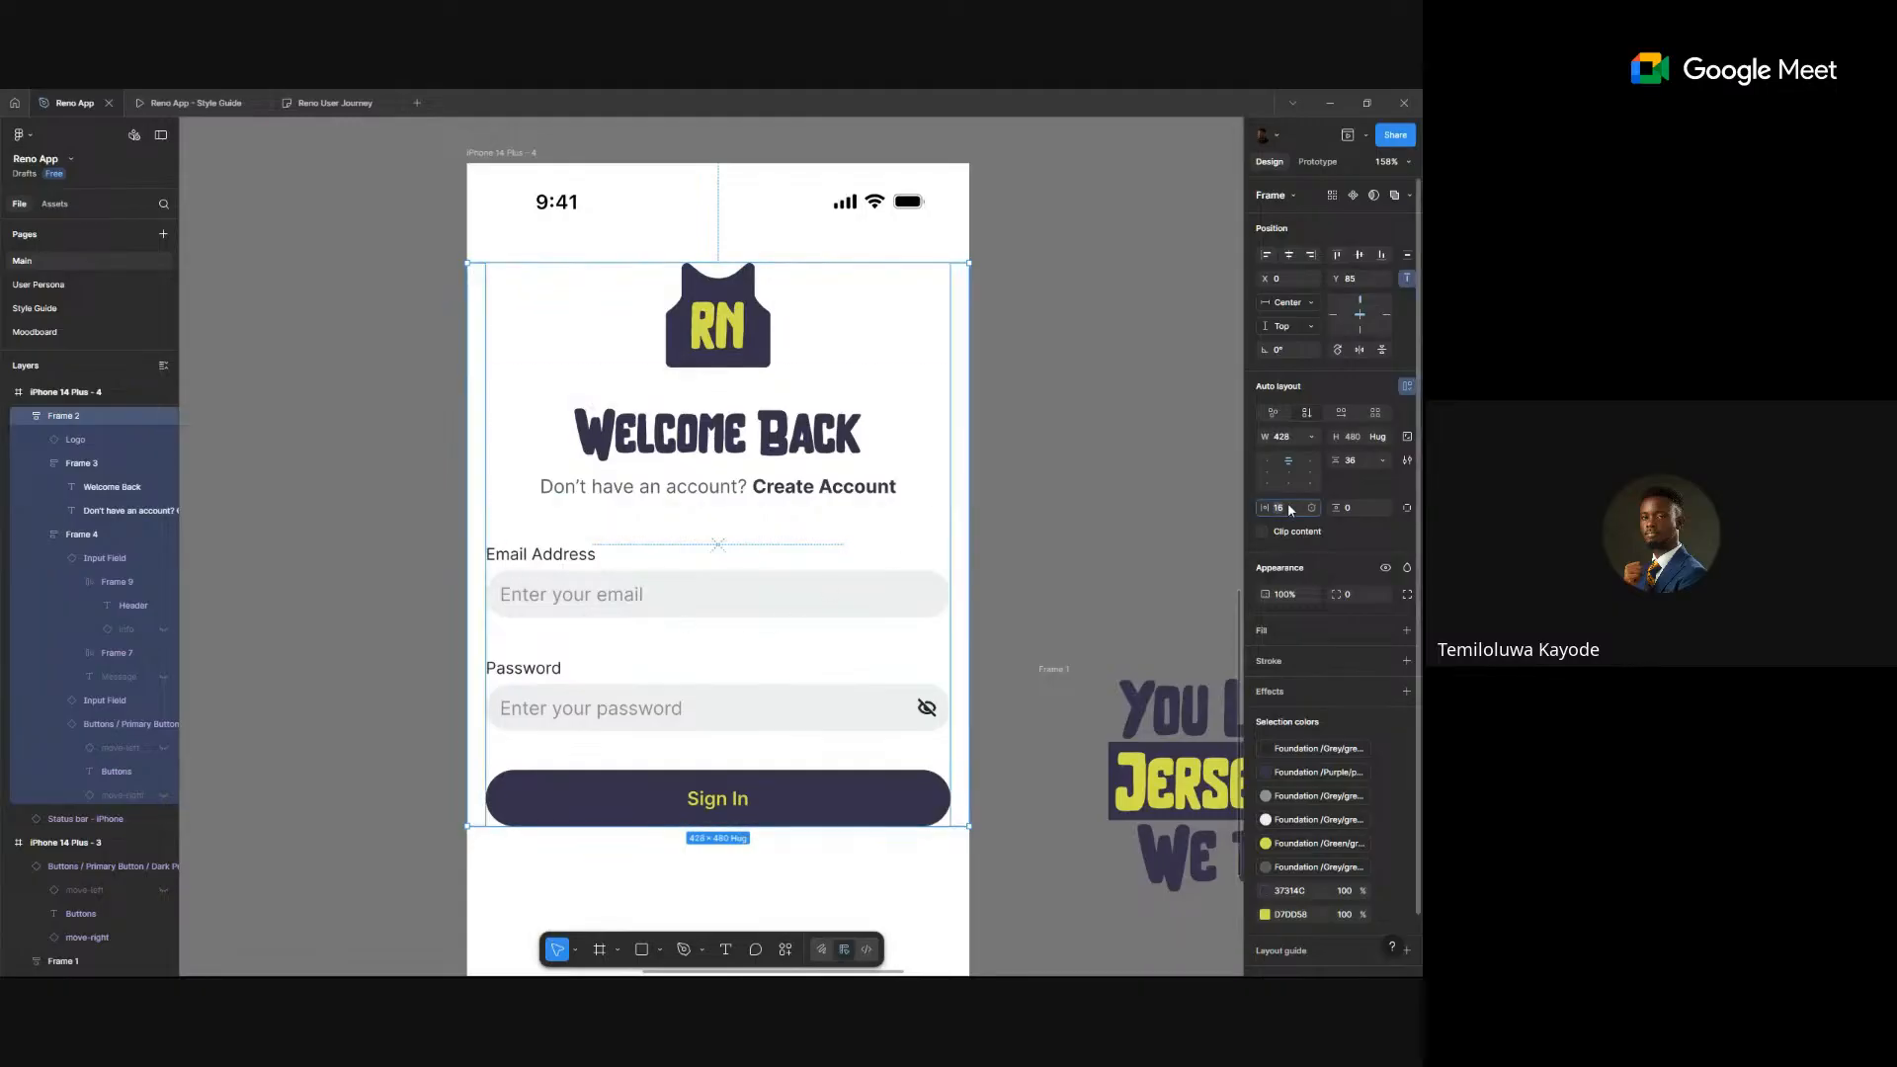
pyautogui.write('20')
pyautogui.press('Return')
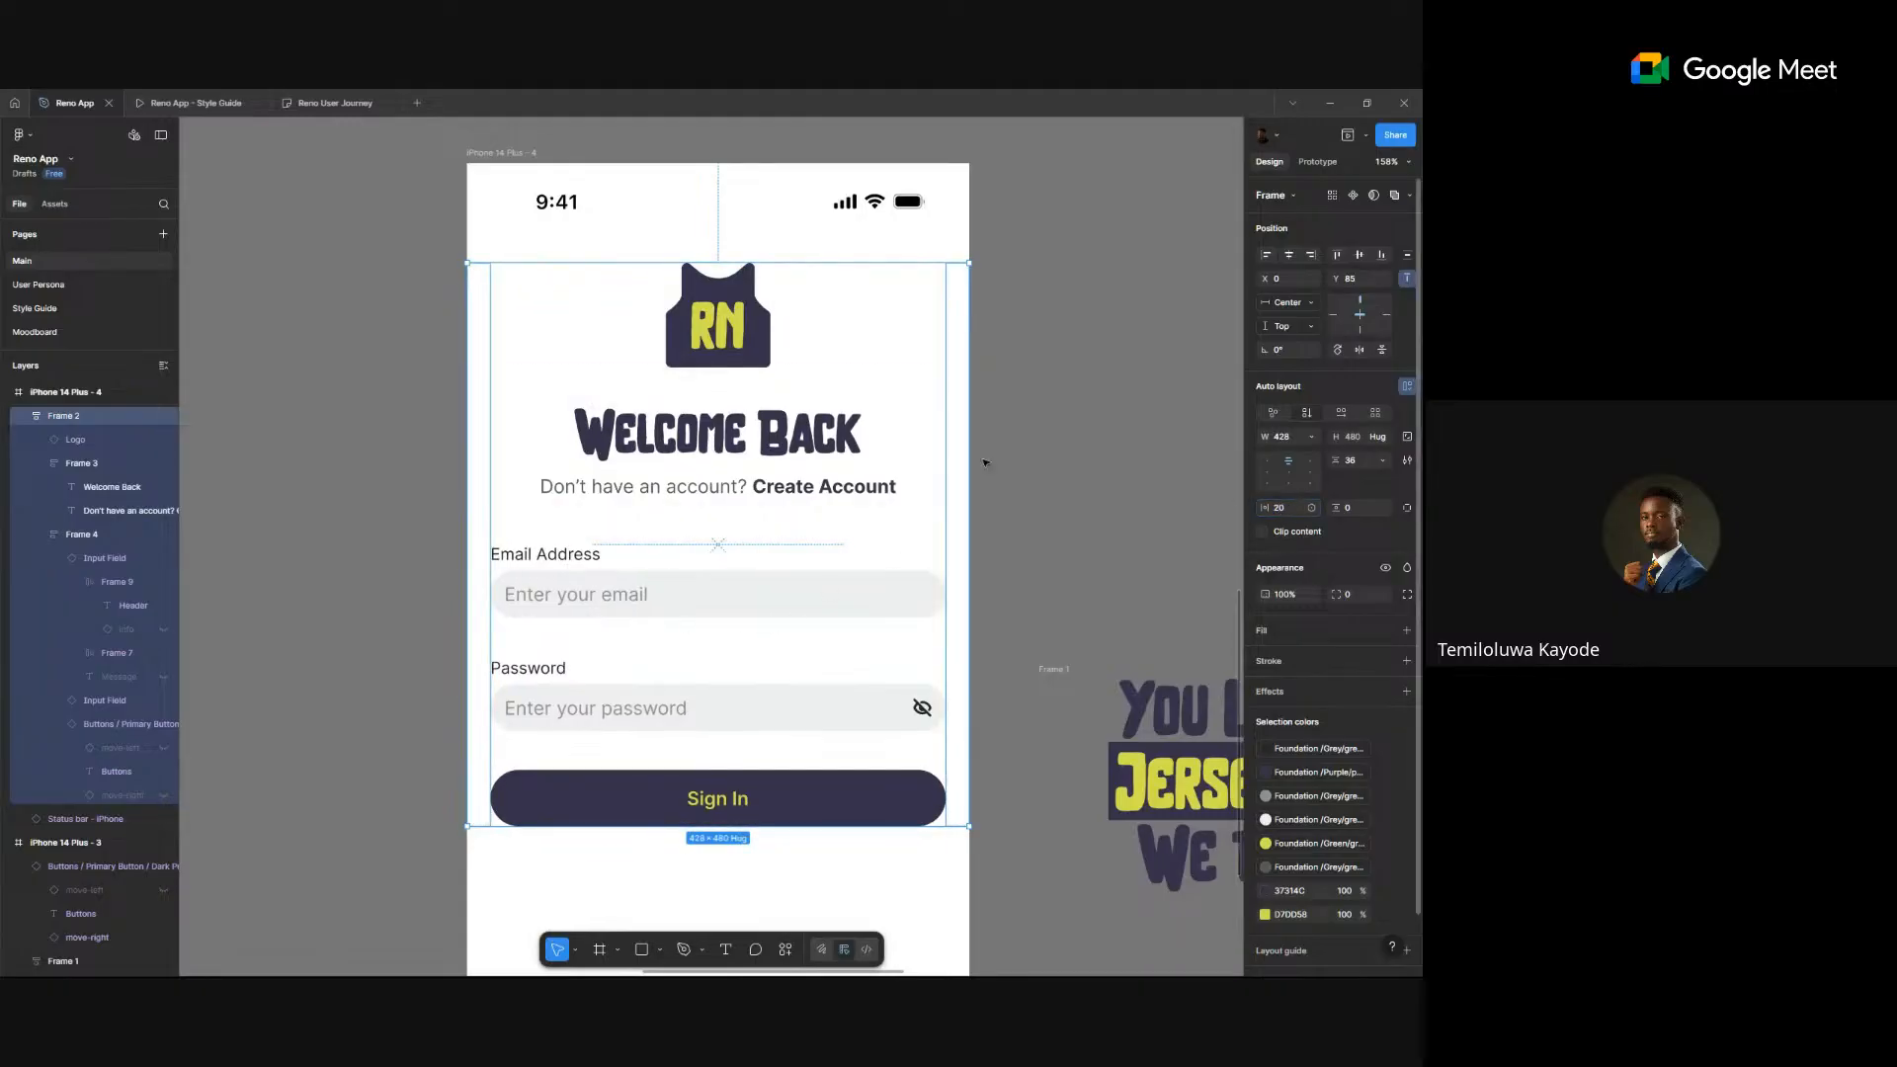
# - Delete the 'You Love Jerseys? We Too!' graphic beside the phone
pyautogui.scroll(-2, 903, 423)
pyautogui.scroll(-5, 873, 588)
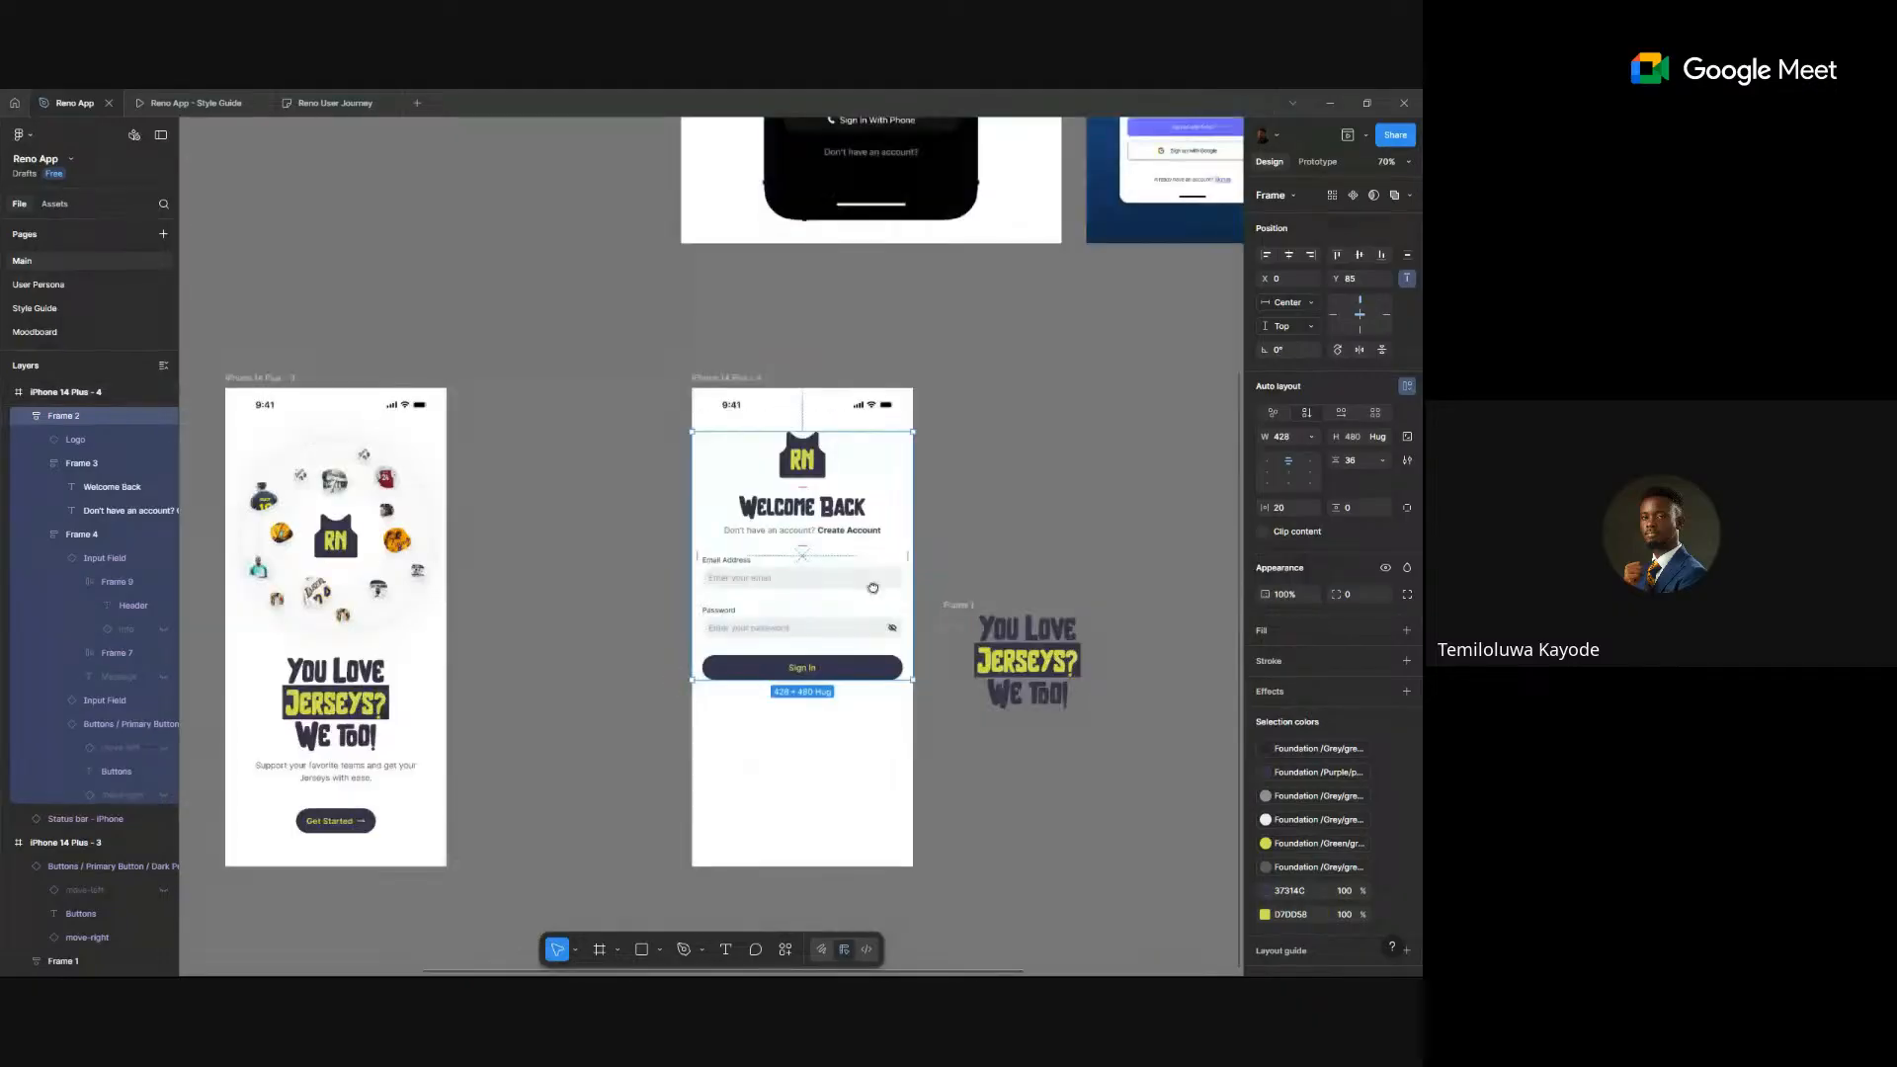
pyautogui.scroll(-2, 874, 588)
pyautogui.scroll(-1, 847, 723)
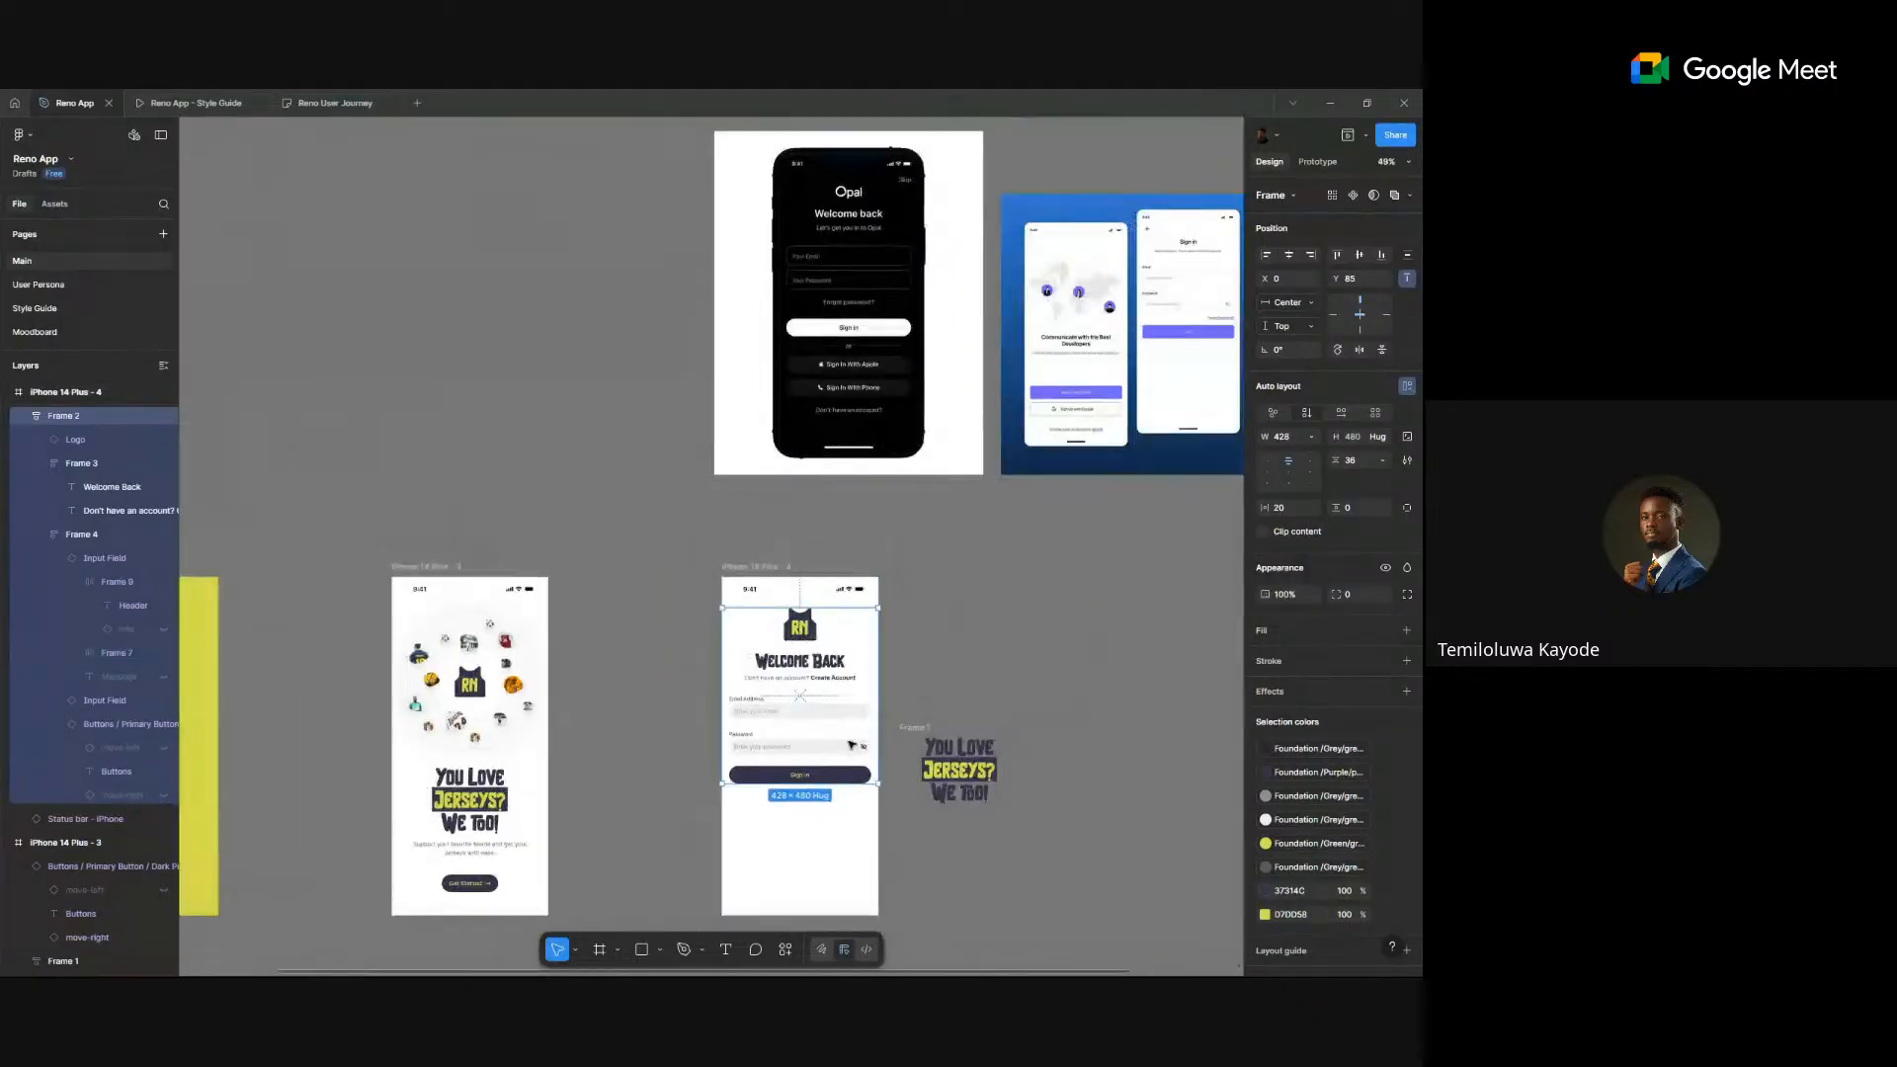
pyautogui.scroll(5, 847, 723)
pyautogui.scroll(-3, 848, 738)
pyautogui.scroll(3, 847, 738)
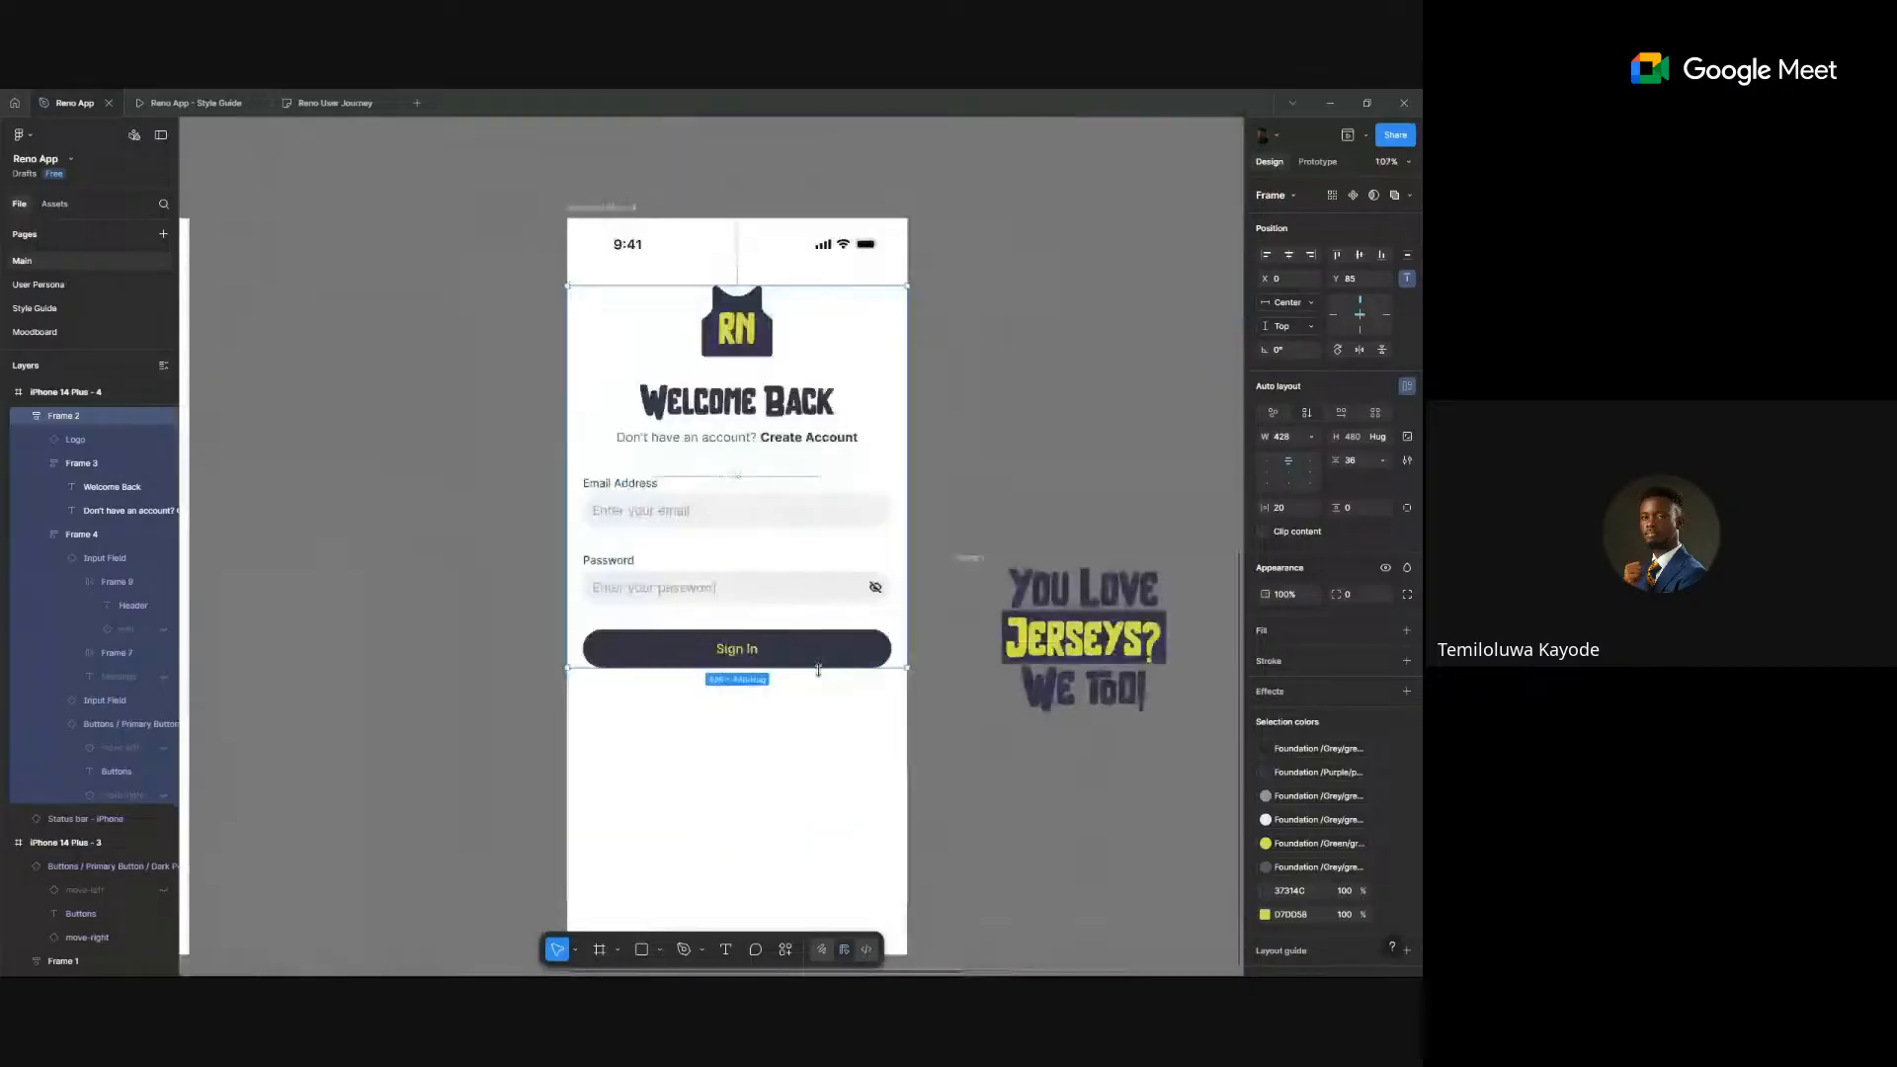
pyautogui.click(1046, 483)
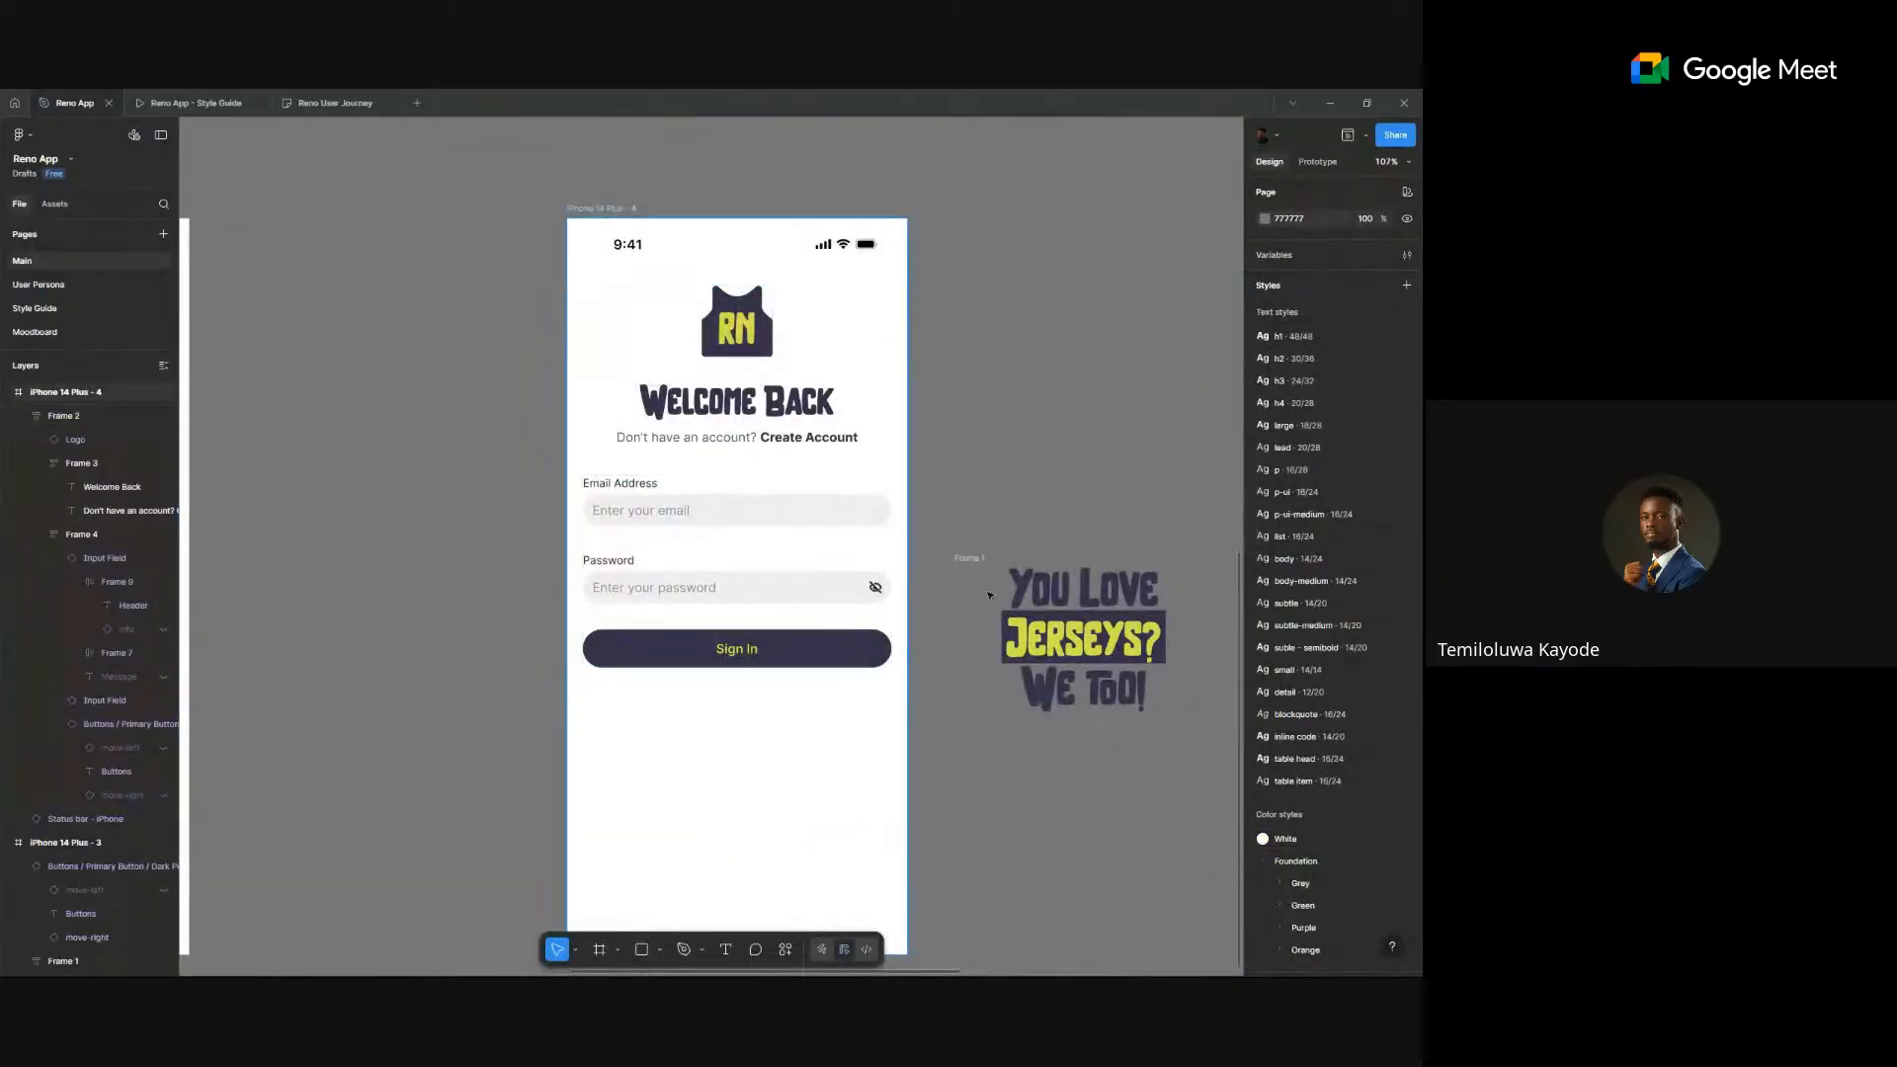
pyautogui.click(985, 558)
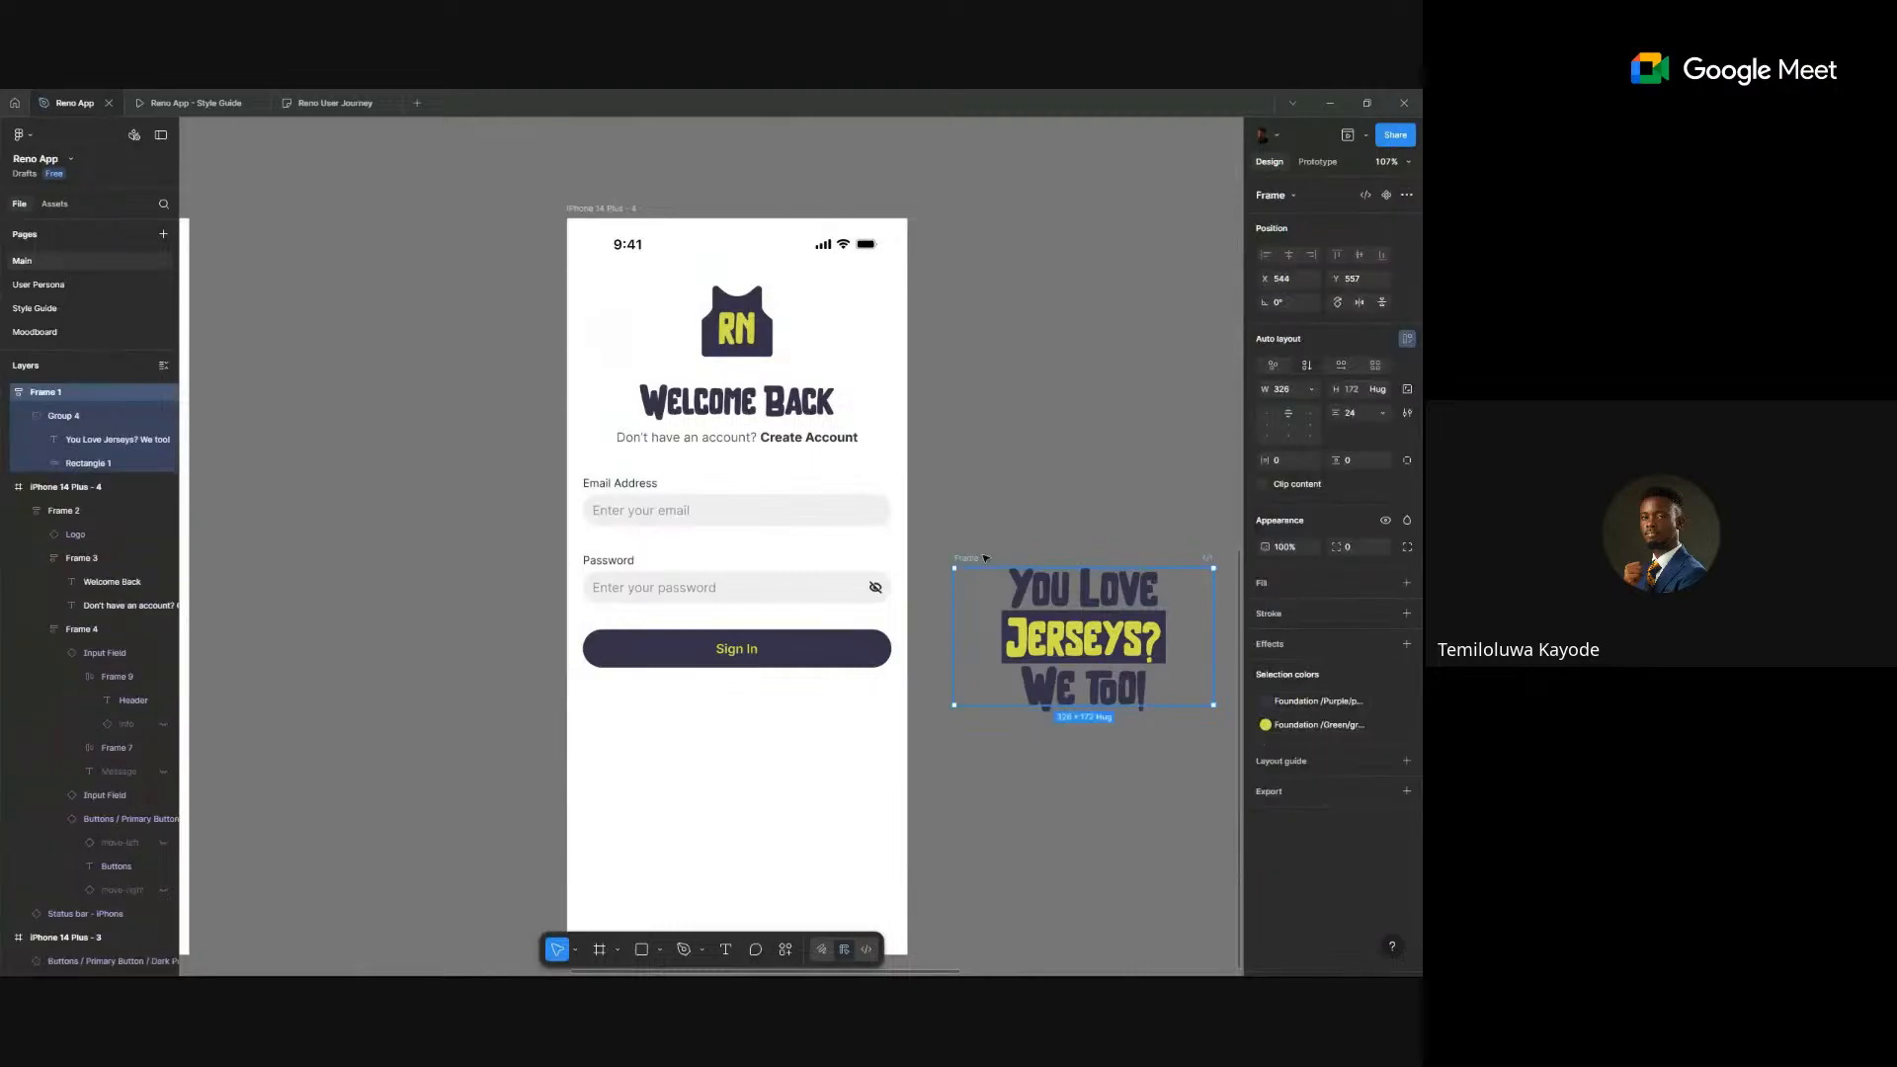
pyautogui.press('Delete')
pyautogui.hscroll(-3, 682, 617)
pyautogui.scroll(-3, 711, 600)
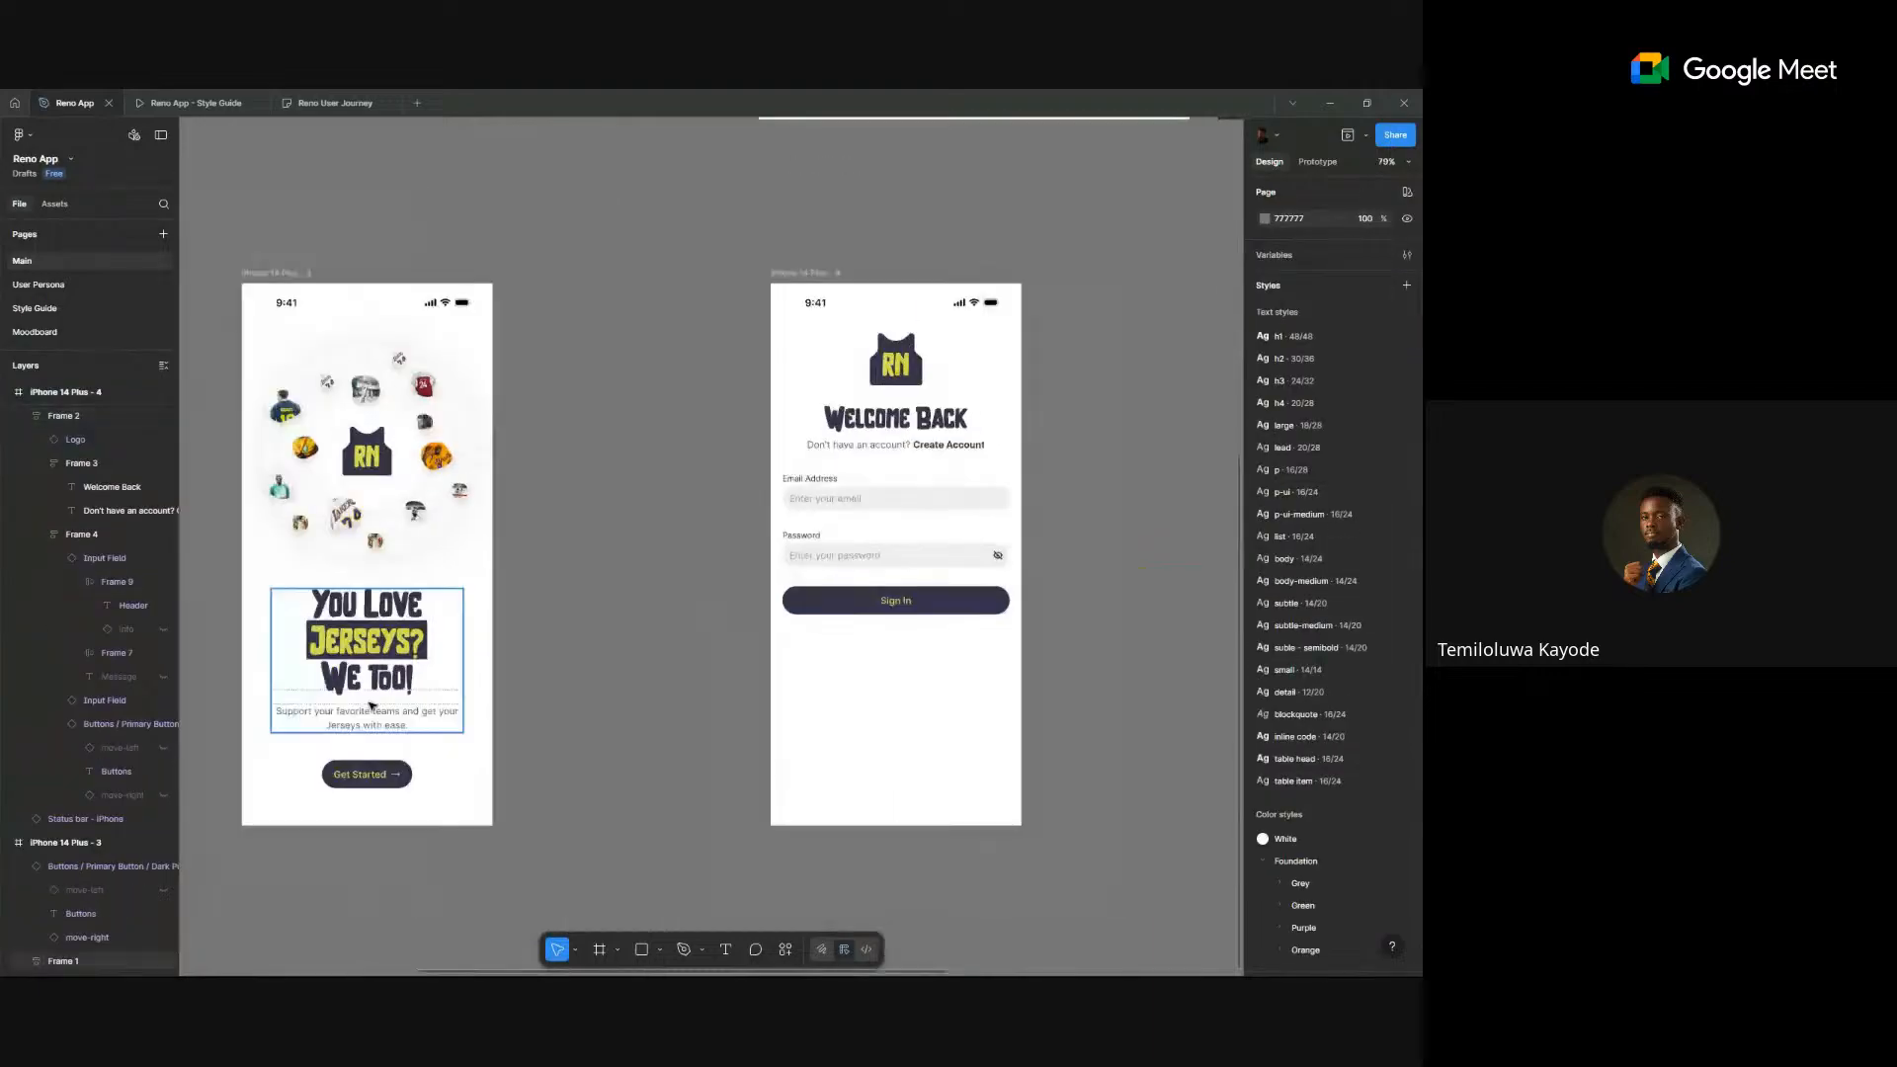
# - Copy the support-your-teams caption beside the phone and retype it as 'Forgot Password'
pyautogui.doubleClick(371, 713)
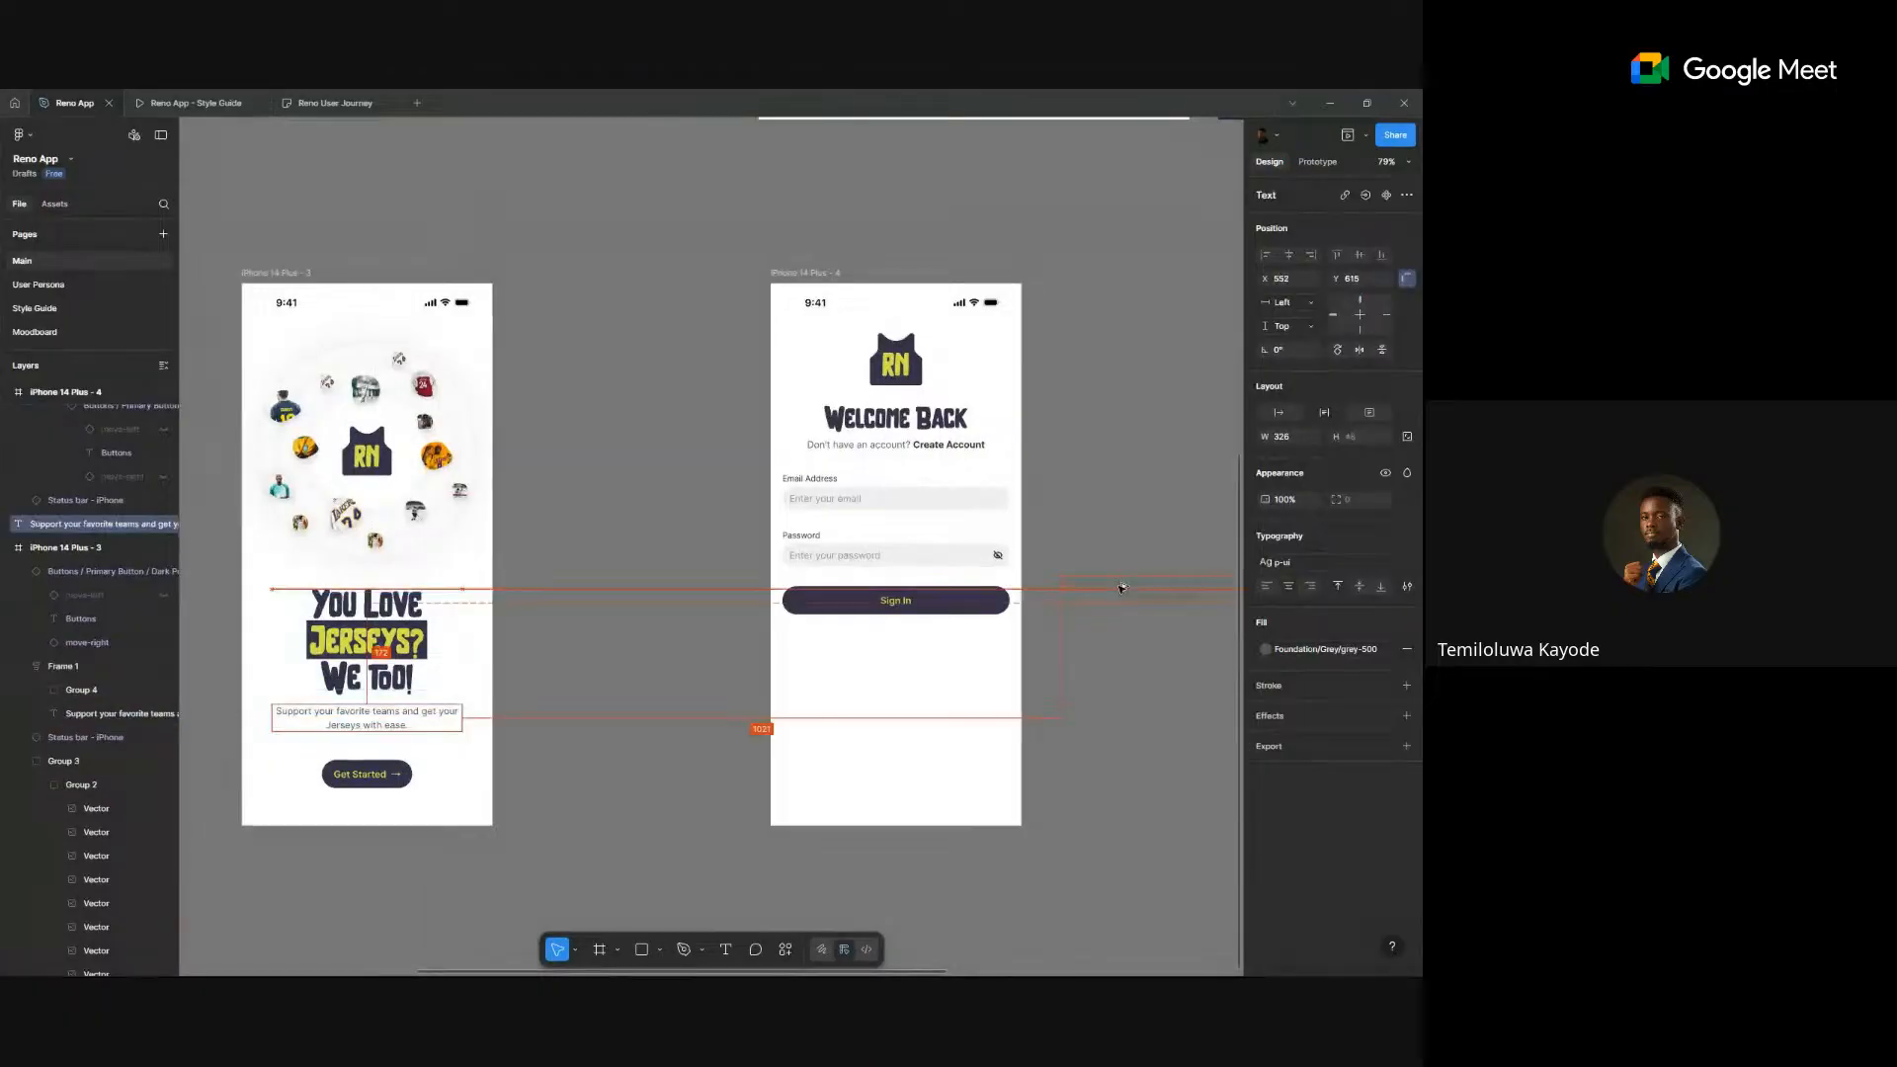
pyautogui.moveTo(1121, 587); pyautogui.dragTo(895, 600)
pyautogui.scroll(2, 1177, 597)
pyautogui.doubleClick(895, 601)
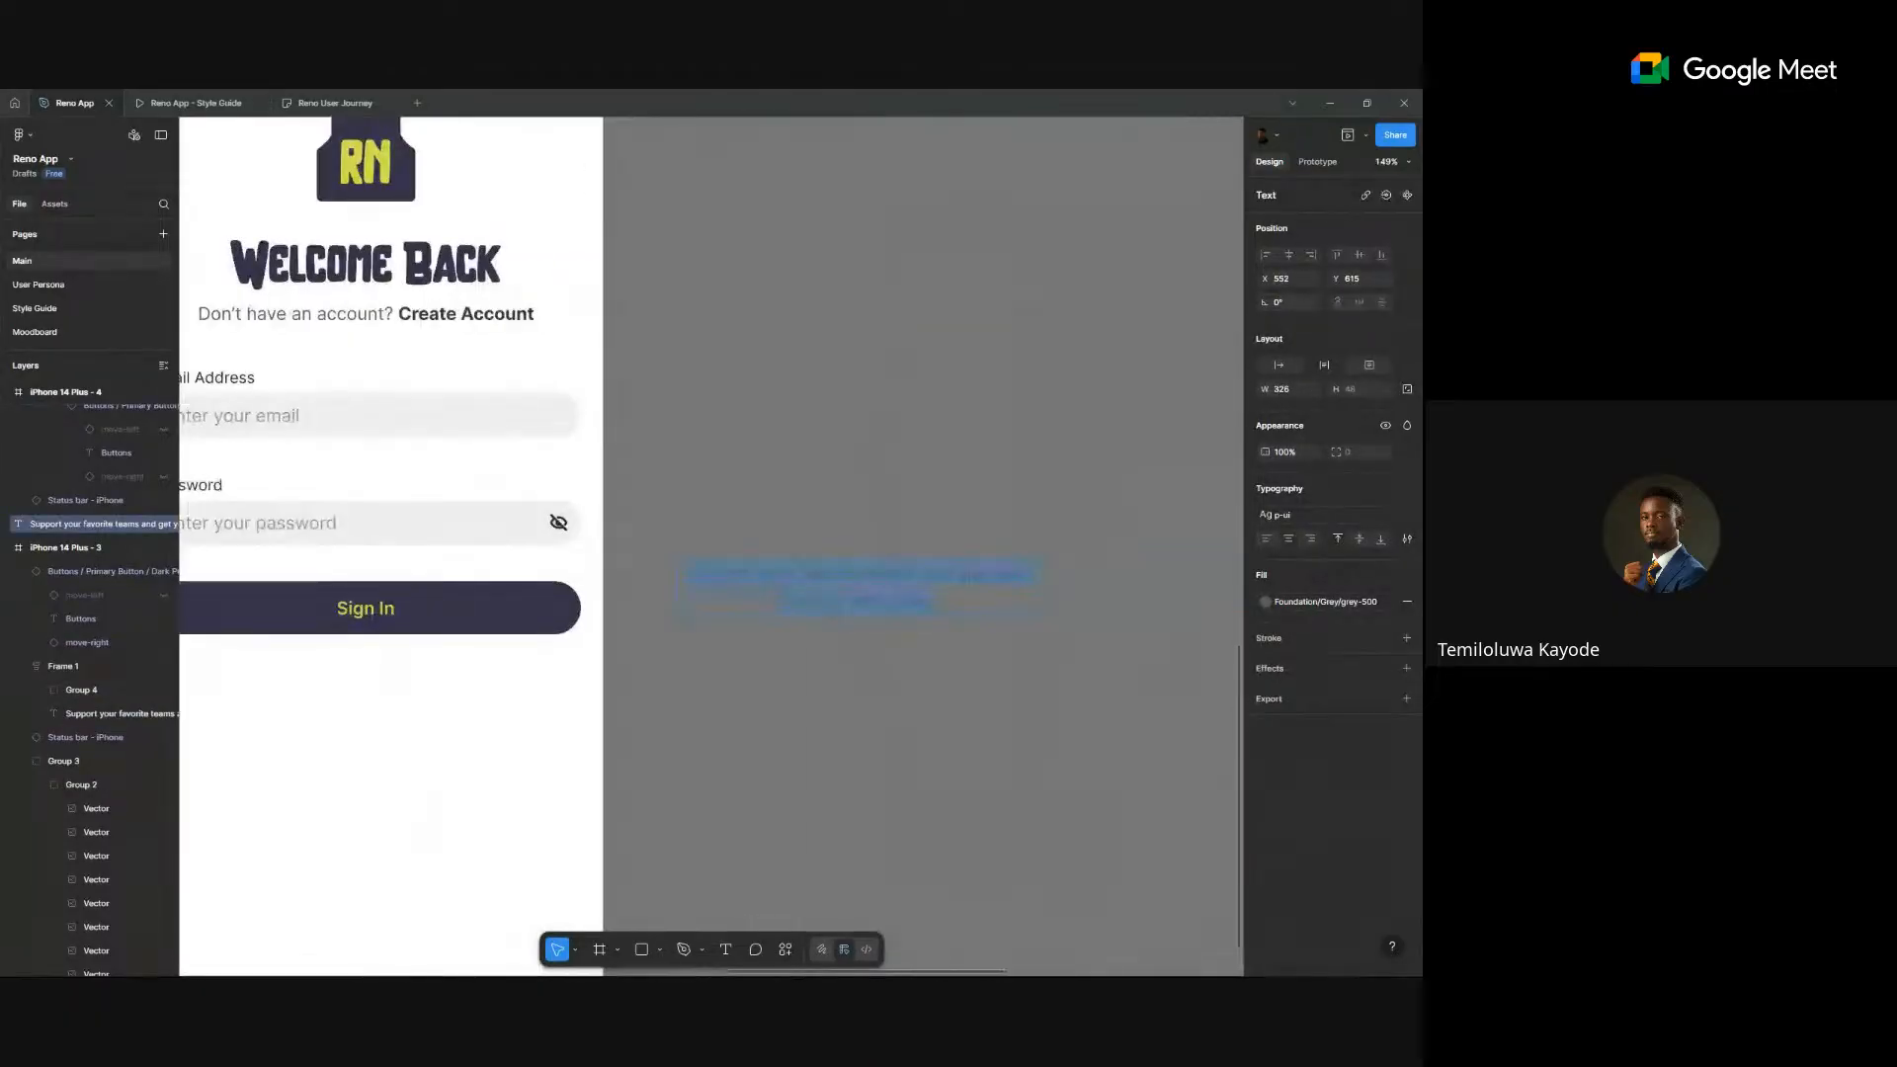
pyautogui.write('Forgot')
pyautogui.press('Escape')
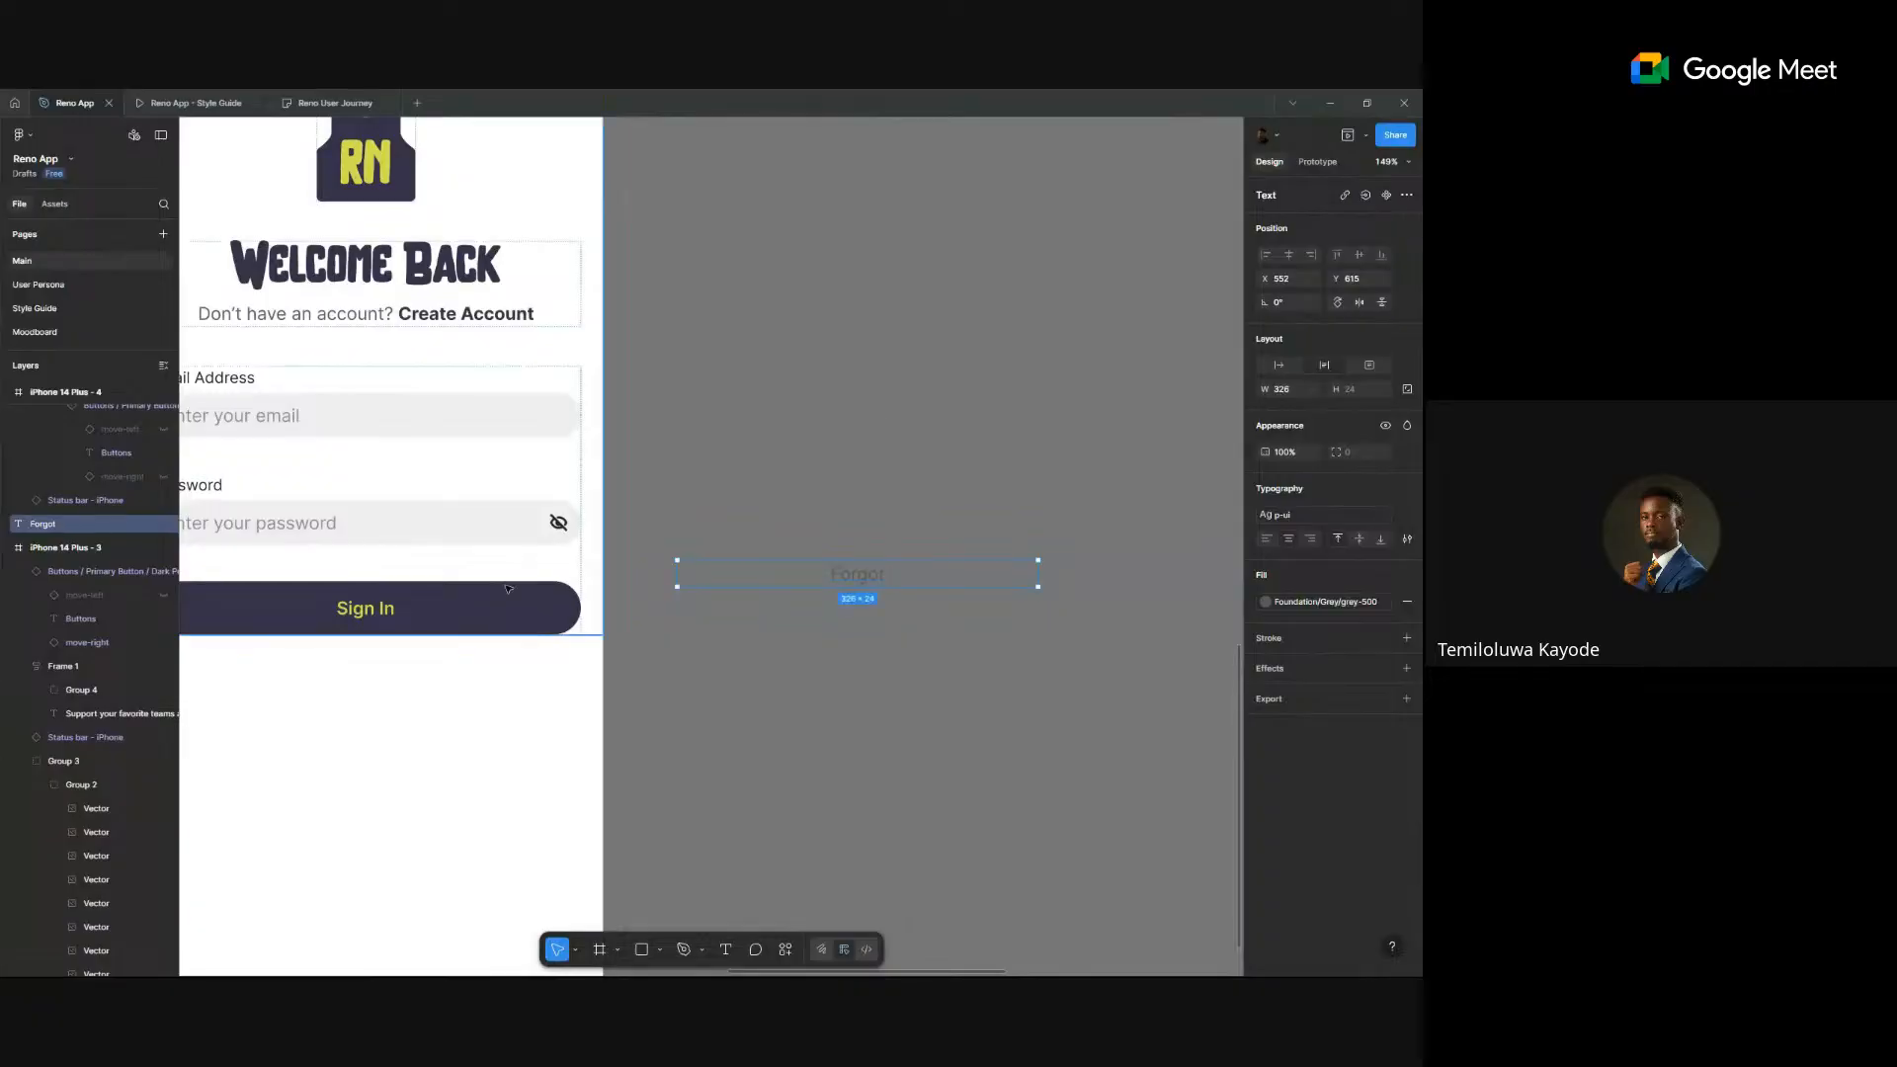
pyautogui.click(499, 600)
pyautogui.keyDown('ctrl'); pyautogui.click(499, 600); pyautogui.keyUp('ctrl')
pyautogui.moveTo(457, 611); pyautogui.dragTo(992, 470)
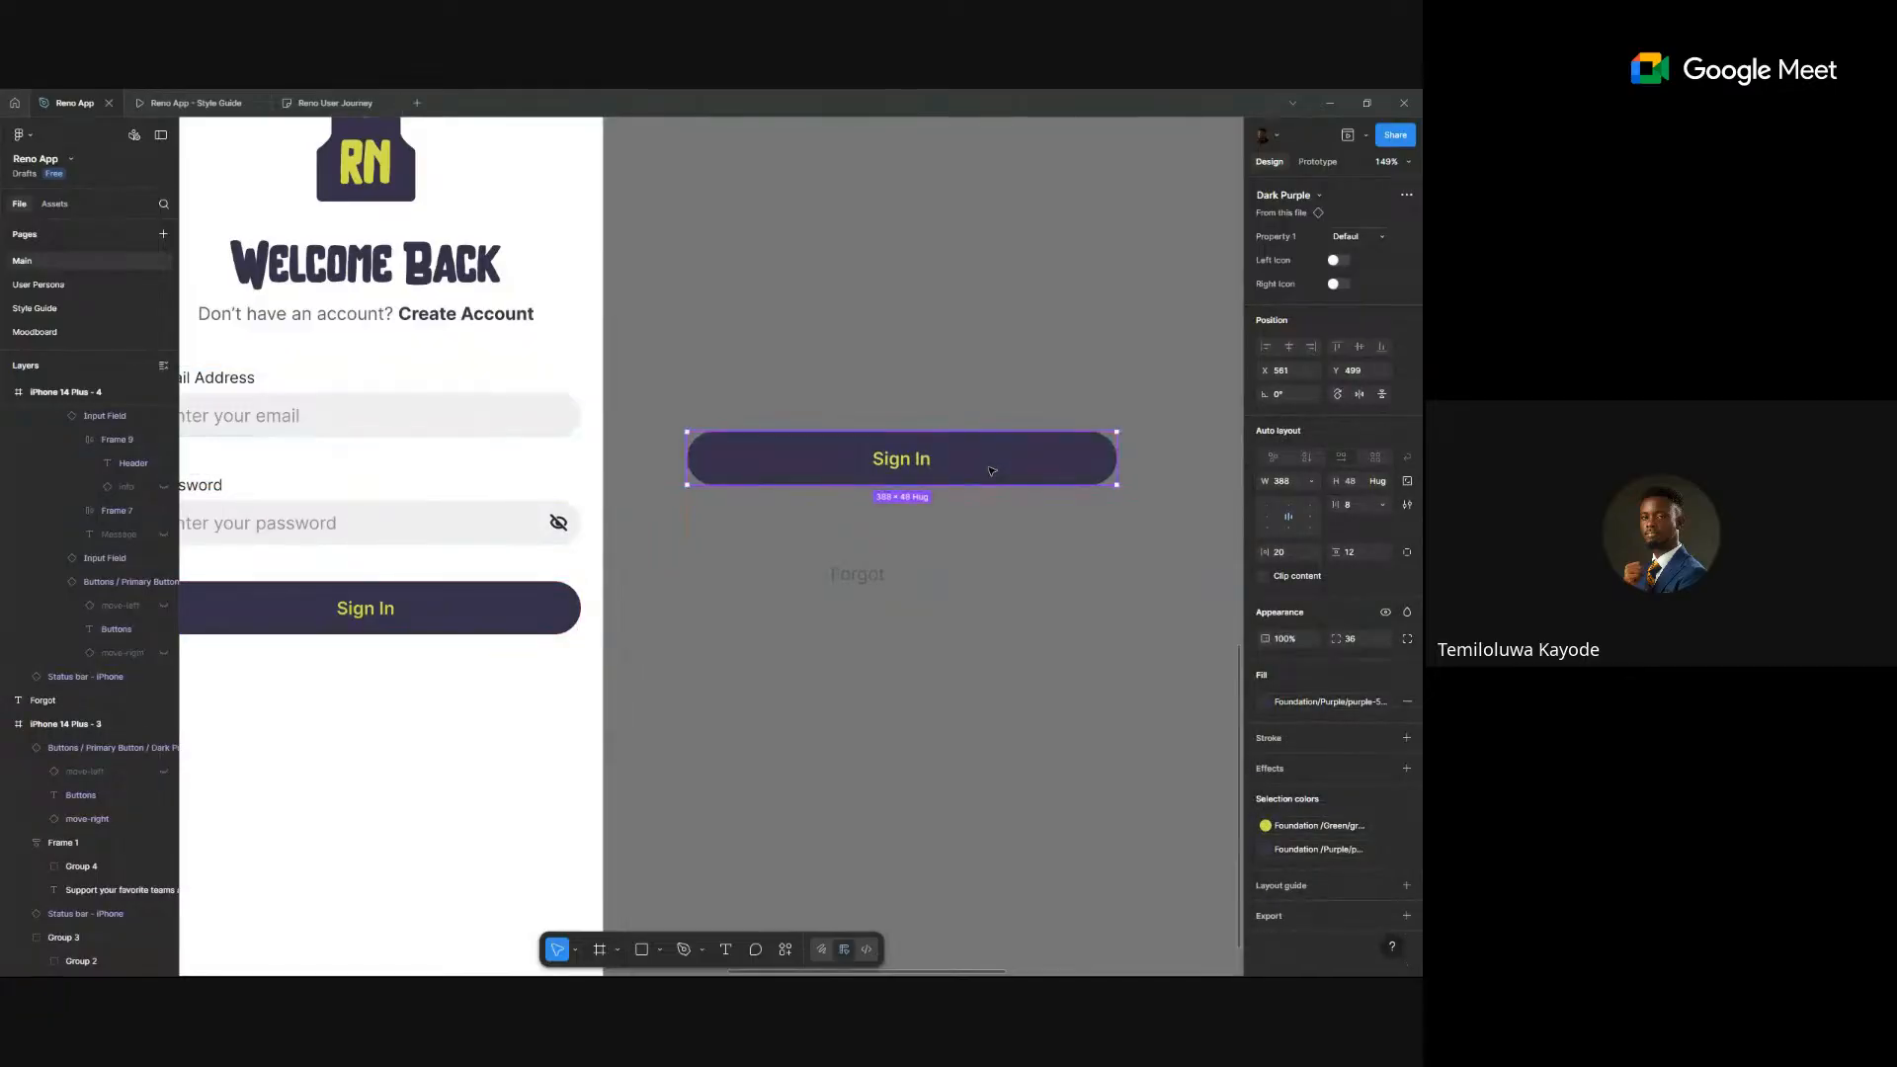
pyautogui.press('Delete')
pyautogui.click(857, 575)
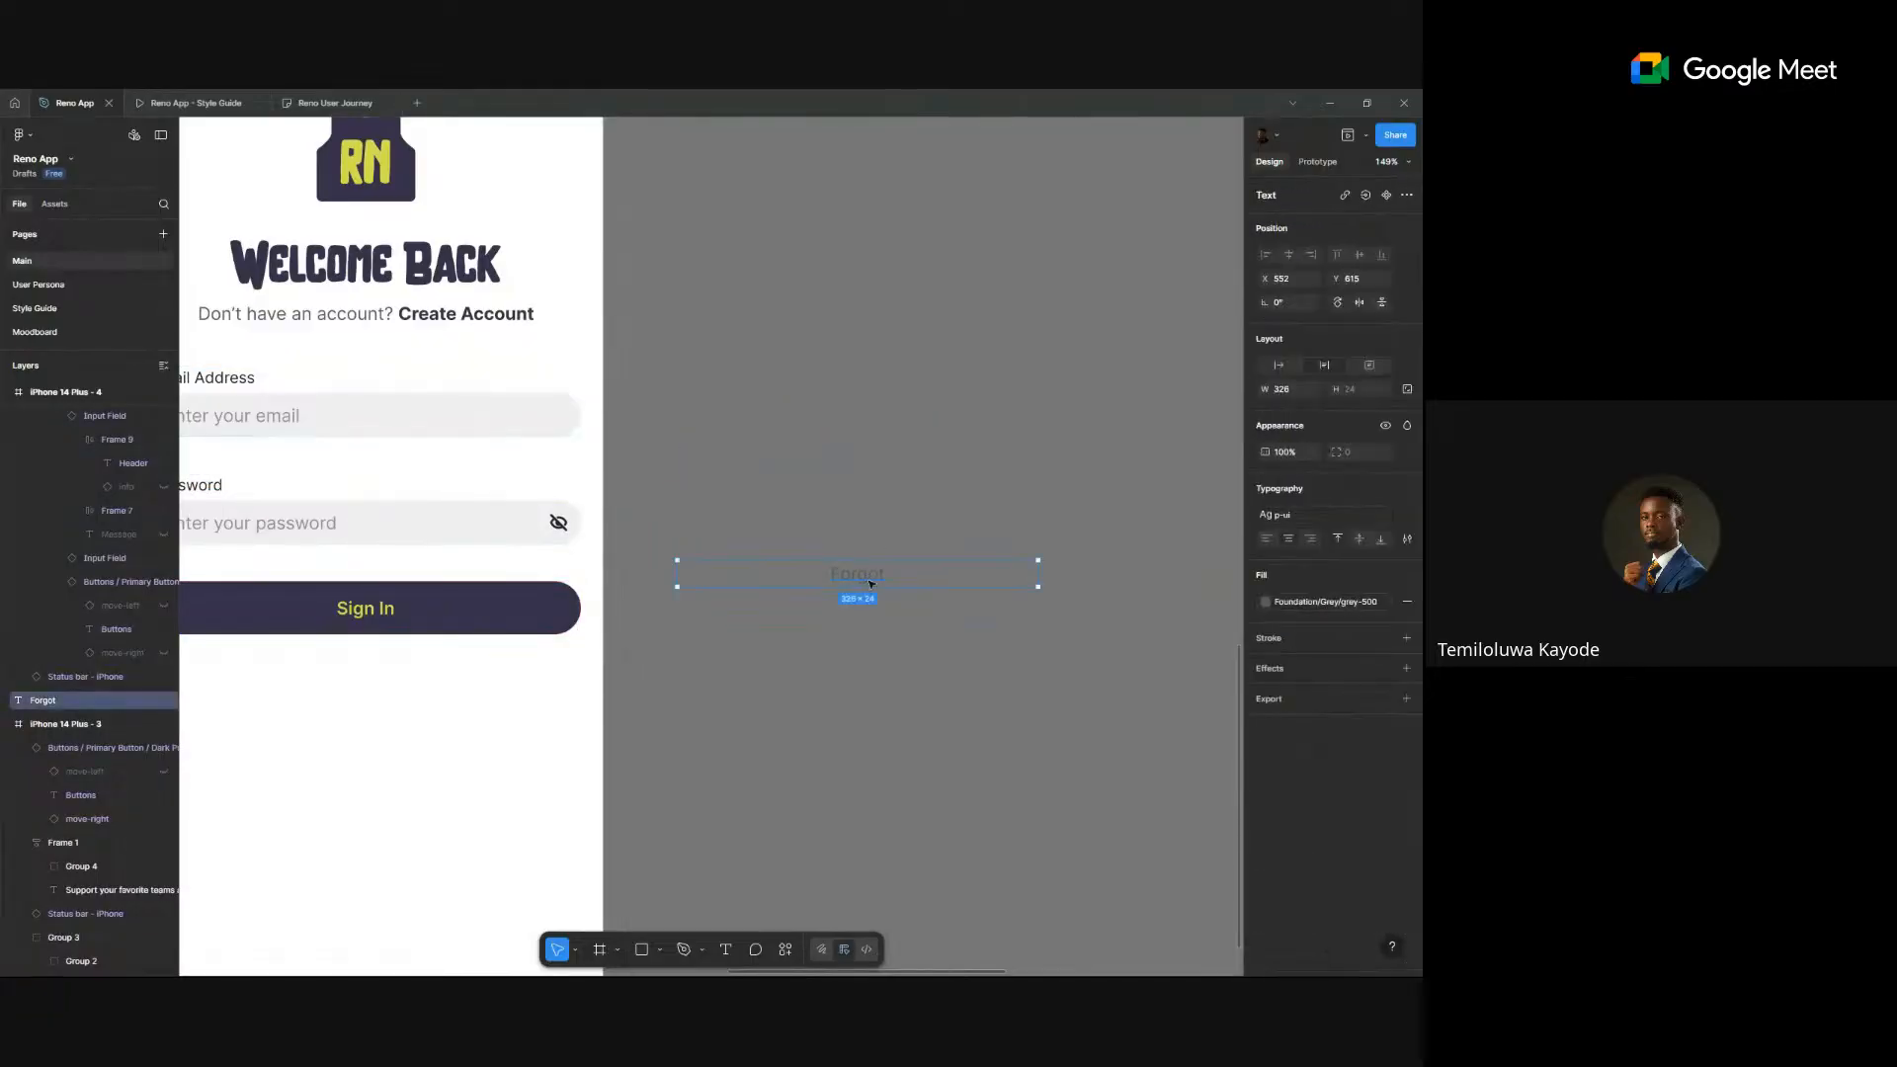
pyautogui.doubleClick(857, 575)
pyautogui.write('word')
pyautogui.press('Escape')
# - Give the Forgot Password text the Purple fill style and make it bold
pyautogui.click(1345, 609)
pyautogui.scroll(-2, 1180, 776)
pyautogui.click(1220, 757)
pyautogui.click(918, 681)
pyautogui.click(914, 576)
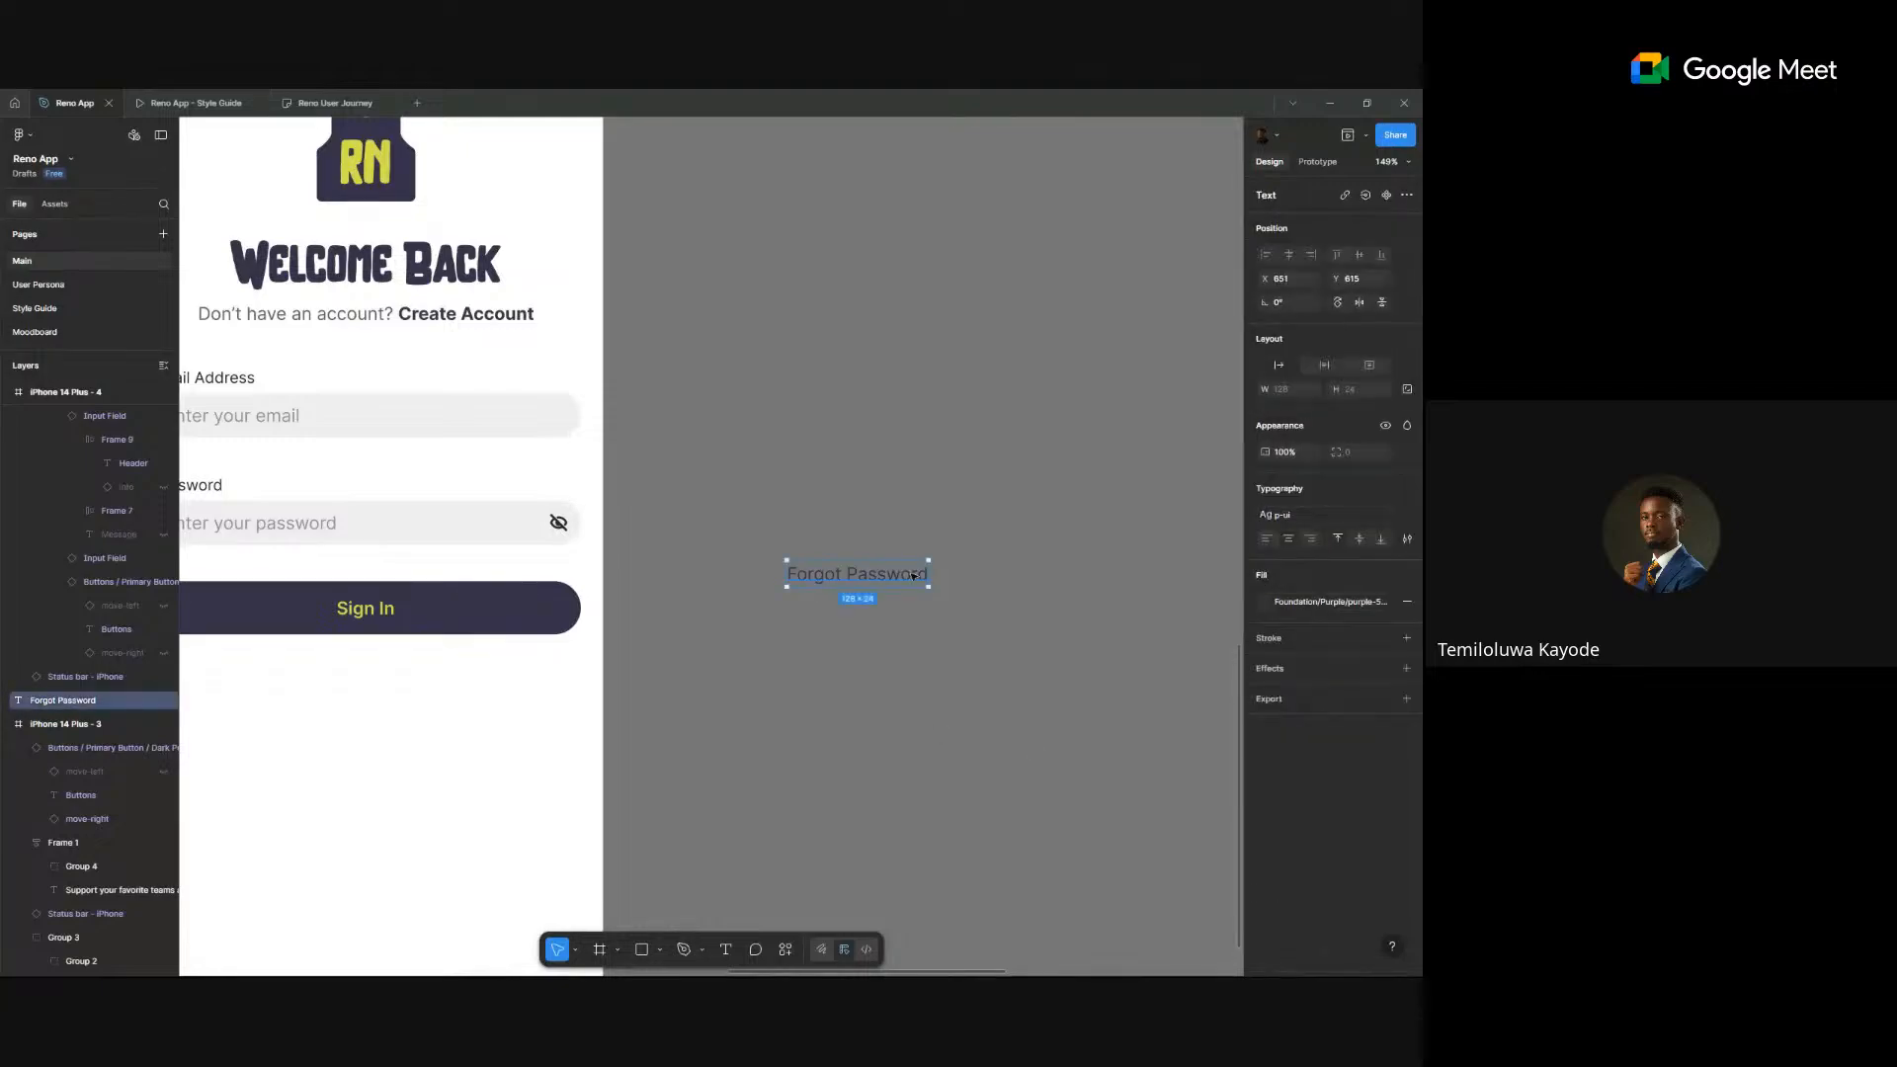
pyautogui.hotkey('ctrl', 'b')
# - Move Forgot Password into the form just below the password field
pyautogui.click(1005, 450)
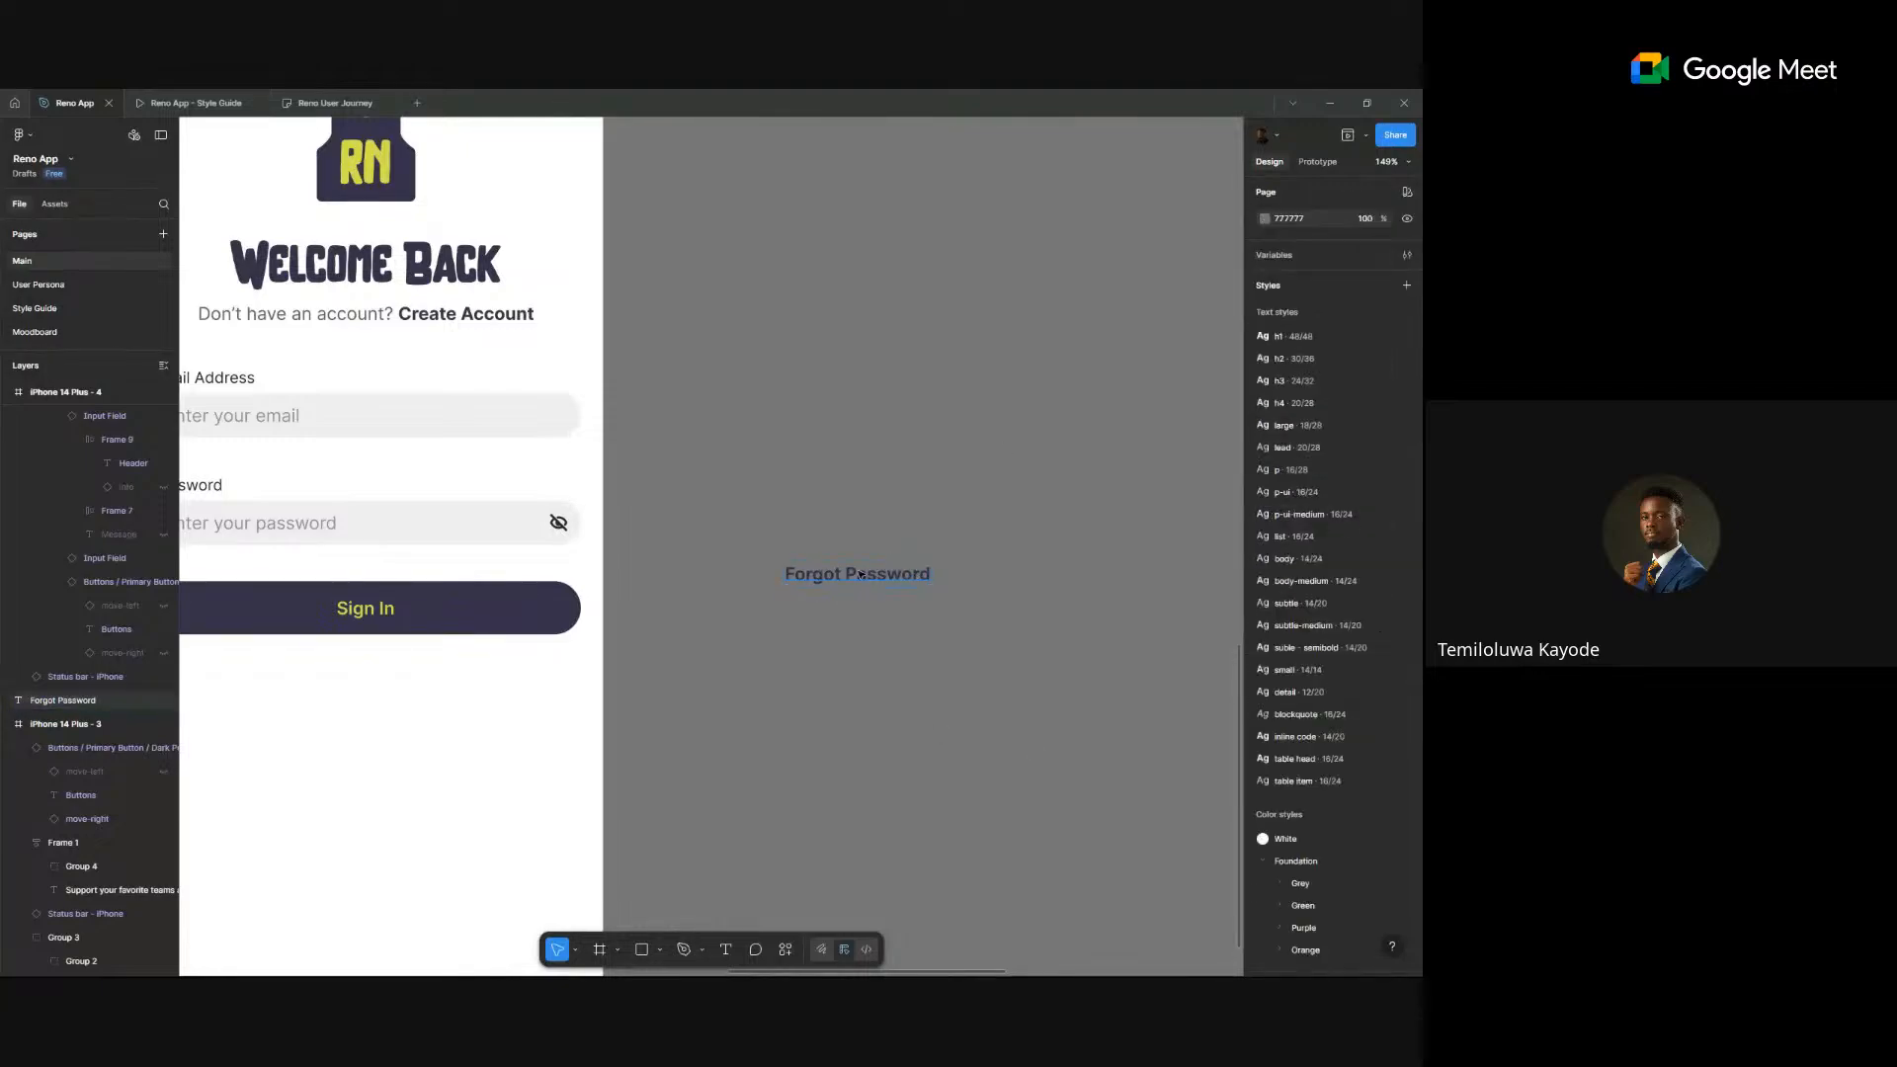
pyautogui.moveTo(810, 573); pyautogui.dragTo(522, 574)
pyautogui.hscroll(-5, 751, 612)
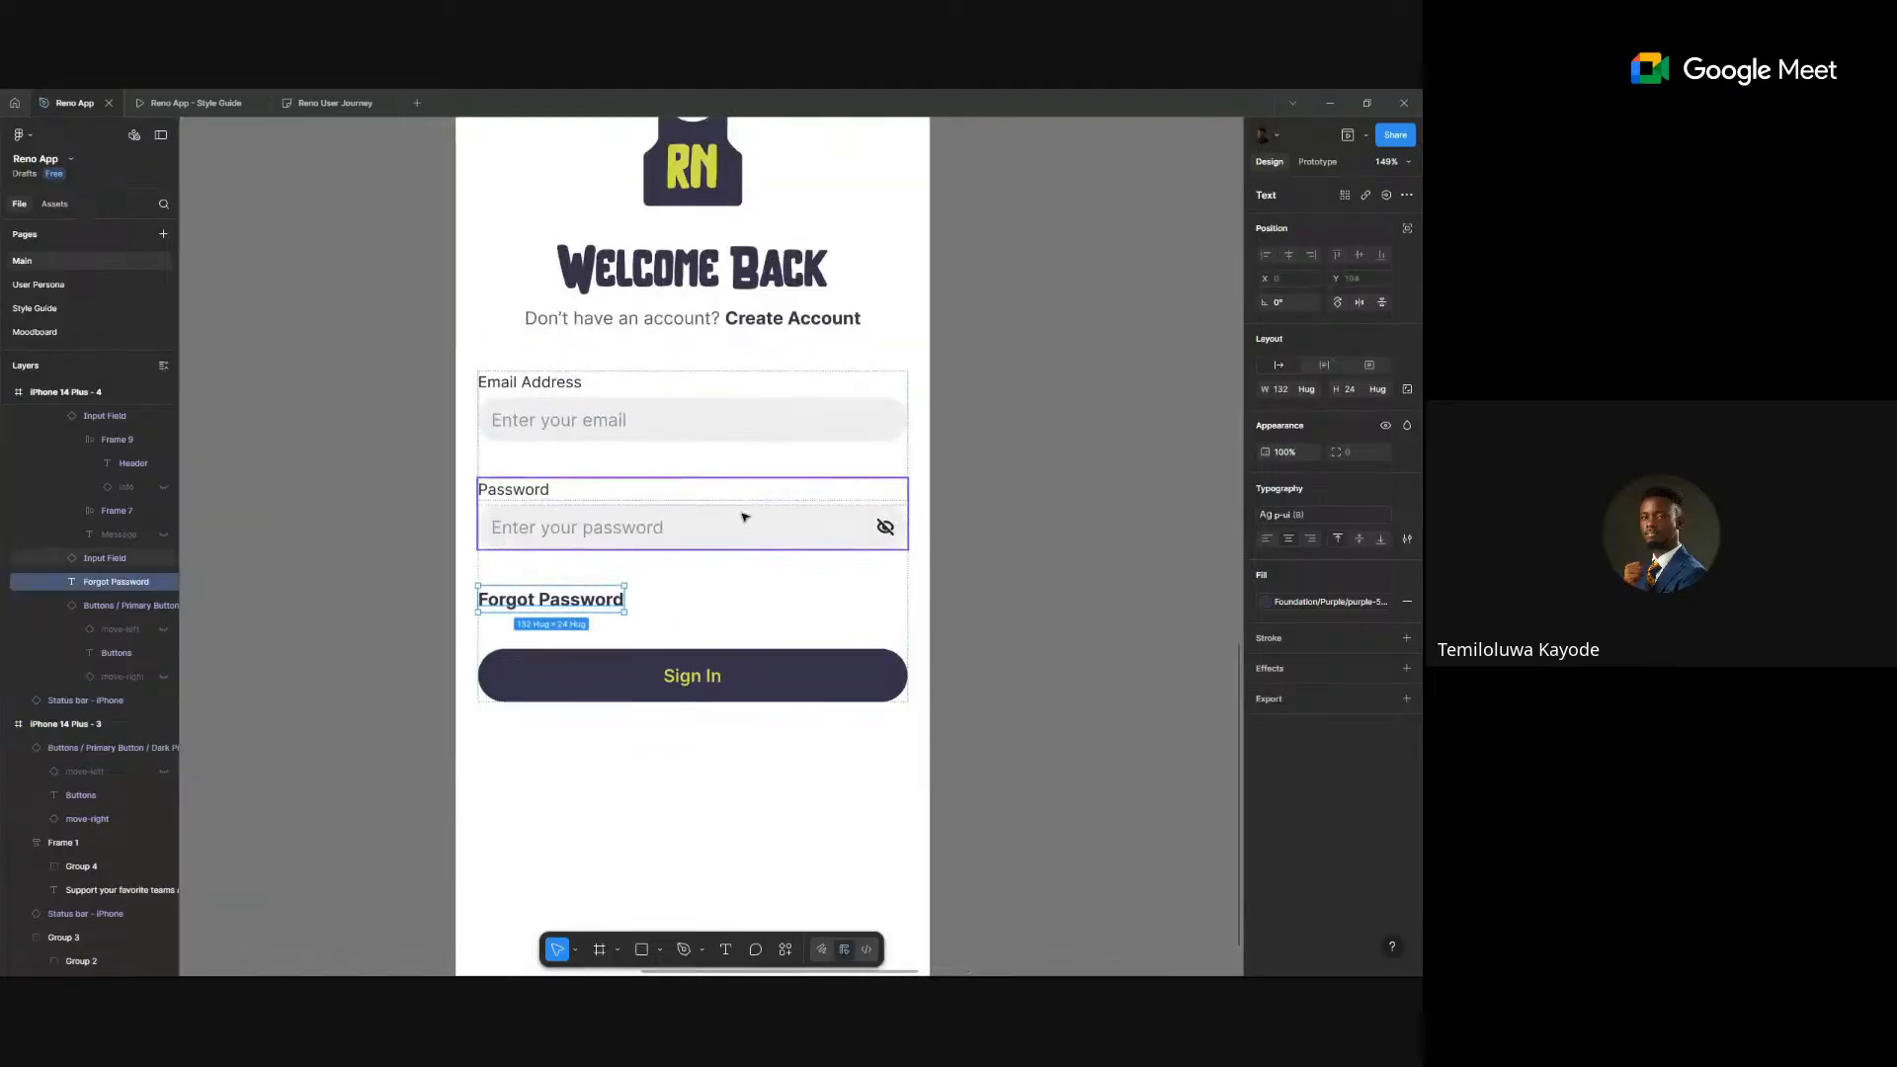
# - Wrap the password field and Forgot Password in an auto layout, right-aligned with a 12 gap
pyautogui.keyDown('shift'); pyautogui.click(570, 524); pyautogui.keyUp('shift')
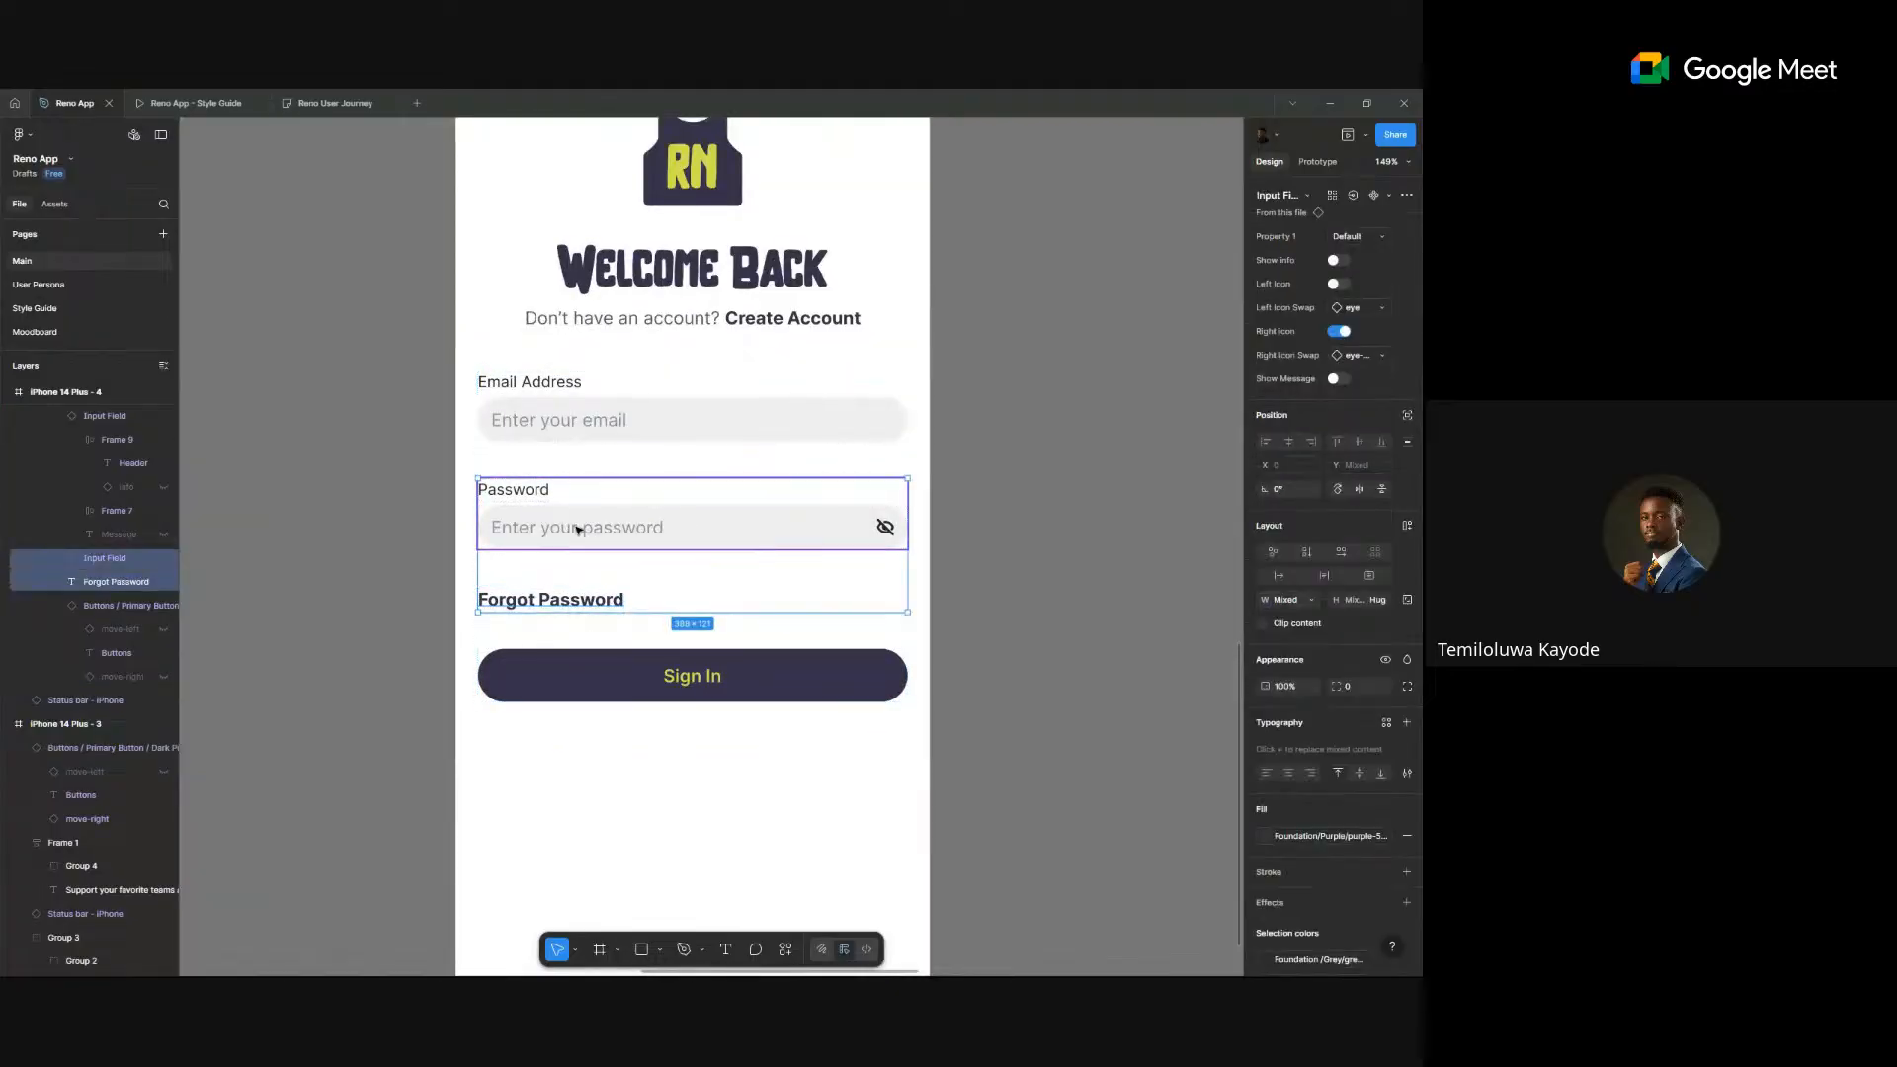
pyautogui.hotkey('shift', 'a')
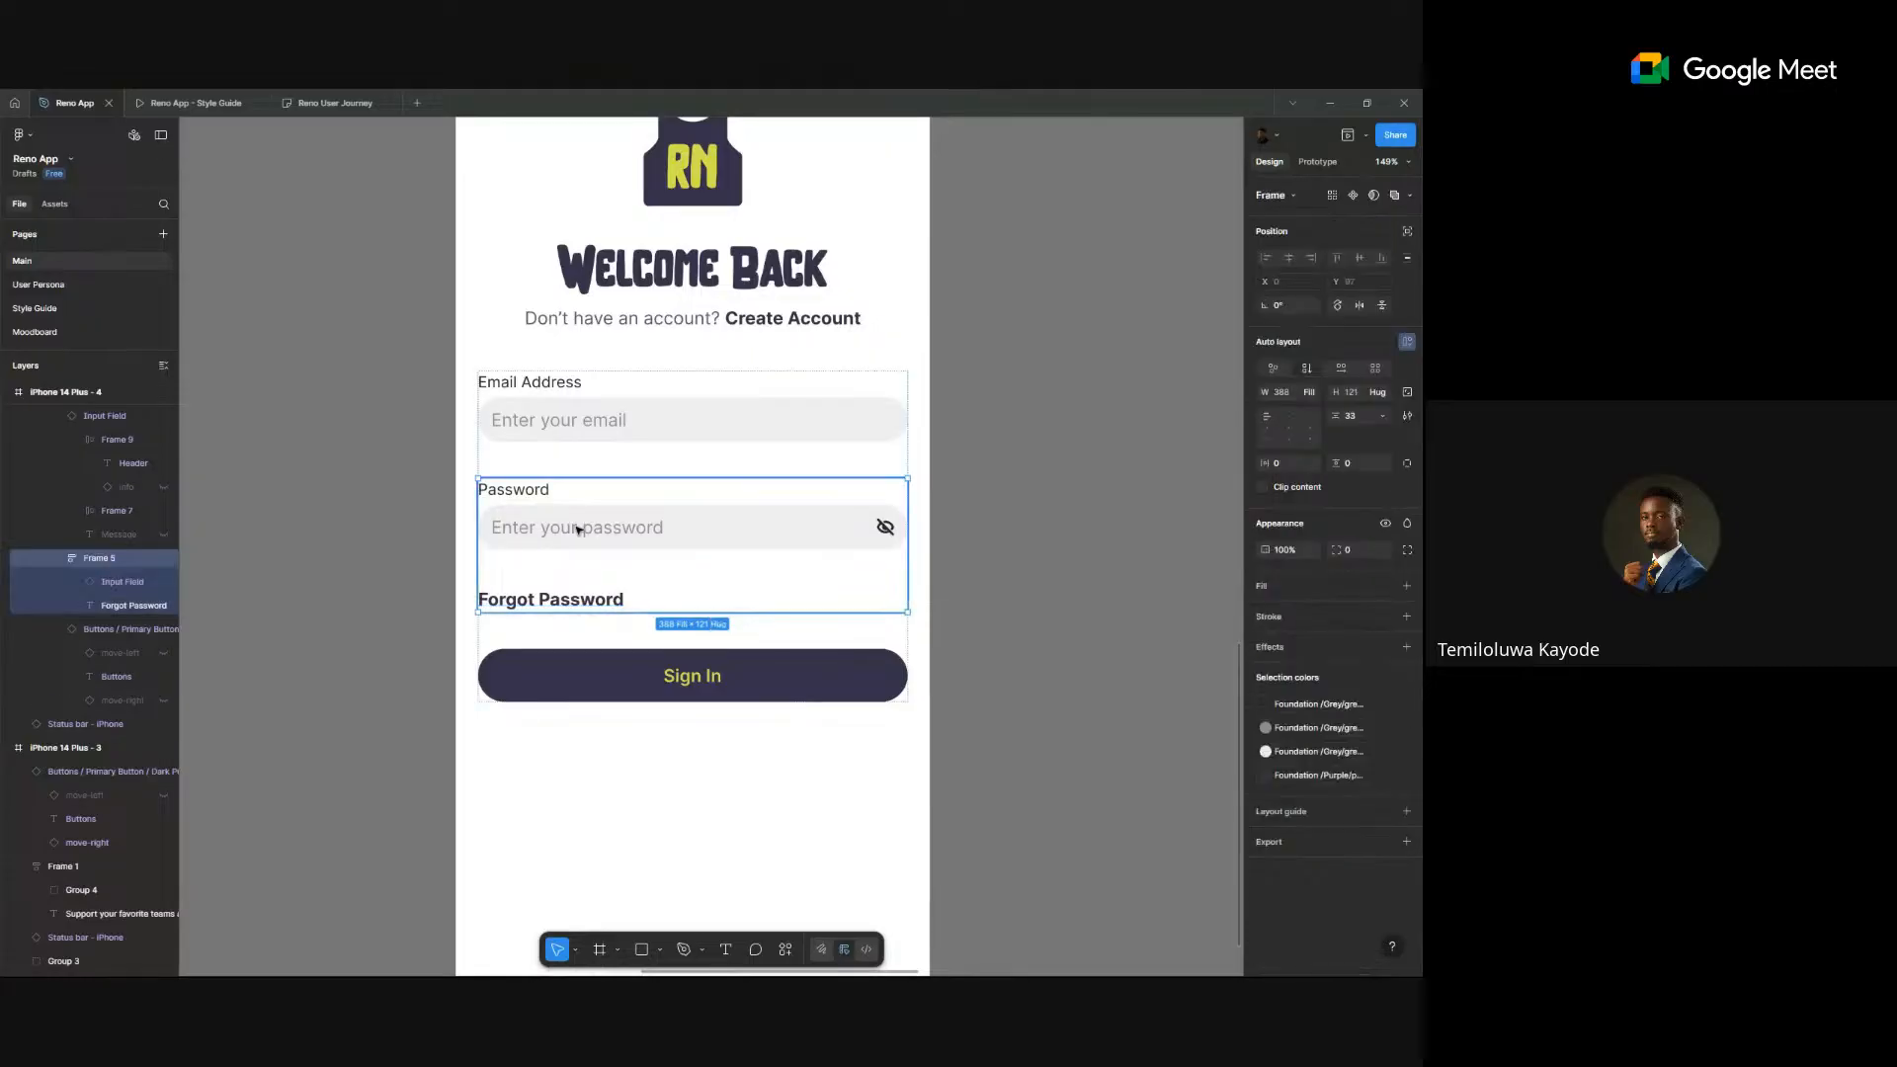
pyautogui.click(1309, 419)
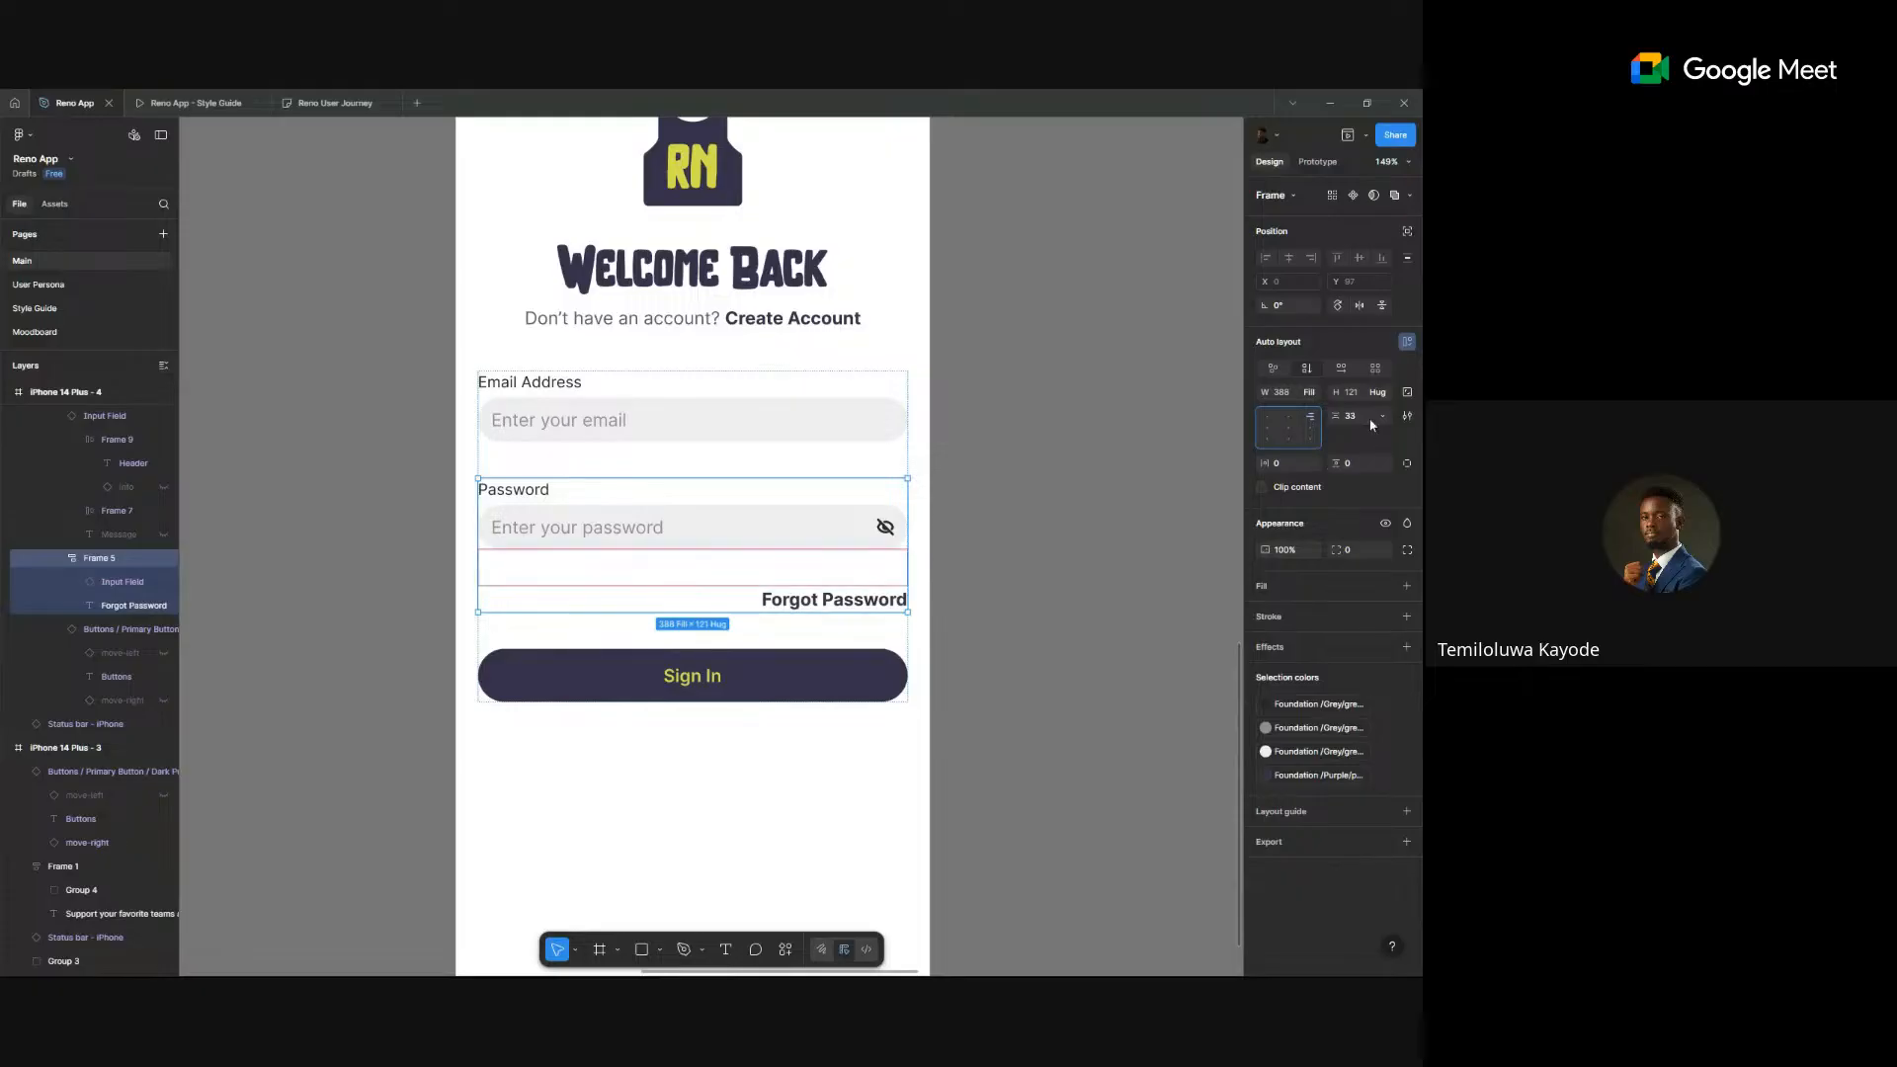
pyautogui.write('12')
pyautogui.press('Return')
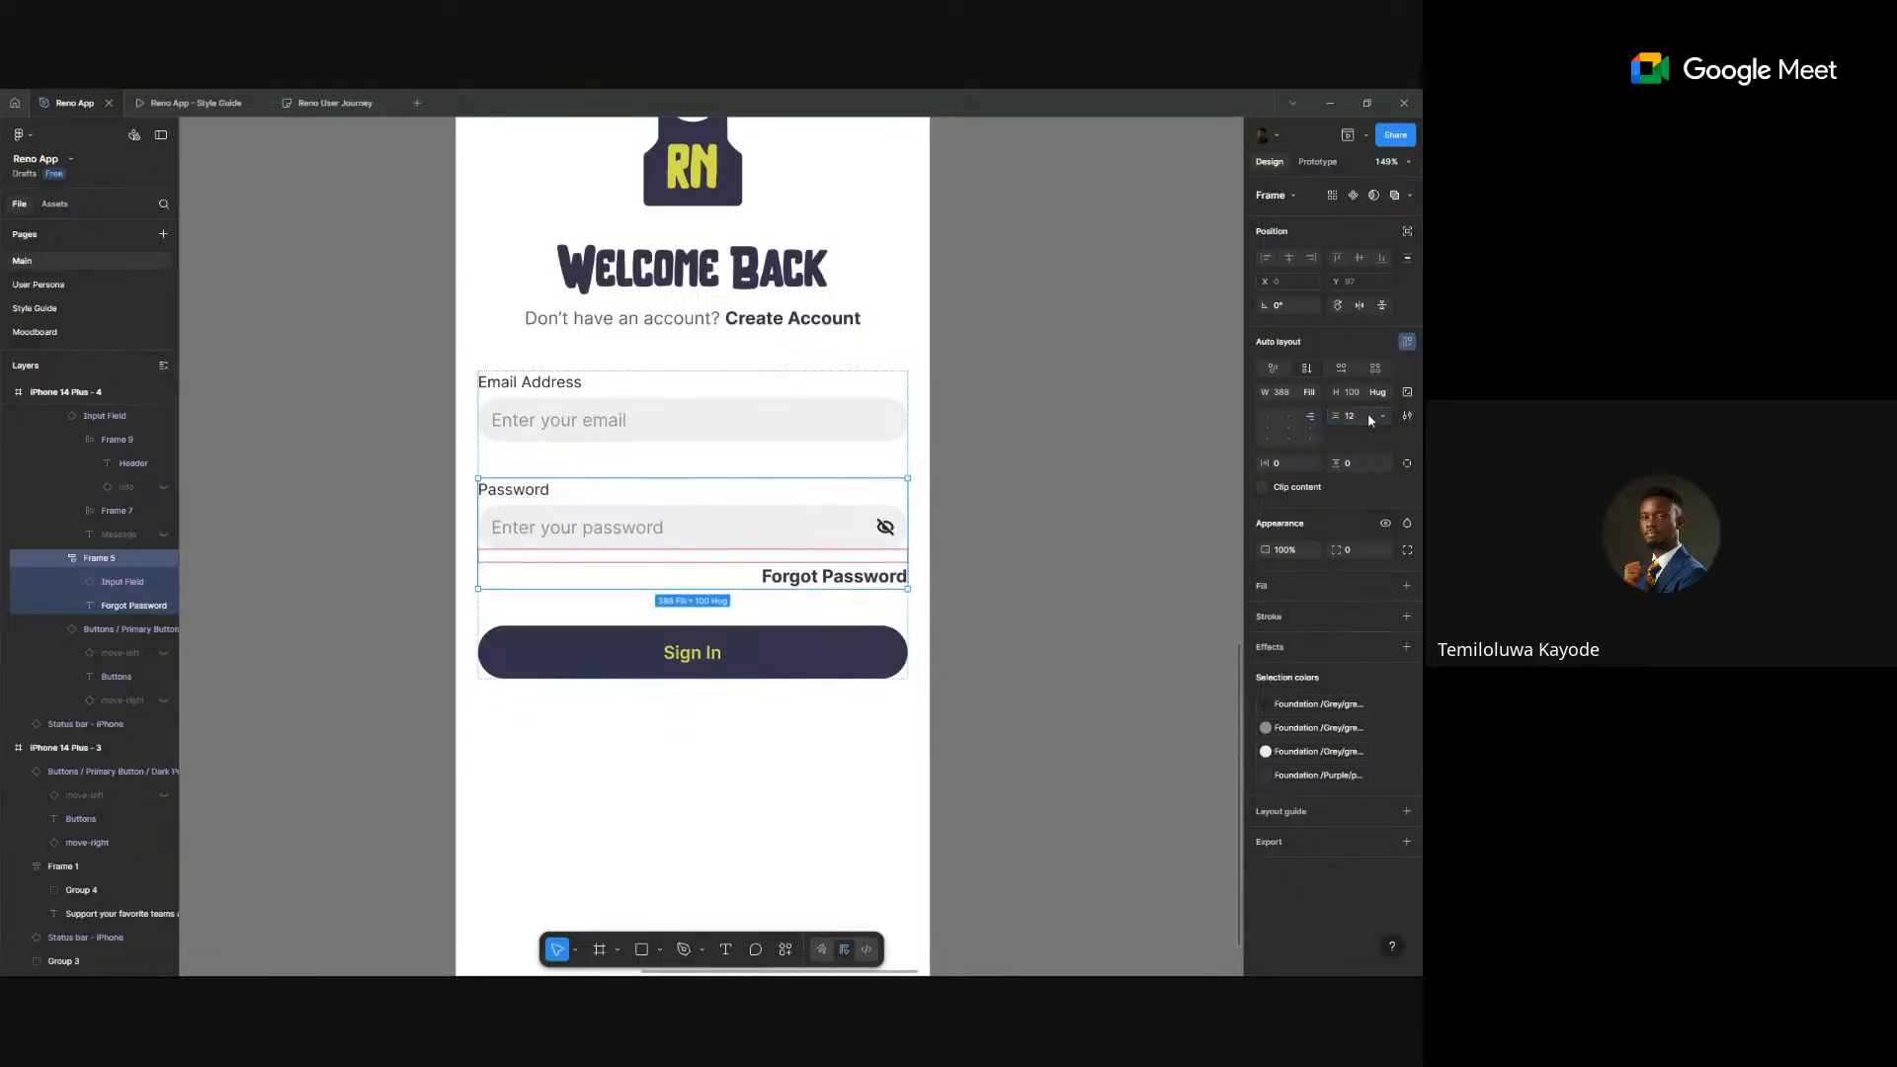
# - Apply the body text style to the Forgot Password text
pyautogui.doubleClick(843, 577)
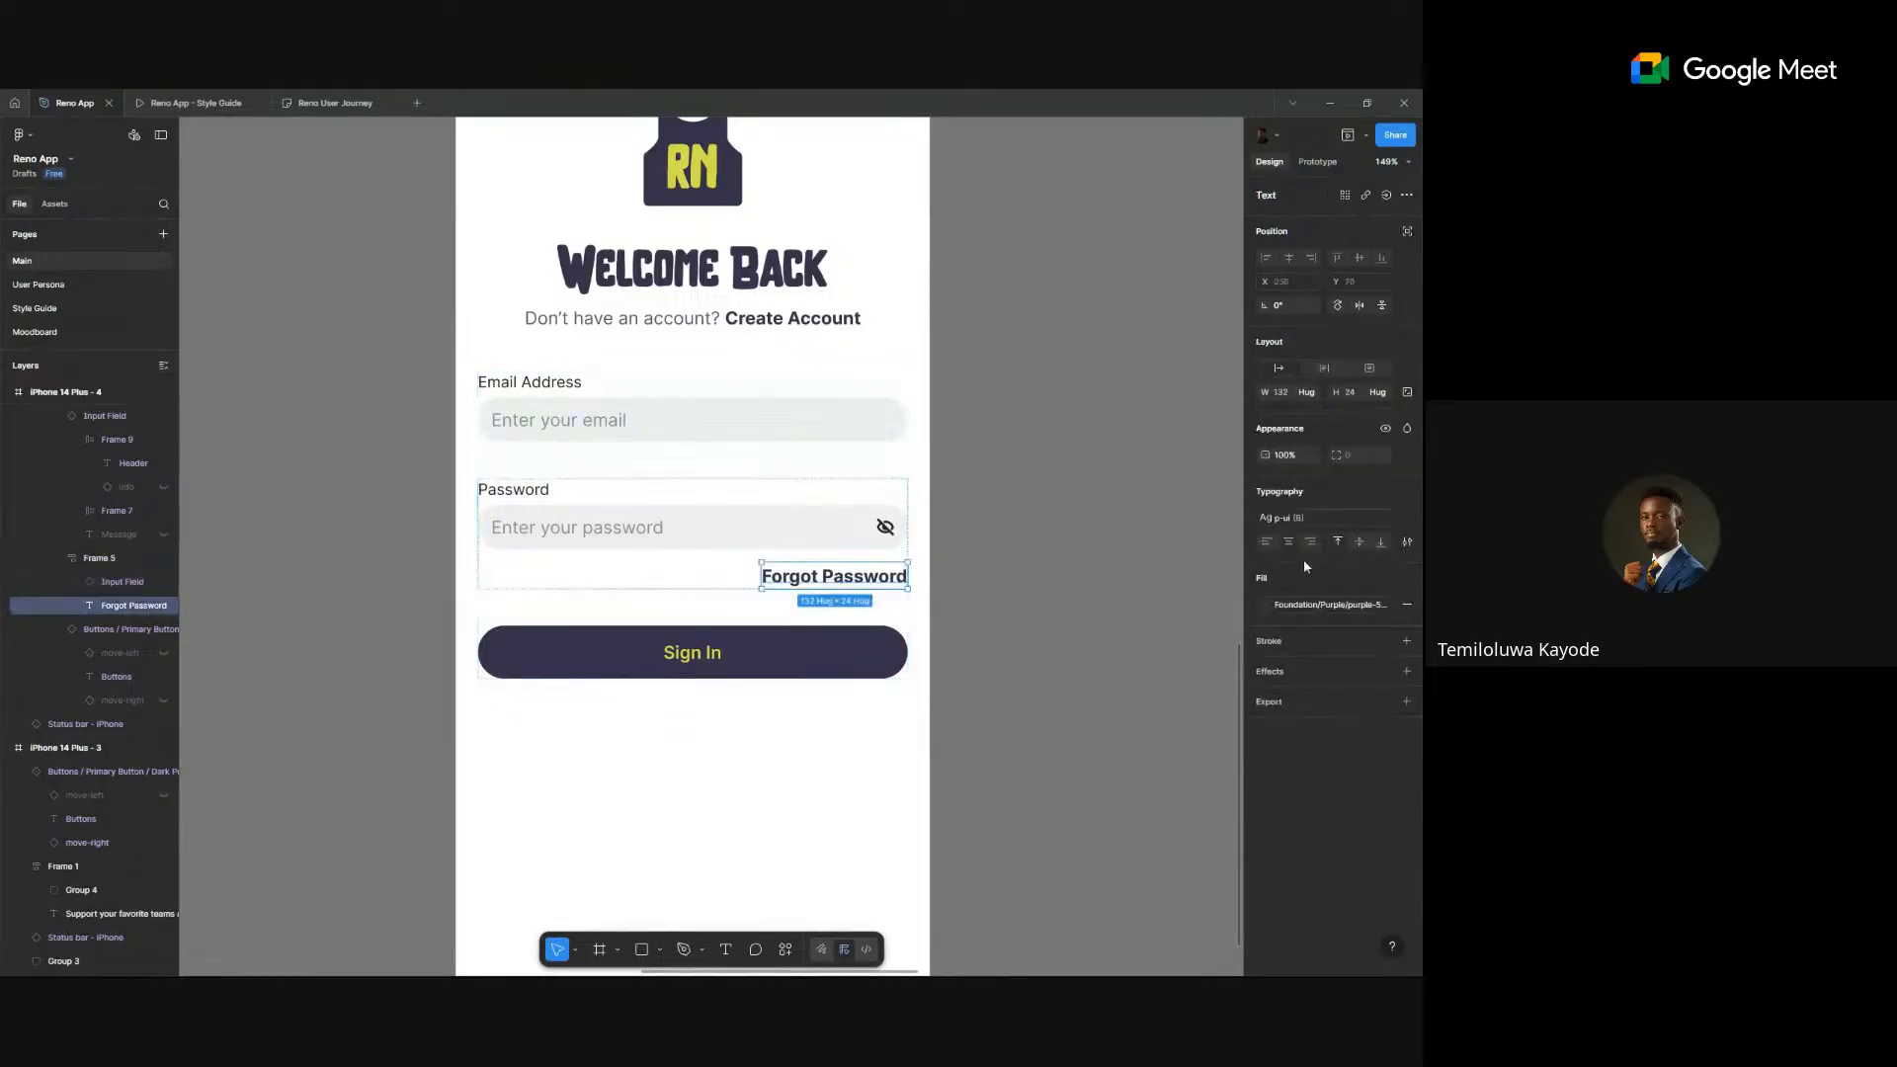
pyautogui.click(1284, 518)
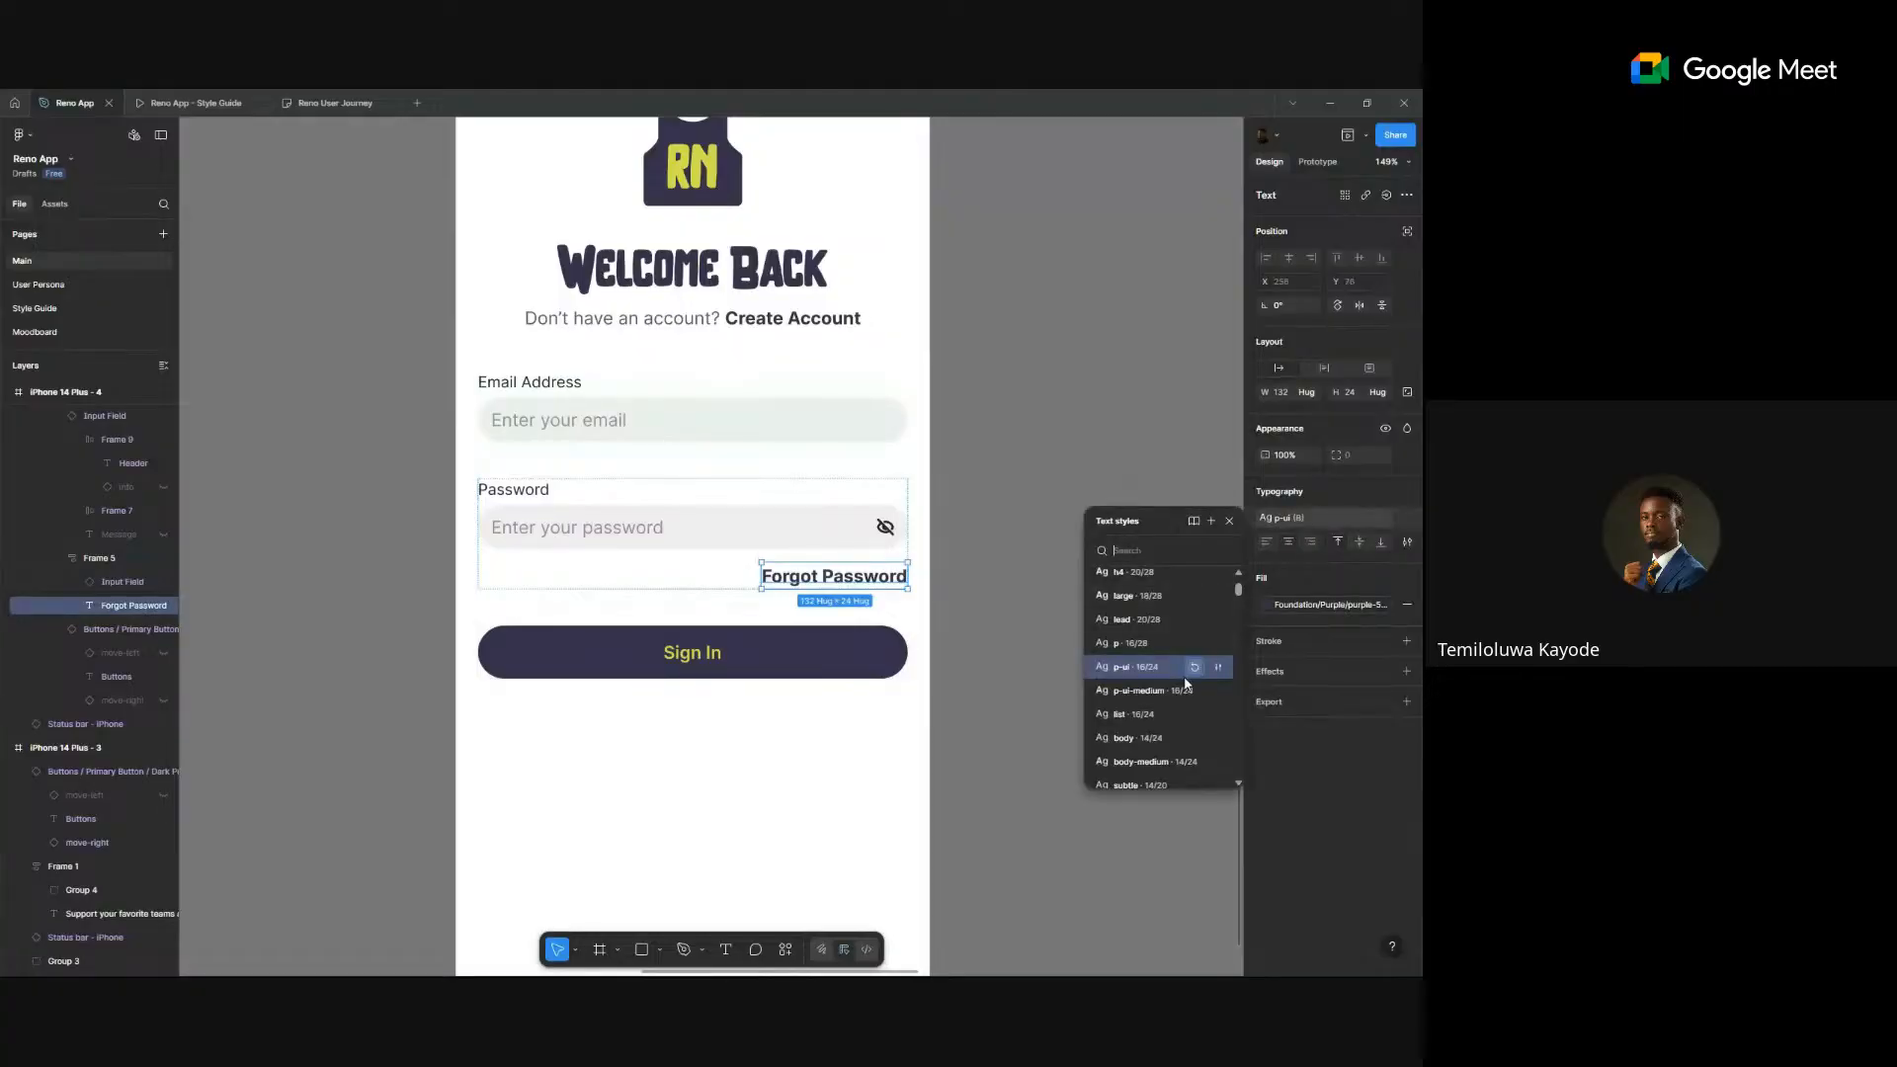
pyautogui.scroll(-3, 1185, 682)
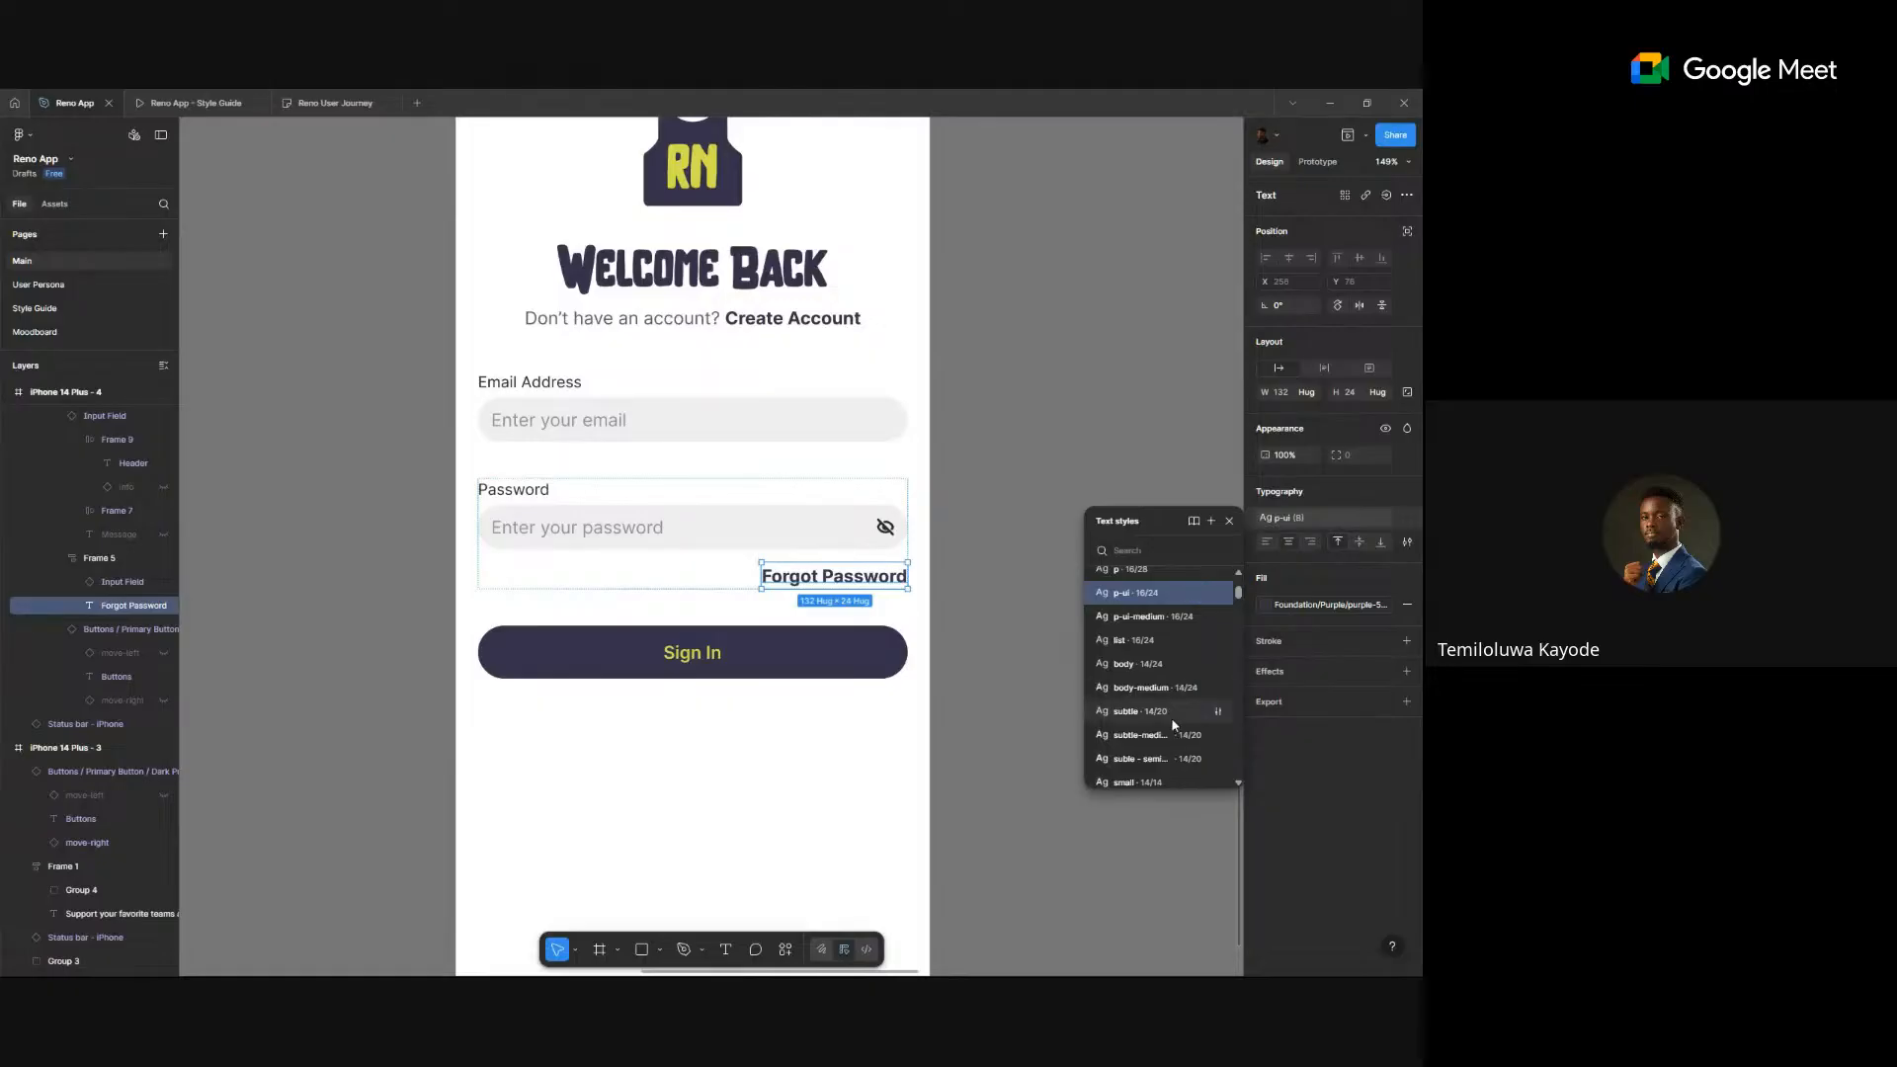
pyautogui.click(1145, 664)
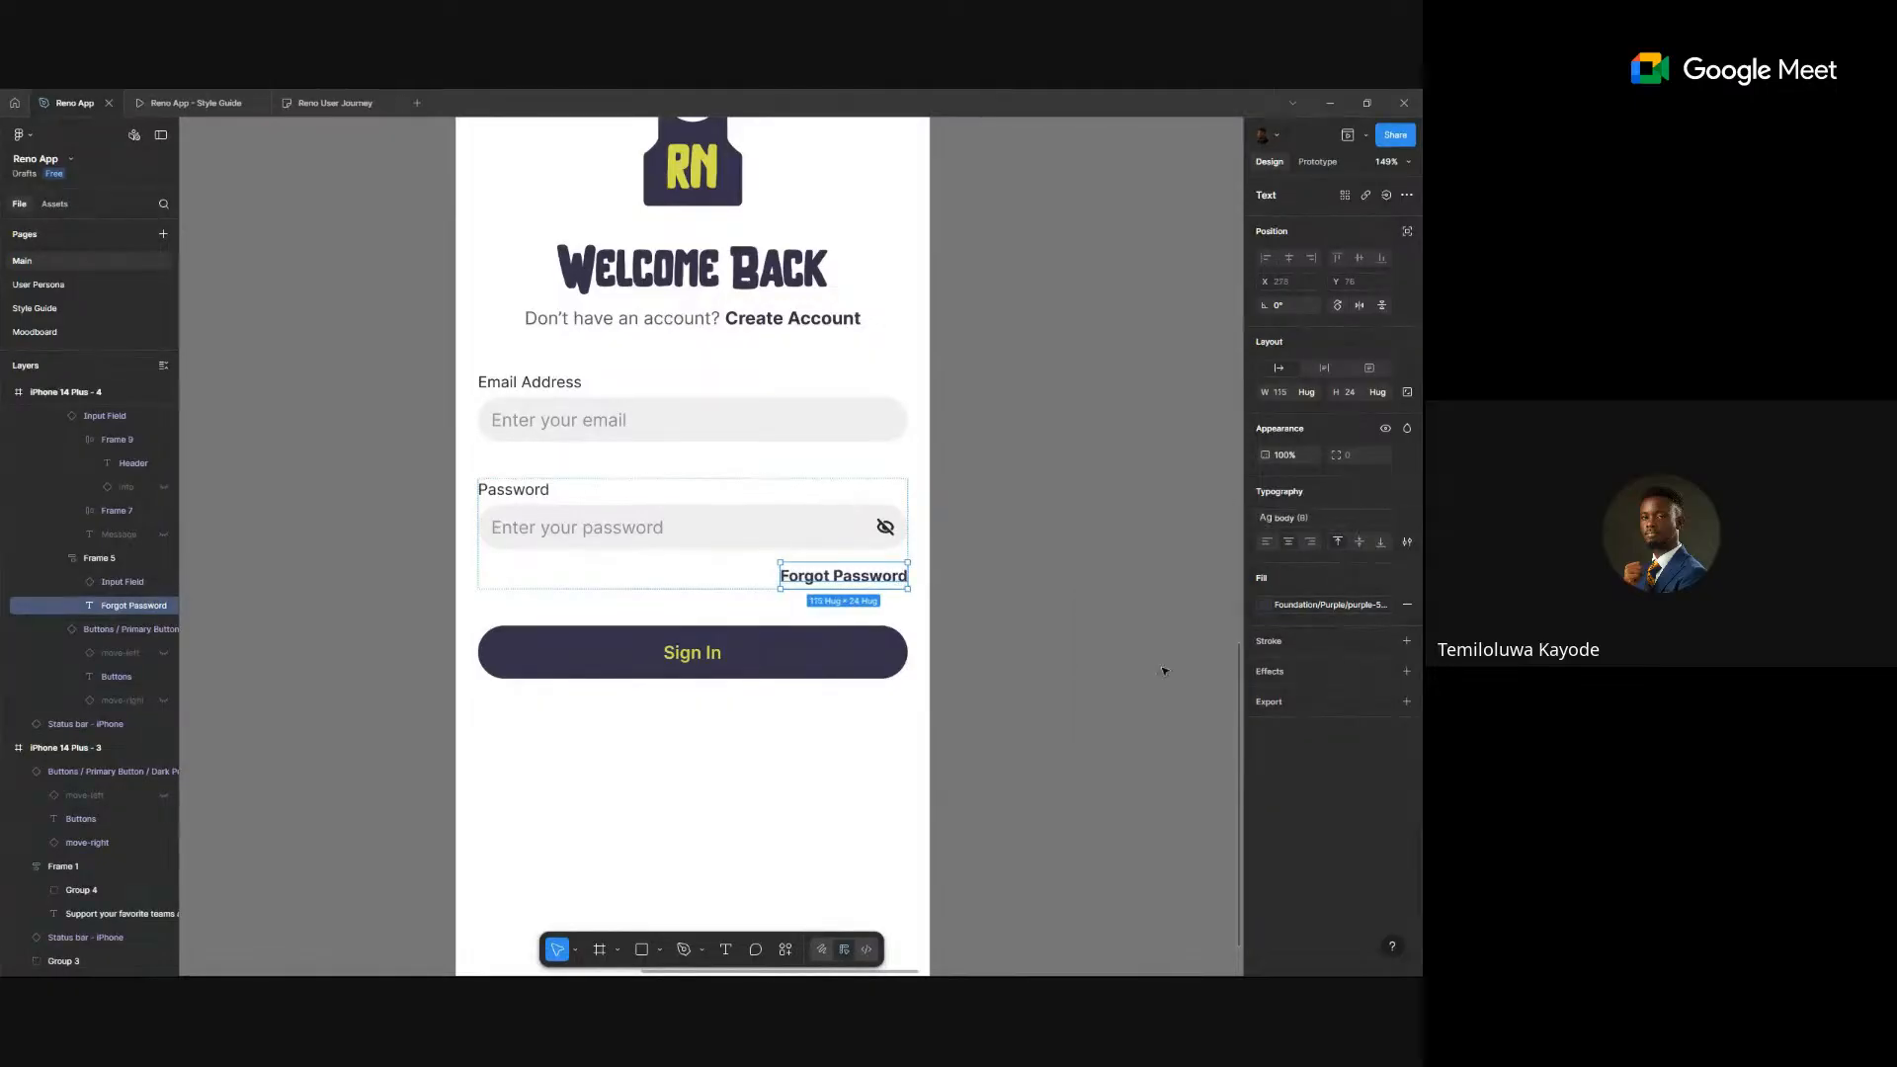
pyautogui.click(1042, 567)
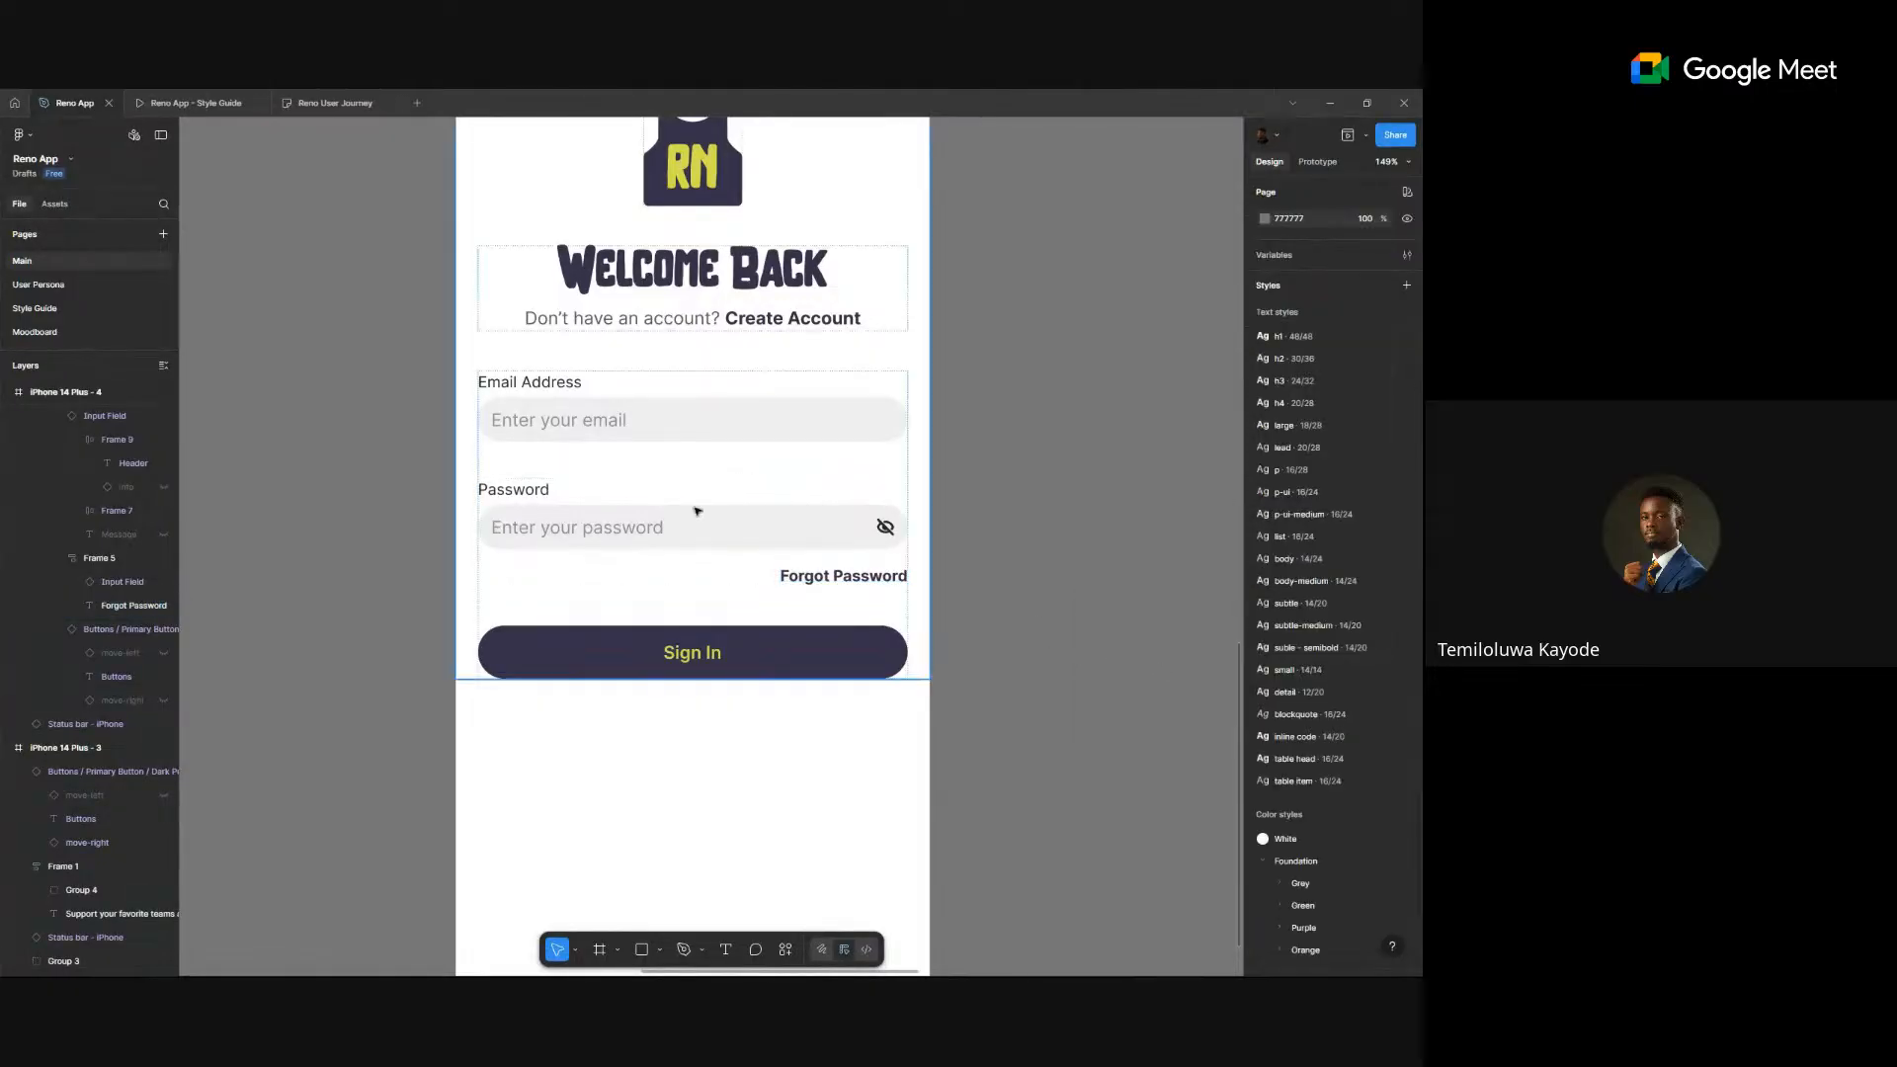
# - Set the spacing between the form's fields, link and Sign In button to 24
pyautogui.click(708, 459)
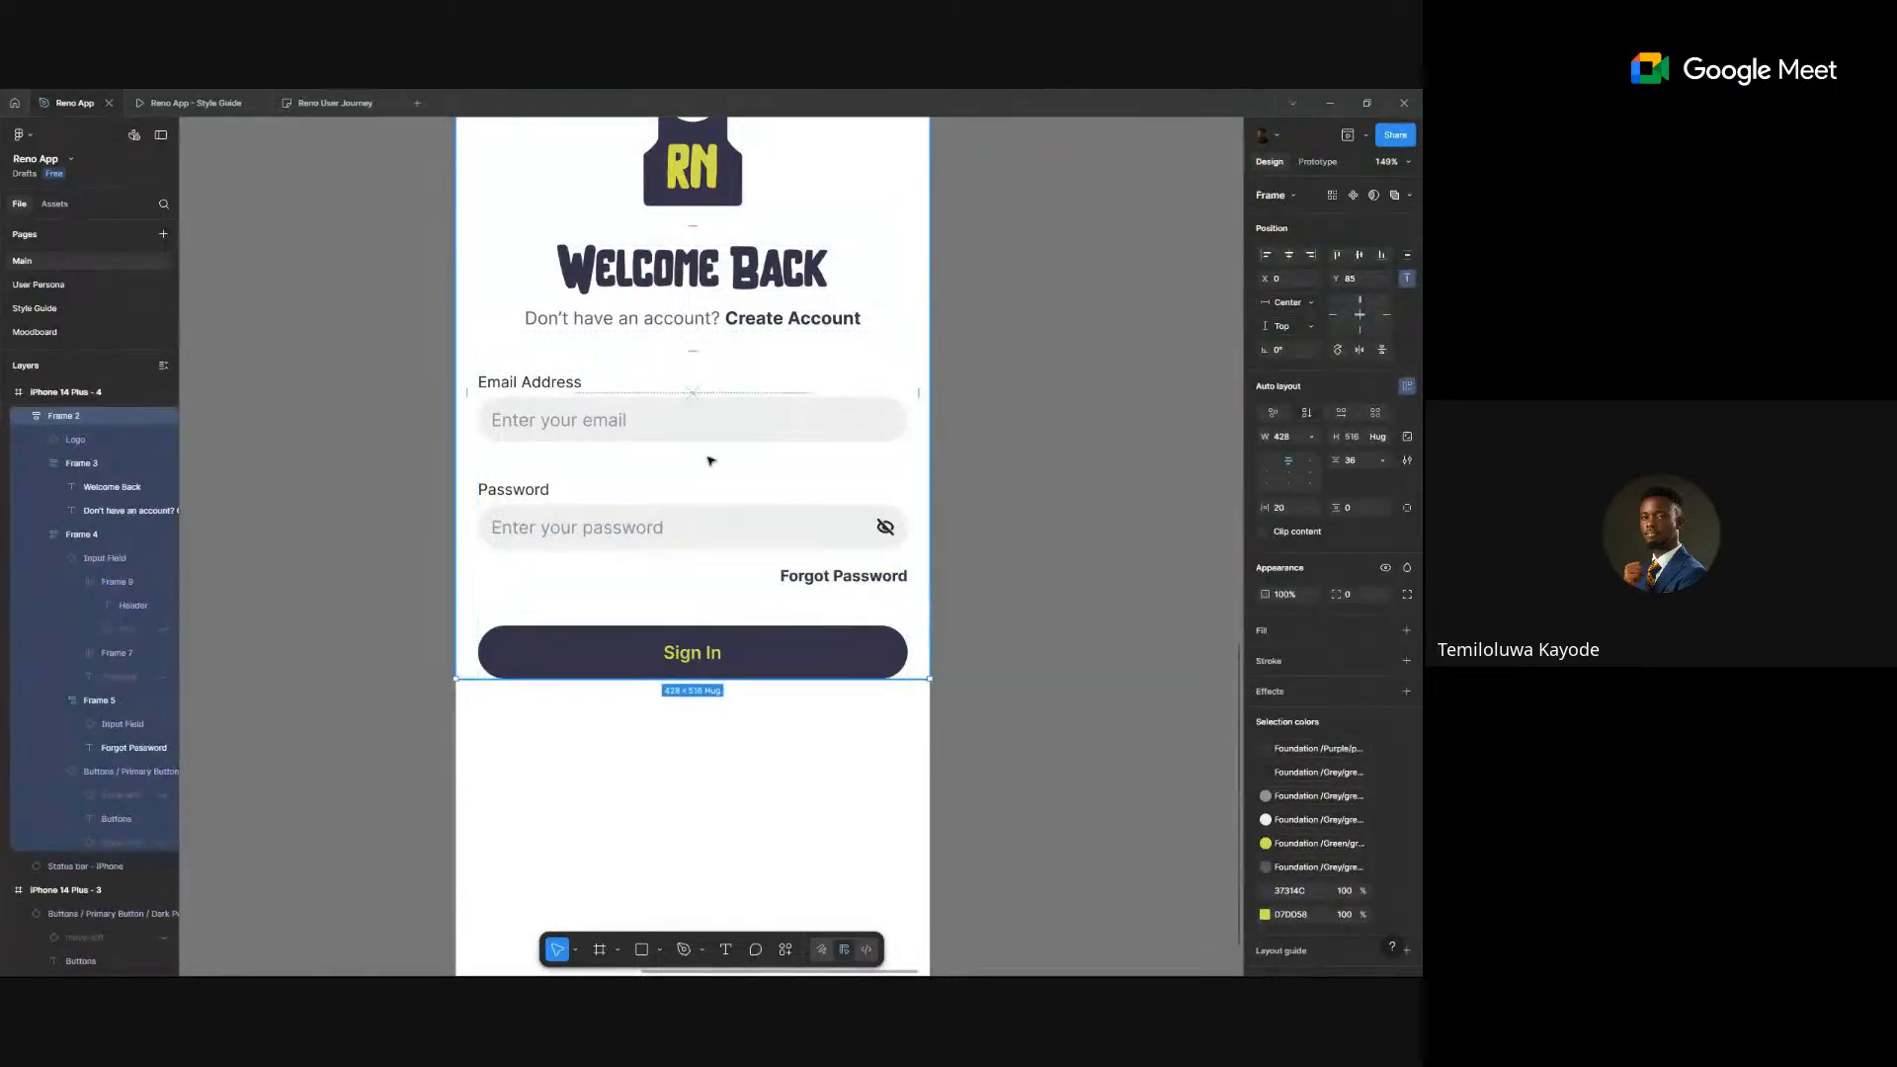
pyautogui.click(710, 461)
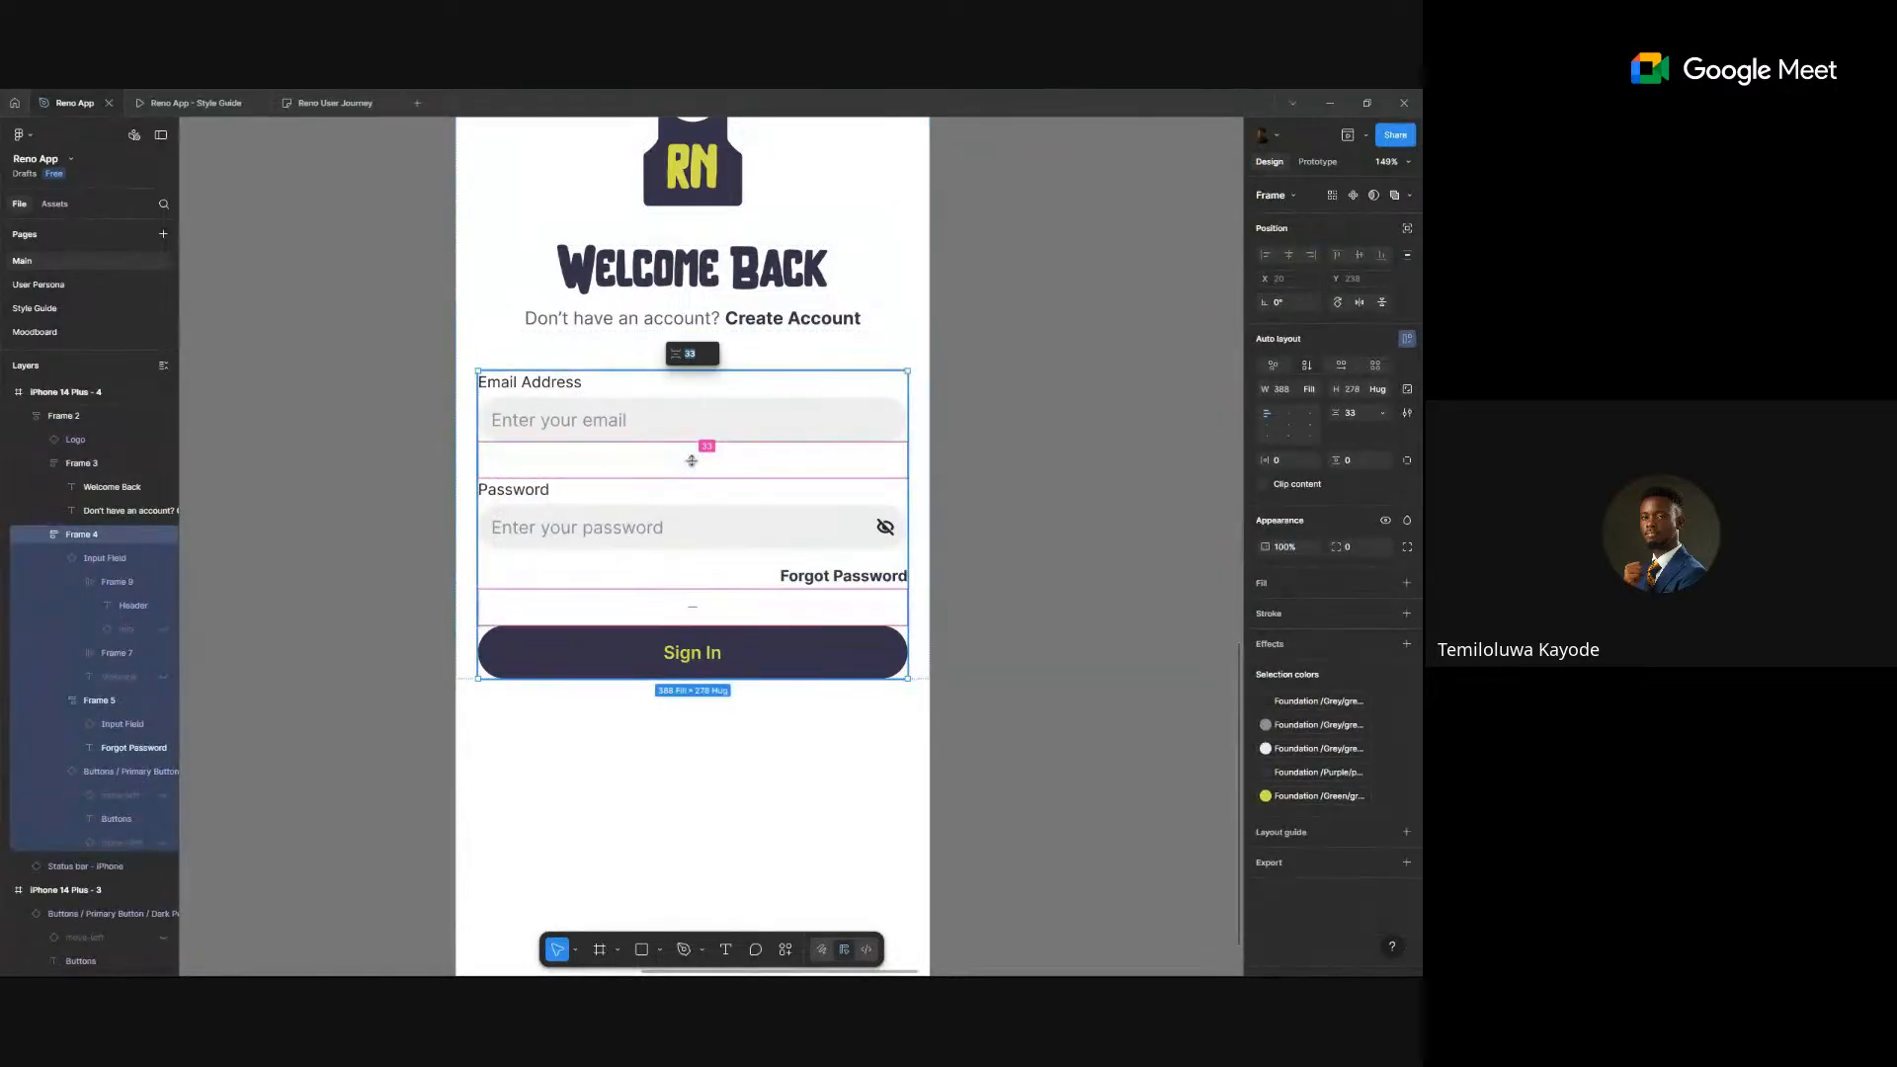
pyautogui.press('Return')
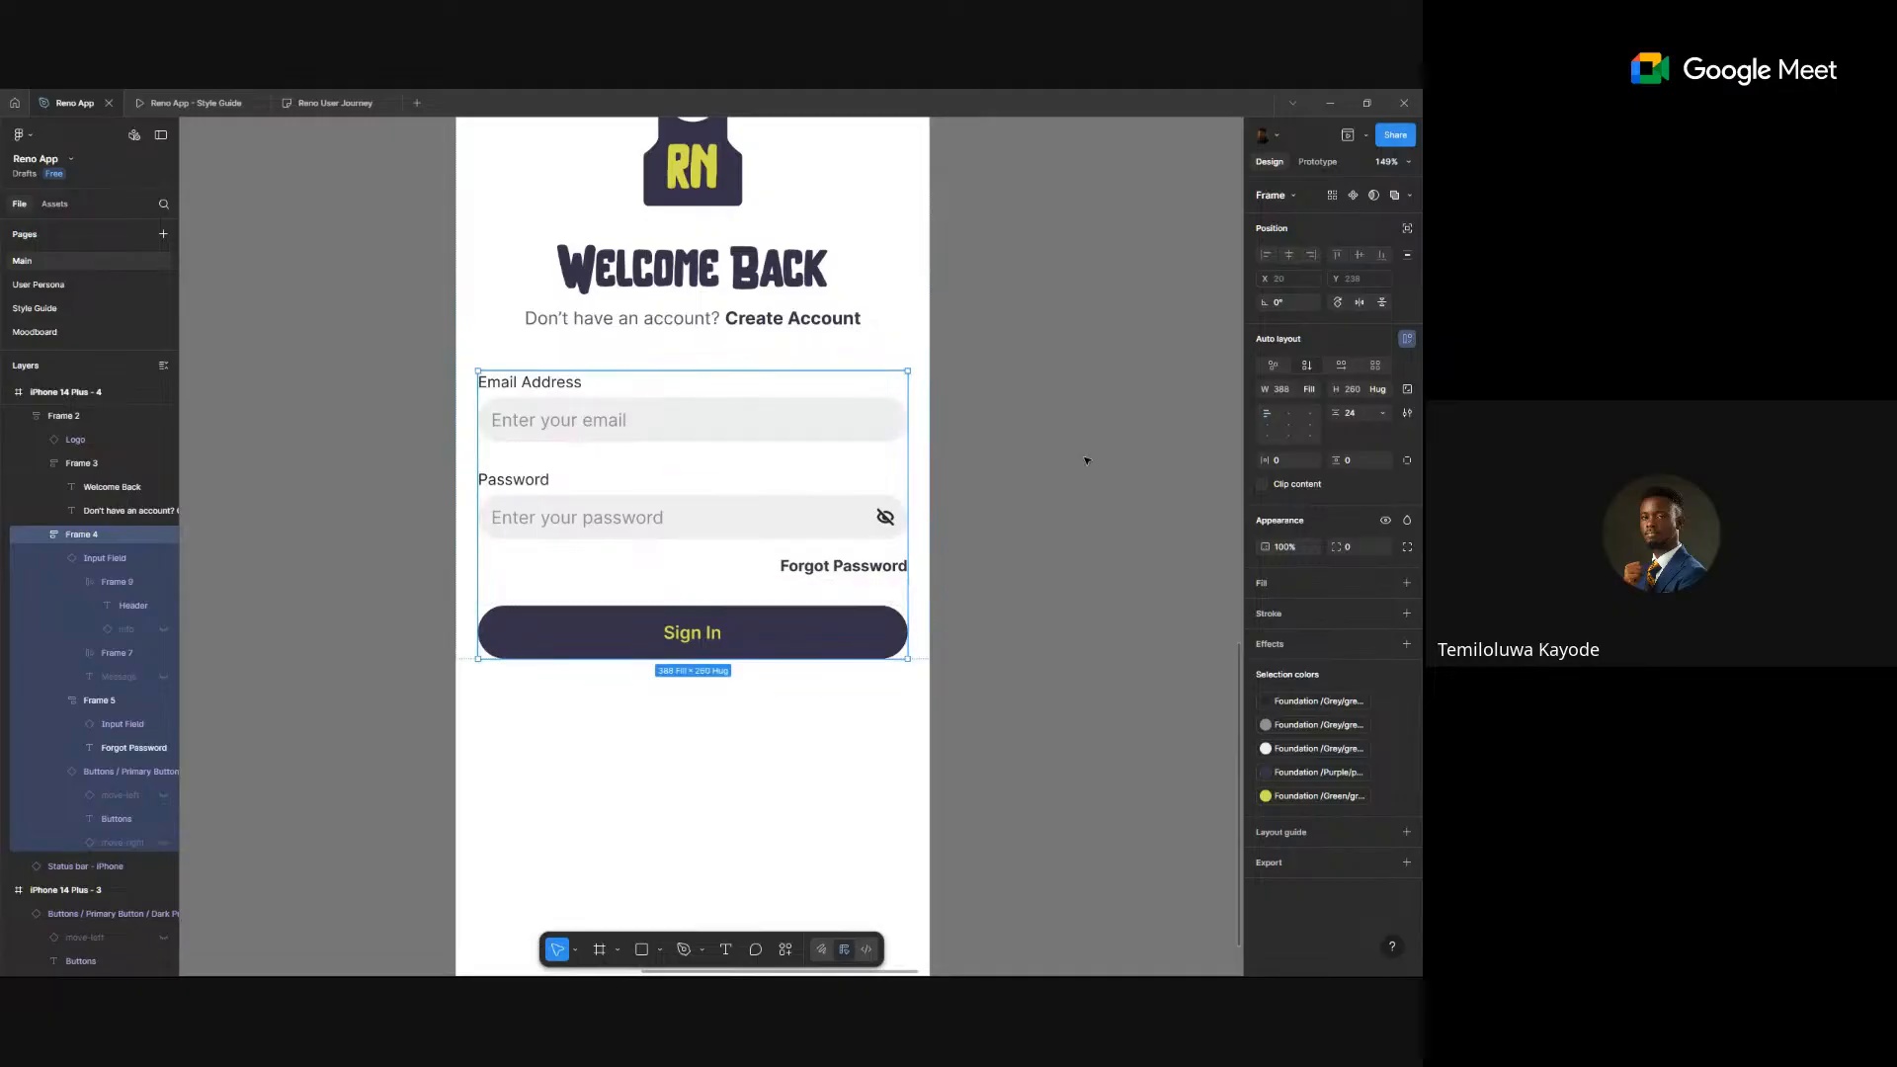
pyautogui.click(1086, 461)
pyautogui.click(747, 424)
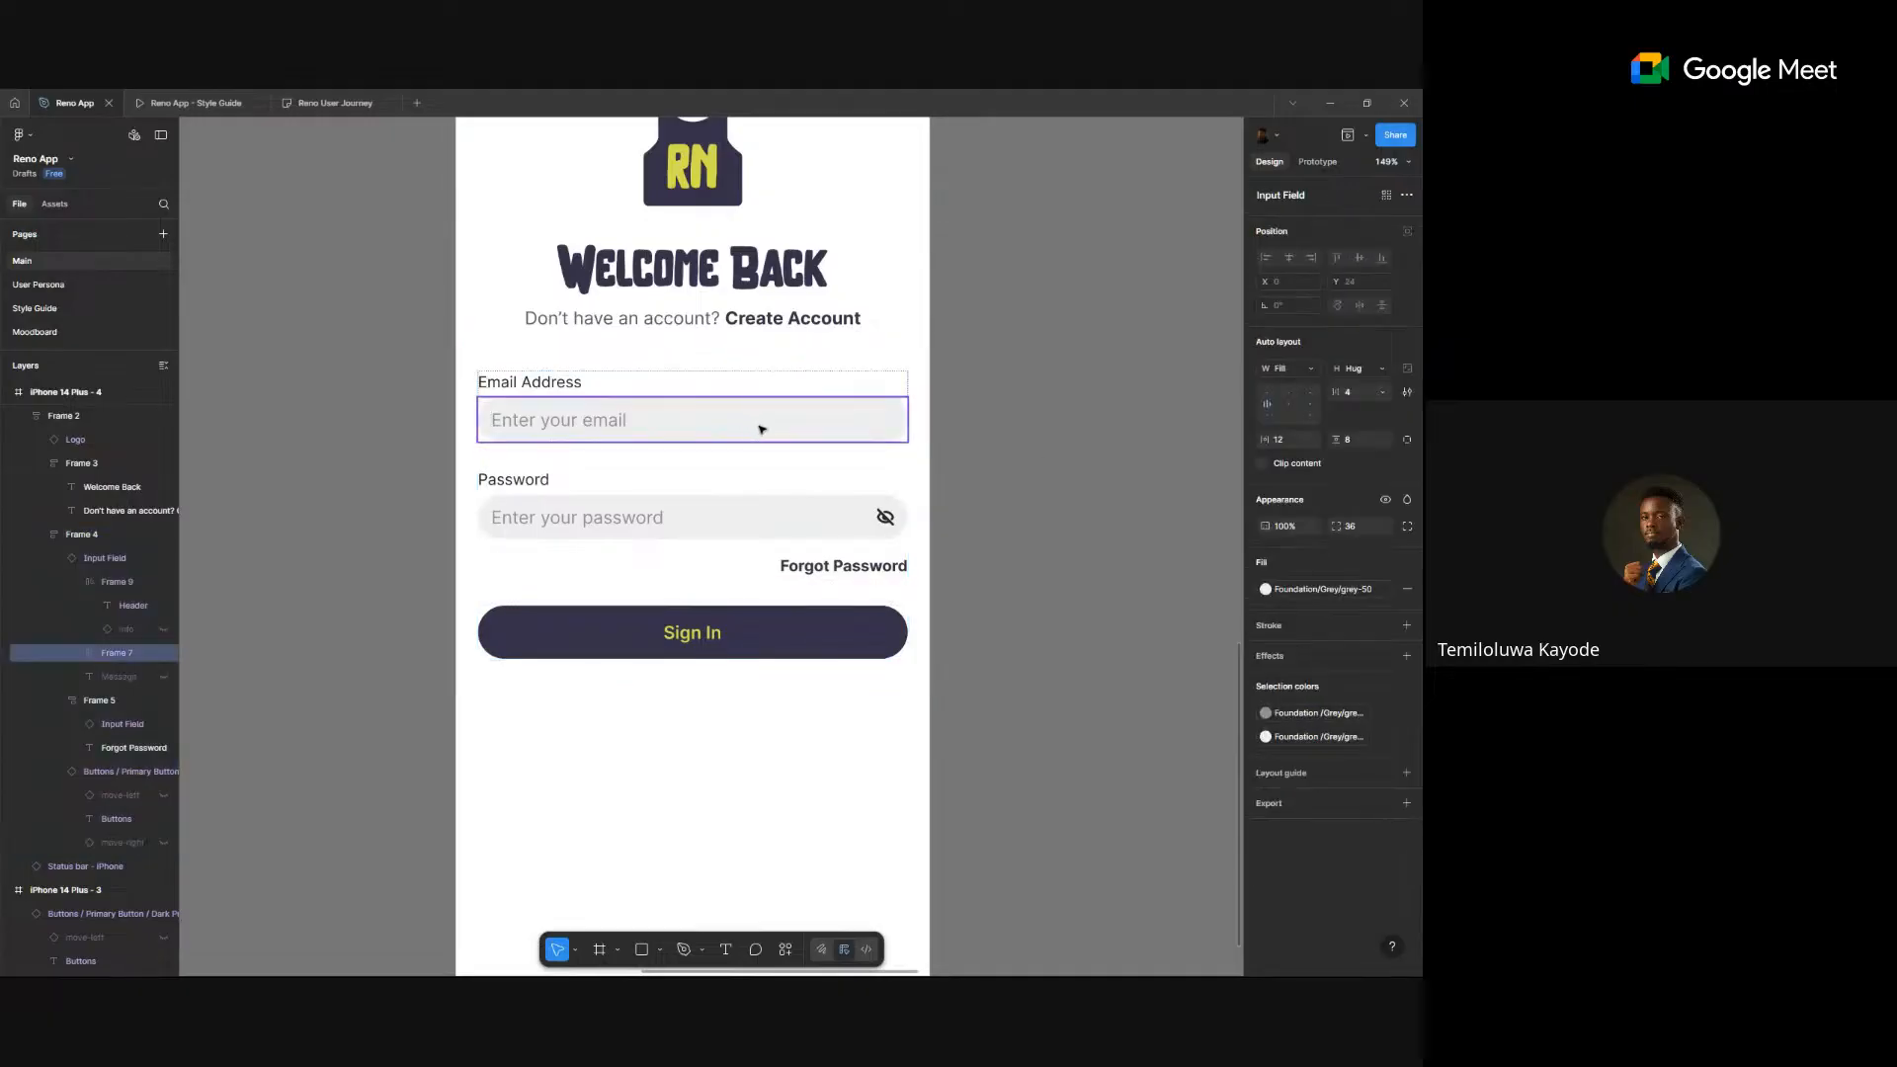
pyautogui.click(1024, 437)
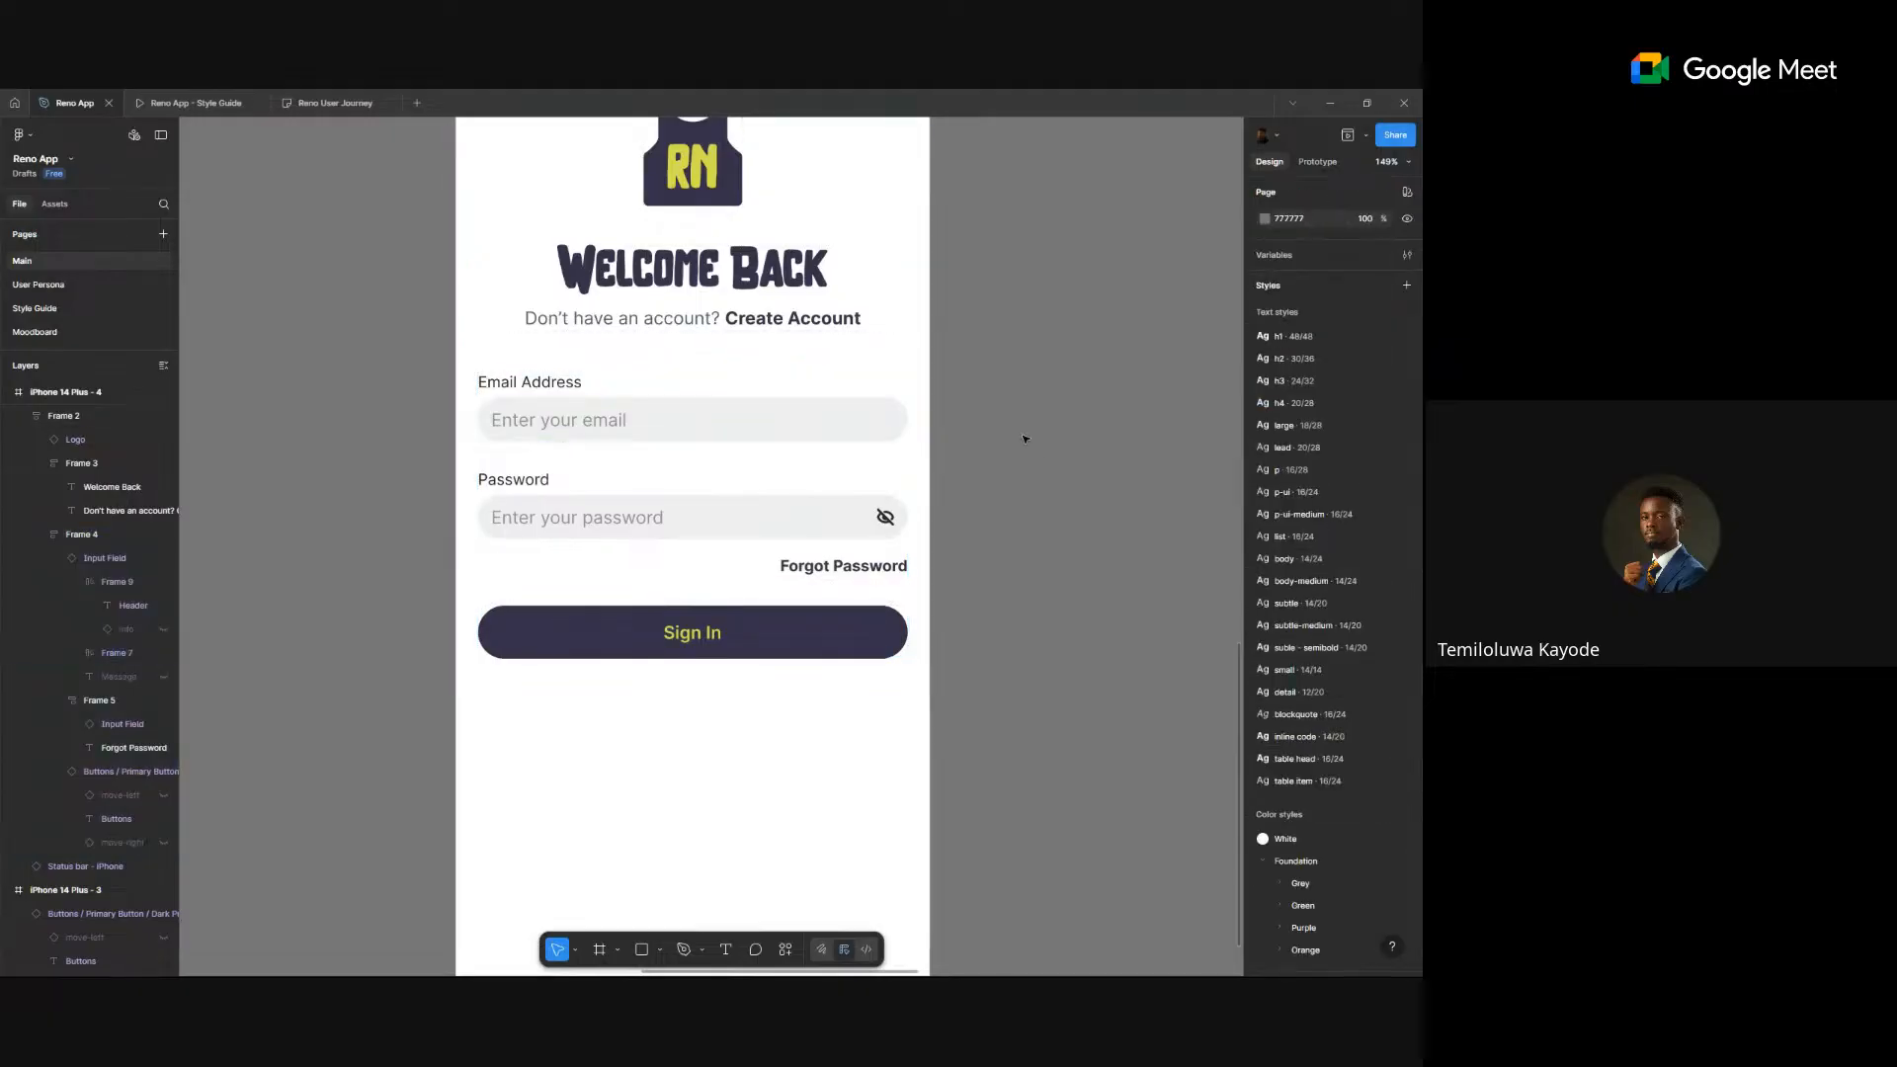
pyautogui.click(754, 428)
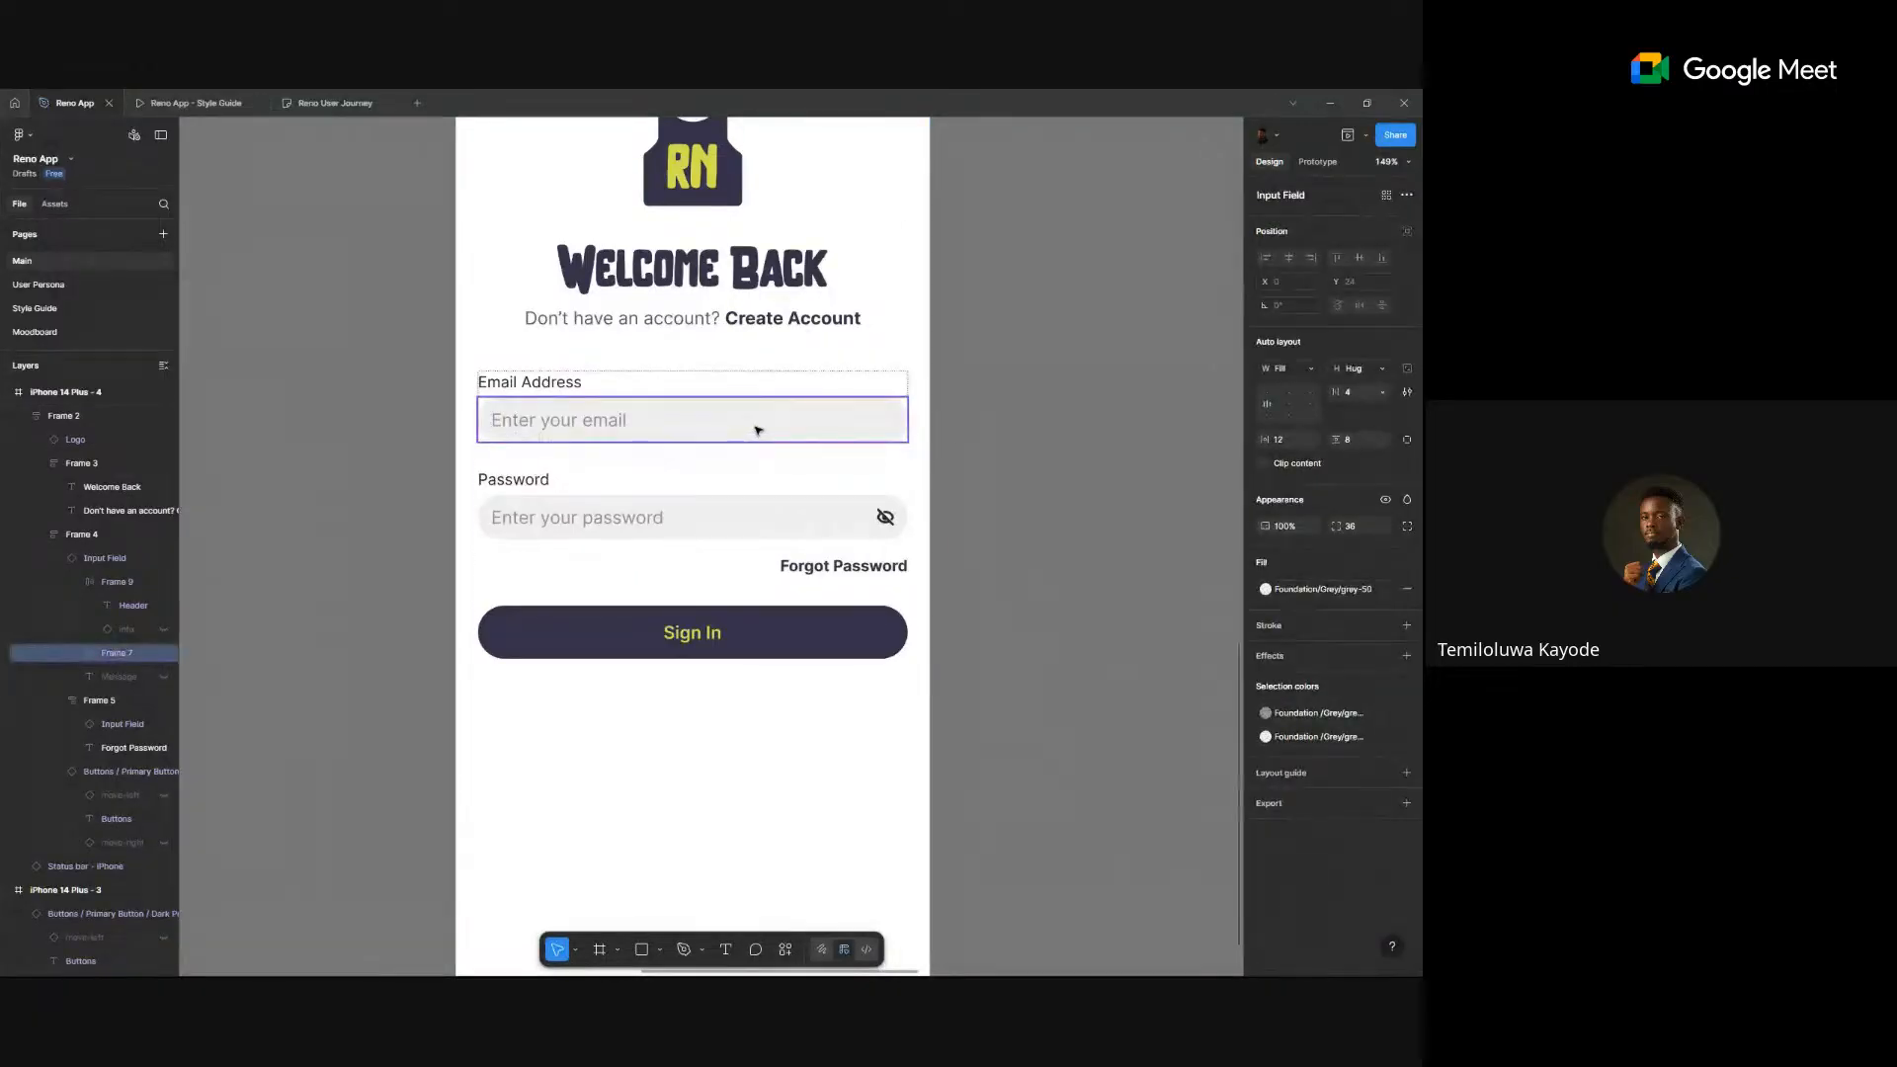
pyautogui.click(988, 420)
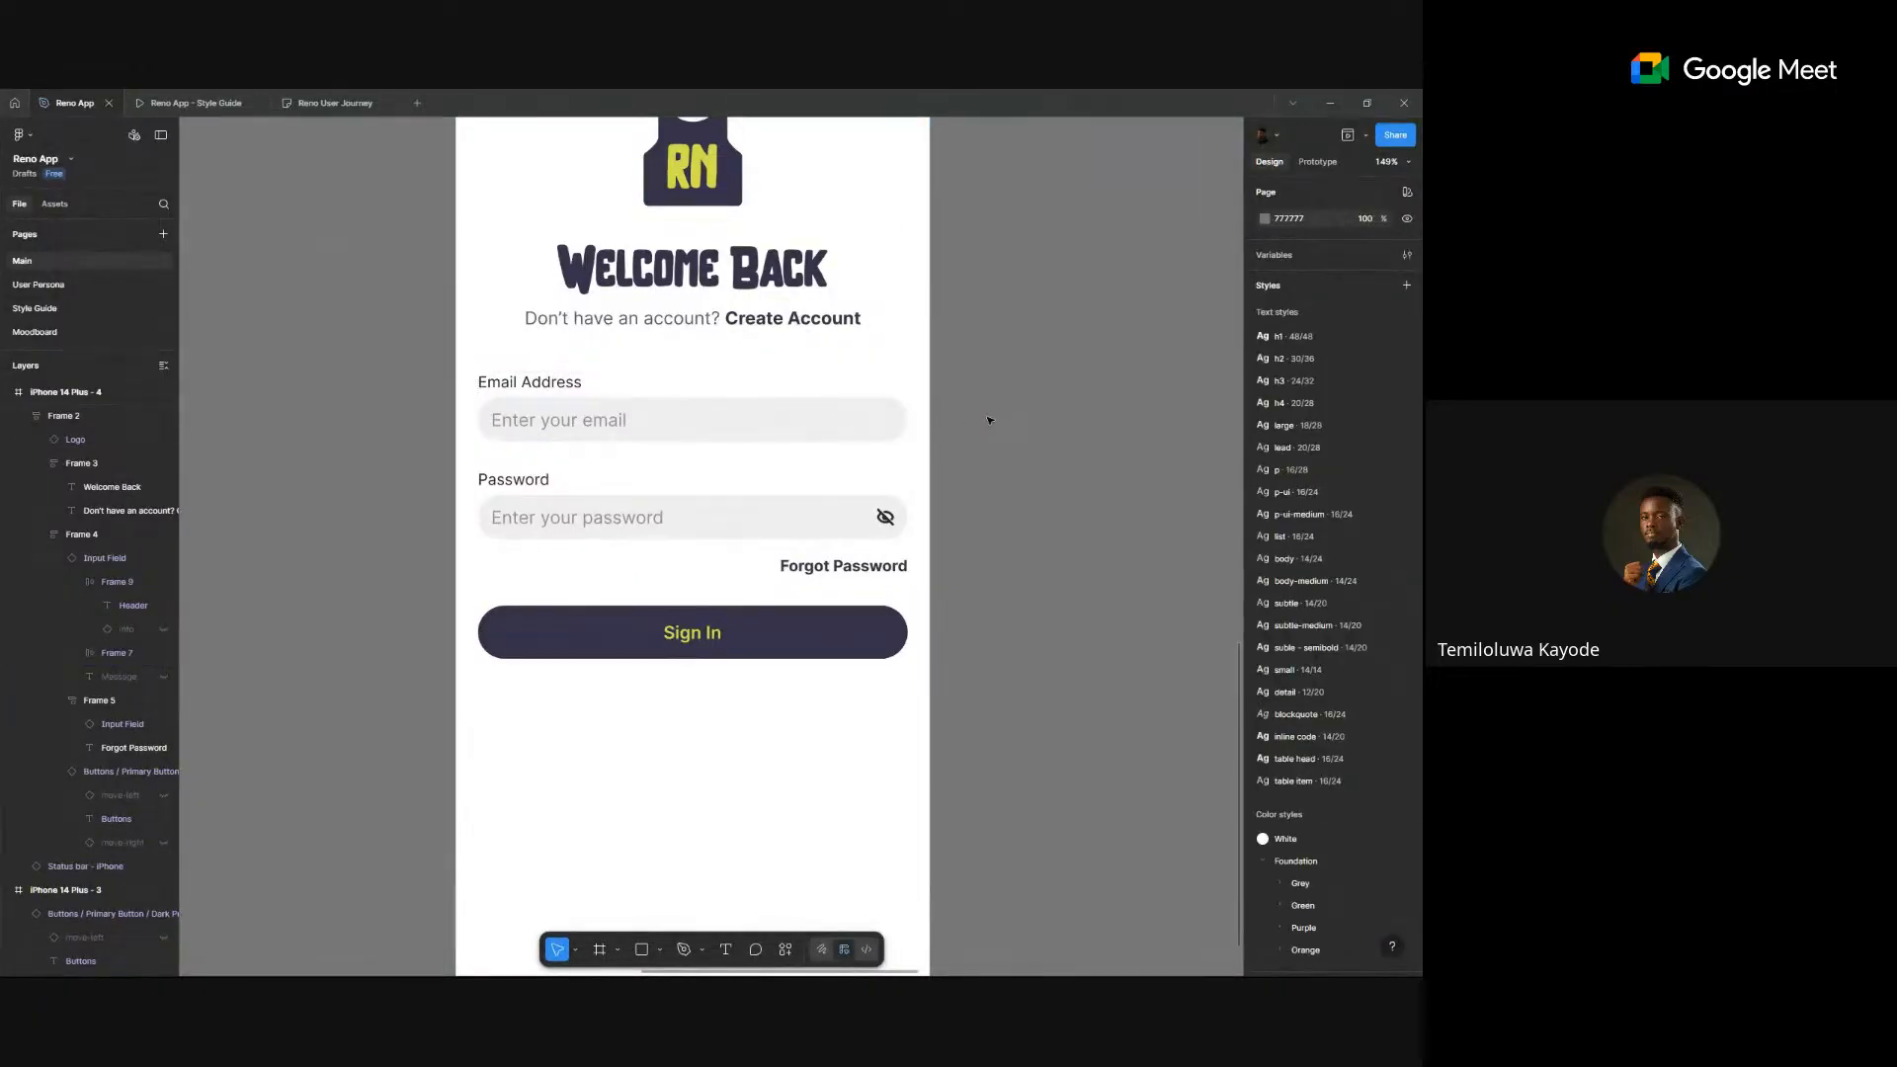
# - Select the password Input Field instance inside its group and open its context menu
pyautogui.scroll(-8, 984, 420)
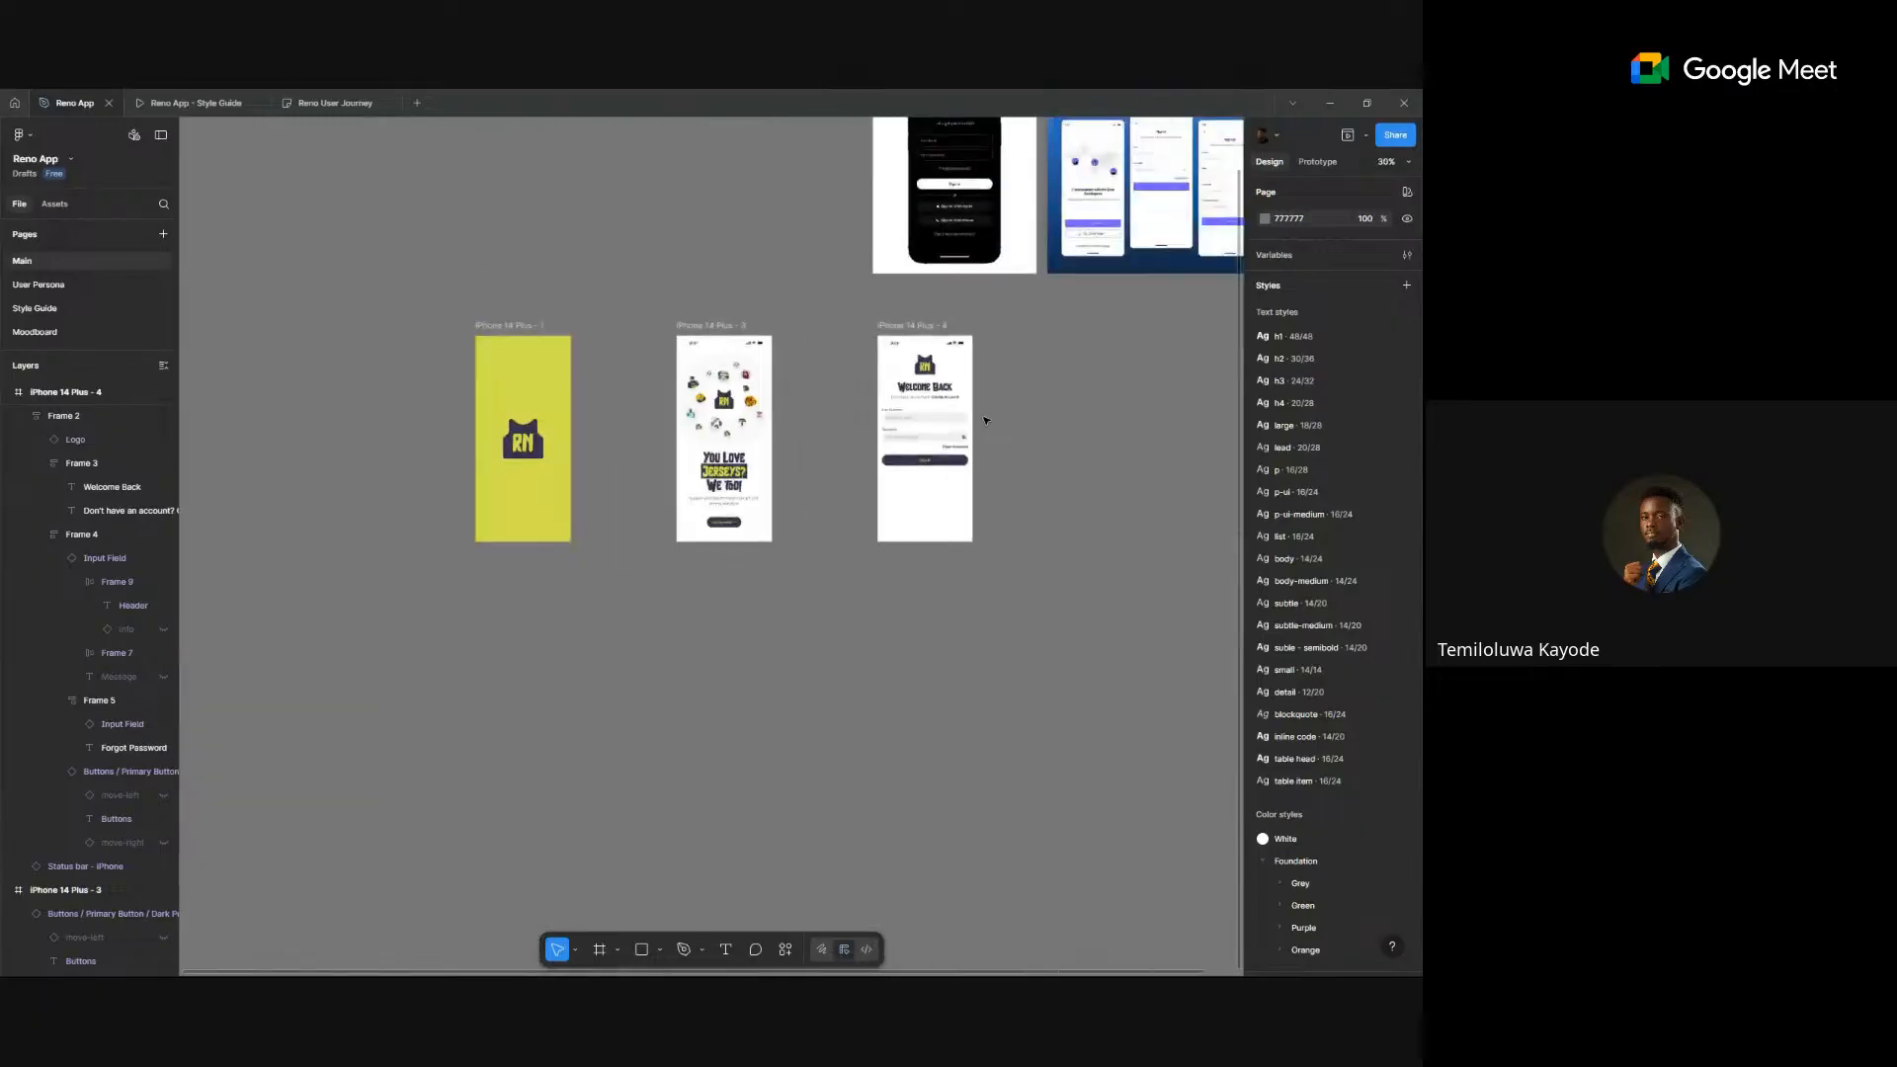
pyautogui.scroll(3, 897, 457)
pyautogui.scroll(2, 897, 460)
pyautogui.scroll(-6, 897, 460)
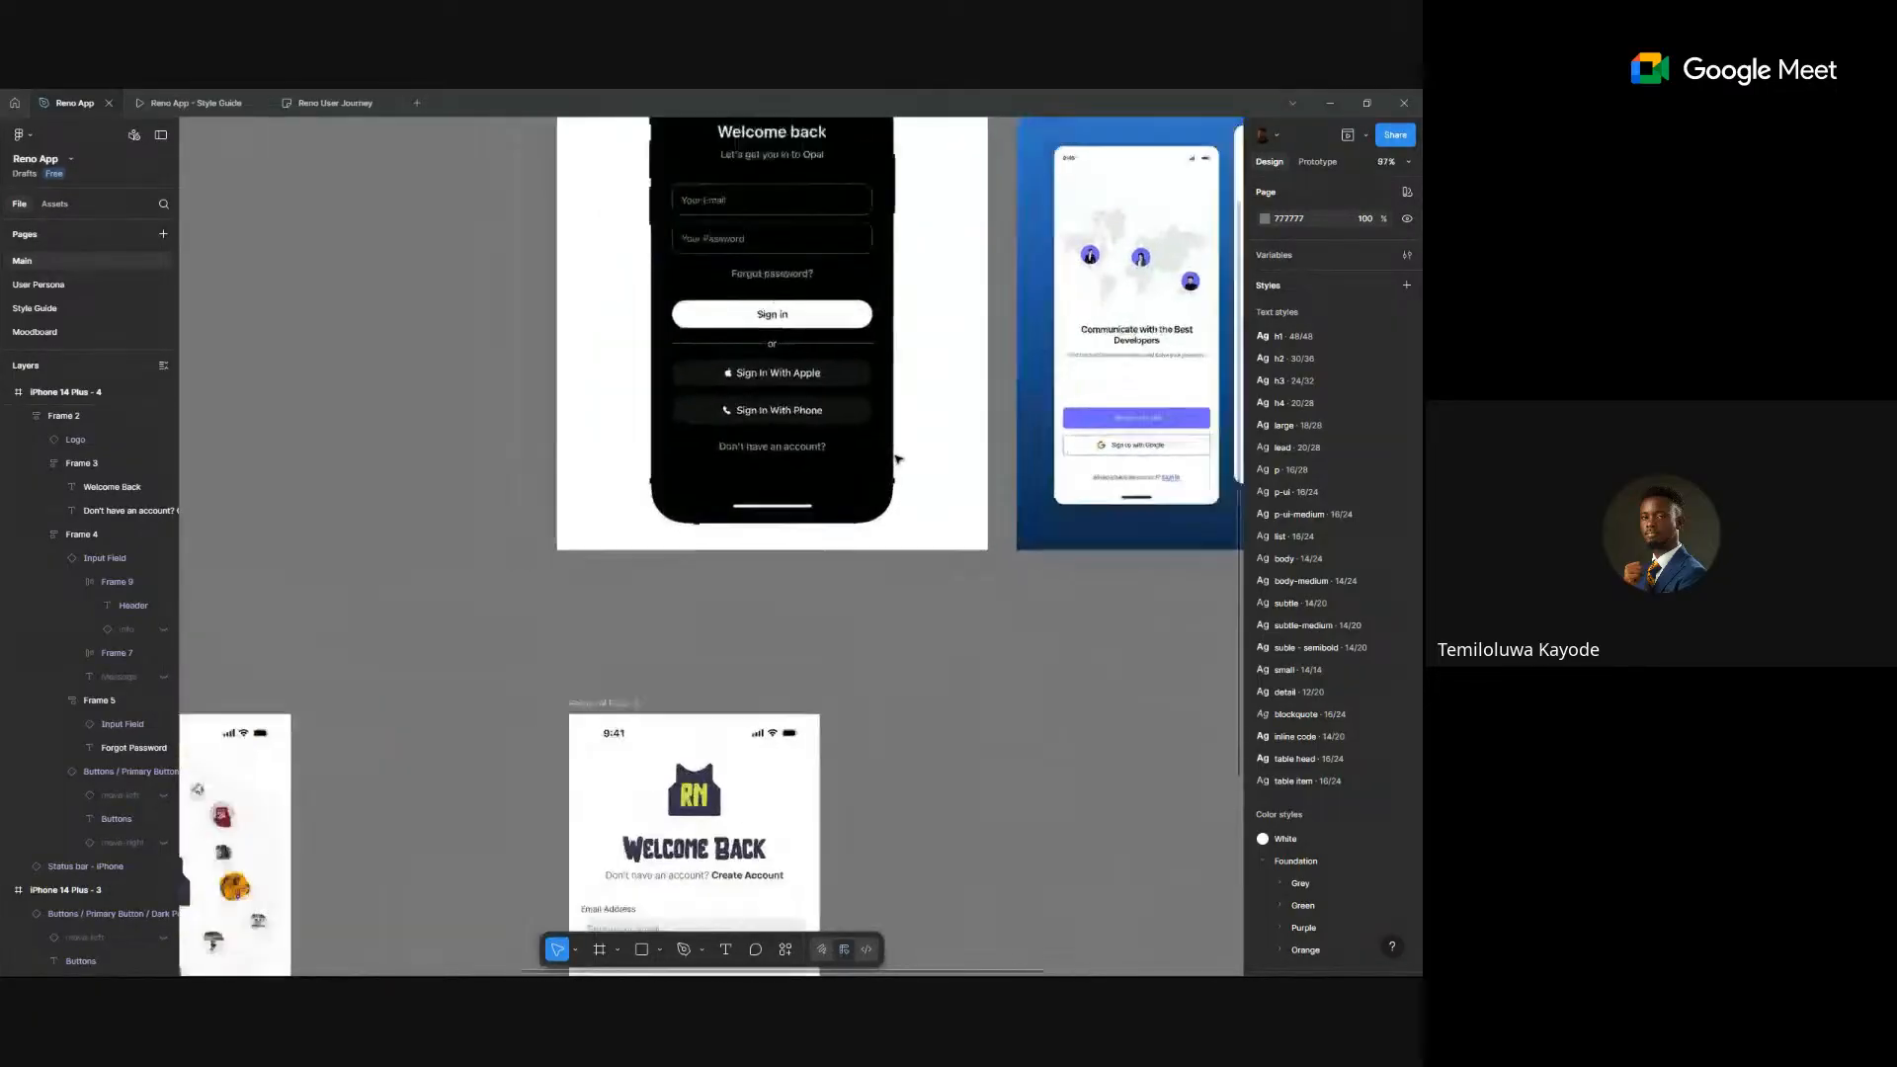
pyautogui.scroll(7, 864, 846)
pyautogui.scroll(2, 871, 710)
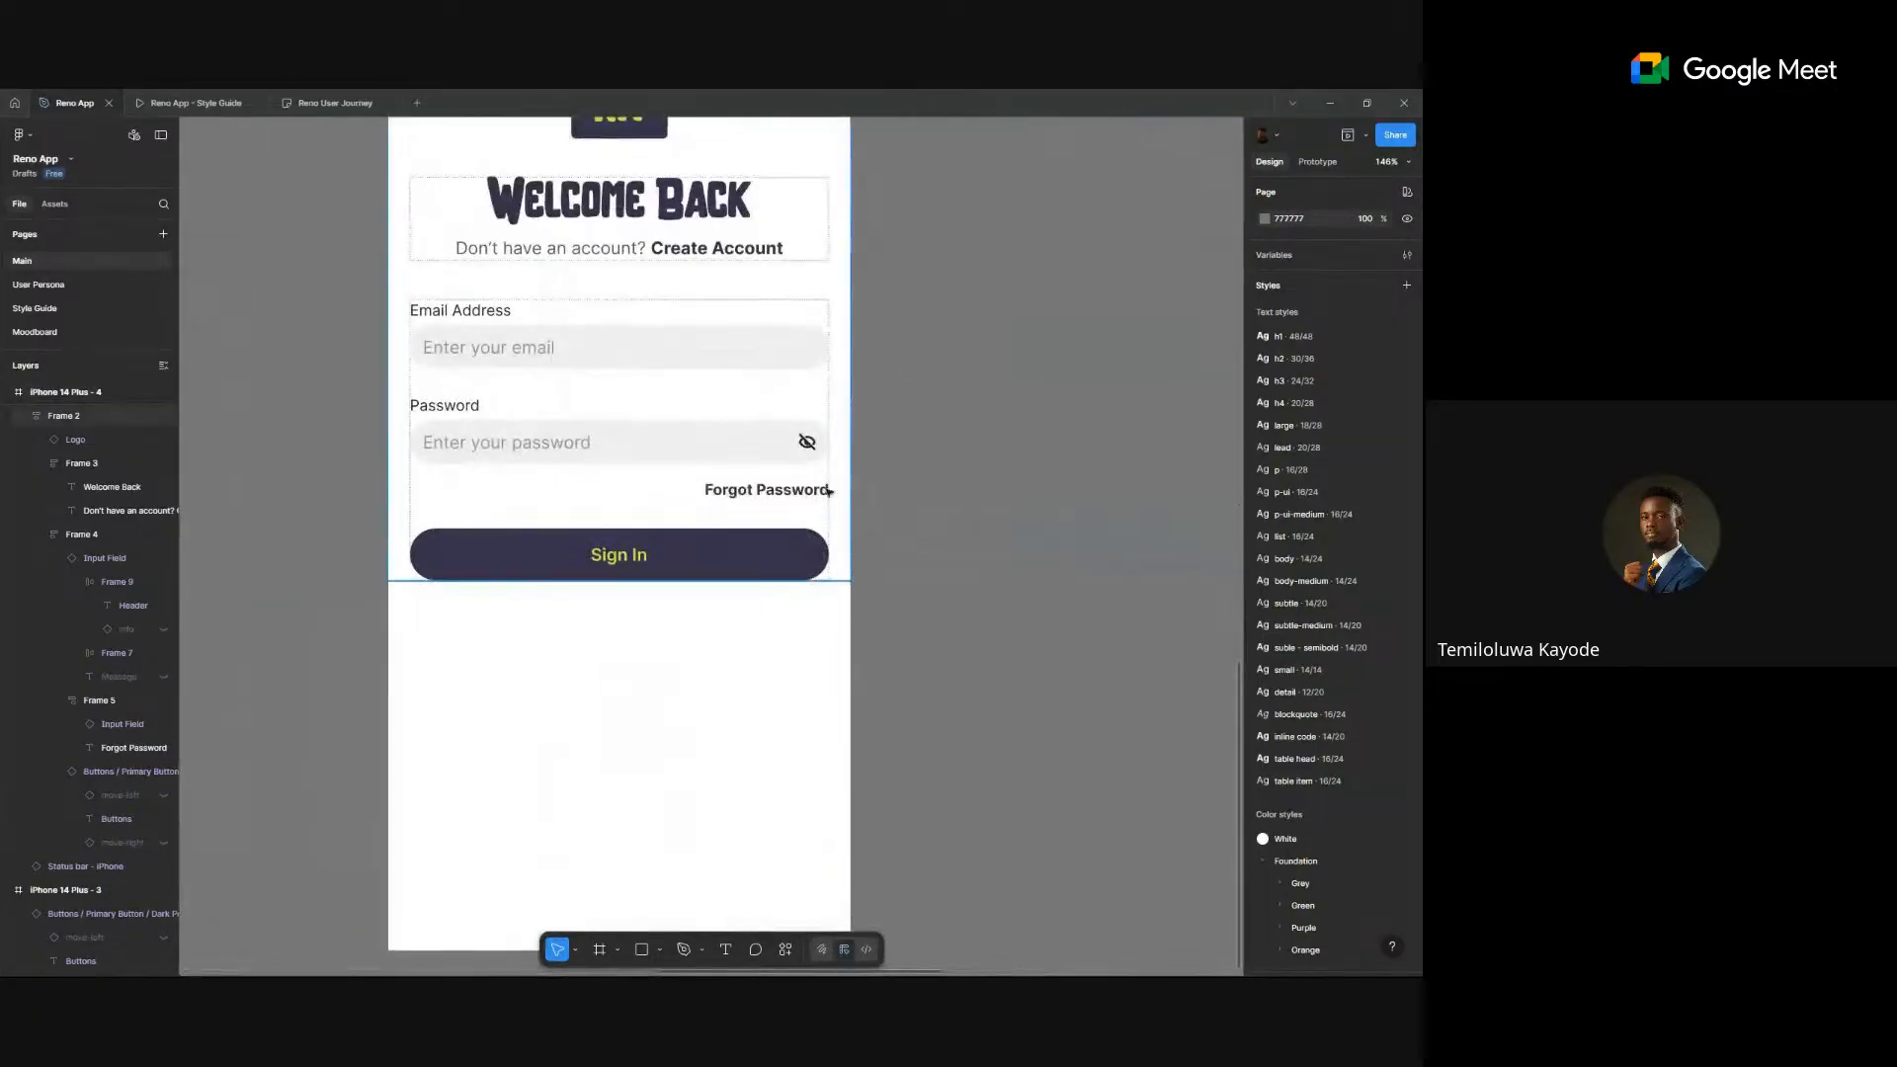
pyautogui.click(626, 442)
pyautogui.doubleClick(626, 442)
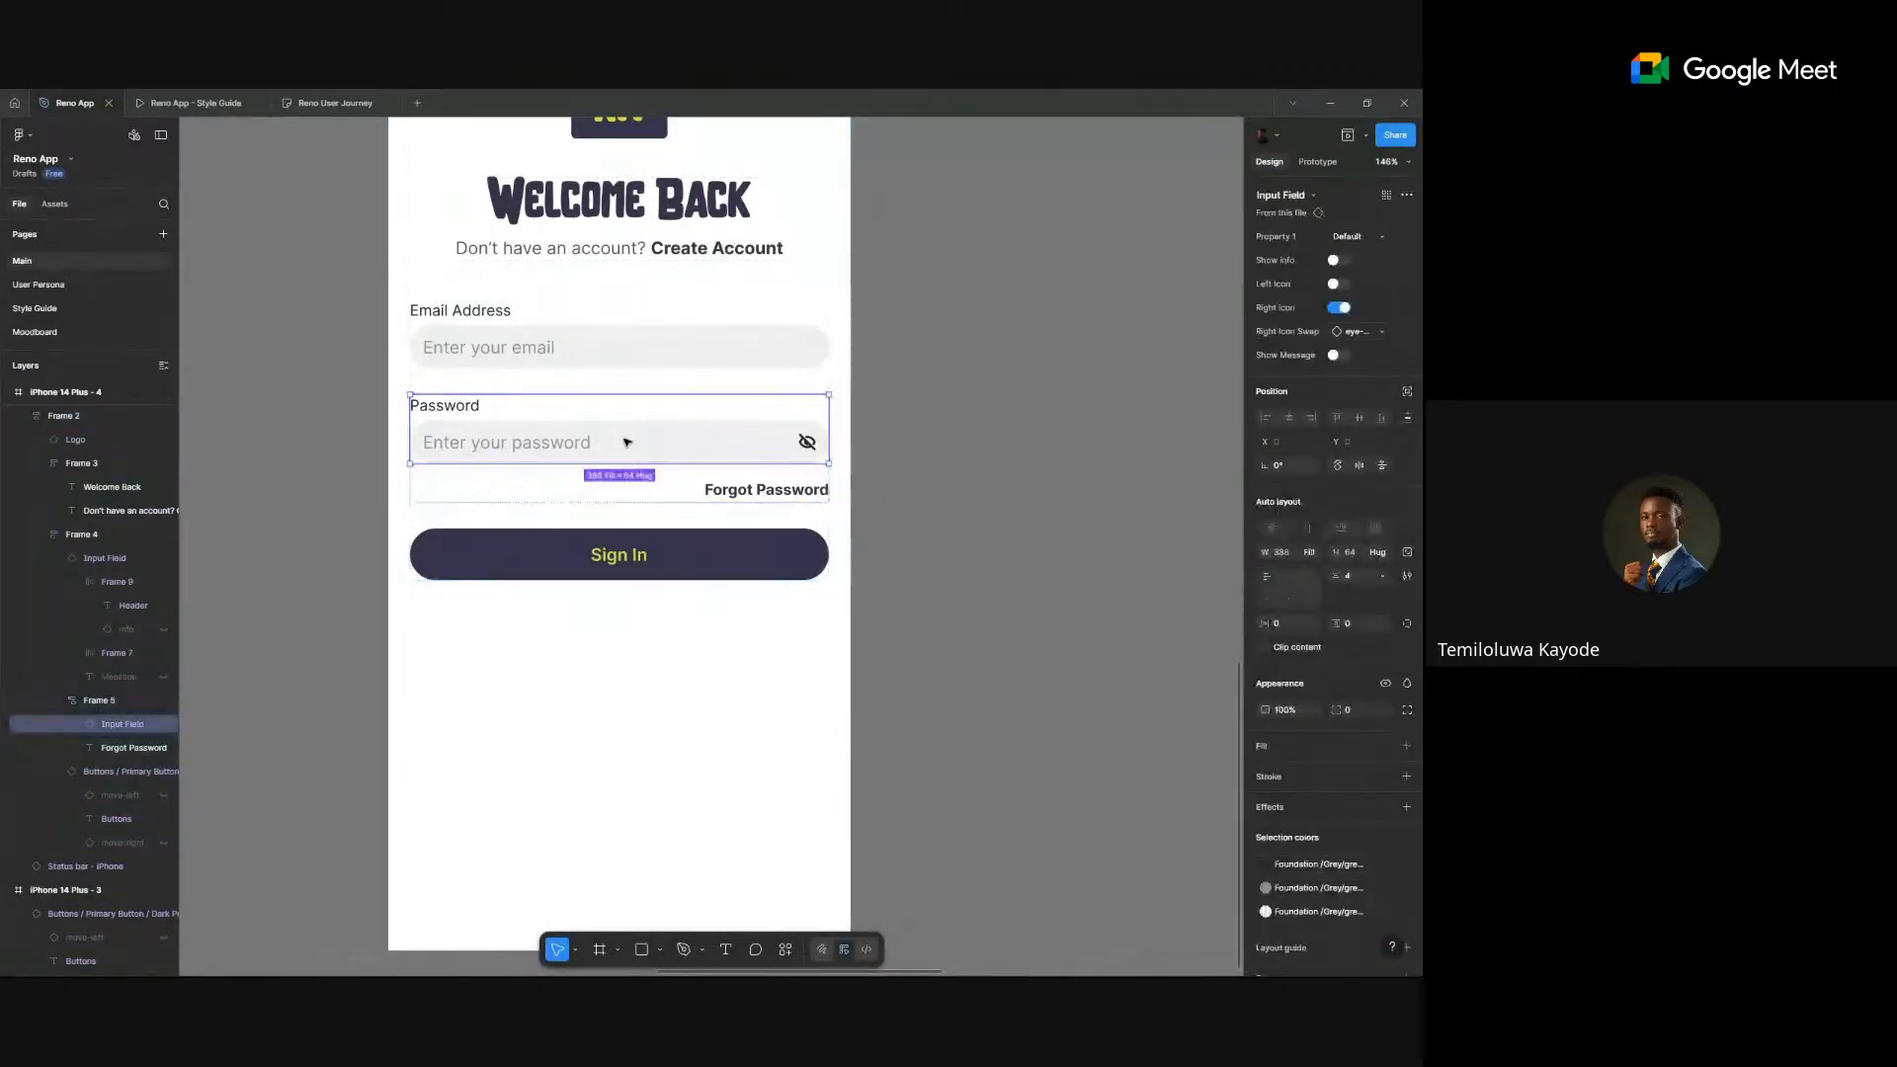
pyautogui.rightClick(626, 440)
# - Go to the Input Field main component and select the Default, Focused, Active and Warning input boxes
pyautogui.moveTo(697, 779)
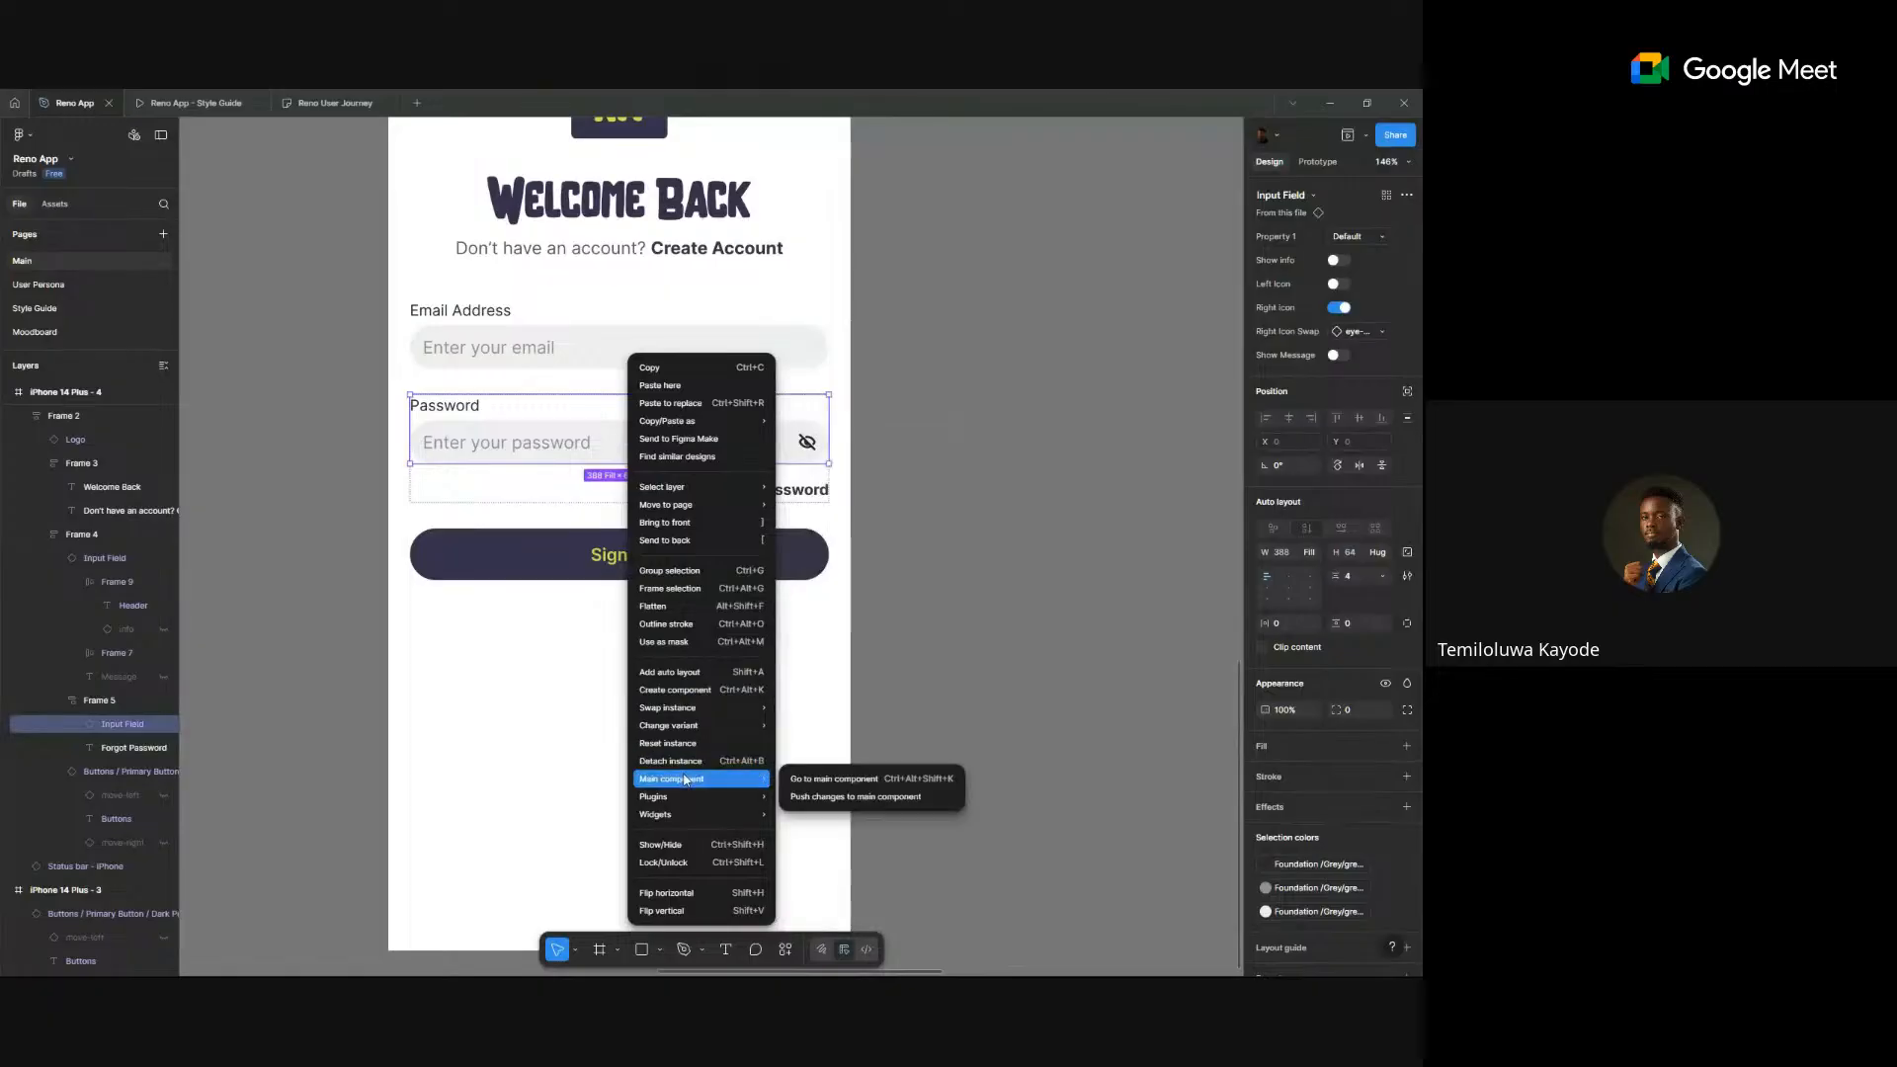
pyautogui.click(886, 778)
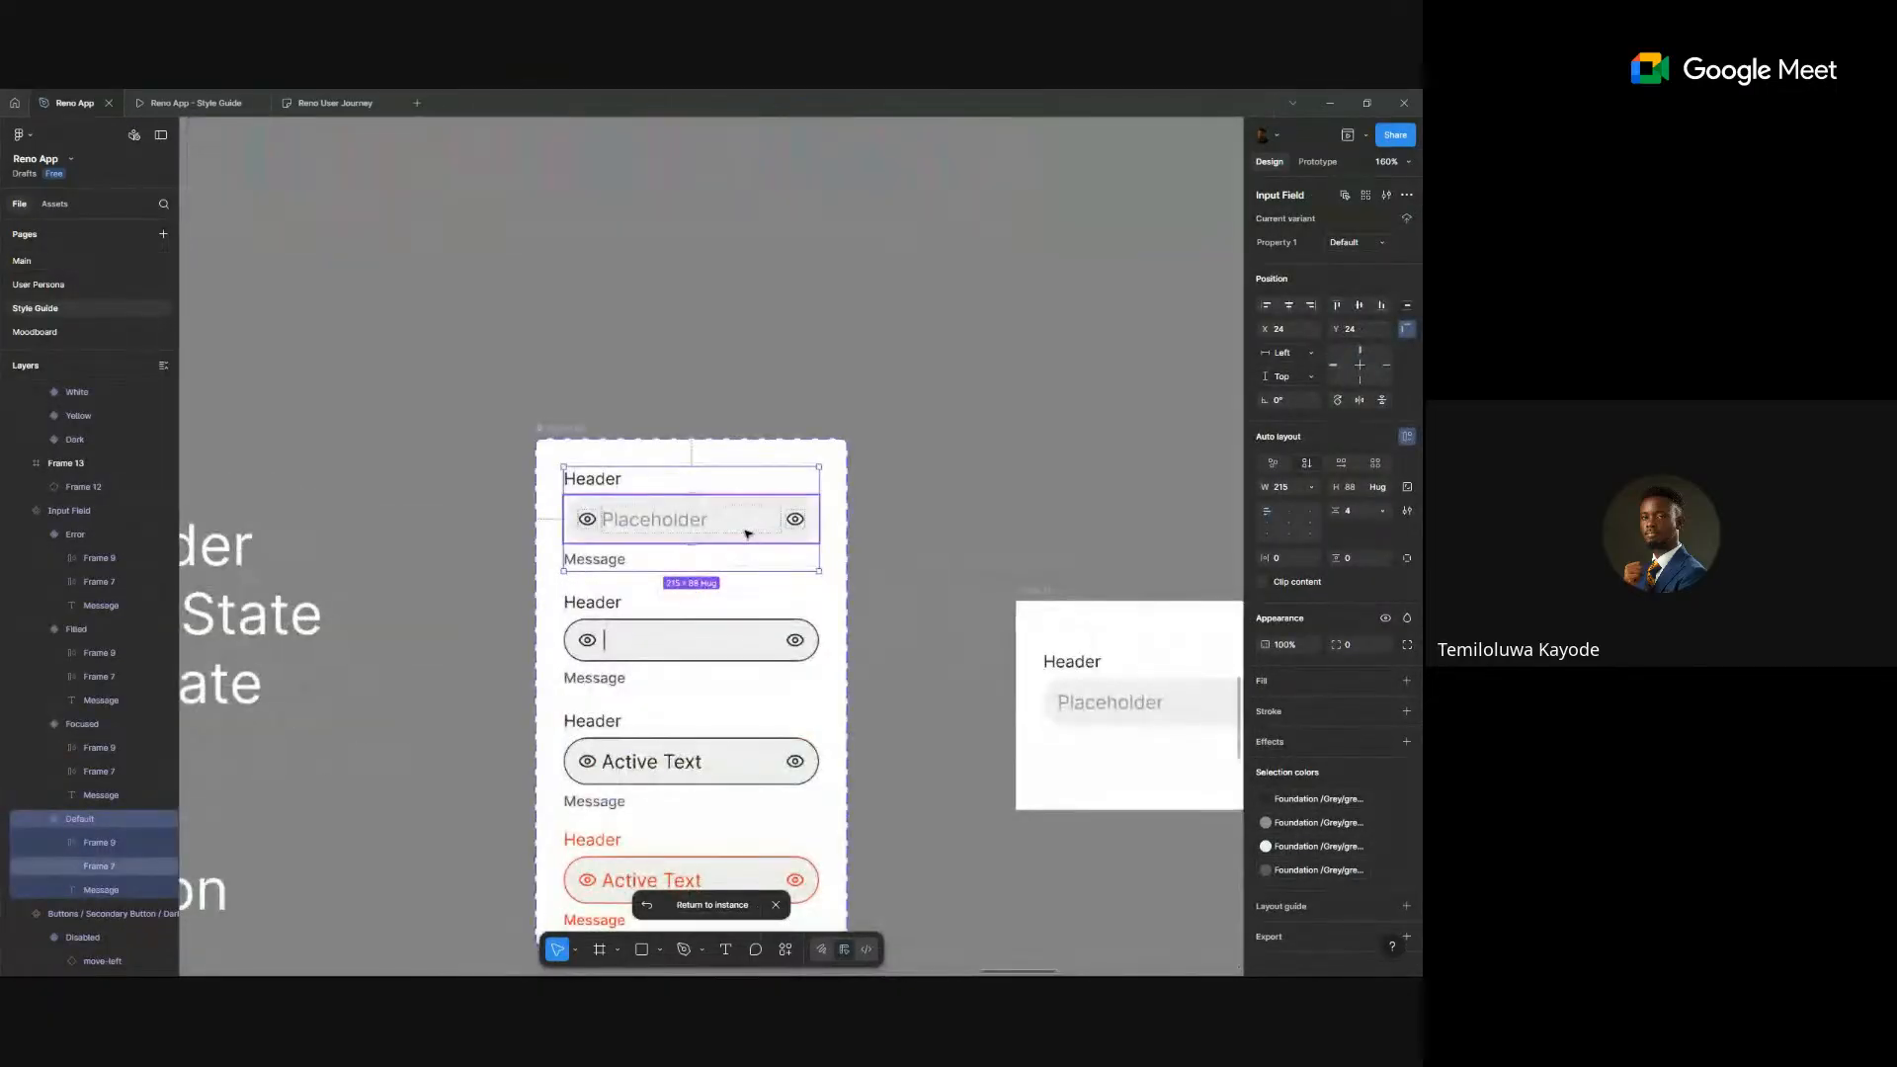
pyautogui.click(746, 535)
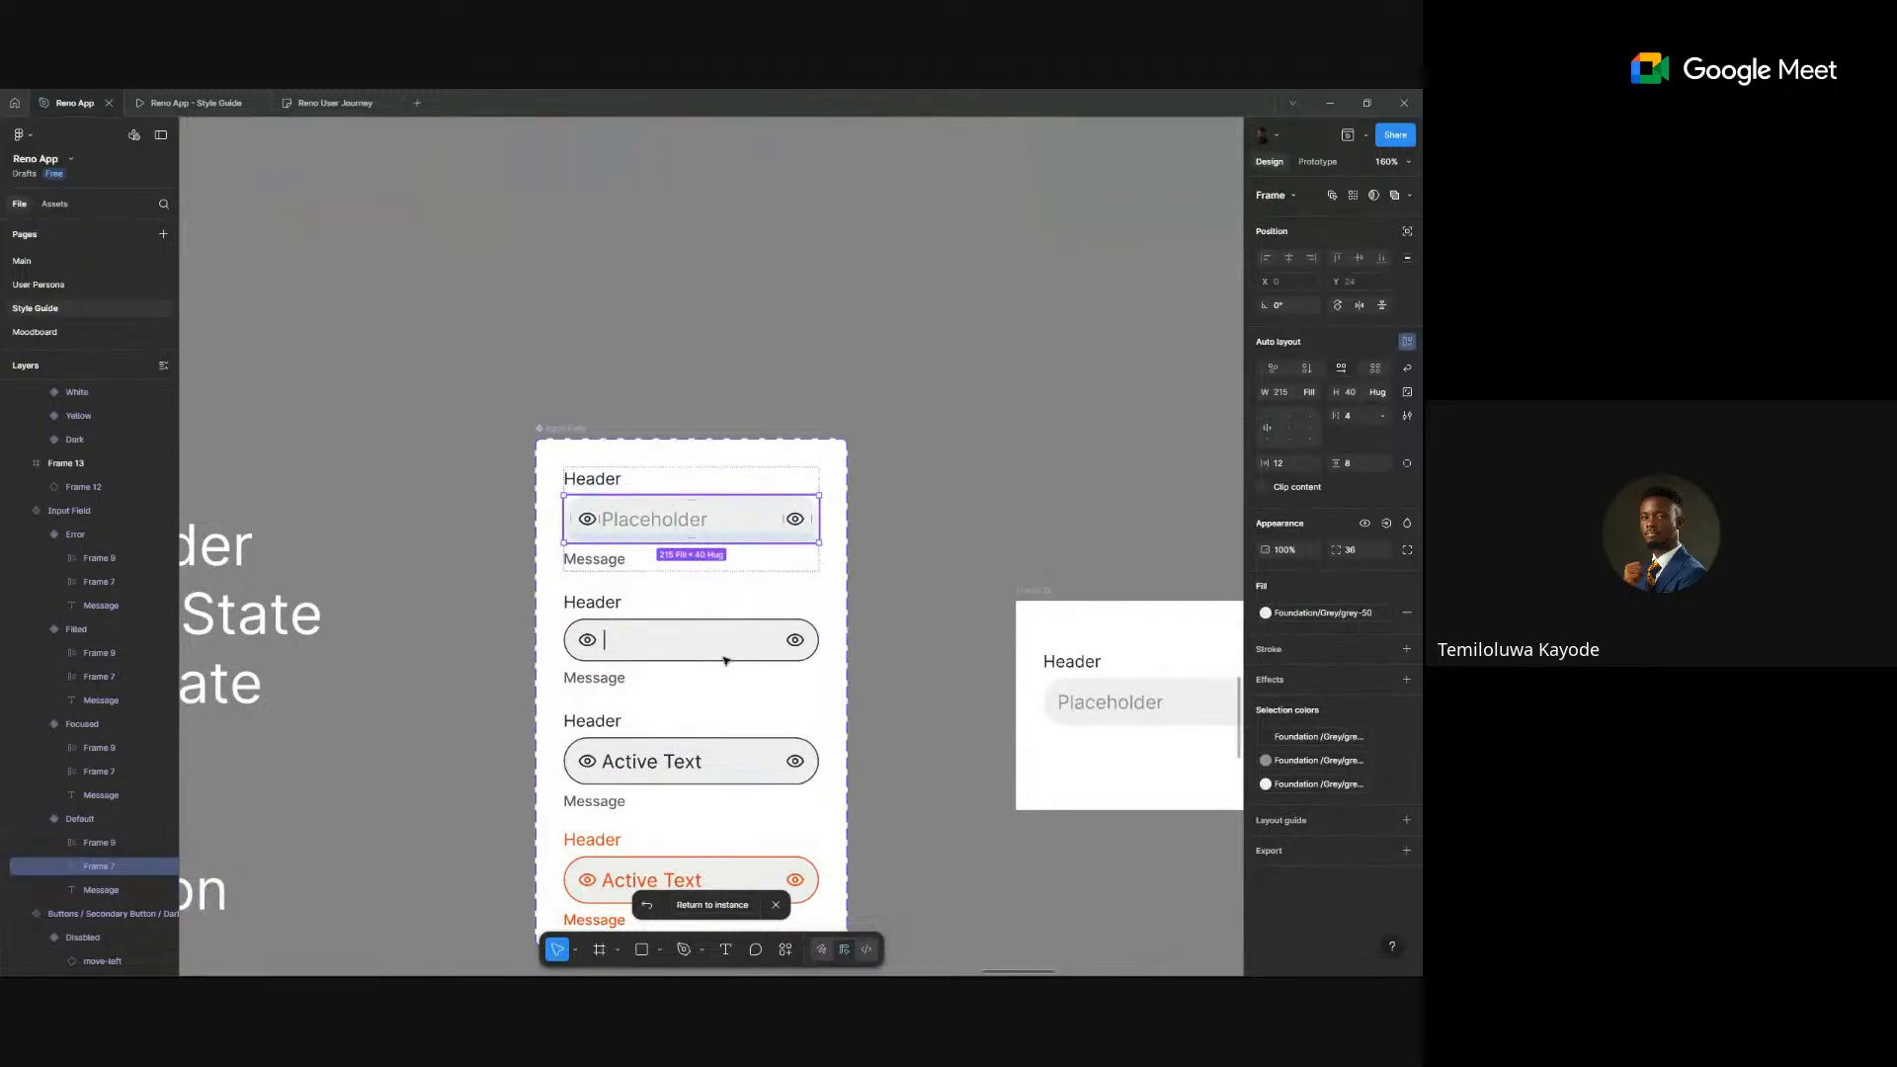
pyautogui.scroll(-3, 726, 654)
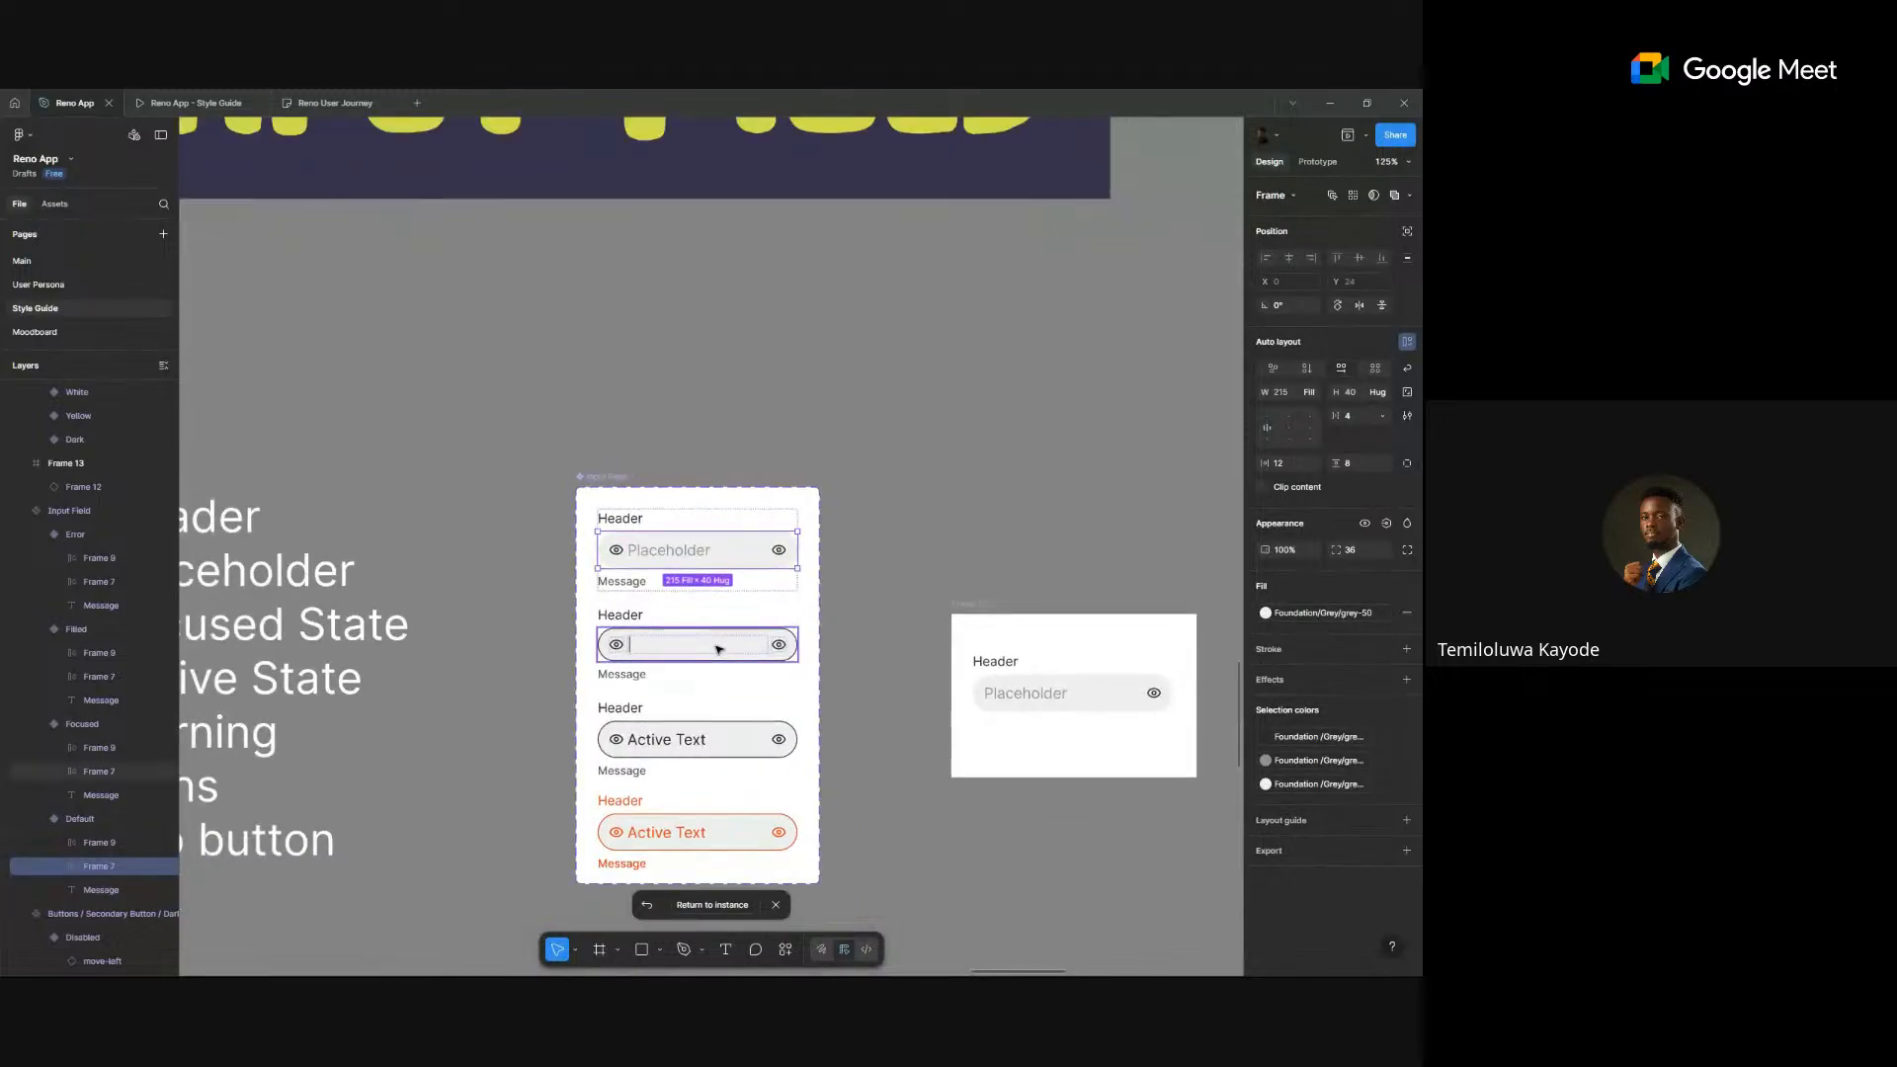
pyautogui.scroll(-3, 718, 649)
pyautogui.scroll(2, 718, 649)
pyautogui.keyDown('shift'); pyautogui.click(718, 647); pyautogui.keyUp('shift')
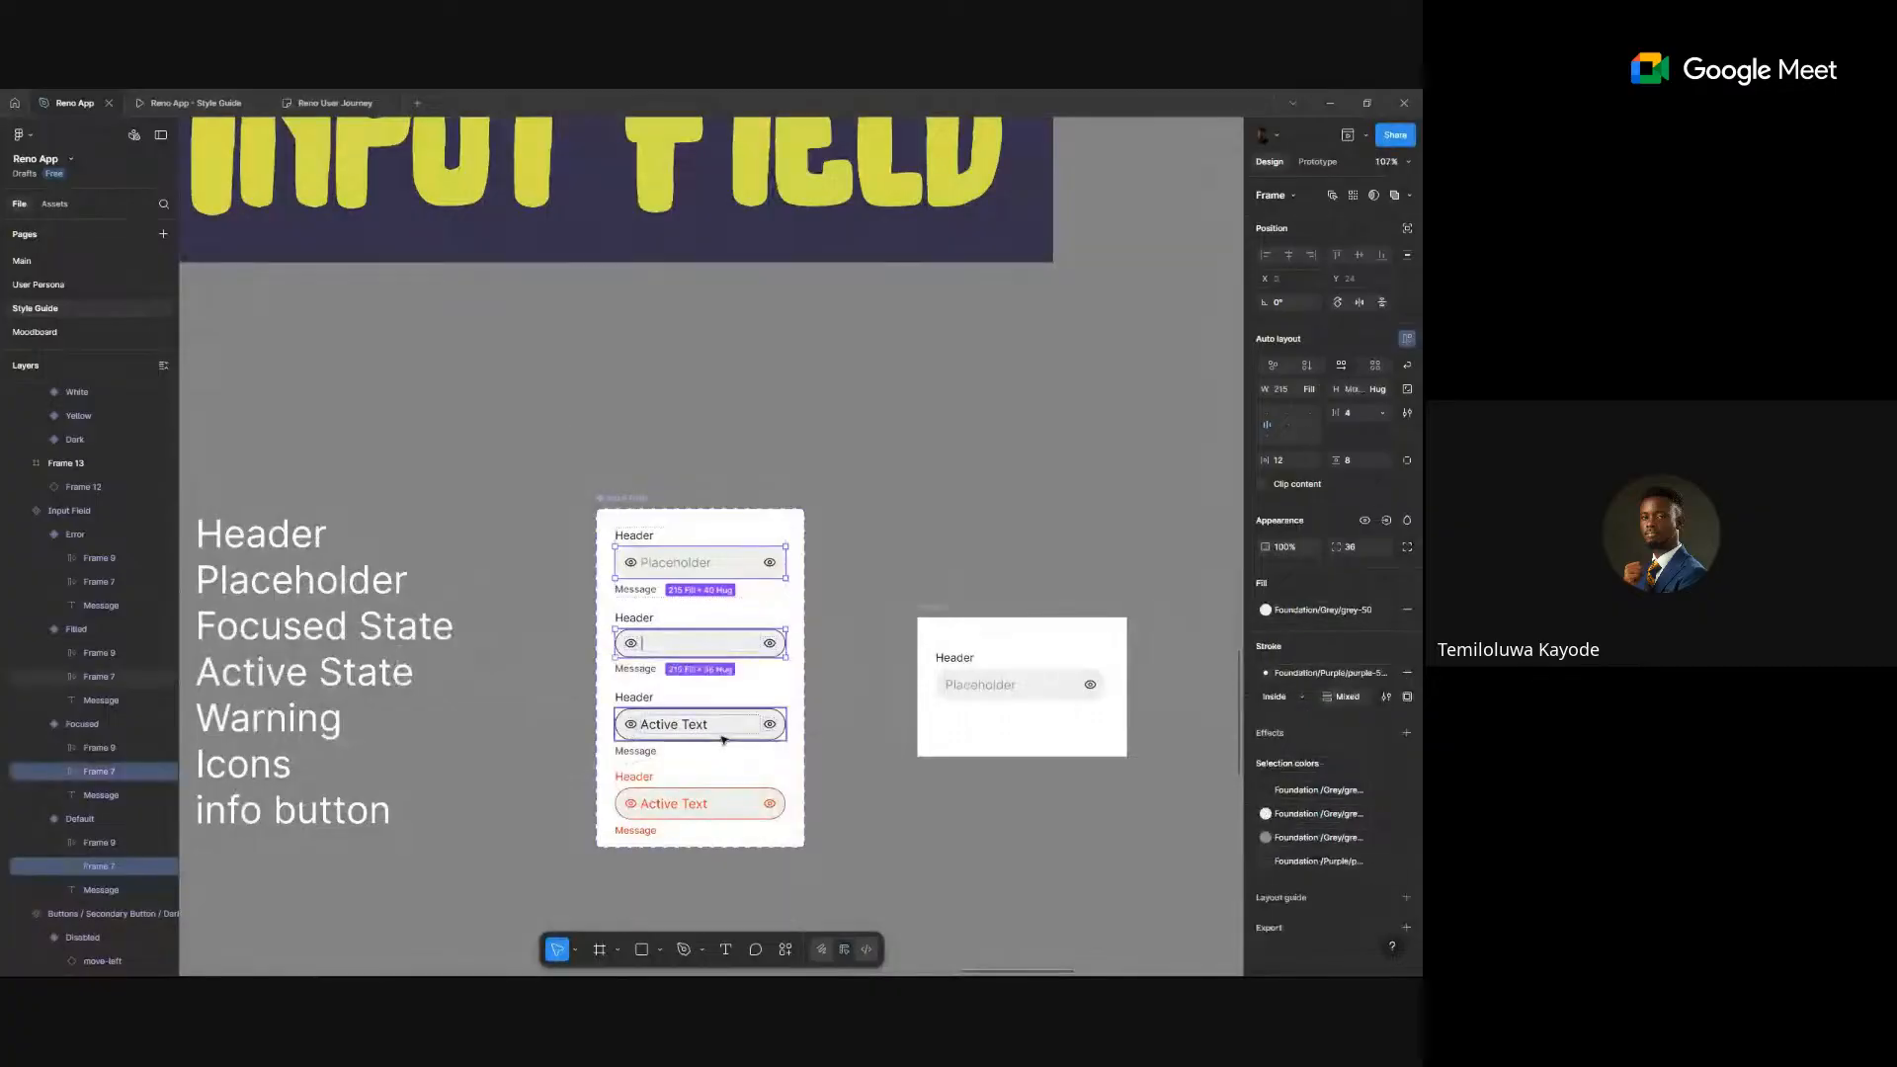
pyautogui.keyDown('shift'); pyautogui.click(726, 731); pyautogui.keyUp('shift')
pyautogui.keyDown('shift'); pyautogui.click(745, 803); pyautogui.keyUp('shift')
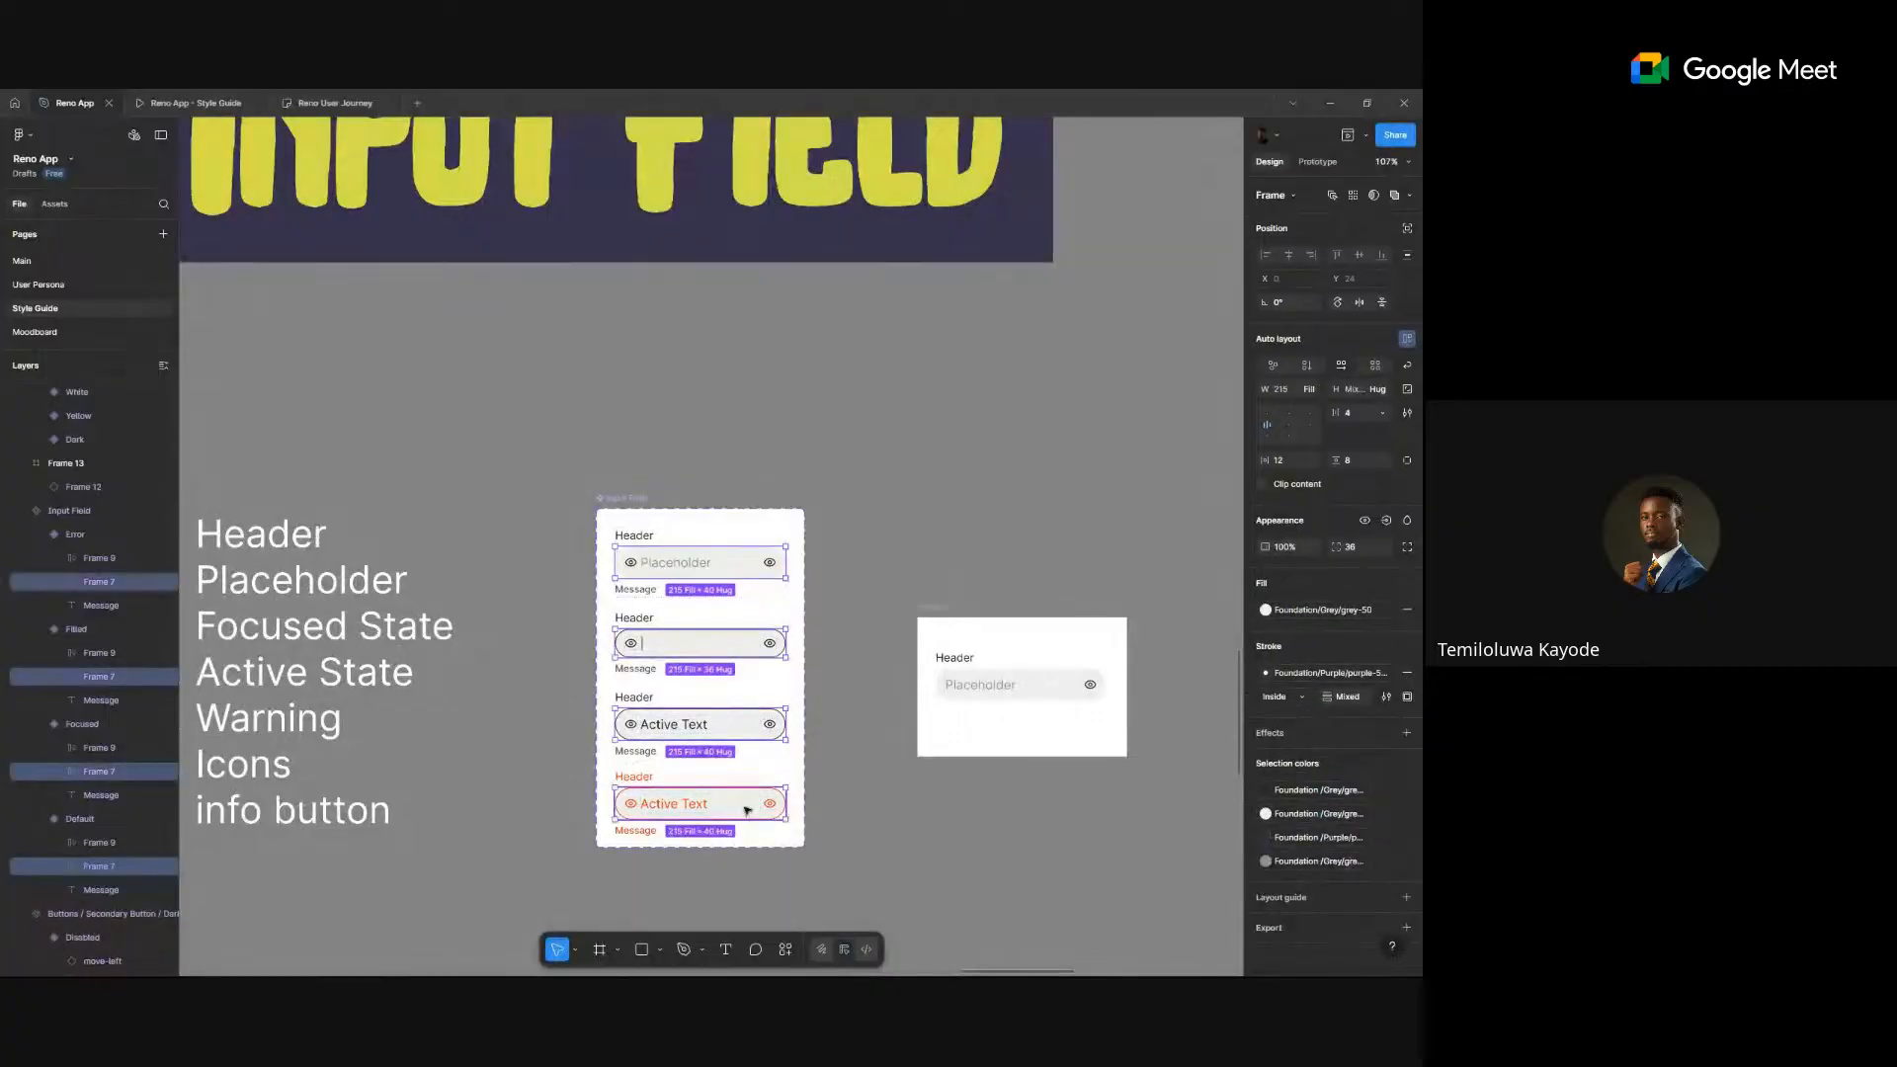
# - Give those input boxes horizontal padding 16 and vertical padding 8, then return to Main
pyautogui.click(1279, 460)
pyautogui.write('16')
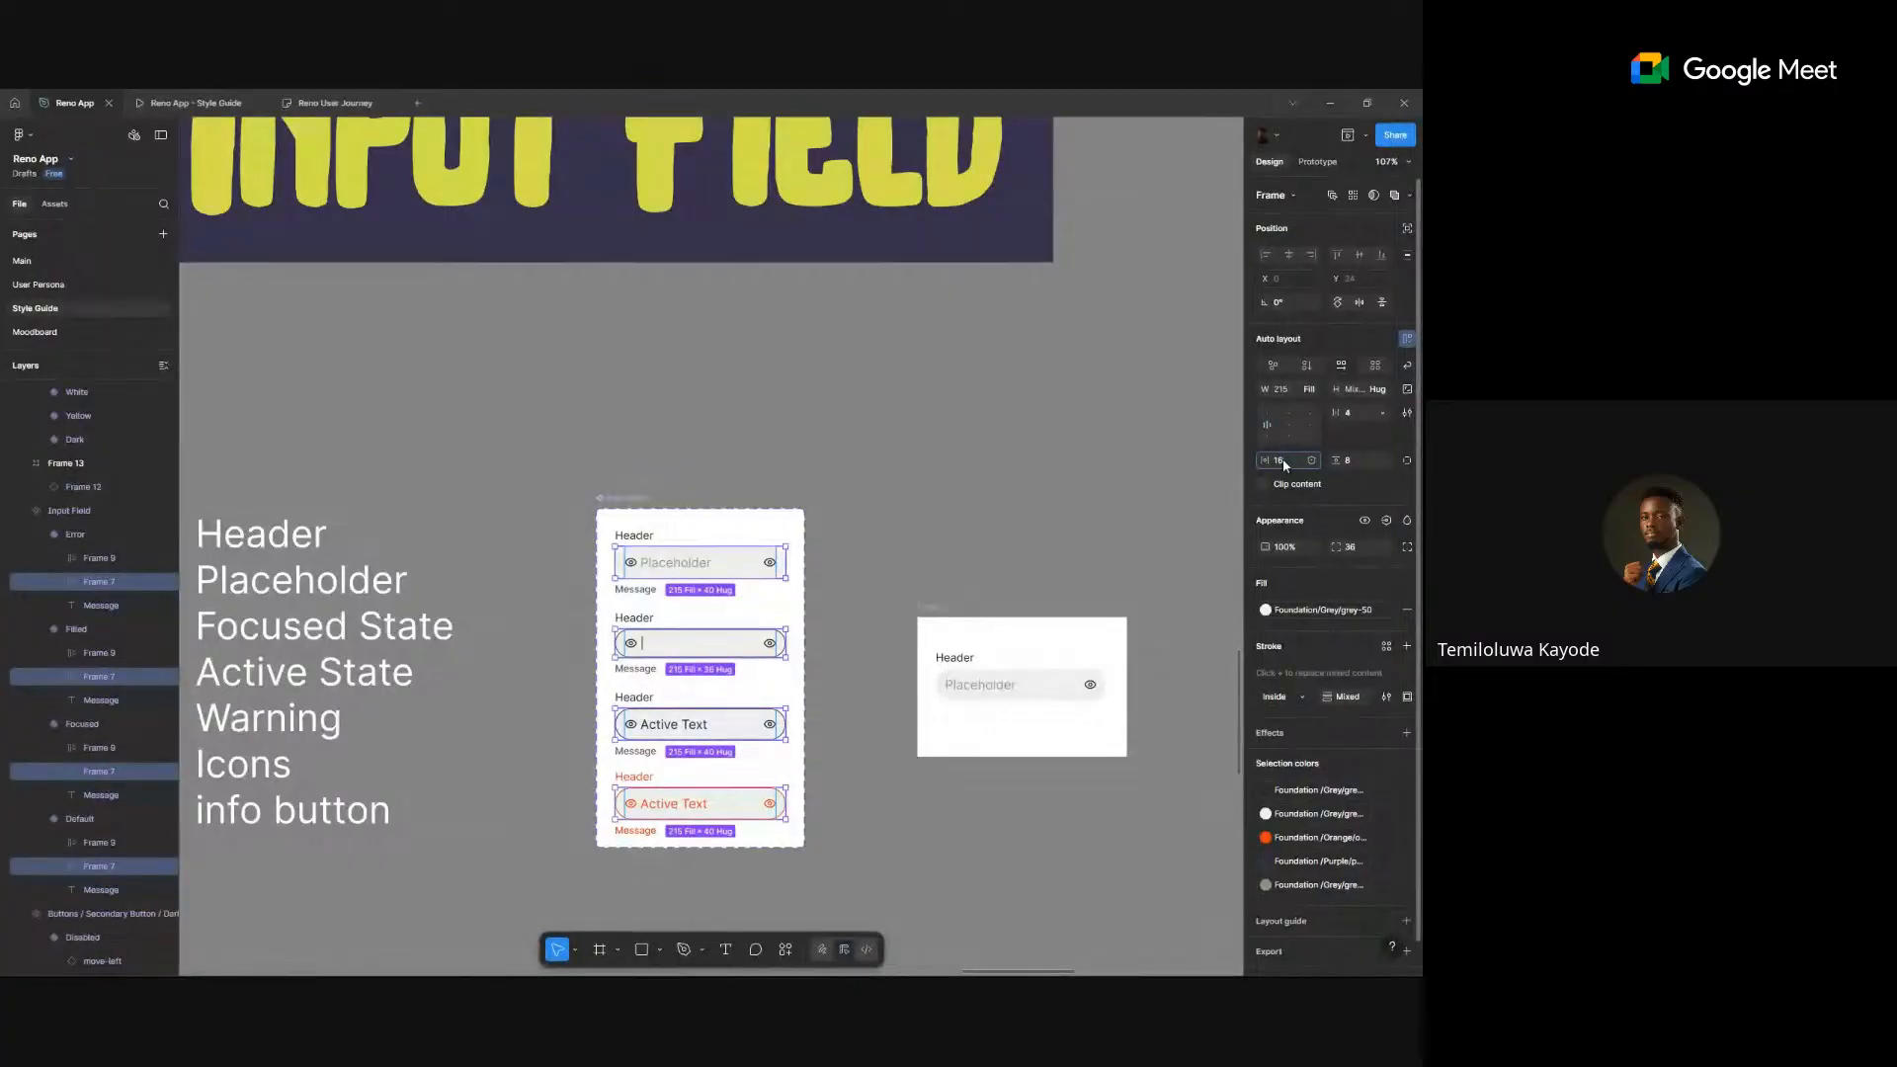
pyautogui.press('Return')
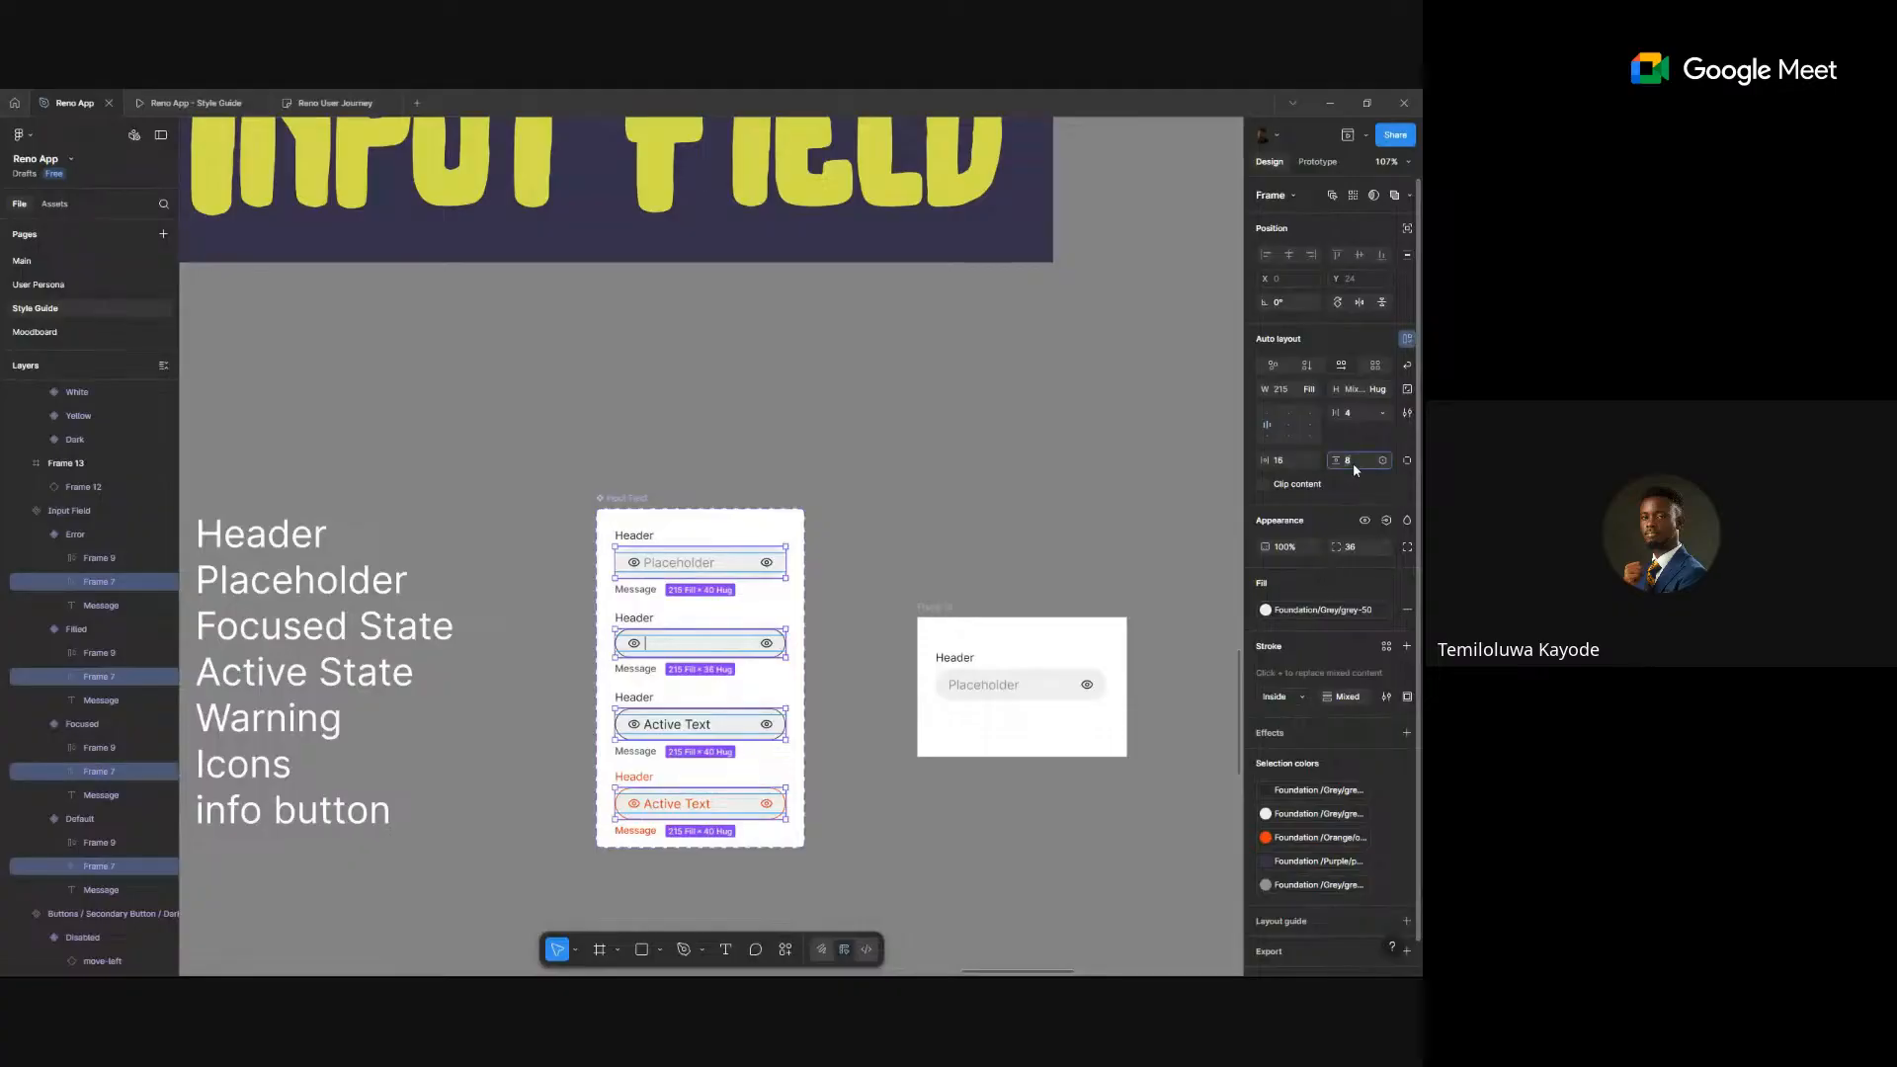
pyautogui.write('8')
pyautogui.press('Return')
pyautogui.click(53, 259)
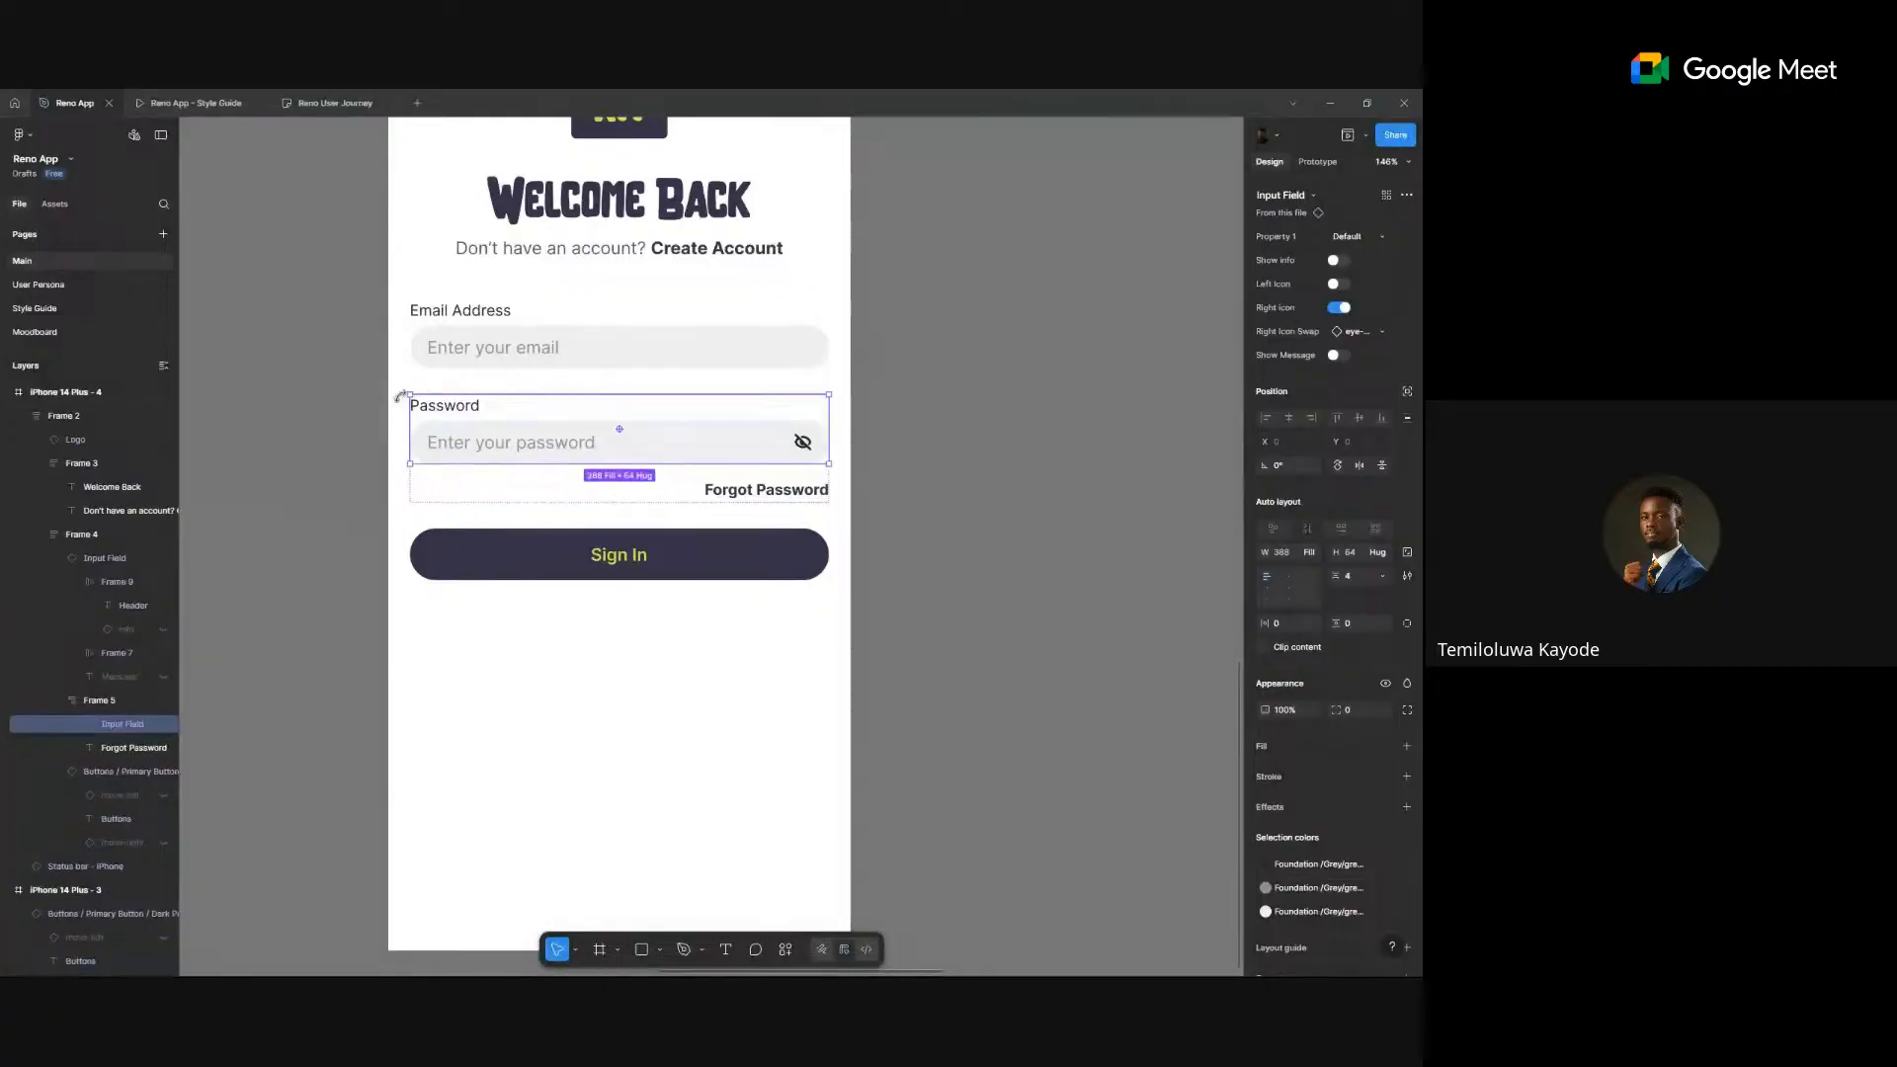
pyautogui.scroll(-3, 405, 598)
pyautogui.scroll(-2, 771, 346)
pyautogui.scroll(5, 703, 347)
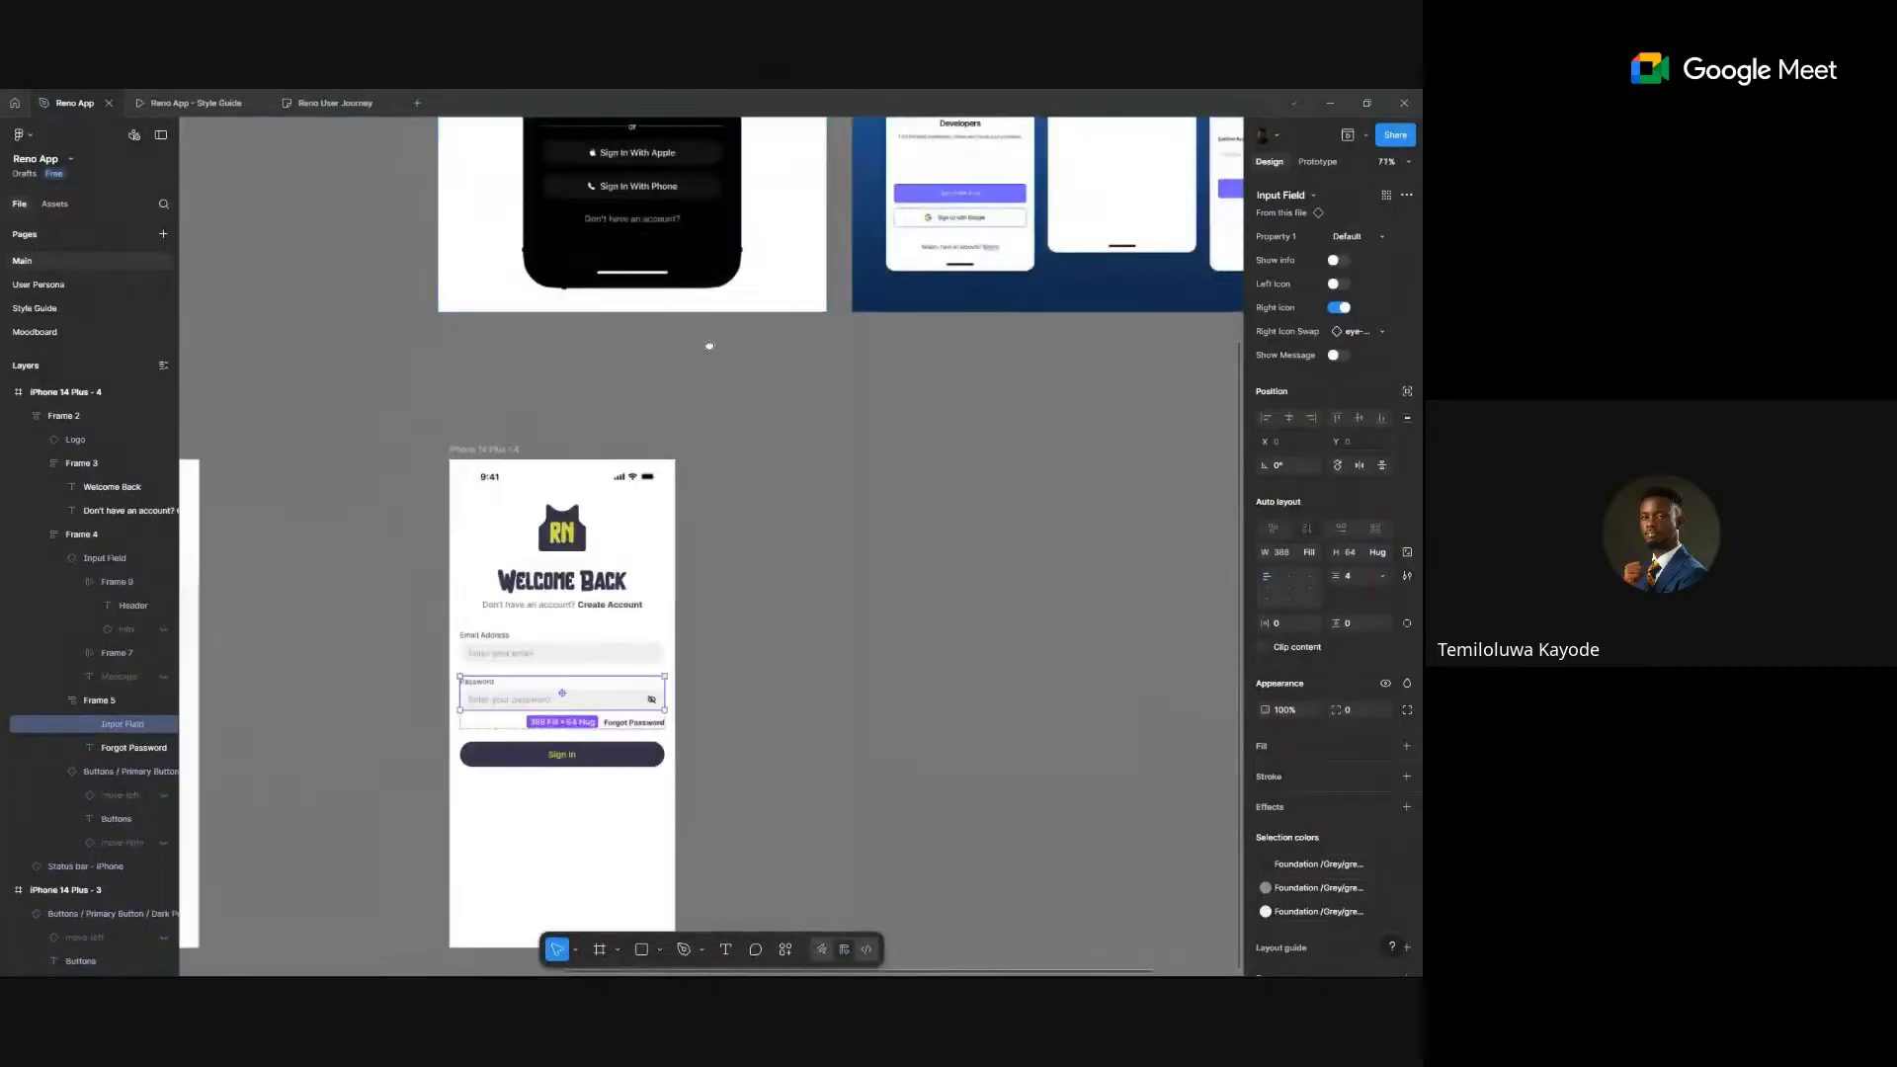
pyautogui.scroll(-5, 548, 884)
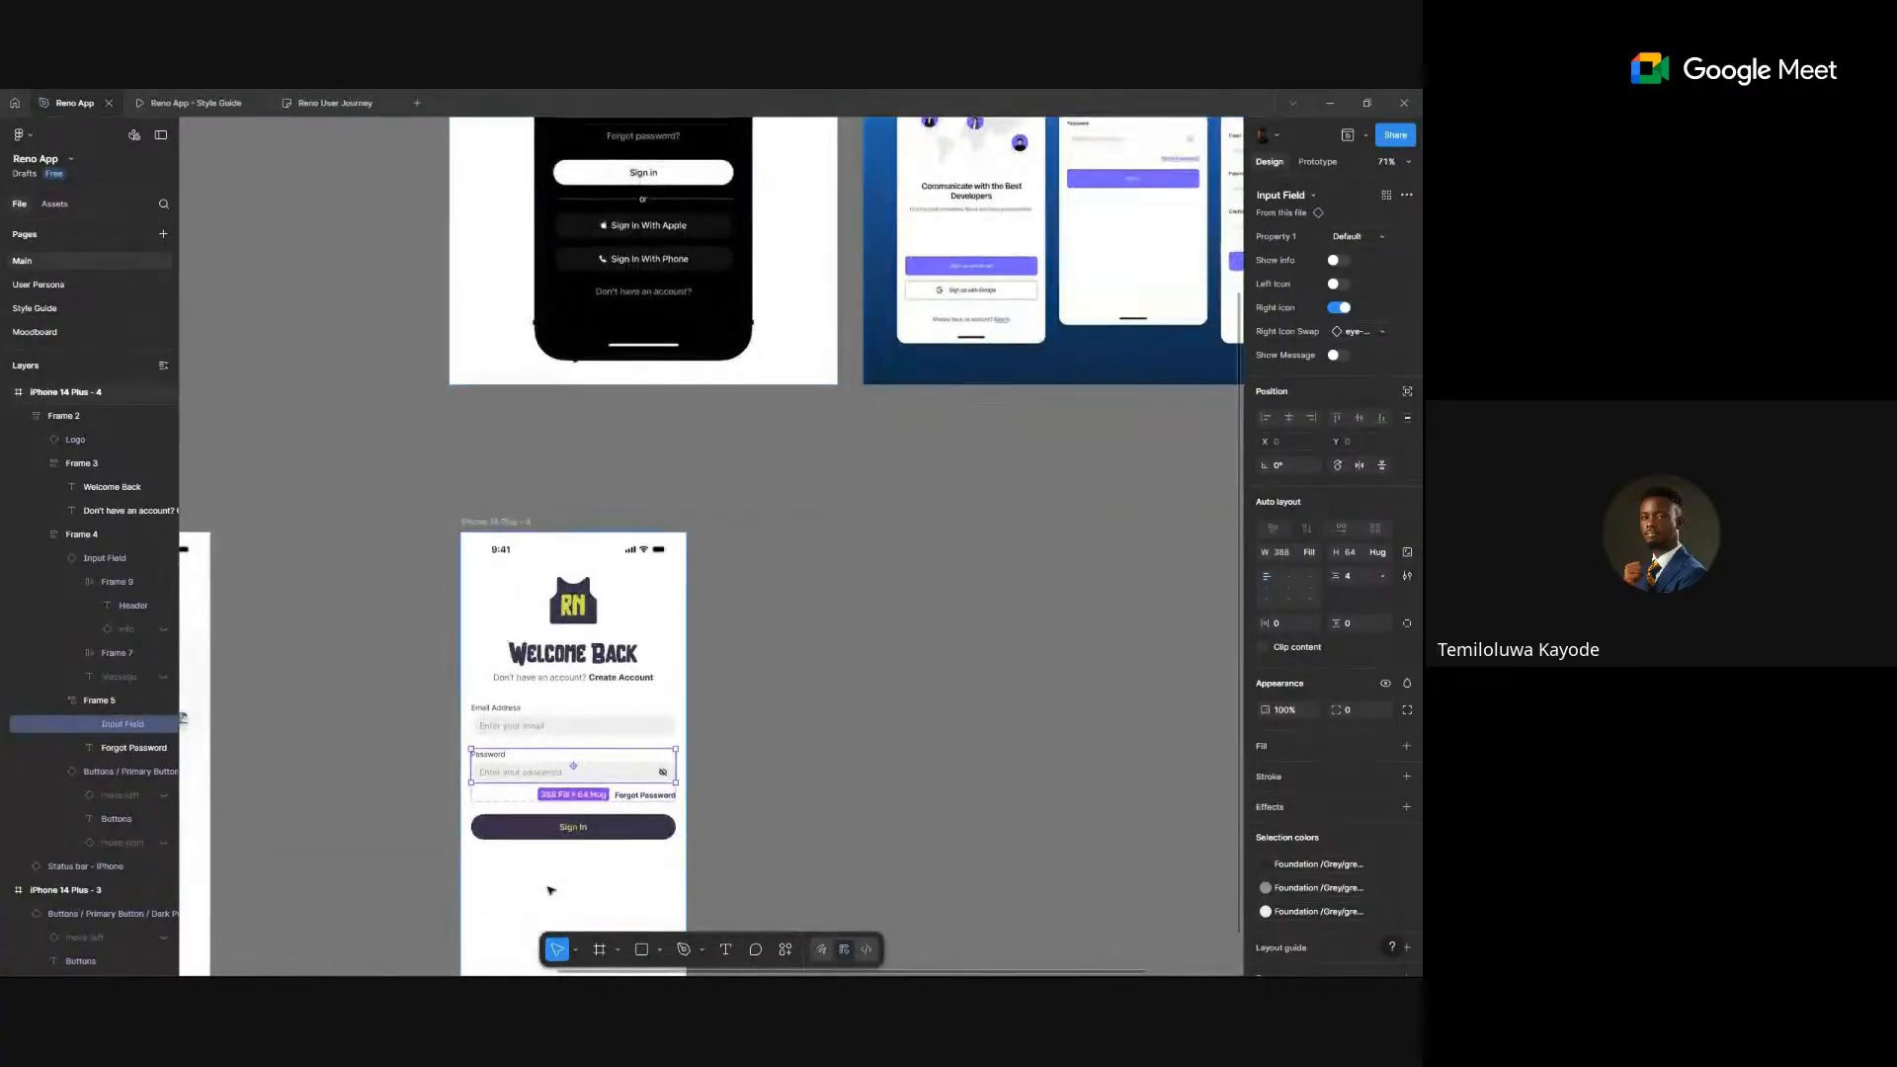
# - In the Input Field main component, set every variant's input box vertical padding to 12
pyautogui.scroll(3, 501, 728)
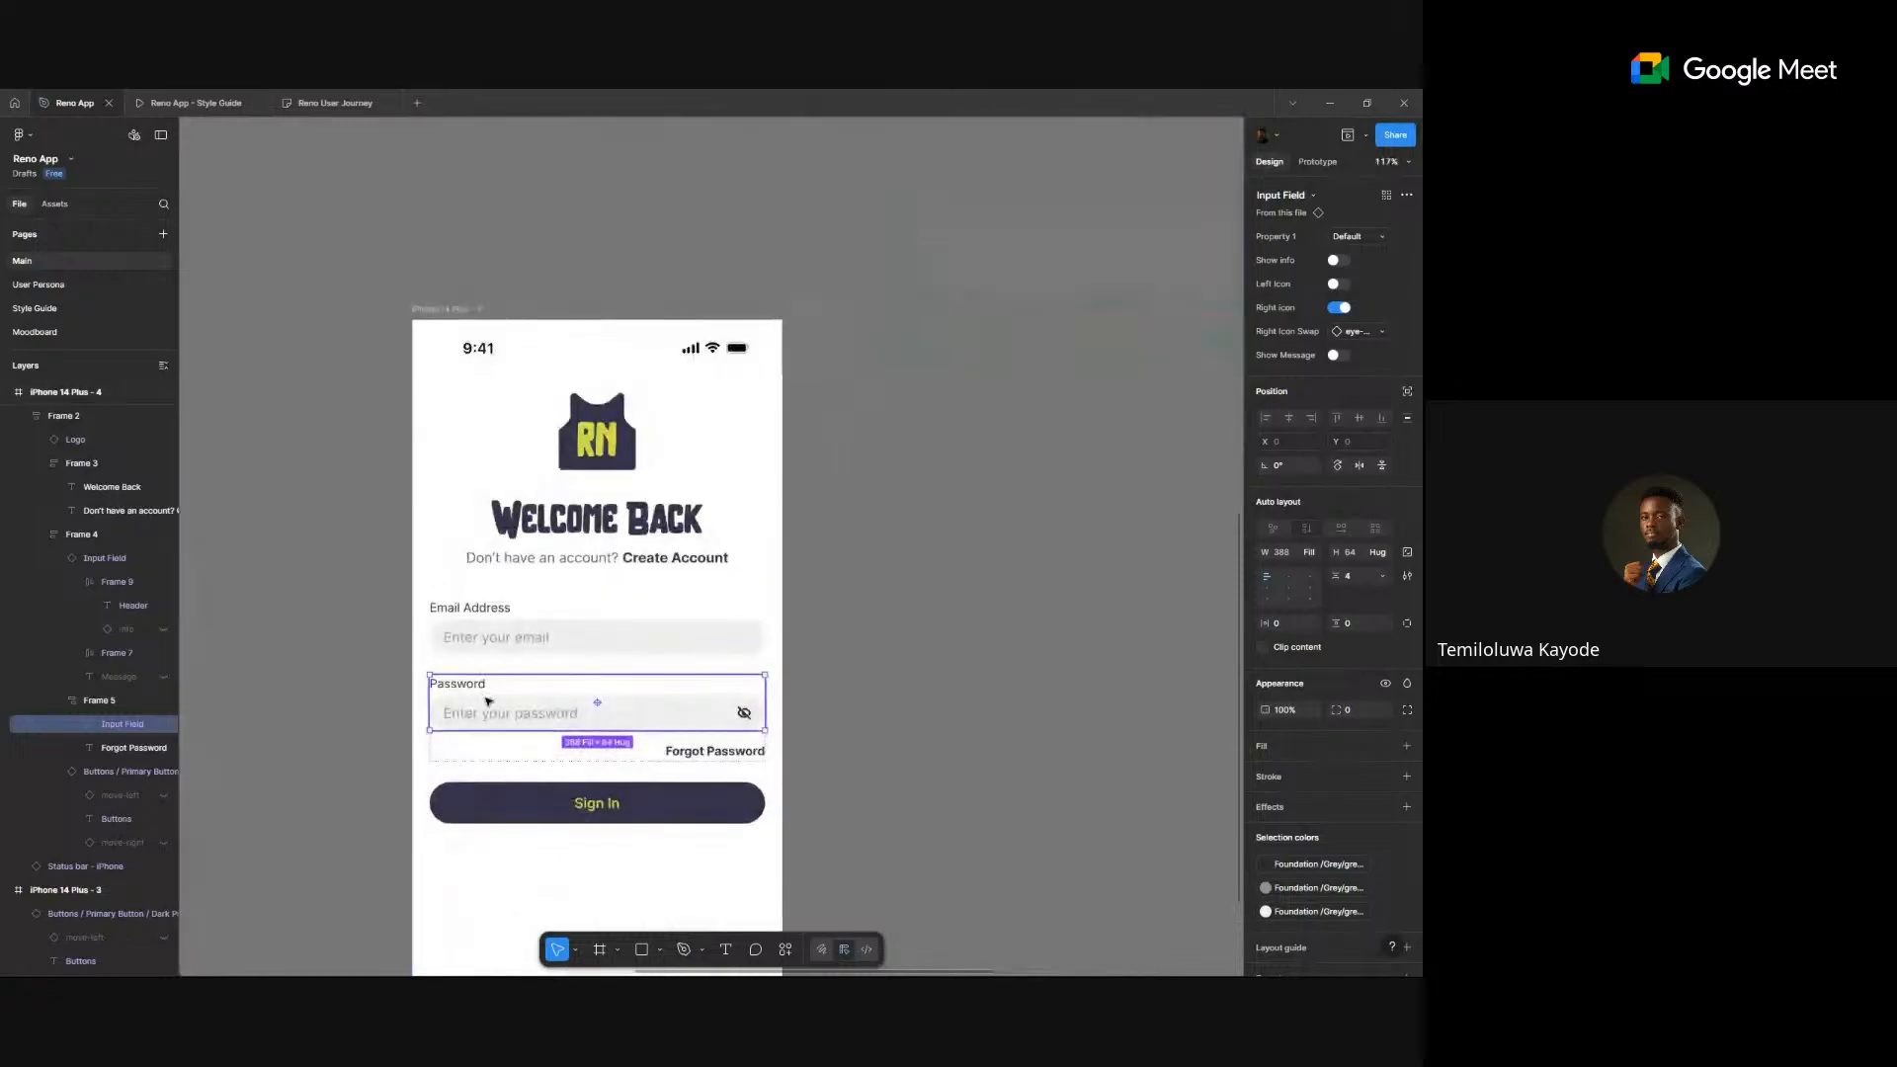
pyautogui.rightClick(490, 711)
pyautogui.moveTo(549, 780)
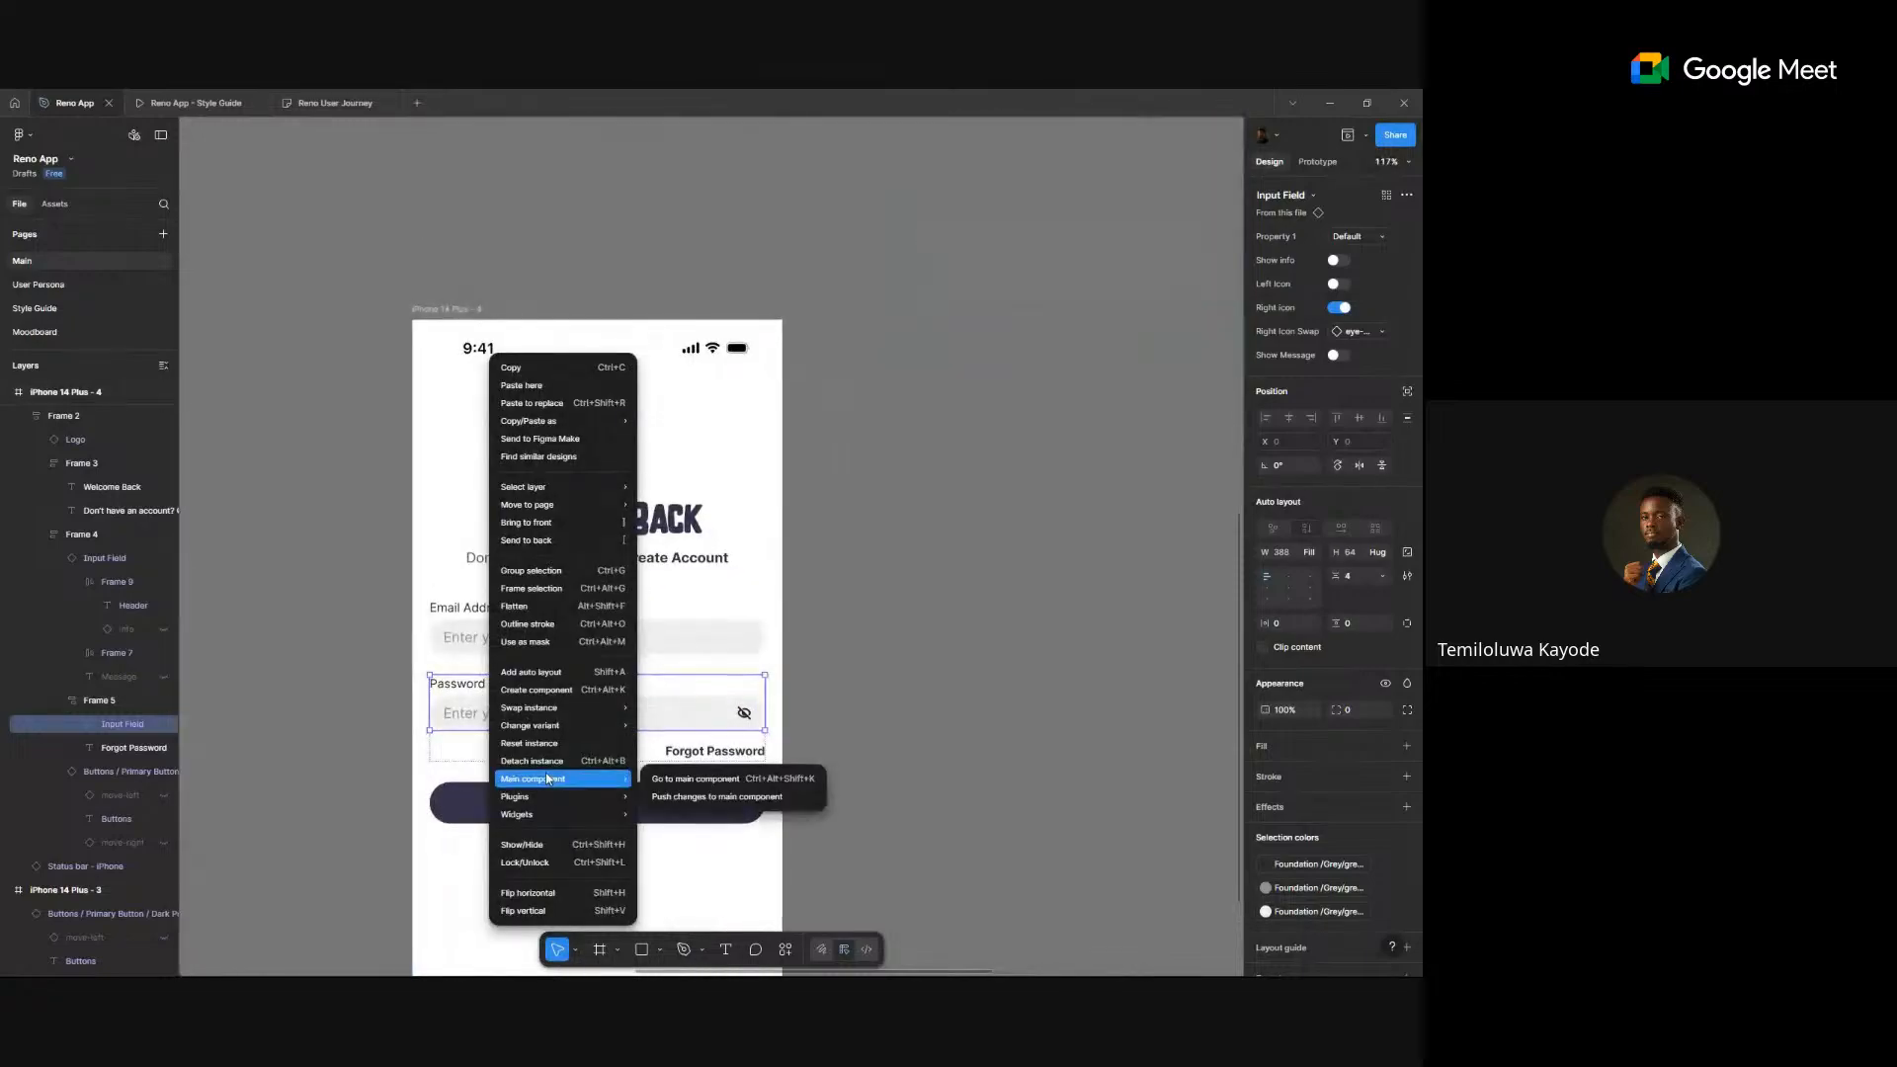
pyautogui.click(702, 784)
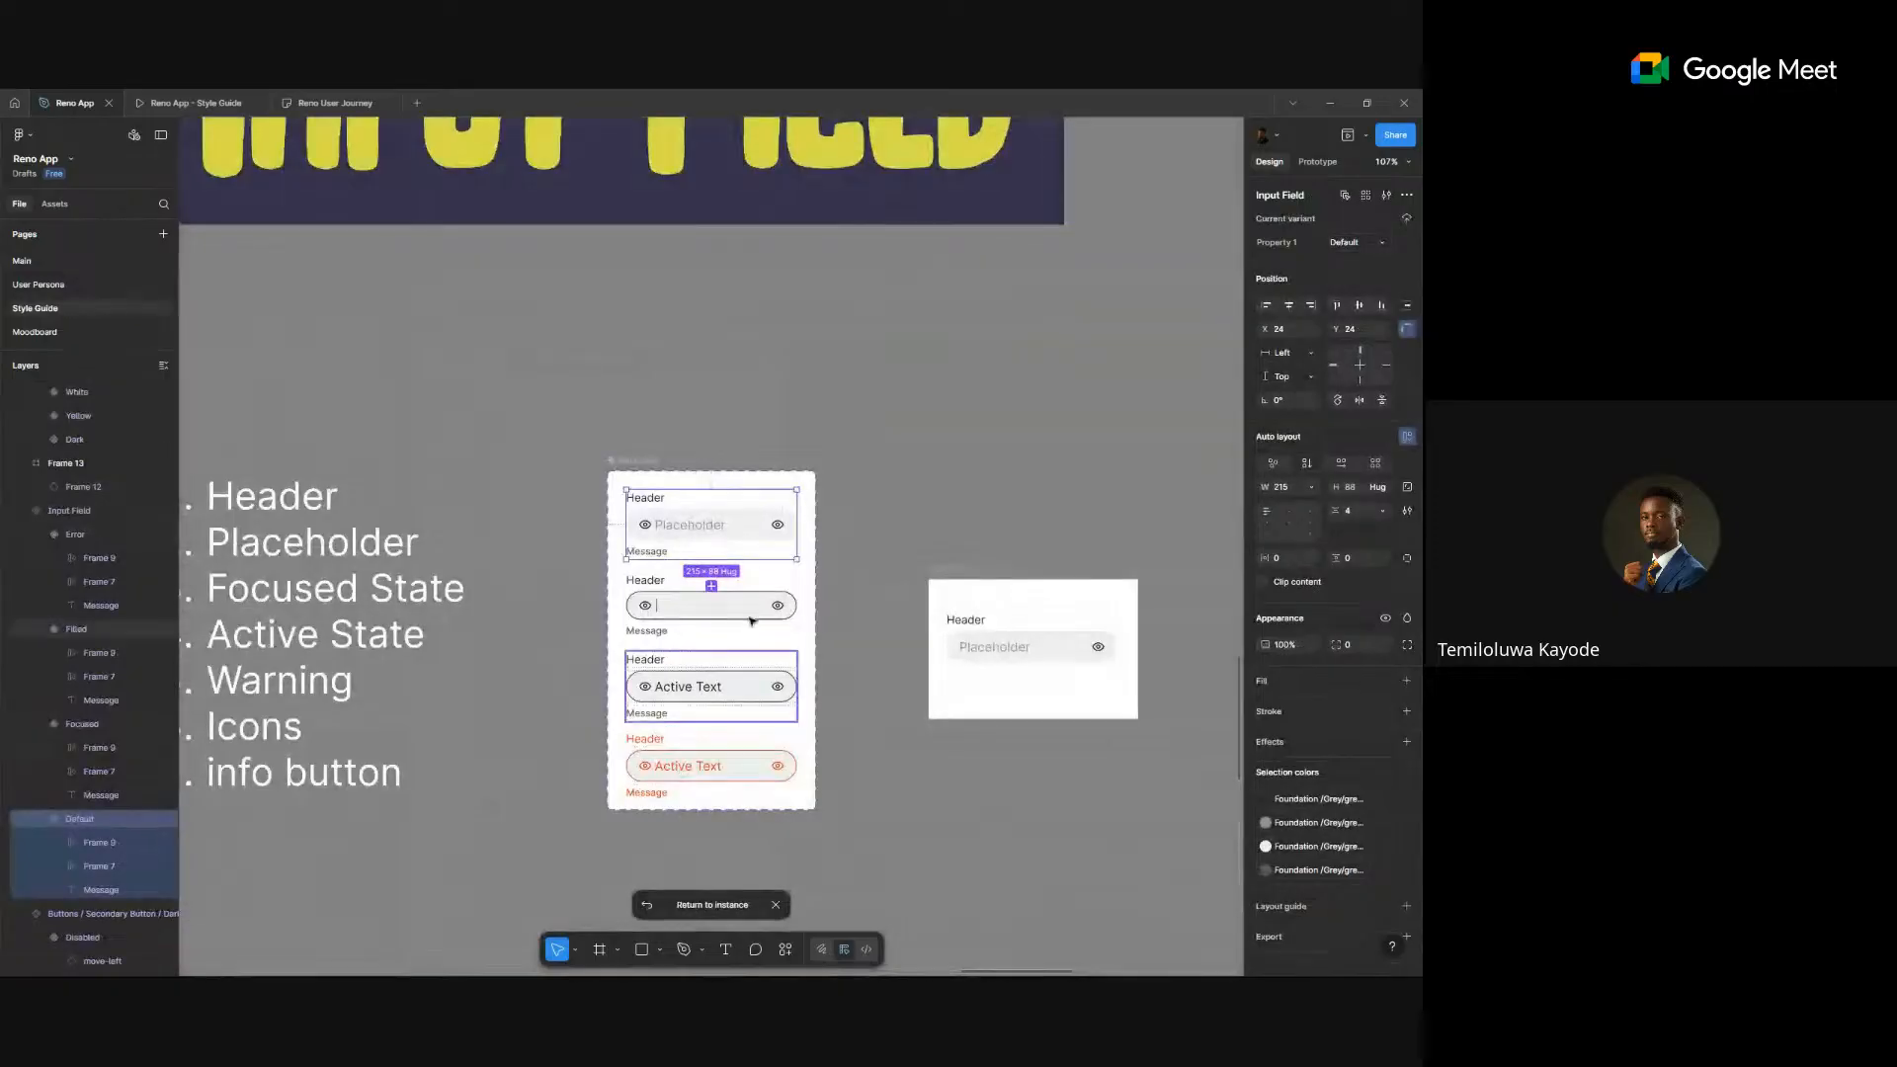
pyautogui.click(751, 555)
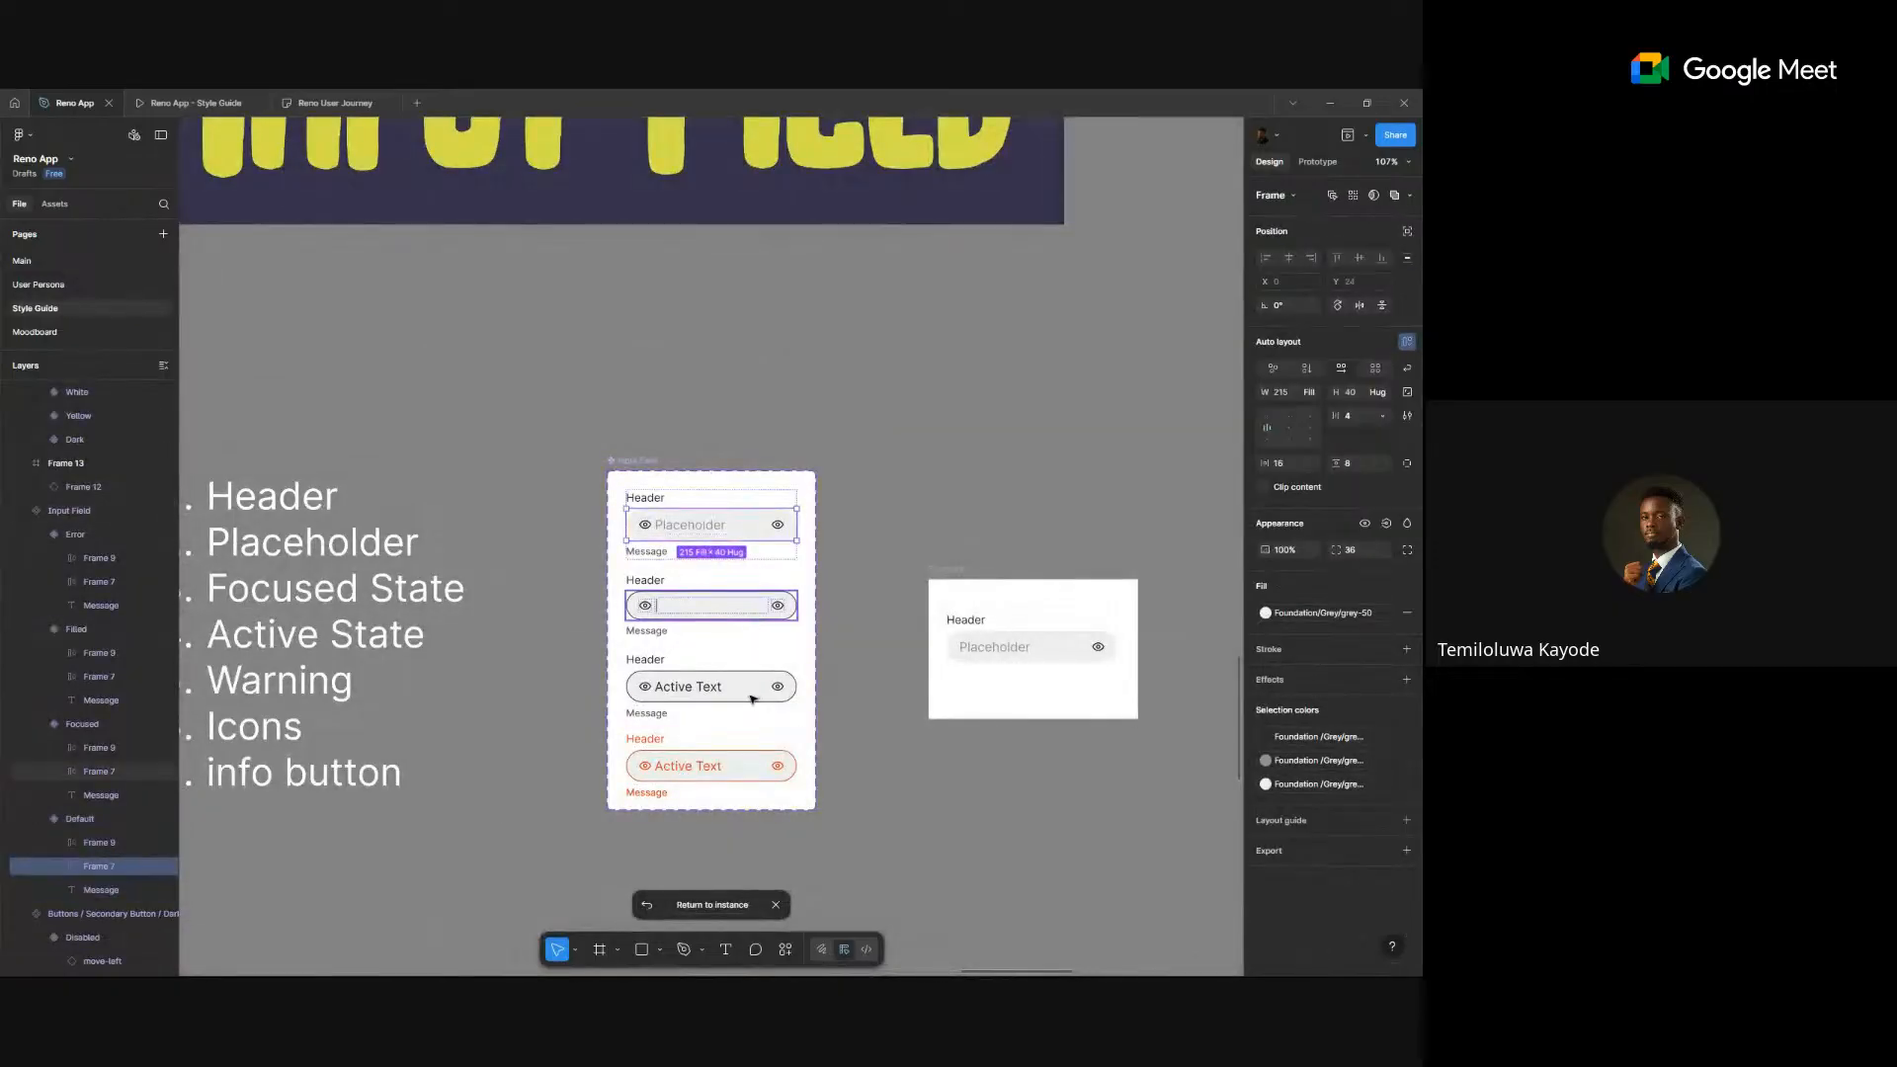
pyautogui.hotkey('ctrl', 'alt', 'a')
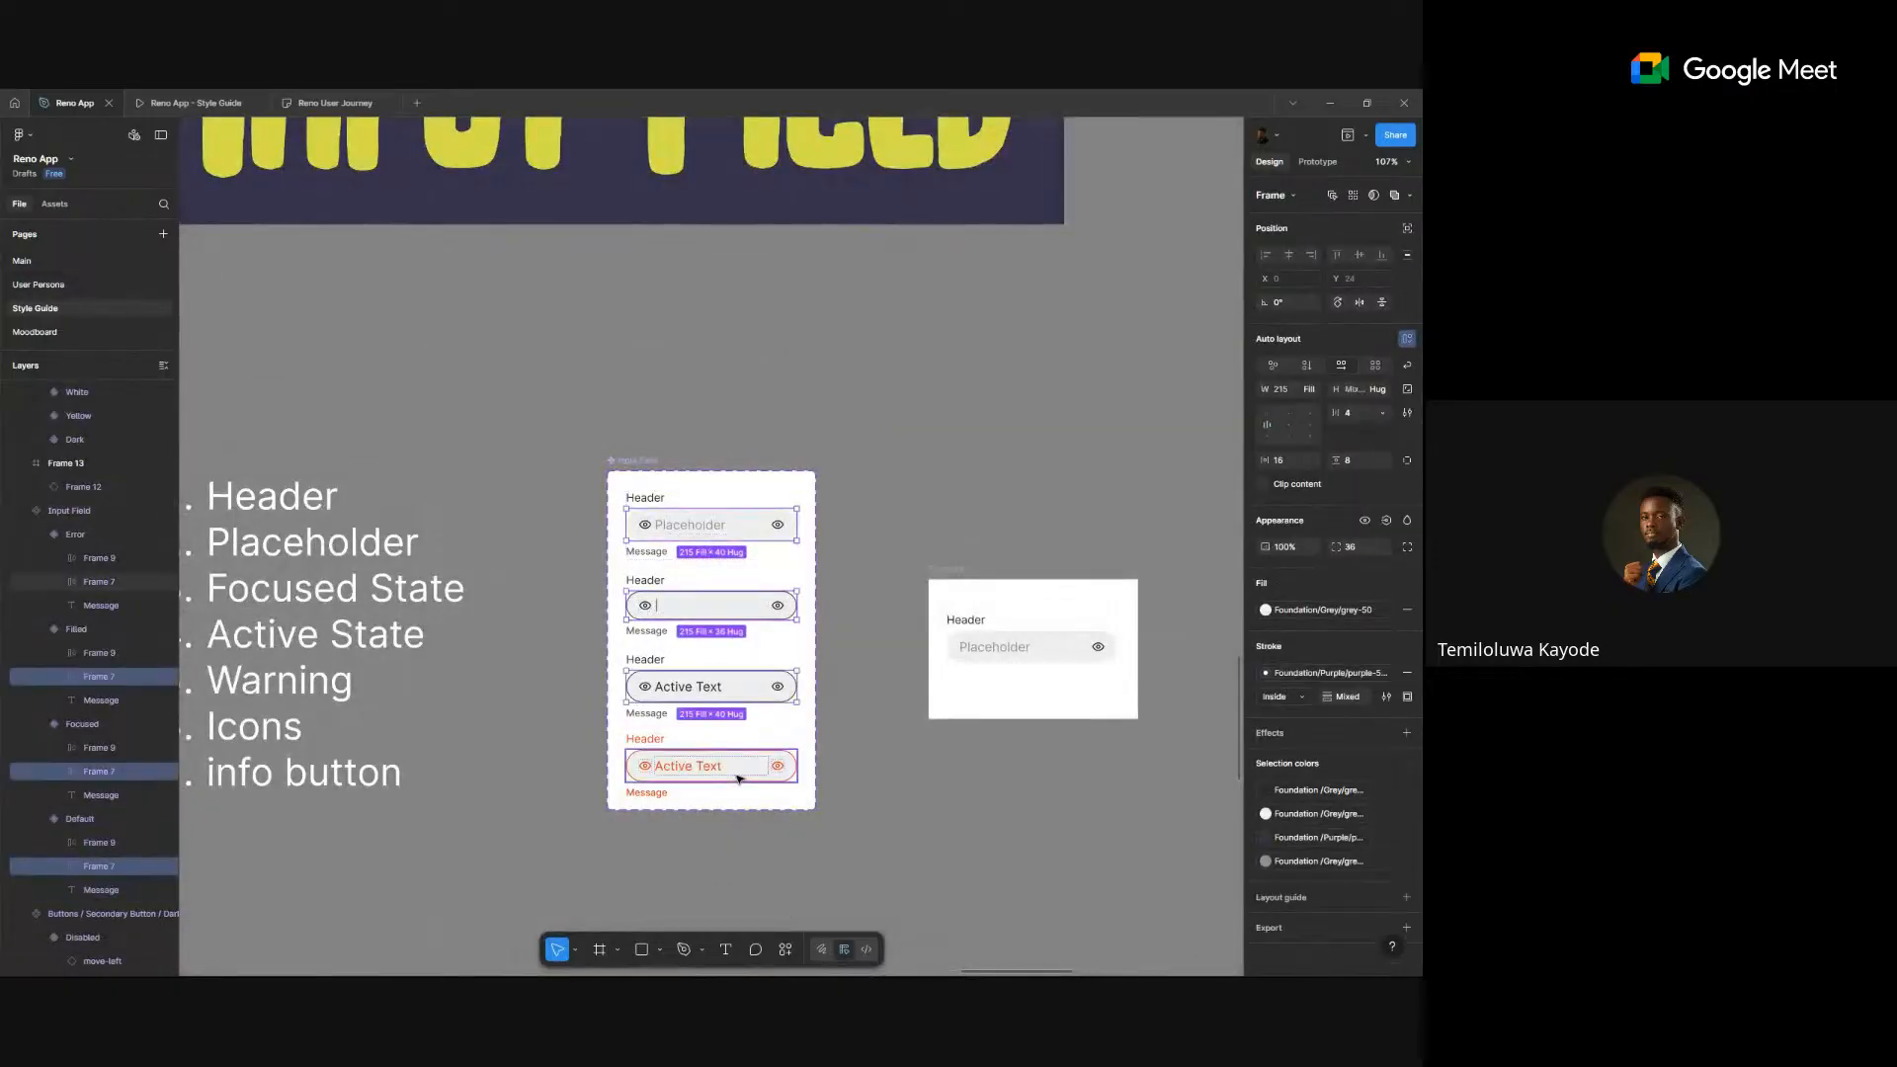
pyautogui.keyDown('shift'); pyautogui.click(739, 779); pyautogui.keyUp('shift')
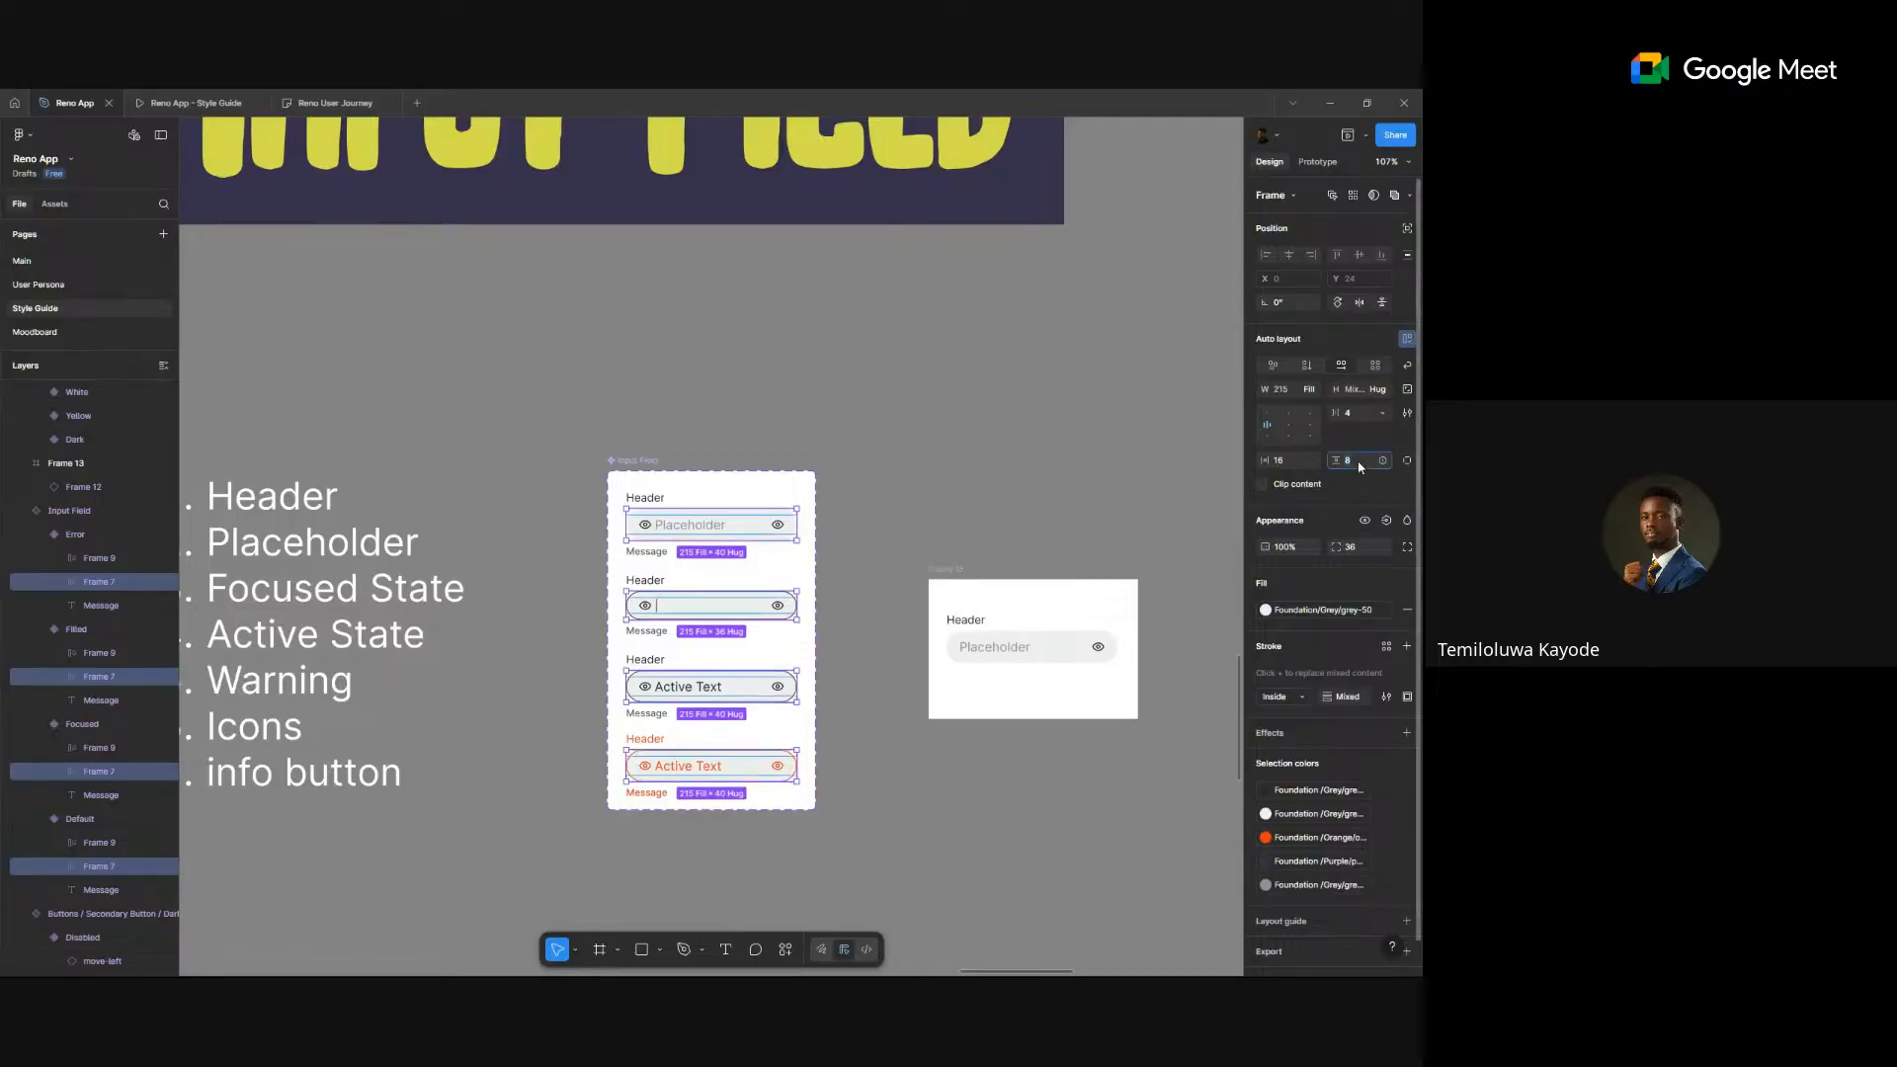
pyautogui.press('Return')
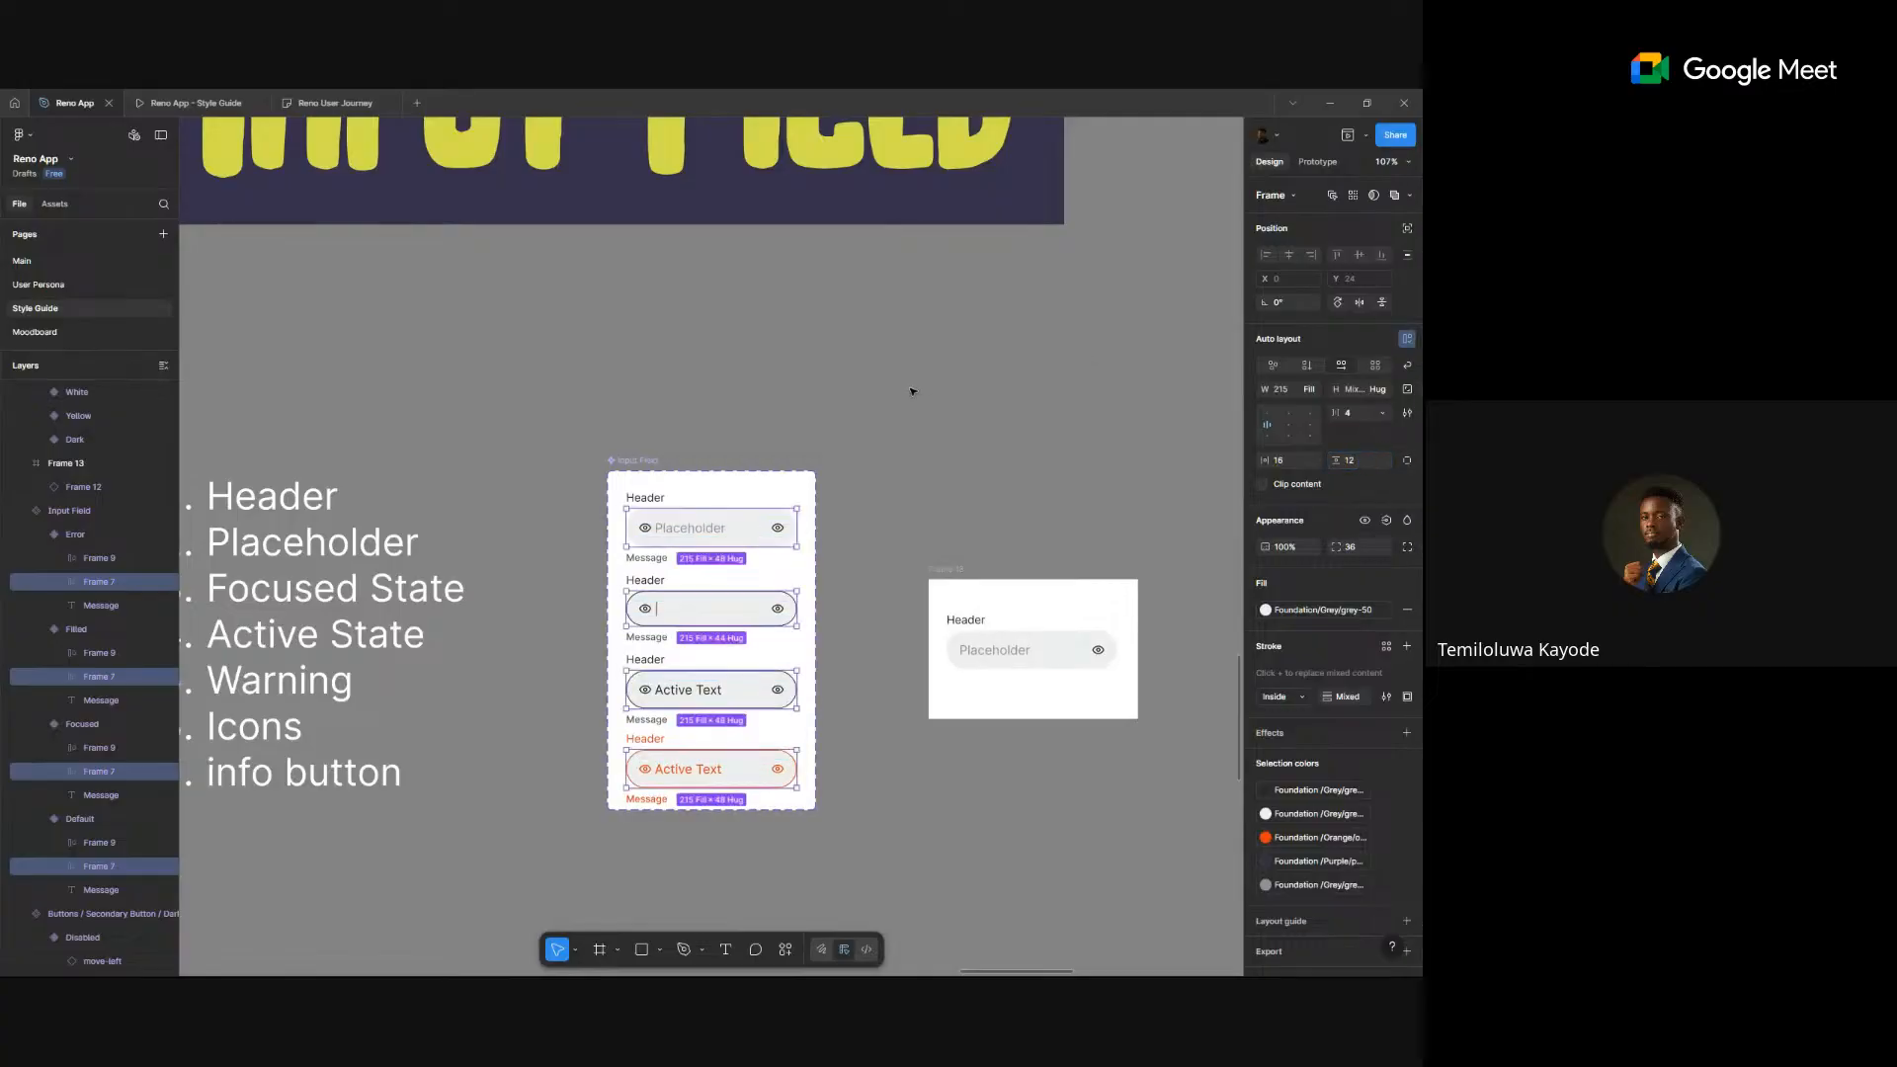
pyautogui.press('Escape')
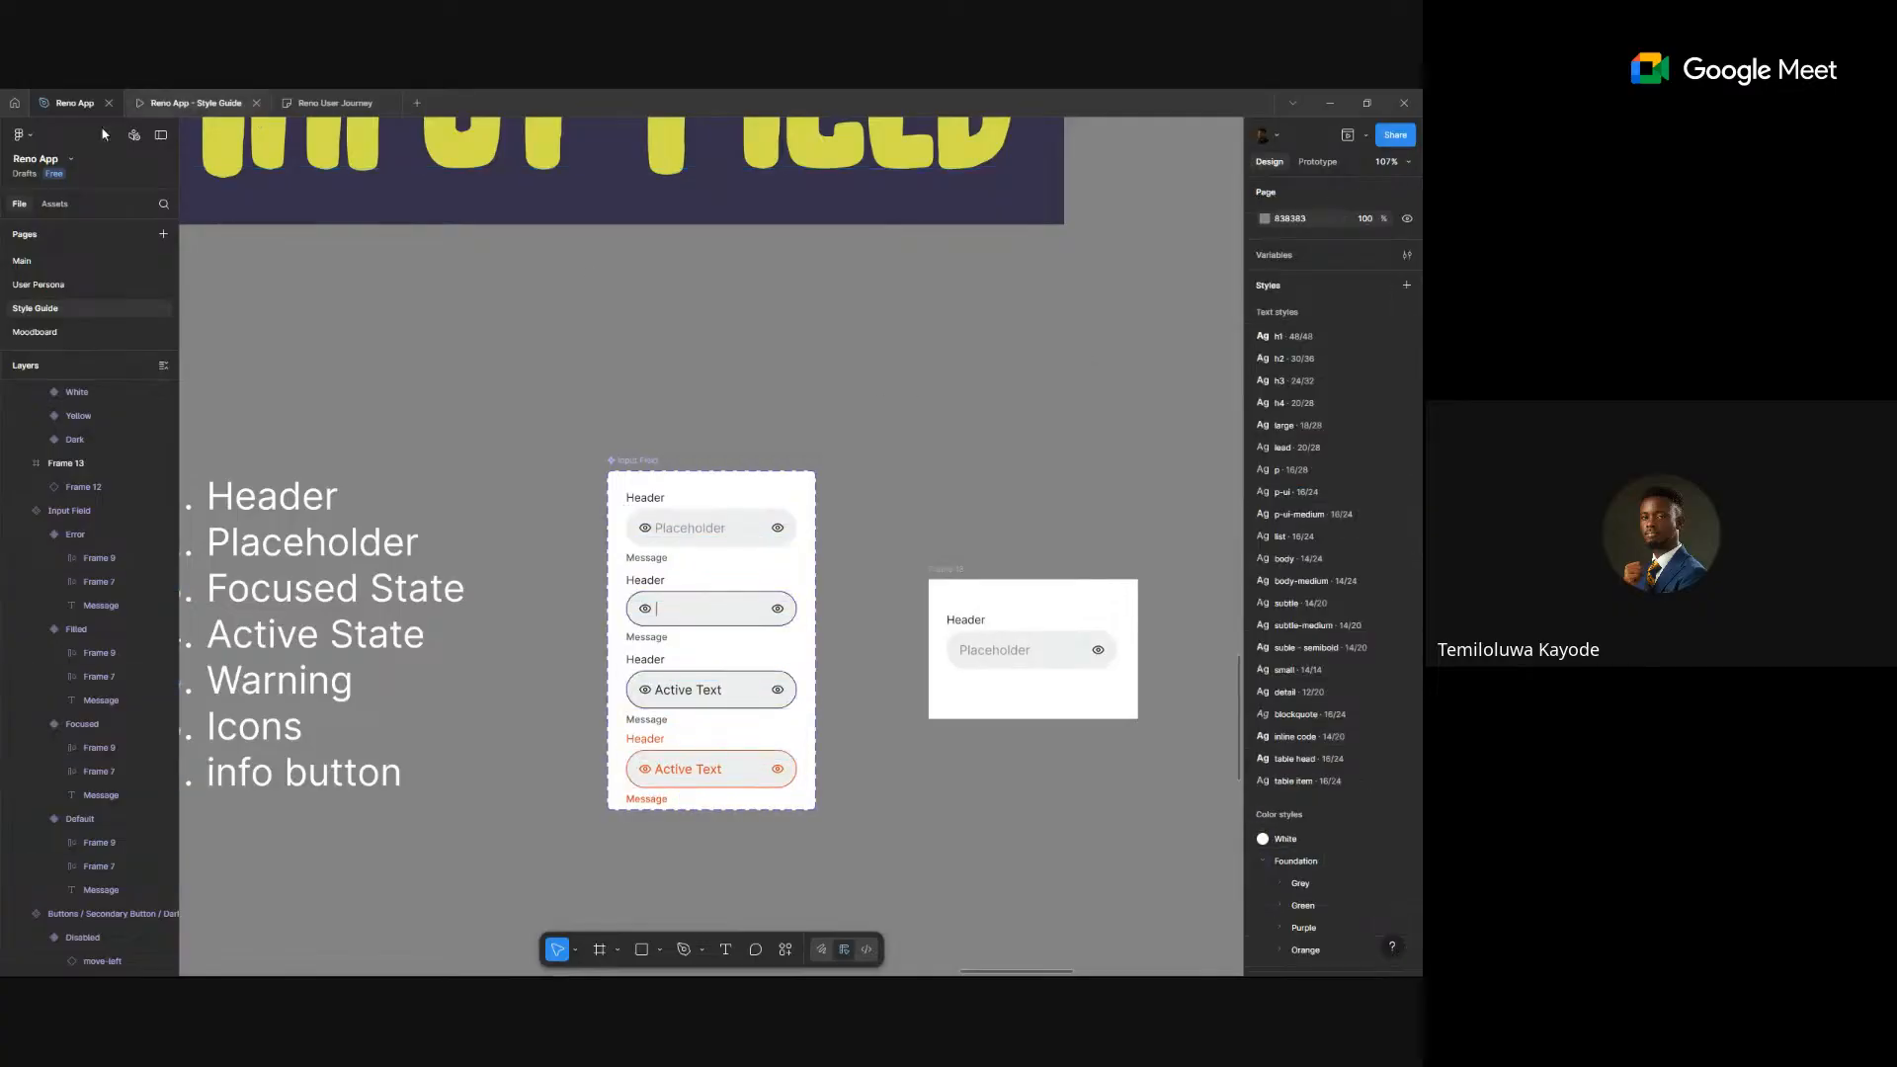
pyautogui.click(49, 263)
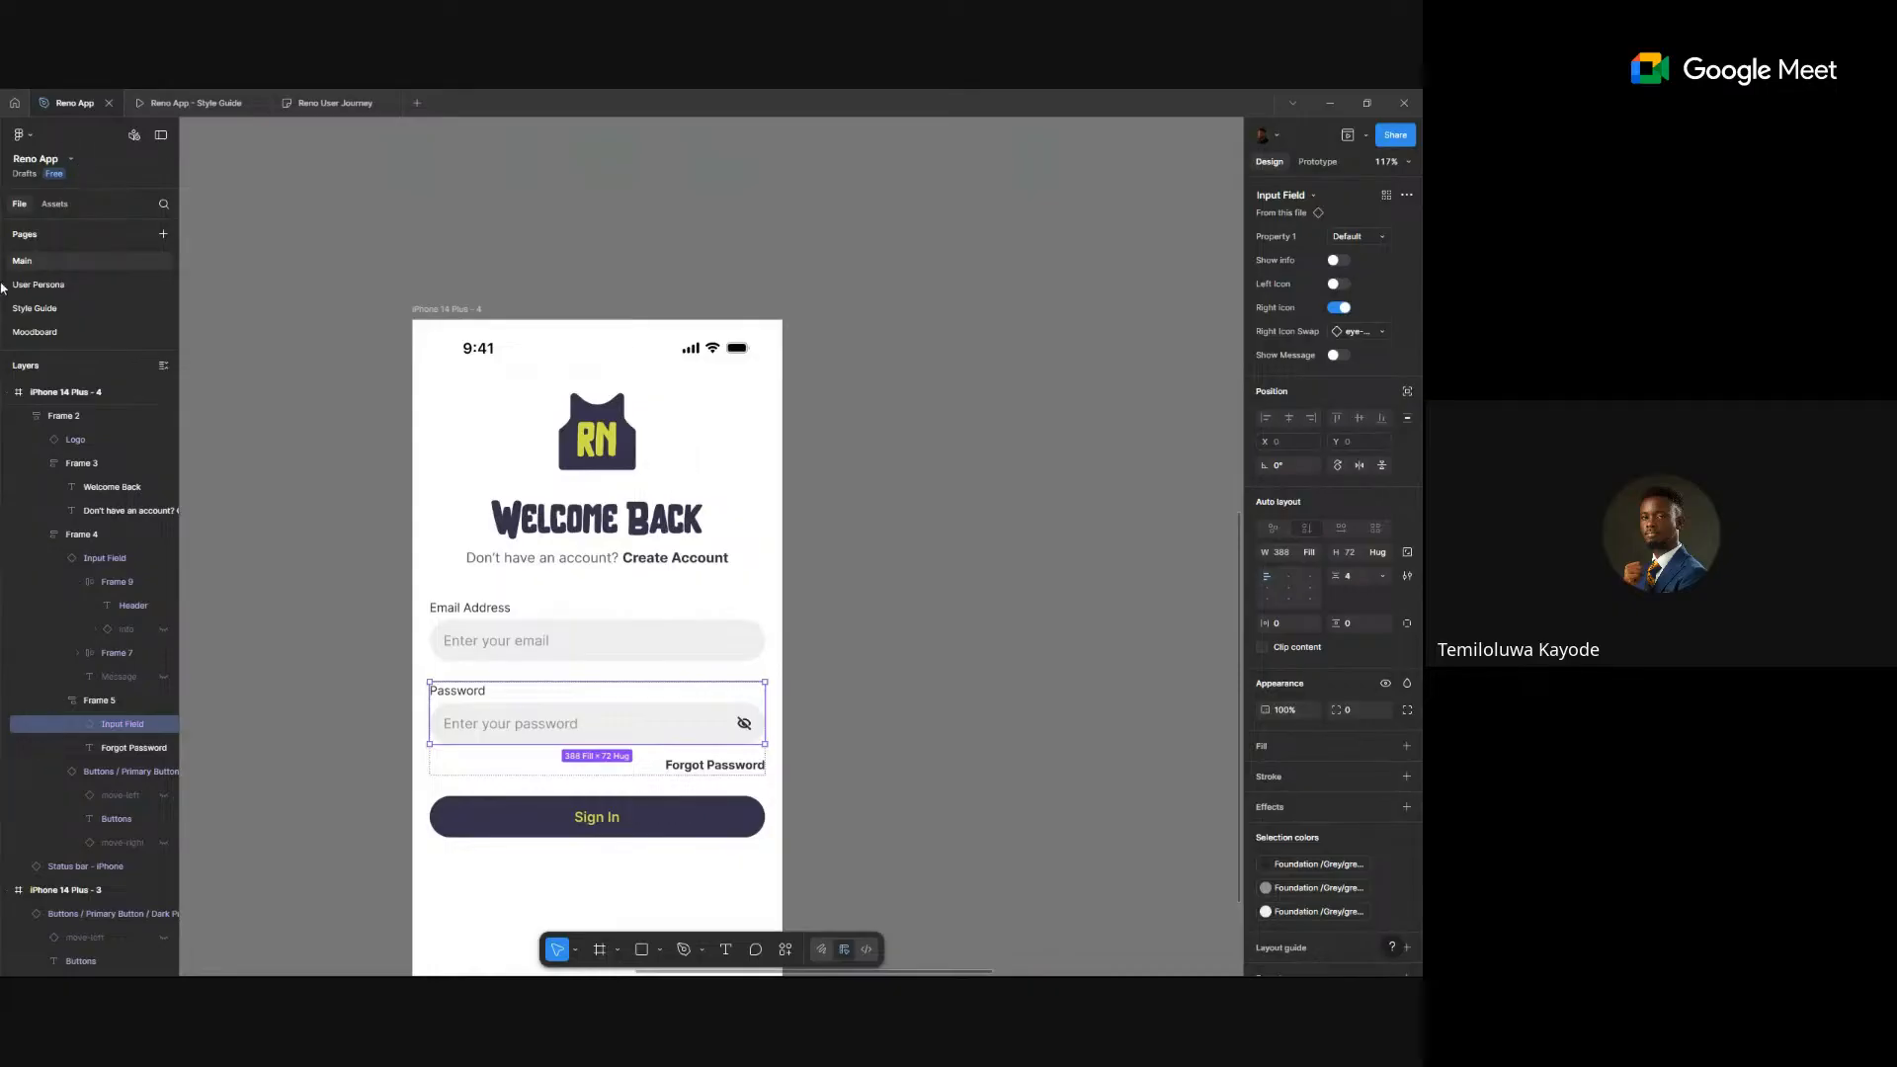
# - Alt-drag the iPhone 14 Plus - 4 frame downward, creating the copy iPhone 14 Plus - 5
pyautogui.moveTo(364, 483); pyautogui.dragTo(453, 329)
pyautogui.click(390, 542)
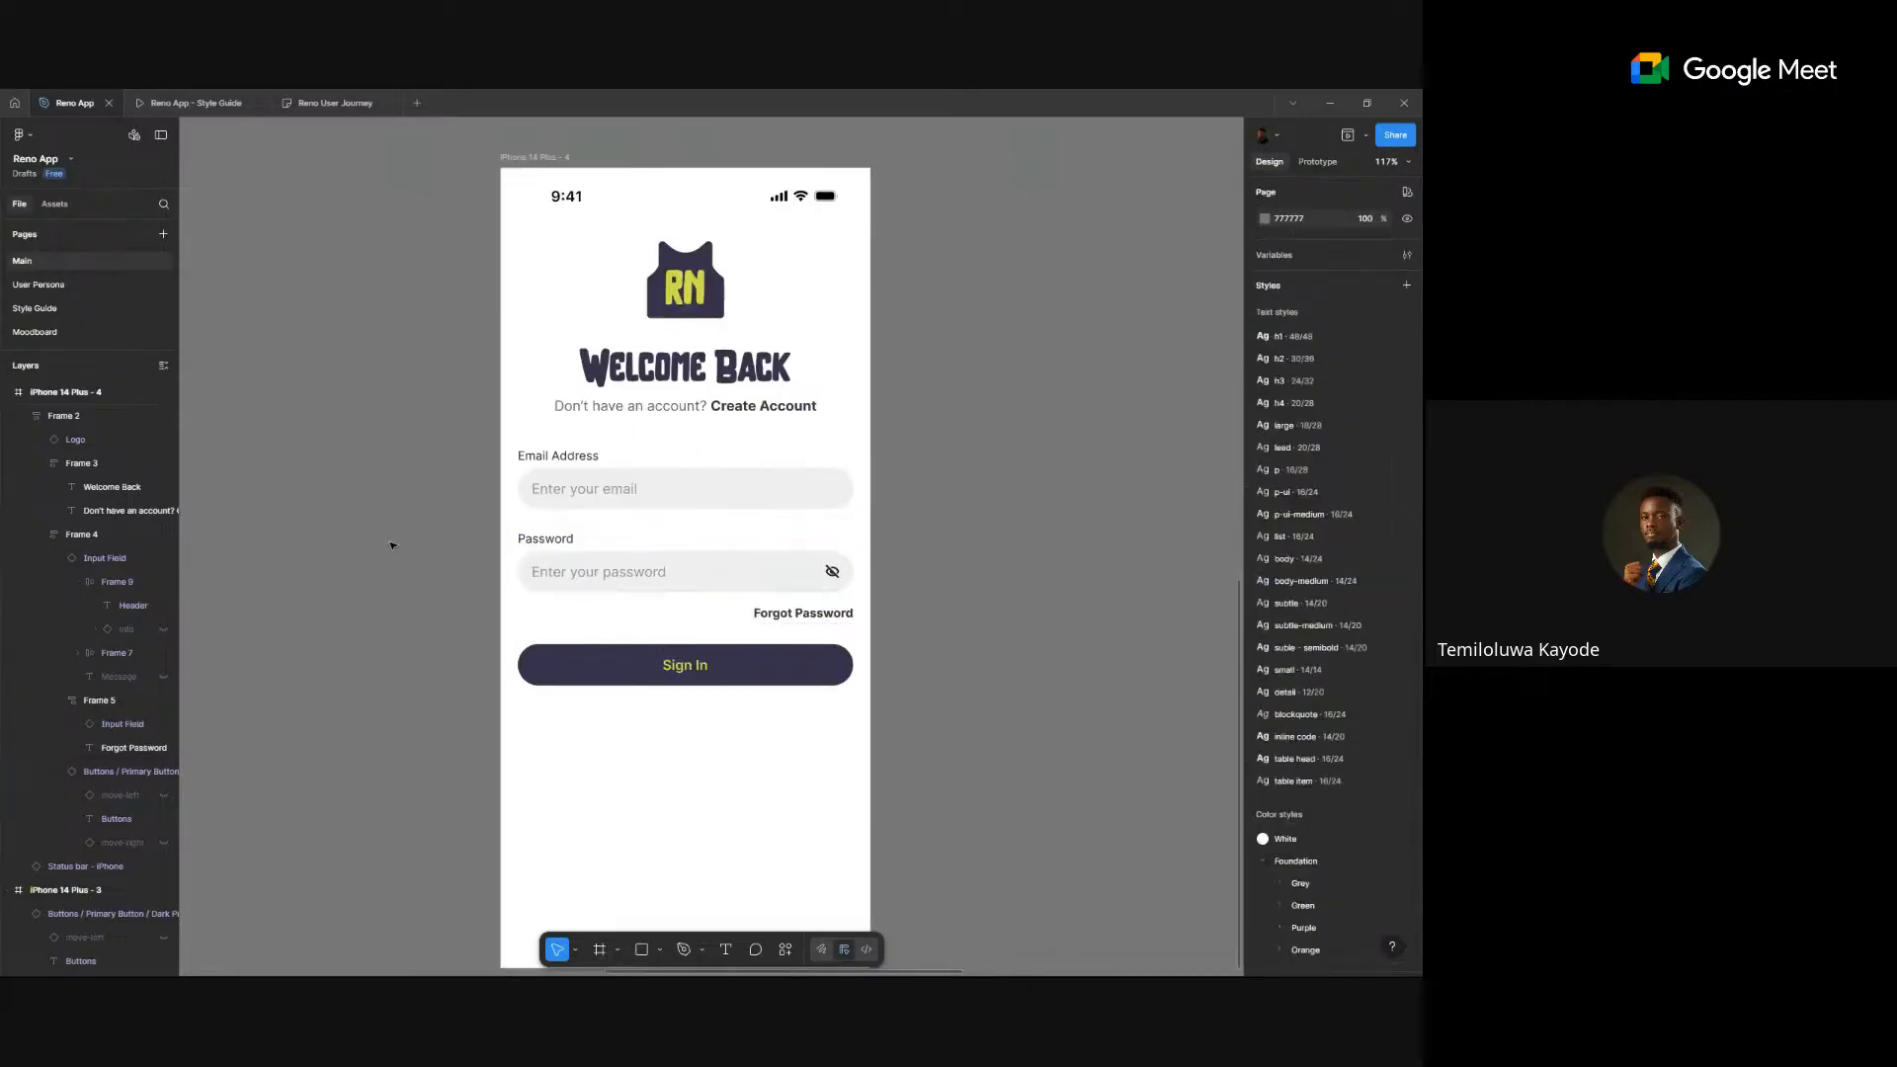
pyautogui.scroll(-1, 392, 545)
pyautogui.scroll(-3, 798, 586)
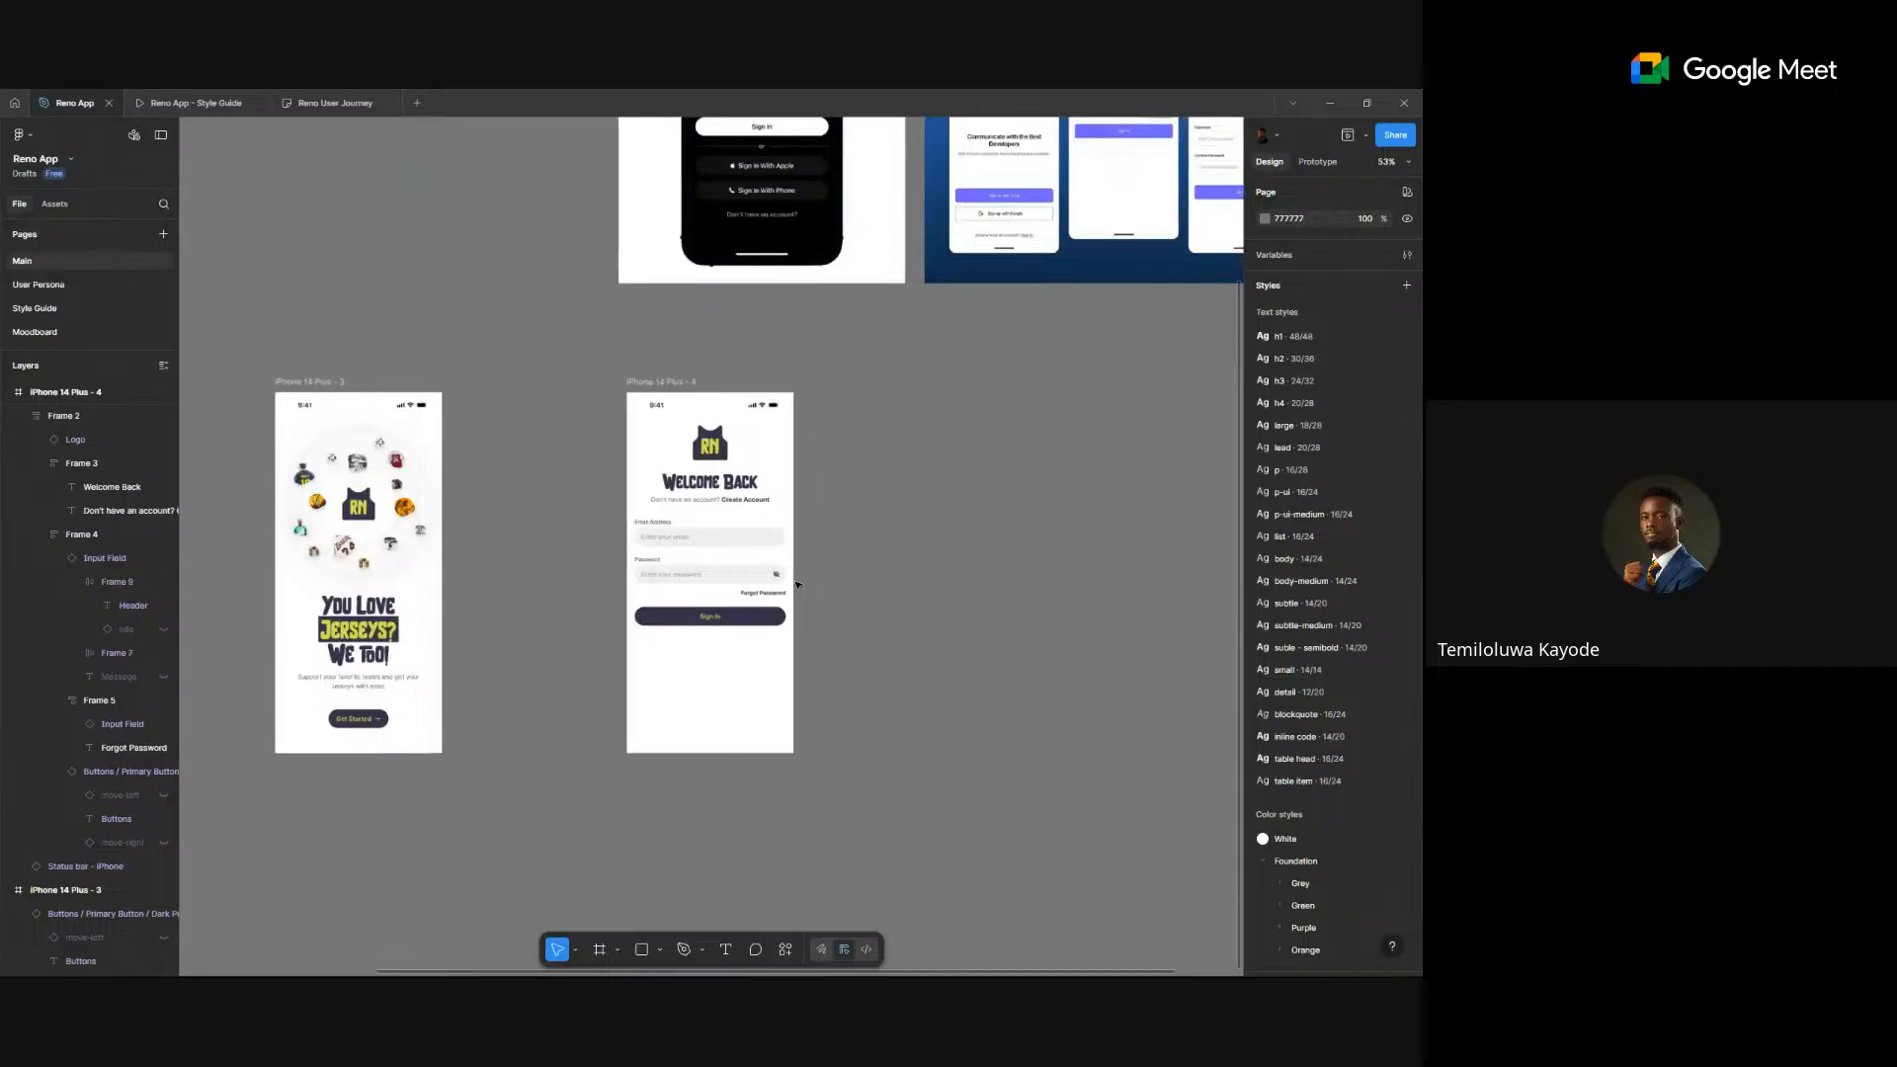
pyautogui.scroll(-2, 798, 586)
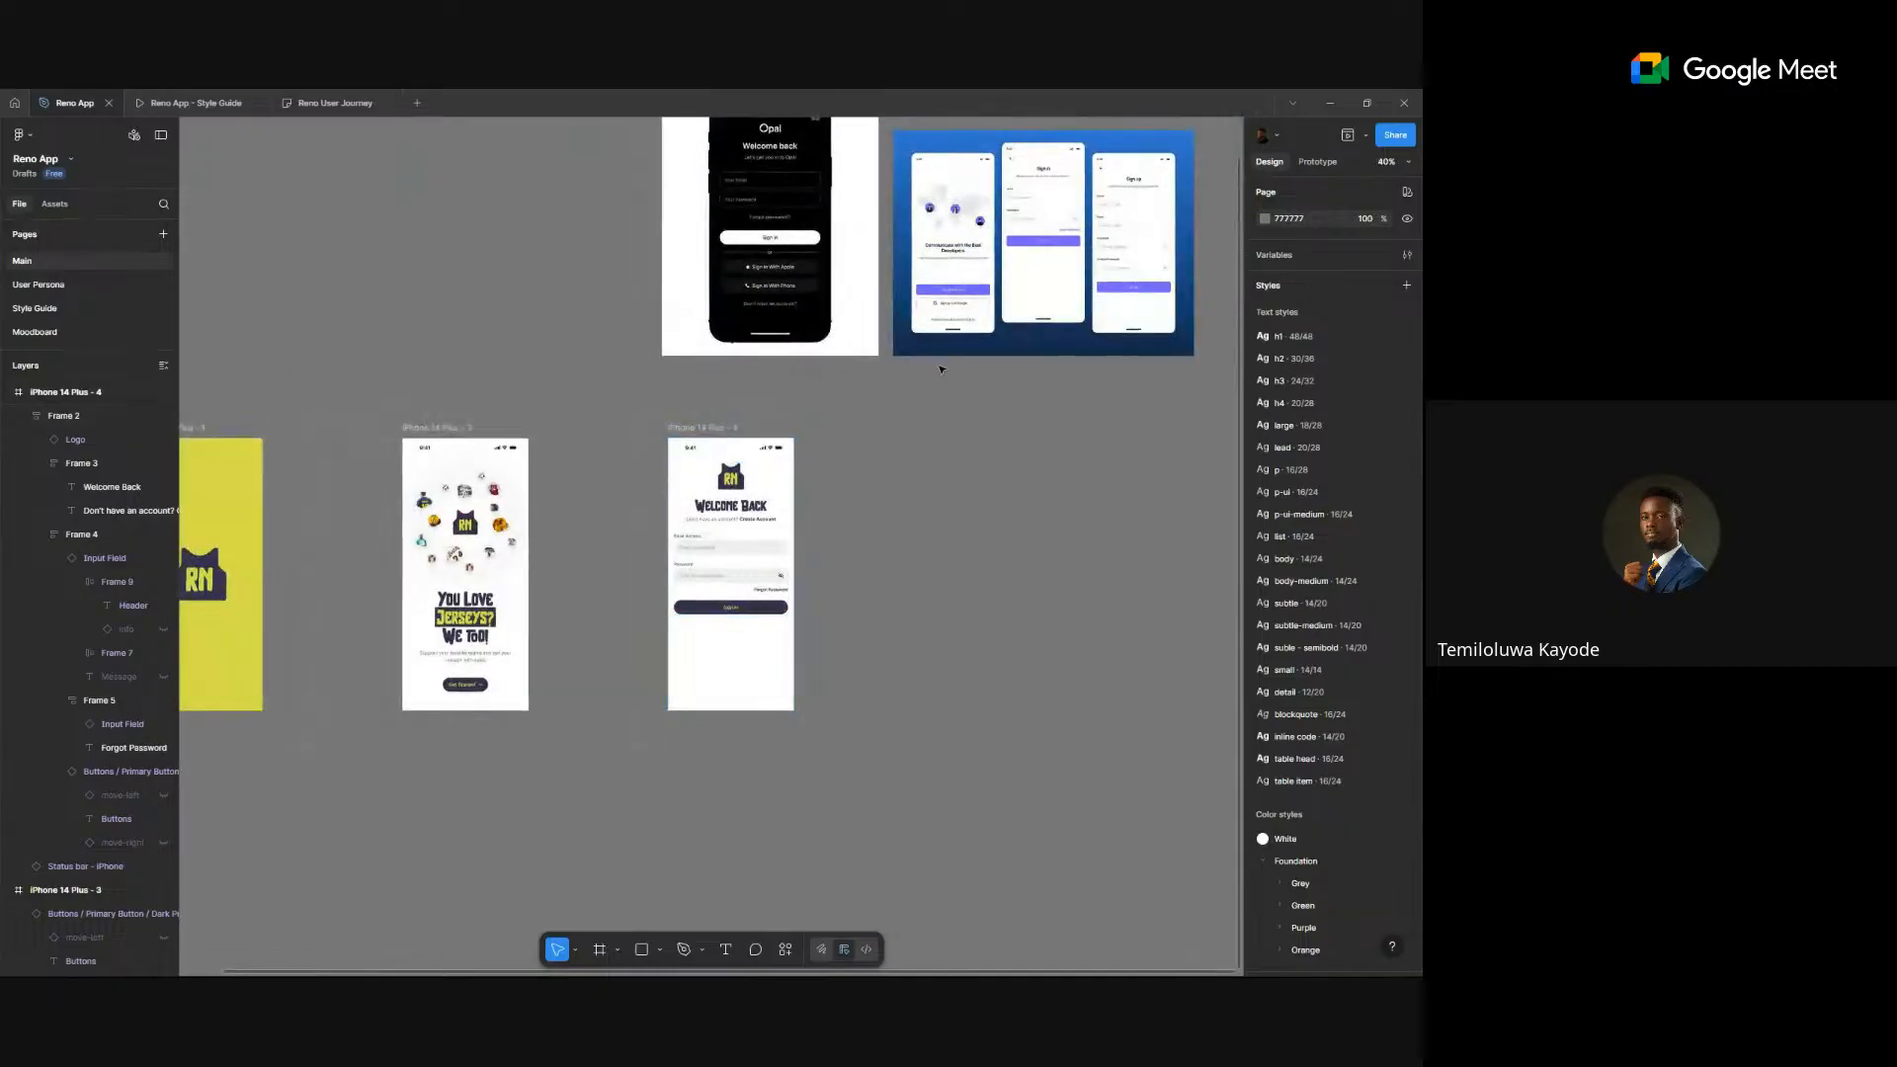
pyautogui.scroll(-2, 932, 360)
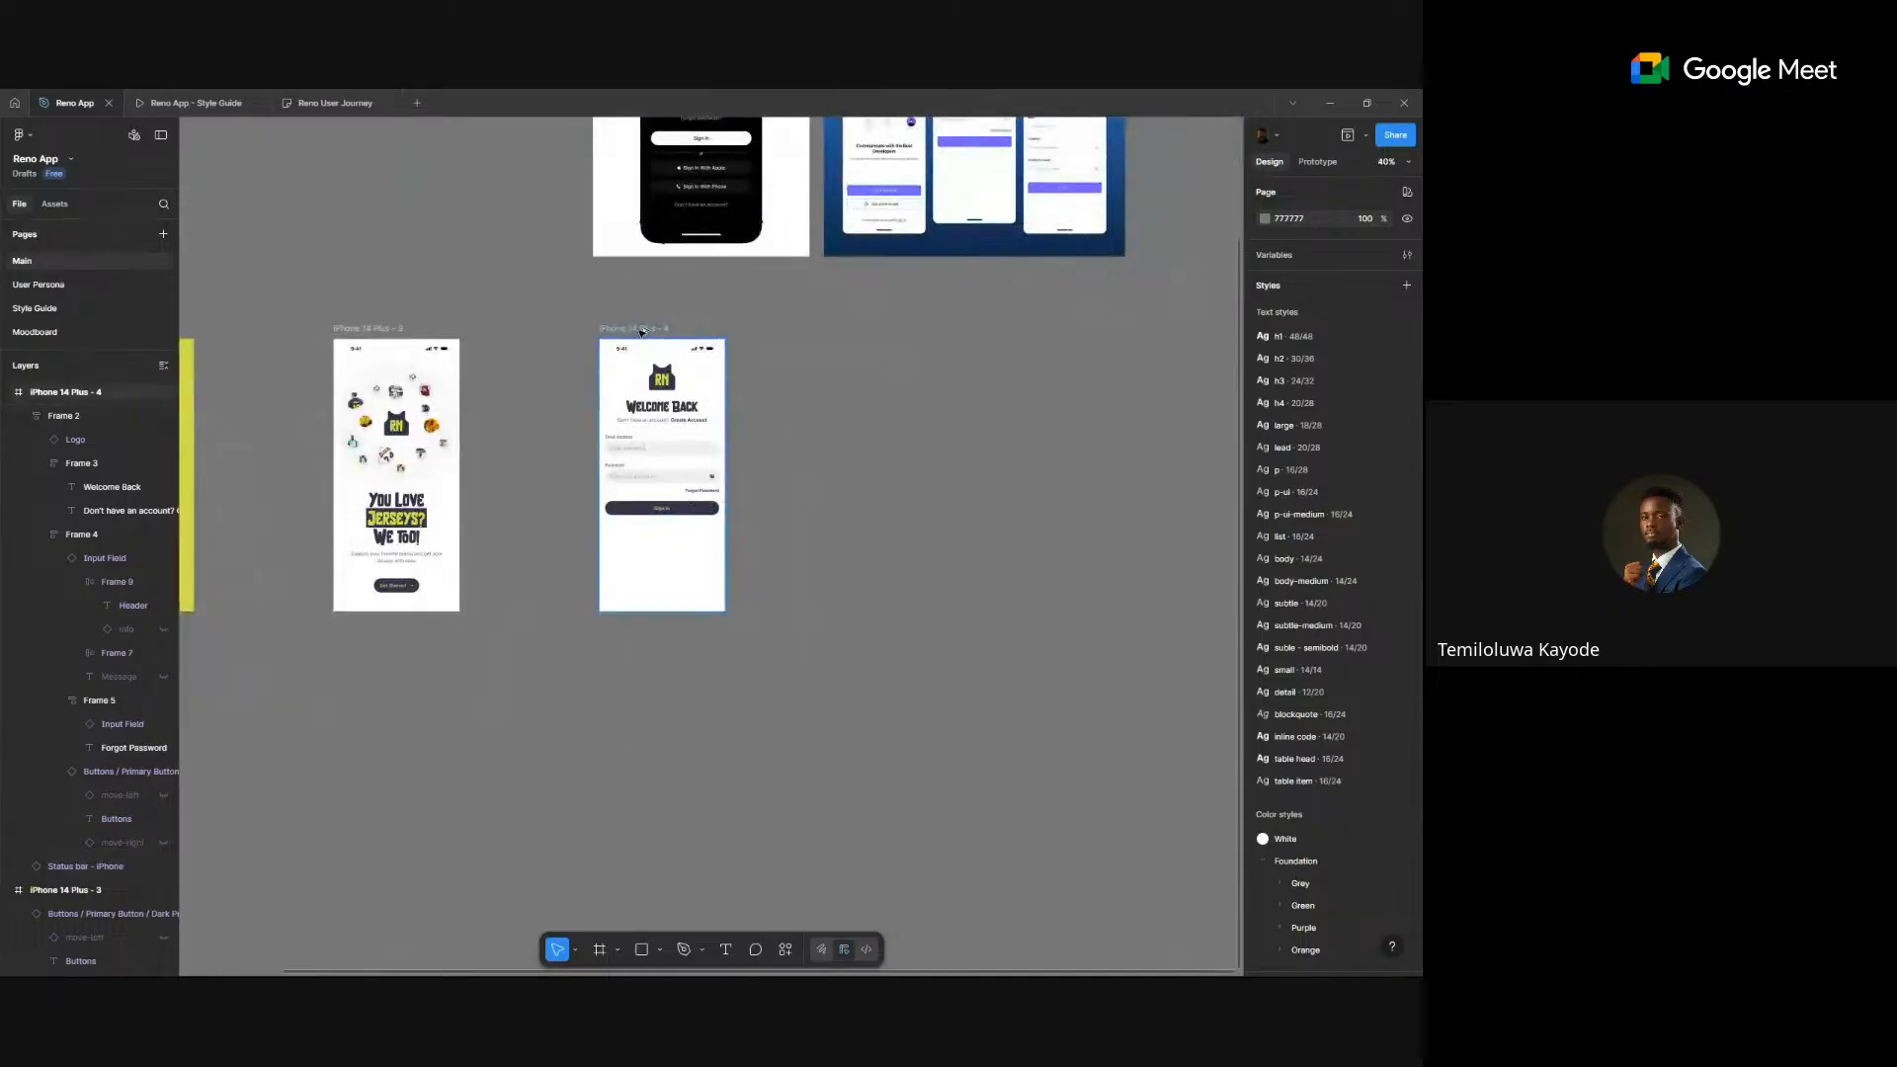
pyautogui.moveTo(642, 330); pyautogui.dragTo(642, 658)
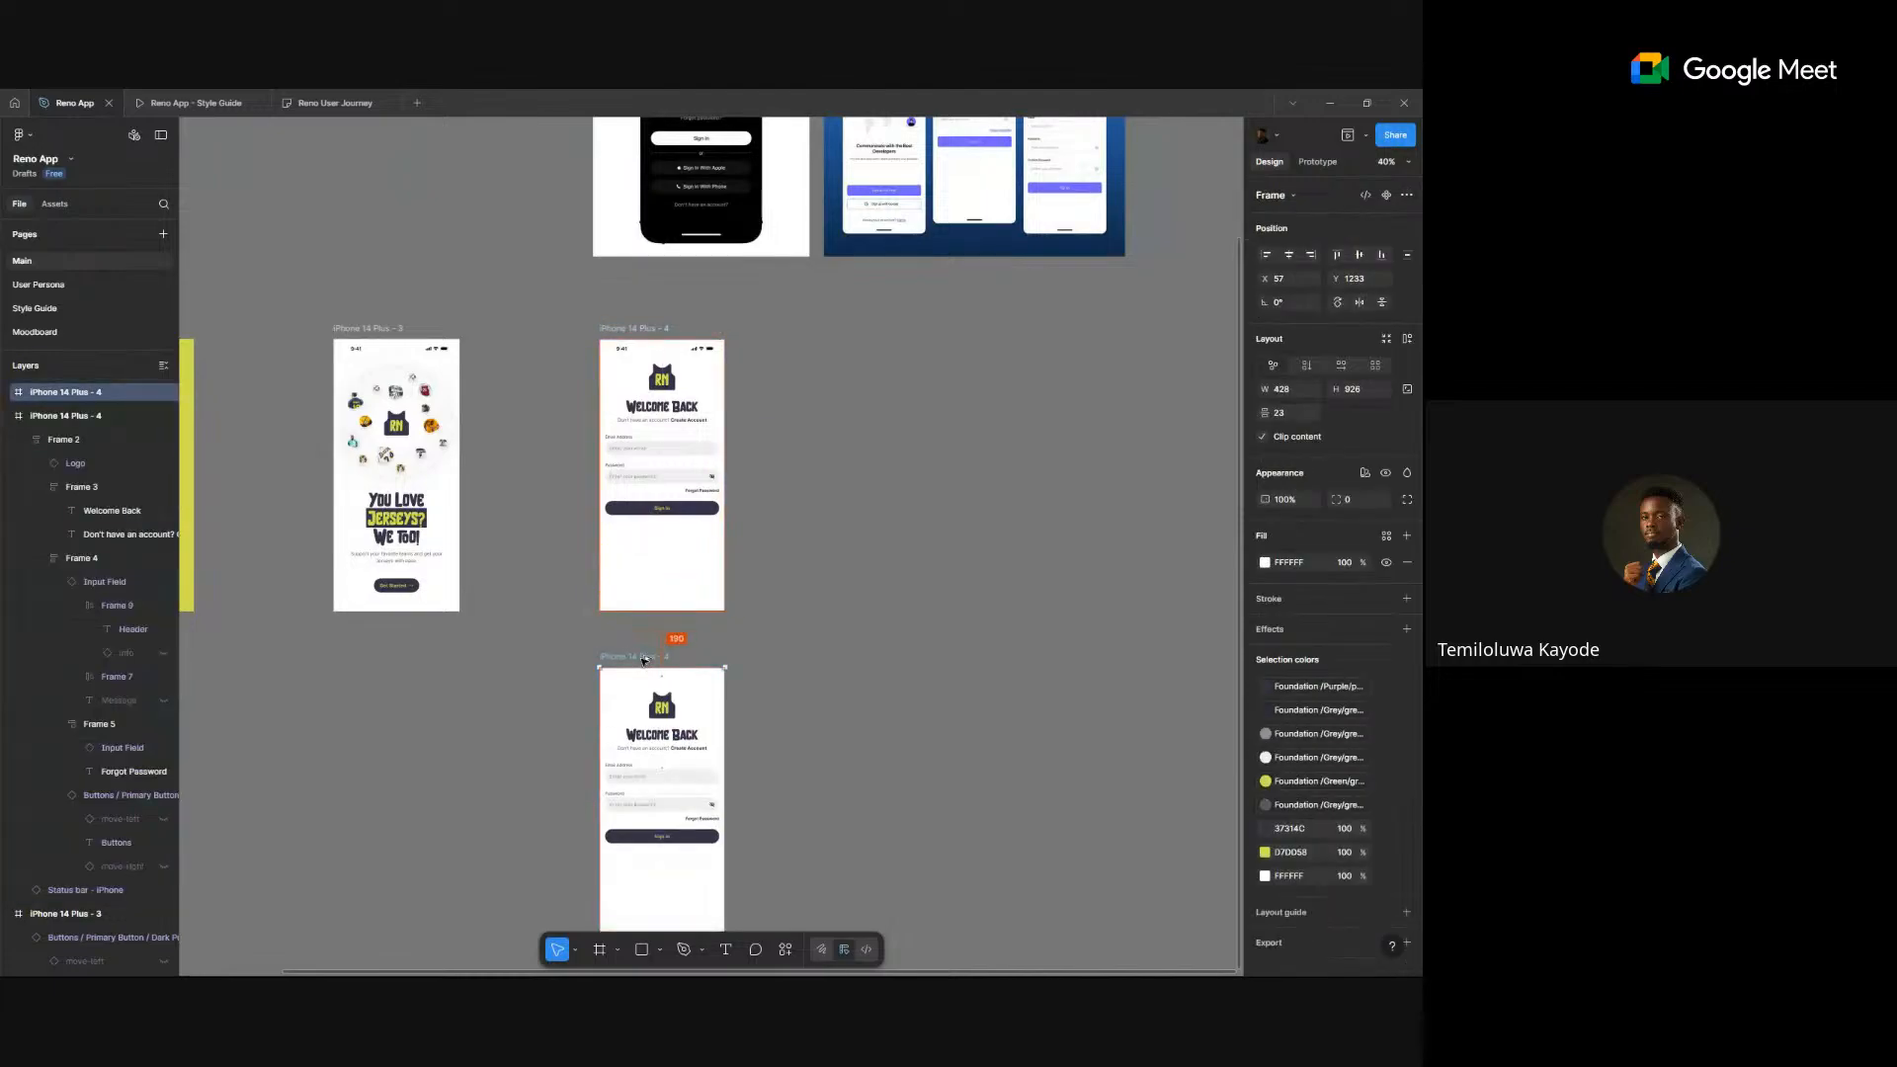
pyautogui.scroll(-5, 642, 665)
pyautogui.scroll(10, 646, 596)
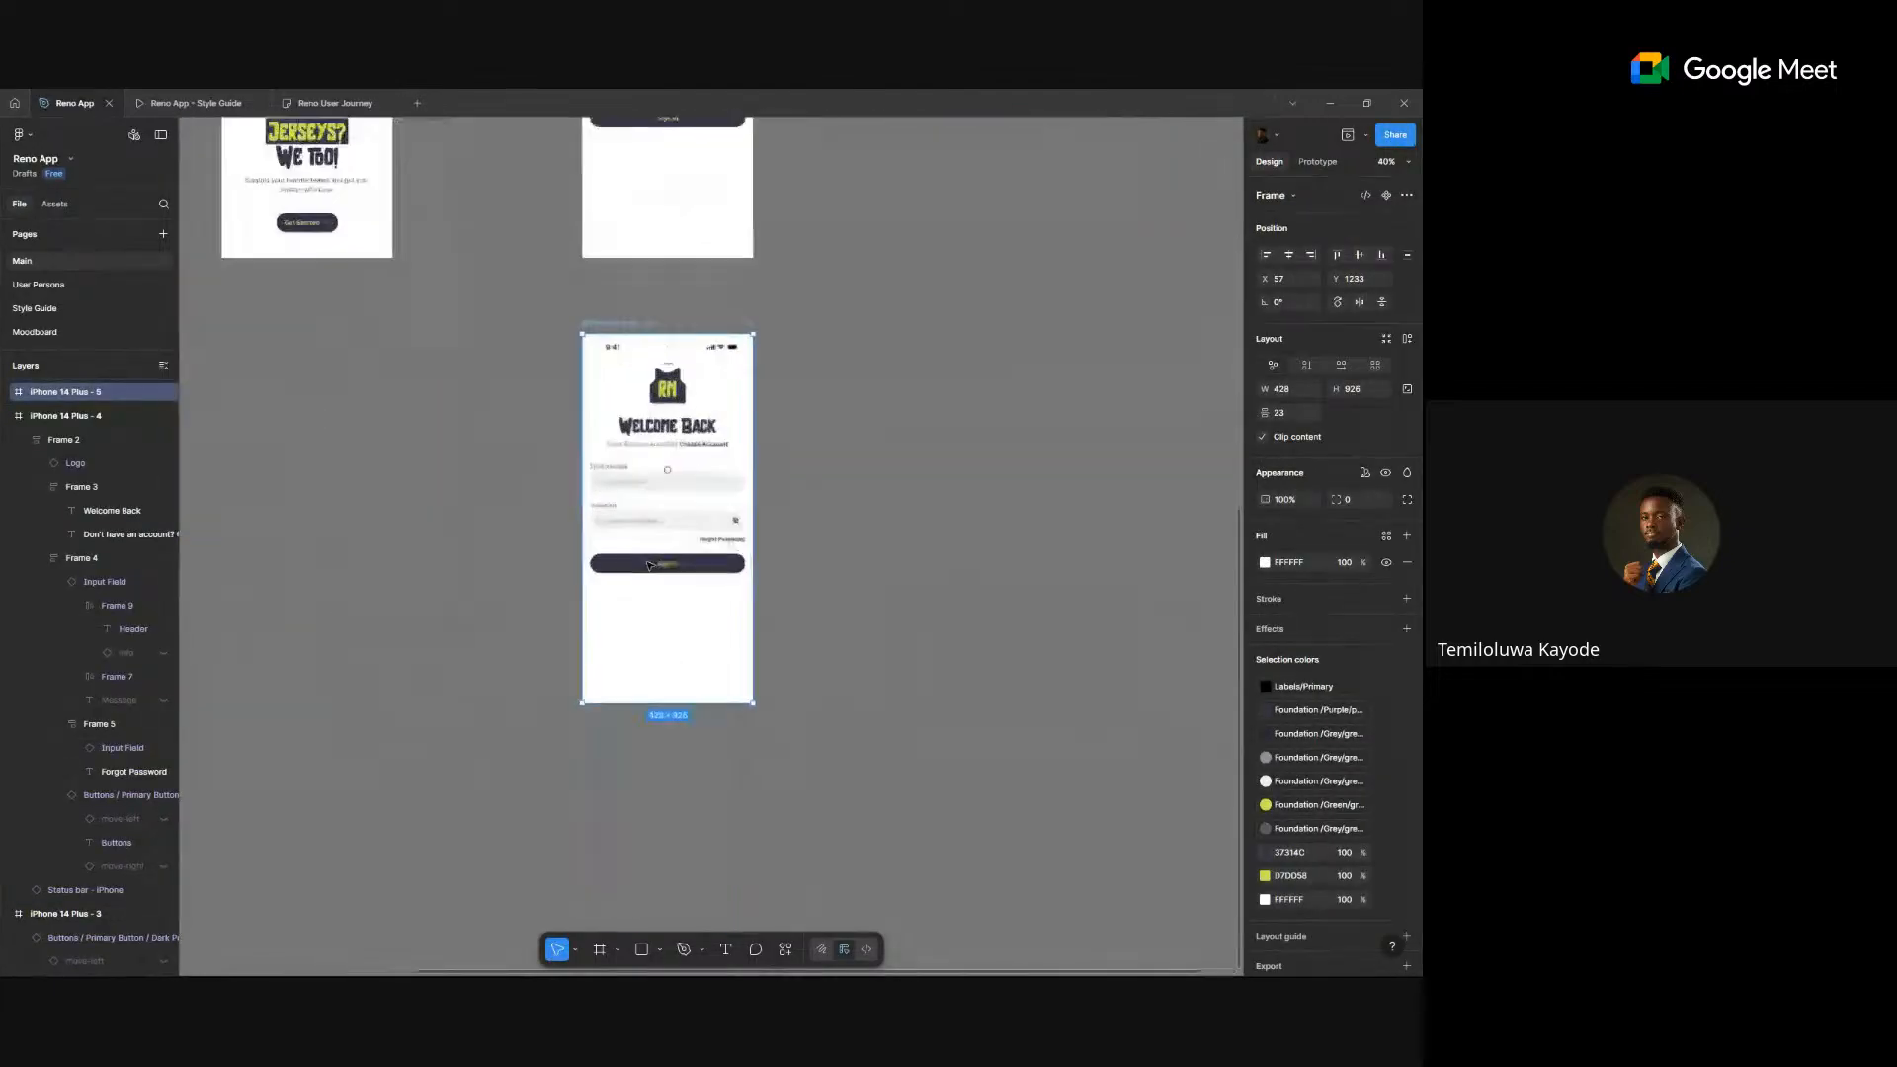
pyautogui.scroll(-4, 592, 601)
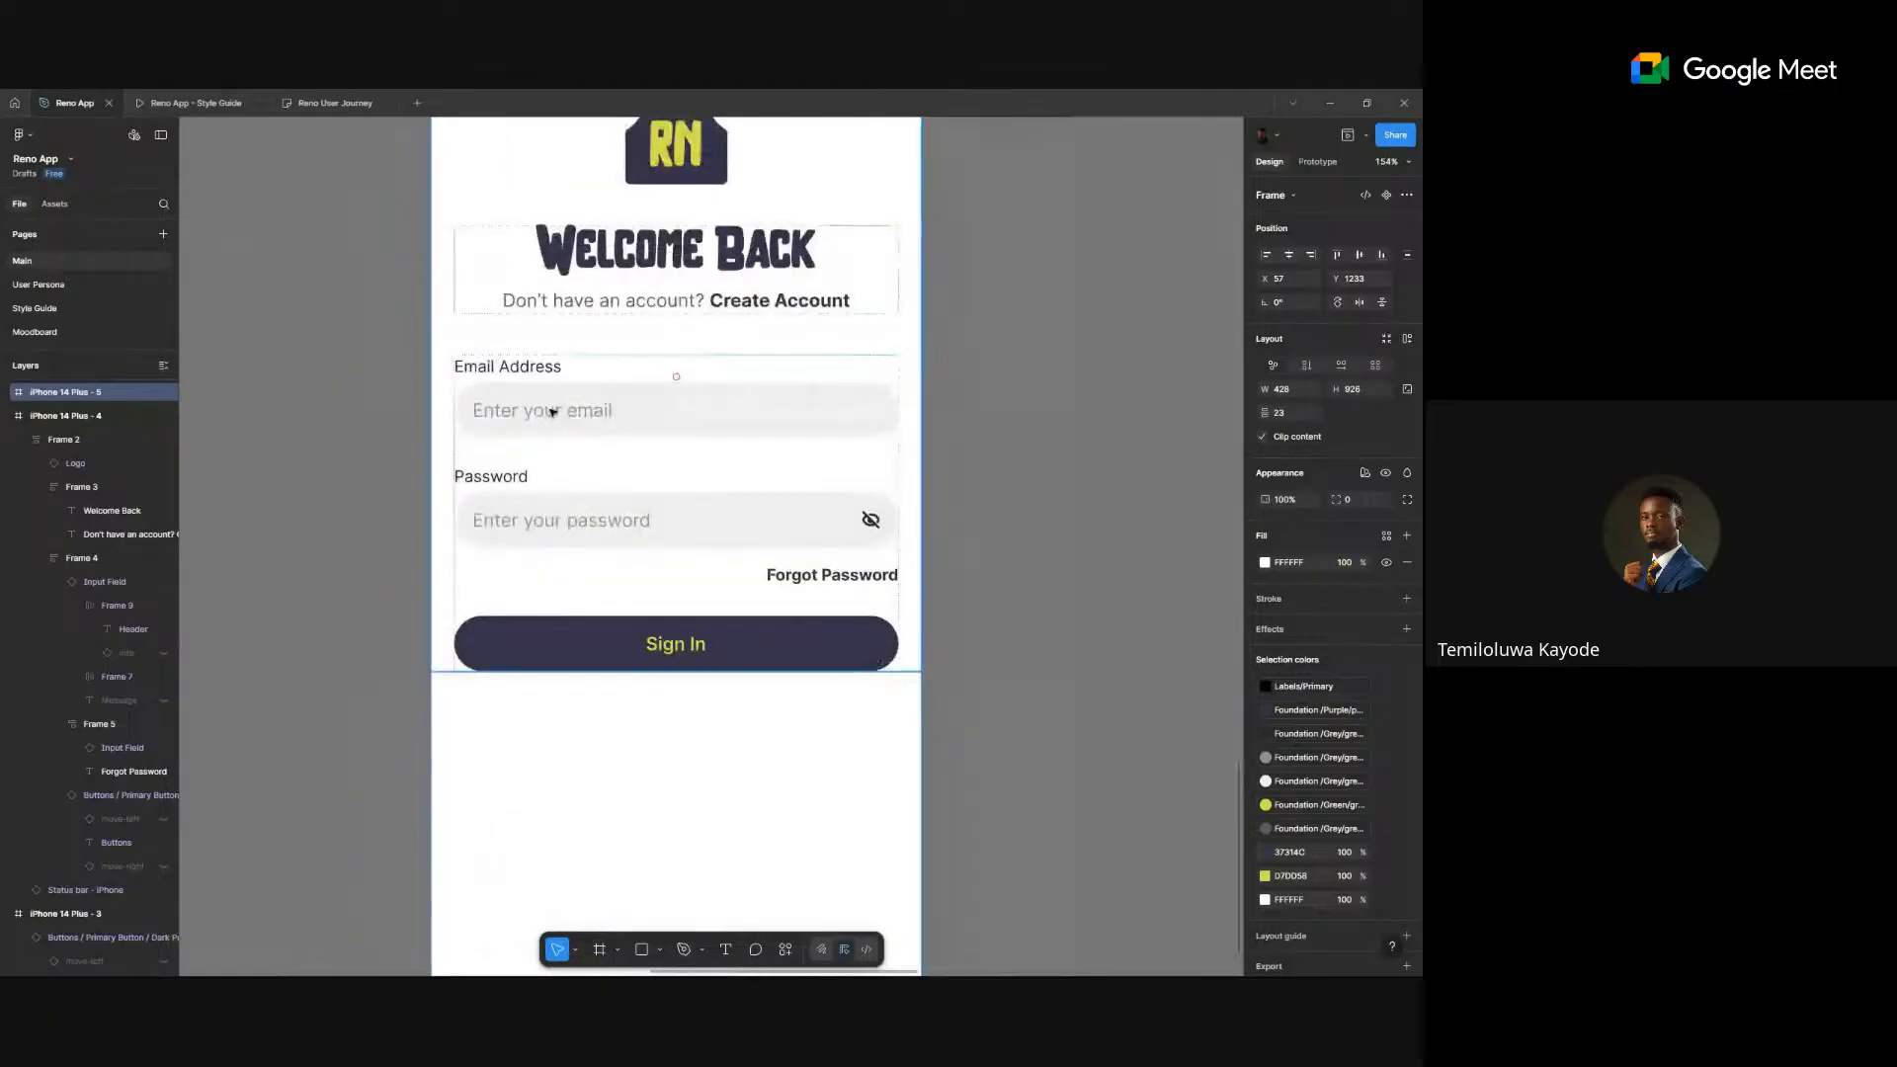
# - Switch the copy's email field to the Filled state and type a sample email address
pyautogui.keyDown('ctrl'); pyautogui.click(551, 411); pyautogui.keyUp('ctrl')
pyautogui.click(580, 515)
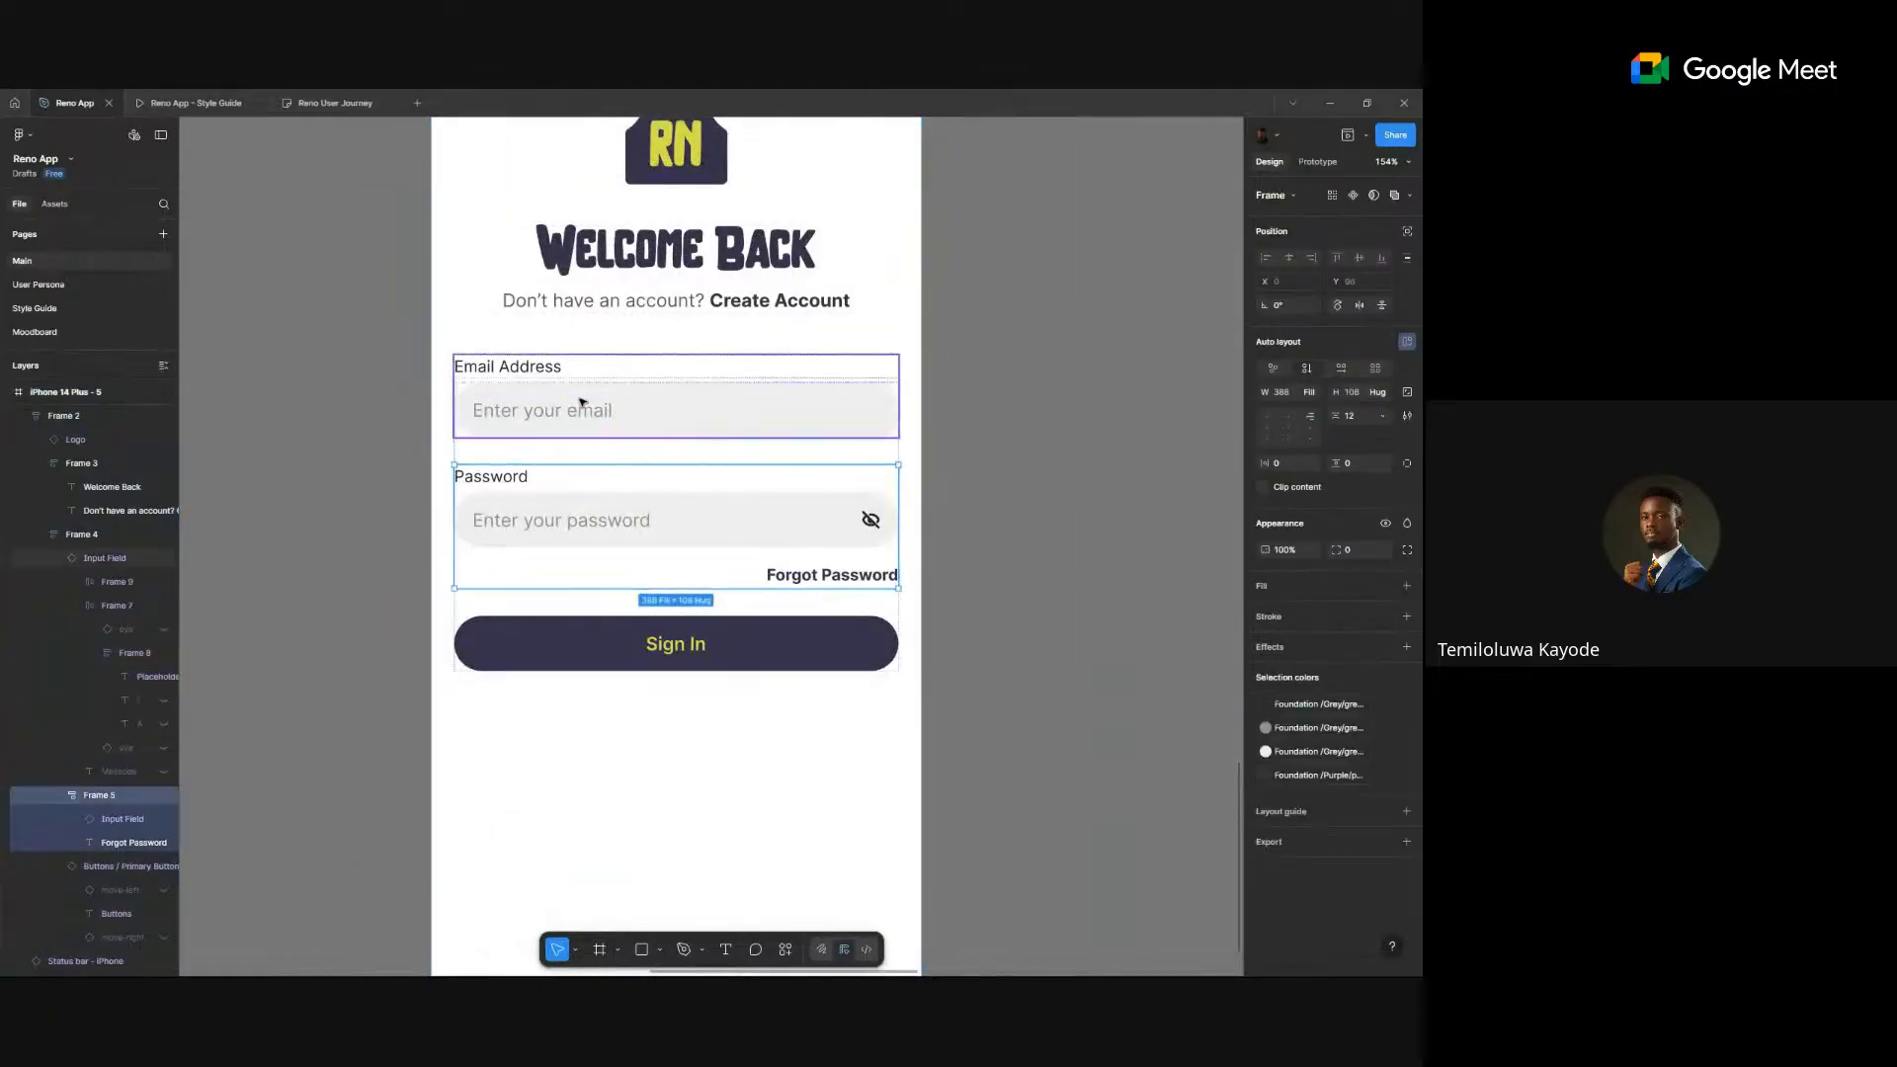
pyautogui.doubleClick(581, 403)
pyautogui.click(589, 499)
pyautogui.click(598, 406)
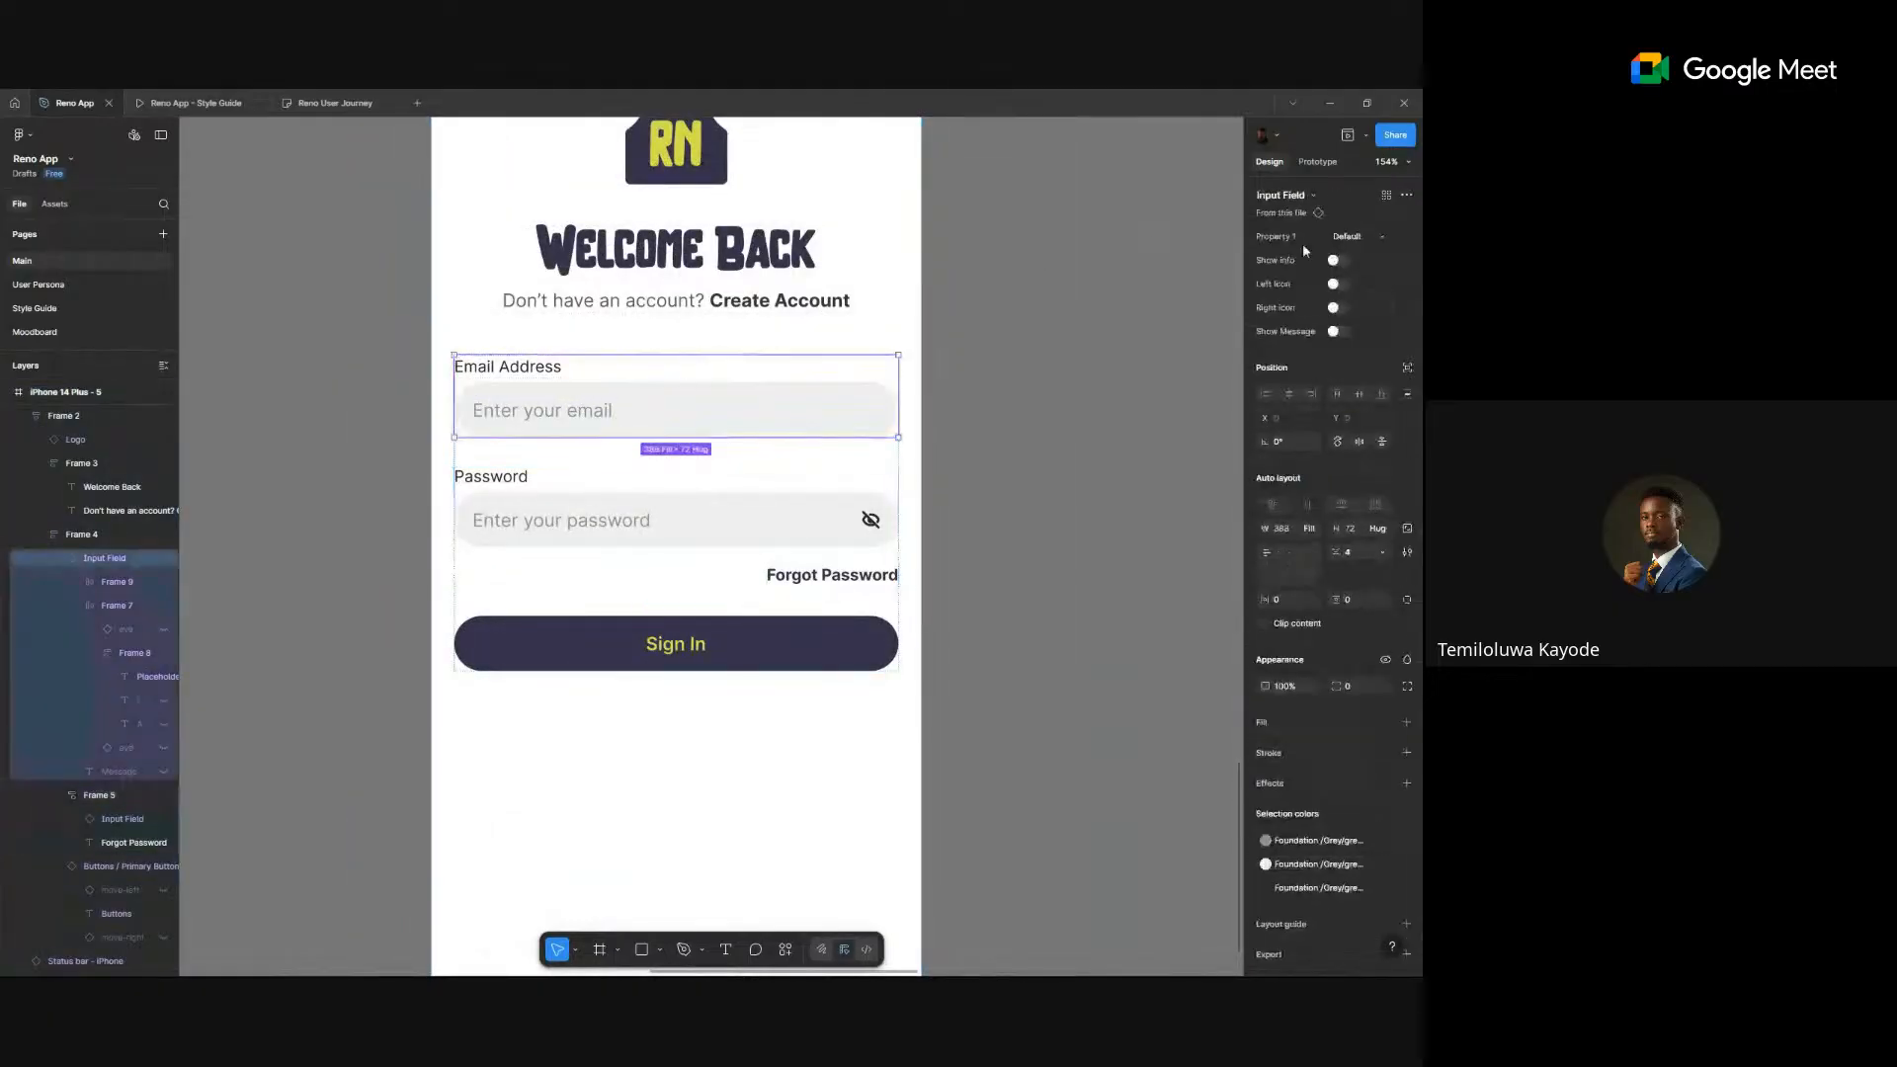
pyautogui.click(1359, 238)
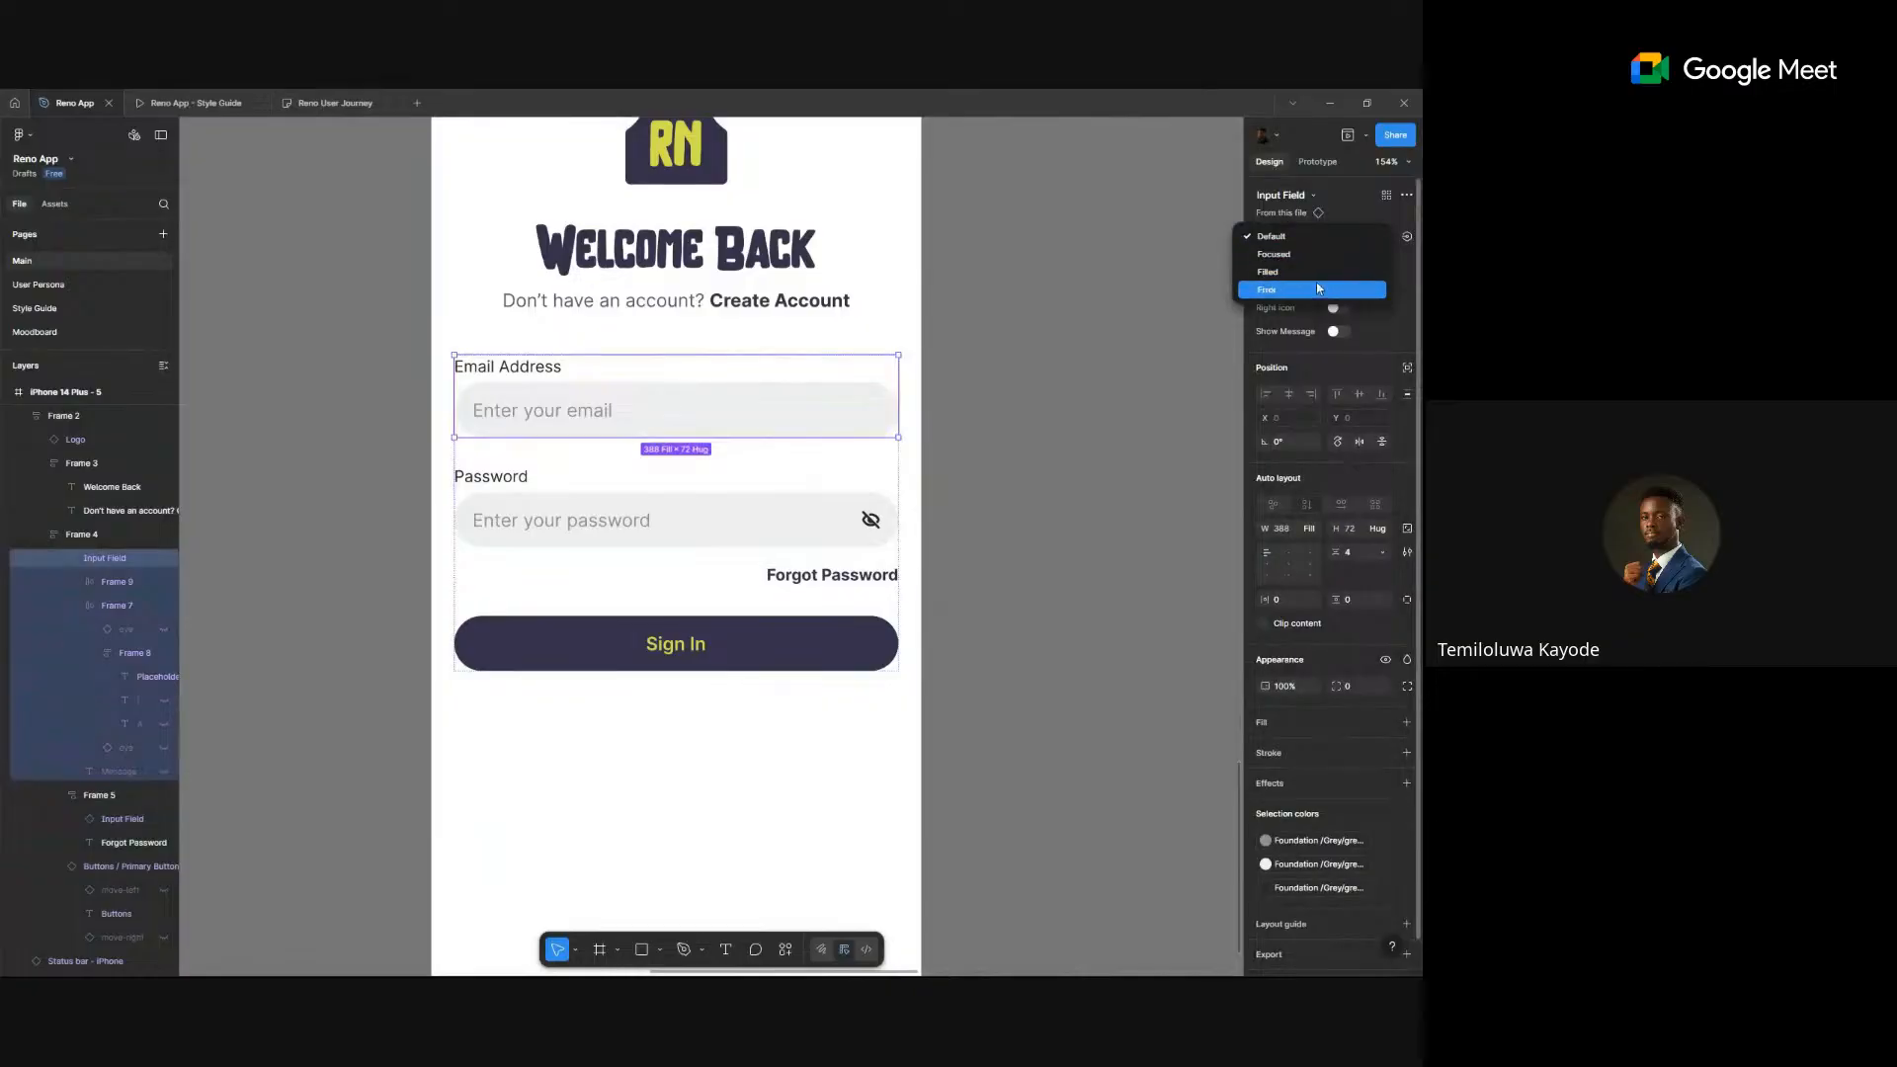
pyautogui.click(1320, 273)
pyautogui.doubleClick(511, 416)
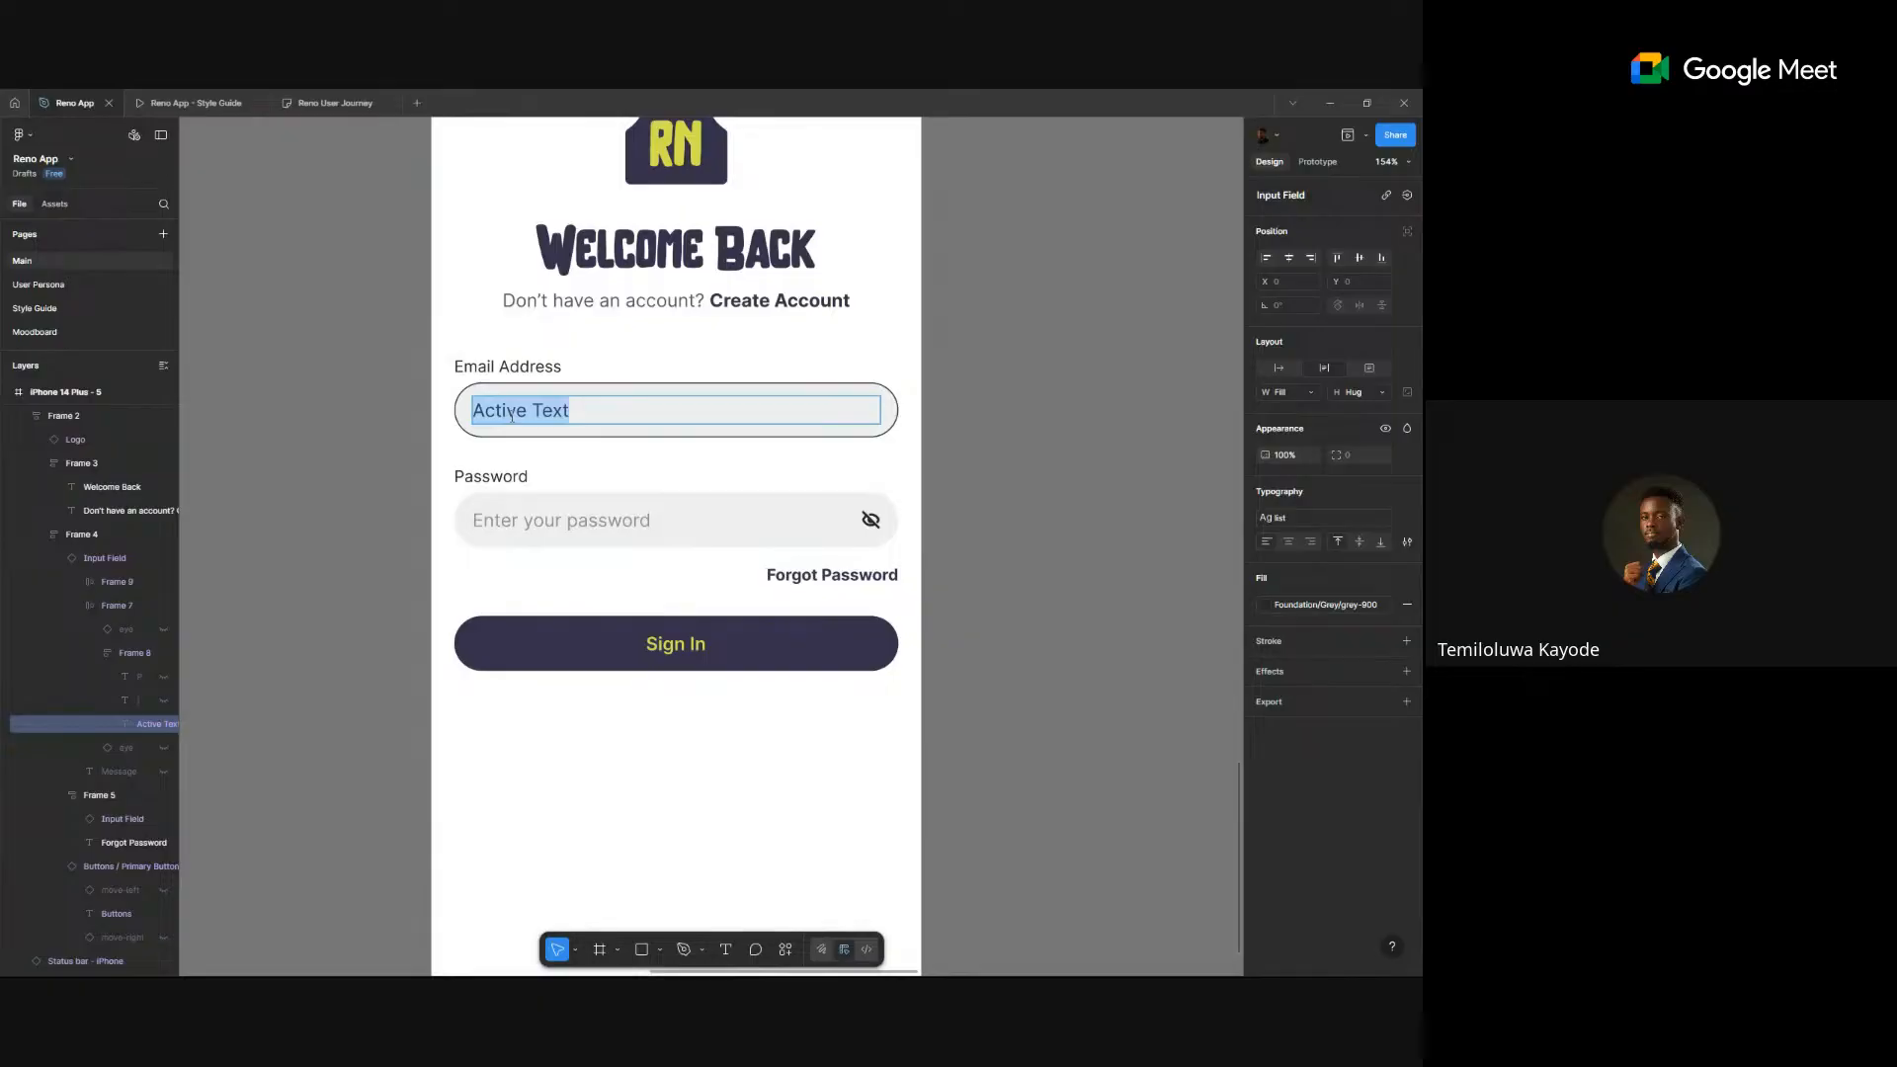
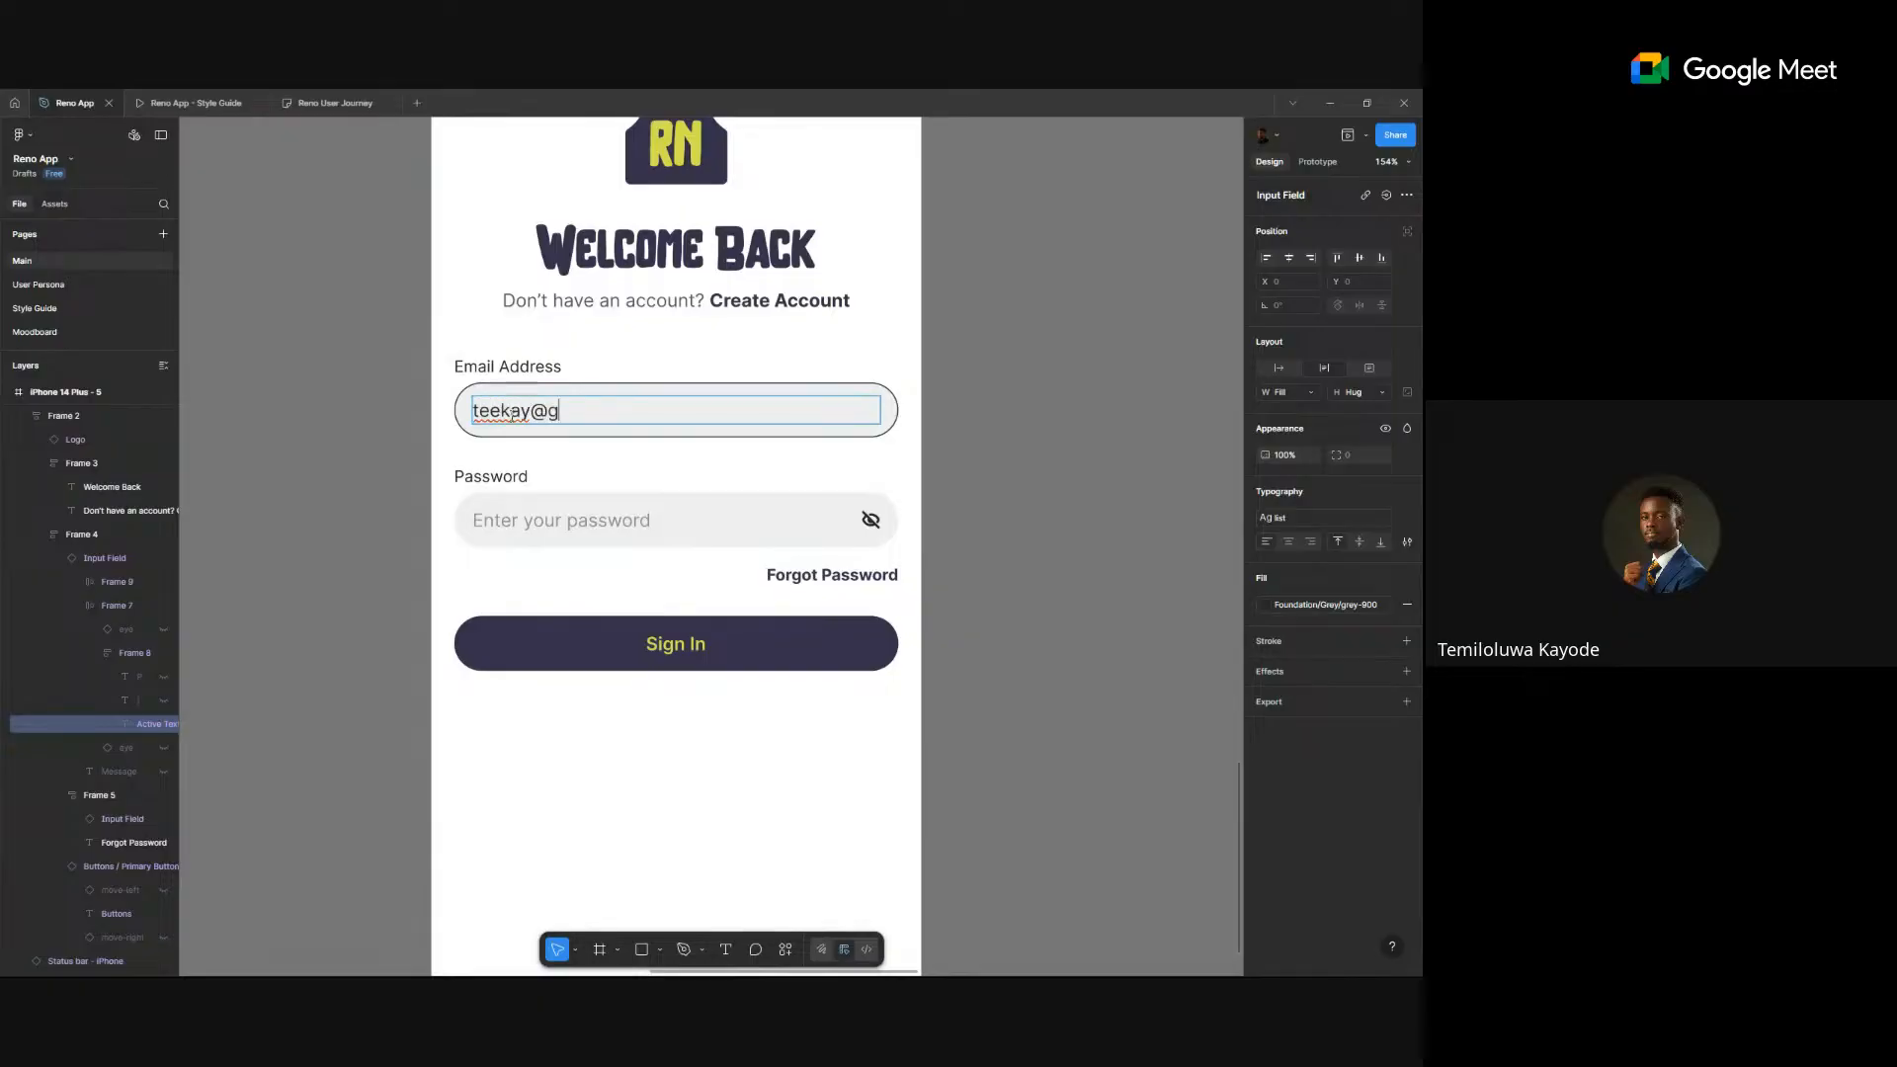
pyautogui.press('Escape')
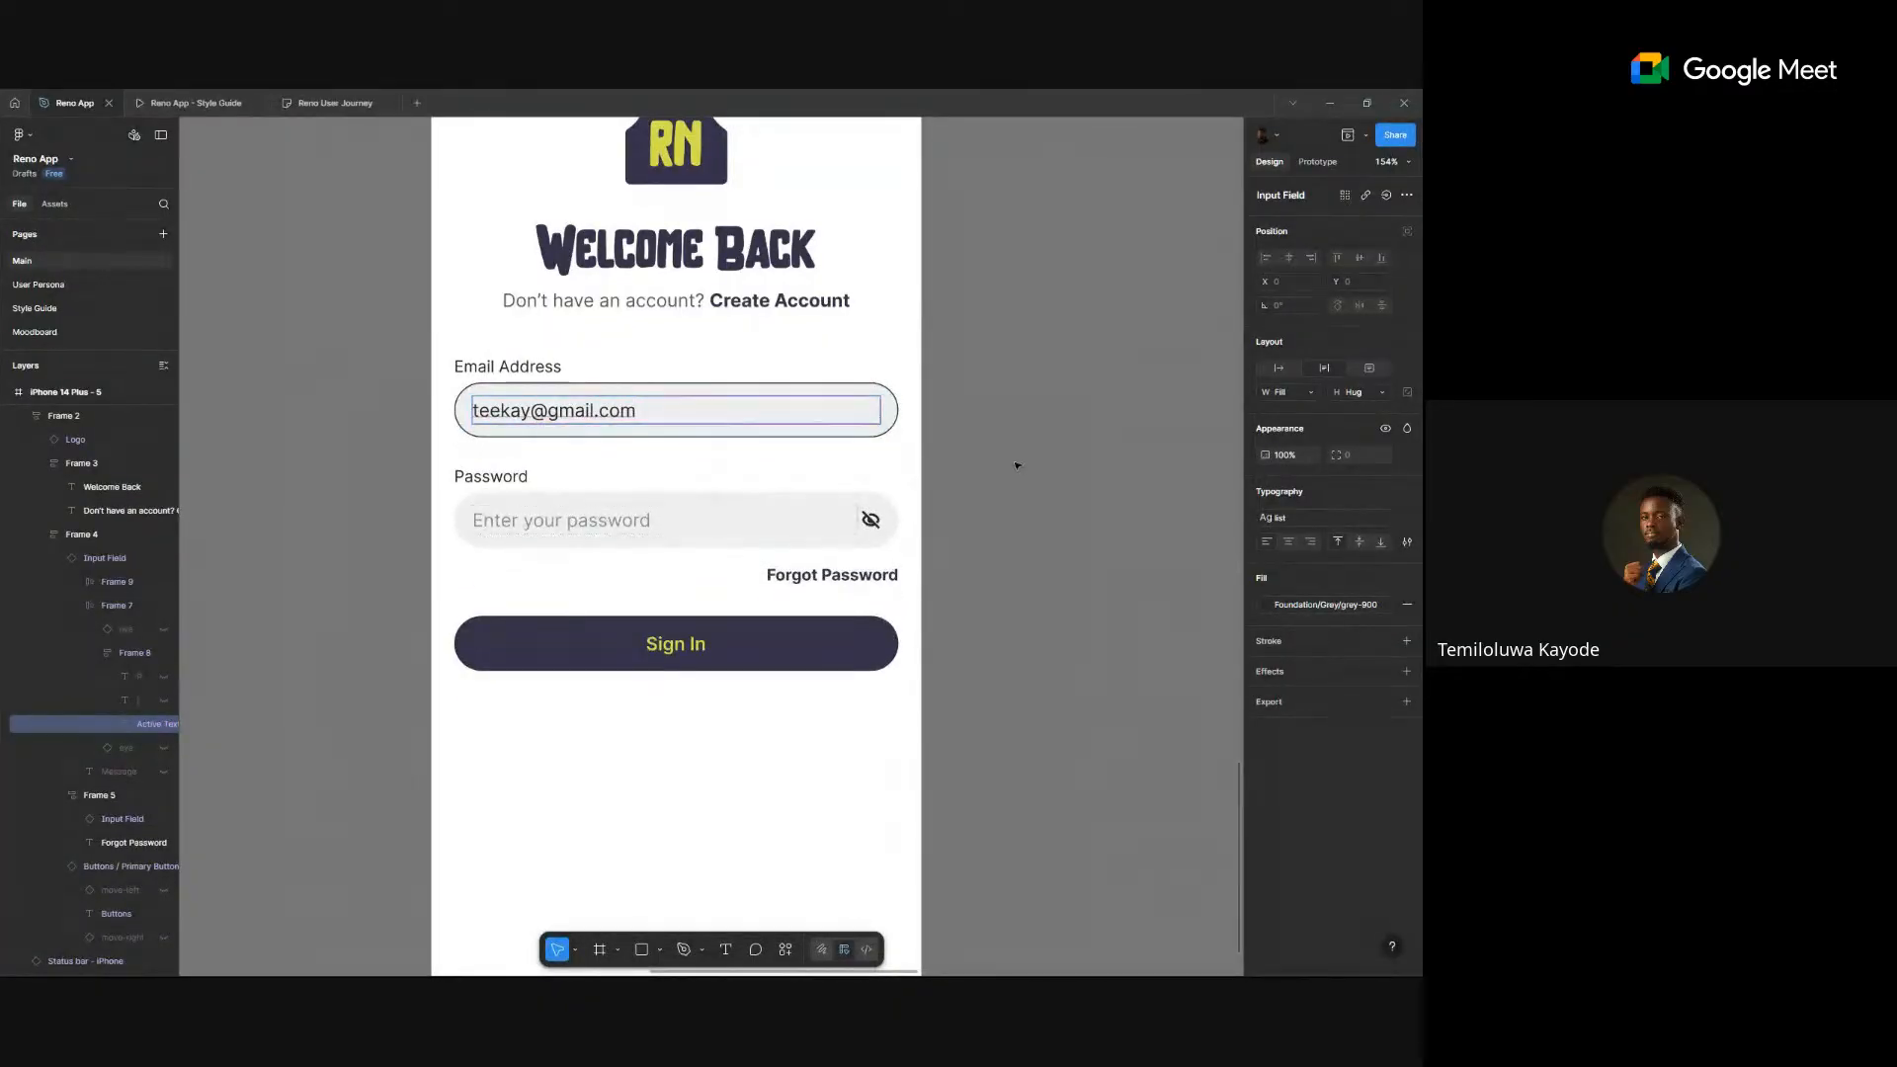
# - Try typing asterisks into the password field, then undo to keep its placeholder
pyautogui.click(583, 521)
pyautogui.click(583, 521)
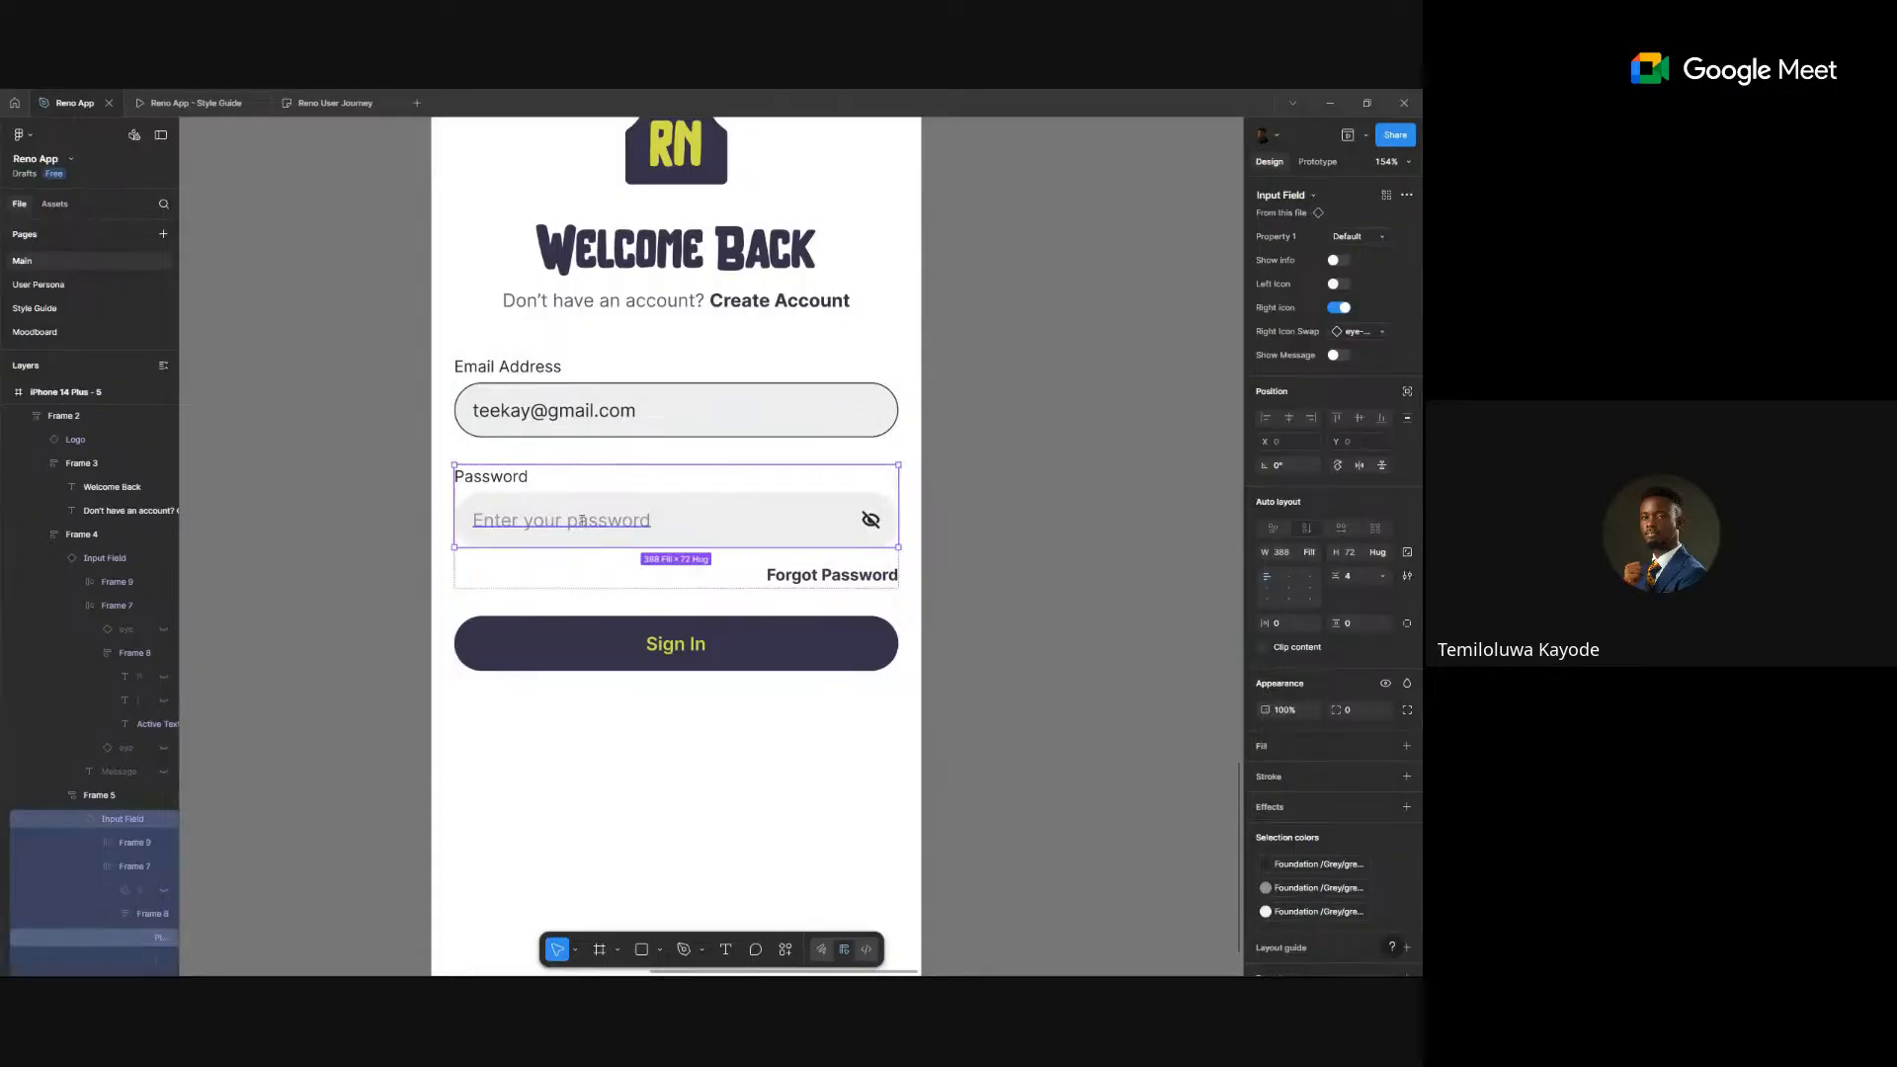
pyautogui.doubleClick(583, 520)
pyautogui.write('***')
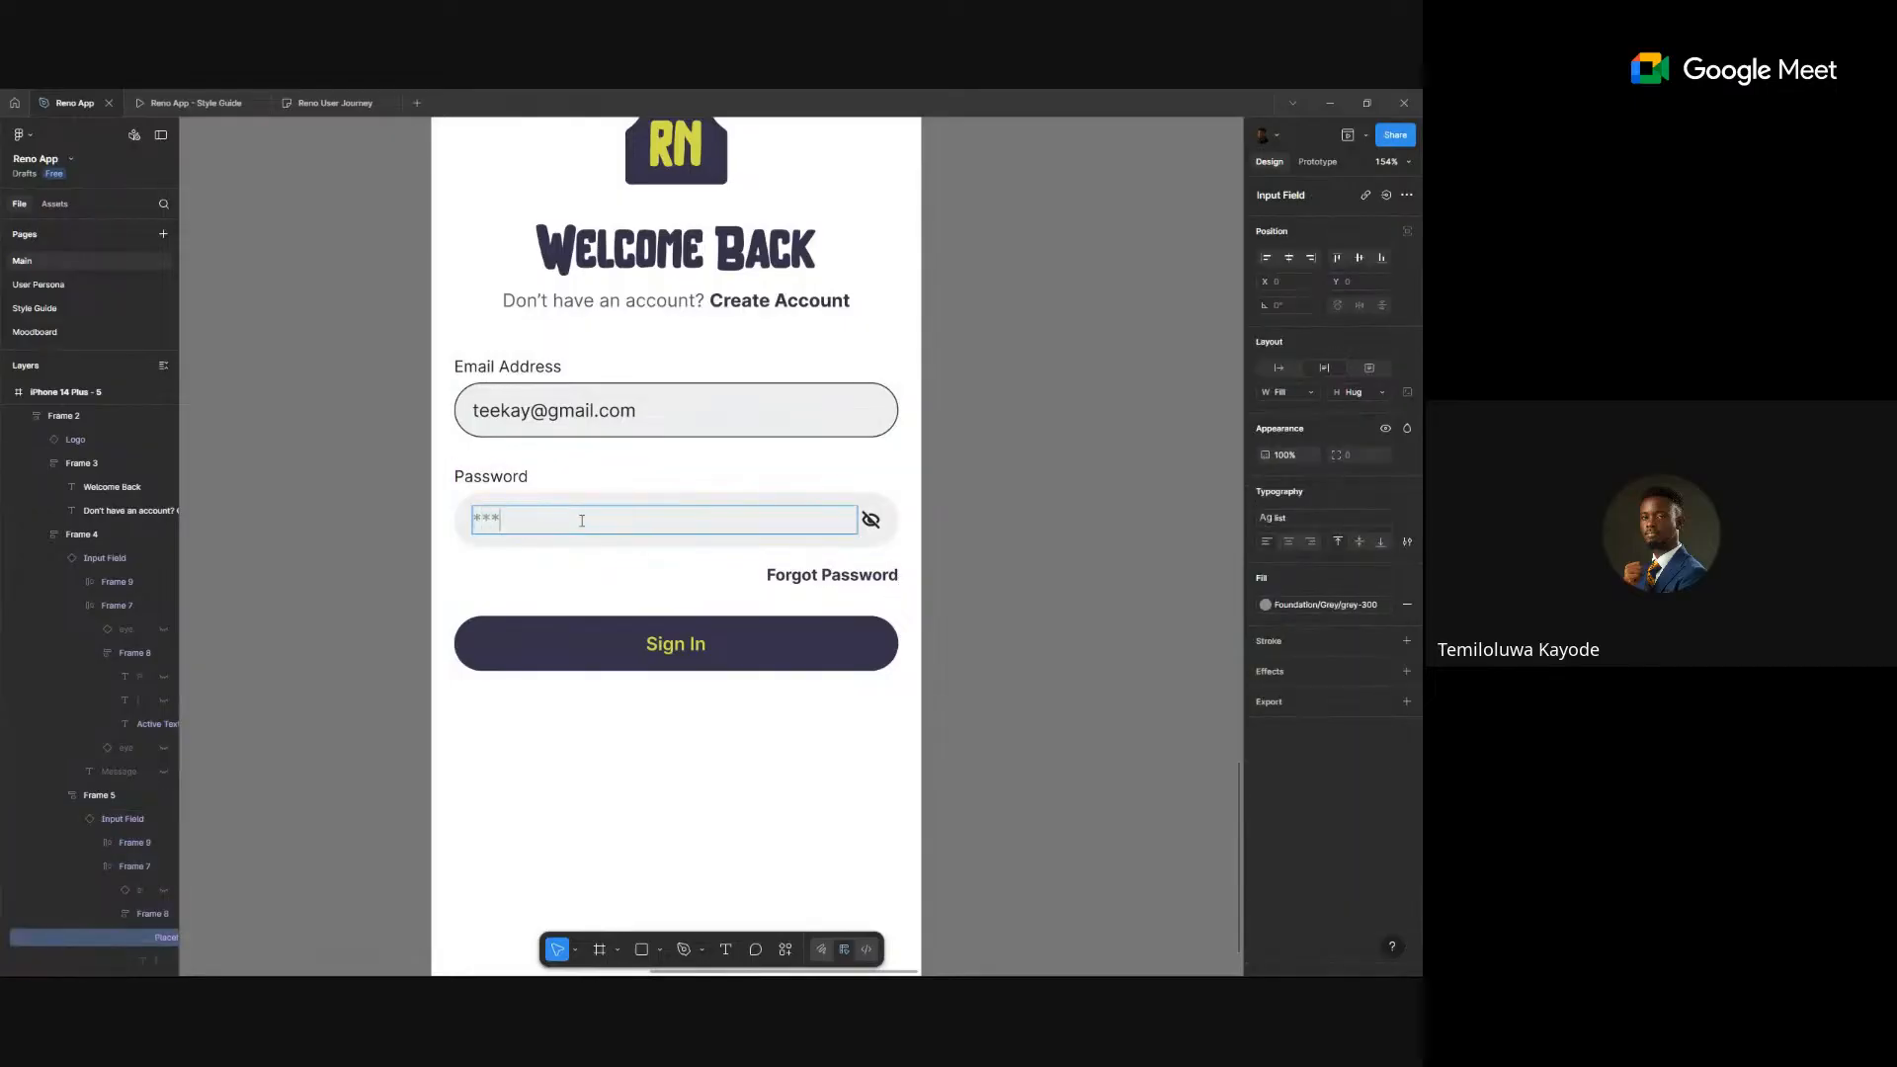
pyautogui.hotkey('ctrl', 'z')
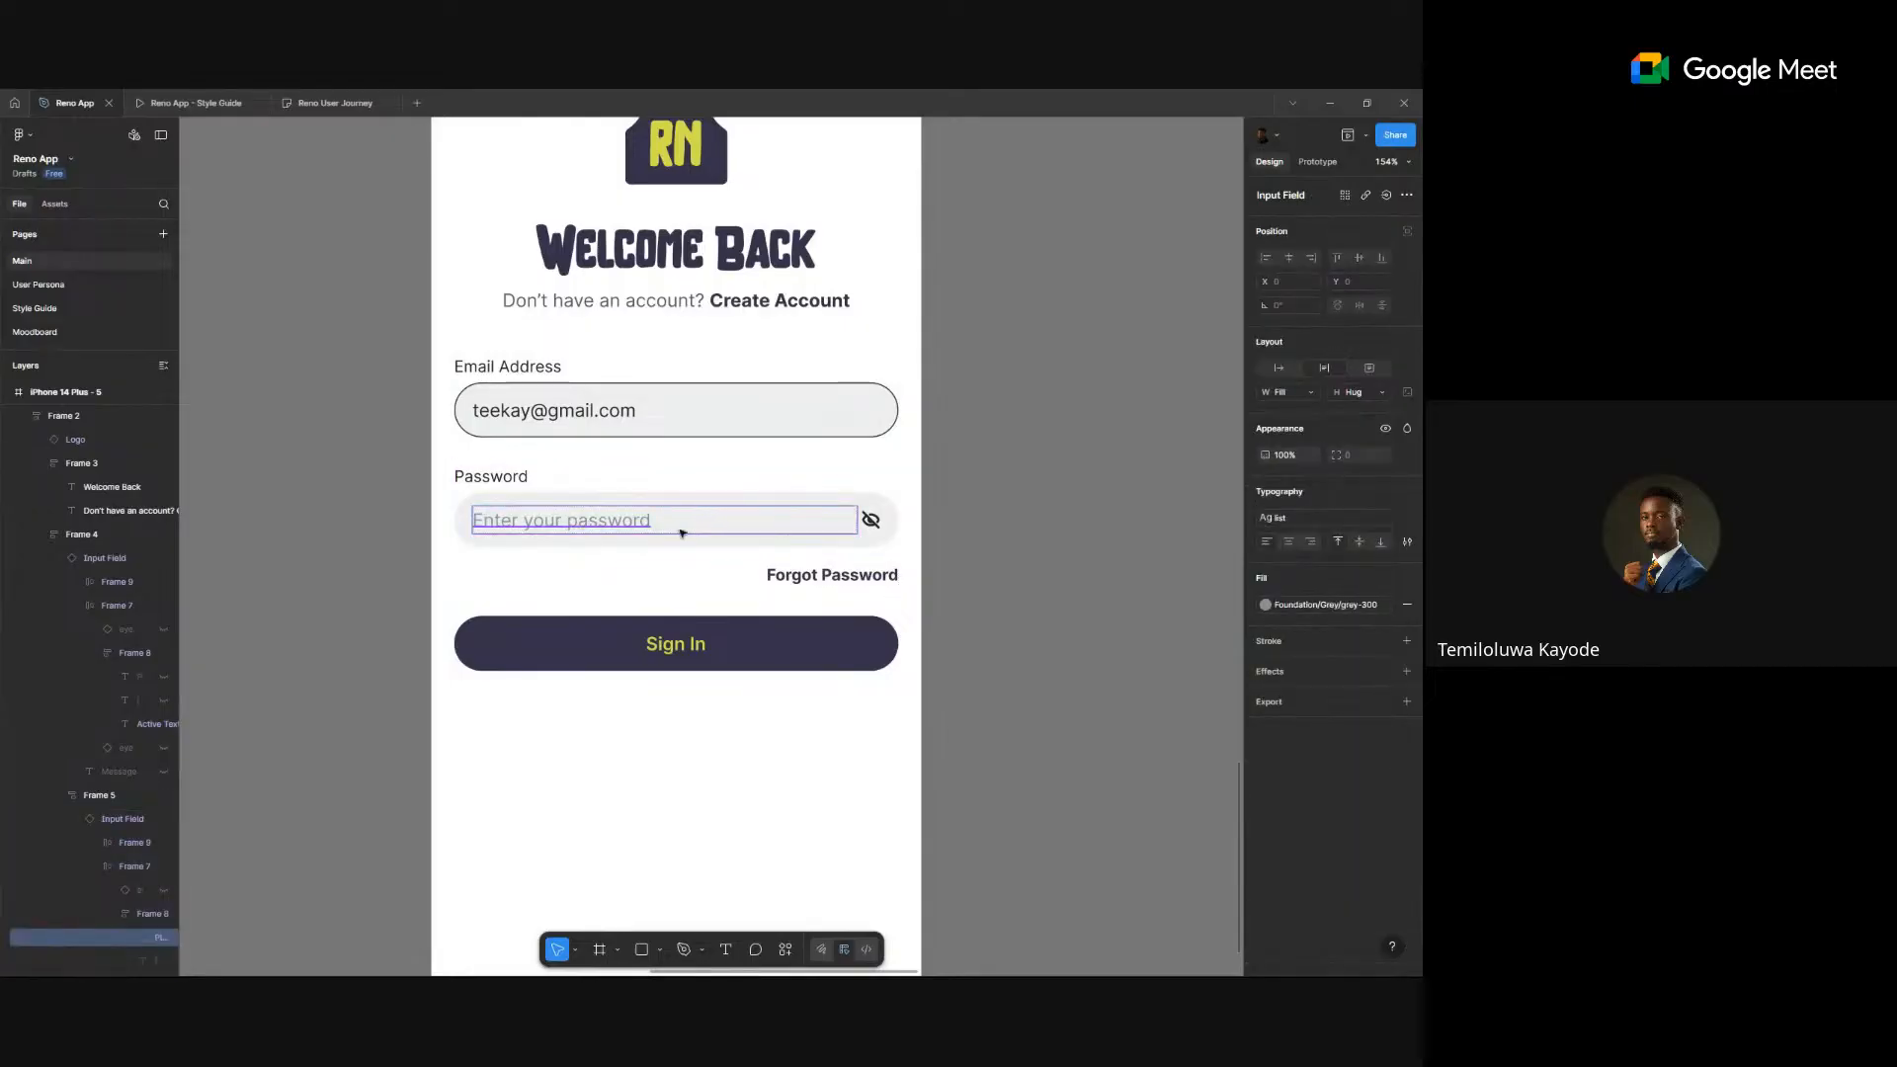
pyautogui.press('Escape')
# - Set the password field to its Error state and fill it with ten masked asterisks
pyautogui.click(627, 516)
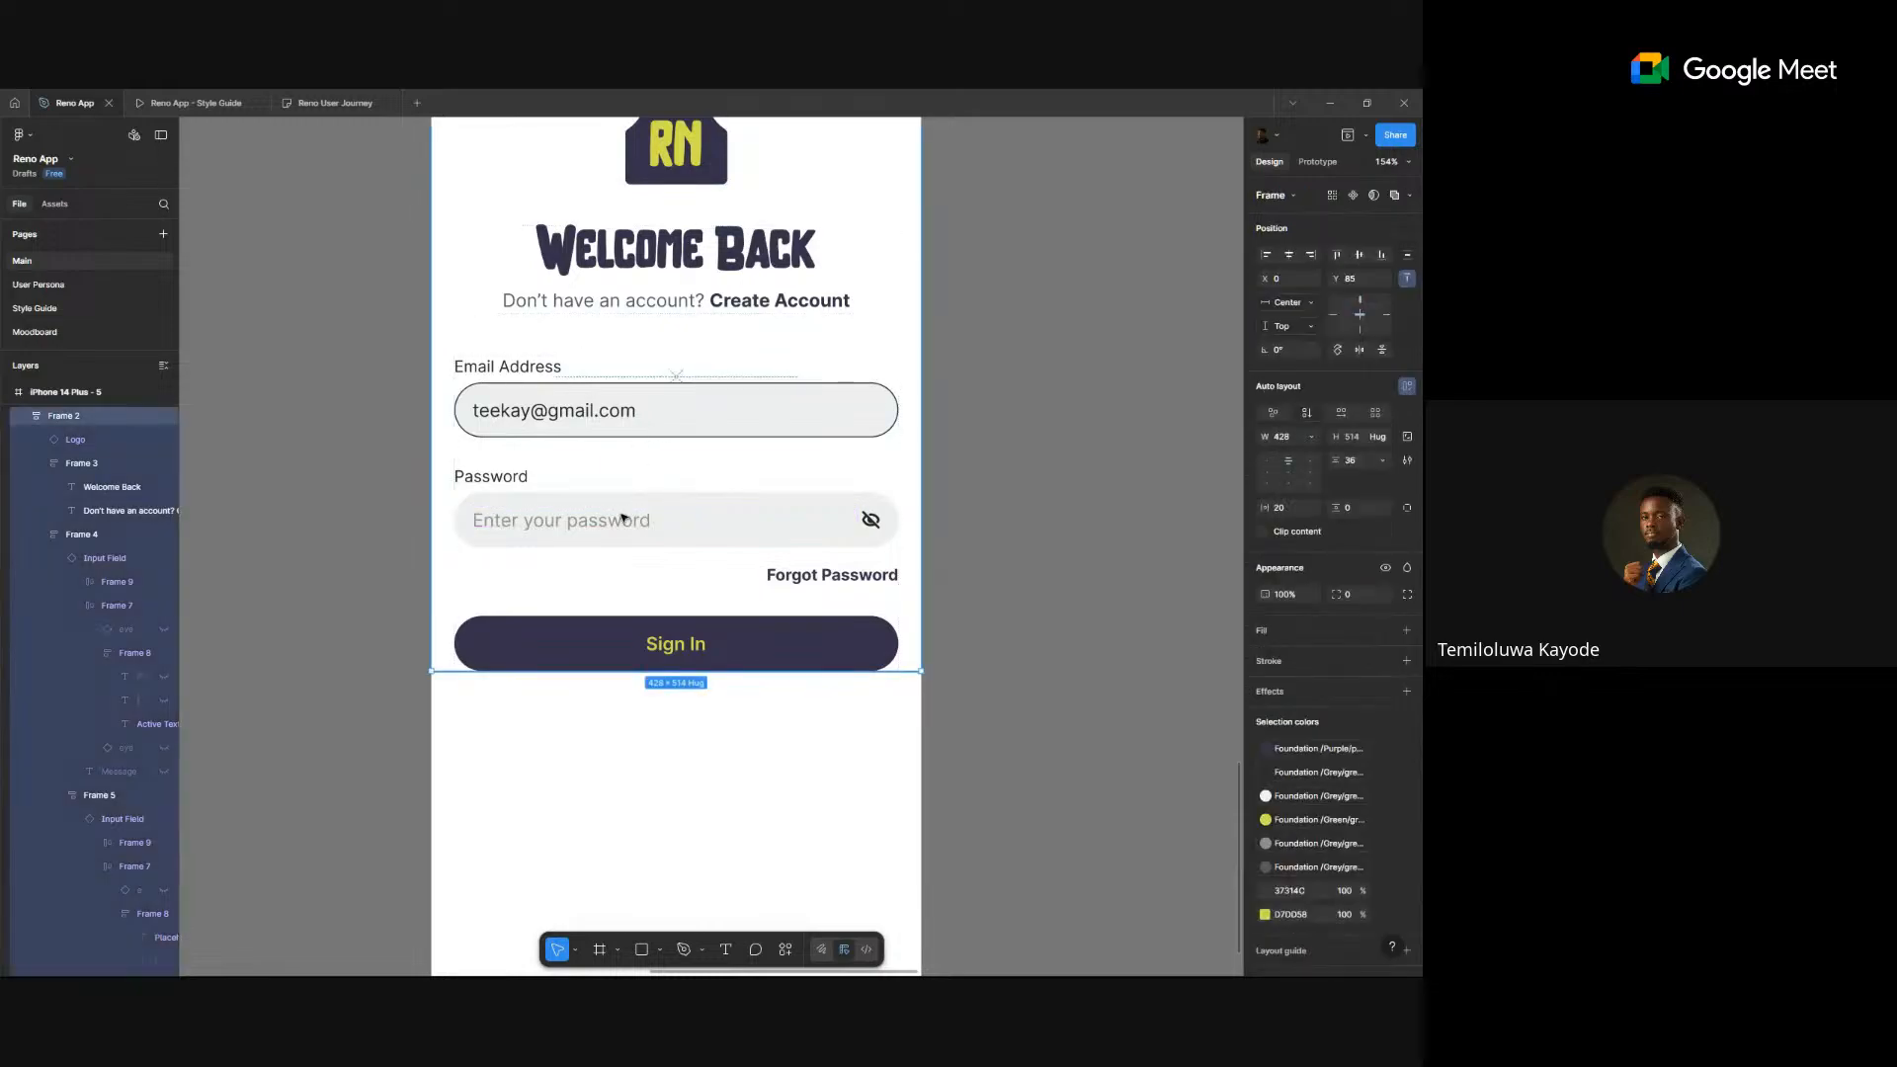
pyautogui.doubleClick(624, 517)
pyautogui.doubleClick(623, 517)
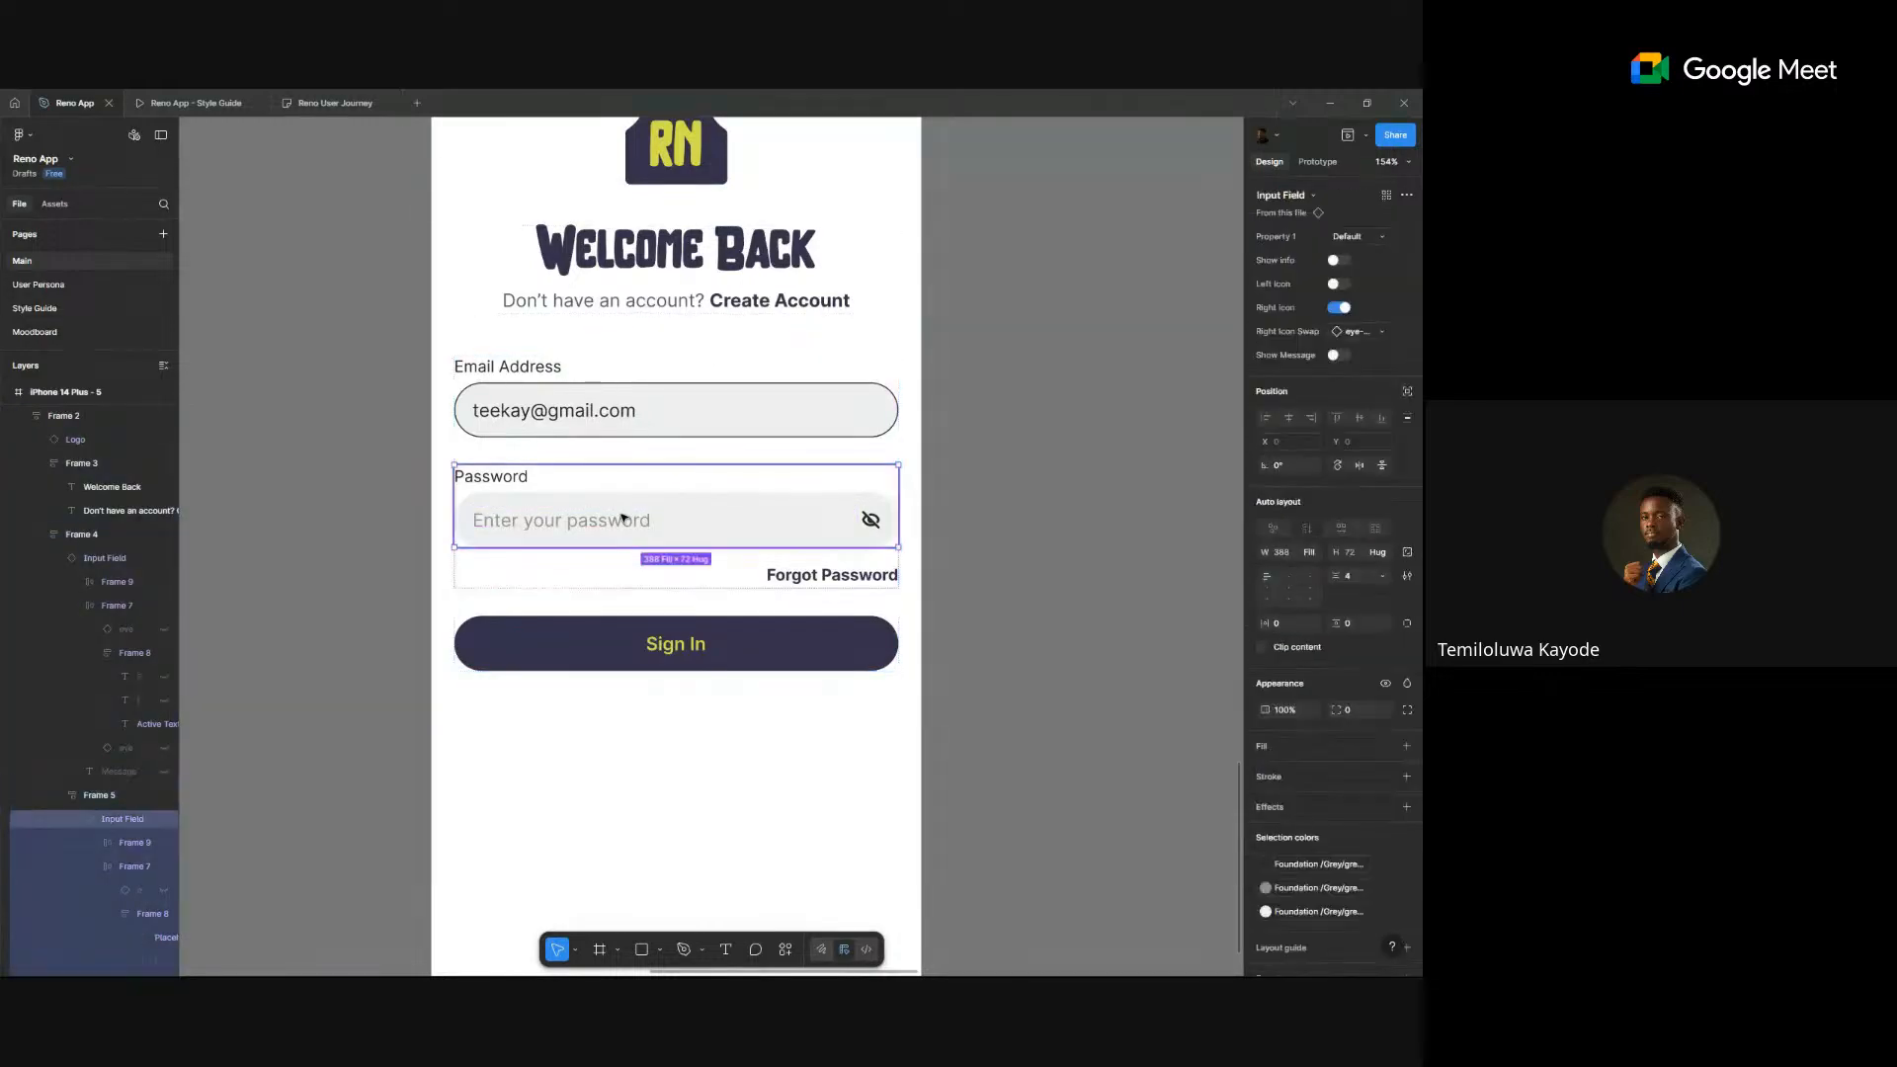
pyautogui.doubleClick(623, 516)
pyautogui.click(1349, 236)
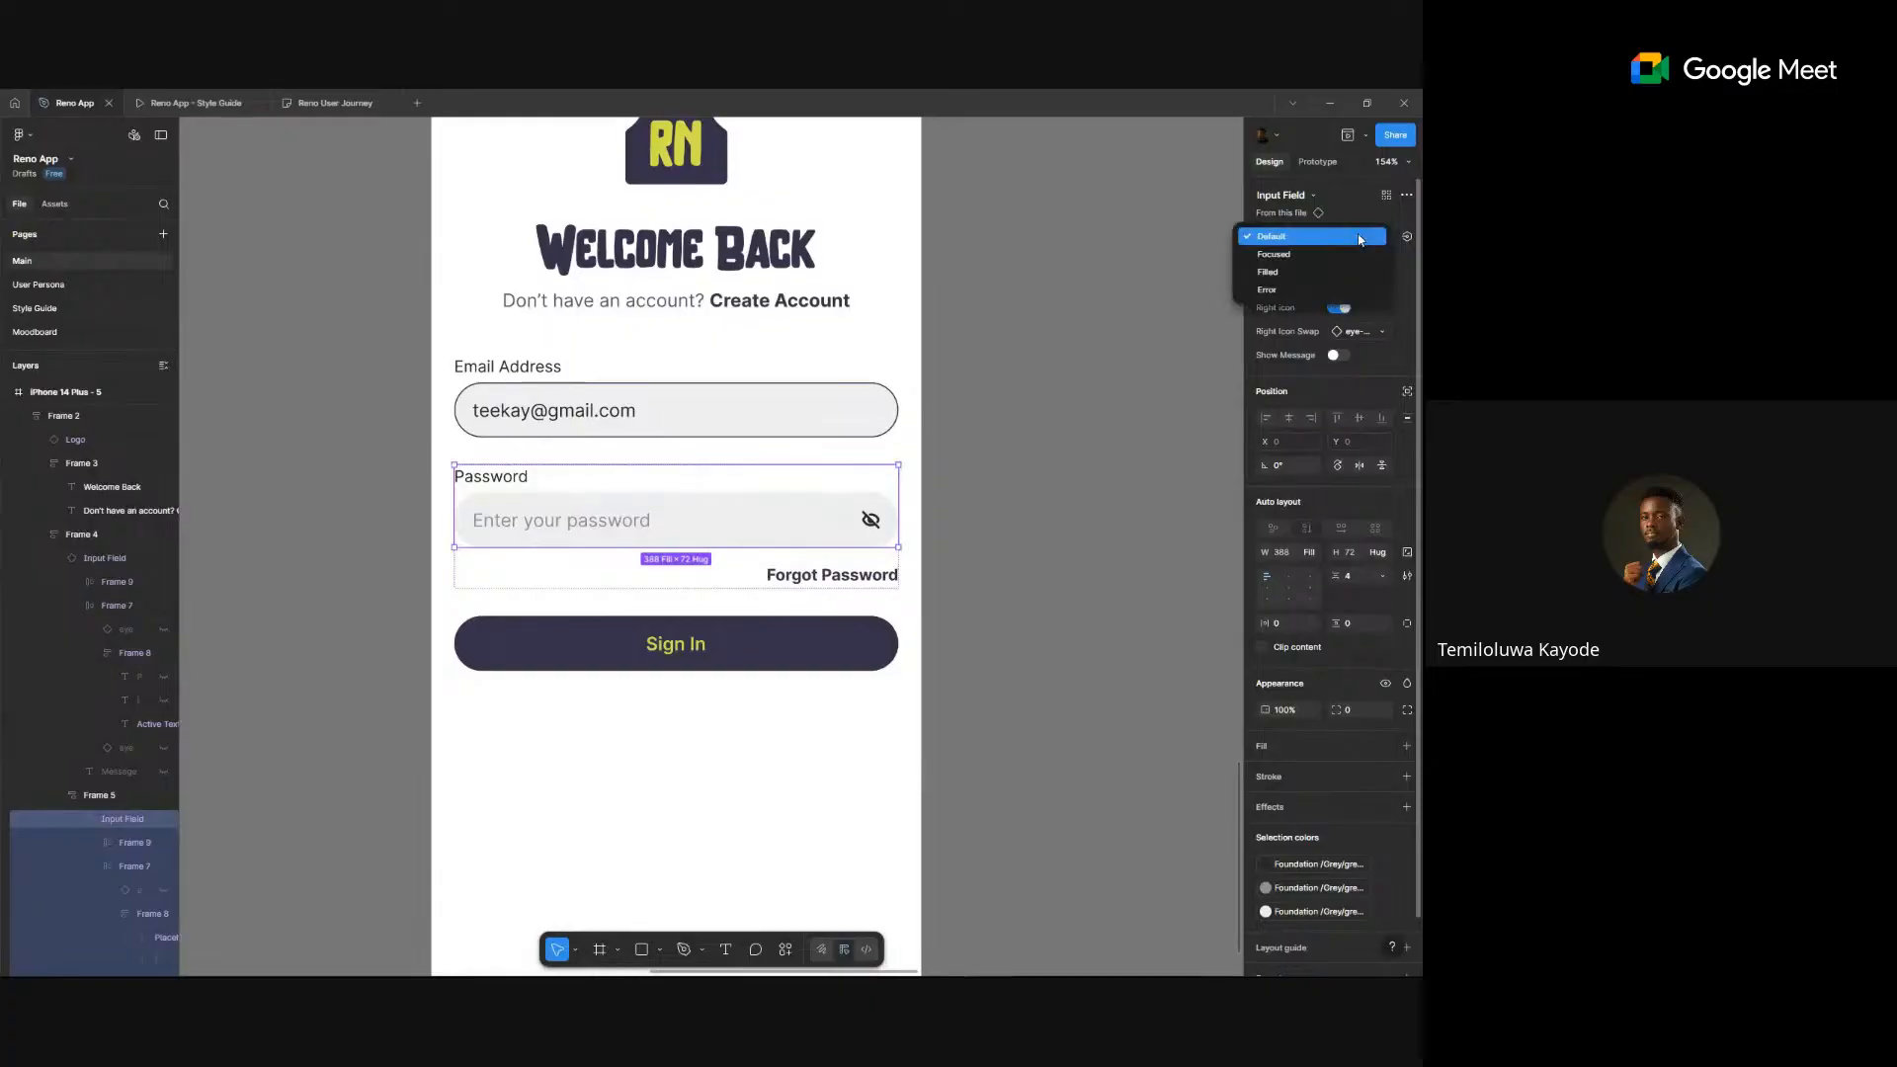
pyautogui.click(1329, 290)
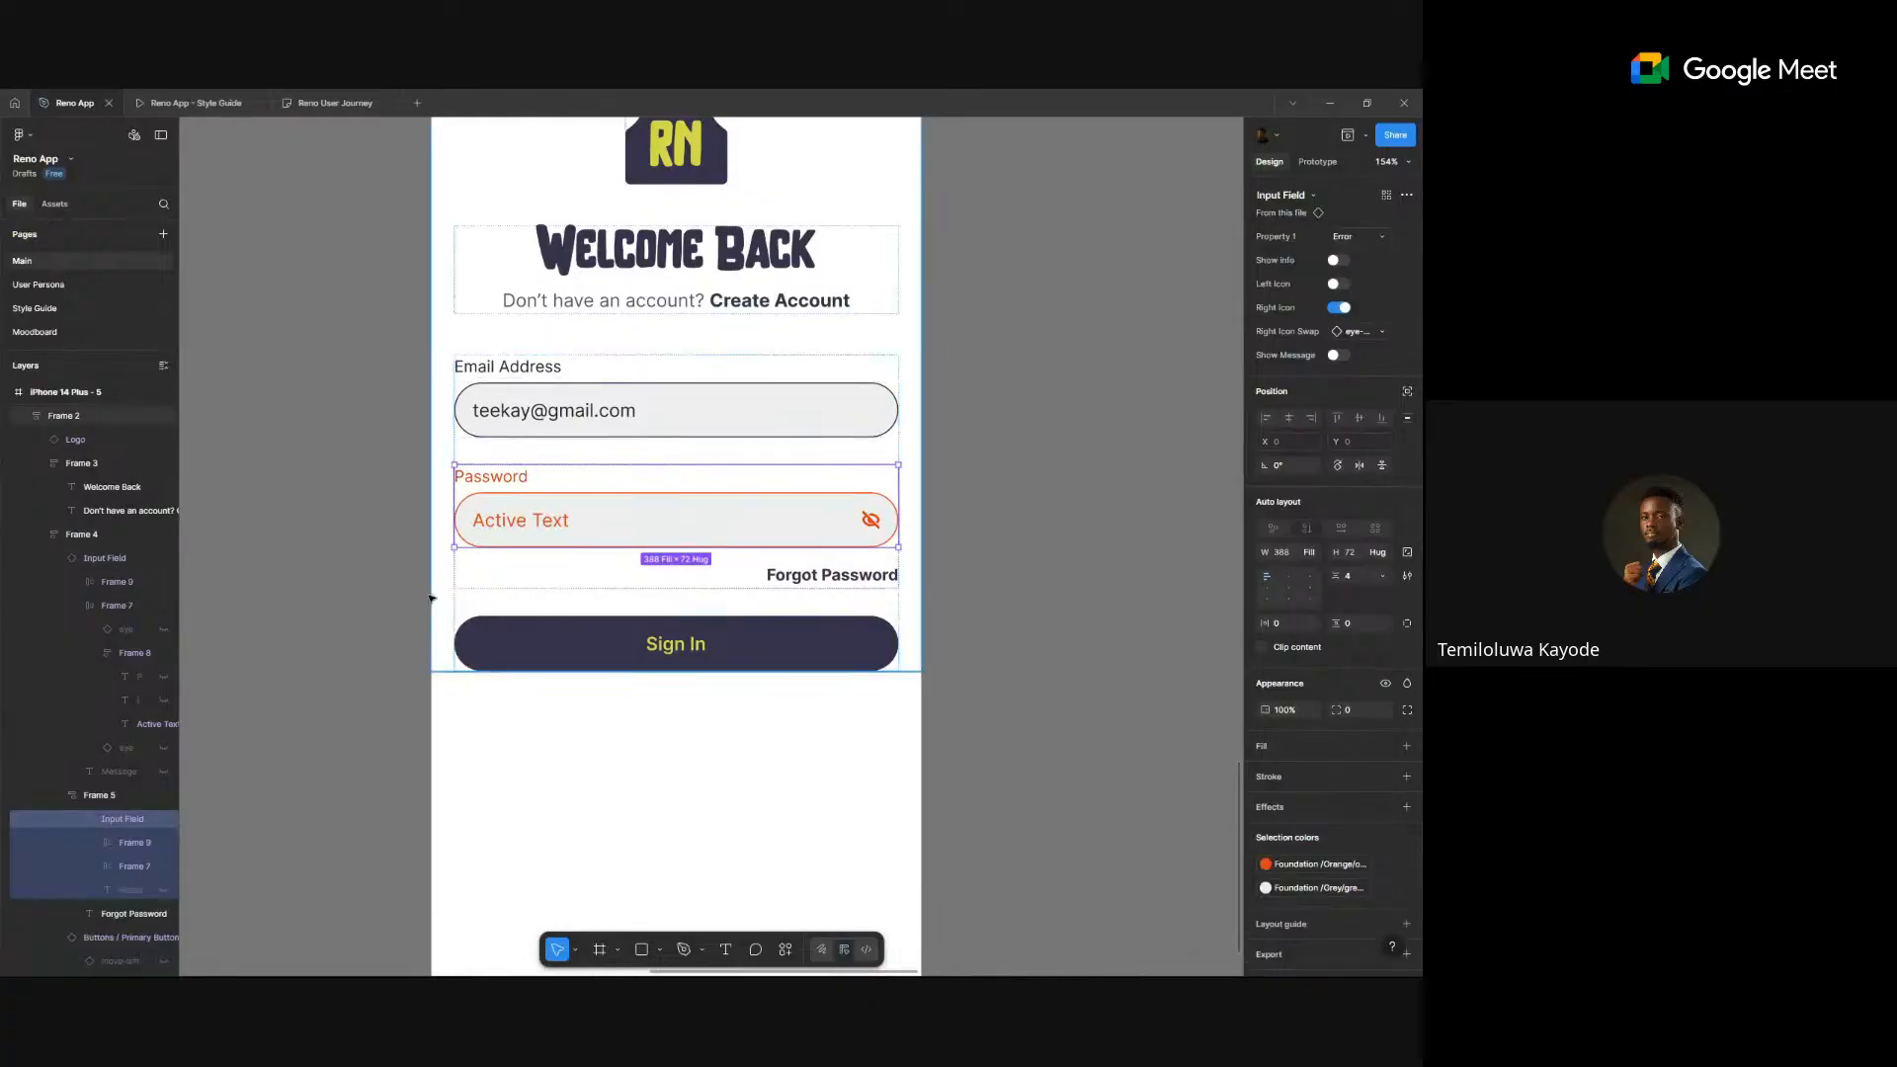
pyautogui.doubleClick(553, 520)
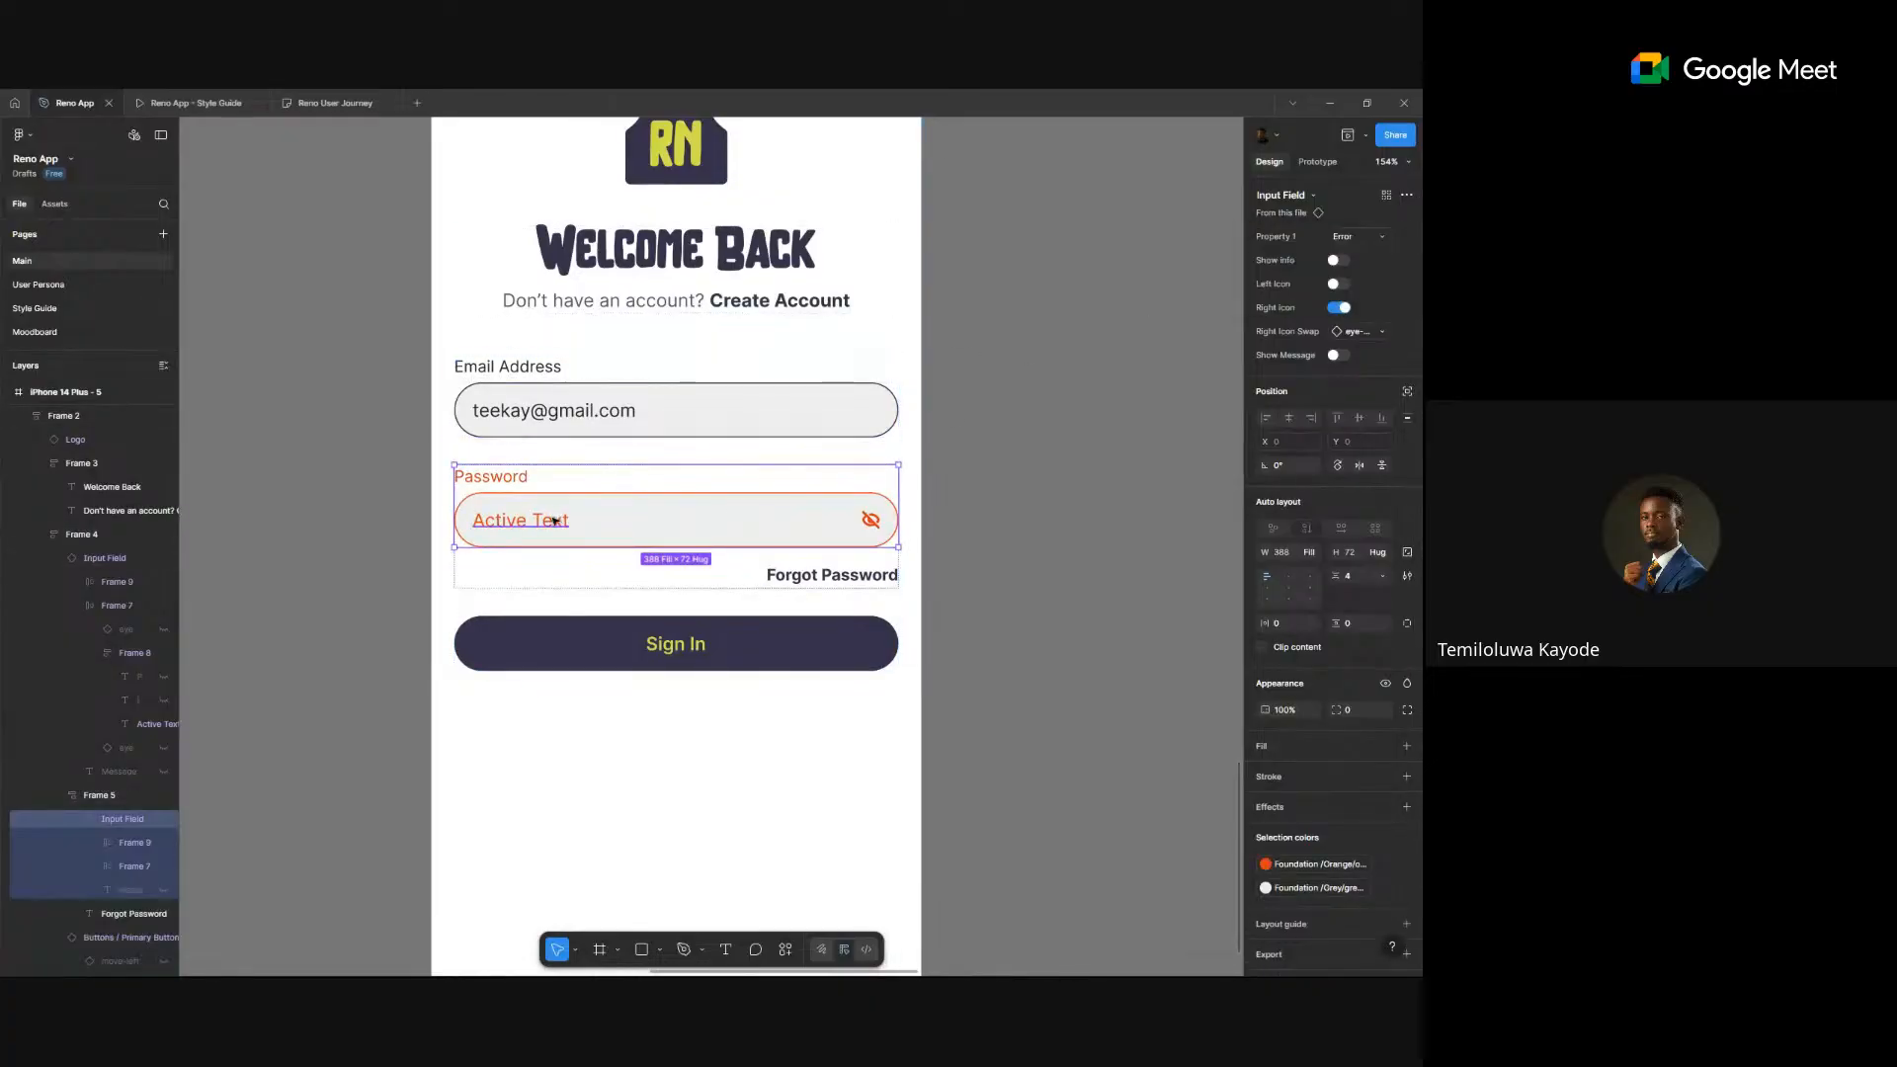
pyautogui.doubleClick(553, 520)
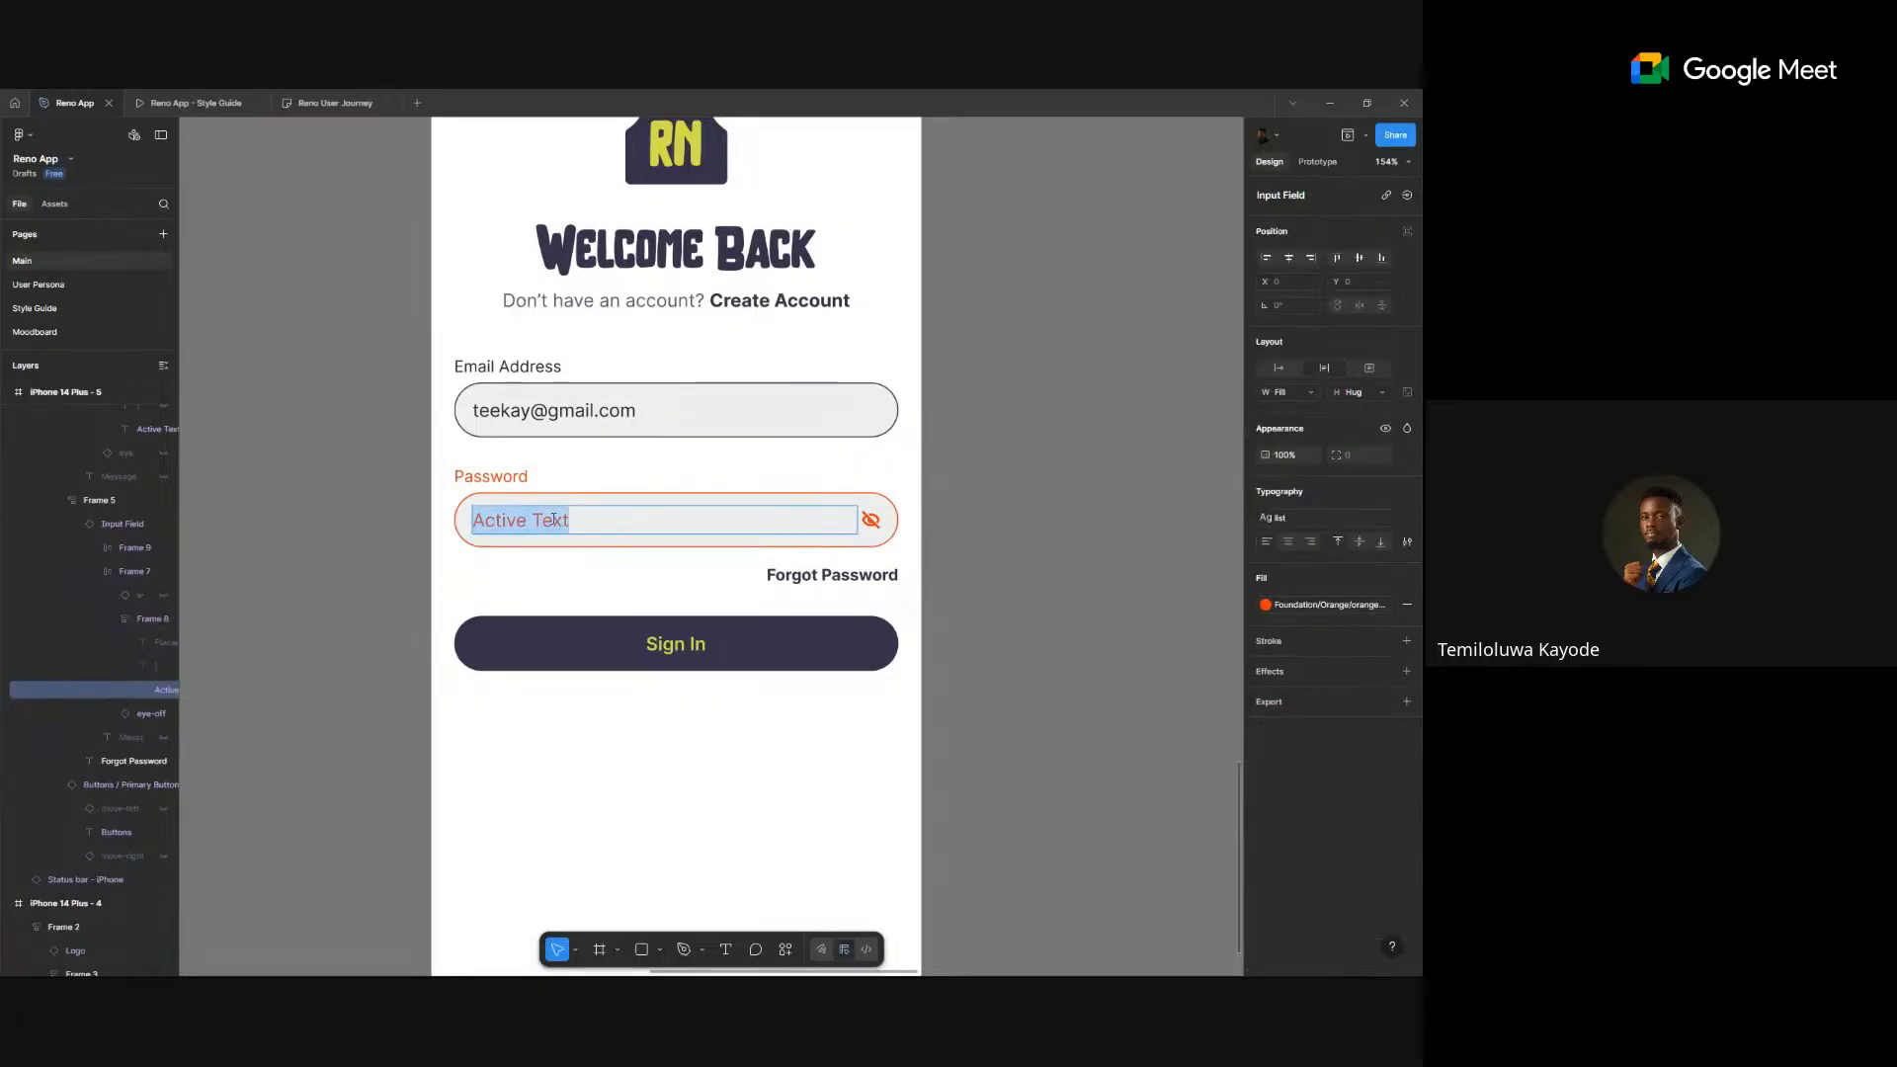
pyautogui.write('**********')
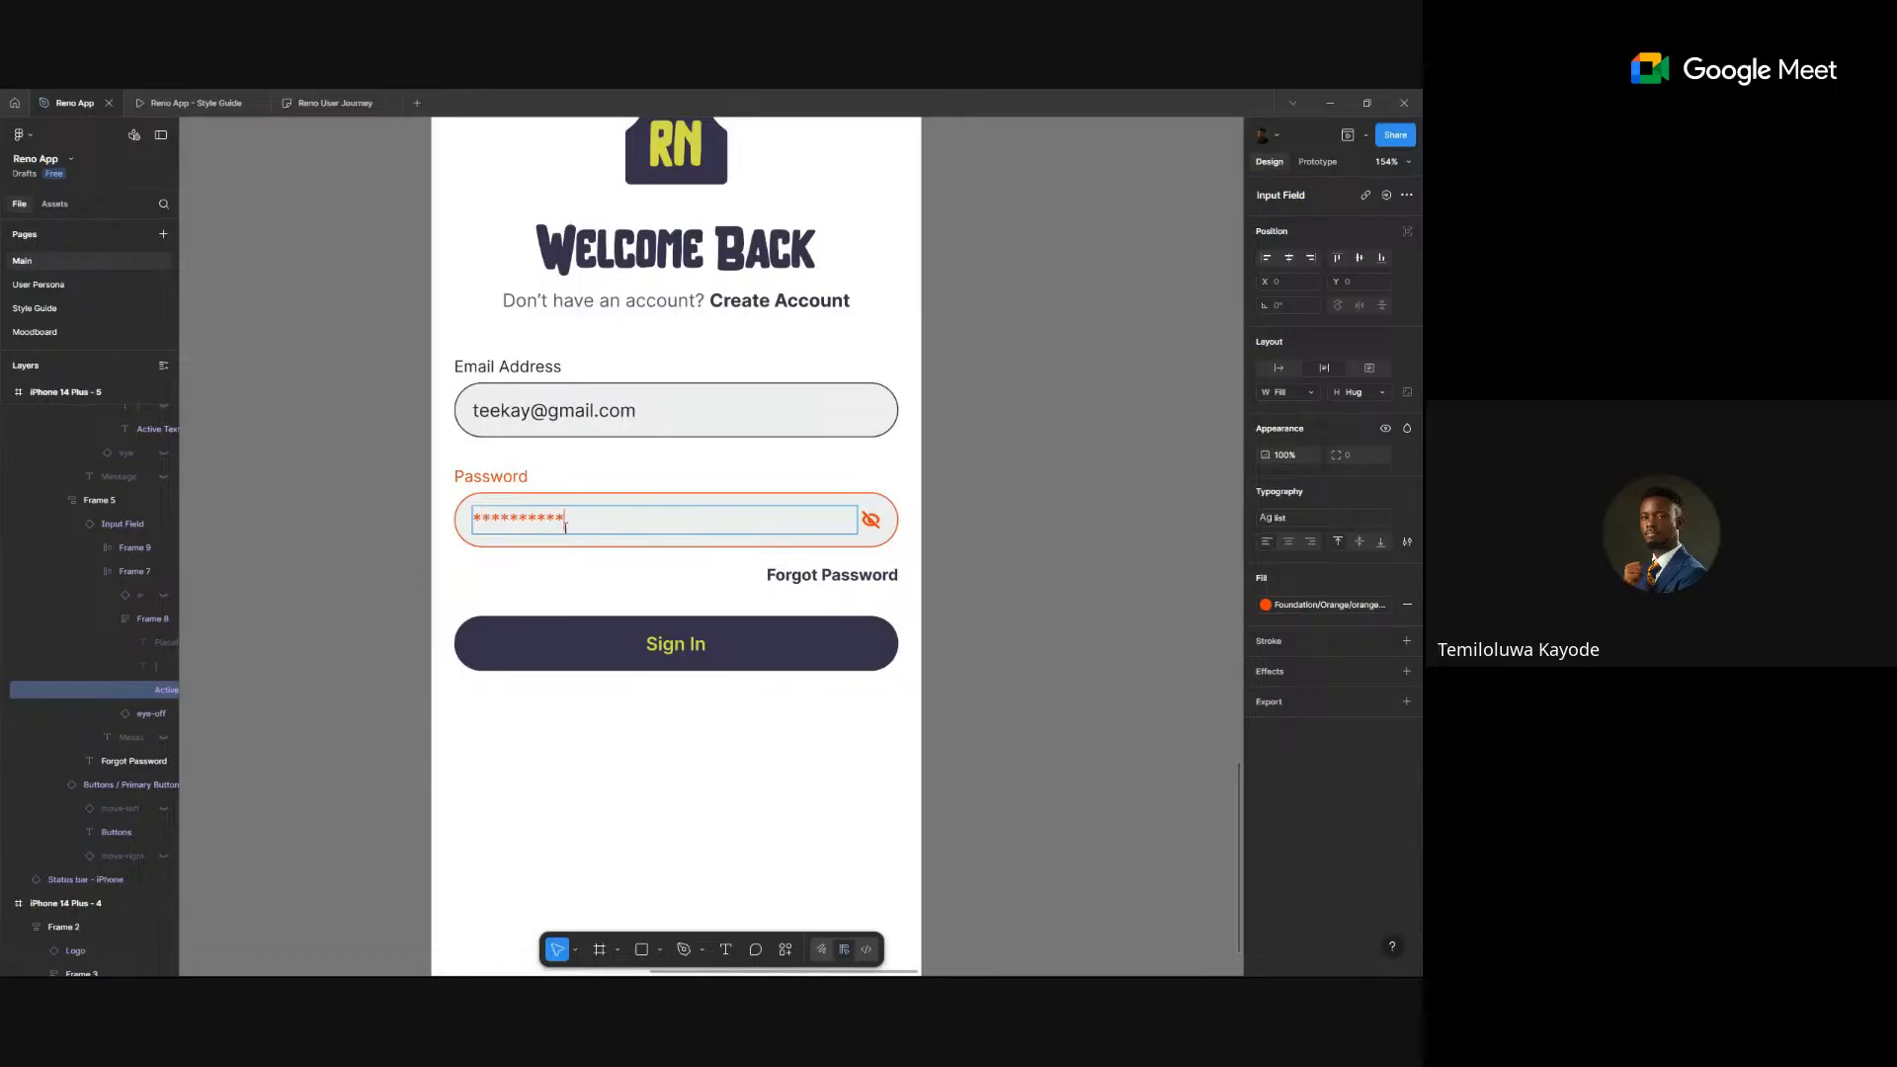
pyautogui.click(729, 640)
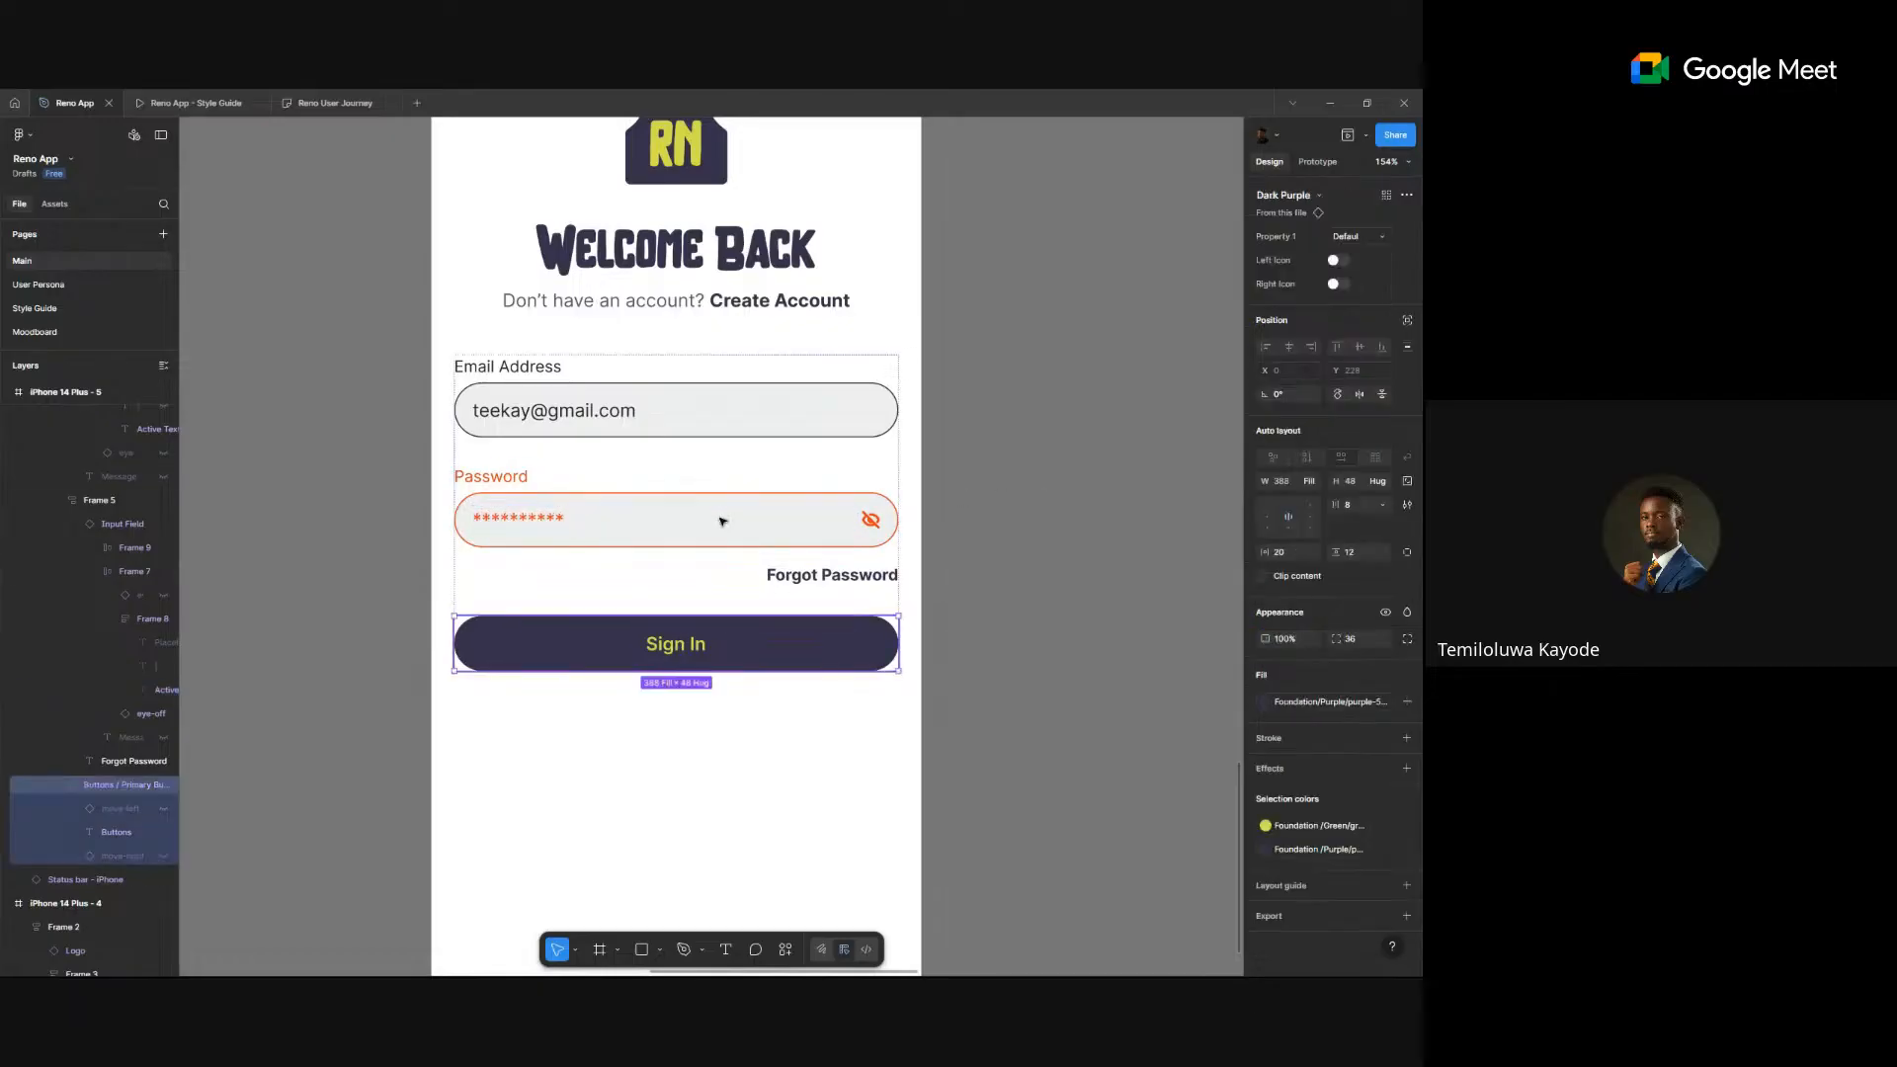
# - Turn on Show Message and change the message under the password to 'Your Password'
pyautogui.click(722, 522)
pyautogui.click(722, 522)
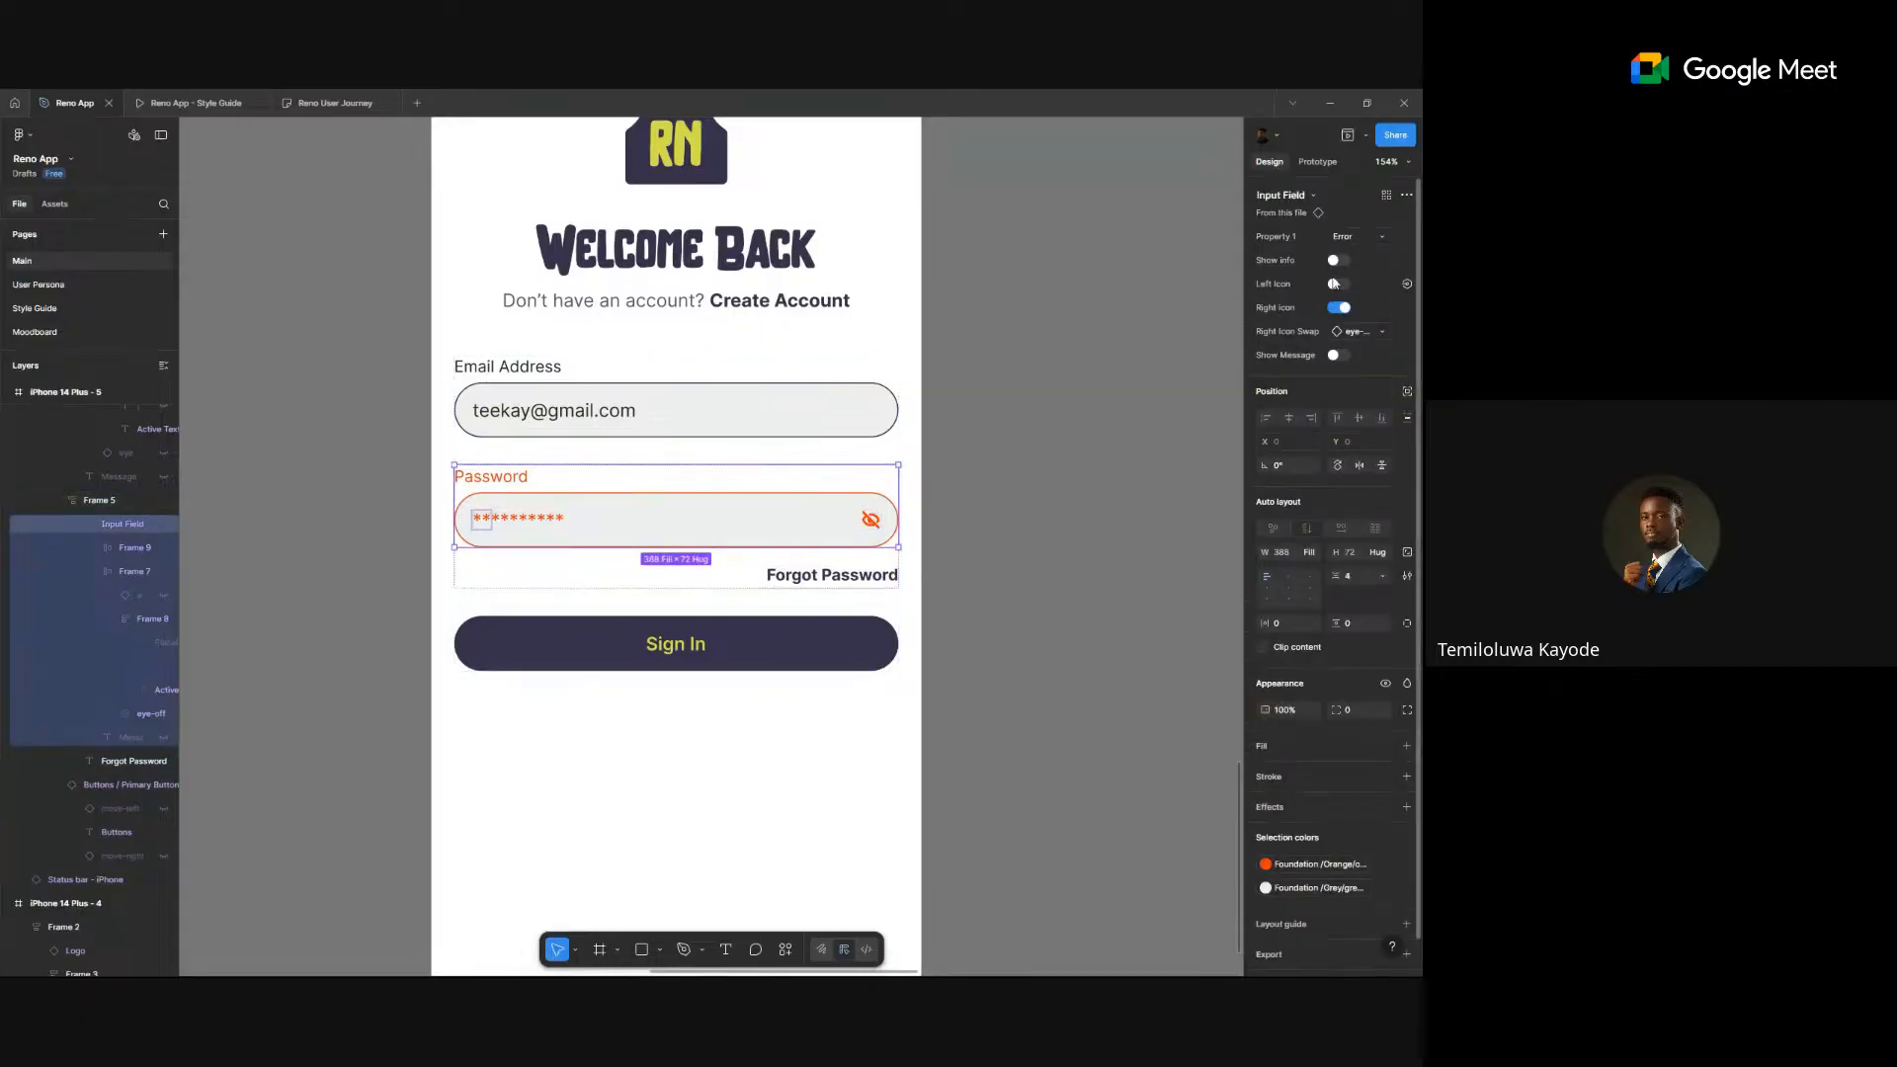
pyautogui.click(1339, 355)
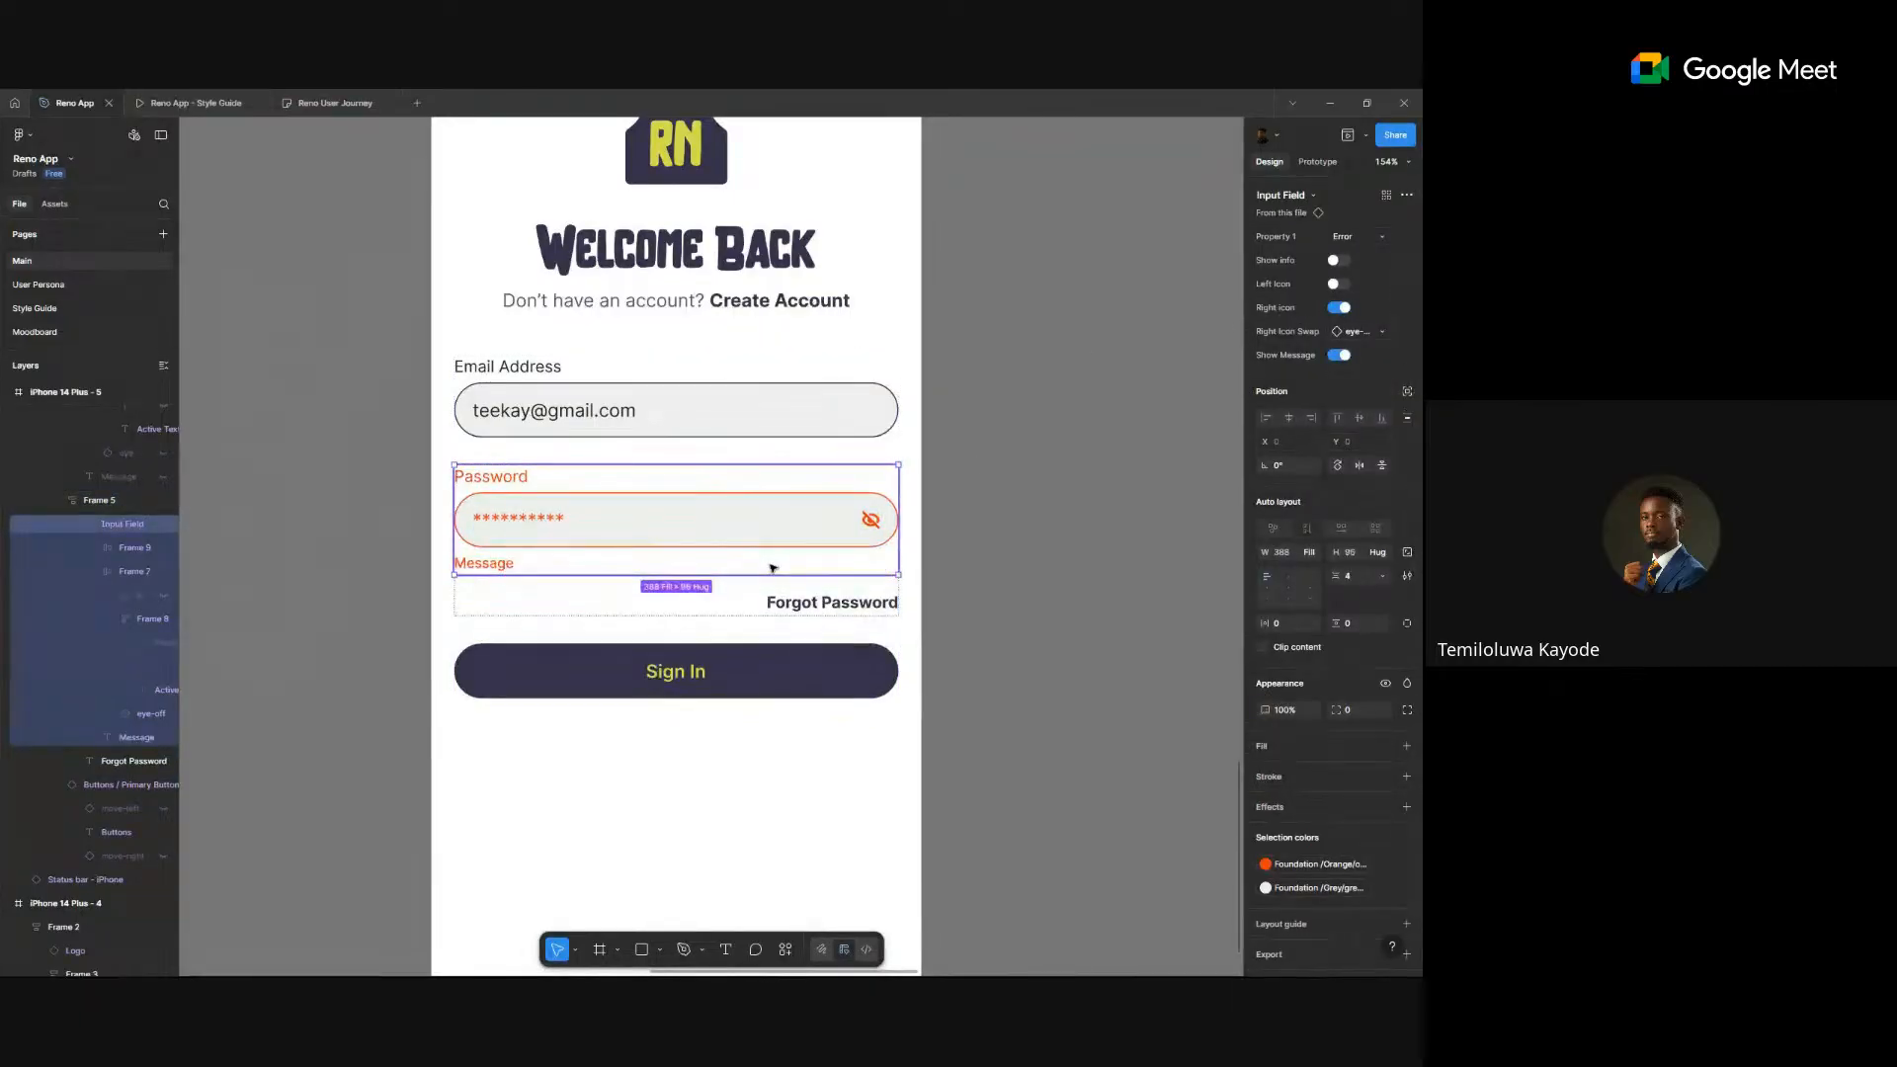
pyautogui.doubleClick(472, 564)
pyautogui.write('P')
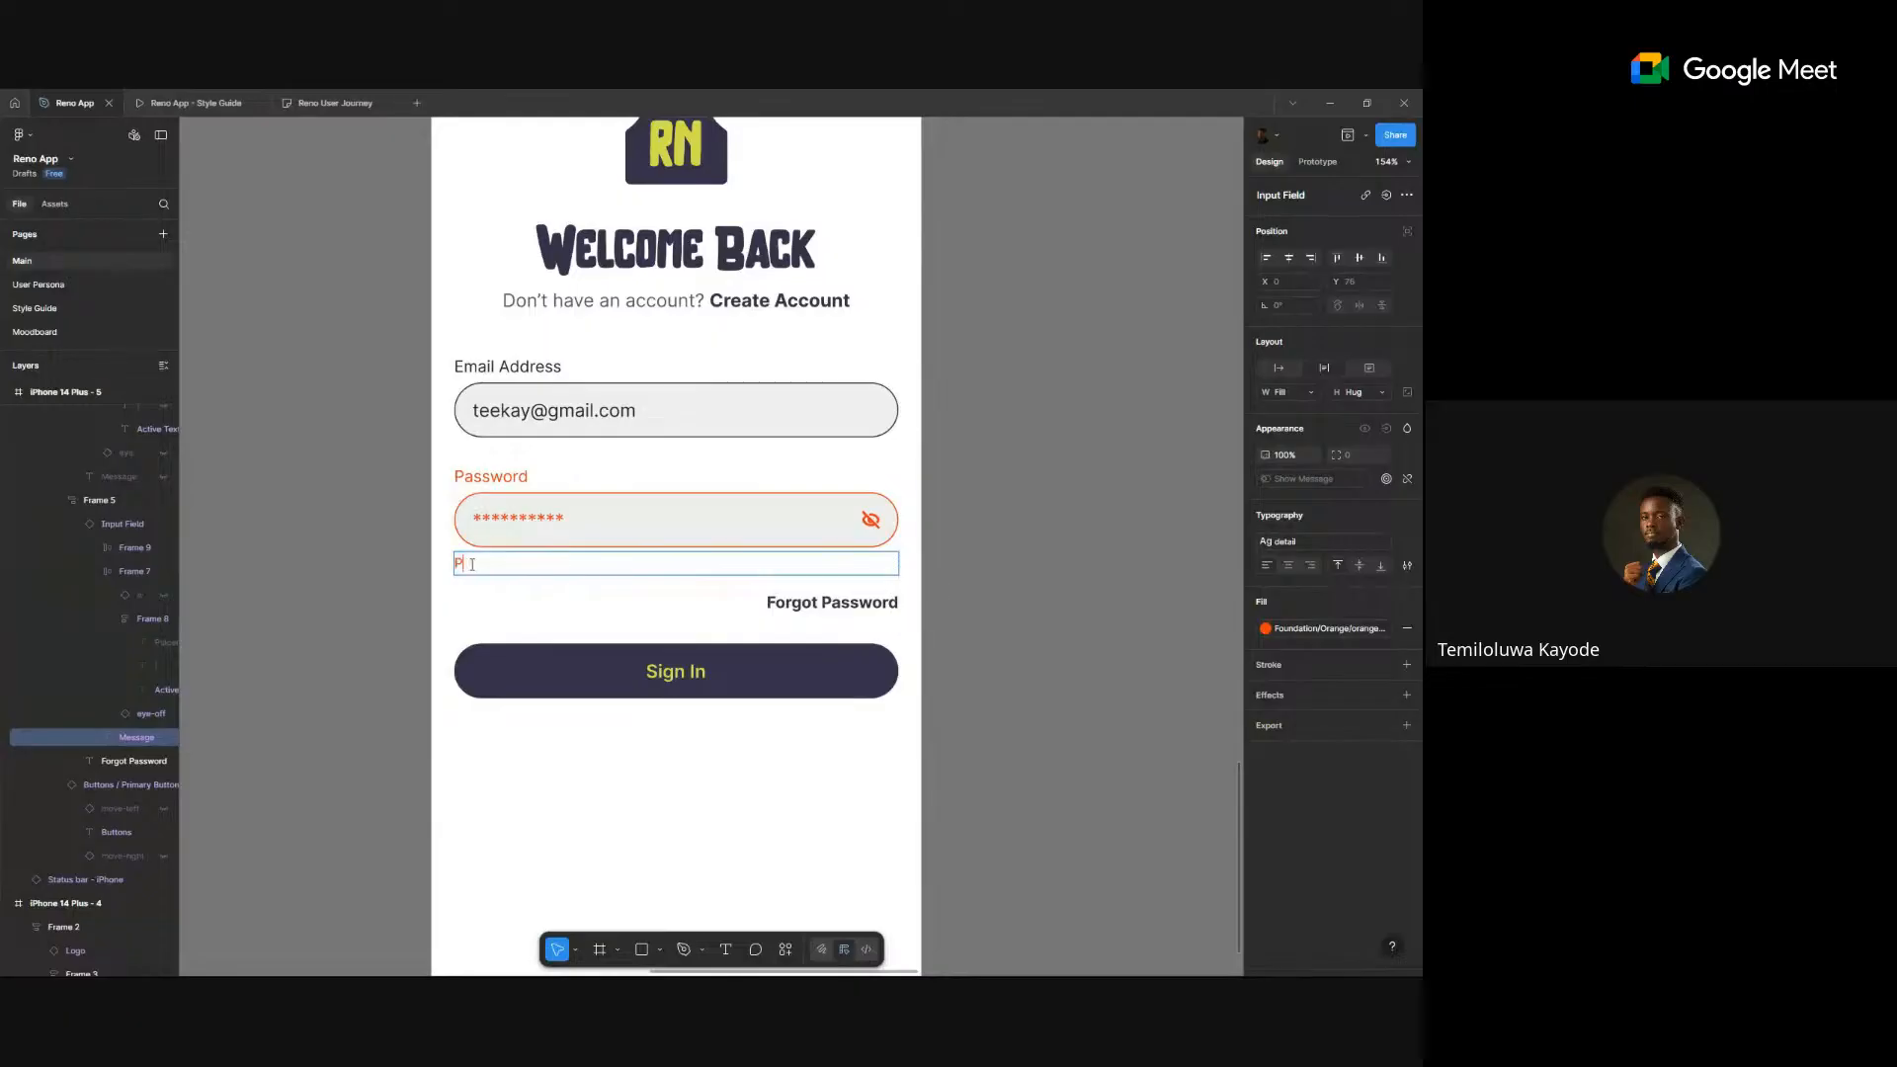
pyautogui.write('assw')
pyautogui.write('You ')
pyautogui.write('rd')
pyautogui.hotkey('shift', '0')
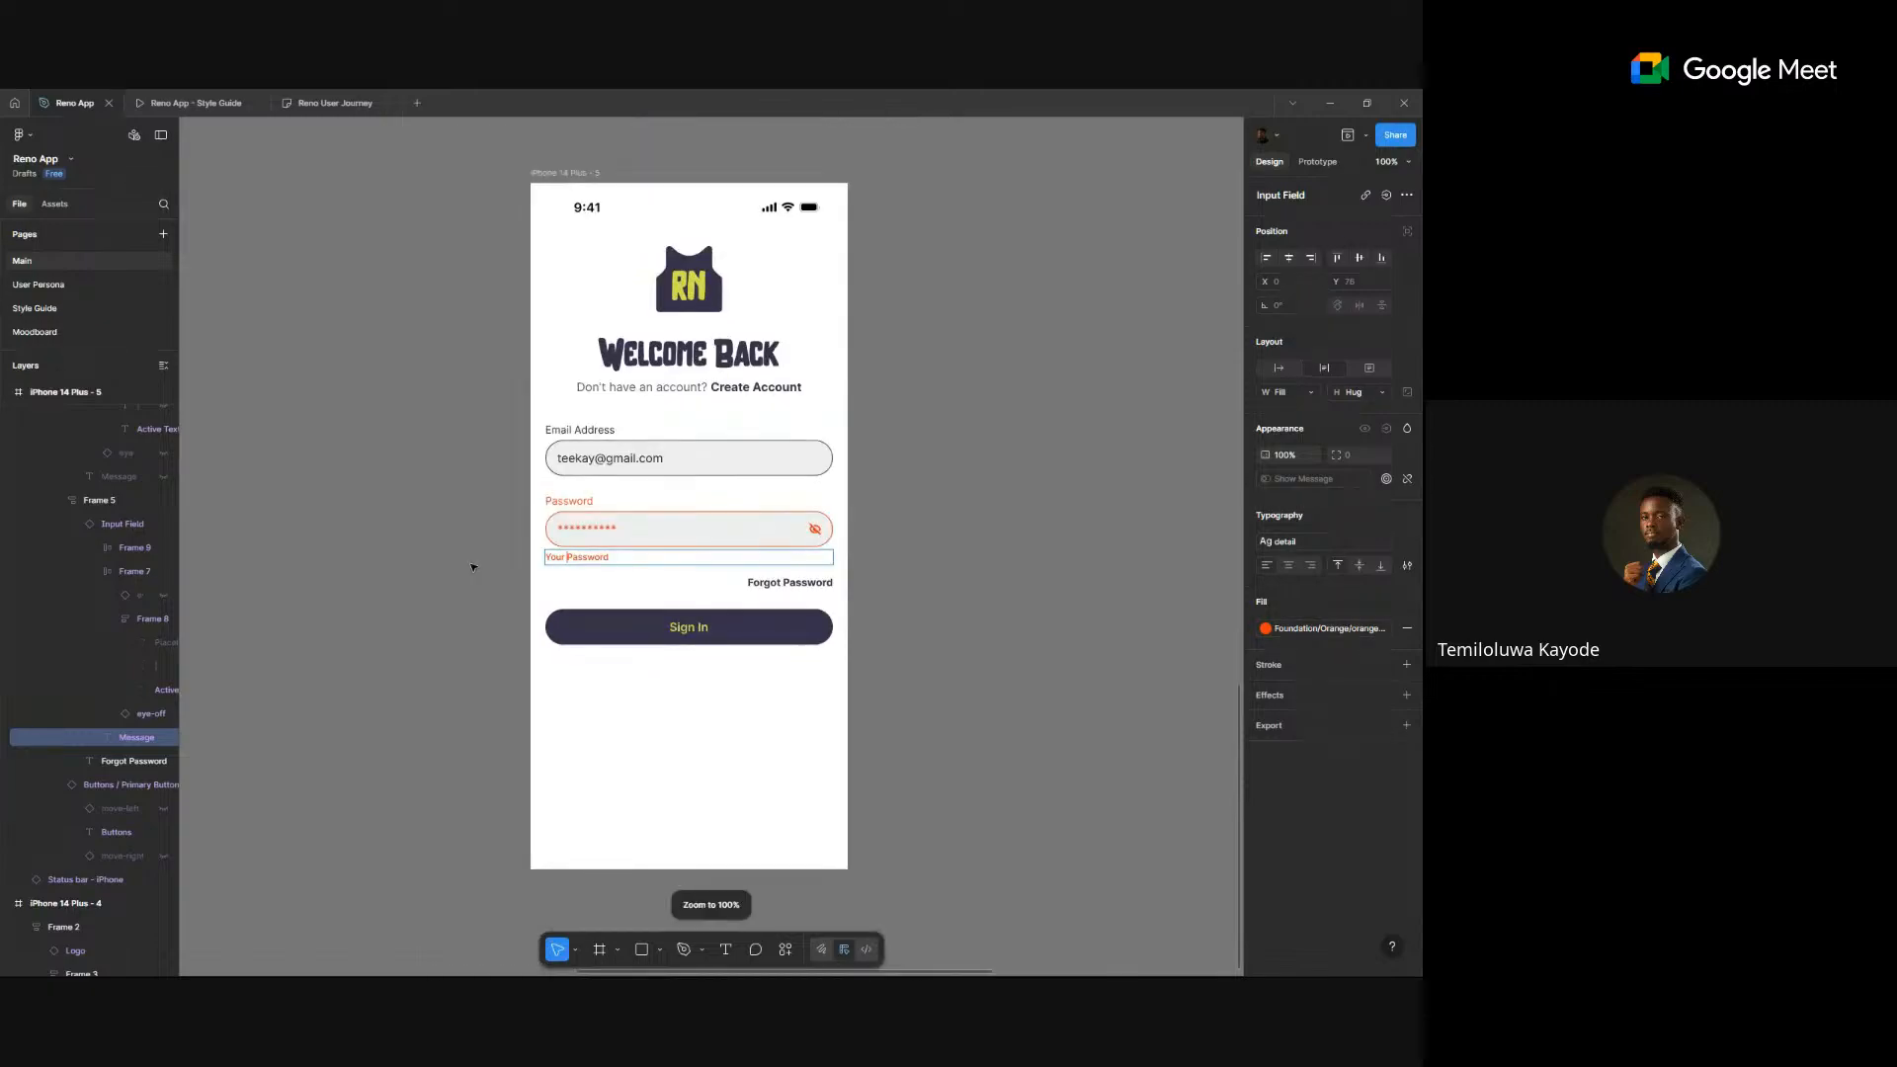
pyautogui.scroll(5, 599, 571)
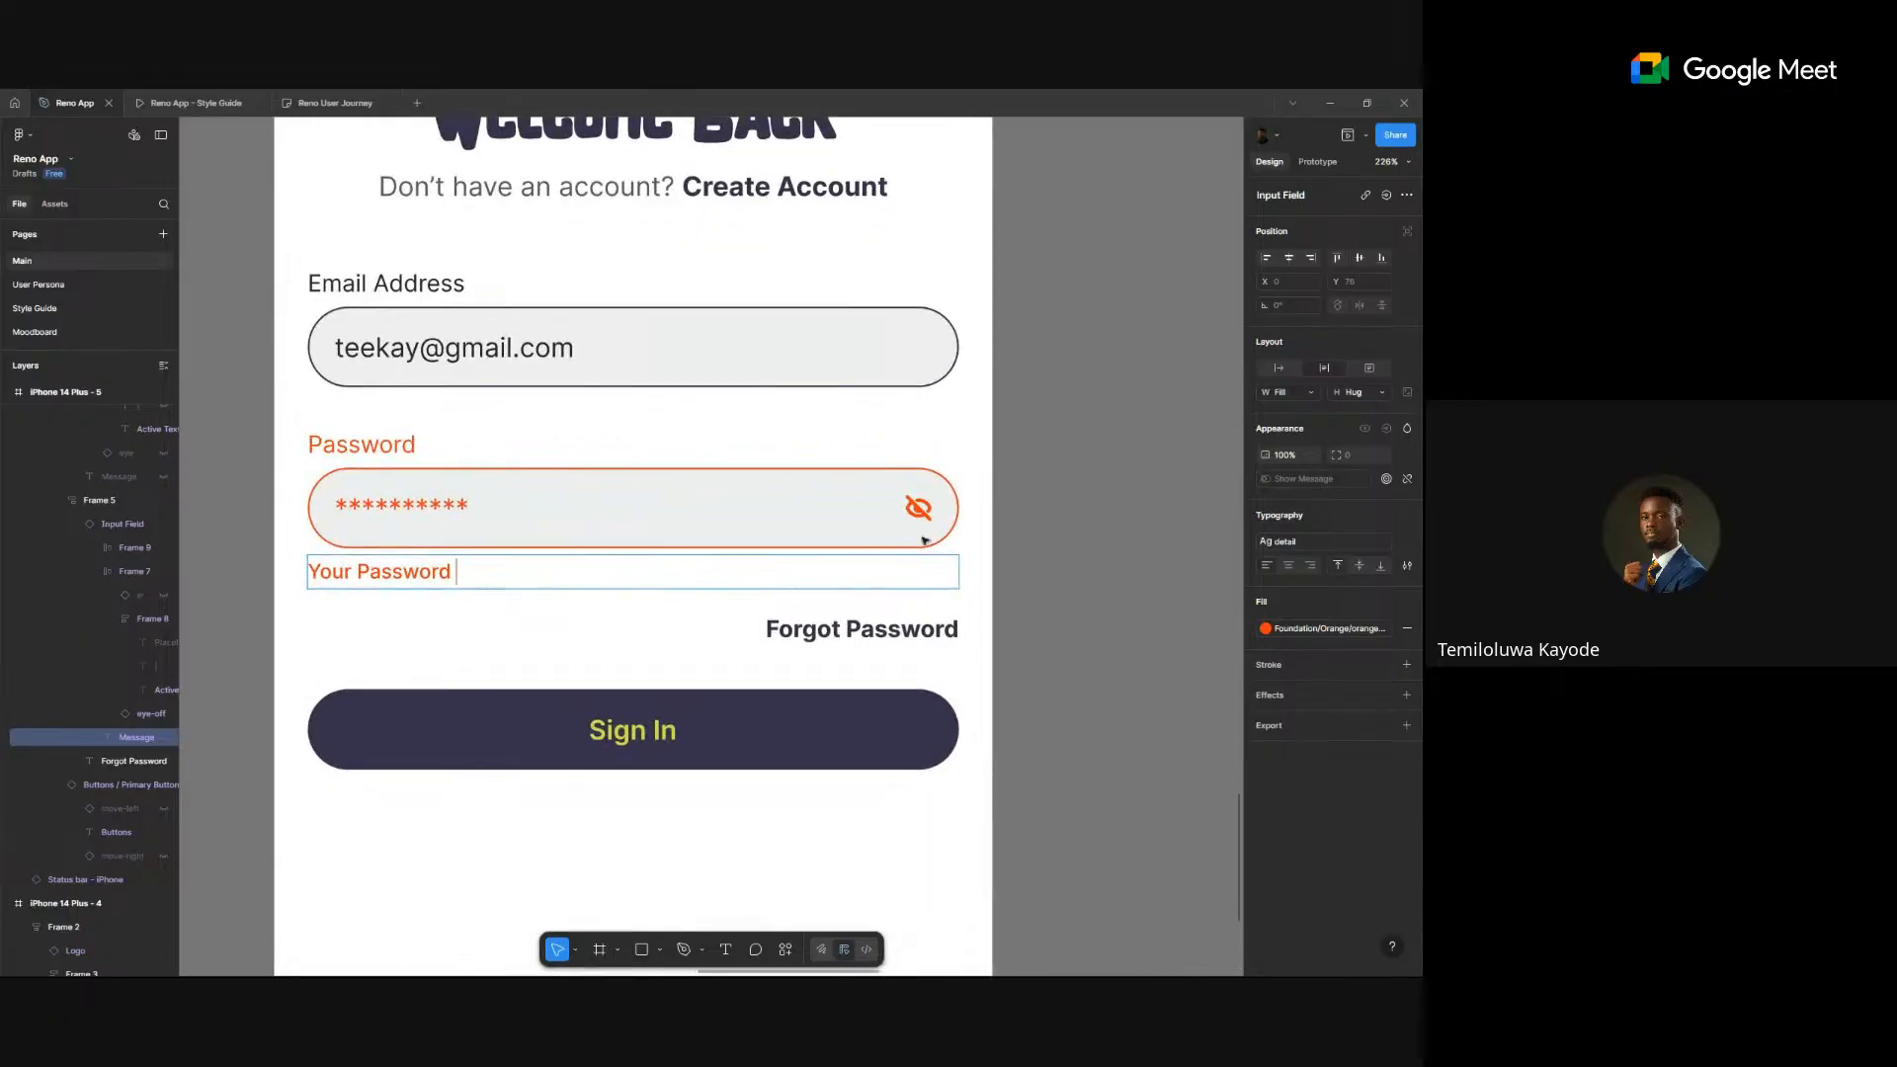
# - Reset the password Input Field's Property 1 to Default and turn off Show Message
pyautogui.click(881, 368)
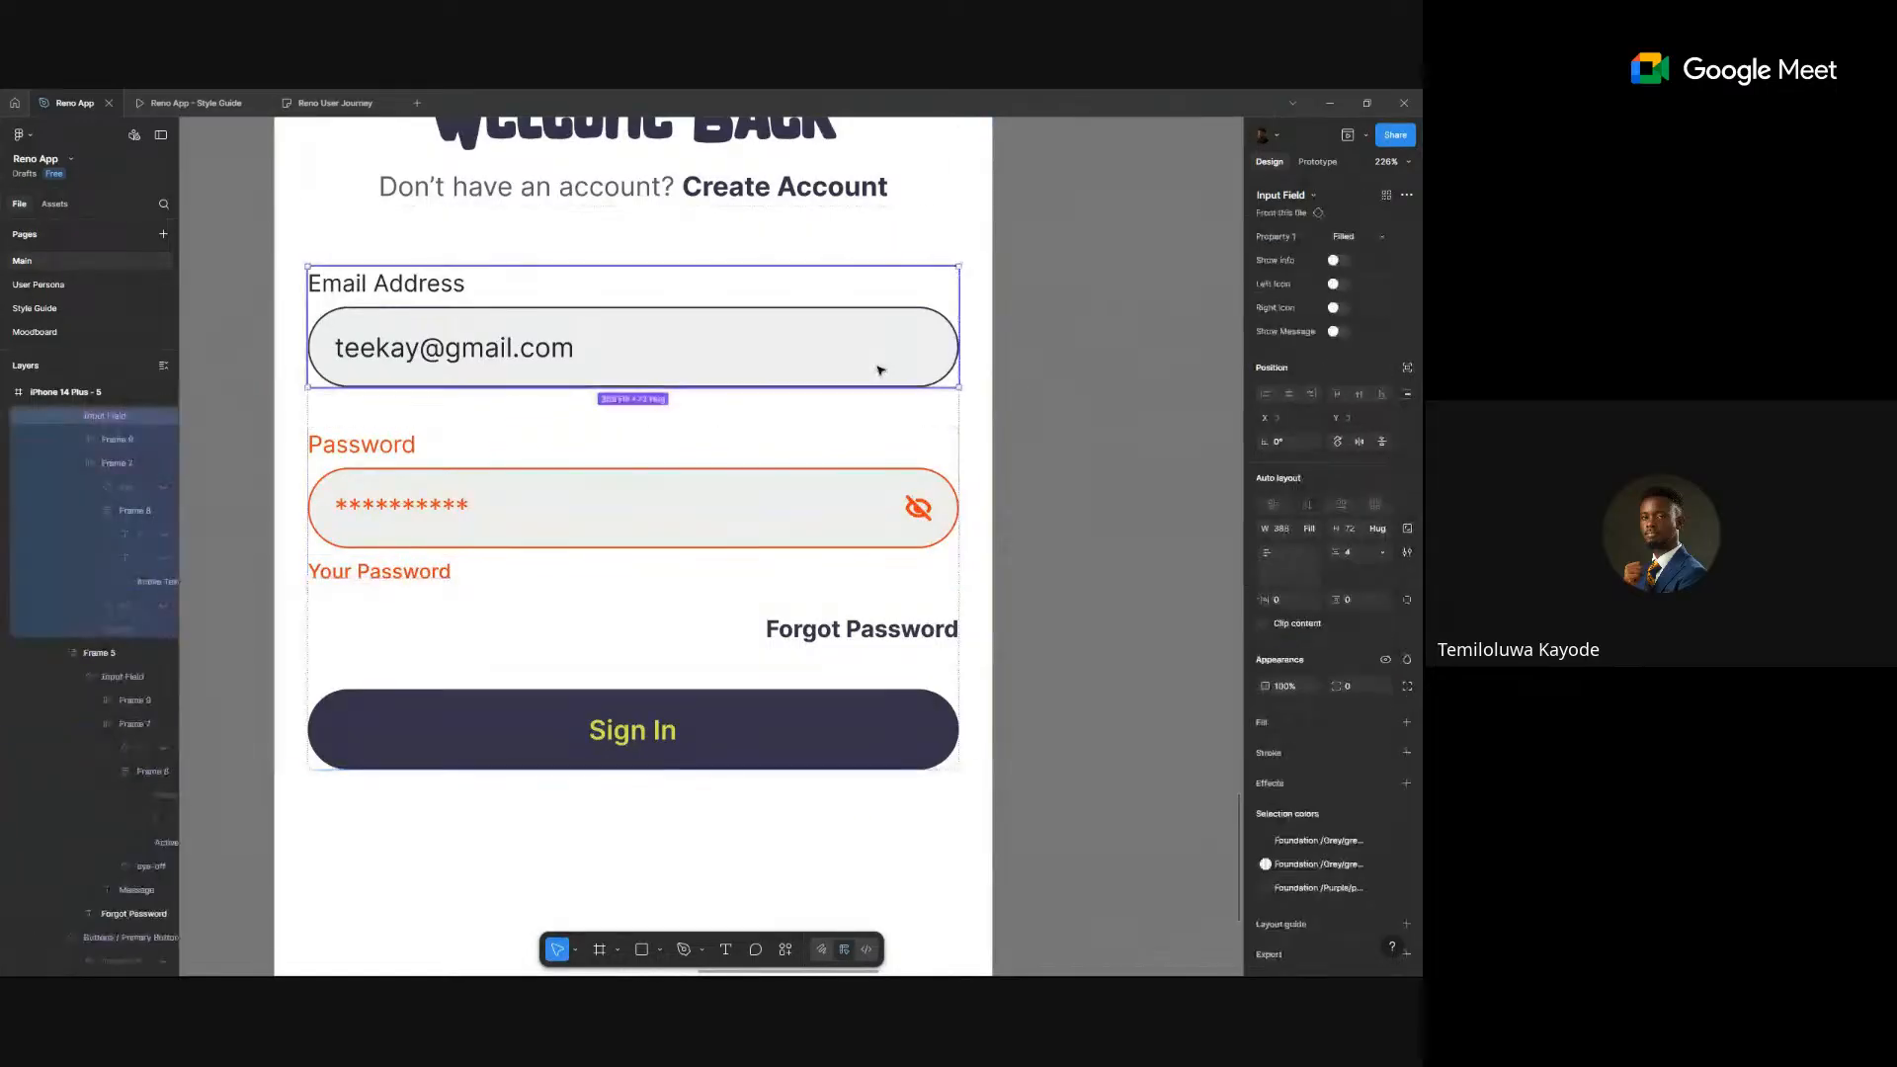
pyautogui.click(808, 509)
pyautogui.click(808, 508)
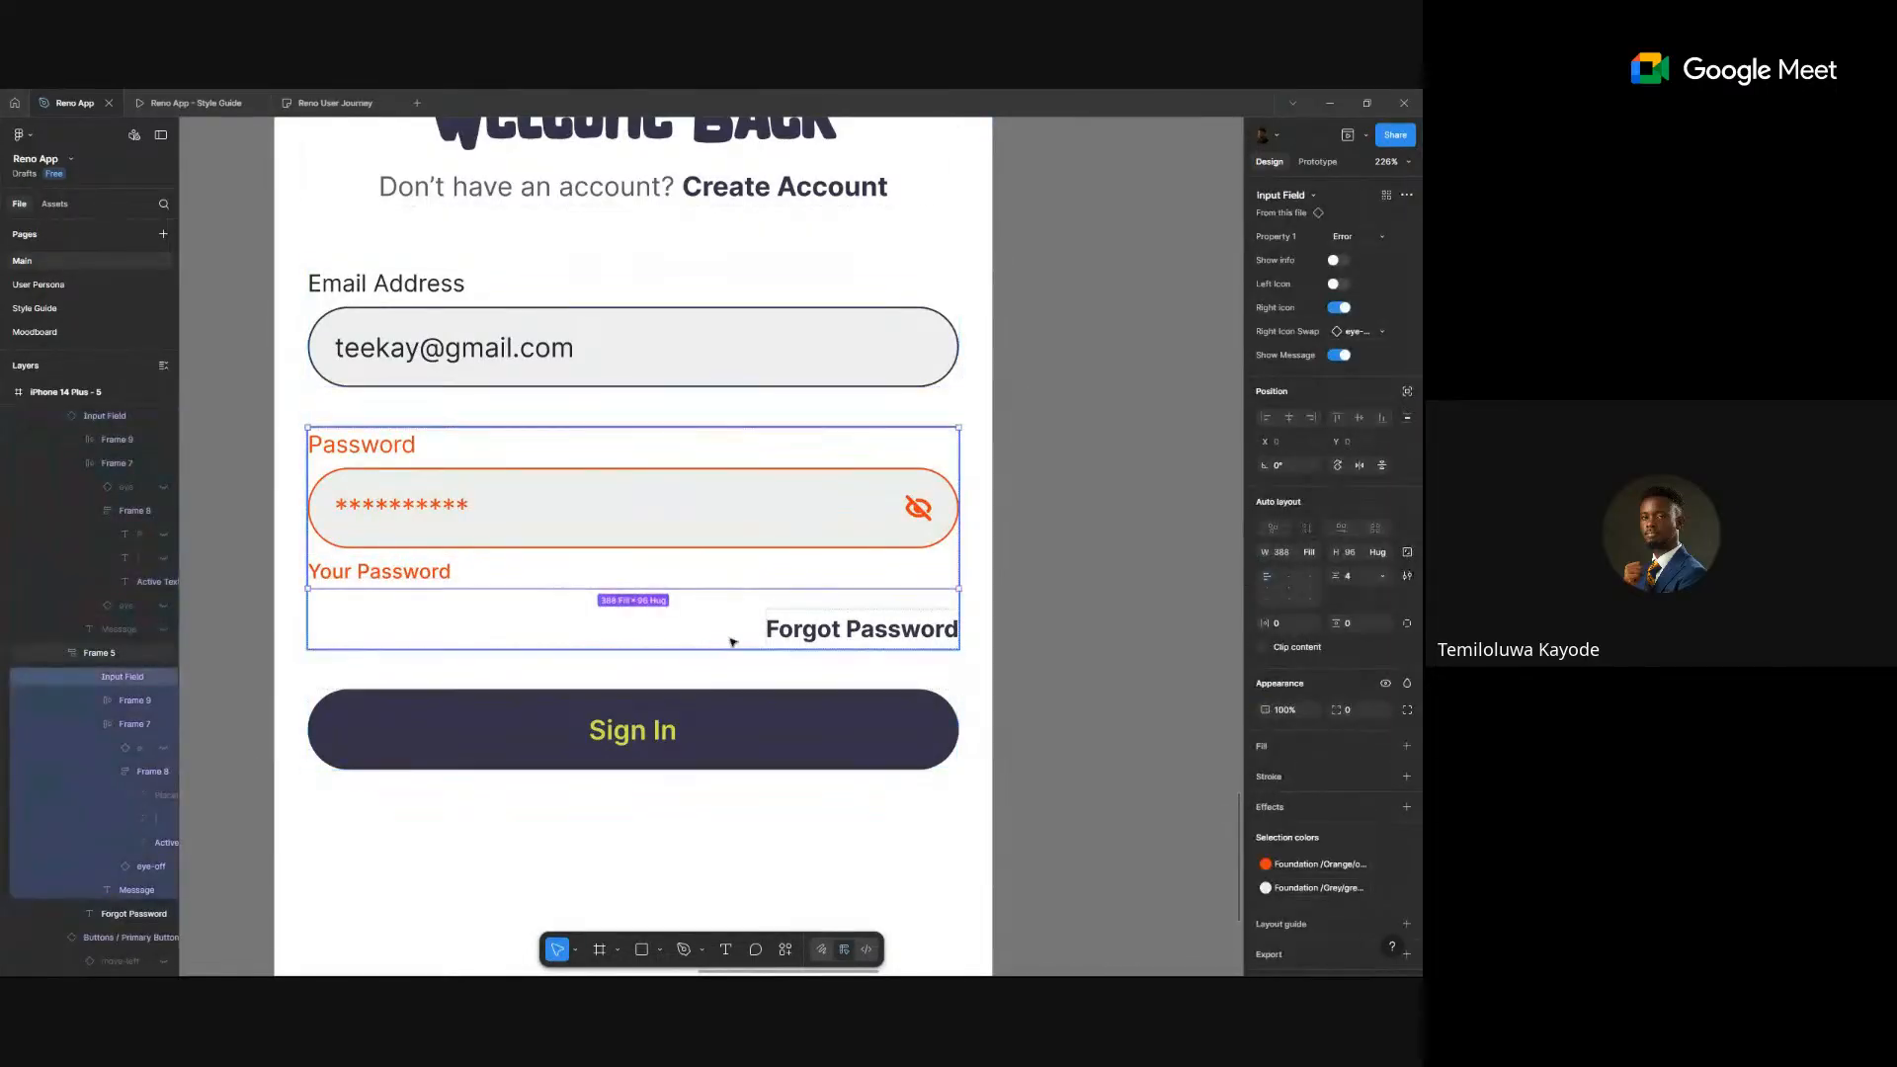
pyautogui.click(1363, 240)
pyautogui.click(1284, 183)
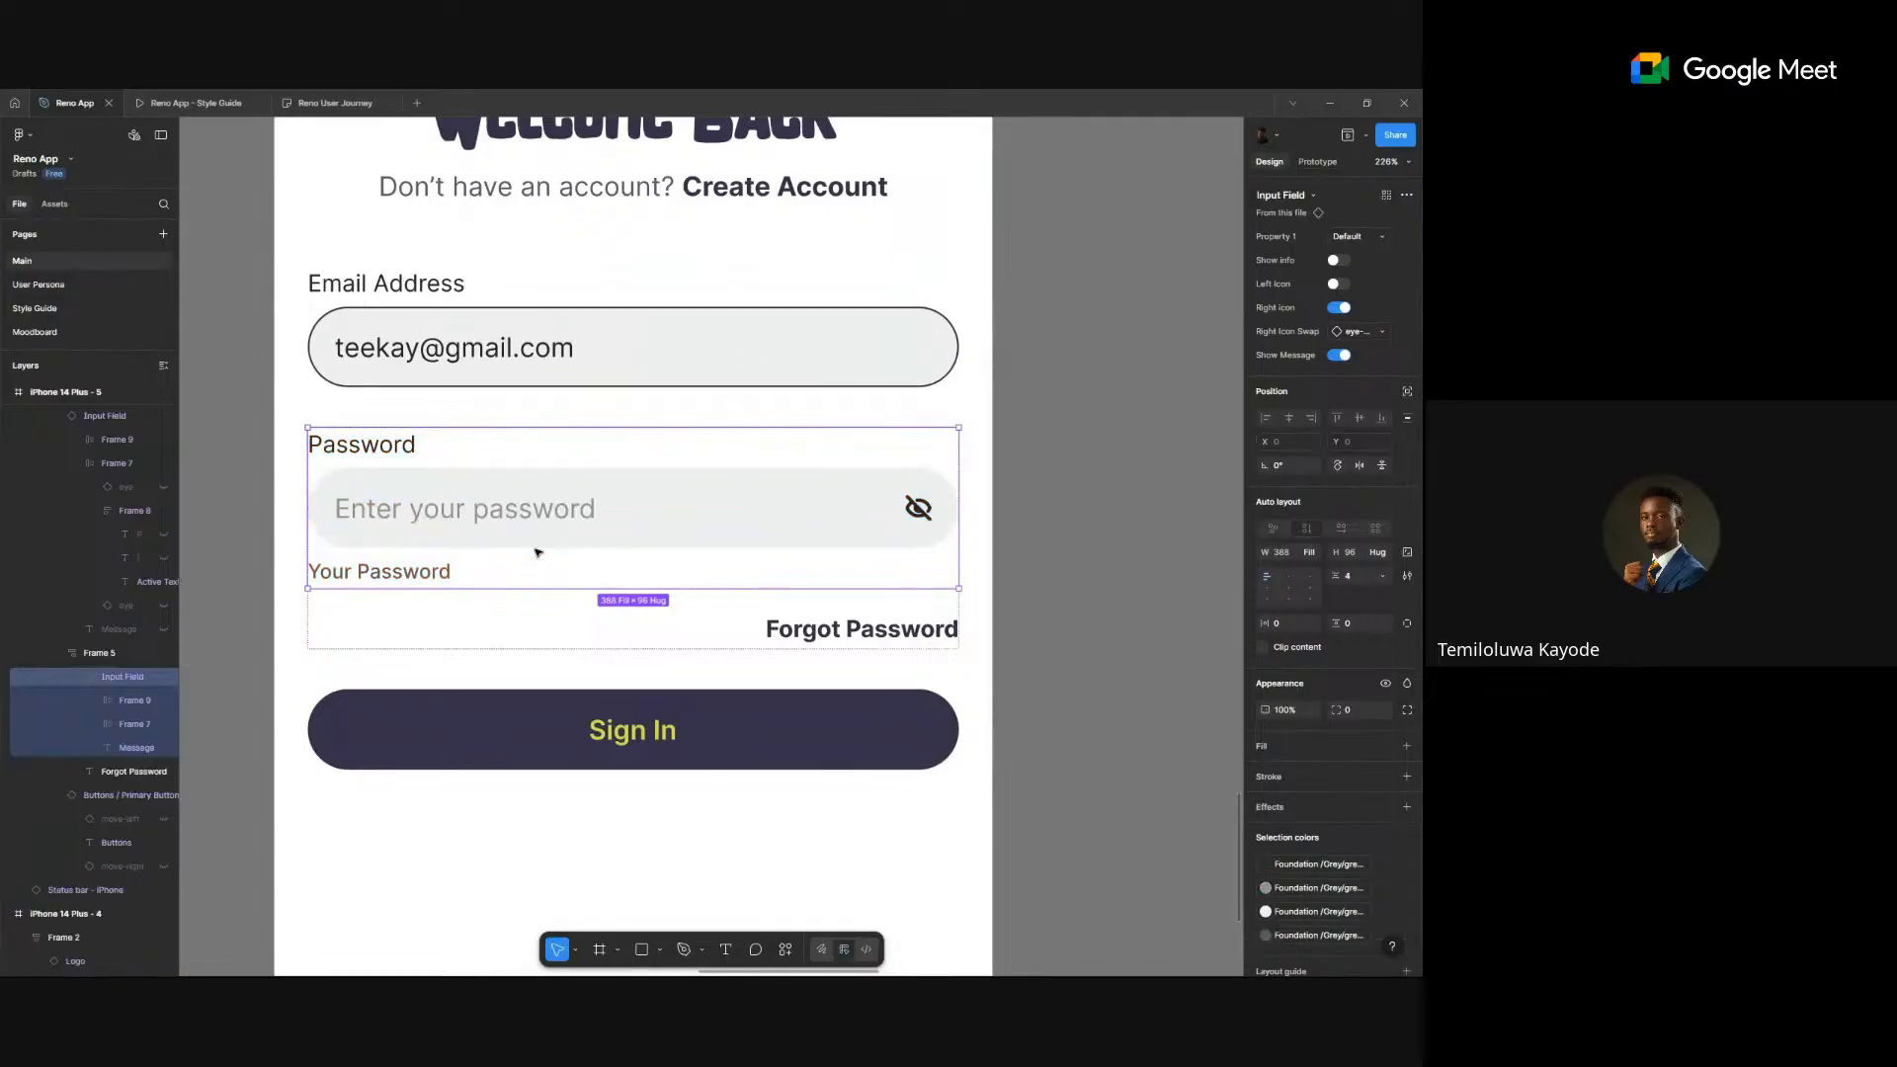
pyautogui.click(1339, 359)
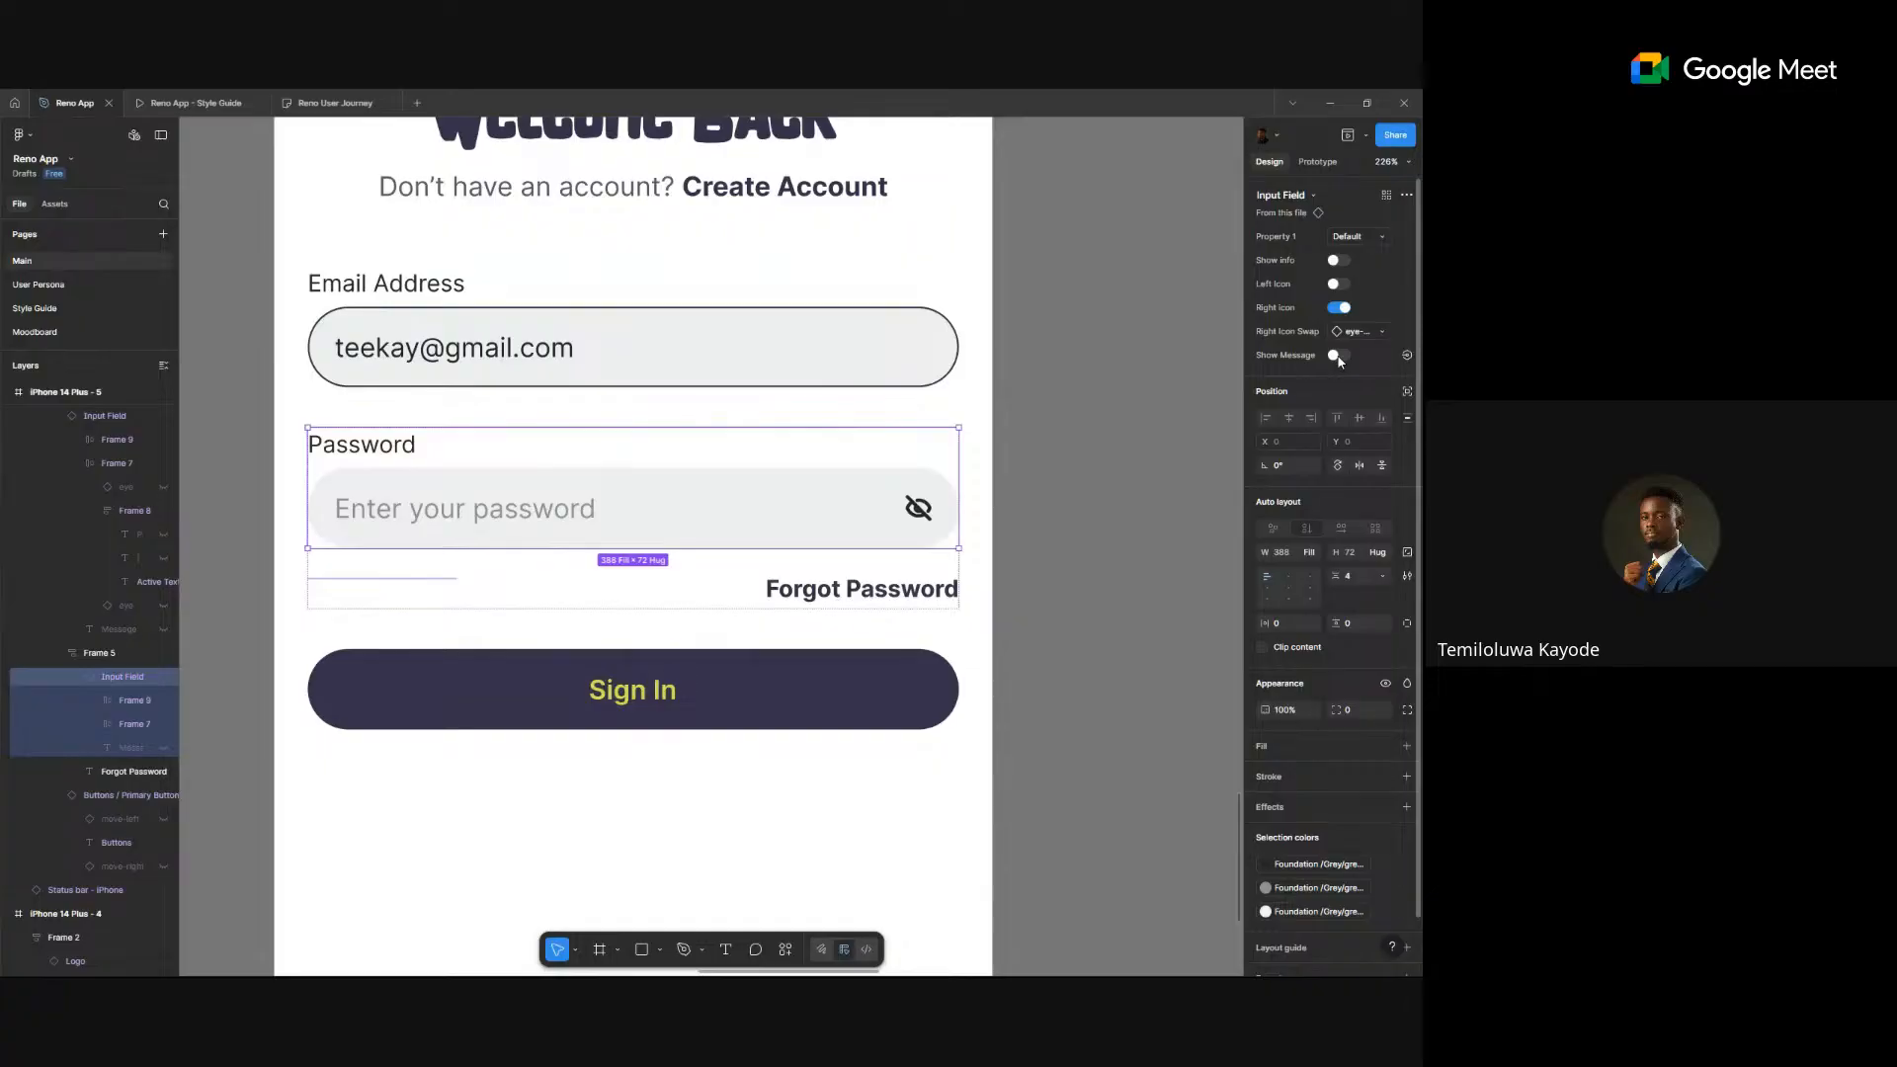
pyautogui.scroll(-3, 720, 428)
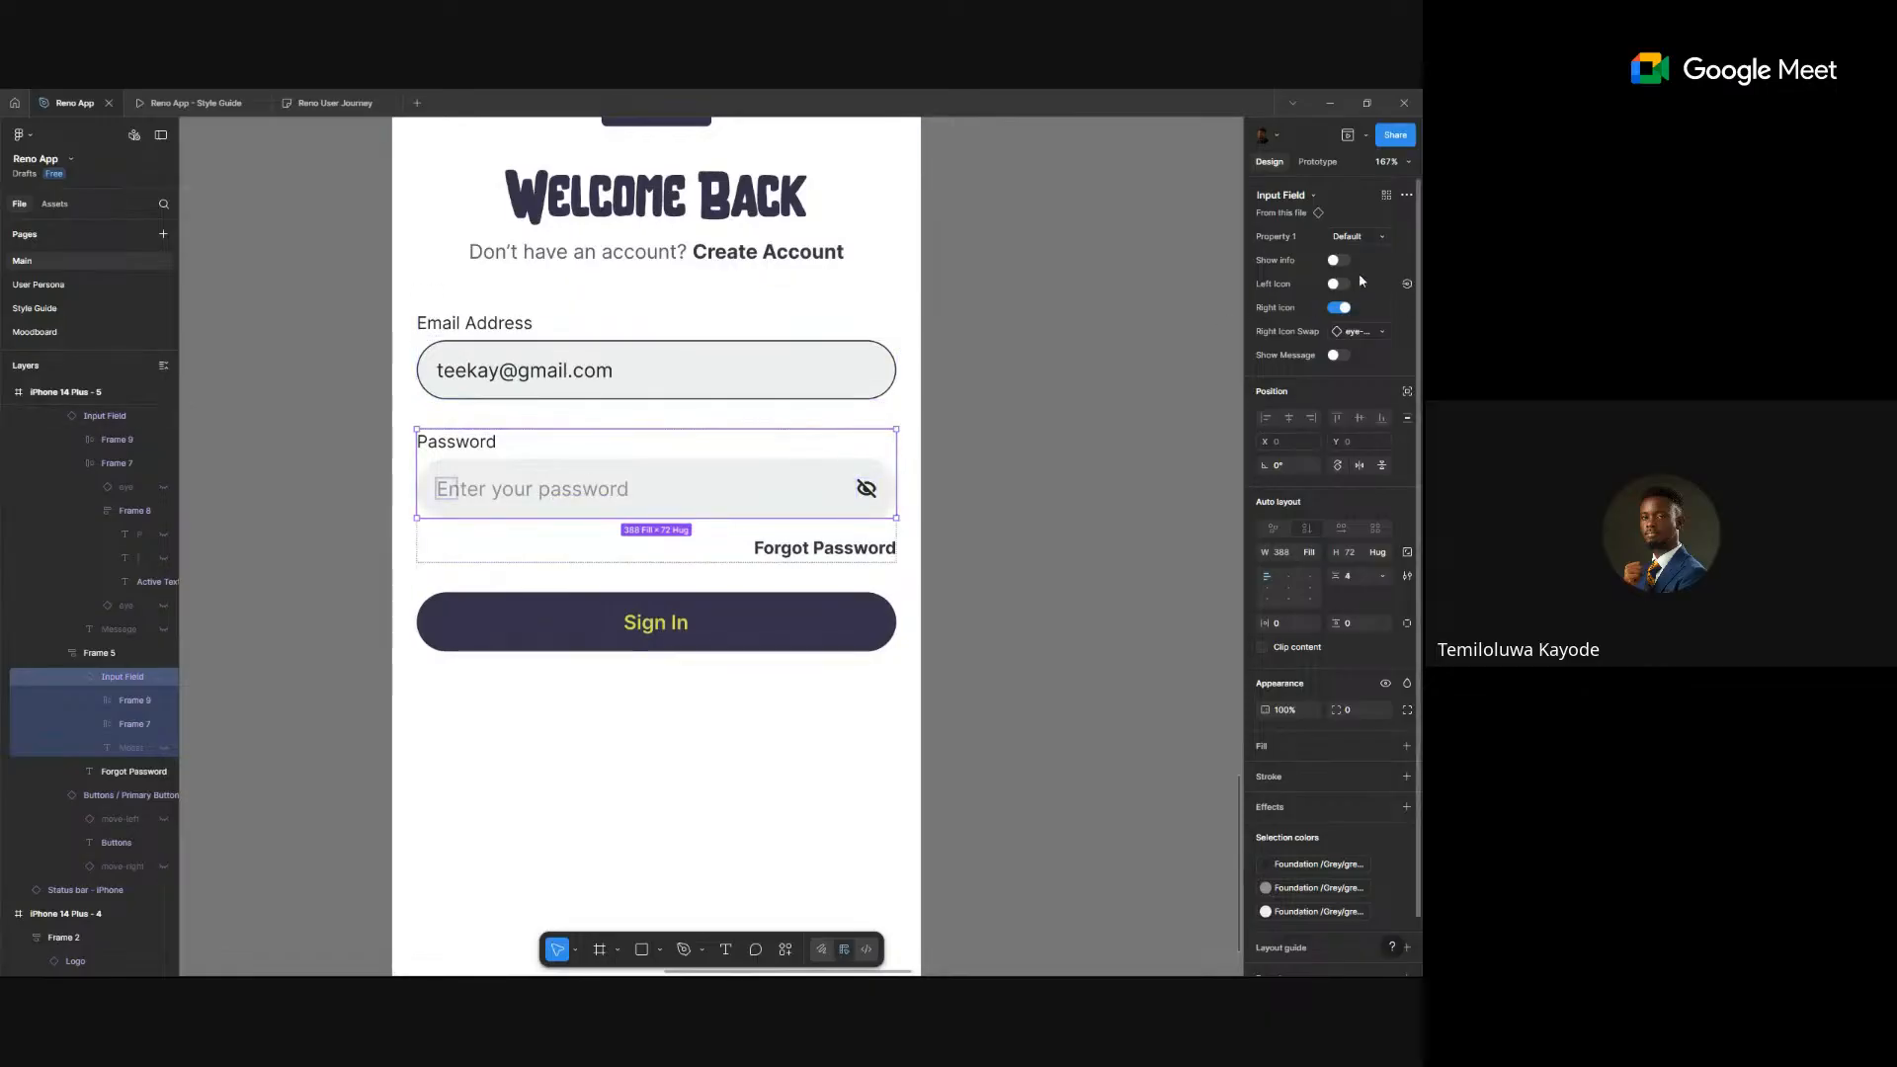
# - Set the password field's Property 1 to Filled, then deselect to view the whole sign-in screen
pyautogui.click(1281, 195)
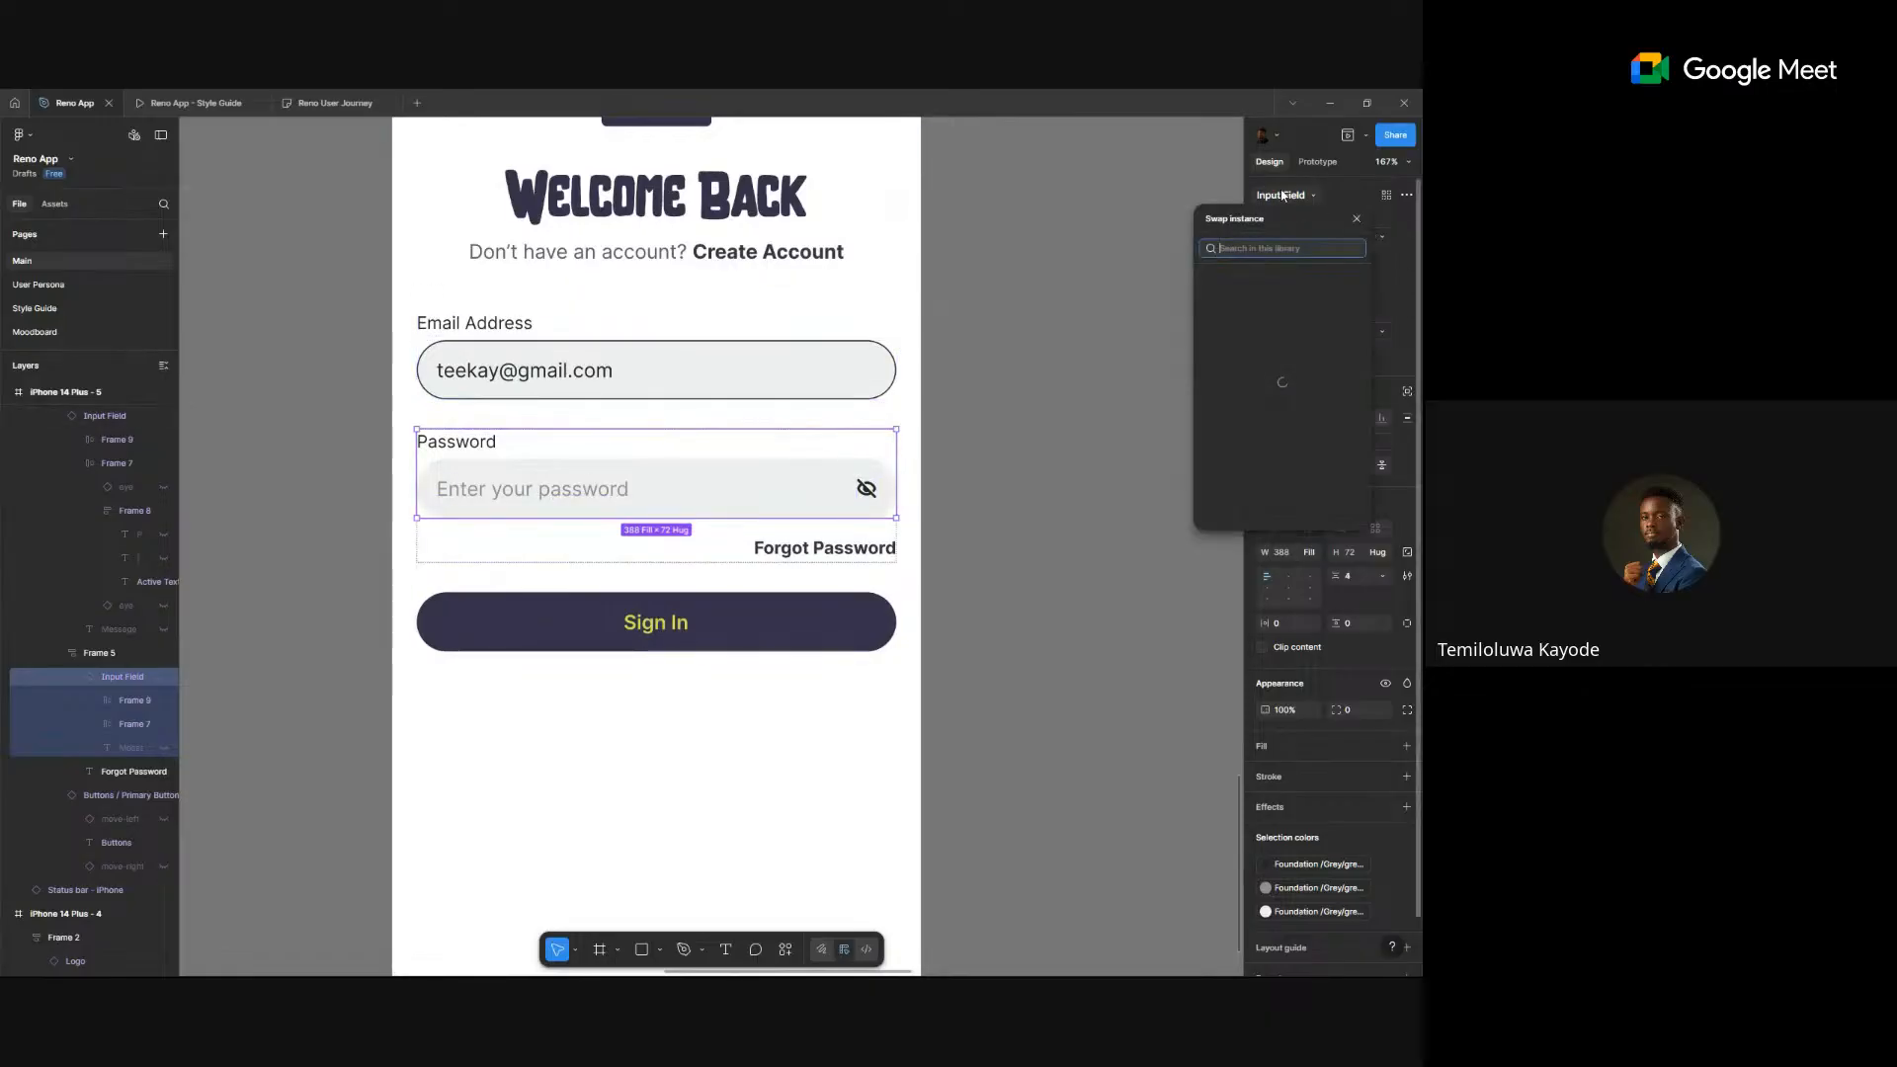
pyautogui.click(1391, 277)
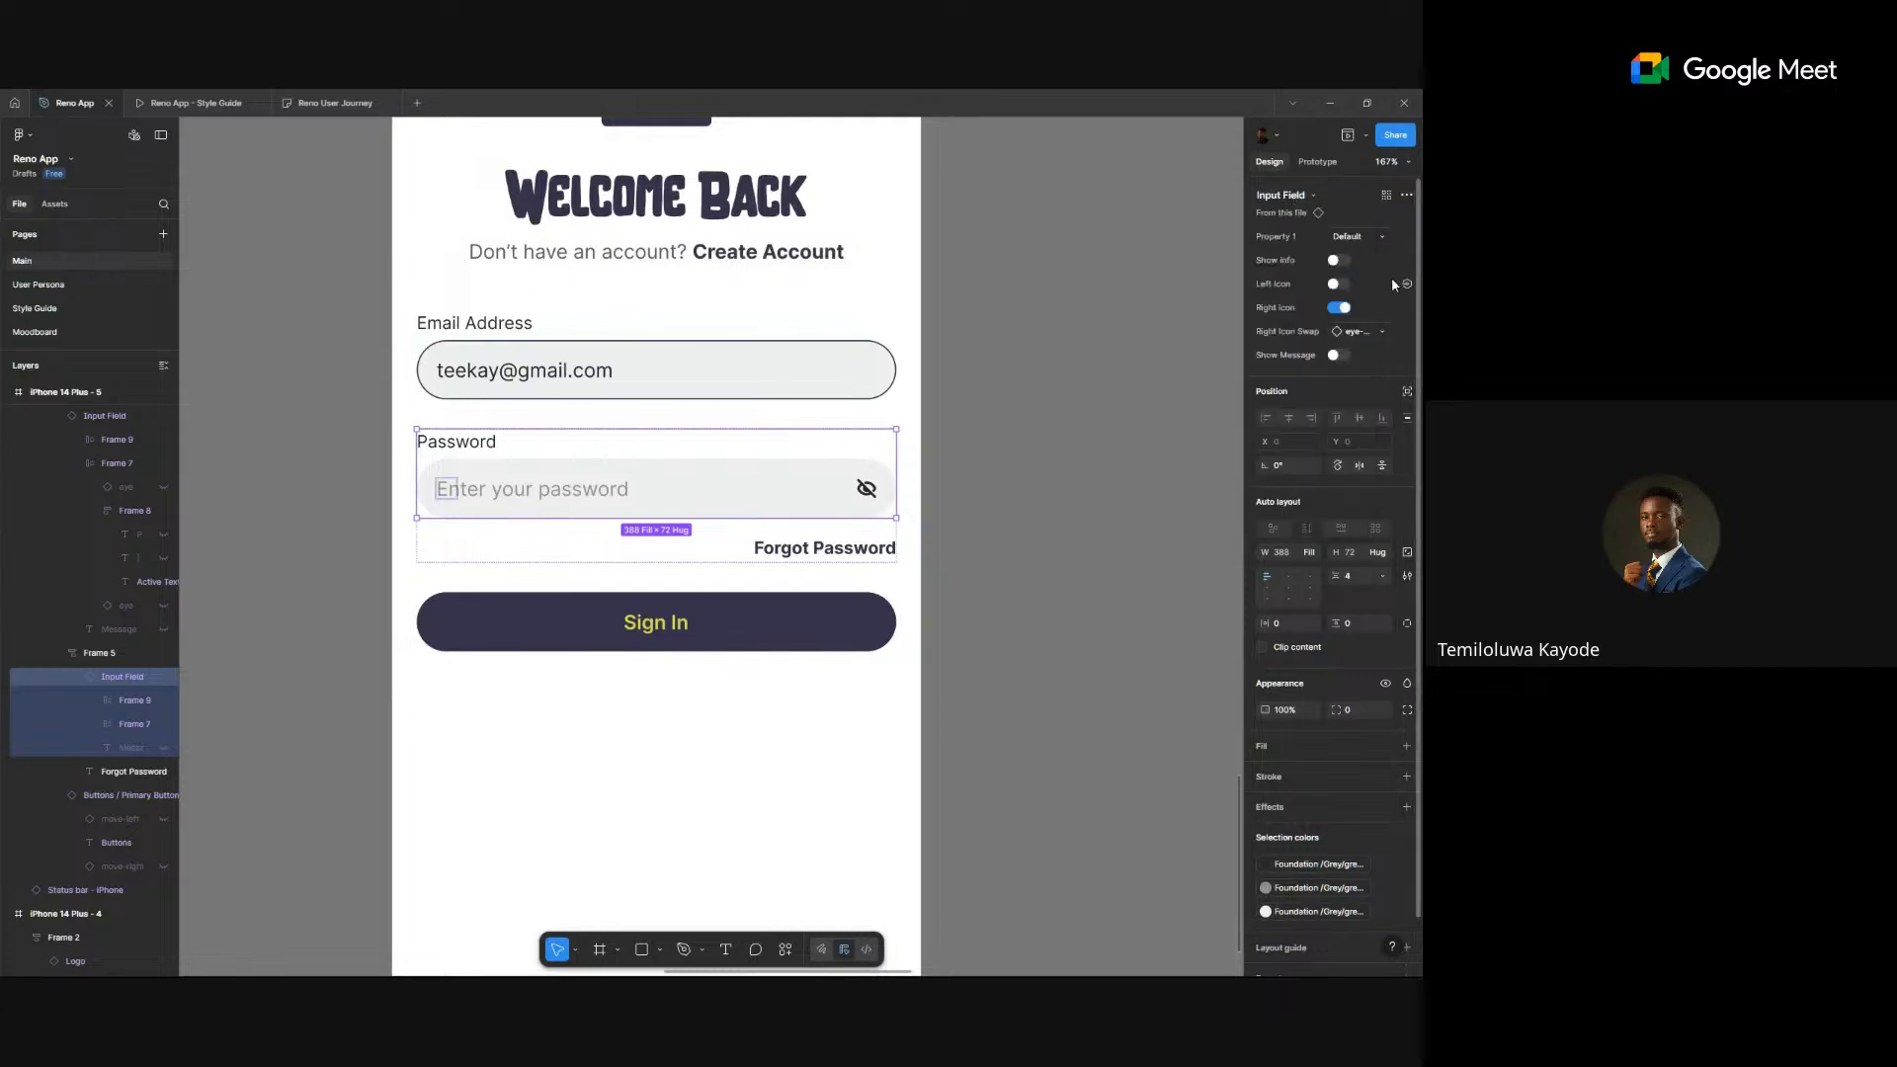
pyautogui.click(1361, 236)
pyautogui.click(1336, 290)
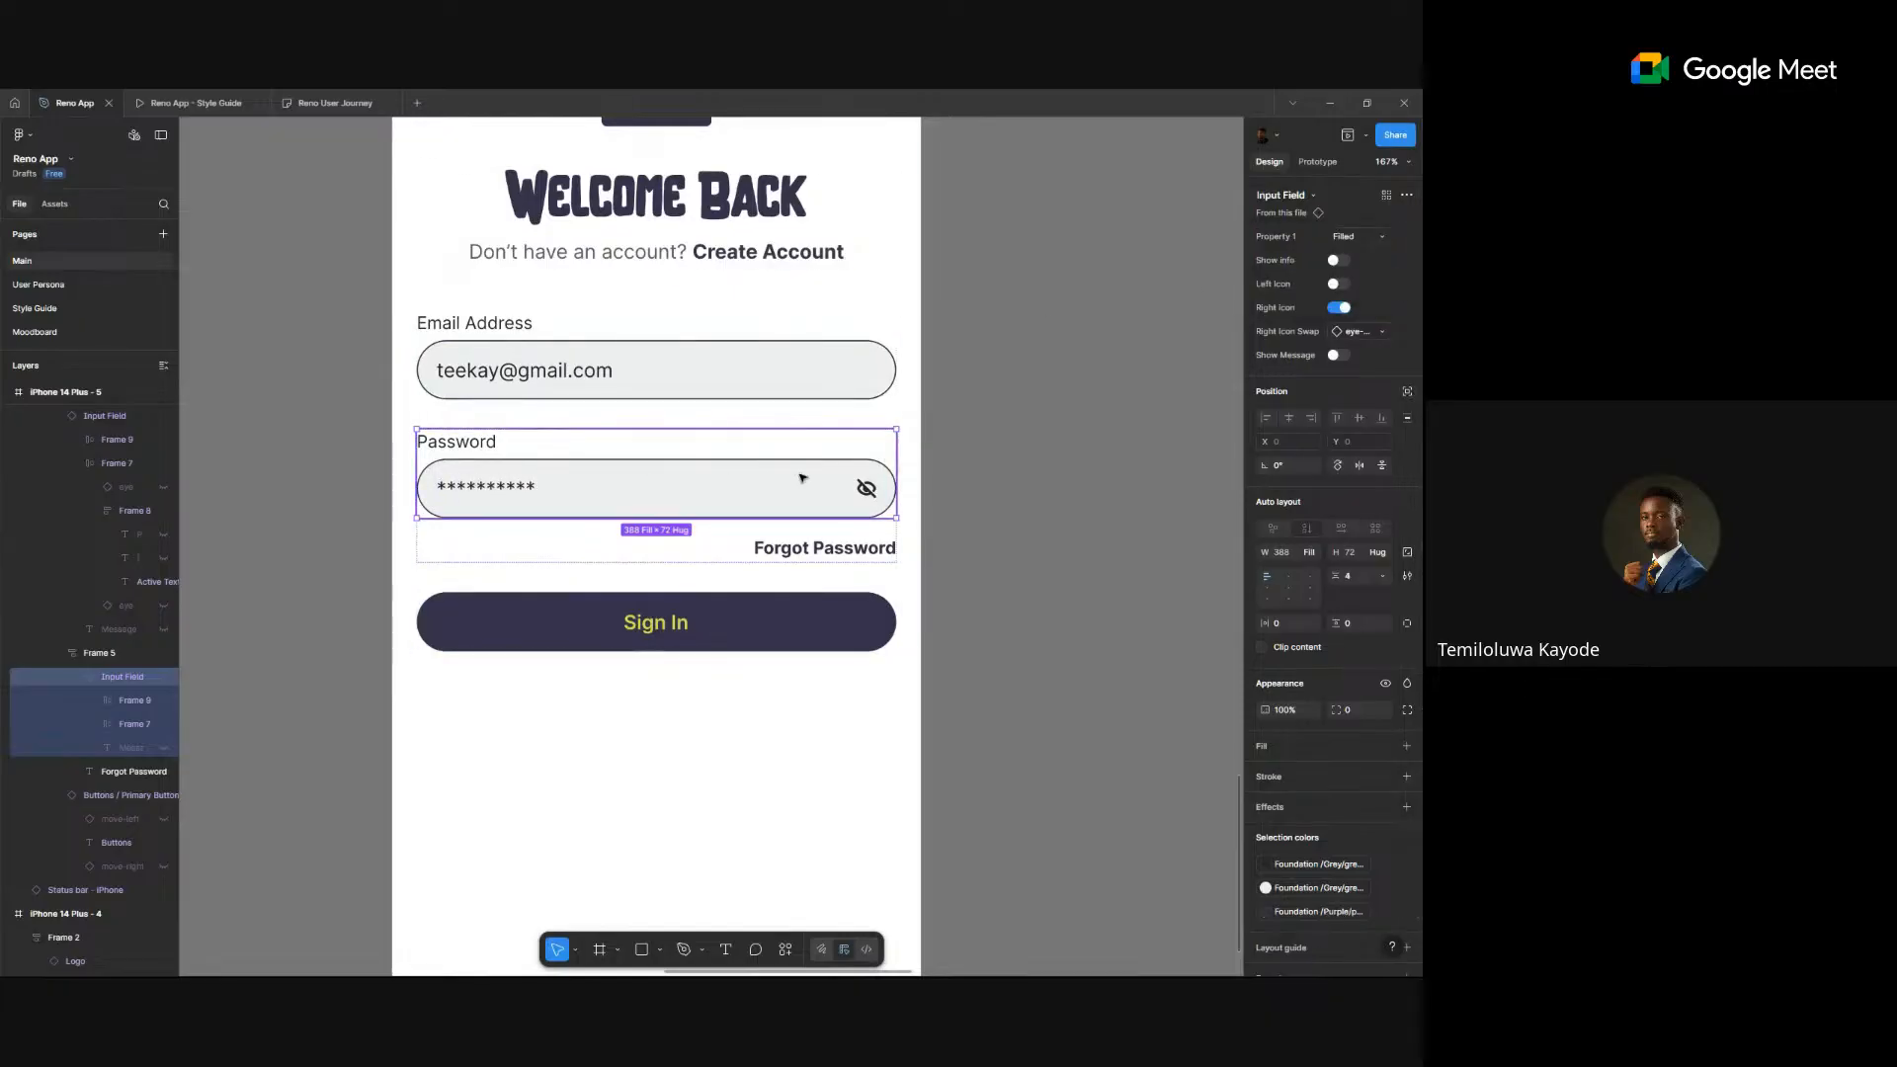
pyautogui.click(1013, 435)
pyautogui.scroll(-5, 1012, 434)
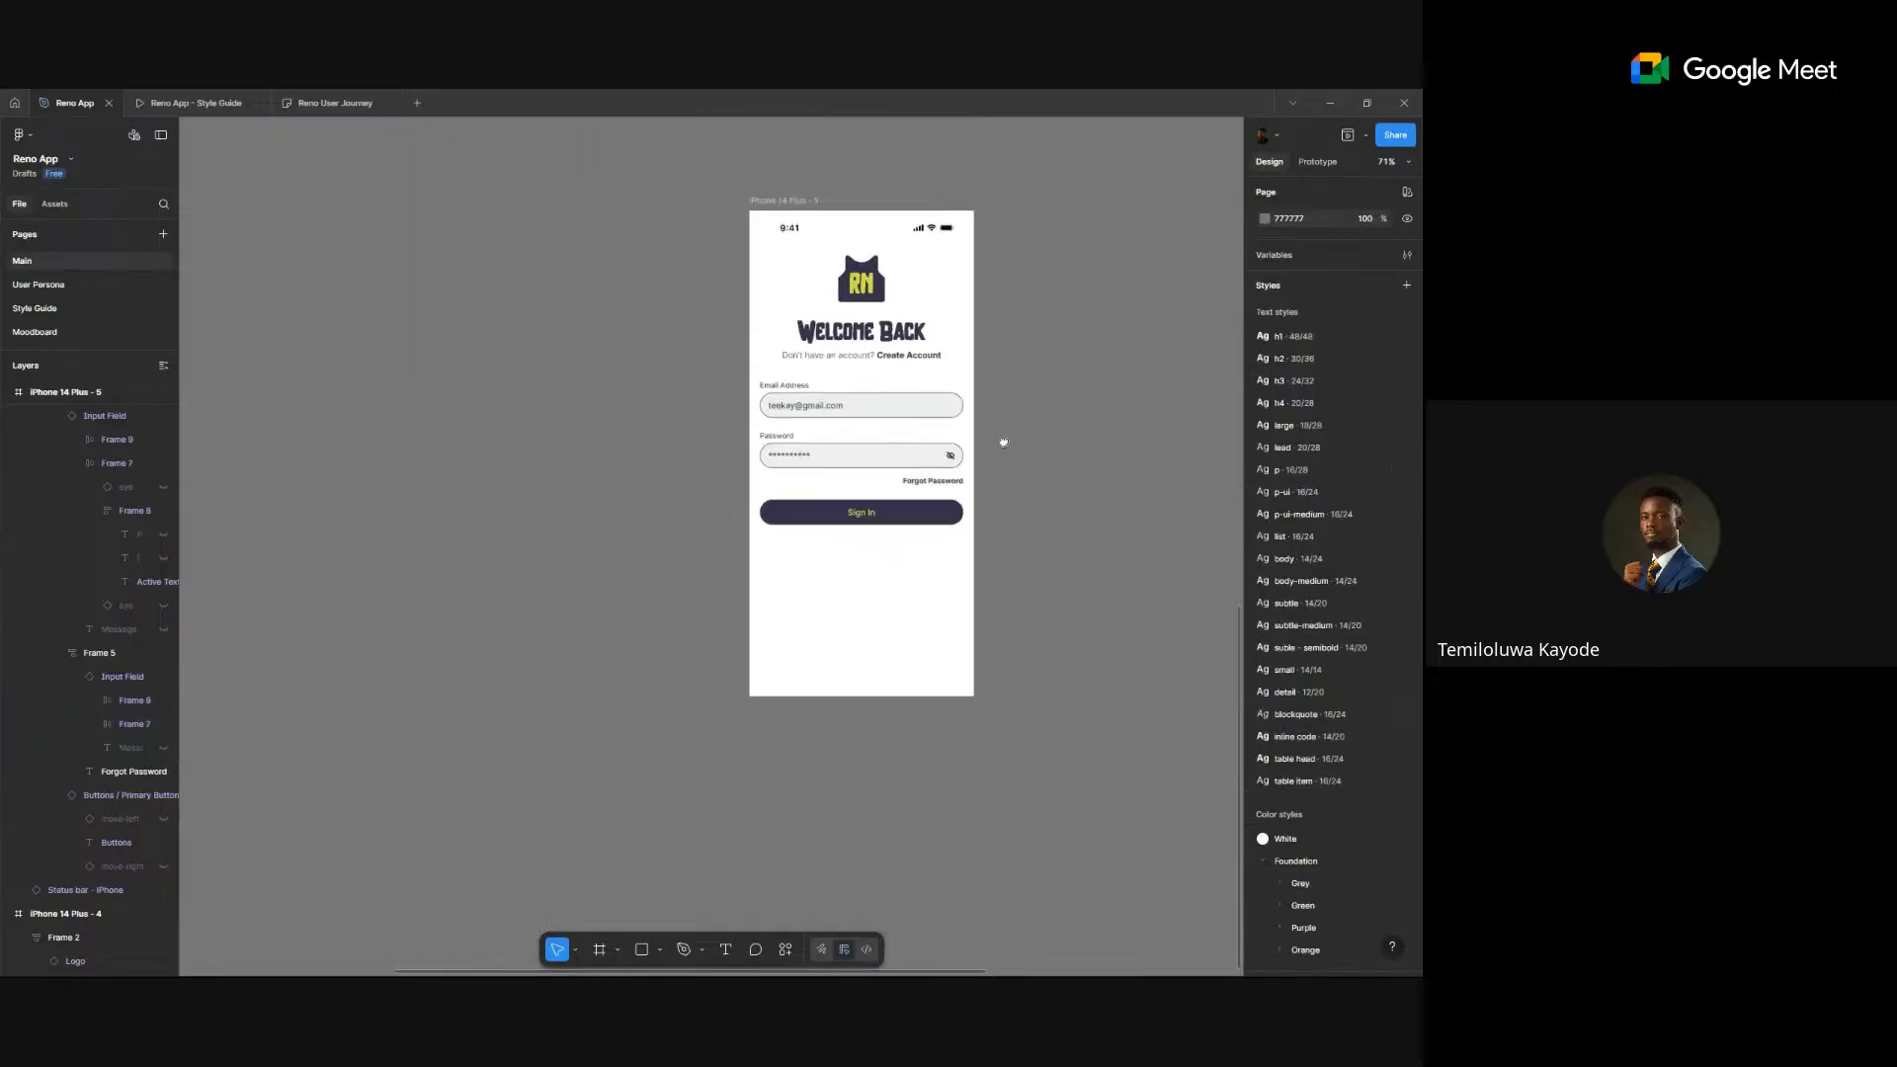
pyautogui.moveTo(1004, 441); pyautogui.dragTo(858, 579)
# - Drill into Frame 4 to the Sign In button and duplicate it with Ctrl+D
pyautogui.scroll(-3, 931, 419)
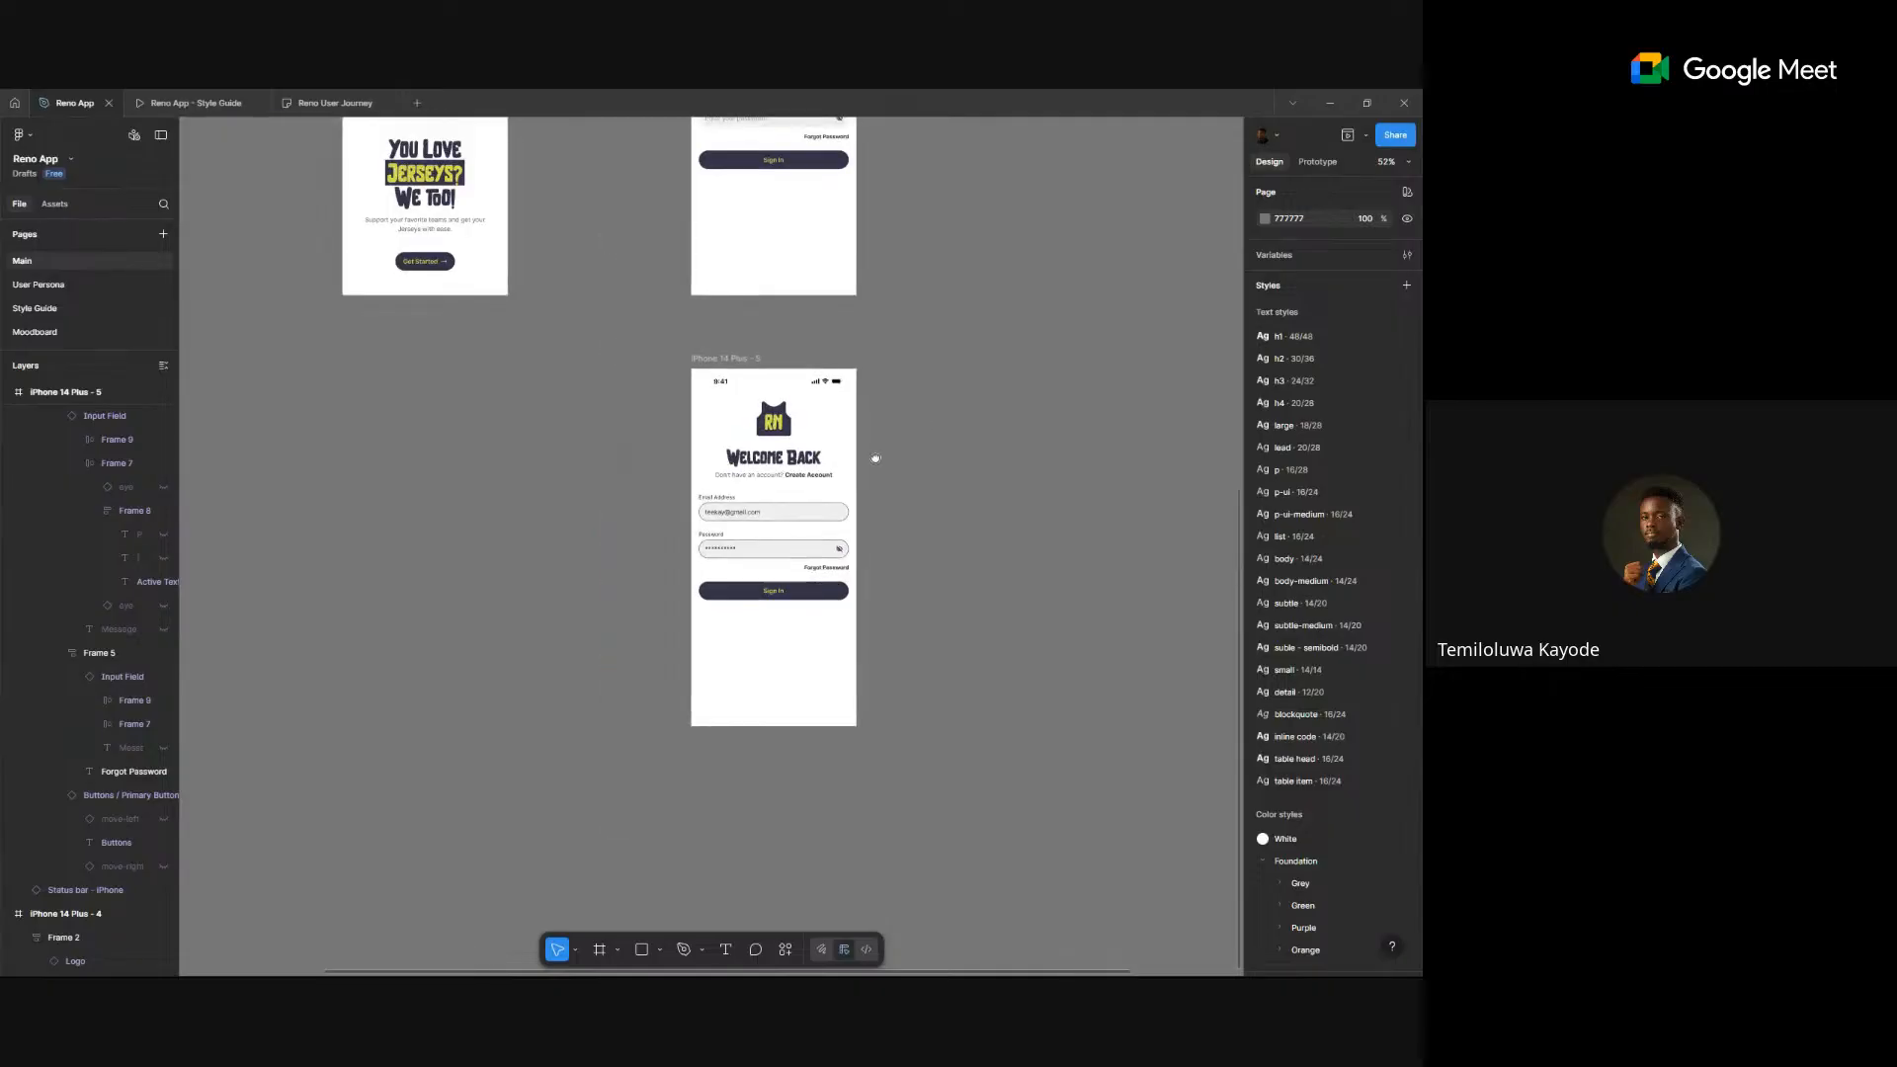
pyautogui.scroll(3, 830, 425)
pyautogui.scroll(-4, 786, 397)
pyautogui.moveTo(783, 400); pyautogui.dragTo(675, 535)
pyautogui.scroll(3, 480, 393)
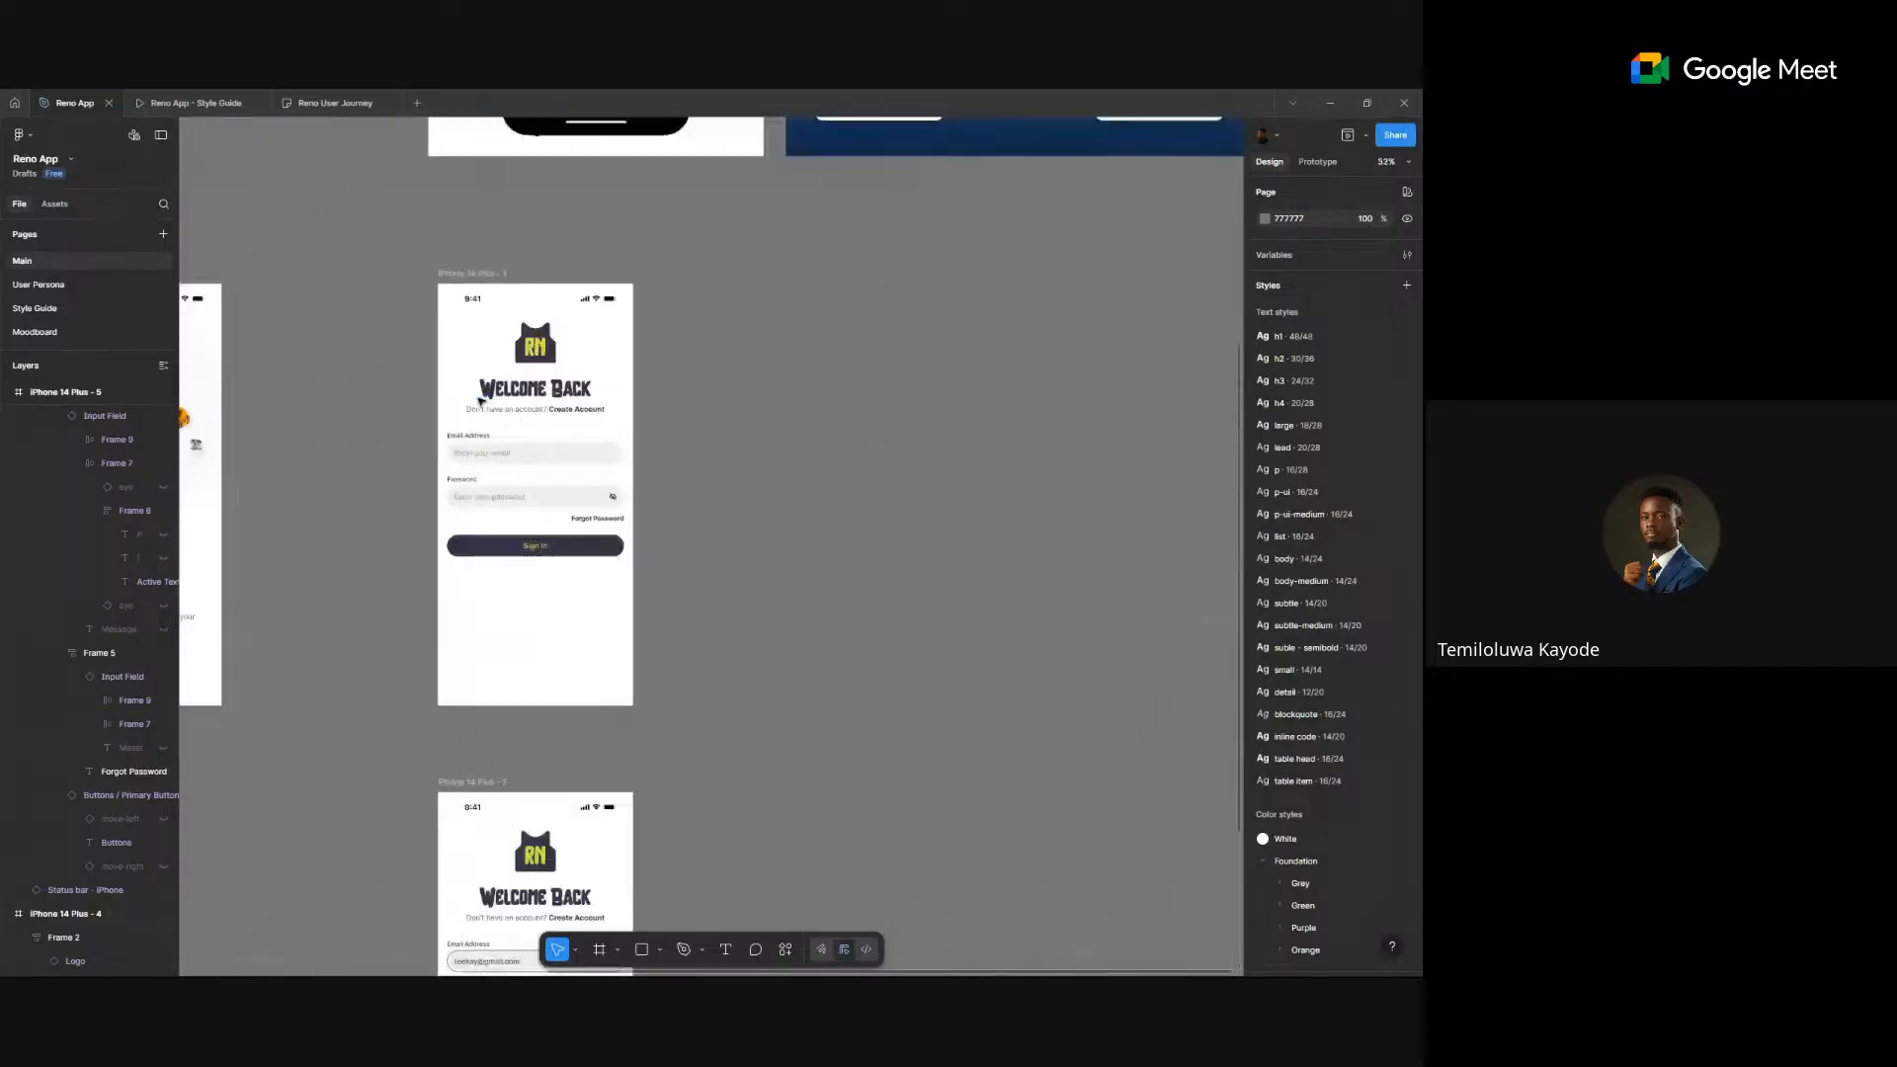
pyautogui.scroll(-2, 480, 394)
pyautogui.click(553, 496)
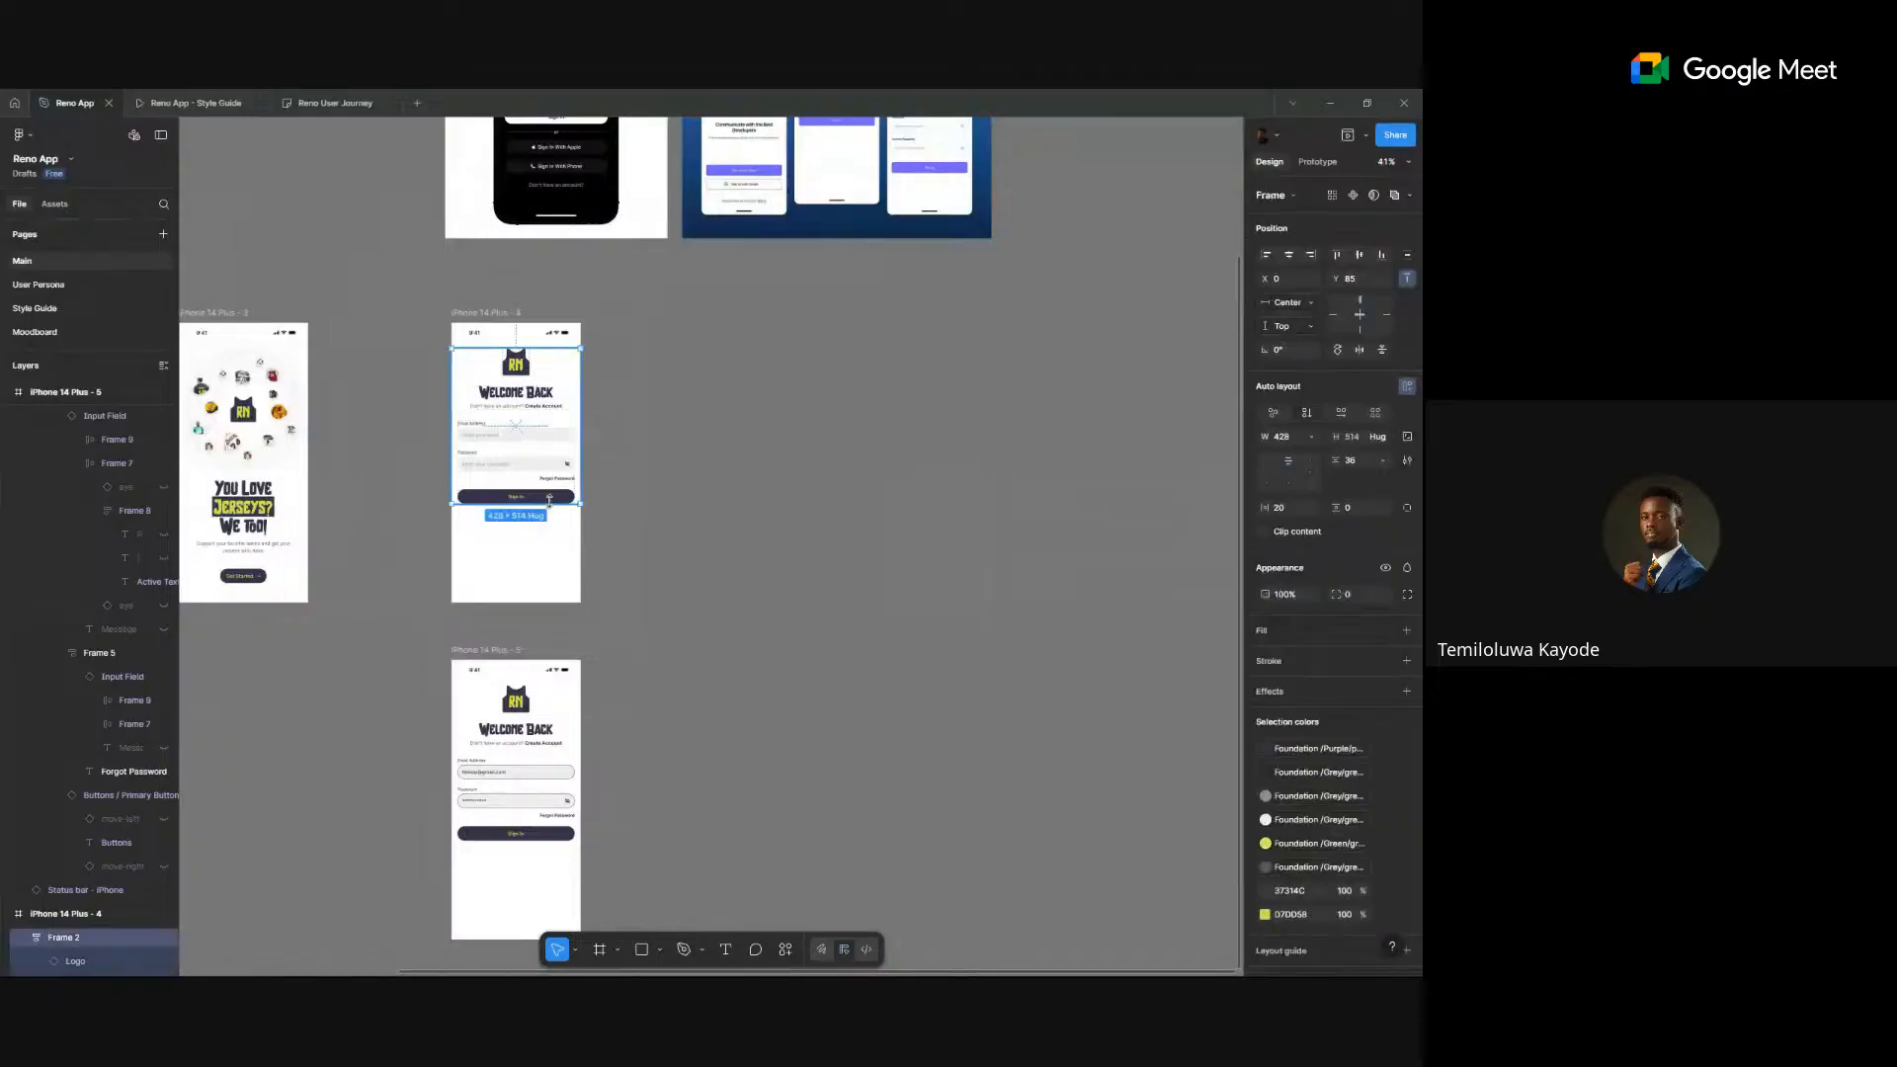
pyautogui.doubleClick(555, 499)
pyautogui.scroll(2, 555, 499)
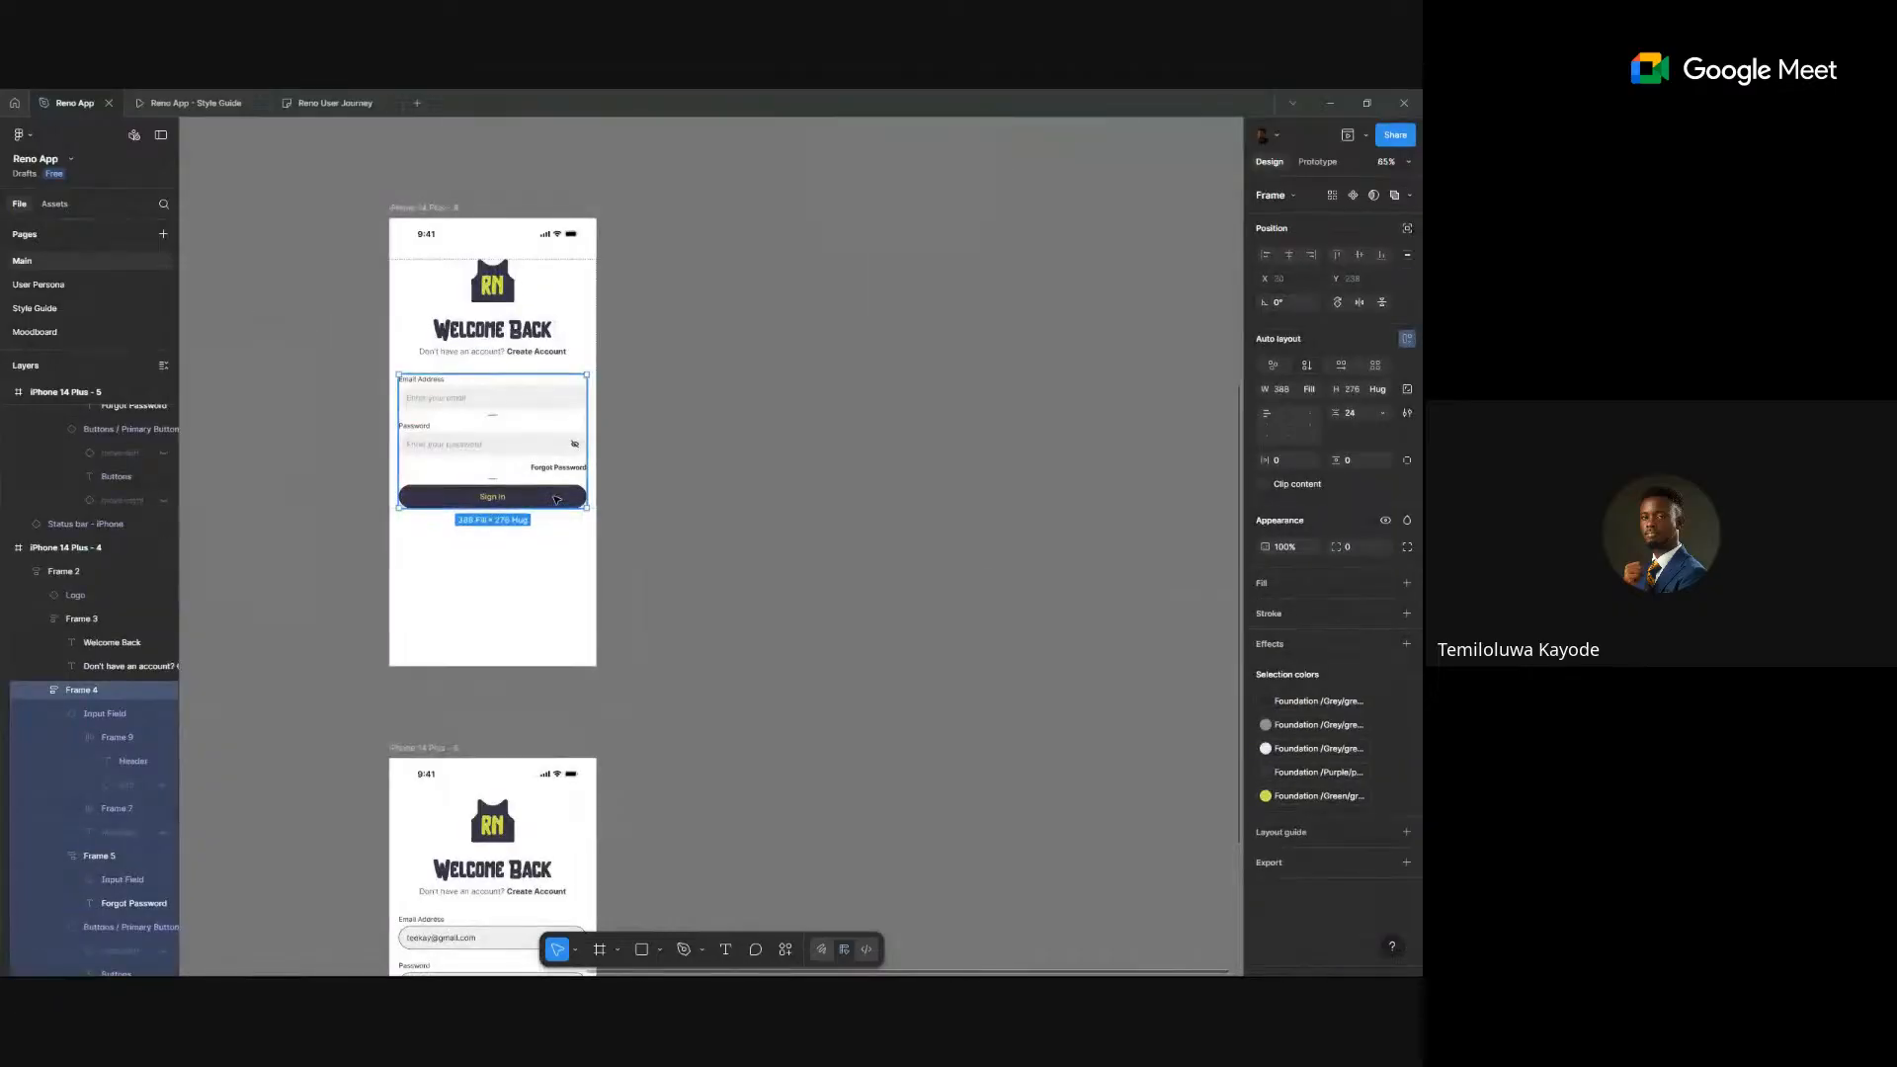
pyautogui.doubleClick(556, 499)
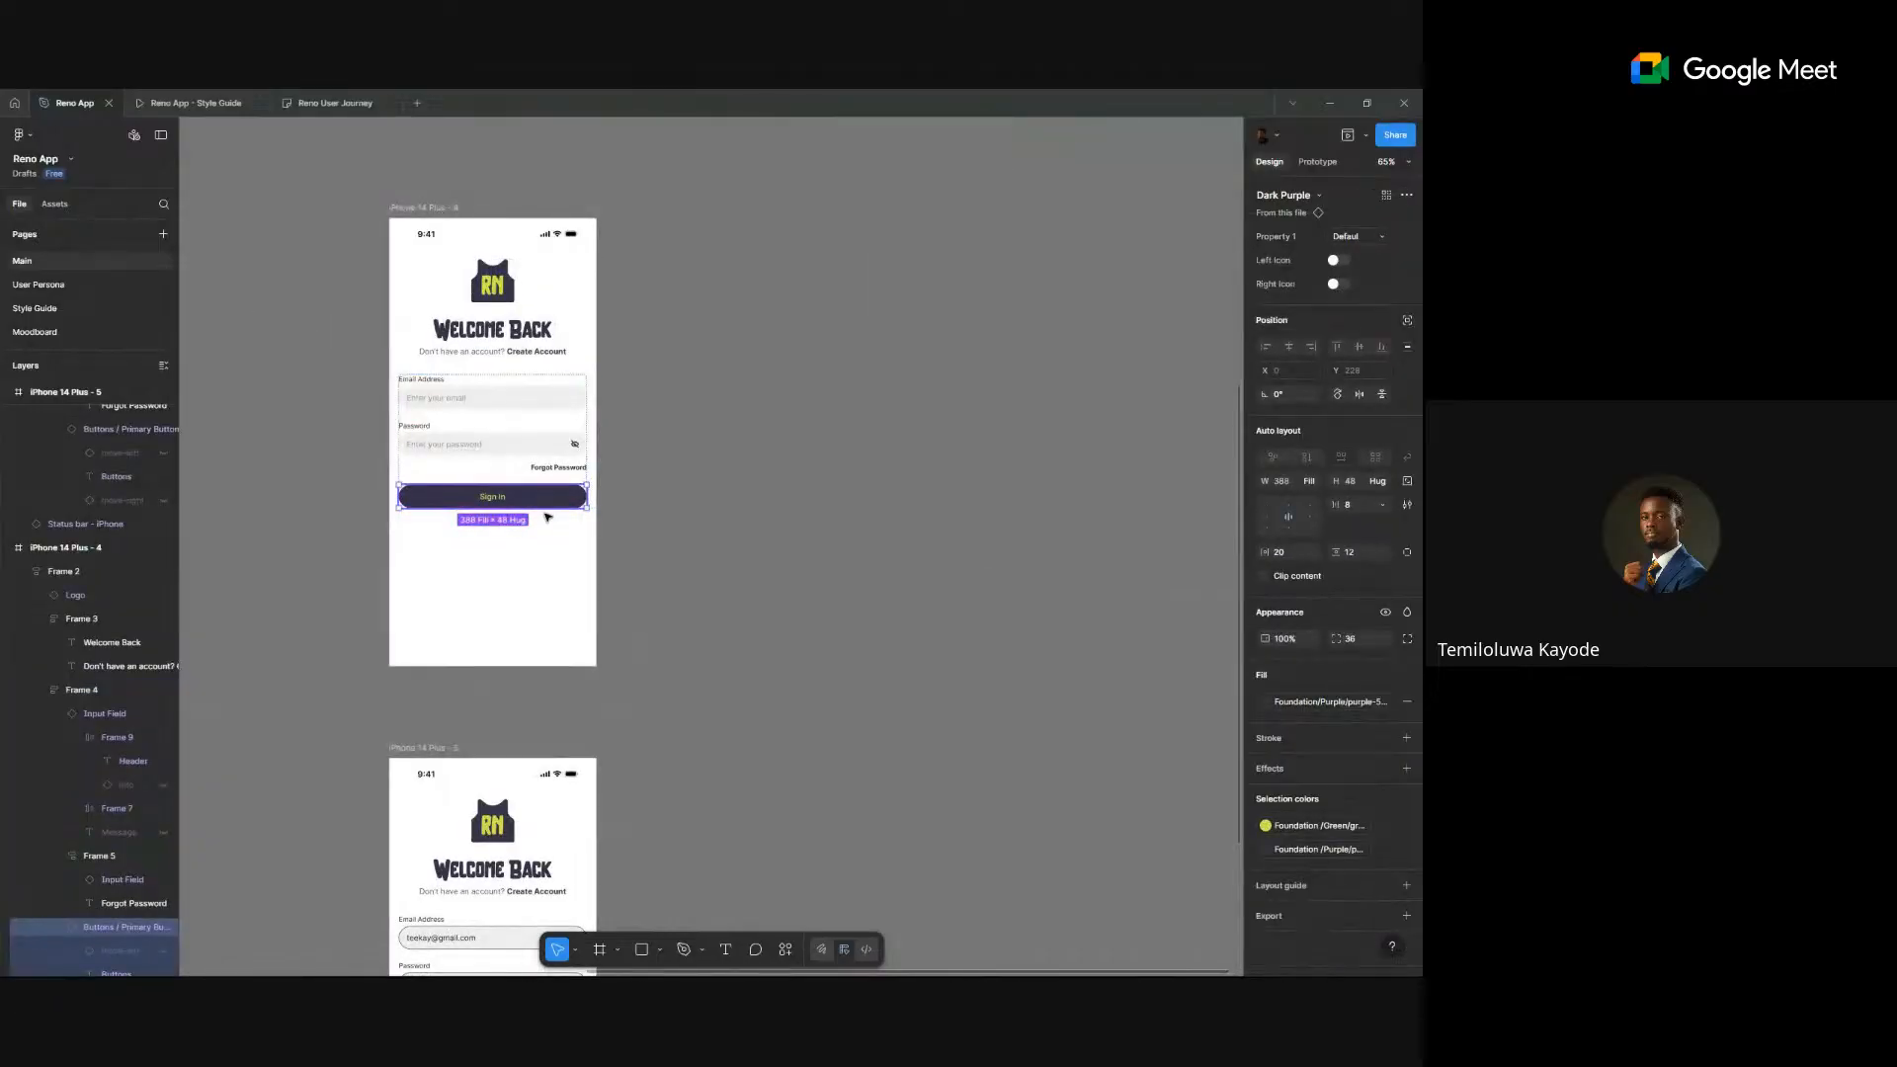
pyautogui.hotkey('ctrl', 'd')
pyautogui.scroll(-2, 524, 539)
pyautogui.scroll(3, 753, 470)
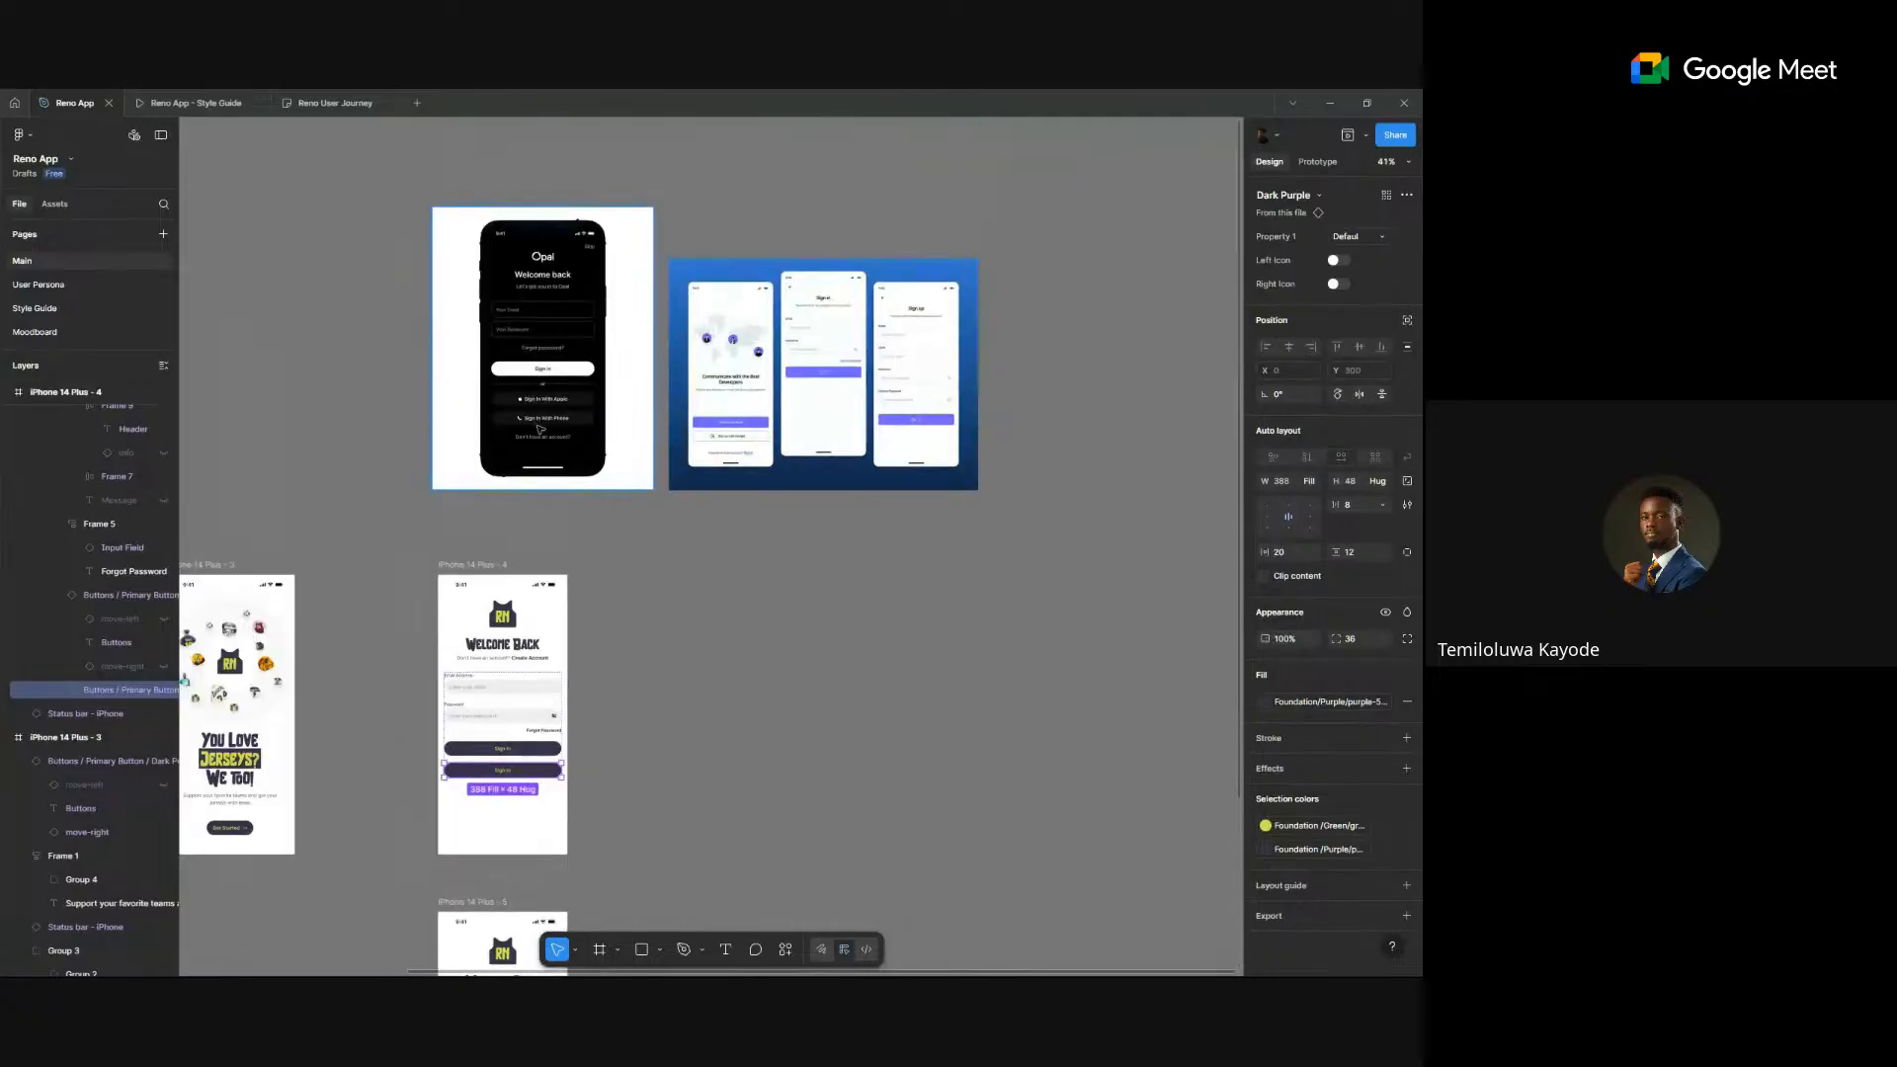
pyautogui.scroll(5, 541, 429)
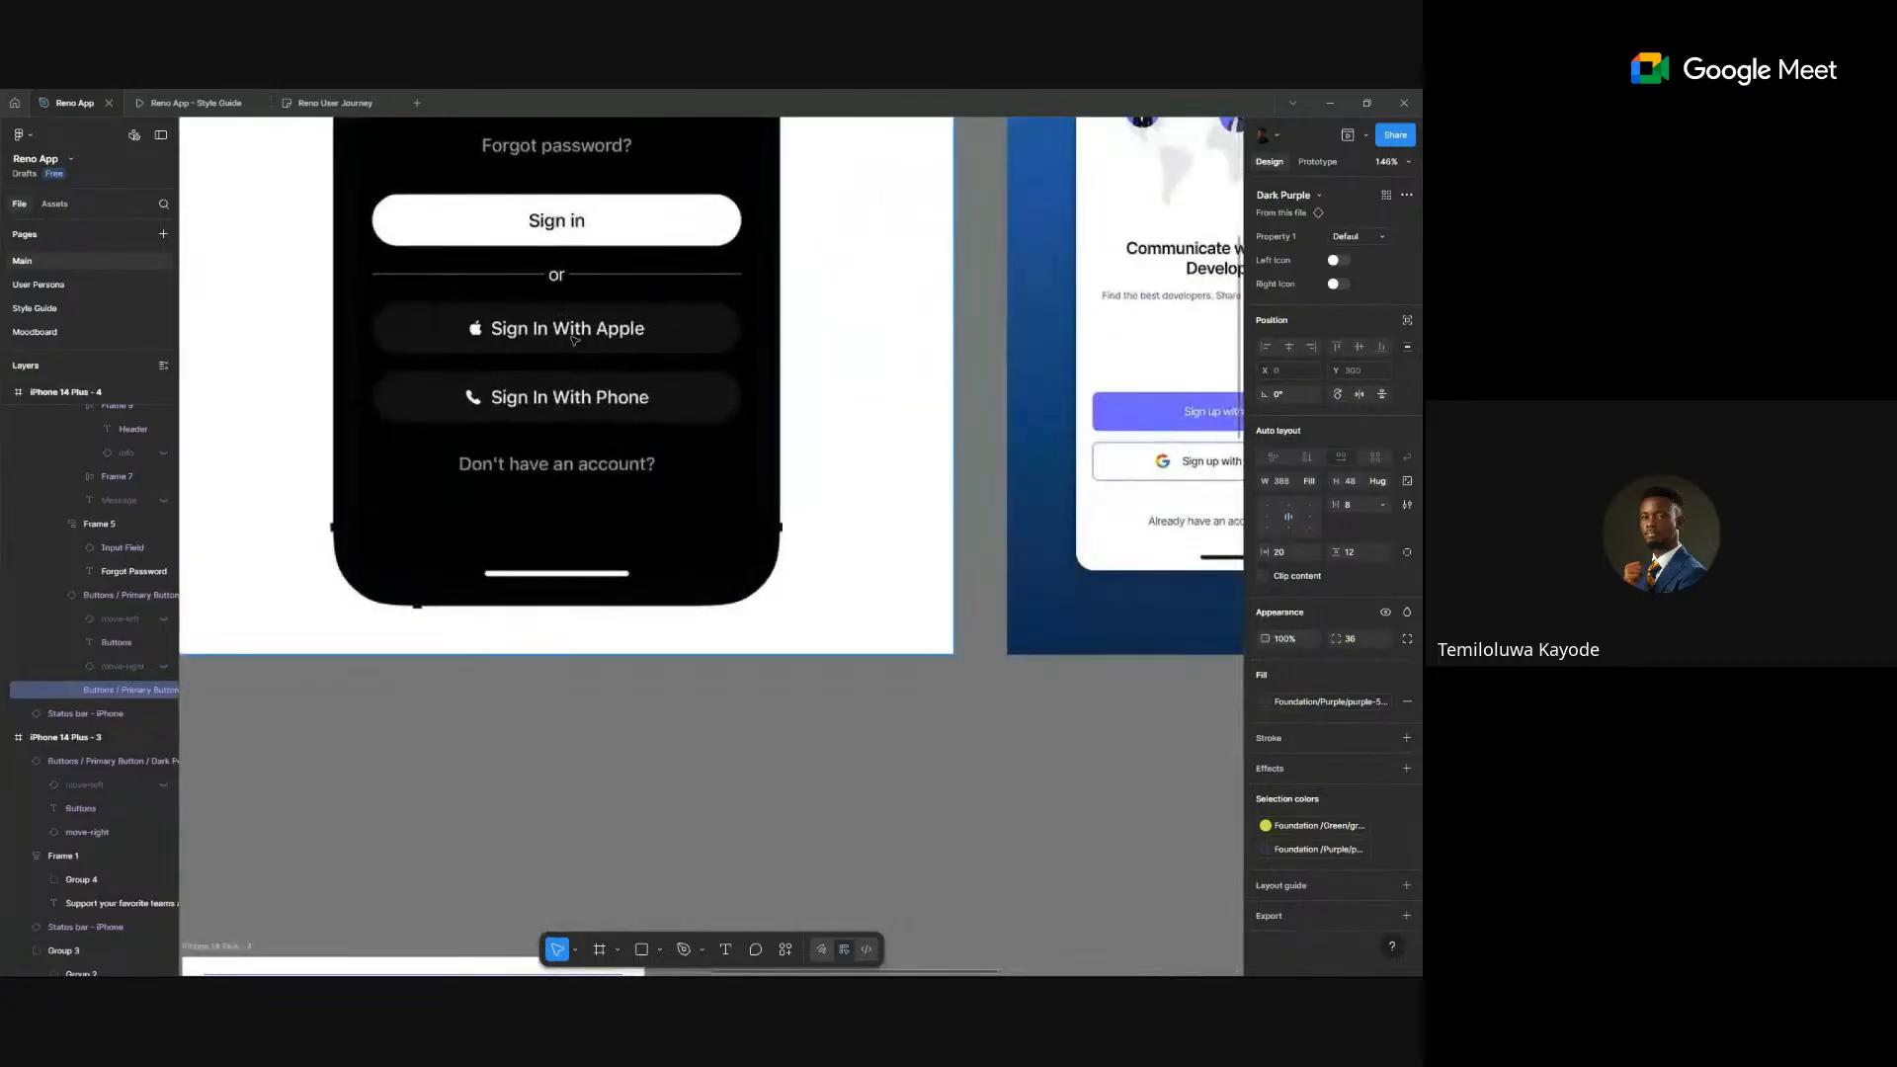
pyautogui.scroll(-5, 573, 339)
pyautogui.scroll(-3, 691, 395)
pyautogui.scroll(3, 904, 367)
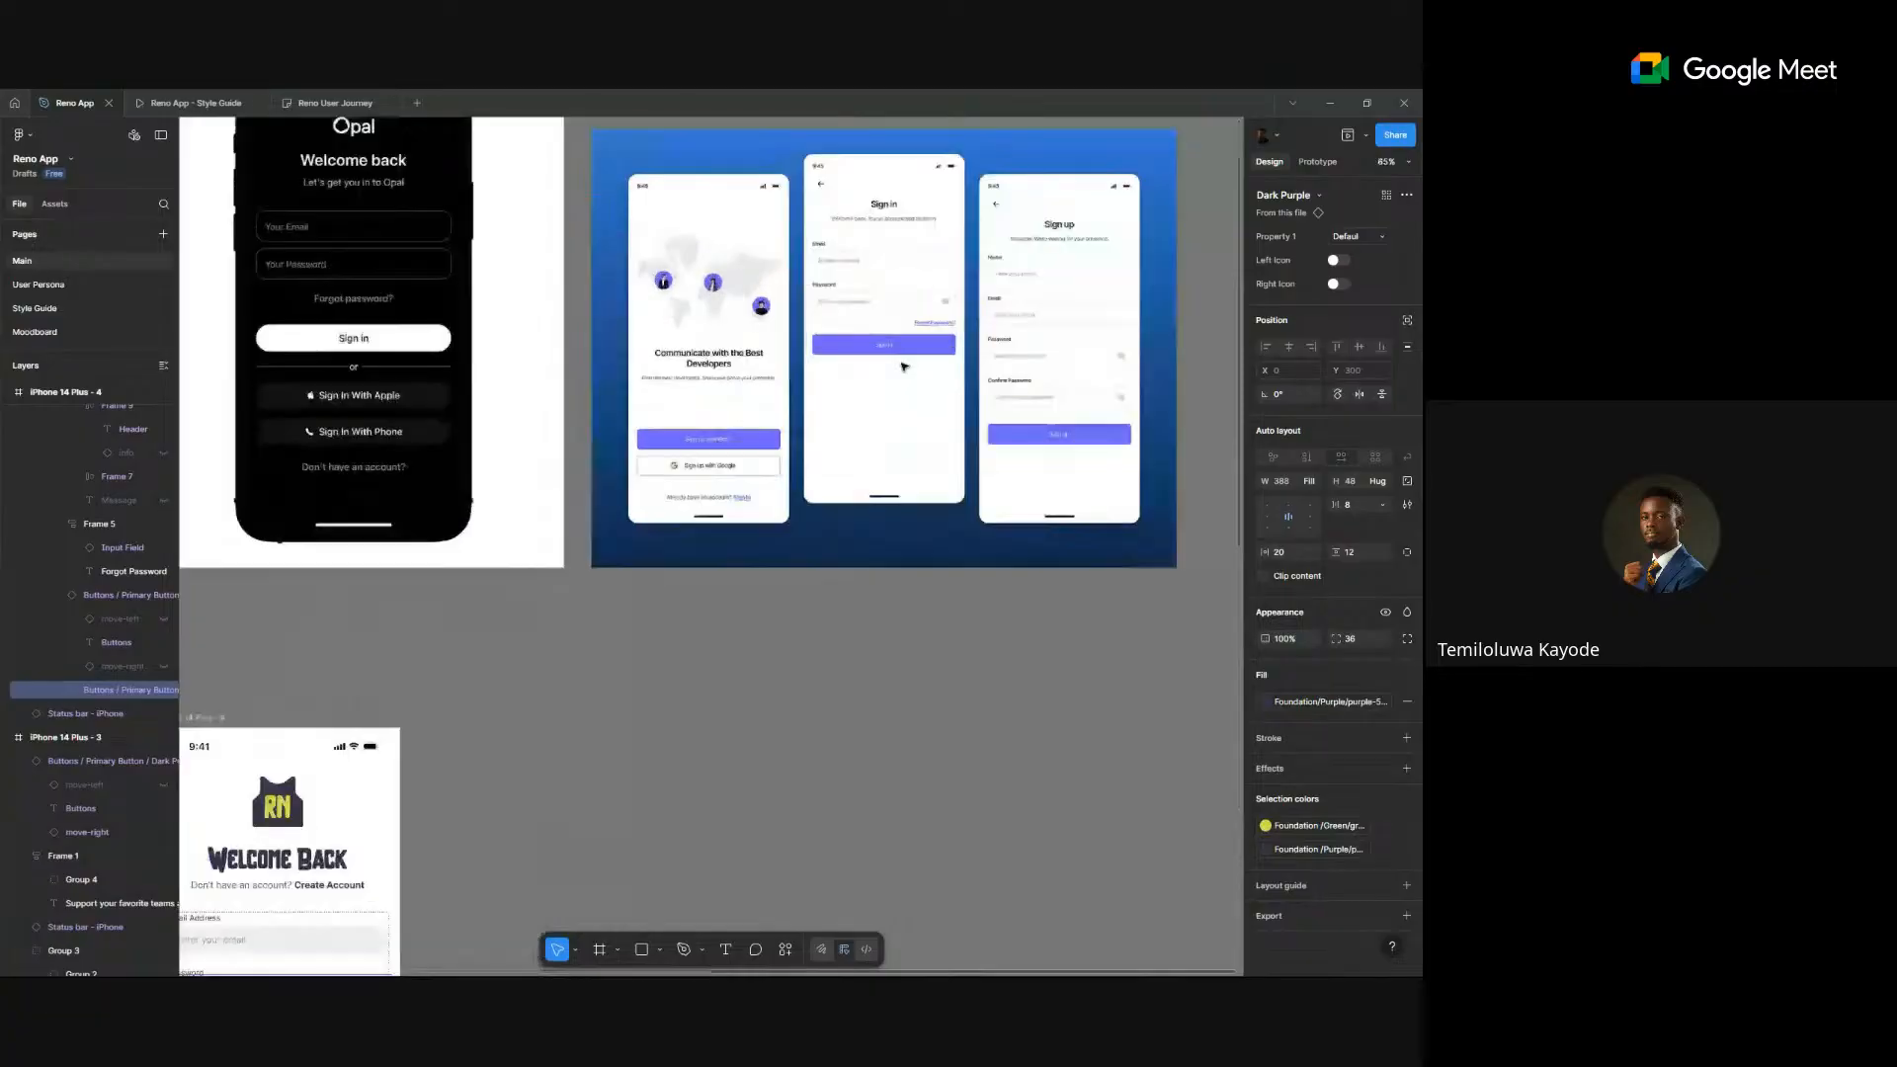
pyautogui.scroll(-3, 903, 367)
pyautogui.hscroll(-3, 903, 367)
pyautogui.scroll(-2, 512, 876)
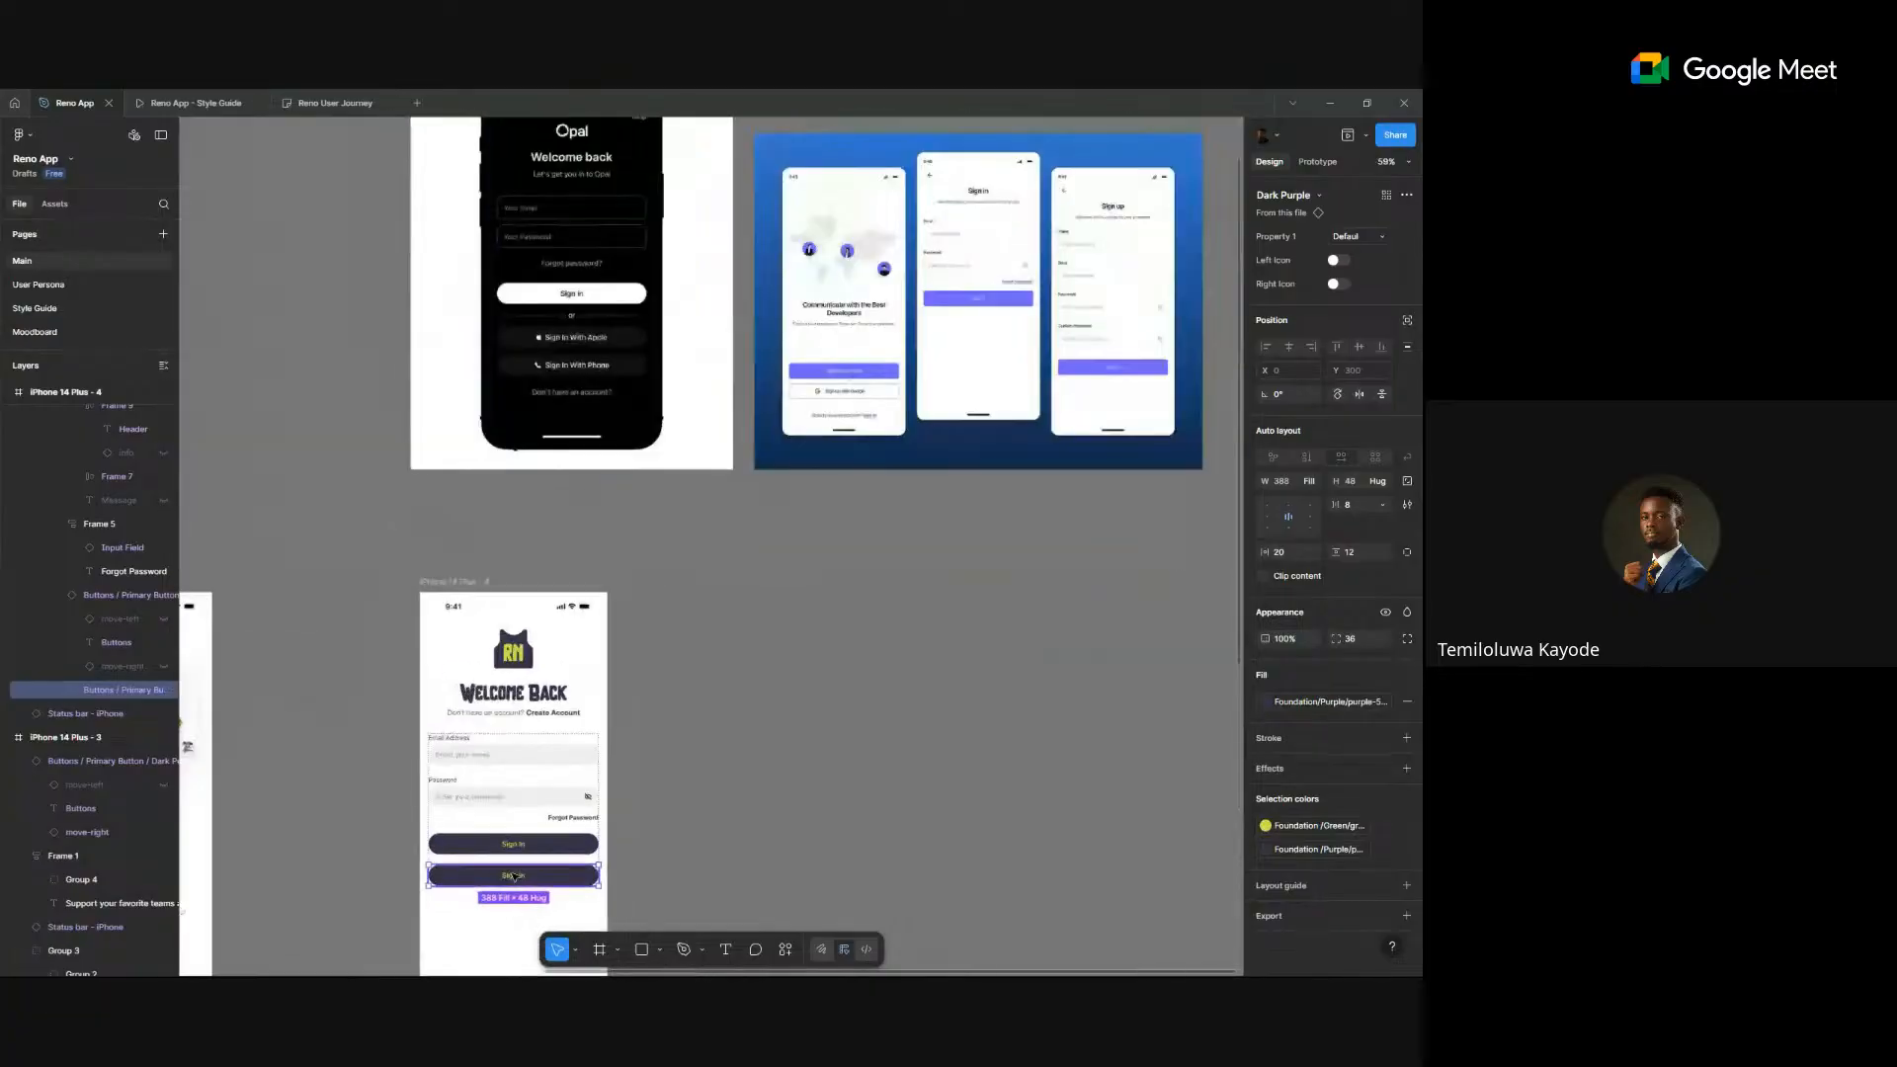
pyautogui.scroll(-1, 513, 876)
pyautogui.scroll(5, 523, 849)
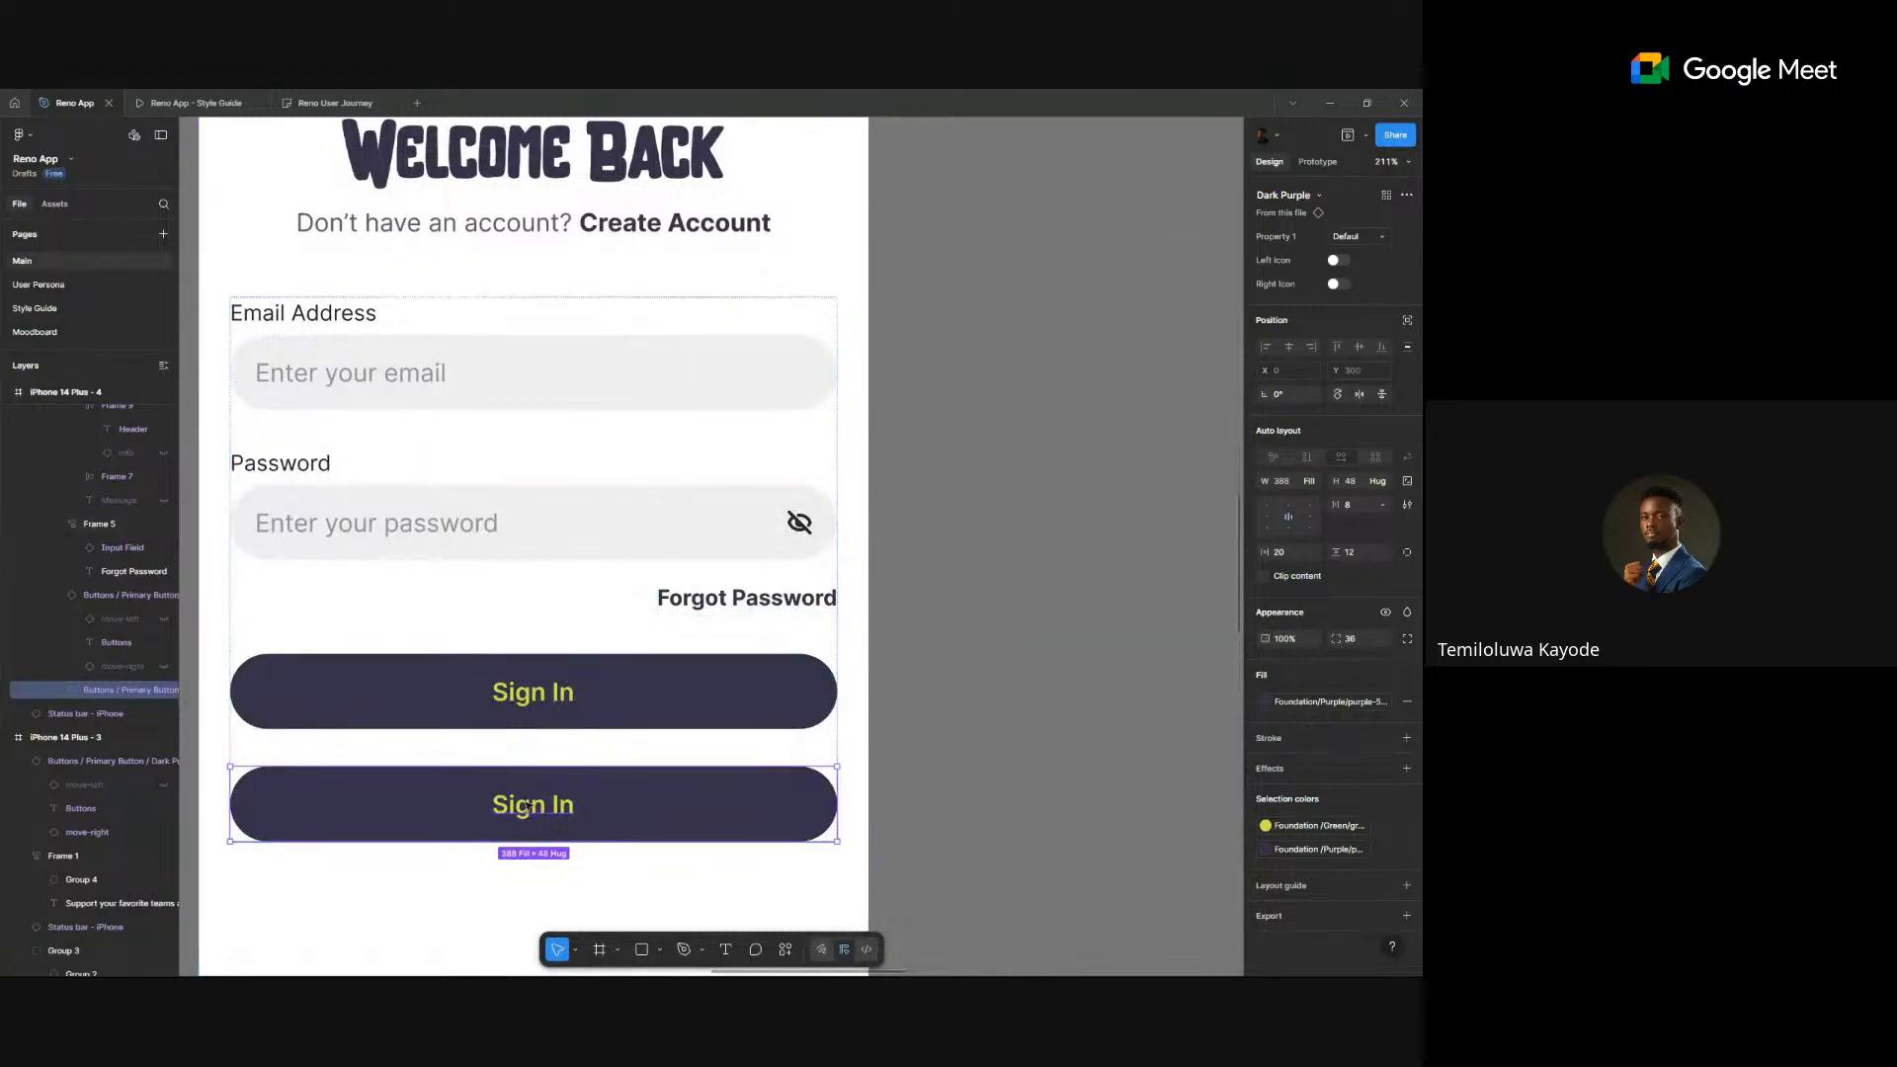
# - Append 'with Google' to the duplicate button's label so it reads 'Sign In with Google'
pyautogui.doubleClick(528, 807)
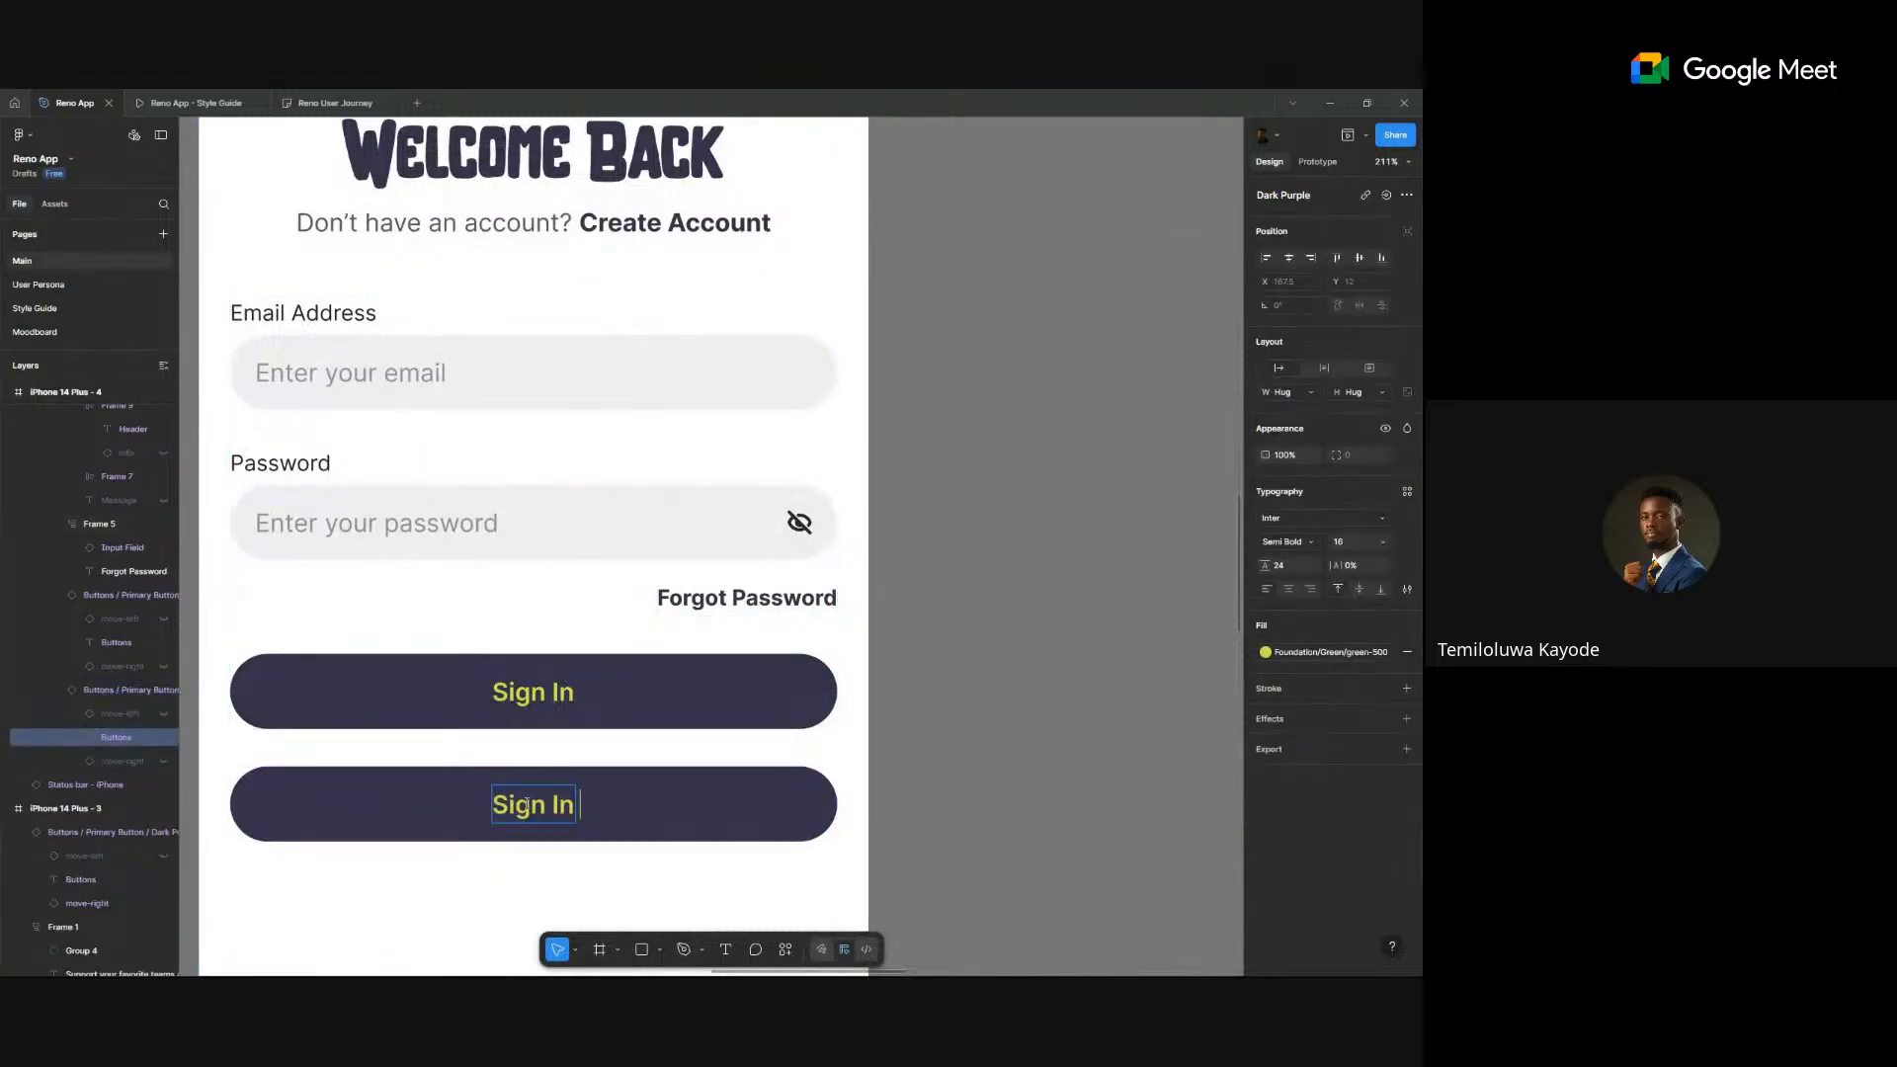
pyautogui.write('with Goo')
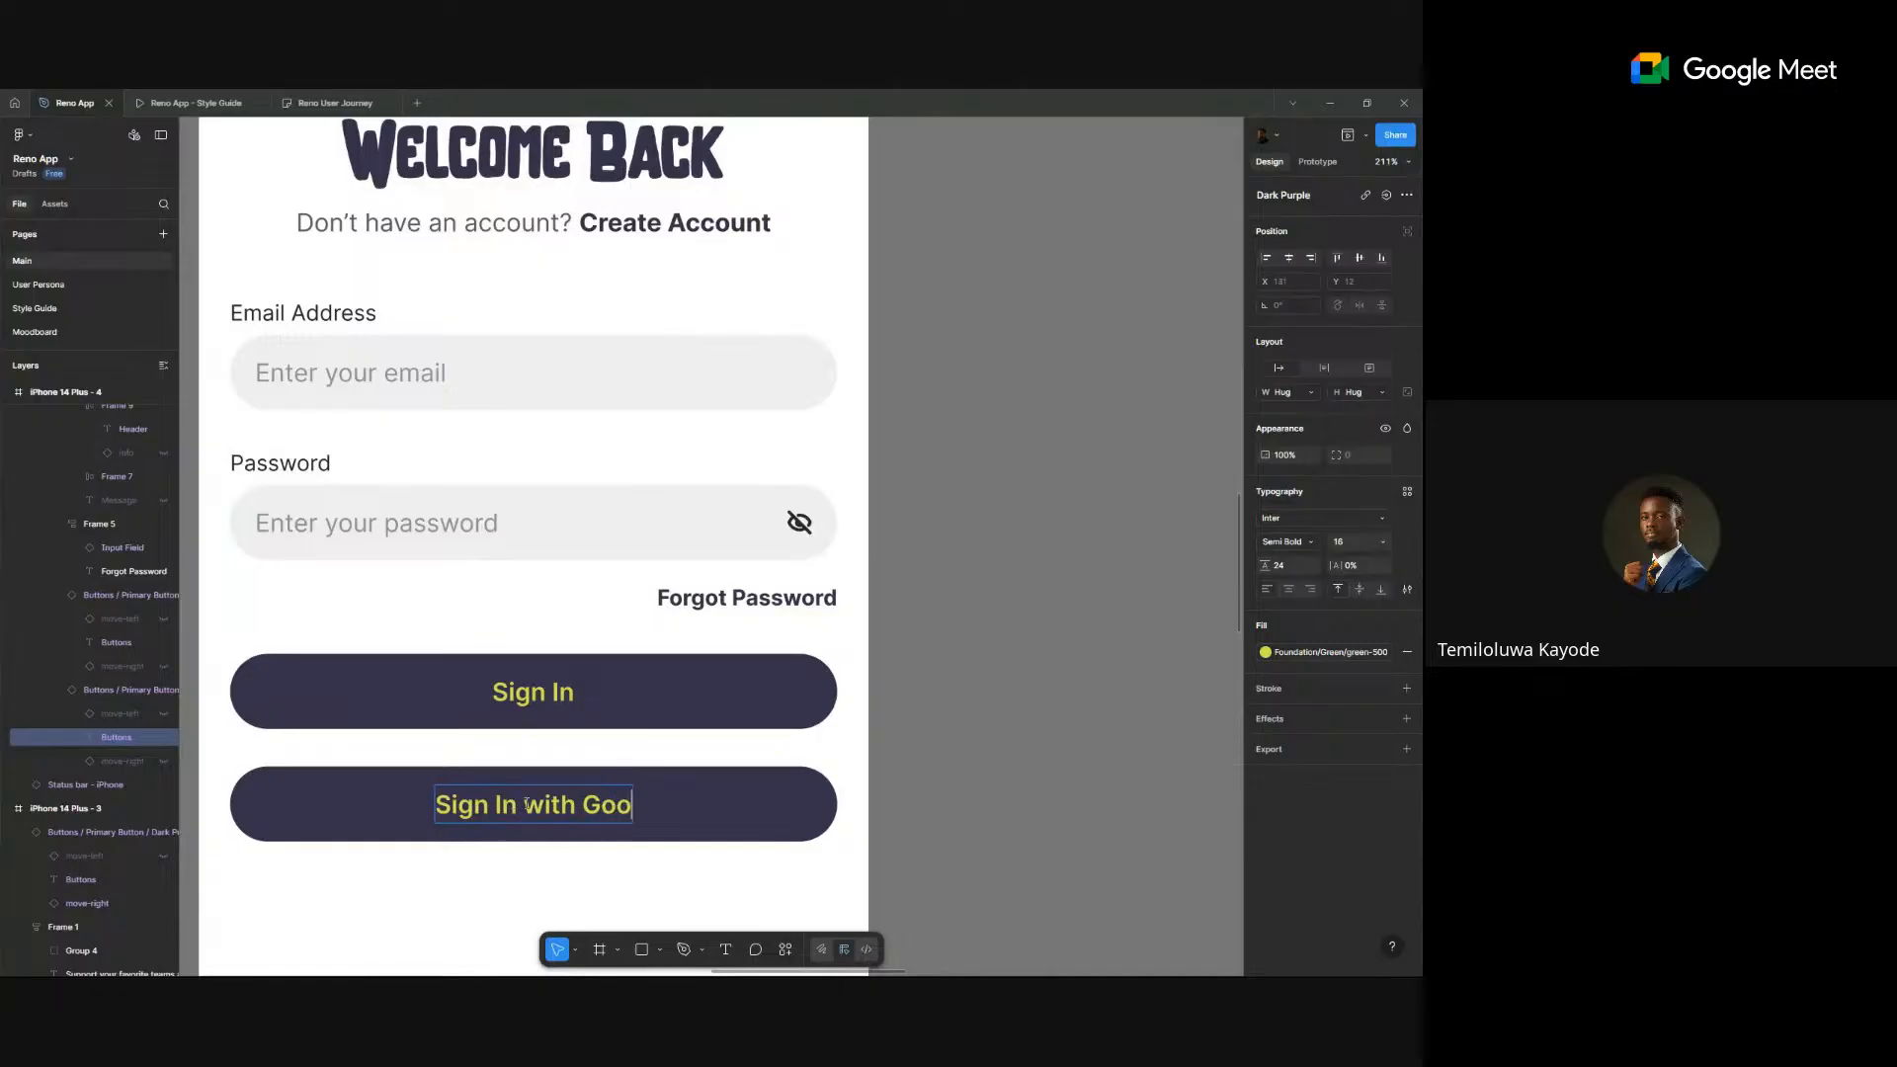
pyautogui.write('gle')
pyautogui.click(1003, 691)
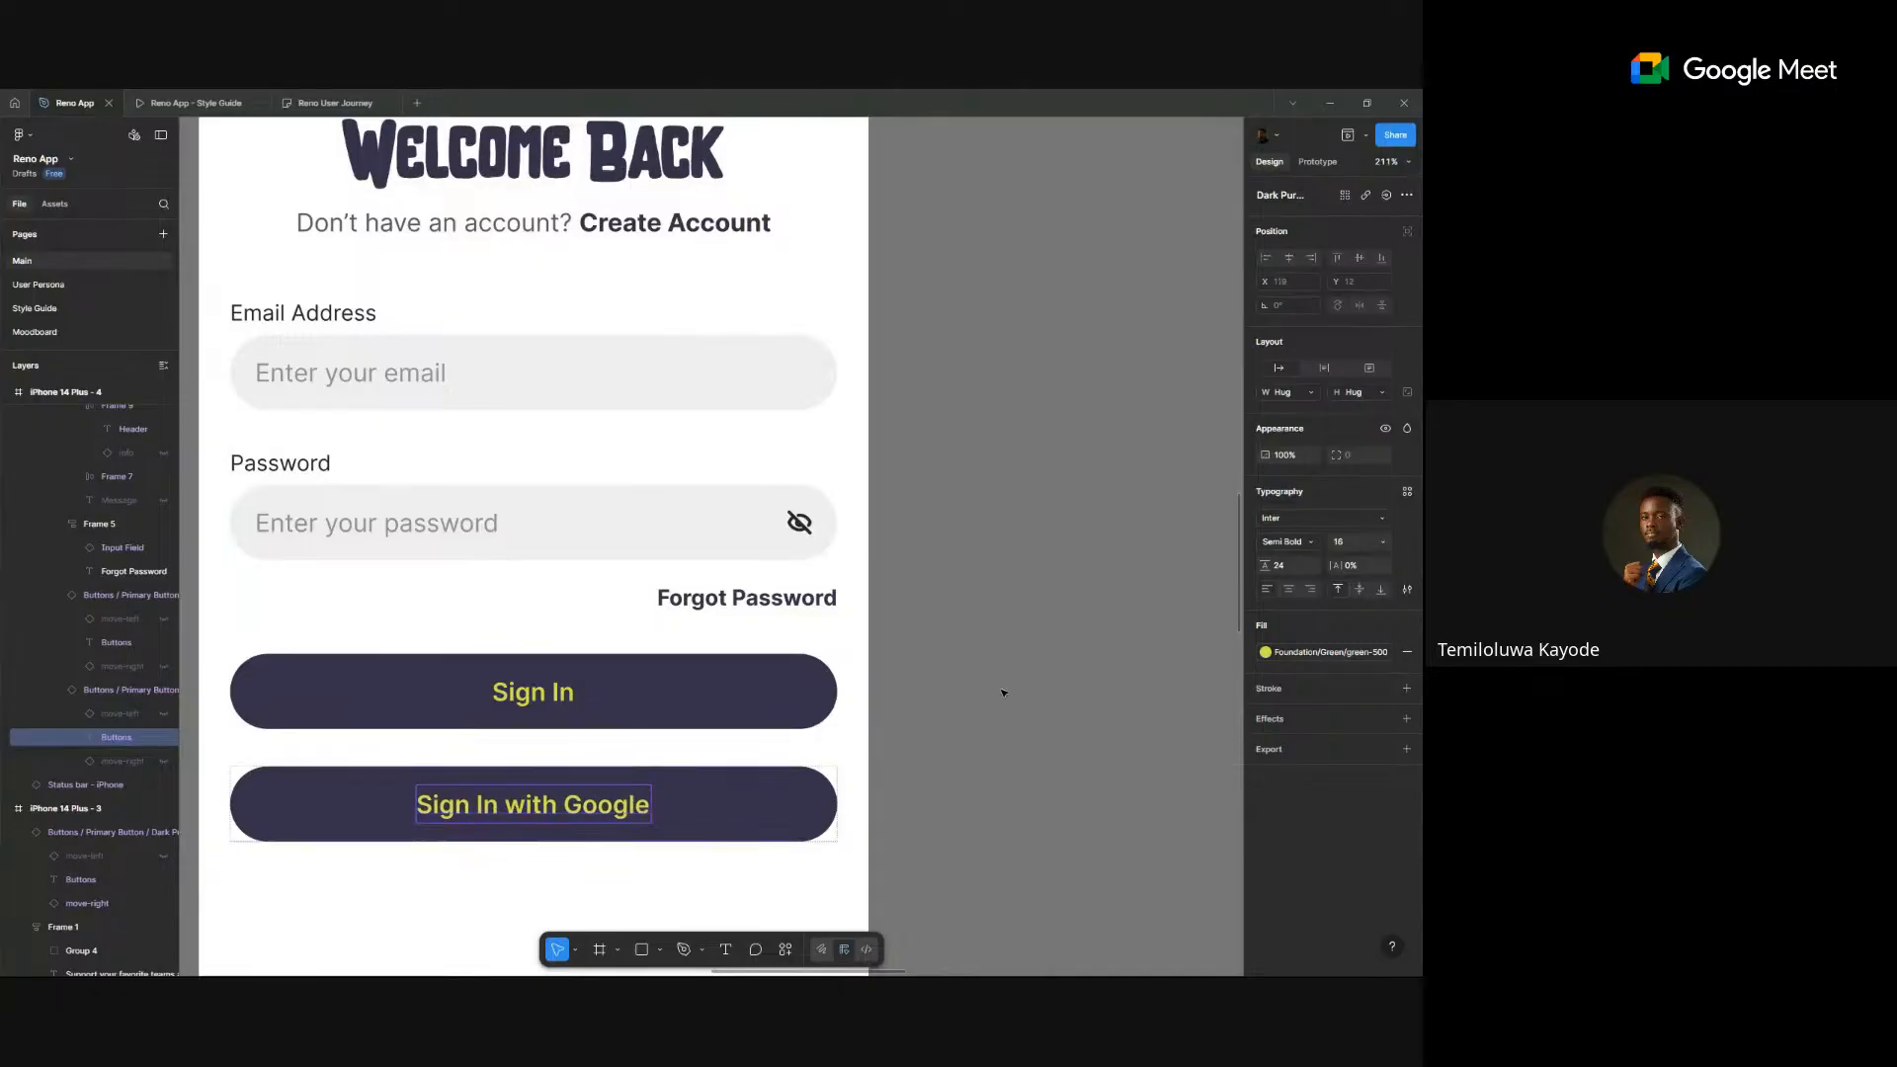
# - Enable the button's Left Icon and search 'goog' in its Left Icon Swap
pyautogui.click(768, 823)
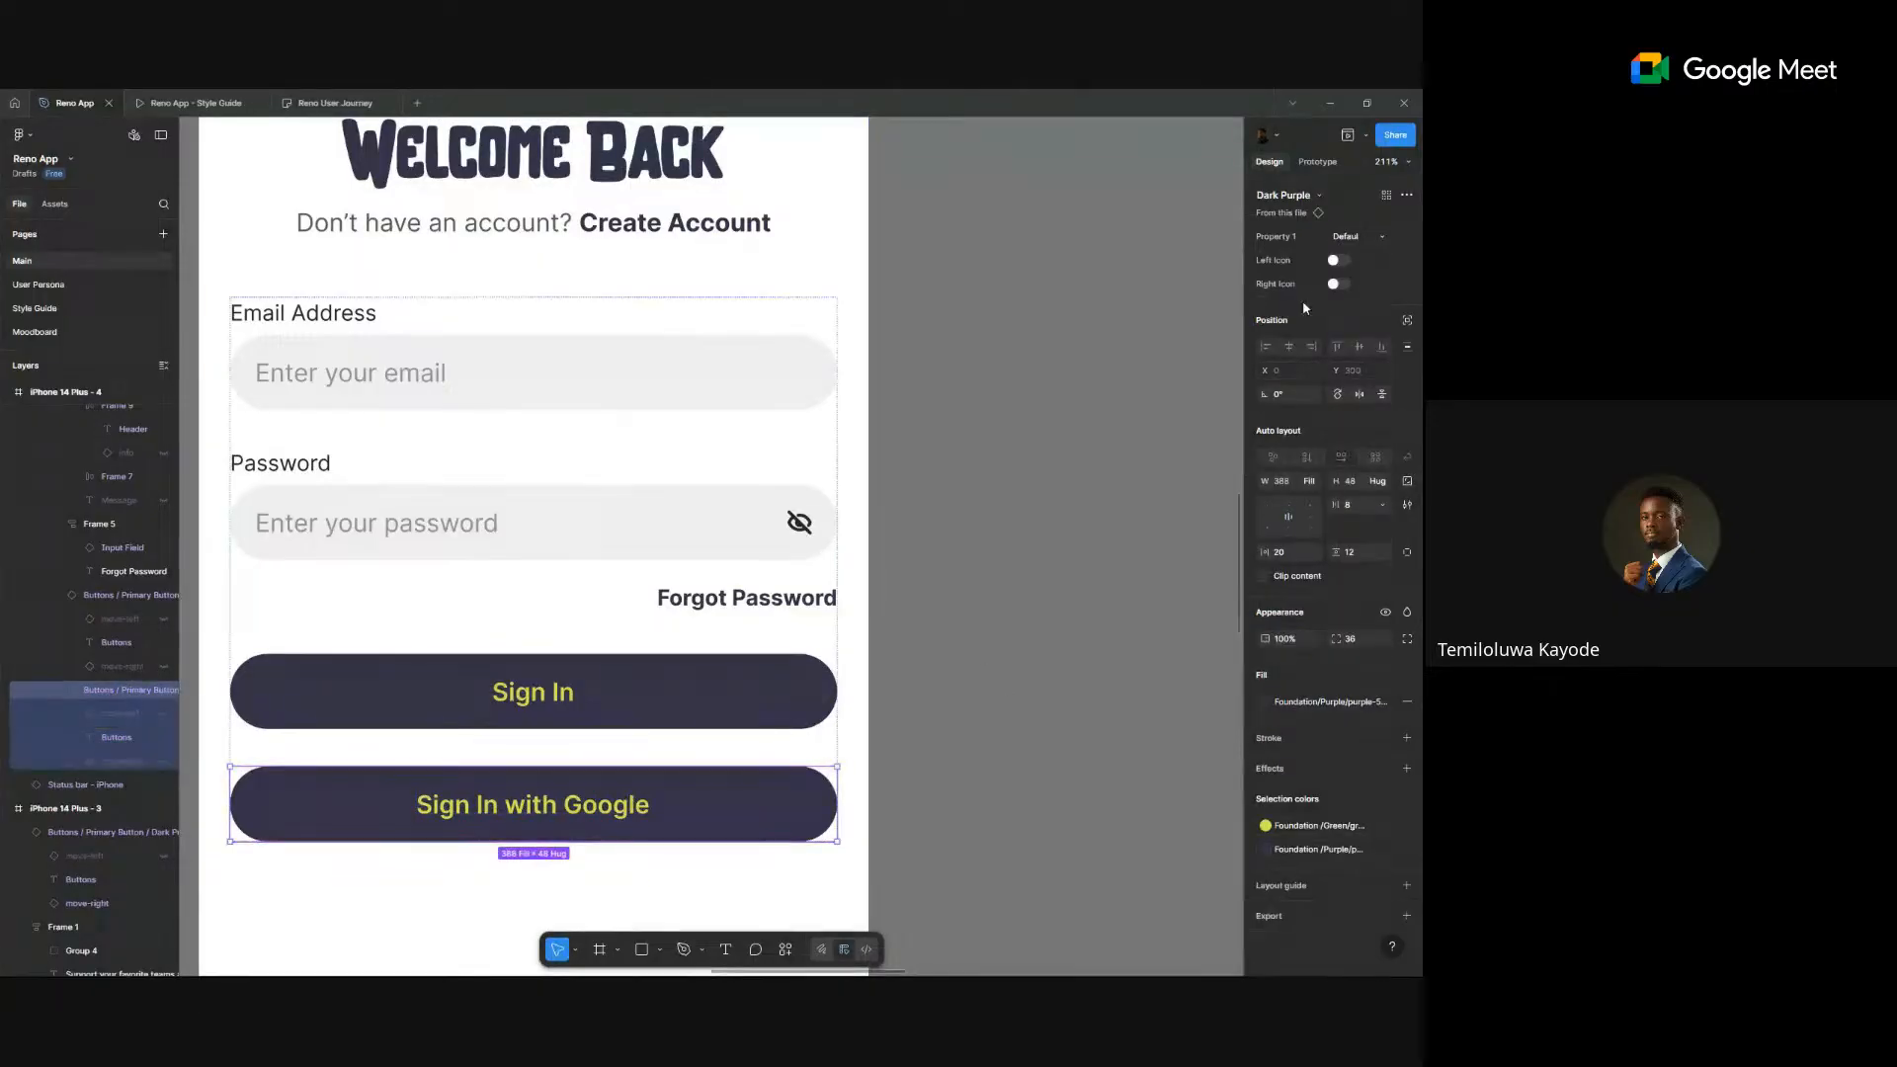
pyautogui.click(1338, 260)
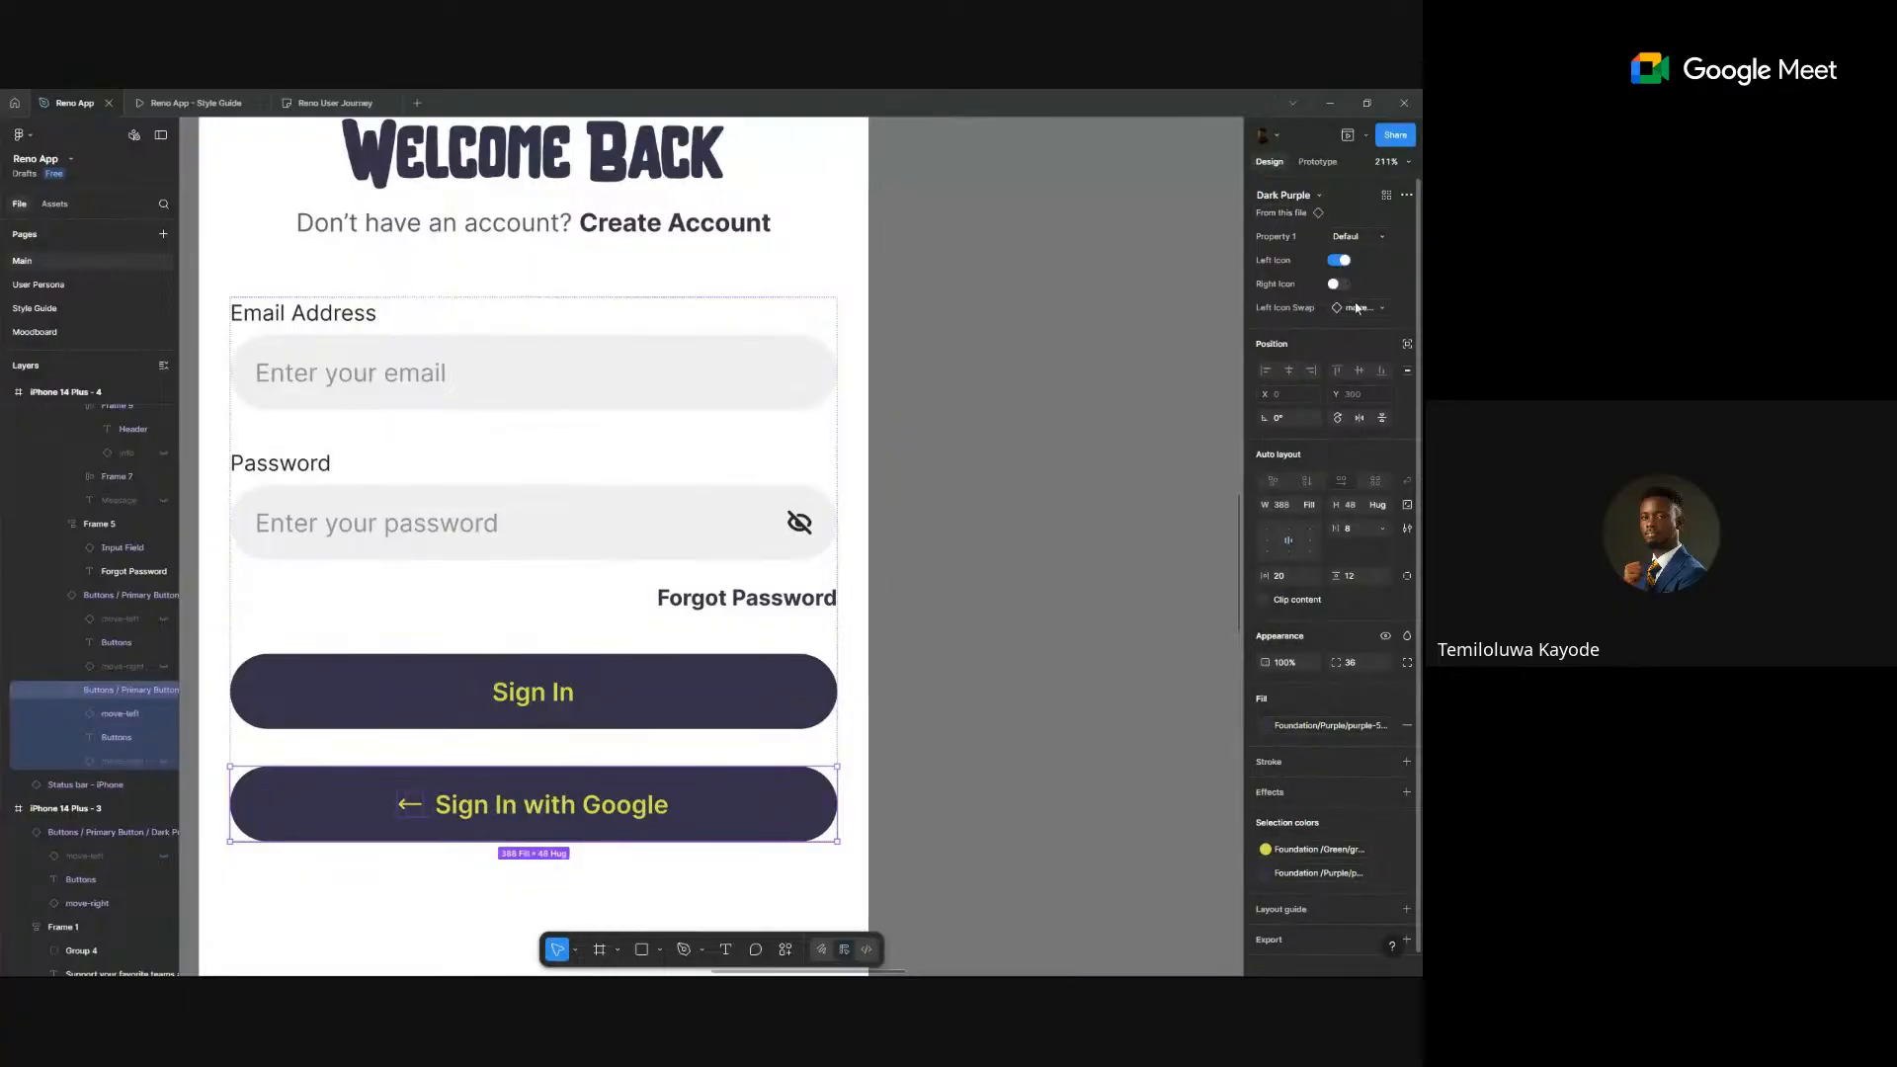
pyautogui.click(1357, 307)
pyautogui.write('goo')
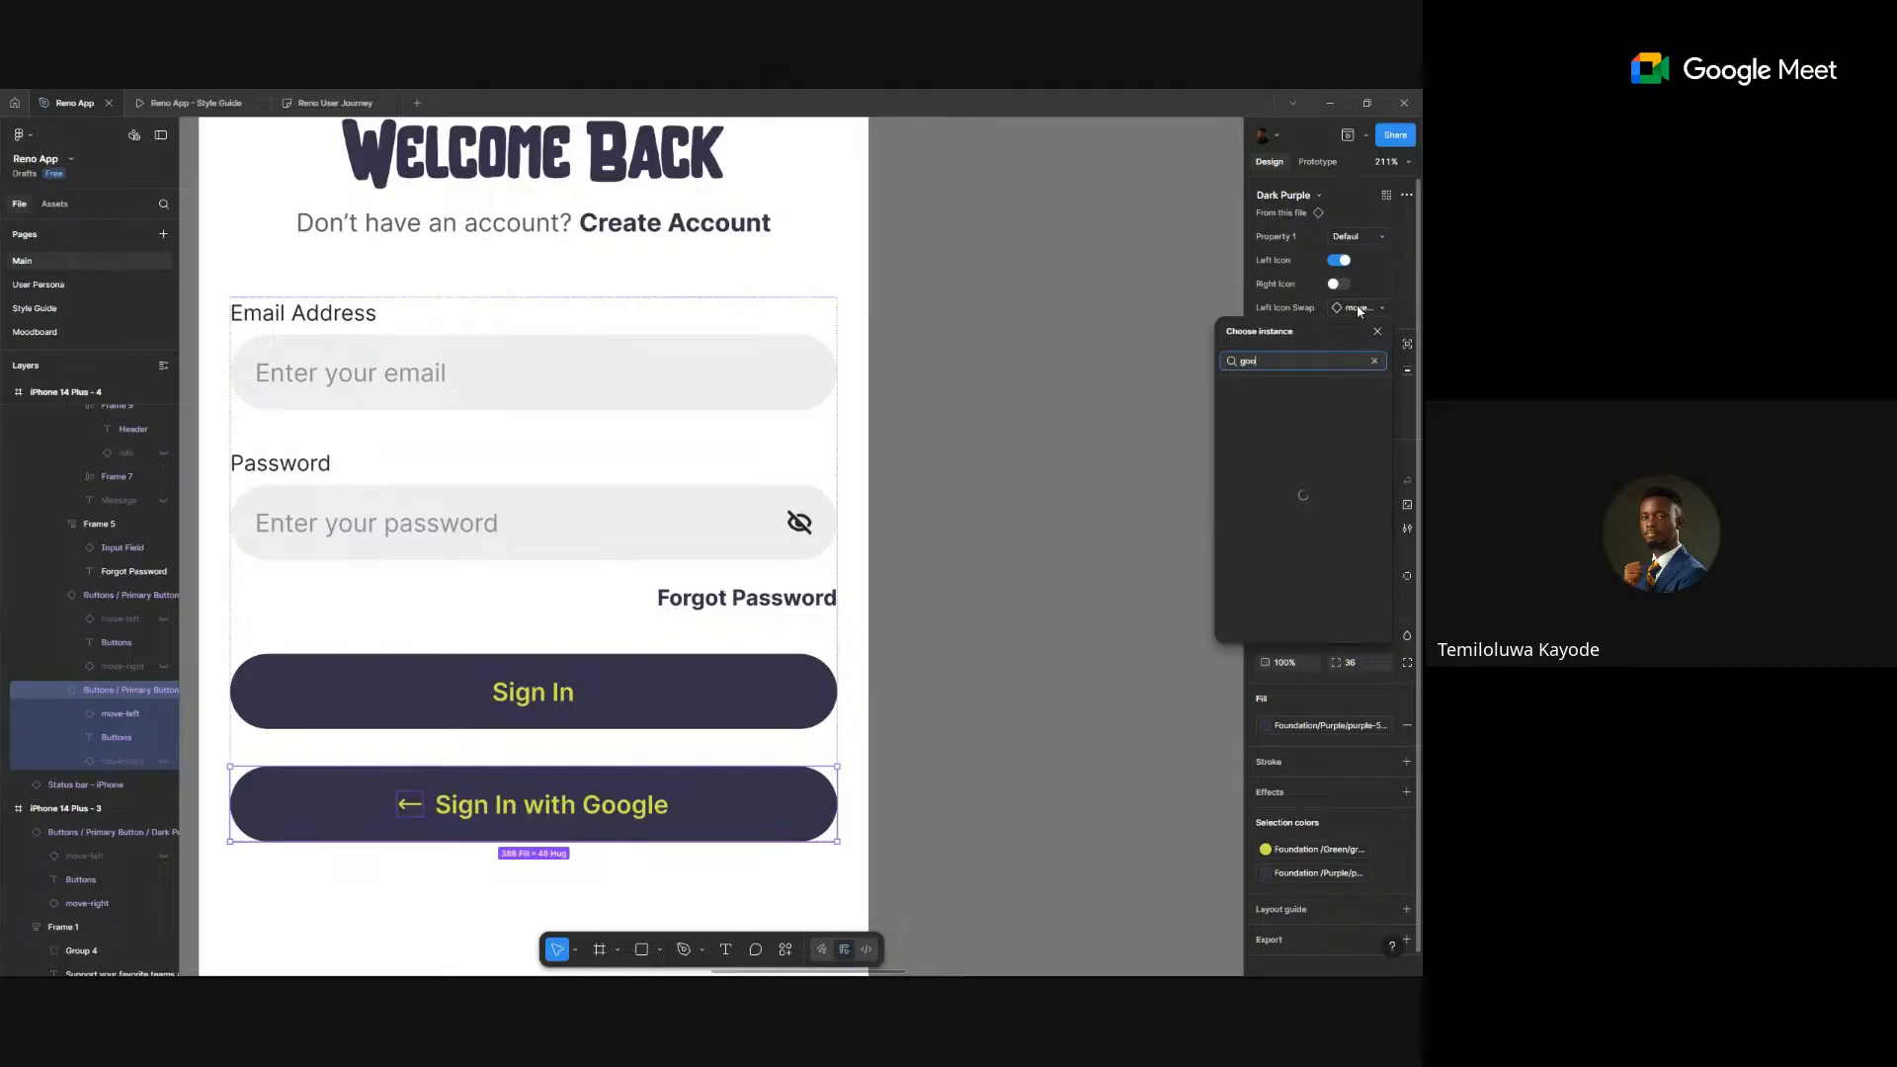
pyautogui.write('g')
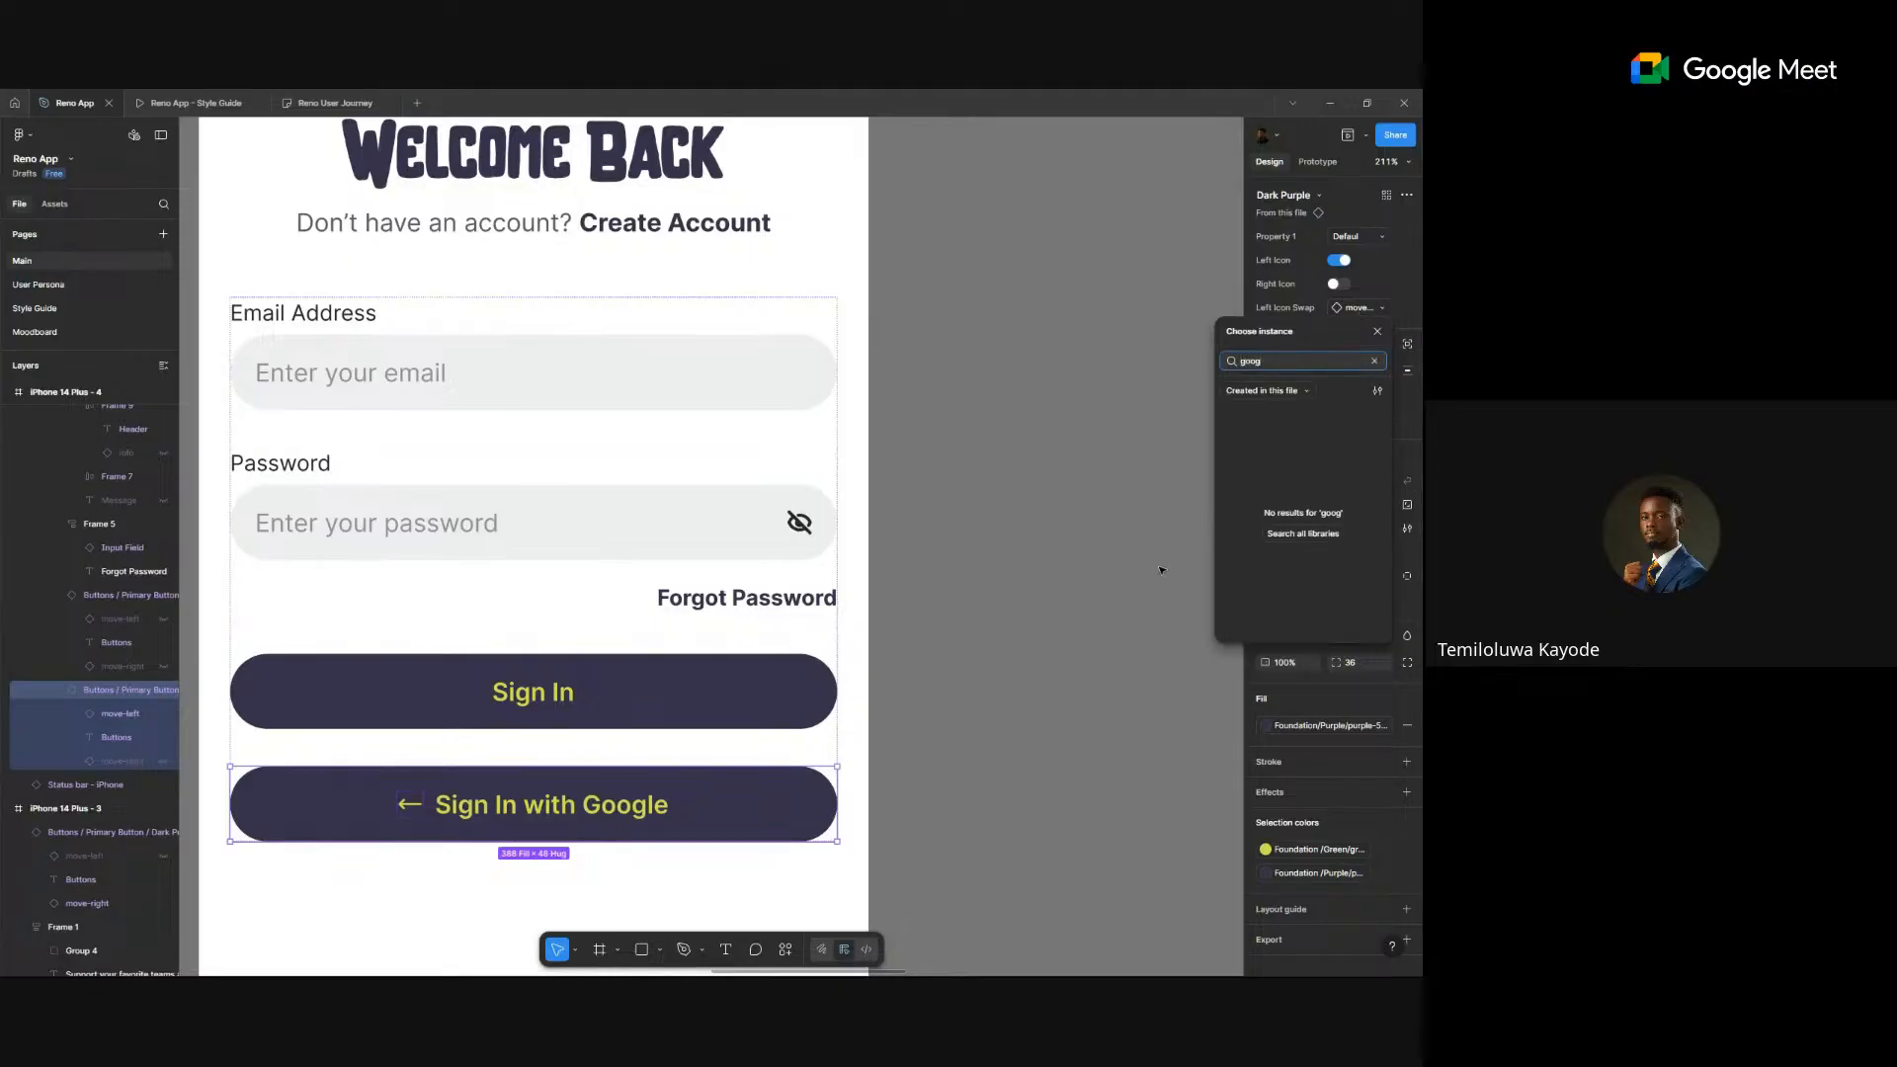
# - Deselect the button and check the Assets panel for a Google logo
pyautogui.click(1088, 482)
pyautogui.rightClick(1050, 532)
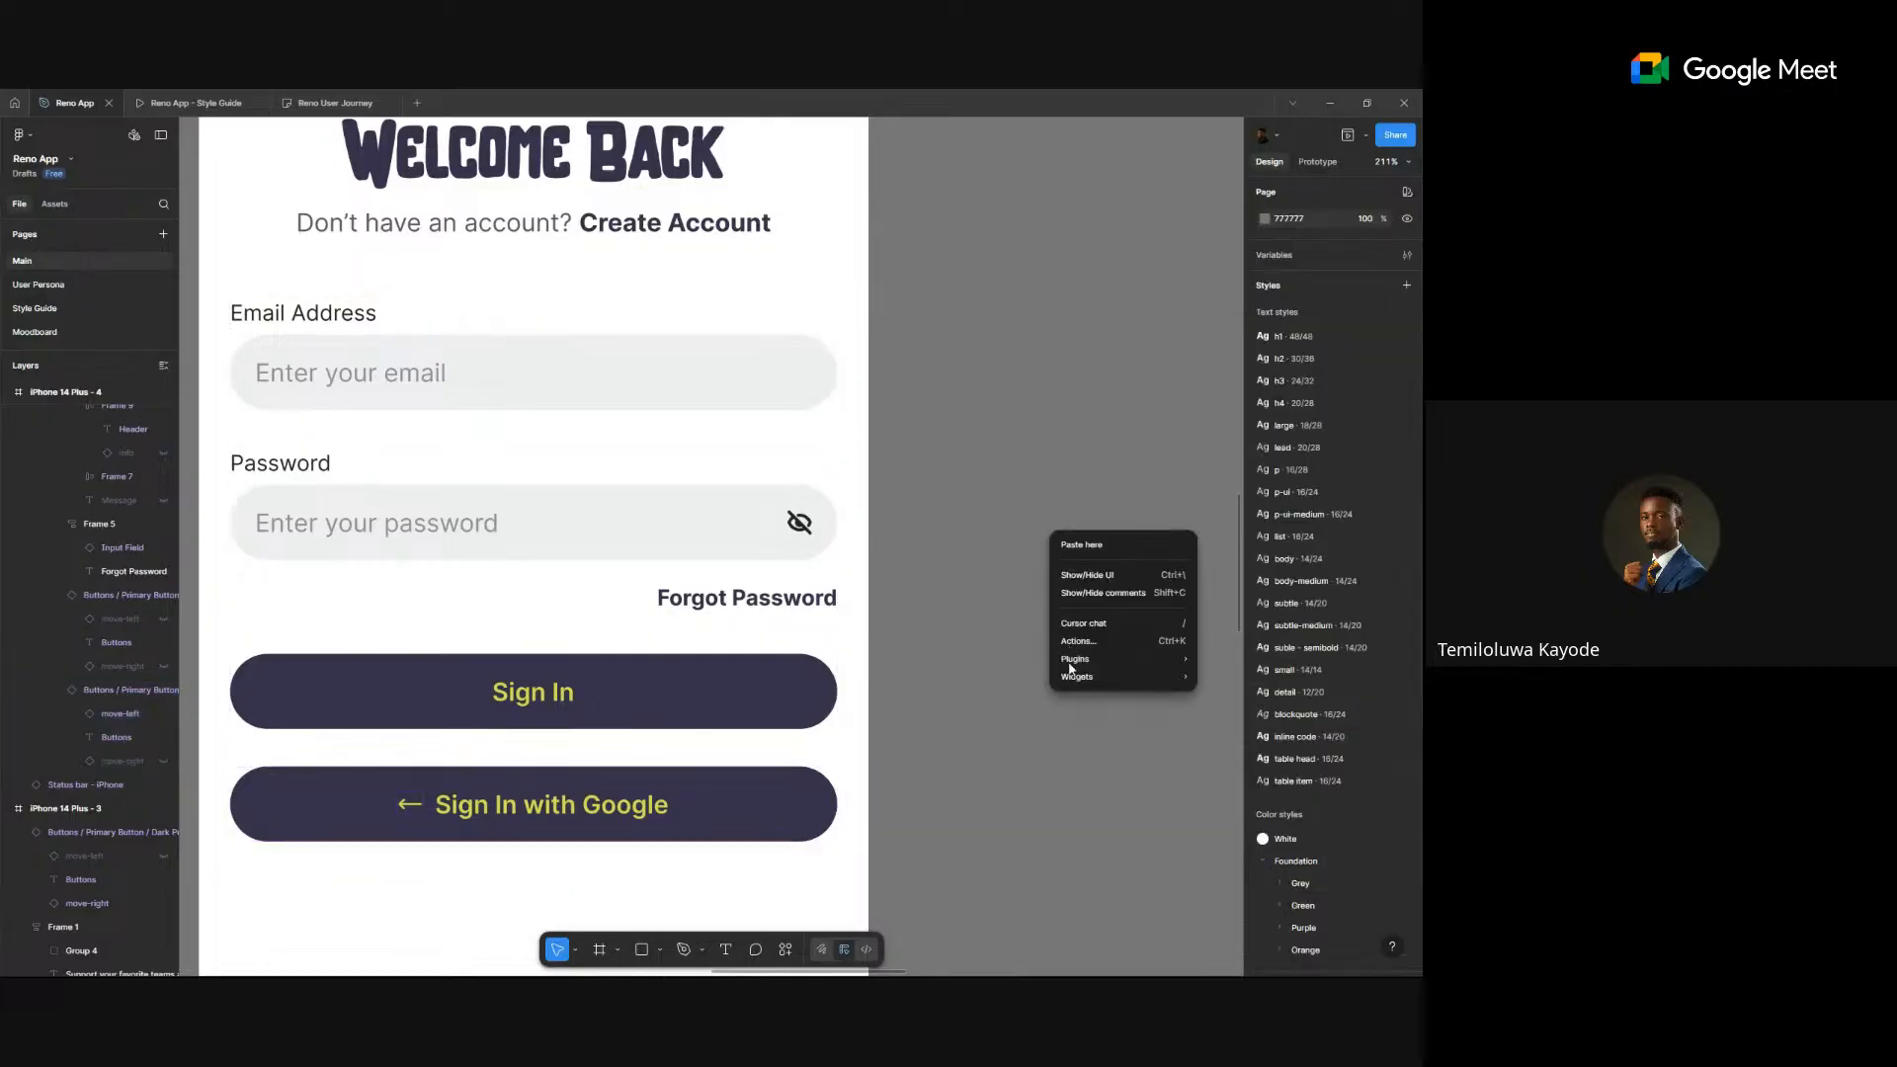
pyautogui.moveTo(1110, 663)
pyautogui.moveTo(1292, 746)
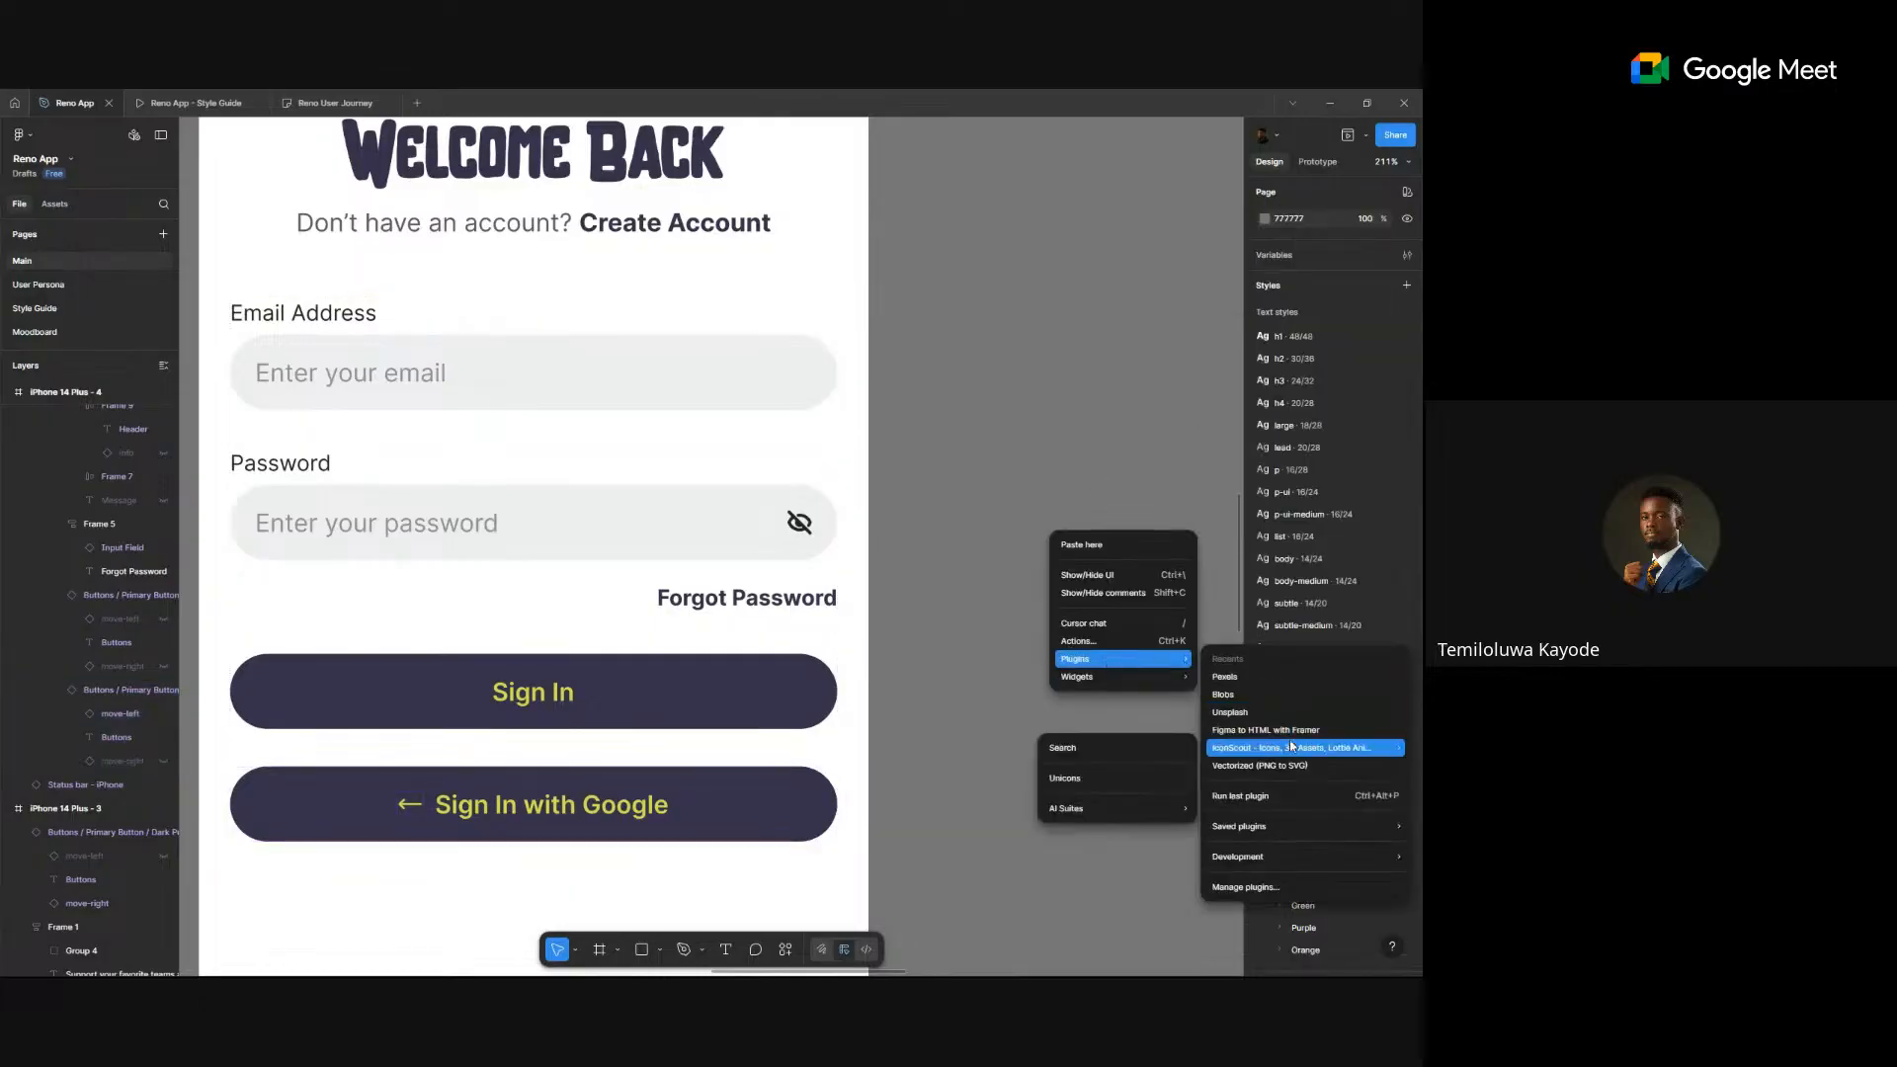
pyautogui.click(63, 204)
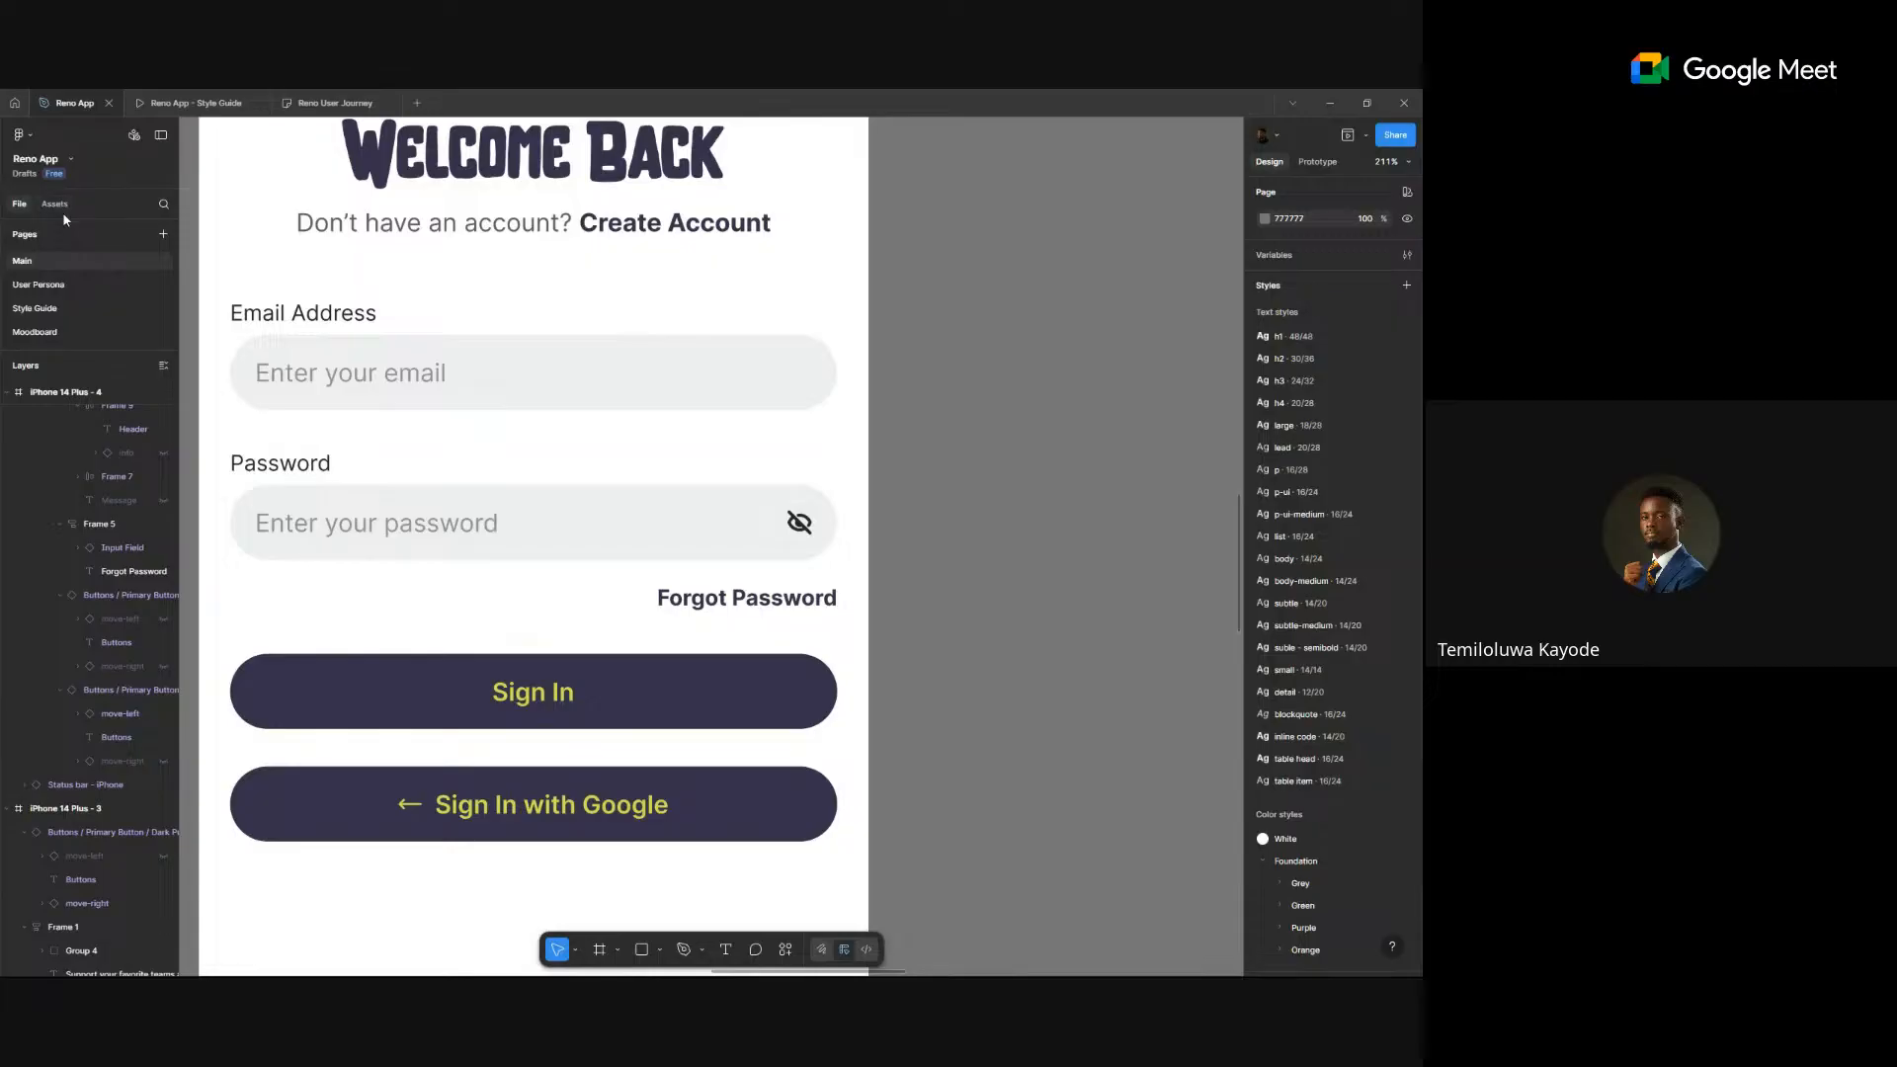
pyautogui.click(55, 204)
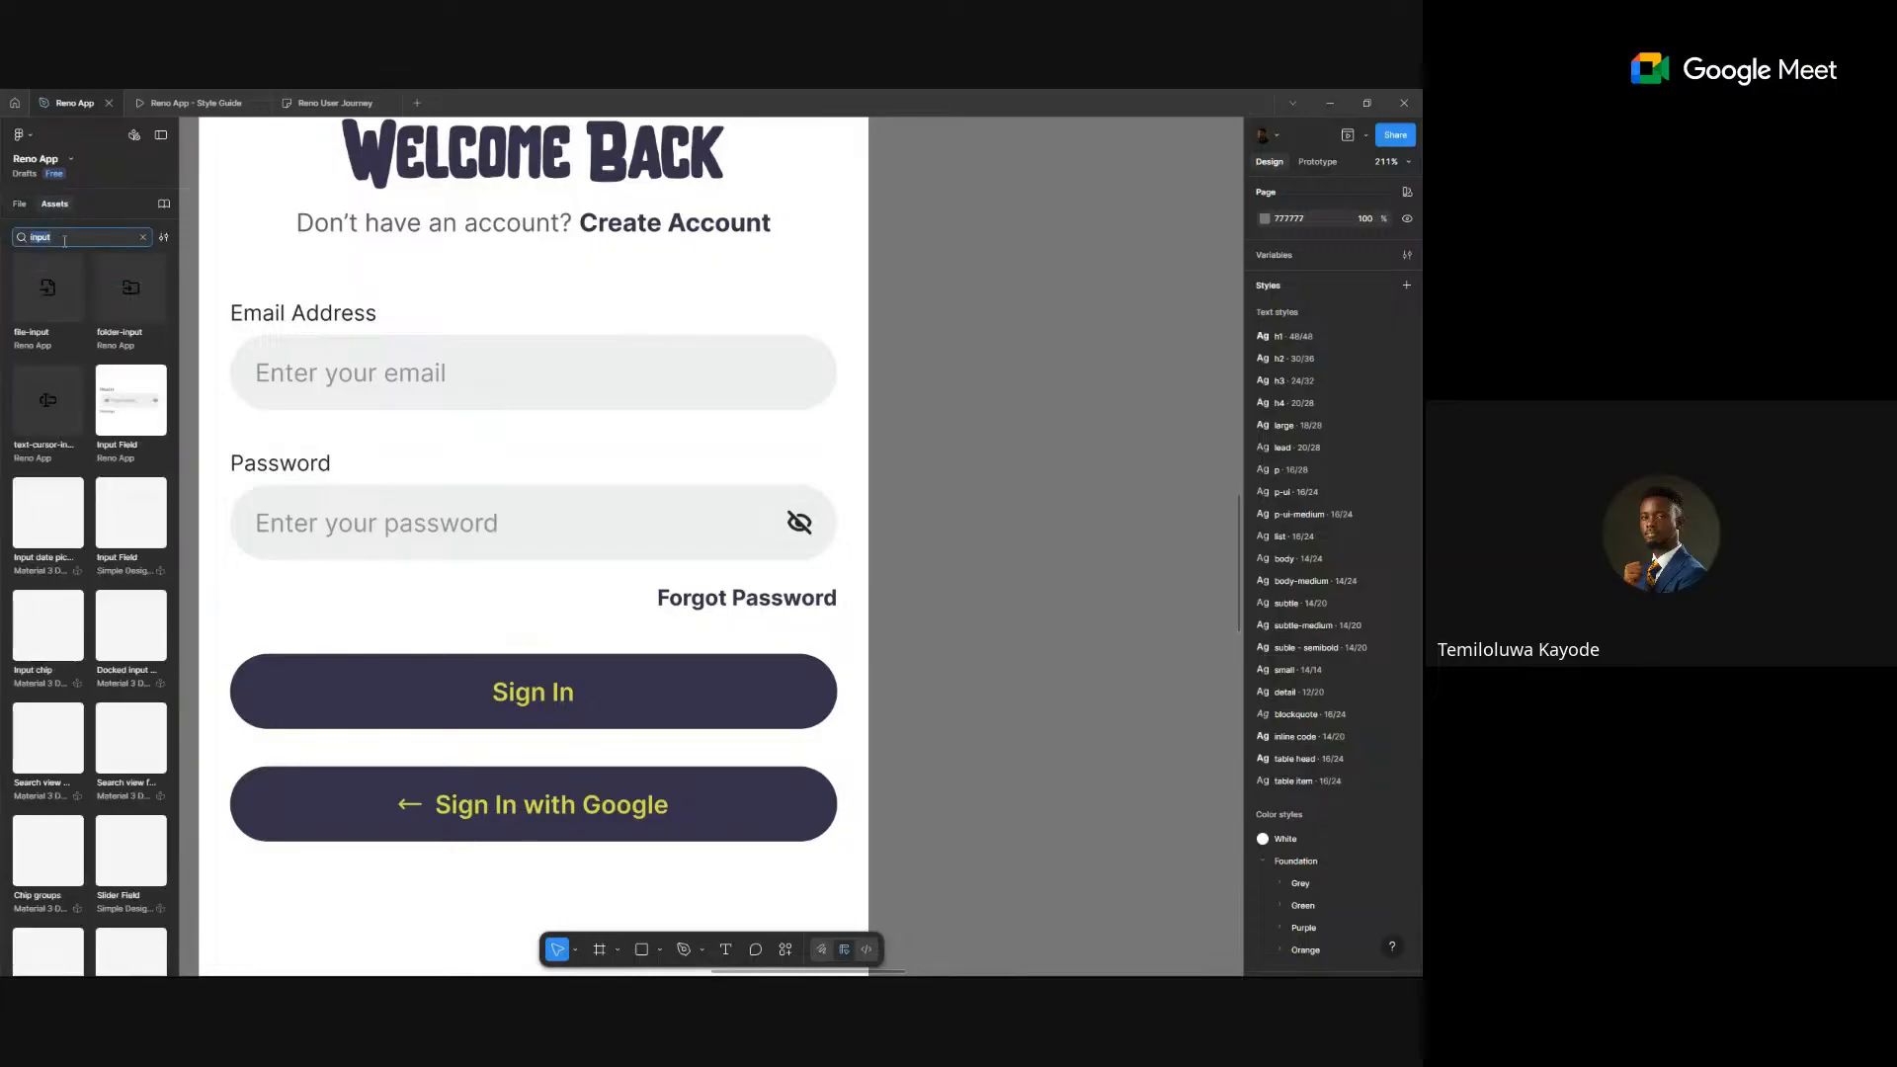
pyautogui.write('s')
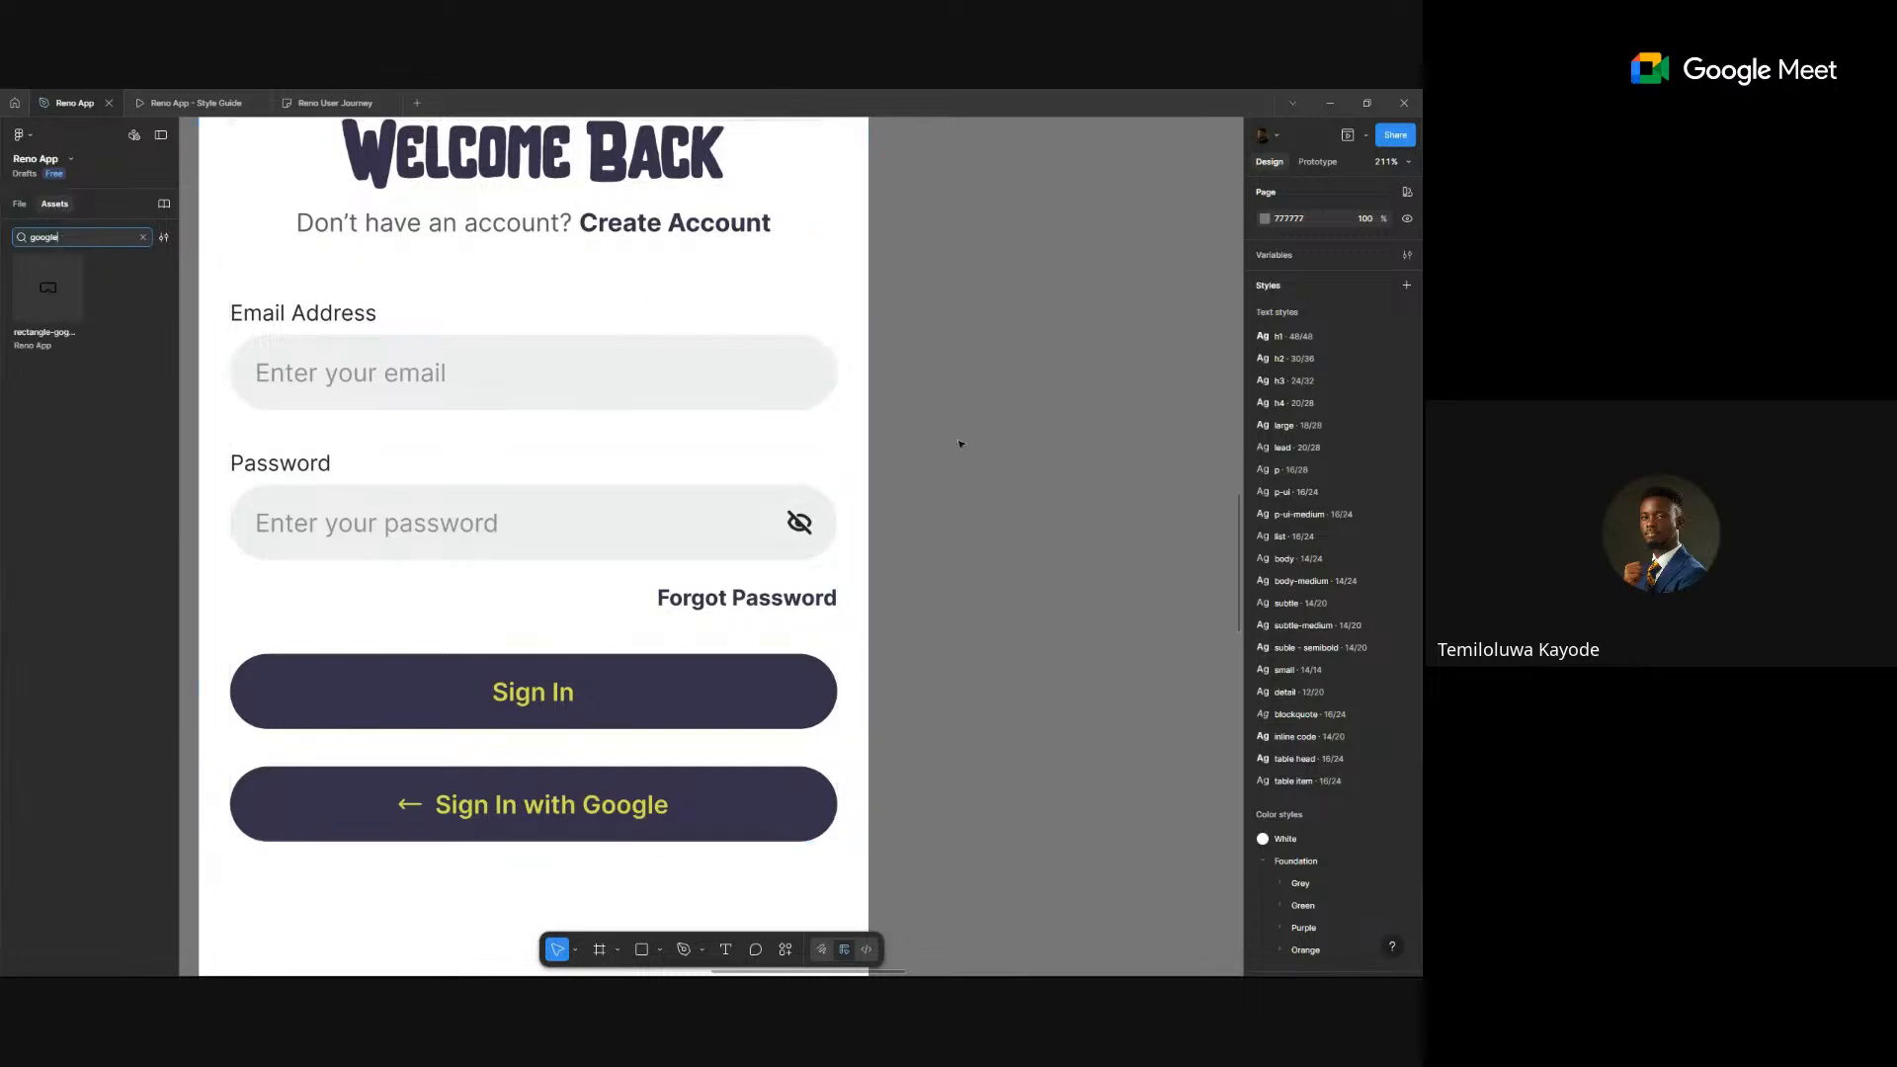
# - Run the IconScout plugin's Search from the canvas Plugins menu
pyautogui.rightClick(1013, 485)
pyautogui.moveTo(1080, 623)
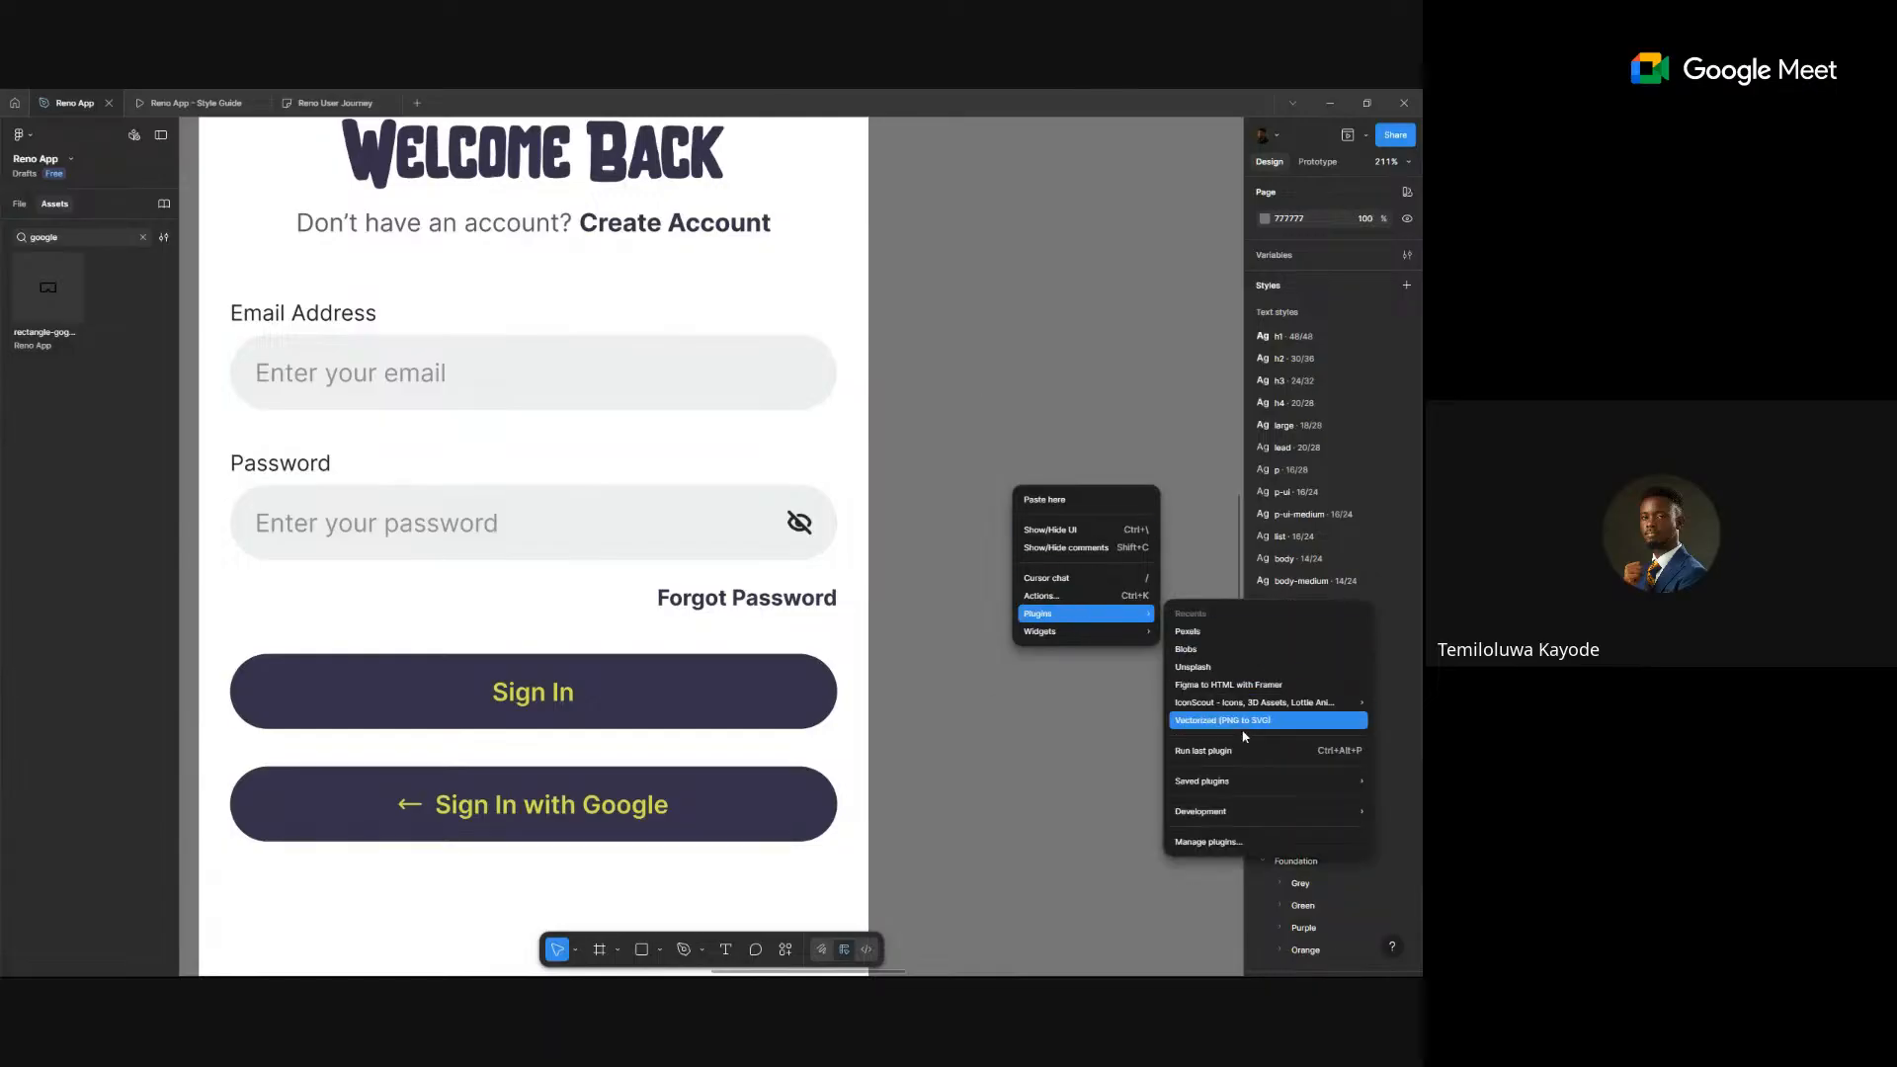
pyautogui.moveTo(1230, 704)
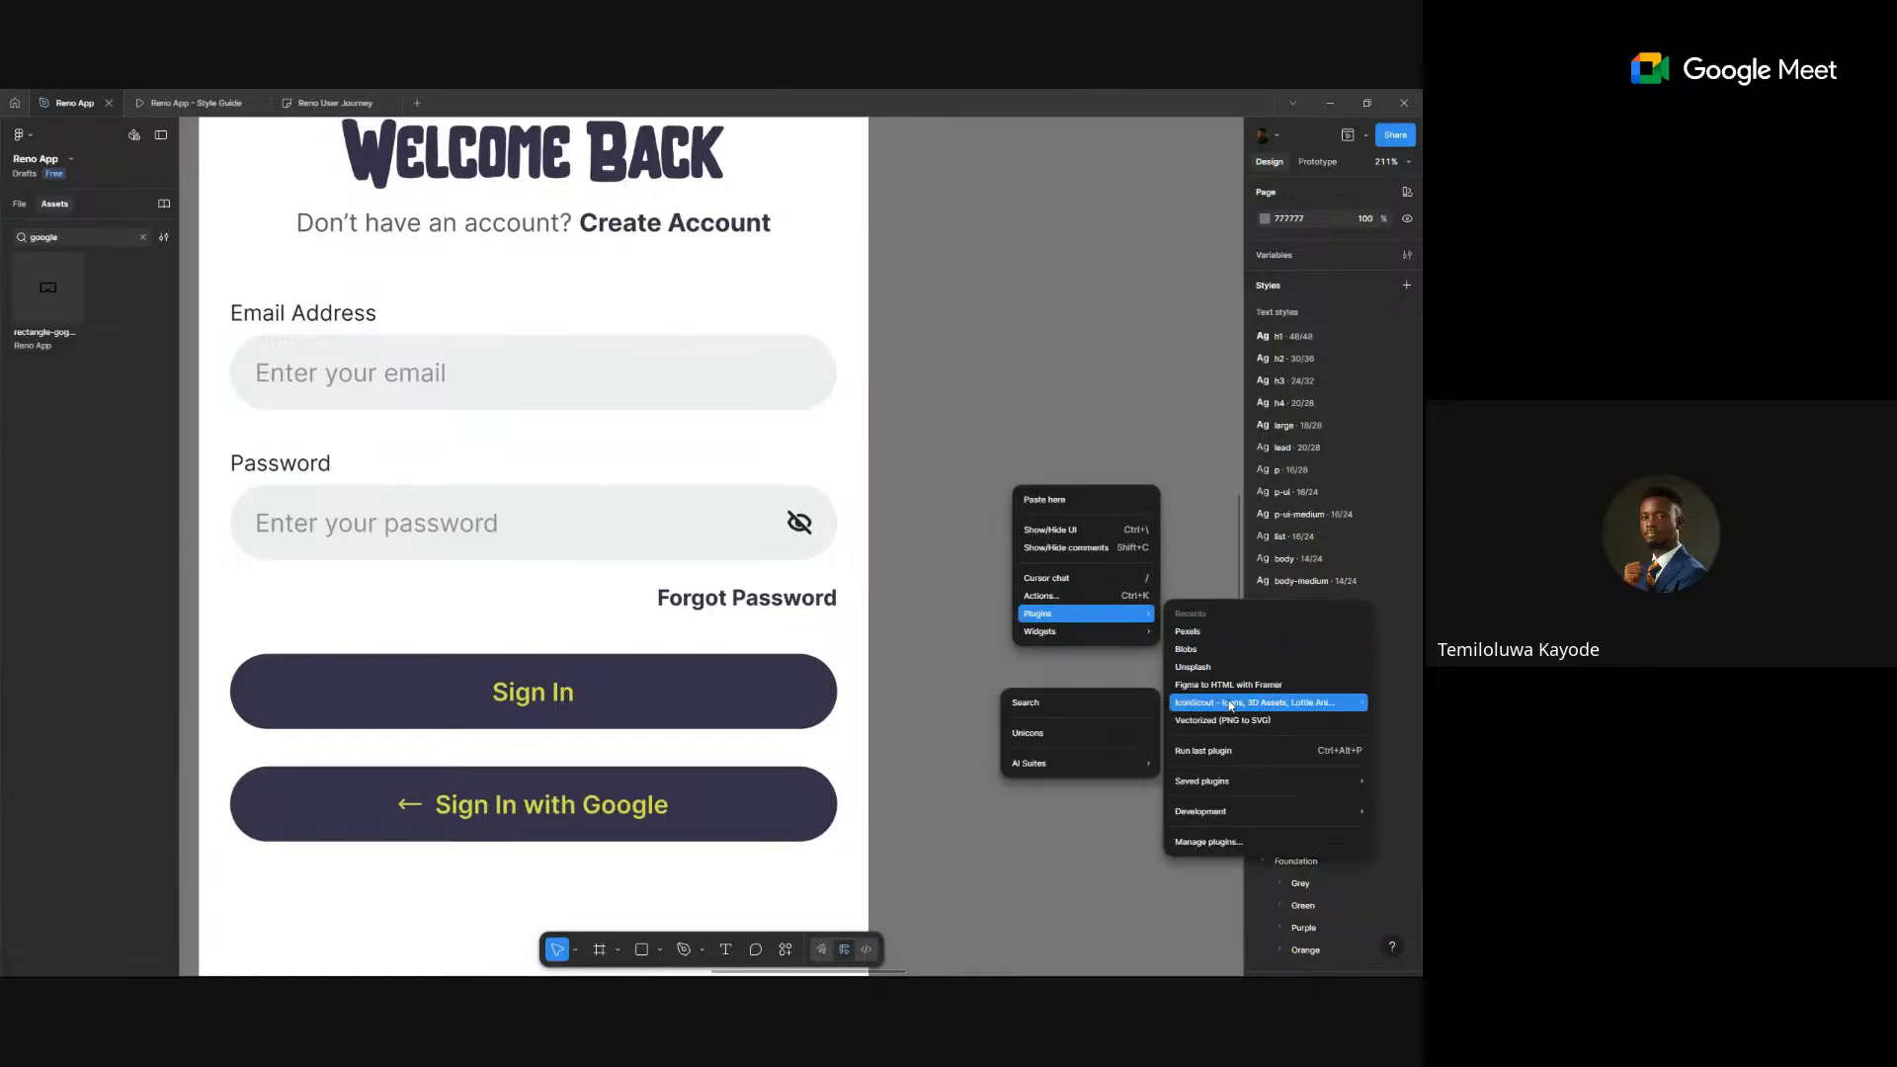
pyautogui.click(1087, 705)
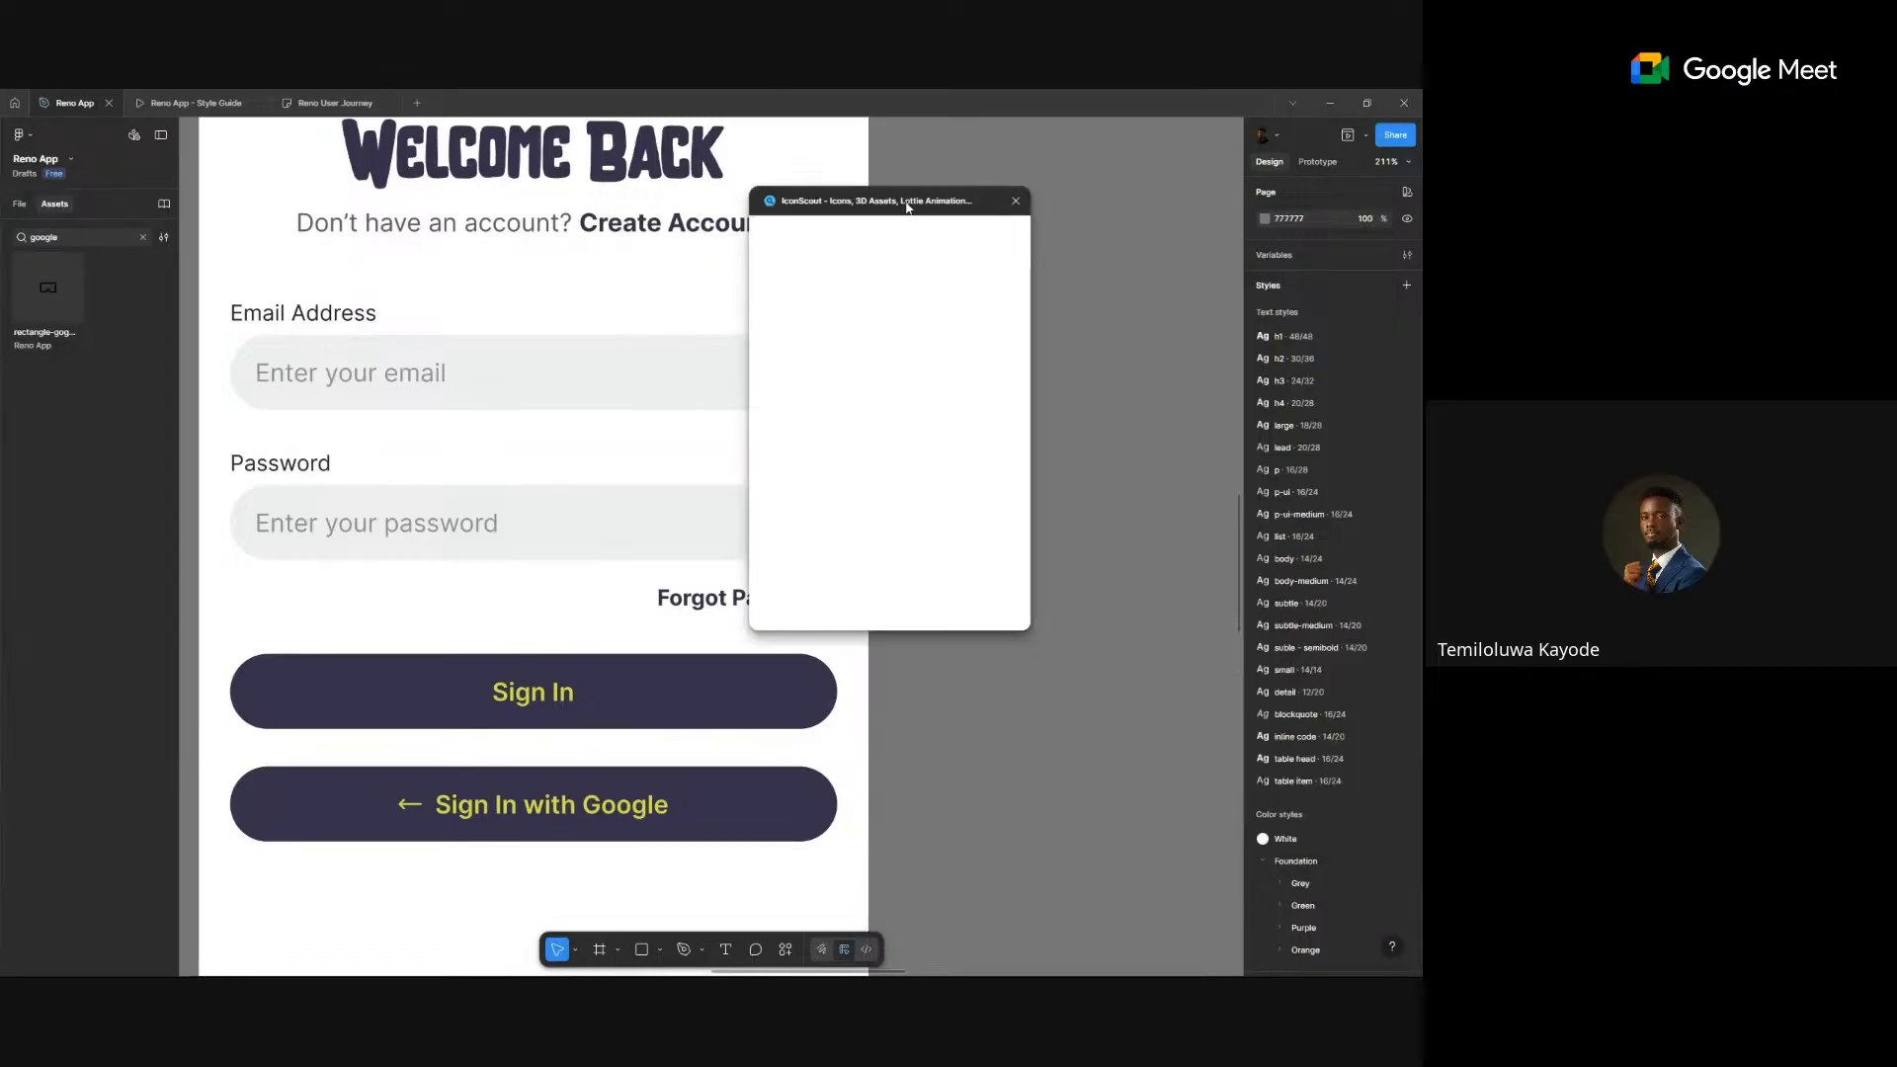
# - Search IconScout for Google icons, apply the Free filter, and drag the Google logo onto the canvas
pyautogui.moveTo(904, 201); pyautogui.dragTo(1064, 203)
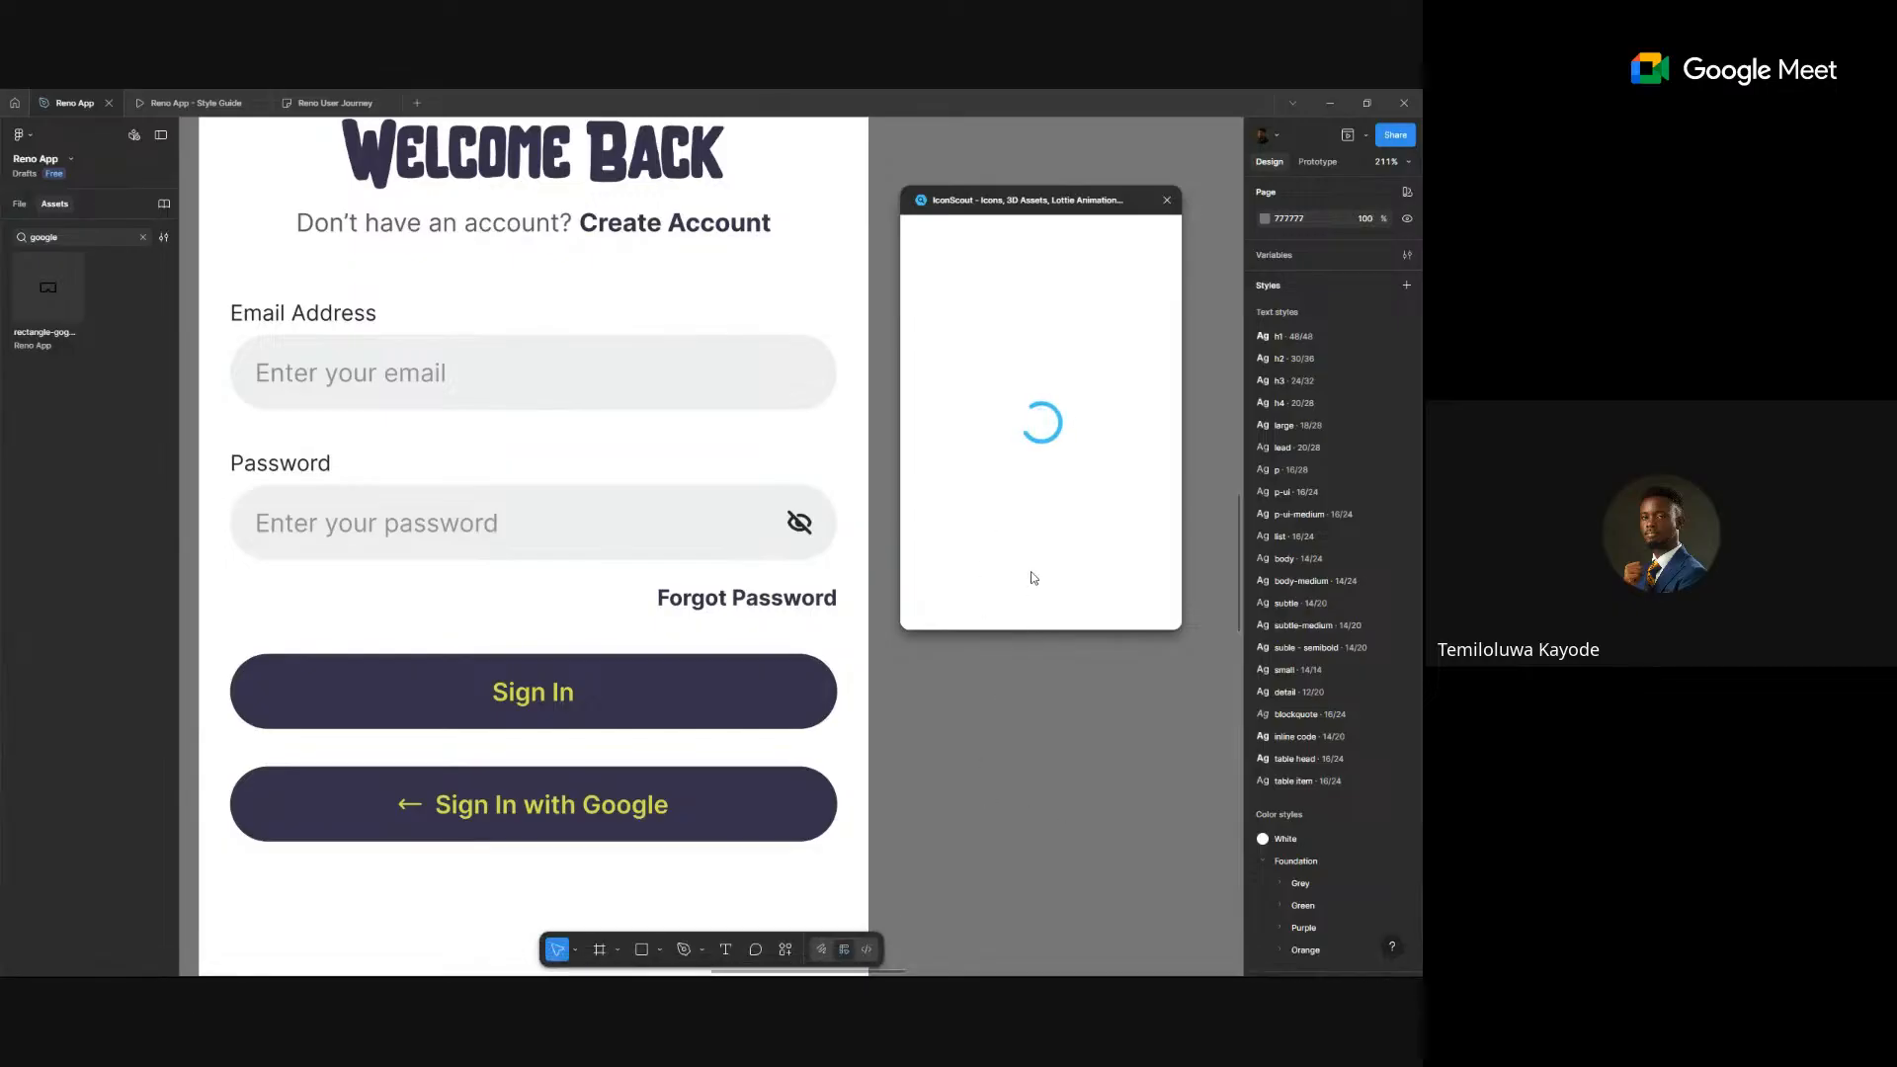
pyautogui.click(1023, 238)
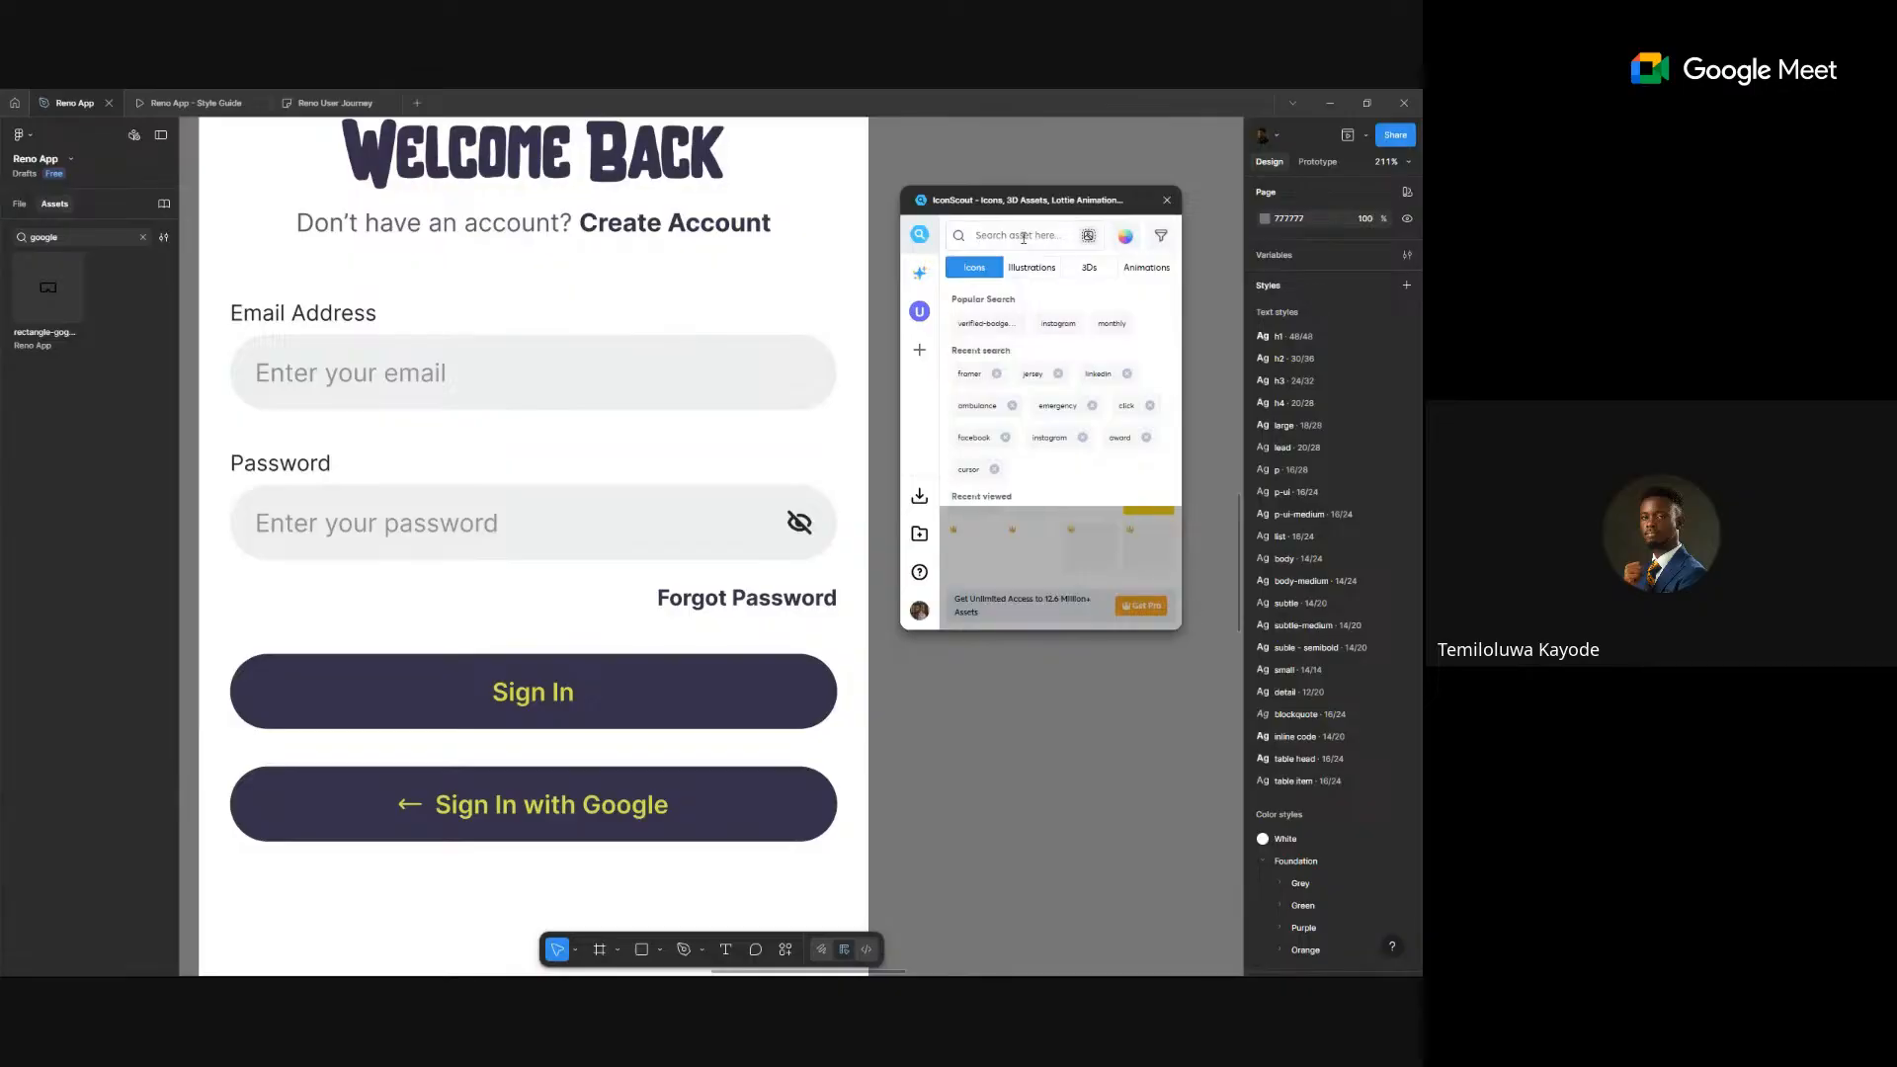
pyautogui.write('google')
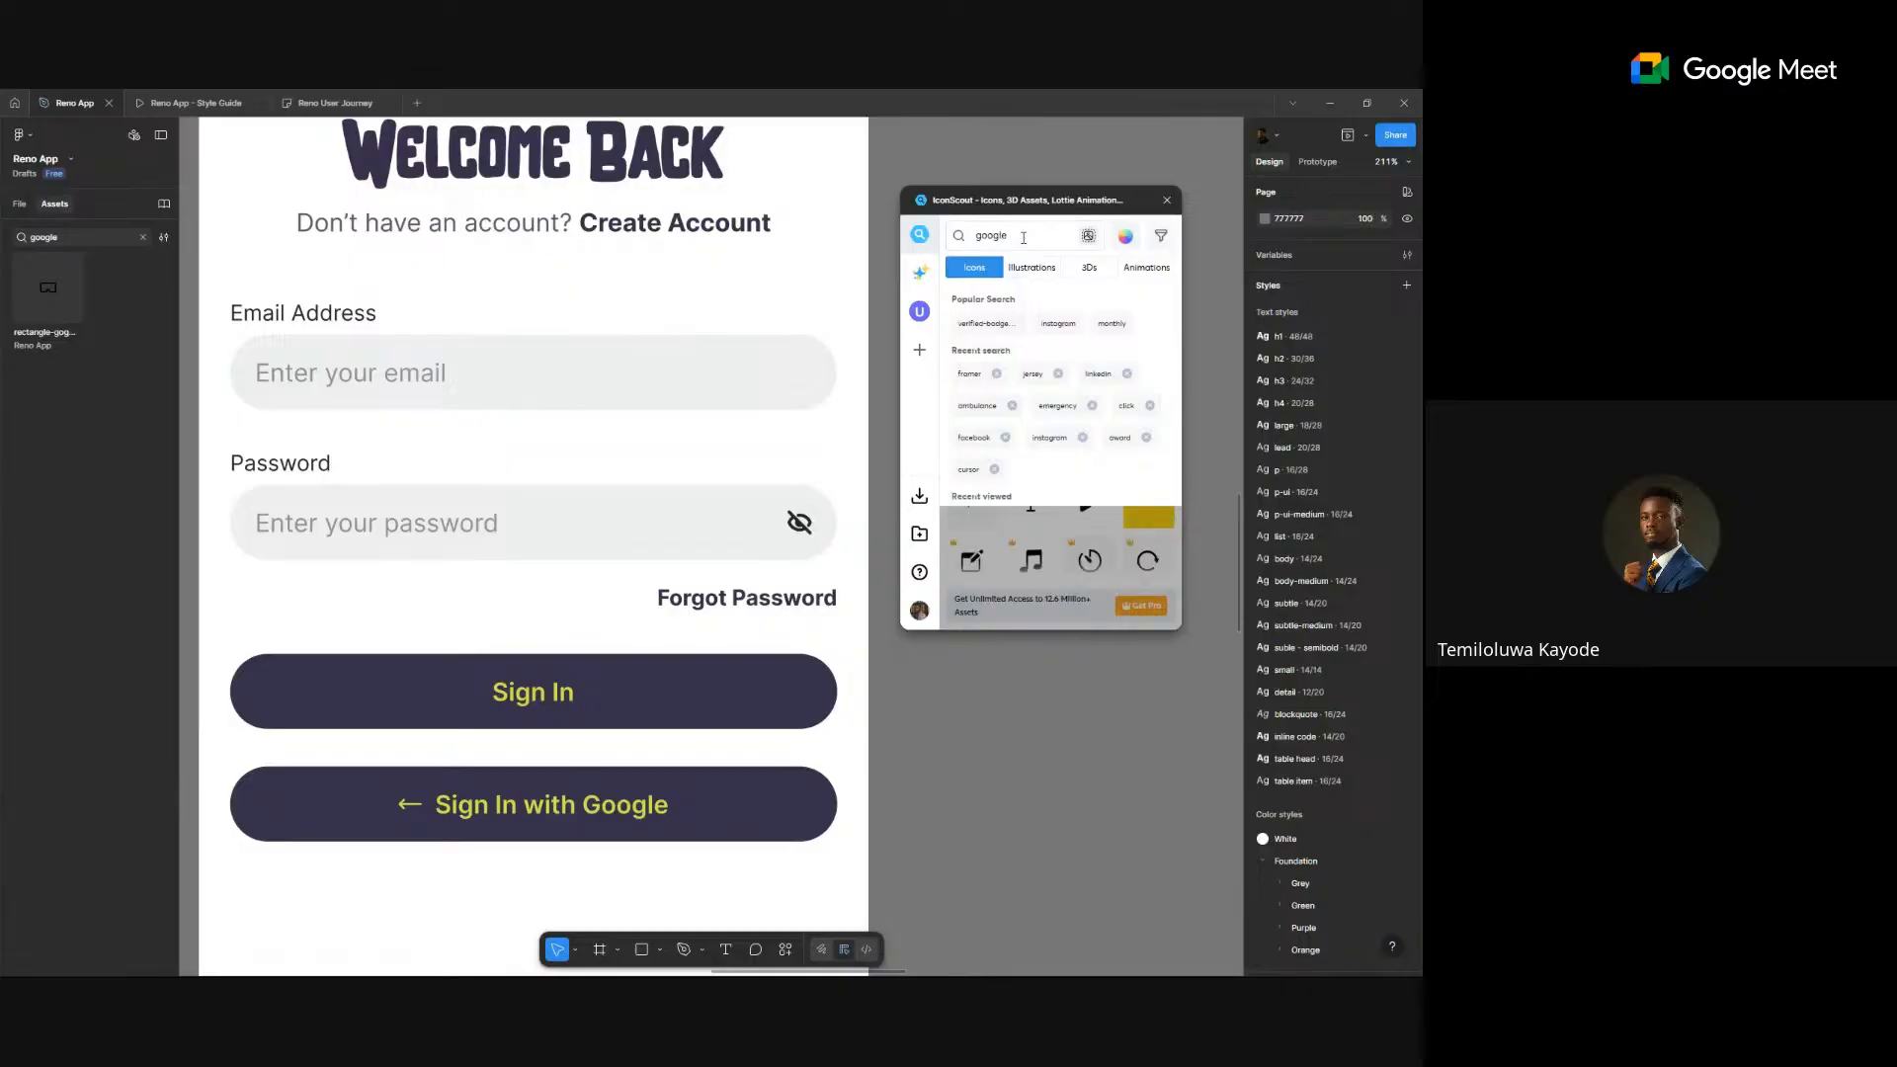
pyautogui.press('Return')
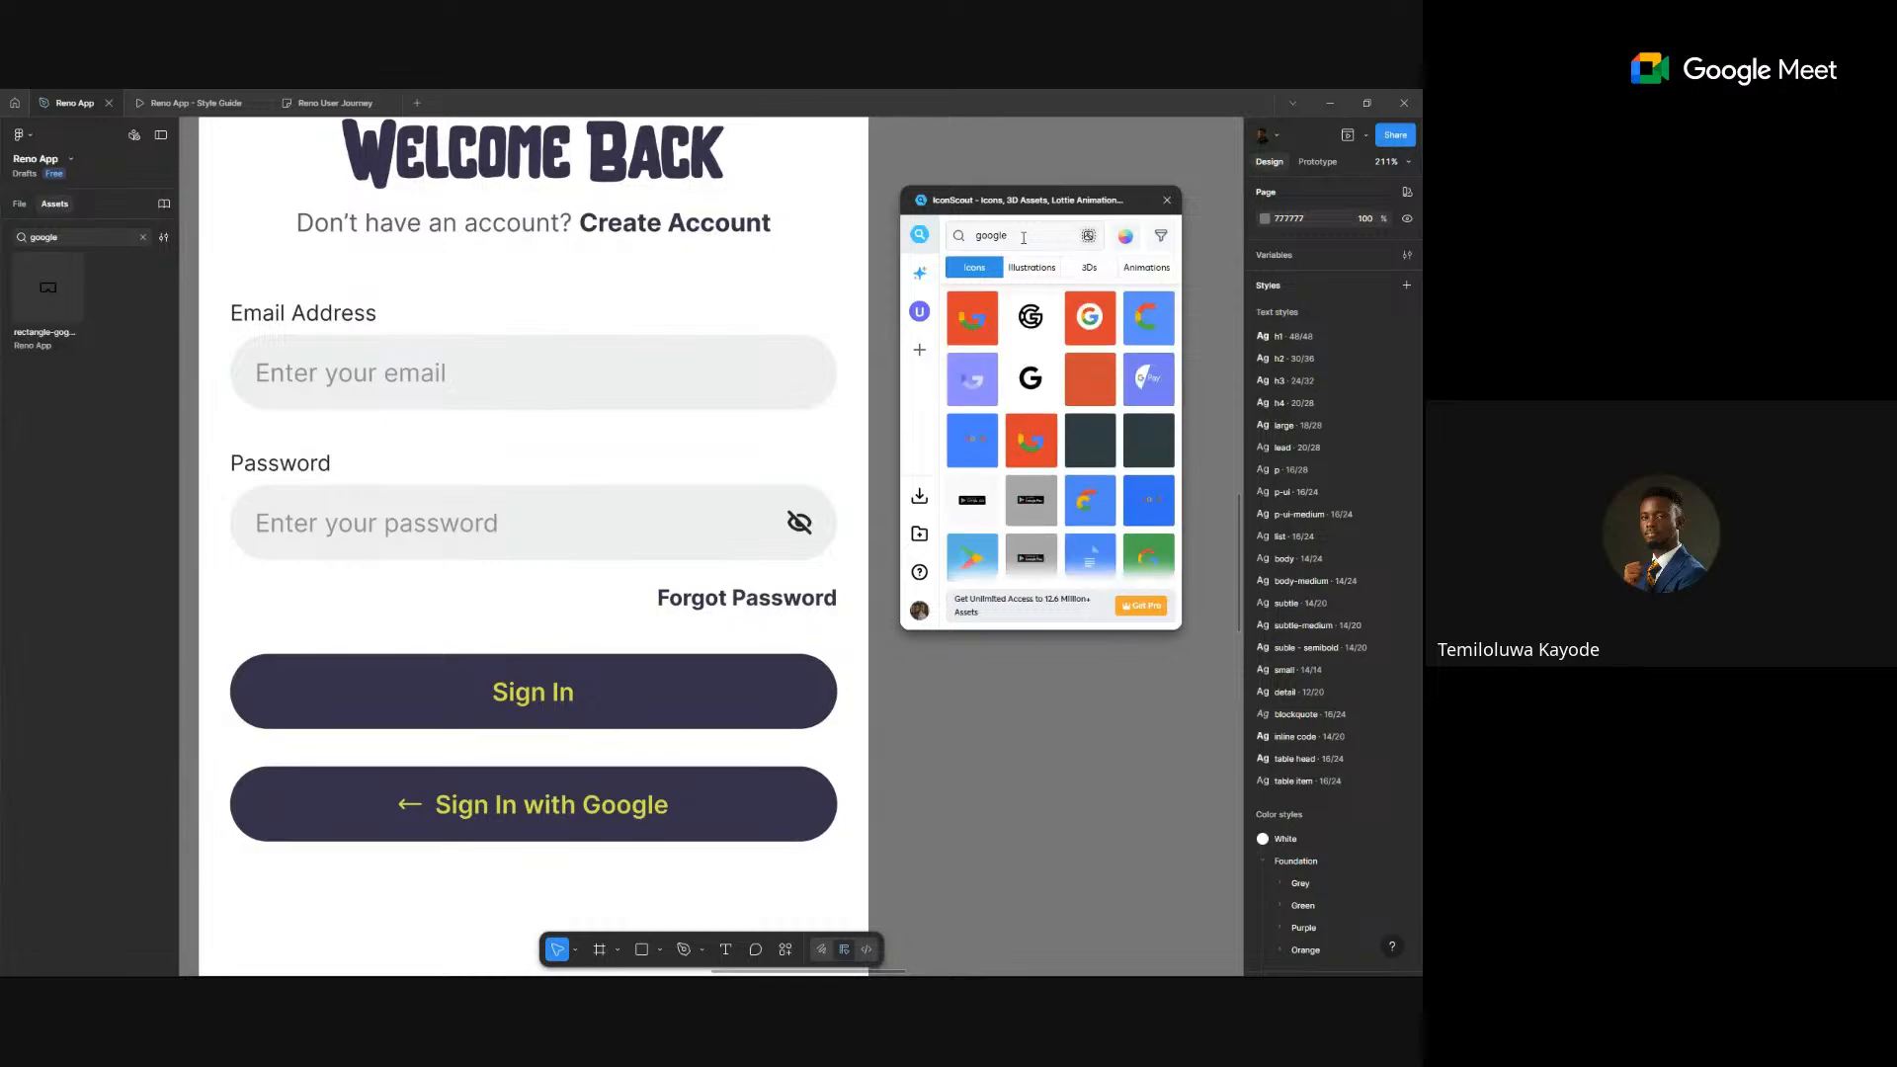
pyautogui.click(1159, 237)
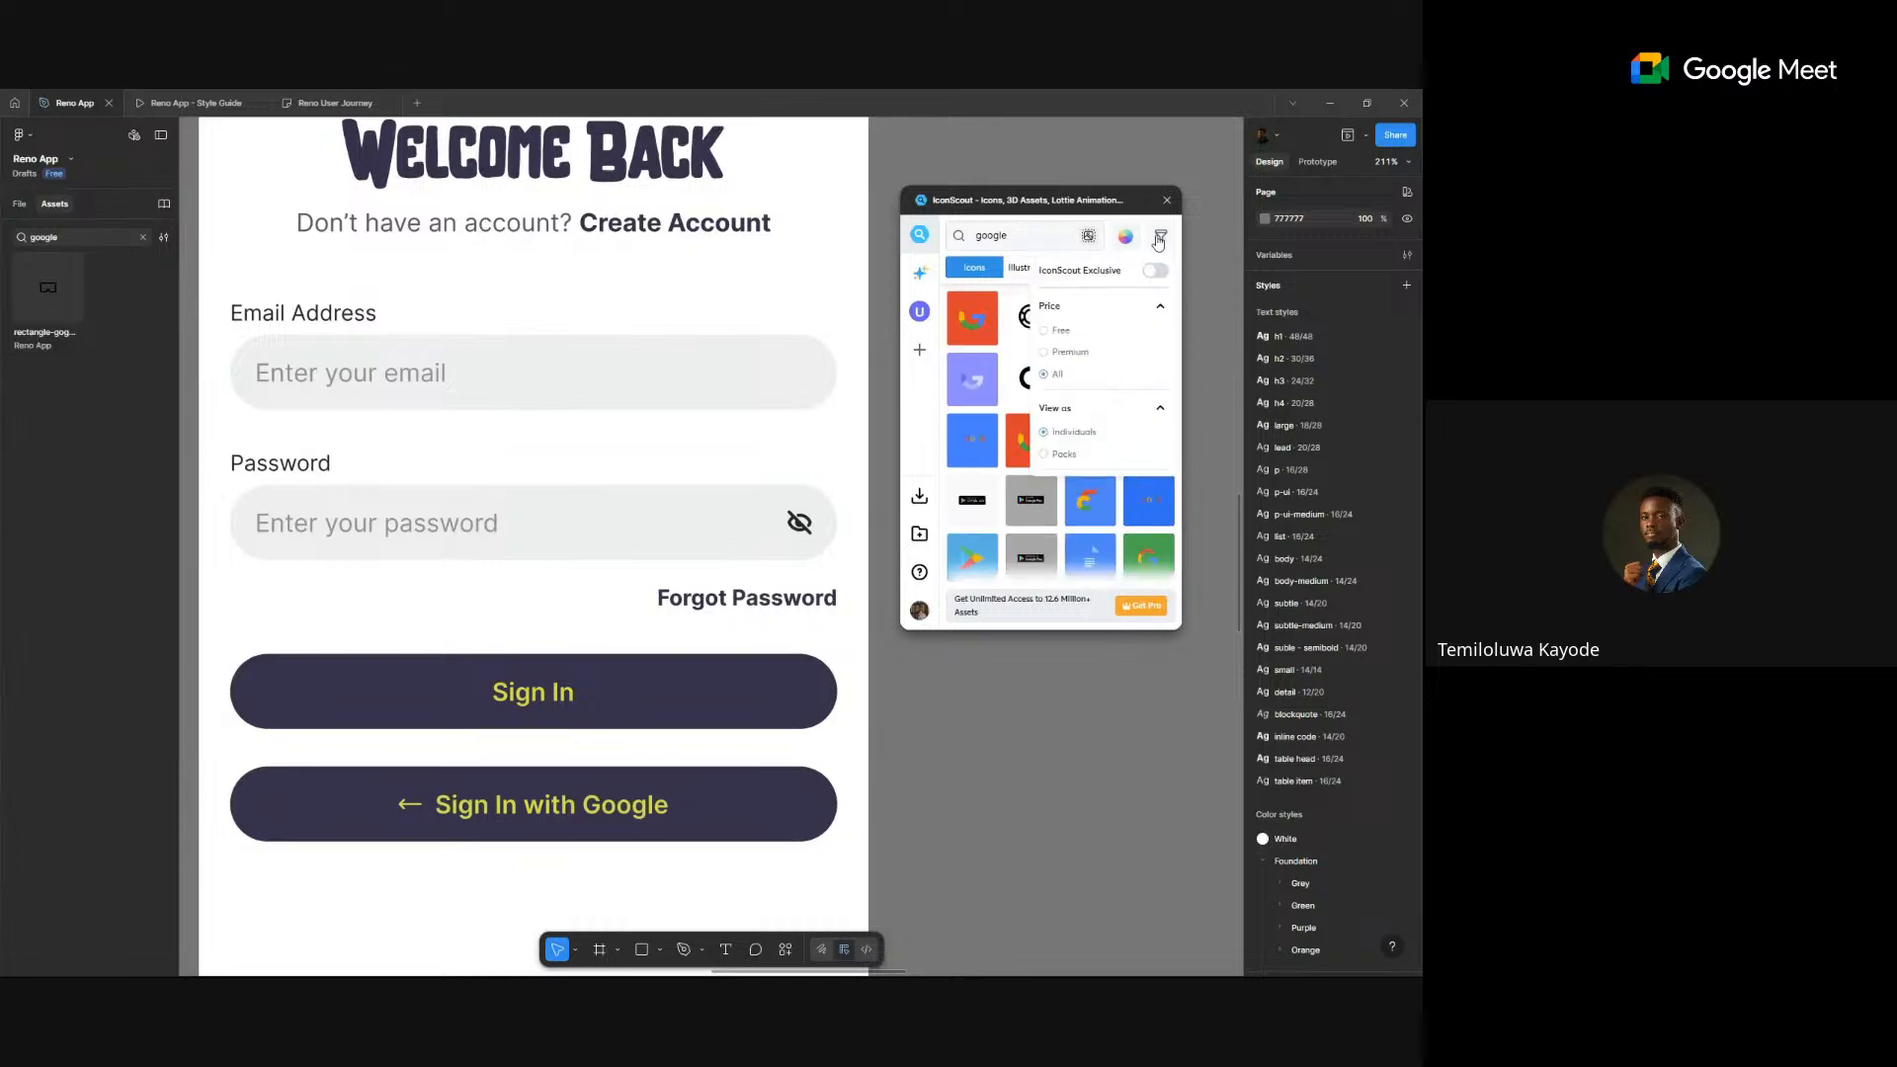
pyautogui.click(925, 424)
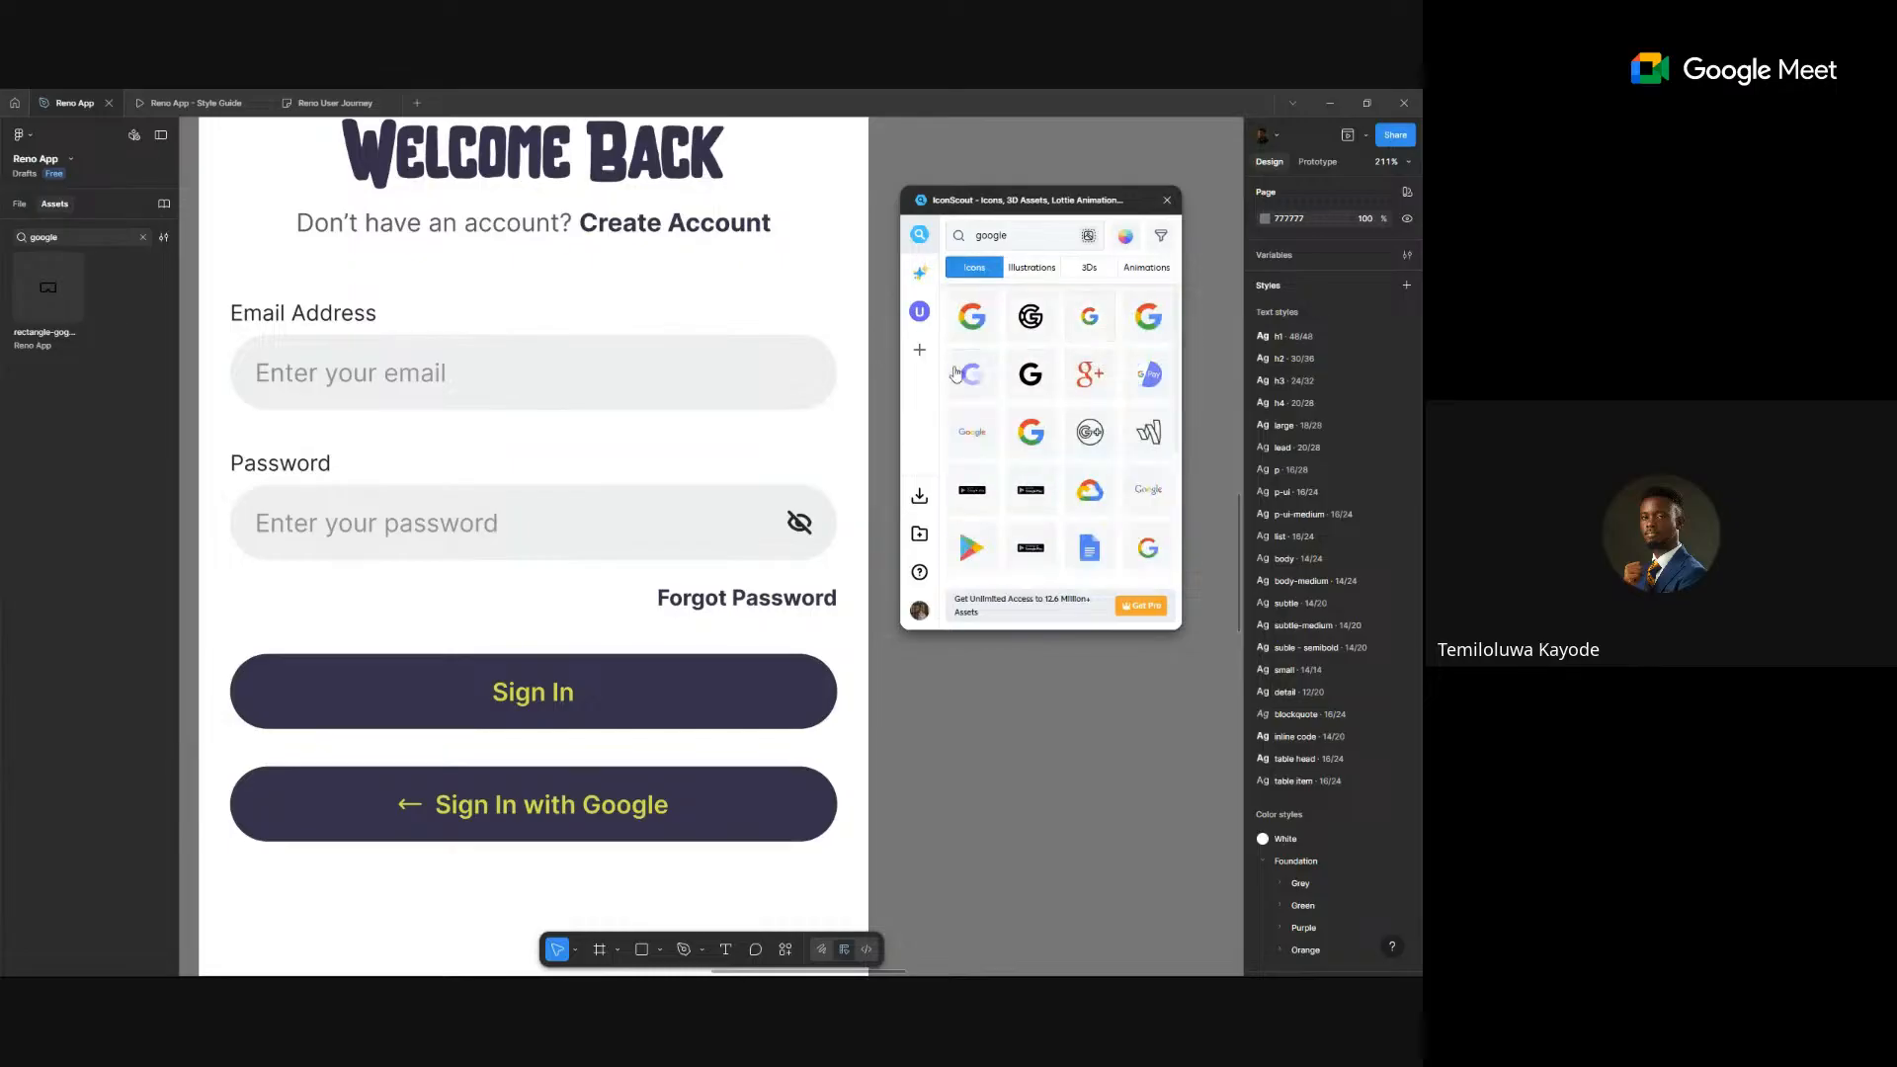
pyautogui.moveTo(1091, 318); pyautogui.dragTo(1078, 756)
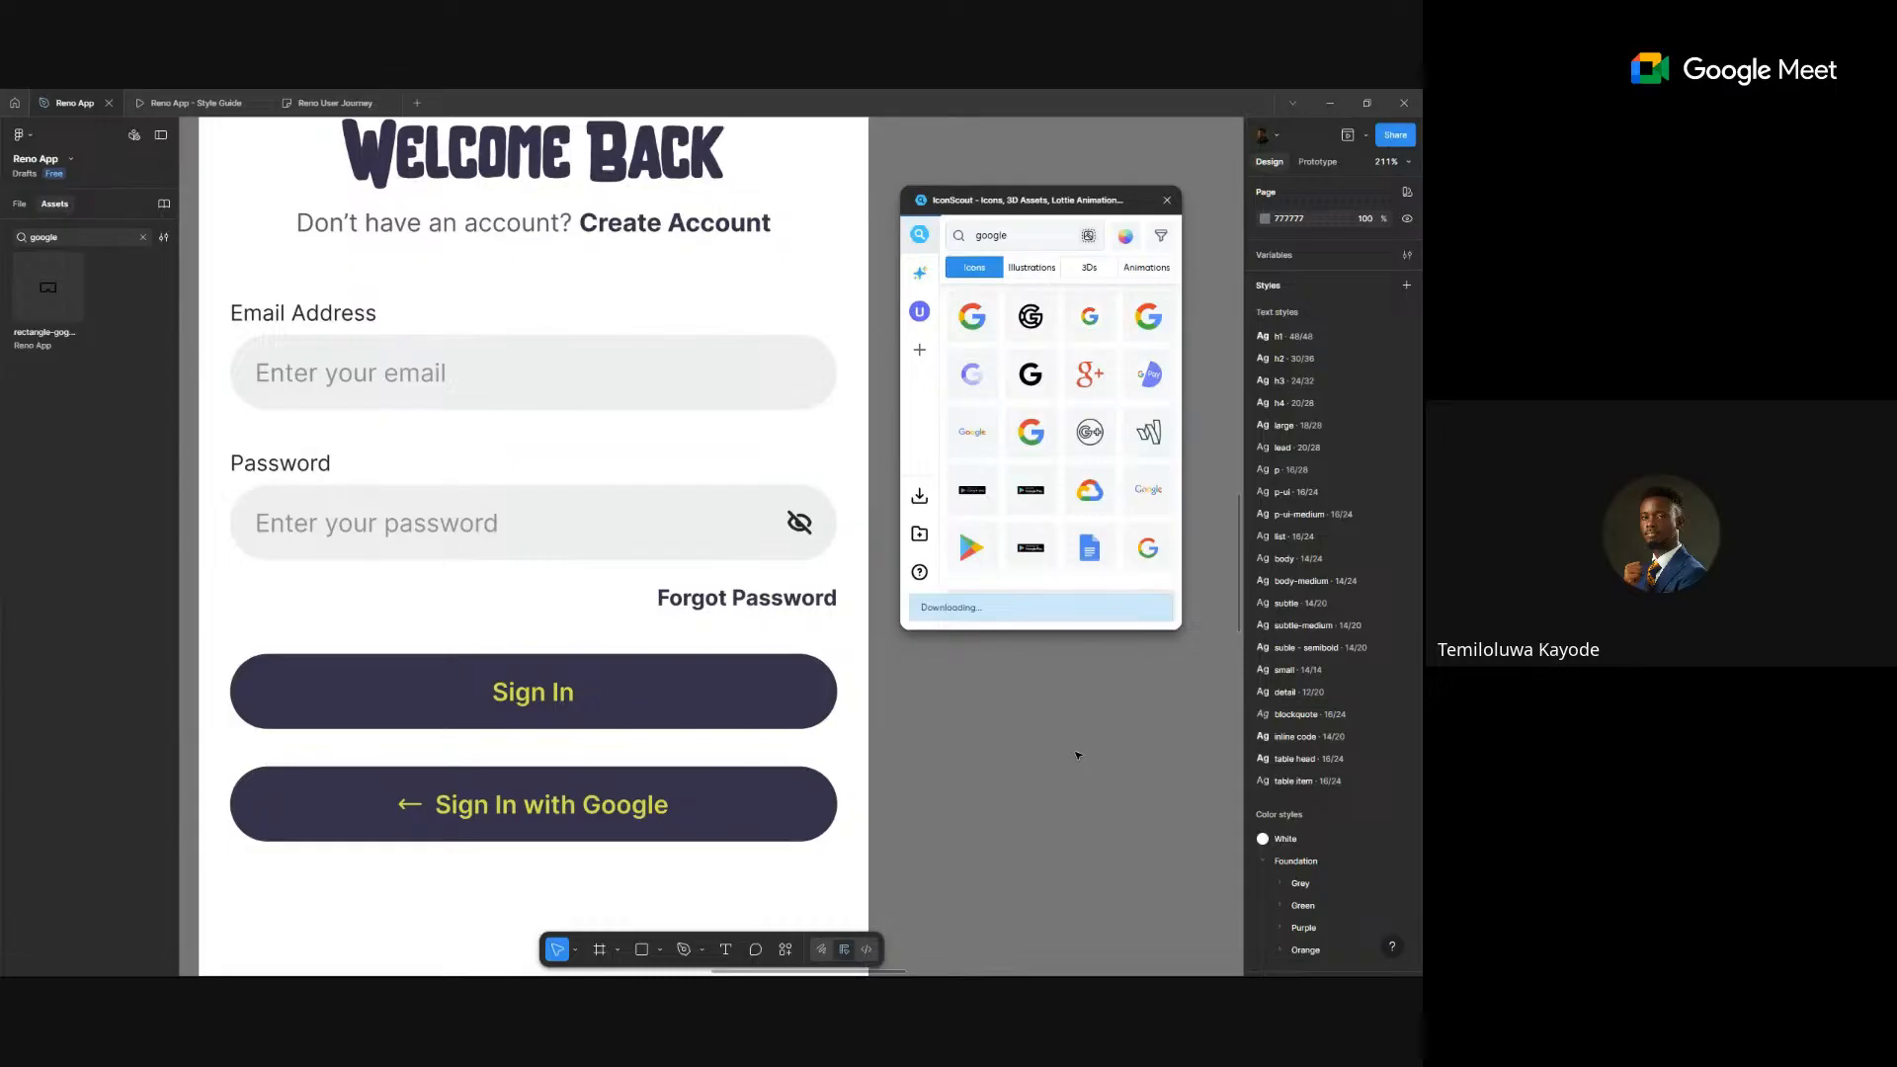
# - Move the Google logo beside the phone screen and delete its grey outer ring
pyautogui.click(1167, 199)
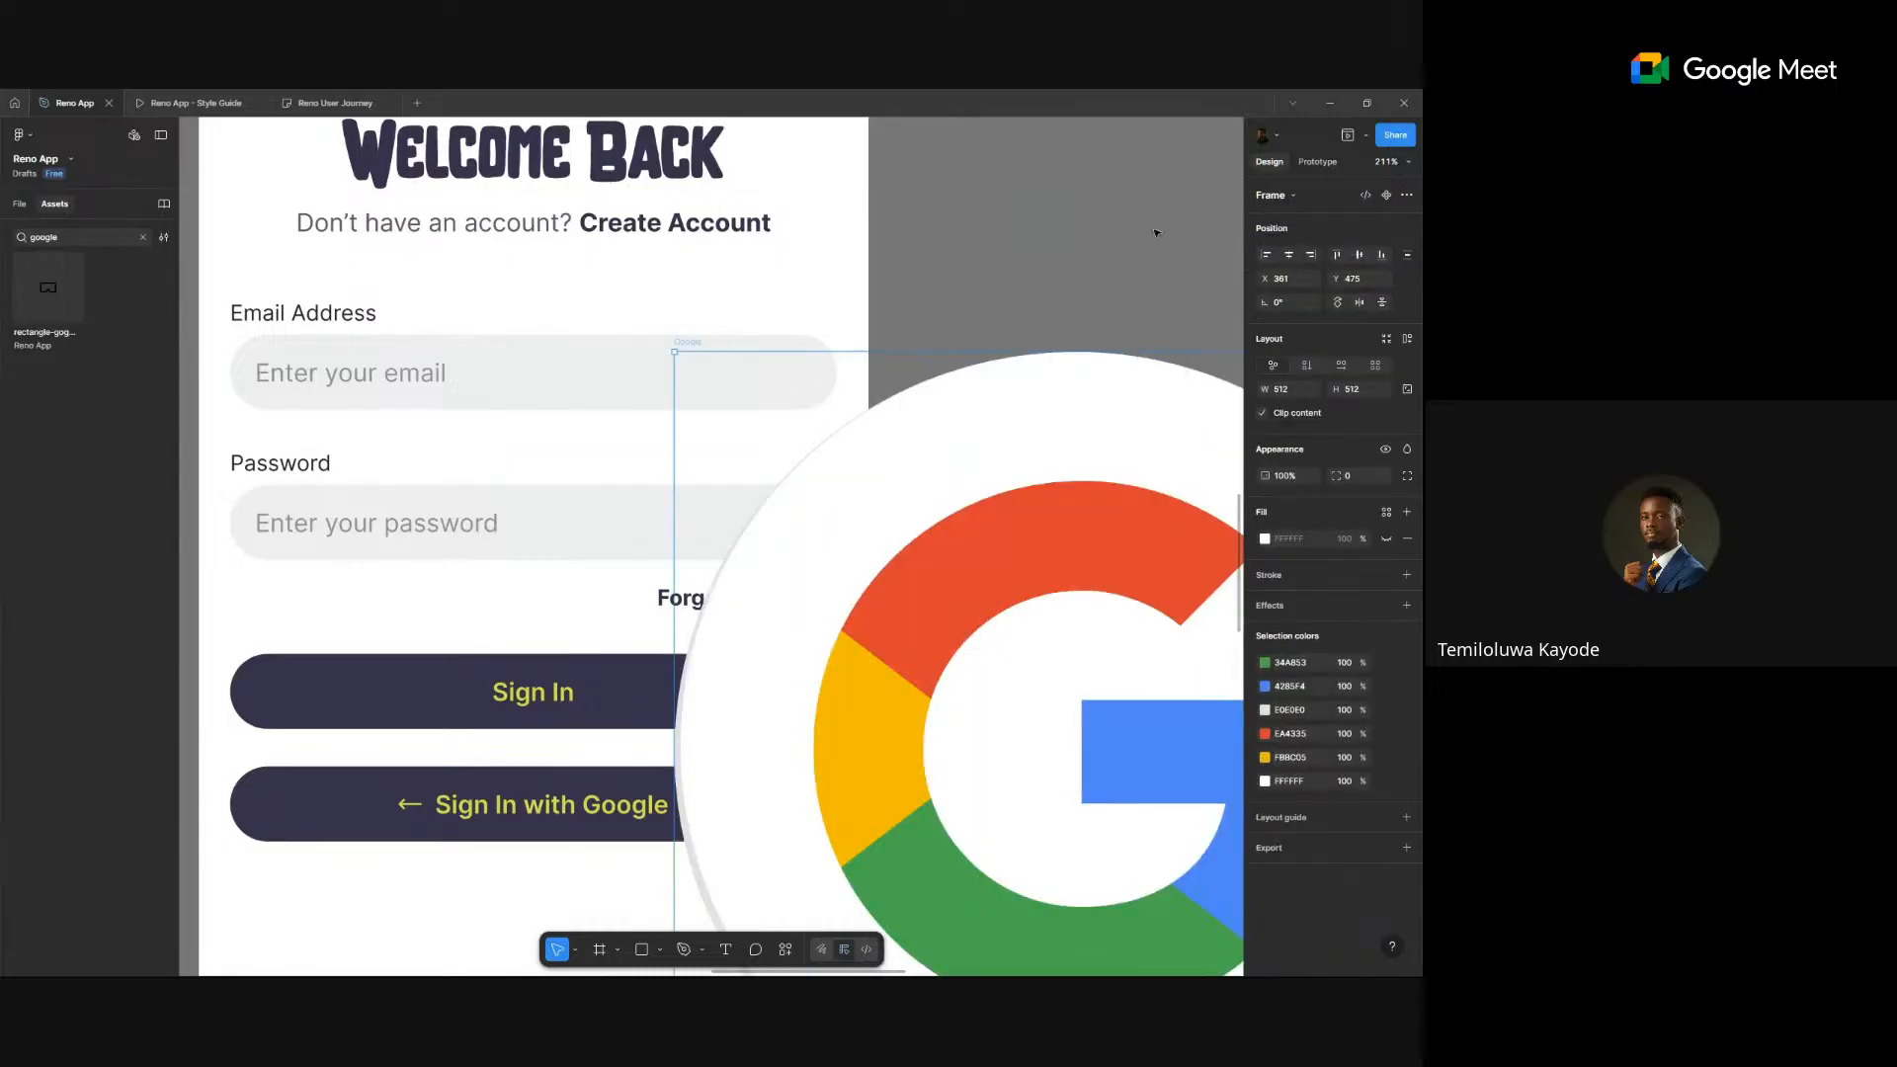
pyautogui.scroll(-8, 1097, 559)
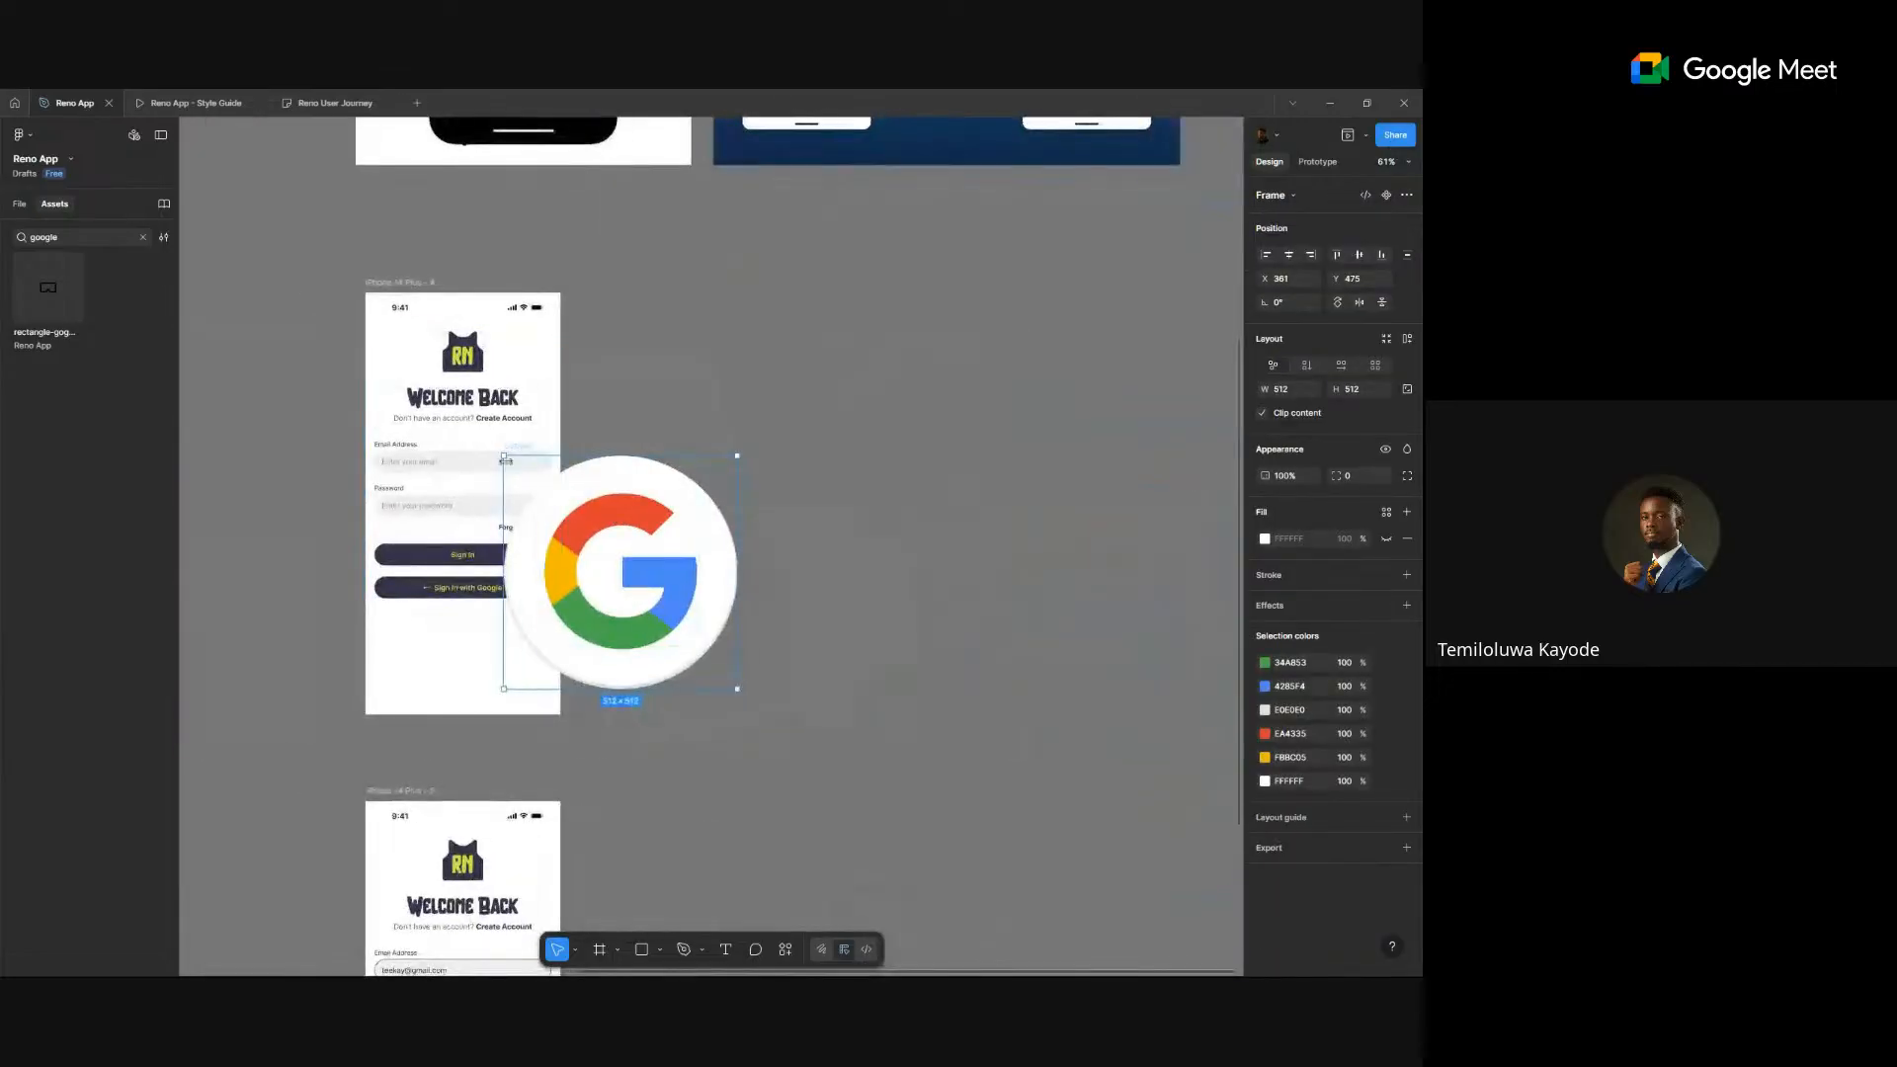
pyautogui.moveTo(505, 460); pyautogui.dragTo(658, 426)
pyautogui.scroll(4, 406, 613)
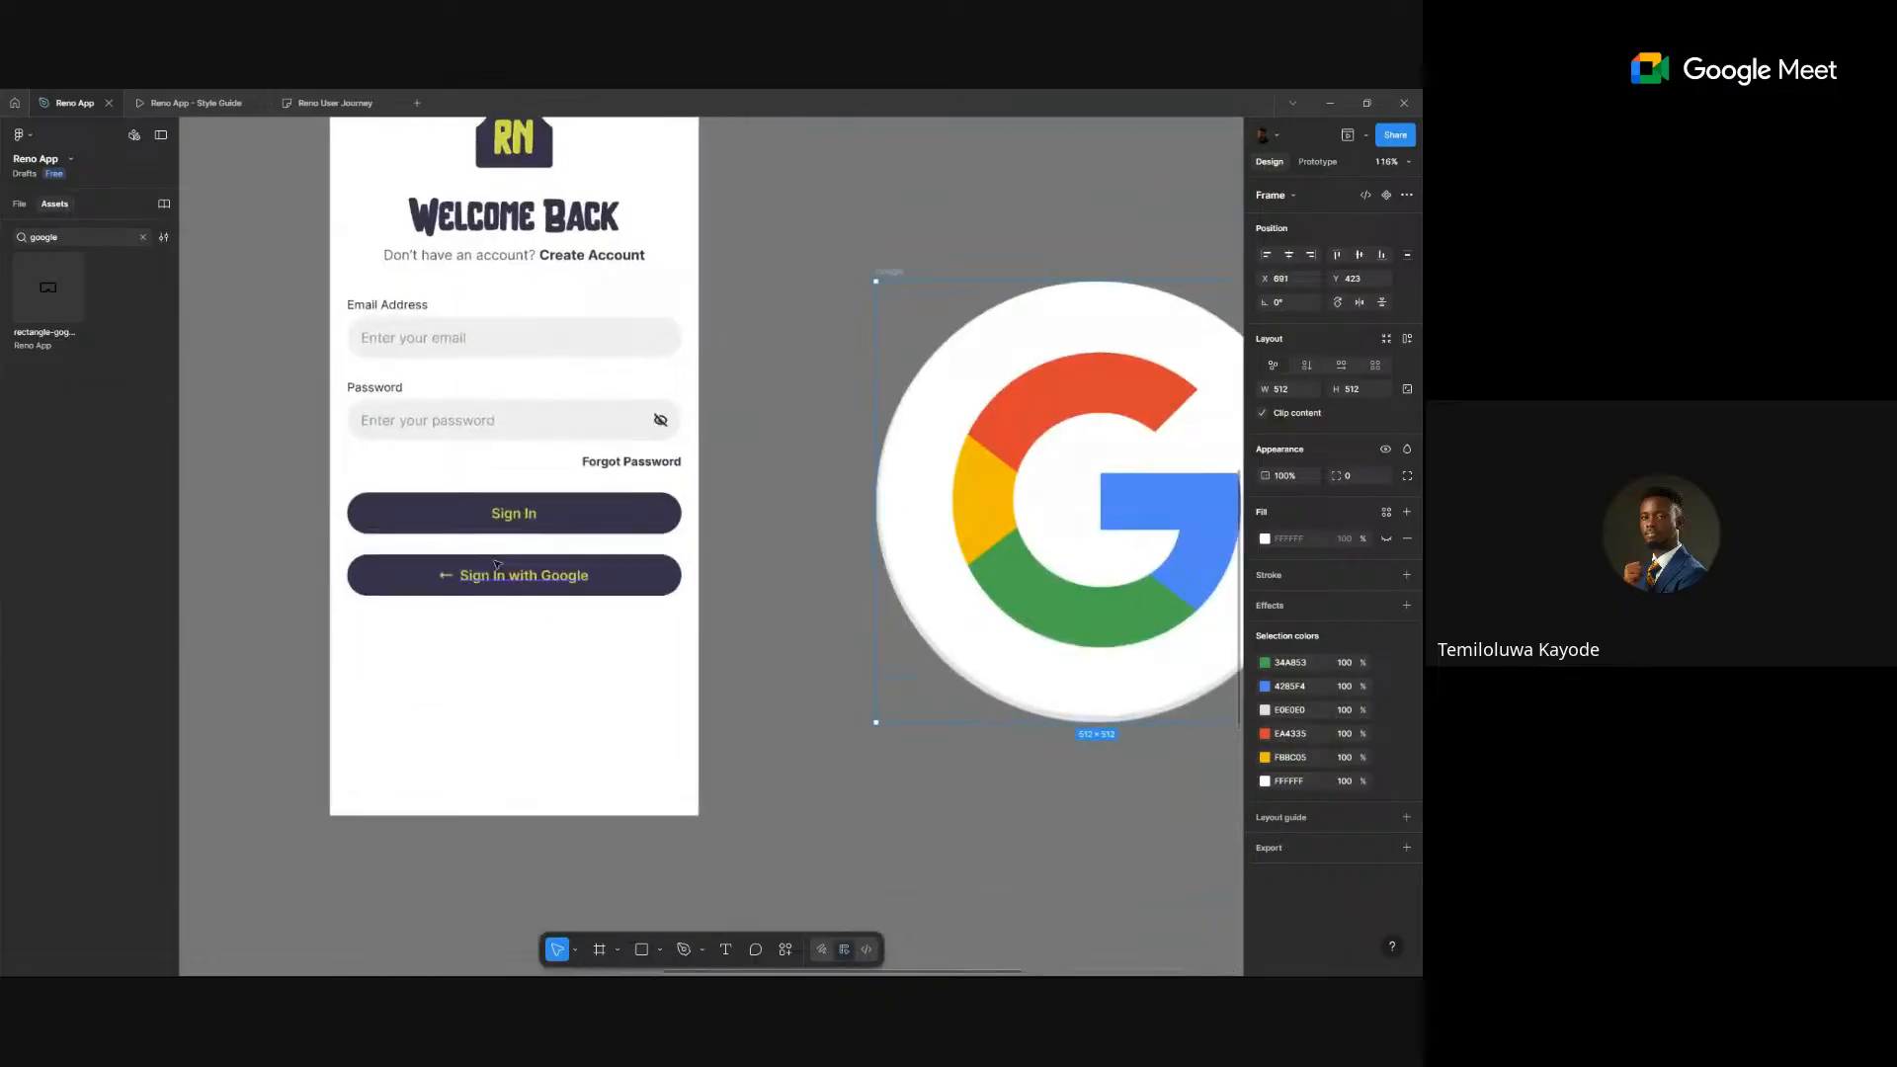
pyautogui.click(912, 442)
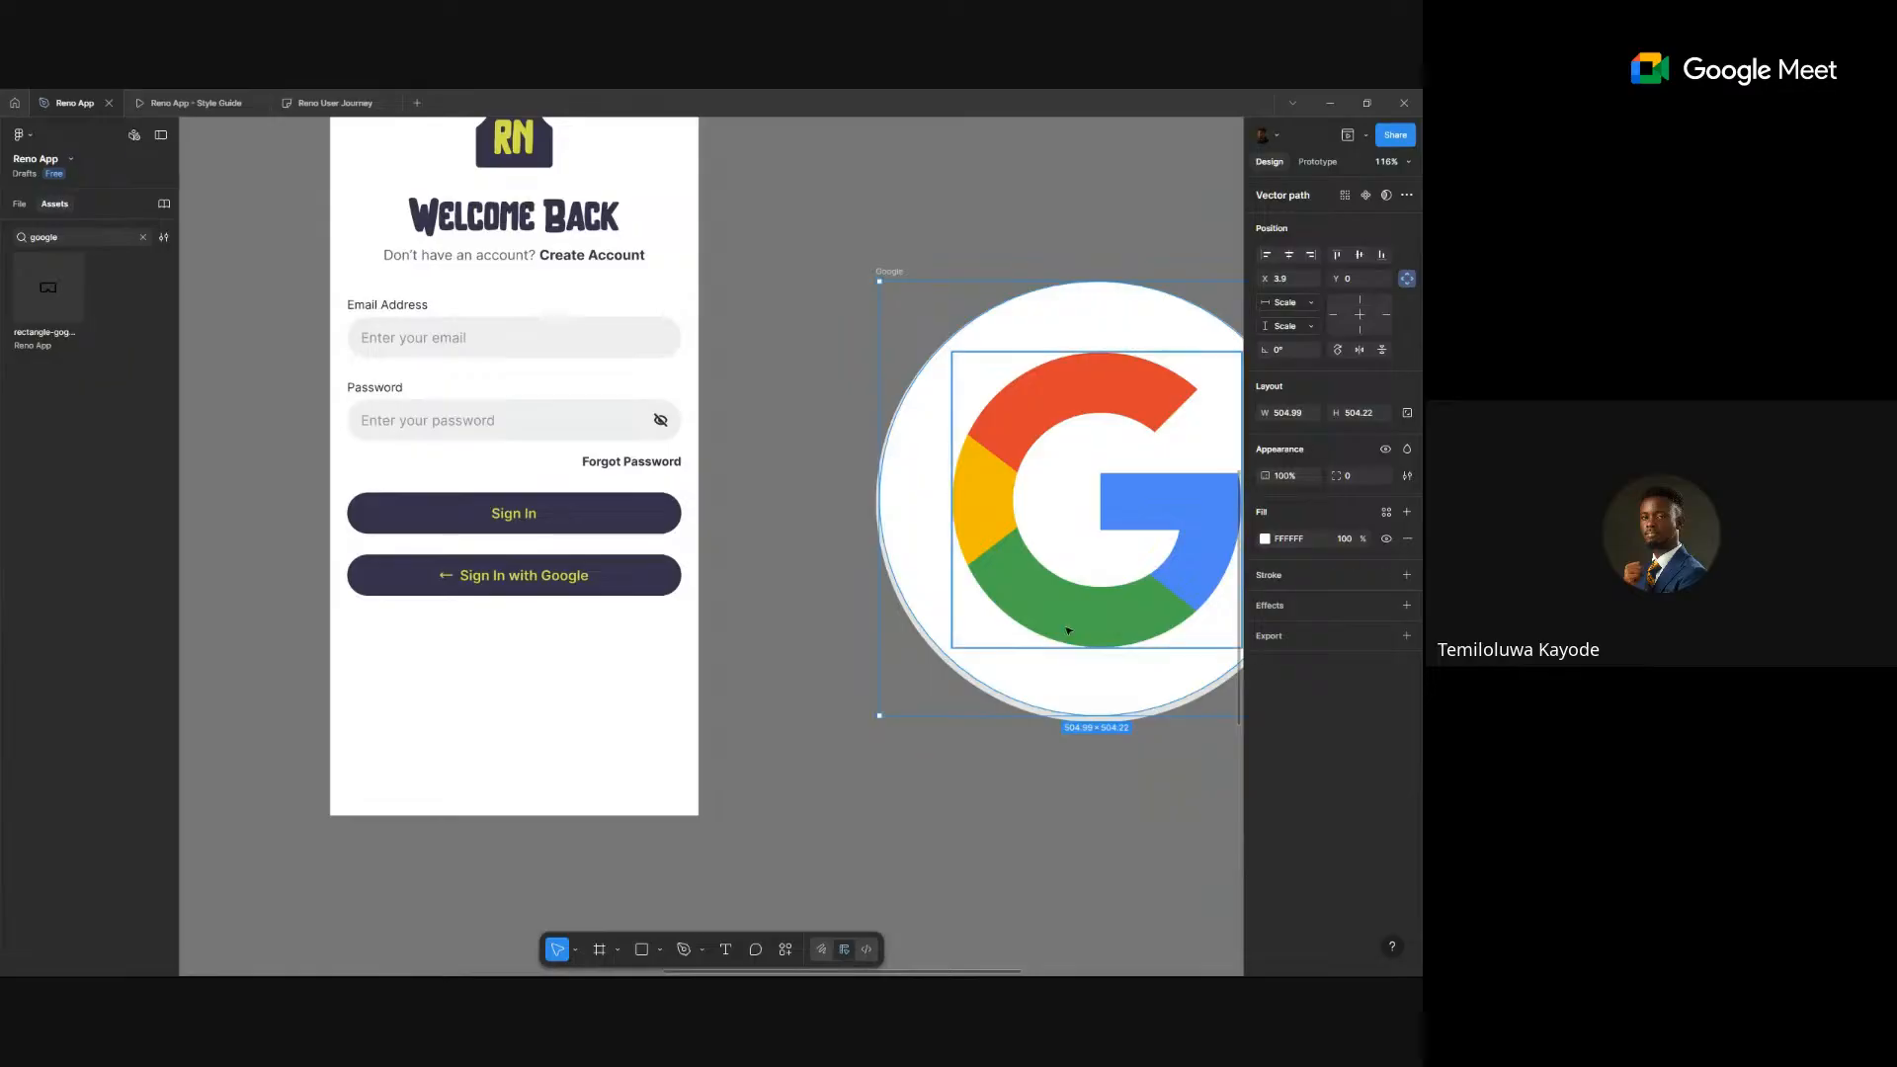
pyautogui.click(902, 662)
pyautogui.click(918, 637)
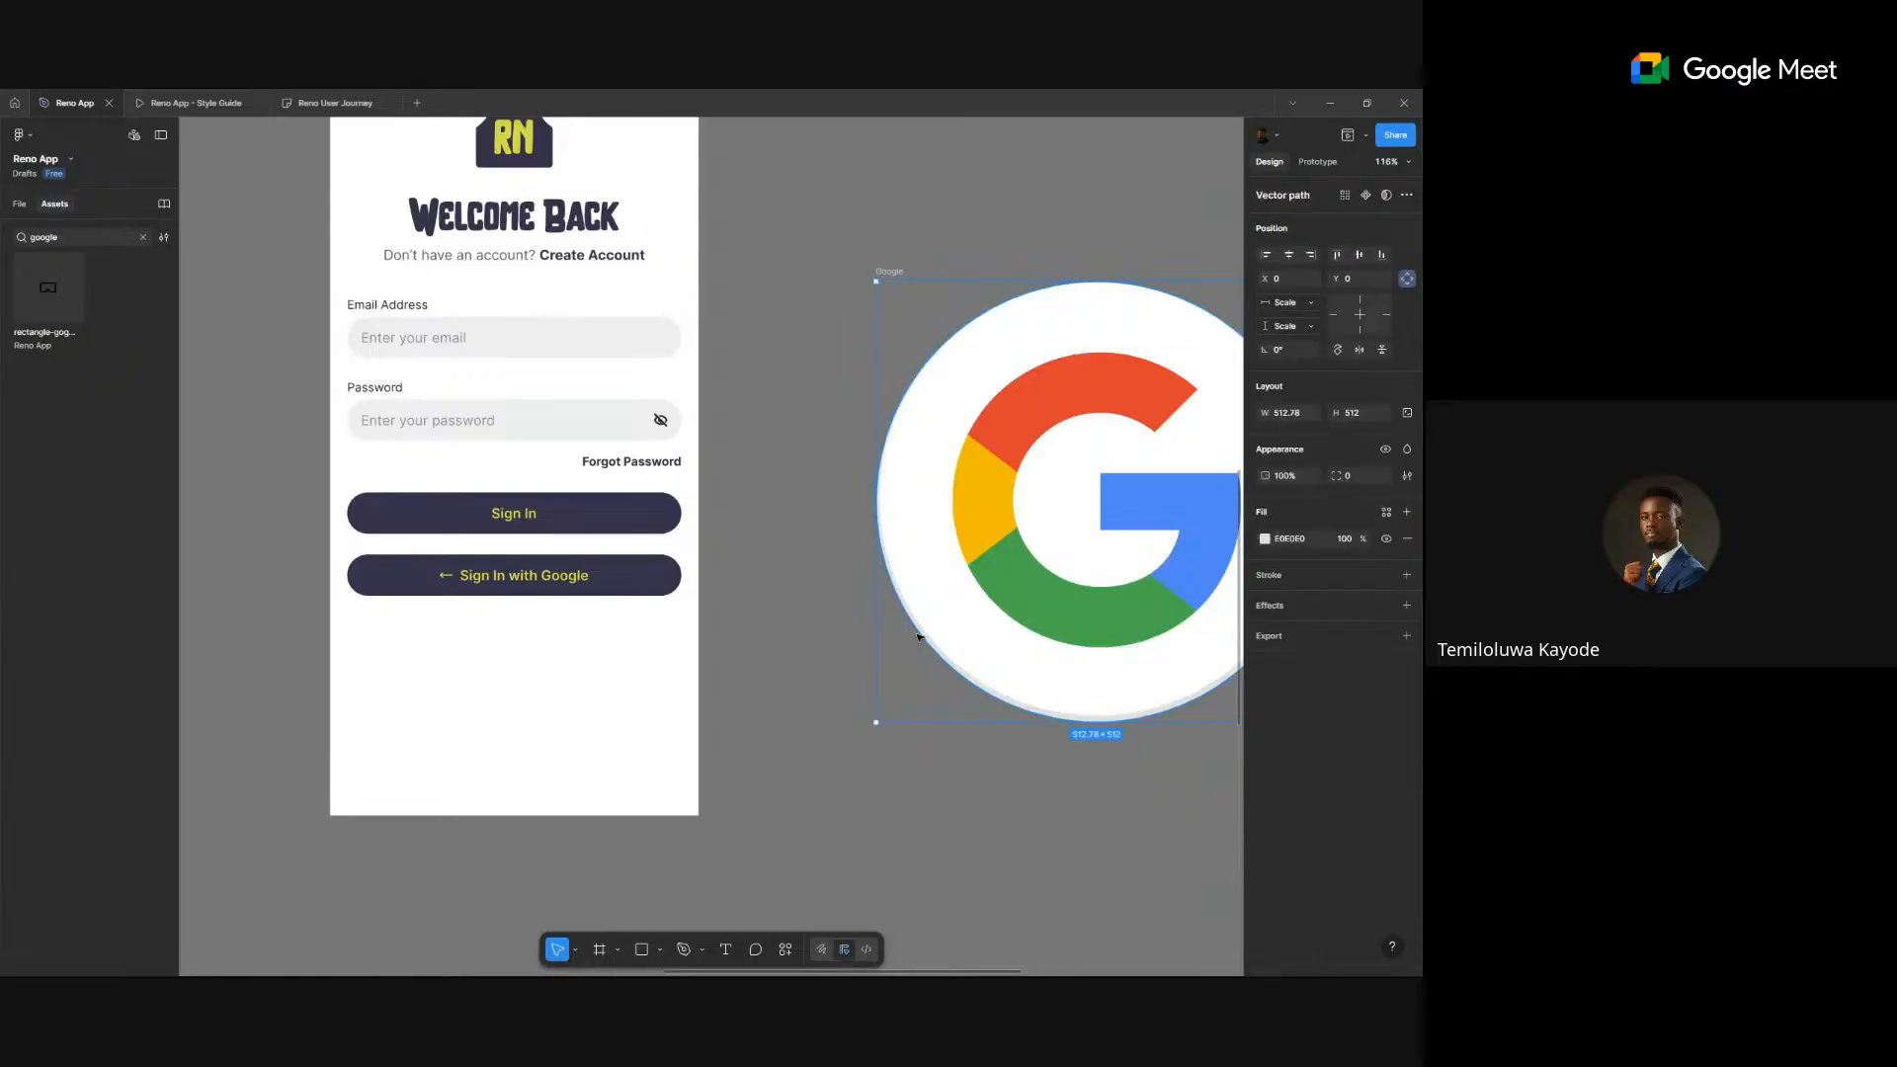
pyautogui.press('Delete')
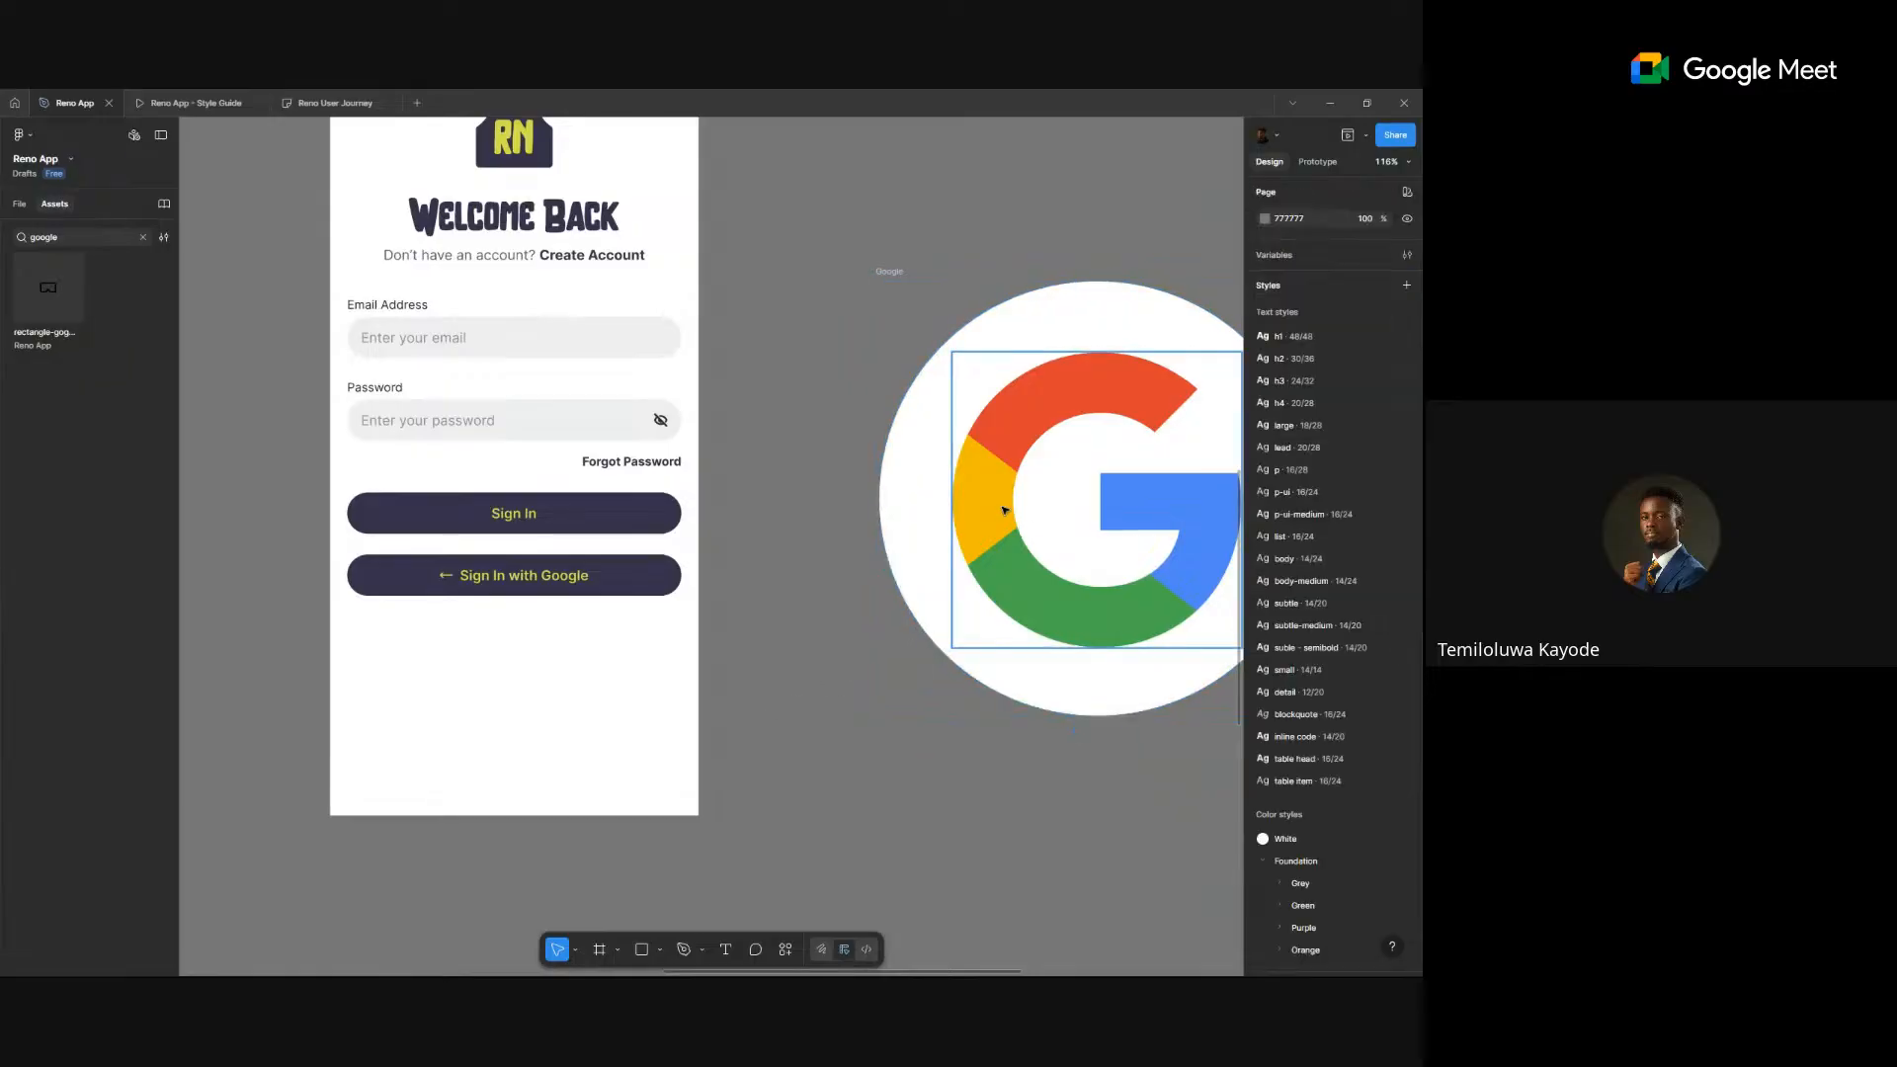
# - Scale the Google logo frame proportionally to 16×16 and place it near the sign-in screen
pyautogui.click(662, 575)
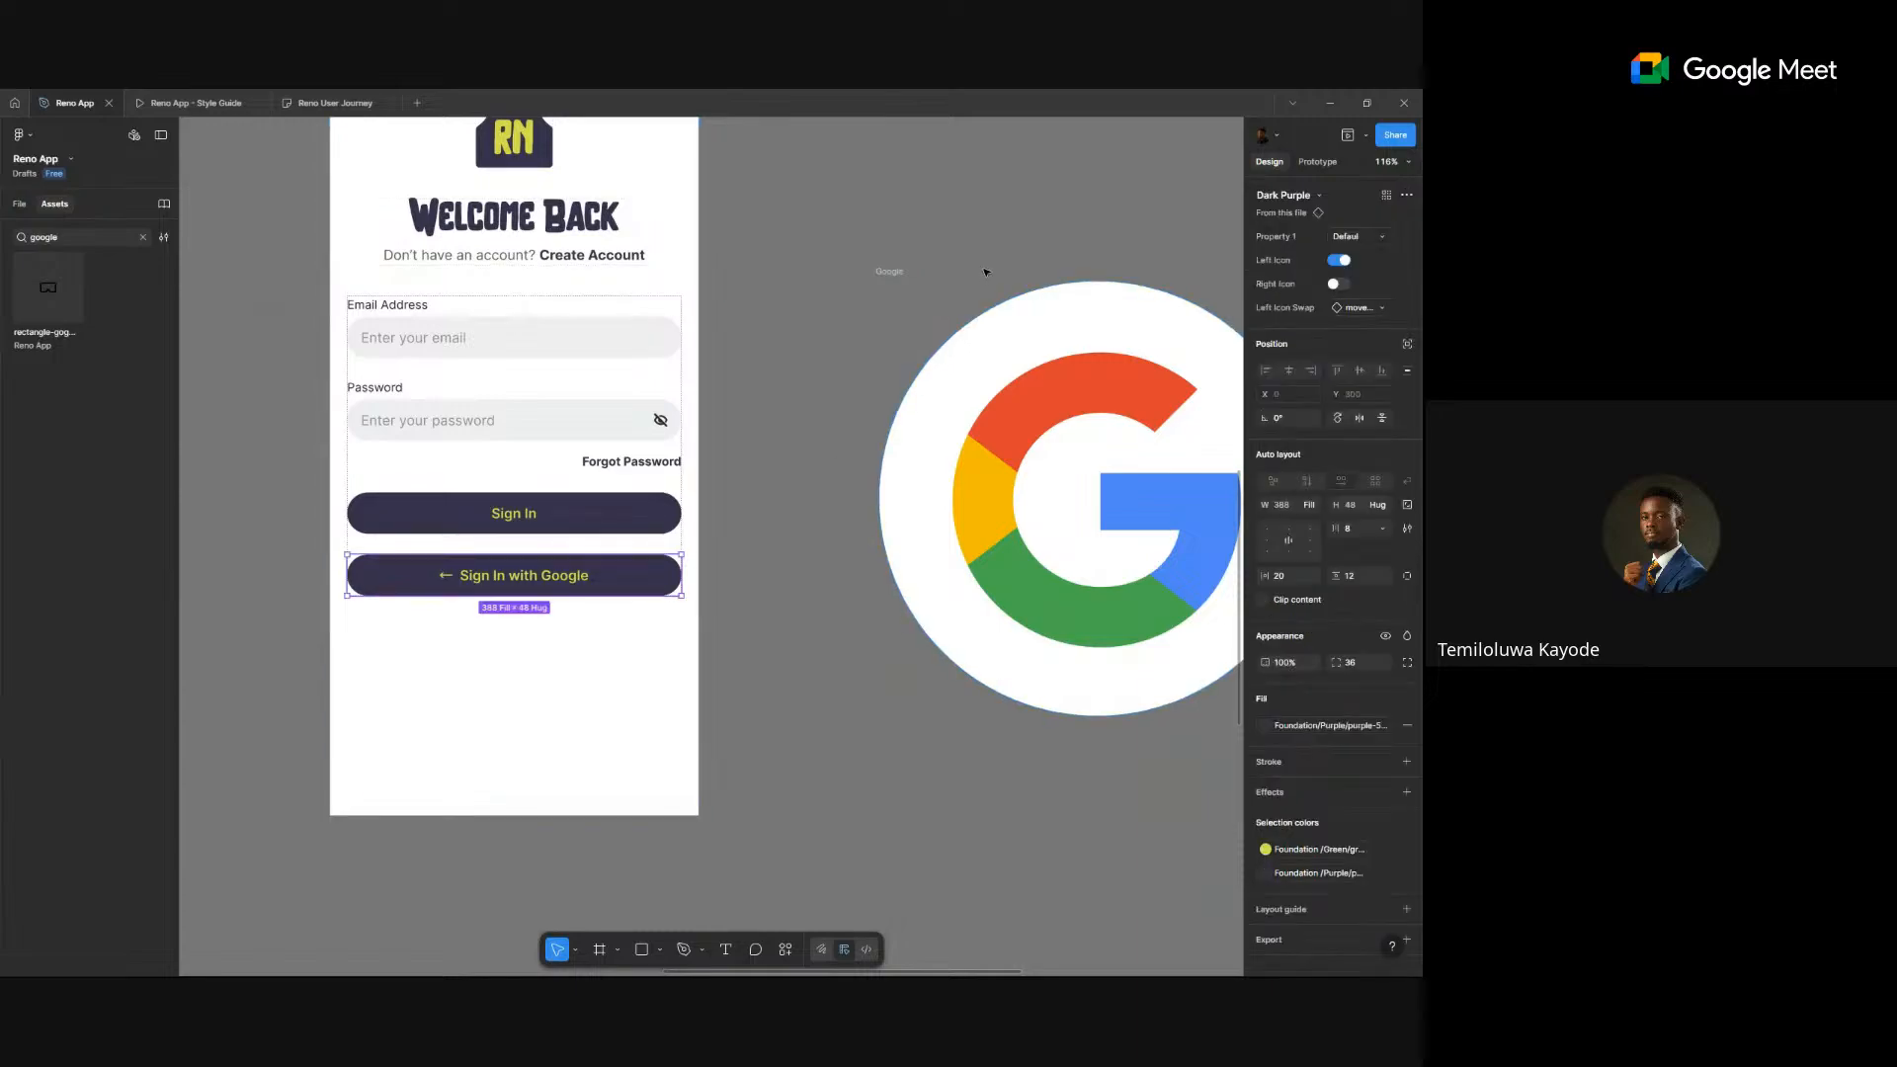
pyautogui.click(879, 274)
pyautogui.keyDown('ctrl'); pyautogui.click(499, 577); pyautogui.keyUp('ctrl')
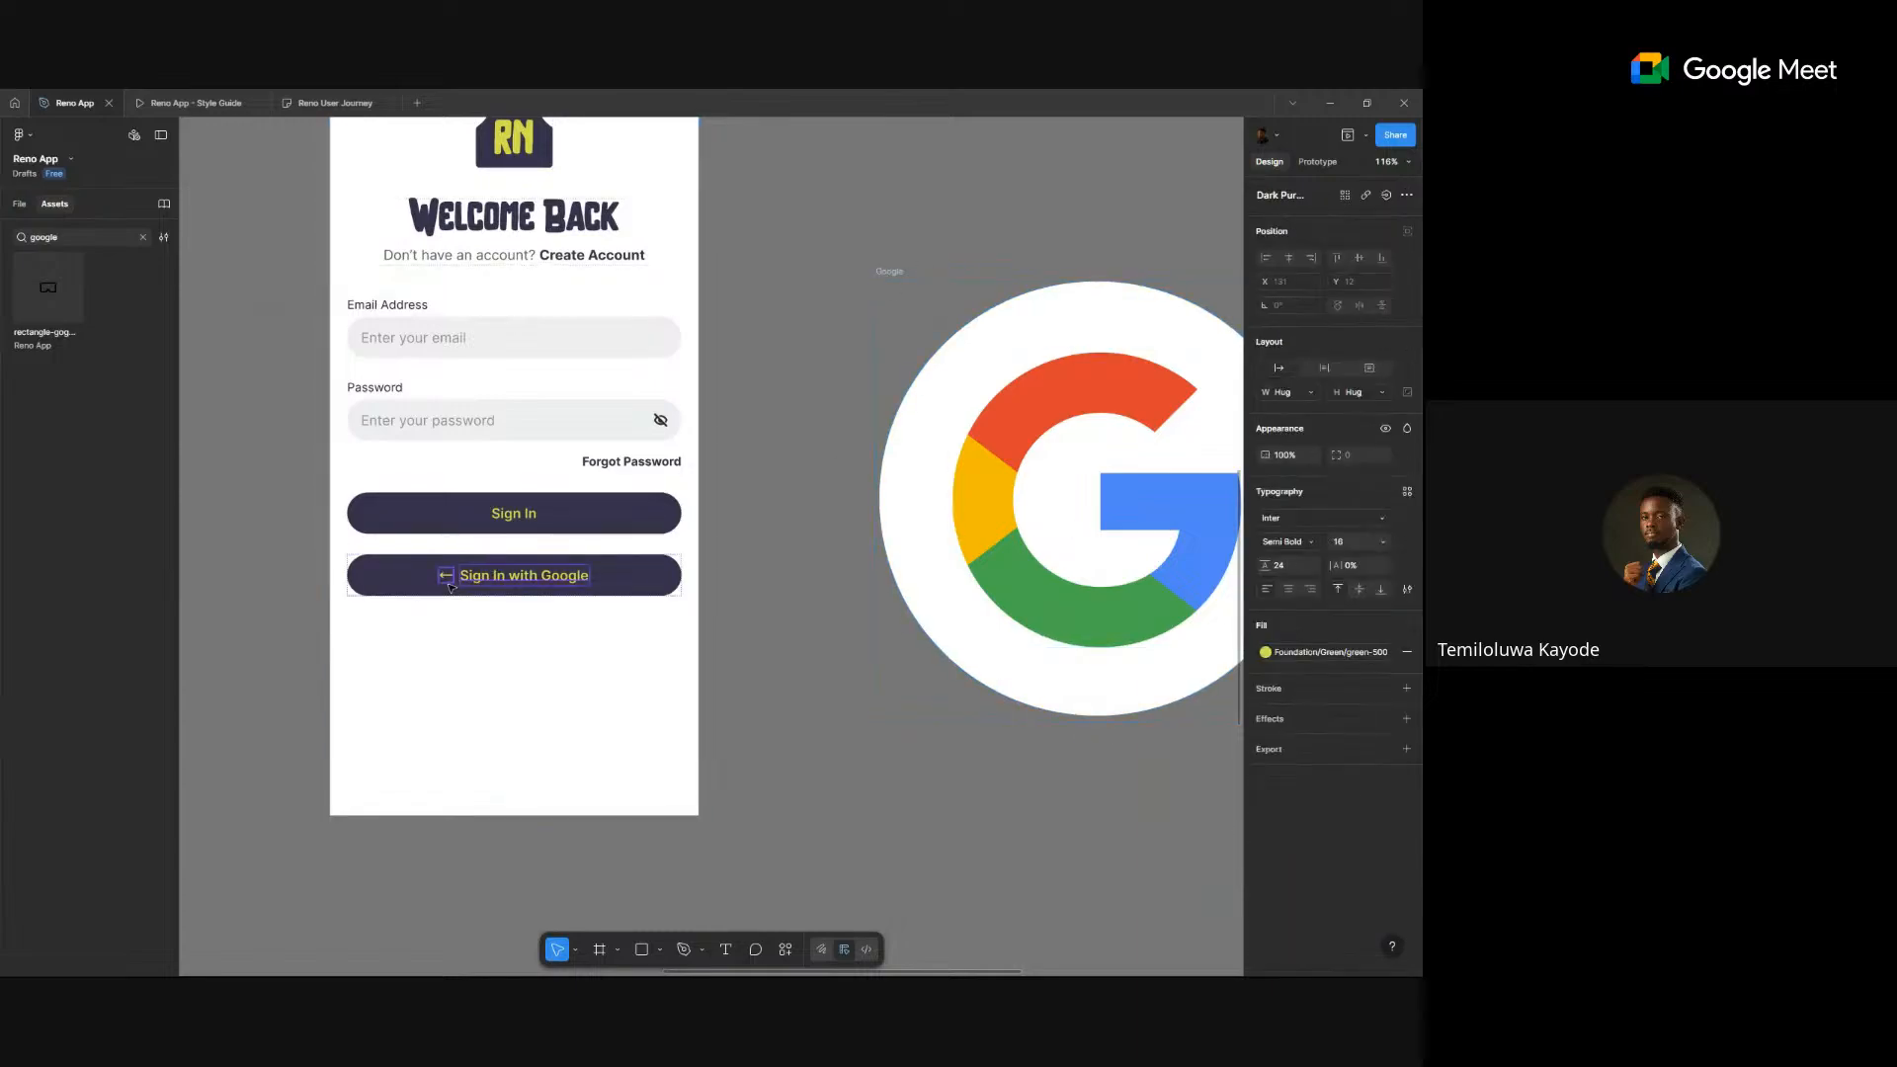
pyautogui.click(447, 581)
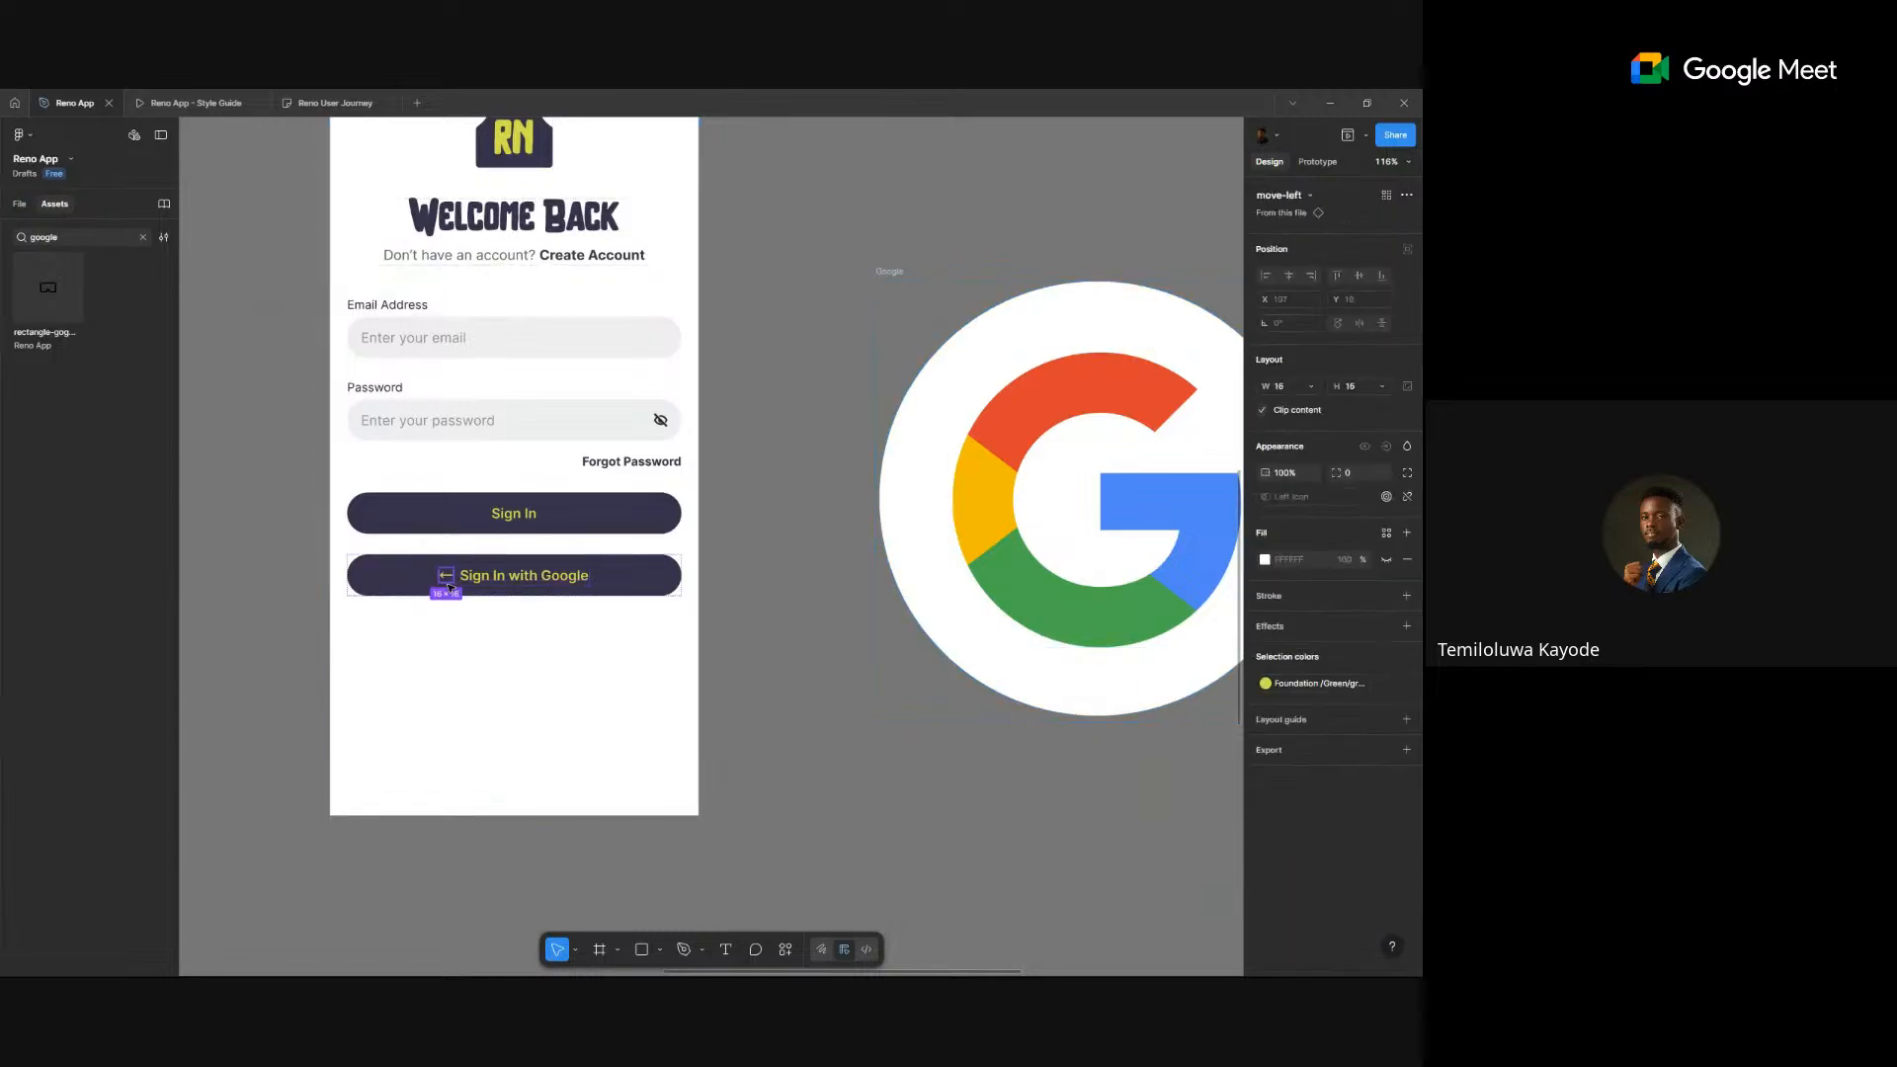
pyautogui.click(888, 269)
pyautogui.press('k')
pyautogui.click(1289, 479)
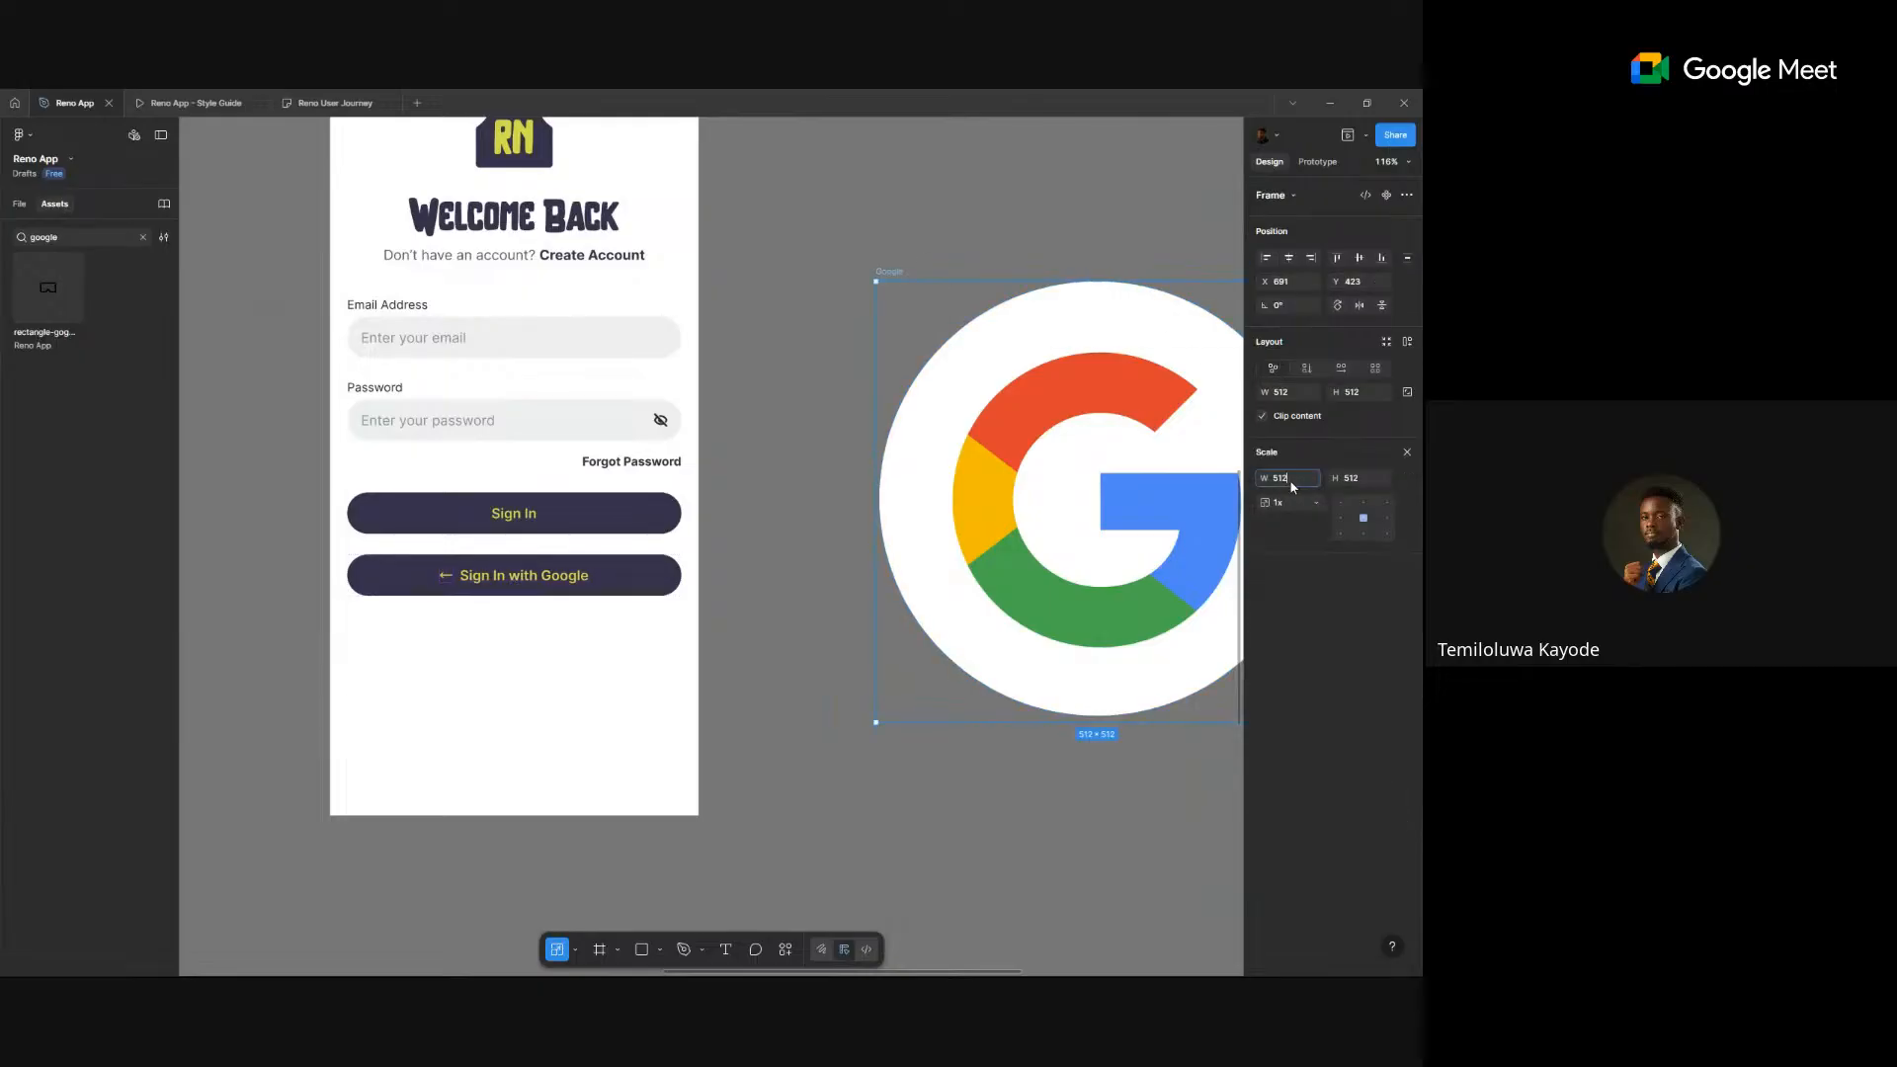
pyautogui.write('16')
pyautogui.press('Return')
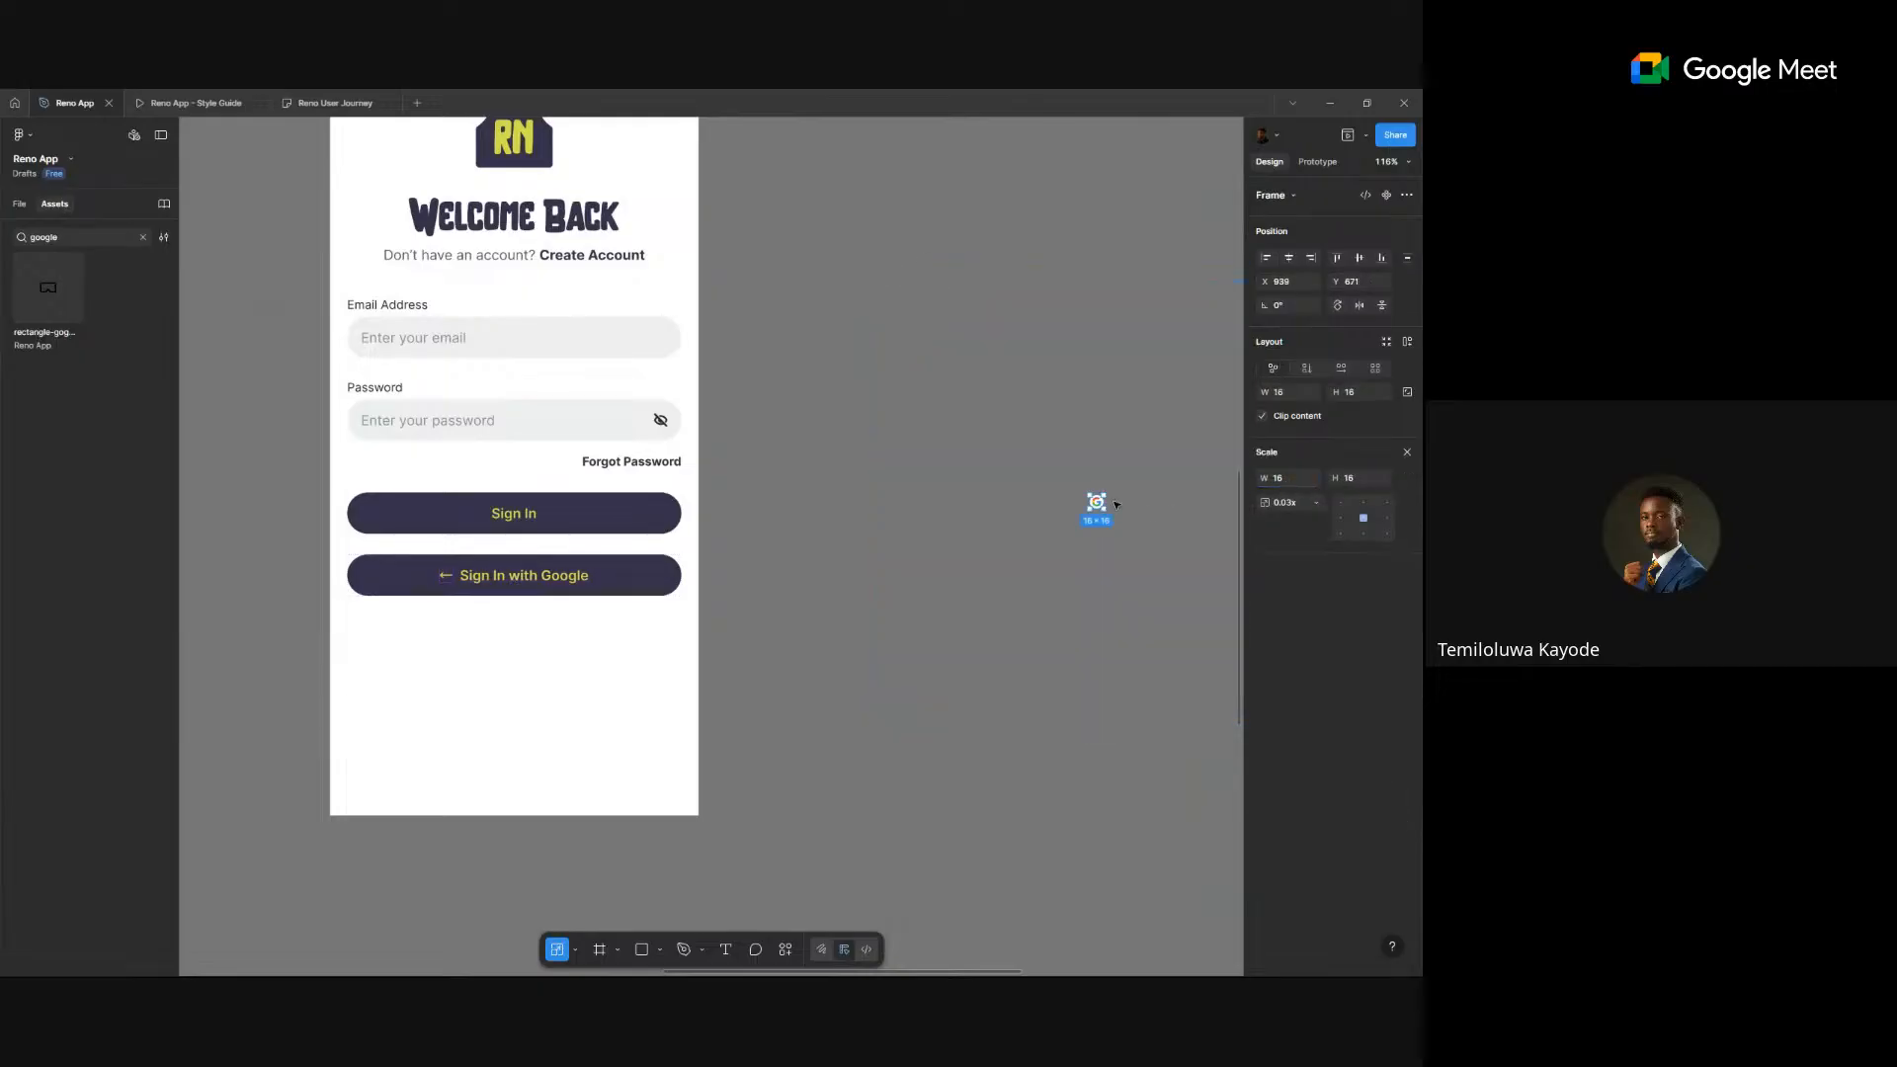
pyautogui.moveTo(1084, 490); pyautogui.dragTo(748, 551)
pyautogui.scroll(5, 766, 556)
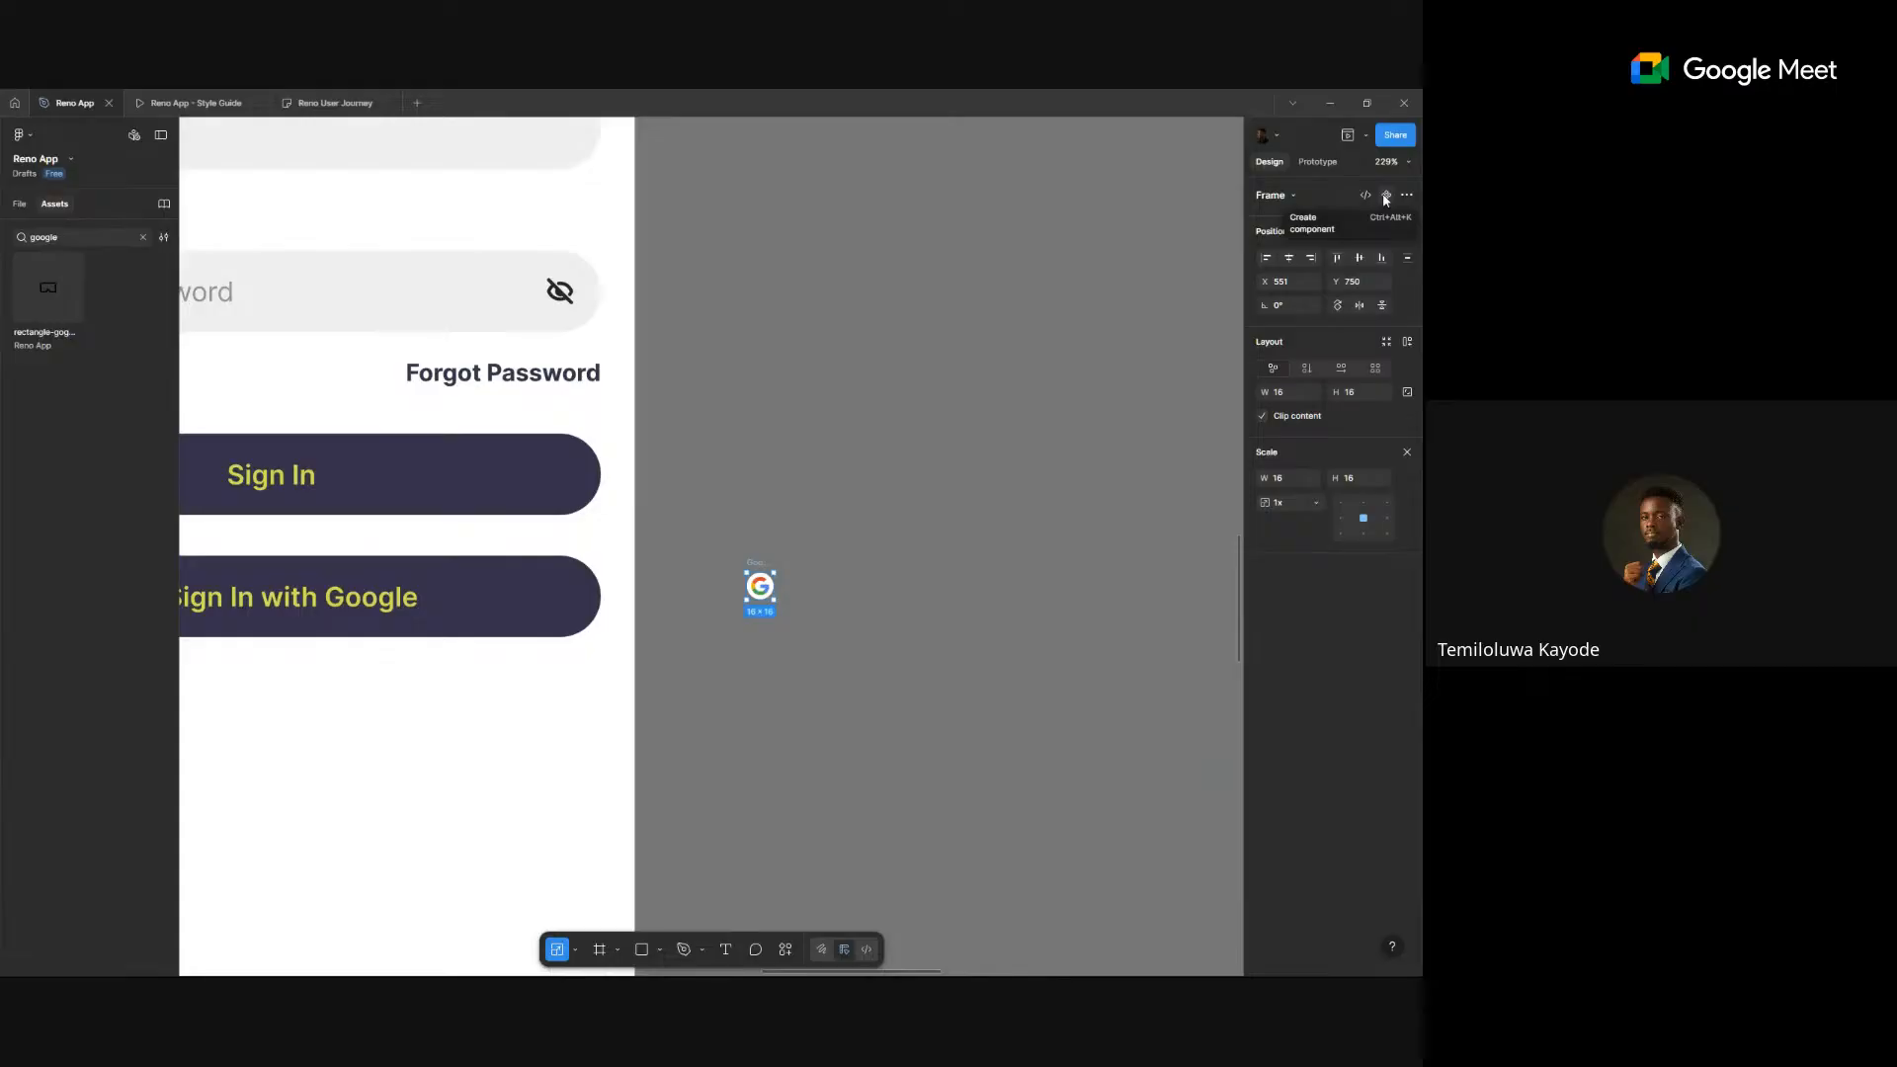
# - Make the logo a Google component and find it in Assets by searching 'googl'
pyautogui.click(1386, 196)
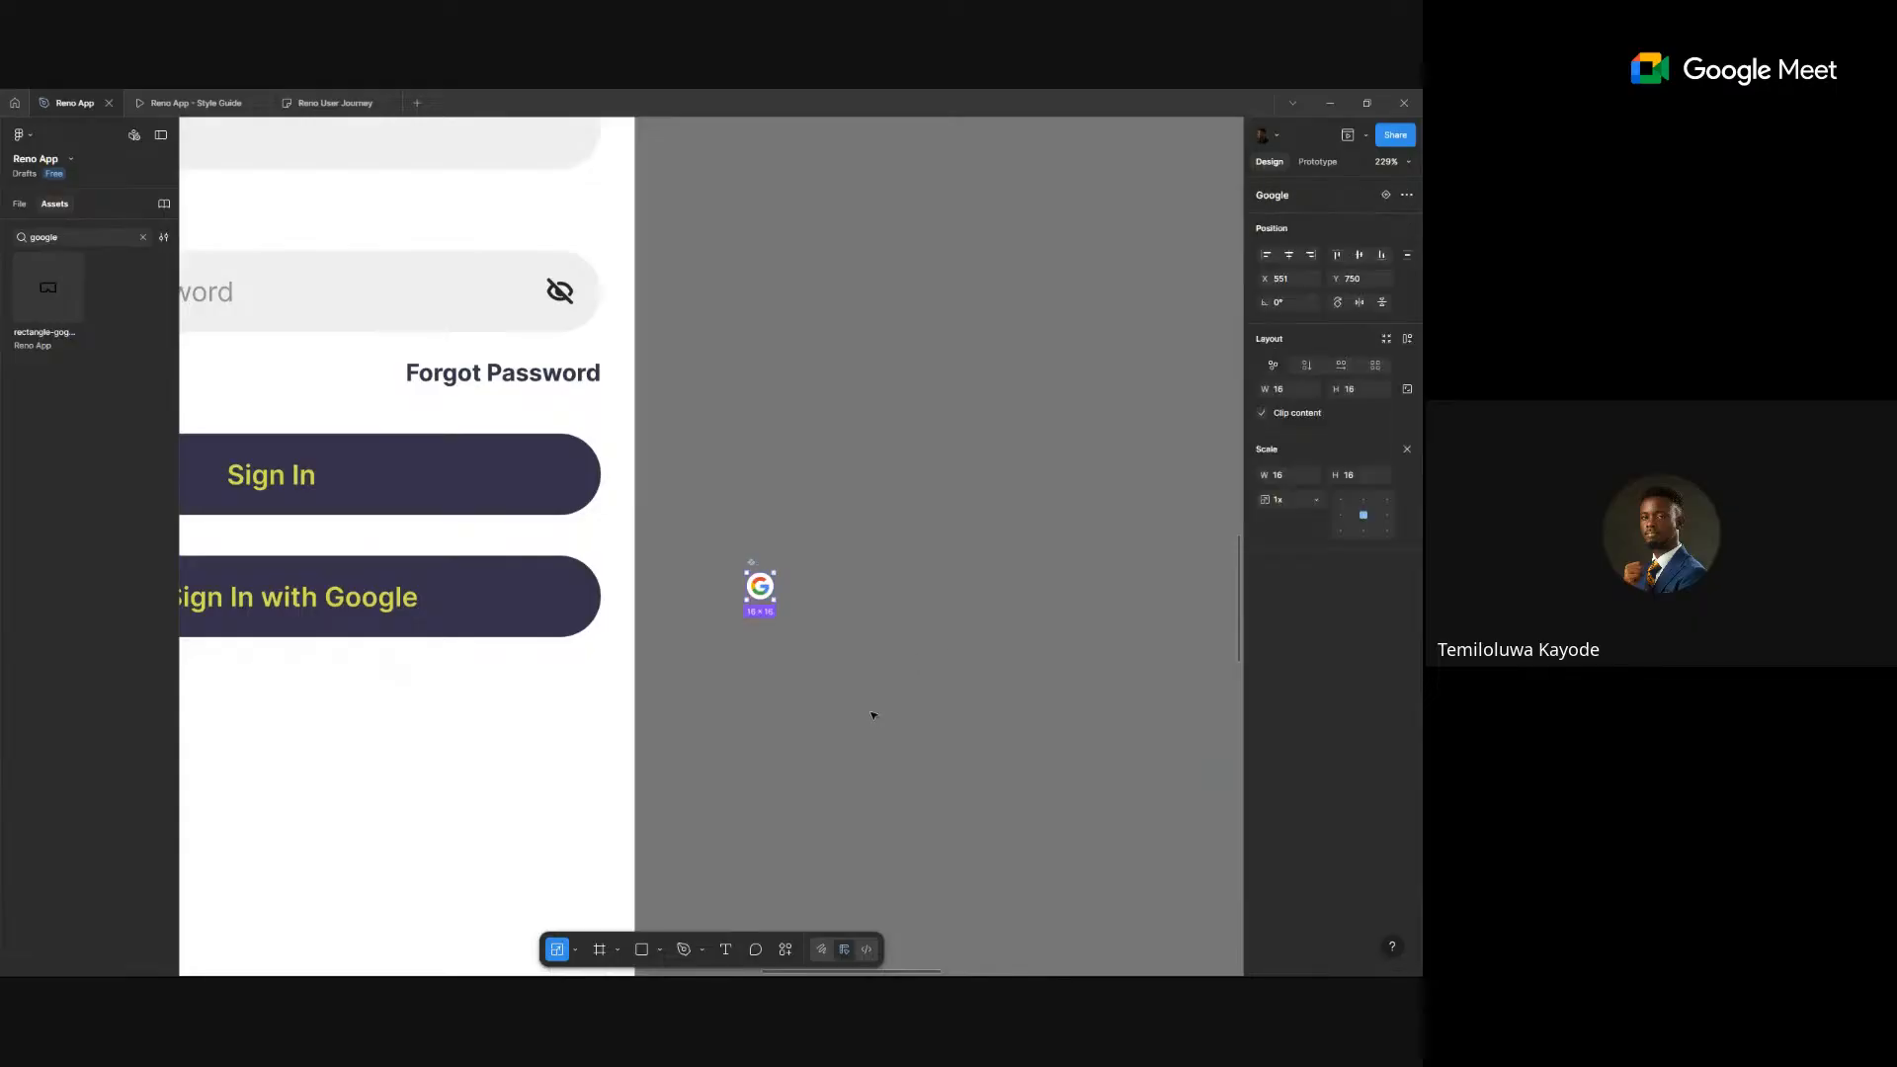
pyautogui.scroll(-5, 1080, 626)
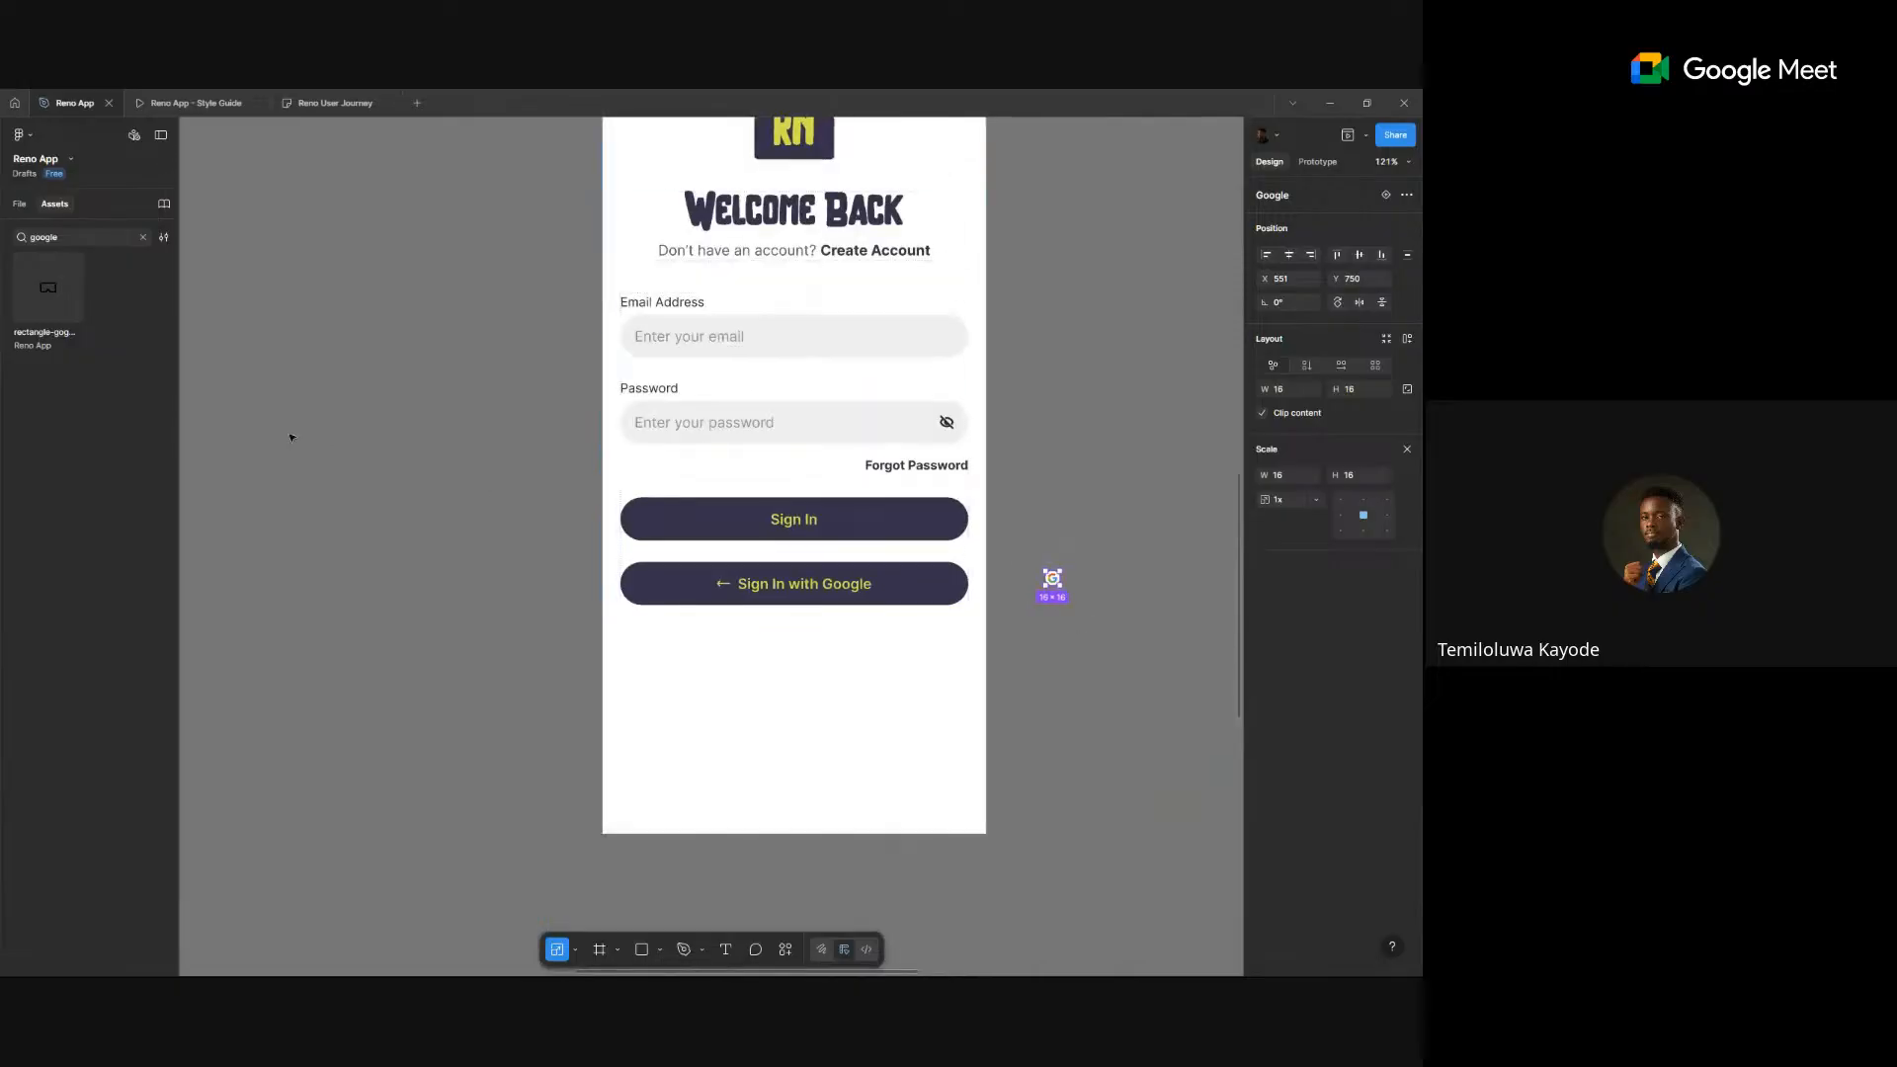
pyautogui.click(87, 235)
pyautogui.write('googl')
pyautogui.scroll(5, 906, 656)
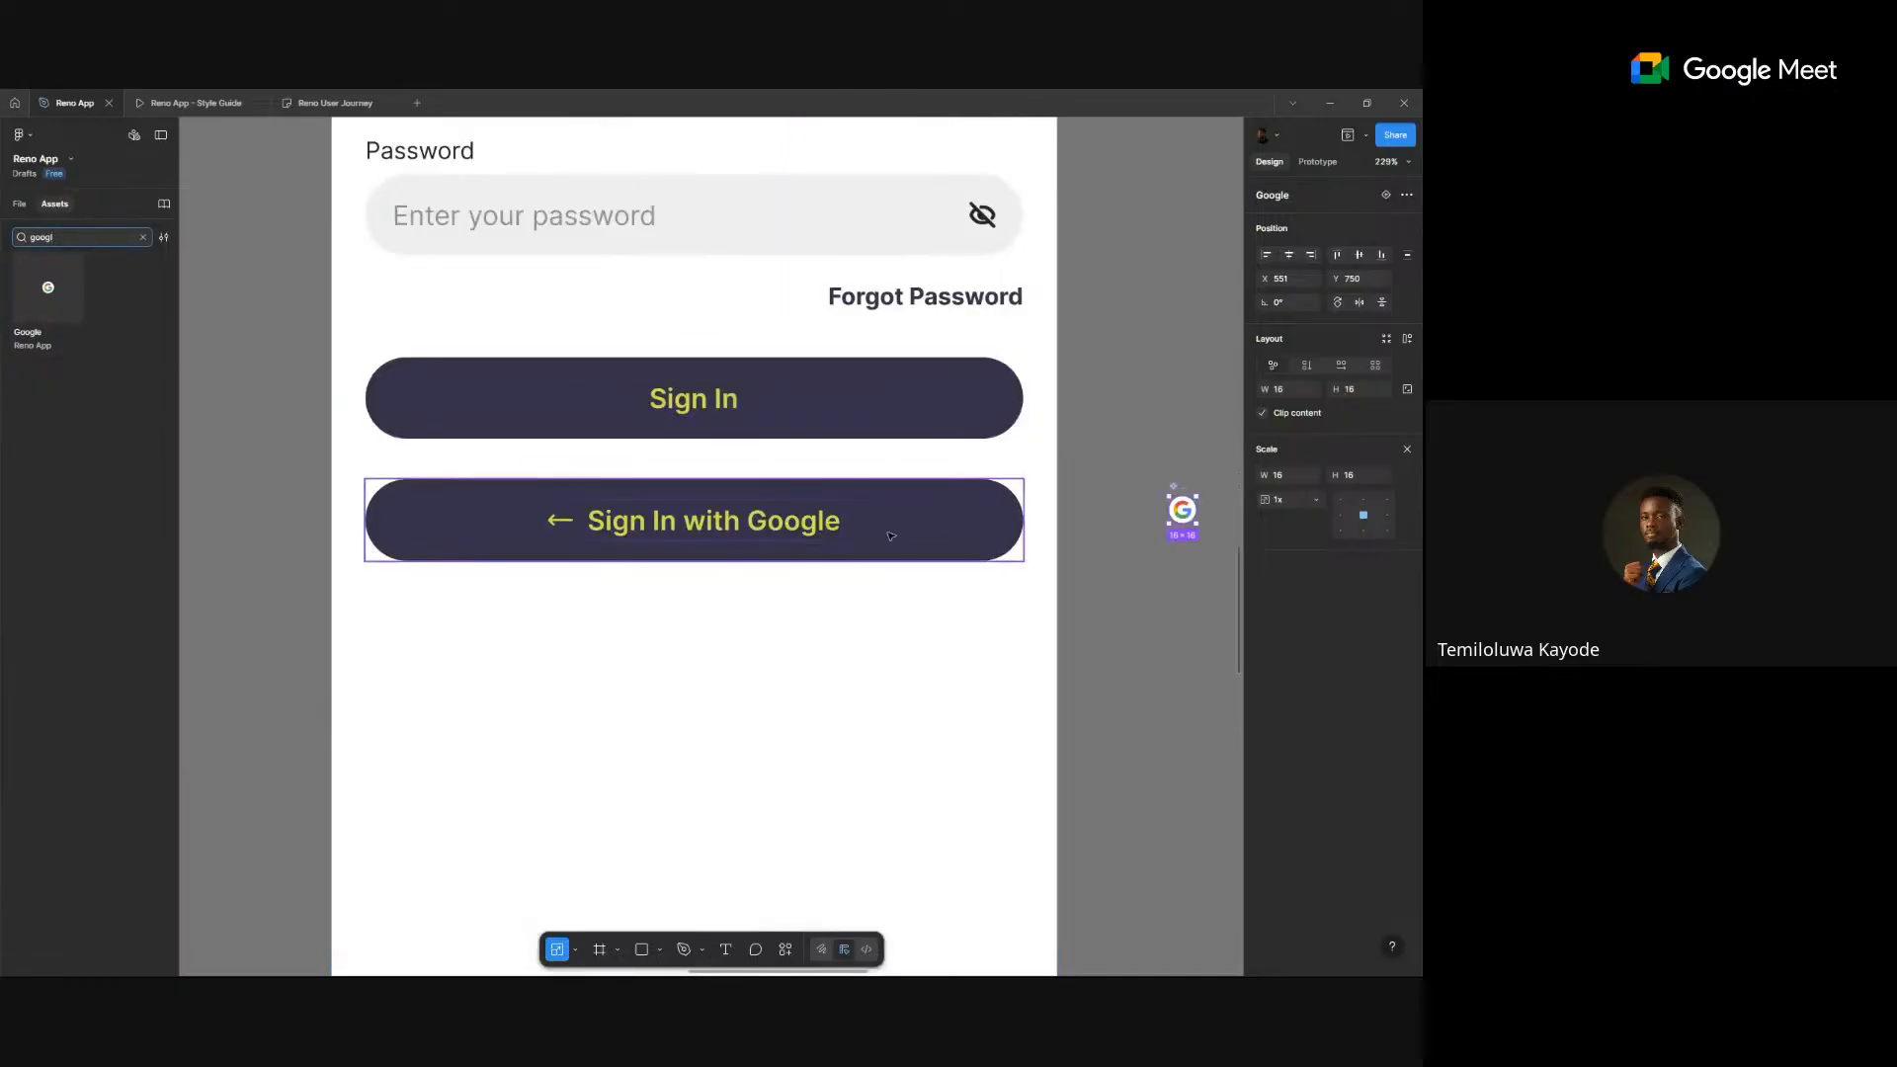
pyautogui.click(828, 515)
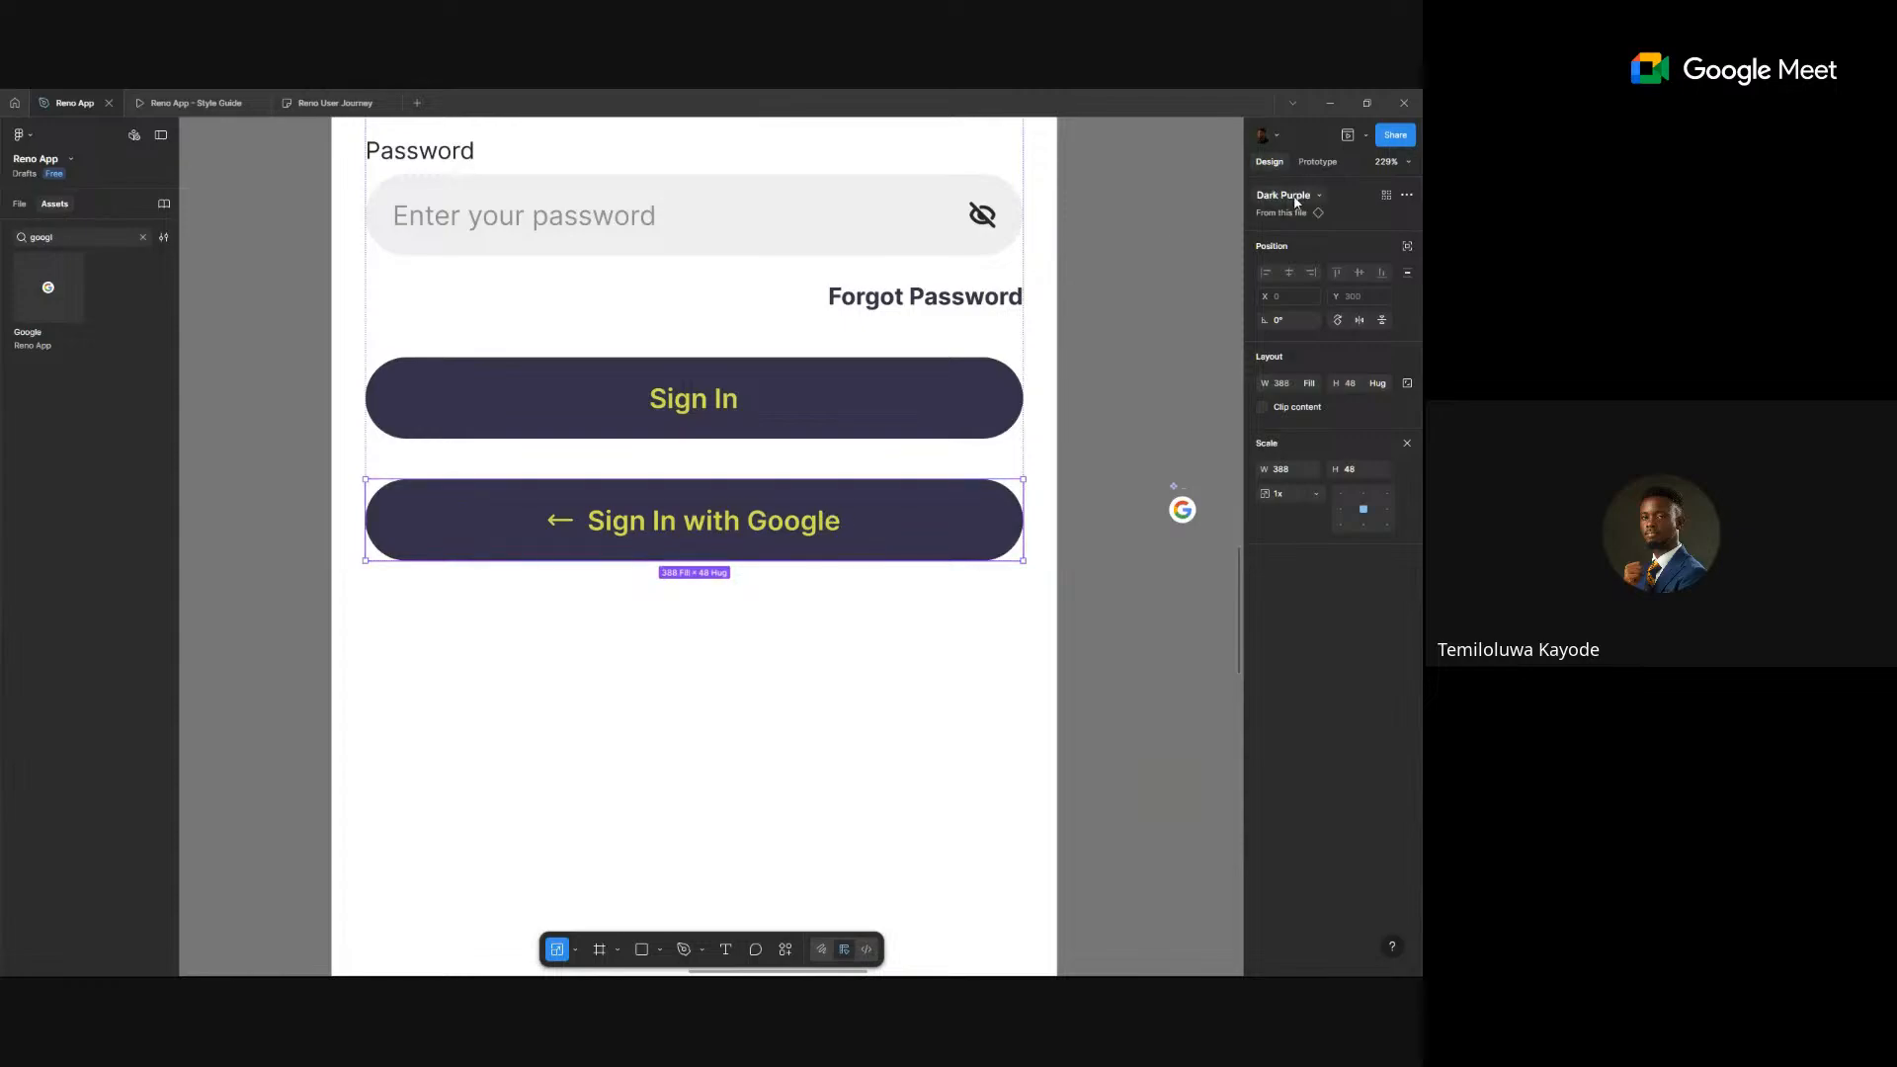
# - Swap the Sign In with Google button's left icon for the Google logo, found by searching 'goog'
pyautogui.click(942, 407)
pyautogui.click(939, 512)
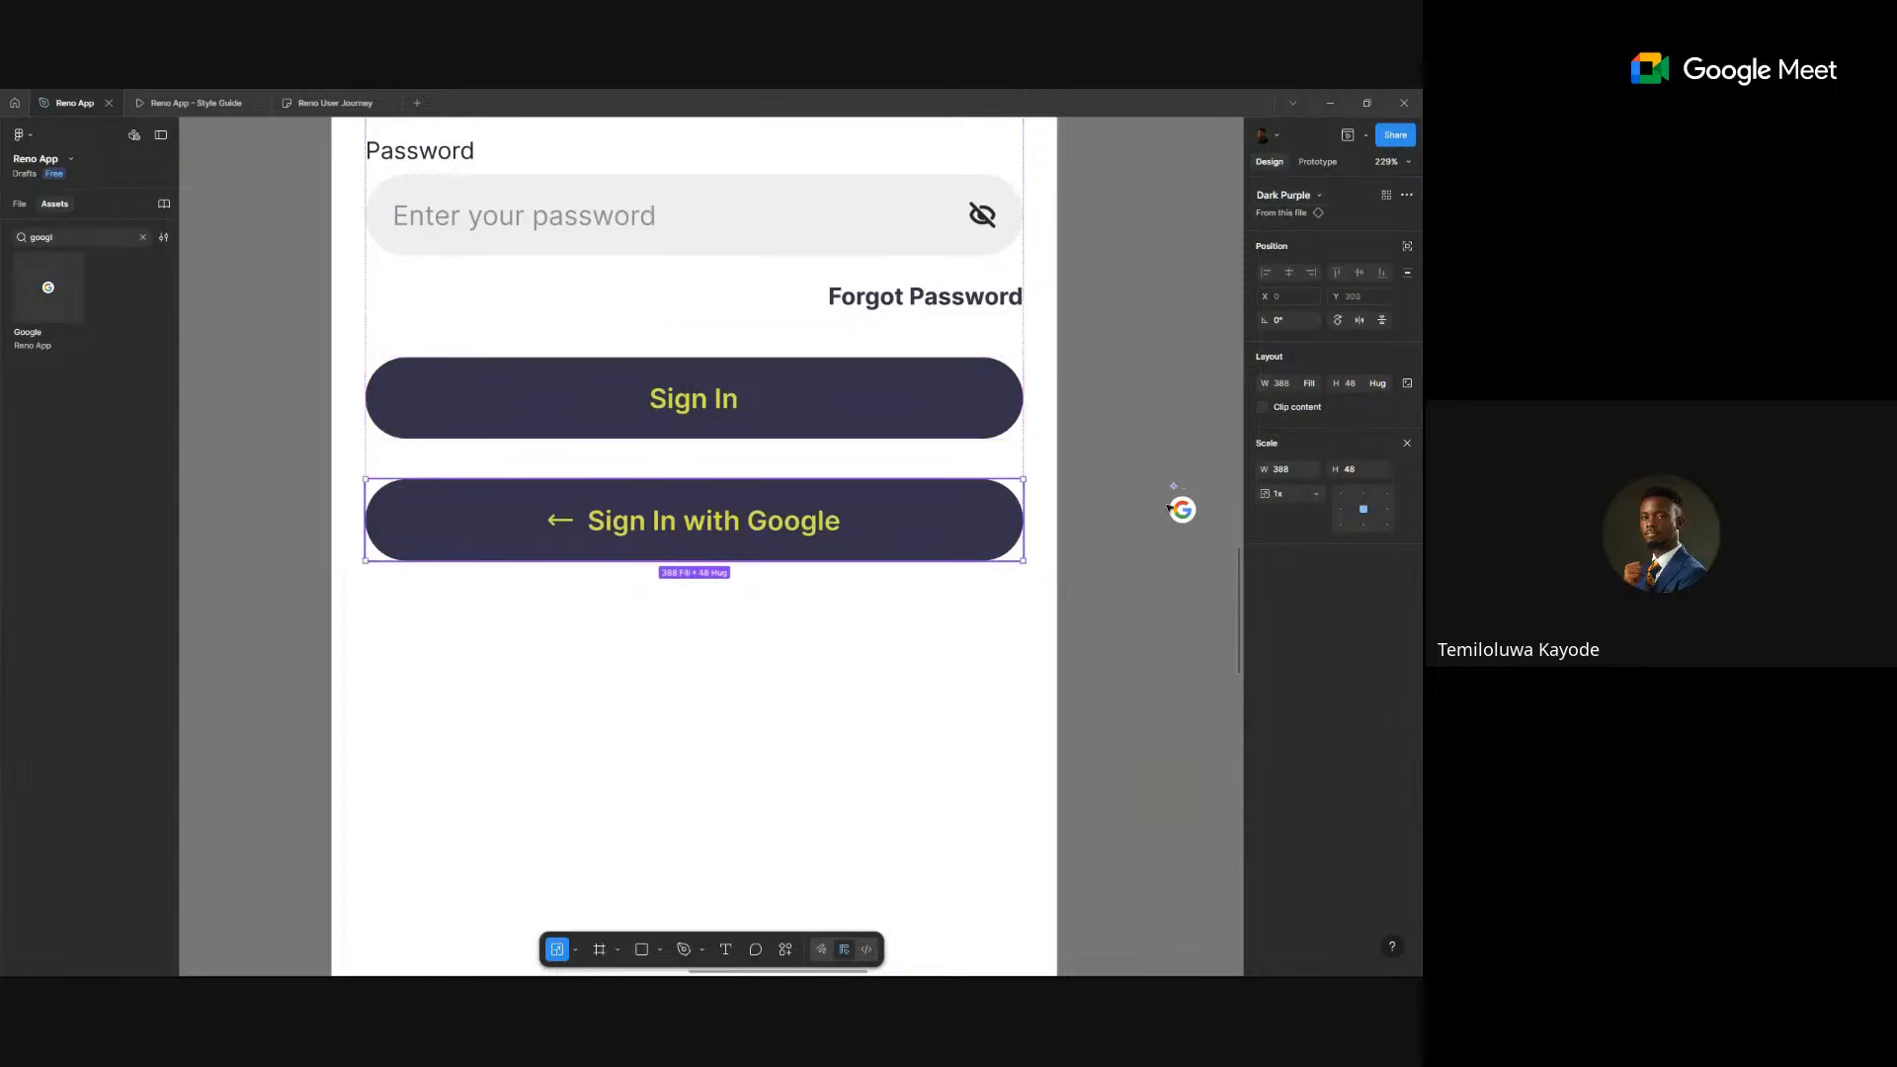
pyautogui.click(1408, 446)
pyautogui.press('v')
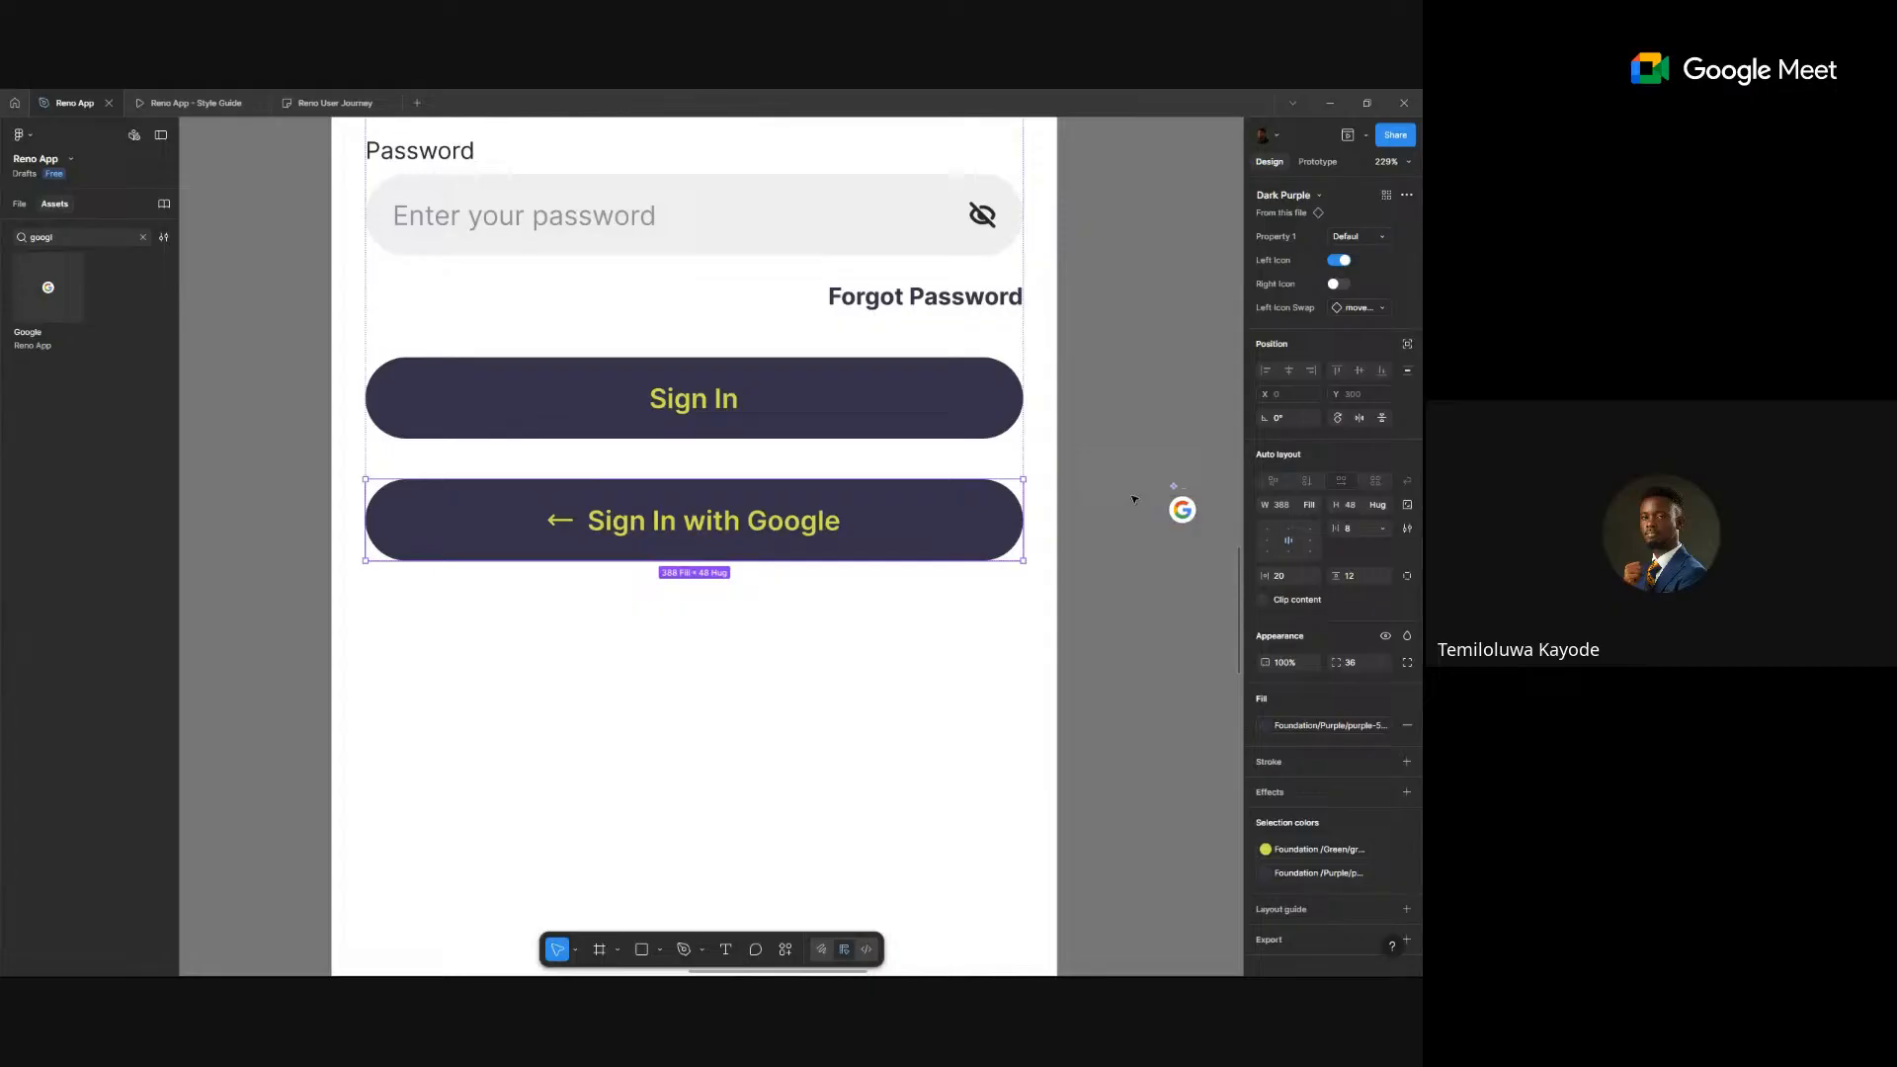
pyautogui.click(1368, 308)
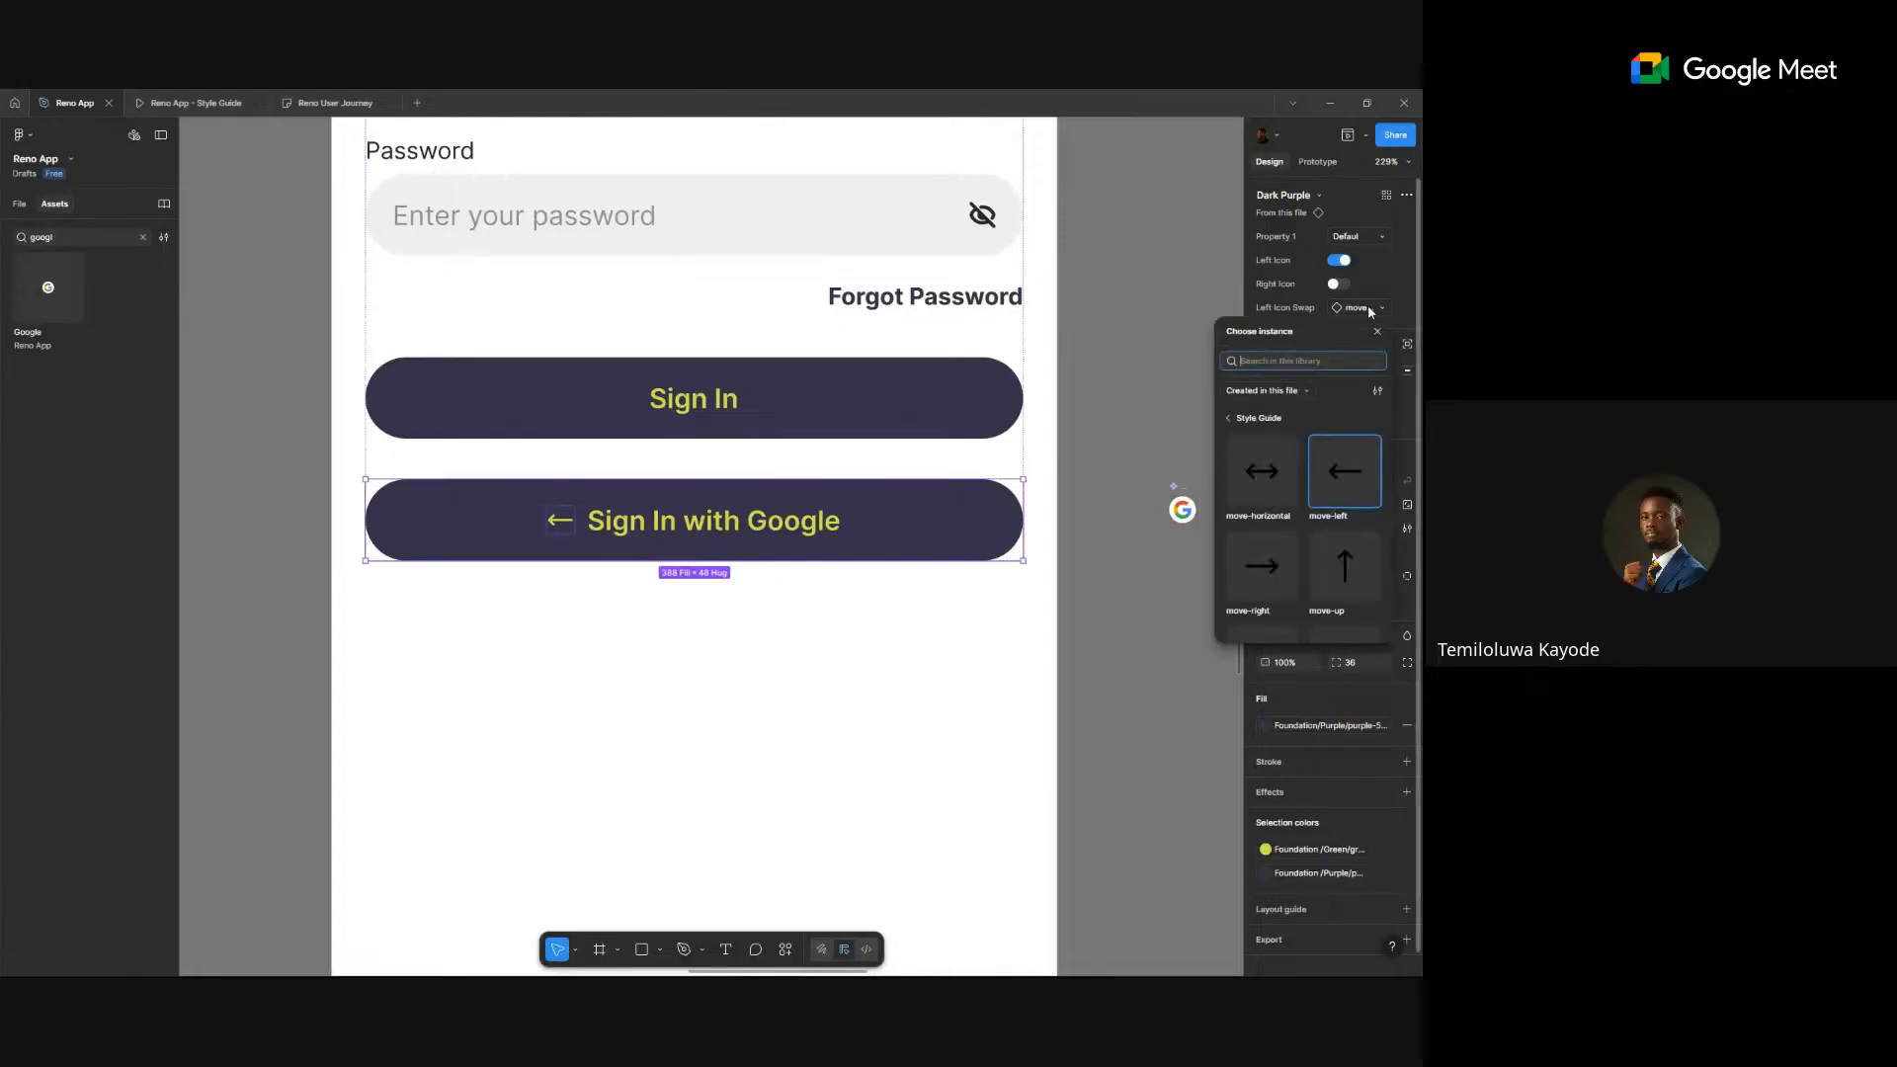
pyautogui.write('goog')
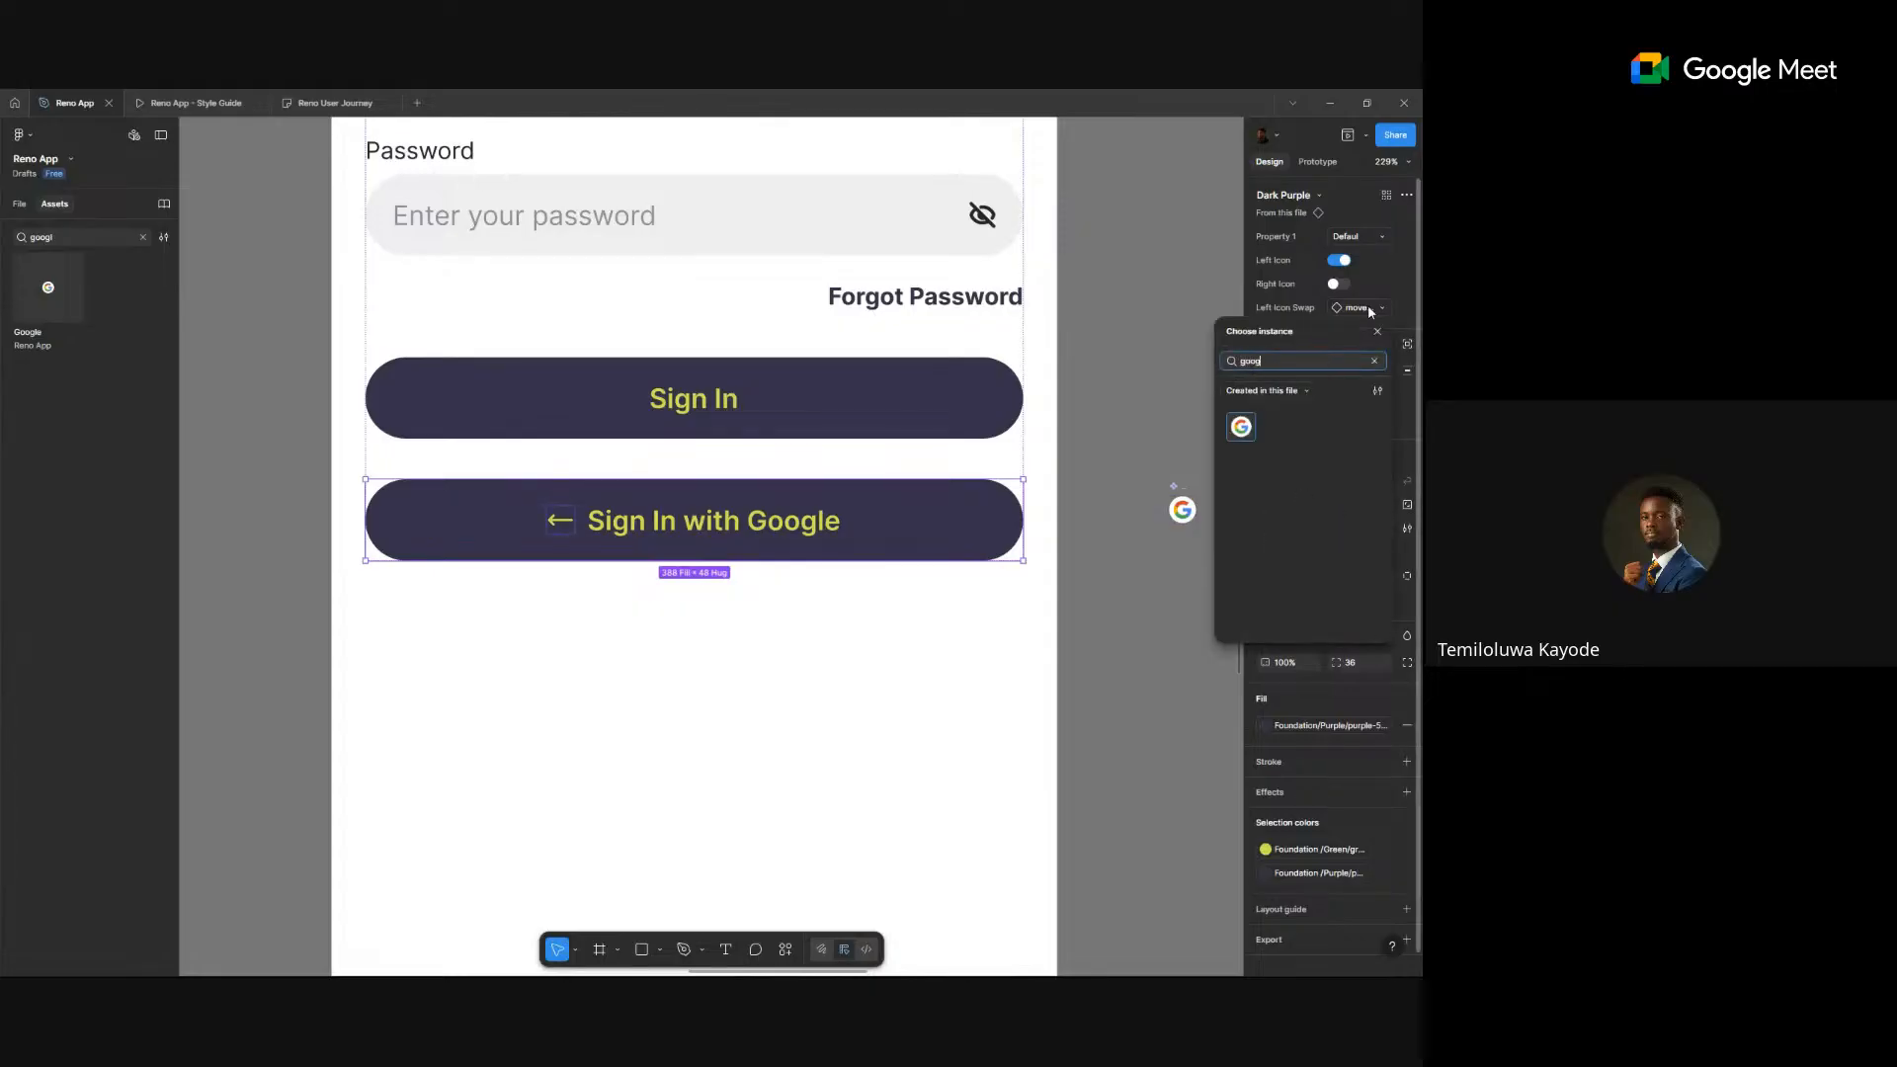
pyautogui.click(1241, 428)
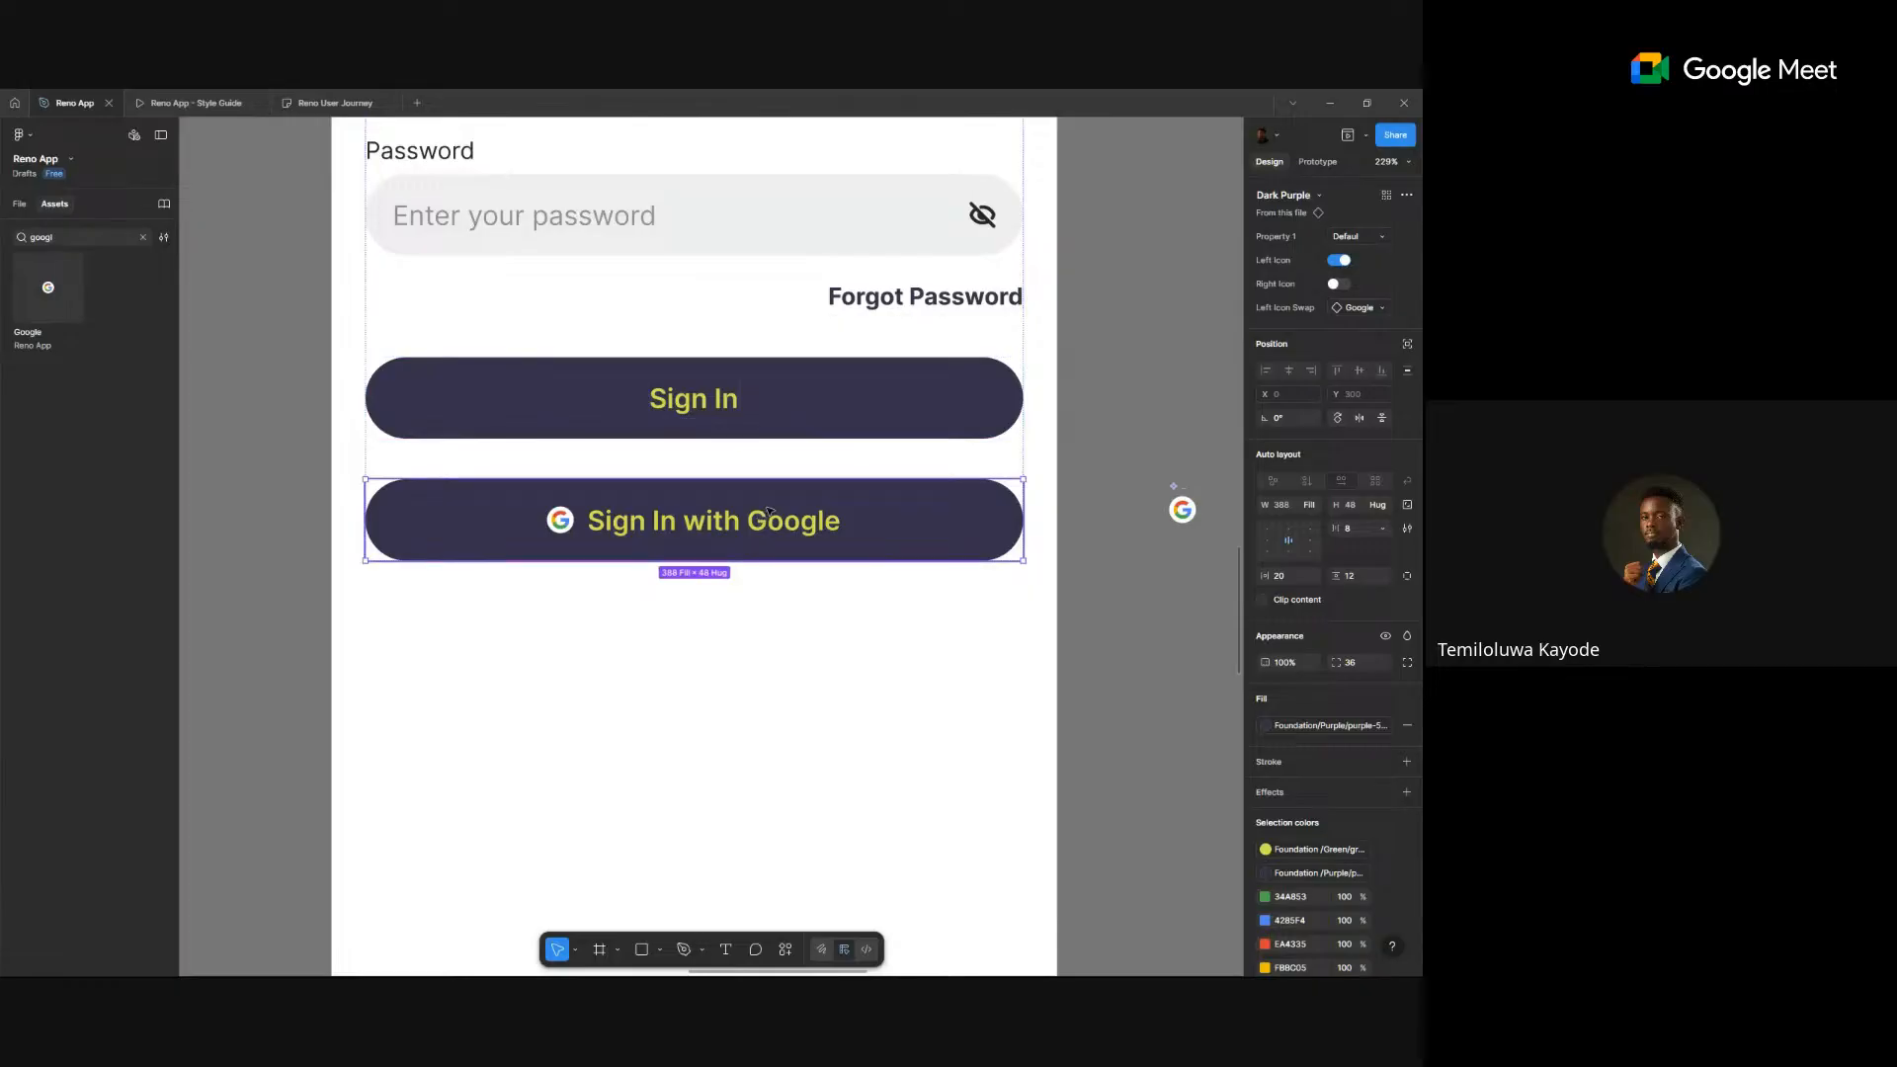
# - Clear the Assets search and undo with Ctrl+Z until the button's left arrow returns
pyautogui.click(1346, 237)
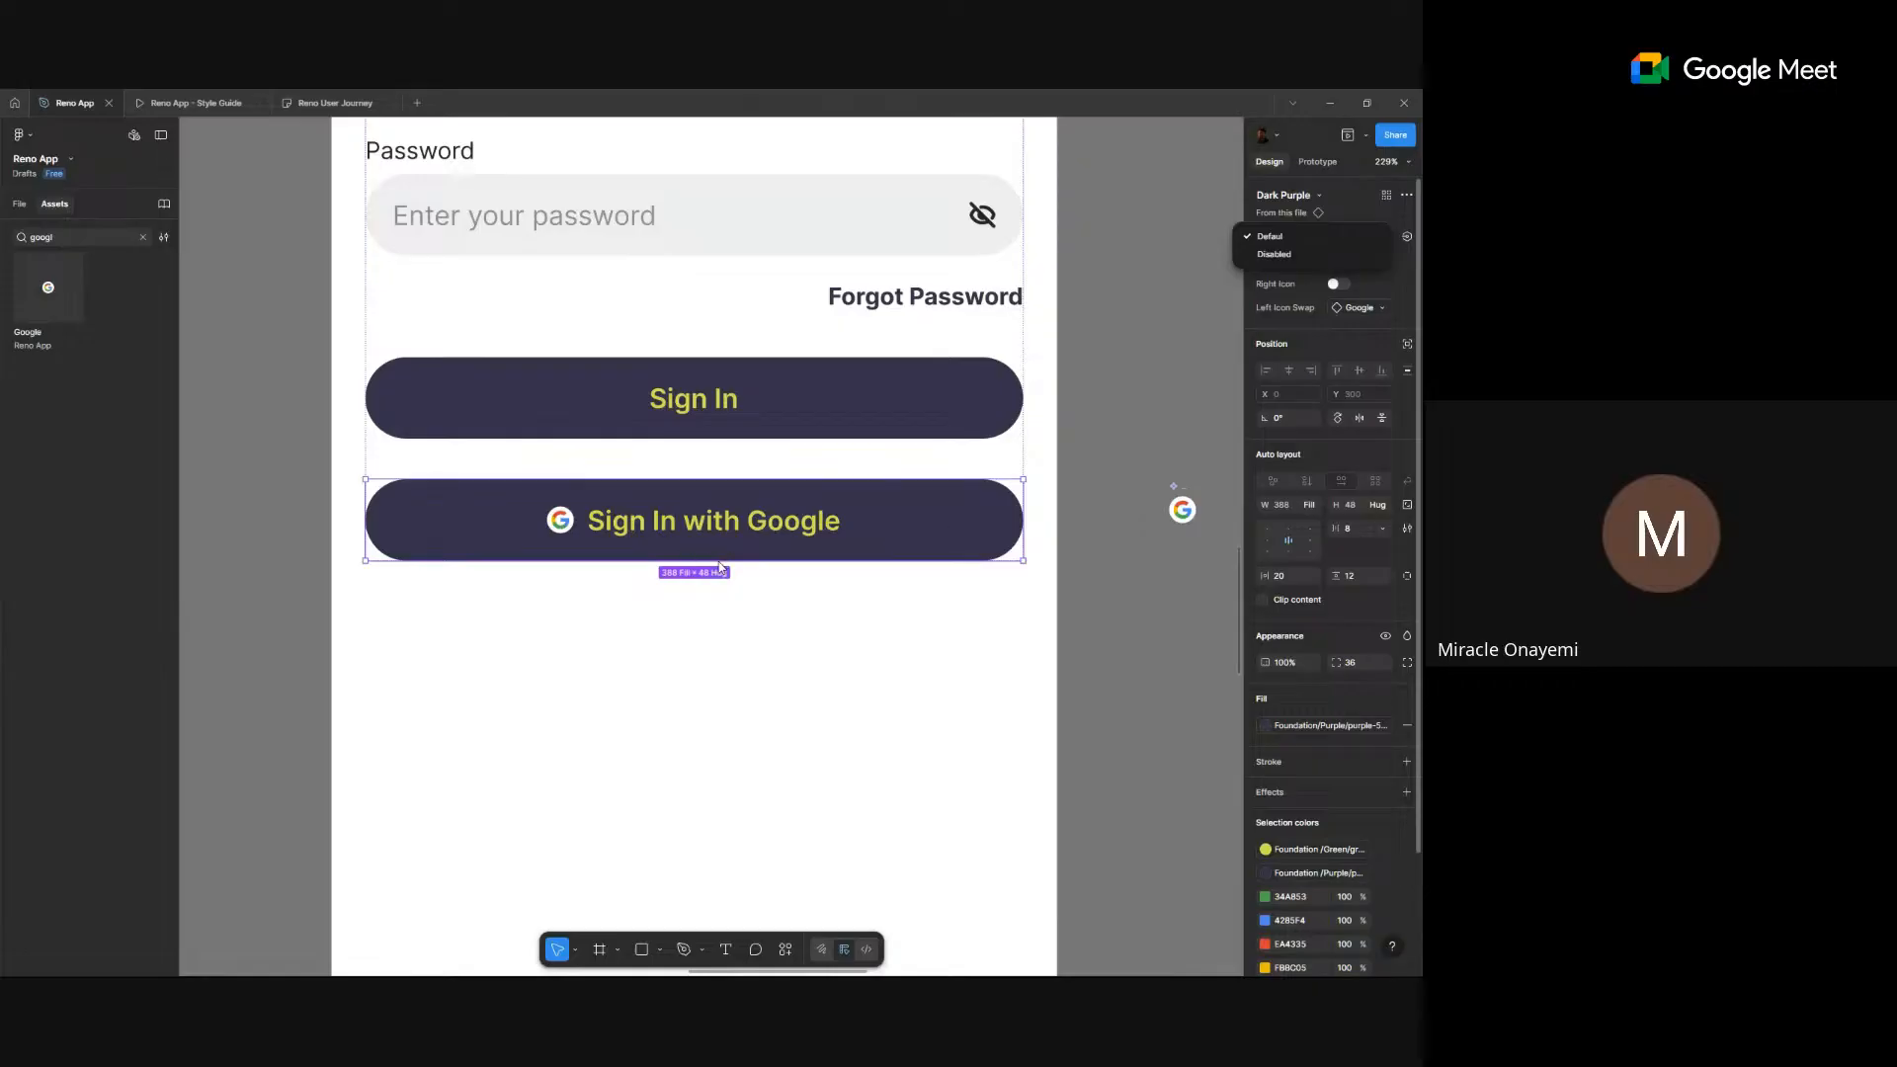
pyautogui.click(1121, 349)
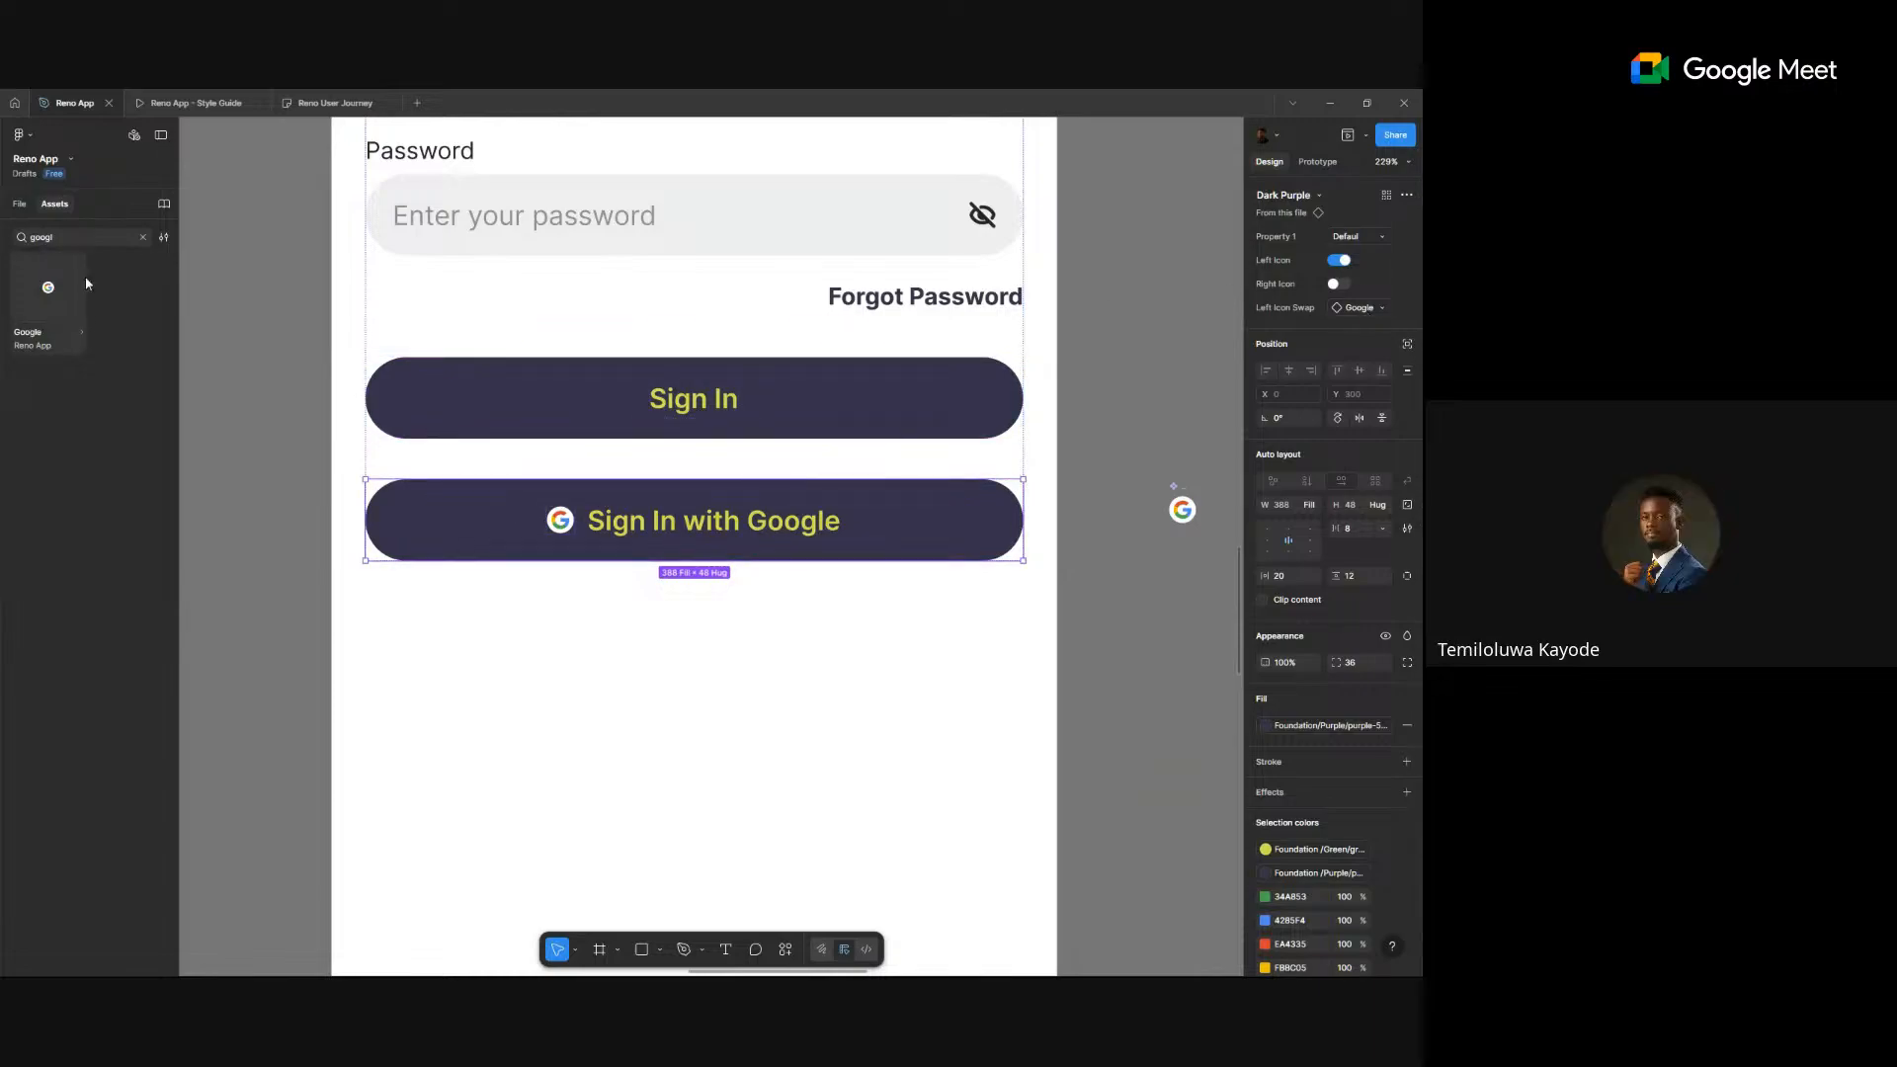
pyautogui.click(143, 237)
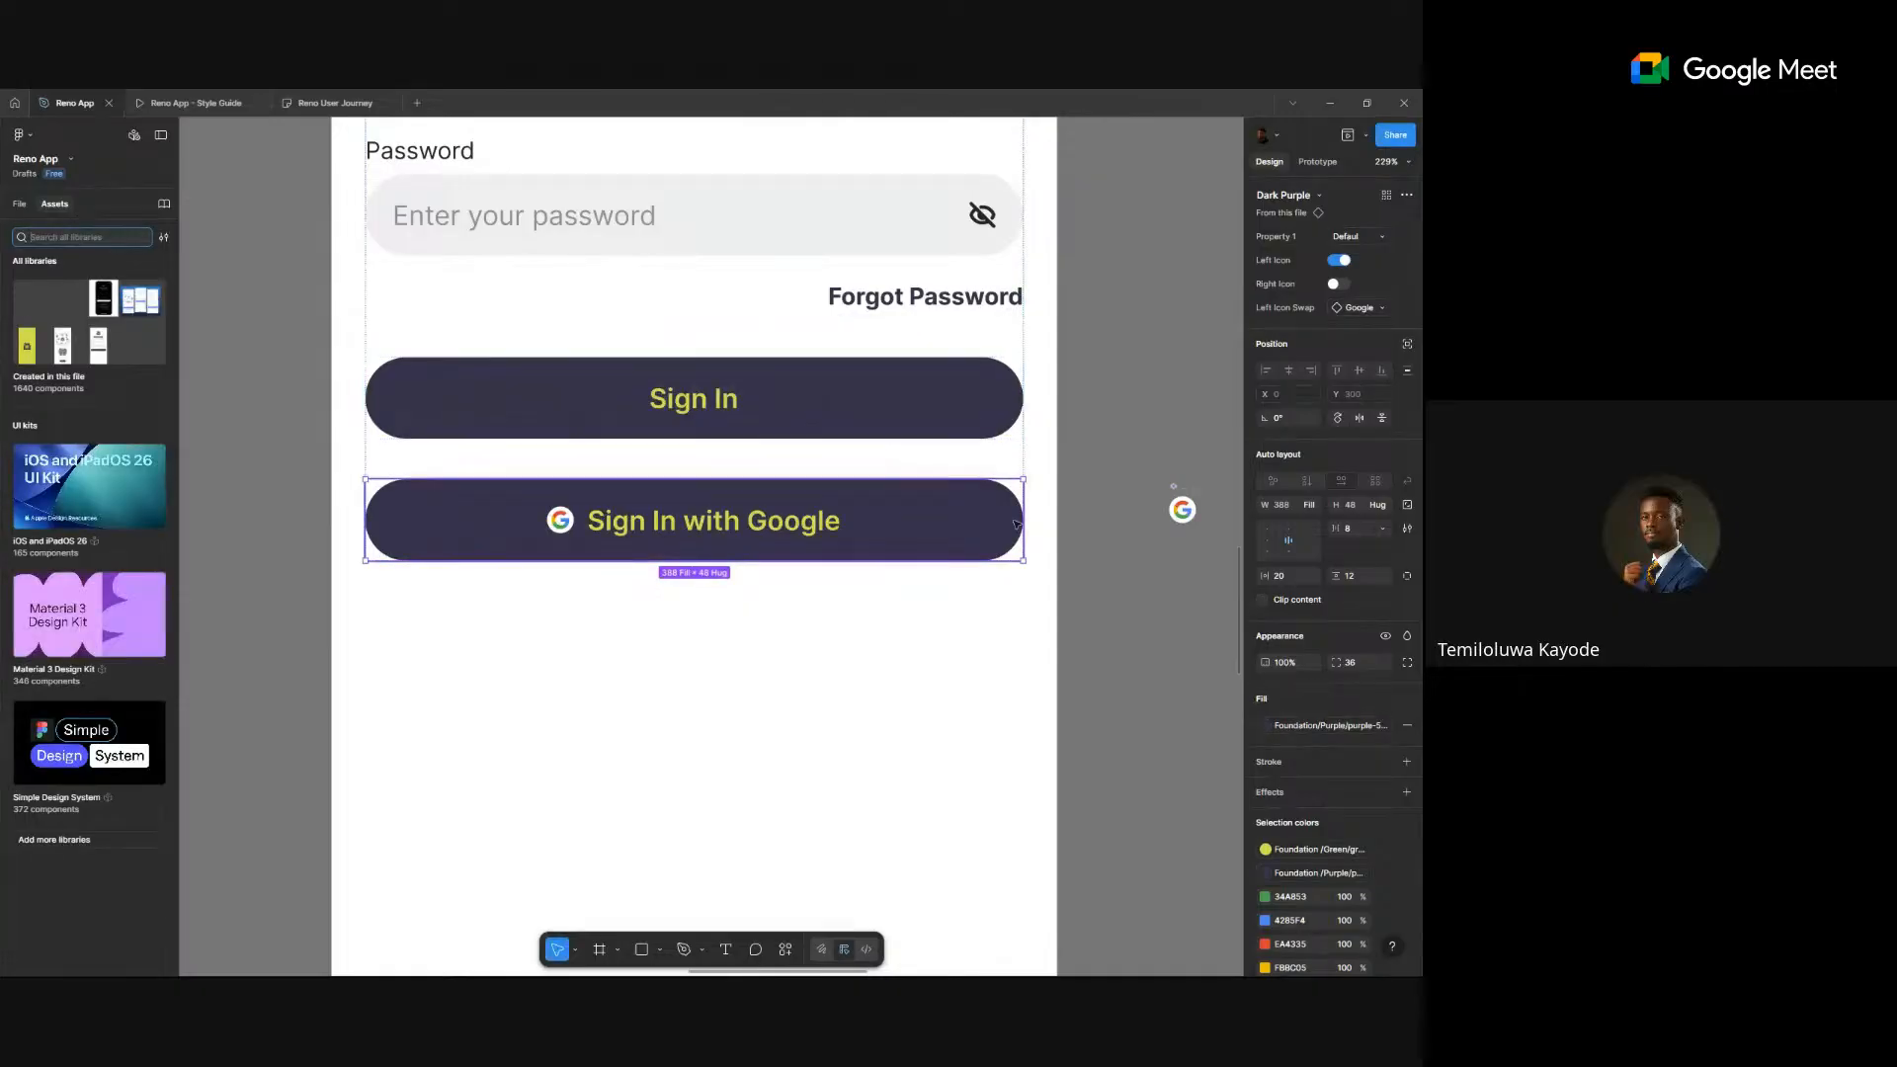
pyautogui.click(1117, 394)
pyautogui.hotkey('ctrl', 'z')
pyautogui.hotkey('ctrl', 'z')
pyautogui.hotkey('ctrl', 'z')
pyautogui.hotkey('ctrl', 'z')
pyautogui.hotkey('ctrl', 'z')
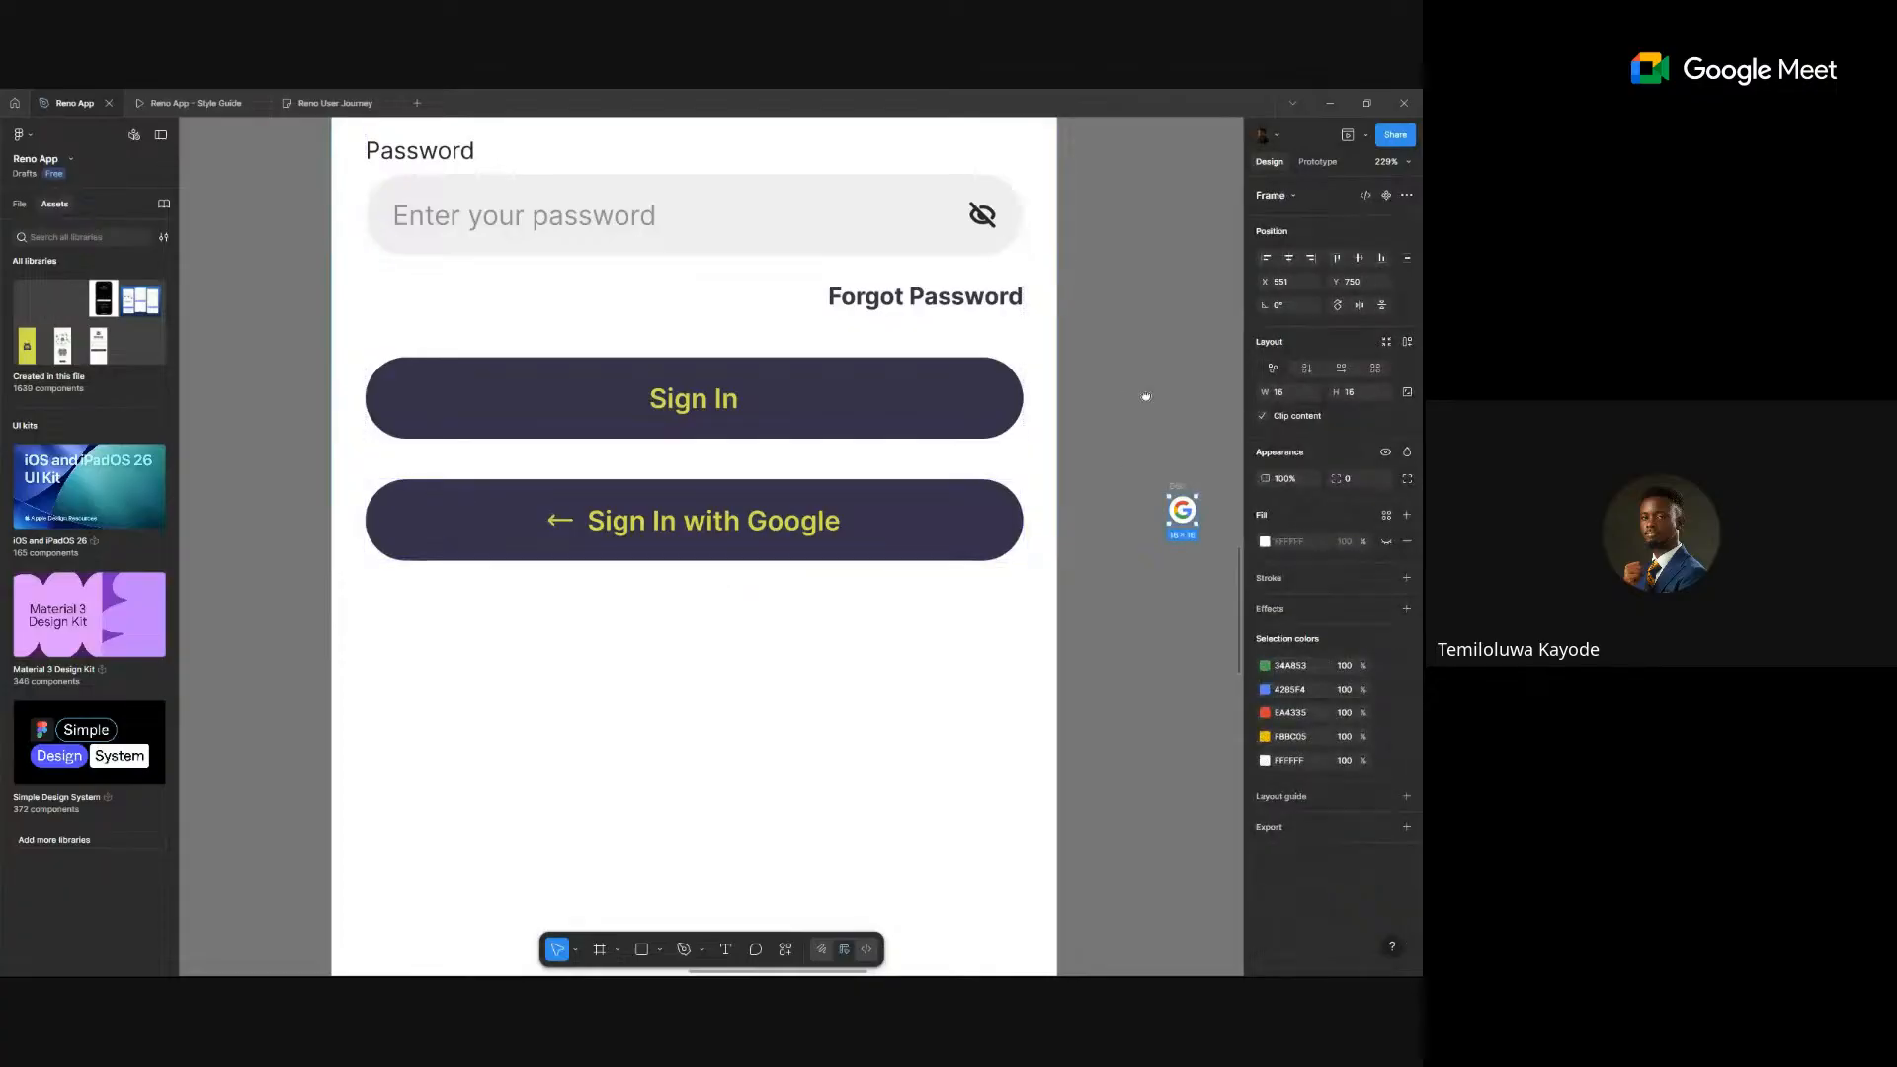
# - Turn the Google logo back into a component and swap it in as the button's left icon
pyautogui.moveTo(1146, 396); pyautogui.dragTo(1062, 390)
pyautogui.click(1079, 374)
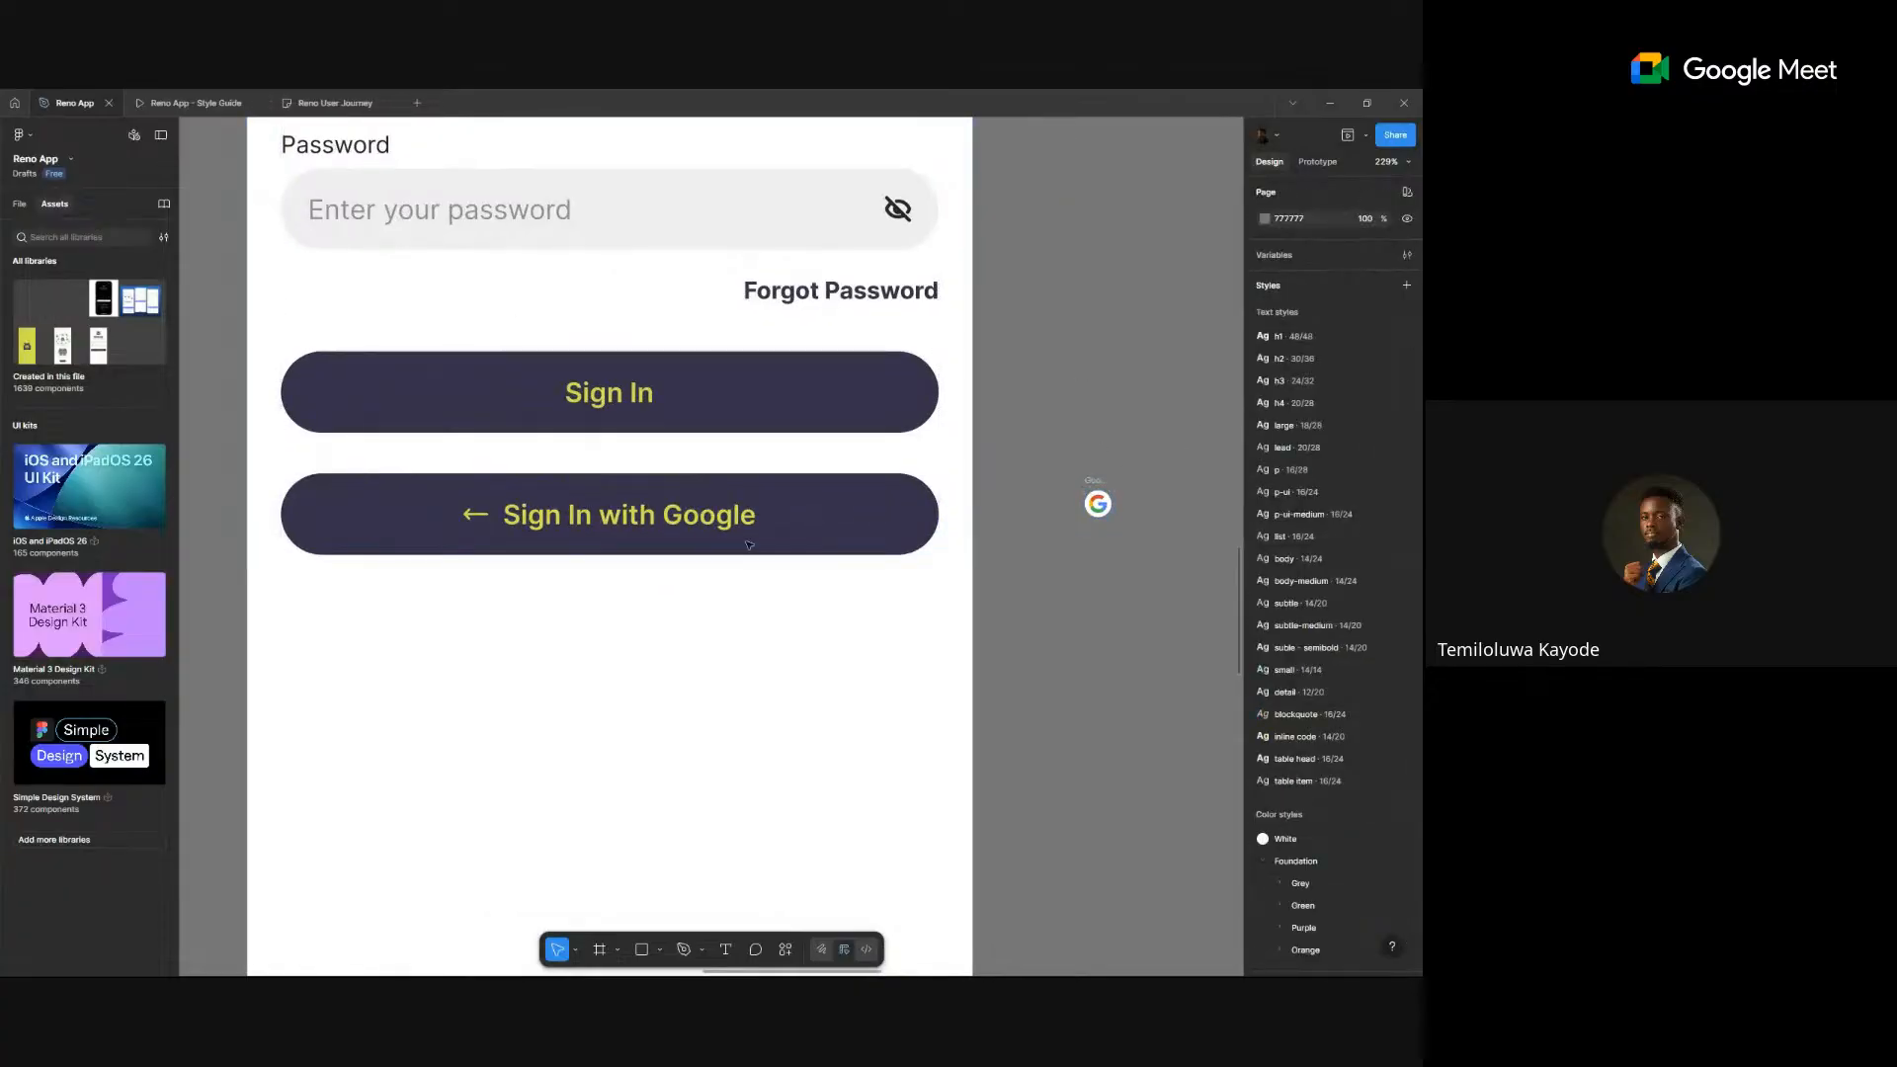
pyautogui.click(814, 529)
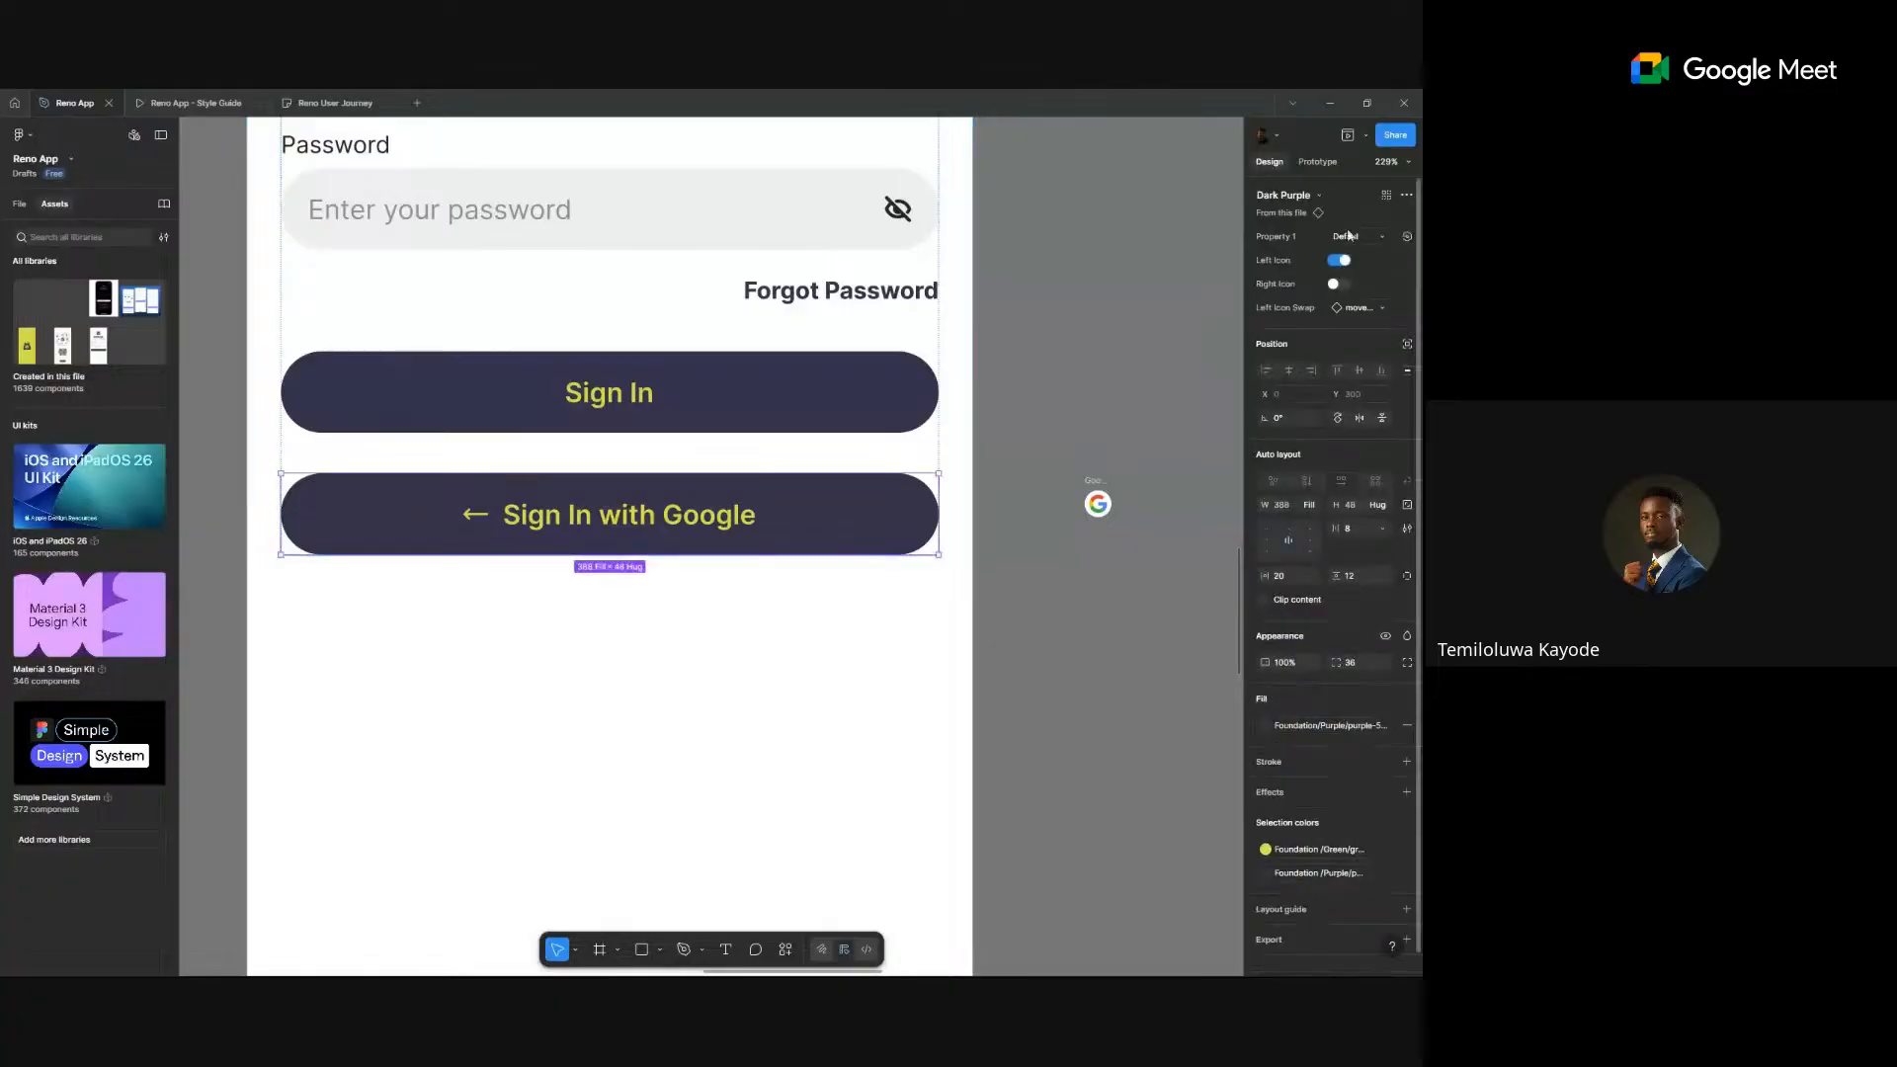
pyautogui.click(1363, 308)
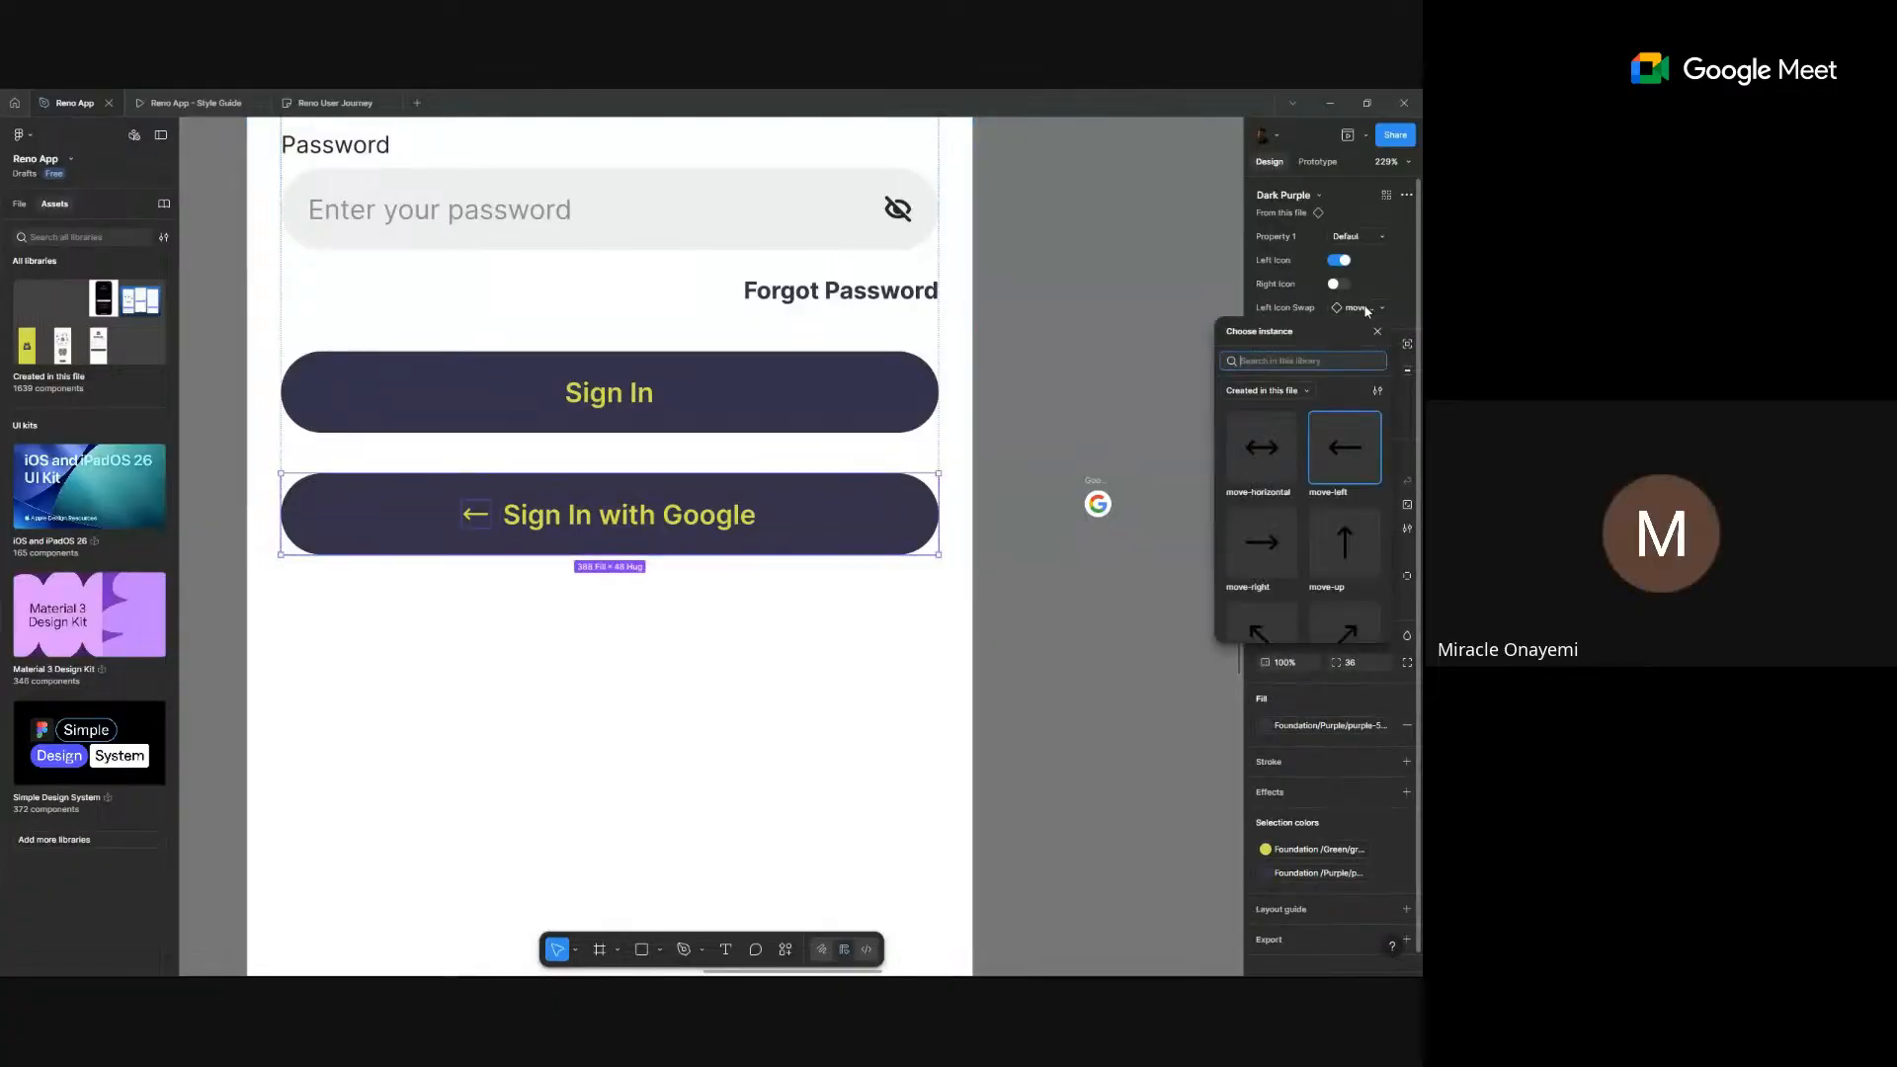
pyautogui.write('google')
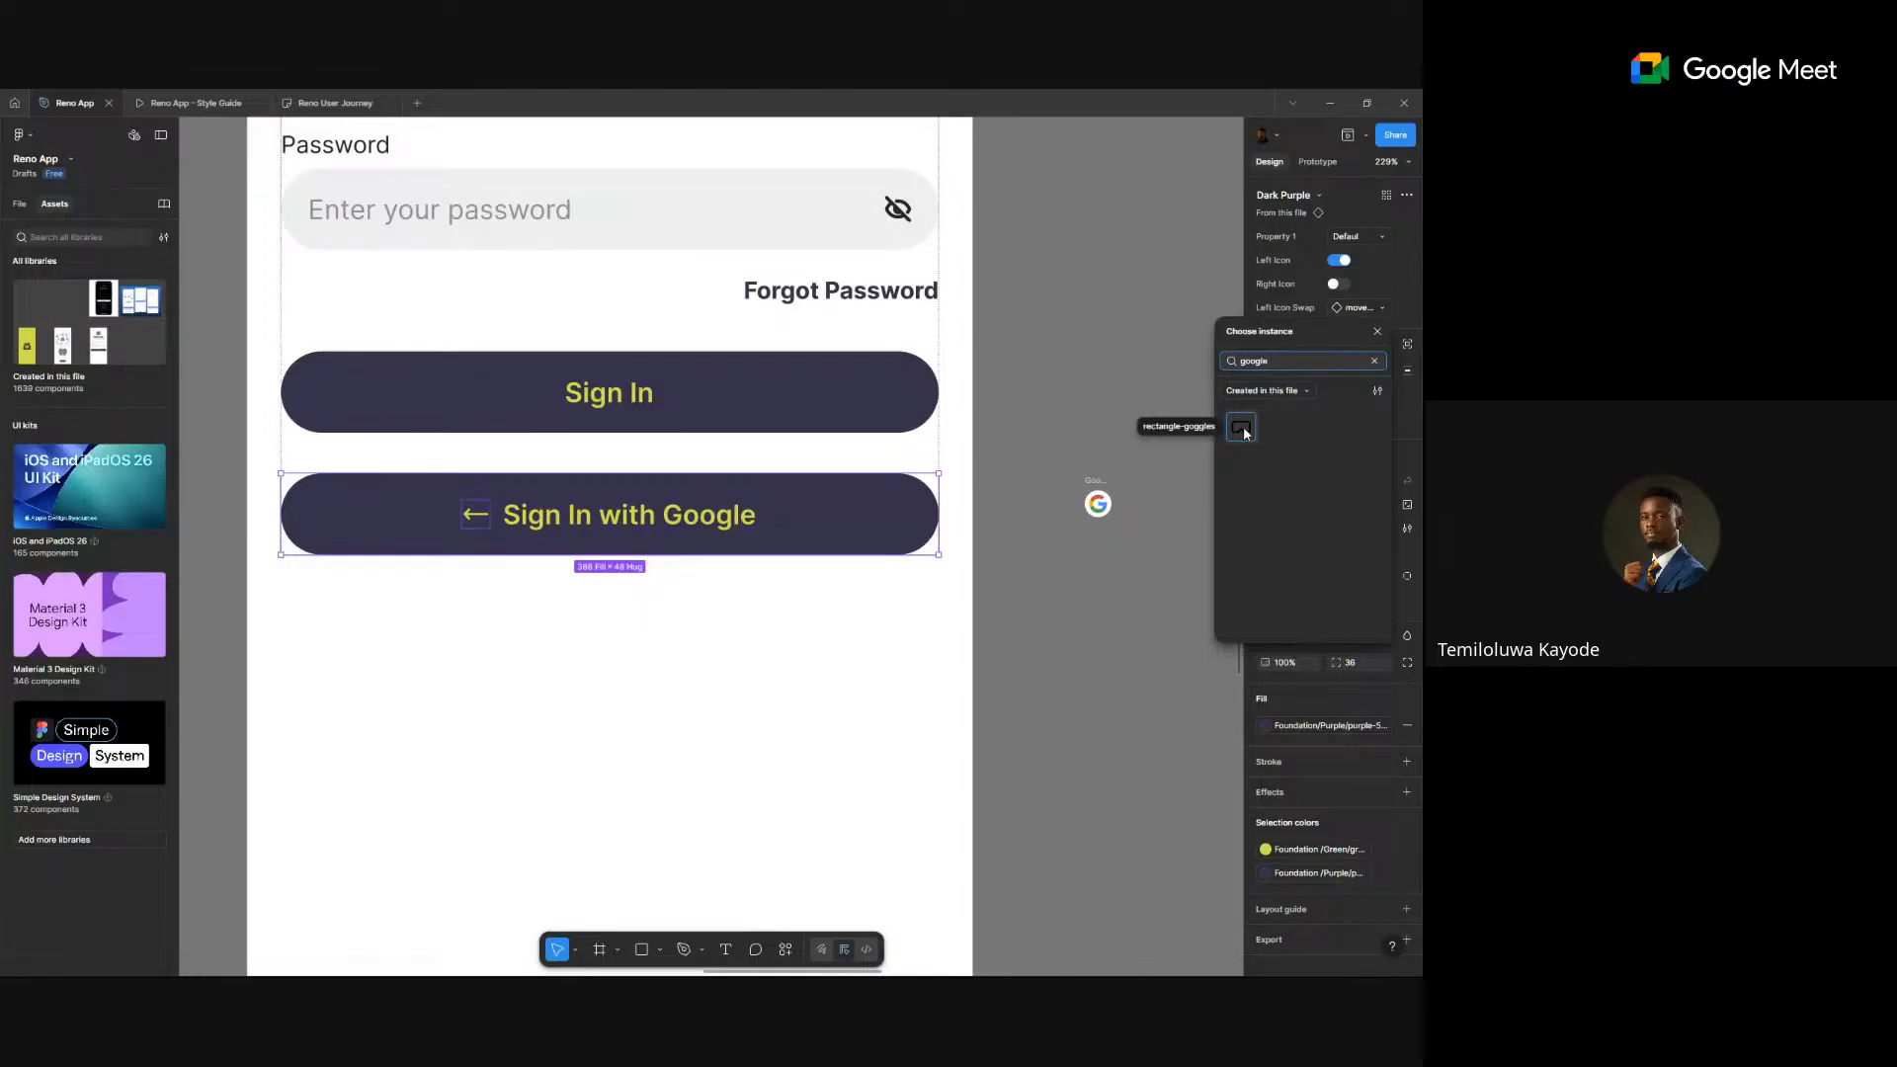
pyautogui.click(1049, 516)
pyautogui.moveTo(1097, 477)
pyautogui.mouseDown()
pyautogui.moveTo(1071, 451)
pyautogui.moveTo(1106, 460)
pyautogui.moveTo(1094, 477)
pyautogui.mouseUp()
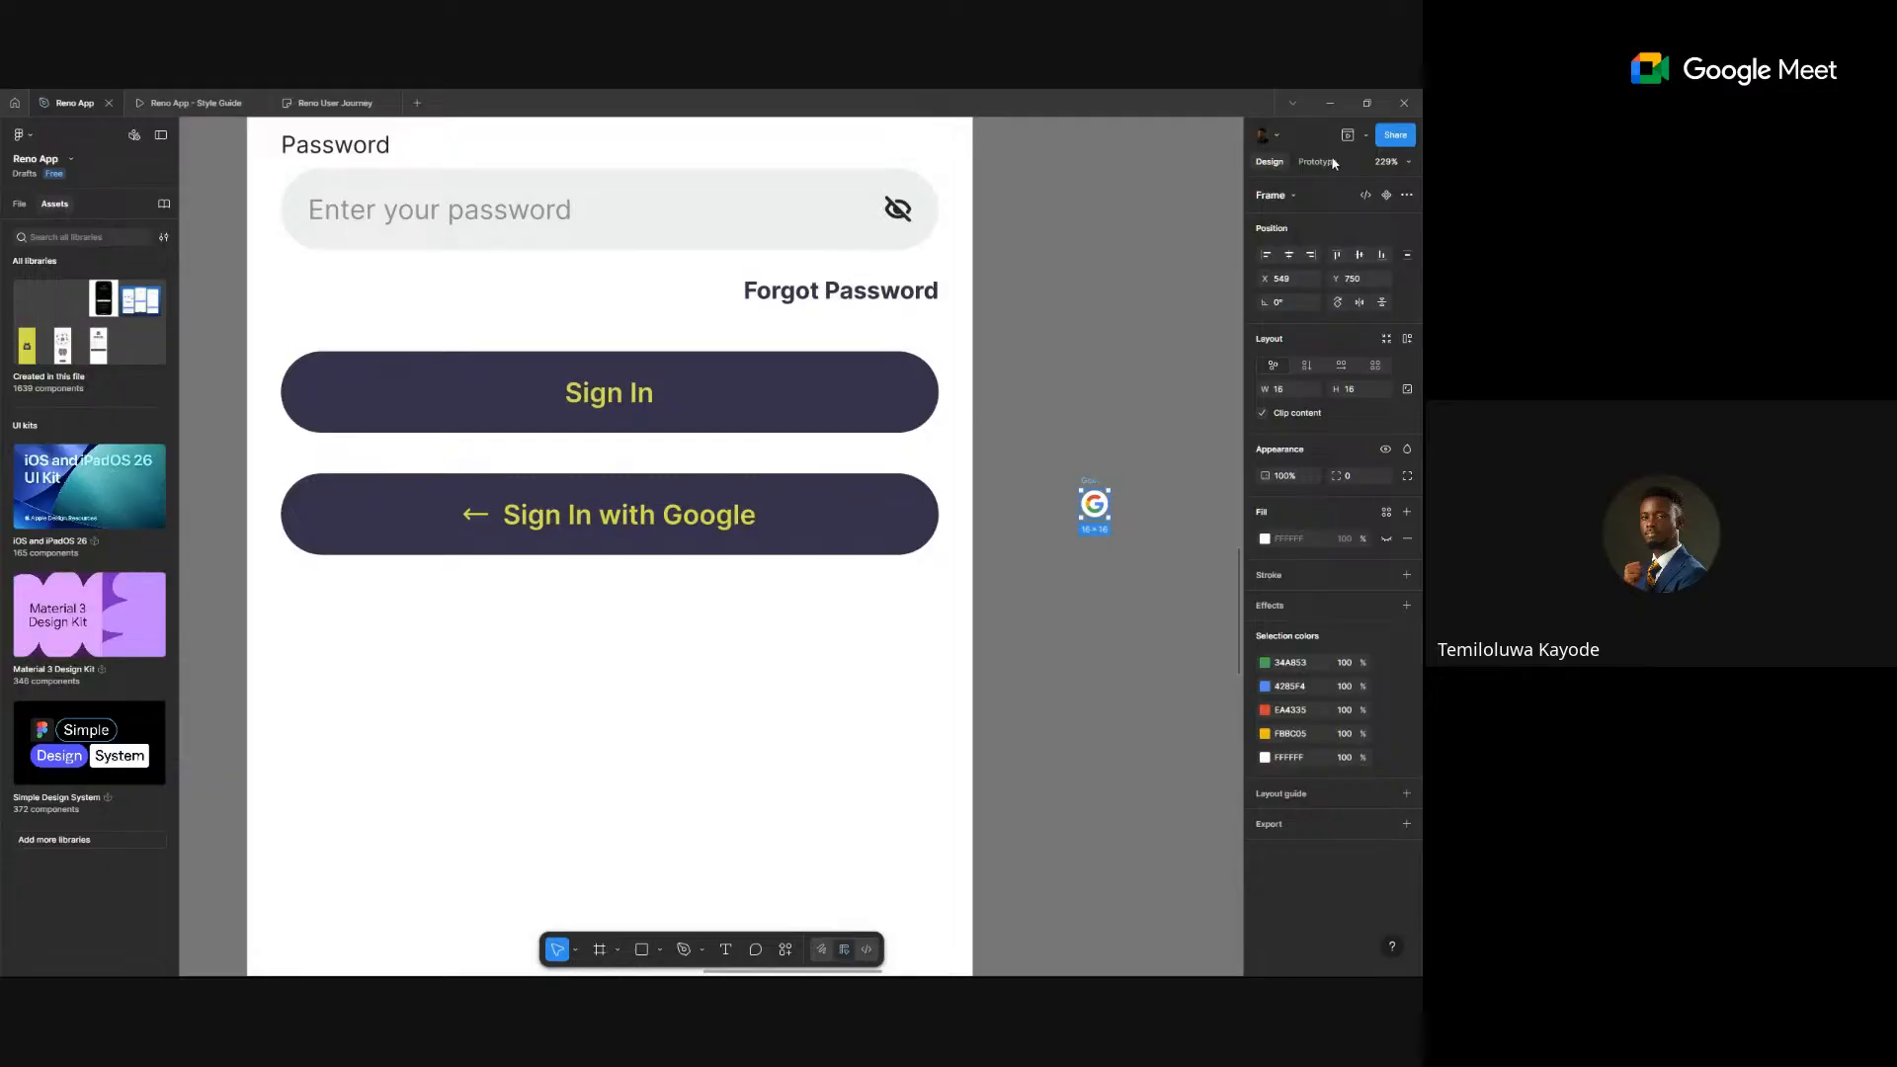
pyautogui.click(1386, 195)
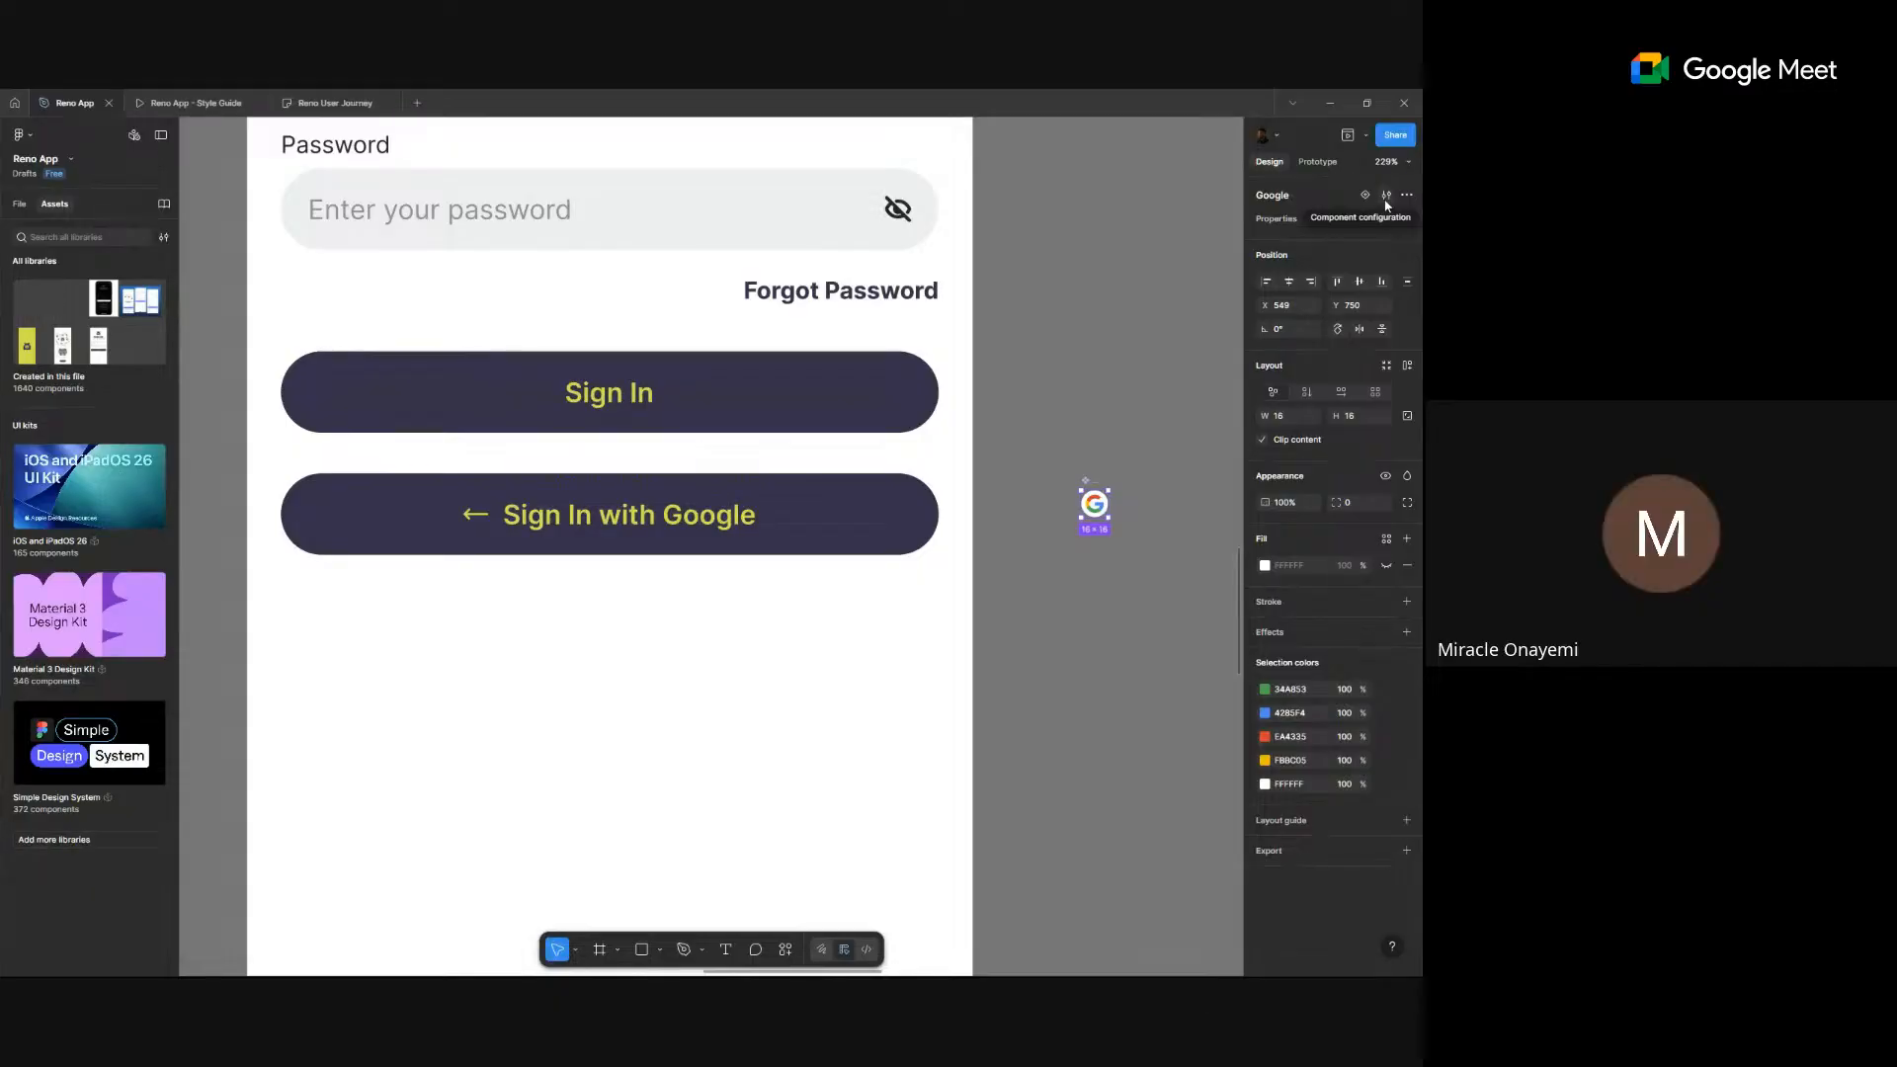
pyautogui.click(878, 527)
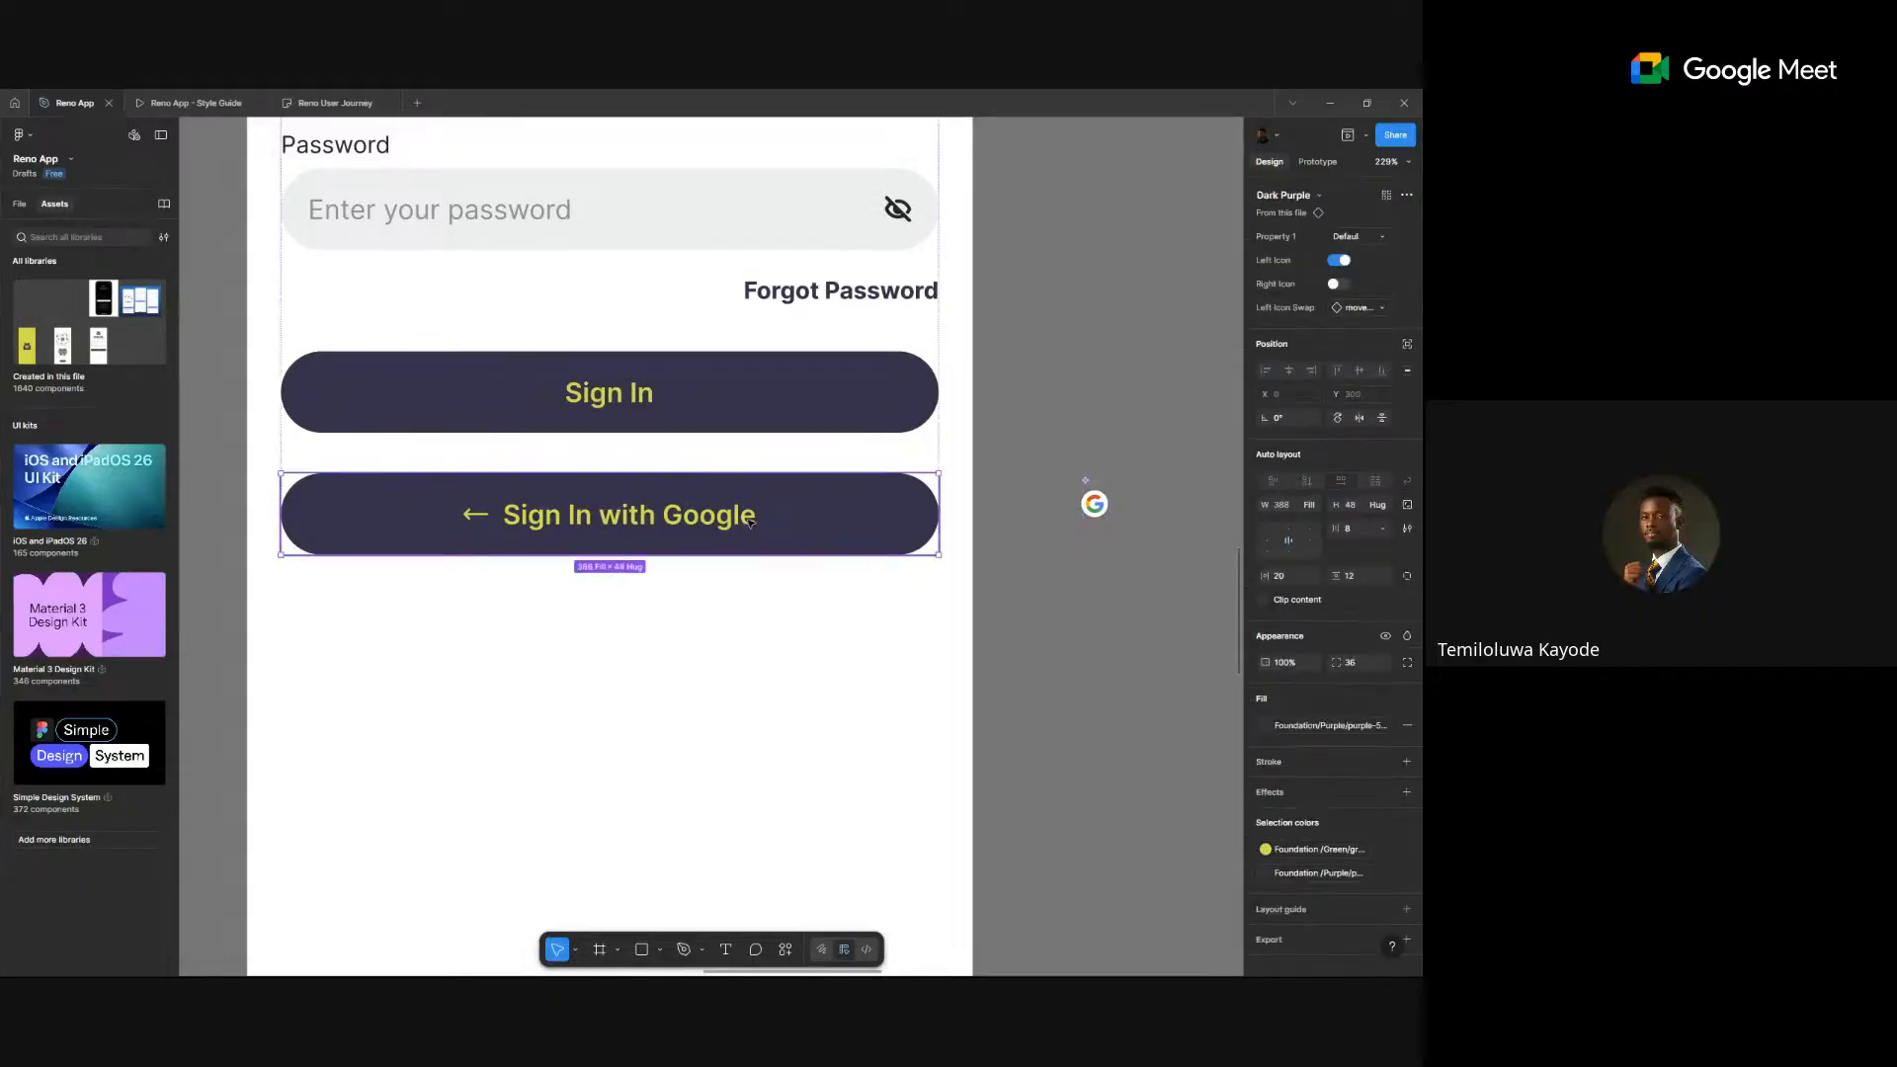
pyautogui.click(1358, 308)
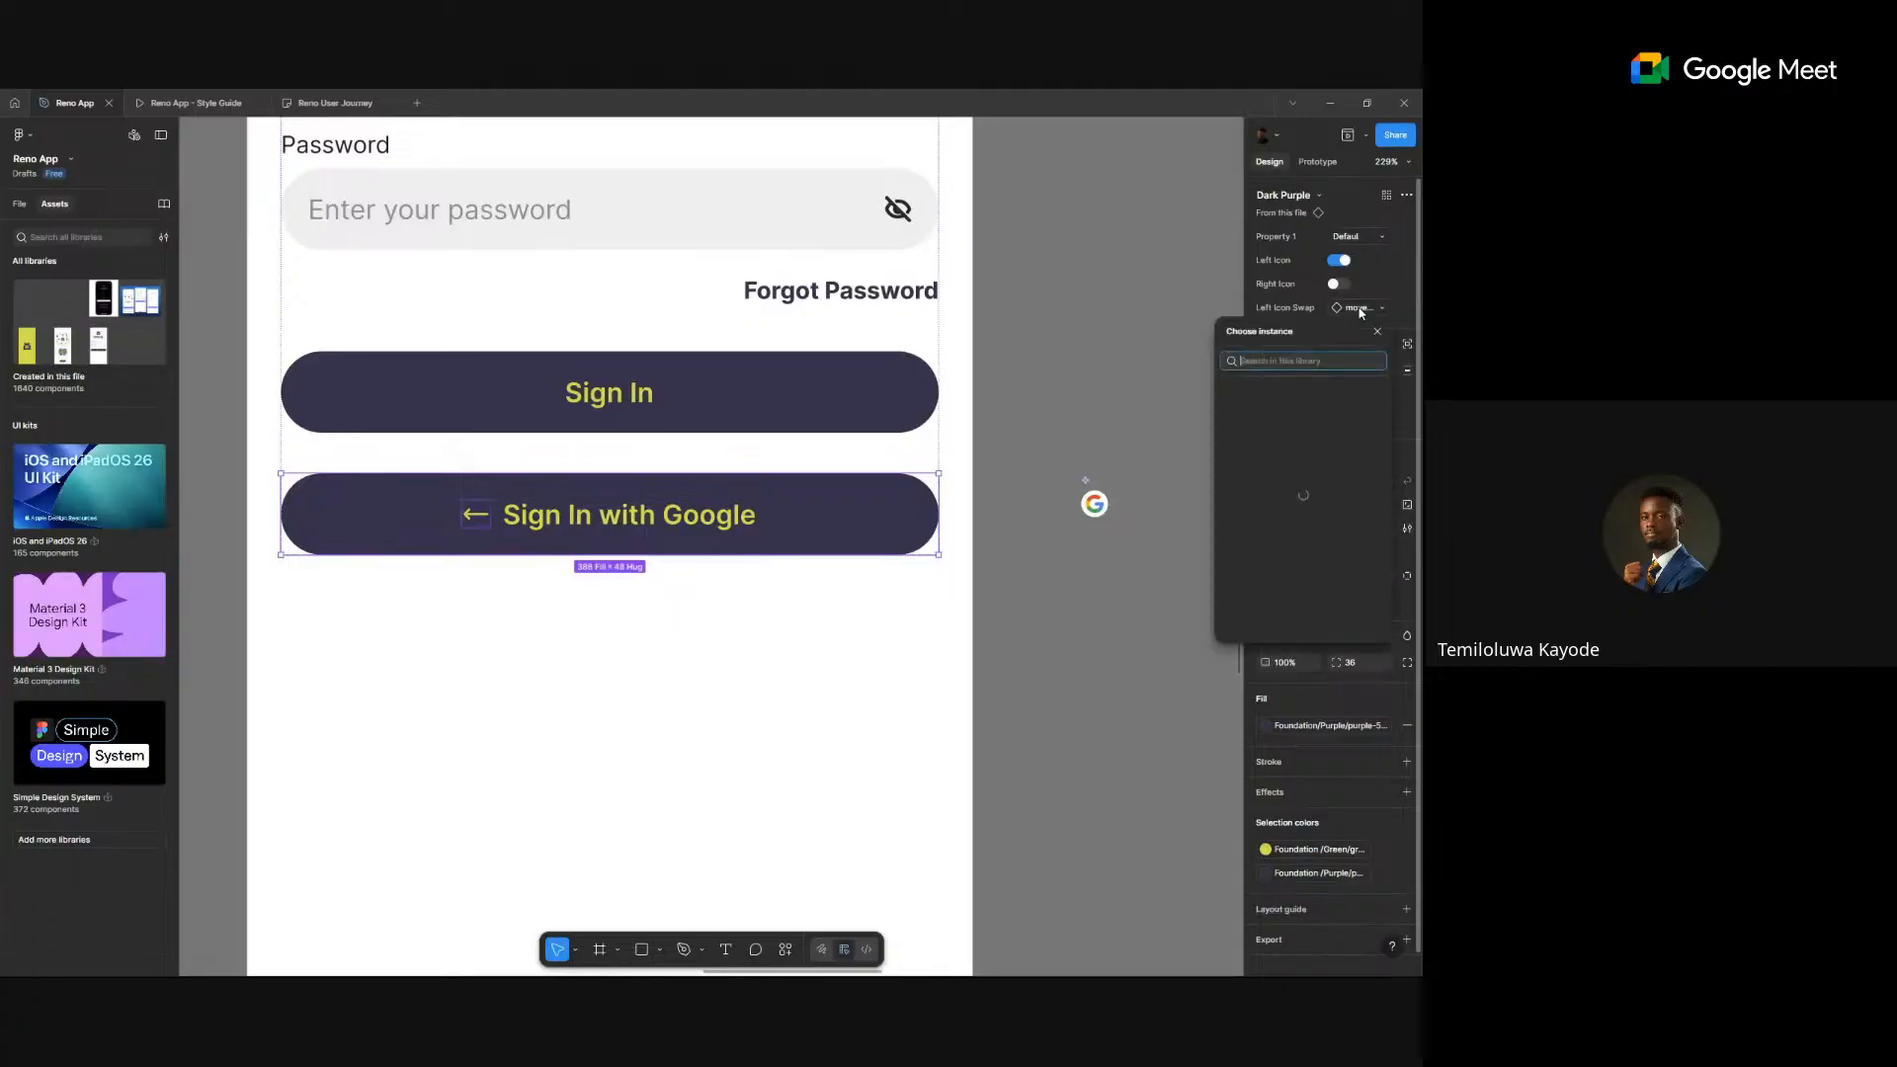
pyautogui.write('googl')
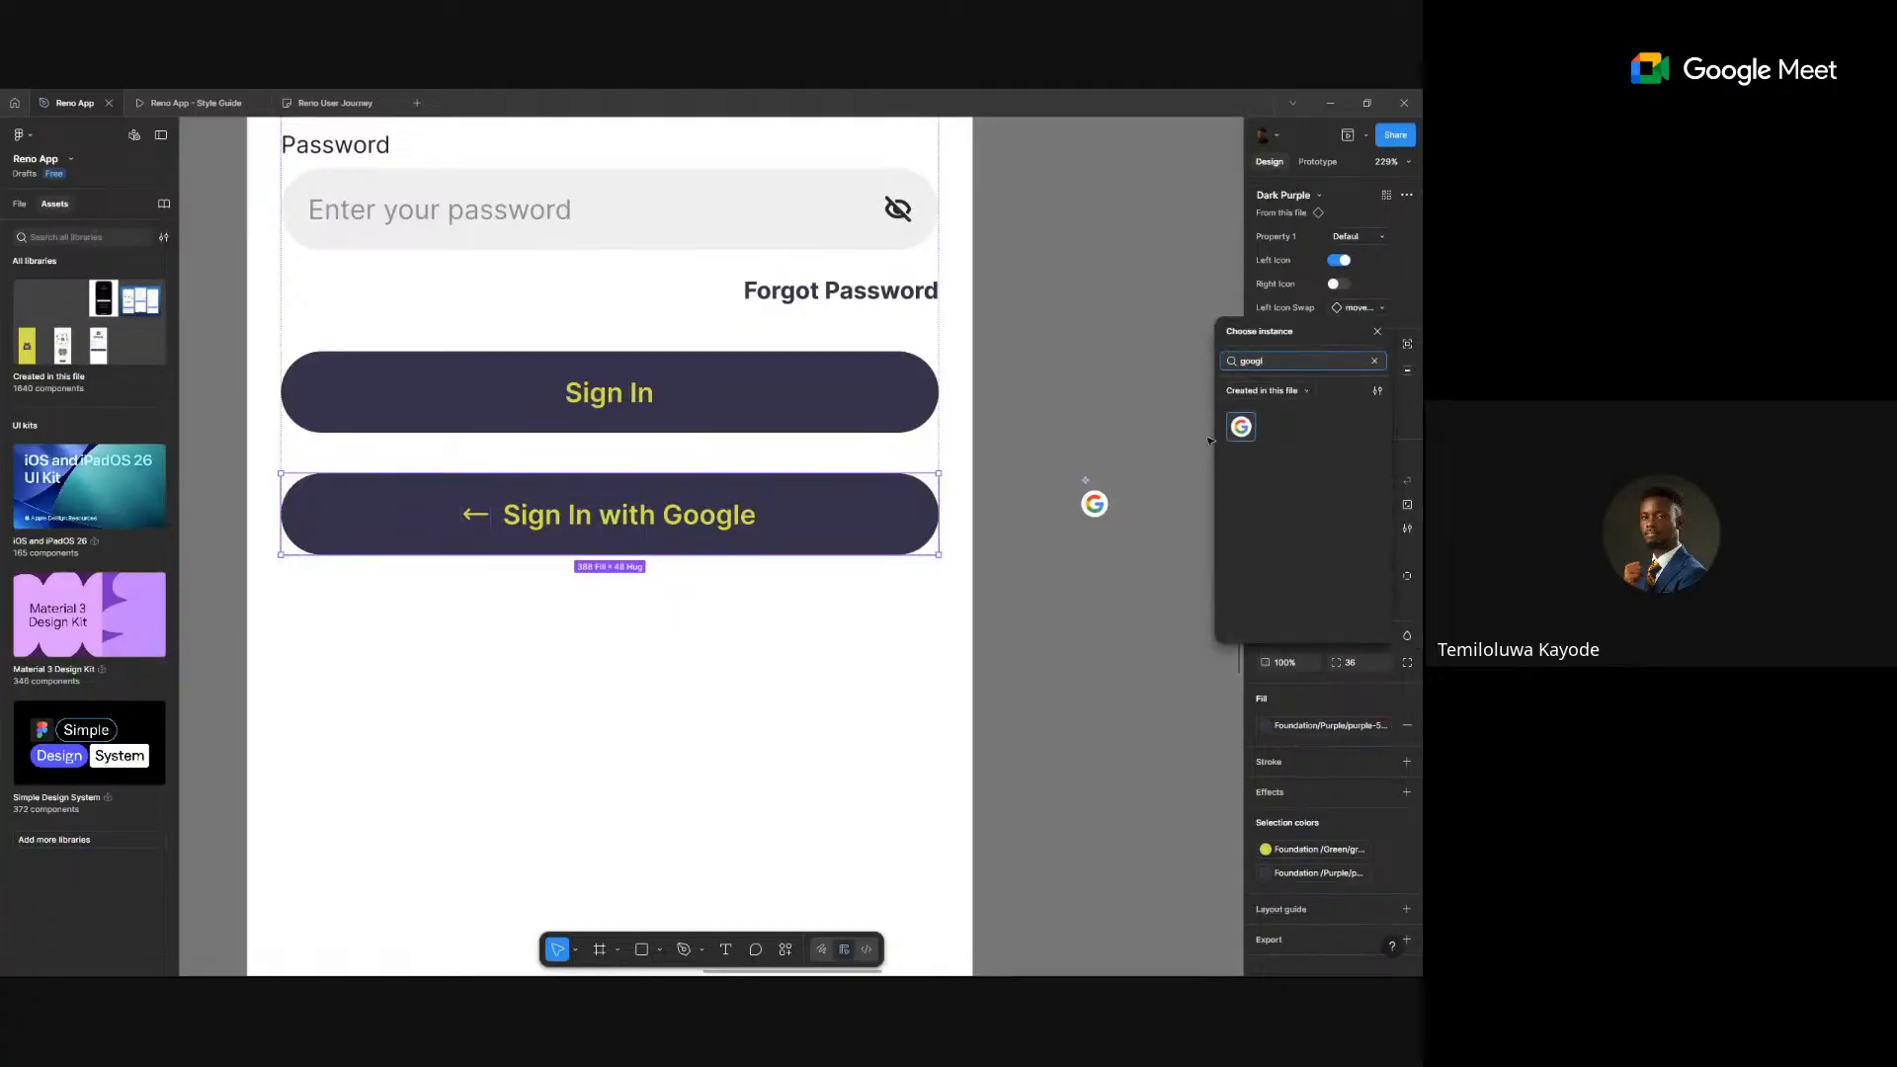
pyautogui.click(1243, 433)
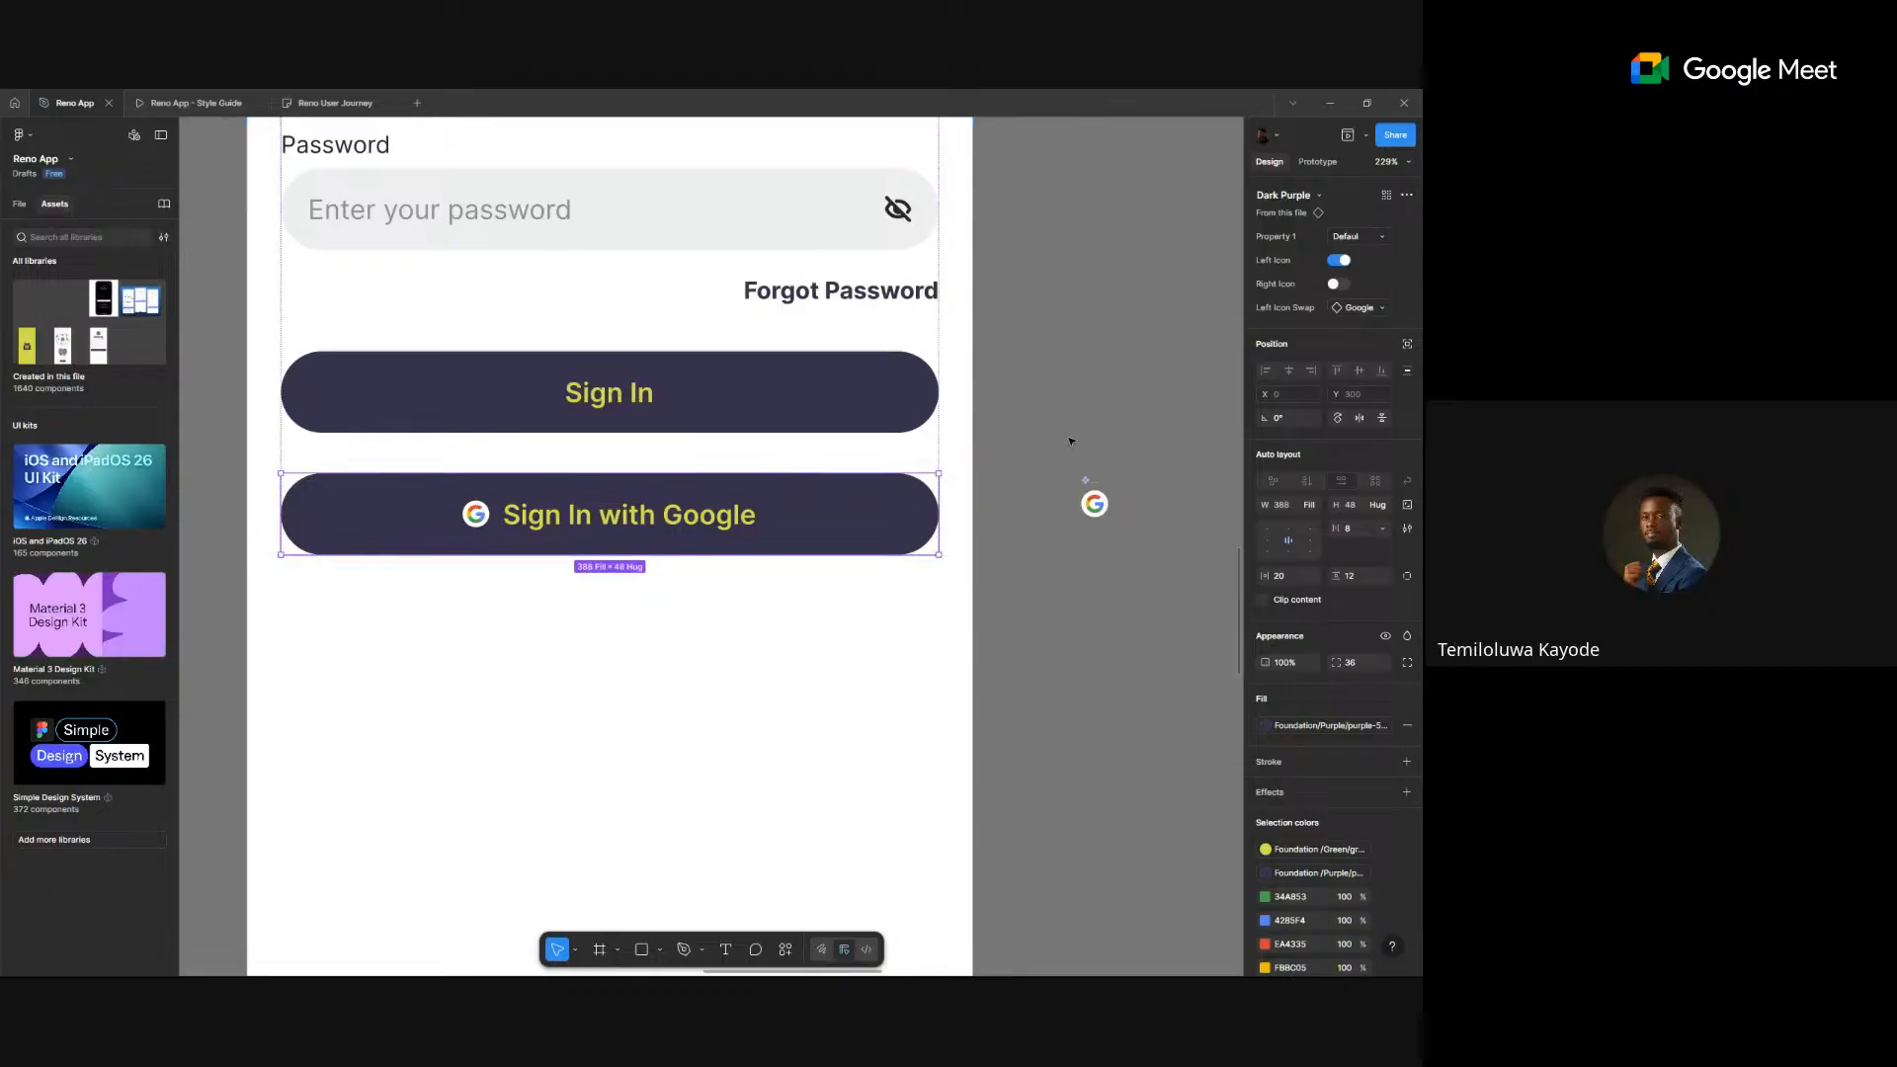
# - Replace 'Sign In' in the label with 'Continue' so it reads 'Continue with Google'
pyautogui.doubleClick(597, 515)
pyautogui.moveTo(593, 514); pyautogui.dragTo(454, 531)
pyautogui.write('o')
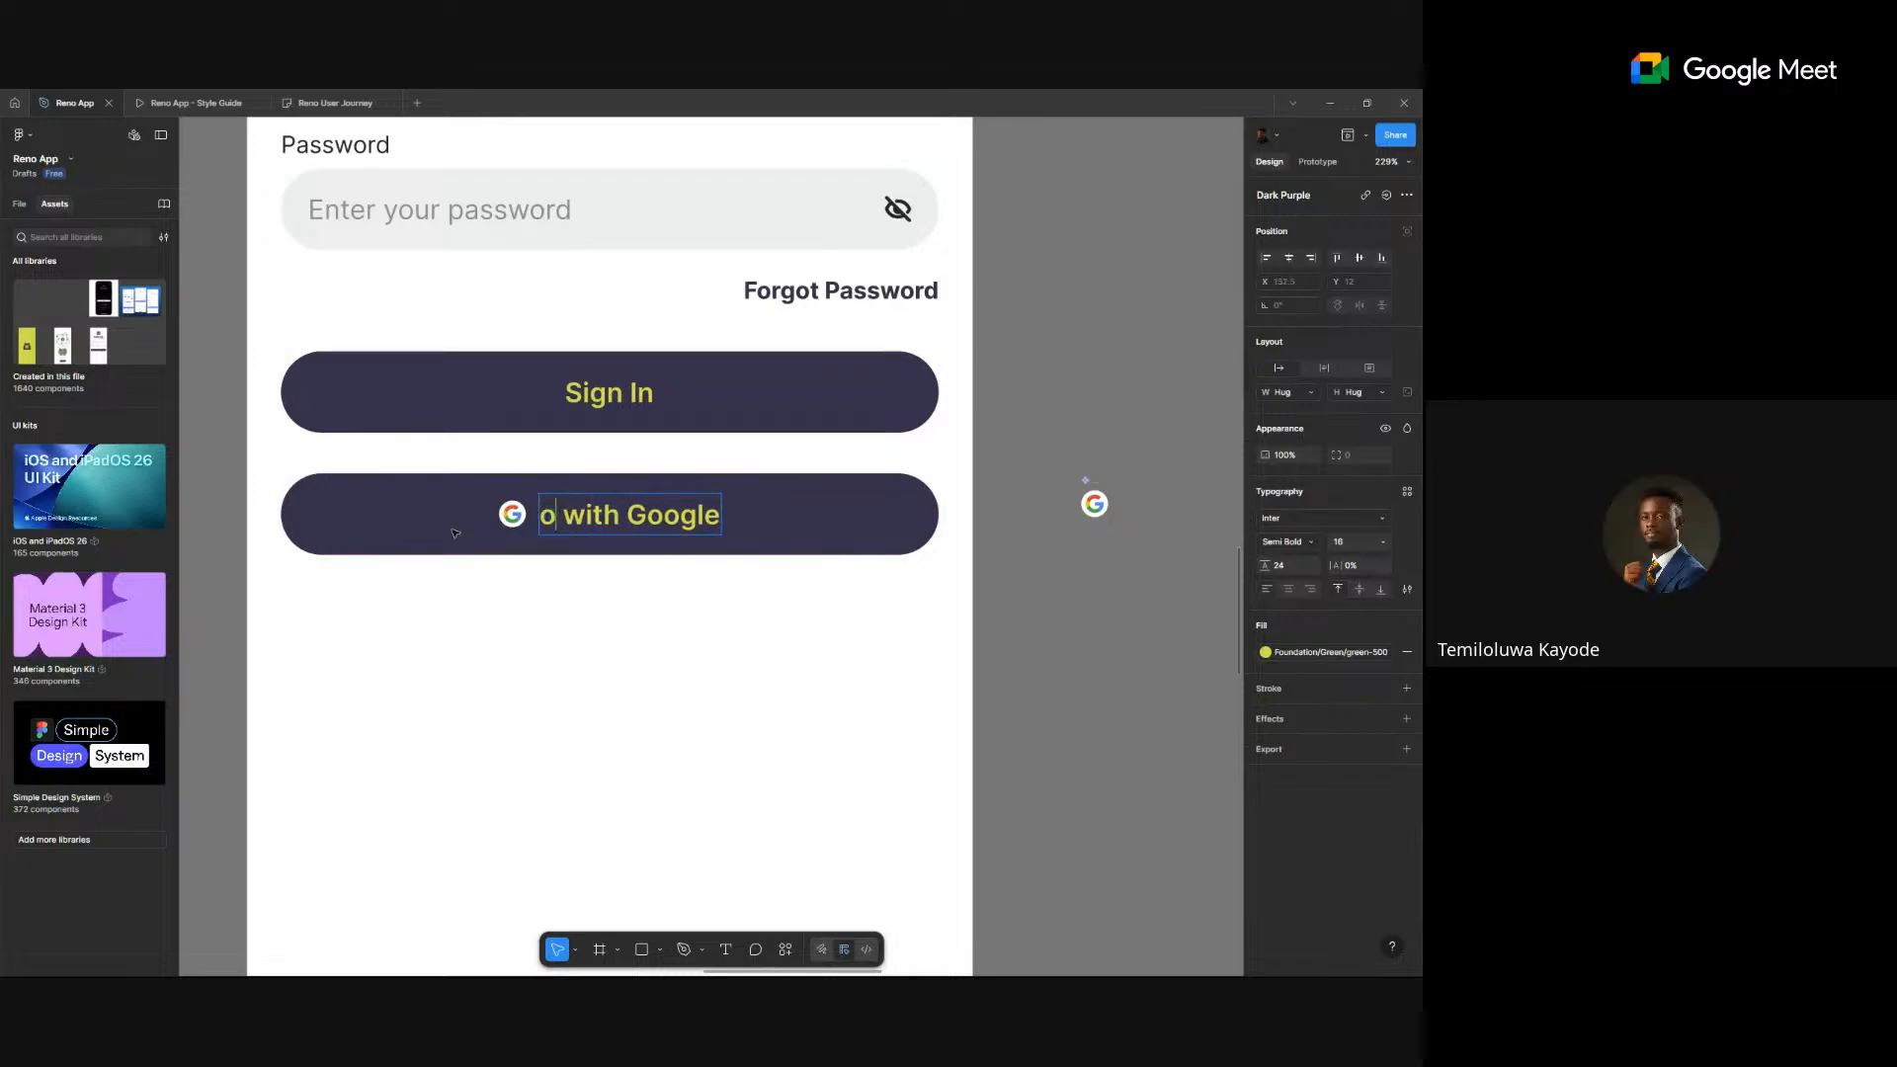
pyautogui.press('BackSpace')
pyautogui.write('Cont')
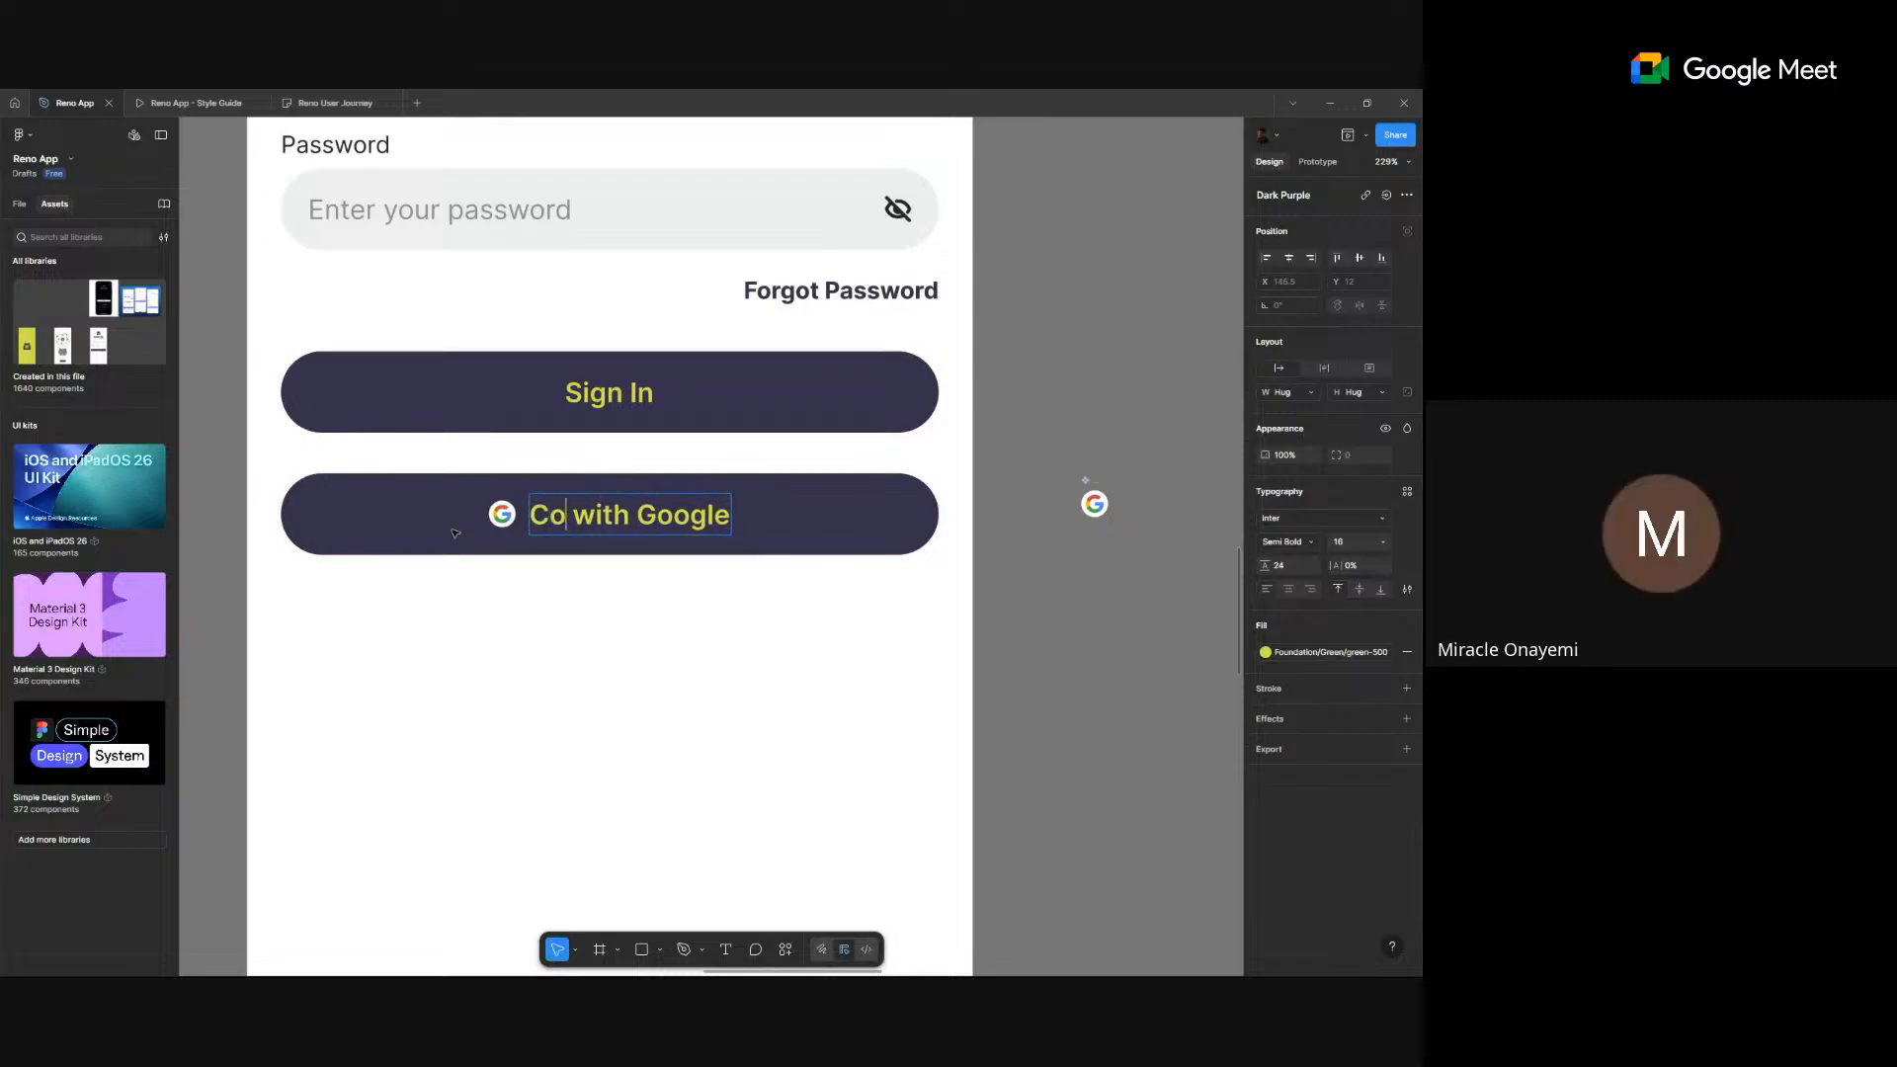
pyautogui.write('inue')
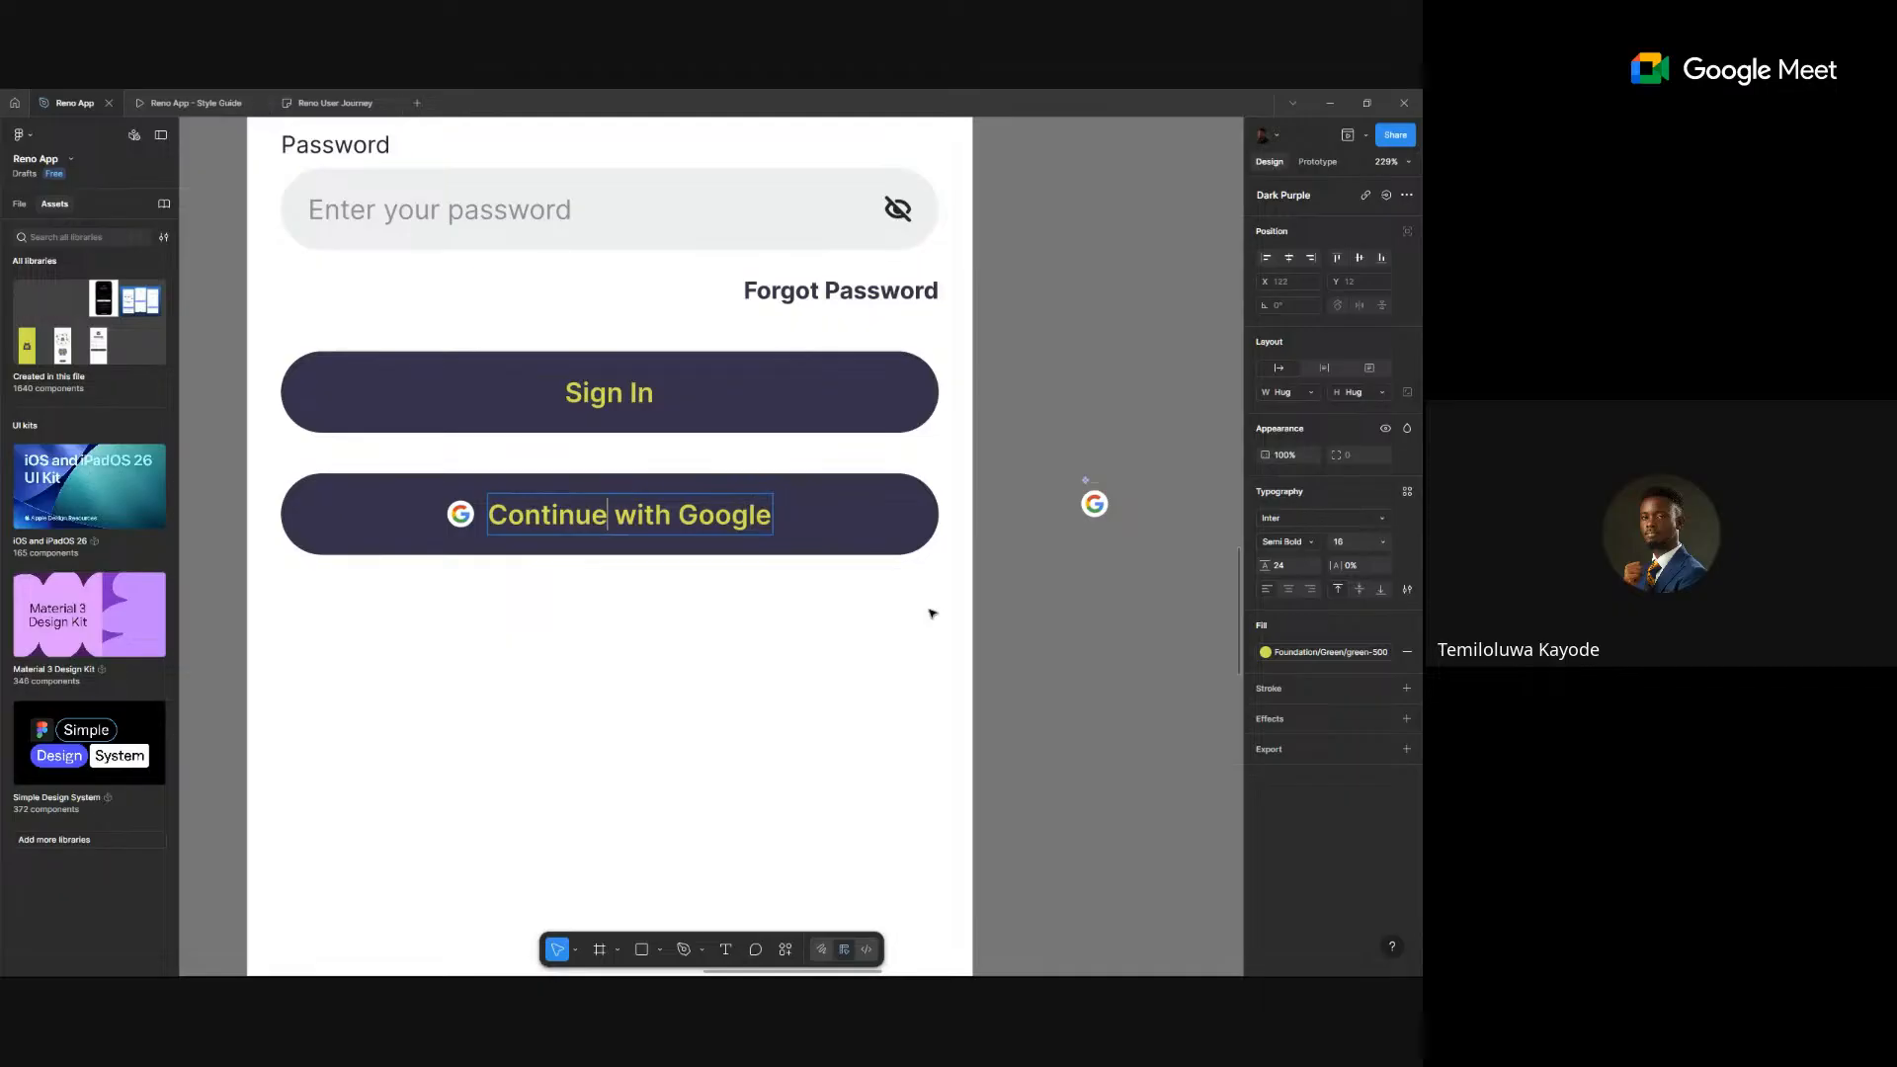
pyautogui.press('Escape')
pyautogui.click(1057, 563)
pyautogui.scroll(-5, 1058, 560)
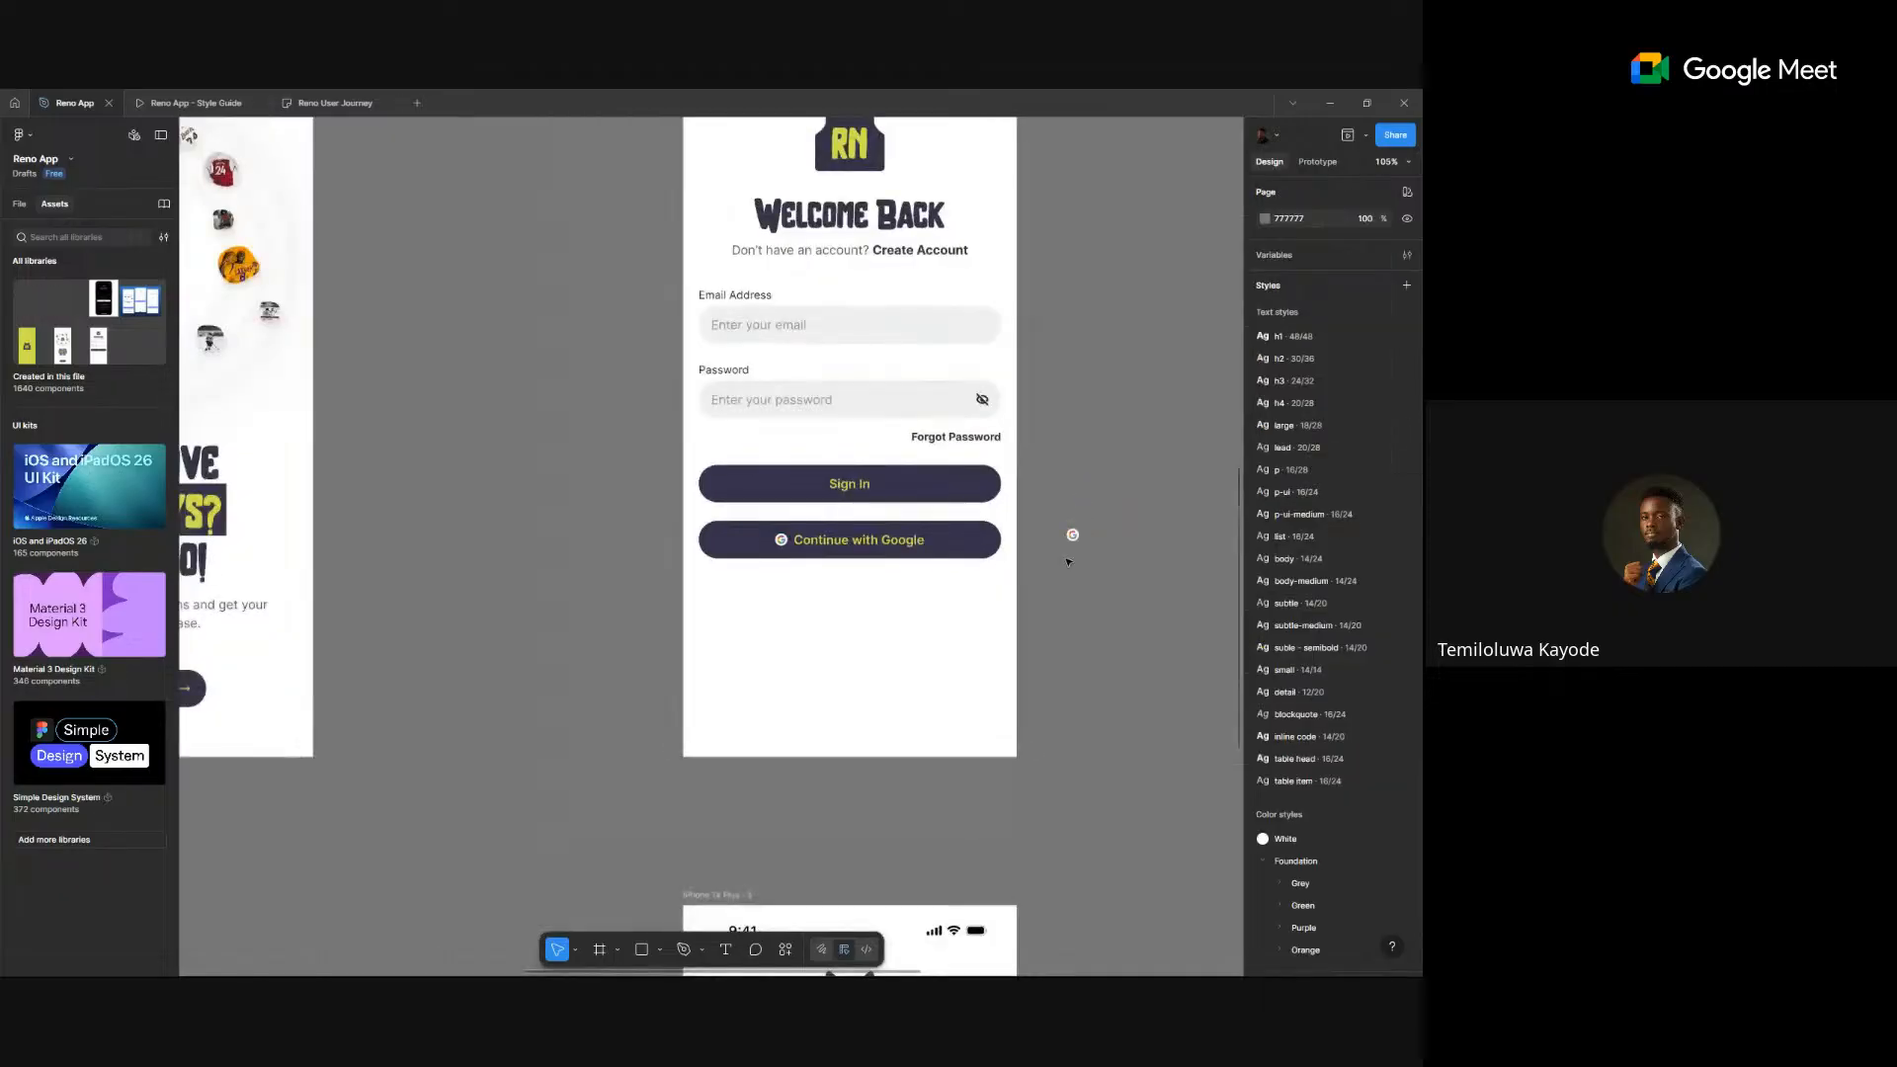
# - Swap the Continue with Google button instance to the Secondary Button Dark Purple variant
pyautogui.scroll(5, 1071, 542)
pyautogui.doubleClick(860, 553)
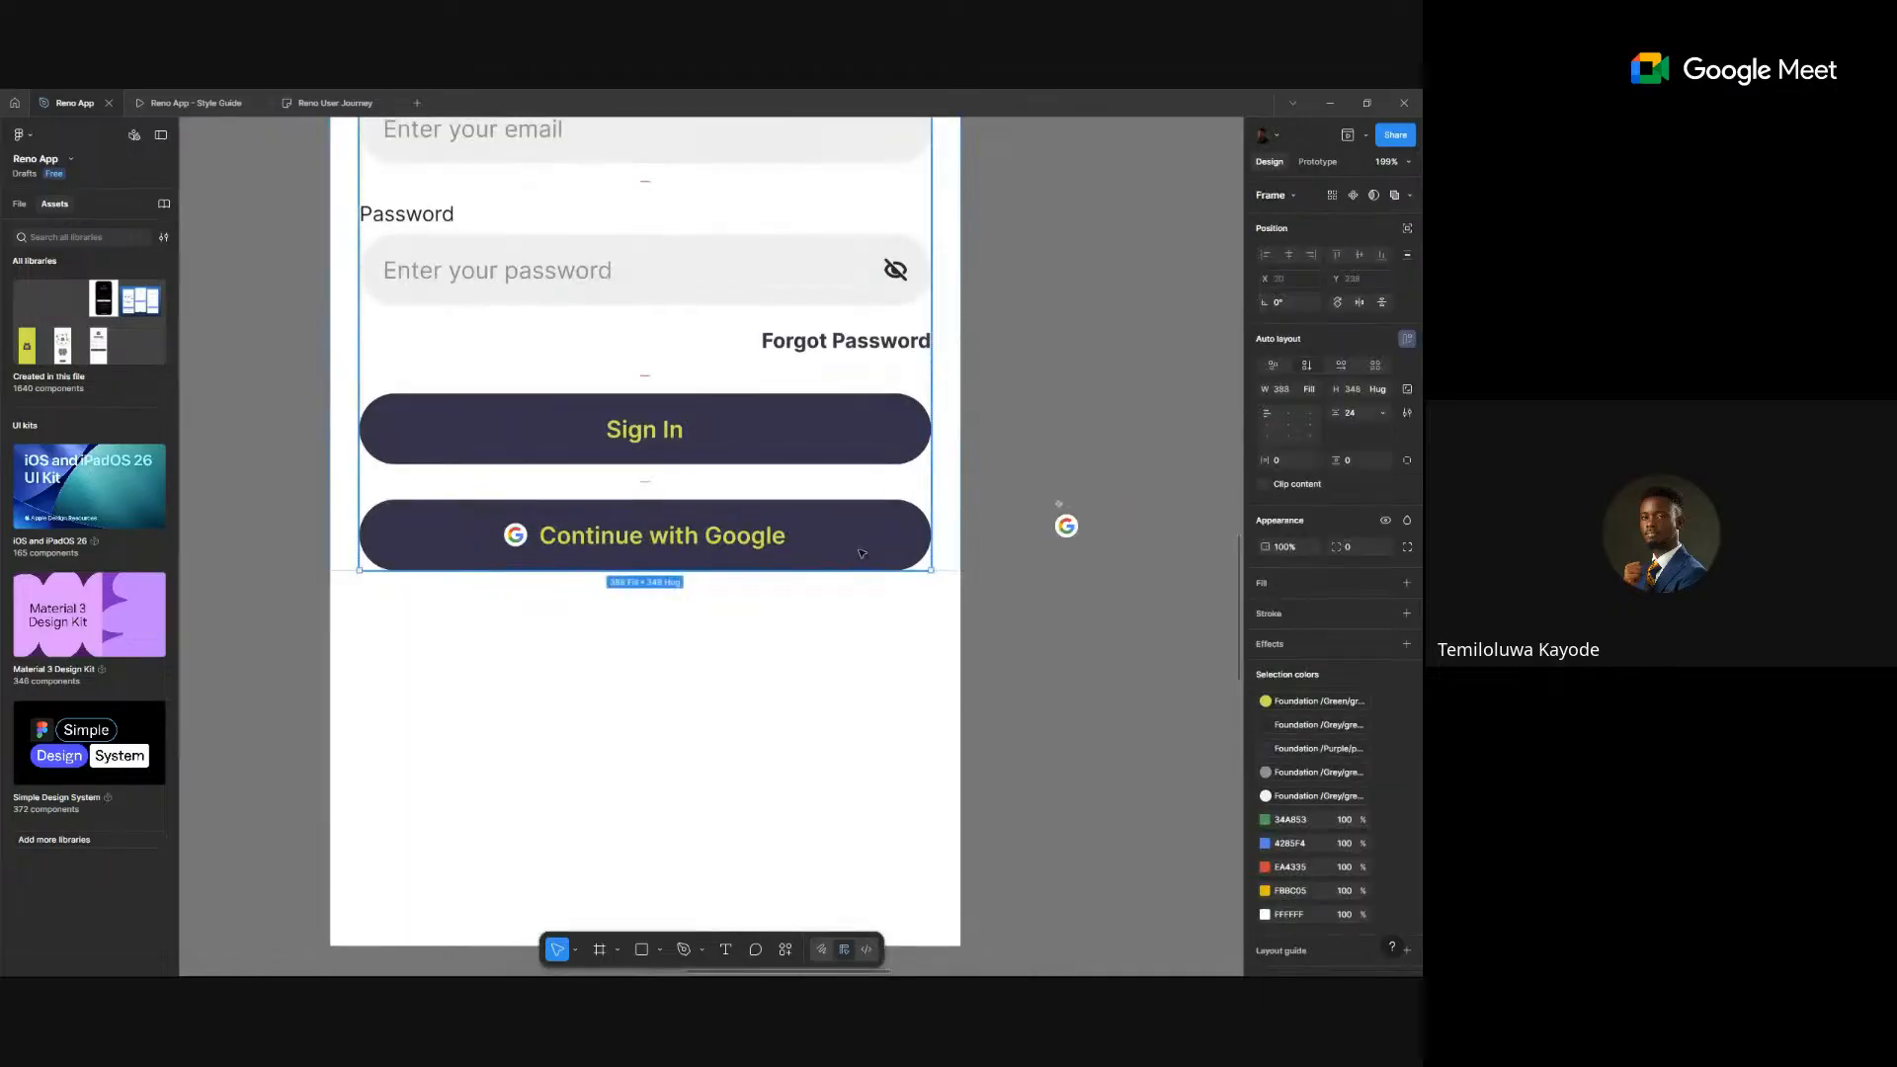
pyautogui.doubleClick(859, 553)
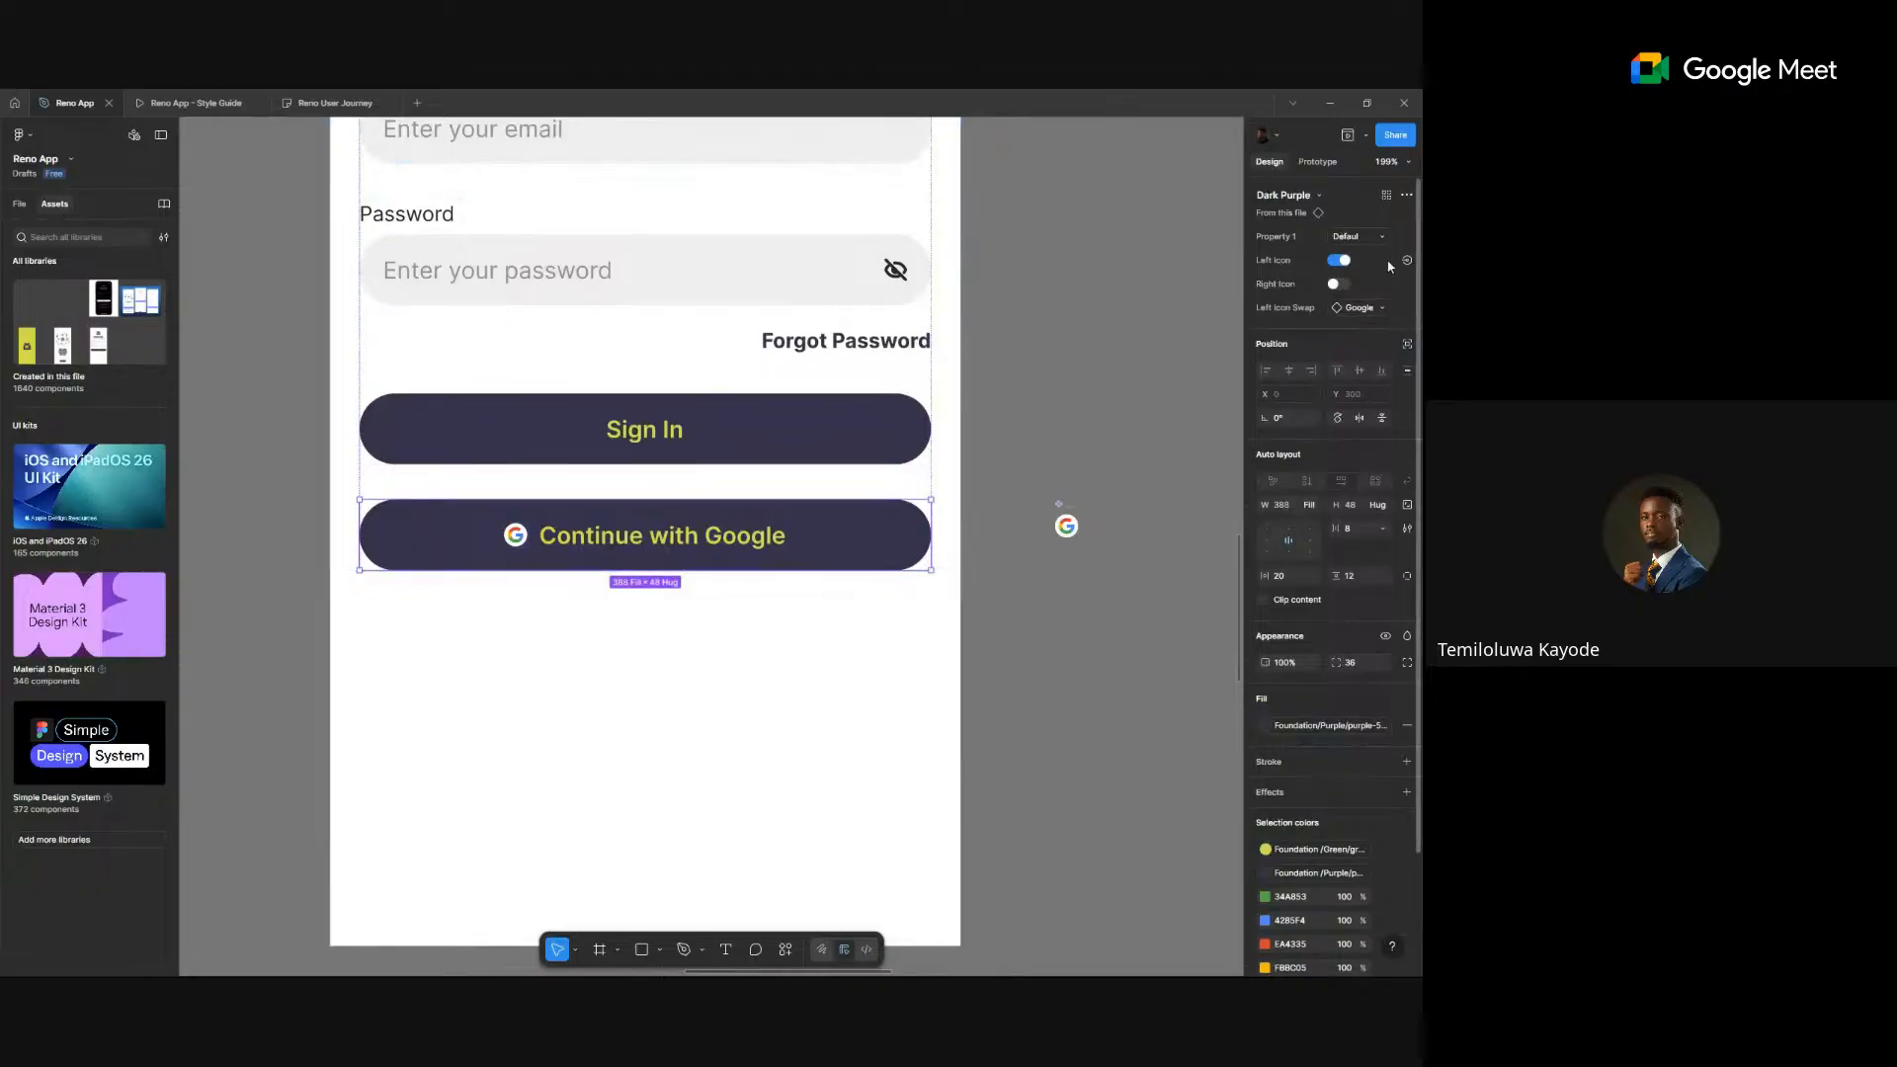
pyautogui.click(1308, 195)
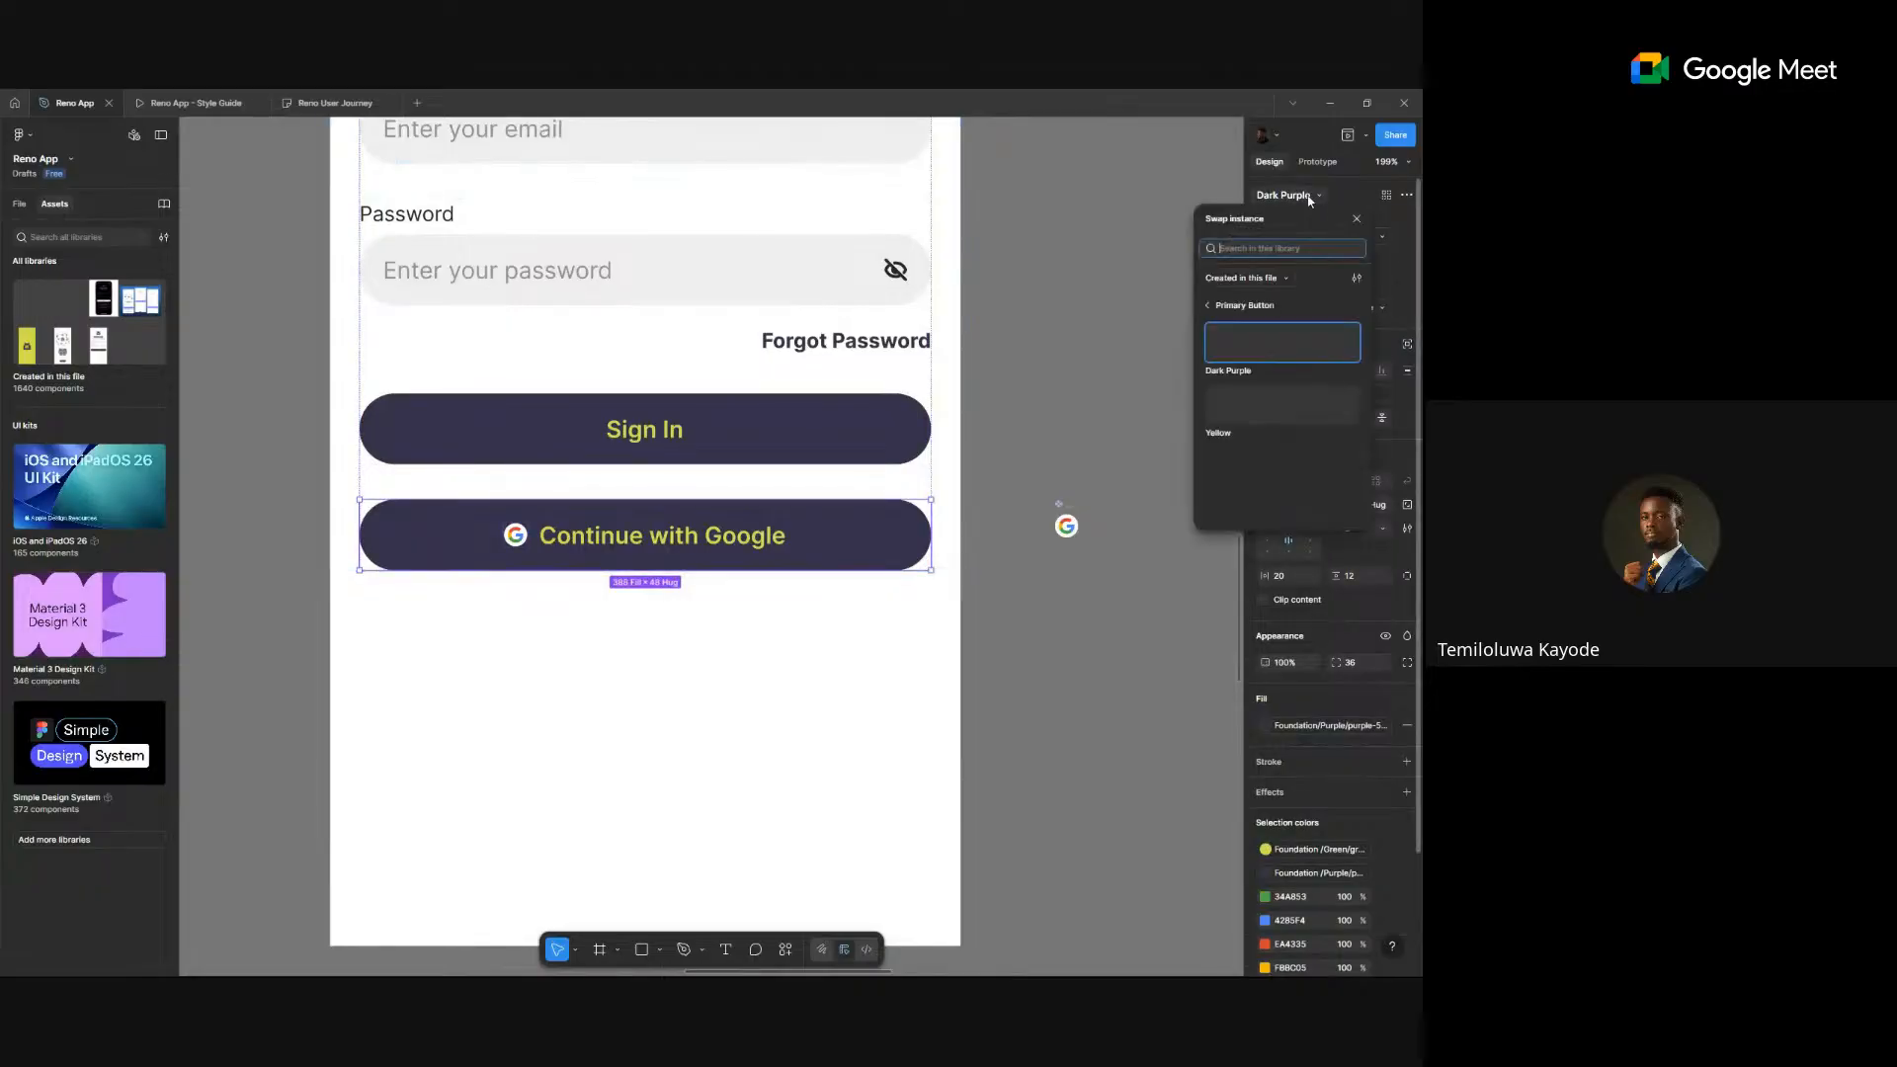
pyautogui.click(1317, 200)
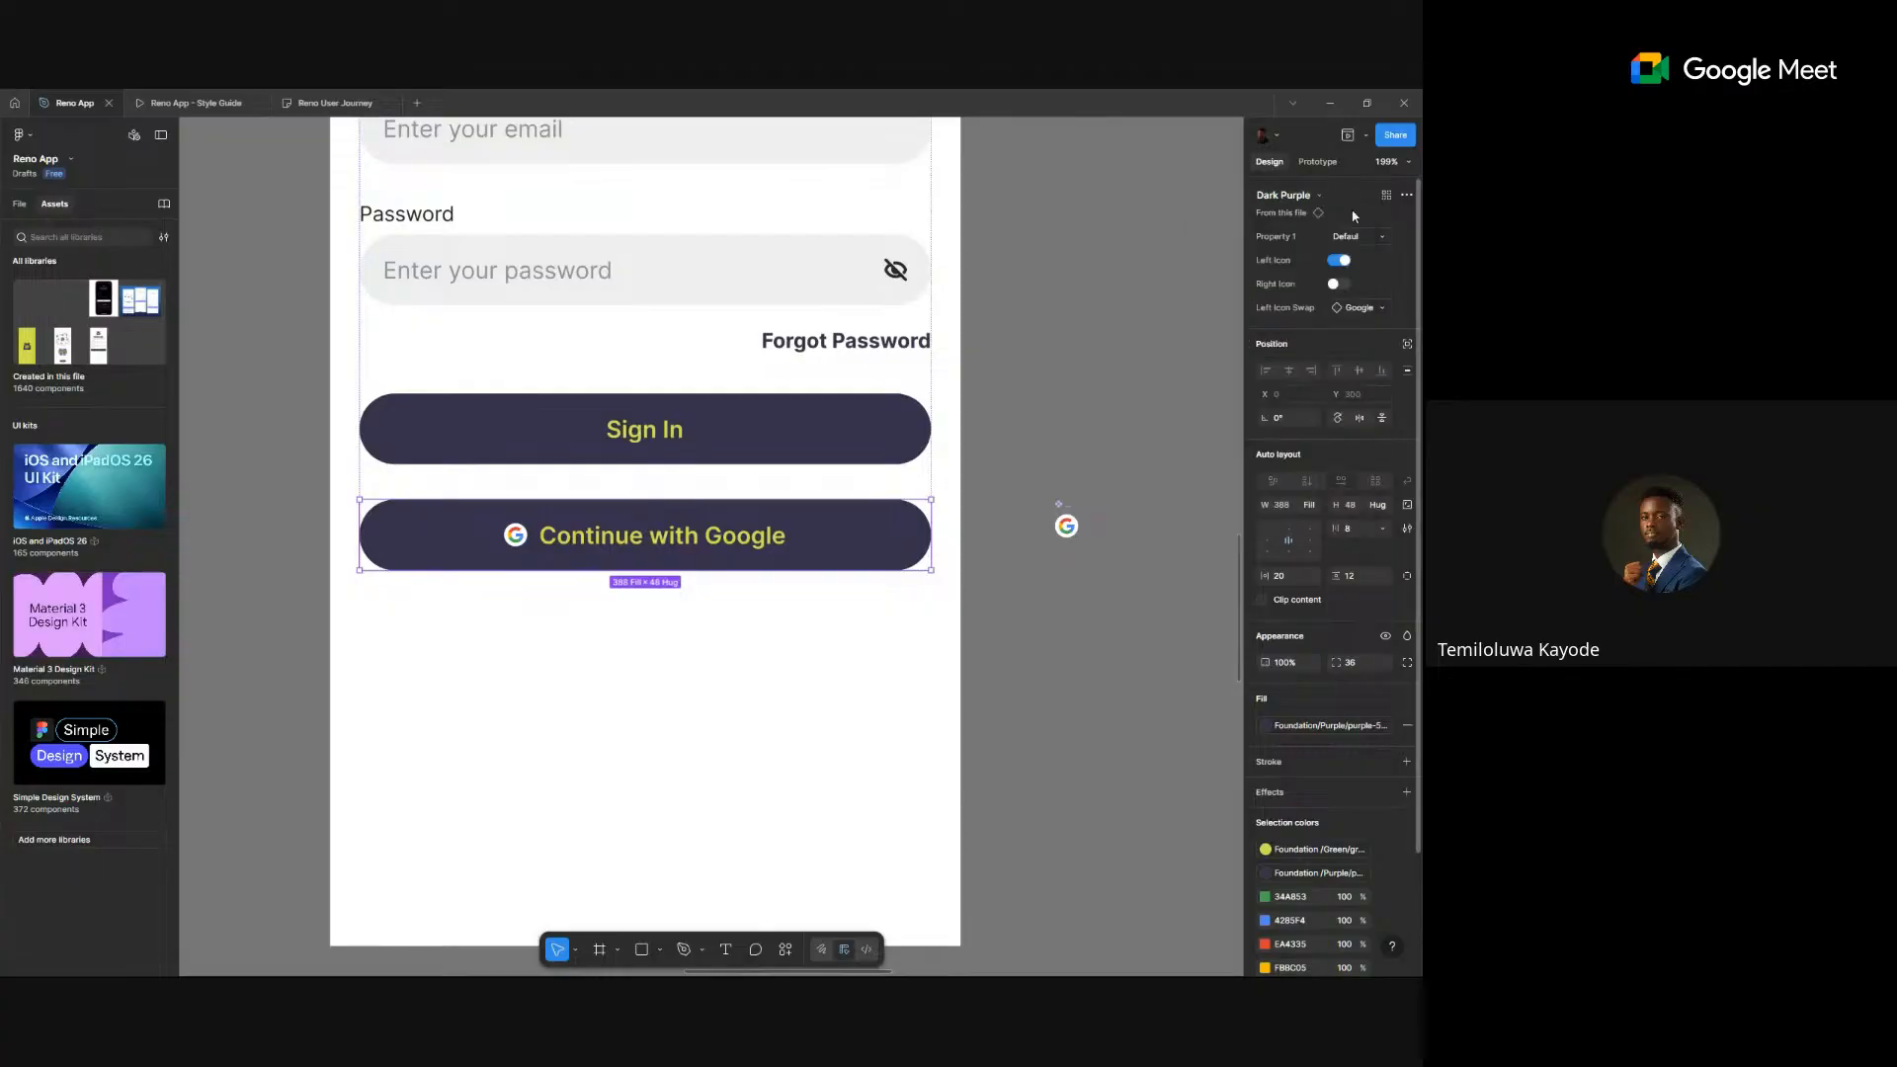
pyautogui.click(1379, 239)
pyautogui.click(1379, 238)
pyautogui.click(1286, 195)
pyautogui.click(1213, 306)
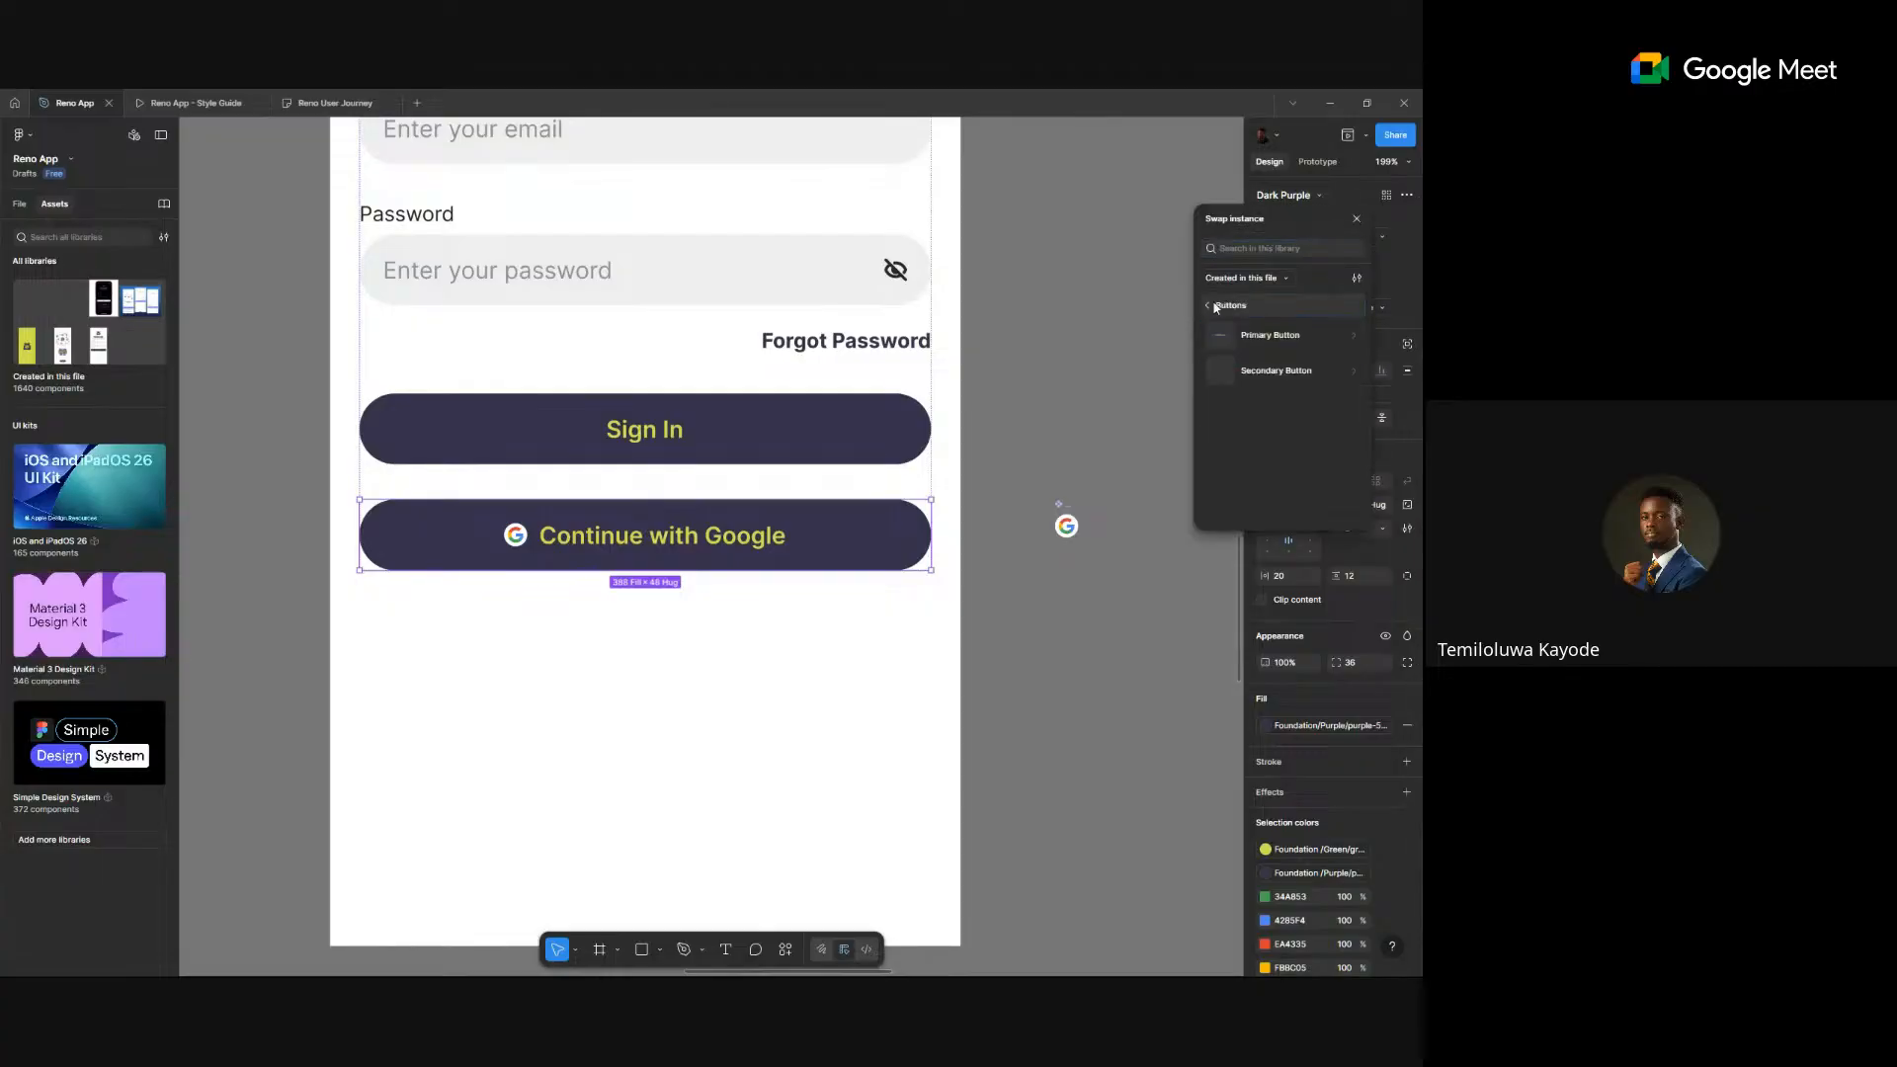
pyautogui.click(1251, 373)
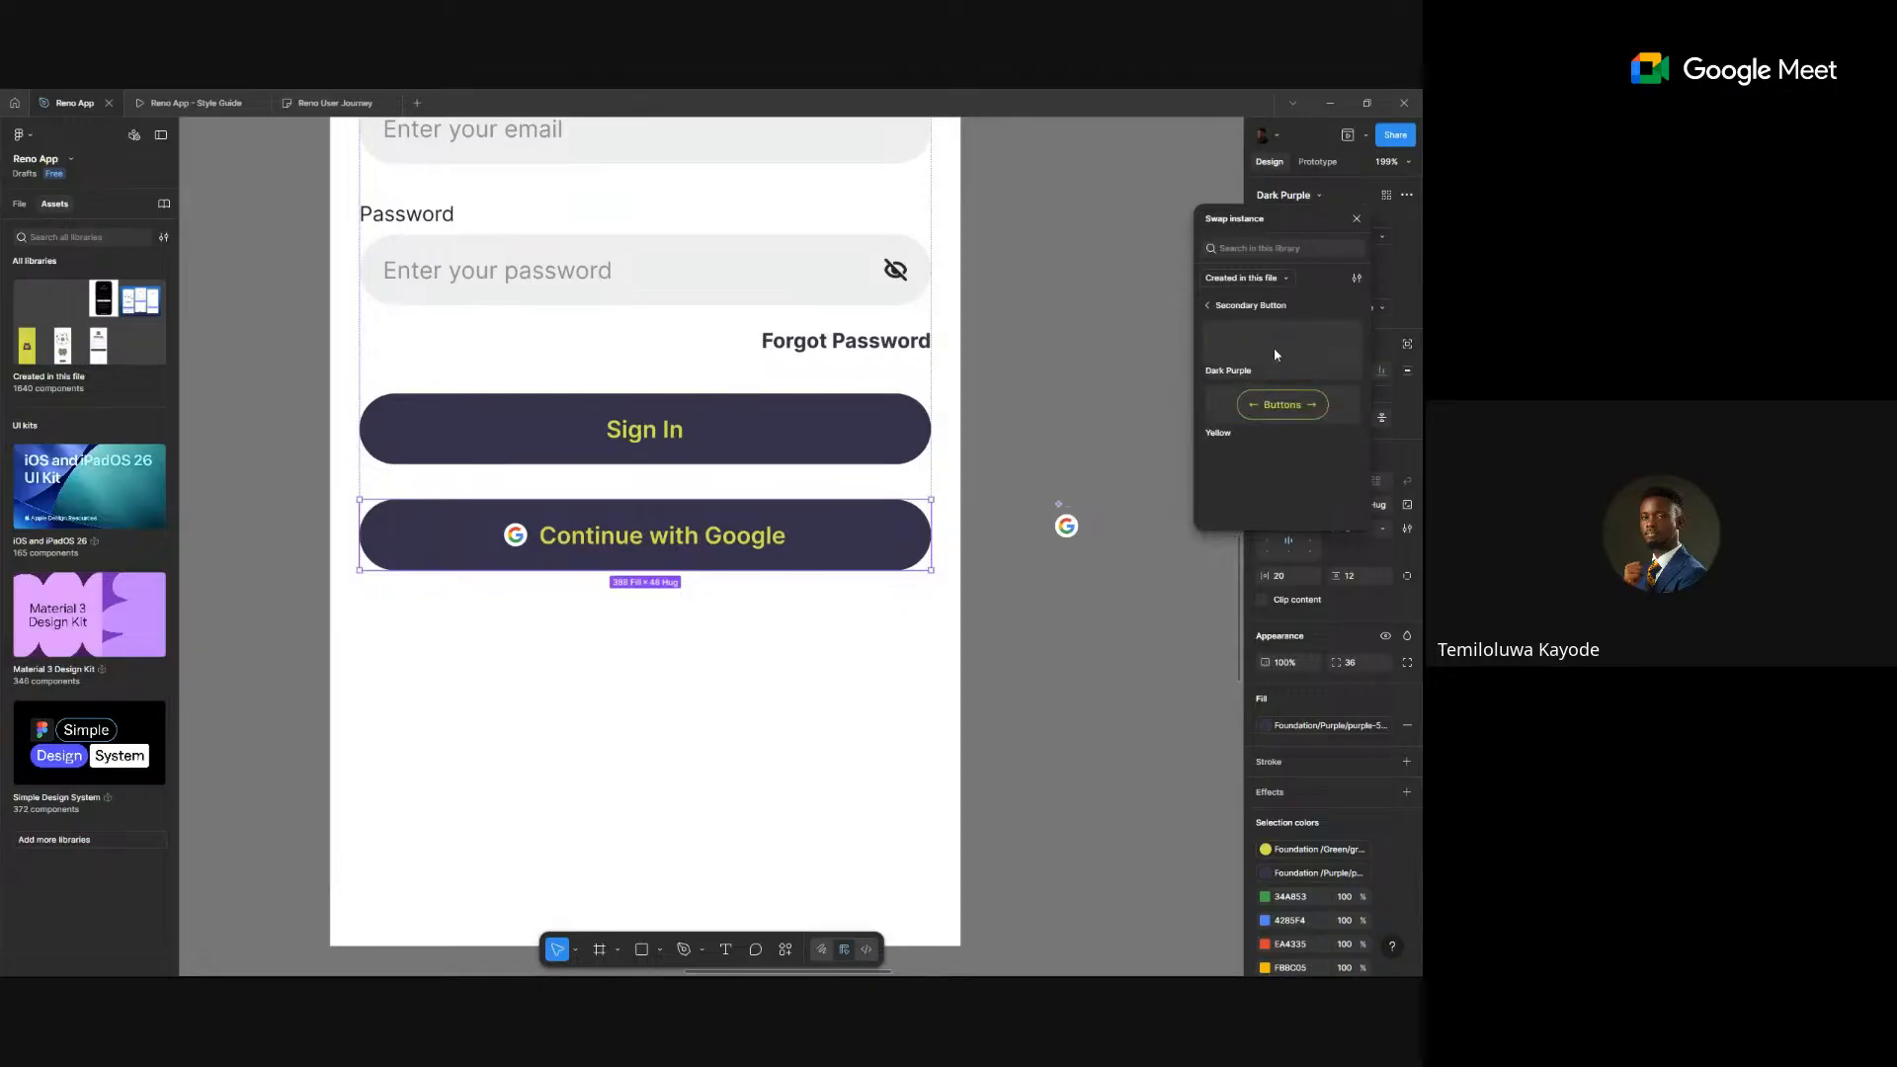
pyautogui.click(1274, 354)
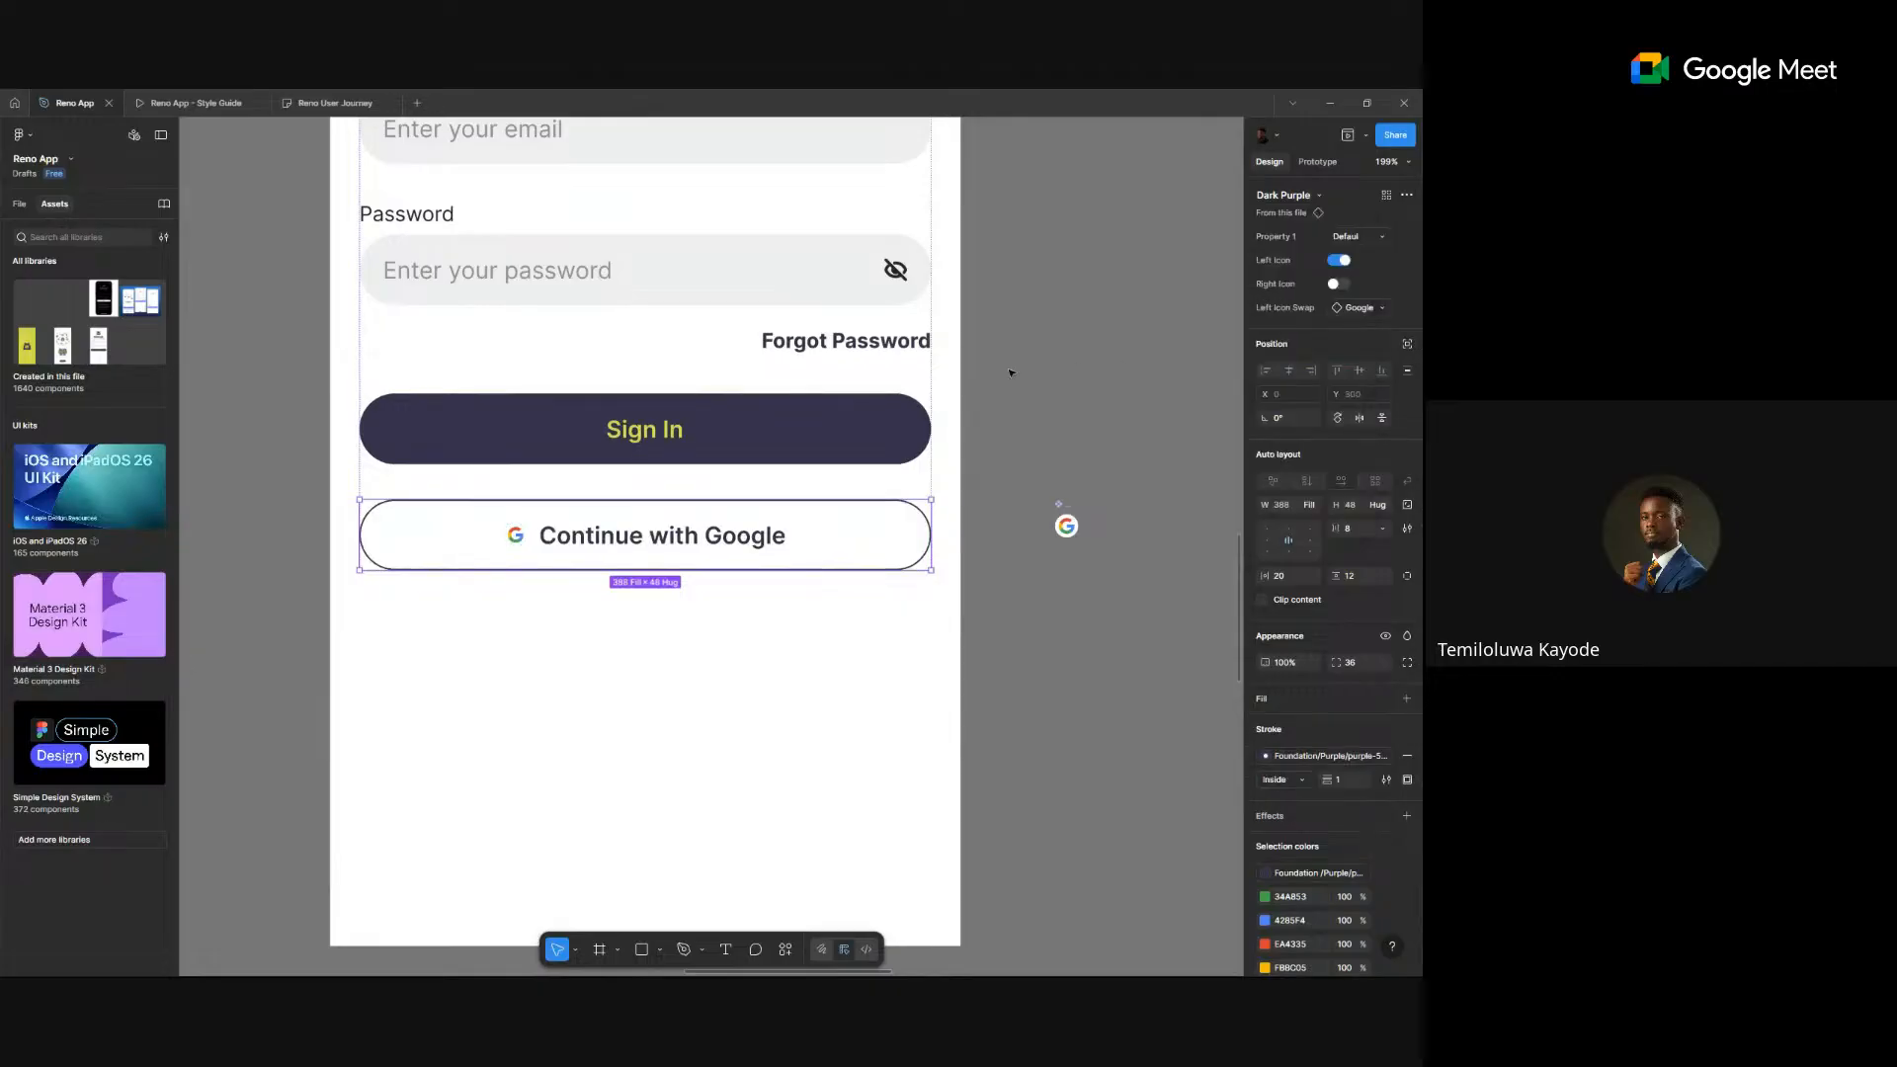
# - Hide the side panels and scale the separate Google G icon proportionally to about 16 pixels
pyautogui.scroll(10, 470, 556)
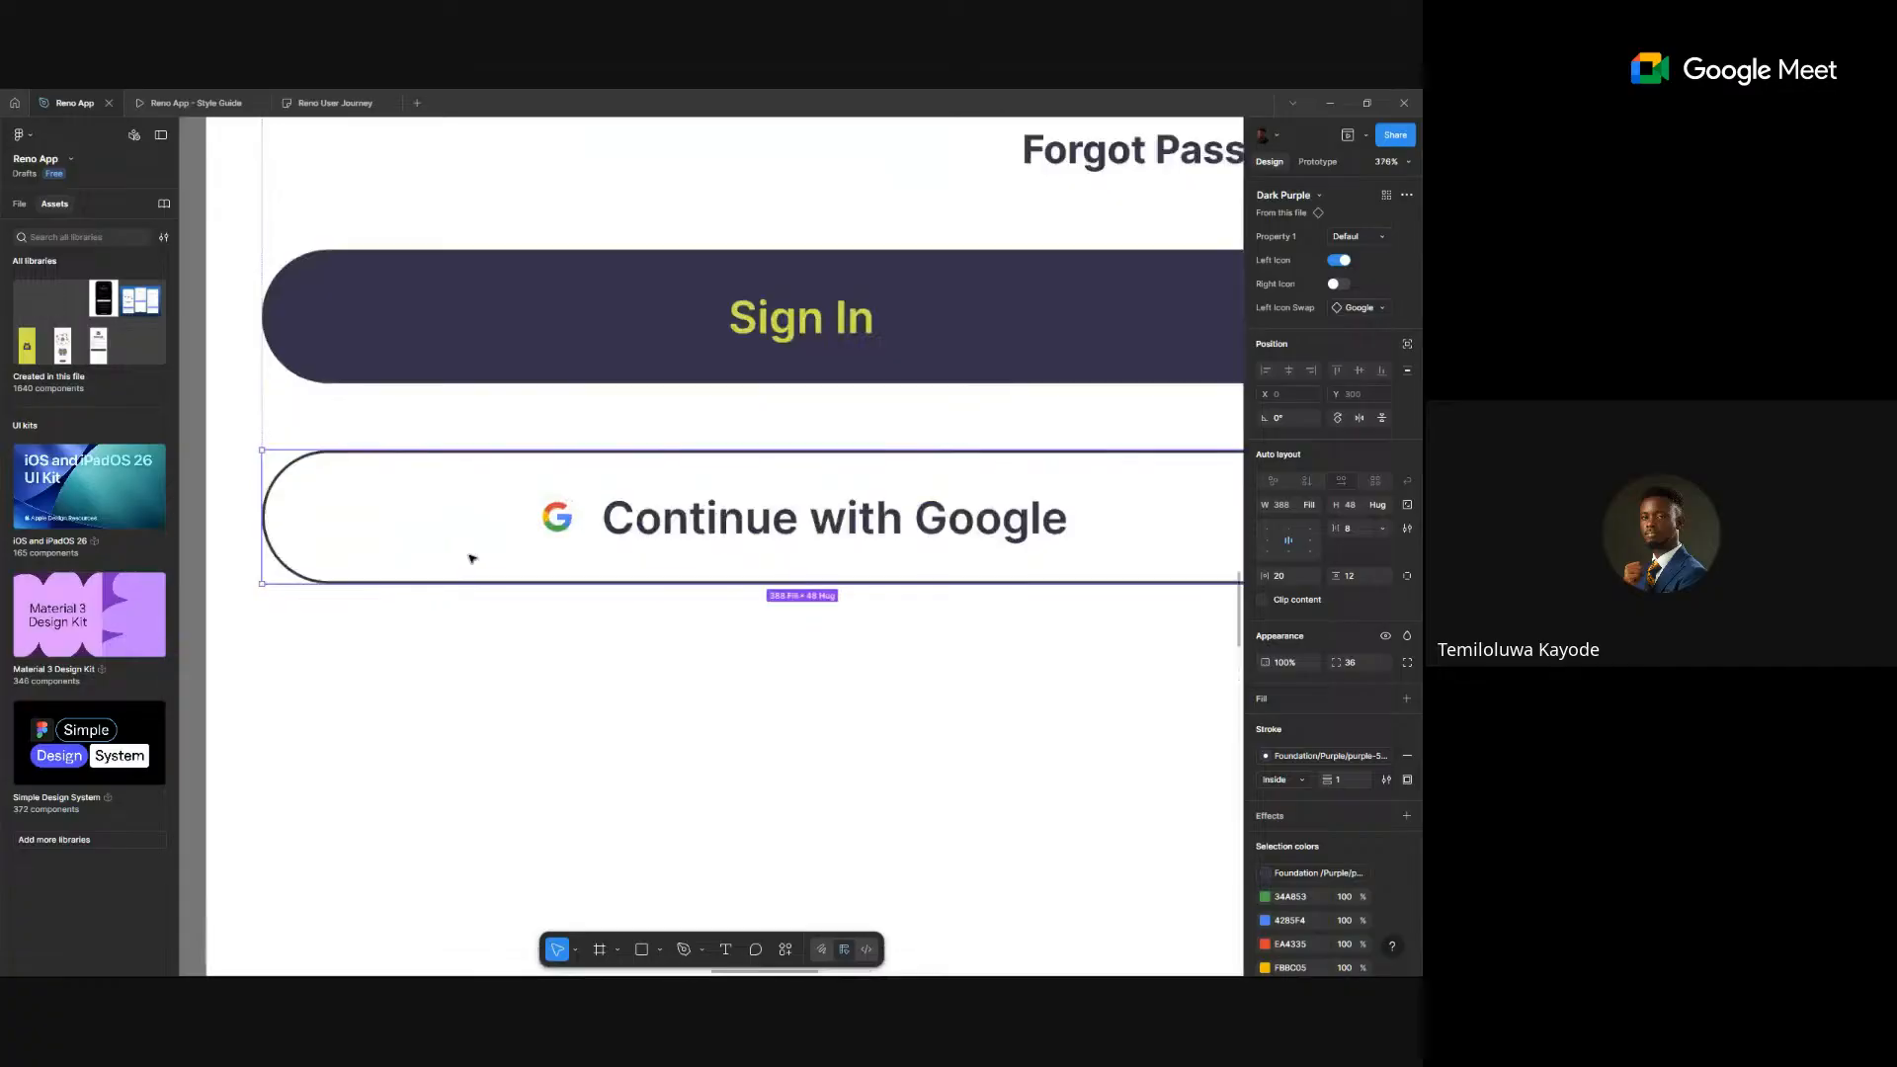
pyautogui.scroll(-5, 466, 556)
pyautogui.scroll(8, 682, 499)
pyautogui.scroll(5, 682, 499)
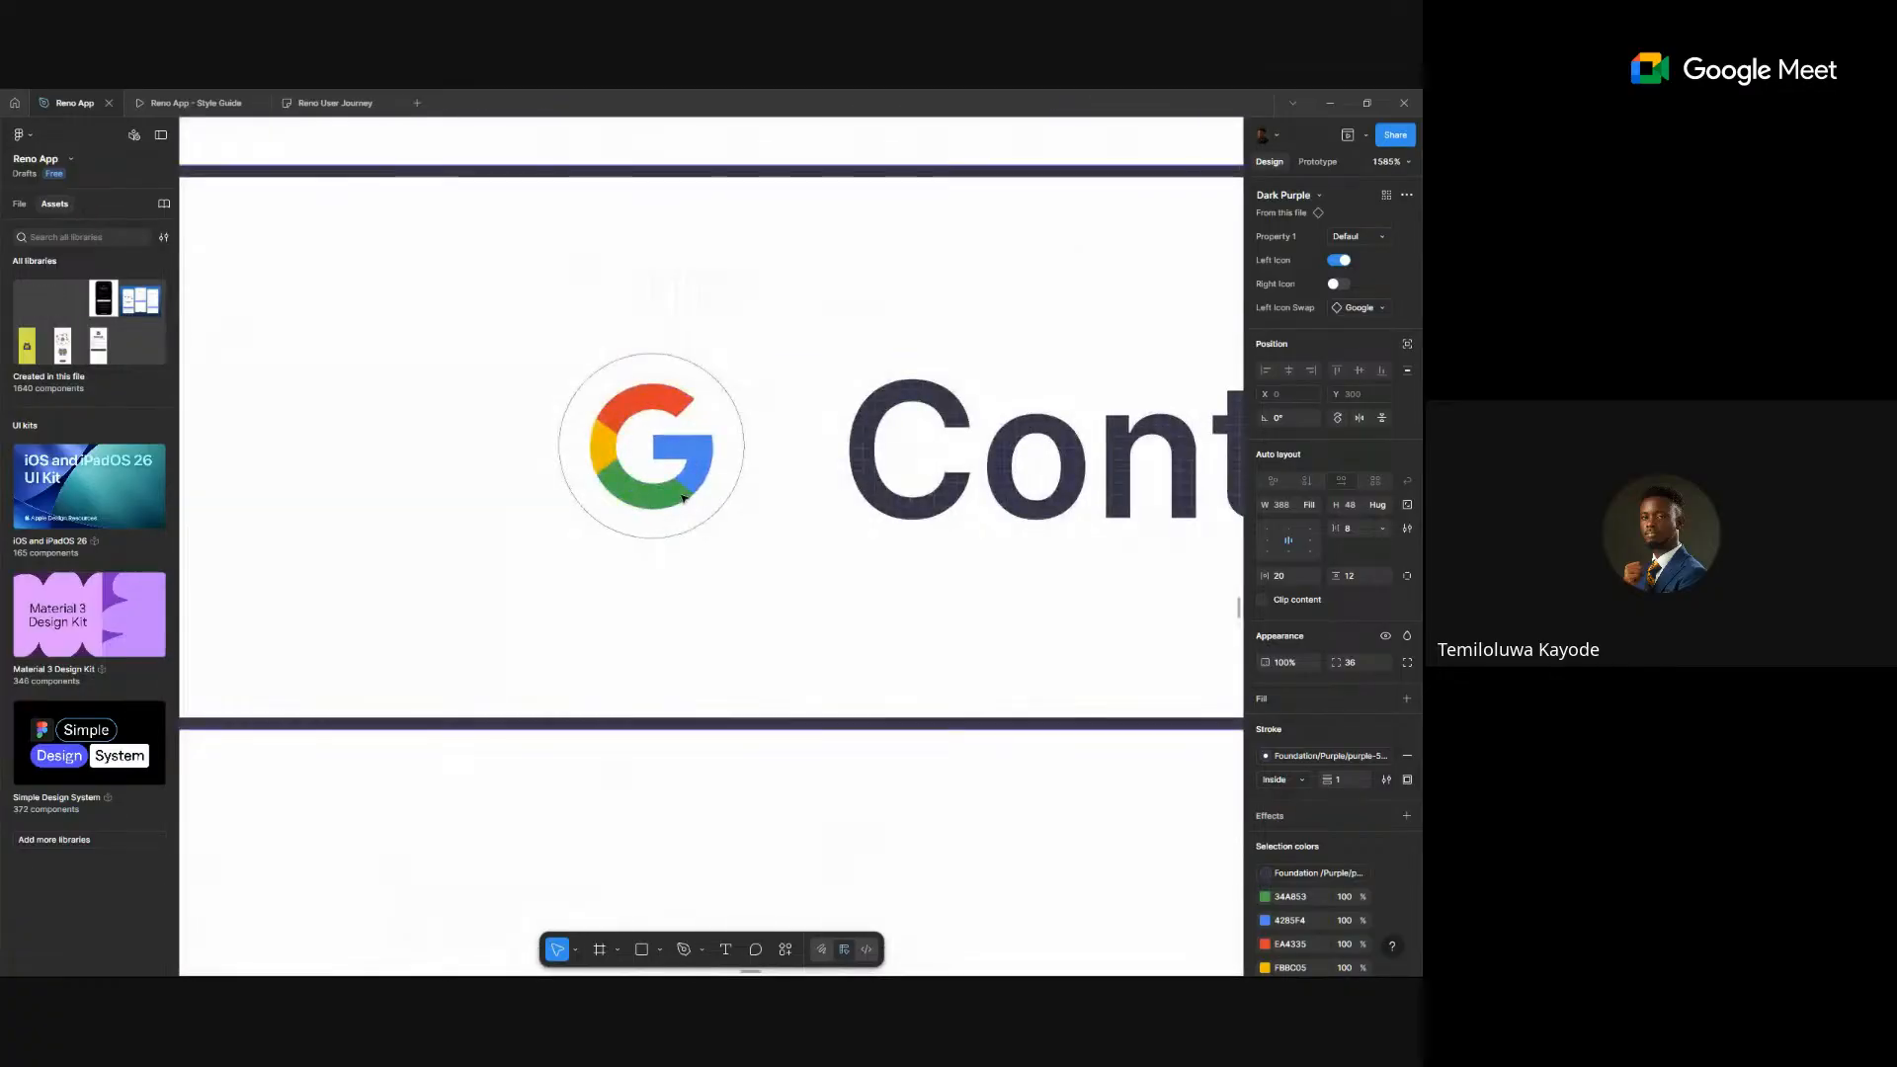
pyautogui.scroll(-15, 681, 498)
pyautogui.moveTo(781, 504); pyautogui.dragTo(566, 531)
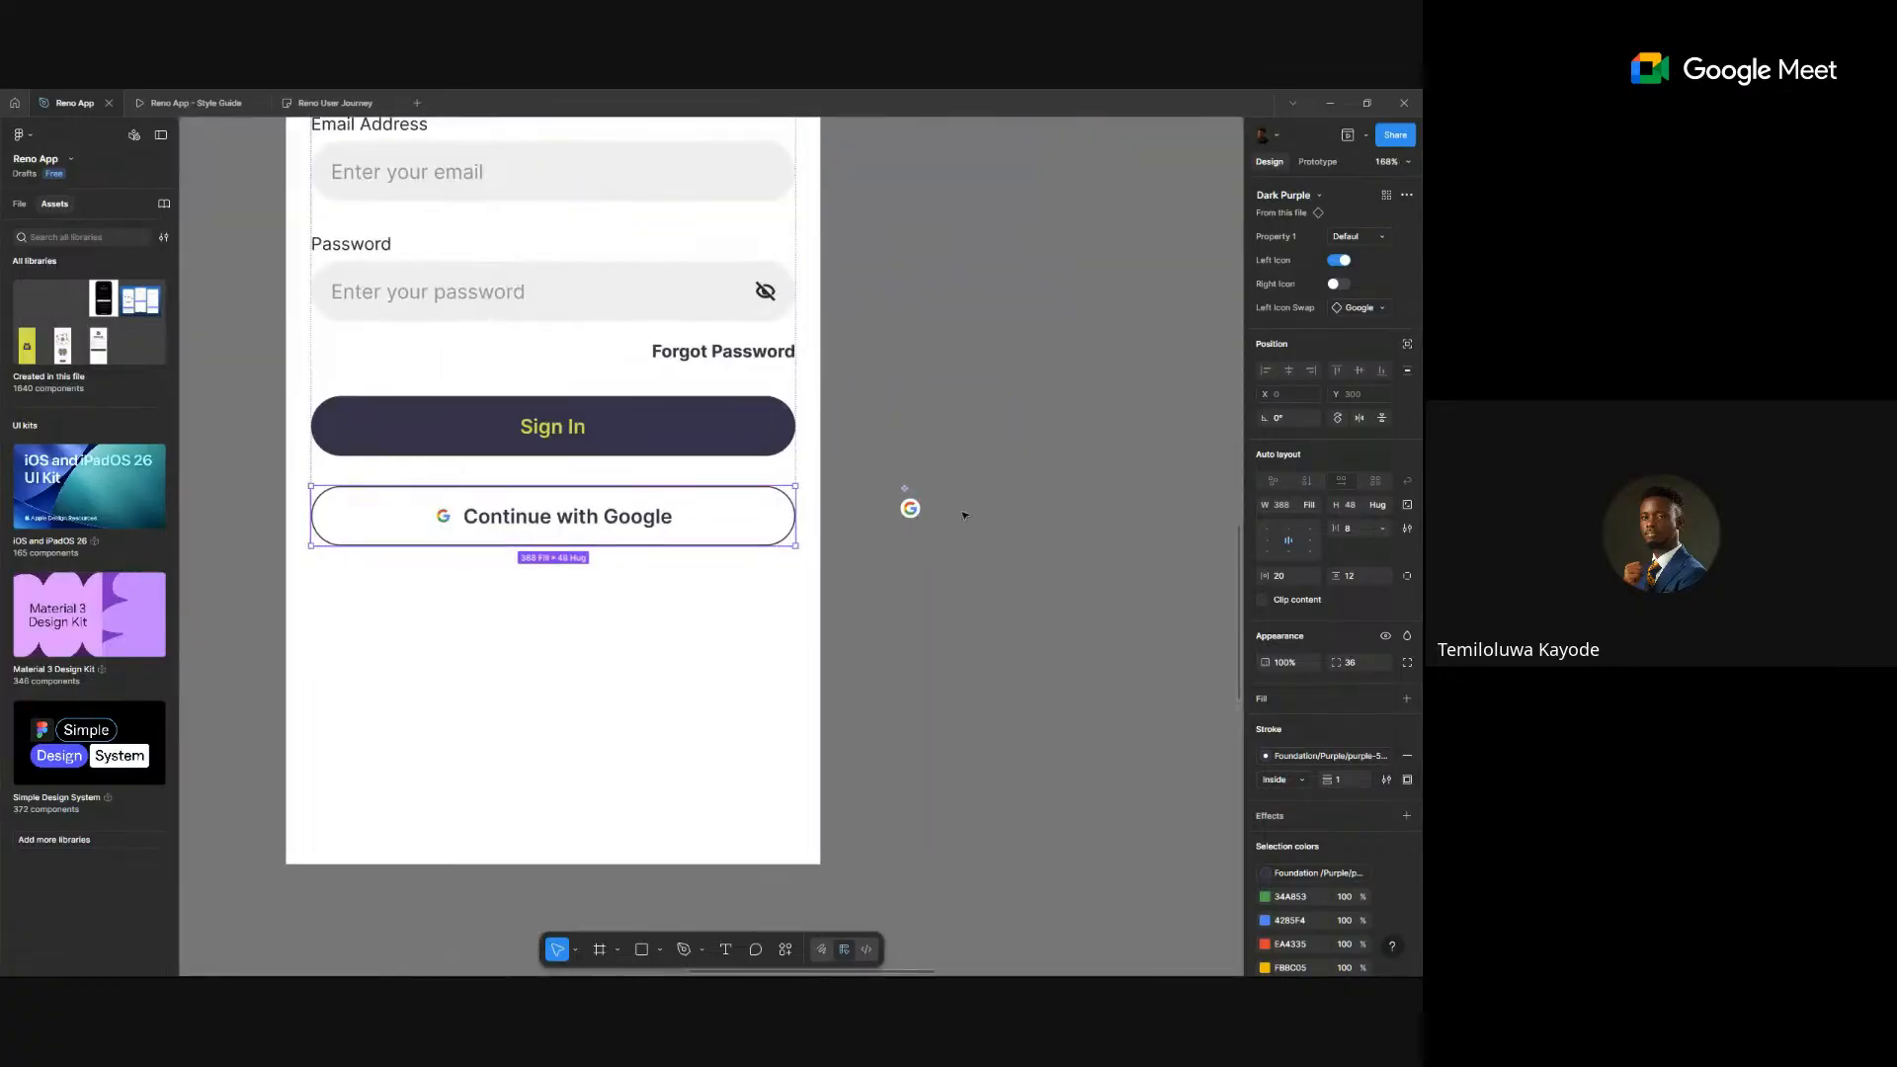
pyautogui.scroll(12, 948, 519)
pyautogui.click(606, 501)
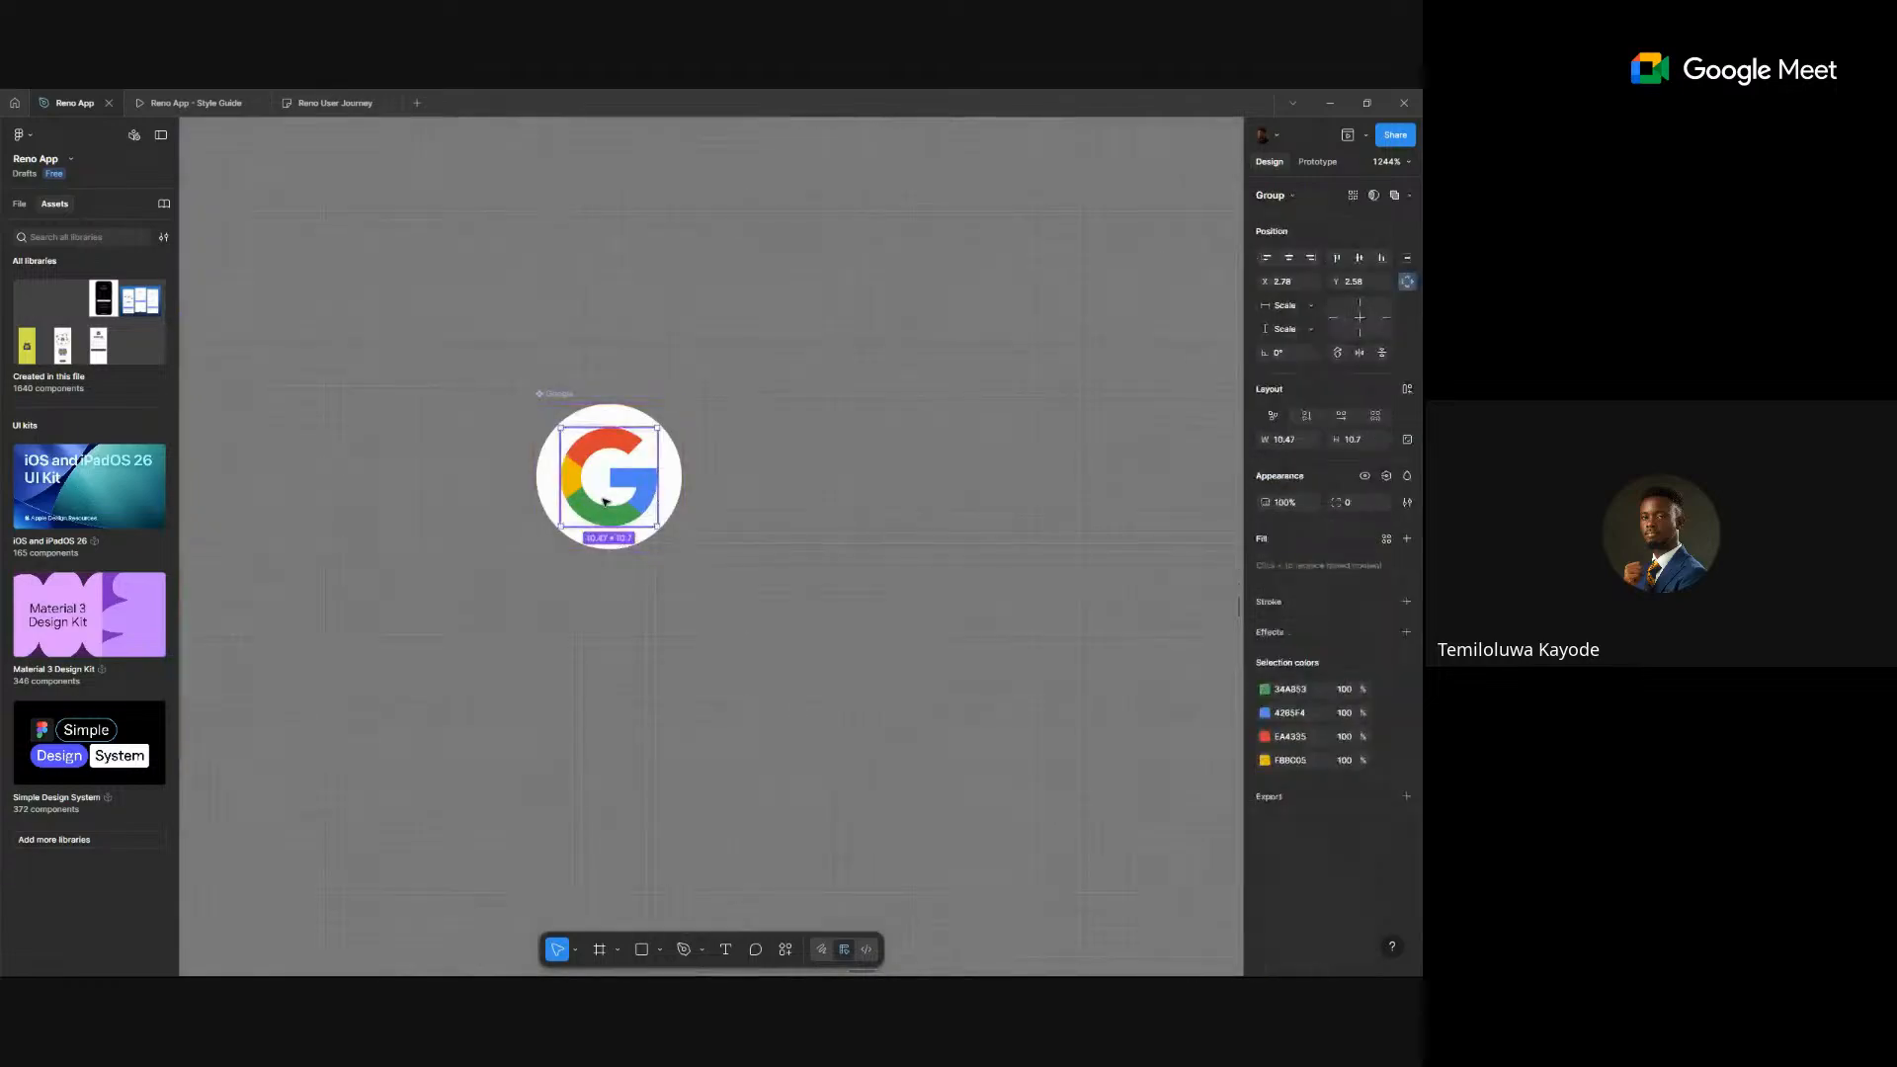
pyautogui.scroll(-8, 606, 501)
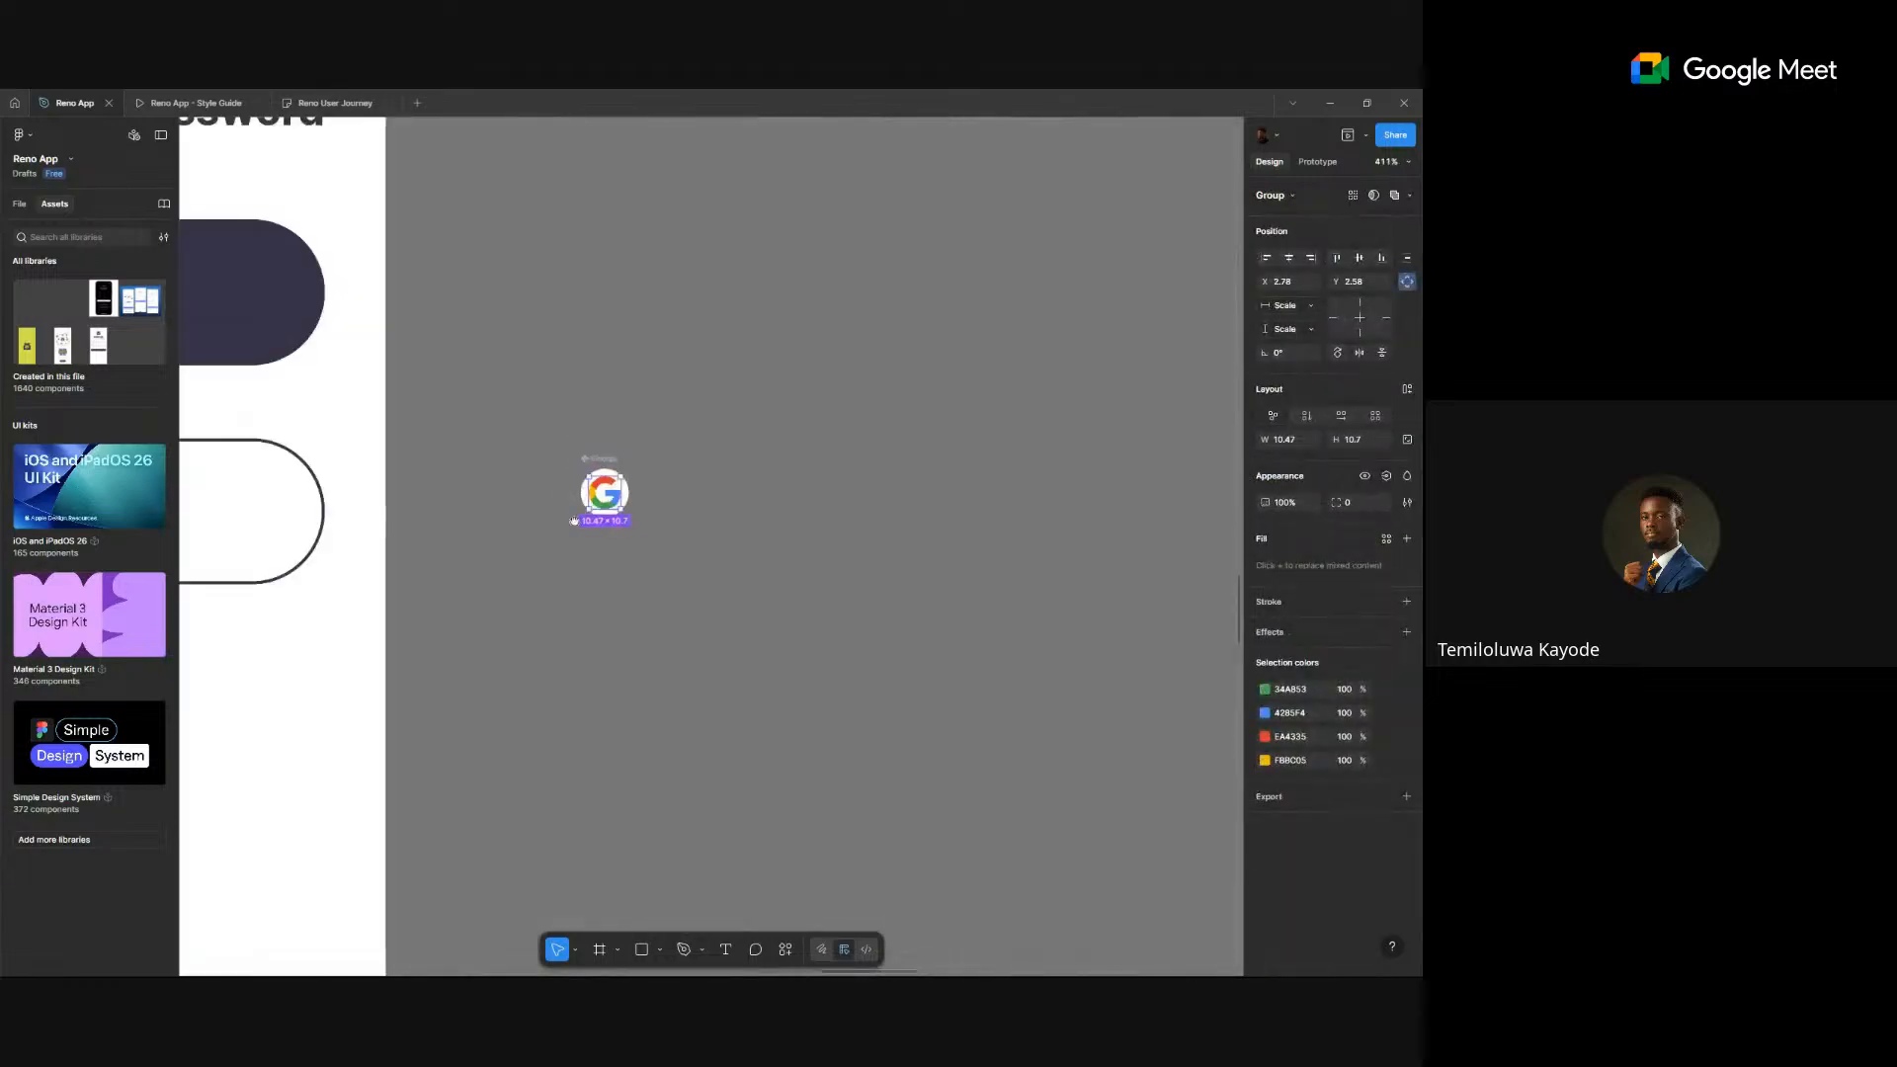
pyautogui.hscroll(-10, 444, 543)
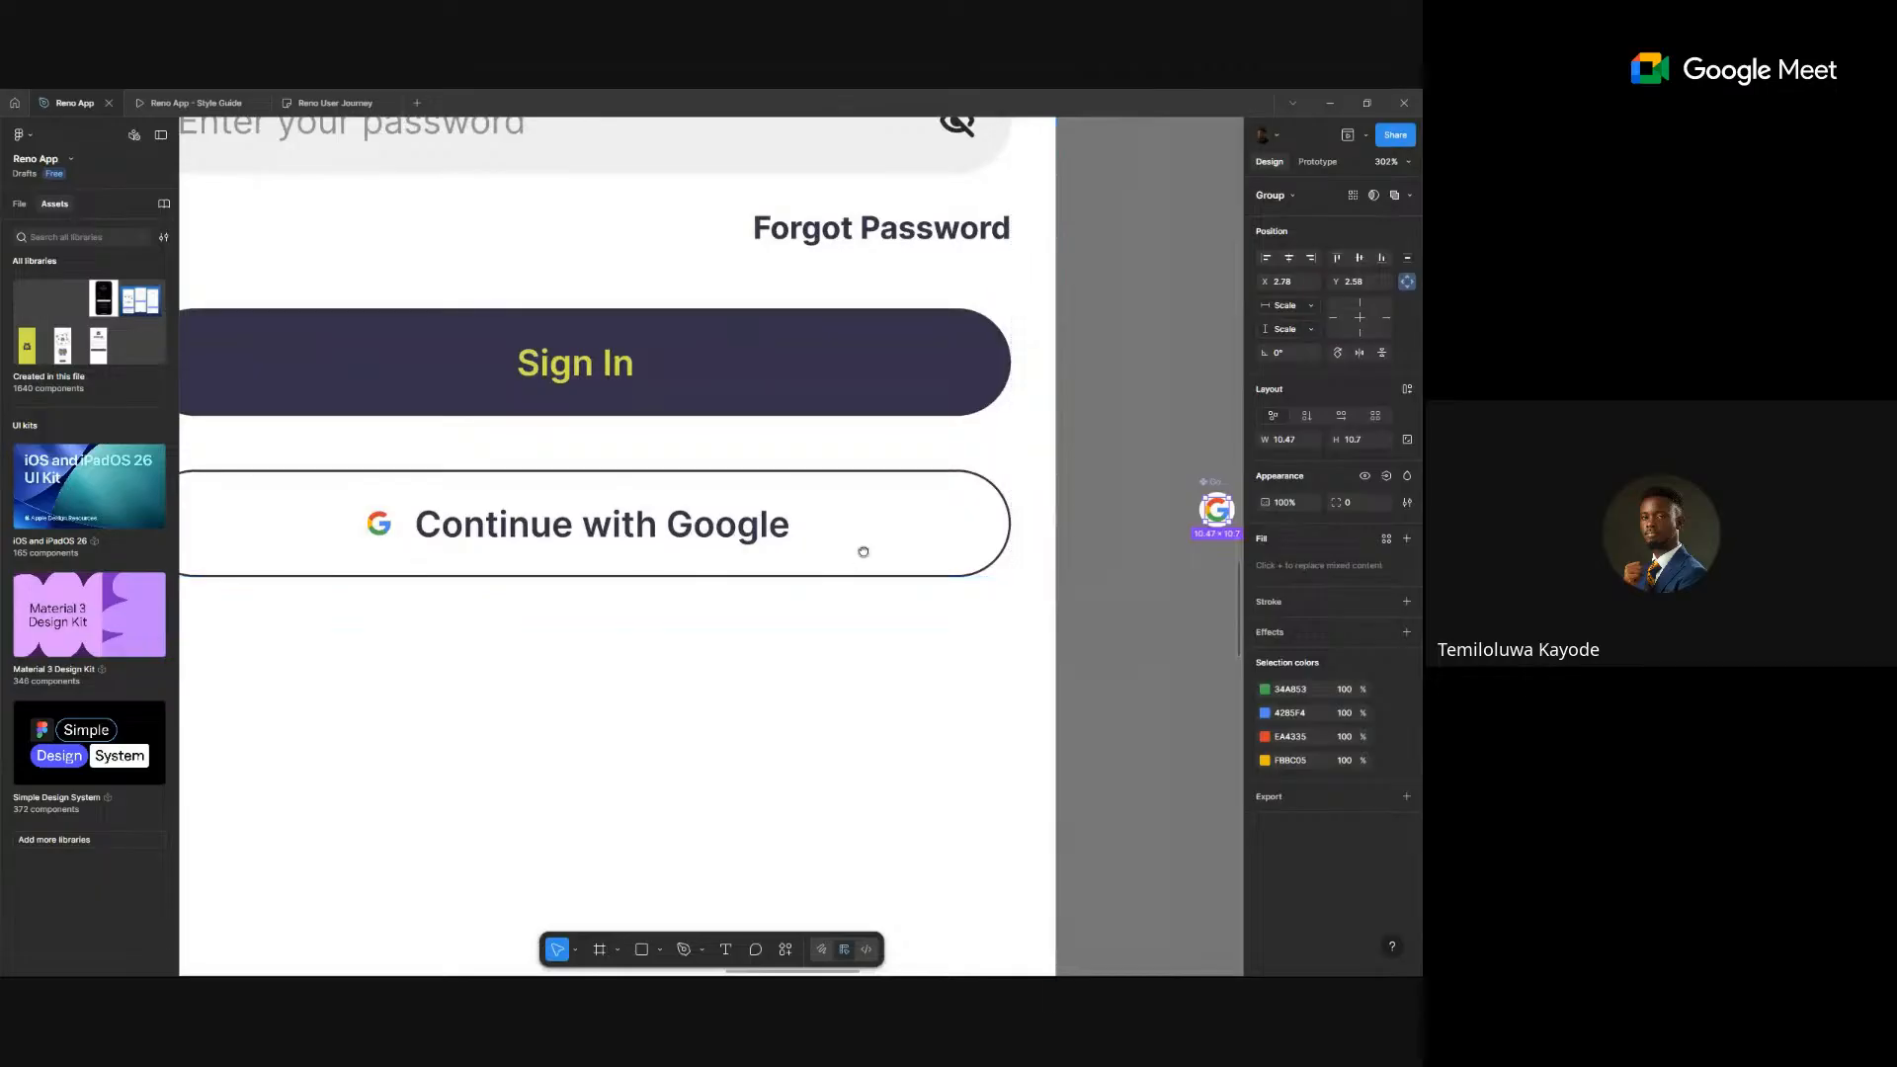
pyautogui.scroll(-5, 953, 533)
pyautogui.scroll(3, 952, 536)
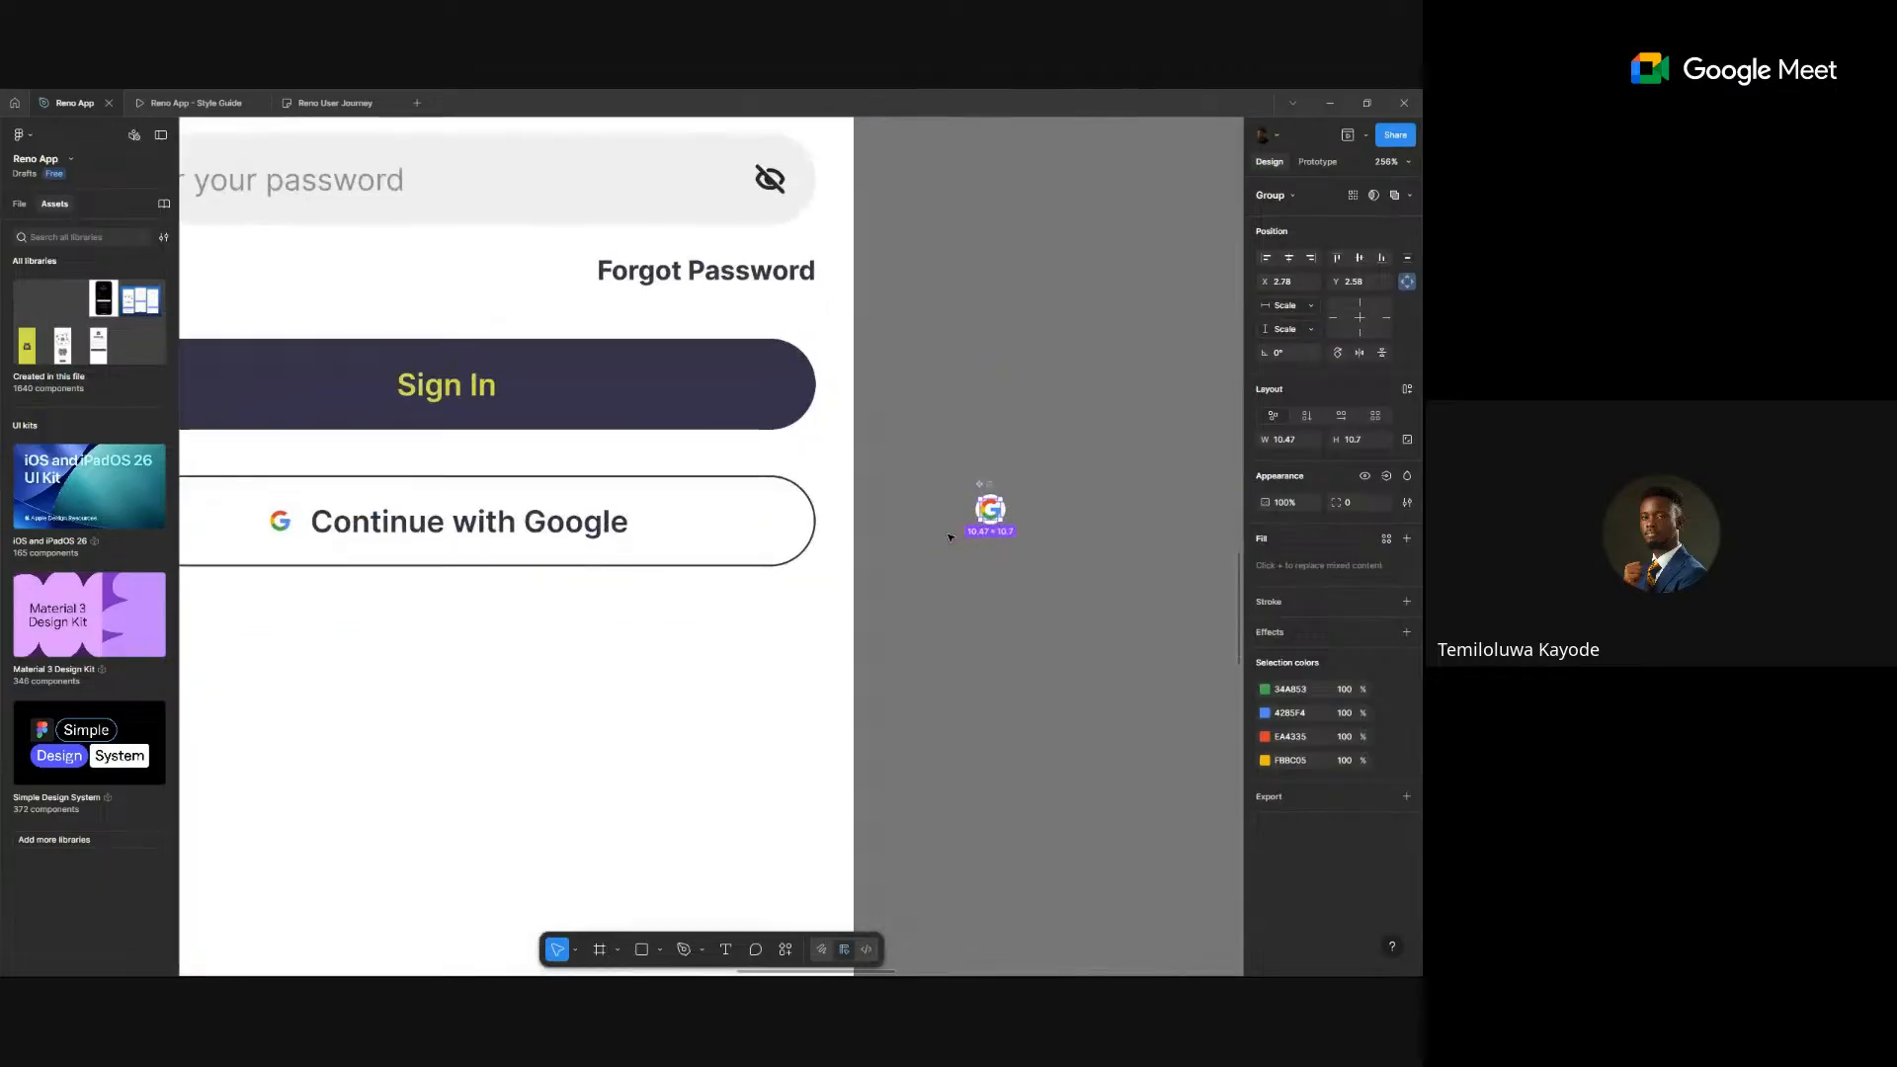
pyautogui.hscroll(-3, 952, 487)
pyautogui.click(1027, 233)
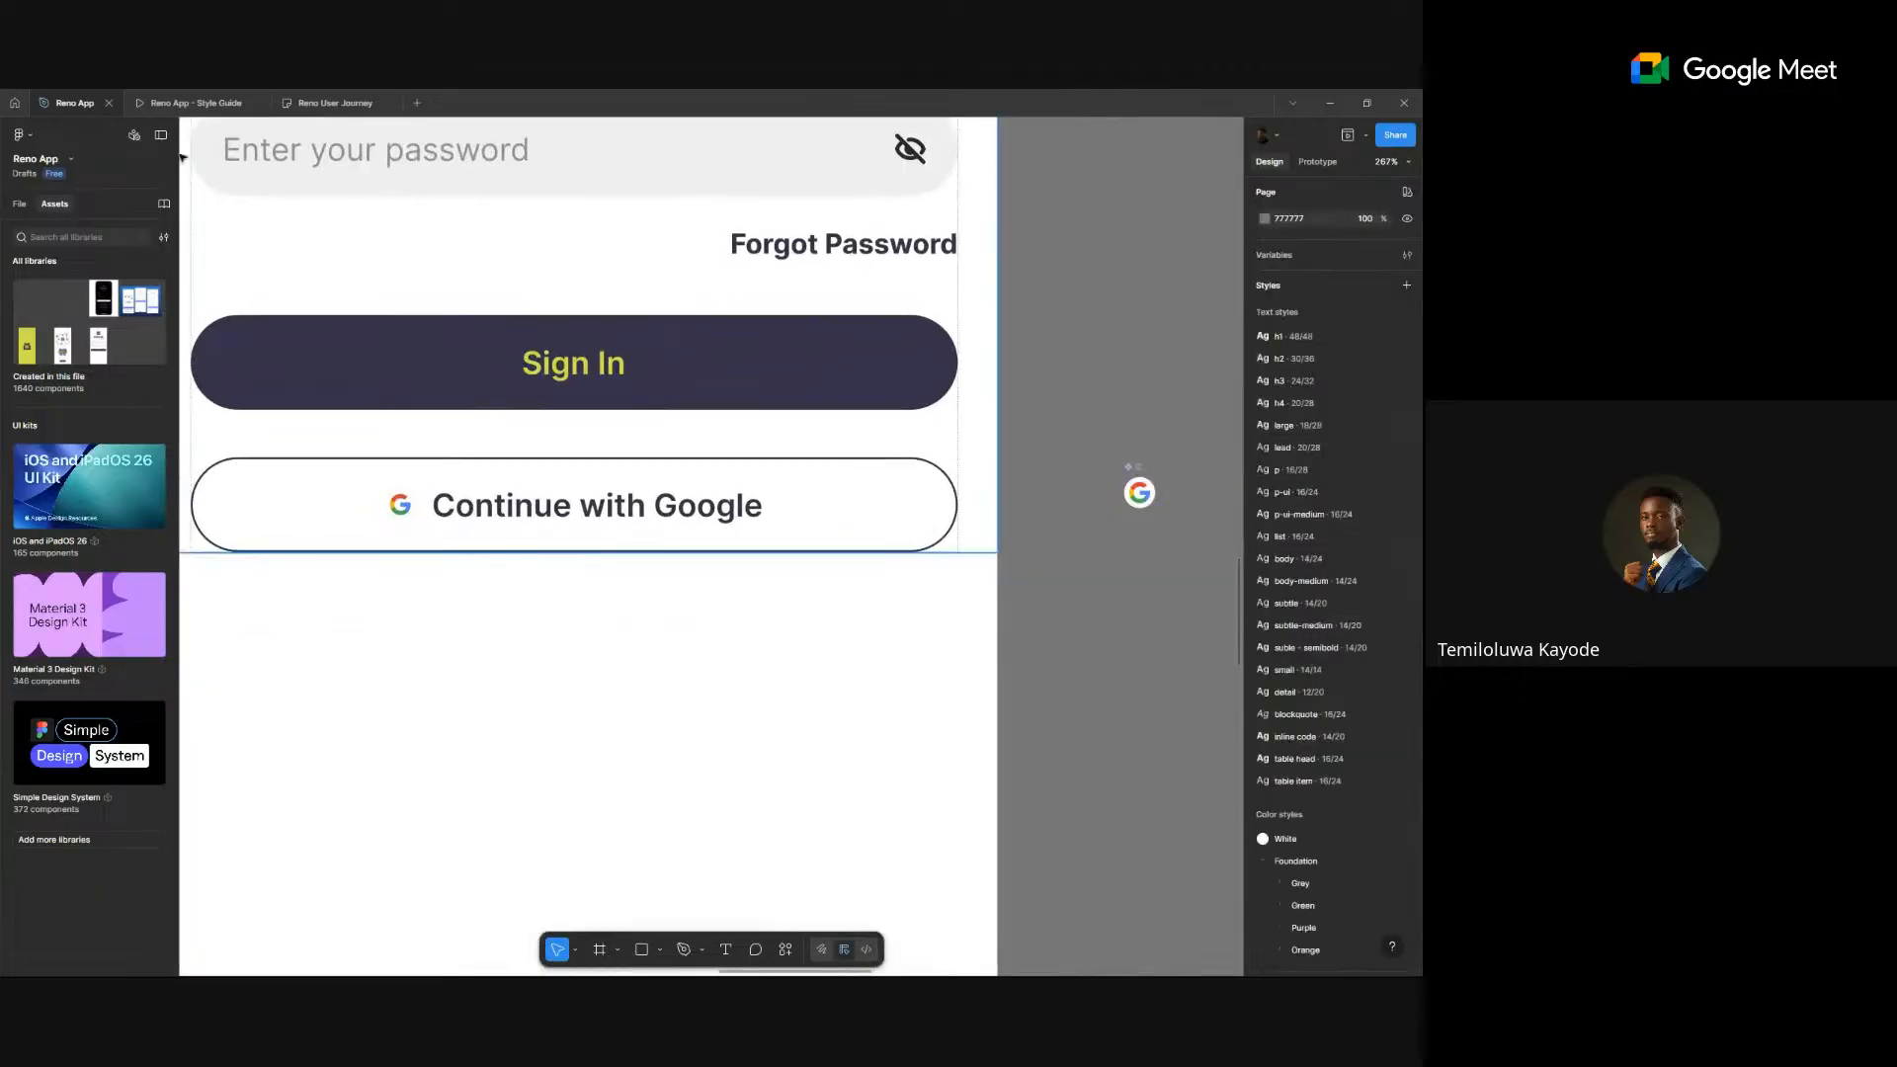
pyautogui.click(163, 136)
pyautogui.hscroll(2, 718, 374)
pyautogui.scroll(2, 718, 375)
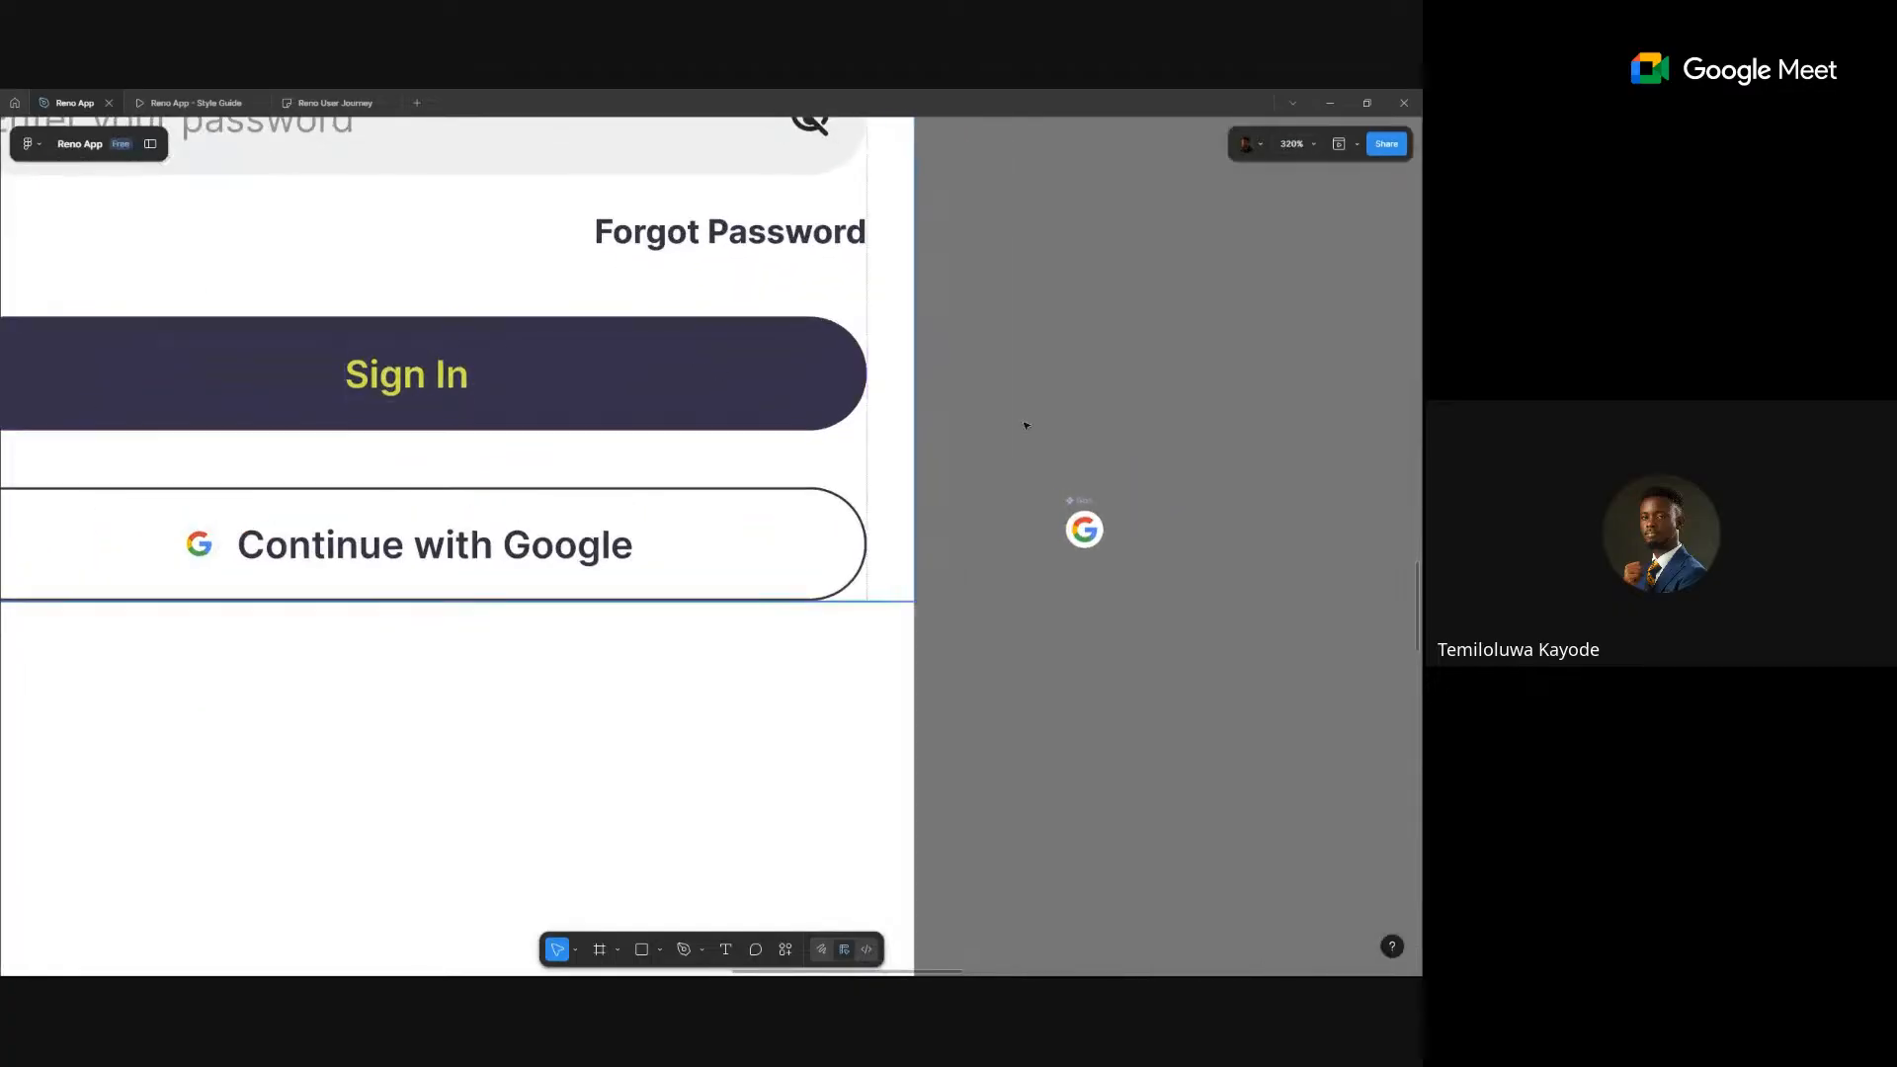
pyautogui.click(1084, 526)
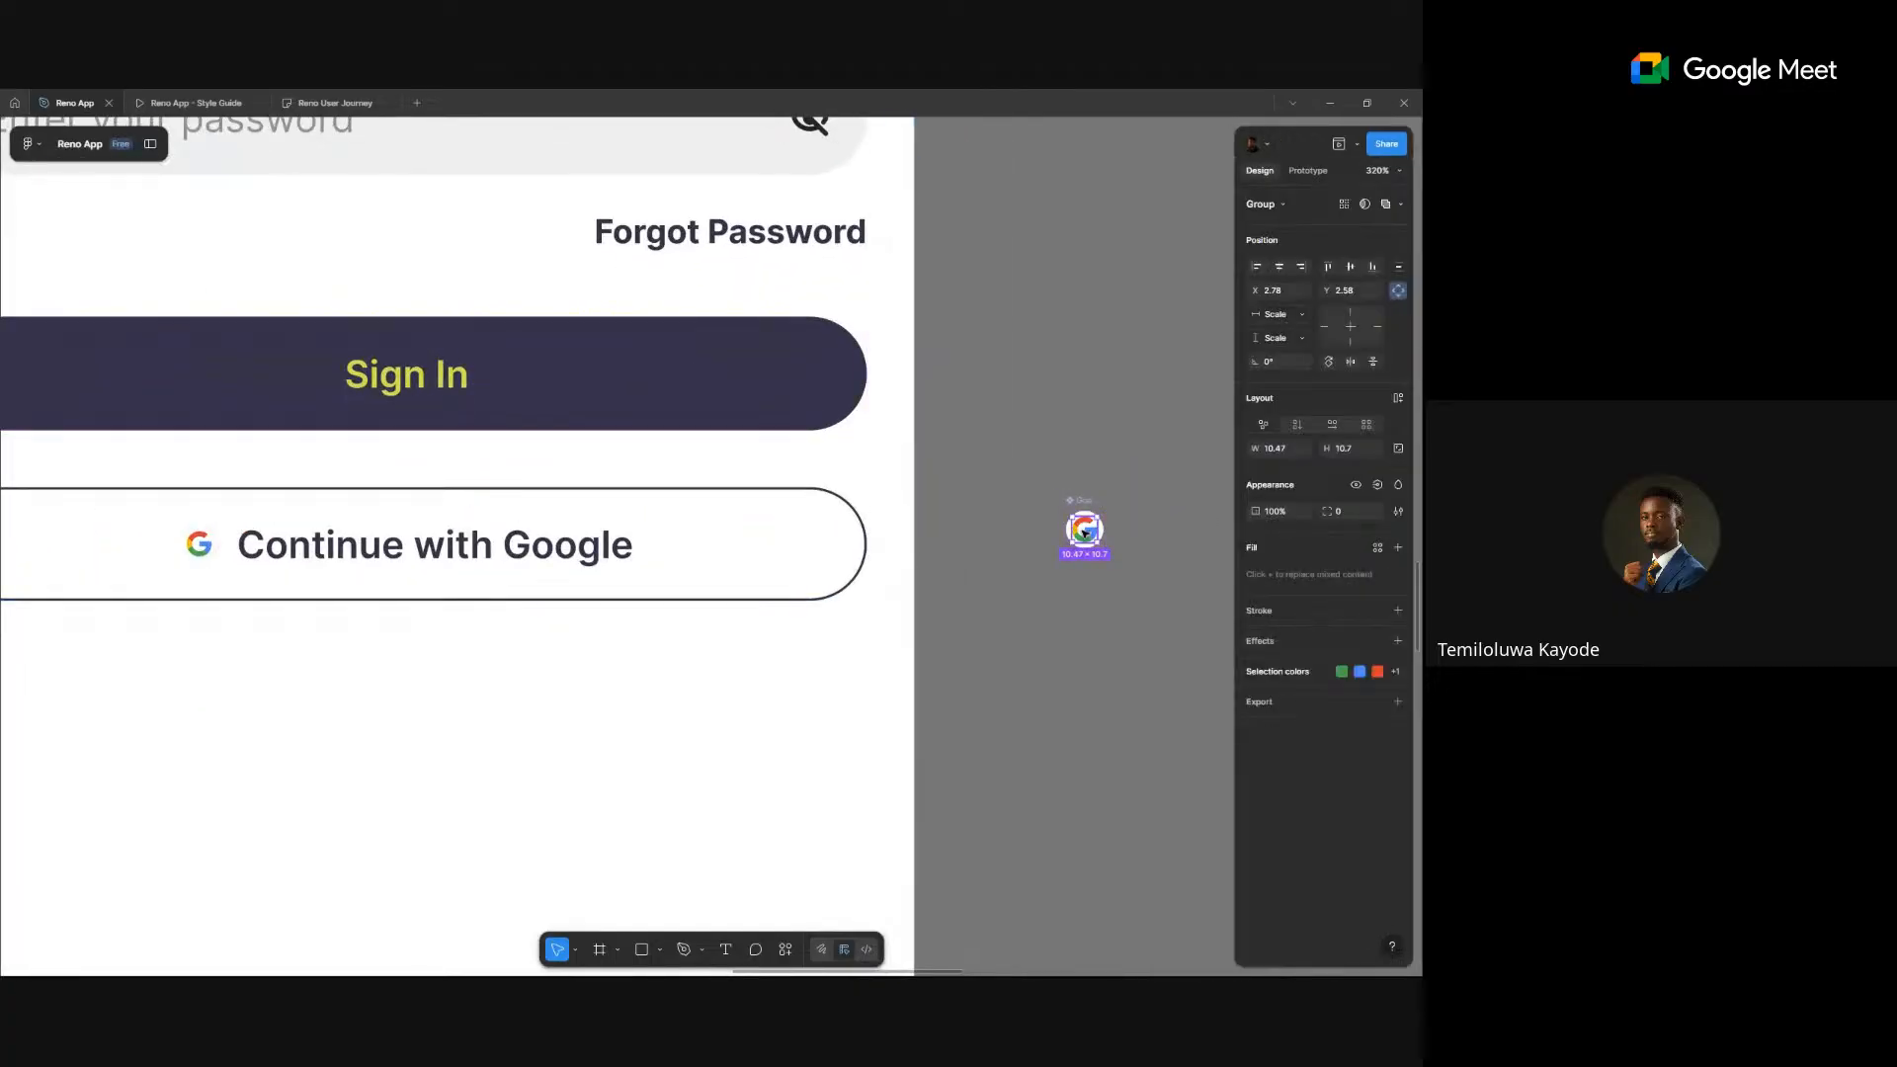
pyautogui.press('k')
pyautogui.moveTo(1098, 541); pyautogui.dragTo(1103, 545)
pyautogui.click(1167, 481)
# - Set the Google logo group's height to 16 and centre it horizontally and vertically in its frame
pyautogui.scroll(10, 1170, 486)
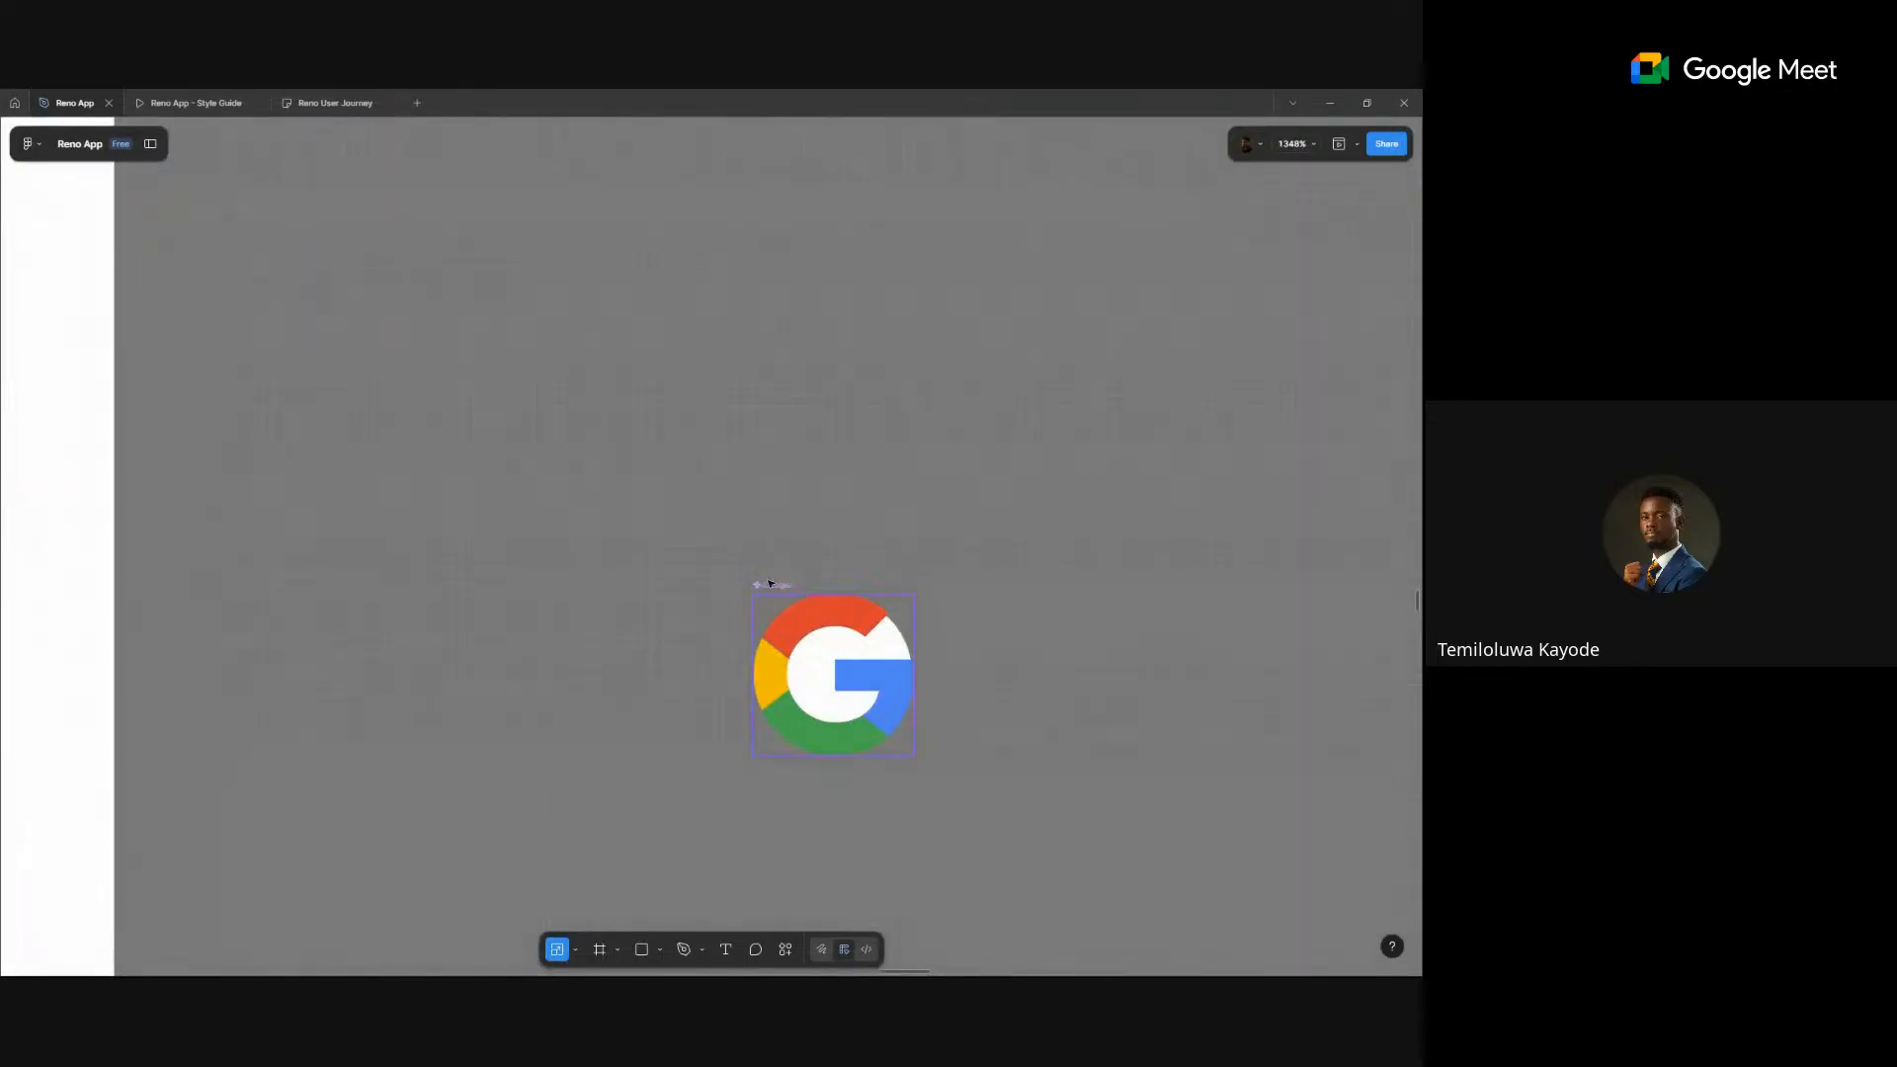
pyautogui.click(887, 646)
pyautogui.scroll(3, 886, 649)
pyautogui.scroll(5, 809, 606)
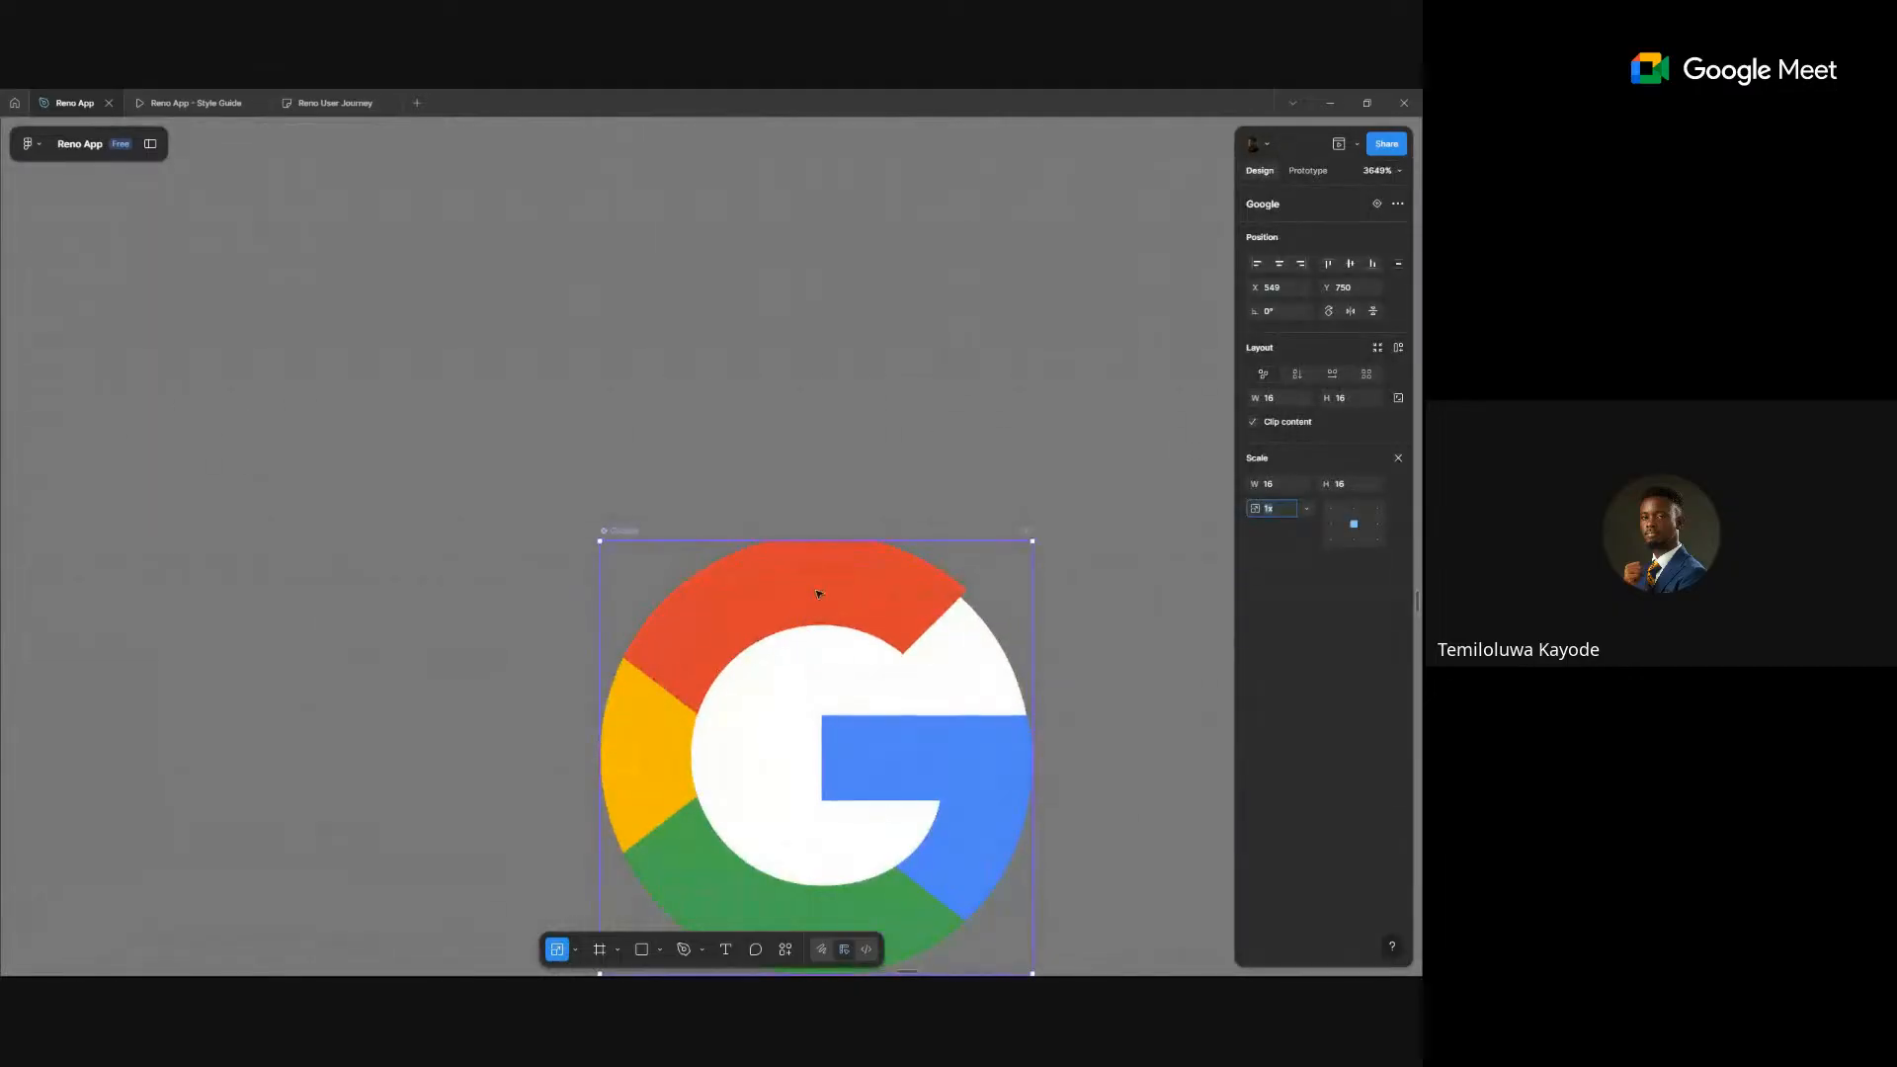
pyautogui.doubleClick(821, 593)
pyautogui.moveTo(1034, 535); pyautogui.dragTo(1016, 559)
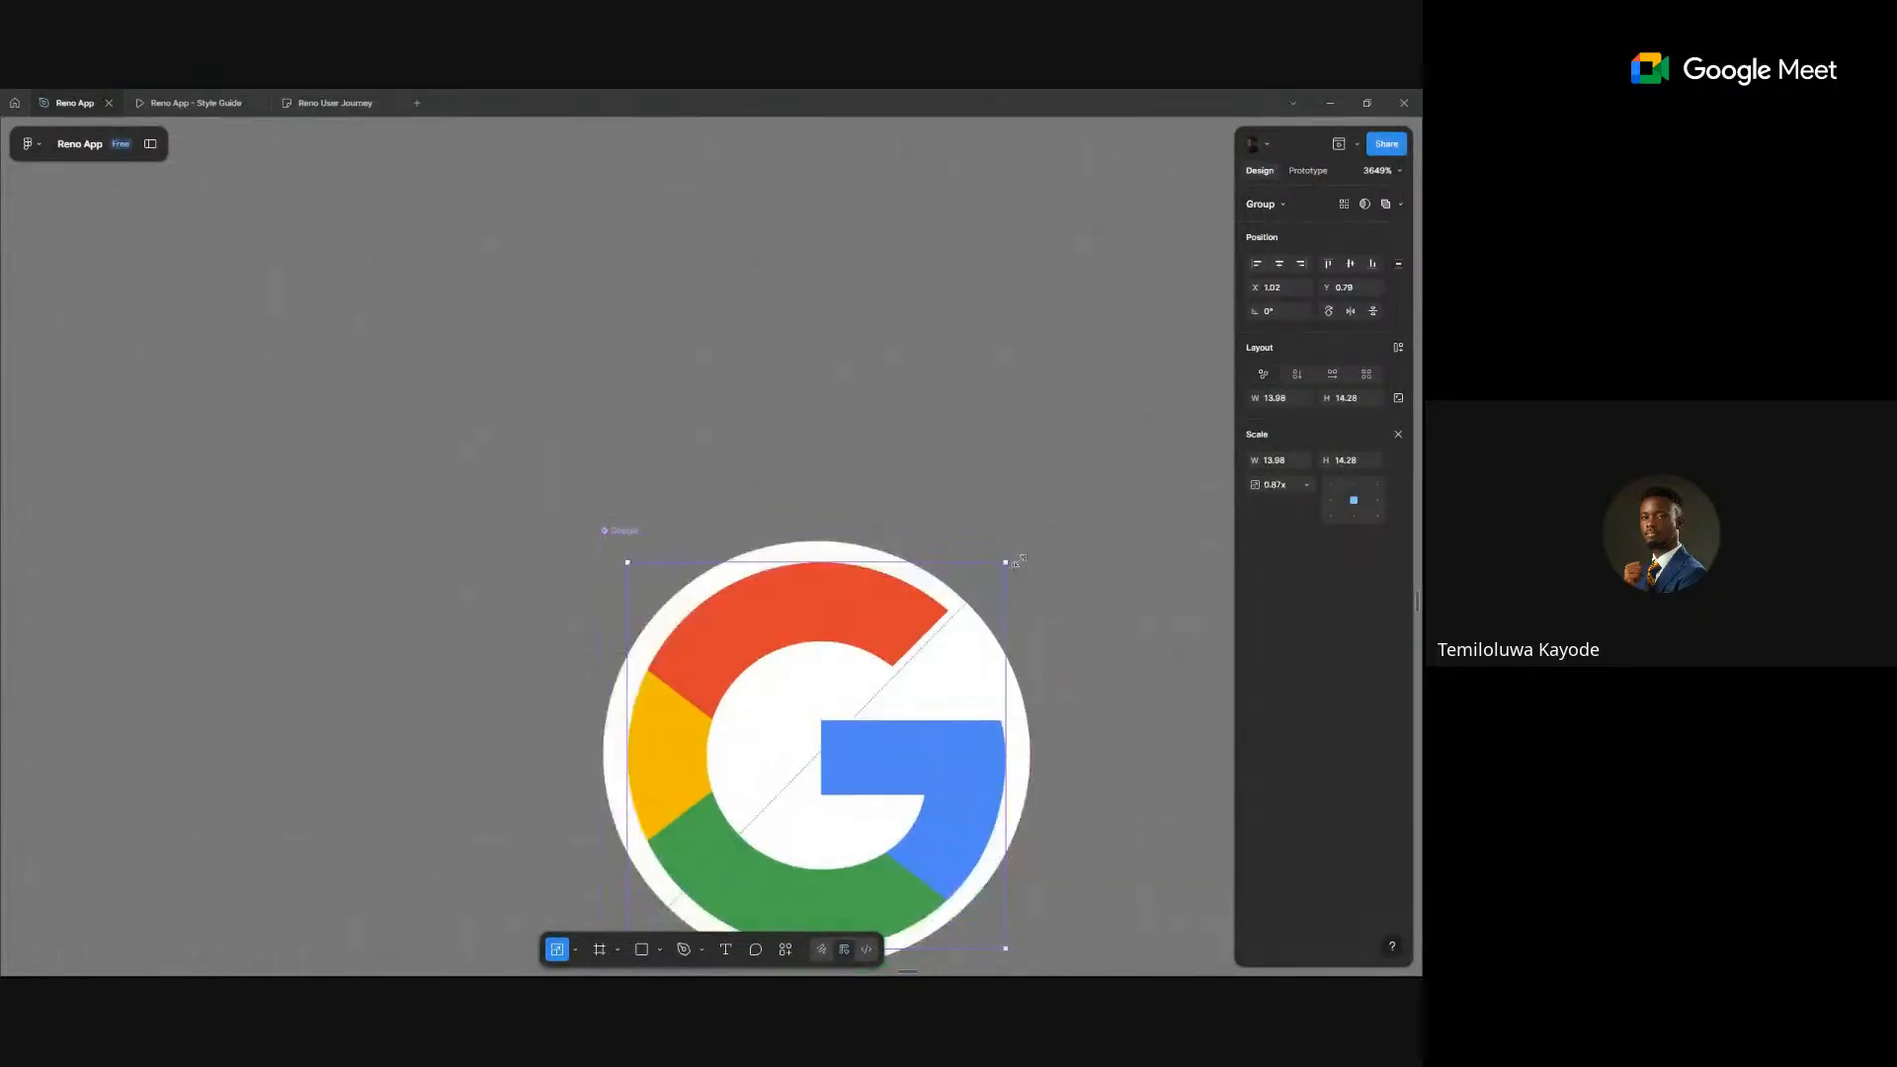
pyautogui.click(624, 534)
pyautogui.click(825, 624)
pyautogui.write('16')
pyautogui.press('Return')
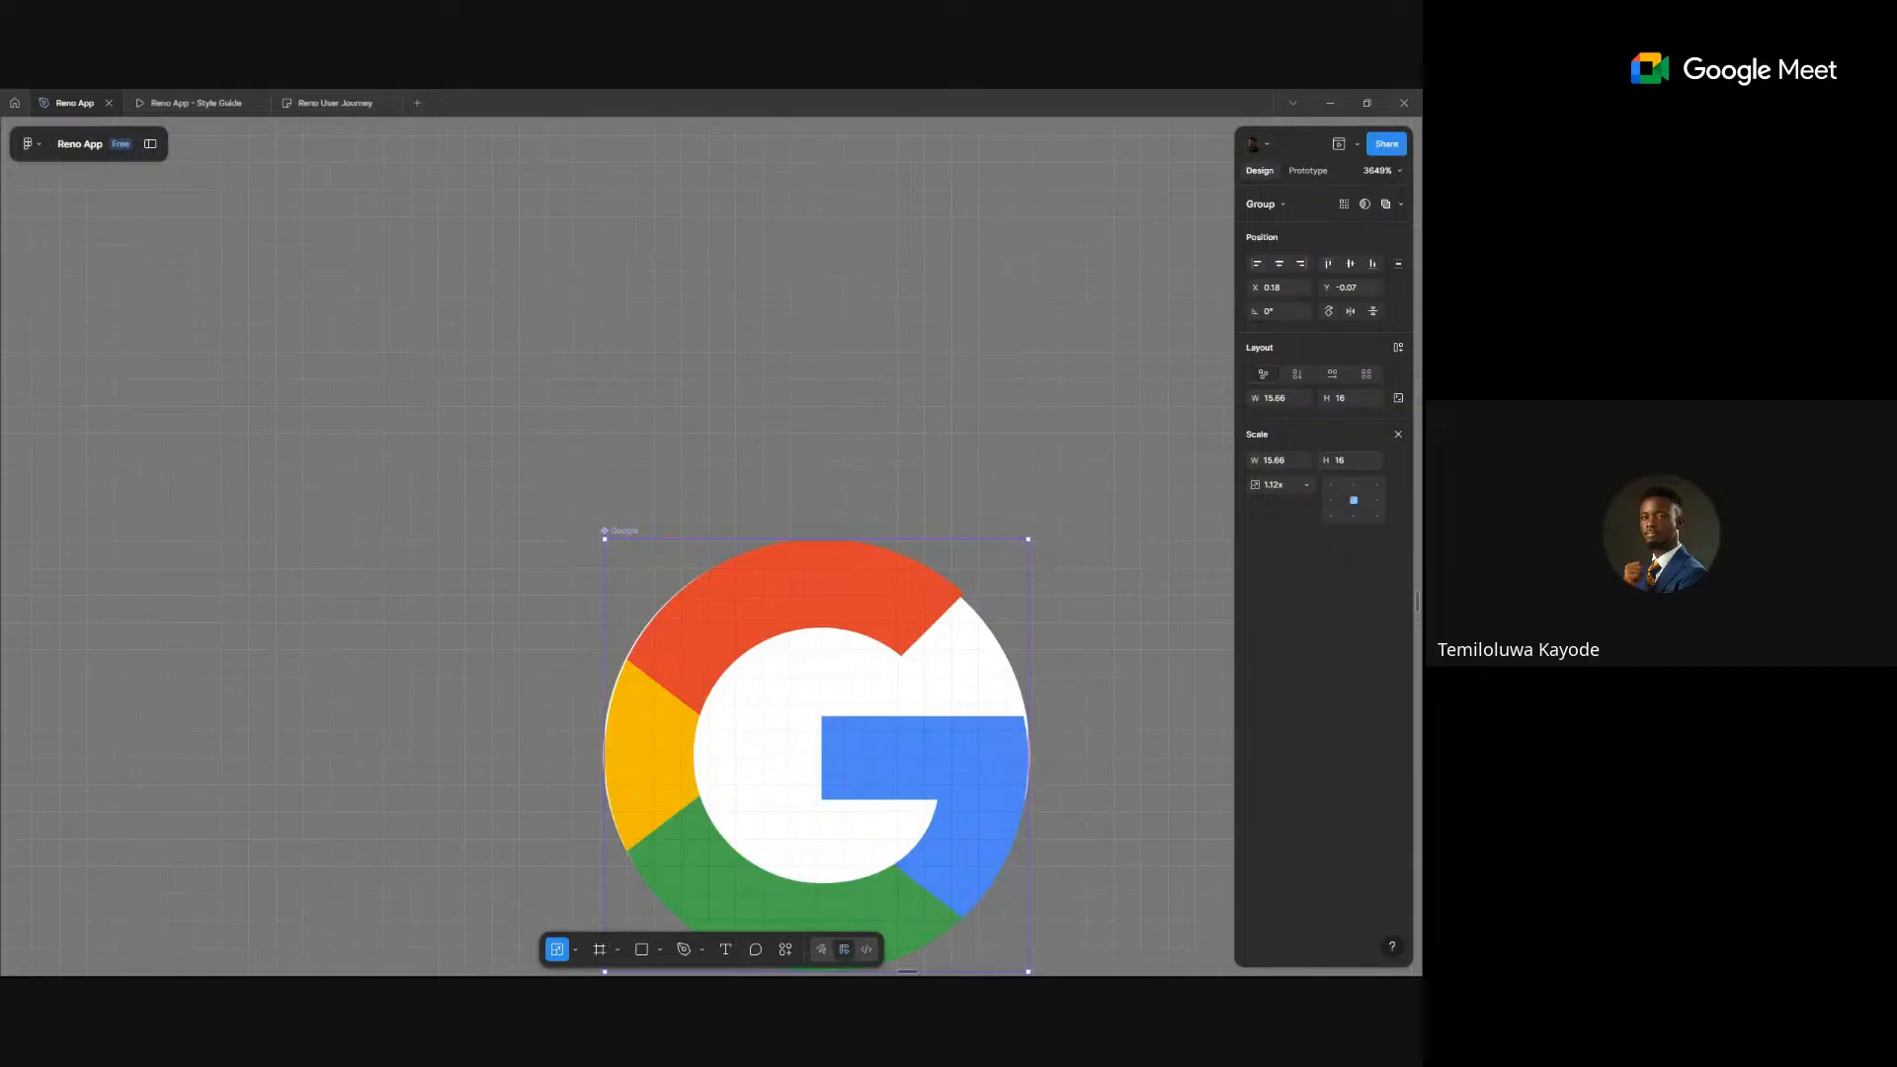
pyautogui.click(1276, 264)
pyautogui.click(1349, 264)
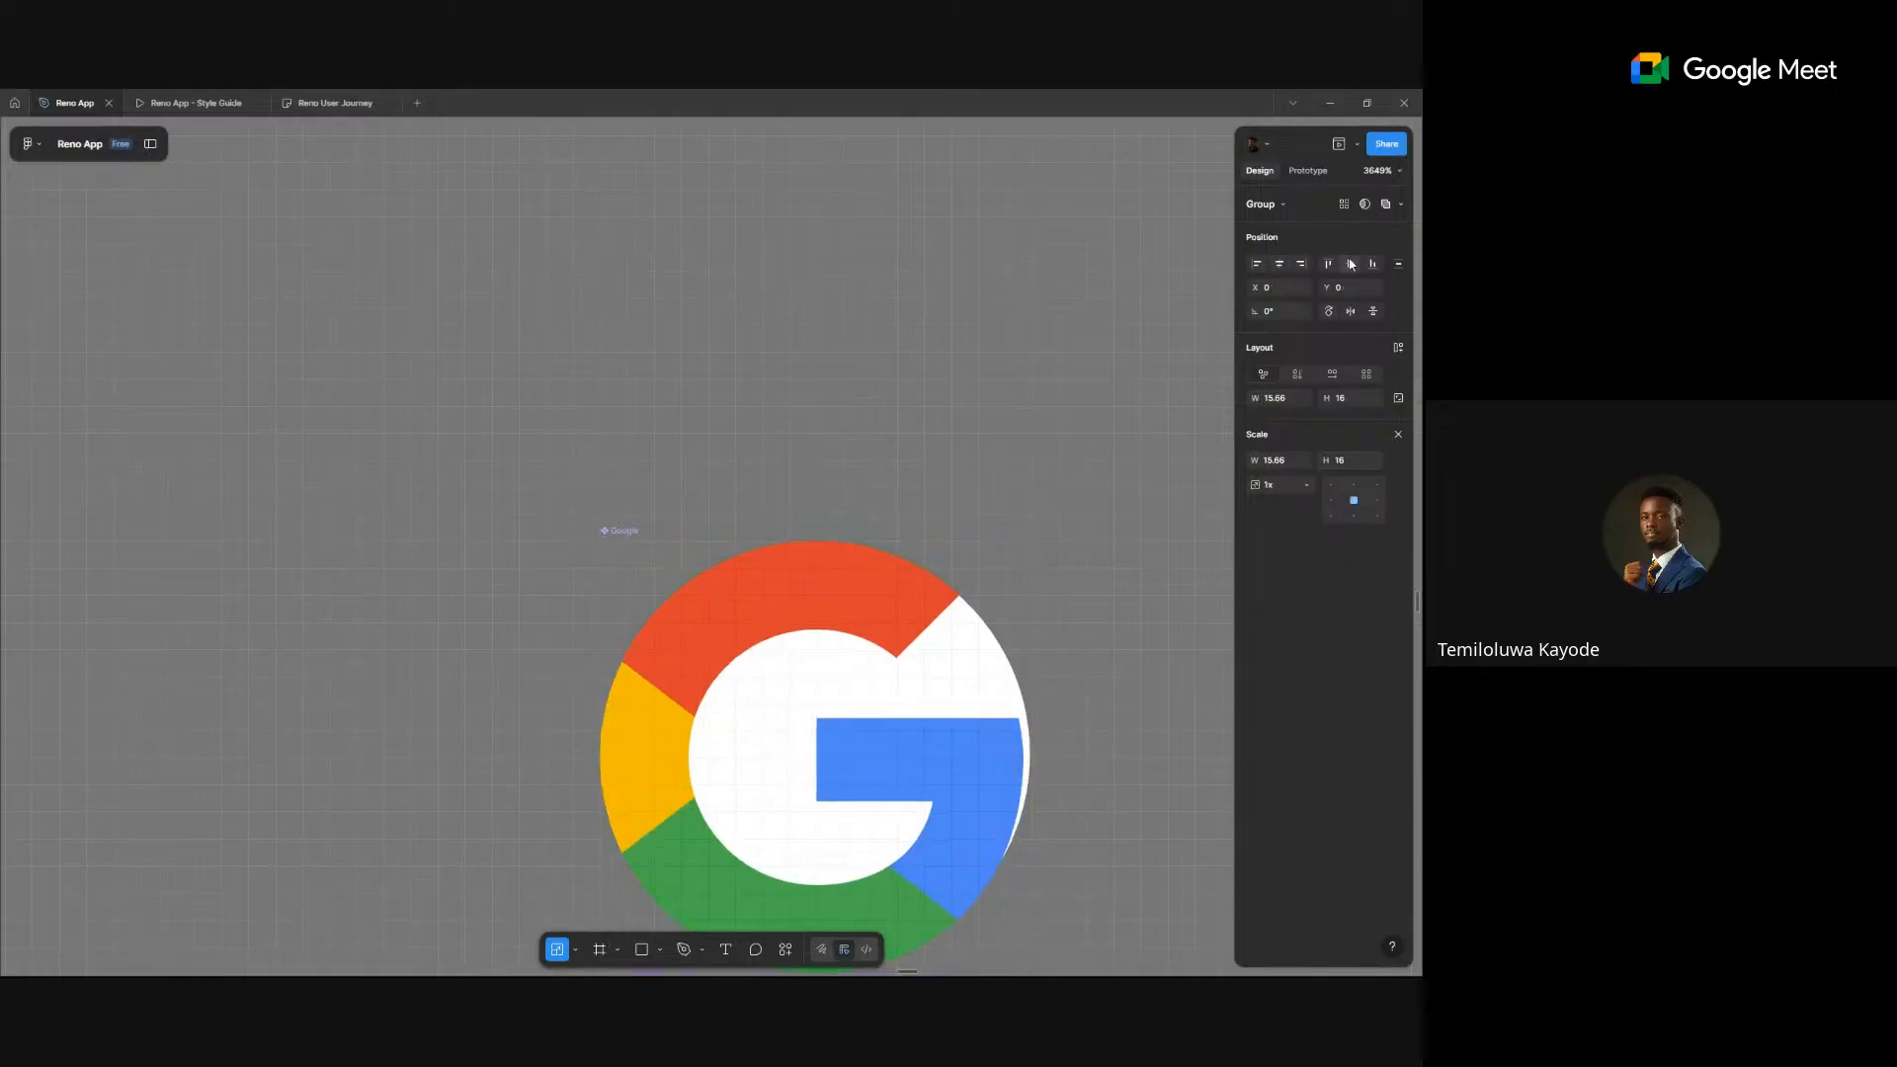
pyautogui.click(1080, 415)
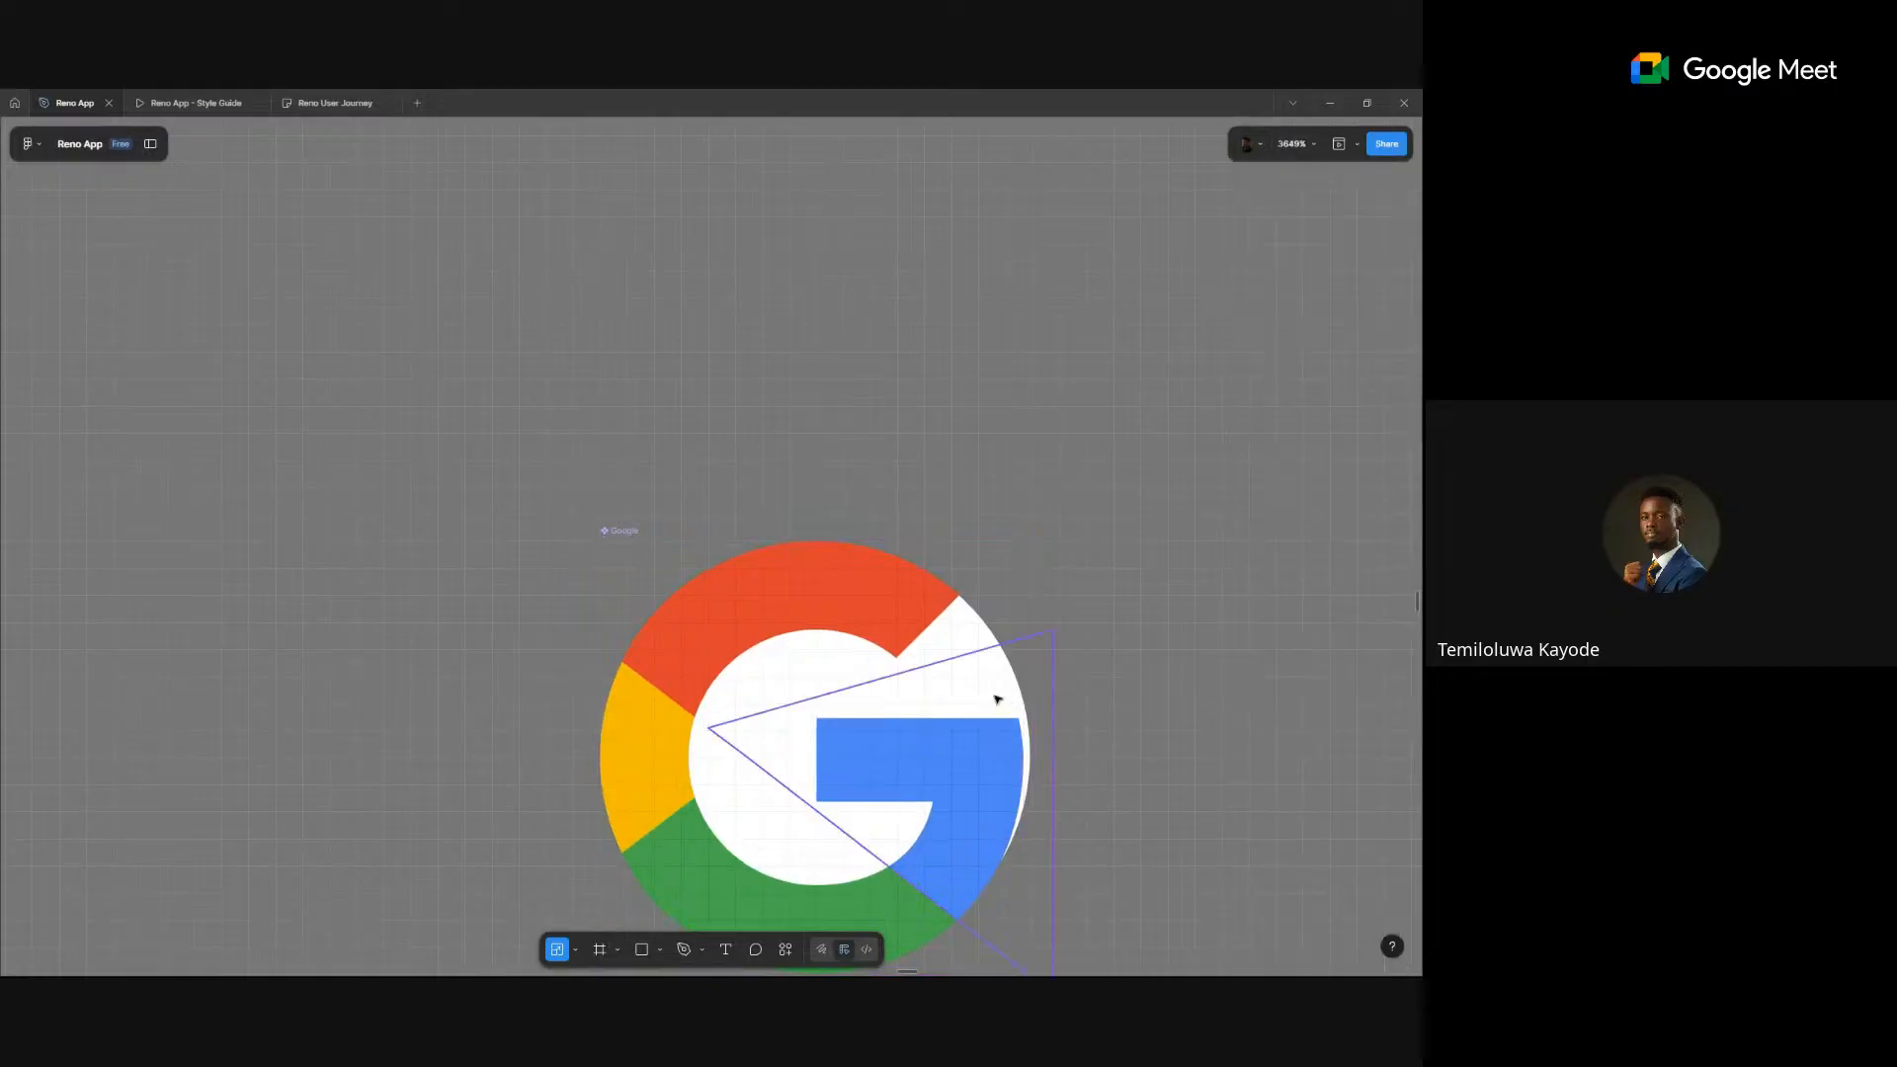
pyautogui.click(978, 626)
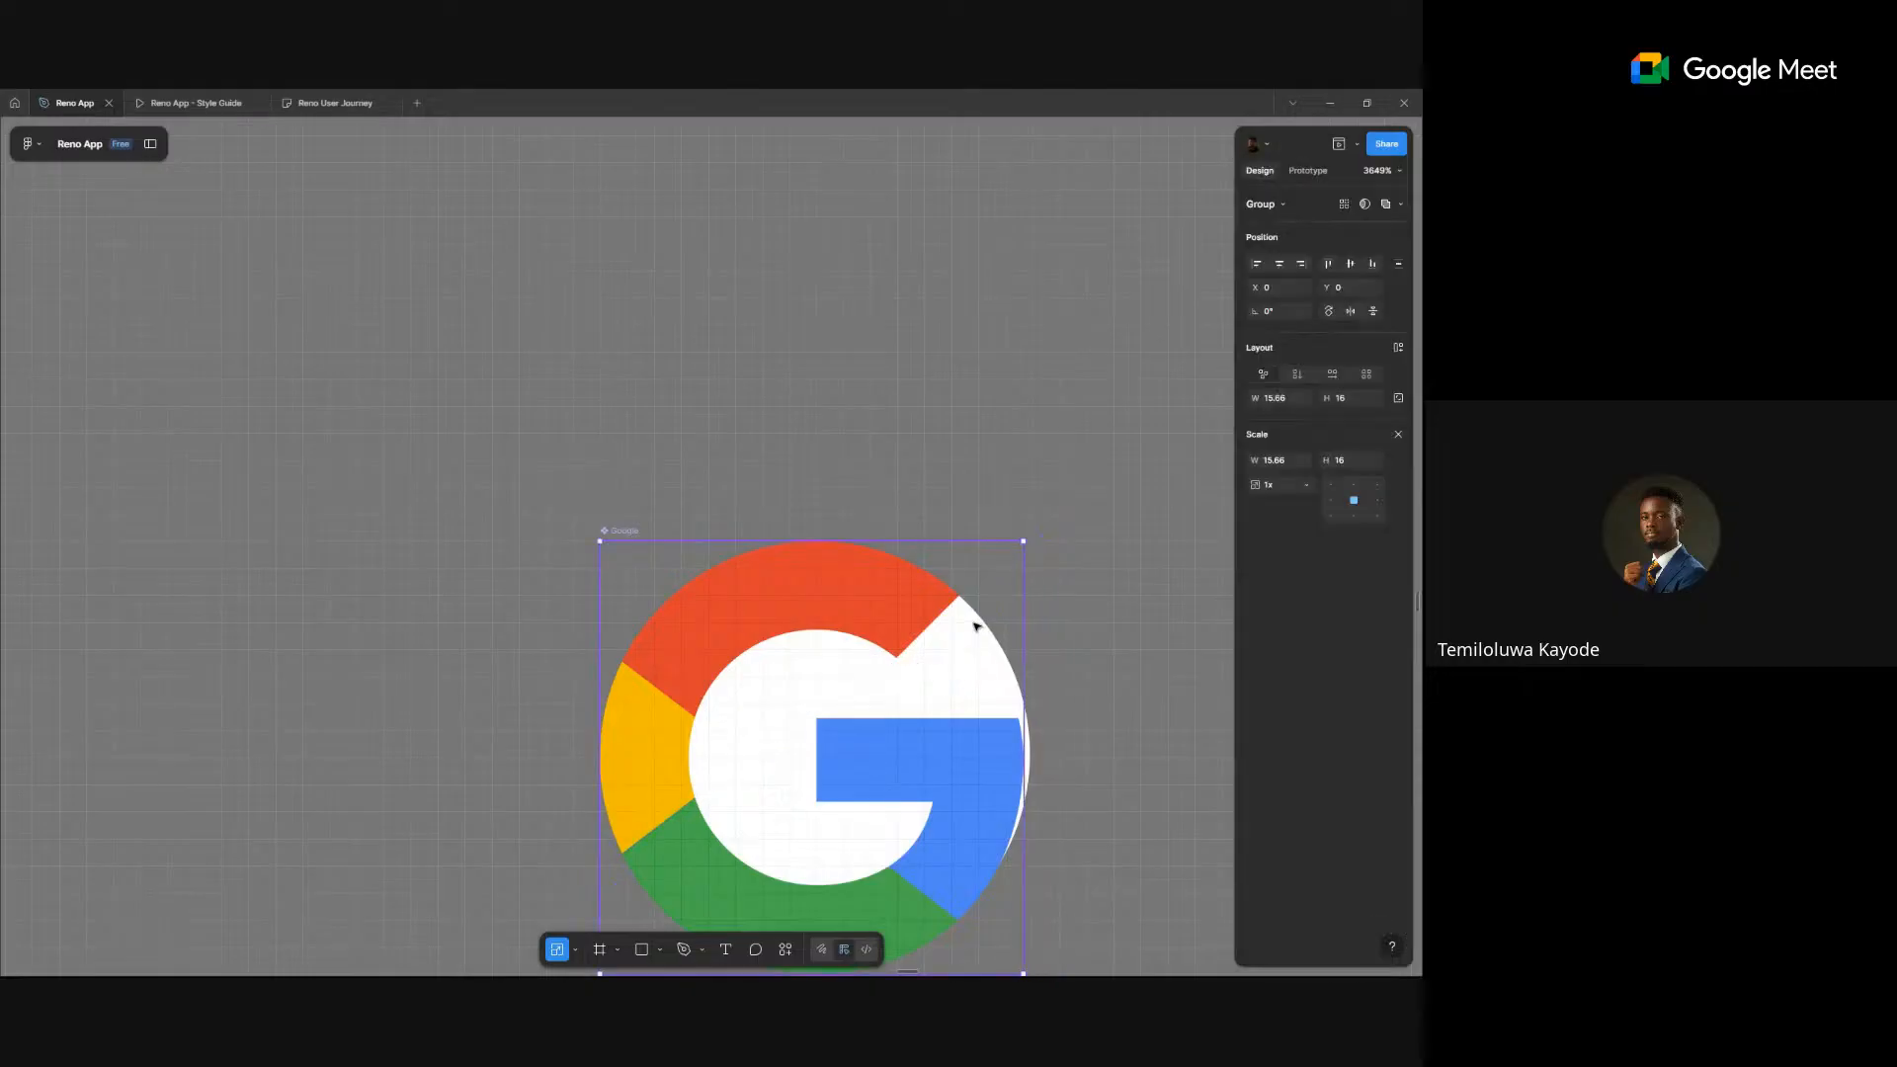
pyautogui.click(1399, 435)
# - Restore the layers panel and delete the Google logo component's white Vector layer
pyautogui.moveTo(956, 681); pyautogui.dragTo(993, 484)
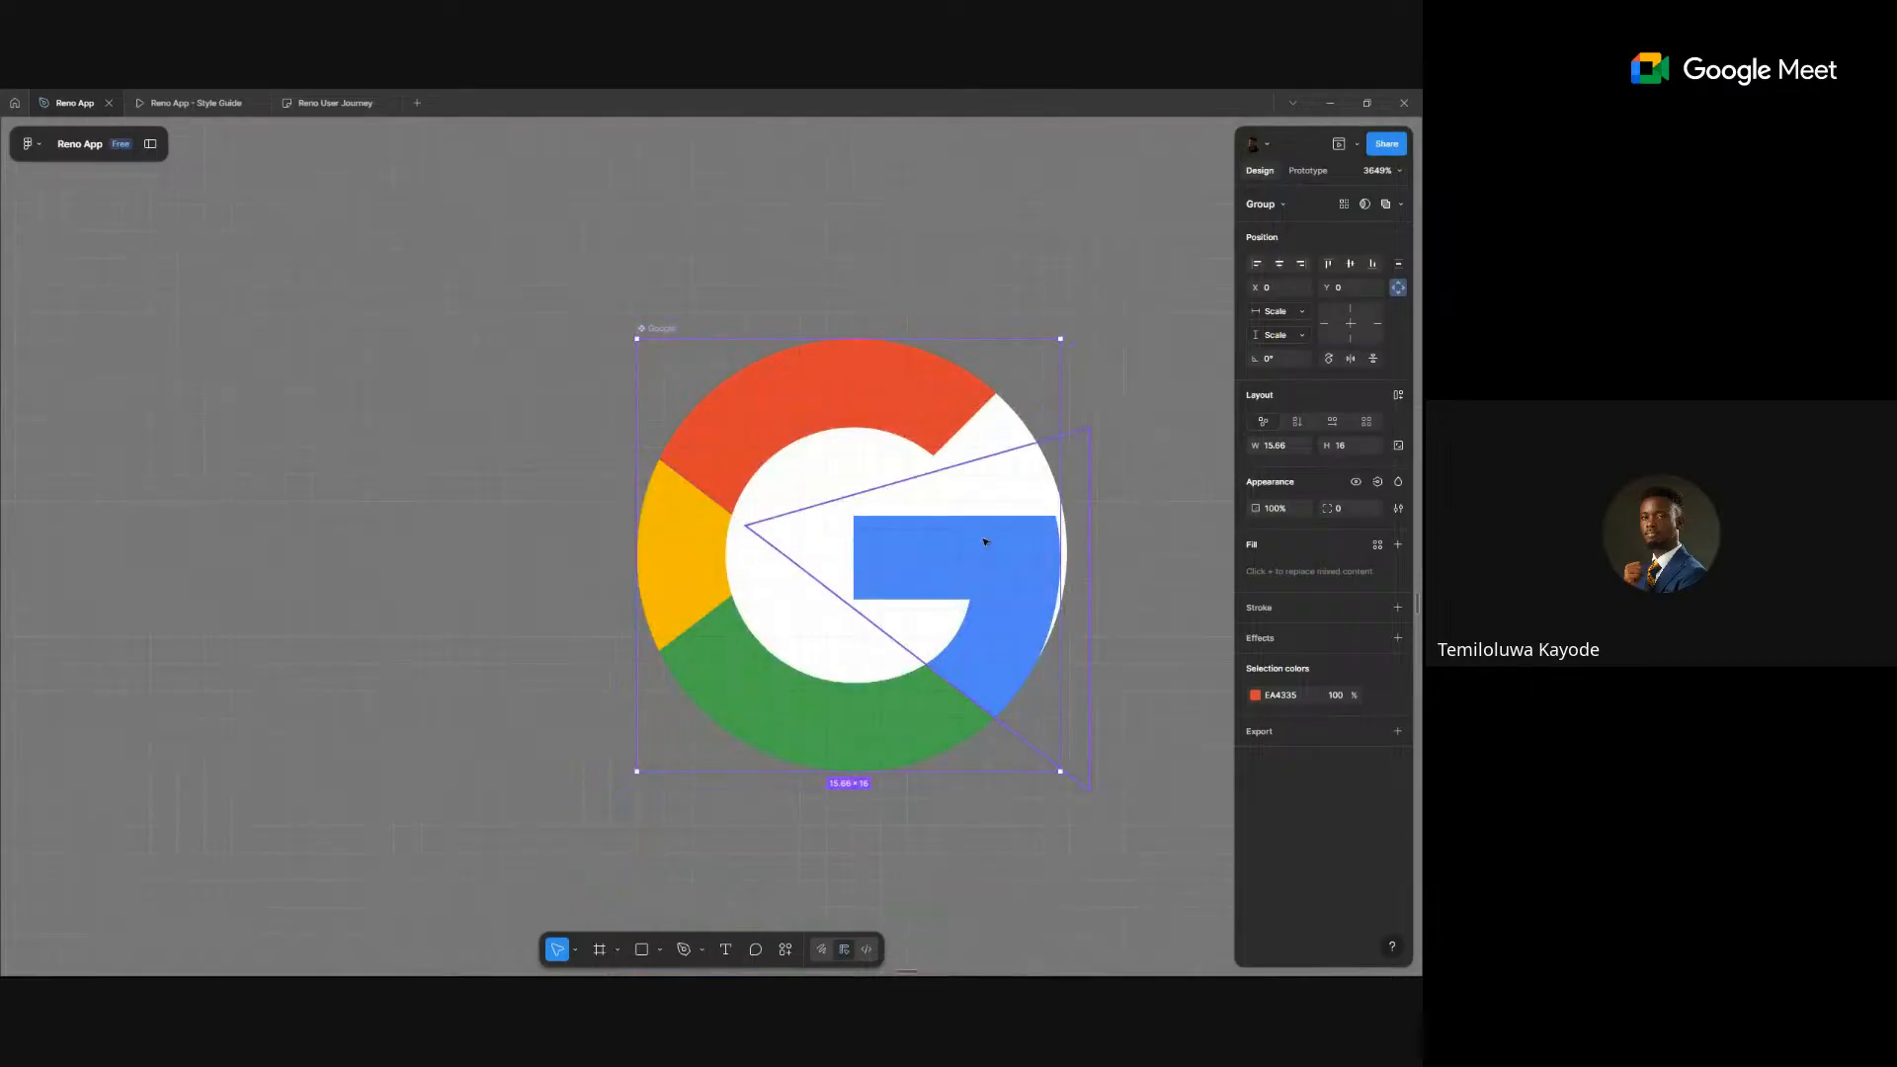
pyautogui.click(820, 496)
pyautogui.click(576, 526)
pyautogui.scroll(-5, 576, 526)
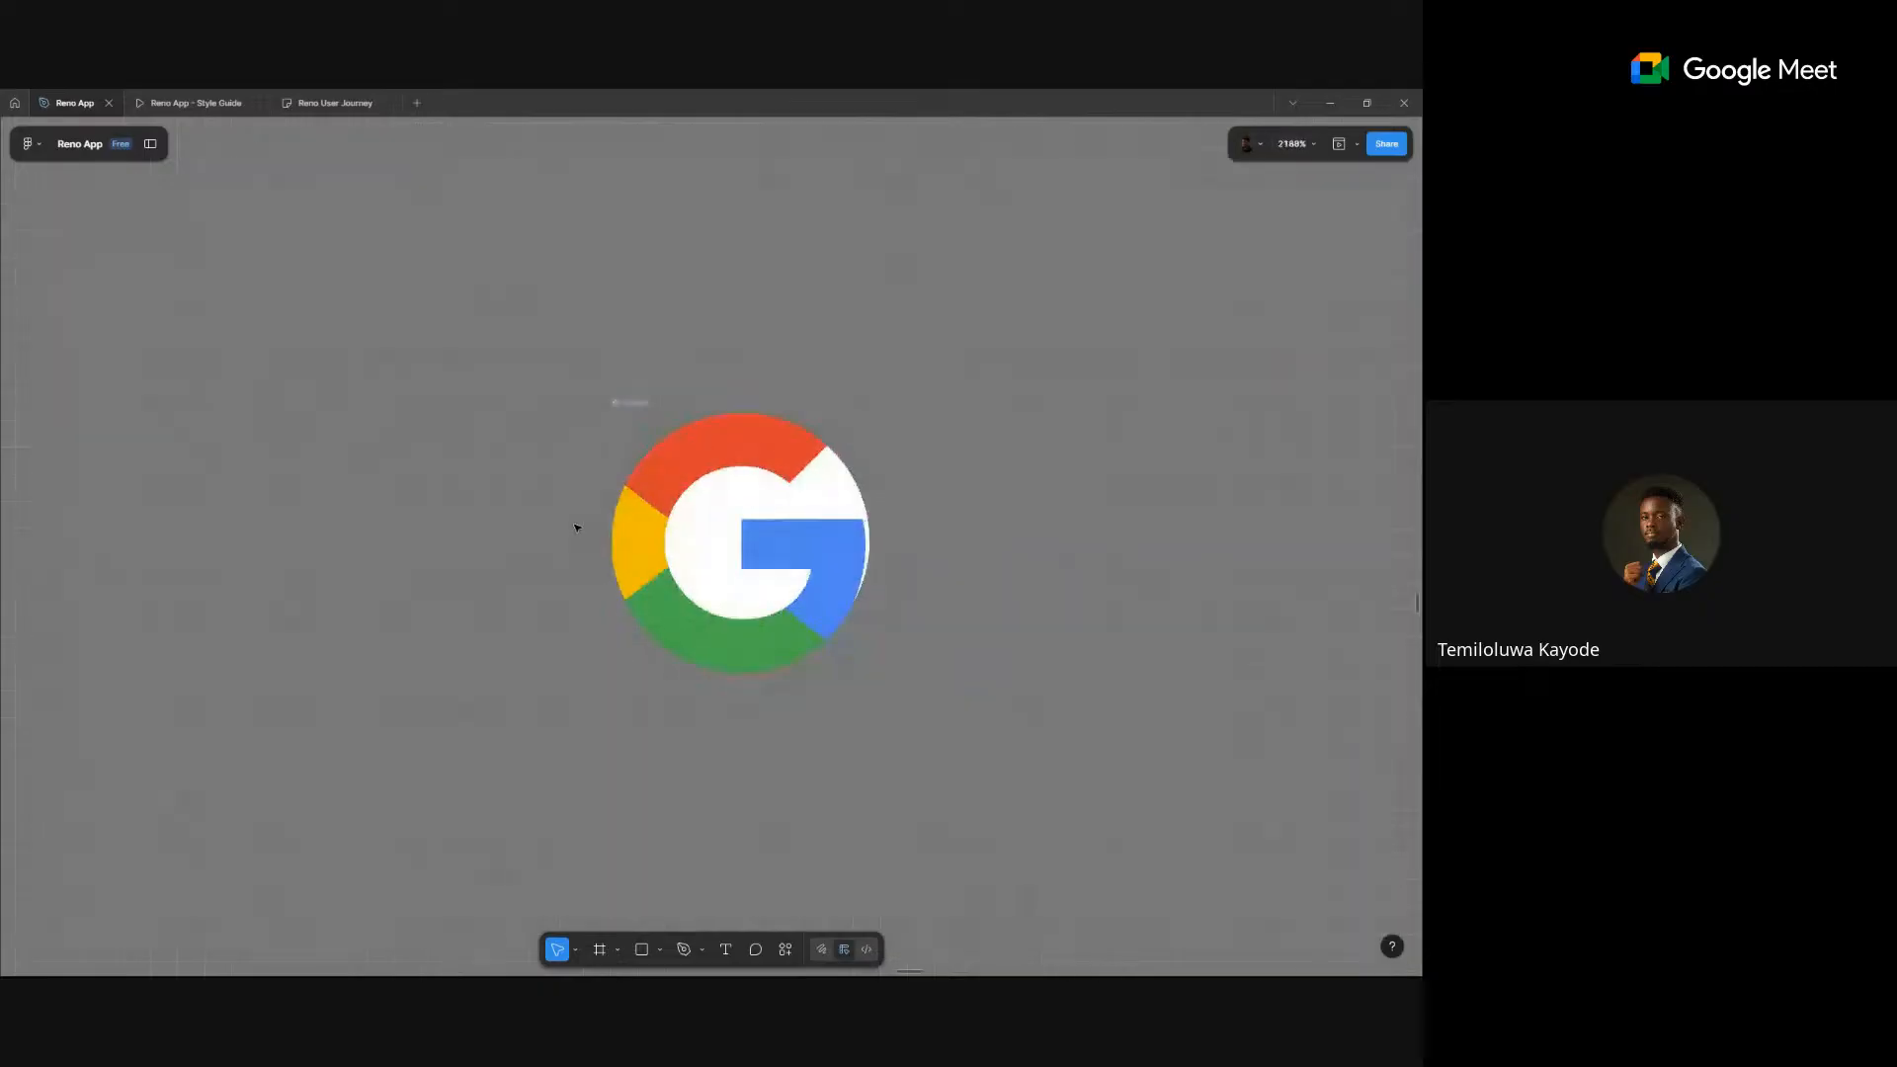
pyautogui.click(150, 144)
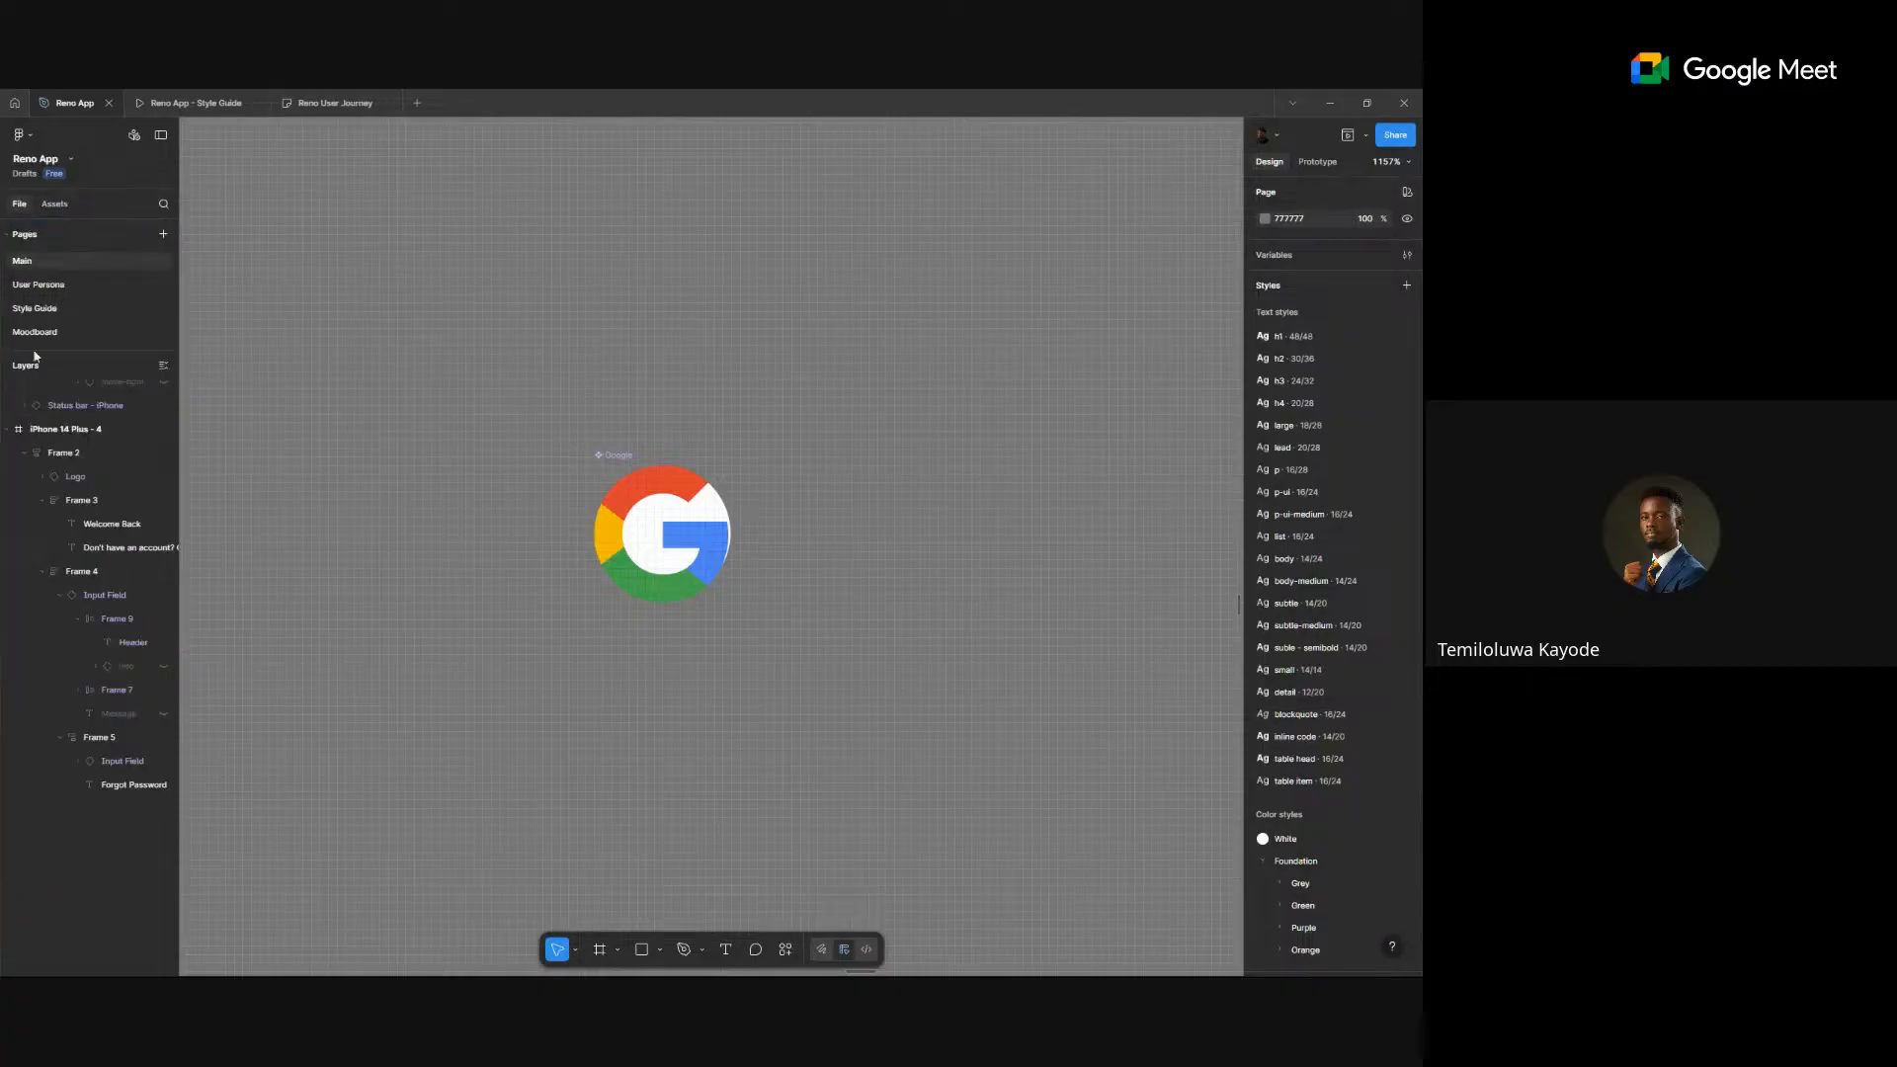
pyautogui.click(608, 455)
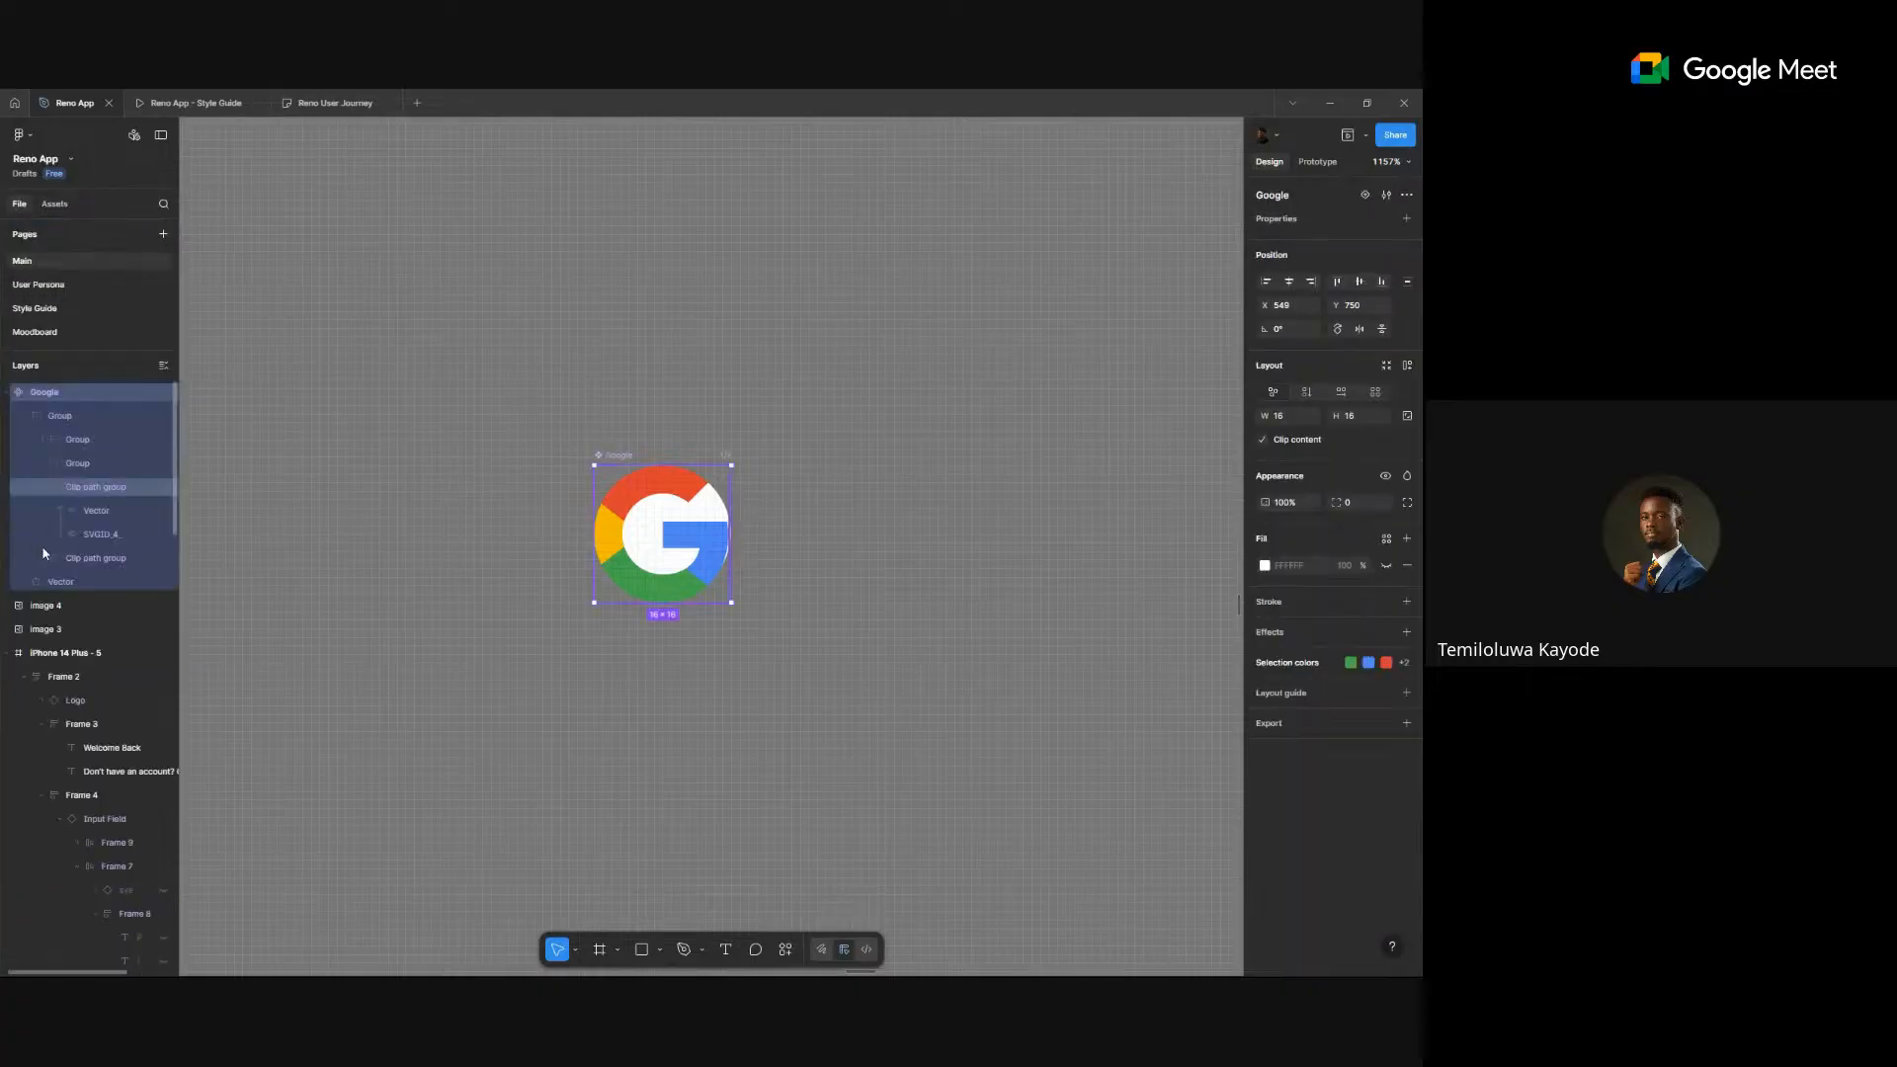
pyautogui.click(69, 585)
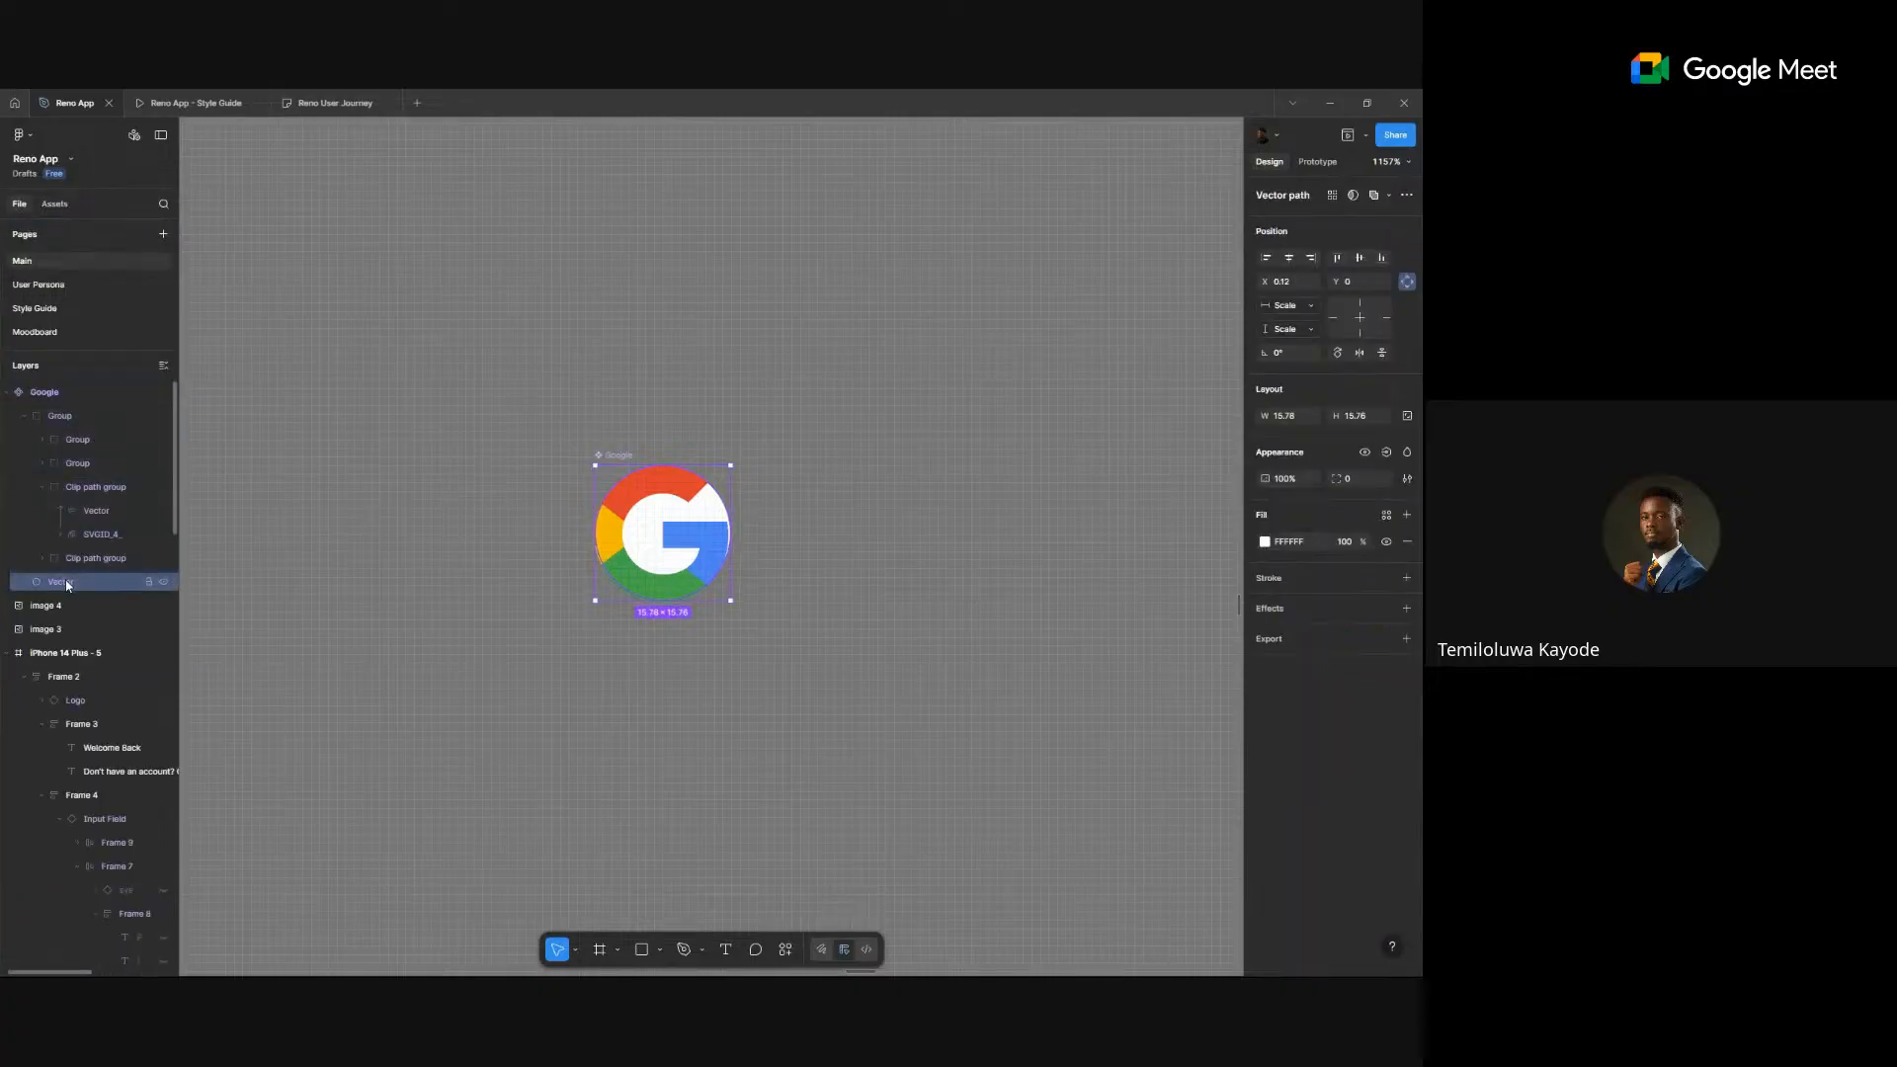
pyautogui.press('Delete')
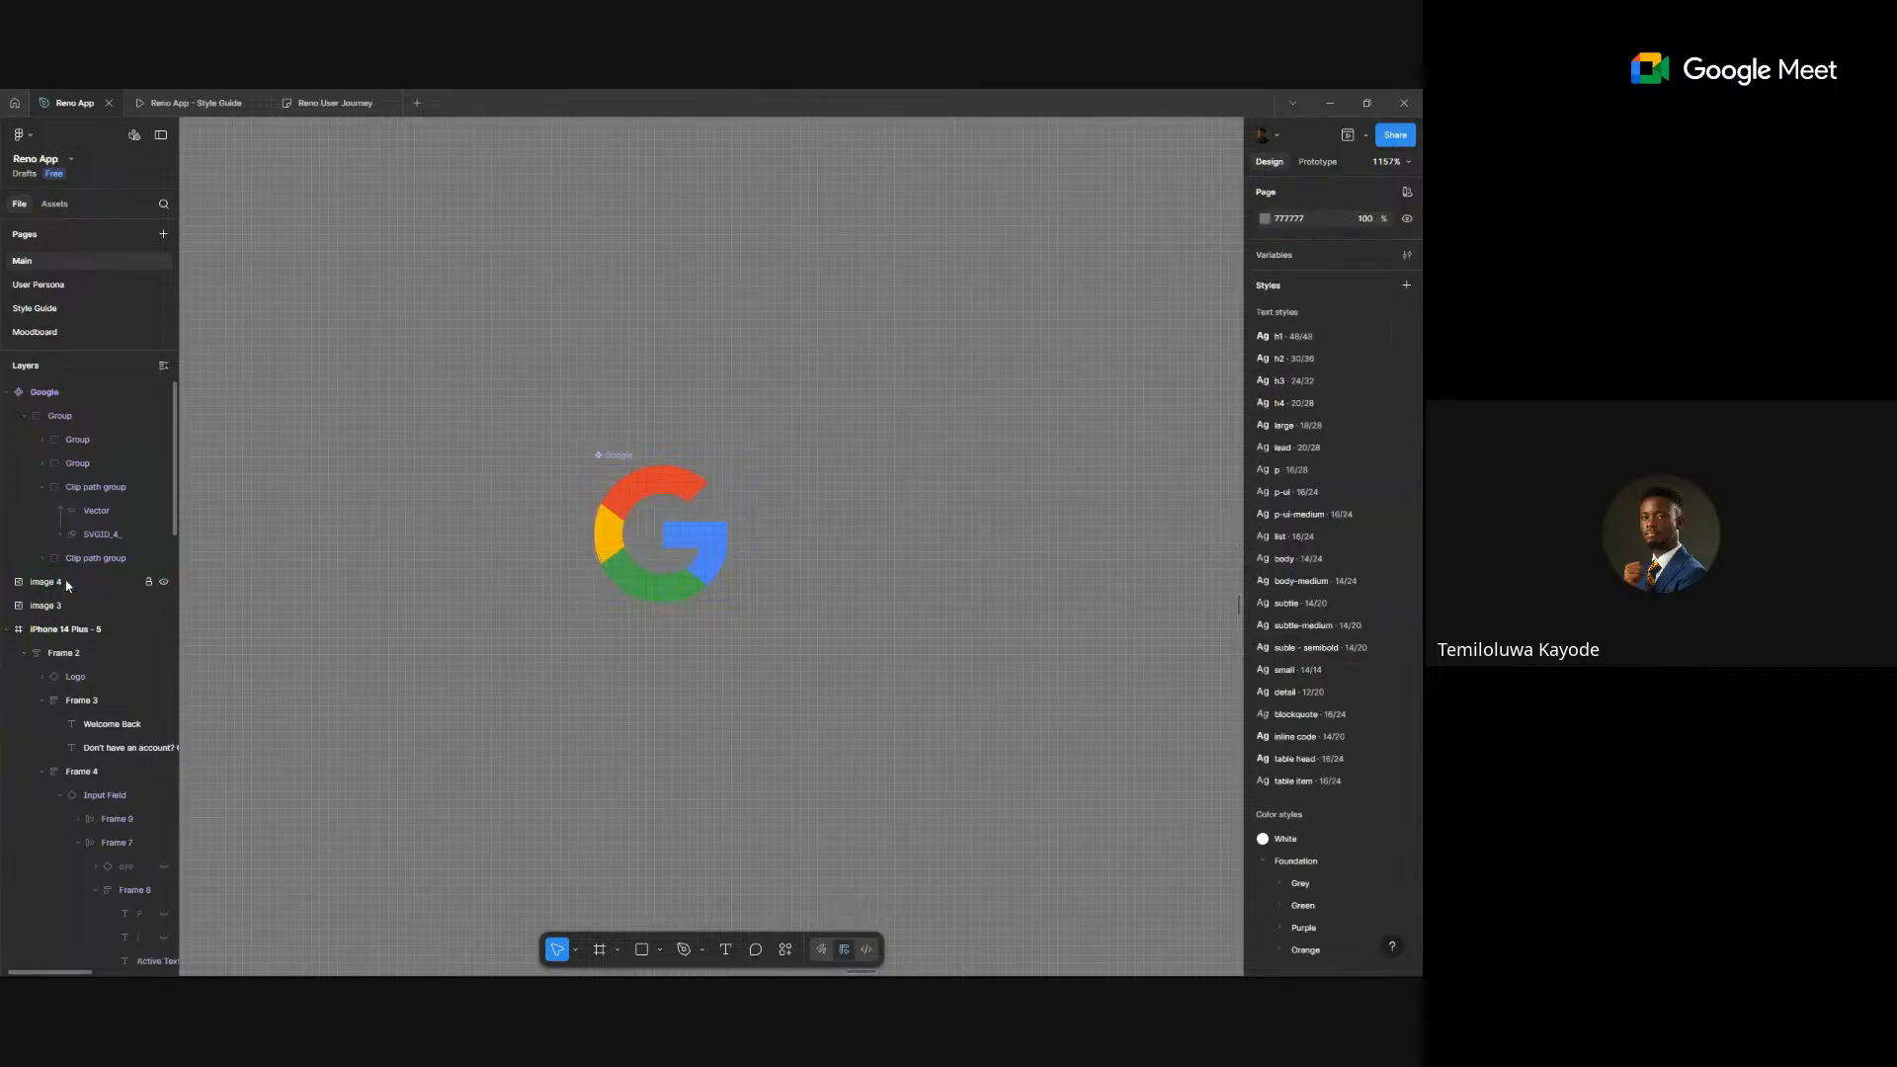
pyautogui.scroll(-5, 396, 542)
# - Move the screen's main content frame down to Y 109 and align its contents top-left
pyautogui.moveTo(503, 539); pyautogui.dragTo(1084, 542)
pyautogui.moveTo(449, 550); pyautogui.dragTo(812, 543)
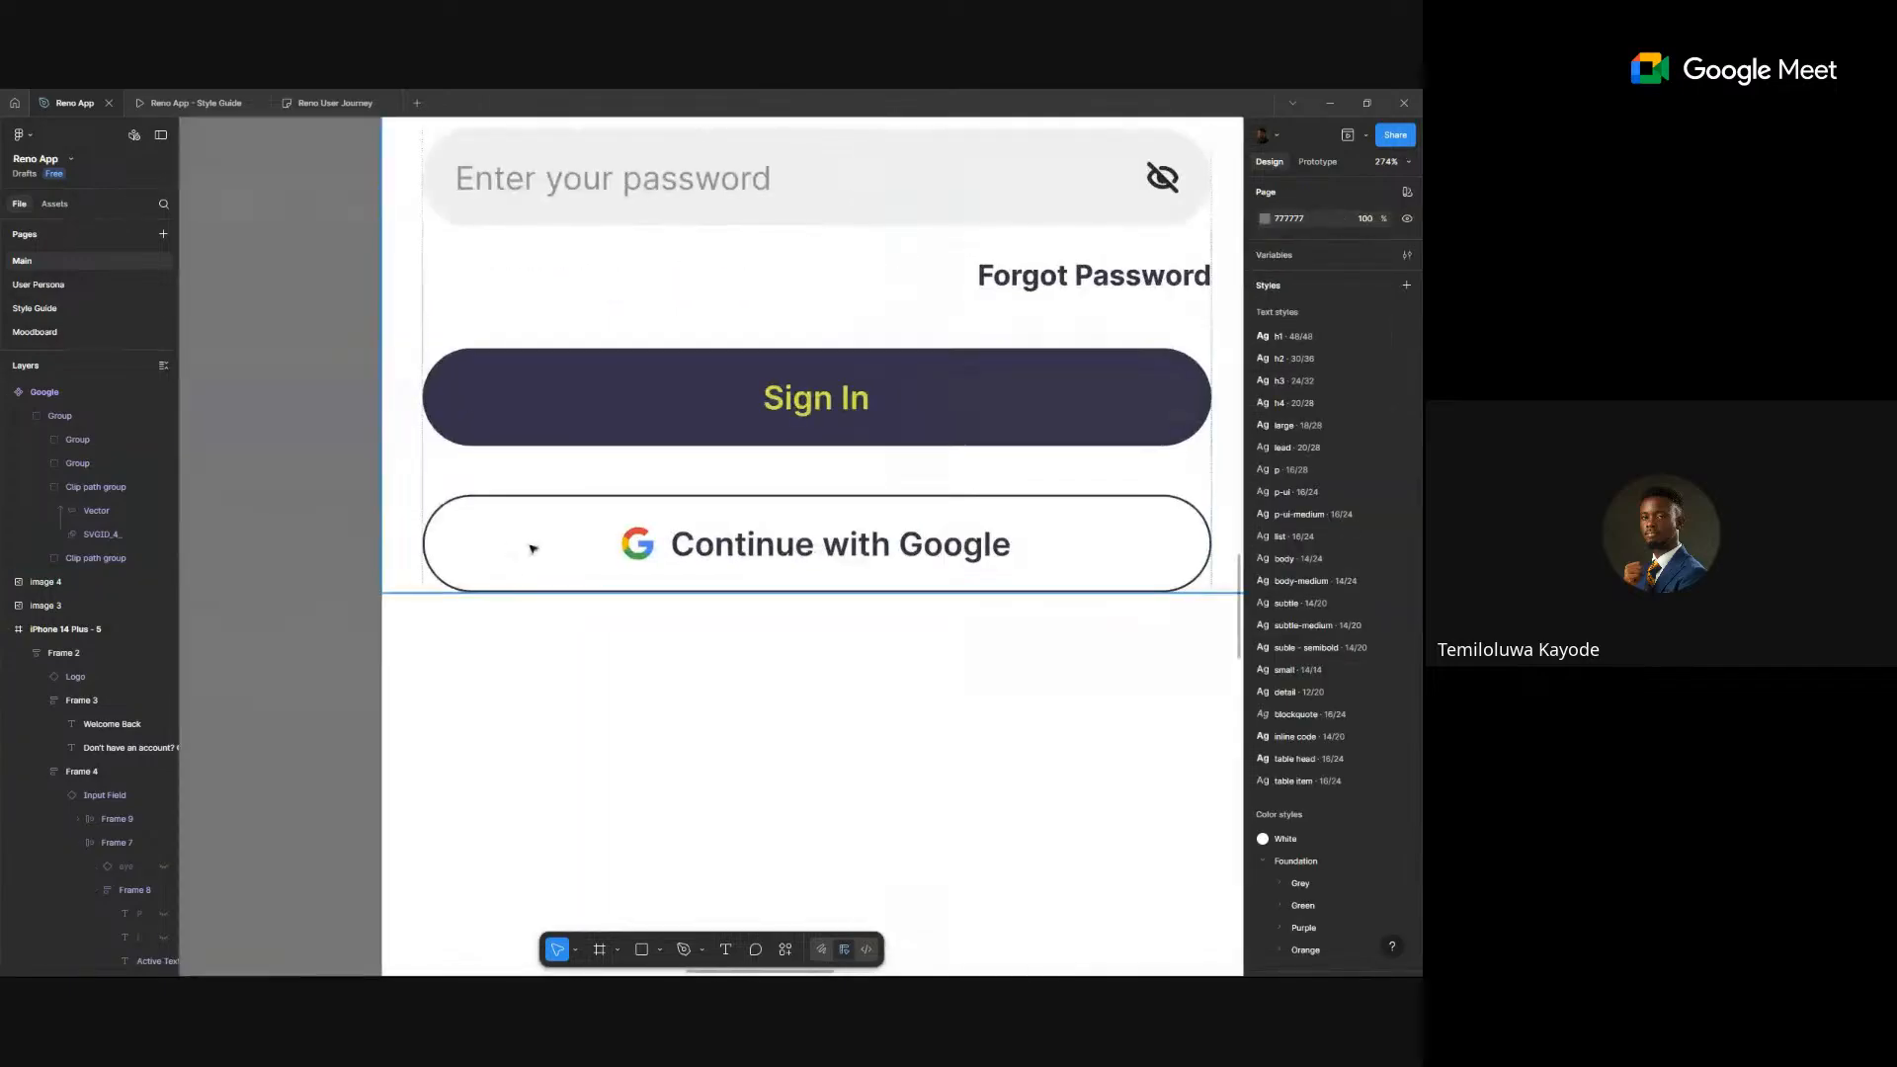
pyautogui.scroll(4, 632, 543)
pyautogui.scroll(-5, 840, 549)
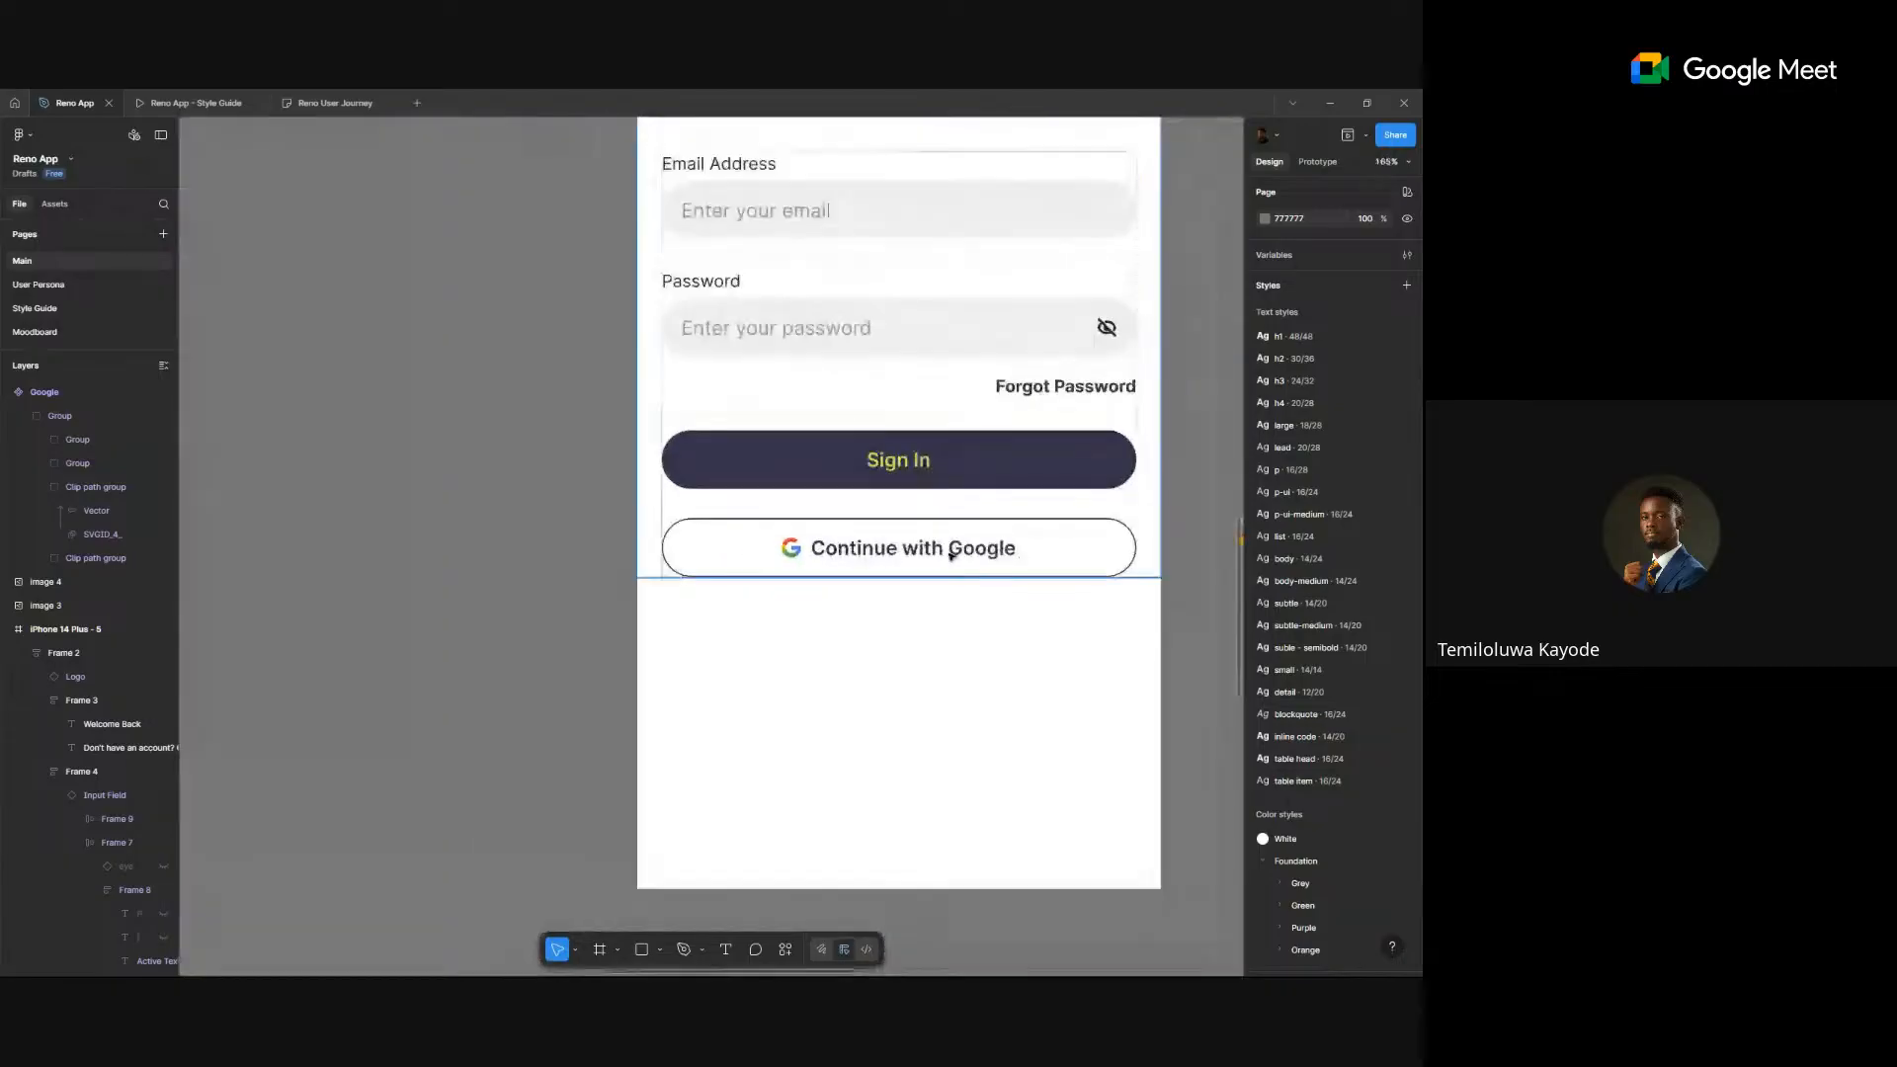
pyautogui.moveTo(952, 556); pyautogui.dragTo(689, 556)
pyautogui.scroll(-3, 689, 557)
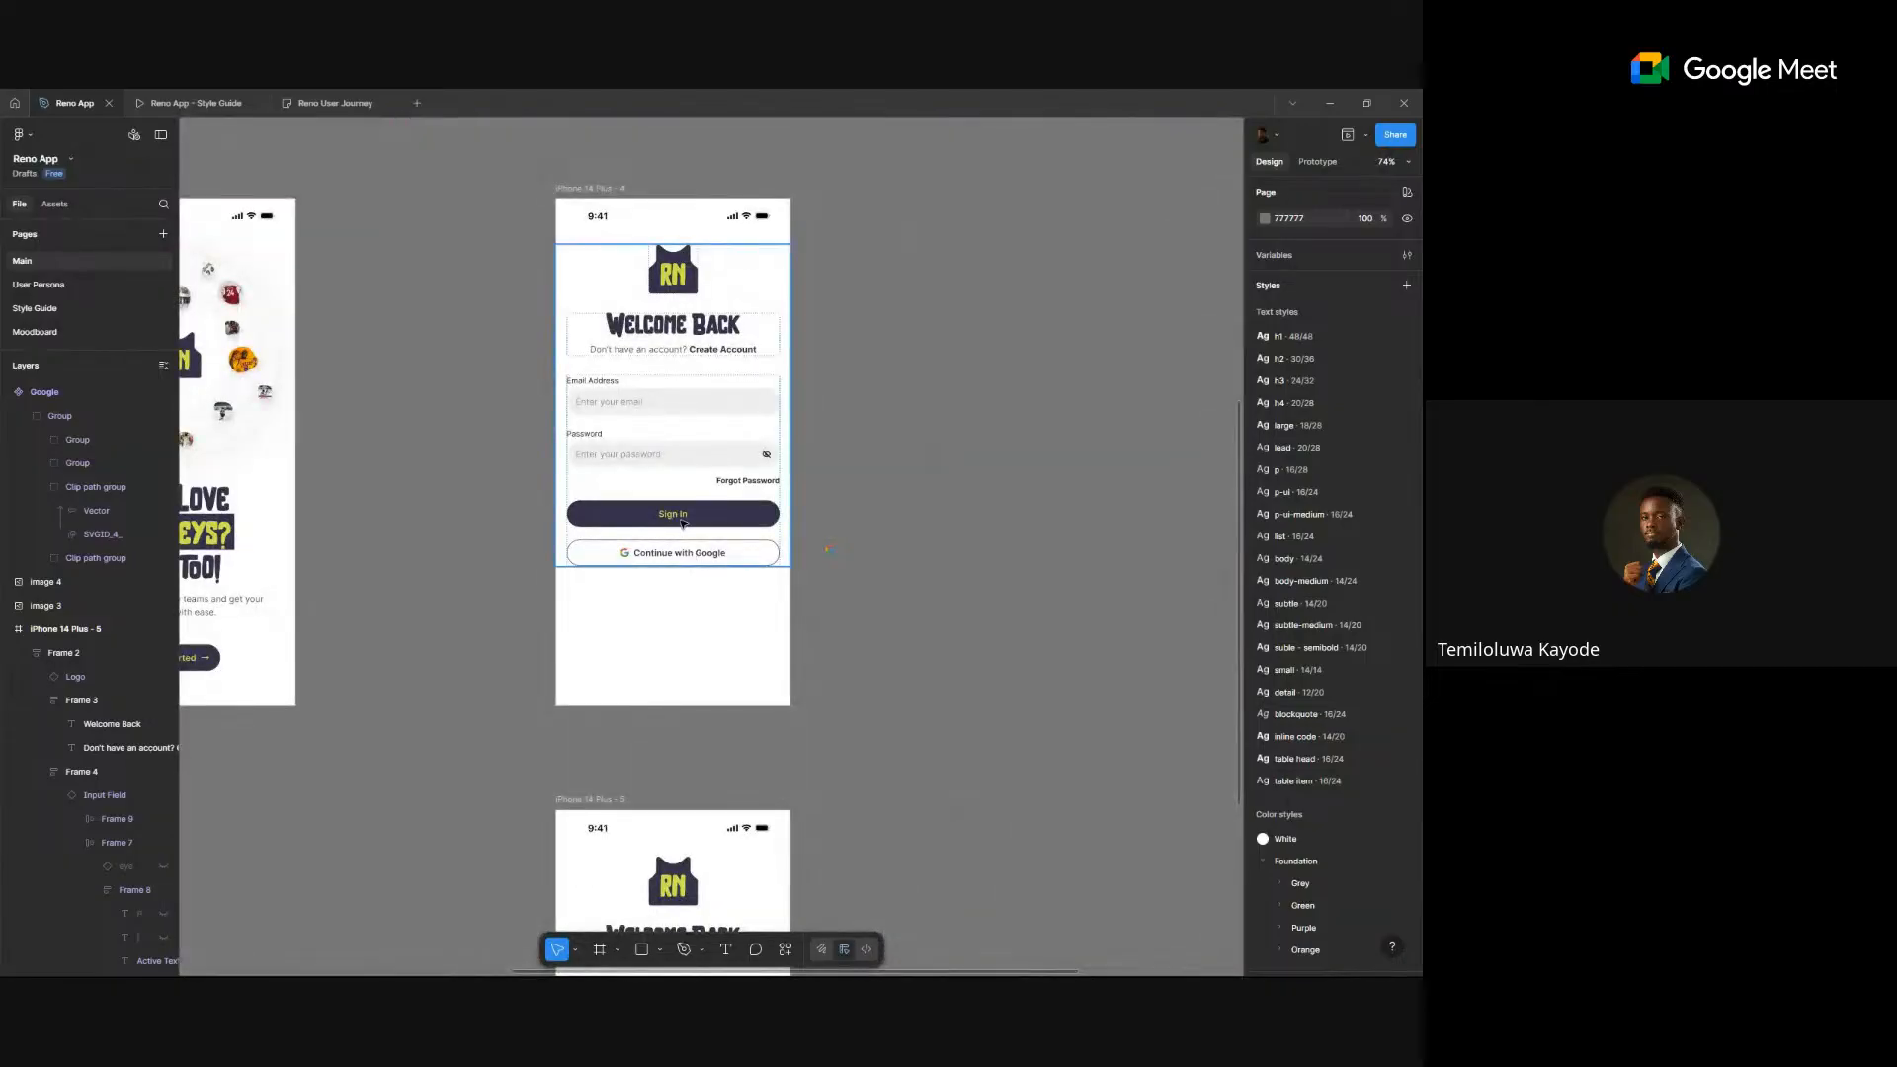
pyautogui.click(682, 523)
pyautogui.press('Escape')
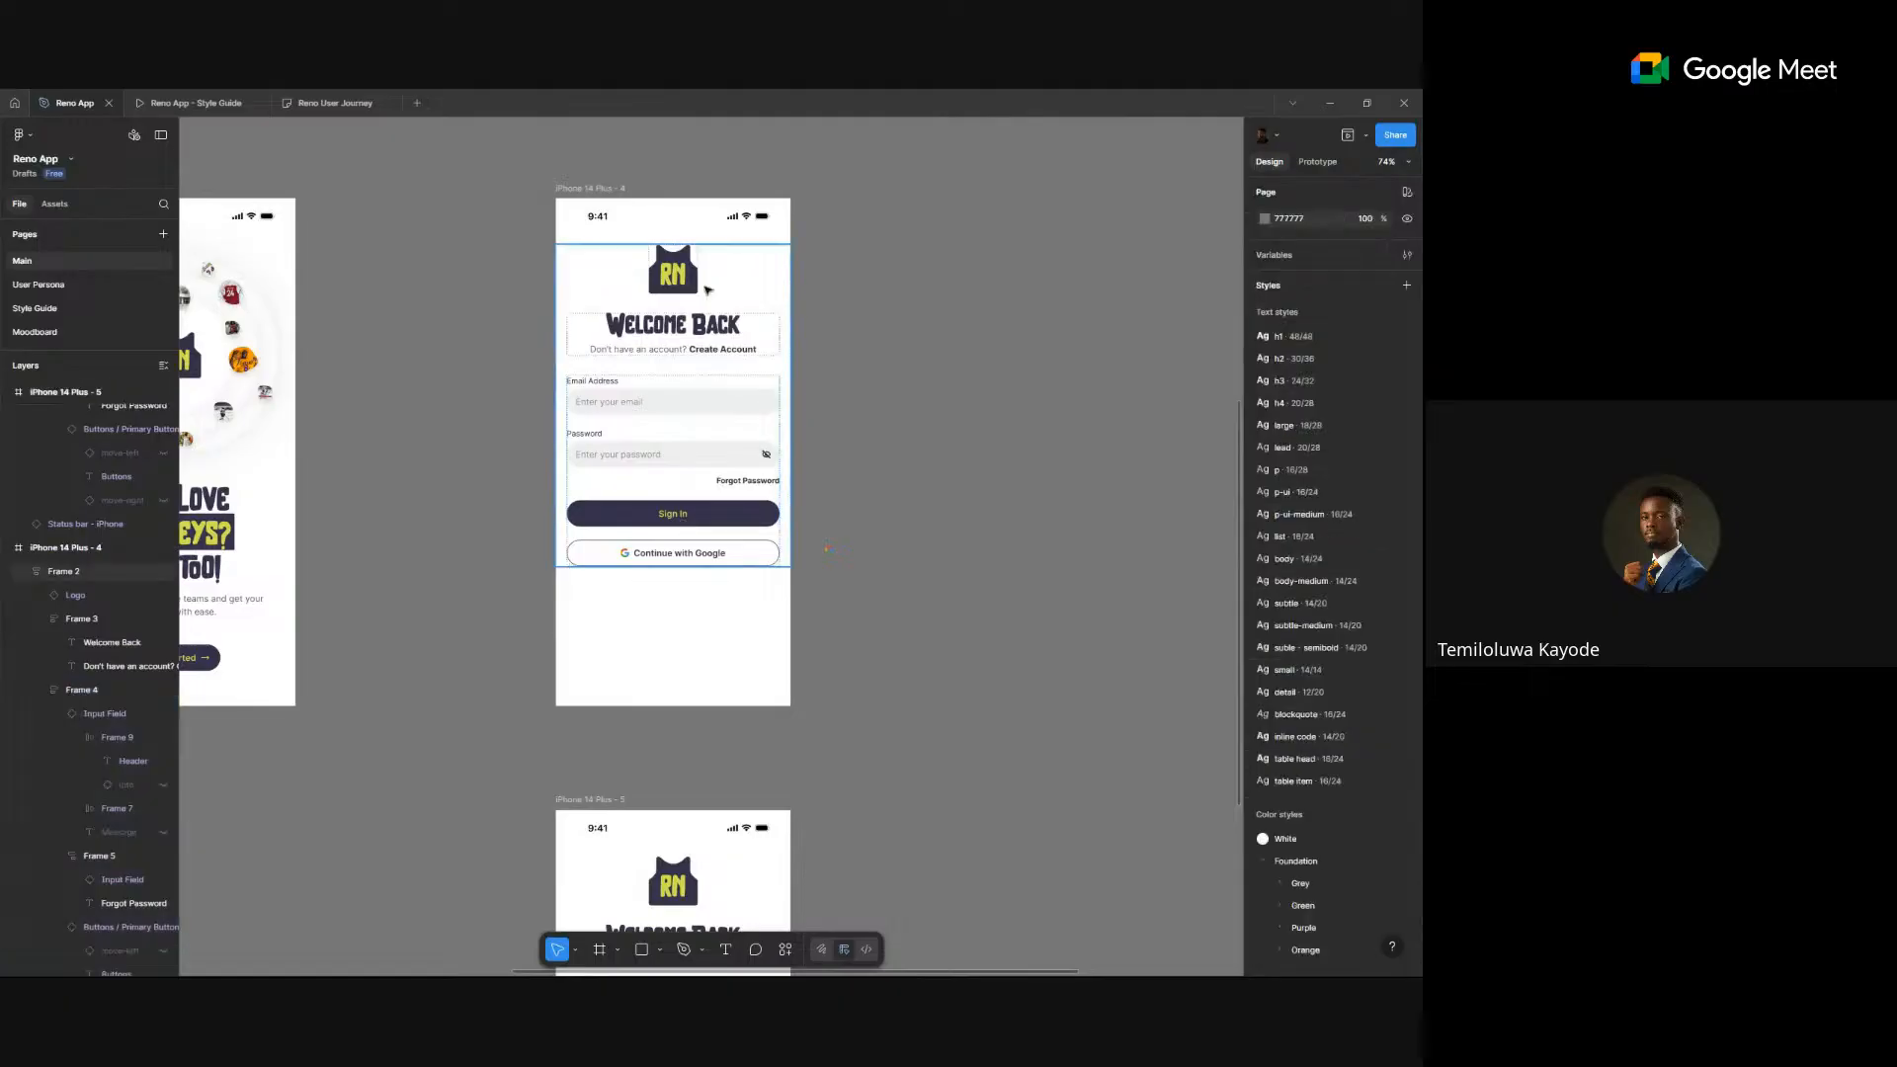
pyautogui.click(712, 279)
pyautogui.moveTo(711, 279); pyautogui.dragTo(713, 291)
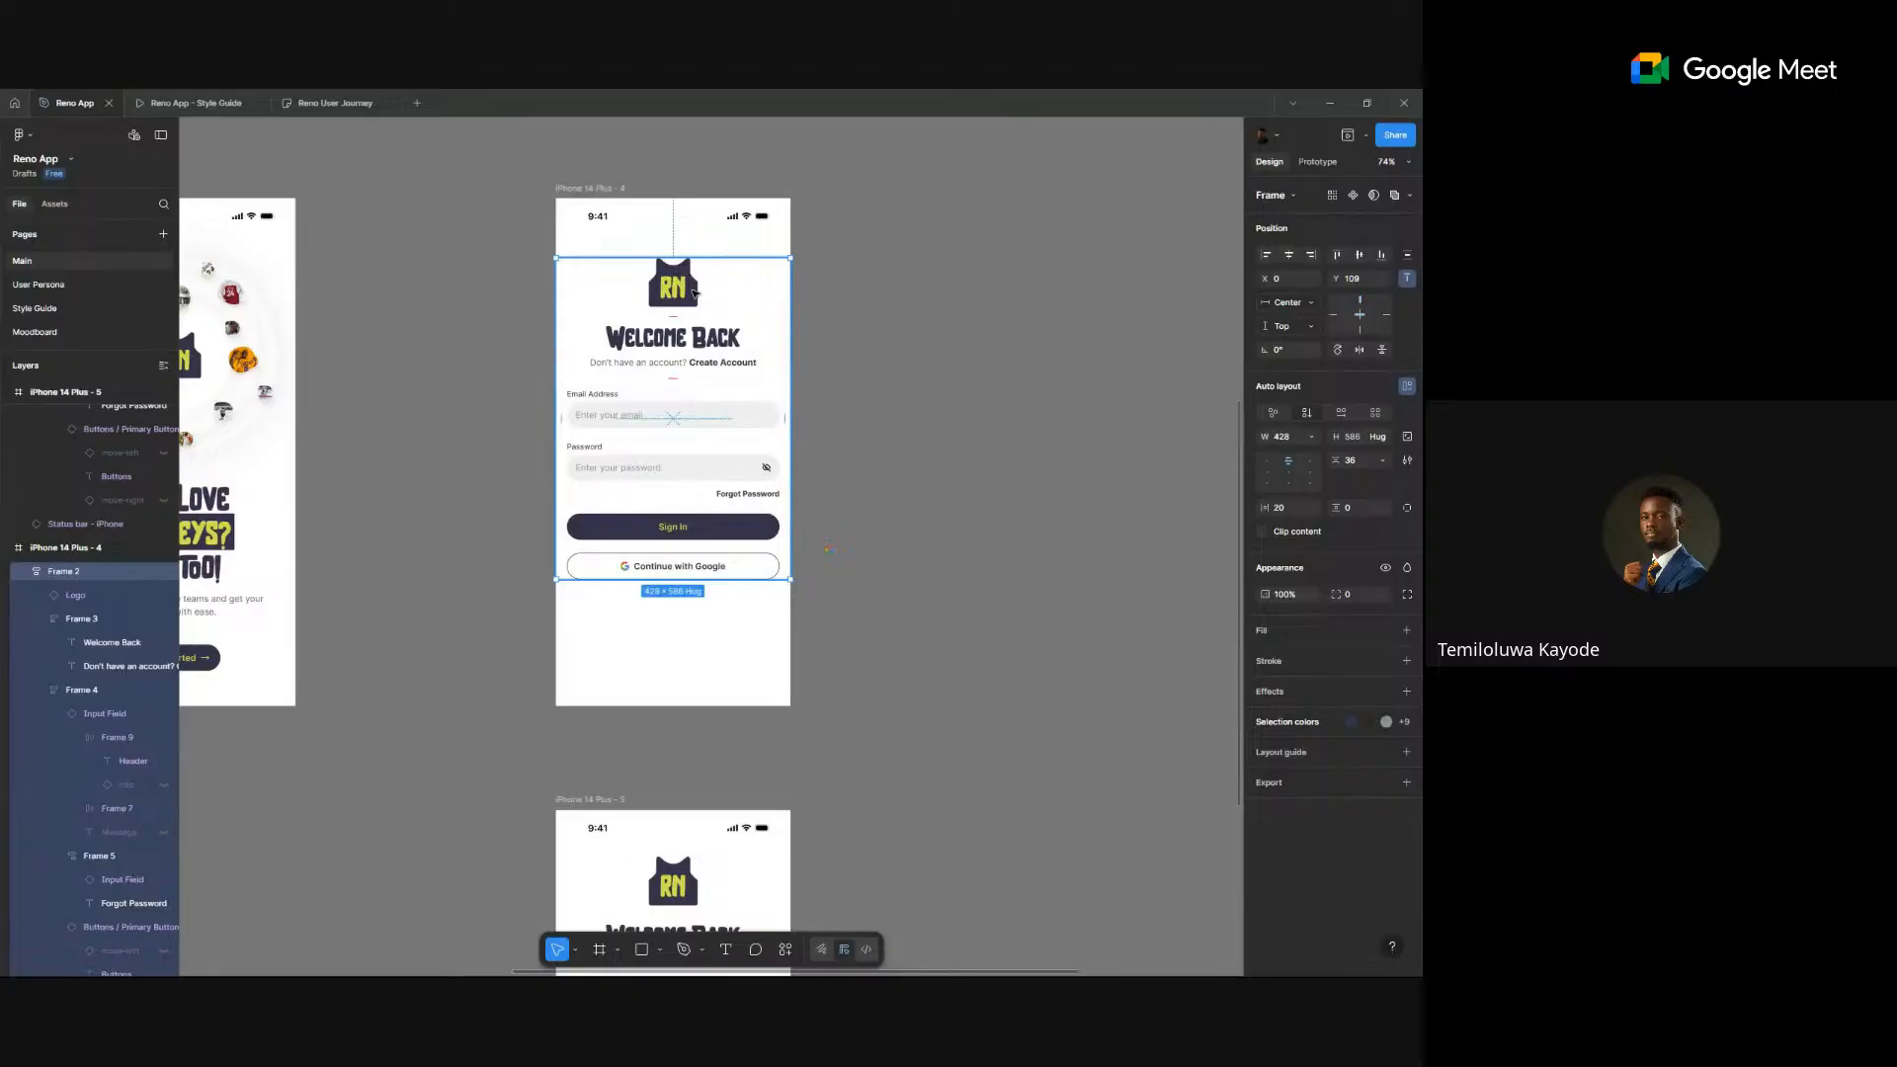
pyautogui.click(1269, 462)
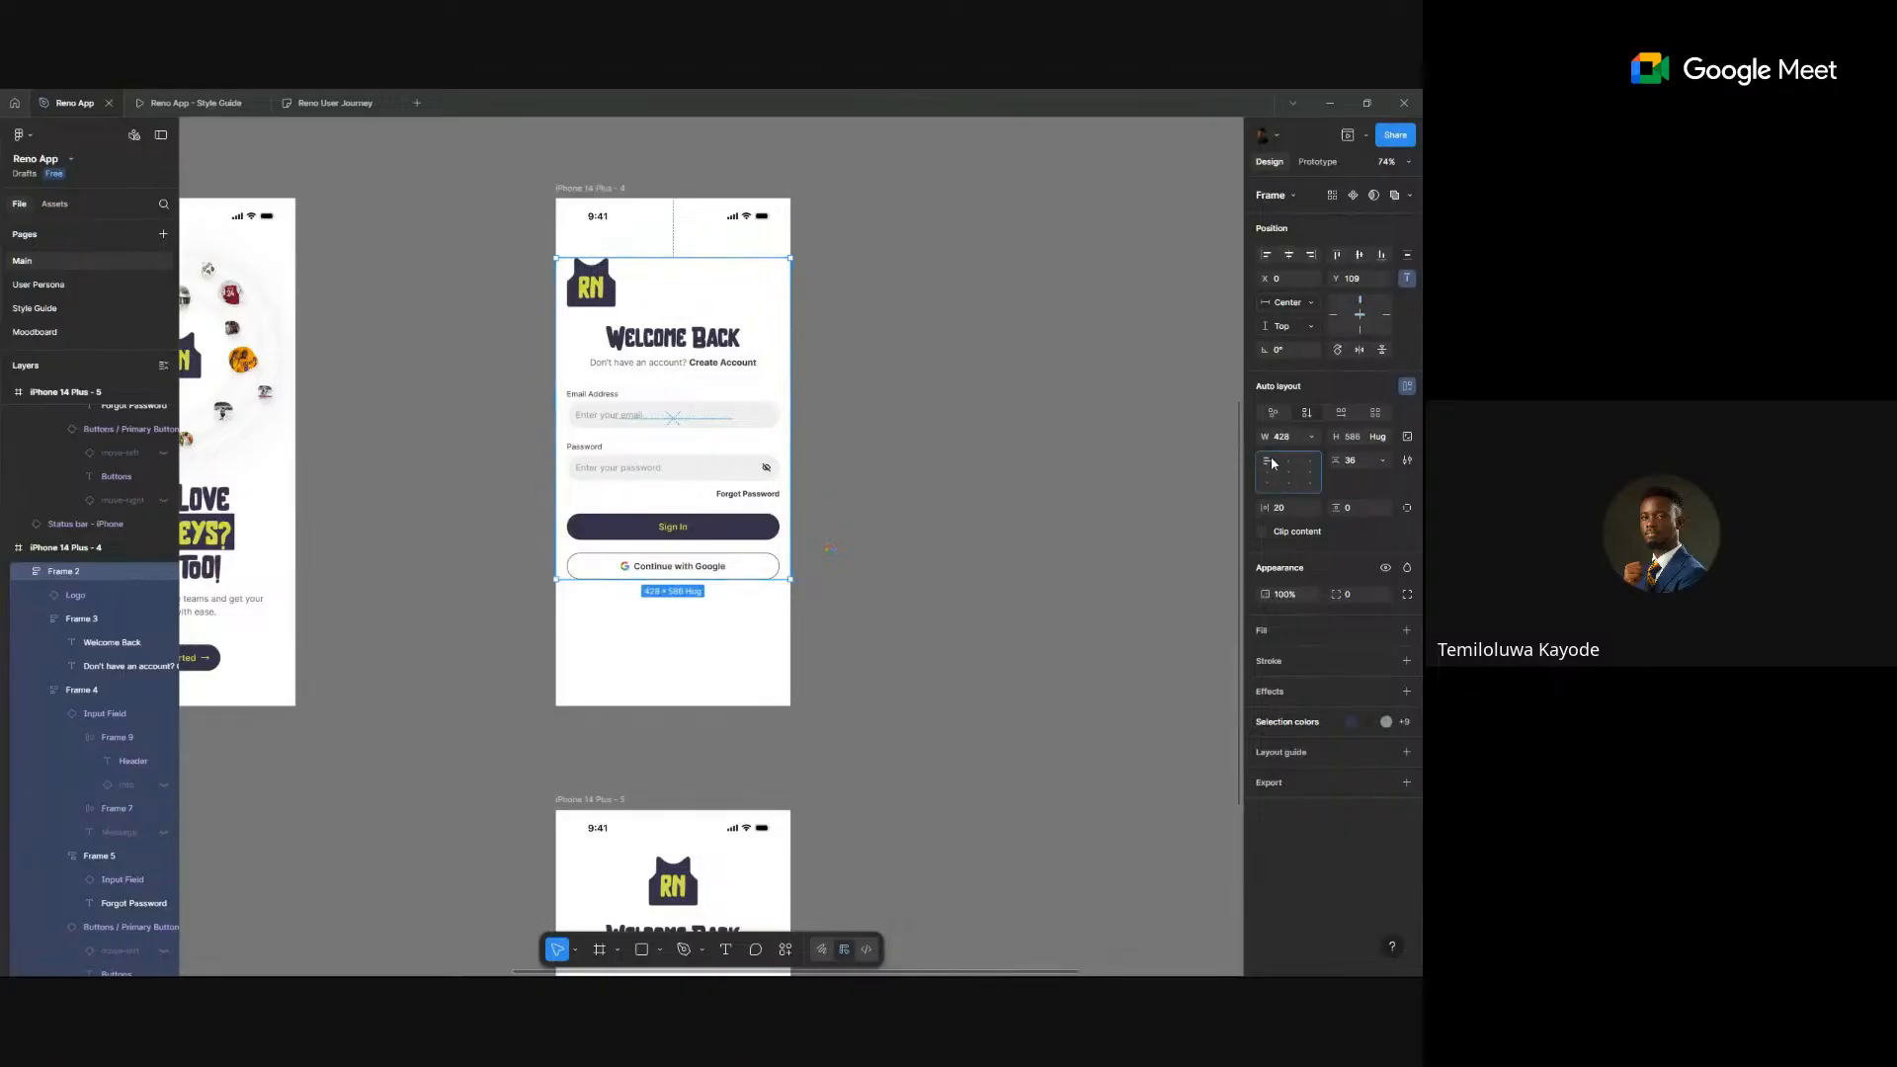
# - Left-align the Welcome Back heading and the Don't have an account? text
pyautogui.keyDown('ctrl'); pyautogui.click(632, 350); pyautogui.keyUp('ctrl')
pyautogui.keyDown('ctrl'); pyautogui.keyDown('shift'); pyautogui.click(719, 362); pyautogui.keyUp('shift'); pyautogui.keyUp('ctrl')
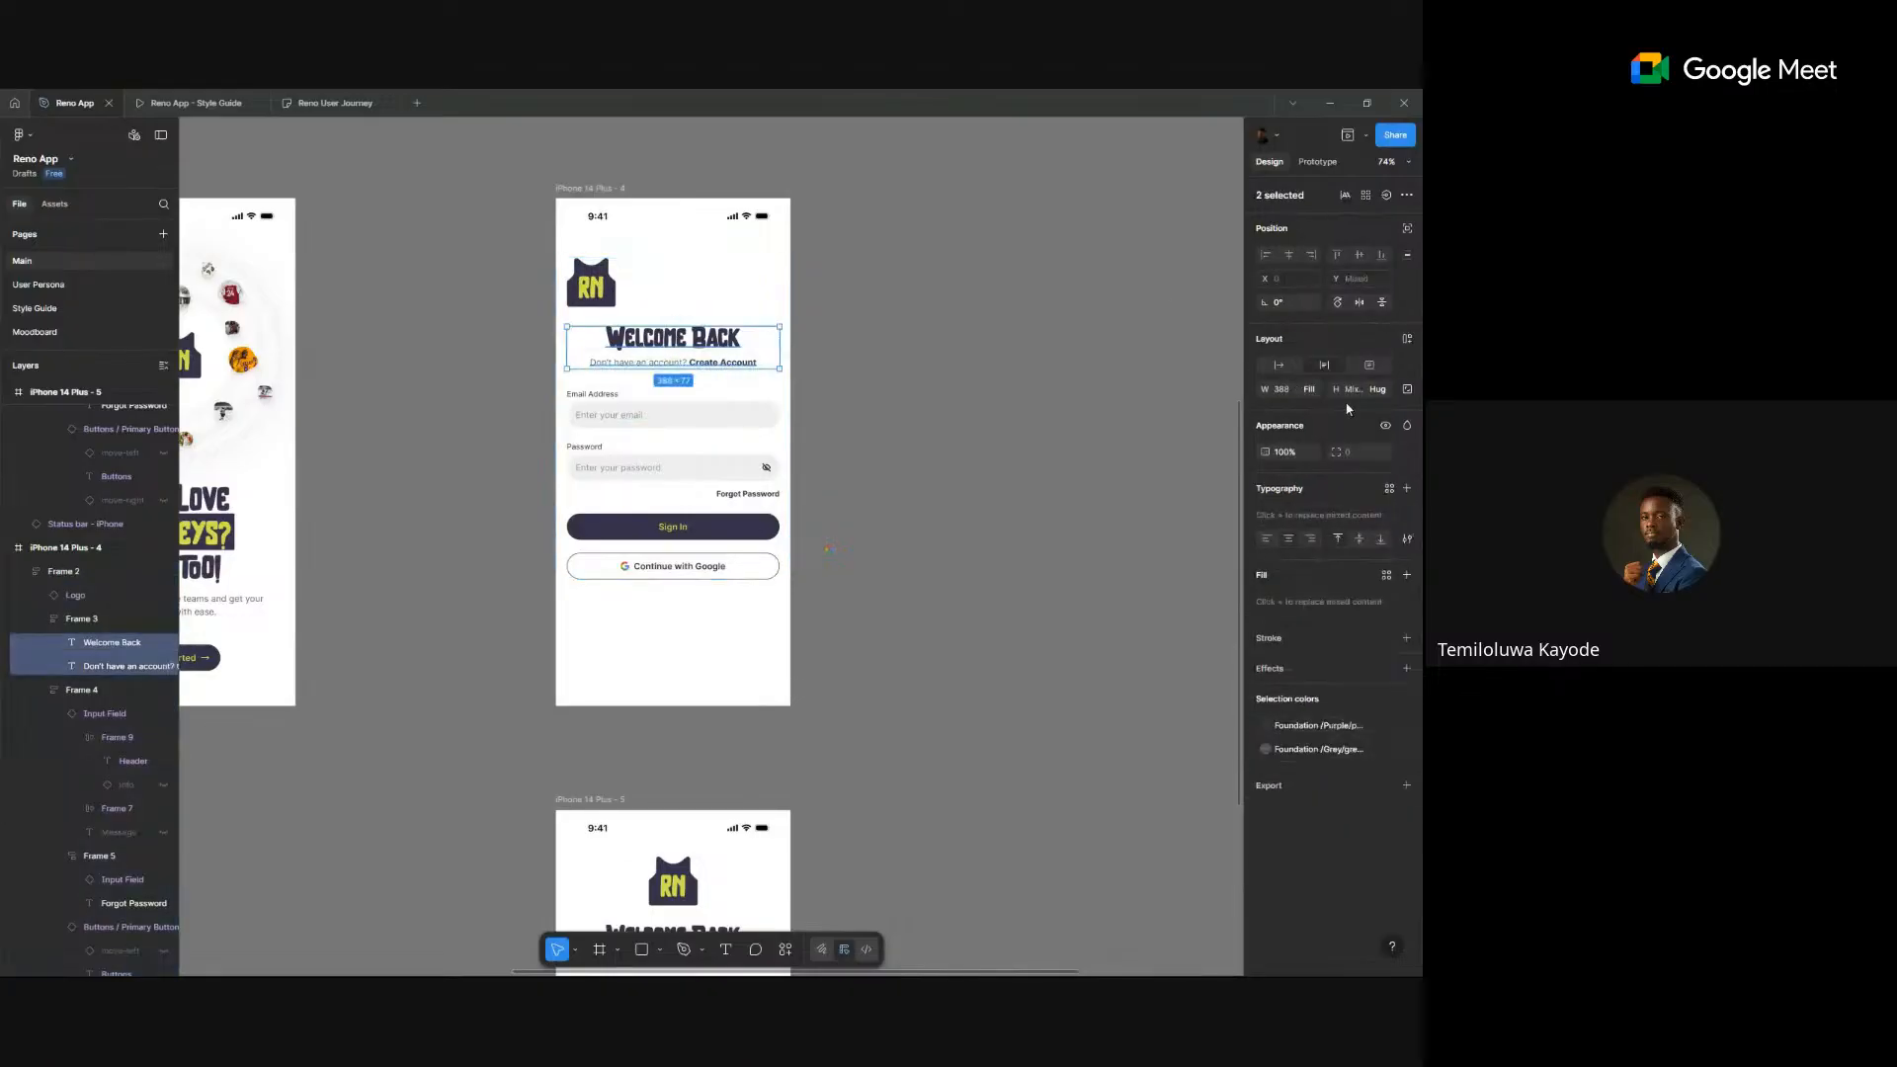
pyautogui.click(1266, 540)
pyautogui.click(977, 327)
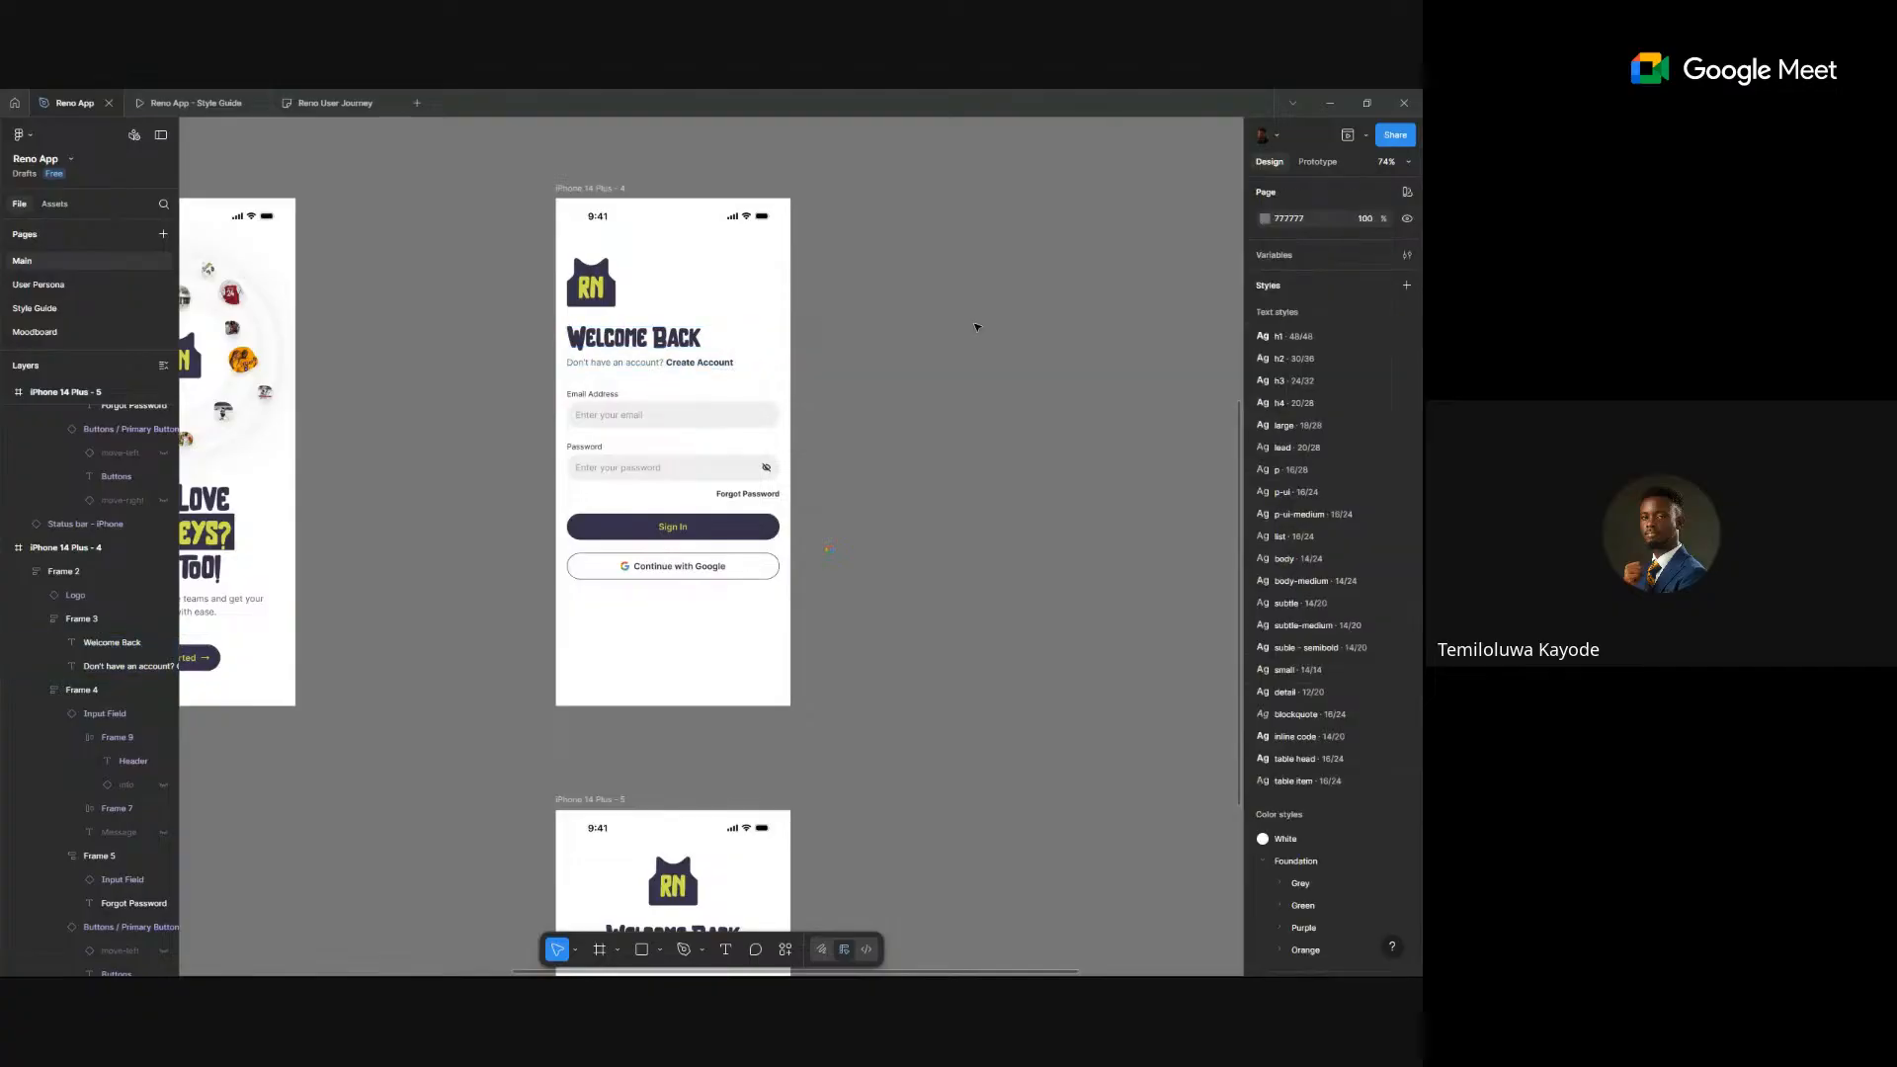
# - Scale the RN logo proportionally down to 56×56
pyautogui.click(593, 288)
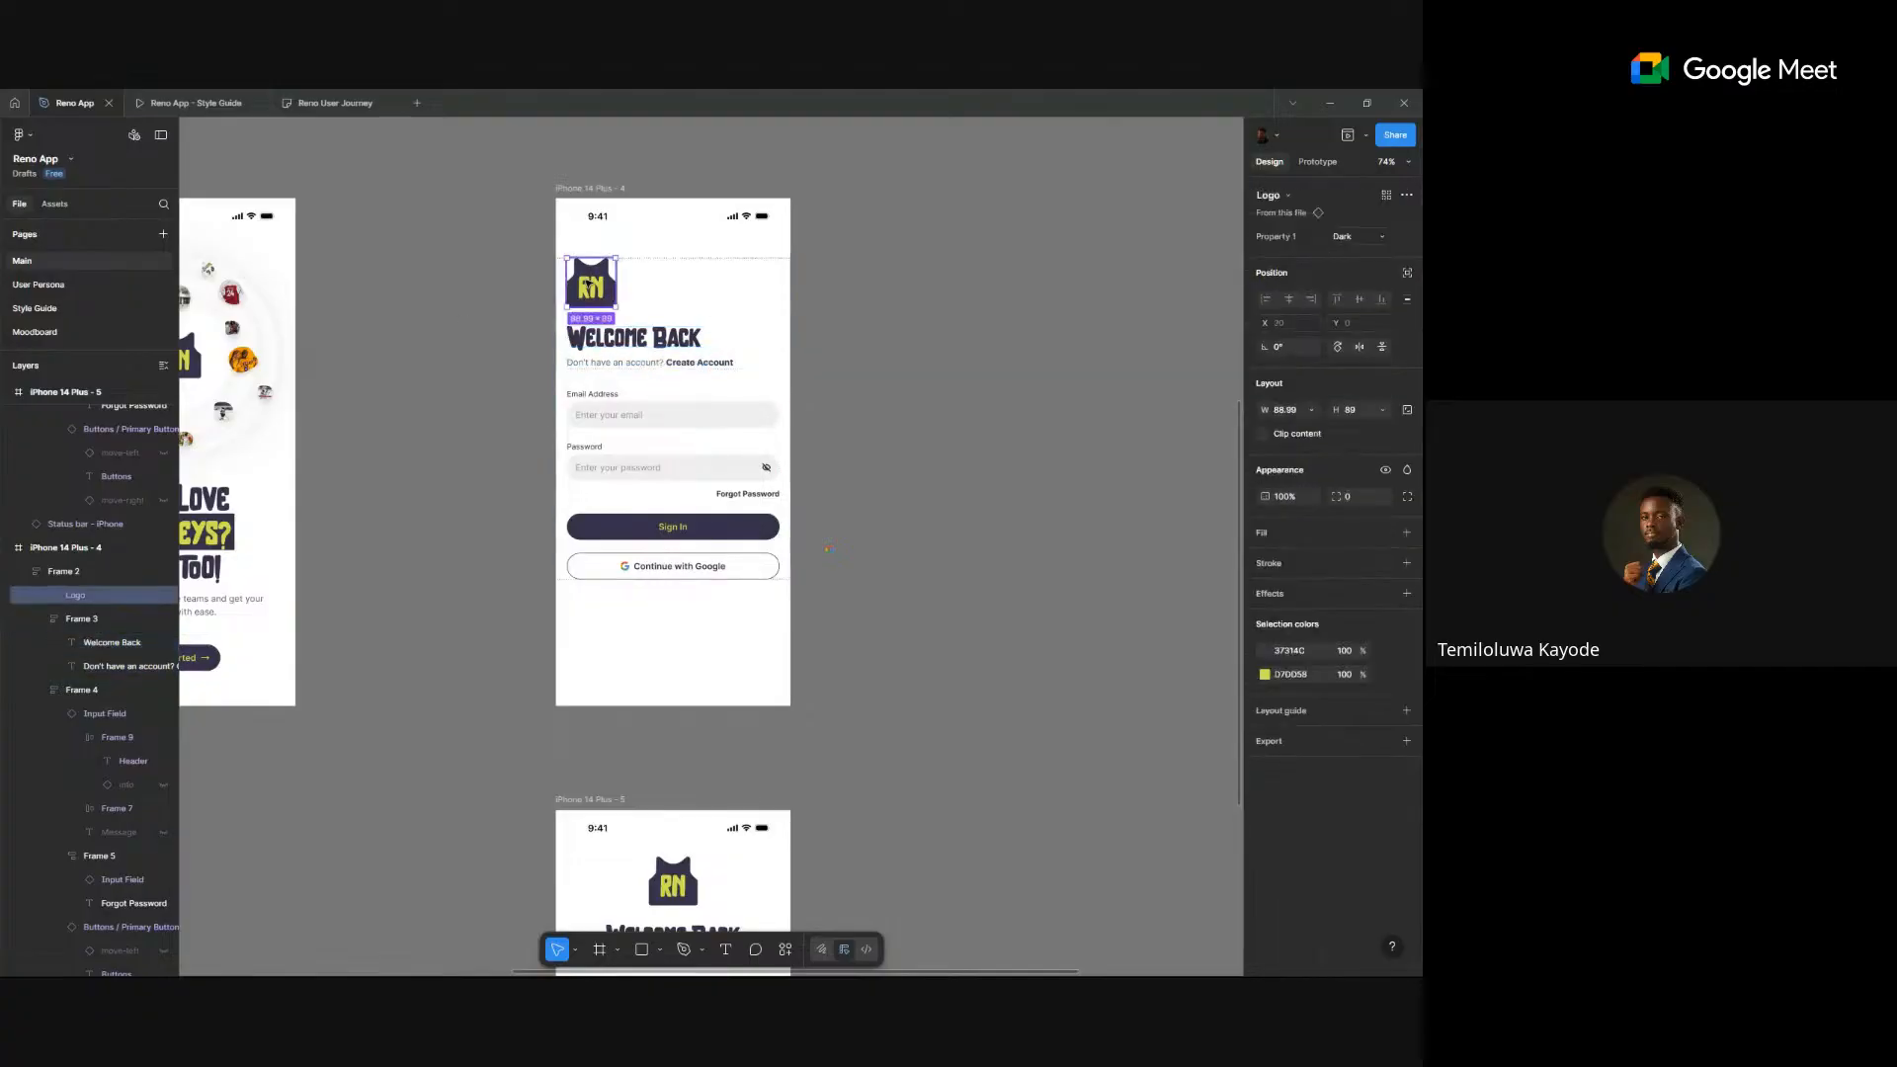
pyautogui.press('k')
pyautogui.click(1362, 469)
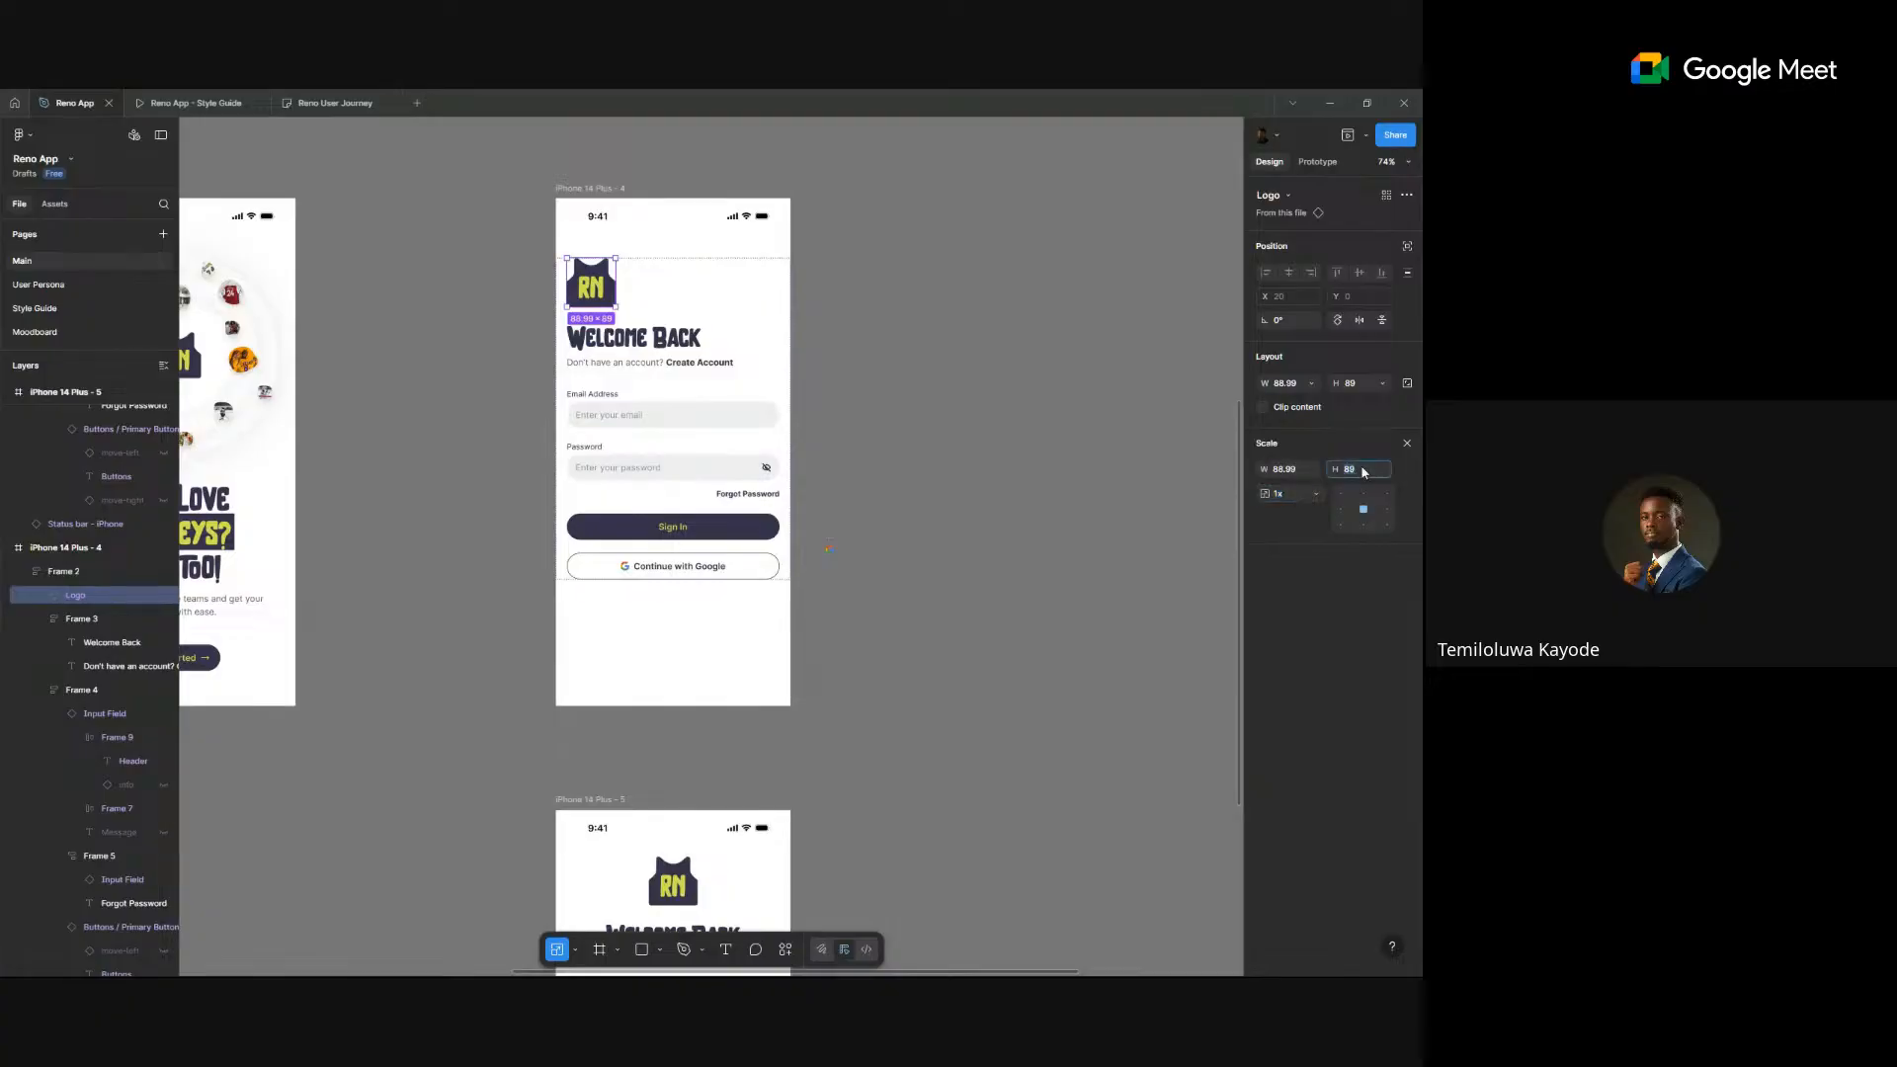
pyautogui.press('Return')
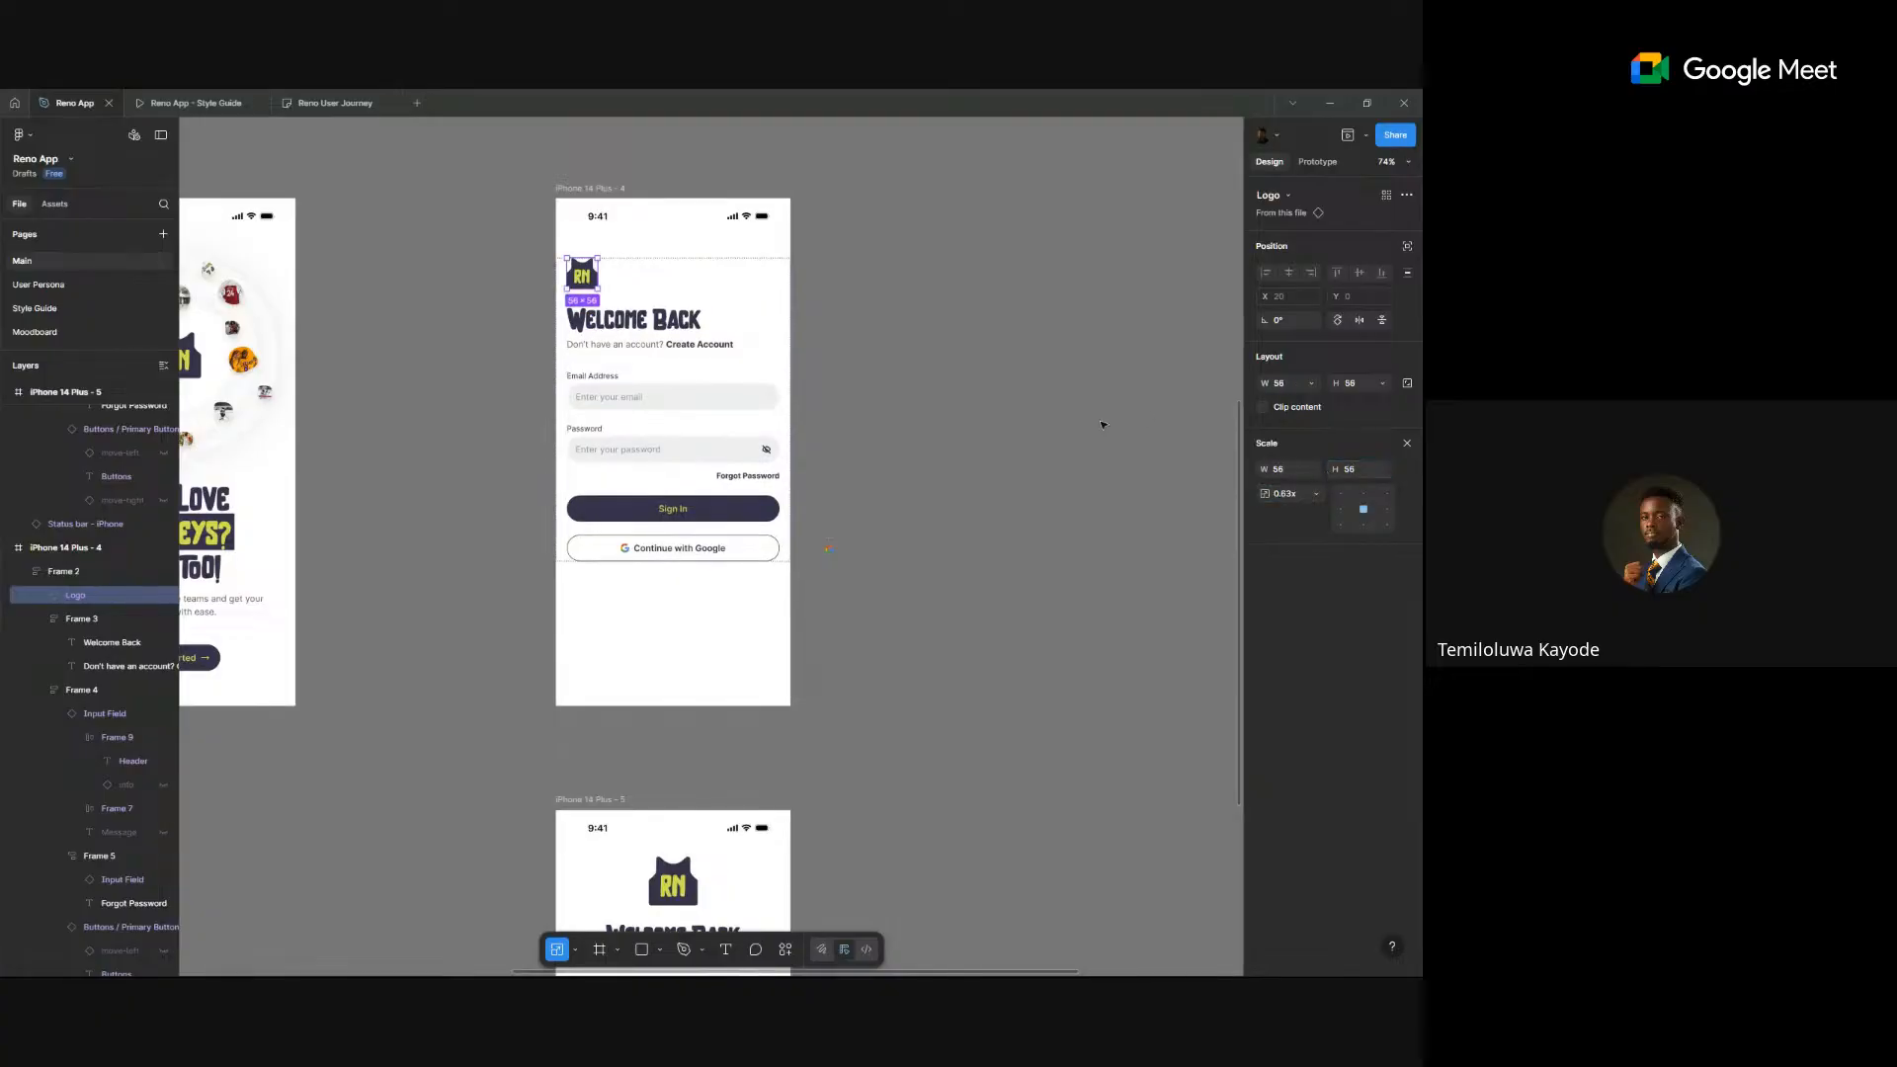
pyautogui.click(914, 349)
pyautogui.scroll(3, 687, 348)
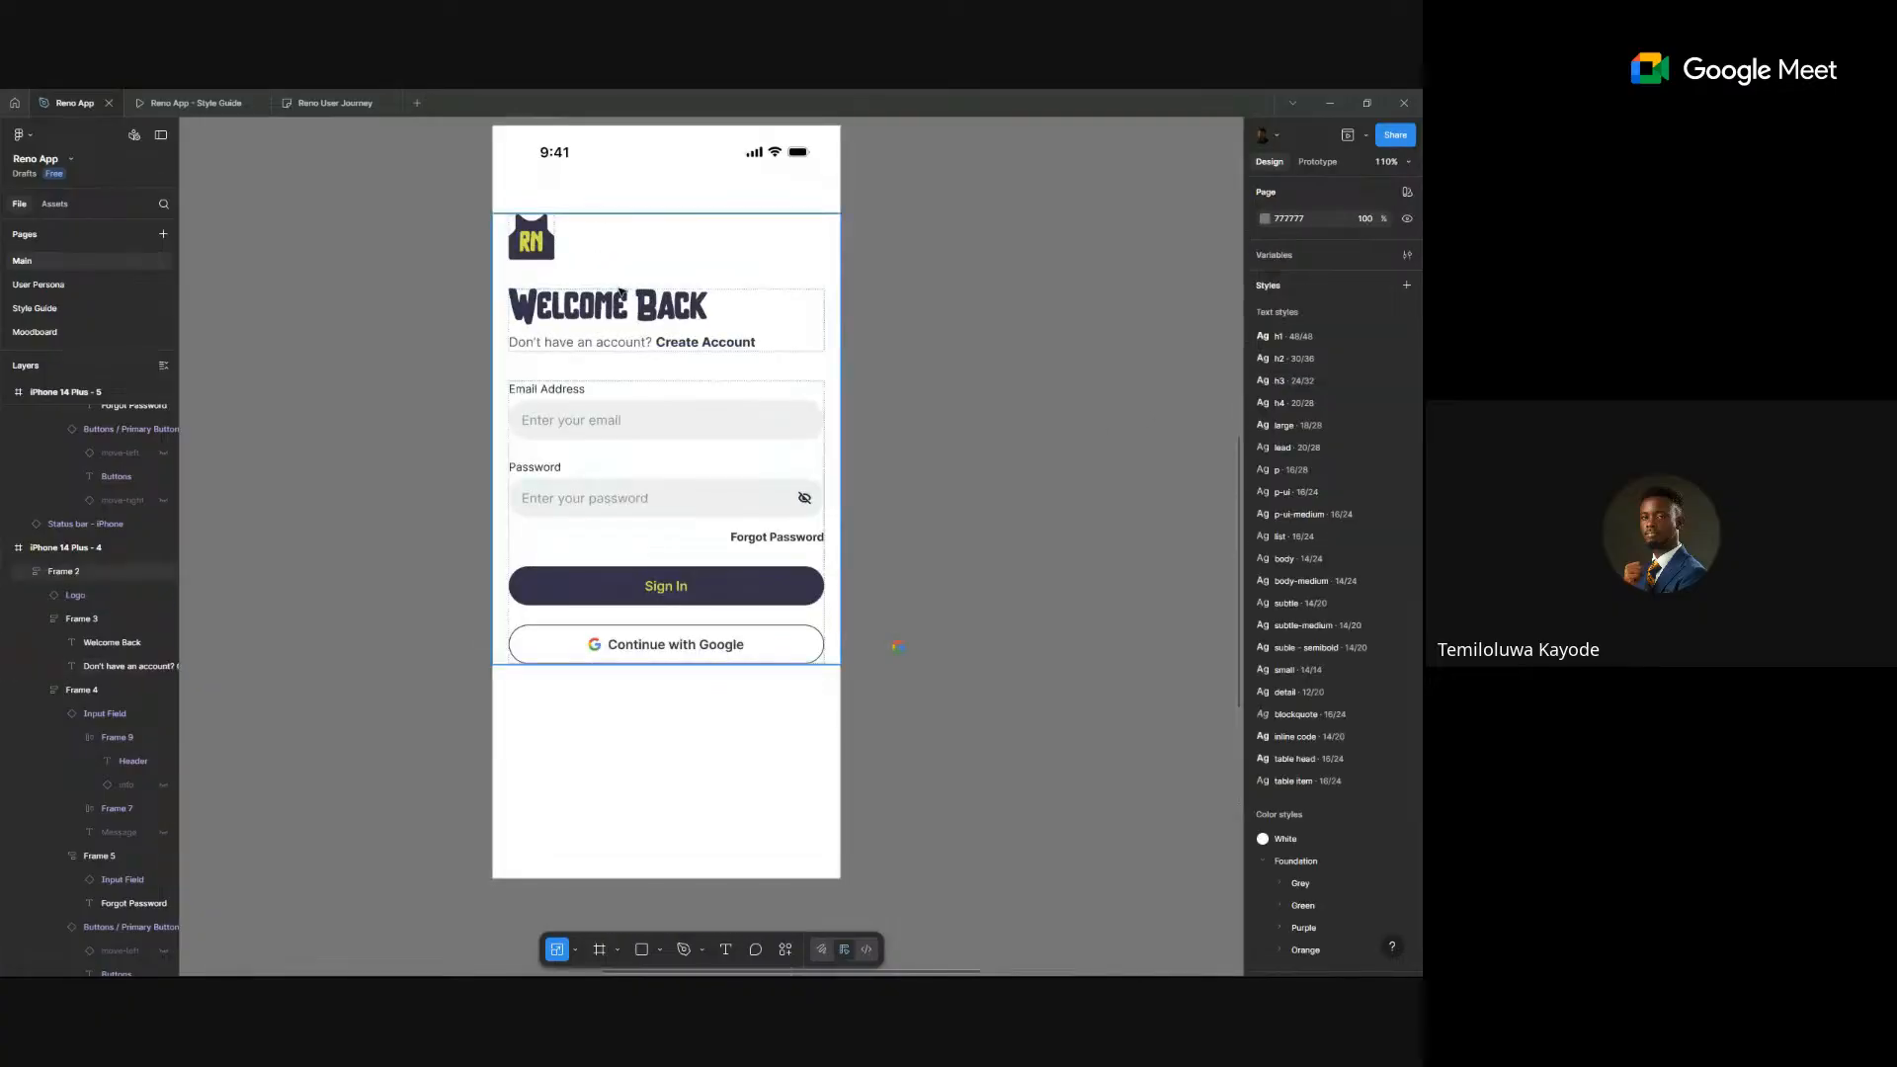
# - Wrap the RN logo and Welcome Back text group in a new auto layout with 24 spacing
pyautogui.click(621, 288)
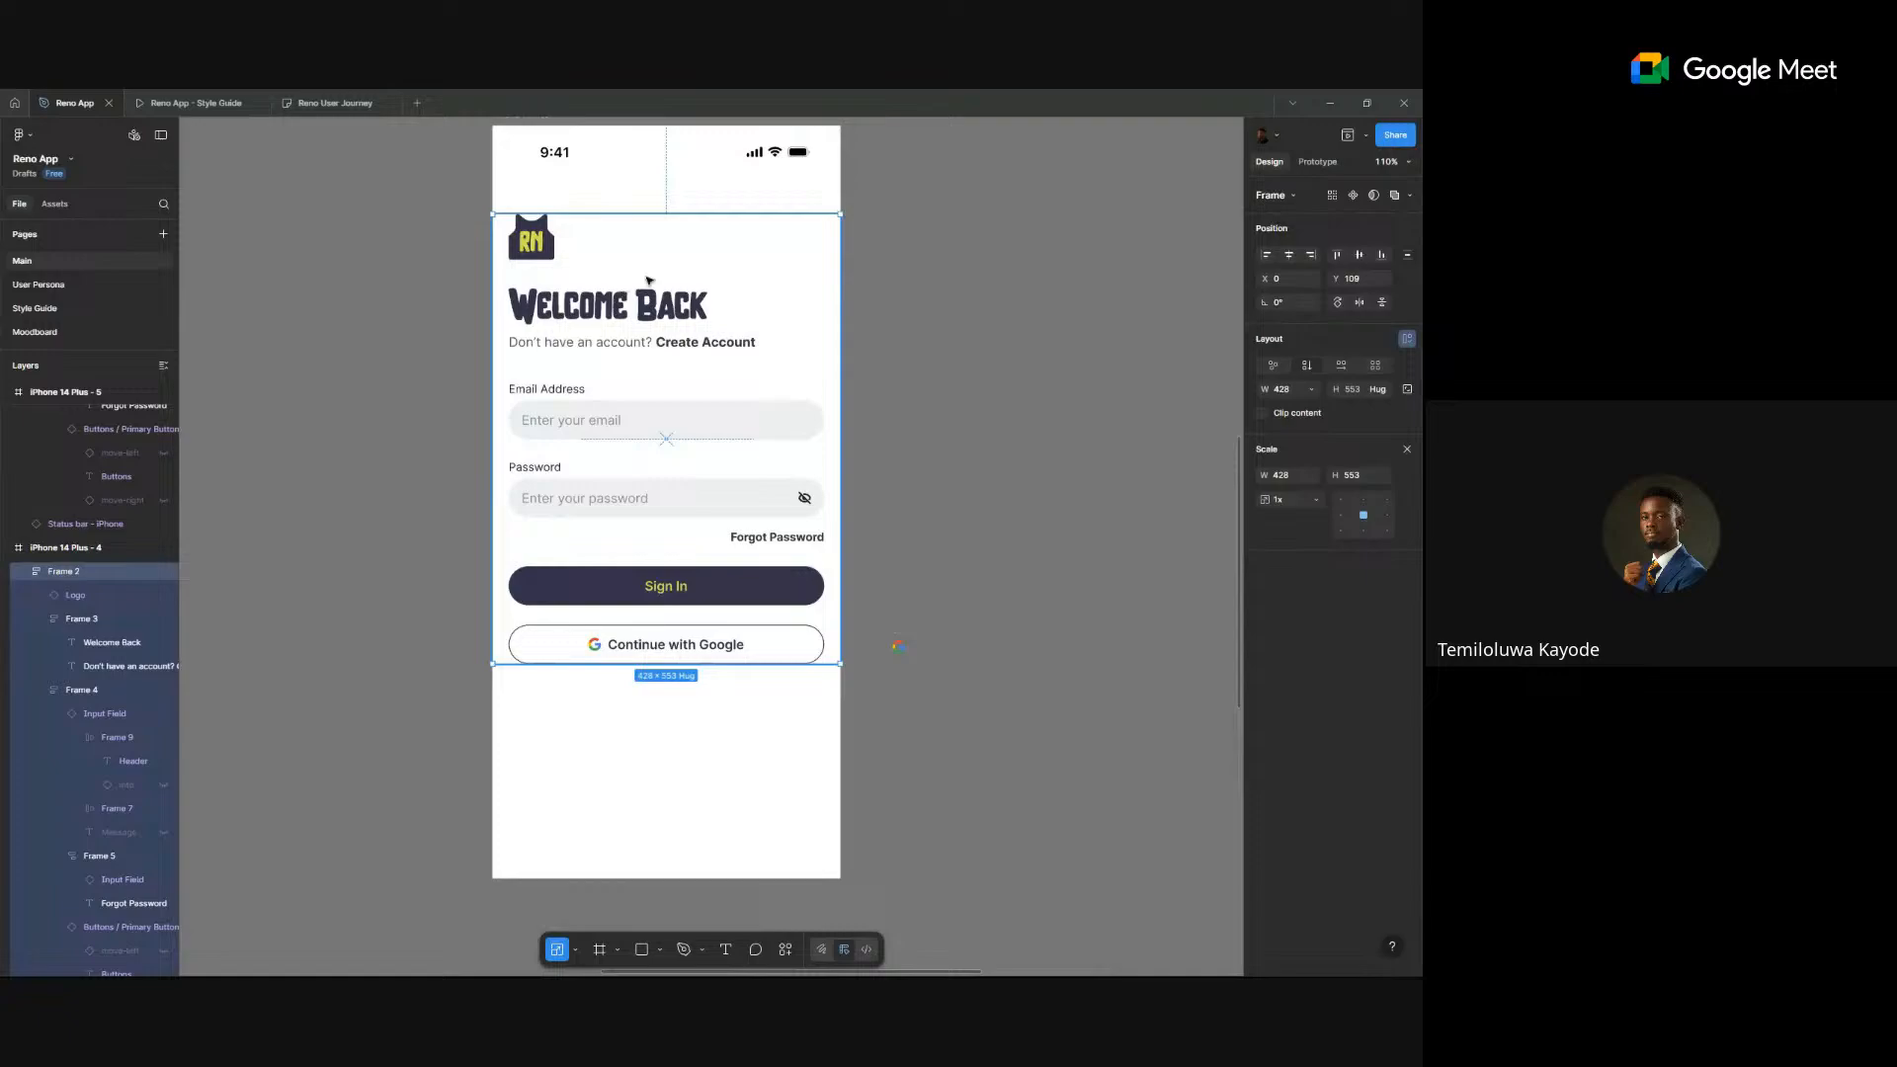
pyautogui.click(1401, 453)
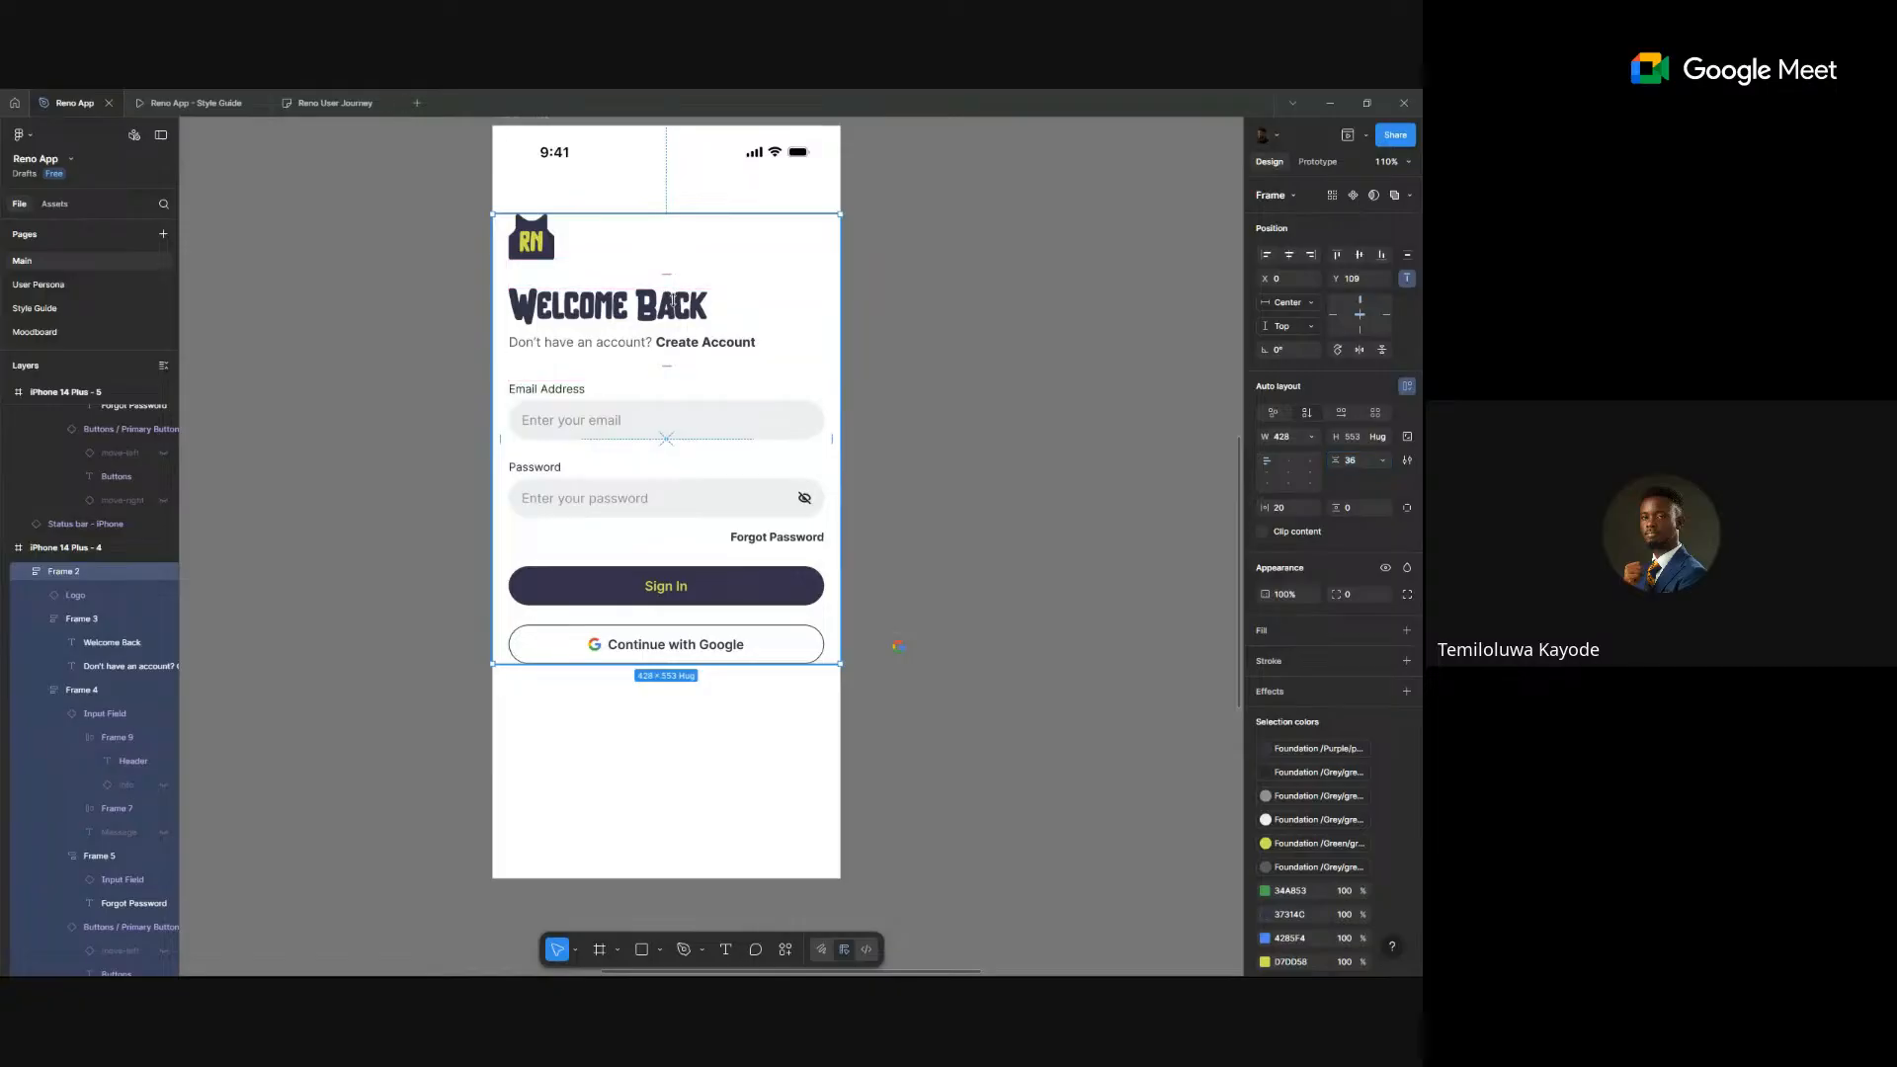
pyautogui.click(669, 299)
pyautogui.keyDown('shift'); pyautogui.click(547, 245); pyautogui.keyUp('shift')
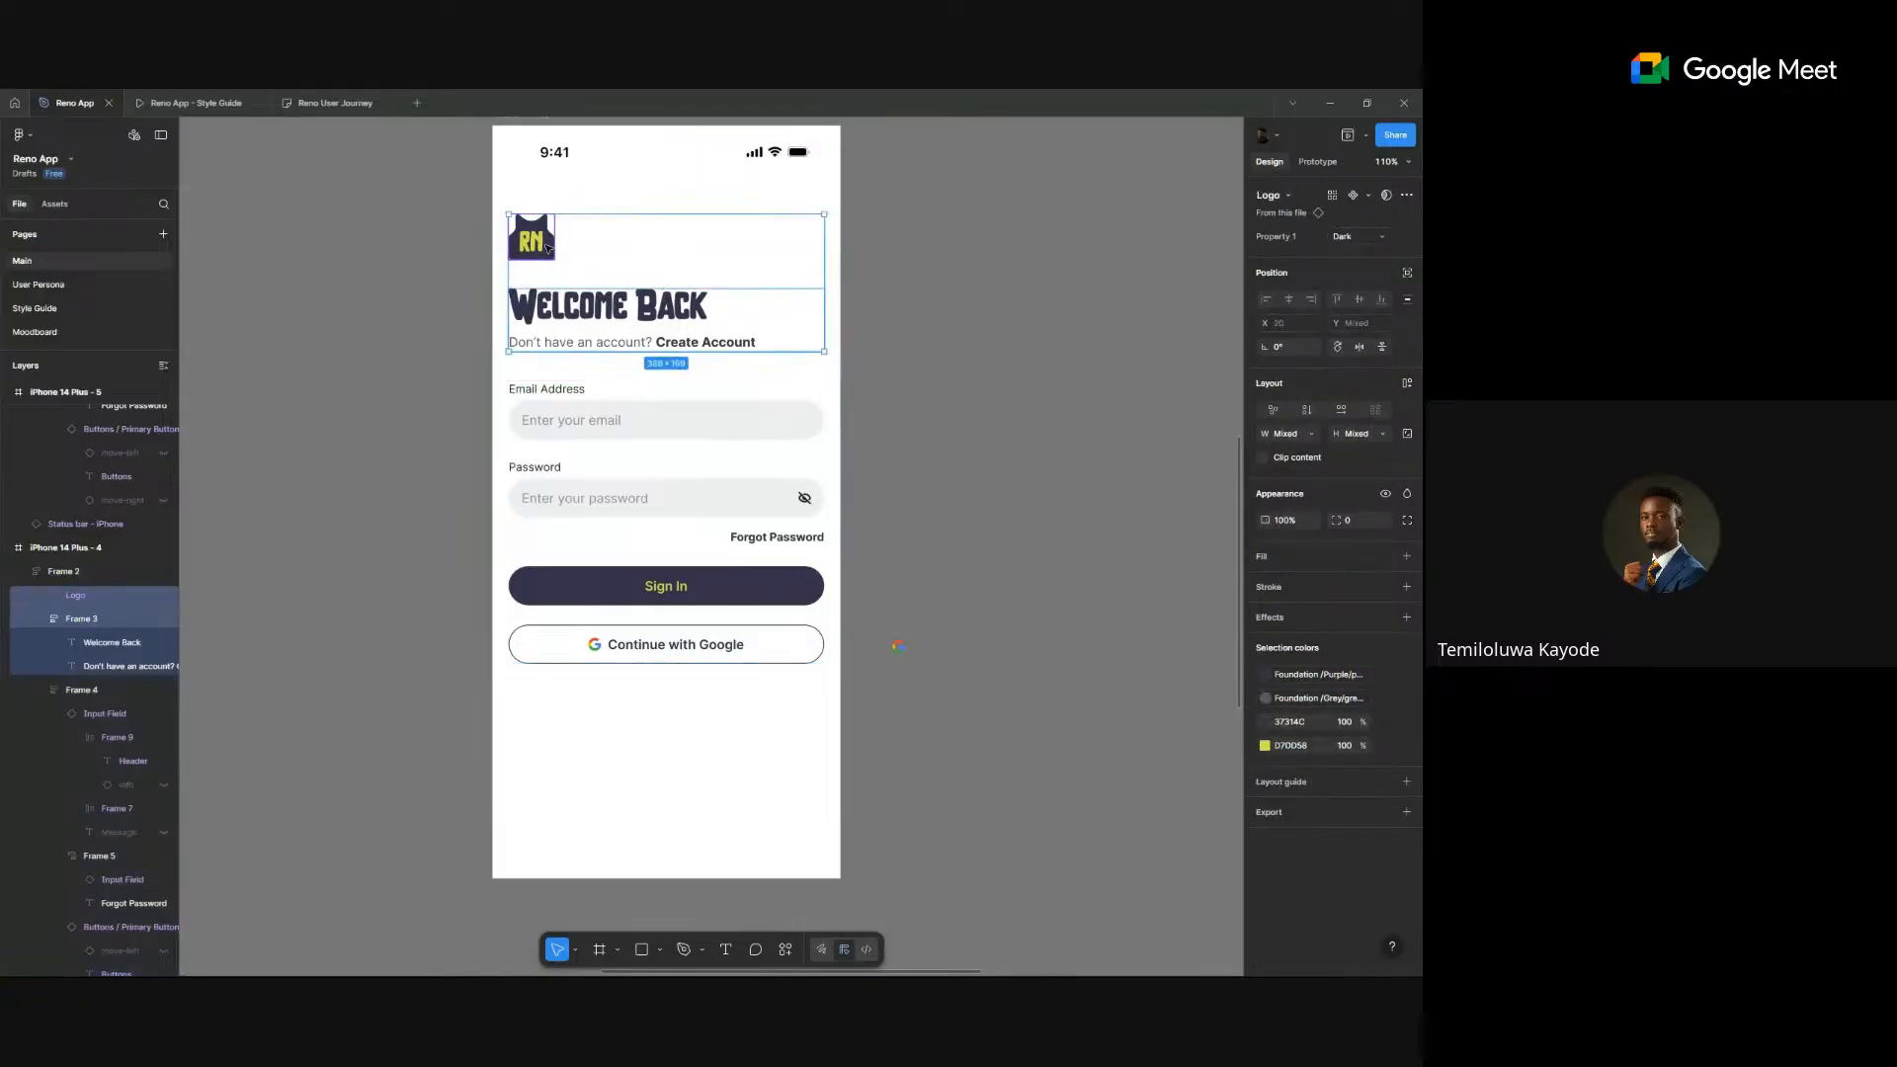
pyautogui.hotkey('shift', 'a')
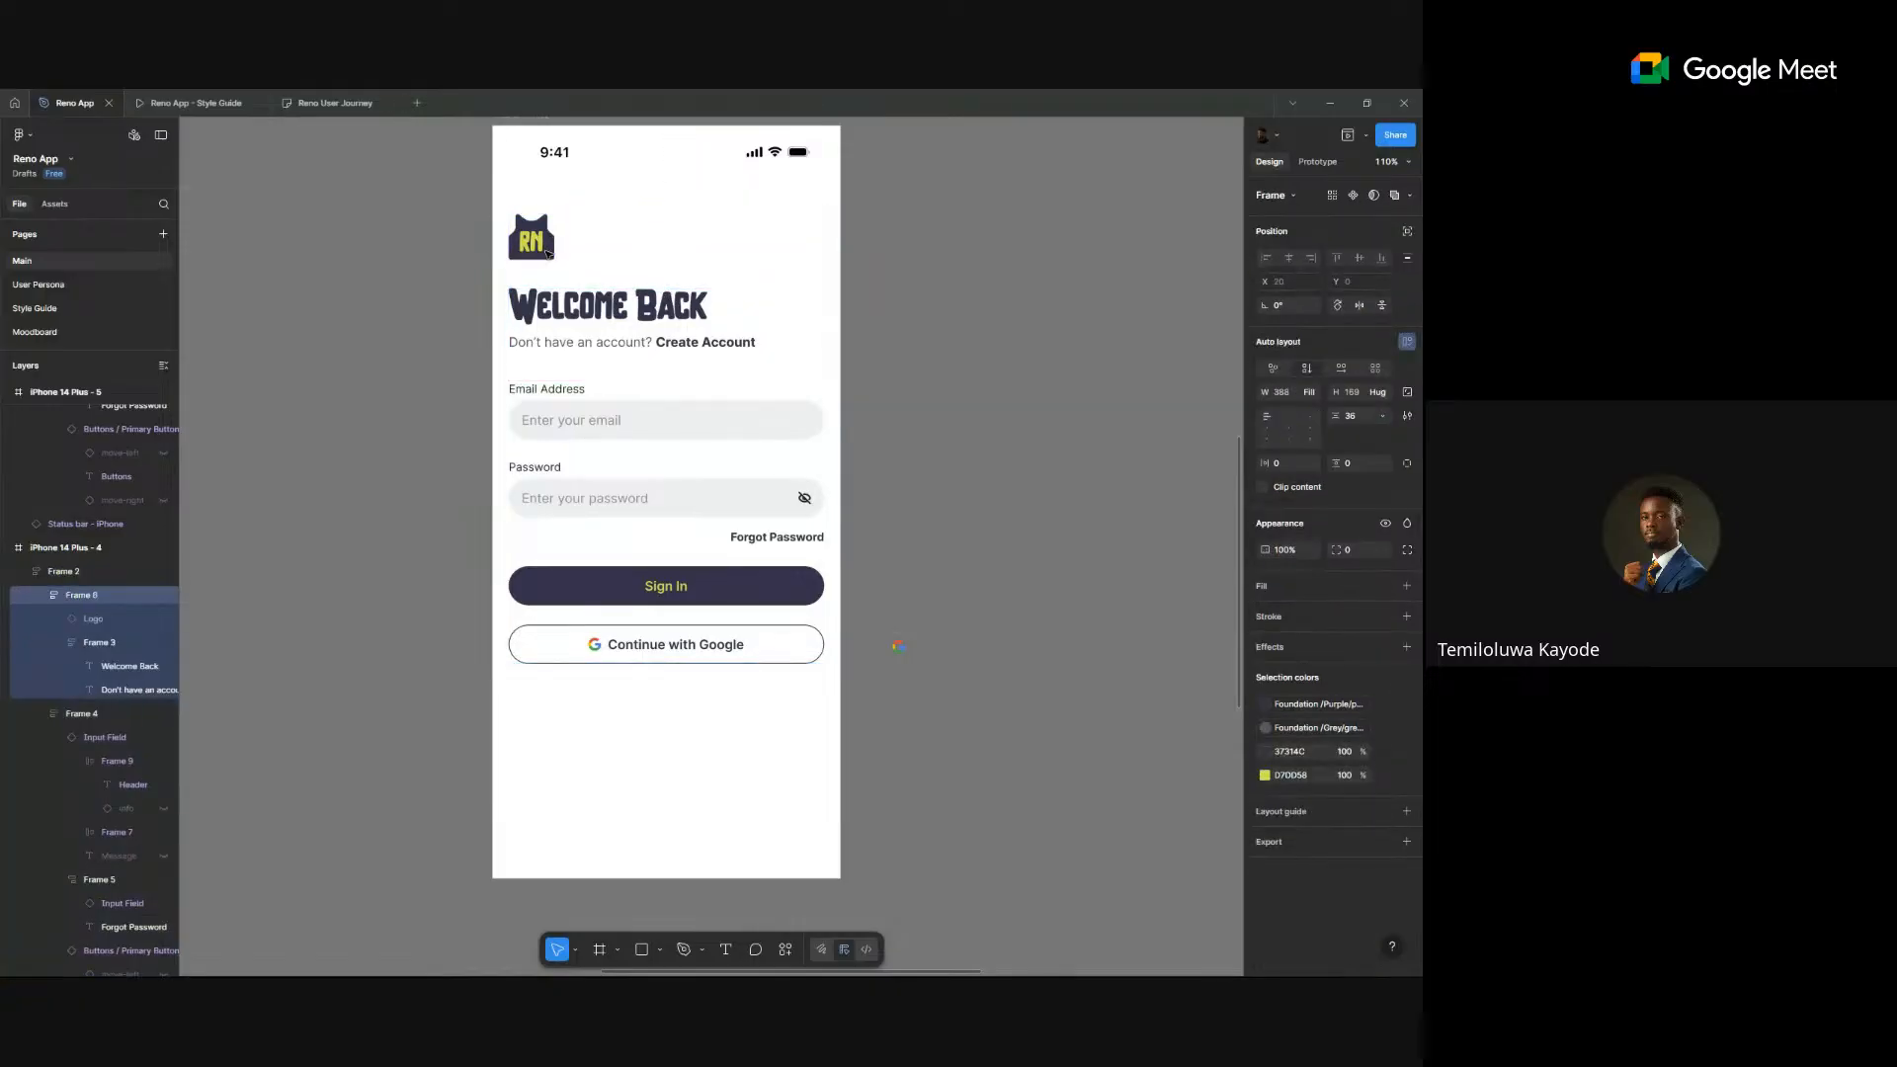
pyautogui.click(670, 271)
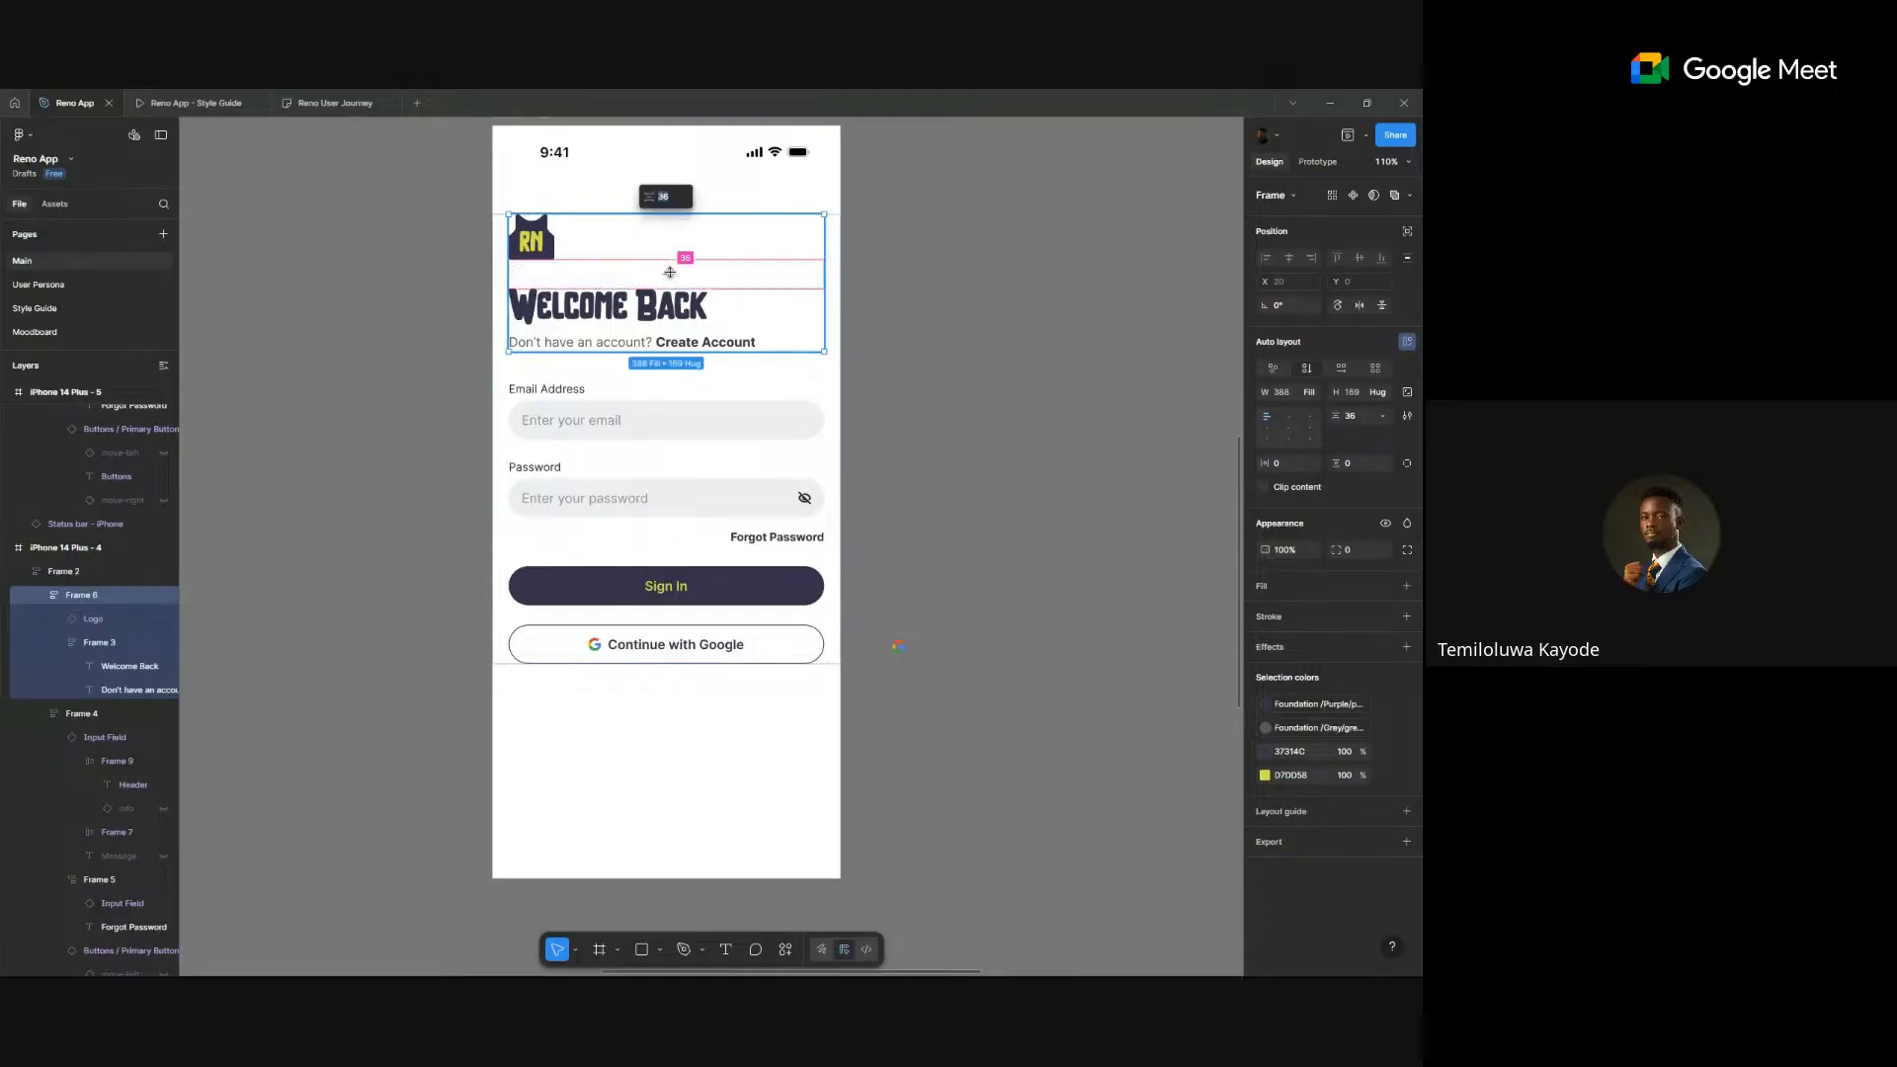
pyautogui.write('24')
pyautogui.press('Return')
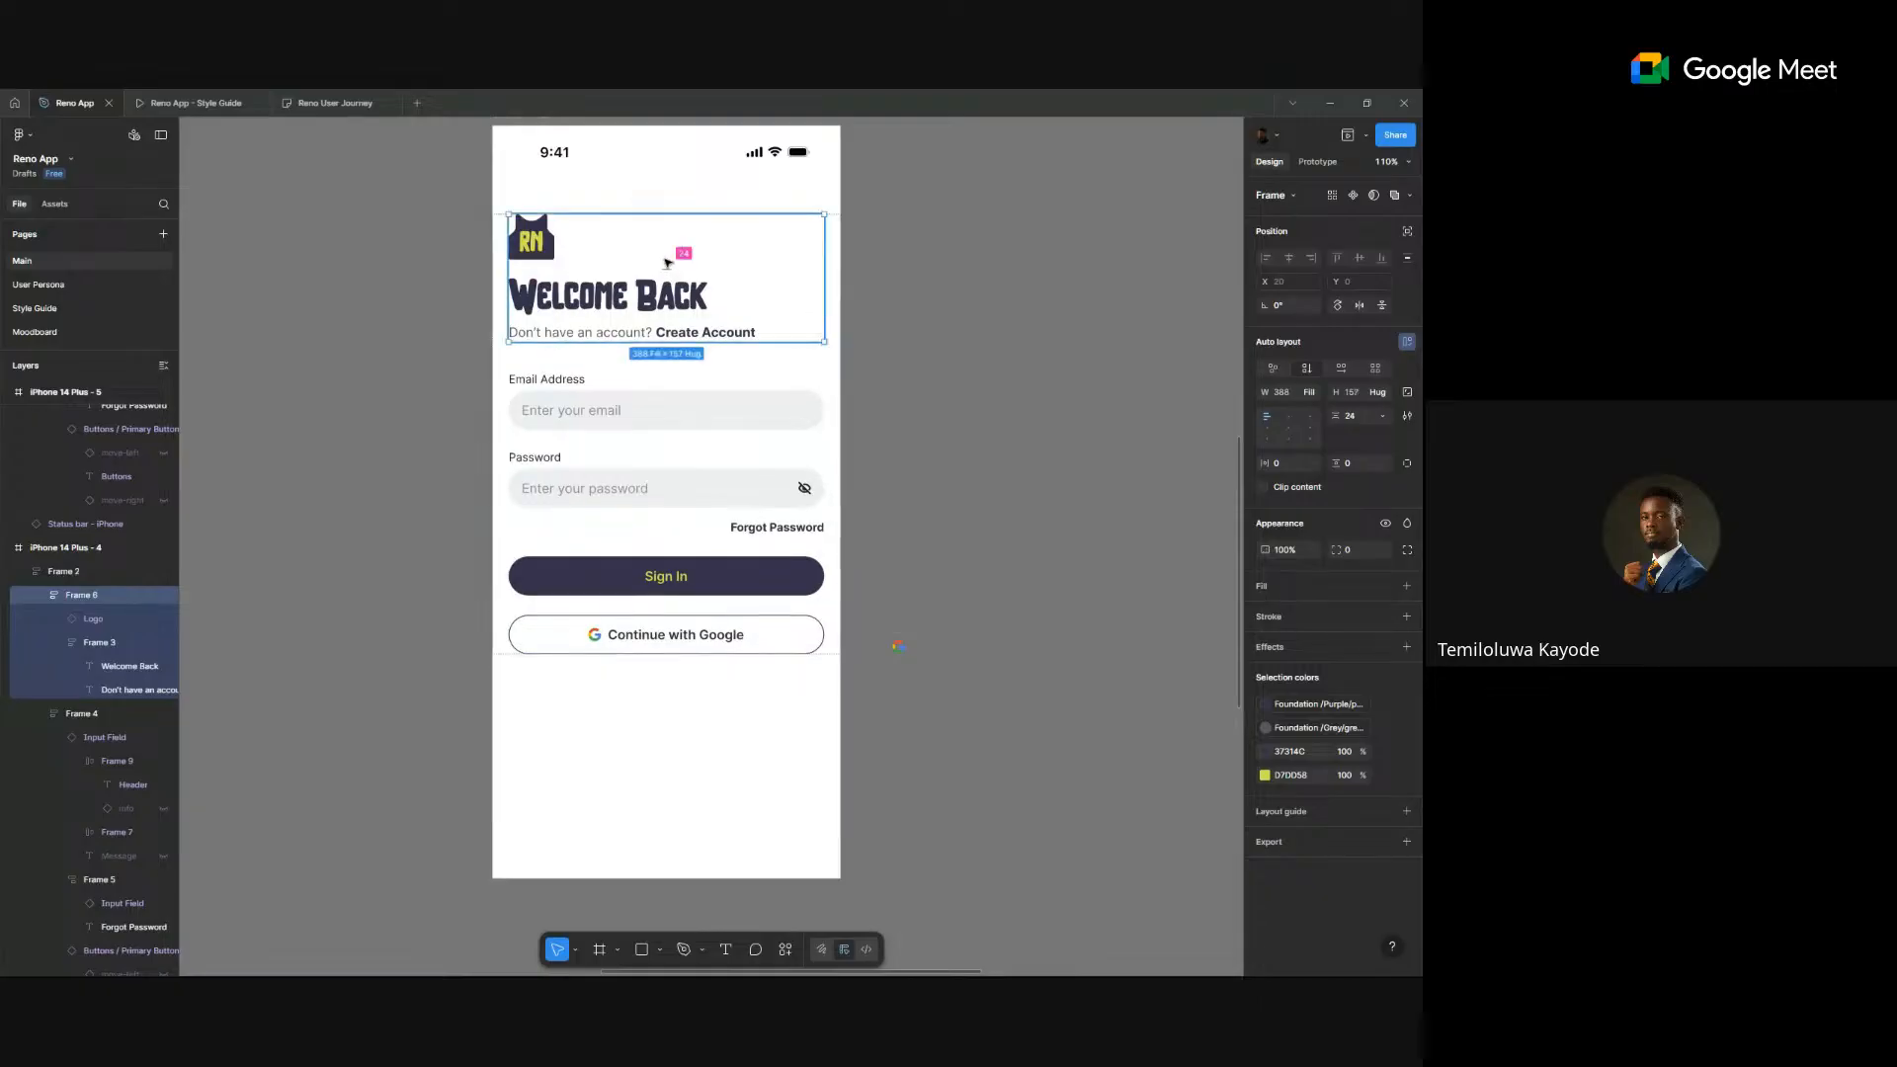
# - Try 12 spacing, revert to 24, and place a copy of the logo beside the phone screen
pyautogui.click(665, 265)
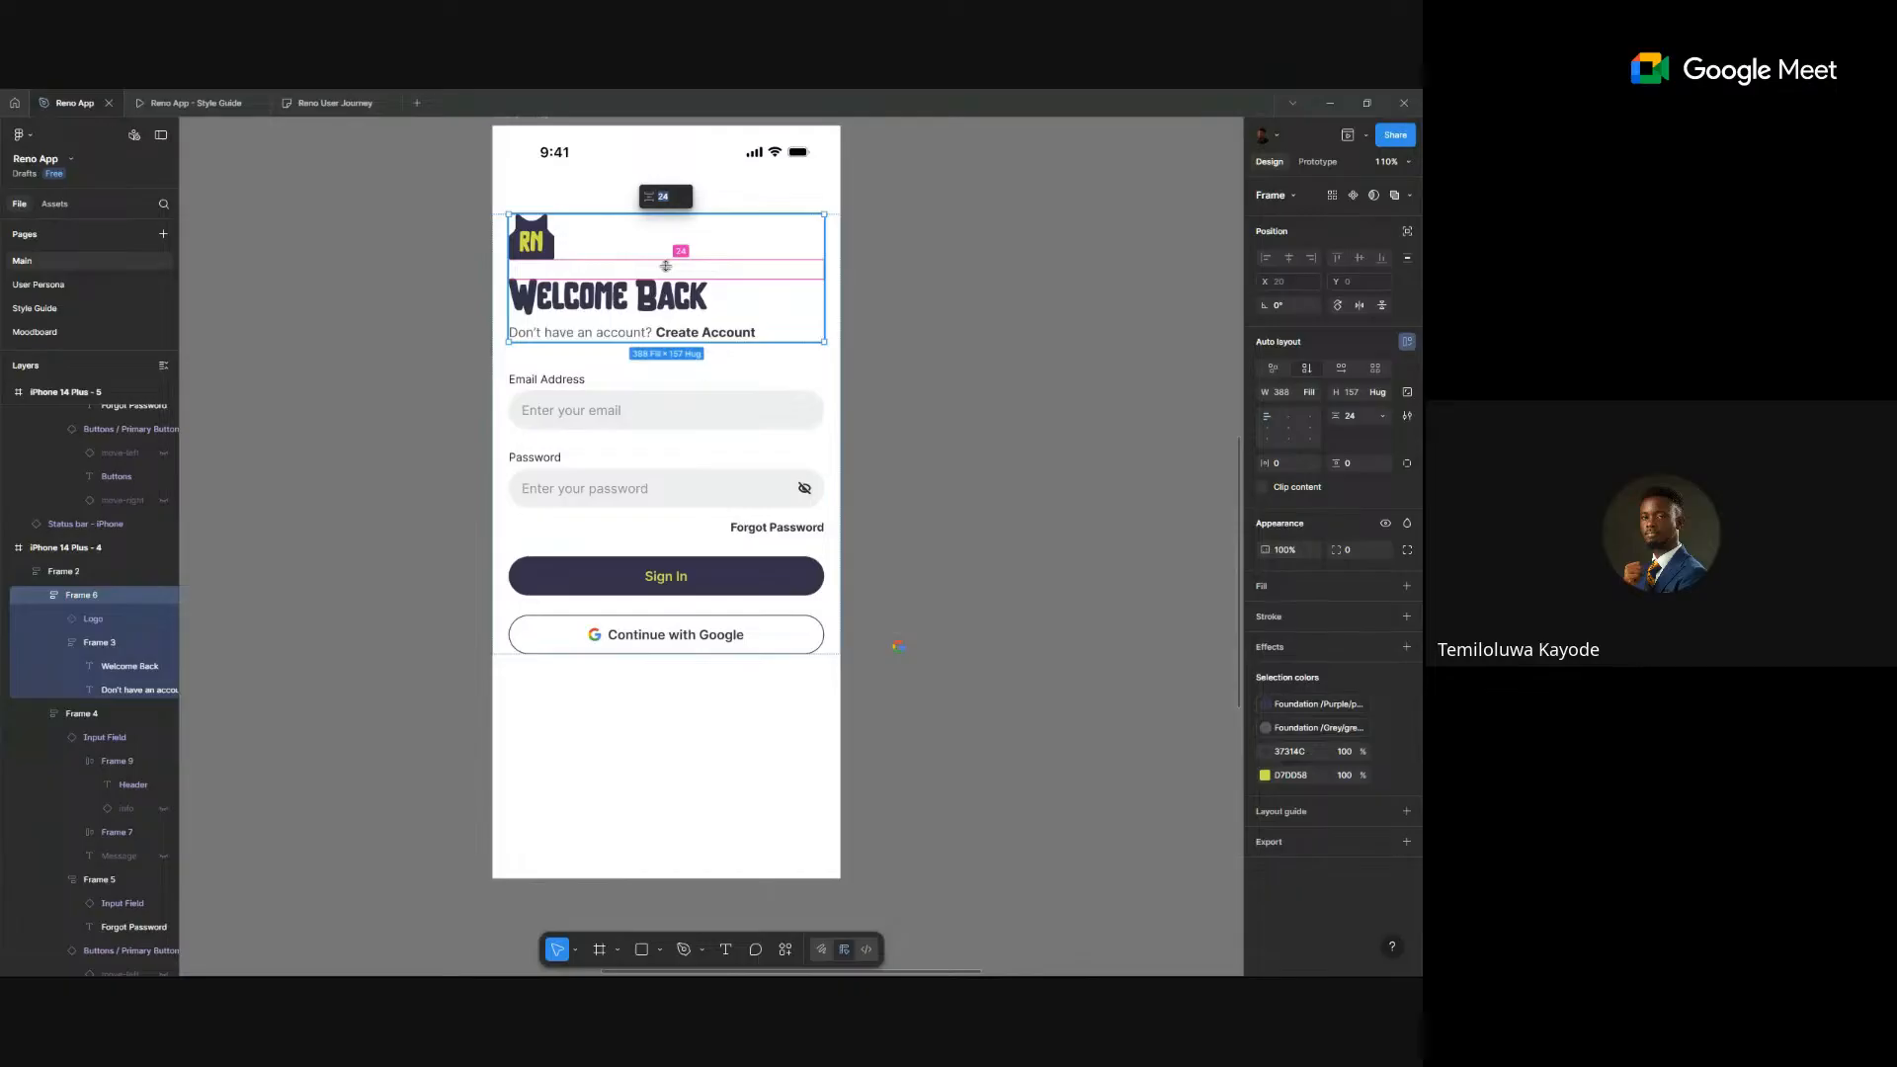
pyautogui.write('12')
pyautogui.press('Return')
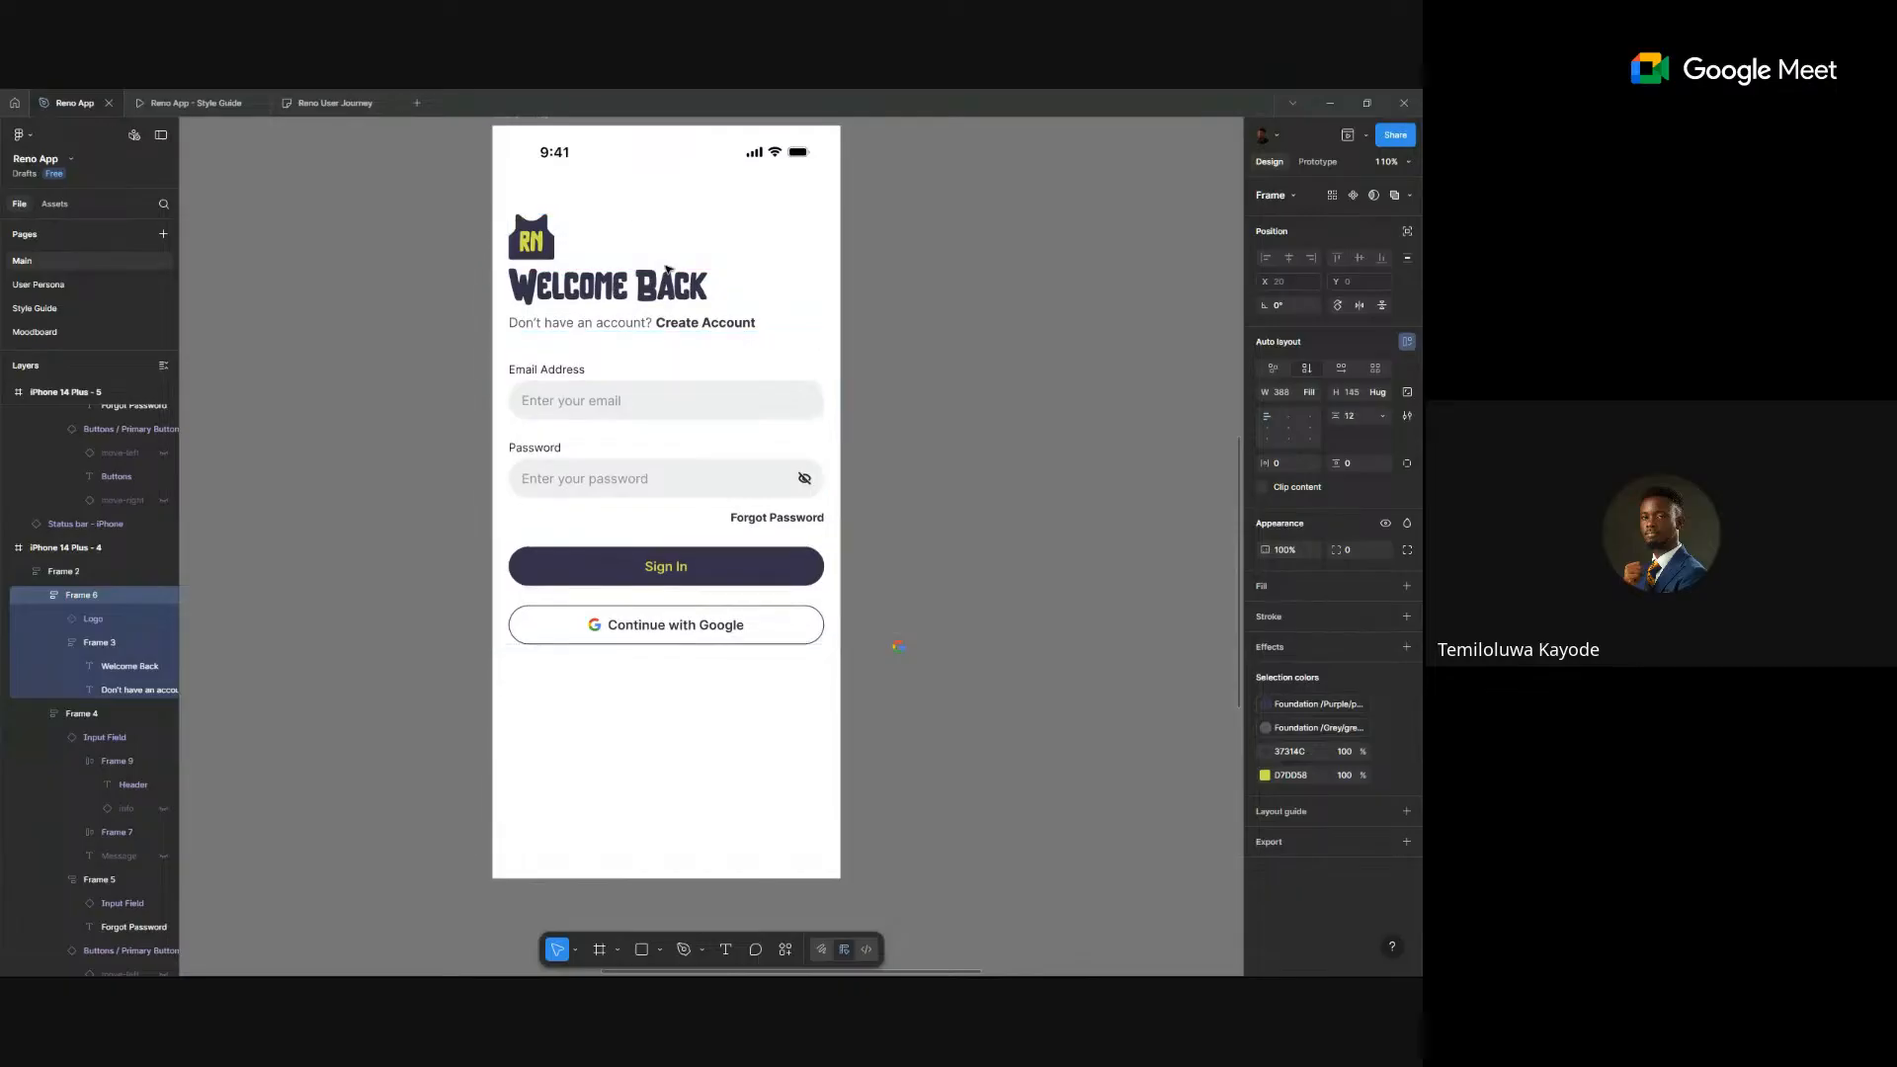
pyautogui.hotkey('ctrl', 'z')
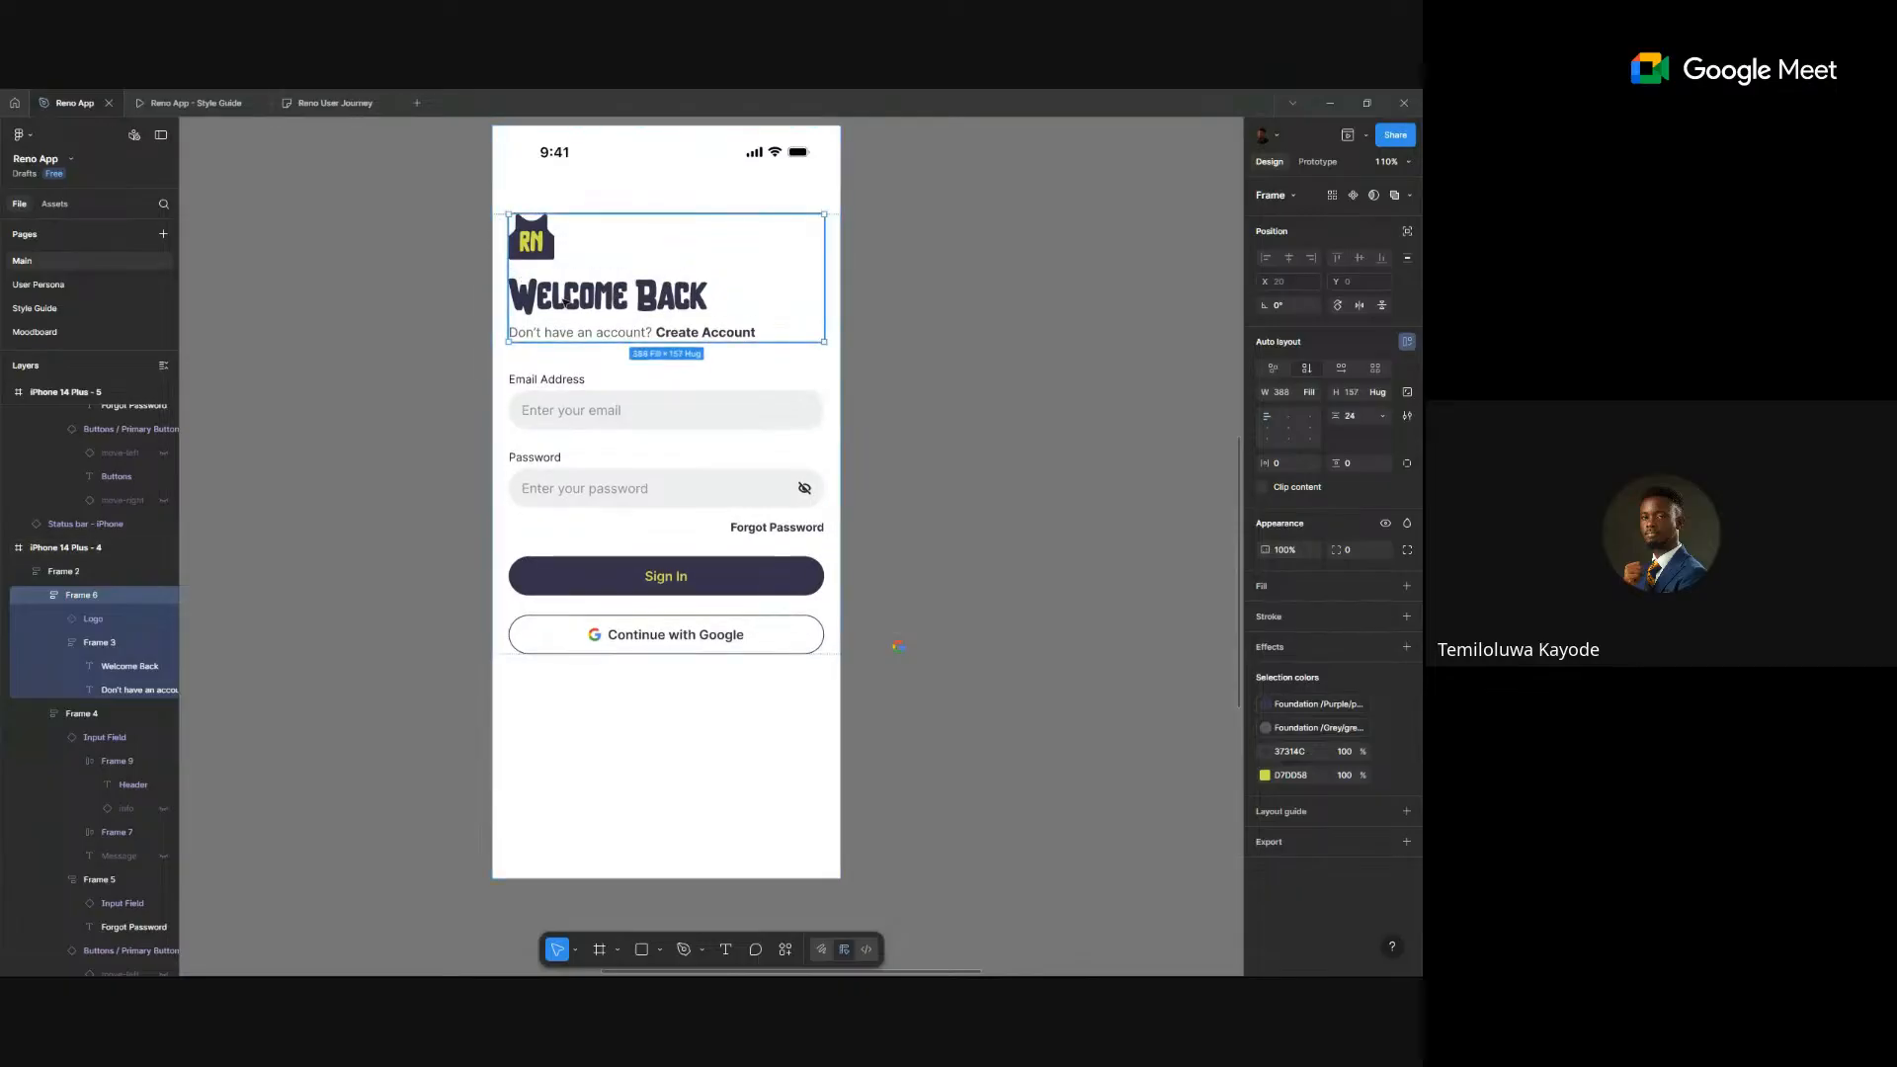
pyautogui.click(536, 259)
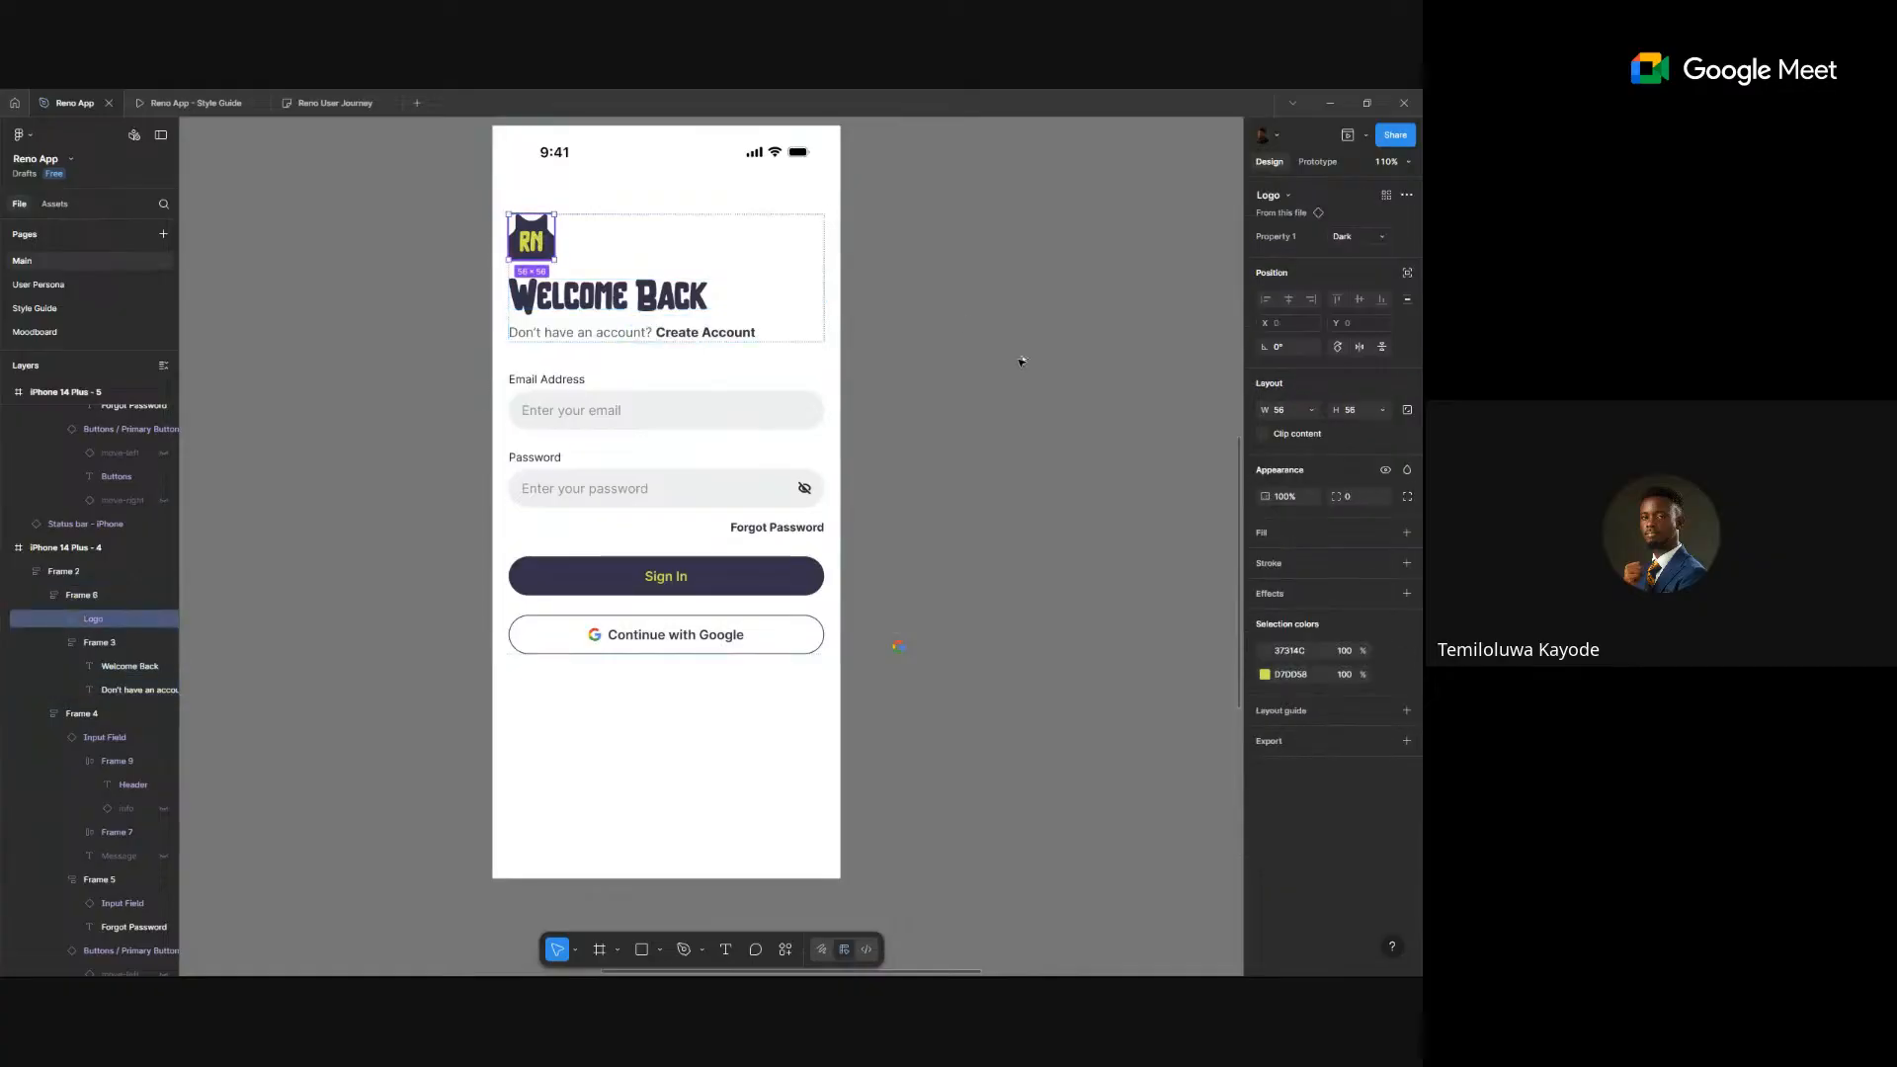
pyautogui.moveTo(1042, 400); pyautogui.dragTo(1057, 401)
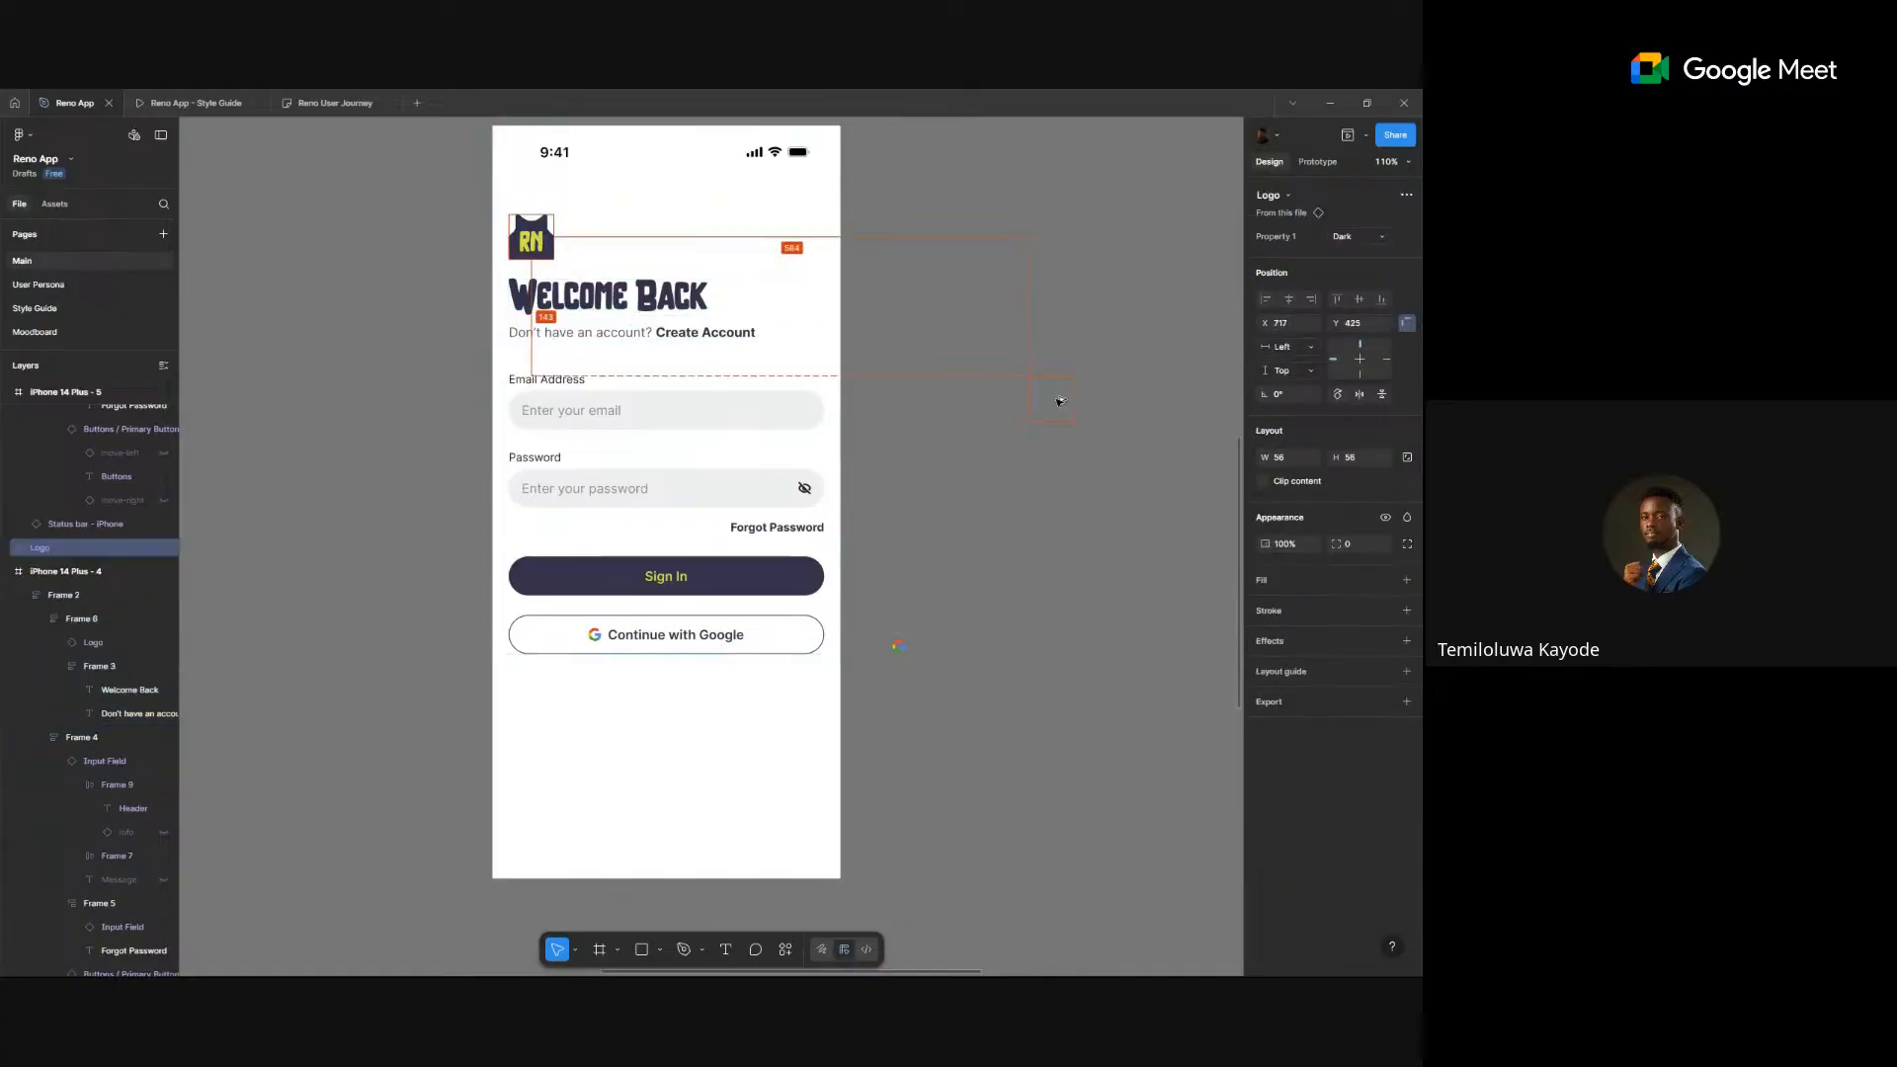
# - Frame the logo copy in a circle with radius 500, centring and enlarging the logo to about 70×70
pyautogui.click(1053, 470)
pyautogui.press('f')
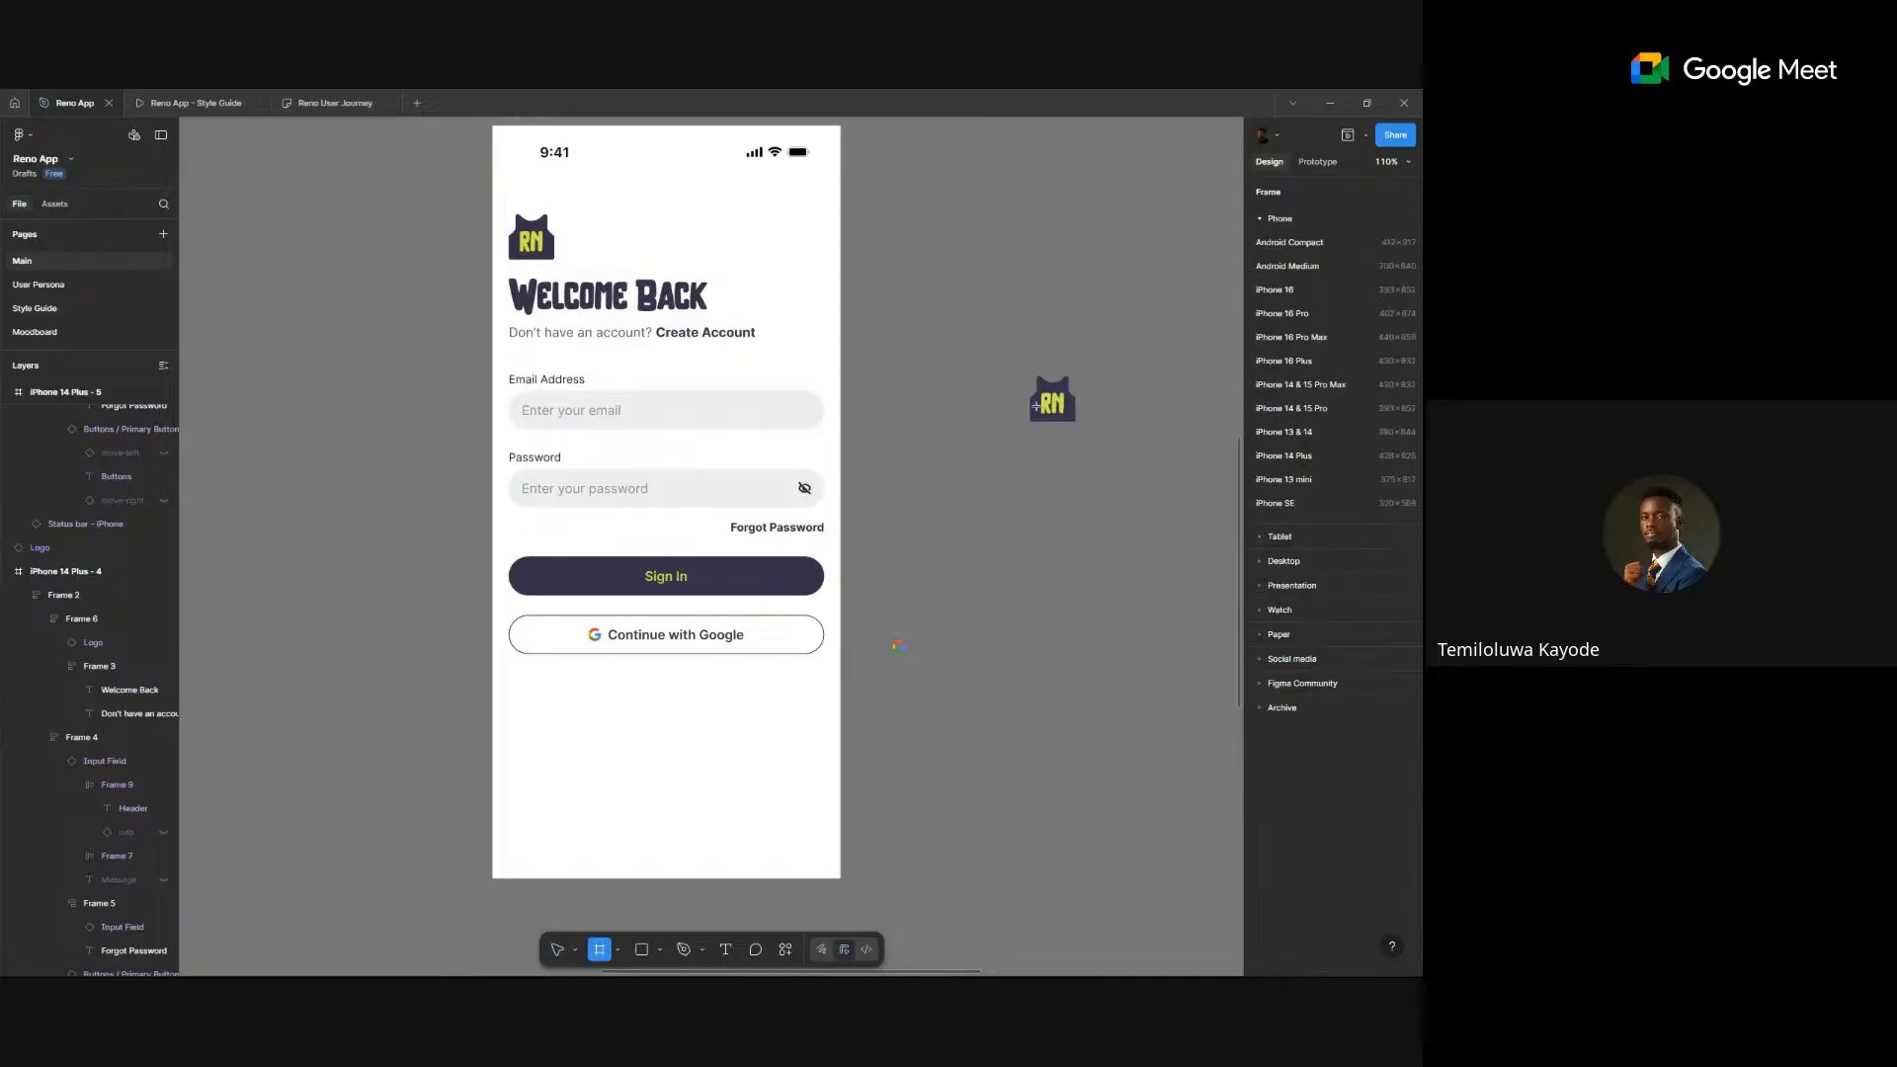
pyautogui.moveTo(1006, 362); pyautogui.dragTo(1094, 449)
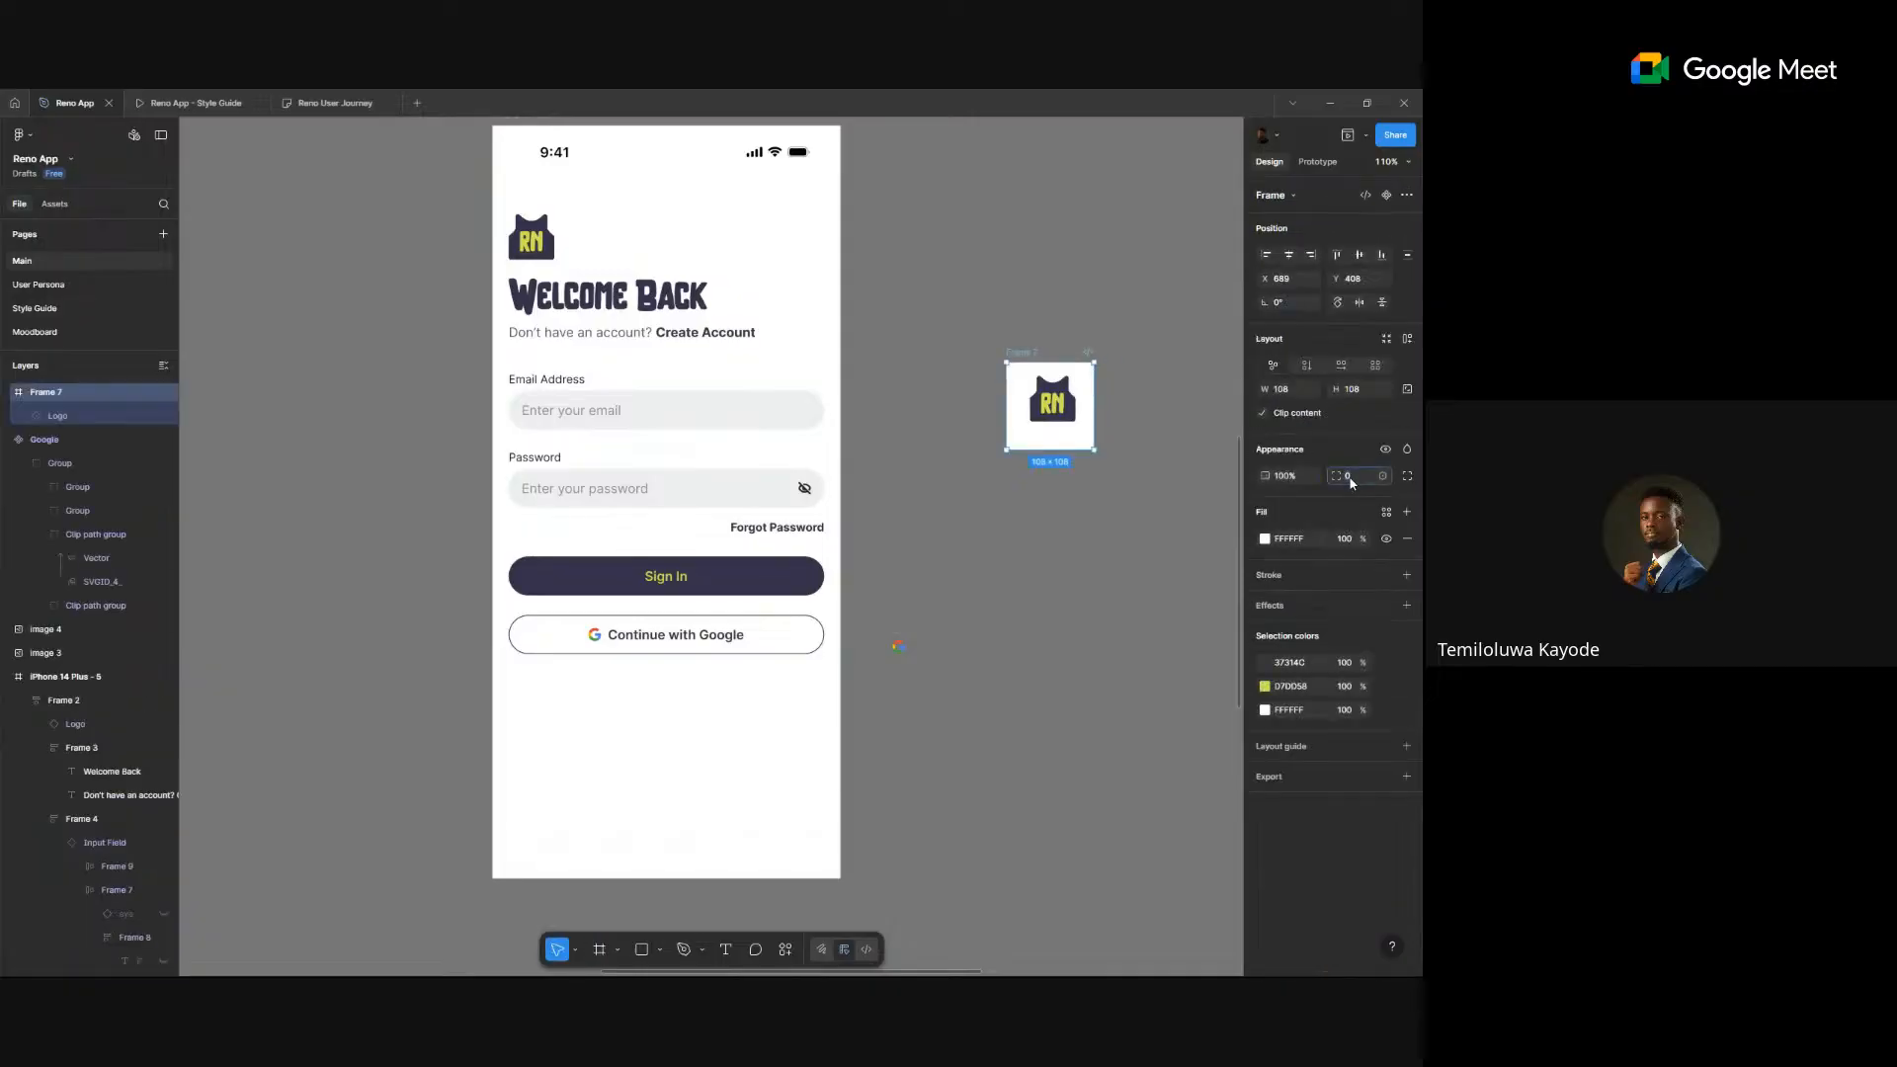
pyautogui.click(1352, 479)
pyautogui.write('500')
pyautogui.press('Return')
pyautogui.click(1050, 405)
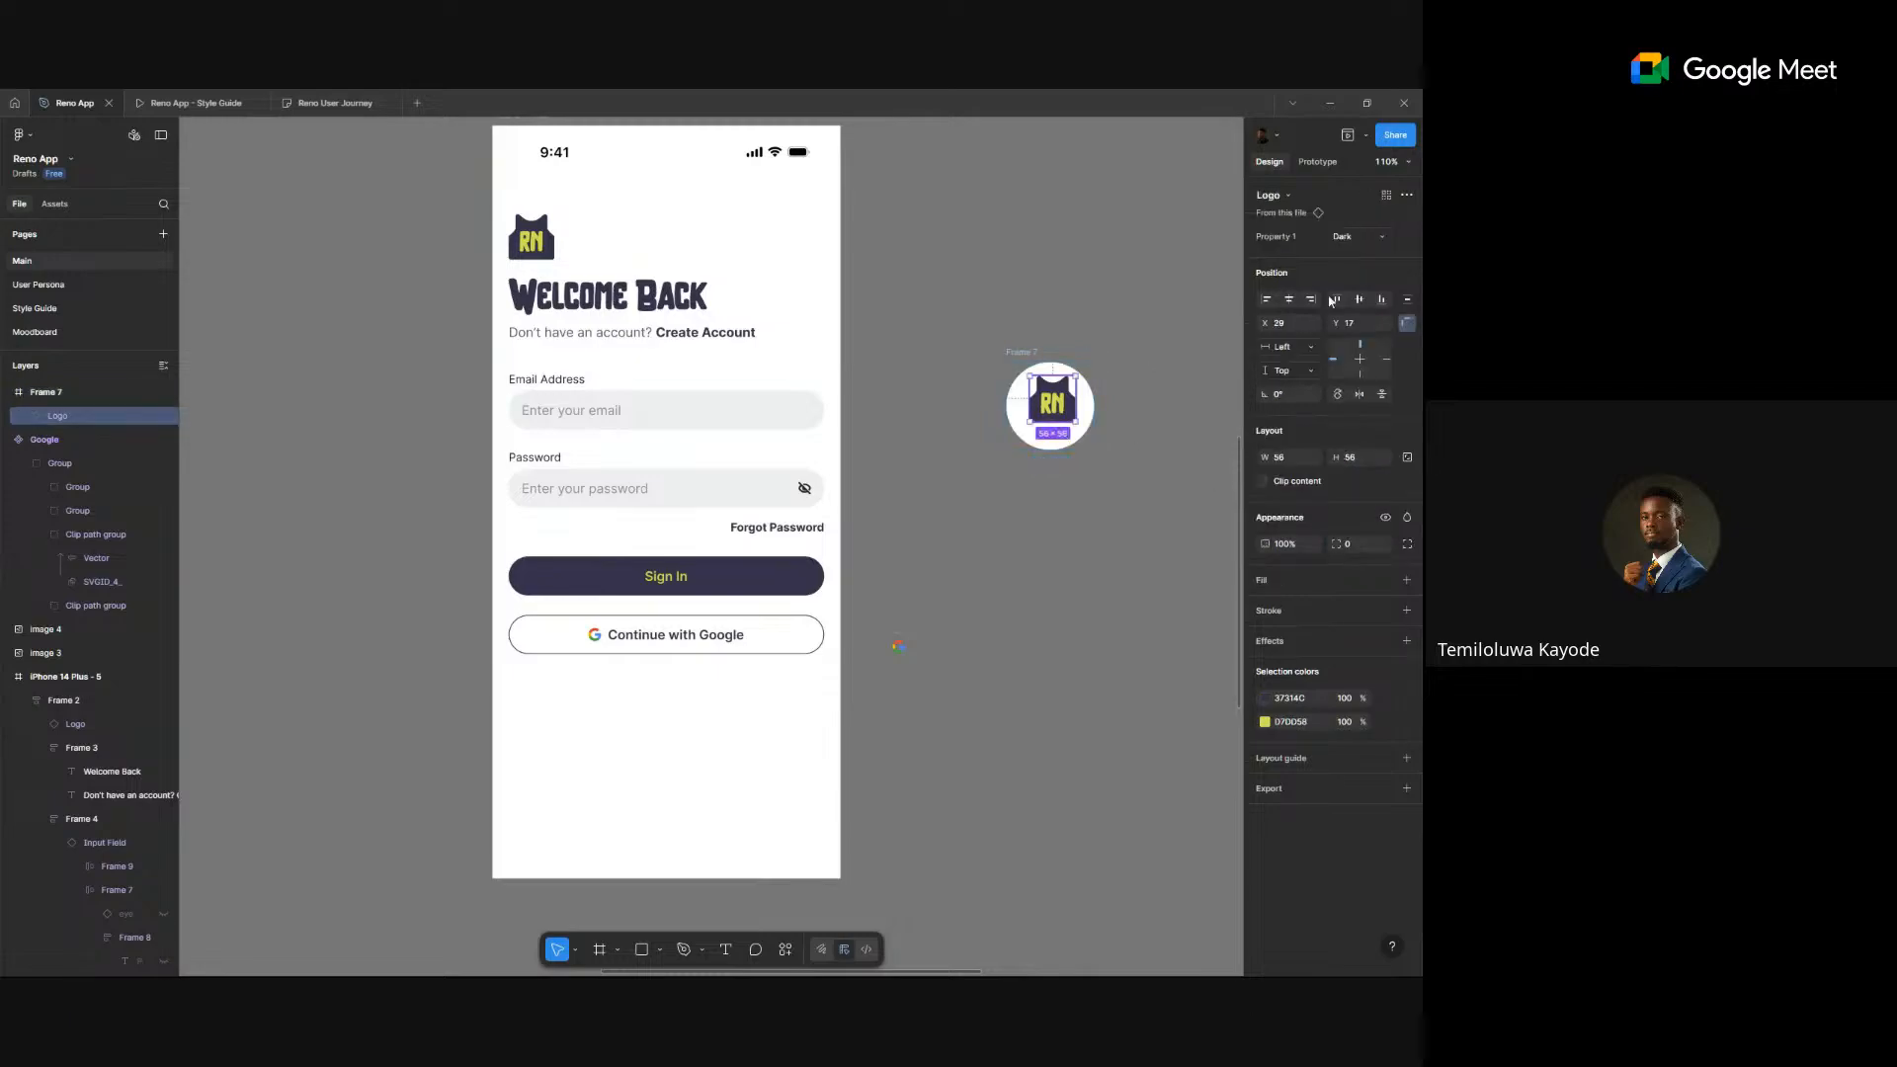
pyautogui.click(1358, 299)
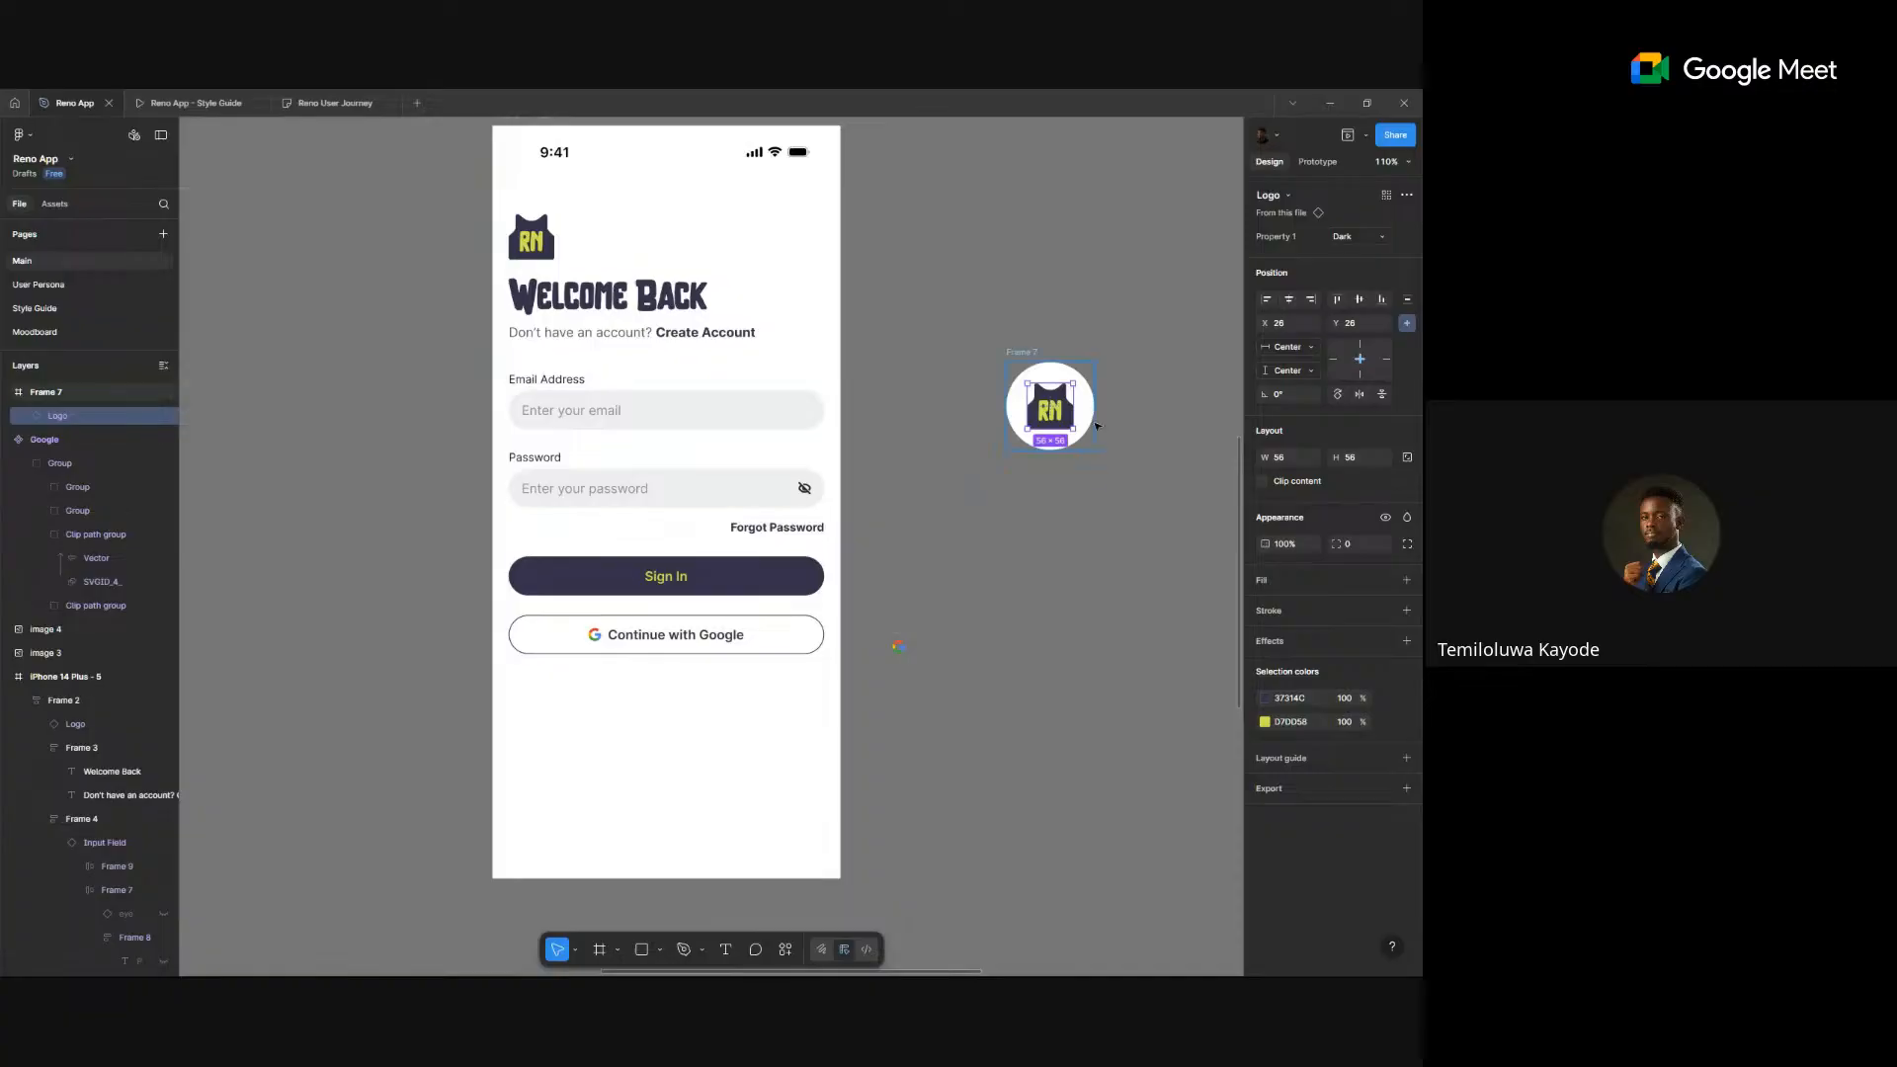
pyautogui.scroll(5, 1095, 421)
pyautogui.press('k')
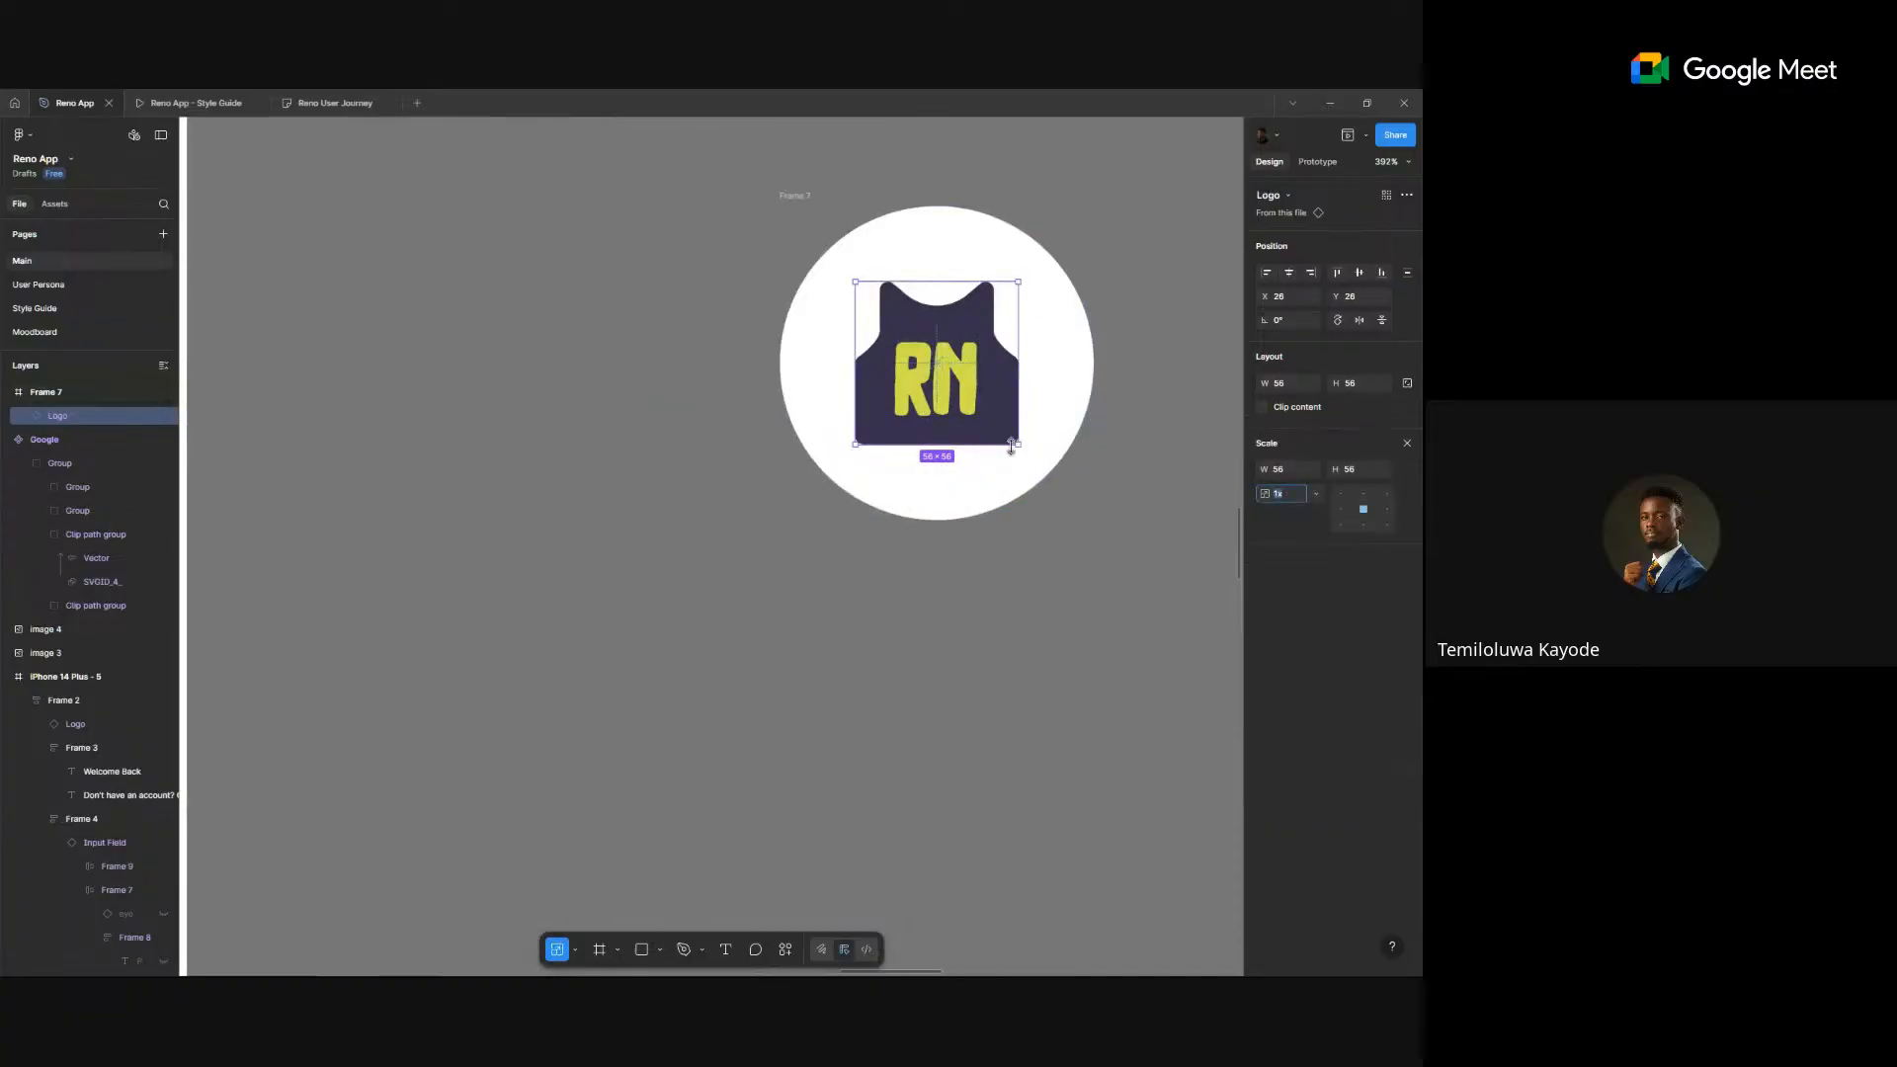
pyautogui.moveTo(1019, 446); pyautogui.dragTo(1033, 458)
# - Fill the circle frame with the Foundation/Green/green-500 colour style
pyautogui.click(1058, 512)
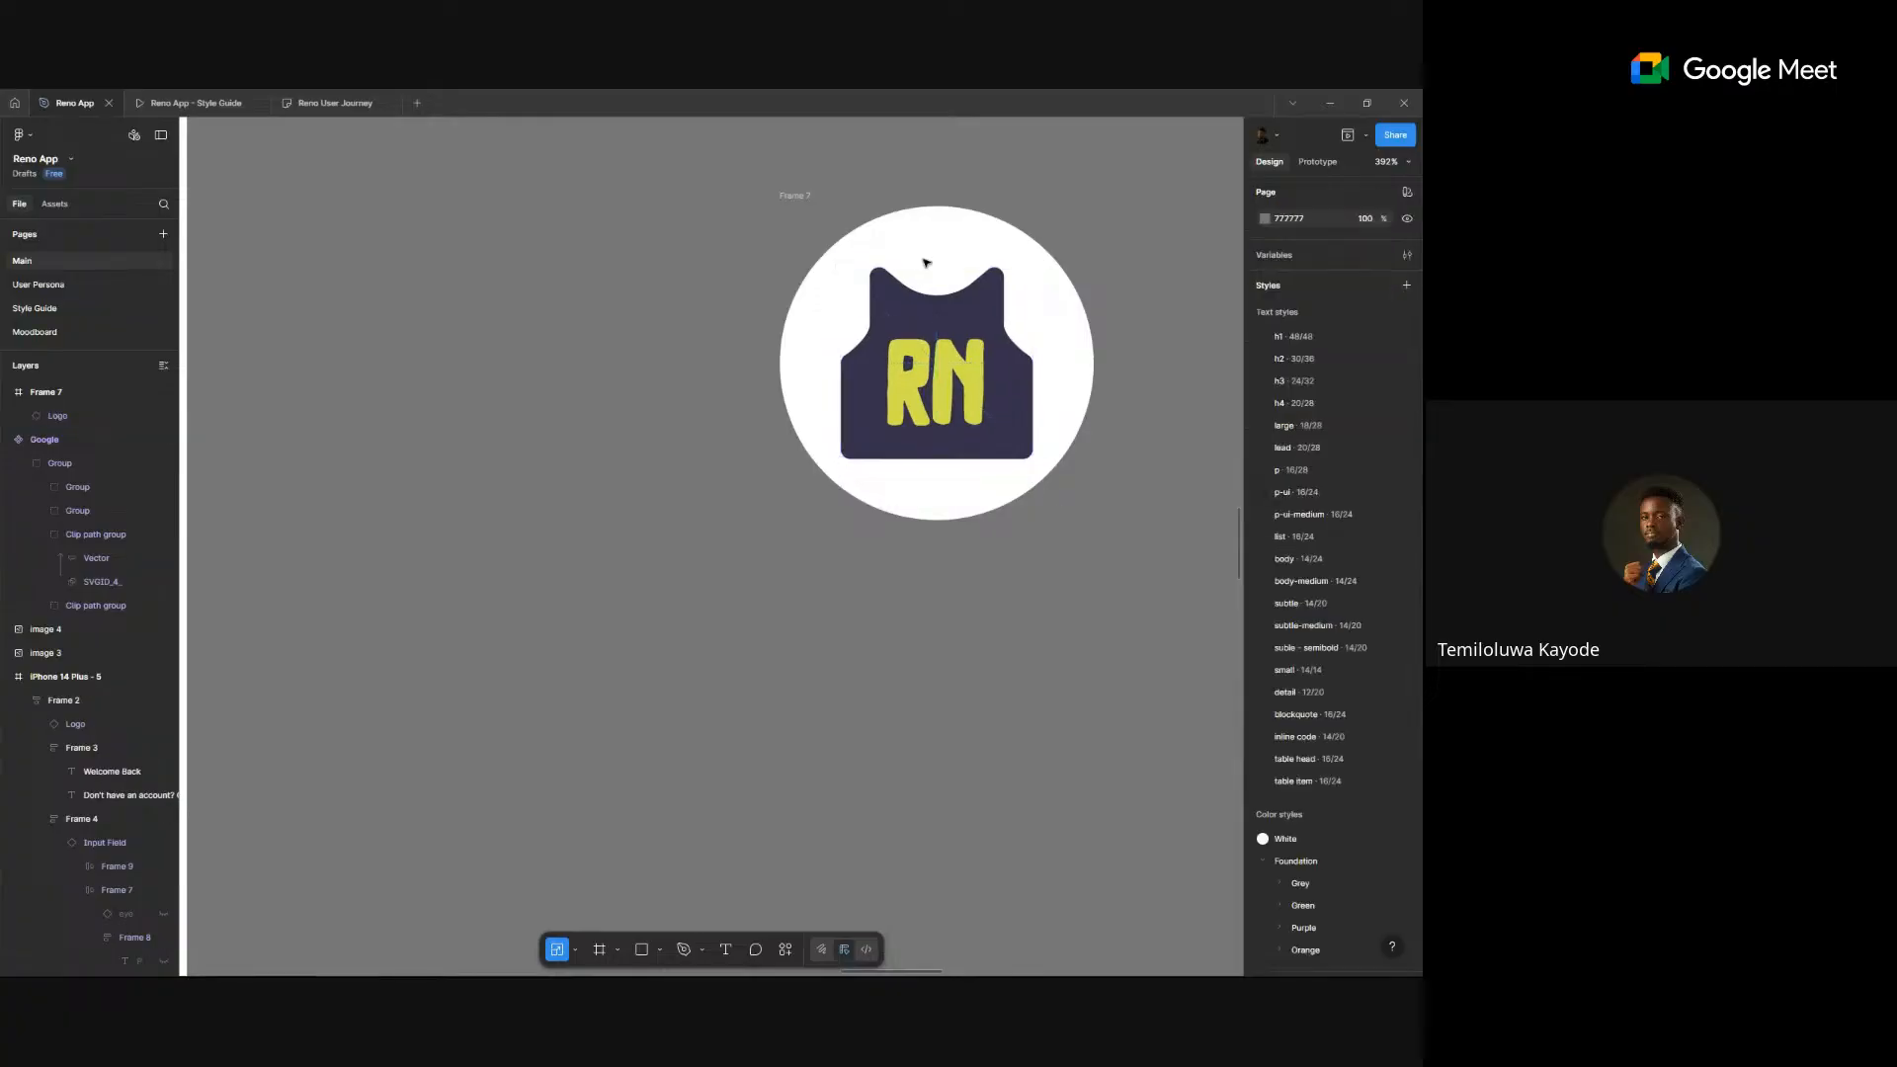
pyautogui.click(803, 197)
pyautogui.click(1407, 448)
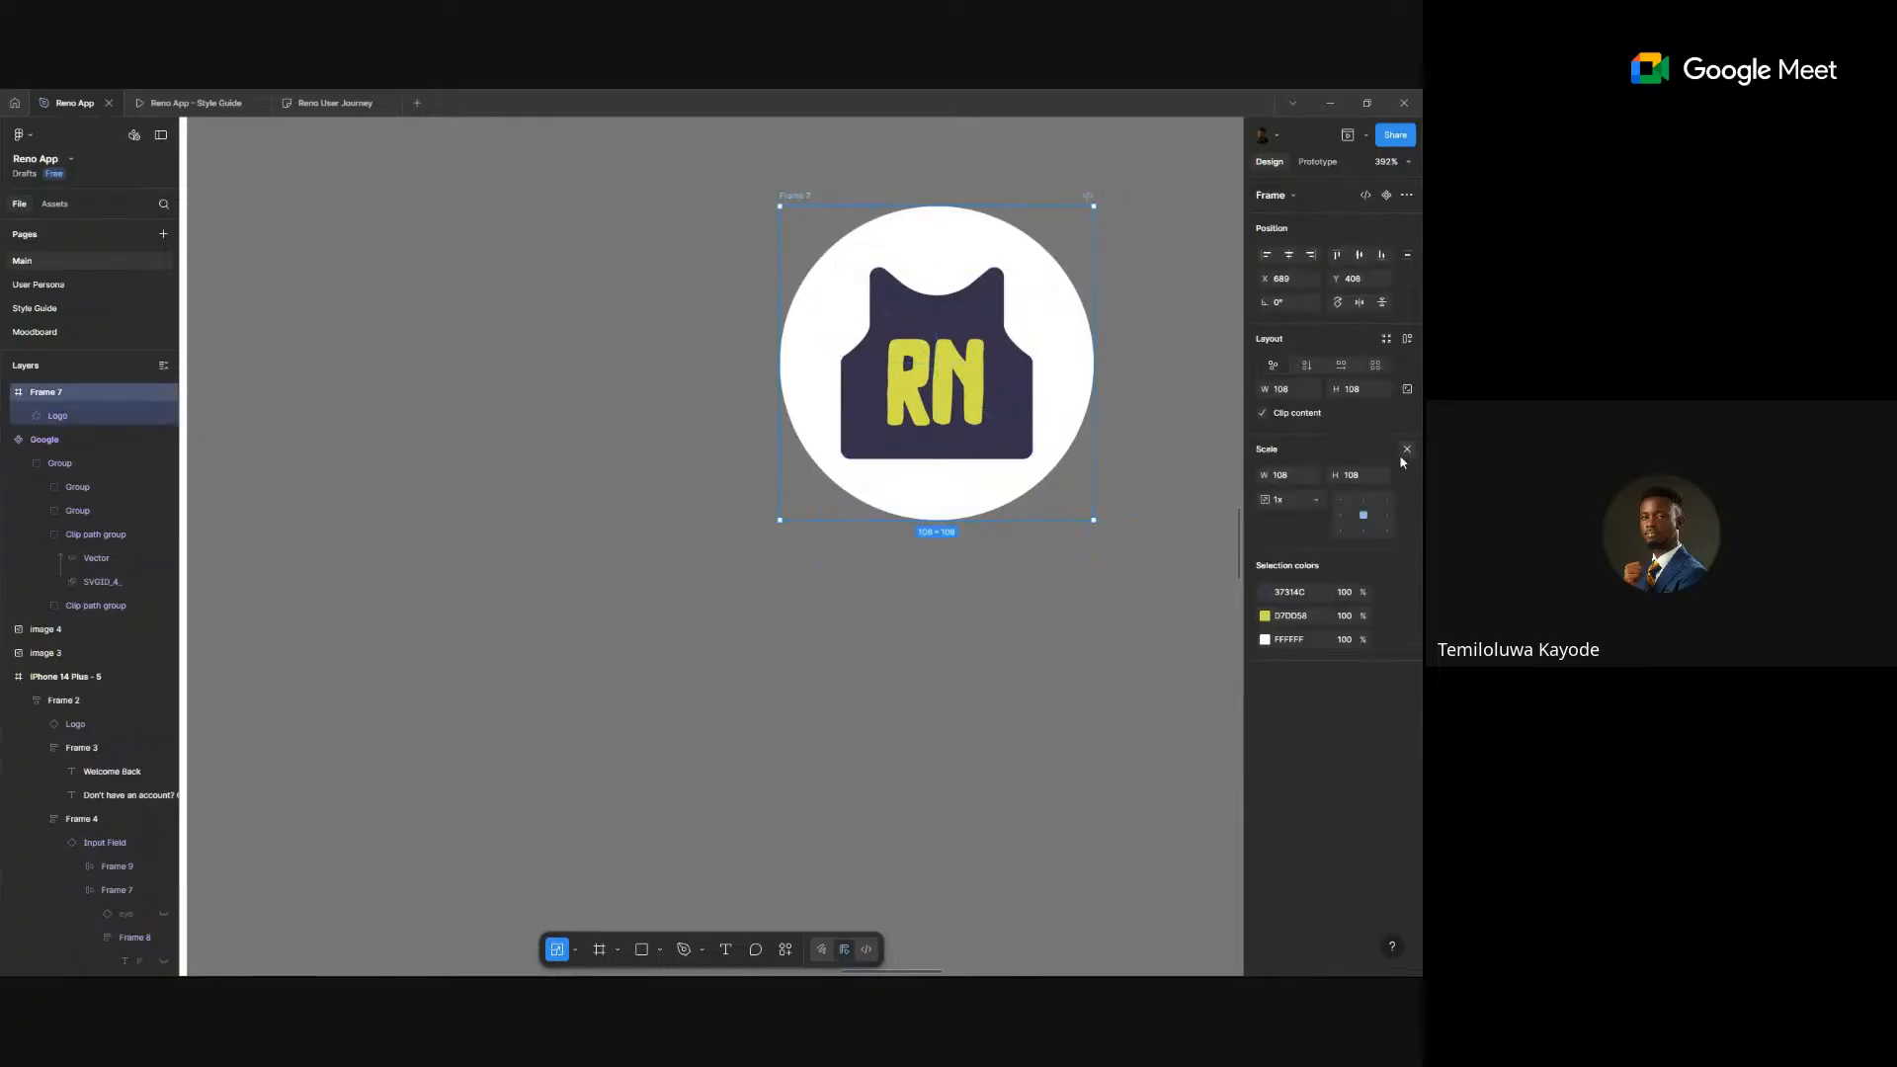
pyautogui.click(1386, 512)
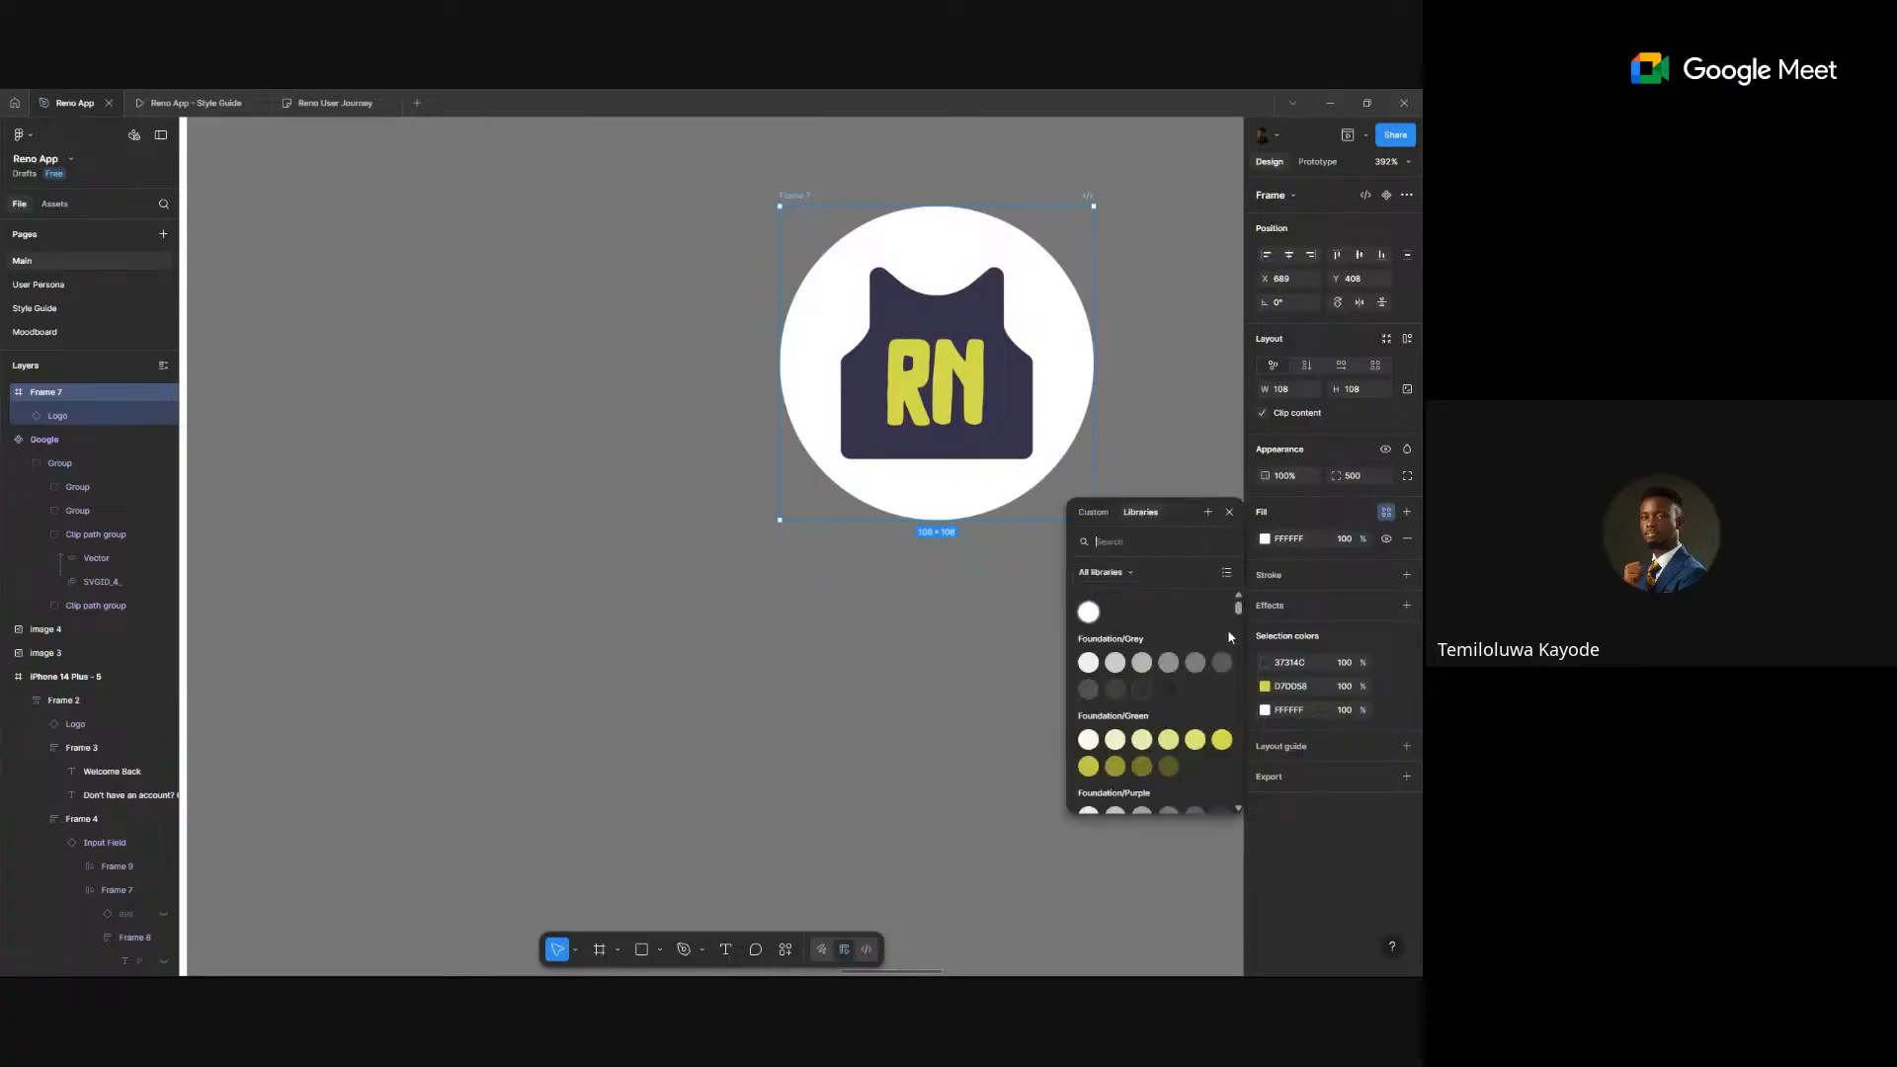
pyautogui.click(1221, 740)
pyautogui.scroll(-5, 996, 632)
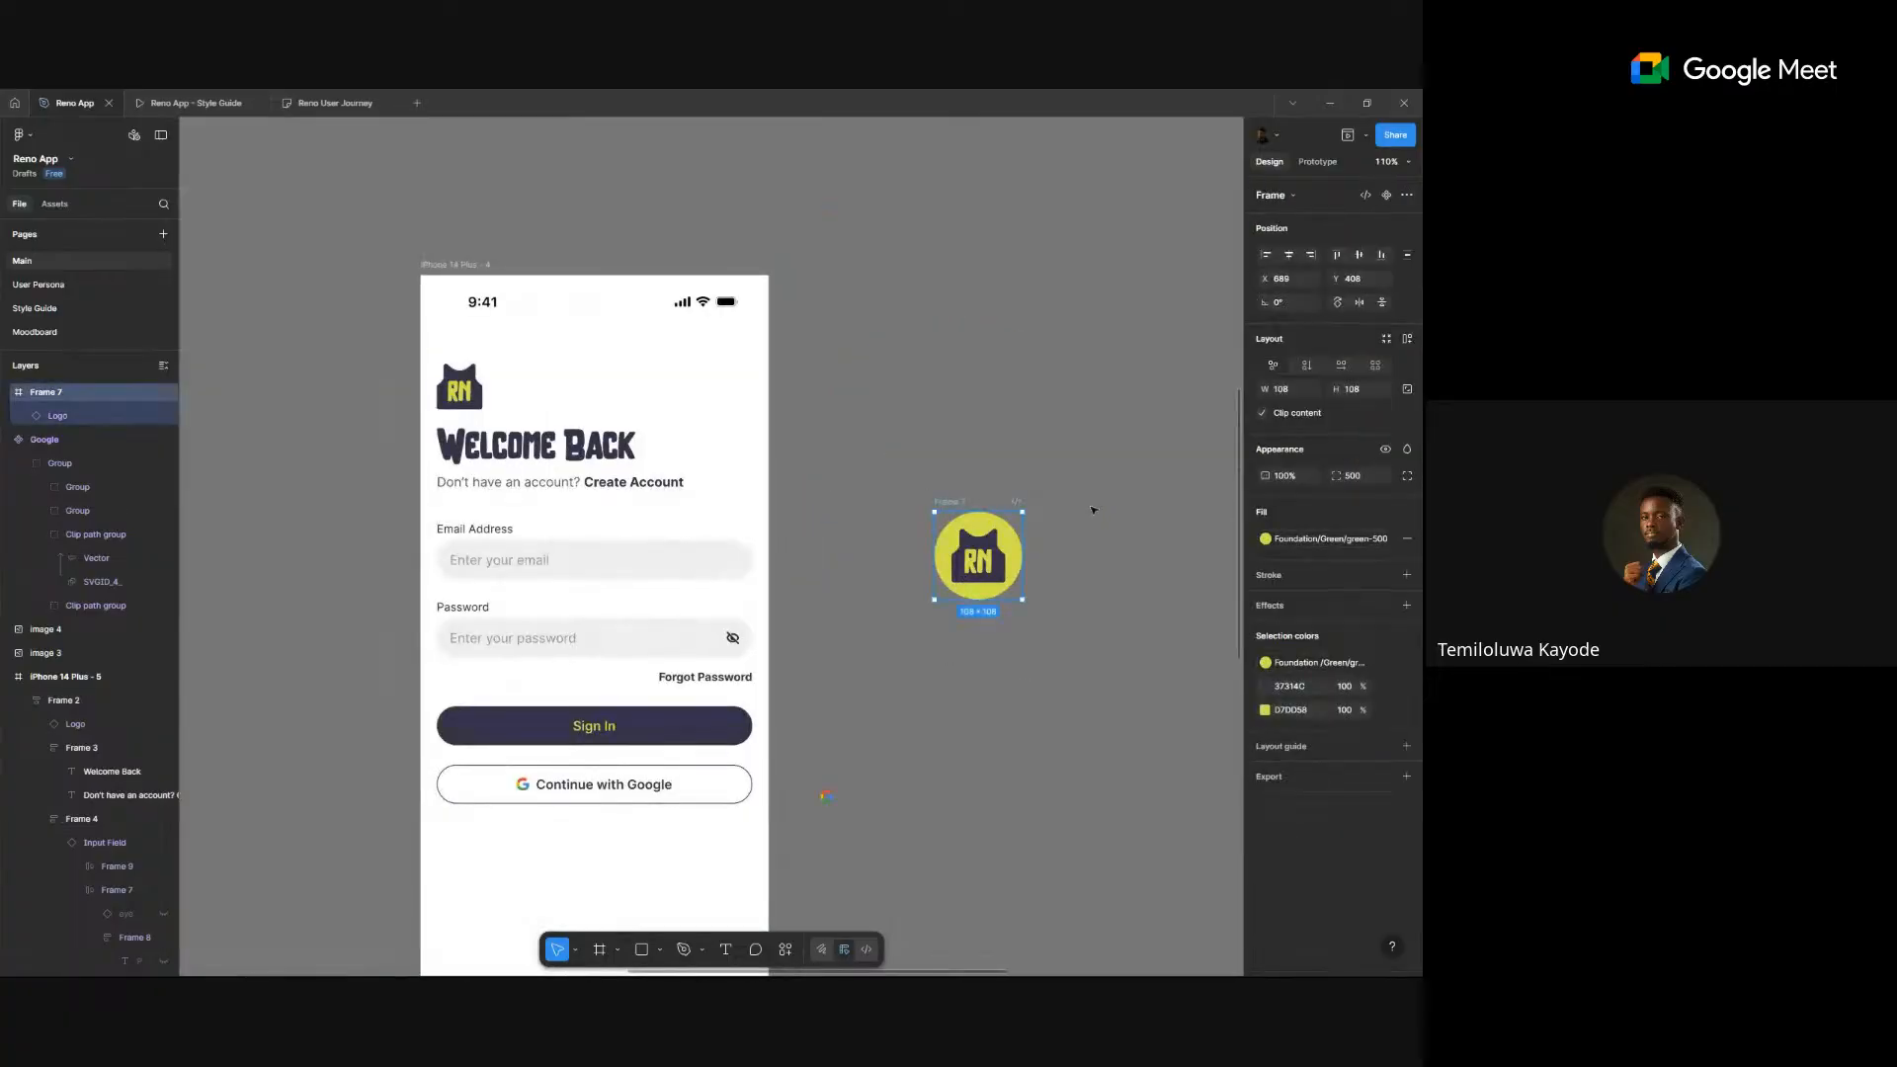
# - Replace the sign-in screen's small logo with the green circle and scale it to 56 high
pyautogui.click(470, 398)
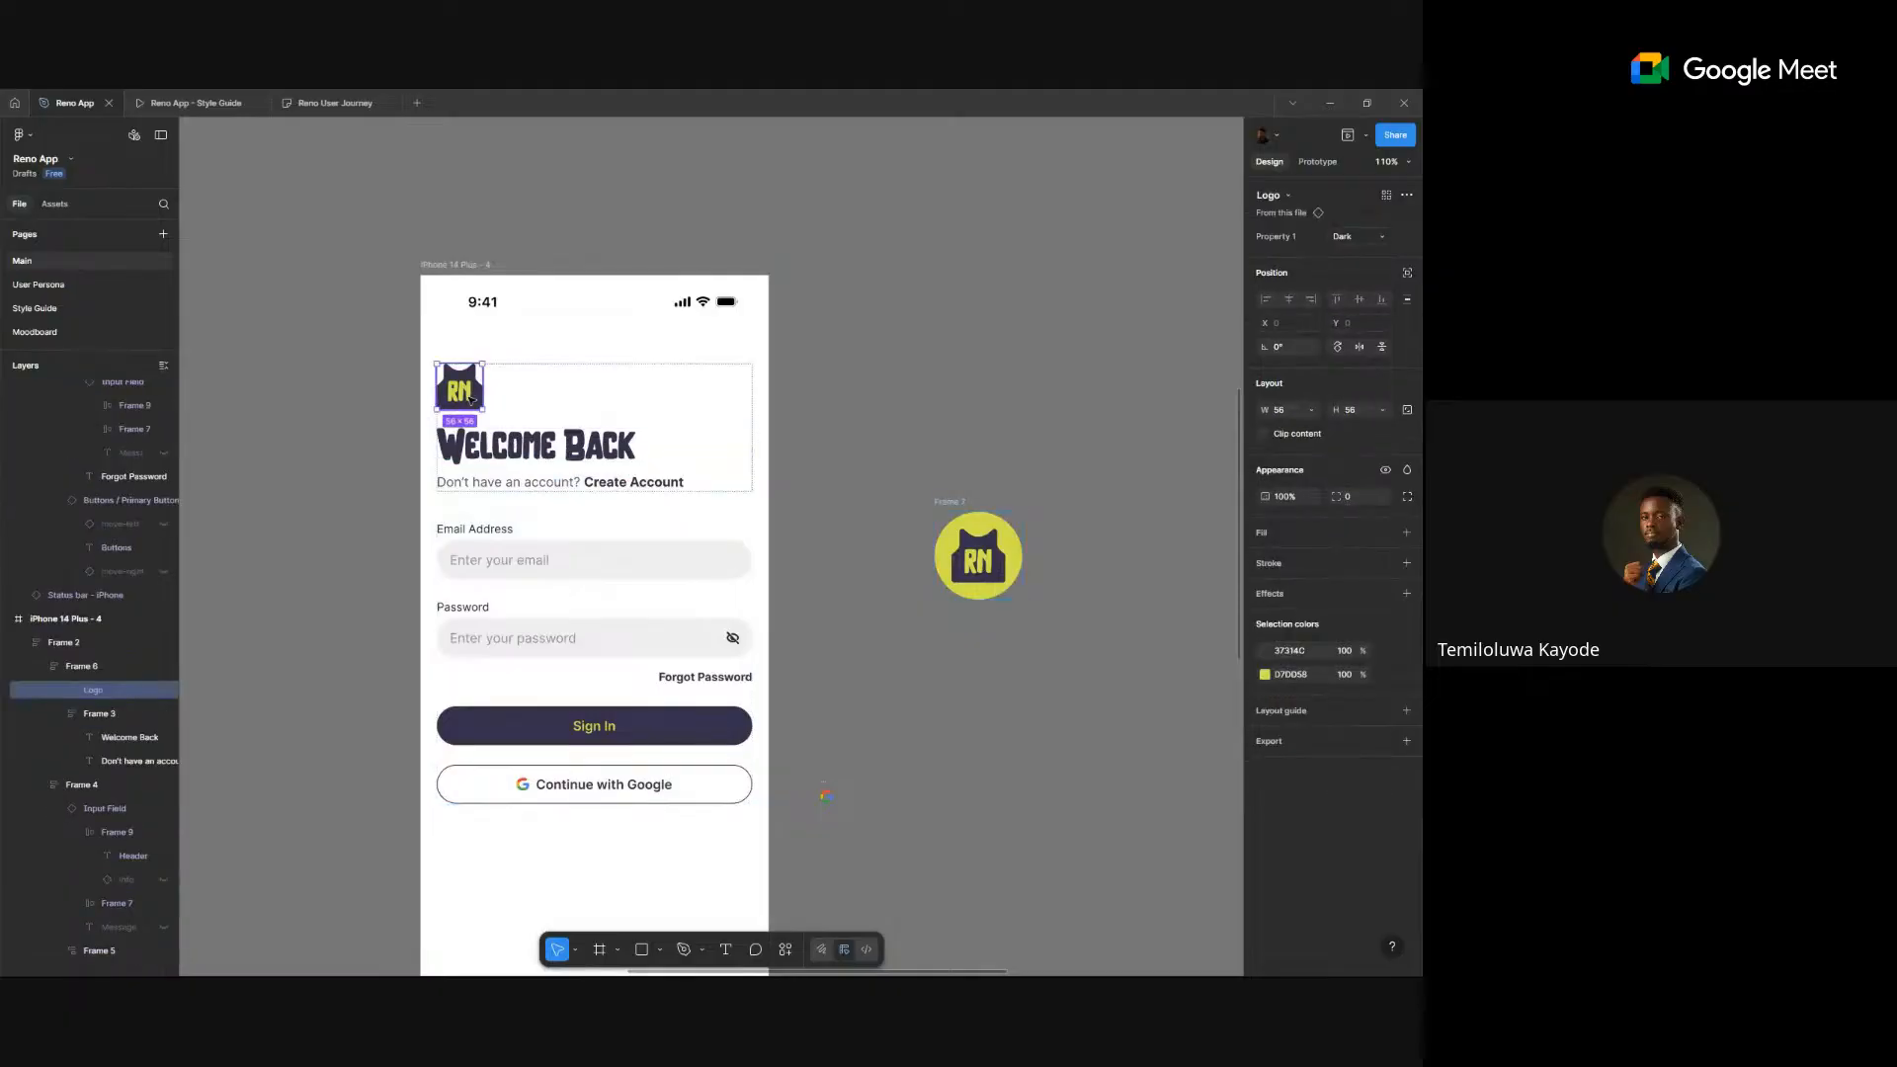
pyautogui.hotkey('ctrl', 'shift', 'r')
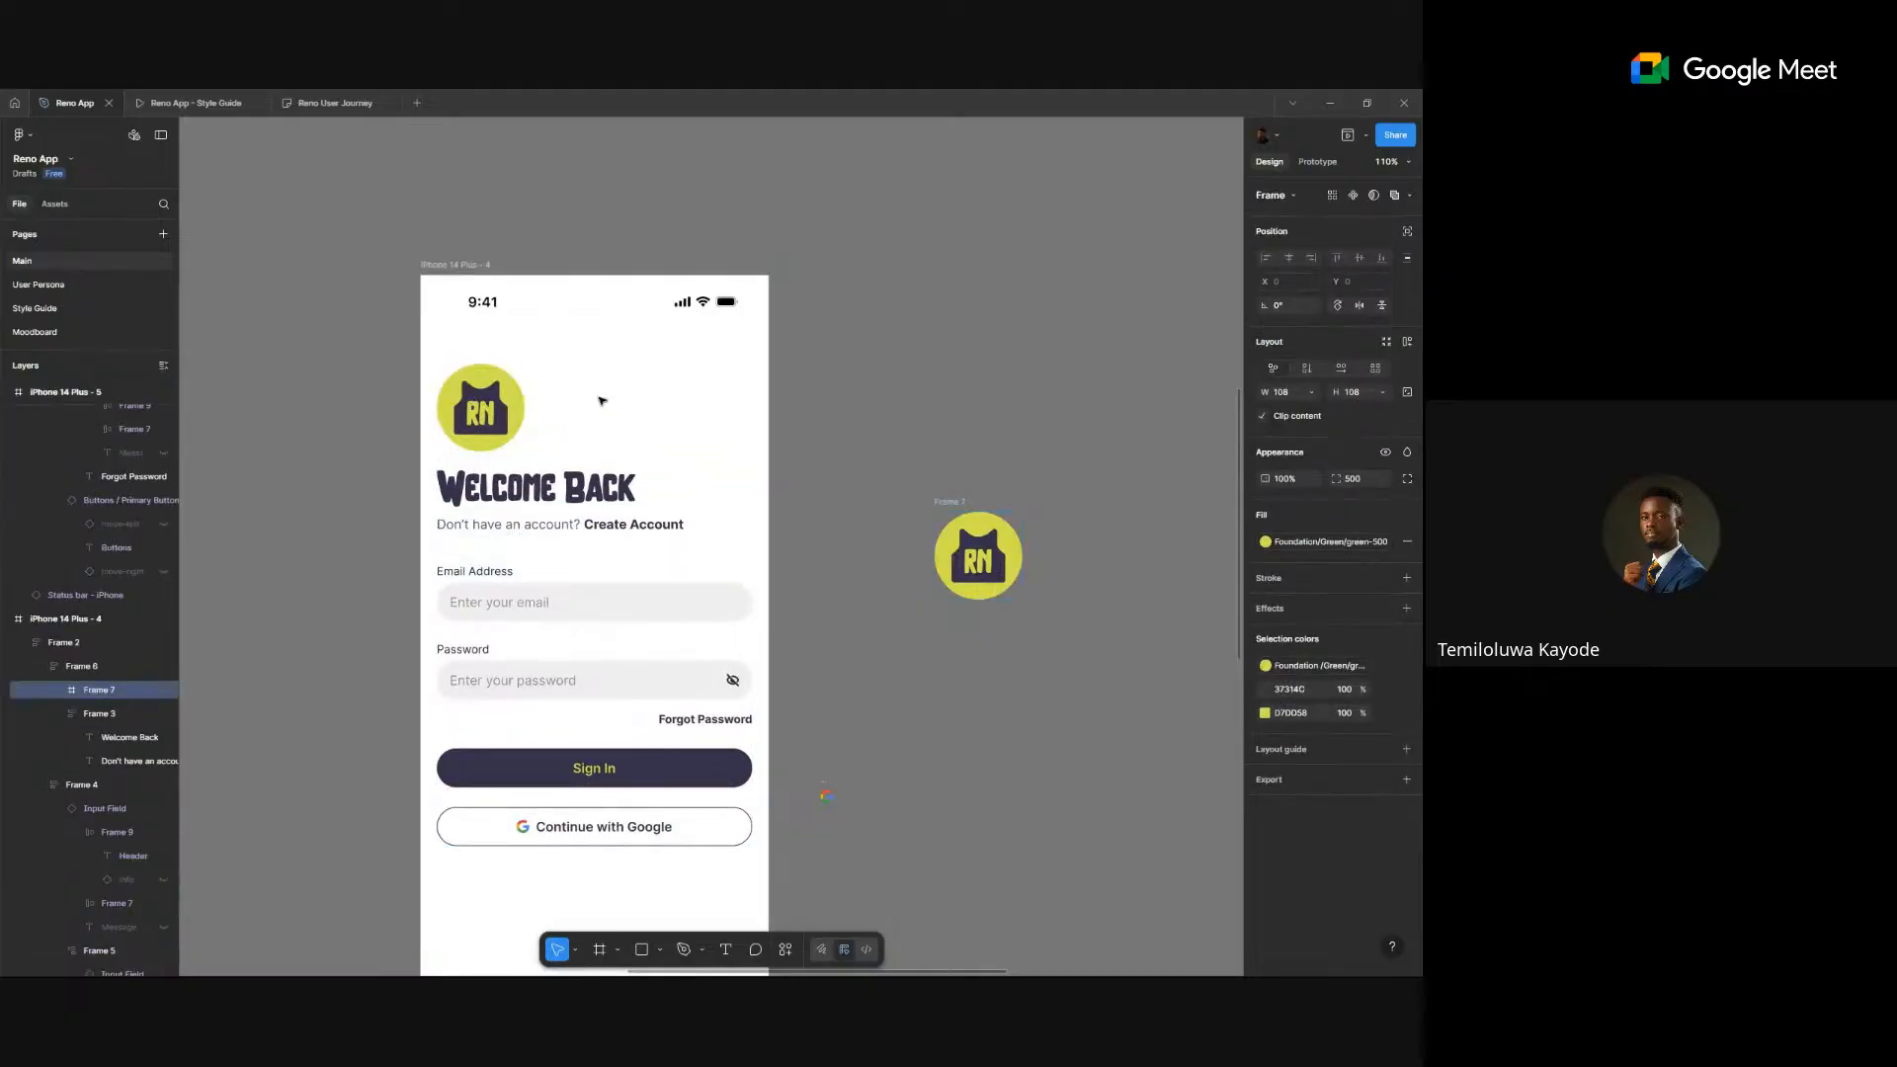
pyautogui.press('k')
pyautogui.click(1363, 480)
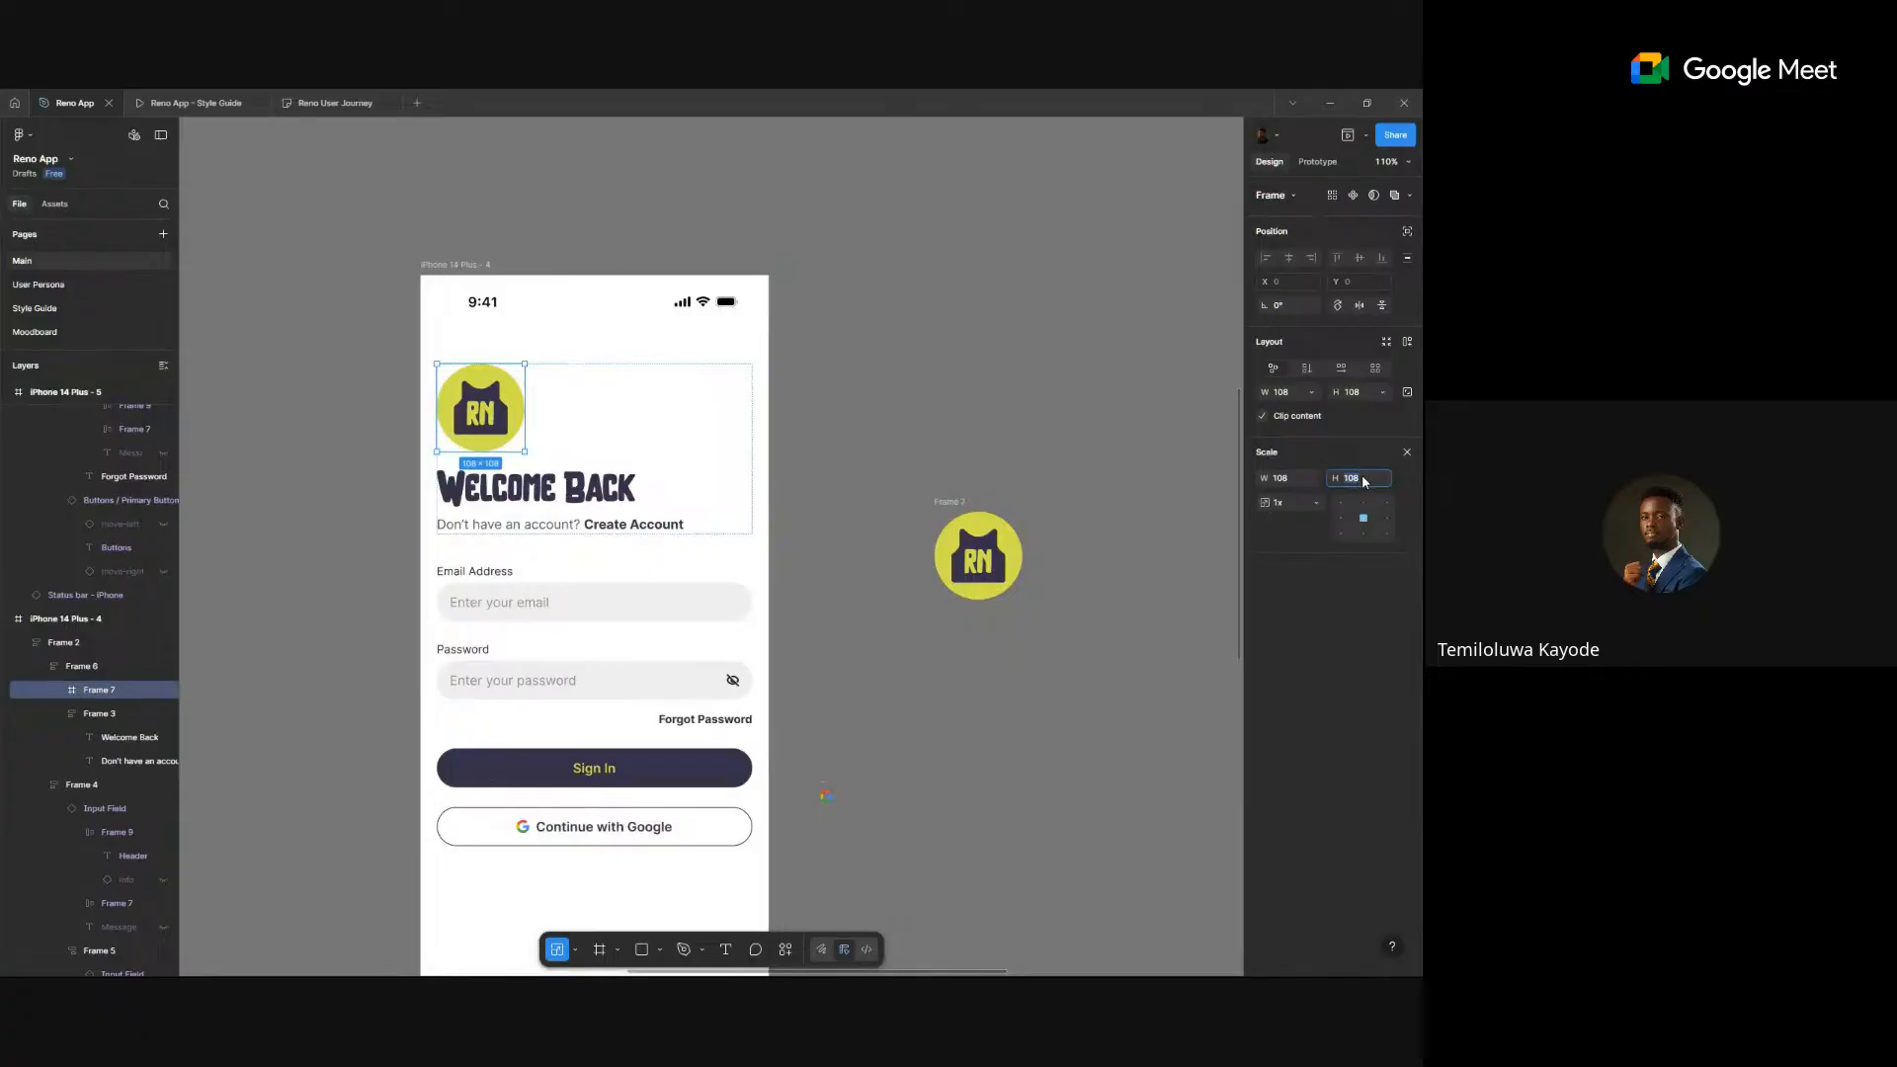
pyautogui.write('56')
pyautogui.press('Return')
# - Set the header group's item spacing to 12
pyautogui.click(642, 420)
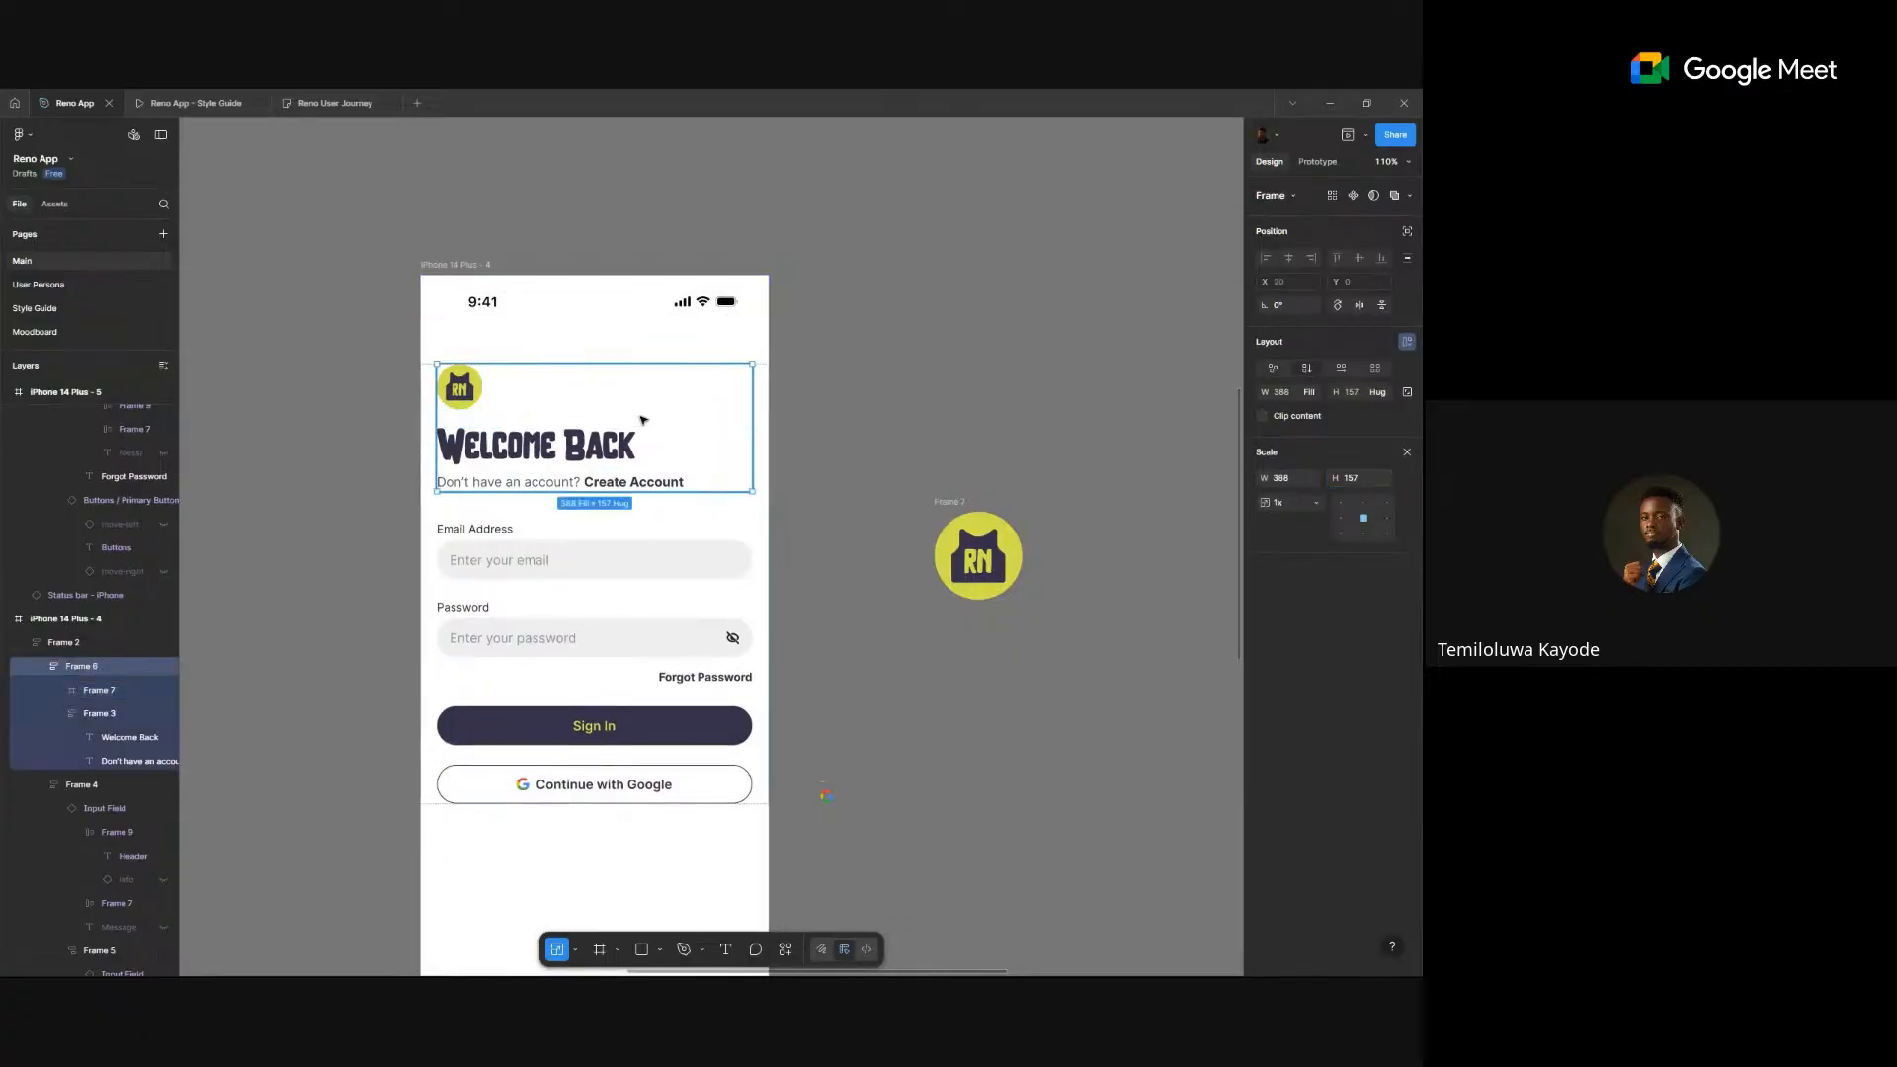
pyautogui.click(1358, 483)
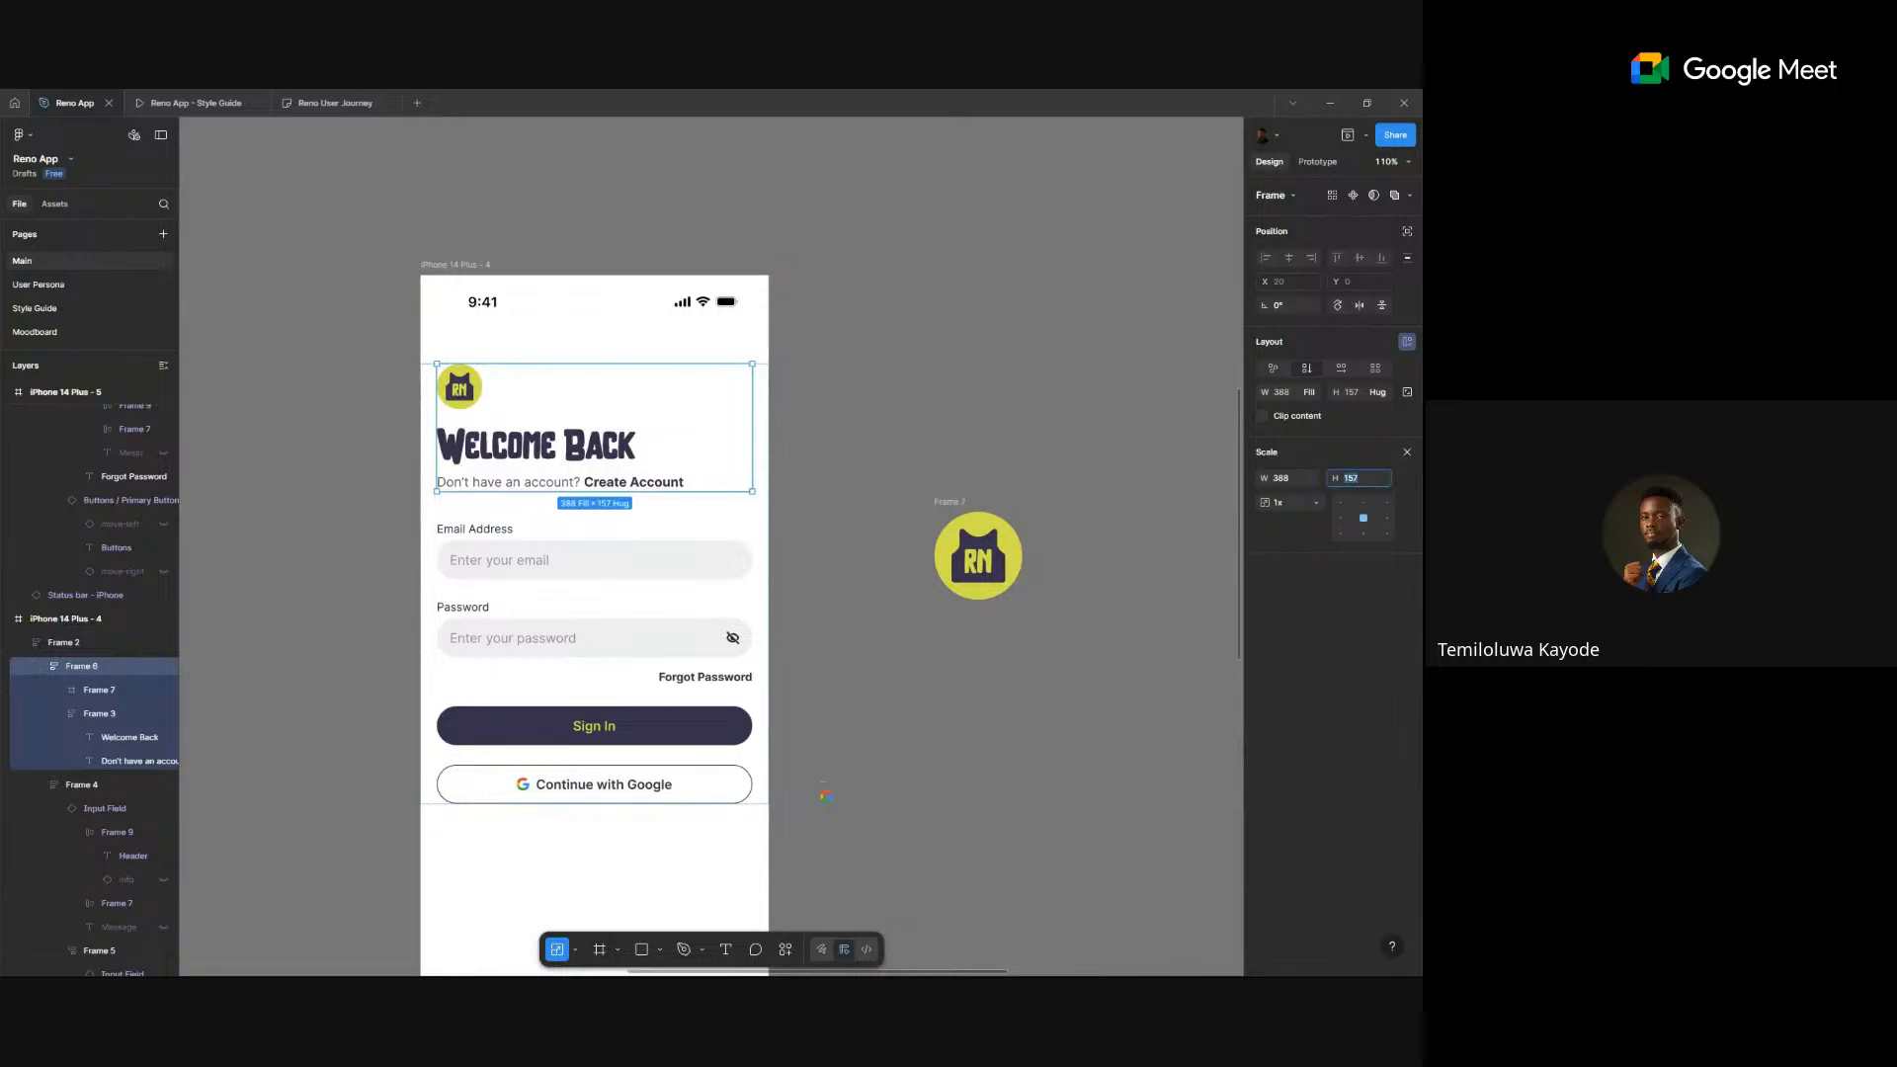
pyautogui.click(1407, 451)
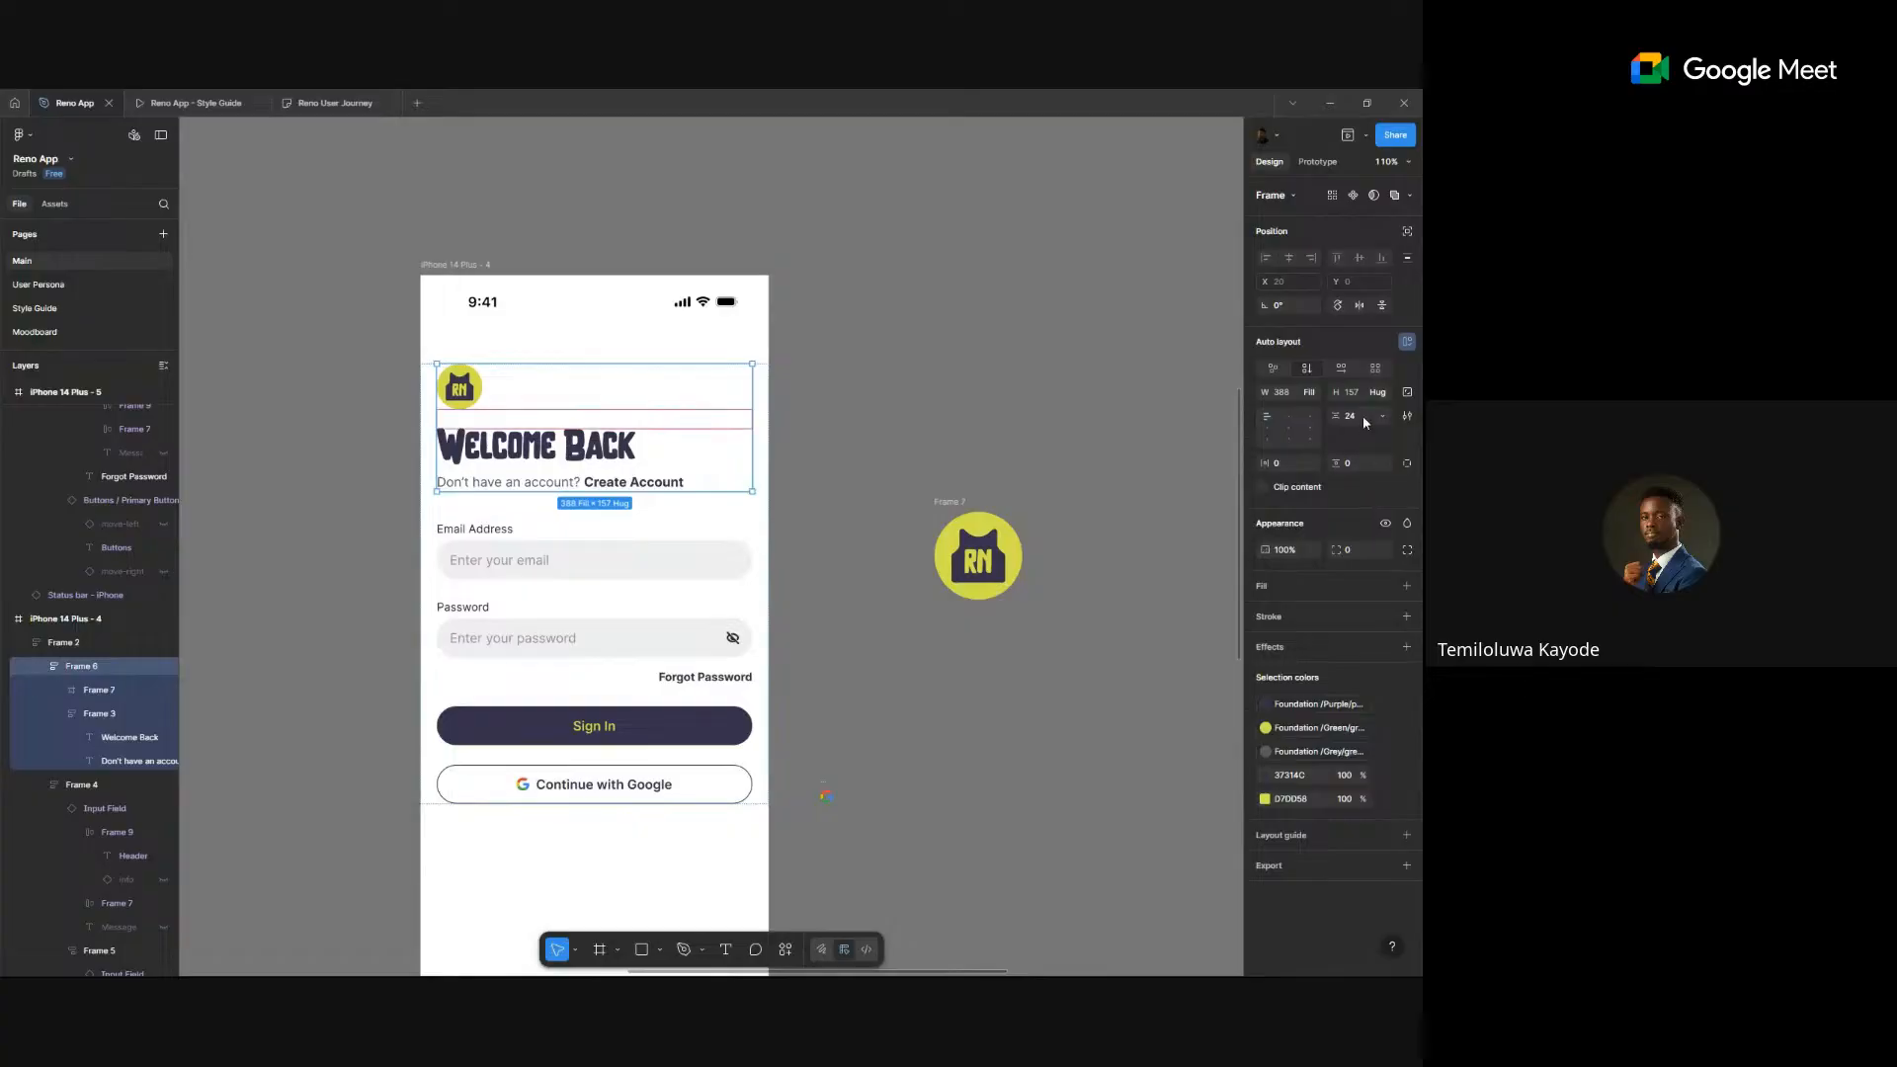
pyautogui.press('Return')
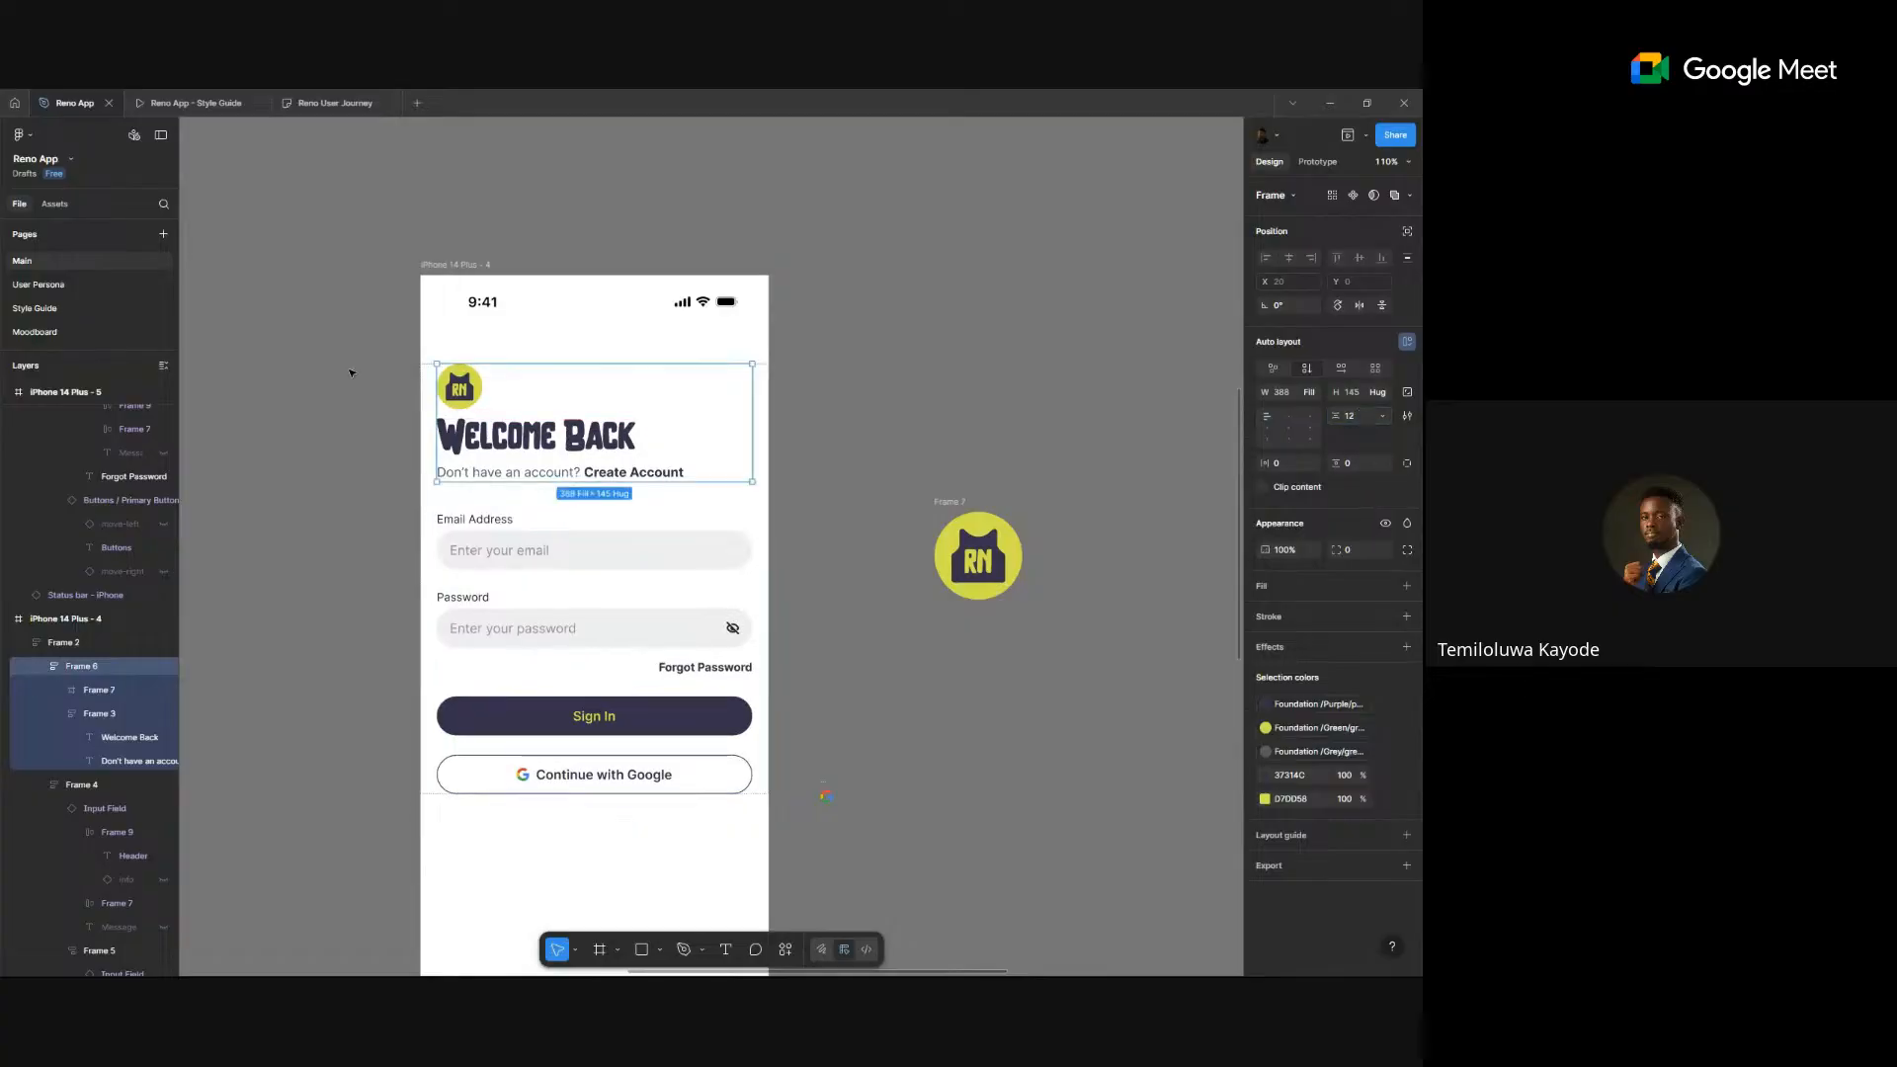
pyautogui.click(472, 399)
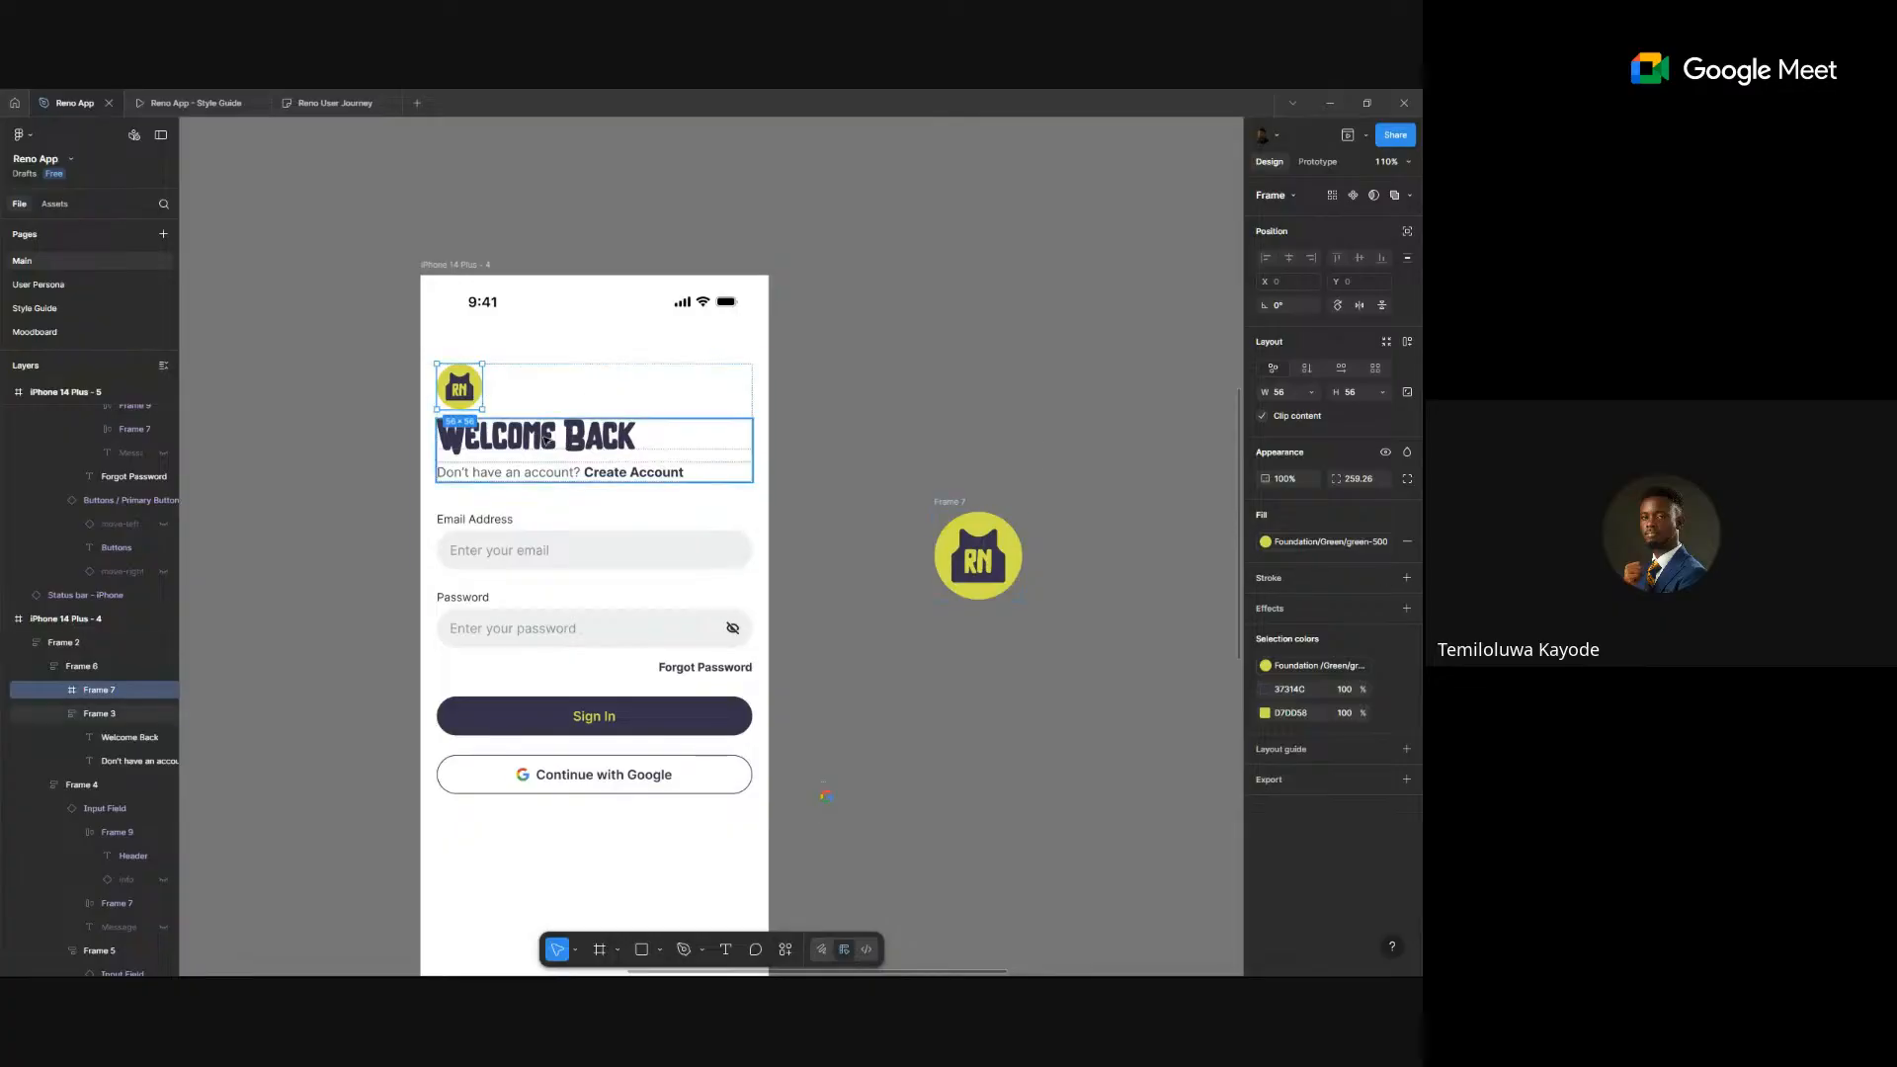
# - Set Frame 6's auto layout gap between the logo, heading and subtitle to 24
pyautogui.scroll(5, 431, 402)
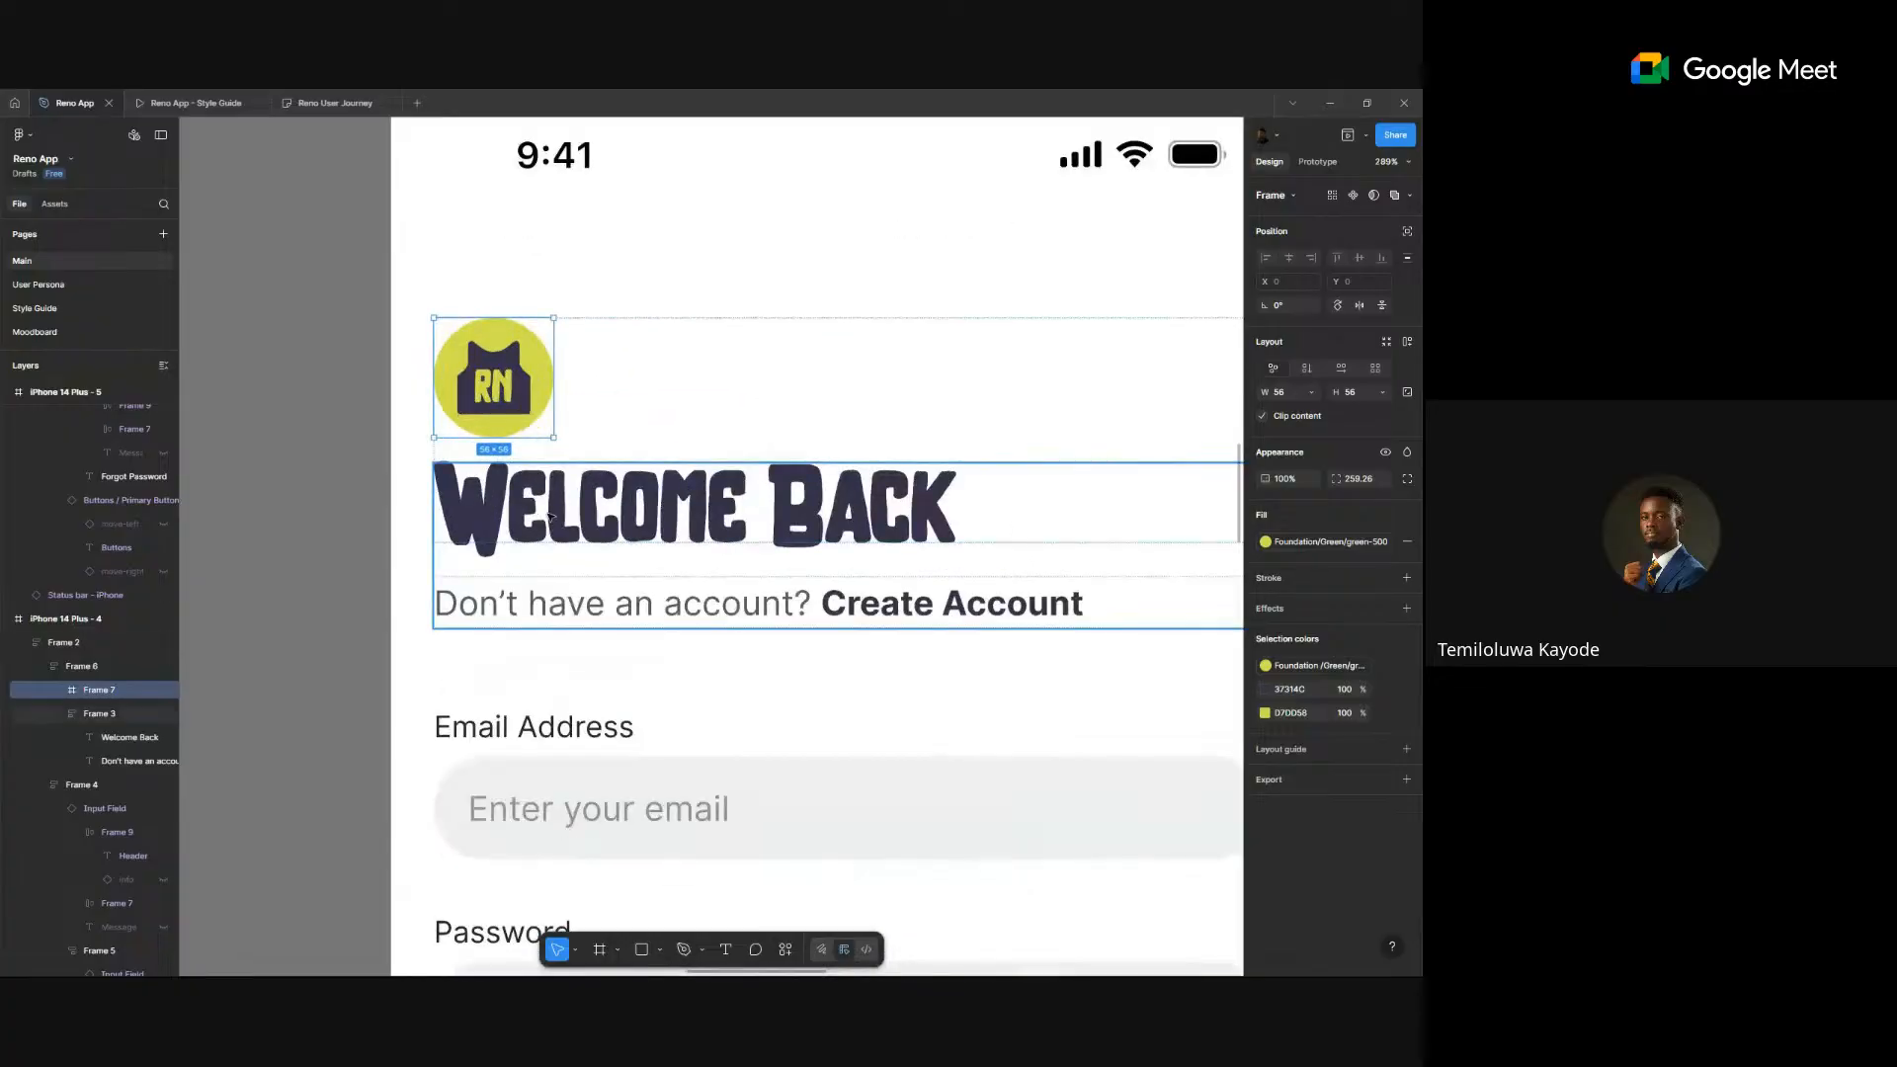
pyautogui.scroll(-5, 550, 516)
pyautogui.click(317, 527)
pyautogui.scroll(-3, 318, 524)
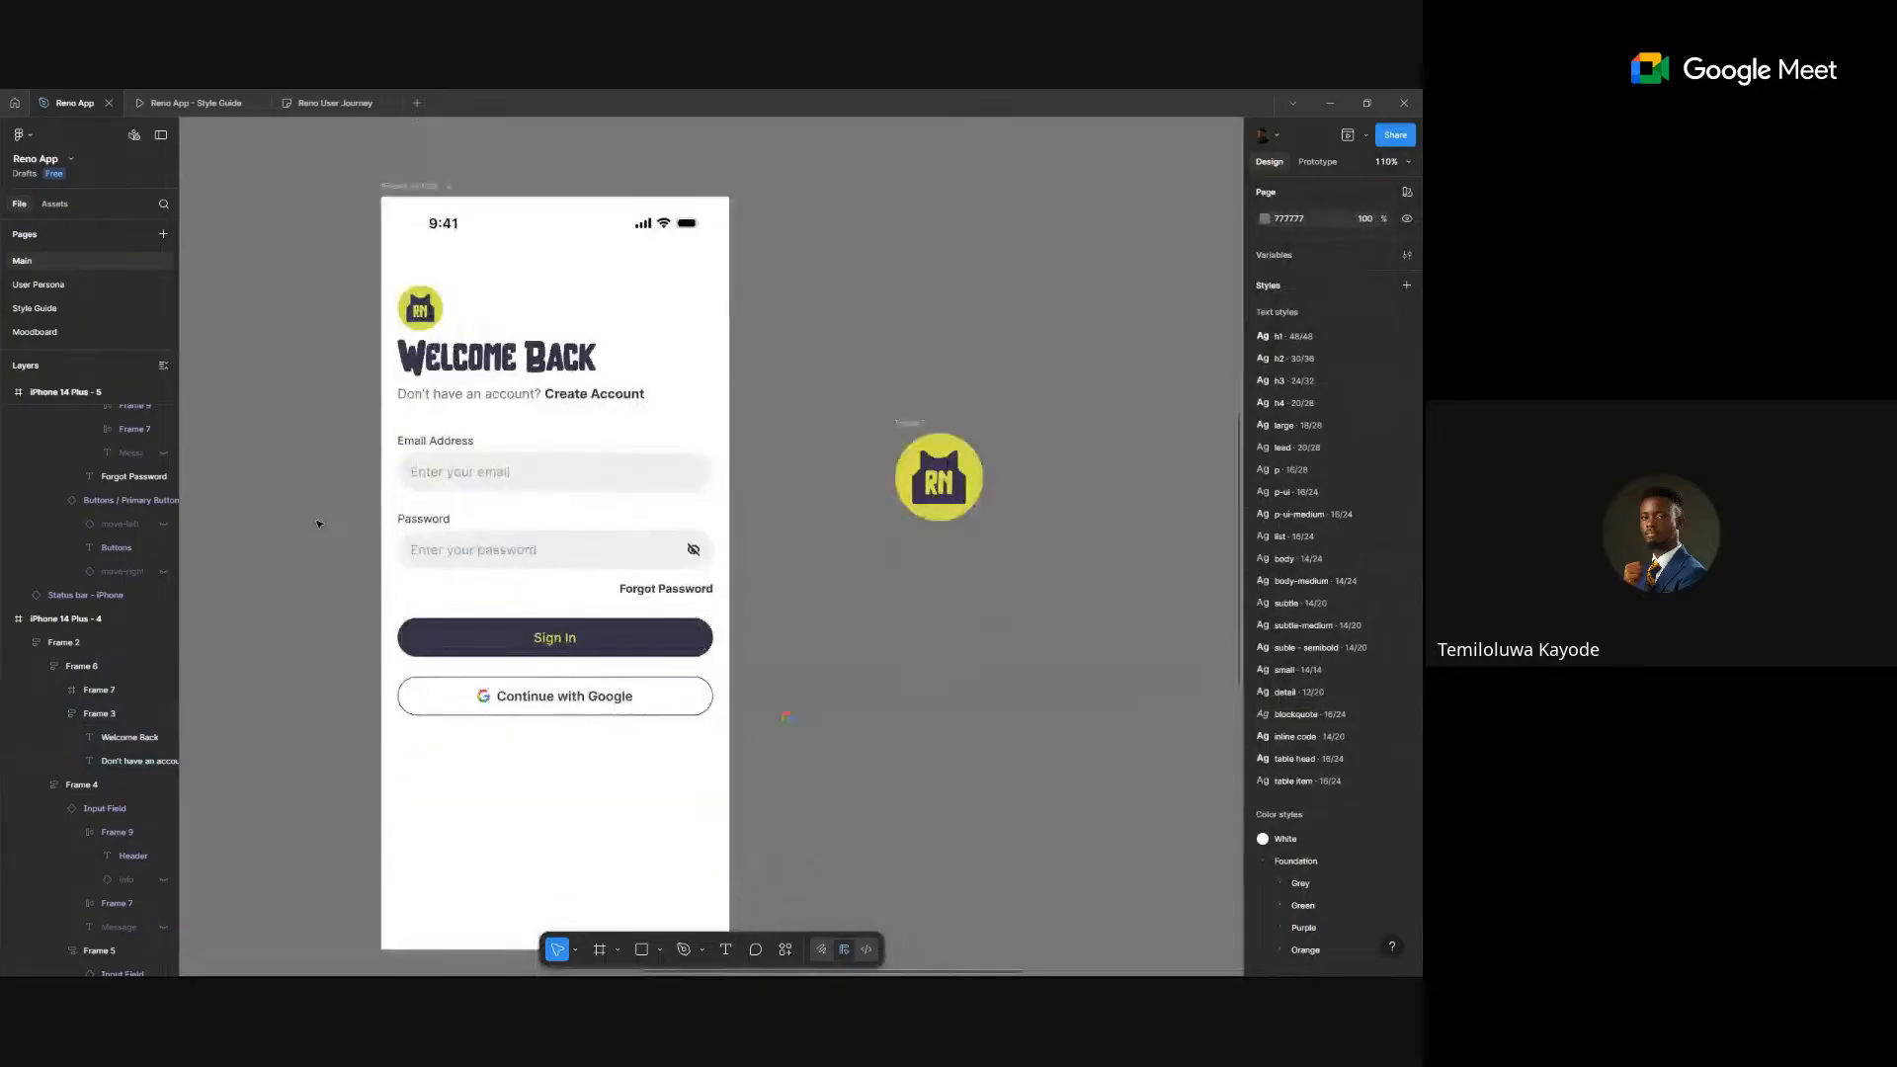
pyautogui.doubleClick(462, 365)
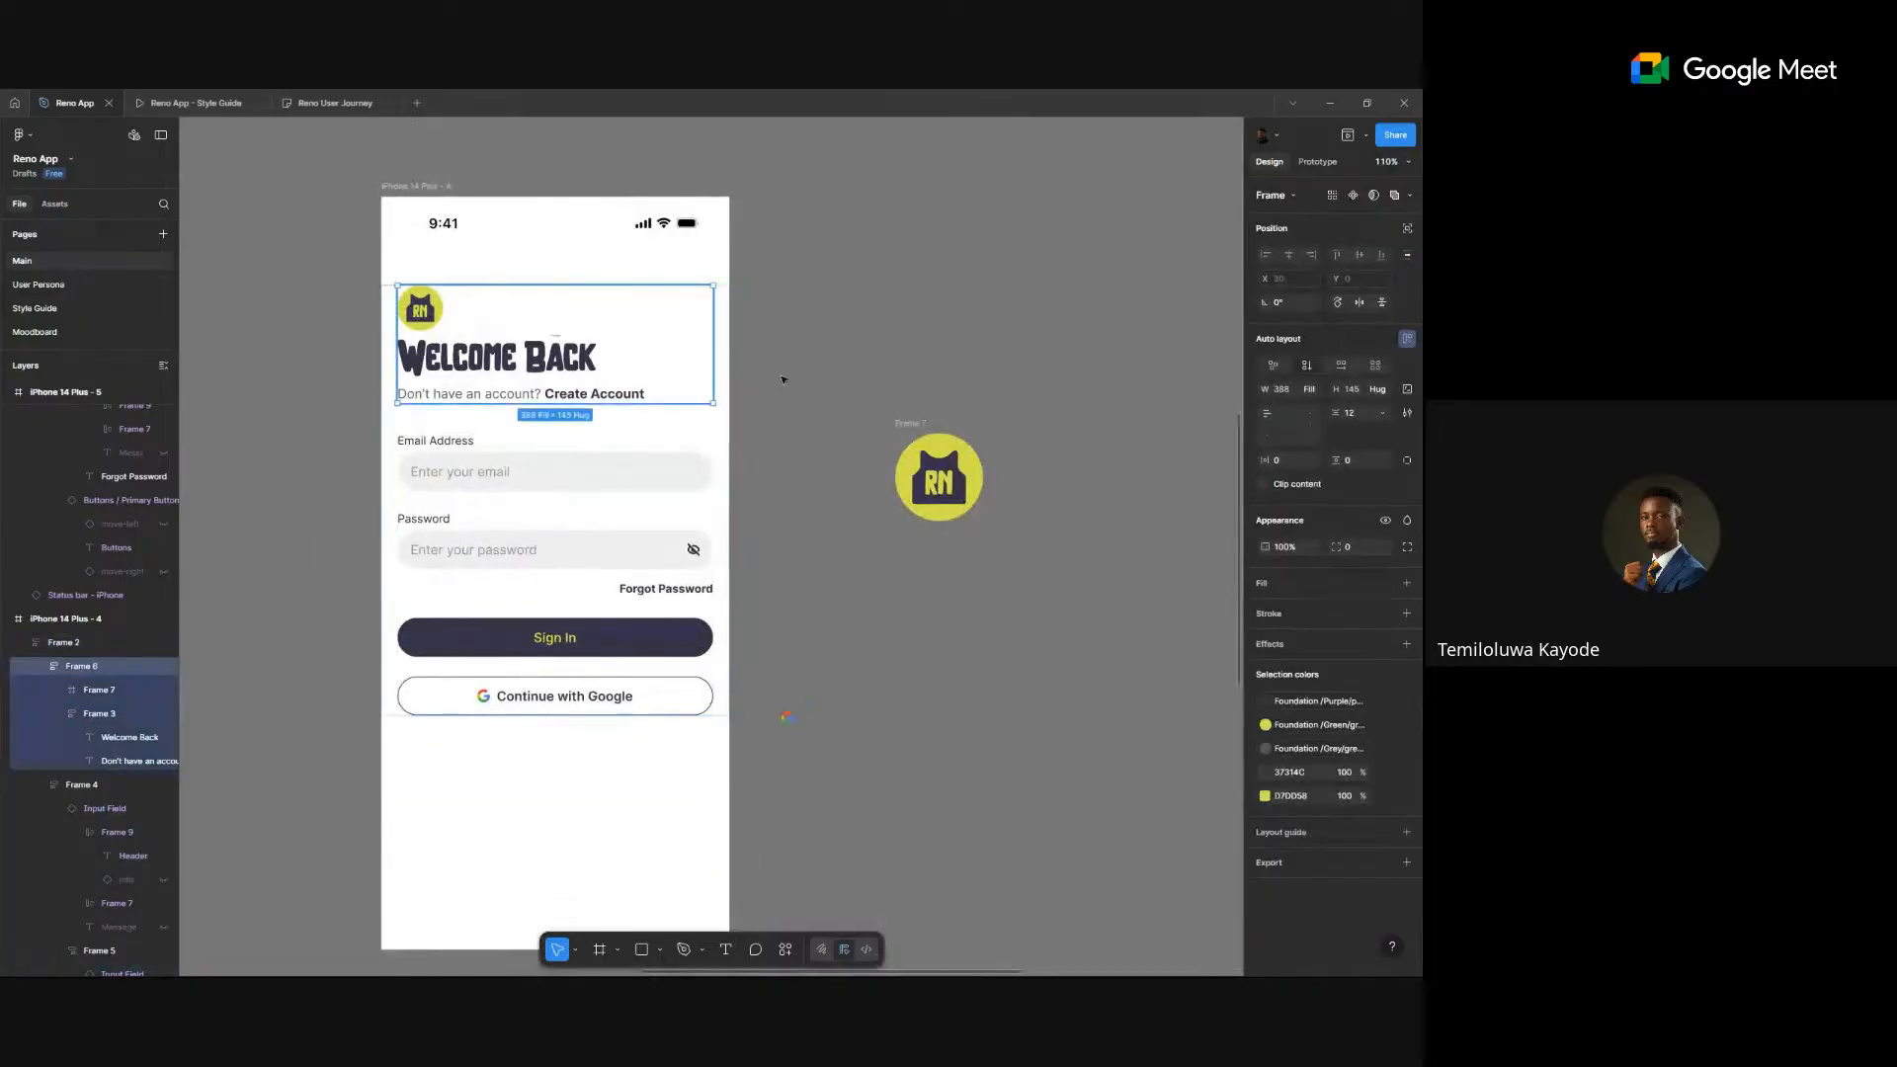
pyautogui.click(1365, 415)
pyautogui.write('24')
pyautogui.press('Return')
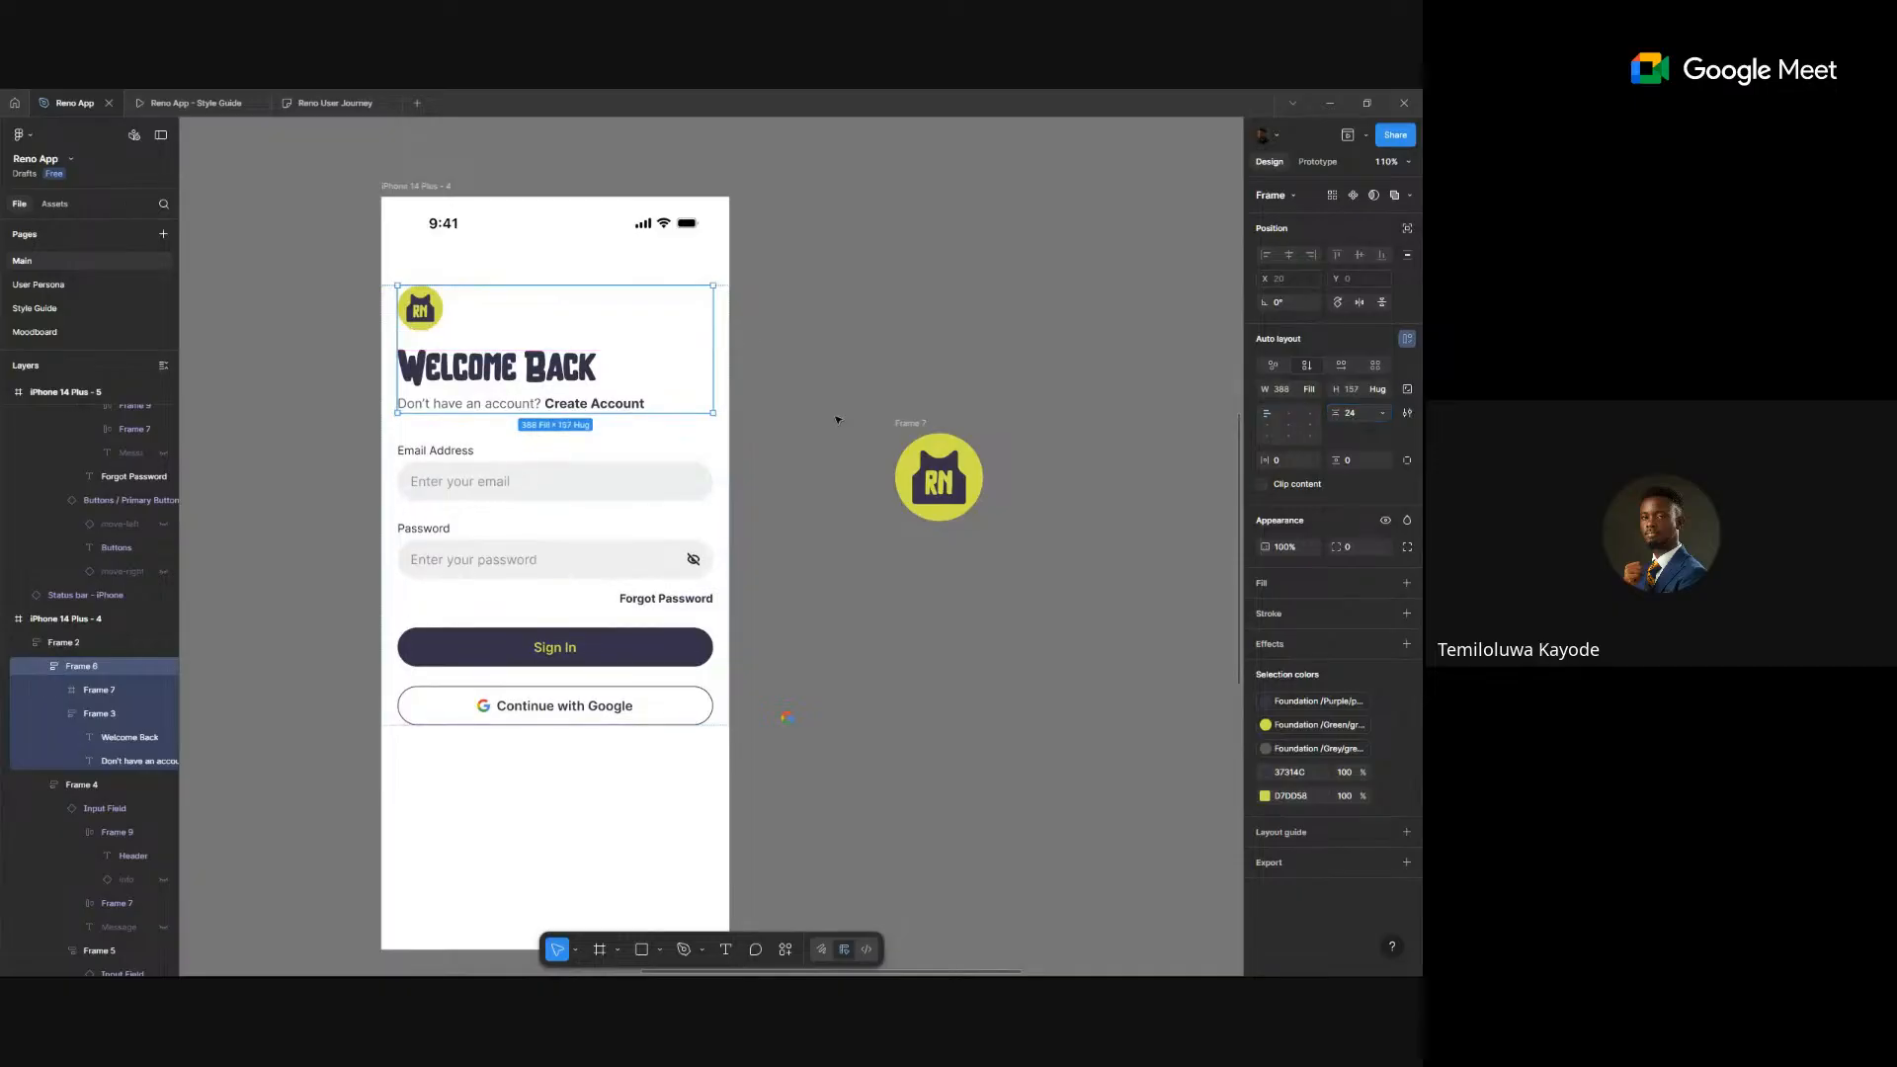
pyautogui.click(834, 296)
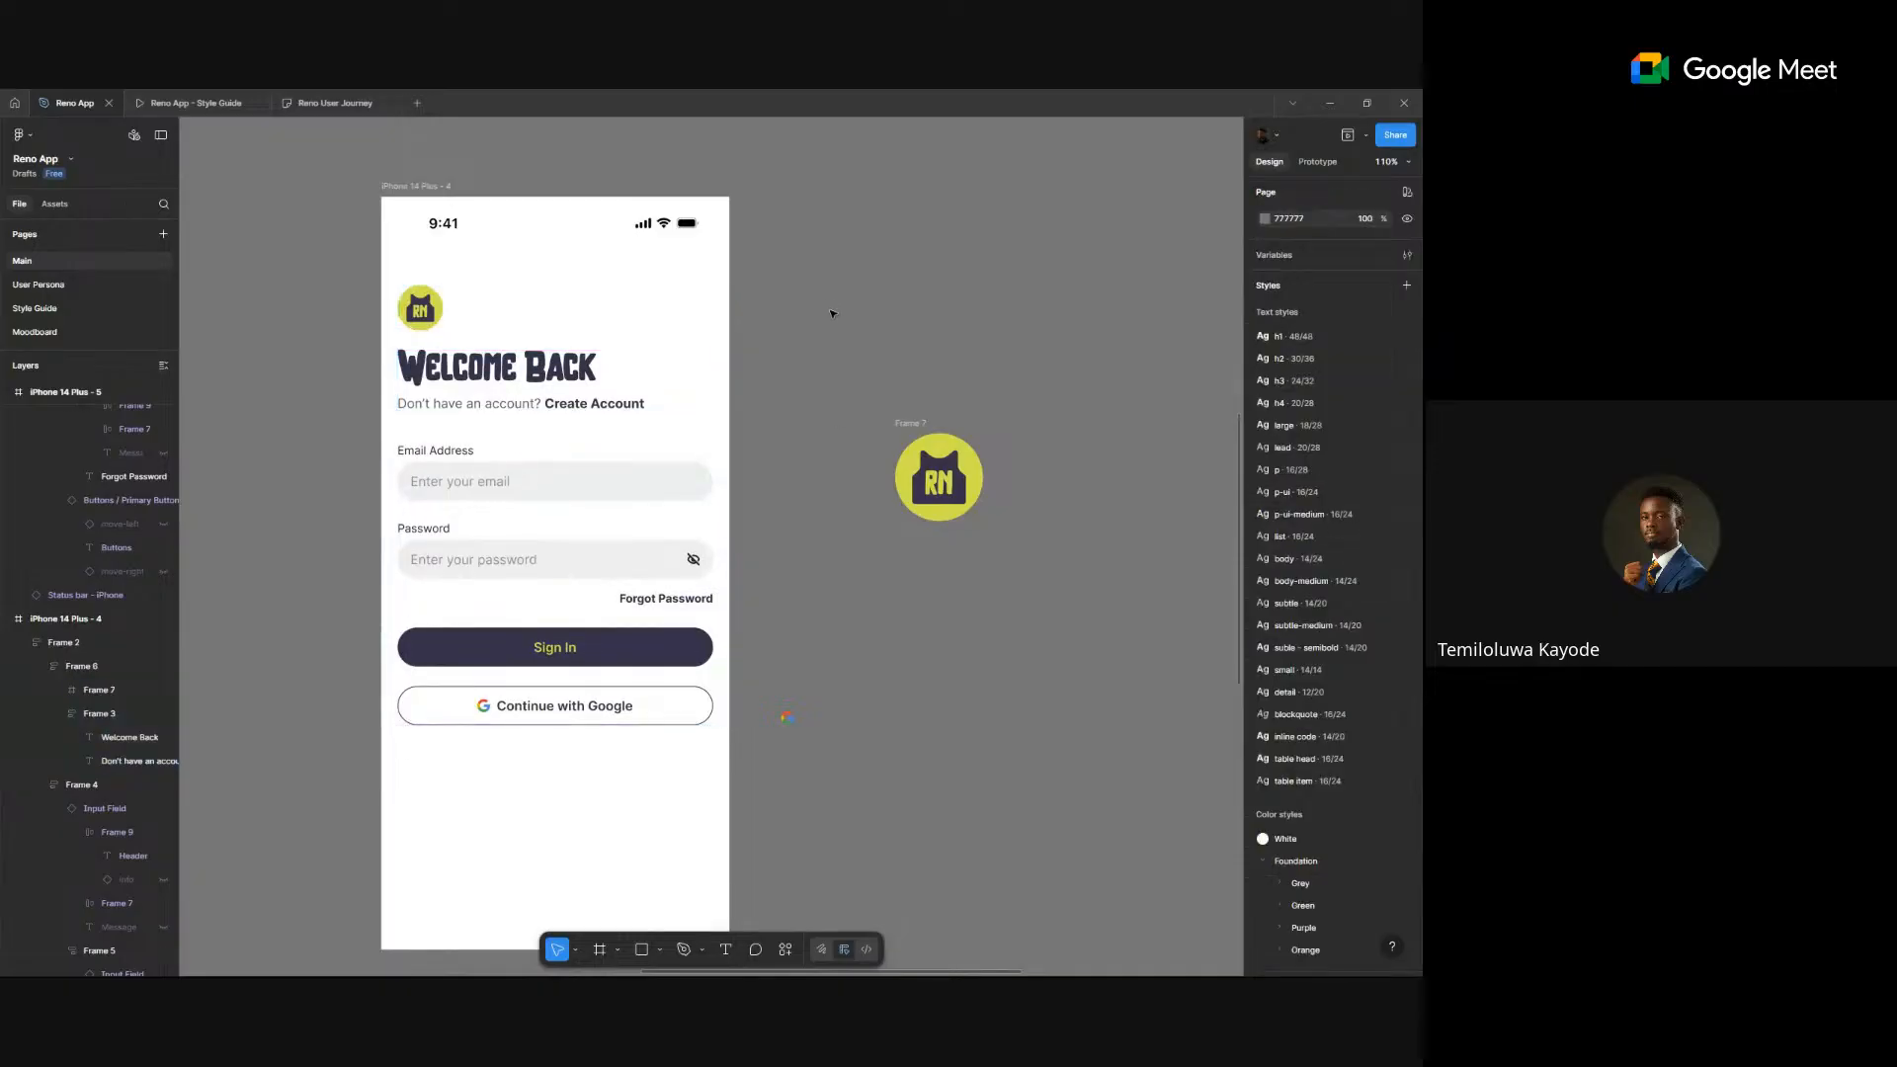
# - Inspect the form group, Sign In button and Continue with Google button
pyautogui.click(630, 616)
pyautogui.click(566, 617)
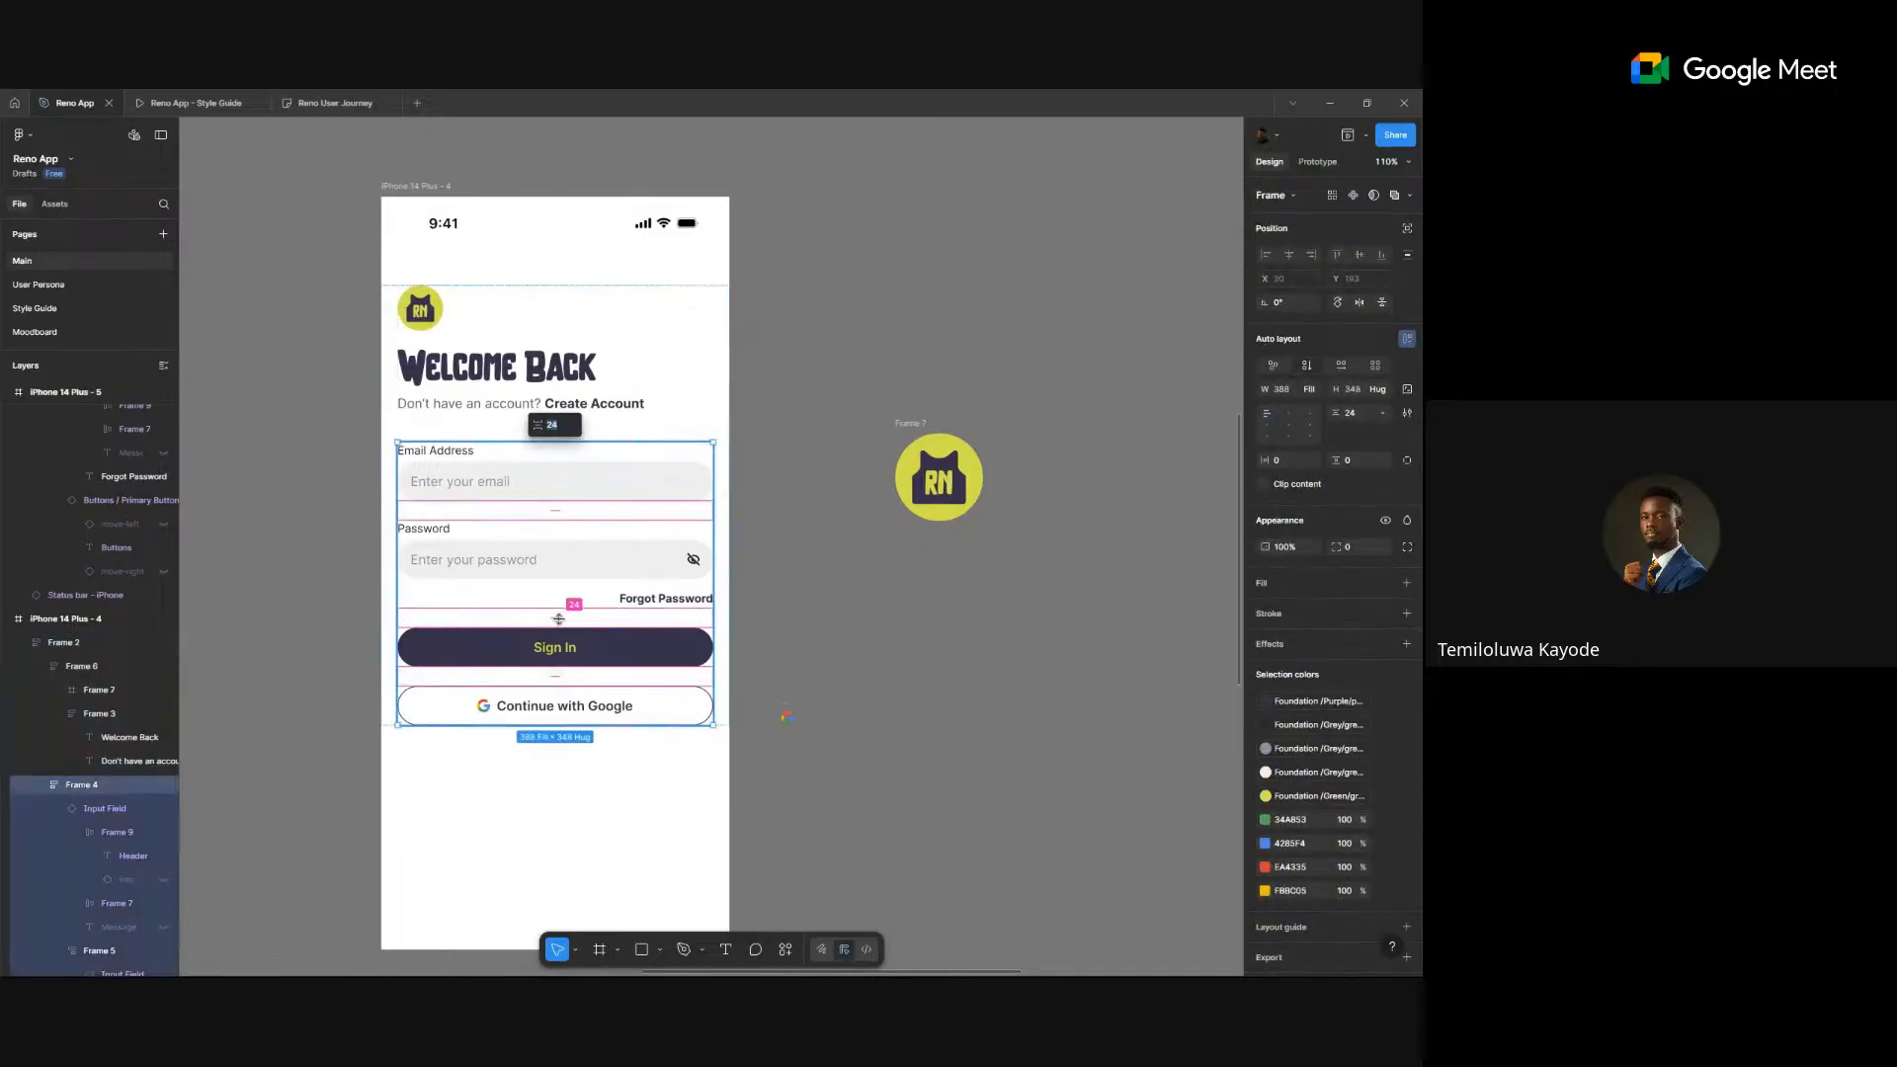
pyautogui.click(599, 657)
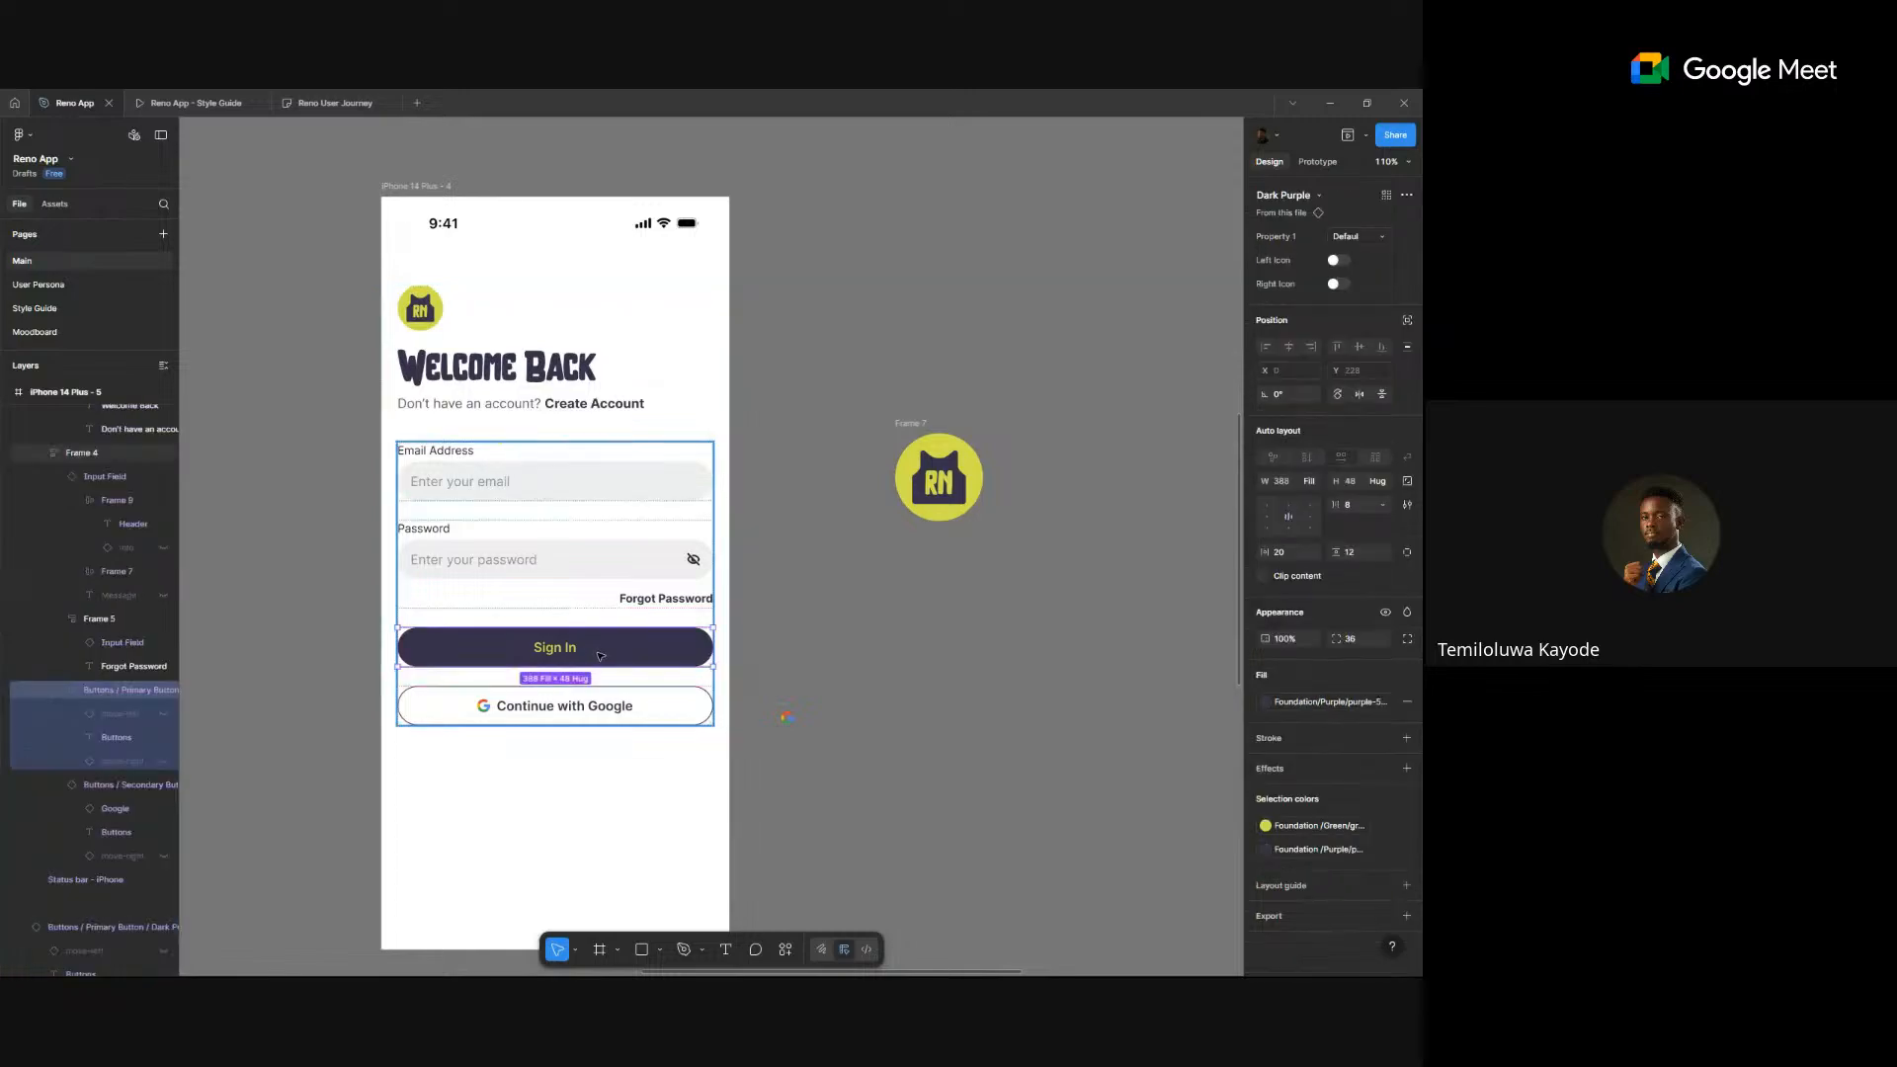
pyautogui.keyDown('shift'); pyautogui.click(689, 701); pyautogui.keyUp('shift')
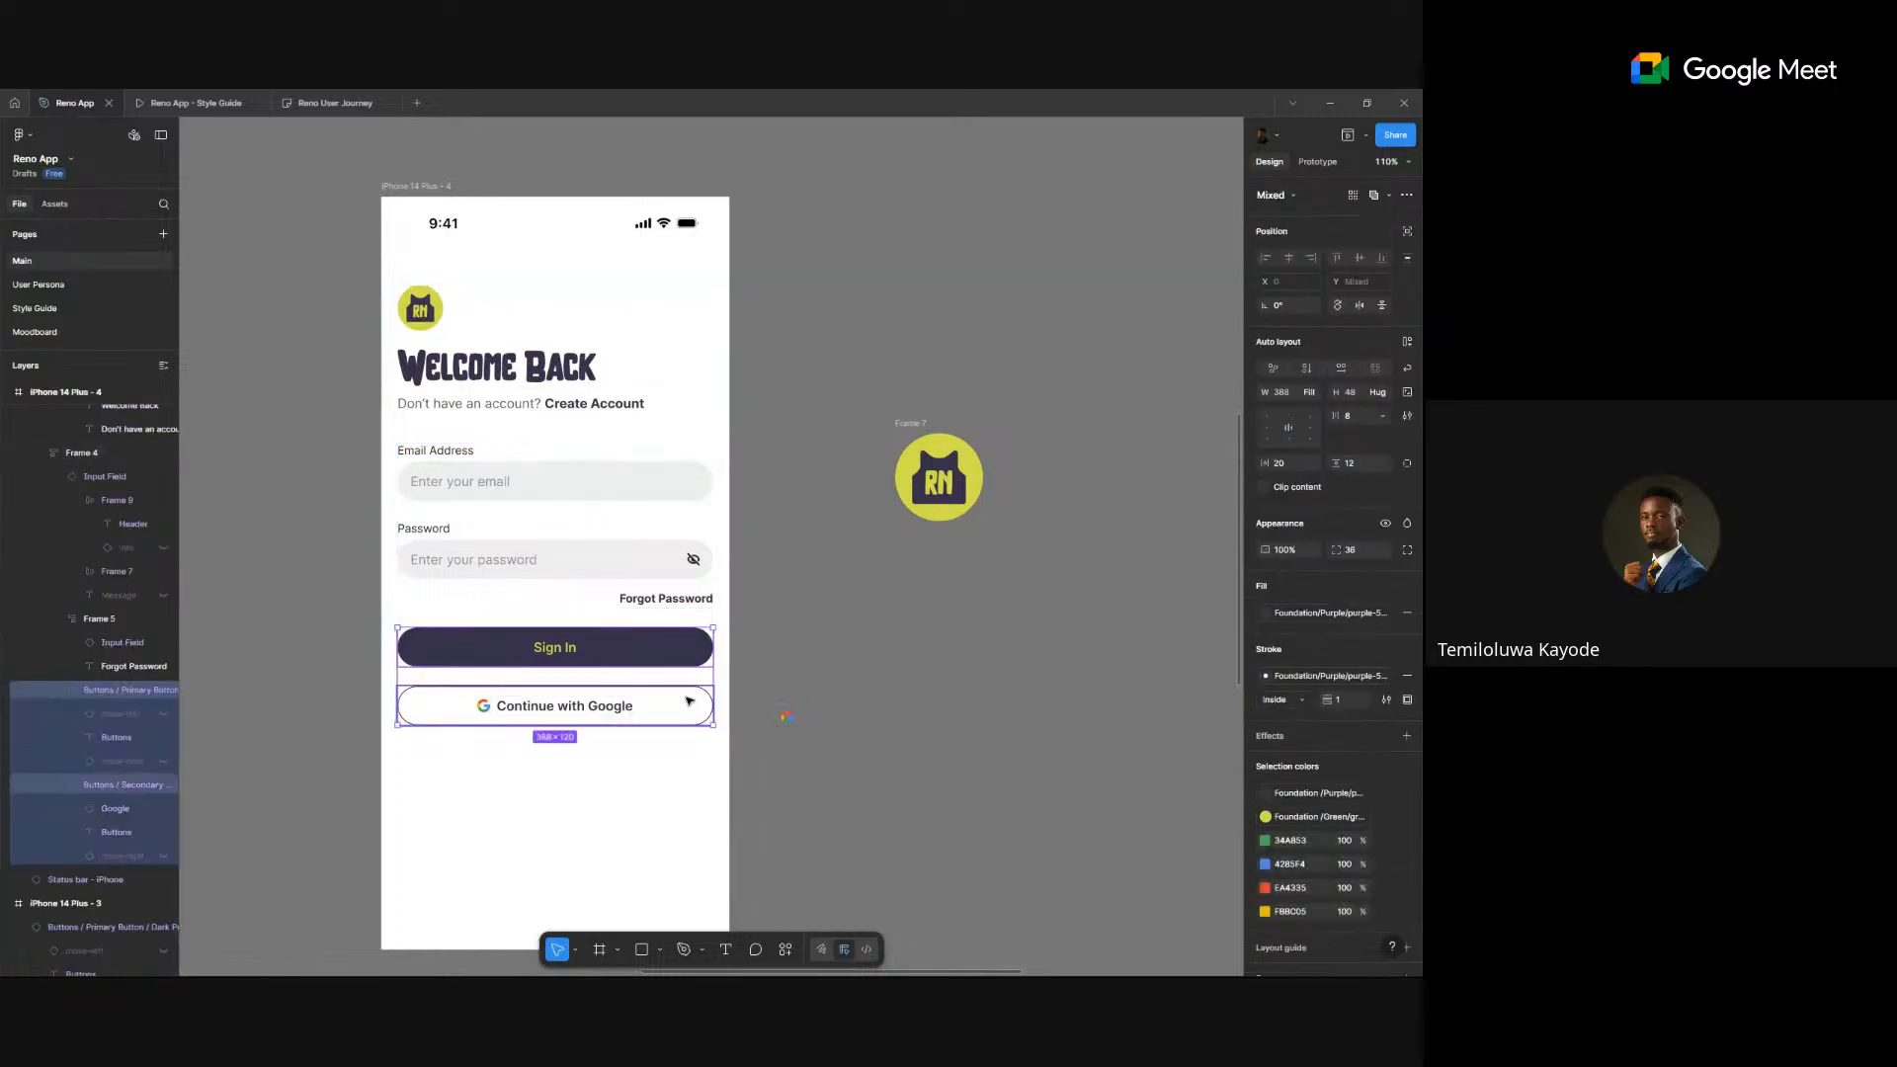
pyautogui.click(843, 683)
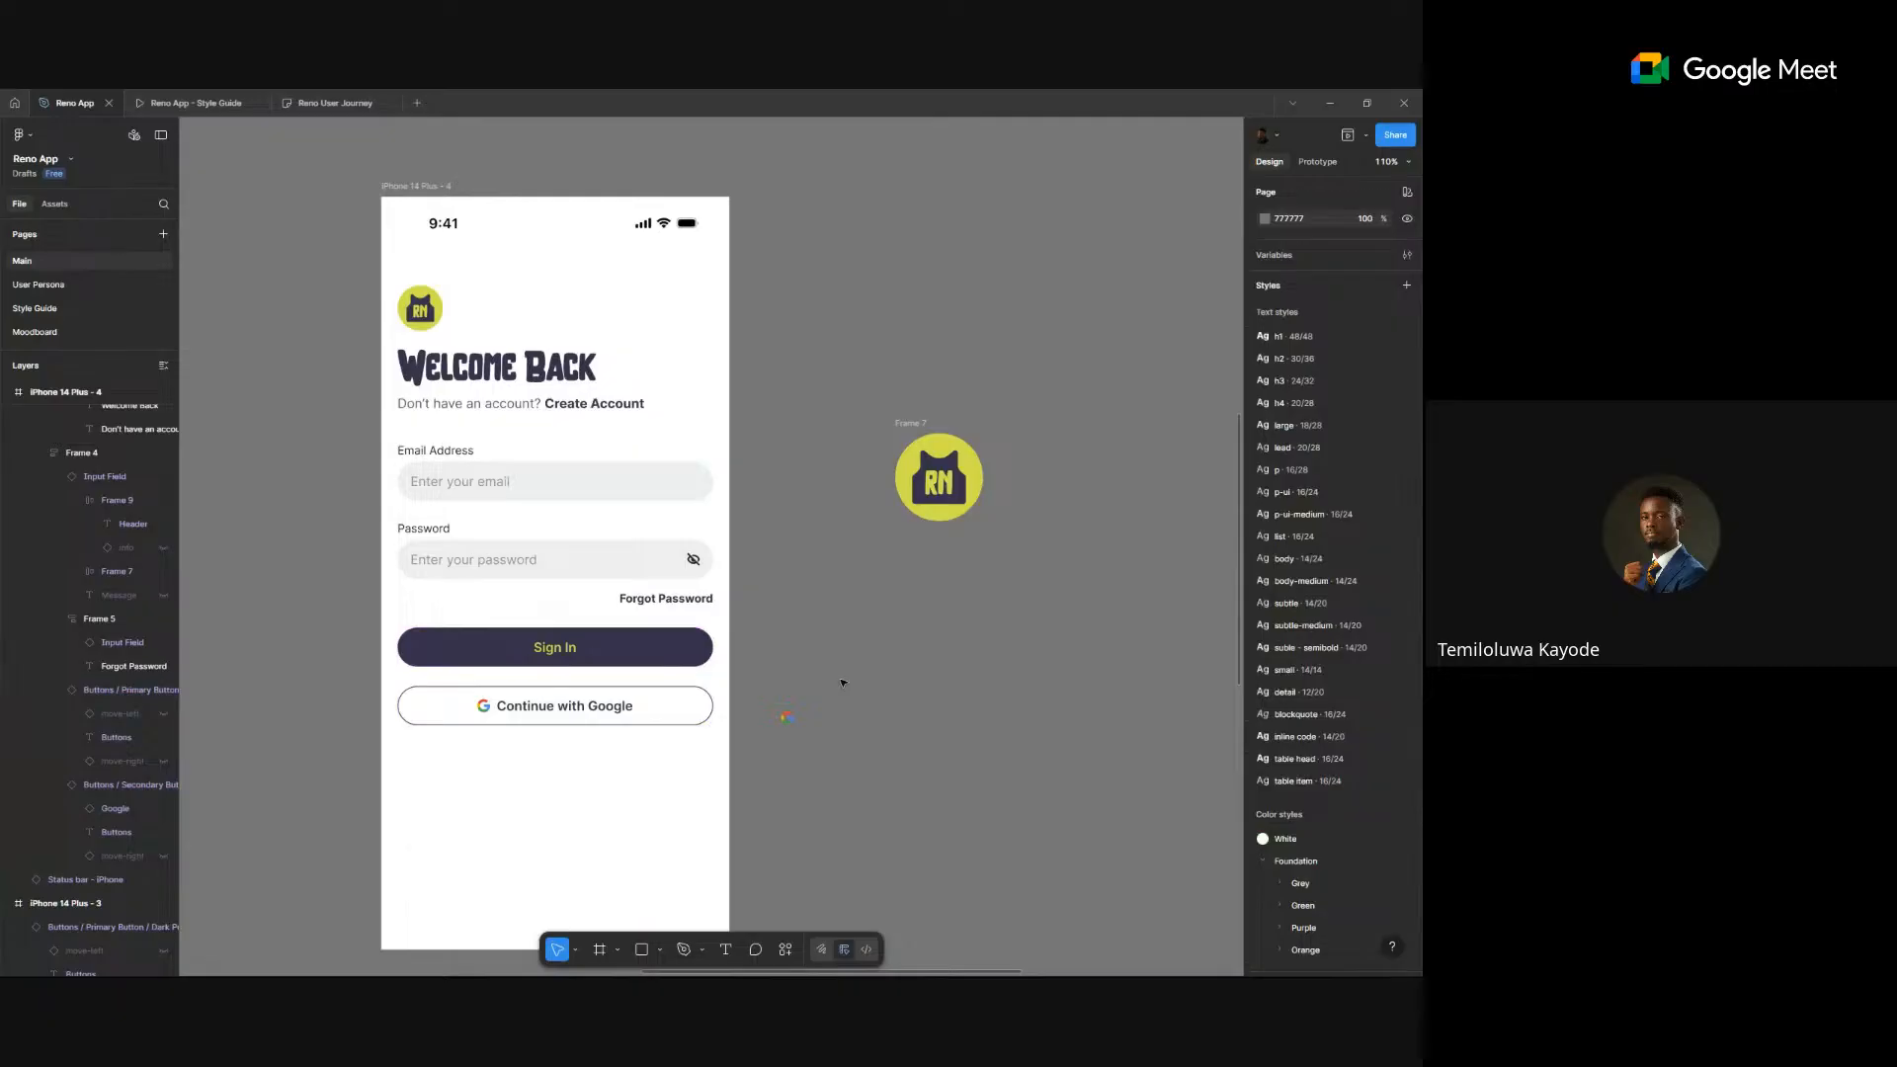
# - Marquee-select the spare green RN circle (Frame 7) beside the phone and delete it
pyautogui.scroll(-5, 867, 676)
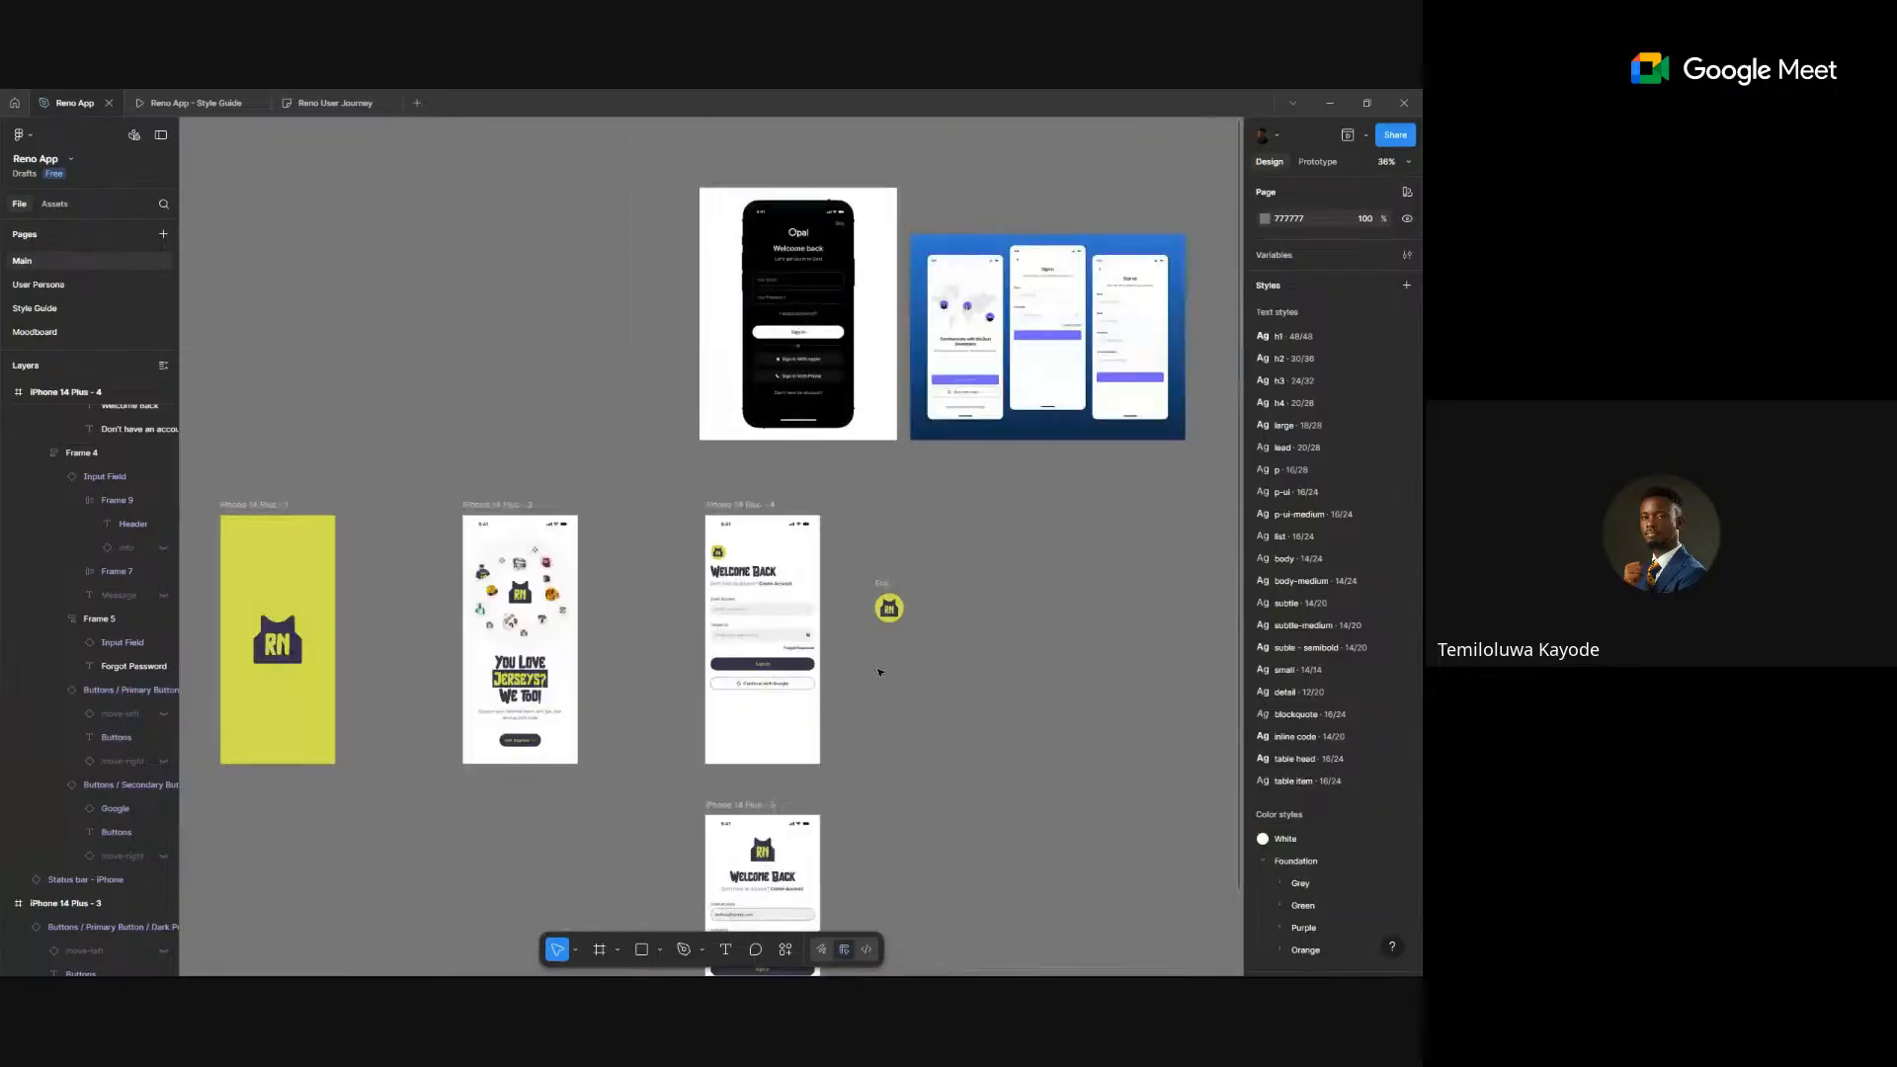
pyautogui.scroll(4, 970, 532)
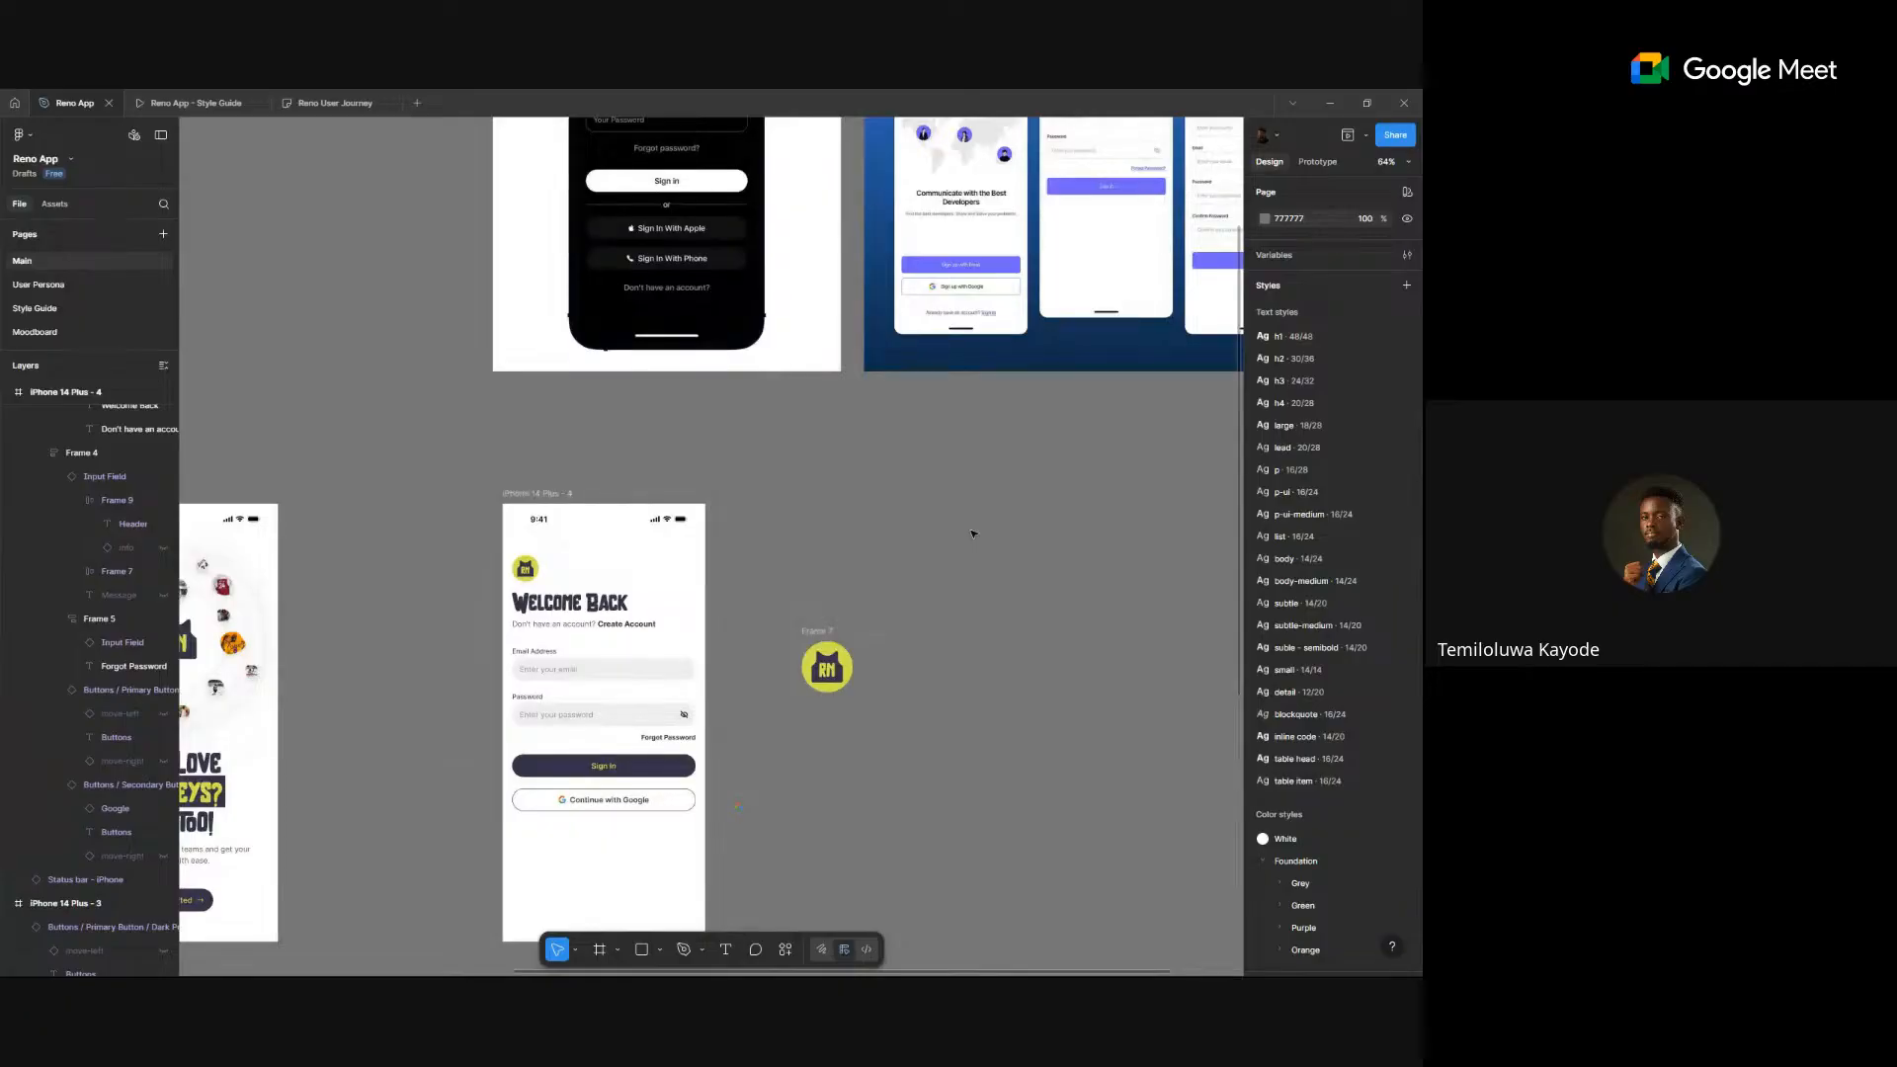
pyautogui.hscroll(-2, 970, 532)
pyautogui.scroll(4, 1027, 497)
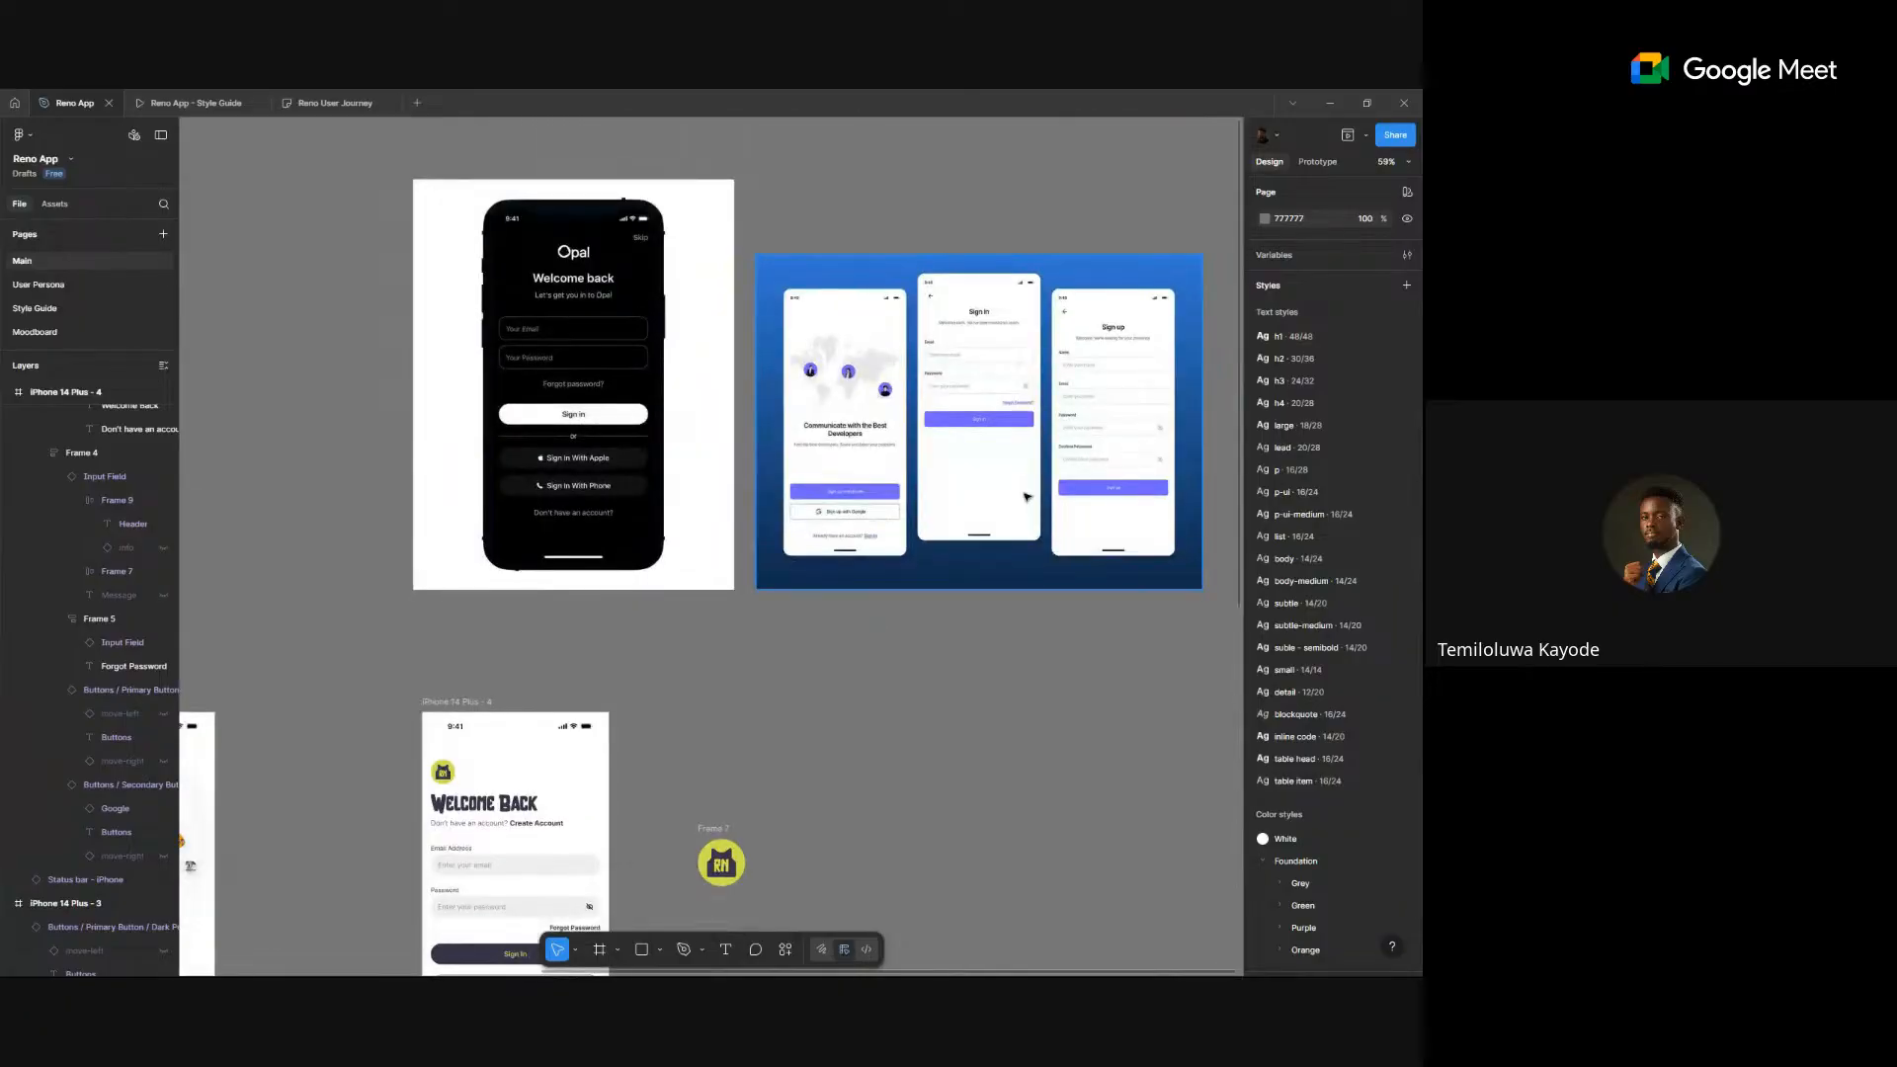
pyautogui.scroll(-1, 1027, 497)
pyautogui.scroll(-5, 1027, 497)
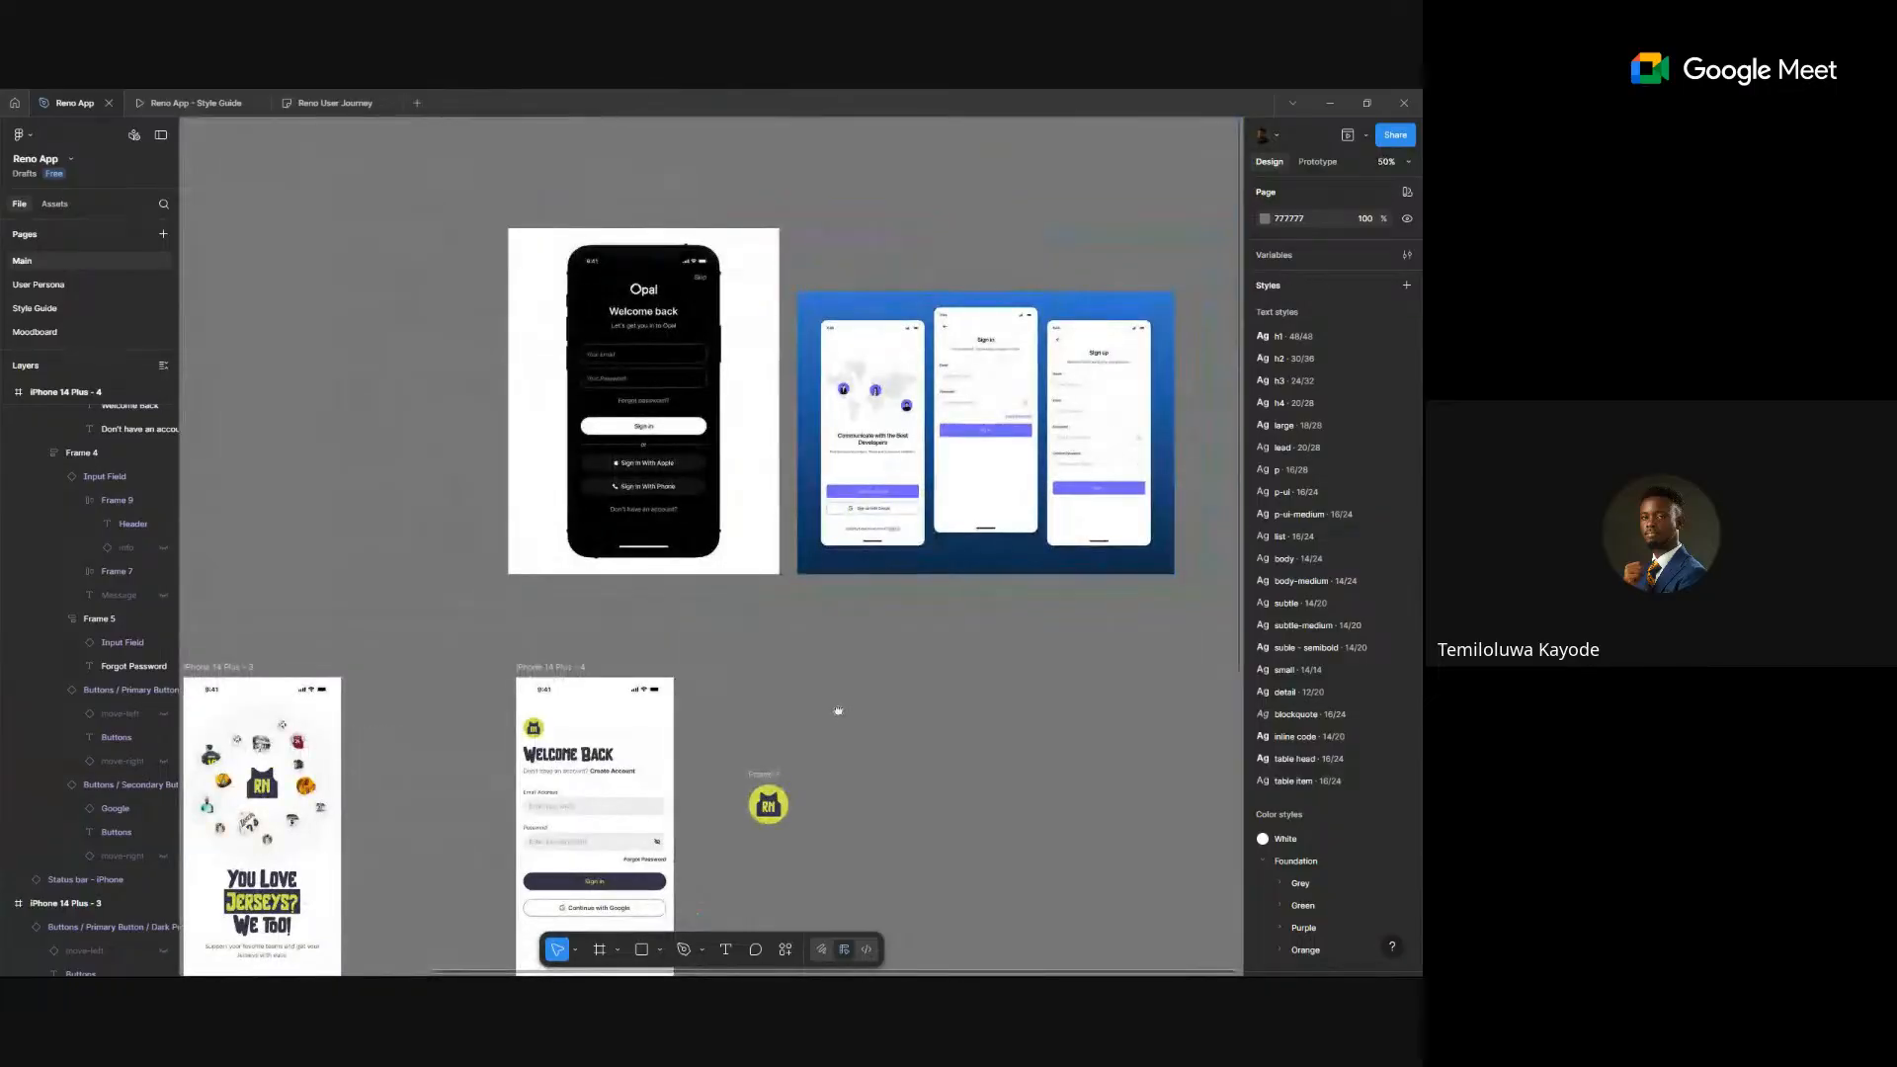
pyautogui.scroll(-3, 838, 711)
pyautogui.click(758, 694)
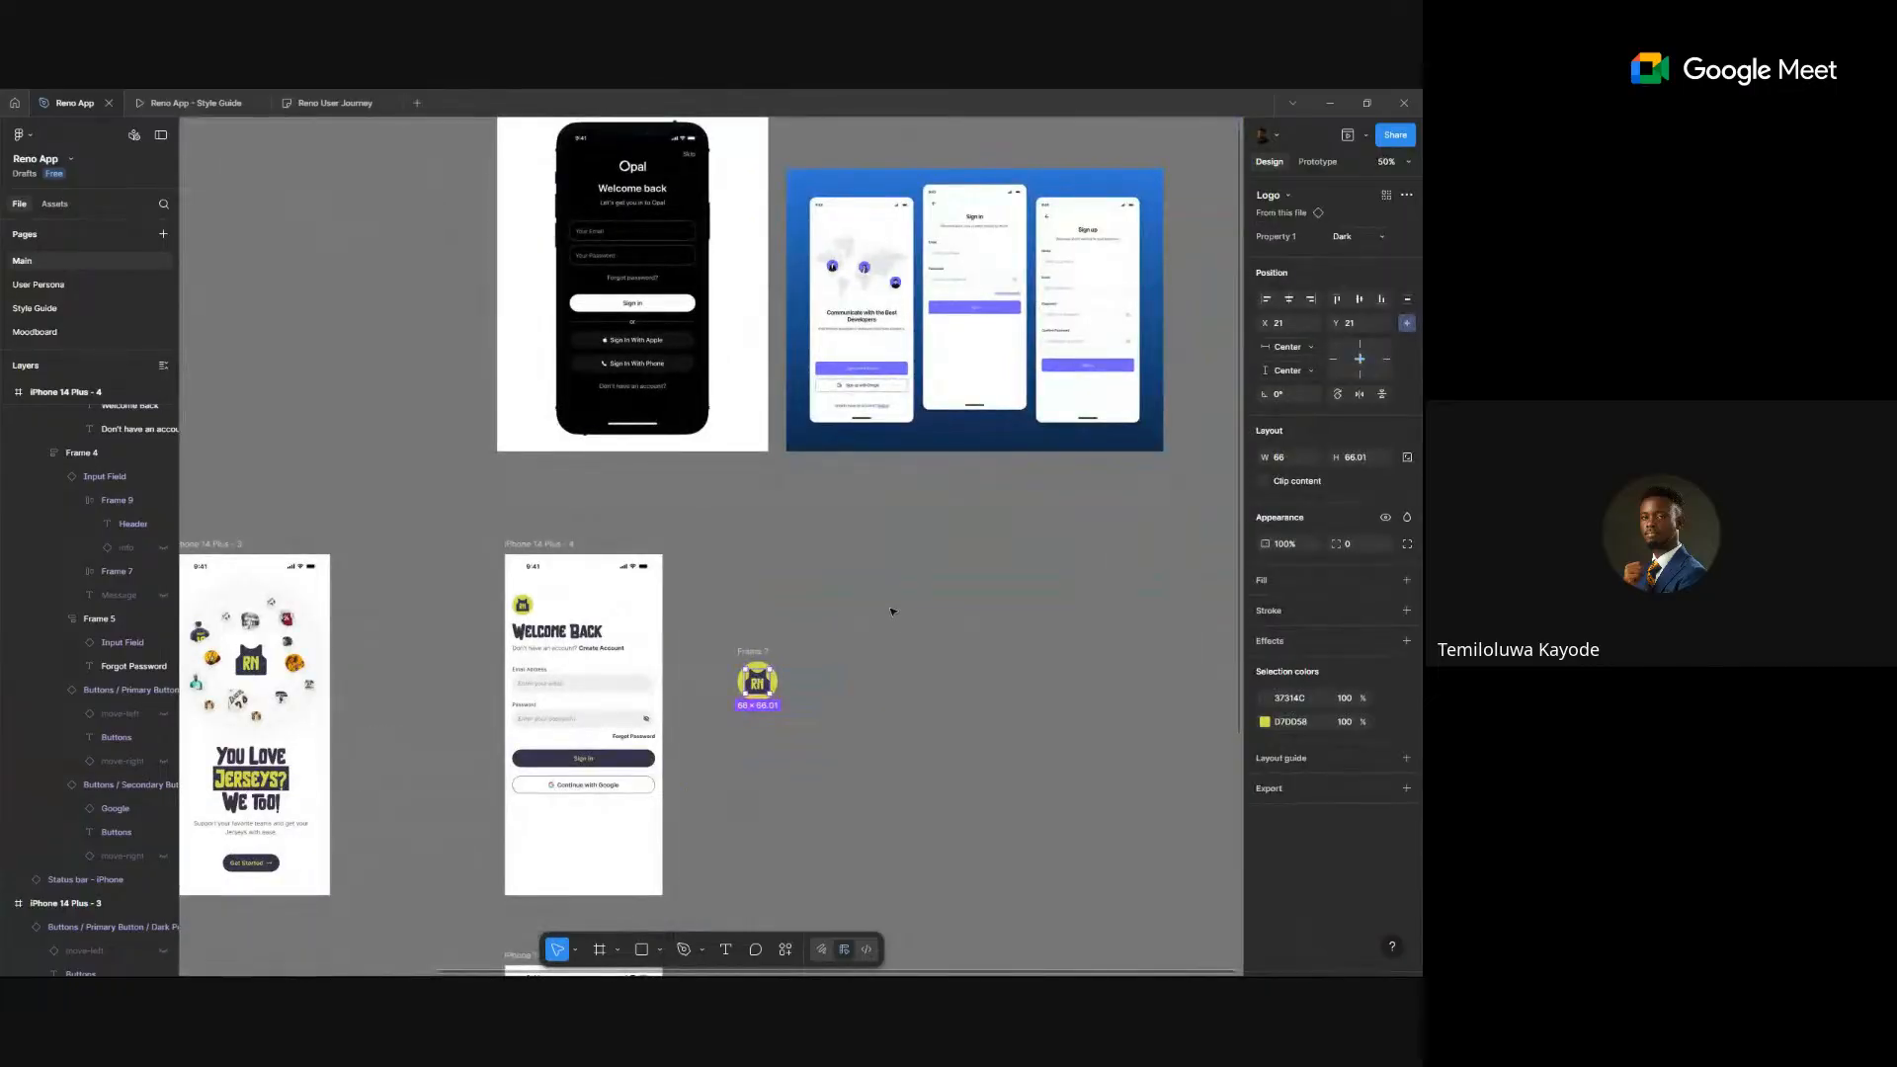
pyautogui.moveTo(892, 612); pyautogui.dragTo(731, 722)
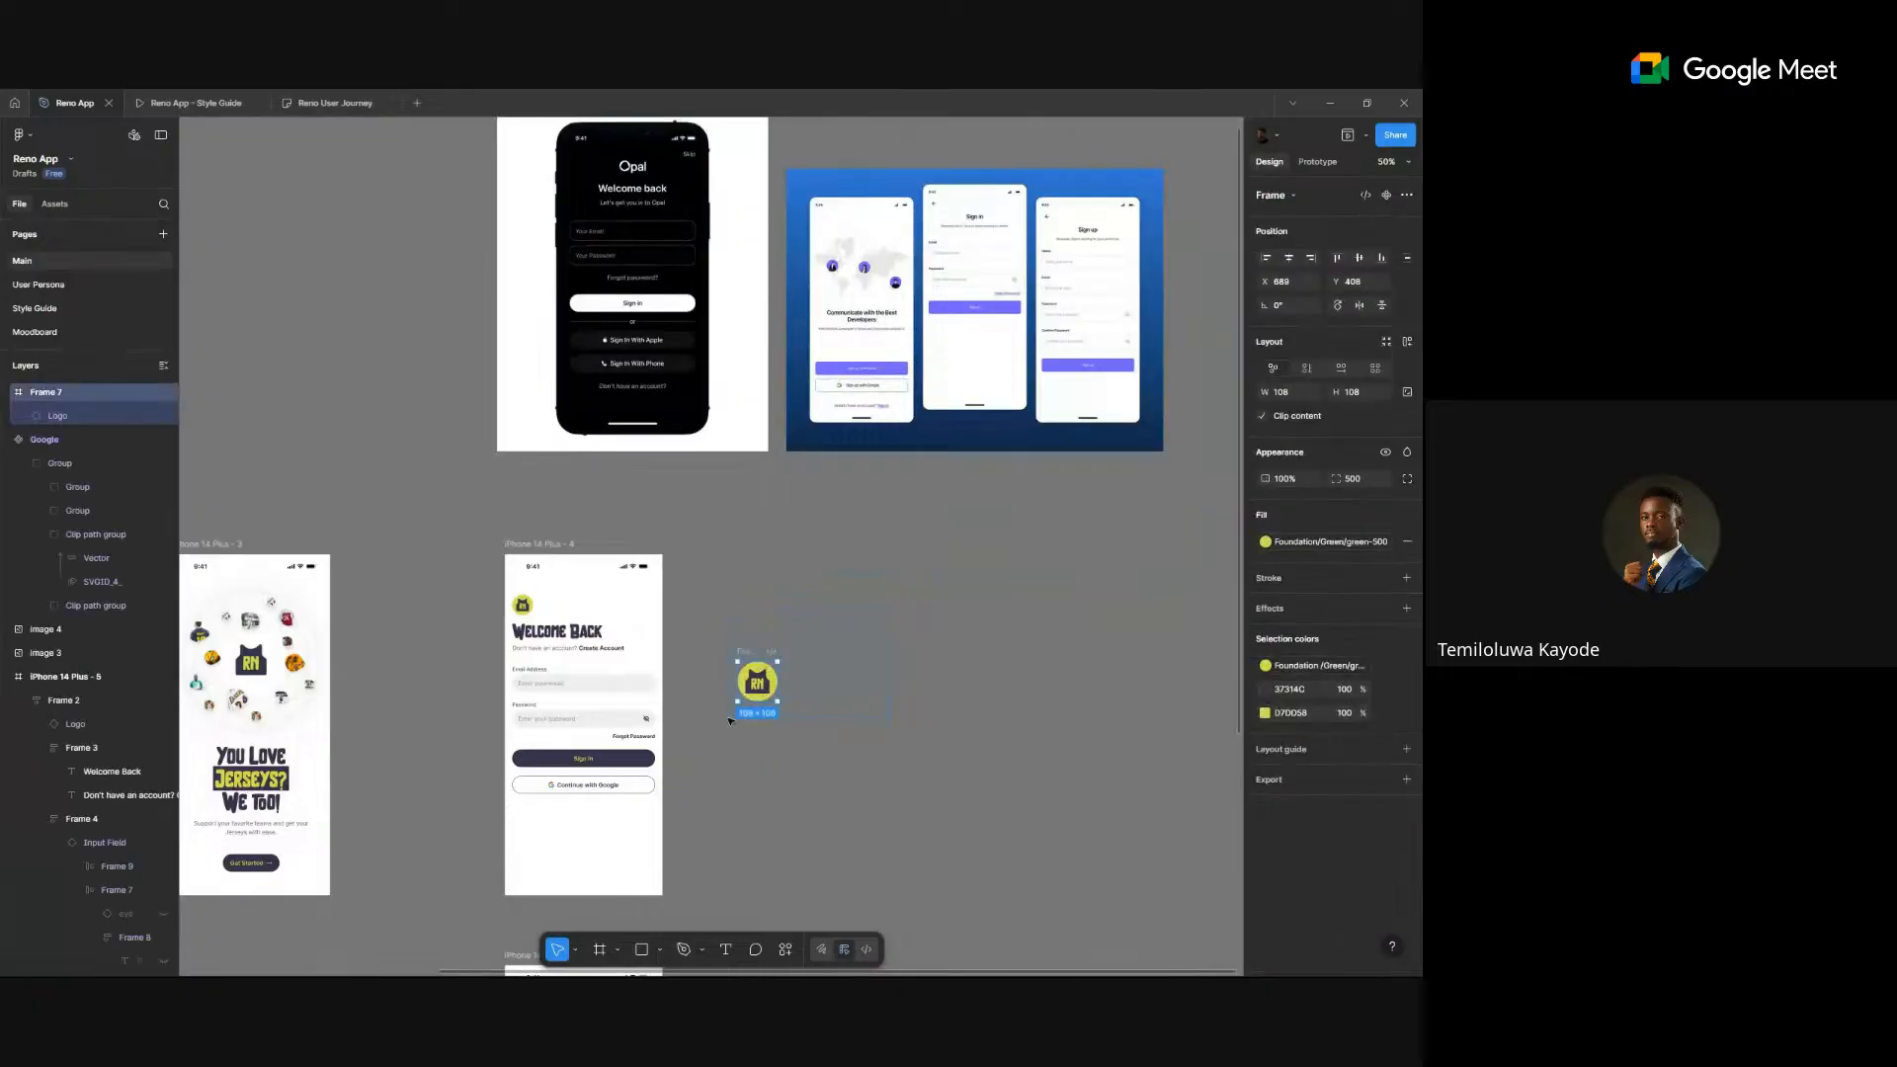
pyautogui.press('Delete')
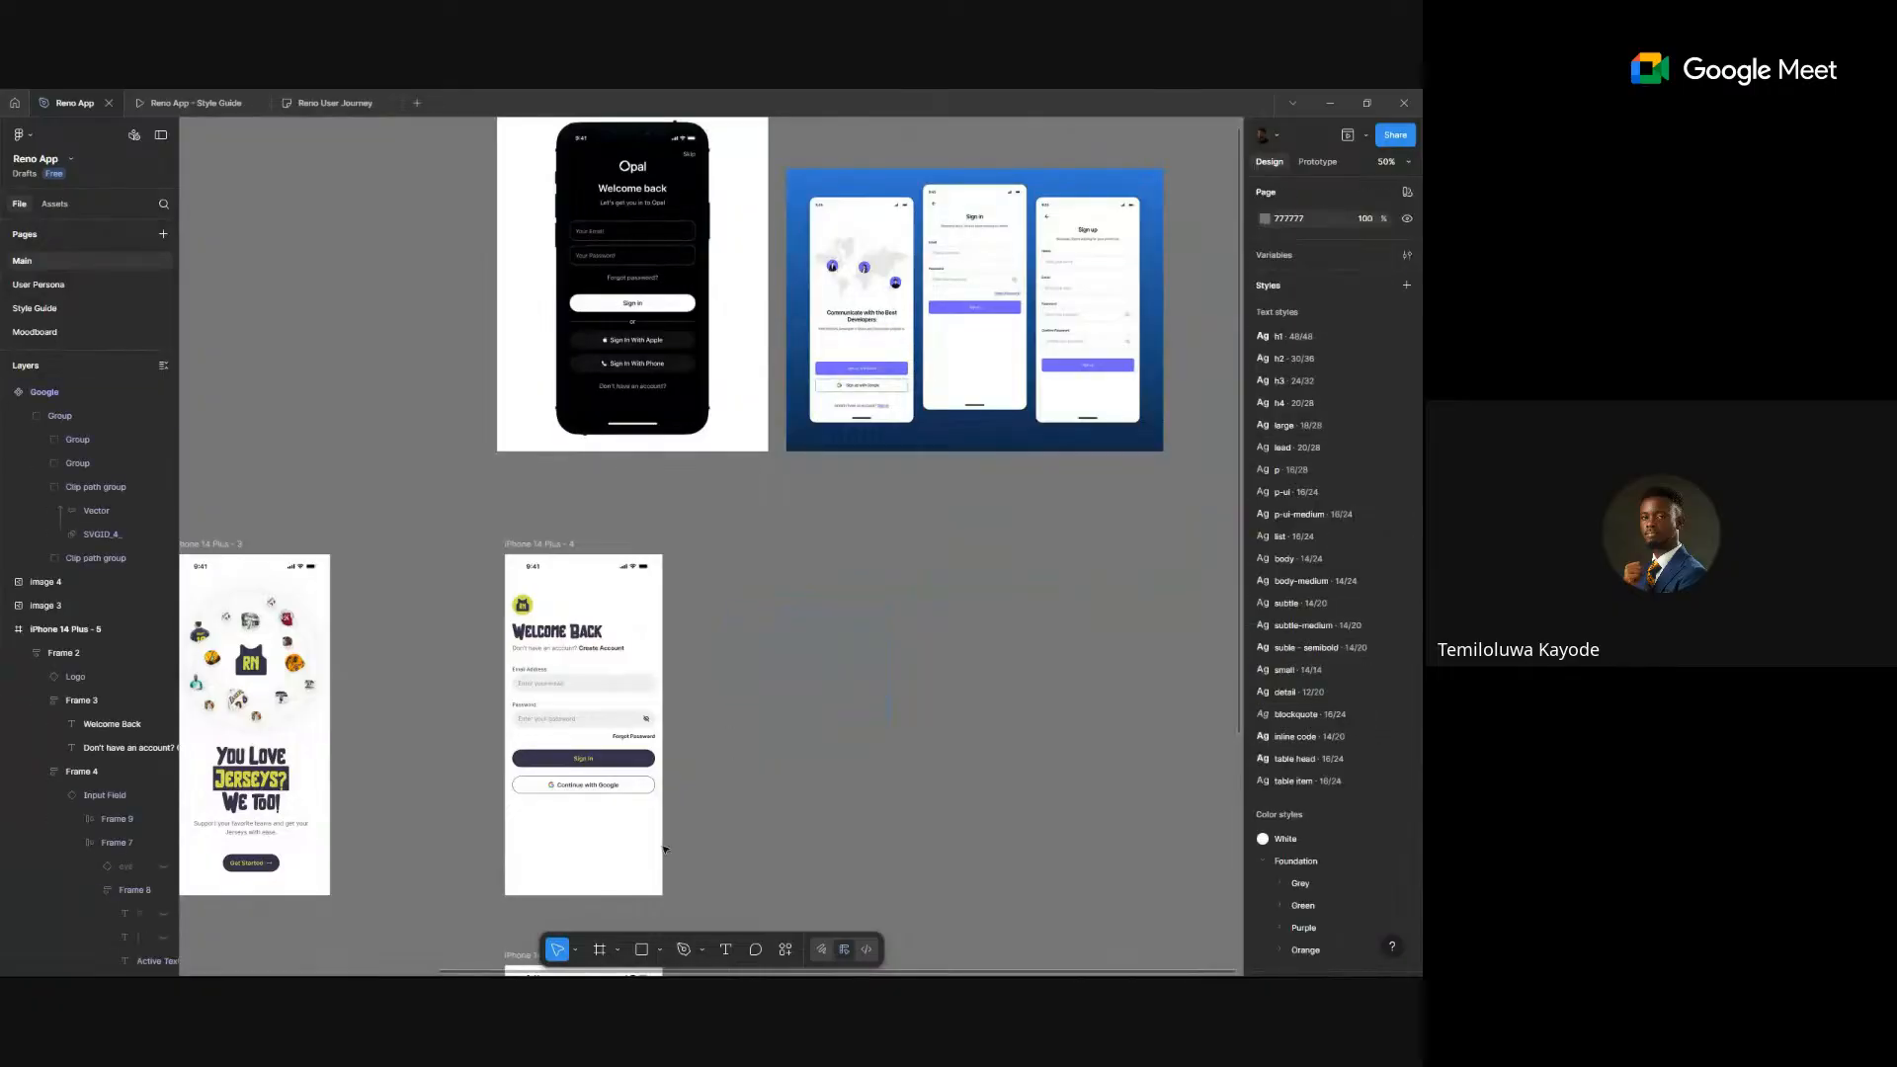
pyautogui.scroll(5, 664, 847)
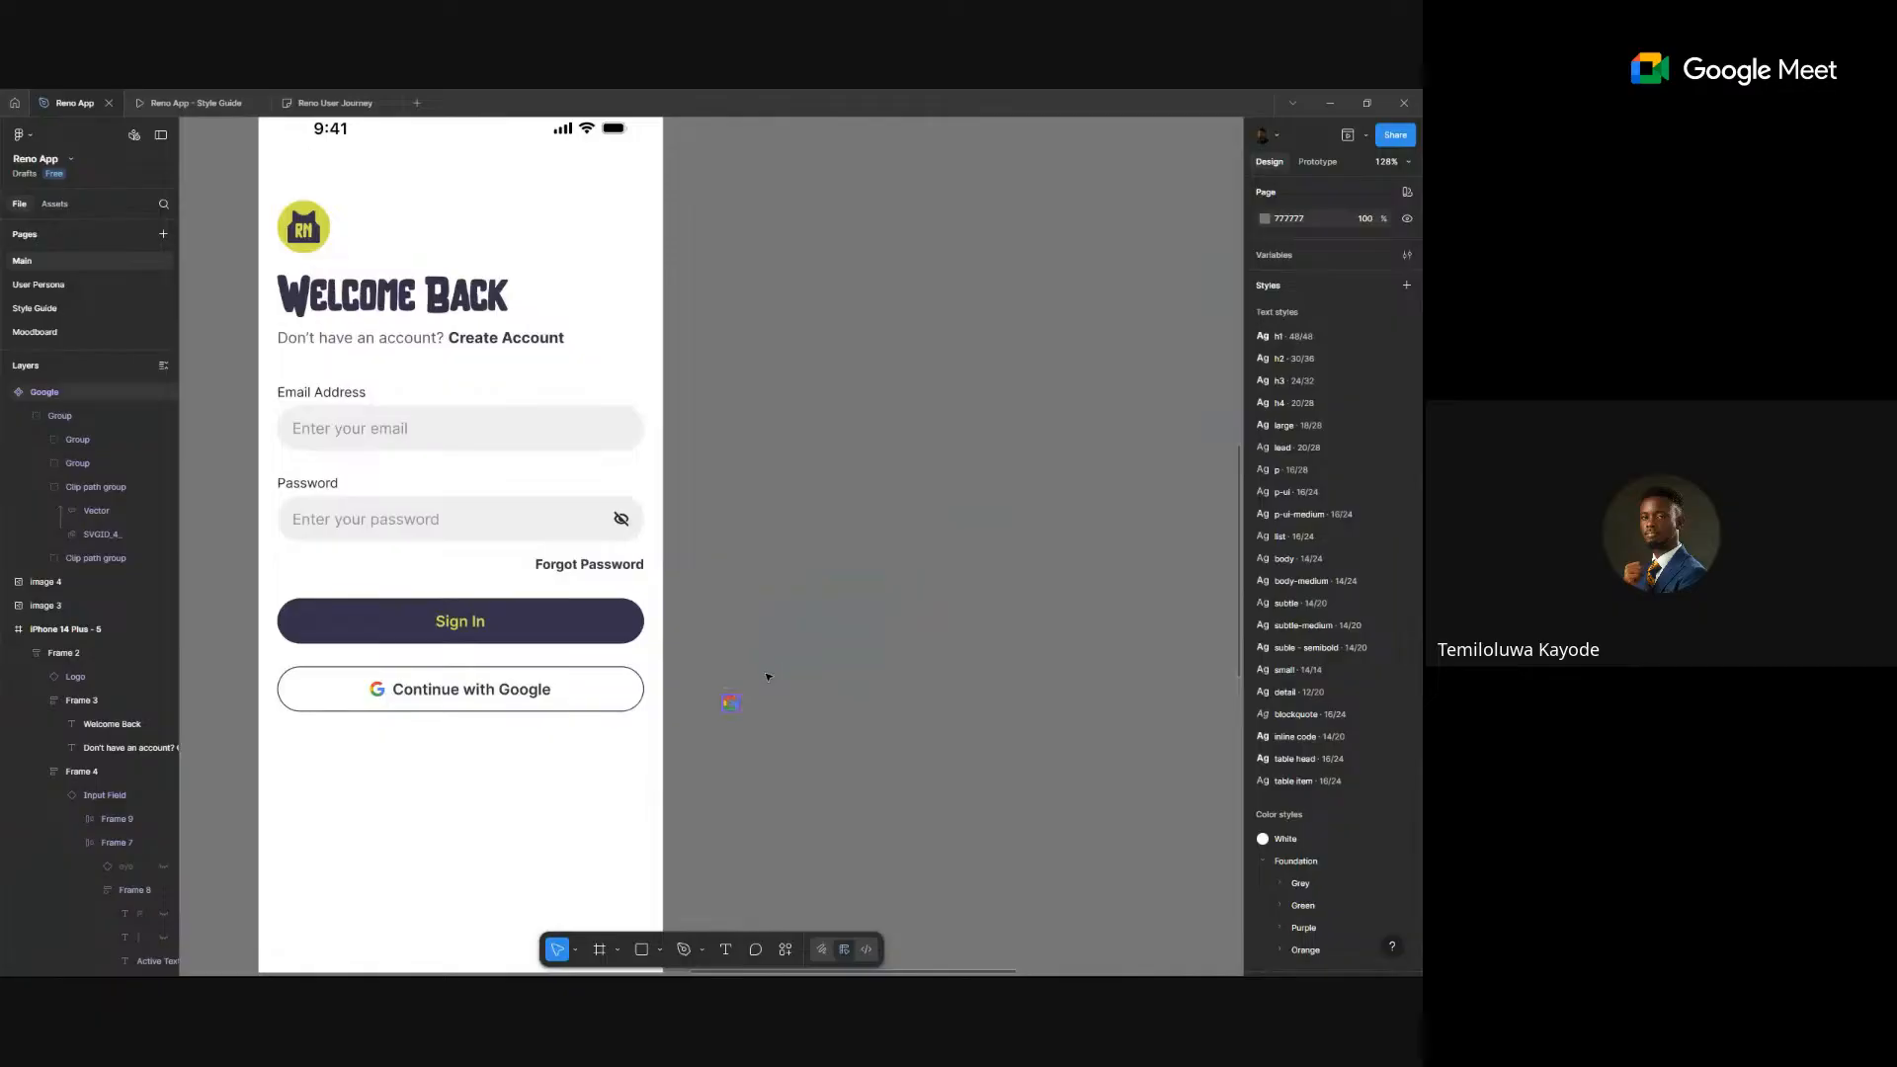
# - On the Style Guide page, extend the Icons frame downward to make room below the icon grid
pyautogui.click(770, 682)
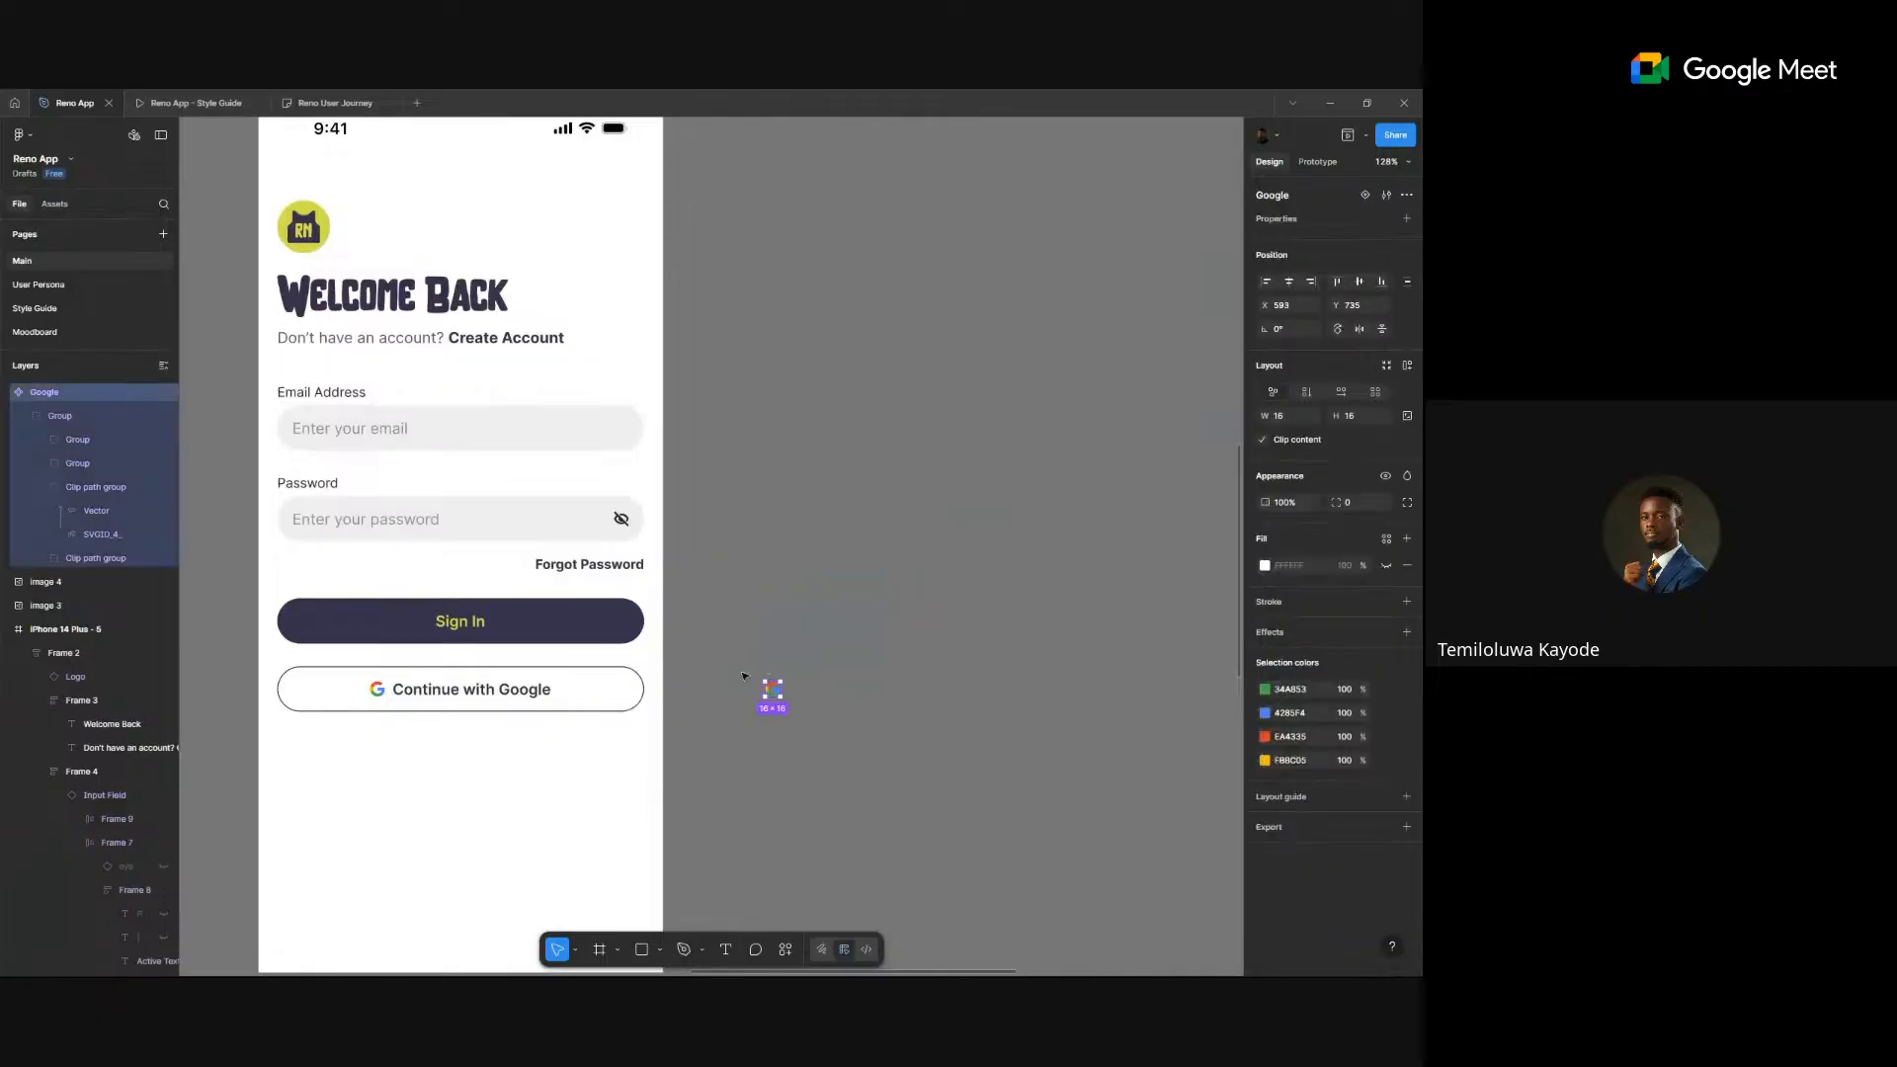
pyautogui.click(874, 722)
pyautogui.click(44, 318)
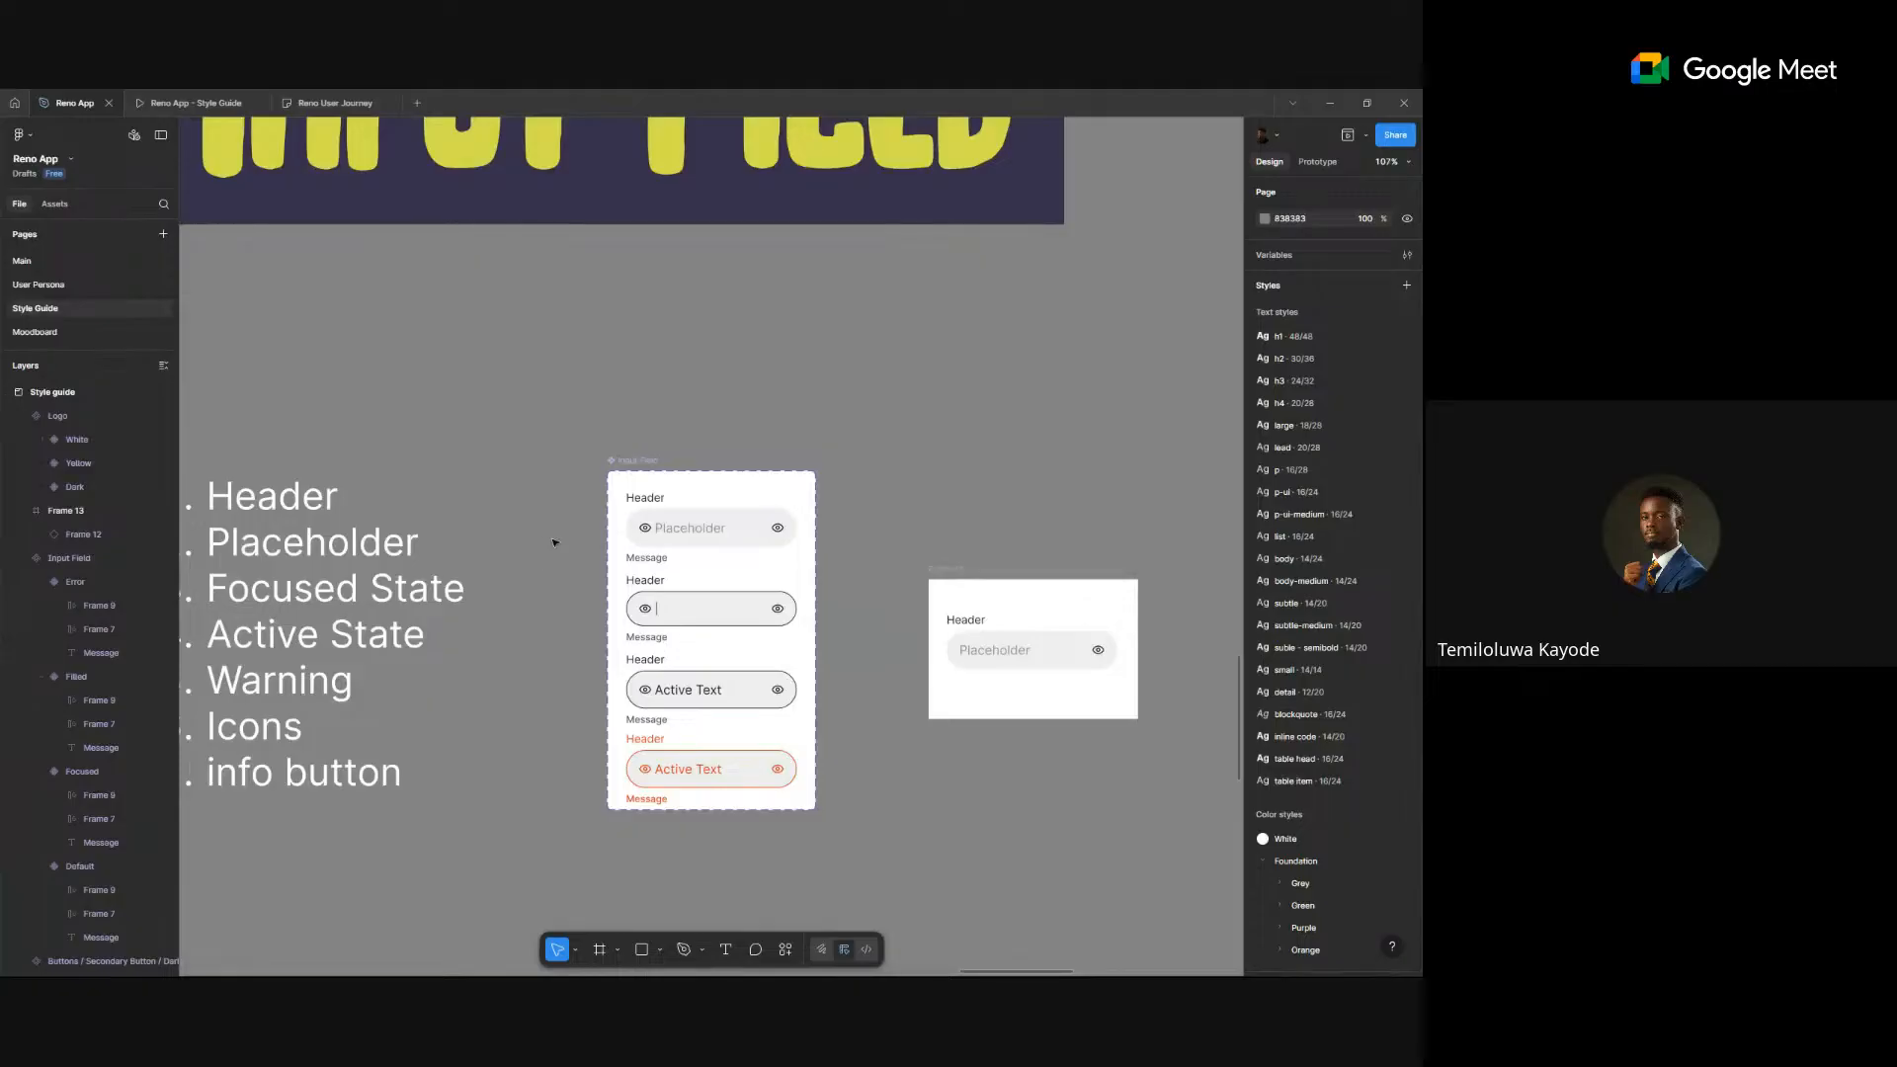
pyautogui.scroll(-5, 957, 502)
pyautogui.scroll(1, 704, 562)
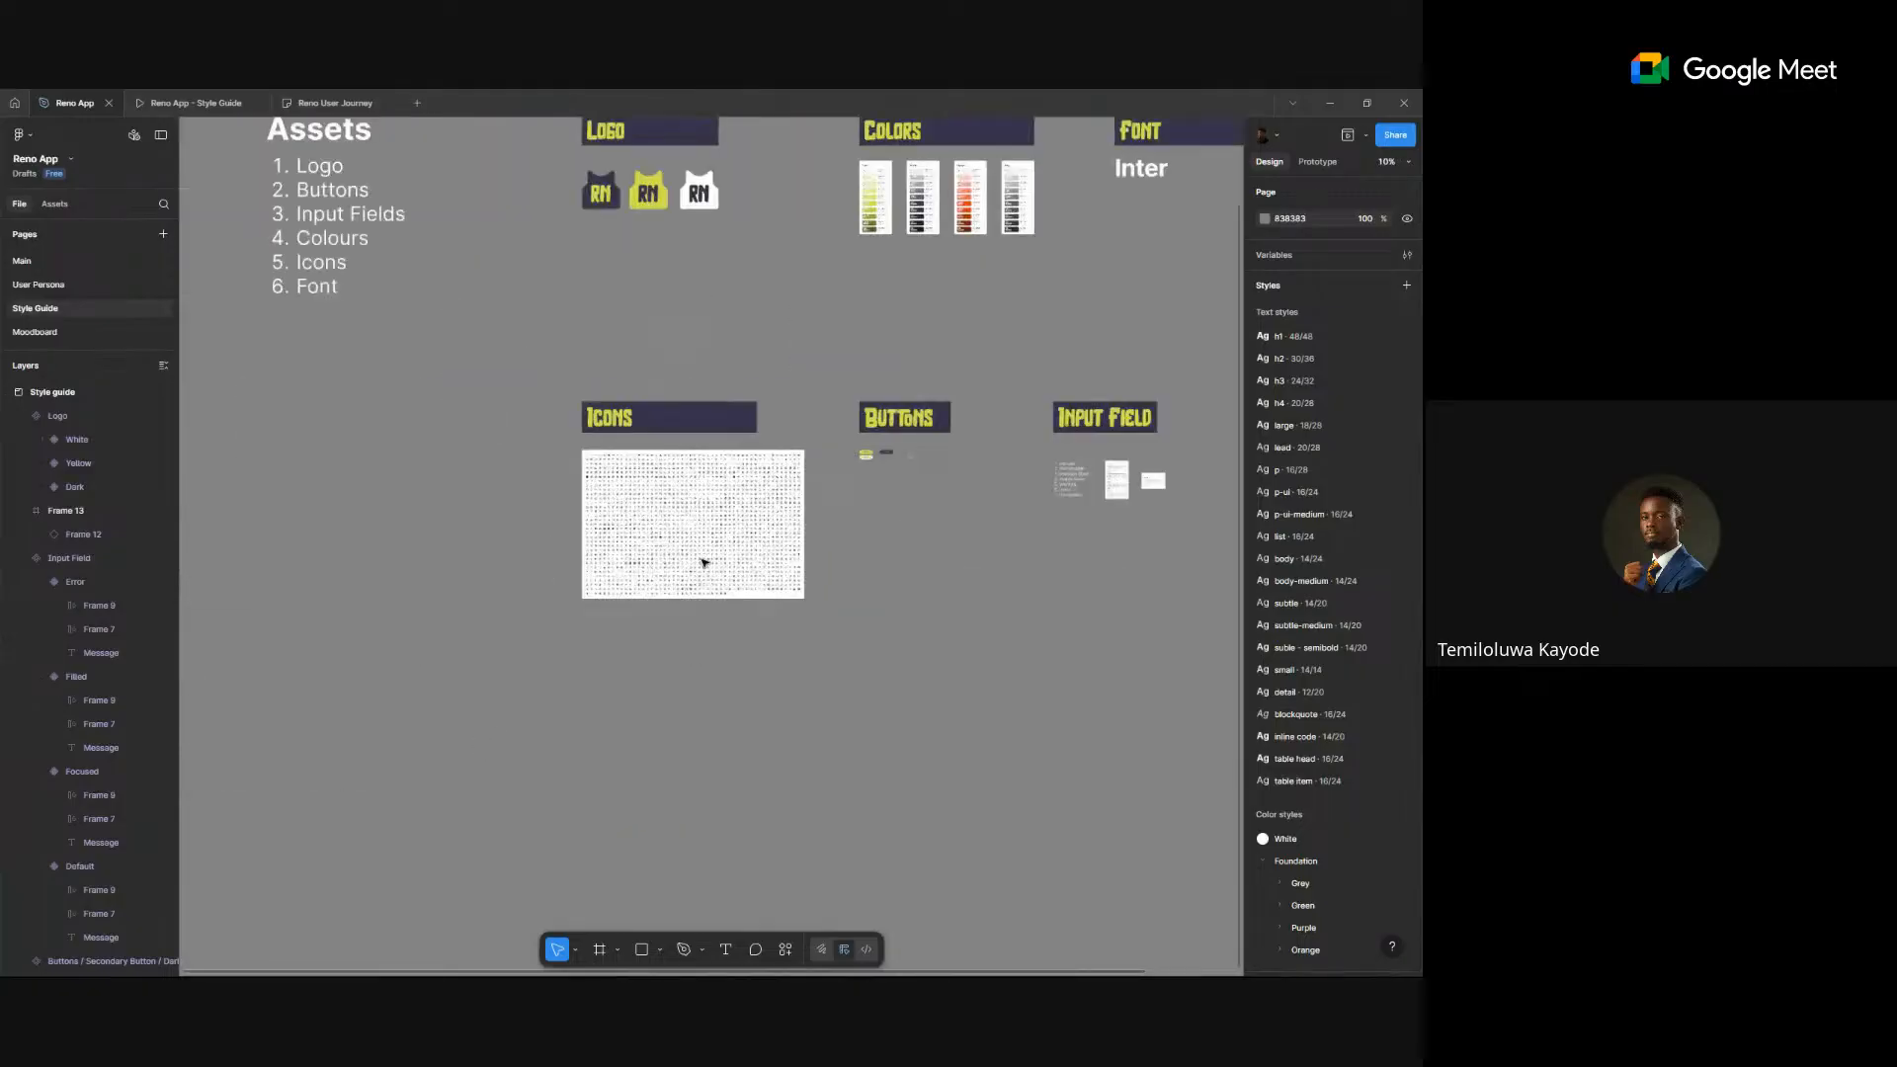
pyautogui.scroll(4, 704, 562)
pyautogui.scroll(2, 624, 466)
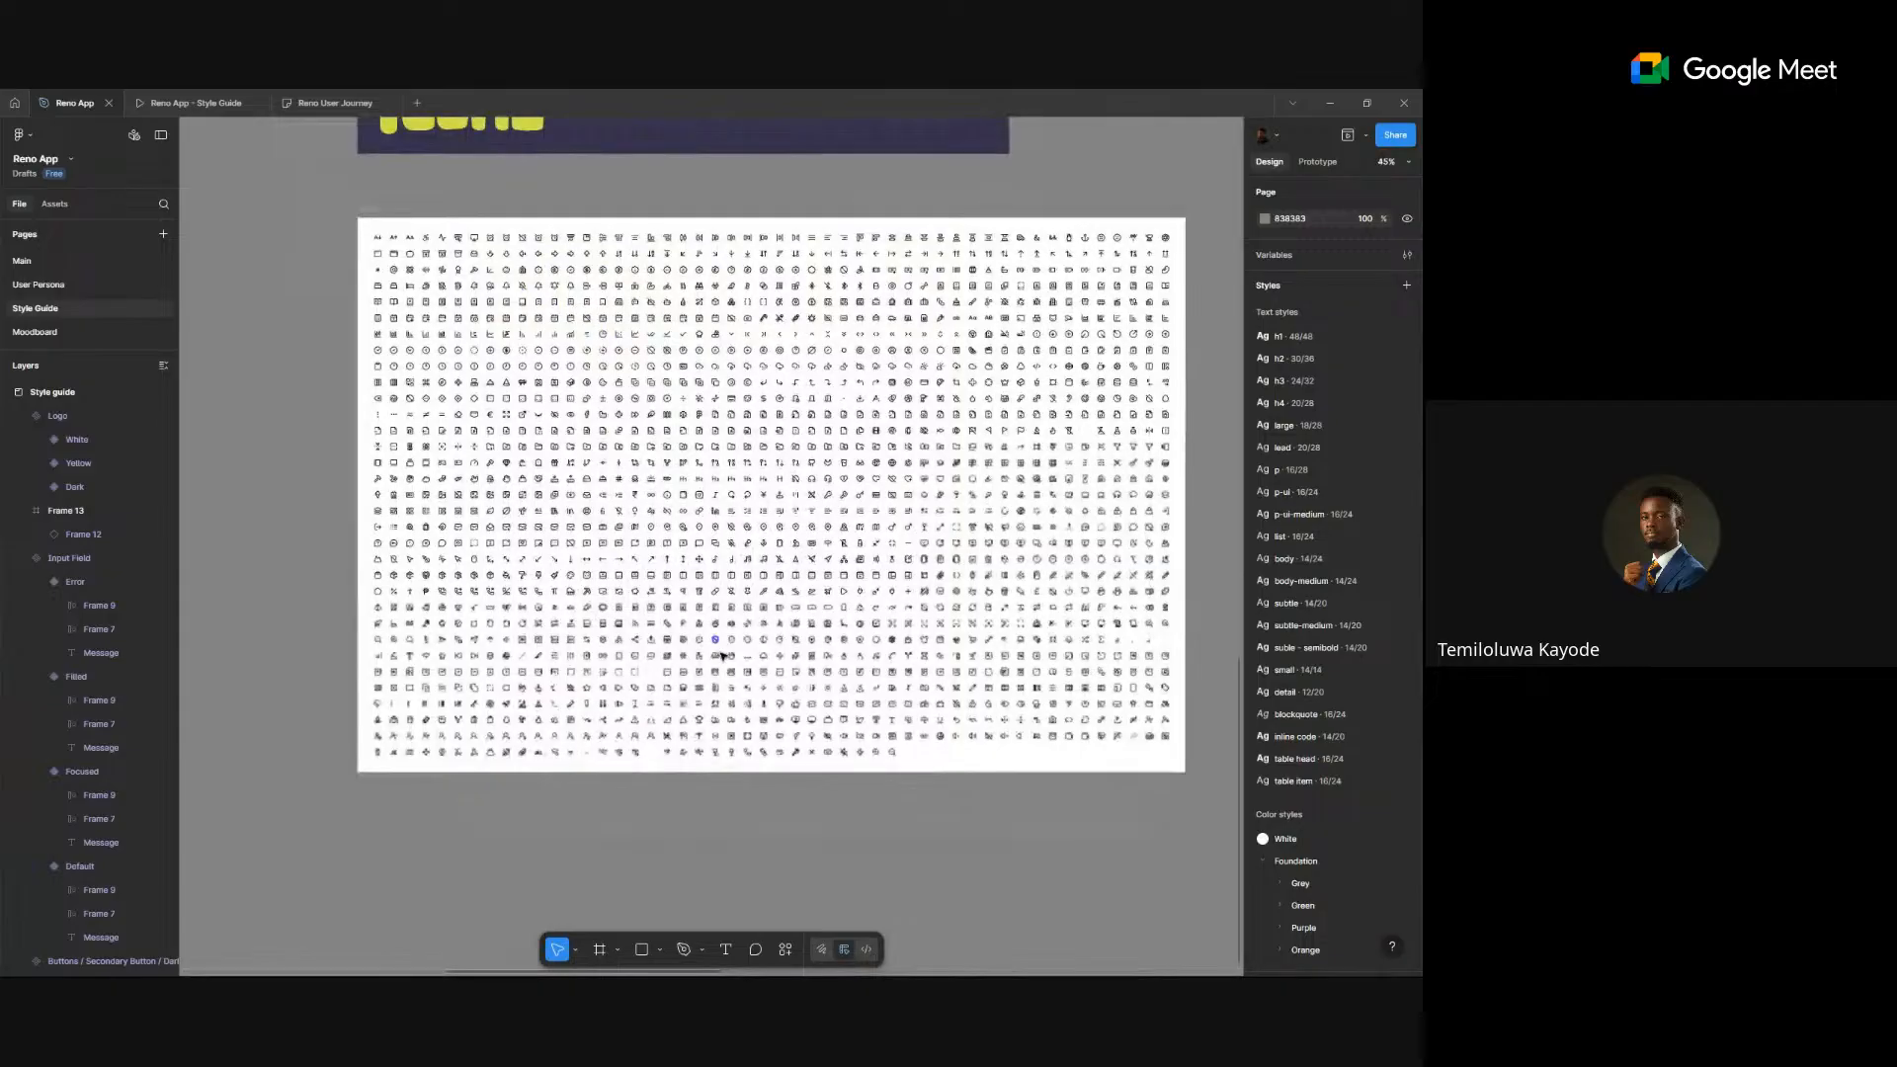
pyautogui.scroll(-2, 722, 655)
pyautogui.click(788, 667)
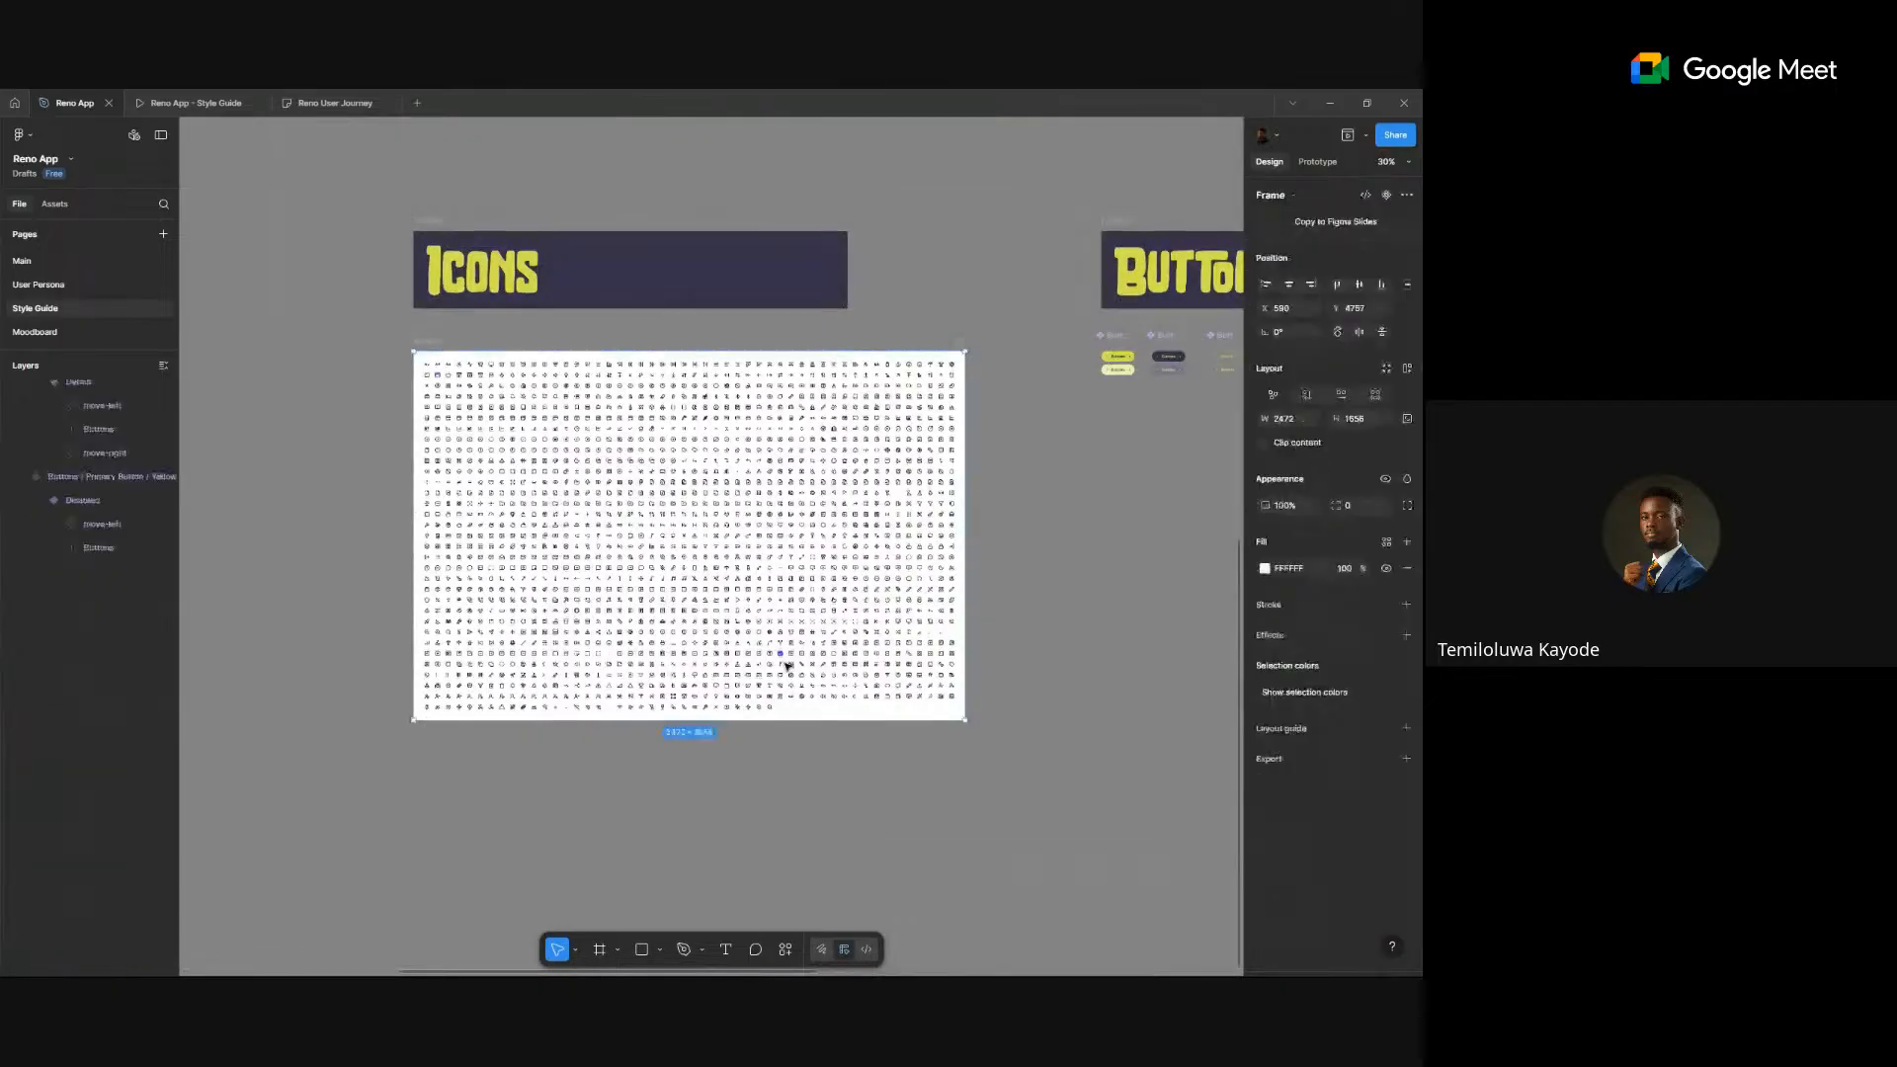
pyautogui.moveTo(797, 720); pyautogui.dragTo(810, 819)
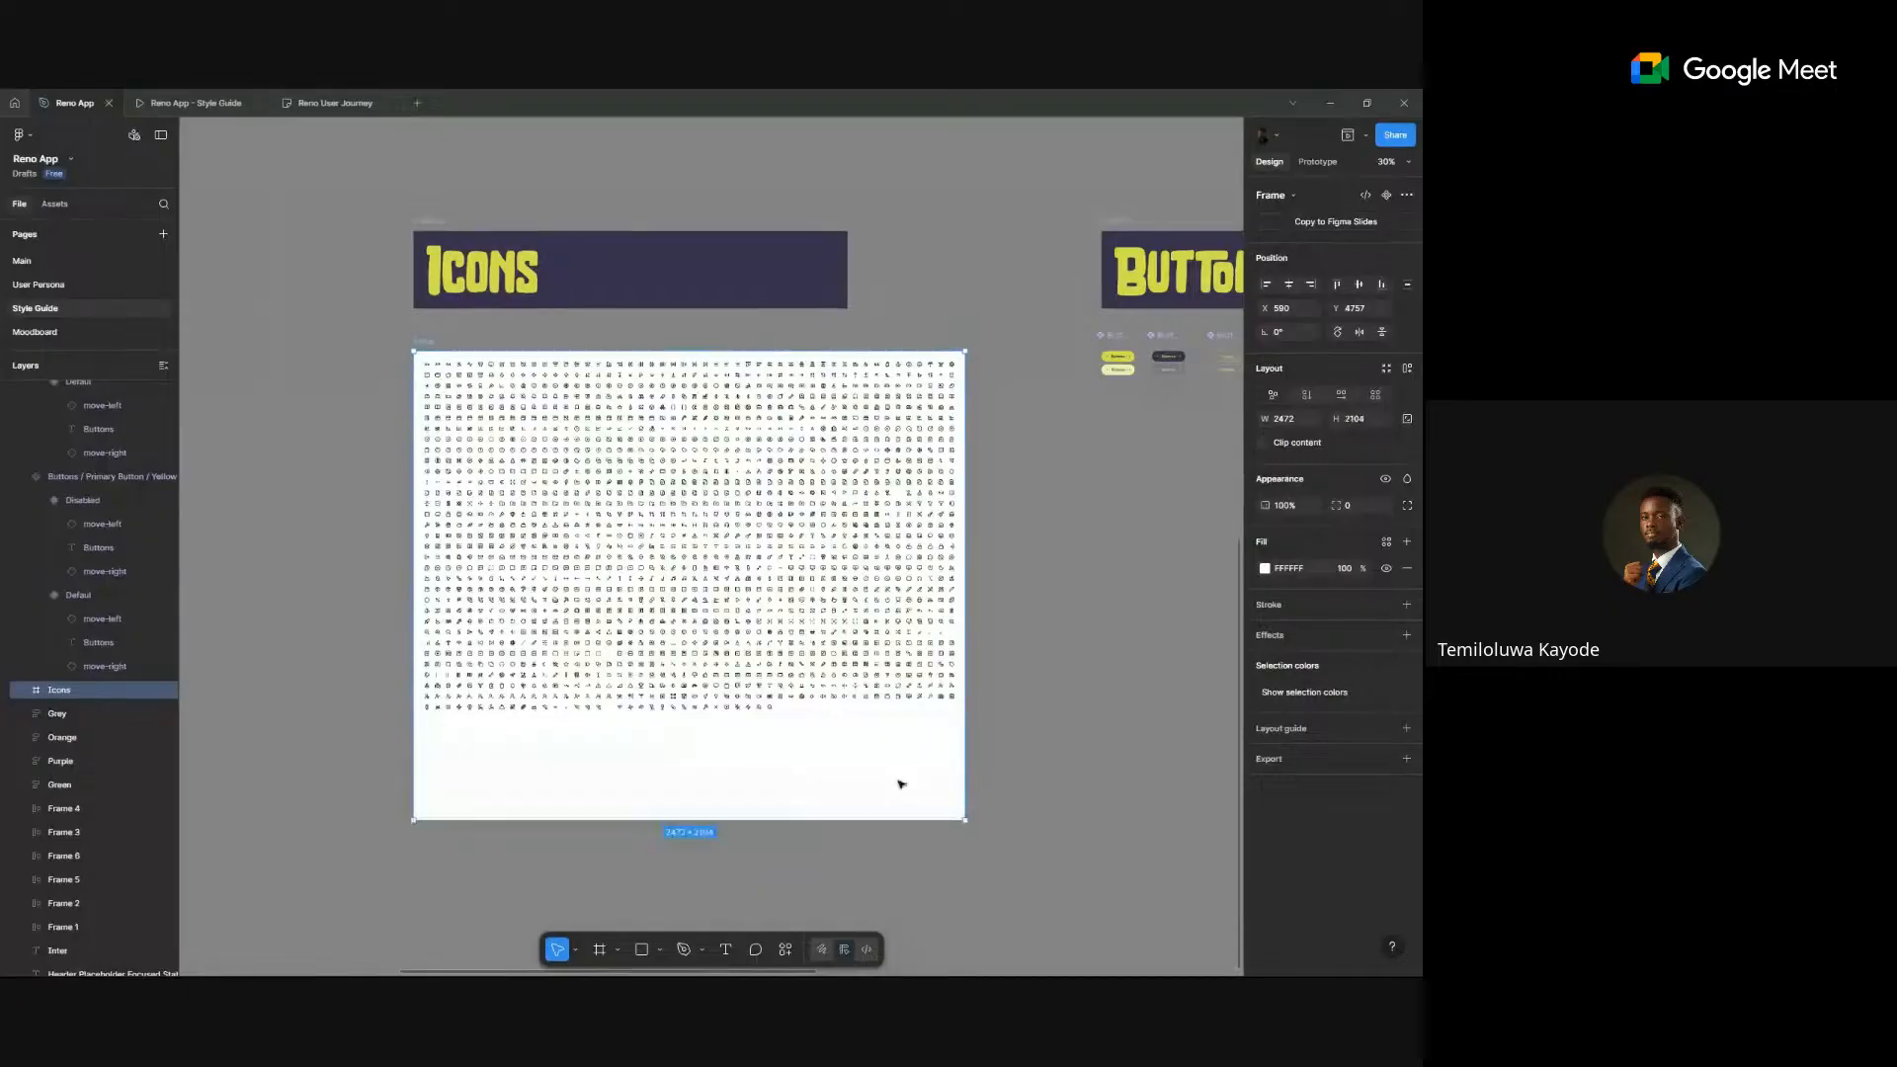
pyautogui.click(1051, 735)
# - Paste the Google icon into the Icons frame below the grid, then return to the Main page
pyautogui.rightClick(1075, 737)
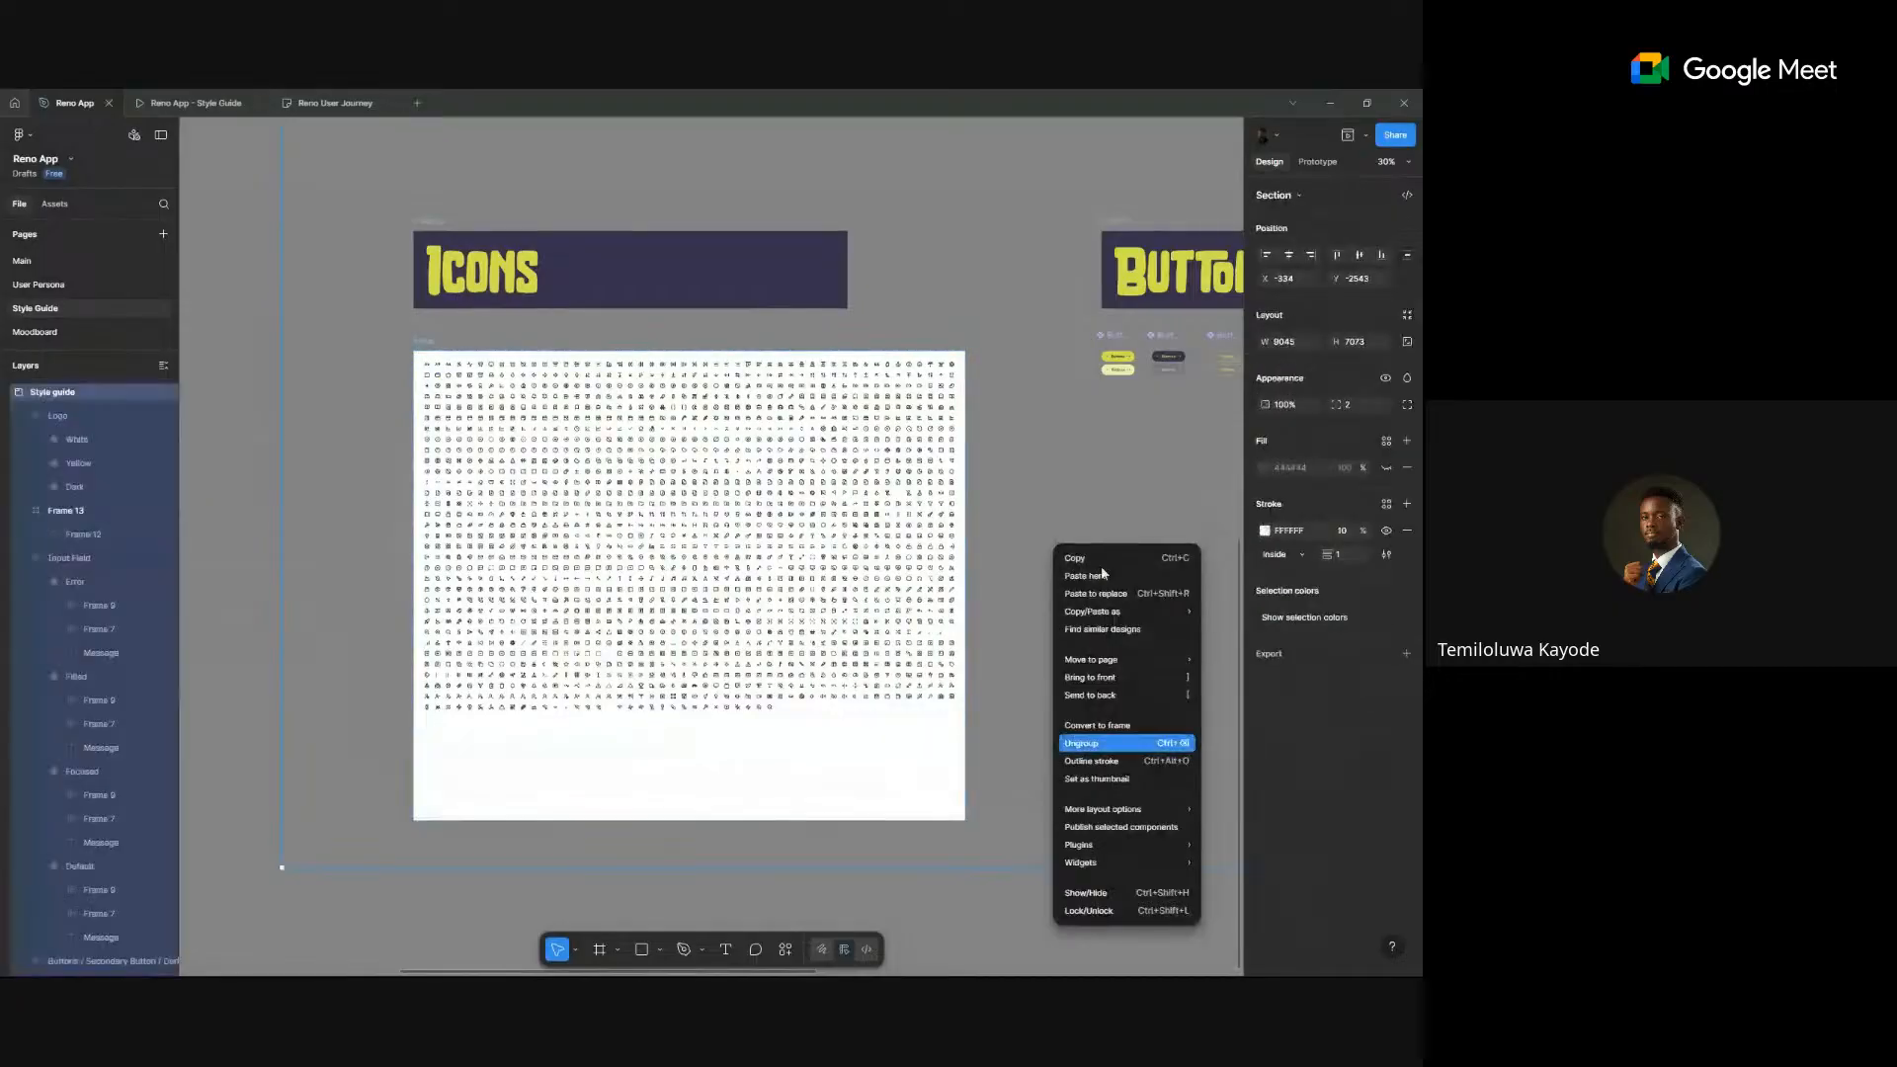
pyautogui.click(537, 901)
pyautogui.click(537, 901)
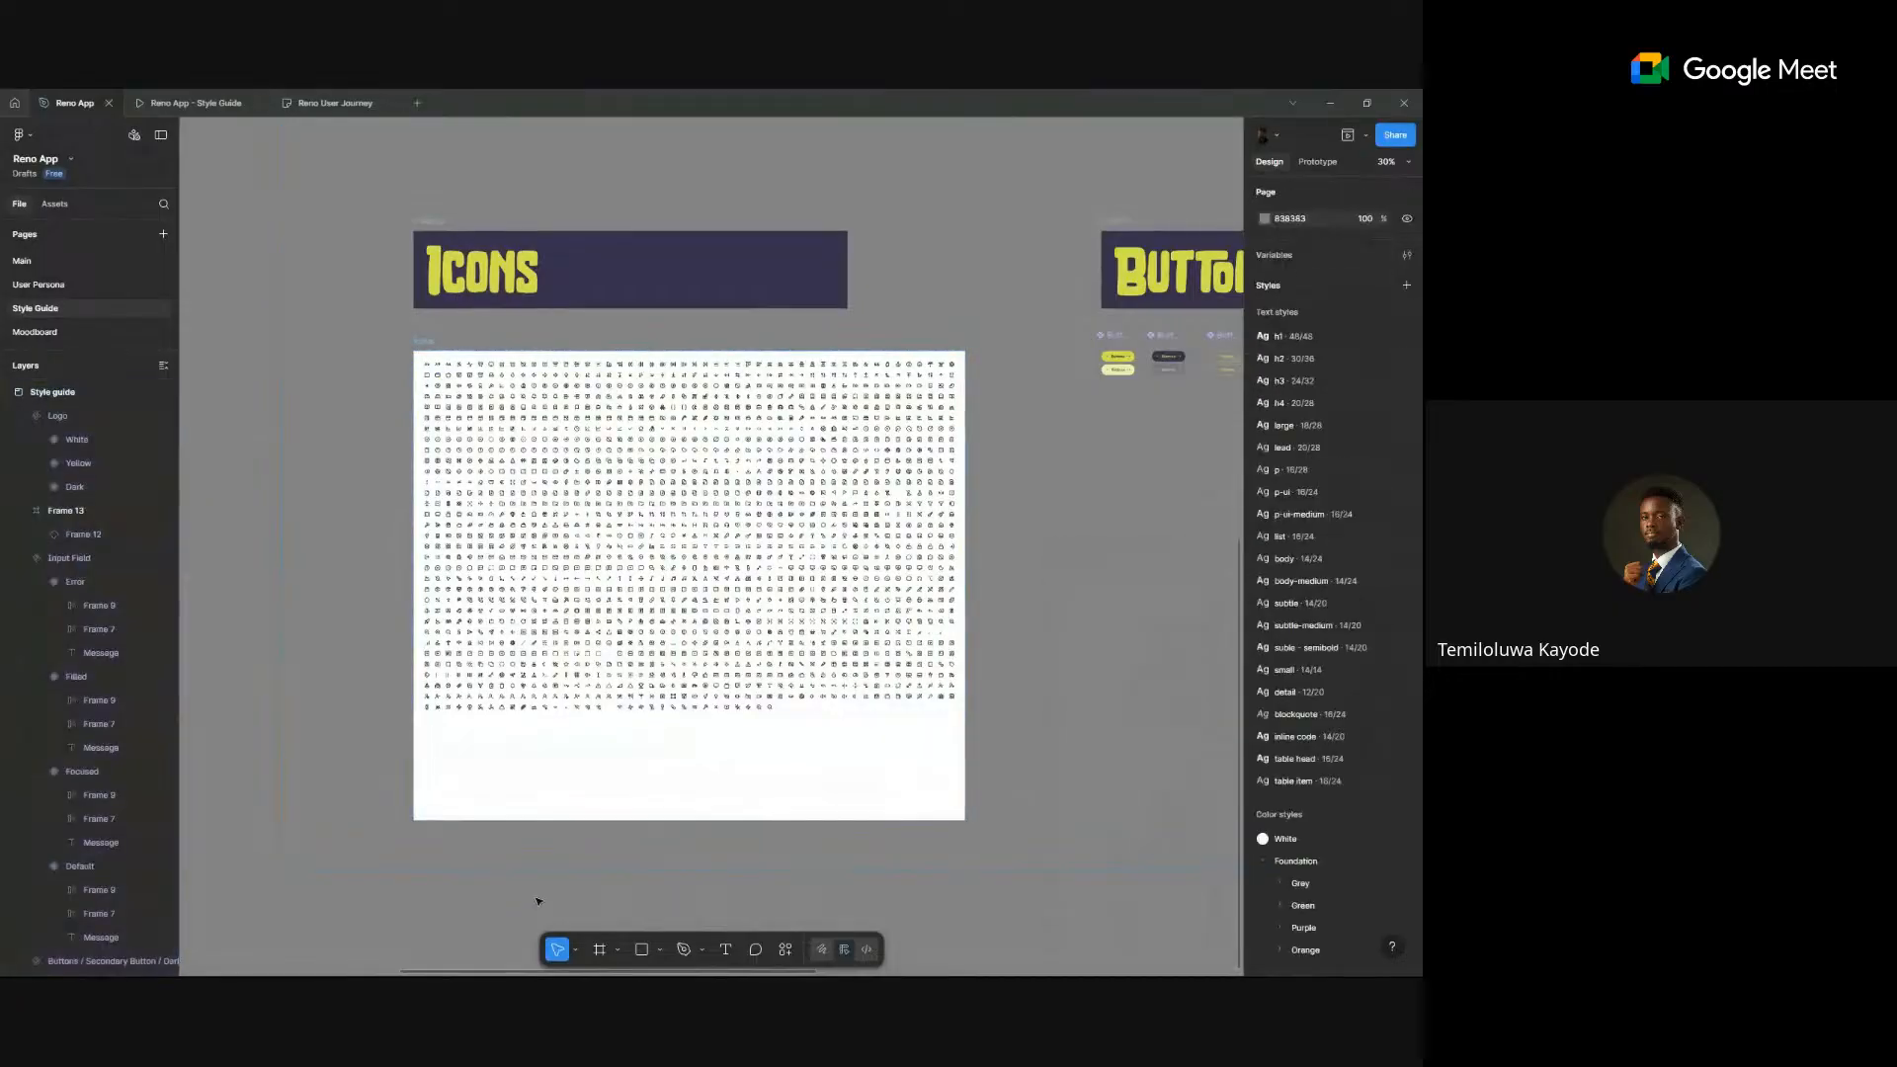
pyautogui.rightClick(538, 901)
pyautogui.click(616, 787)
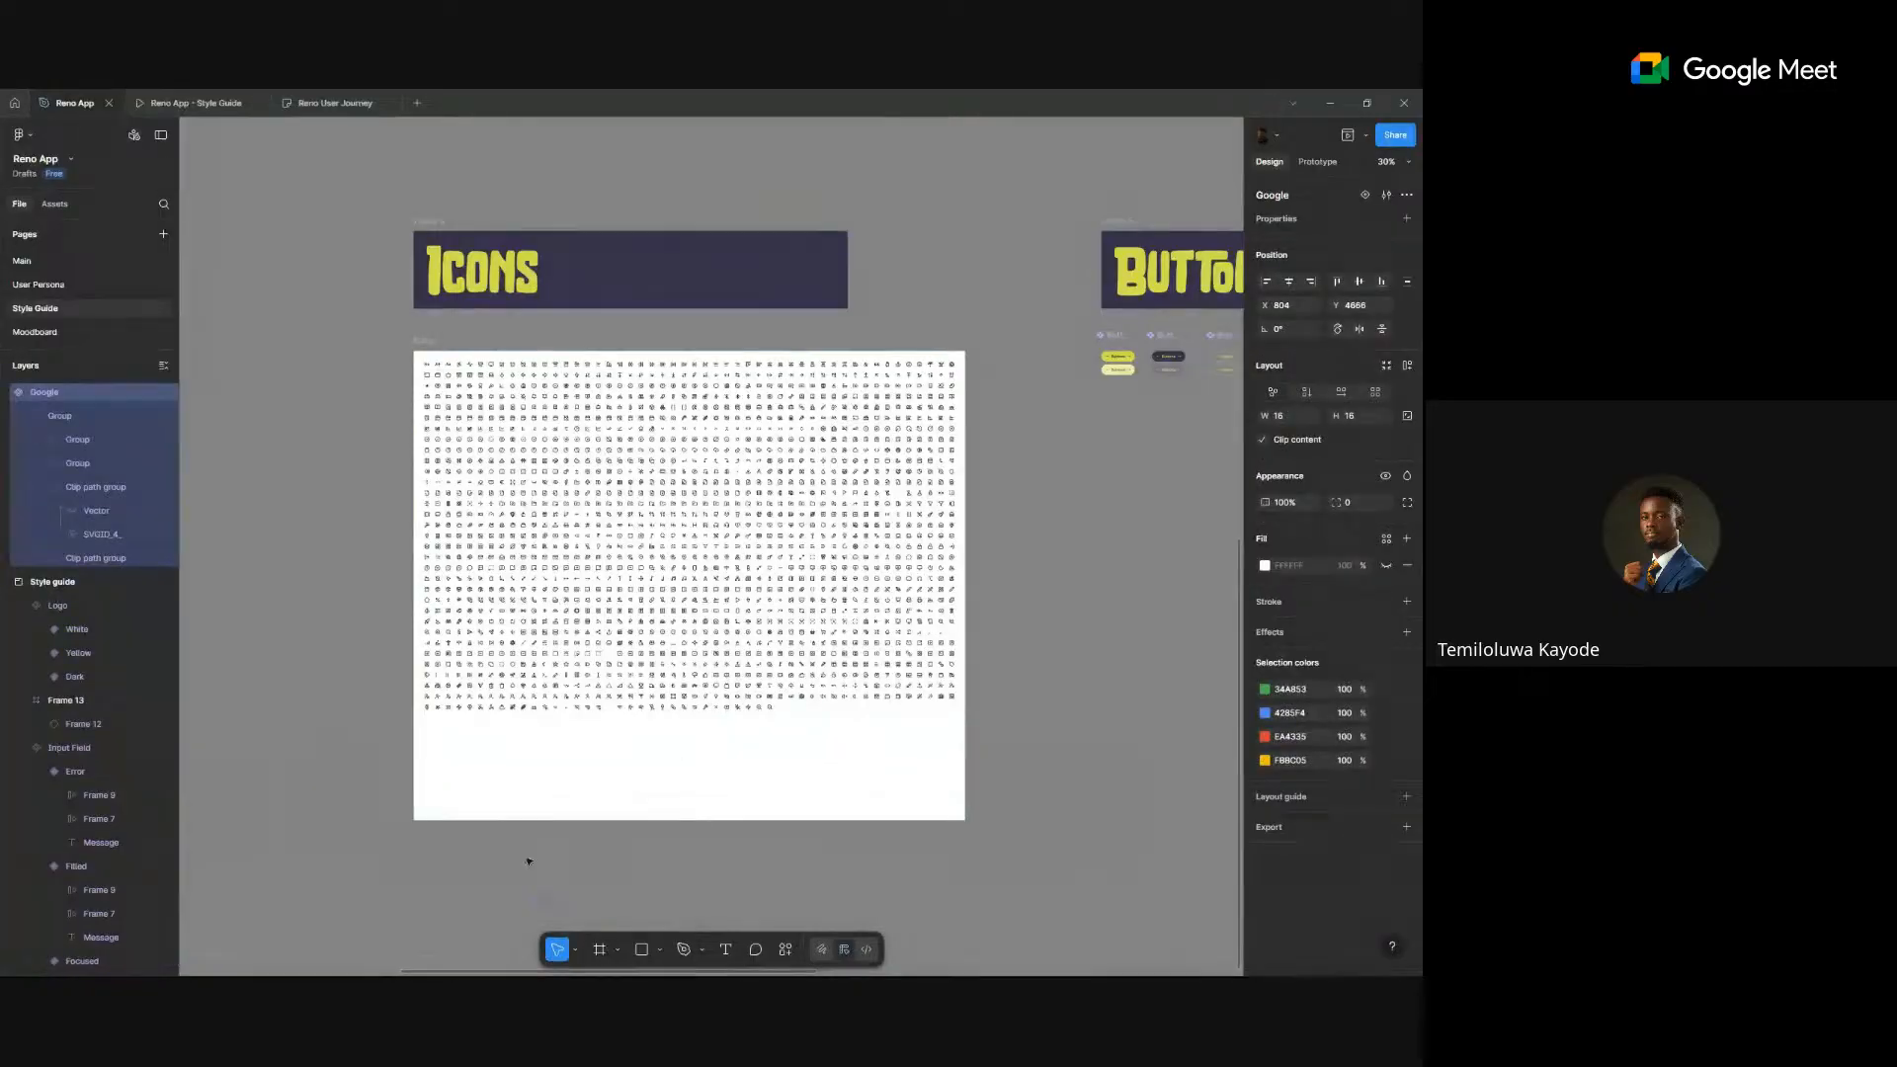
pyautogui.moveTo(529, 861); pyautogui.dragTo(414, 721)
pyautogui.scroll(5, 433, 728)
pyautogui.scroll(2, 432, 726)
pyautogui.click(511, 808)
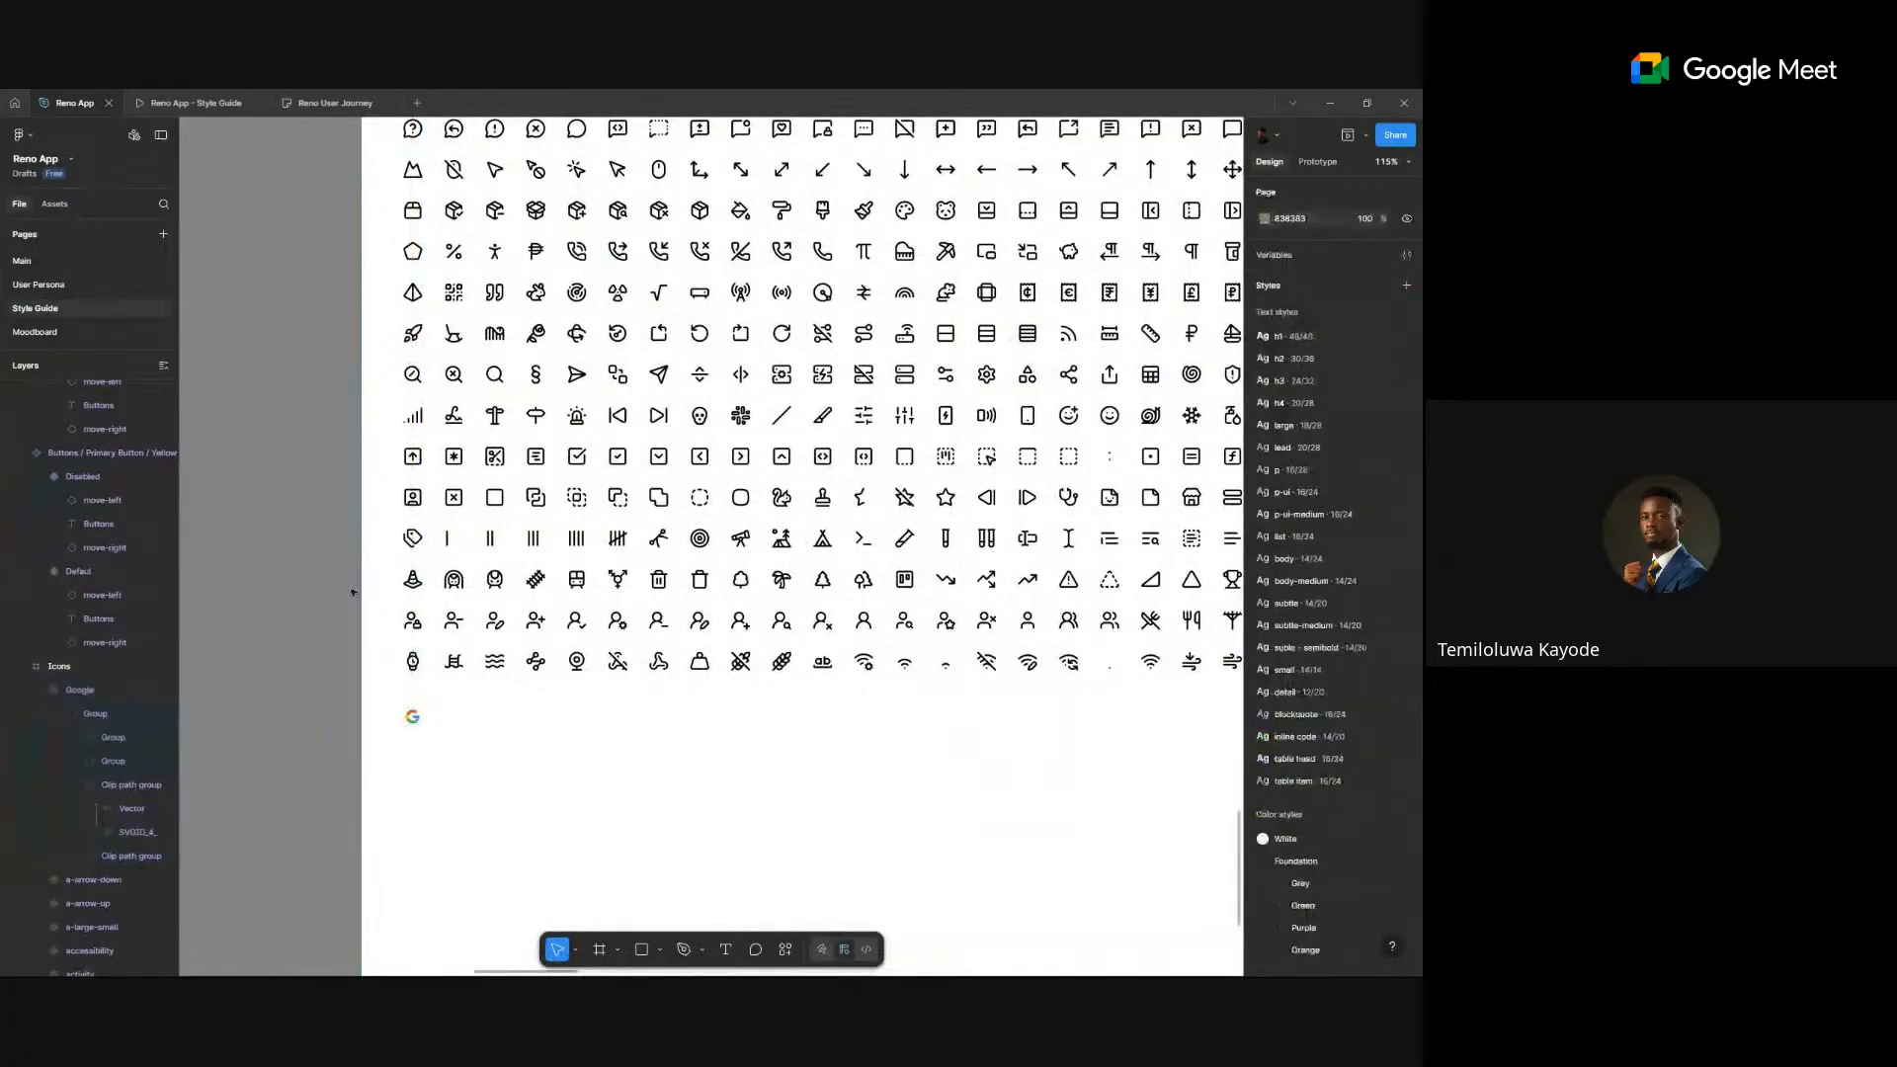
pyautogui.scroll(-5, 352, 584)
pyautogui.click(104, 261)
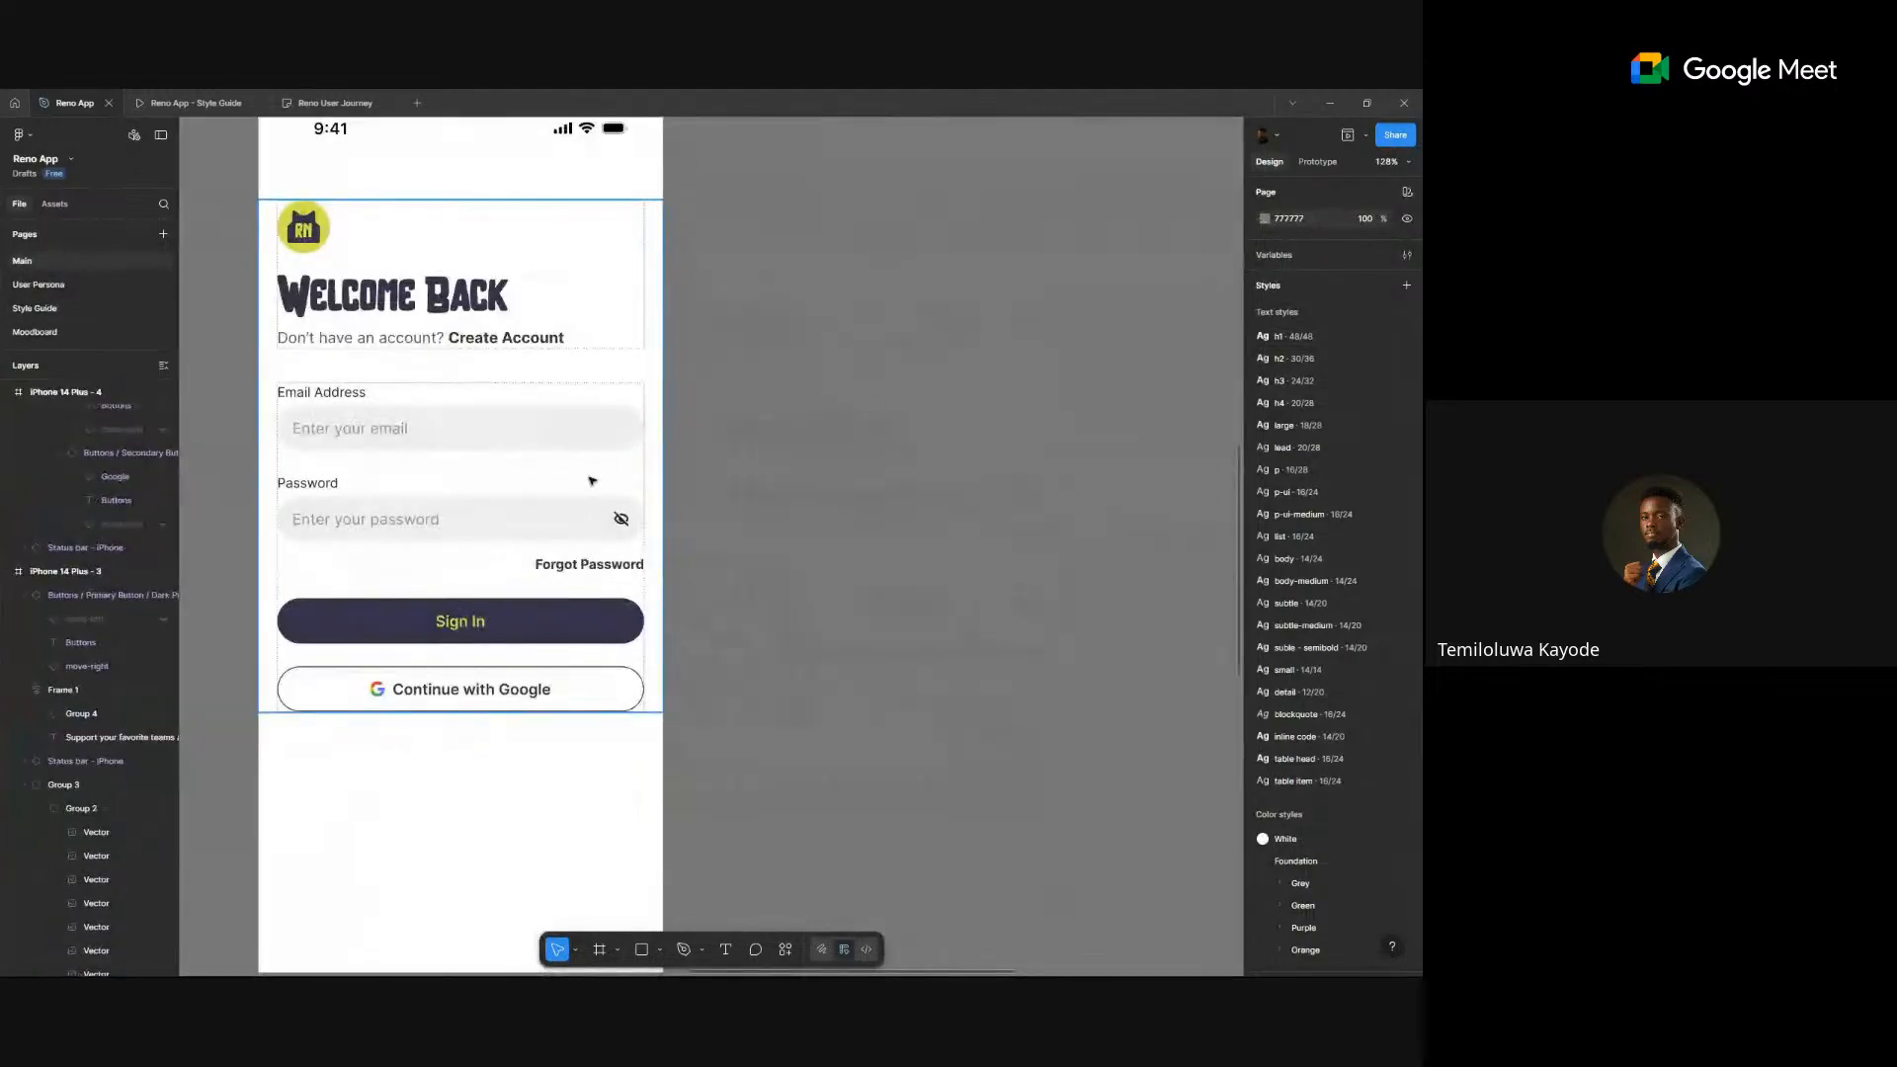
# - Alt-drag the Welcome Back screen to the right, creating the copy iPhone 14 Plus - 6
pyautogui.scroll(-5, 590, 478)
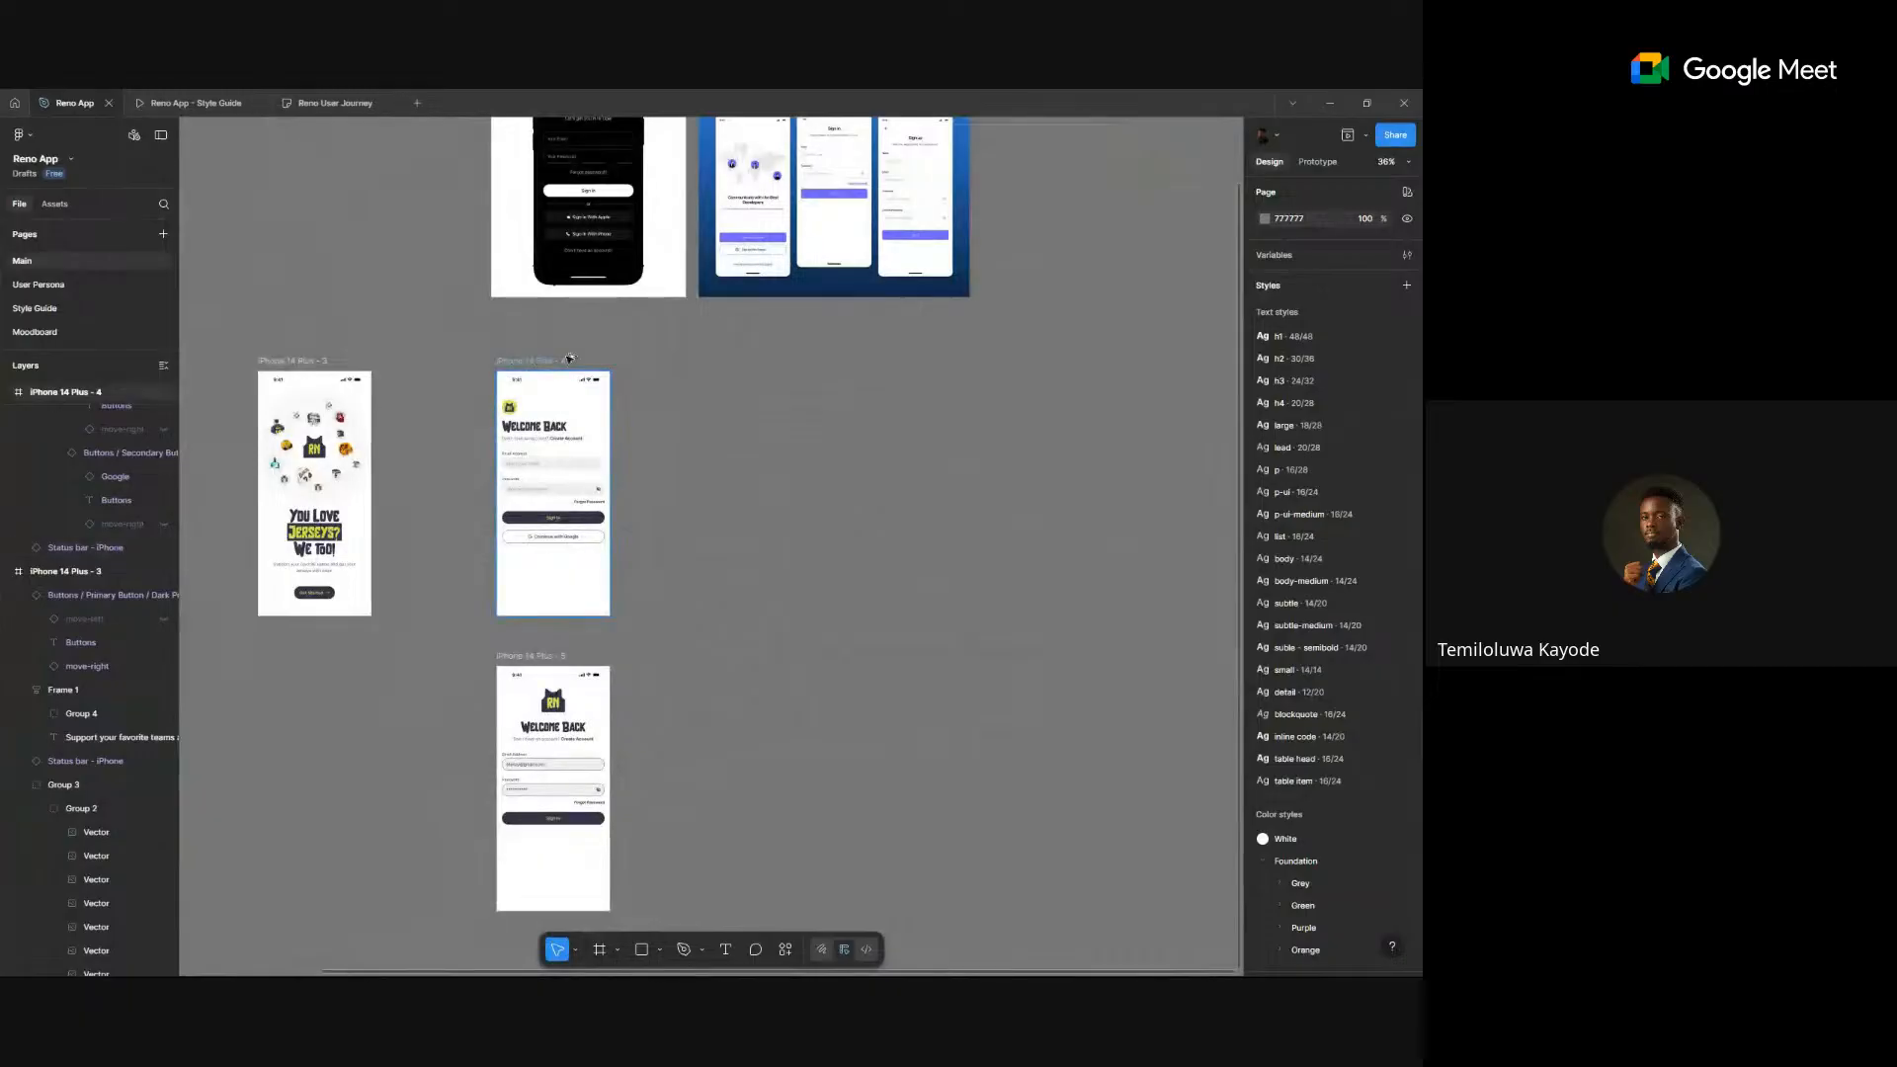
pyautogui.moveTo(533, 361); pyautogui.dragTo(746, 366)
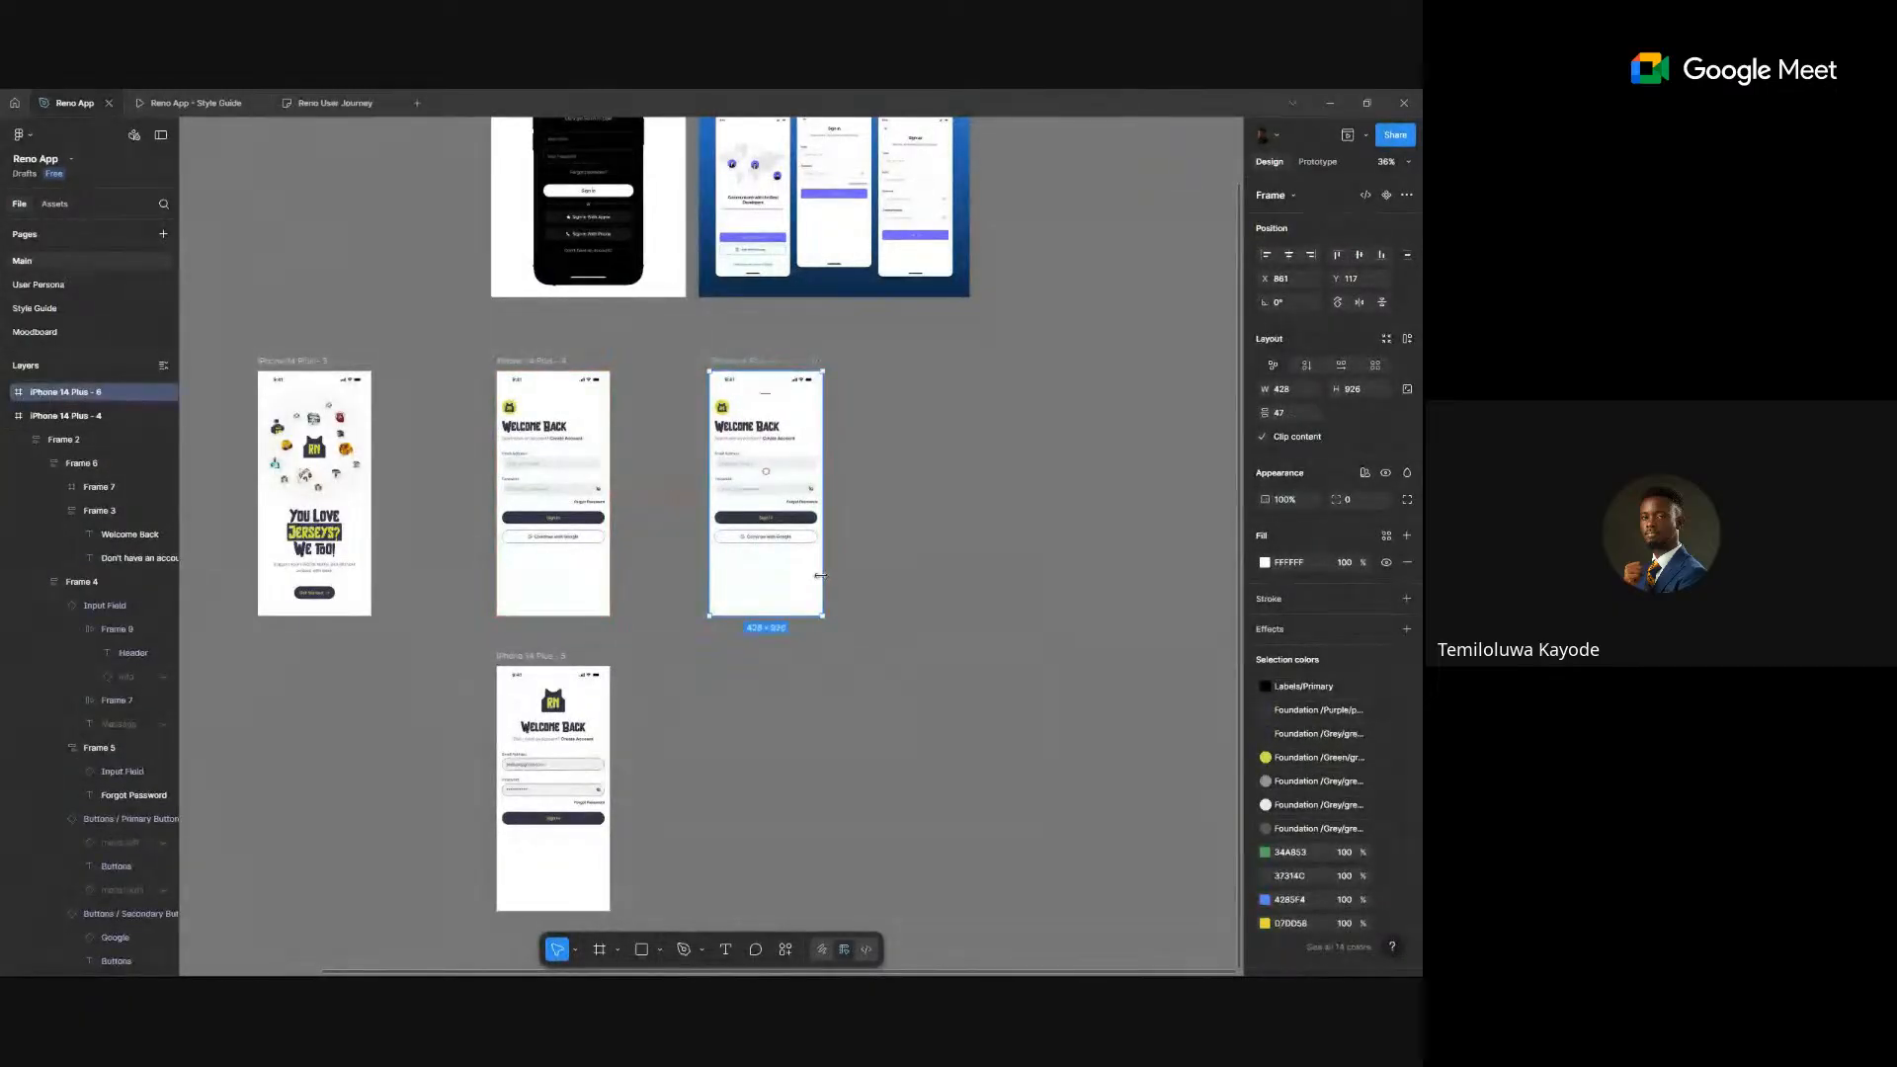
pyautogui.scroll(2, 822, 579)
pyautogui.click(442, 677)
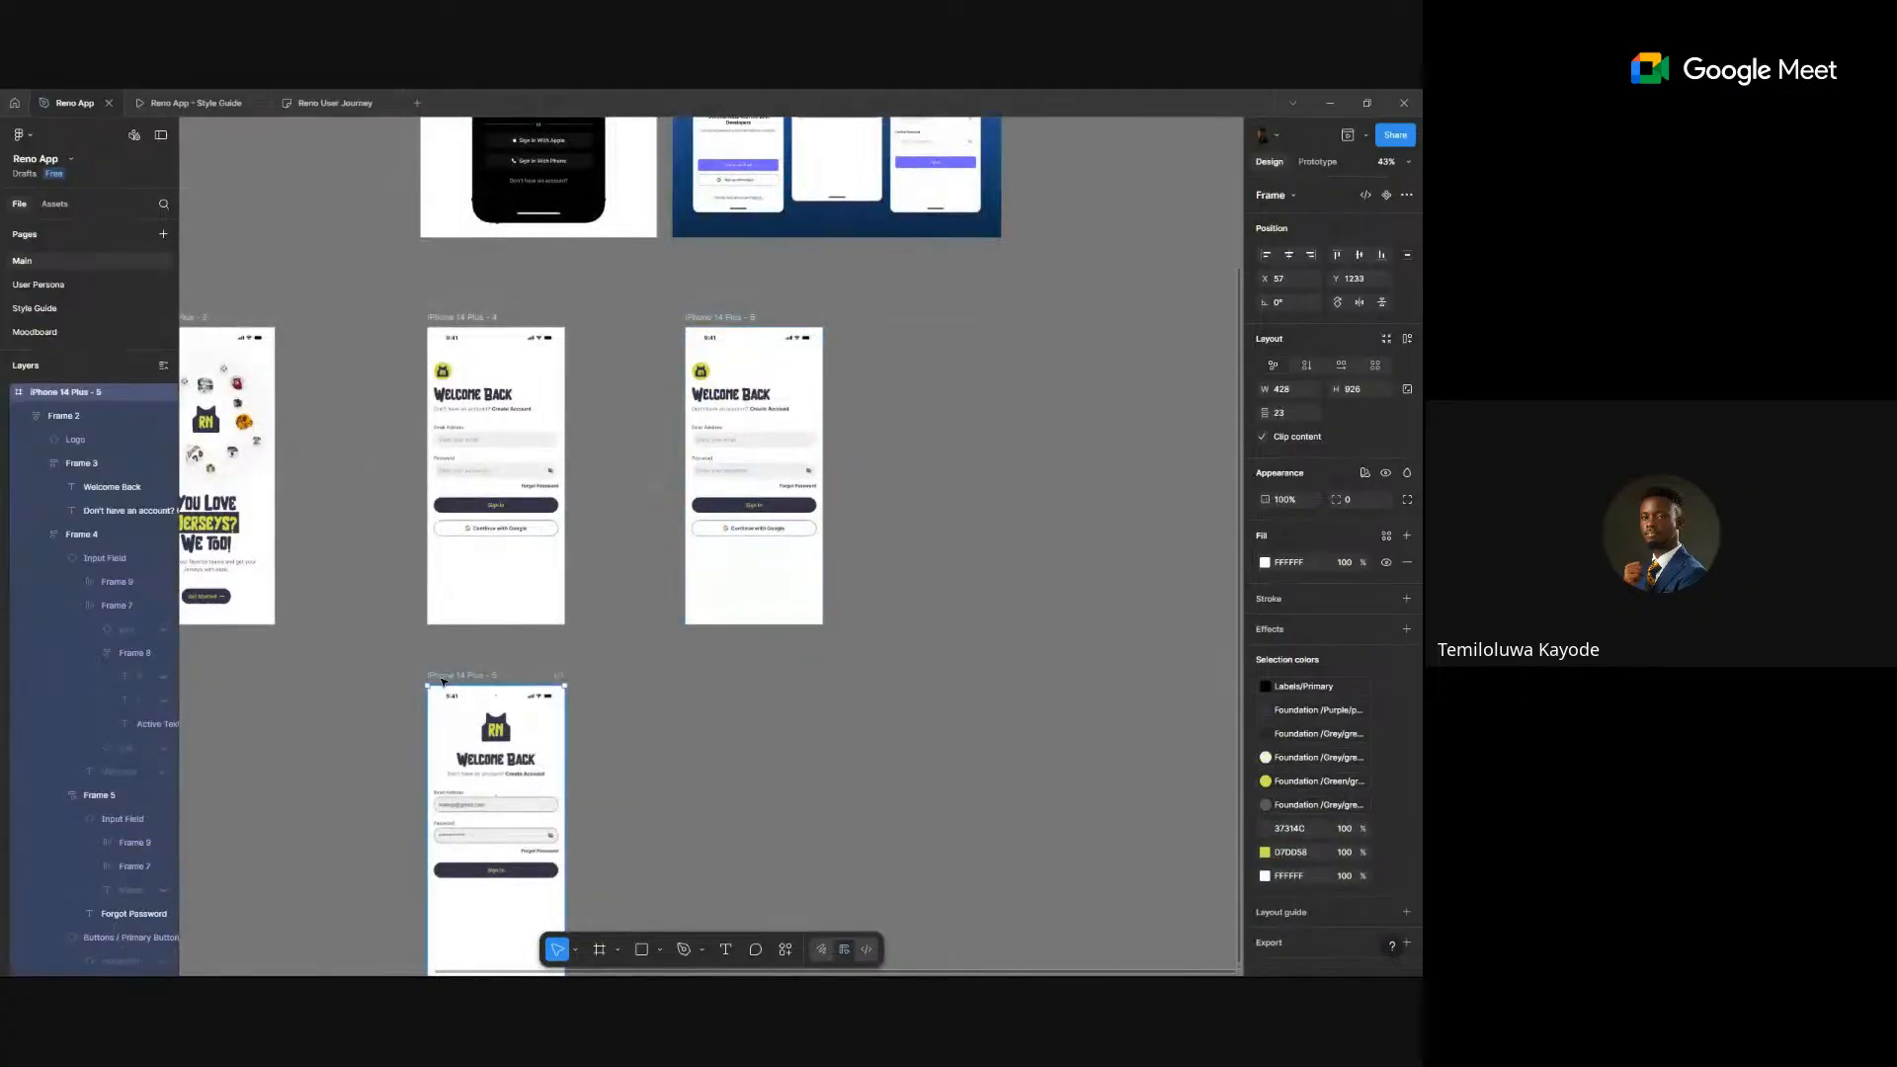
pyautogui.click(642, 493)
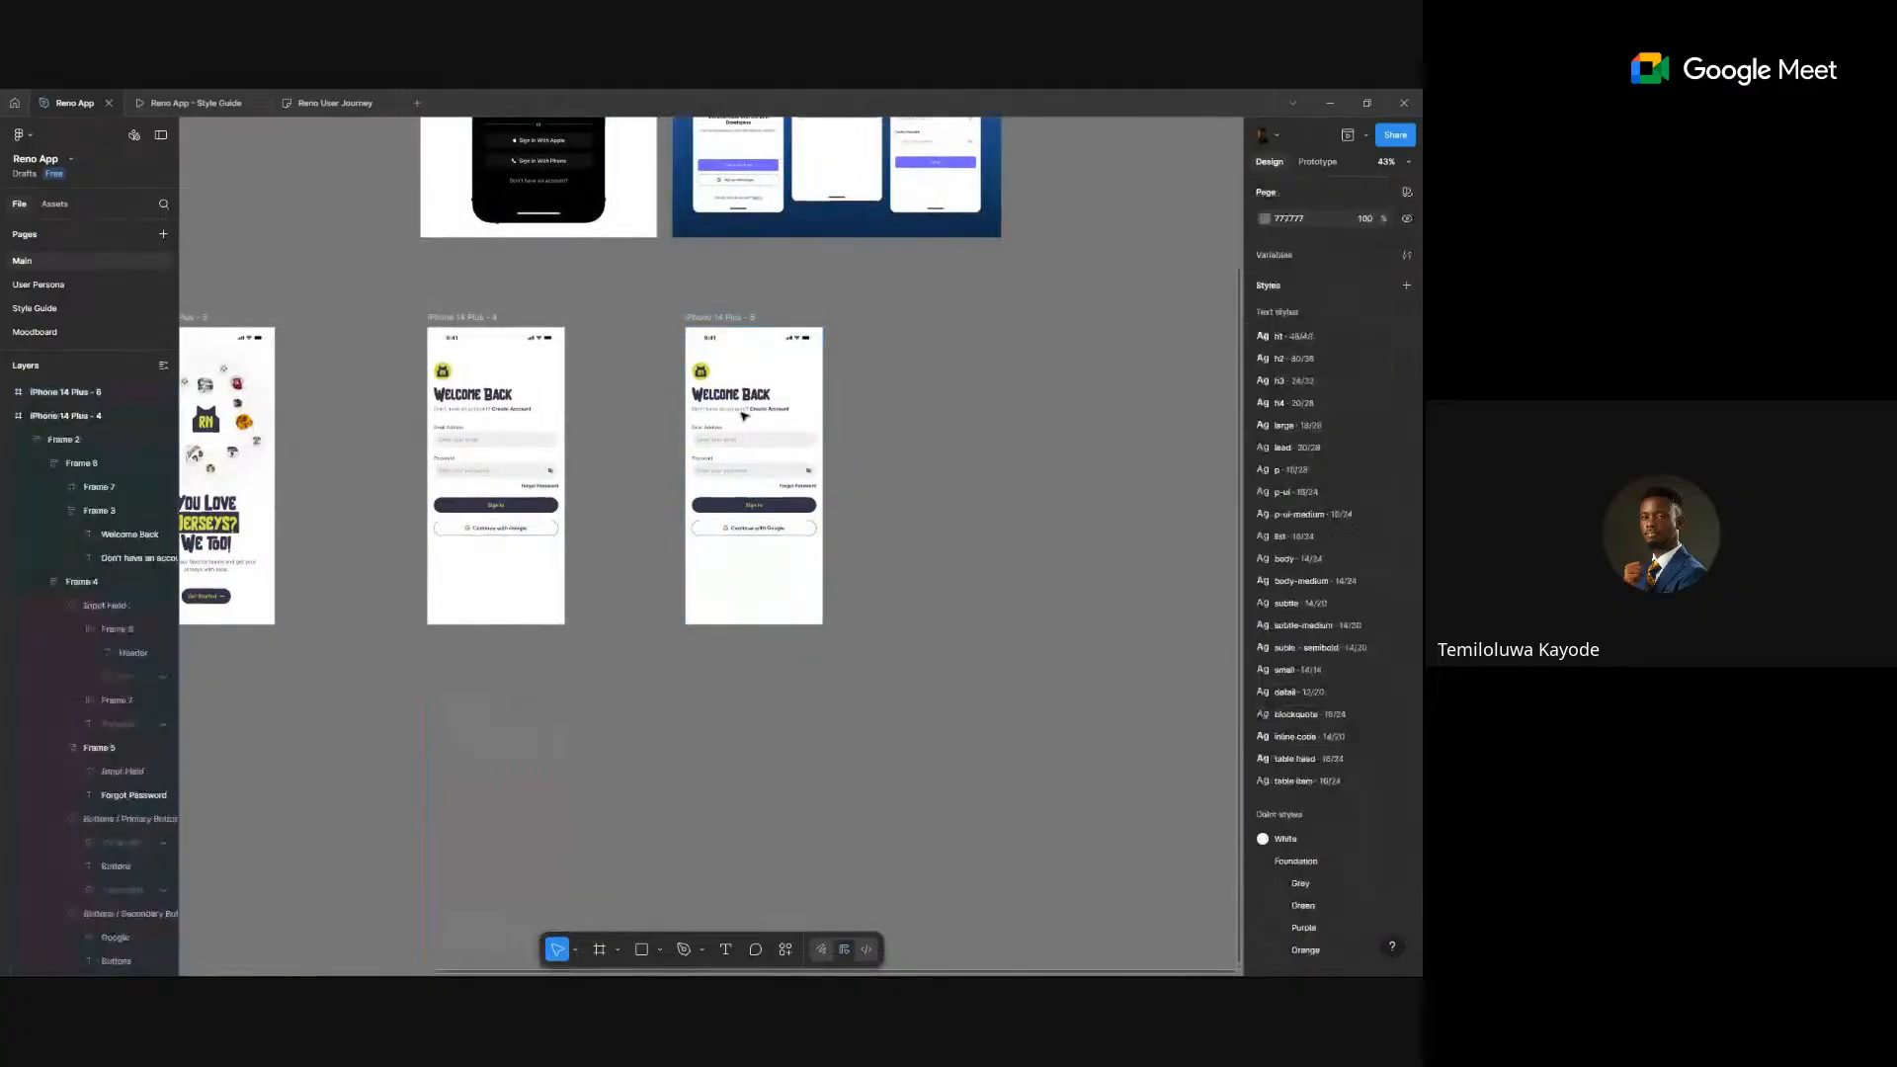
pyautogui.scroll(10, 741, 418)
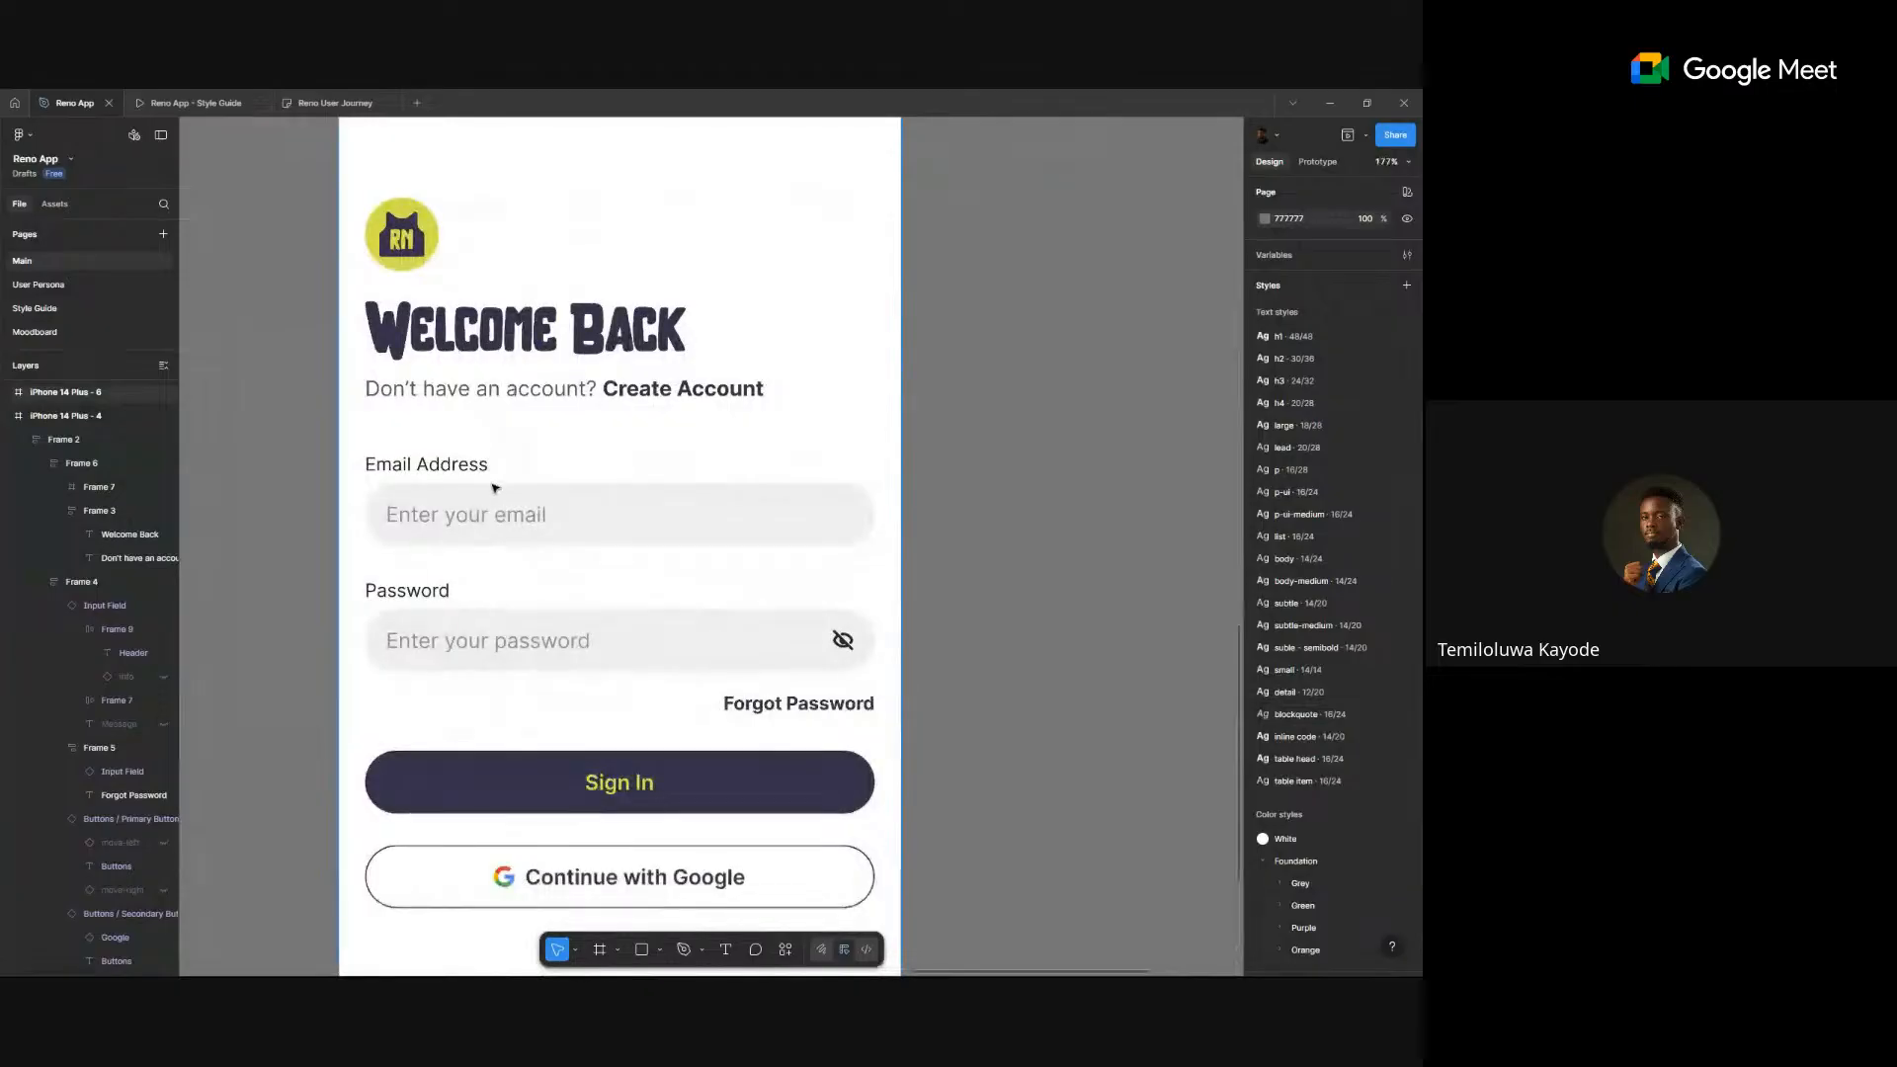
pyautogui.scroll(-4, 518, 510)
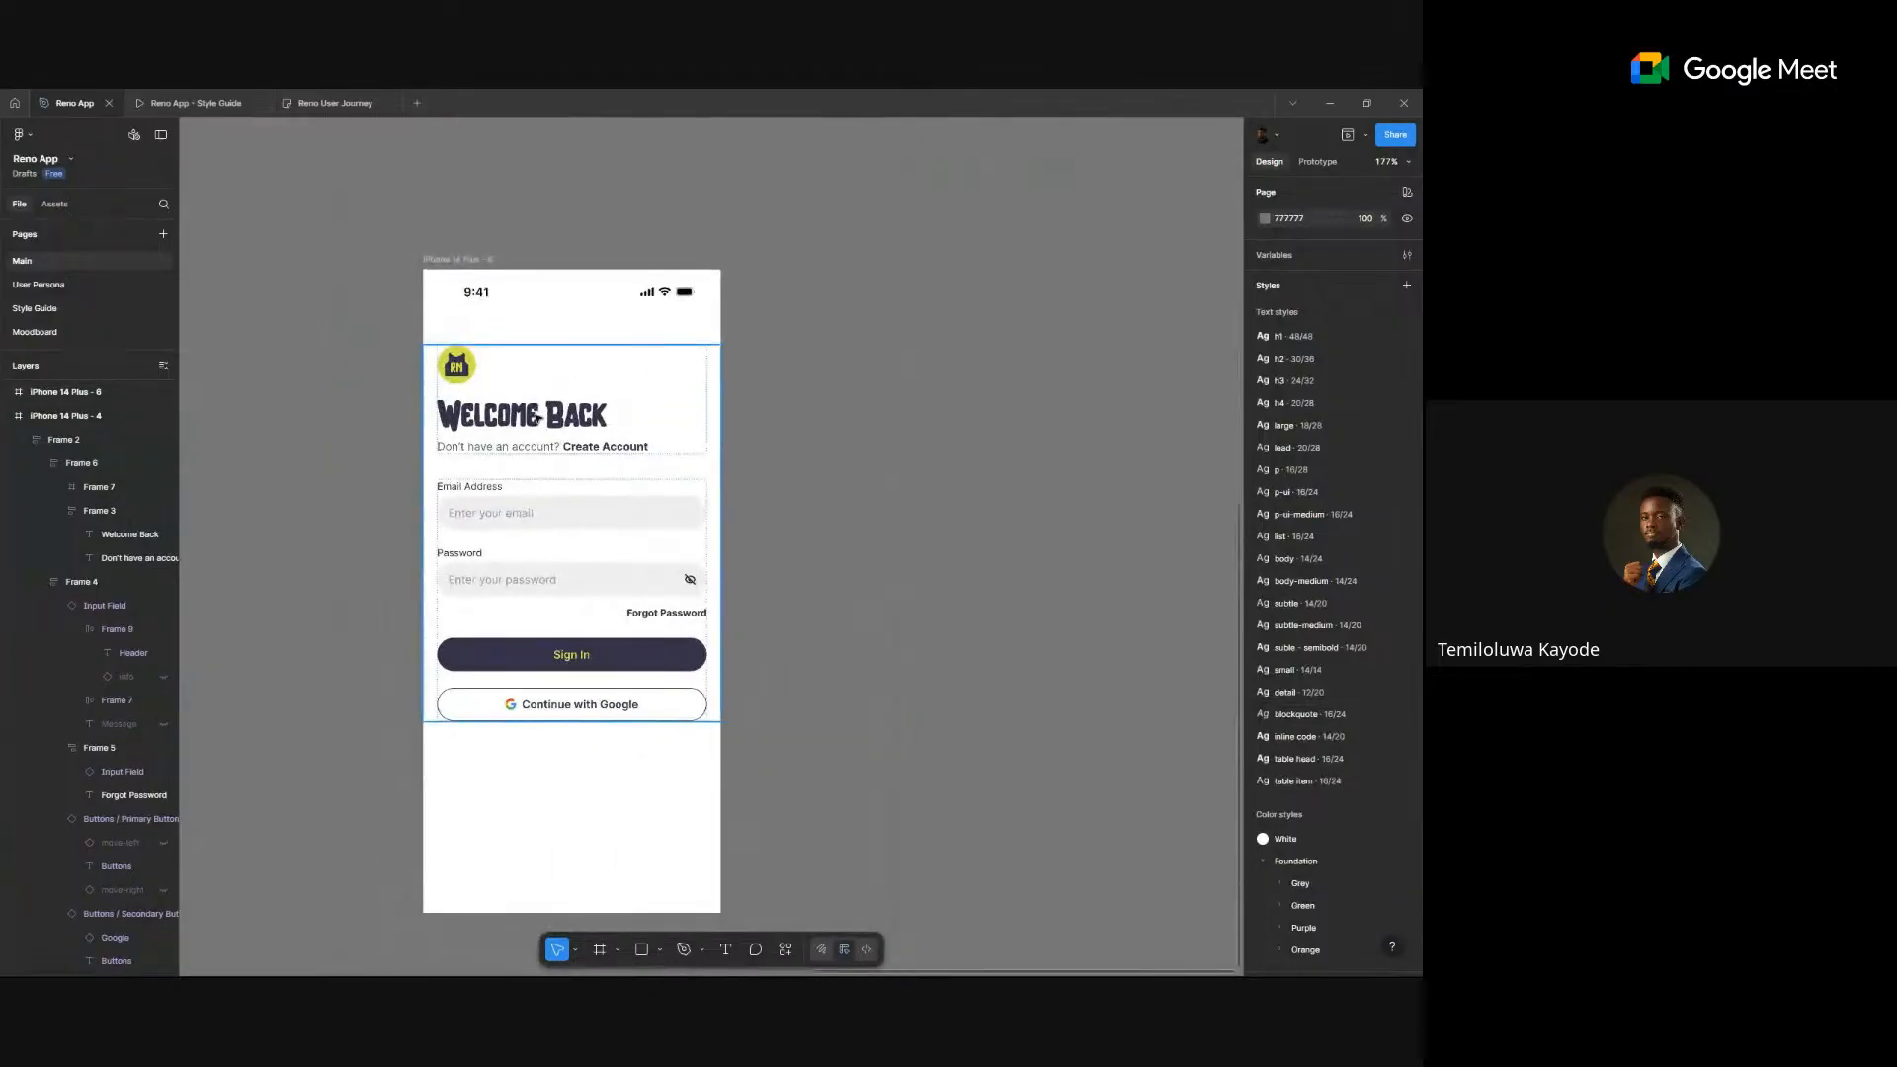
pyautogui.click(538, 415)
pyautogui.scroll(-4, 533, 427)
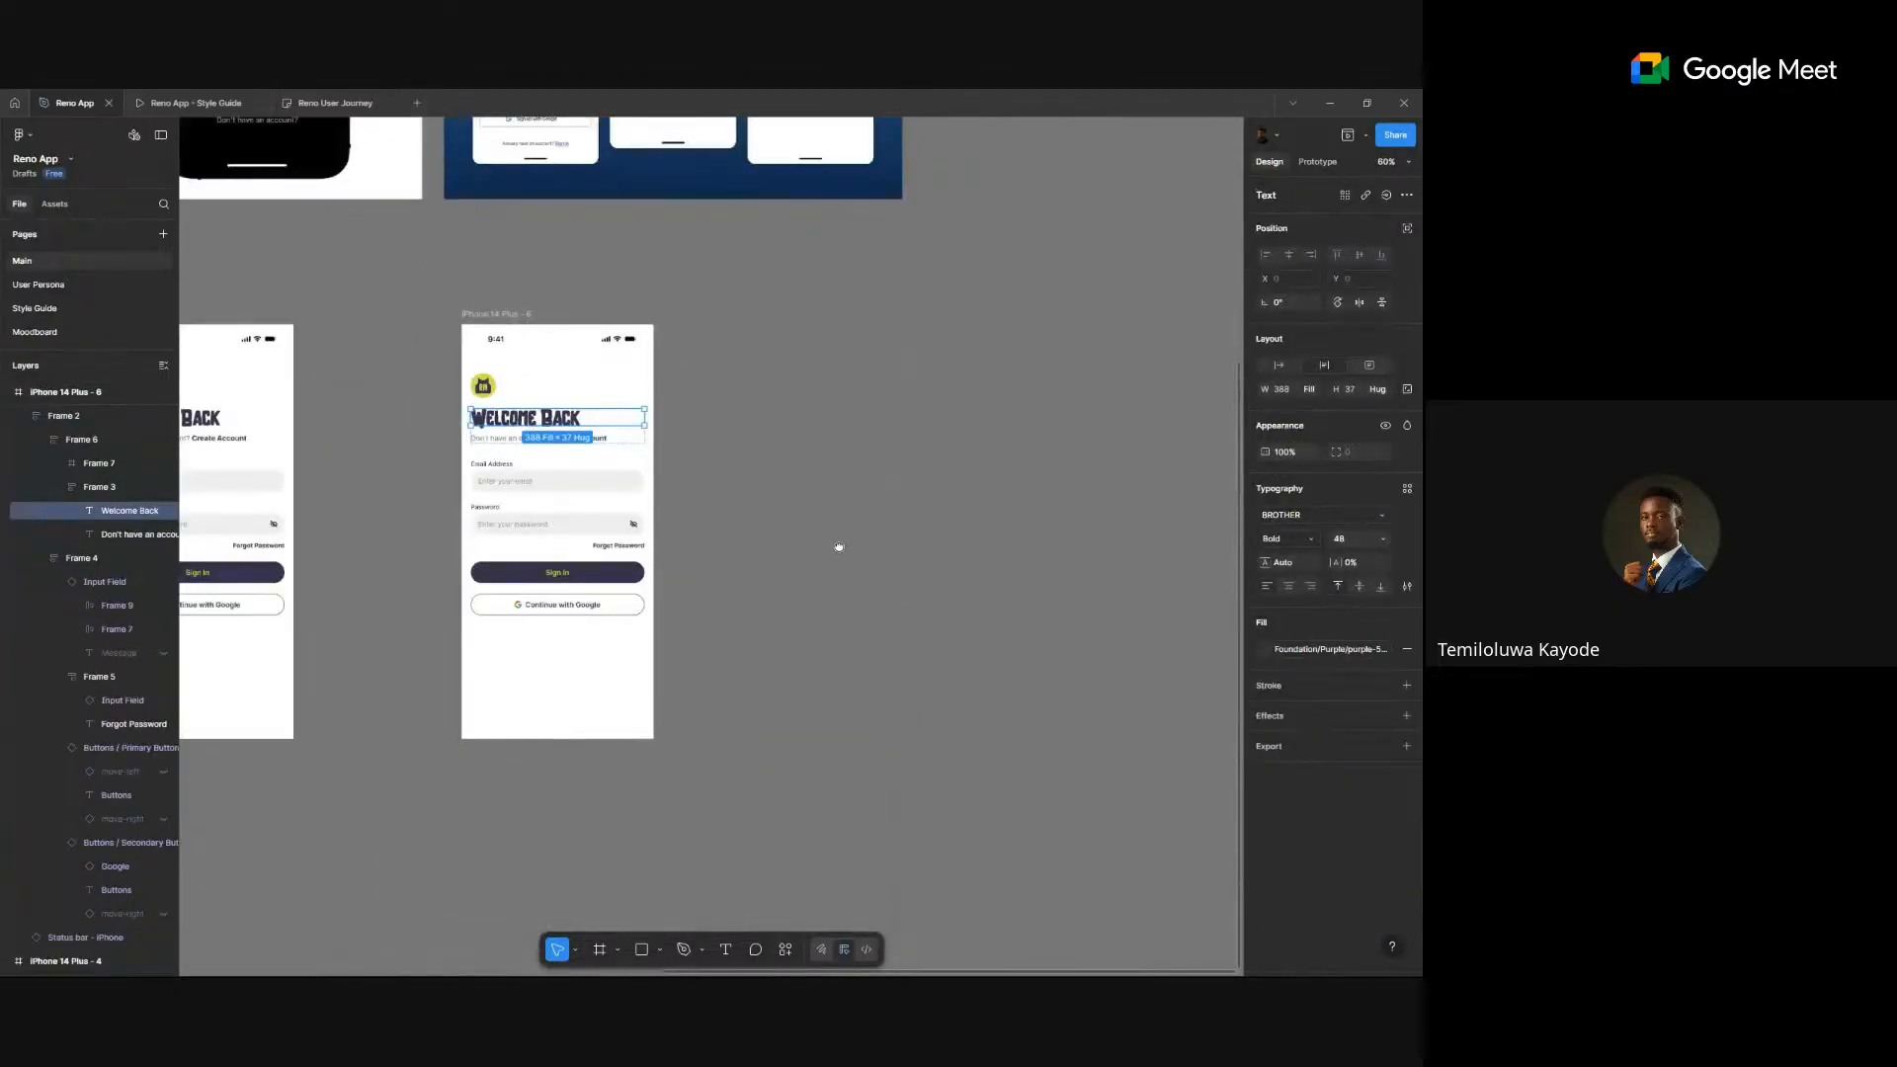
pyautogui.scroll(3, 638, 681)
pyautogui.scroll(5, 638, 681)
# - Retitle the copied screen's heading from 'Welcome Back' to 'Create Account'
pyautogui.scroll(2, 573, 633)
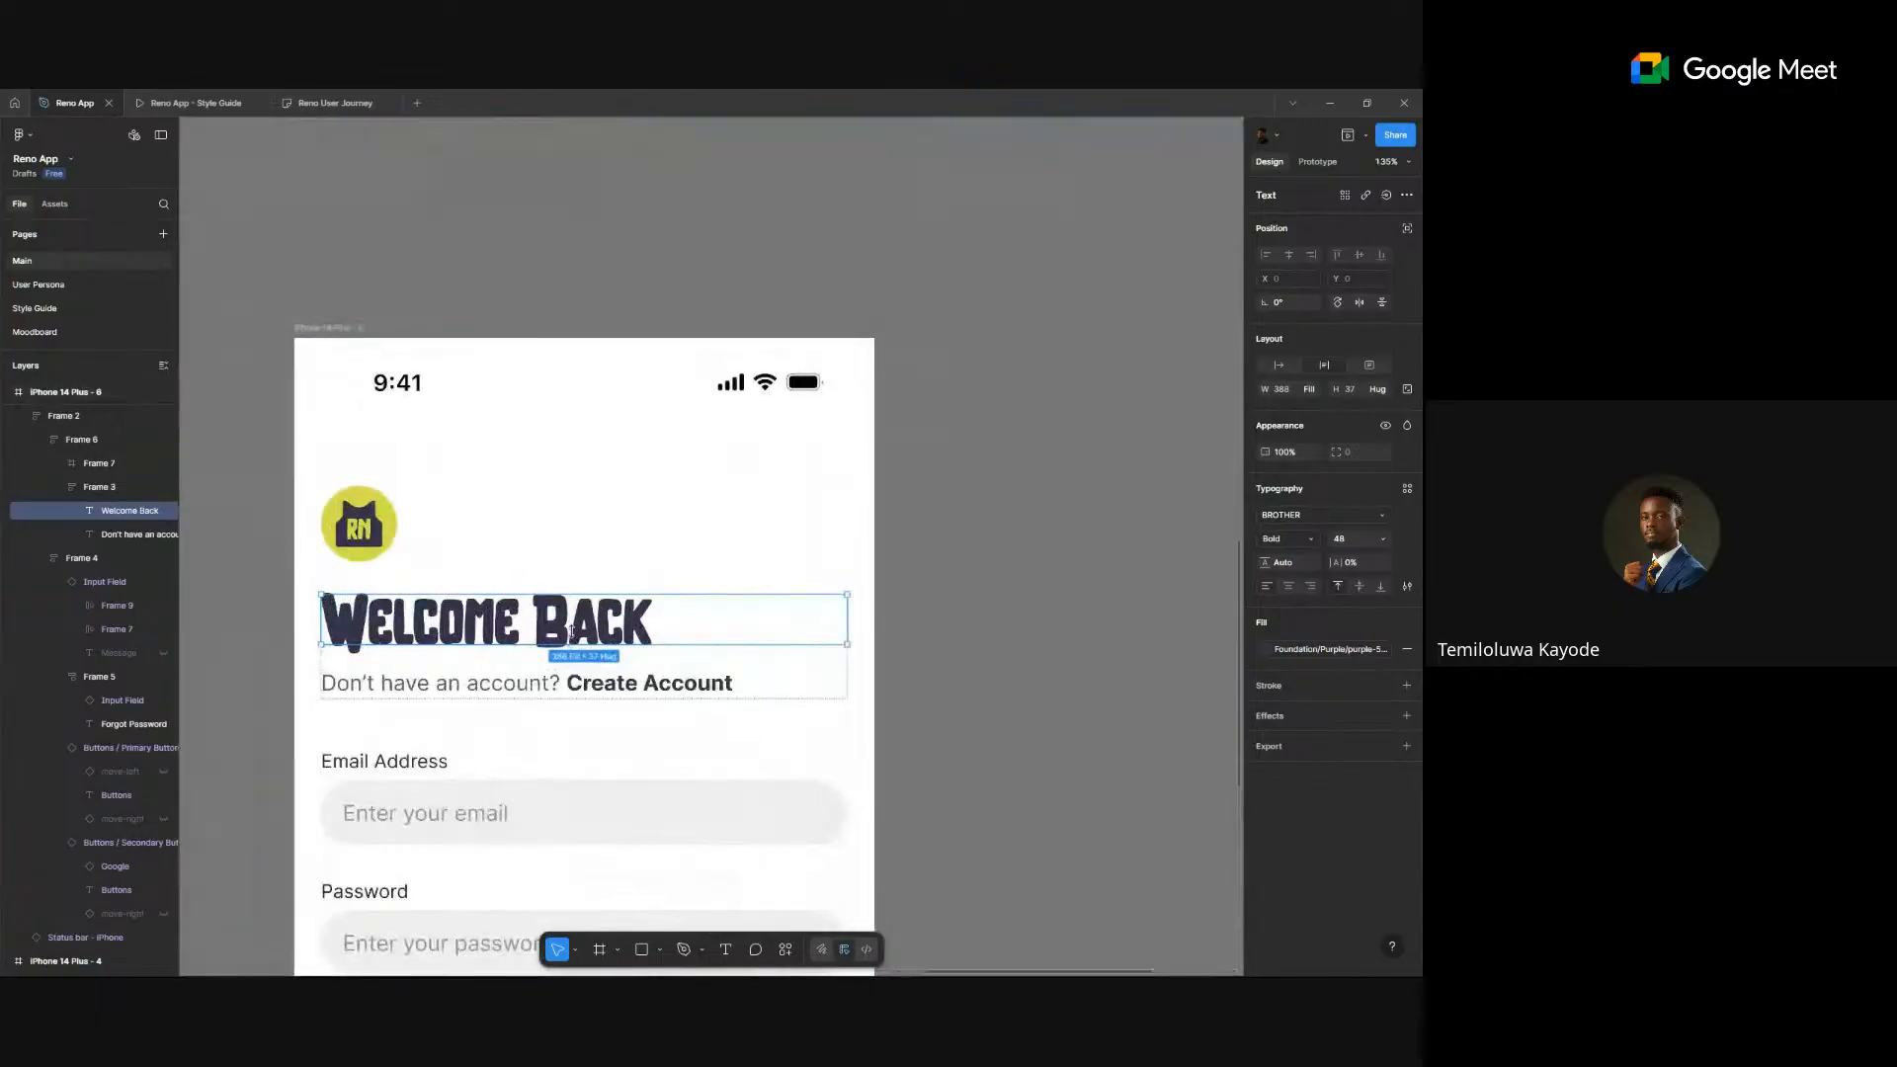
pyautogui.doubleClick(573, 632)
pyautogui.write('Sign Up')
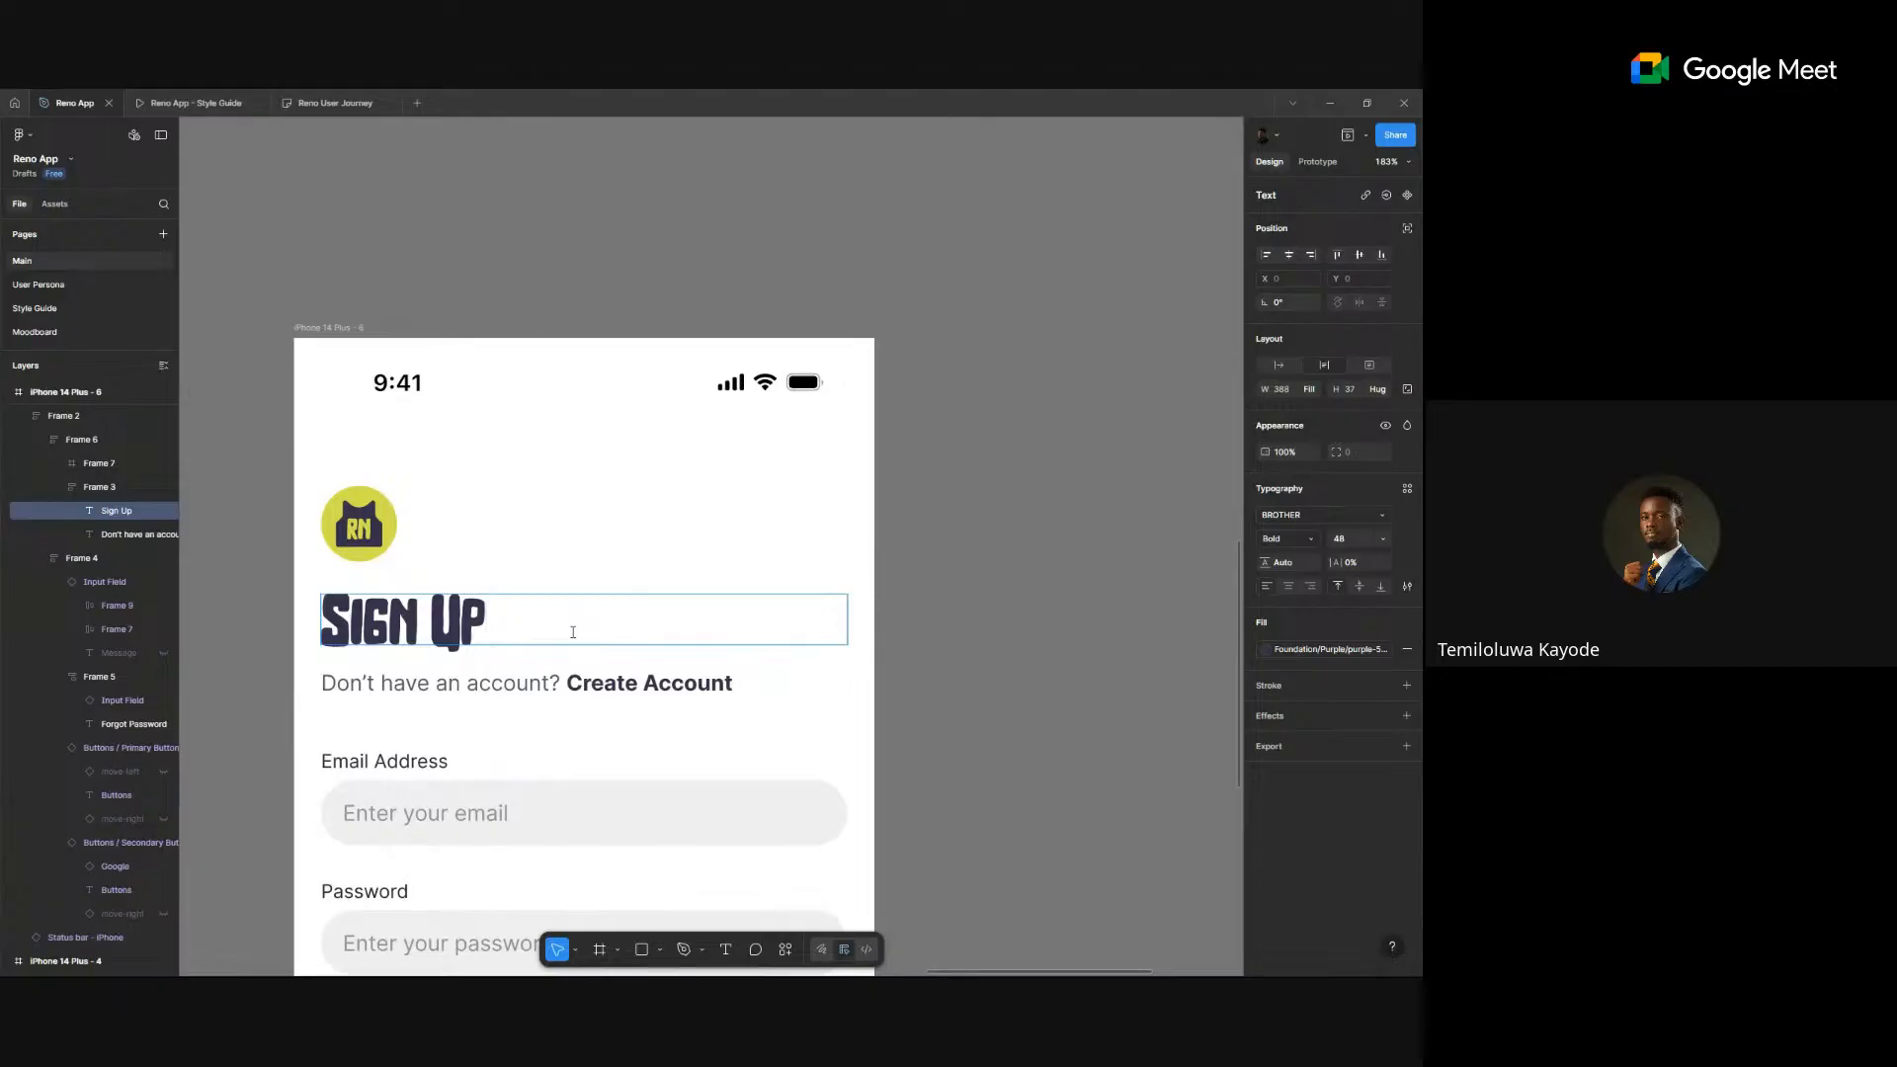
pyautogui.hotkey('ctrl', 'a')
pyautogui.write('Creae')
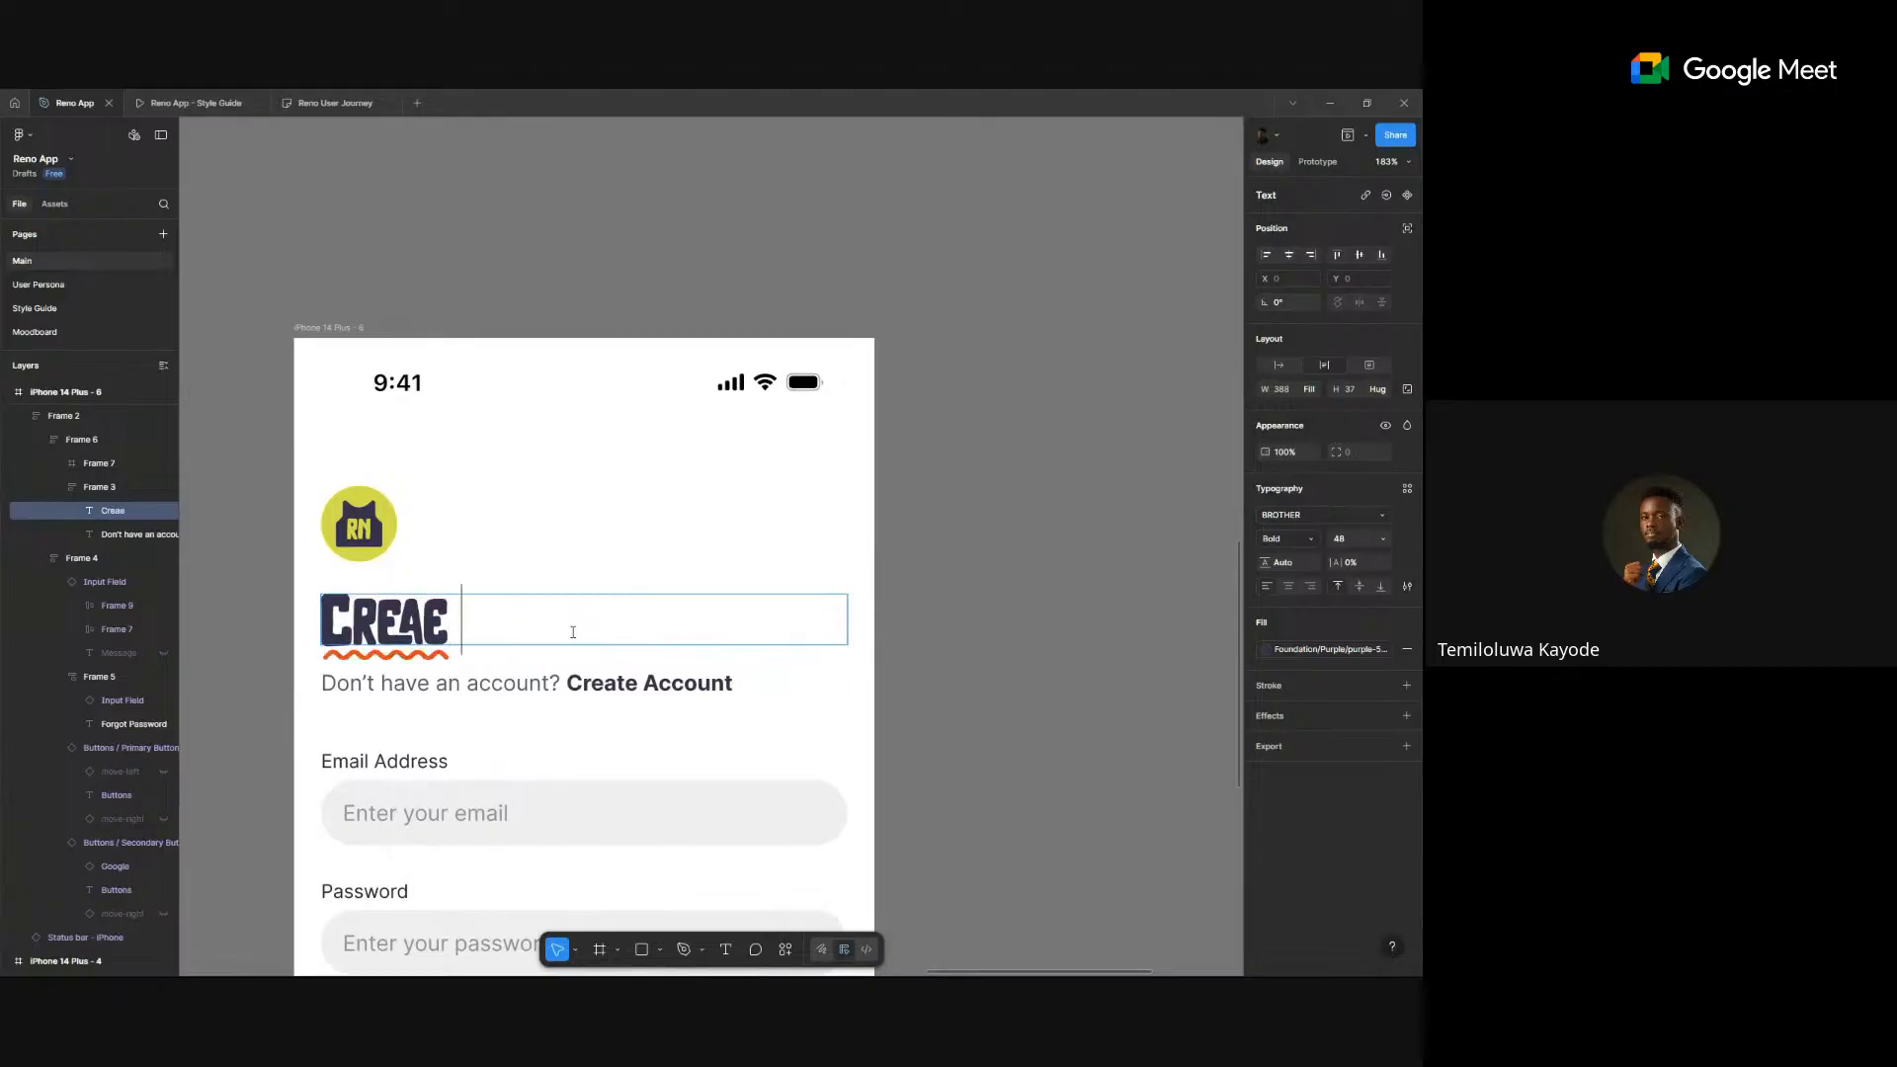
pyautogui.press('BackSpace')
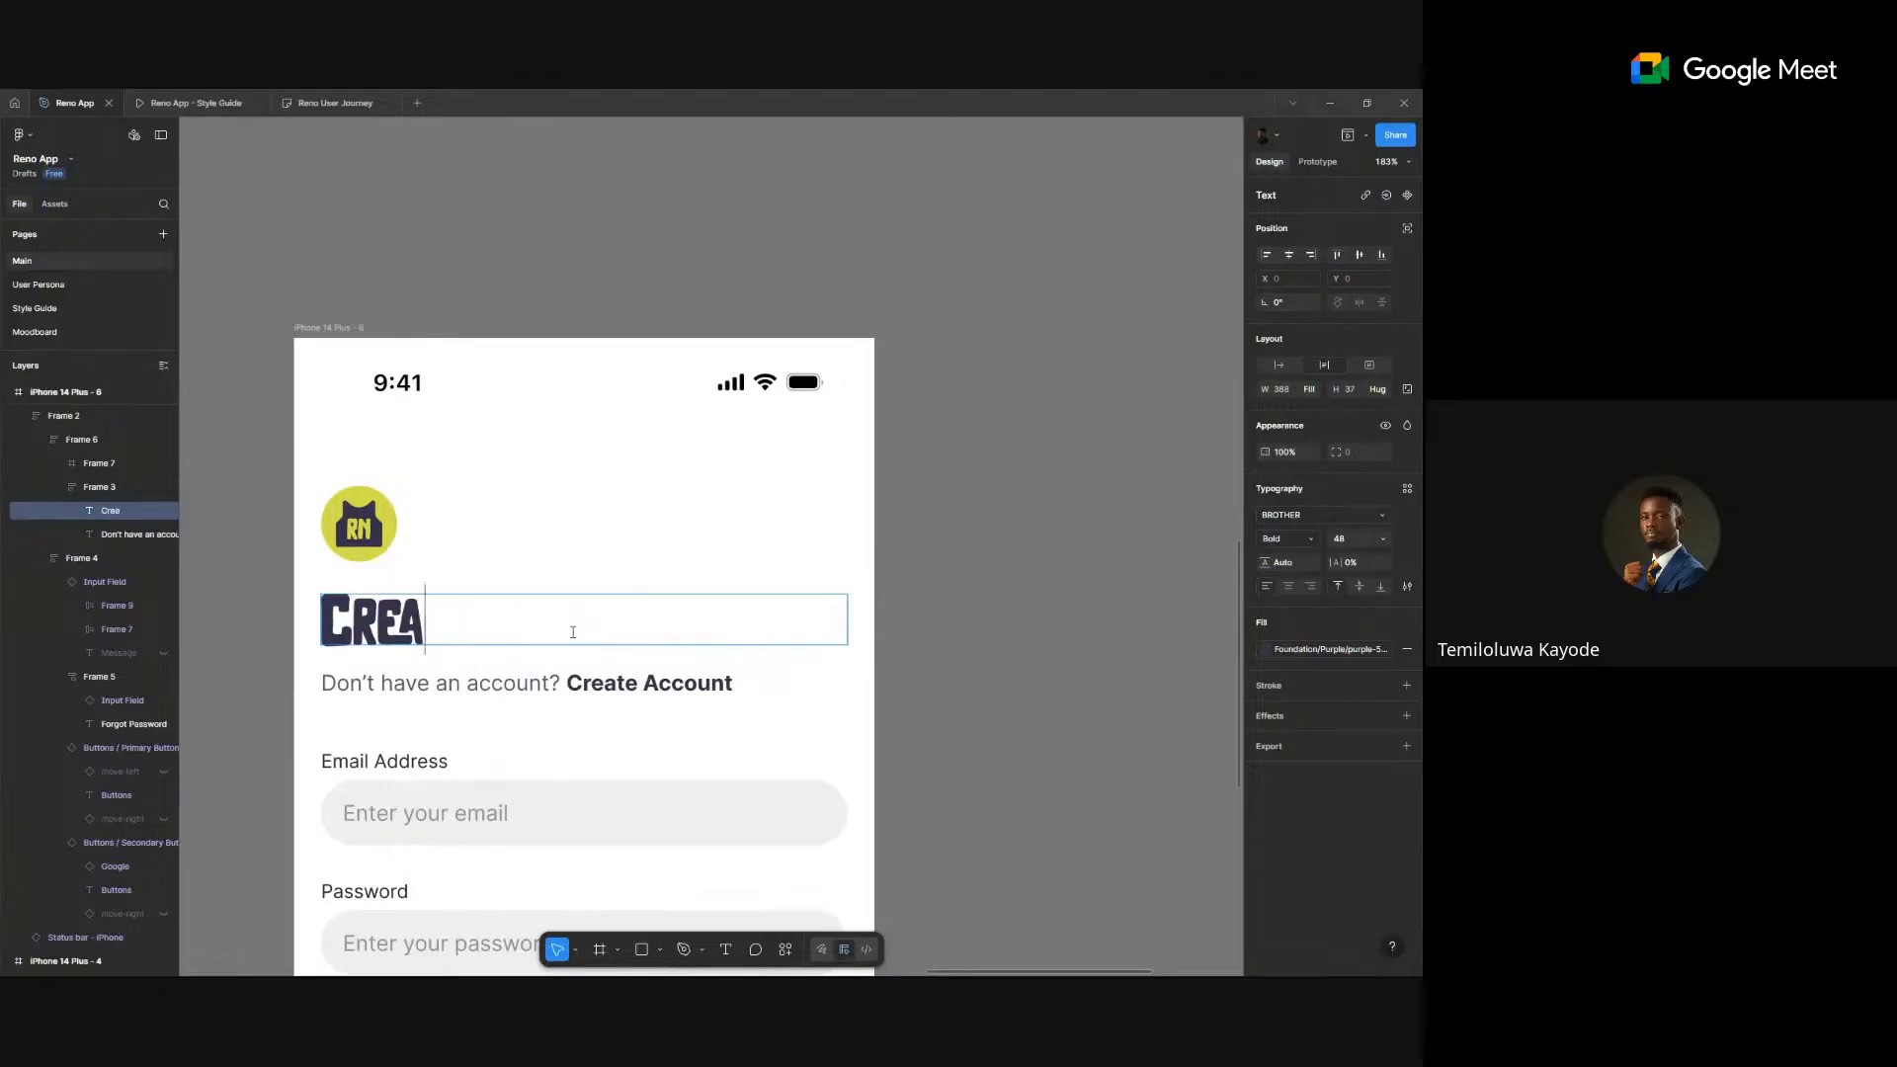
pyautogui.write('te')
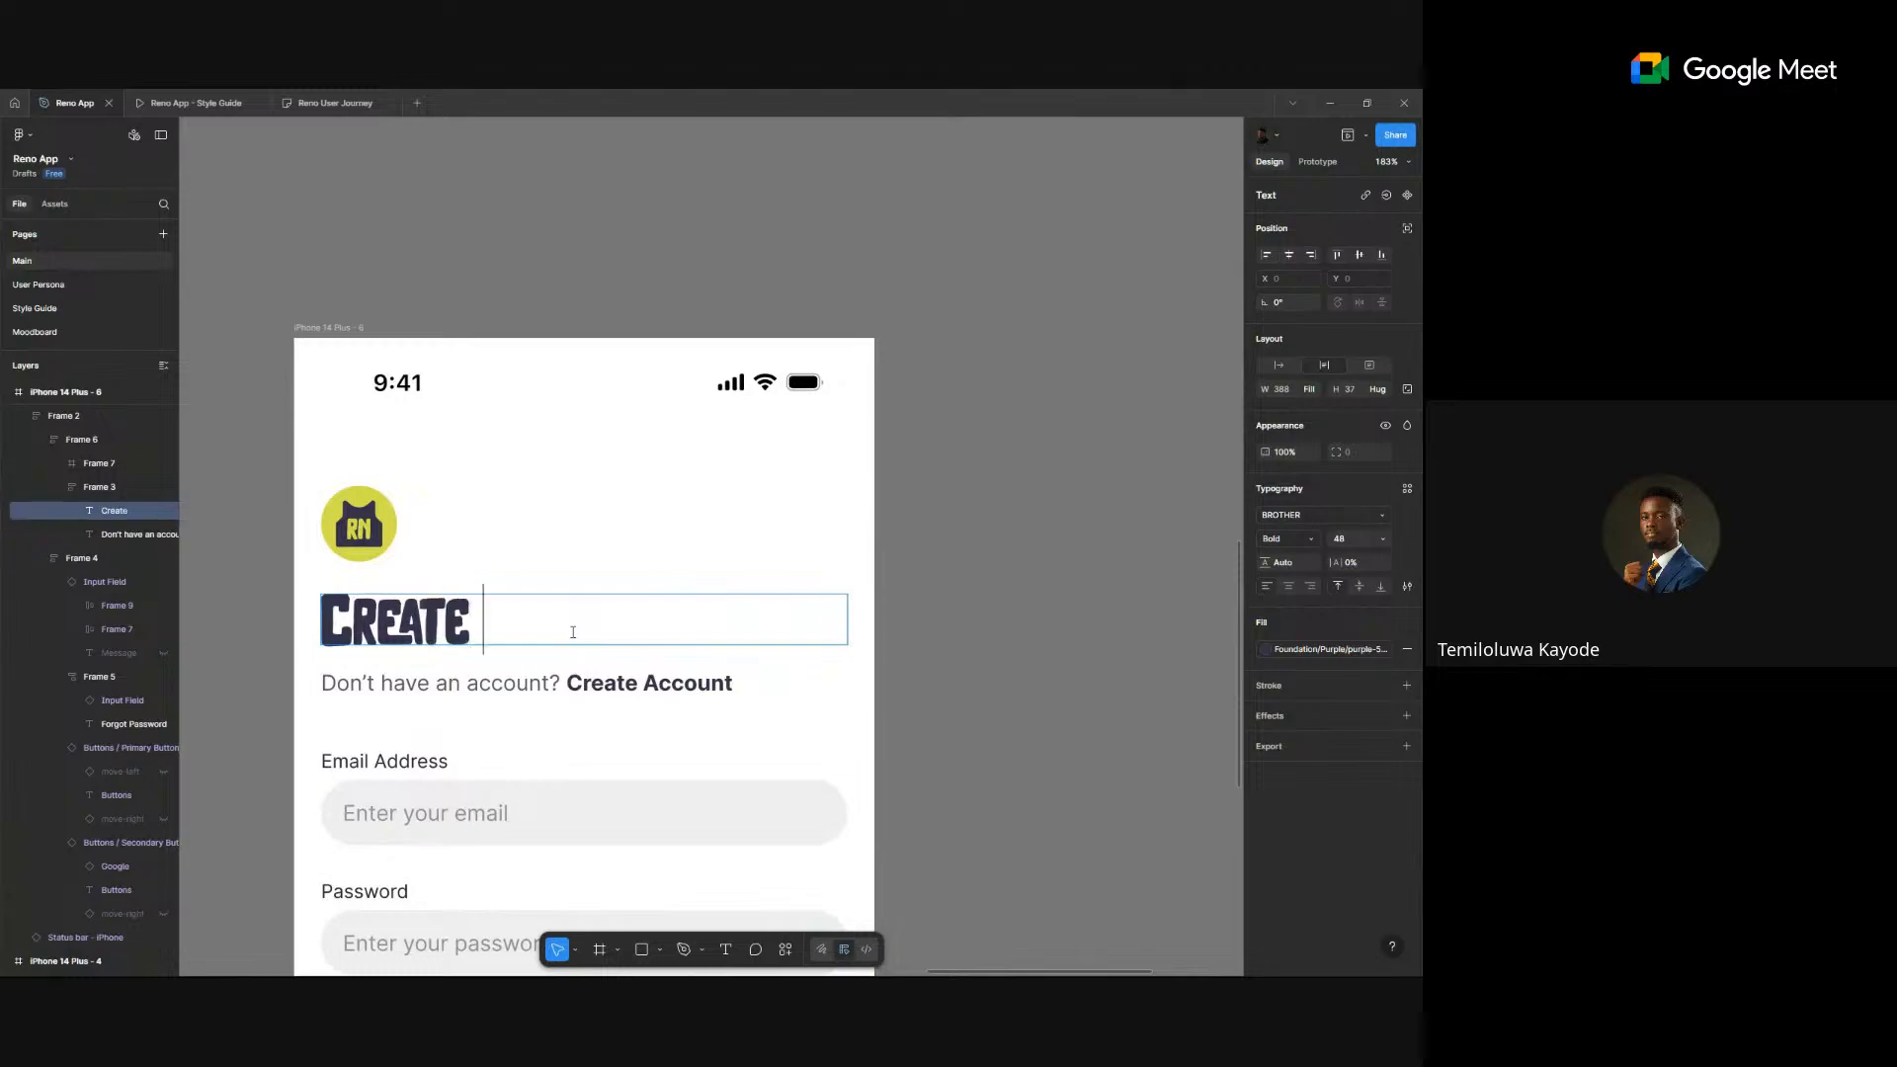
pyautogui.write(' Account')
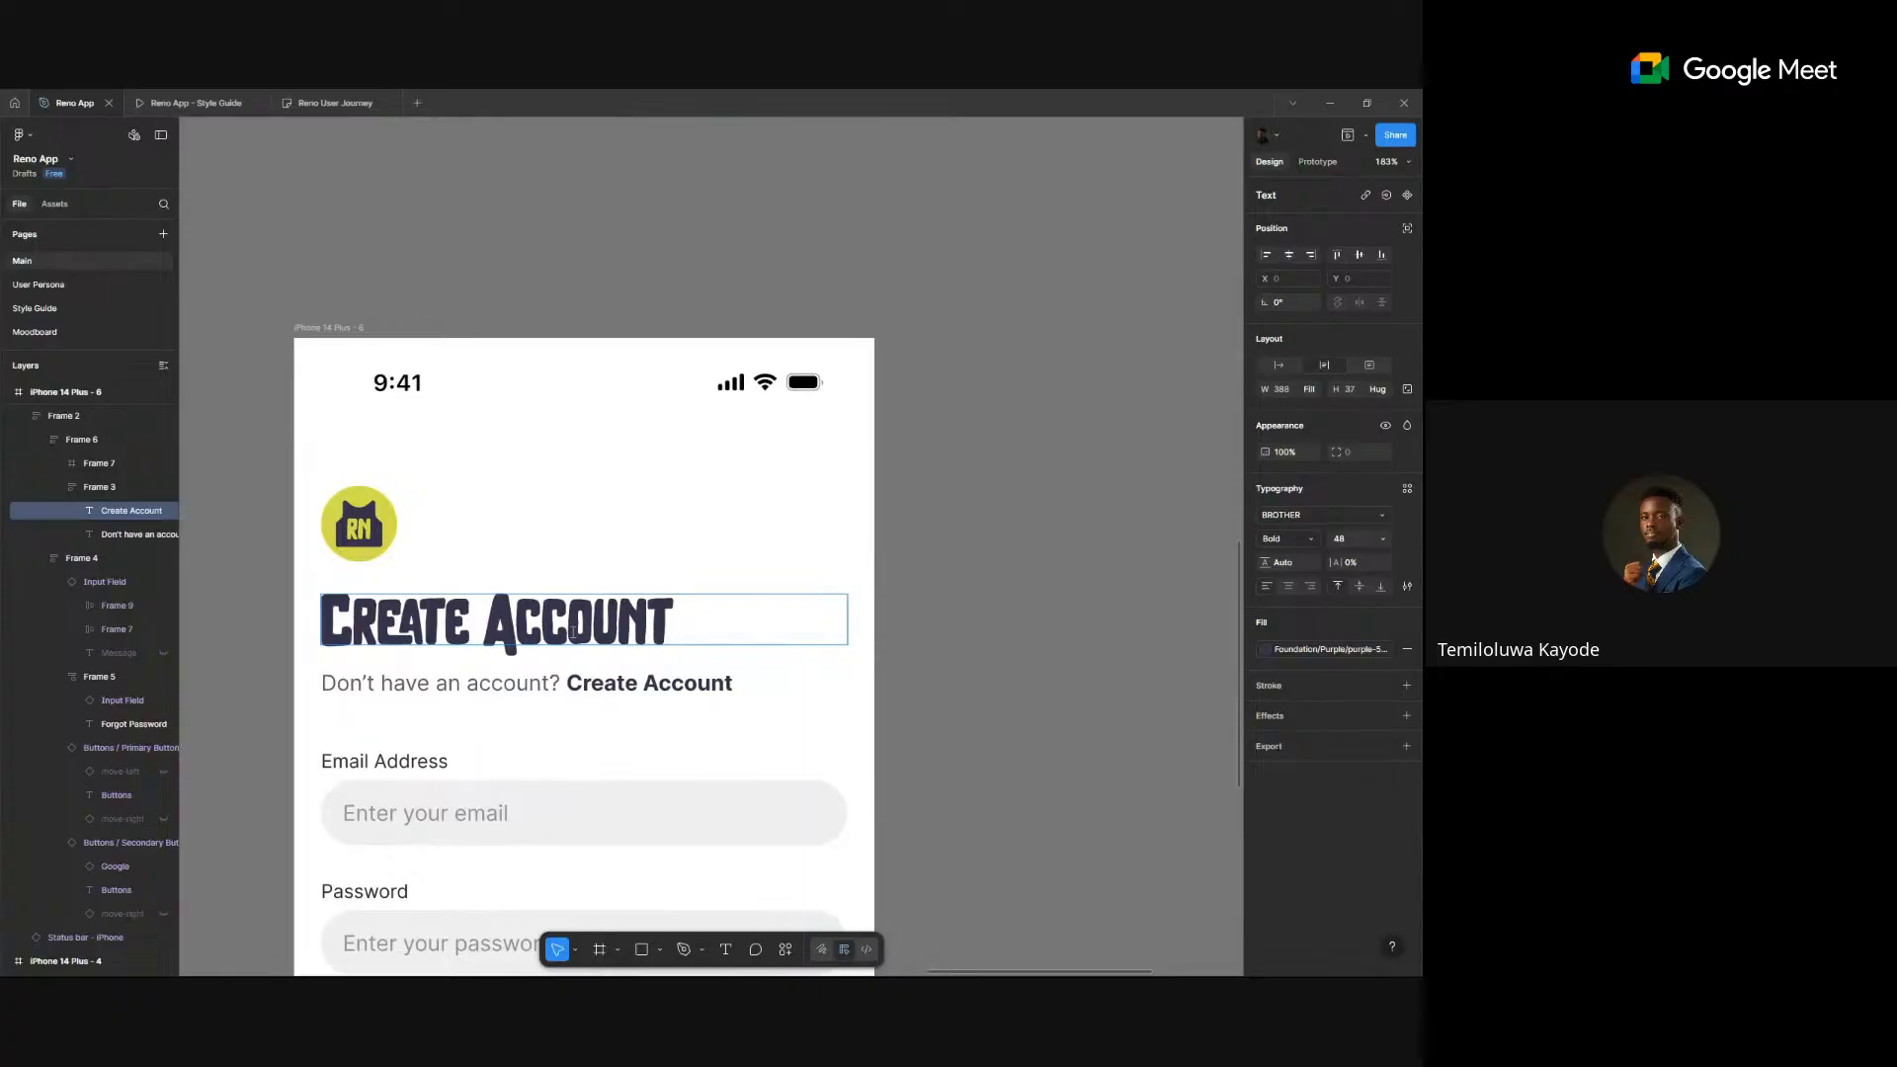
pyautogui.press('Escape')
pyautogui.click(1057, 593)
pyautogui.scroll(-3, 1057, 593)
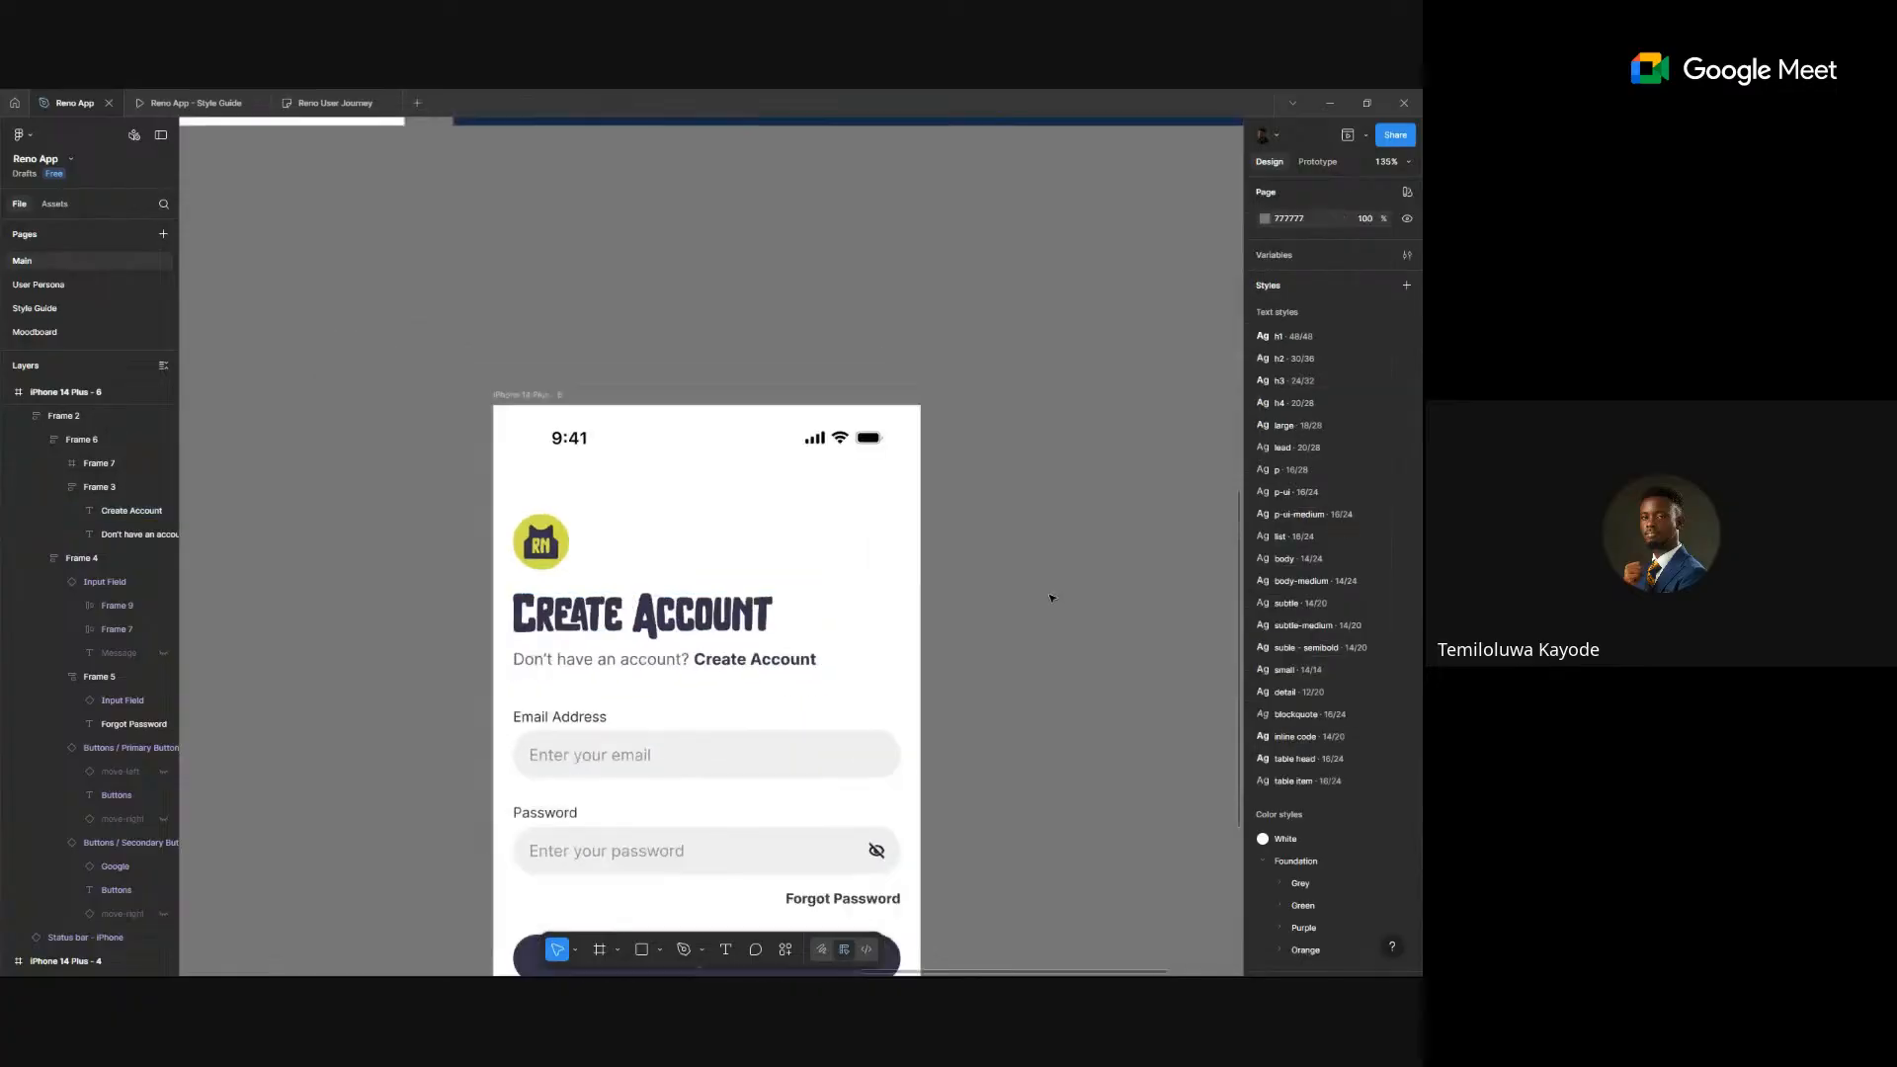
# - Replace 'Don't' with 'Already' so the prompt reads 'Already have an account?'
pyautogui.doubleClick(664, 659)
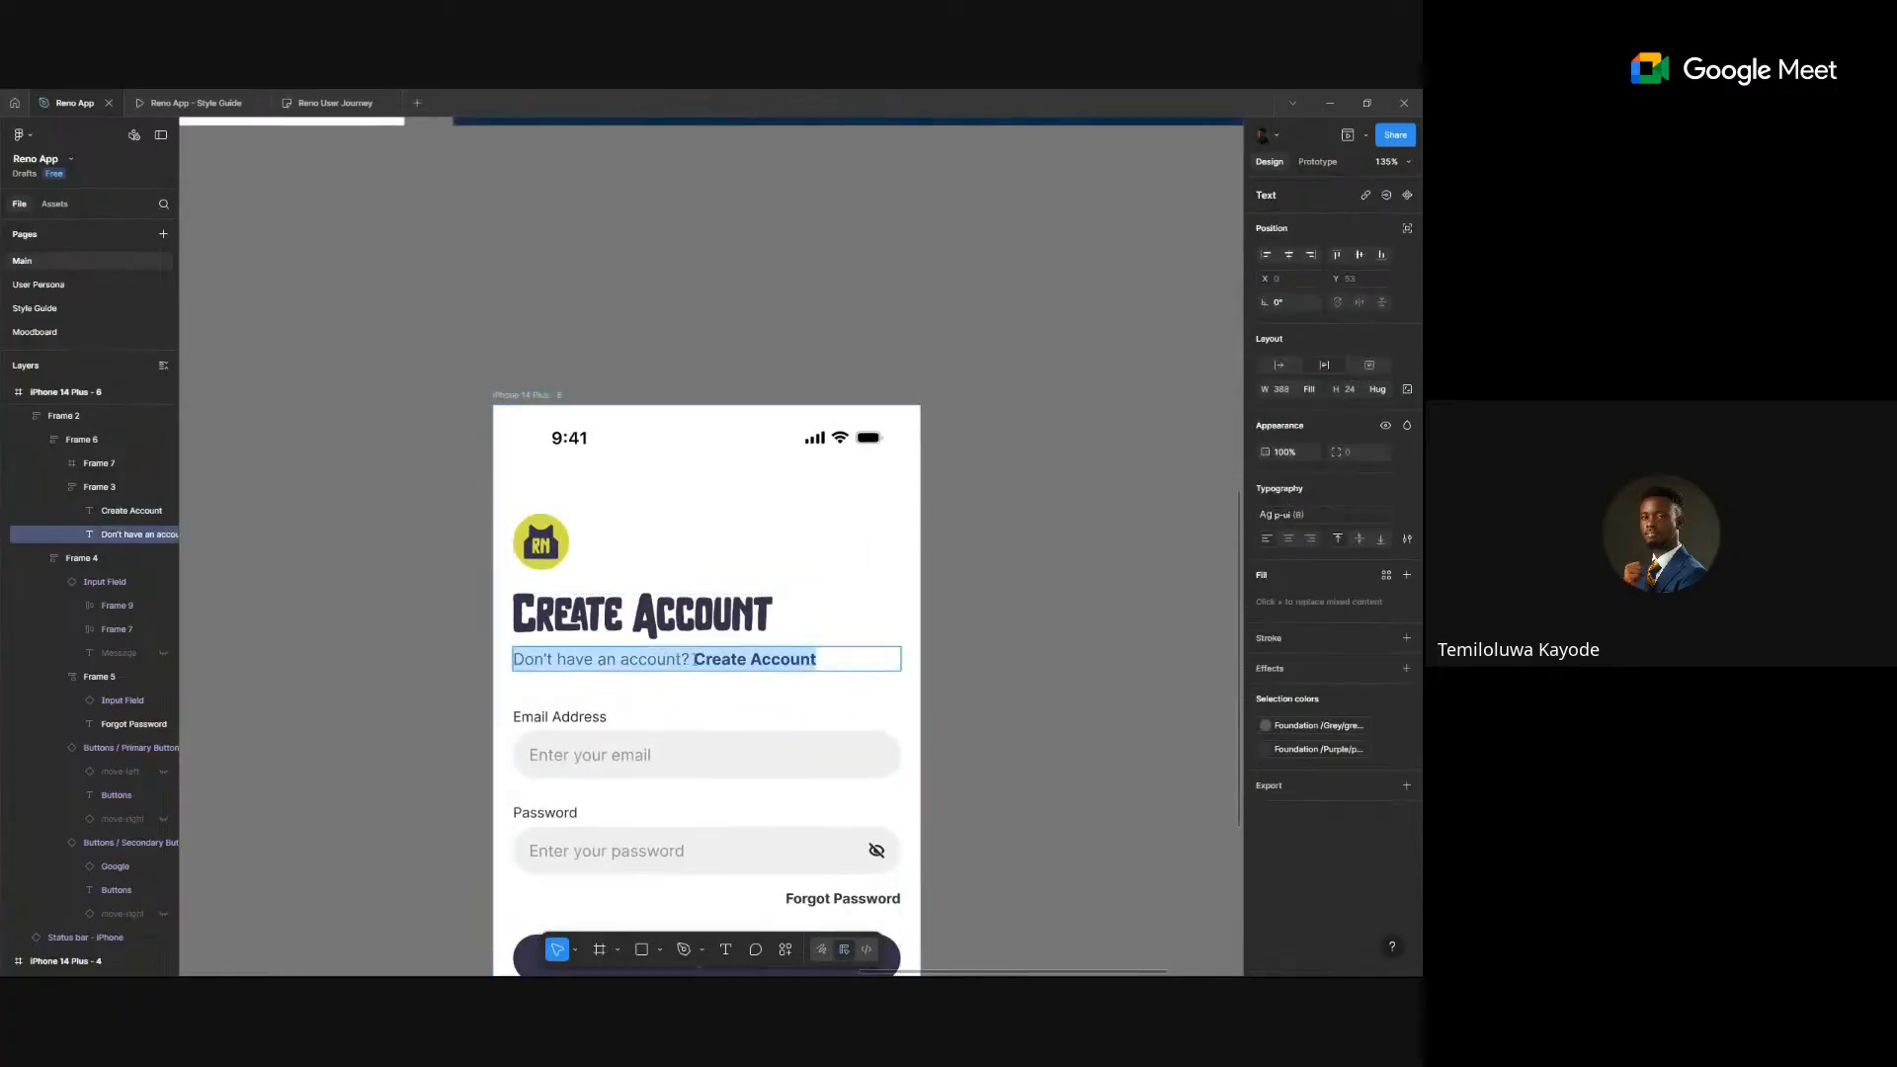
pyautogui.moveTo(559, 659); pyautogui.dragTo(474, 660)
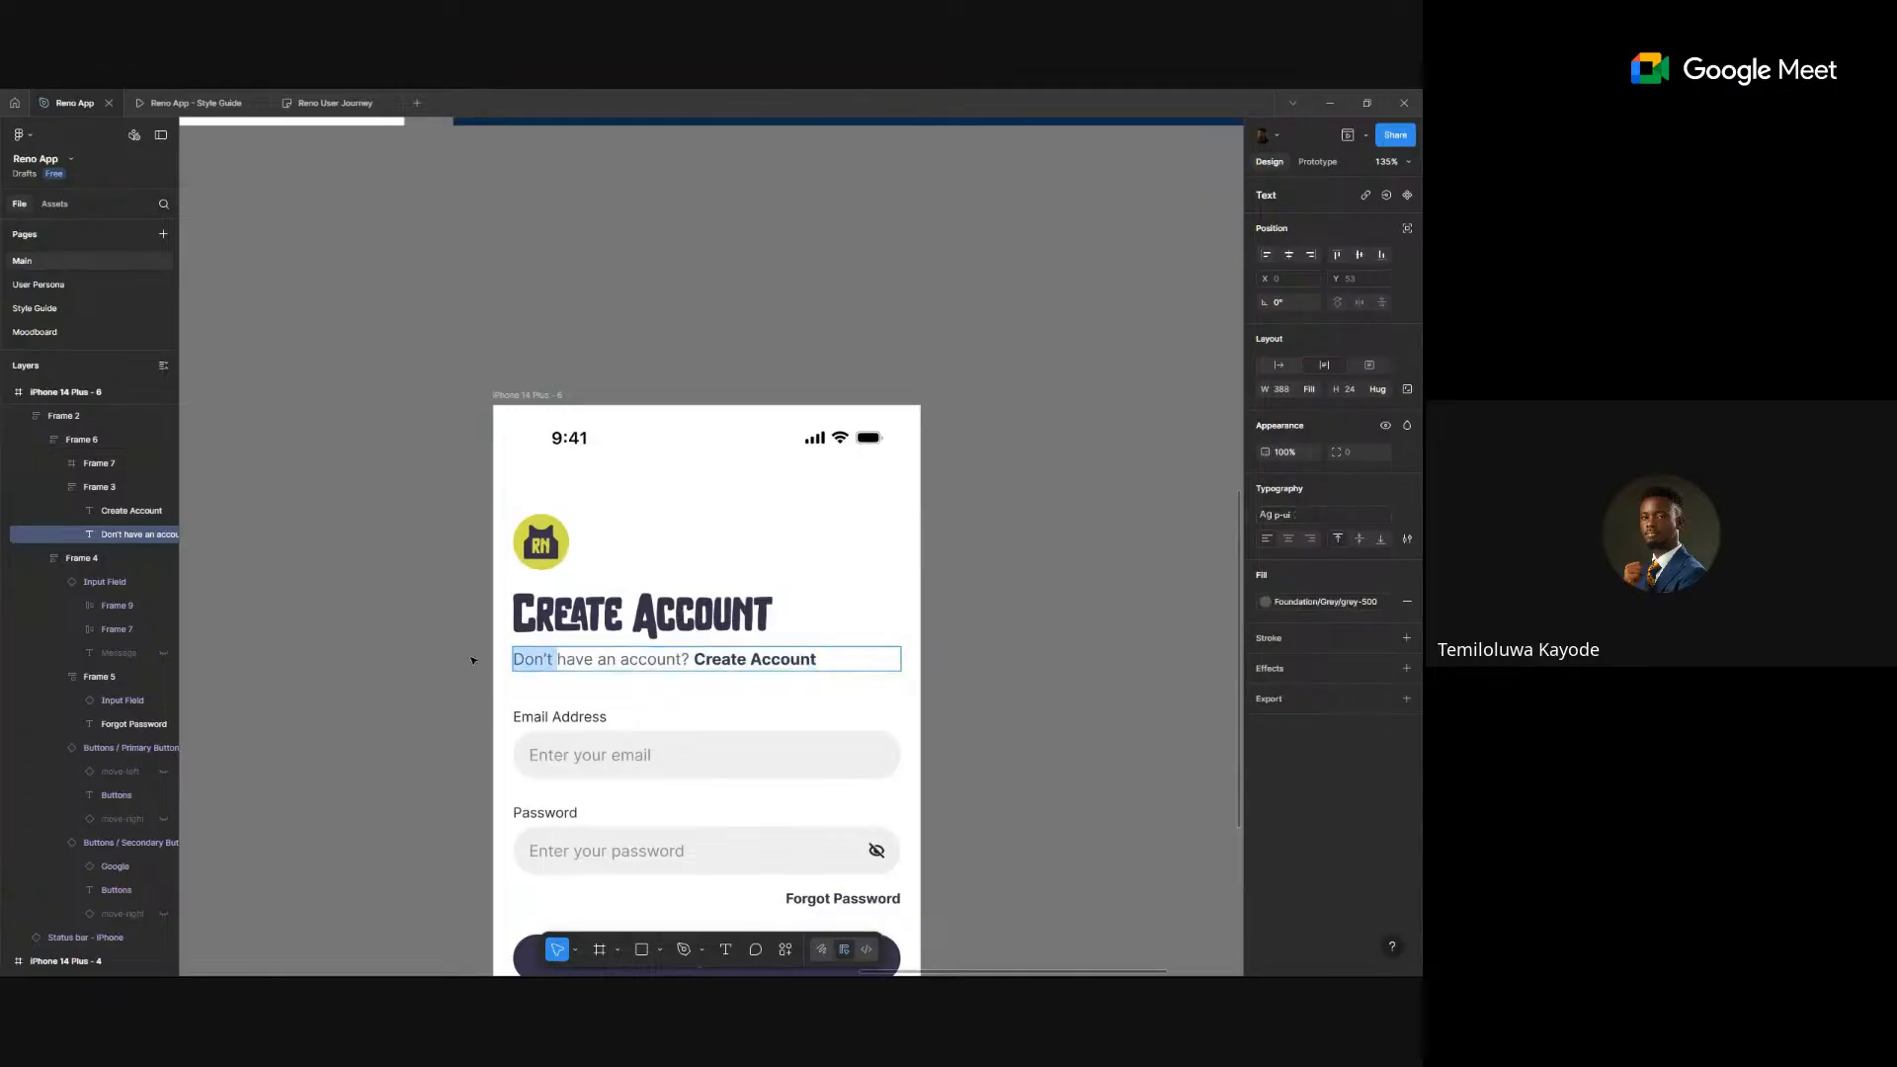
pyautogui.write('Already')
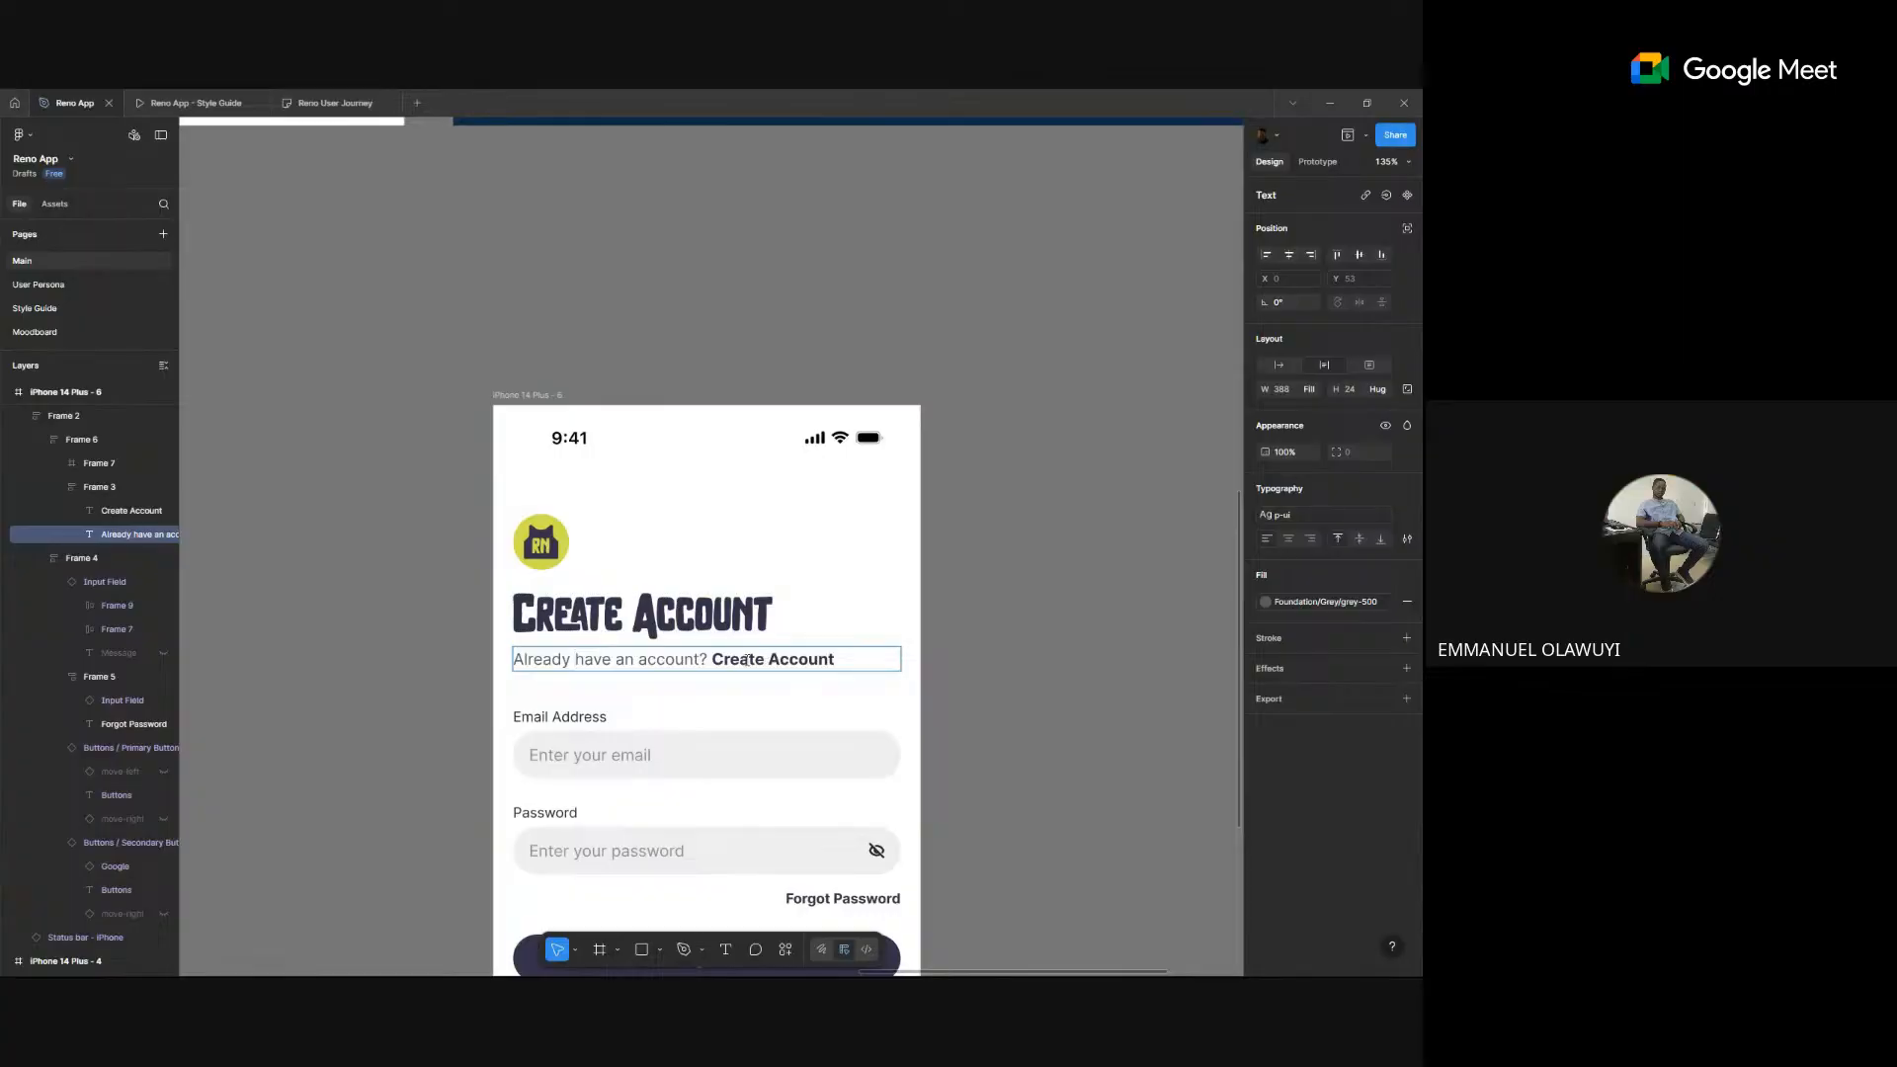
pyautogui.moveTo(724, 660); pyautogui.dragTo(836, 660)
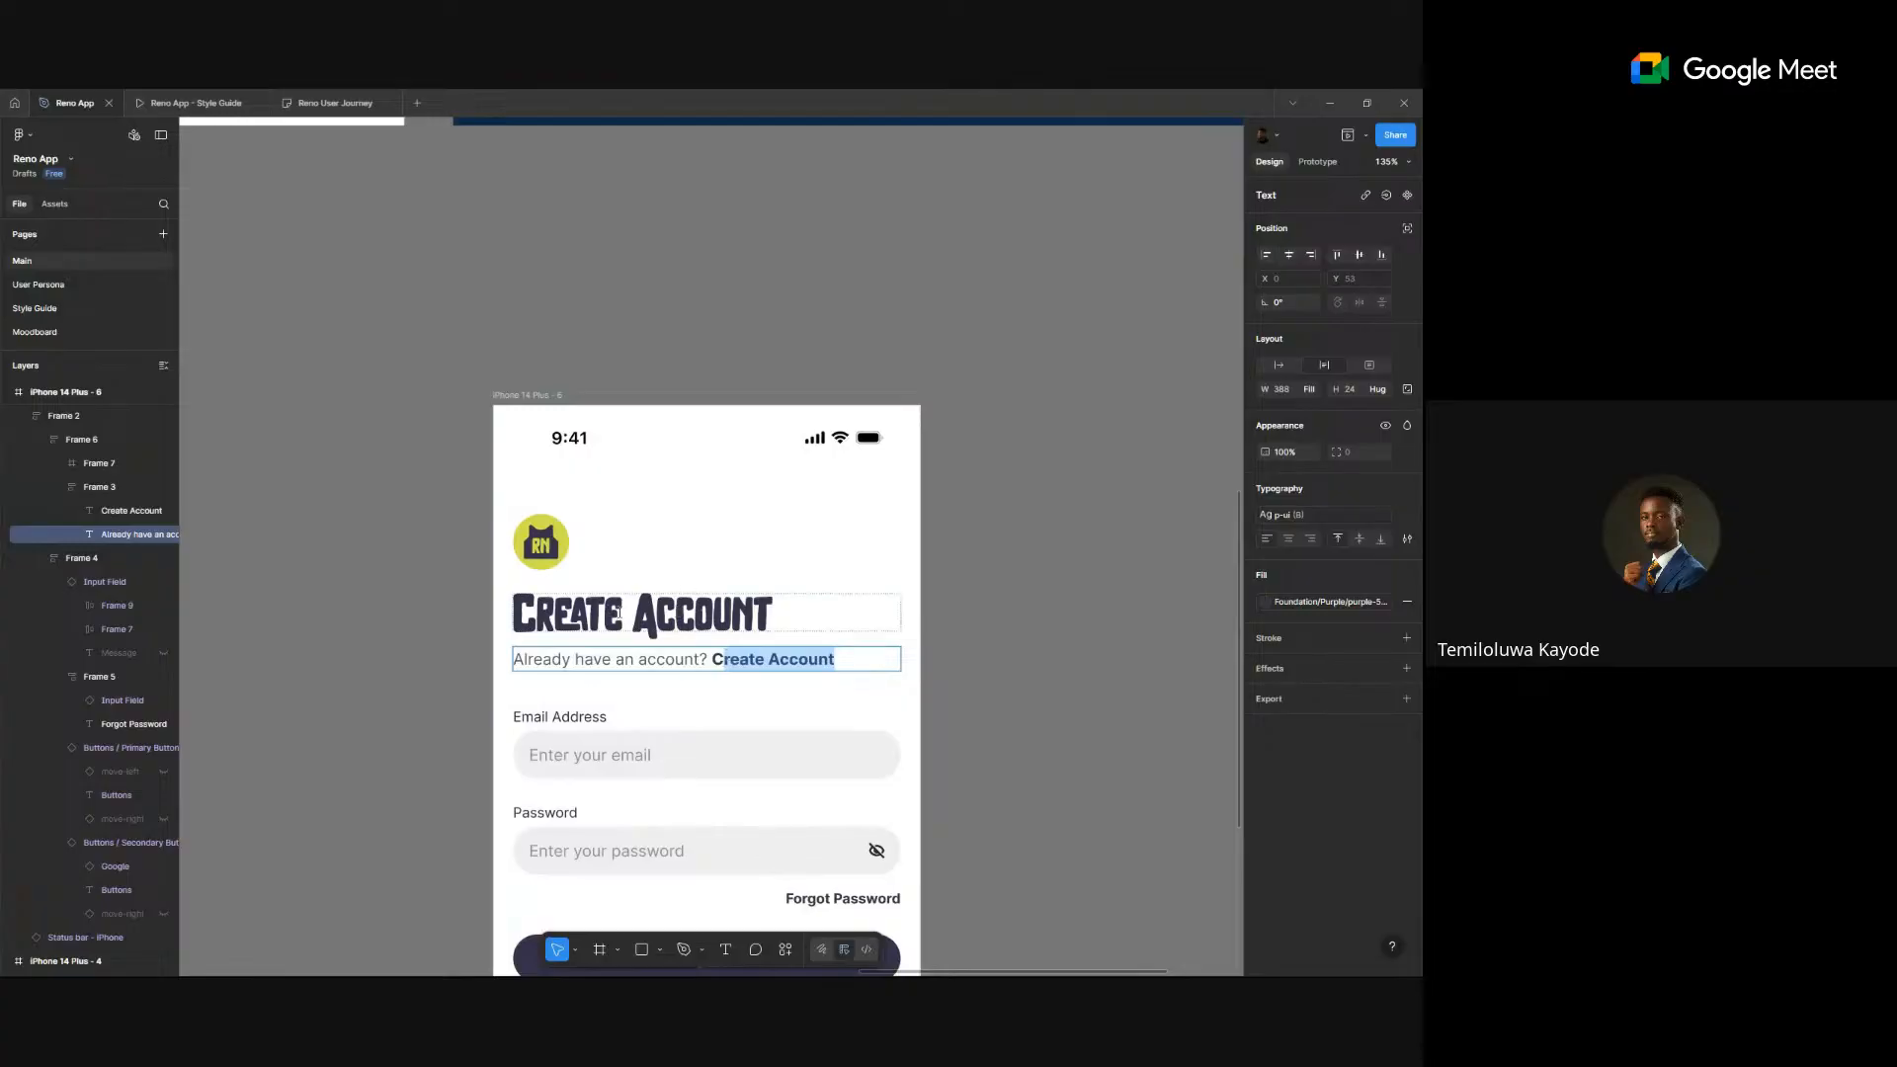
# - Replace 'Create Account' after the question with 'Log In', removing the stray 'C'
pyautogui.scroll(6, 619, 612)
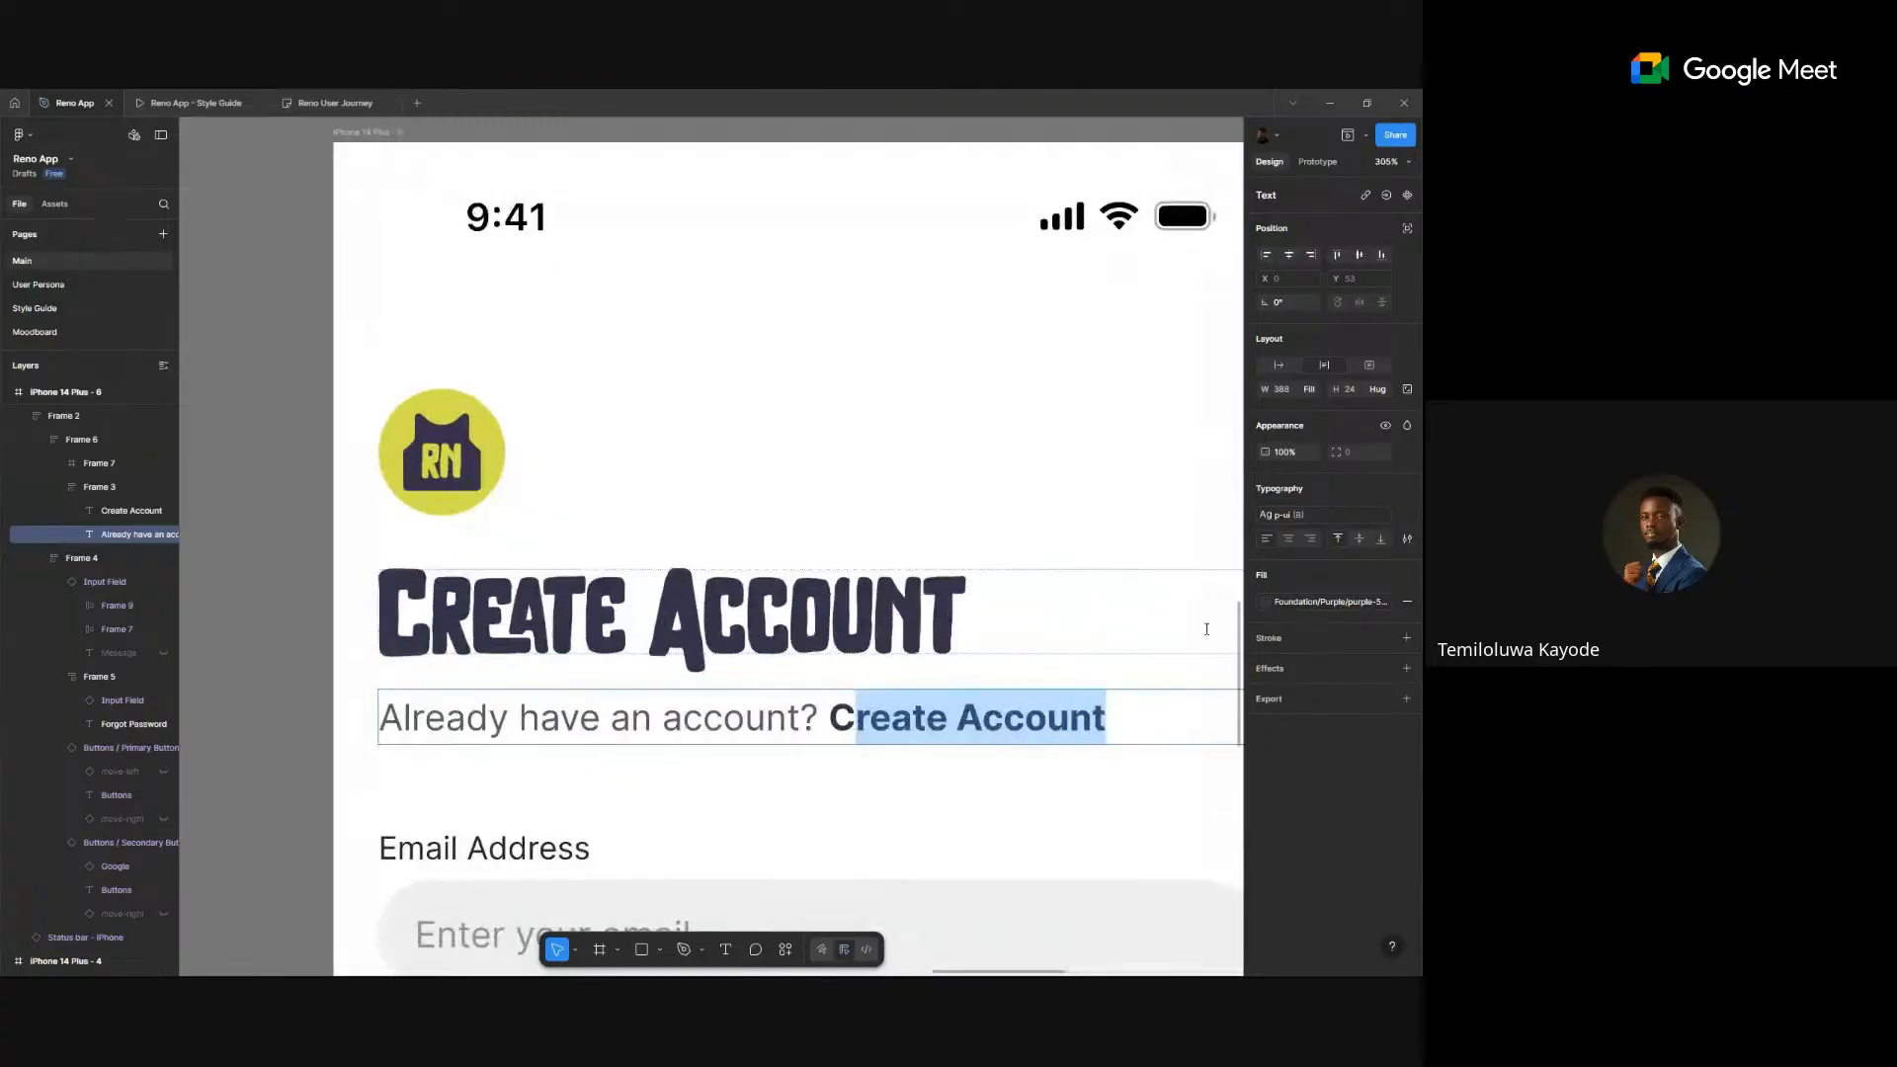
pyautogui.click(619, 613)
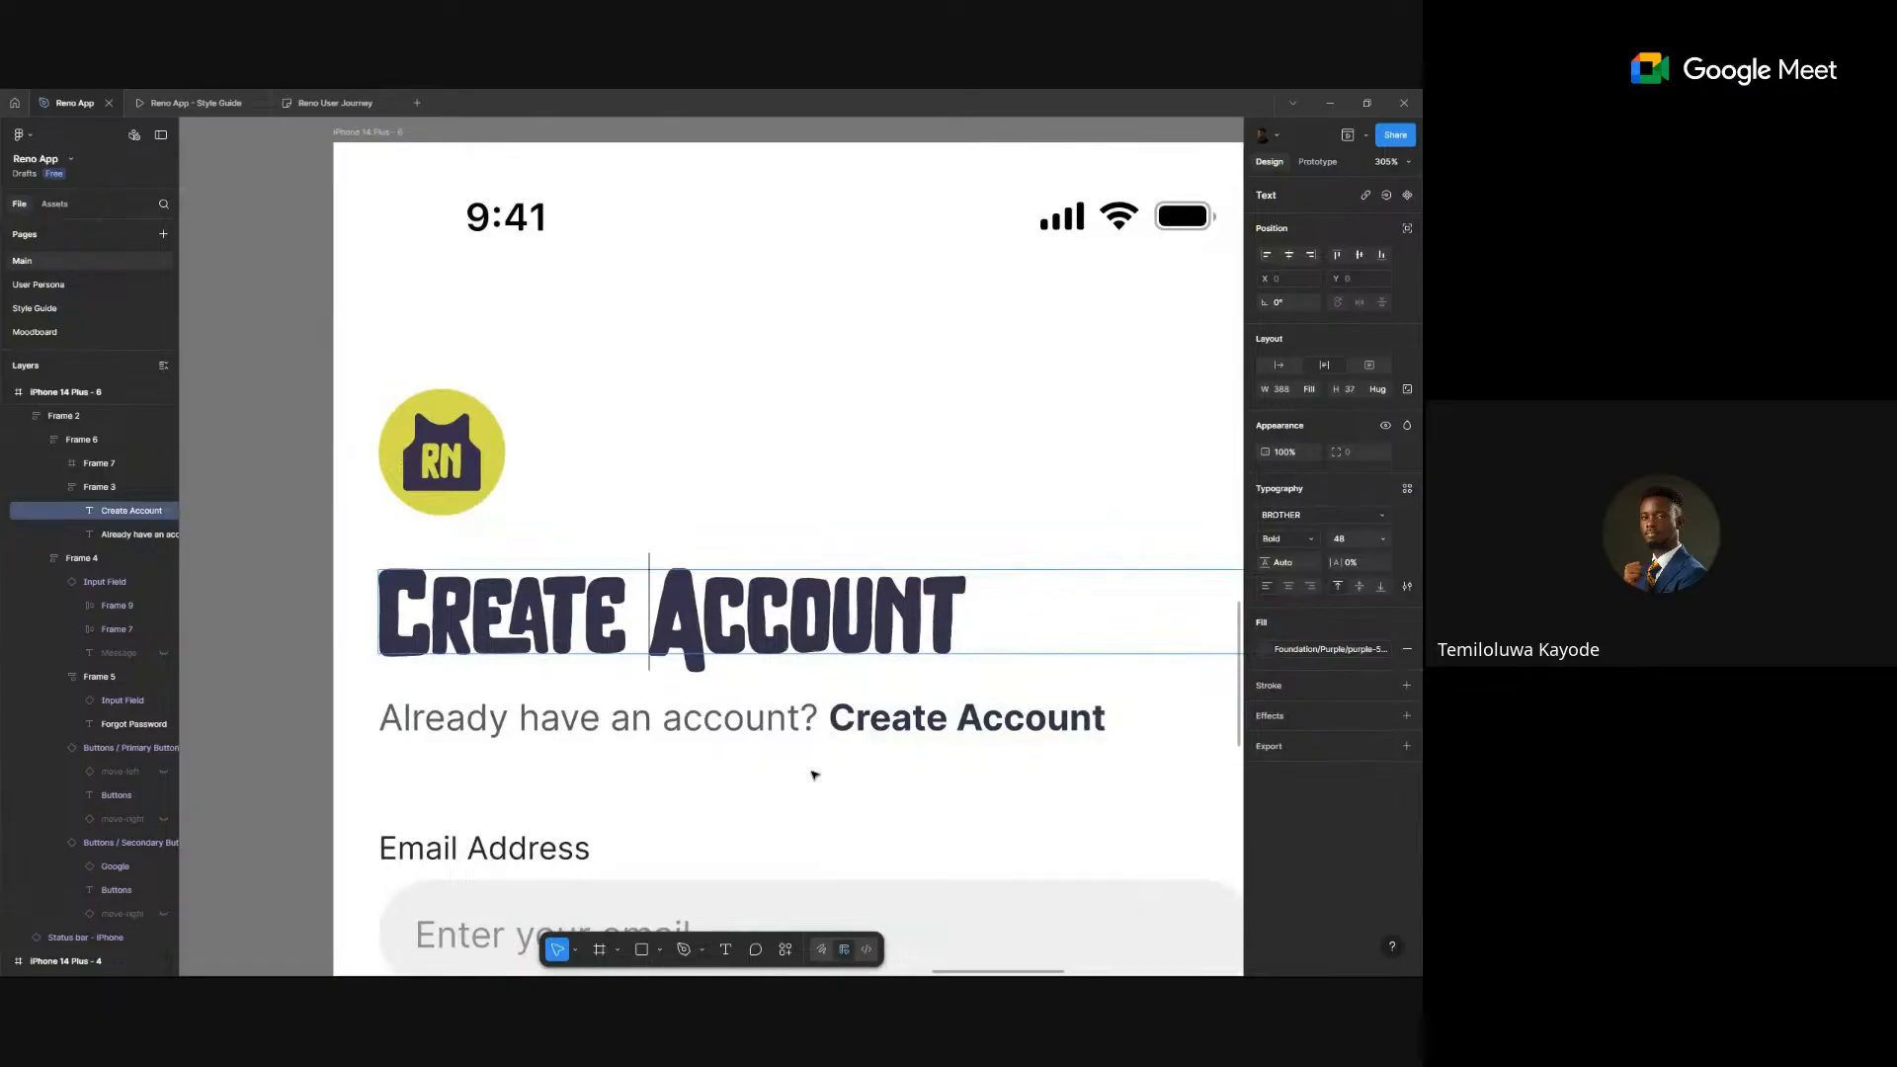
pyautogui.doubleClick(848, 728)
pyautogui.moveTo(852, 720); pyautogui.dragTo(1160, 718)
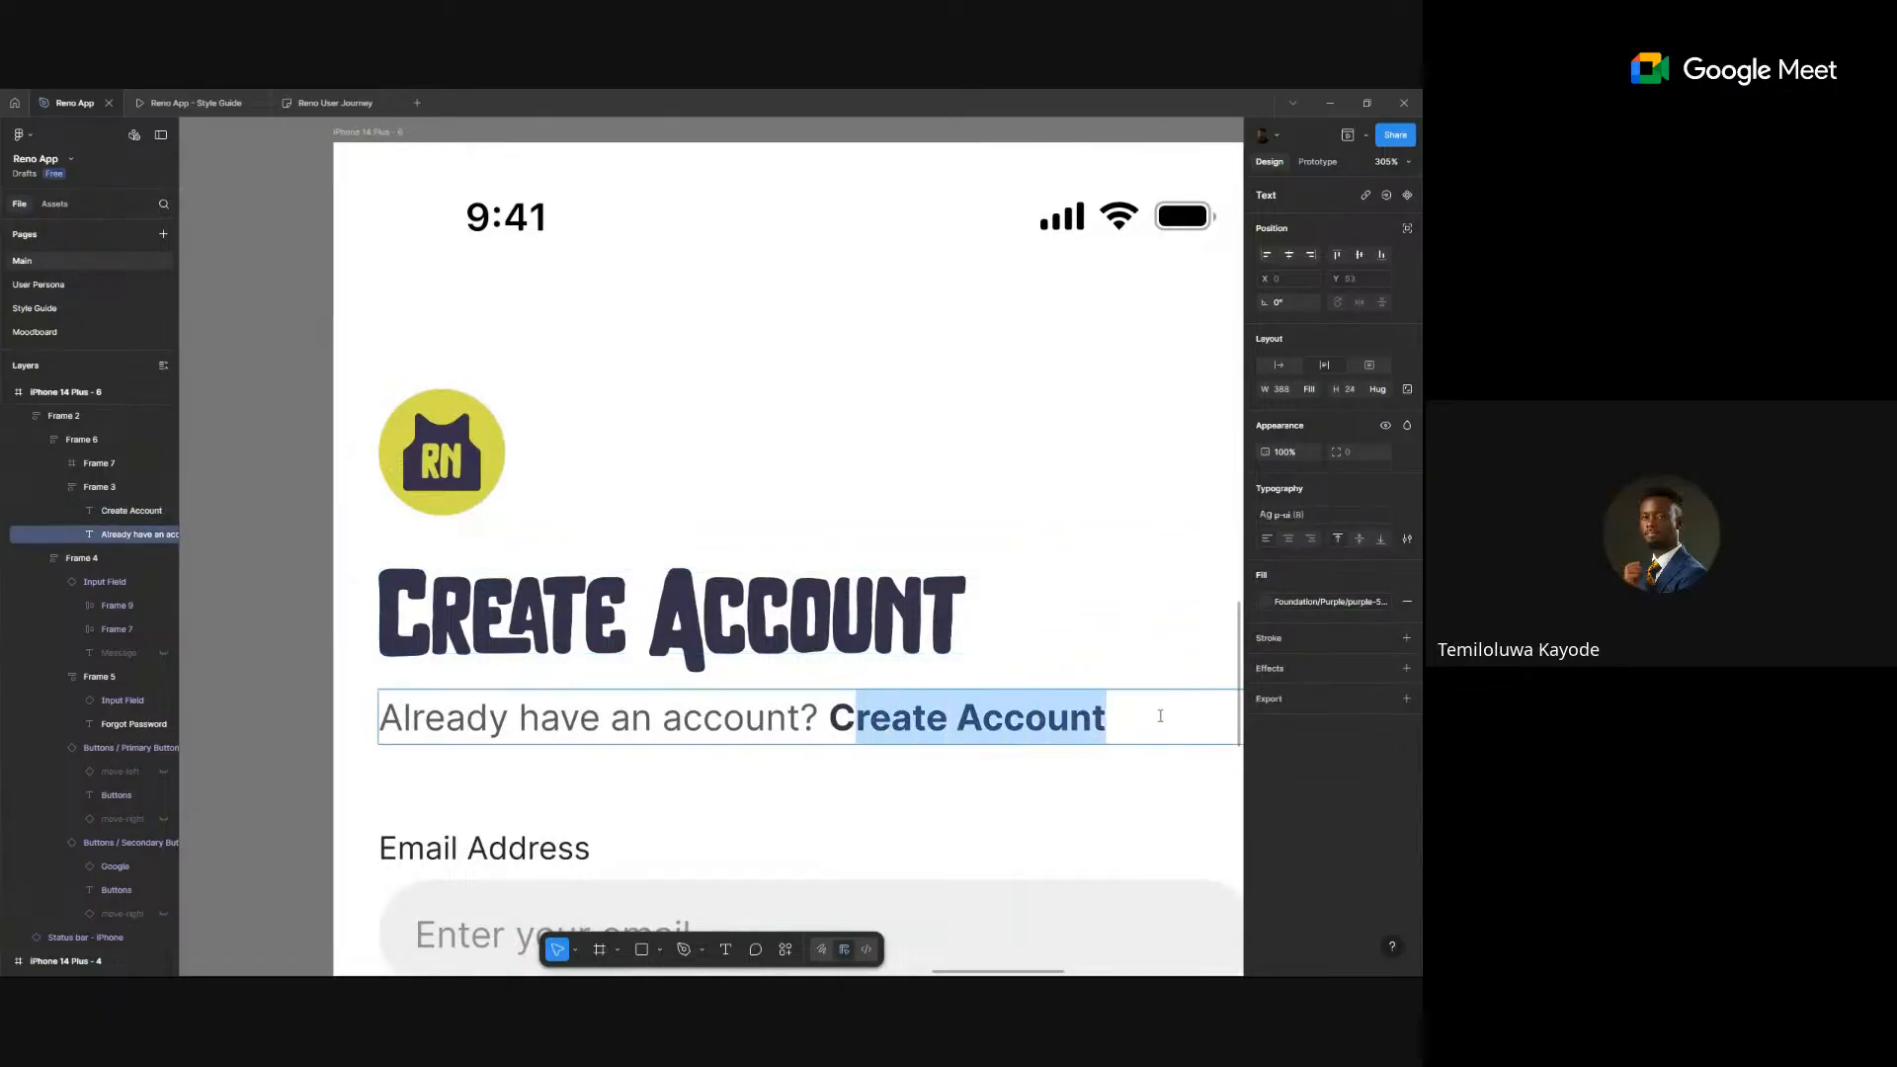
pyautogui.scroll(-1, 1162, 717)
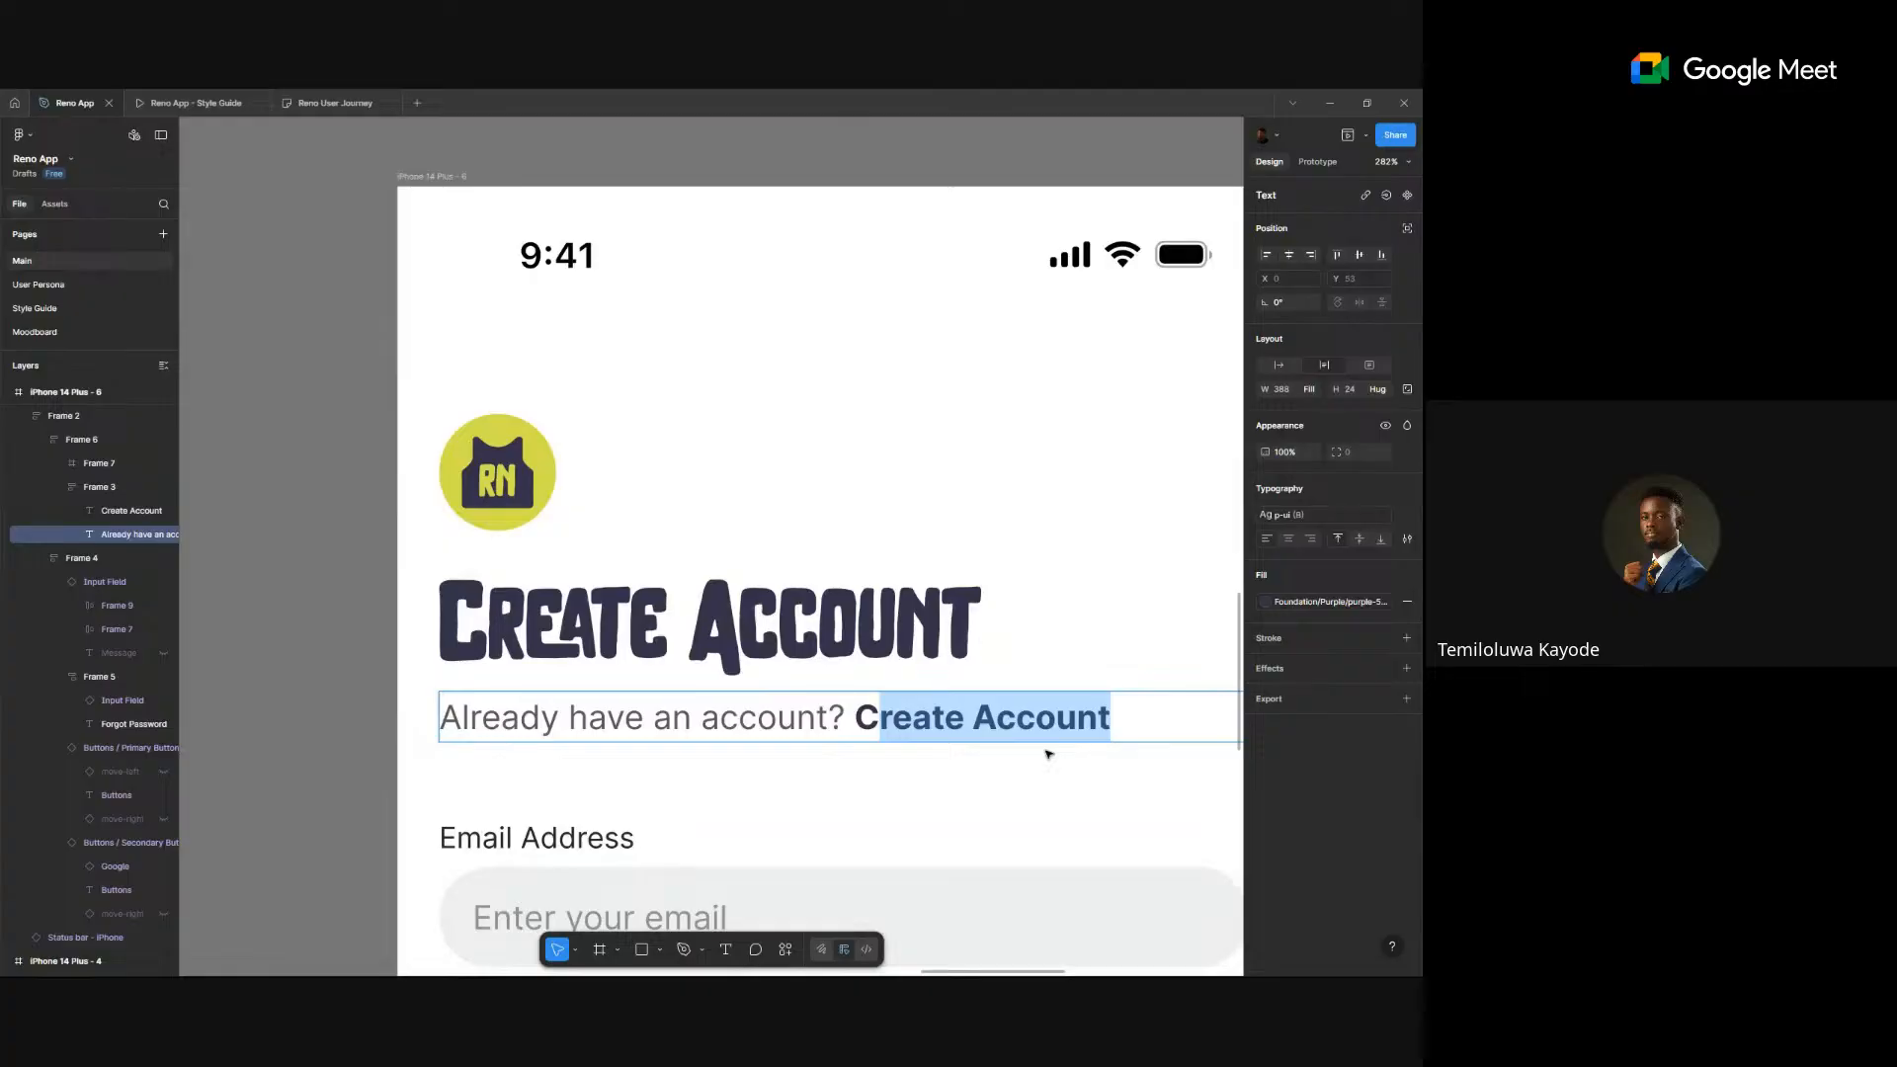
pyautogui.write('Log In')
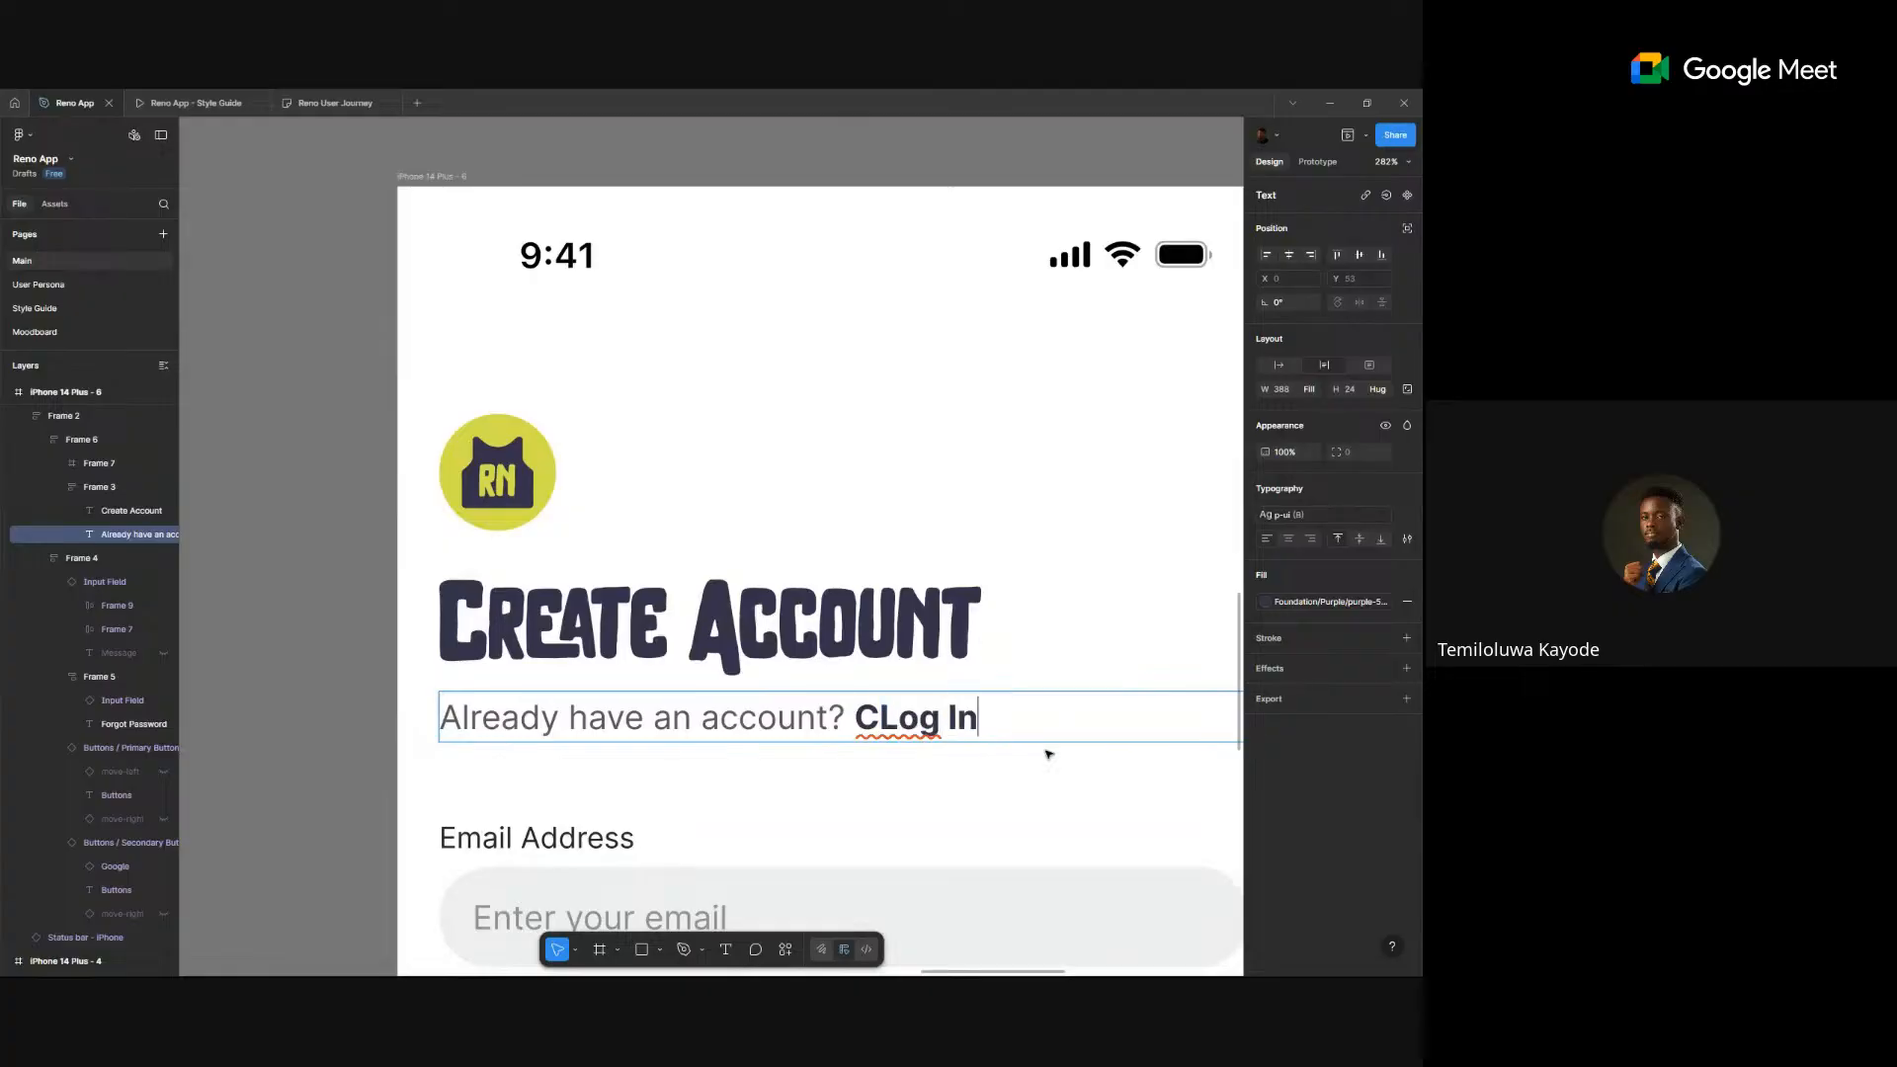
pyautogui.hotkey('ctrl', 'Left')
pyautogui.hotkey('ctrl', 'Left')
pyautogui.hotkey('shift', 'Right')
pyautogui.press('BackSpace')
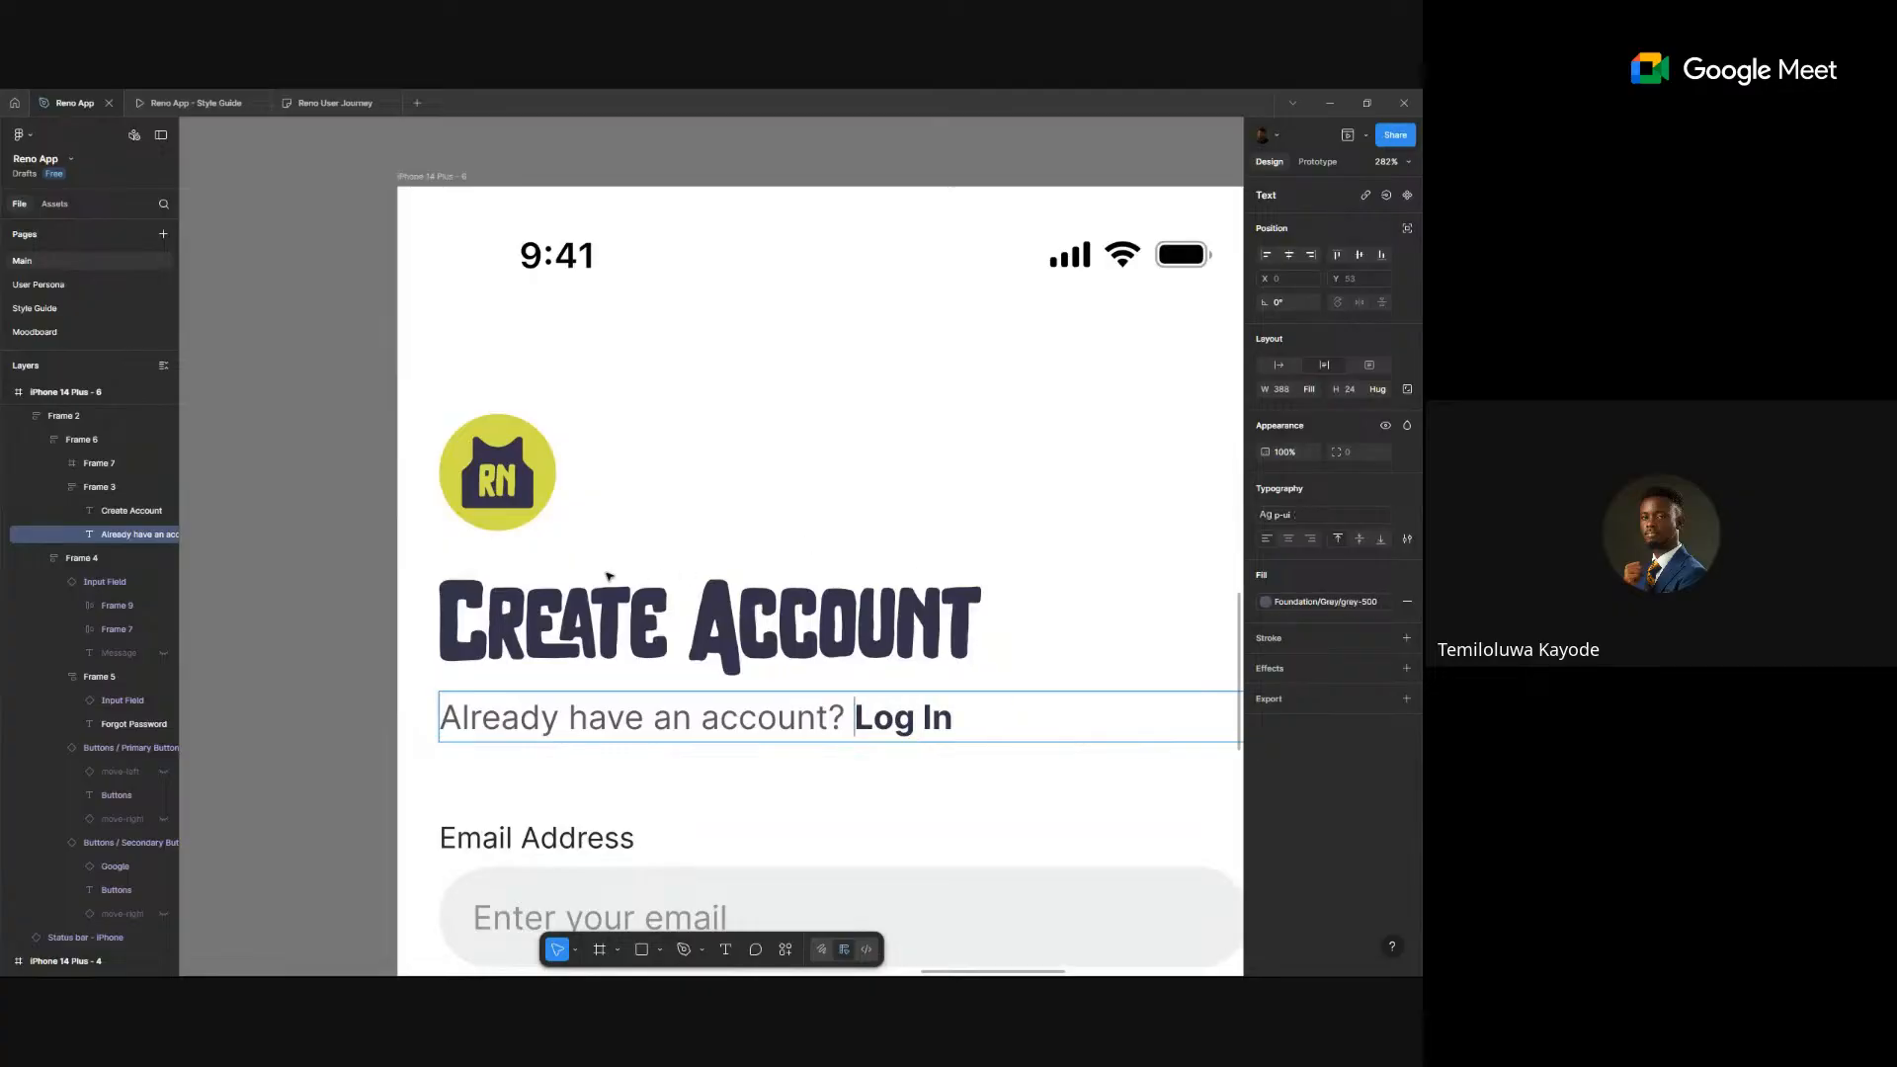
pyautogui.press('Escape')
pyautogui.press('Escape')
pyautogui.scroll(-3, 384, 616)
pyautogui.scroll(-3, 384, 616)
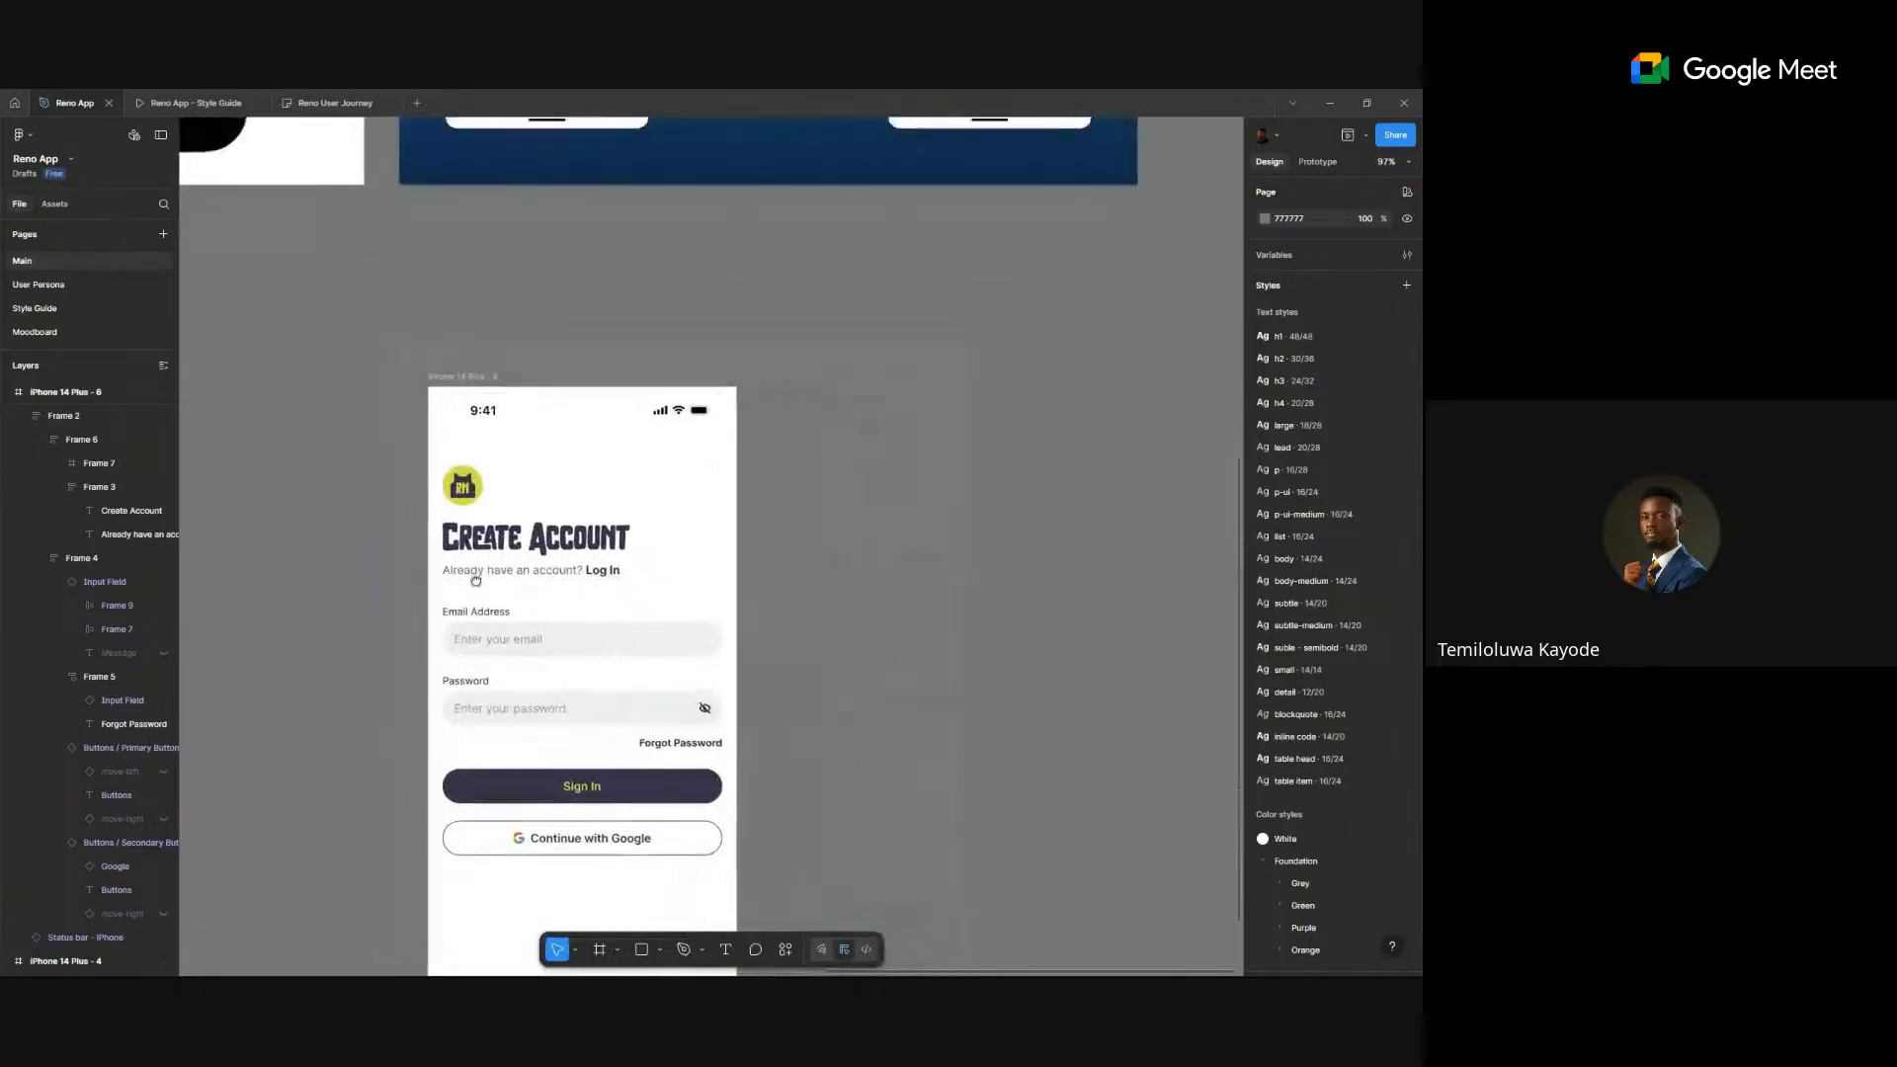
# - Move the Continue with Google button to the top of the form, above Email Address
pyautogui.click(551, 635)
pyautogui.doubleClick(550, 635)
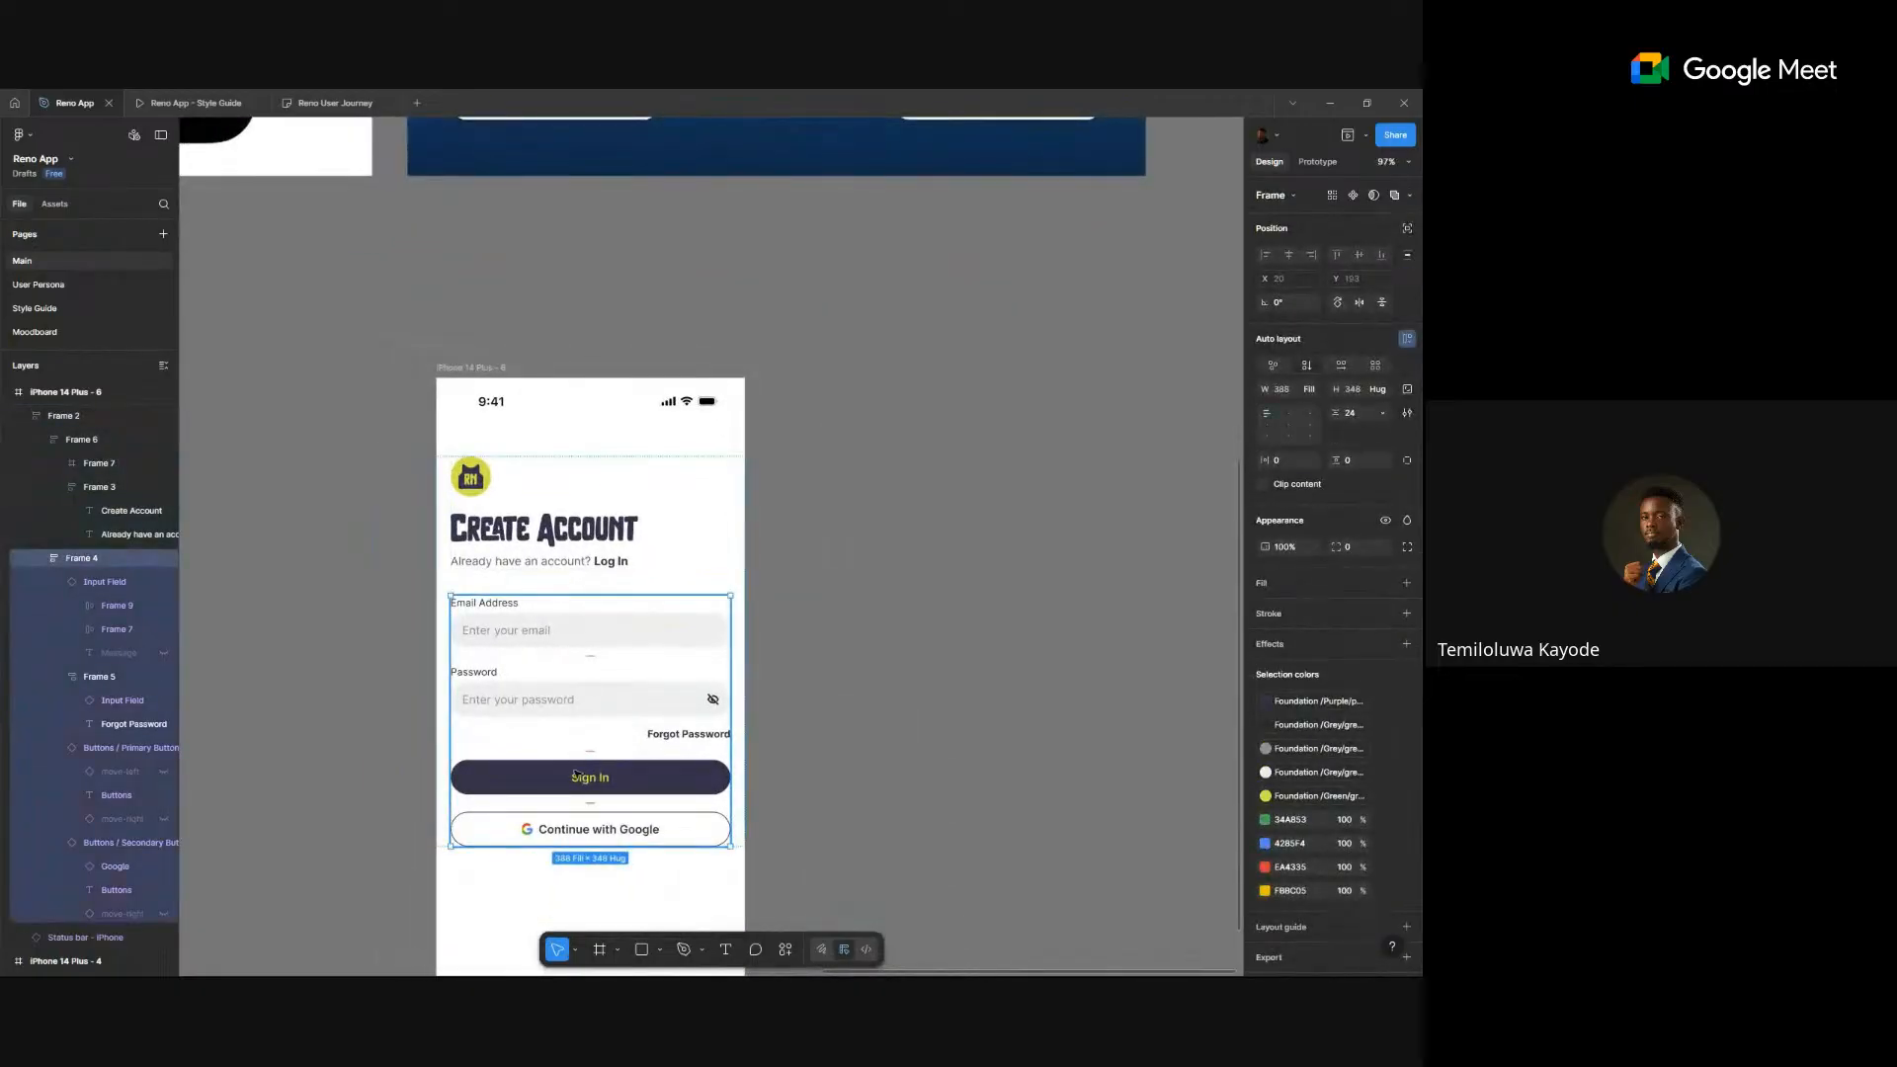
pyautogui.click(593, 830)
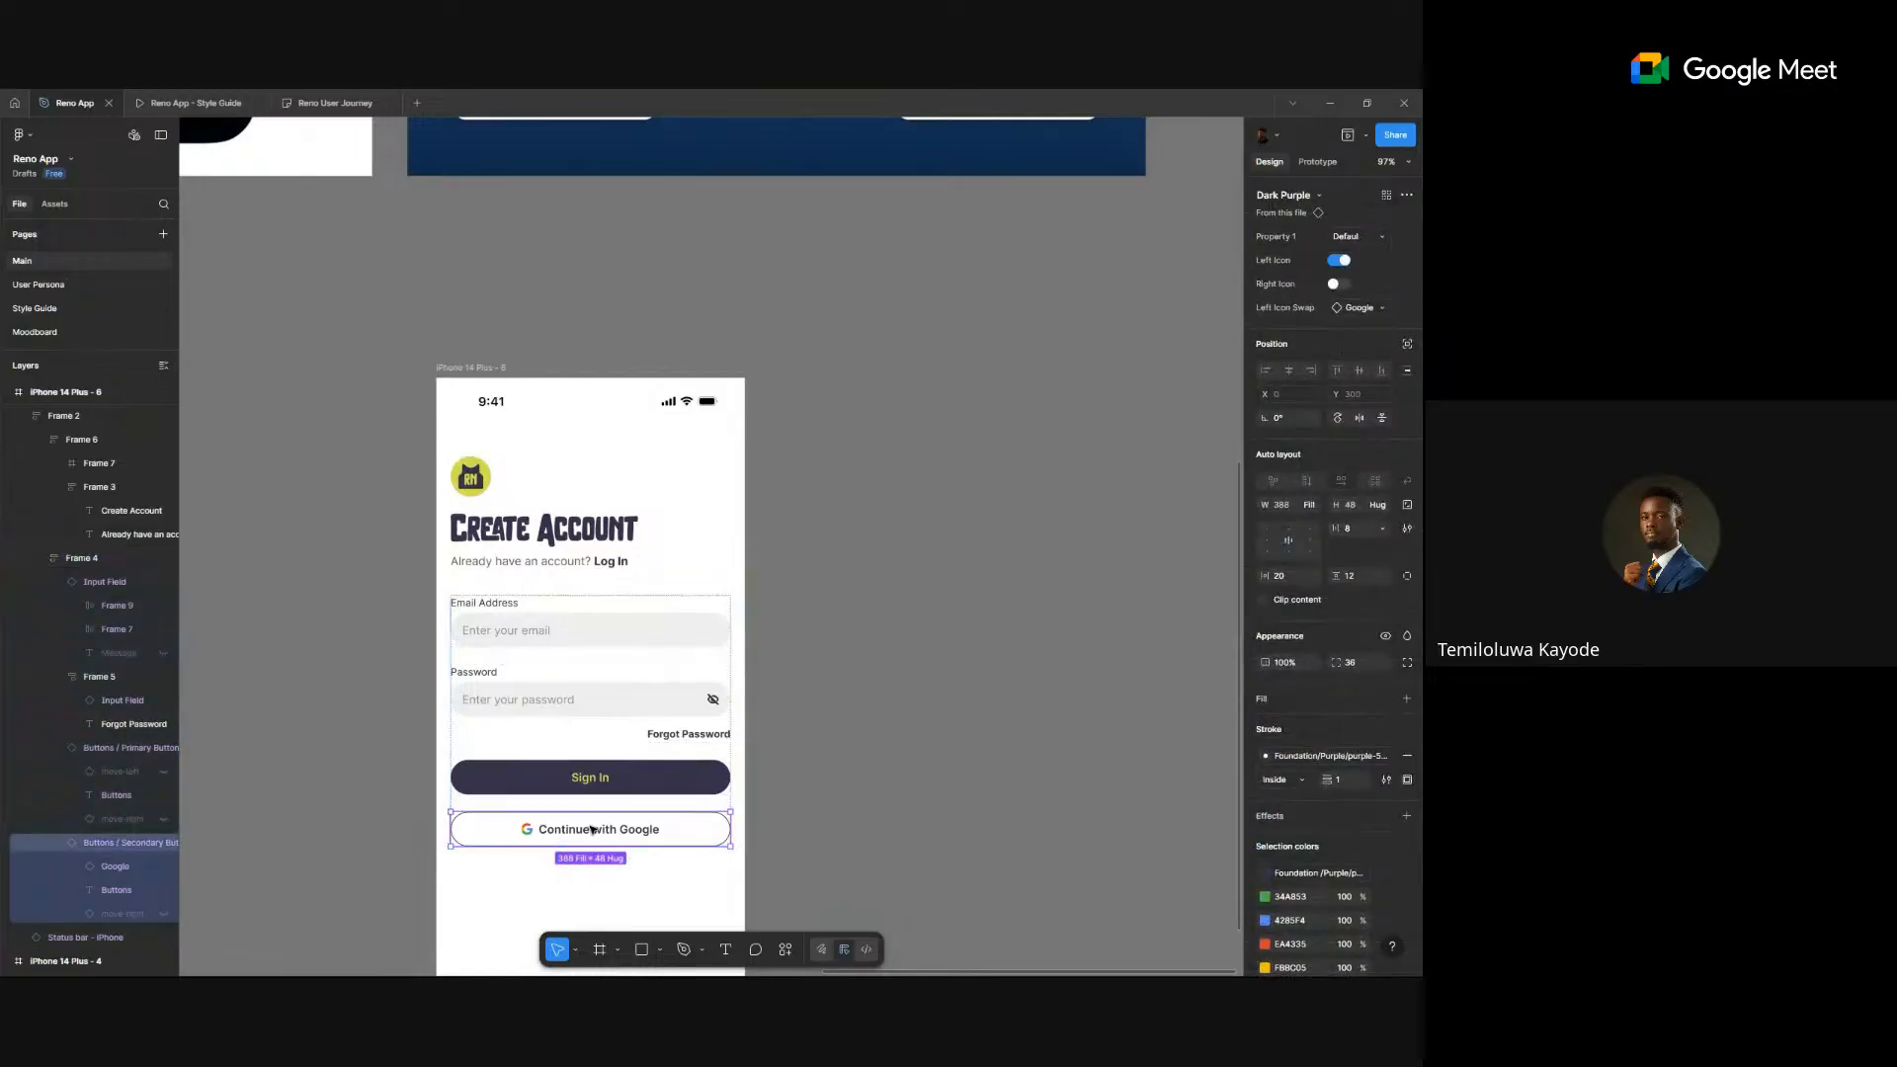
pyautogui.press('Up')
pyautogui.press('Up')
pyautogui.press('Up')
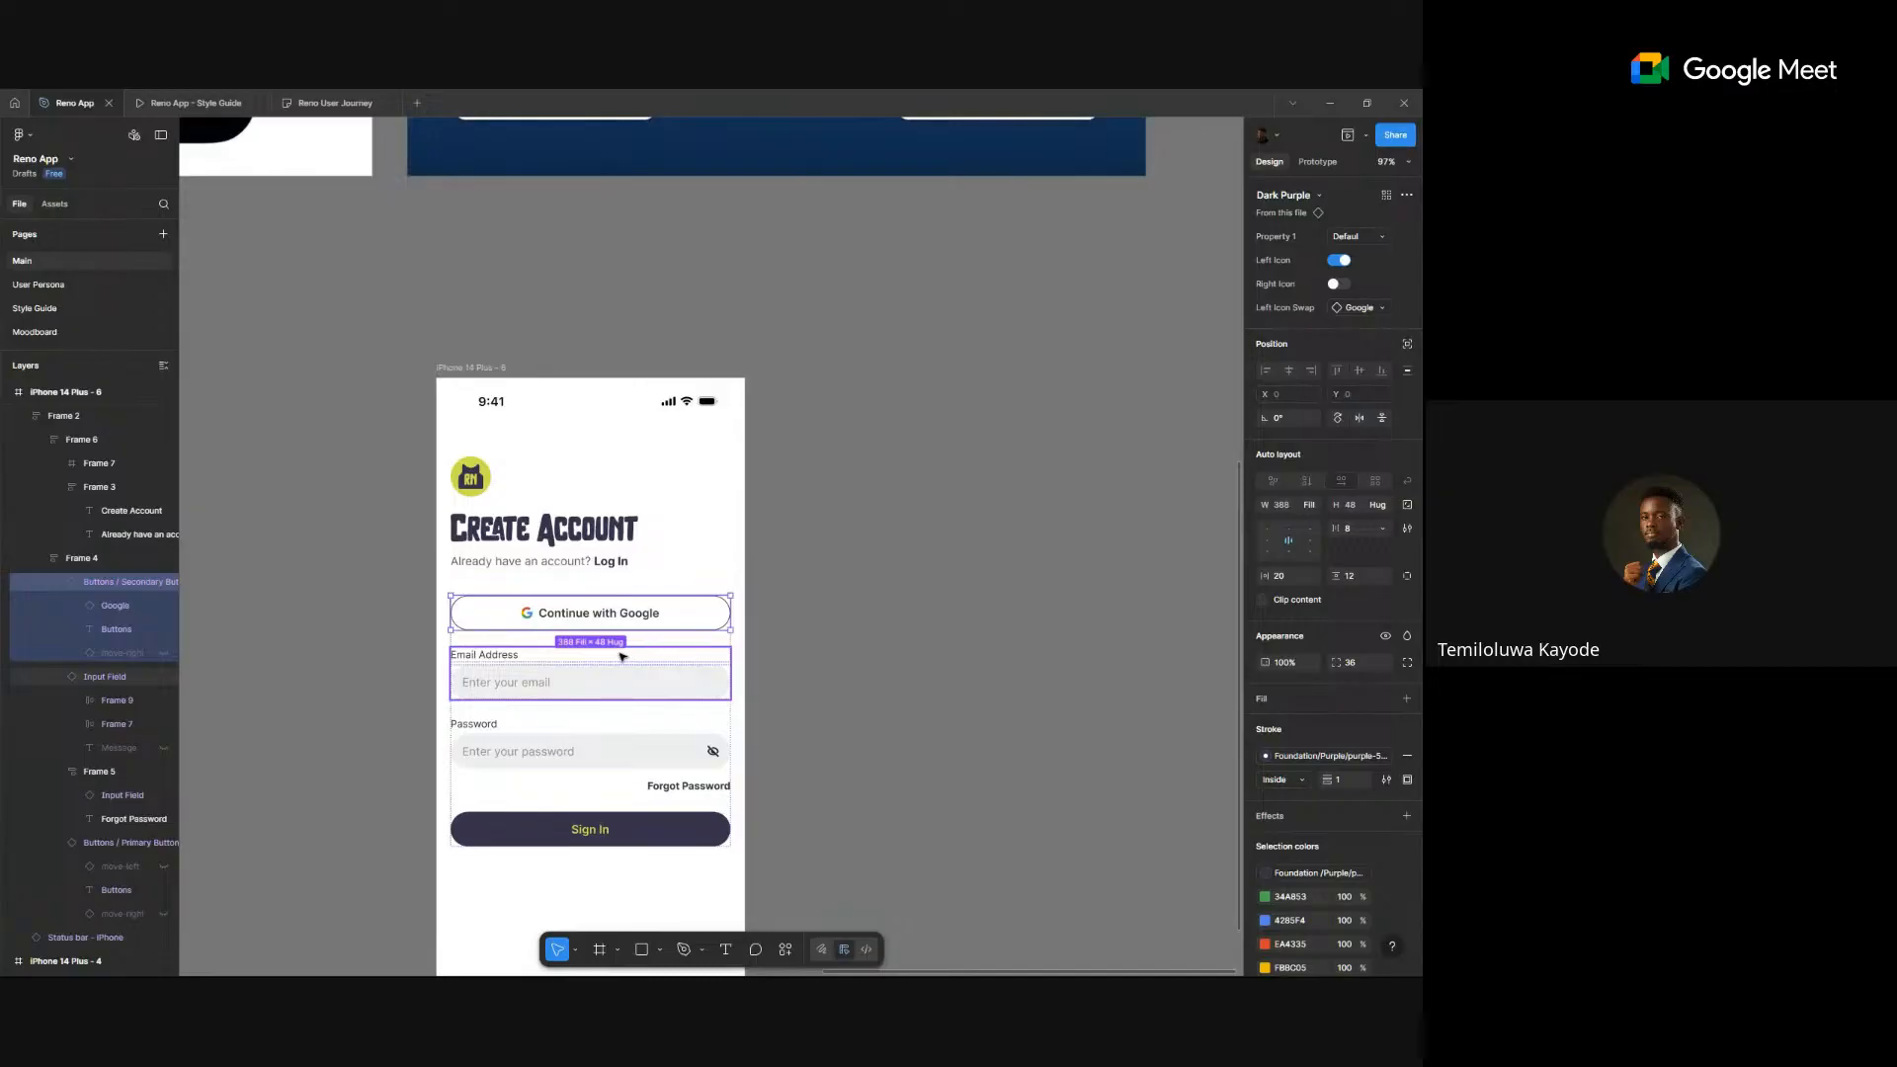
# - Draw a short horizontal line on the canvas beside the screen
pyautogui.click(863, 655)
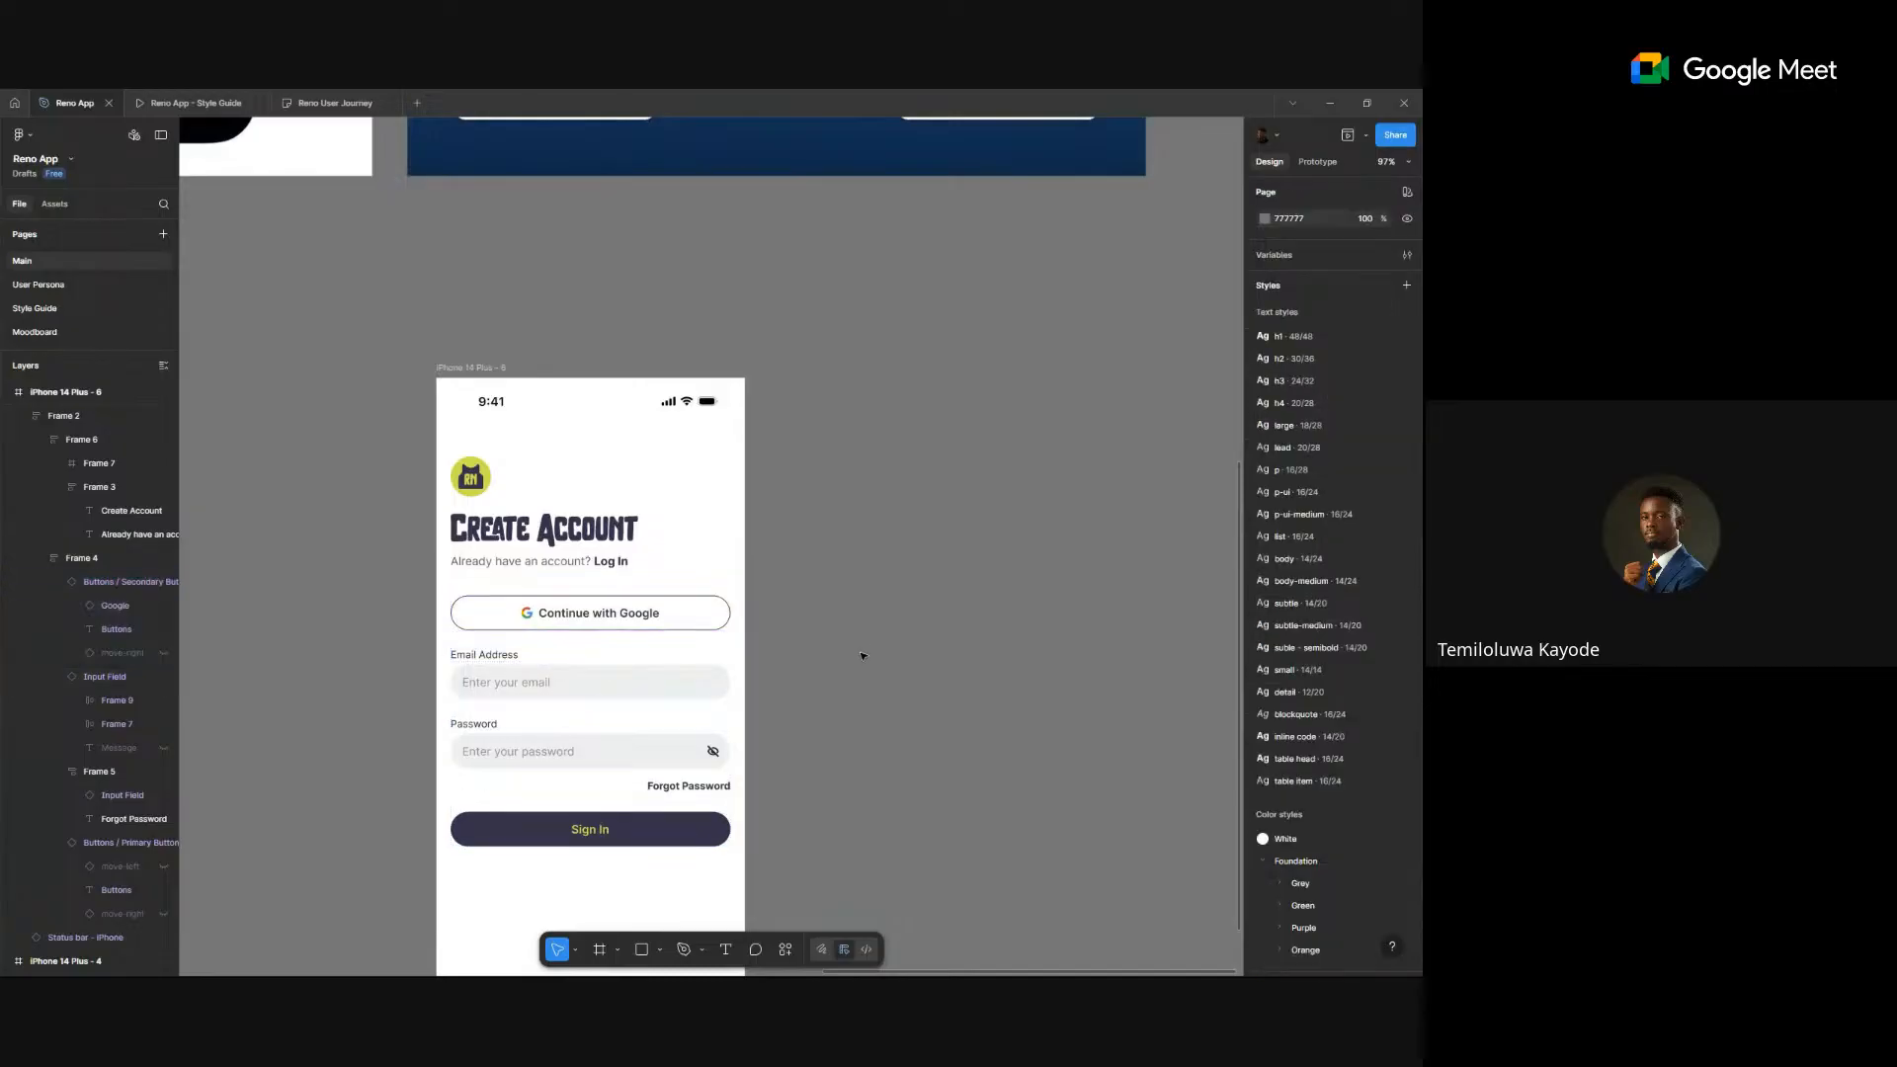
pyautogui.press('l')
pyautogui.moveTo(804, 679); pyautogui.dragTo(904, 679)
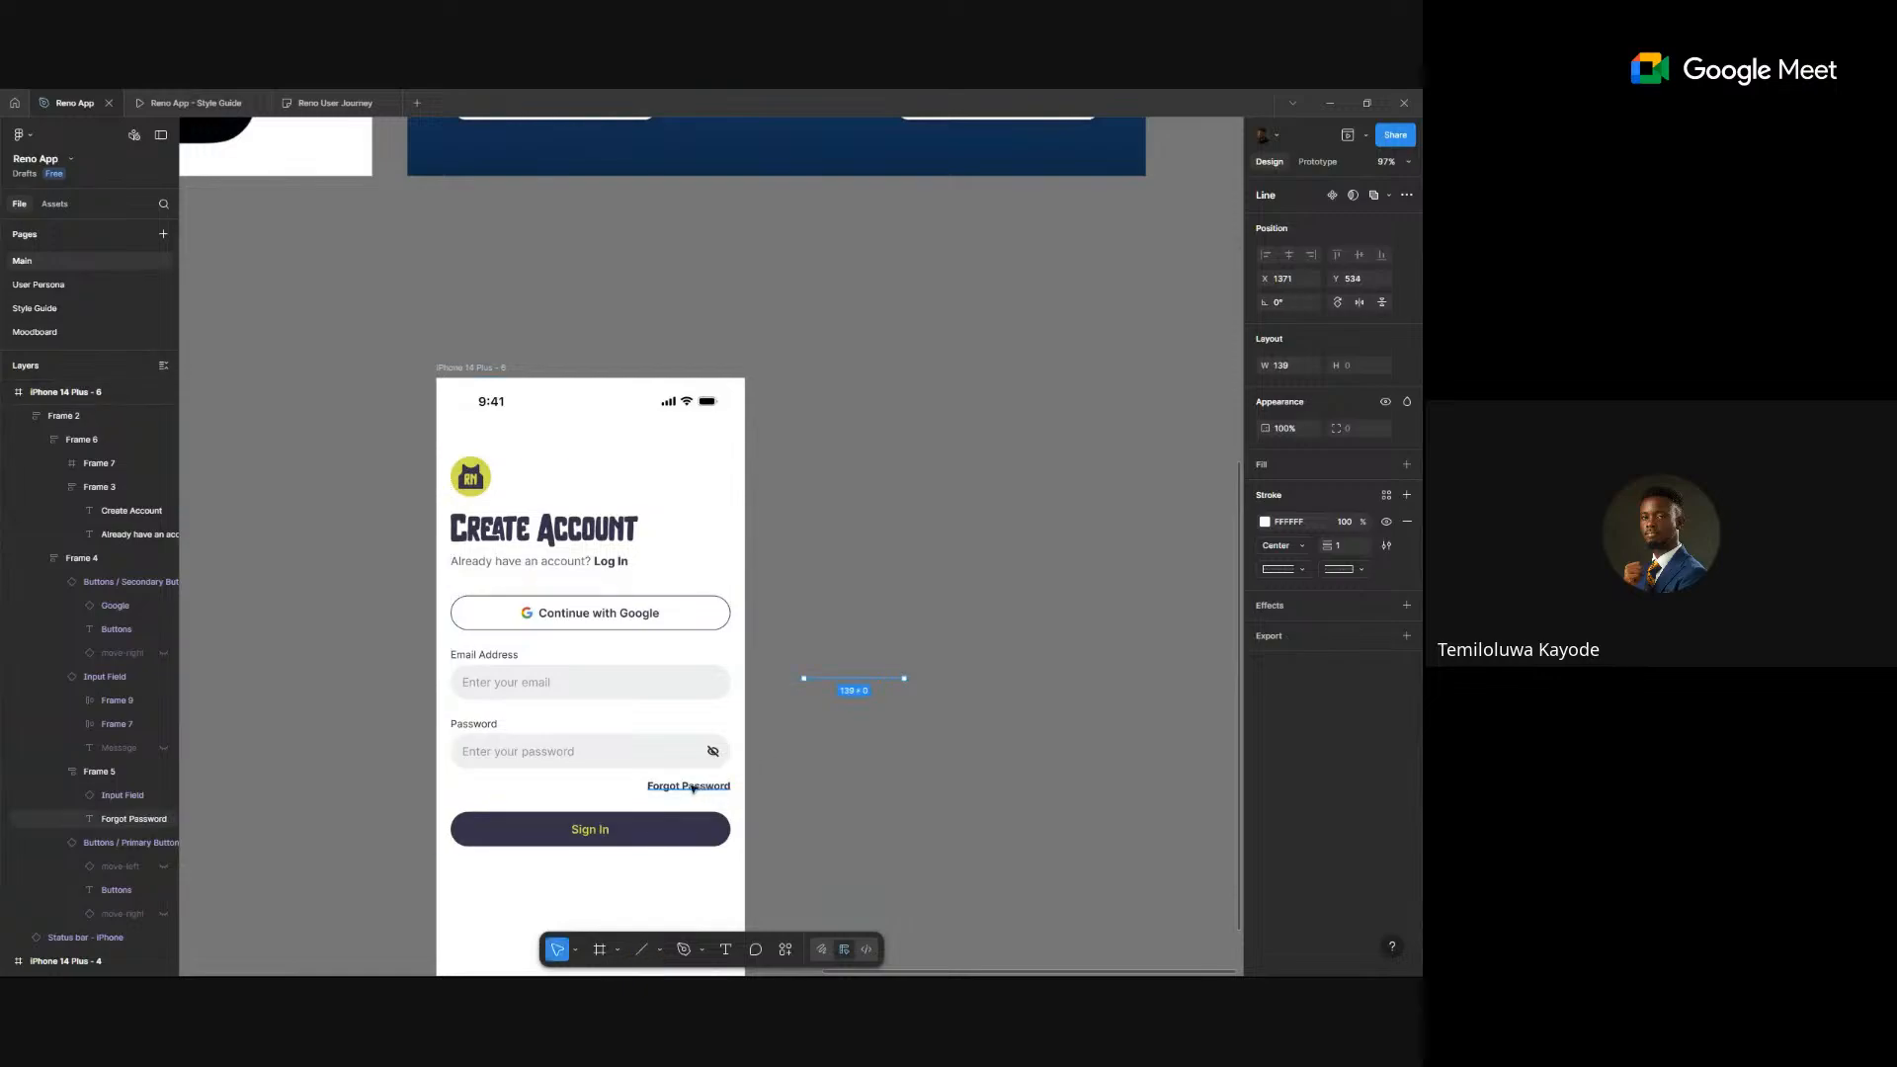
# - Copy Forgot Password beside the line, reword it to regular-weight 'OR', and place it at the line's end
pyautogui.click(694, 787)
pyautogui.moveTo(693, 787); pyautogui.dragTo(939, 679)
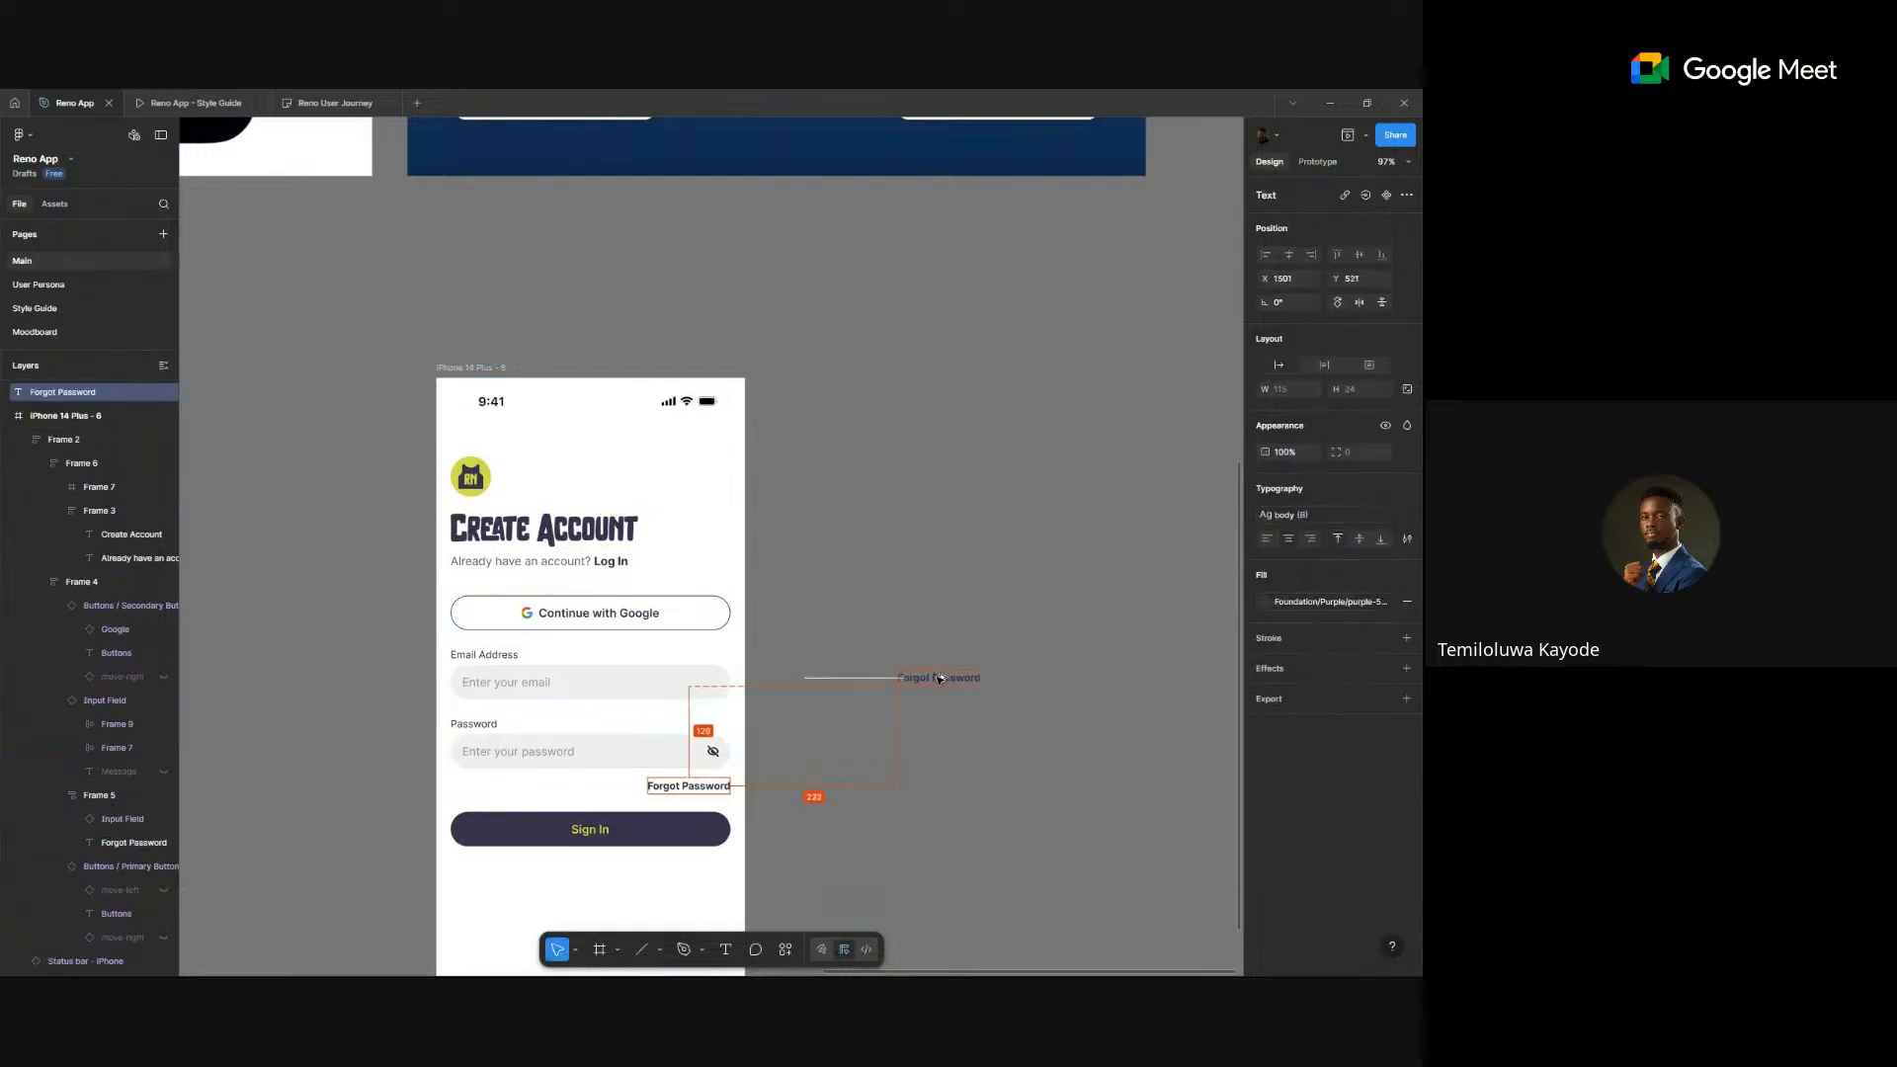
pyautogui.scroll(5, 943, 681)
pyautogui.doubleClick(965, 658)
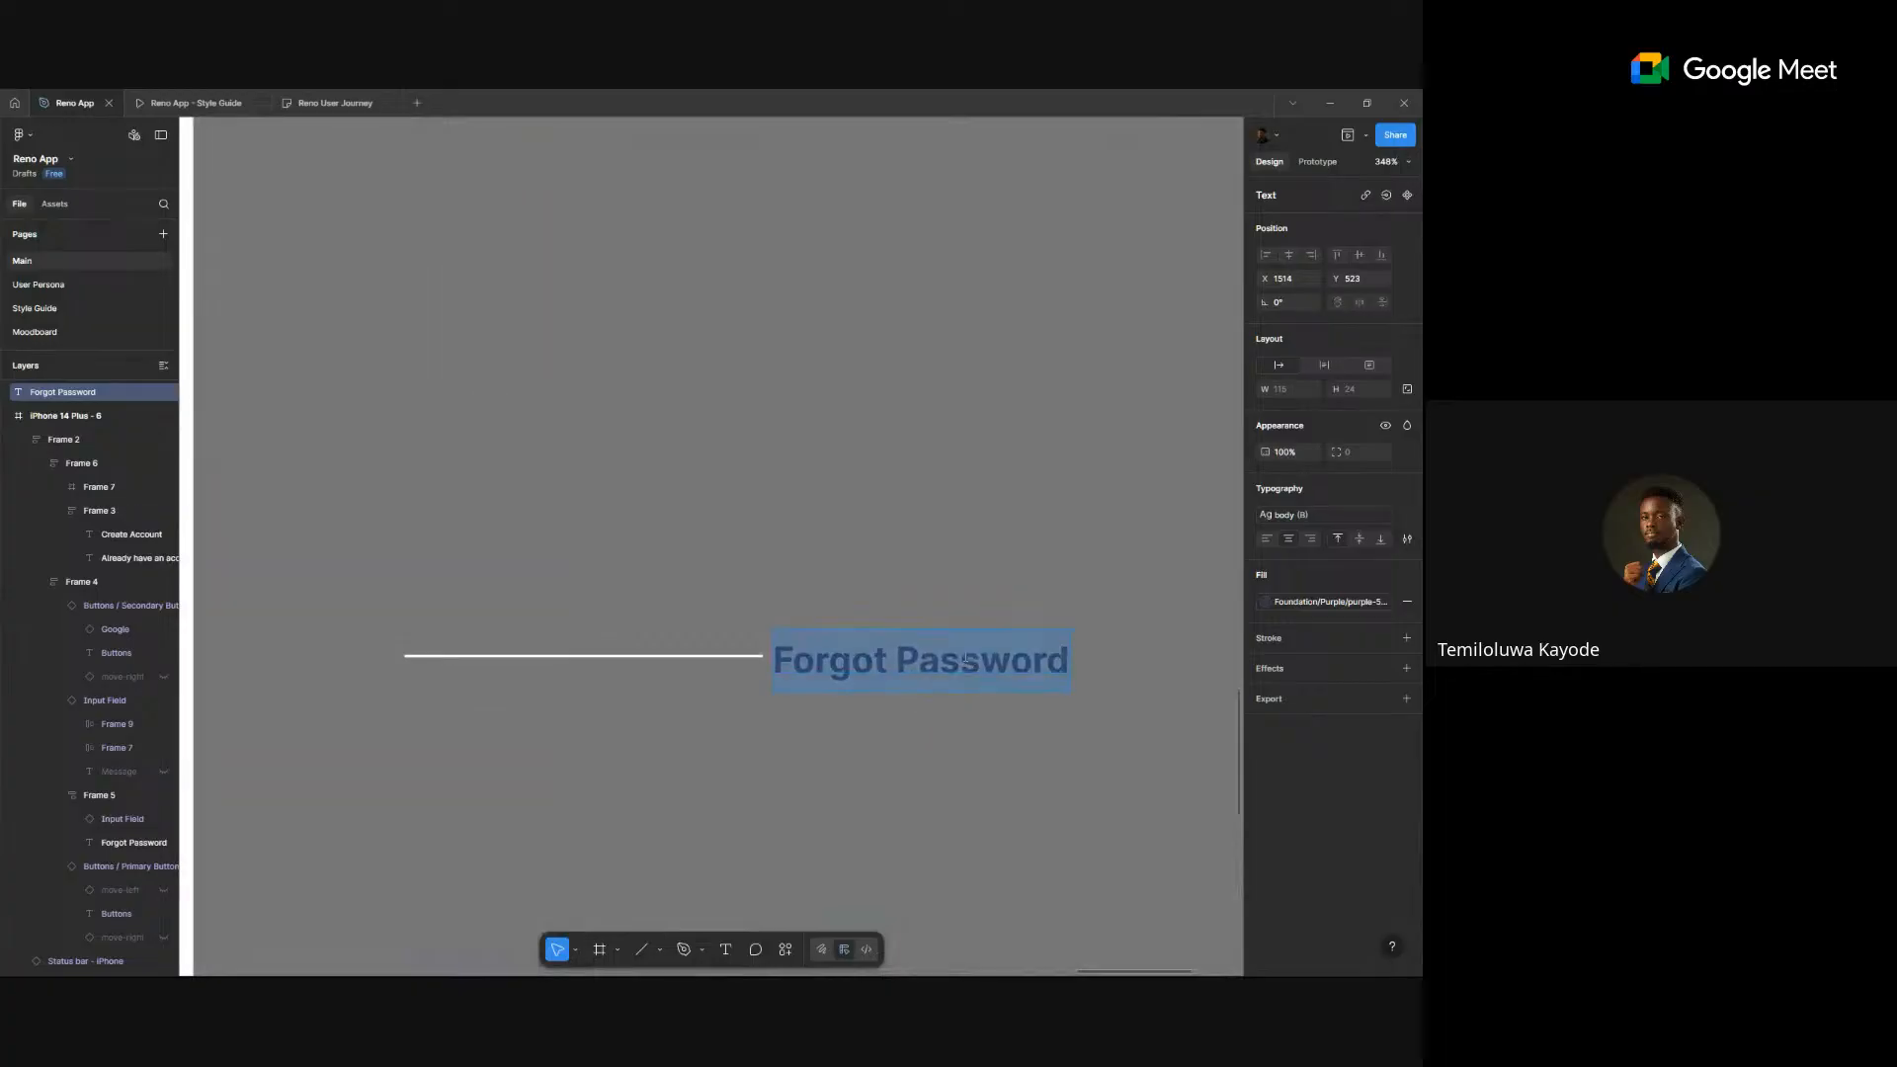
pyautogui.write('OR')
pyautogui.press('Escape')
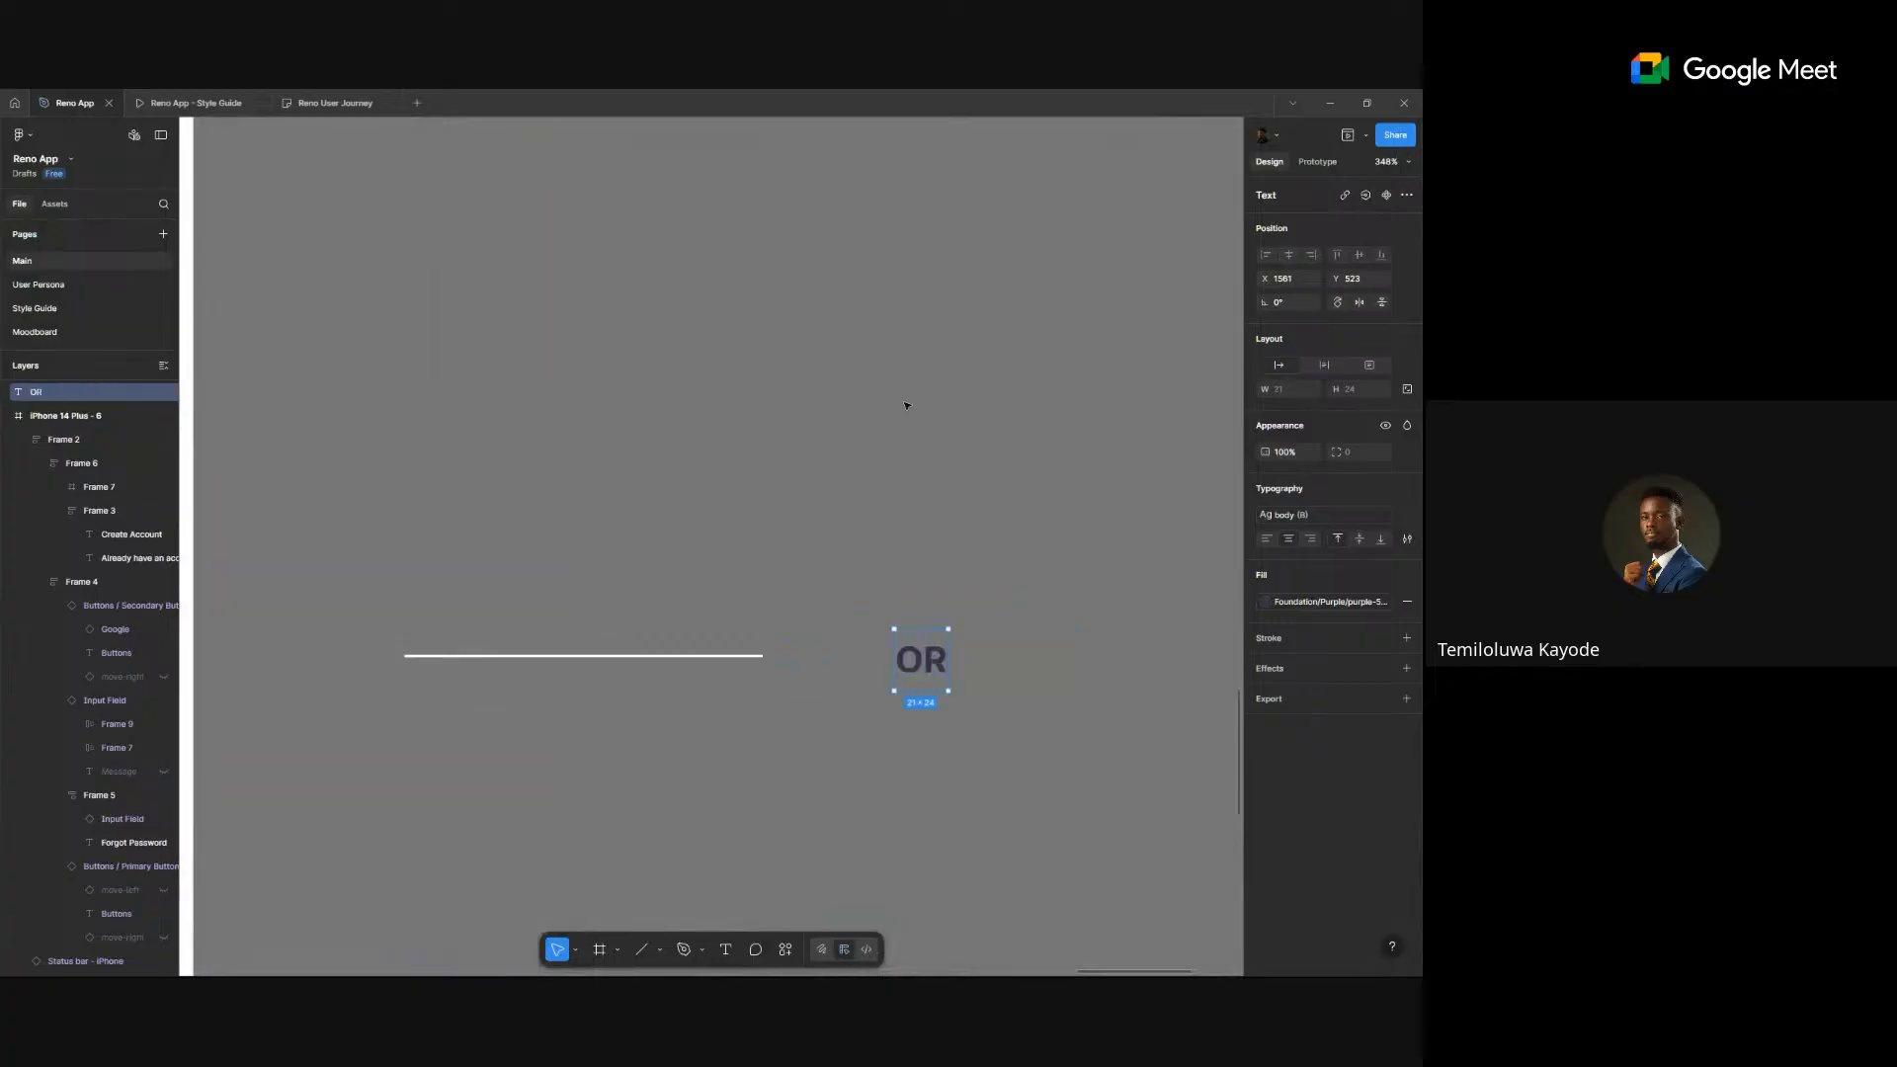
pyautogui.hotkey('ctrl', 'b')
pyautogui.moveTo(932, 677); pyautogui.dragTo(736, 660)
# - Duplicate the line to the right of OR and wrap both lines and OR in auto layout
pyautogui.click(736, 656)
pyautogui.moveTo(910, 666); pyautogui.dragTo(1176, 669)
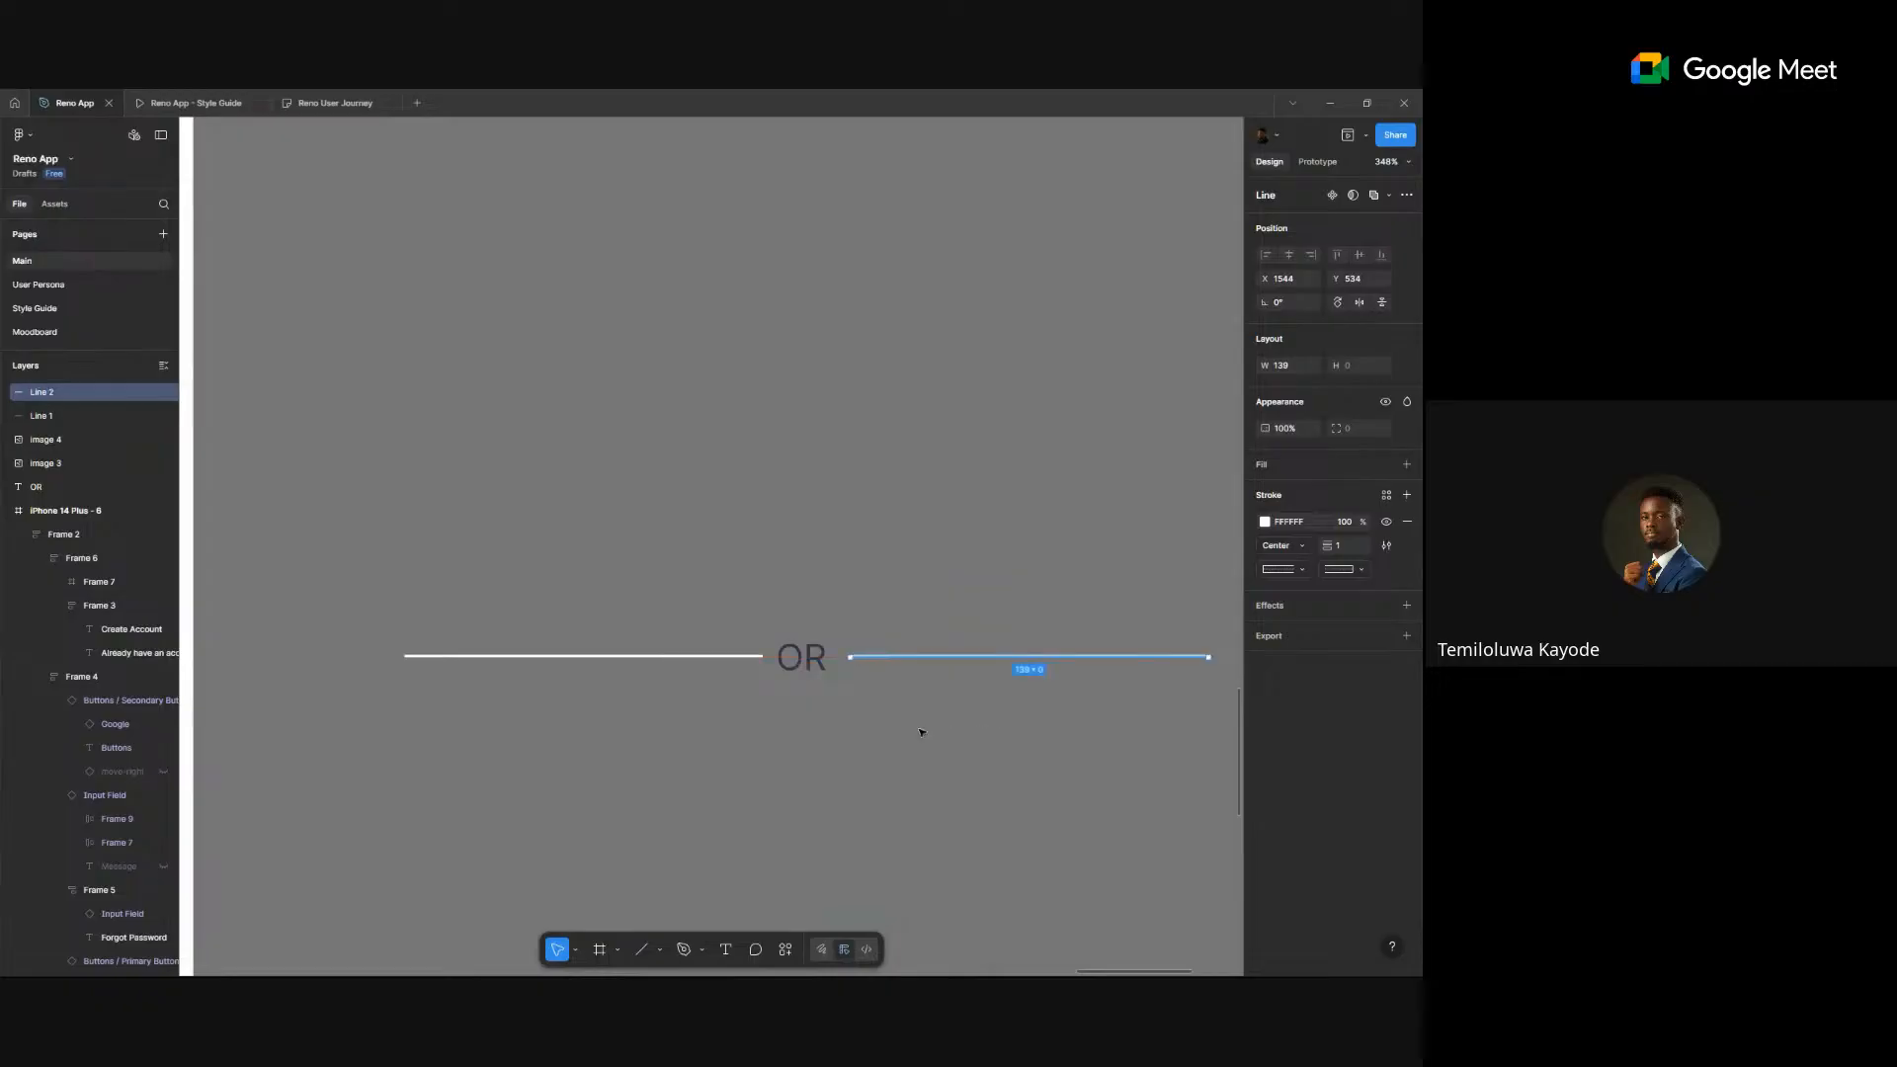
pyautogui.click(923, 580)
pyautogui.moveTo(533, 726); pyautogui.dragTo(972, 558)
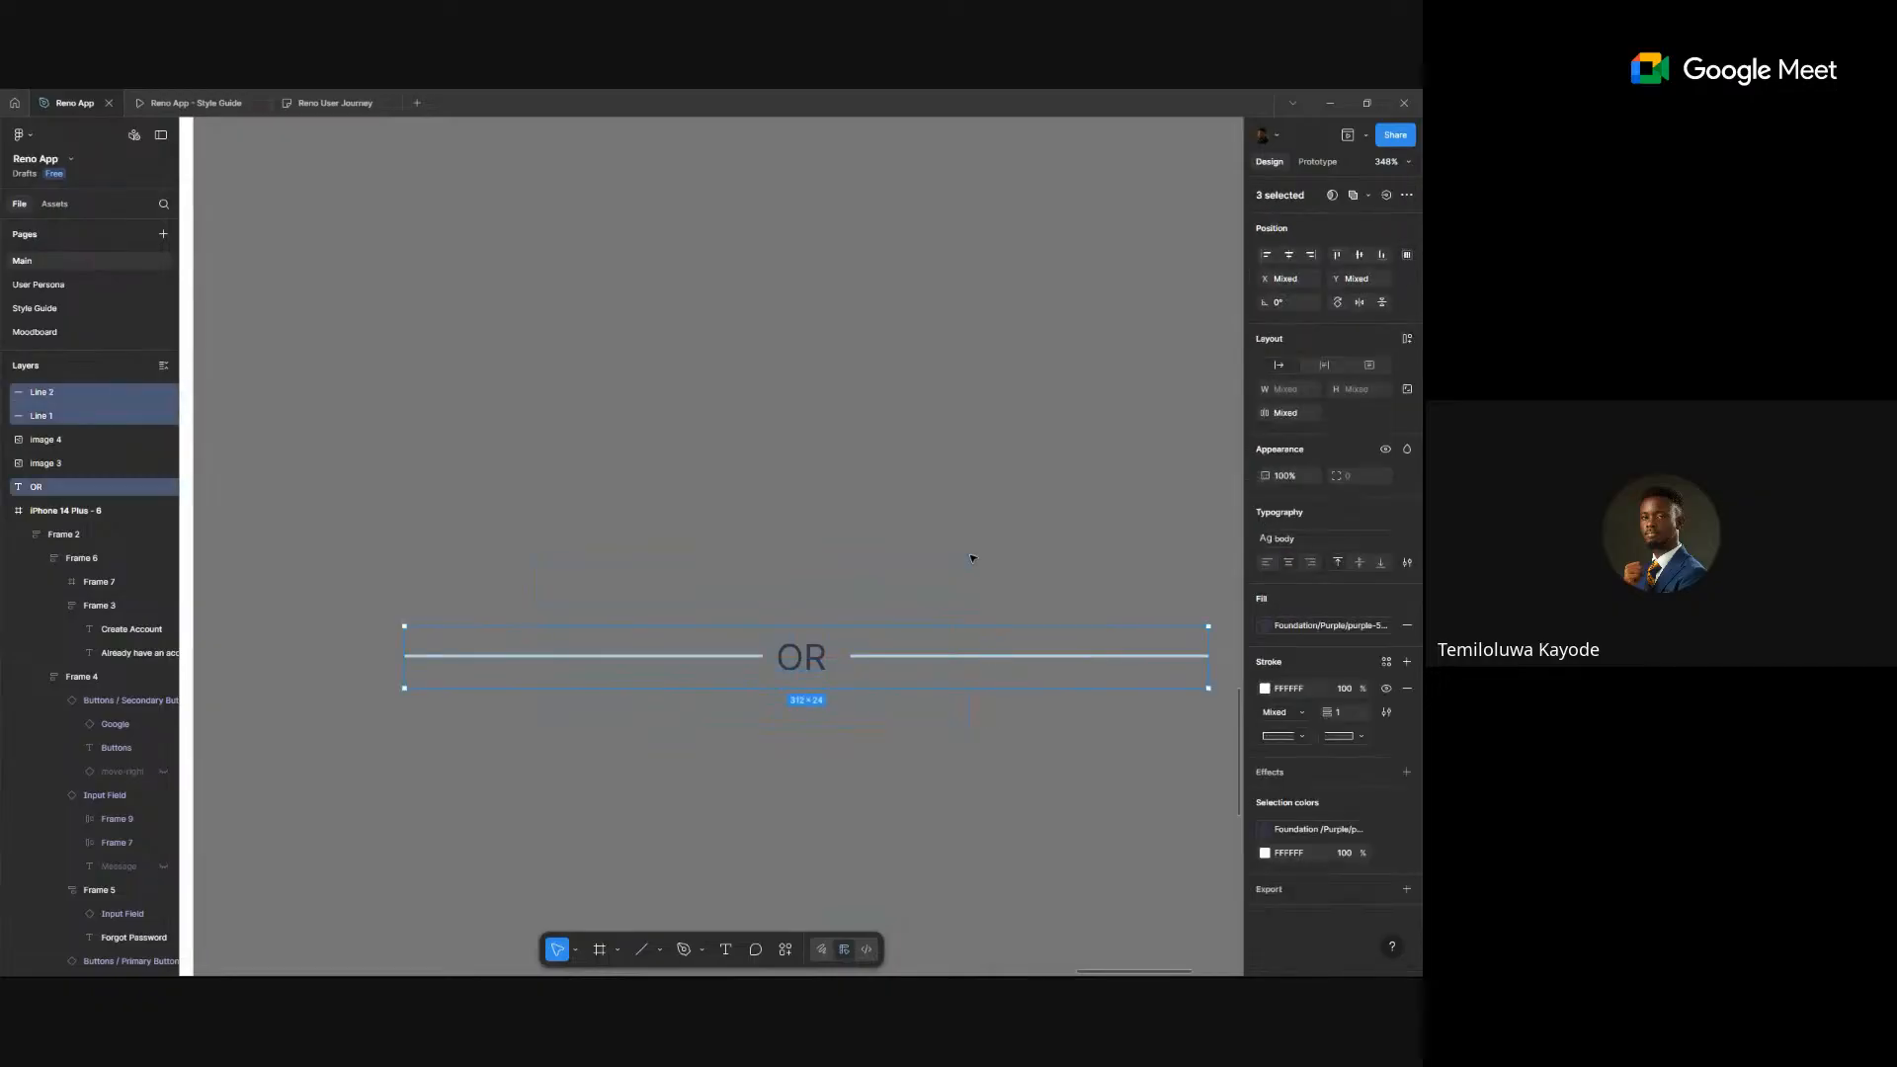
pyautogui.hotkey('shift', 'a')
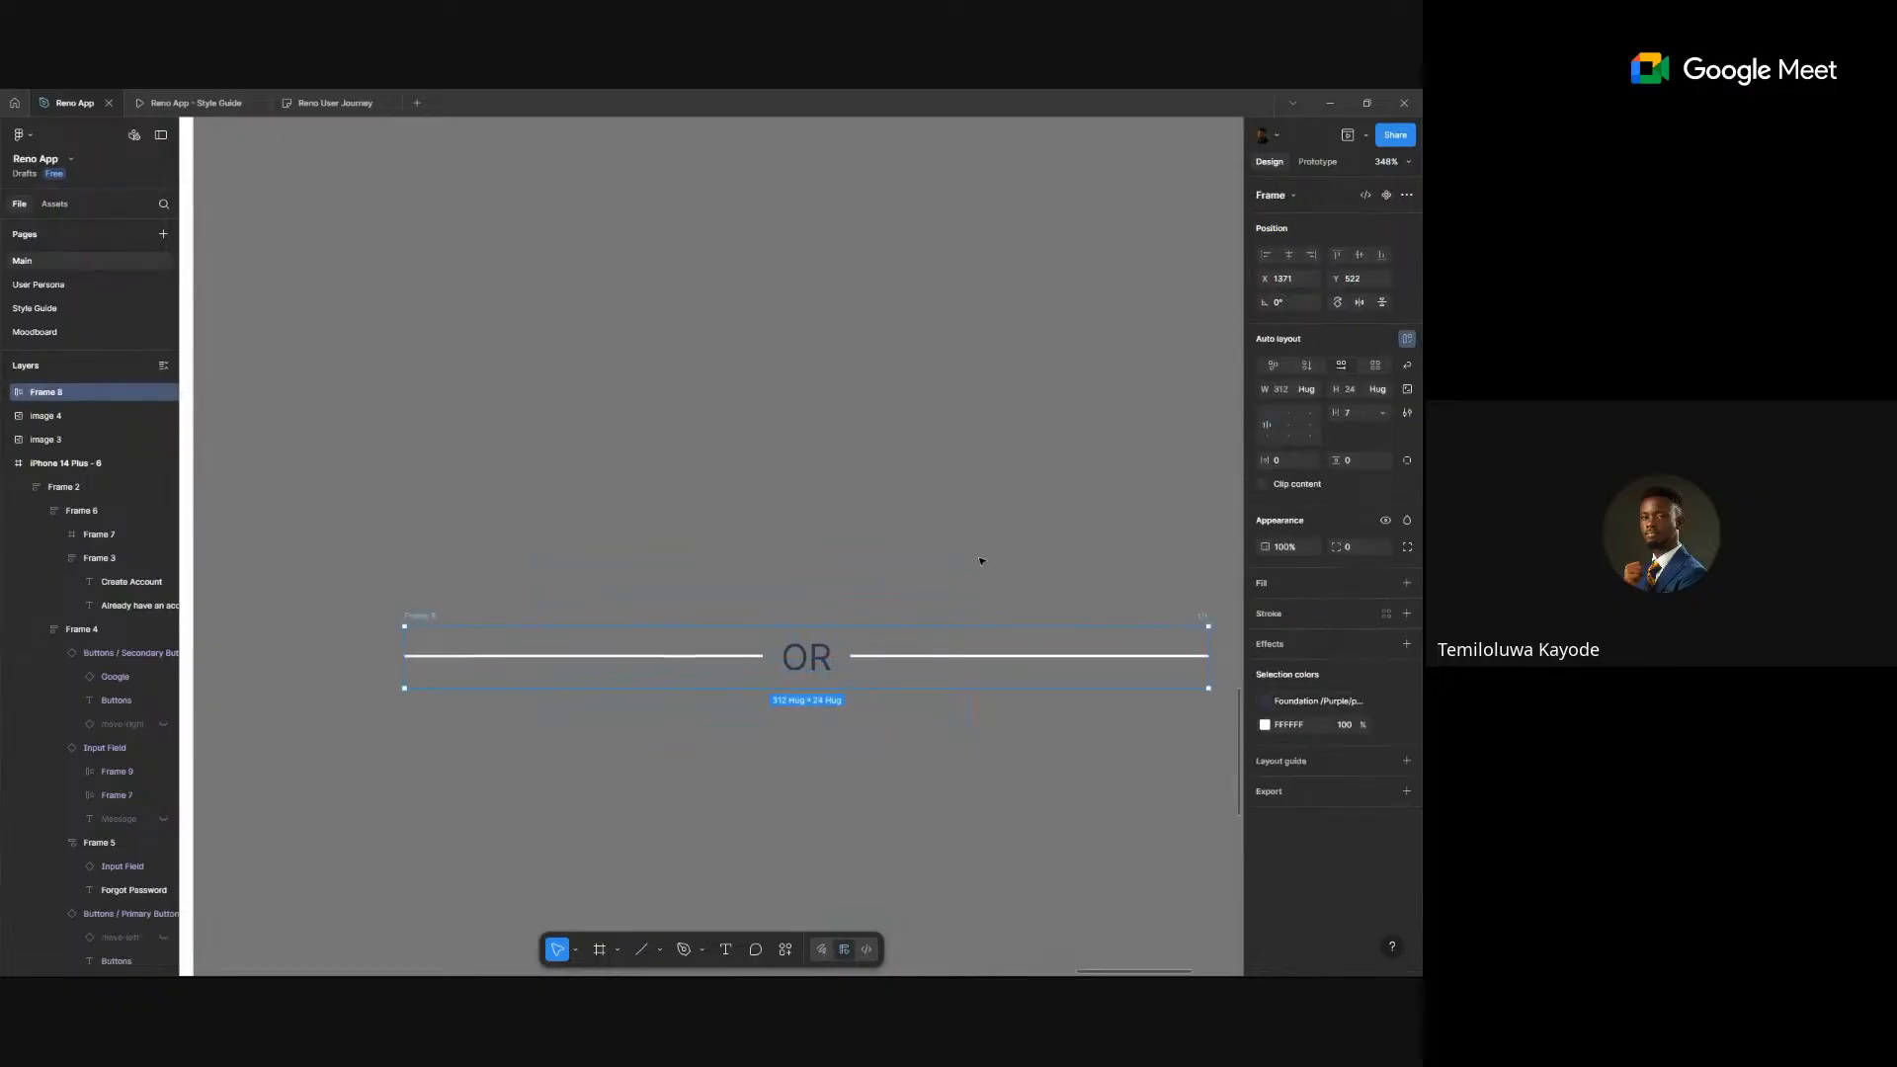
# - Apply the detail text style to the OR text
pyautogui.click(801, 665)
pyautogui.click(1304, 517)
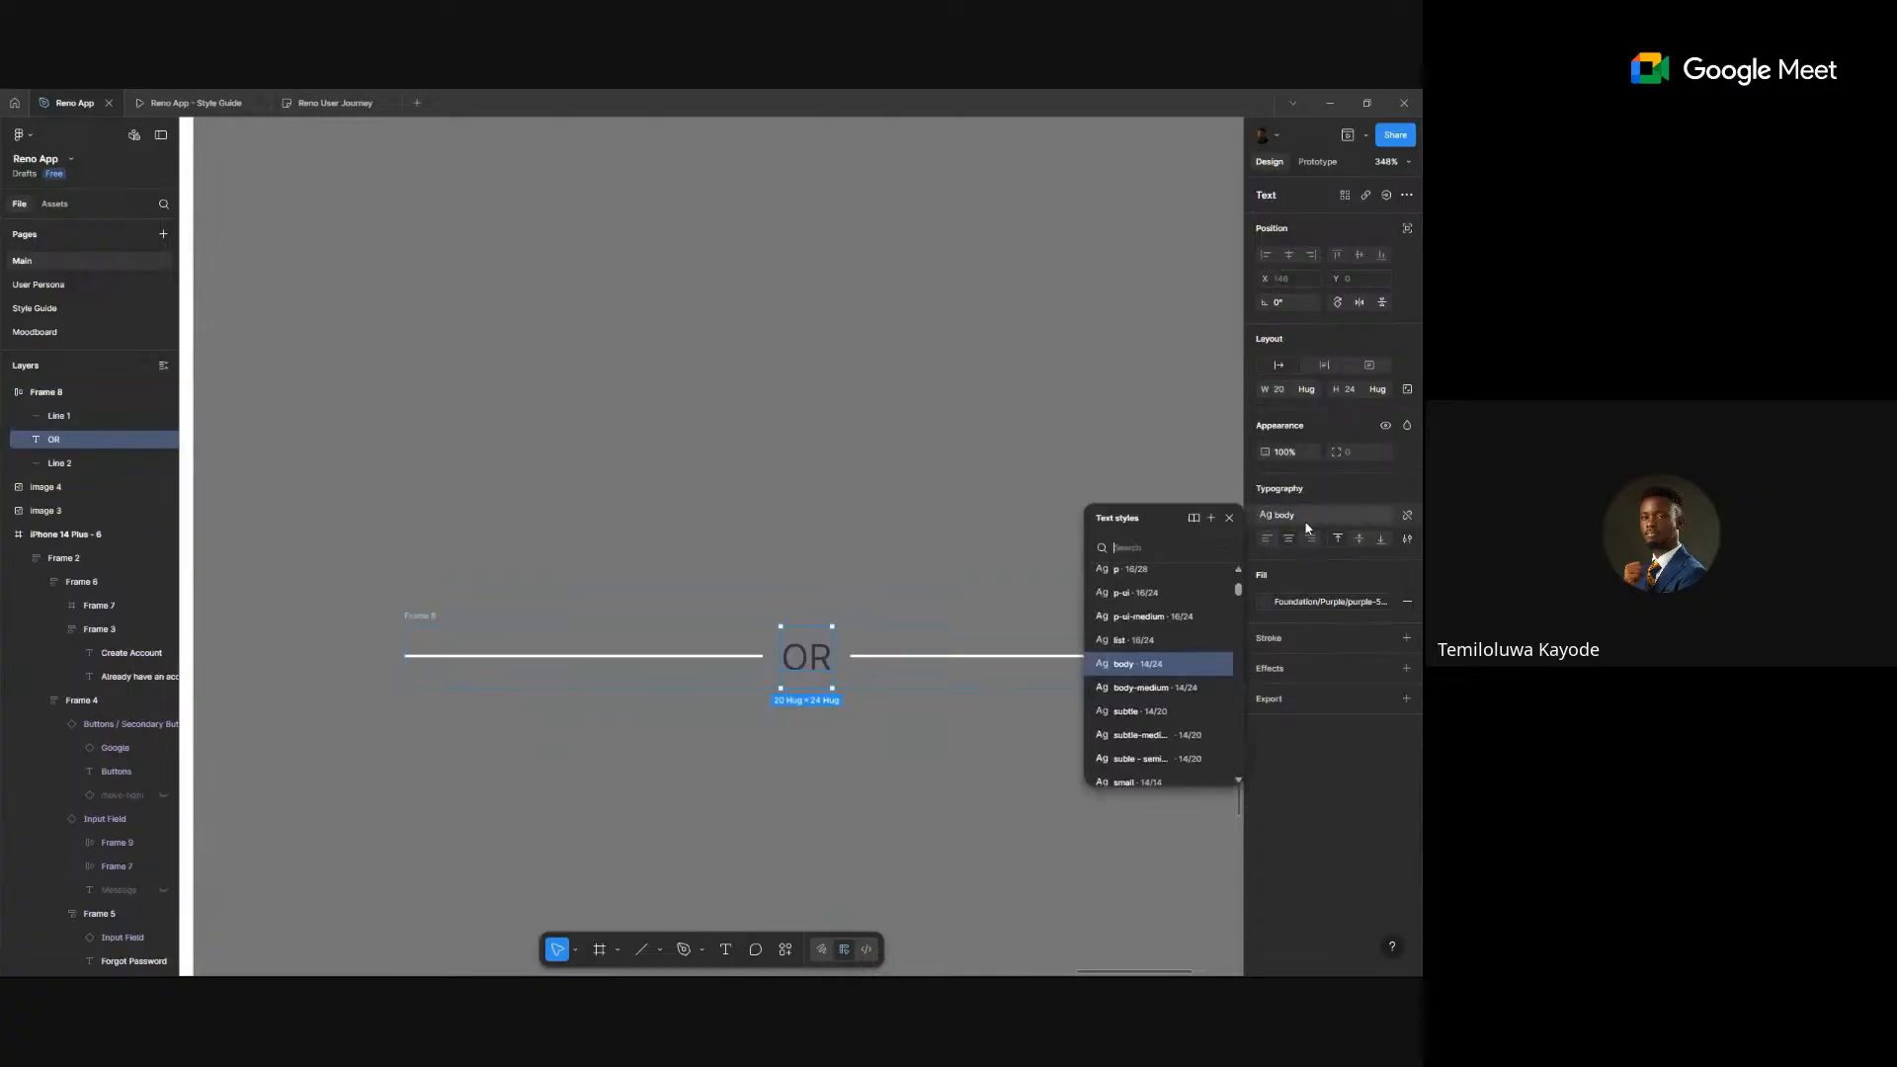
pyautogui.scroll(-3, 1166, 672)
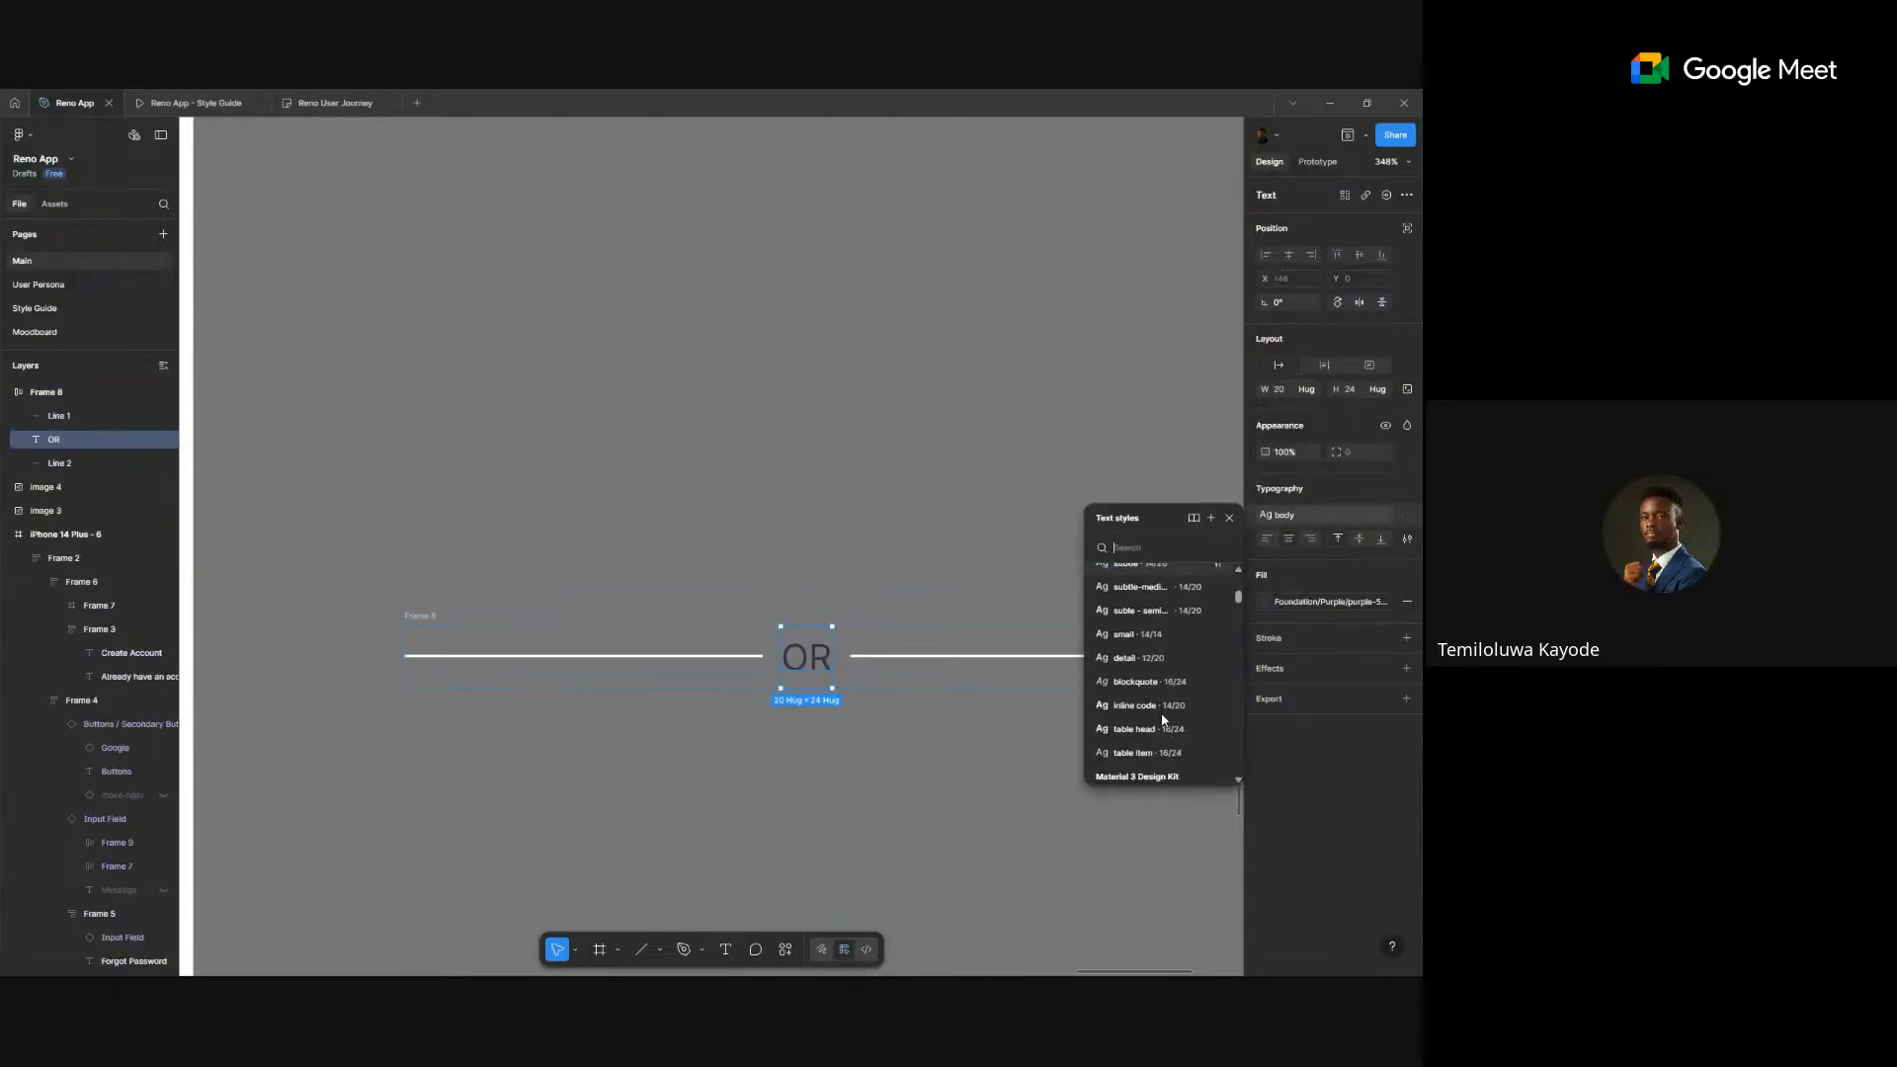
pyautogui.click(1136, 658)
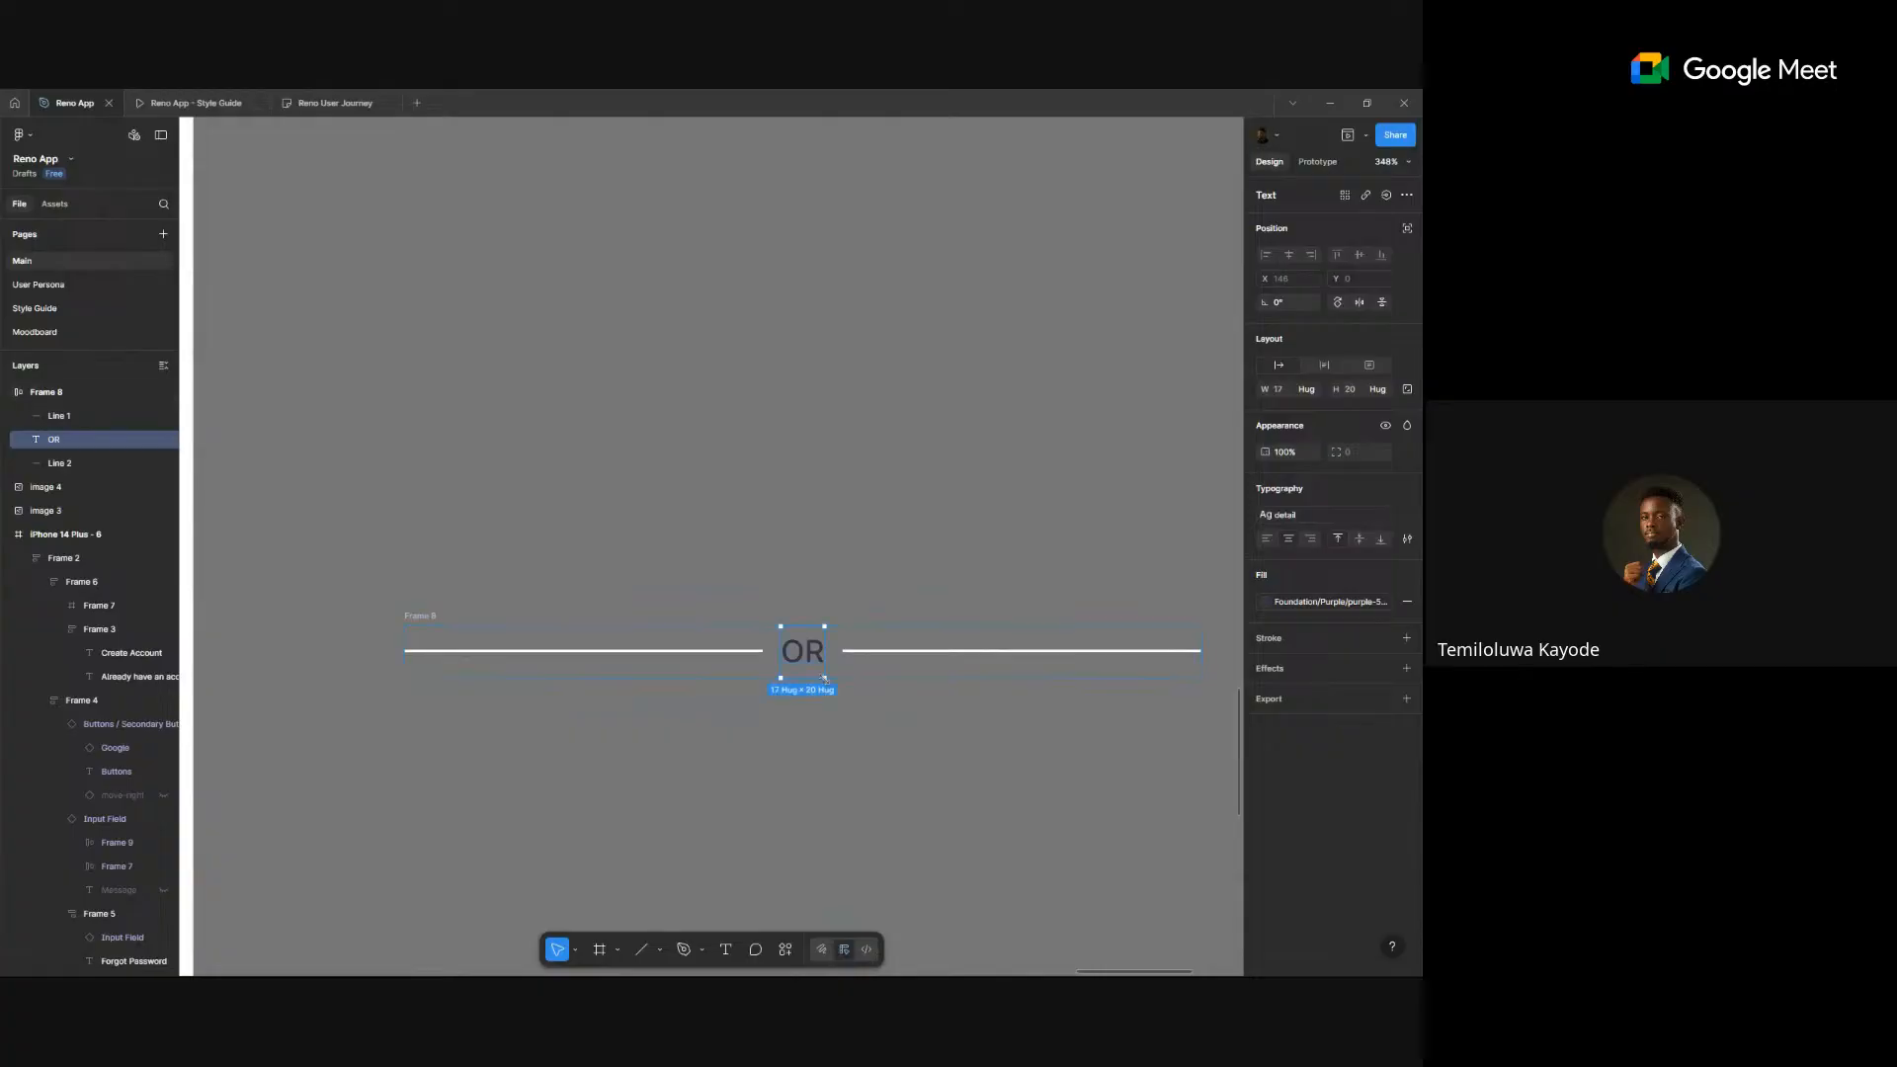
pyautogui.press('Escape')
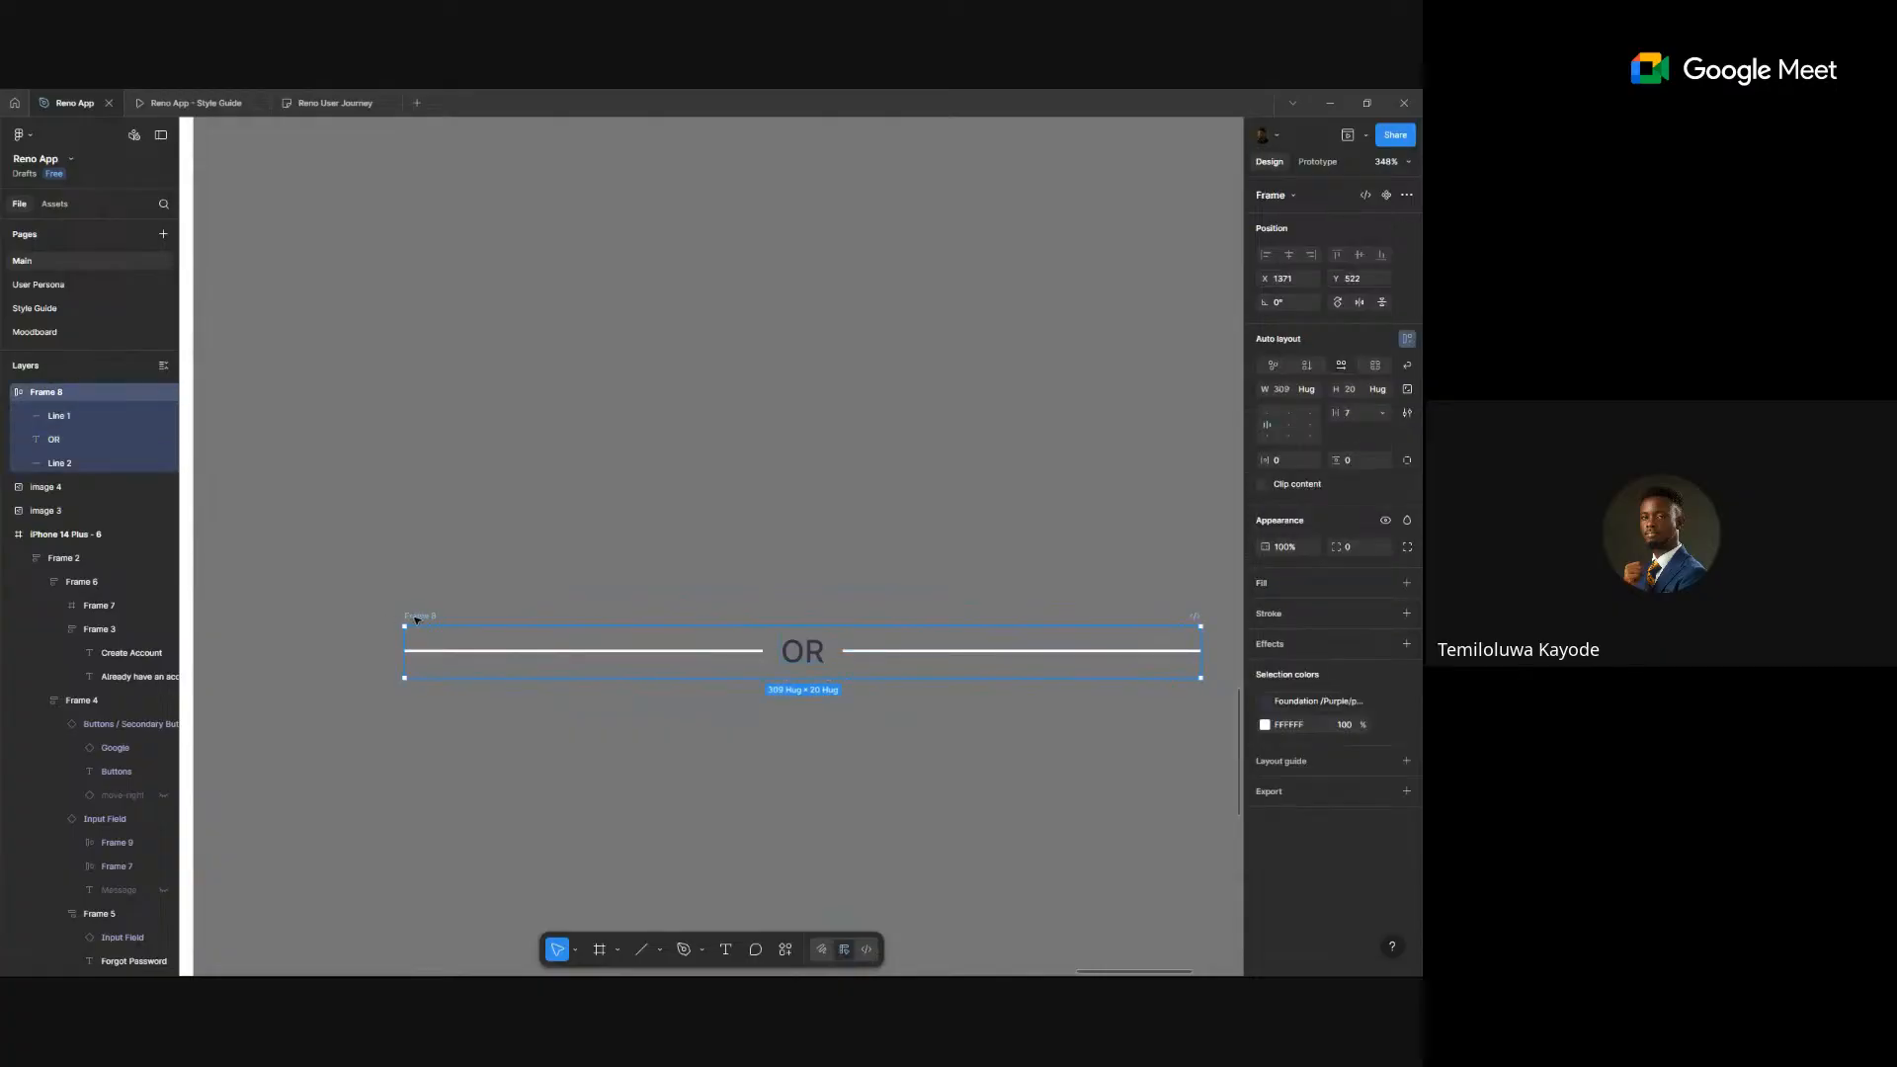
# - Colour the OR text and both divider lines with a Foundation grey library style
pyautogui.click(1266, 701)
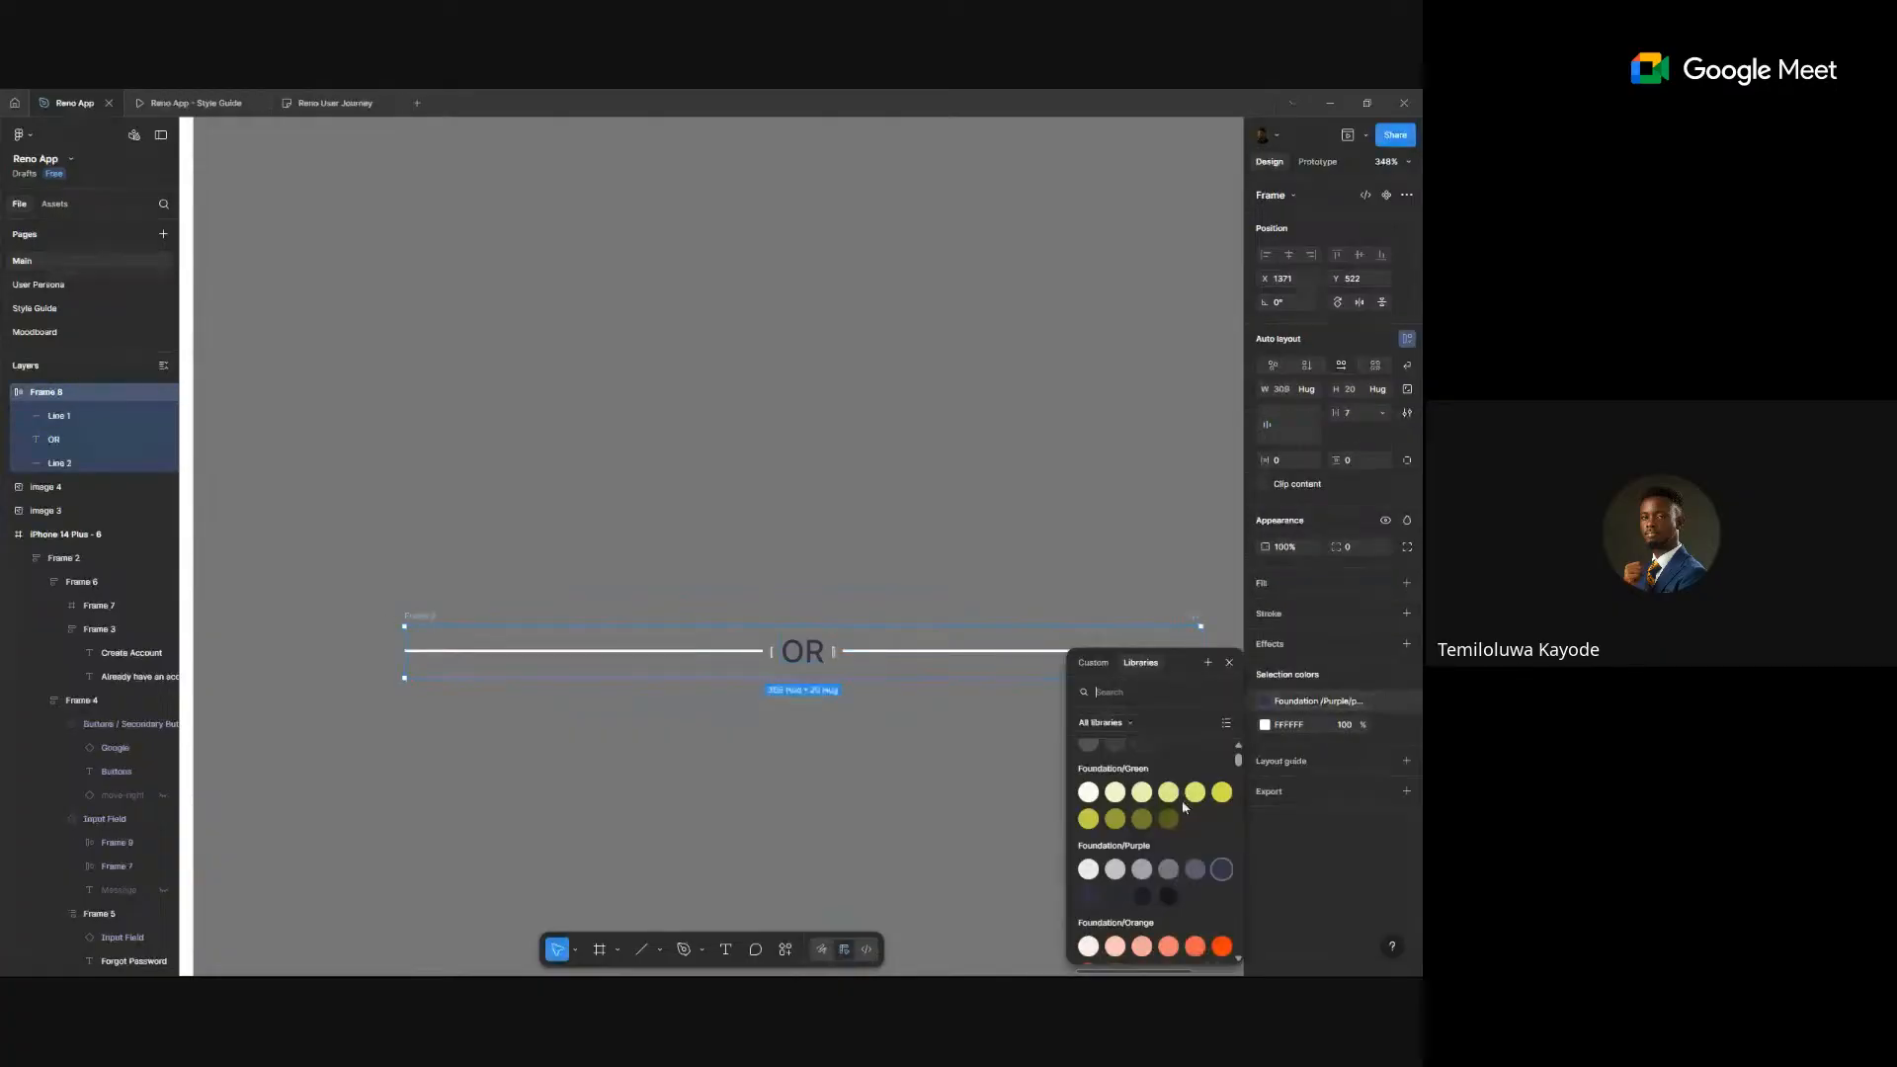
pyautogui.scroll(2, 1183, 807)
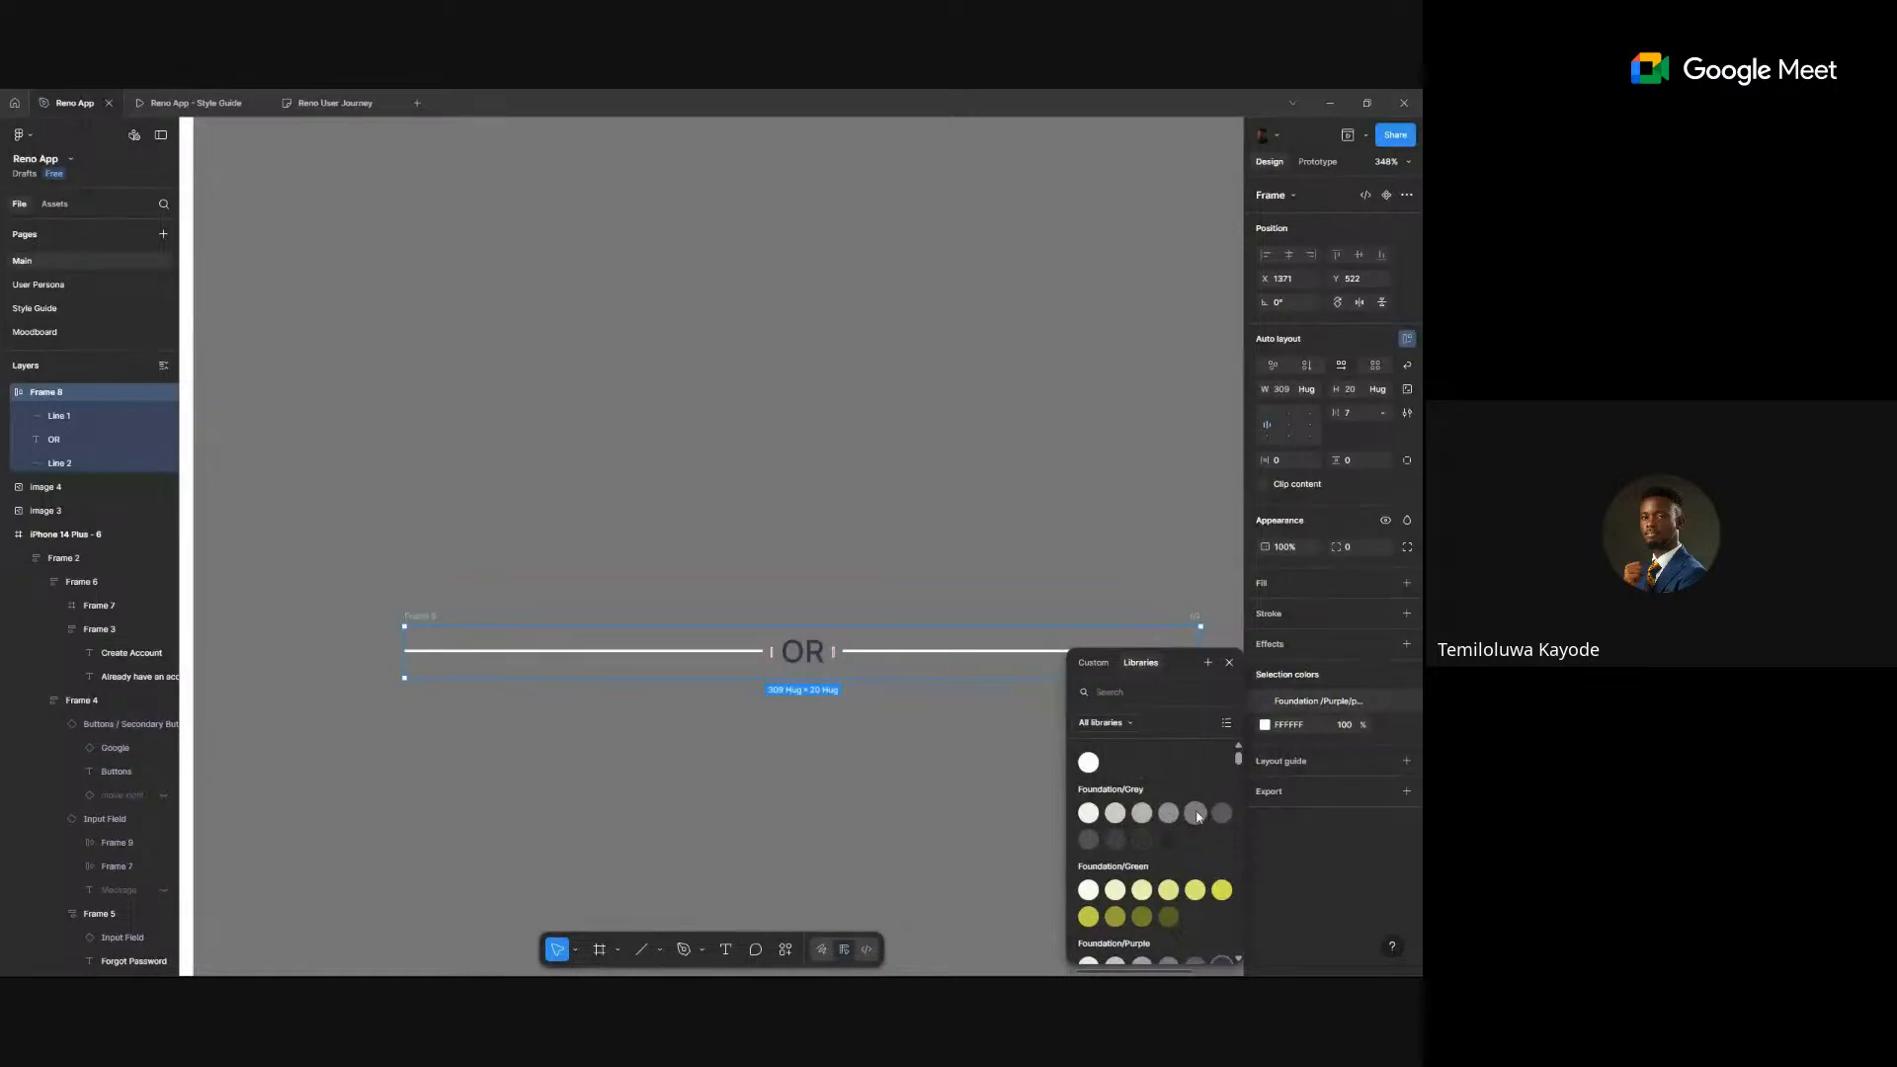
pyautogui.click(1195, 814)
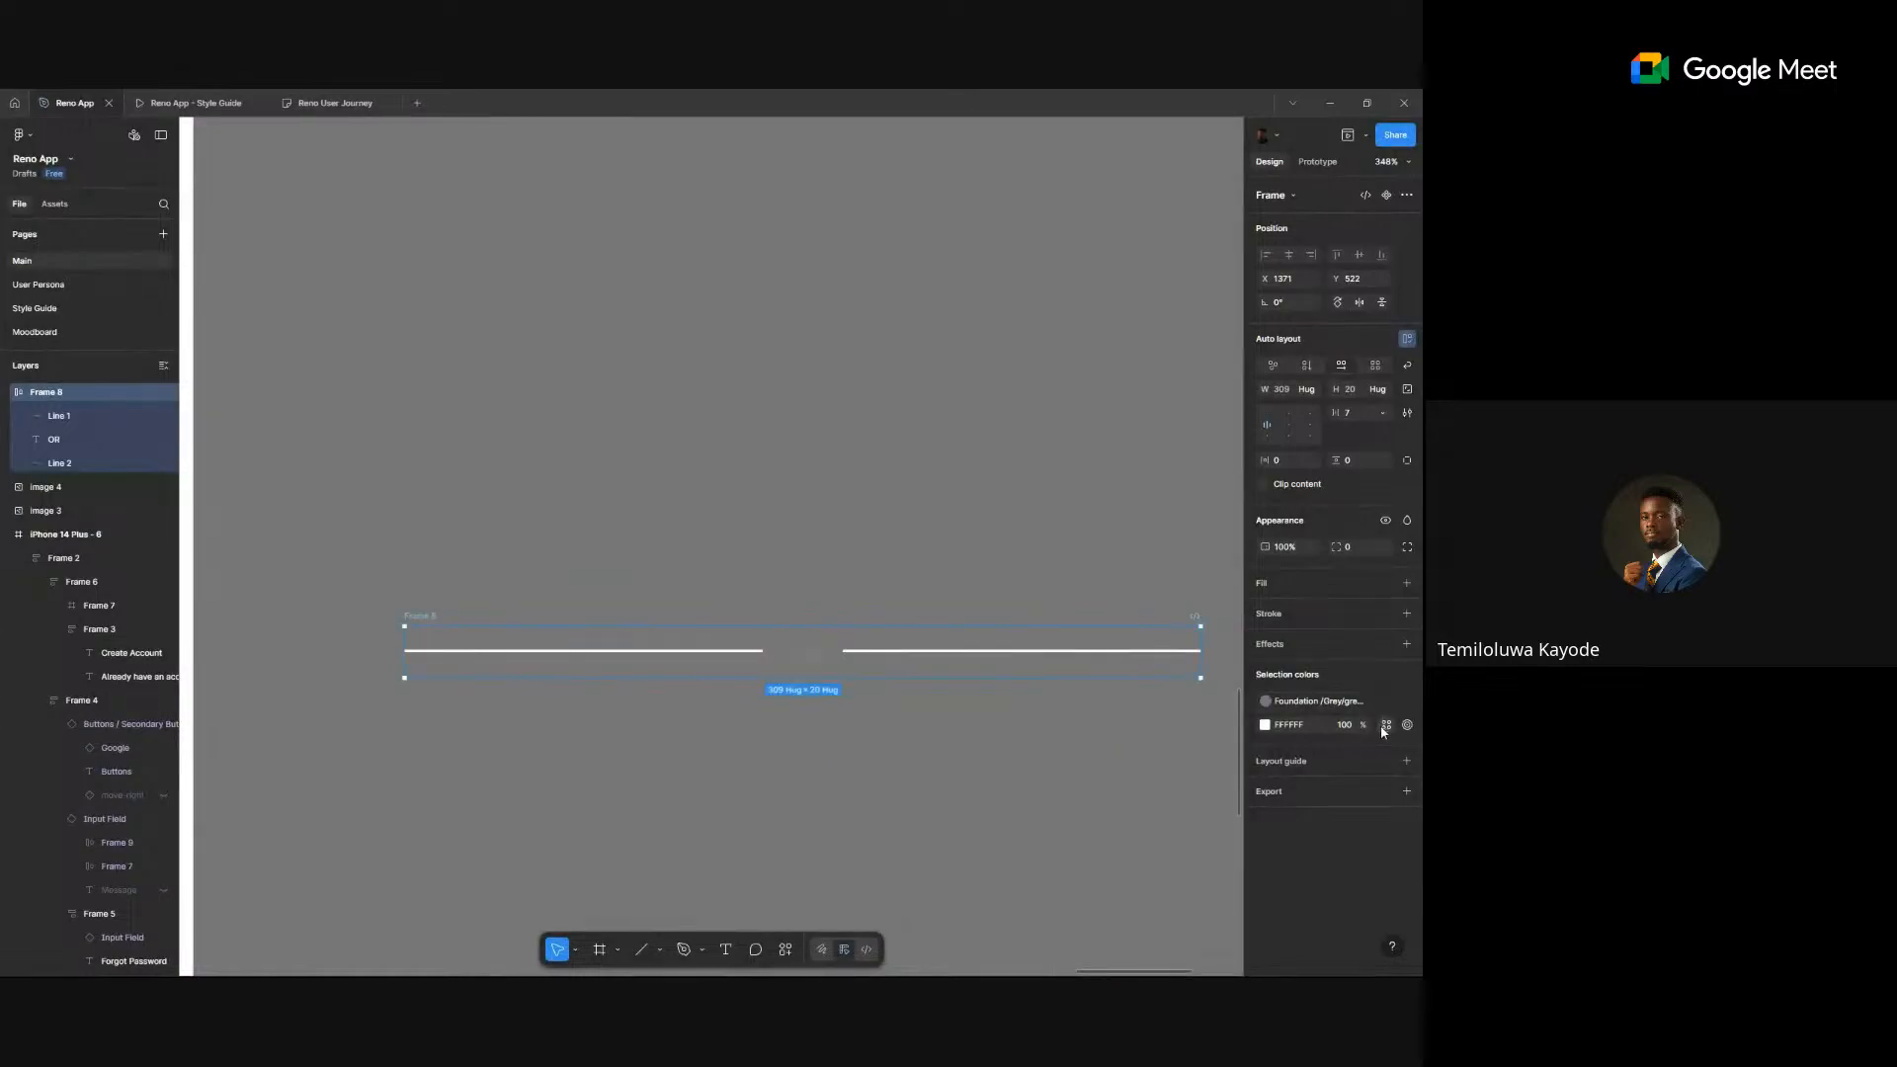
pyautogui.click(1385, 726)
pyautogui.click(1197, 815)
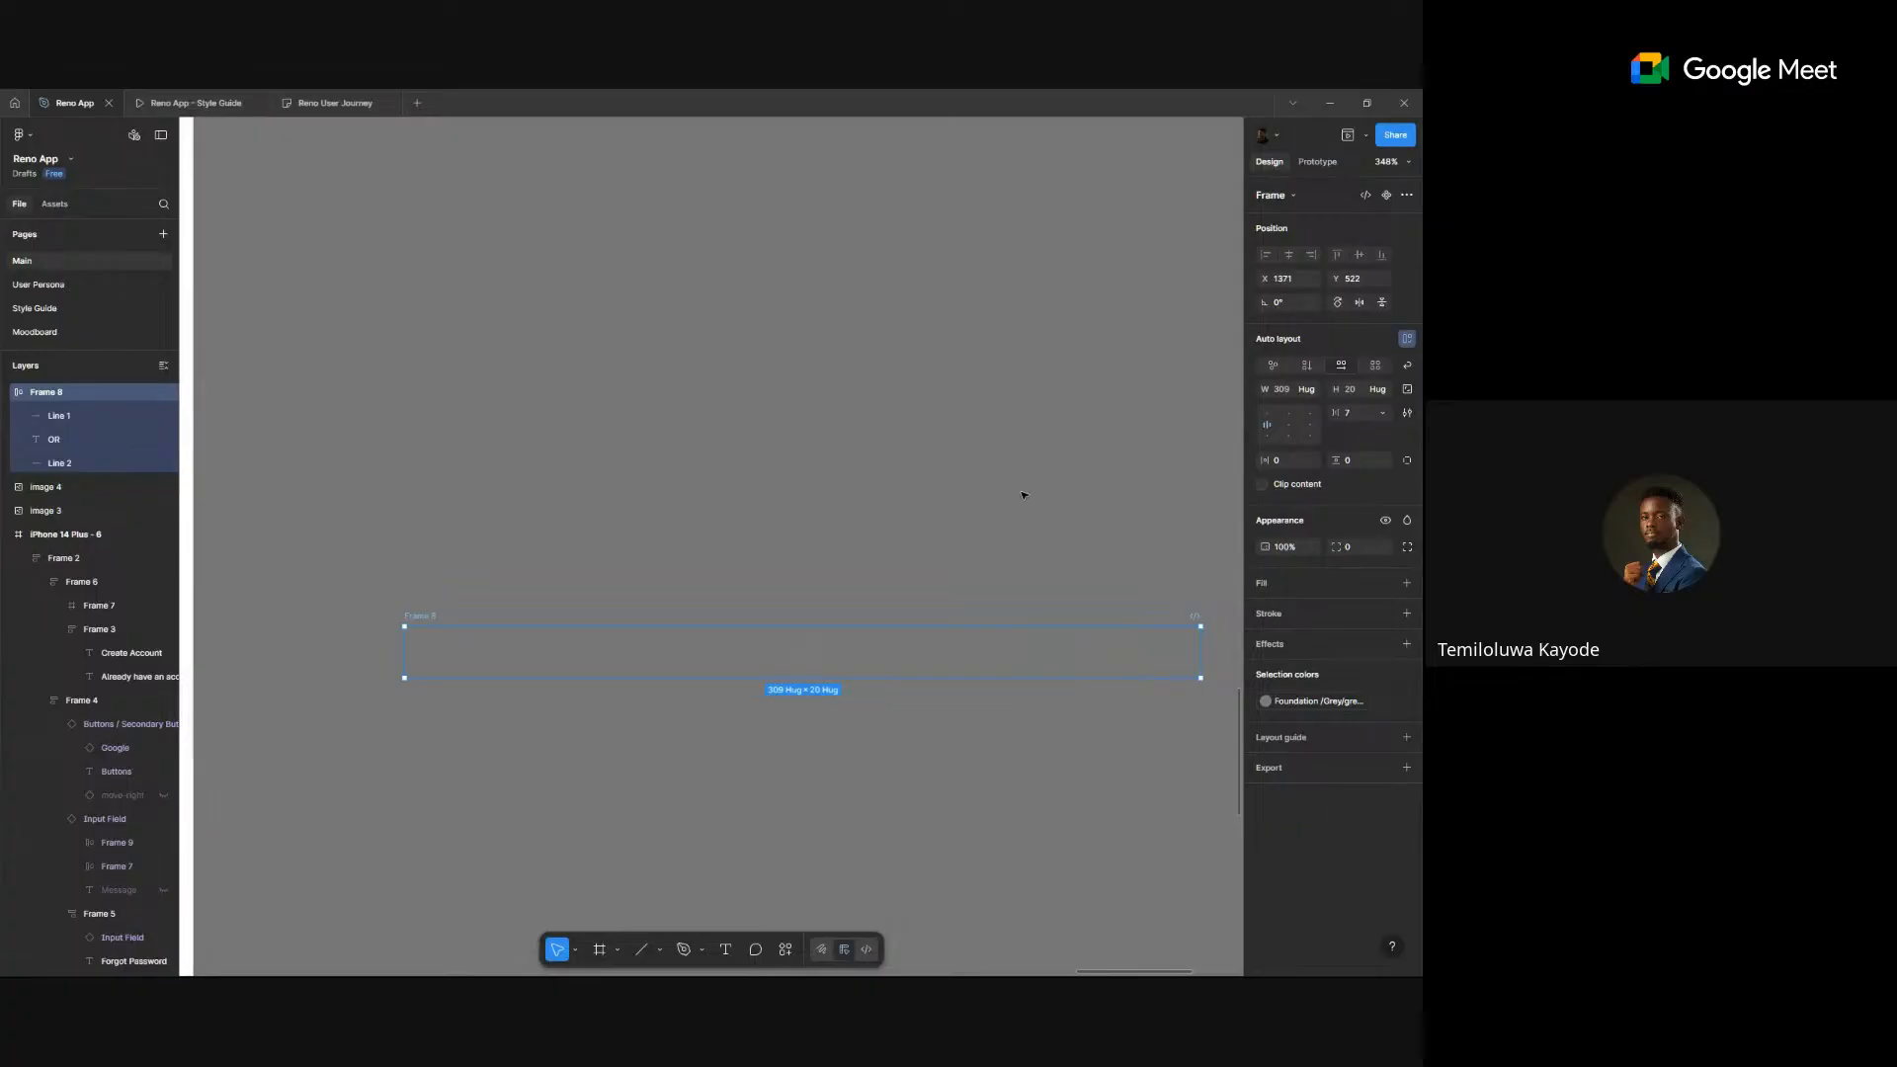
pyautogui.click(1022, 494)
pyautogui.scroll(-5, 1022, 494)
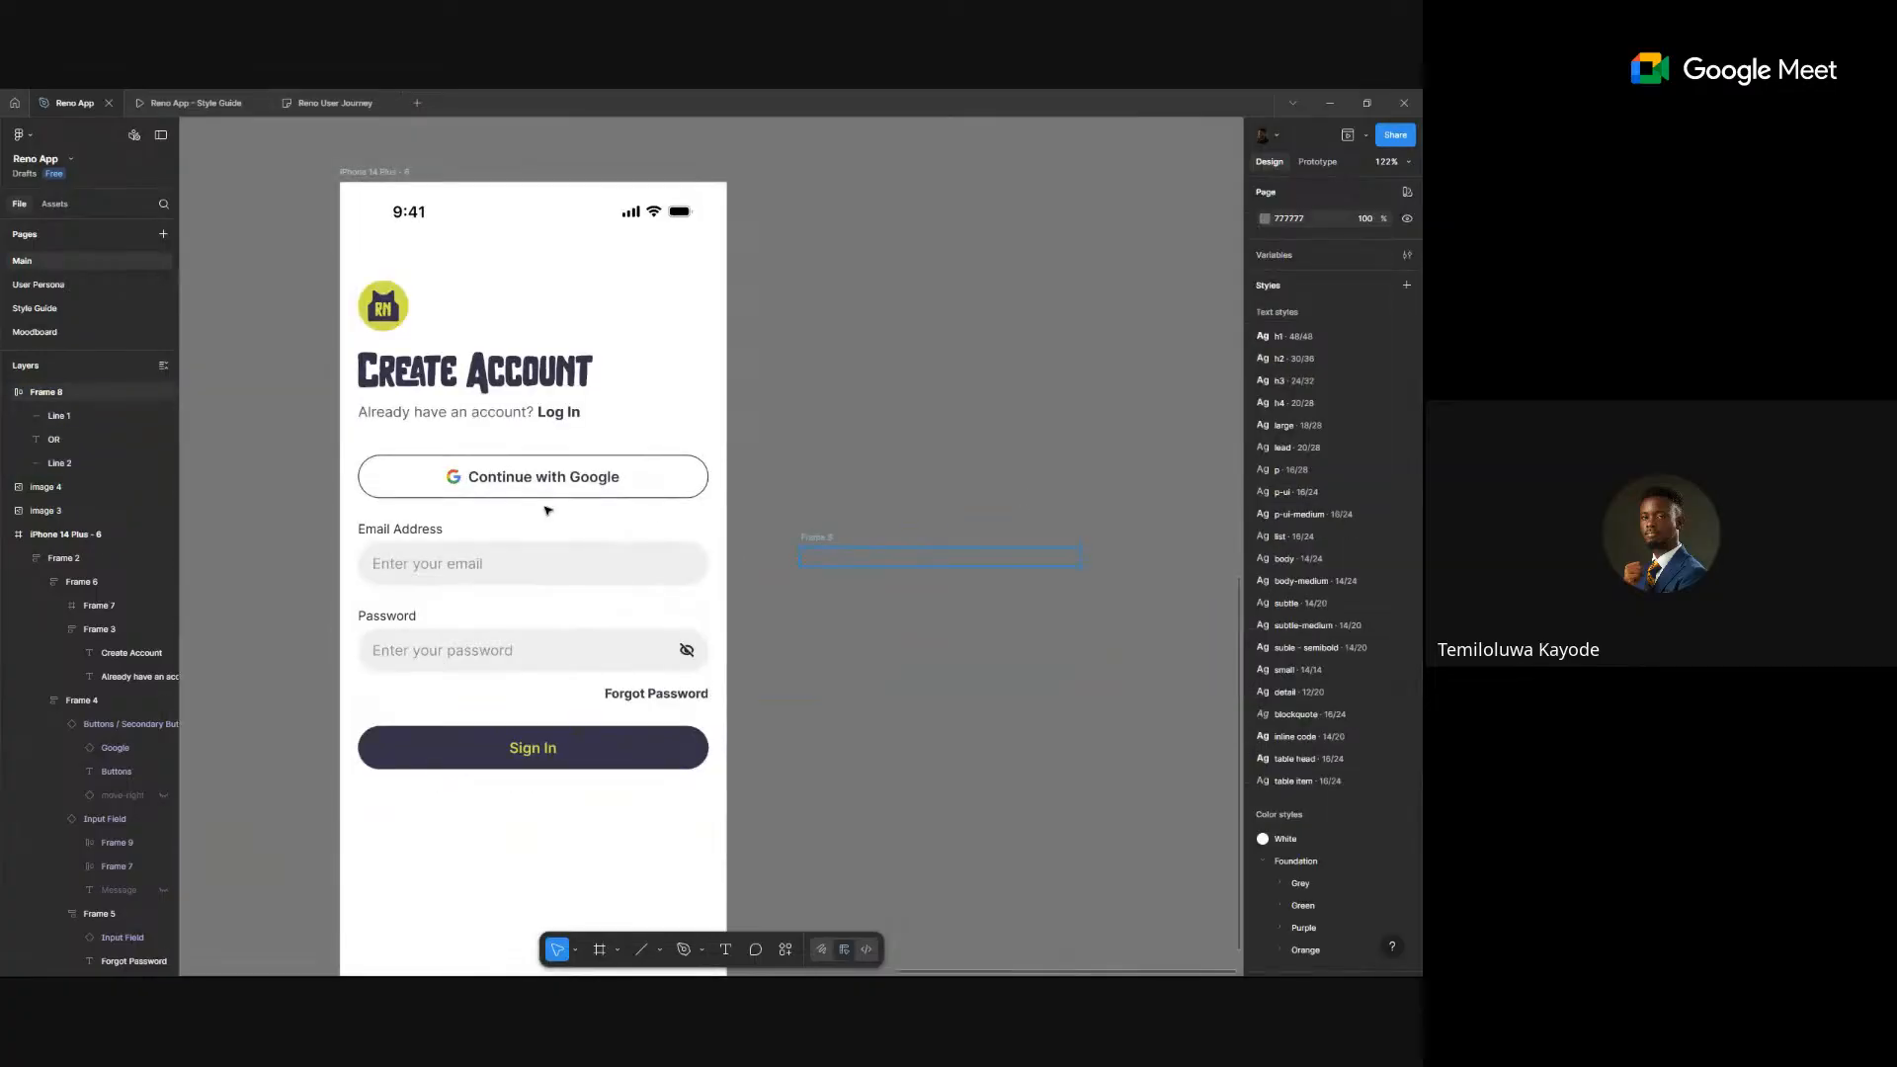
# - Drop the OR divider below the Google button and set the row and both lines to Fill container
pyautogui.moveTo(817, 540); pyautogui.dragTo(544, 511)
pyautogui.moveTo(648, 473); pyautogui.dragTo(648, 476)
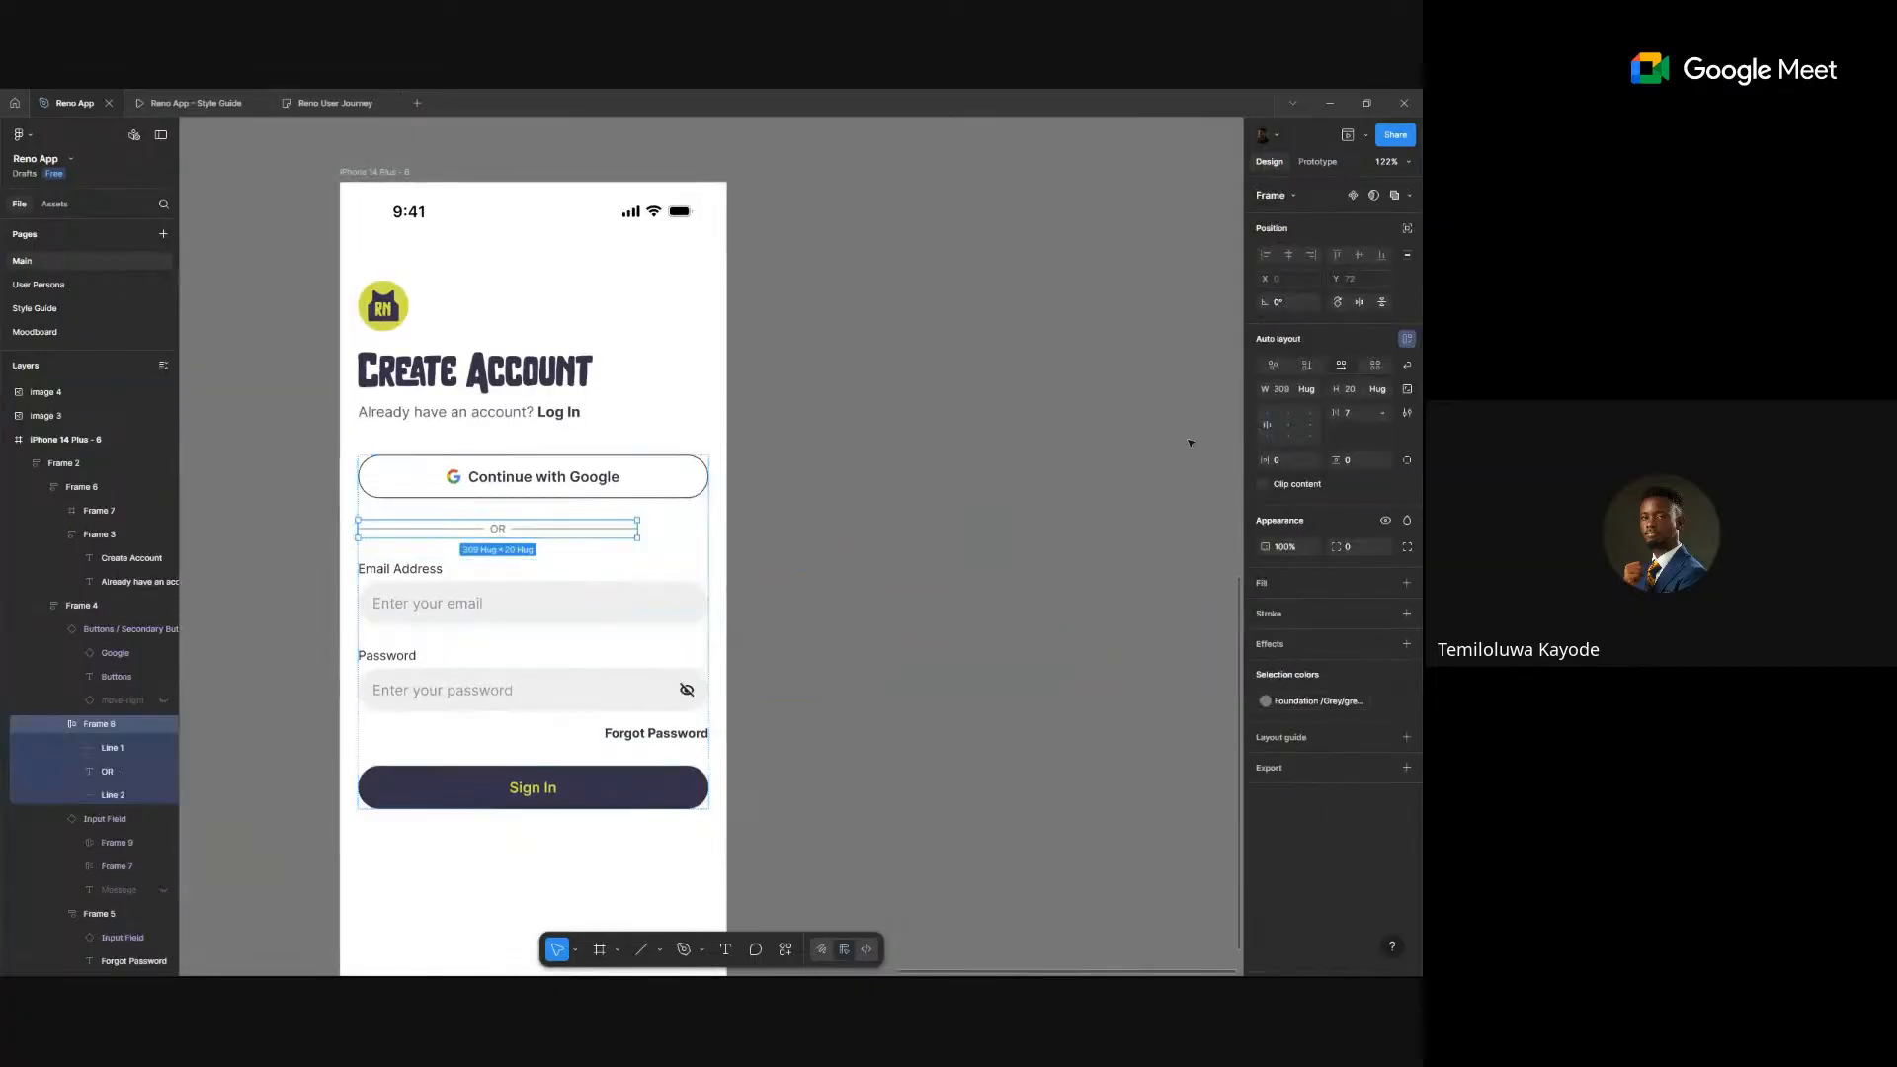
pyautogui.click(1306, 388)
pyautogui.click(1286, 409)
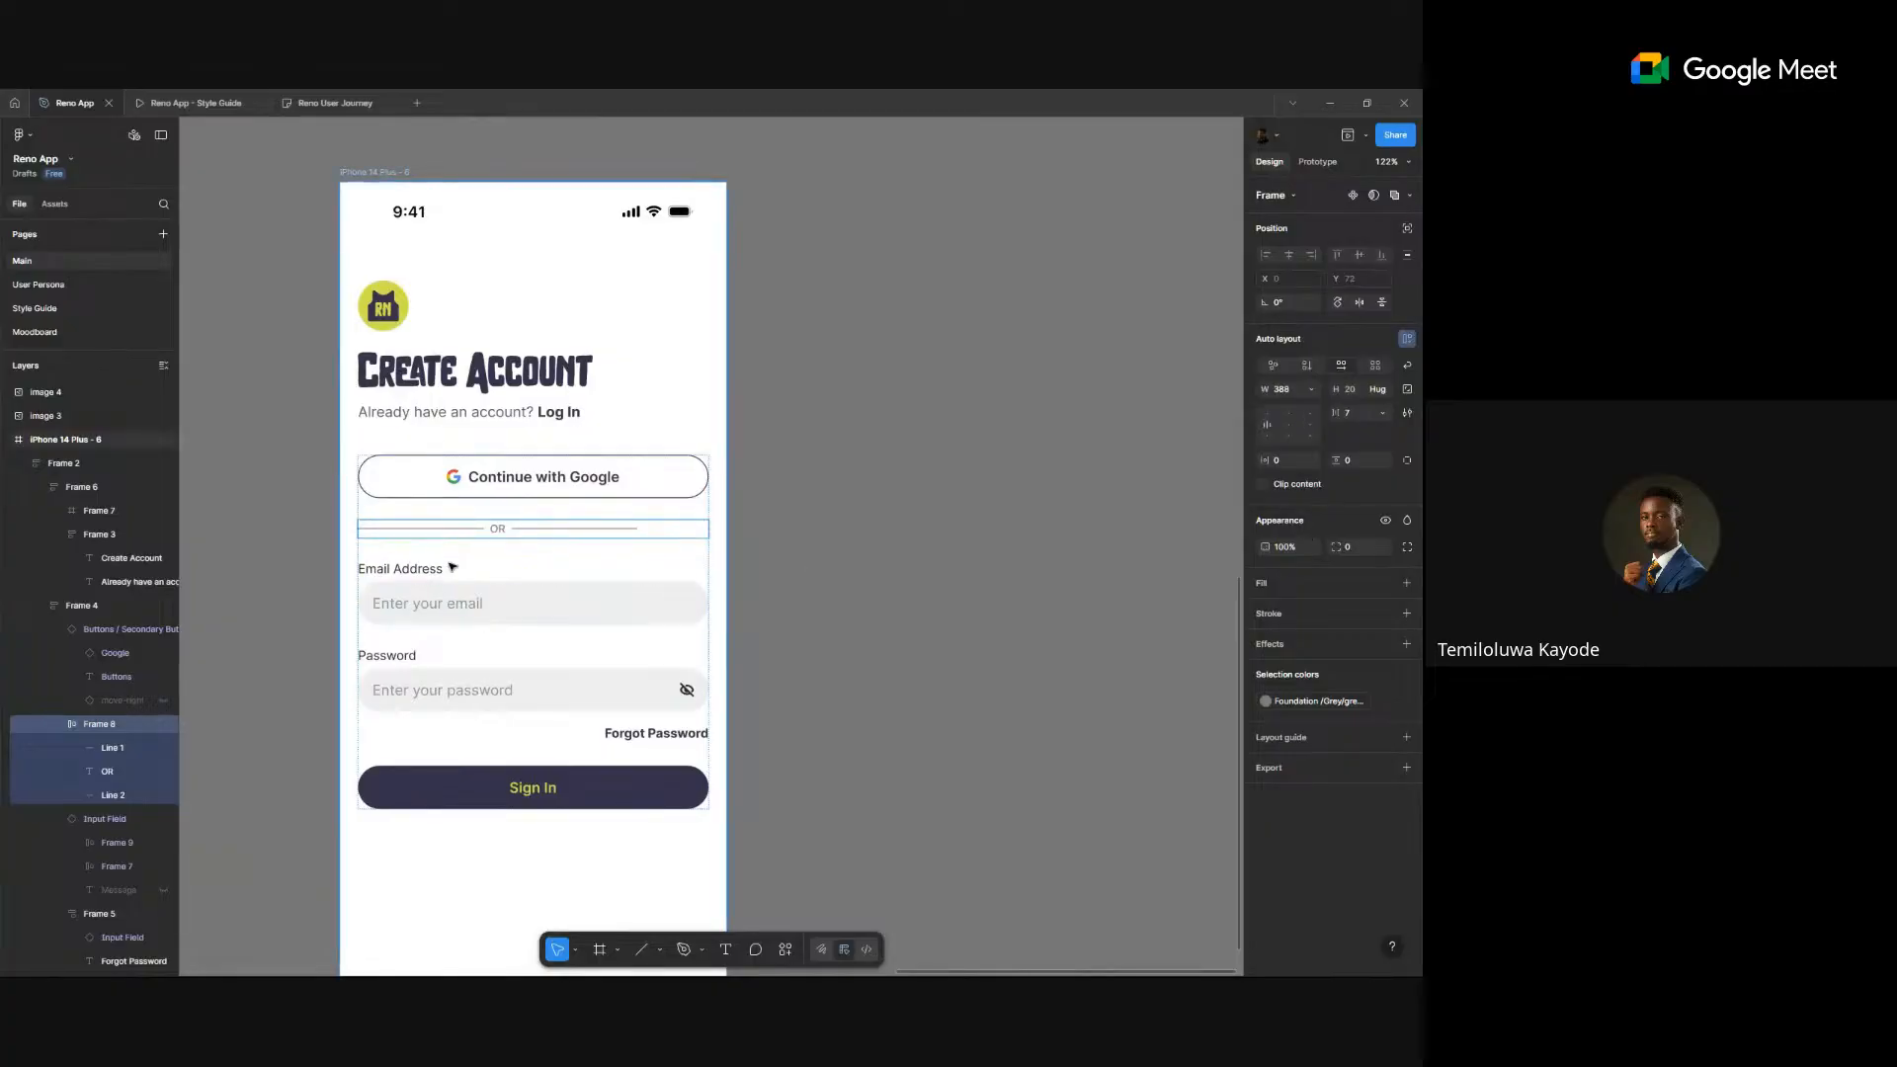
pyautogui.scroll(3, 450, 564)
pyautogui.keyDown('ctrl'); pyautogui.click(451, 509); pyautogui.keyUp('ctrl')
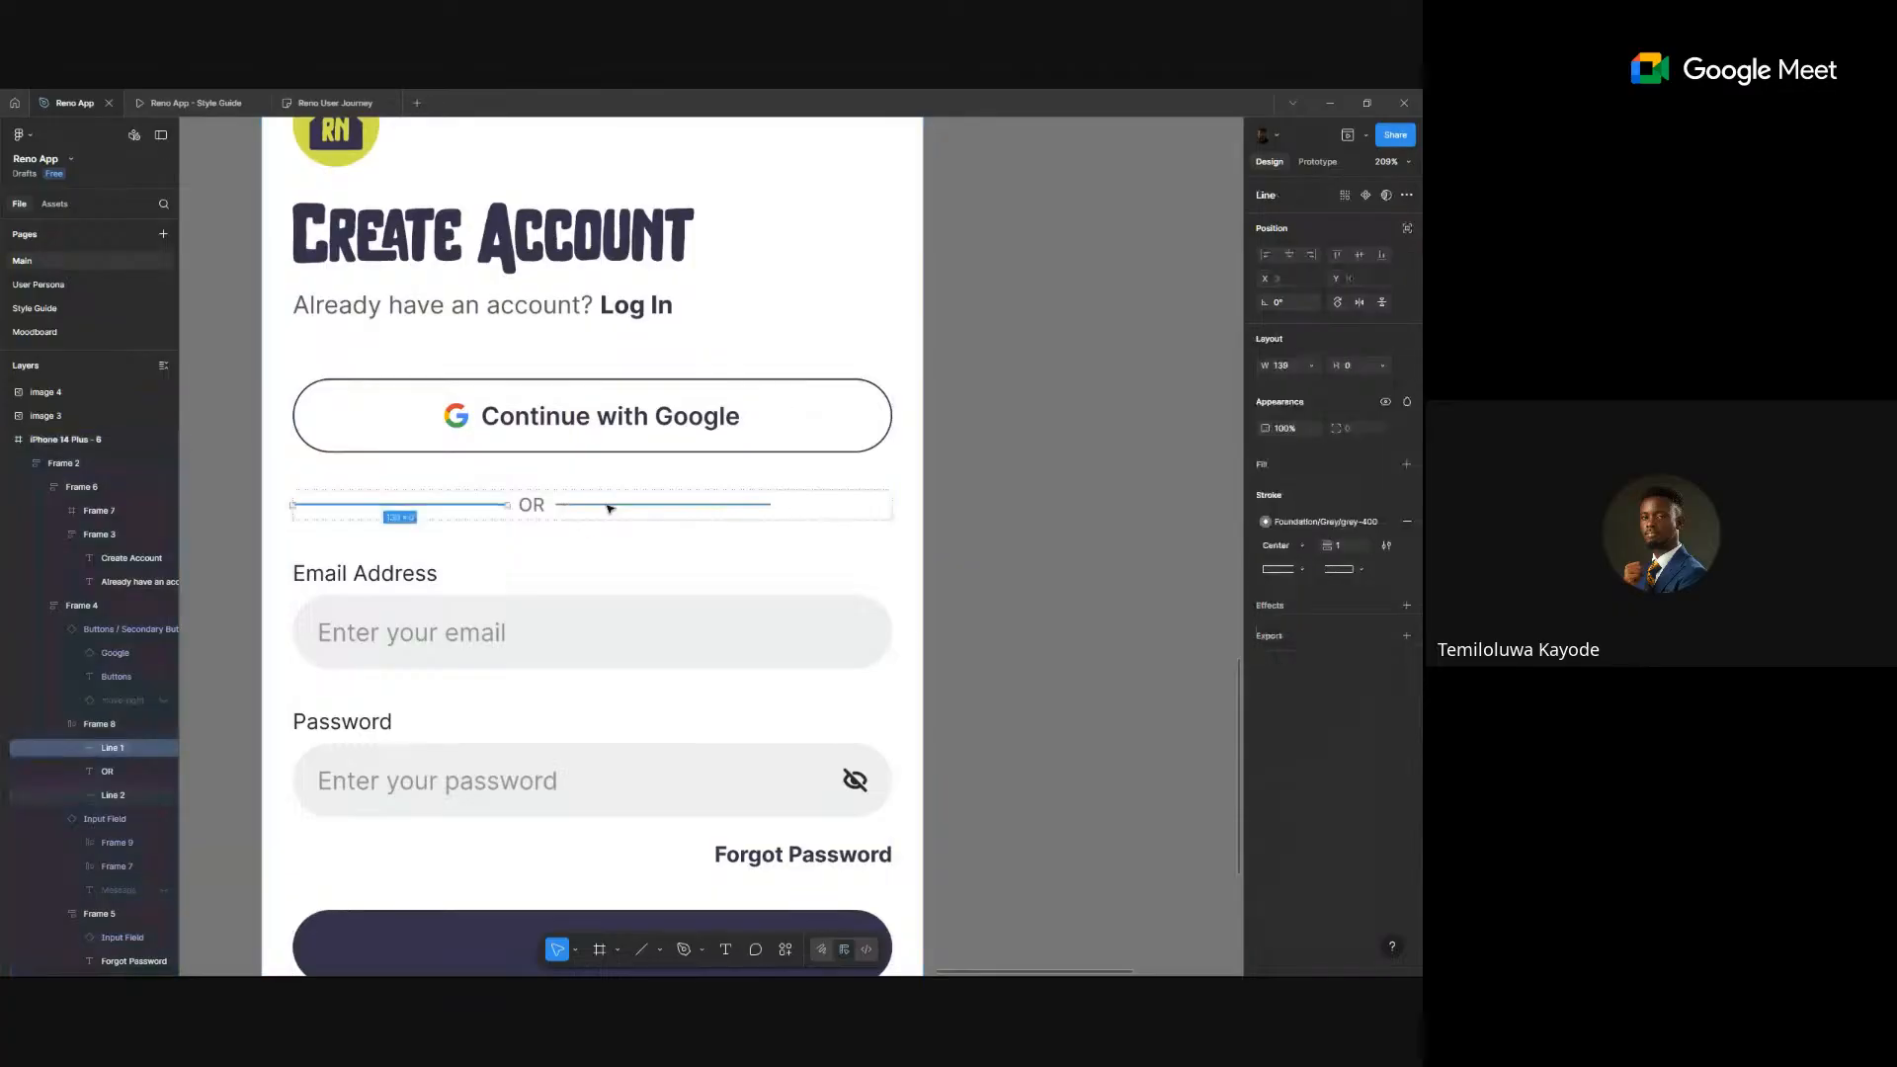
pyautogui.keyDown('shift'); pyautogui.click(598, 505); pyautogui.keyUp('shift')
pyautogui.click(1308, 365)
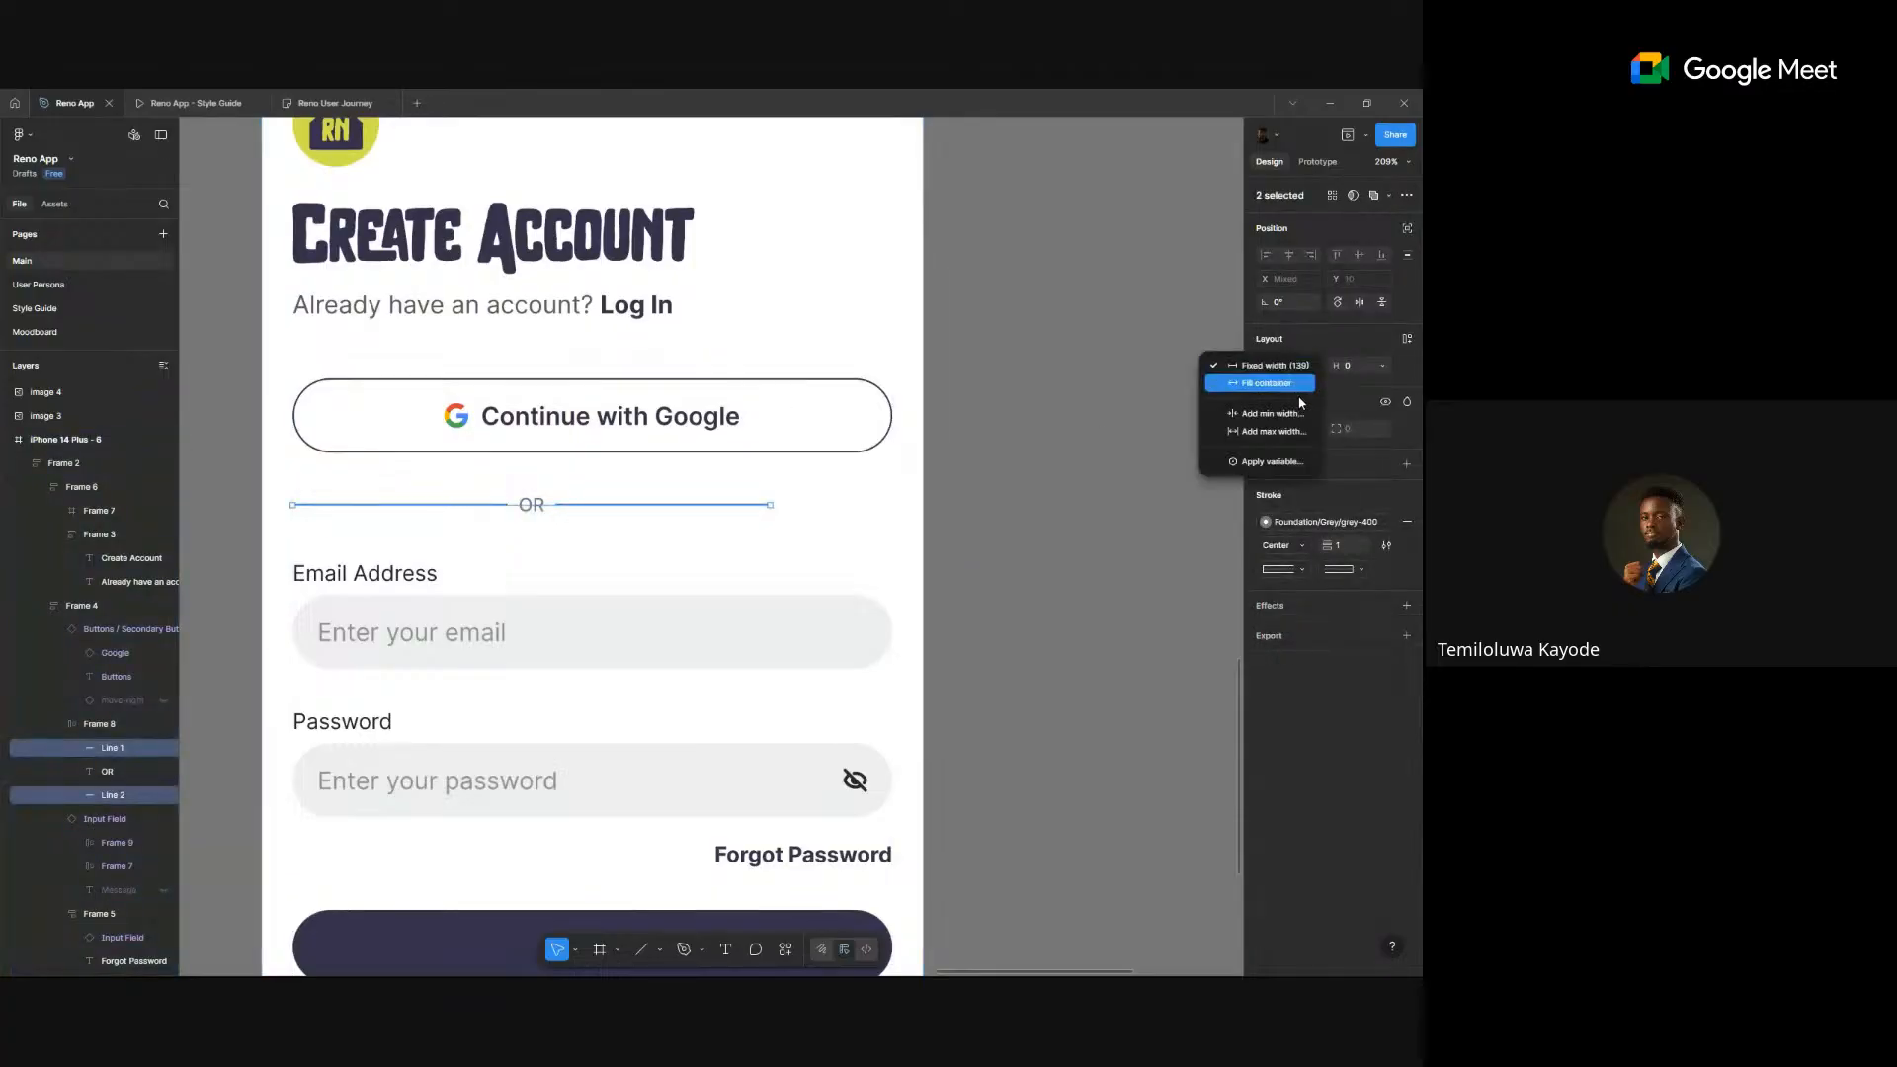
pyautogui.click(1302, 392)
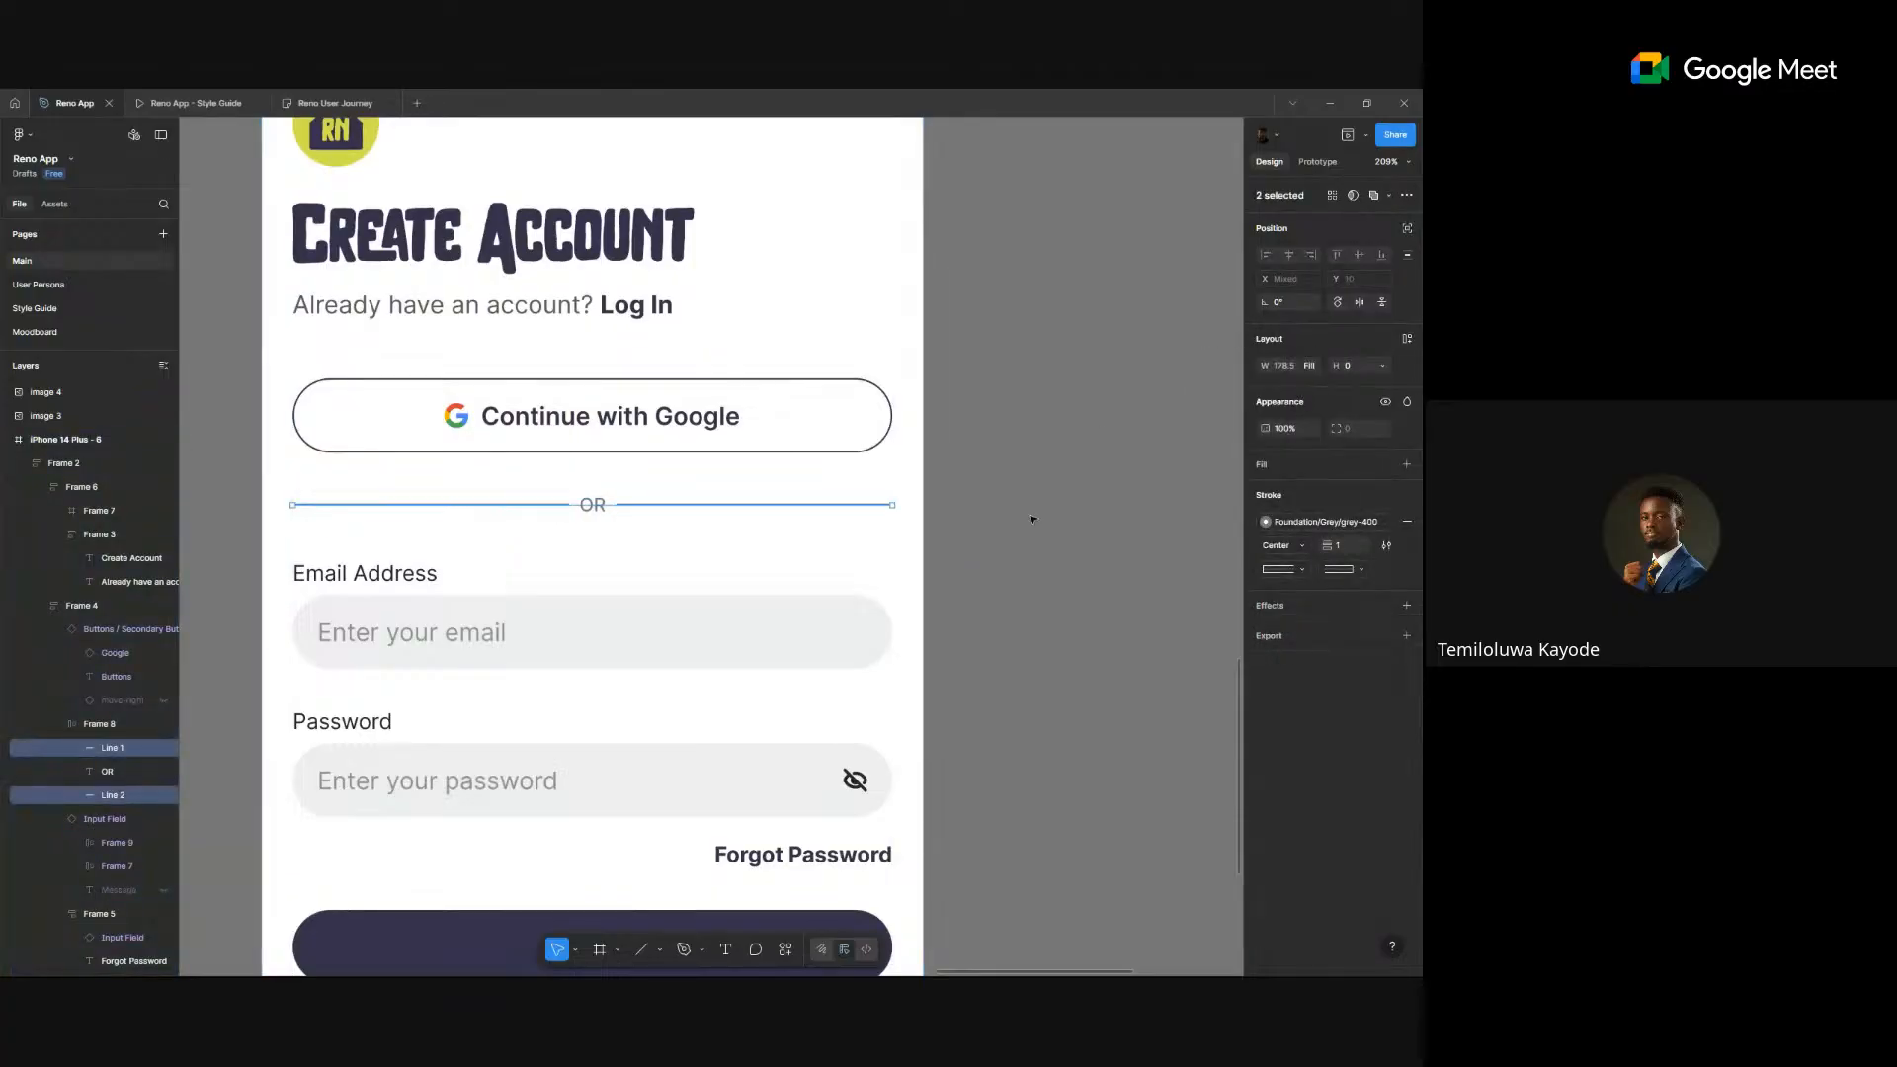
# - Select the whole OR divider row, browsing its colour picker
pyautogui.click(593, 536)
pyautogui.click(622, 513)
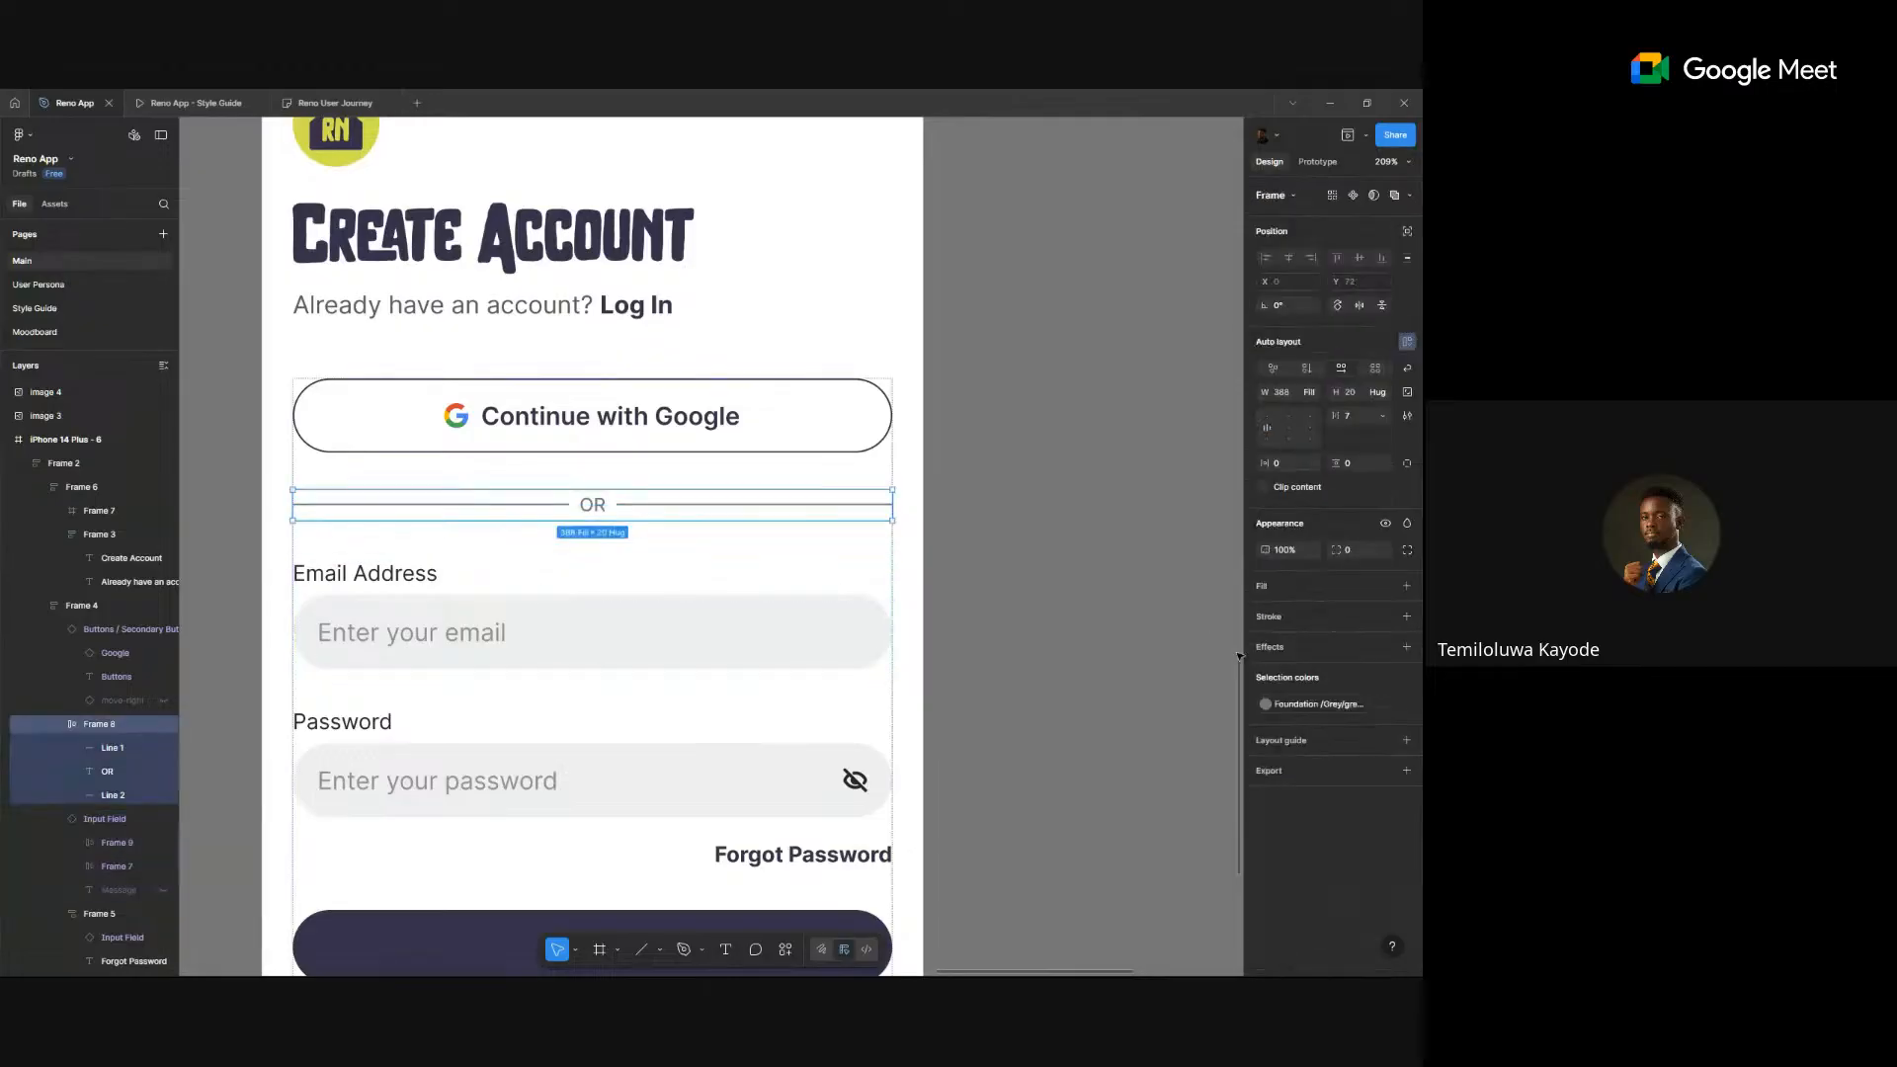
pyautogui.click(1267, 703)
pyautogui.press('Escape')
pyautogui.click(1267, 703)
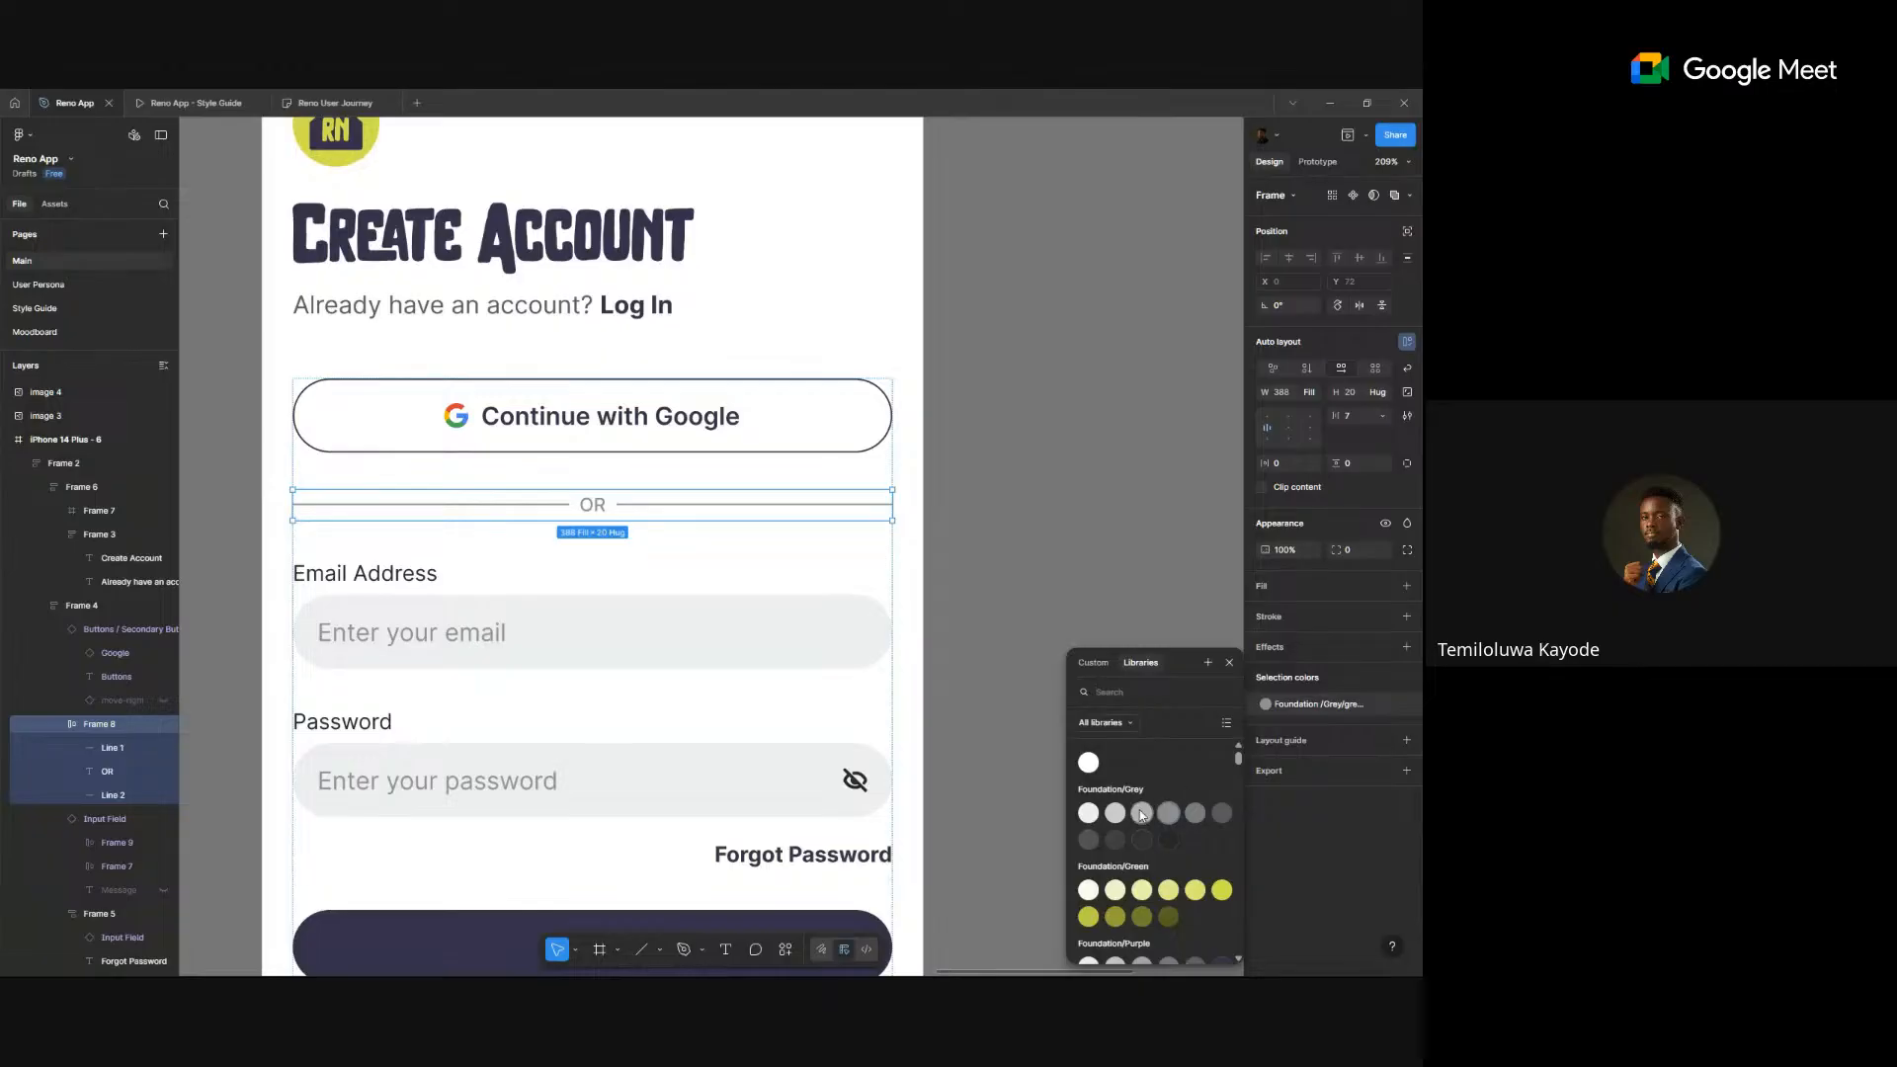
pyautogui.press('Escape')
pyautogui.click(1131, 595)
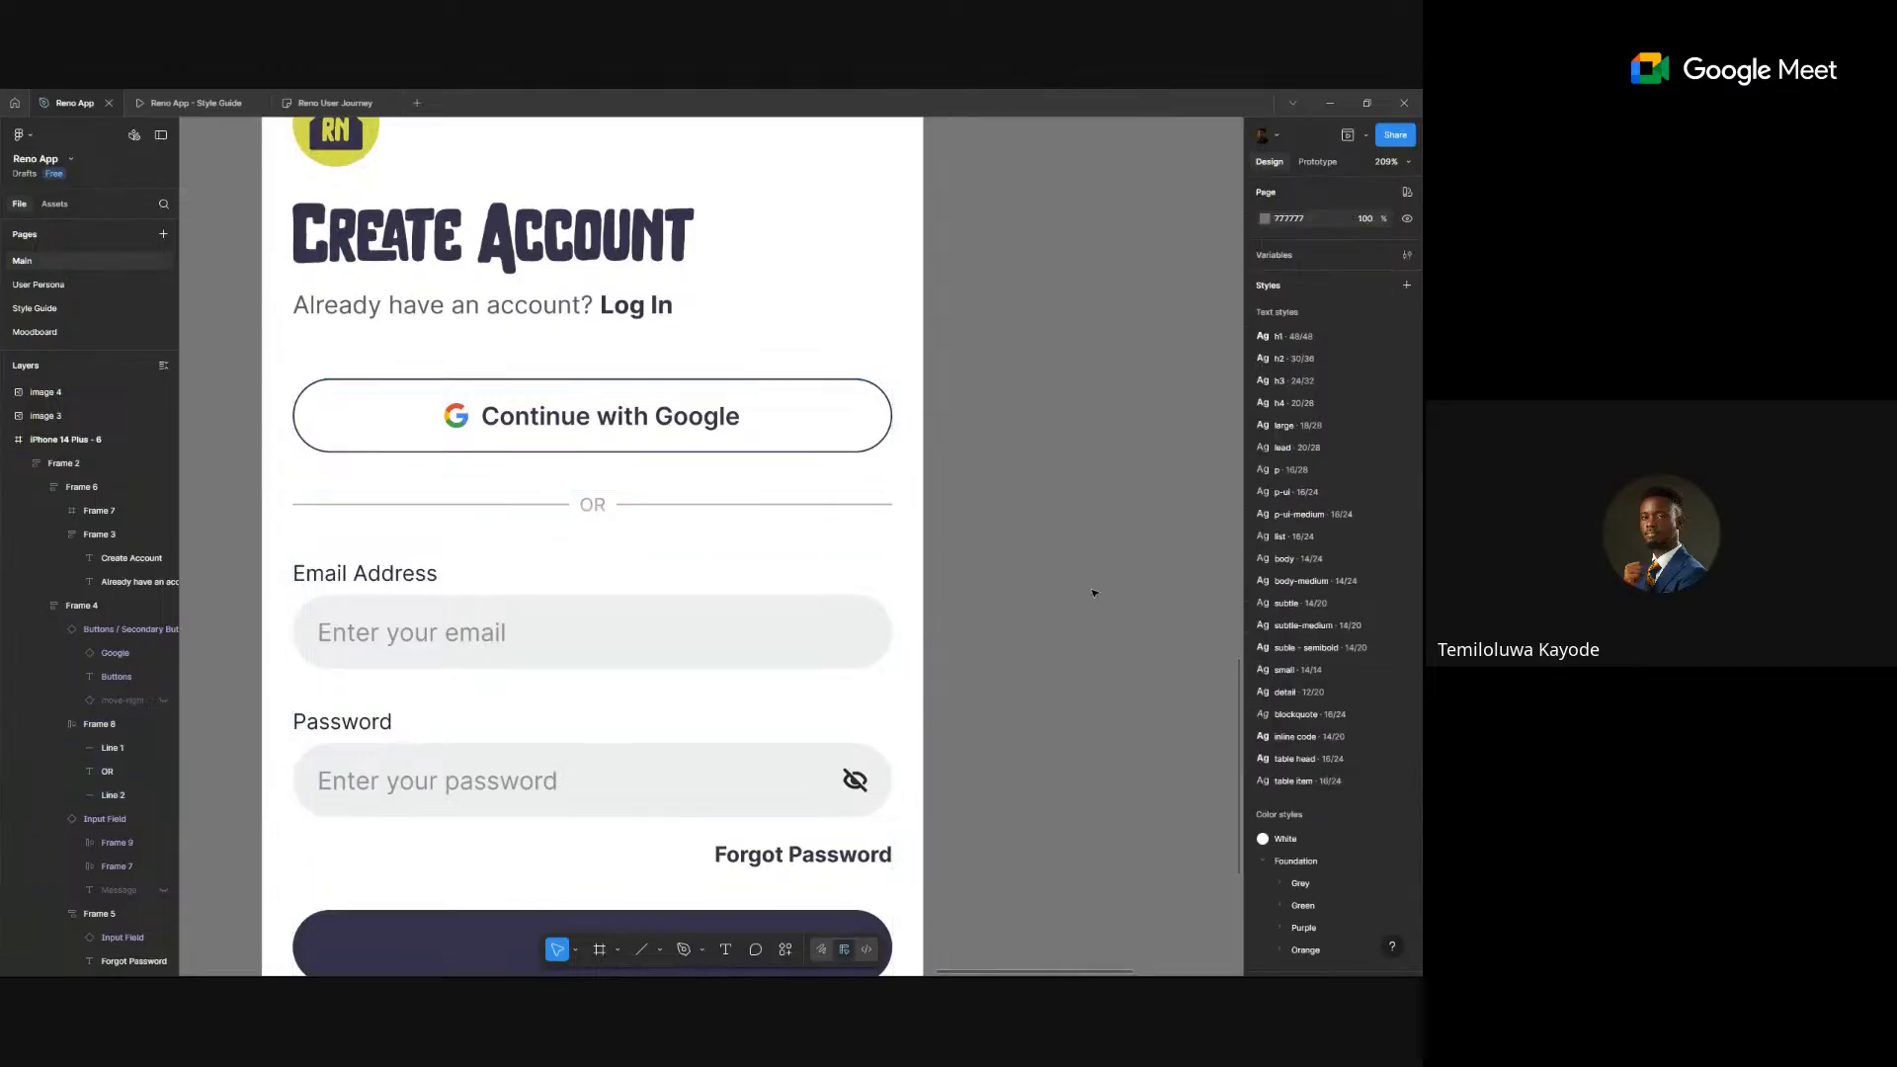
pyautogui.scroll(-5, 1094, 593)
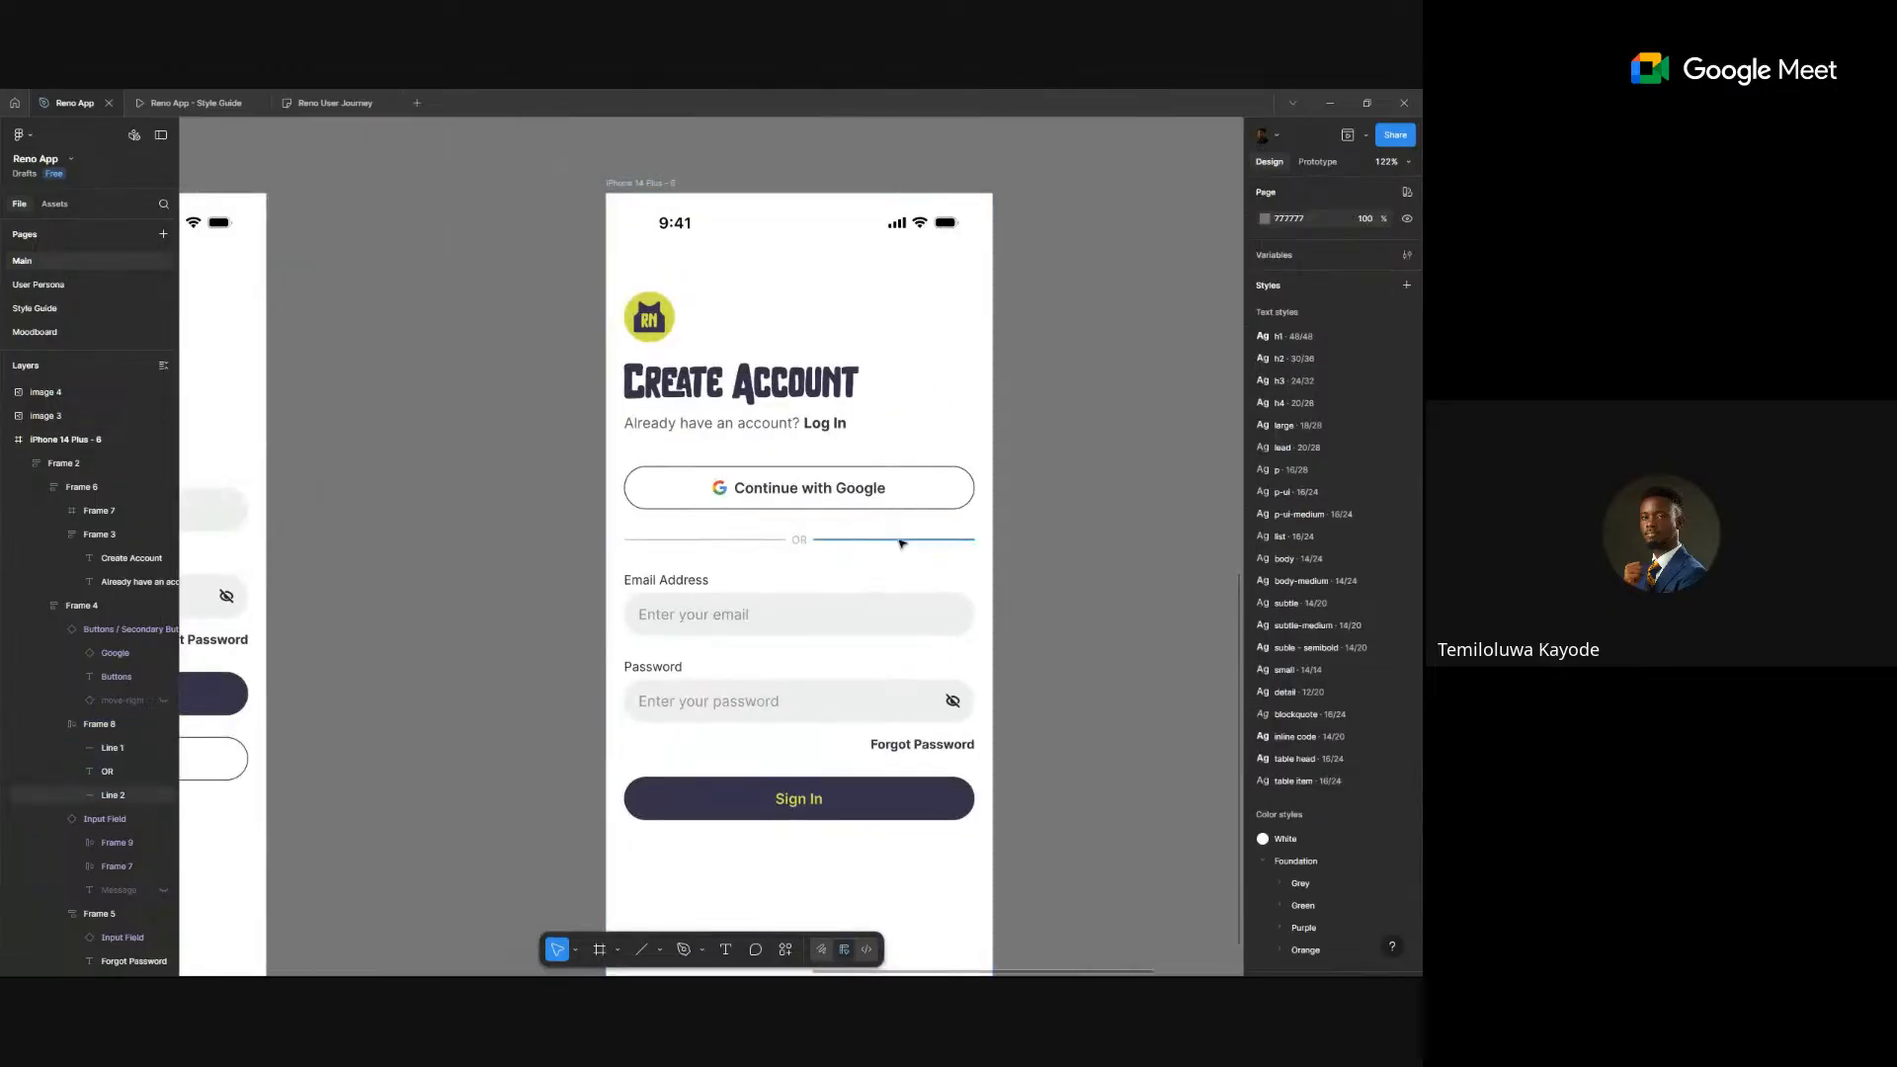
pyautogui.click(902, 543)
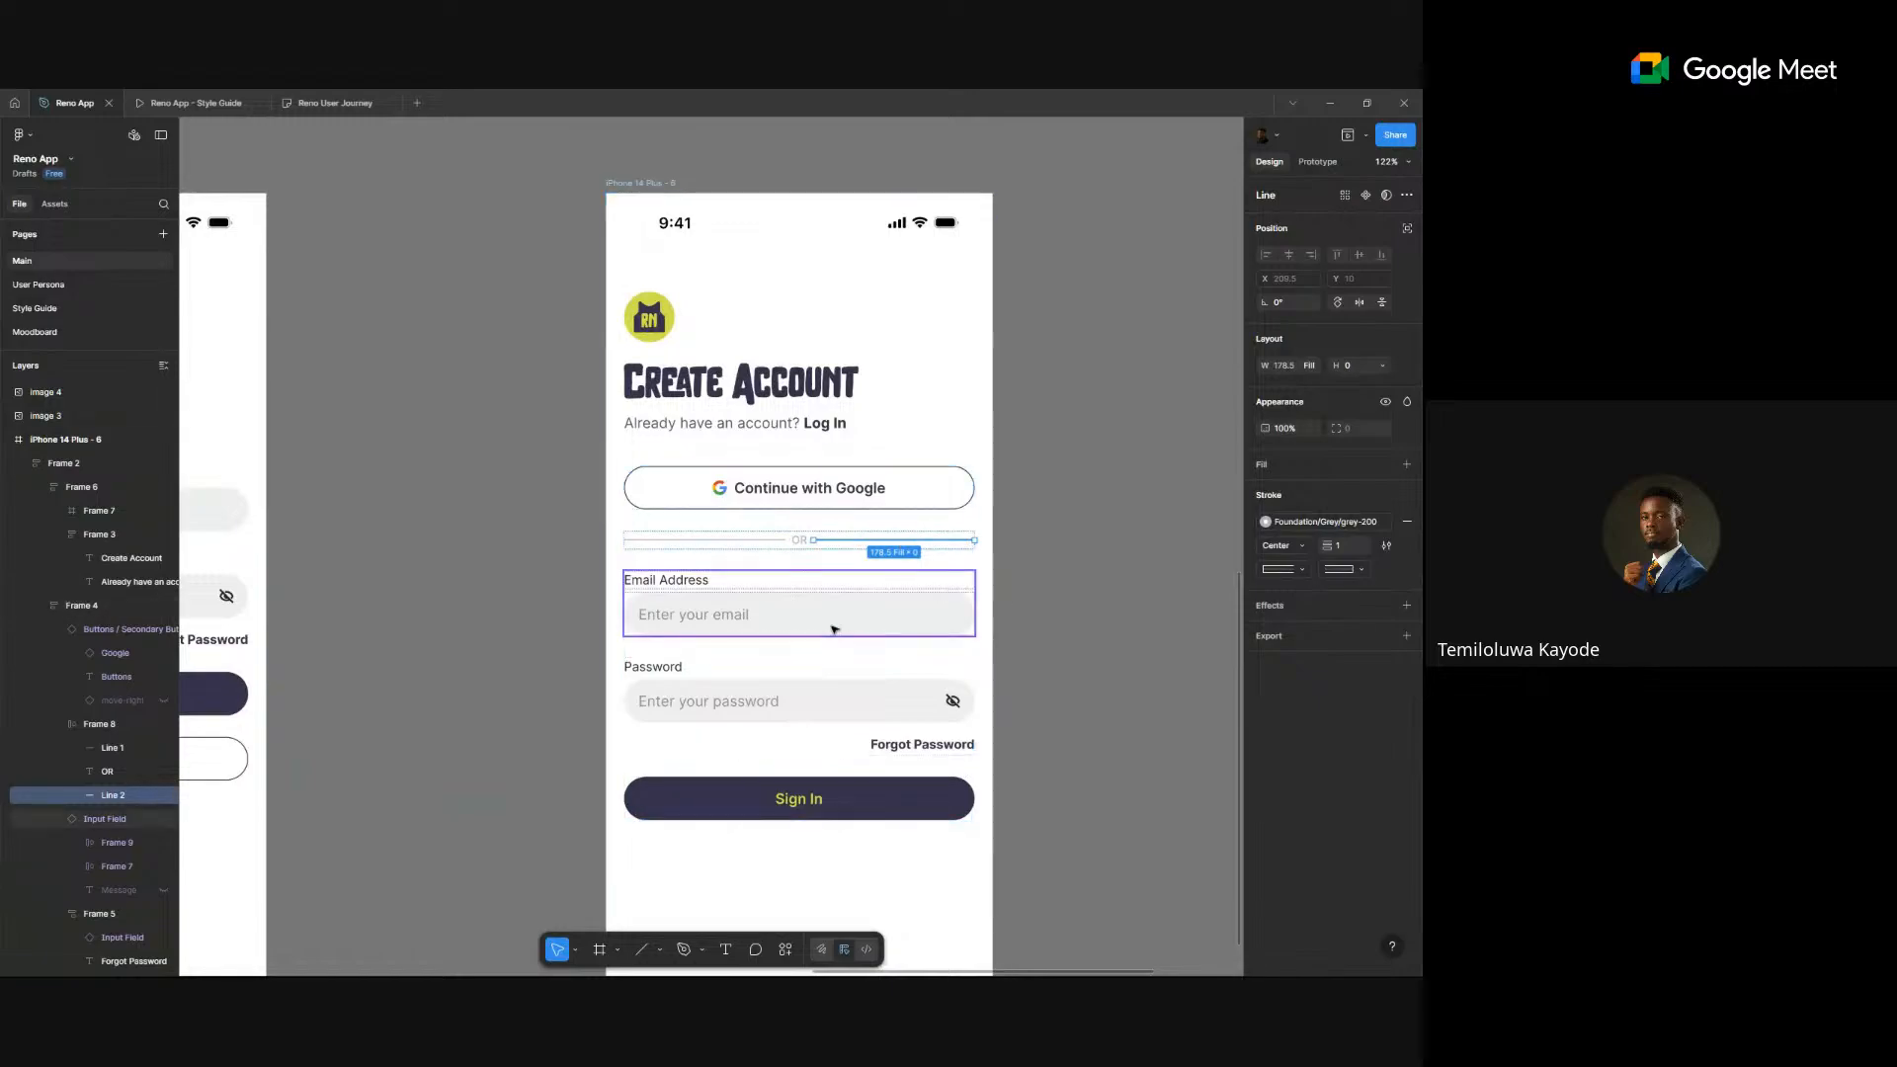
pyautogui.click(859, 543)
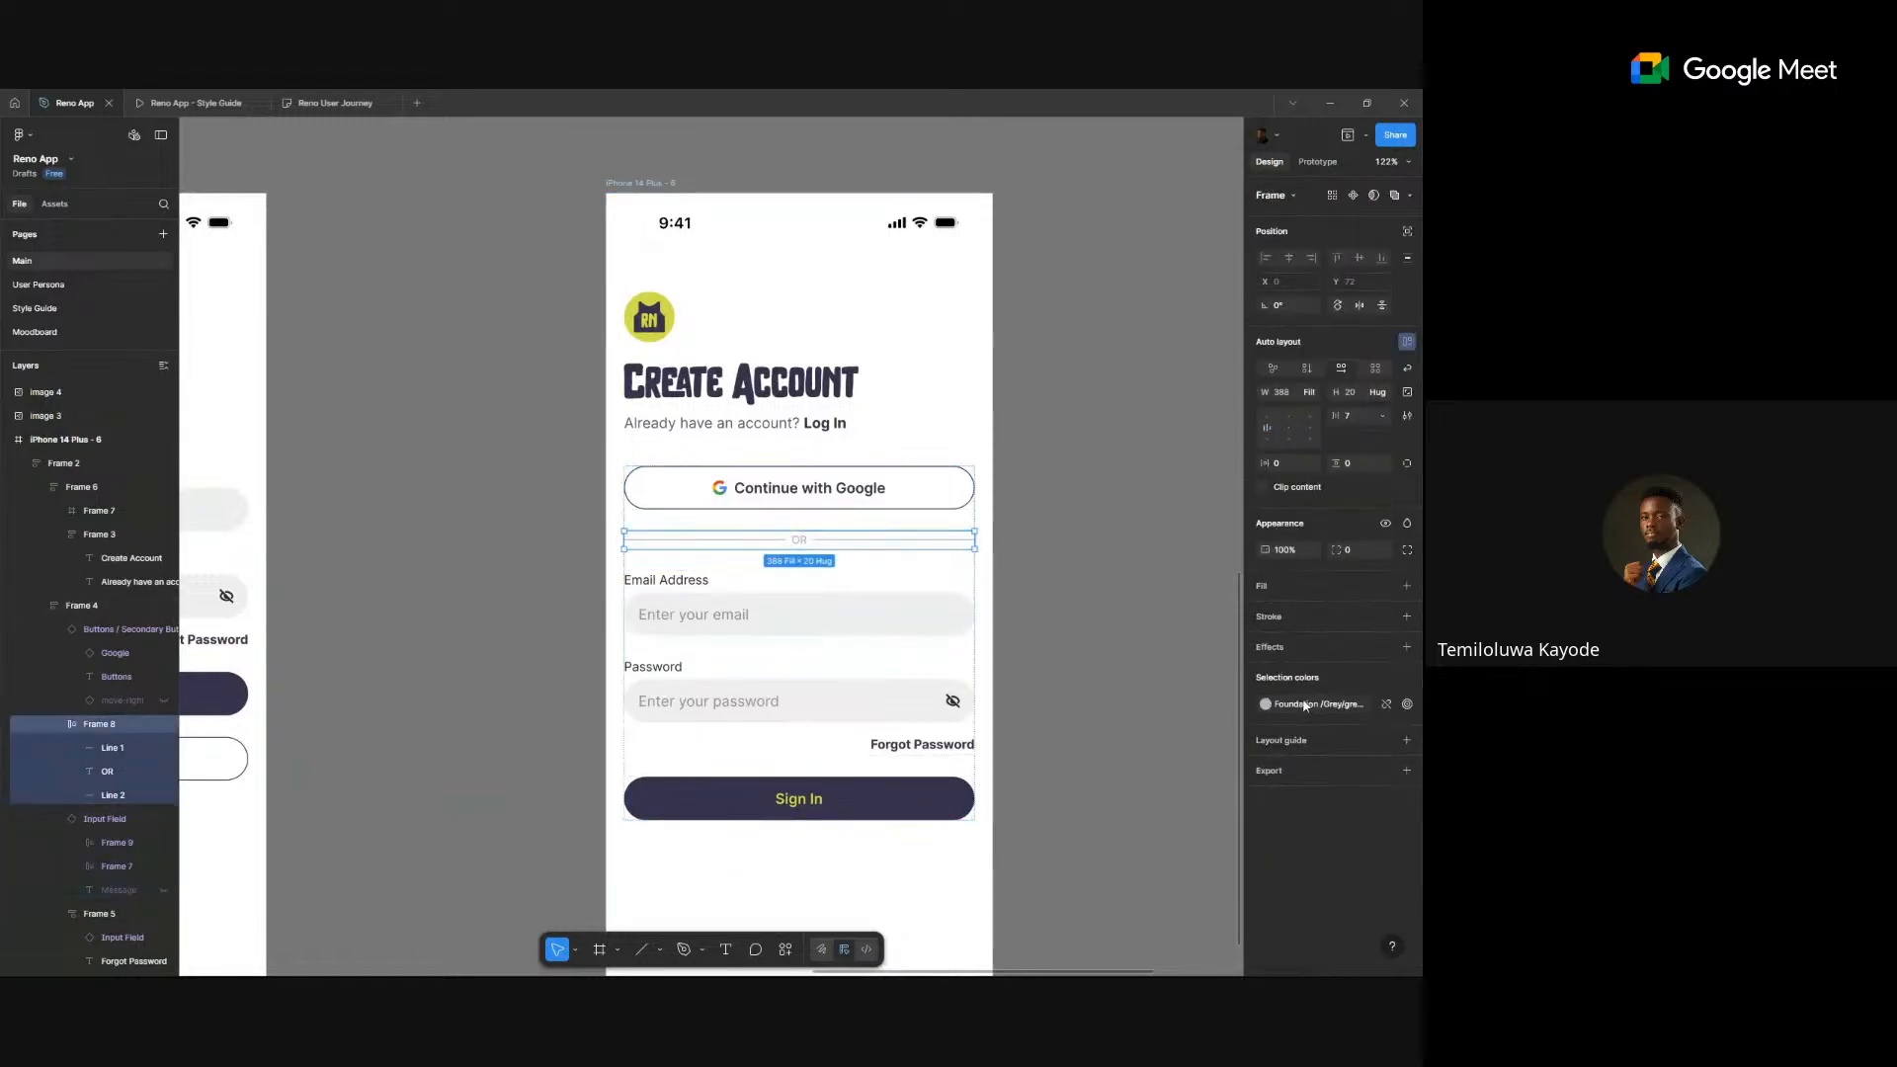
# - Recolour the OR divider with a lighter Foundation/Purple shade
pyautogui.click(1304, 704)
pyautogui.scroll(2, 1151, 805)
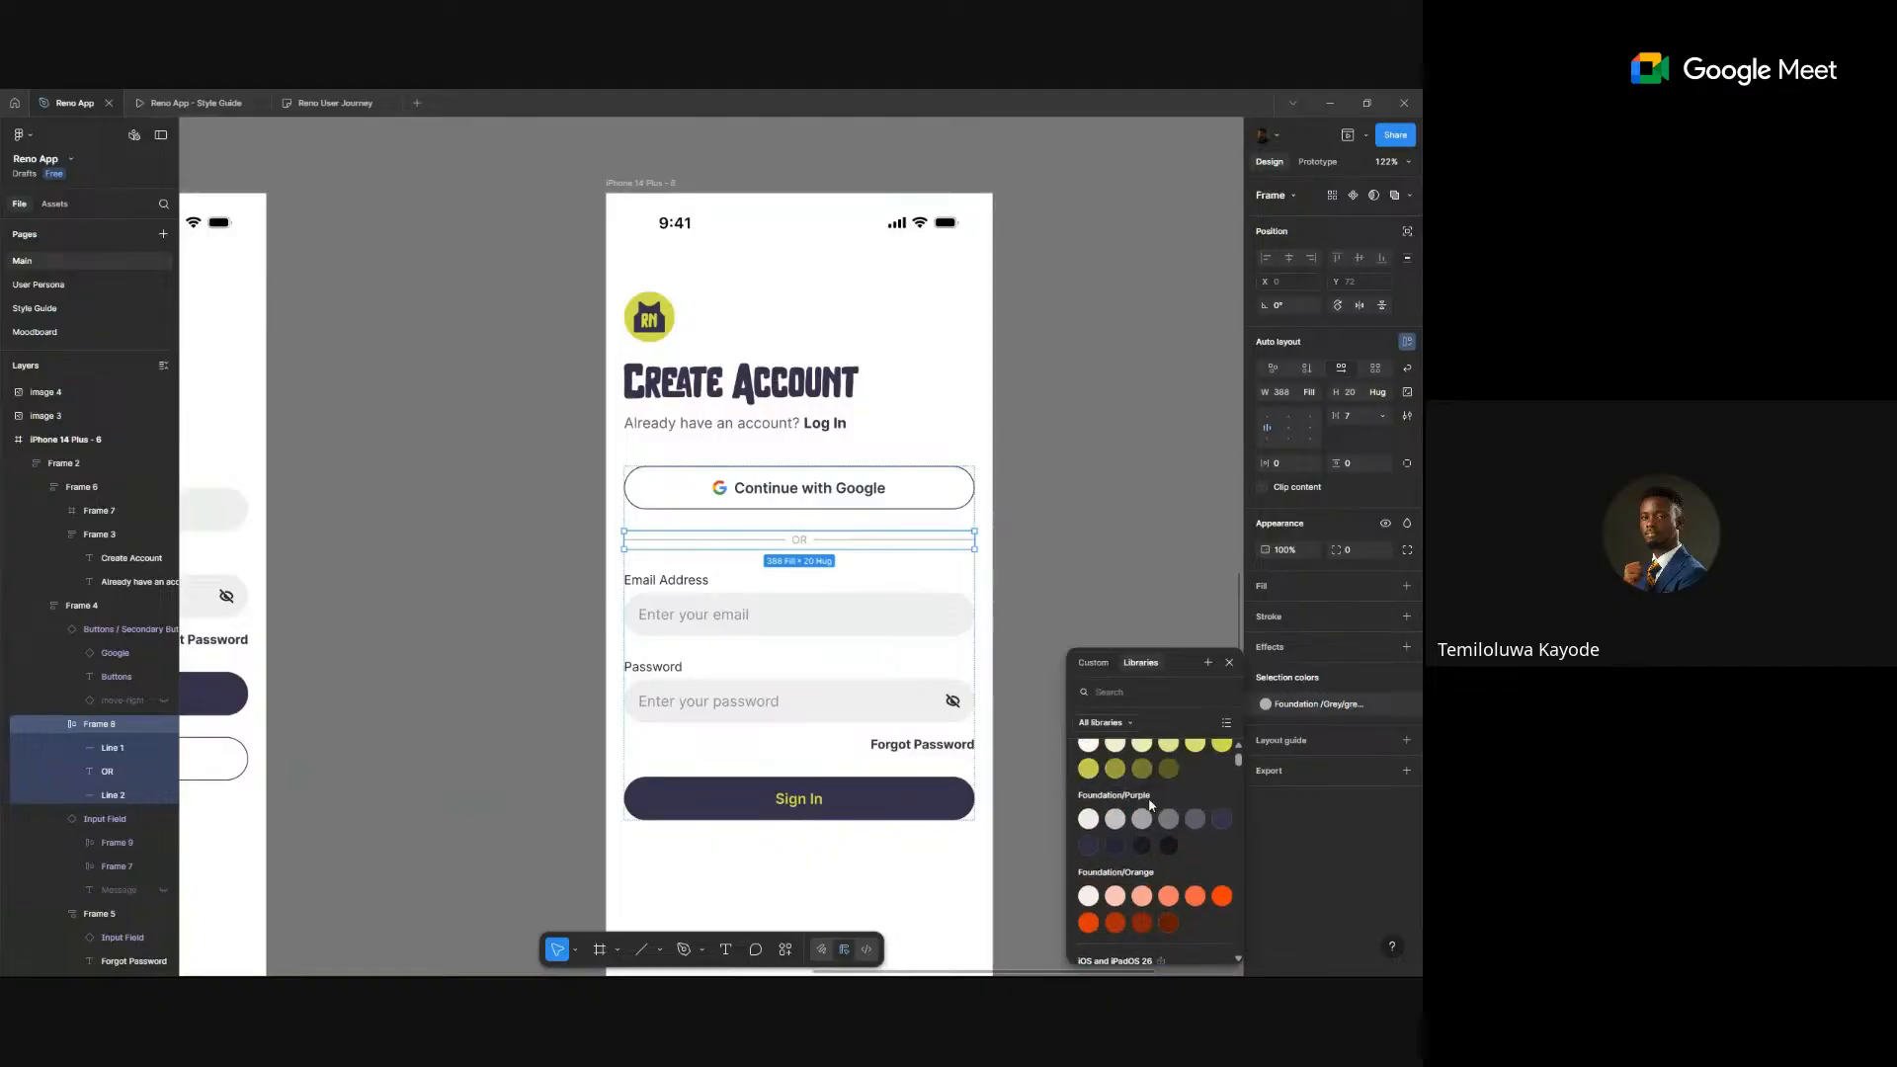
pyautogui.click(1167, 818)
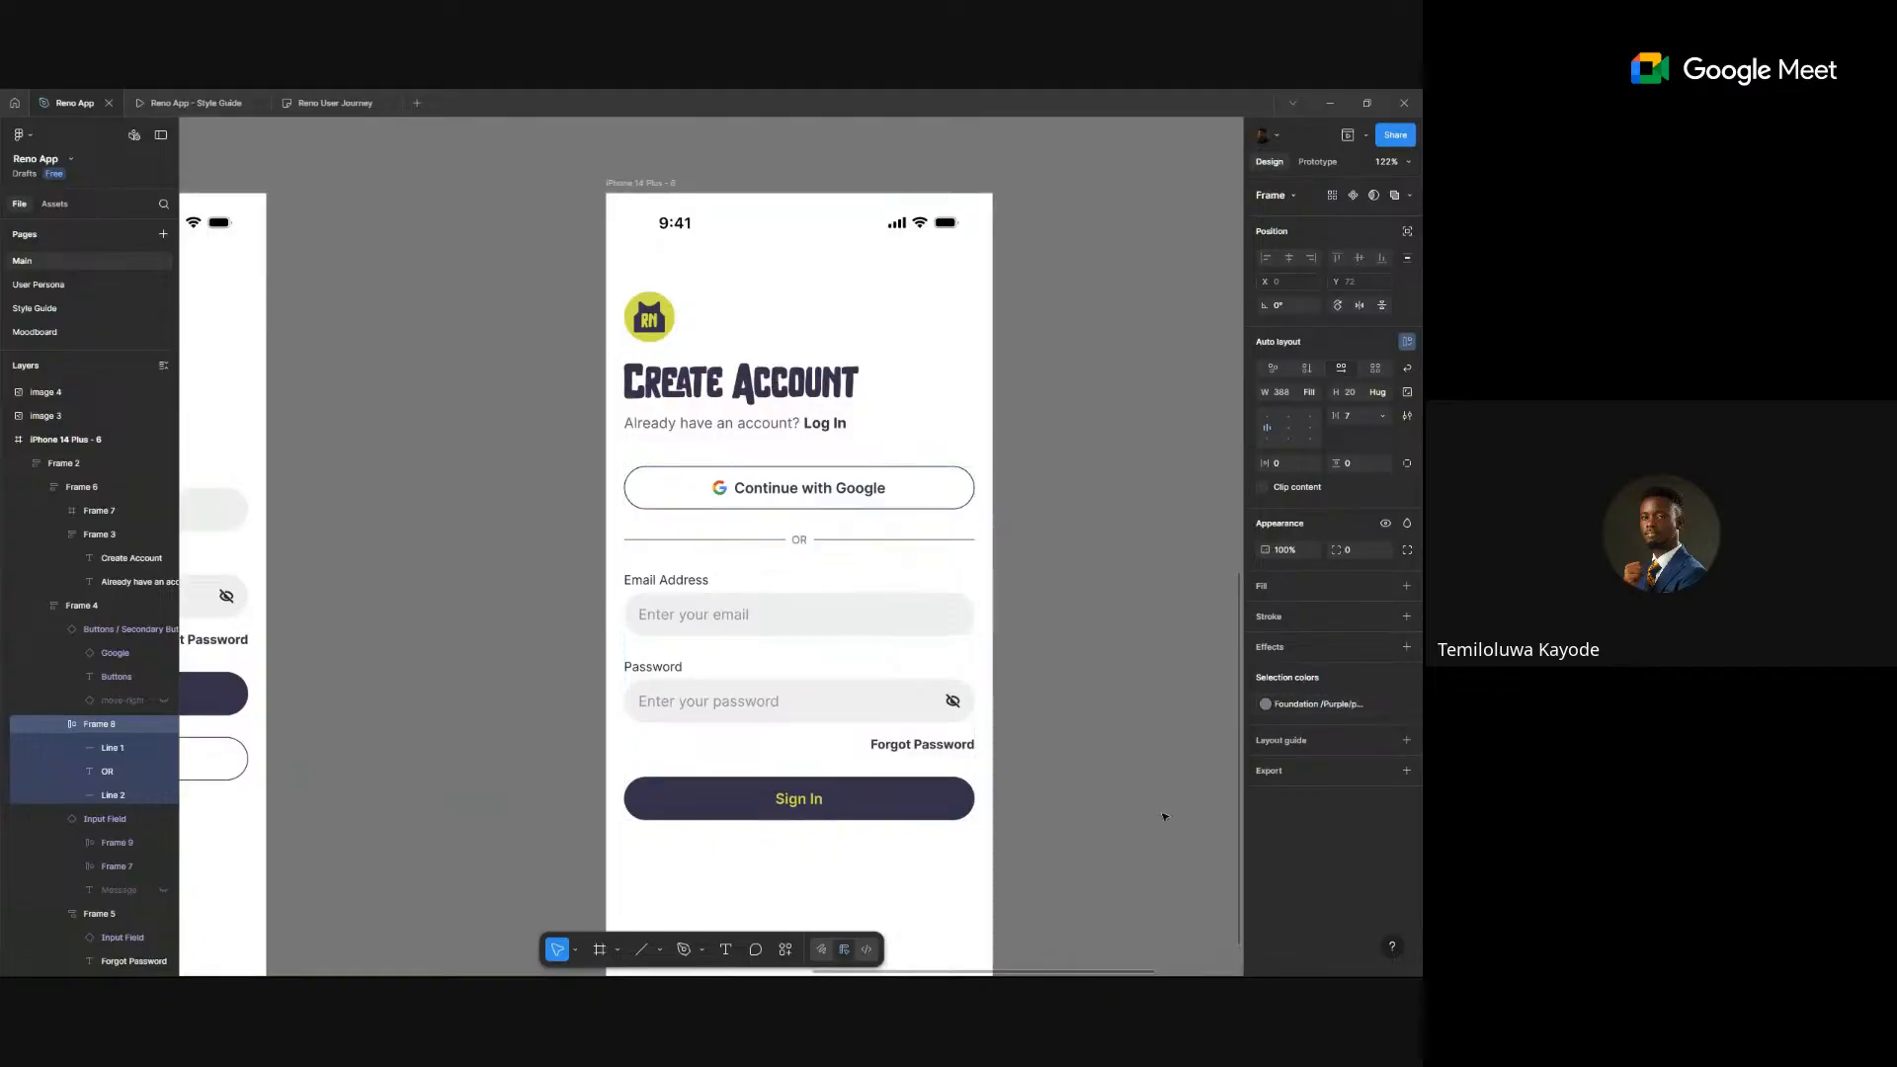
pyautogui.click(1324, 705)
pyautogui.click(1141, 871)
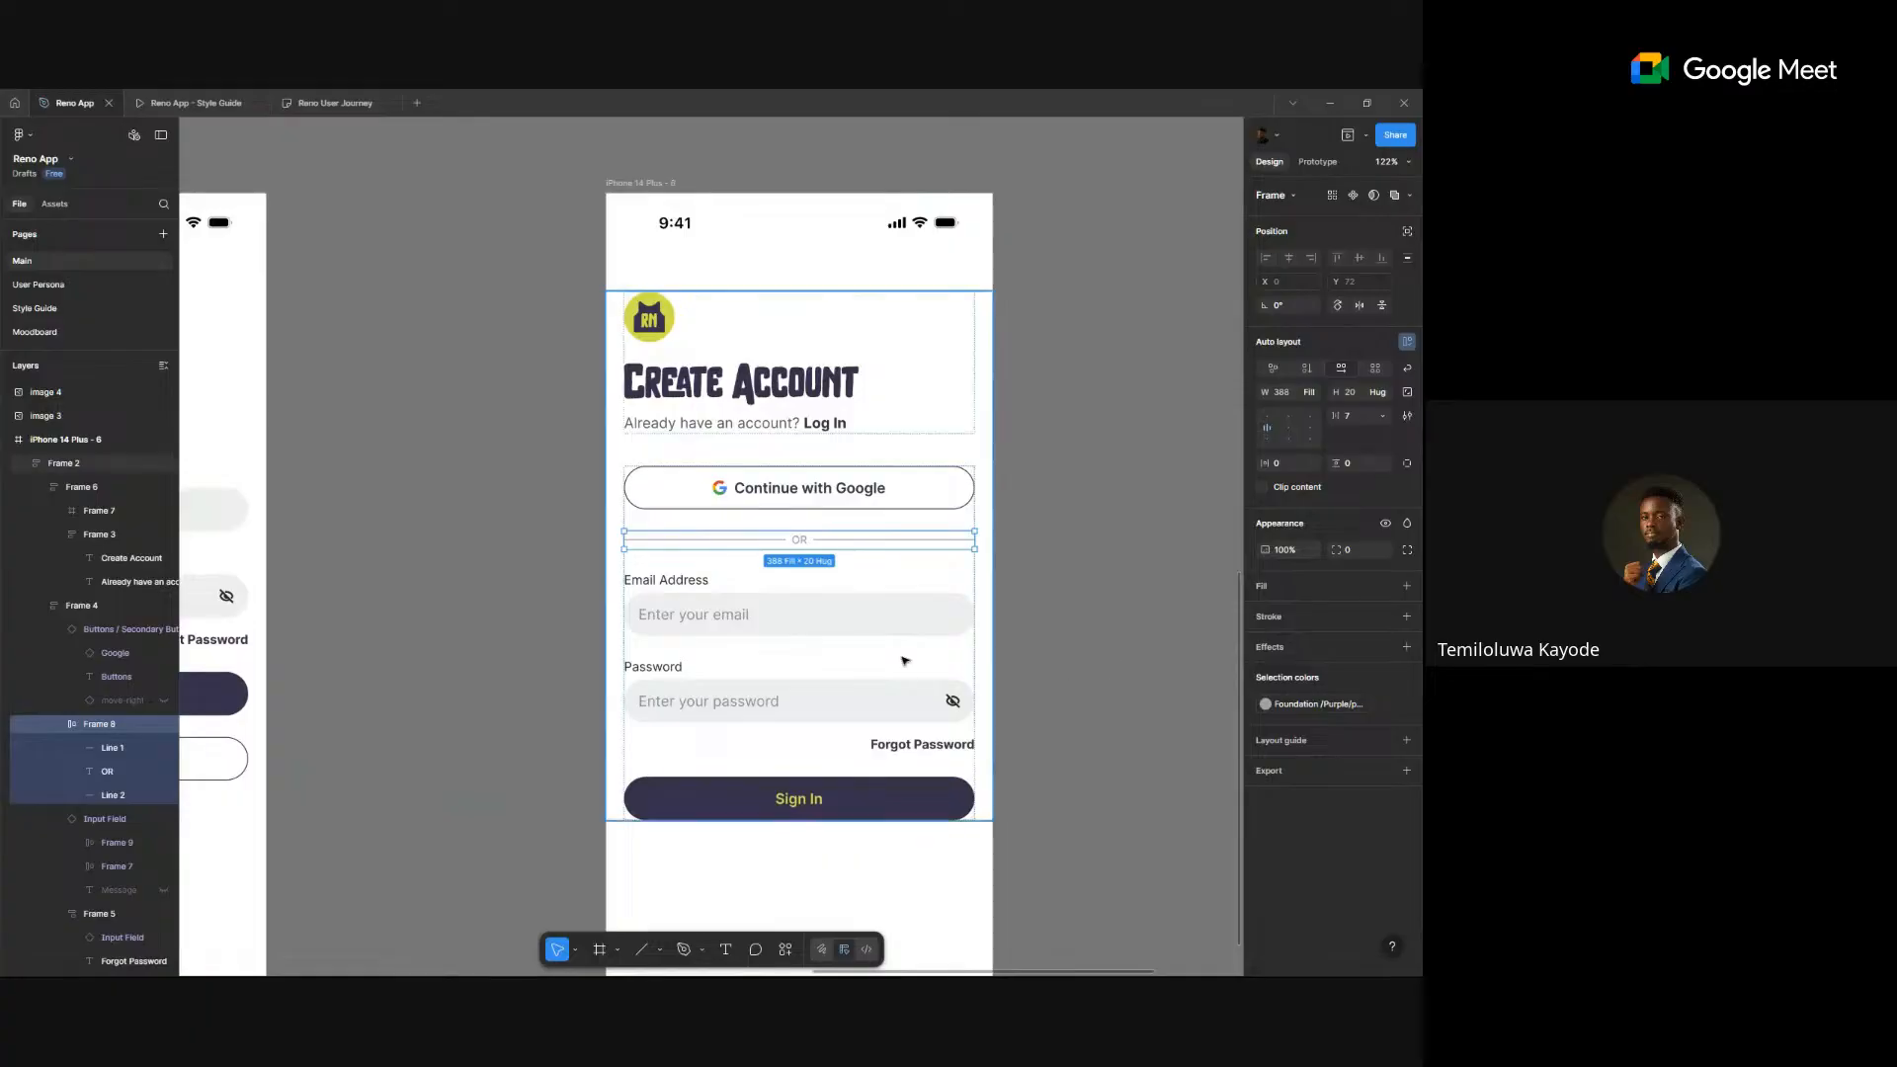
pyautogui.scroll(-3, 846, 622)
# - Copy the OR divider and paste it into the Welcome Back form
pyautogui.hotkey('ctrl', 'c')
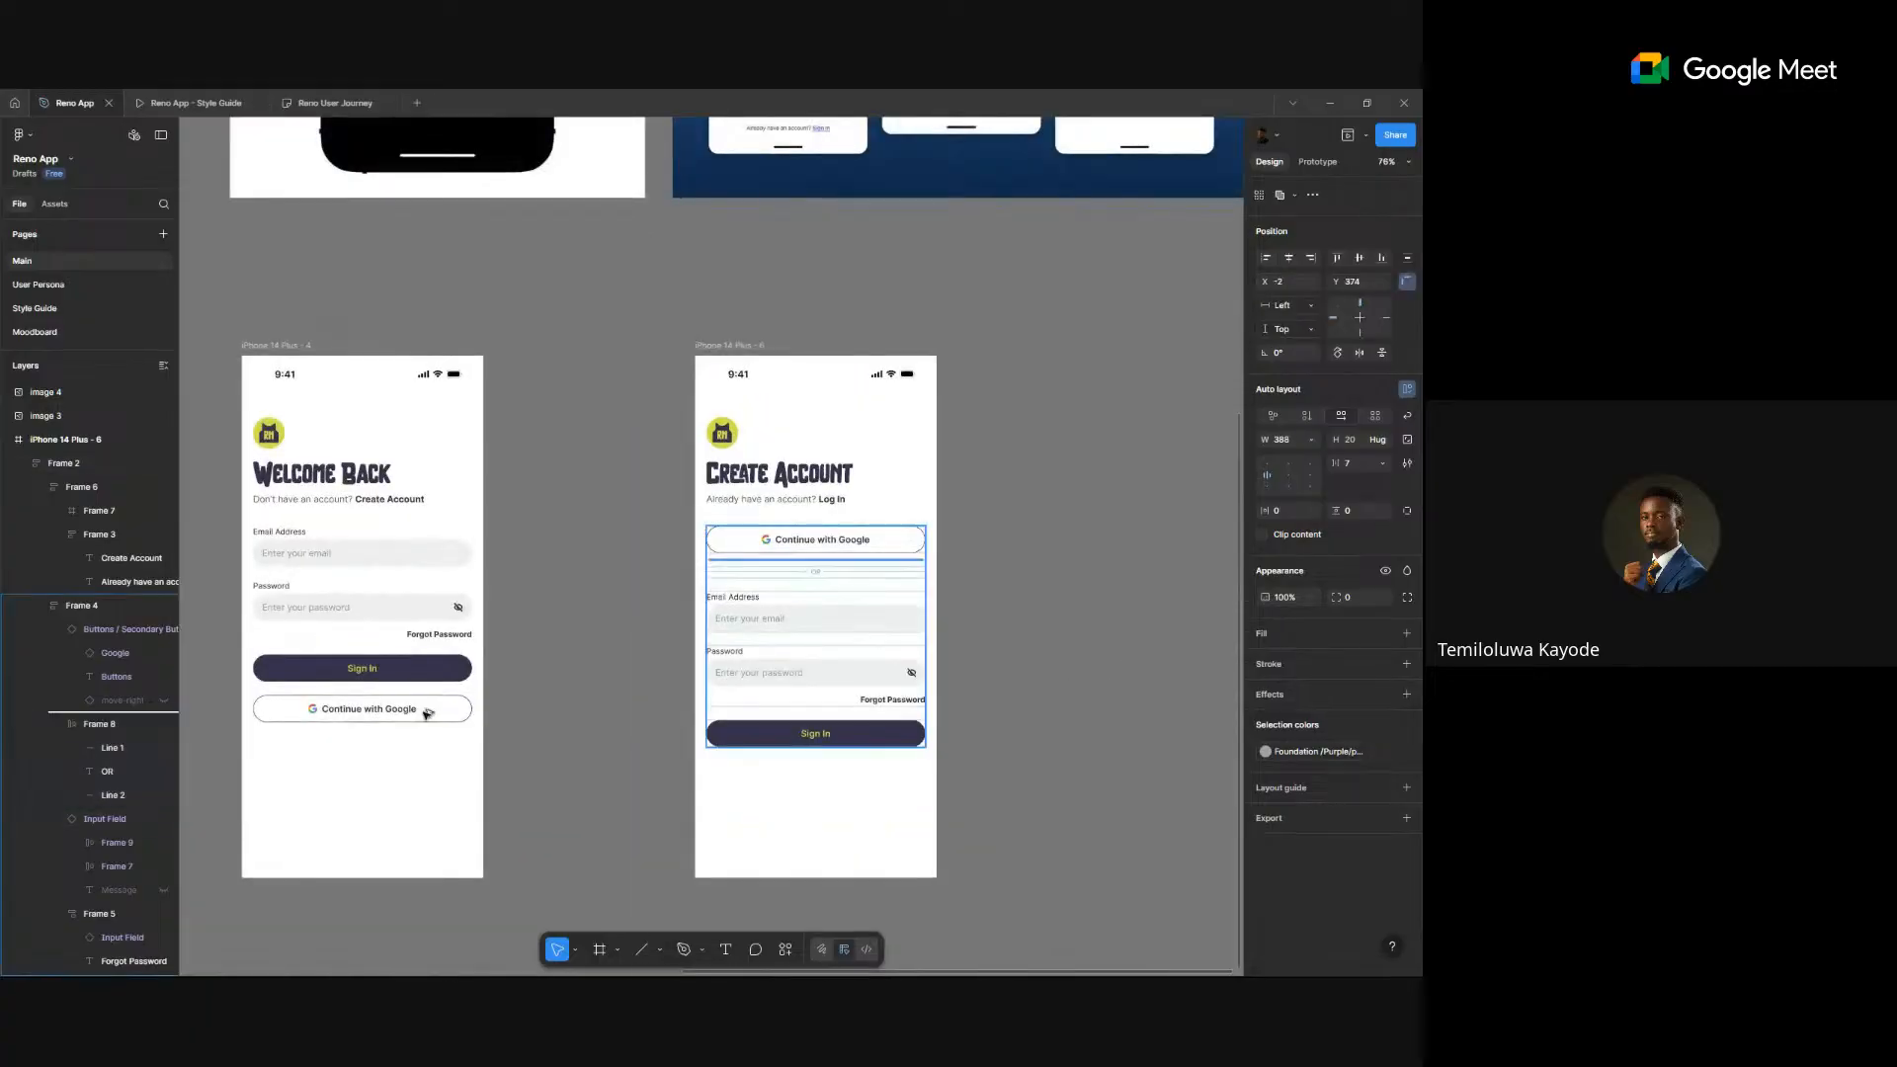
pyautogui.click(413, 698)
pyautogui.hotkey('ctrl', 'v')
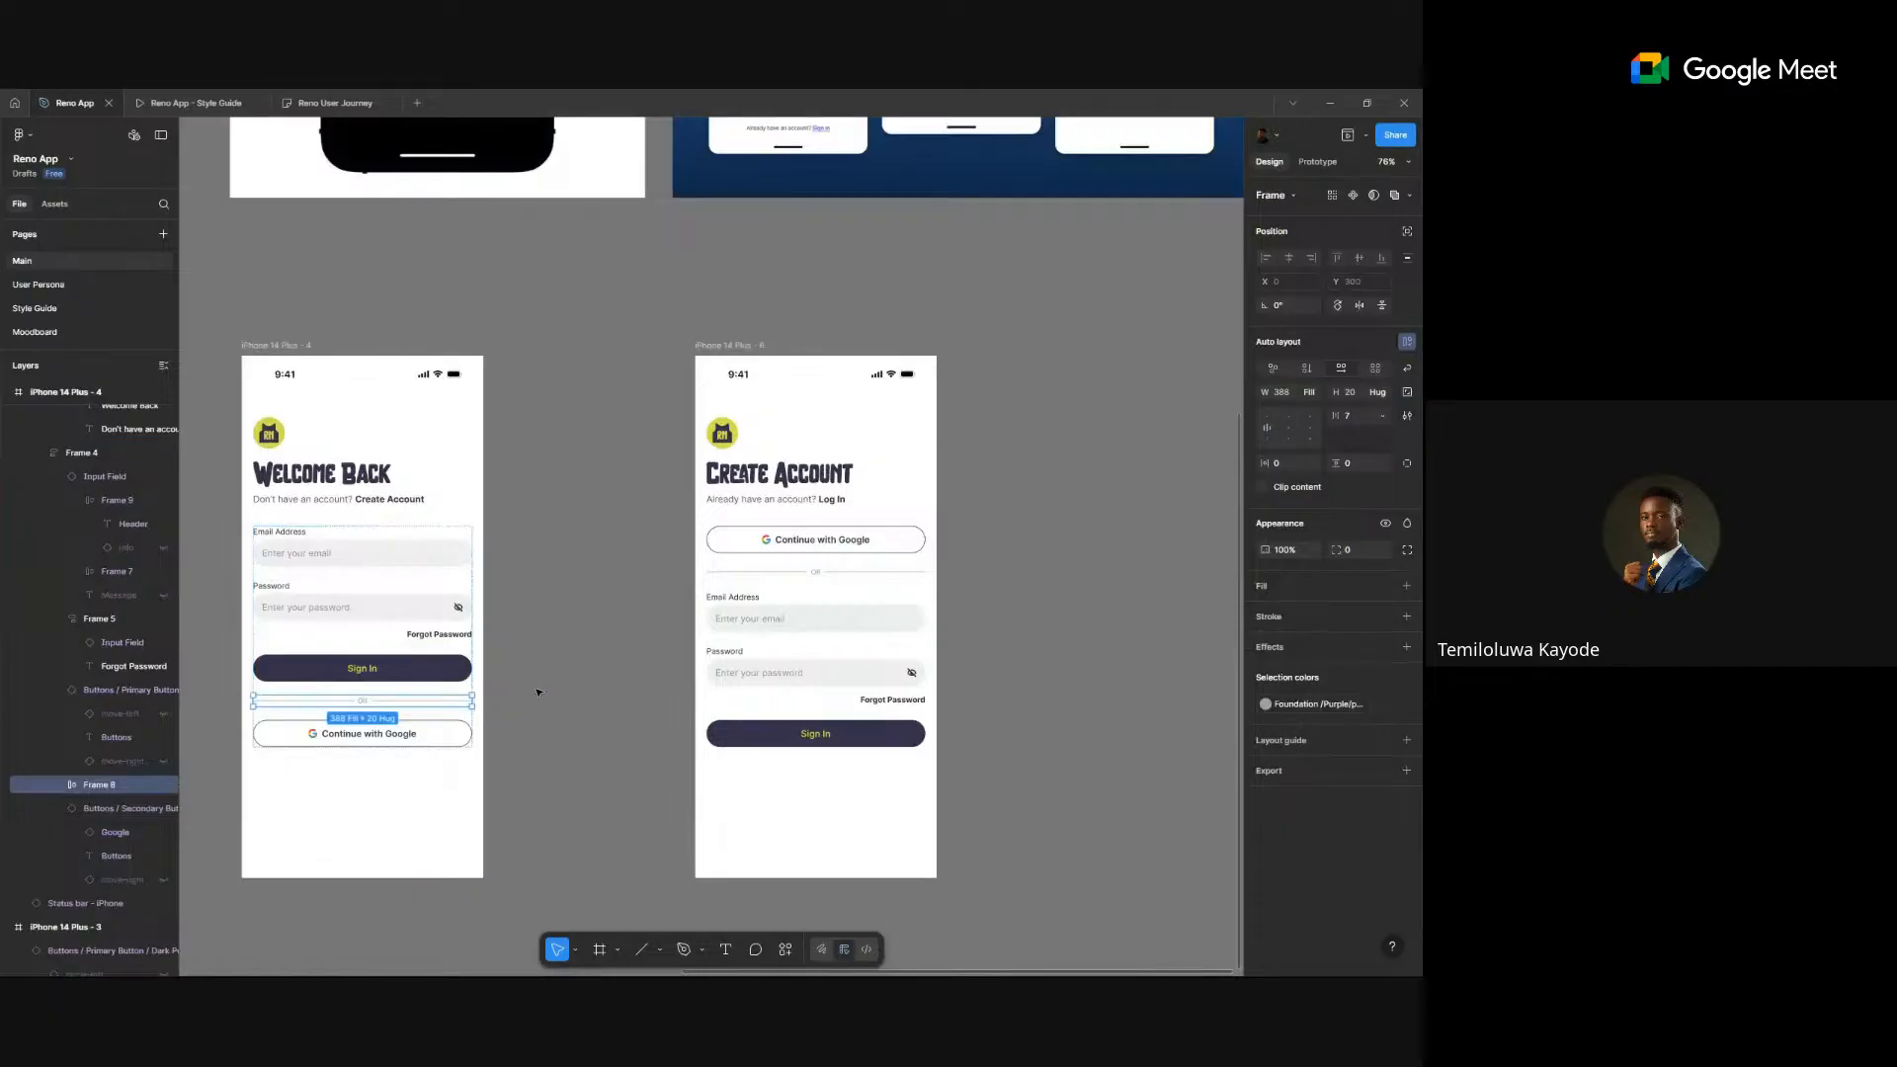
pyautogui.click(538, 692)
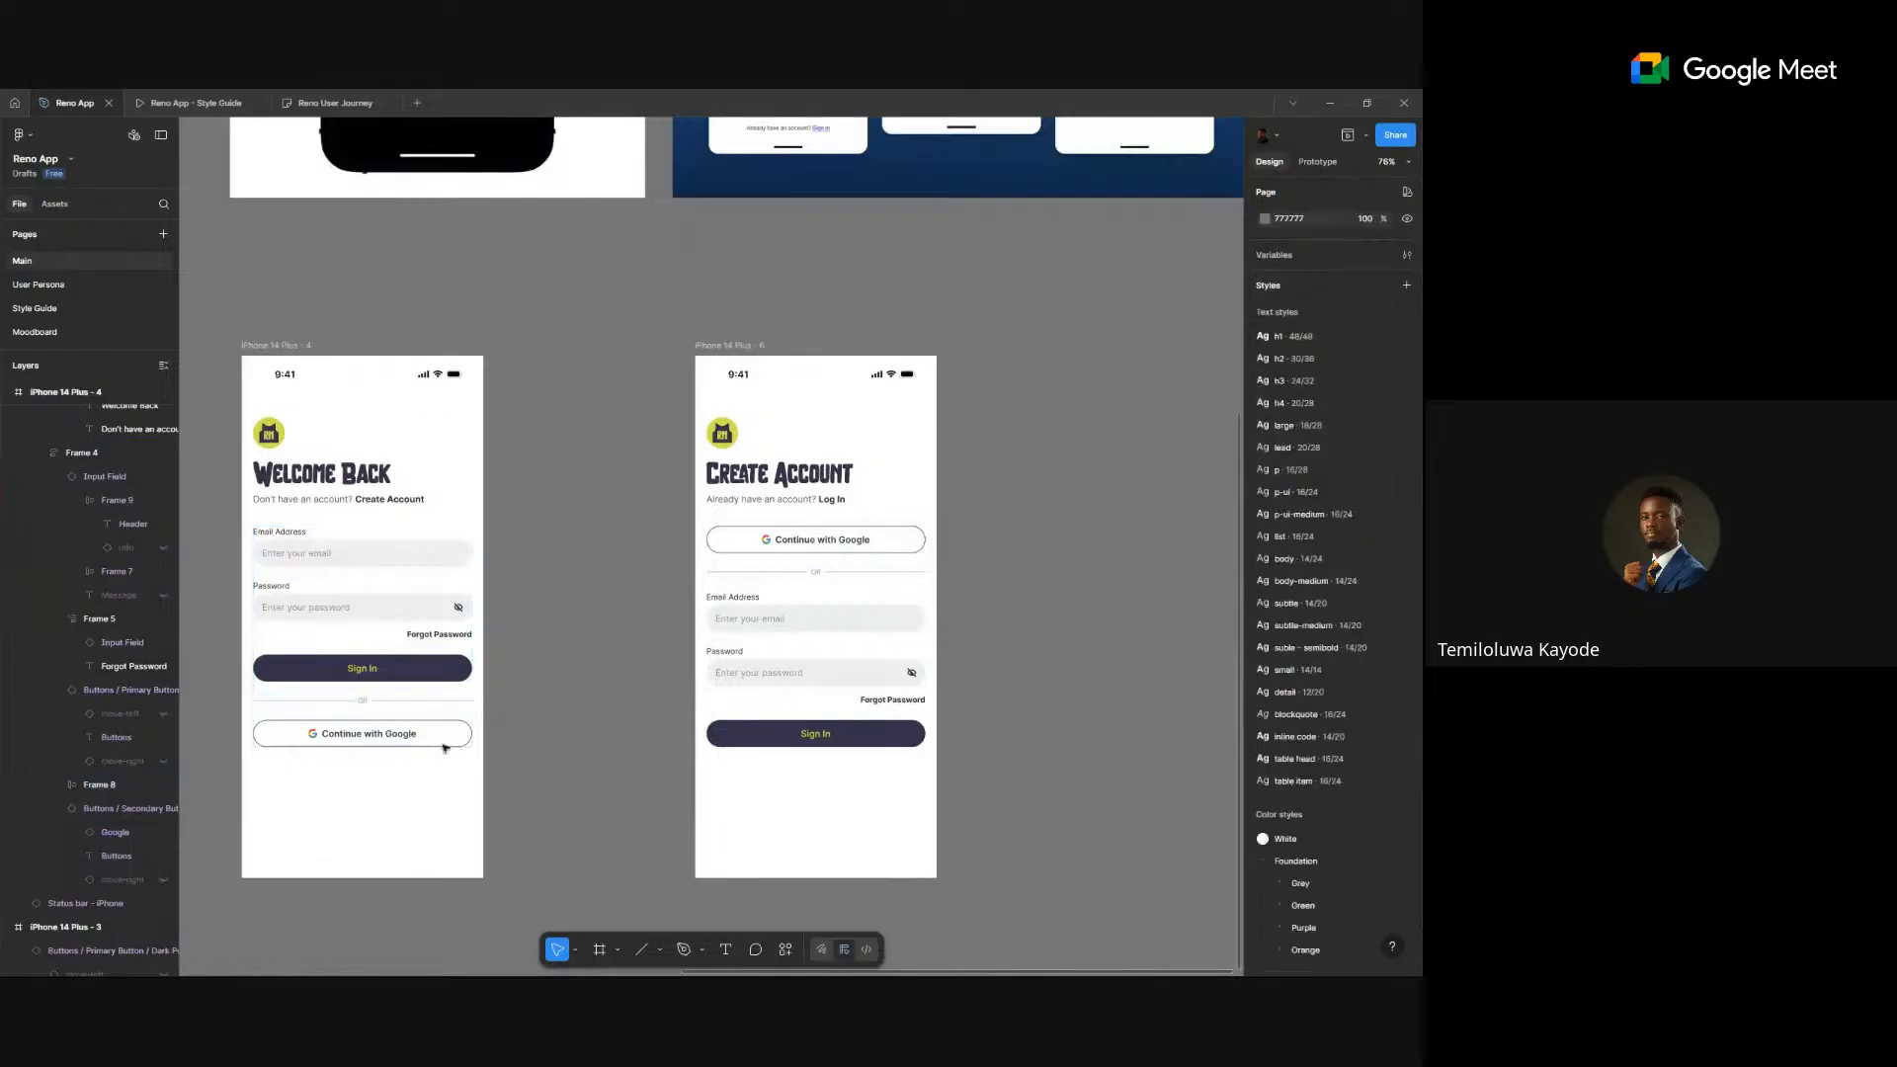
pyautogui.click(380, 731)
pyautogui.click(518, 726)
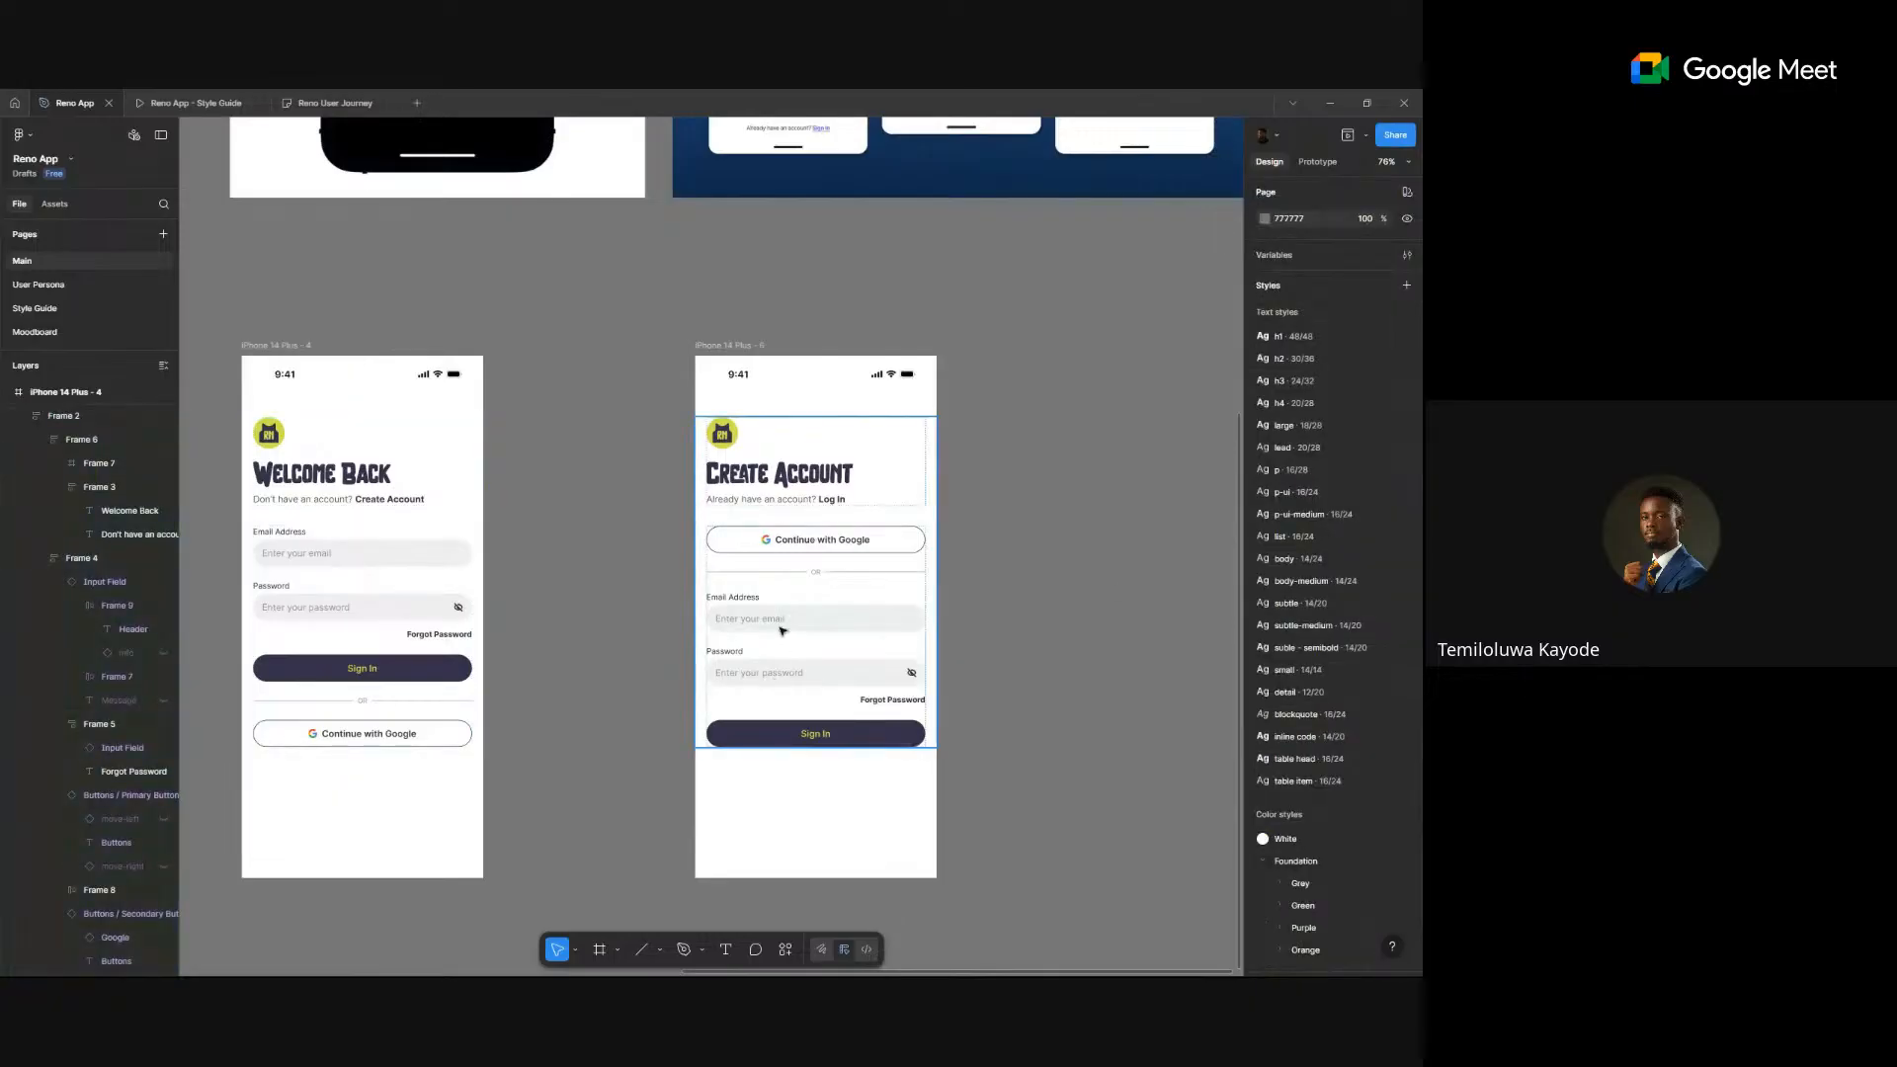
pyautogui.click(743, 659)
pyautogui.click(743, 659)
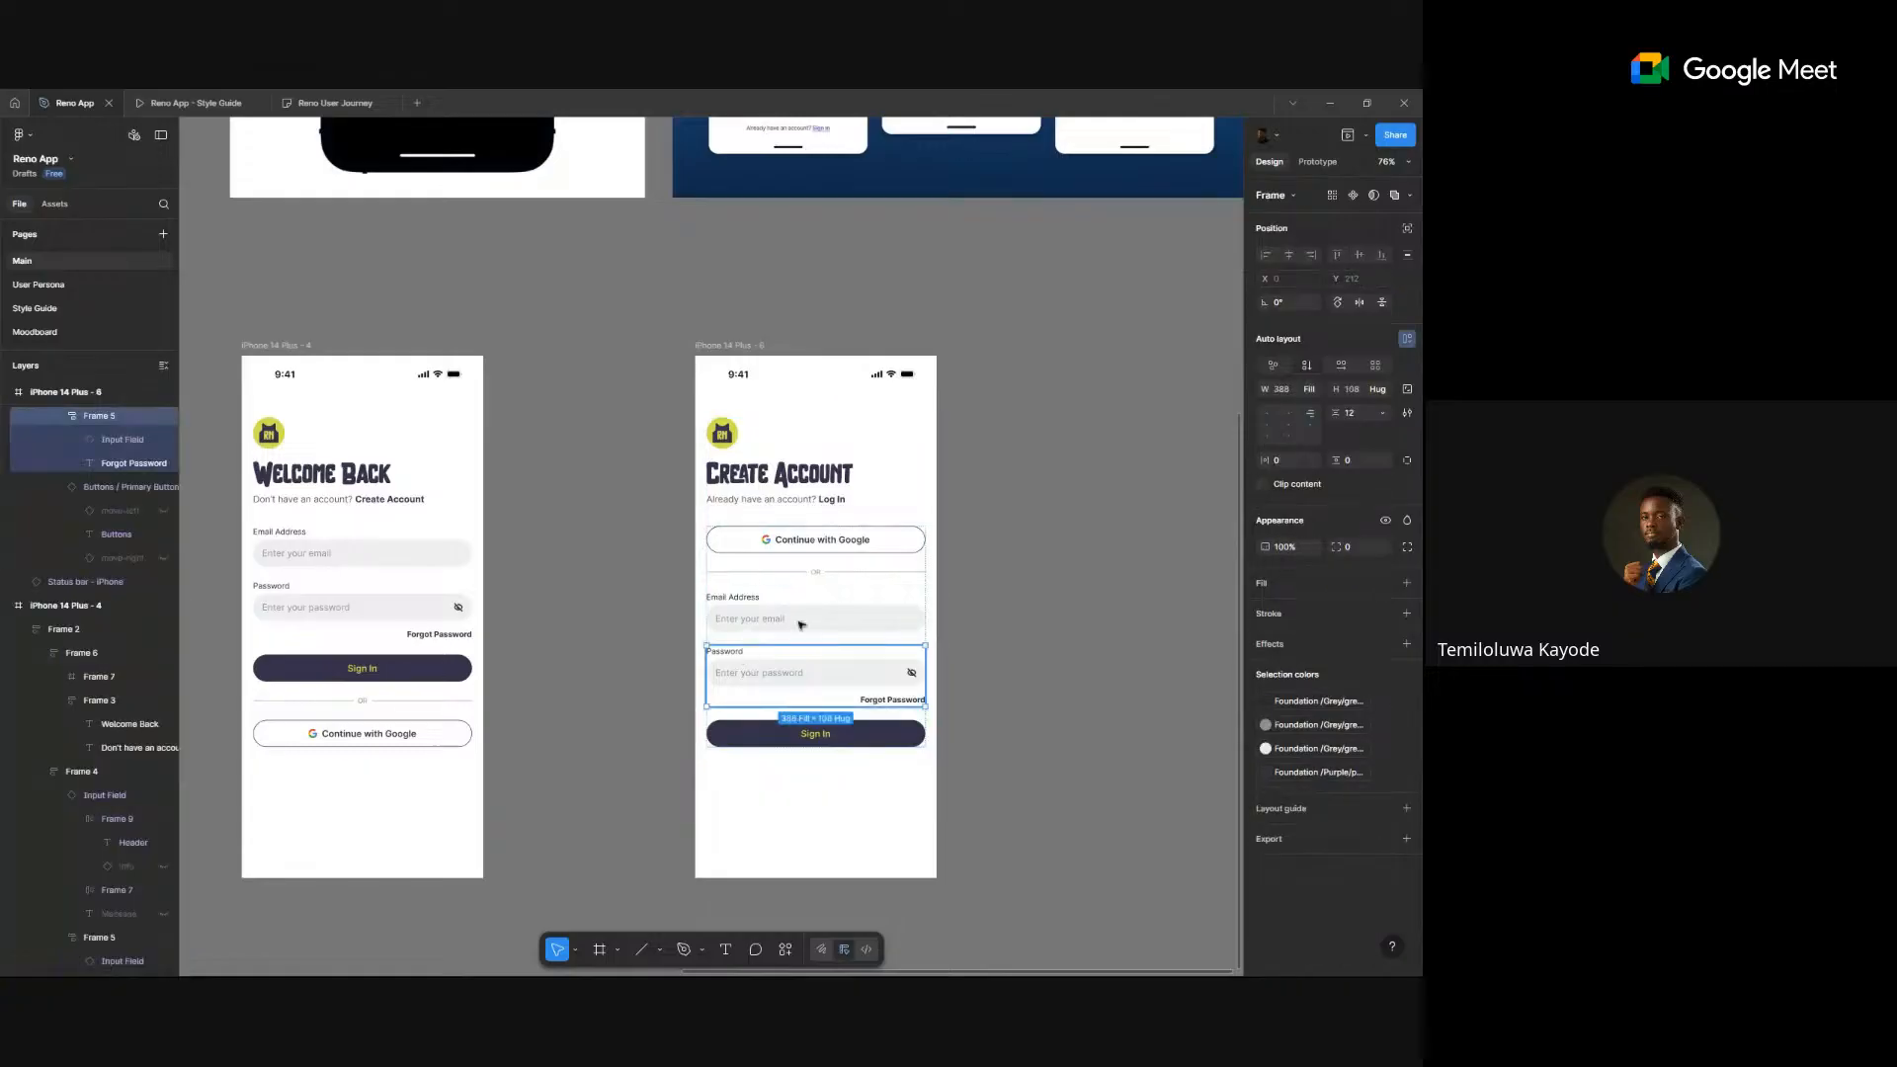
# - Duplicate the Email Address field twice and move the Password field above the last copy
pyautogui.click(837, 605)
pyautogui.hotkey('ctrl', 'd')
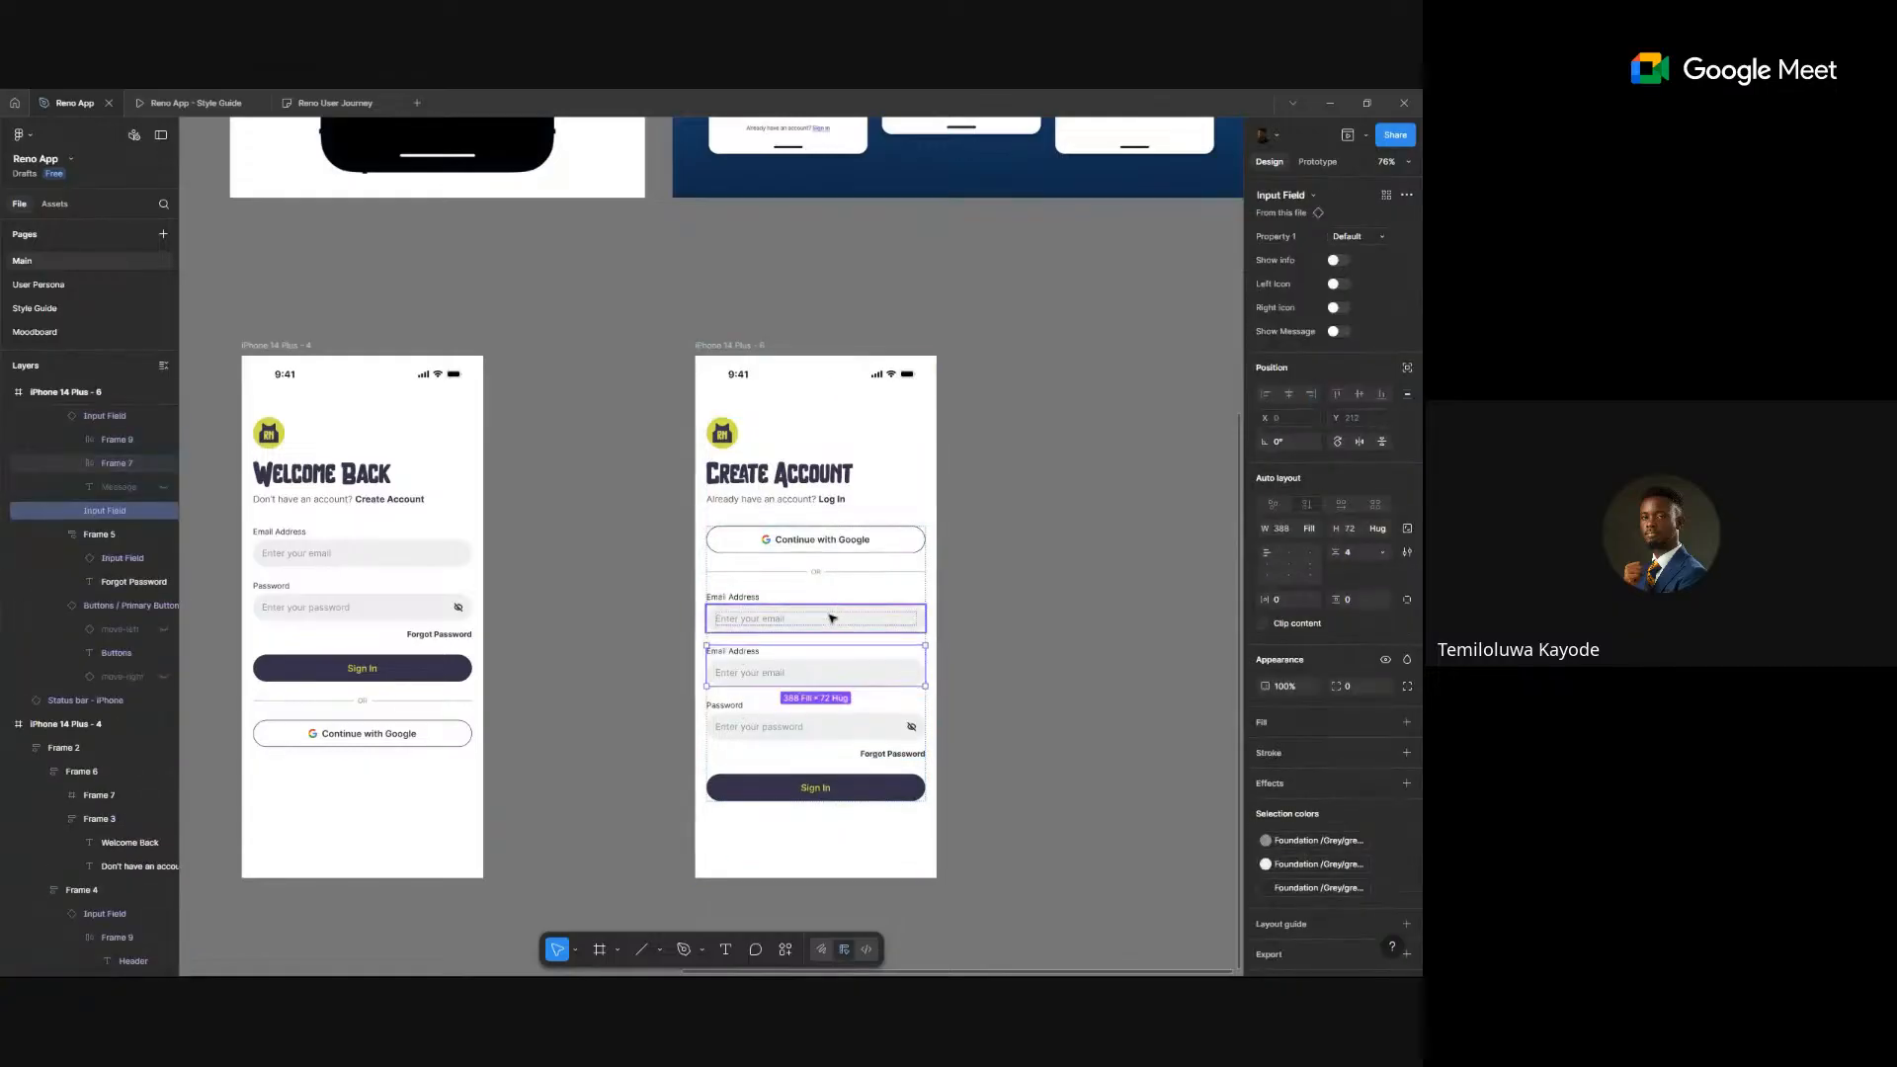
pyautogui.hotkey('ctrl', 'd')
pyautogui.hotkey('ctrl', 'd')
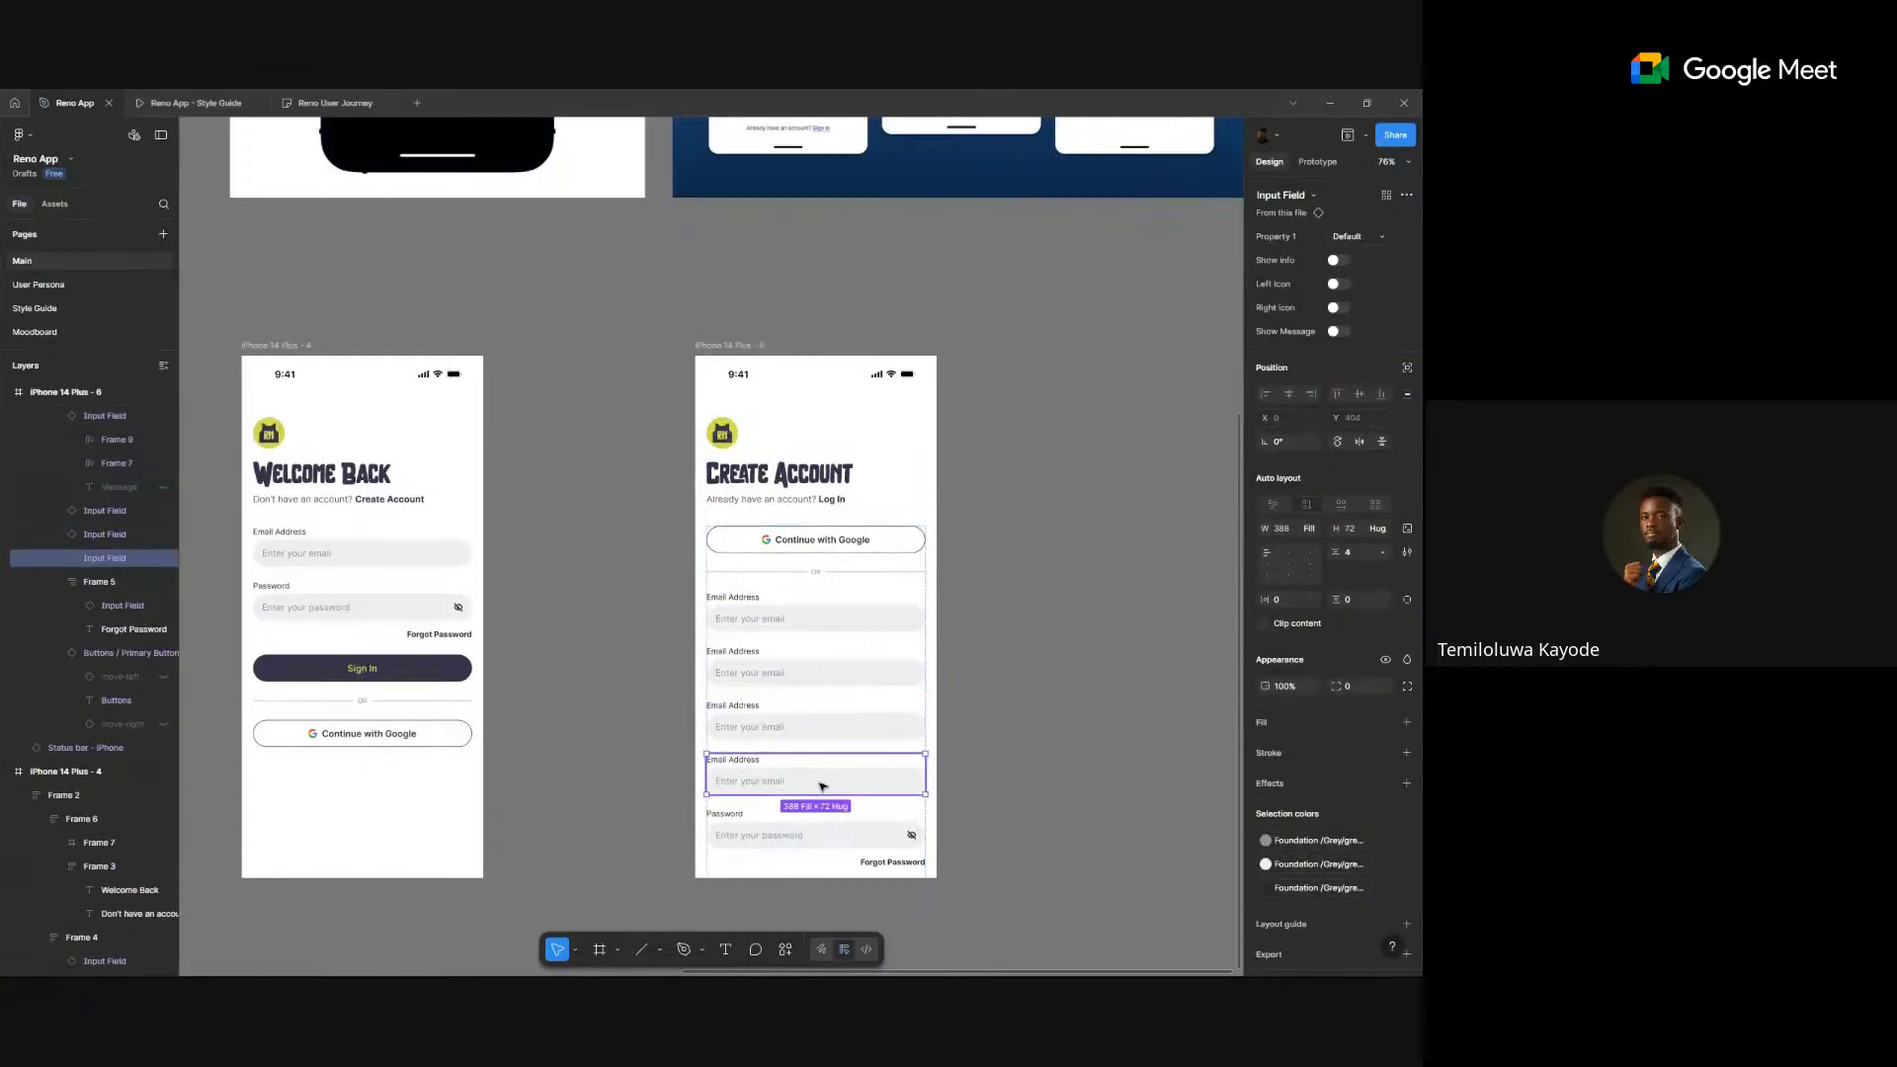
pyautogui.click(776, 837)
pyautogui.moveTo(777, 816); pyautogui.dragTo(777, 763)
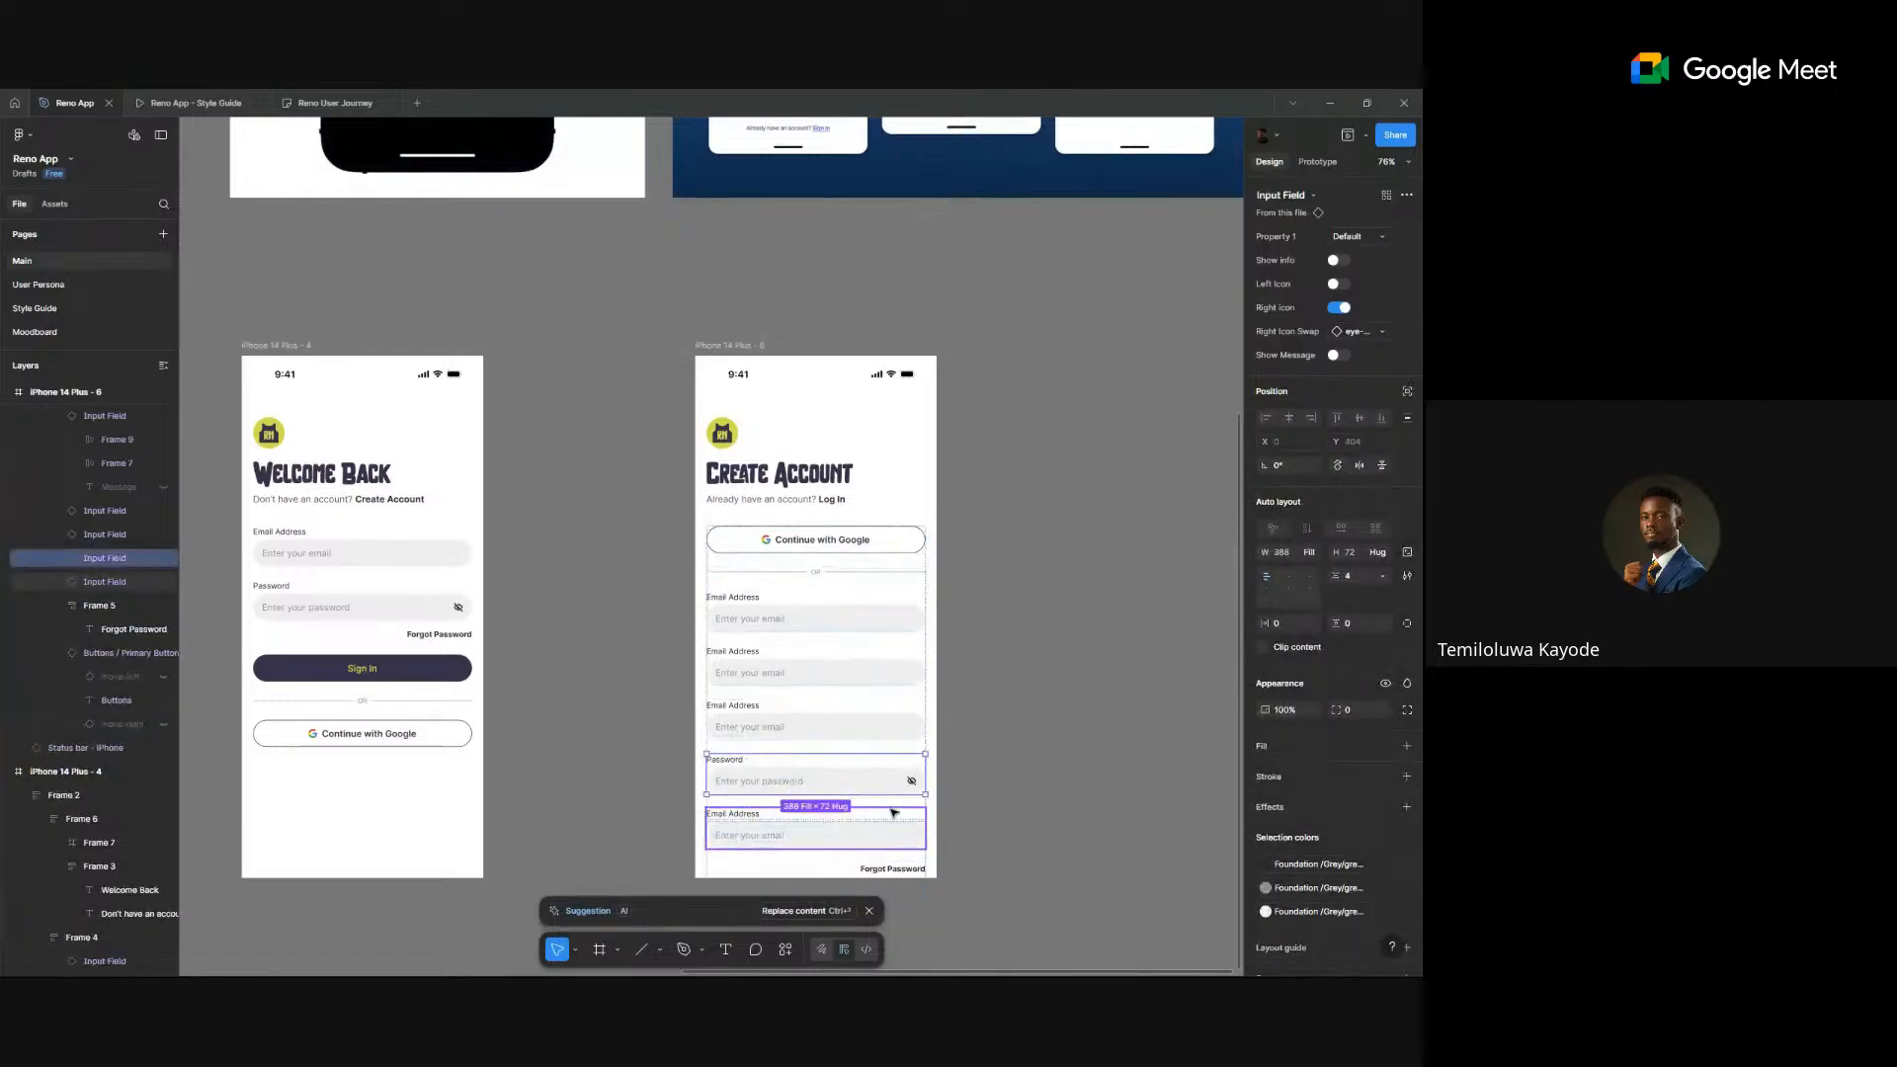
# - Pull Forgot Password out of the Create Account form onto the canvas
pyautogui.scroll(-1, 893, 851)
pyautogui.click(887, 860)
pyautogui.press('Up')
pyautogui.press('Up')
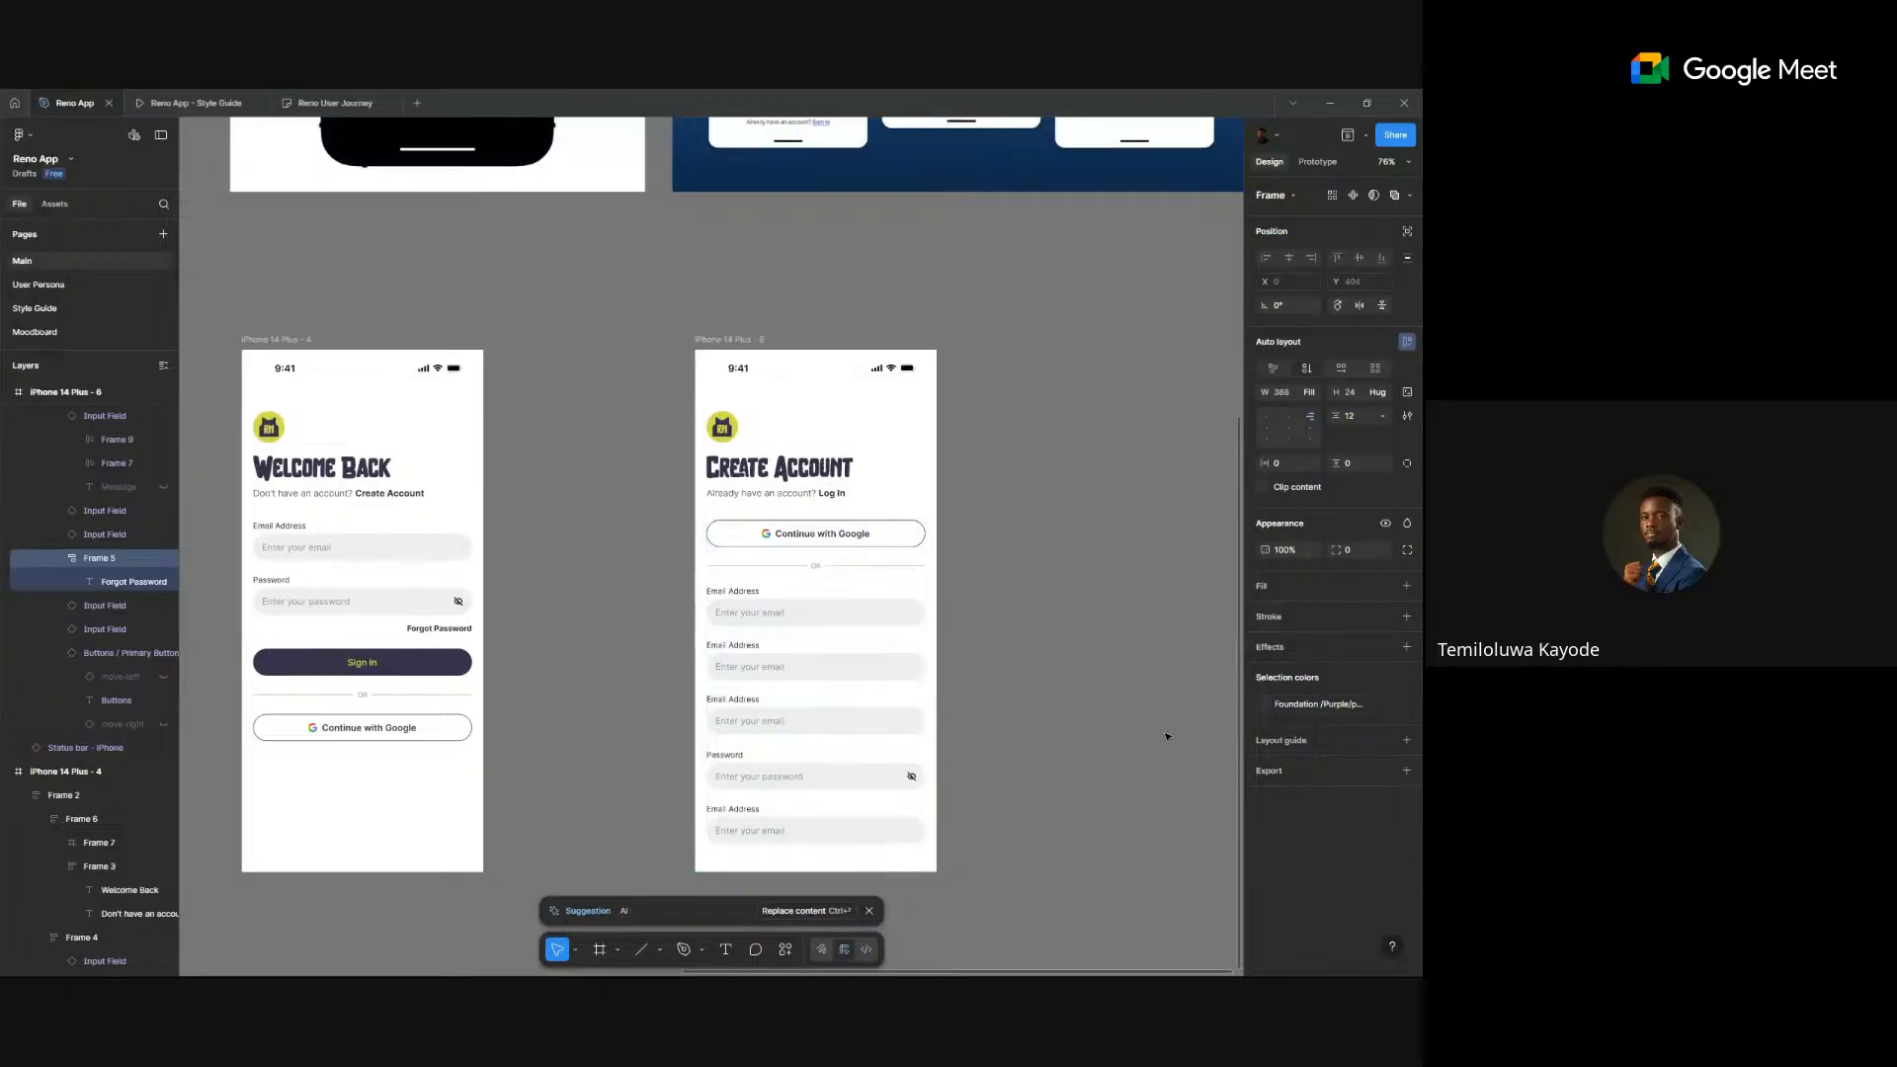
pyautogui.moveTo(1167, 737); pyautogui.dragTo(1179, 734)
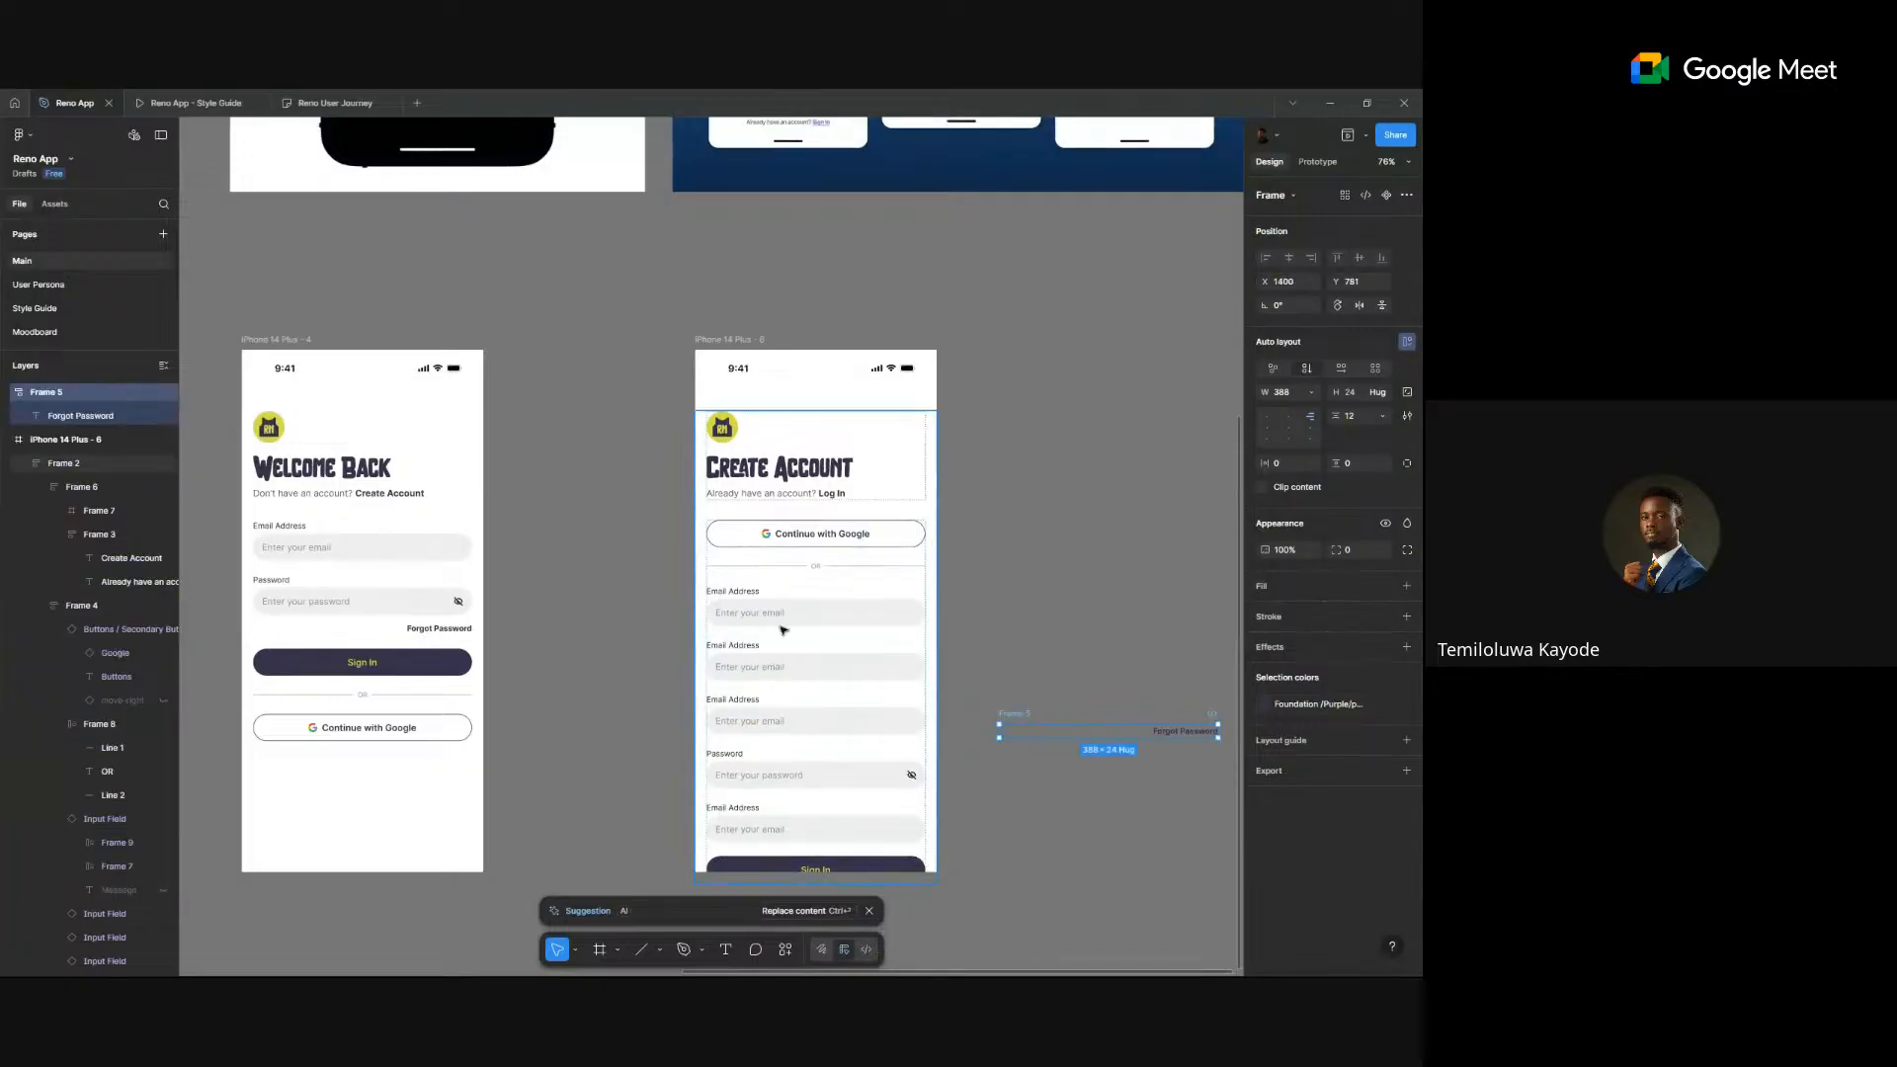
# - Set both screens' content frames to Y 80
pyautogui.keyDown('ctrl'); pyautogui.scroll(3, 771, 578); pyautogui.keyUp('ctrl')
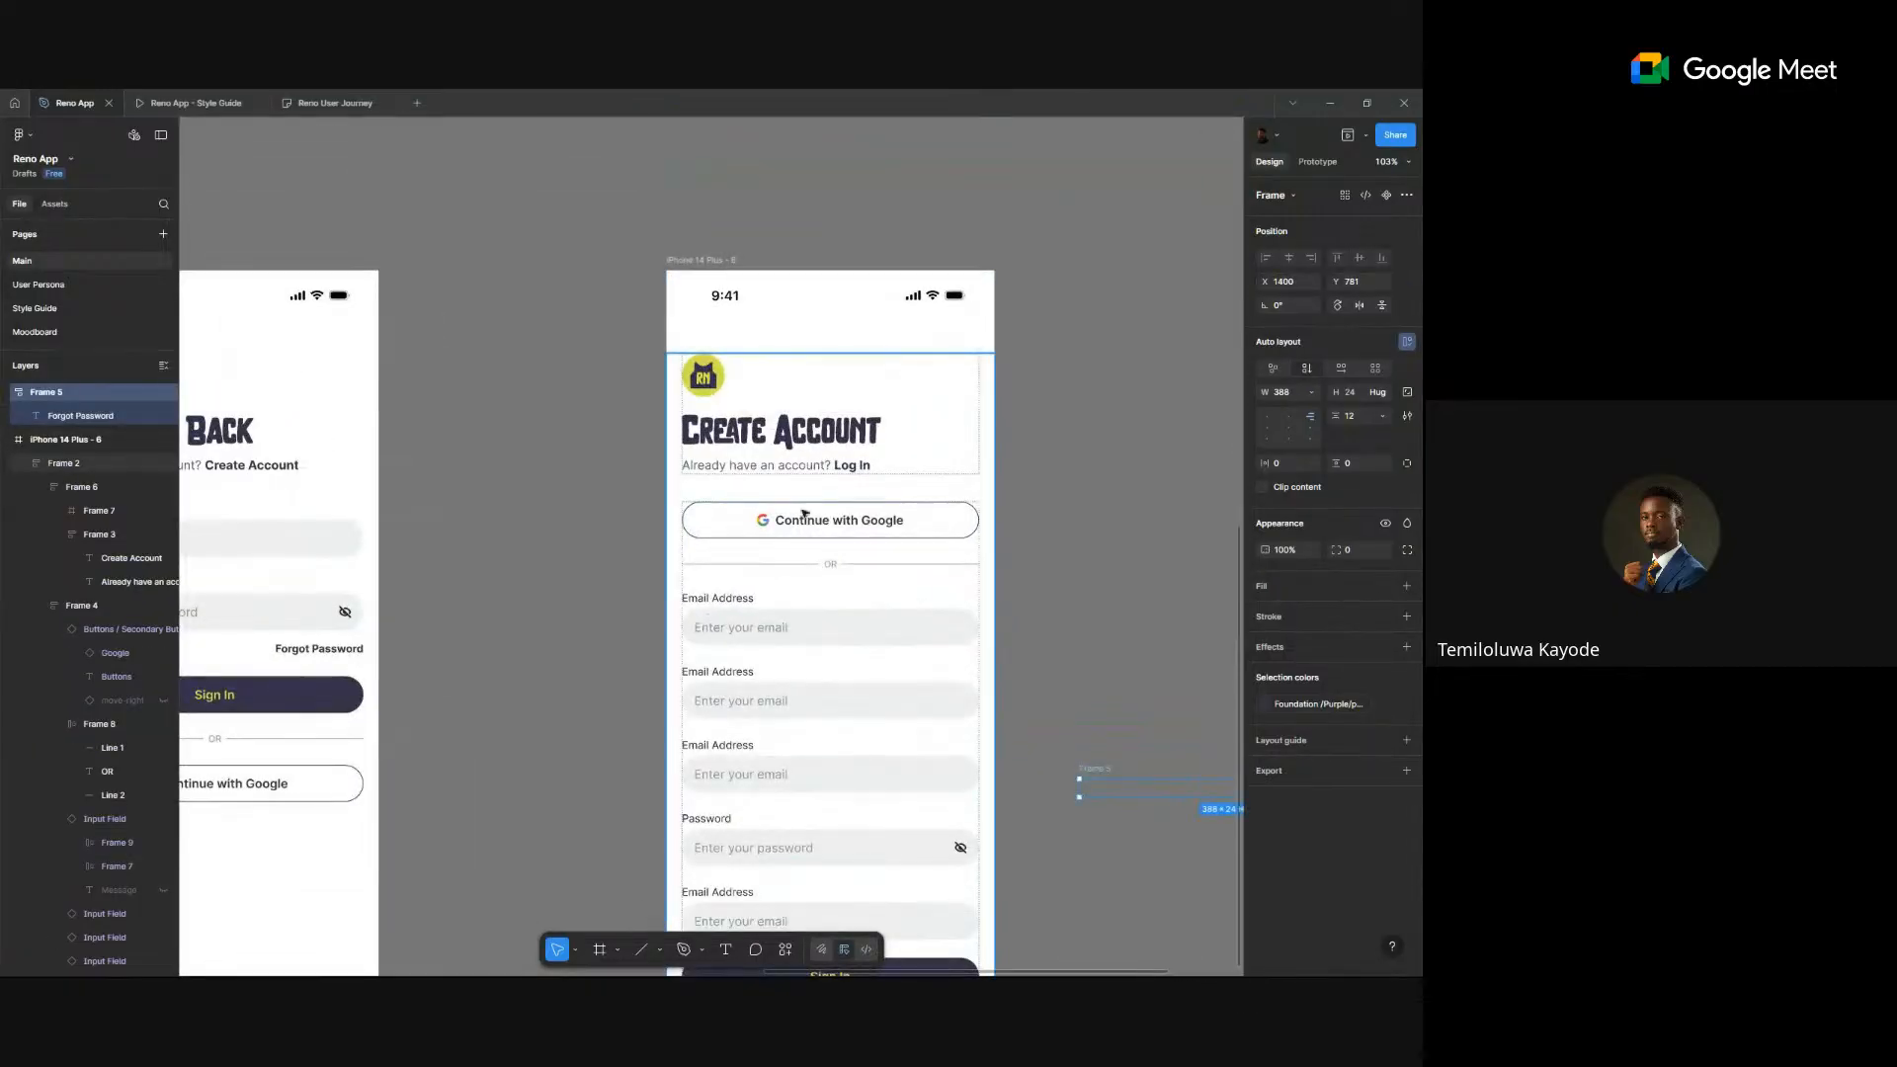
pyautogui.click(806, 515)
pyautogui.keyDown('ctrl'); pyautogui.scroll(-3, 820, 533); pyautogui.keyUp('ctrl')
pyautogui.keyDown('shift'); pyautogui.click(465, 613); pyautogui.keyUp('shift')
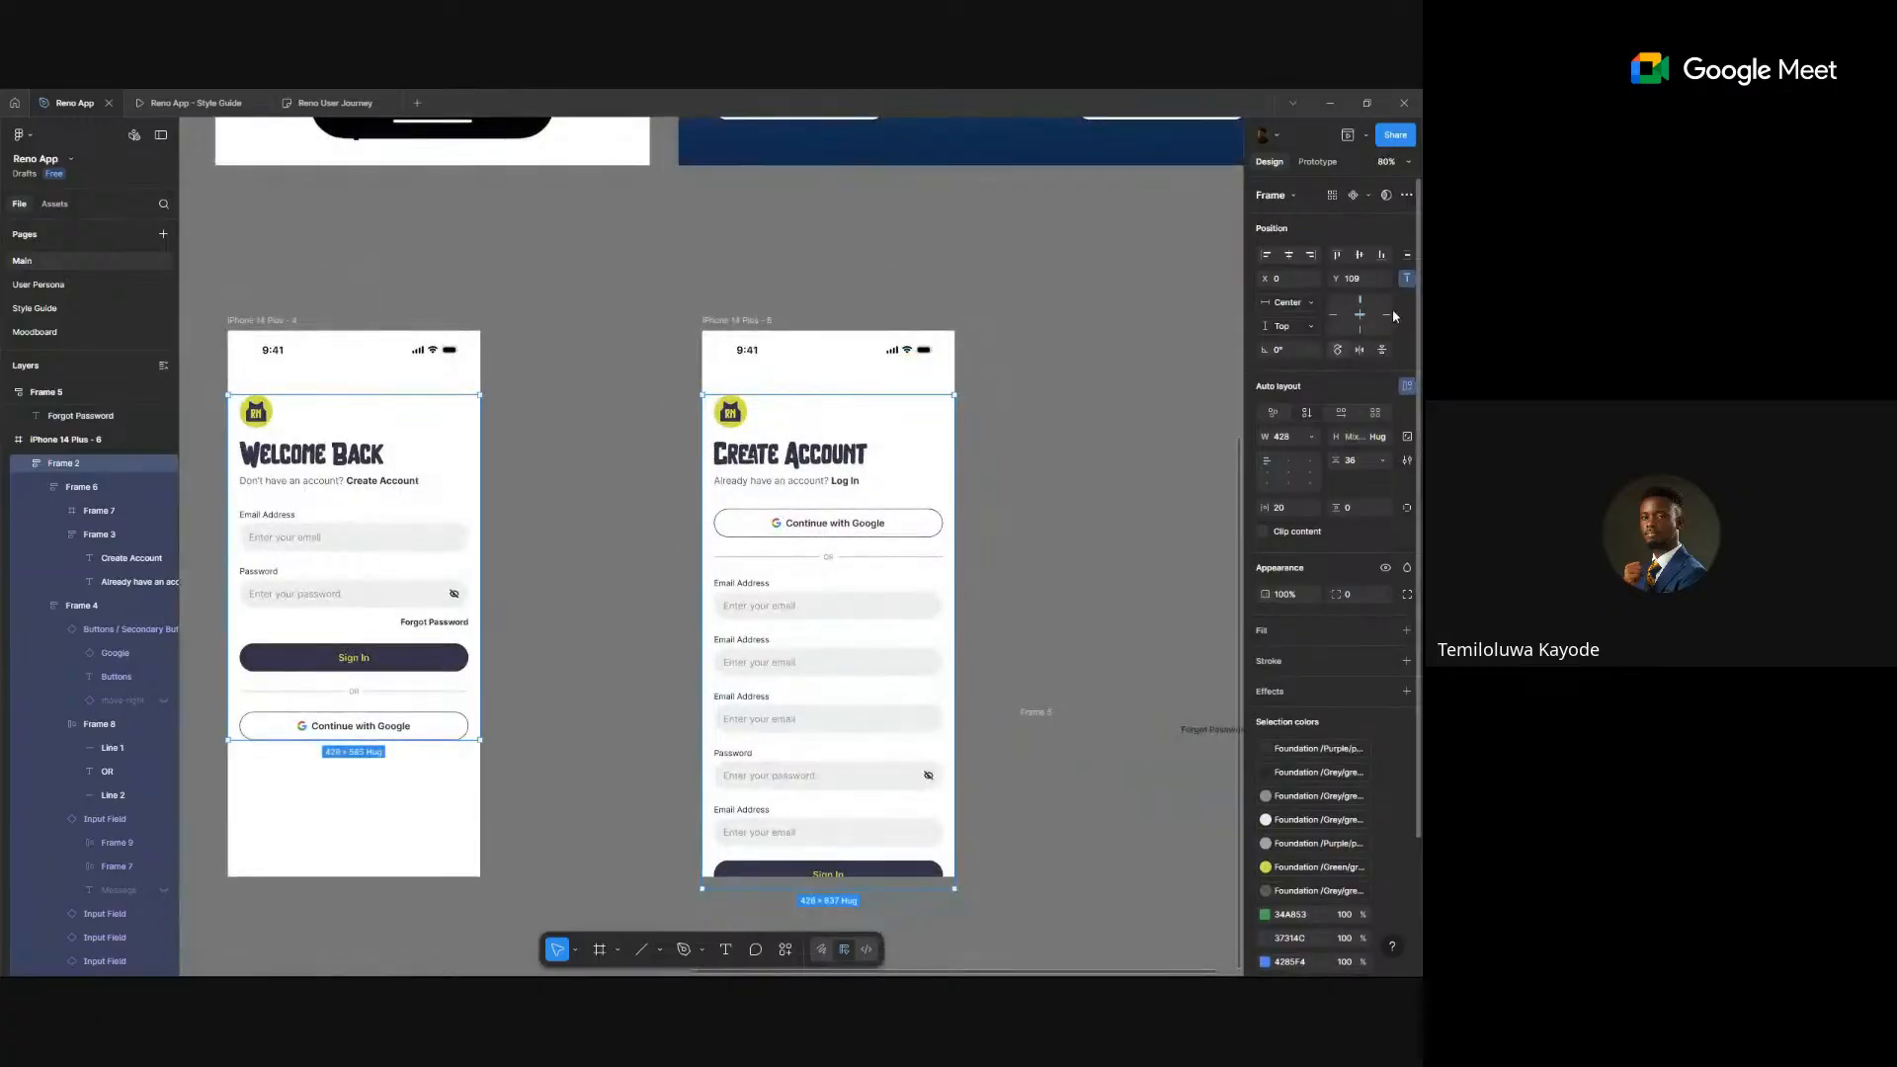
pyautogui.click(1368, 278)
pyautogui.write('64')
pyautogui.press('Return')
pyautogui.click(1369, 280)
pyautogui.write('8')
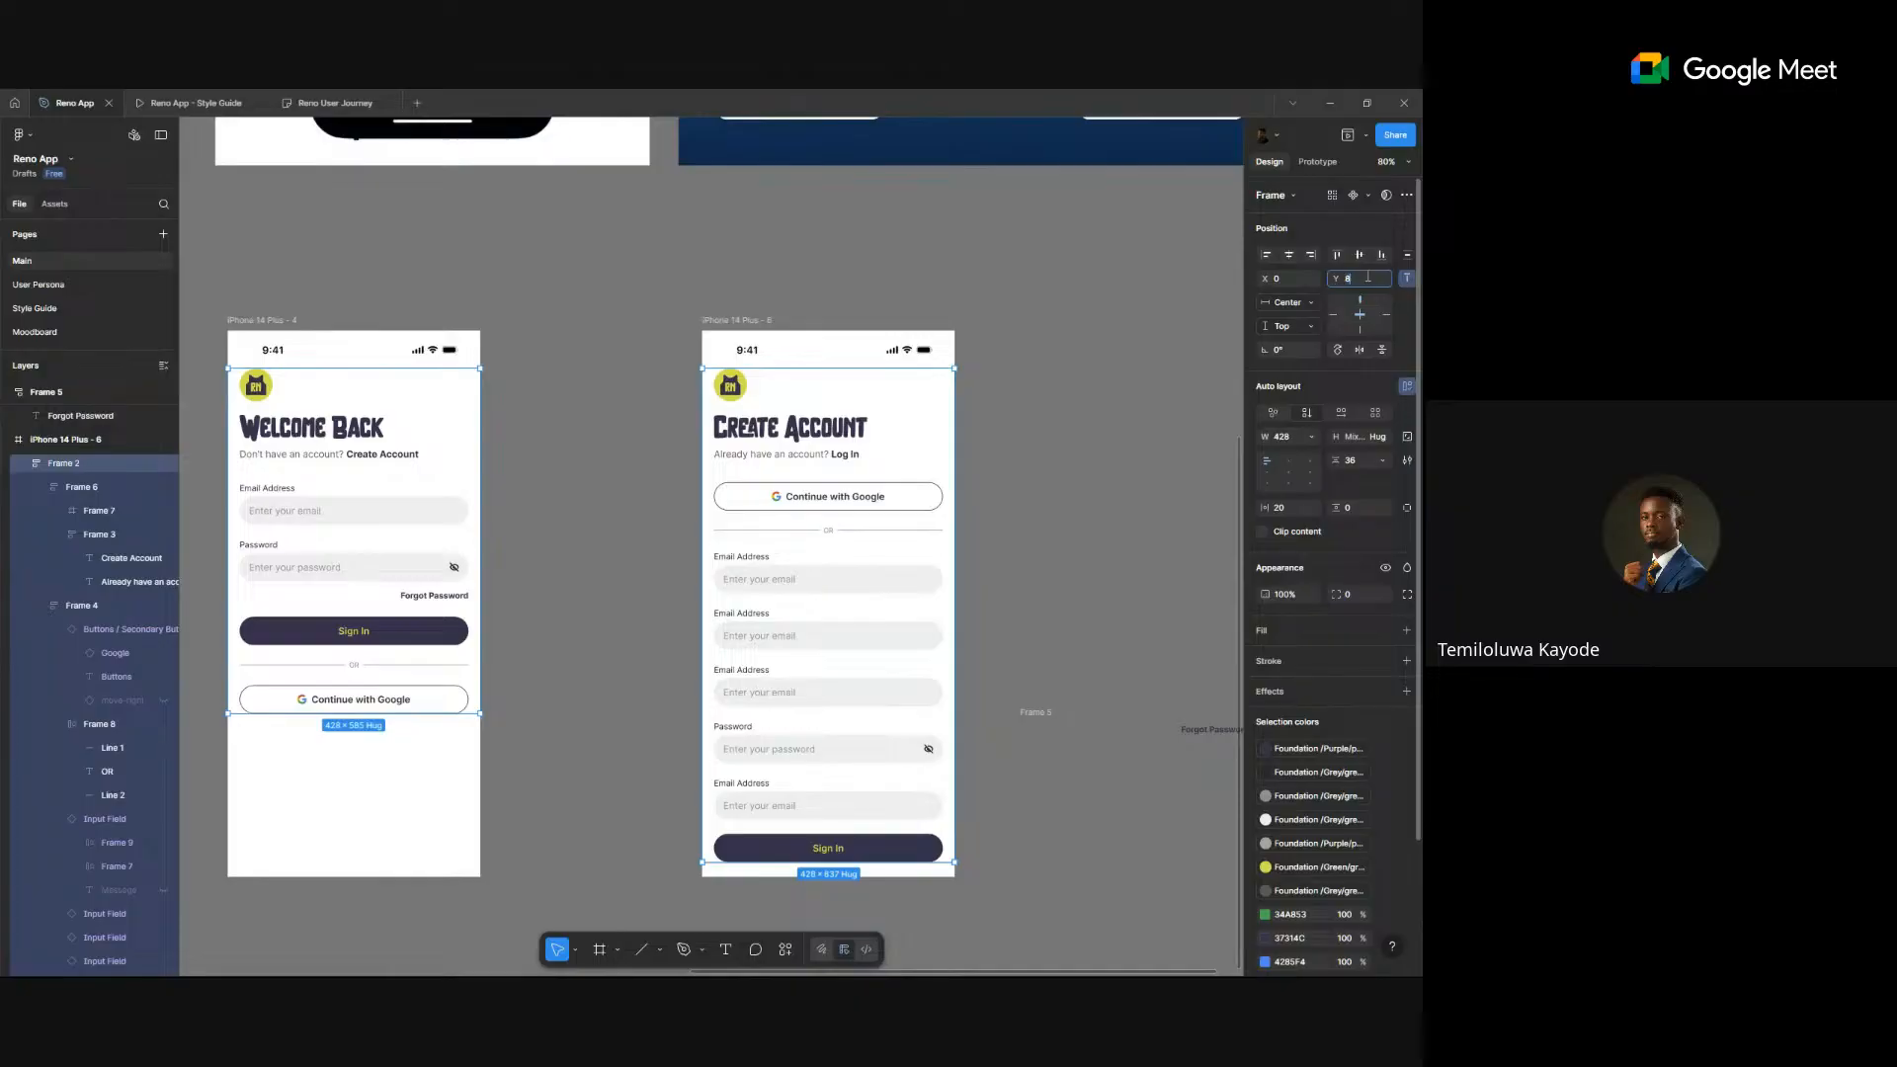
pyautogui.write('0')
pyautogui.press('Return')
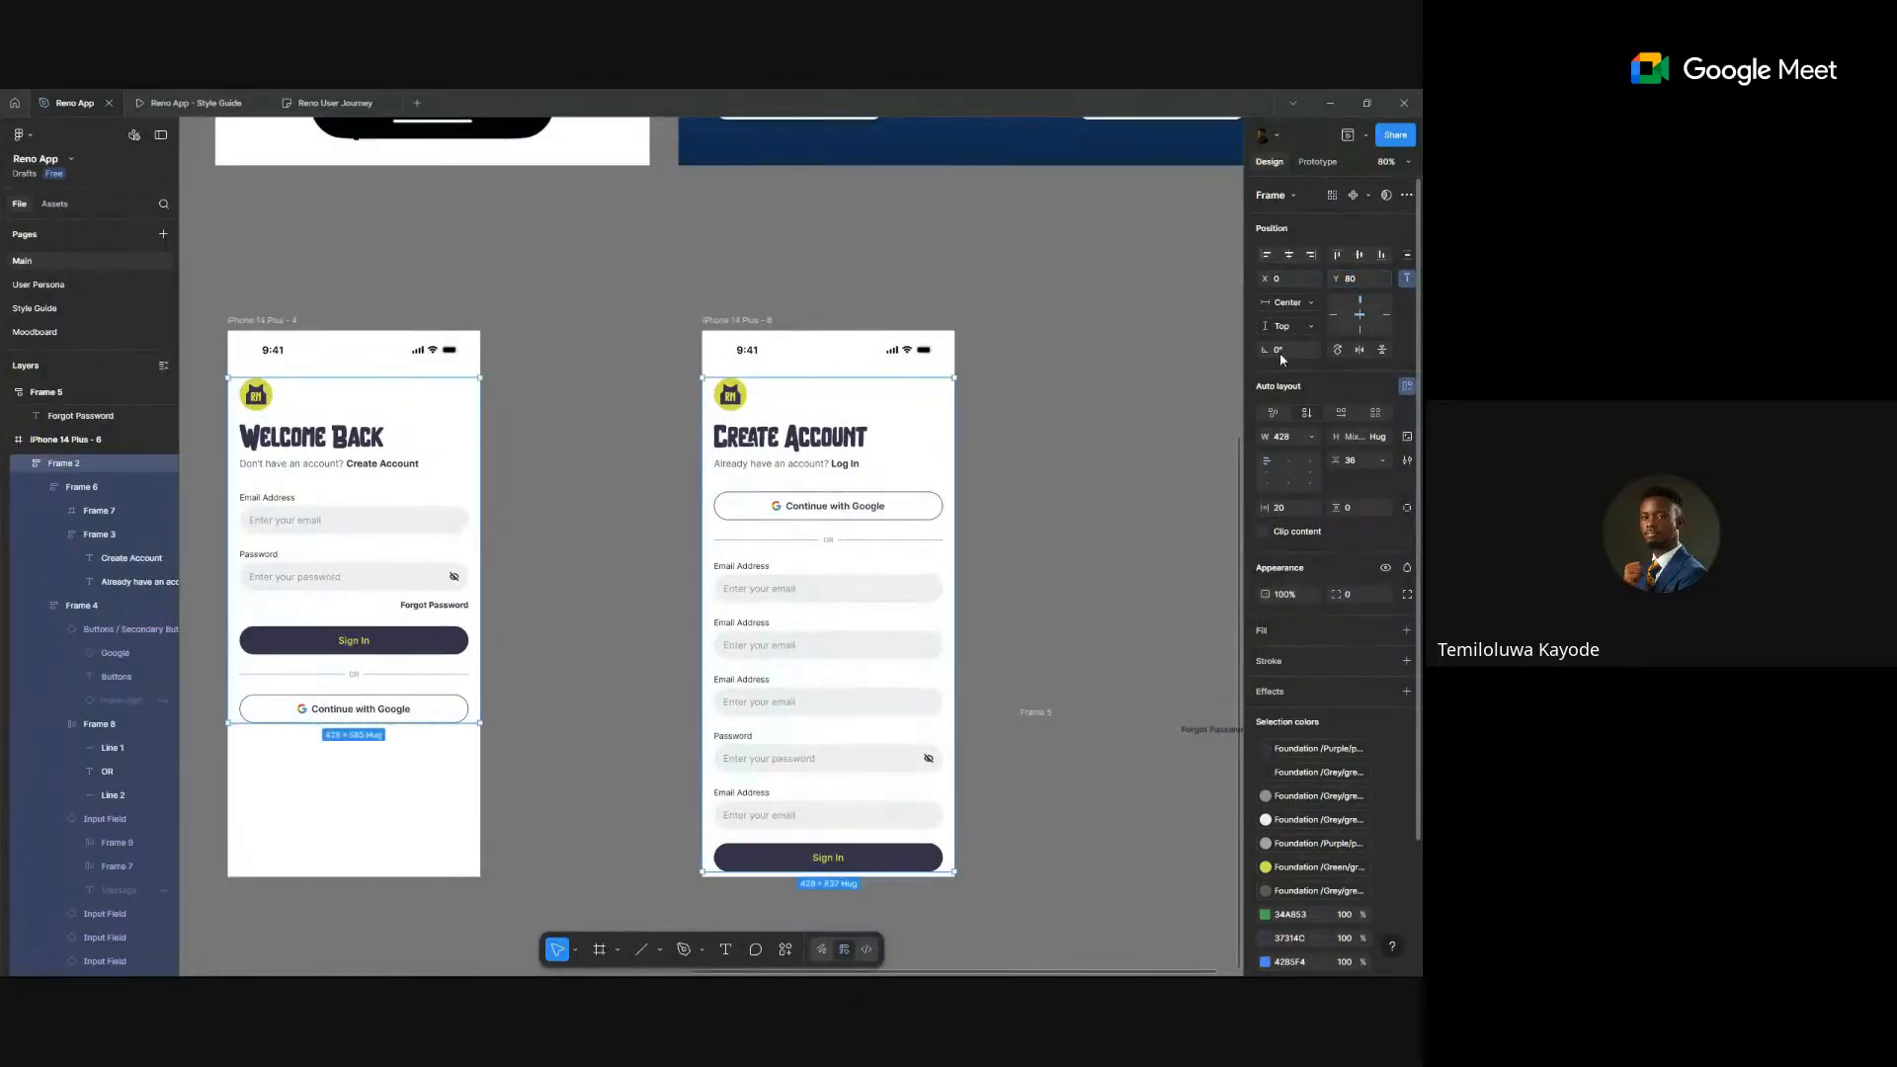
pyautogui.click(1105, 478)
pyautogui.scroll(3, 878, 619)
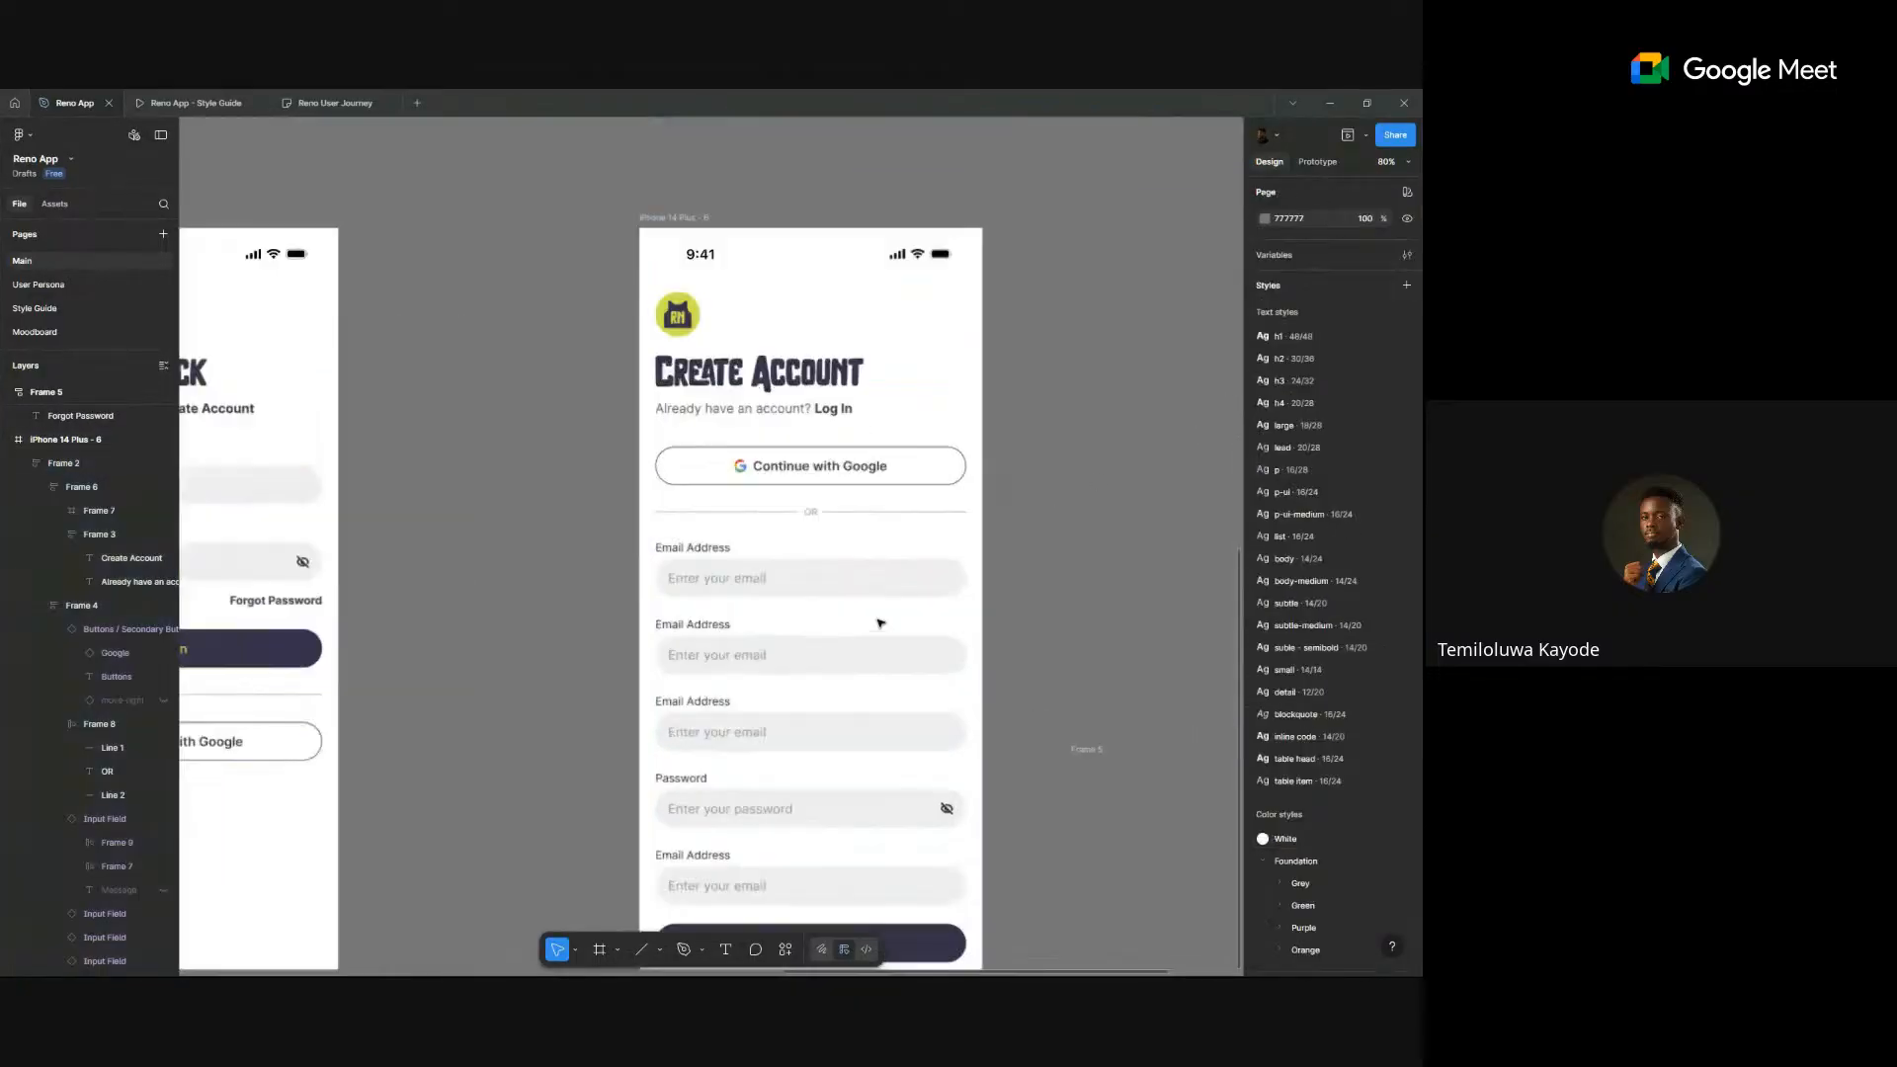
# - Rename the first field's label to 'First Name' with placeholder 'Enter first name'
pyautogui.click(703, 550)
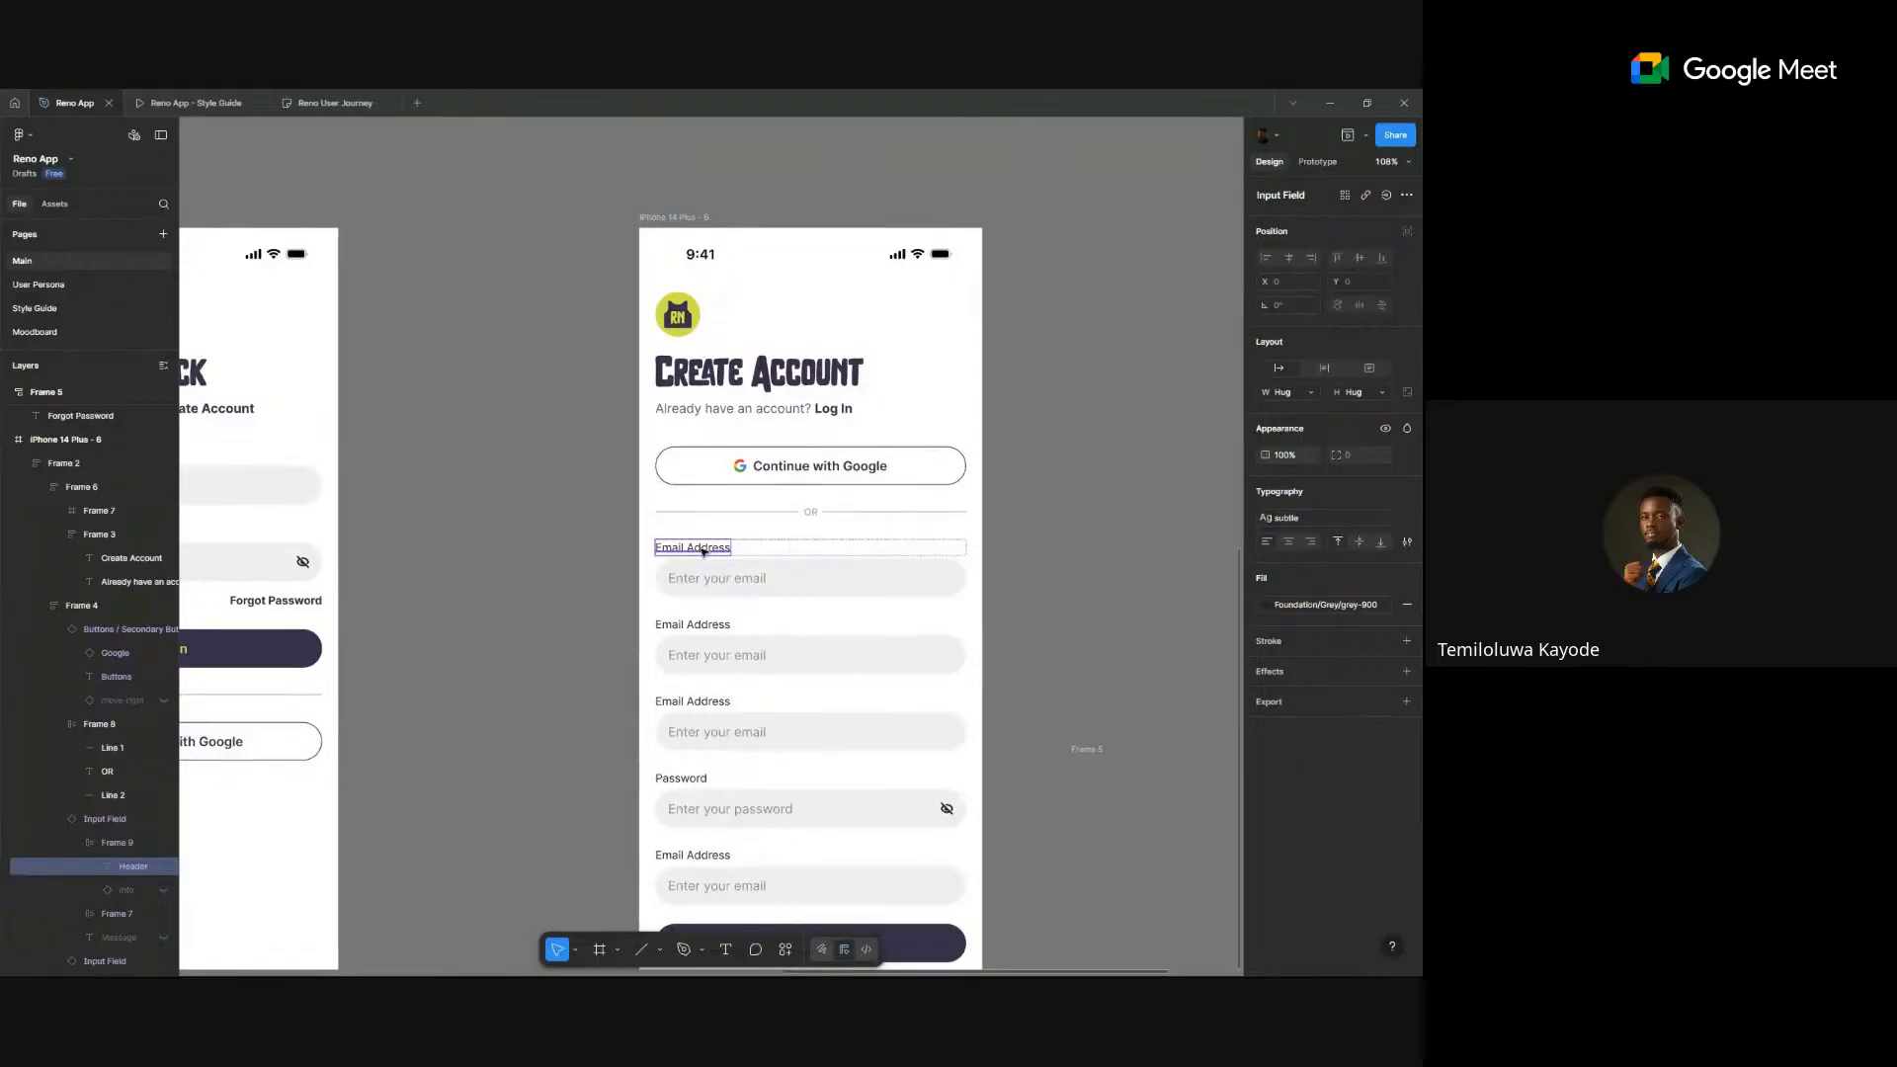
pyautogui.doubleClick(704, 551)
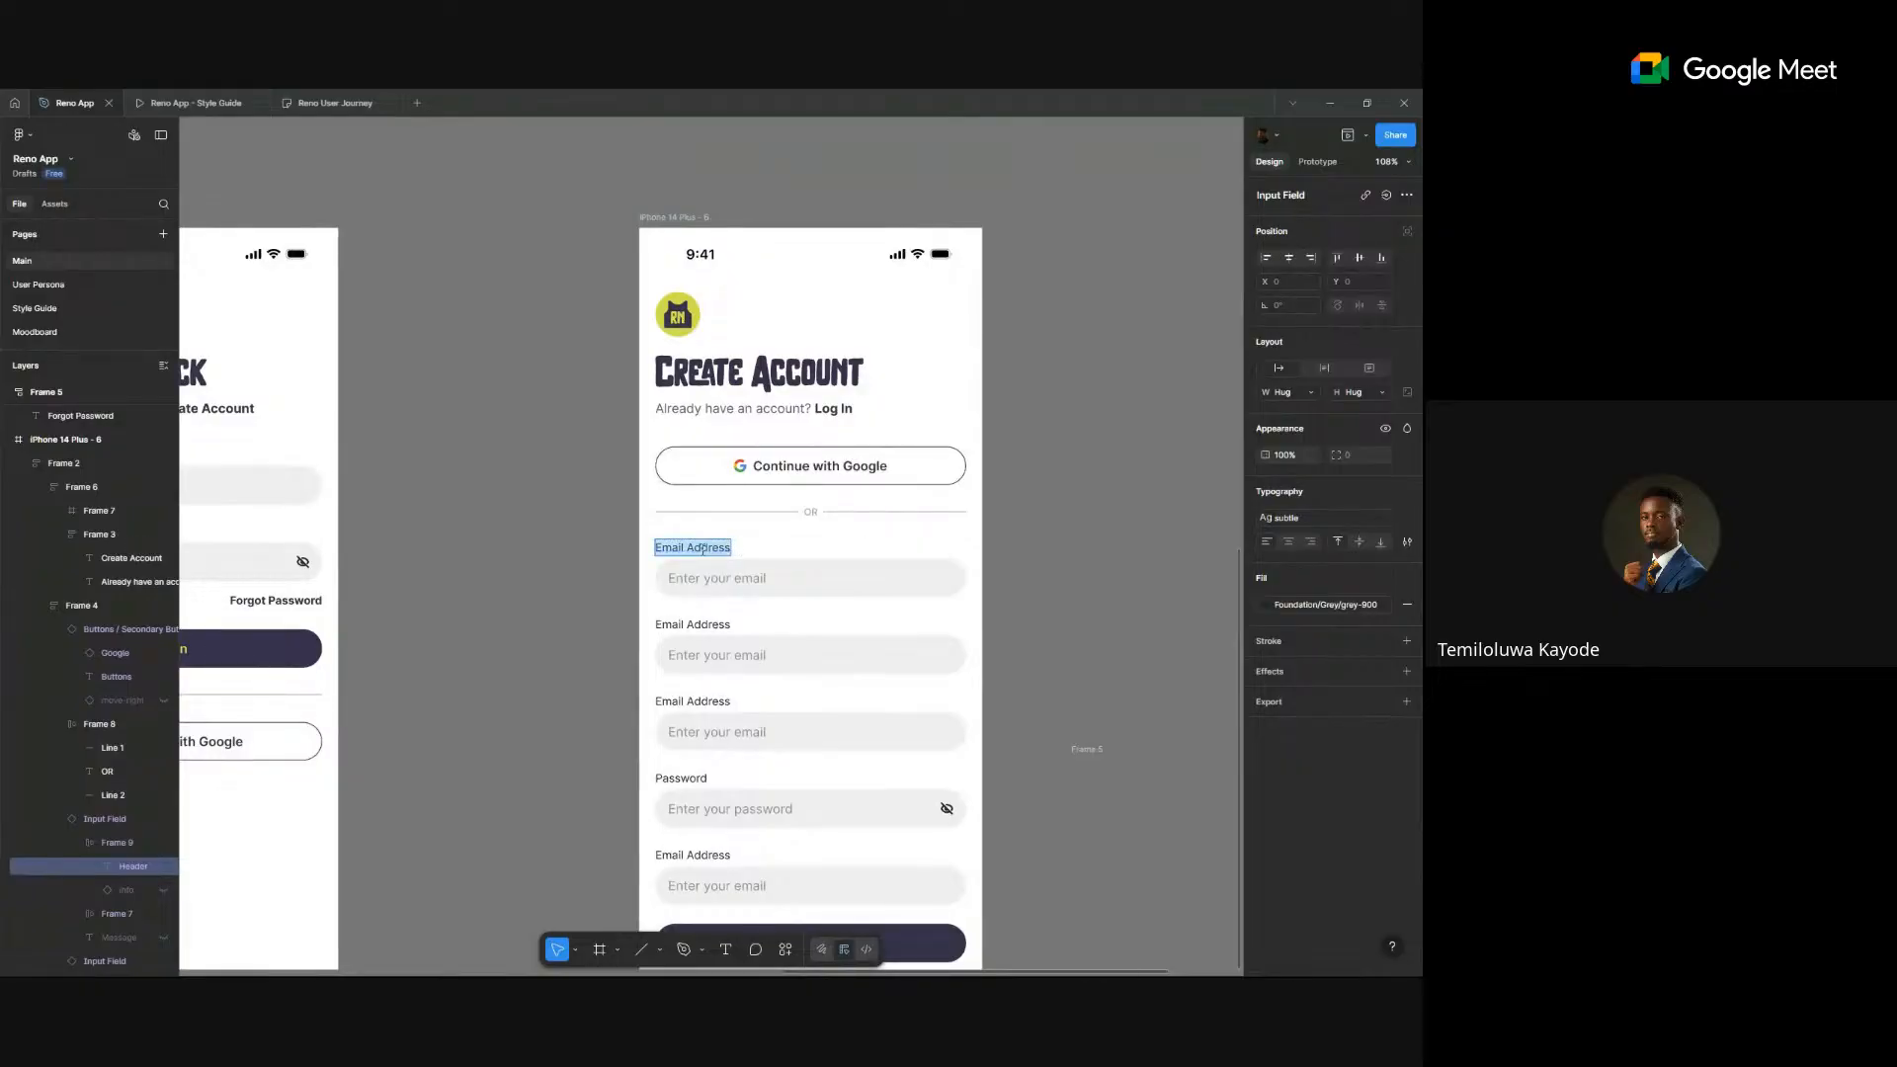
pyautogui.write('First Name')
pyautogui.doubleClick(895, 563)
pyautogui.write('Enter firs')
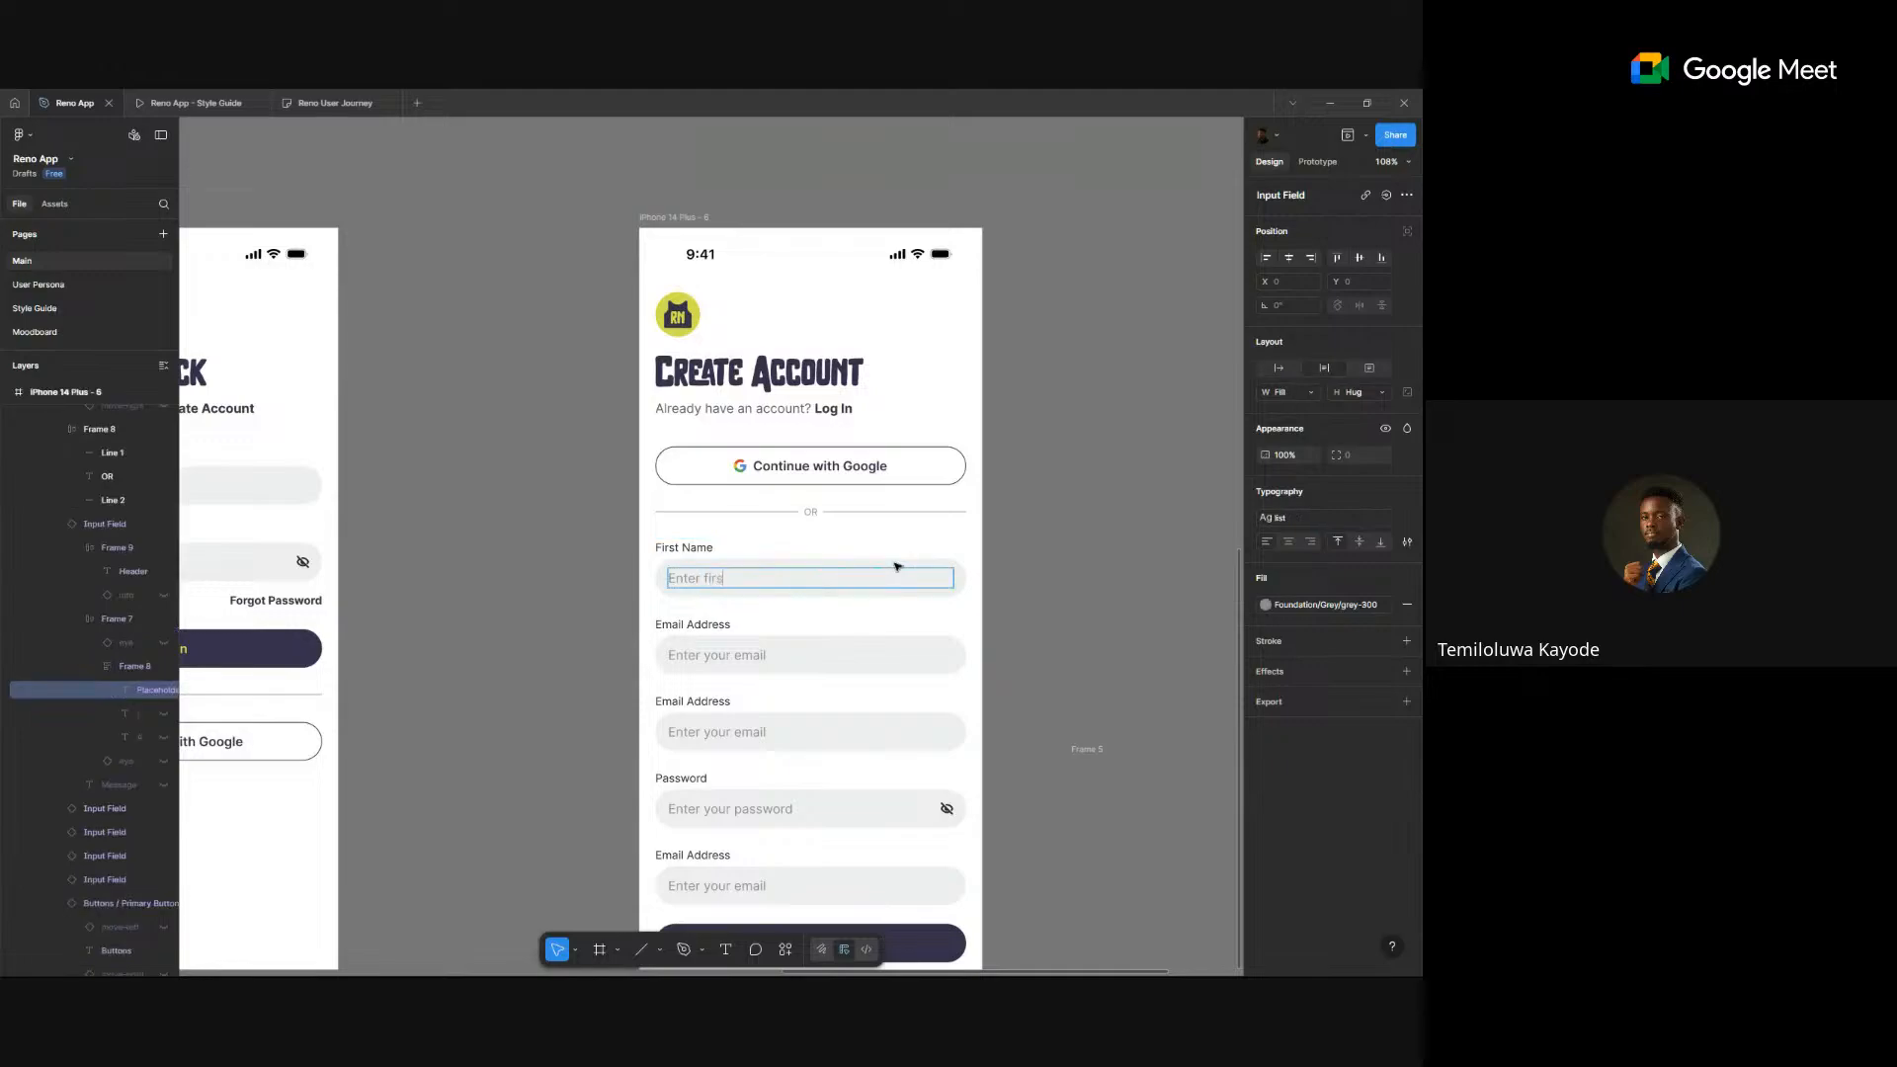
pyautogui.write('t Na')
pyautogui.press('BackSpace')
pyautogui.write('name')
# - Rename the second field's label to 'Last Name' with placeholder 'Enter last name'
pyautogui.click(687, 625)
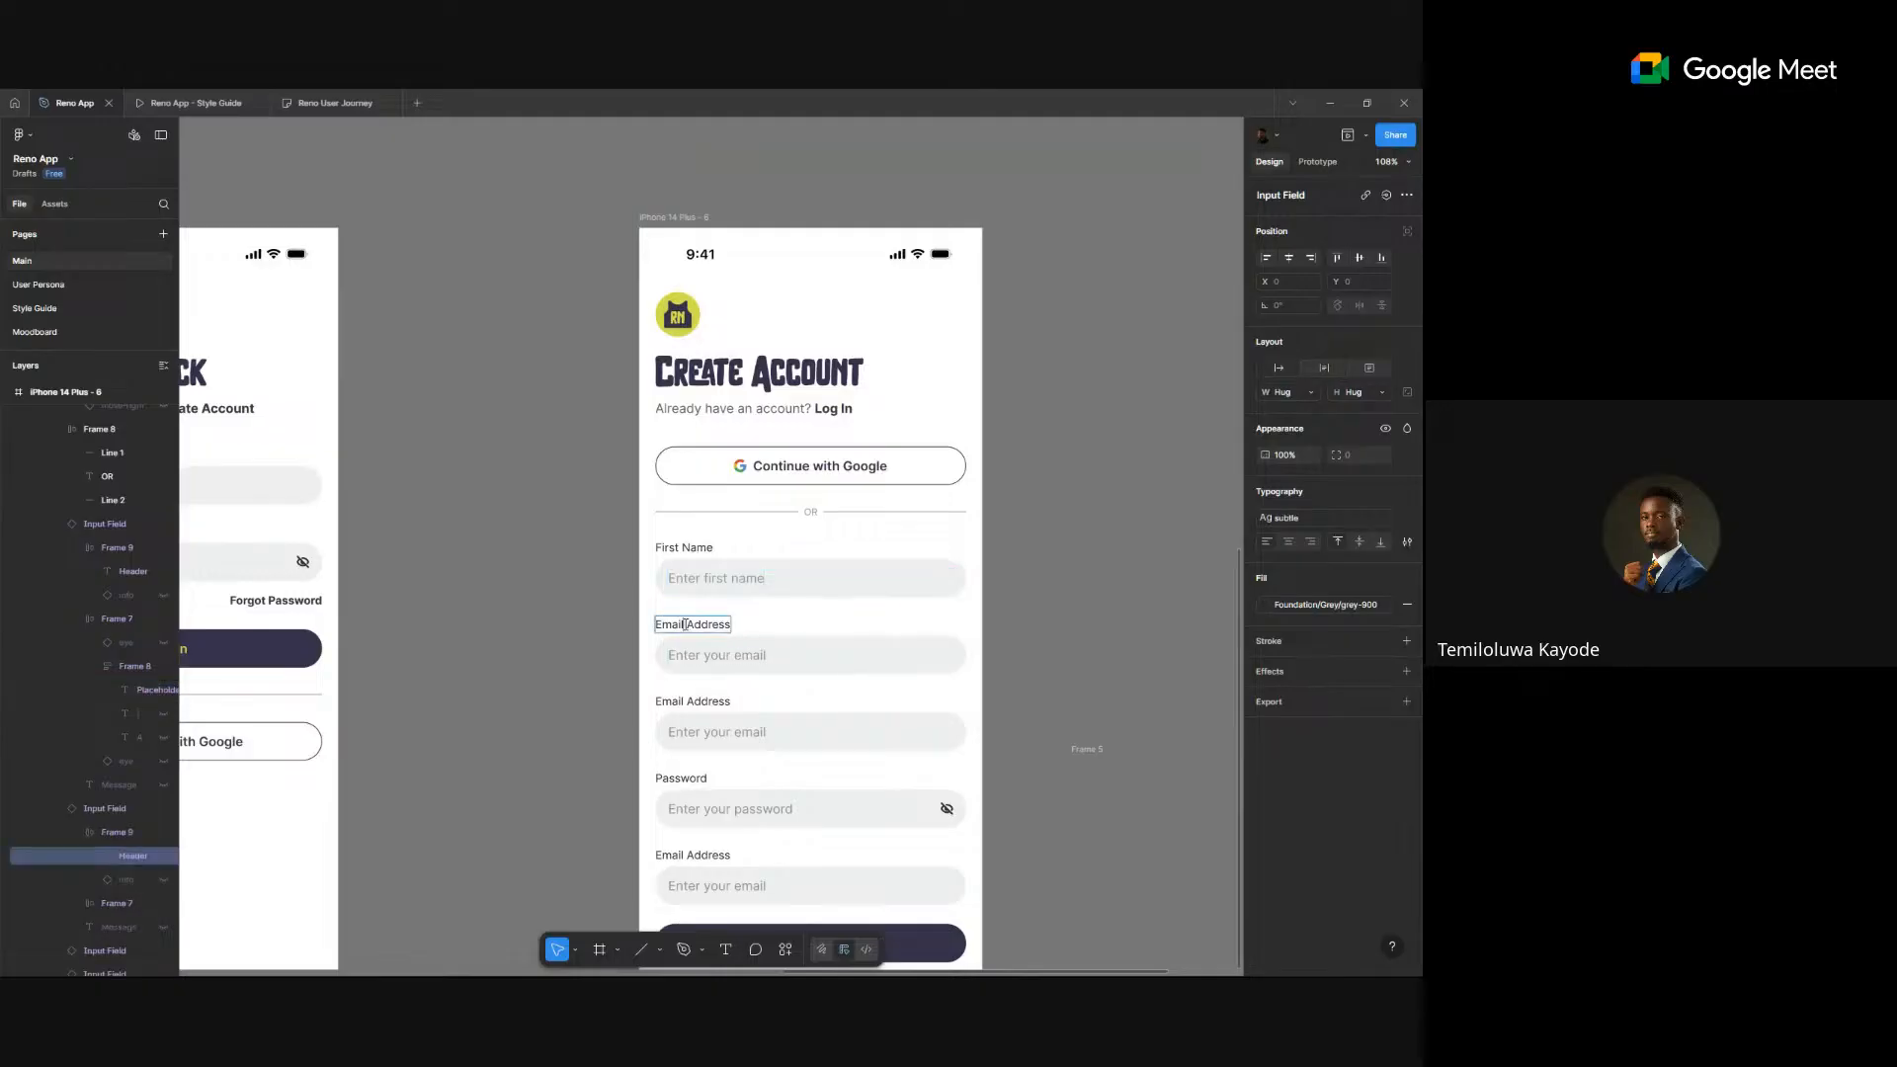
pyautogui.doubleClick(687, 625)
pyautogui.write('Last Name')
pyautogui.moveTo(705, 657); pyautogui.dragTo(936, 657)
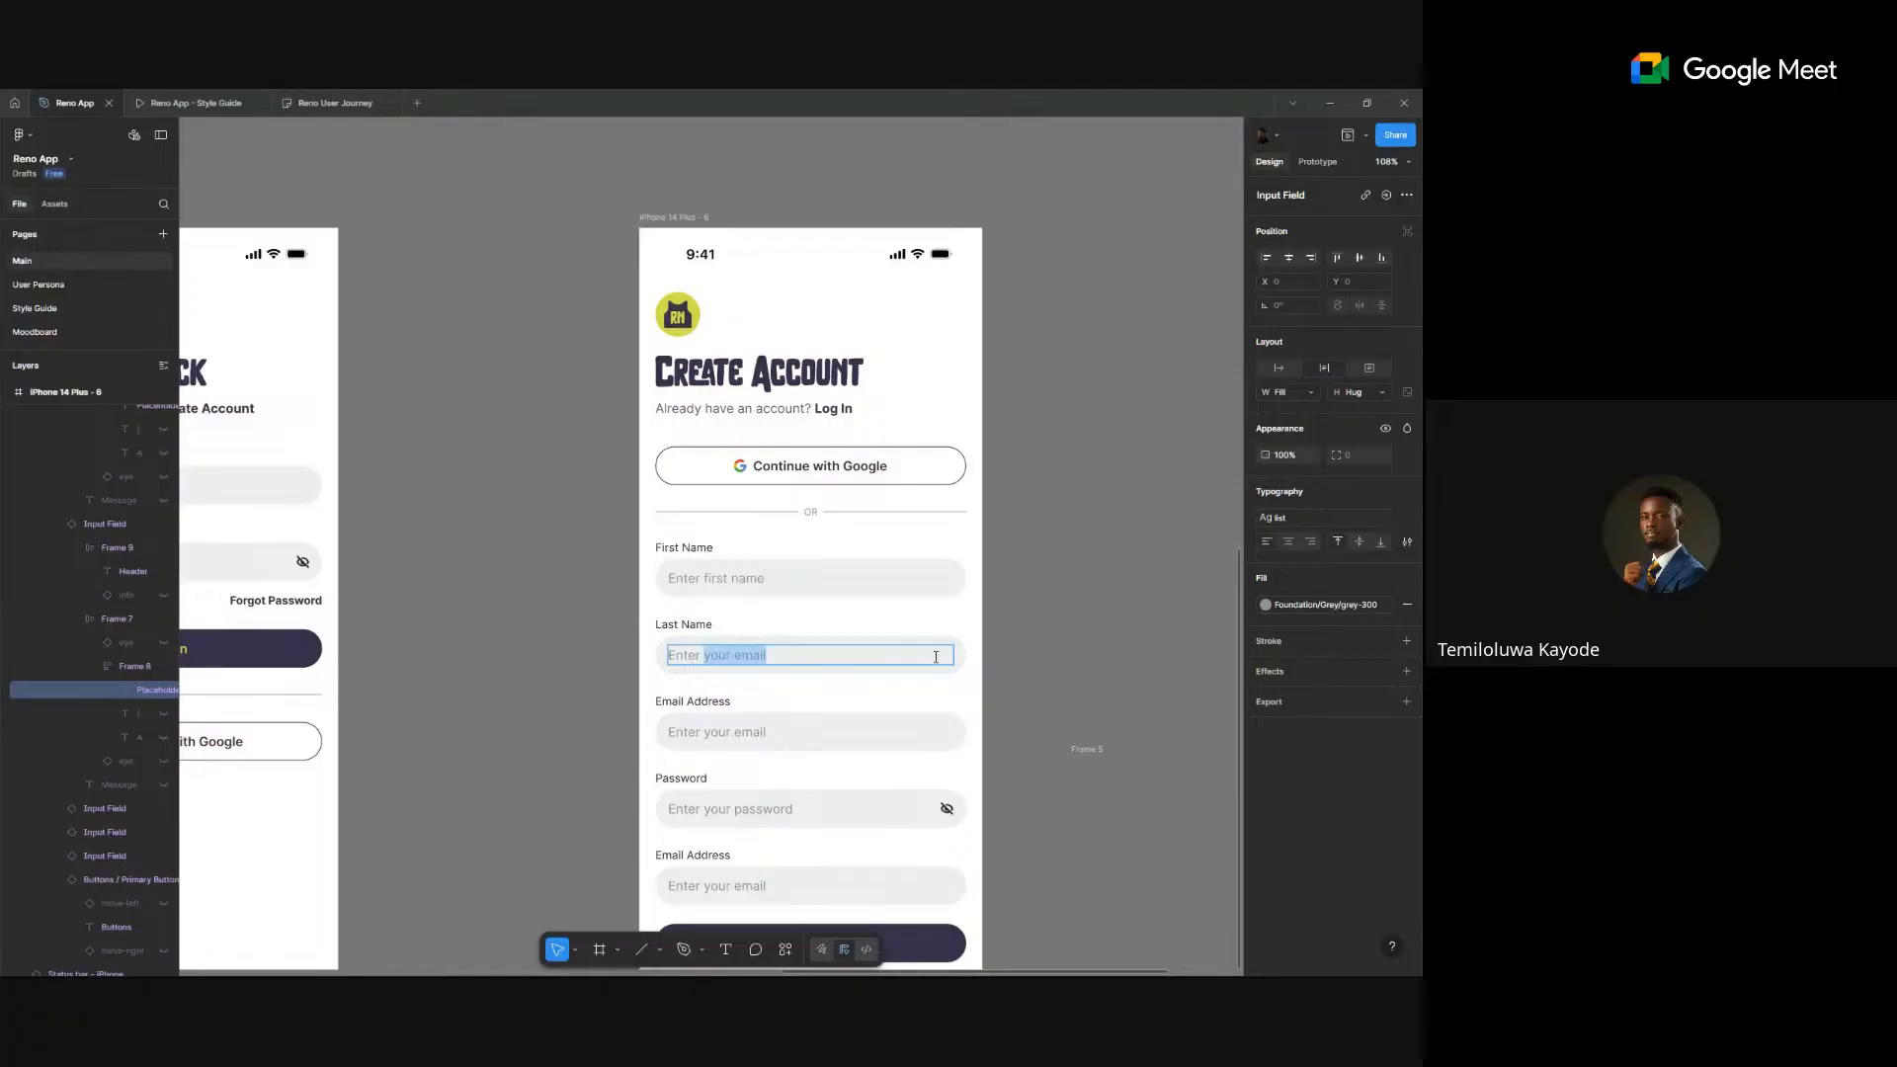
pyautogui.write('last nam')
pyautogui.press('Escape')
pyautogui.scroll(-3, 889, 678)
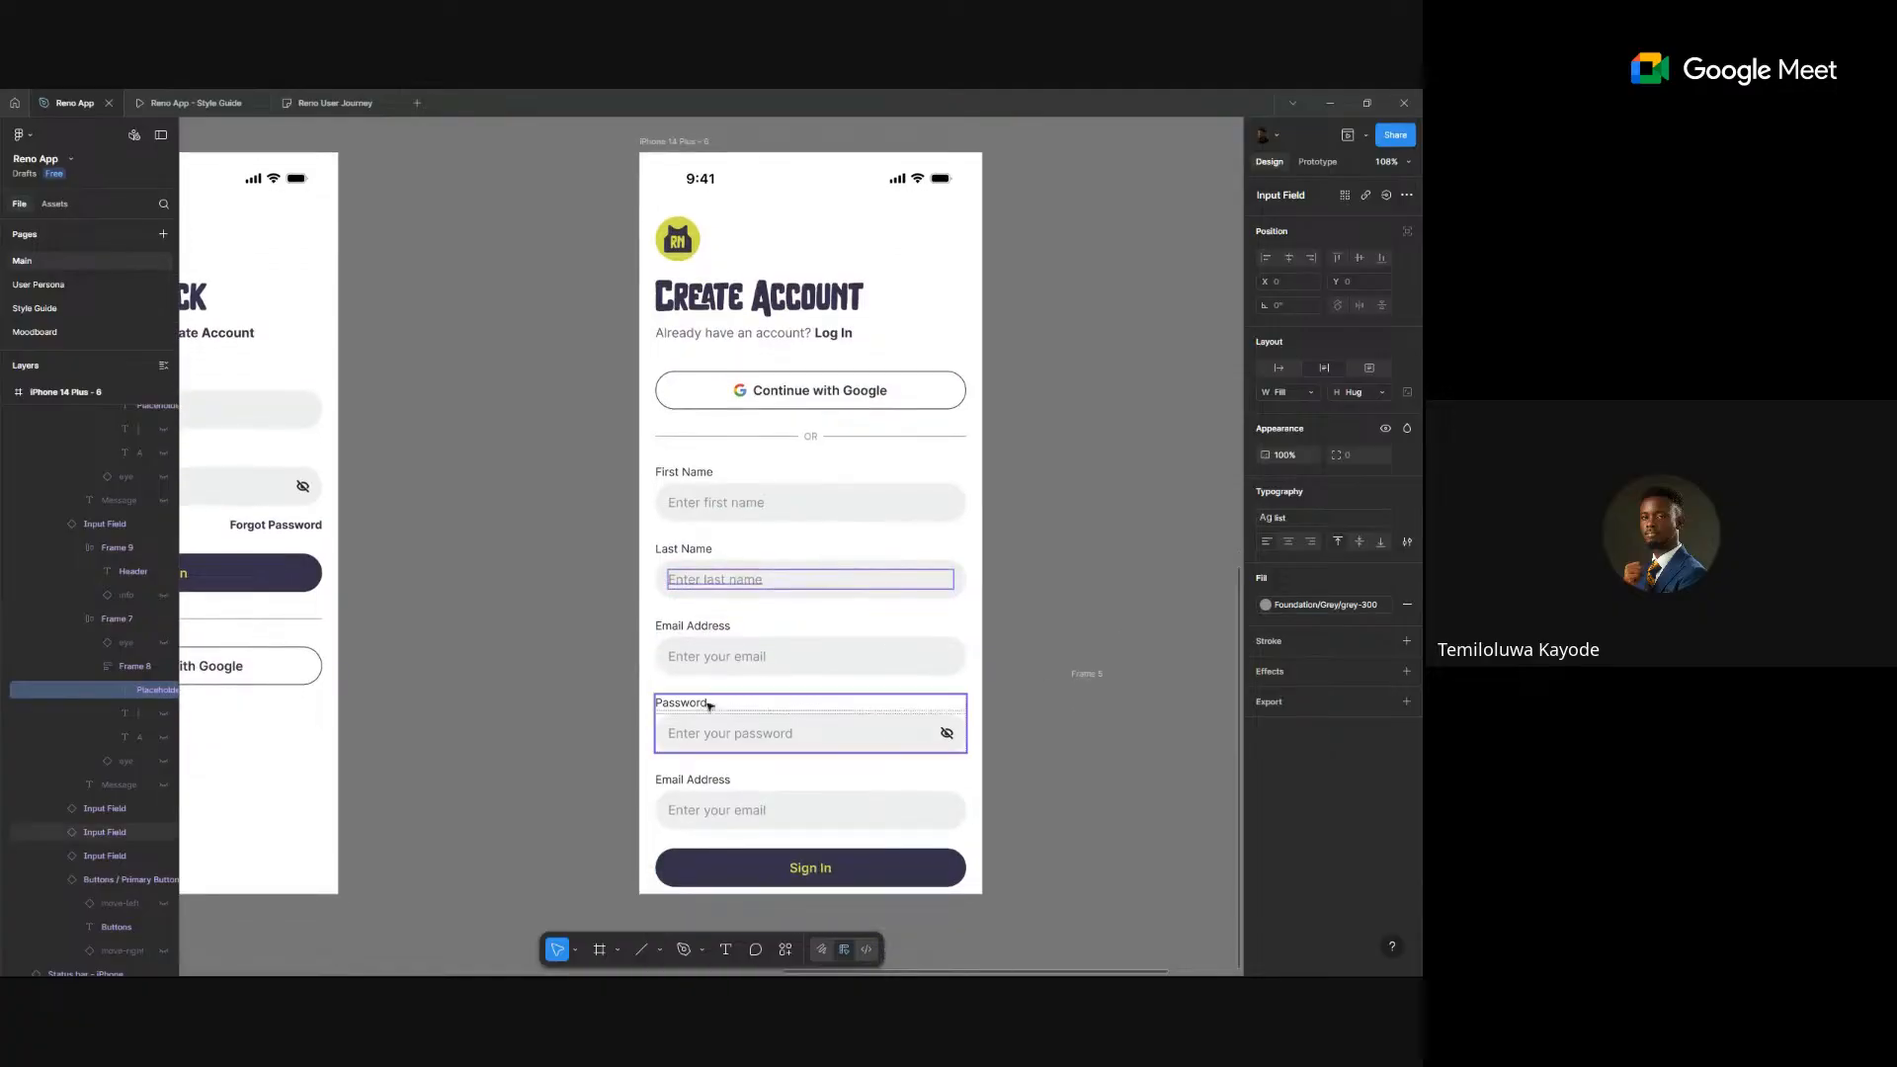
pyautogui.click(692, 716)
# - Delete the spare bottom Email Address field and duplicate the Password field
pyautogui.click(724, 804)
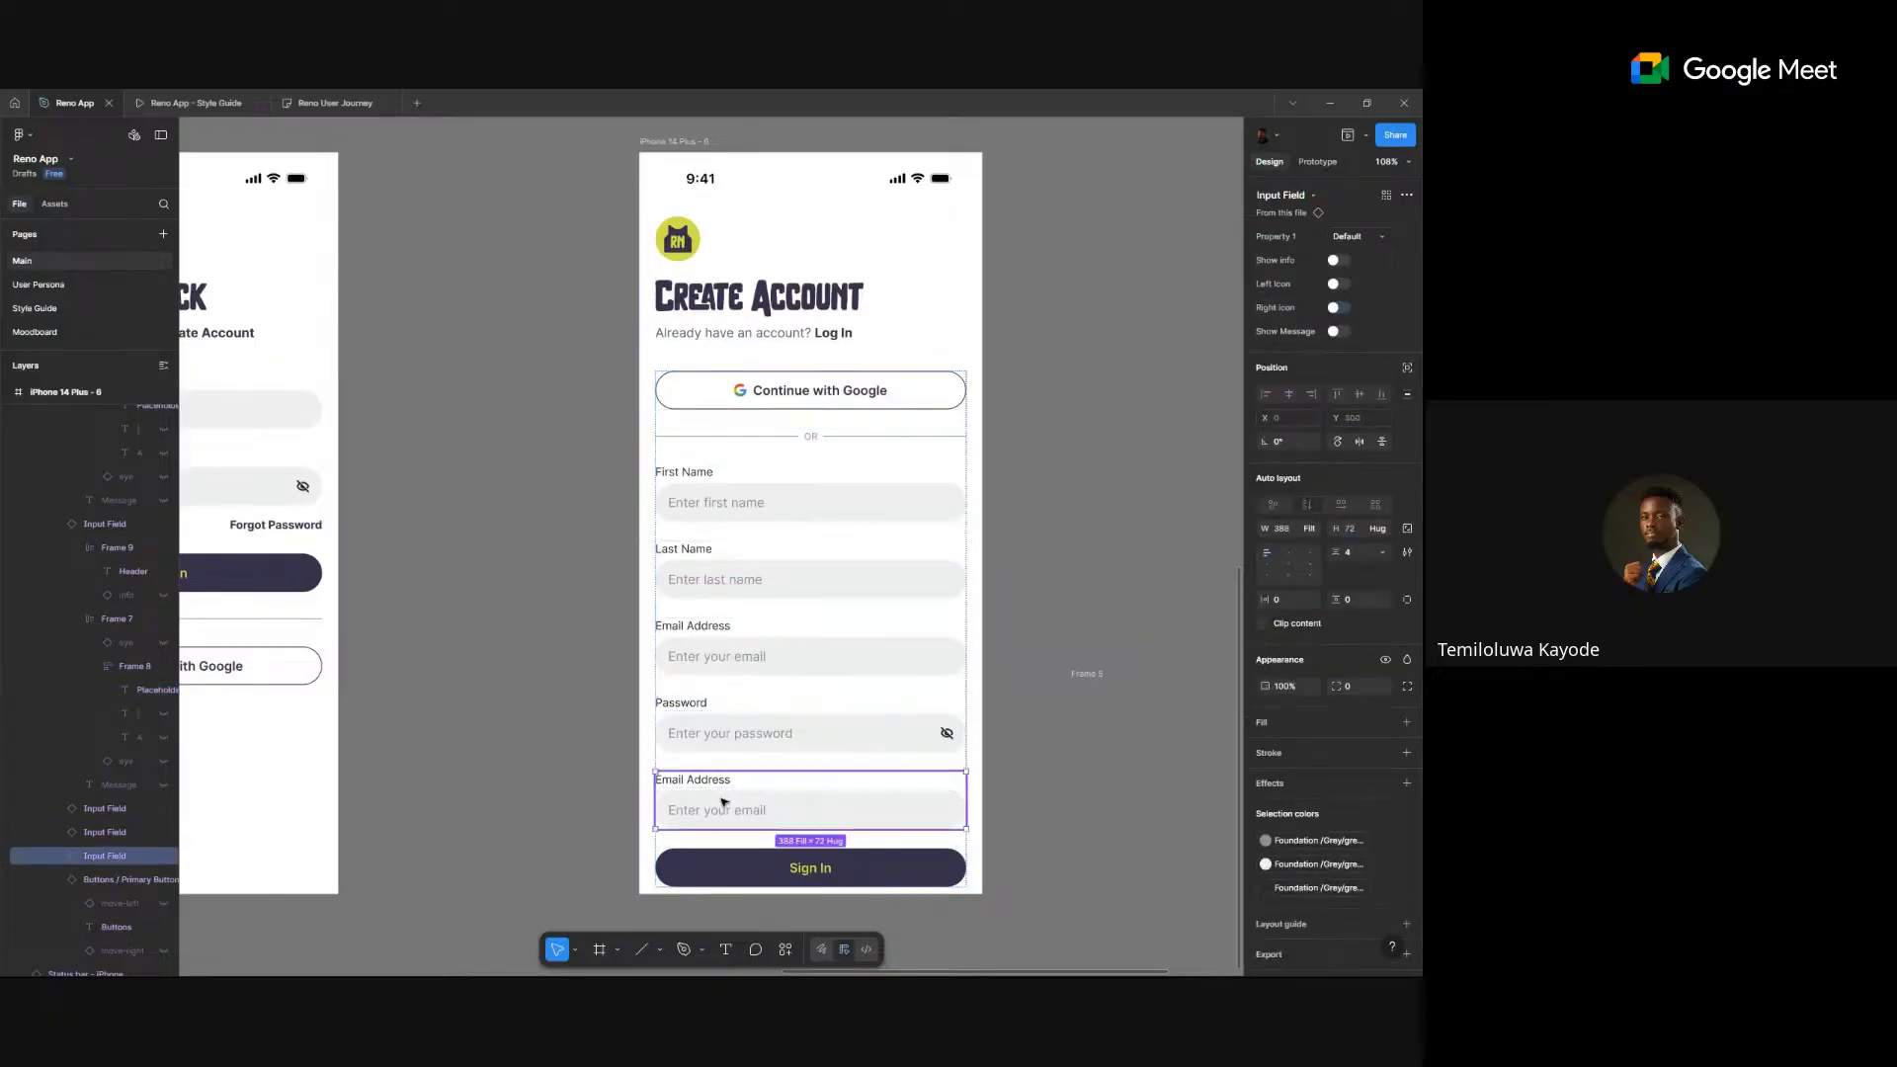
pyautogui.press('Delete')
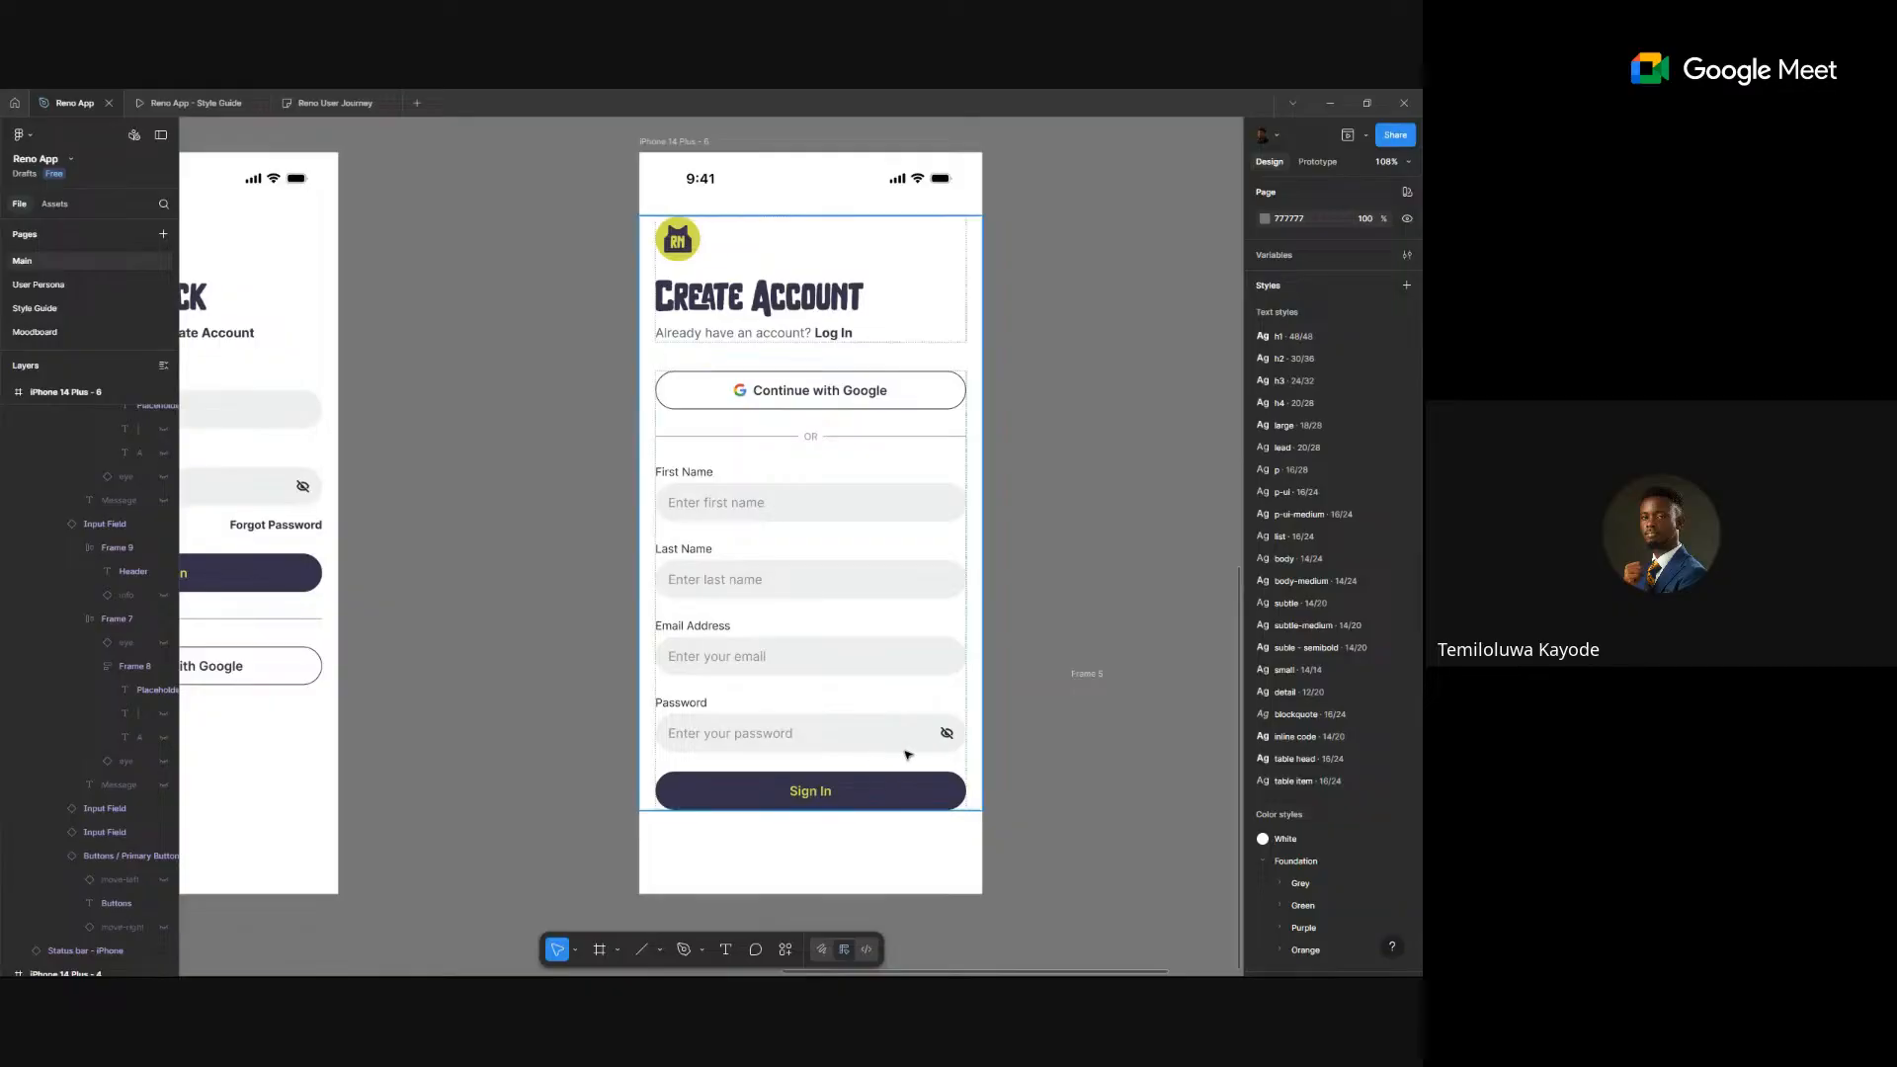
pyautogui.click(810, 725)
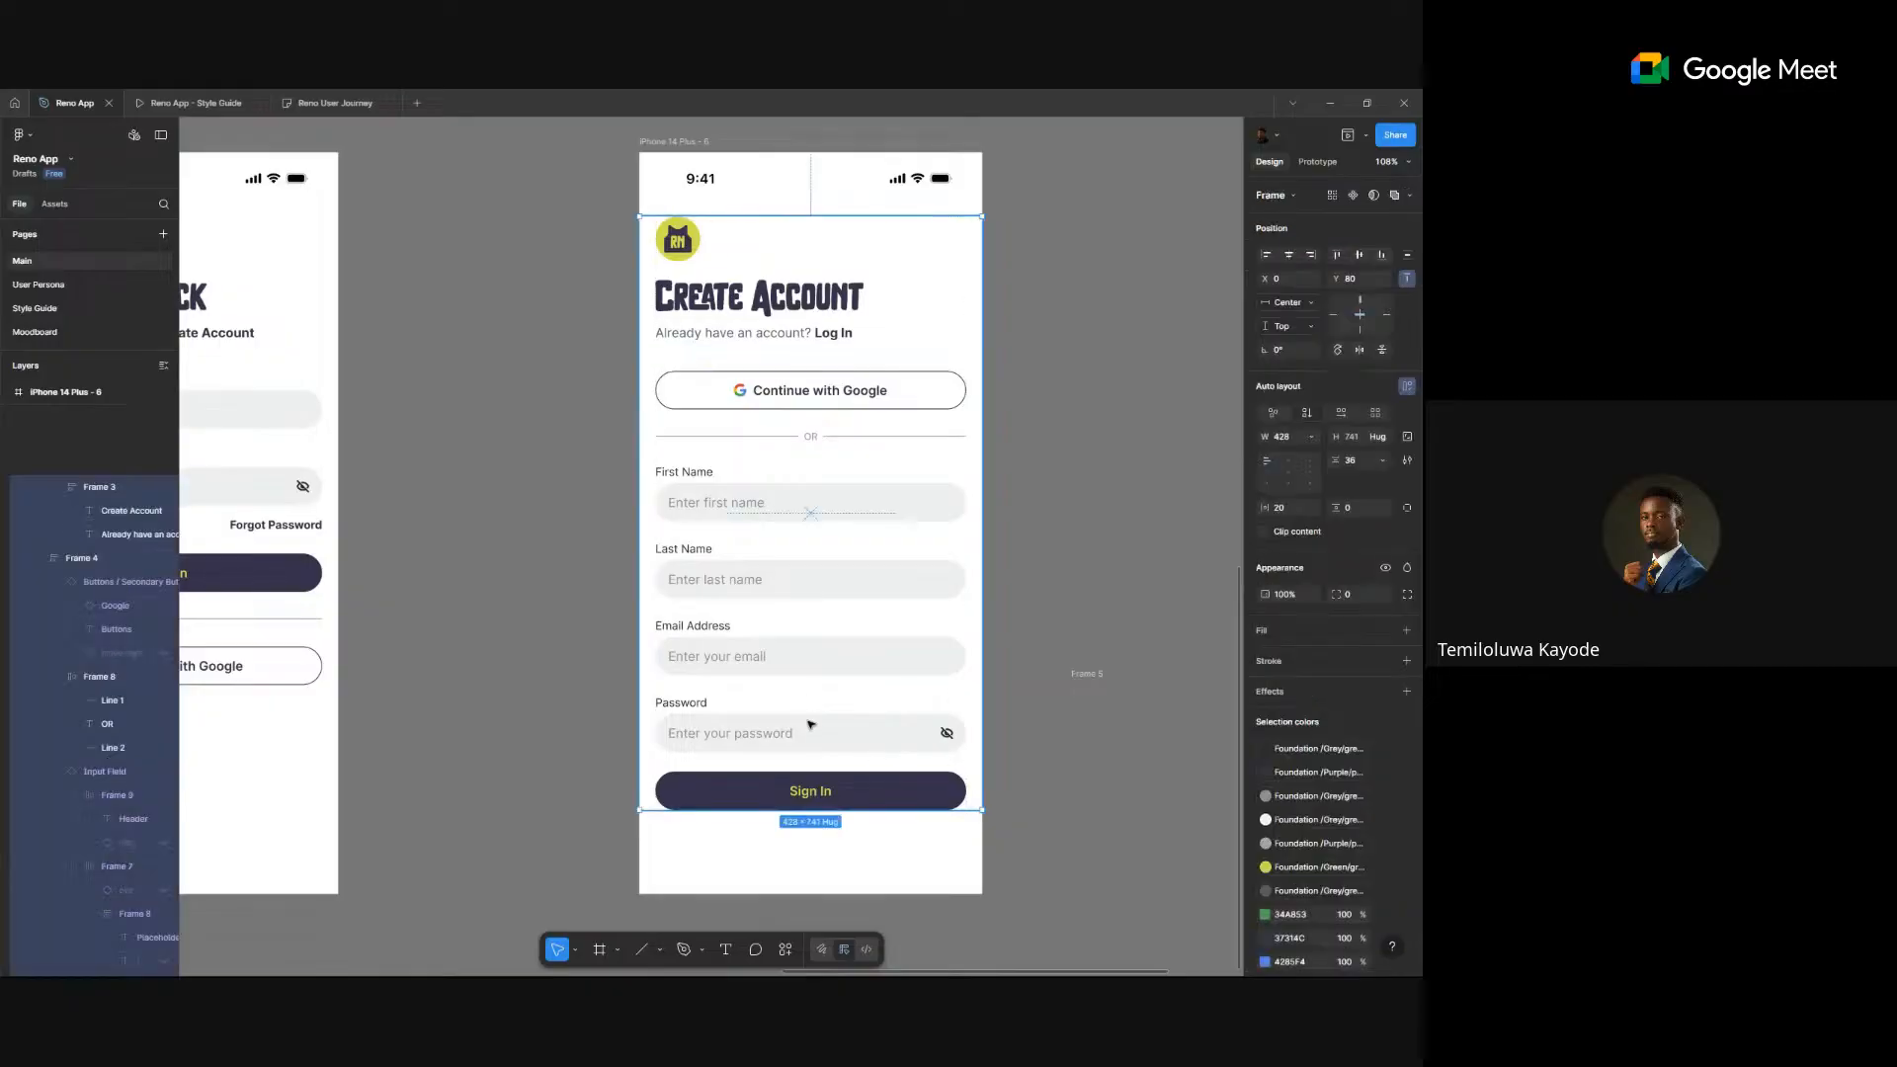
pyautogui.click(810, 725)
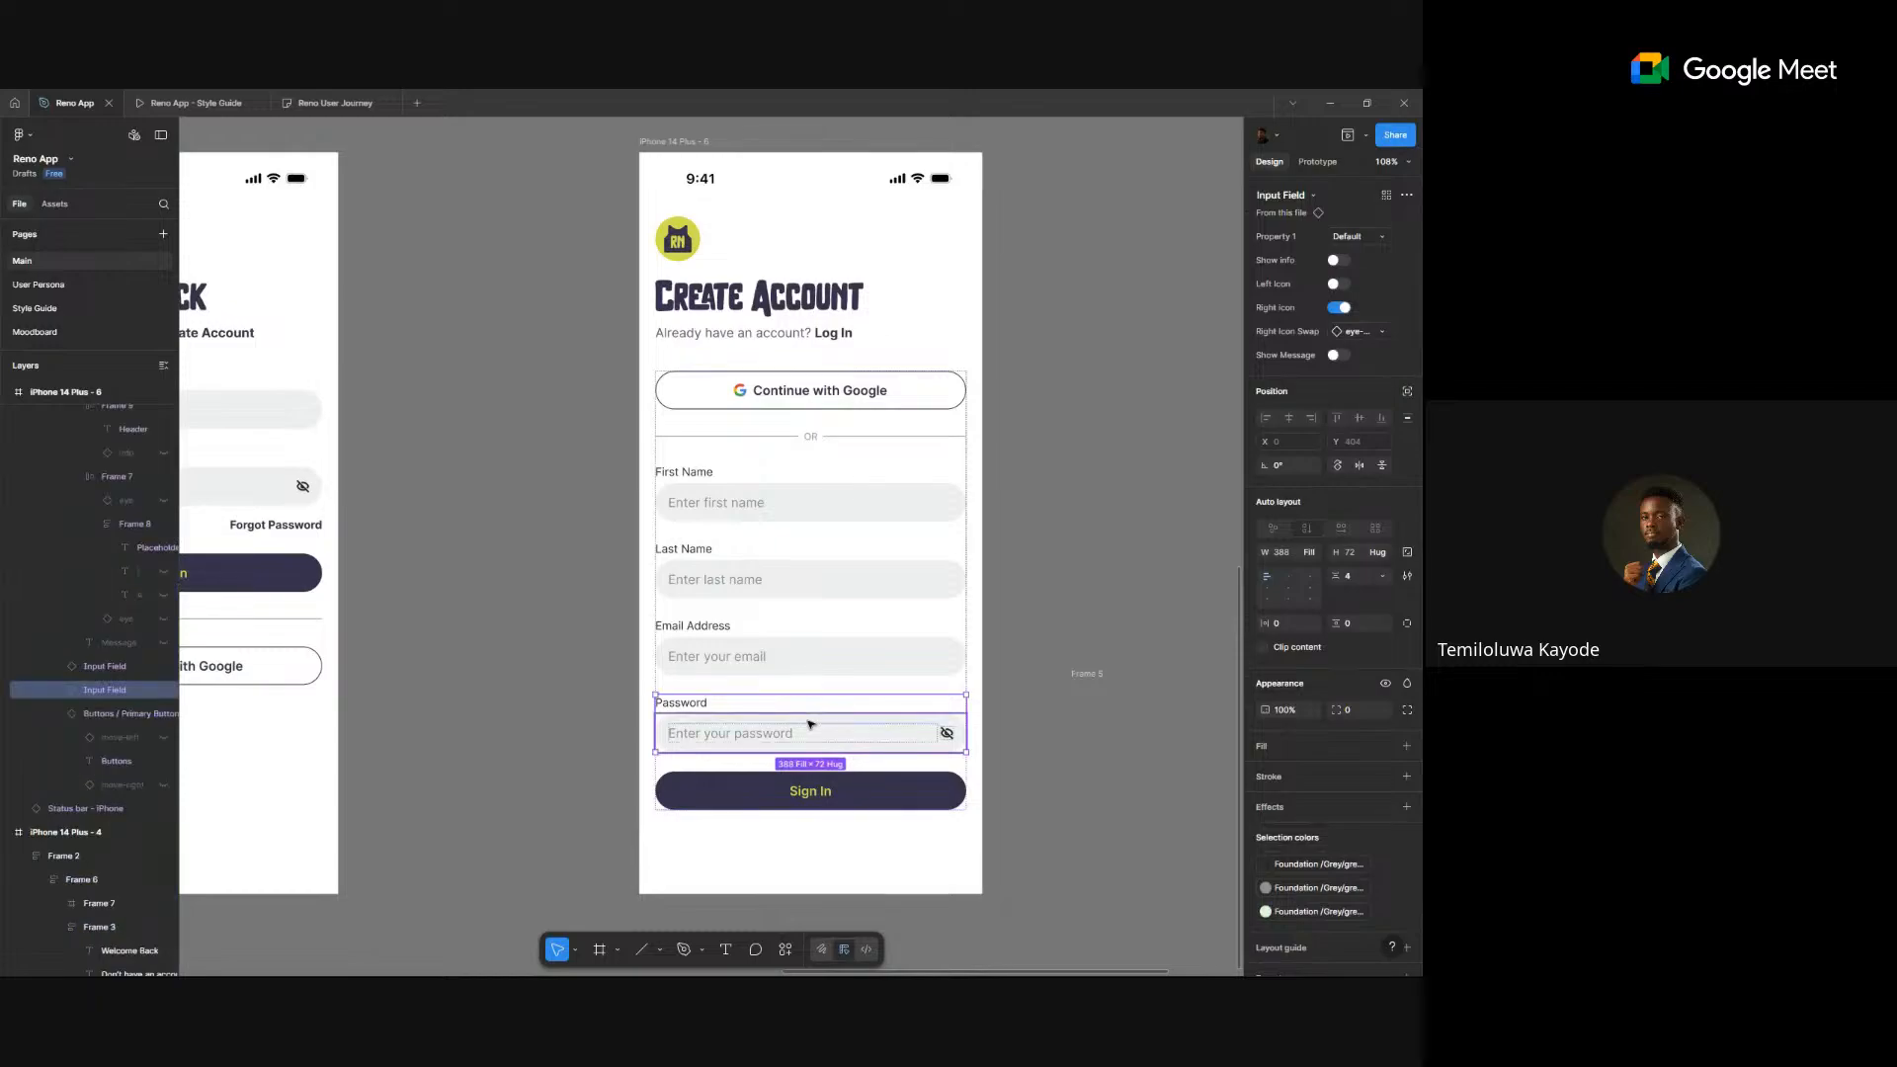
pyautogui.hotkey('ctrl', 'd')
# - Change the copied field's label to 'Confirm Password'
pyautogui.doubleClick(702, 781)
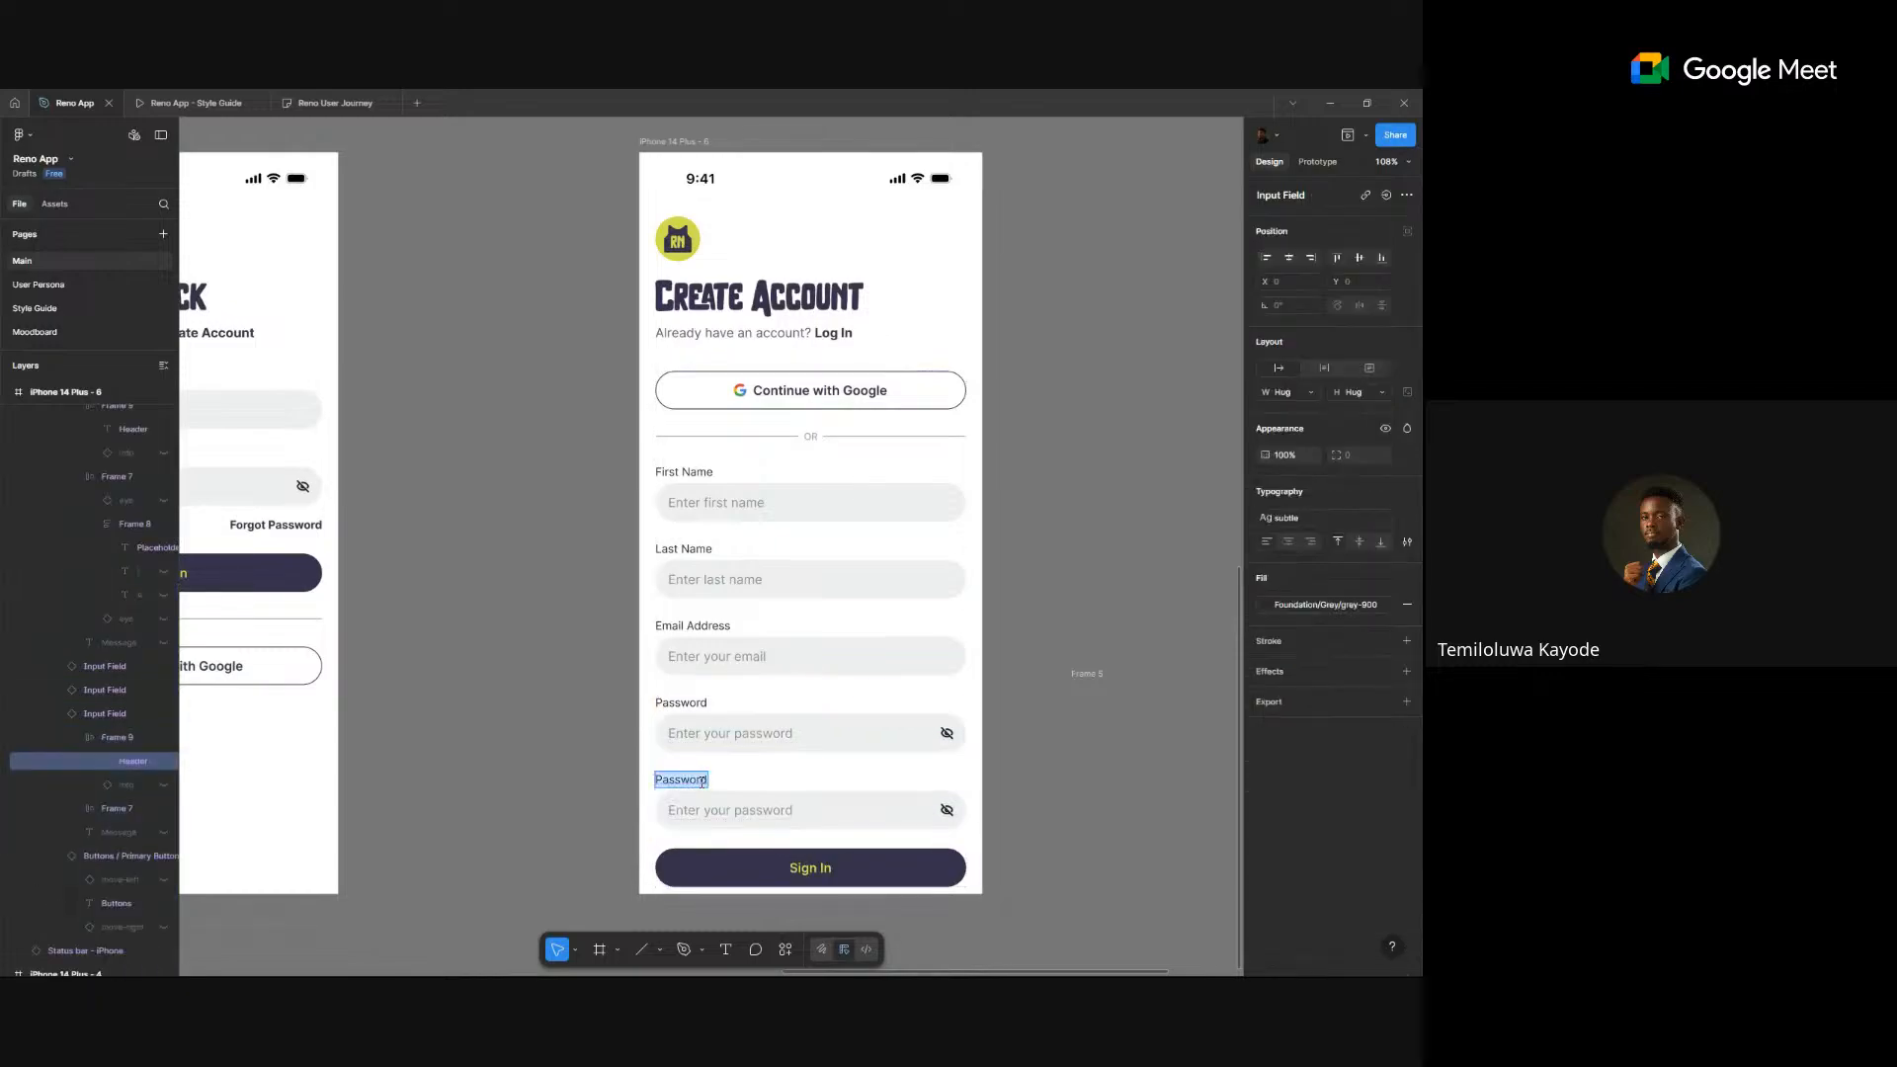
pyautogui.press('Escape')
pyautogui.doubleClick(689, 776)
pyautogui.press('Left')
pyautogui.write('Confirm')
pyautogui.click(690, 778)
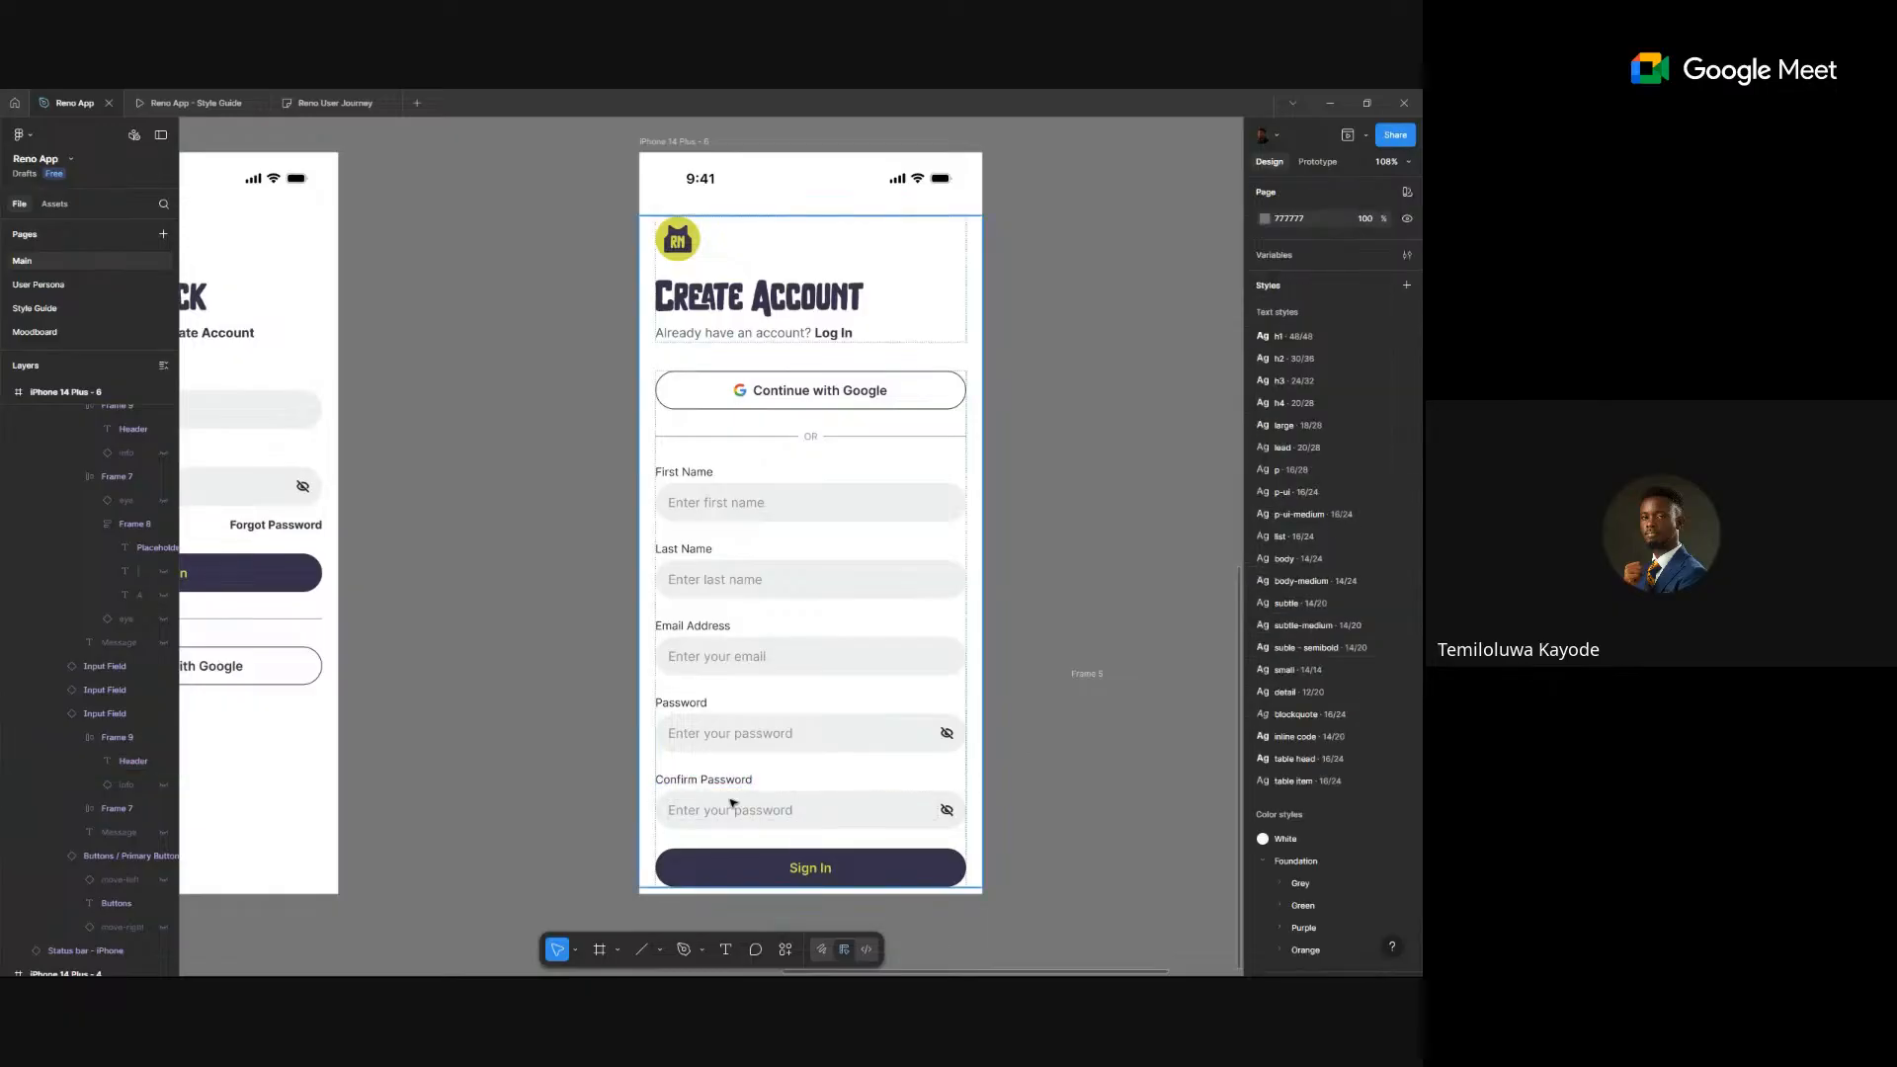
# - Toggle the Confirm Password field's eye icon off and back on
pyautogui.click(879, 808)
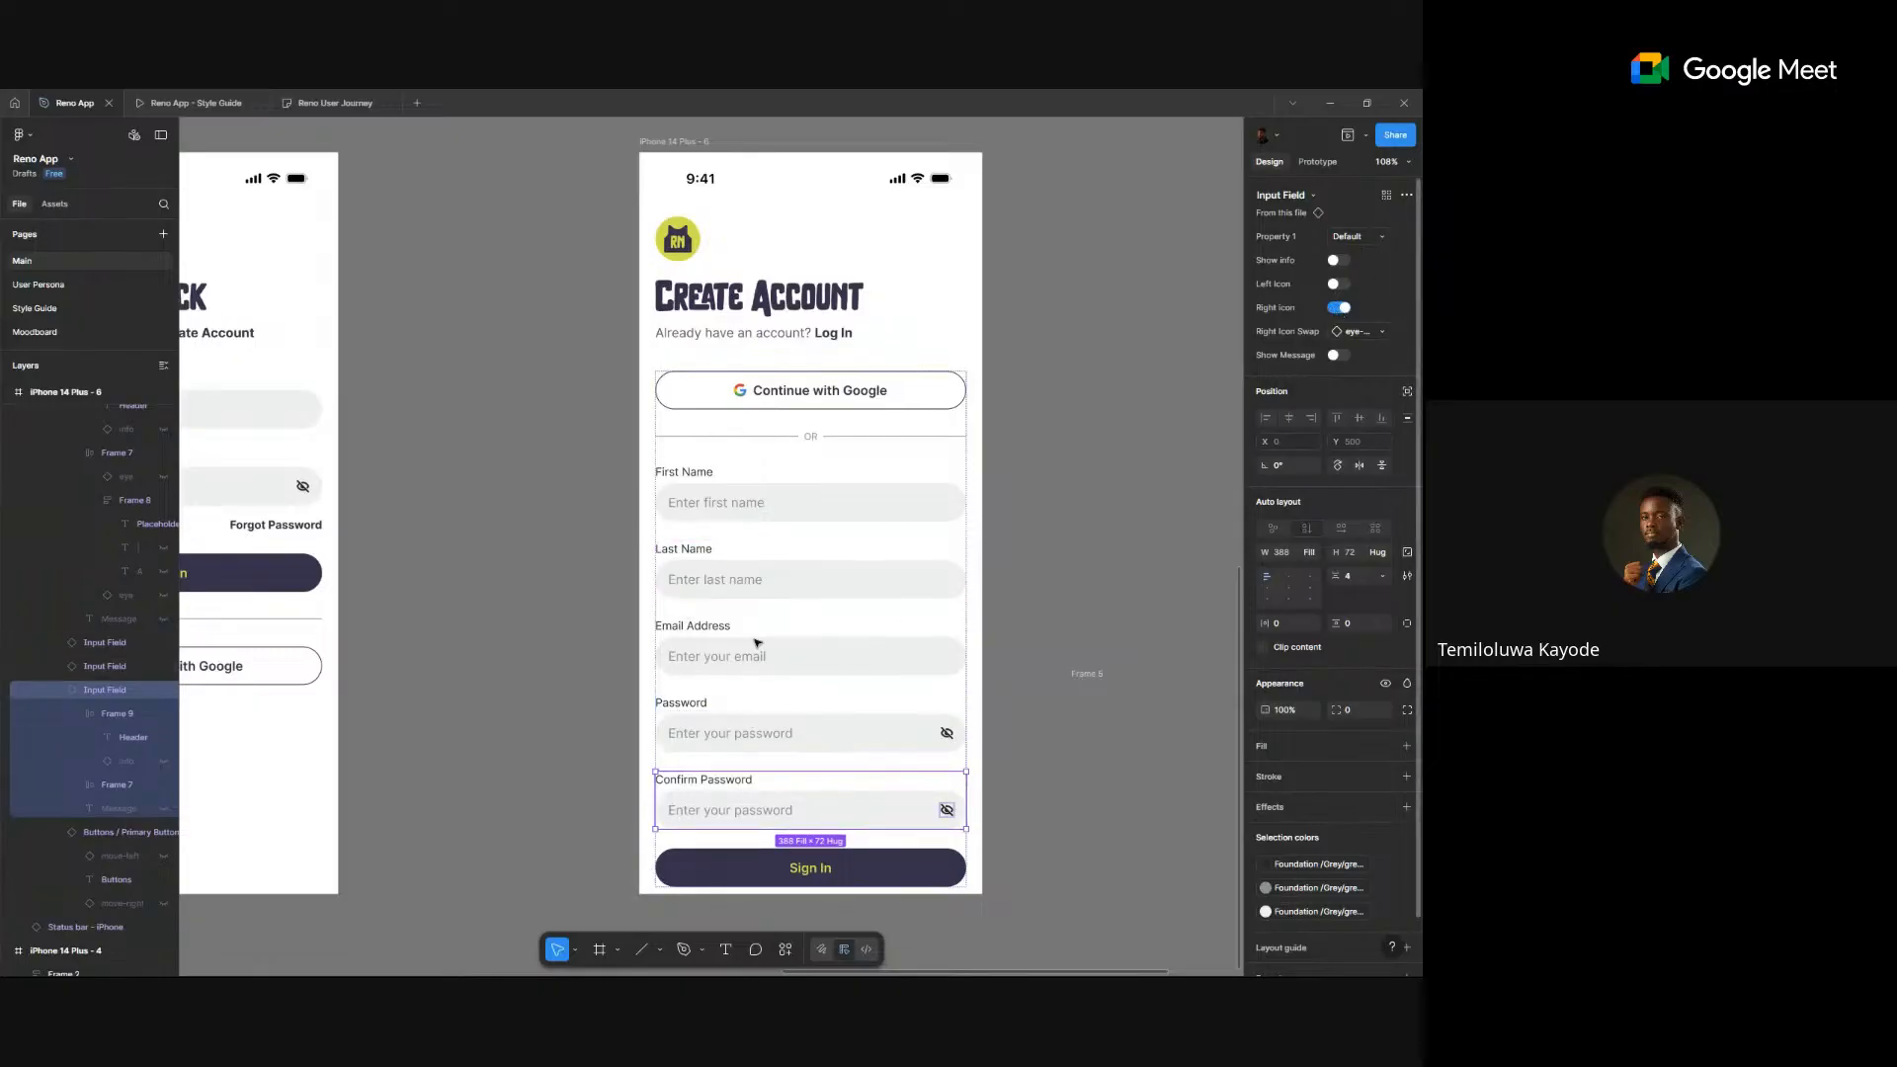
pyautogui.click(1340, 308)
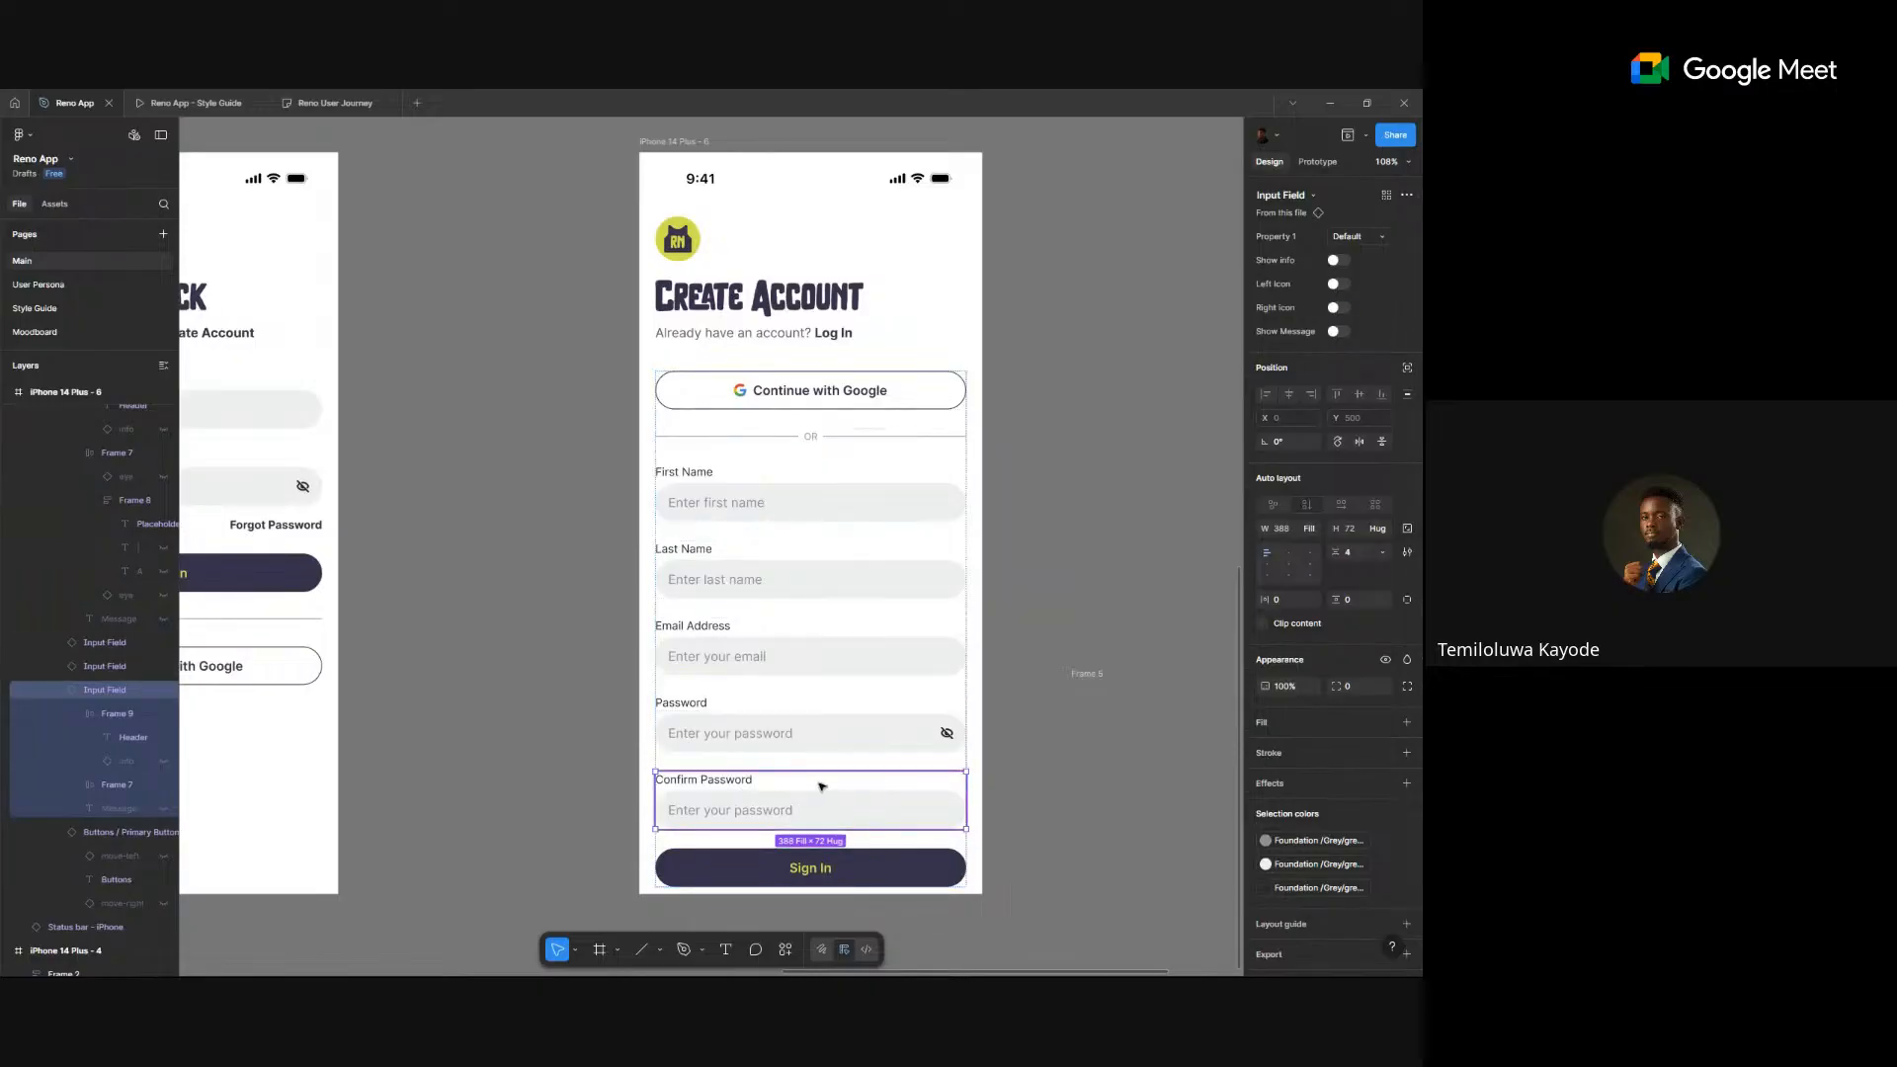
pyautogui.click(1340, 314)
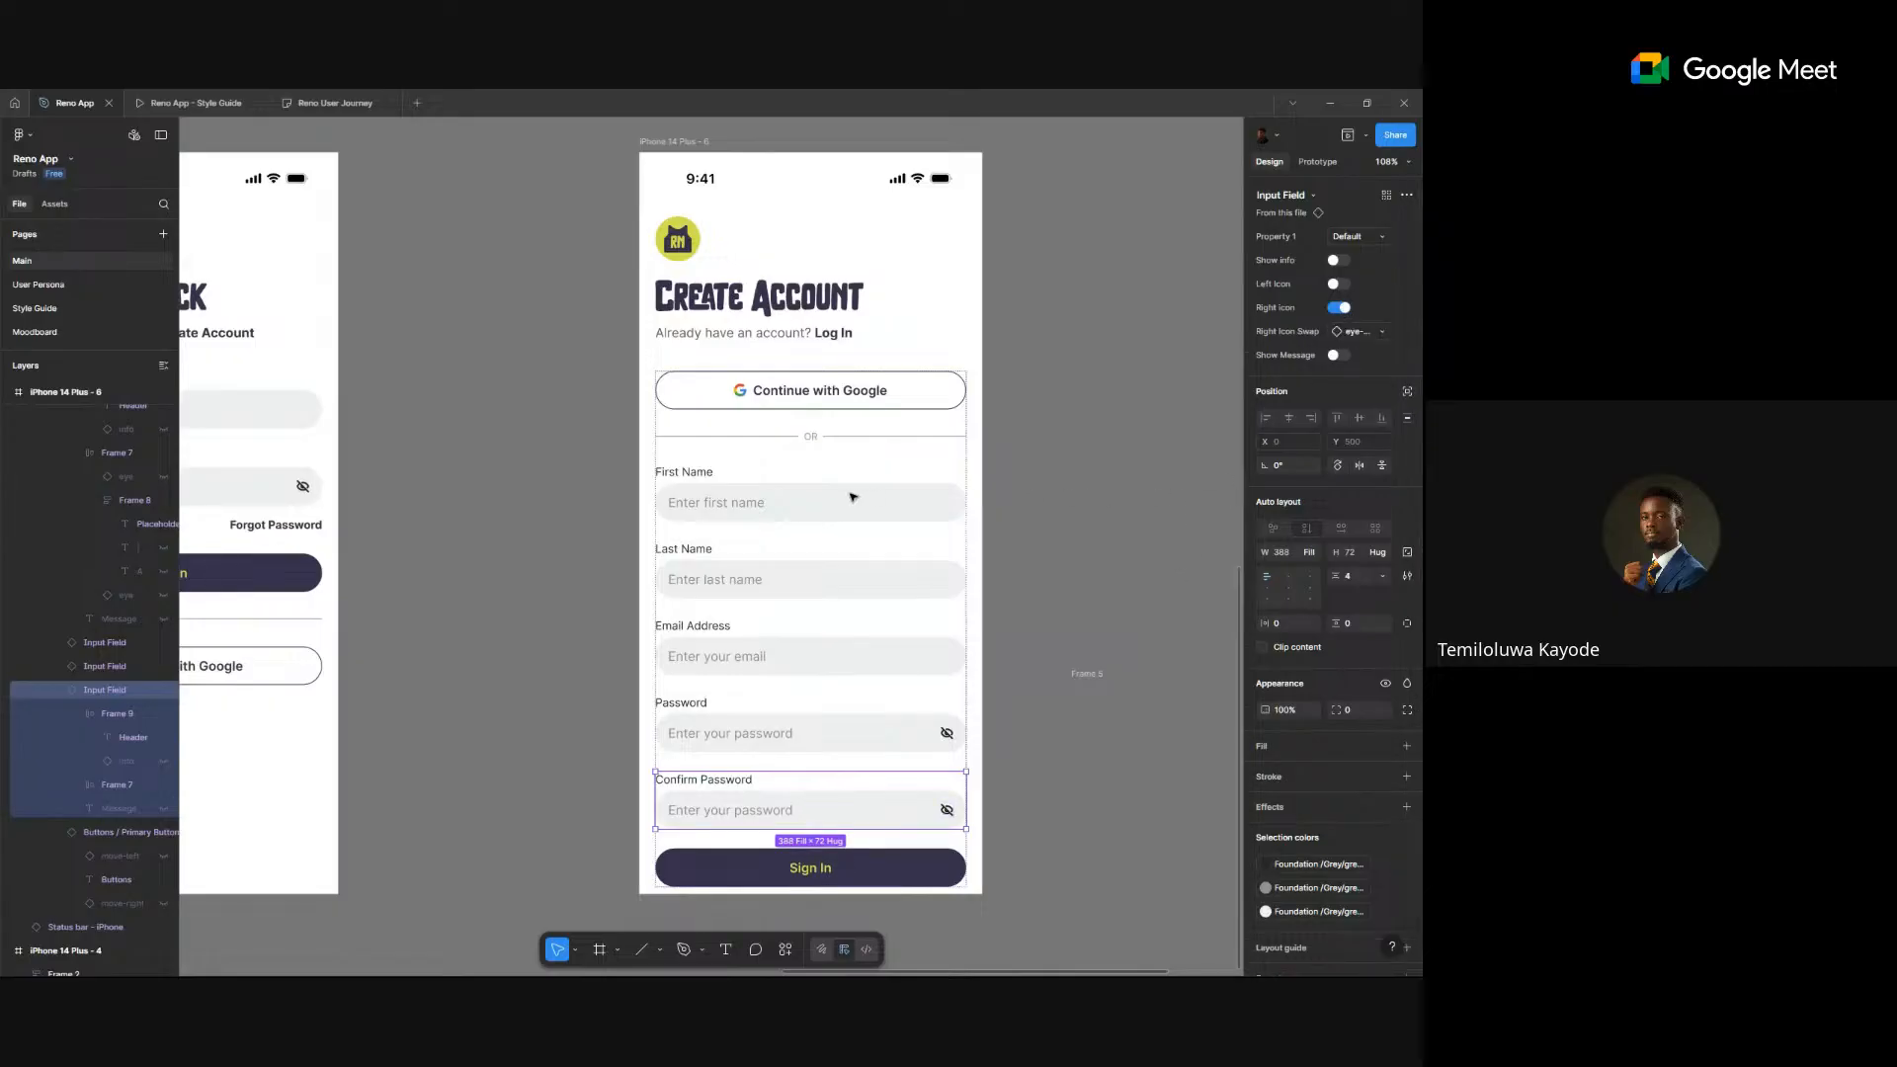
pyautogui.press('Escape')
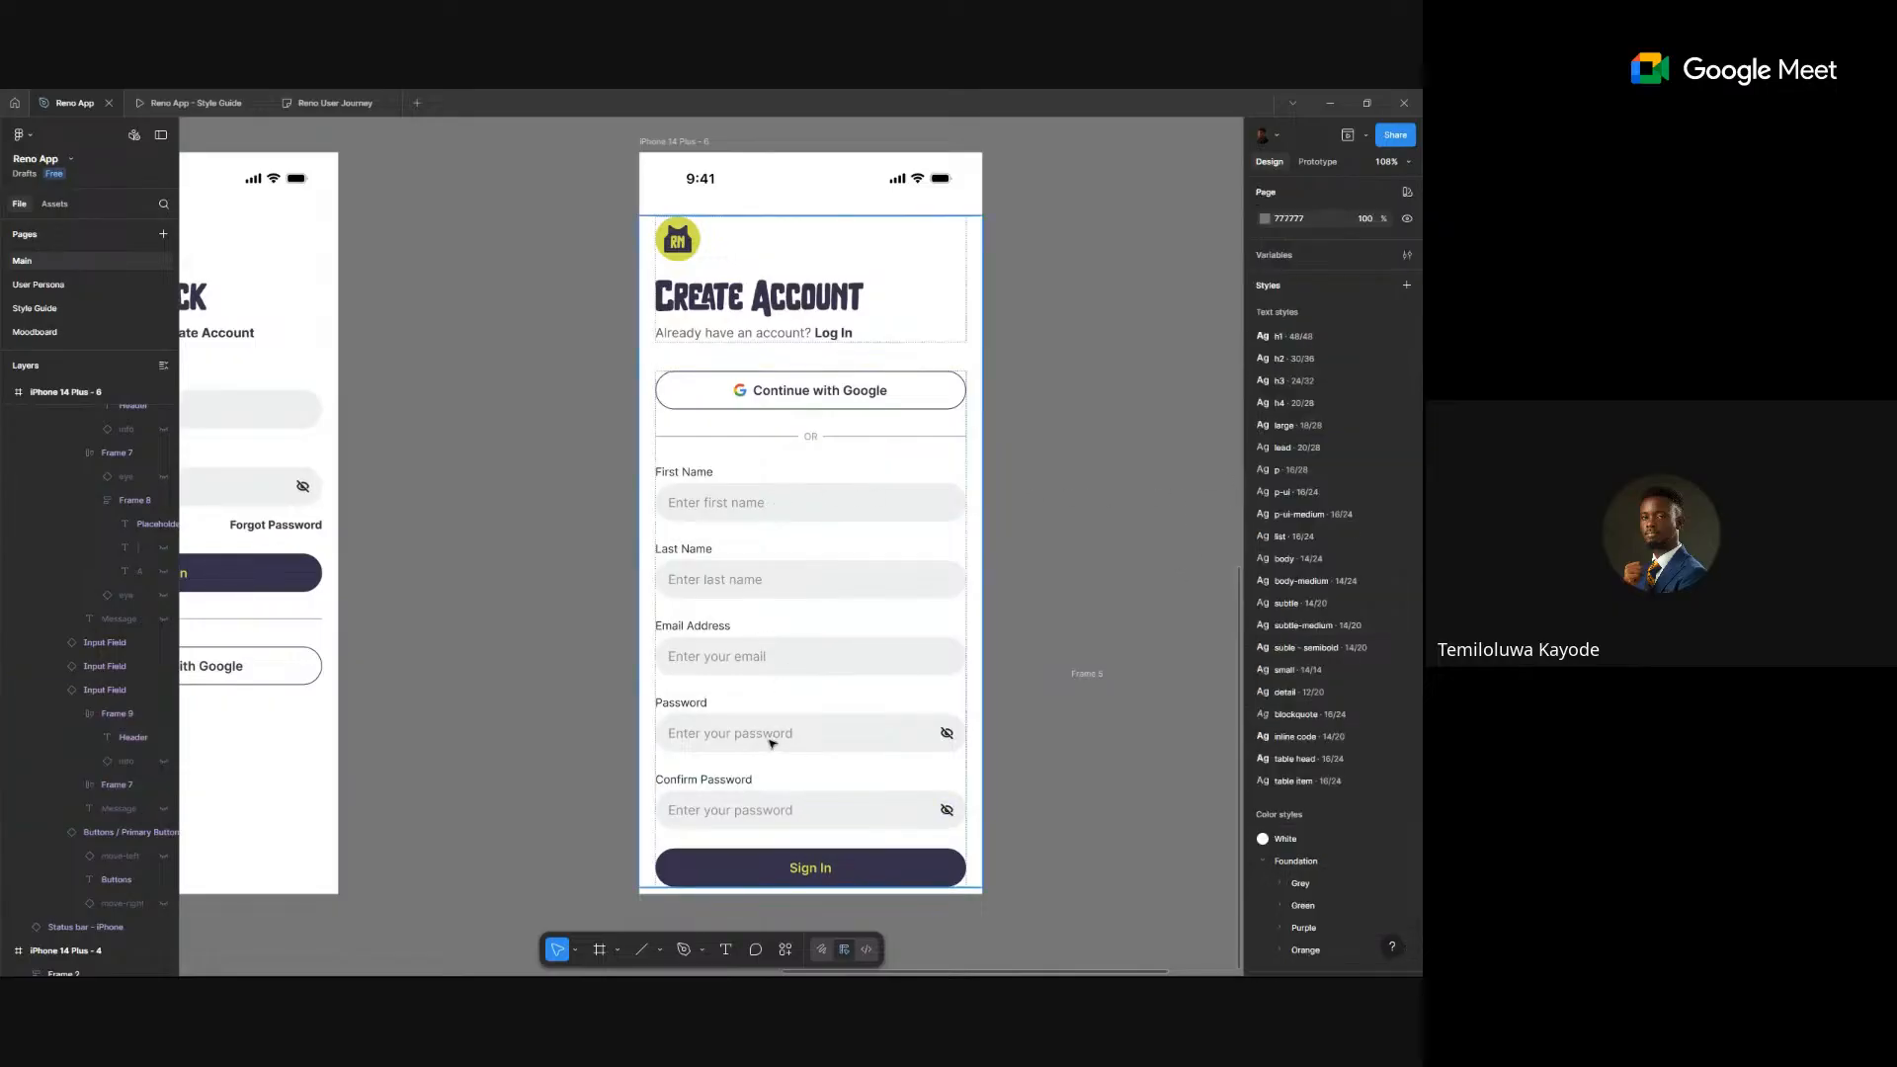
# - Extend the iPhone 14 Plus - 6 screen's bottom edge downward to fit the longer form
pyautogui.scroll(-5, 771, 743)
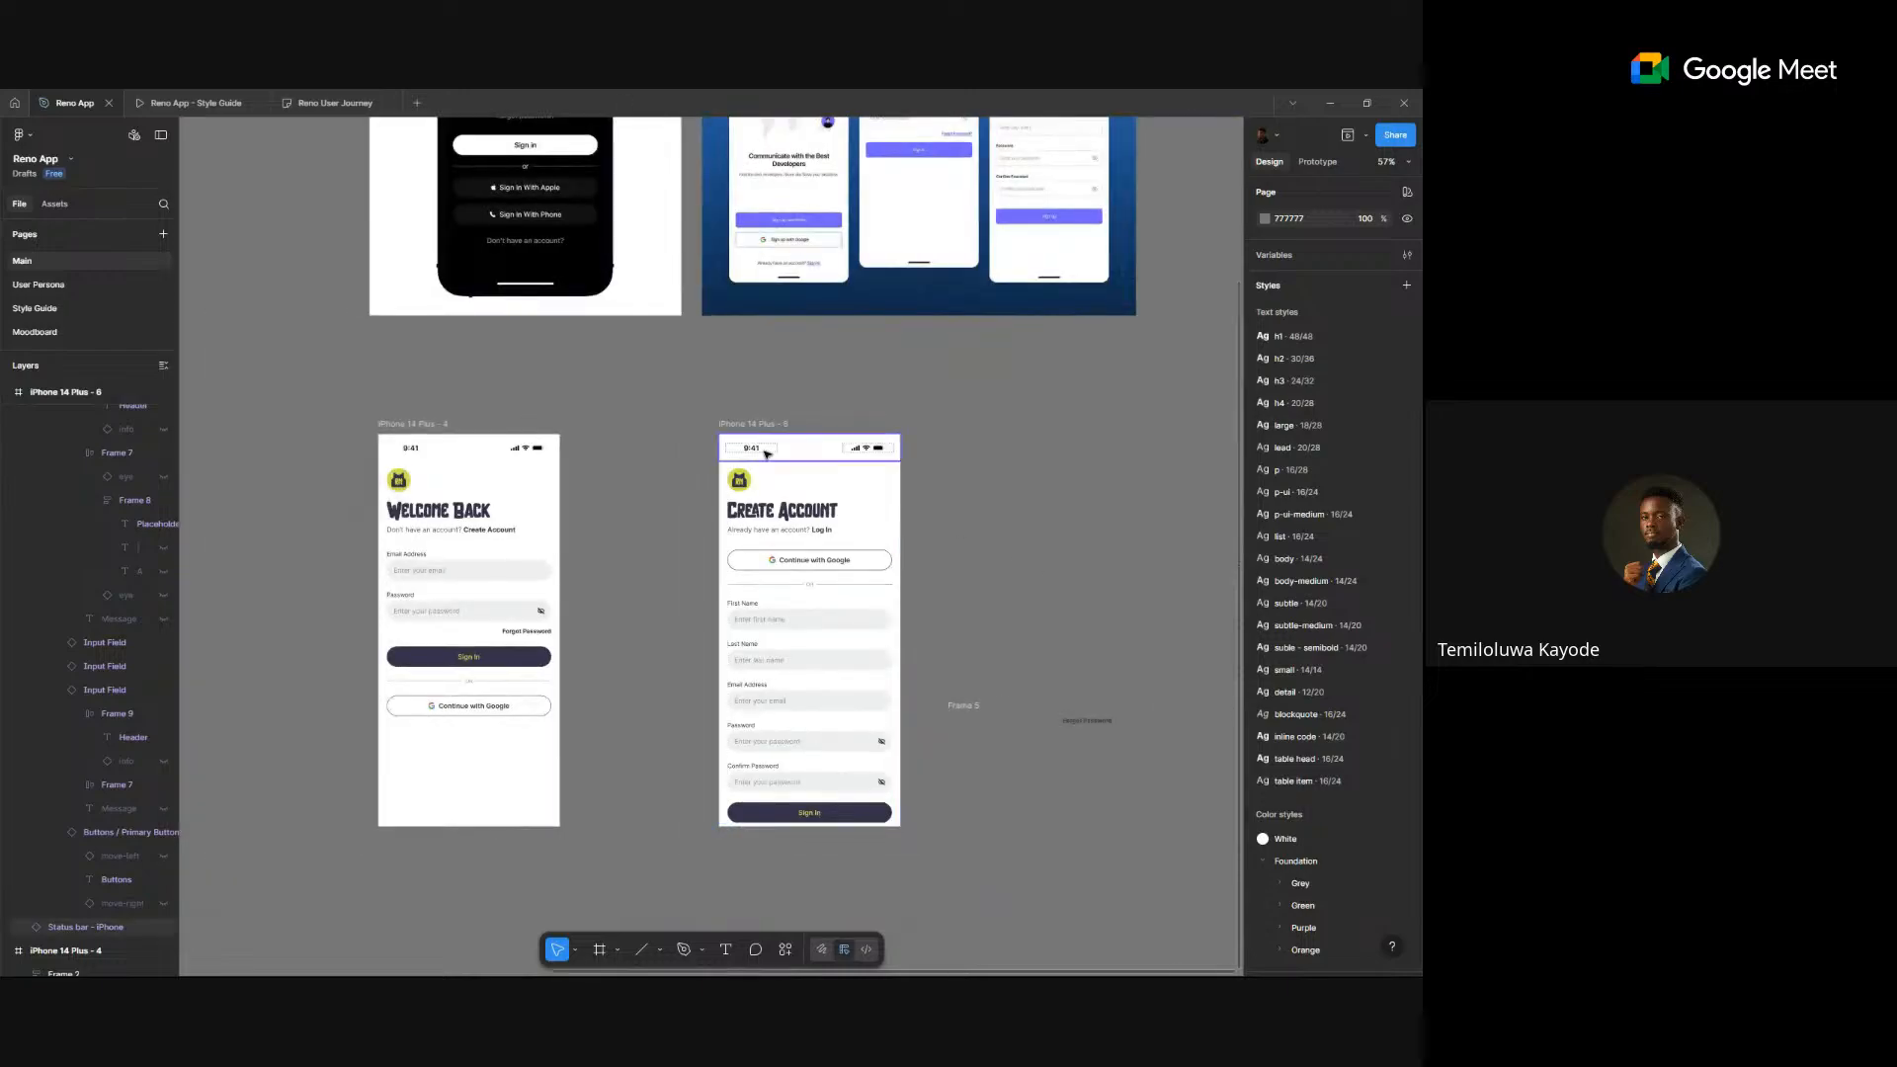
pyautogui.click(833, 823)
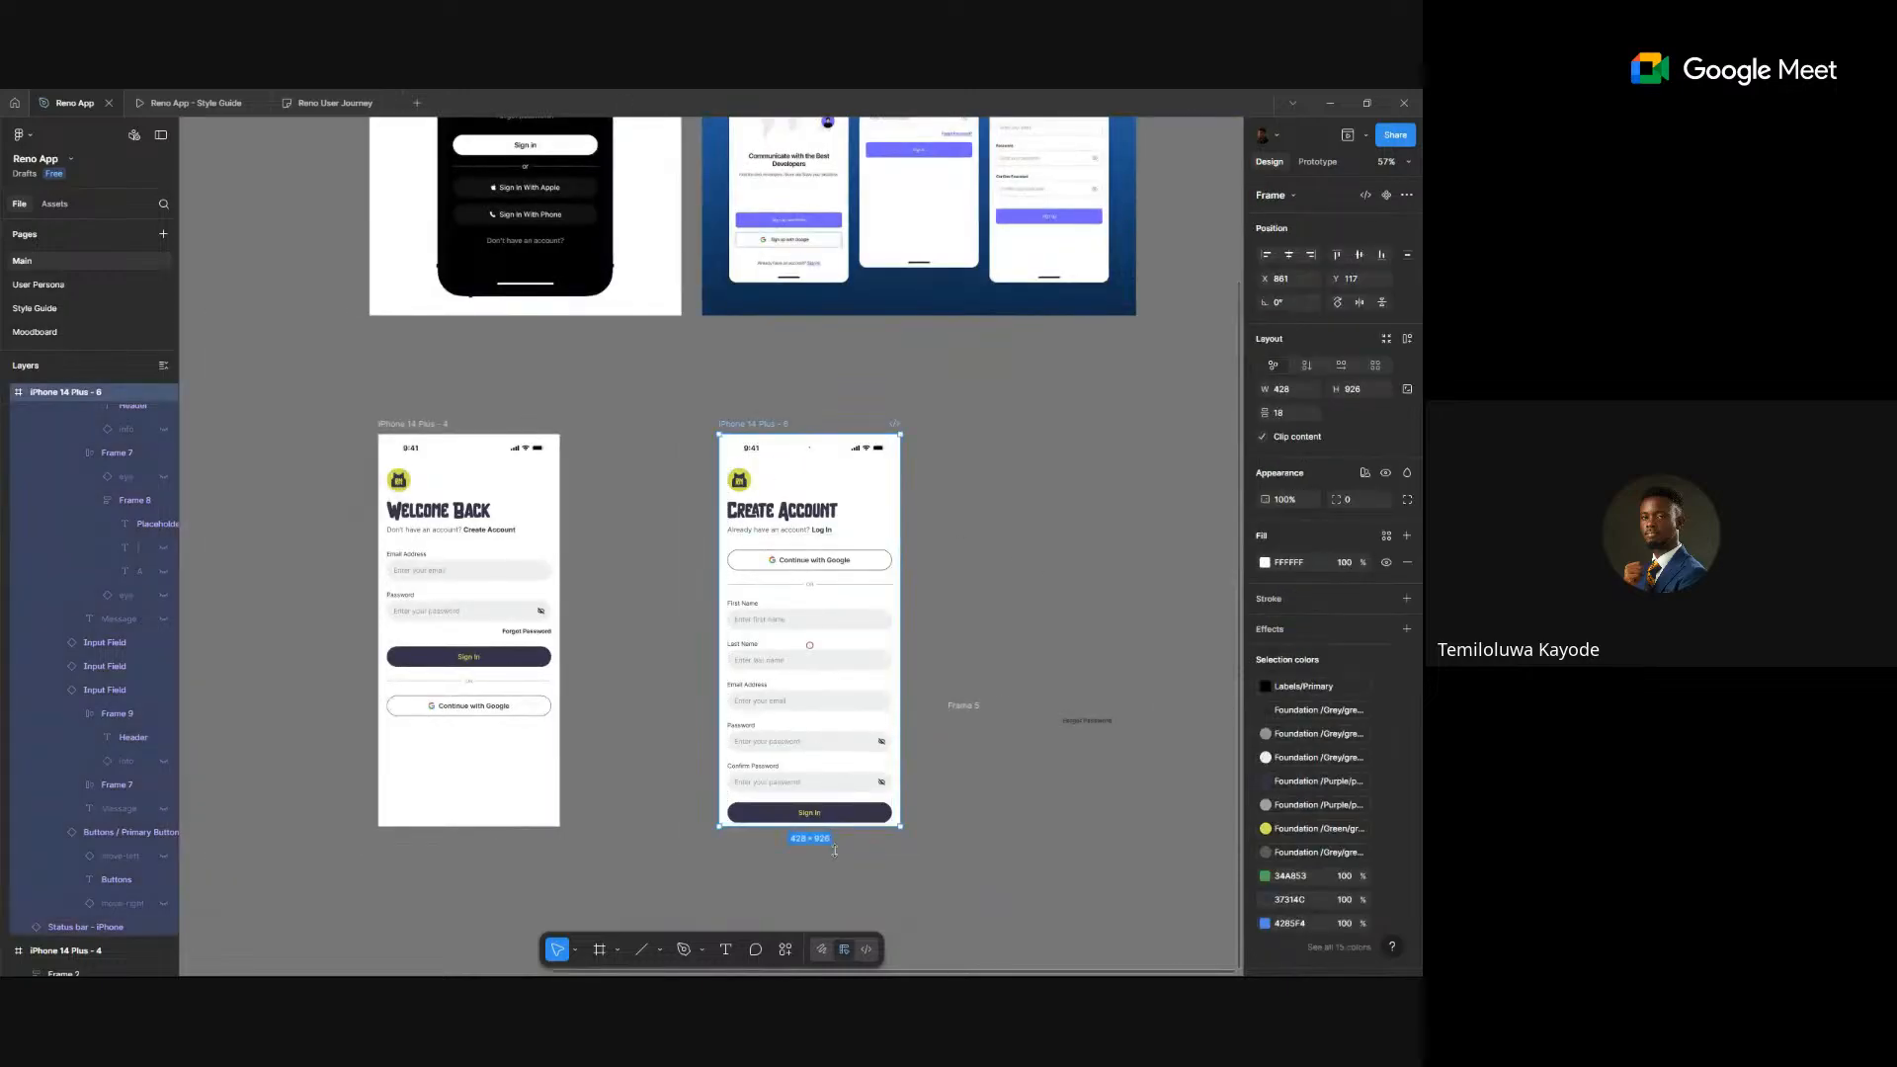
pyautogui.moveTo(835, 850); pyautogui.dragTo(835, 920)
pyautogui.click(826, 778)
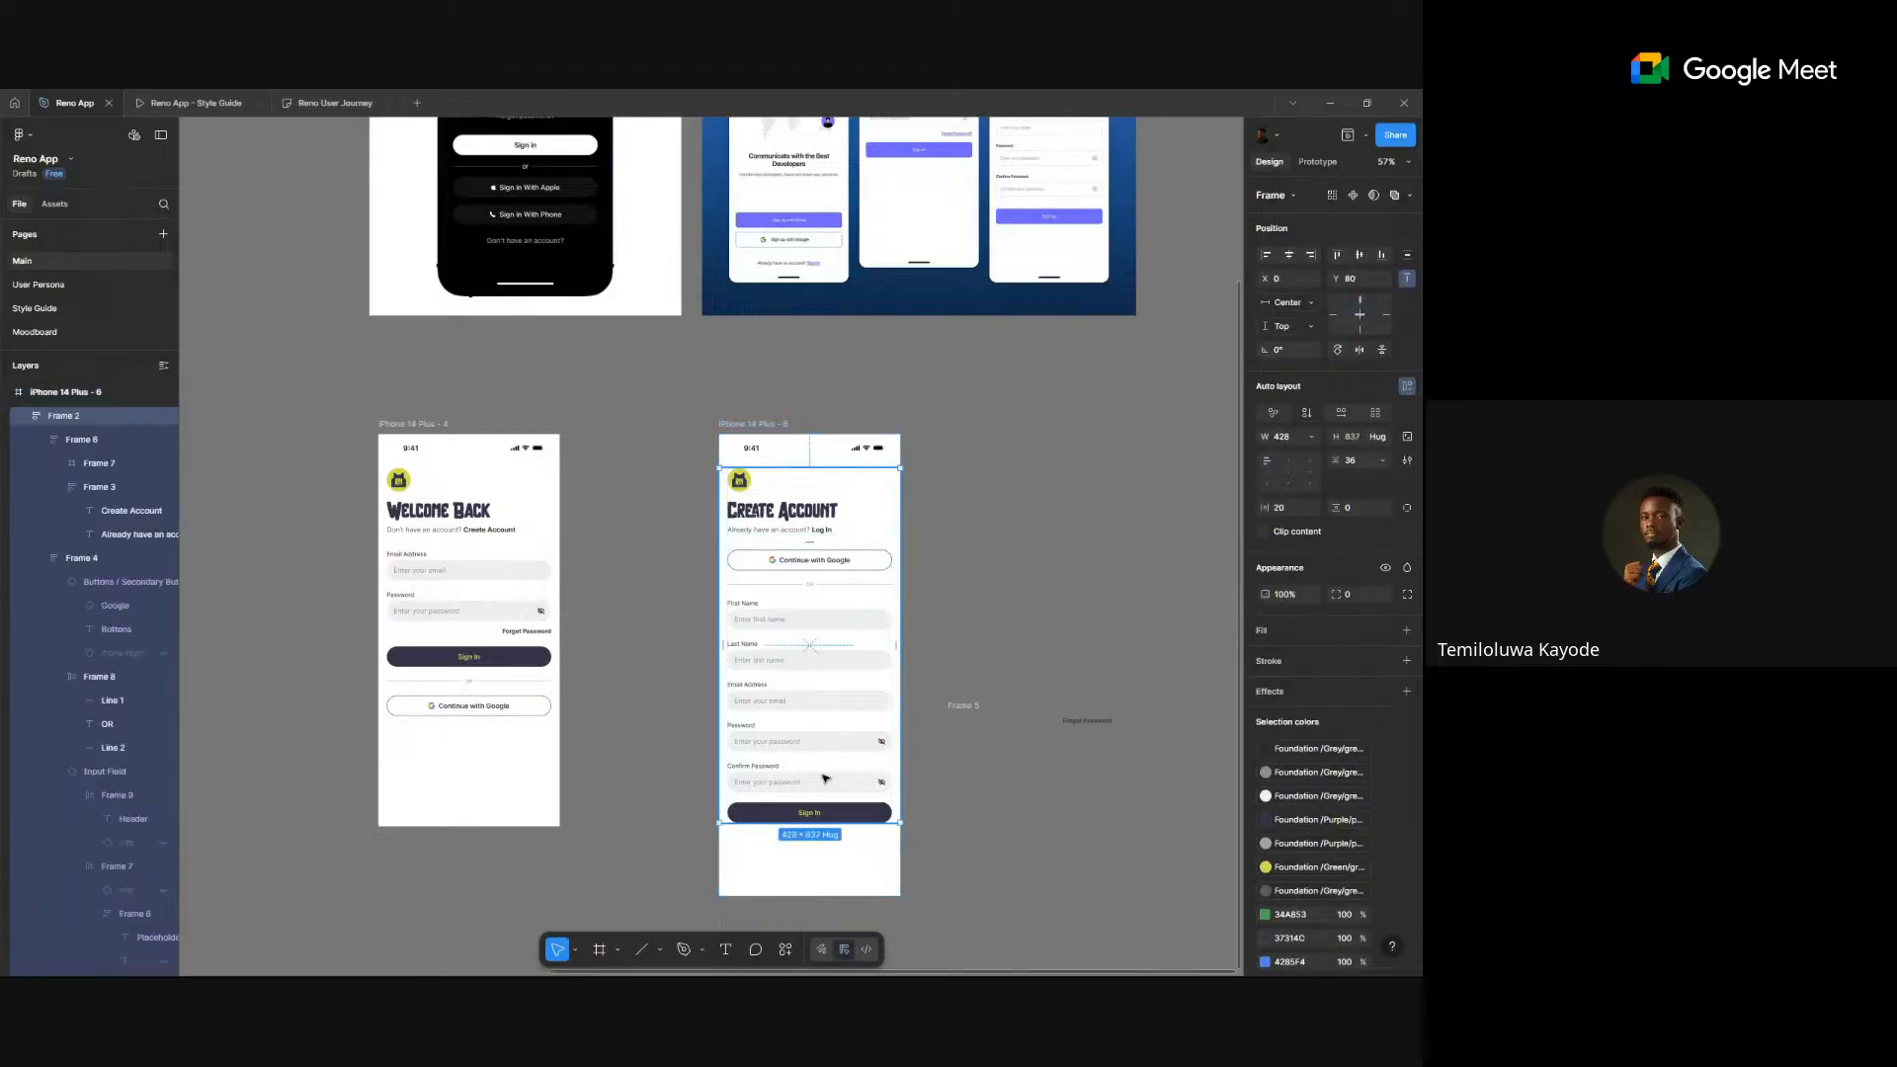
pyautogui.click(826, 778)
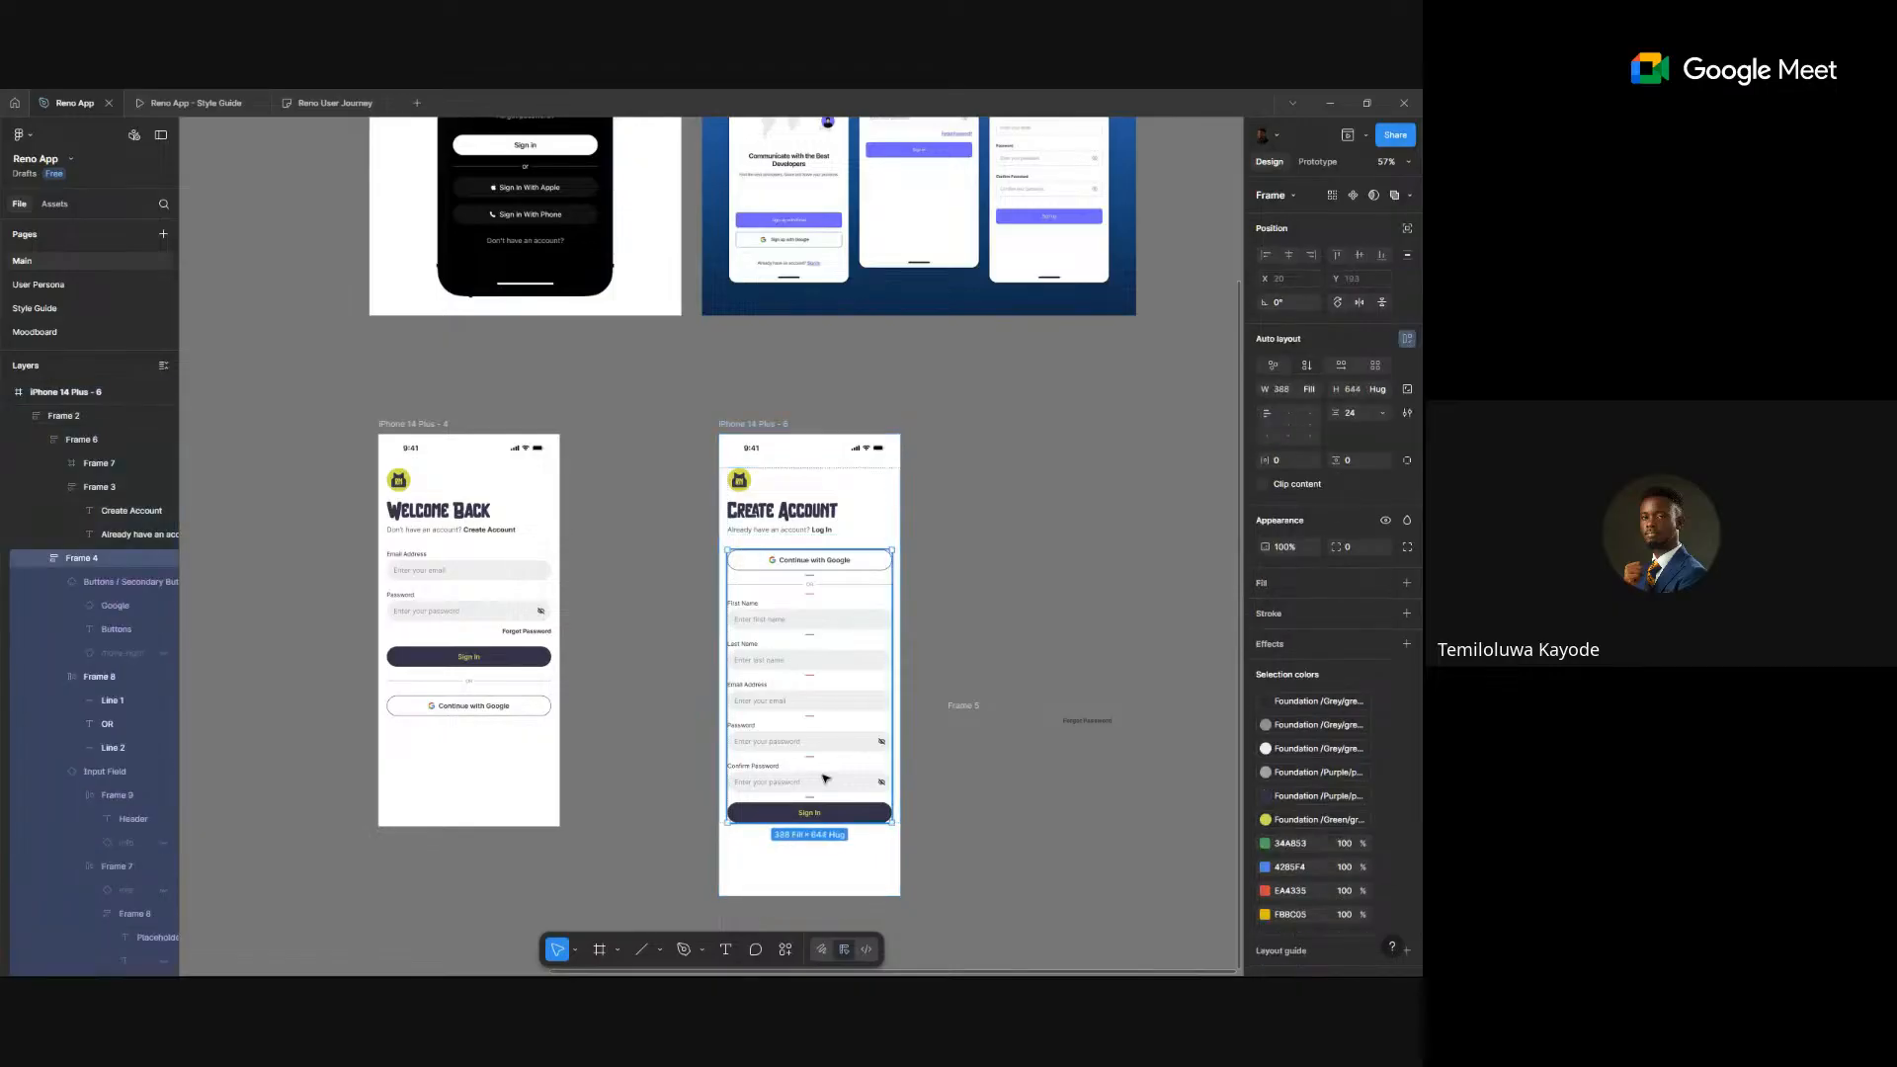
pyautogui.click(956, 559)
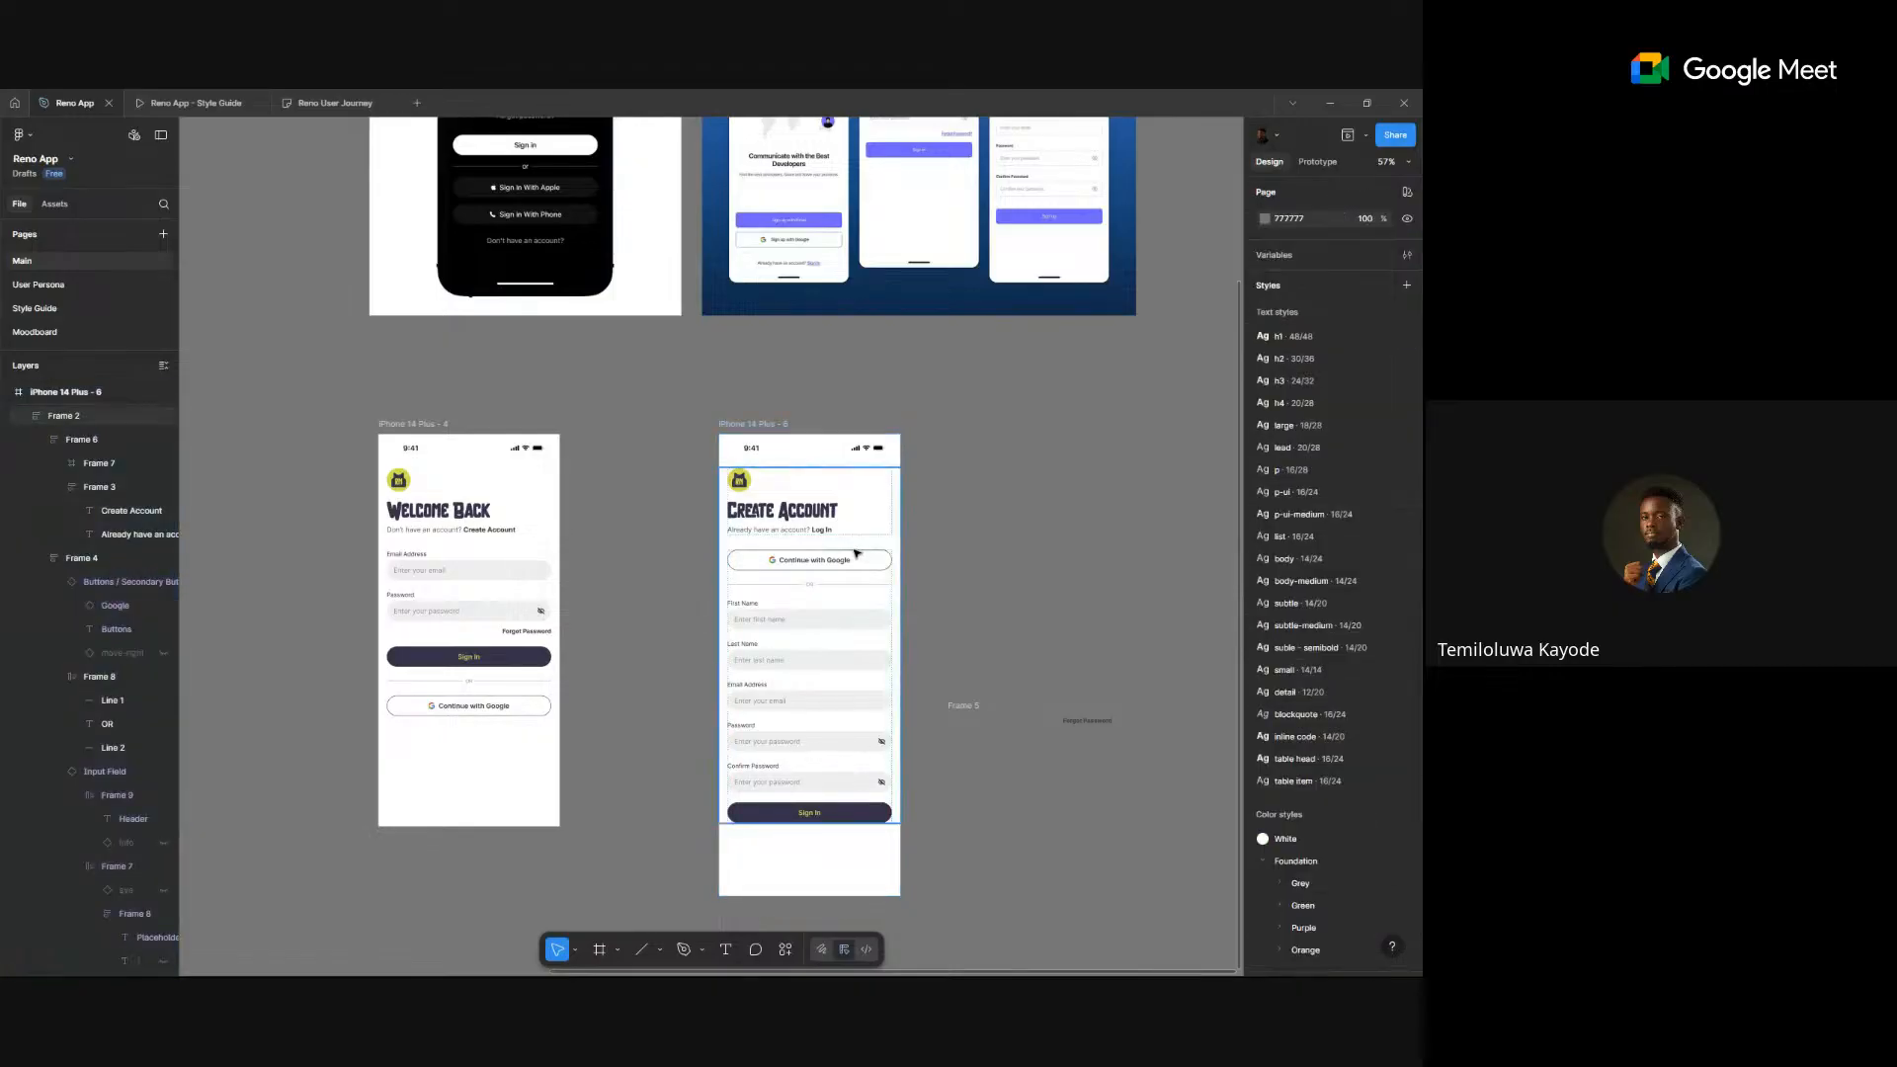
pyautogui.click(856, 553)
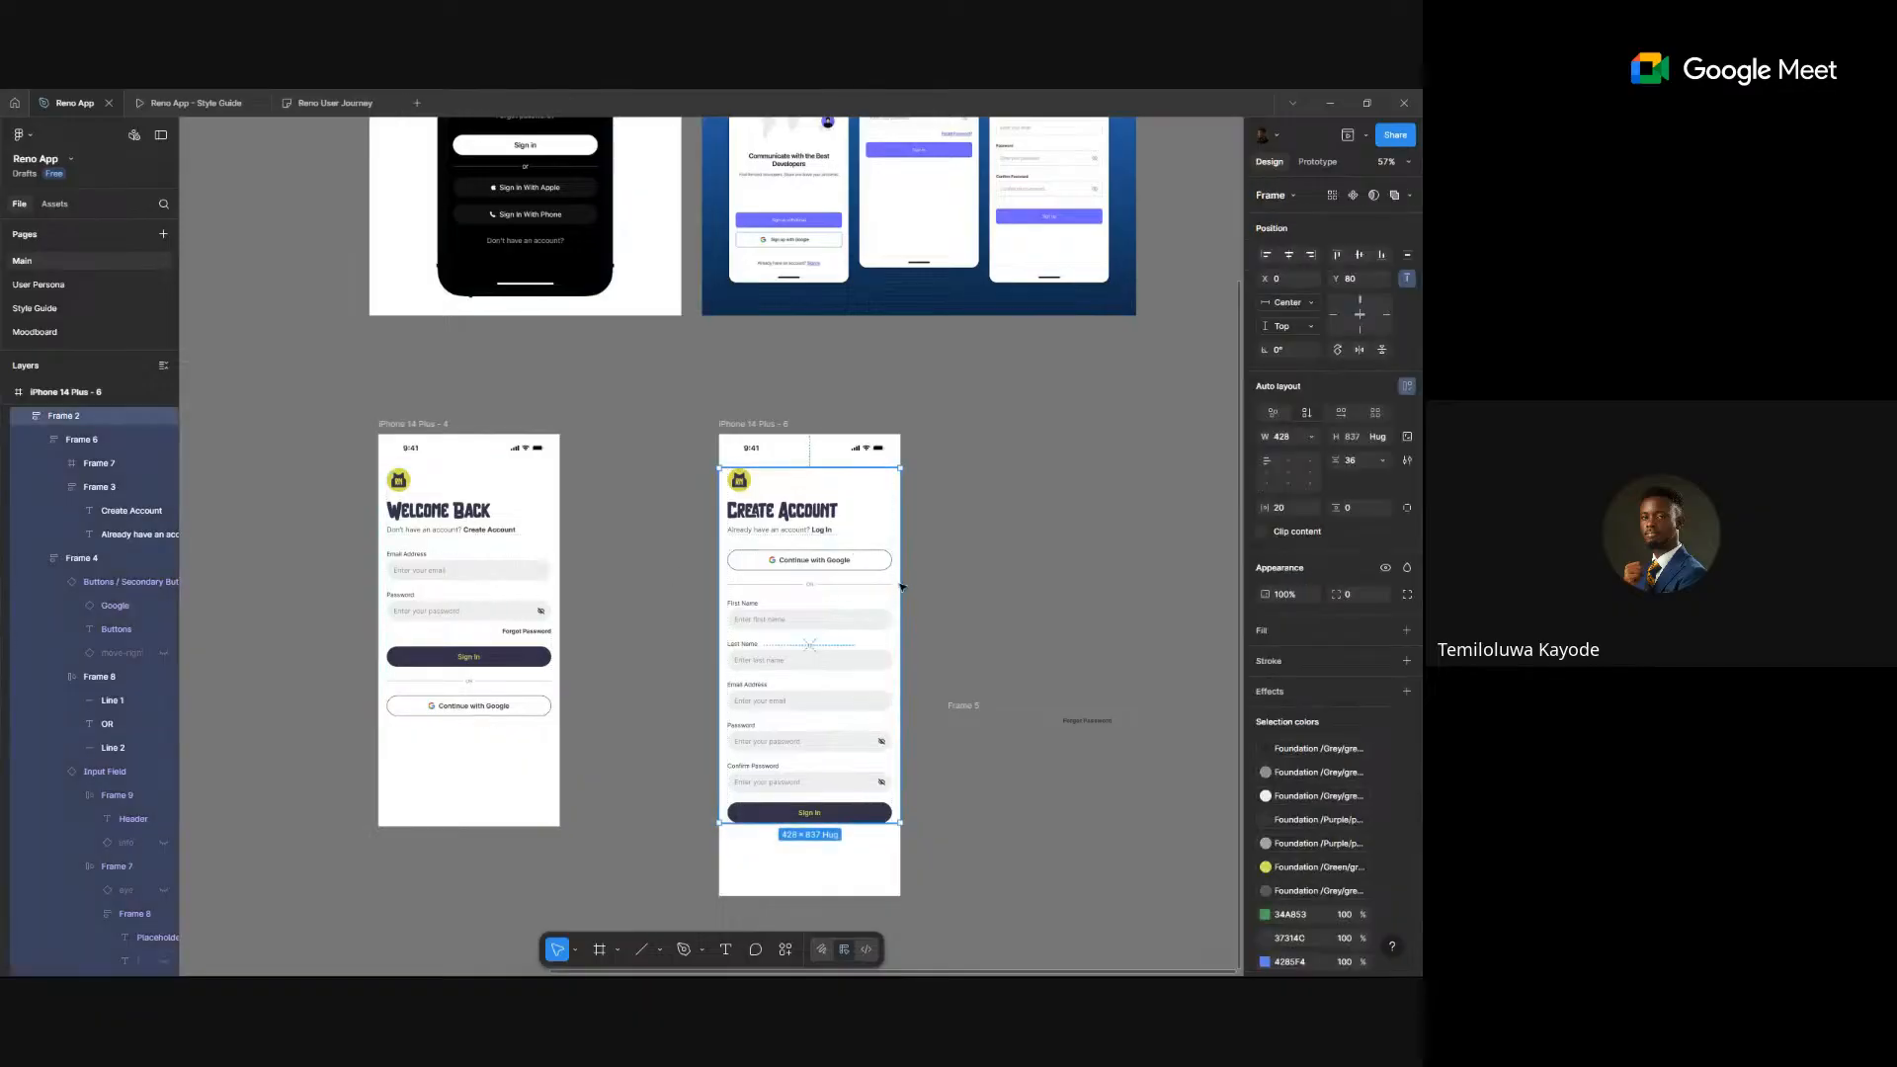
pyautogui.click(1004, 559)
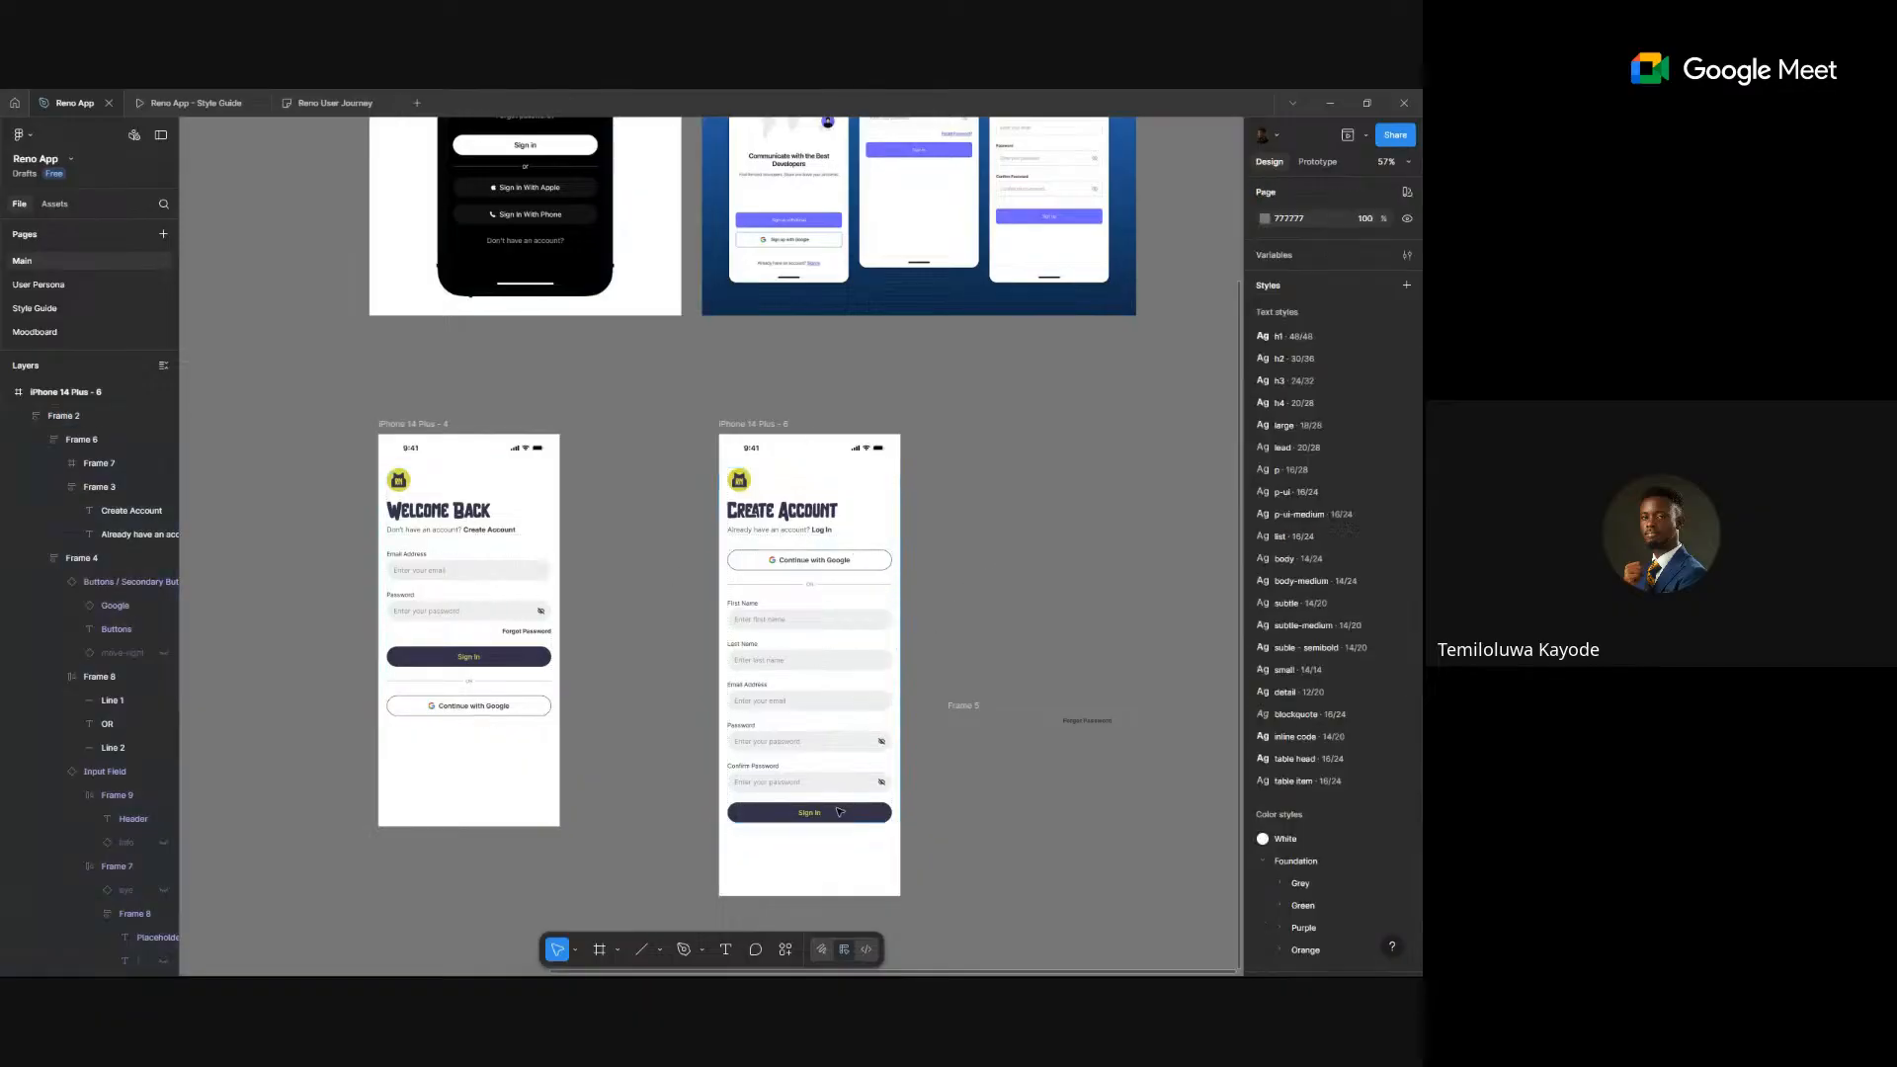
pyautogui.scroll(3, 838, 811)
pyautogui.scroll(-3, 838, 811)
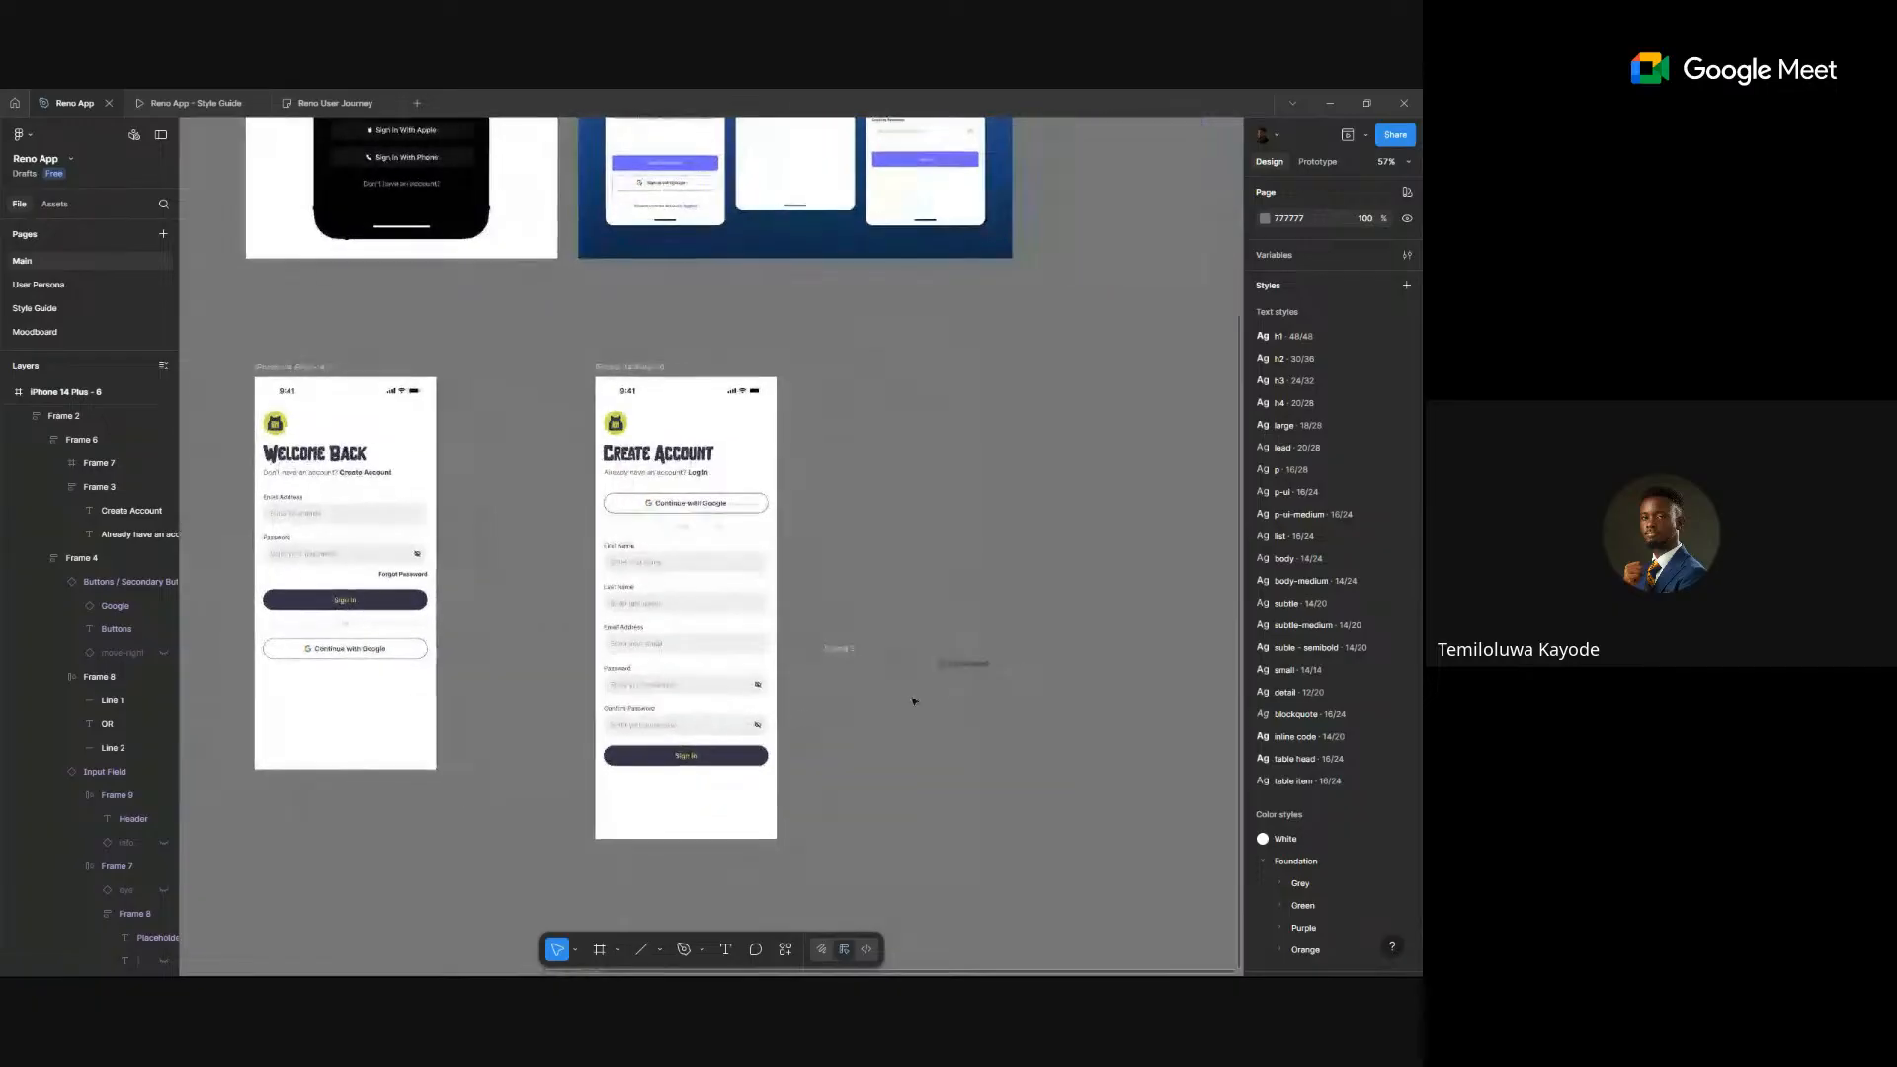
pyautogui.scroll(5, 913, 678)
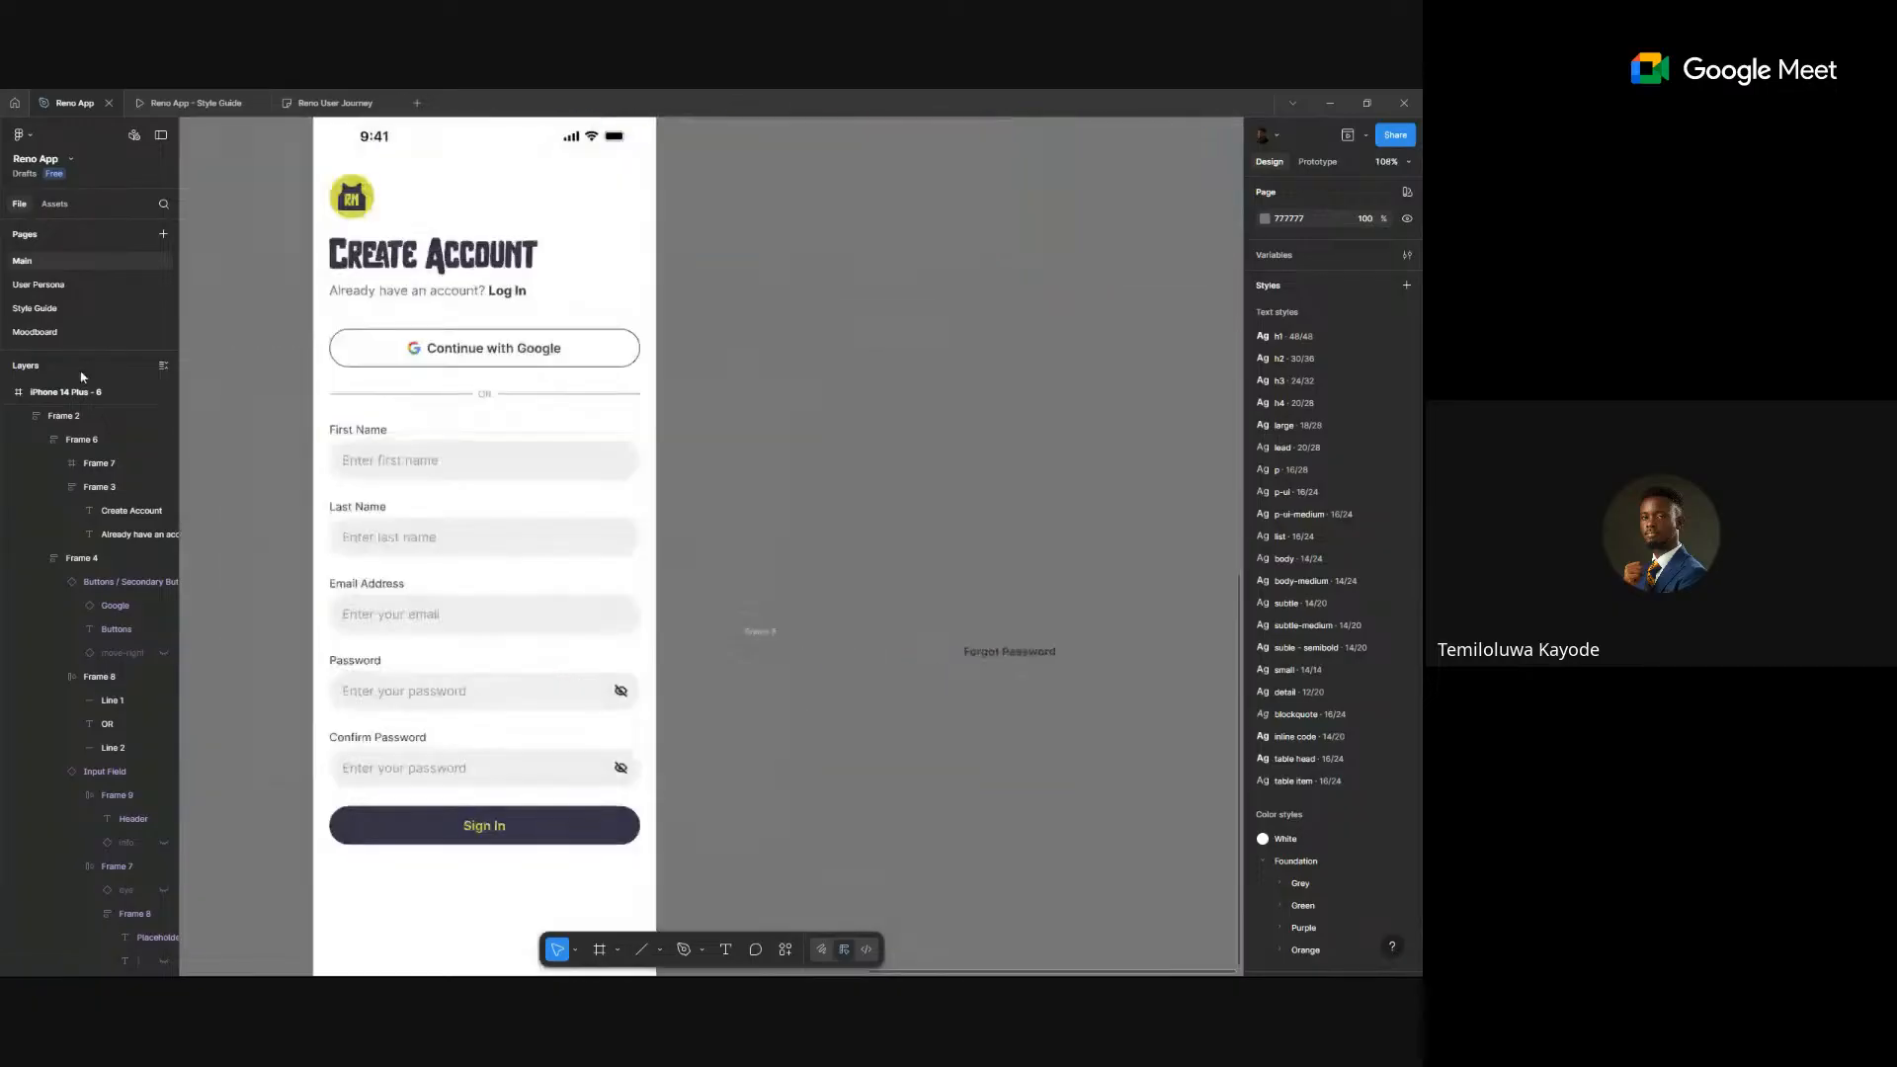
# - Search assets for 'checkbo' and place the macOS Checkboxes and Checkbox Field components beside Create Account
pyautogui.click(55, 203)
pyautogui.write('ch')
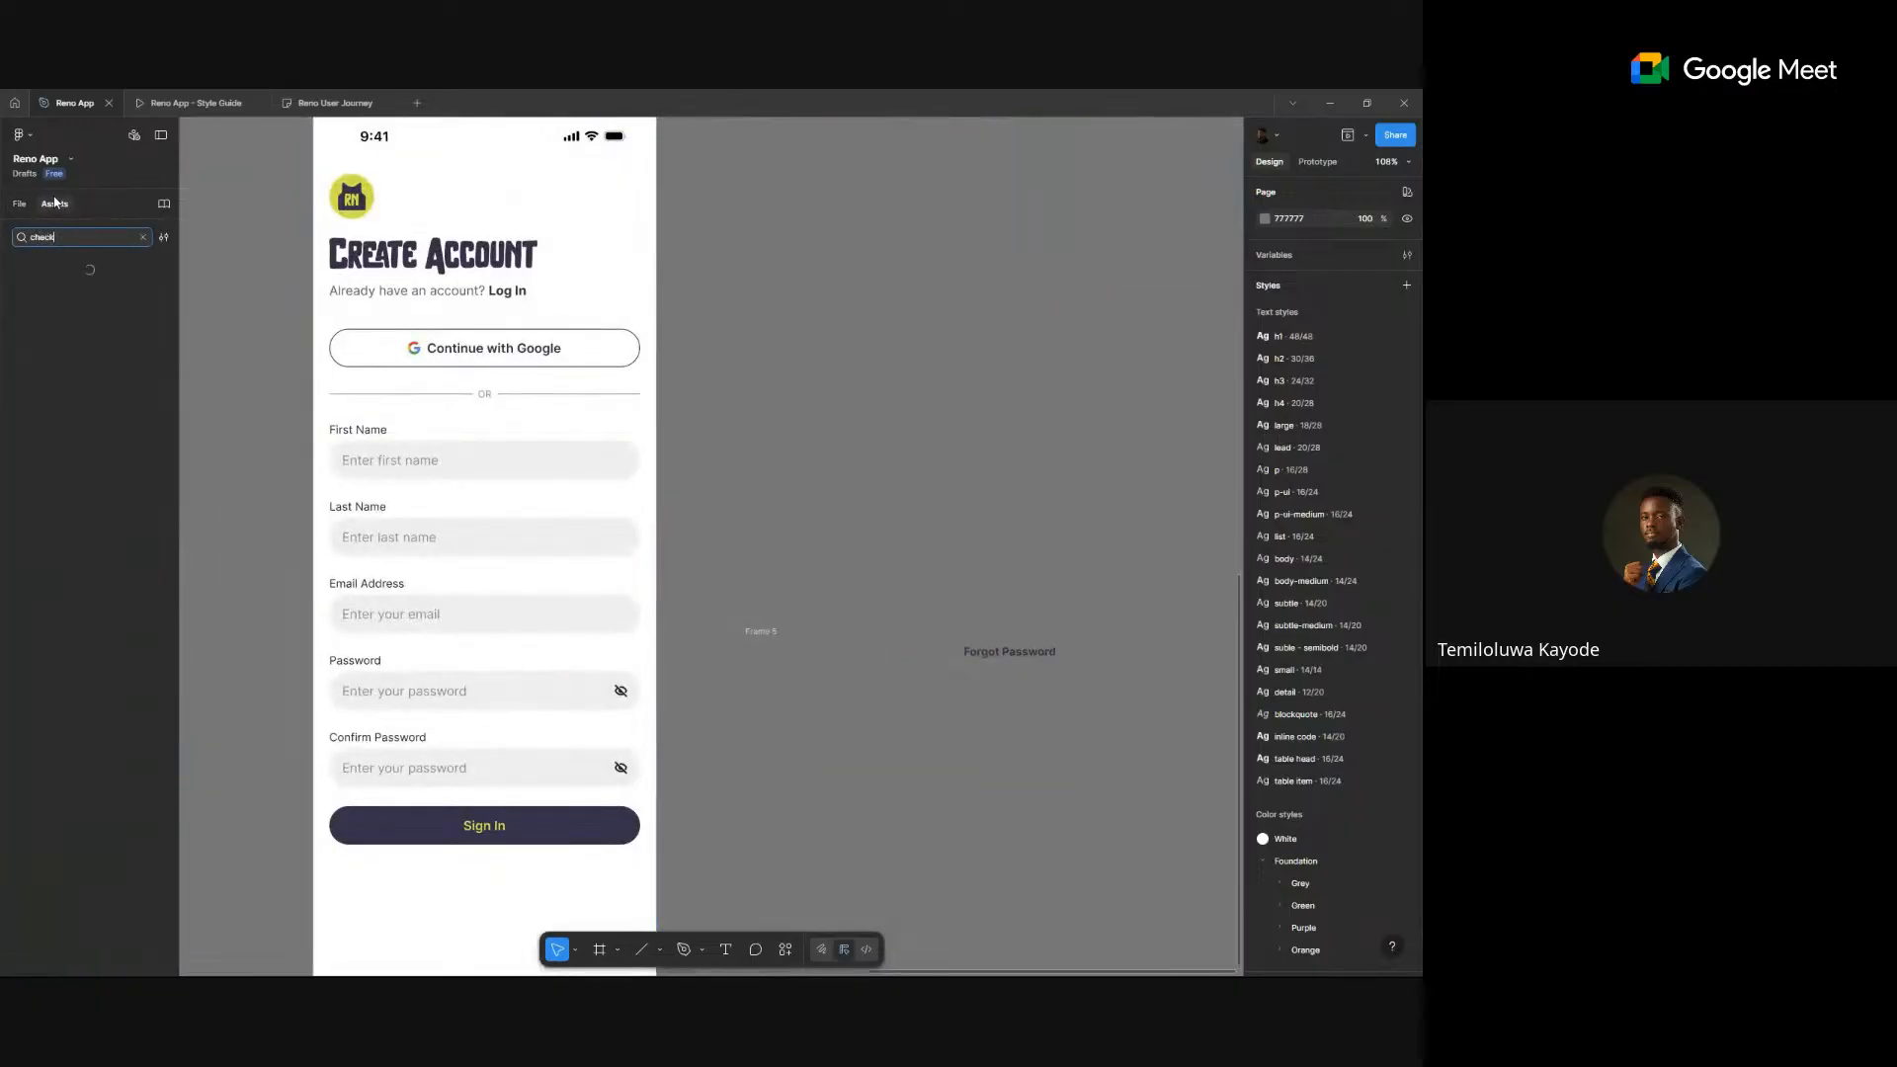
pyautogui.write('eck')
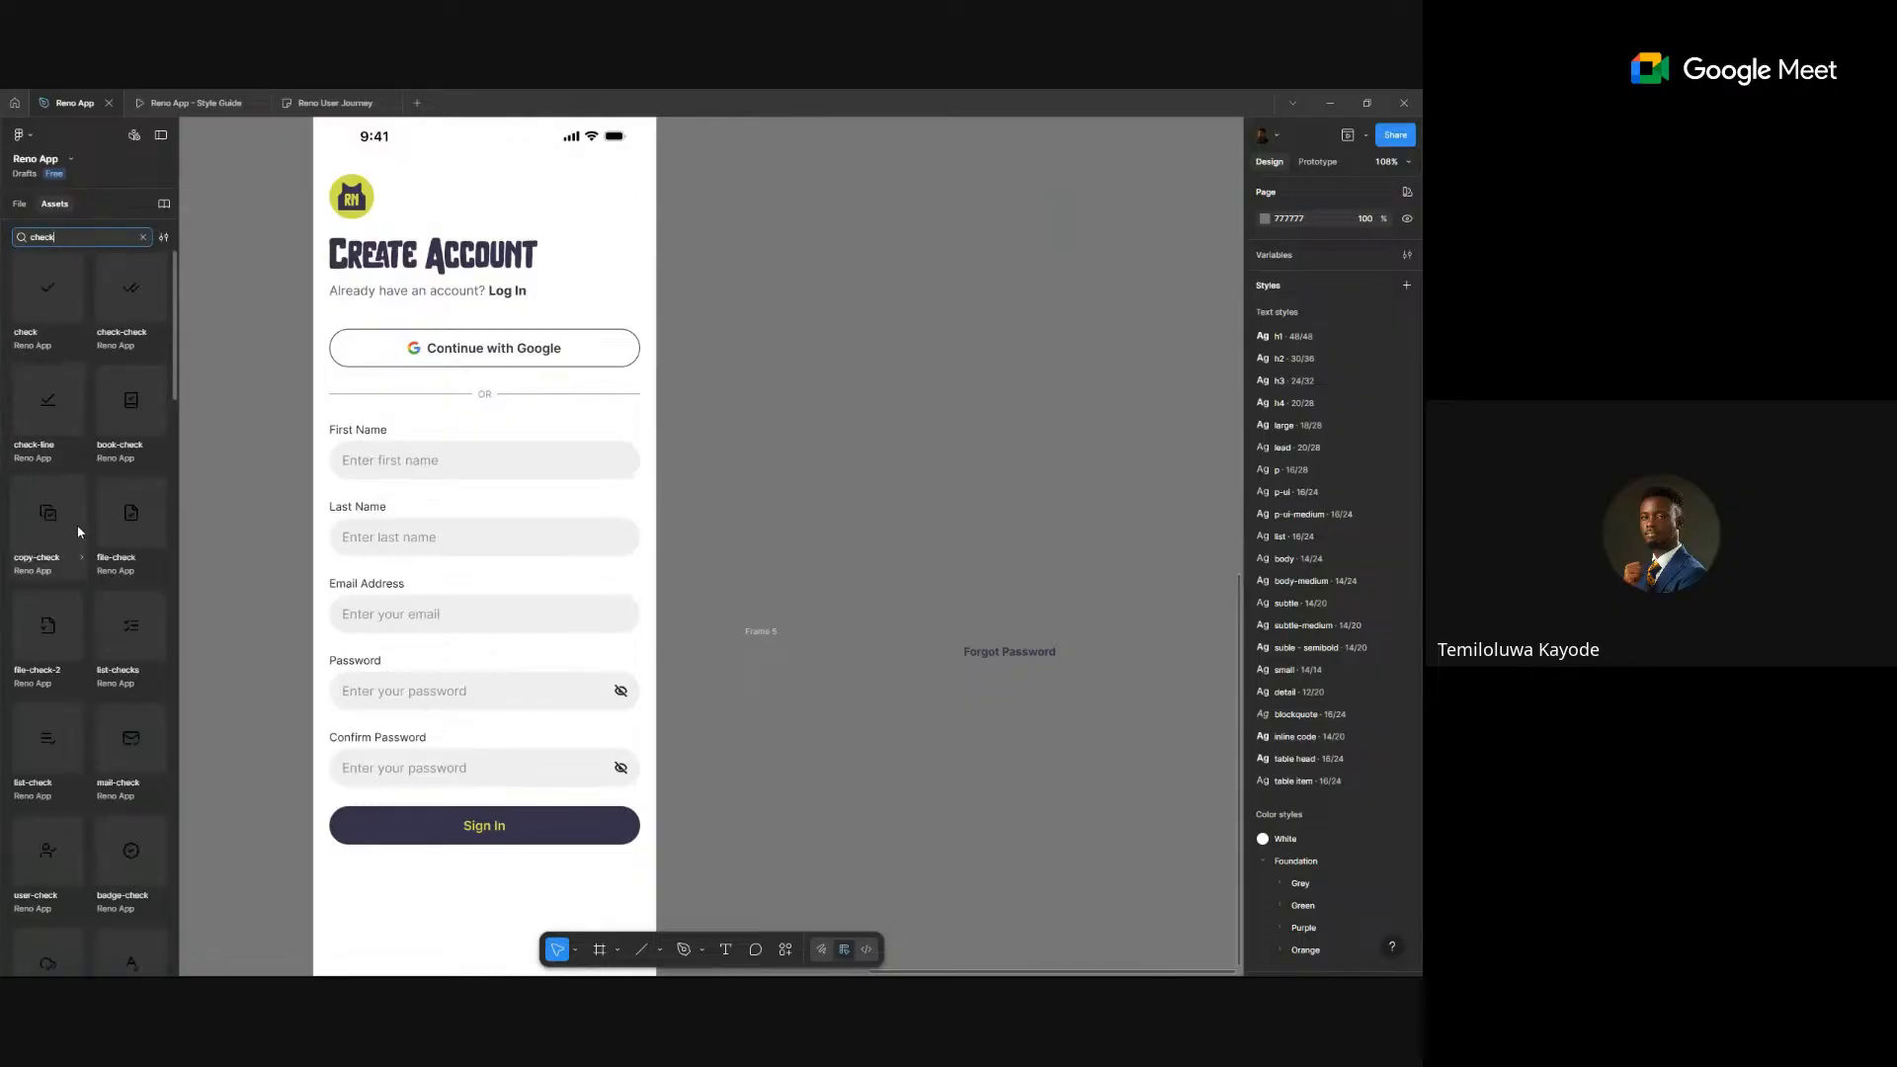
pyautogui.write('box')
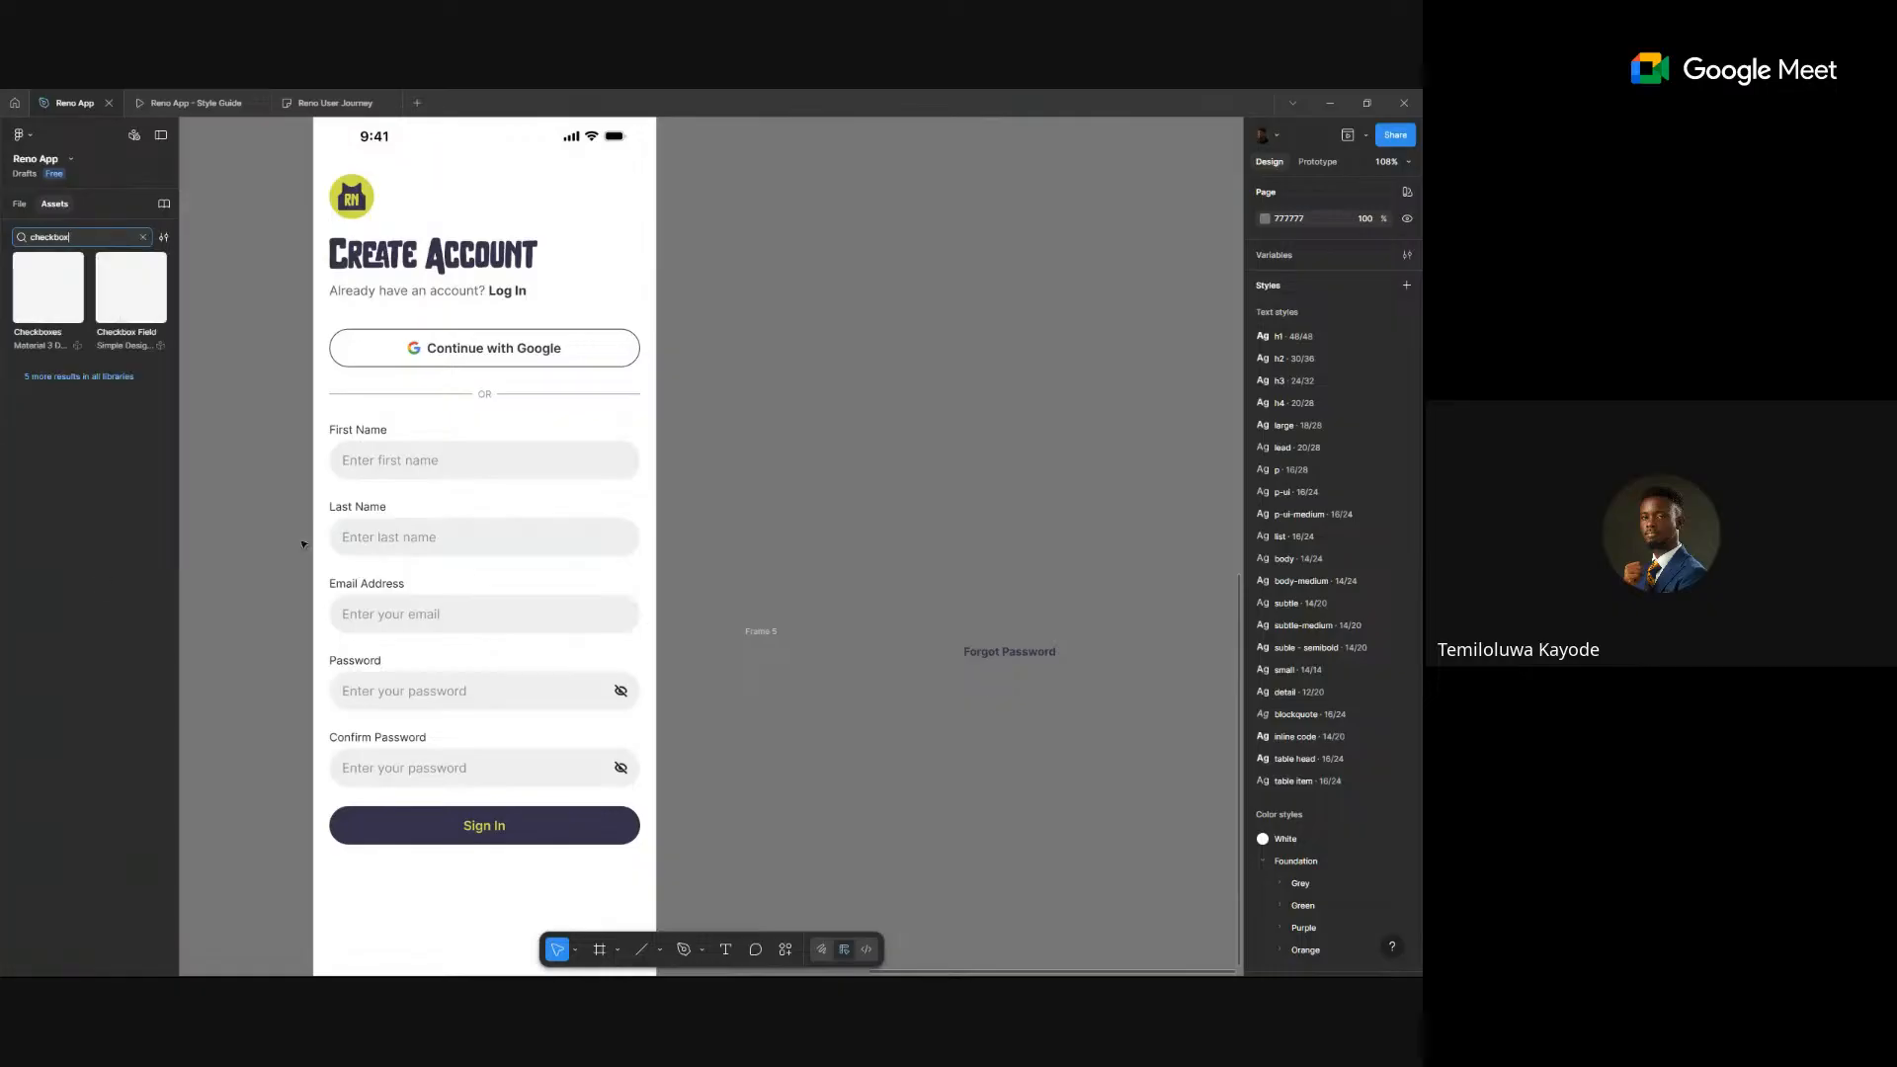
pyautogui.click(48, 296)
pyautogui.moveTo(48, 297); pyautogui.dragTo(881, 573)
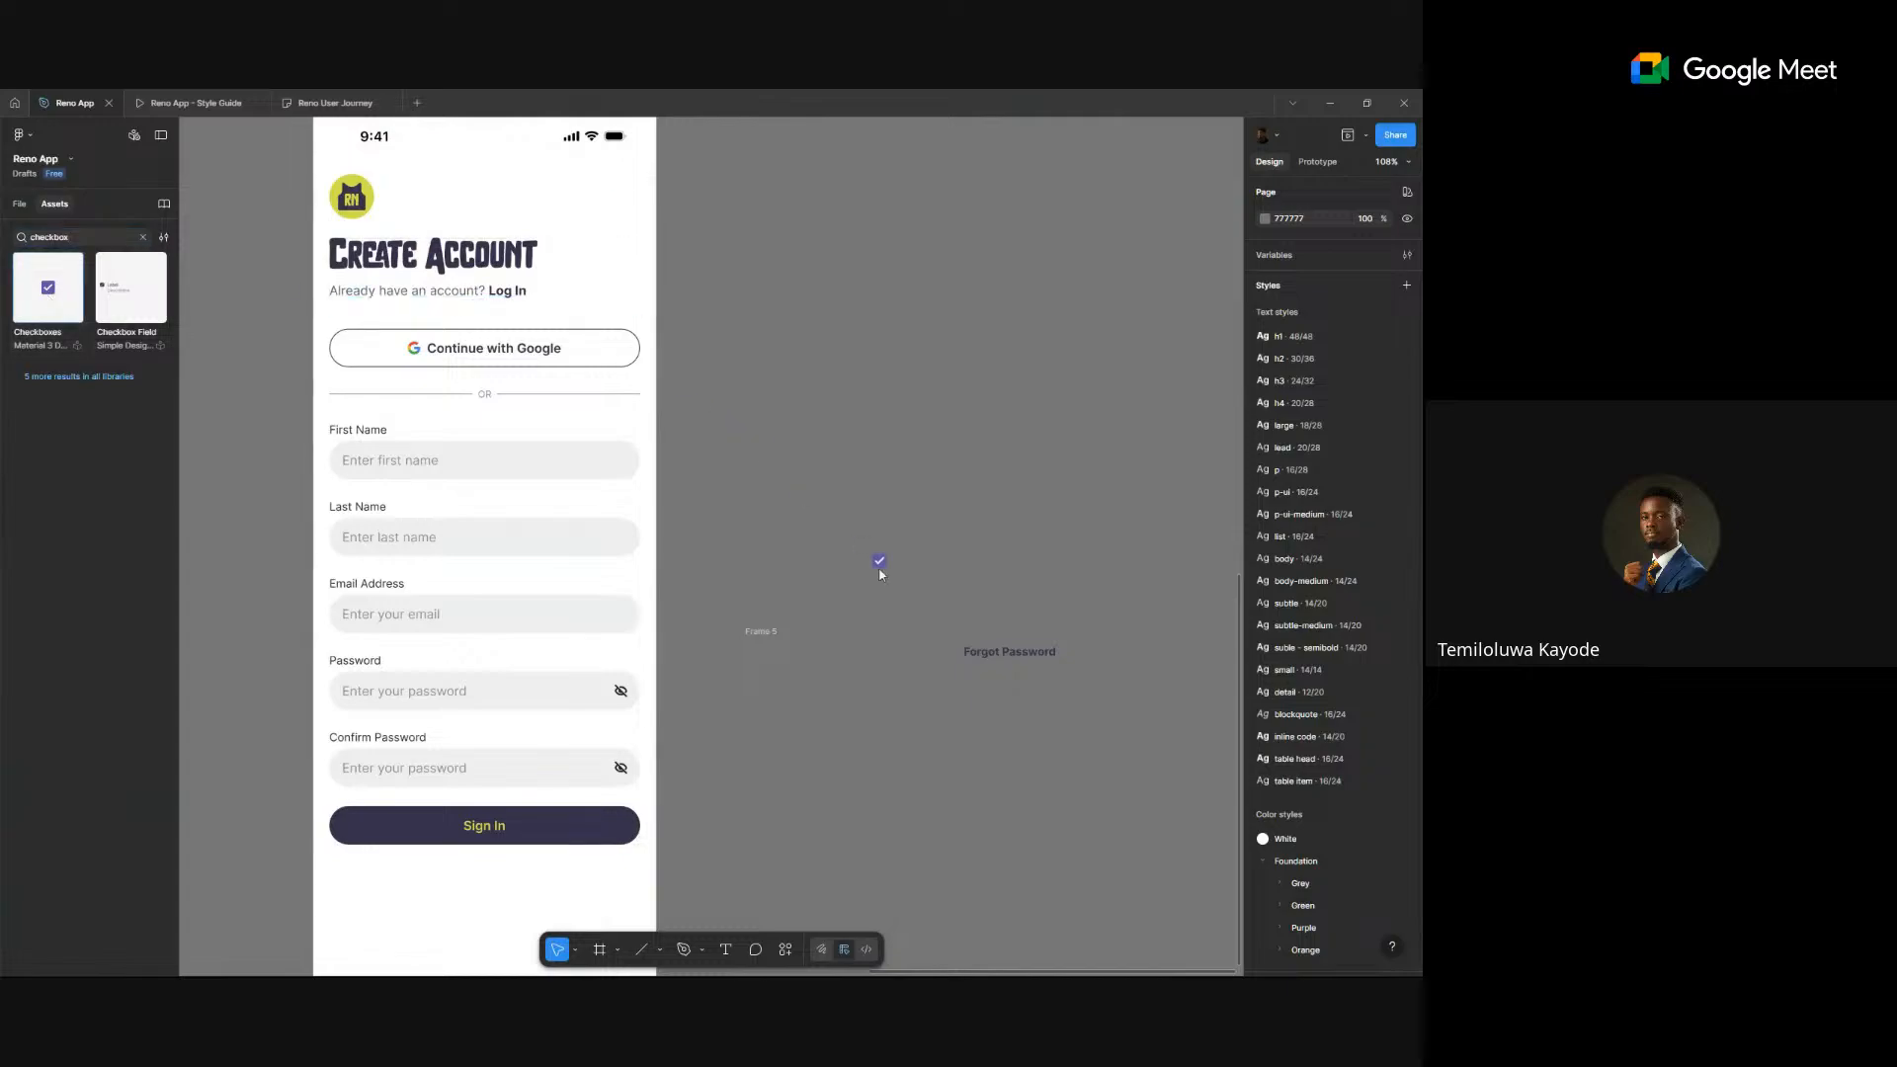
pyautogui.click(83, 376)
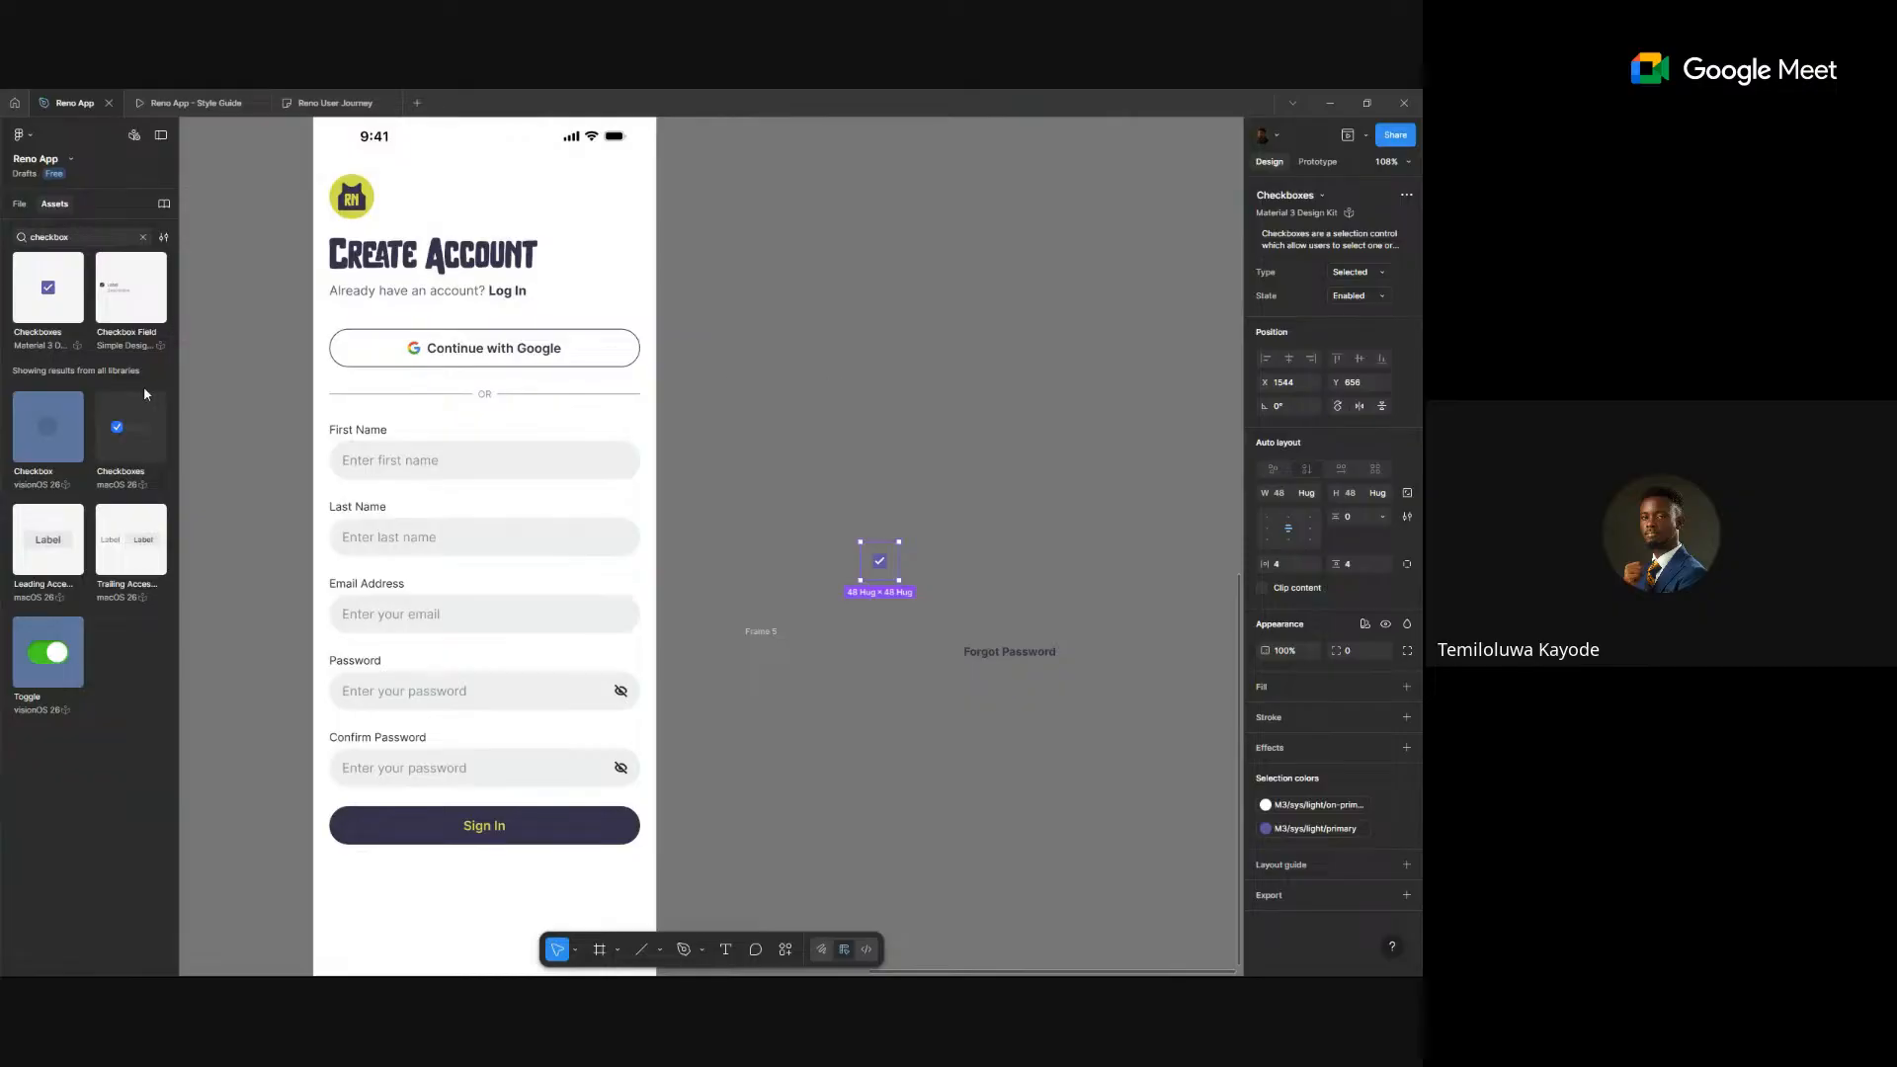
pyautogui.moveTo(145, 449); pyautogui.dragTo(839, 682)
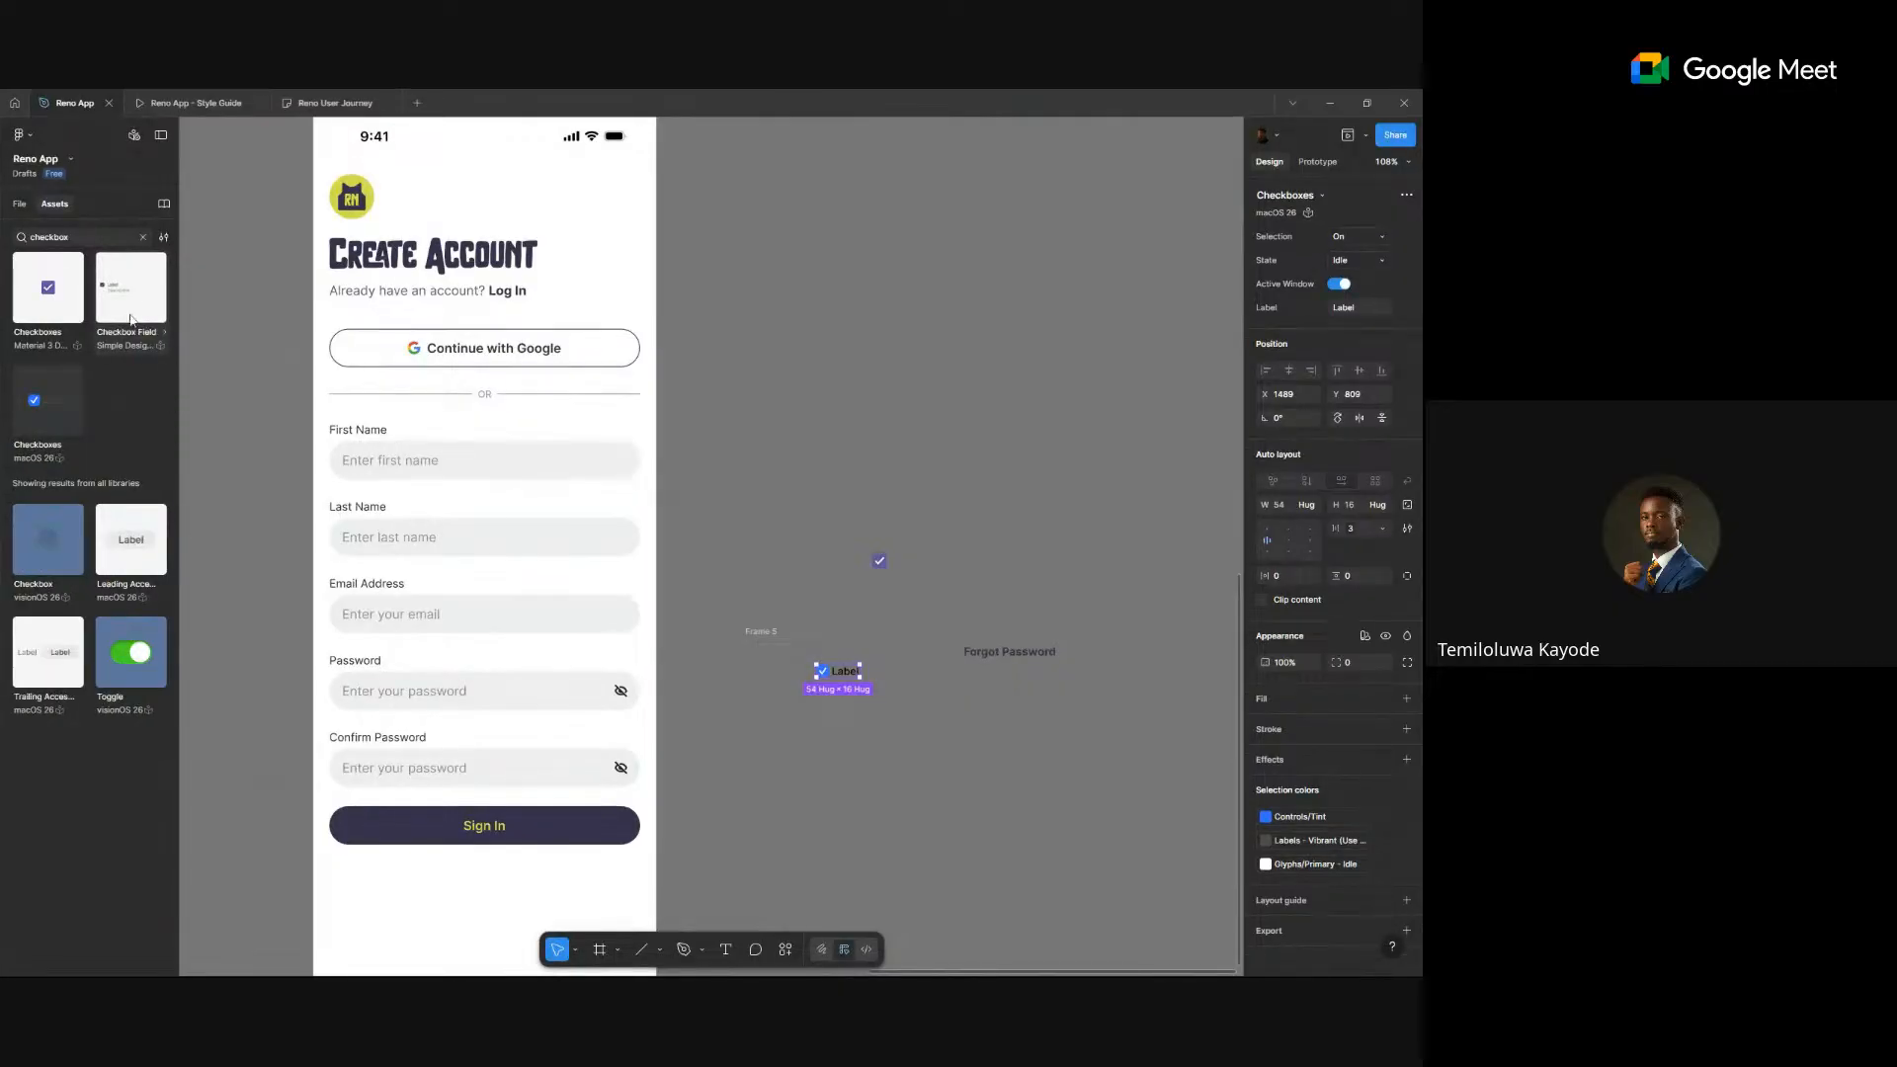
pyautogui.moveTo(133, 294); pyautogui.dragTo(850, 732)
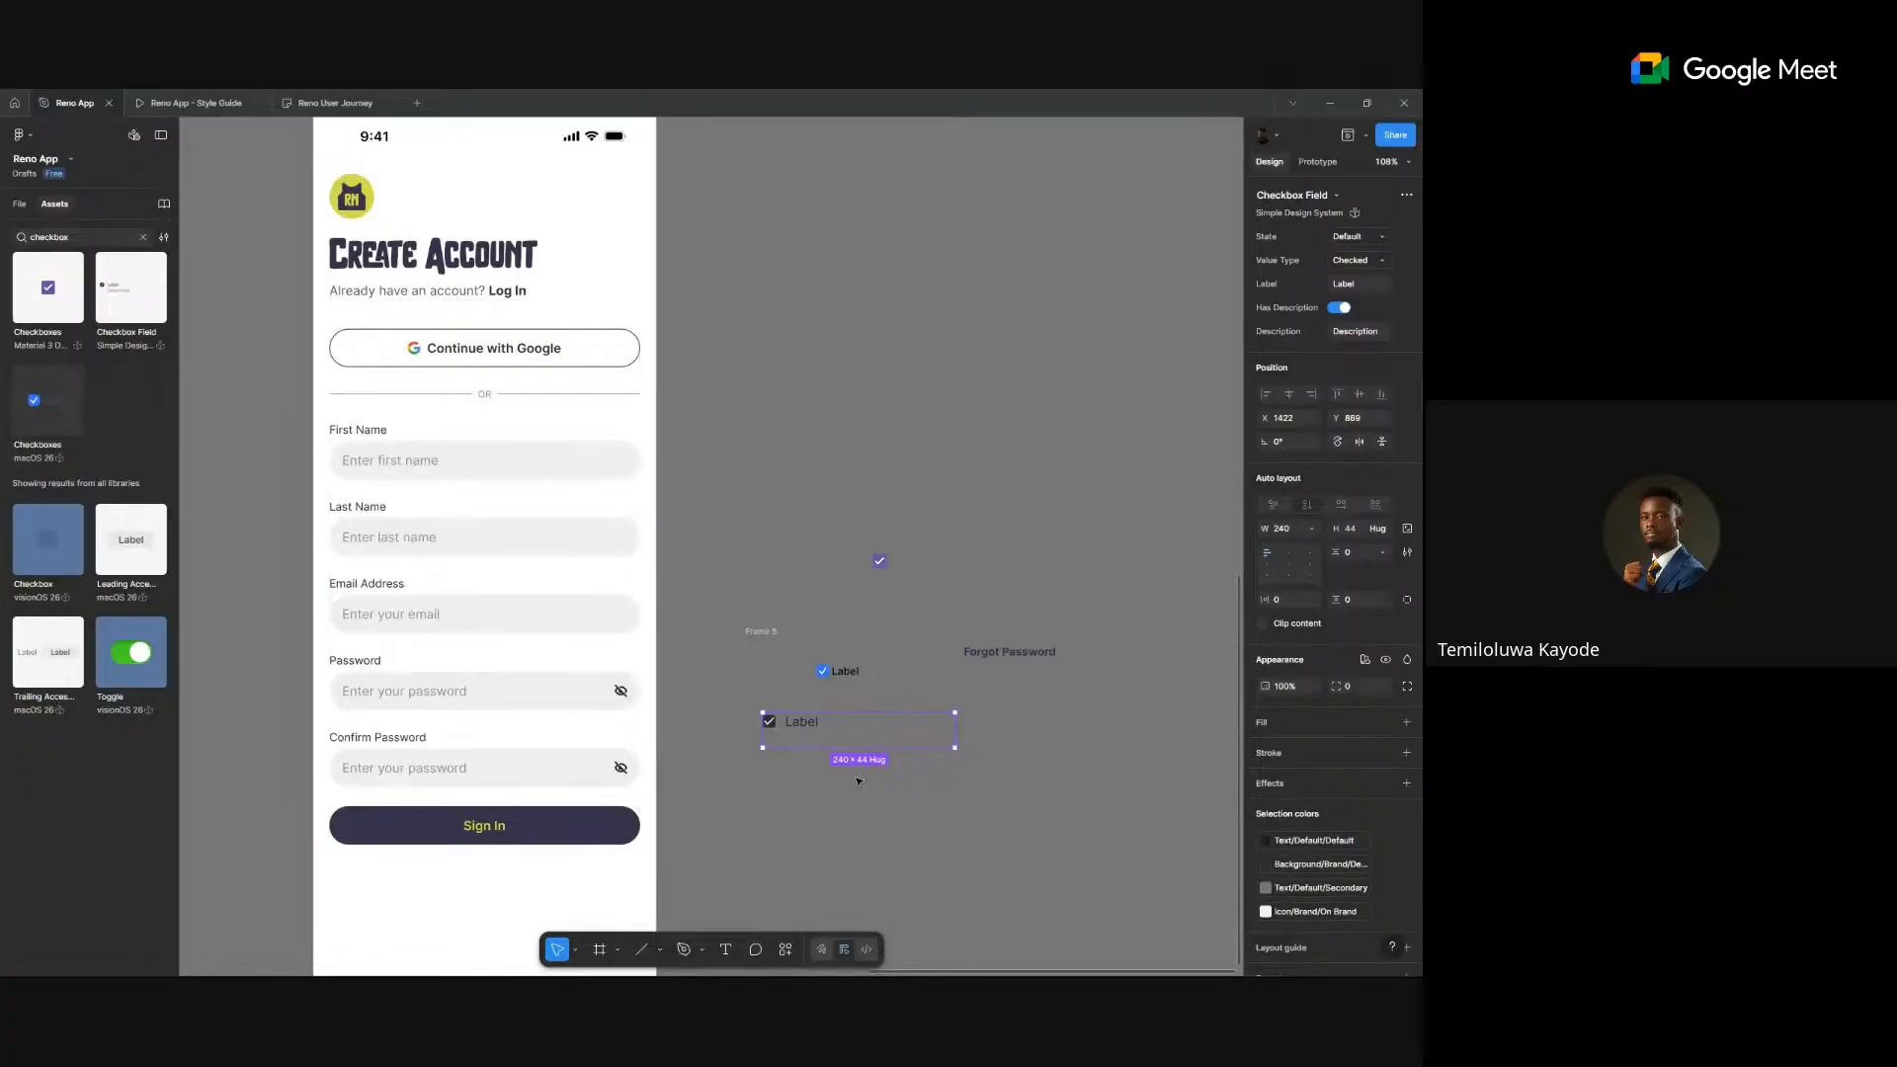
pyautogui.scroll(5, 855, 778)
# - Move the checkbox under the Confirm Password field in the sign-up form
pyautogui.click(801, 715)
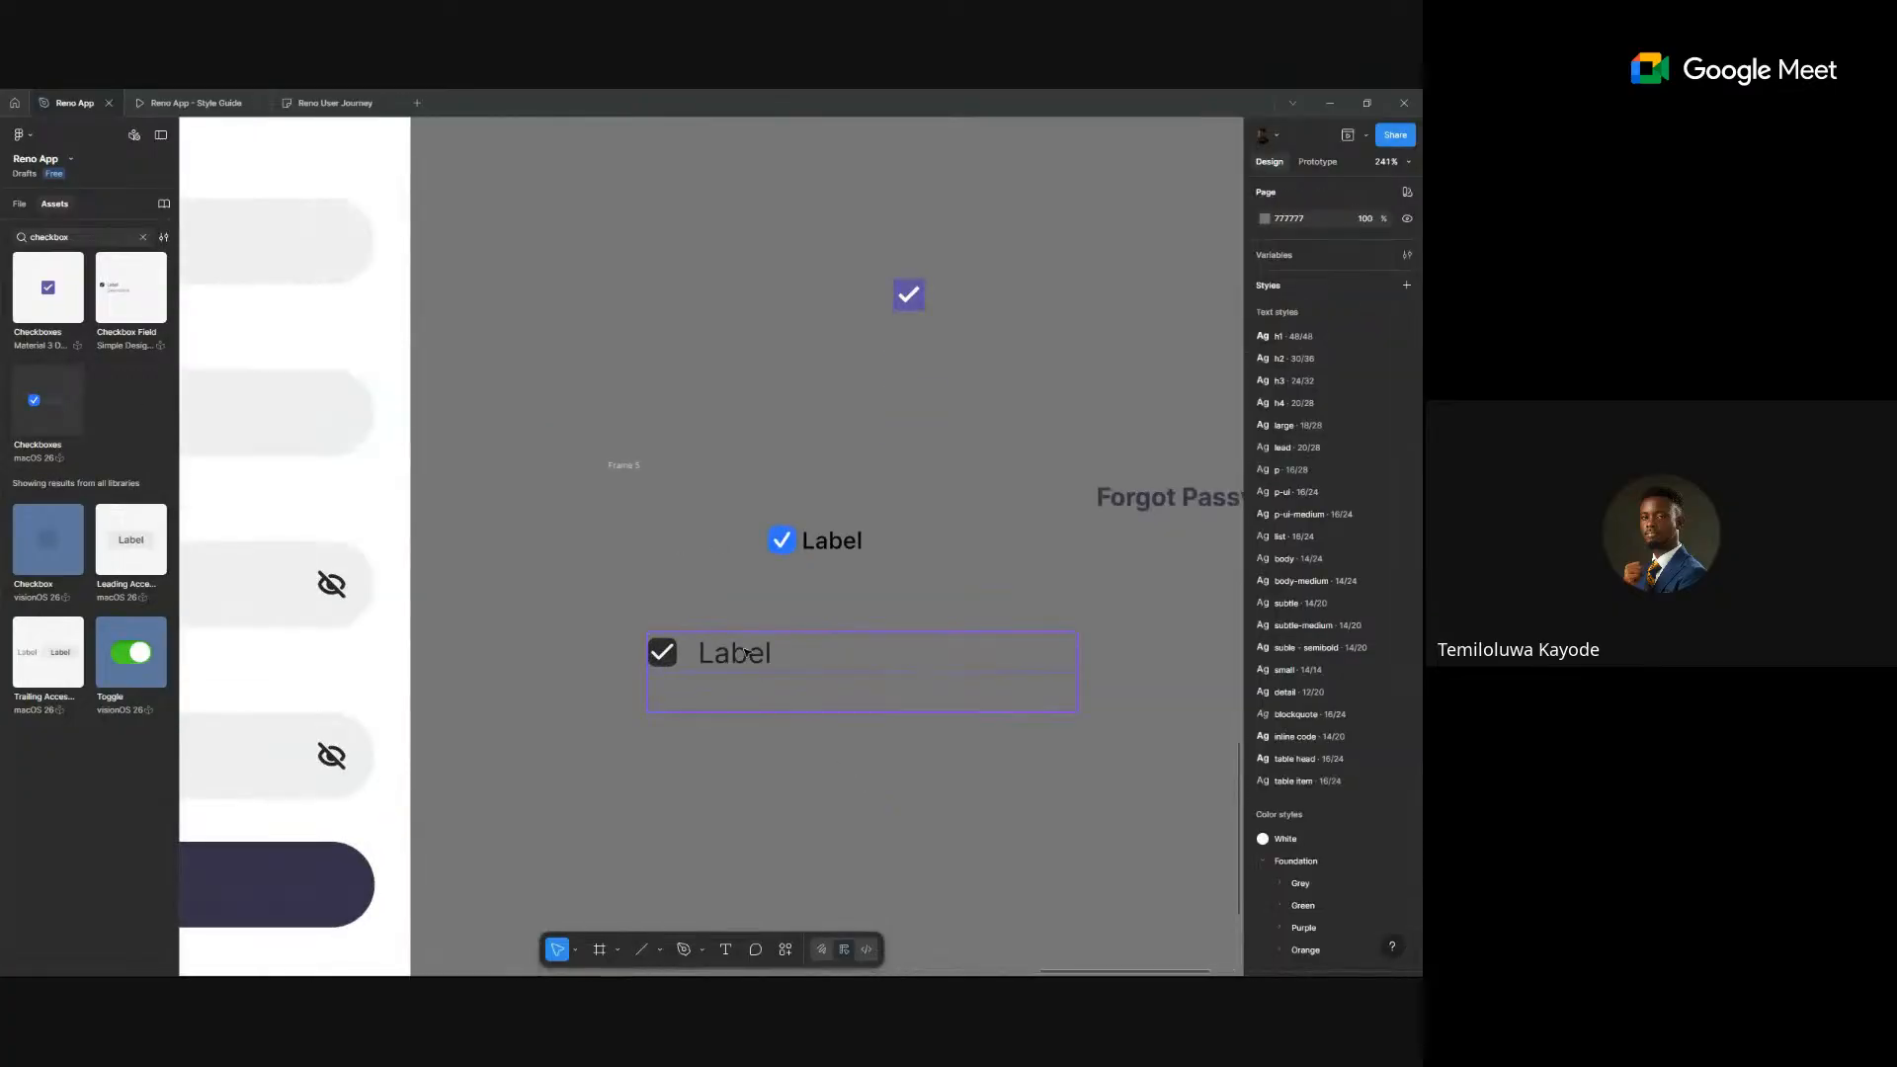
pyautogui.scroll(-3, 1012, 597)
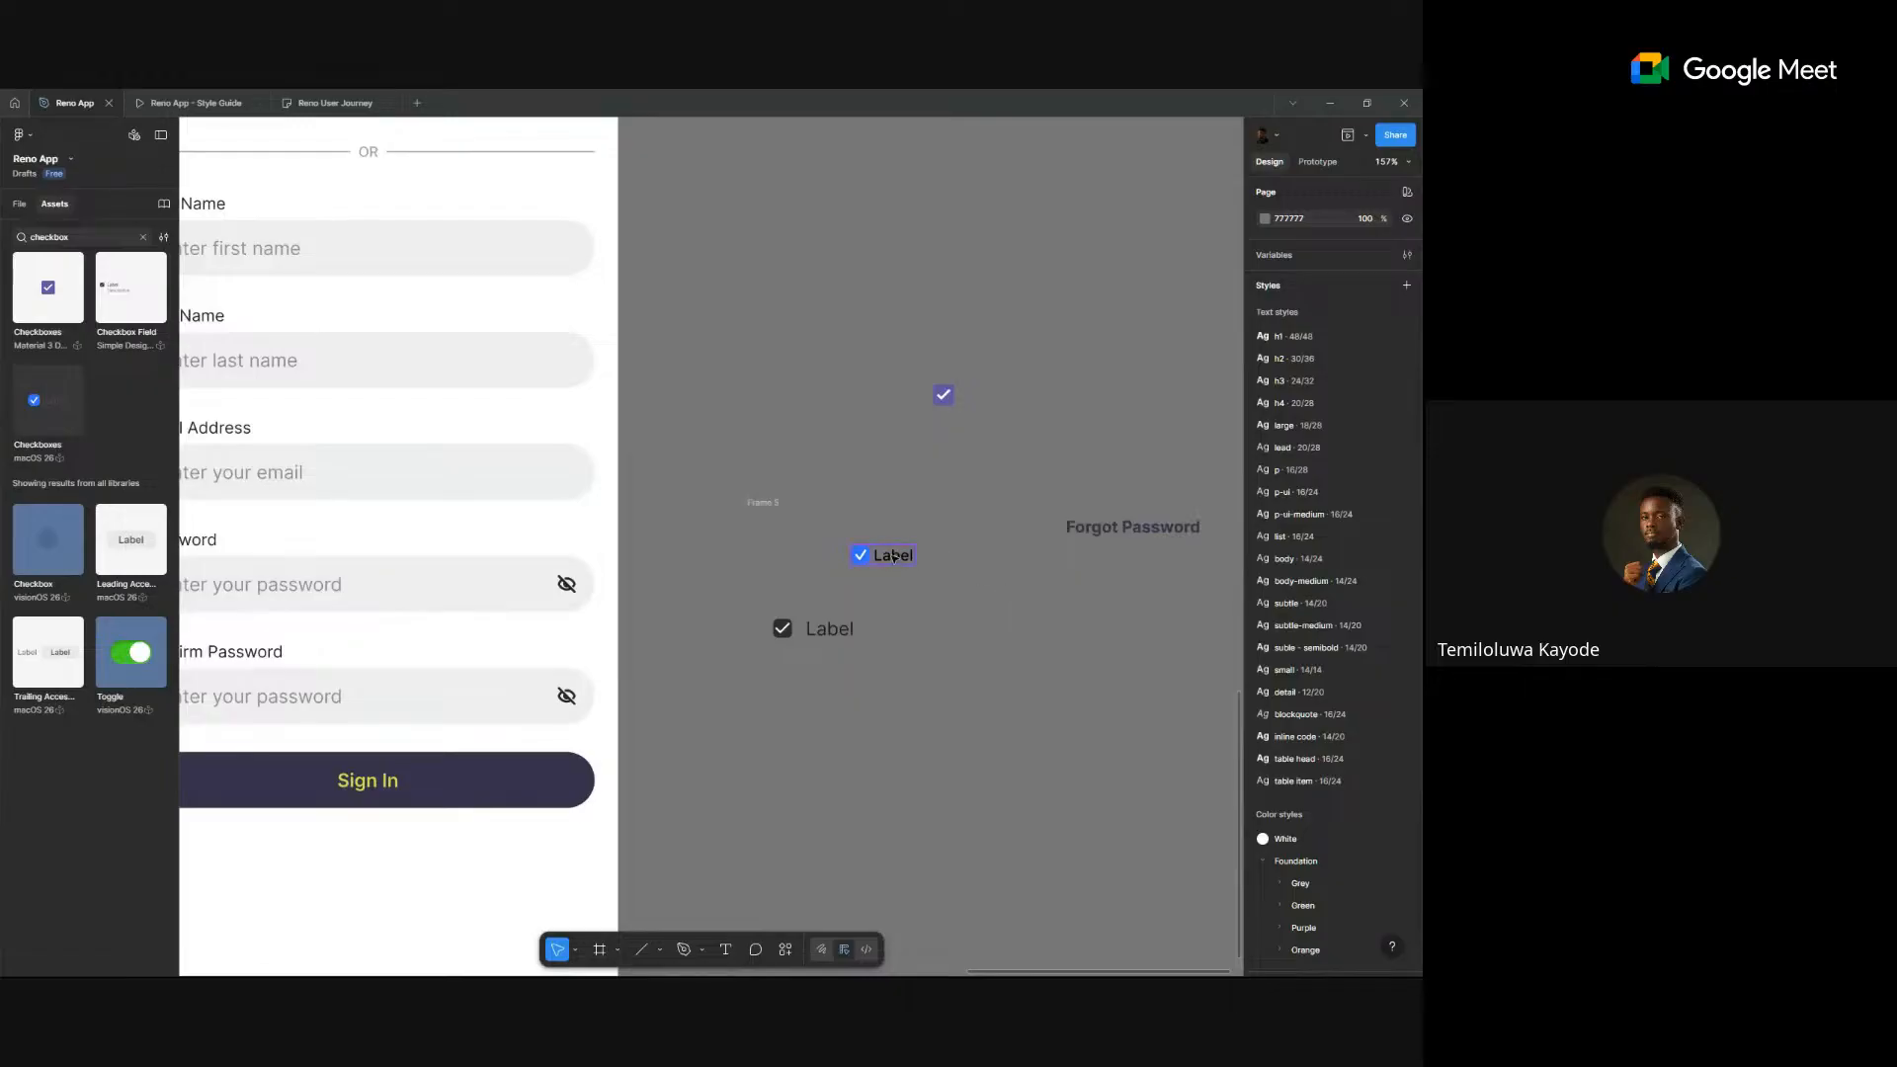
pyautogui.moveTo(886, 556); pyautogui.dragTo(824, 687)
# - Give the checkbox's Label text the 'small' text style after trying the detail style
pyautogui.doubleClick(515, 707)
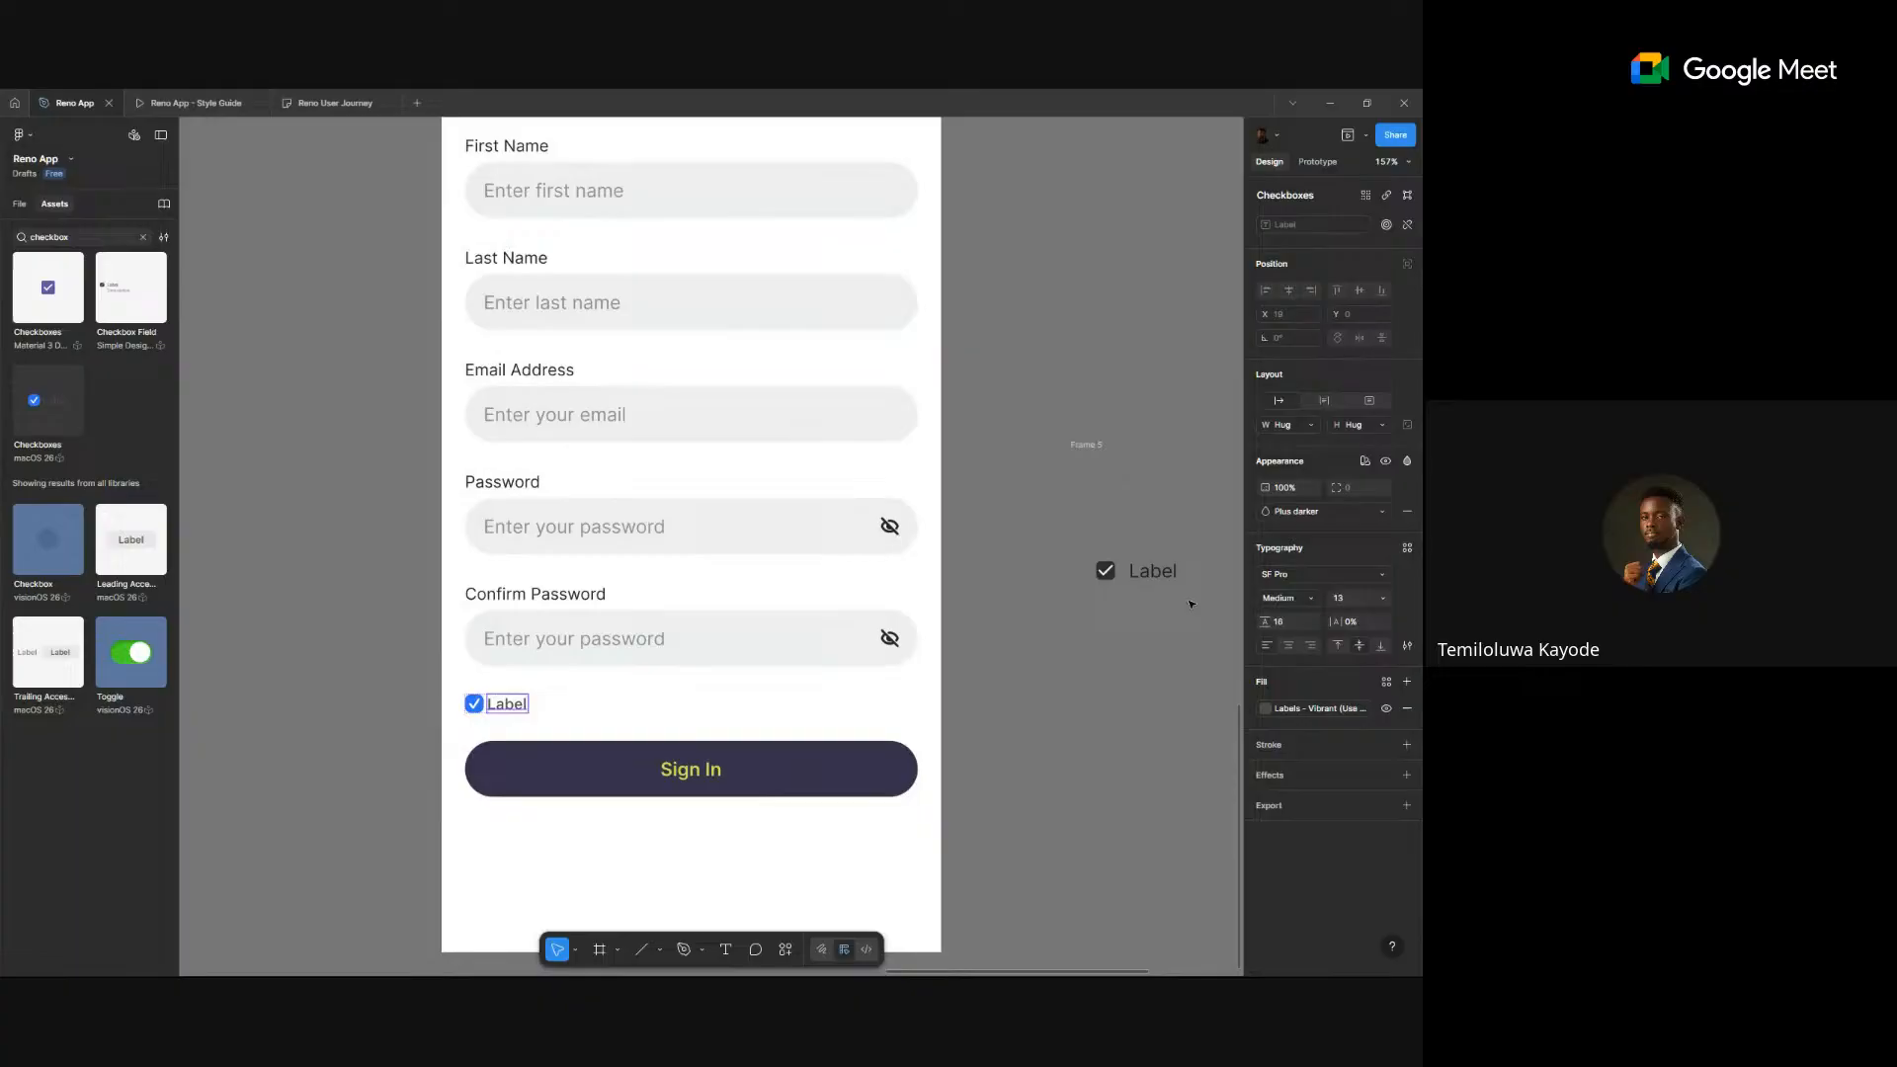
pyautogui.click(1314, 574)
pyautogui.click(1318, 578)
pyautogui.click(1407, 547)
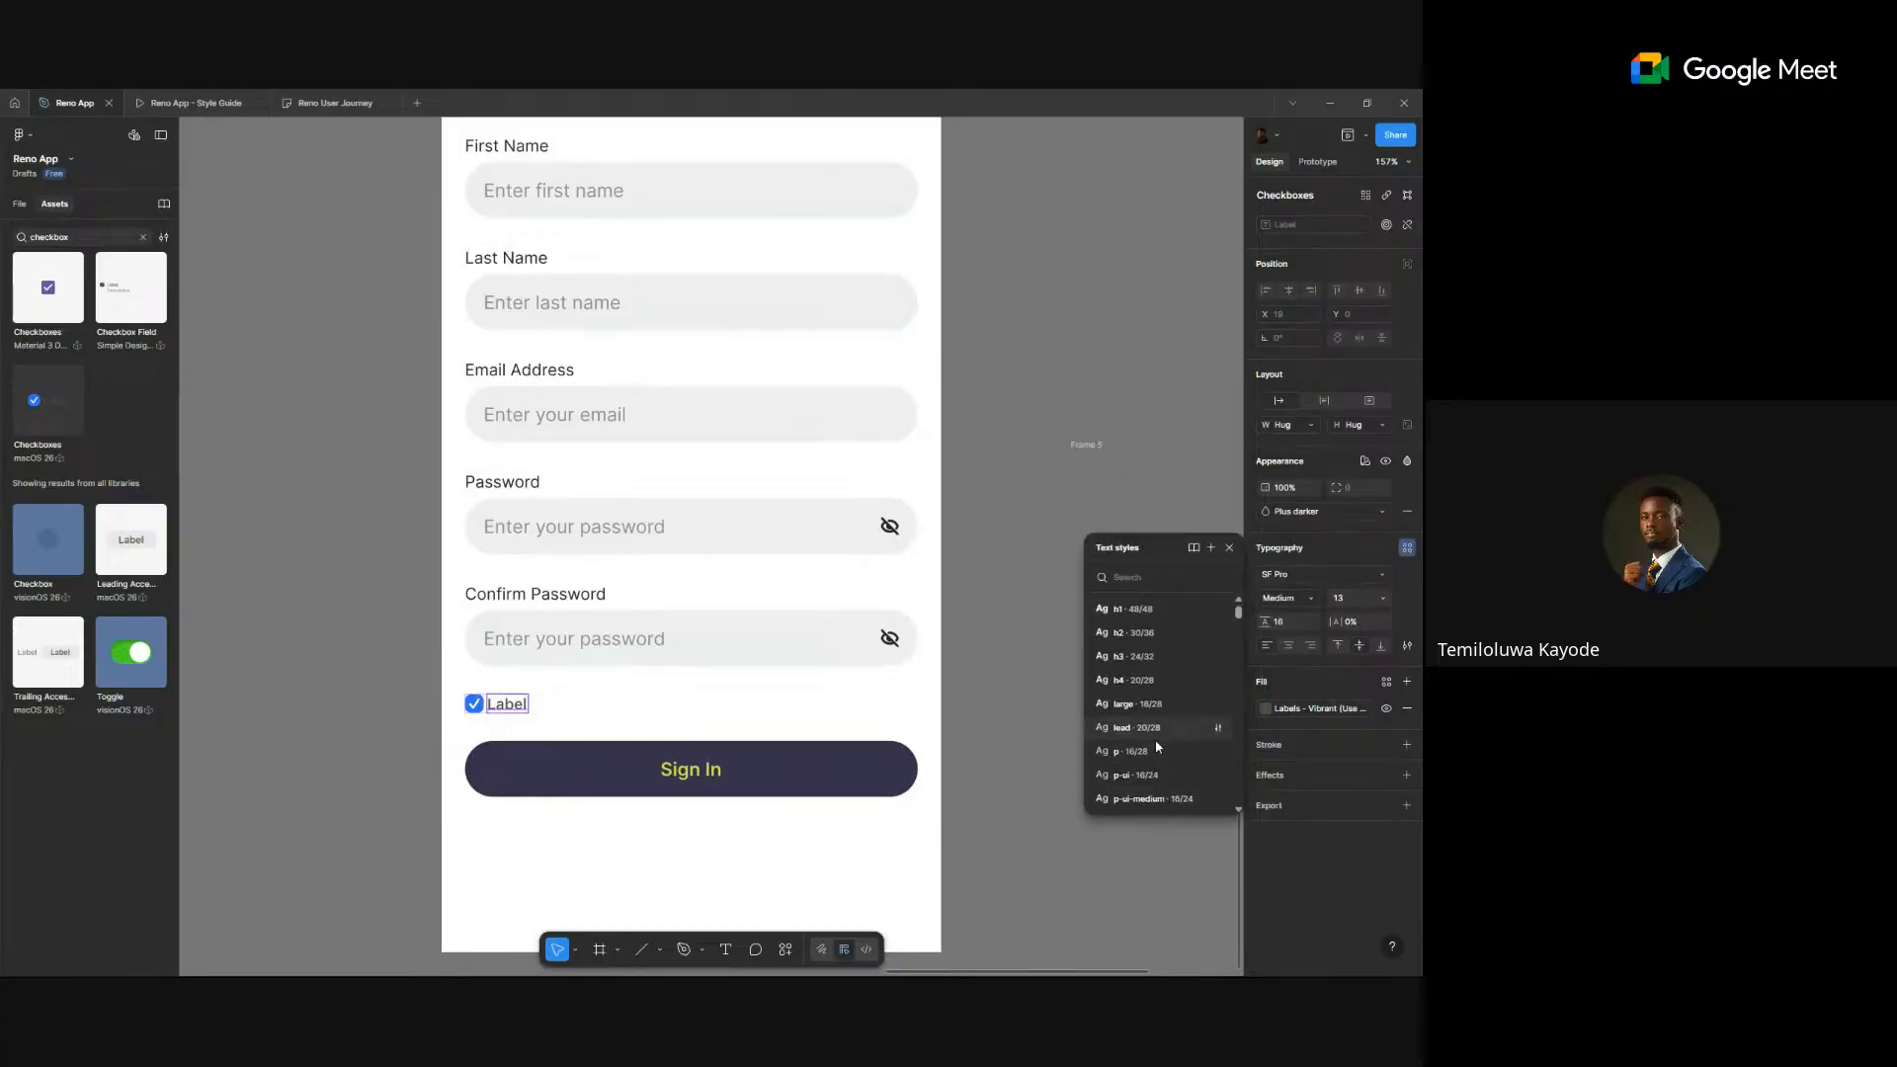
pyautogui.scroll(-5, 1158, 747)
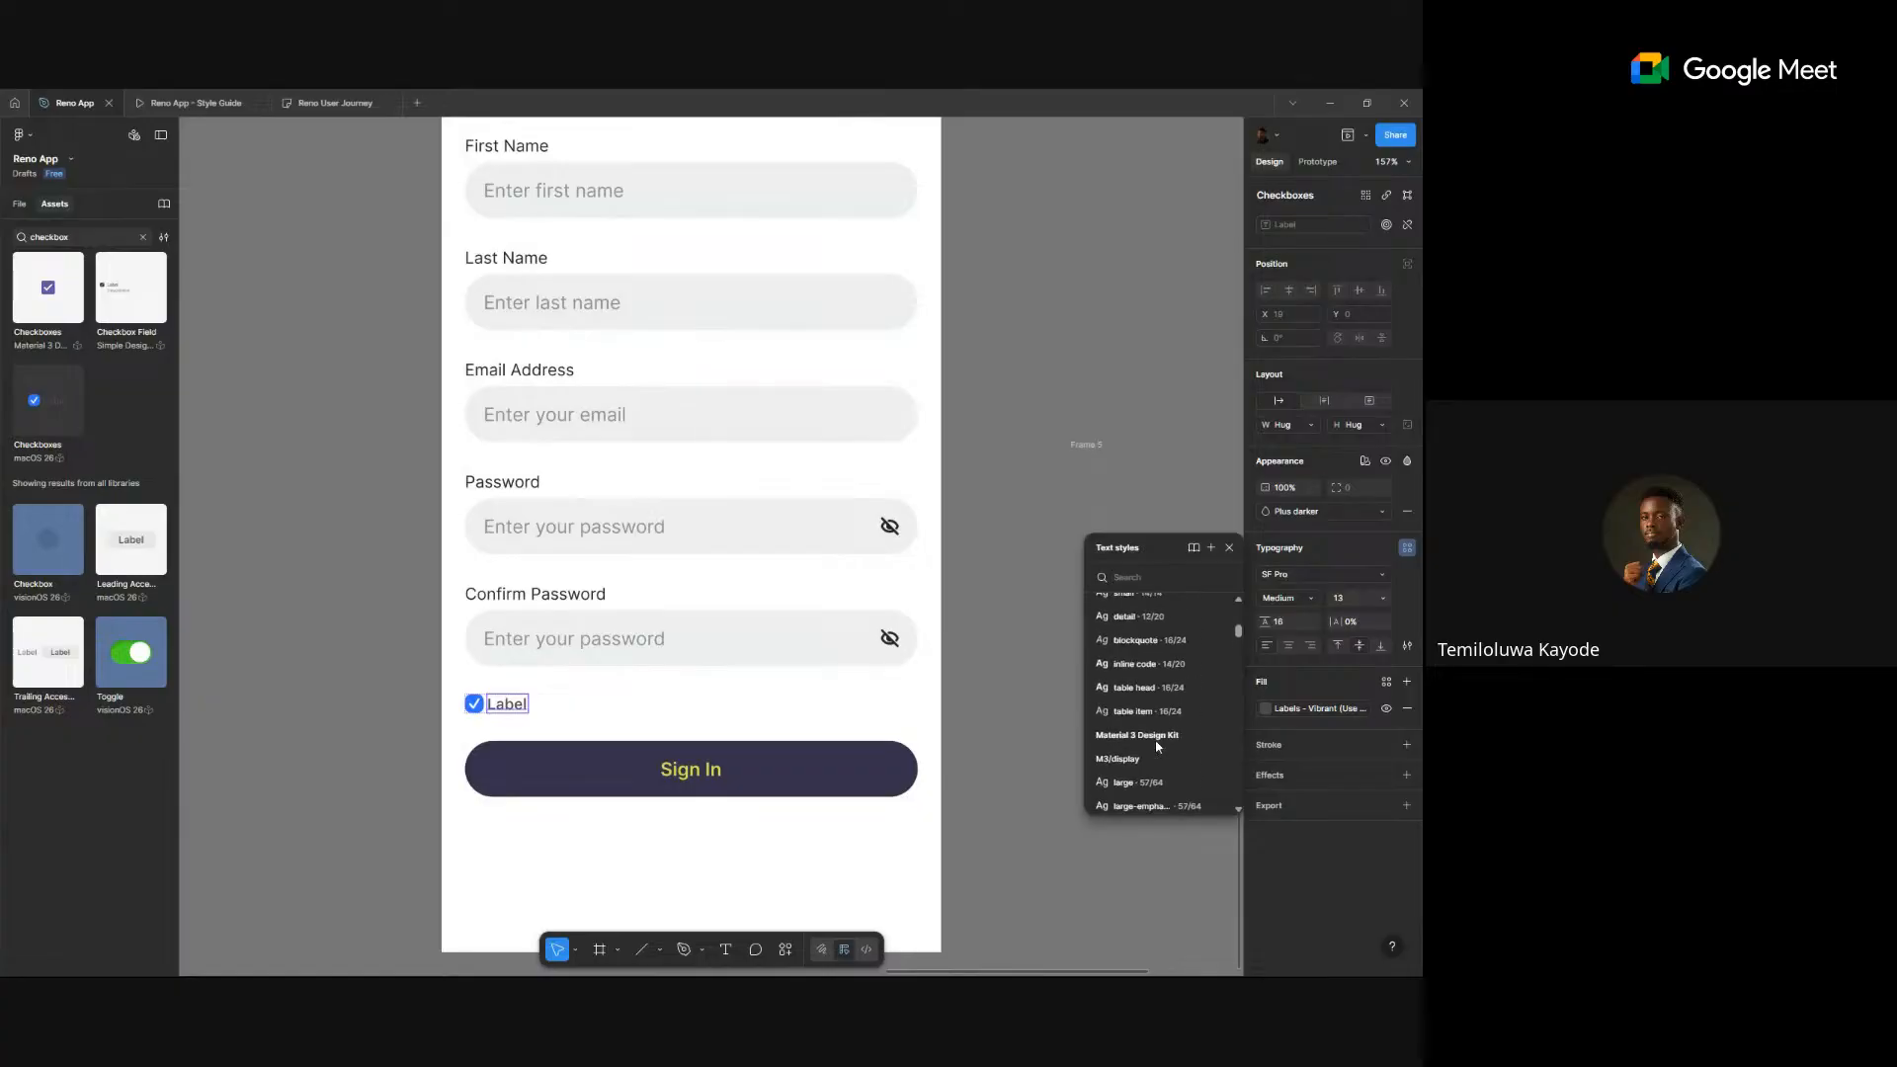
pyautogui.scroll(2, 1158, 747)
pyautogui.click(1162, 695)
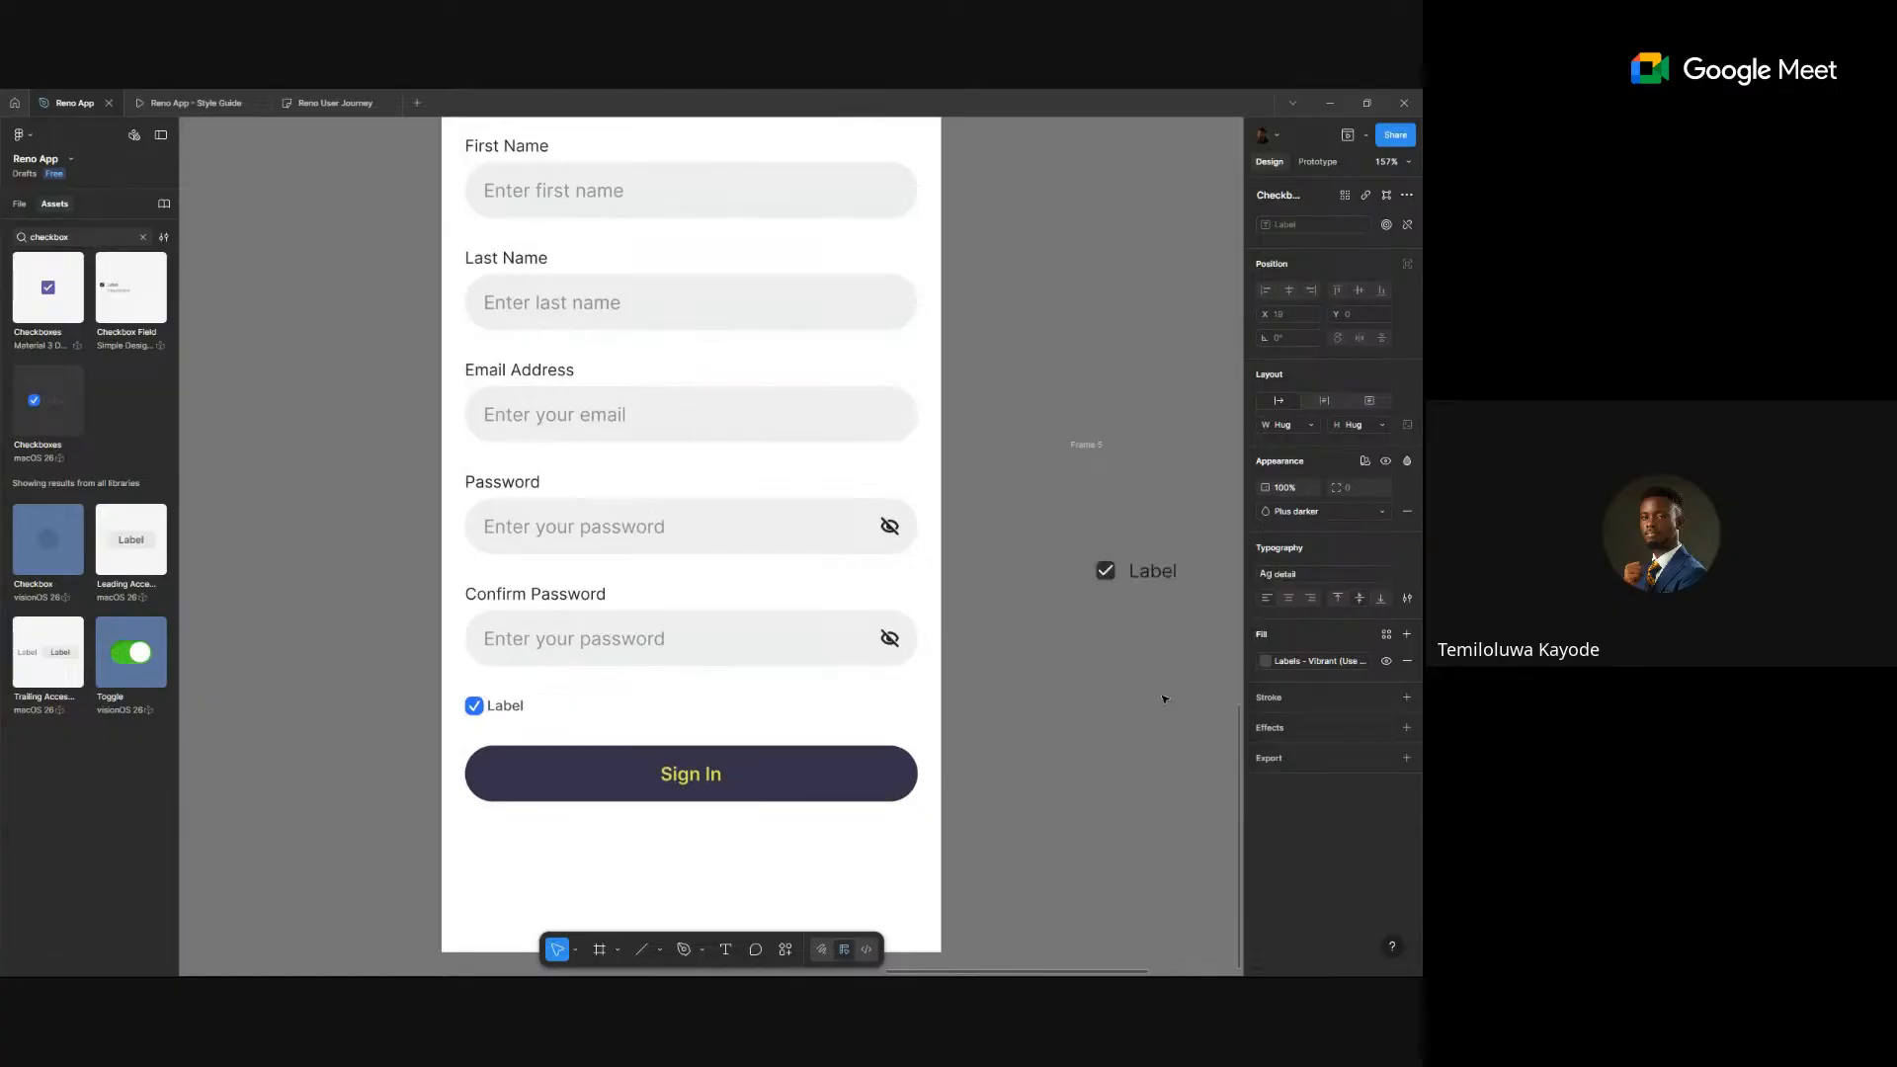
pyautogui.click(1284, 574)
pyautogui.scroll(1, 1178, 736)
pyautogui.click(1168, 775)
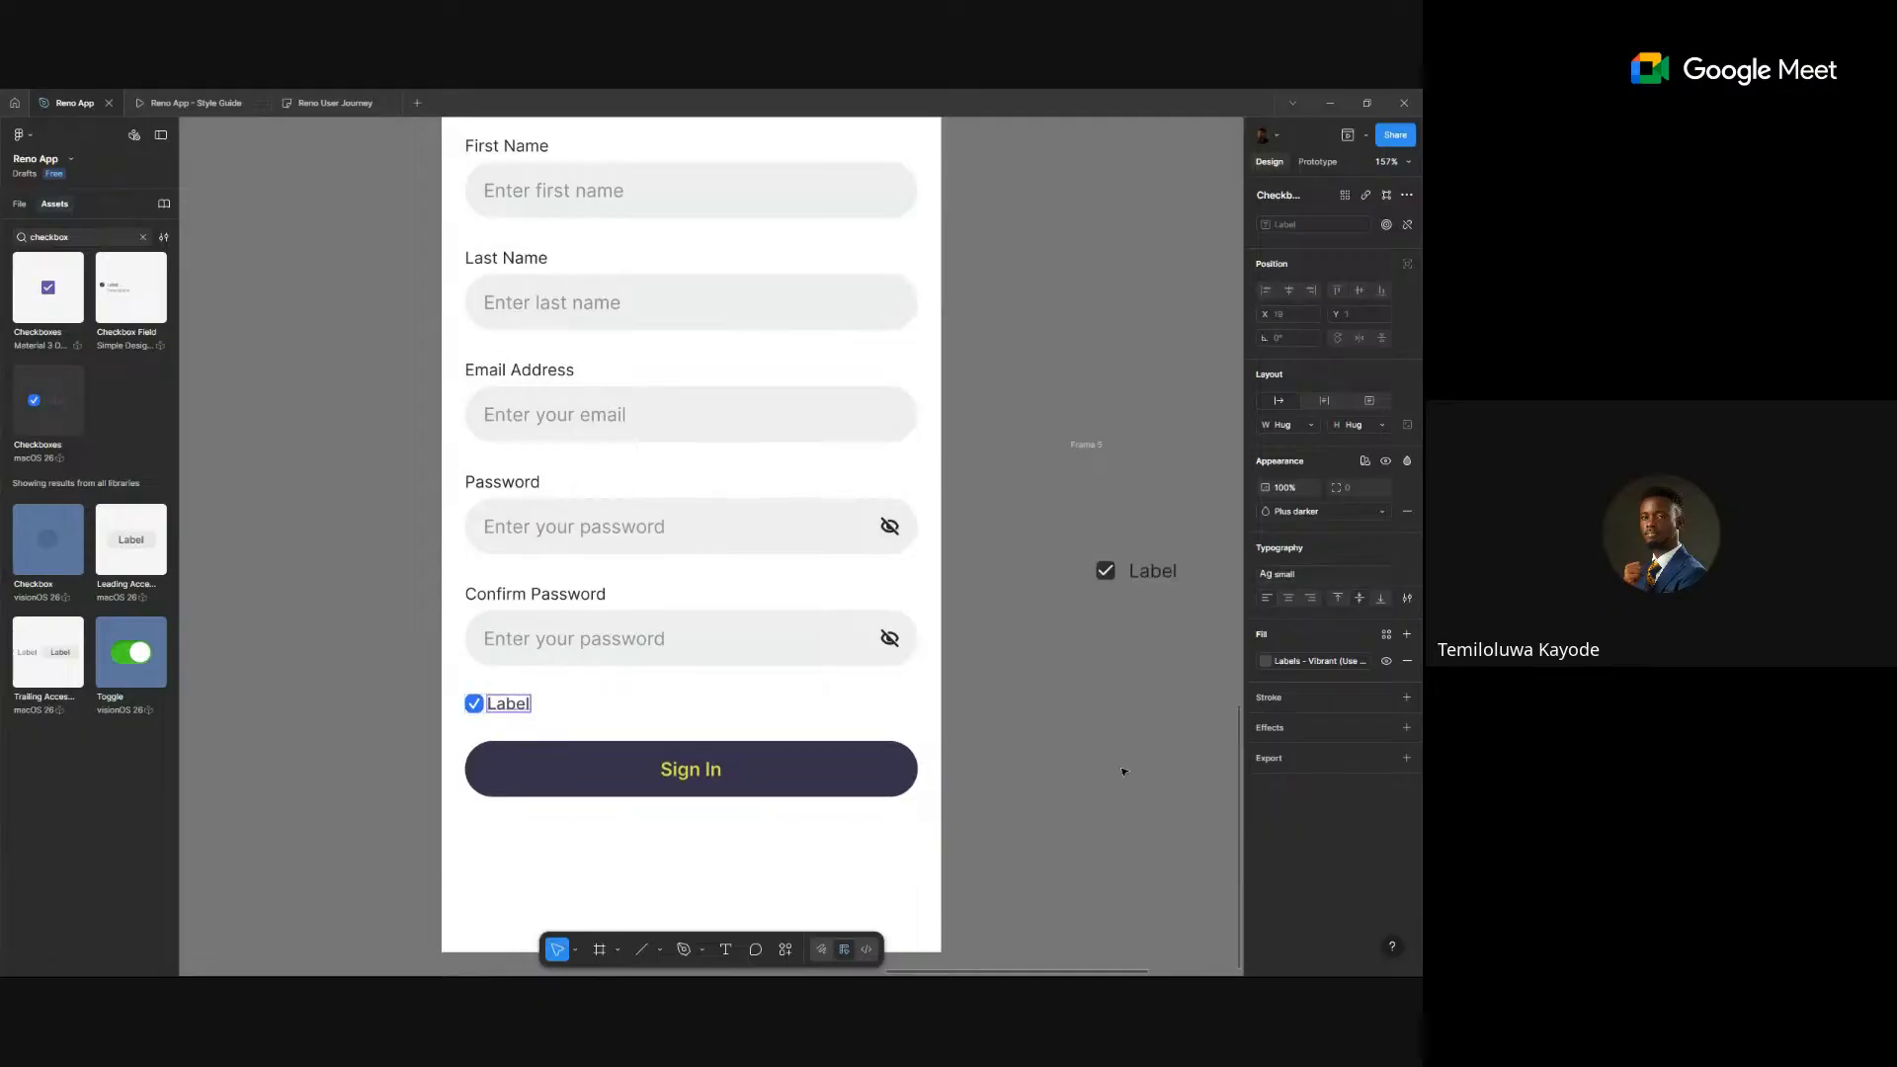
# - Delete the placeholder 'Label' text from the checkbox
pyautogui.doubleClick(501, 704)
pyautogui.press('BackSpace')
pyautogui.scroll(-3, 514, 705)
pyautogui.scroll(5, 722, 615)
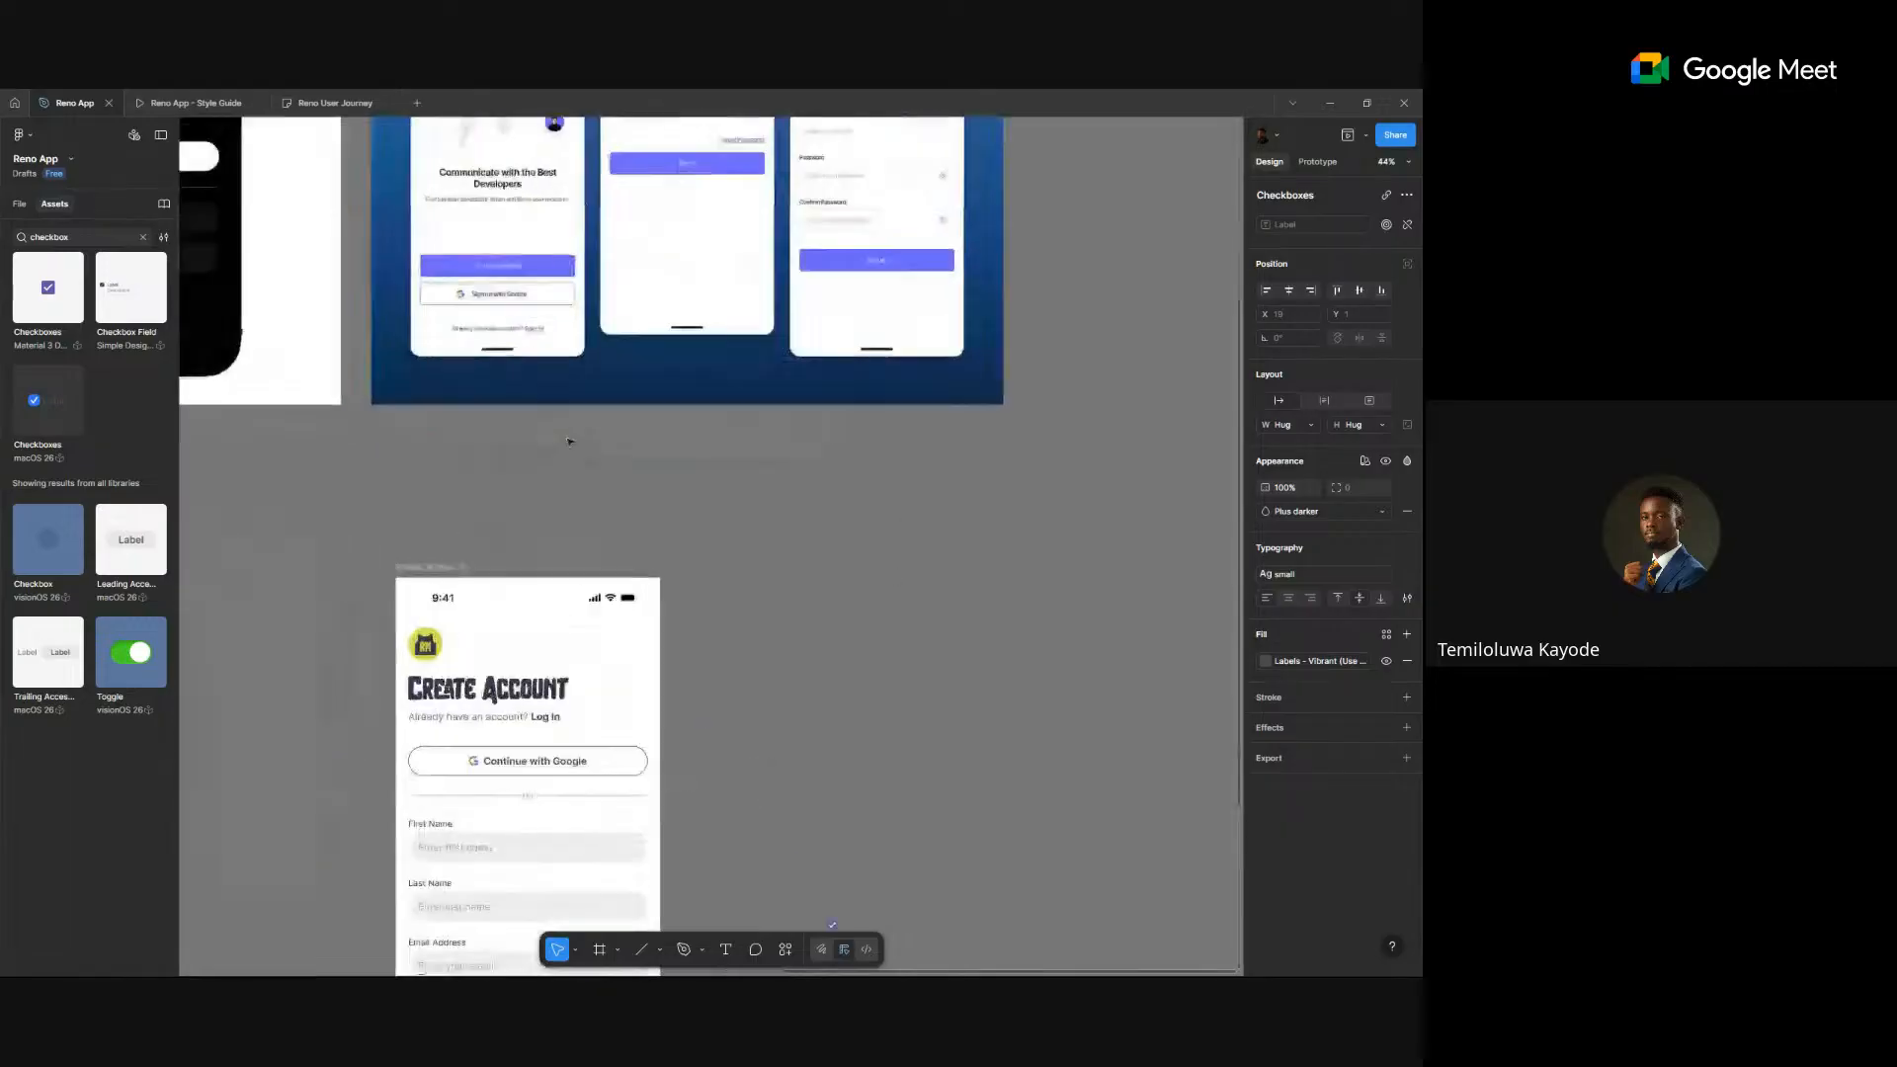
pyautogui.scroll(-2, 861, 499)
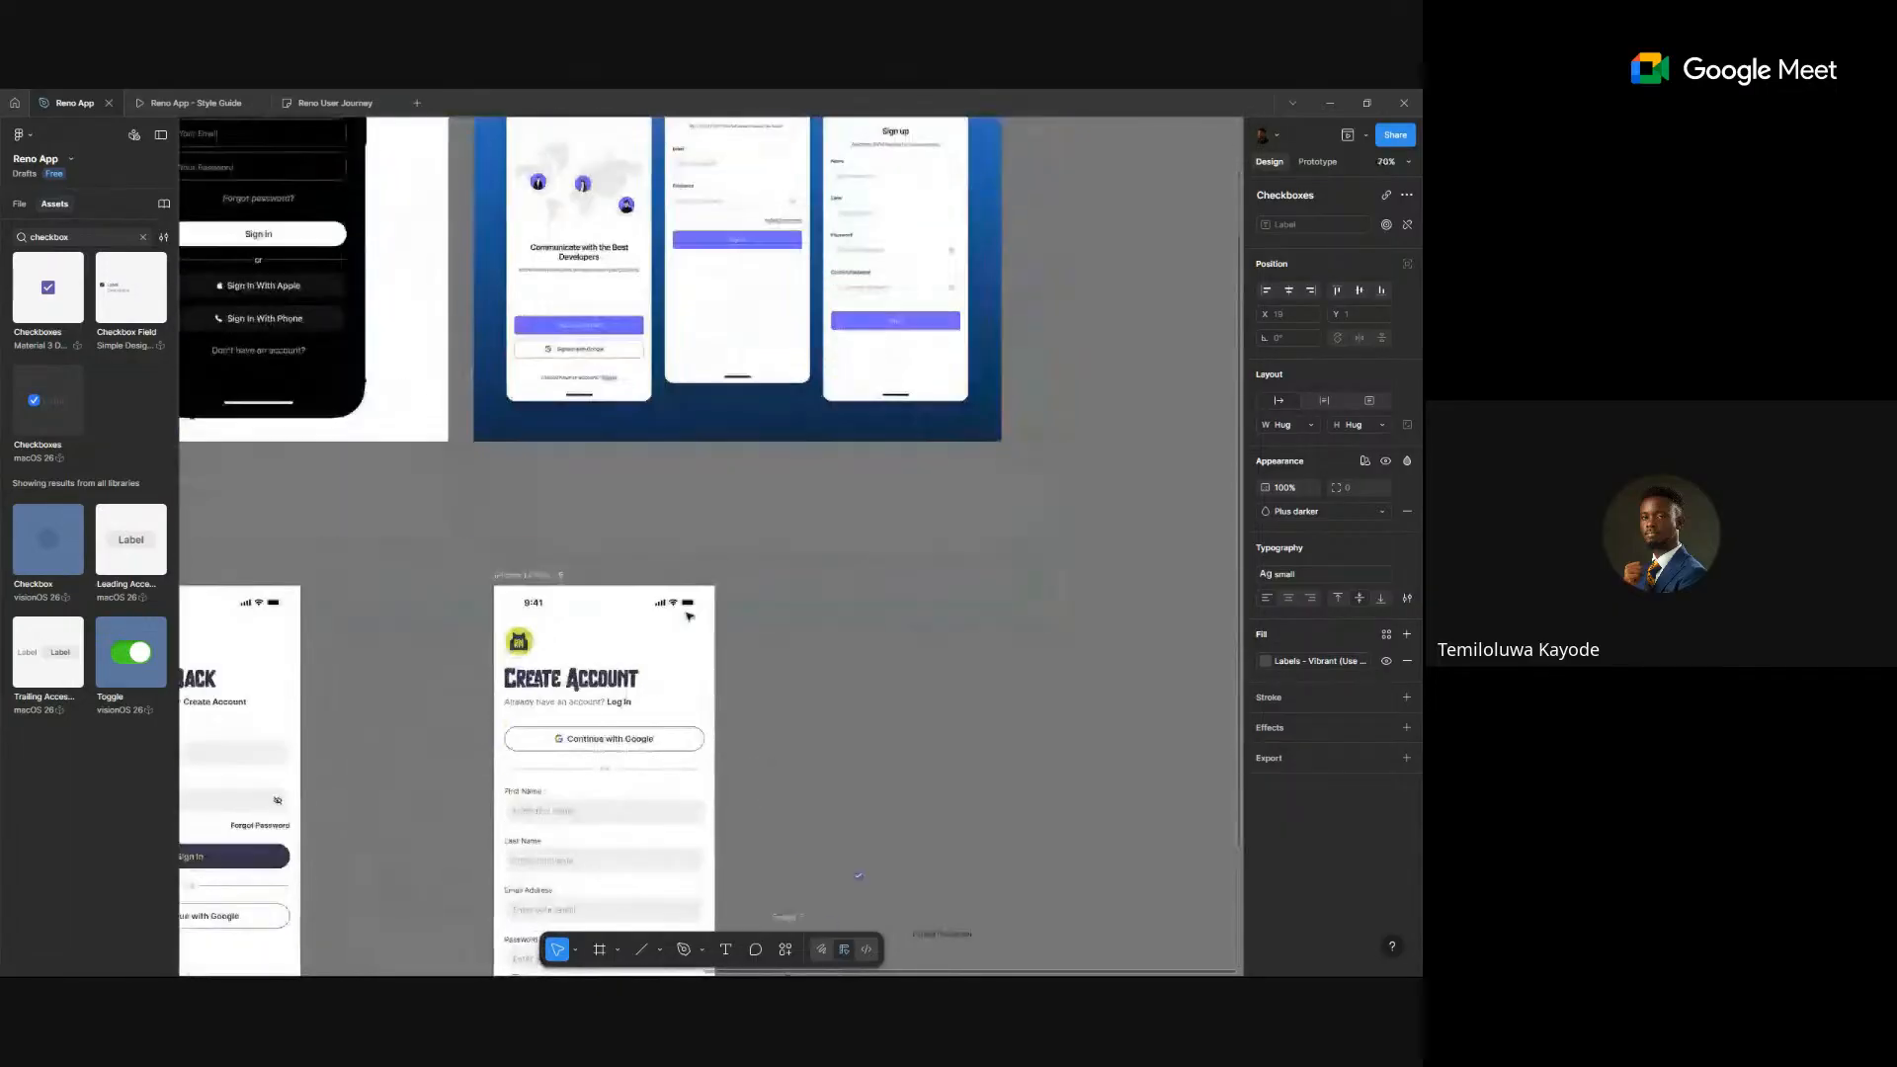
pyautogui.scroll(-3, 567, 796)
pyautogui.hscroll(-3, 567, 796)
pyautogui.scroll(5, 787, 766)
pyautogui.scroll(-2, 787, 770)
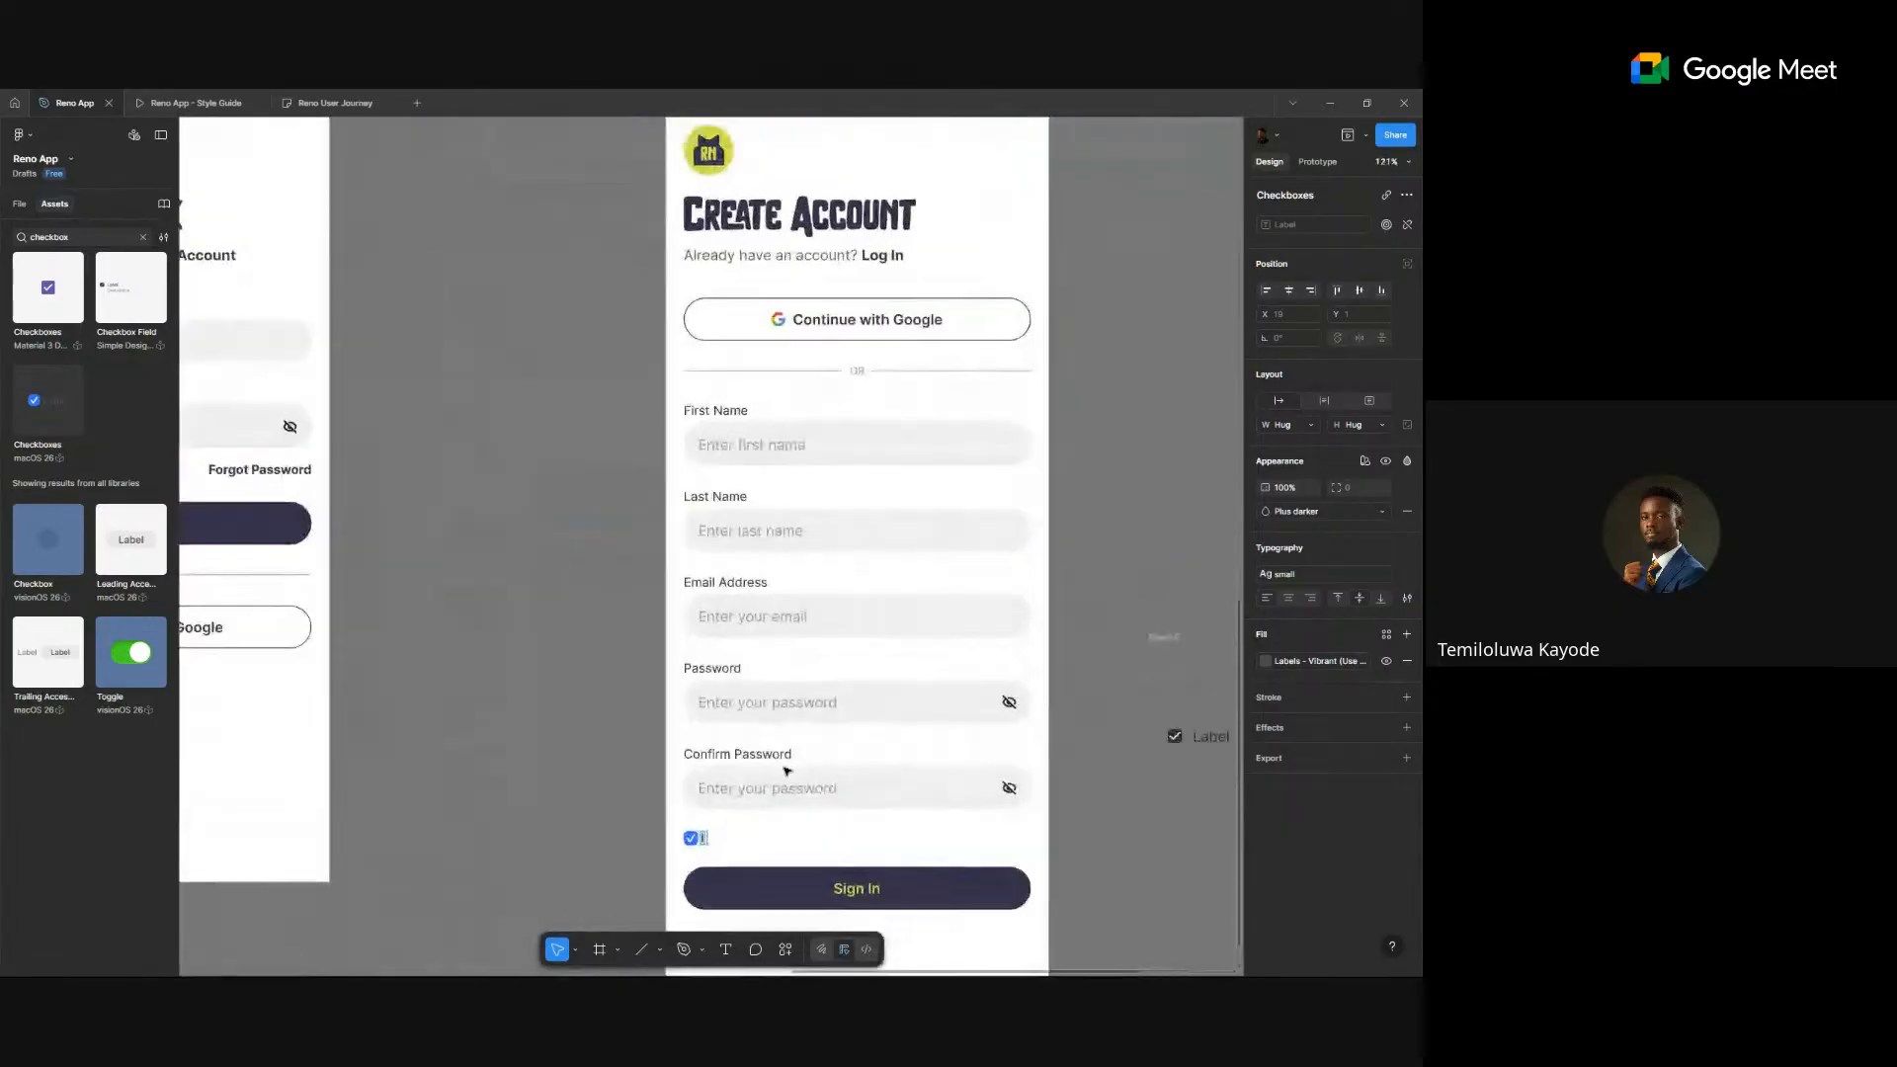
pyautogui.scroll(3, 783, 776)
# - Type 'I agree to the Terms and Conditions' and colour 'Terms and Conditions' with Foundation/Purple/purple-5
pyautogui.scroll(2, 729, 724)
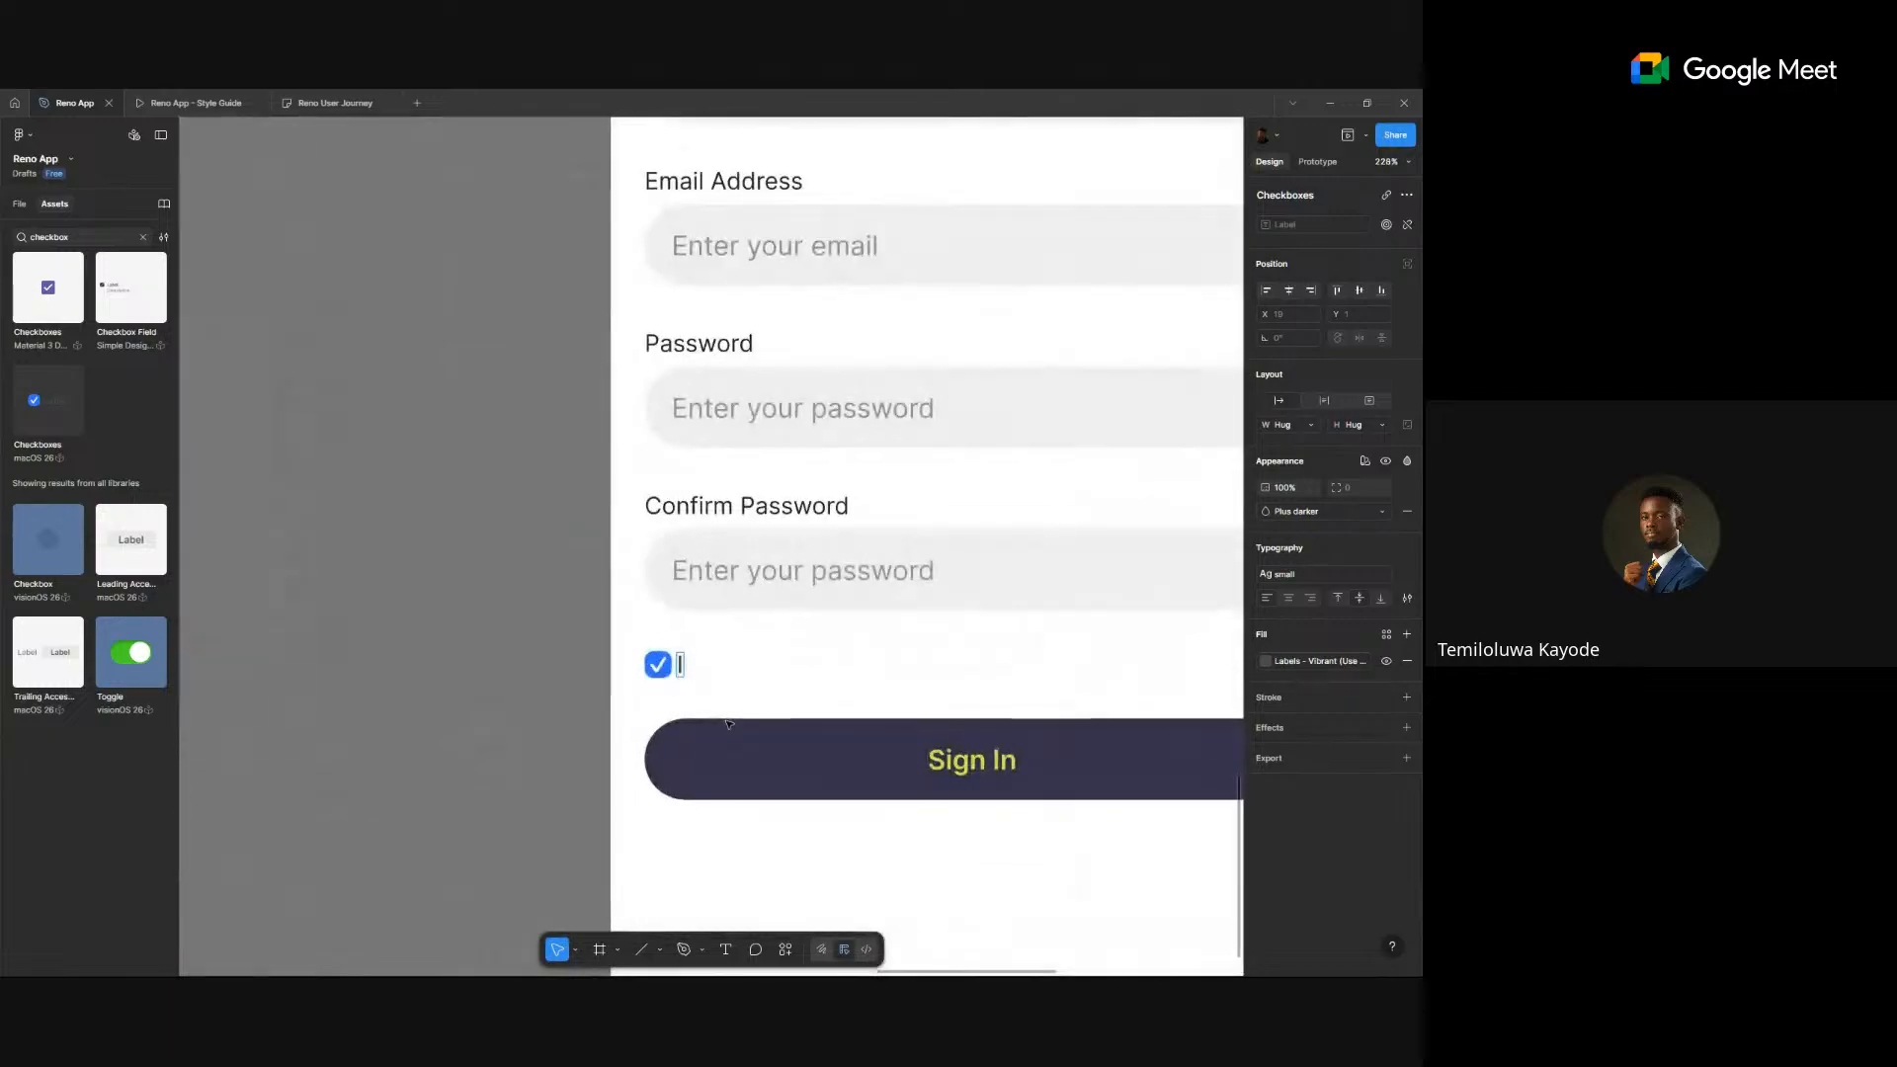
pyautogui.write('I agree to the Te')
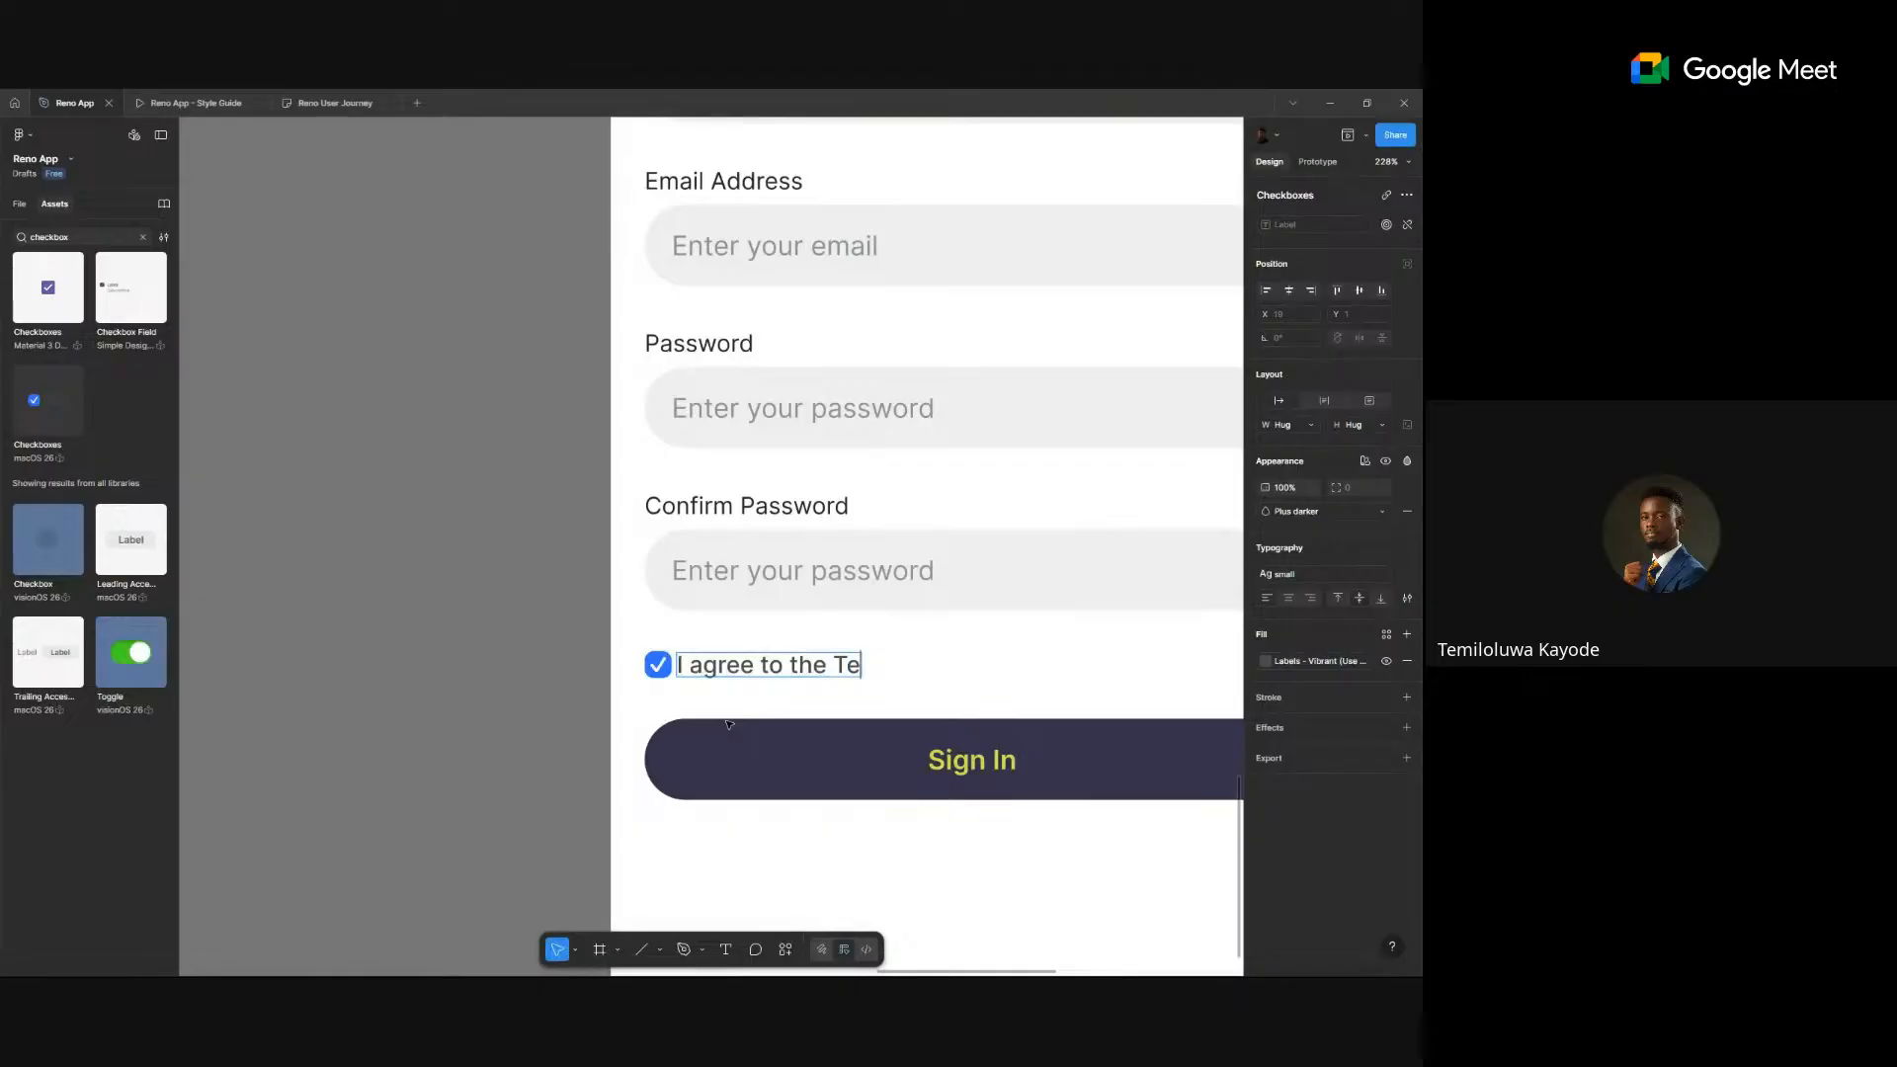
pyautogui.write('rms and Cond')
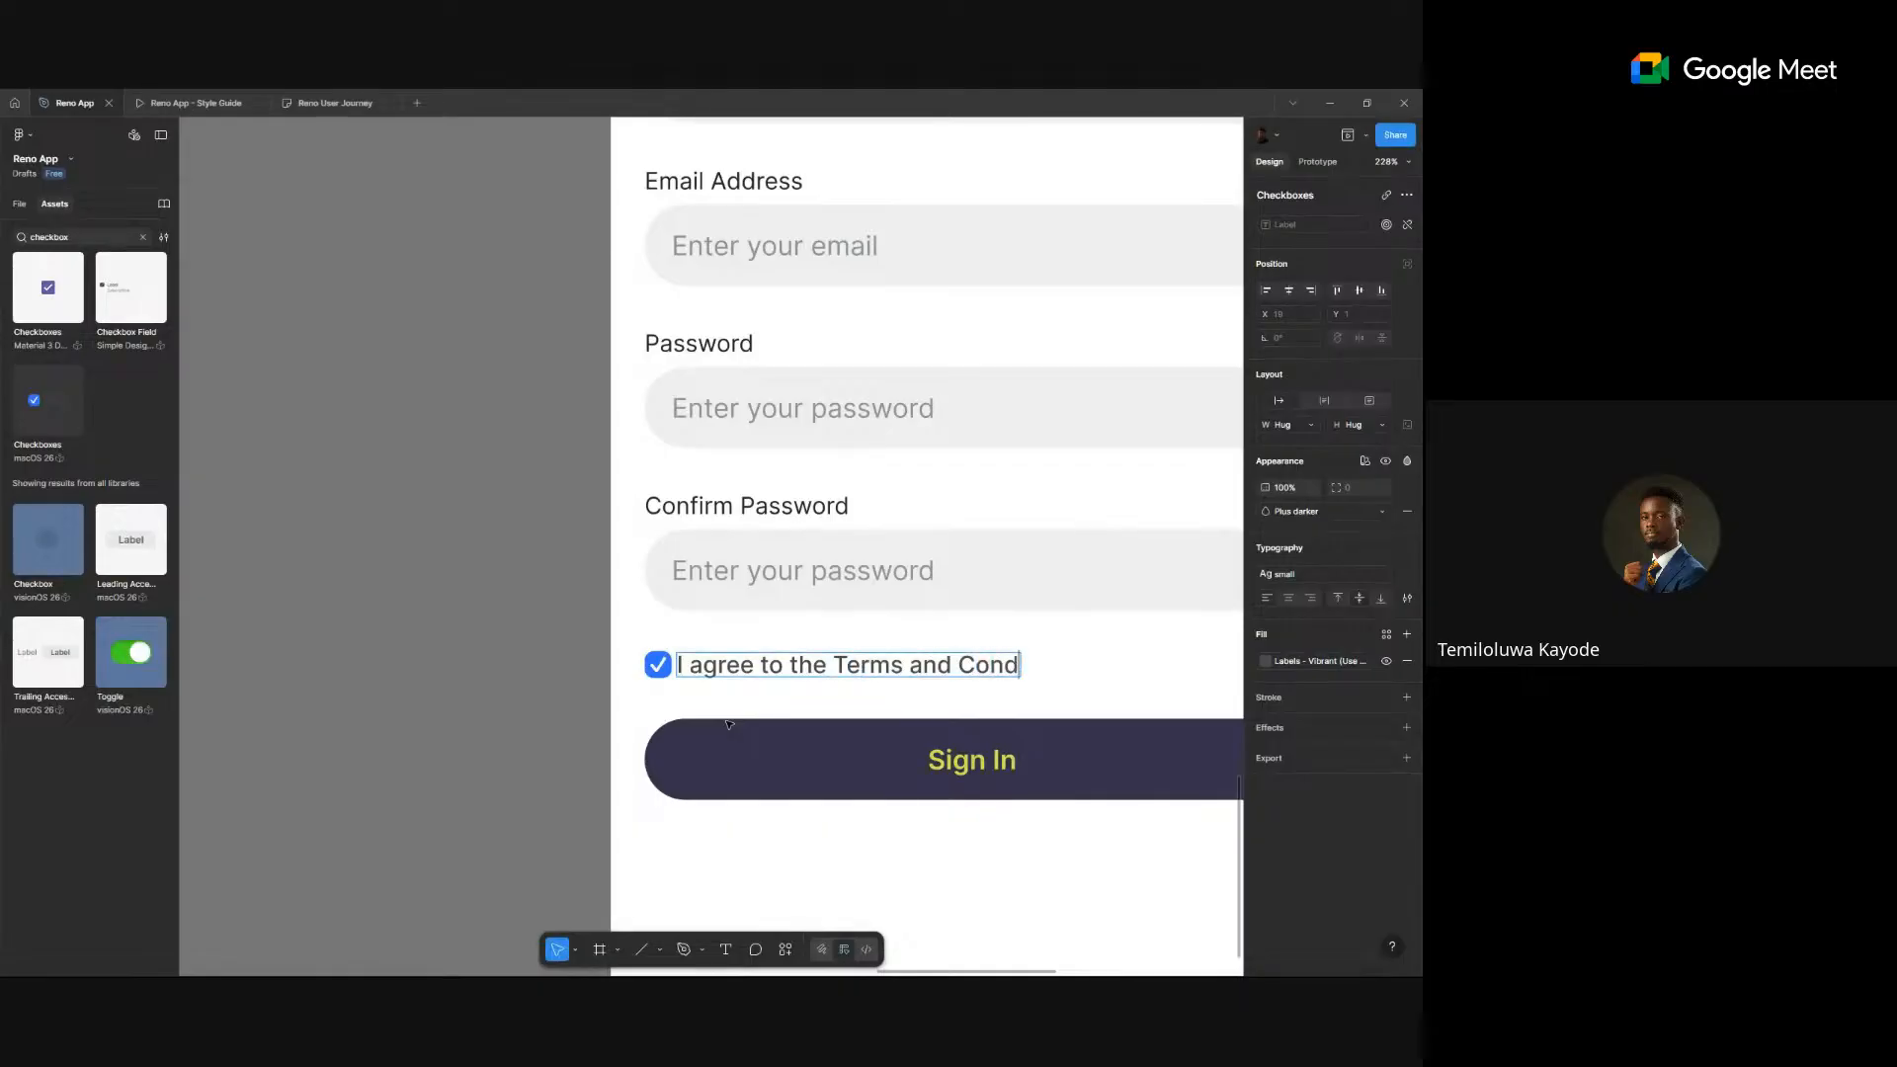
pyautogui.write('itions')
pyautogui.moveTo(831, 660); pyautogui.dragTo(1184, 639)
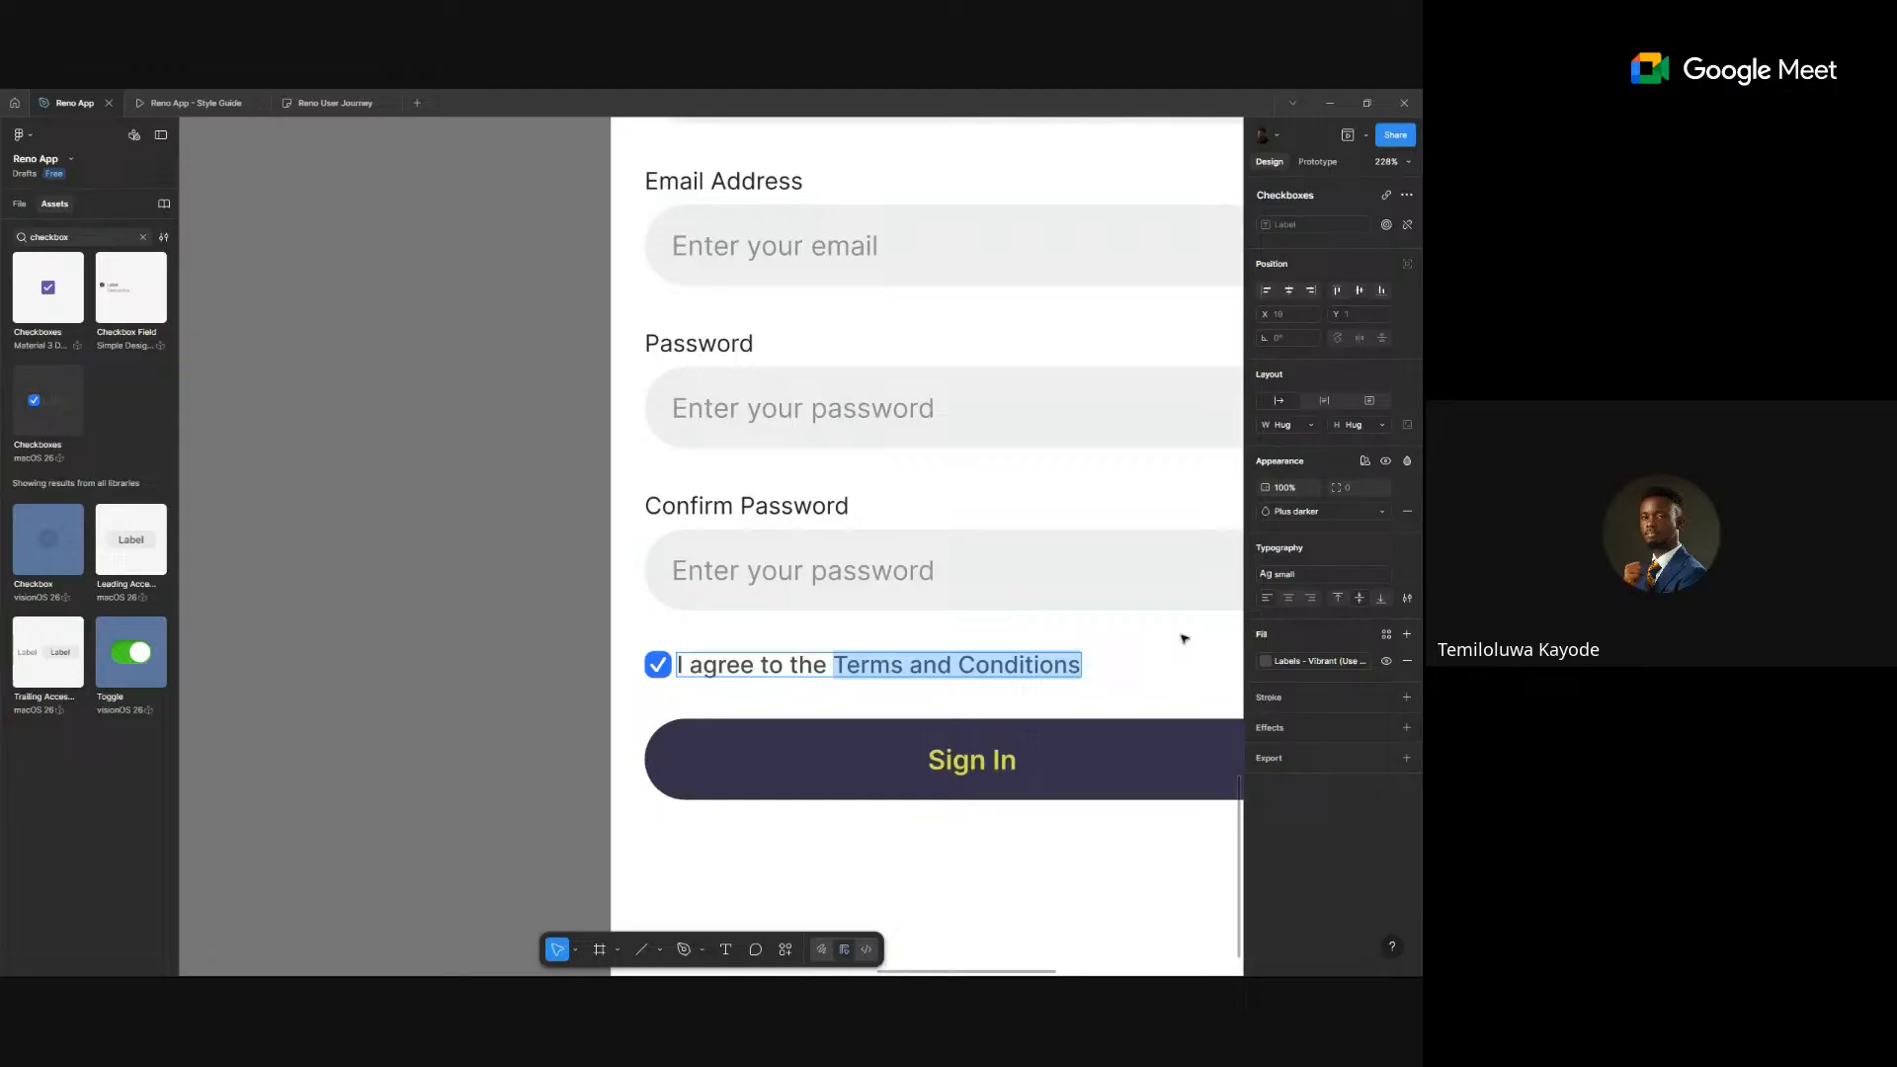
pyautogui.click(1343, 661)
pyautogui.scroll(-3, 1226, 906)
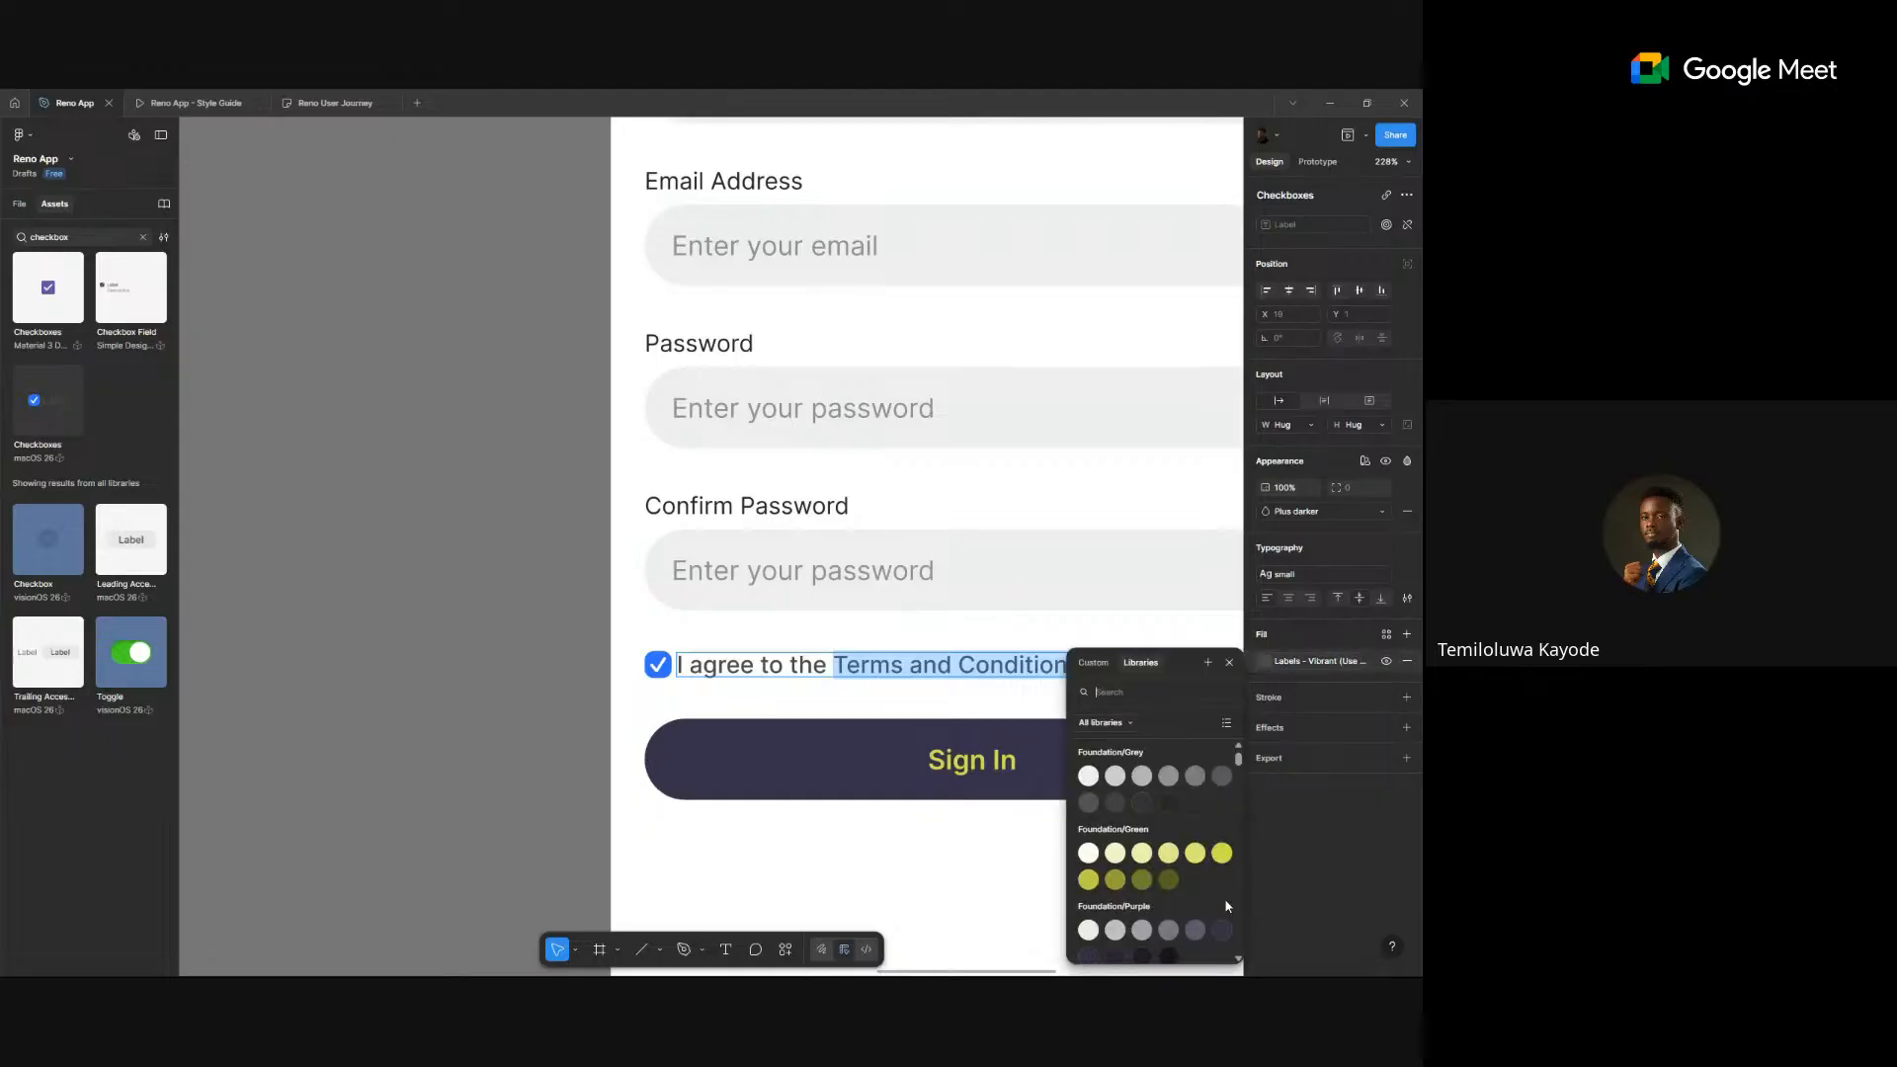
pyautogui.click(1222, 819)
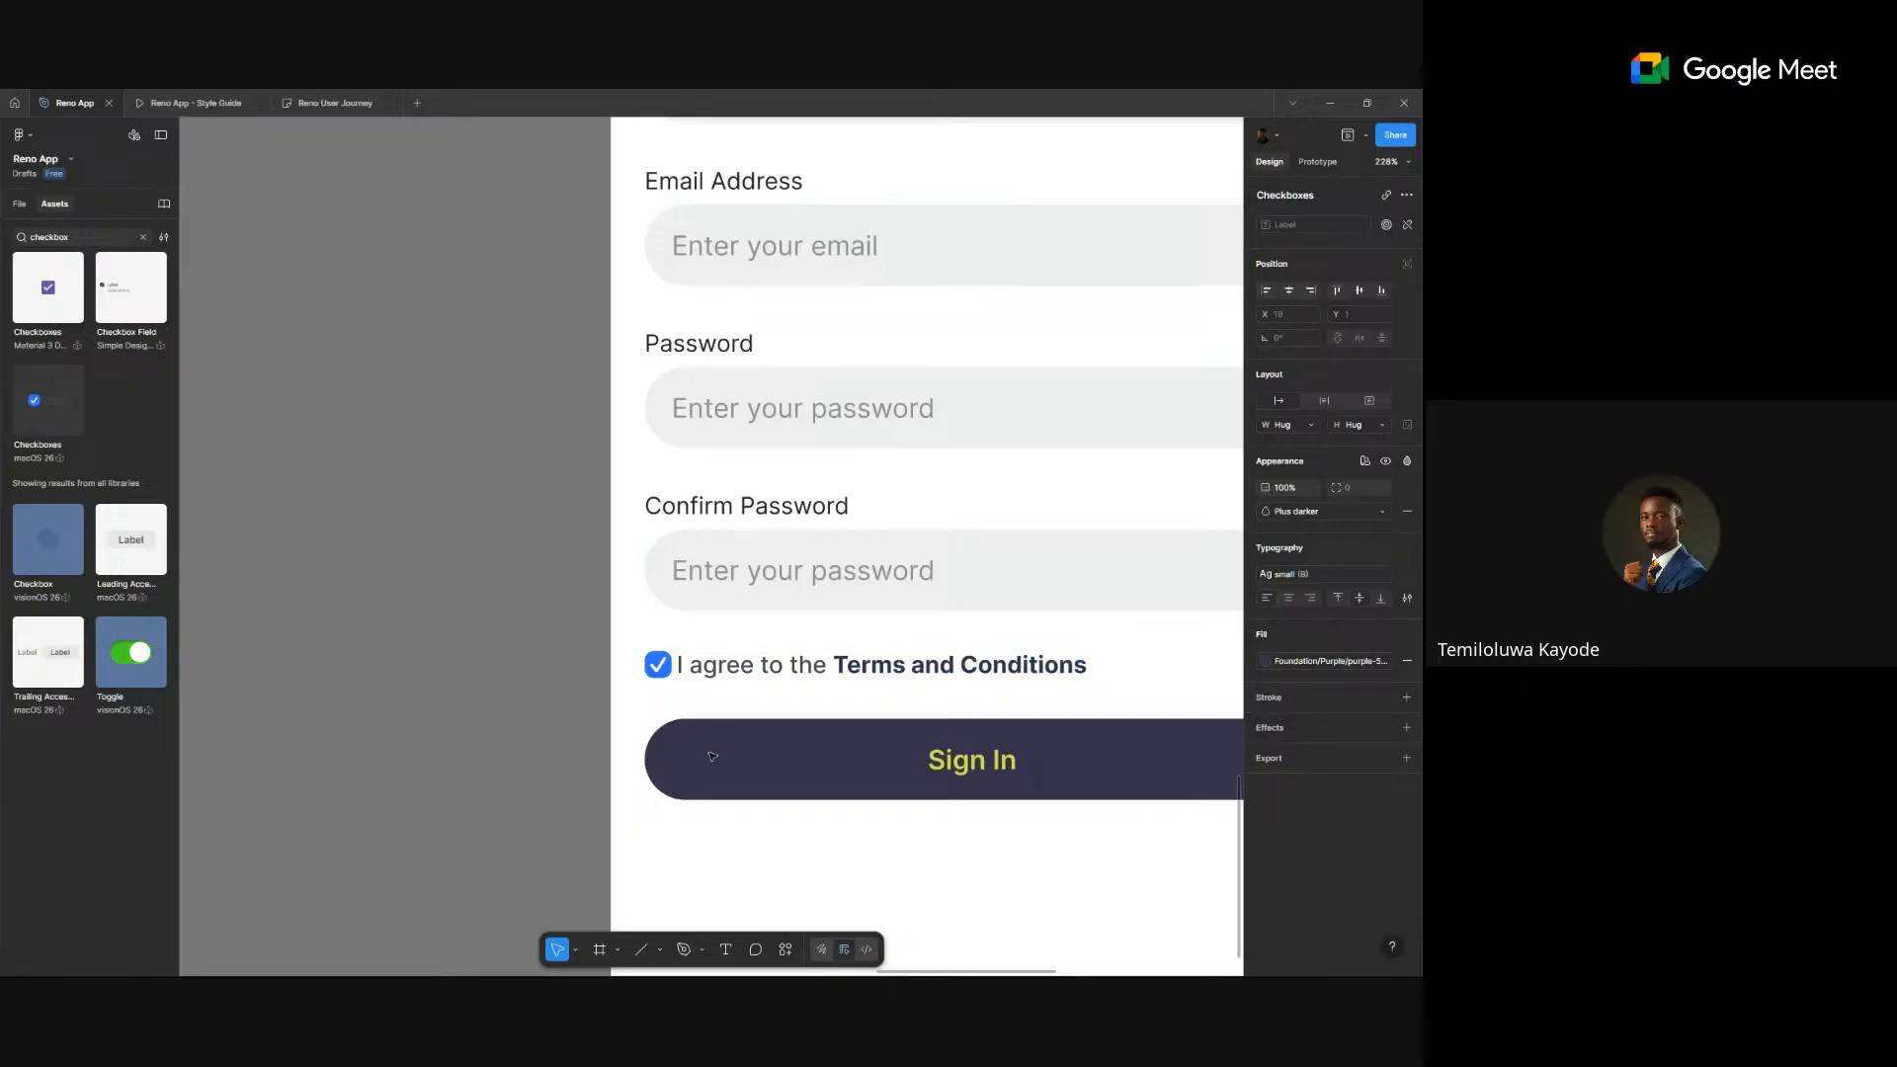
pyautogui.click(447, 718)
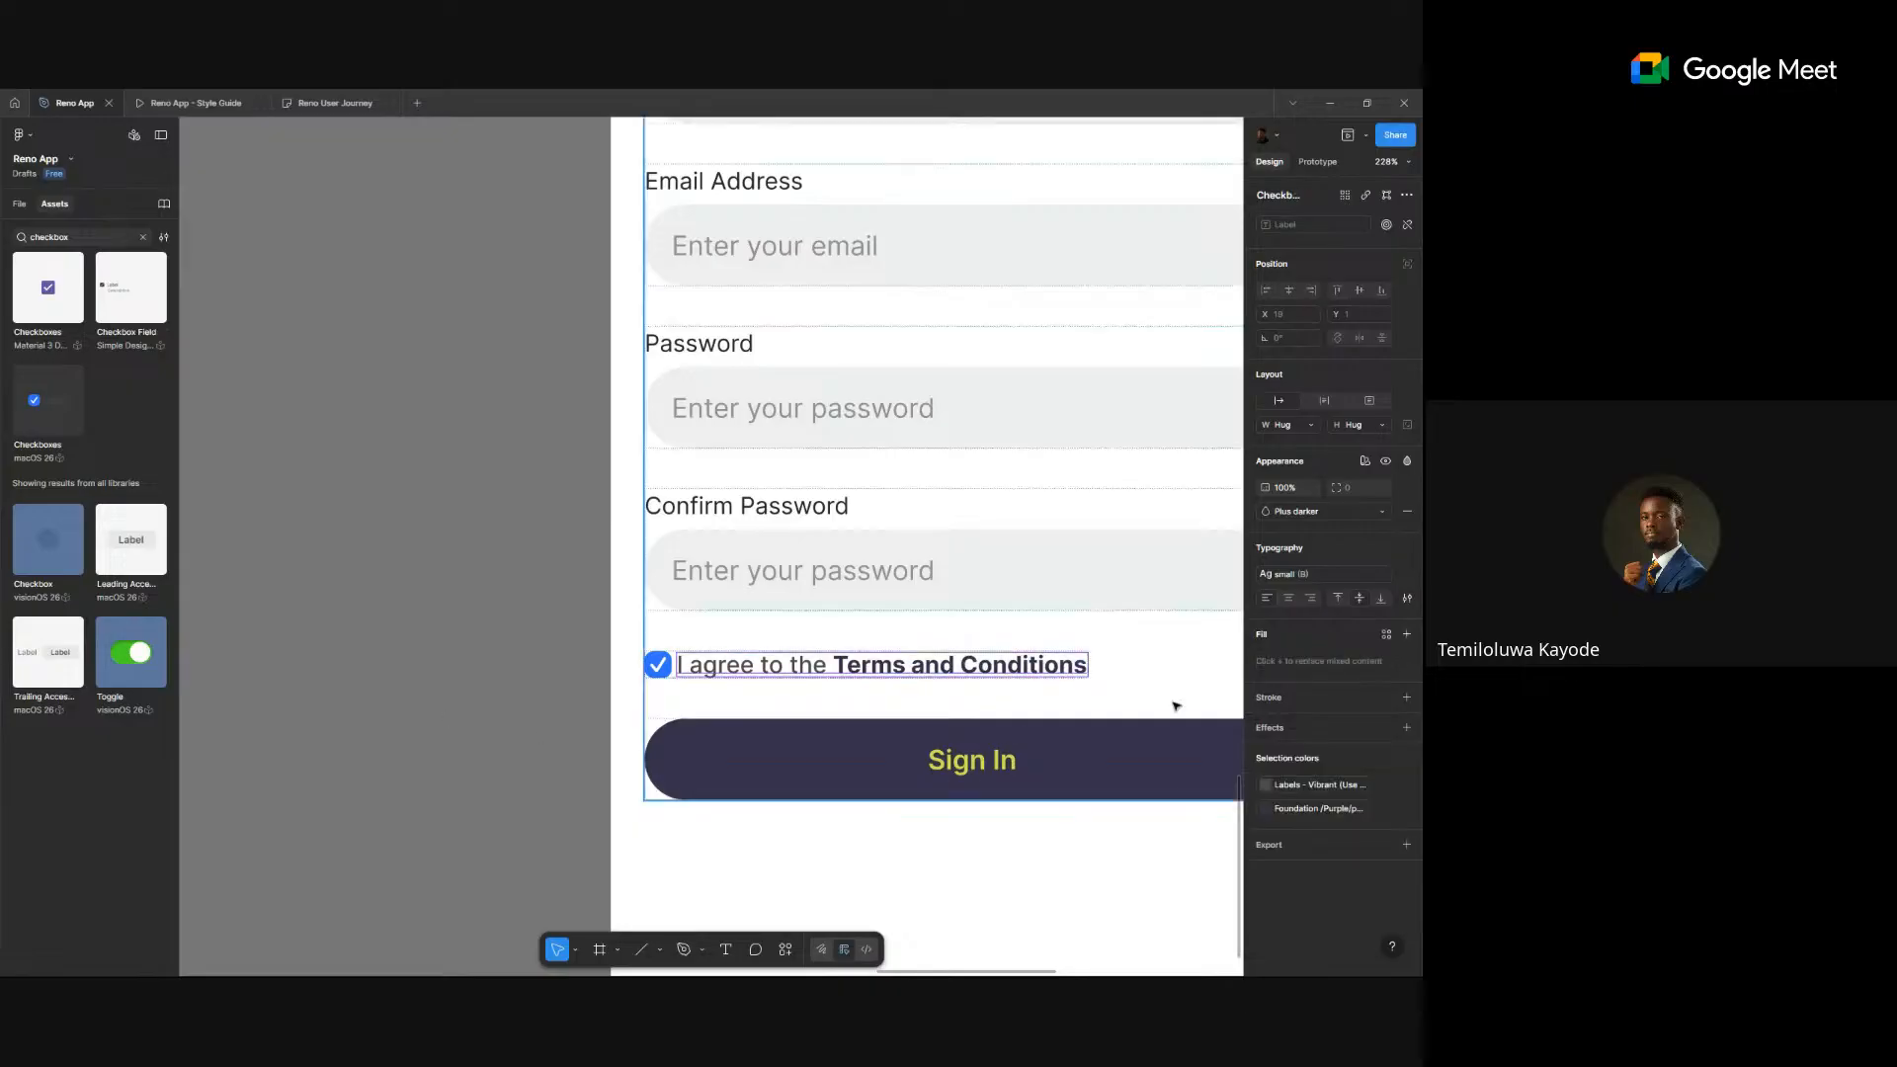
# - Make the label text grey and try purple and yellow-green checkbox tints, settling on dark purple
pyautogui.click(1313, 790)
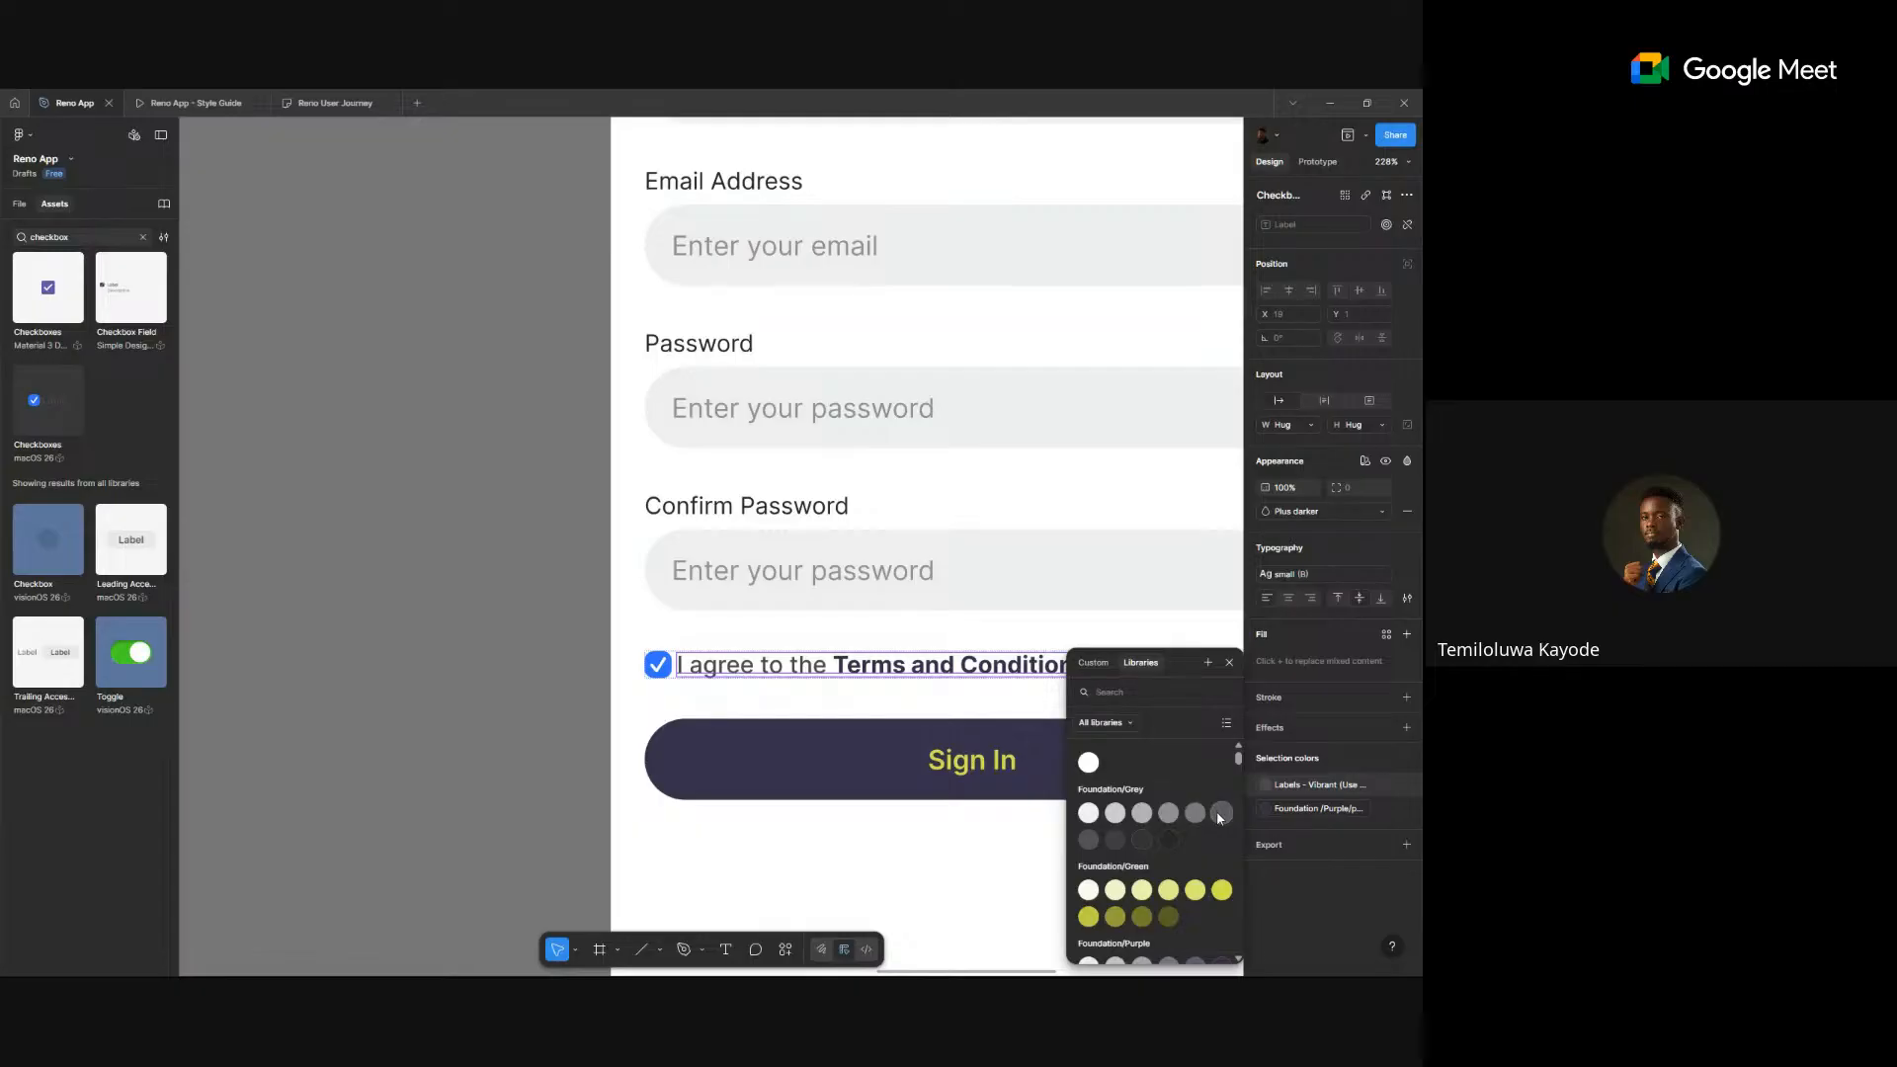
pyautogui.click(1221, 816)
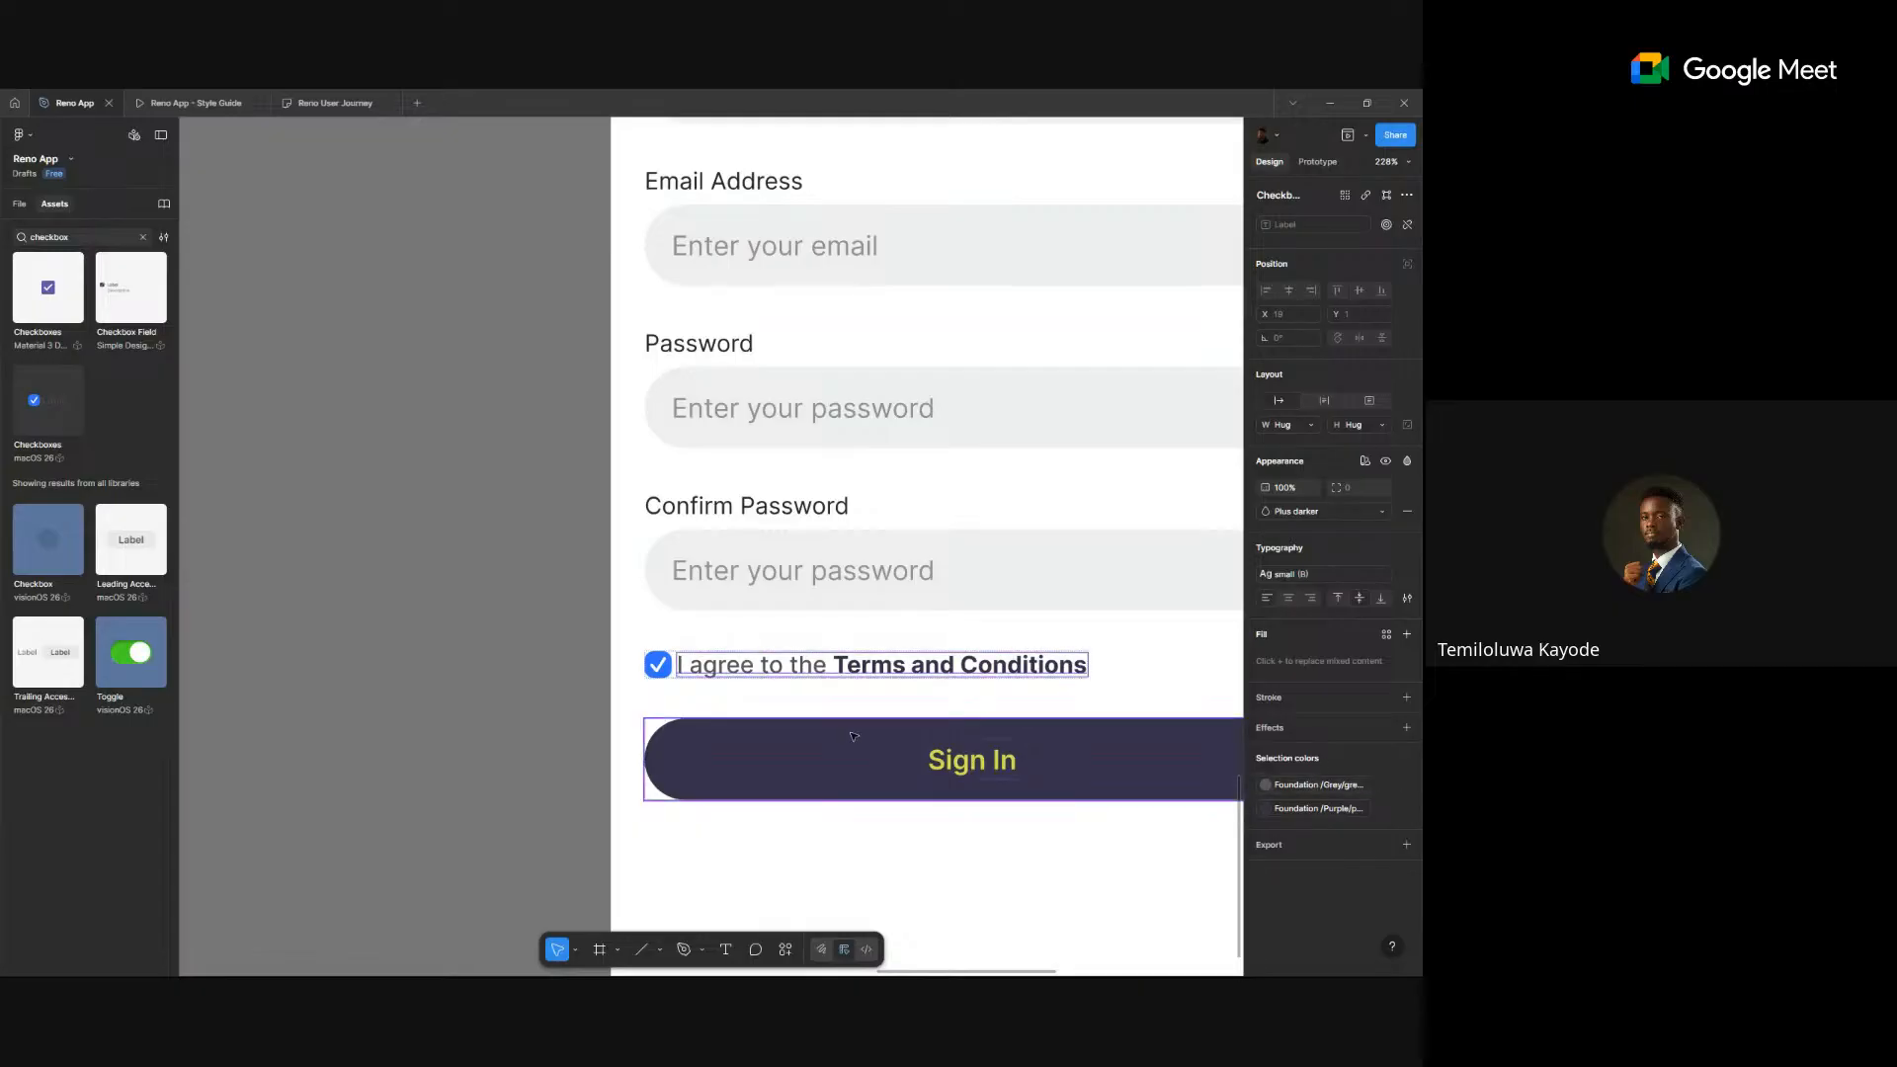
pyautogui.click(657, 665)
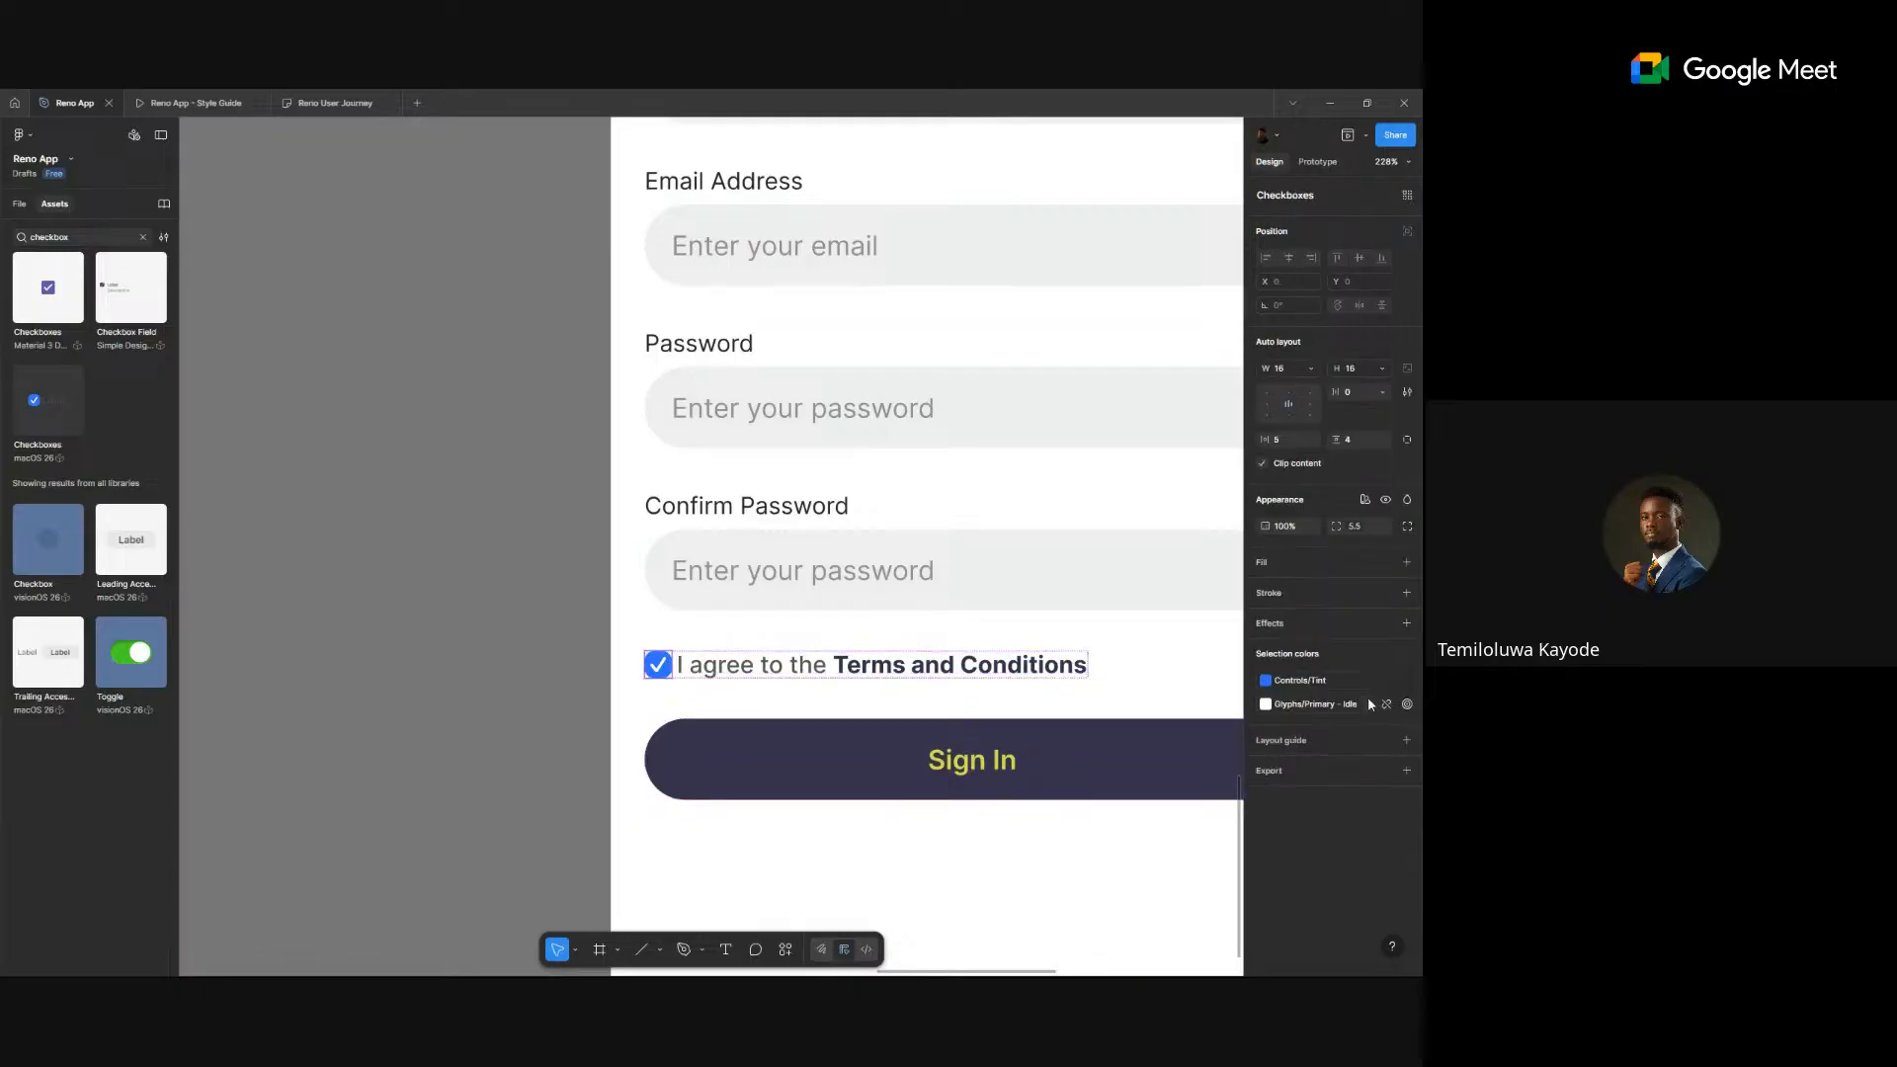
pyautogui.click(1332, 678)
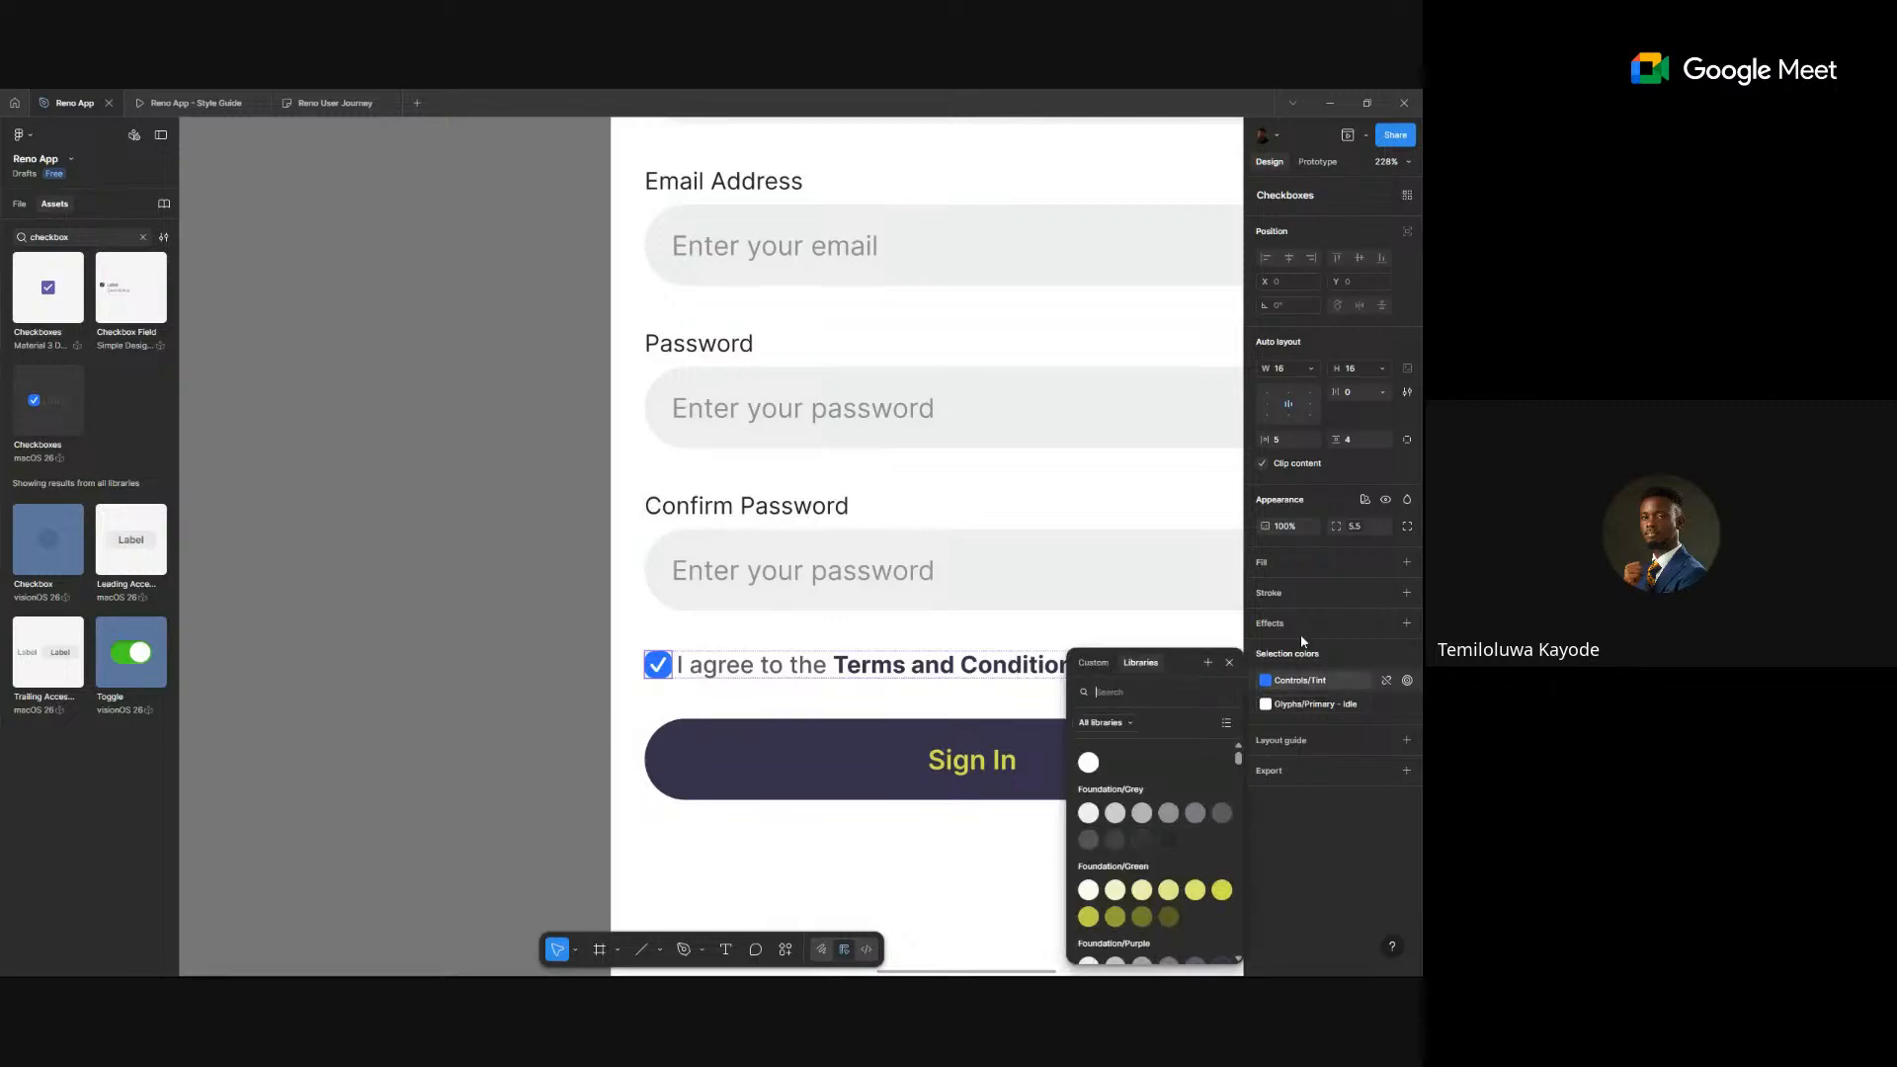
pyautogui.scroll(-3, 1195, 790)
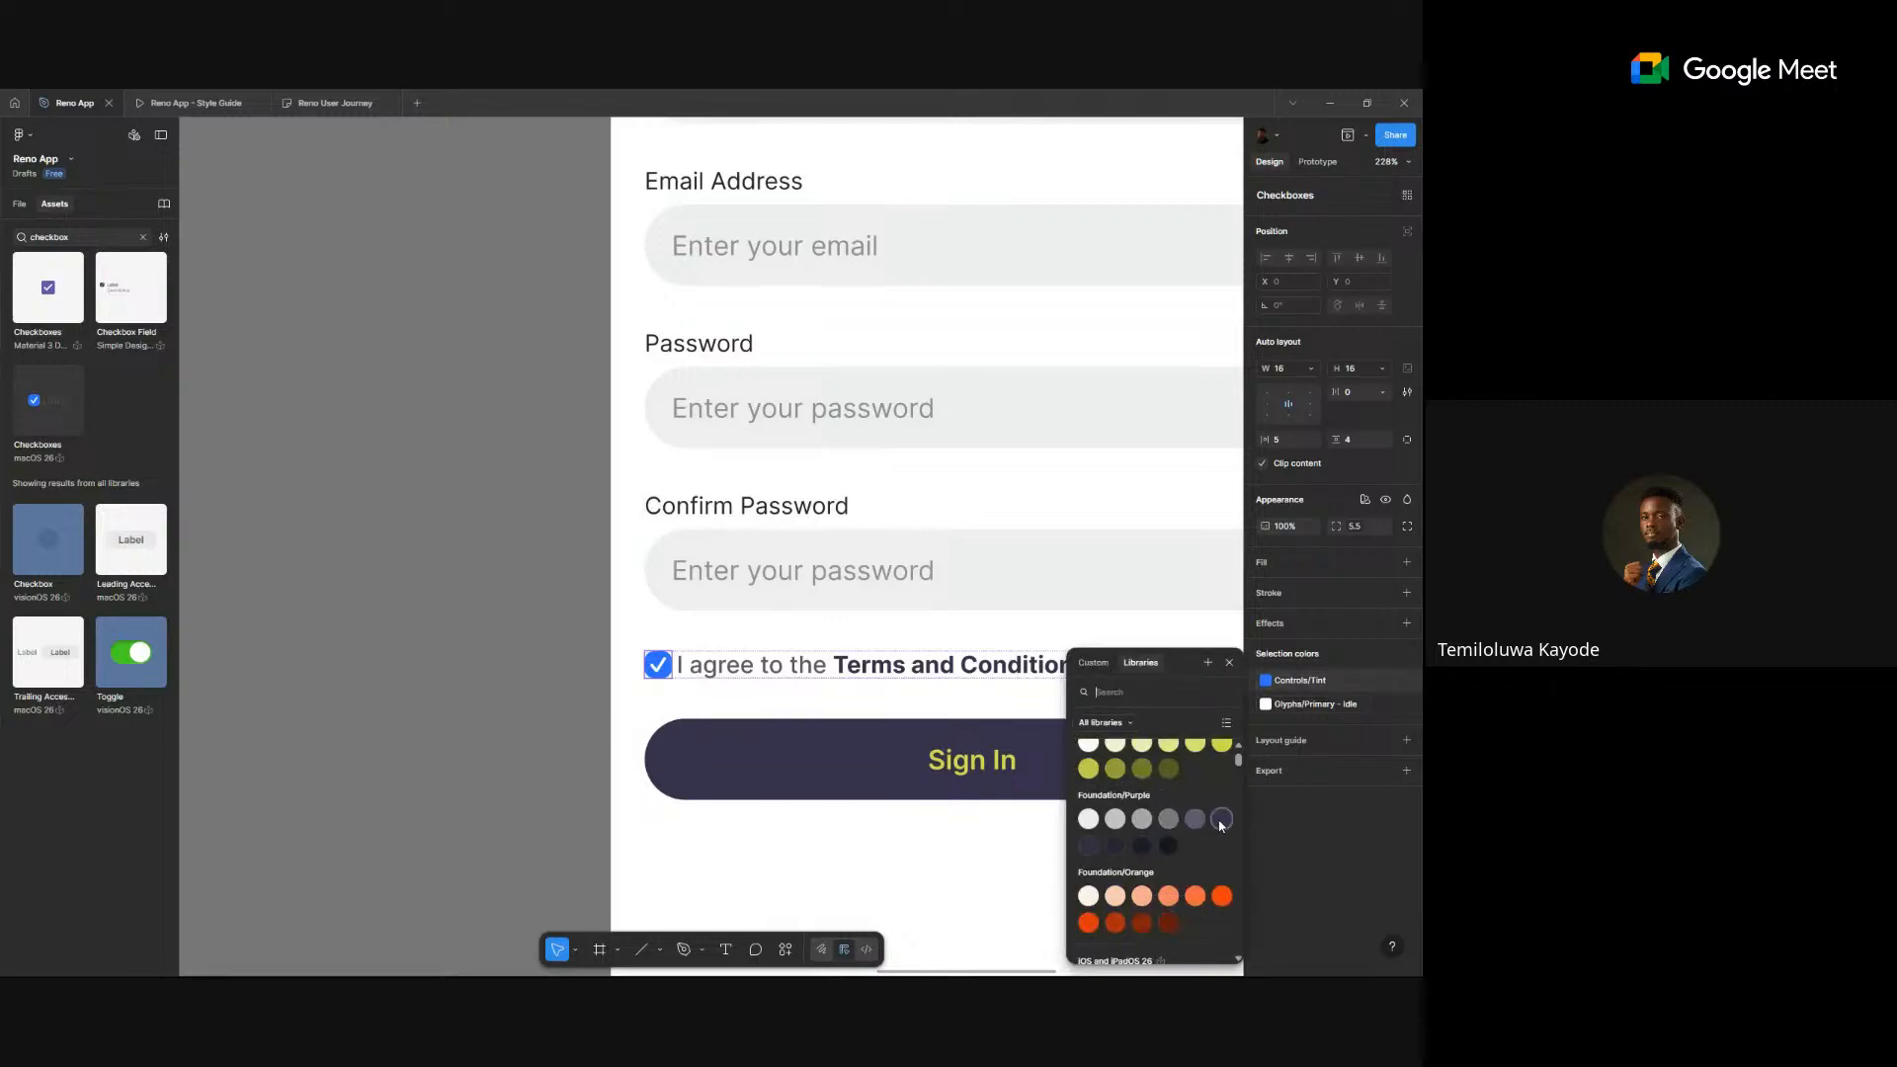
pyautogui.click(1221, 819)
pyautogui.click(1318, 703)
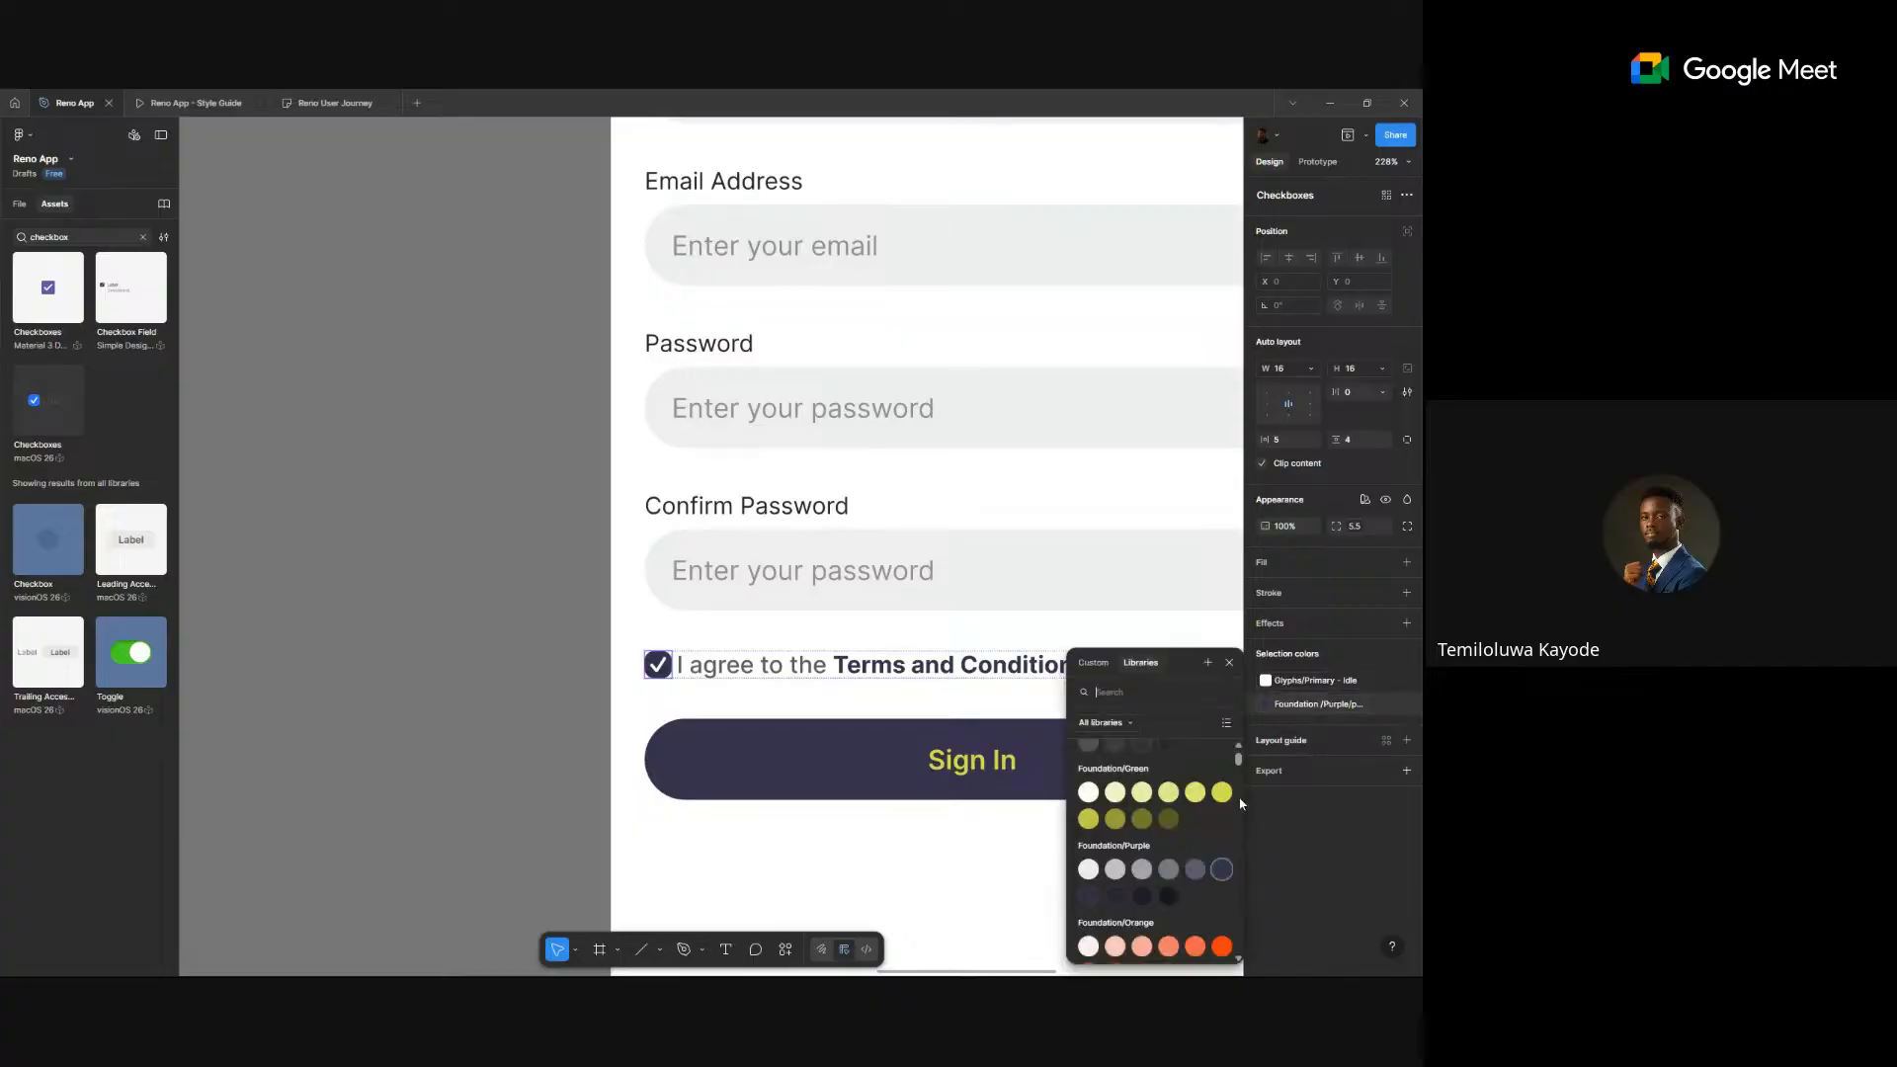
pyautogui.click(1222, 792)
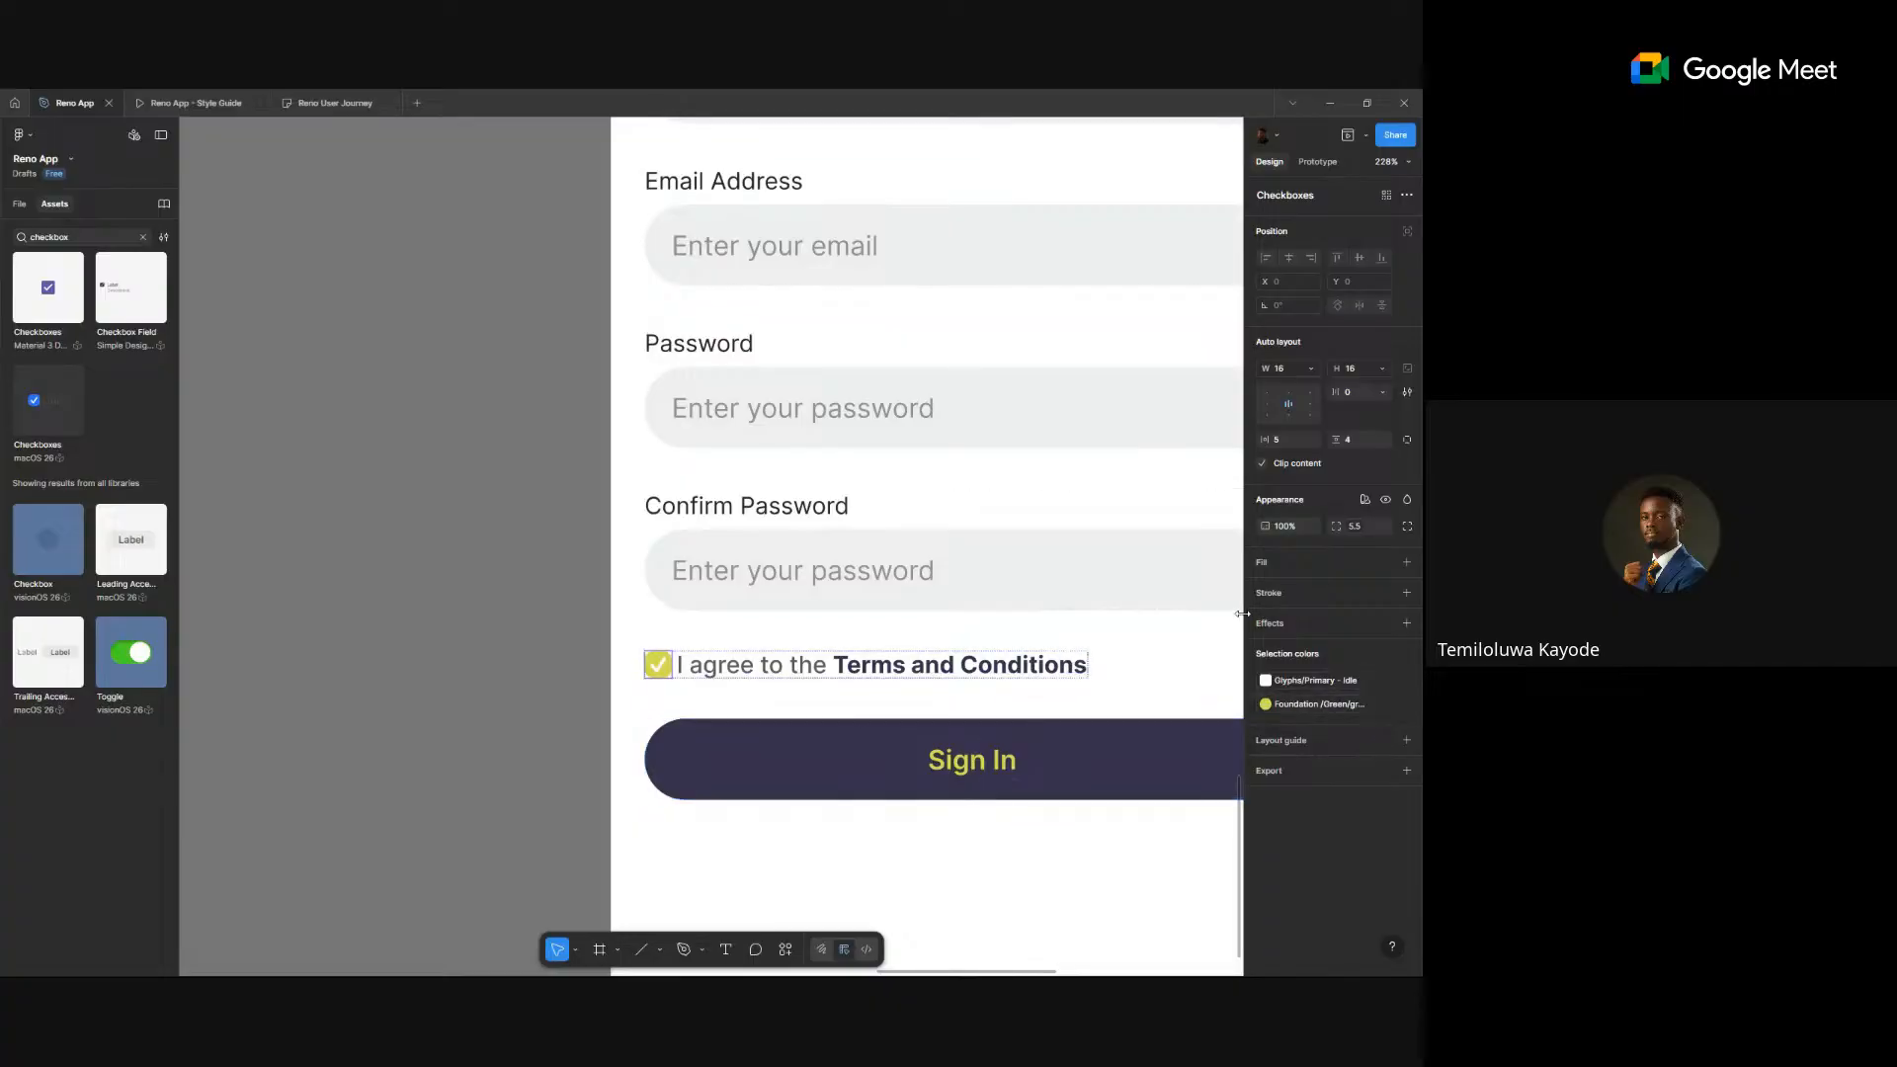
pyautogui.click(1309, 705)
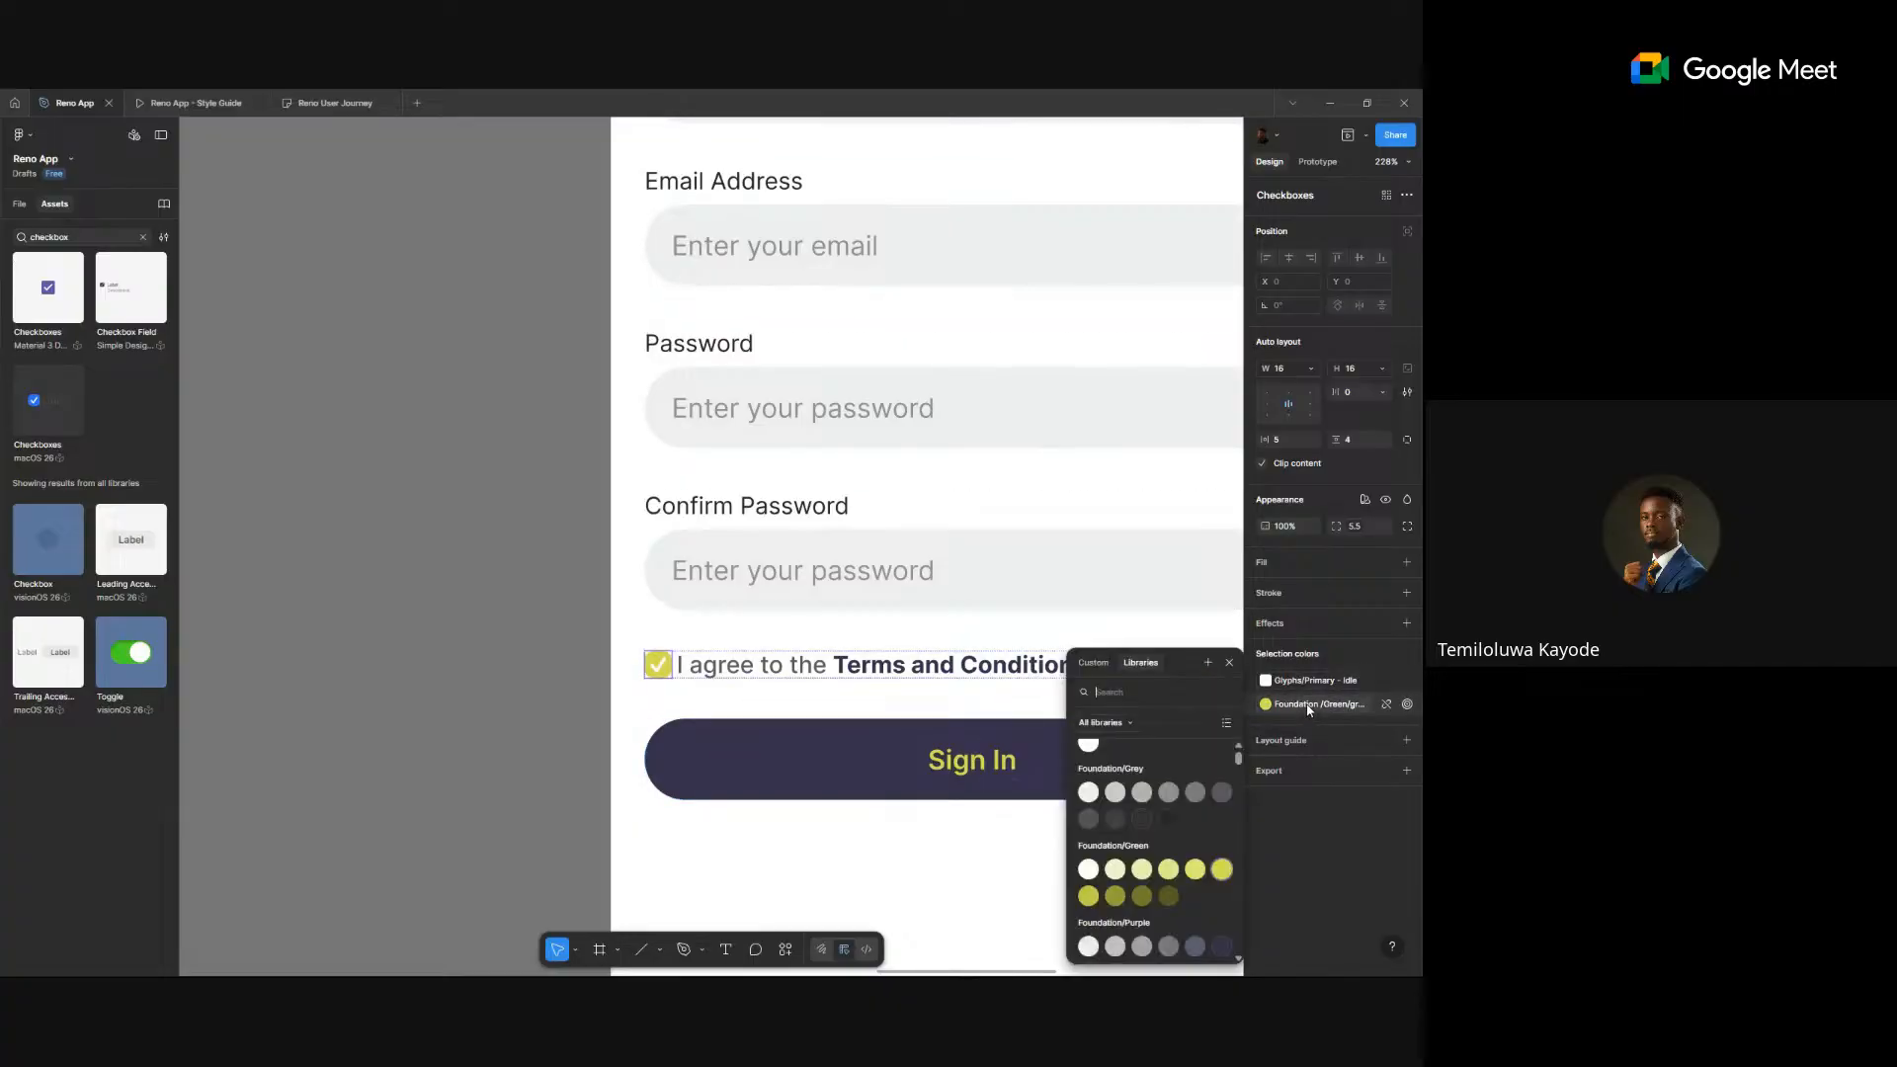
pyautogui.scroll(-5, 1213, 810)
pyautogui.scroll(5, 1212, 839)
pyautogui.click(1229, 945)
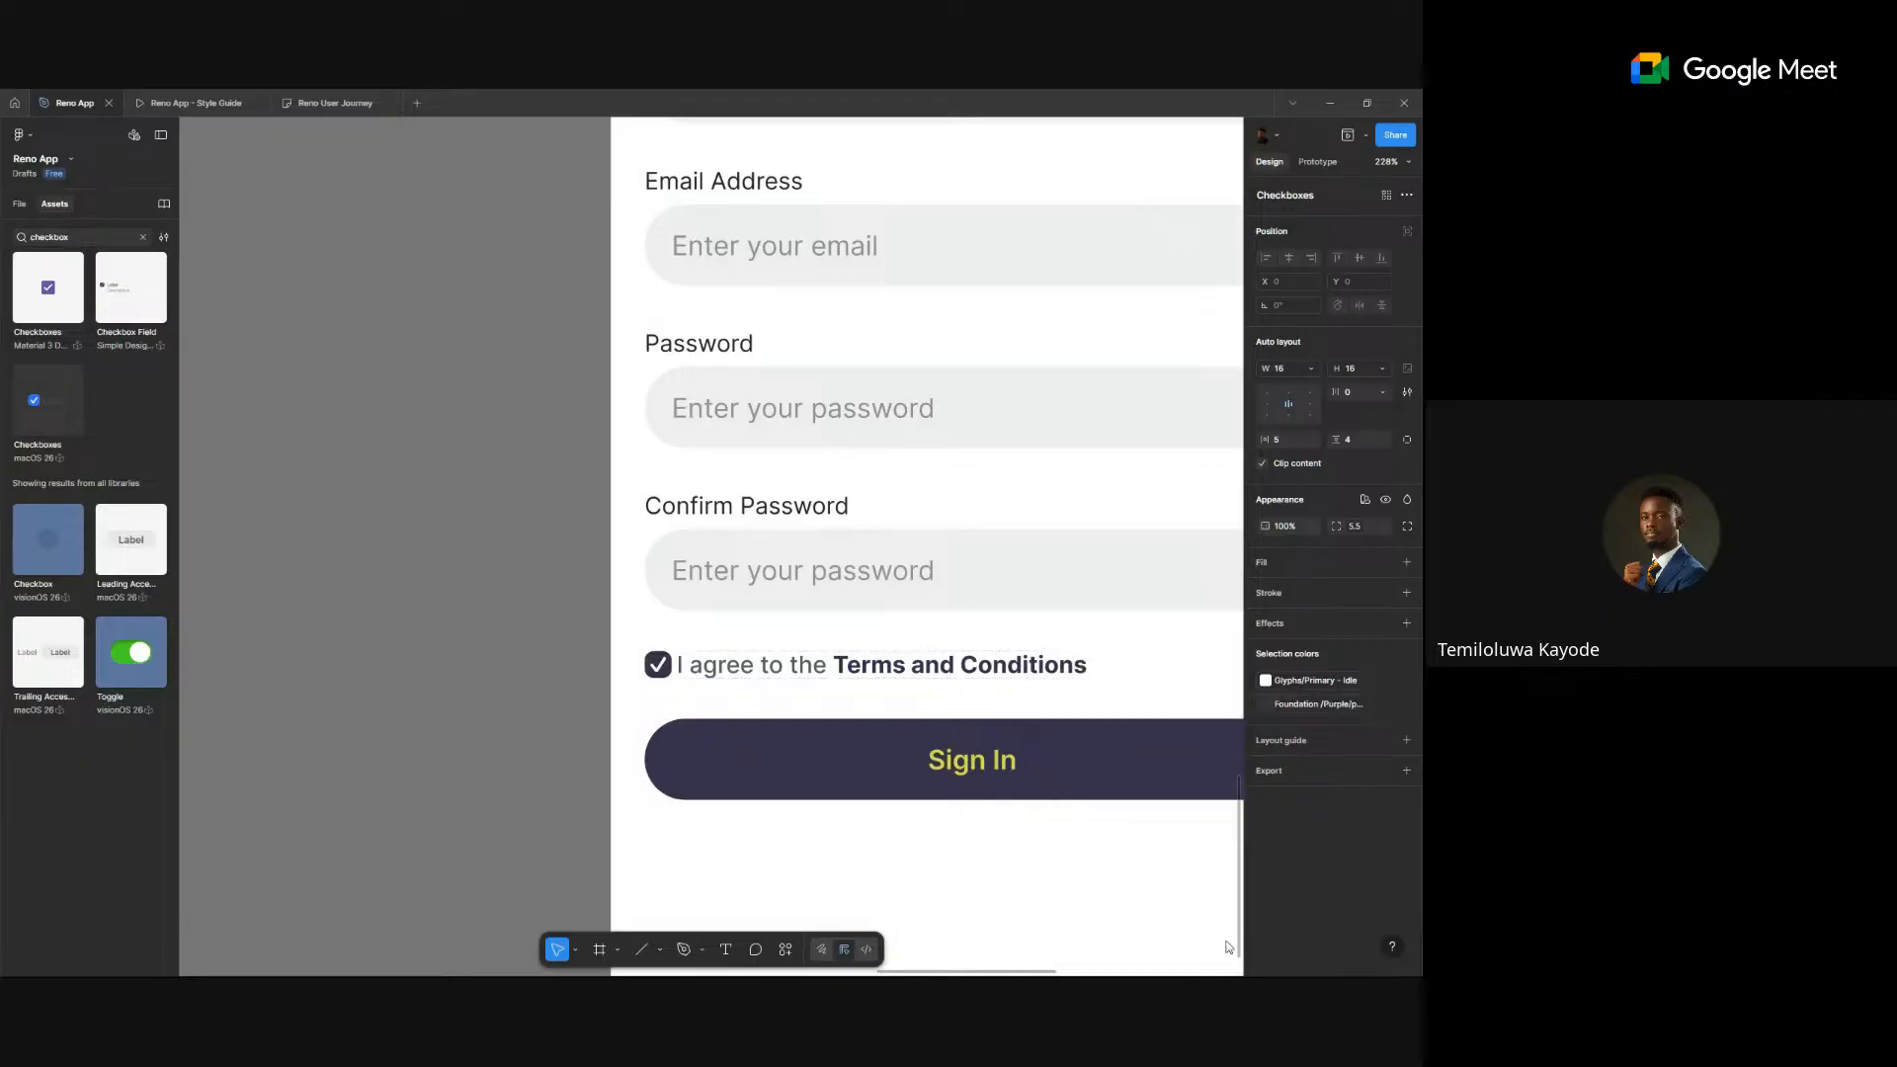
# - Recolour the agreement checkbox's tick with the Foundation/Green fill style
pyautogui.click(559, 630)
pyautogui.scroll(-5, 751, 613)
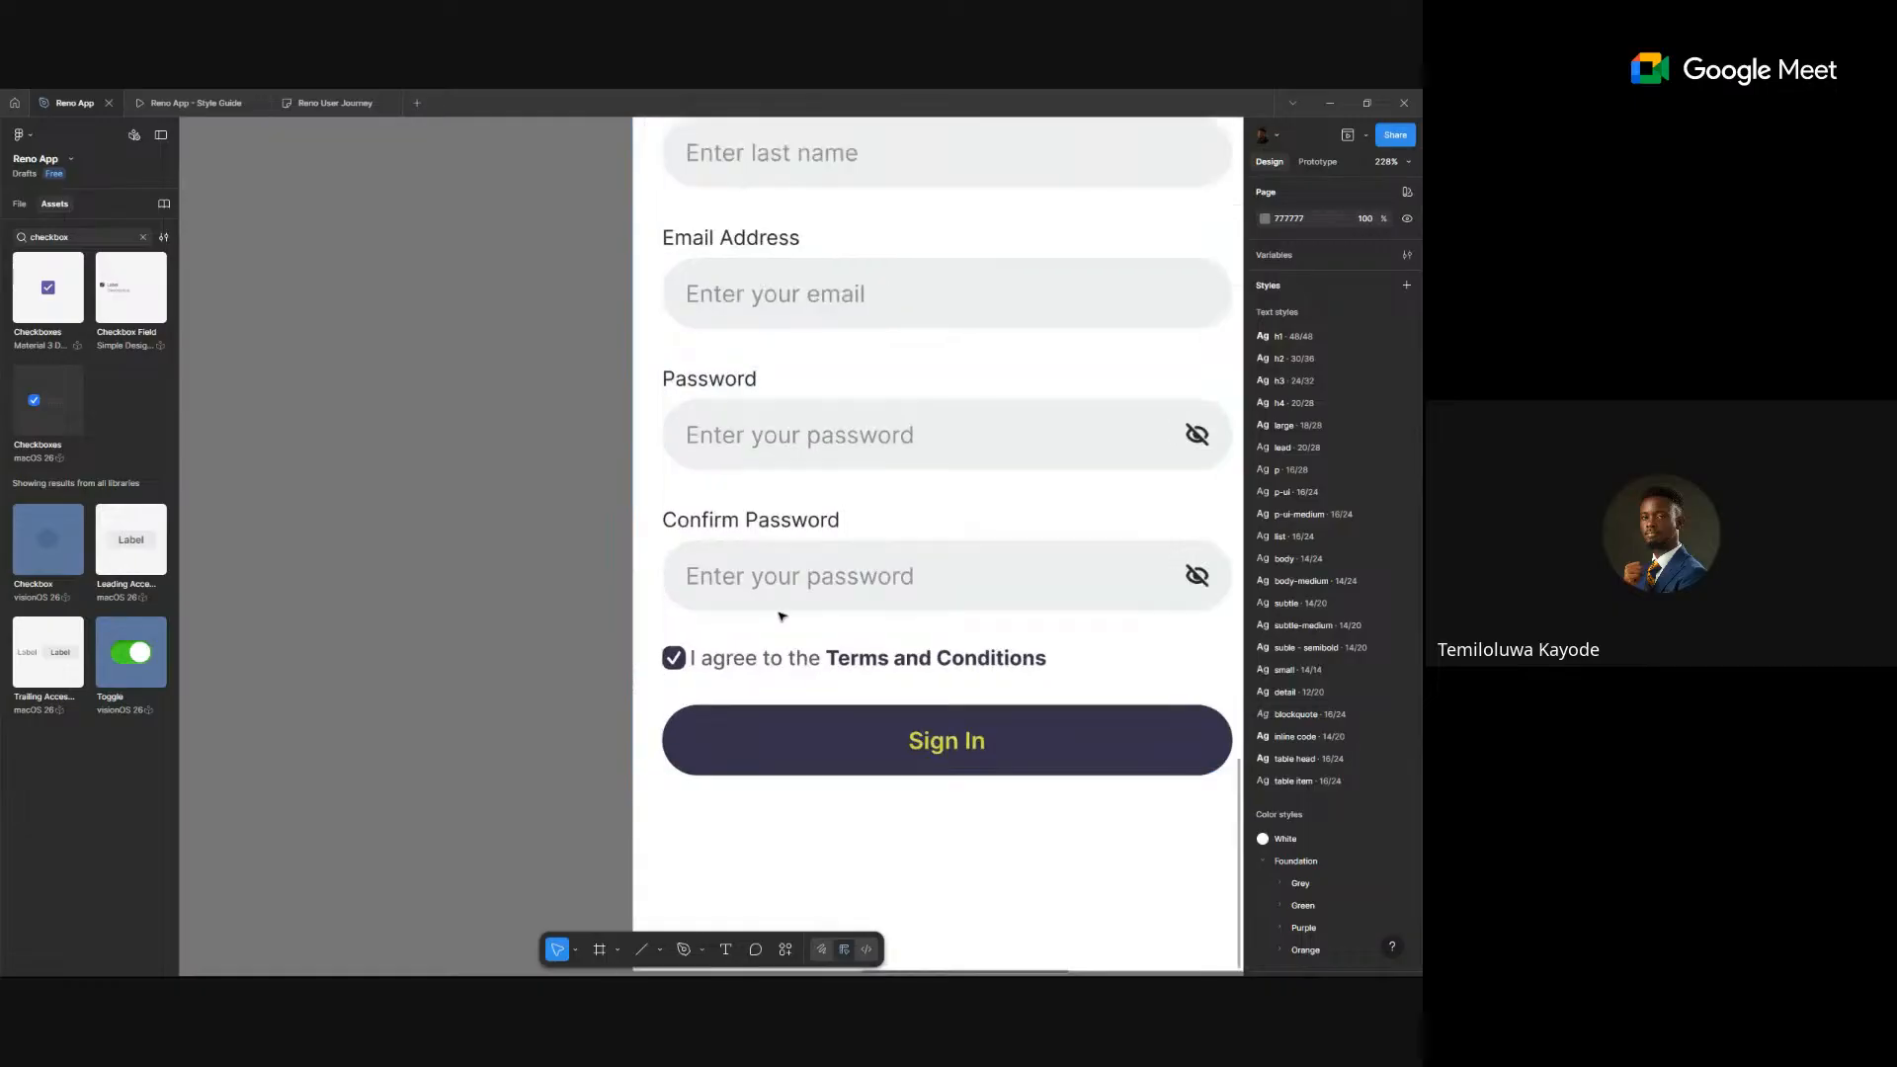
pyautogui.scroll(4, 739, 658)
pyautogui.scroll(4, 739, 658)
pyautogui.click(660, 600)
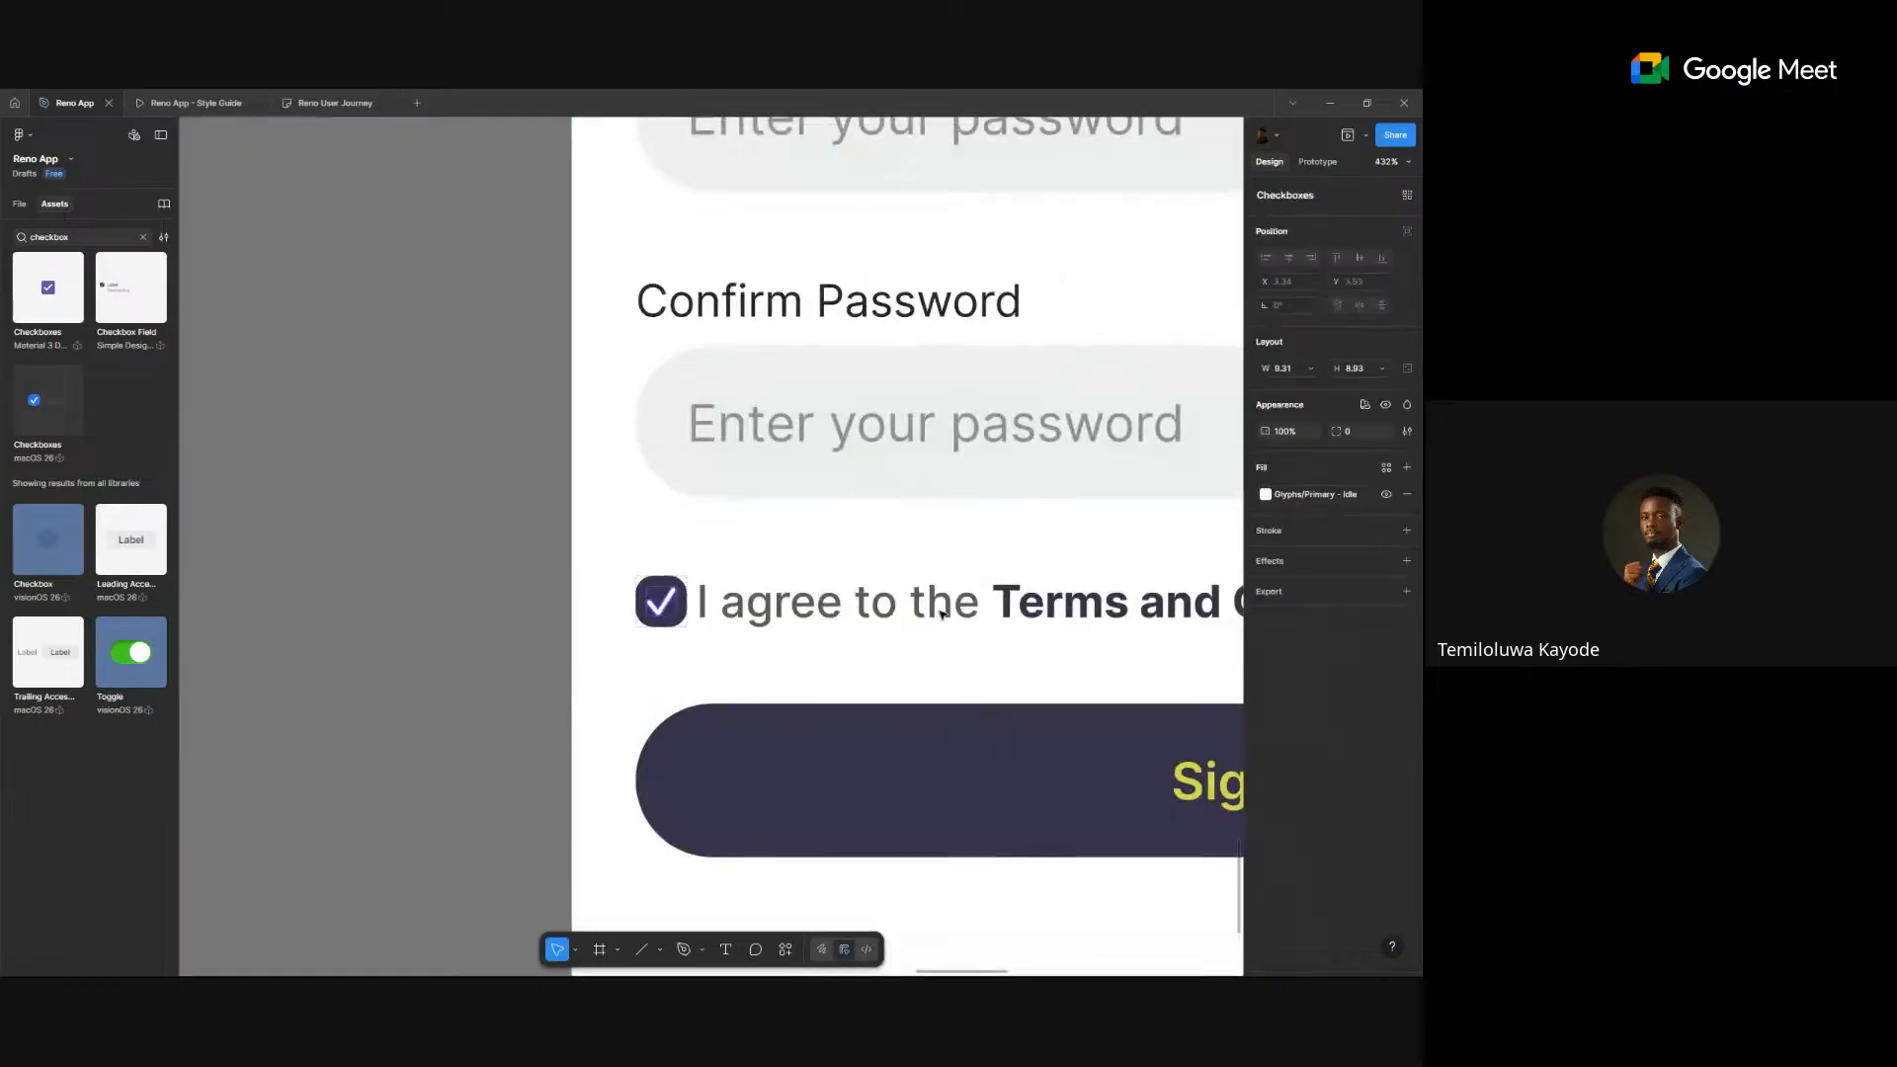
pyautogui.click(1301, 496)
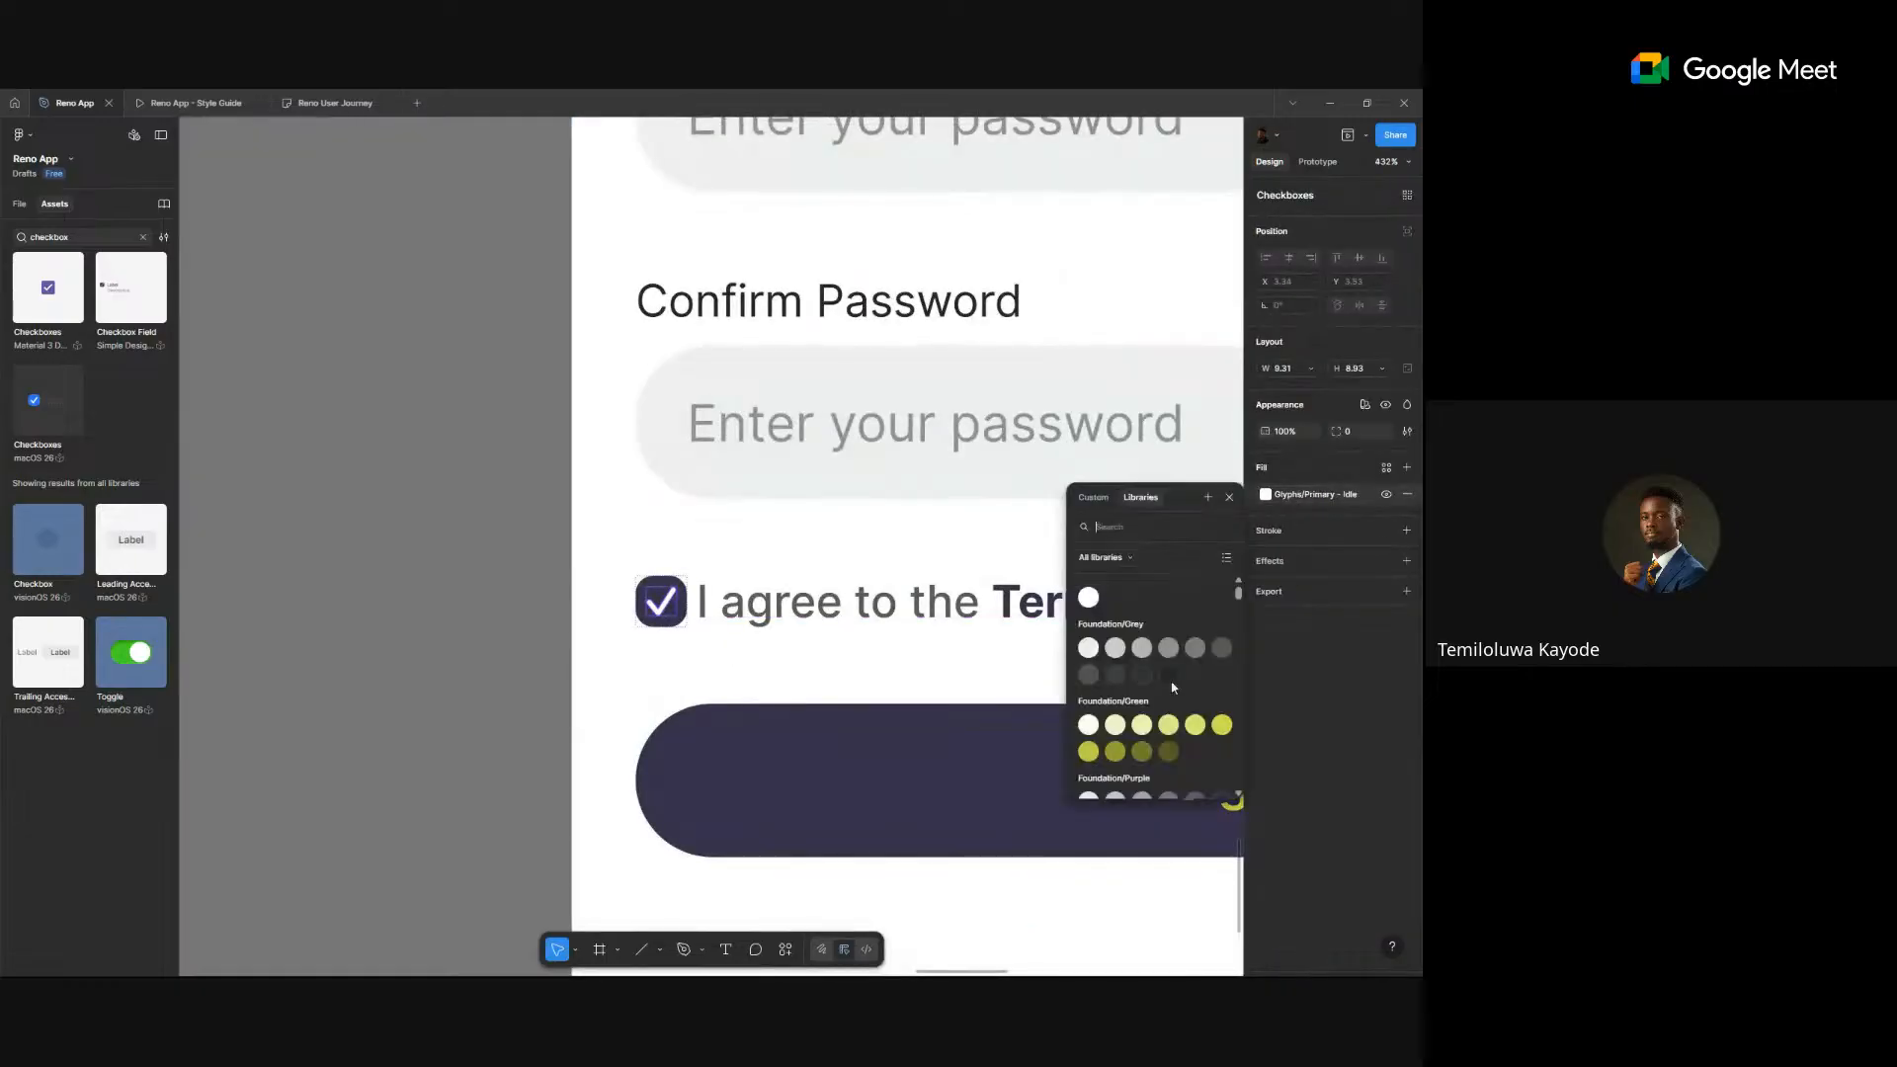
pyautogui.click(1221, 726)
pyautogui.press('Escape')
pyautogui.press('Escape')
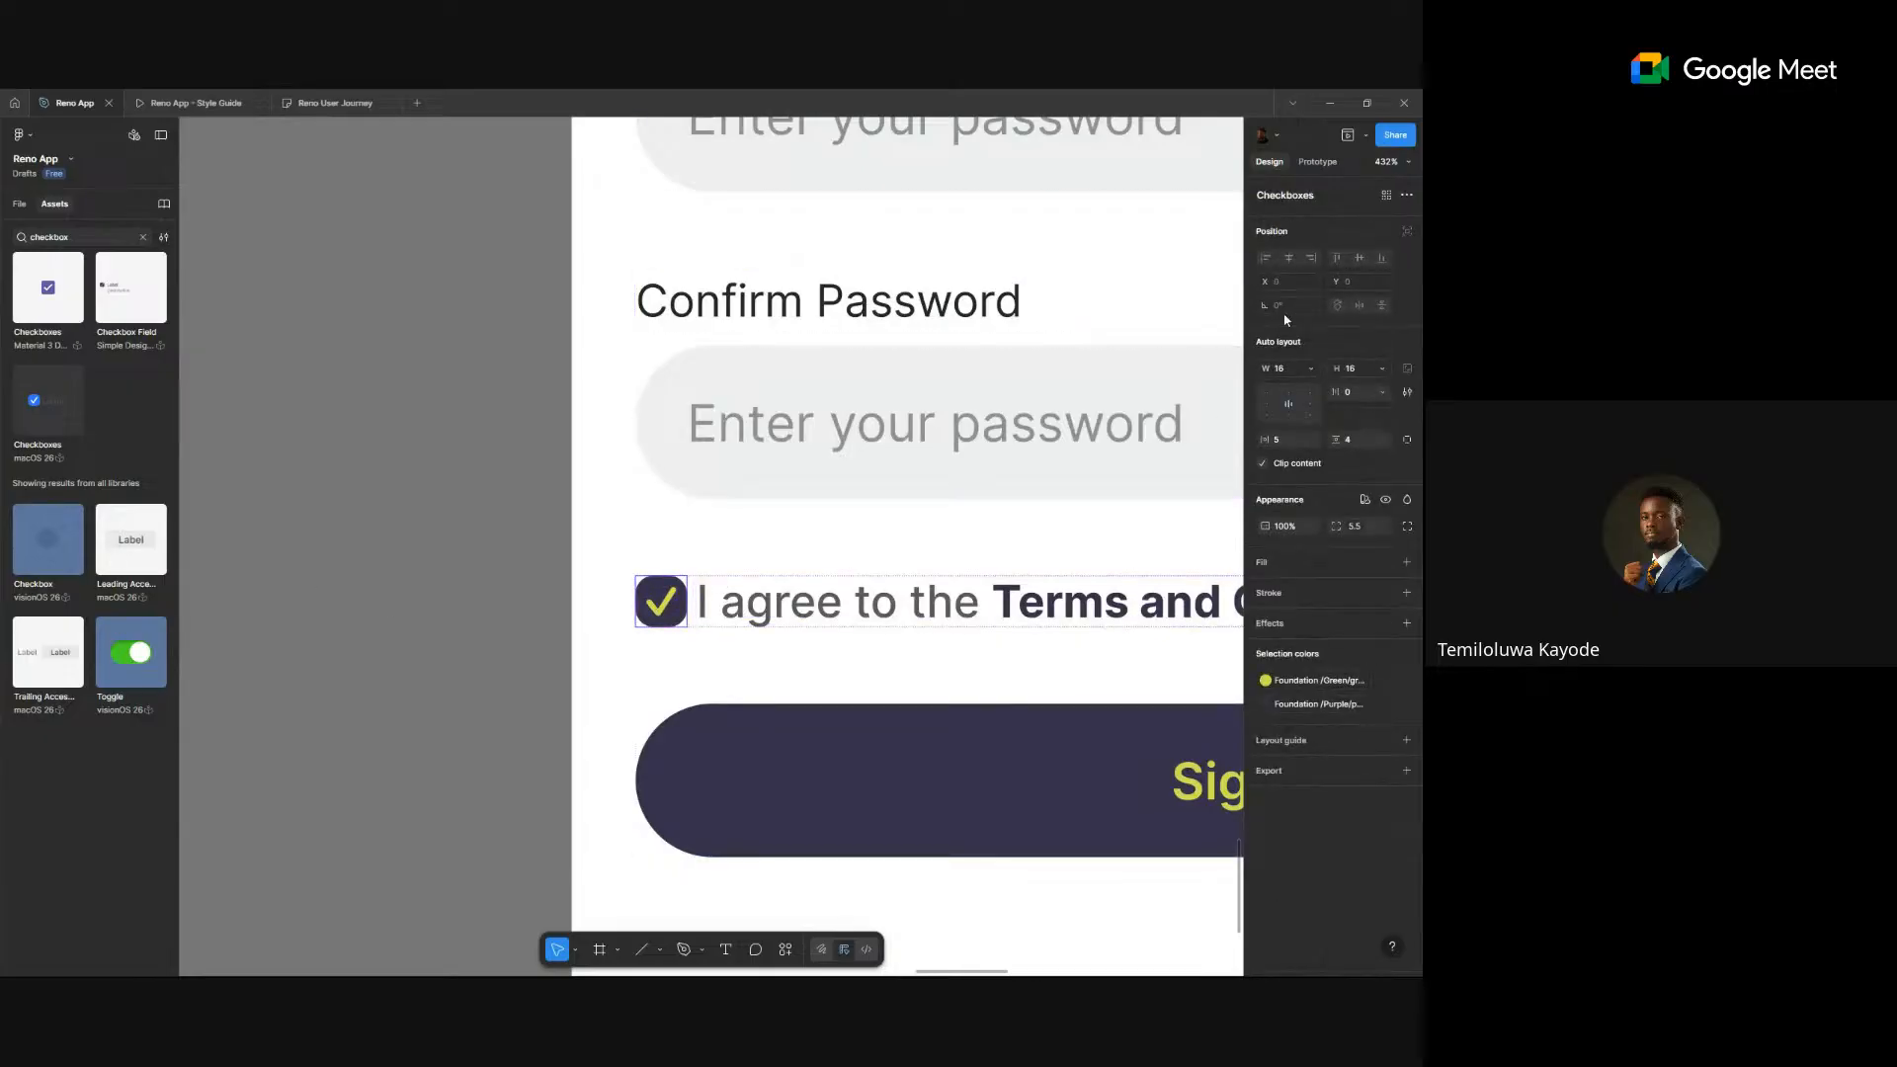
# - Switch off the checkbox instance's Active Window property to remove the dark square
pyautogui.press('Escape')
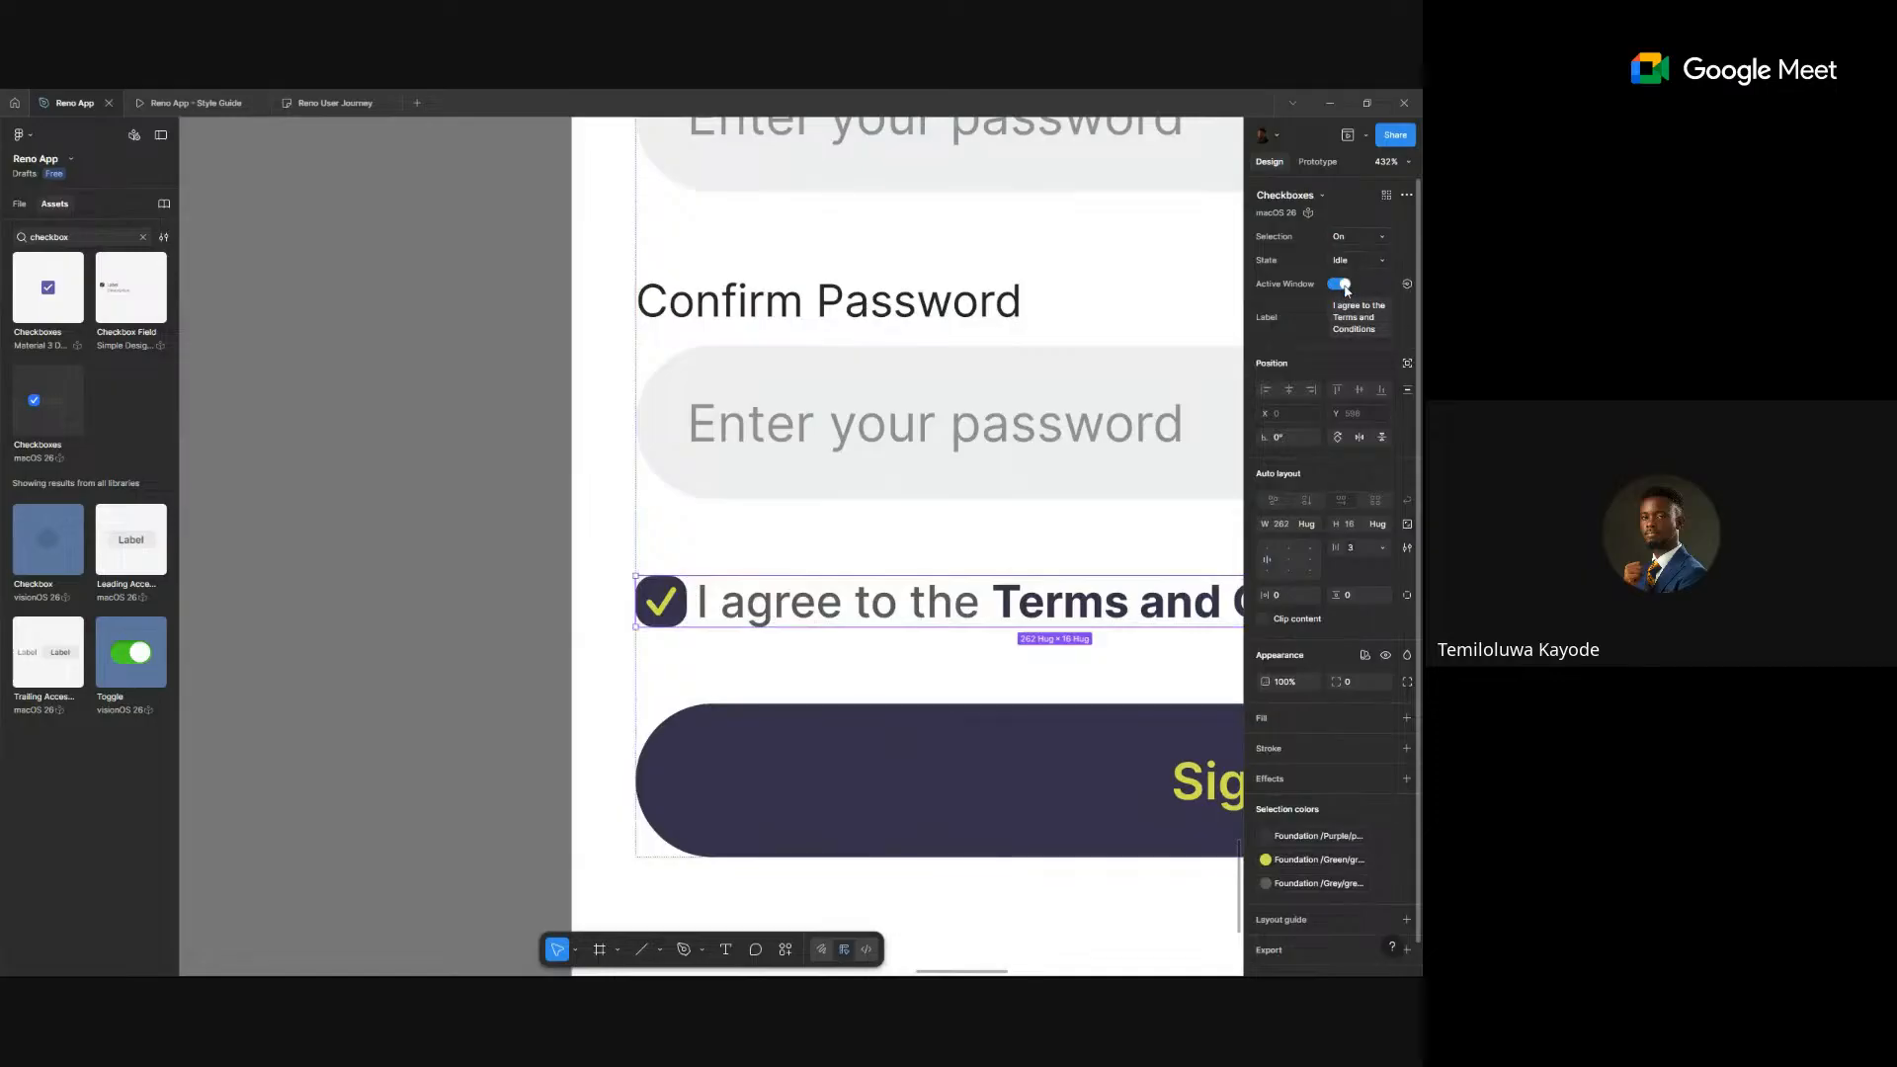
pyautogui.click(1339, 284)
pyautogui.click(1339, 284)
pyautogui.click(1340, 285)
pyautogui.scroll(-1, 1102, 397)
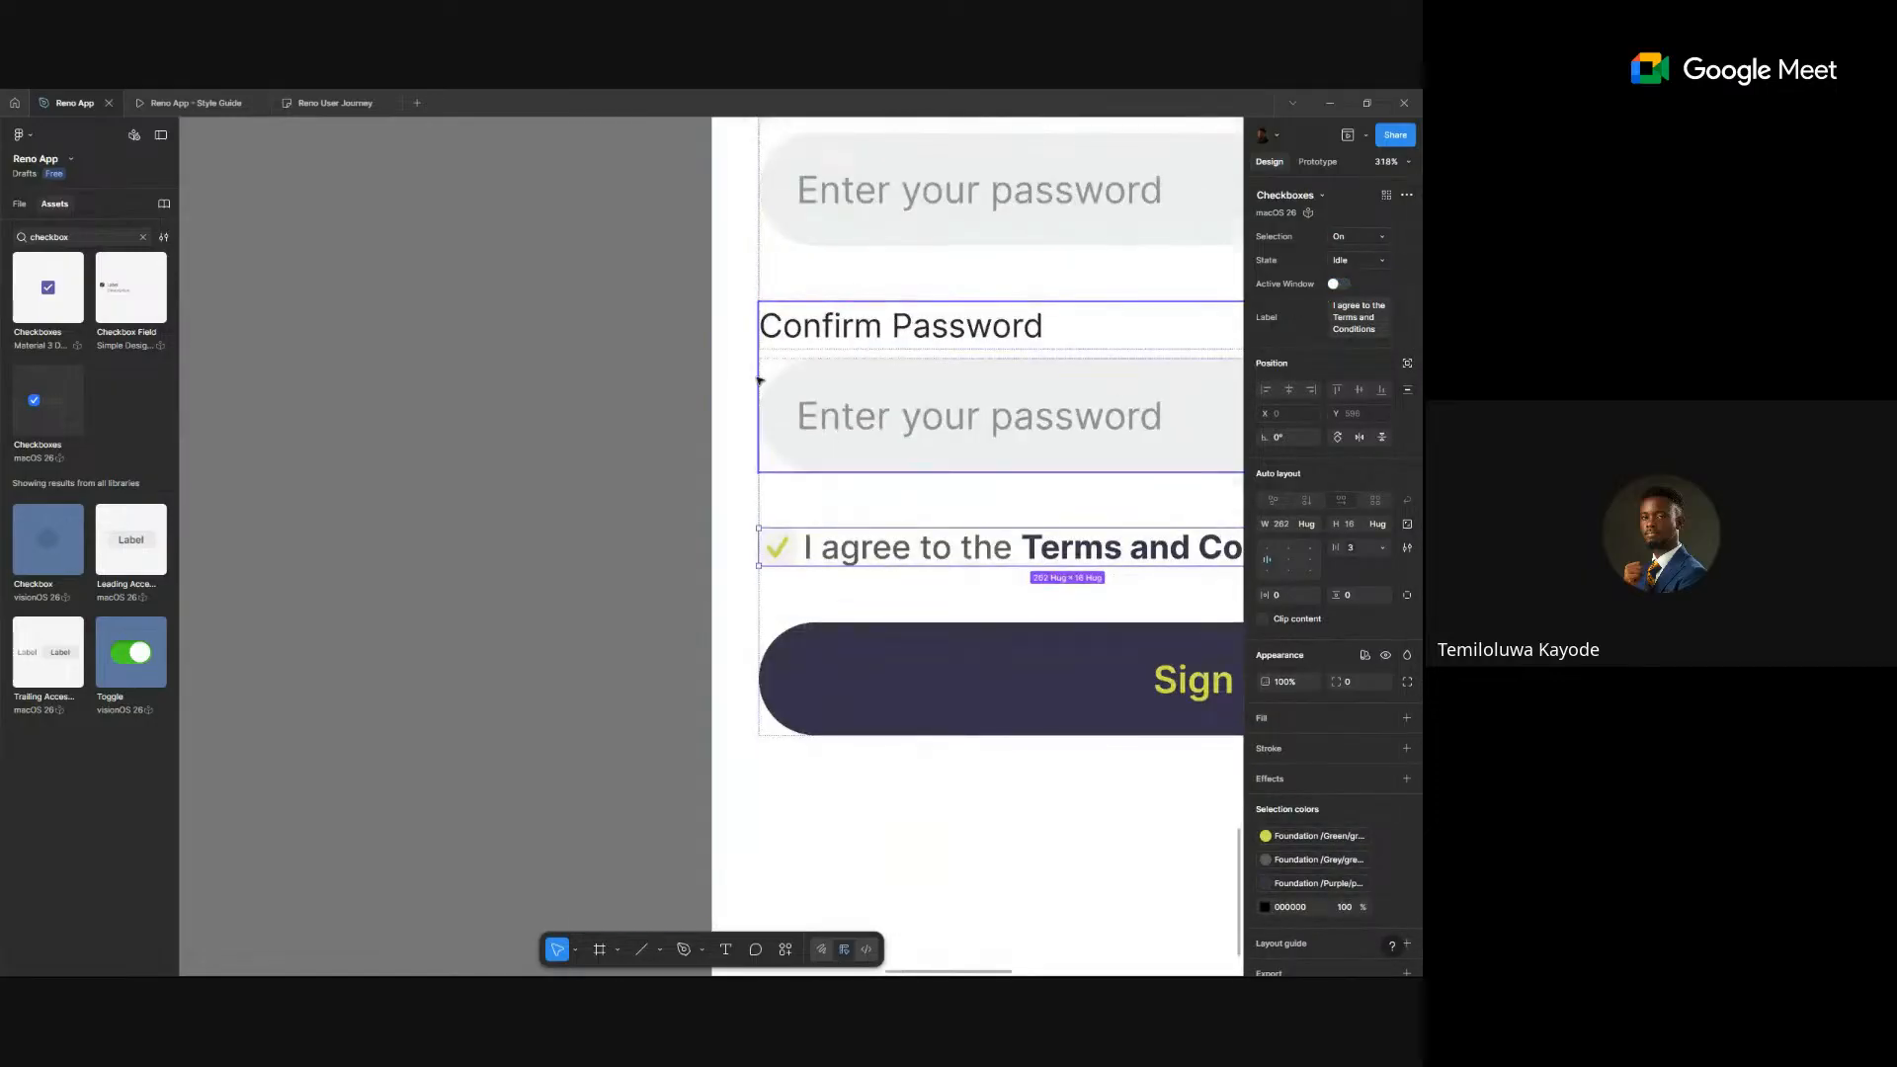
pyautogui.click(724, 381)
pyautogui.scroll(-2, 724, 382)
pyautogui.moveTo(724, 382); pyautogui.dragTo(624, 390)
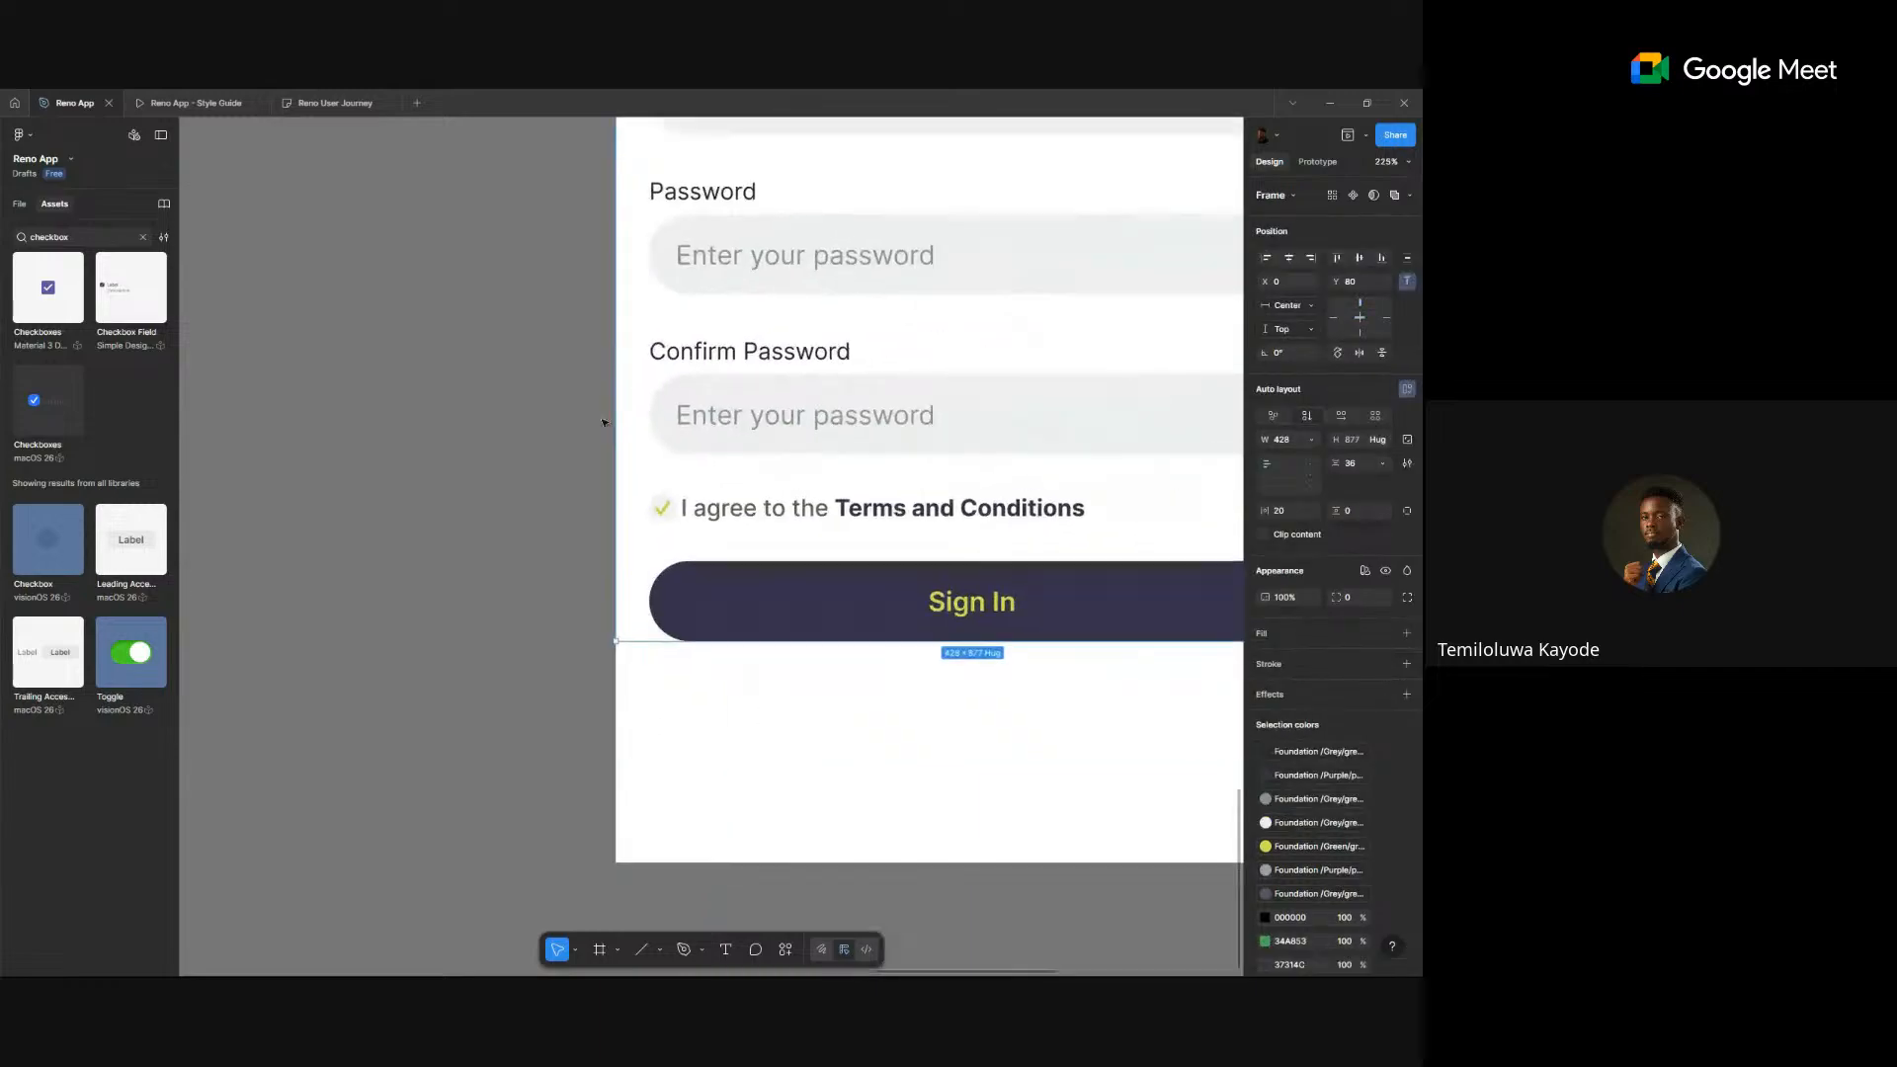
# - Set the agreement checkbox's State to Clicked, then back to Idle
pyautogui.click(671, 510)
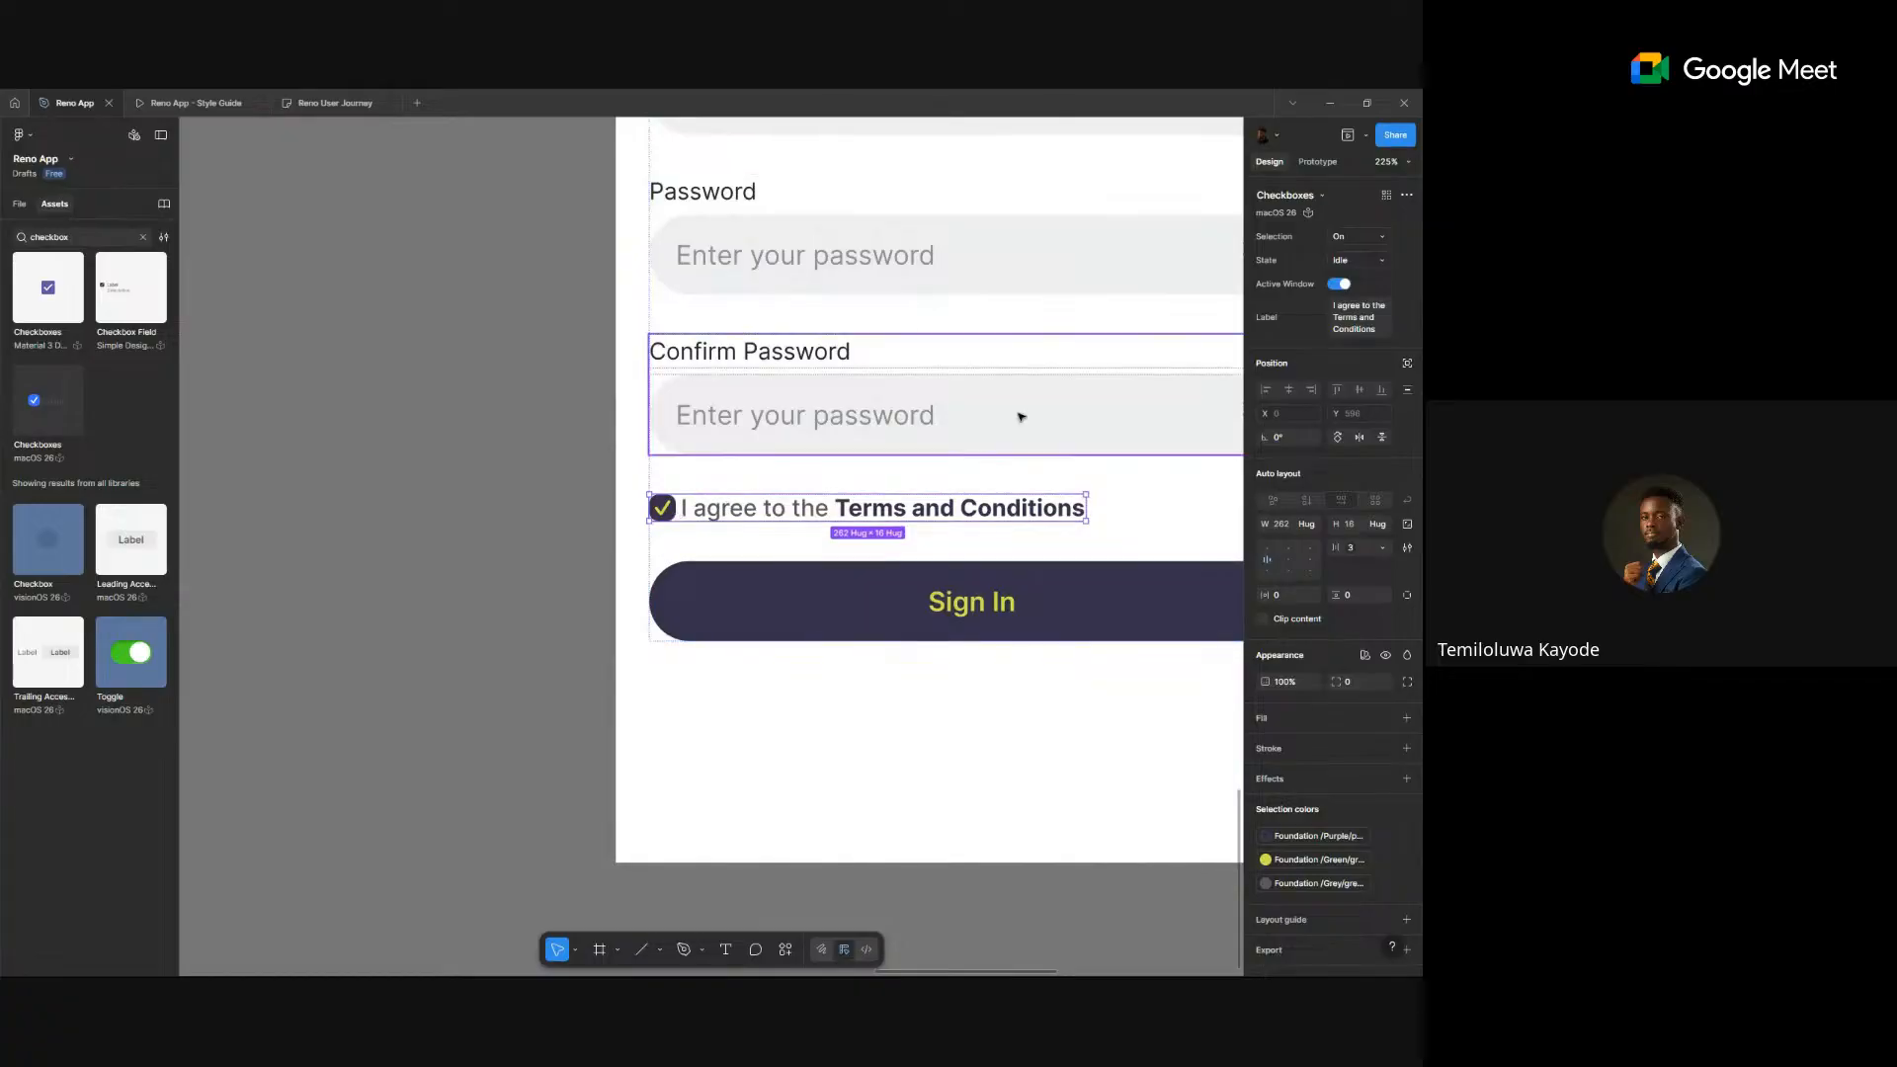
pyautogui.scroll(-3, 926, 373)
pyautogui.click(1355, 260)
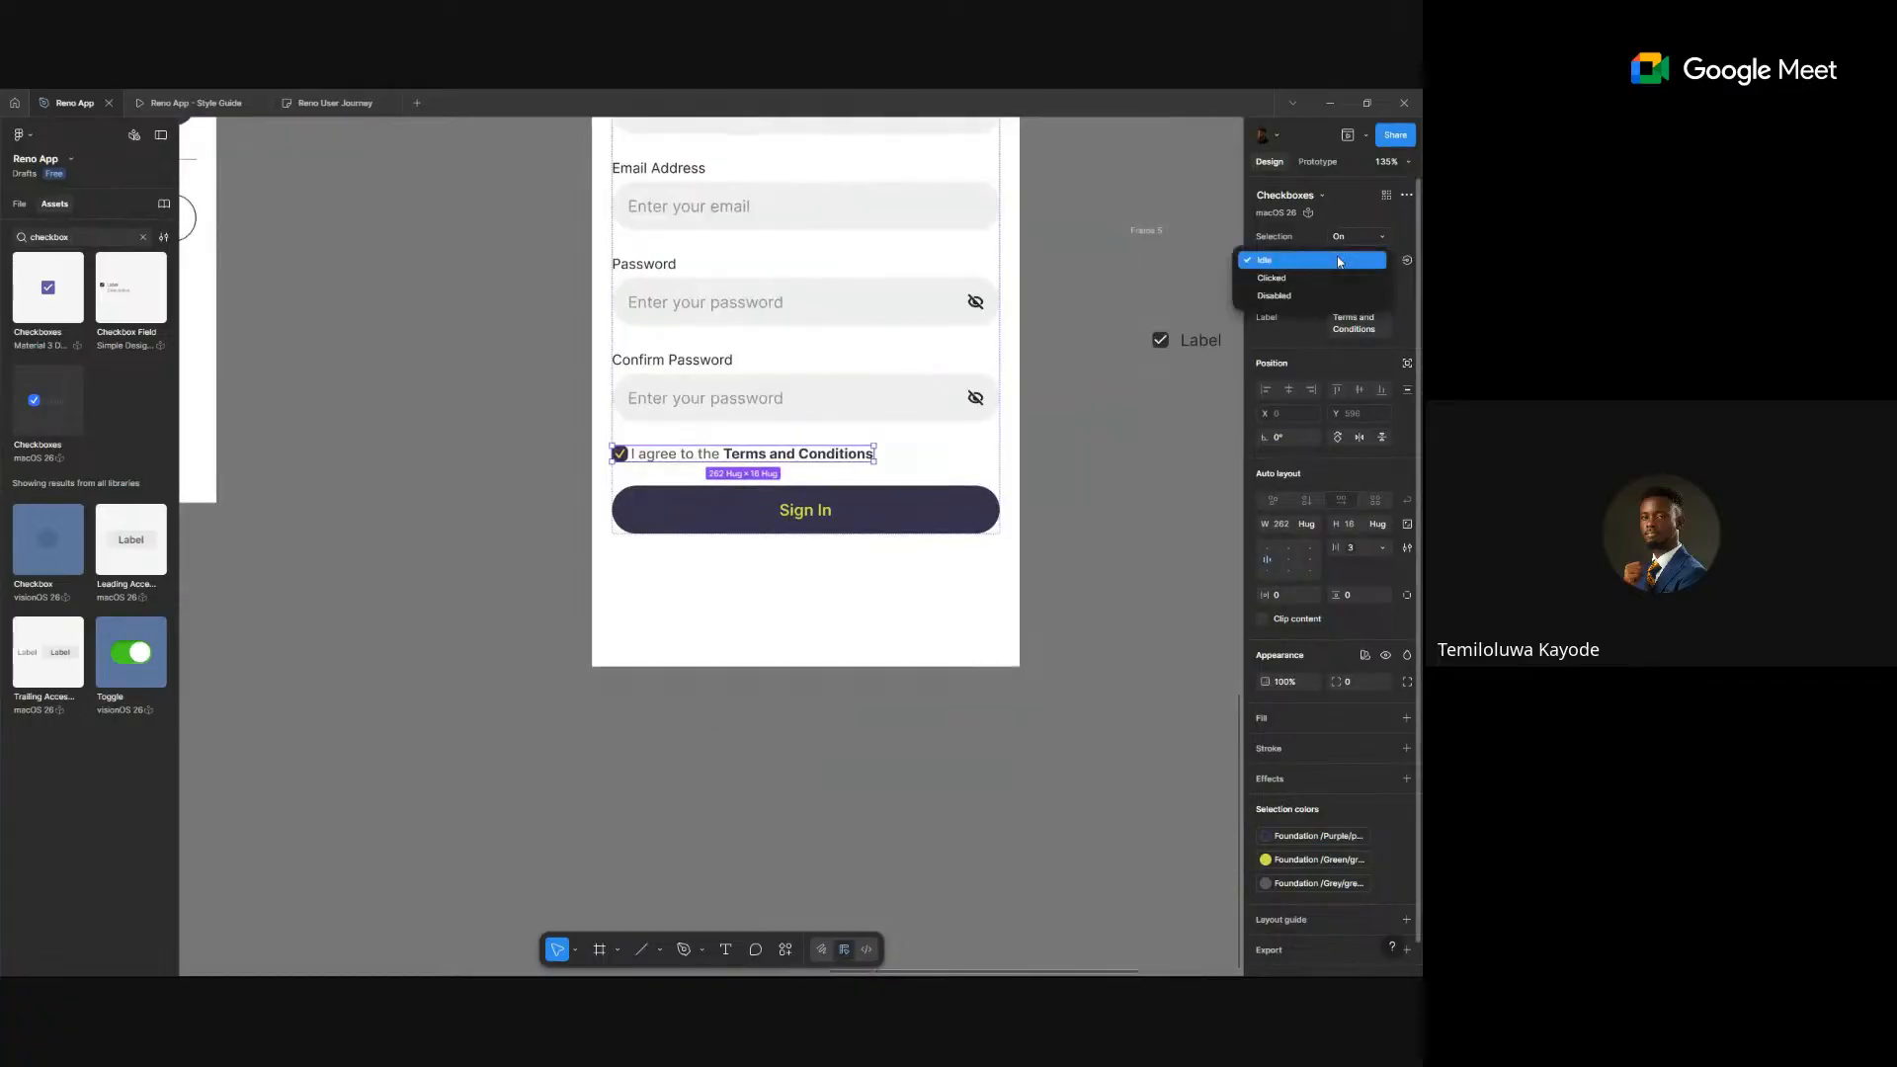
pyautogui.click(1329, 283)
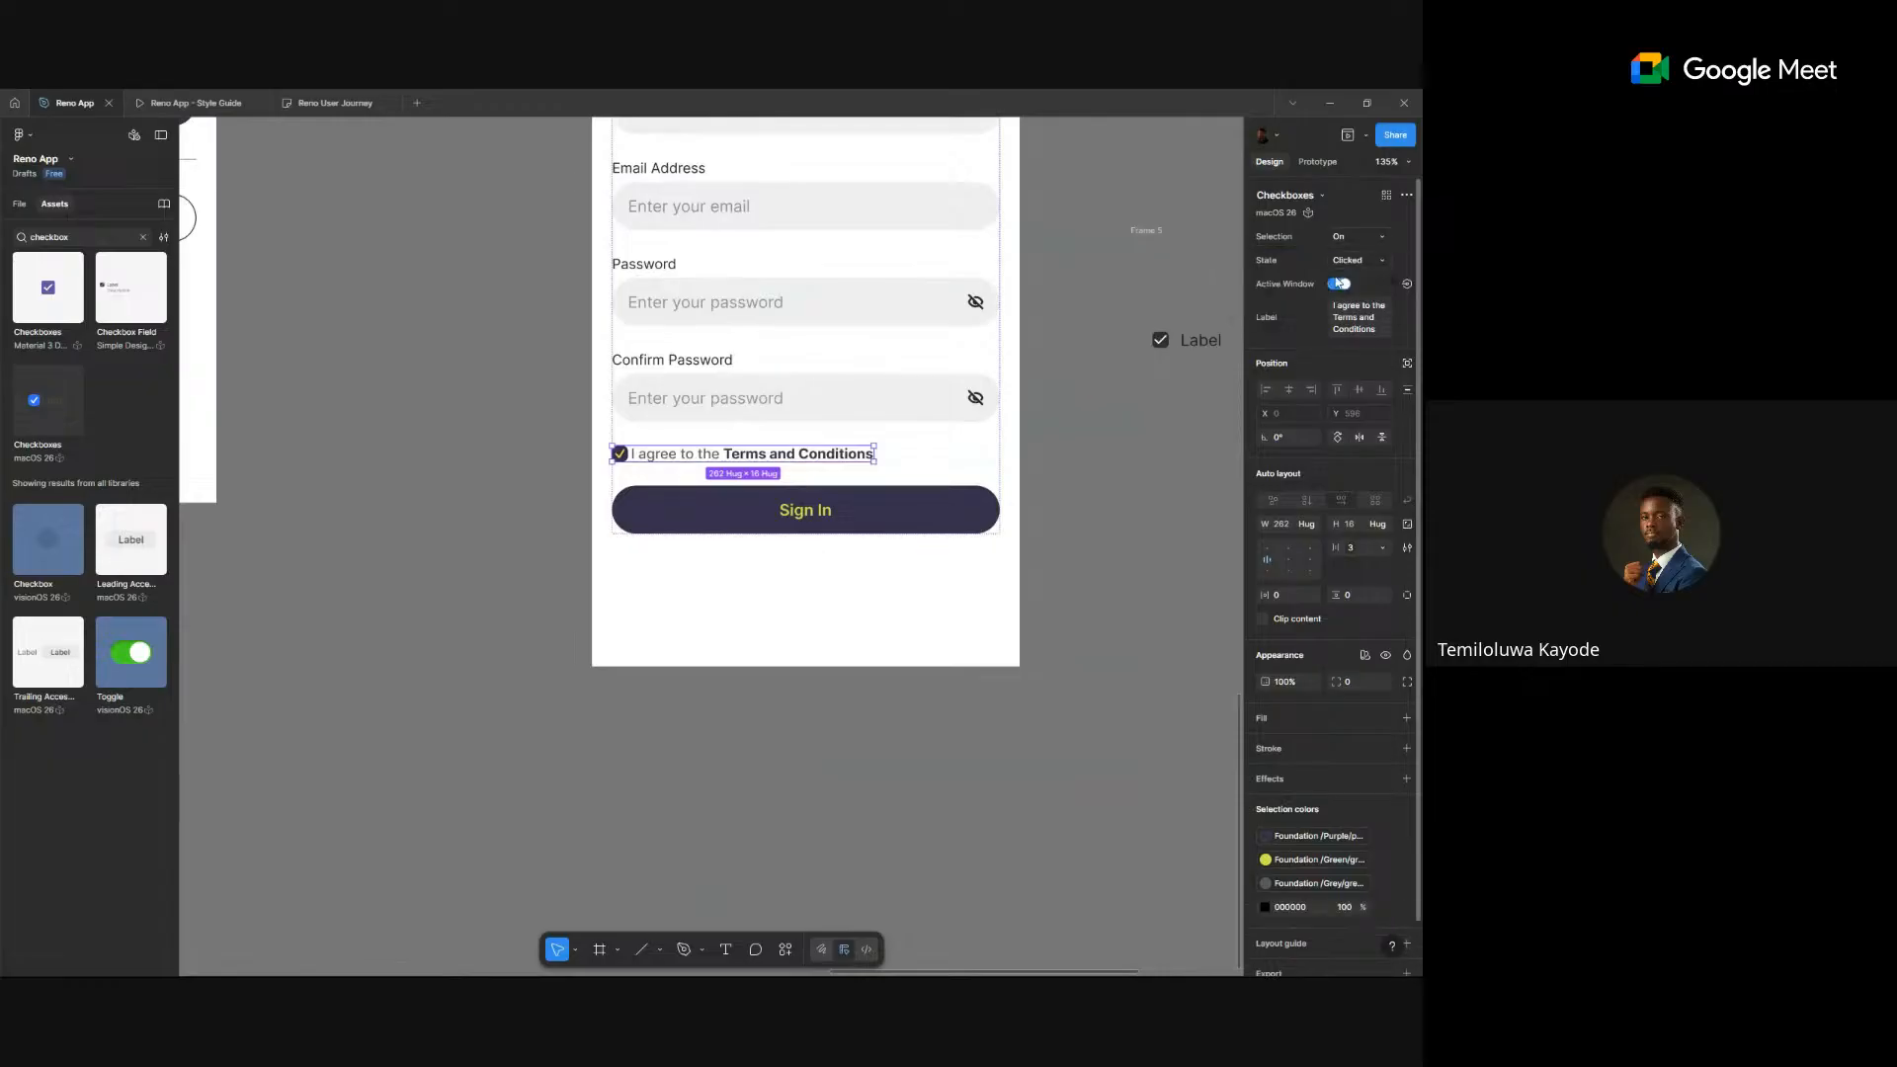
pyautogui.click(1326, 260)
pyautogui.click(1326, 243)
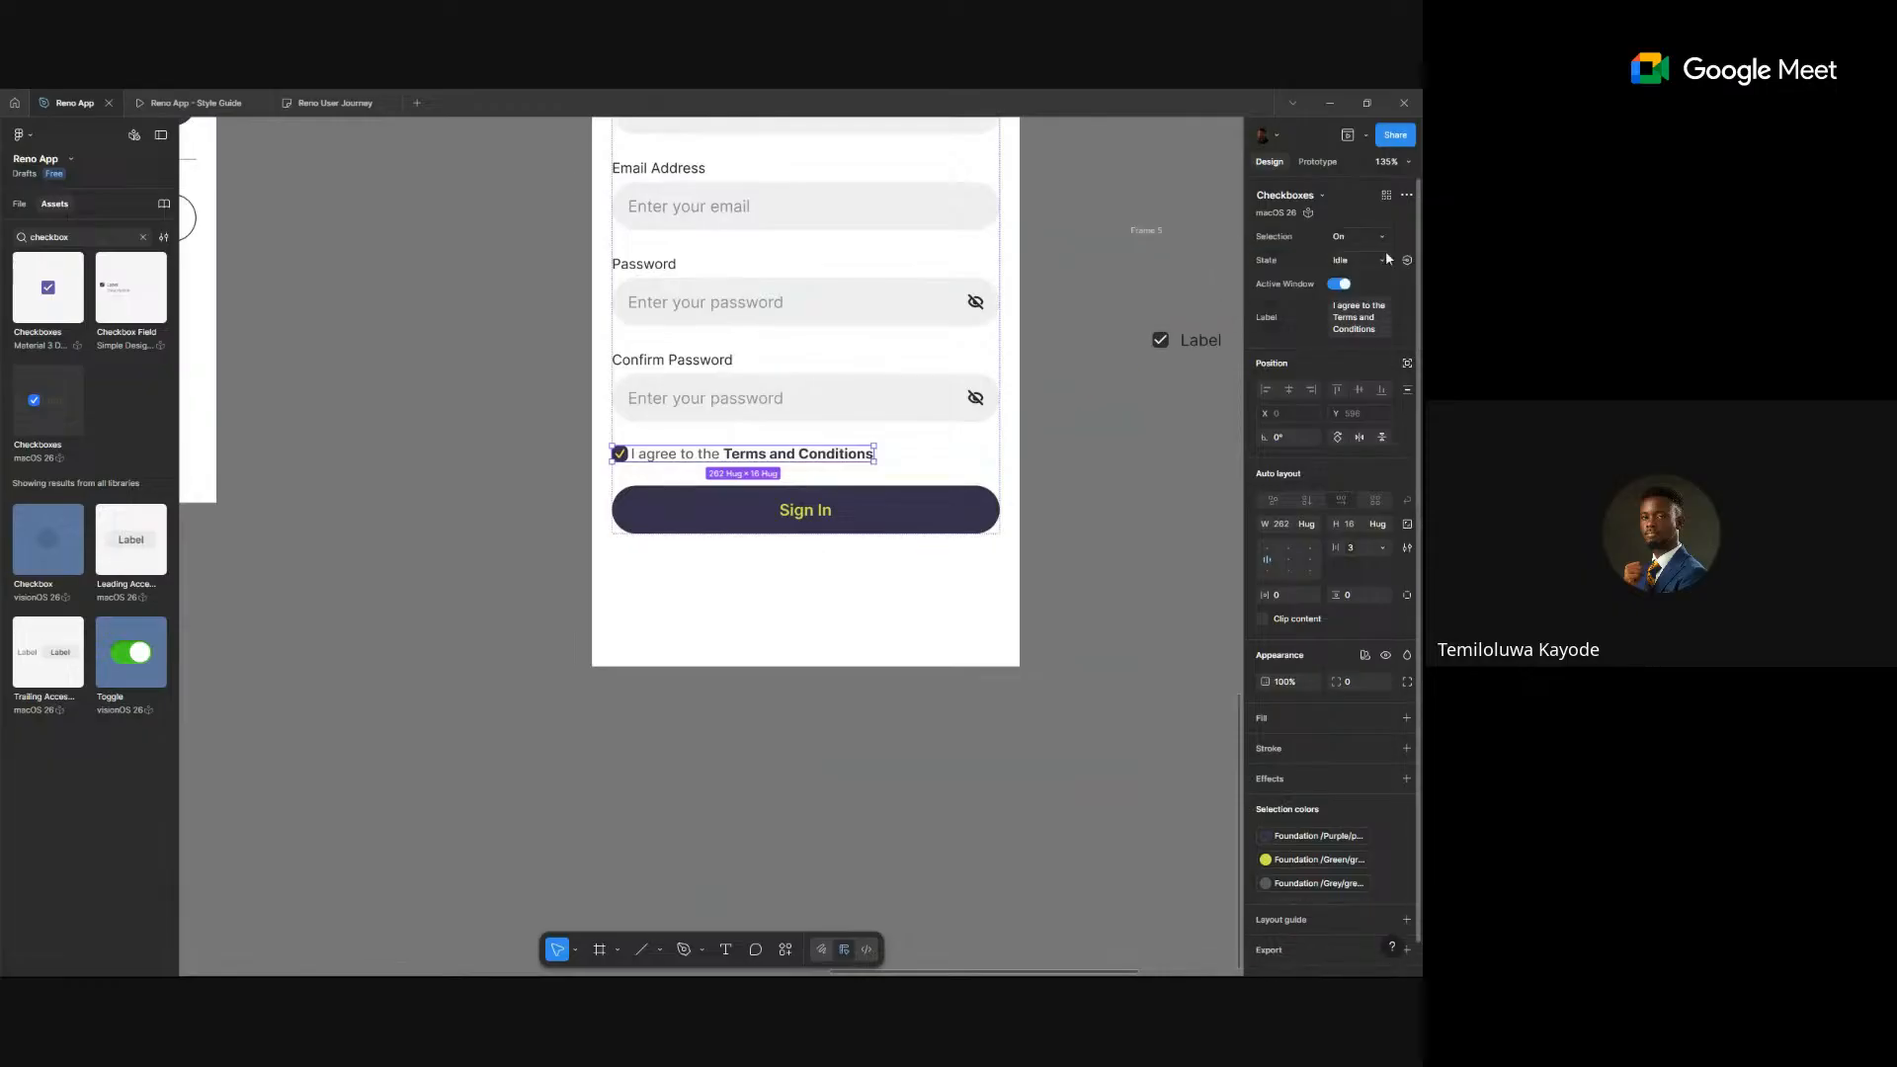
# - Select the loose checkbox, Forgot Password and Label items, then bring all phone frames into view
pyautogui.hscroll(5, 1012, 386)
pyautogui.scroll(2, 1012, 385)
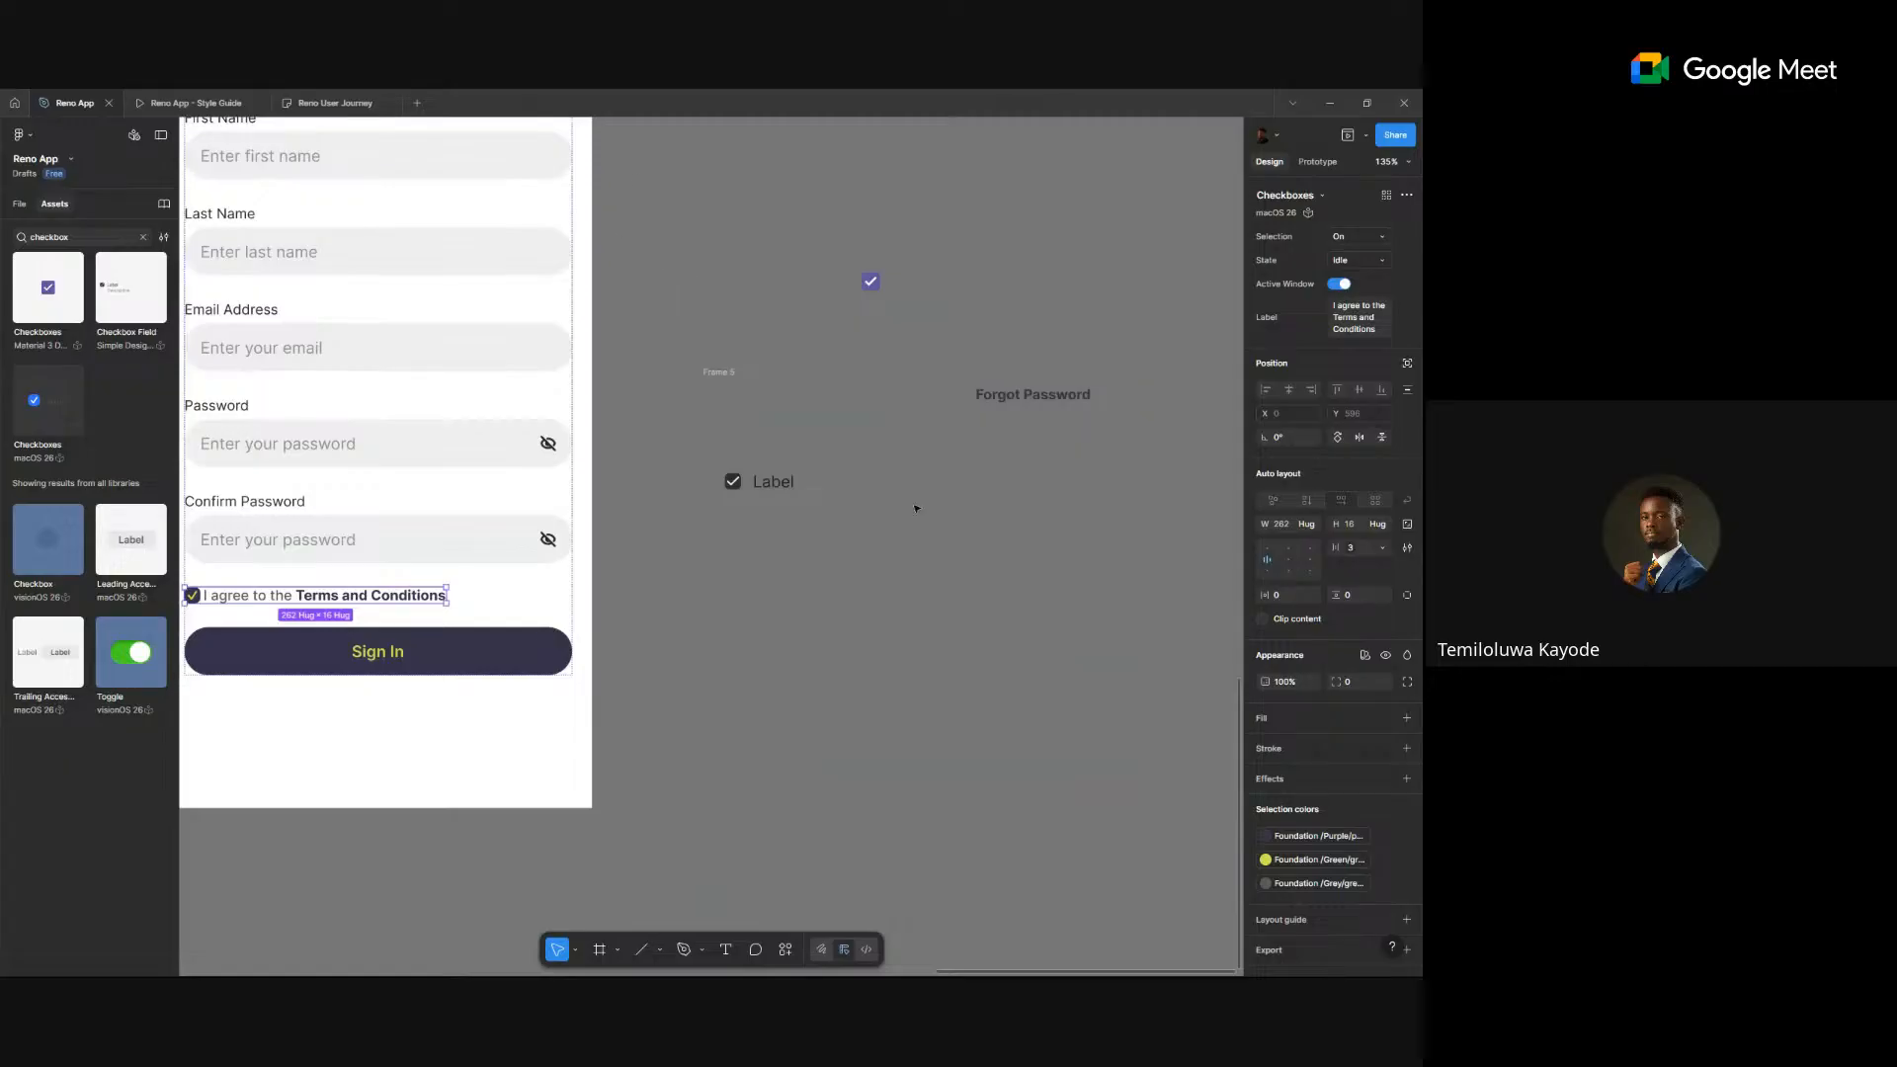
pyautogui.moveTo(635, 169); pyautogui.dragTo(1126, 635)
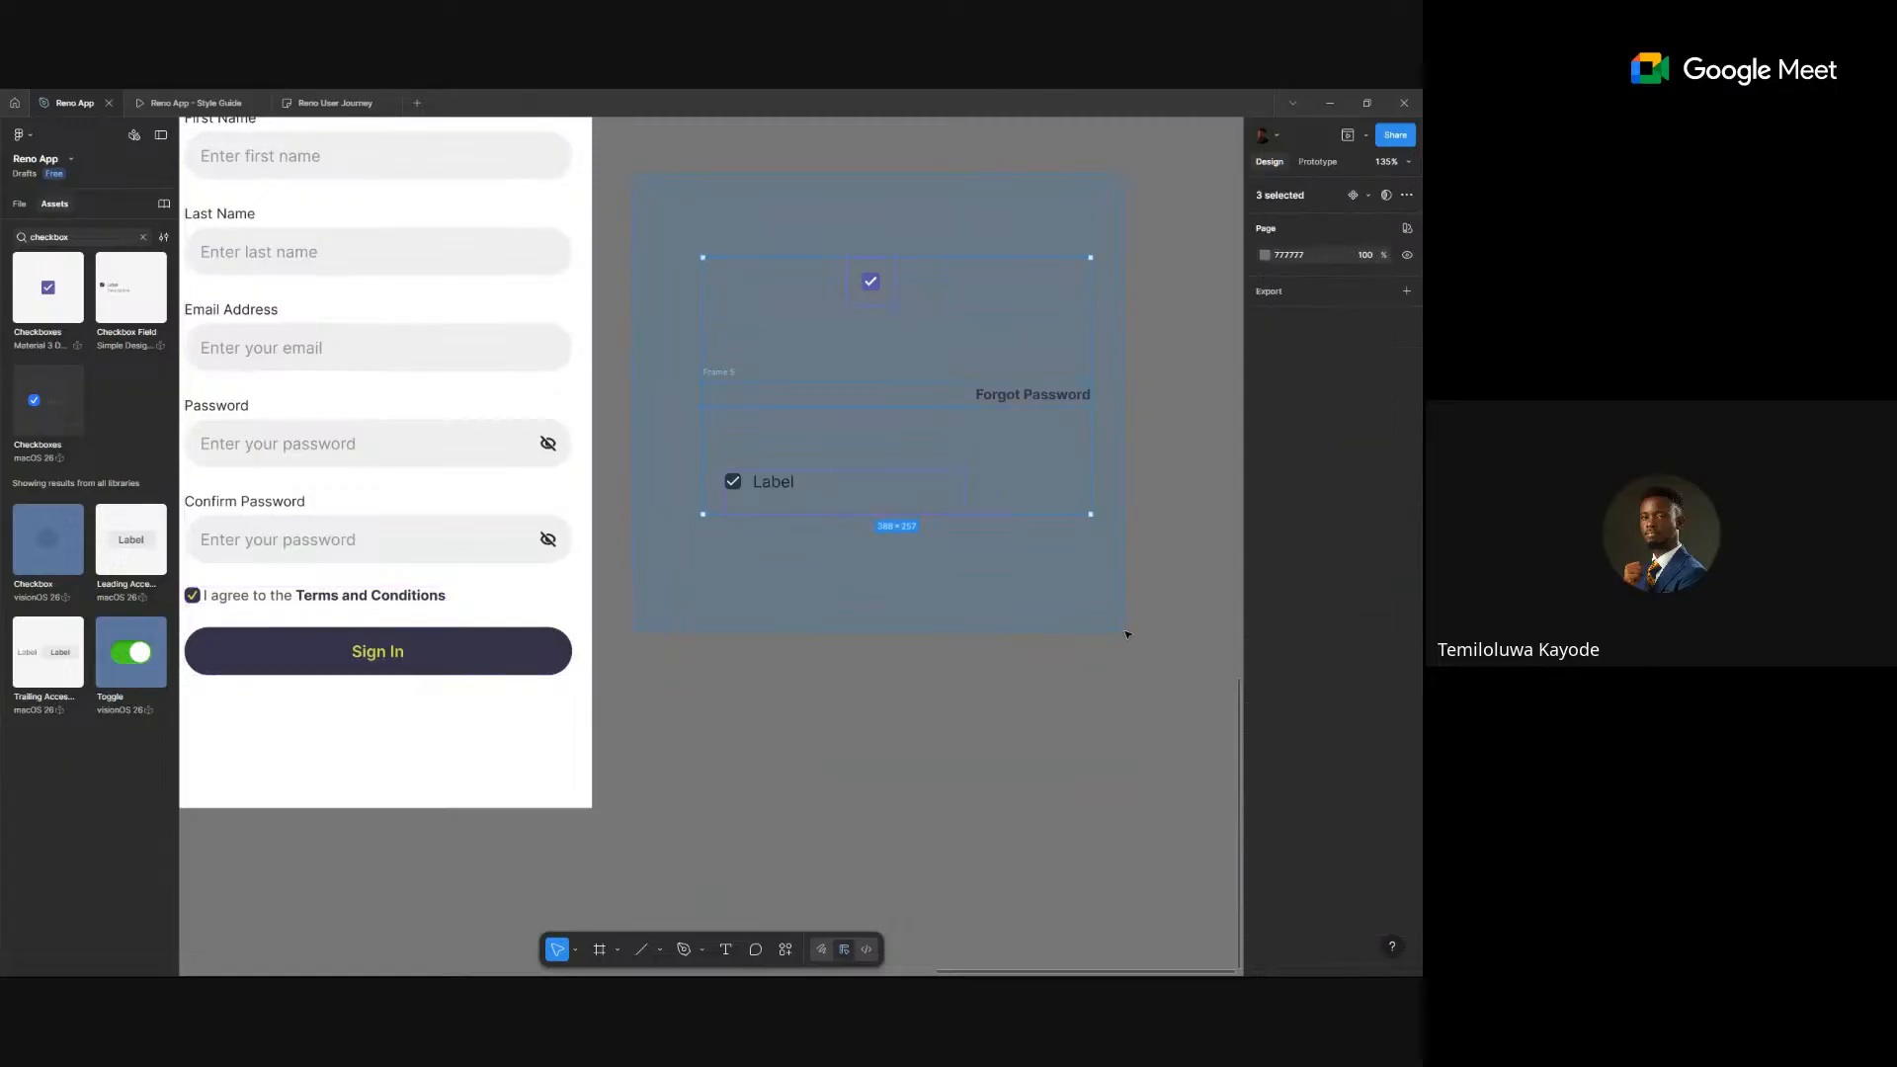
pyautogui.click(1035, 609)
pyautogui.scroll(-5, 821, 483)
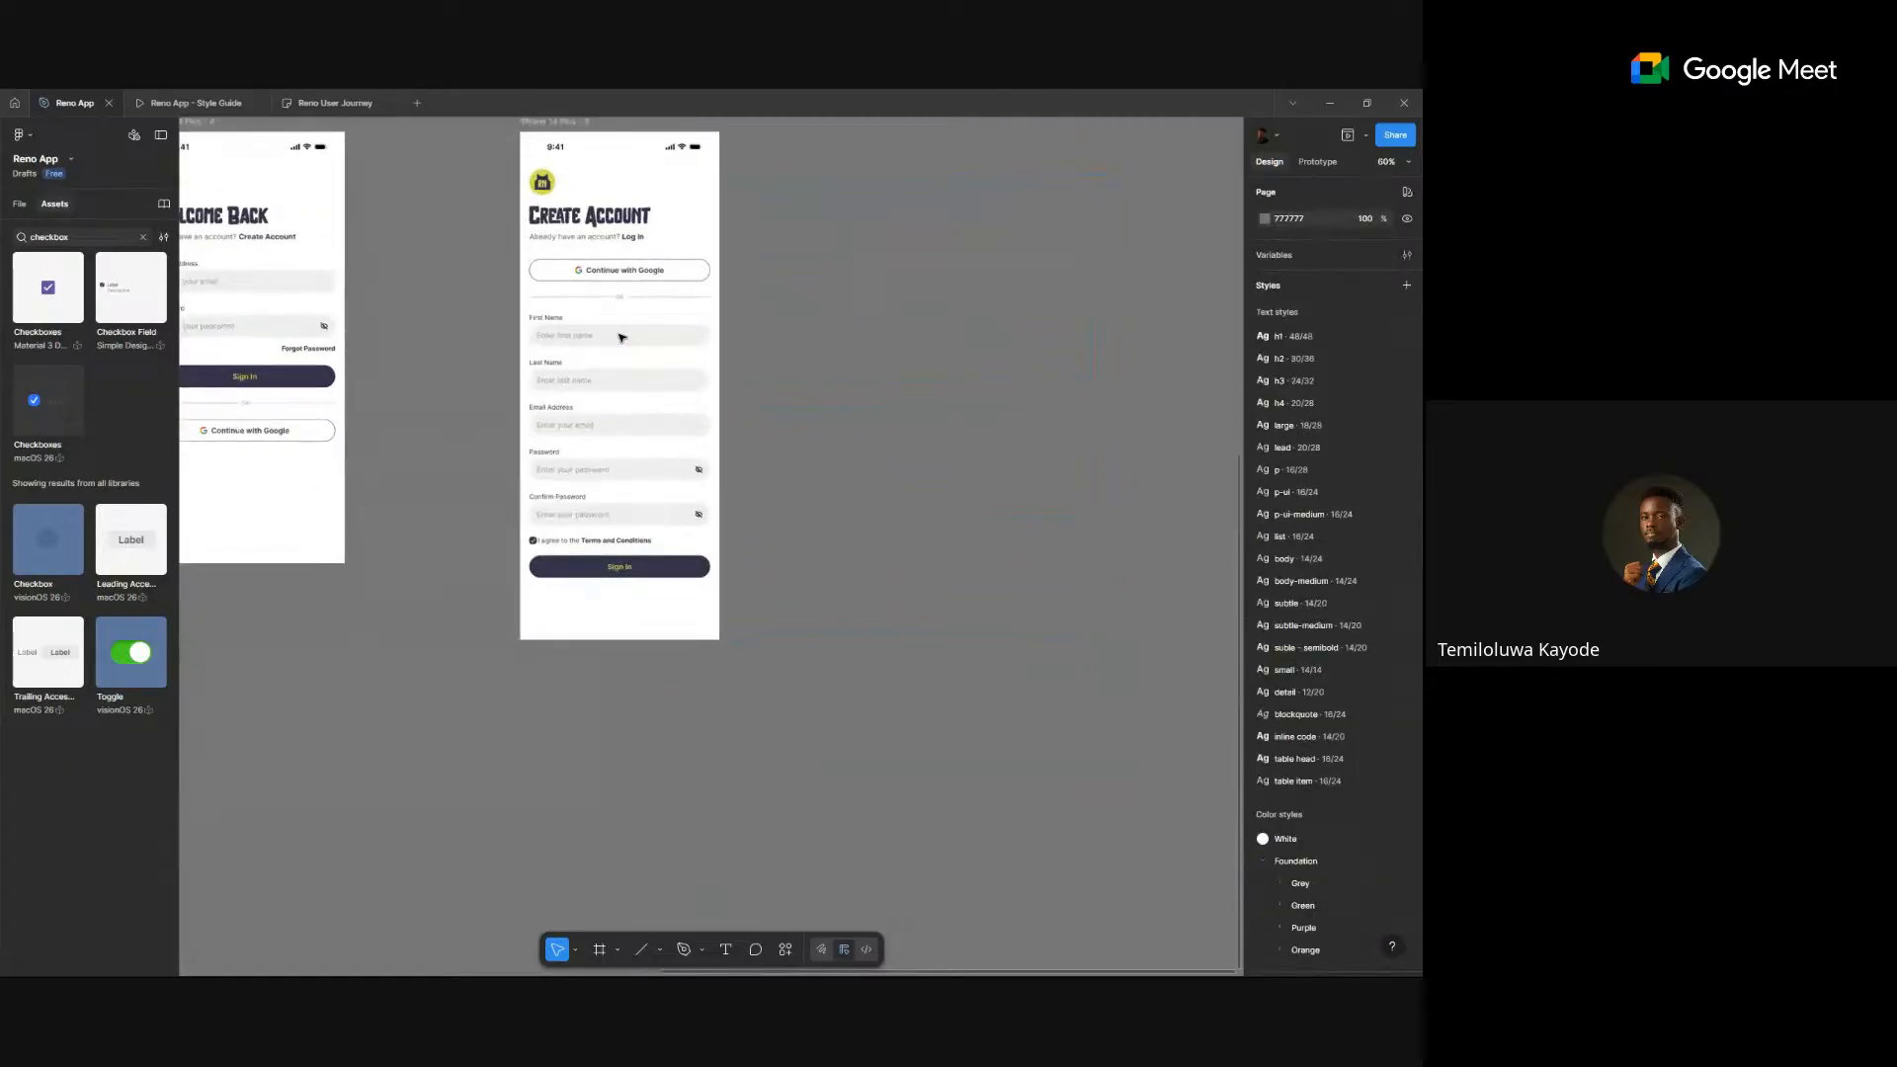
pyautogui.scroll(-5, 710, 302)
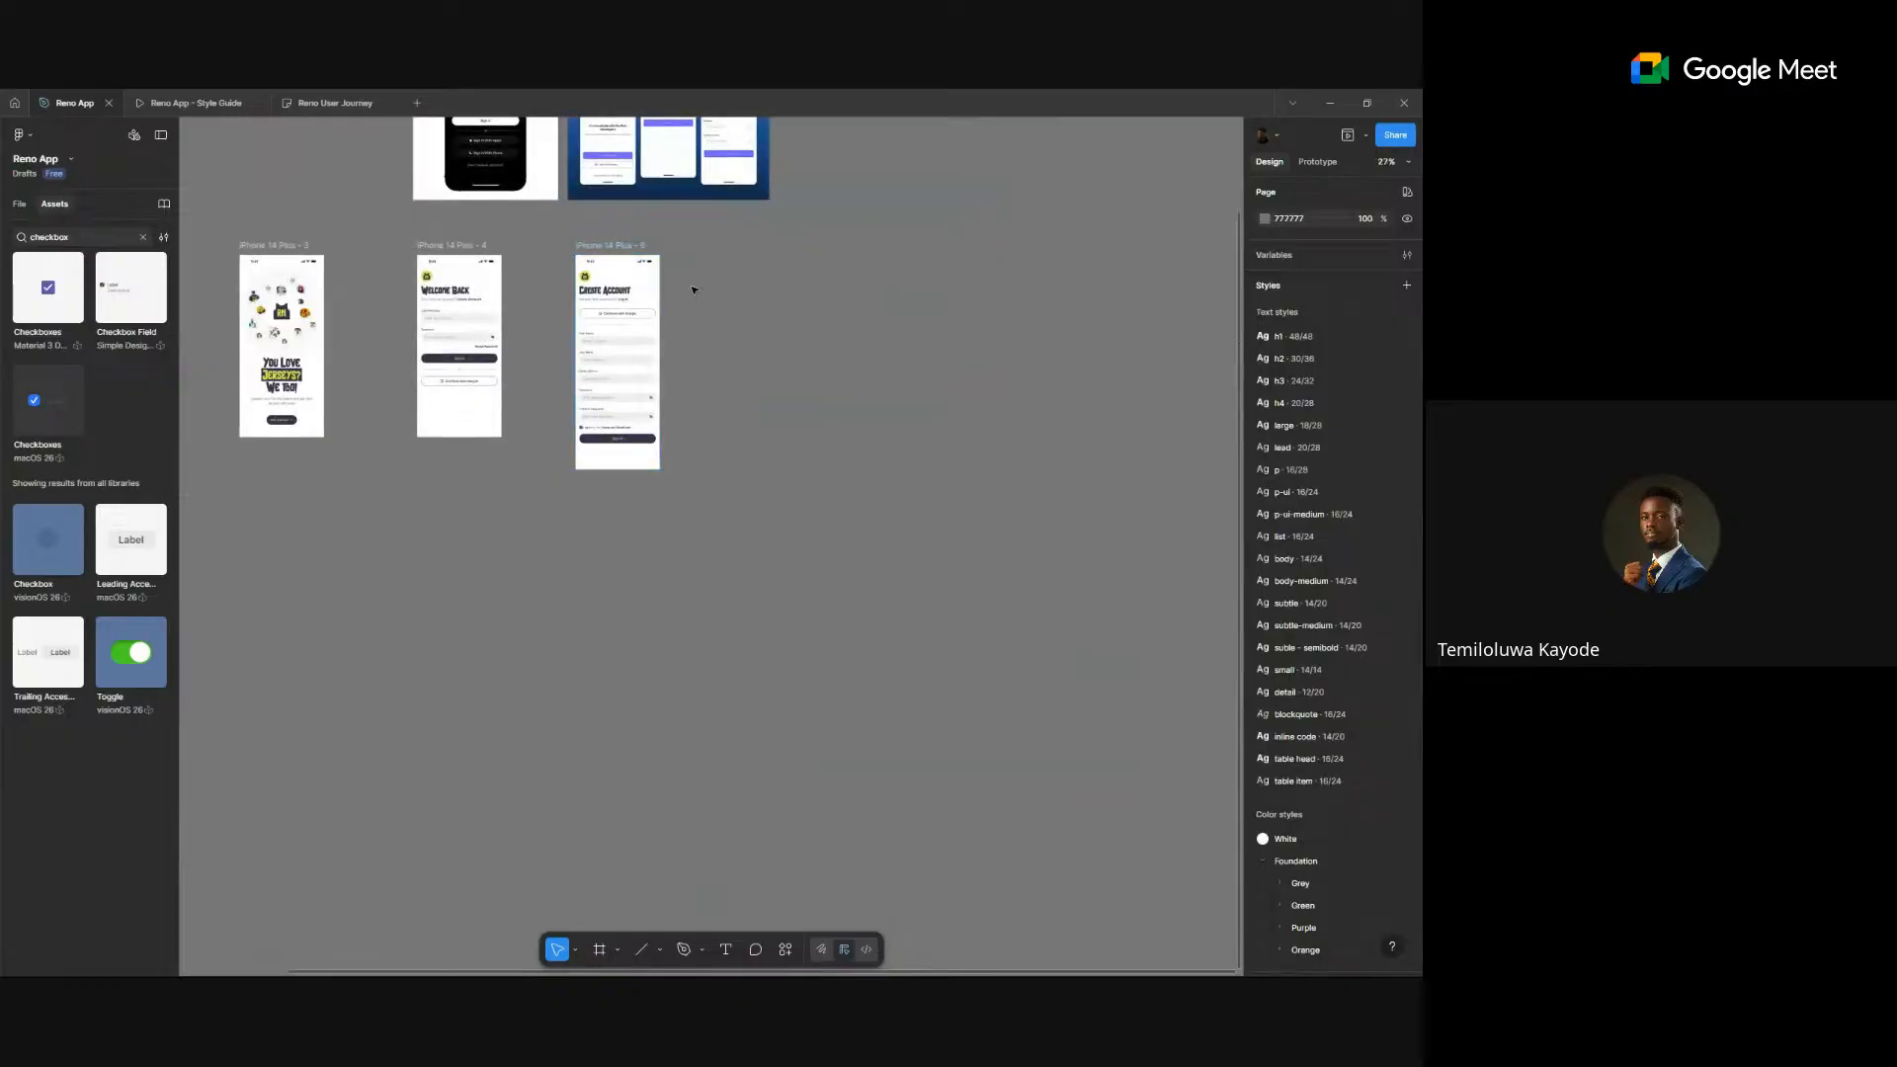
pyautogui.moveTo(704, 282); pyautogui.dragTo(801, 447)
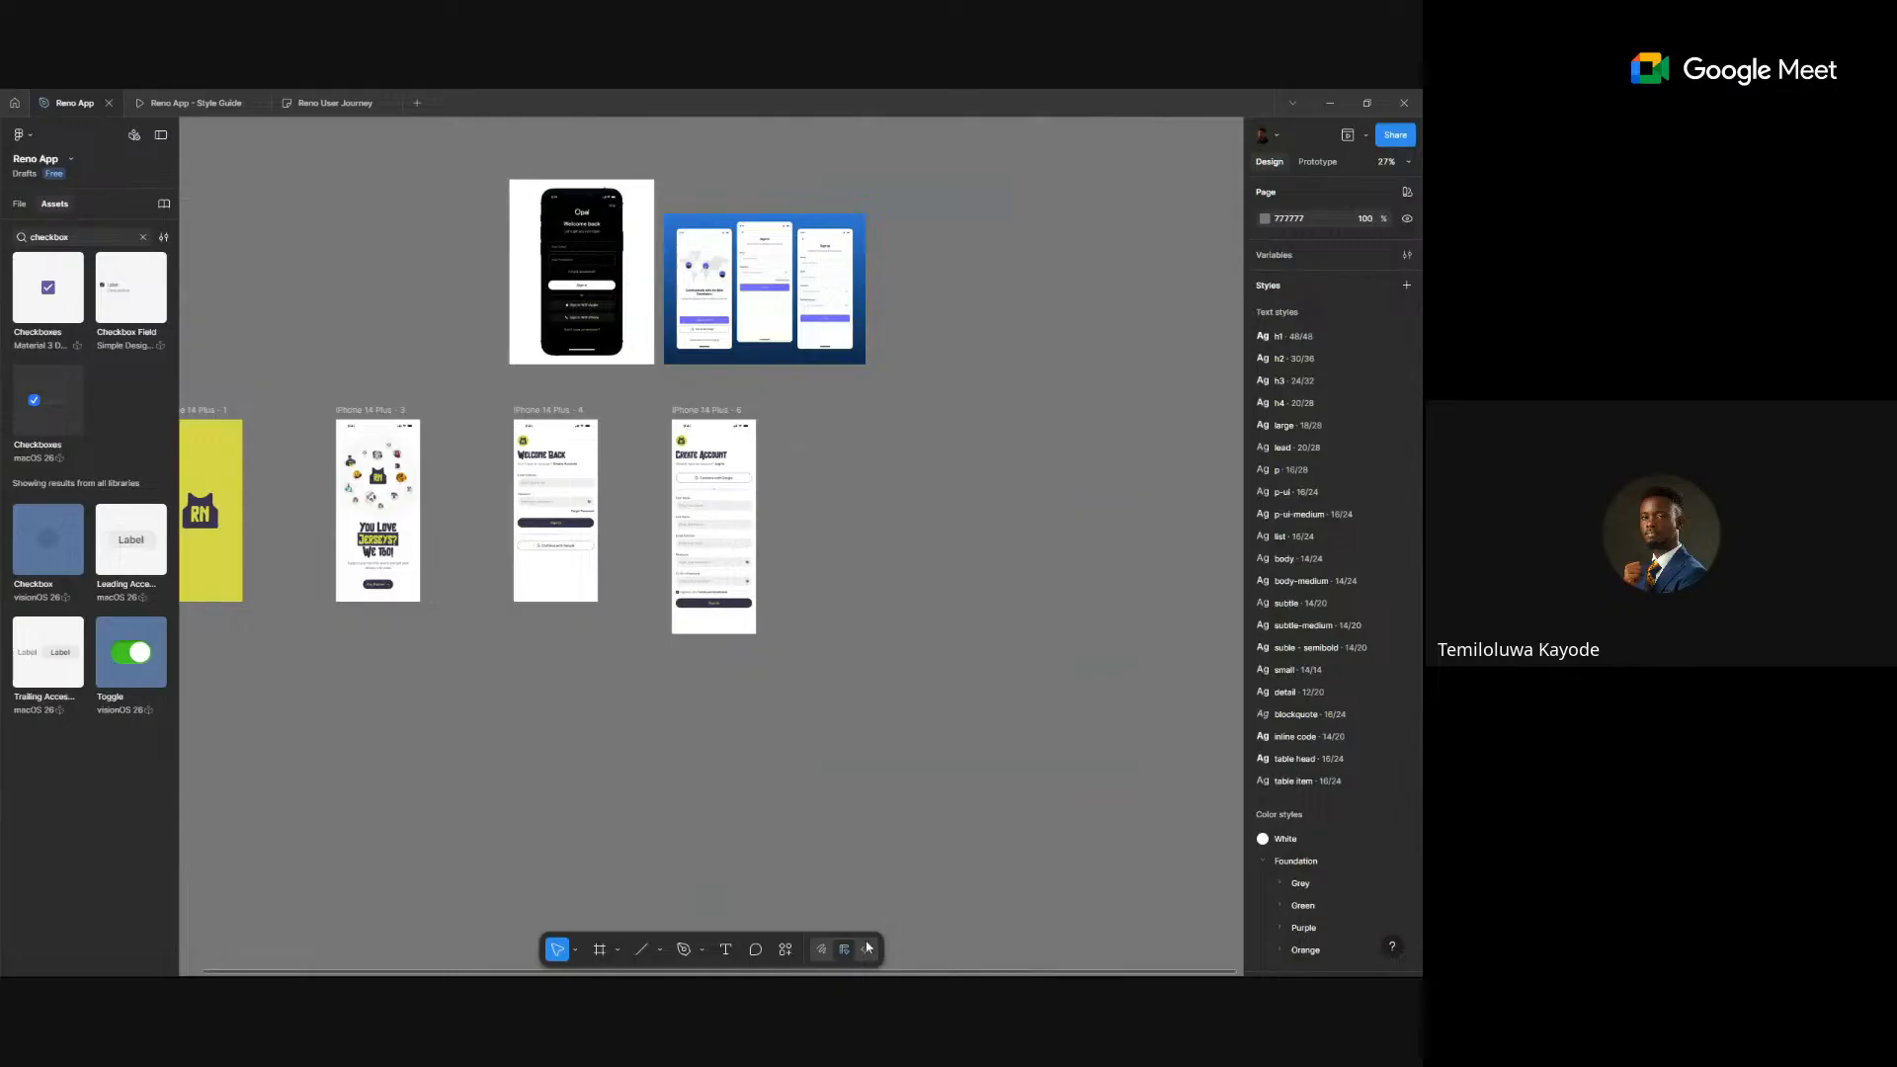
pyautogui.moveTo(953, 940)
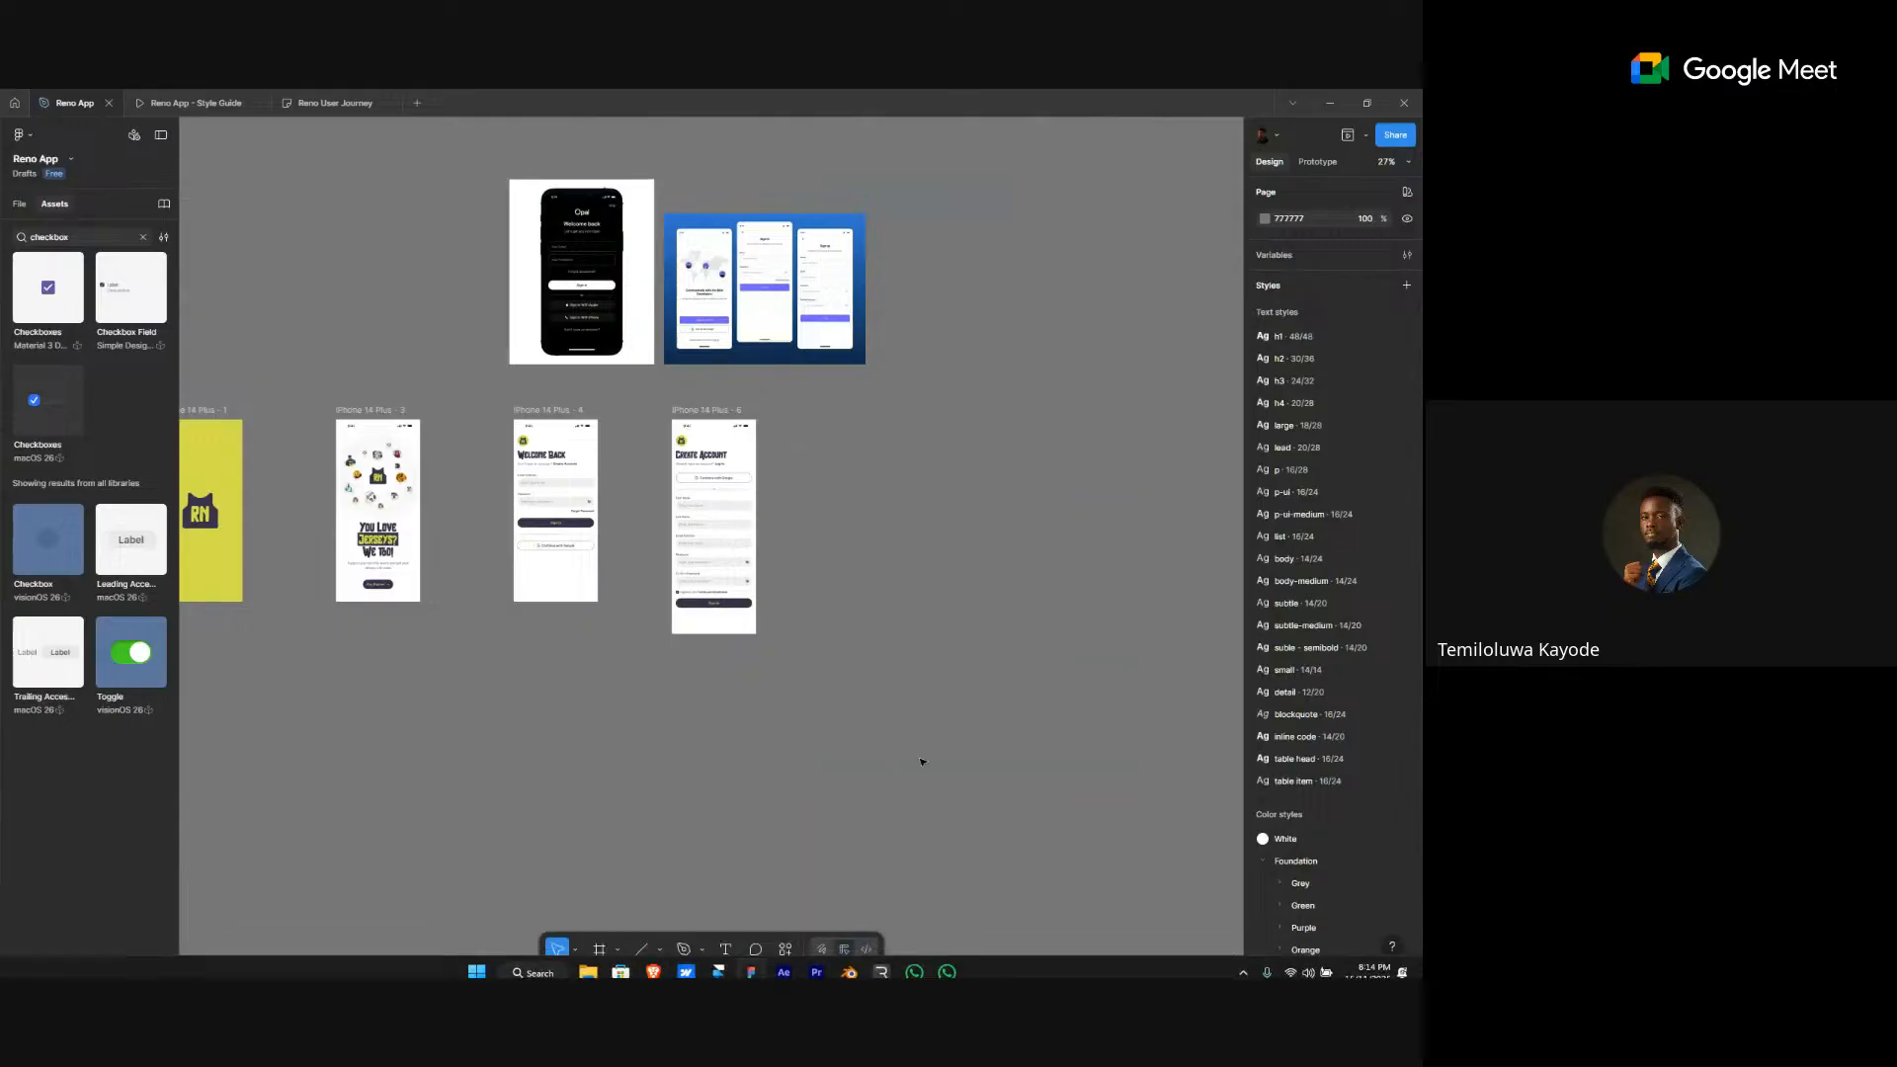
# - Switch to the Reno User Journey board and scroll through its Authentication and Checkout Flow charts
pyautogui.click(346, 99)
pyautogui.scroll(-3, 779, 563)
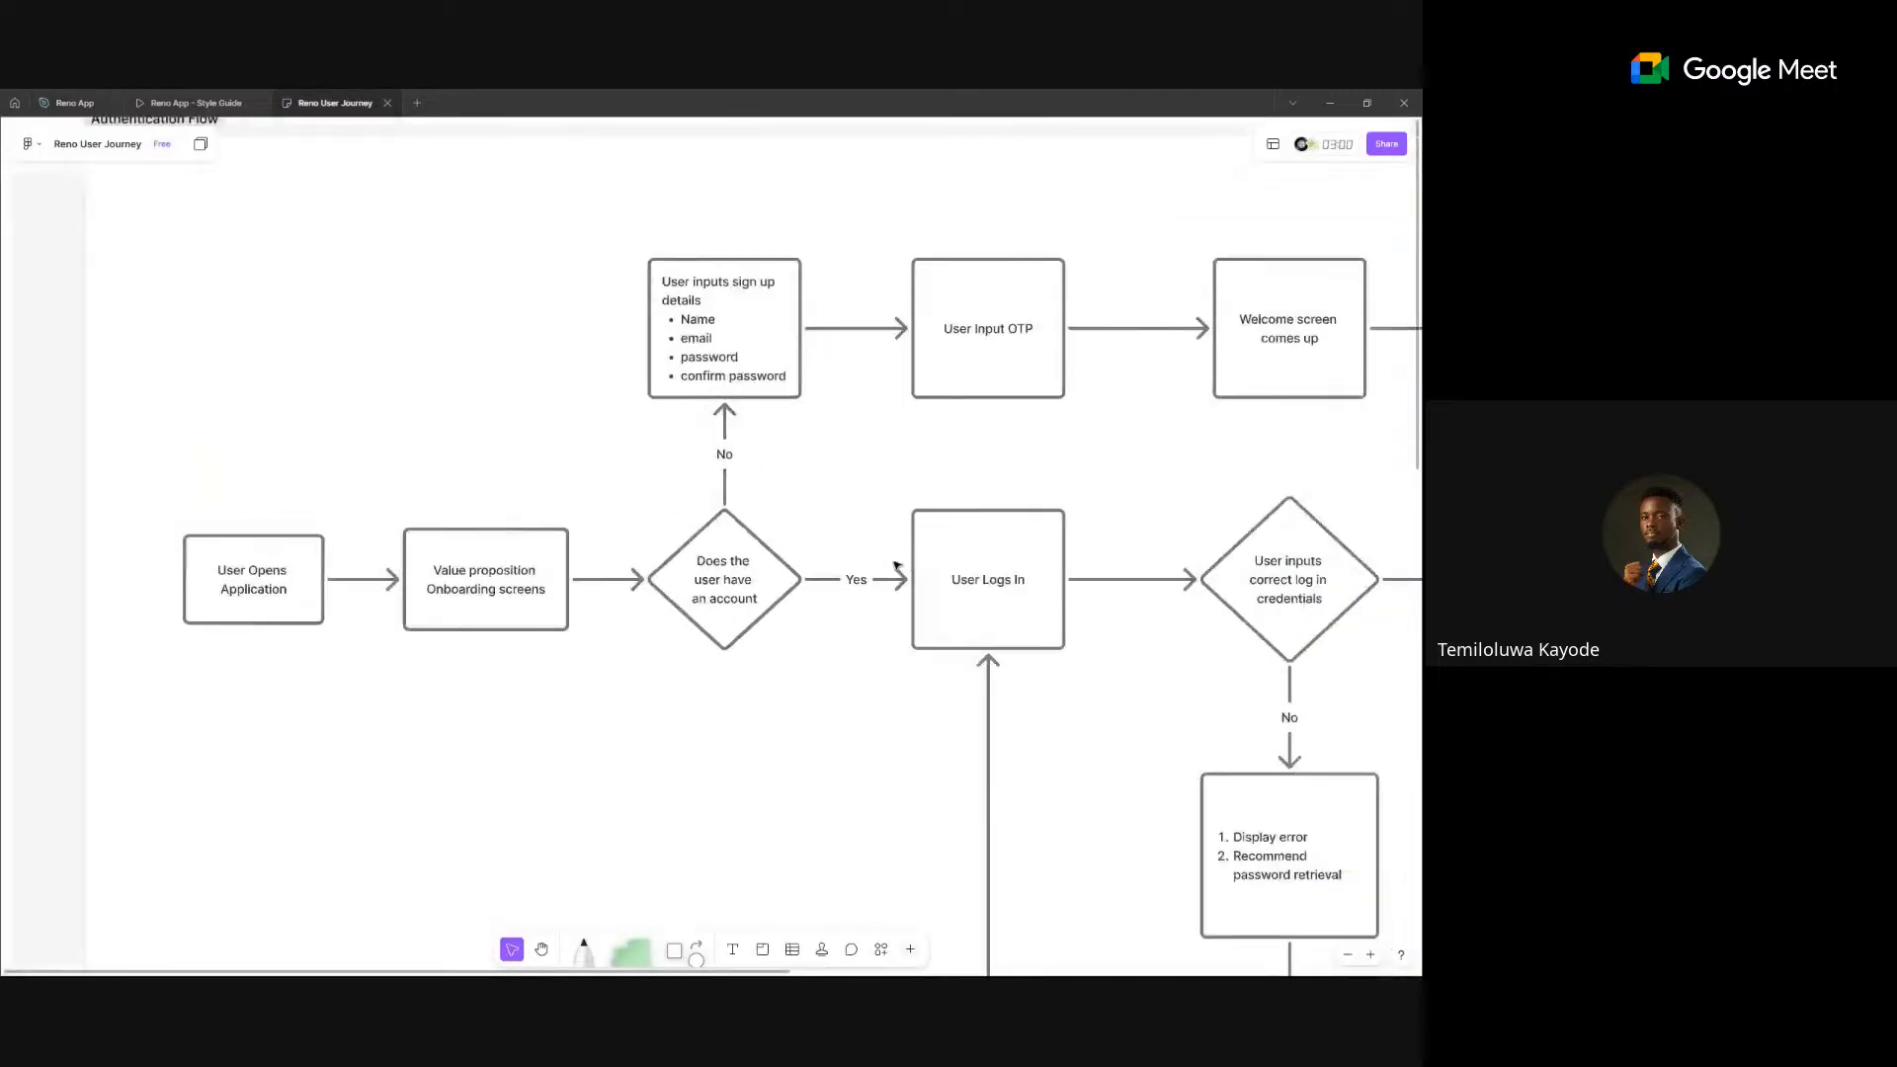
pyautogui.scroll(-3, 895, 564)
pyautogui.hscroll(2, 895, 564)
pyautogui.scroll(-2, 895, 564)
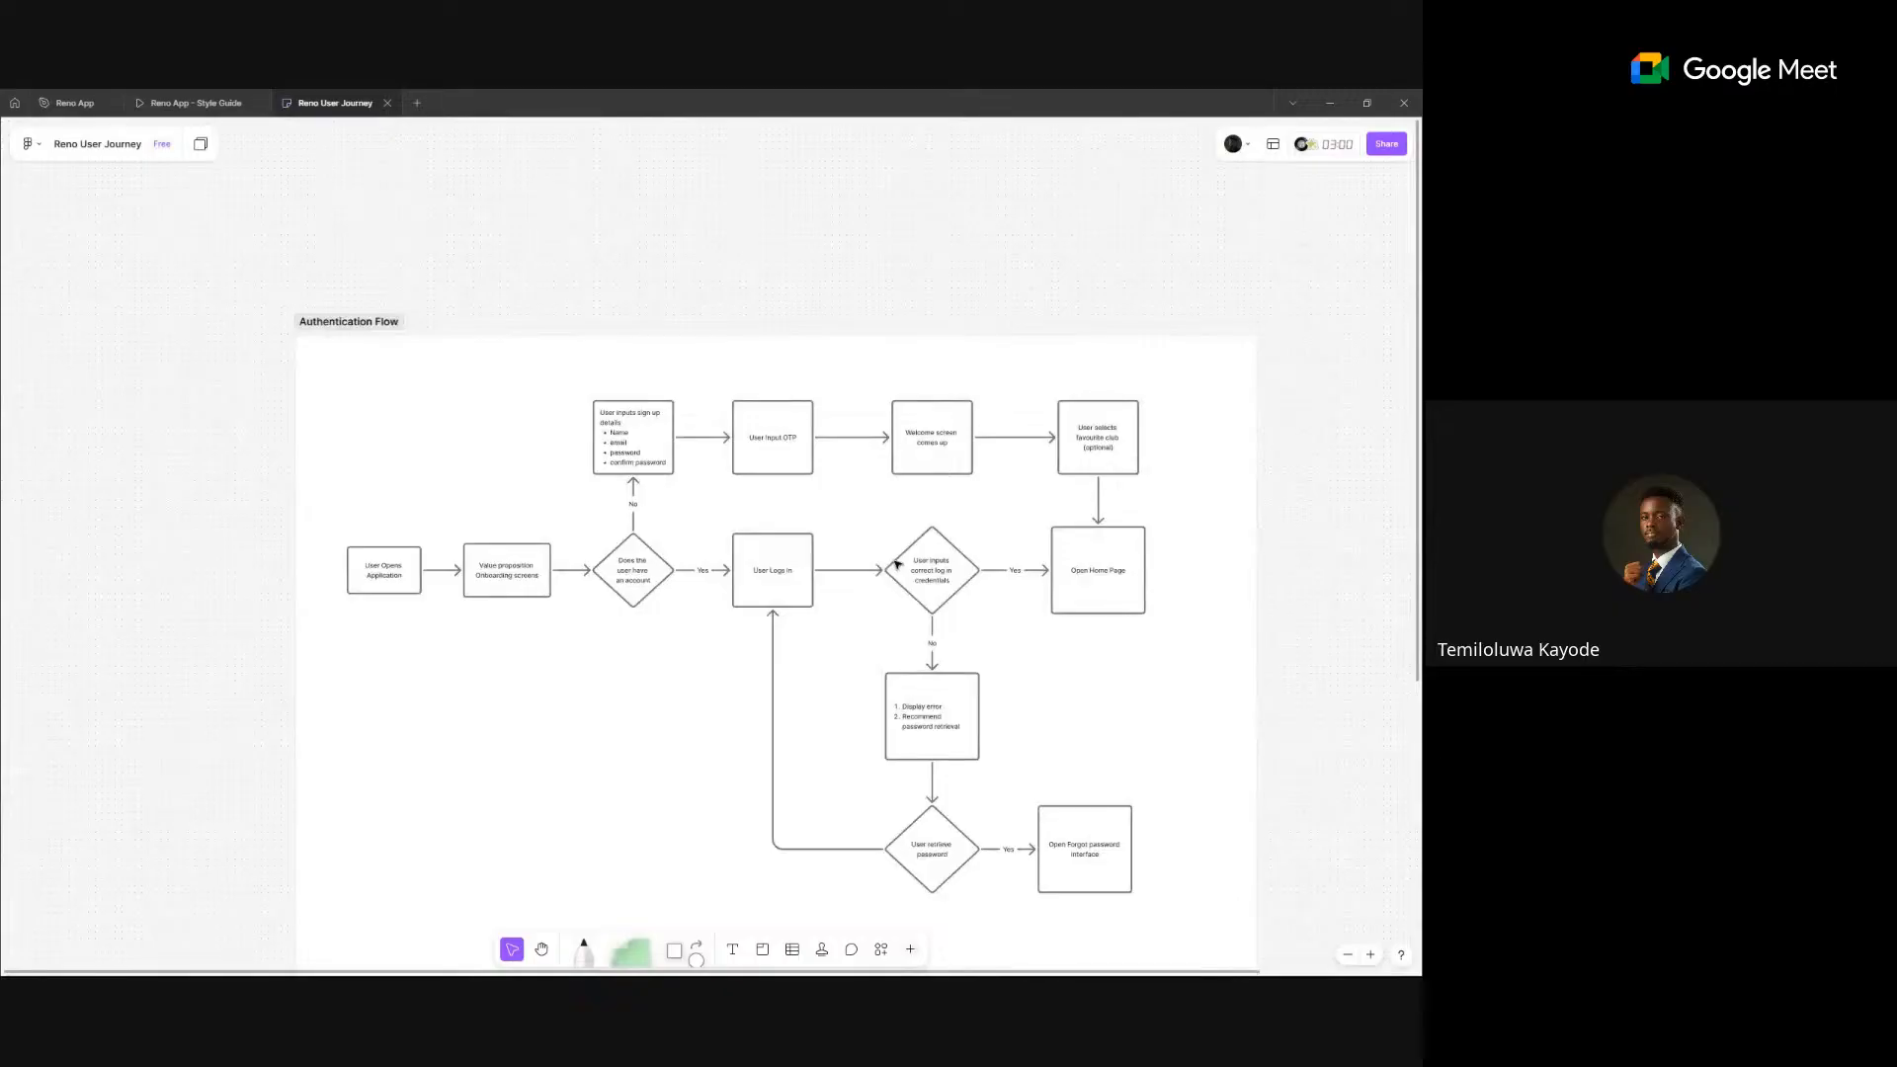
pyautogui.scroll(3, 895, 564)
pyautogui.hscroll(3, 939, 566)
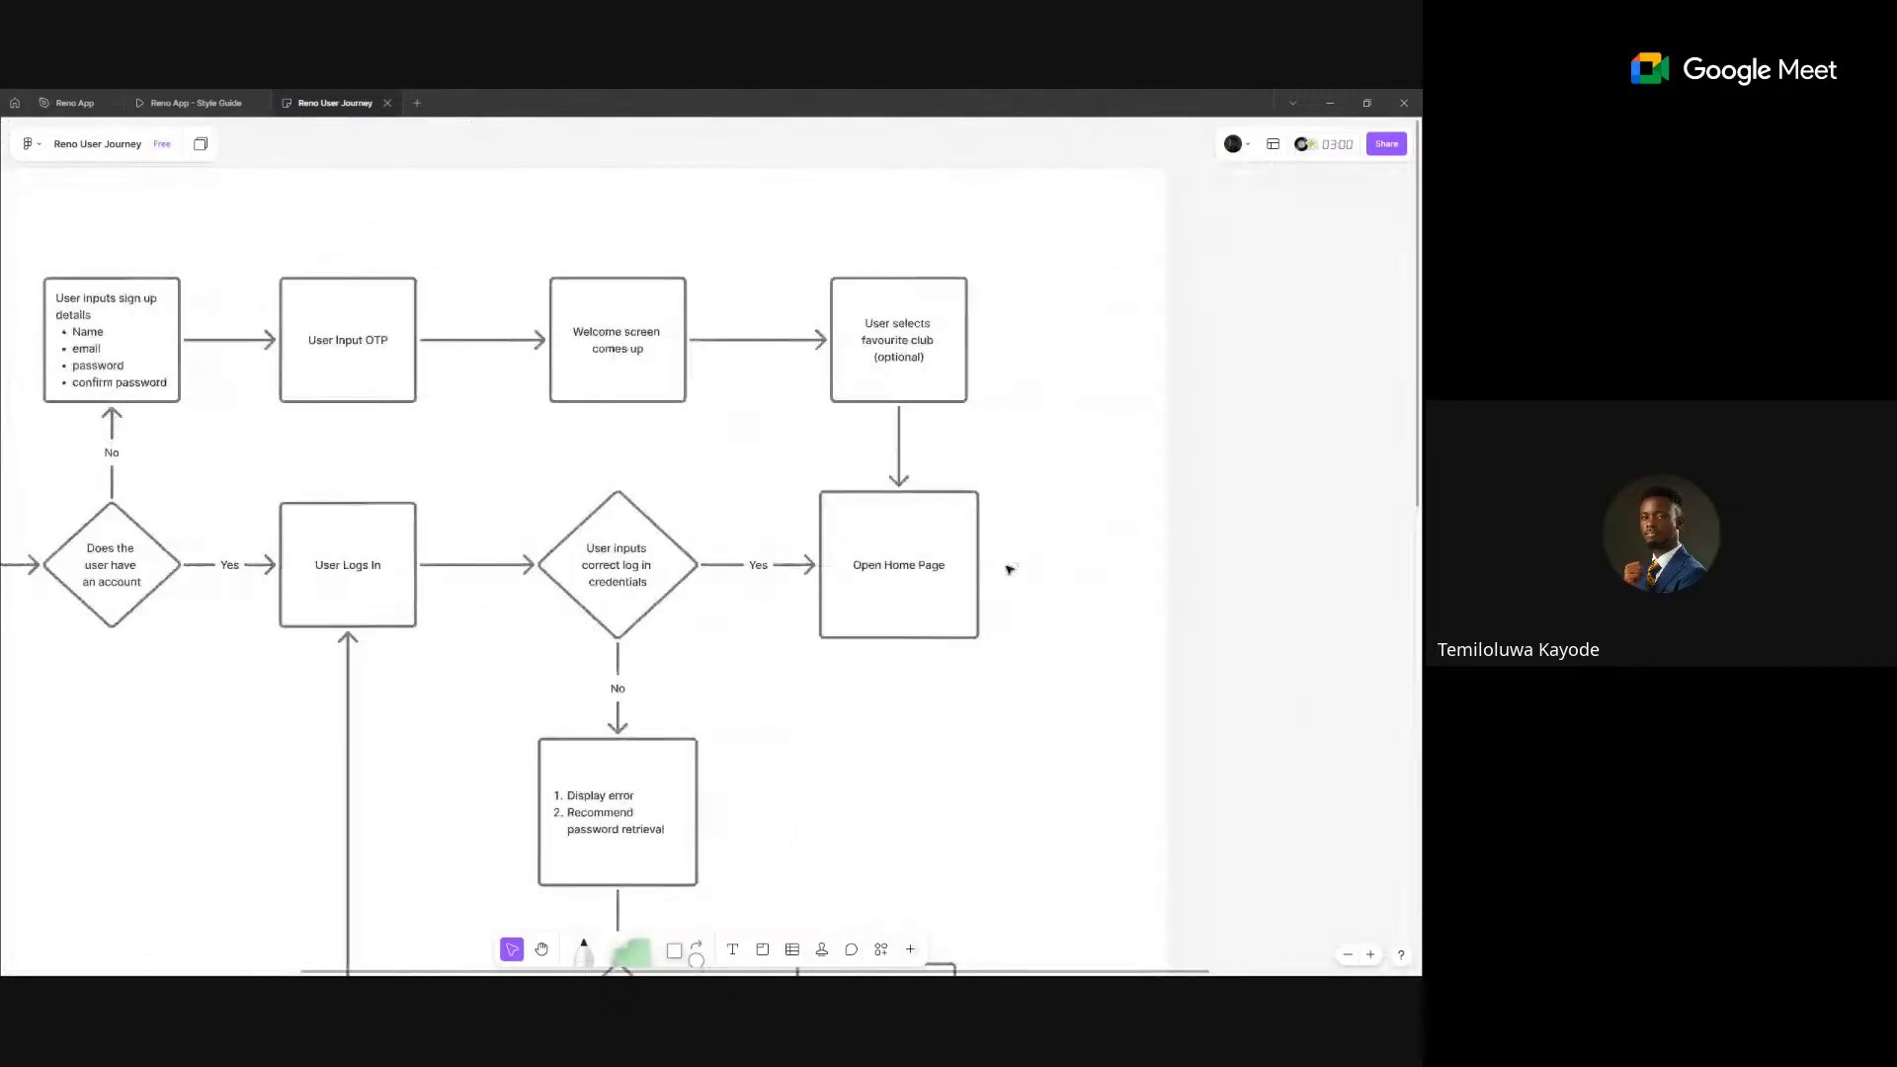
pyautogui.scroll(-3, 1008, 565)
pyautogui.scroll(4, 906, 737)
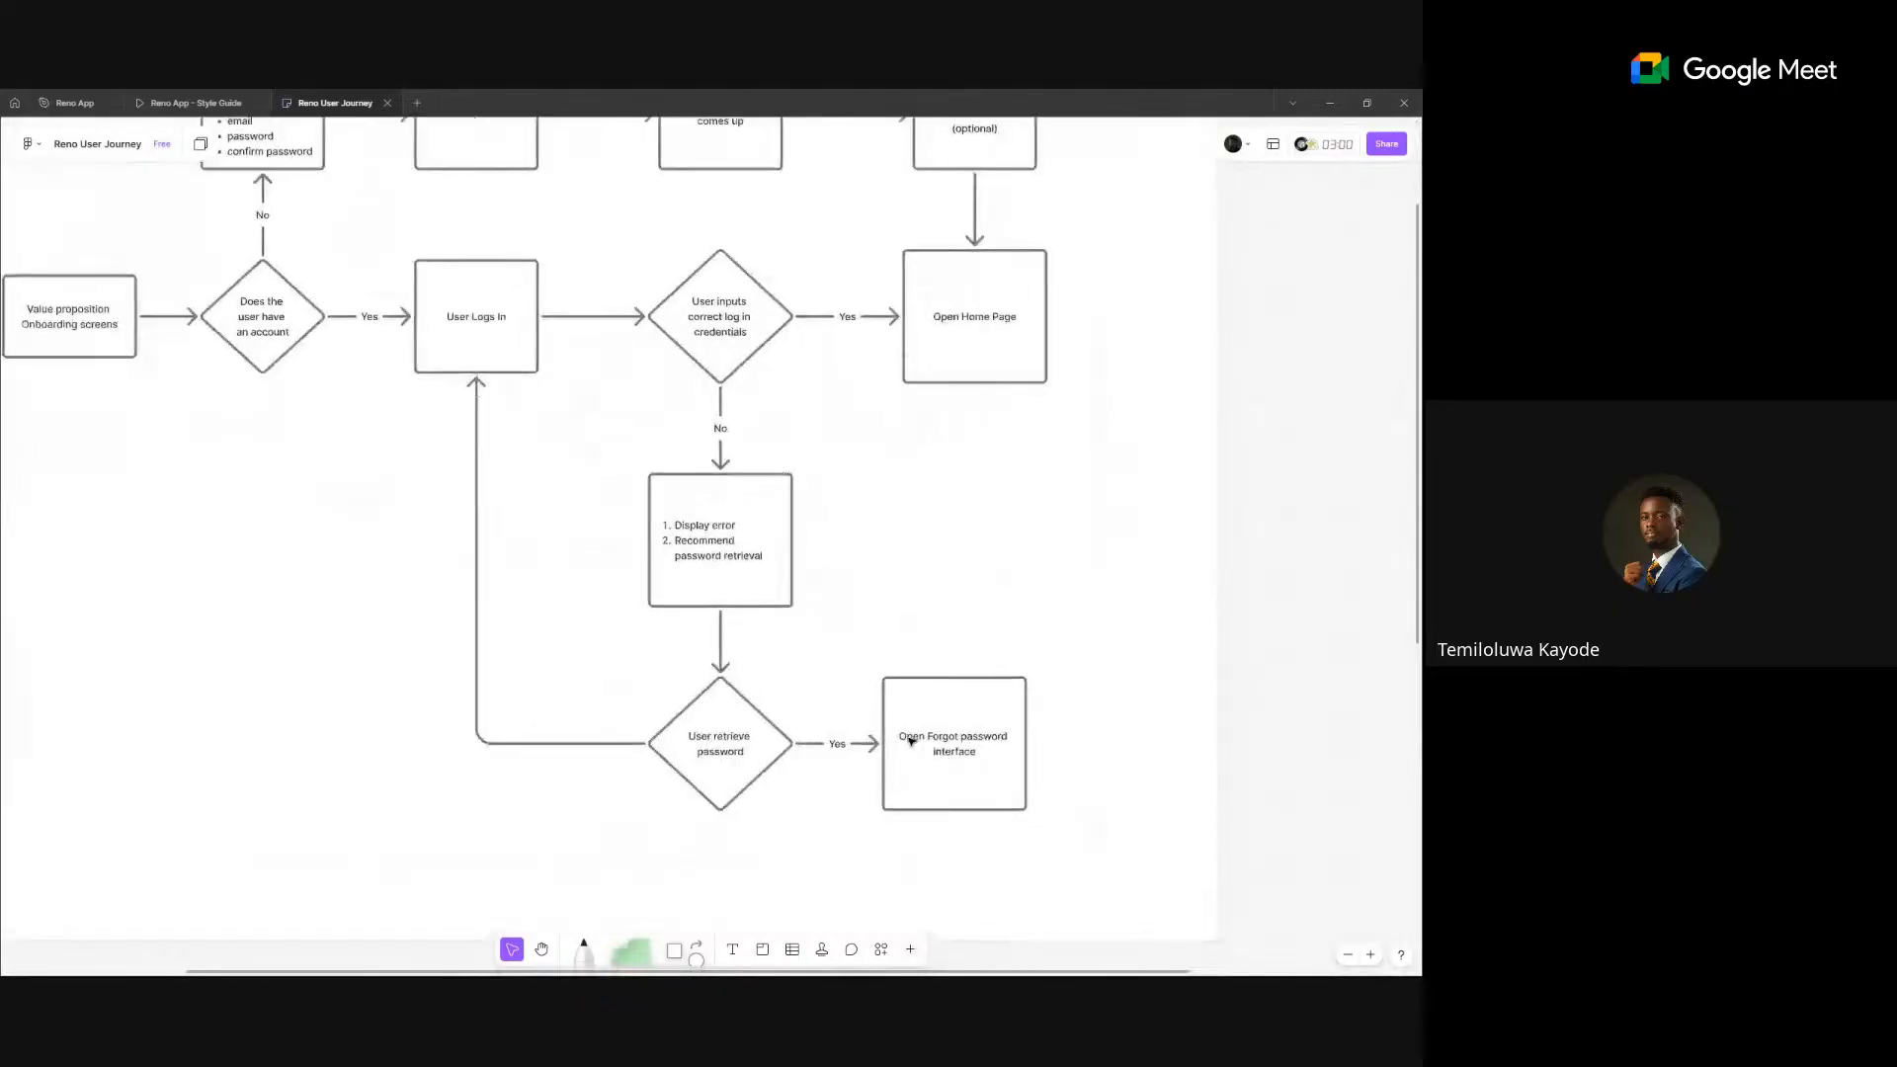
pyautogui.scroll(-6, 910, 739)
pyautogui.scroll(-2, 910, 739)
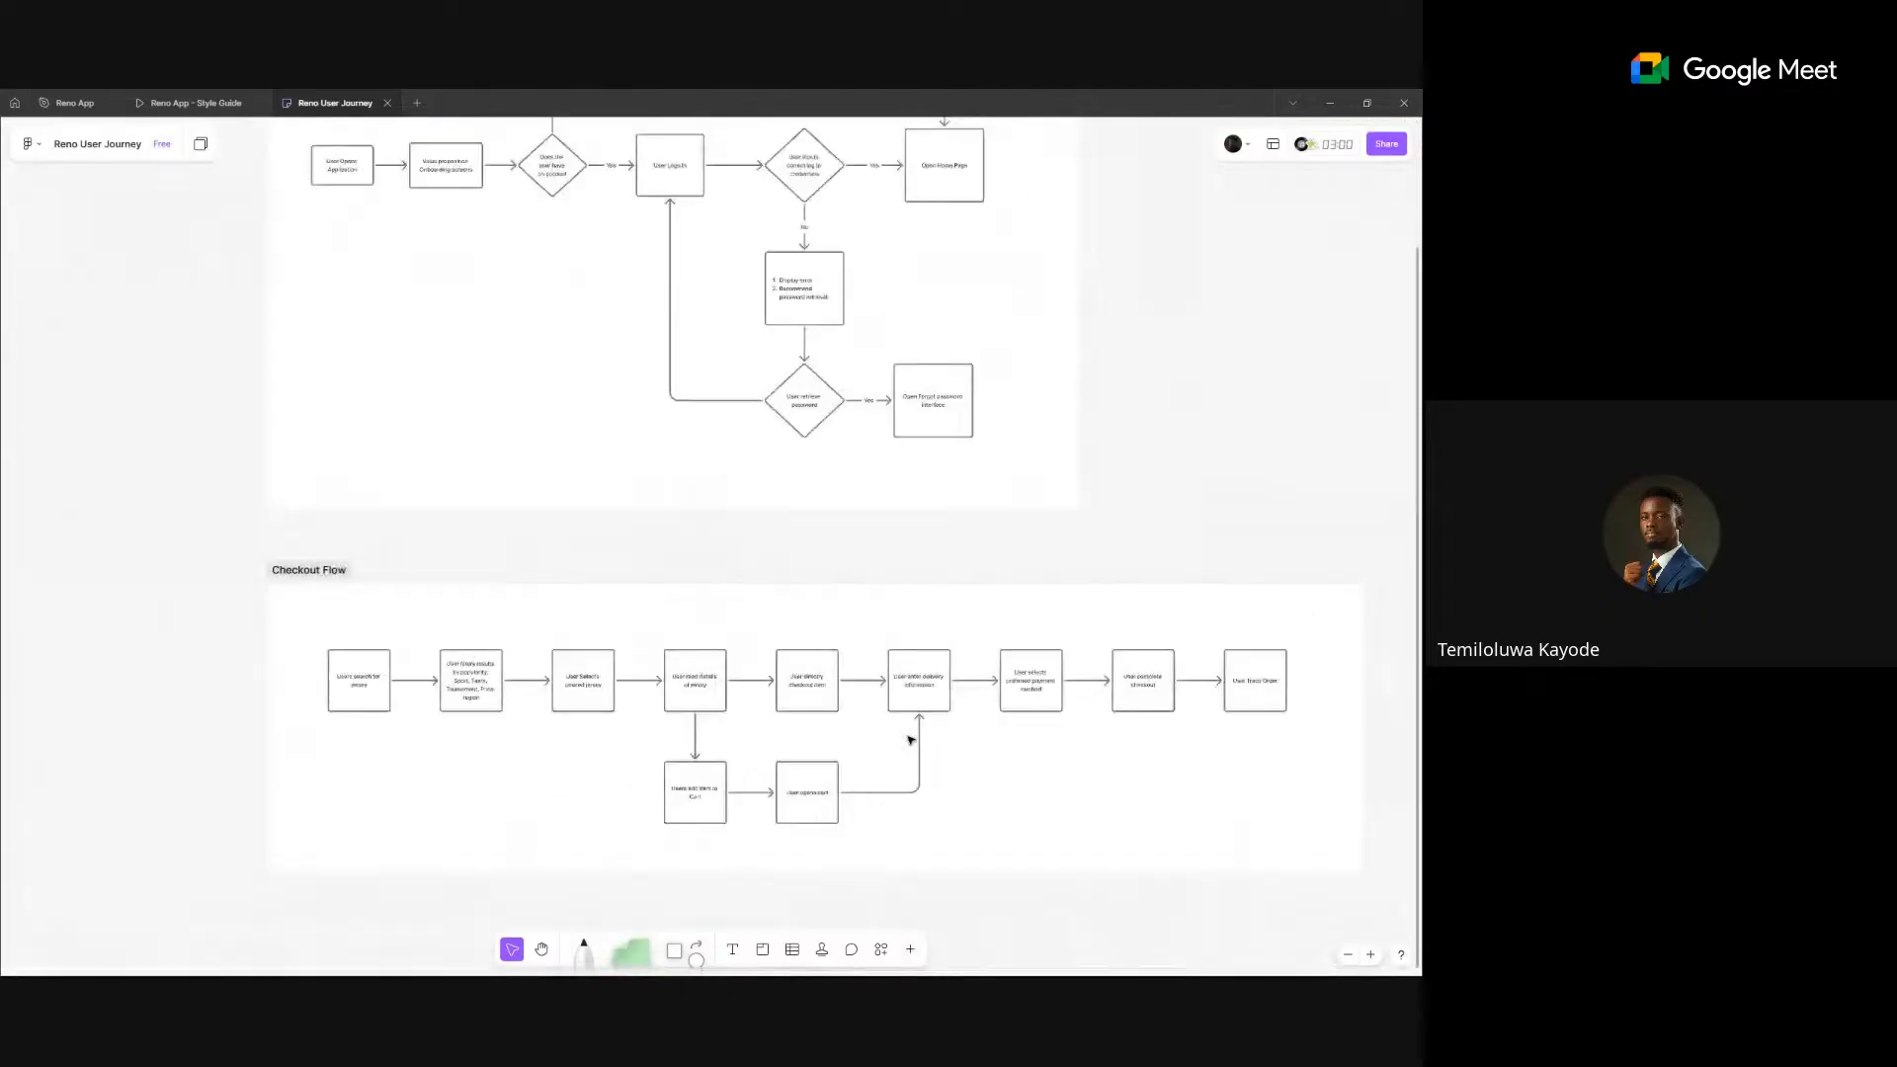
pyautogui.scroll(2, 910, 739)
pyautogui.scroll(1, 910, 738)
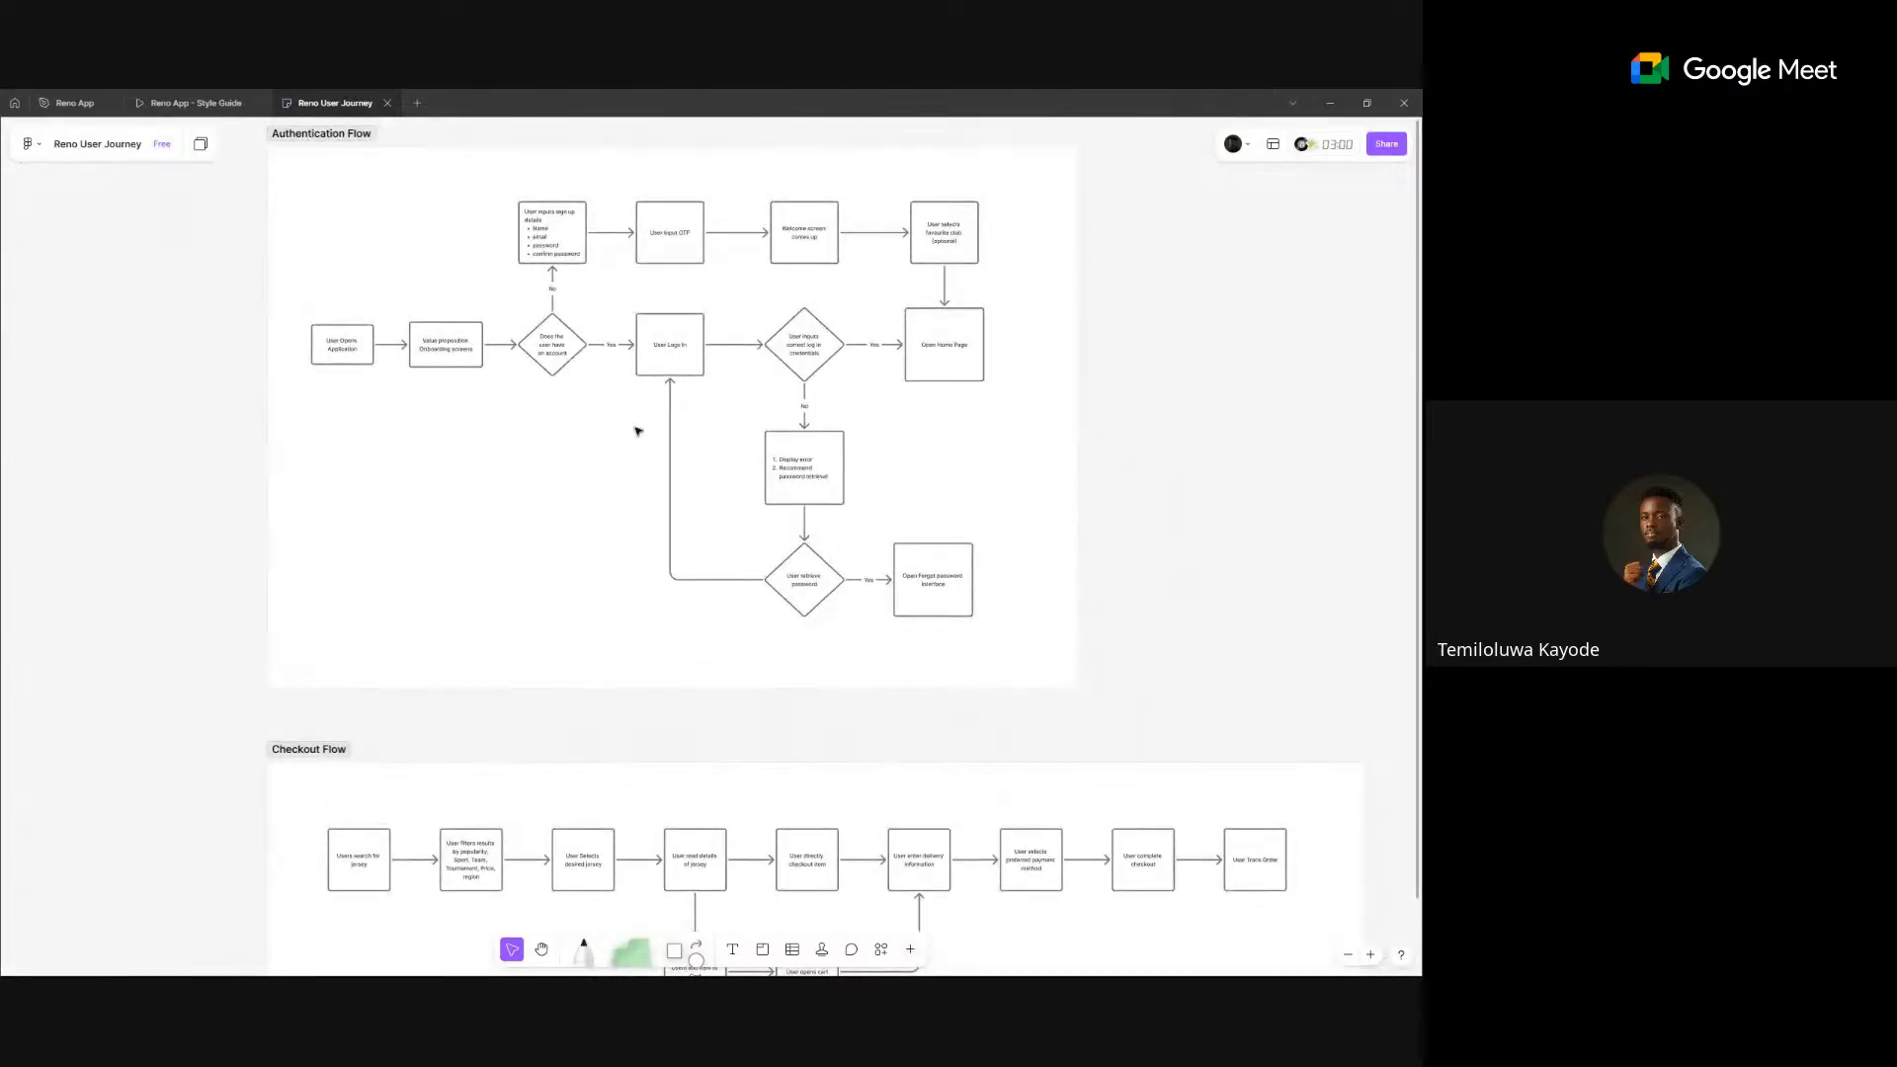
# - Return to the Reno App file and delete the Opal and blue reference mock-up frames
pyautogui.click(58, 96)
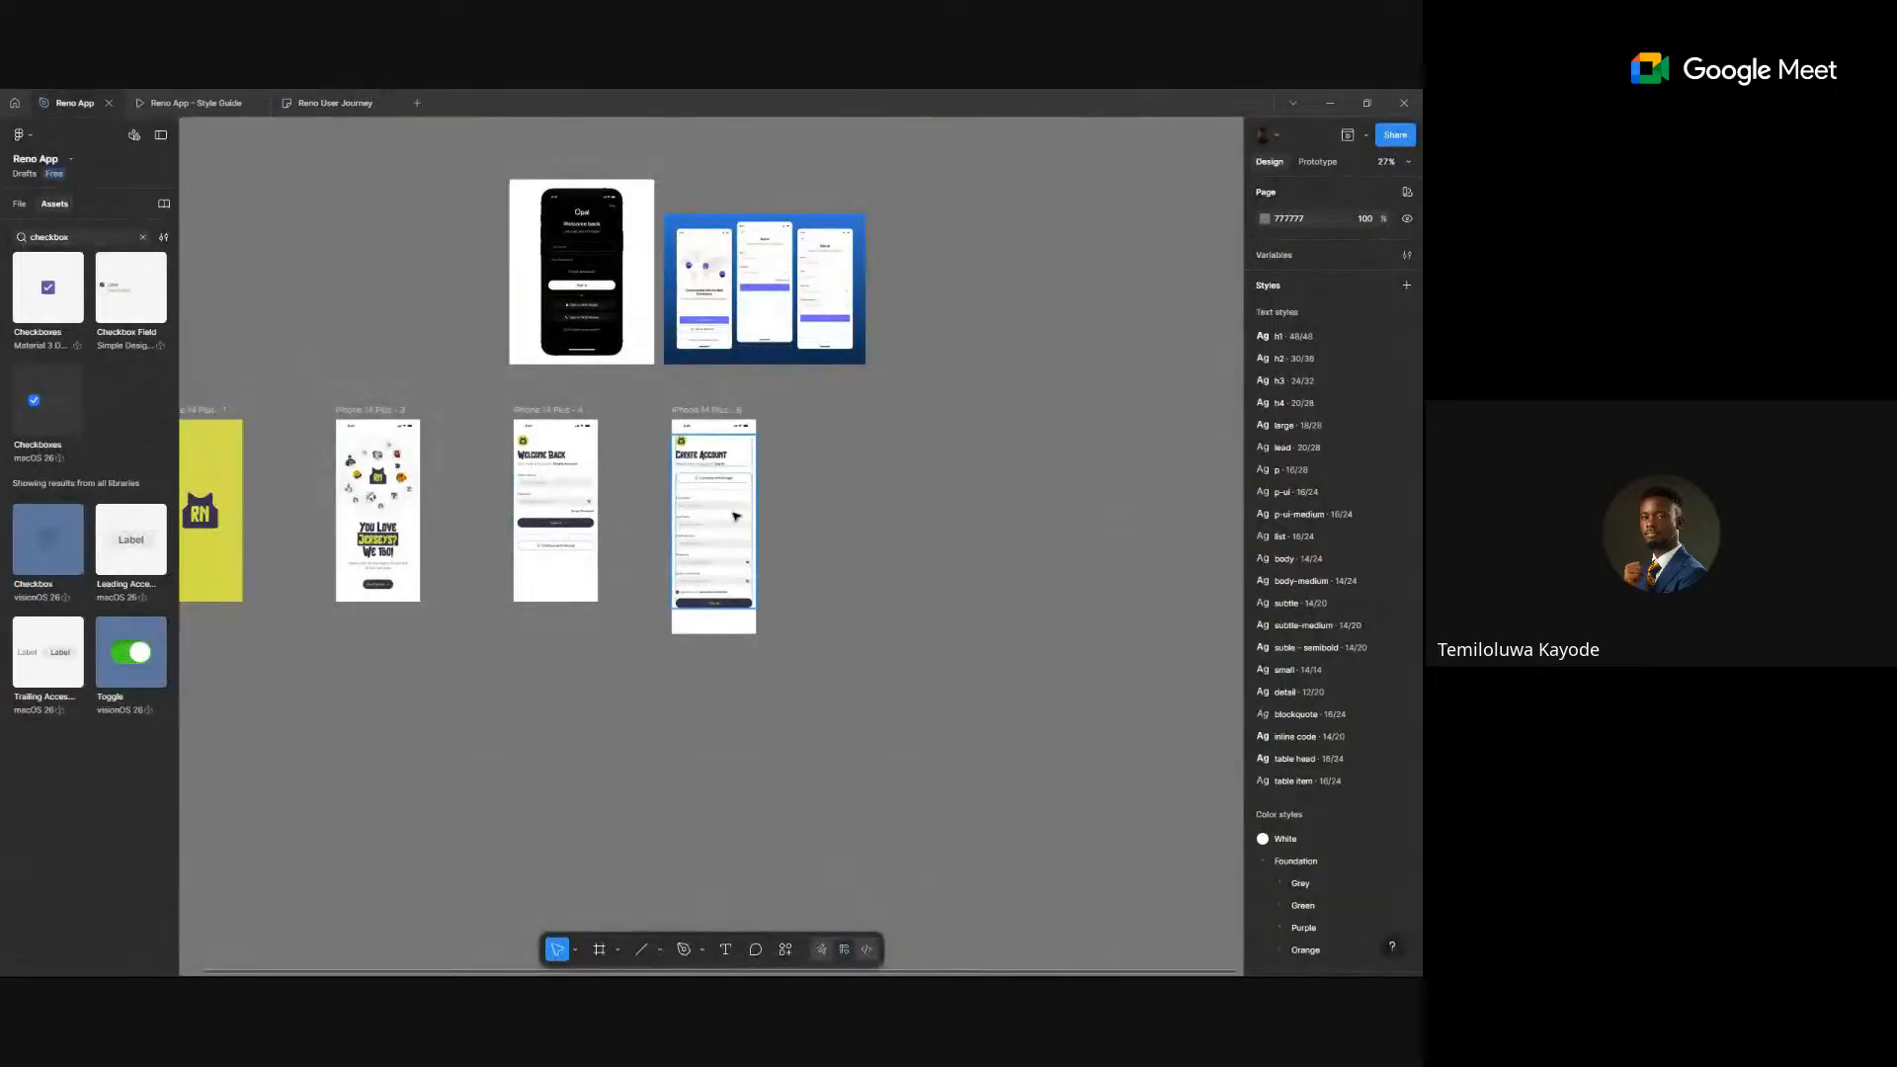
pyautogui.scroll(3, 758, 503)
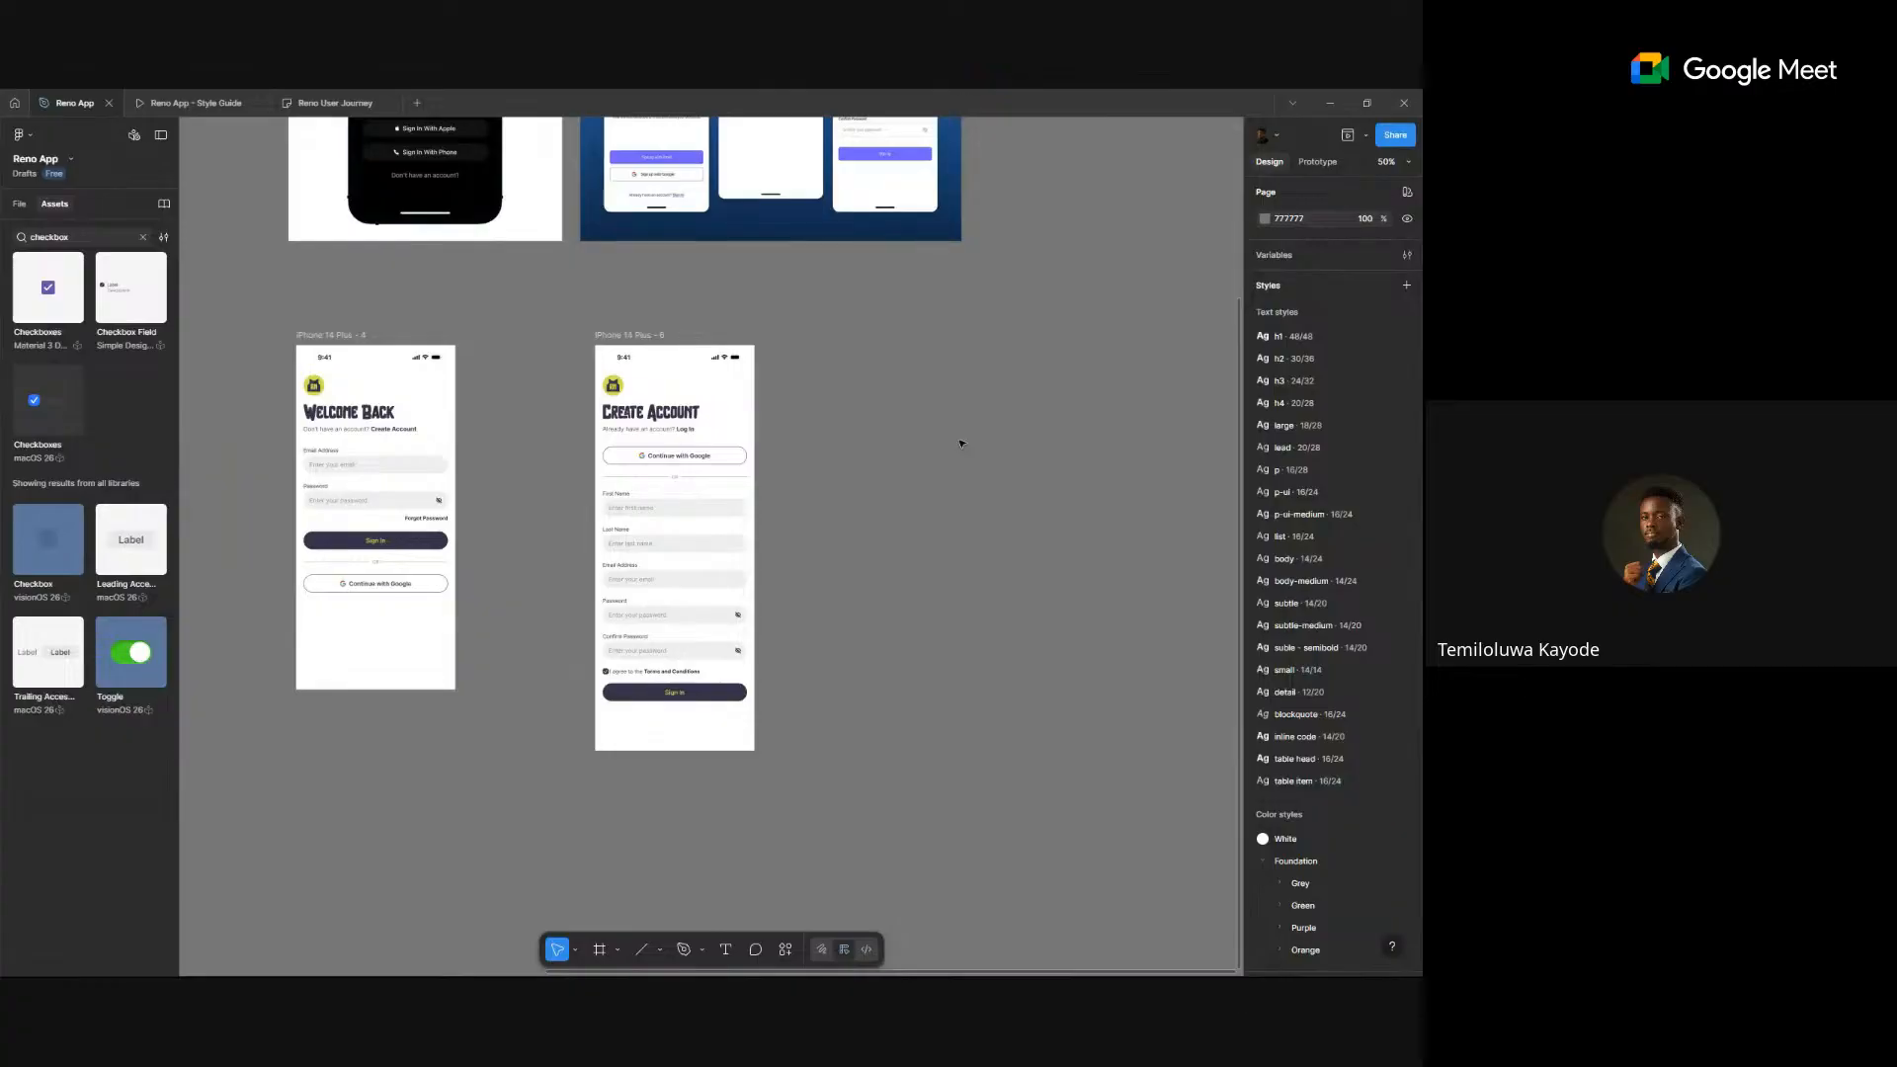
pyautogui.moveTo(942, 542); pyautogui.dragTo(1092, 551)
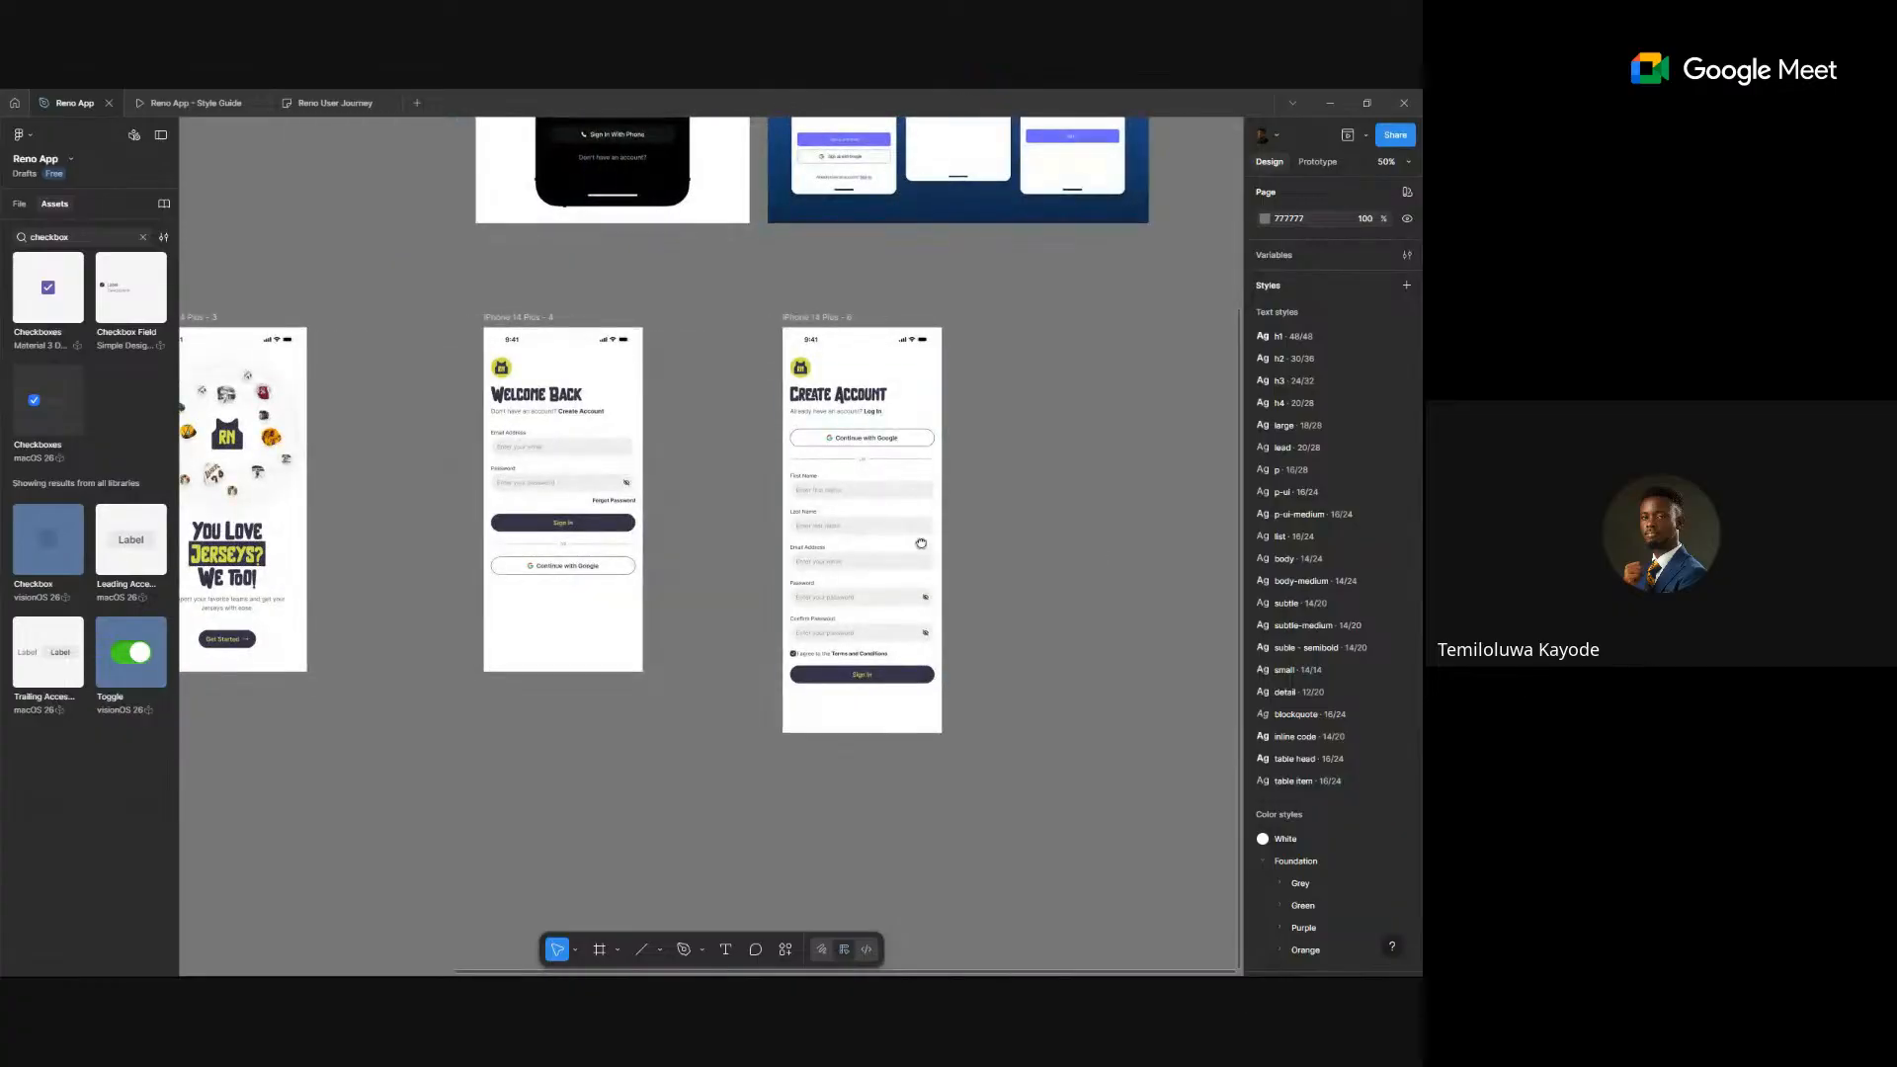
pyautogui.moveTo(921, 543); pyautogui.dragTo(1037, 539)
pyautogui.scroll(-3, 924, 518)
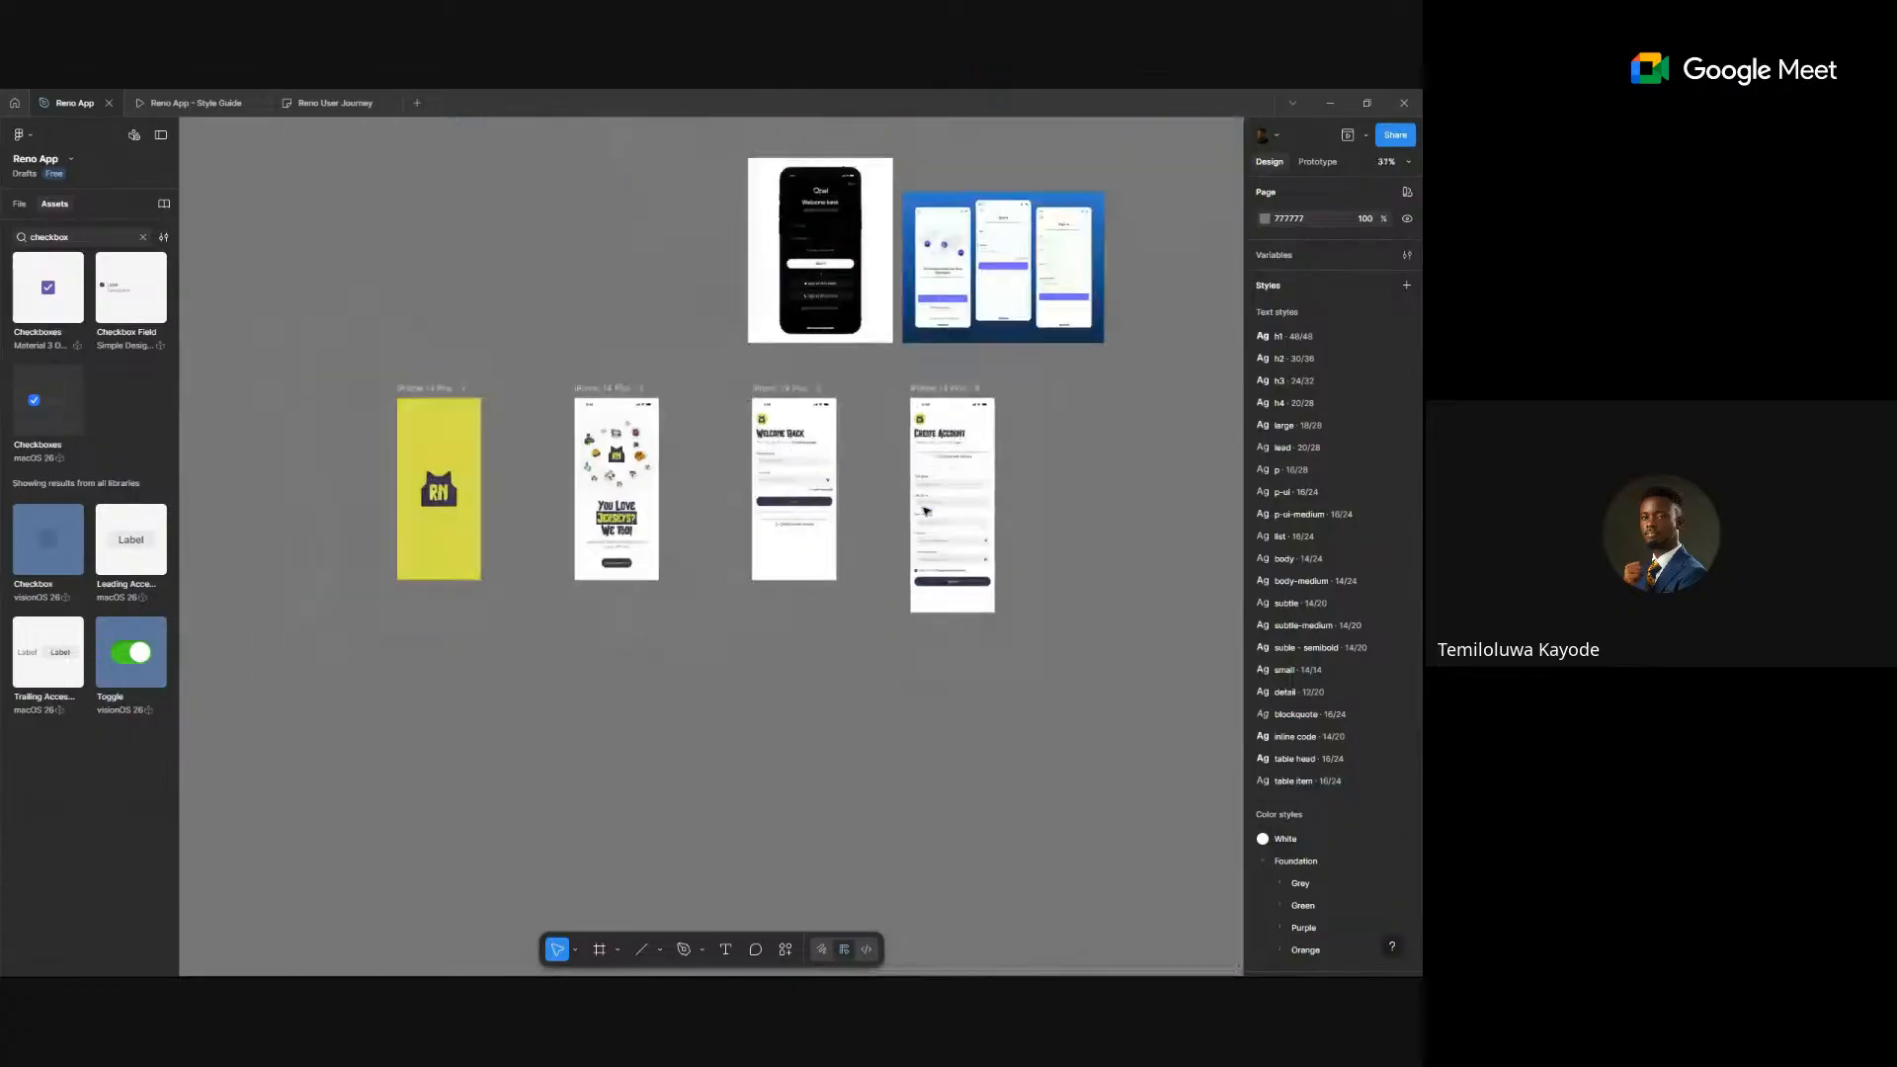
pyautogui.click(877, 283)
pyautogui.keyDown('shift'); pyautogui.click(1027, 281); pyautogui.keyUp('shift')
pyautogui.press('Delete')
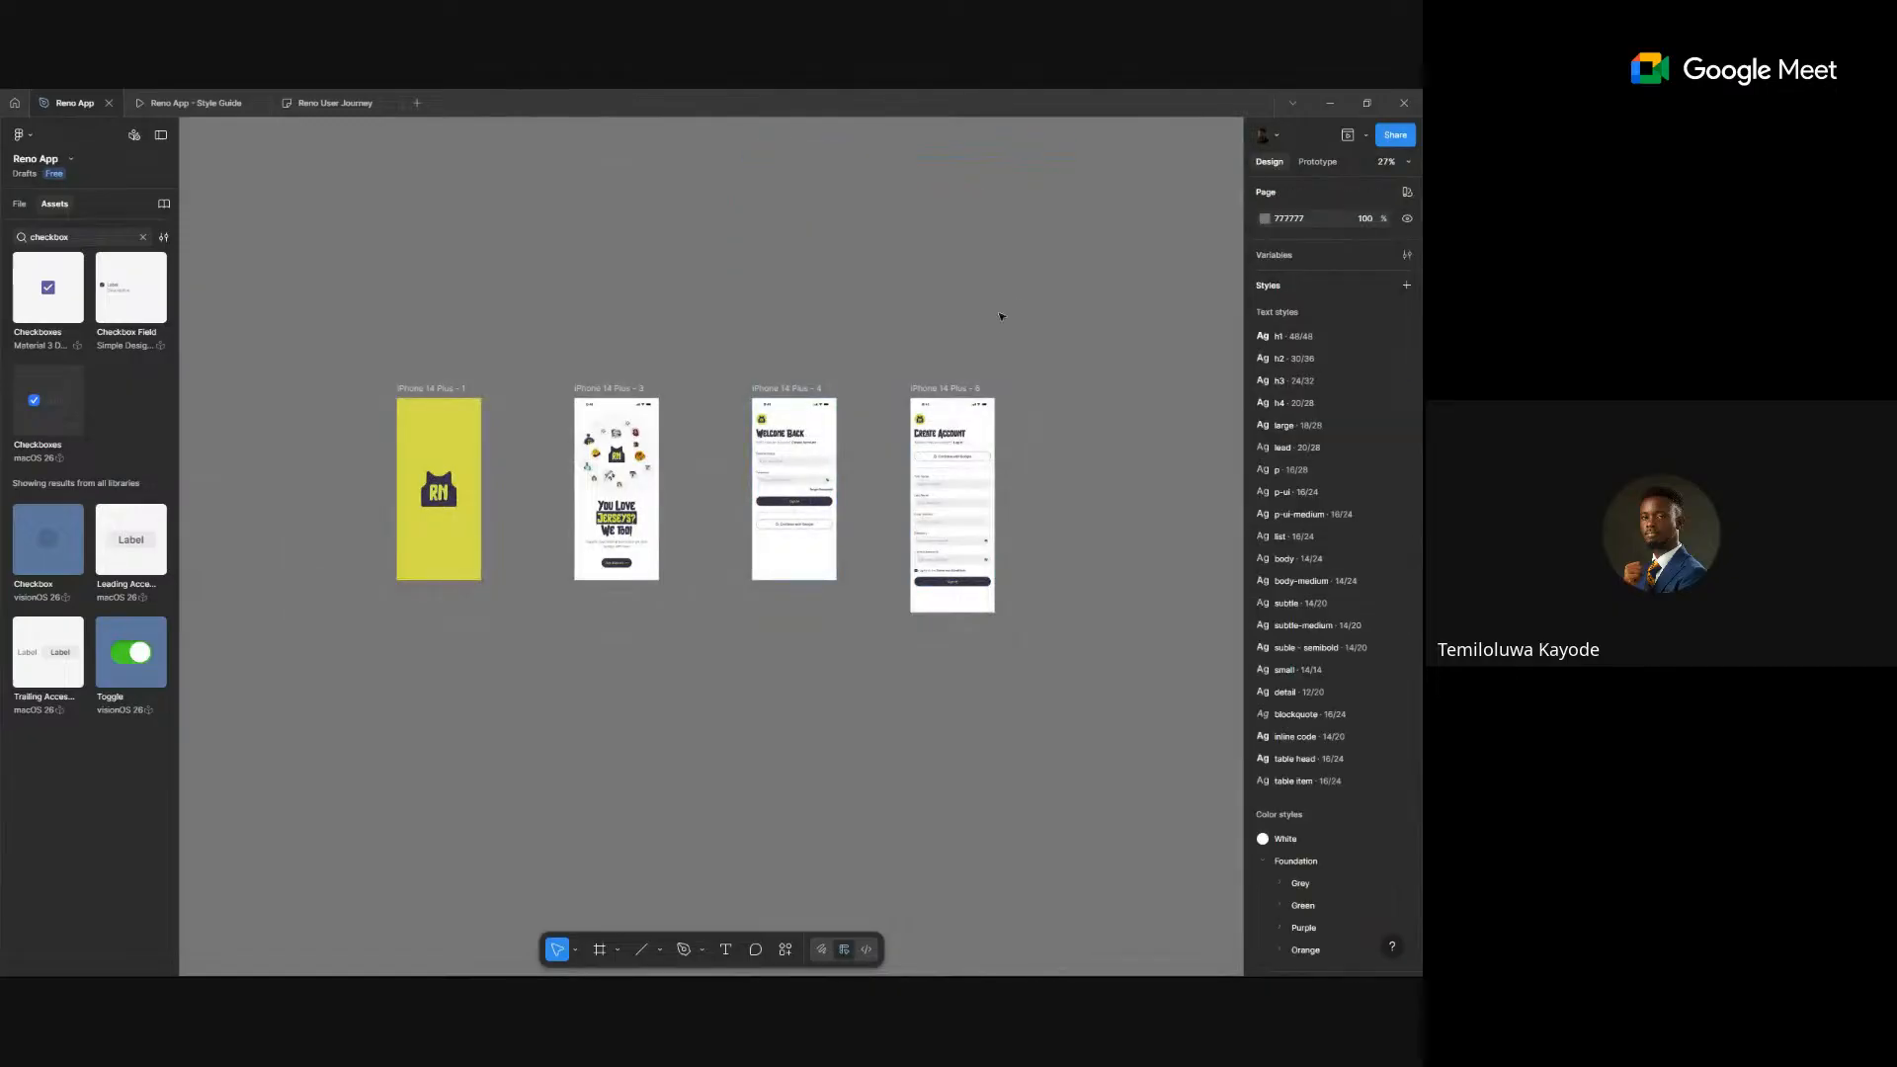
# - Move the Create Account frame to the left
pyautogui.scroll(5, 973, 571)
pyautogui.scroll(5, 967, 563)
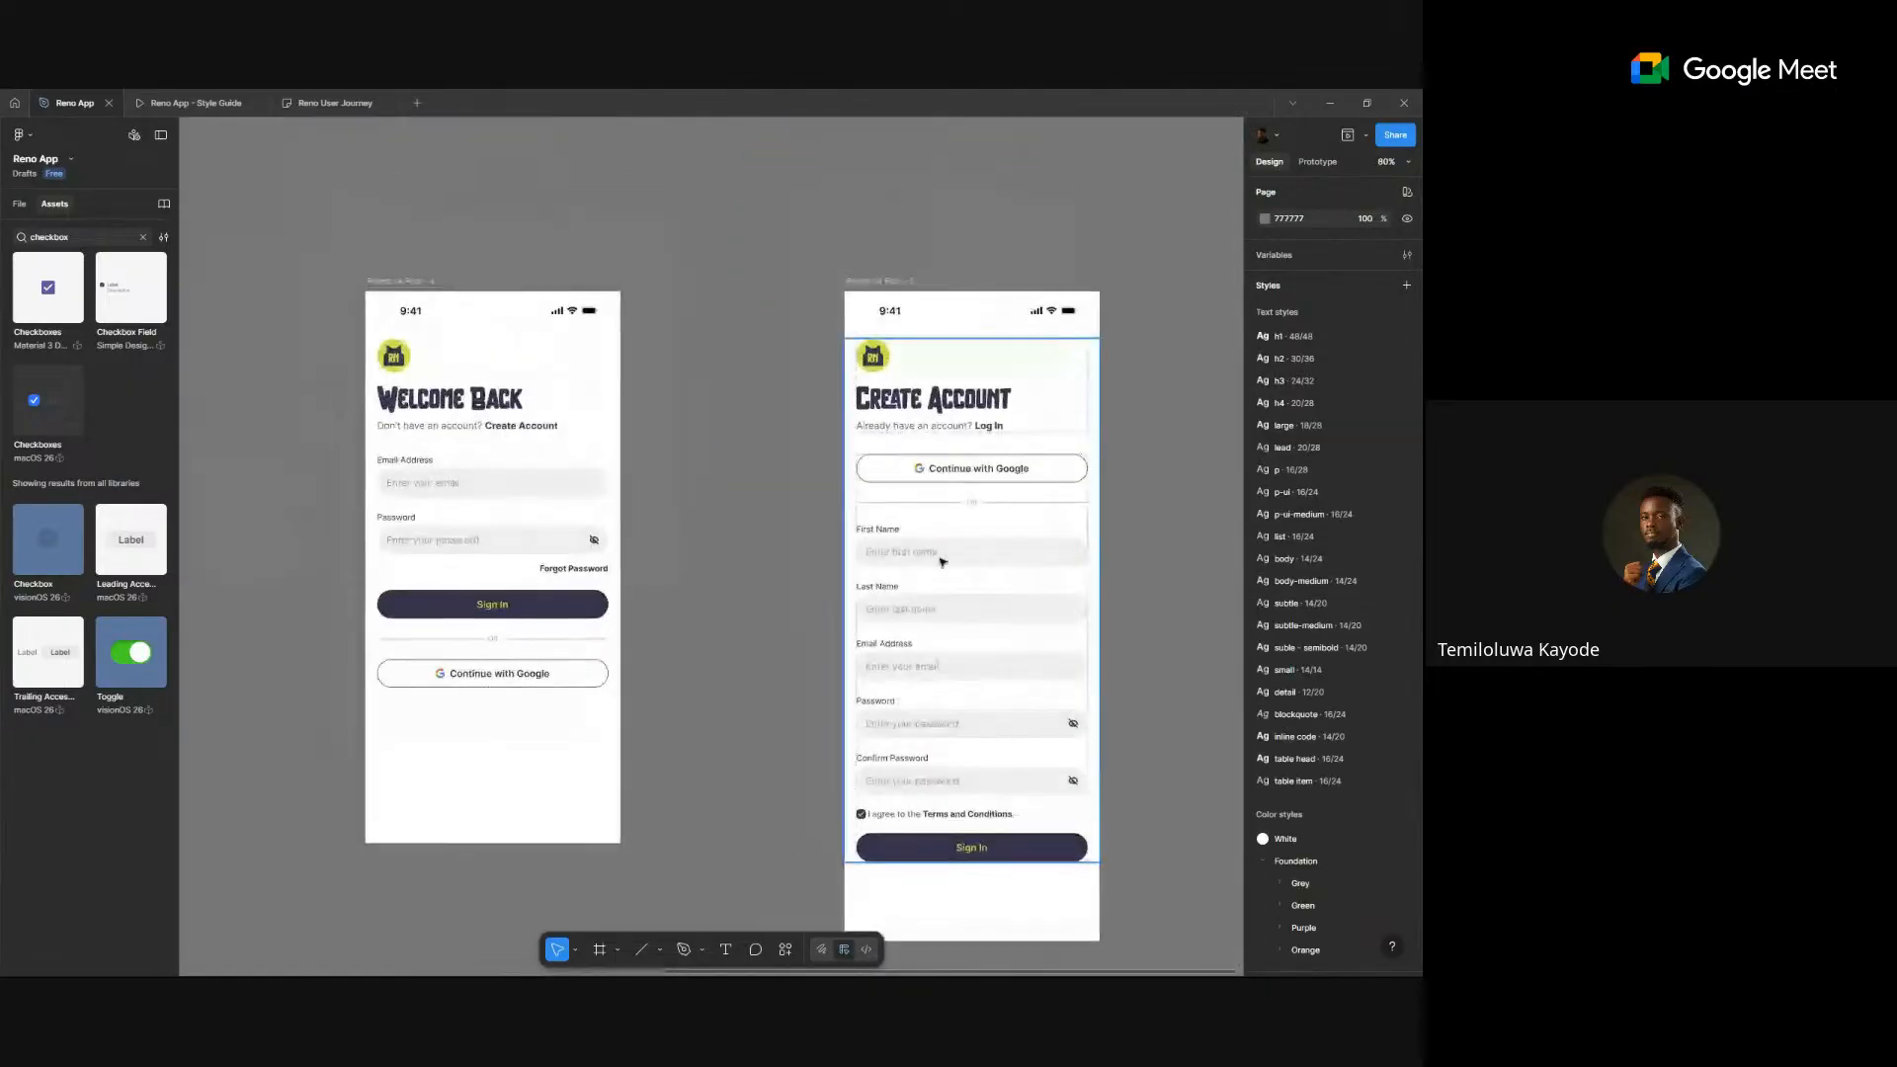
pyautogui.moveTo(884, 280); pyautogui.dragTo(744, 285)
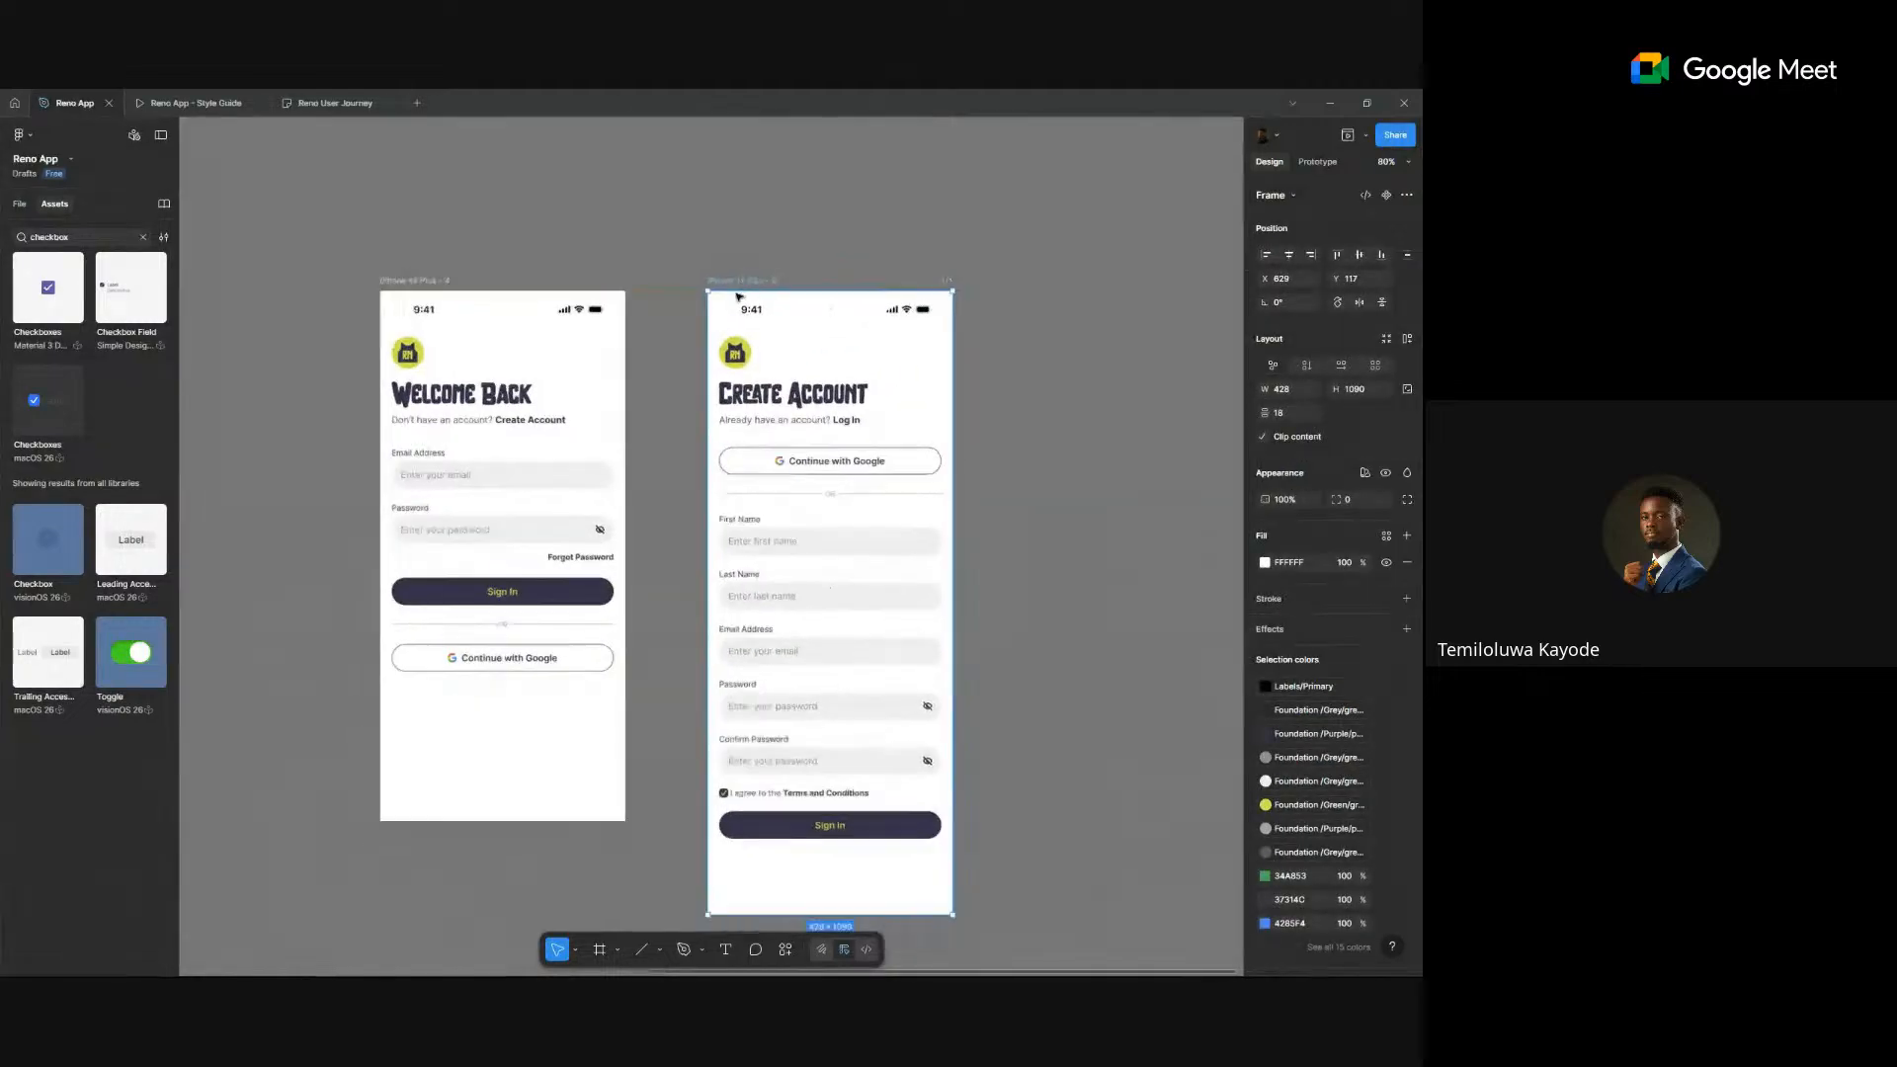
# - Select the yellow RN splash screen frame and show its Prototype settings
pyautogui.scroll(-10, 744, 285)
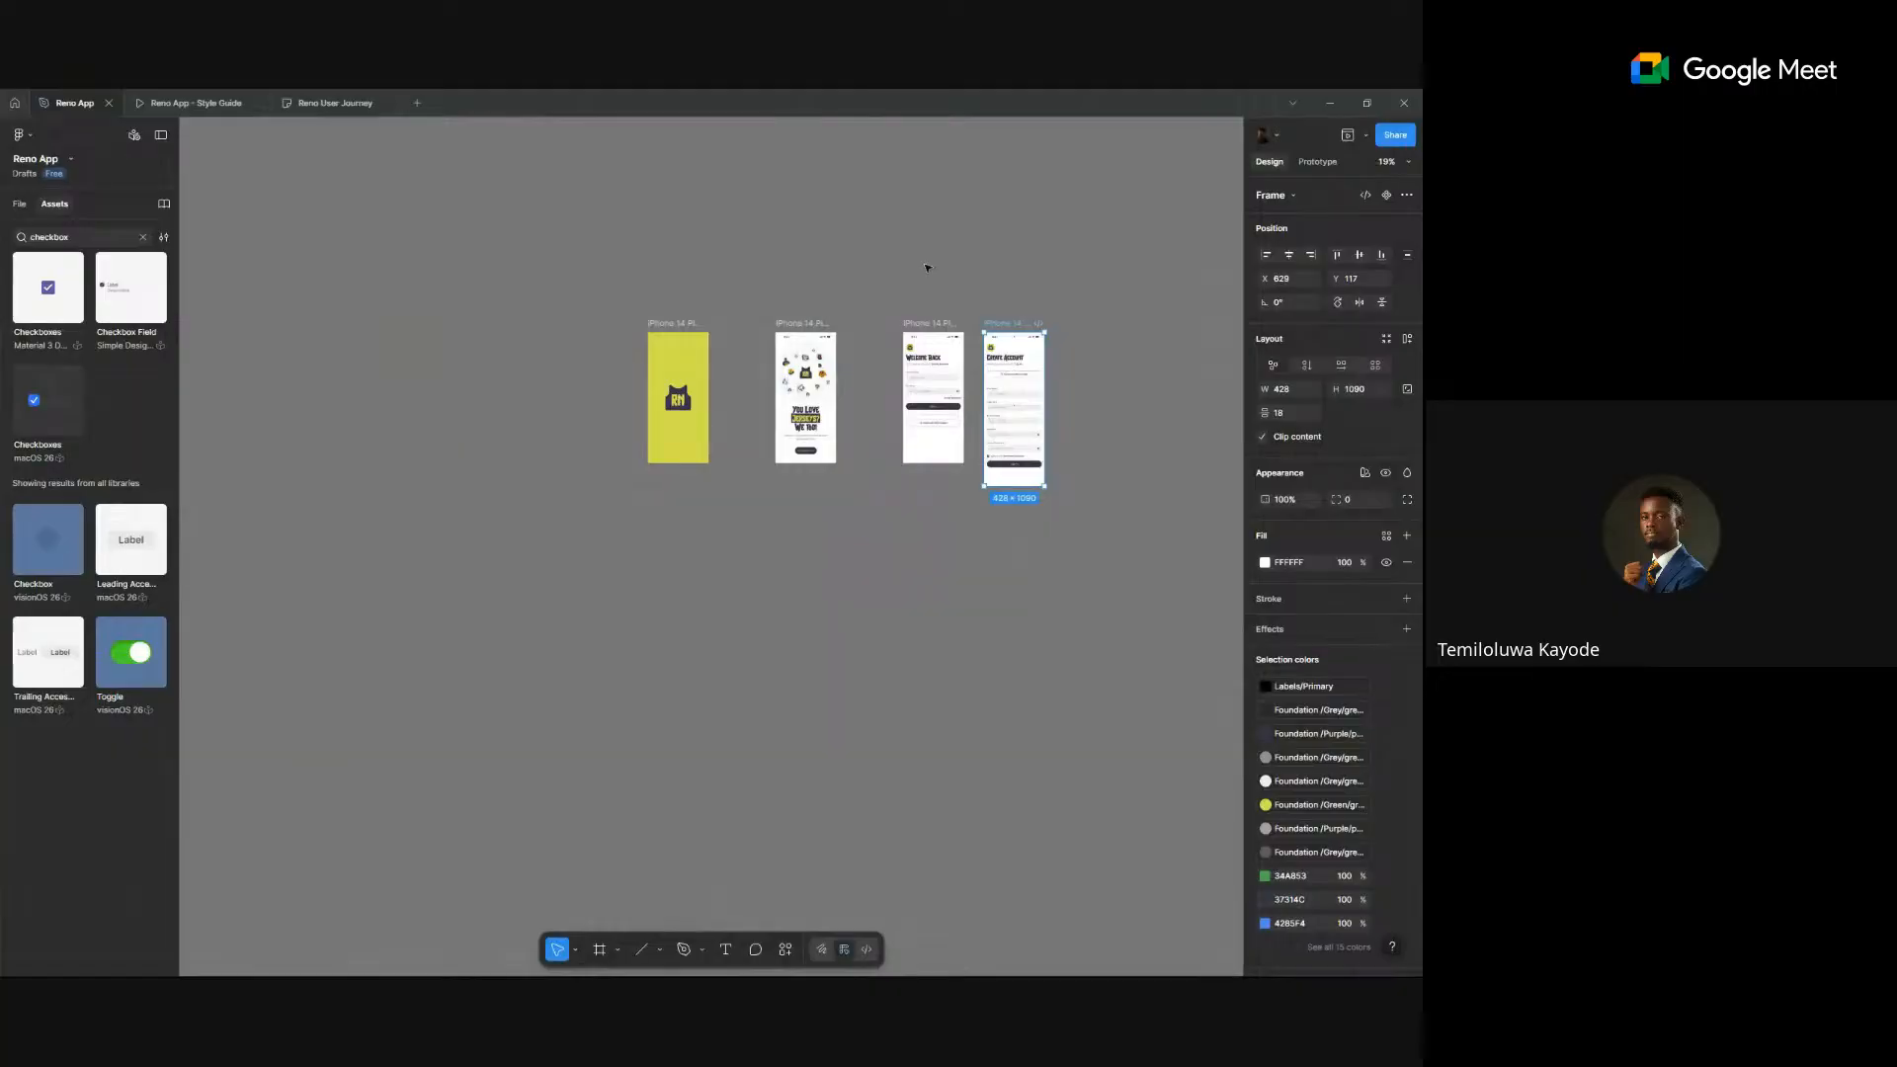
pyautogui.scroll(5, 889, 283)
pyautogui.scroll(-2, 784, 453)
pyautogui.scroll(3, 405, 378)
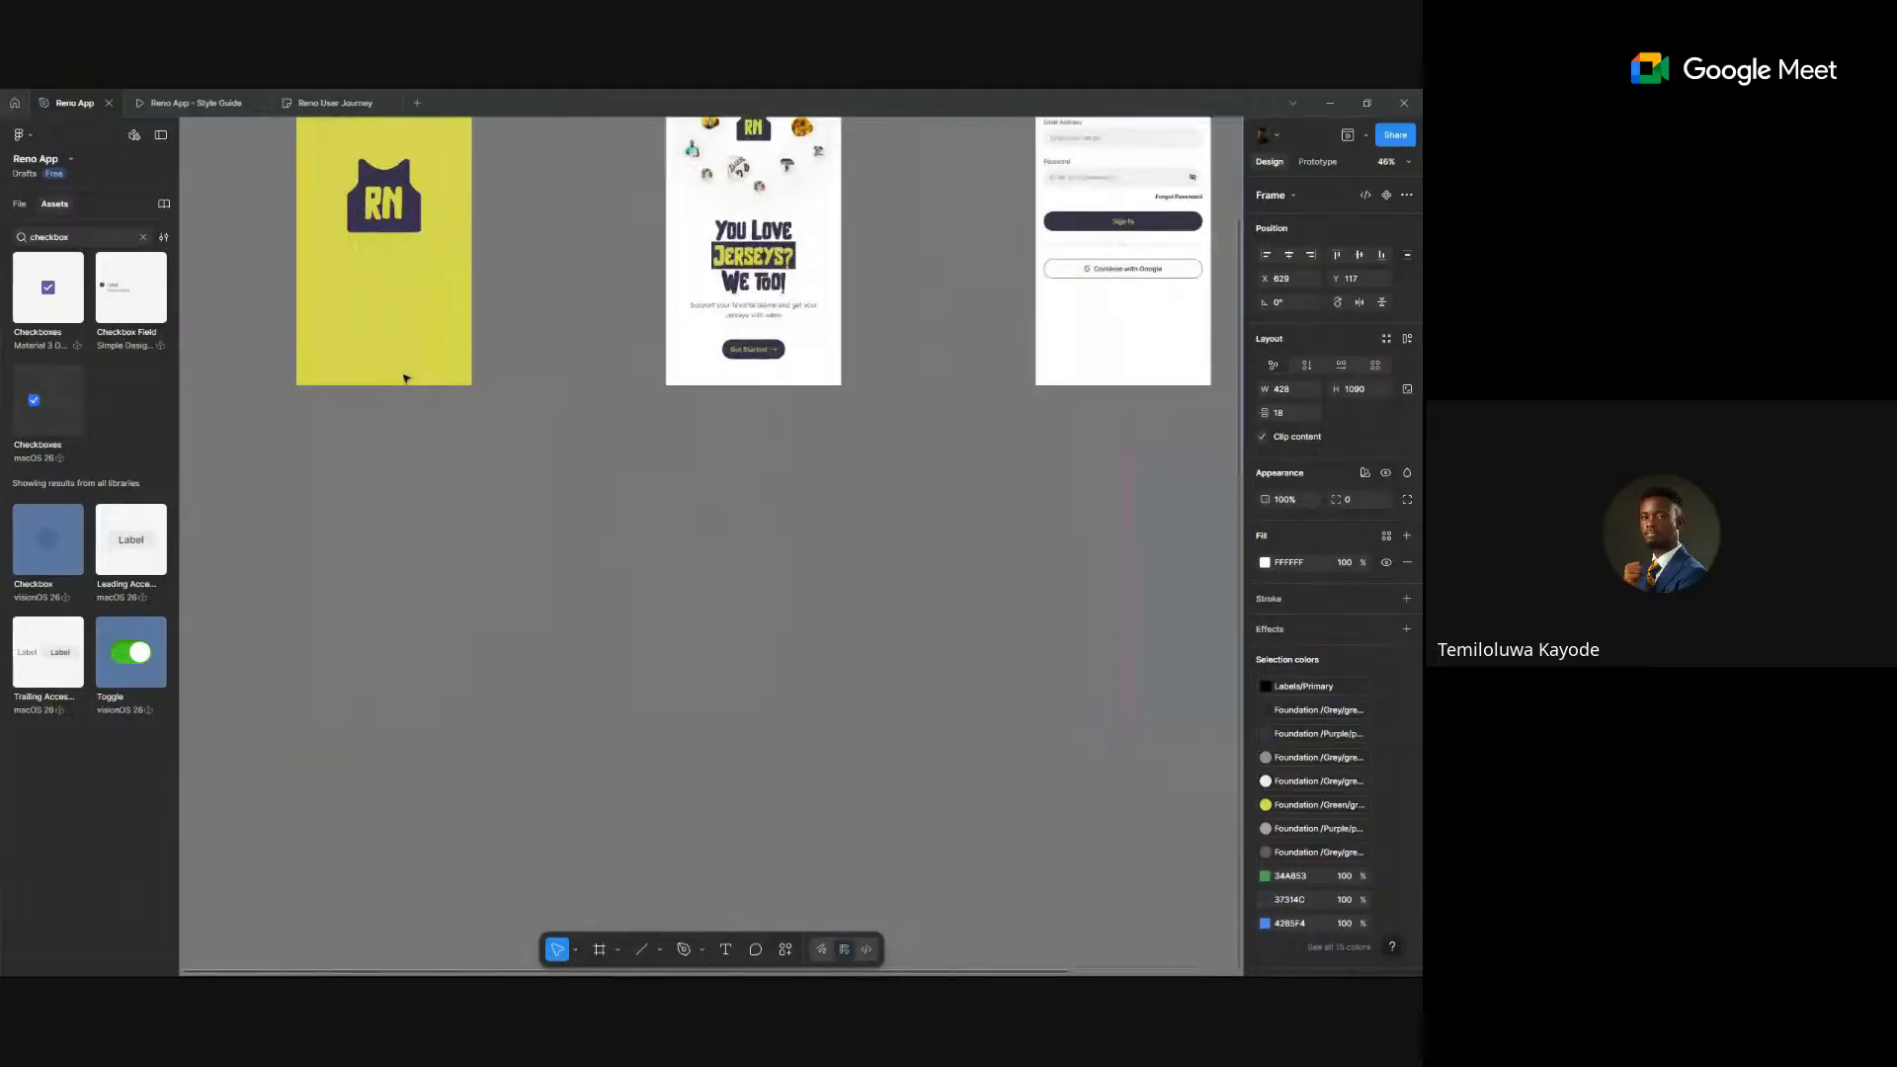
pyautogui.scroll(3, 508, 487)
pyautogui.scroll(3, 477, 288)
pyautogui.click(475, 229)
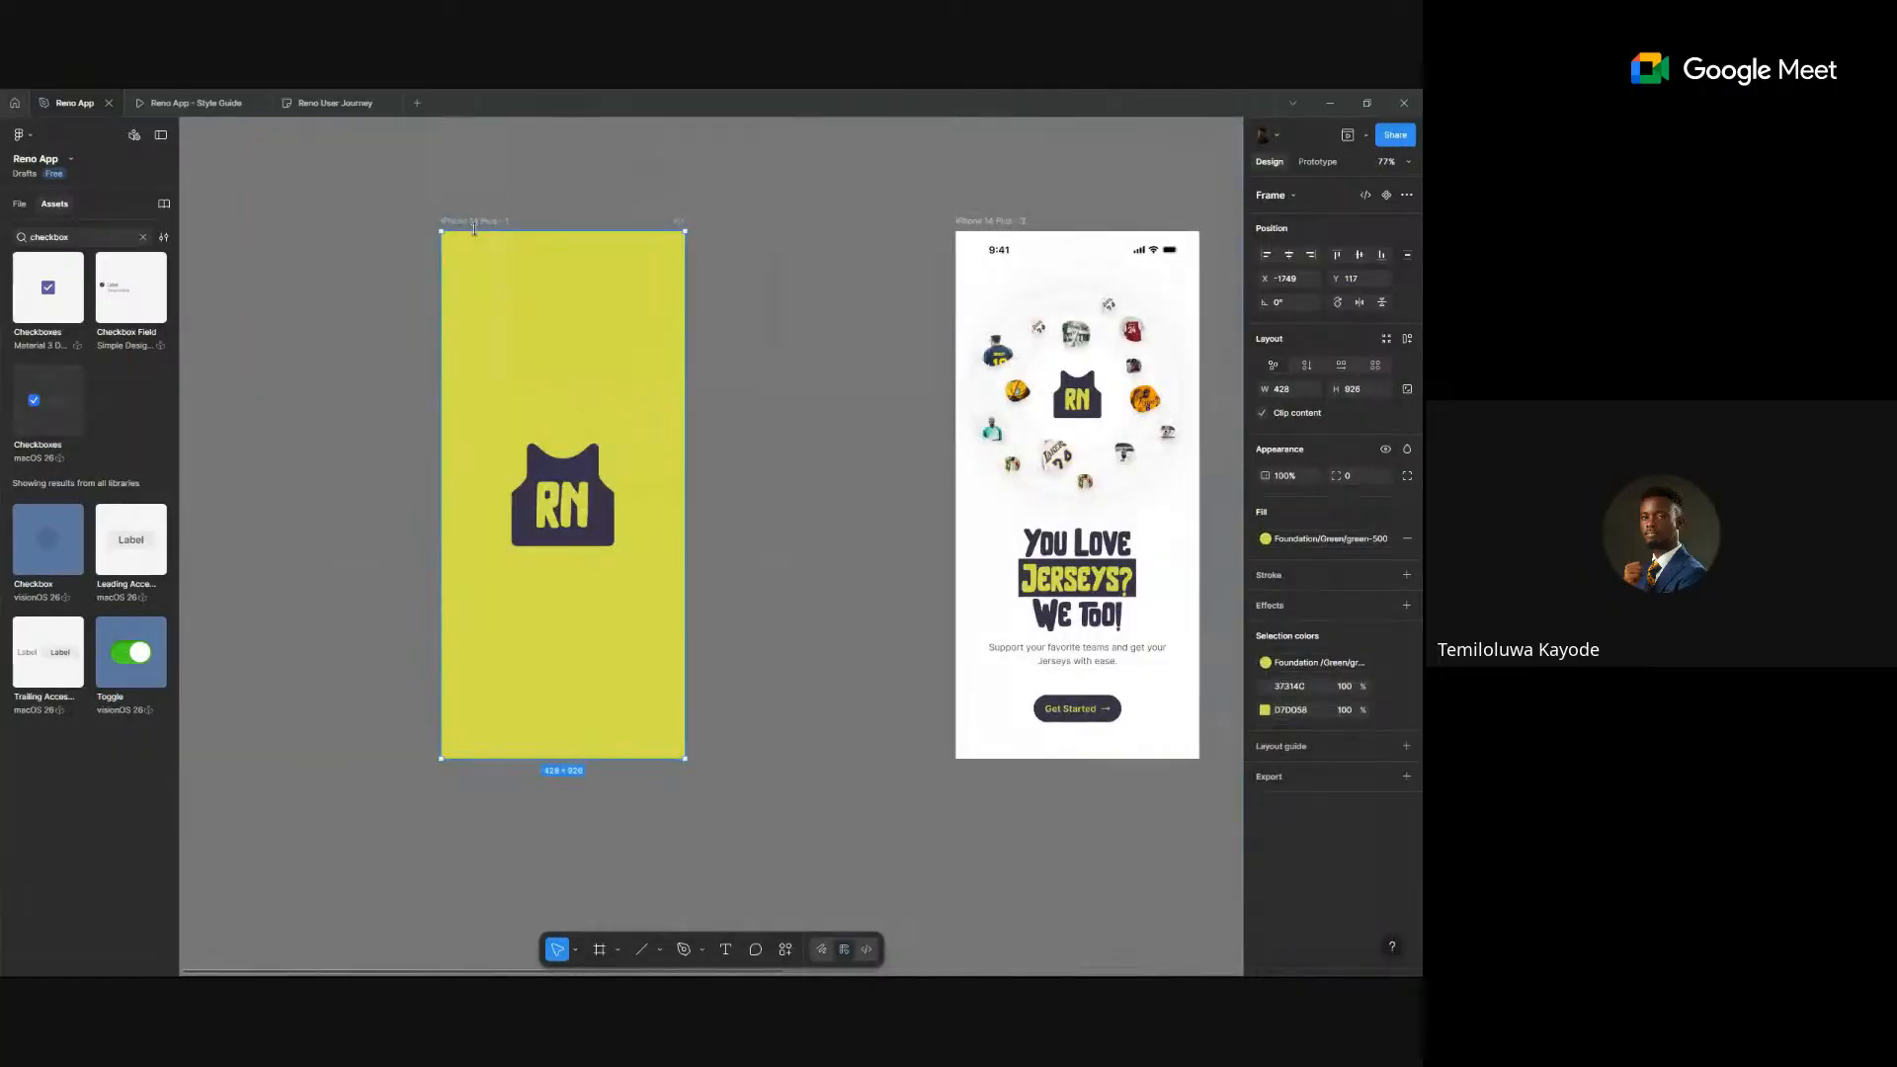
pyautogui.click(1314, 162)
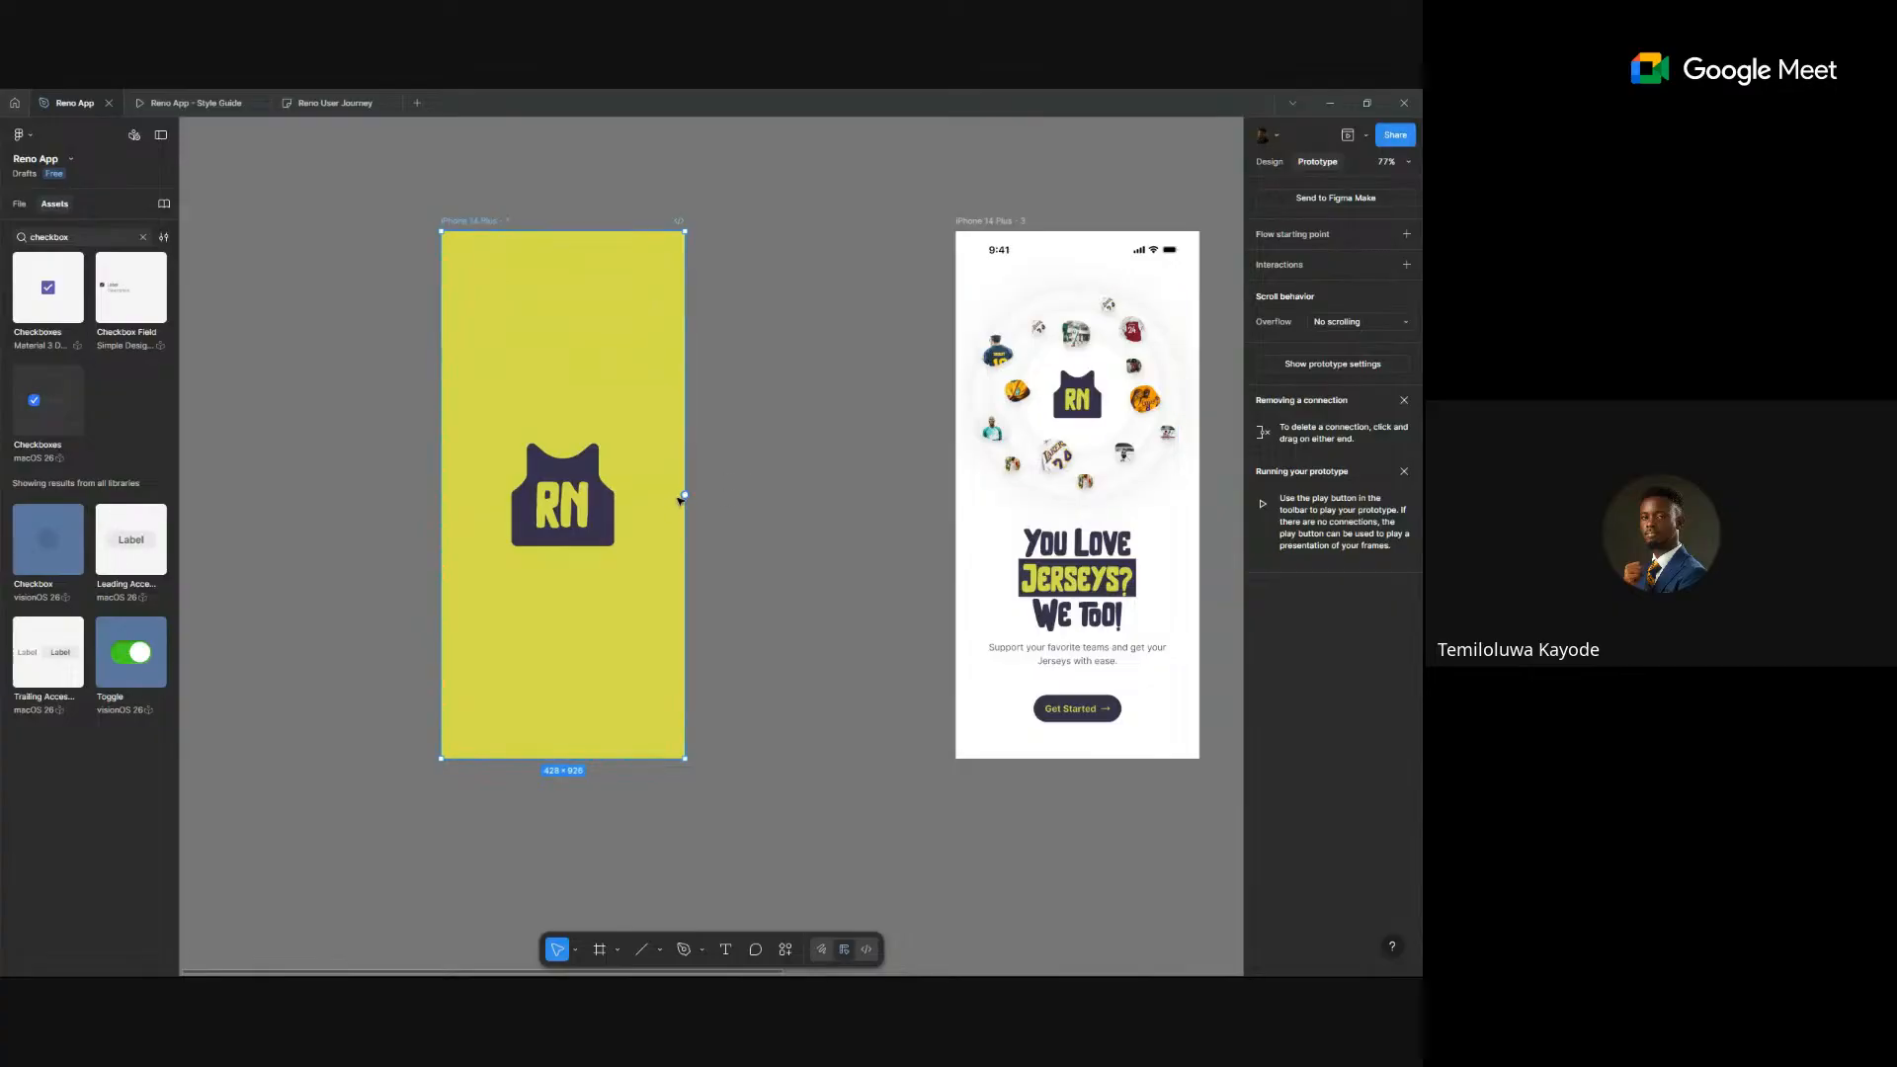
# - Connect the splash frame to You Love Jerseys with After delay 3000ms and Dissolve animation
pyautogui.moveTo(688, 498)
pyautogui.moveTo(685, 495); pyautogui.dragTo(1017, 500)
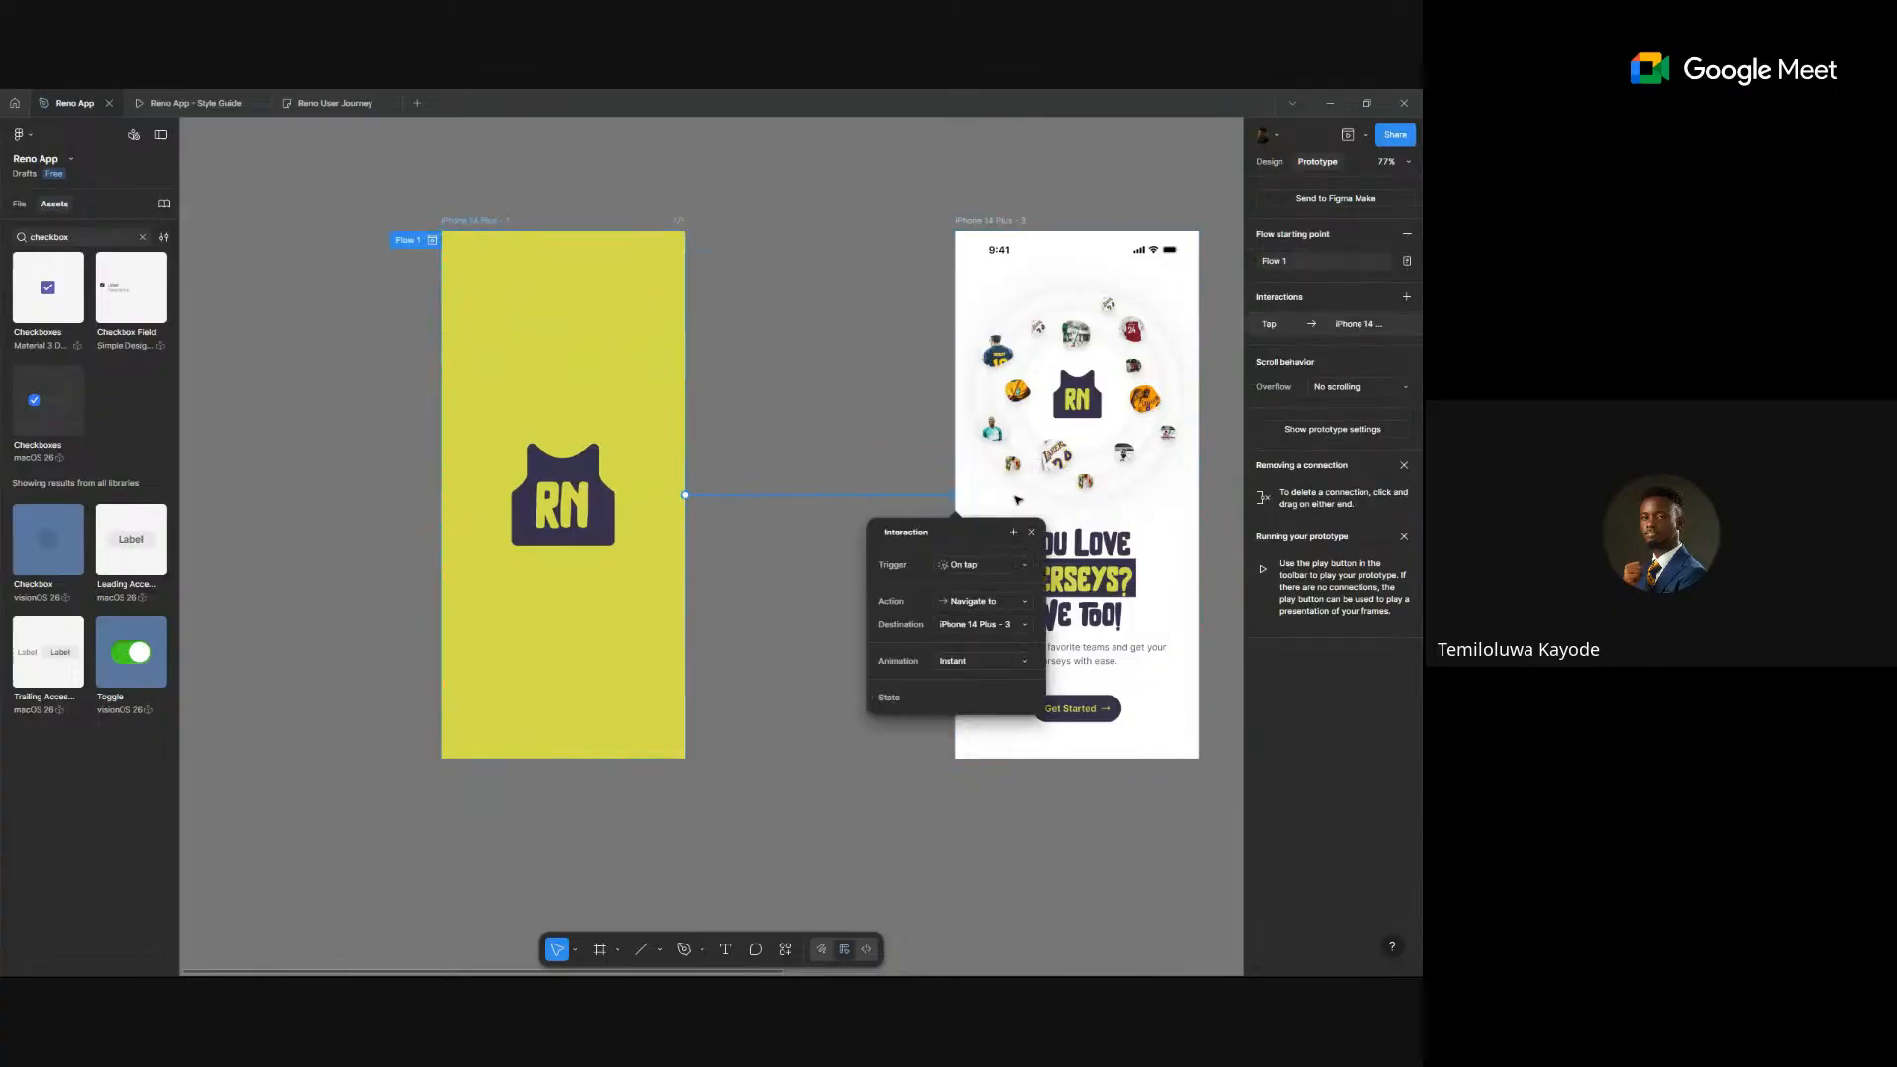
pyautogui.click(984, 564)
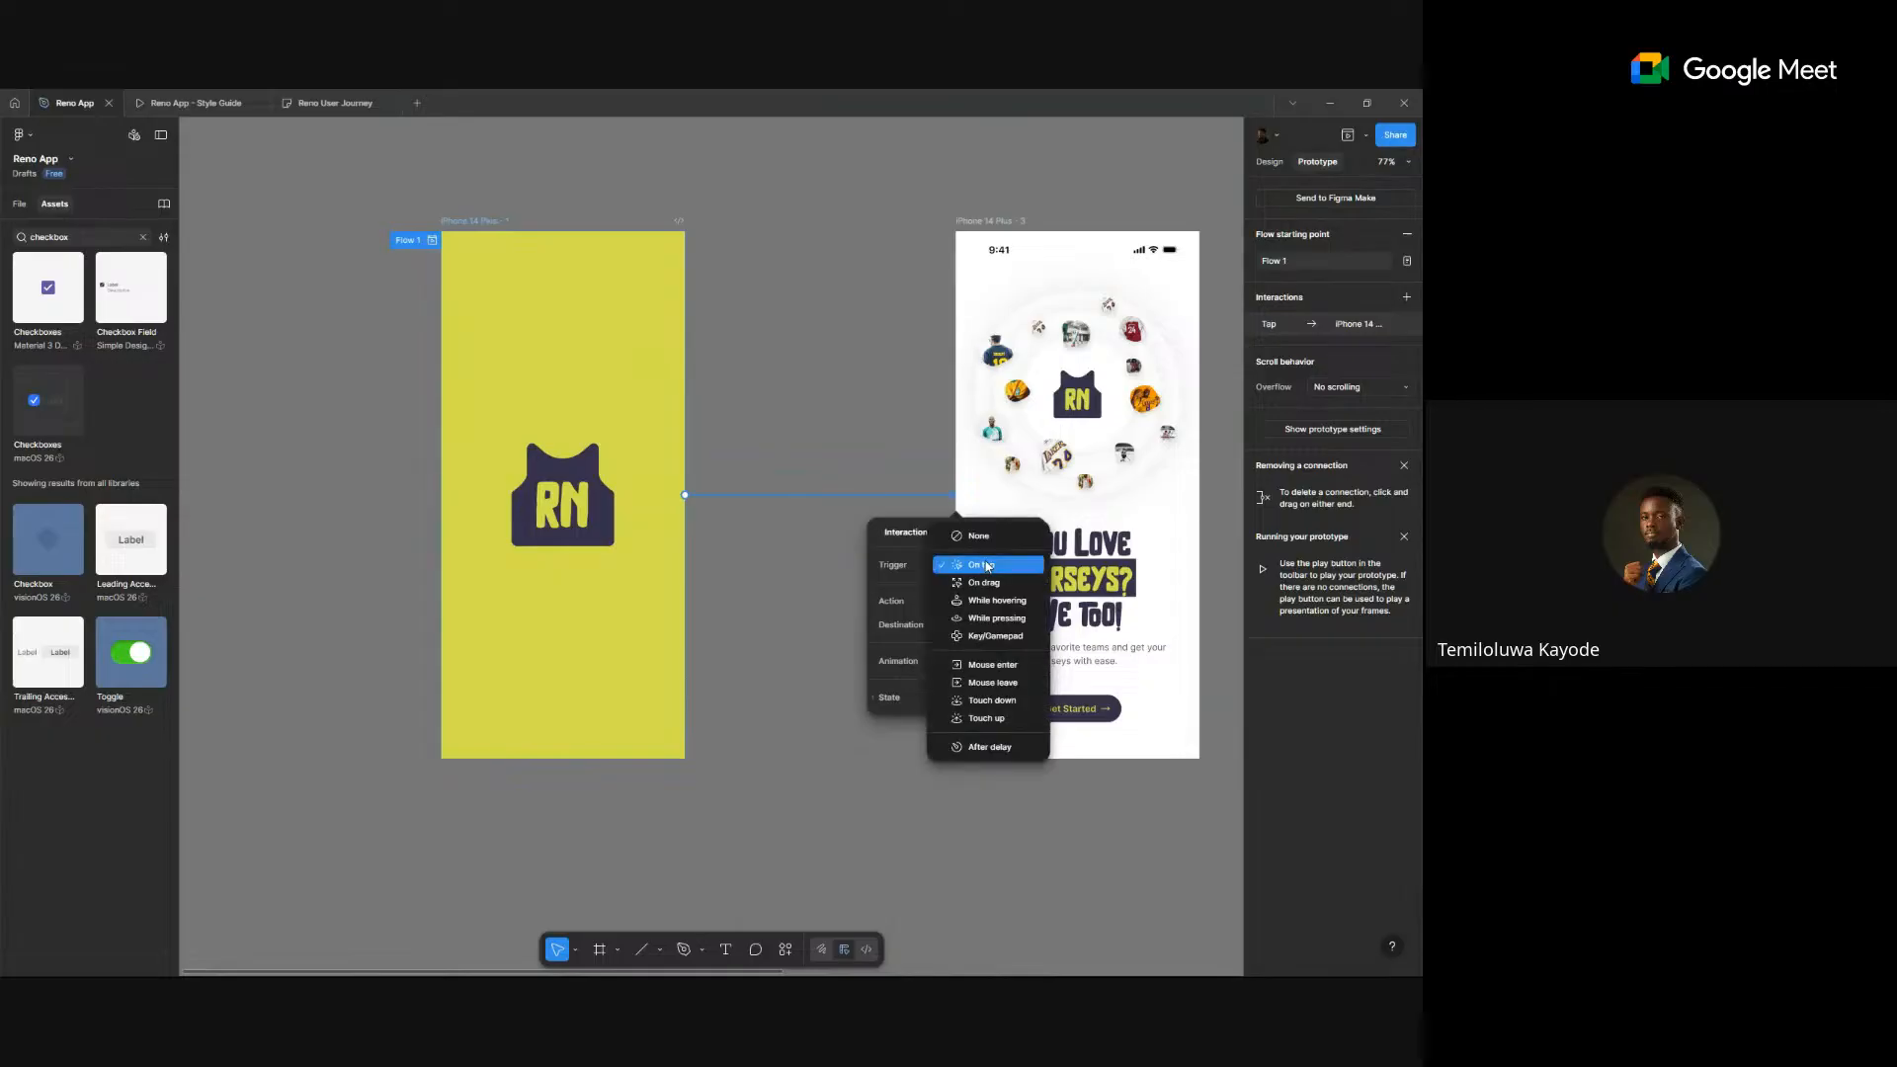
pyautogui.click(985, 753)
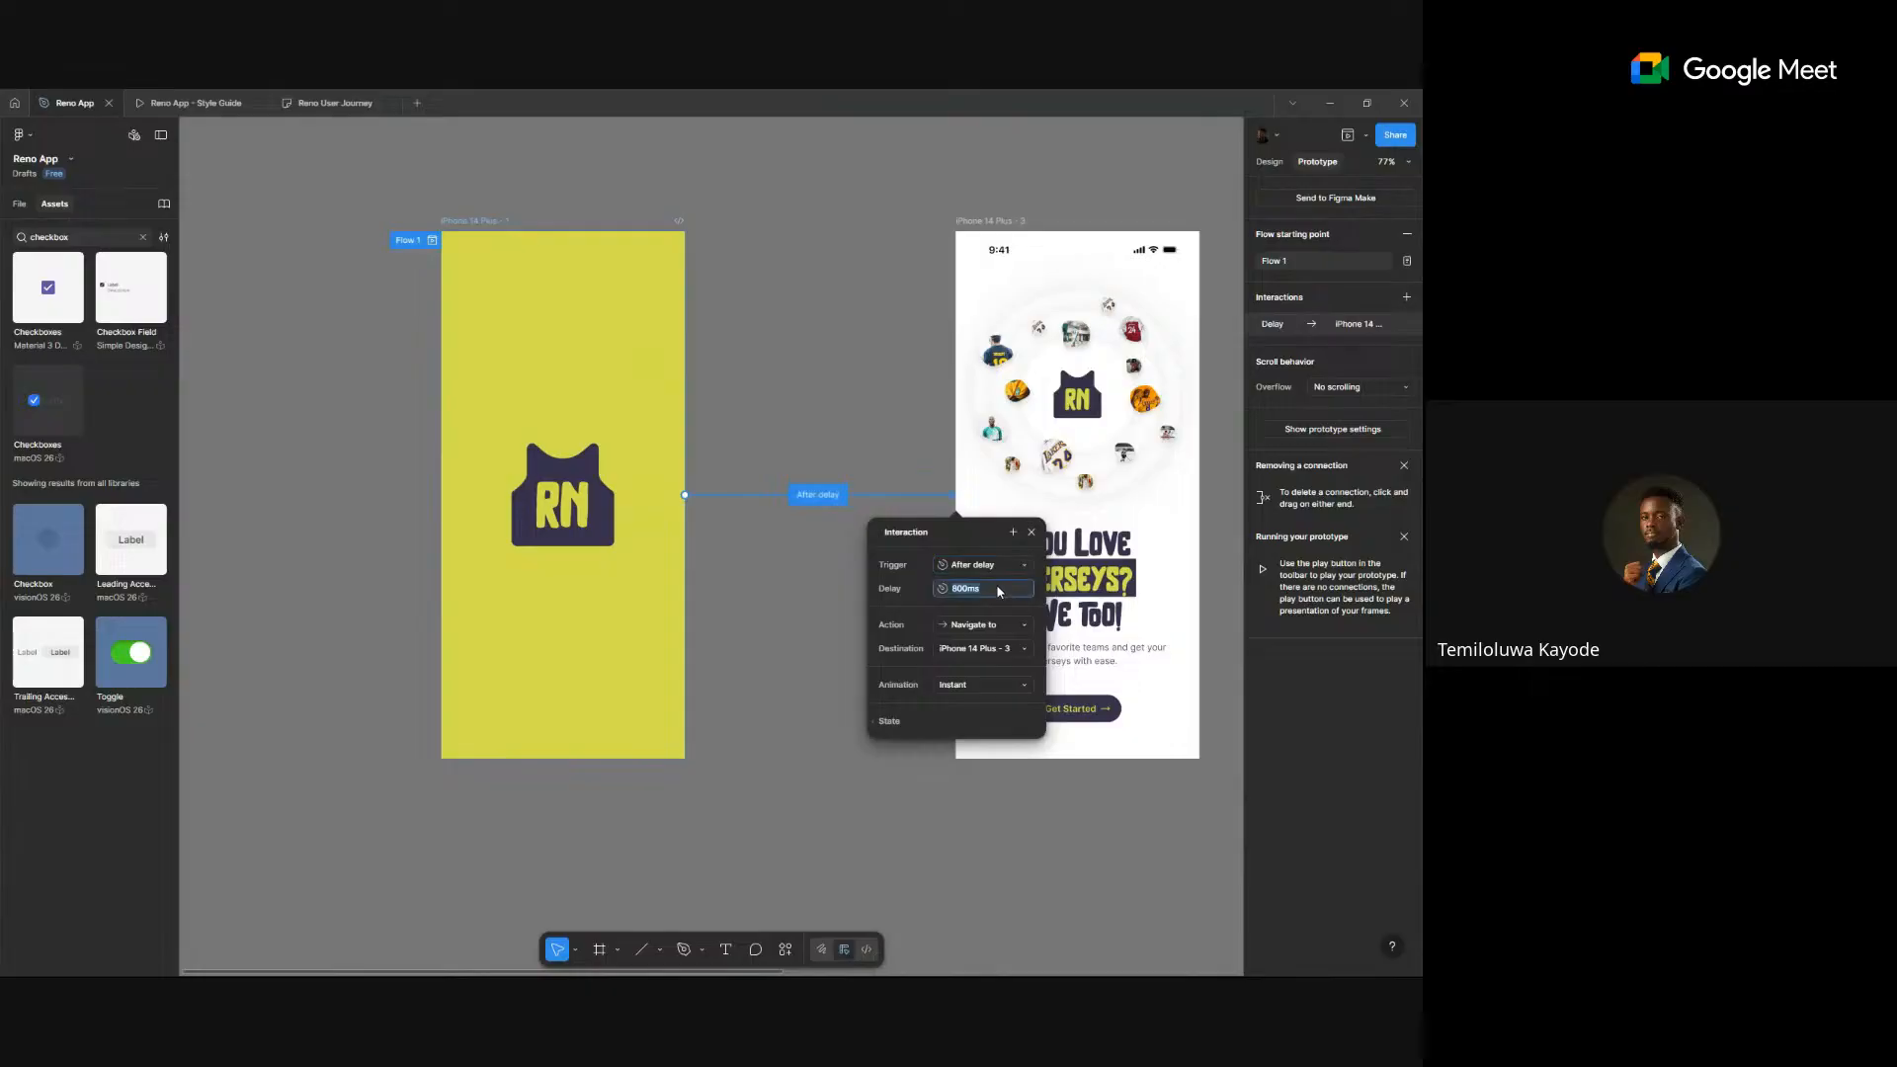
pyautogui.write('3000')
pyautogui.press('Return')
pyautogui.click(984, 686)
pyautogui.click(963, 703)
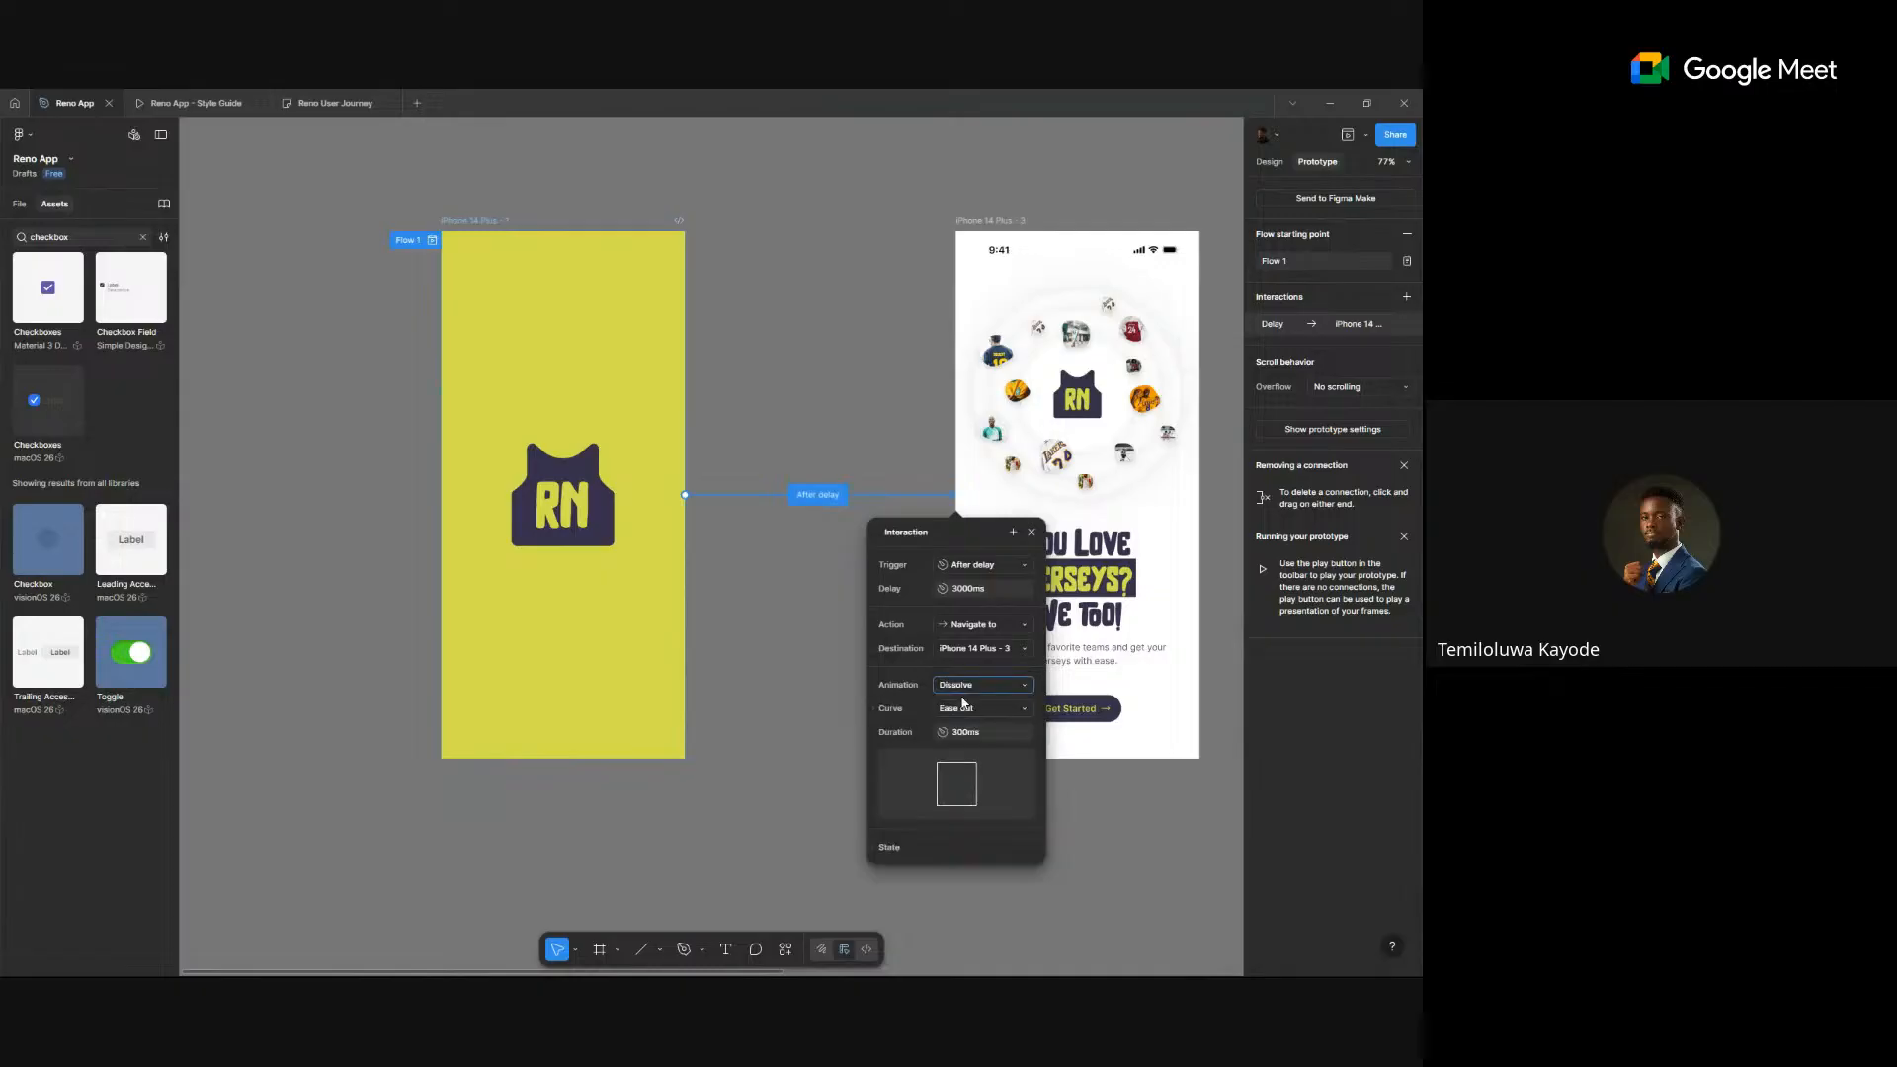
pyautogui.click(471, 199)
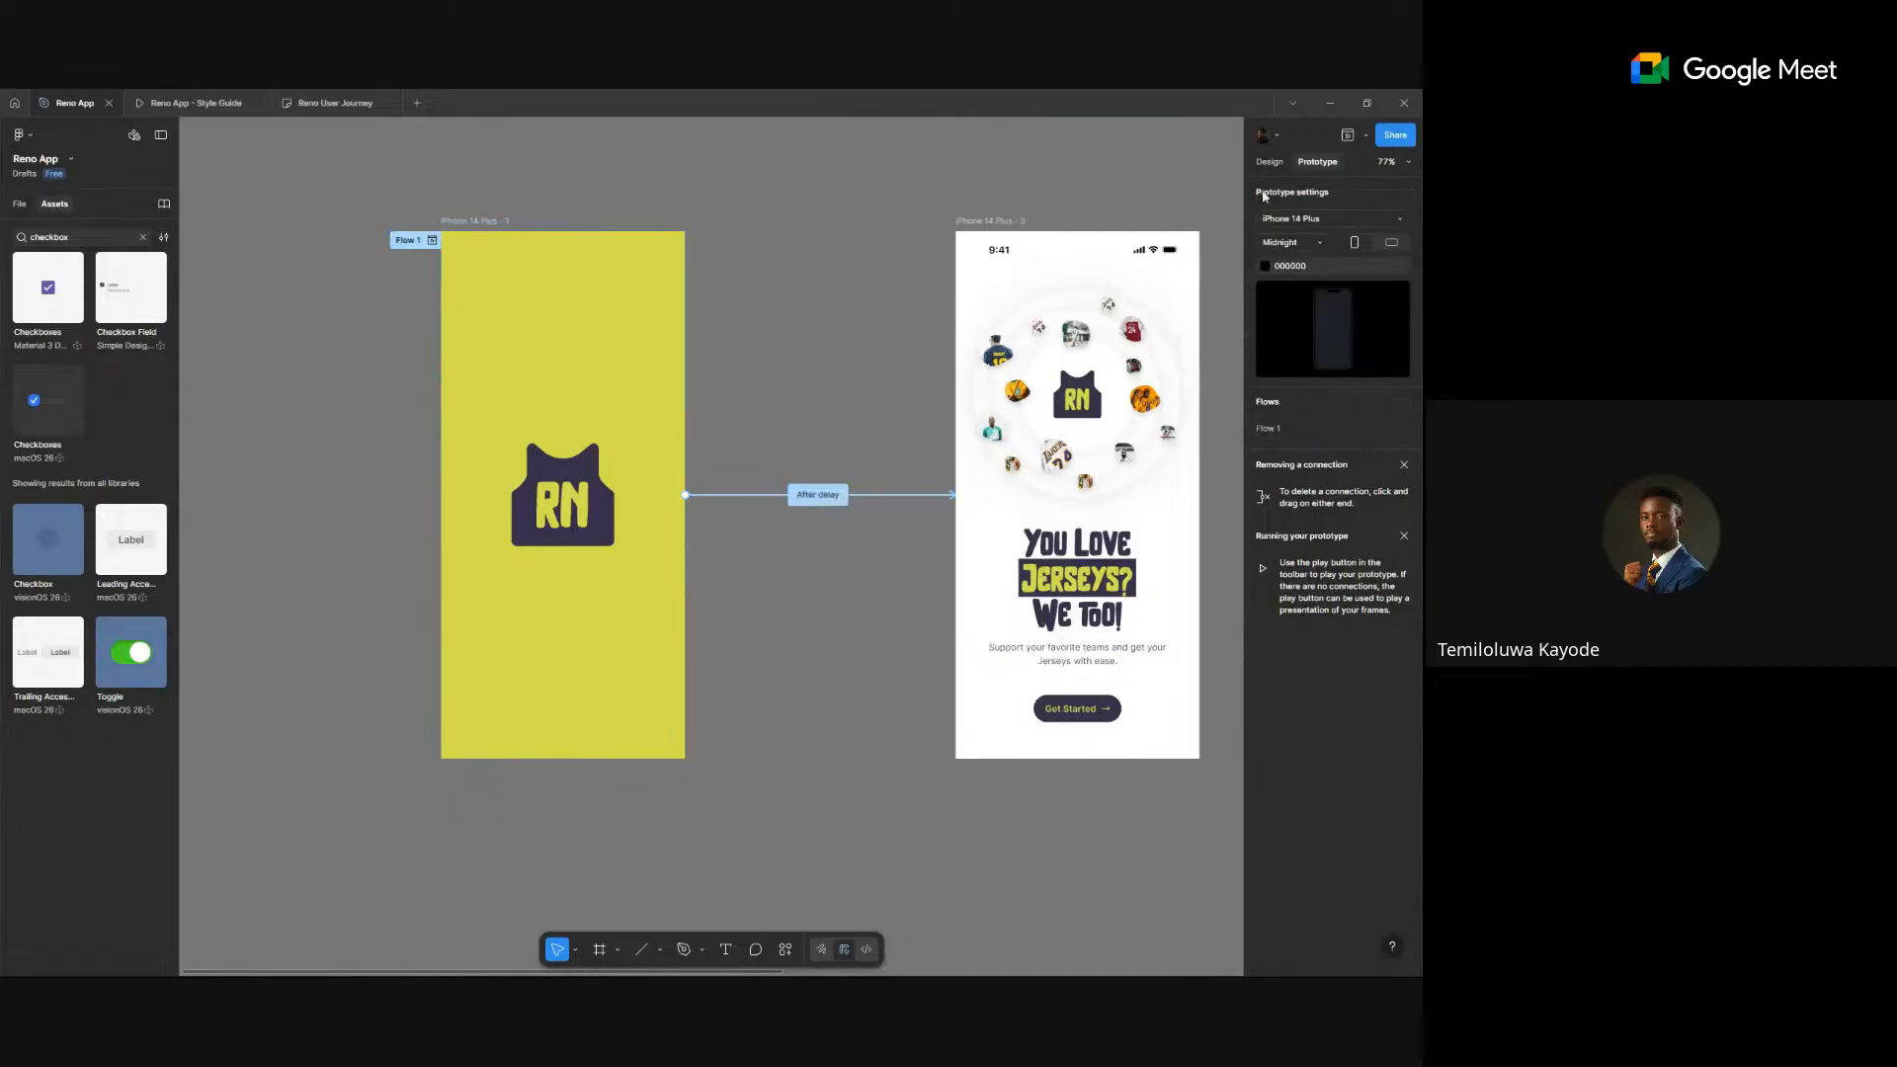
# - Play a preview of the Flow 1 prototype
pyautogui.click(432, 240)
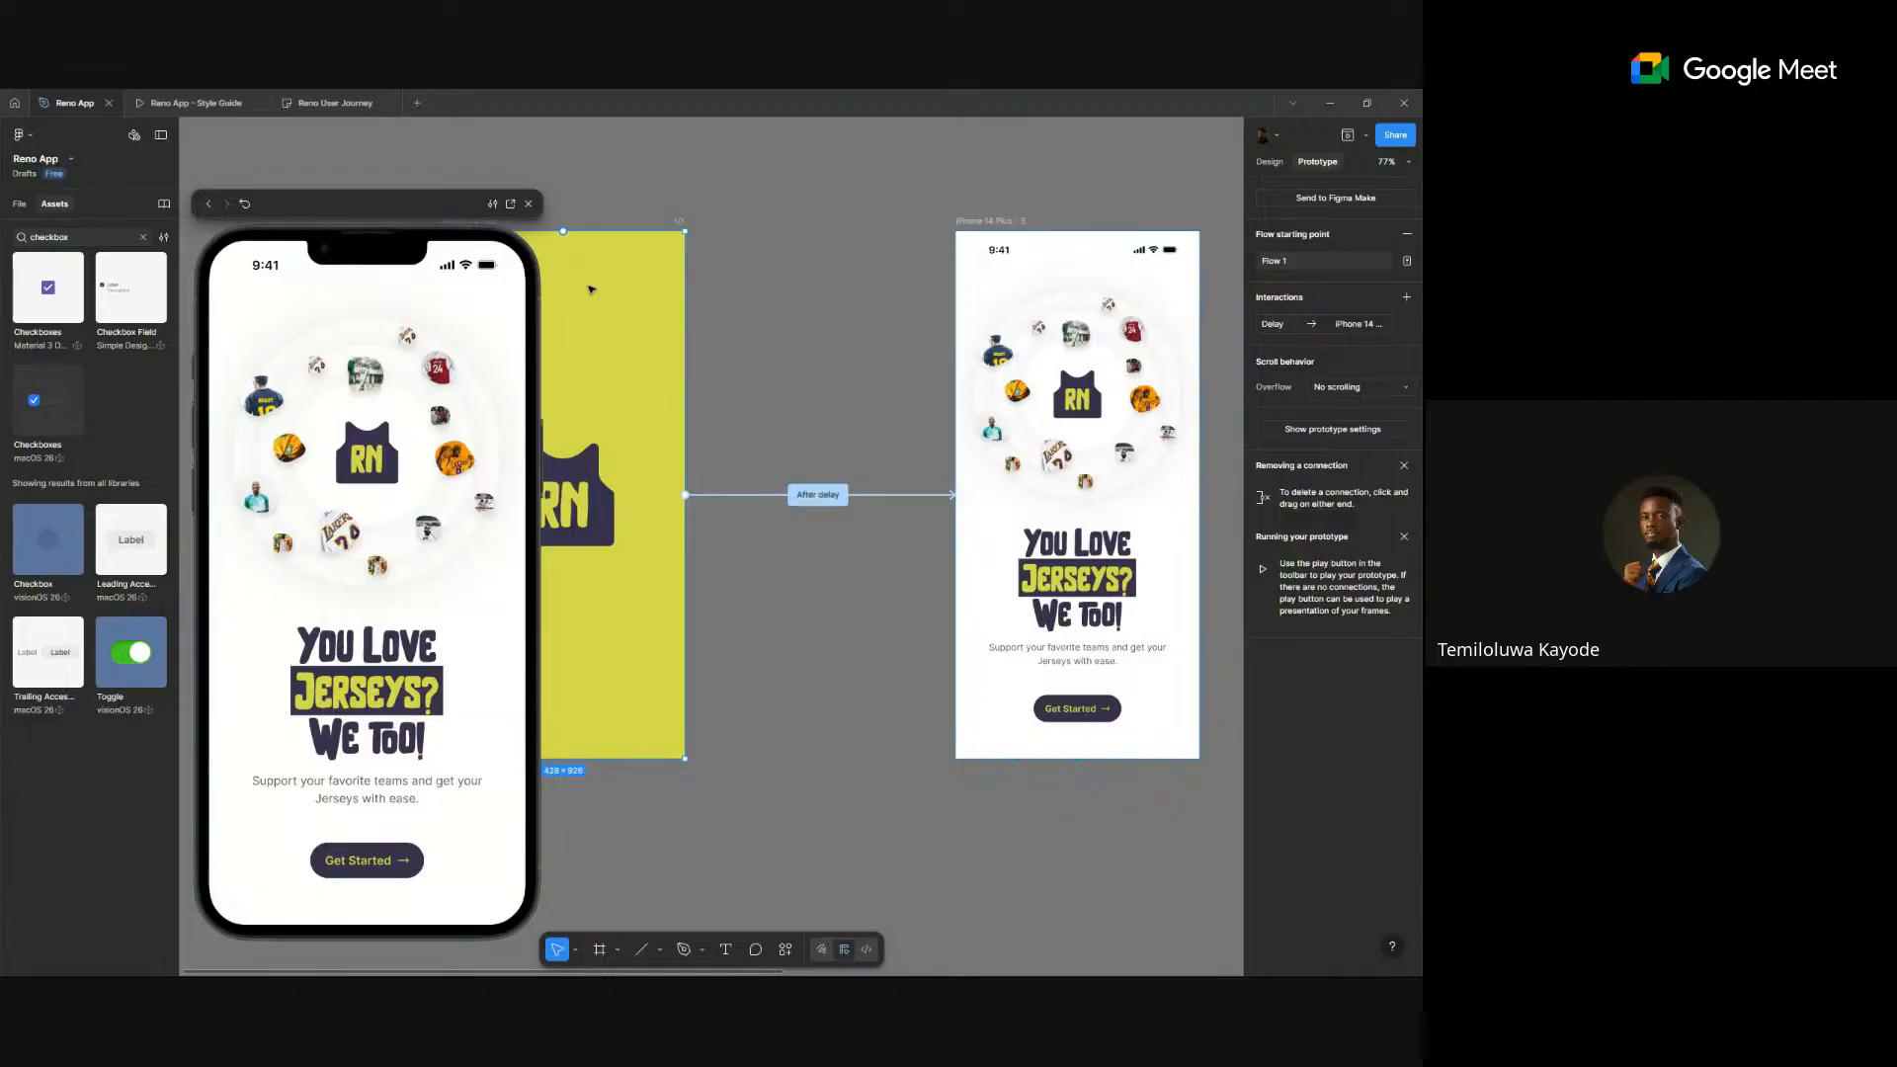
pyautogui.scroll(-1, 964, 570)
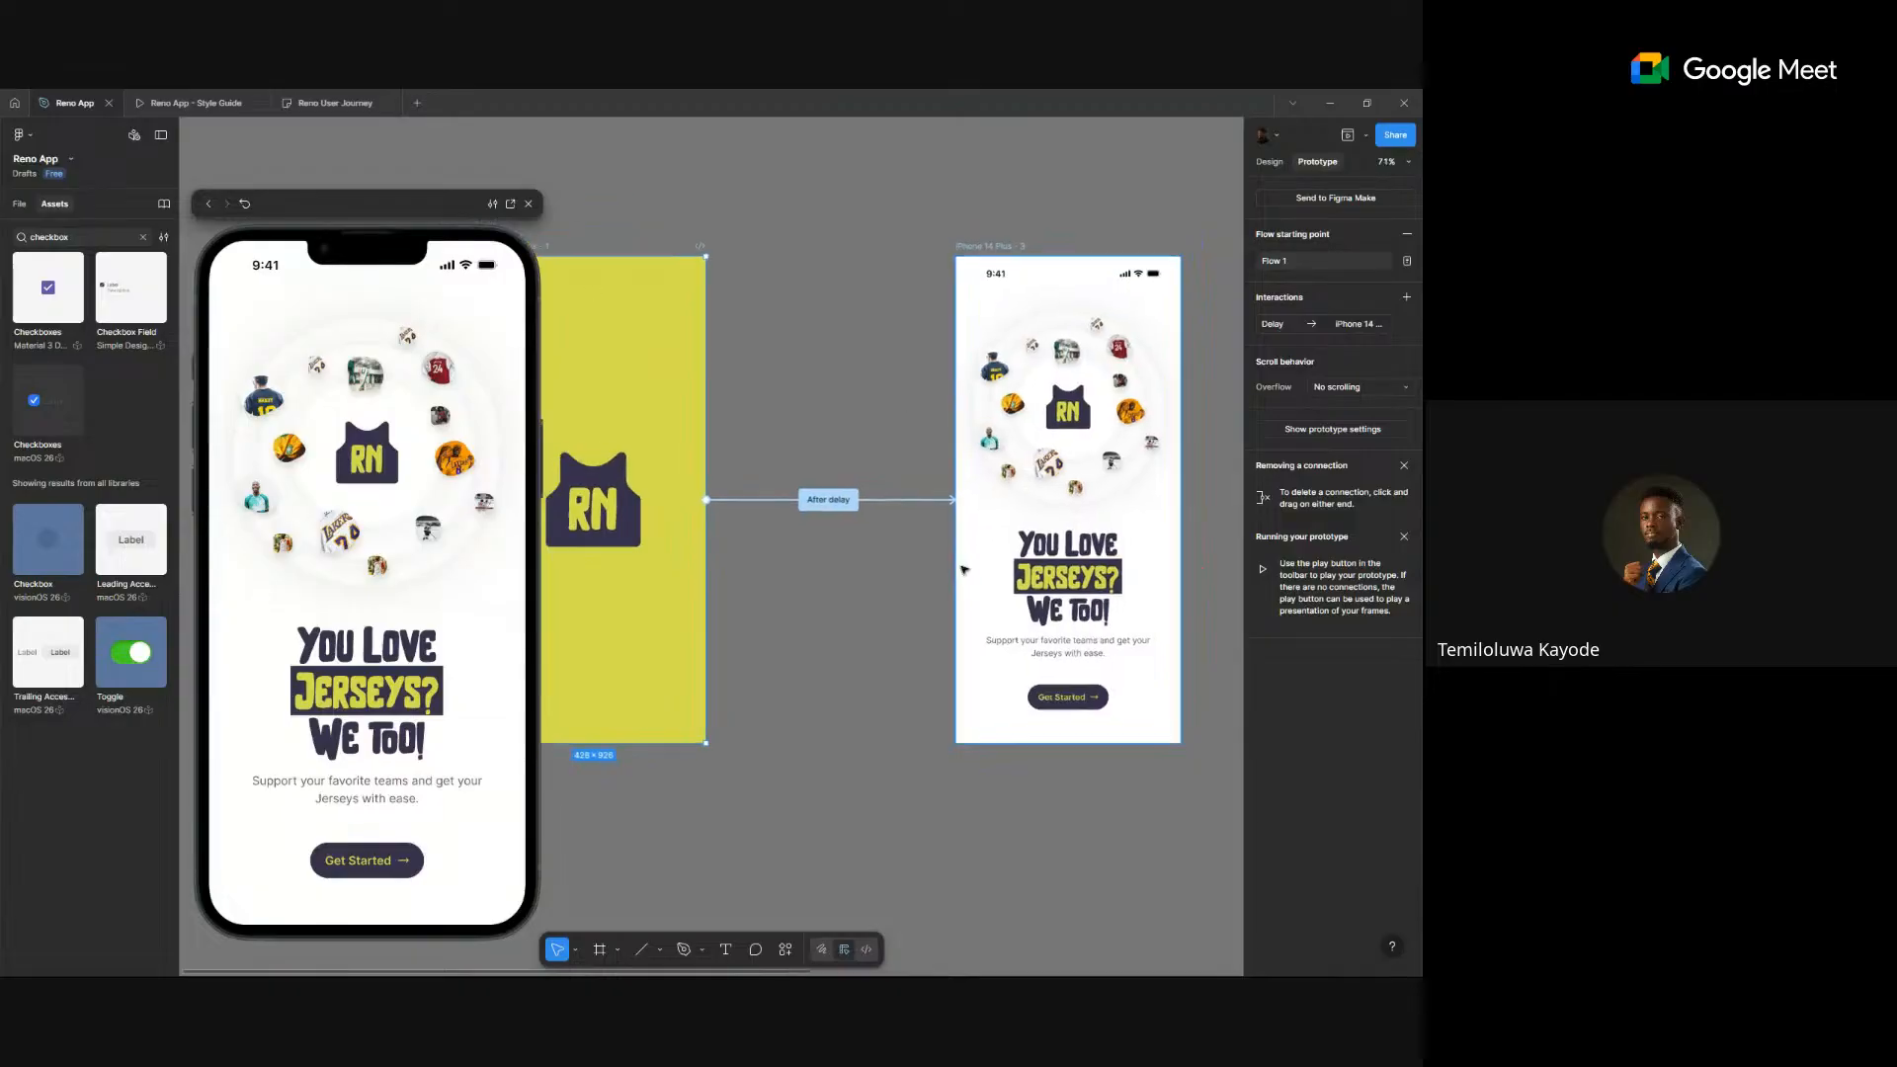
pyautogui.hscroll(1, 942, 566)
# - Link the Get Started button to Welcome Back with an Instant animation
pyautogui.click(975, 657)
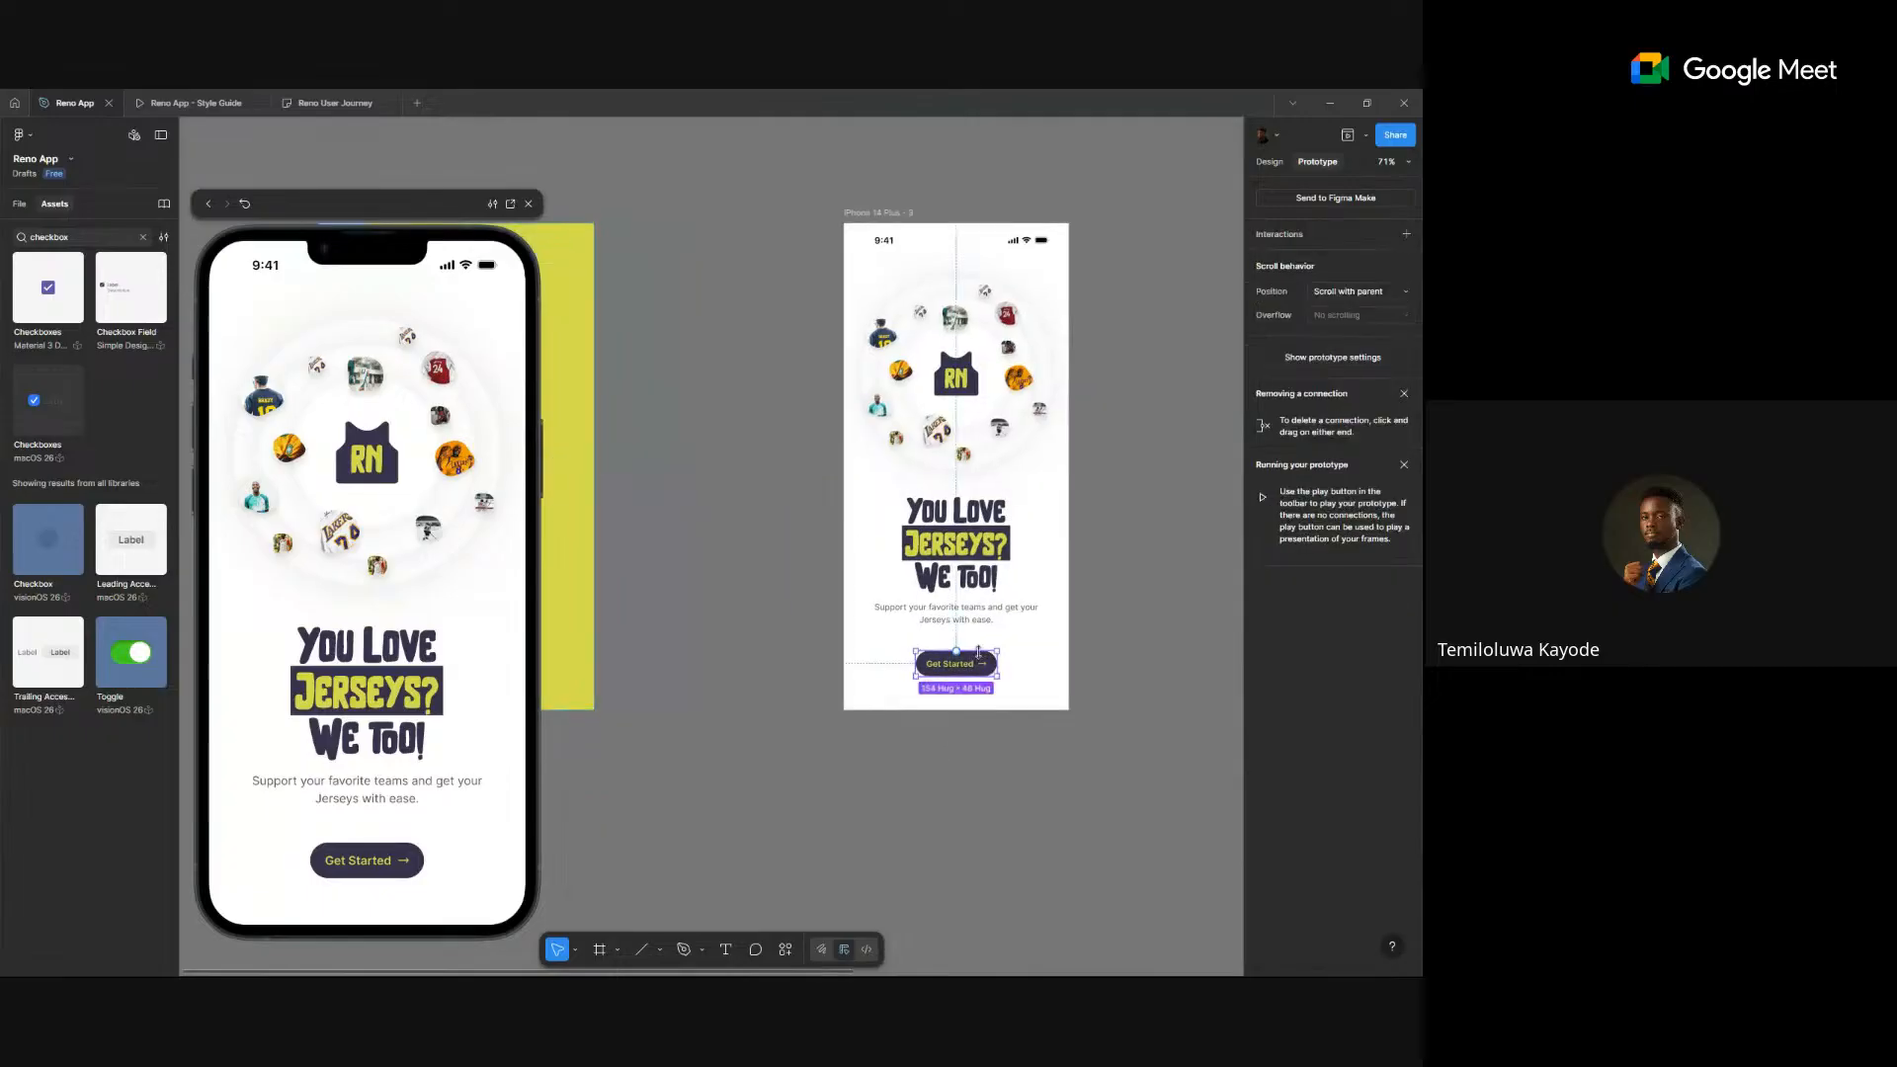
pyautogui.scroll(-4, 963, 662)
pyautogui.hscroll(2, 961, 665)
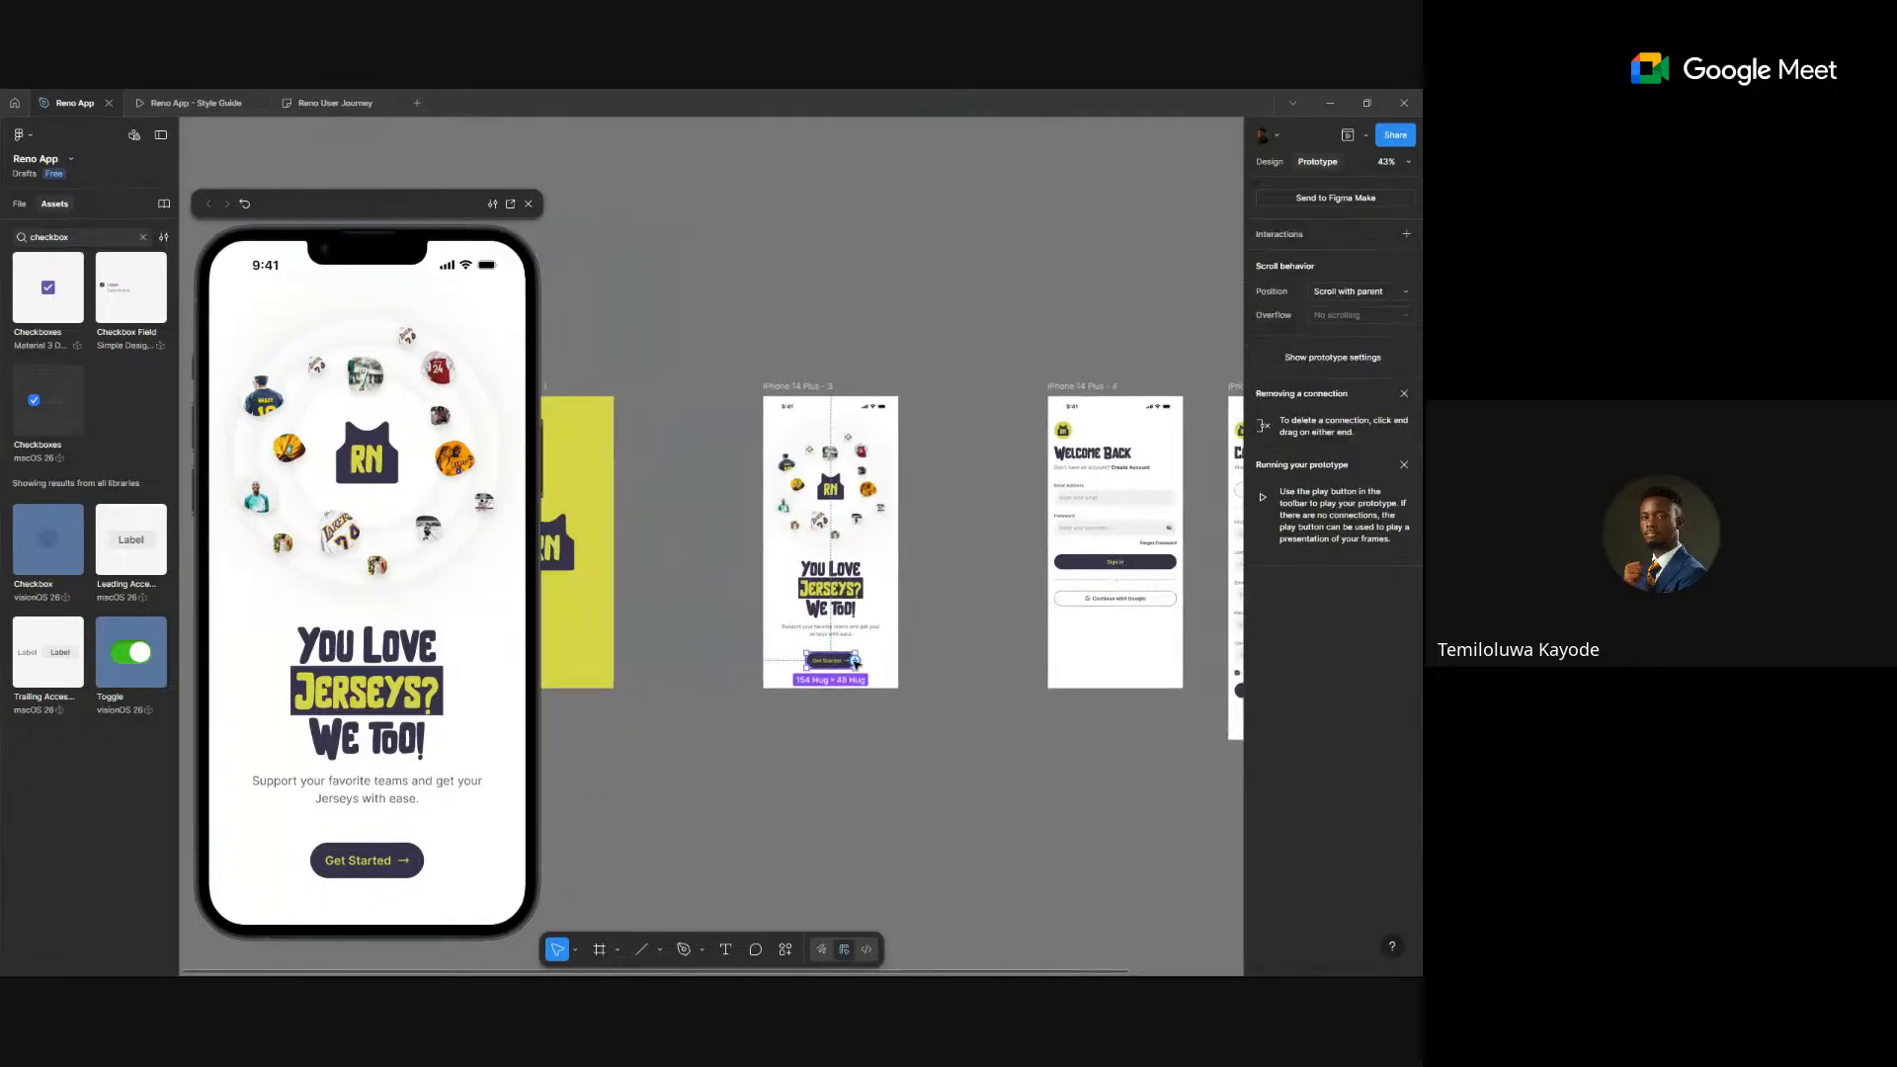
pyautogui.moveTo(853, 659); pyautogui.dragTo(1069, 608)
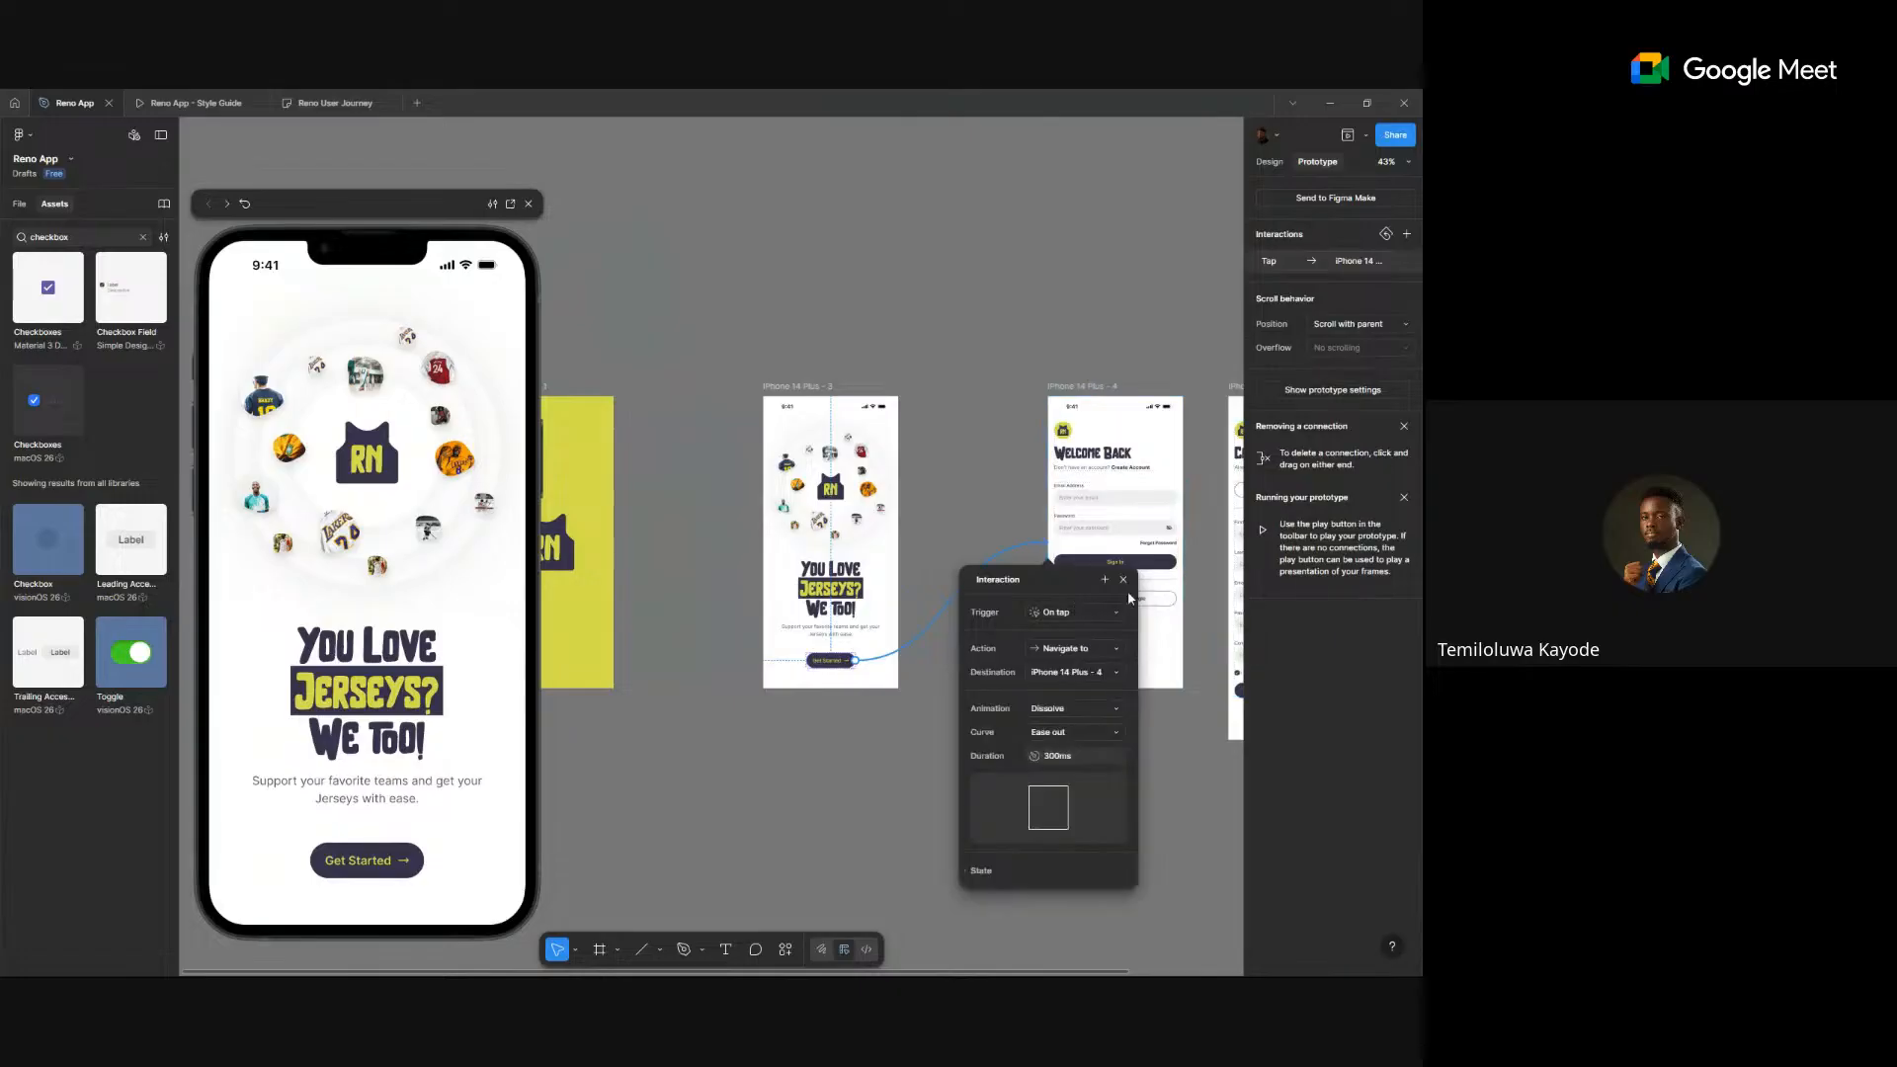
pyautogui.click(1106, 713)
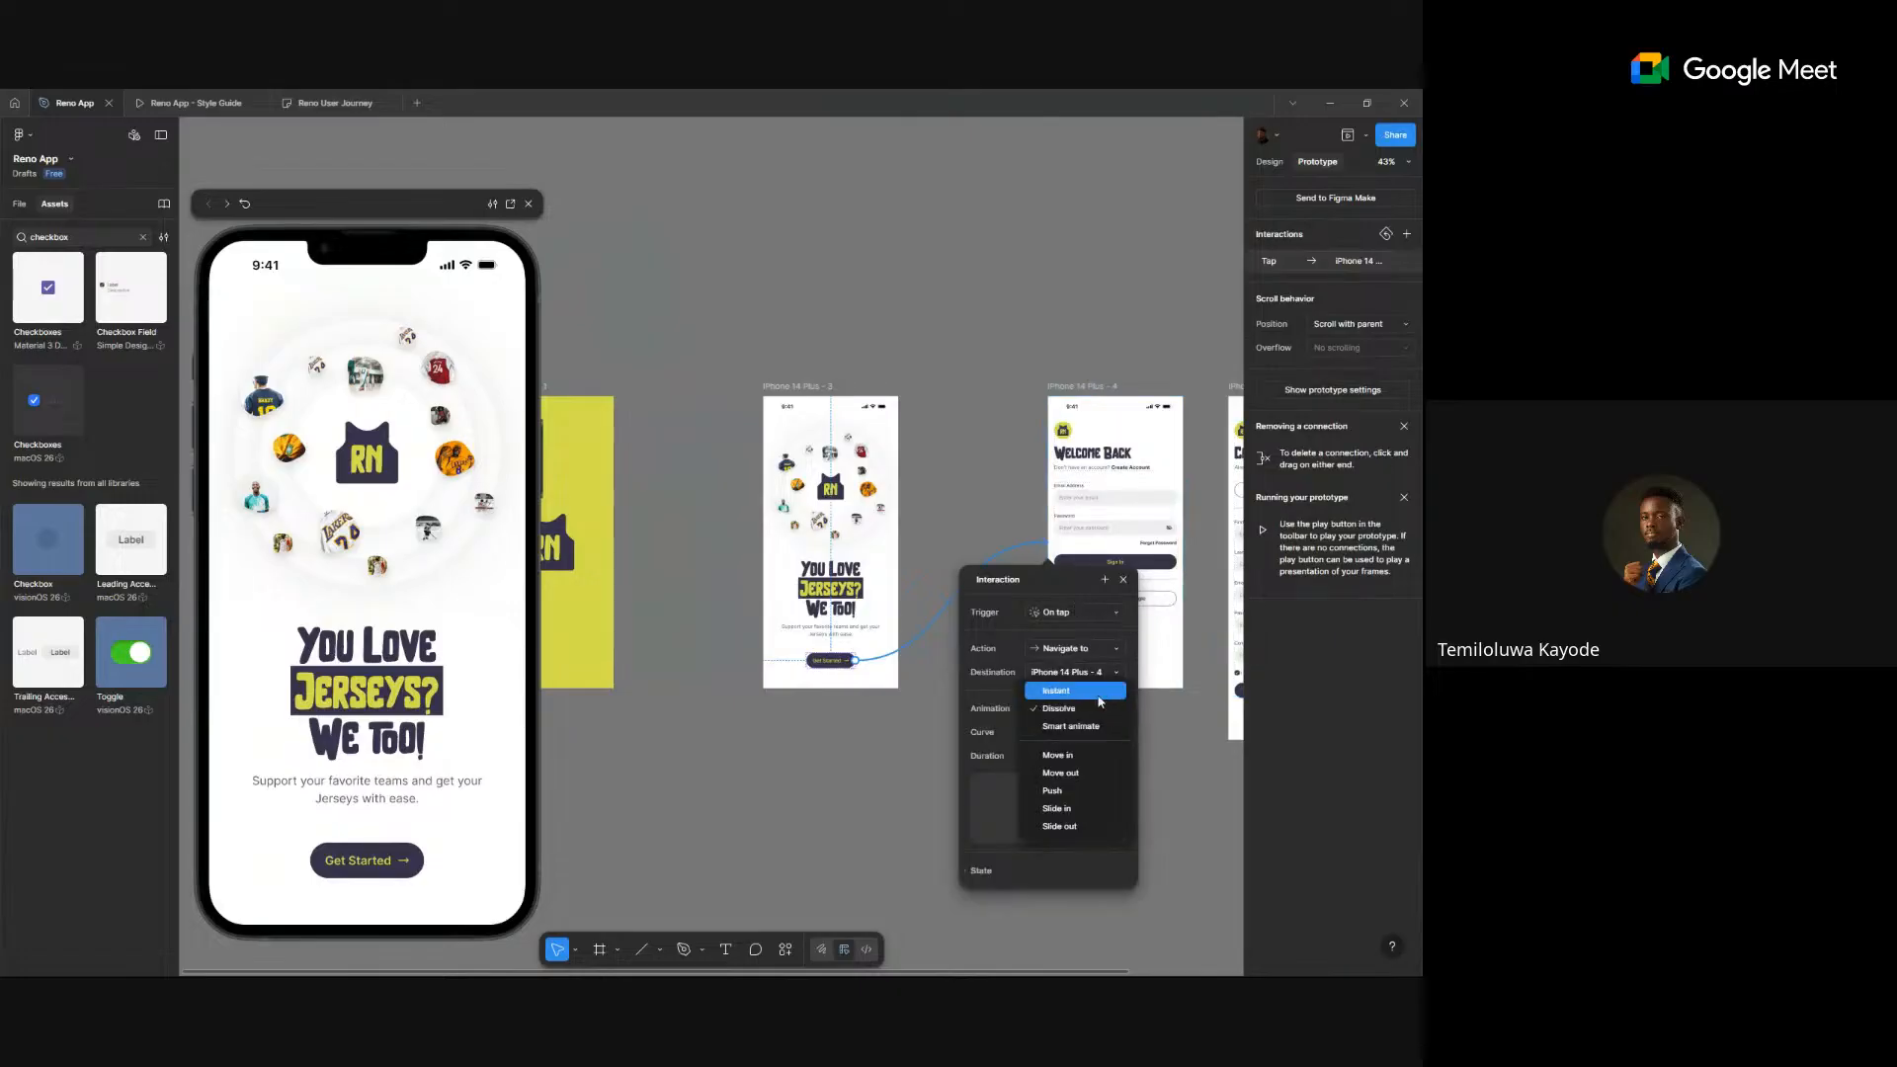
pyautogui.click(1100, 690)
pyautogui.scroll(10, 1152, 570)
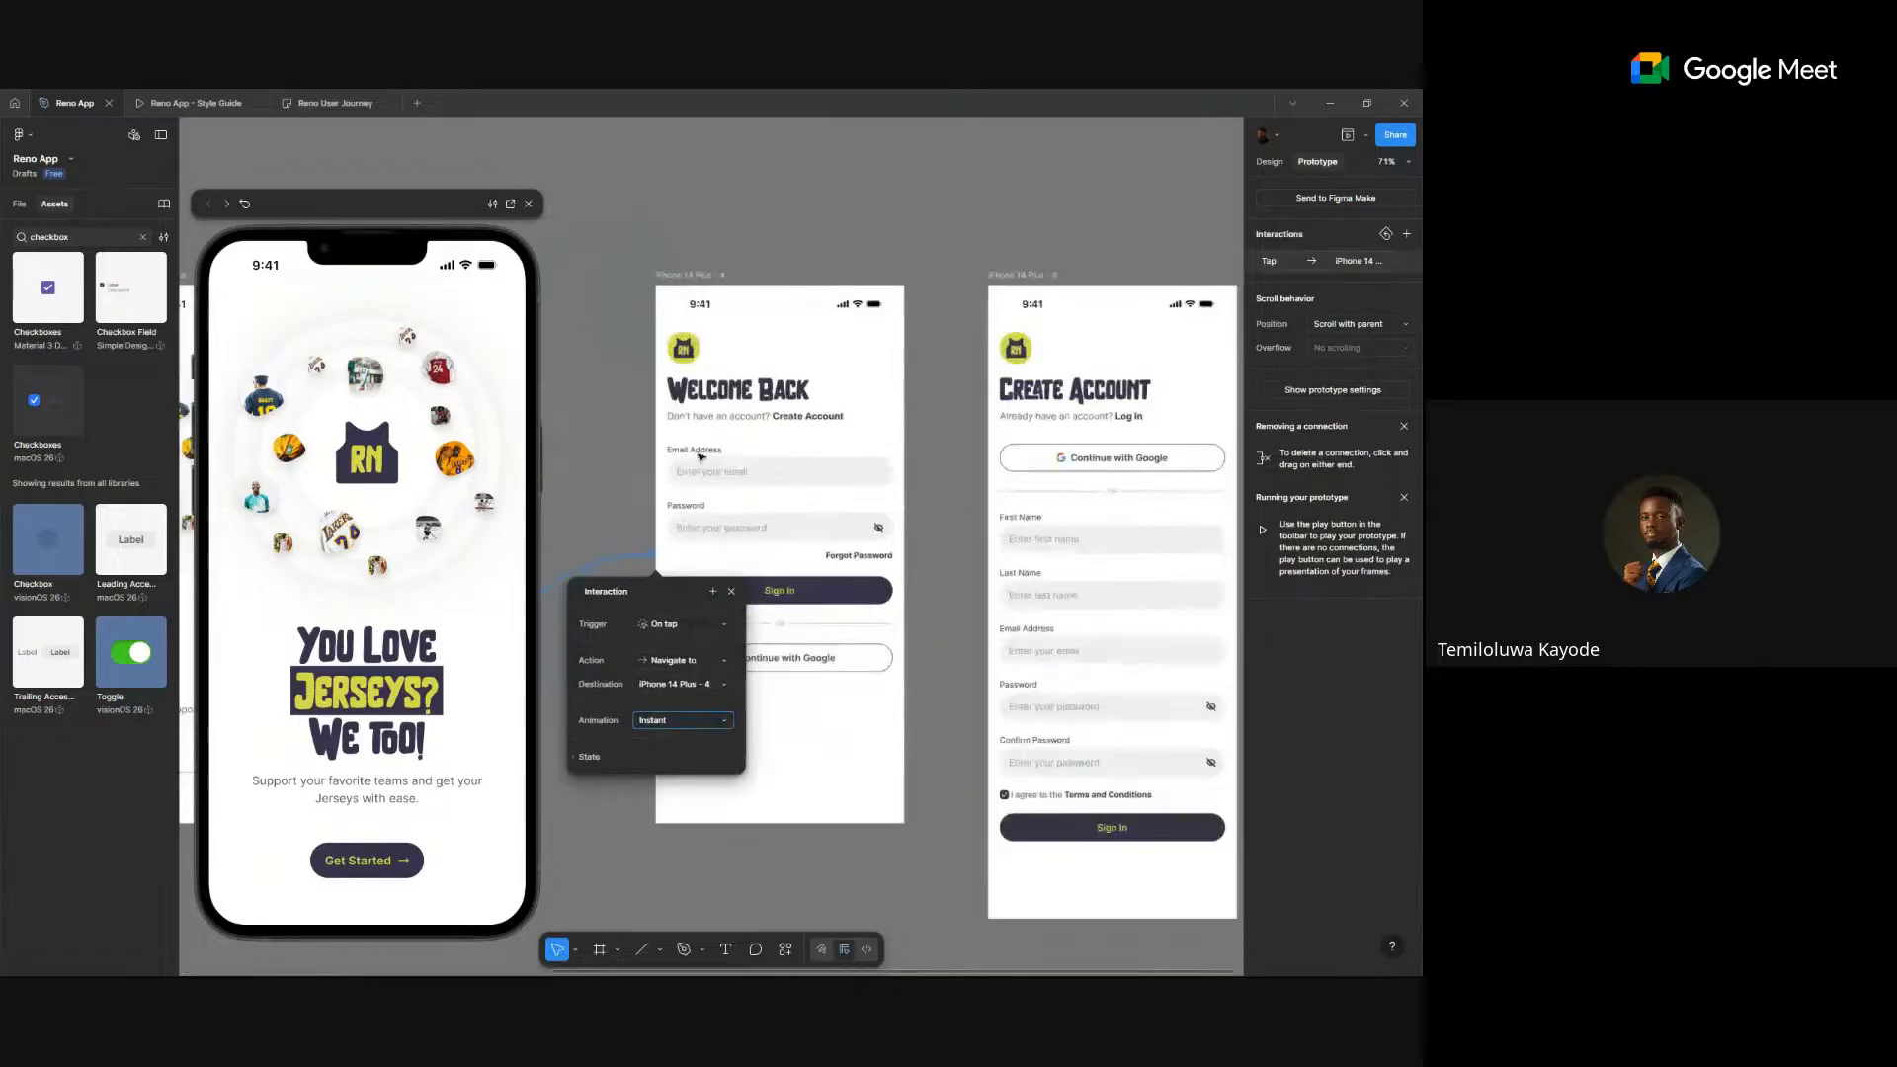
# - Link Welcome Back's Create Account prompt to the Create Account screen and select its log in prompt
pyautogui.click(897, 385)
pyautogui.scroll(-4, 939, 430)
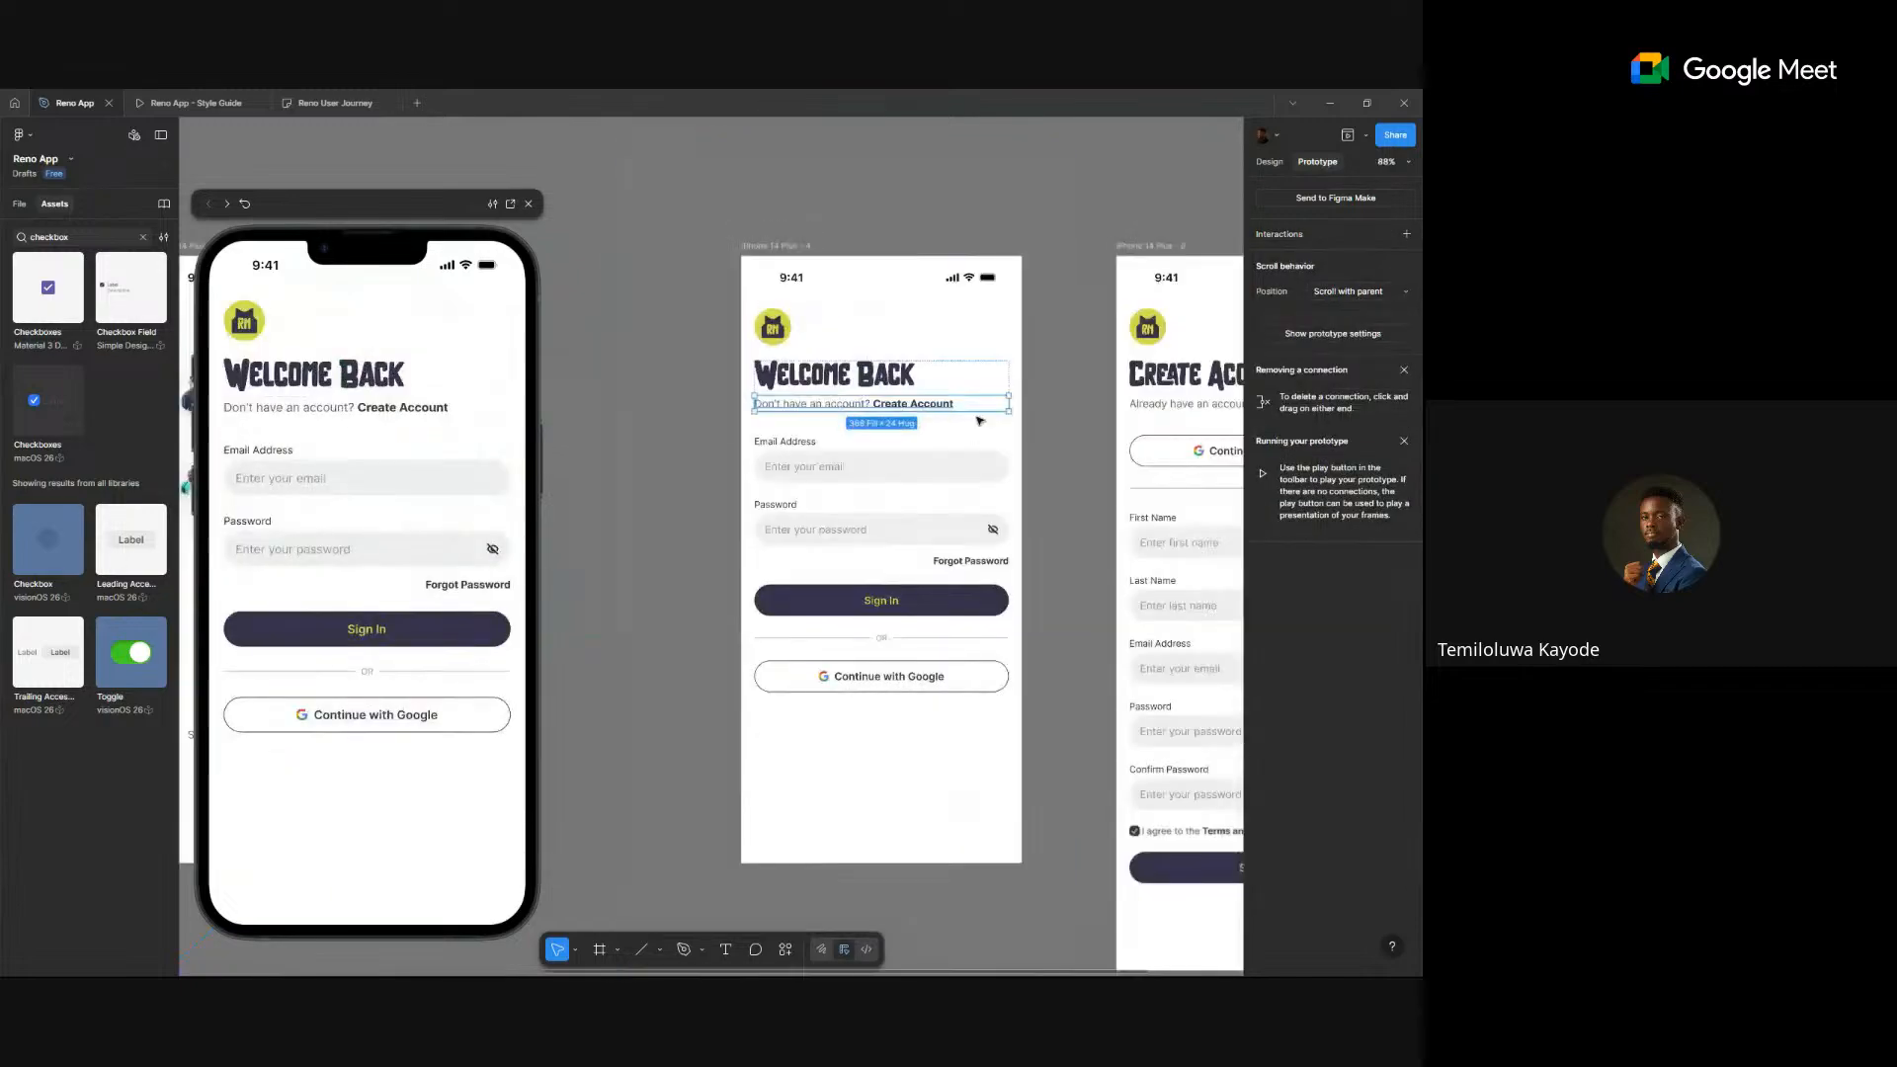
pyautogui.scroll(-2, 980, 421)
pyautogui.moveTo(1002, 407); pyautogui.dragTo(949, 517)
pyautogui.click(1207, 412)
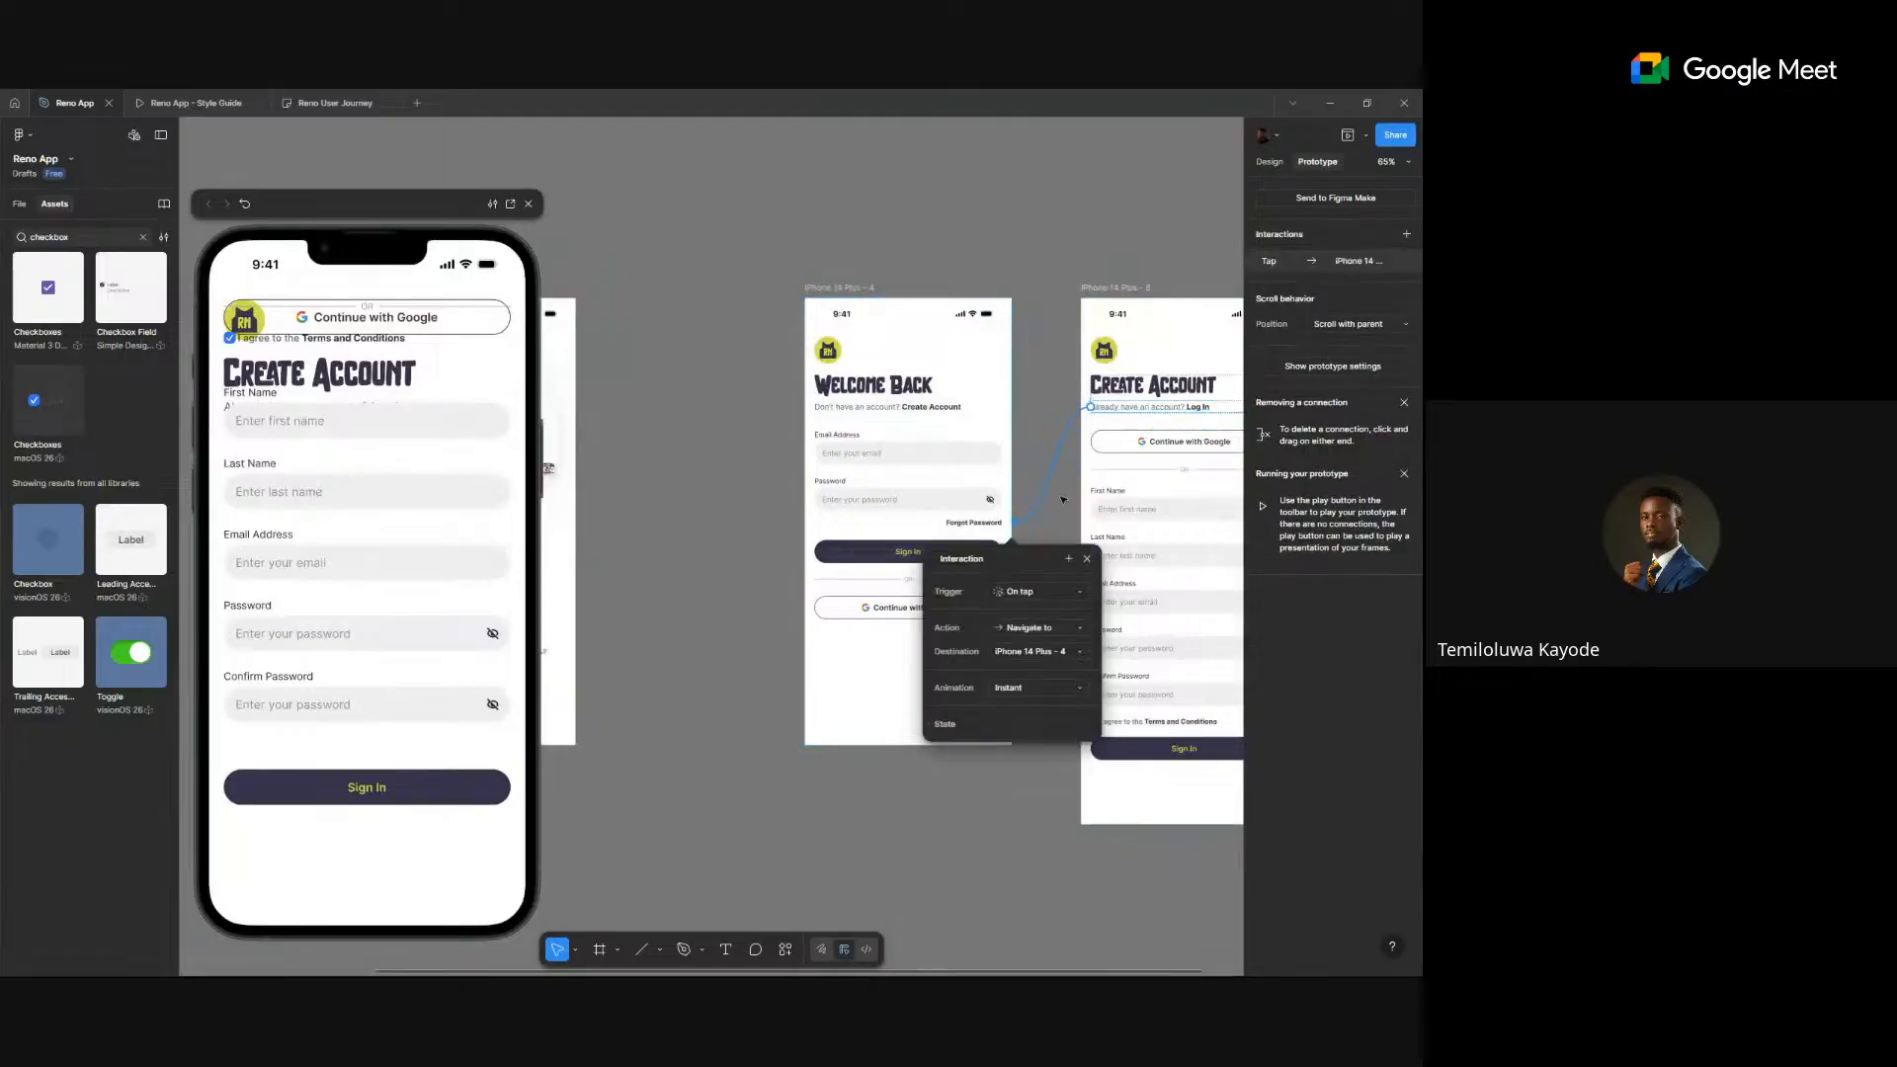
pyautogui.click(740, 549)
pyautogui.scroll(-2, 743, 544)
pyautogui.moveTo(745, 542); pyautogui.dragTo(974, 498)
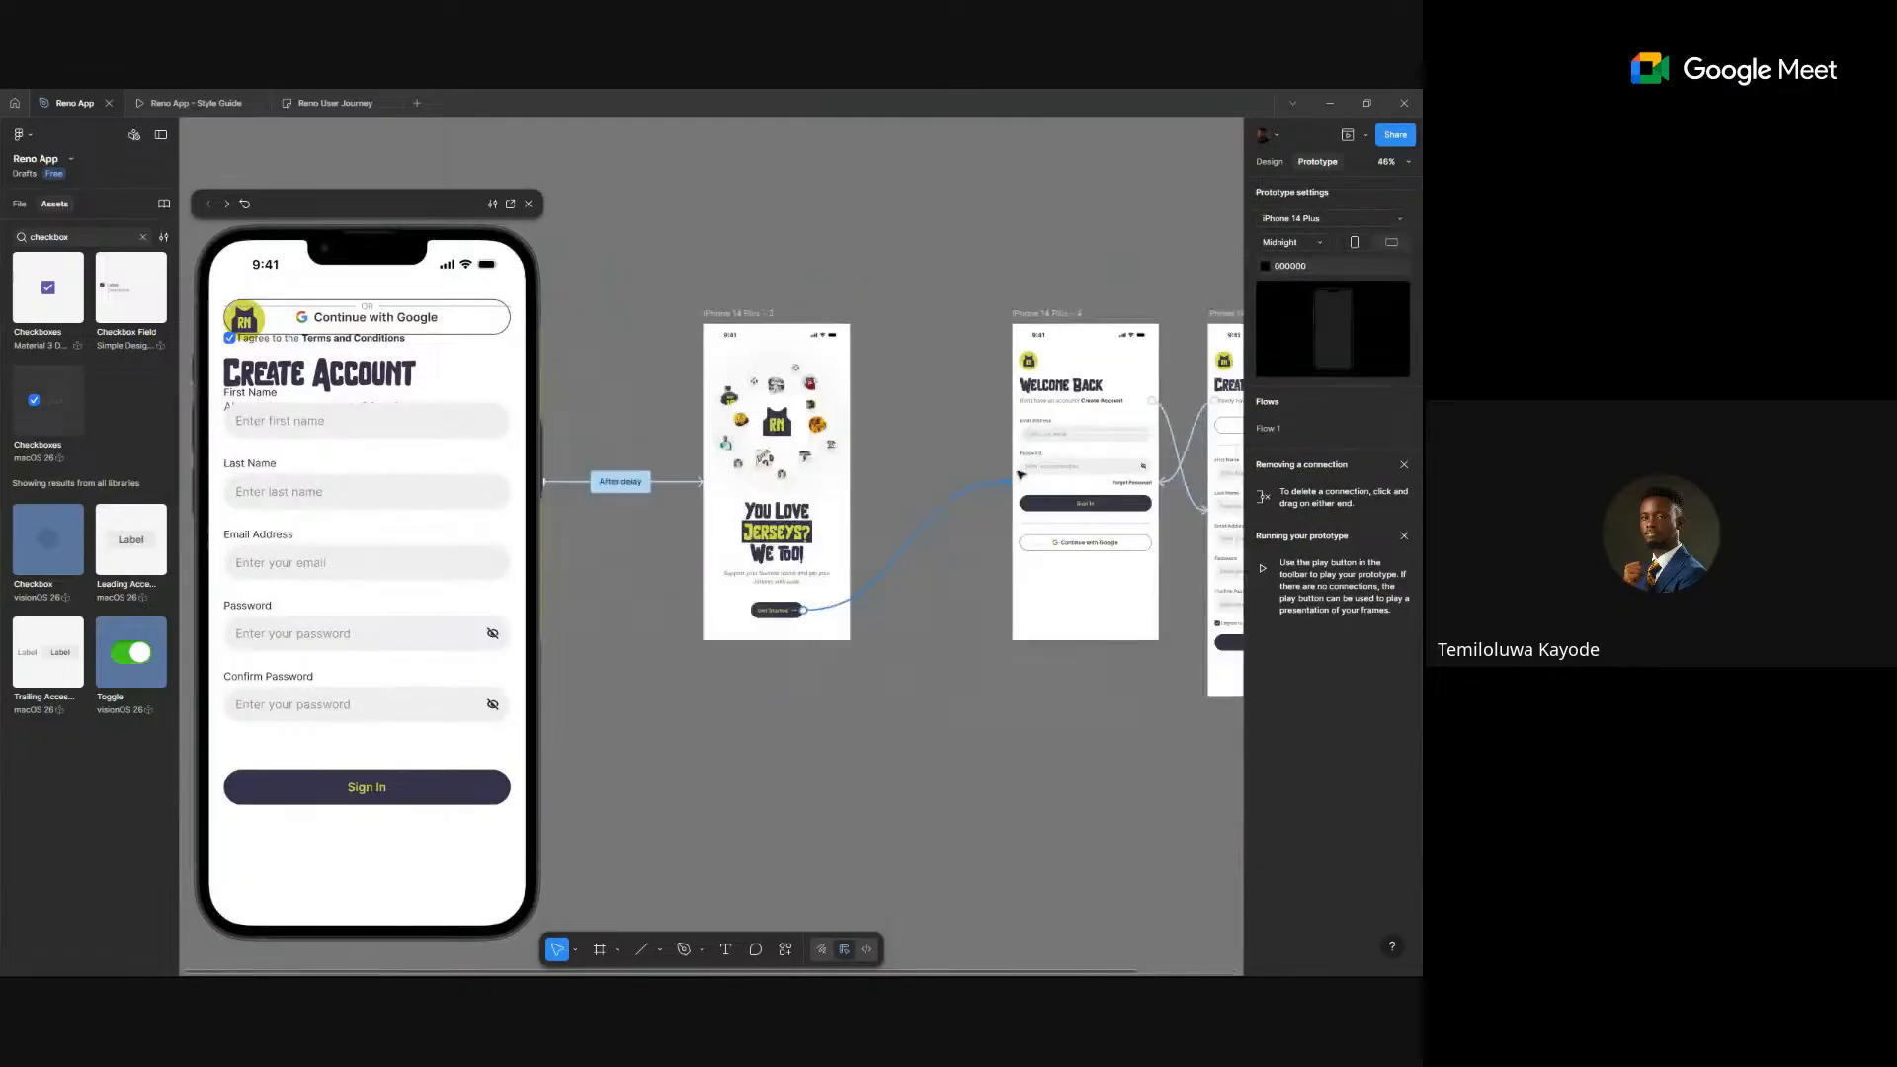
pyautogui.click(1270, 161)
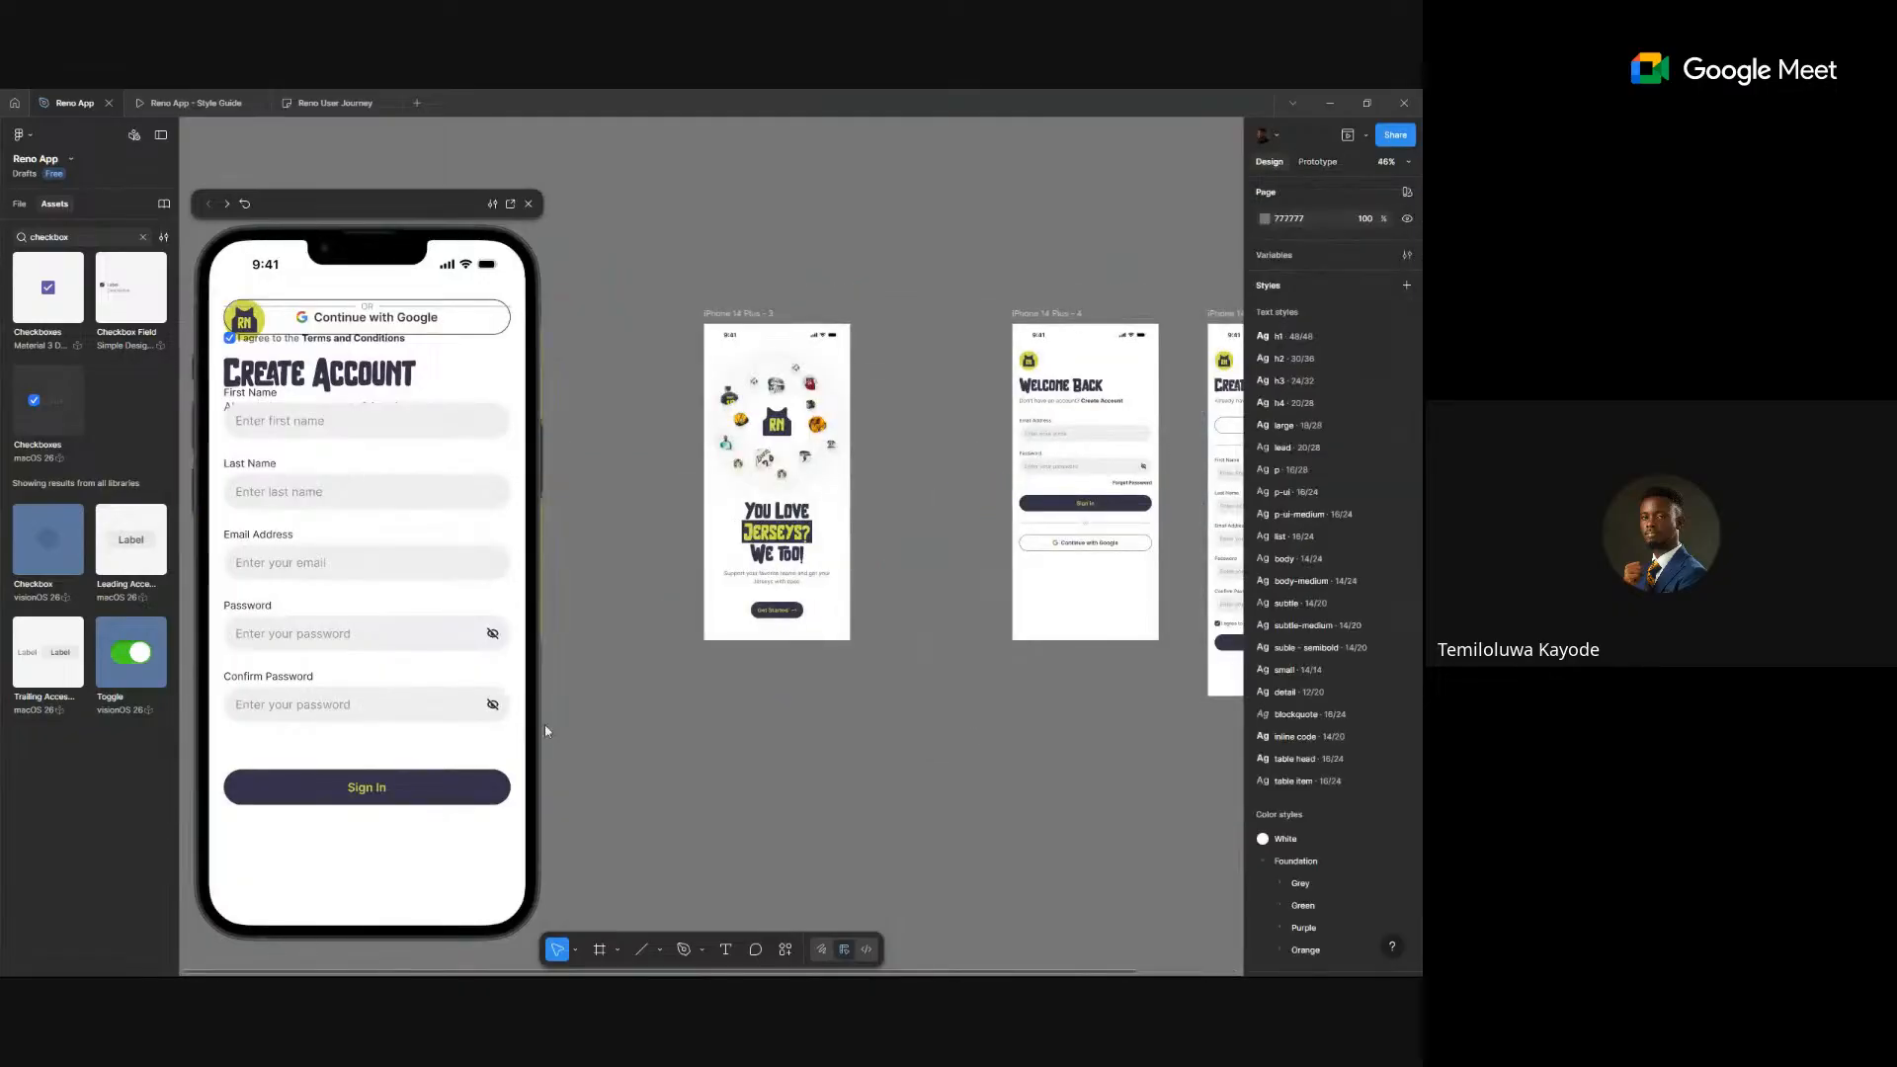
# - Duplicate the welcome screen's jersey circle to a spot below the phone screens
pyautogui.scroll(2, 711, 697)
pyautogui.scroll(-3, 711, 696)
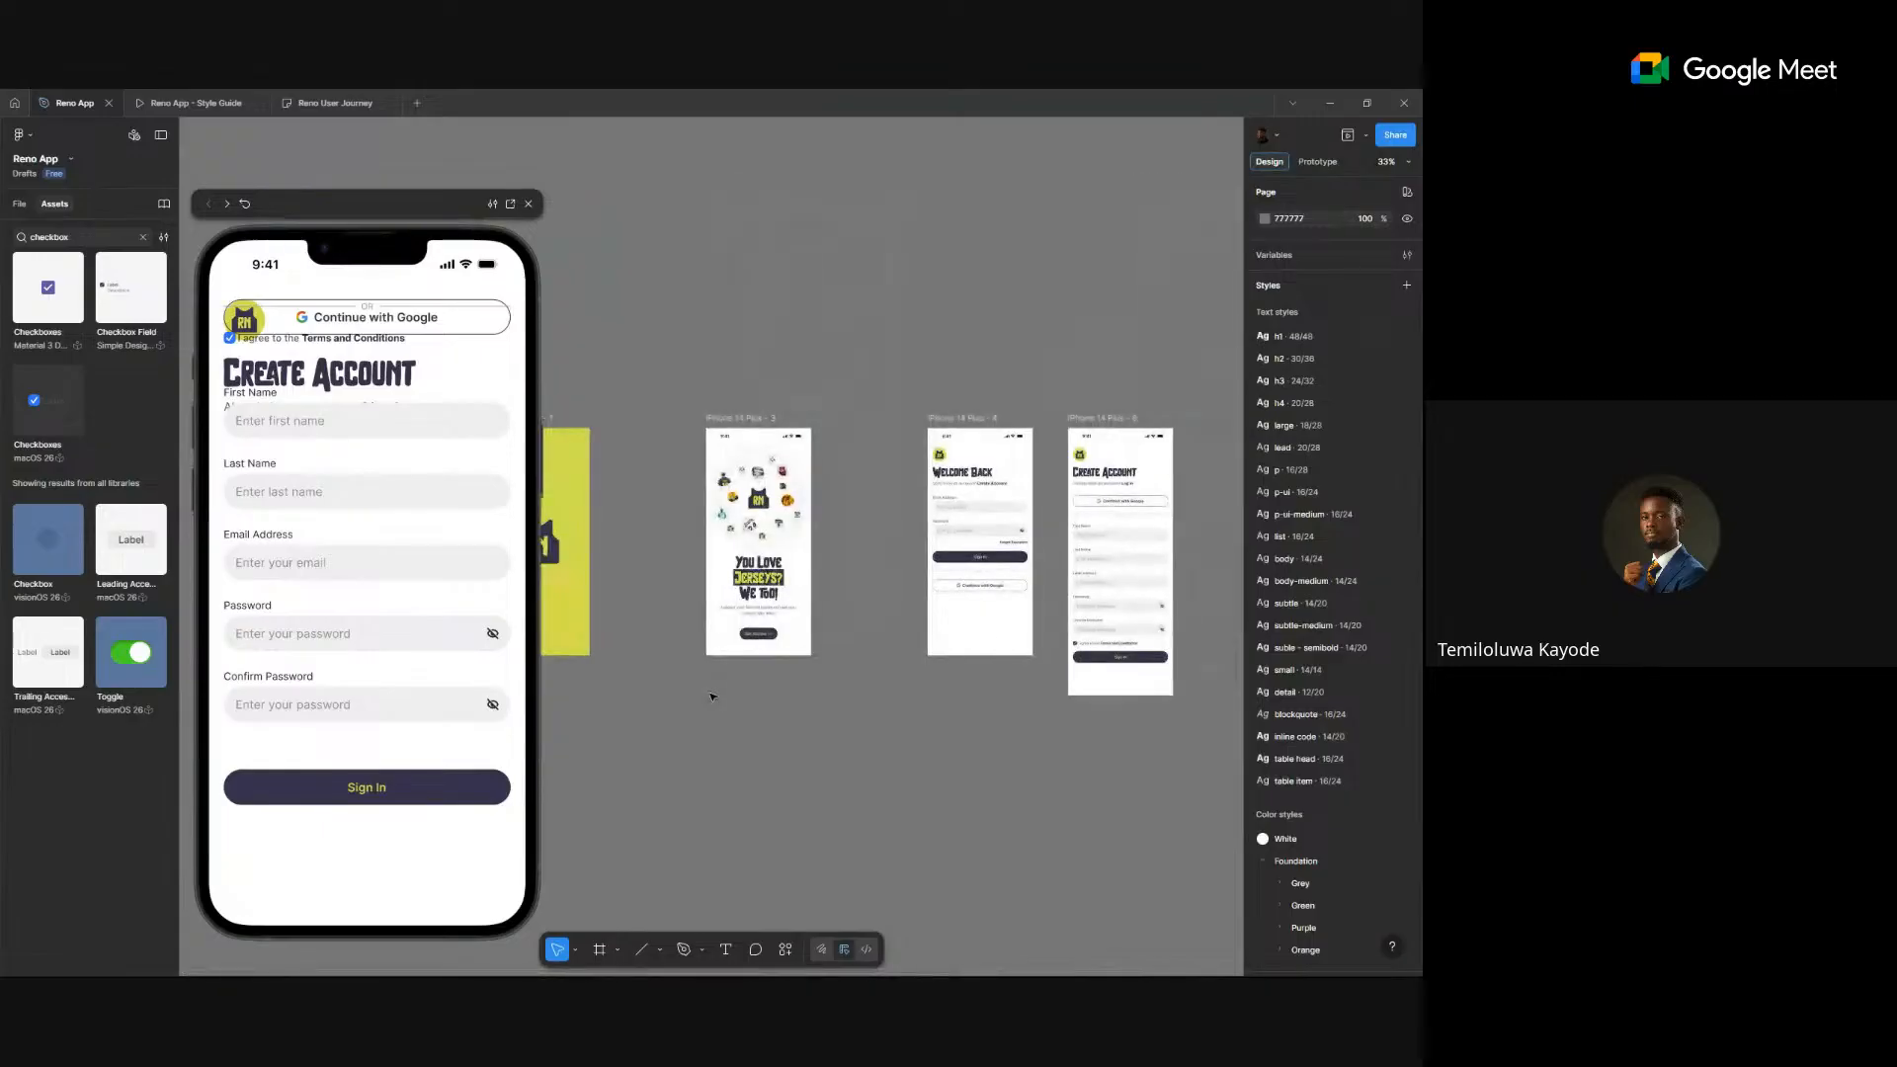
pyautogui.scroll(2, 685, 570)
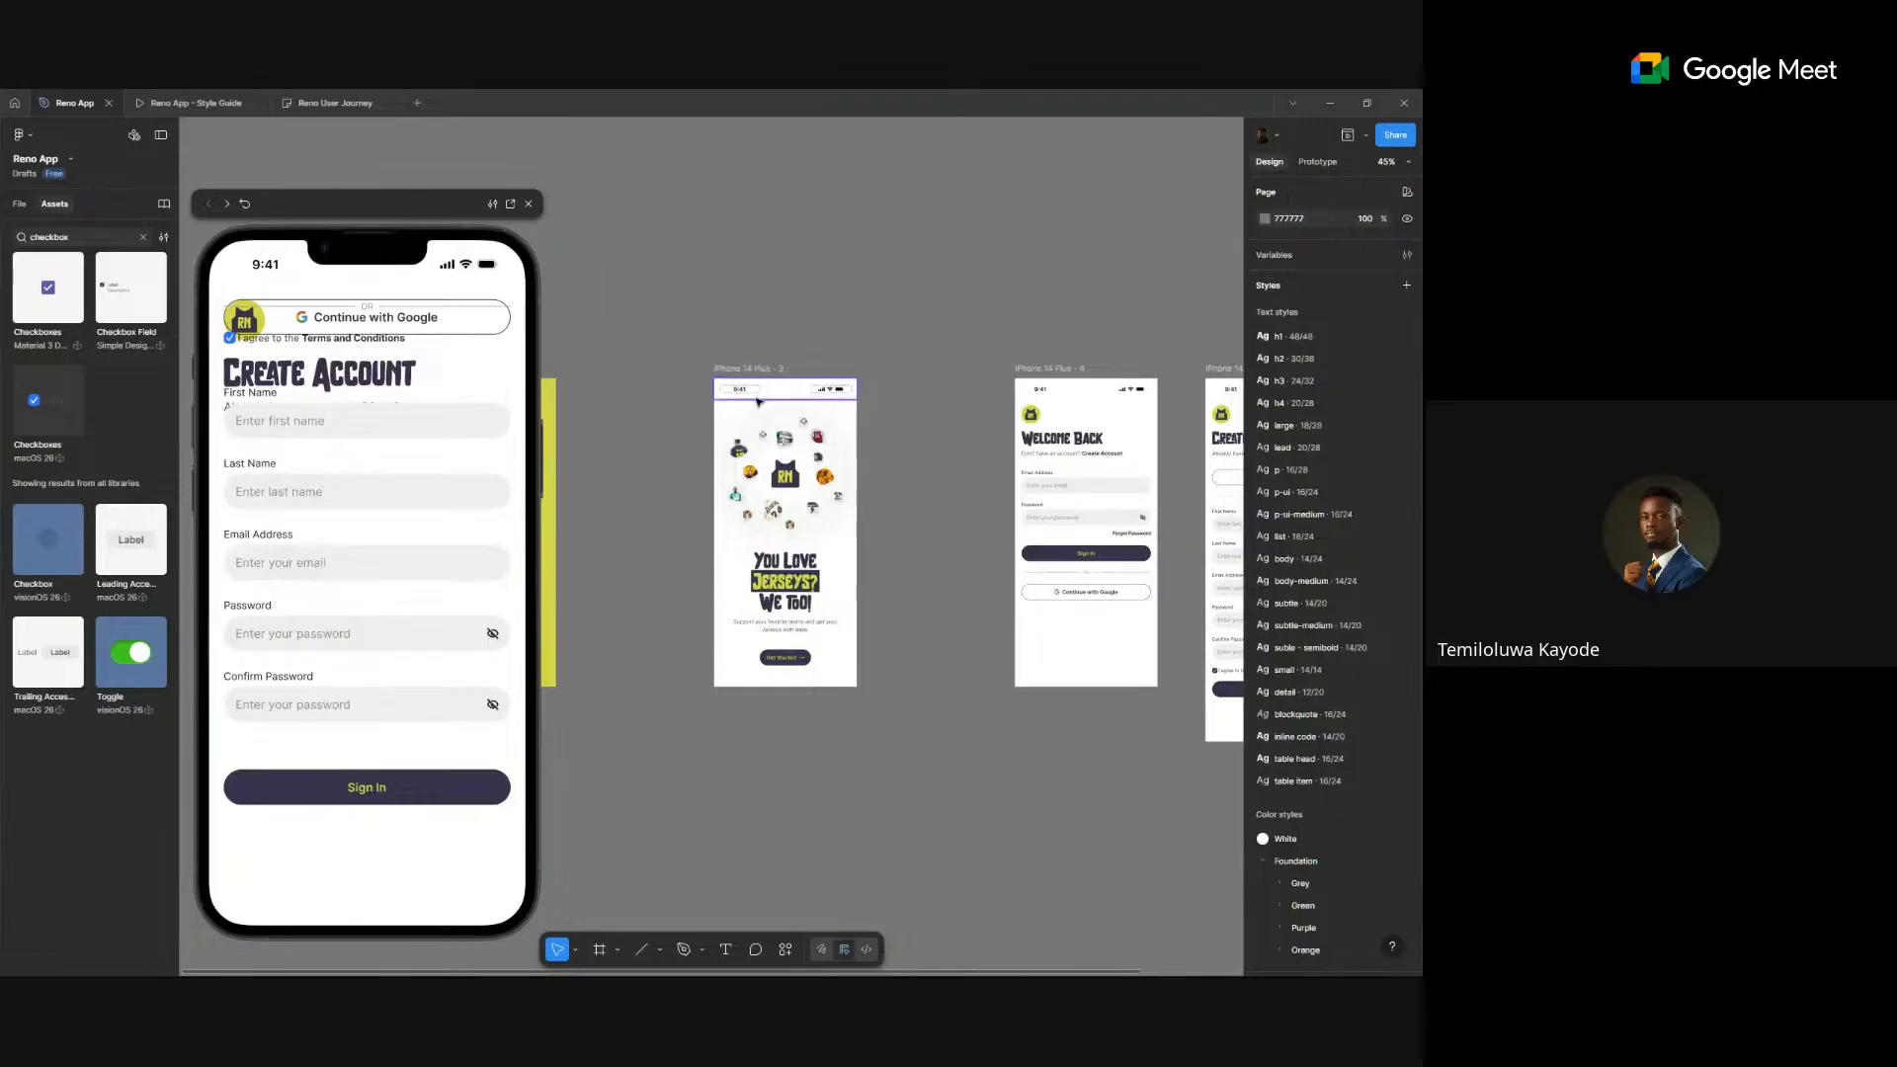
pyautogui.click(802, 457)
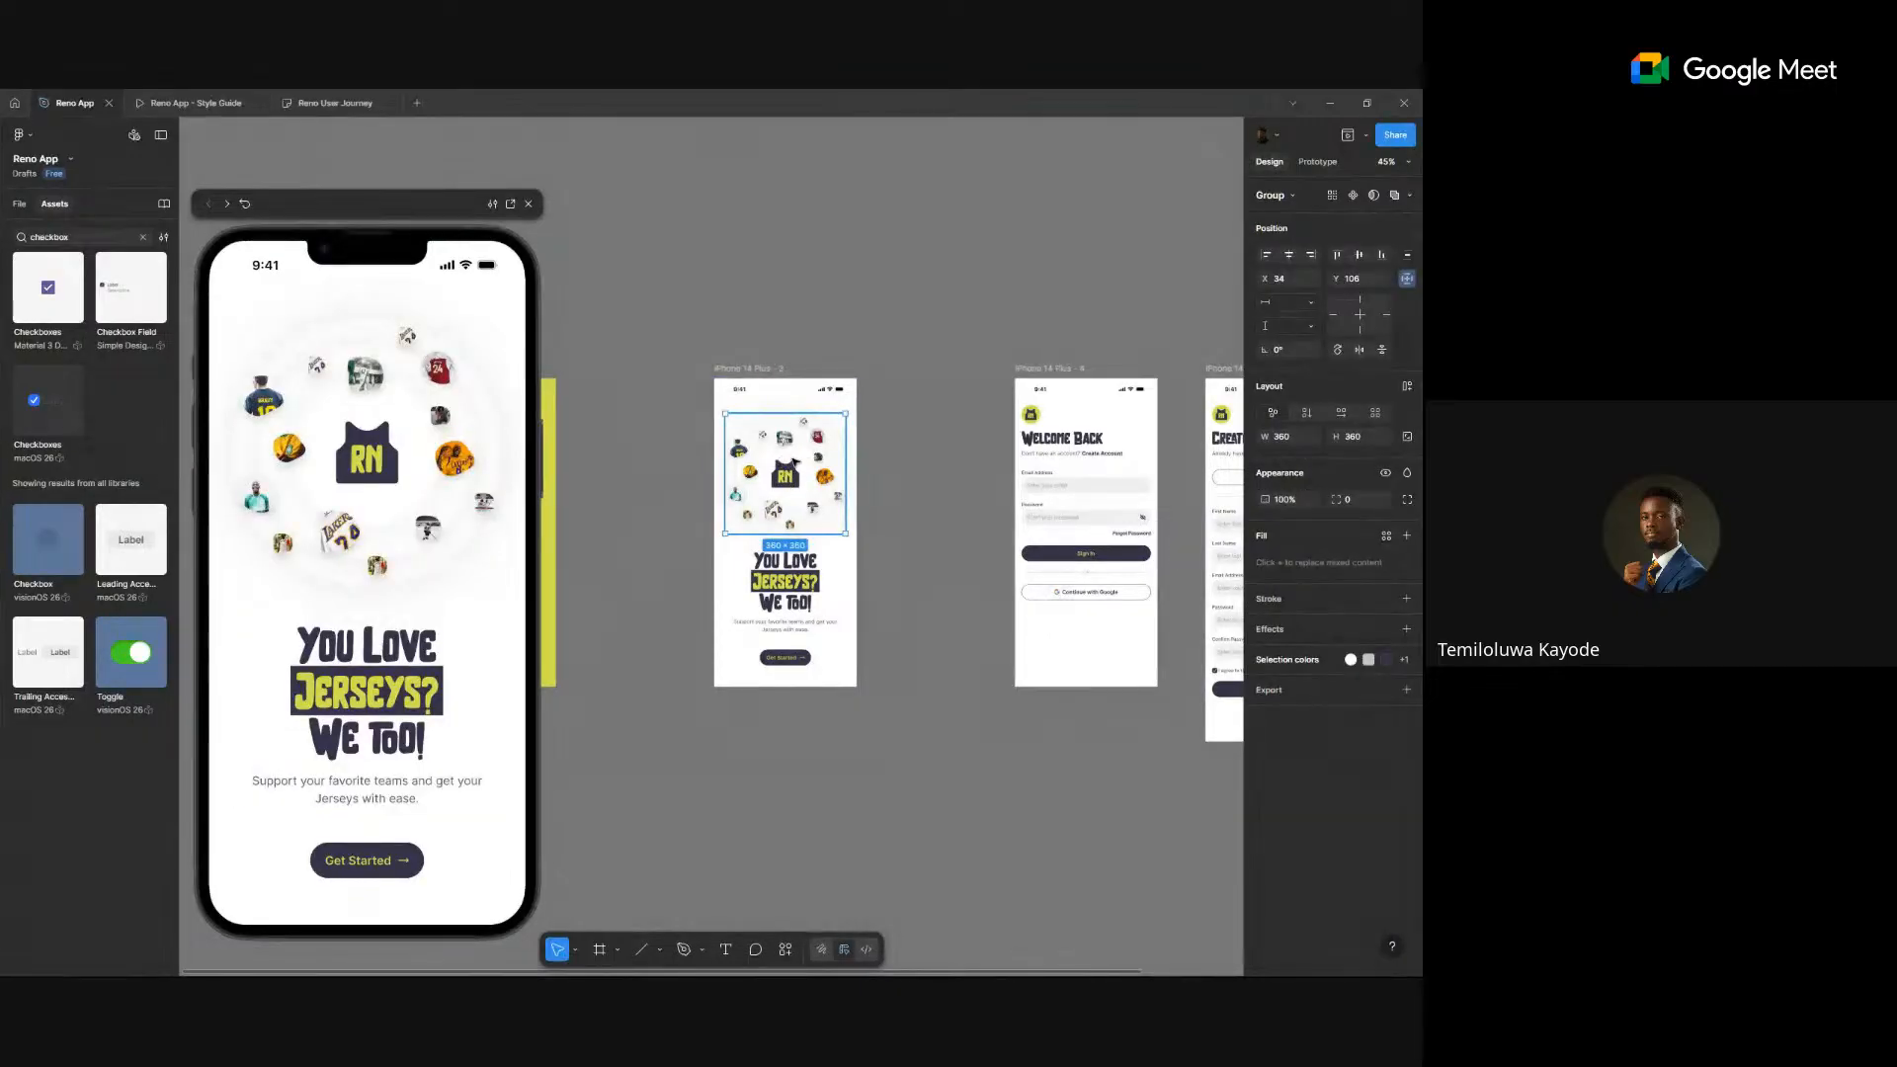
pyautogui.scroll(-1, 795, 462)
pyautogui.keyDown('alt'); pyautogui.moveTo(791, 465); pyautogui.dragTo(812, 914); pyautogui.keyUp('alt')
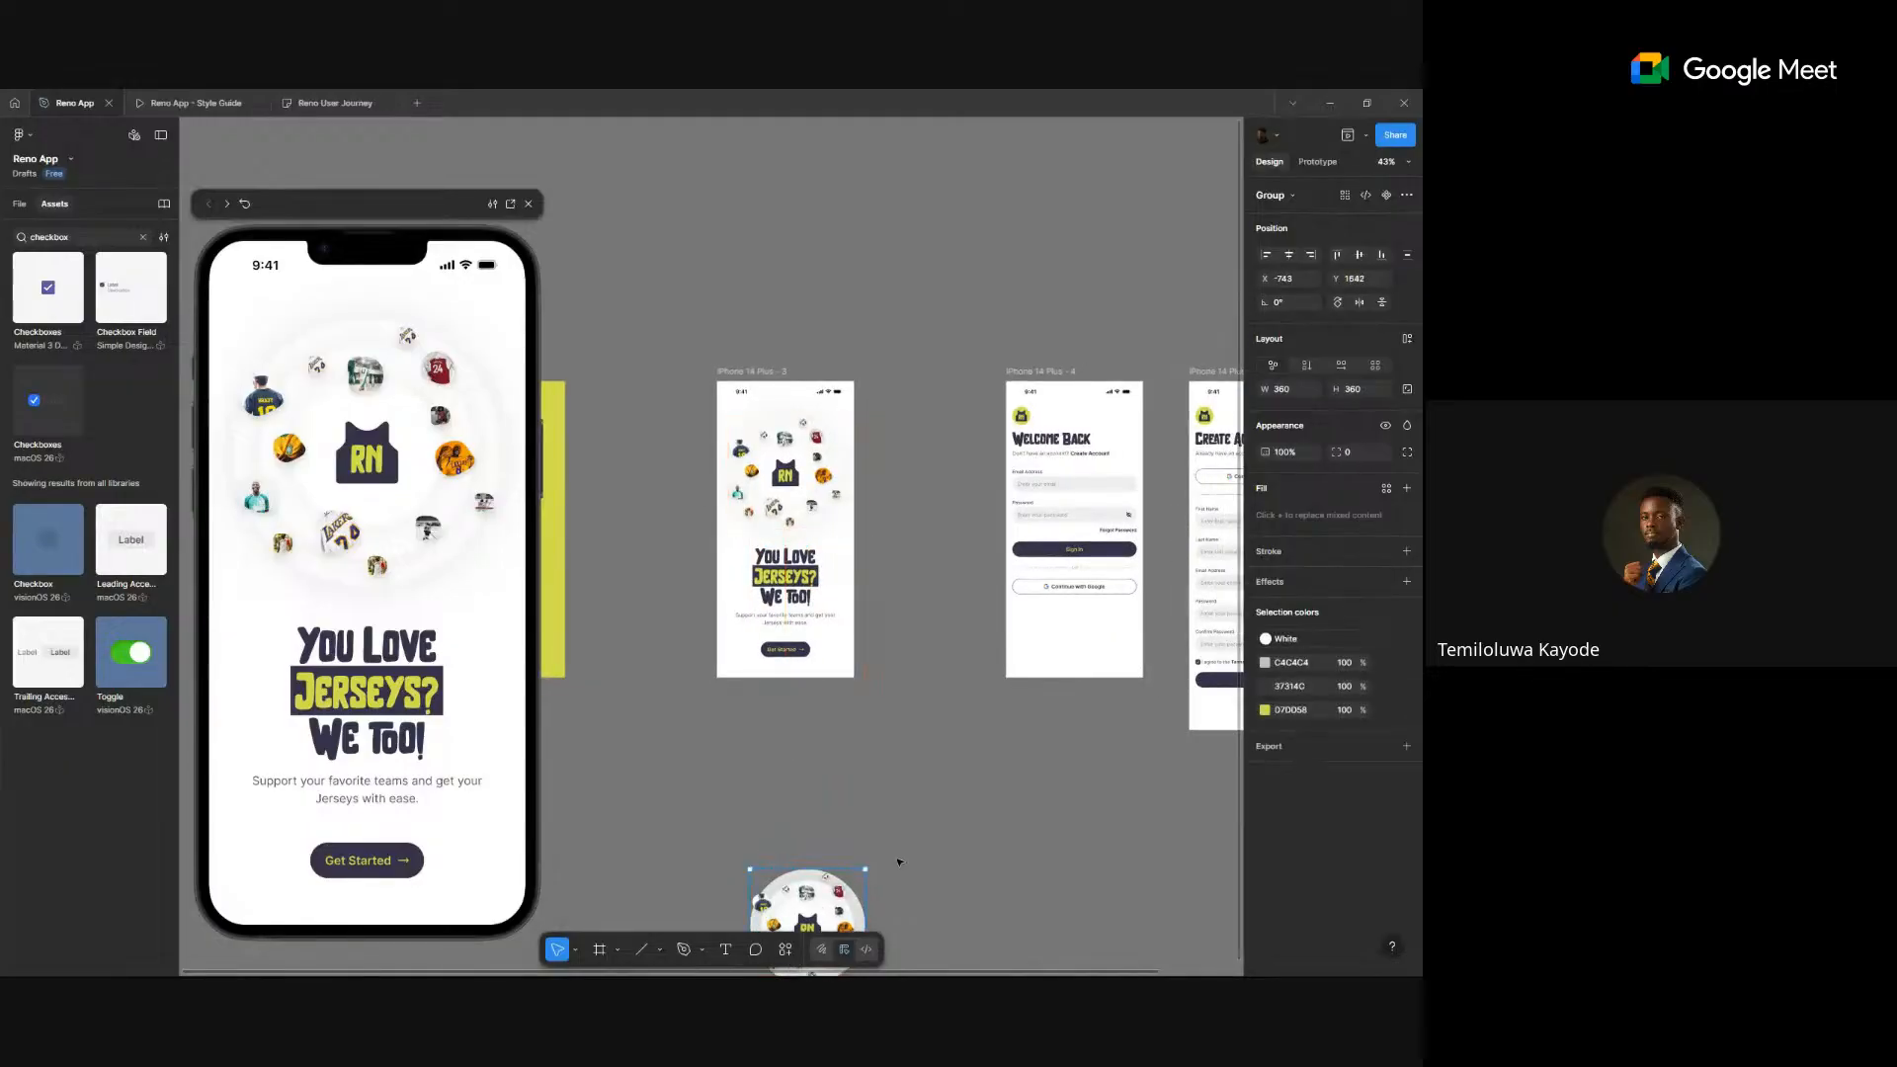
pyautogui.hotkey('shift', '2')
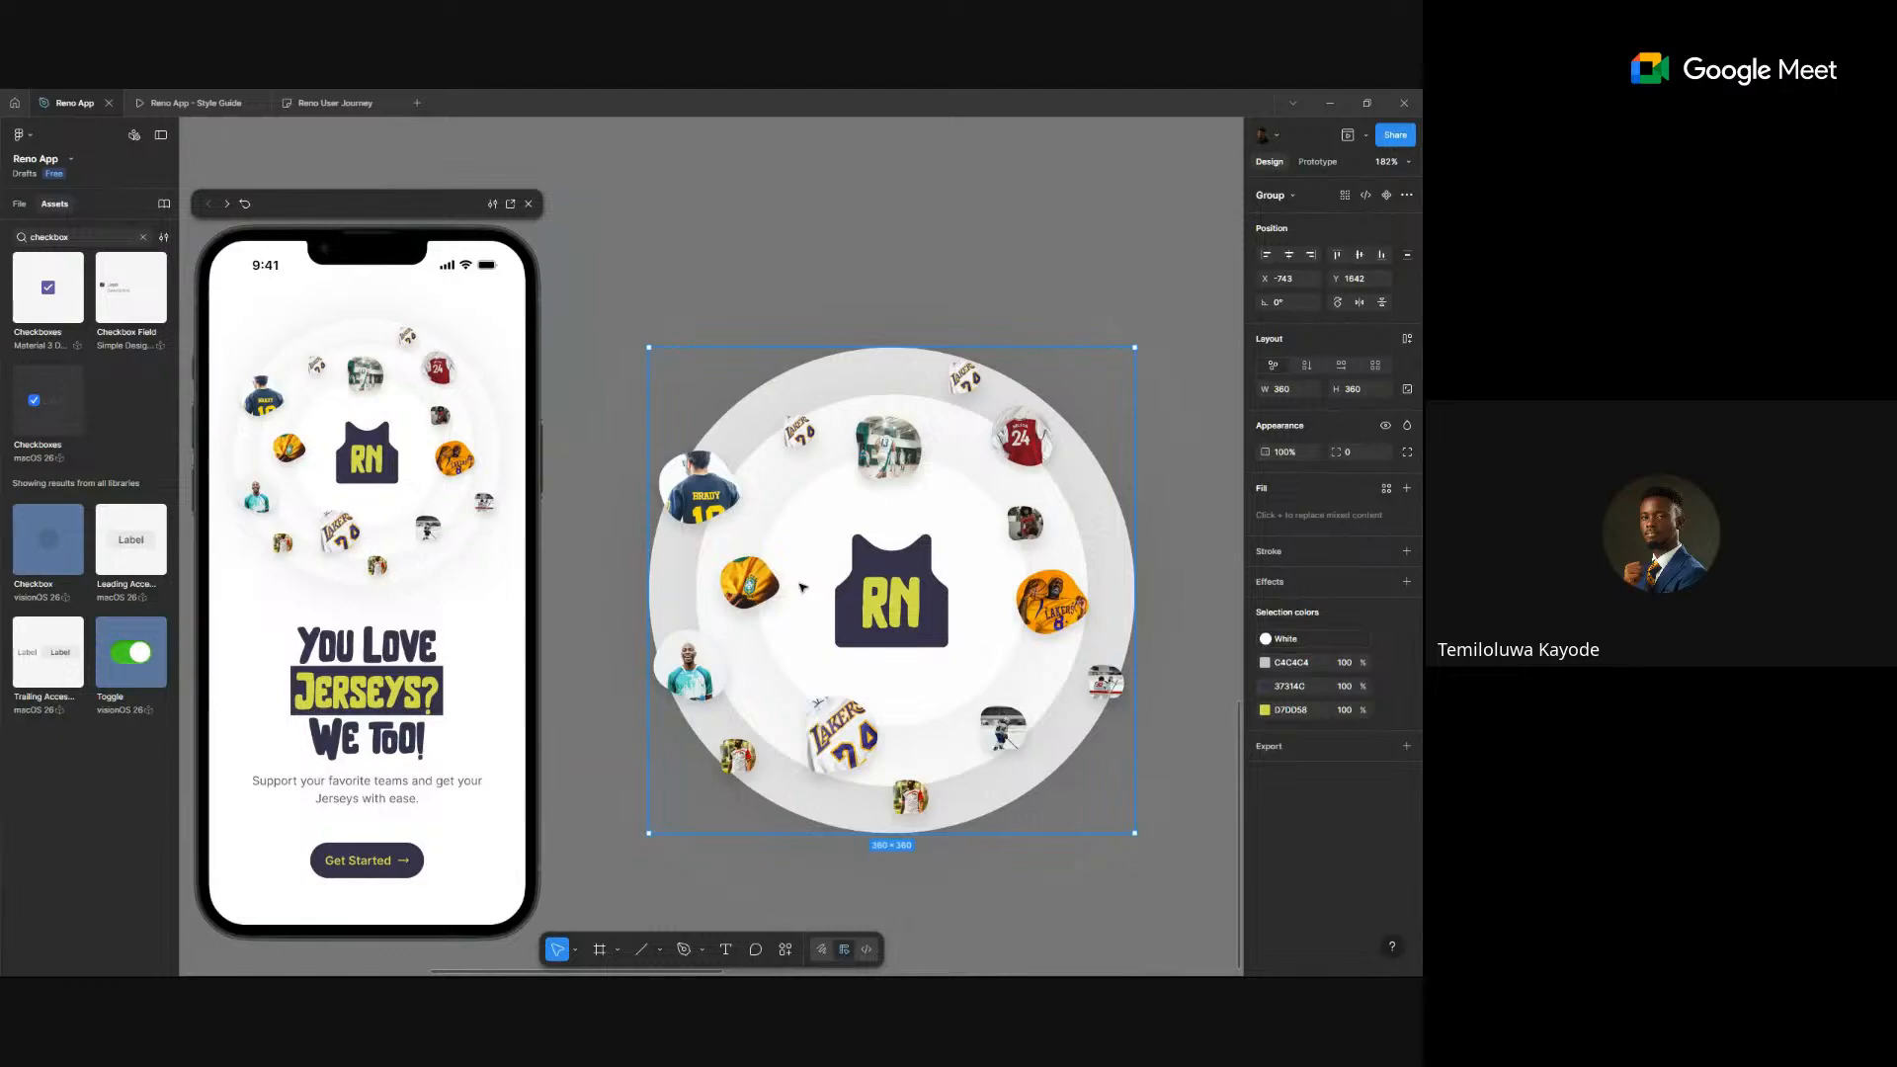
pyautogui.hotkey('shift', '1')
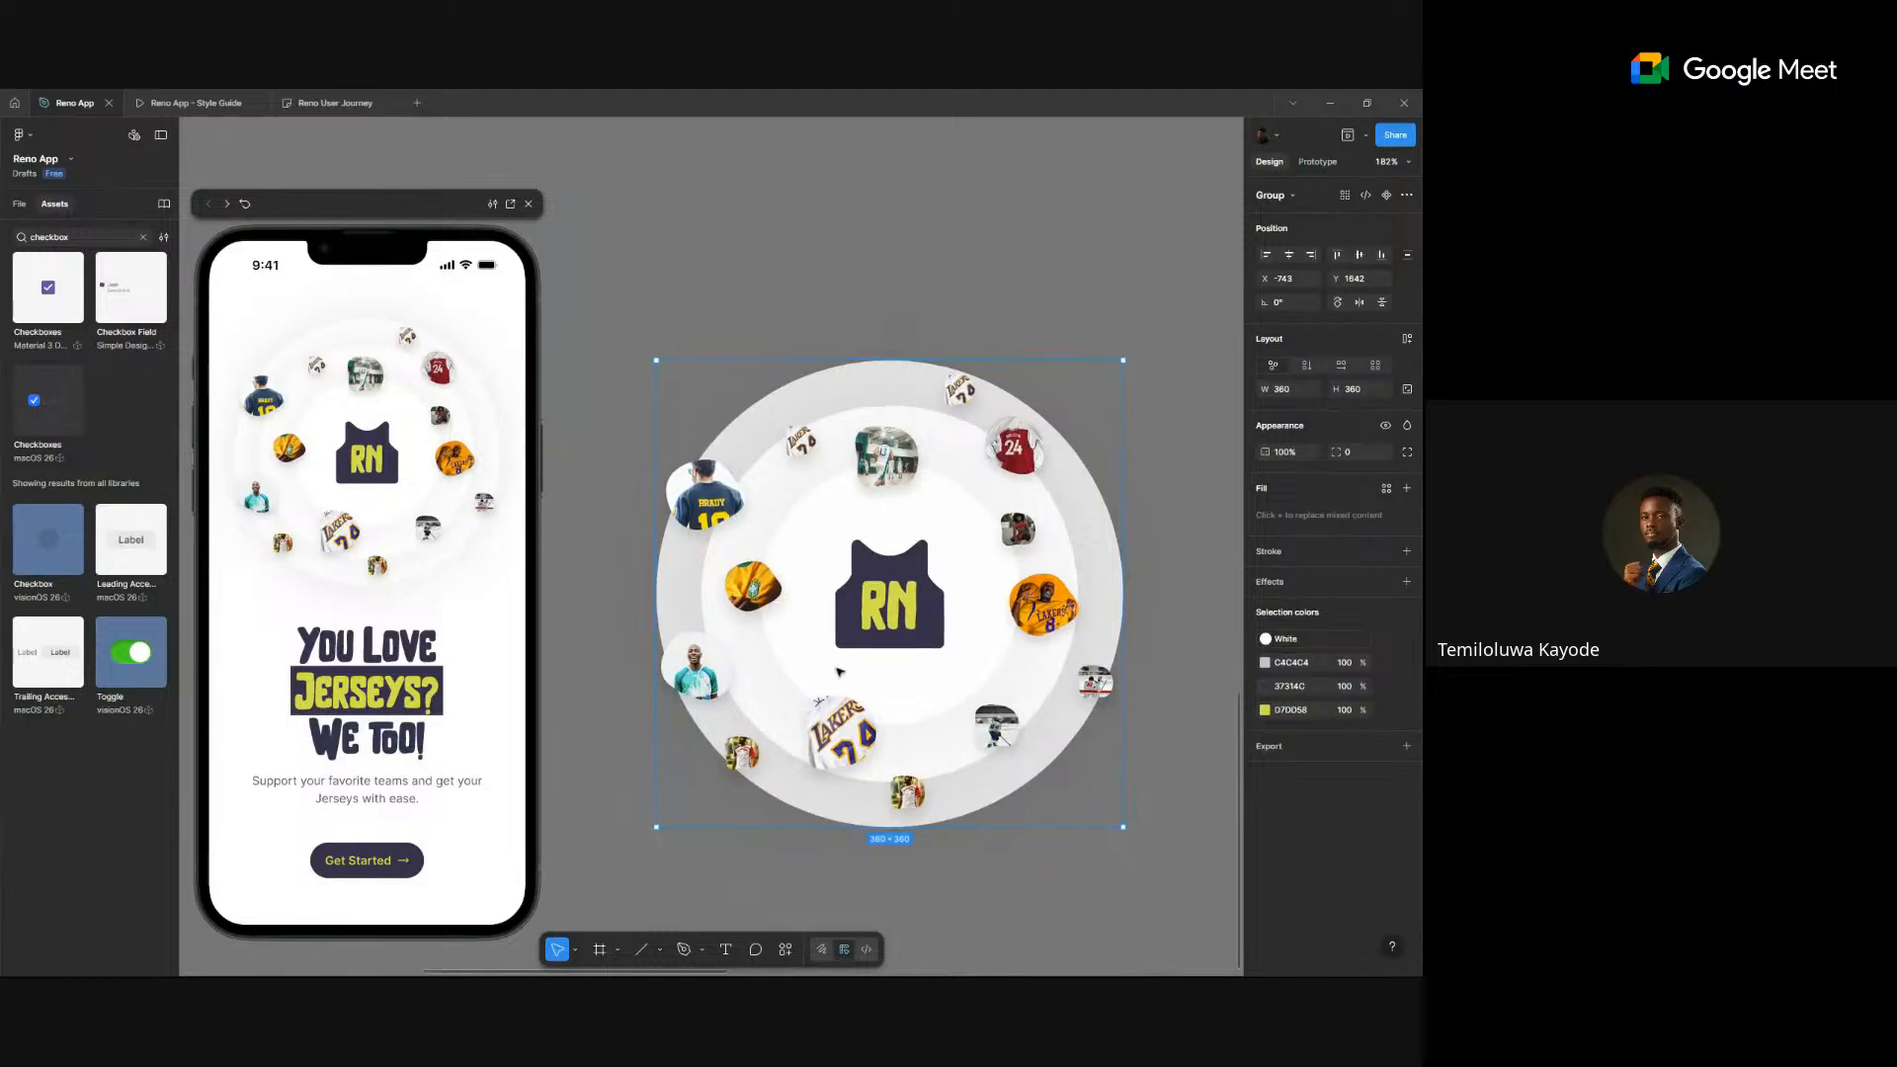
pyautogui.scroll(2, 843, 706)
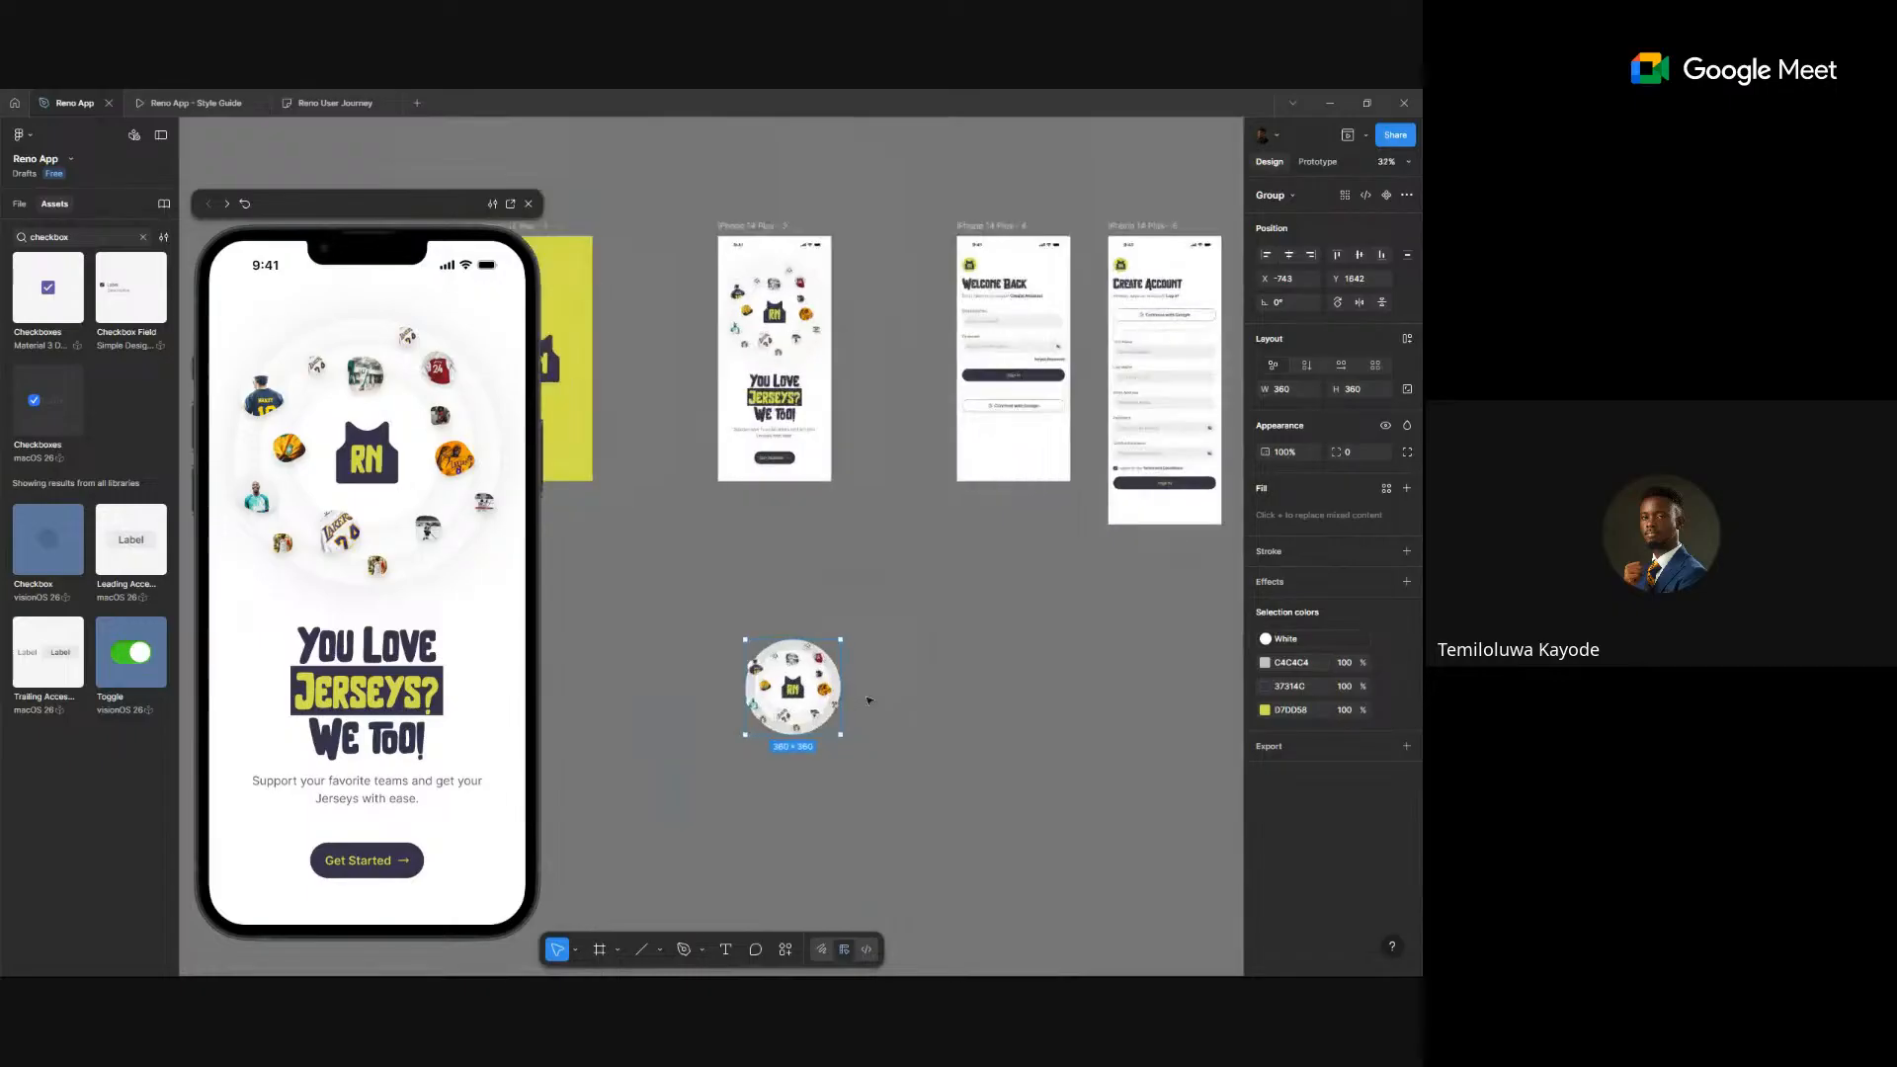
# - Place a copy to the right, then repeat the duplicate three times to extend the row
pyautogui.moveTo(792, 711); pyautogui.dragTo(951, 708)
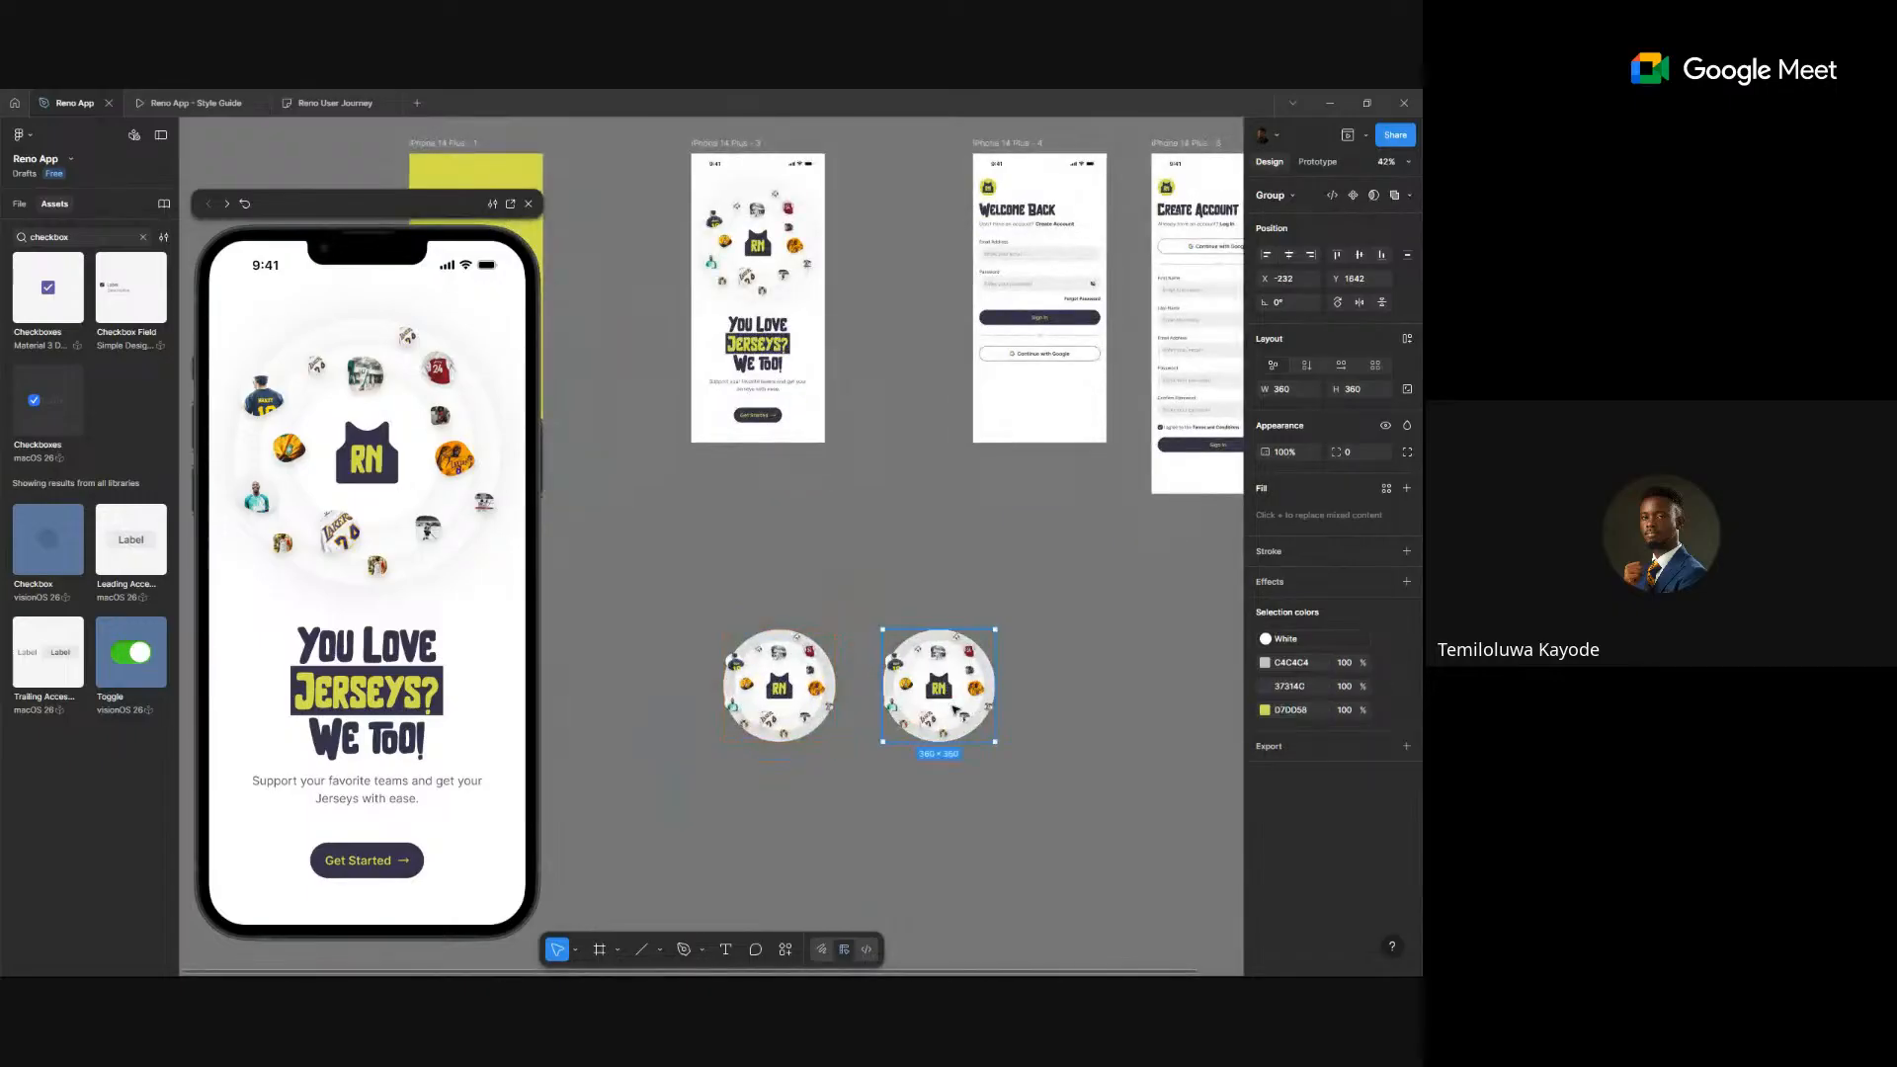
pyautogui.hotkey('ctrl', 'd')
pyautogui.hotkey('ctrl', 'd')
pyautogui.hotkey('ctrl', 'd')
pyautogui.hotkey('ctrl', 'd')
pyautogui.scroll(-3, 952, 709)
pyautogui.scroll(-2, 953, 708)
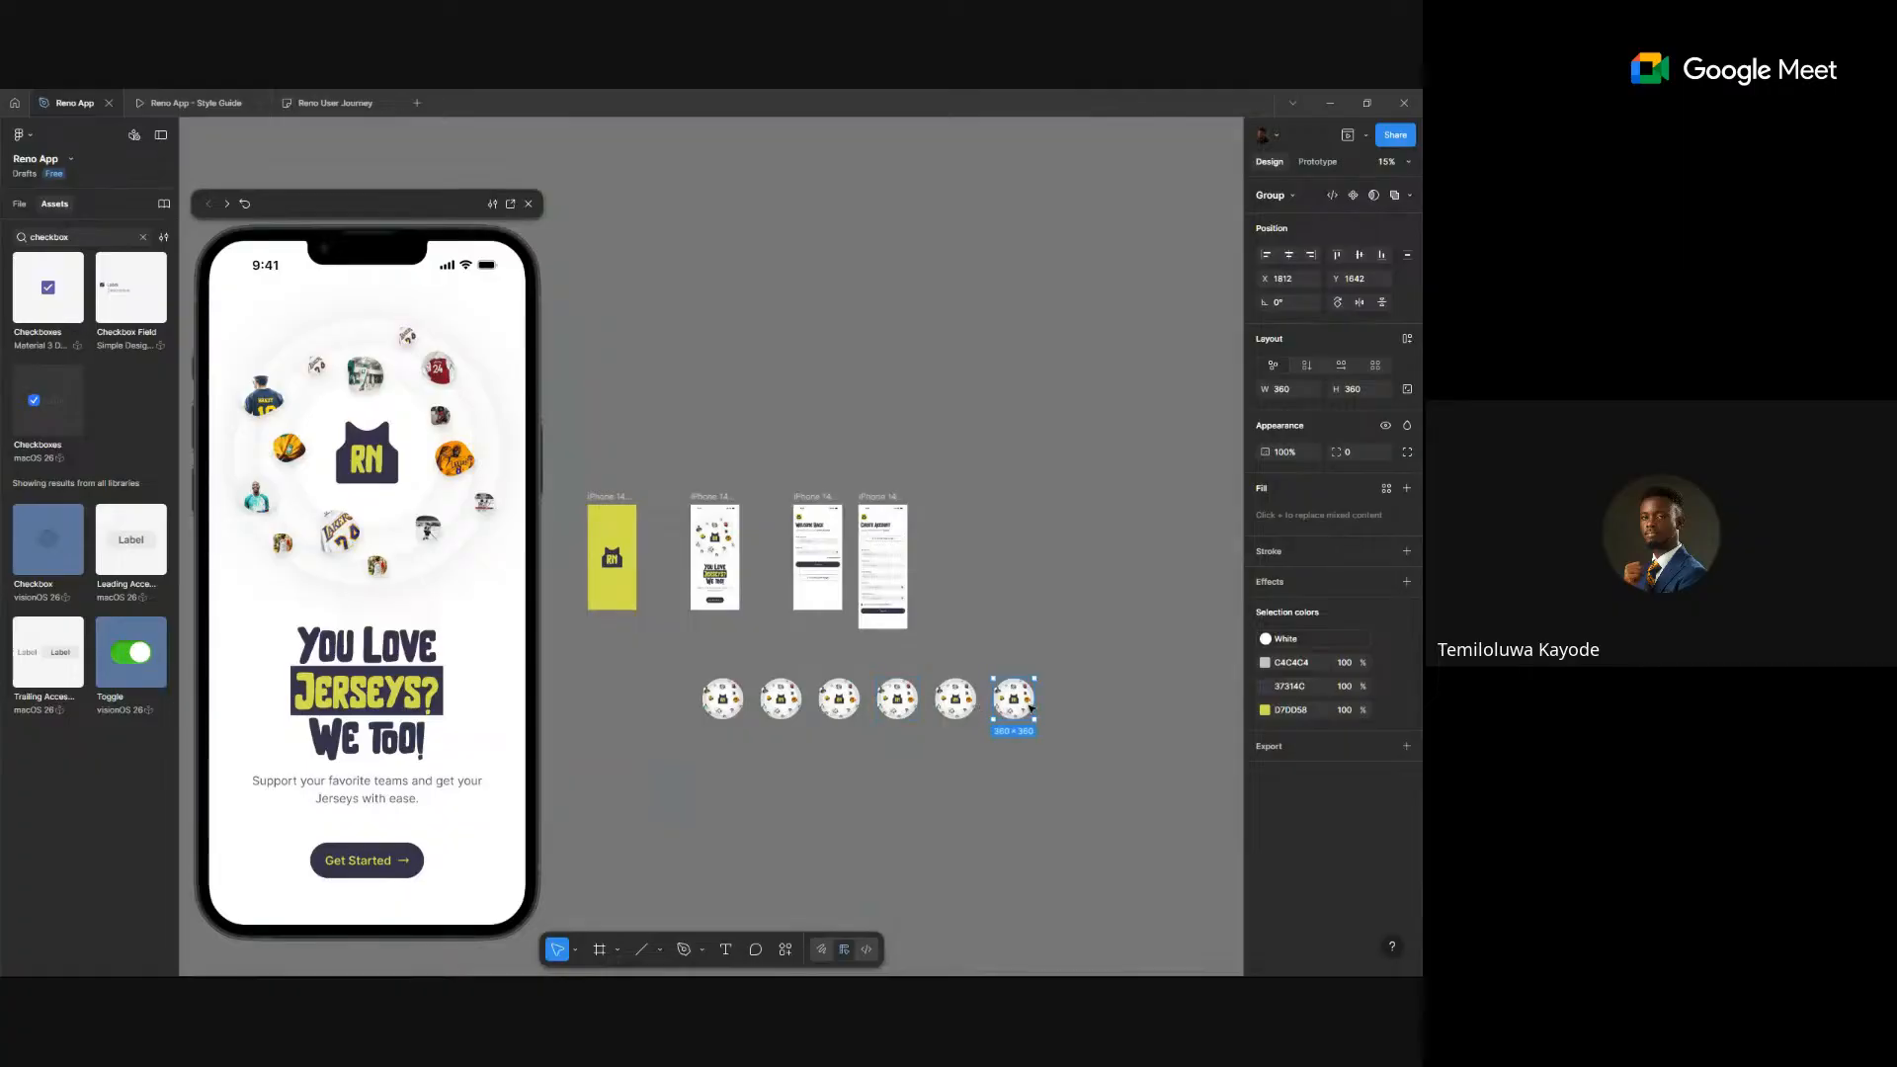
pyautogui.hotkey('ctrl', 'd')
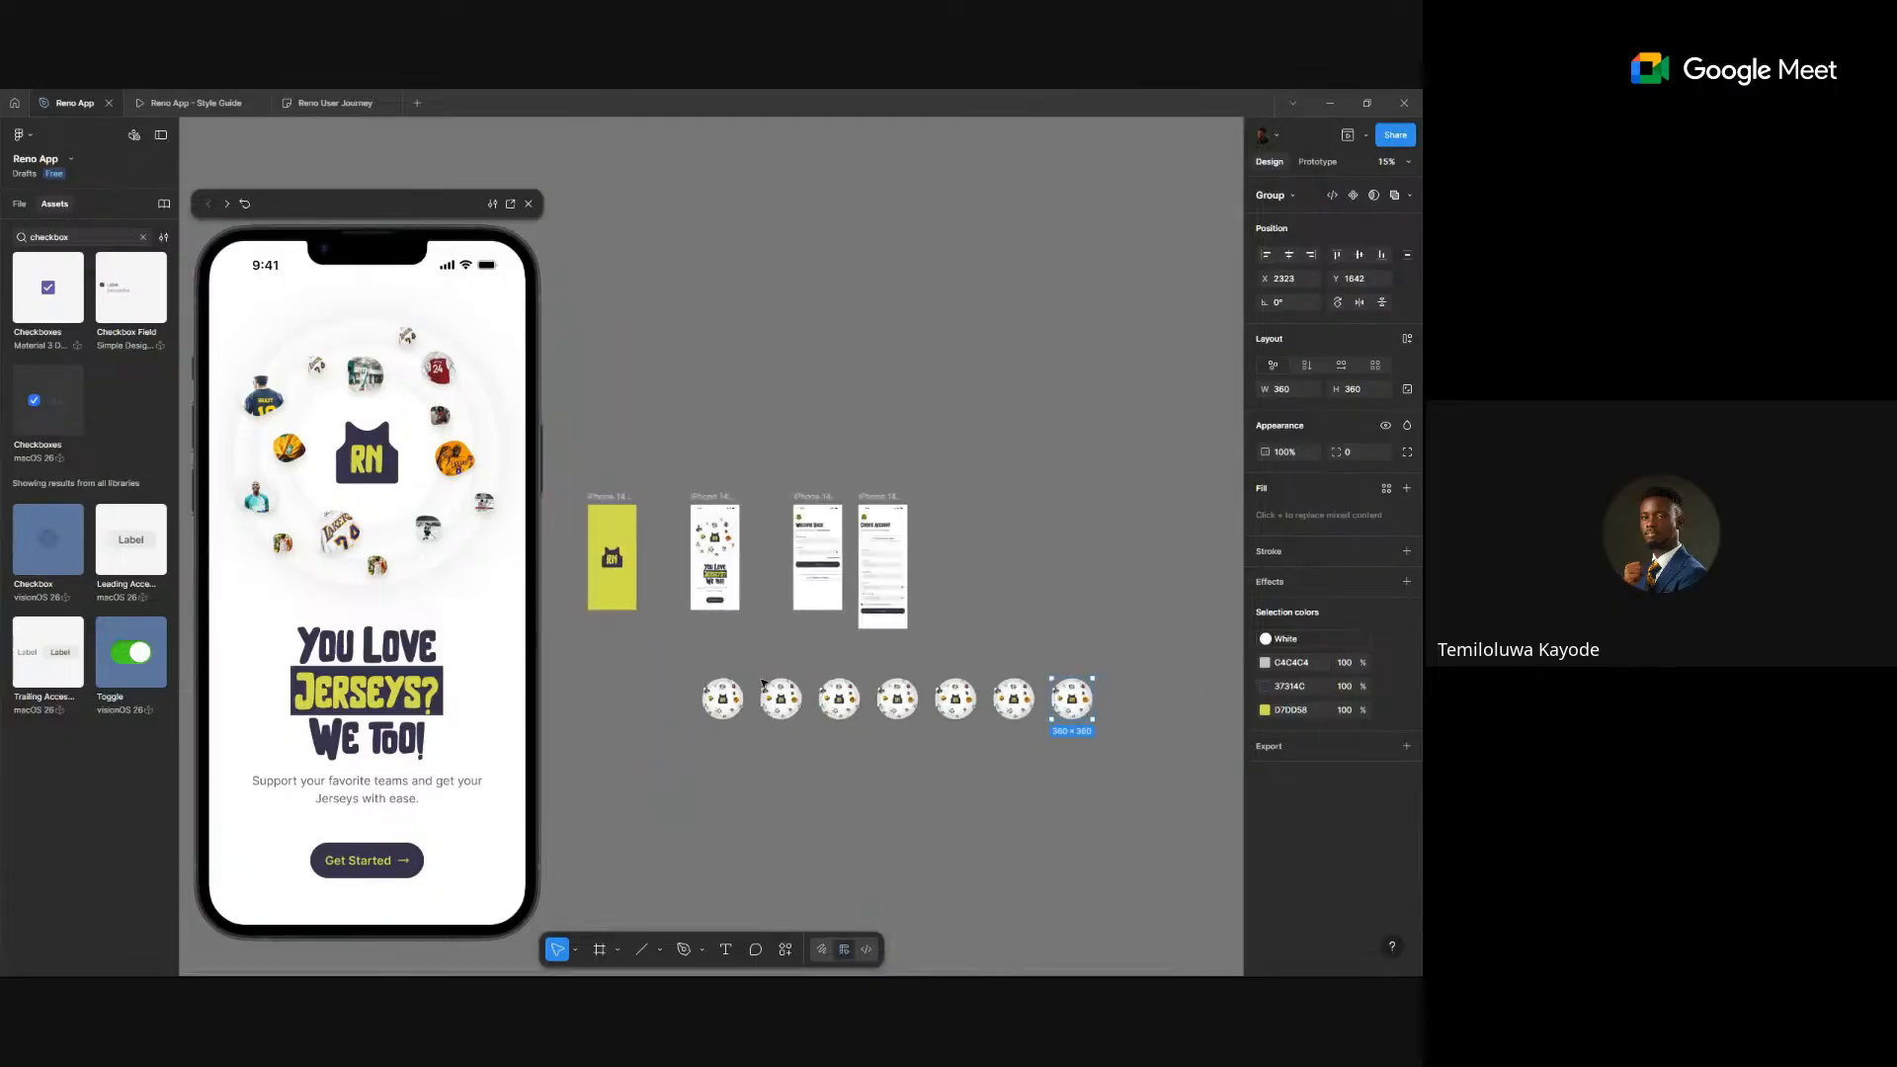
pyautogui.hotkey('ctrl', 'd')
pyautogui.hotkey('ctrl', 'd')
pyautogui.hotkey('ctrl', 'd')
# - Copy the leftmost jersey circle to a new position further left
pyautogui.hscroll(2, 764, 682)
pyautogui.scroll(10, 623, 715)
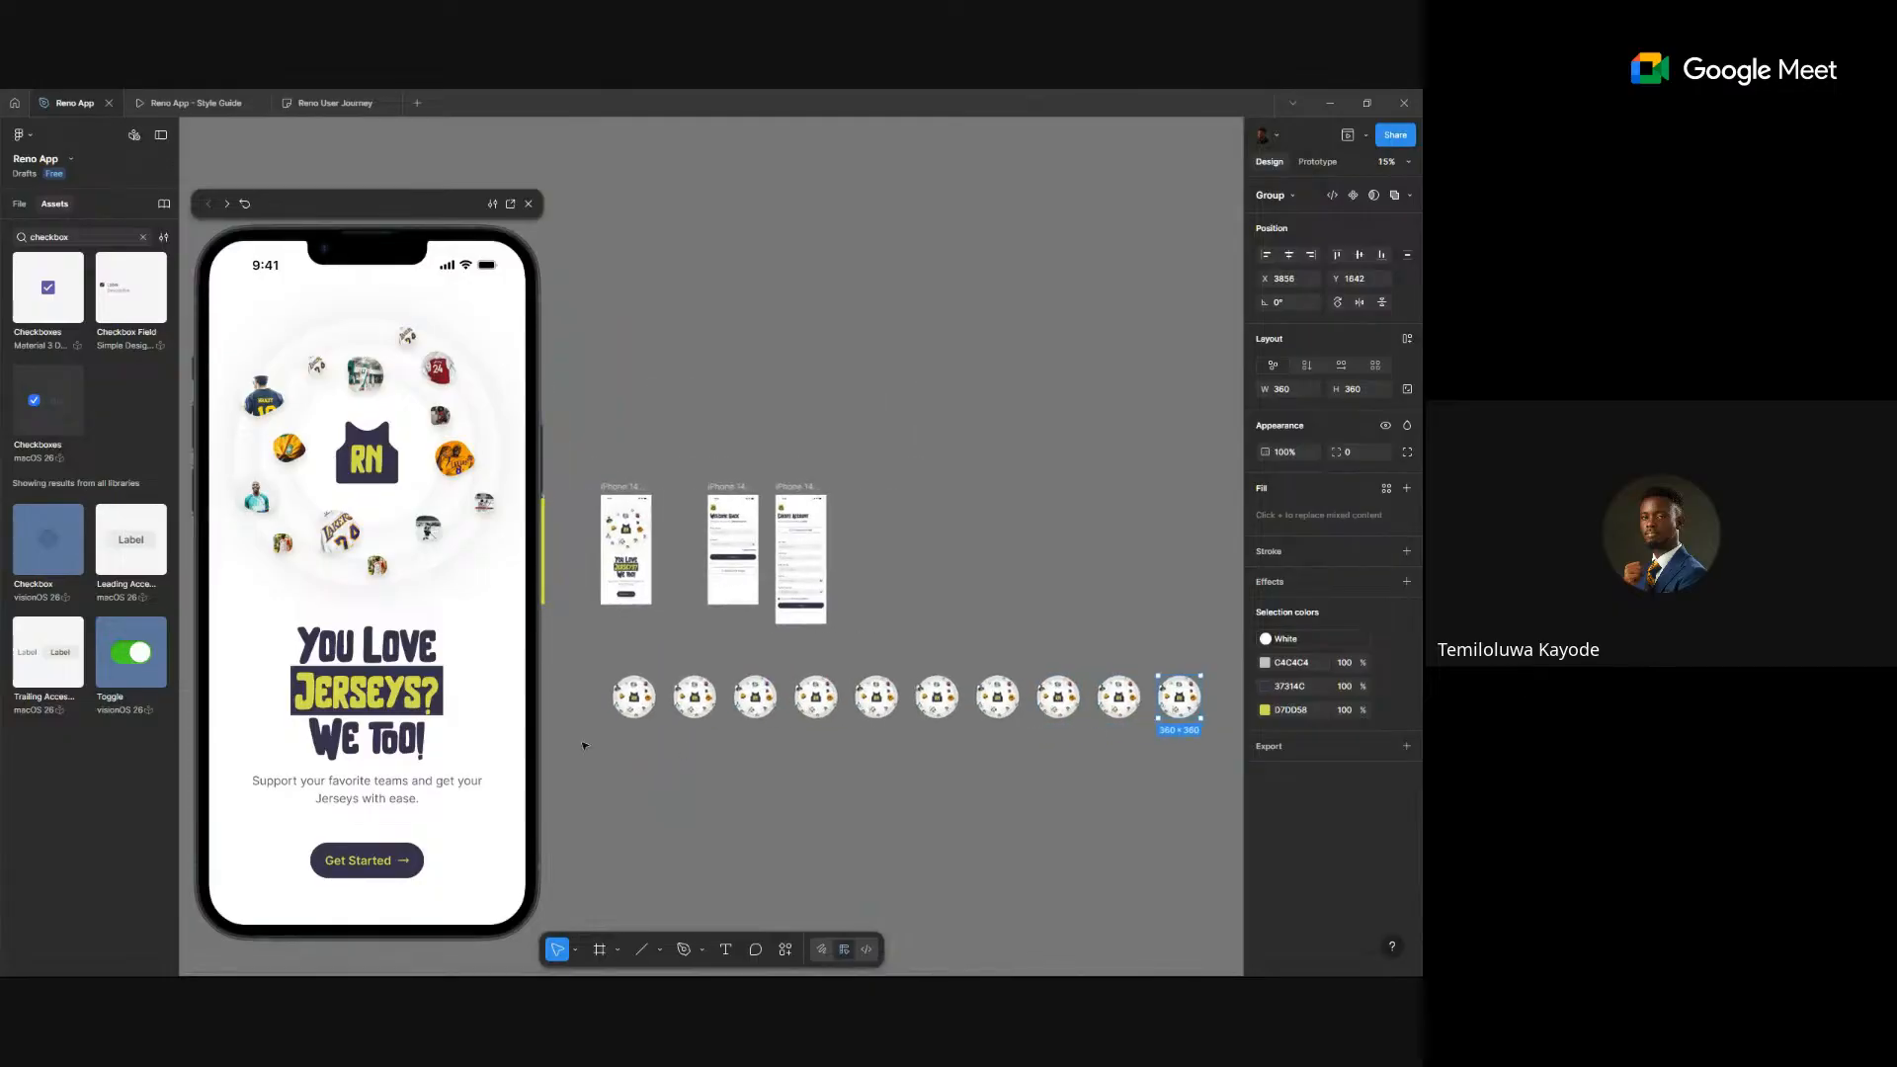
pyautogui.scroll(5, 601, 654)
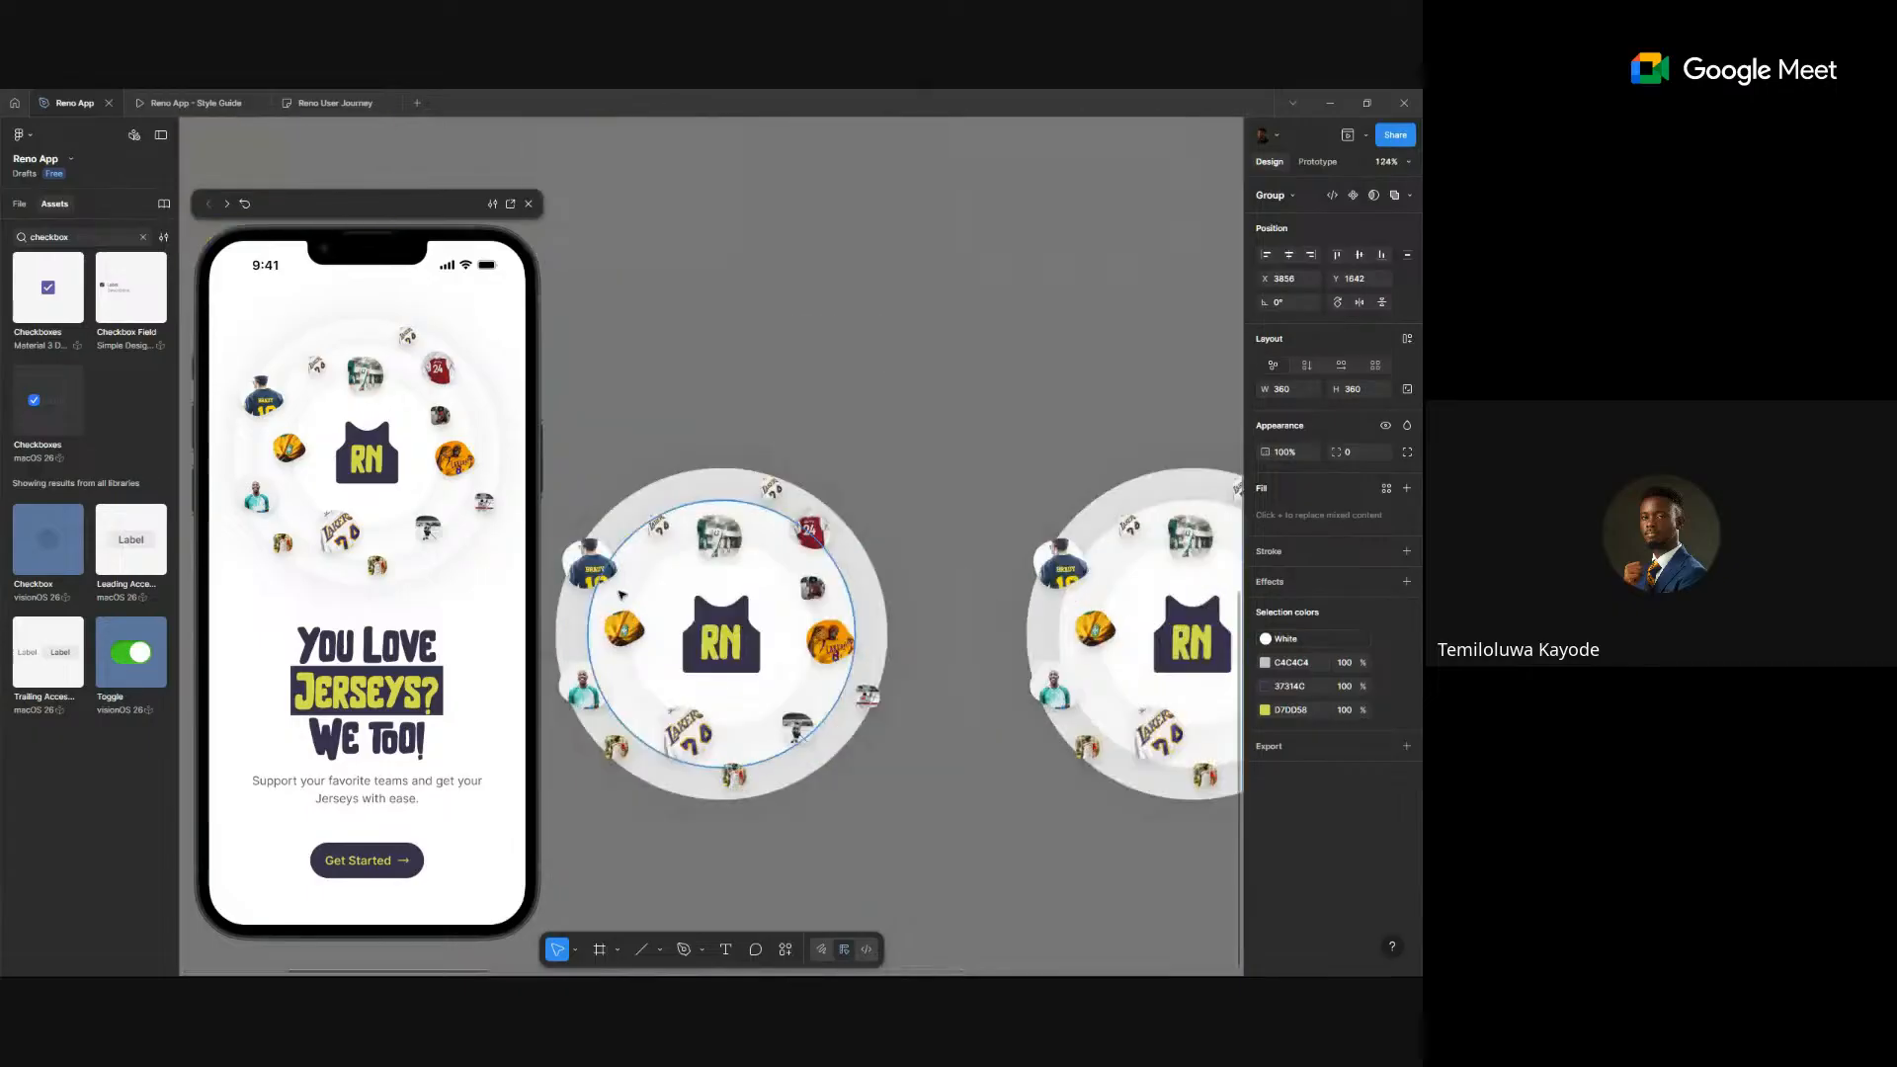
pyautogui.scroll(-4, 603, 568)
pyautogui.moveTo(604, 569); pyautogui.dragTo(659, 574)
pyautogui.moveTo(773, 570); pyautogui.dragTo(999, 559)
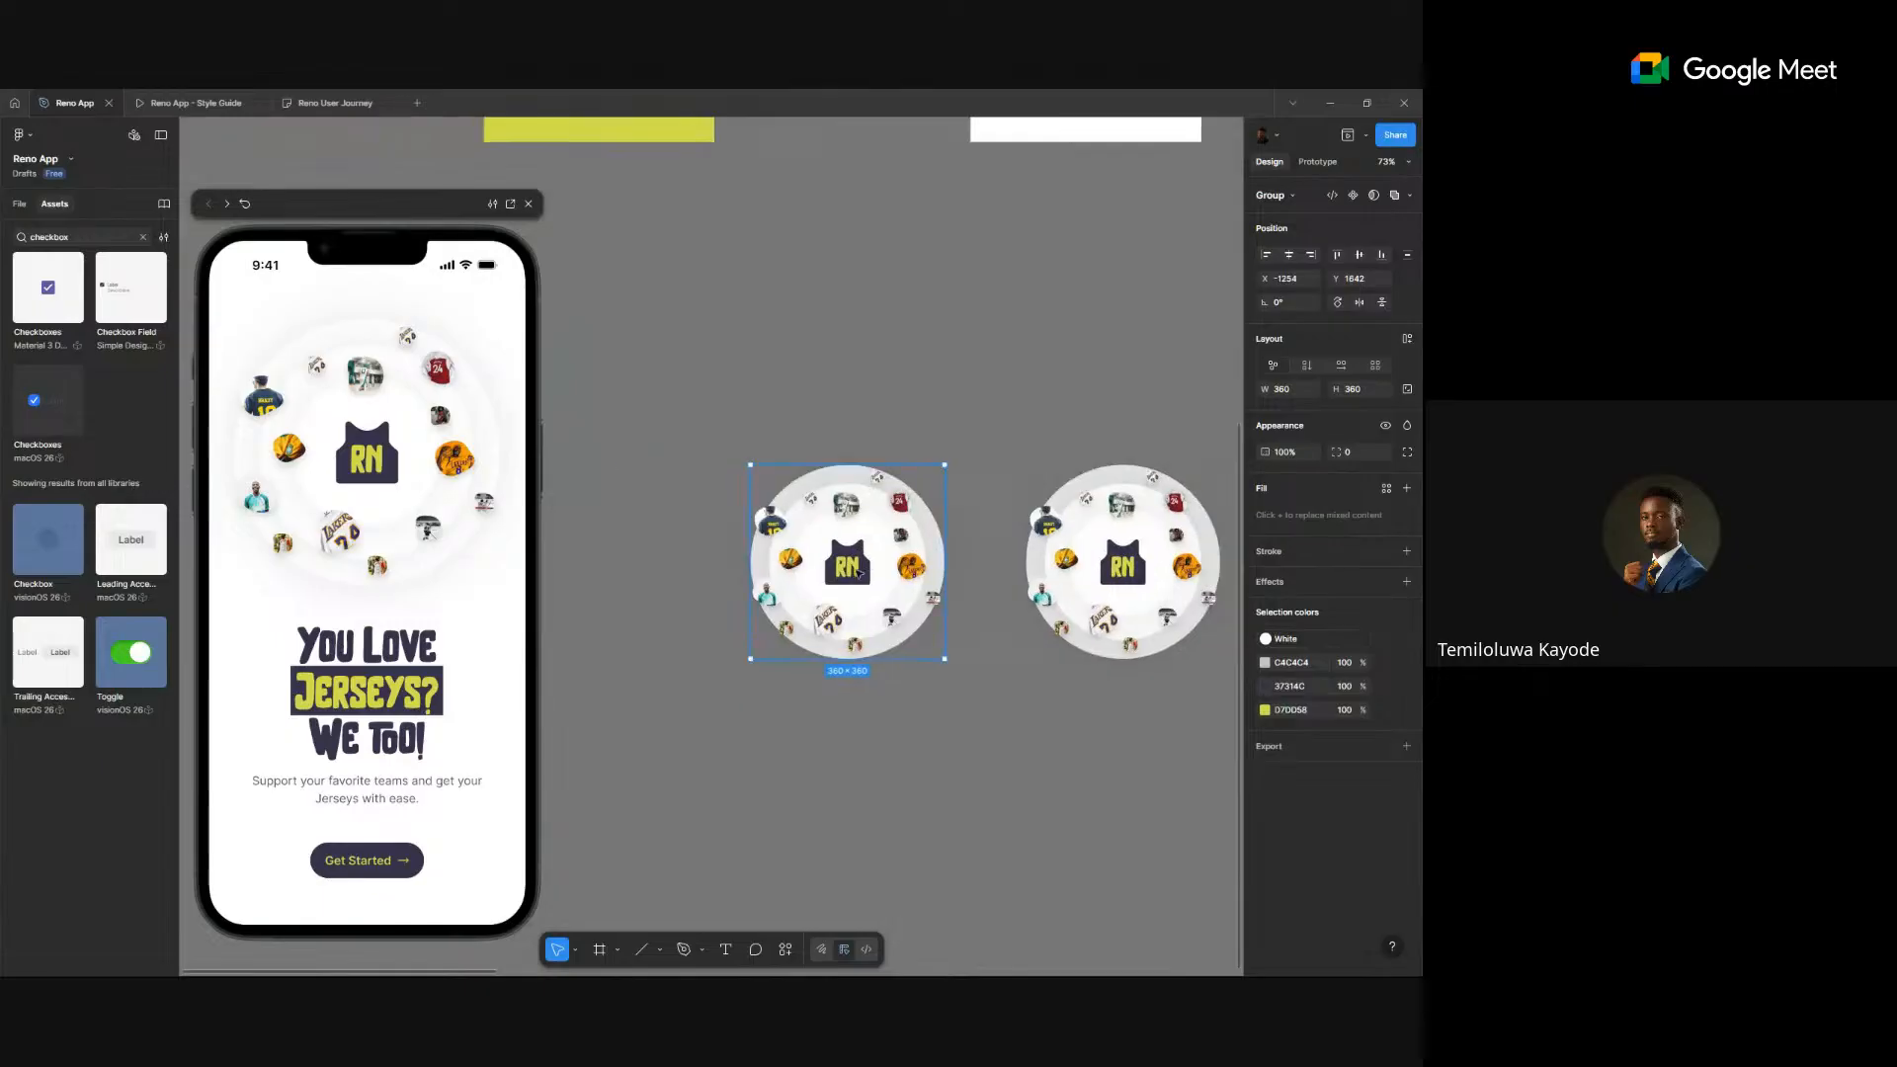
# - Set the 14 jersey images around the first circle to 0% opacity
pyautogui.keyDown('ctrl'); pyautogui.click(782, 570); pyautogui.keyUp('ctrl')
pyautogui.scroll(5, 772, 590)
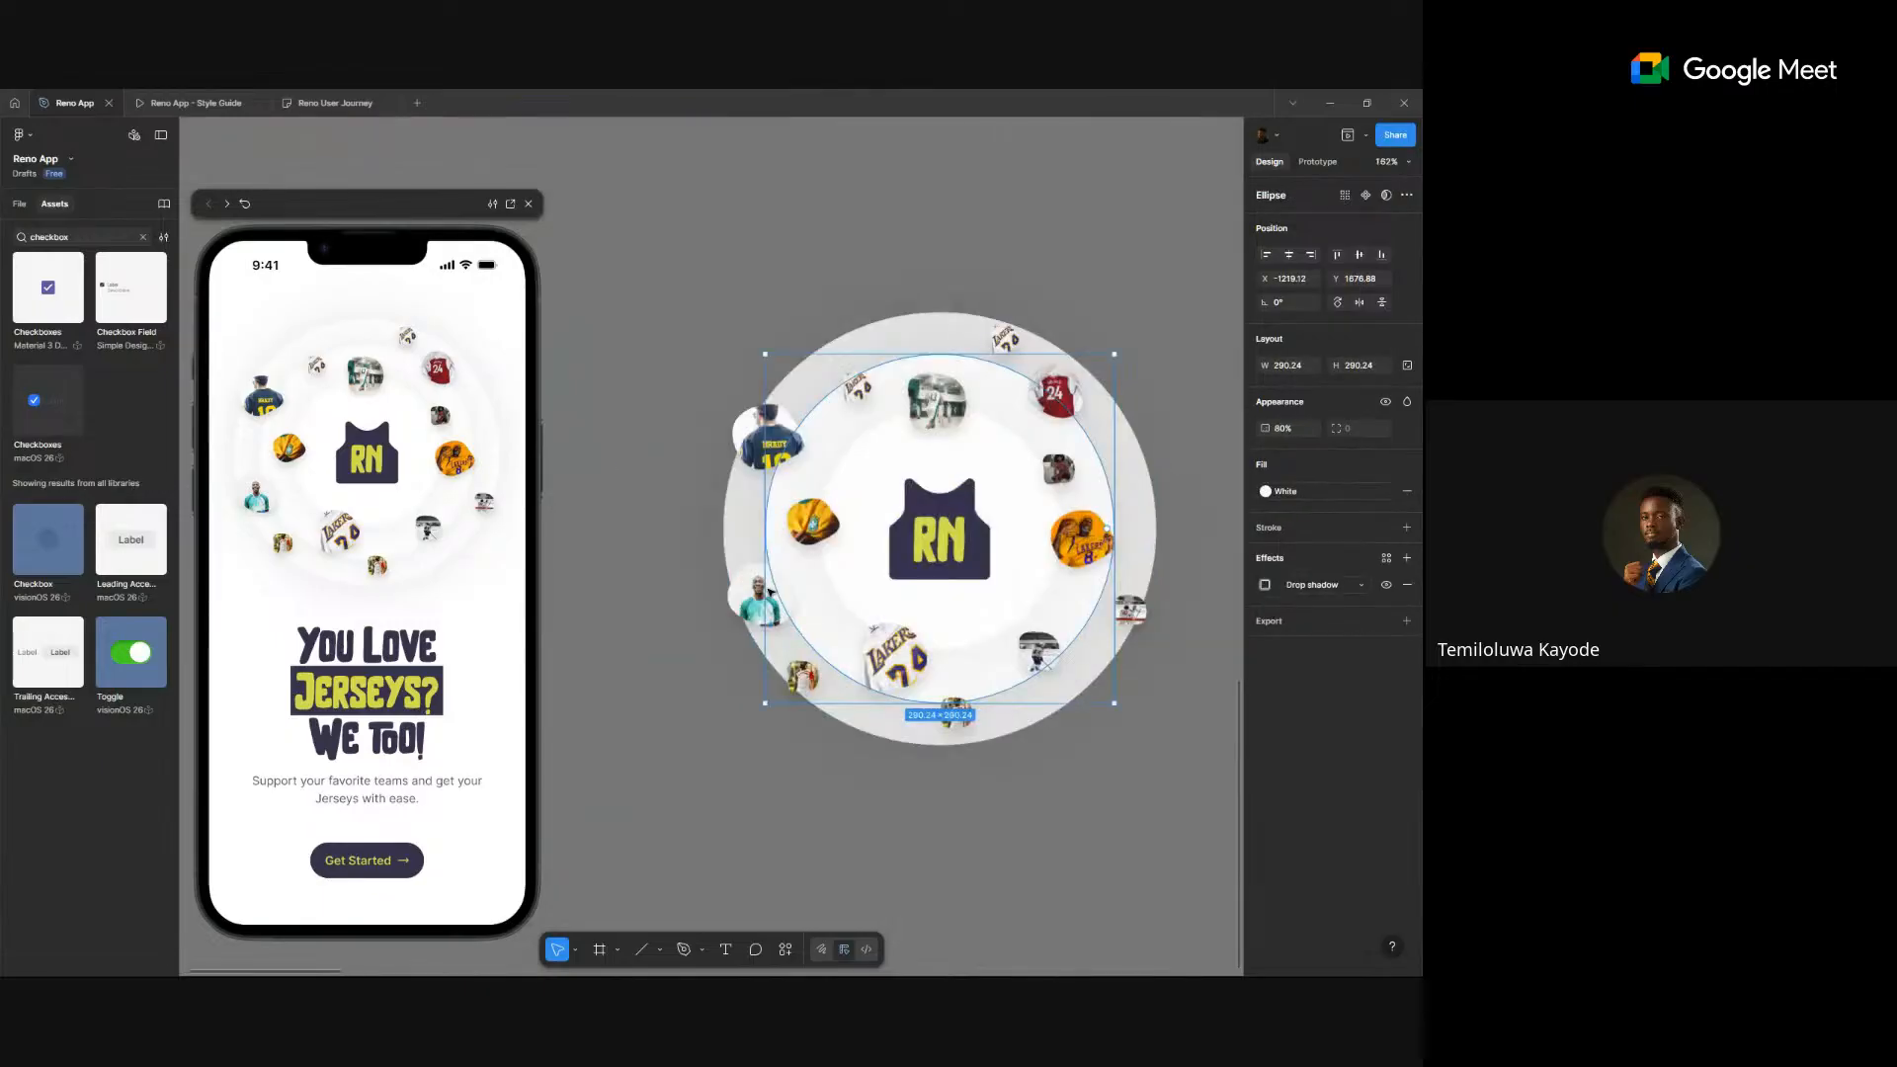
pyautogui.click(769, 592)
pyautogui.keyDown('shift'); pyautogui.click(810, 524); pyautogui.keyUp('shift')
pyautogui.keyDown('shift'); pyautogui.click(776, 445); pyautogui.keyUp('shift')
pyautogui.keyDown('shift'); pyautogui.click(857, 387); pyautogui.keyUp('shift')
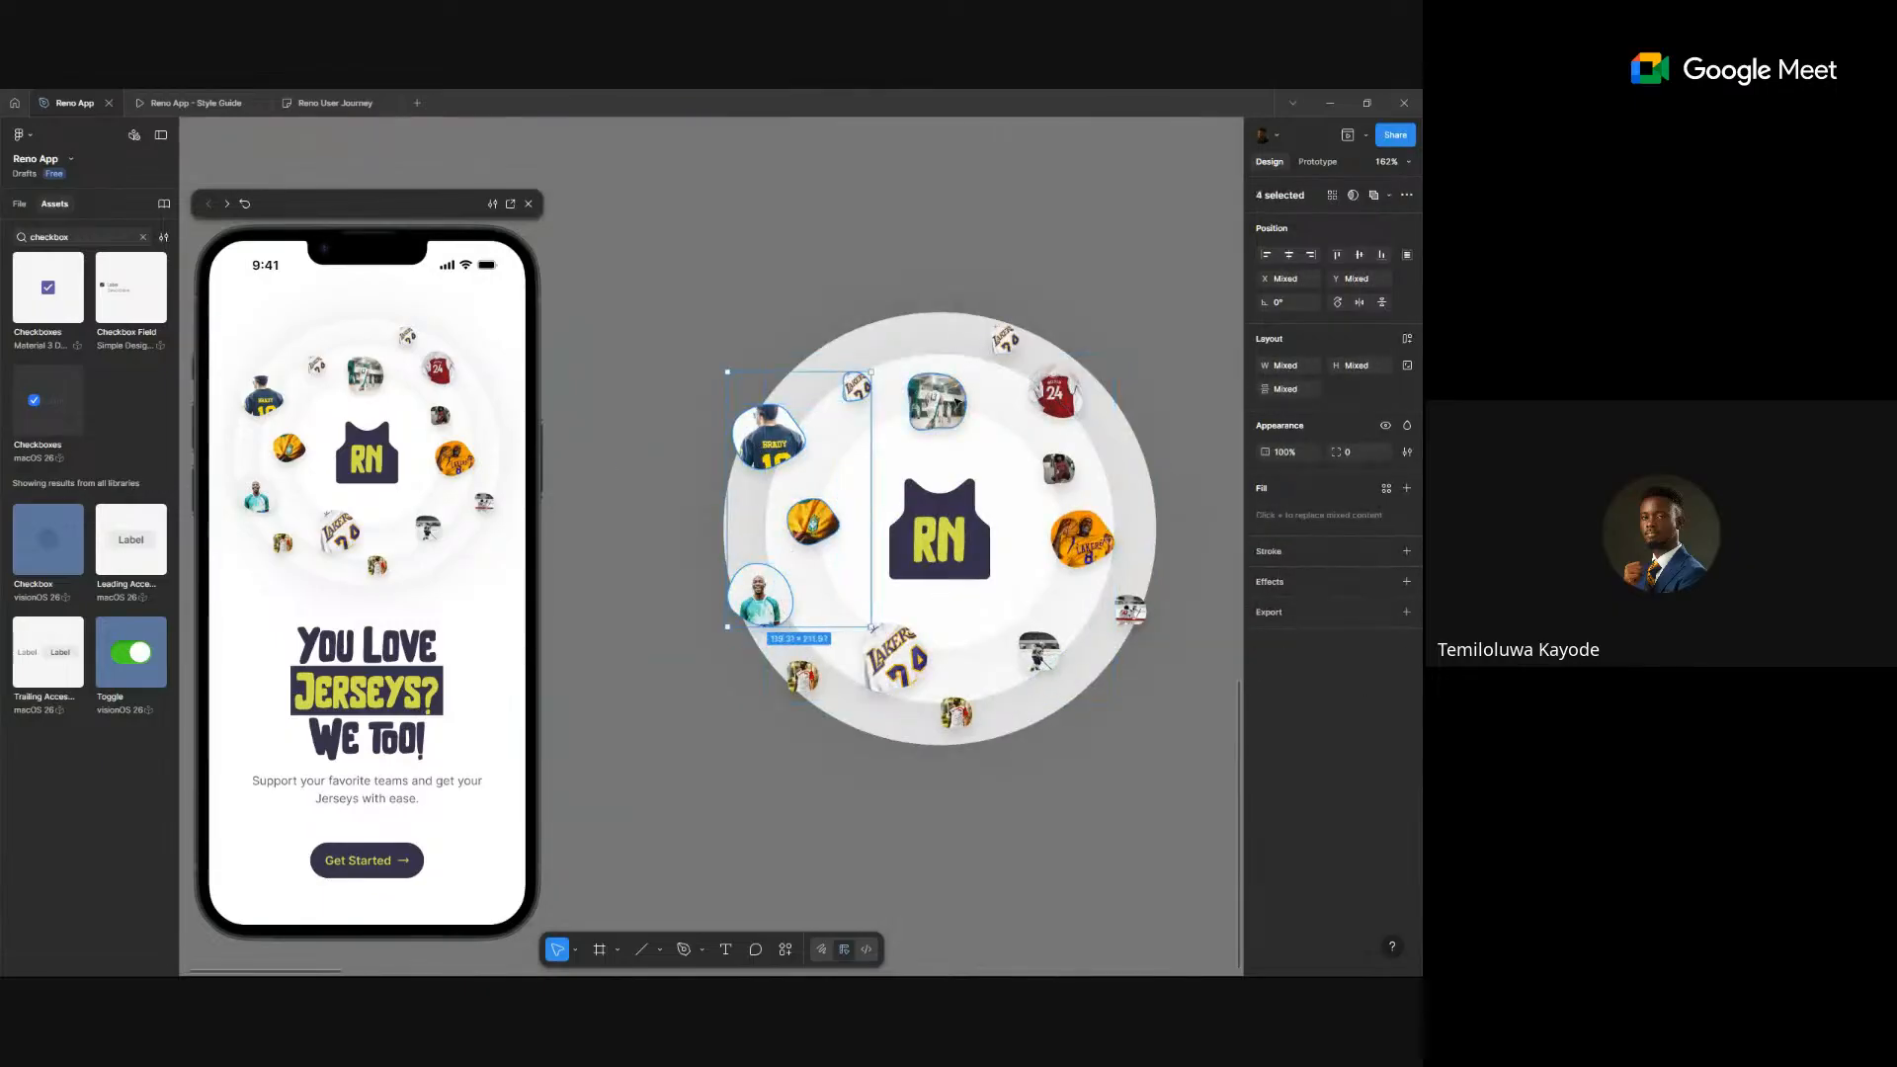
pyautogui.keyDown('shift'); pyautogui.click(935, 400); pyautogui.keyUp('shift')
pyautogui.keyDown('shift'); pyautogui.click(1003, 339); pyautogui.keyUp('shift')
pyautogui.keyDown('shift'); pyautogui.click(1056, 392); pyautogui.keyUp('shift')
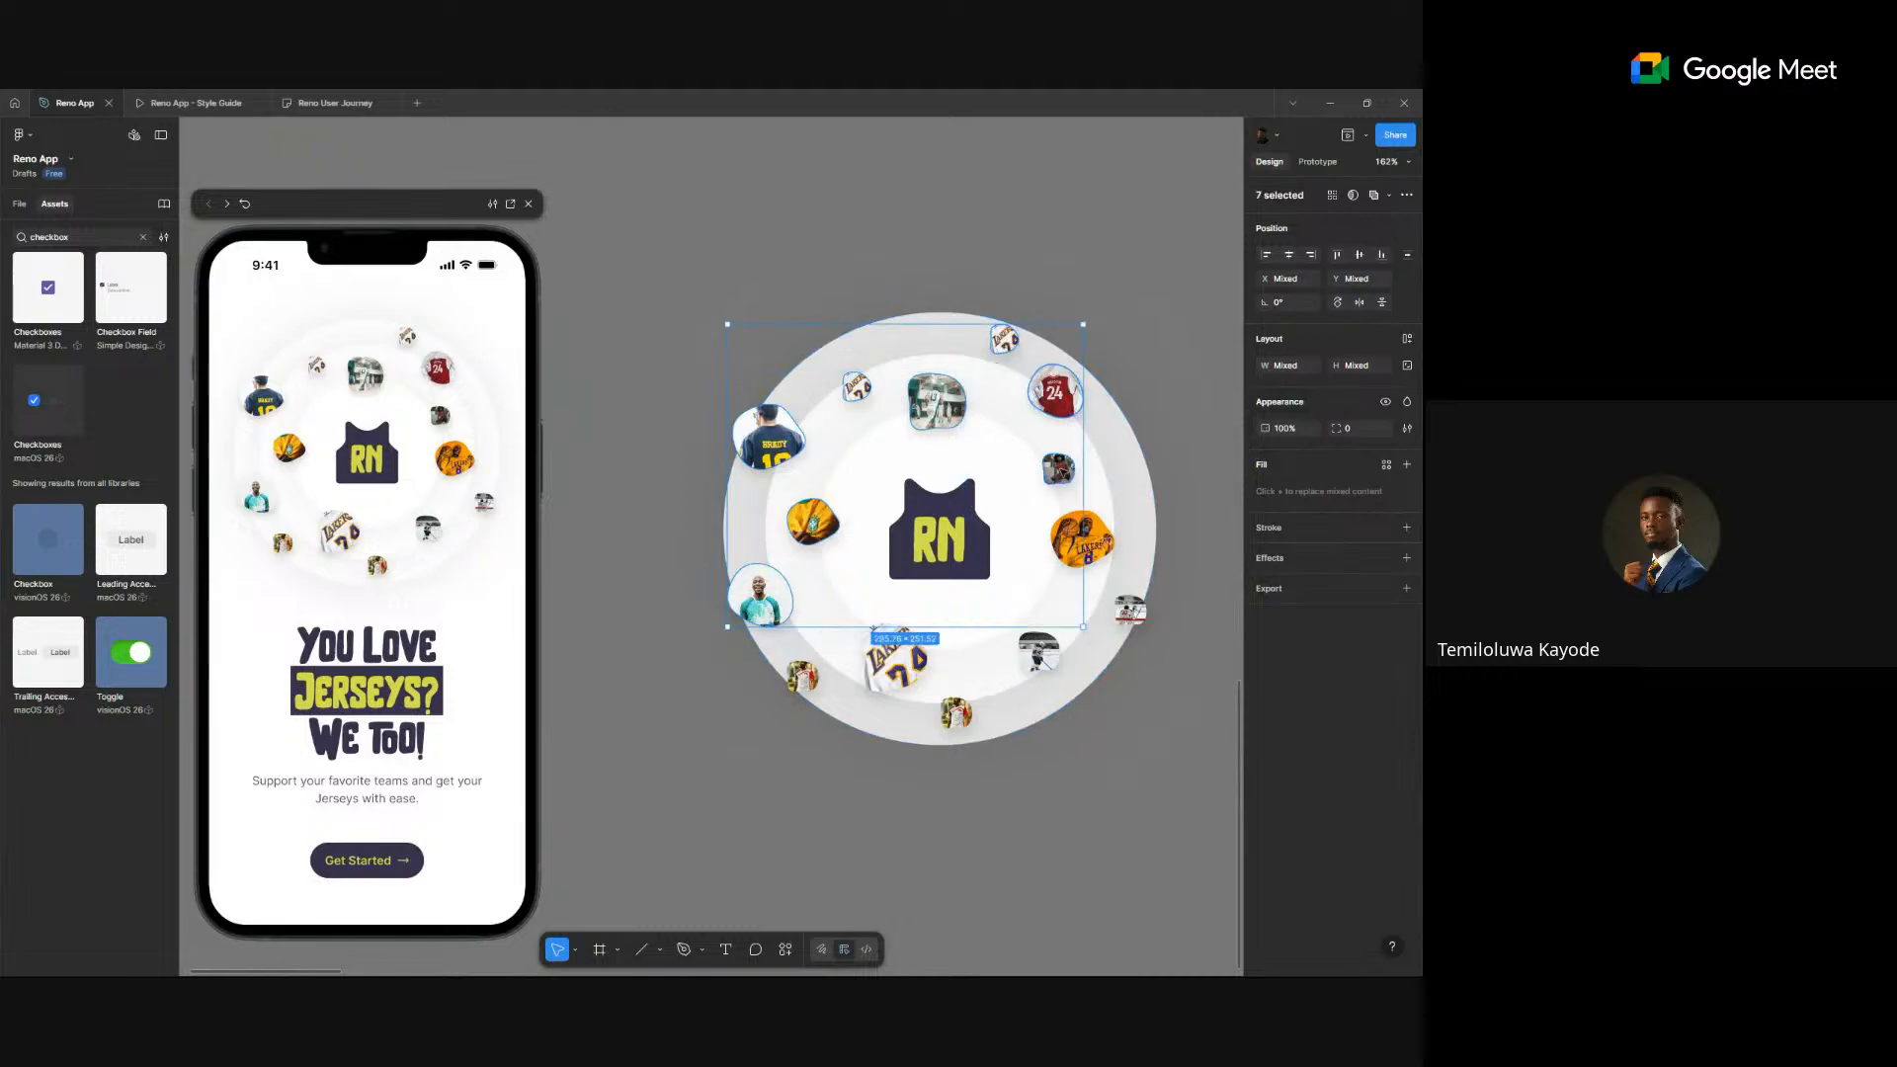
pyautogui.keyDown('shift'); pyautogui.click(1058, 471); pyautogui.keyUp('shift')
pyautogui.keyDown('shift'); pyautogui.click(1081, 539); pyautogui.keyUp('shift')
pyautogui.keyDown('shift'); pyautogui.click(1136, 615); pyautogui.keyUp('shift')
pyautogui.keyDown('shift'); pyautogui.click(1040, 654); pyautogui.keyUp('shift')
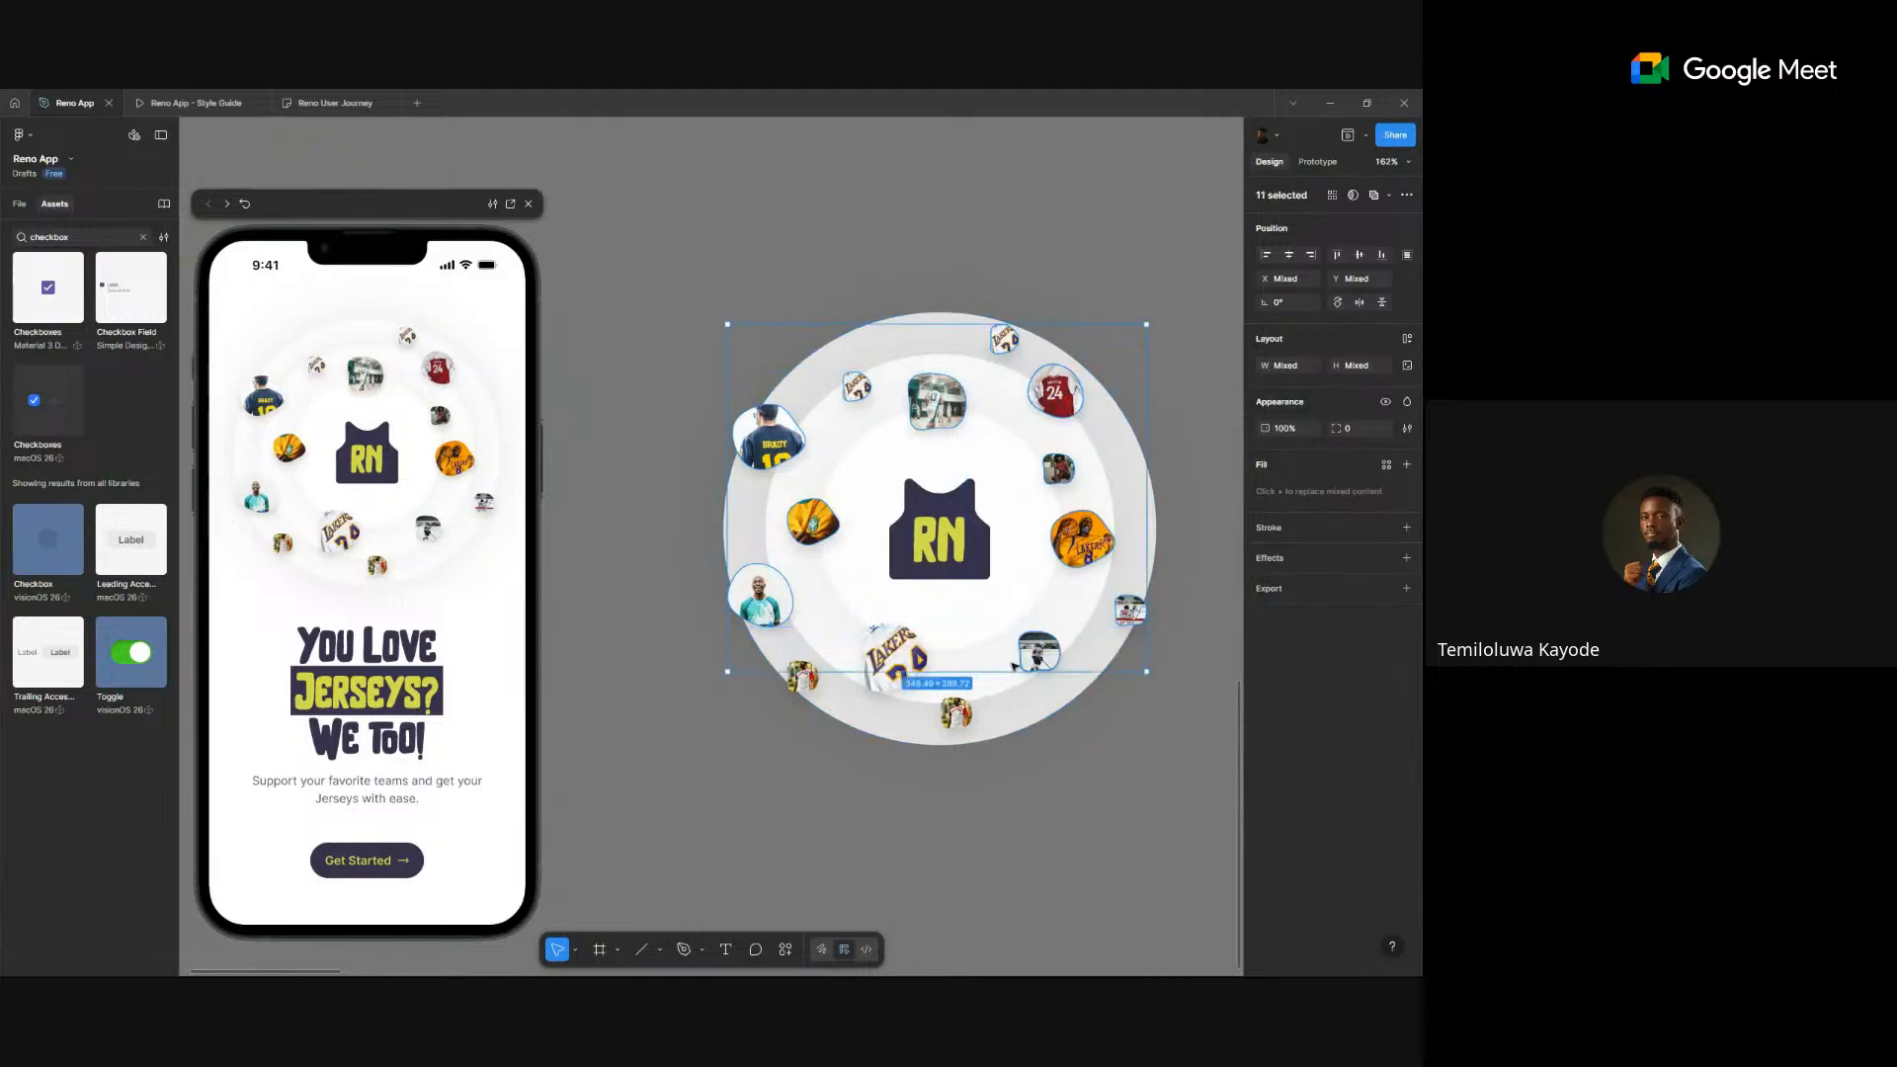
pyautogui.keyDown('shift'); pyautogui.click(956, 714); pyautogui.keyUp('shift')
pyautogui.keyDown('shift'); pyautogui.click(897, 662); pyautogui.keyUp('shift')
pyautogui.keyDown('shift'); pyautogui.click(802, 677); pyautogui.keyUp('shift')
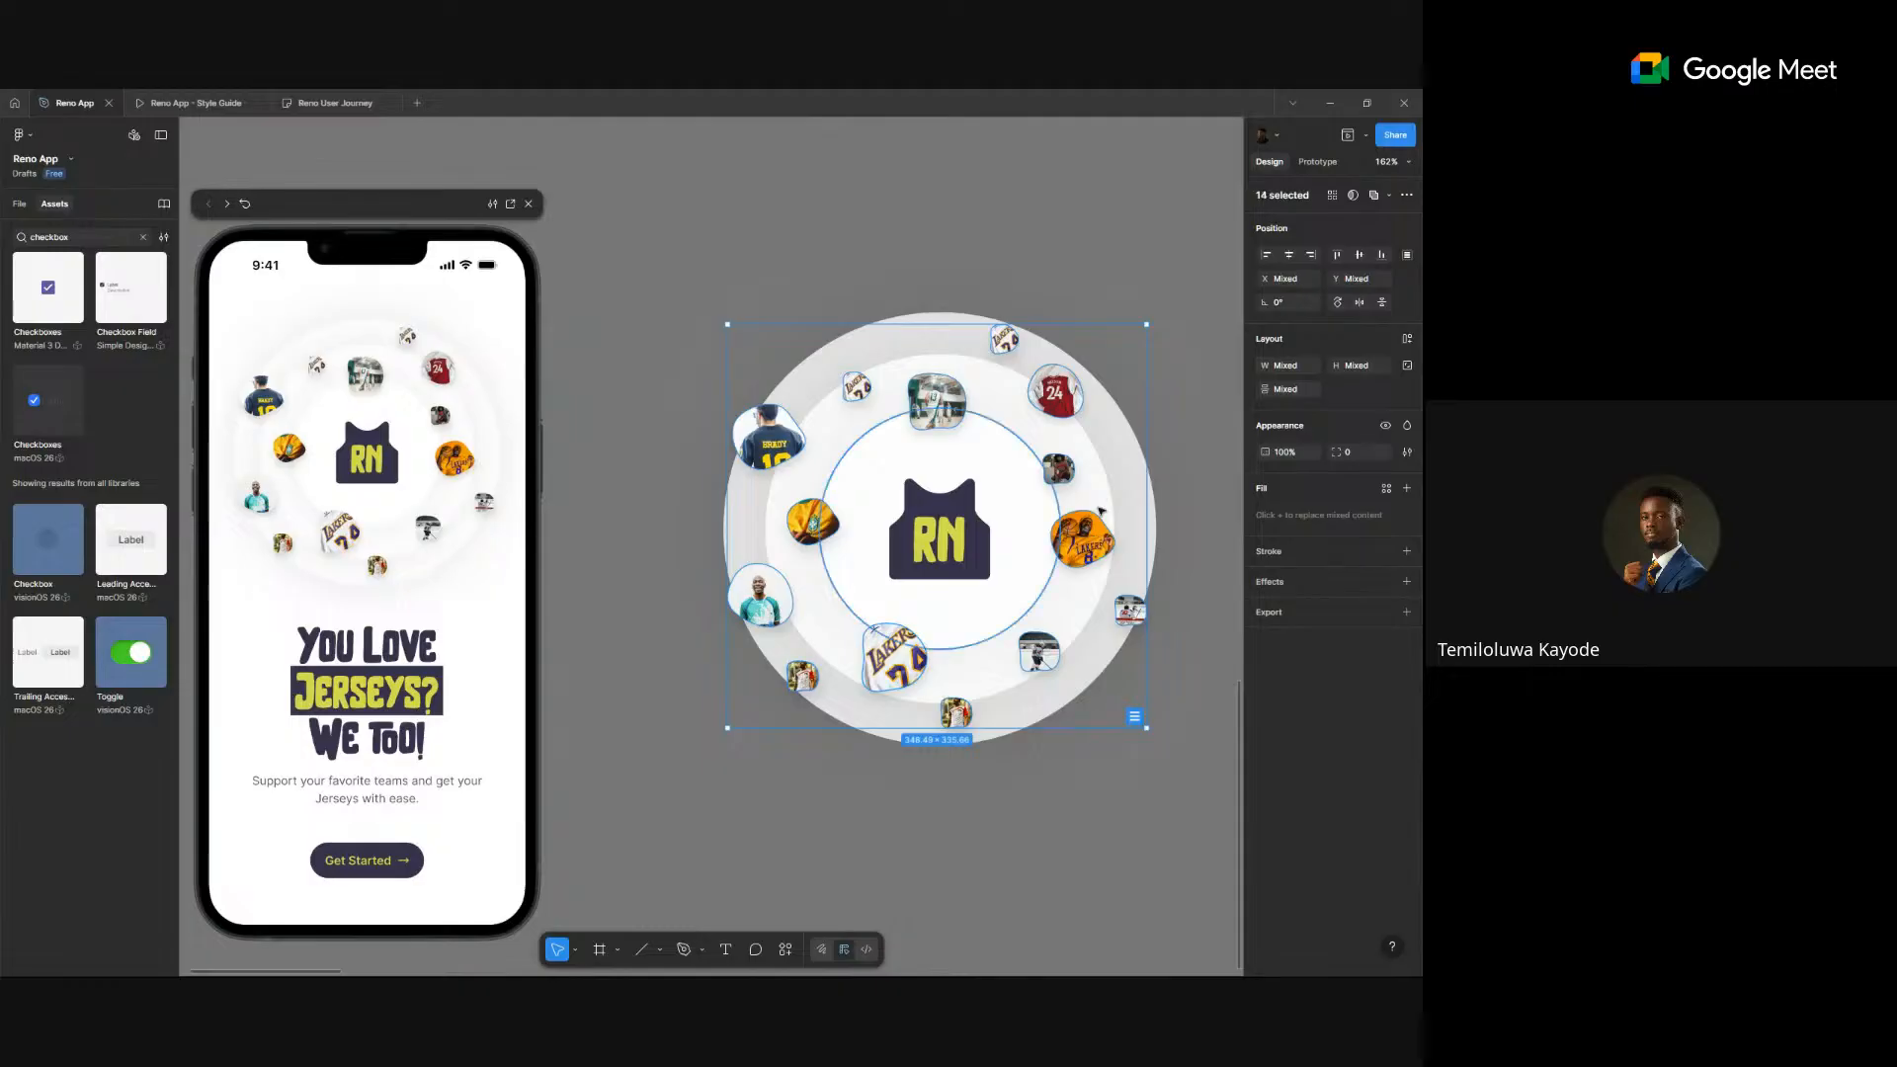
pyautogui.click(1277, 454)
pyautogui.write('0')
pyautogui.press('Return')
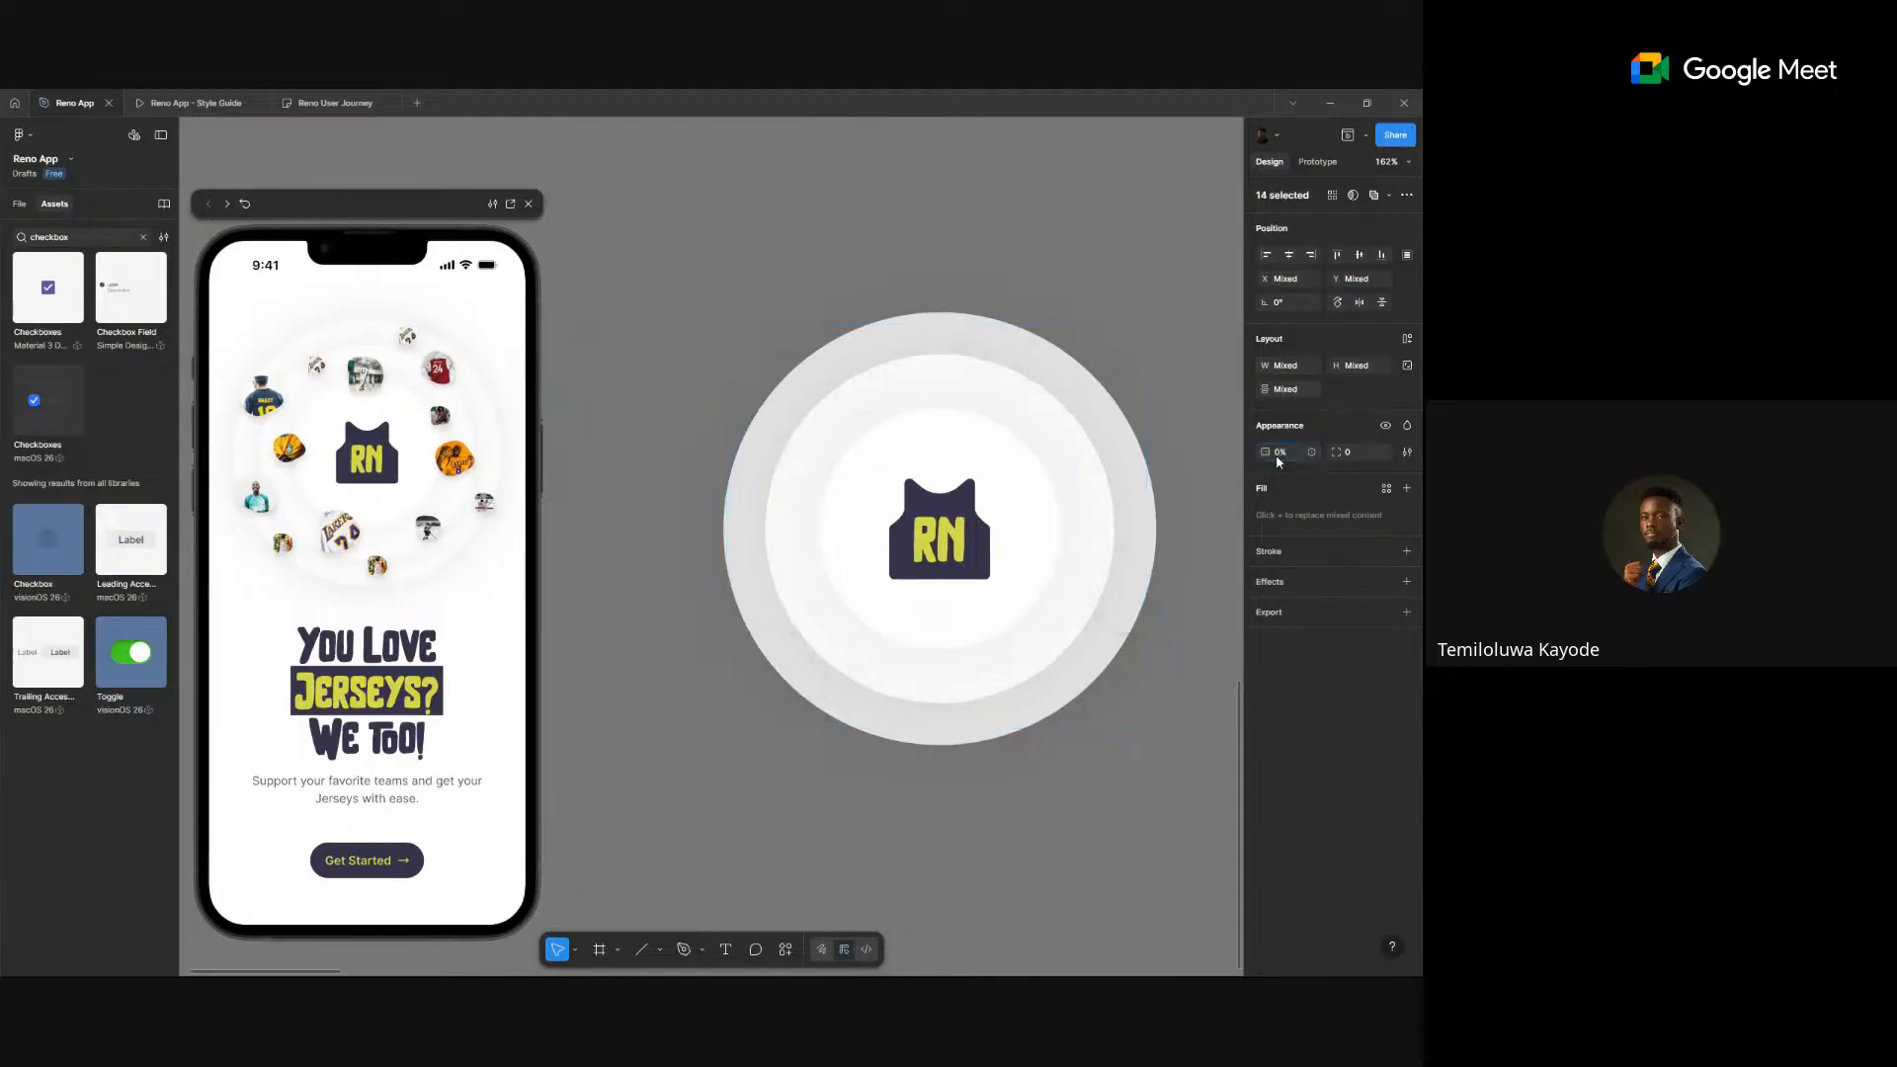
# - Set that circle's RN logo and white circles to 0% opacity as well
pyautogui.click(939, 534)
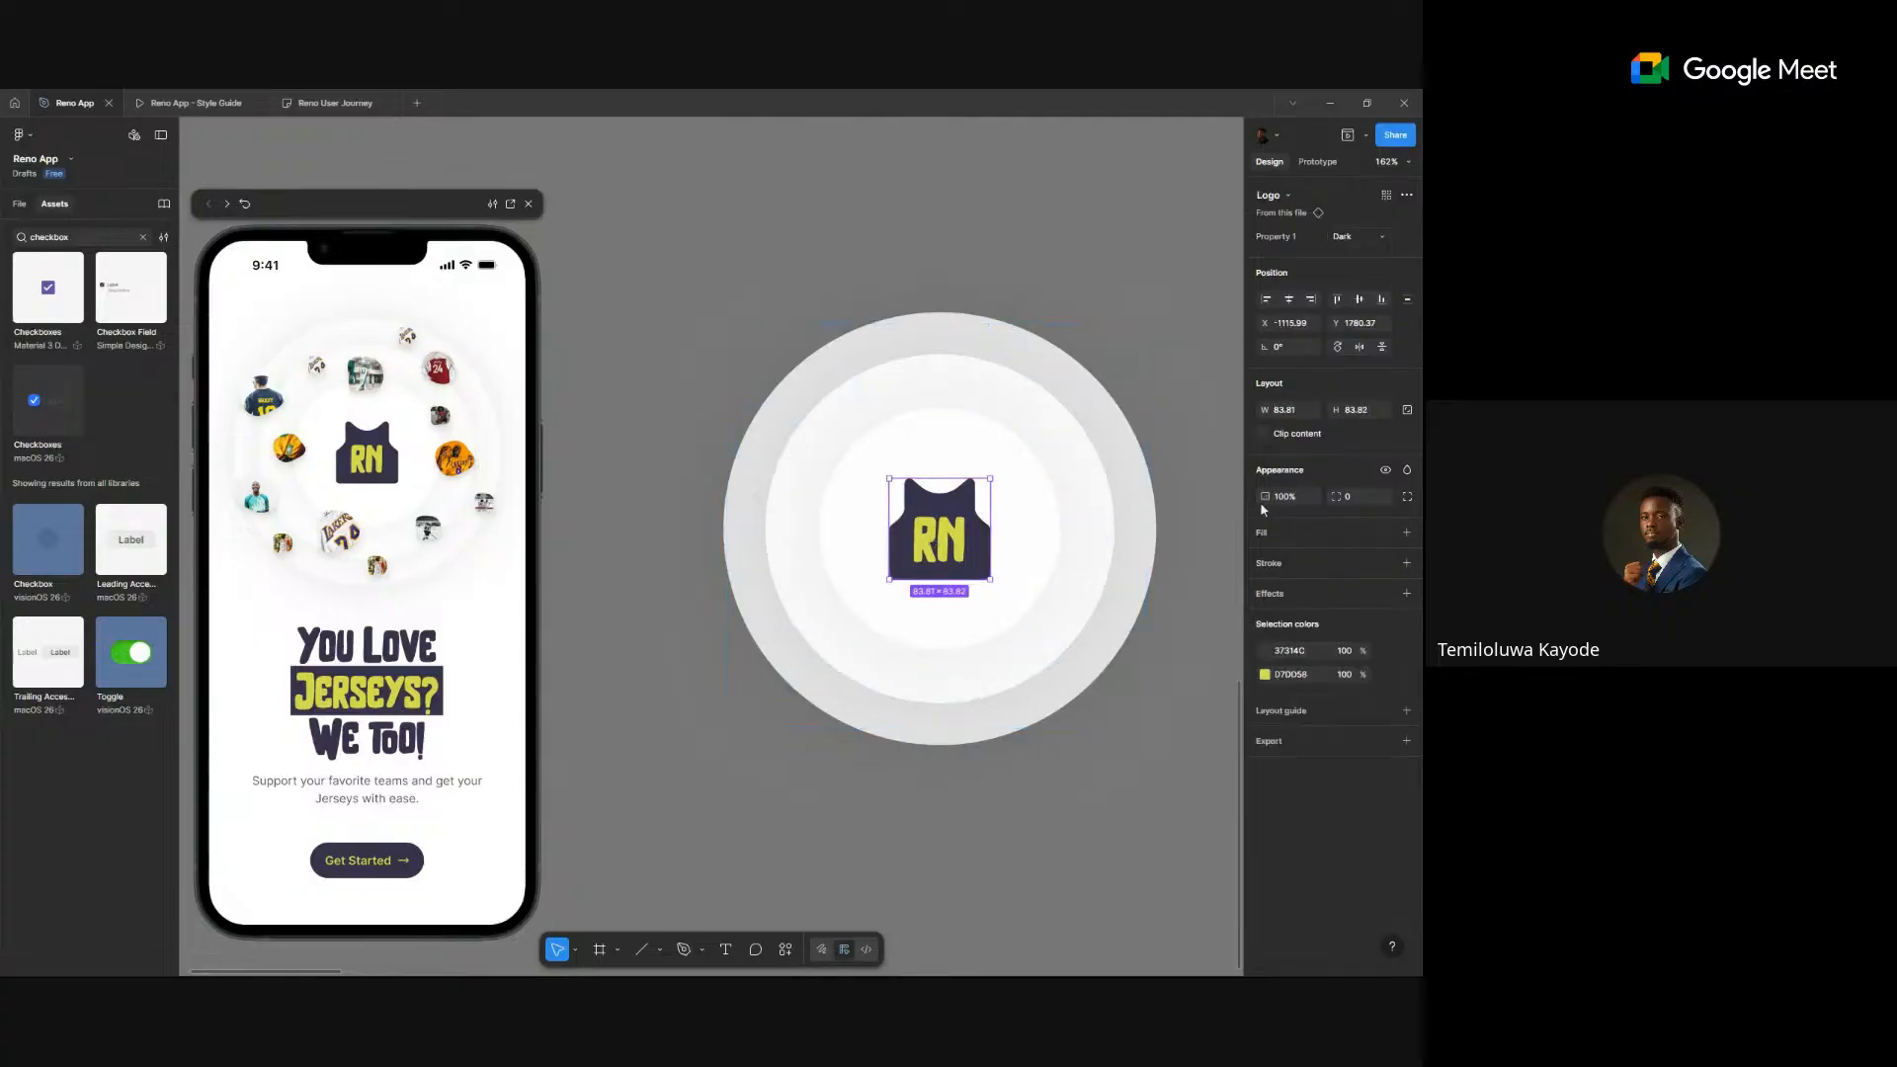
pyautogui.click(1286, 346)
pyautogui.click(1286, 497)
pyautogui.press('Return')
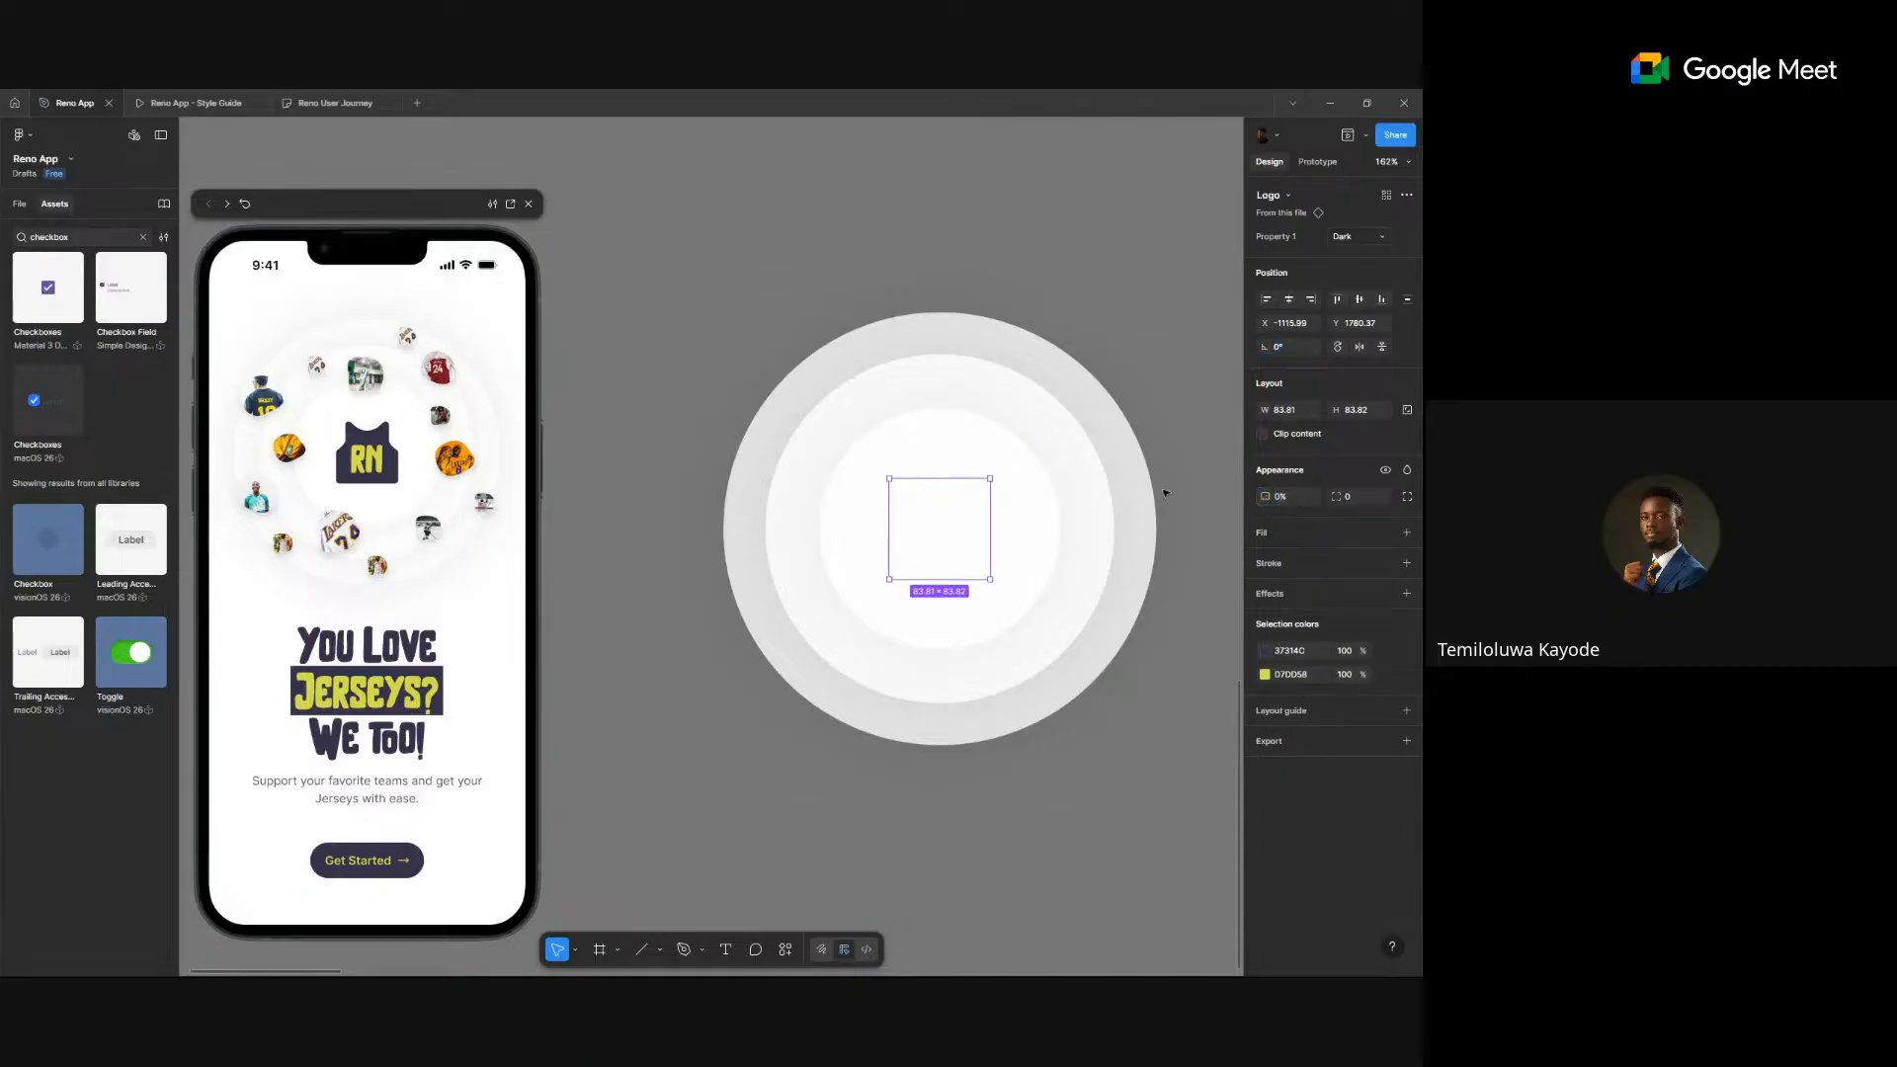
pyautogui.click(1097, 530)
pyautogui.click(946, 314)
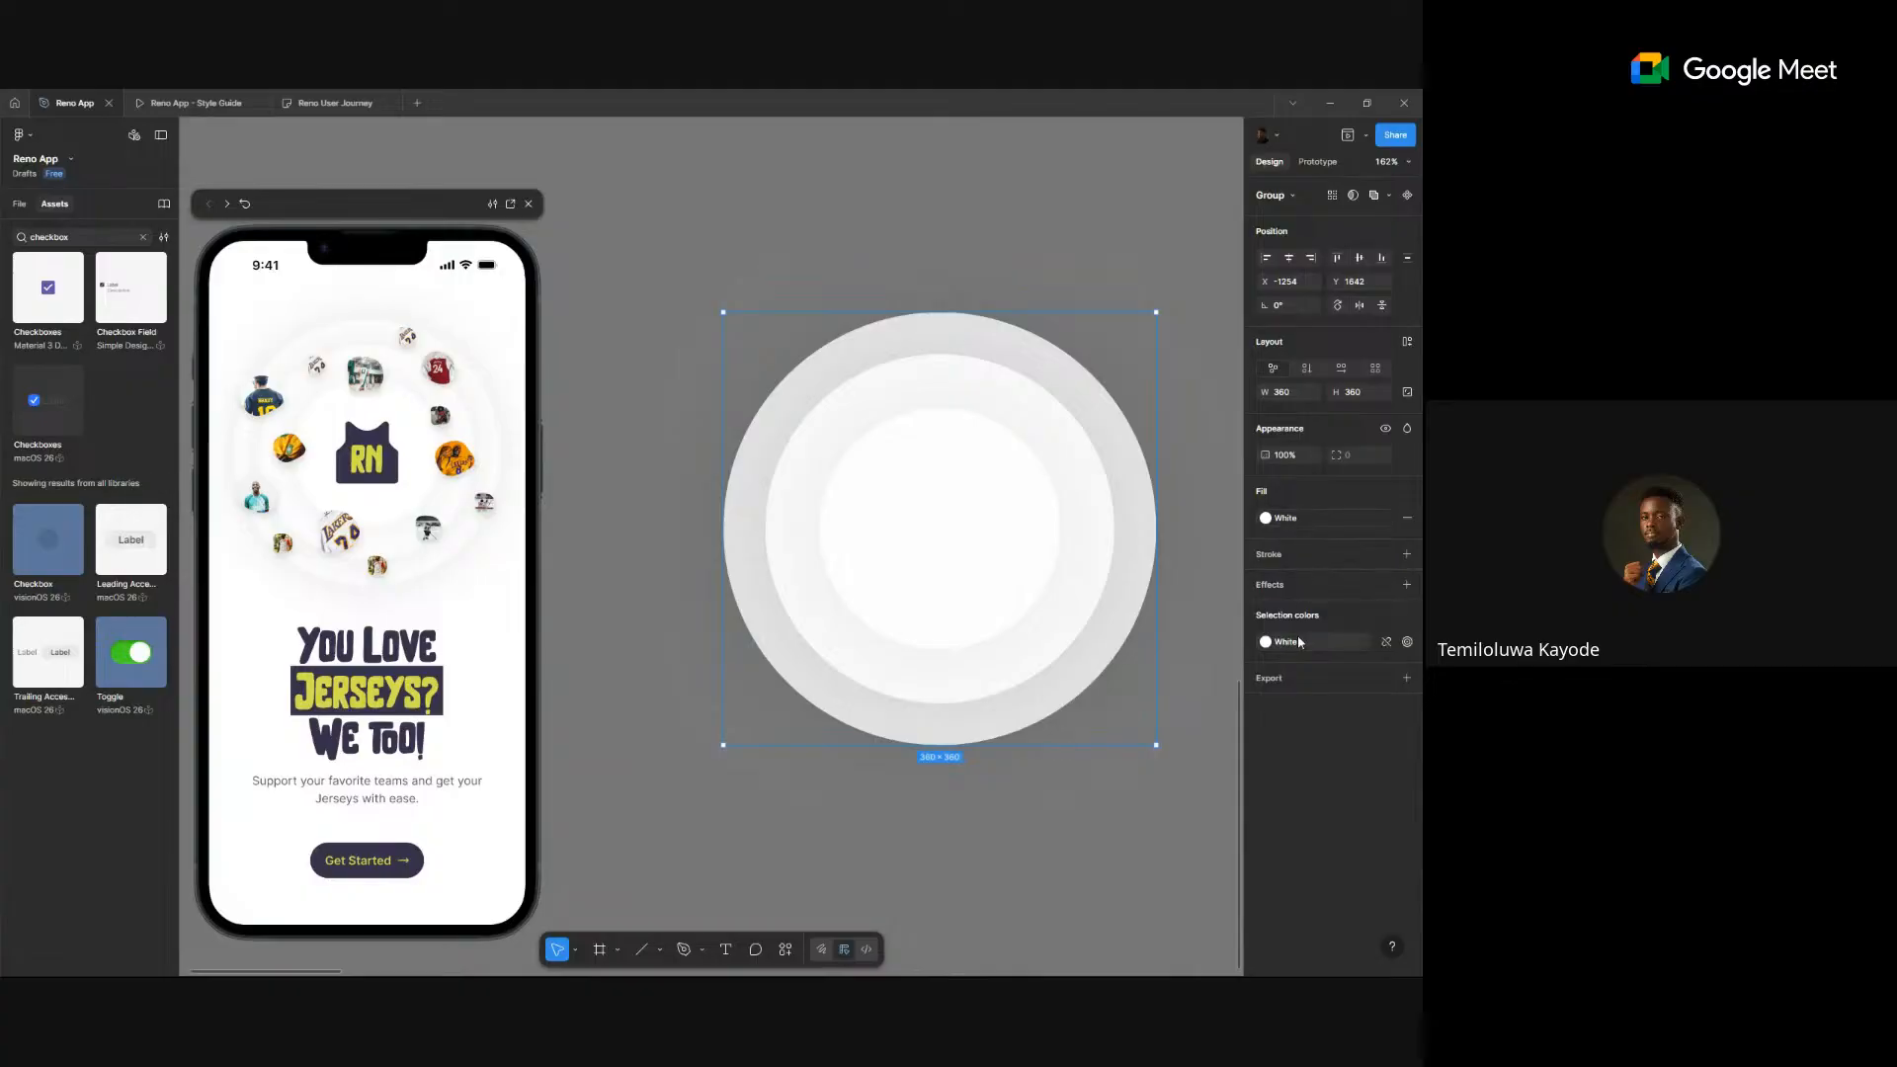
pyautogui.click(1298, 457)
pyautogui.write('0')
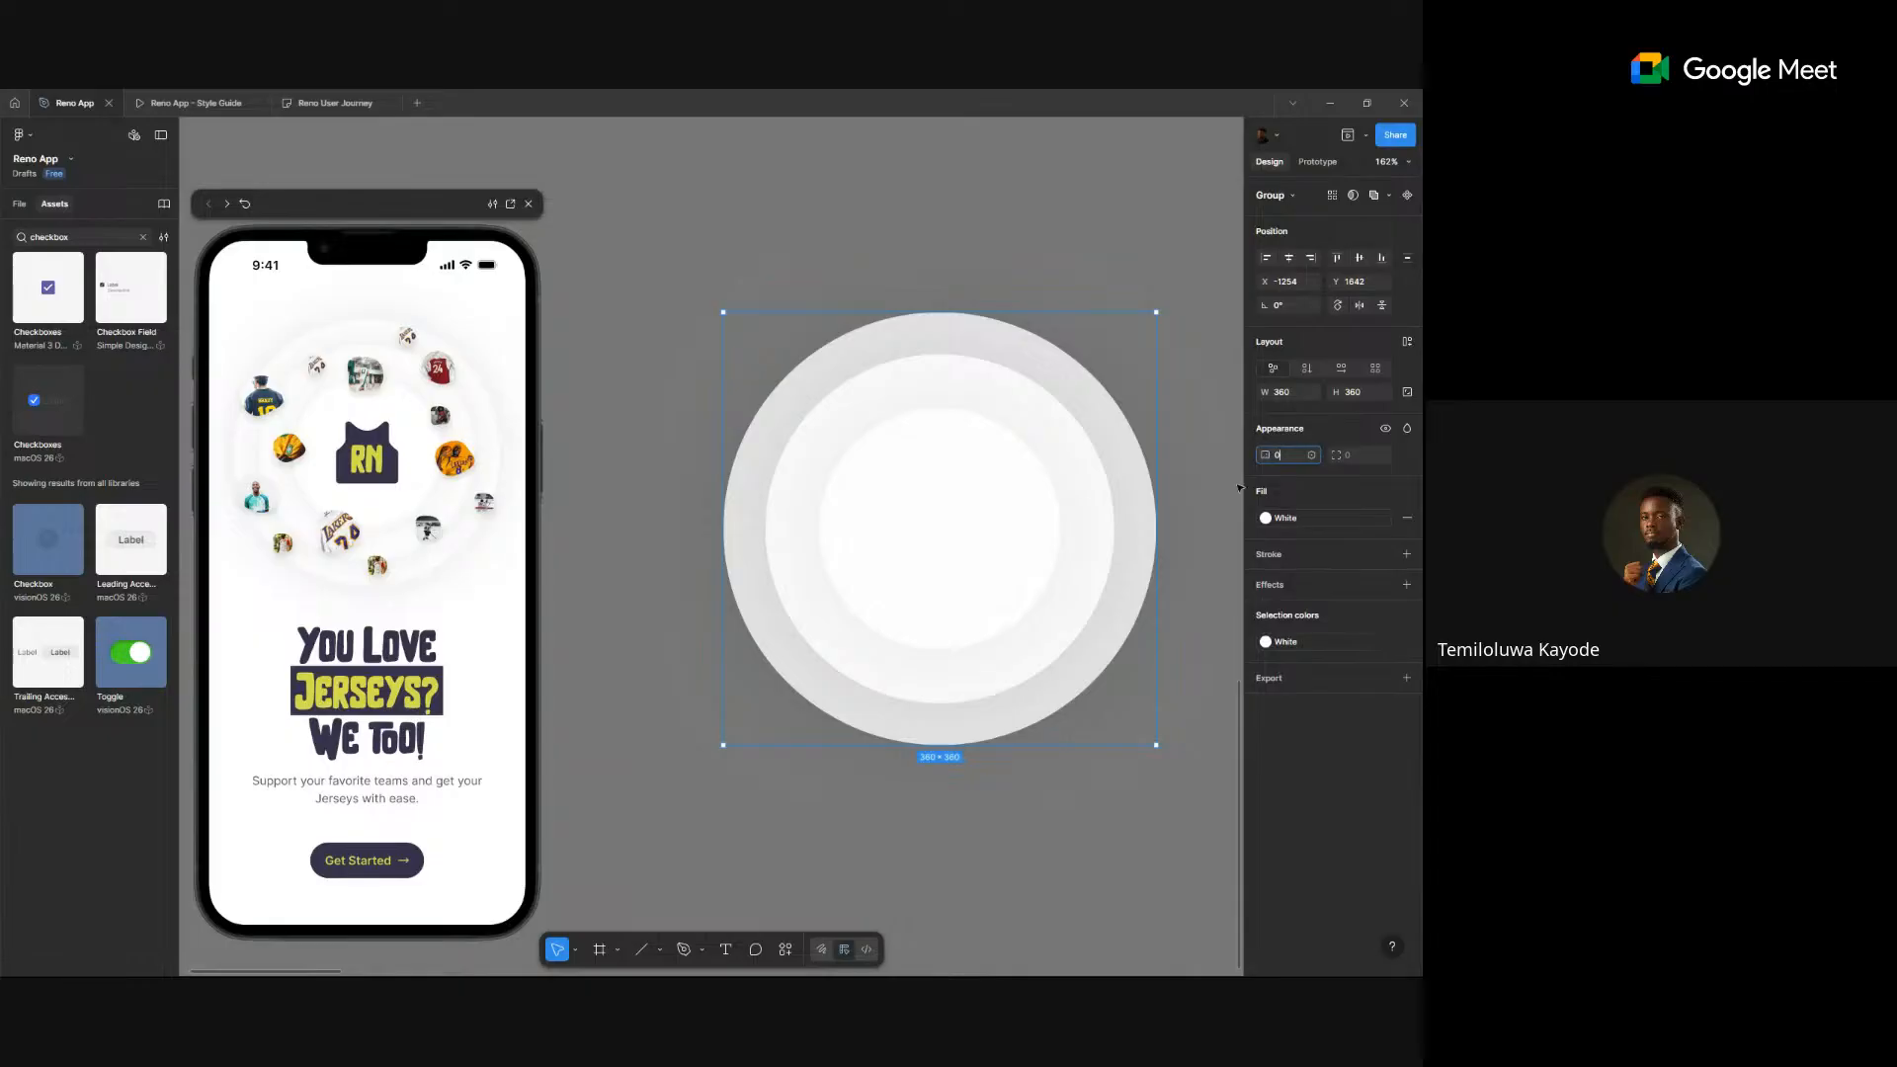
pyautogui.press('Return')
# - Nudge the now-empty 360×360 group slightly left and up
pyautogui.click(730, 206)
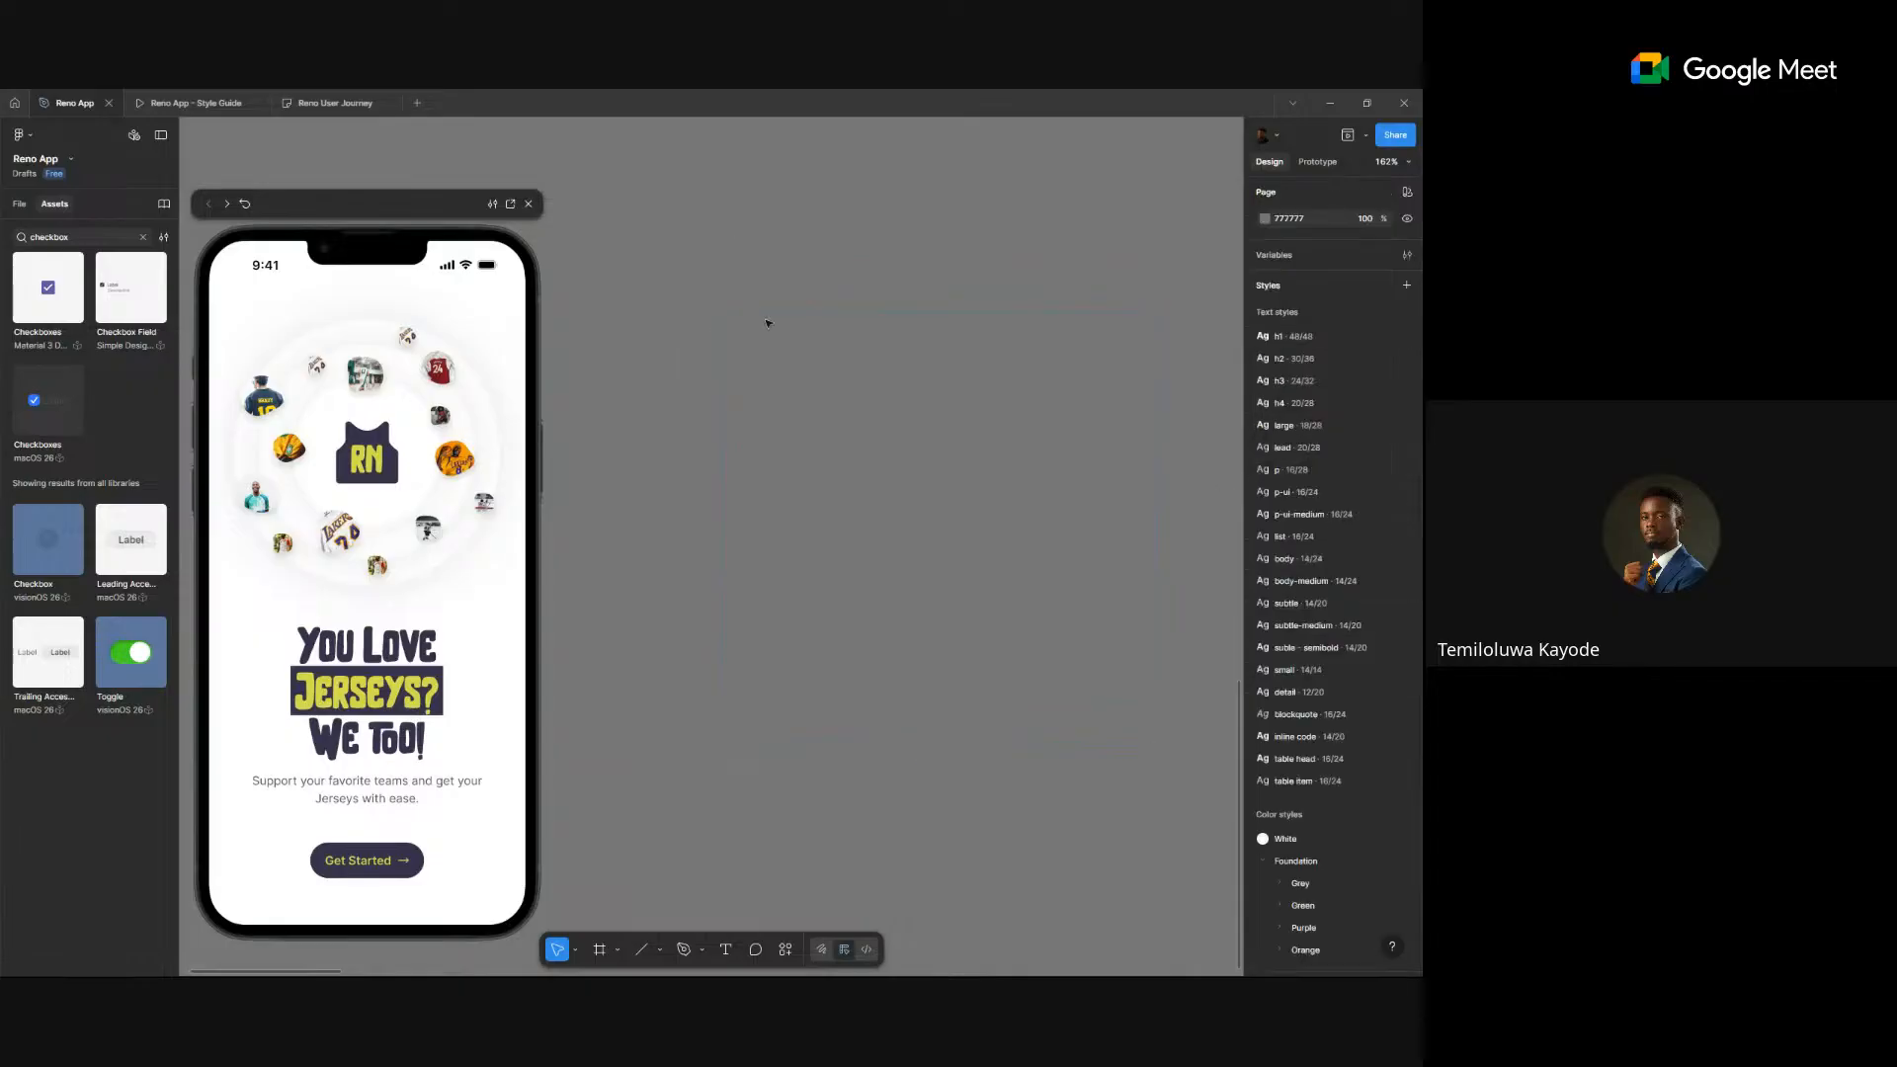
pyautogui.click(912, 457)
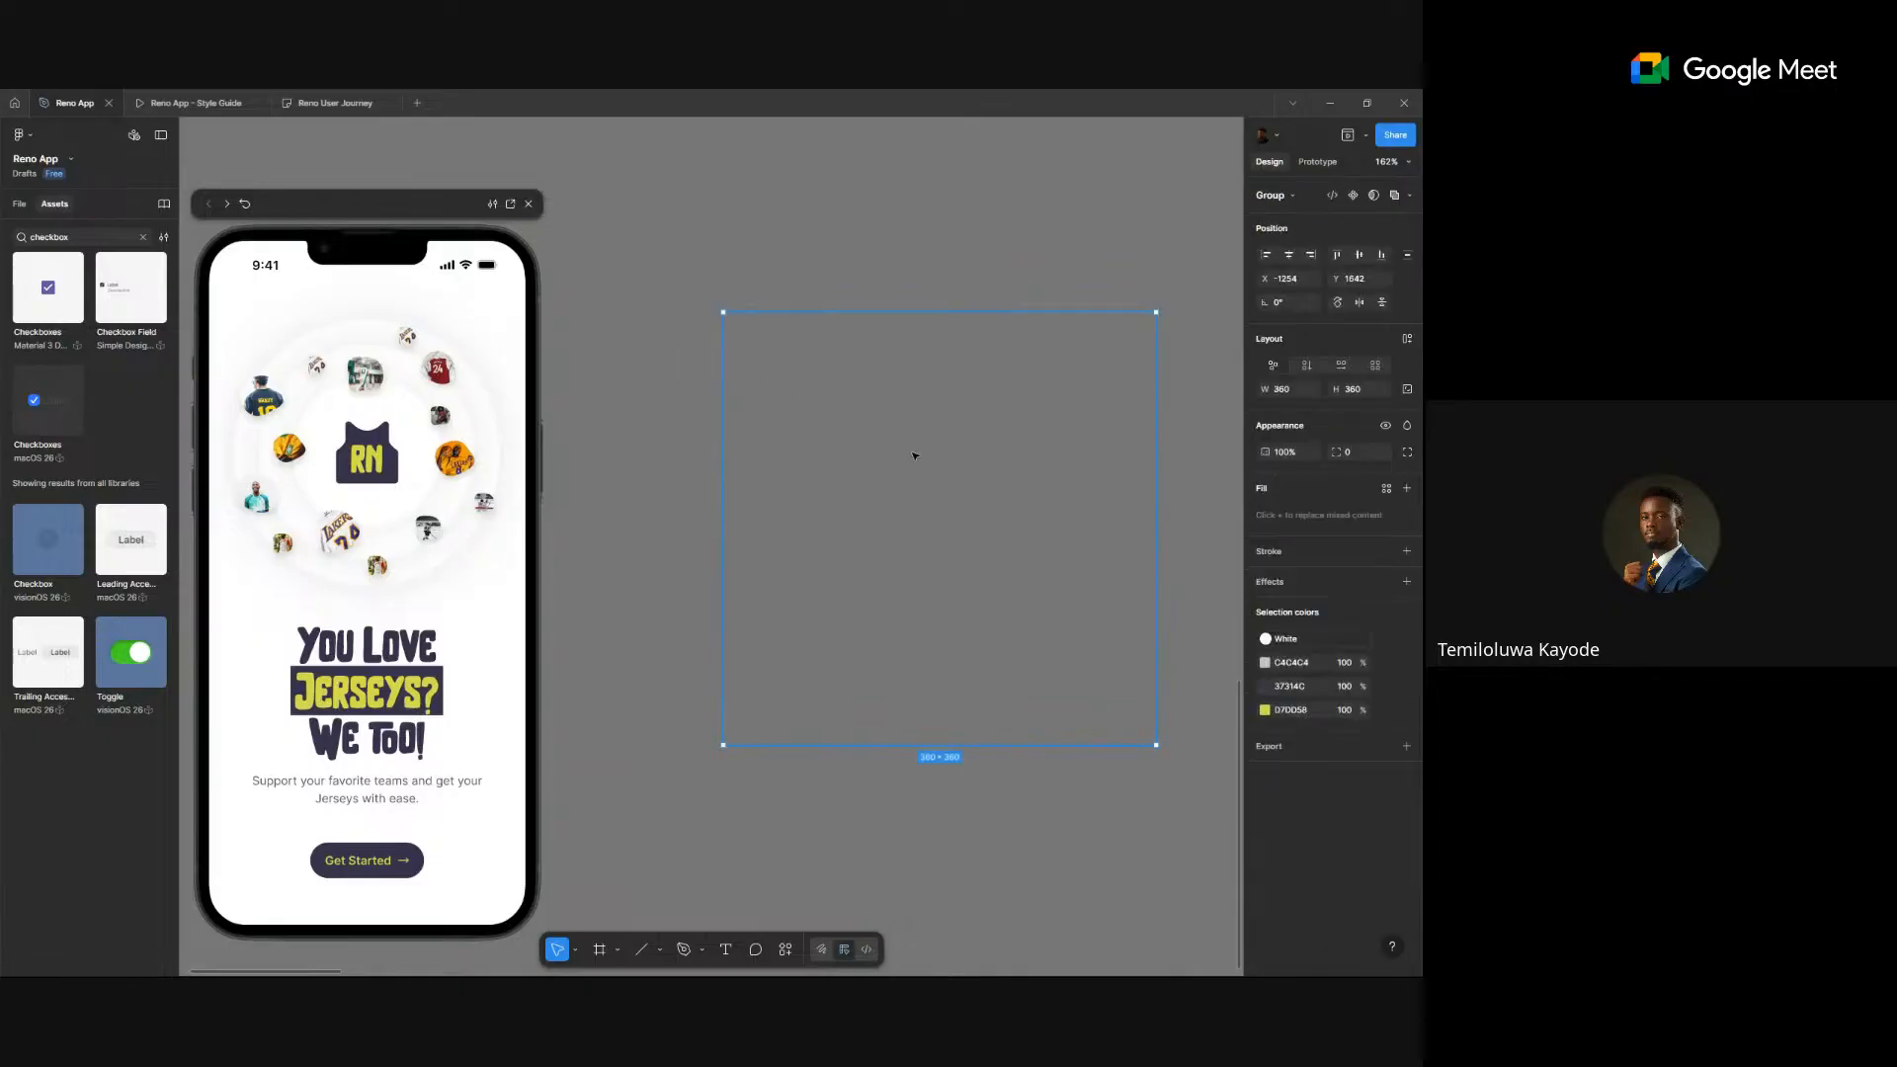
pyautogui.moveTo(914, 456); pyautogui.dragTo(864, 443)
pyautogui.scroll(-10, 983, 488)
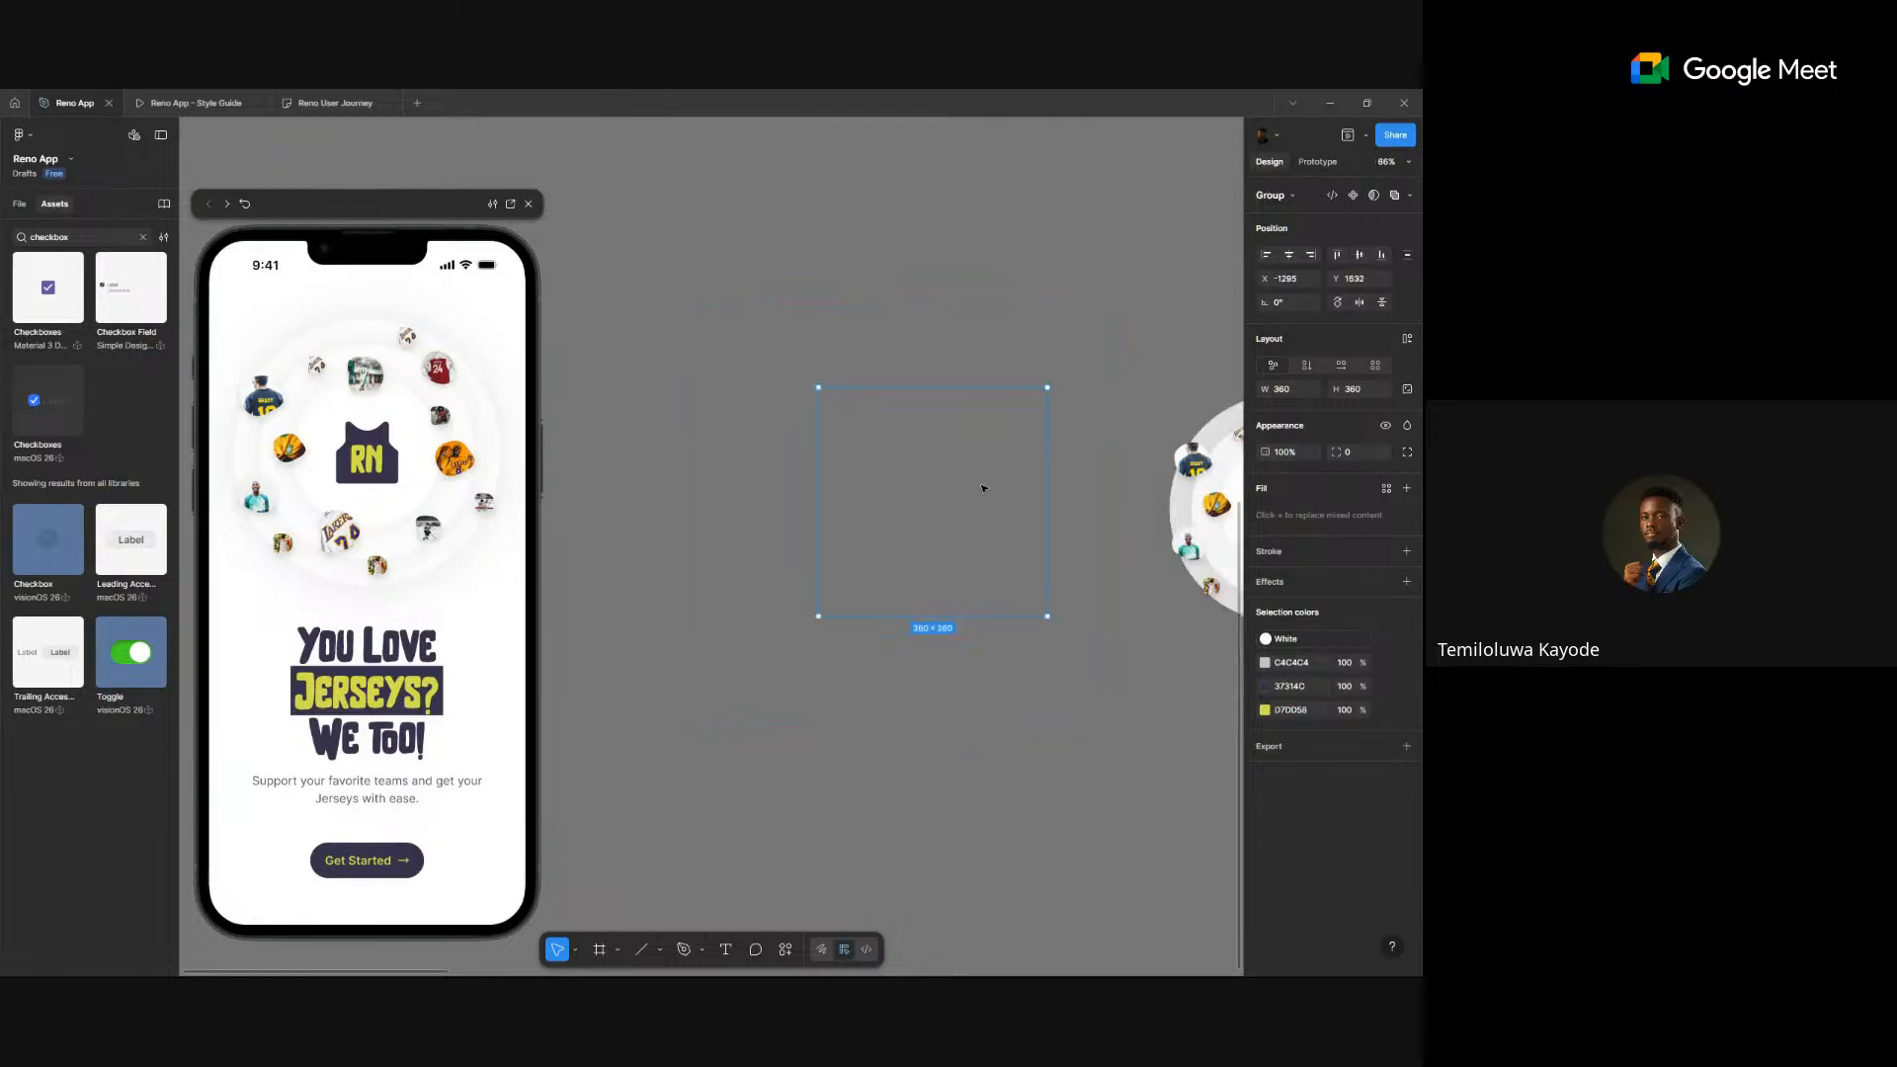
pyautogui.moveTo(985, 492); pyautogui.dragTo(715, 496)
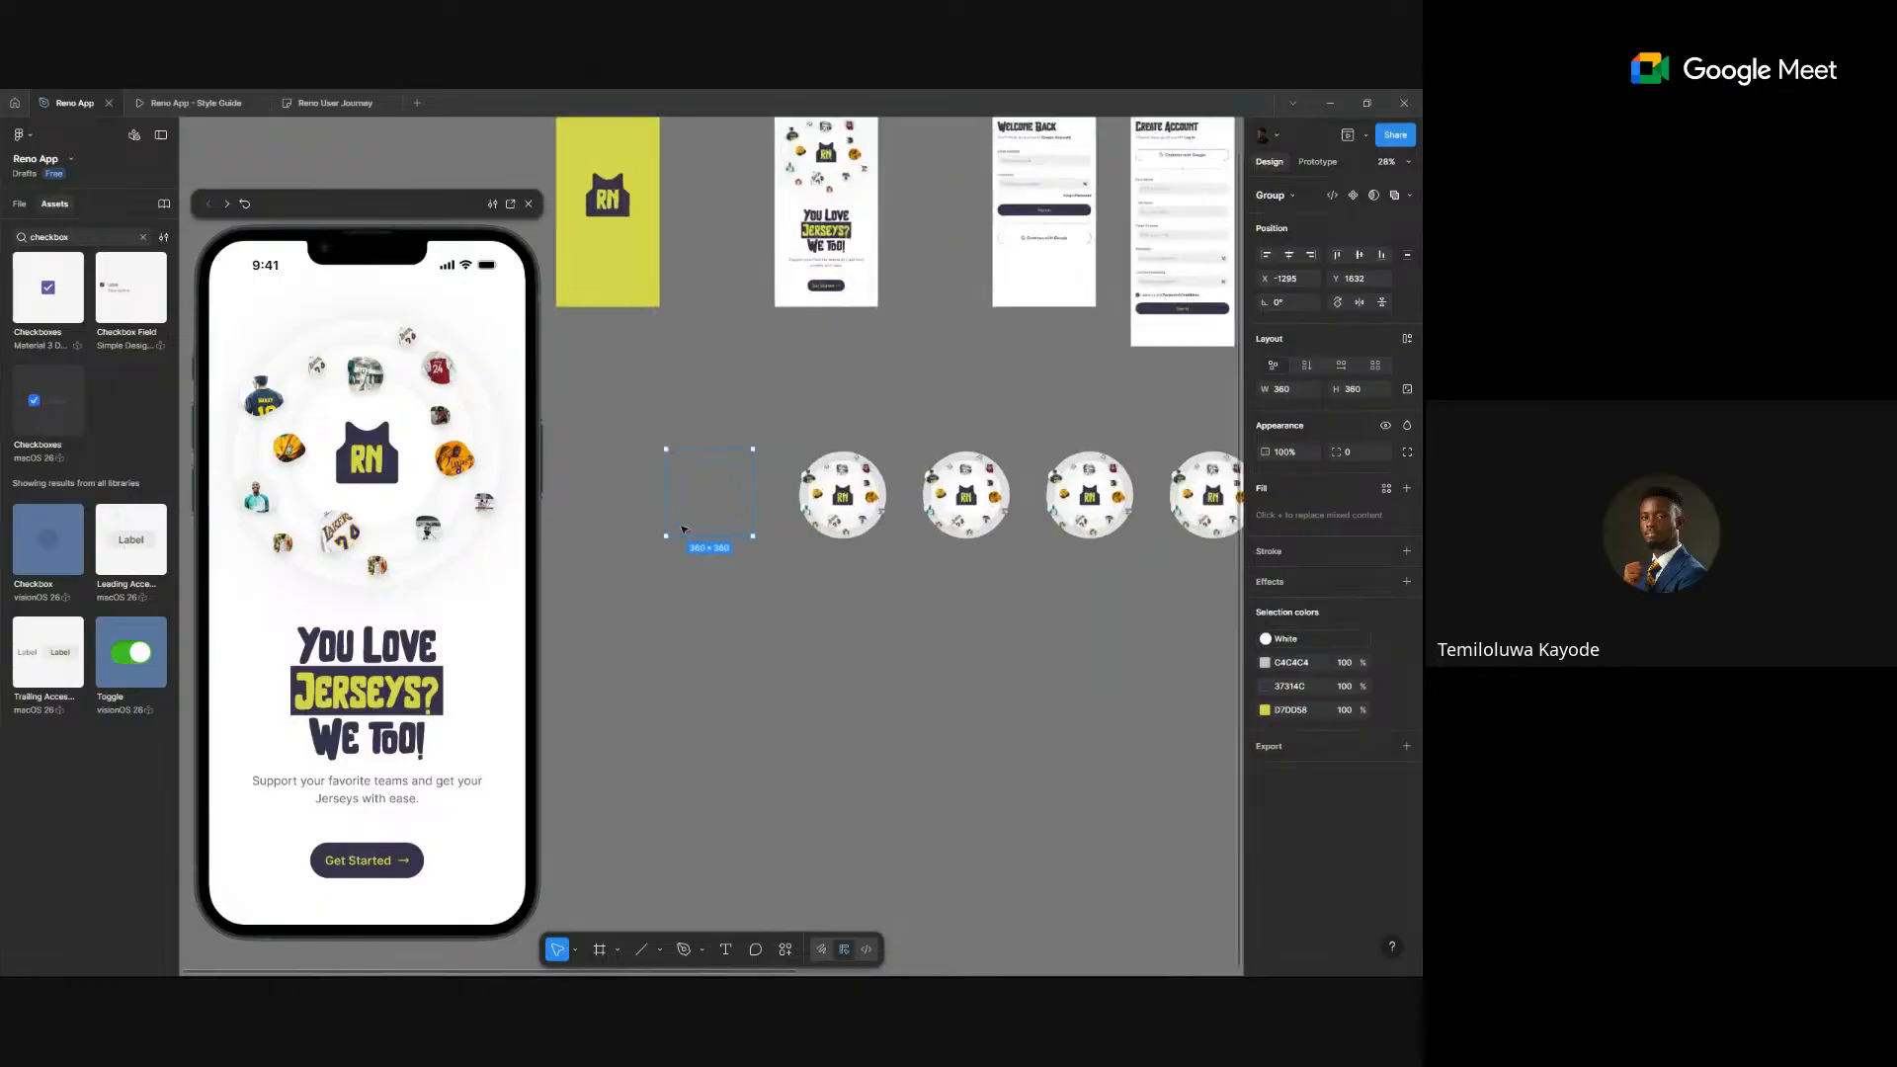
pyautogui.scroll(4, 683, 528)
pyautogui.scroll(4, 919, 541)
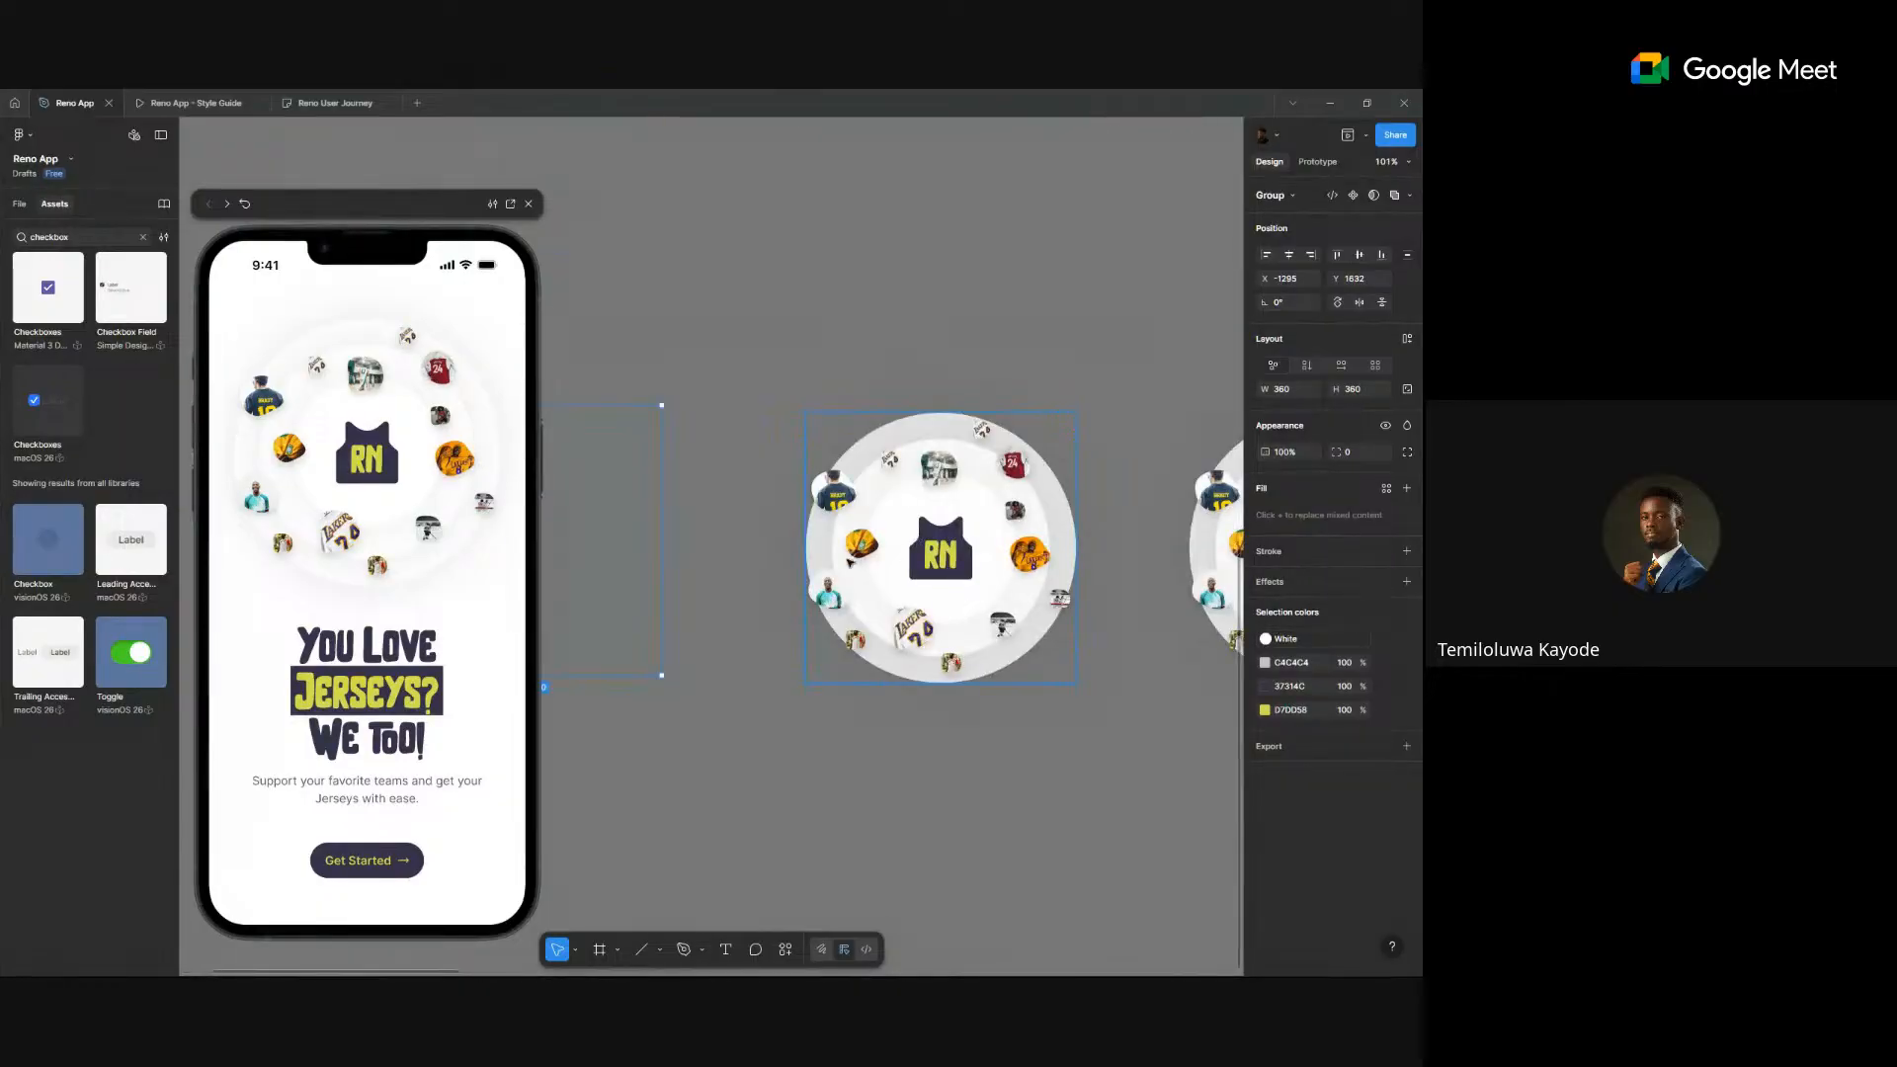
# - Set the 14 ring images in the next circle to 0% opacity
pyautogui.keyDown('ctrl'); pyautogui.click(836, 492); pyautogui.keyUp('ctrl')
pyautogui.keyDown('ctrl'); pyautogui.keyDown('shift'); pyautogui.click(860, 542); pyautogui.keyUp('shift'); pyautogui.keyUp('ctrl')
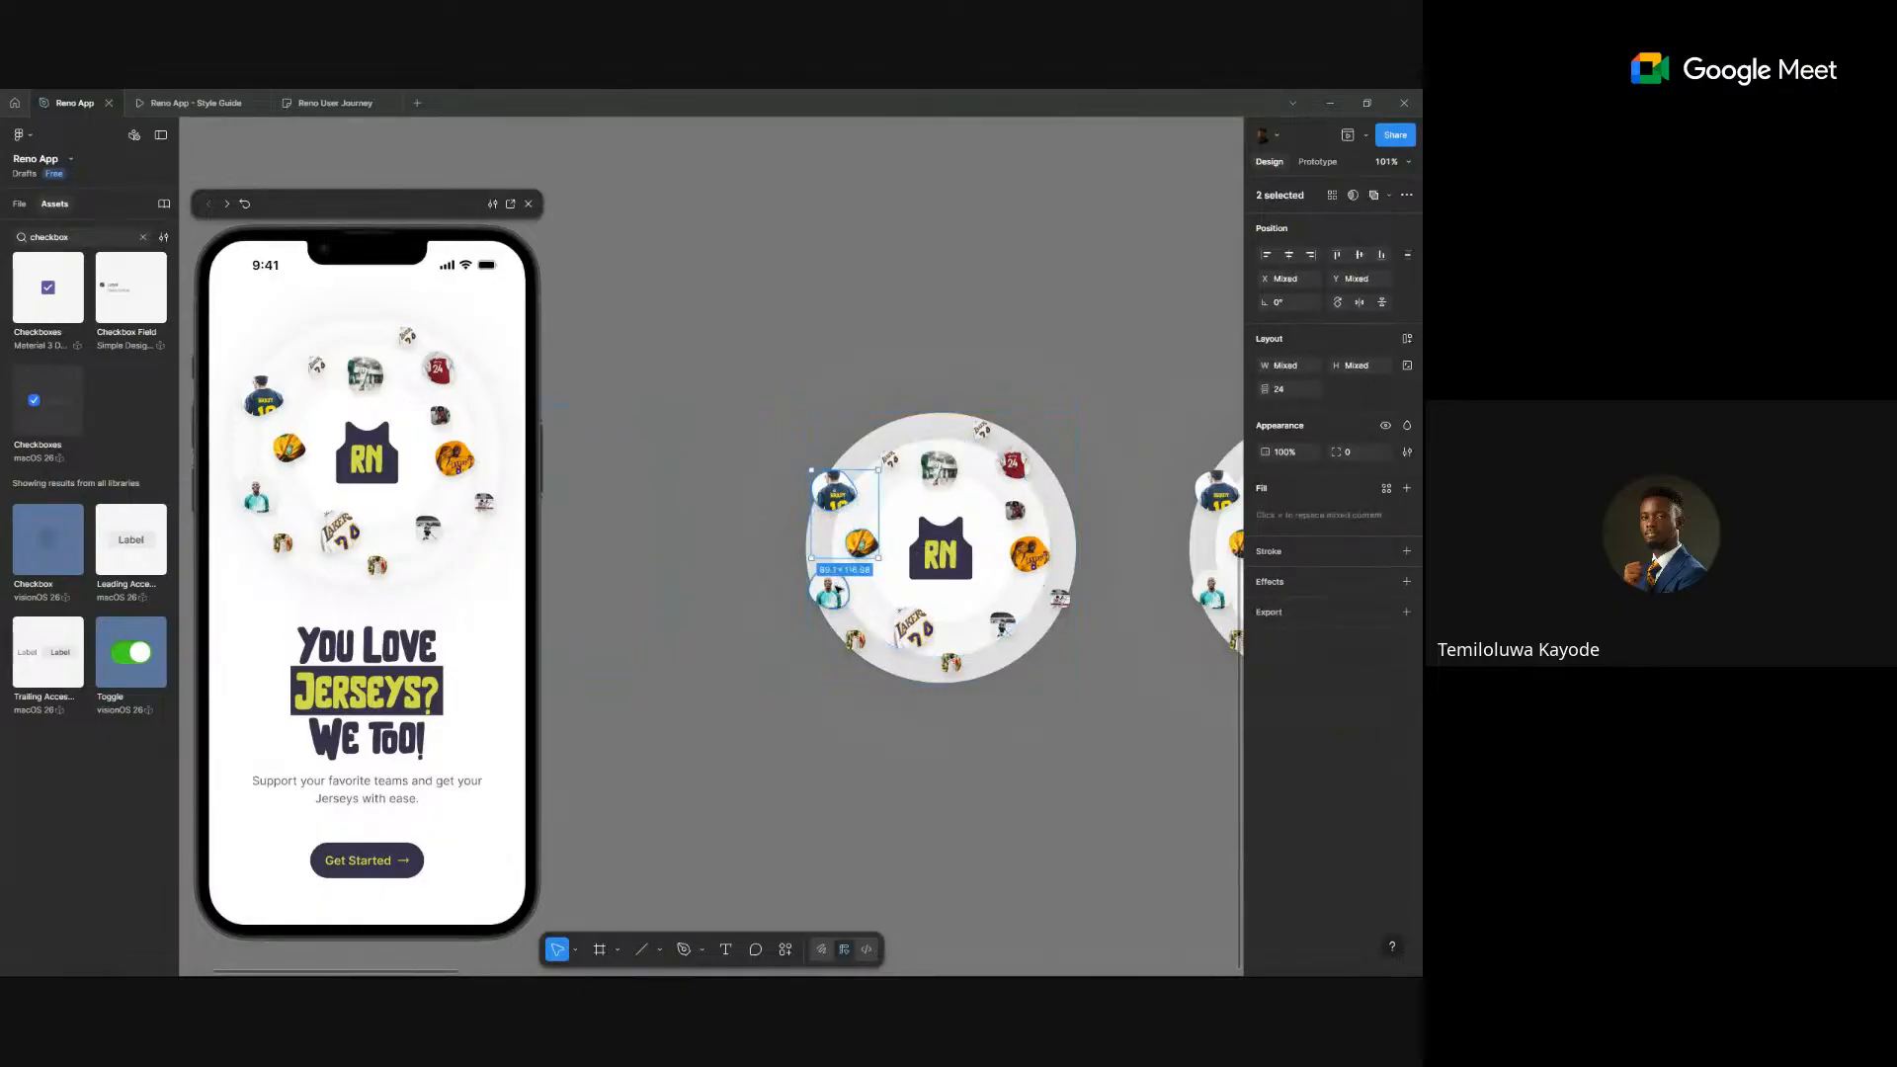
pyautogui.keyDown('ctrl'); pyautogui.keyDown('shift'); pyautogui.click(828, 593); pyautogui.keyUp('shift'); pyautogui.keyUp('ctrl')
pyautogui.keyDown('ctrl'); pyautogui.keyDown('shift'); pyautogui.click(854, 641); pyautogui.keyUp('shift'); pyautogui.keyUp('ctrl')
pyautogui.keyDown('ctrl'); pyautogui.keyDown('shift'); pyautogui.click(911, 628); pyautogui.keyUp('shift'); pyautogui.keyUp('ctrl')
pyautogui.keyDown('ctrl'); pyautogui.keyDown('shift'); pyautogui.click(951, 662); pyautogui.keyUp('shift'); pyautogui.keyUp('ctrl')
pyautogui.keyDown('ctrl'); pyautogui.keyDown('shift'); pyautogui.click(1002, 626); pyautogui.keyUp('shift'); pyautogui.keyUp('ctrl')
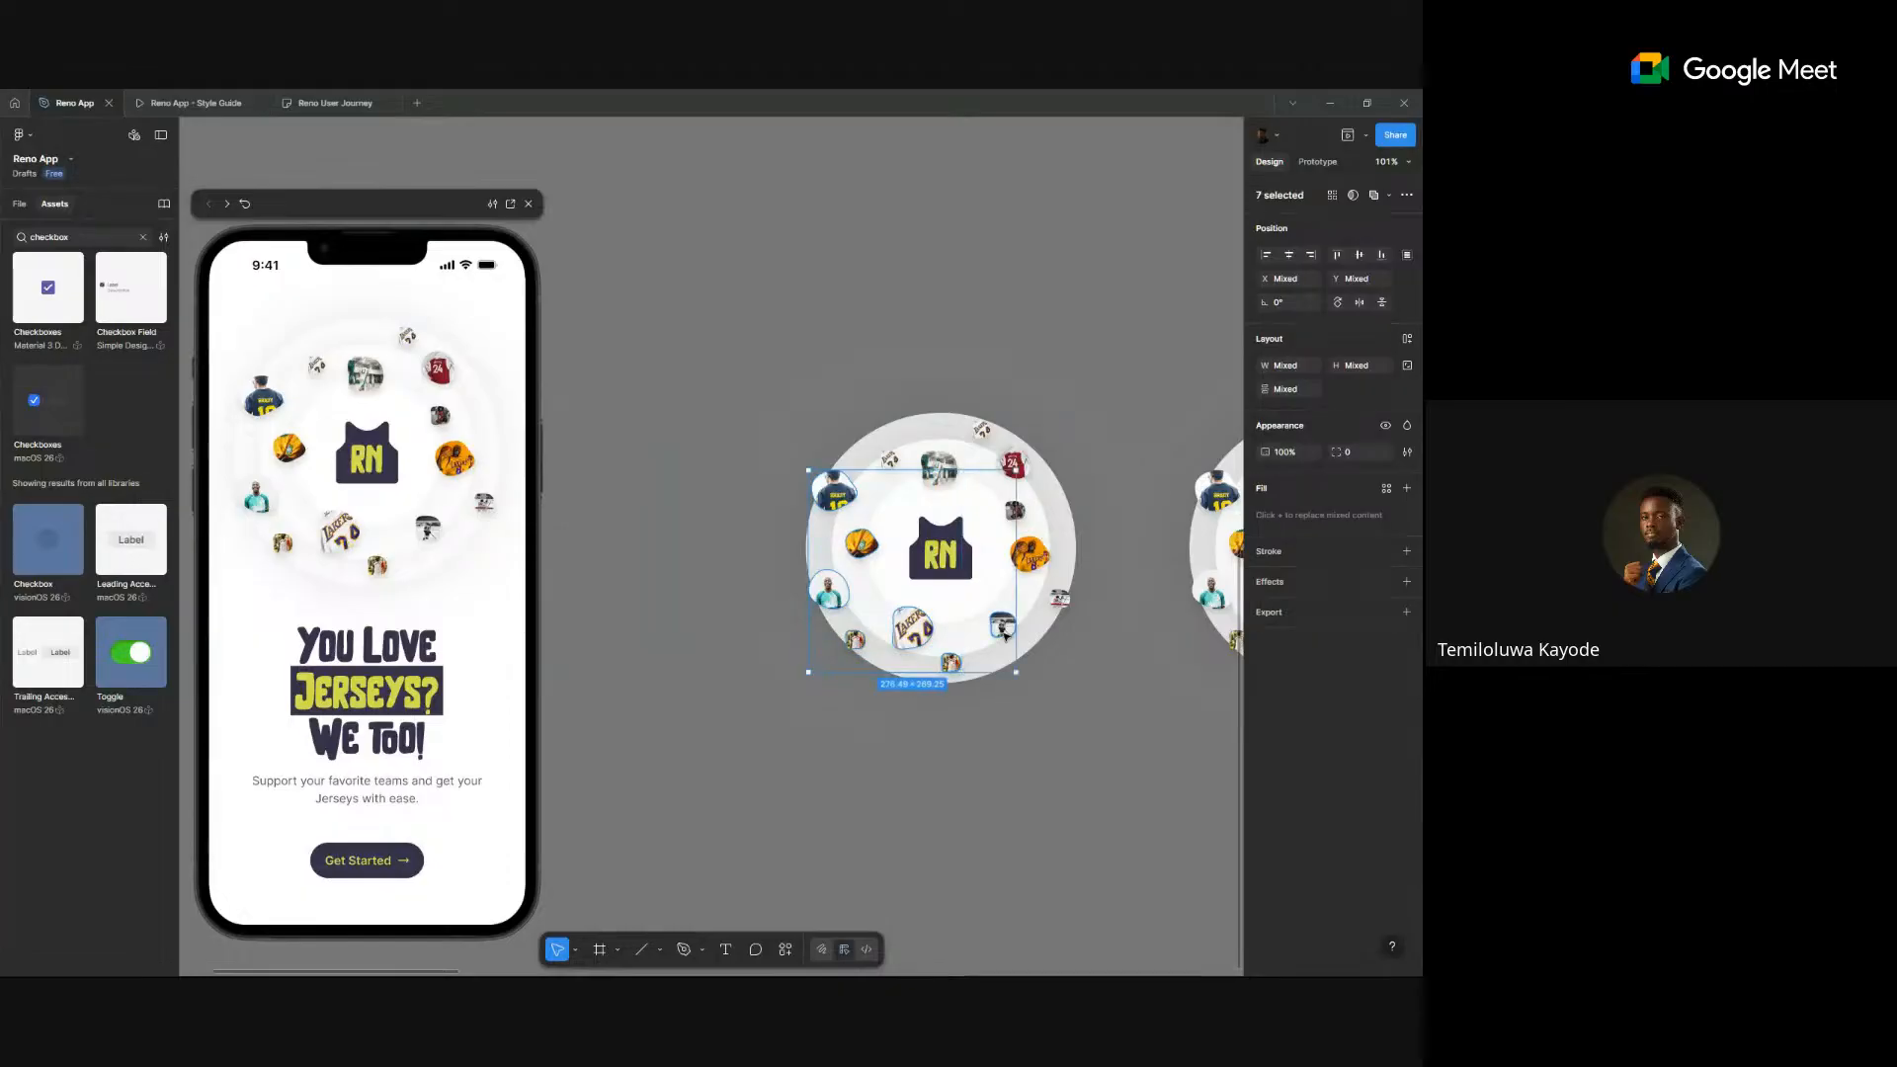
pyautogui.keyDown('ctrl'); pyautogui.keyDown('shift'); pyautogui.click(1059, 598); pyautogui.keyUp('shift'); pyautogui.keyUp('ctrl')
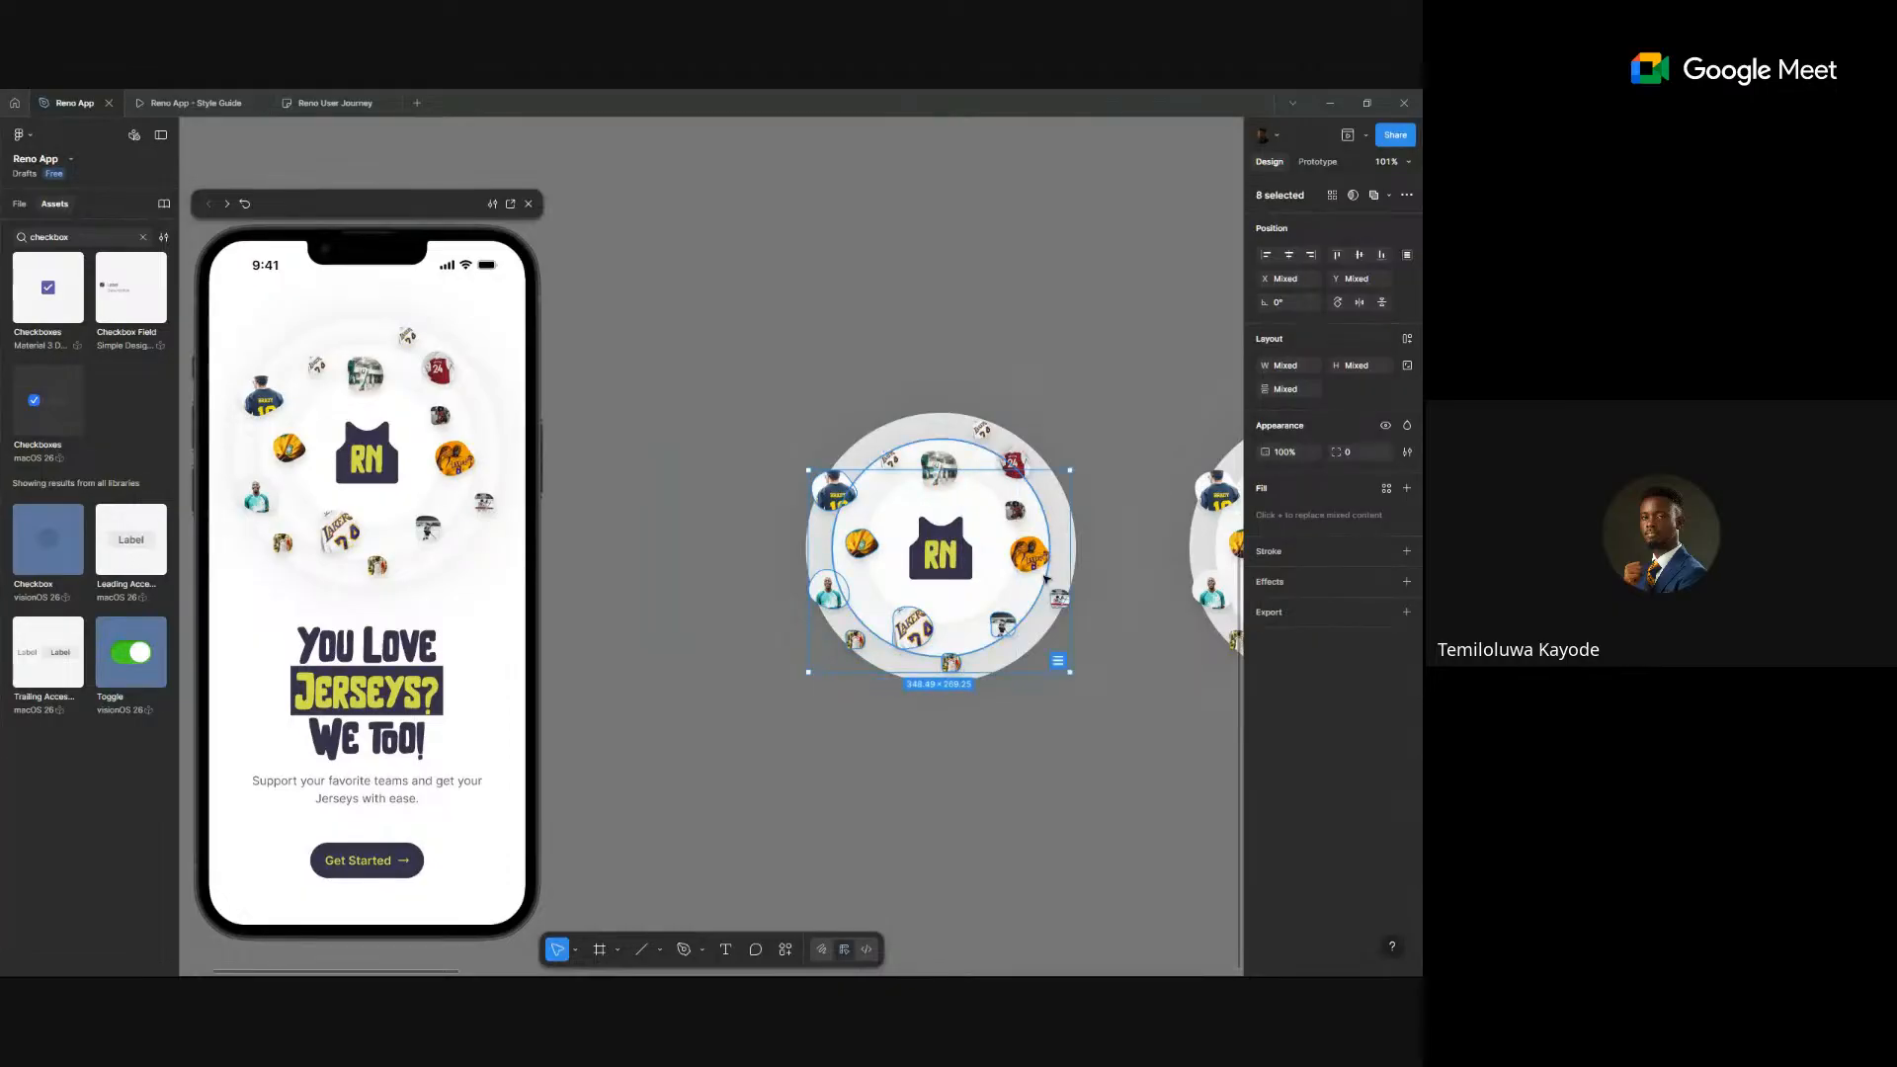
pyautogui.keyDown('ctrl'); pyautogui.keyDown('shift'); pyautogui.click(1029, 555); pyautogui.keyUp('shift'); pyautogui.keyUp('ctrl')
pyautogui.keyDown('ctrl'); pyautogui.keyDown('shift'); pyautogui.click(1014, 511); pyautogui.keyUp('shift'); pyautogui.keyUp('ctrl')
pyautogui.keyDown('ctrl'); pyautogui.keyDown('shift'); pyautogui.click(1013, 464); pyautogui.keyUp('shift'); pyautogui.keyUp('ctrl')
pyautogui.keyDown('ctrl'); pyautogui.keyDown('shift'); pyautogui.click(938, 469); pyautogui.keyUp('shift'); pyautogui.keyUp('ctrl')
pyautogui.keyDown('ctrl'); pyautogui.keyDown('shift'); pyautogui.click(889, 460); pyautogui.keyUp('shift'); pyautogui.keyUp('ctrl')
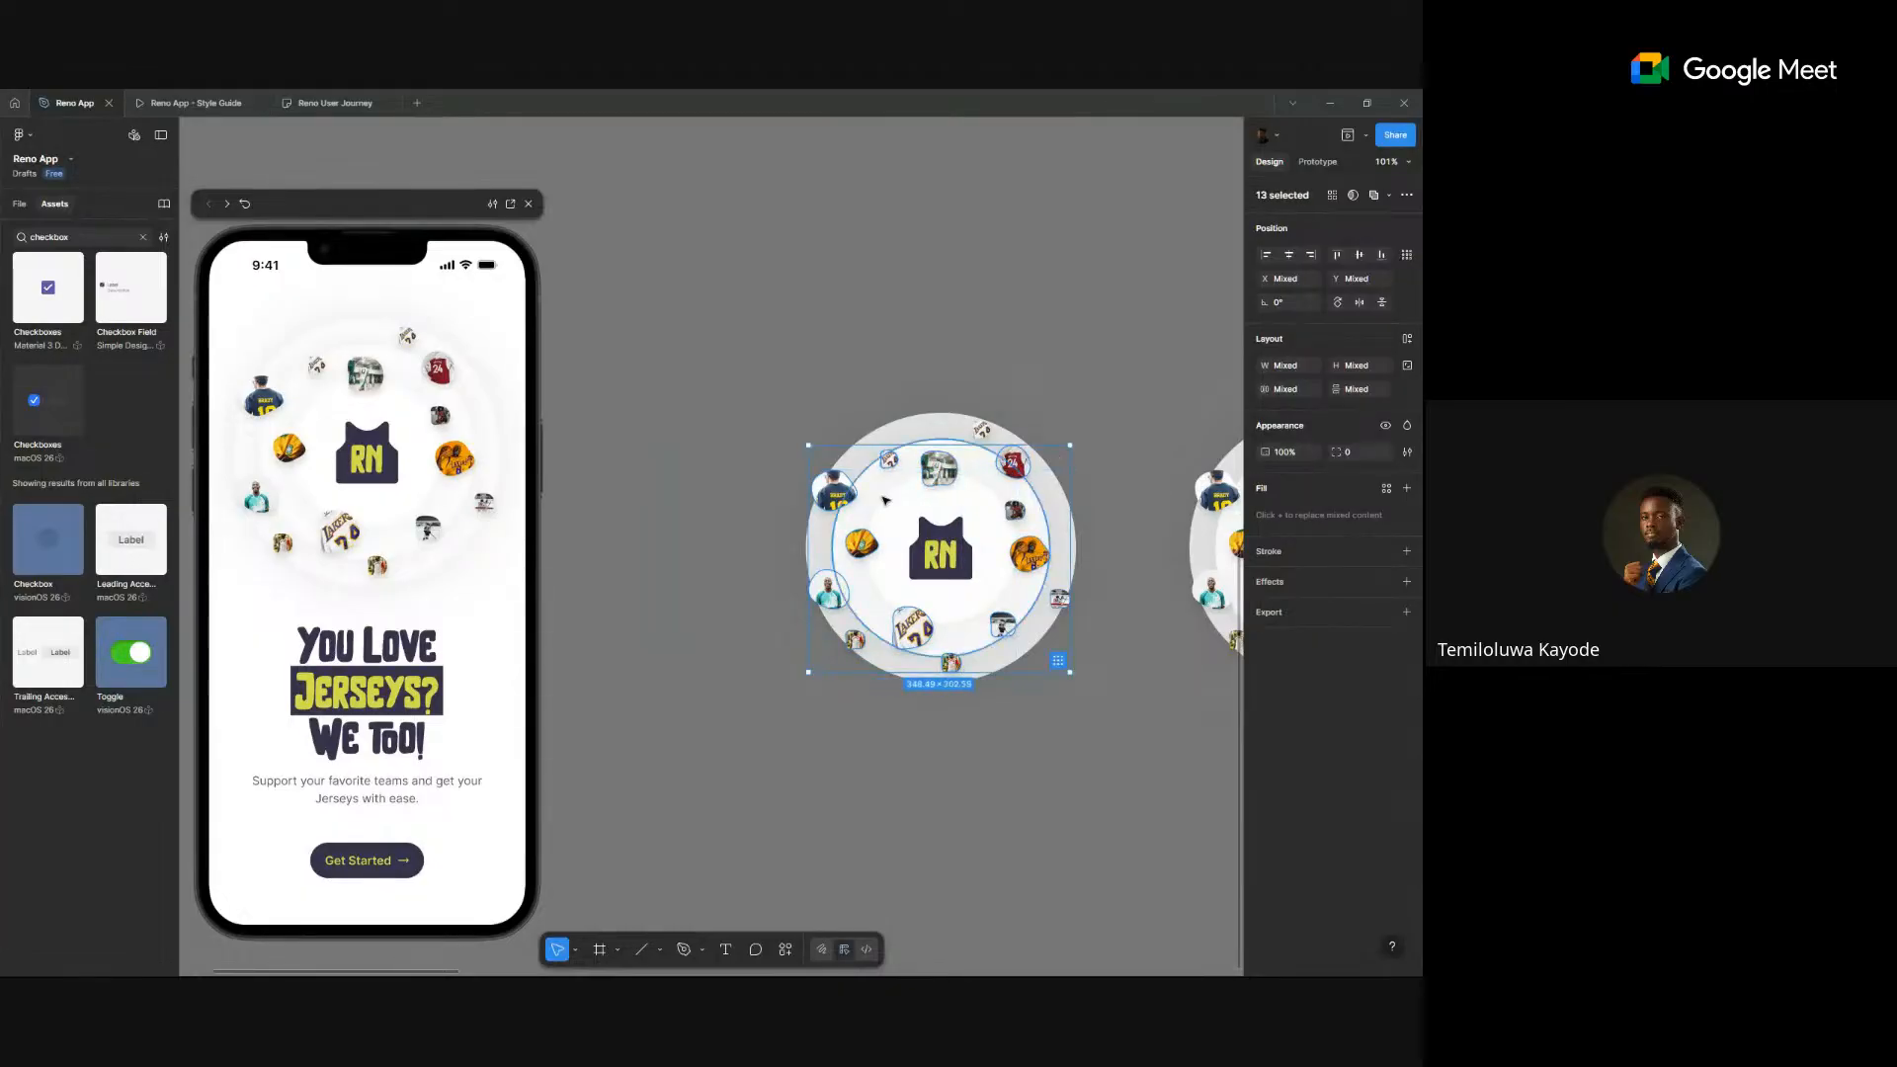
pyautogui.keyDown('ctrl'); pyautogui.keyDown('shift'); pyautogui.click(980, 429); pyautogui.keyUp('shift'); pyautogui.keyUp('ctrl')
pyautogui.click(1291, 453)
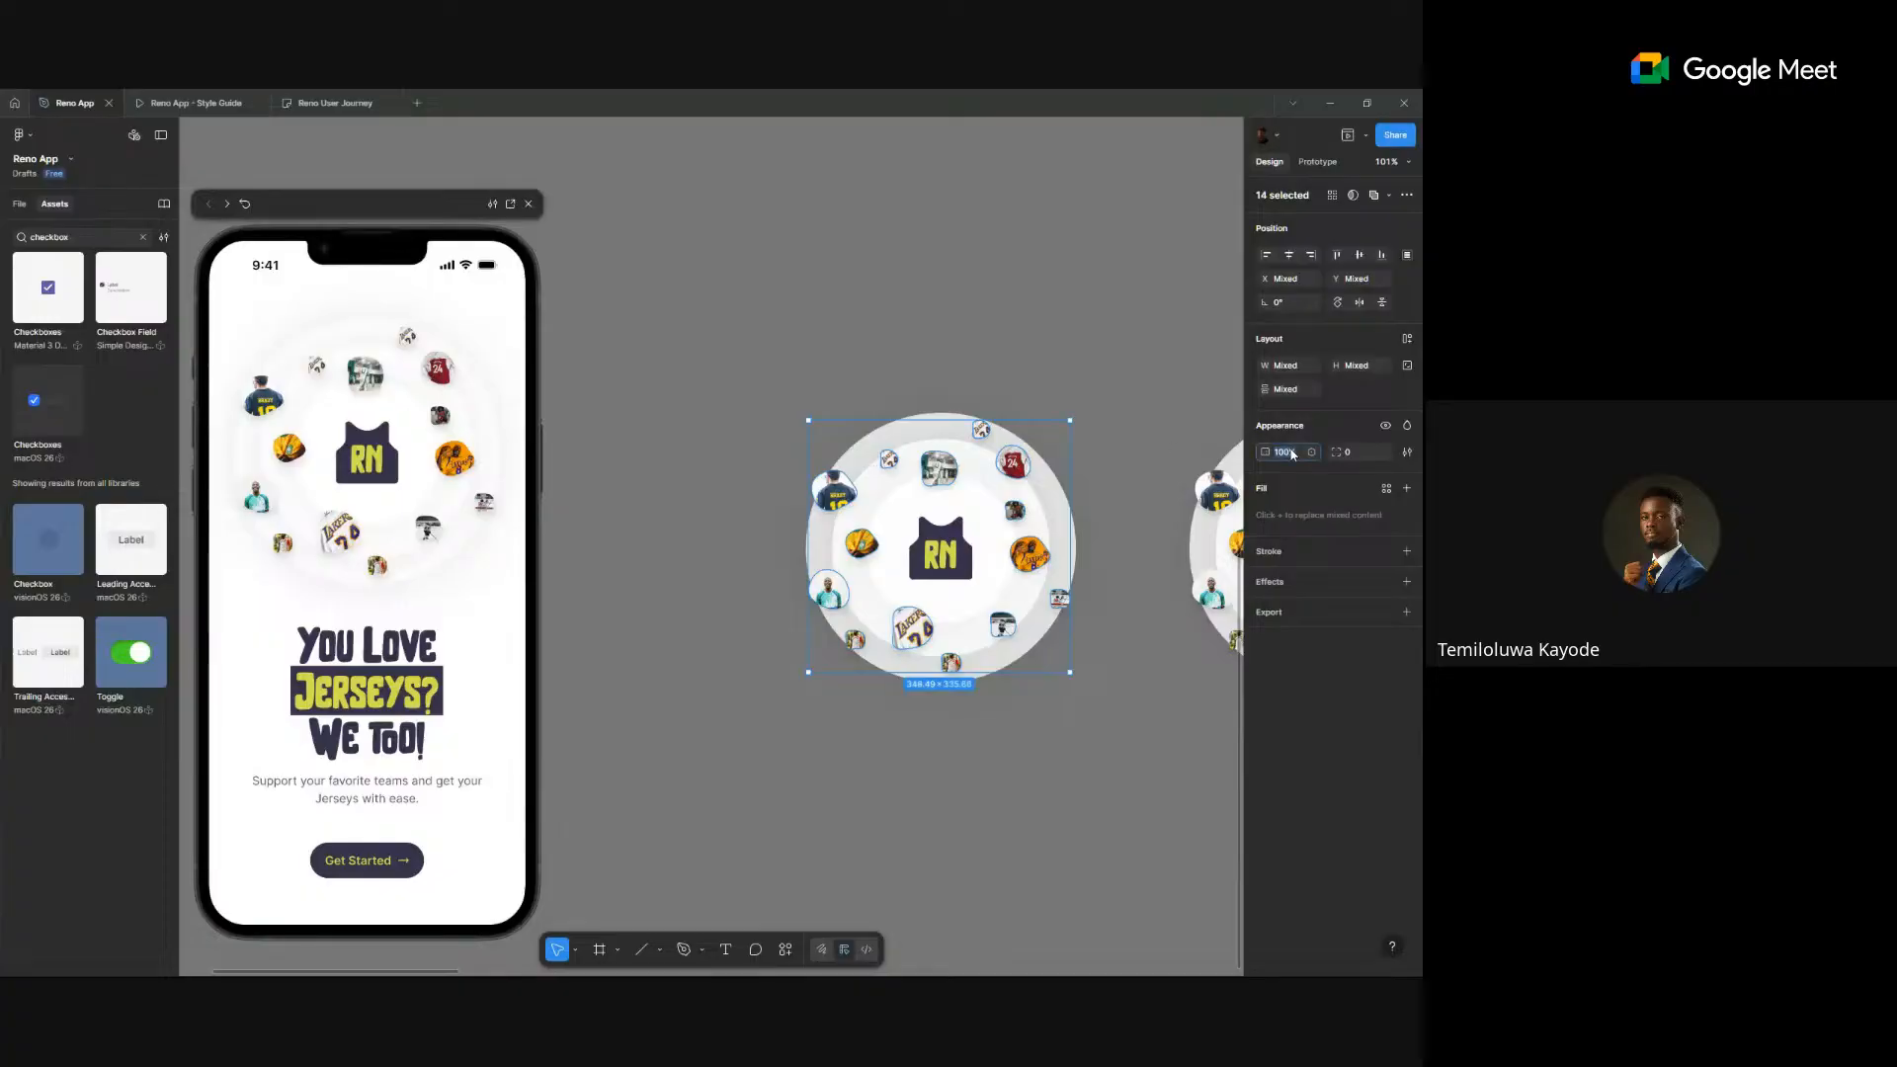
pyautogui.press('Return')
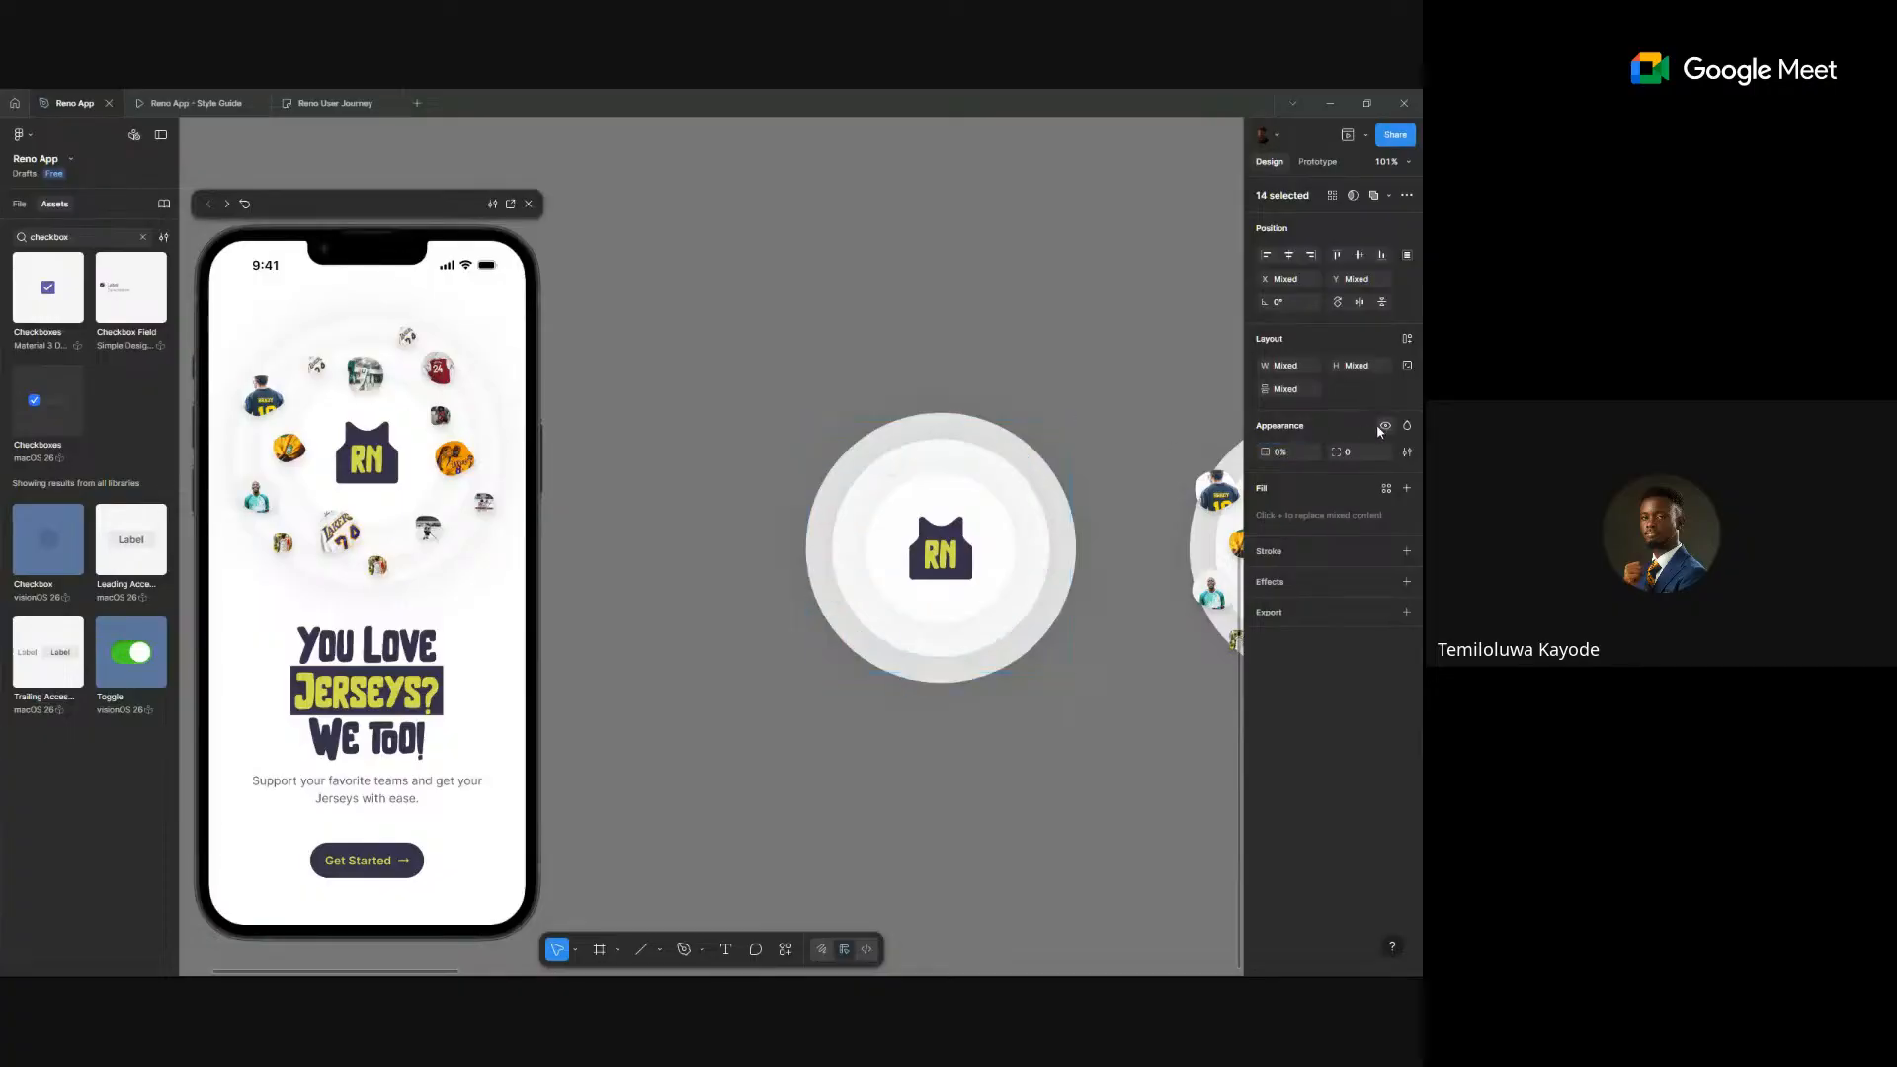
# - Hide the RN logo in that second circle
pyautogui.click(928, 575)
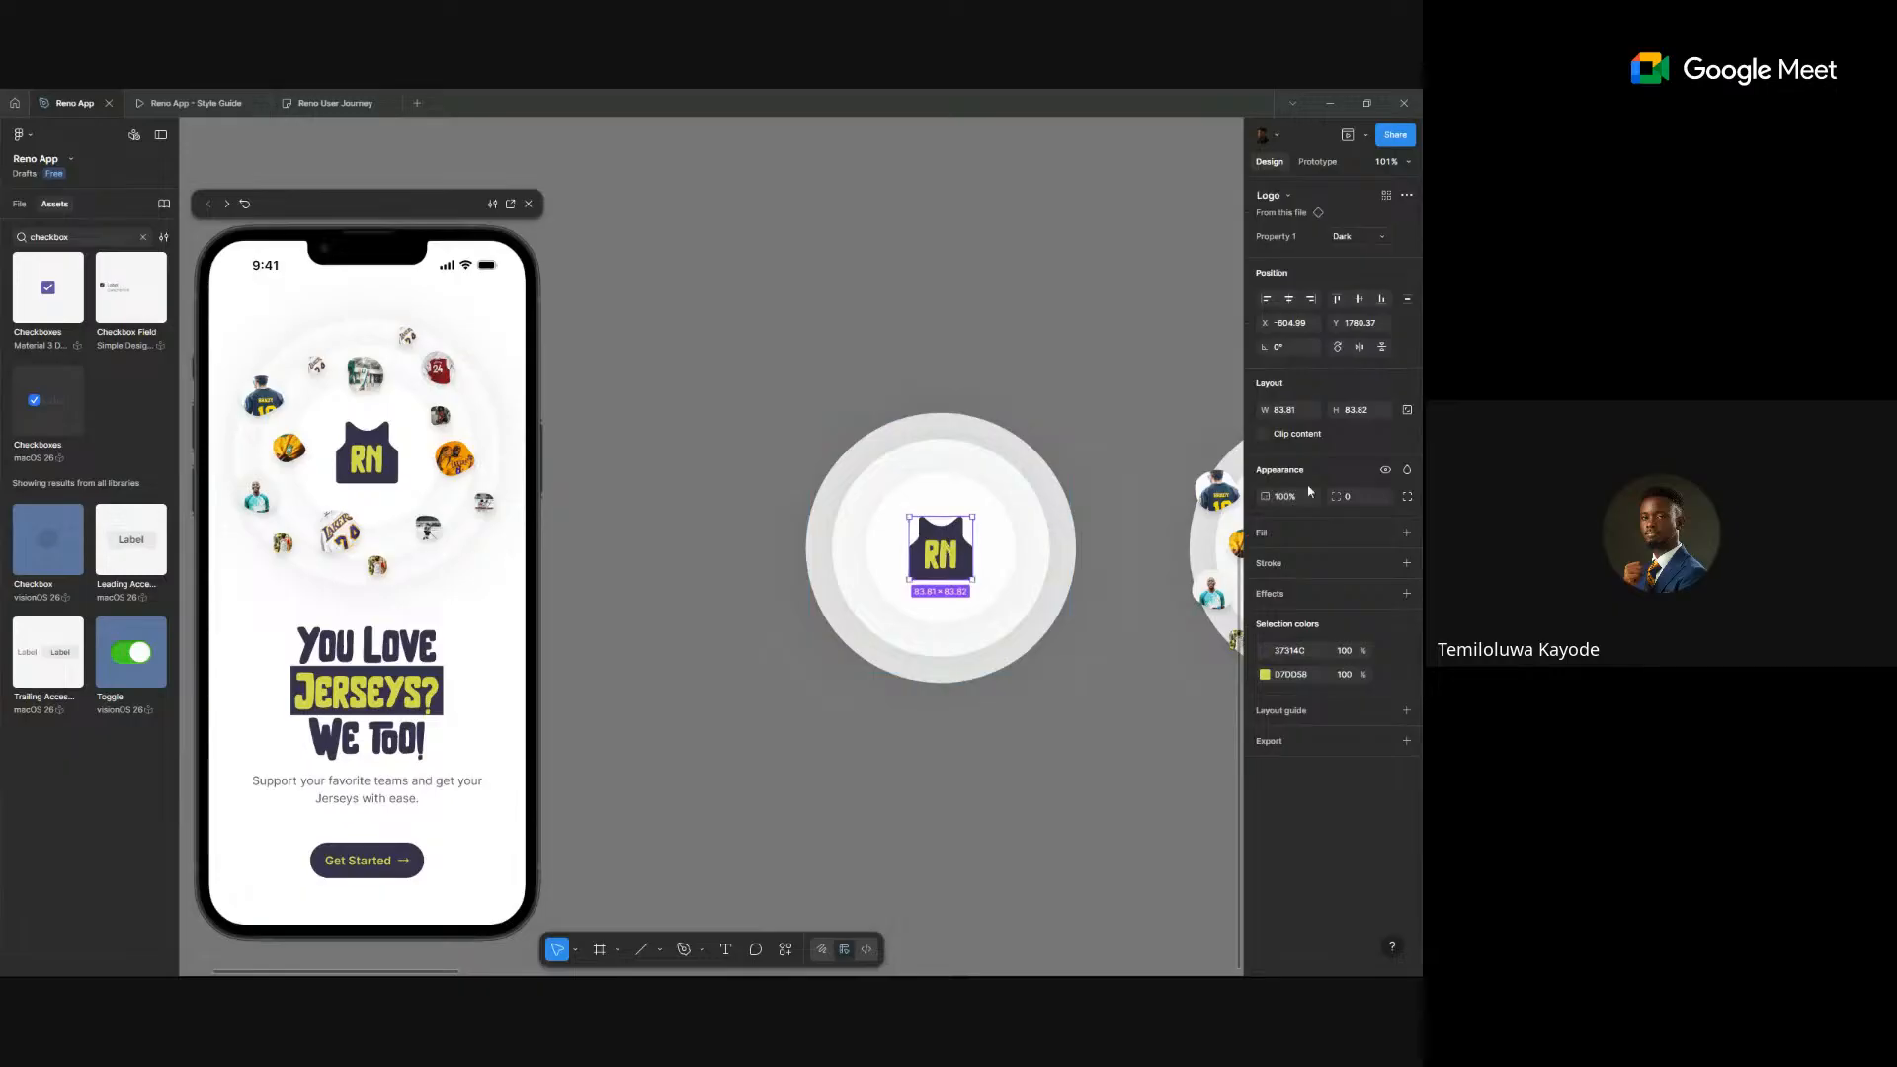
pyautogui.click(1385, 474)
pyautogui.scroll(-3, 978, 524)
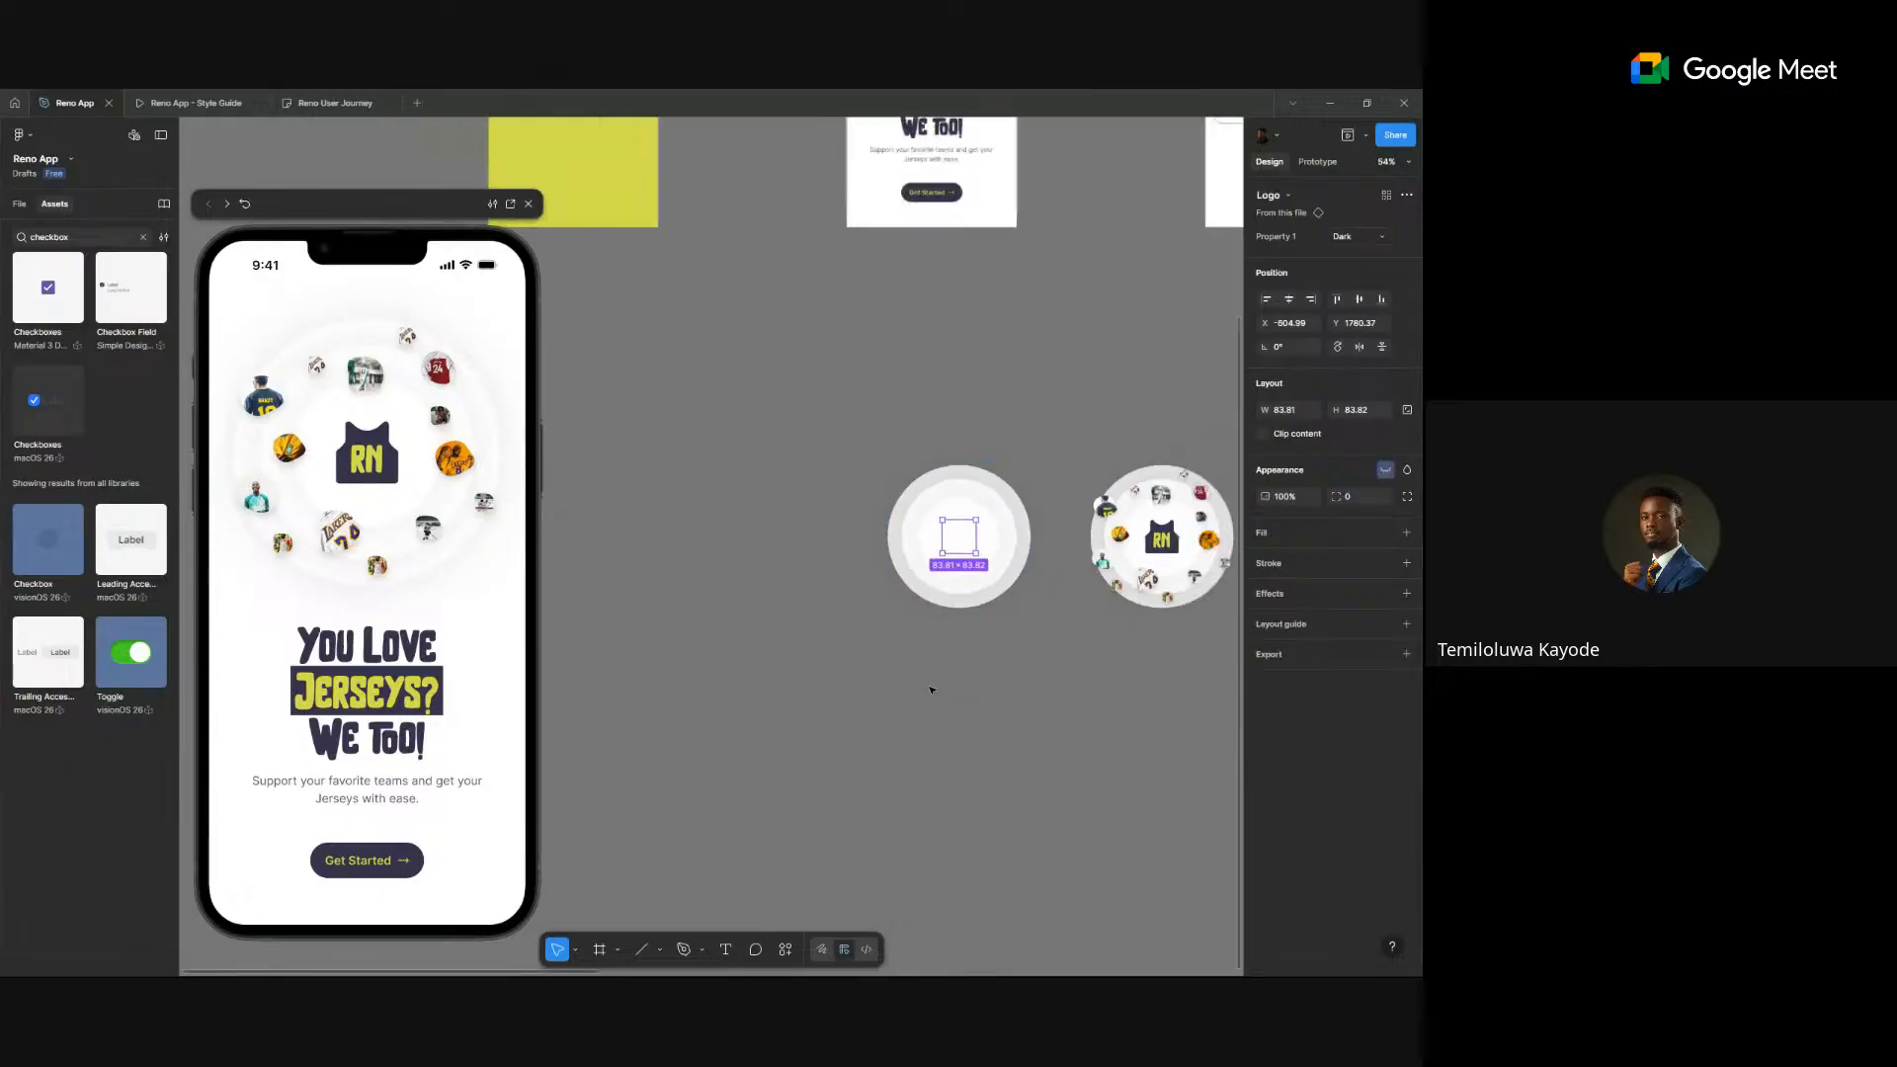
pyautogui.click(1065, 642)
pyautogui.hscroll(1, 1065, 642)
pyautogui.scroll(-1, 1064, 641)
pyautogui.hscroll(2, 1064, 641)
pyautogui.scroll(1, 1064, 641)
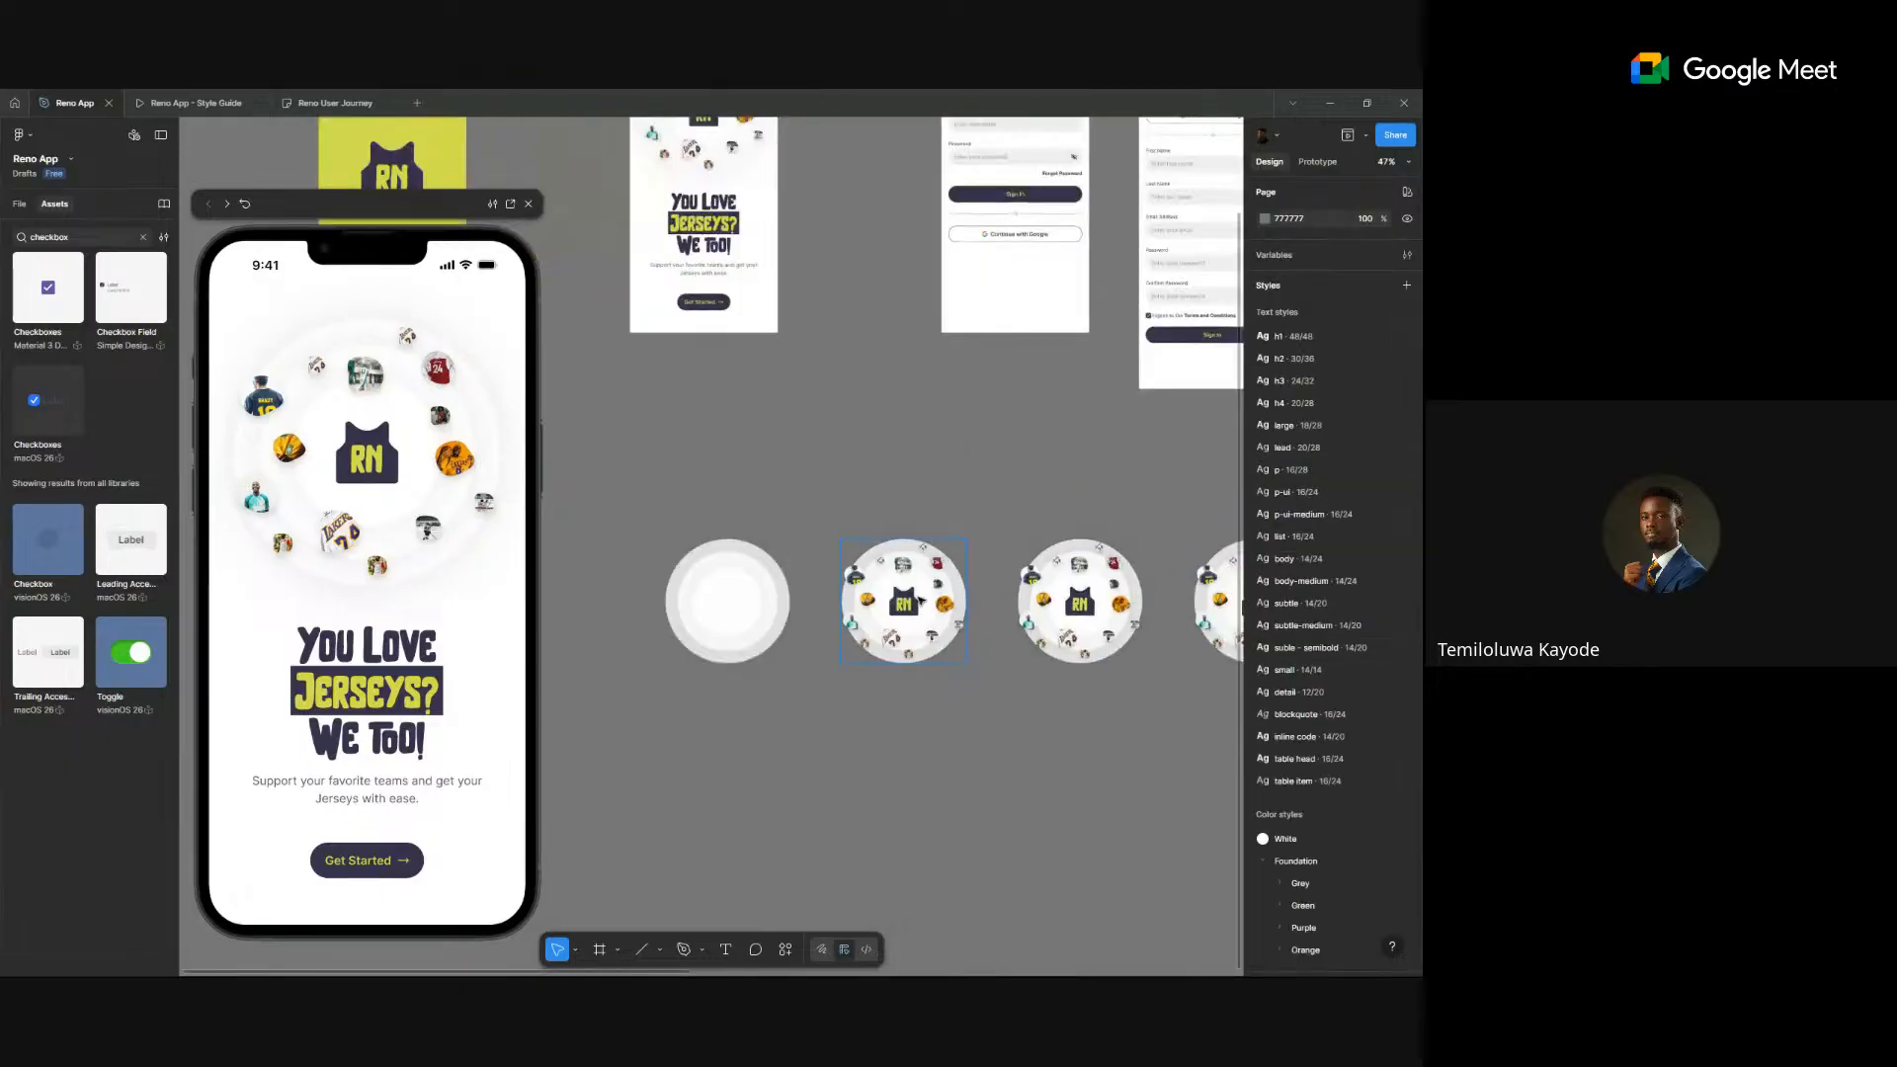
pyautogui.scroll(3, 918, 601)
# - Hide all 14 jersey images in the third circle with the eye toggle
pyautogui.click(820, 559)
pyautogui.keyDown('shift'); pyautogui.click(838, 595); pyautogui.keyUp('shift')
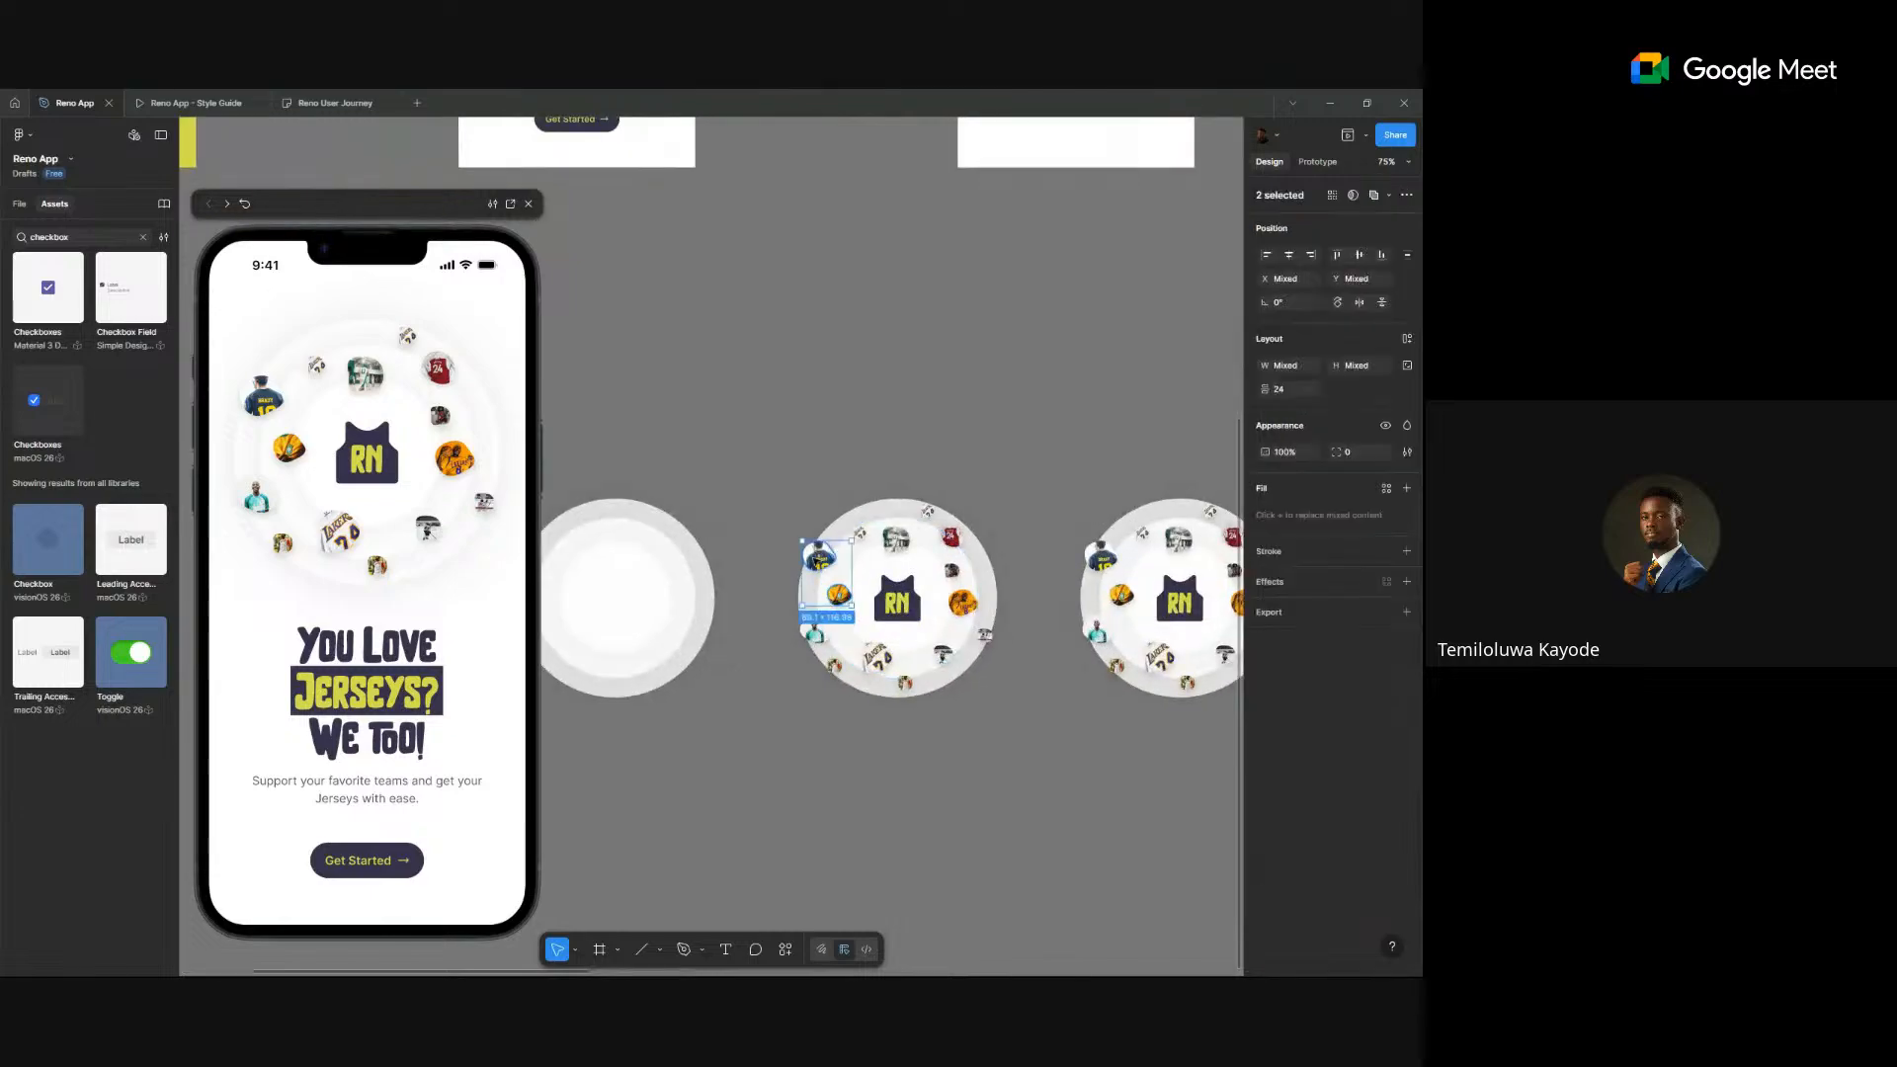
pyautogui.keyDown('shift'); pyautogui.click(815, 630); pyautogui.keyUp('shift')
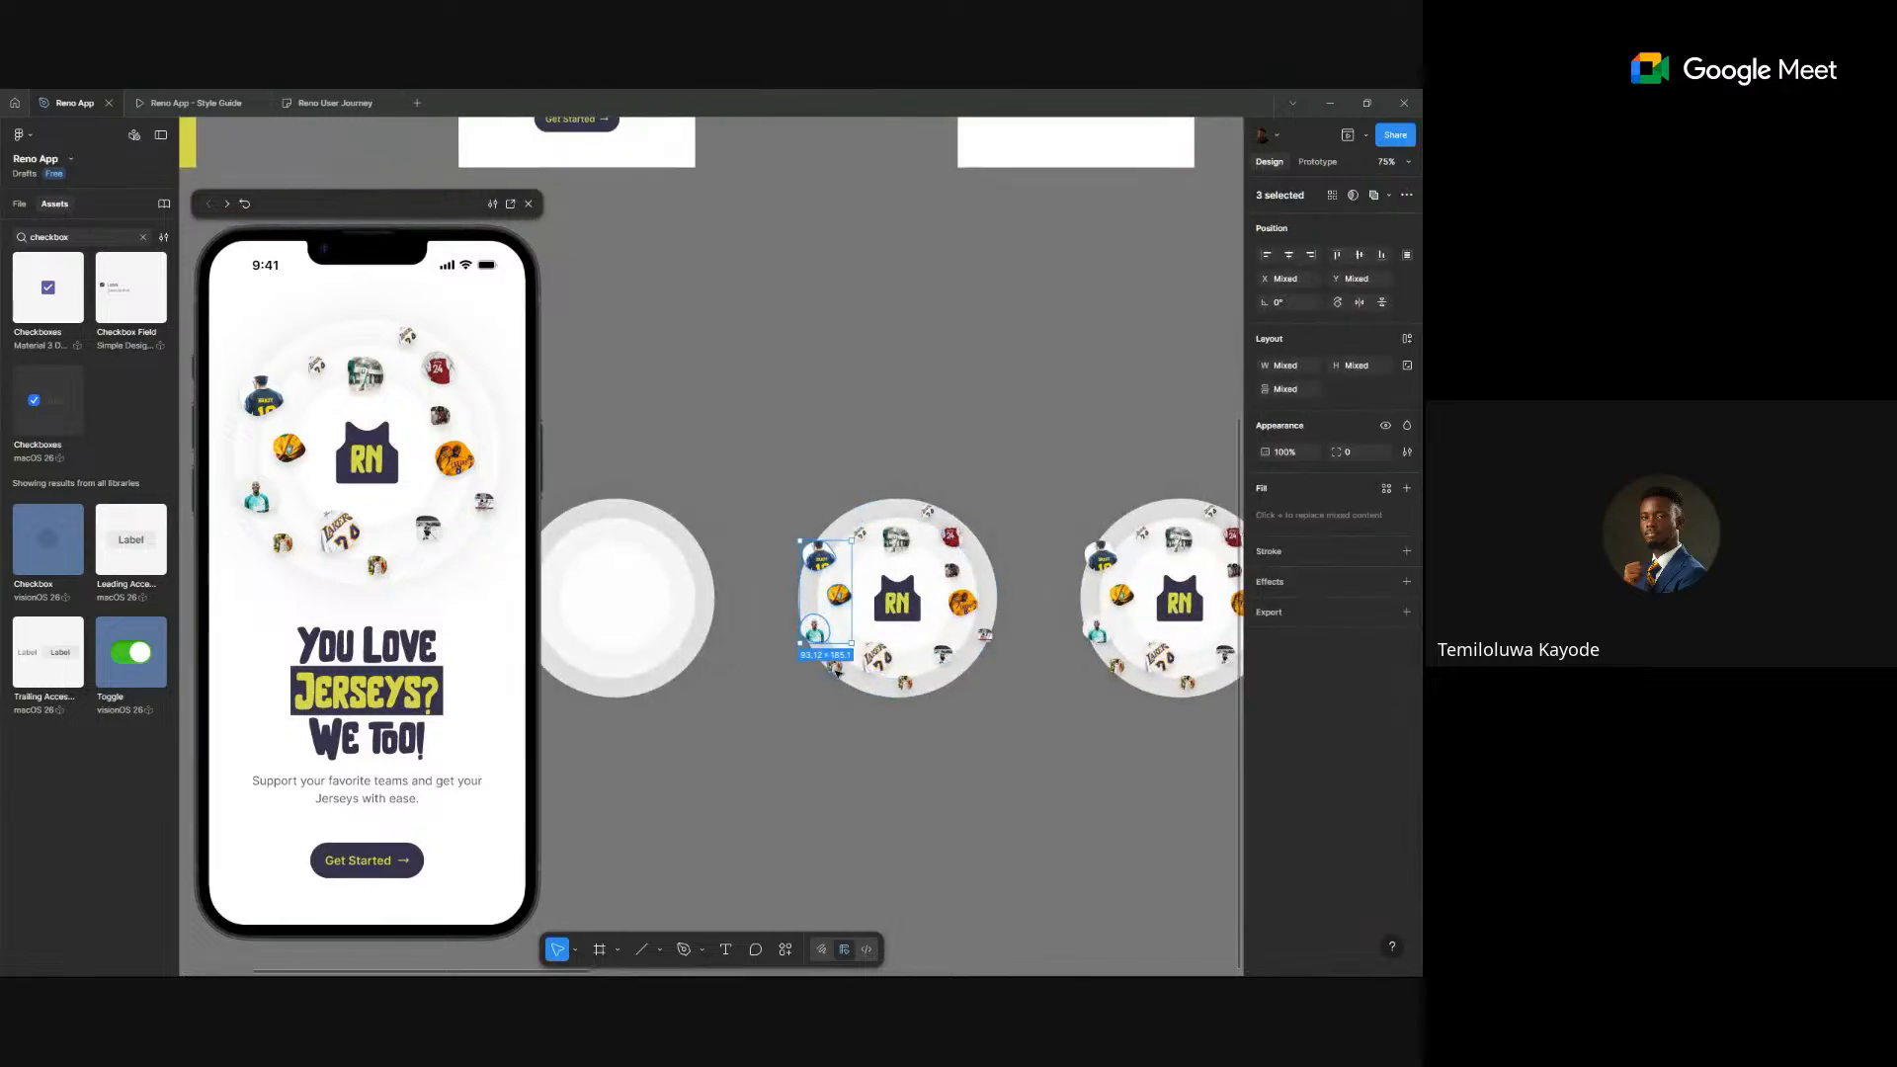
pyautogui.keyDown('shift'); pyautogui.click(835, 668); pyautogui.keyUp('shift')
pyautogui.keyDown('shift'); pyautogui.click(876, 656); pyautogui.keyUp('shift')
pyautogui.keyDown('shift'); pyautogui.click(904, 682); pyautogui.keyUp('shift')
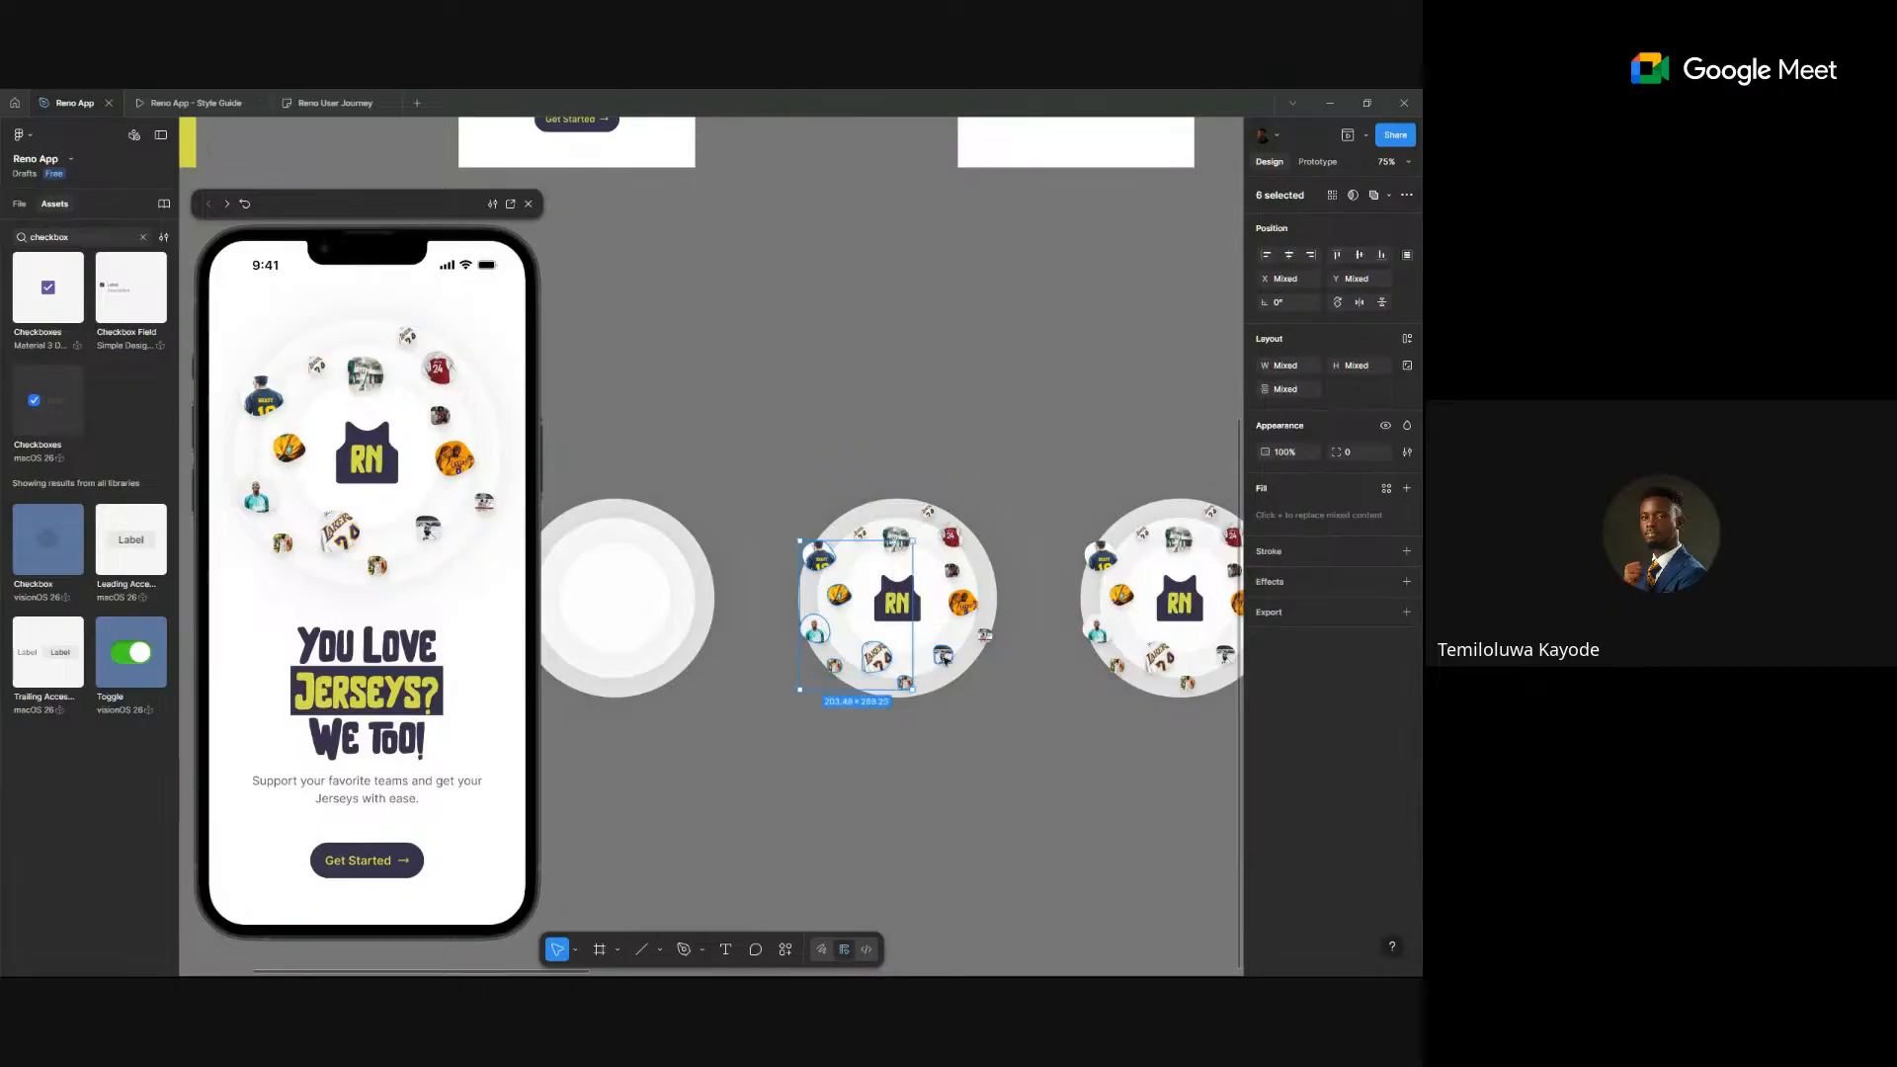
pyautogui.keyDown('shift'); pyautogui.click(944, 657); pyautogui.keyUp('shift')
pyautogui.keyDown('shift'); pyautogui.click(985, 635); pyautogui.keyUp('shift')
pyautogui.keyDown('shift'); pyautogui.click(964, 604); pyautogui.keyUp('shift')
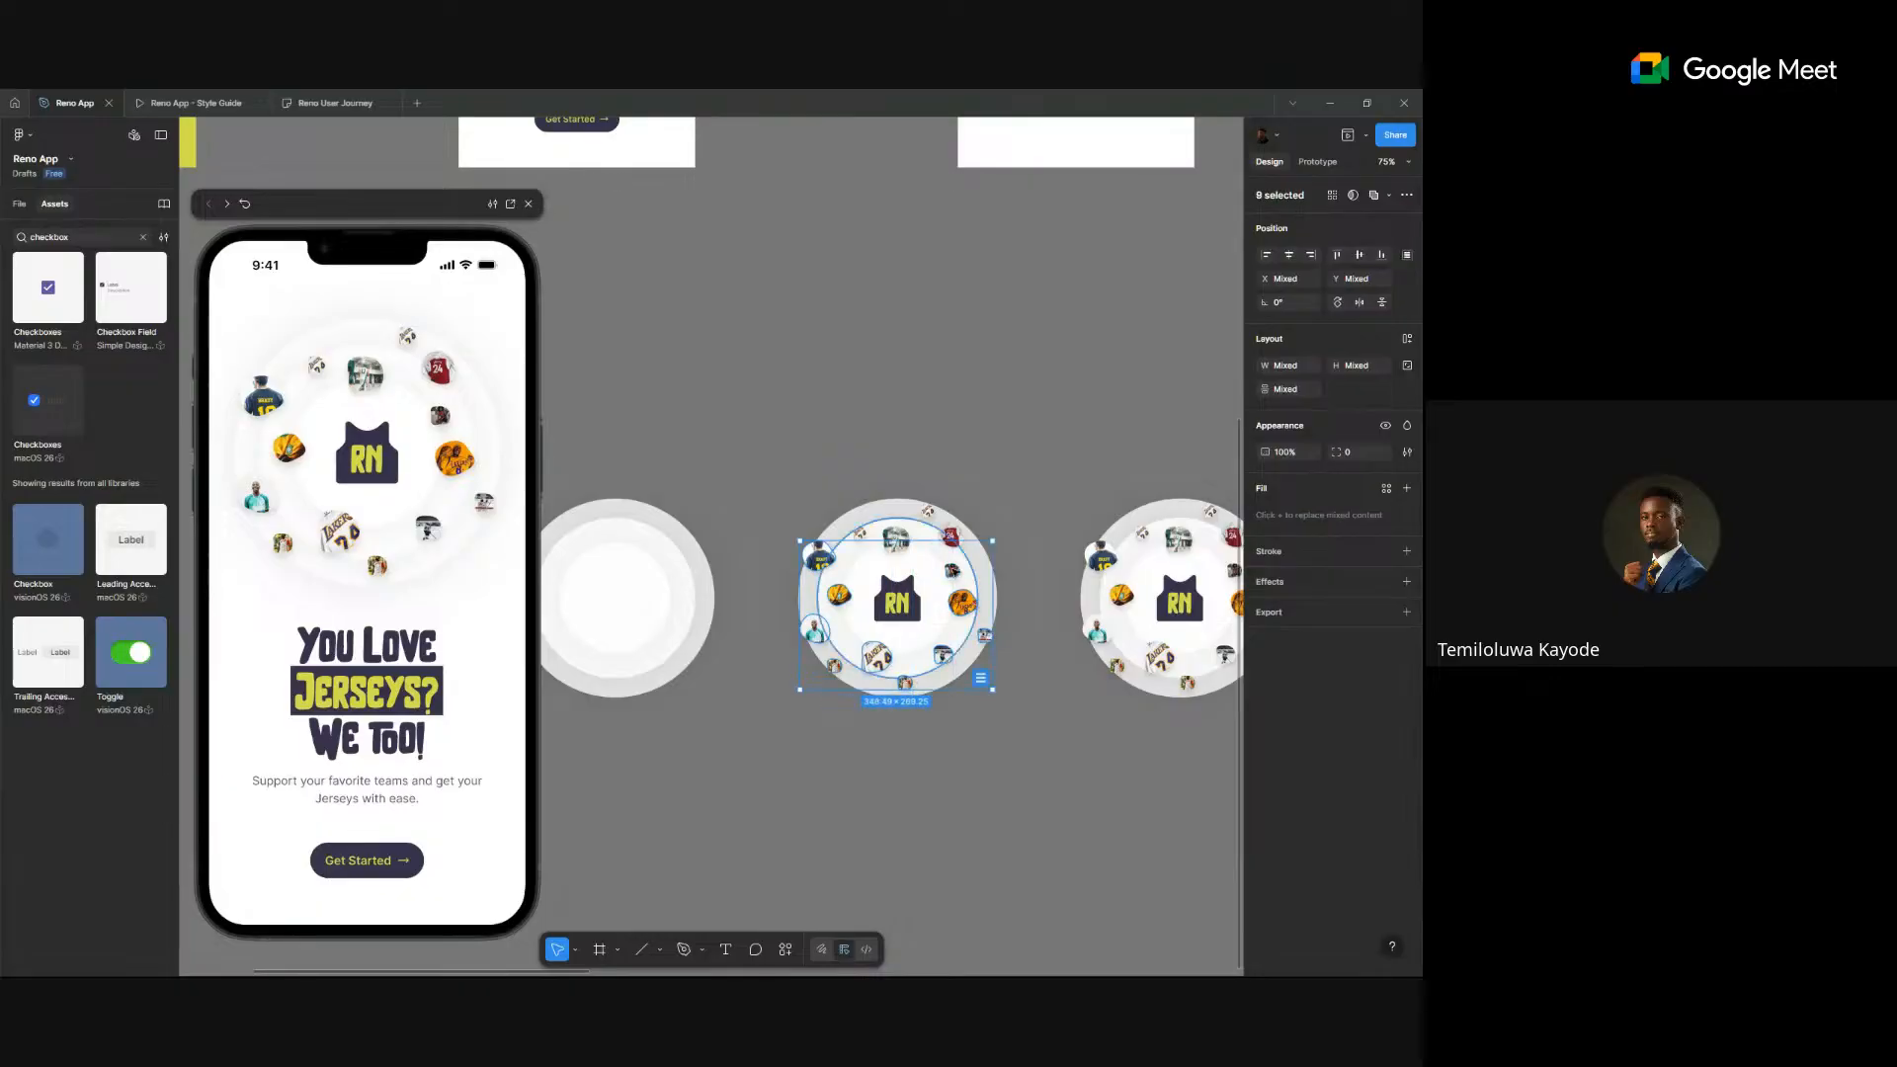
pyautogui.keyDown('shift'); pyautogui.click(950, 537); pyautogui.keyUp('shift')
pyautogui.keyDown('shift'); pyautogui.click(896, 539); pyautogui.keyUp('shift')
pyautogui.keyDown('shift'); pyautogui.click(859, 535); pyautogui.keyUp('shift')
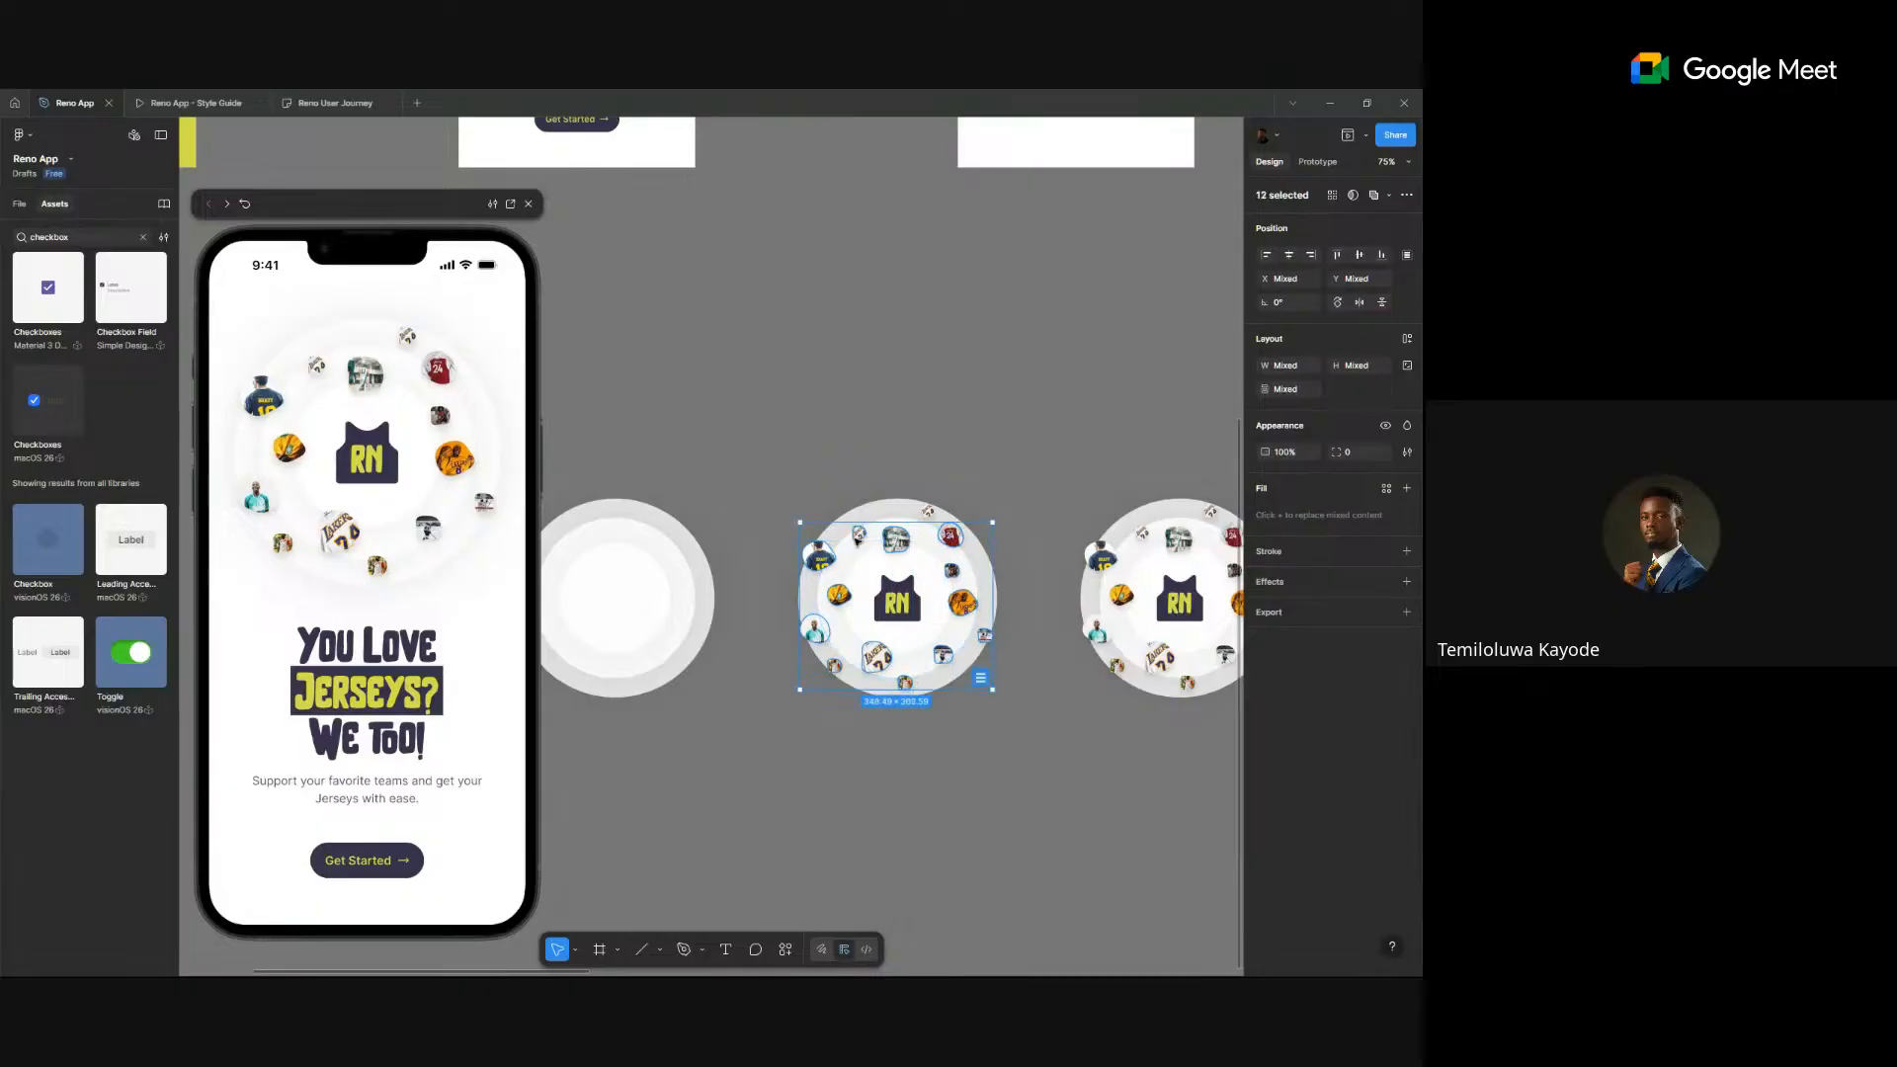
pyautogui.keyDown('shift'); pyautogui.click(928, 512); pyautogui.keyUp('shift')
pyautogui.keyDown('shift'); pyautogui.click(951, 570); pyautogui.keyUp('shift')
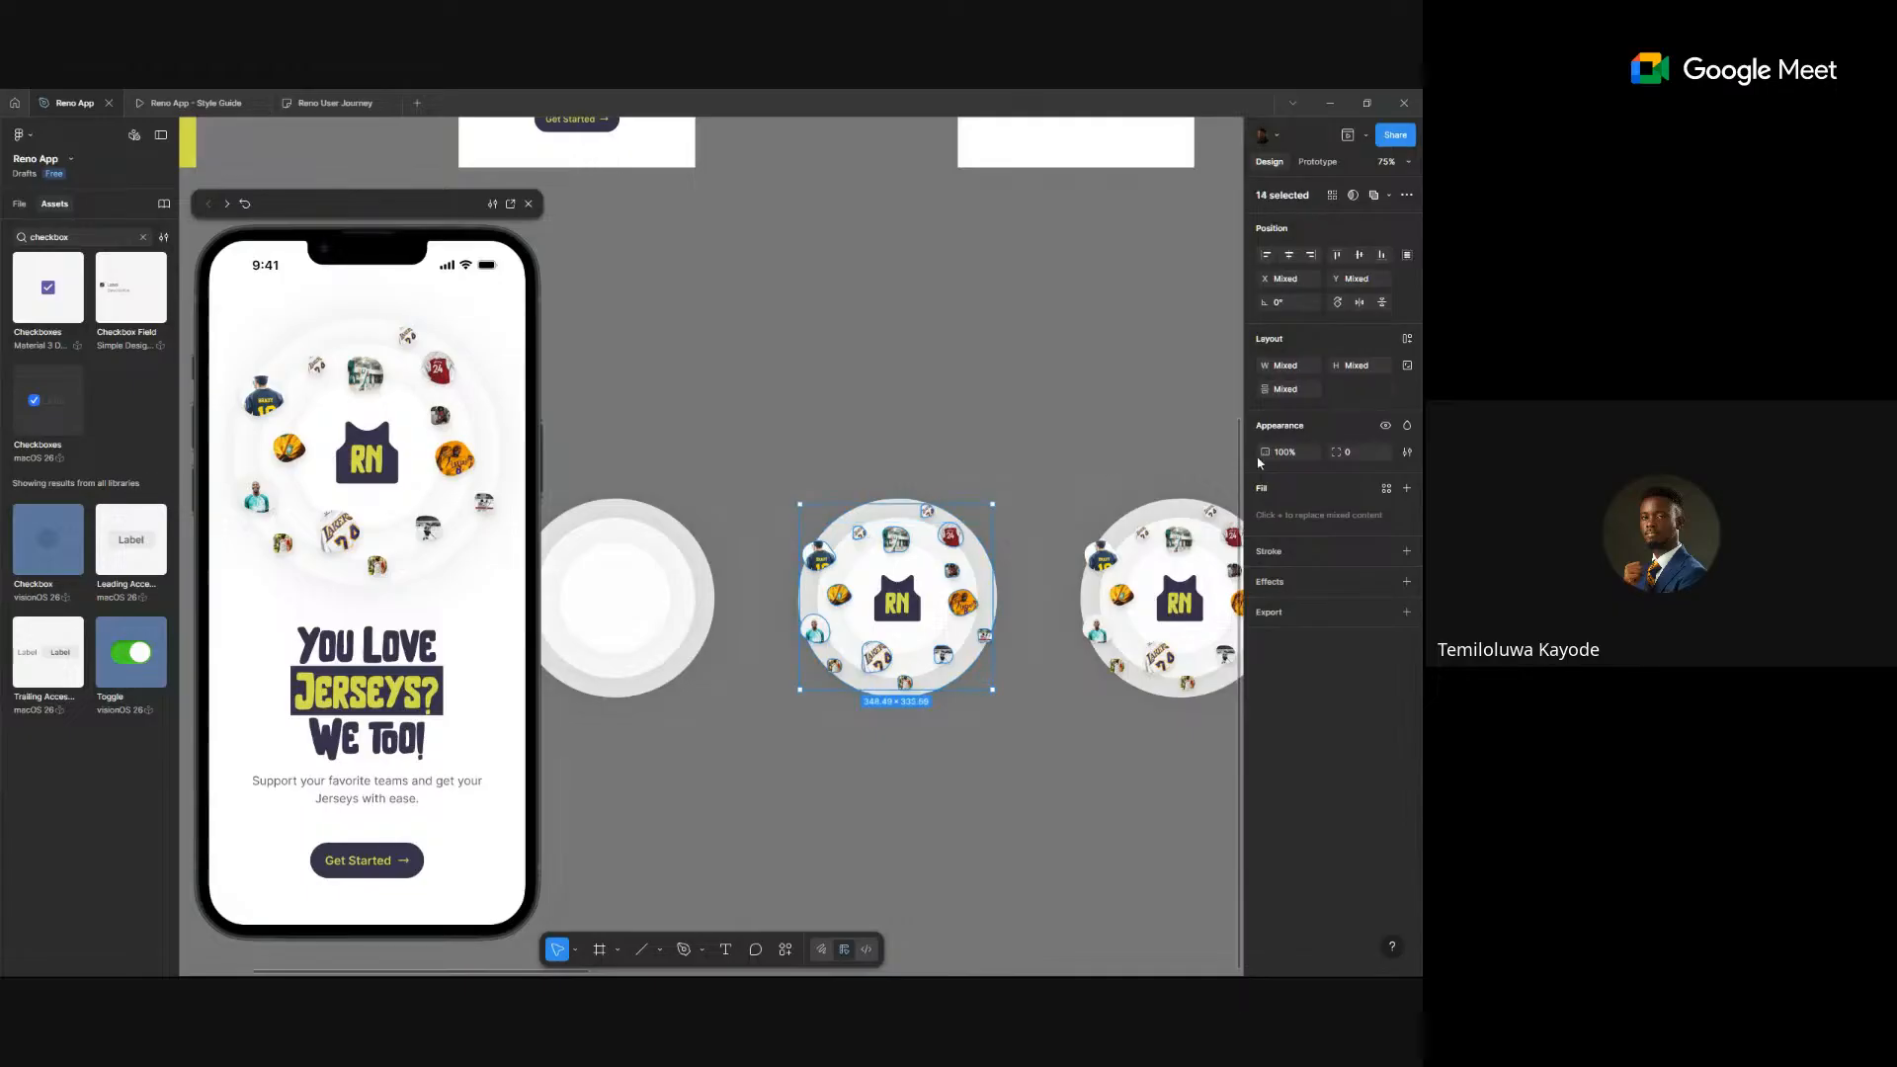
pyautogui.click(1386, 426)
pyautogui.click(991, 796)
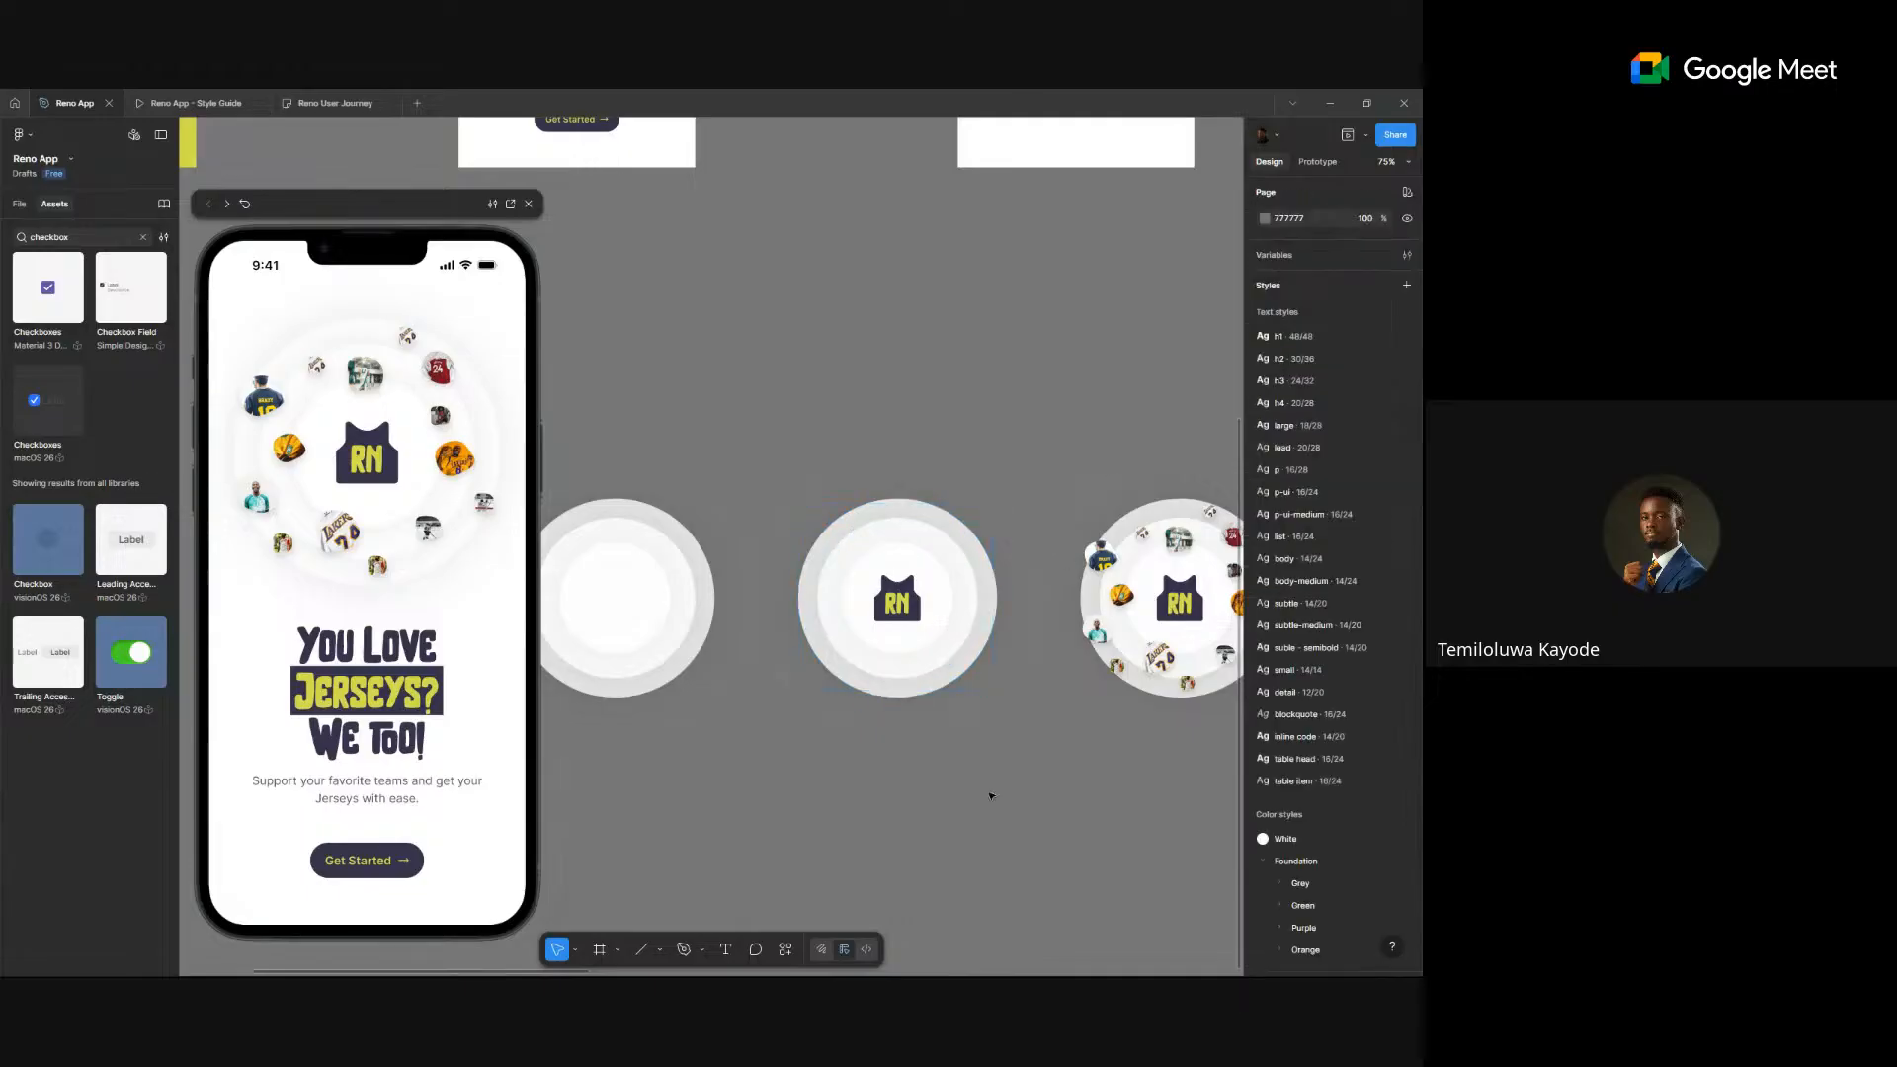
pyautogui.scroll(-3, 1058, 758)
# - Hide six jersey images on the circle, including the Lakers 24 and hockey player
pyautogui.moveTo(1185, 732); pyautogui.dragTo(998, 746)
pyautogui.scroll(6, 951, 722)
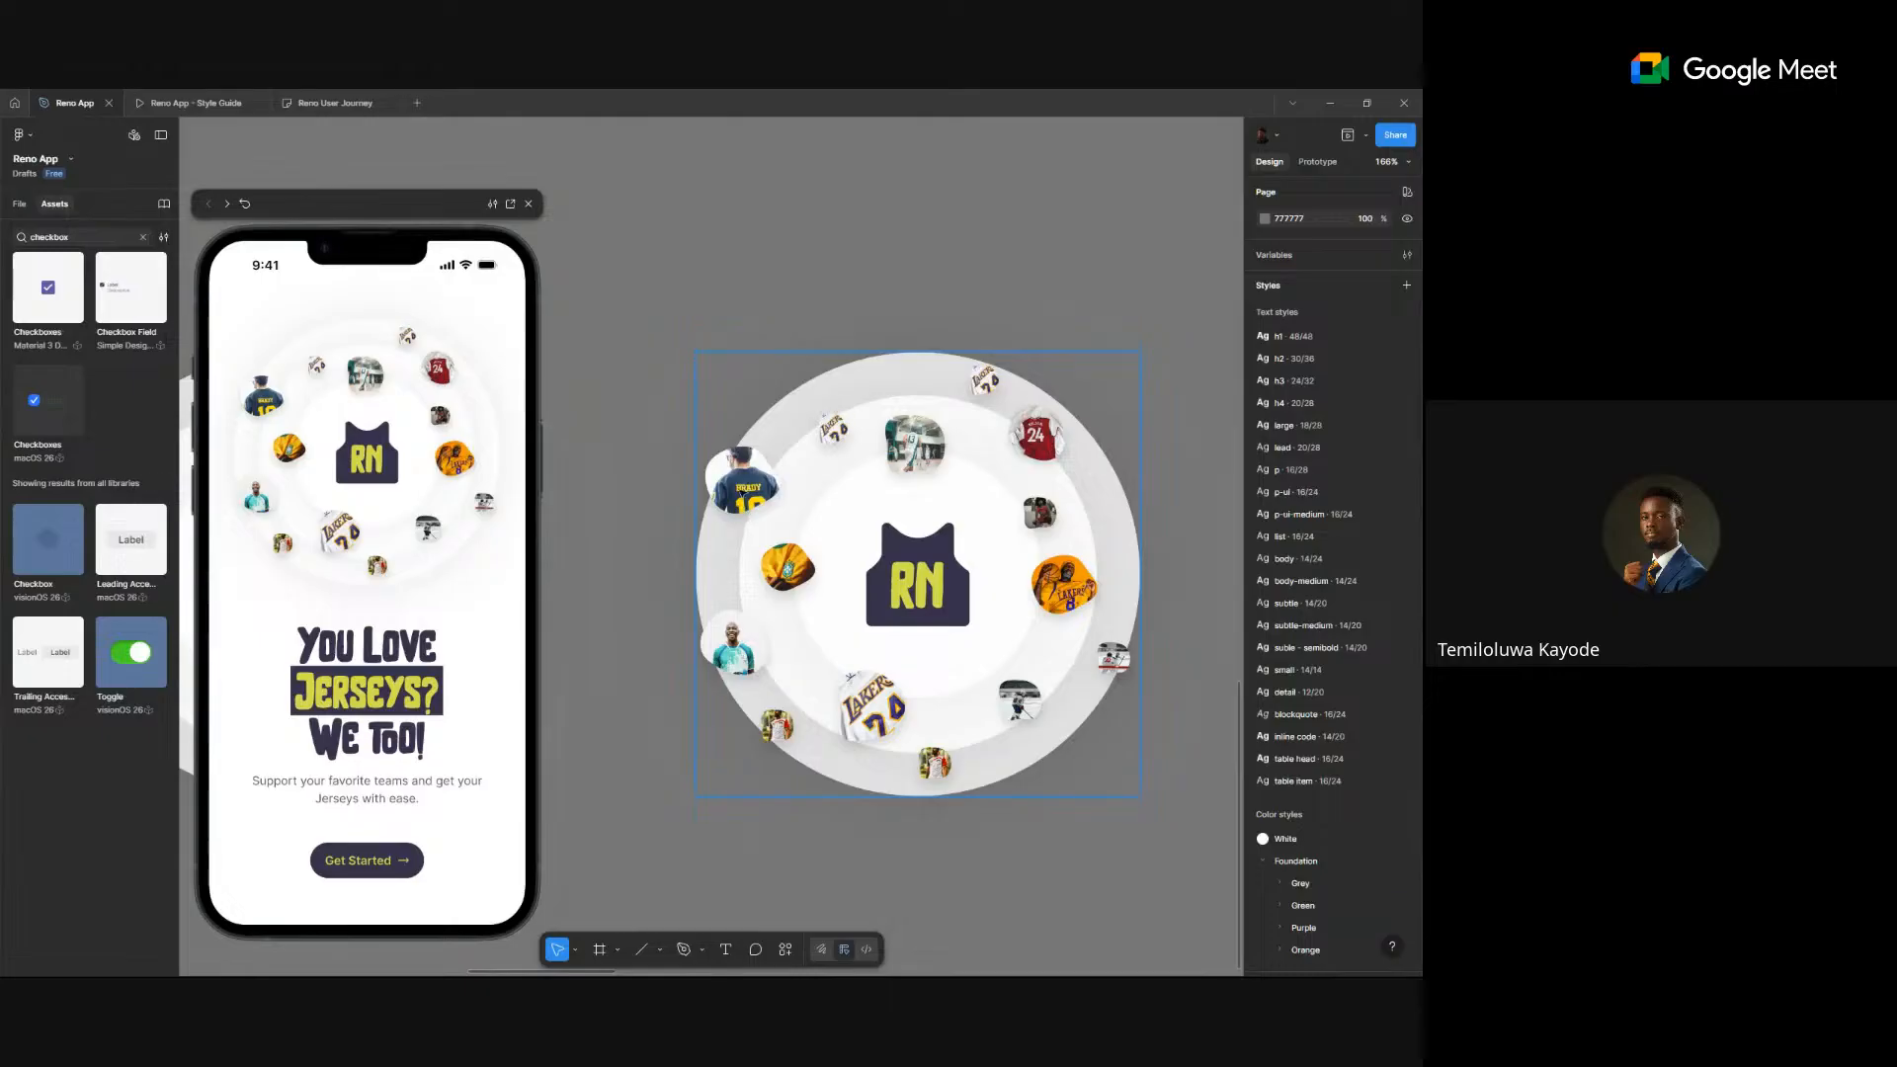
pyautogui.click(833, 427)
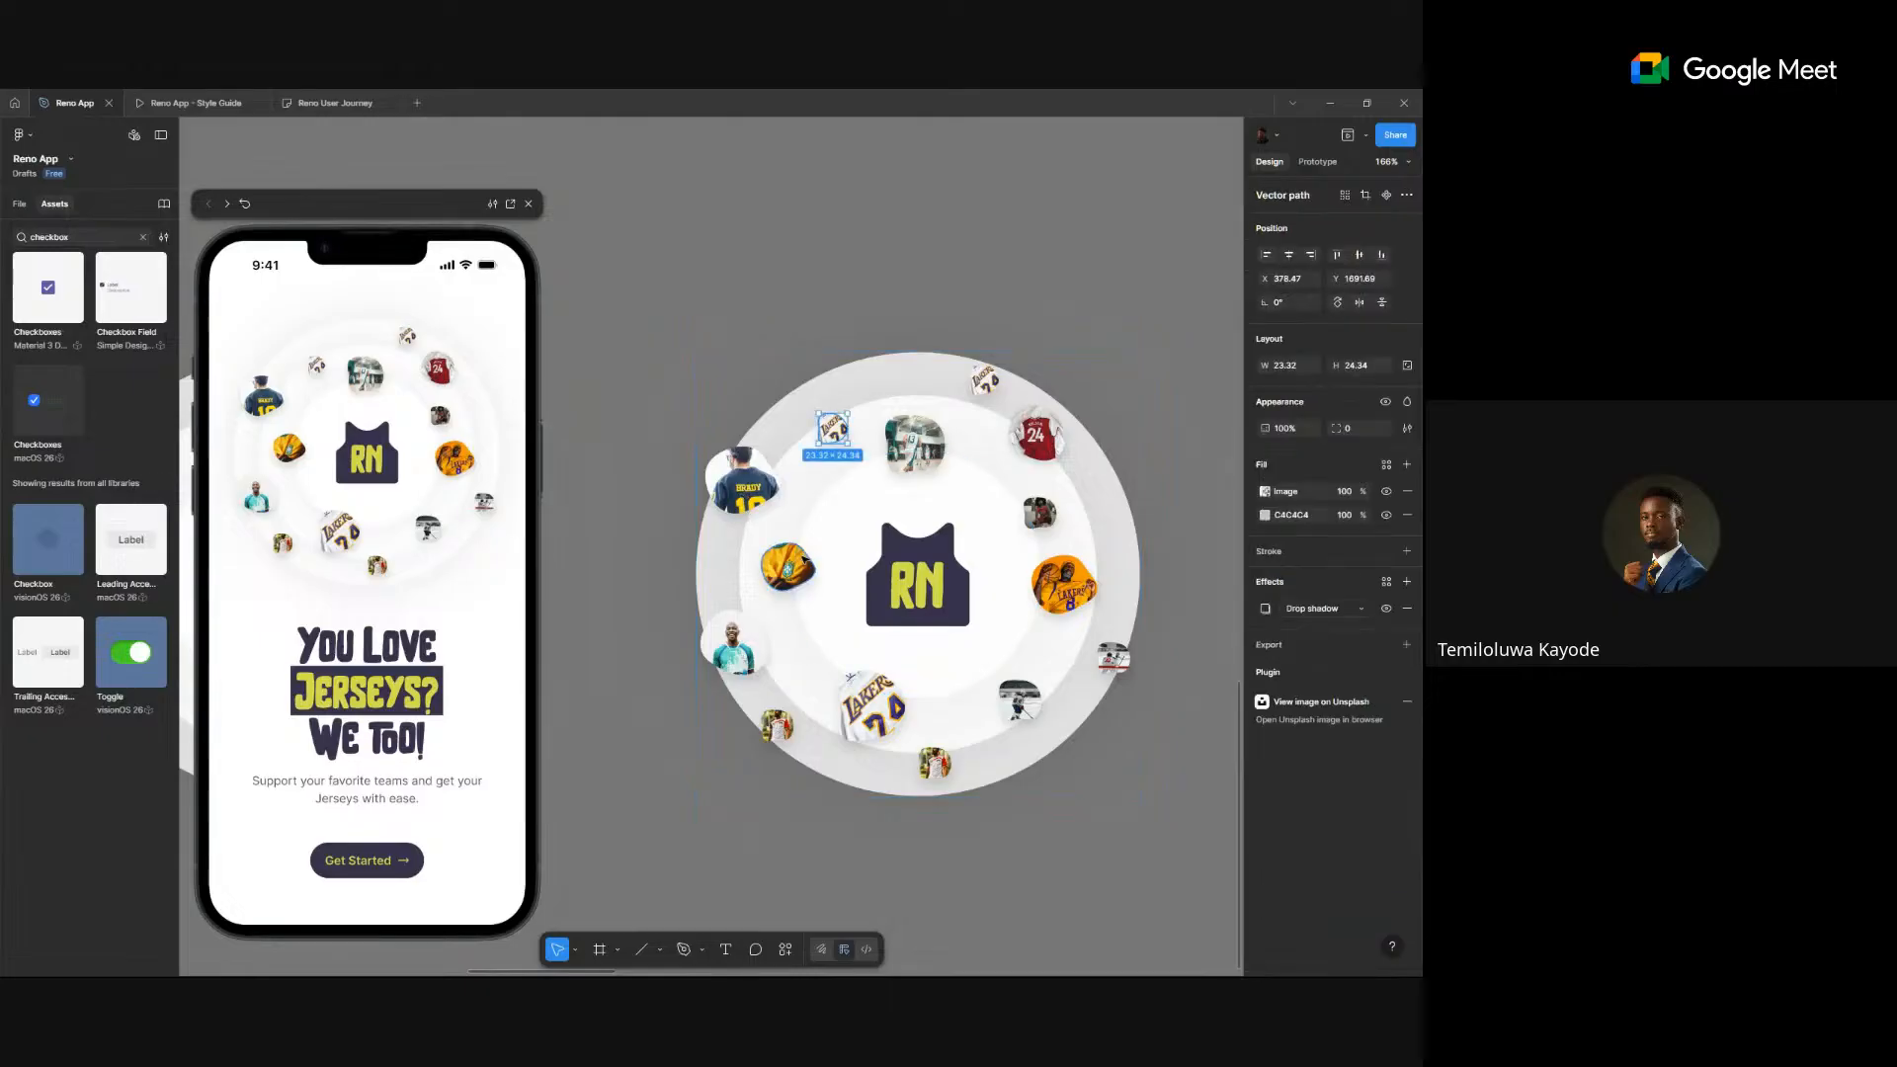
pyautogui.keyDown('shift'); pyautogui.click(869, 703); pyautogui.keyUp('shift')
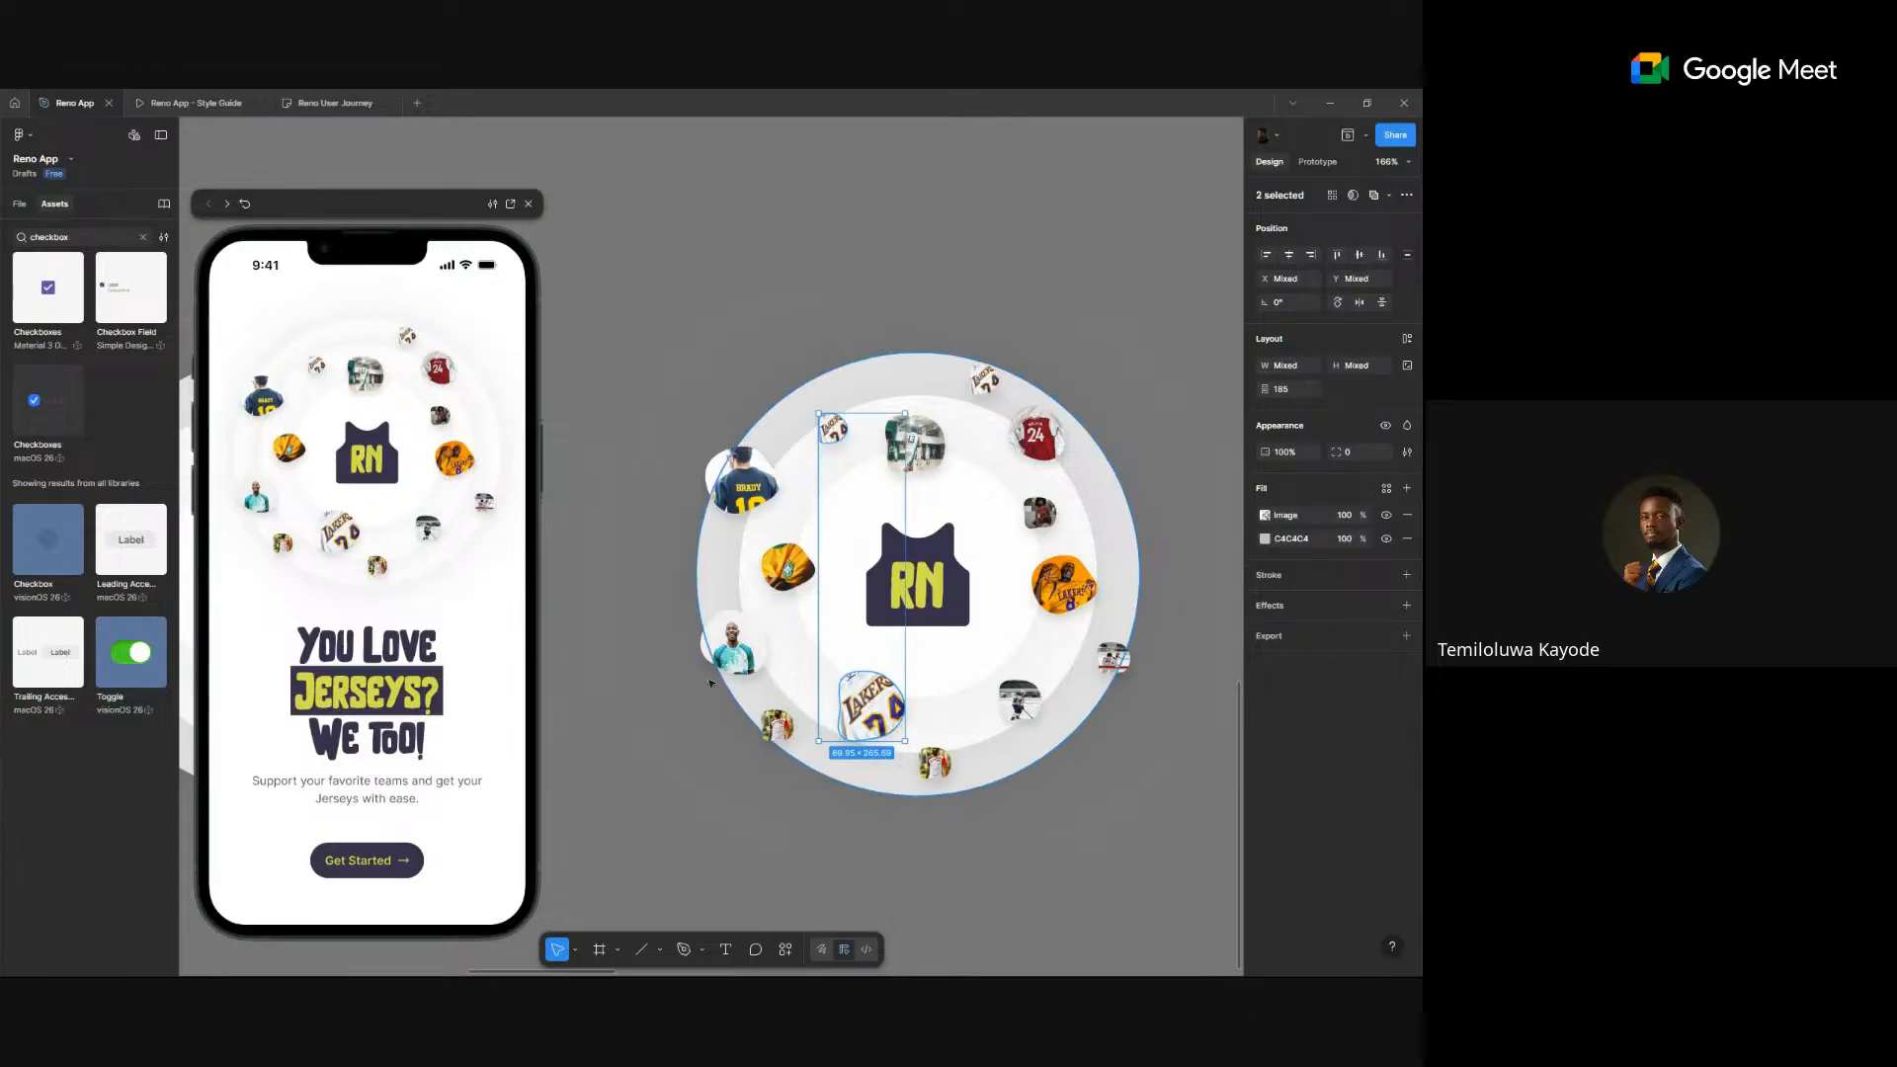
pyautogui.keyDown('shift'); pyautogui.click(733, 642); pyautogui.keyUp('shift')
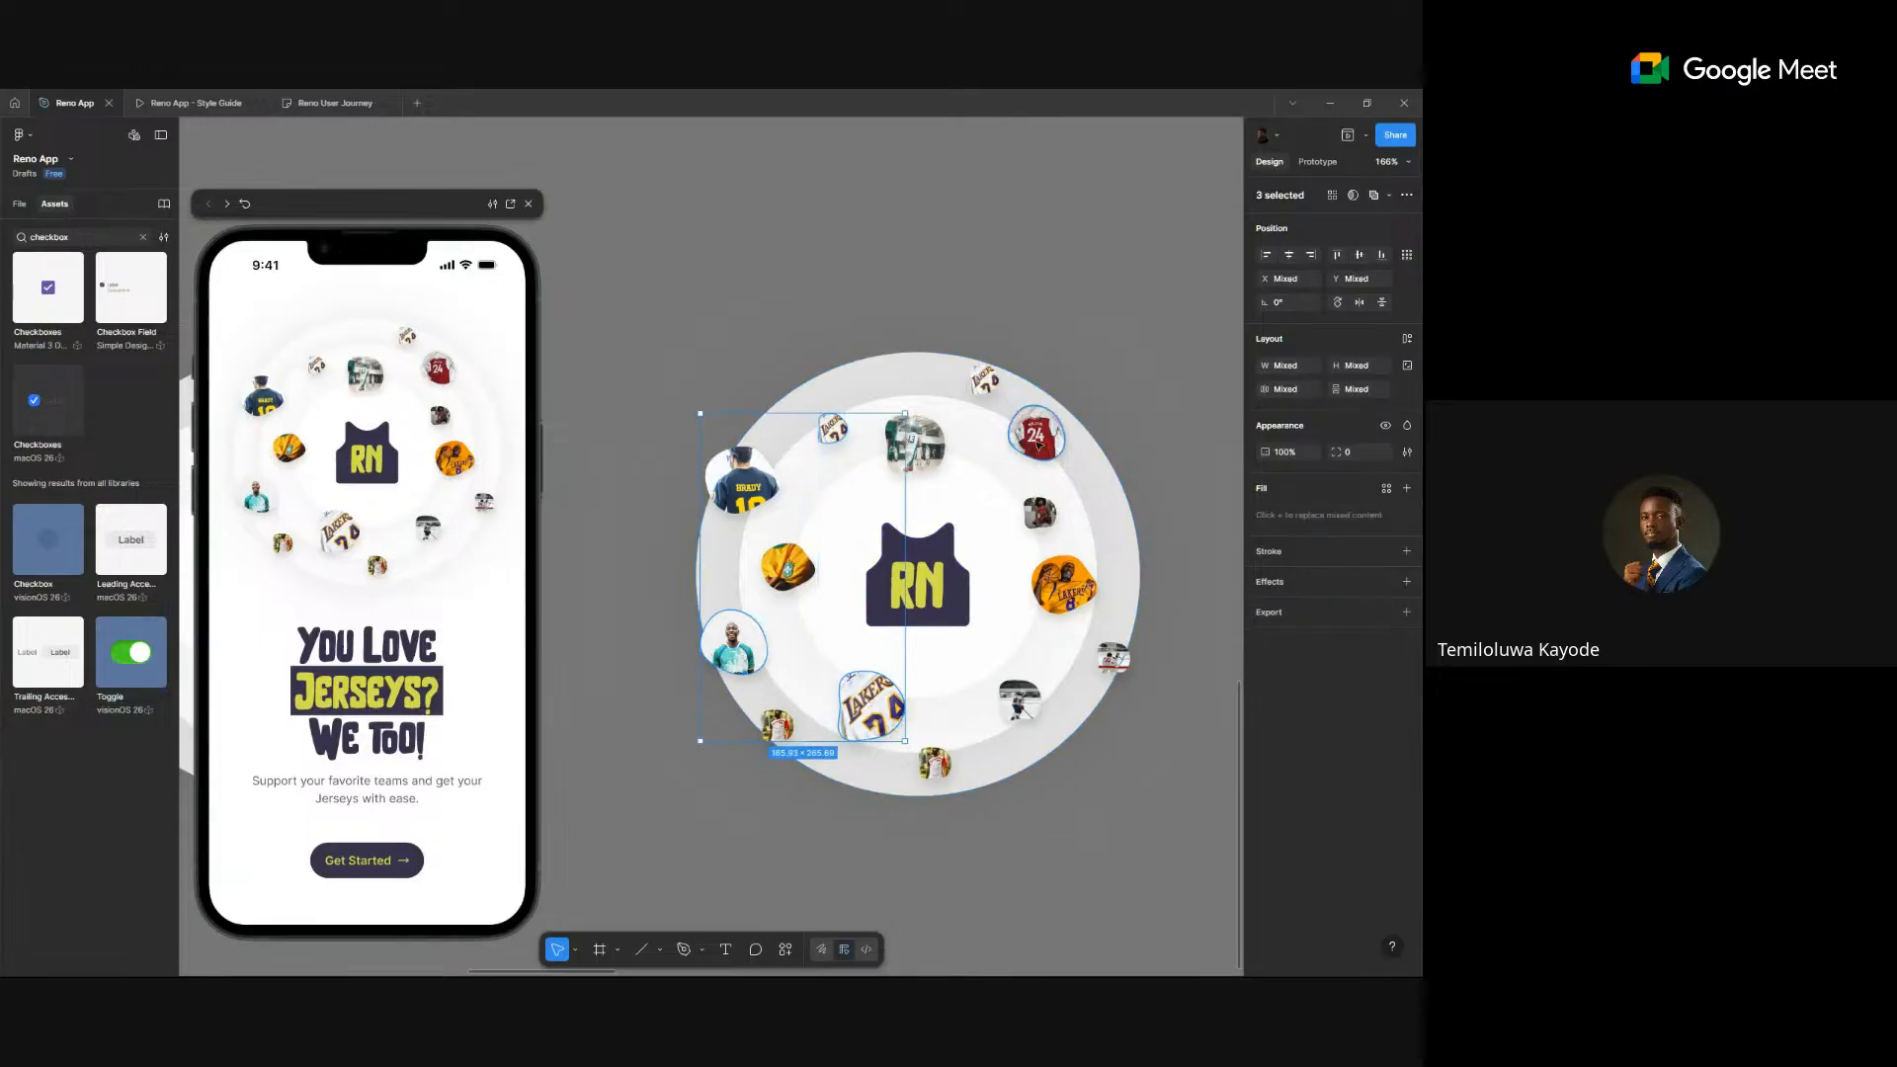
pyautogui.keyDown('shift'); pyautogui.click(1047, 439); pyautogui.keyUp('shift')
pyautogui.keyDown('shift'); pyautogui.click(1017, 698); pyautogui.keyUp('shift')
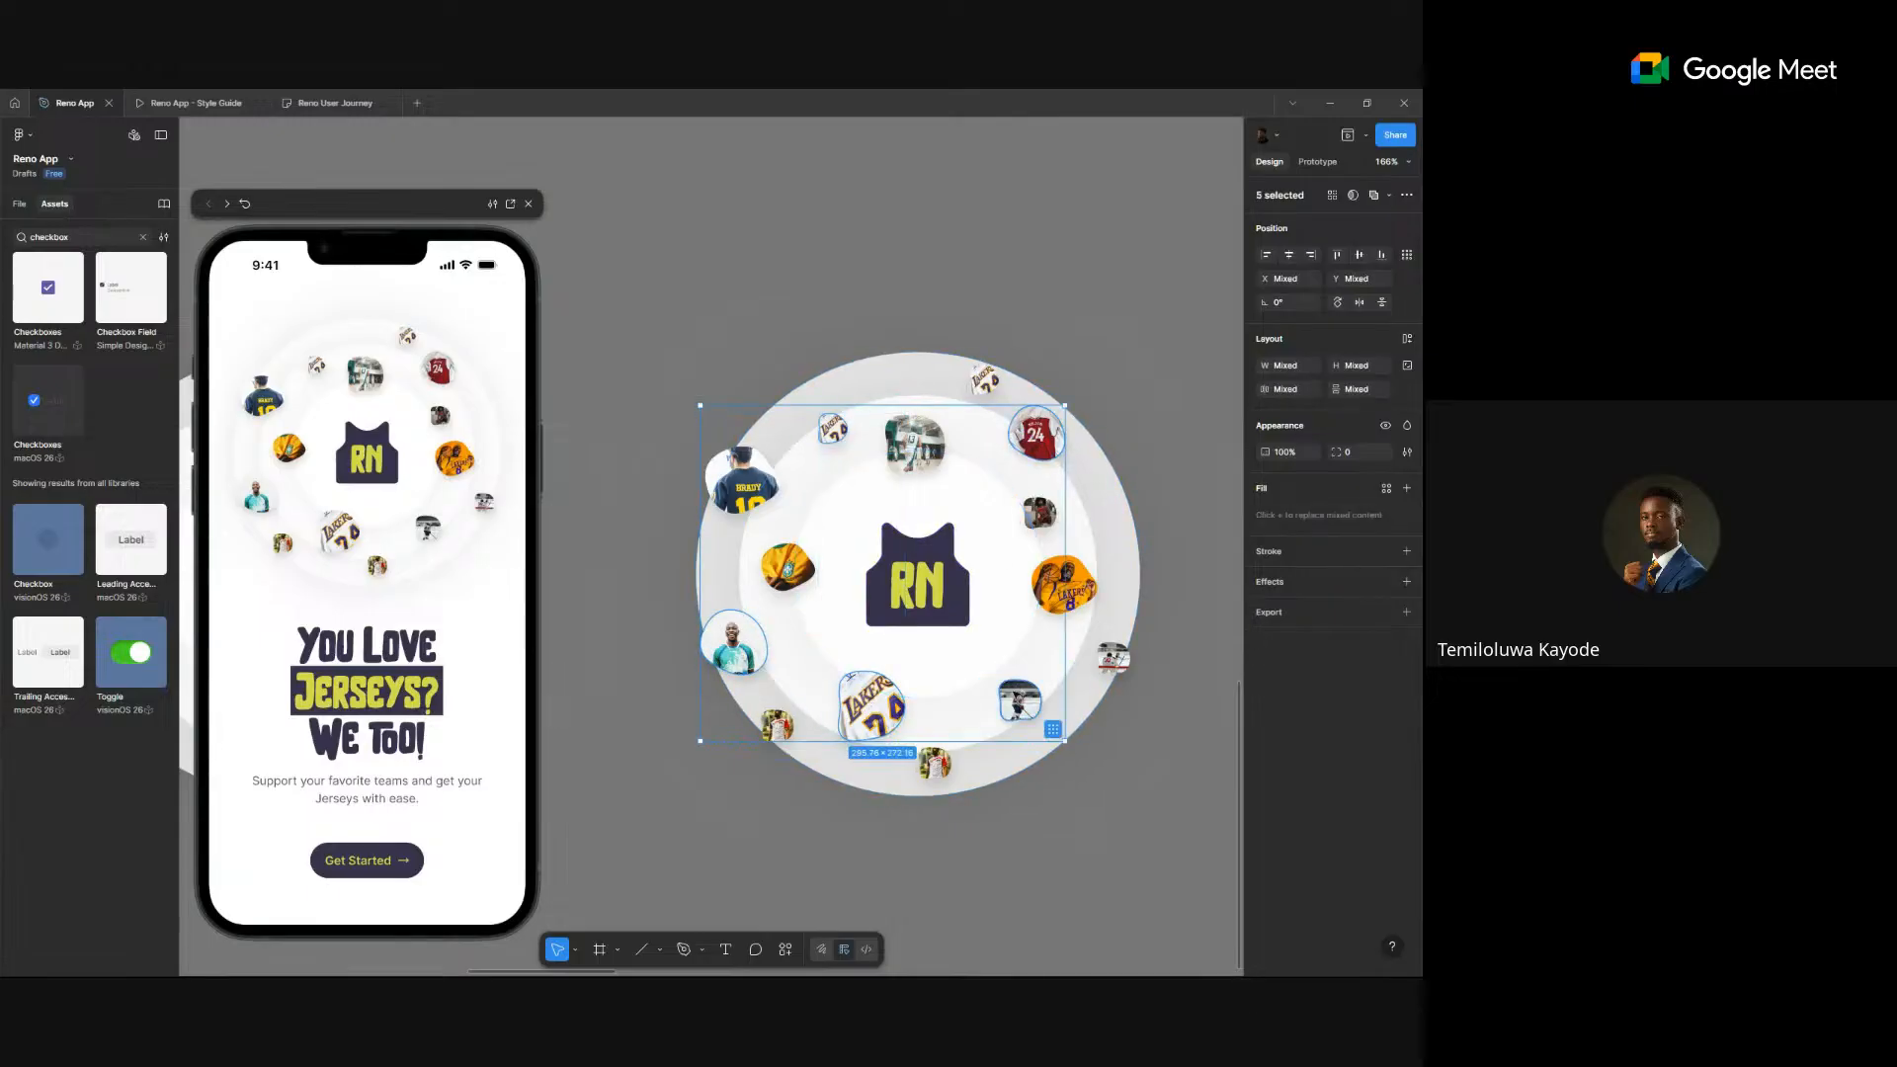
pyautogui.keyDown('shift'); pyautogui.click(1113, 658); pyautogui.keyUp('shift')
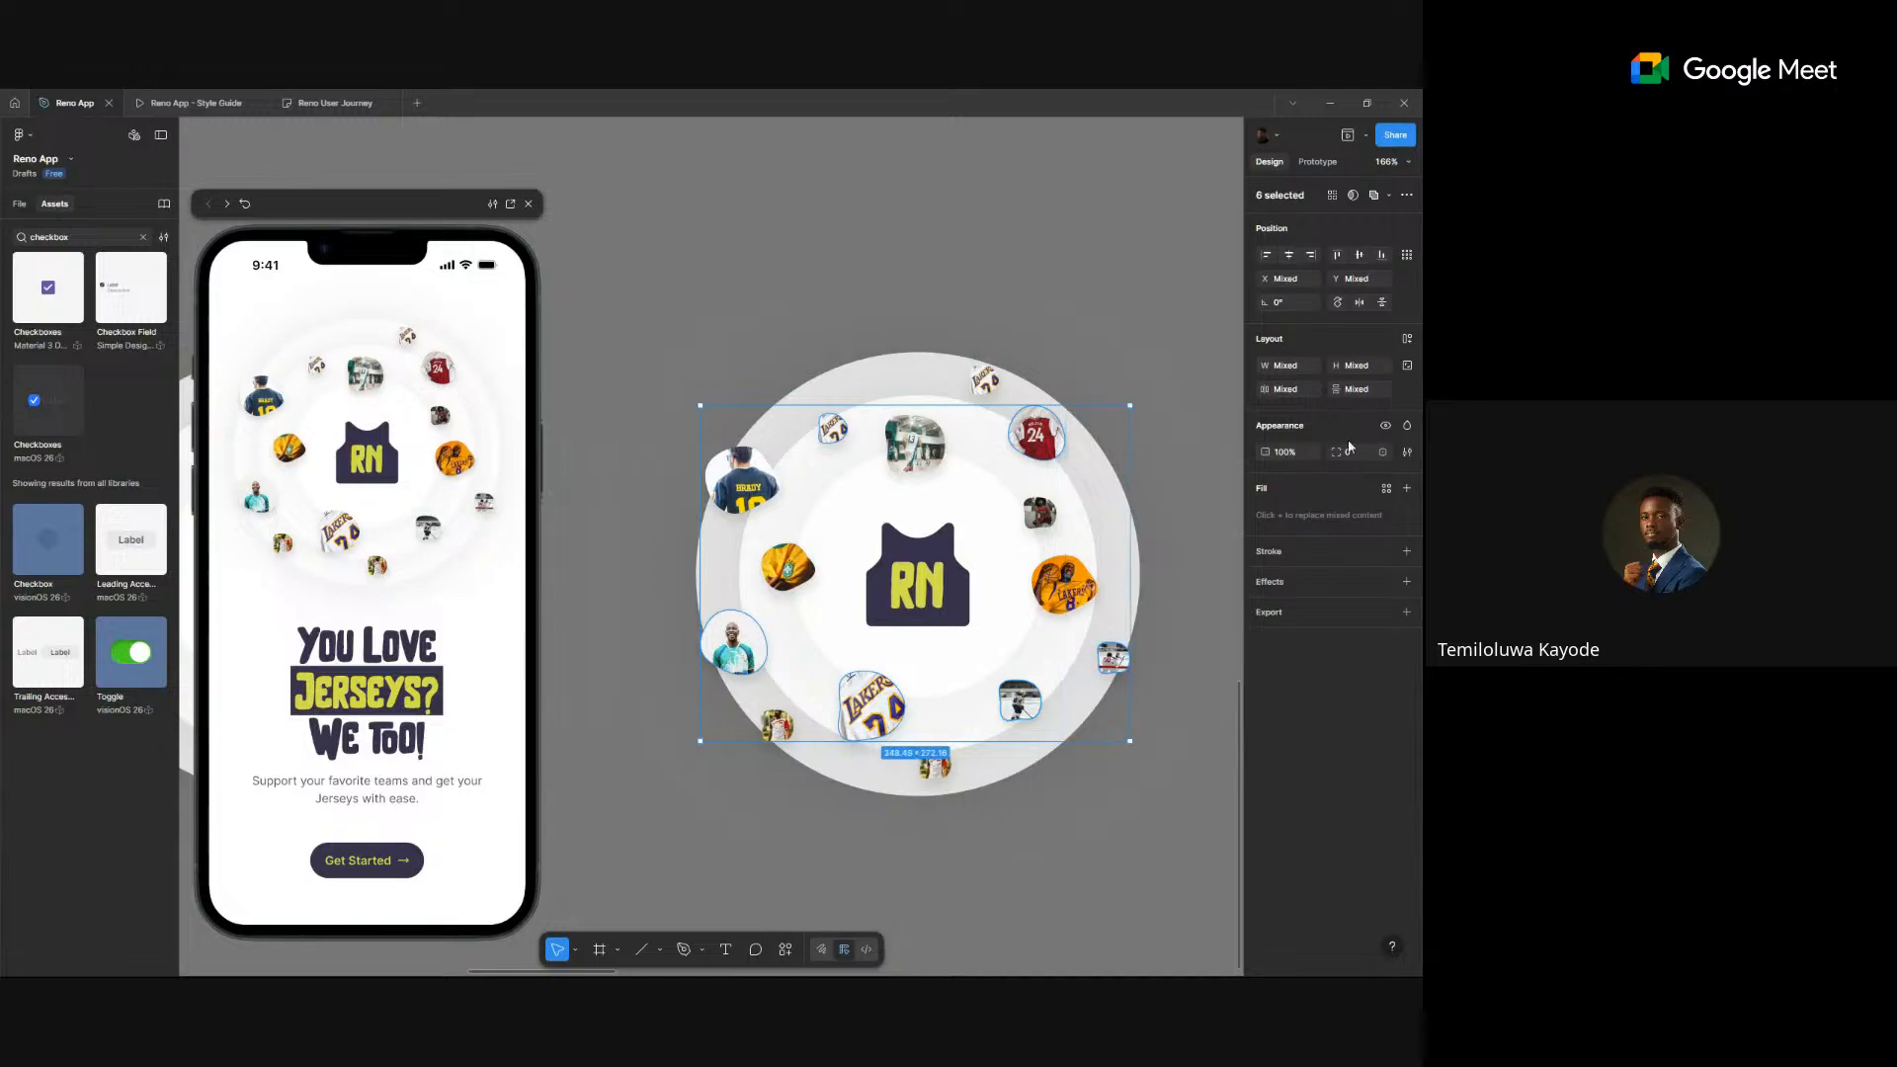
pyautogui.click(1386, 427)
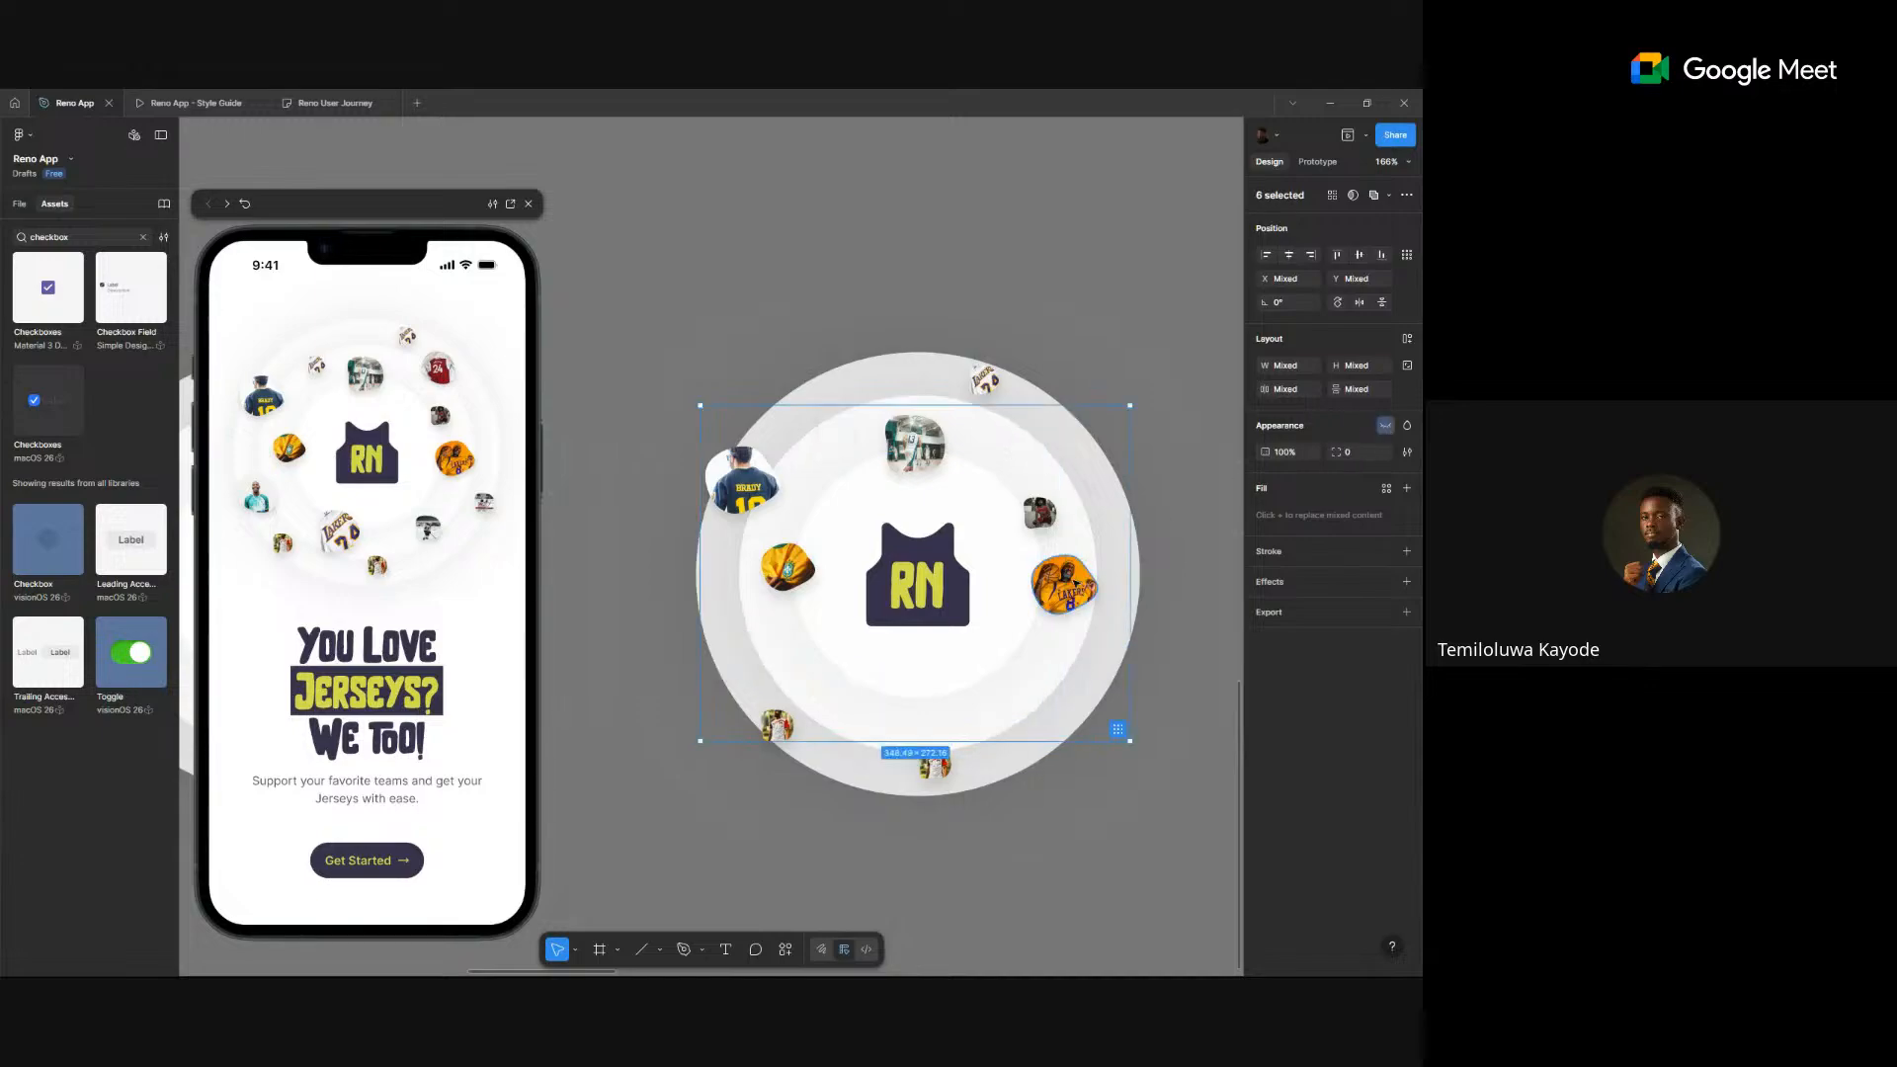
# - Also hide the orange Lakers, top, bottom-left and orange jersey images
pyautogui.click(1063, 583)
pyautogui.click(1385, 401)
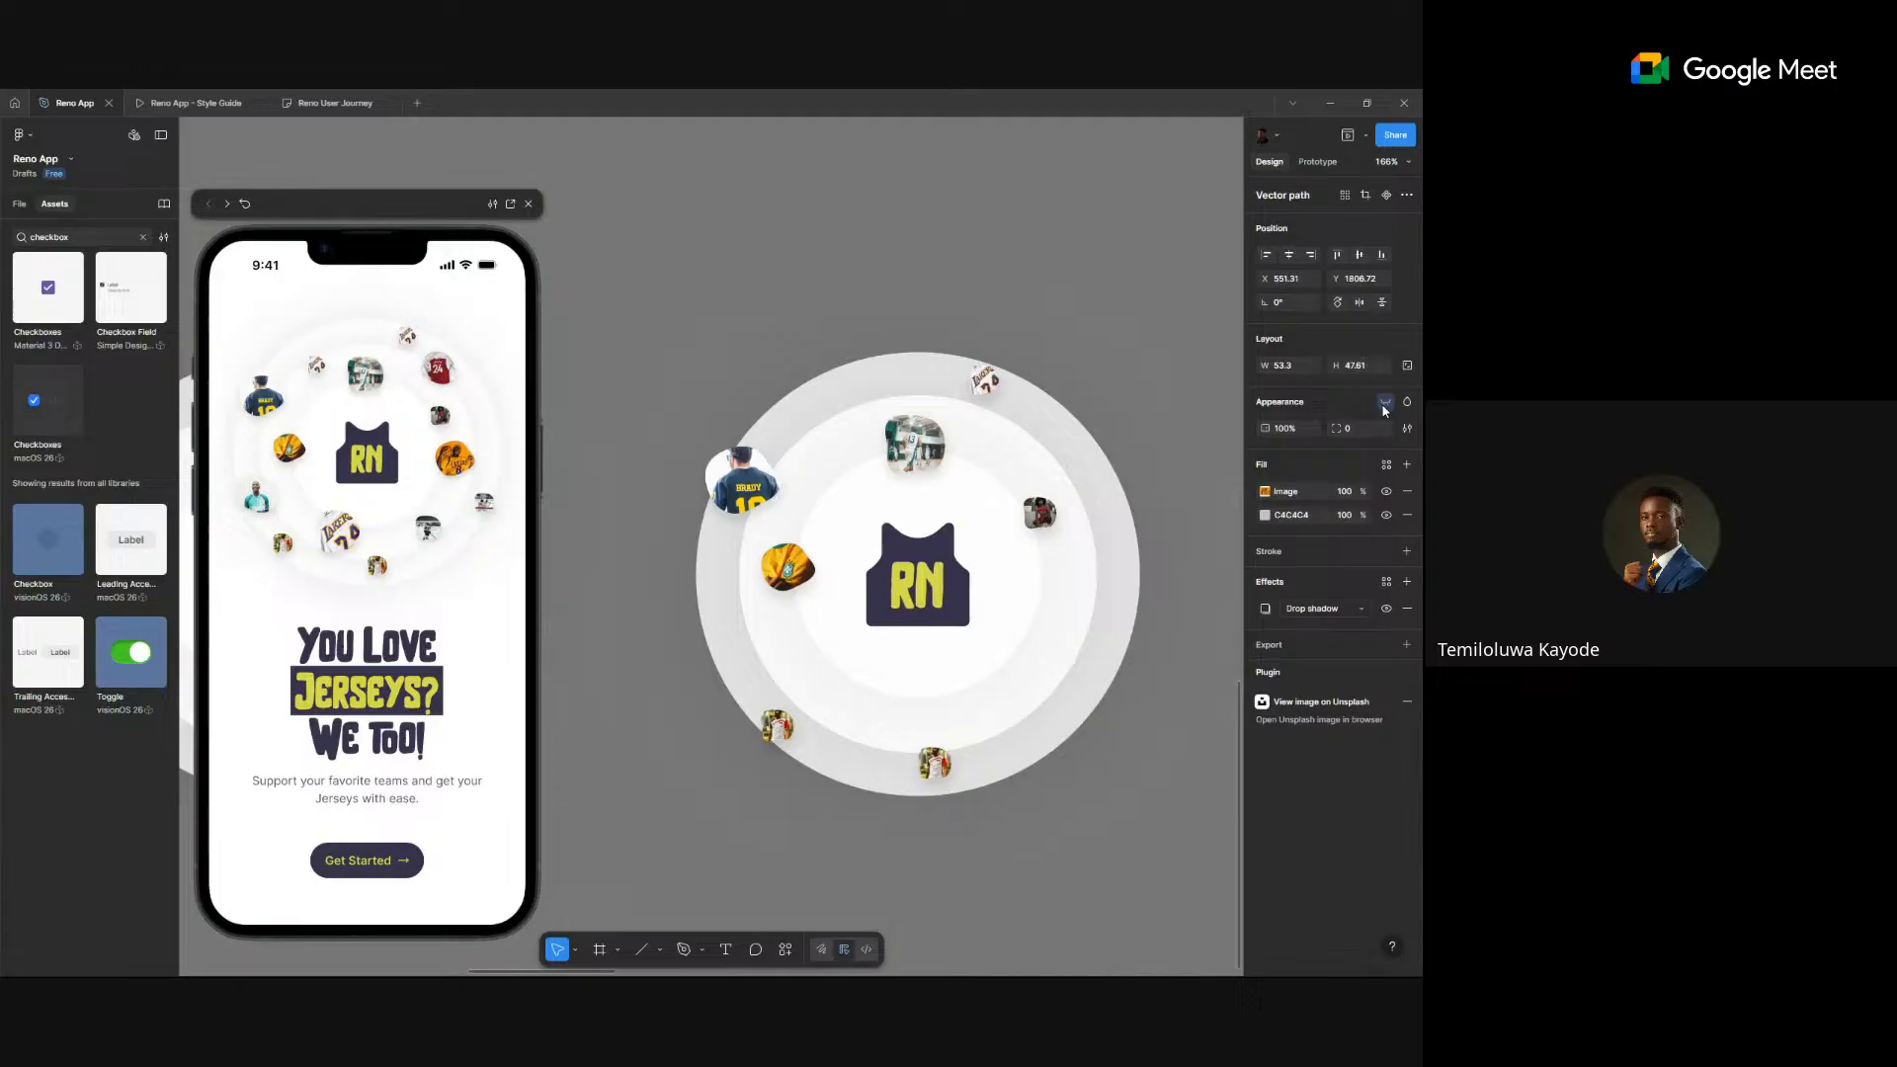
pyautogui.click(1111, 334)
pyautogui.click(915, 444)
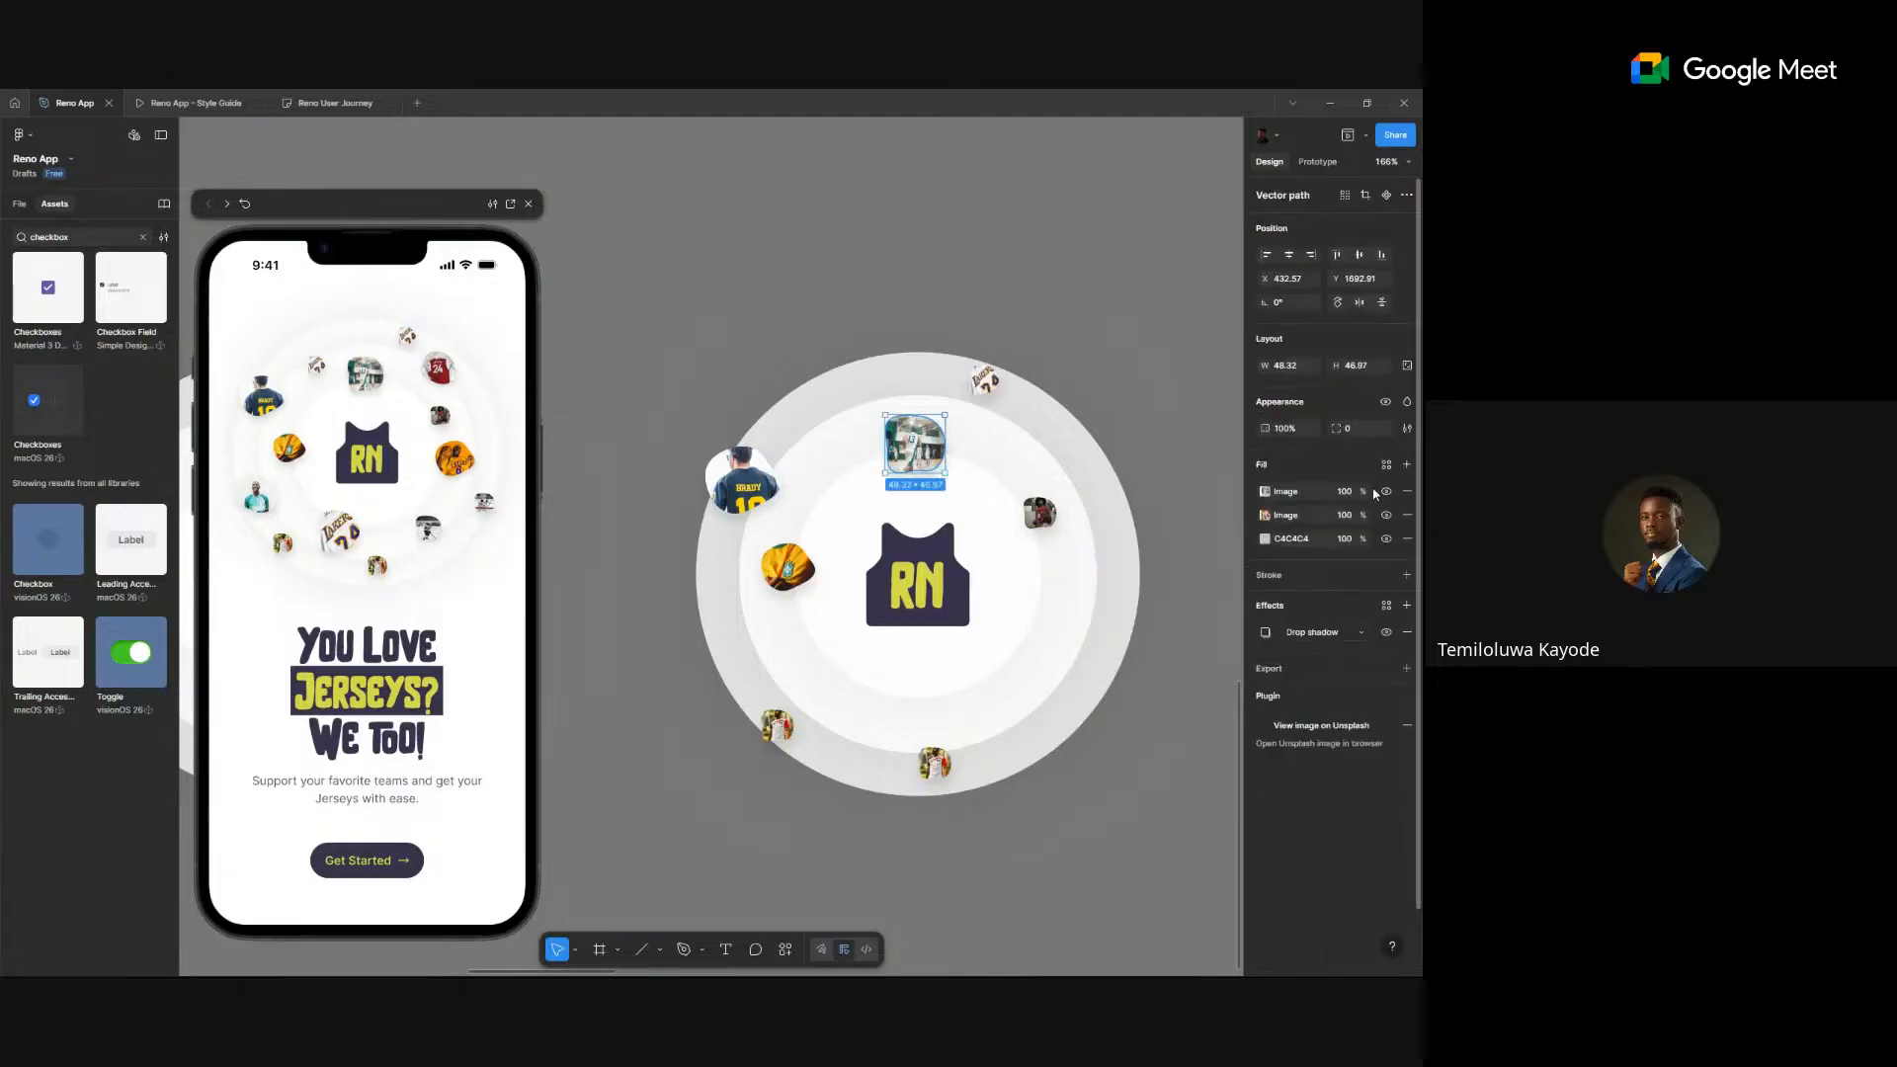
pyautogui.keyDown('shift'); pyautogui.click(779, 728); pyautogui.keyUp('shift')
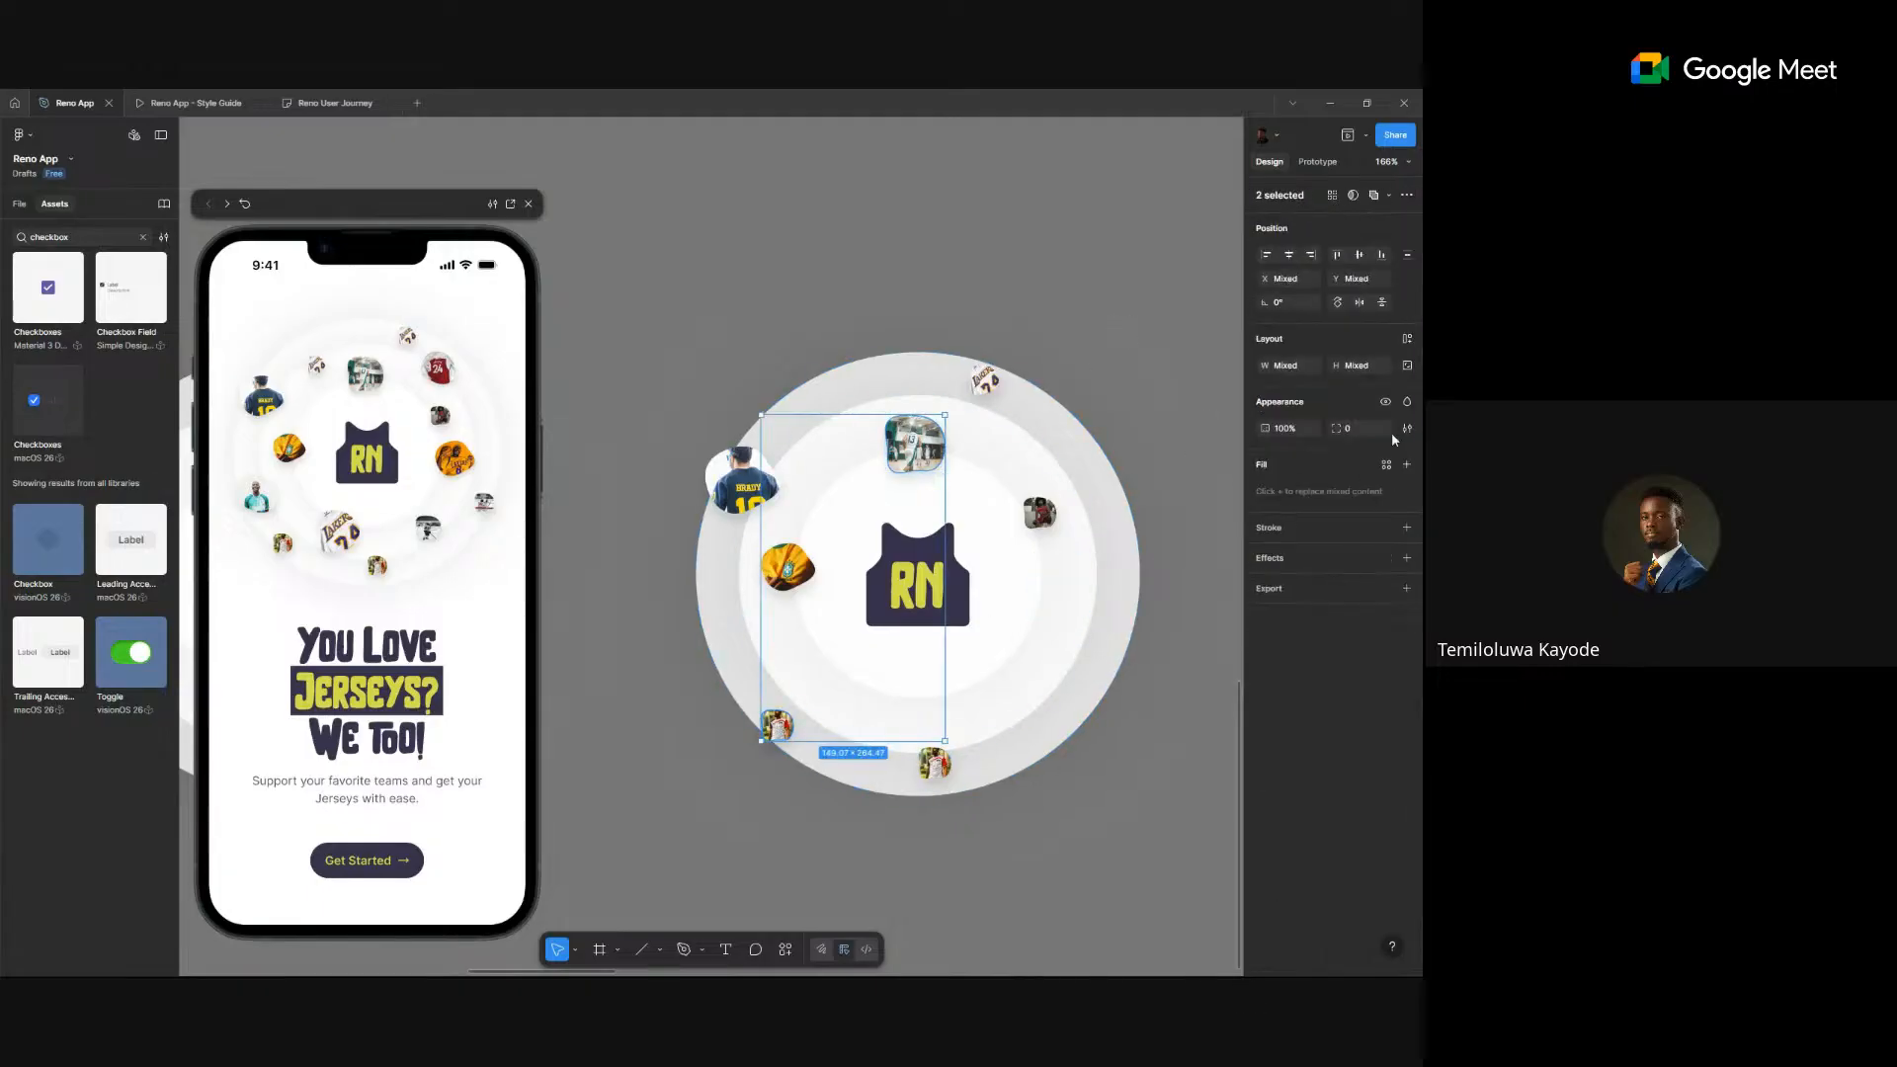
pyautogui.click(1388, 402)
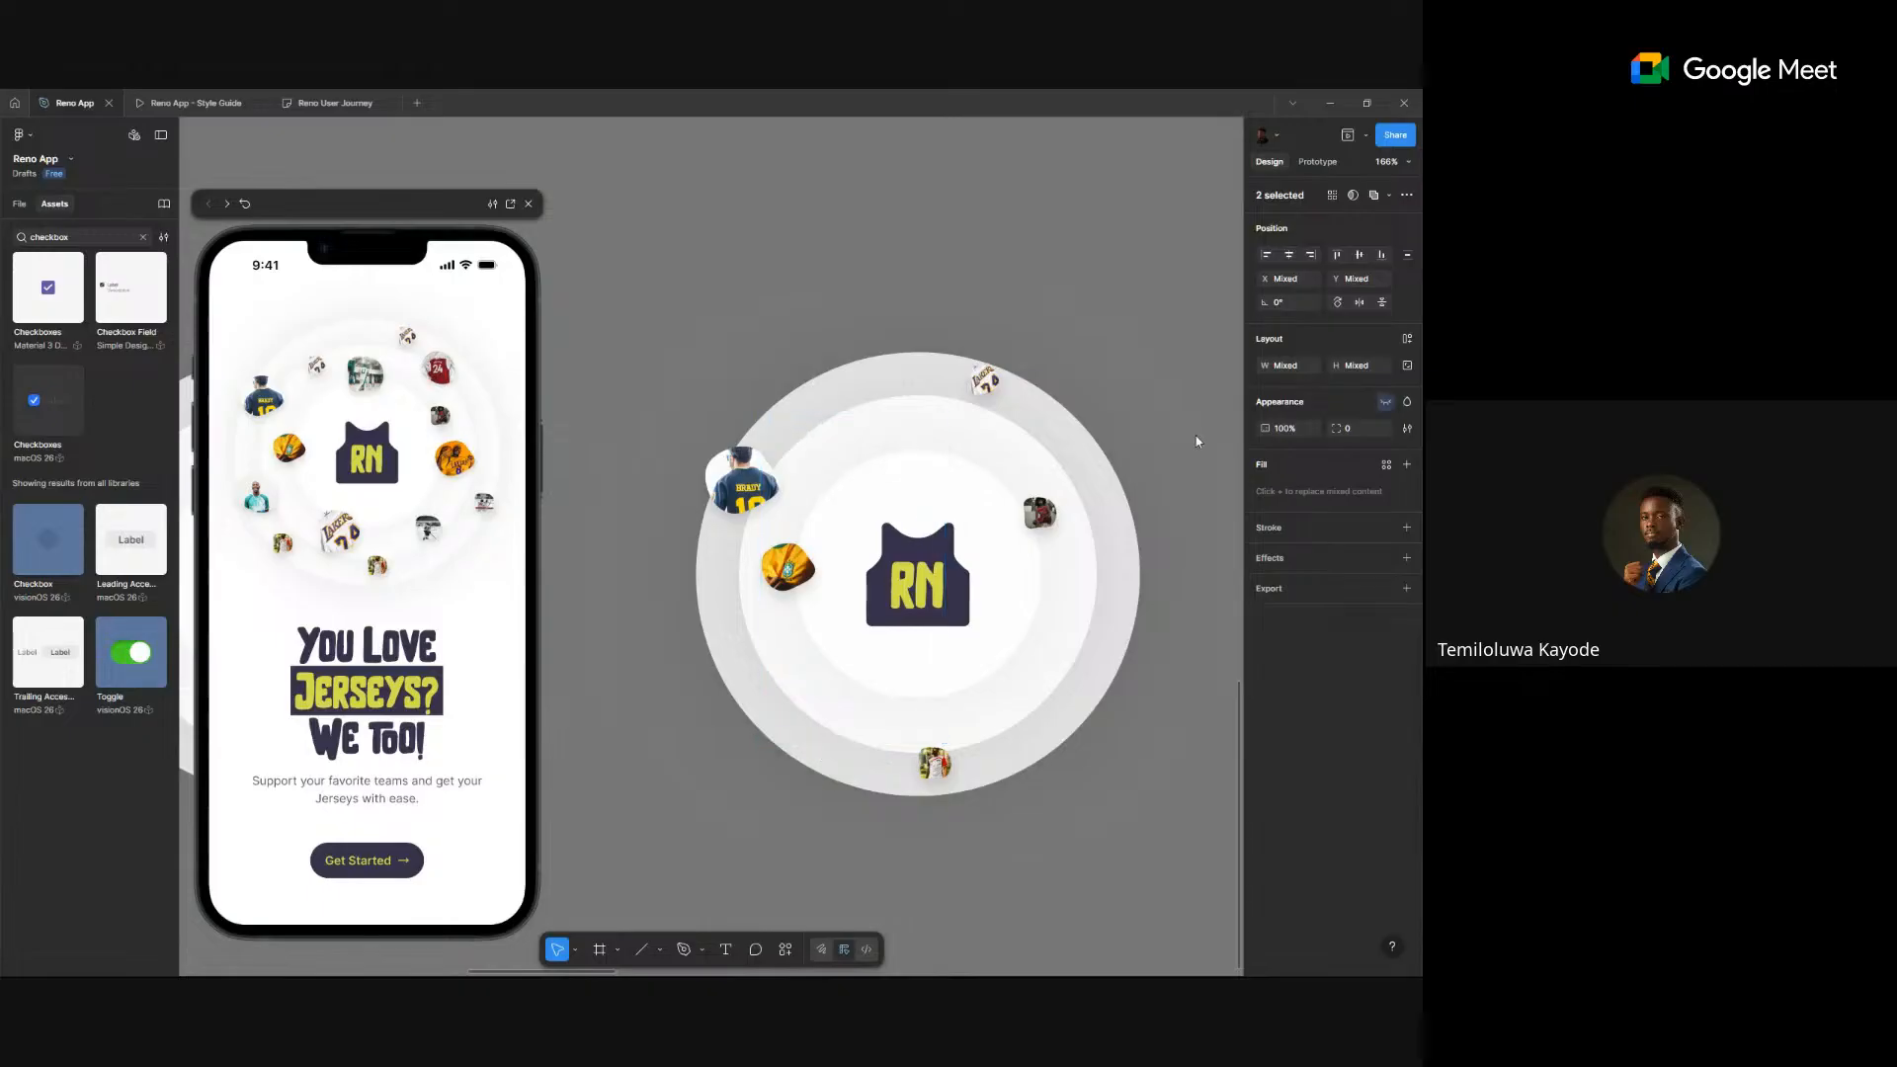
pyautogui.click(796, 567)
pyautogui.click(1385, 403)
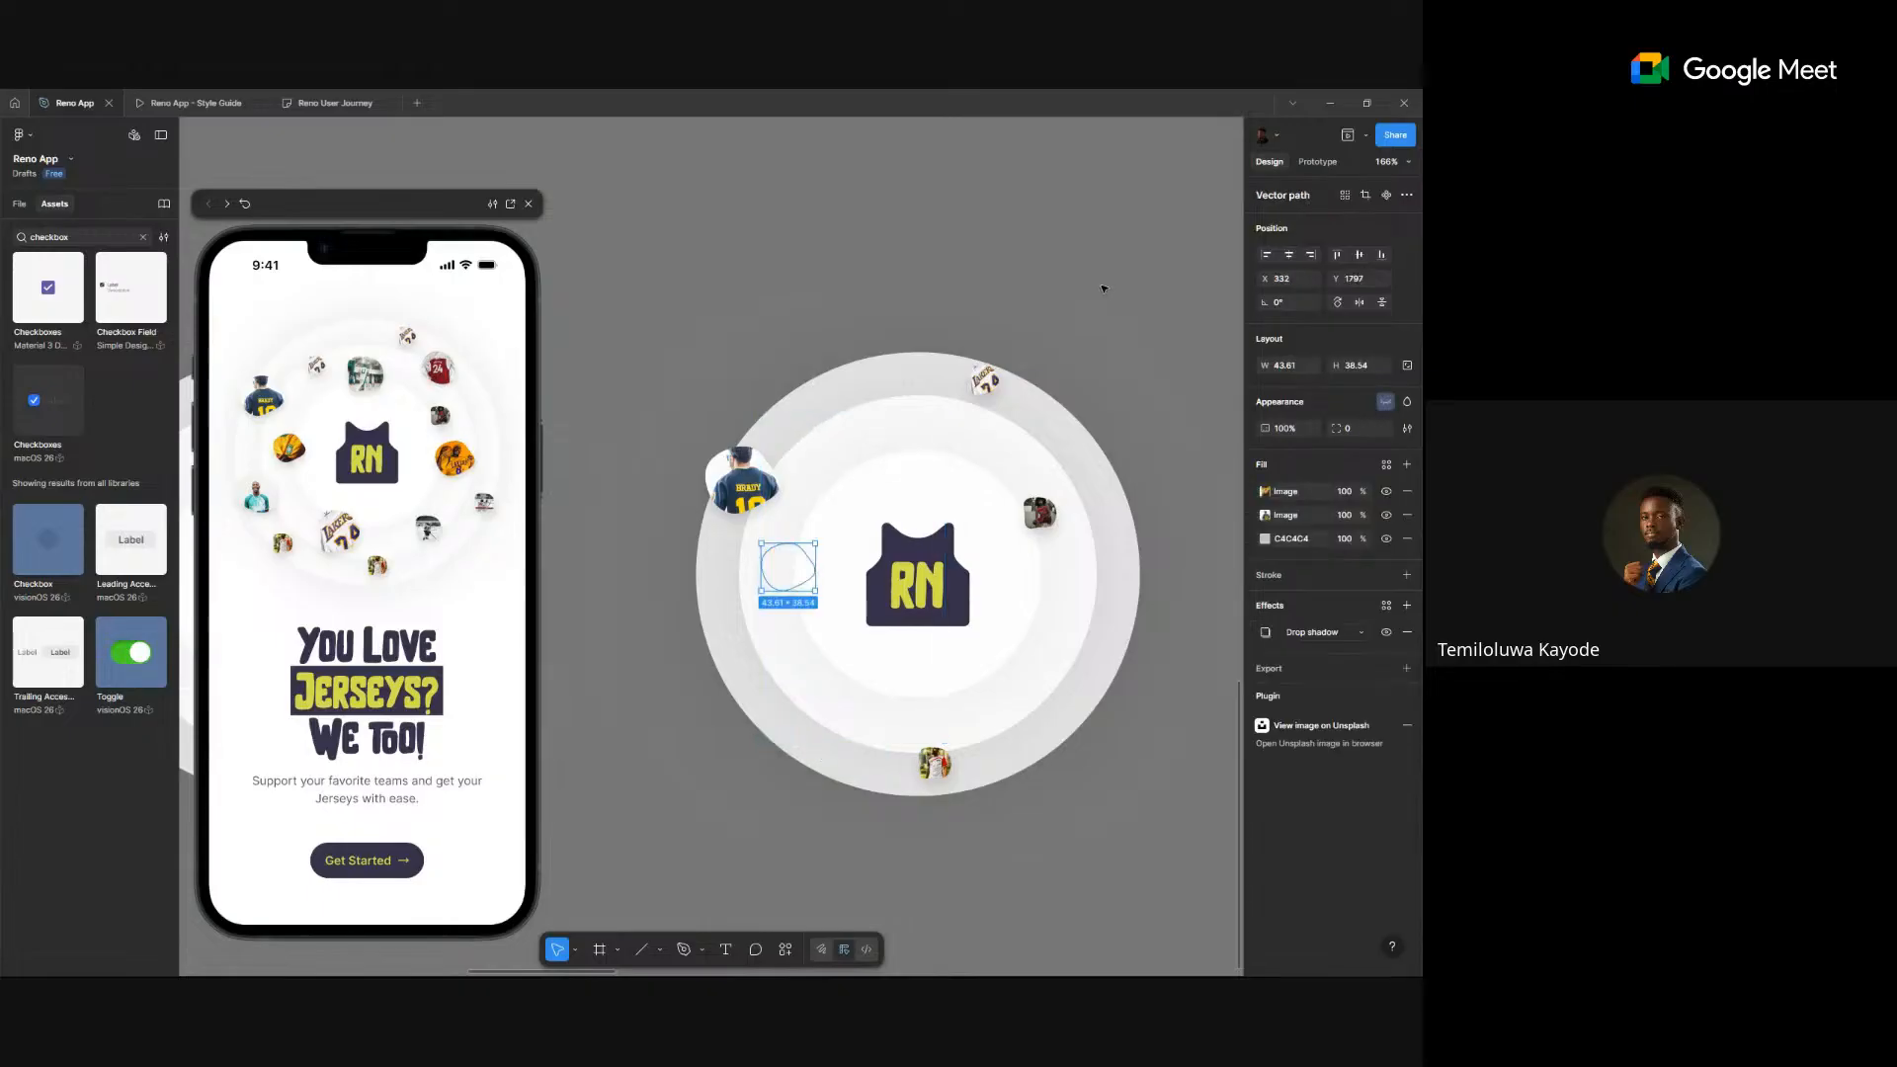
pyautogui.click(1105, 289)
pyautogui.scroll(-10, 1105, 288)
# - Delete the seven rightmost circles in the row
pyautogui.moveTo(1104, 288); pyautogui.dragTo(583, 501)
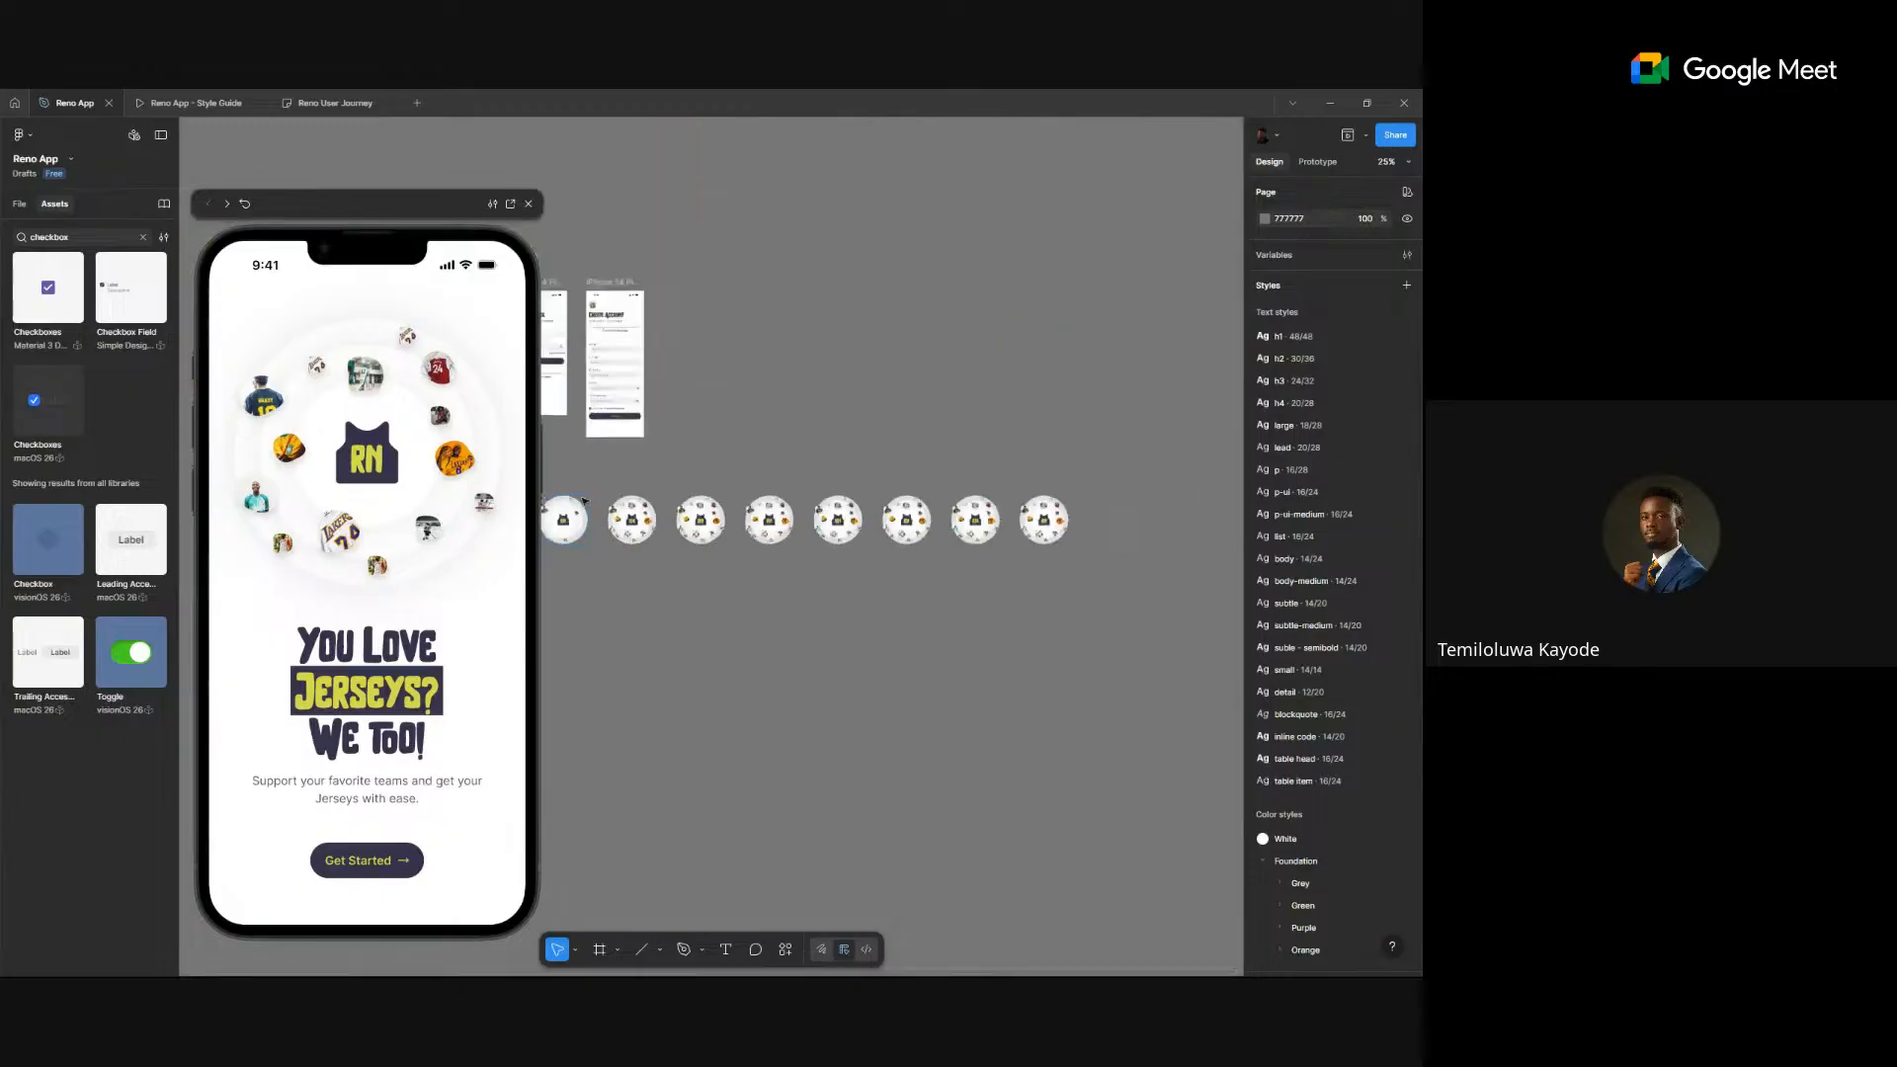
pyautogui.scroll(2, 573, 425)
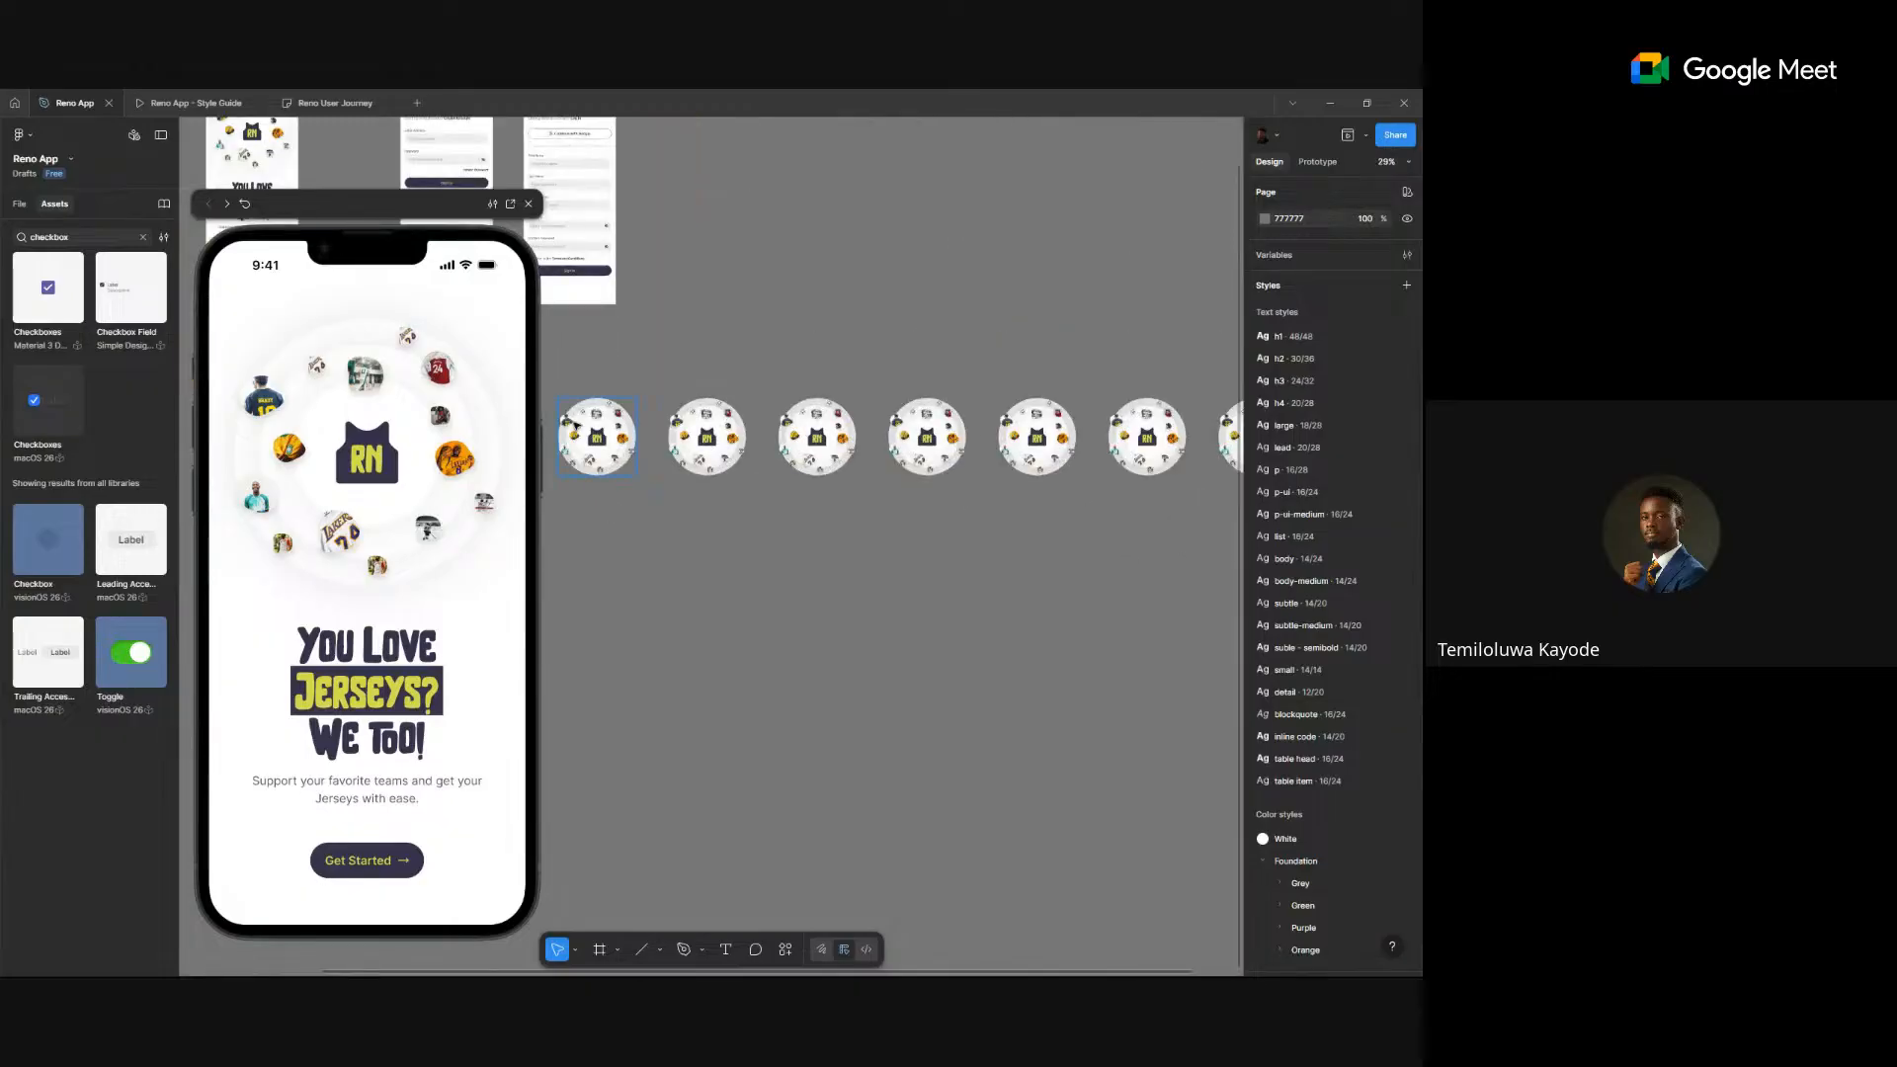
pyautogui.scroll(-4, 571, 423)
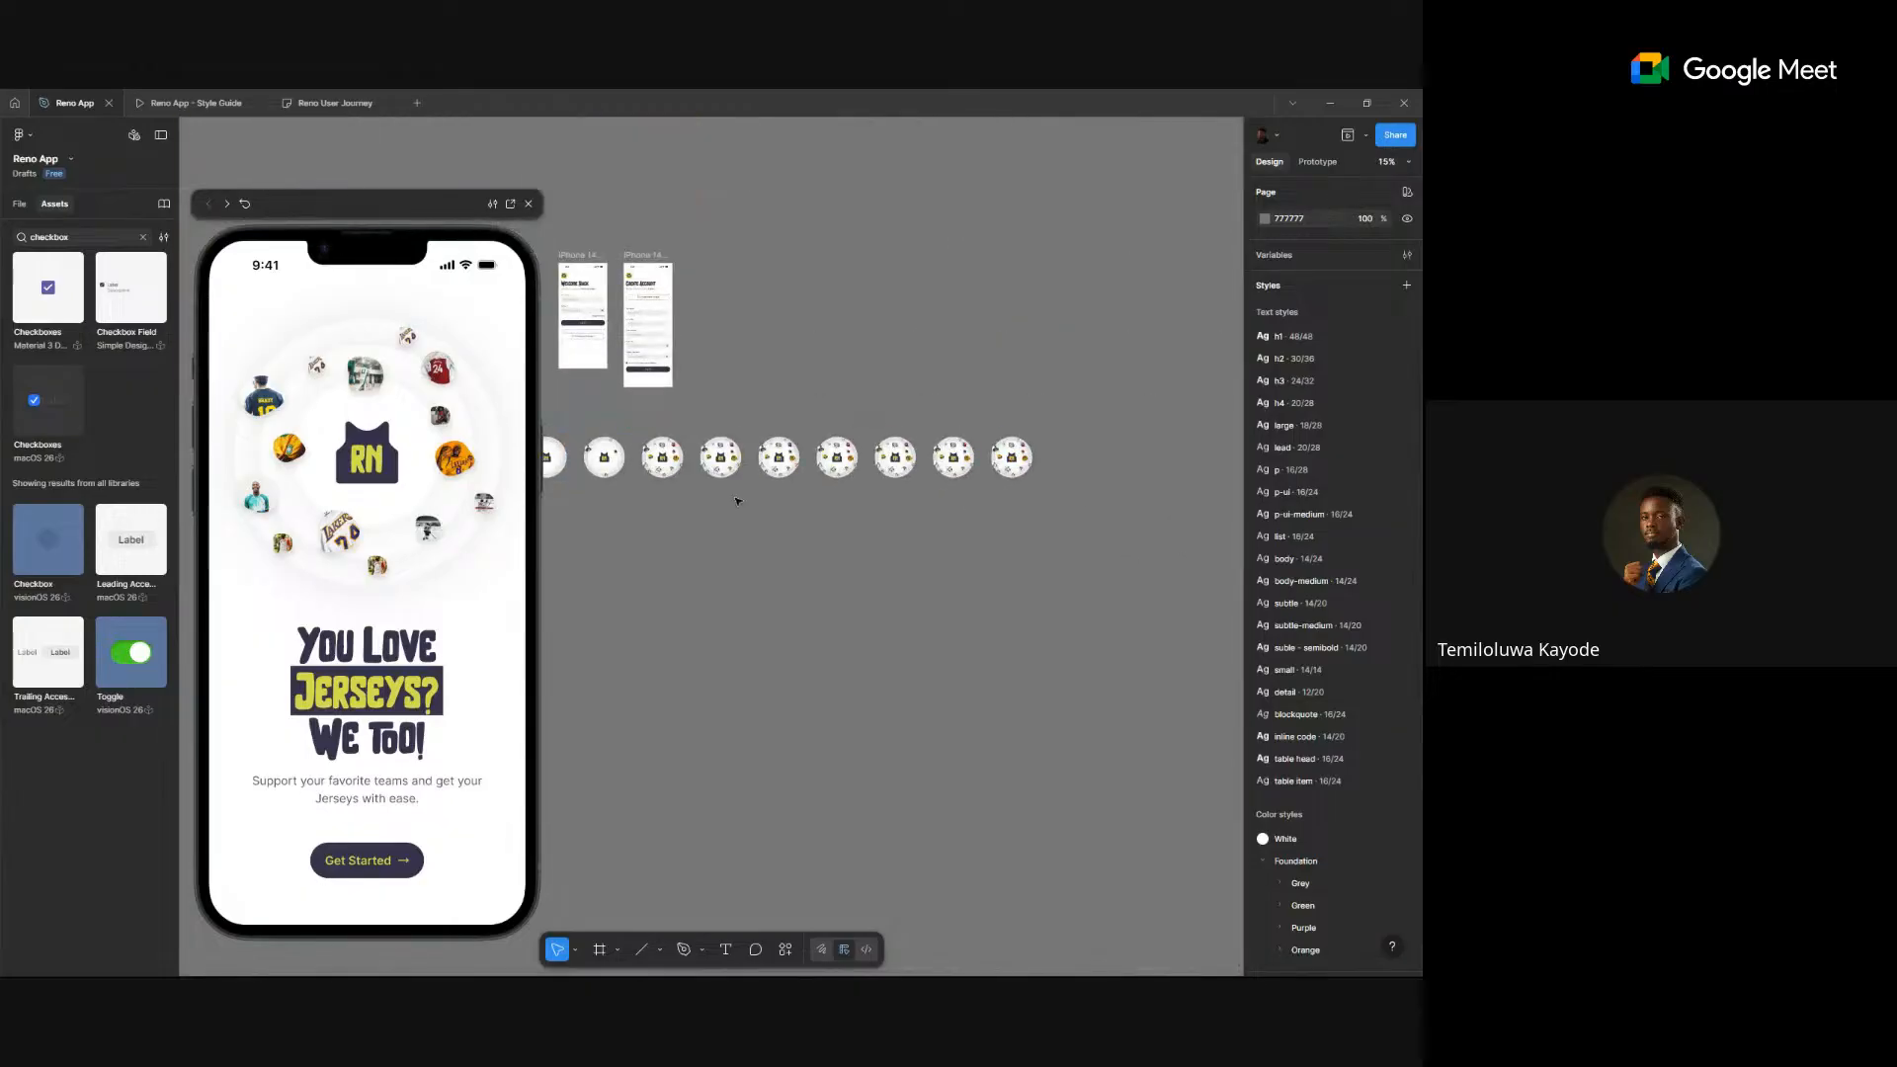
pyautogui.moveTo(632, 420); pyautogui.dragTo(1201, 570)
pyautogui.press('Delete')
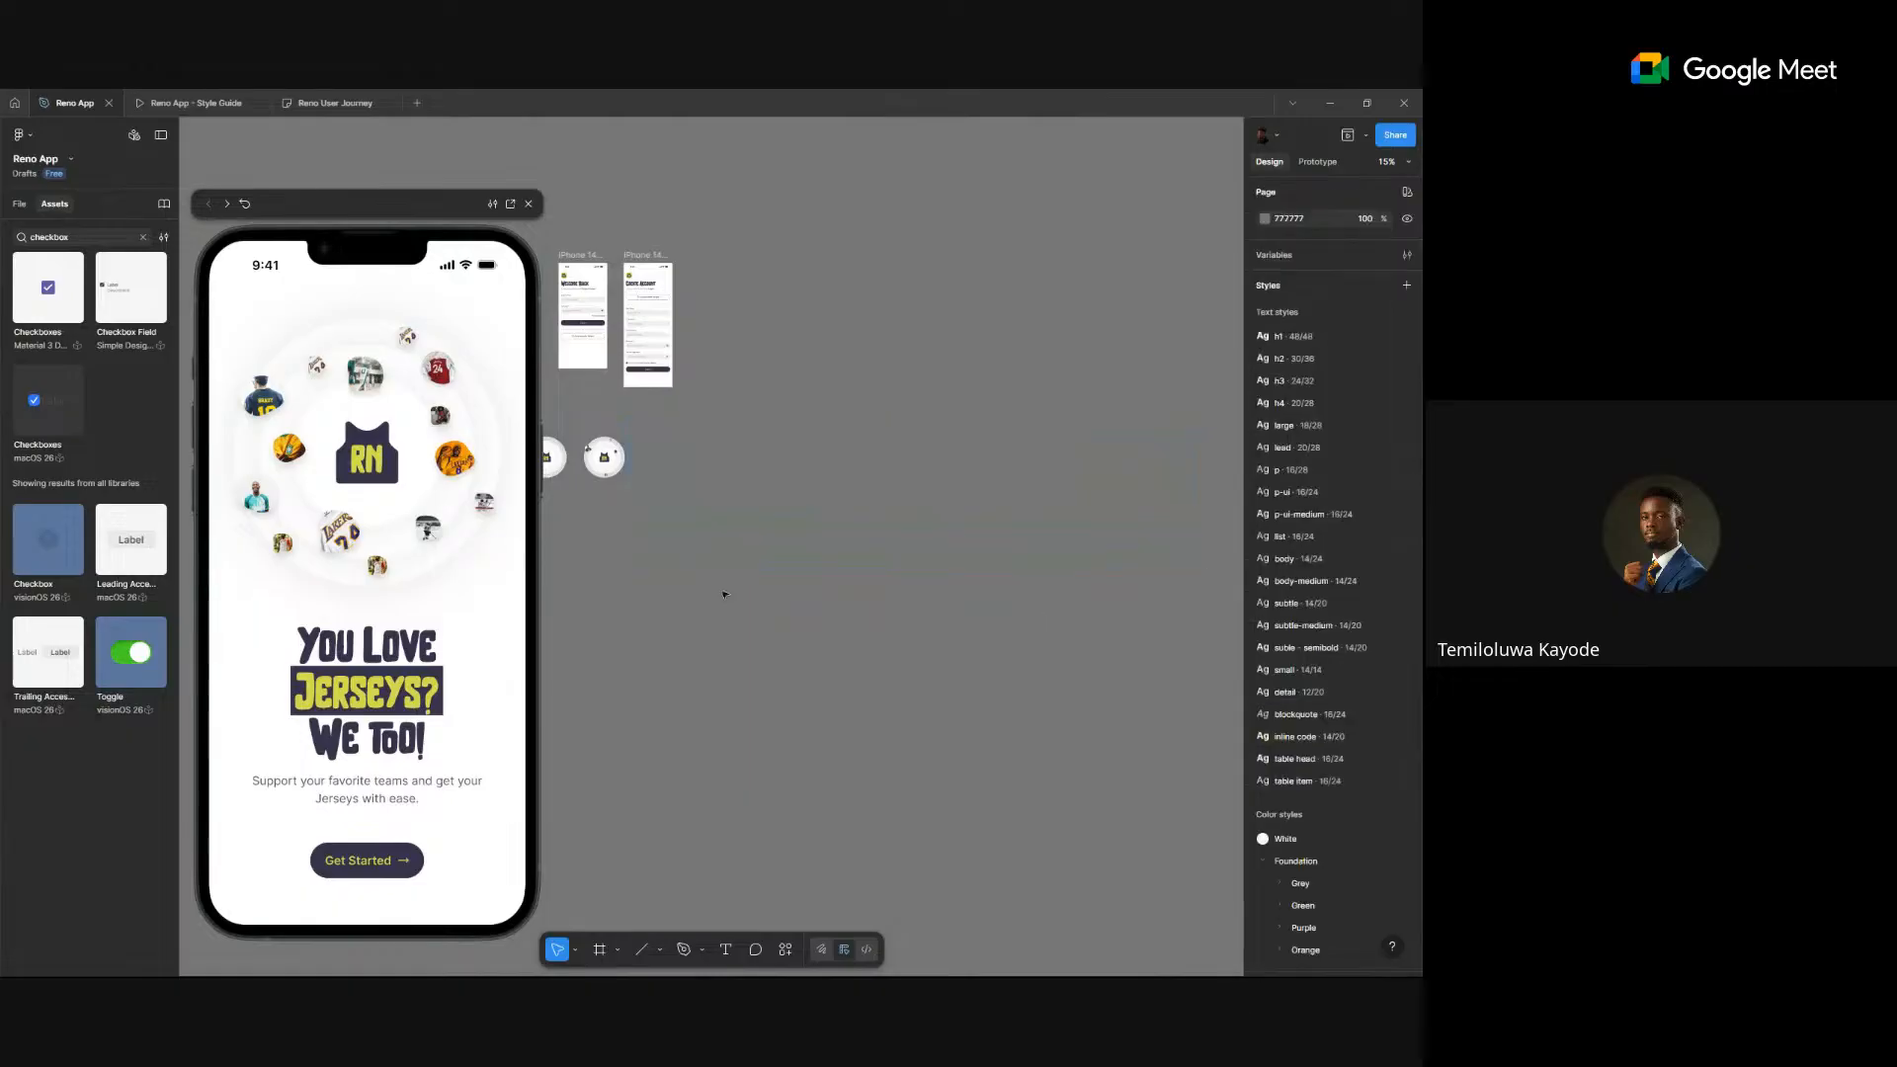
# - Duplicate the sparse jersey circle group to its right
pyautogui.scroll(10, 584, 442)
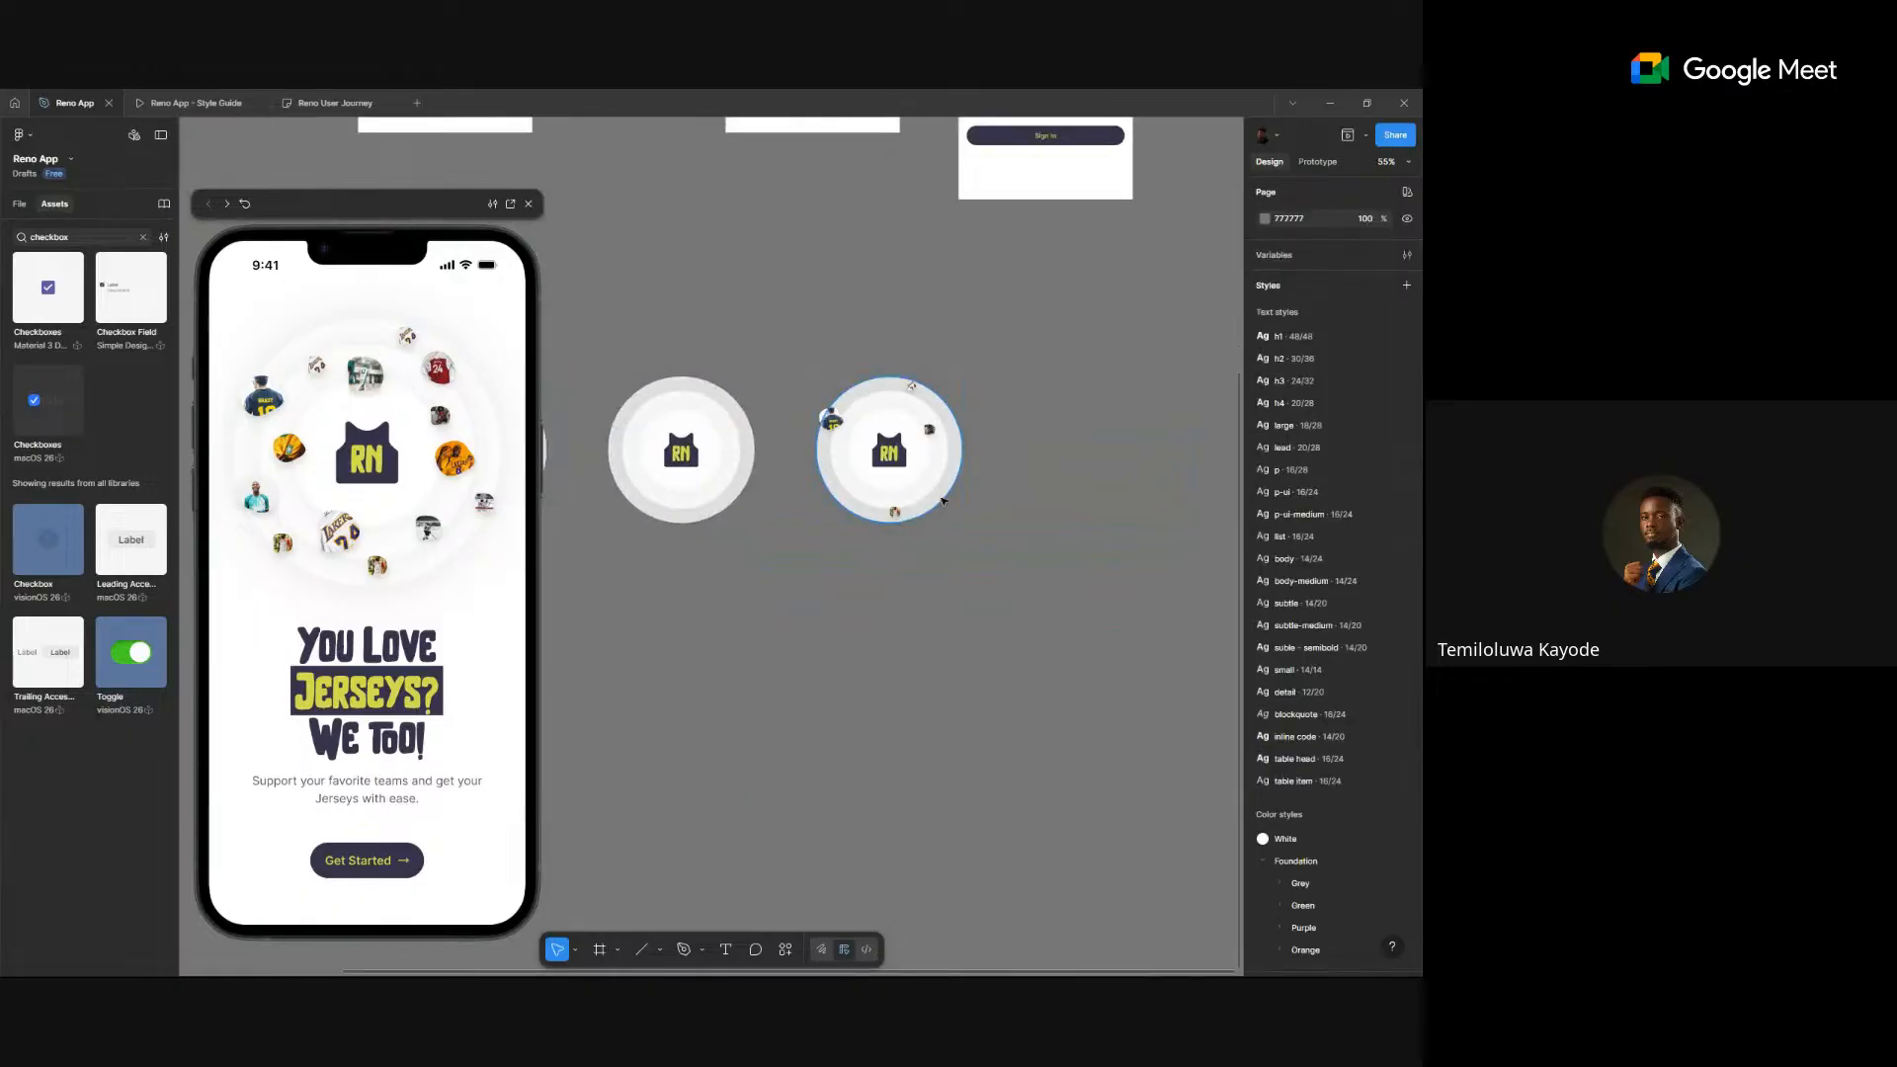
pyautogui.scroll(2, 945, 496)
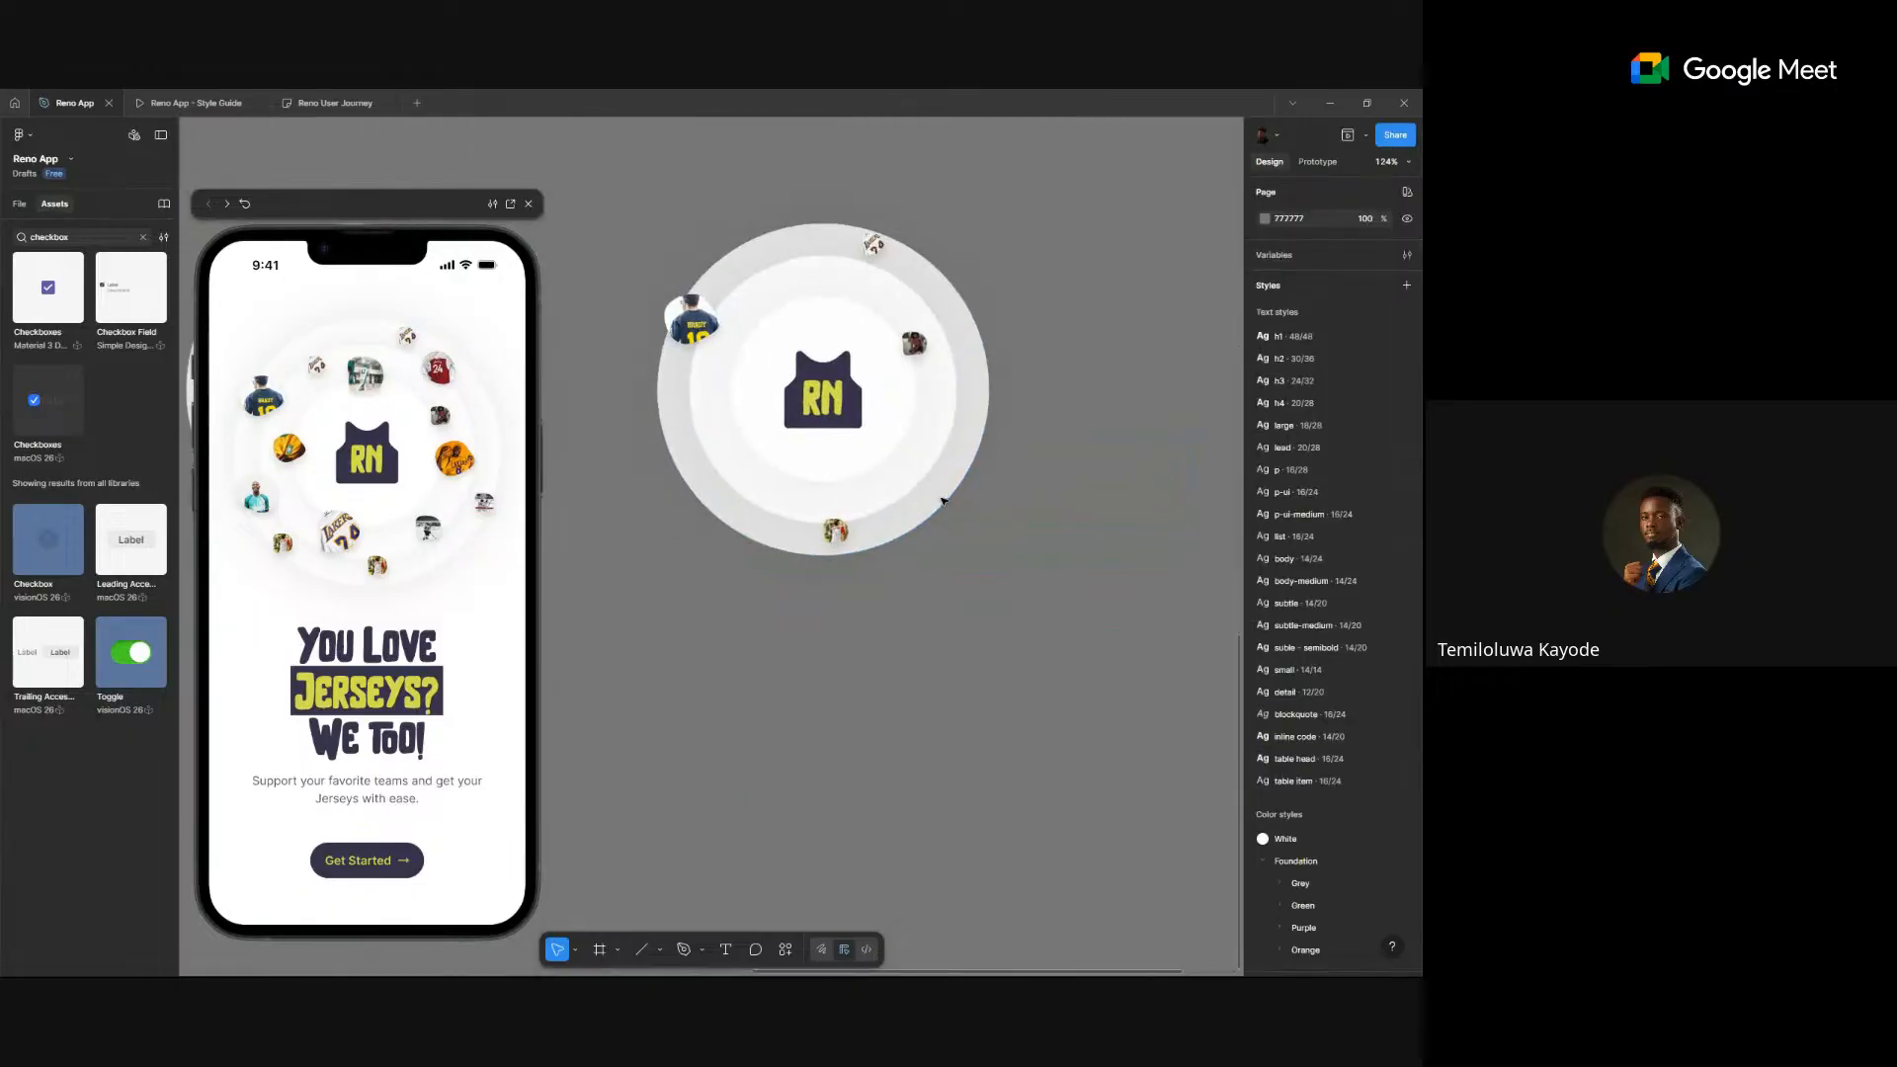
pyautogui.click(914, 342)
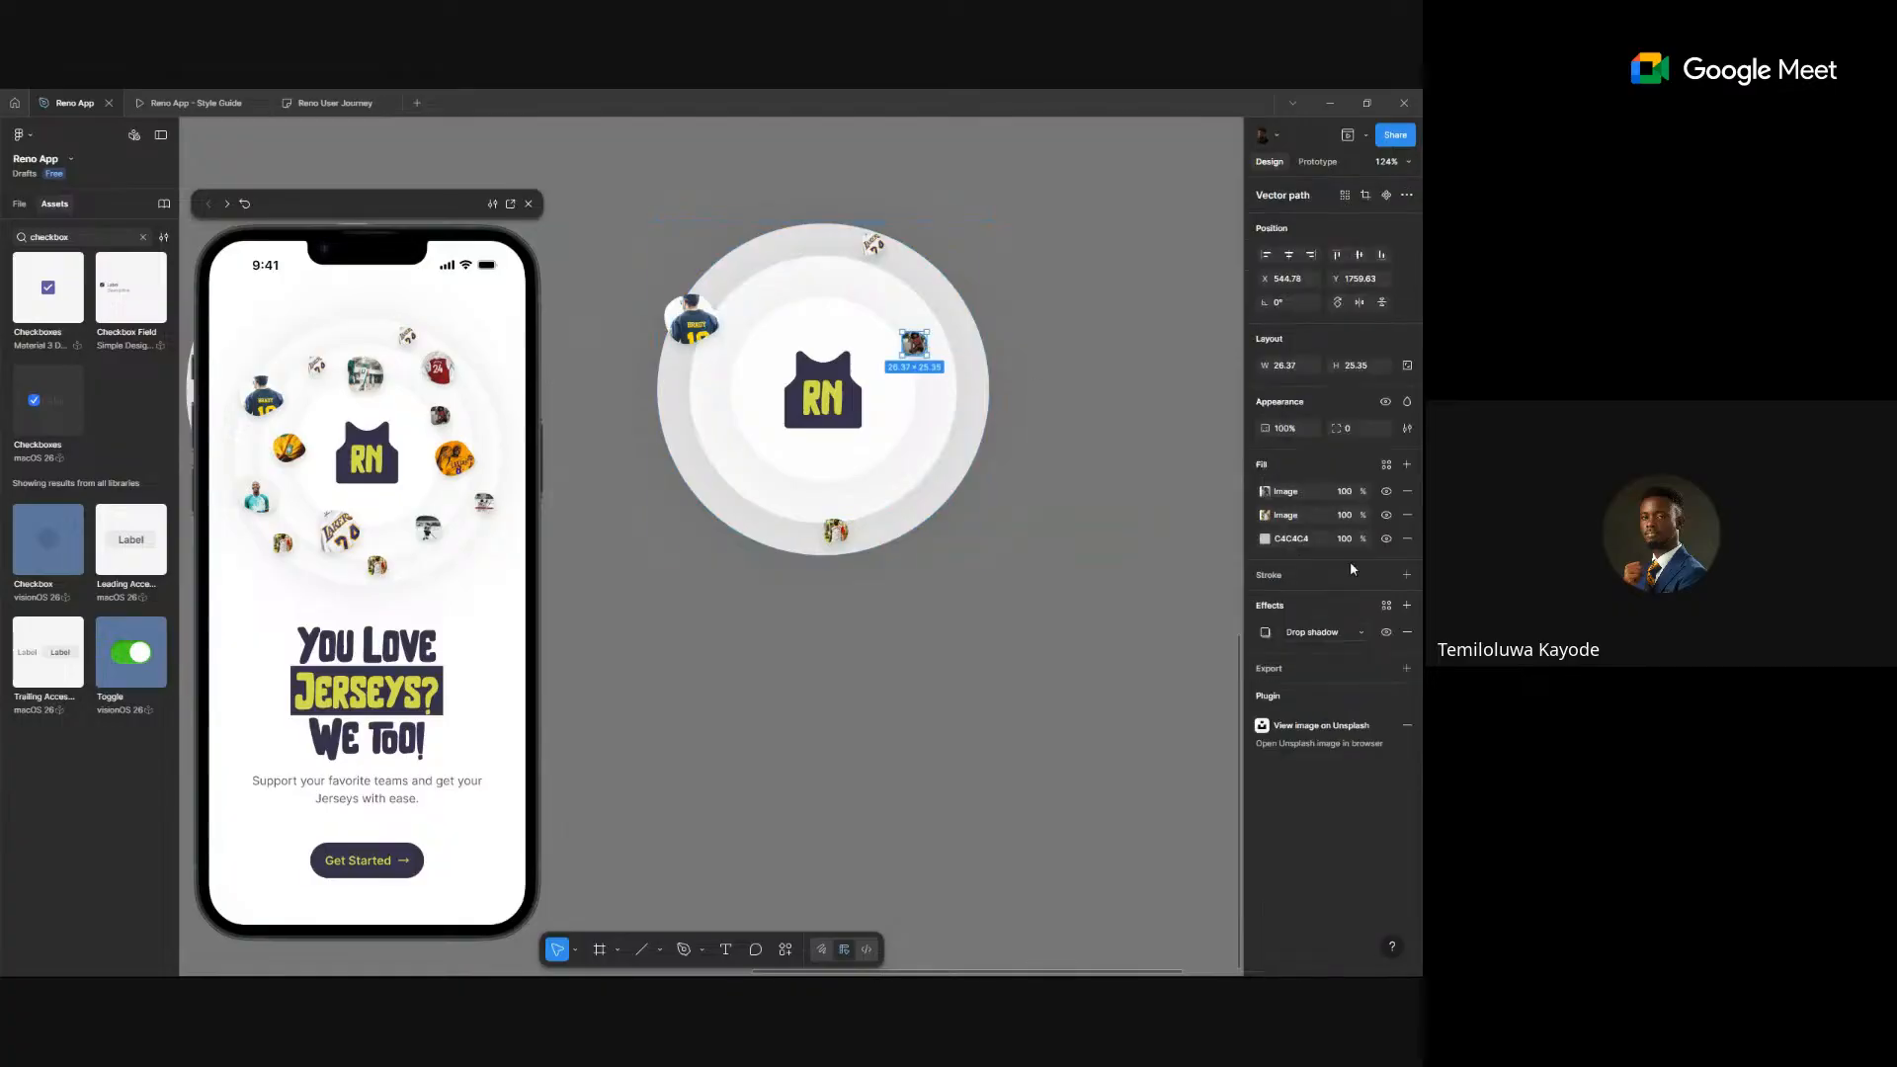
pyautogui.click(1005, 634)
pyautogui.scroll(-3, 1006, 634)
pyautogui.moveTo(871, 477); pyautogui.dragTo(1176, 477)
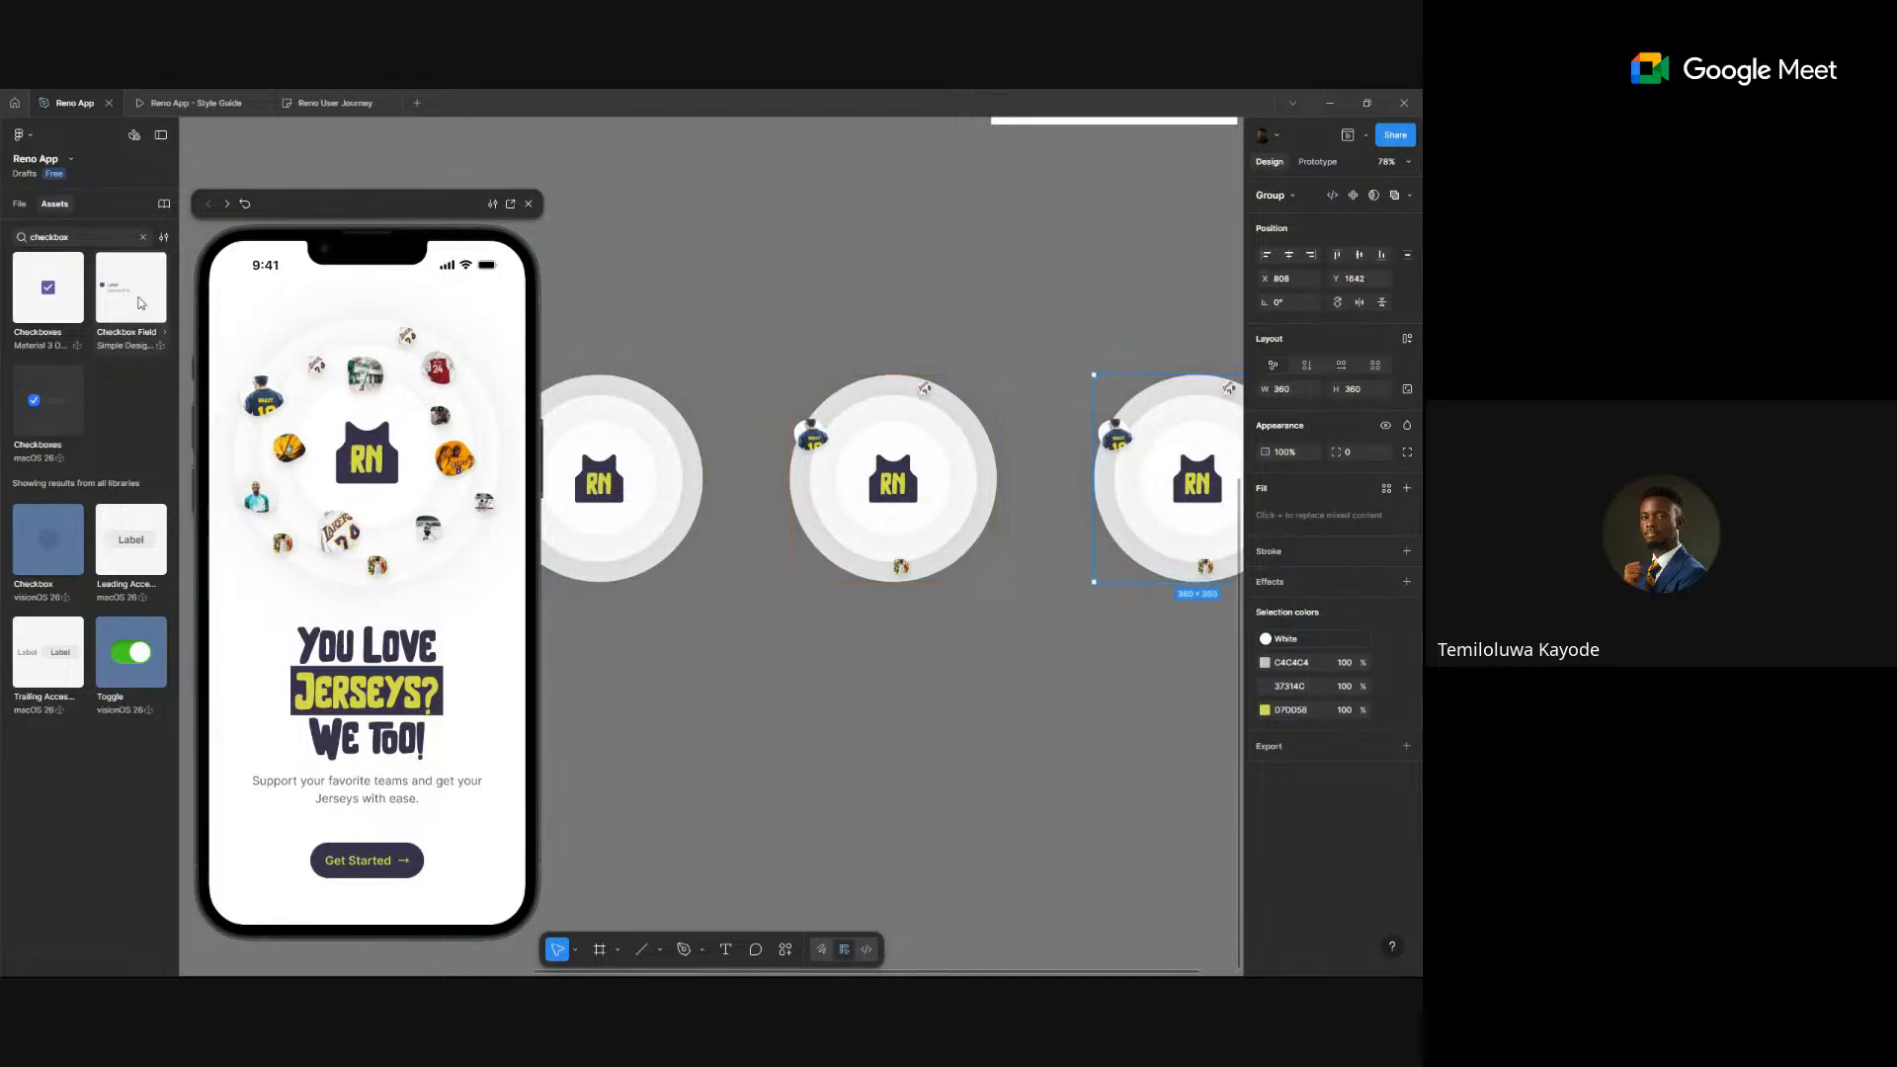
# - Unhide two hidden jersey Vector layers on the middle circle from the Layers list
pyautogui.click(20, 204)
pyautogui.scroll(-3, 86, 663)
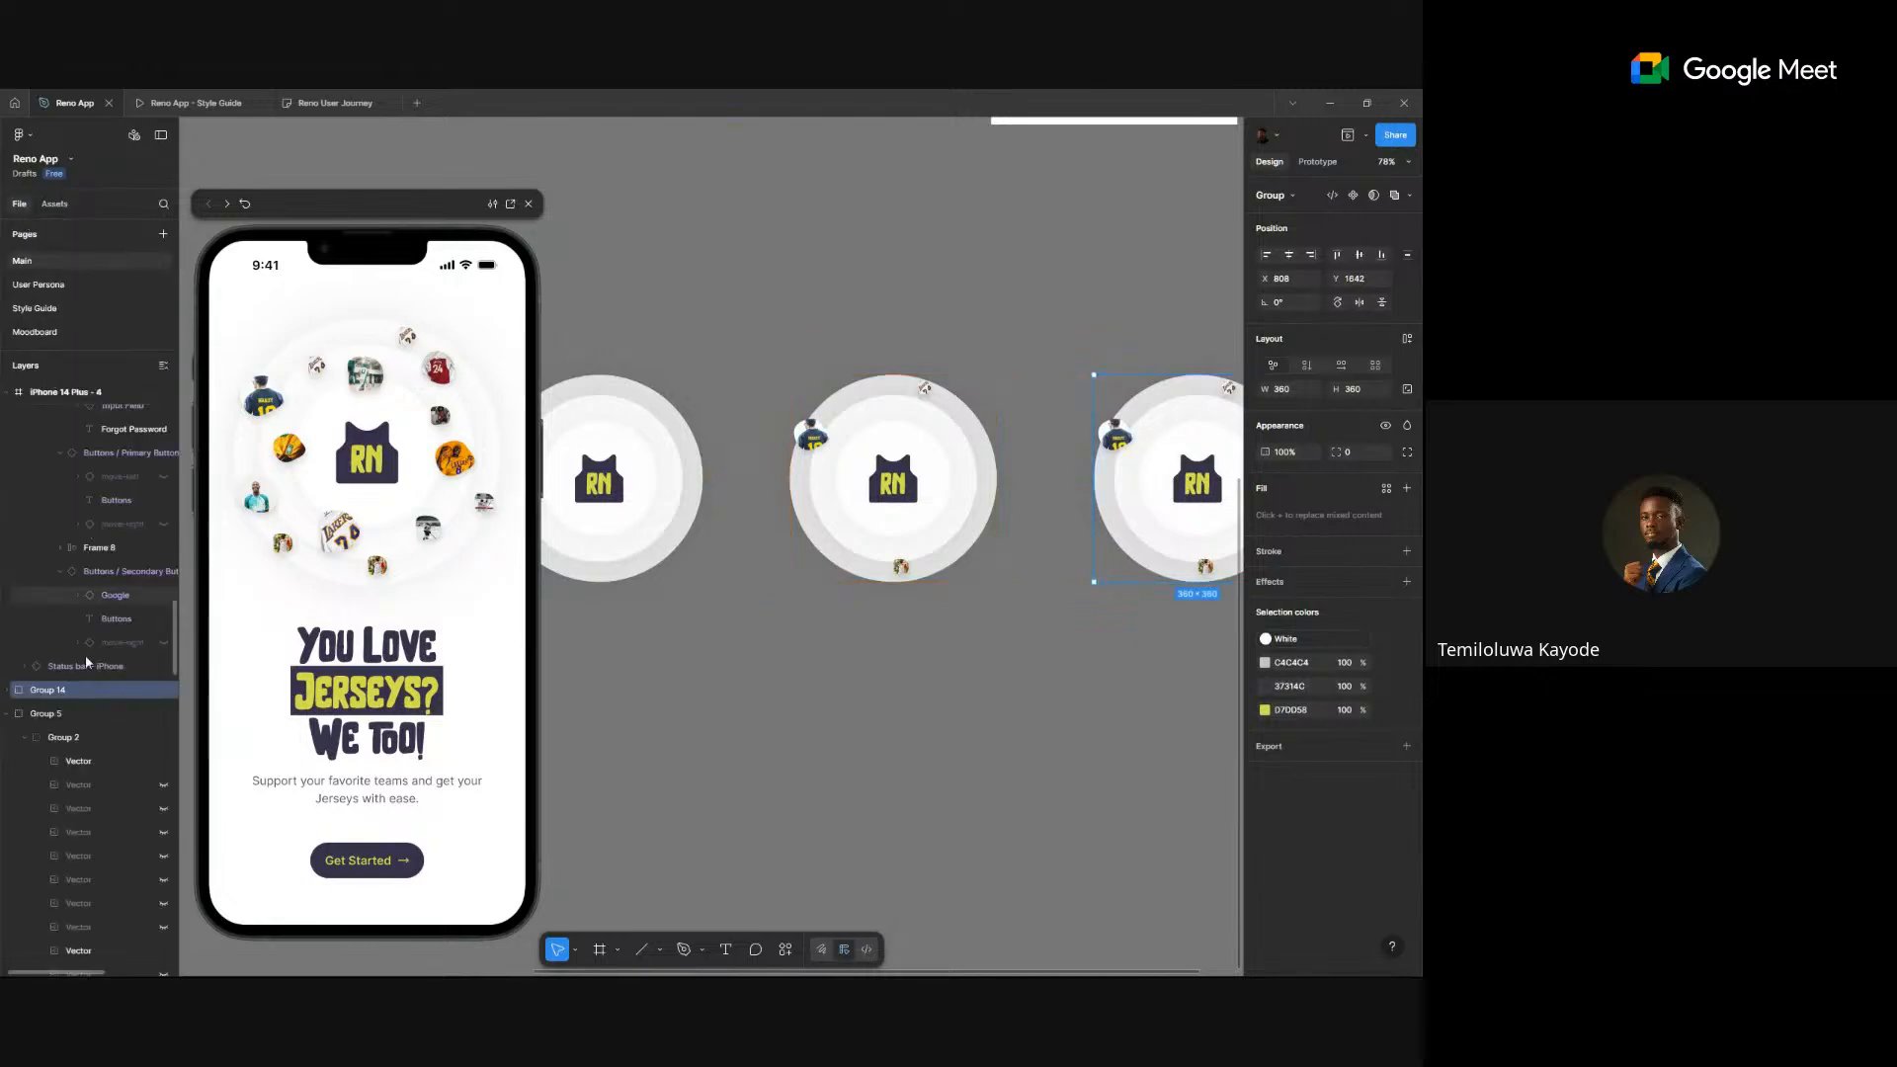
pyautogui.scroll(-5, 86, 663)
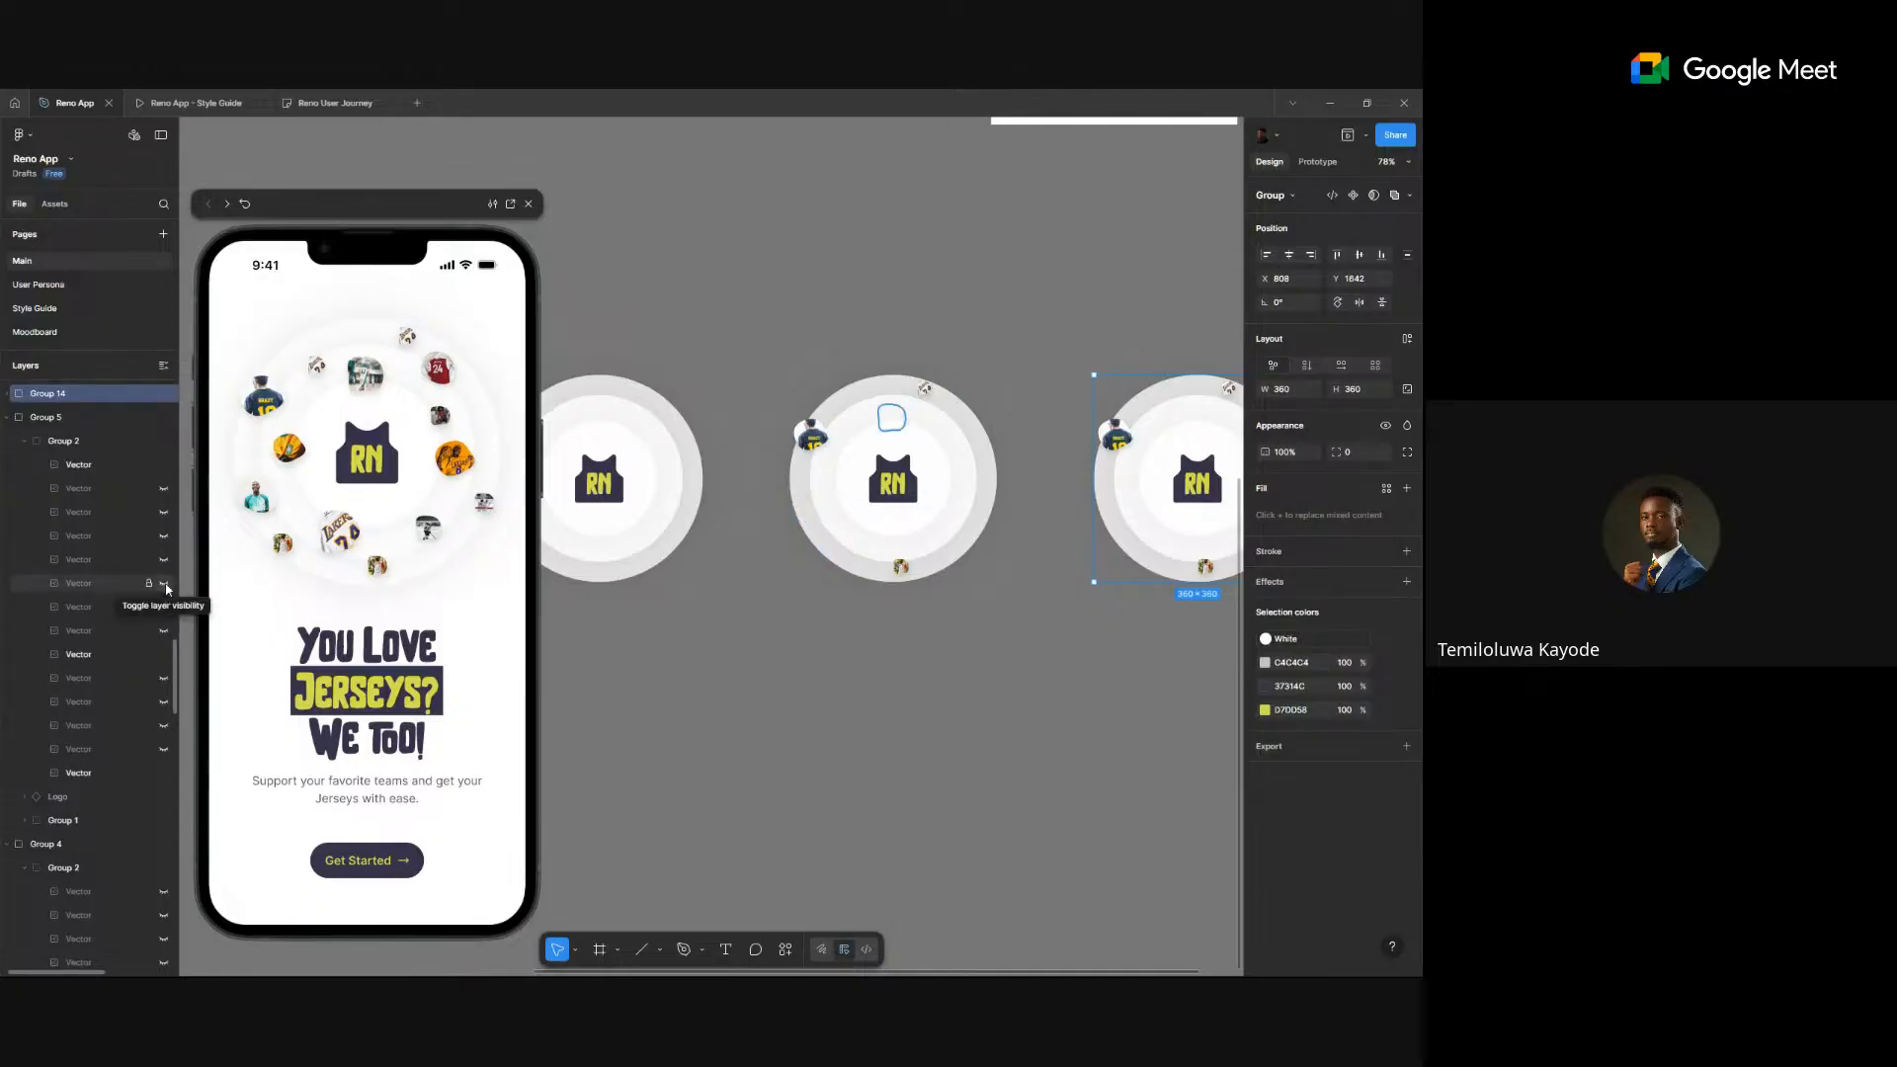
pyautogui.click(165, 587)
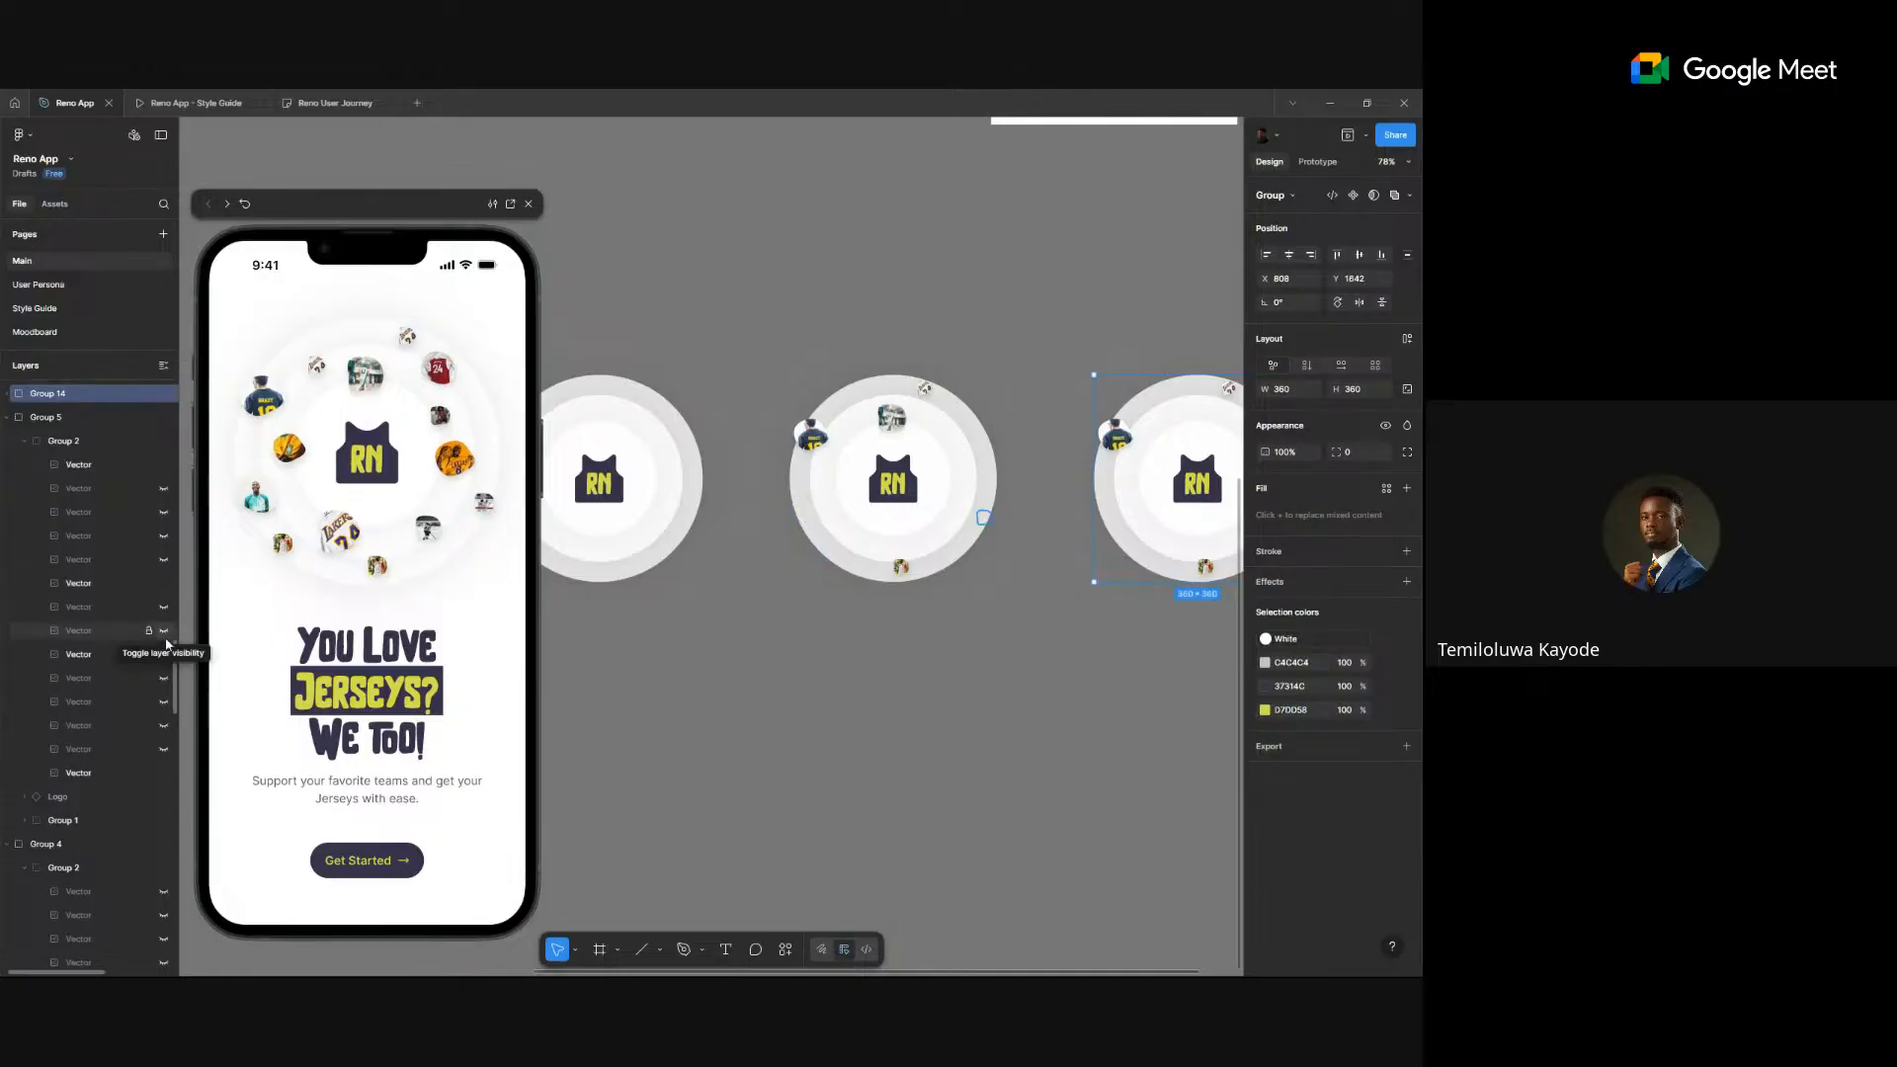
pyautogui.click(164, 633)
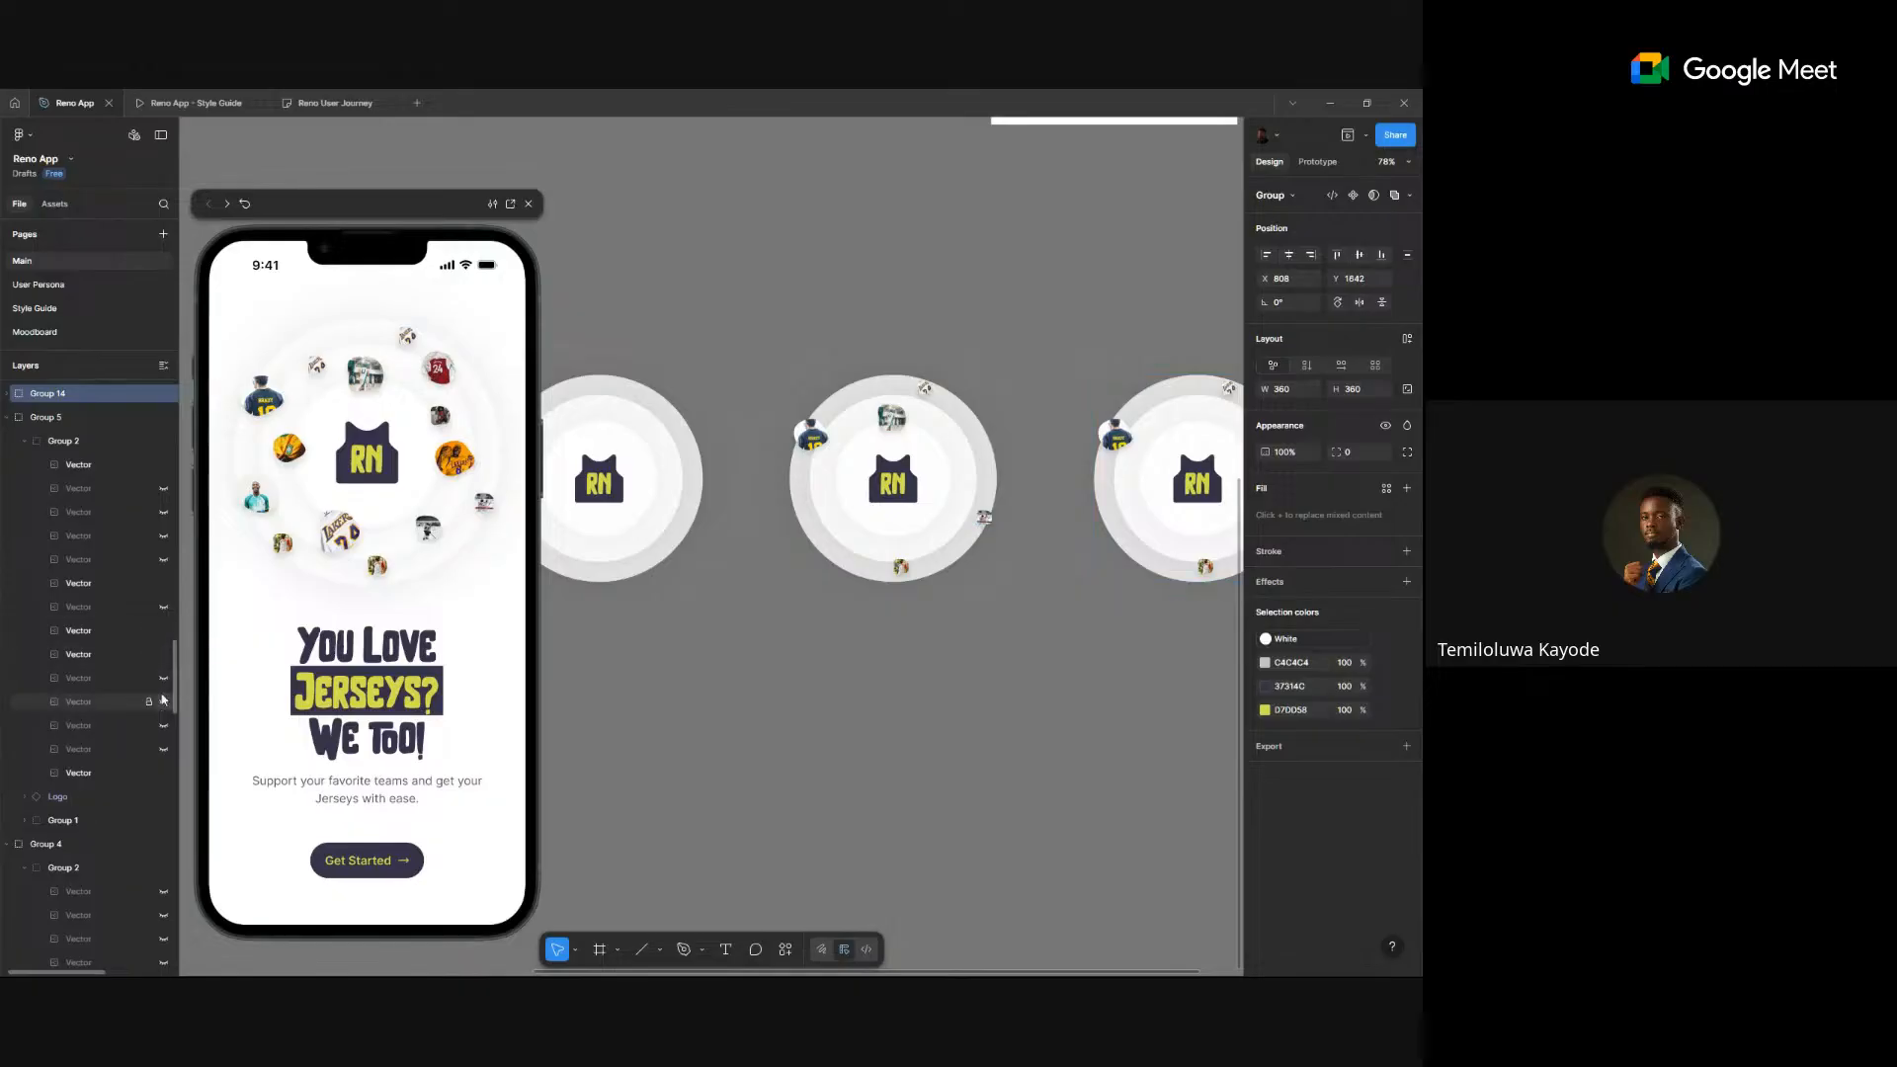
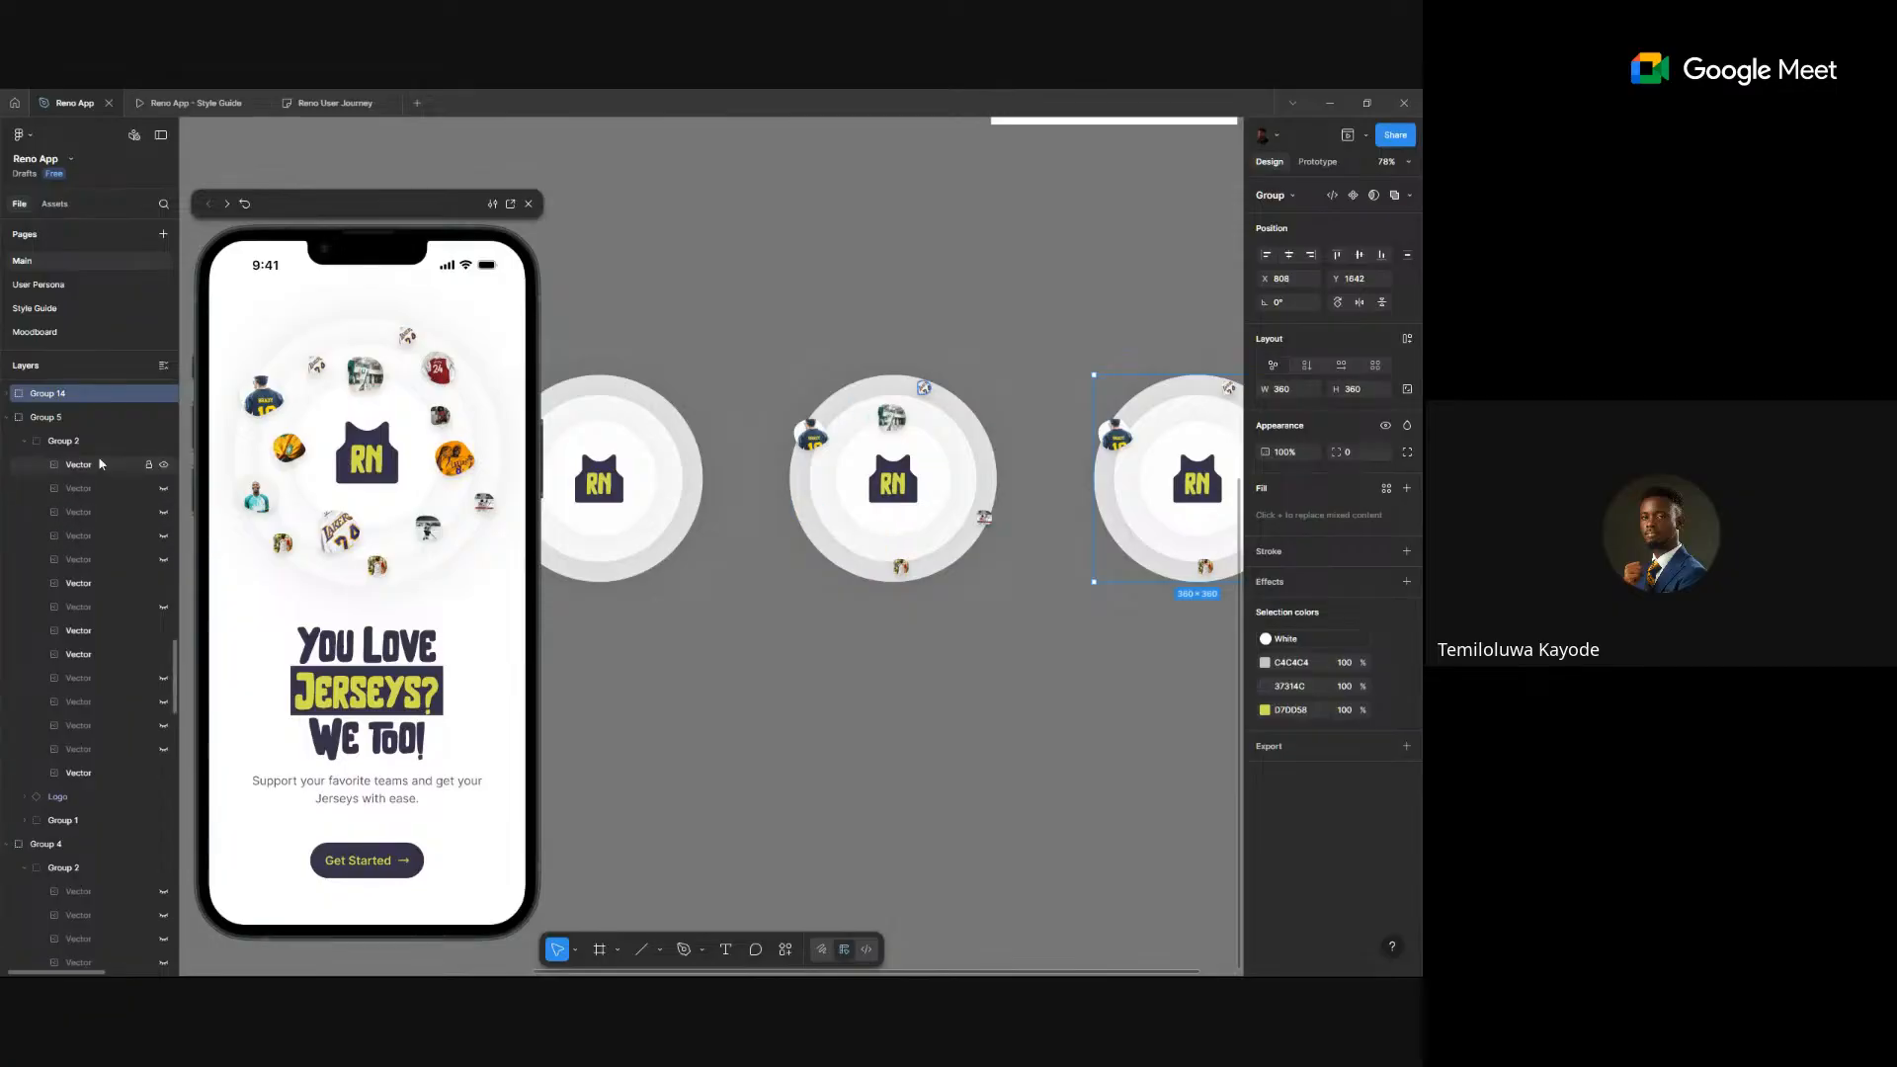
# - Reveal an extra jersey on the middle circle and move the circles into even spacing
pyautogui.click(163, 512)
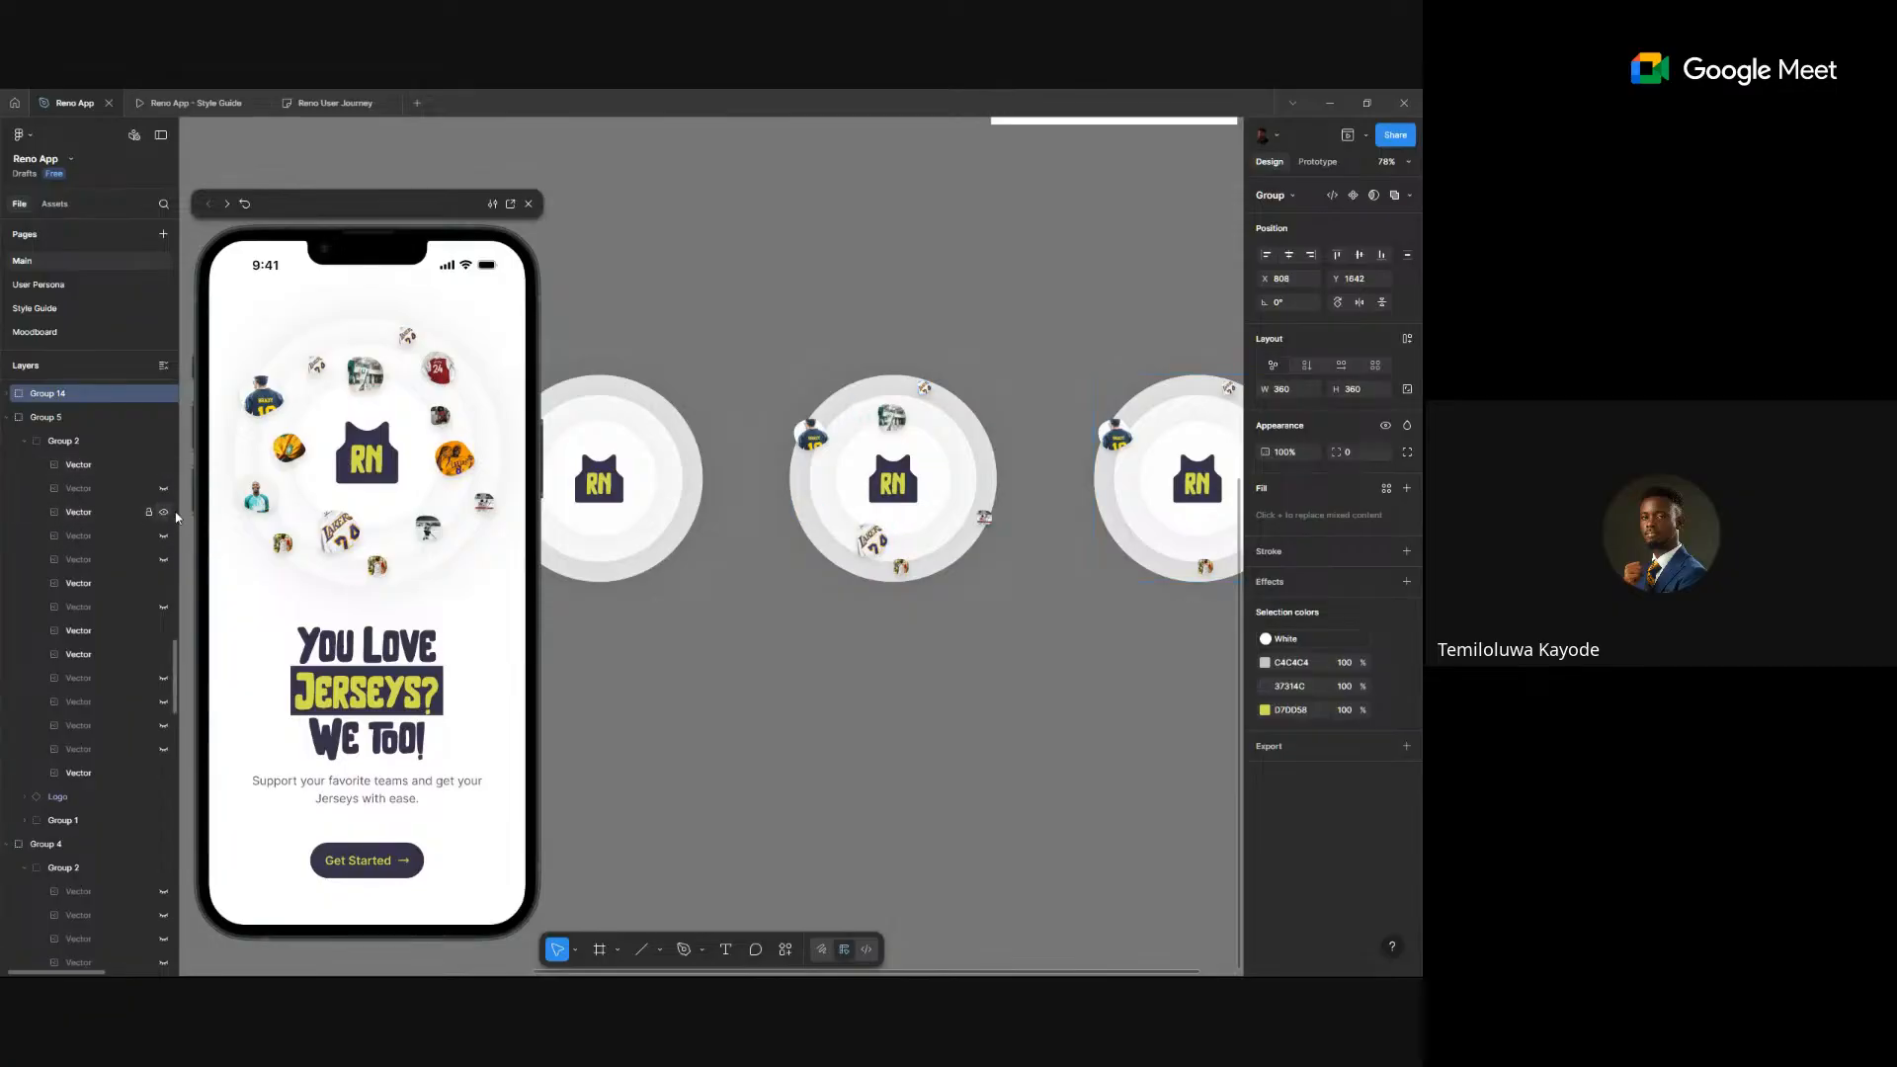
pyautogui.click(861, 659)
pyautogui.scroll(-5, 862, 659)
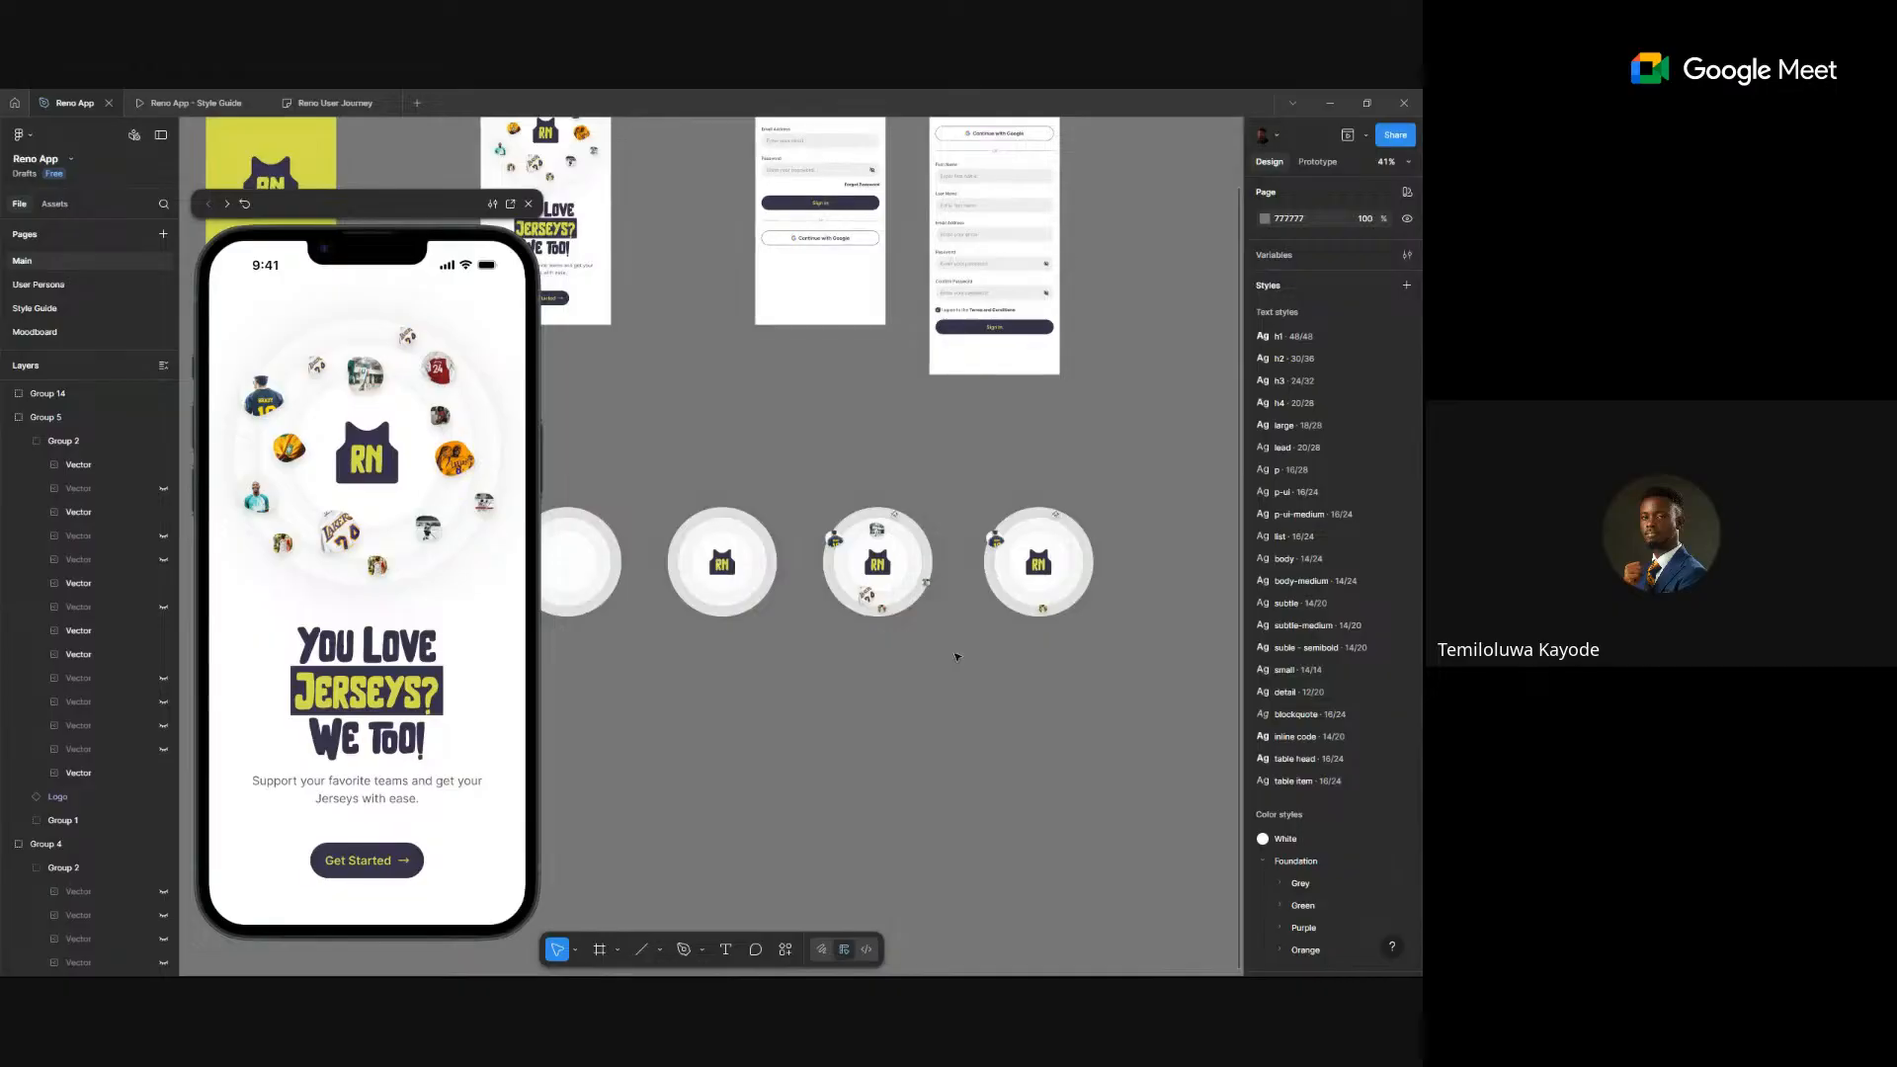
pyautogui.moveTo(904, 575)
pyautogui.mouseDown()
pyautogui.moveTo(1011, 573)
pyautogui.moveTo(866, 571)
pyautogui.mouseUp()
pyautogui.moveTo(1084, 561); pyautogui.dragTo(1001, 565)
pyautogui.scroll(-3, 1080, 678)
pyautogui.scroll(4, 1068, 643)
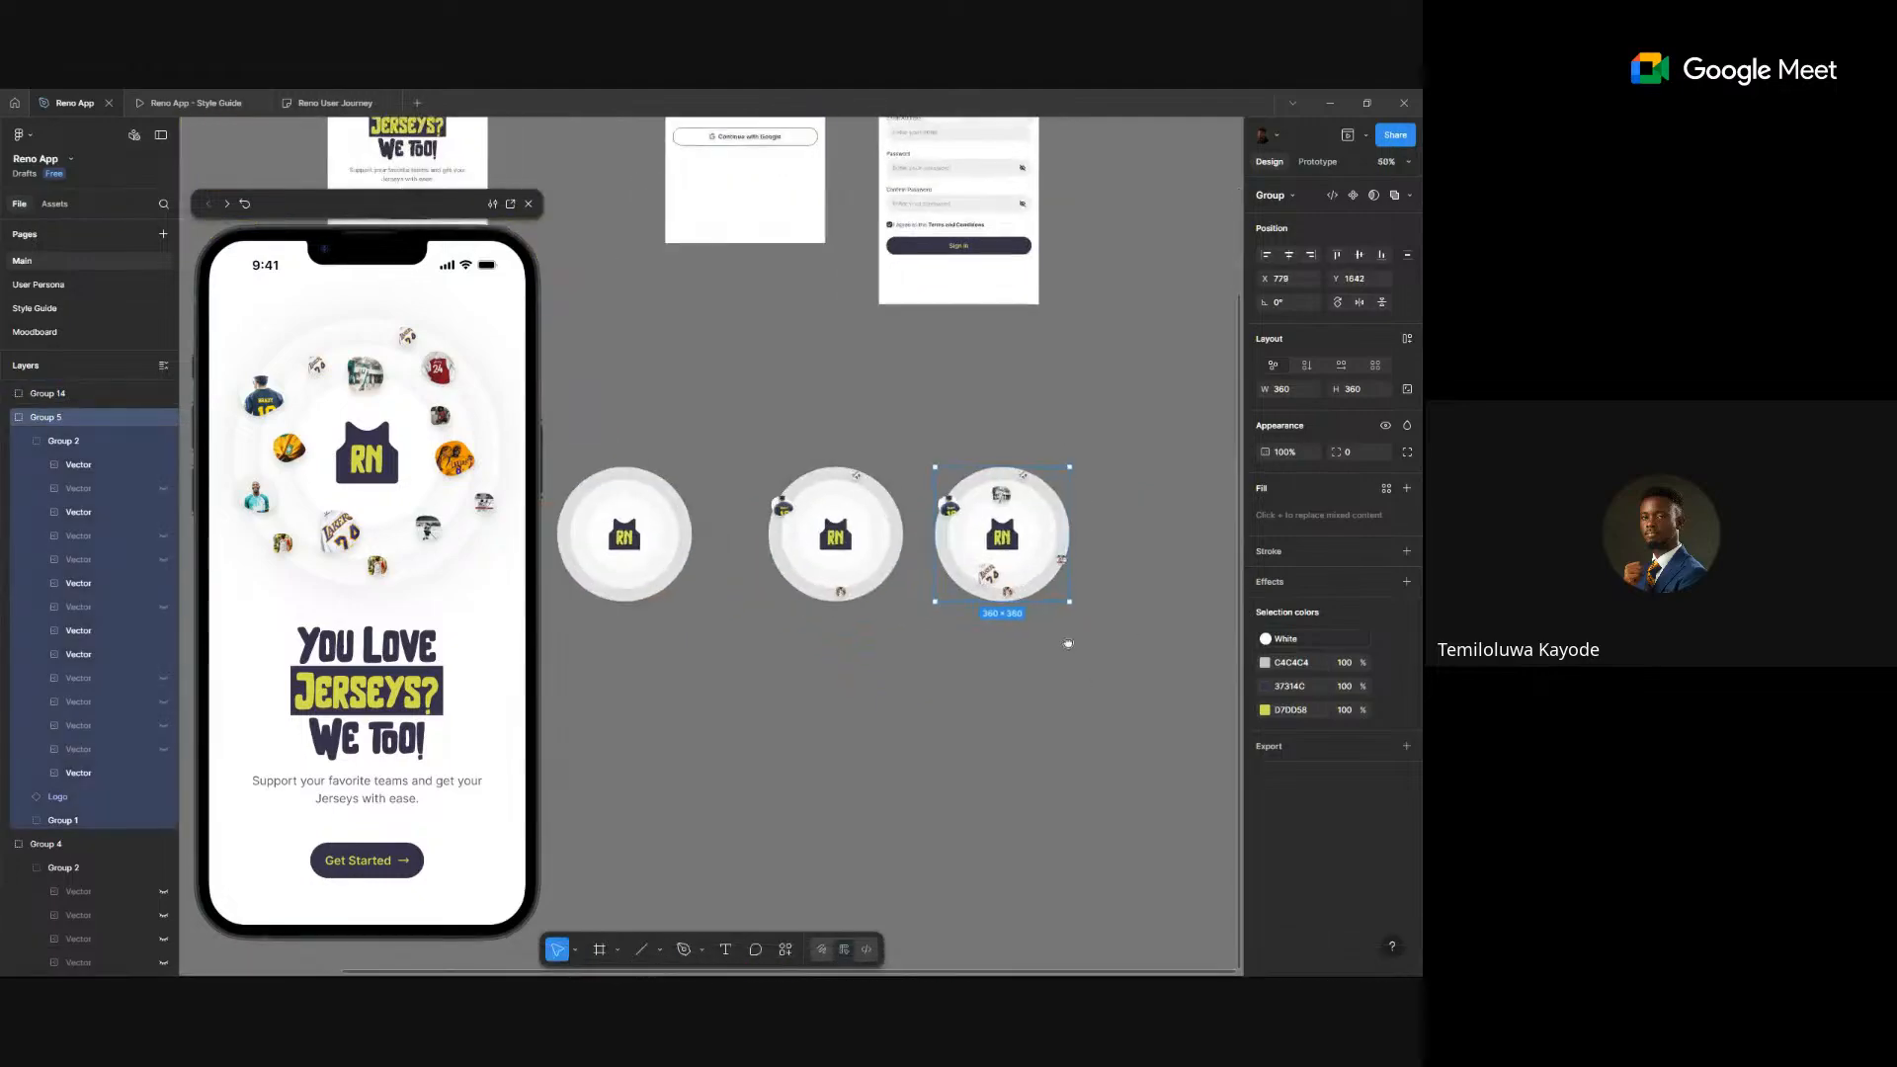
pyautogui.scroll(2, 1068, 643)
pyautogui.moveTo(1062, 600); pyautogui.dragTo(1048, 600)
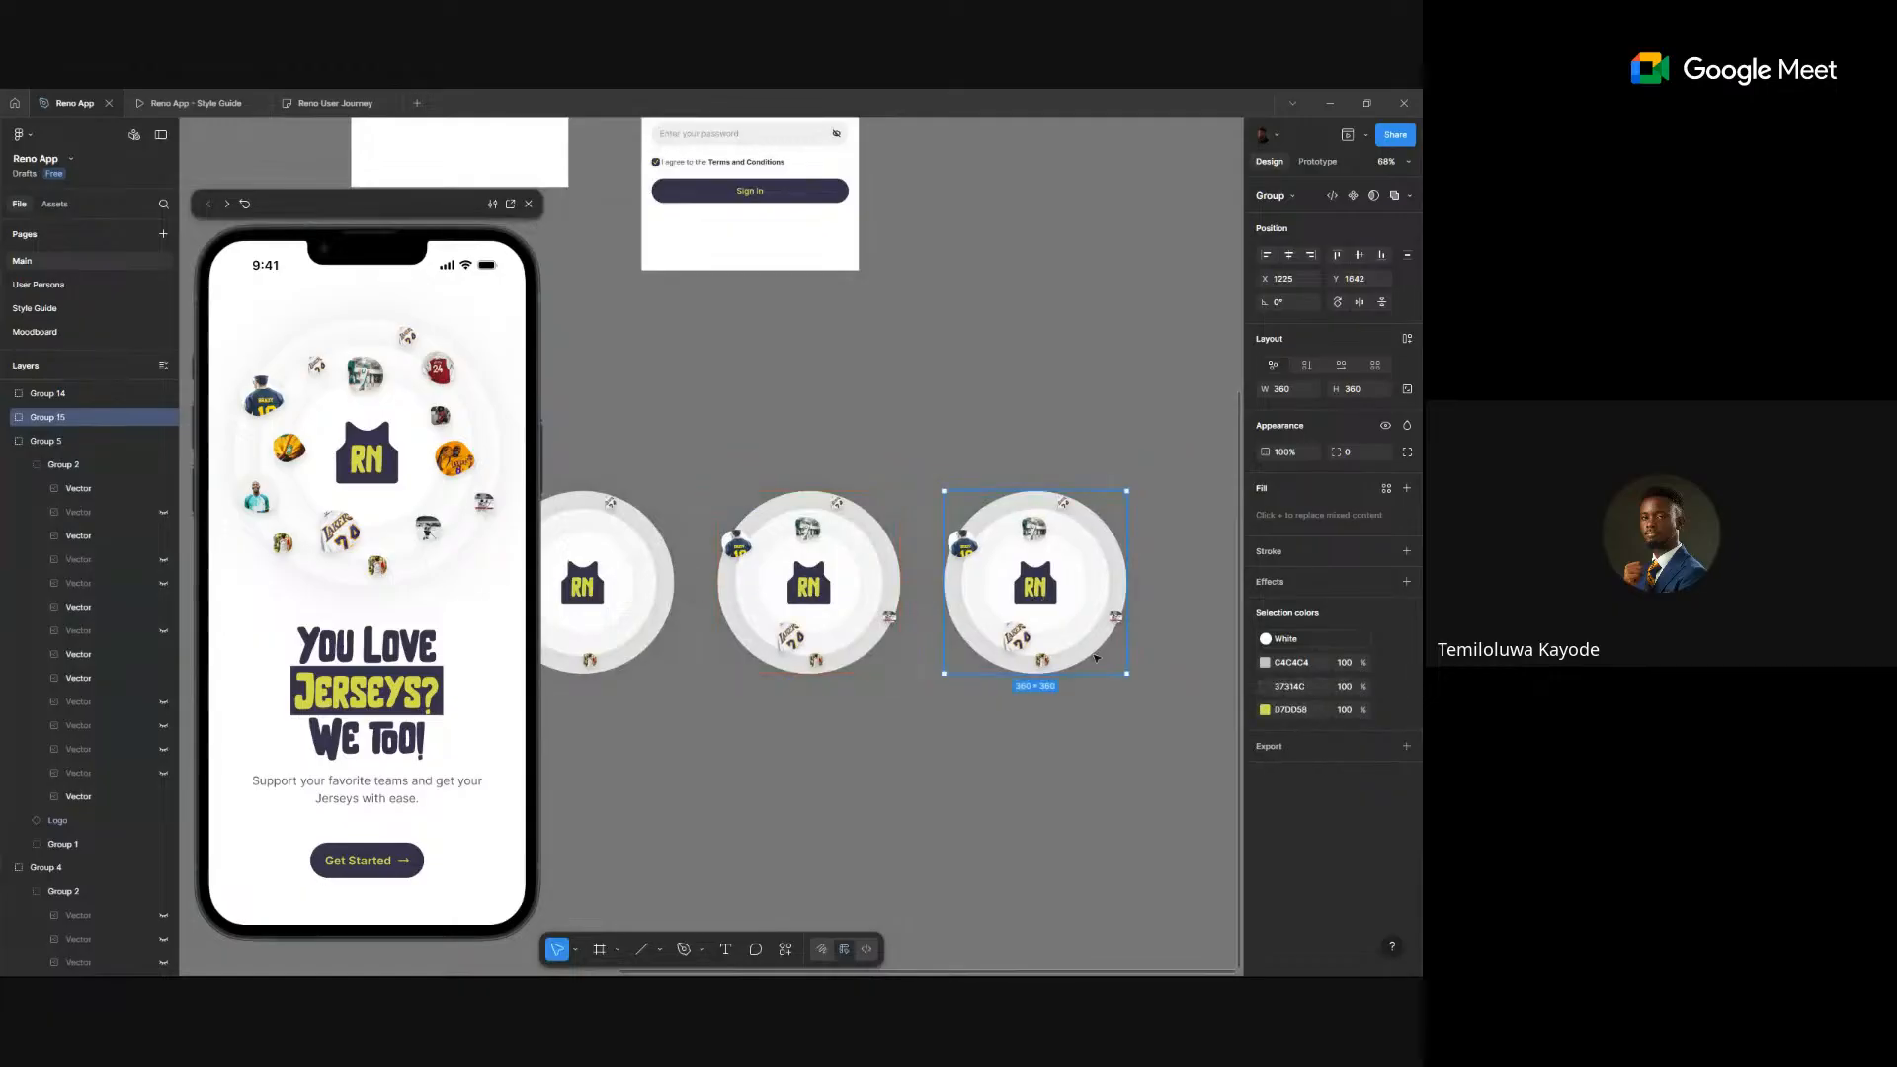
pyautogui.click(164, 584)
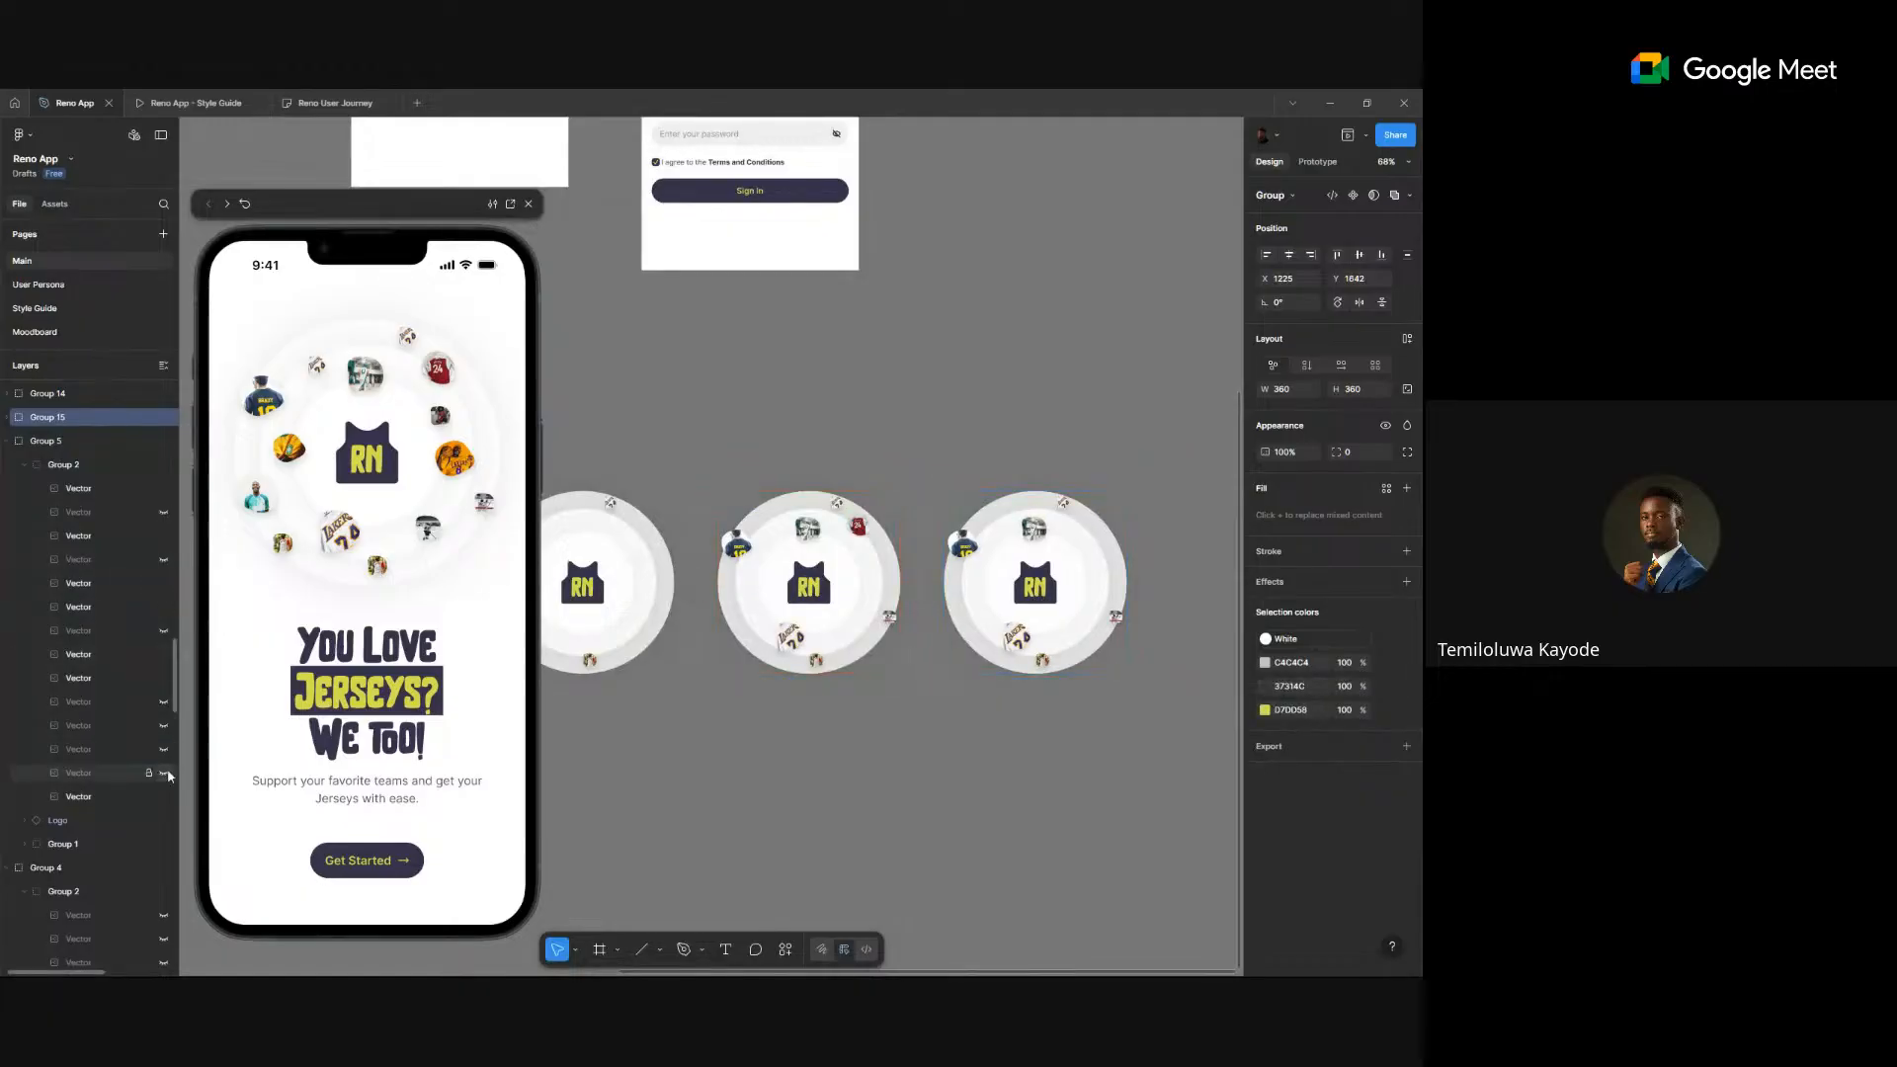
pyautogui.hotkey('ctrl', 'z')
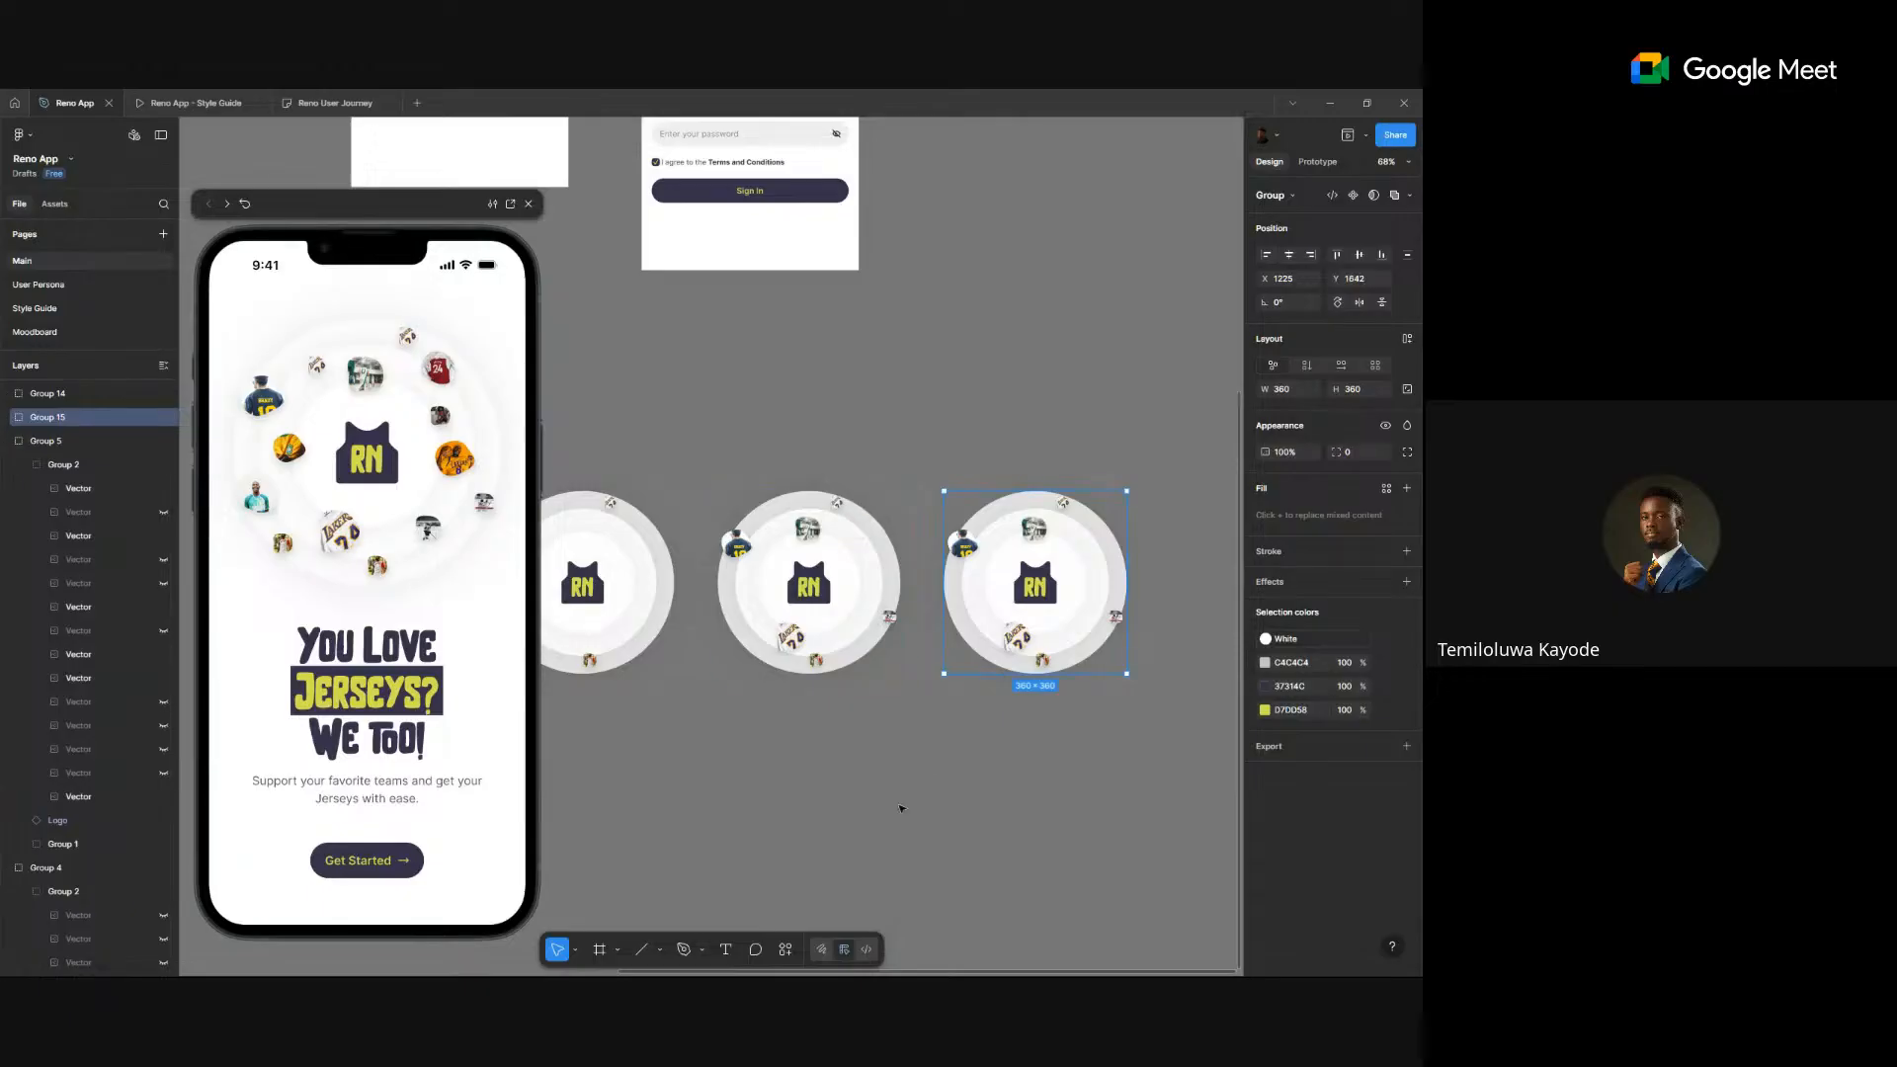
# - In Group 15, reveal a red jersey and one more on the rightmost circle
pyautogui.click(902, 808)
pyautogui.click(49, 417)
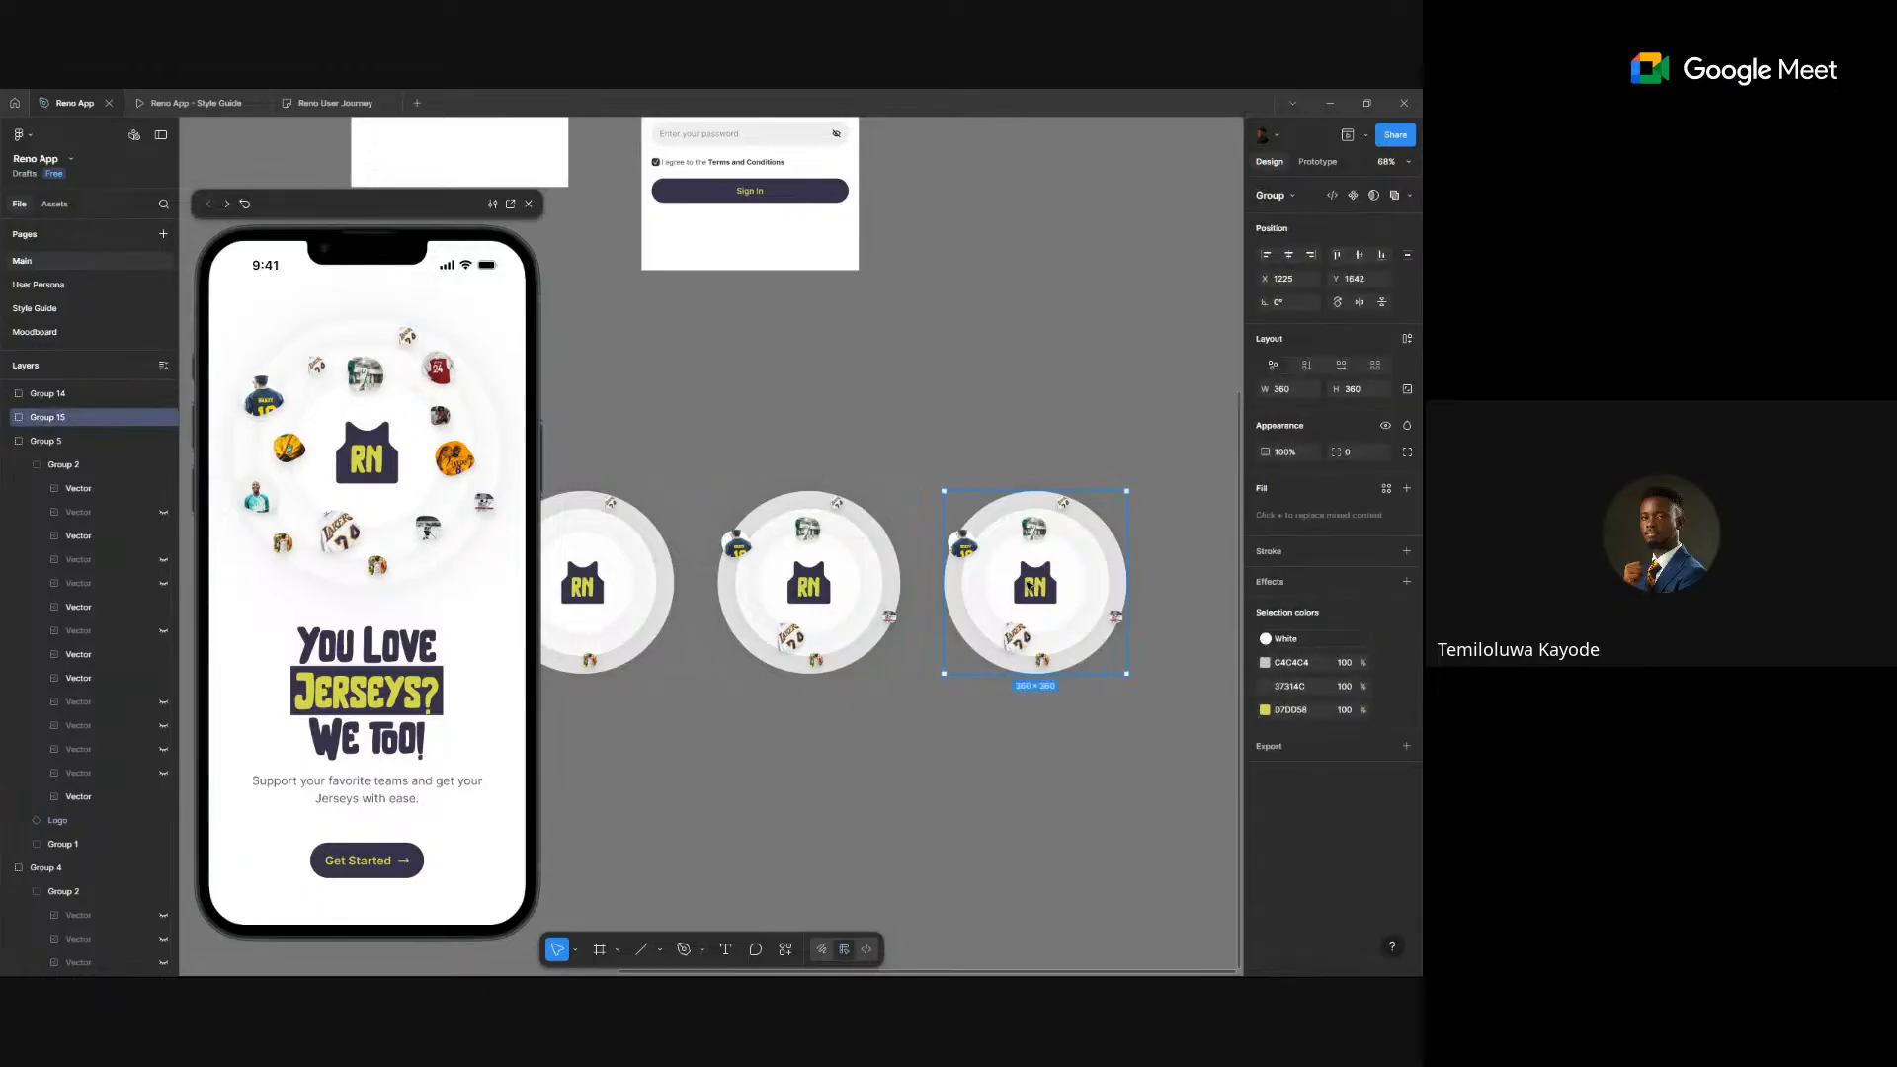
pyautogui.click(6, 442)
pyautogui.click(6, 419)
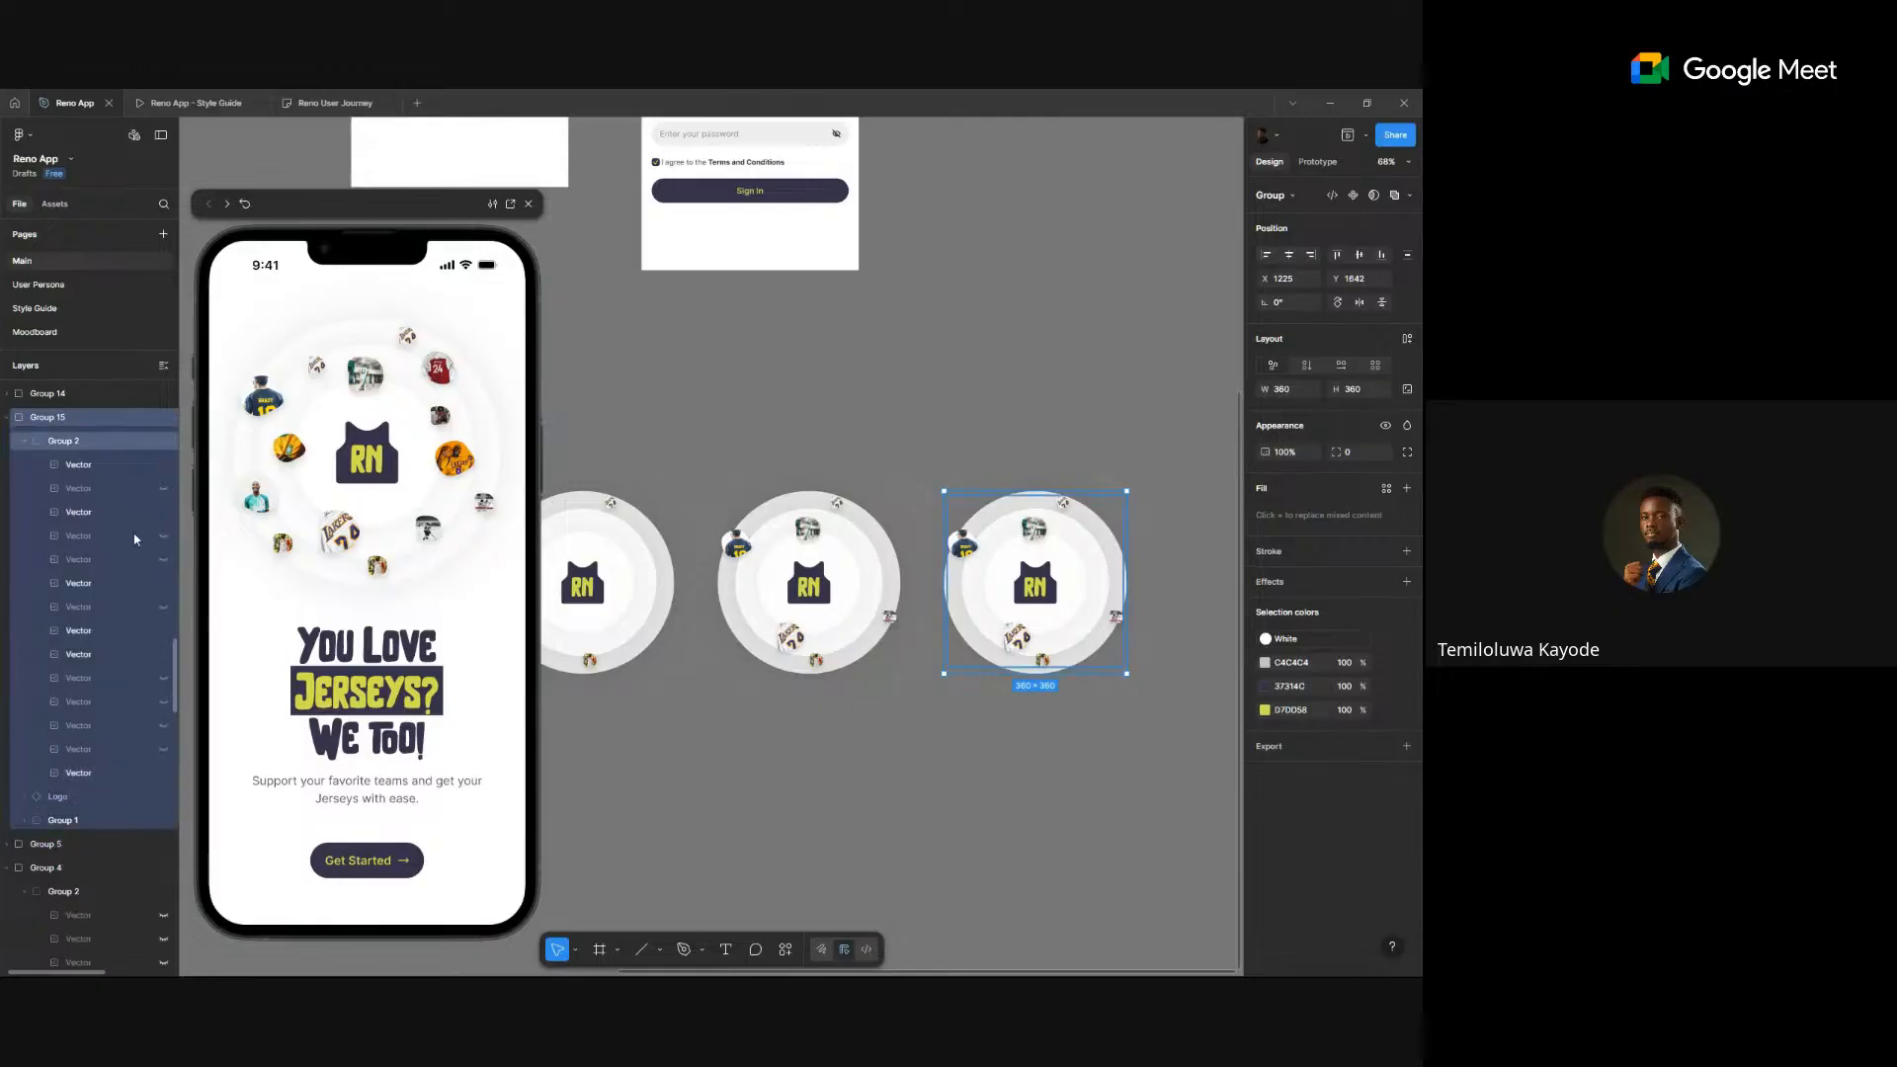
pyautogui.click(164, 560)
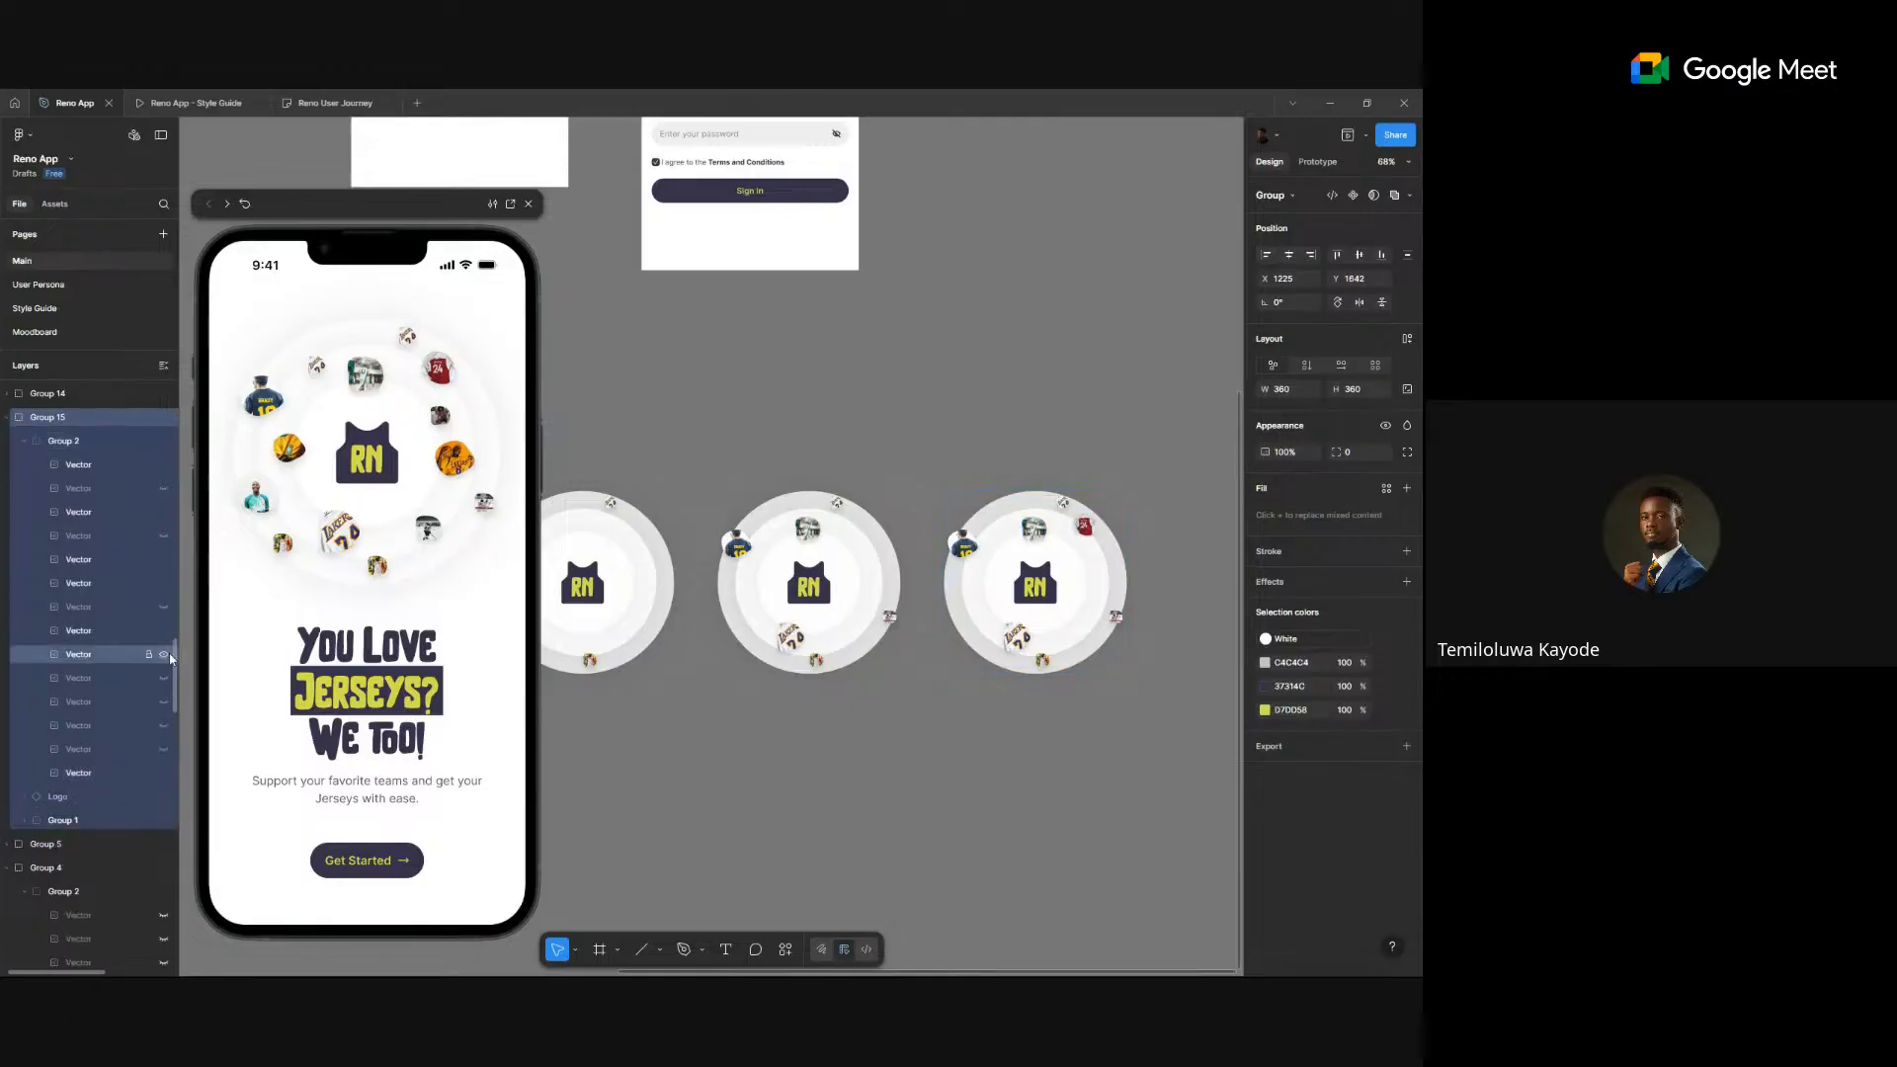
pyautogui.click(164, 709)
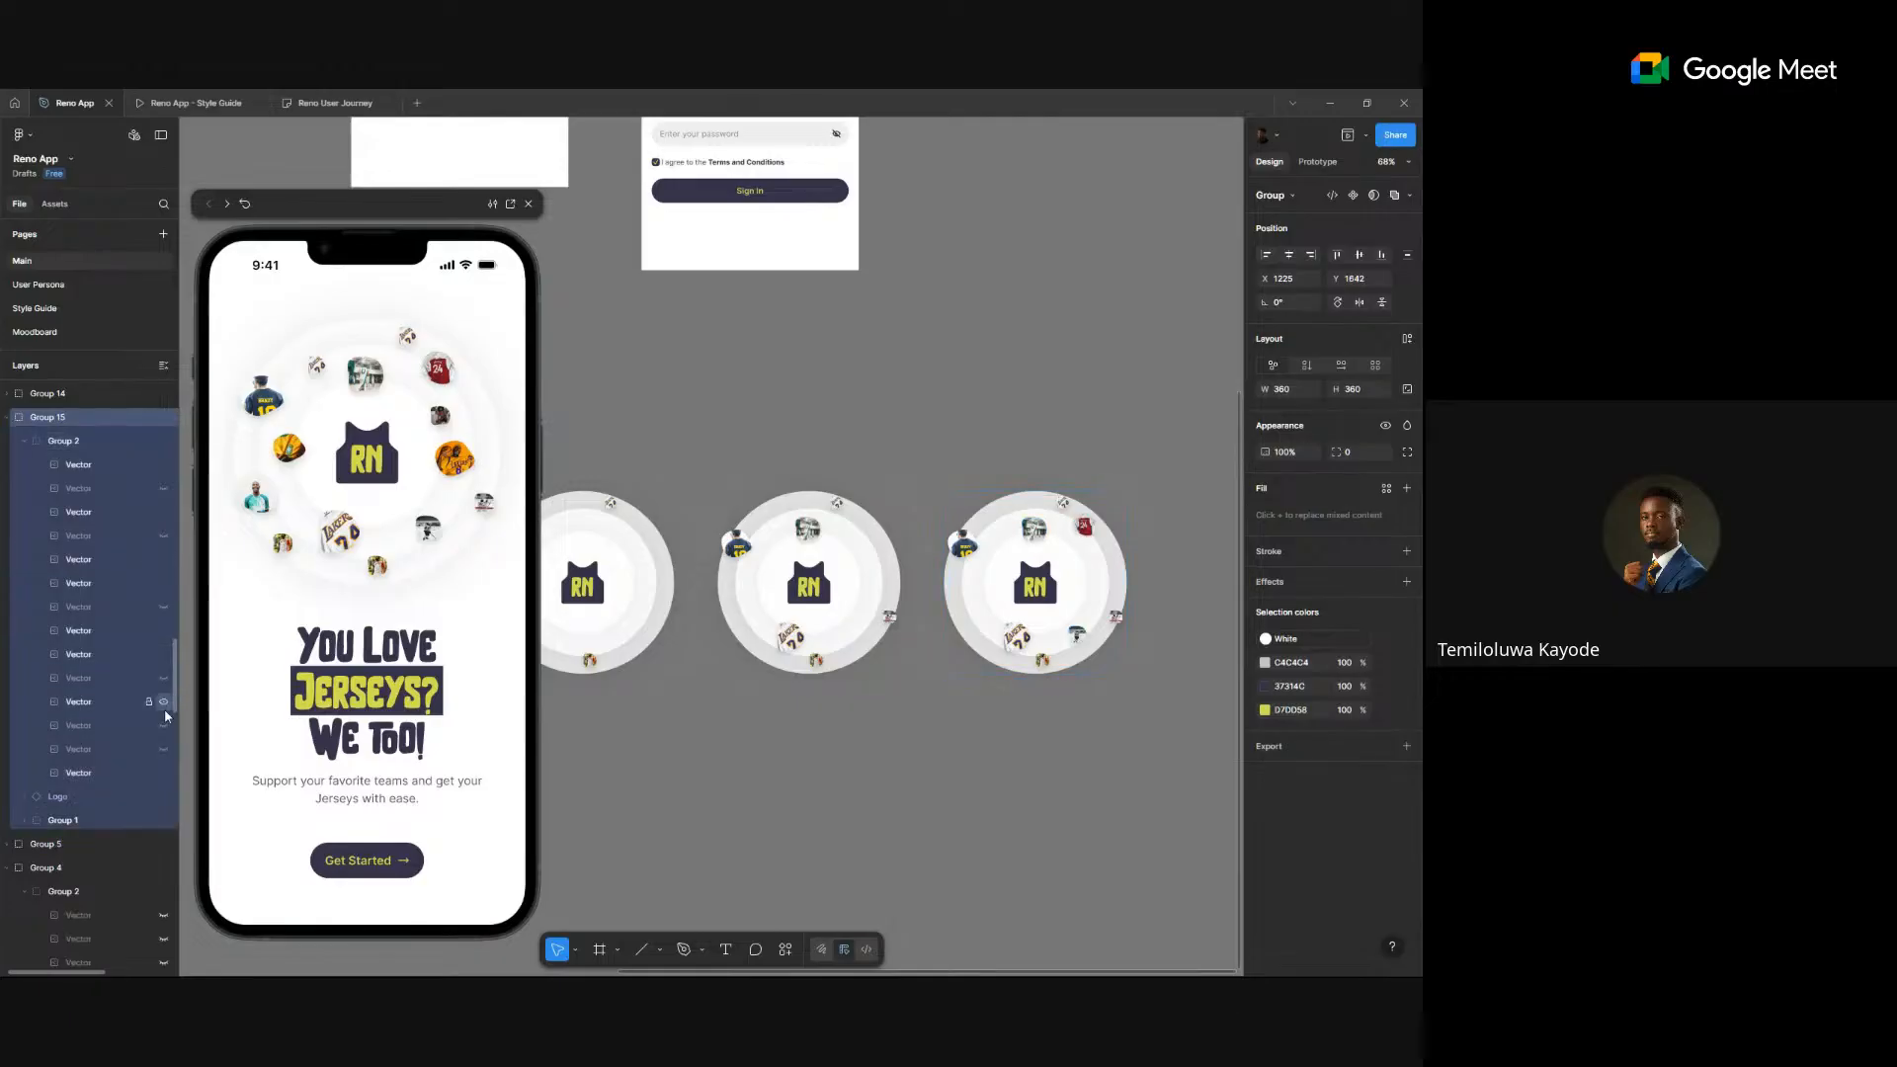
pyautogui.click(164, 607)
pyautogui.hotkey('ctrl', 'z')
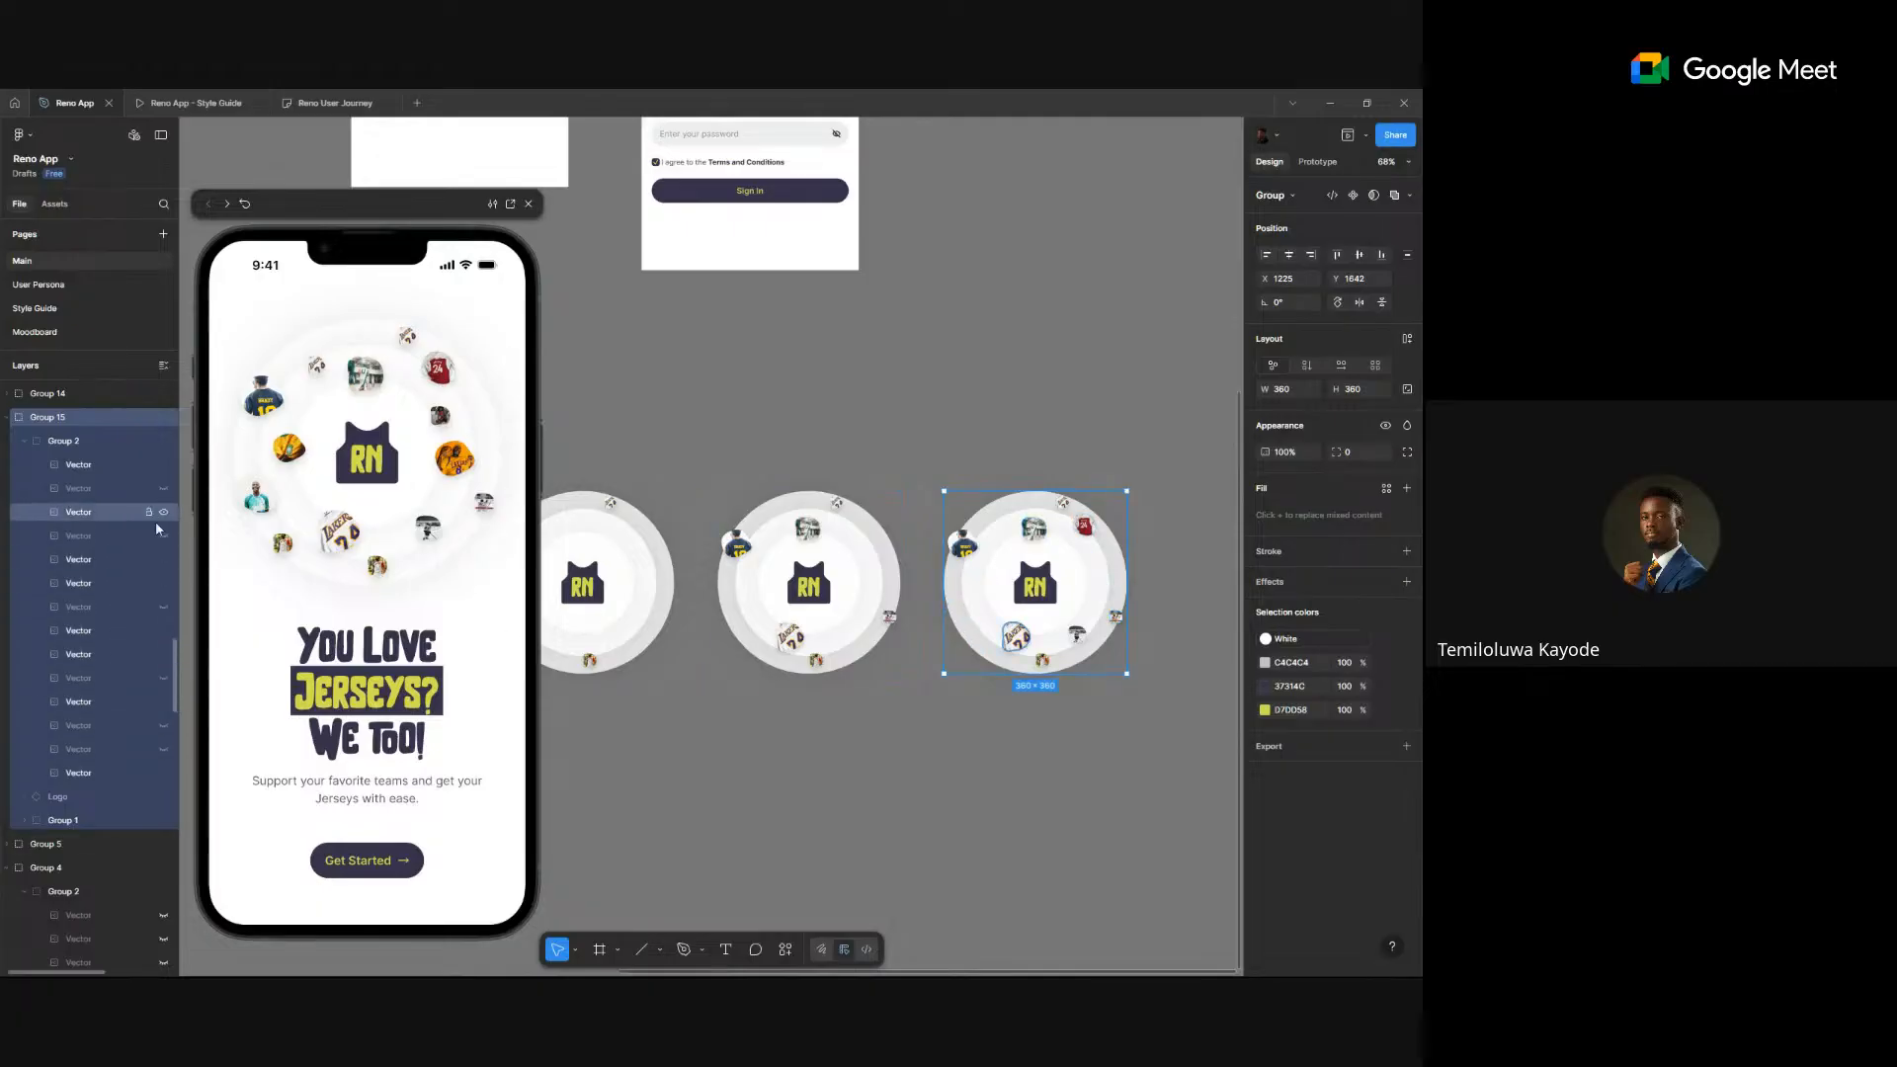
pyautogui.click(780, 756)
pyautogui.scroll(-3, 780, 756)
# - Duplicate Group 15 to the right and reveal two more jerseys on the copy, including a yellow one
pyautogui.hscroll(3, 913, 724)
pyautogui.click(840, 624)
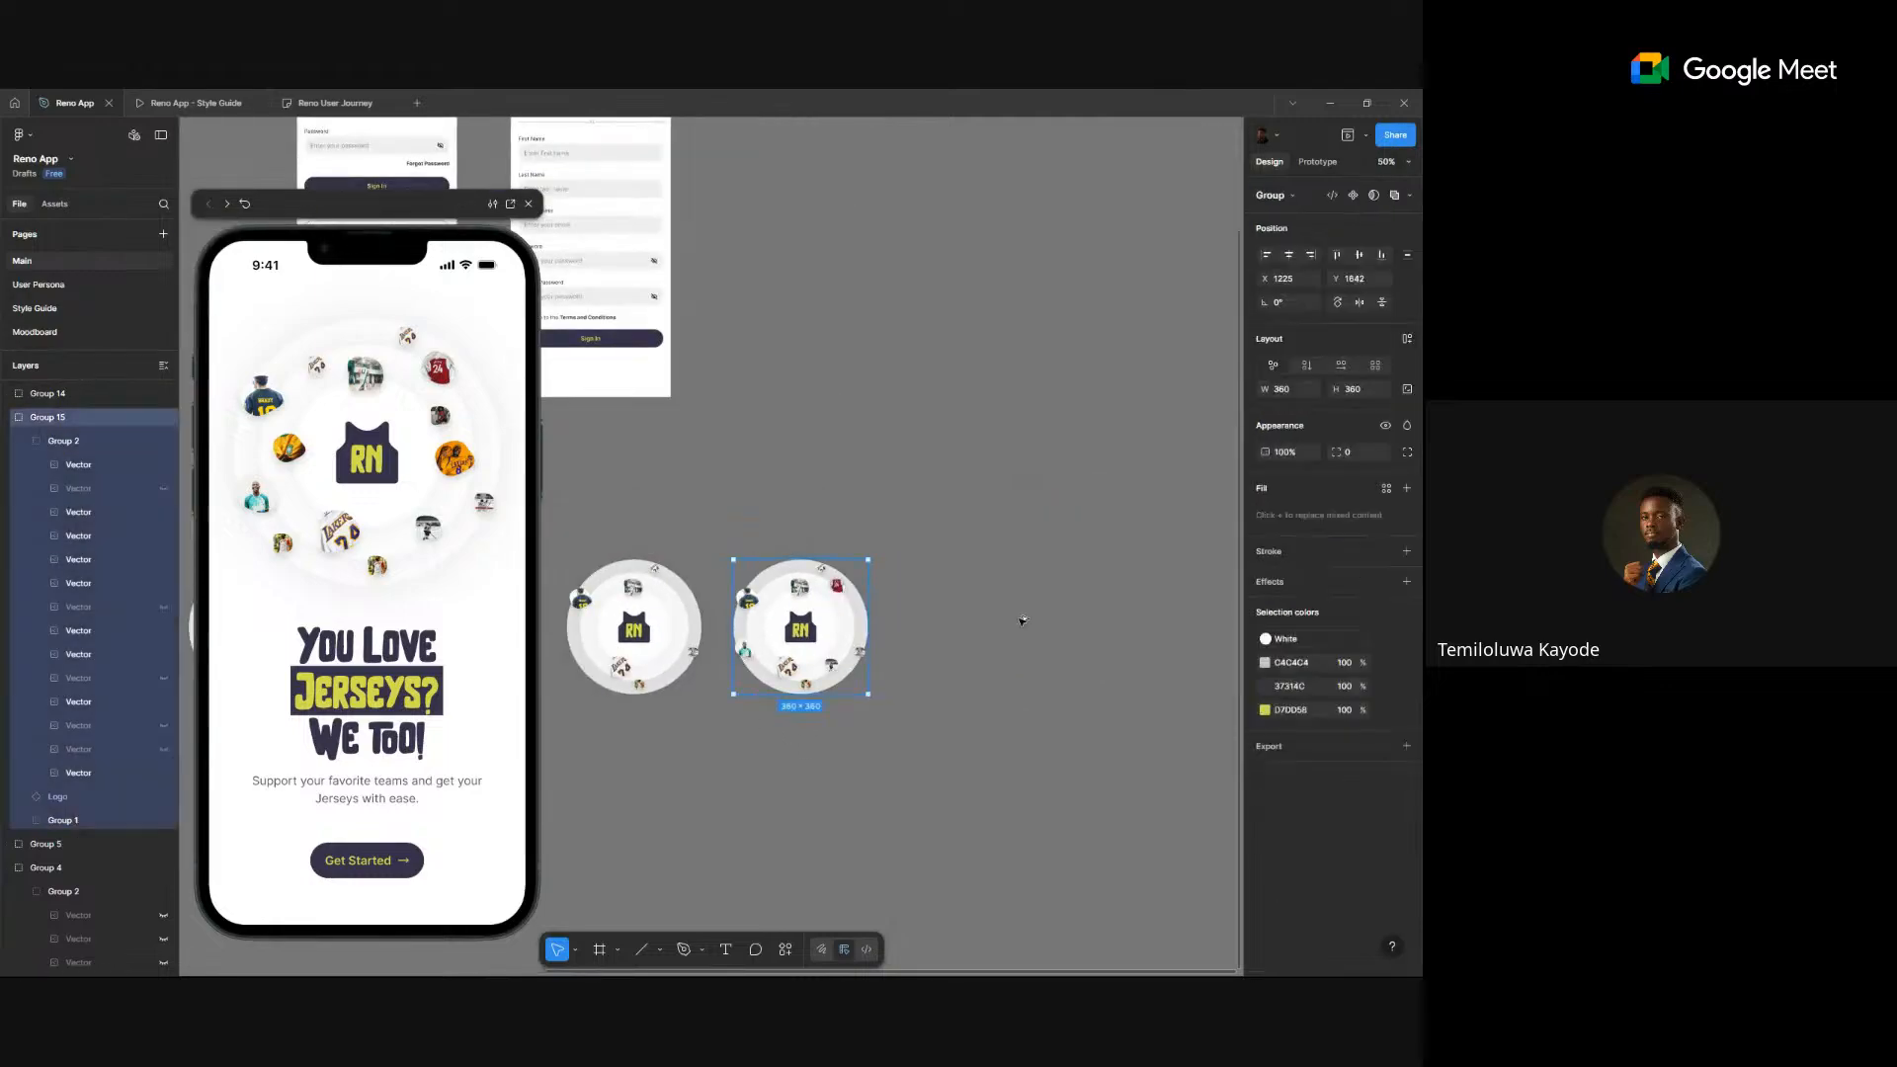
pyautogui.moveTo(835, 622); pyautogui.dragTo(1022, 621)
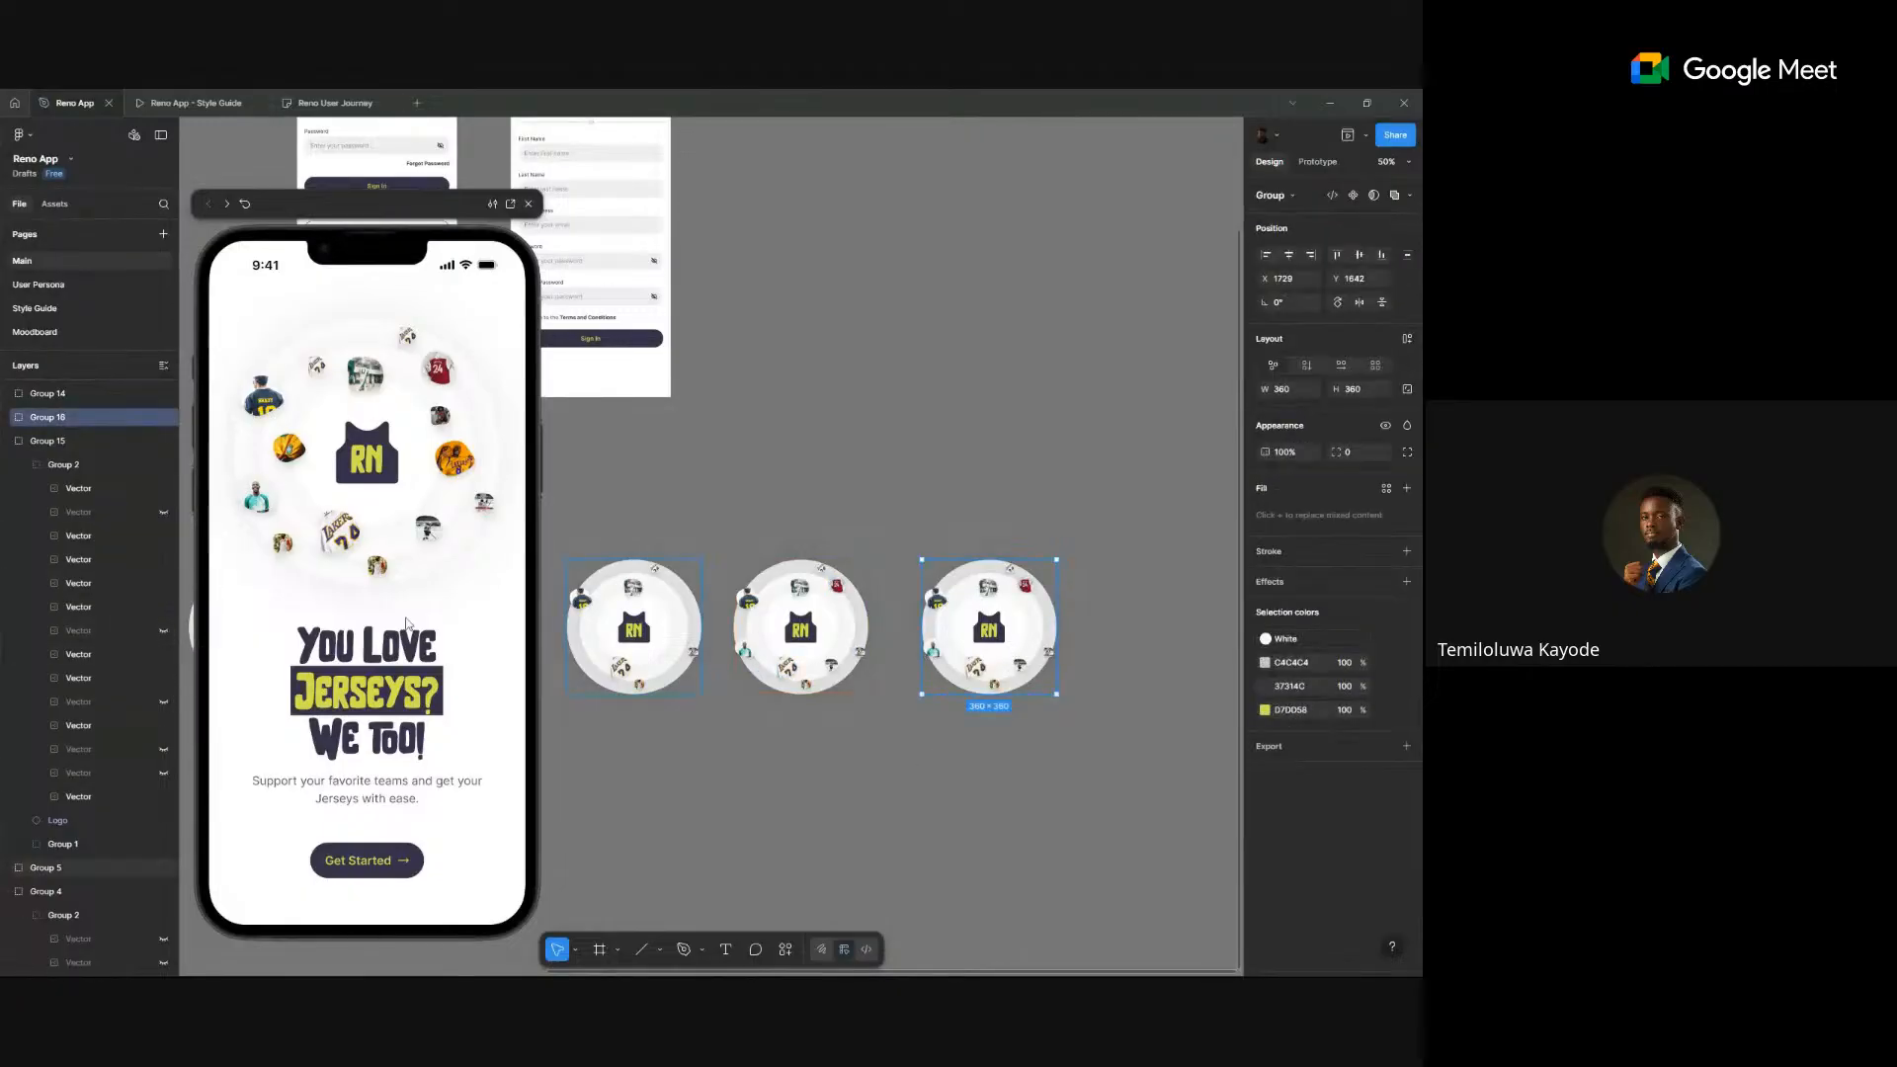
pyautogui.click(8, 417)
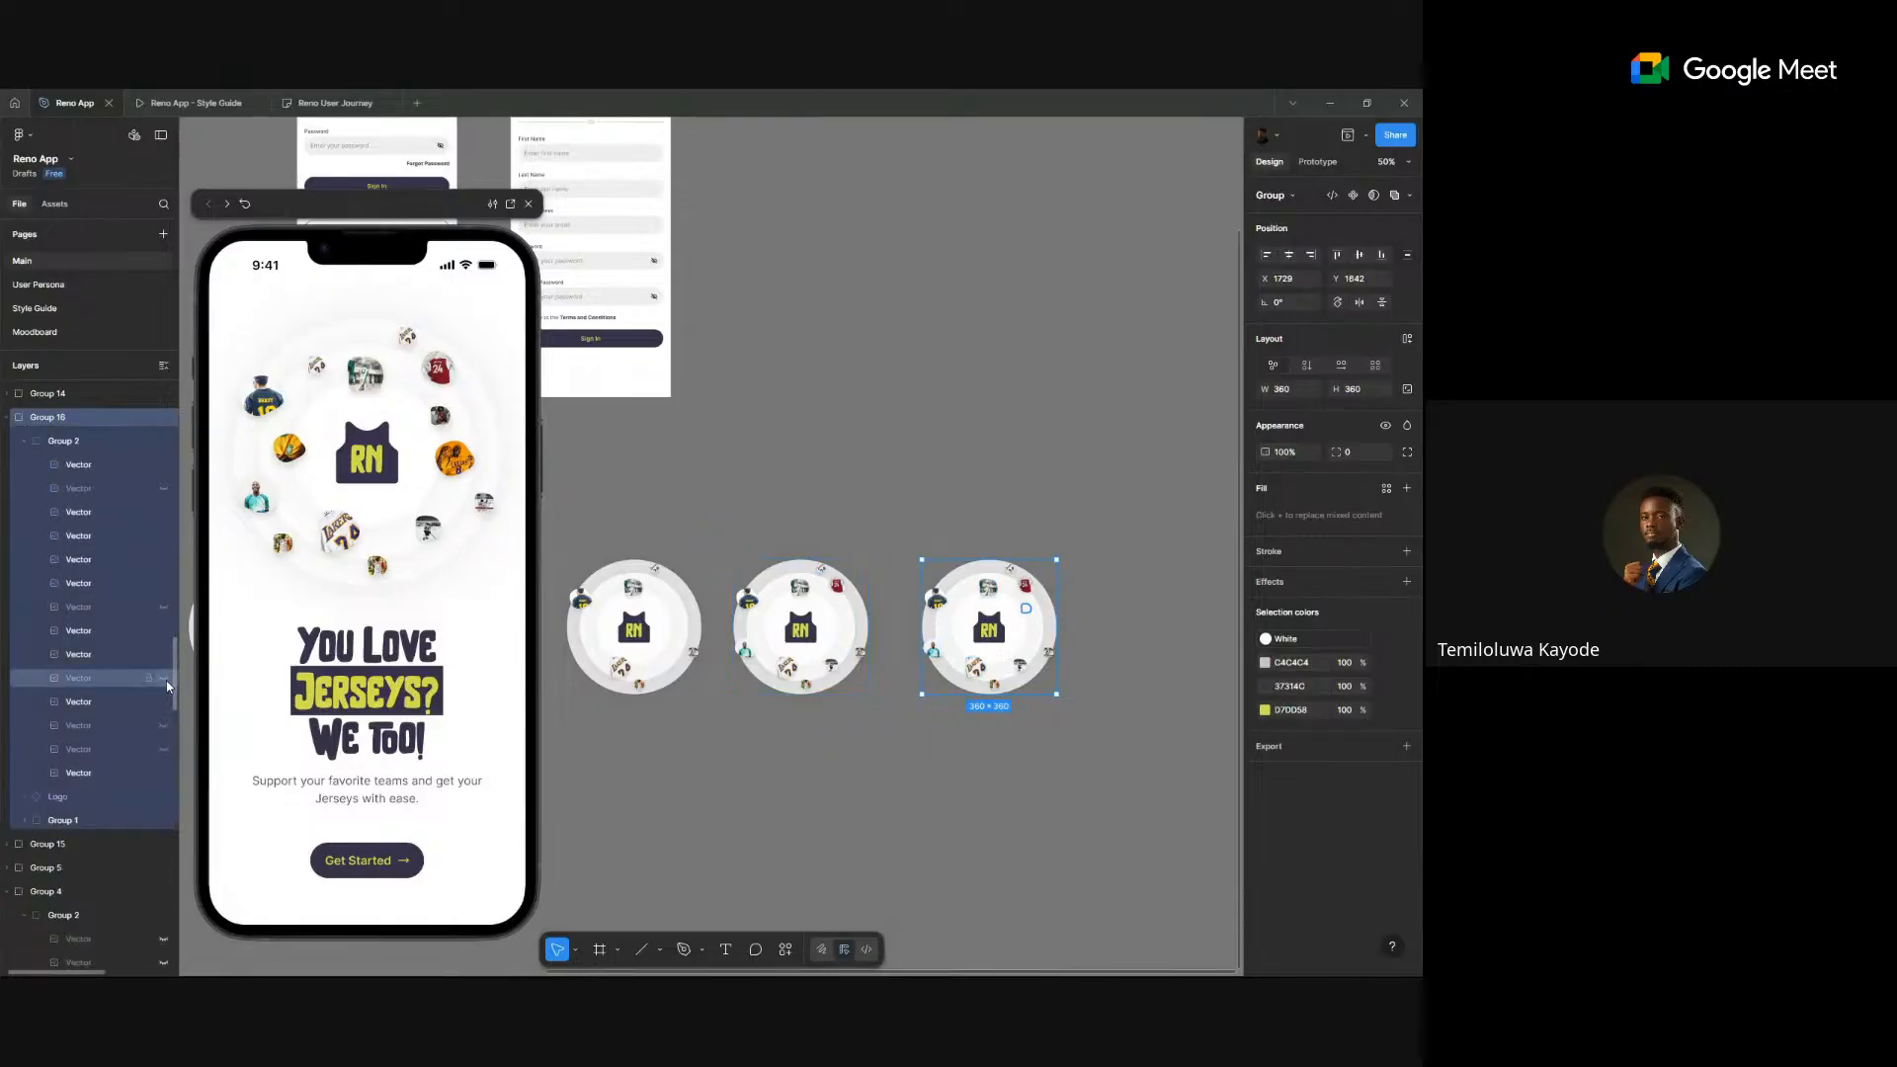
pyautogui.click(164, 678)
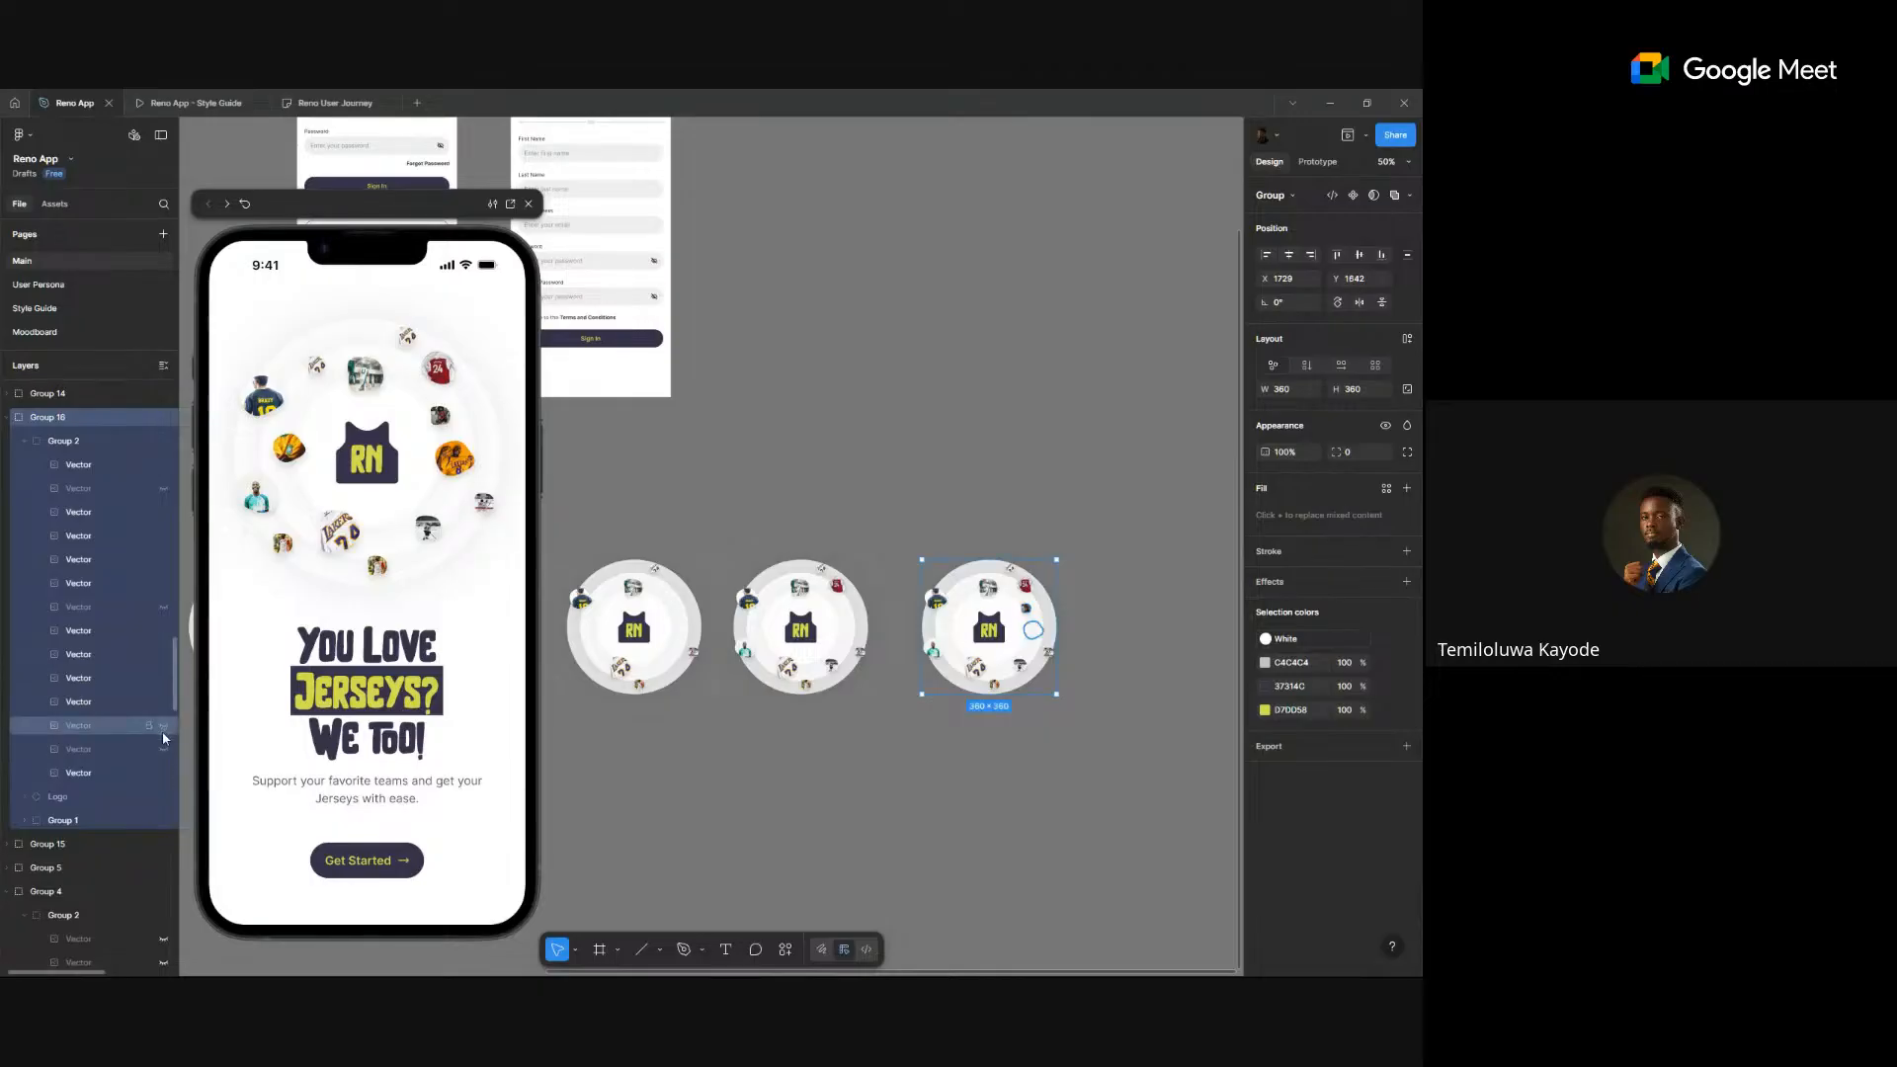
pyautogui.click(164, 748)
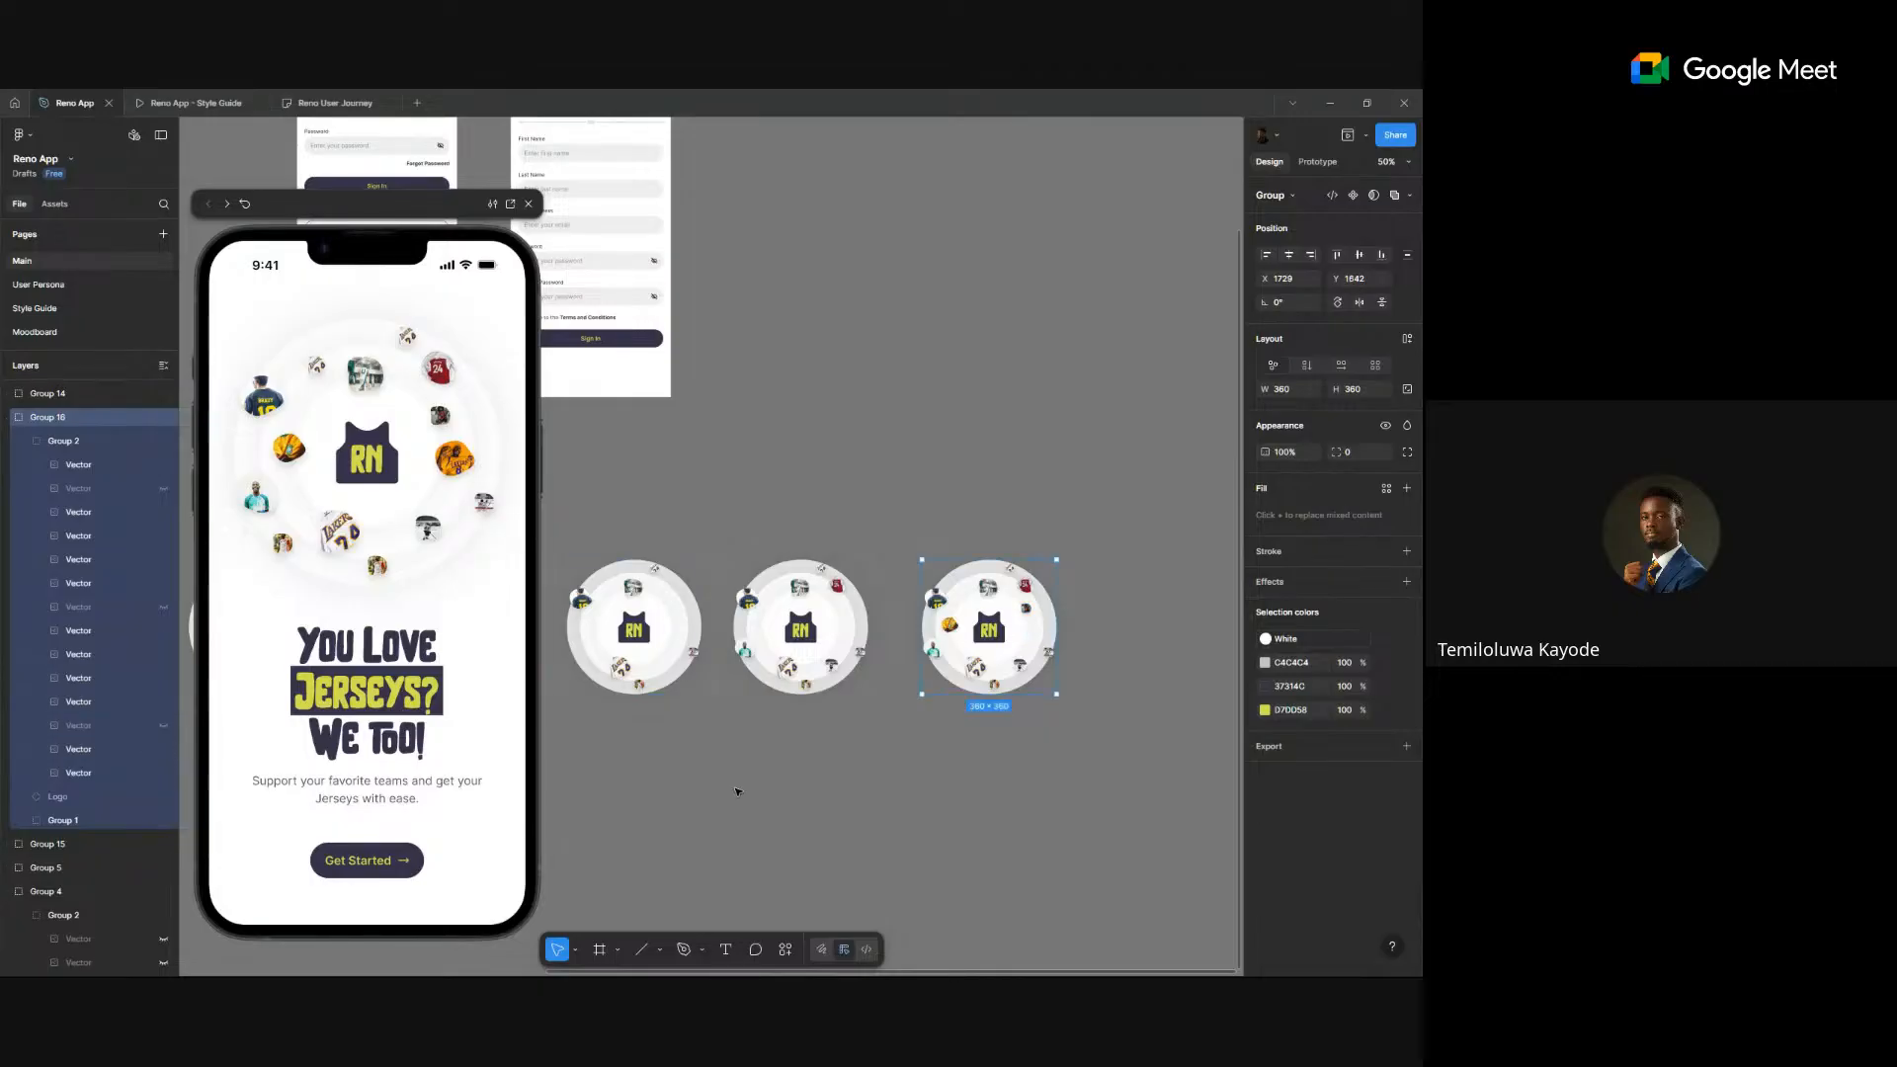
pyautogui.scroll(-2, 689, 787)
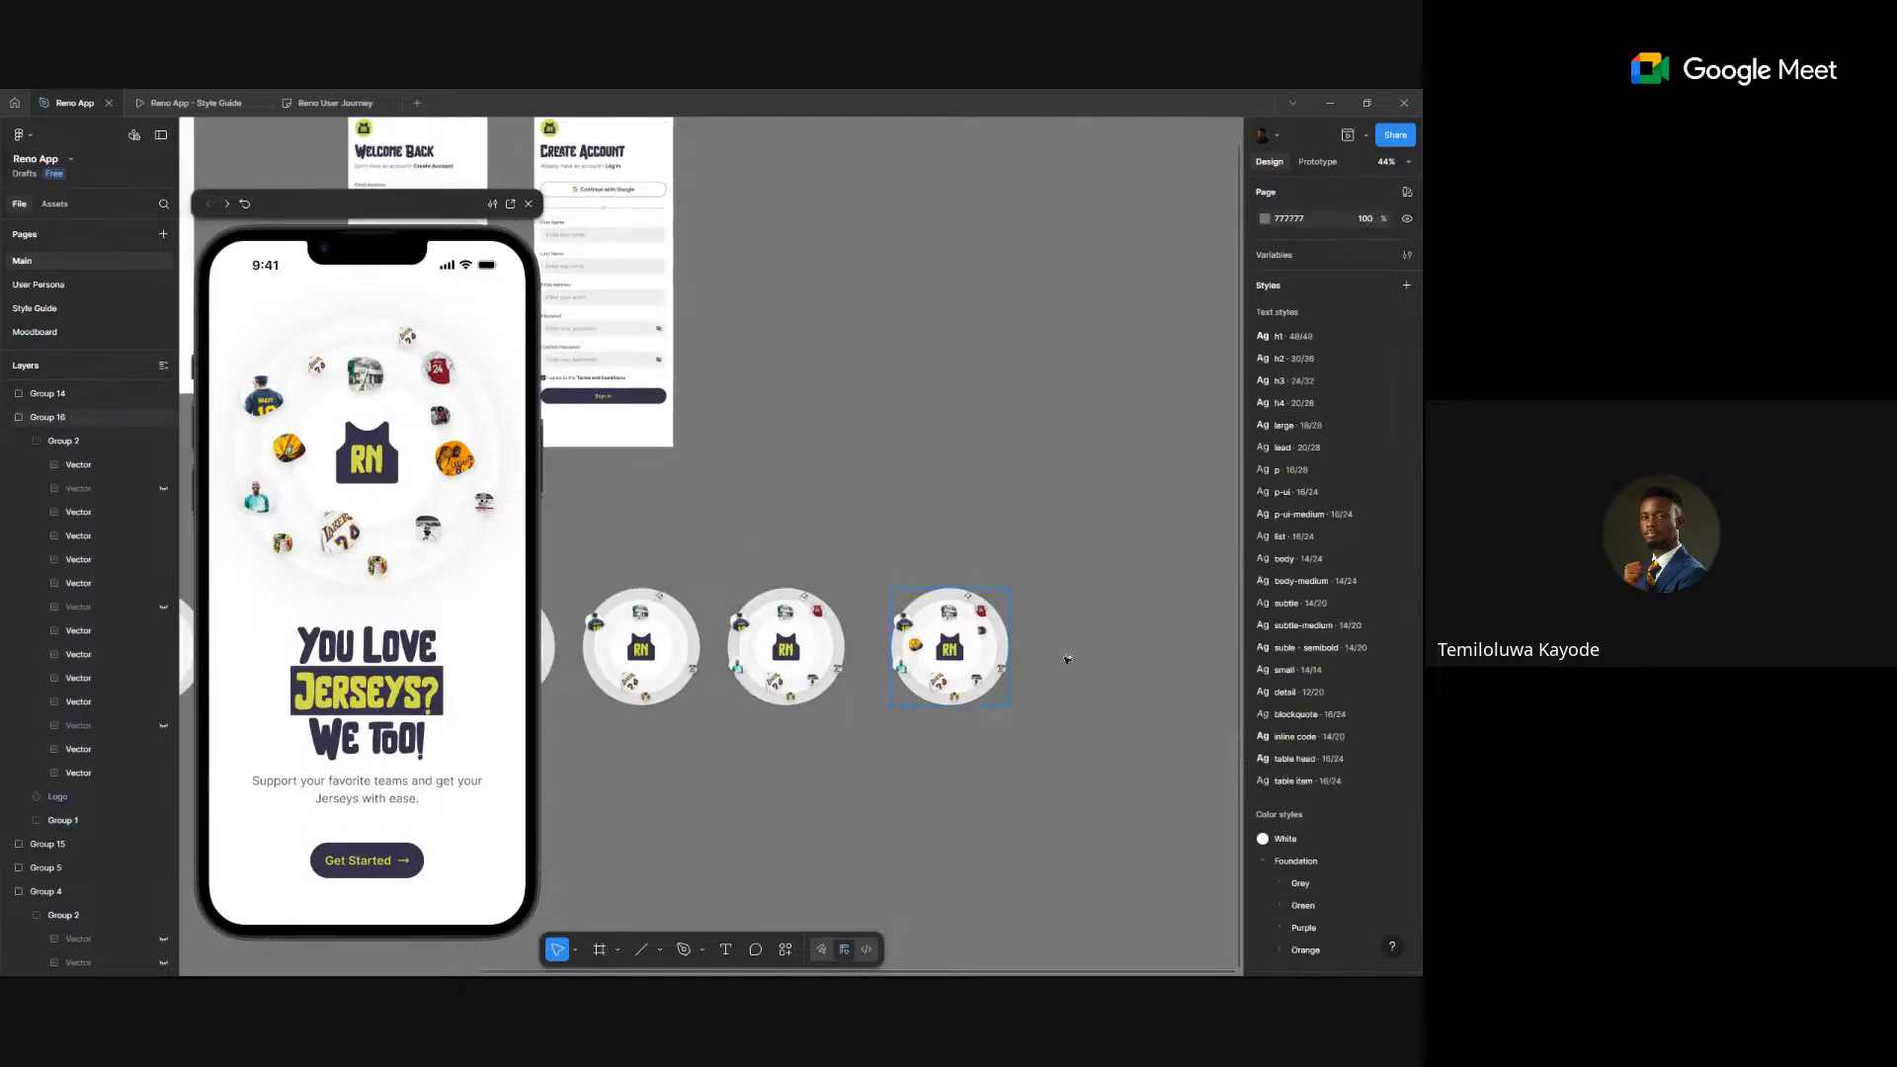
# - Duplicate the circle again as Group 17 and reveal three more jerseys on it
pyautogui.moveTo(924, 658); pyautogui.dragTo(1108, 658)
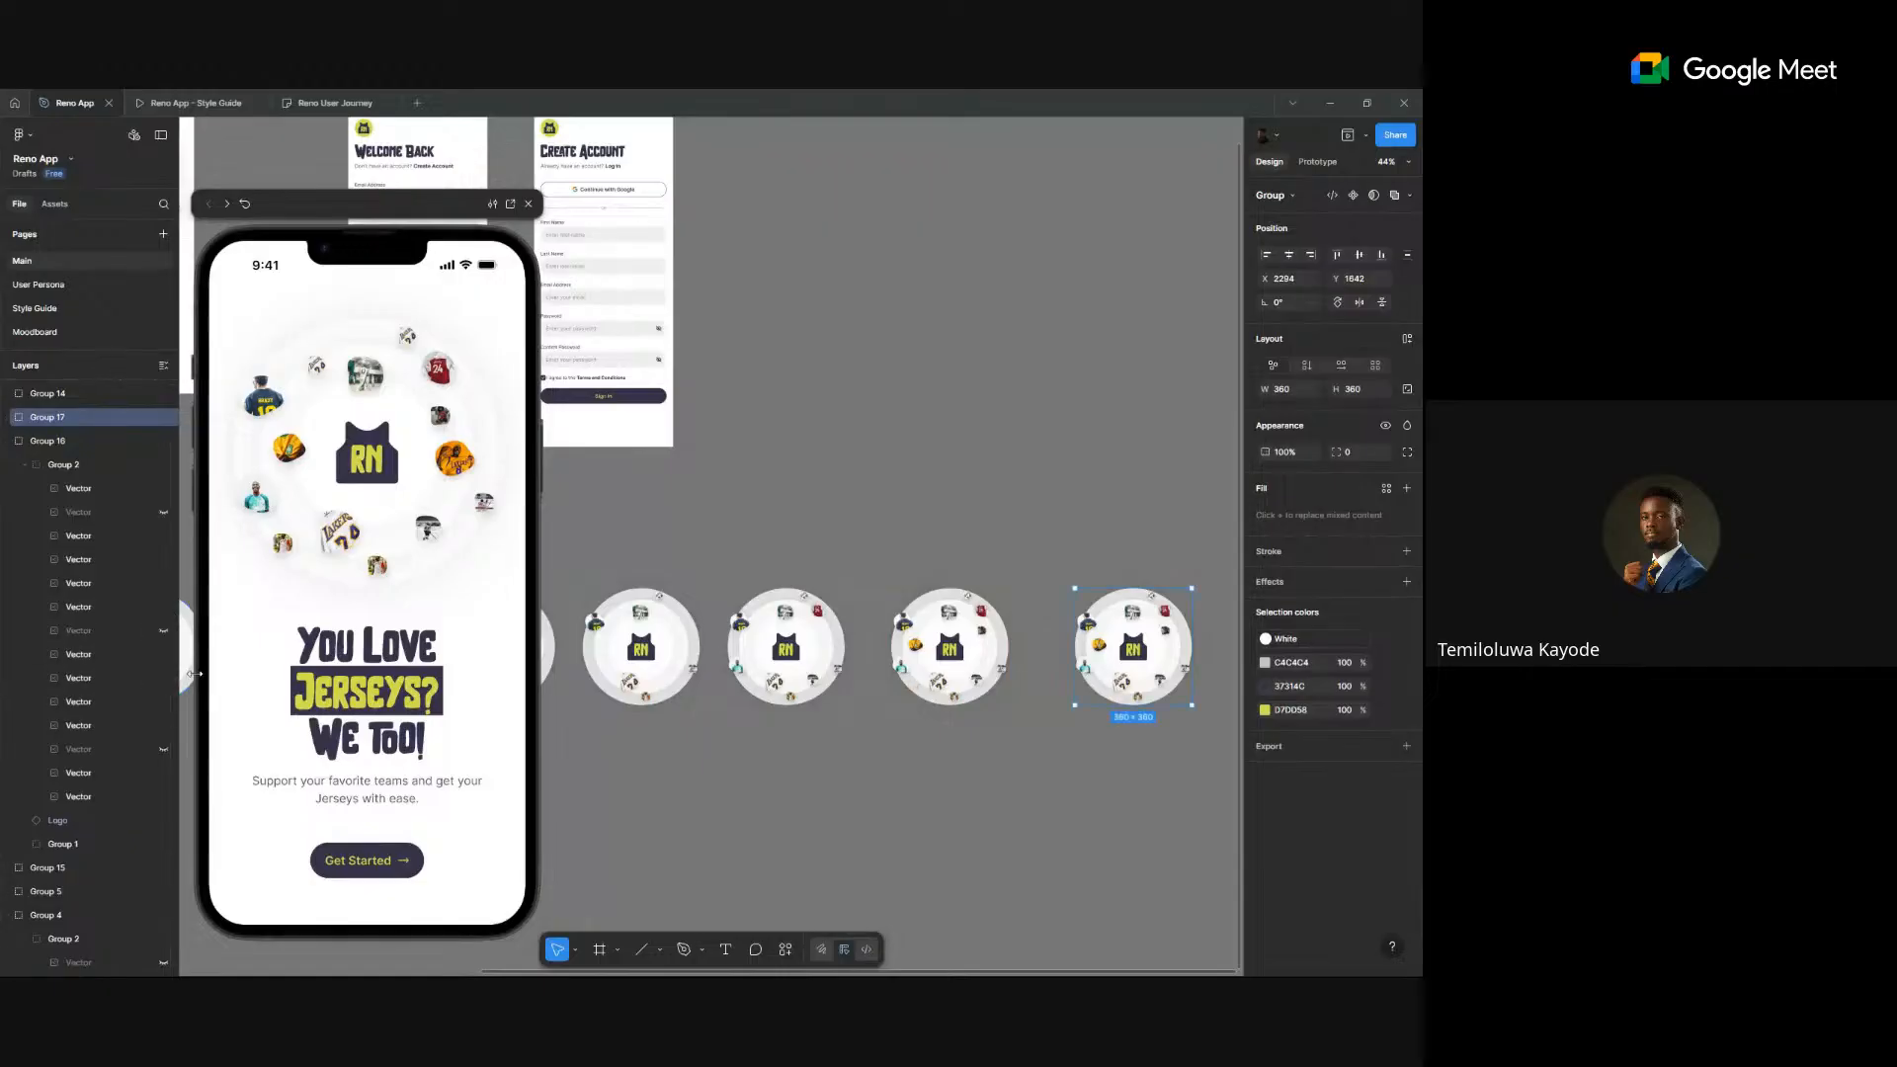
pyautogui.click(927, 761)
pyautogui.click(1170, 650)
pyautogui.click(8, 417)
pyautogui.click(164, 488)
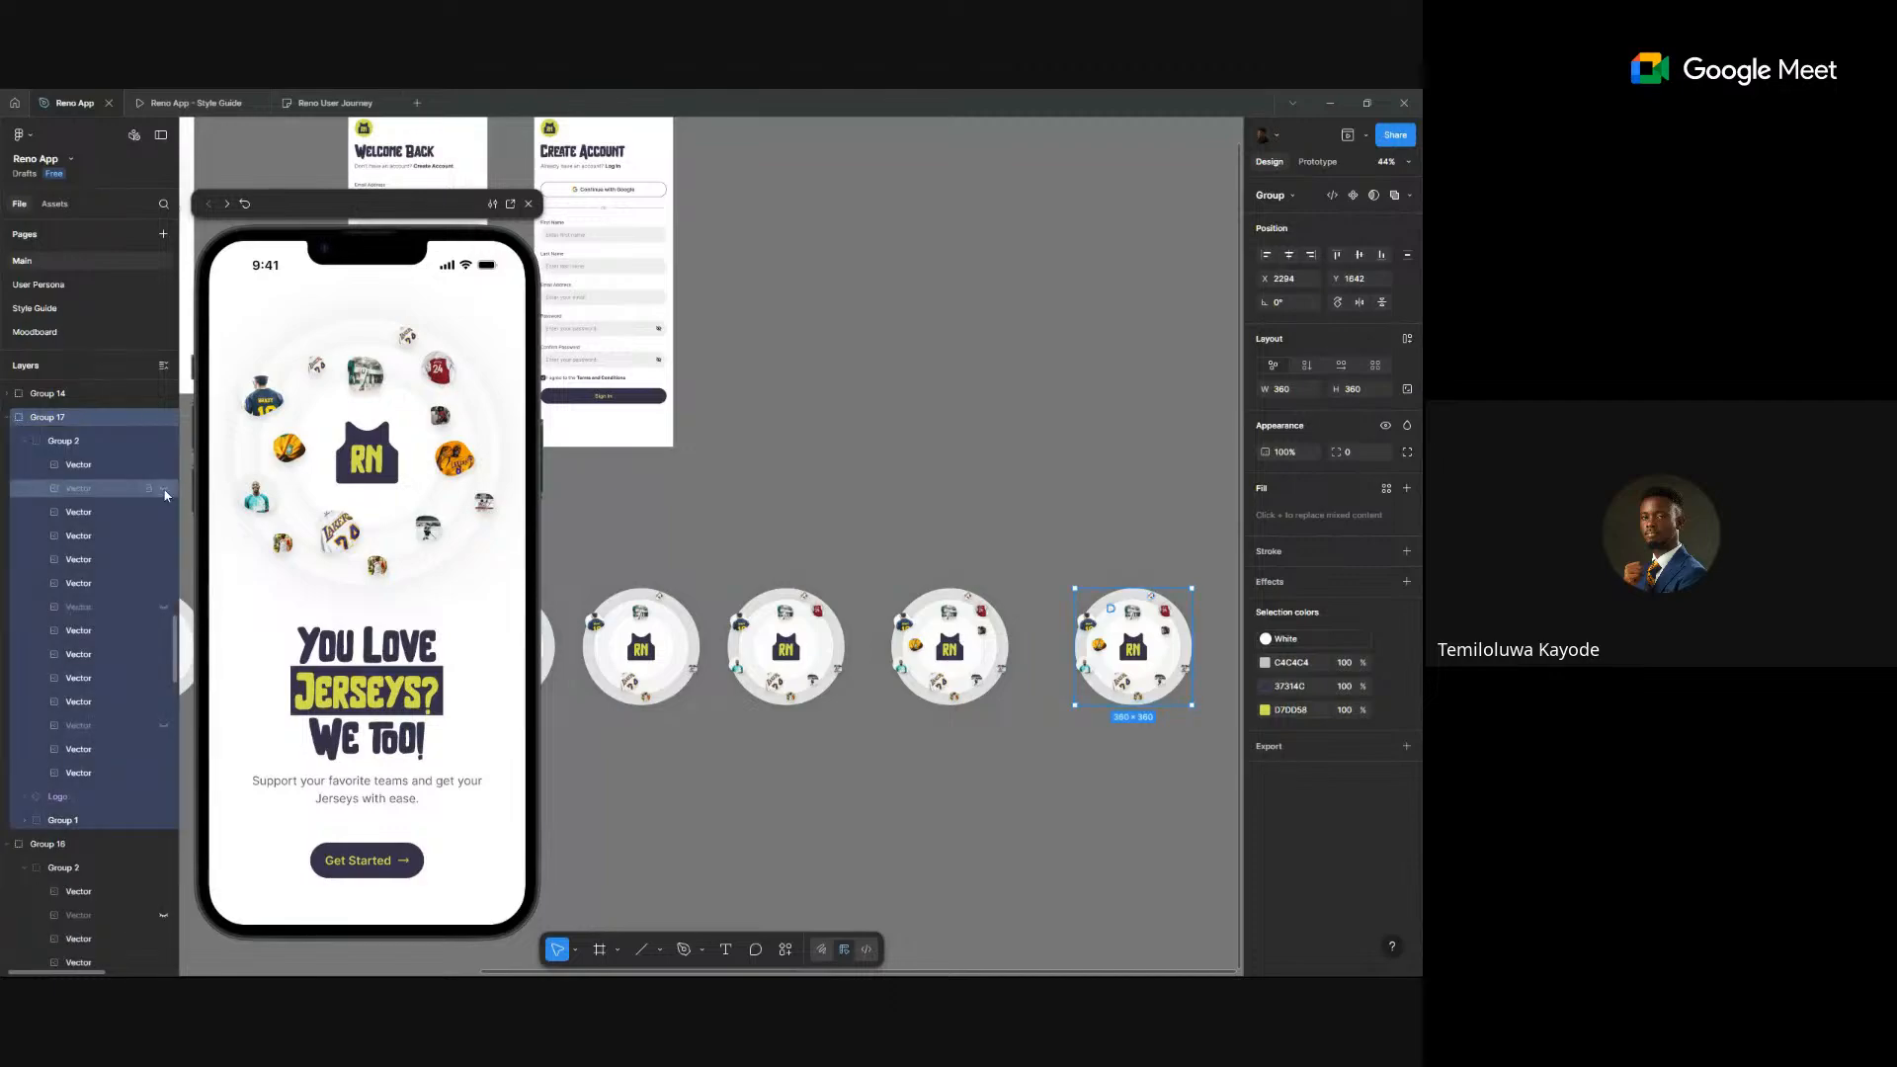
pyautogui.click(164, 607)
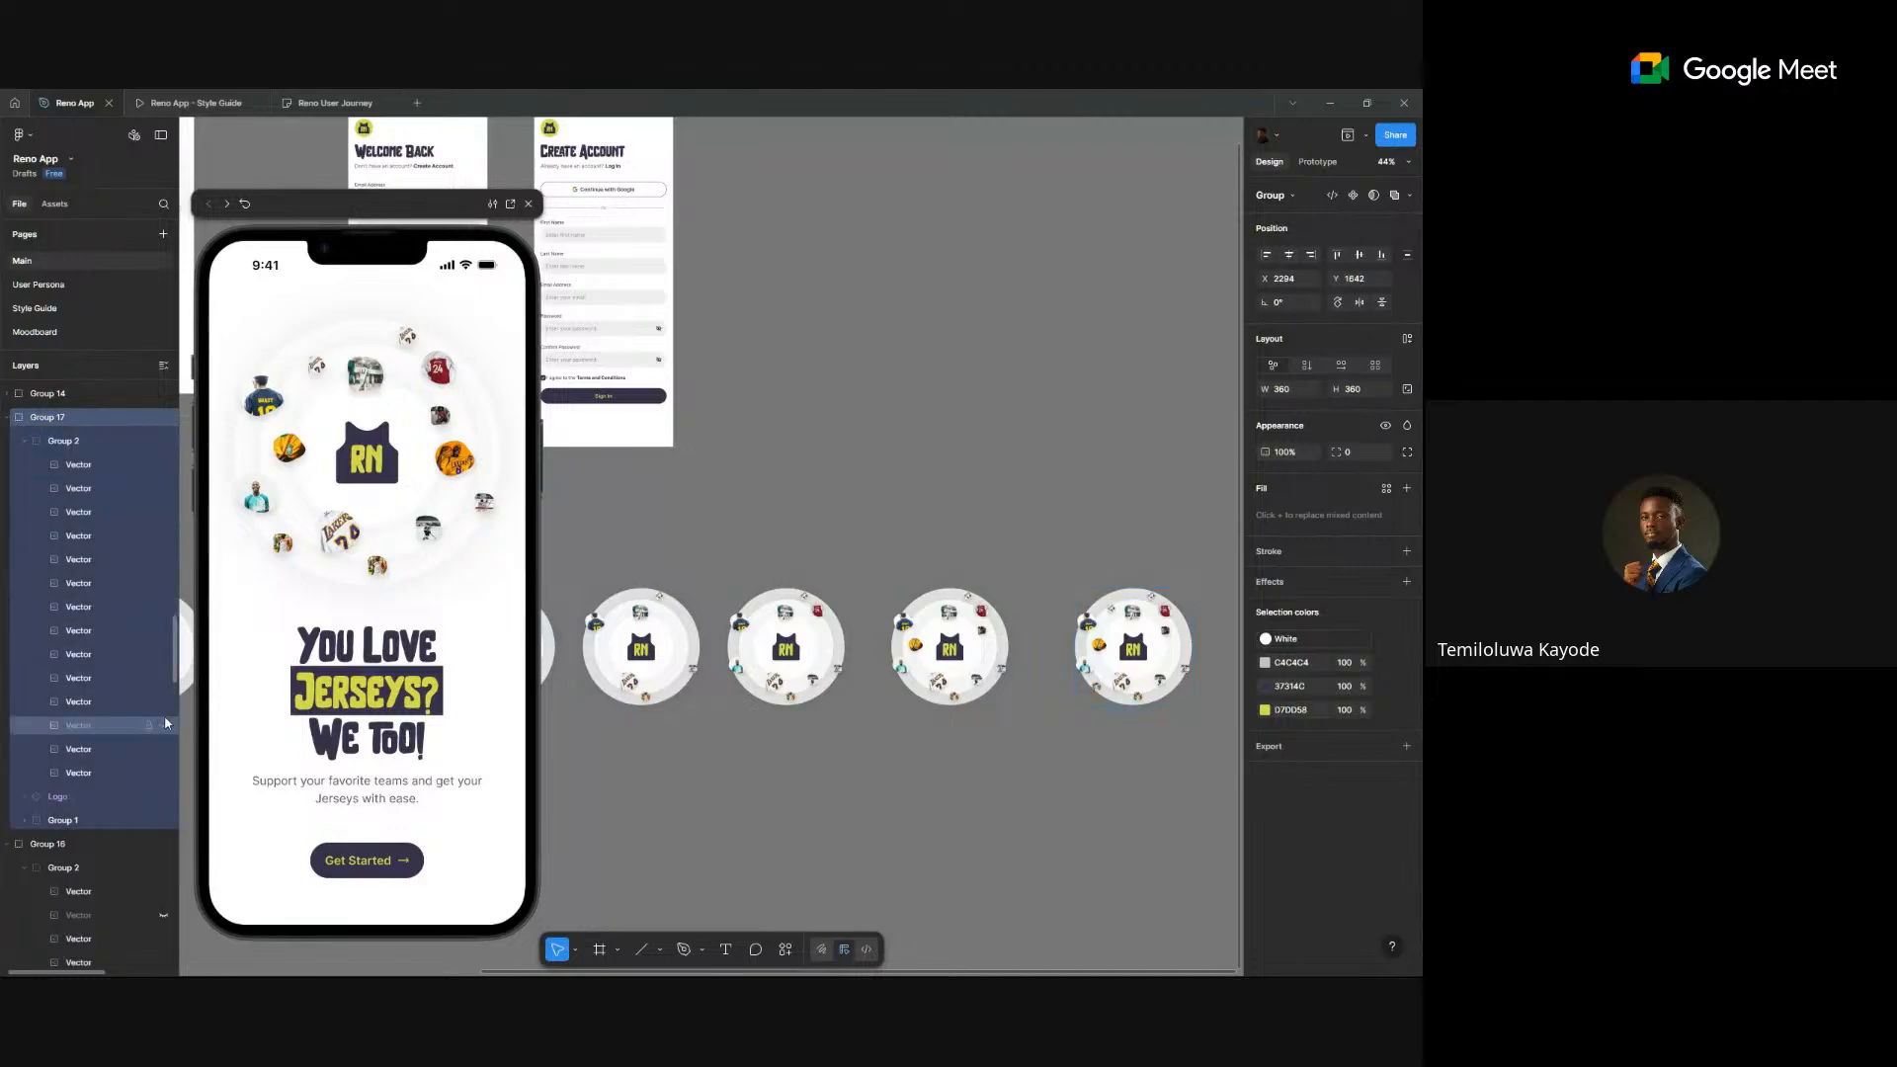
pyautogui.click(164, 725)
pyautogui.scroll(-5, 919, 434)
# - Marquee-select every jersey circle and combine them into the Component 1 component set
pyautogui.scroll(-3, 921, 441)
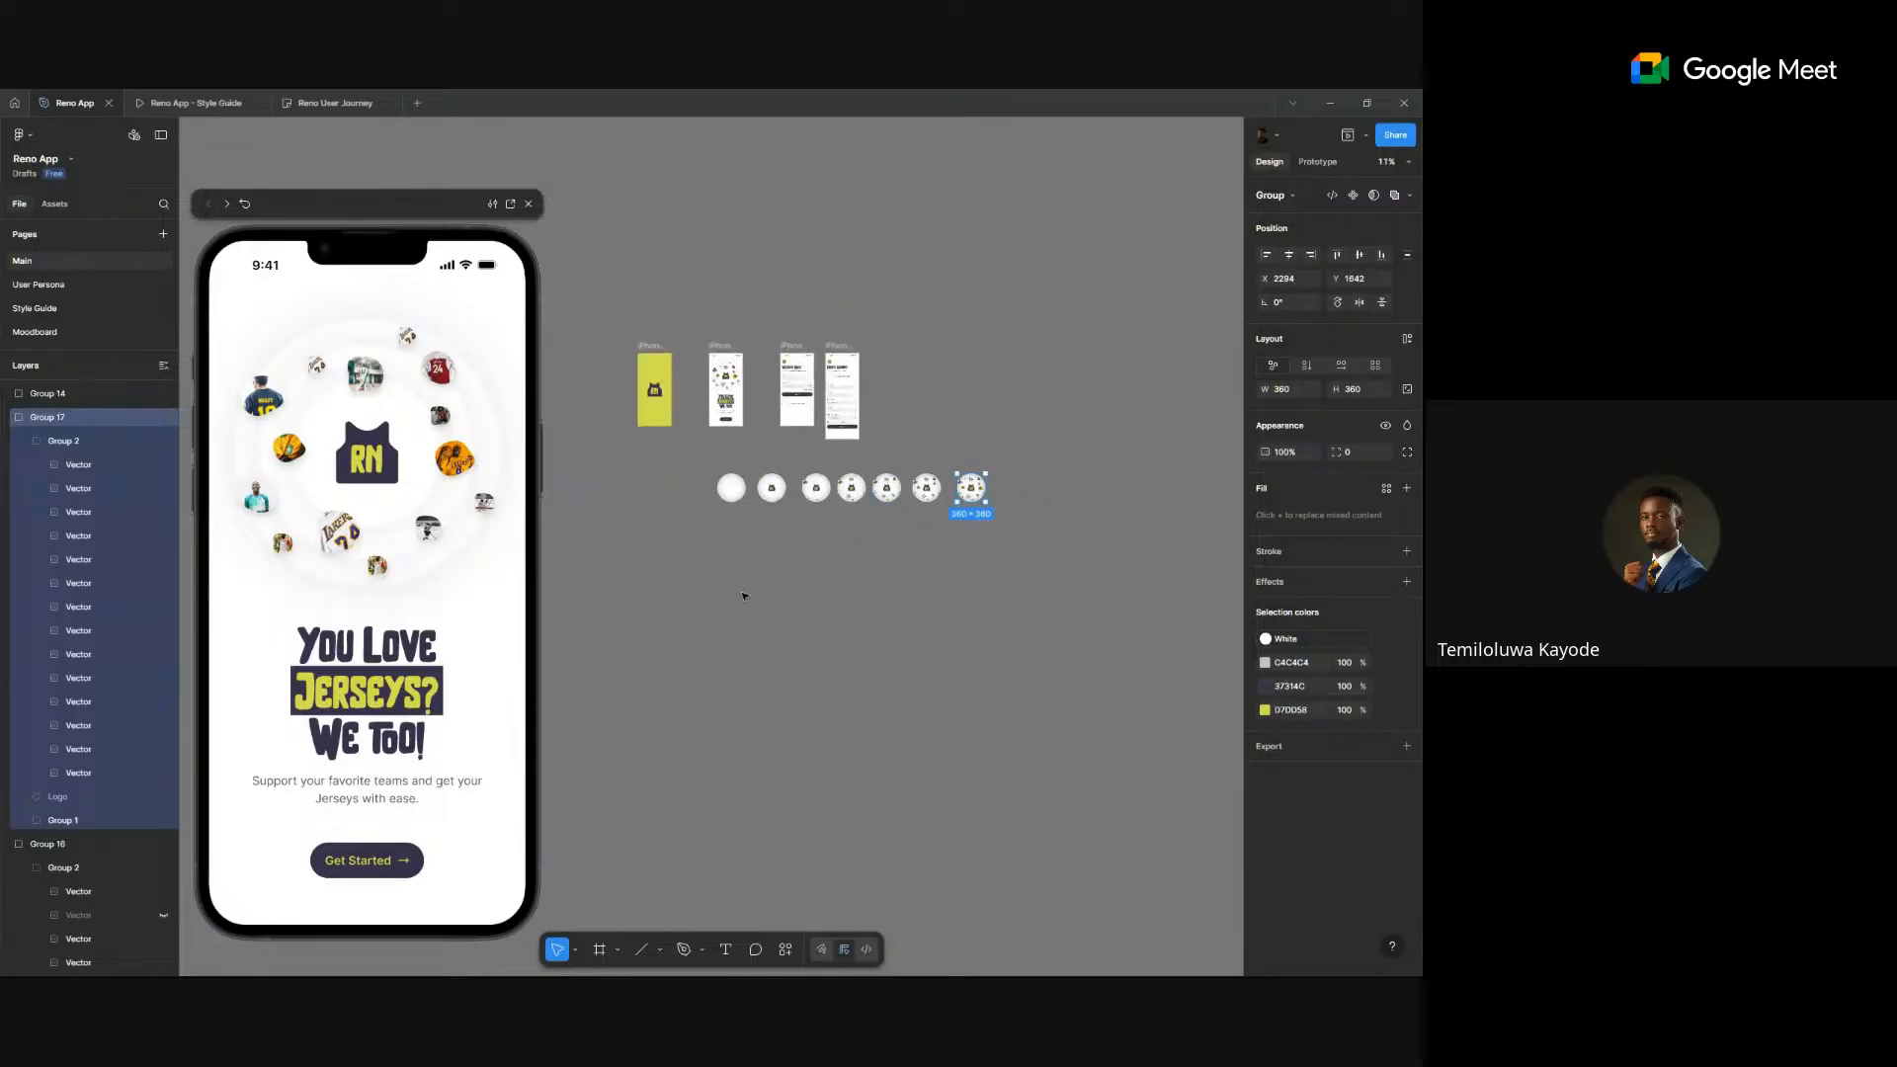
pyautogui.click(602, 594)
pyautogui.moveTo(1057, 461); pyautogui.dragTo(656, 516)
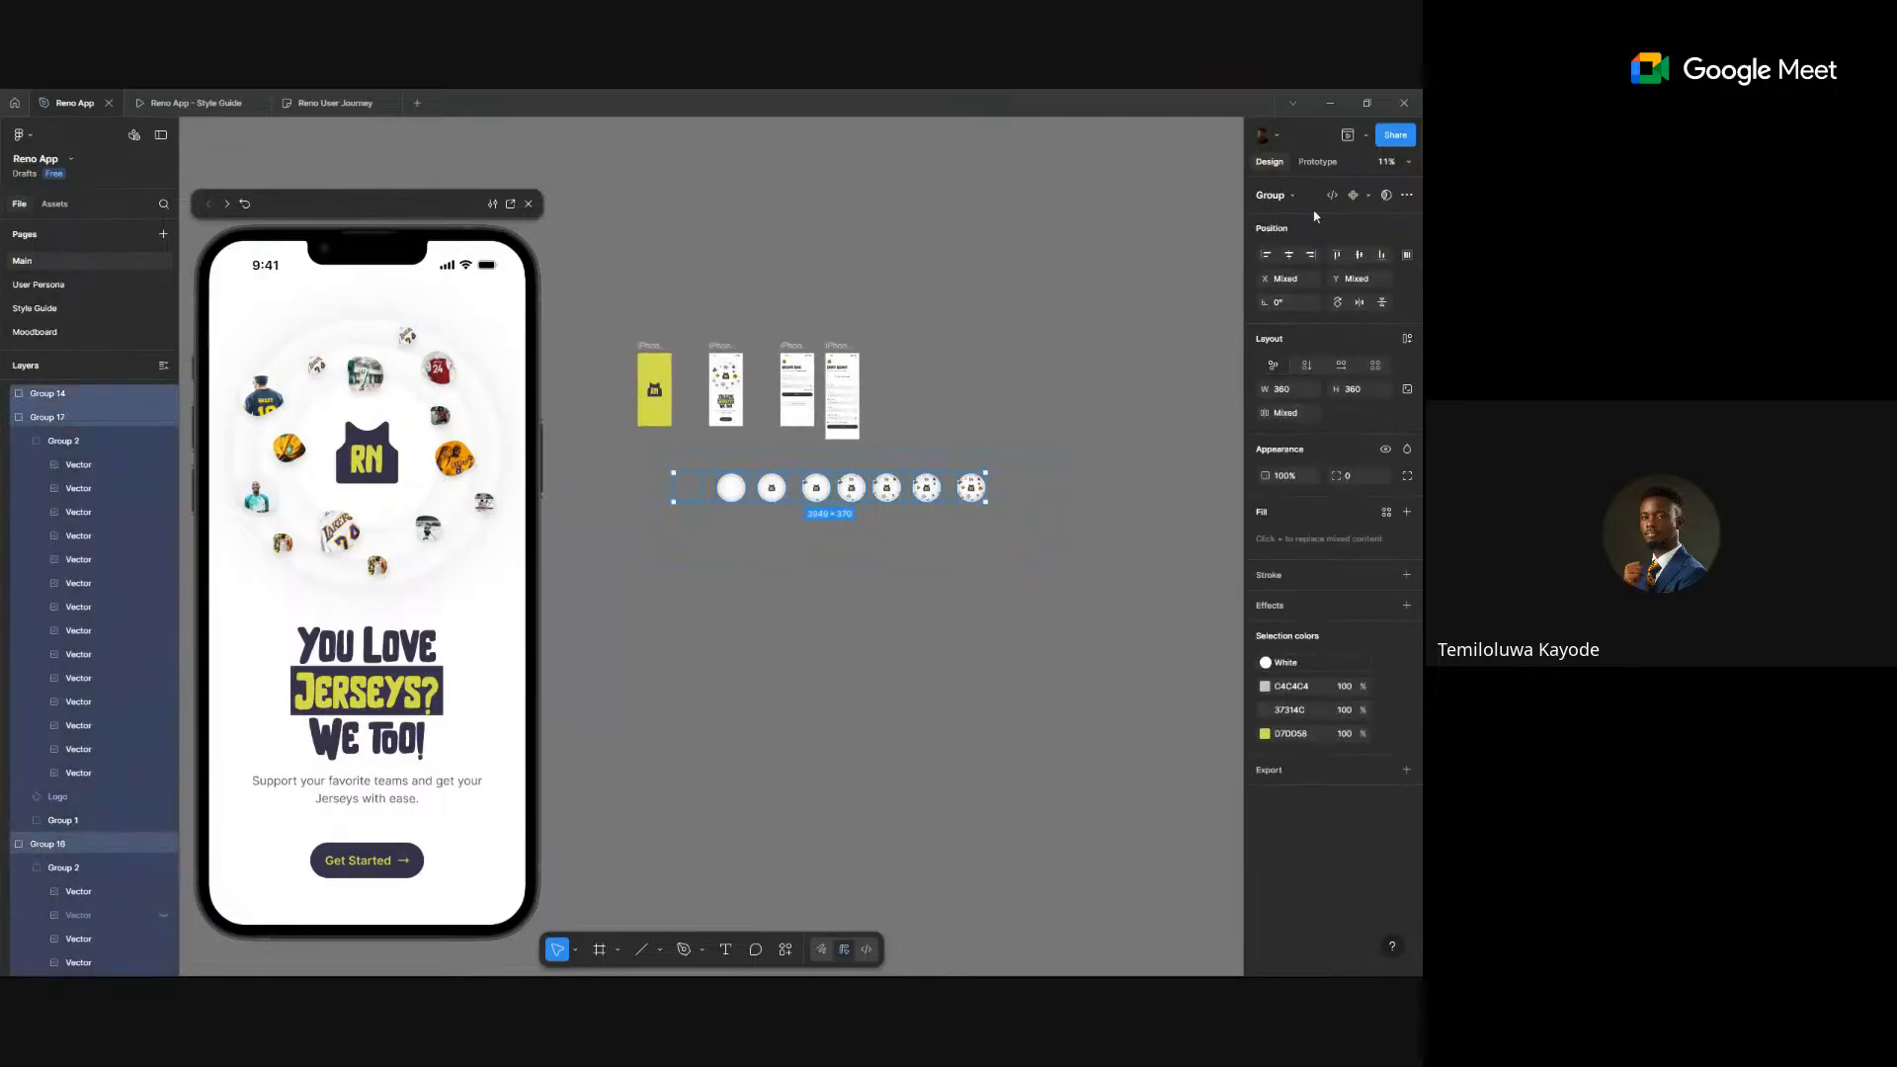
pyautogui.click(1368, 195)
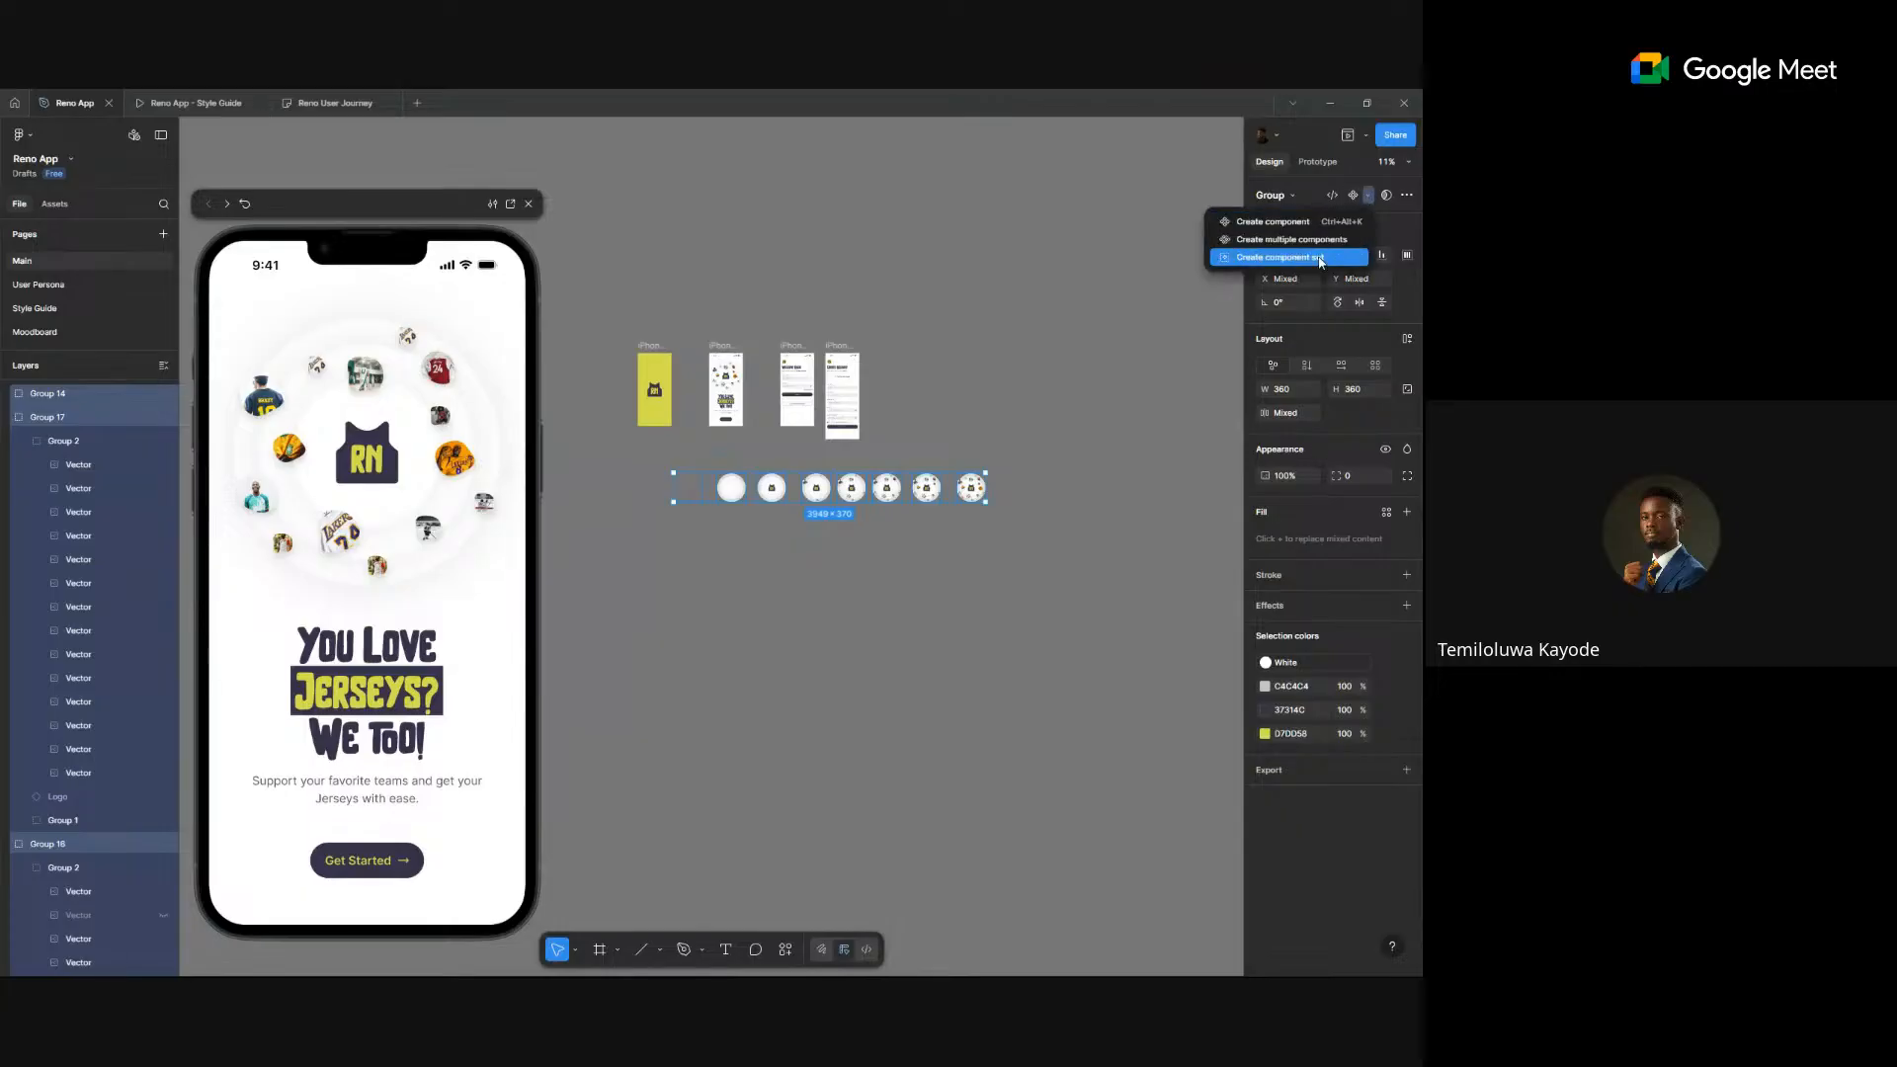
pyautogui.click(1320, 258)
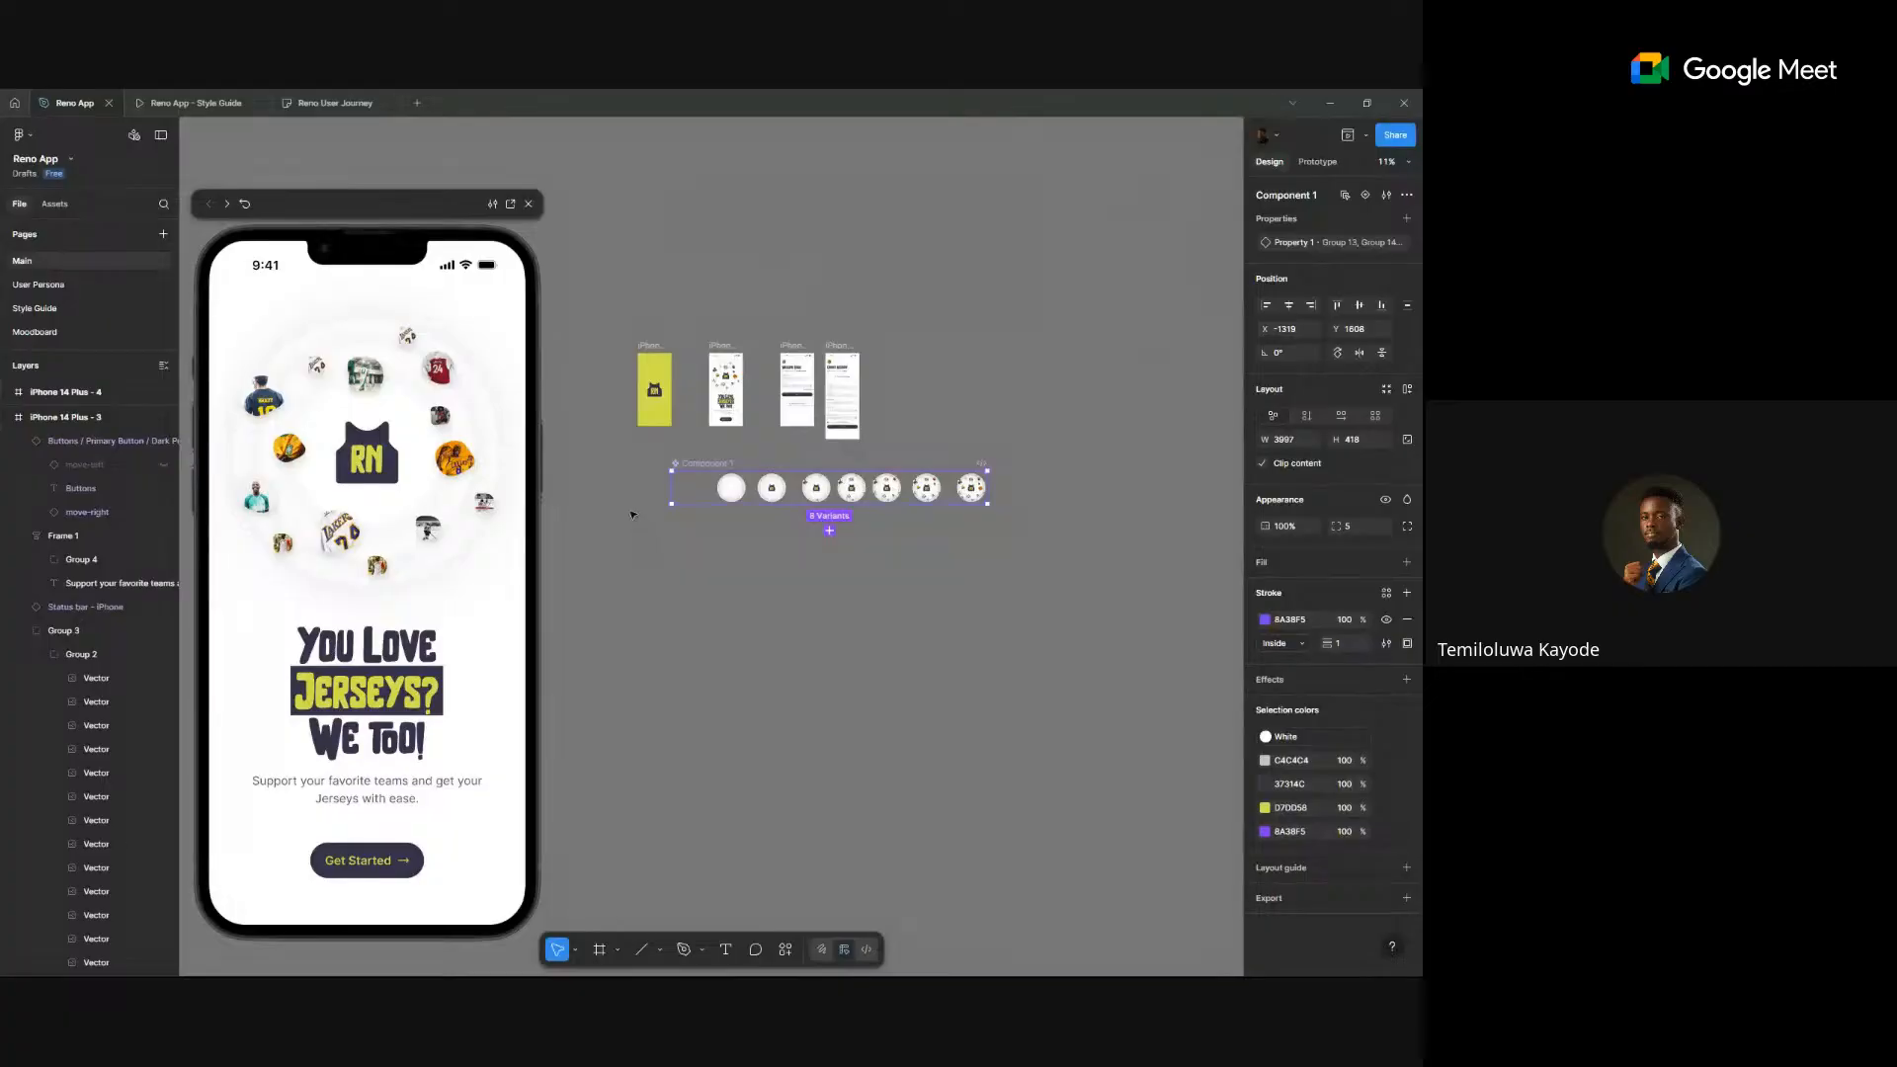
pyautogui.scroll(10, 632, 513)
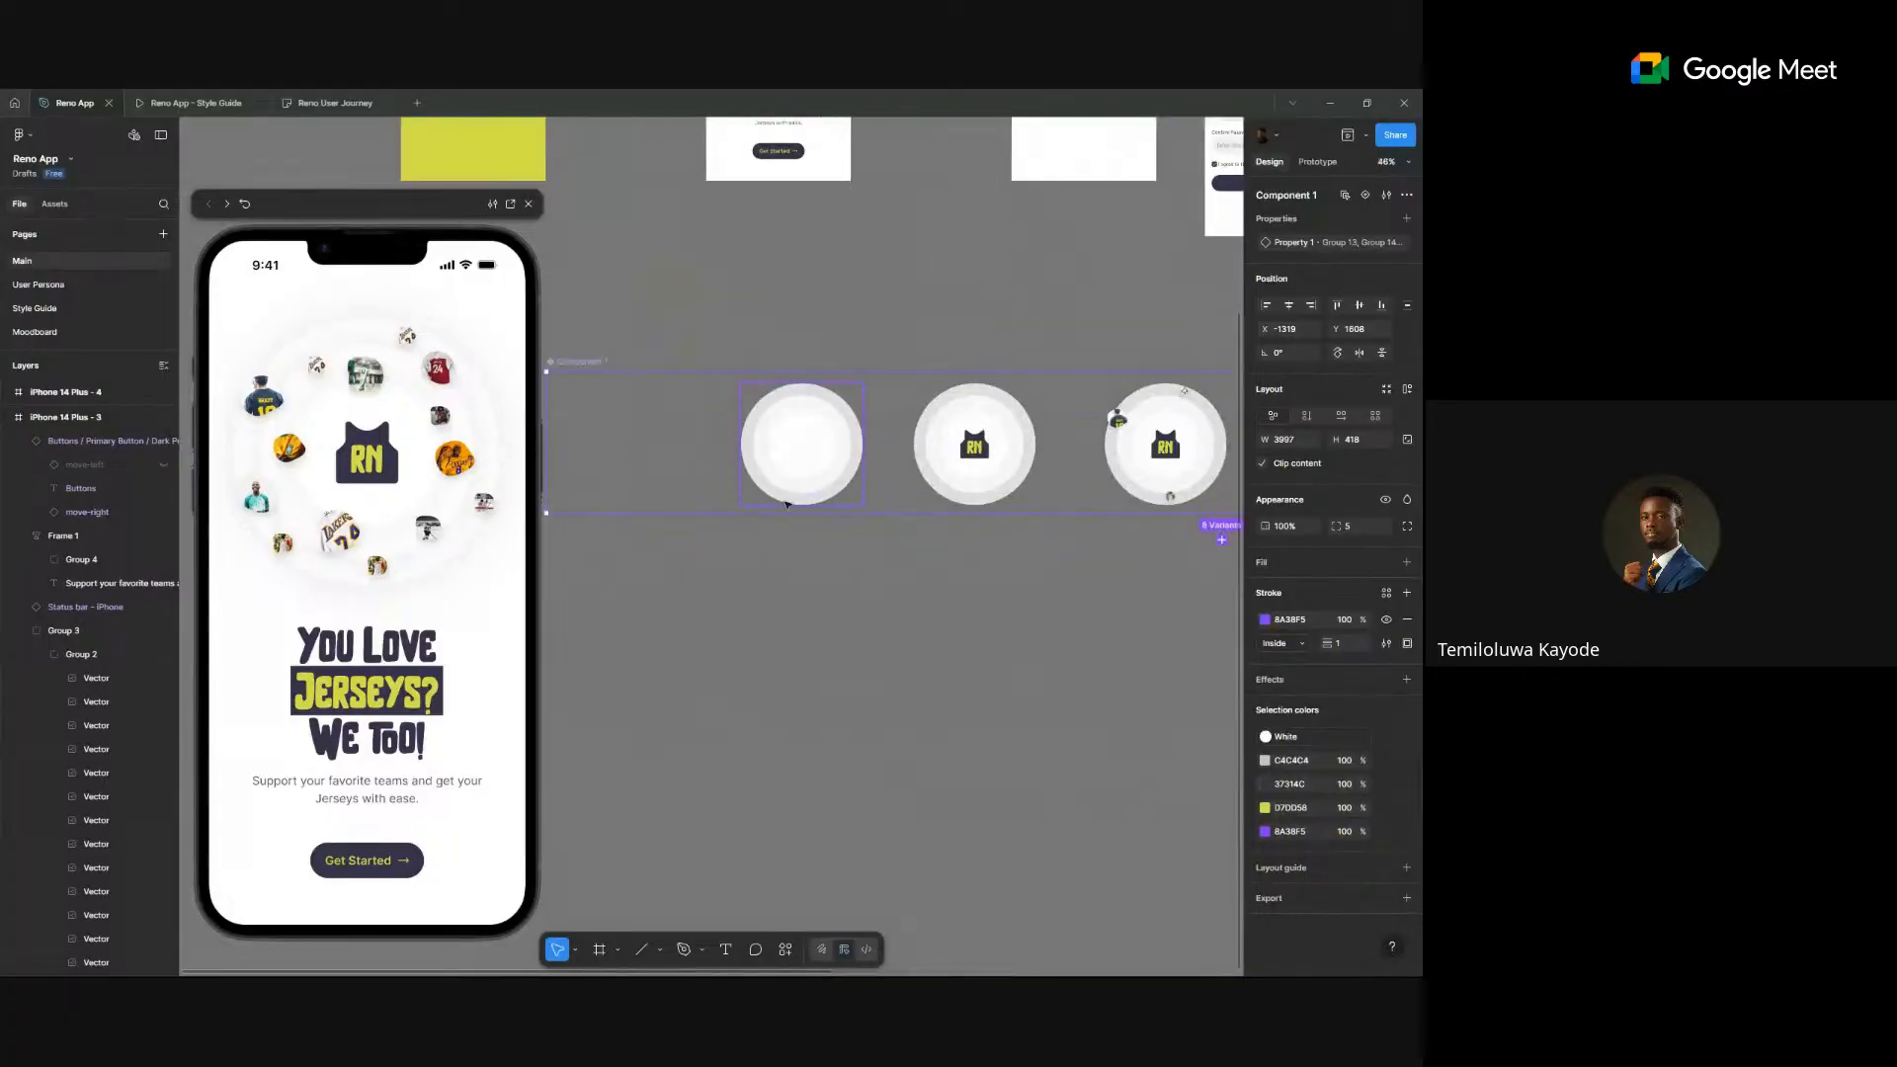
pyautogui.click(1324, 163)
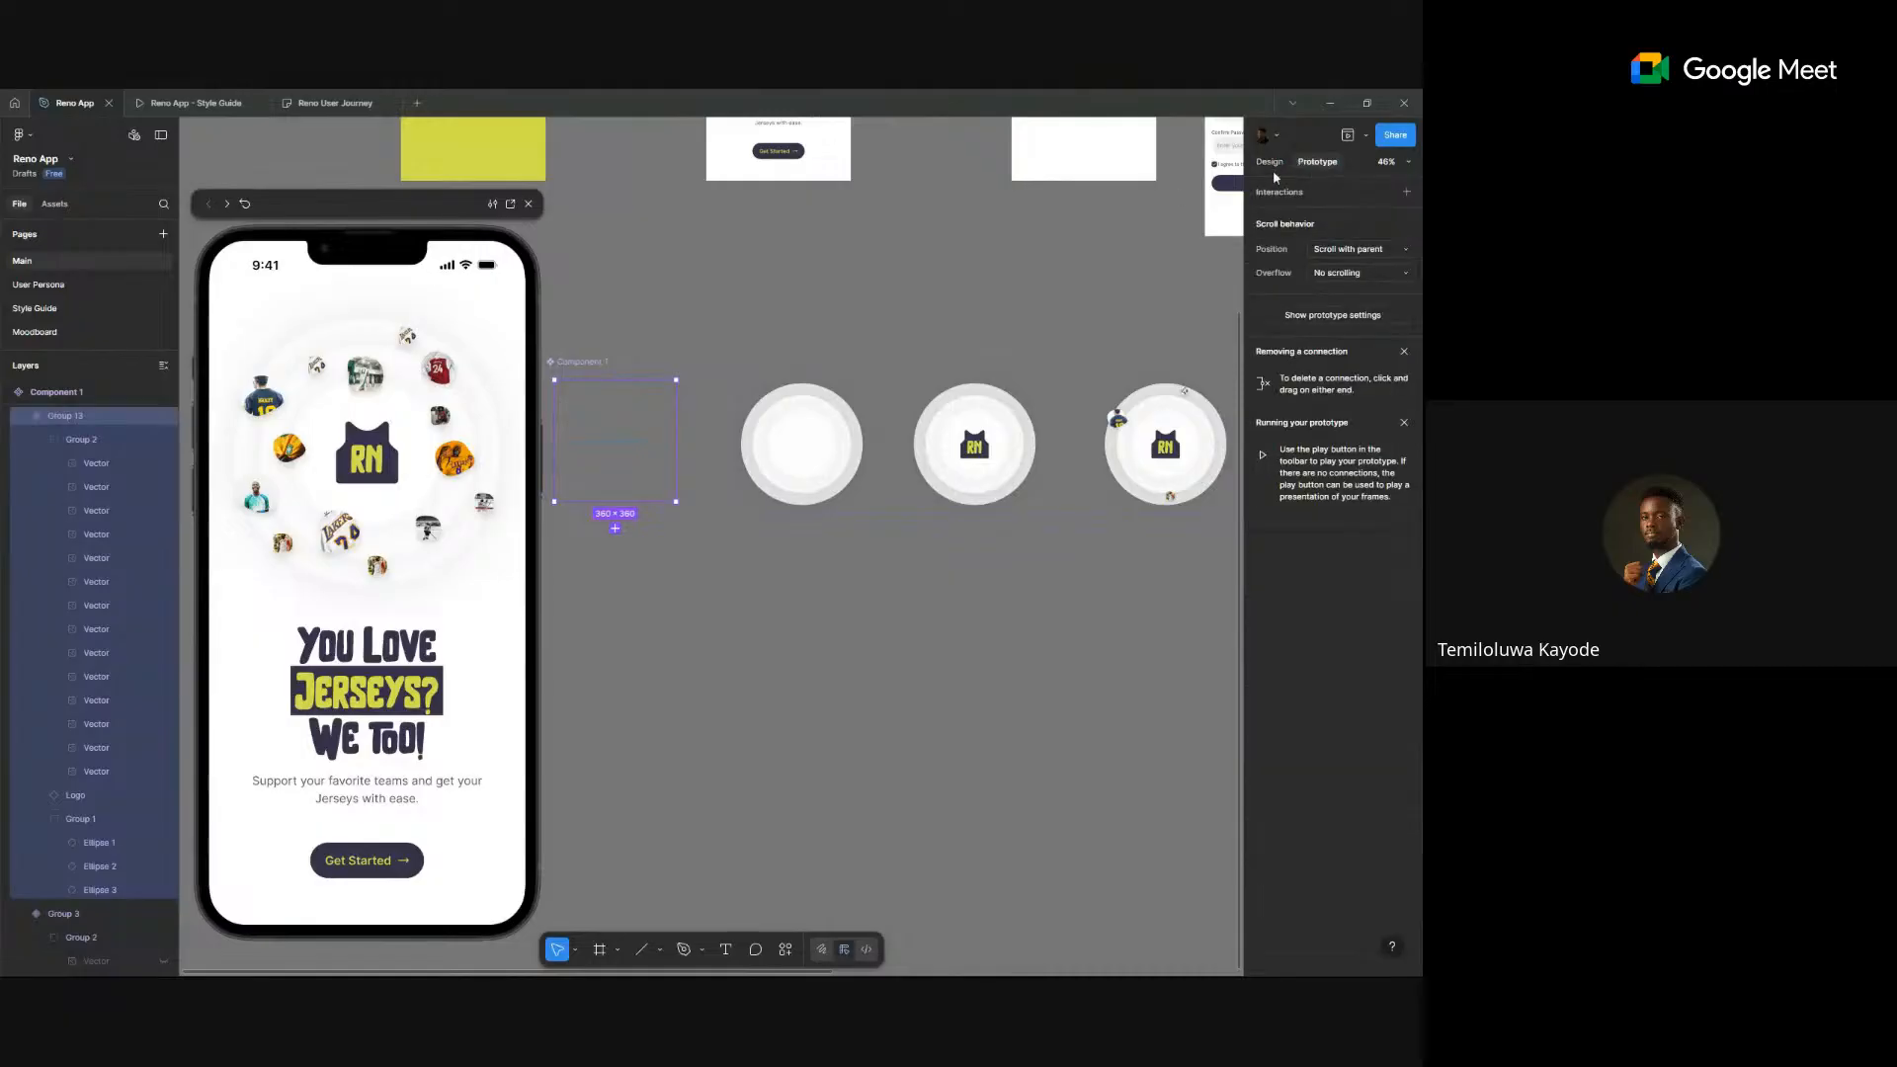
# - Link the first variant to the next circle with an After delay, Smart animate interaction
pyautogui.moveTo(676, 440); pyautogui.dragTo(763, 494)
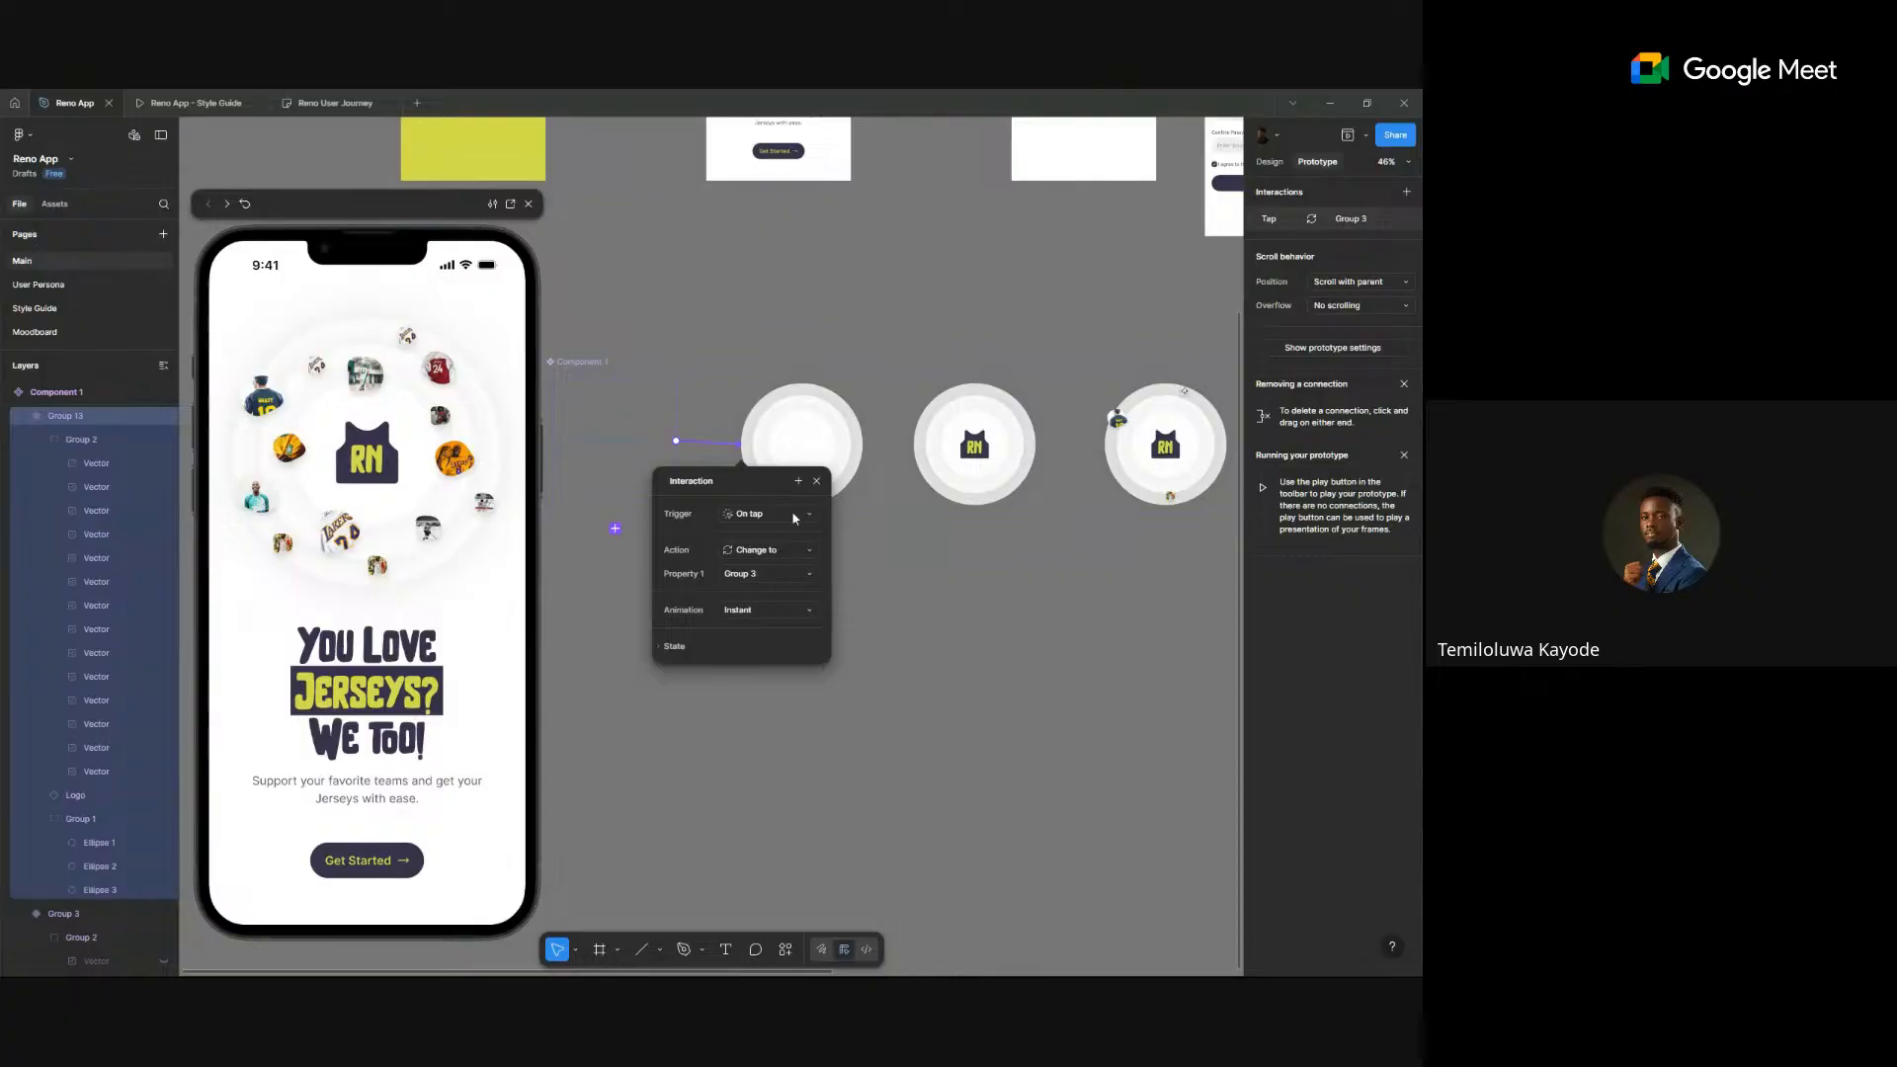
pyautogui.click(793, 513)
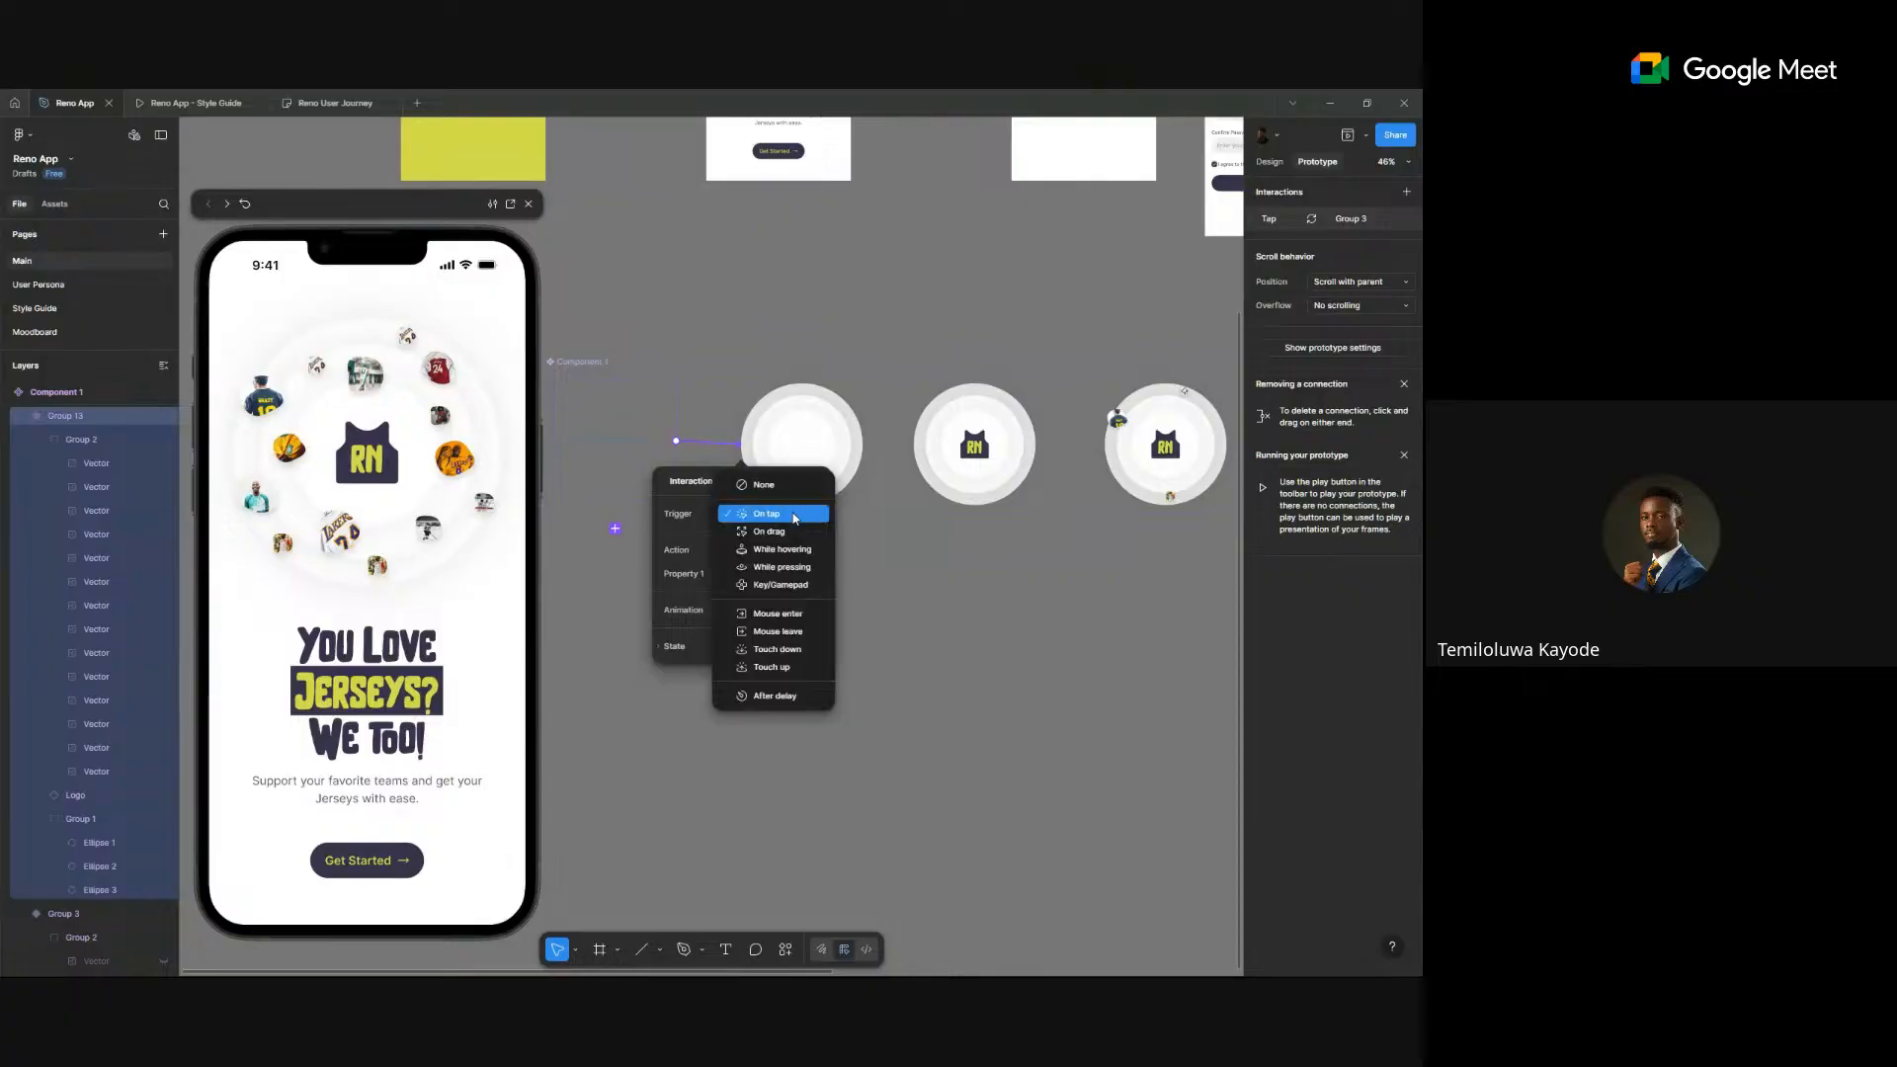
pyautogui.click(776, 697)
pyautogui.click(779, 536)
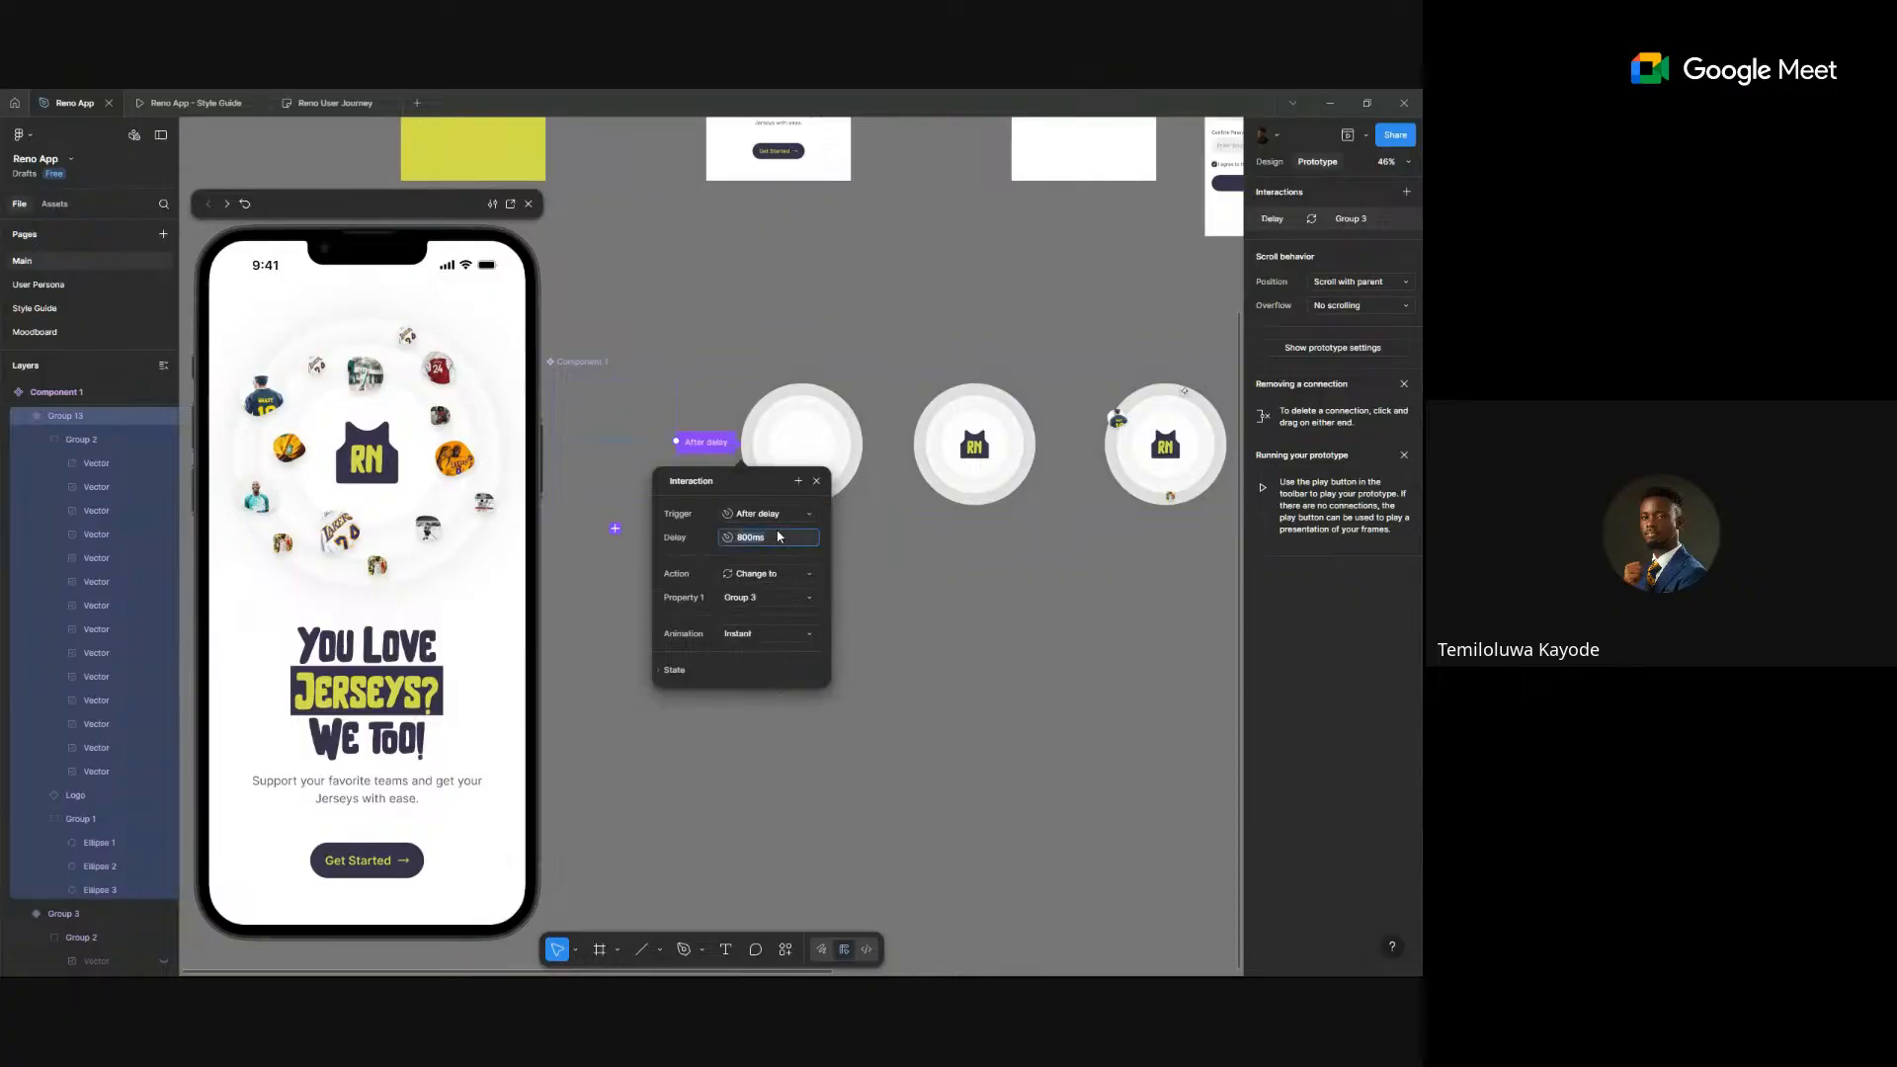
pyautogui.write('1')
pyautogui.press('Return')
pyautogui.click(767, 631)
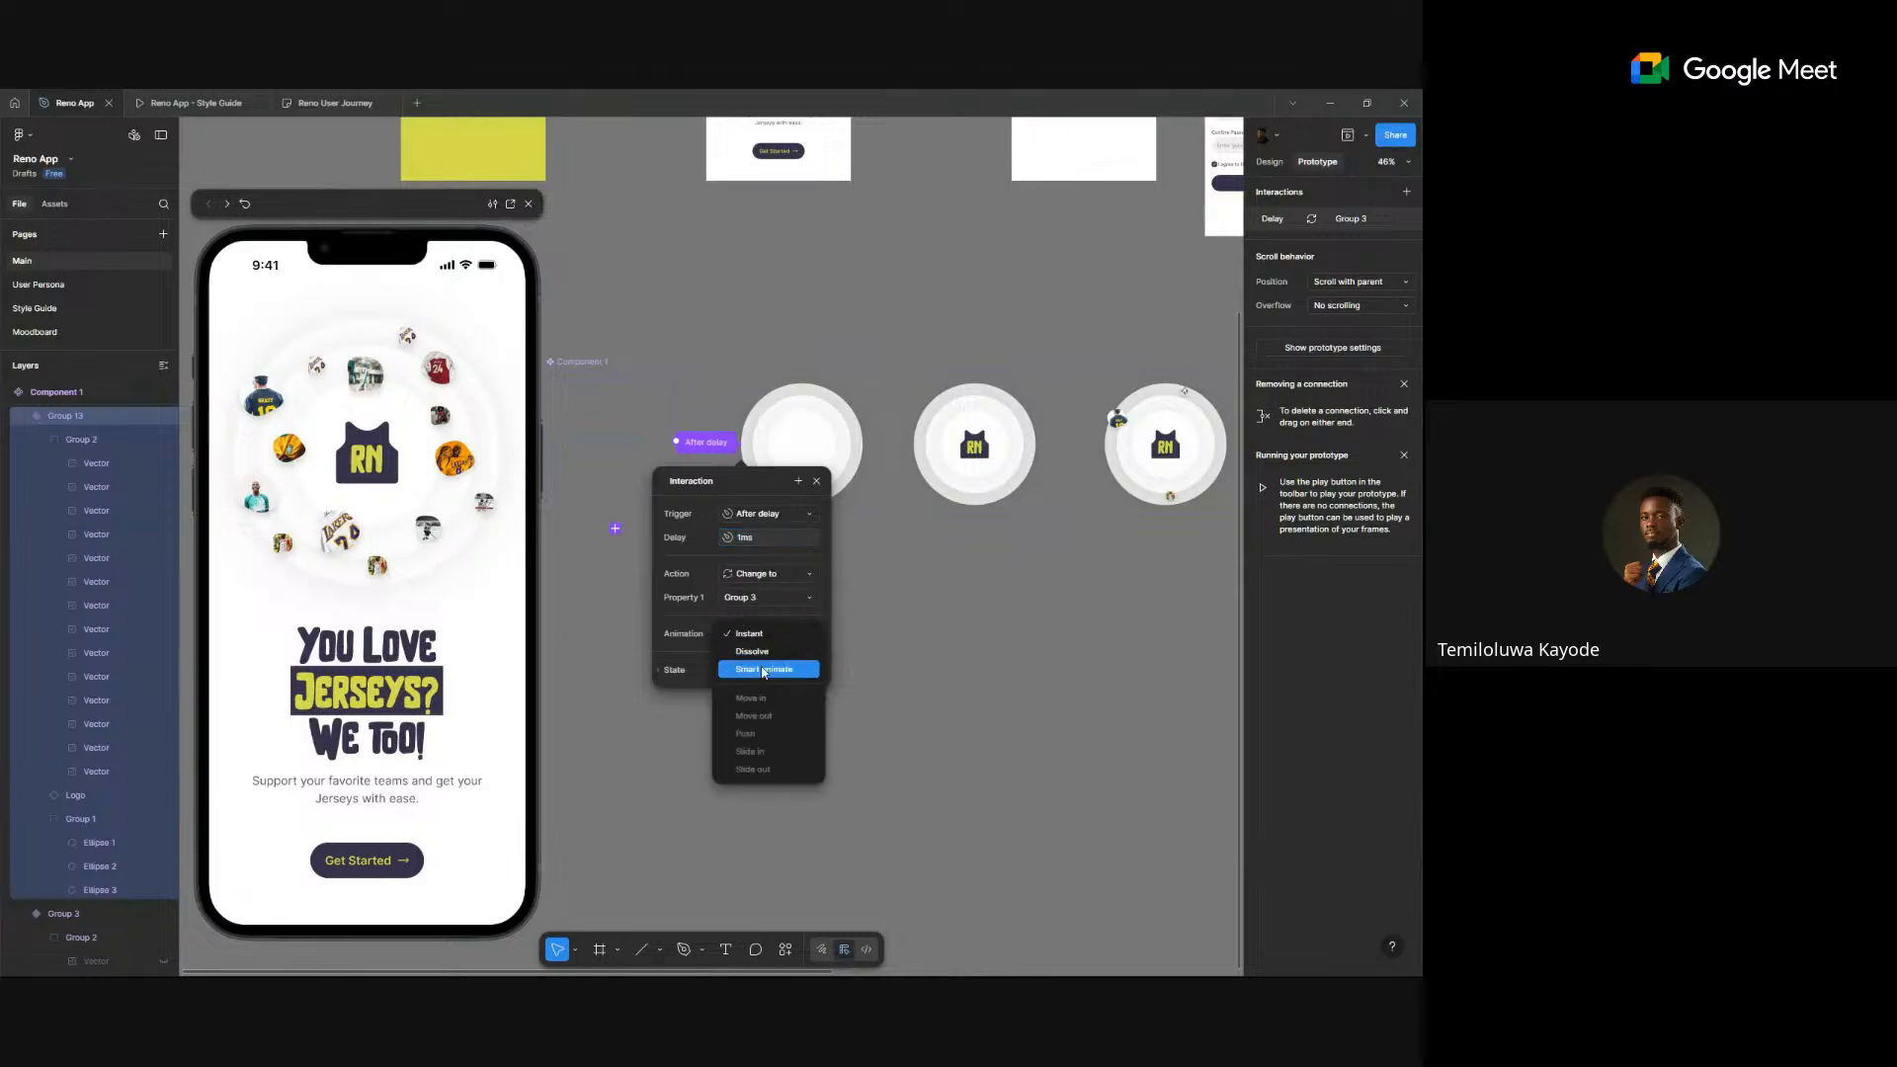
pyautogui.click(763, 671)
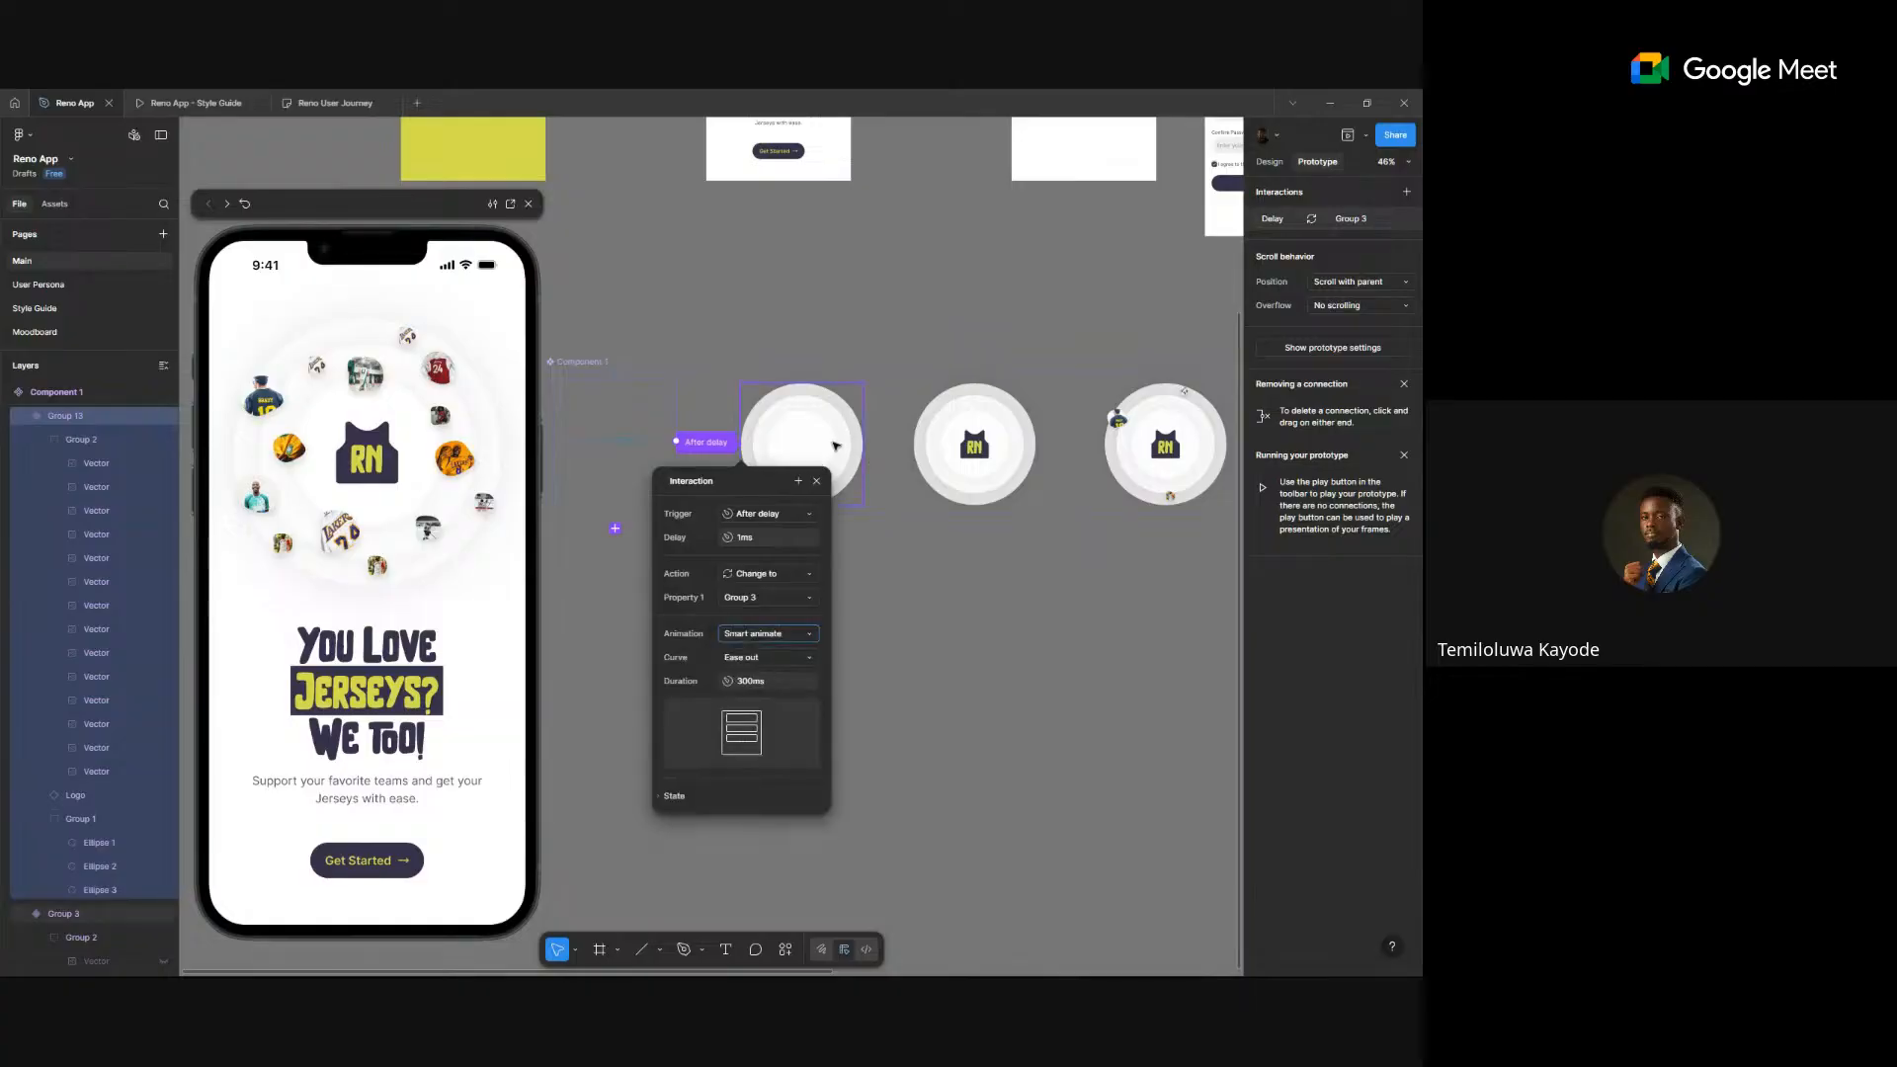
pyautogui.click(837, 447)
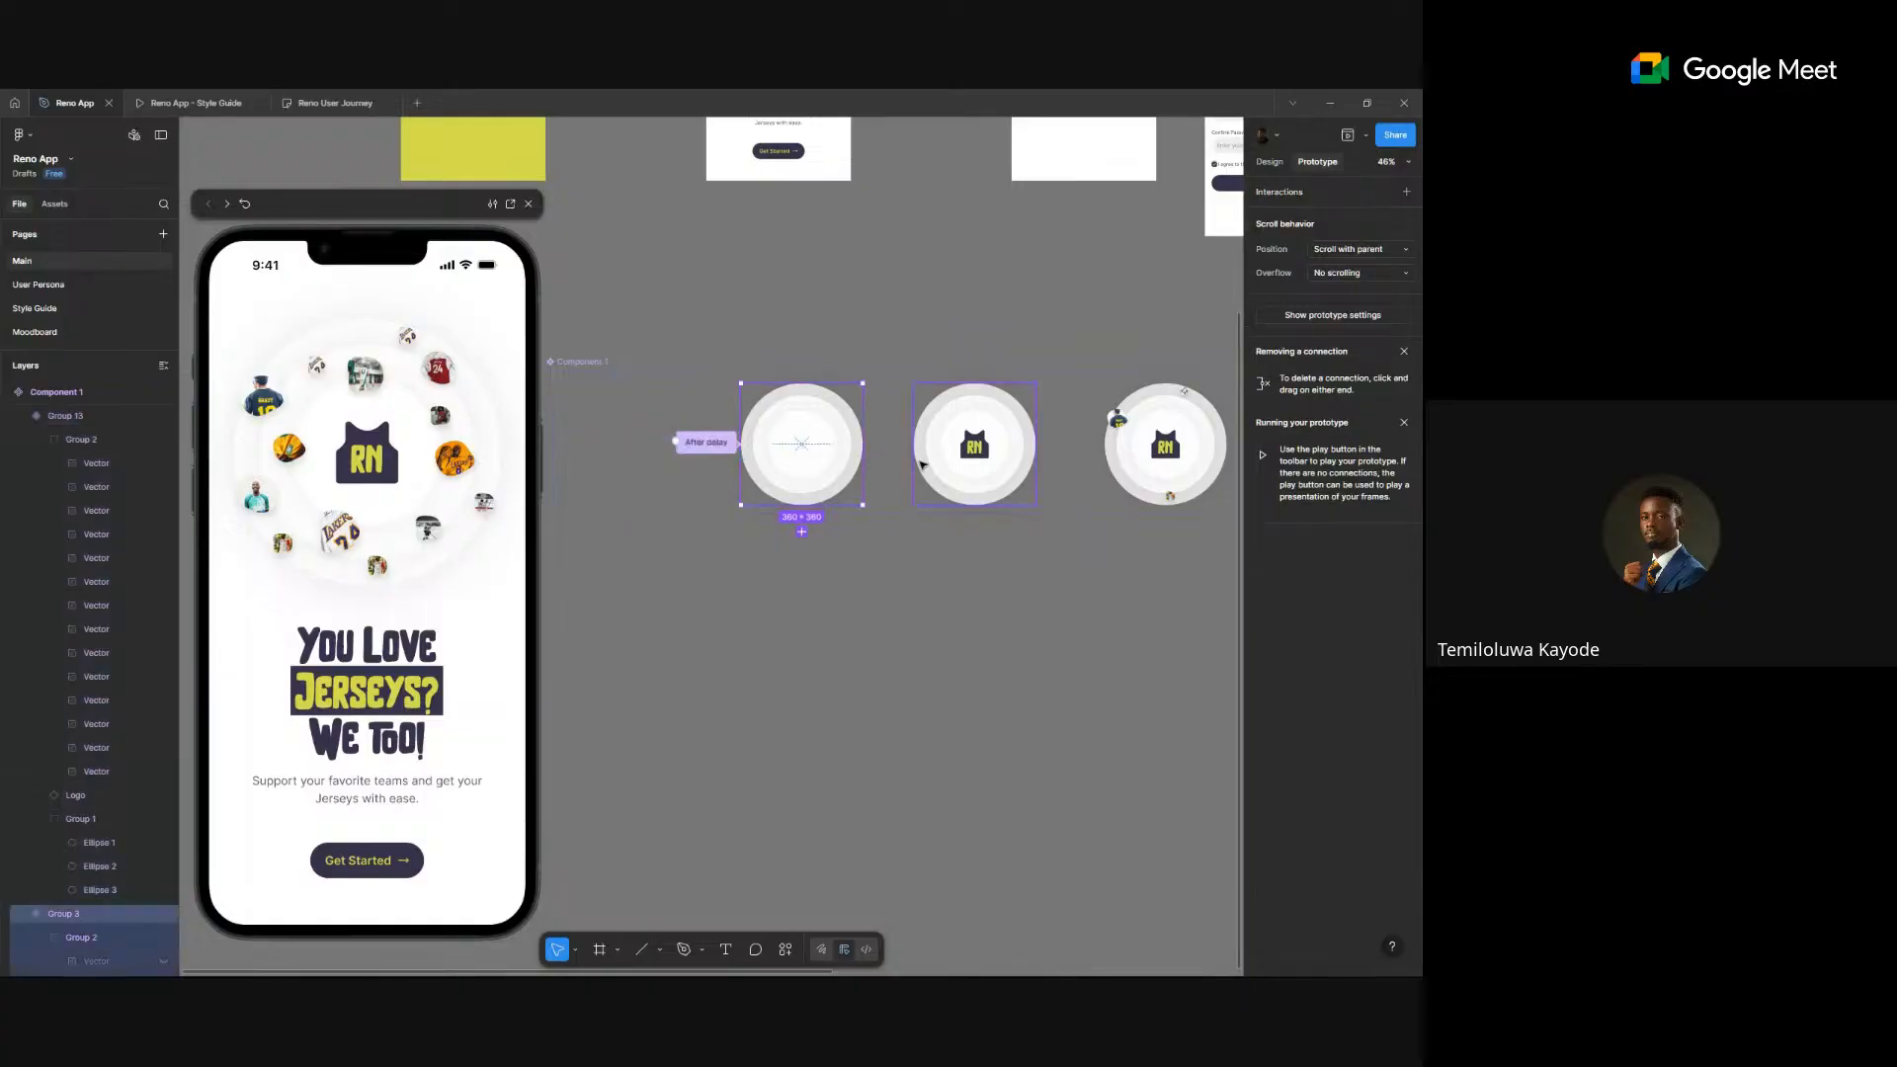
# - Add an After delay link from the first circle to the second variant with a 400ms delay
pyautogui.moveTo(863, 443); pyautogui.dragTo(942, 457)
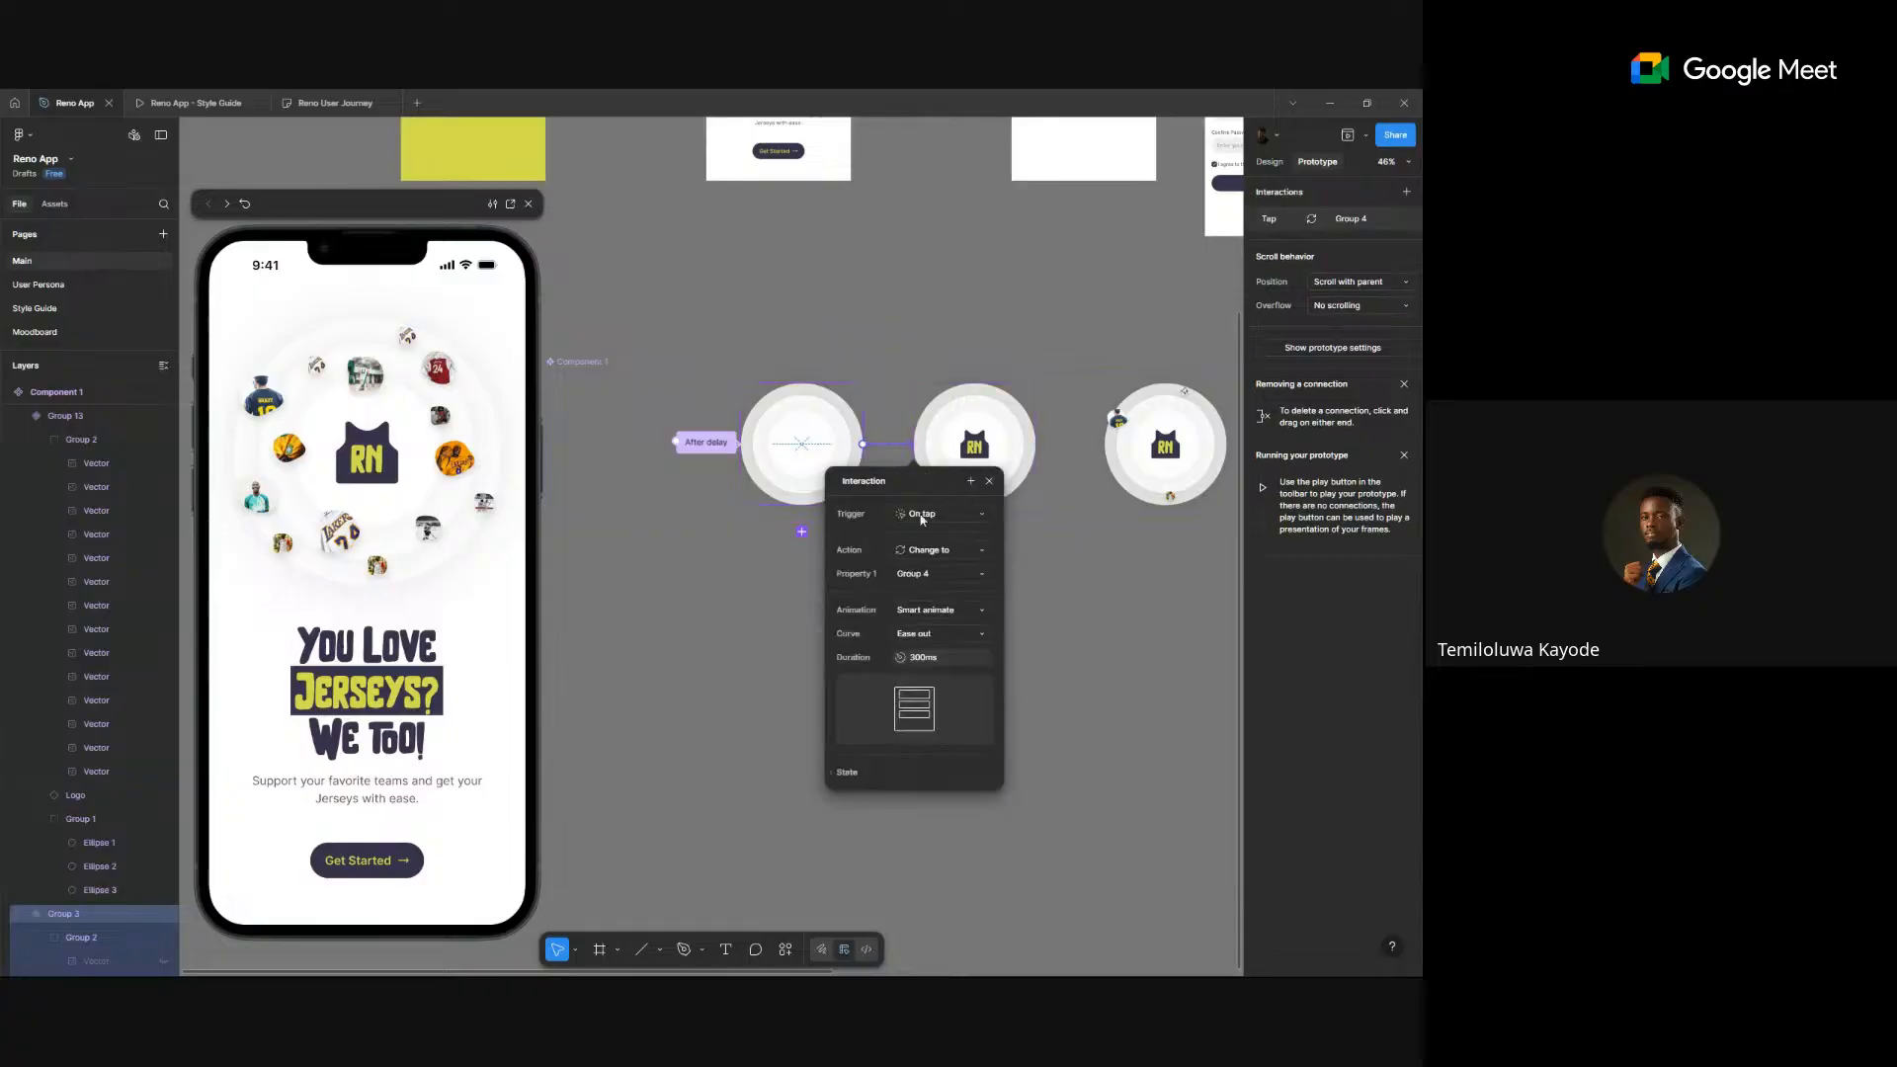
pyautogui.click(943, 515)
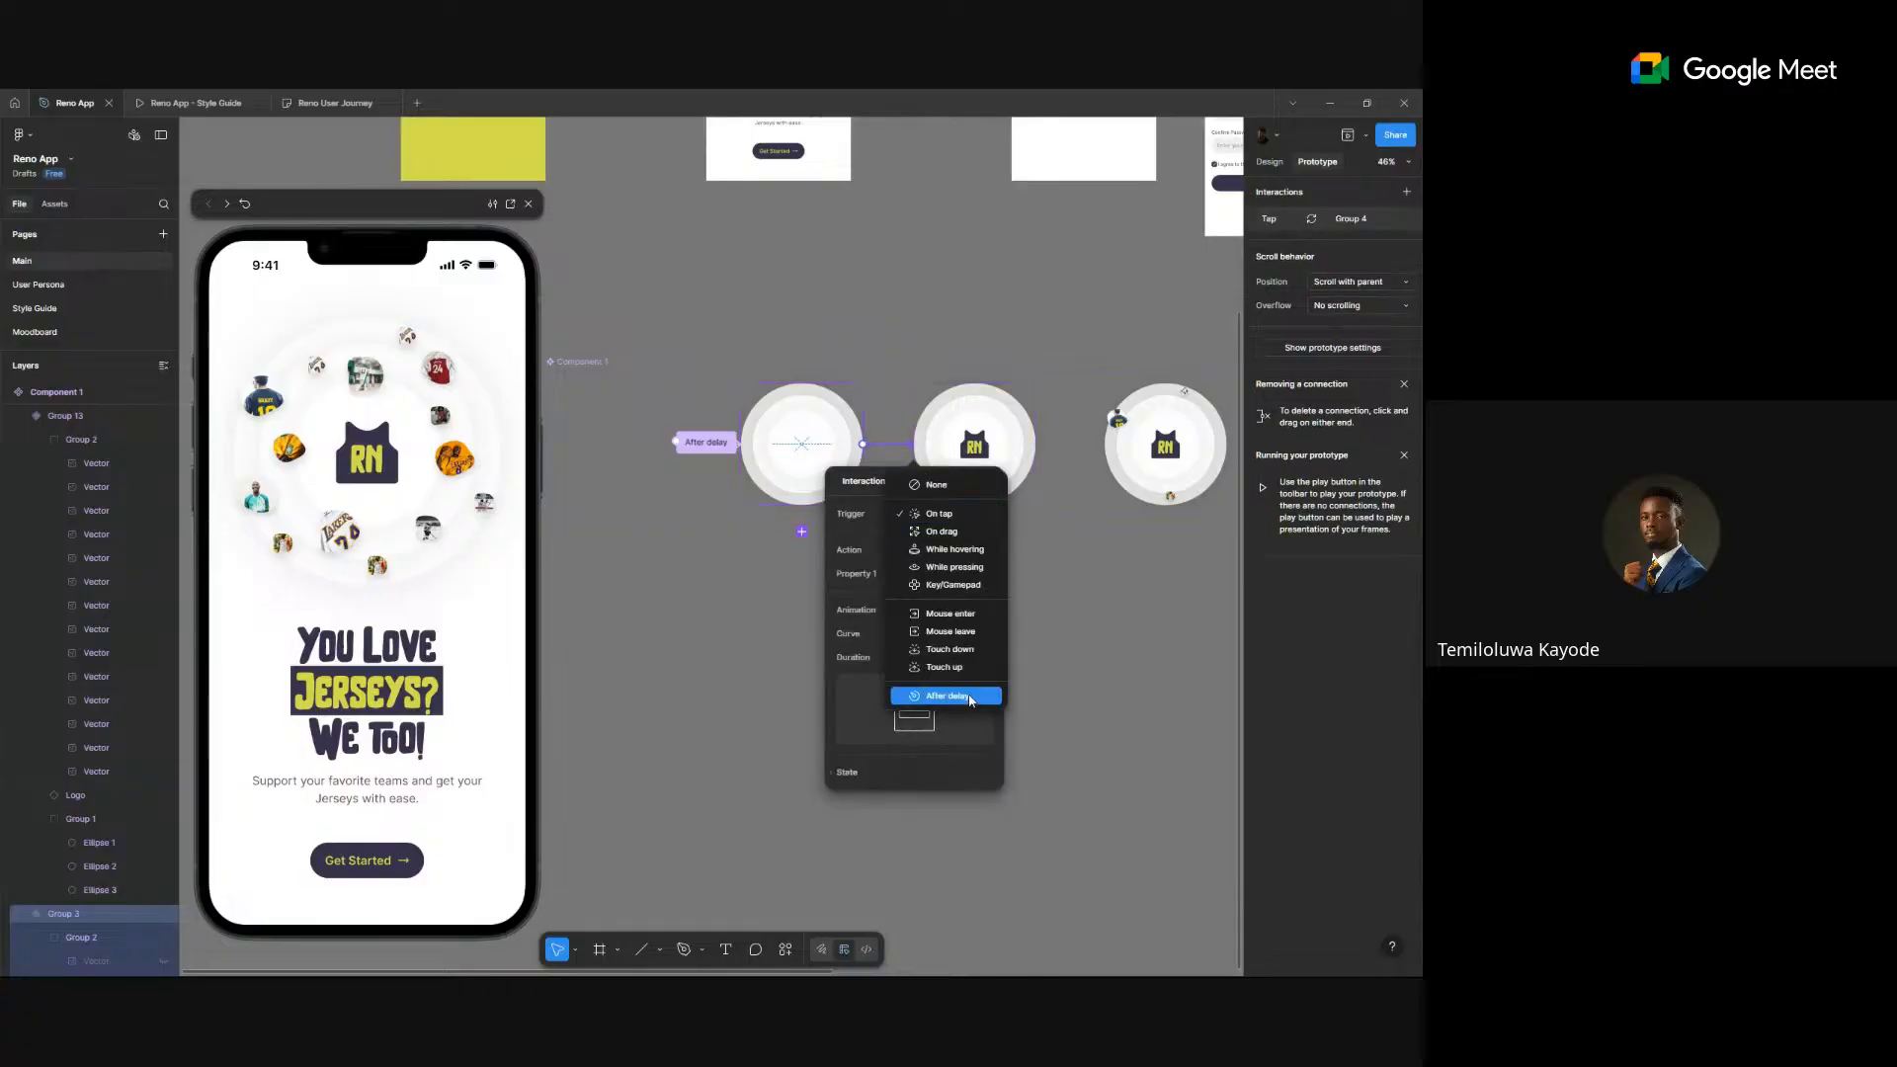
pyautogui.click(970, 696)
pyautogui.click(943, 539)
pyautogui.doubleClick(942, 543)
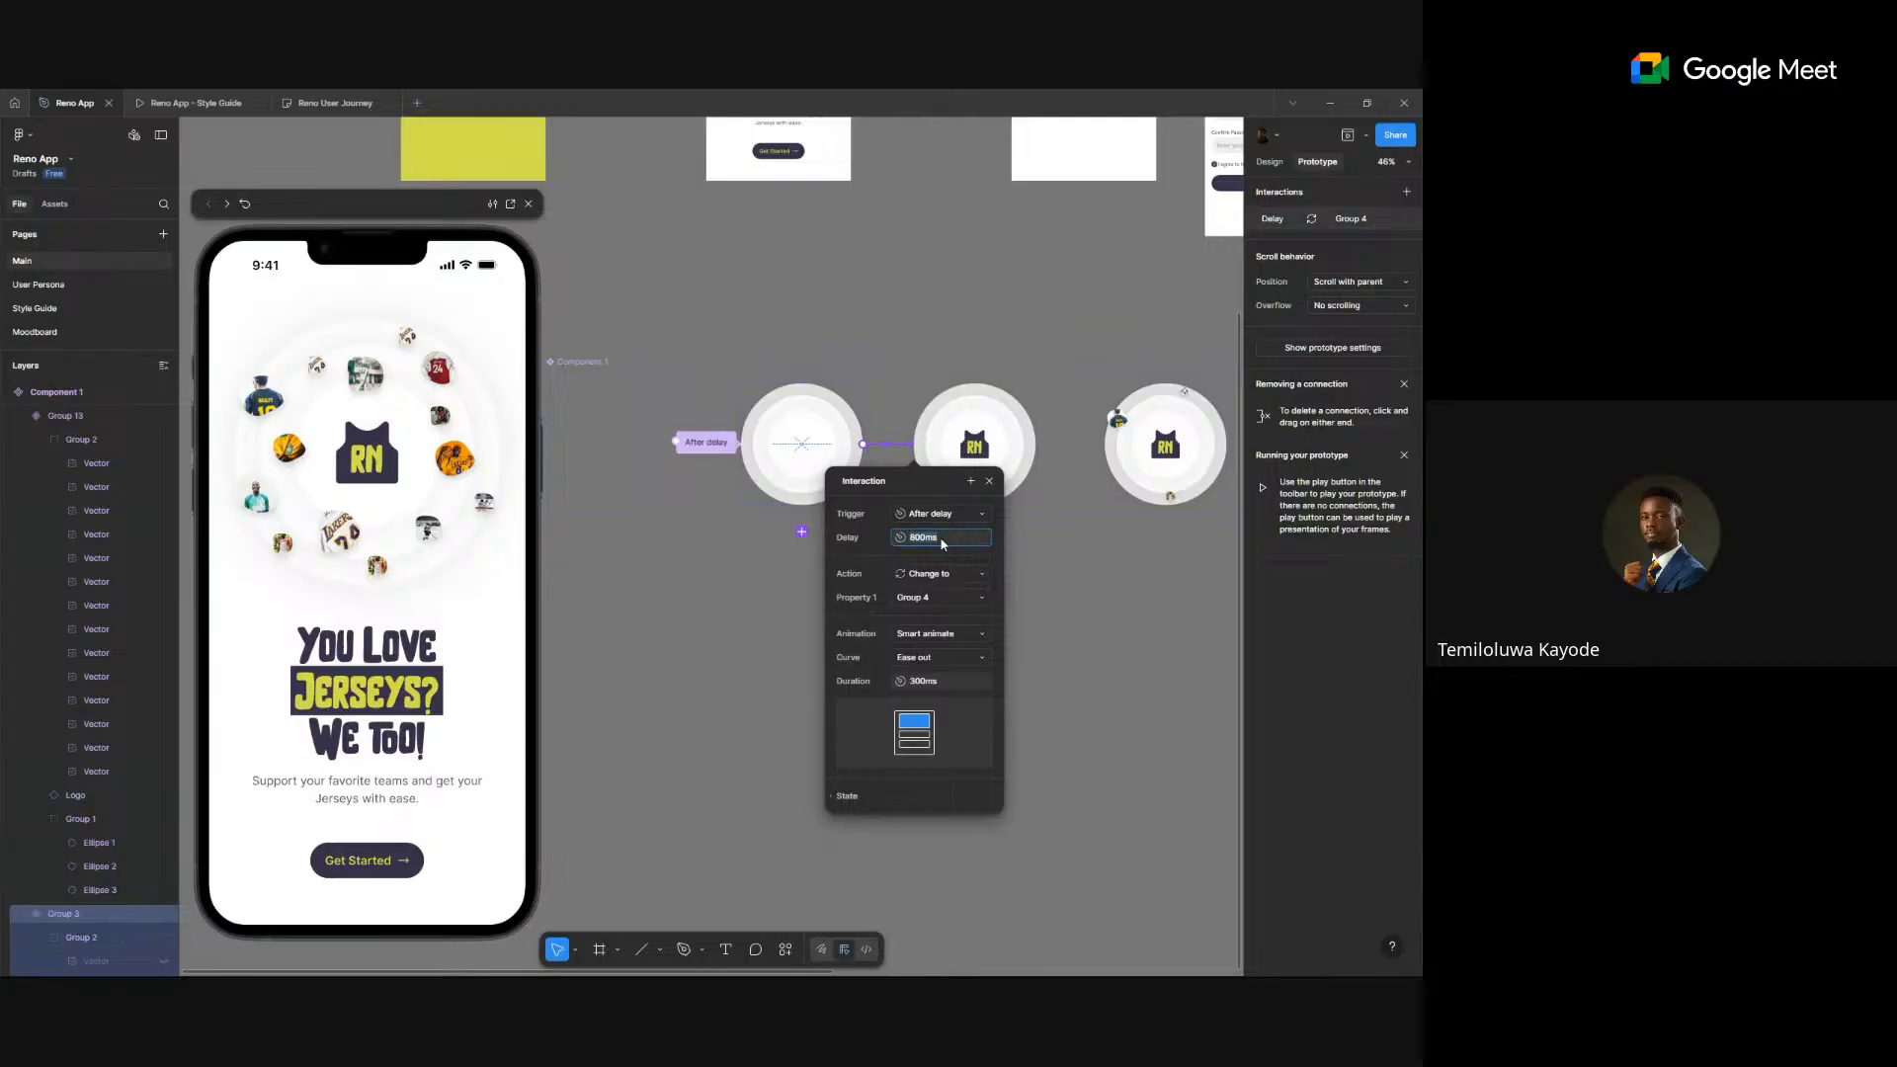
pyautogui.write('400')
pyautogui.press('Return')
# - Change the first After delay link's delay to 200ms
pyautogui.click(706, 444)
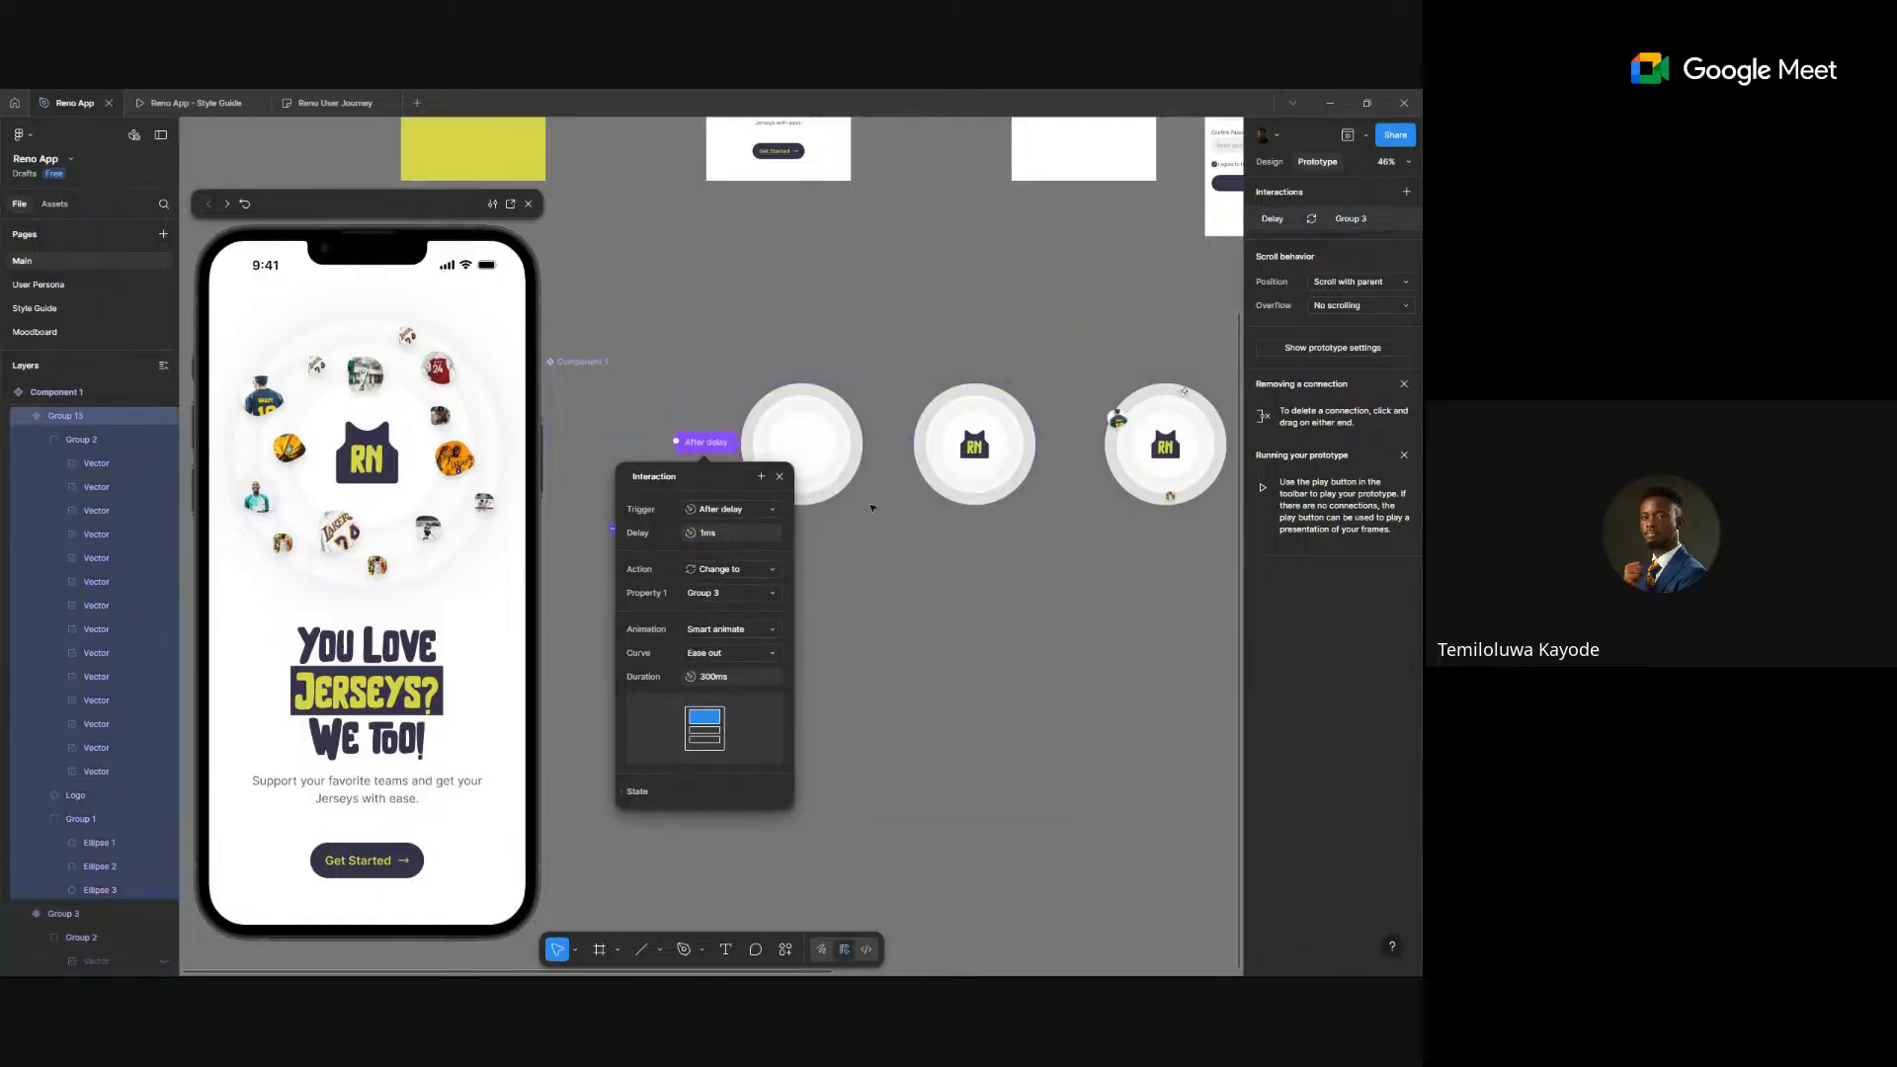
pyautogui.click(741, 539)
pyautogui.write('200')
pyautogui.press('Return')
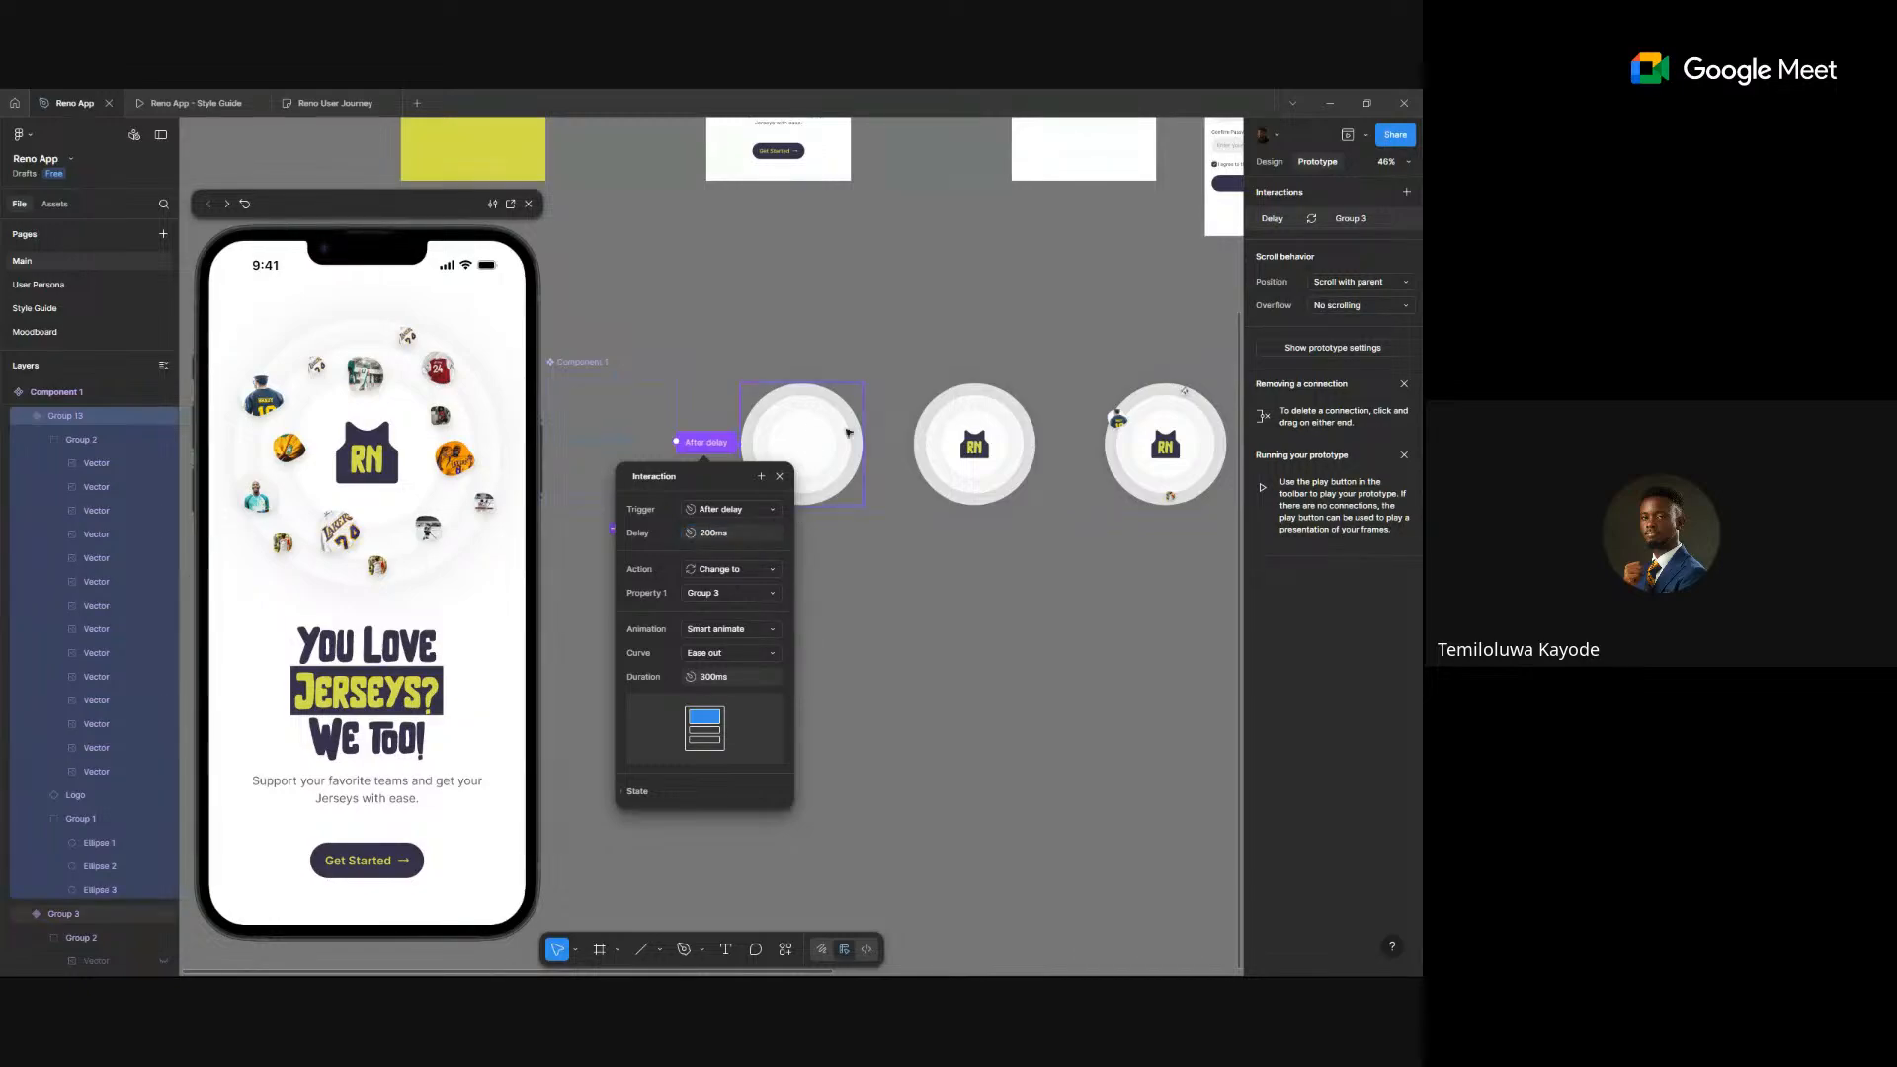
# - Set the link to Group 4 to a 400ms Smart animate duration
pyautogui.click(893, 451)
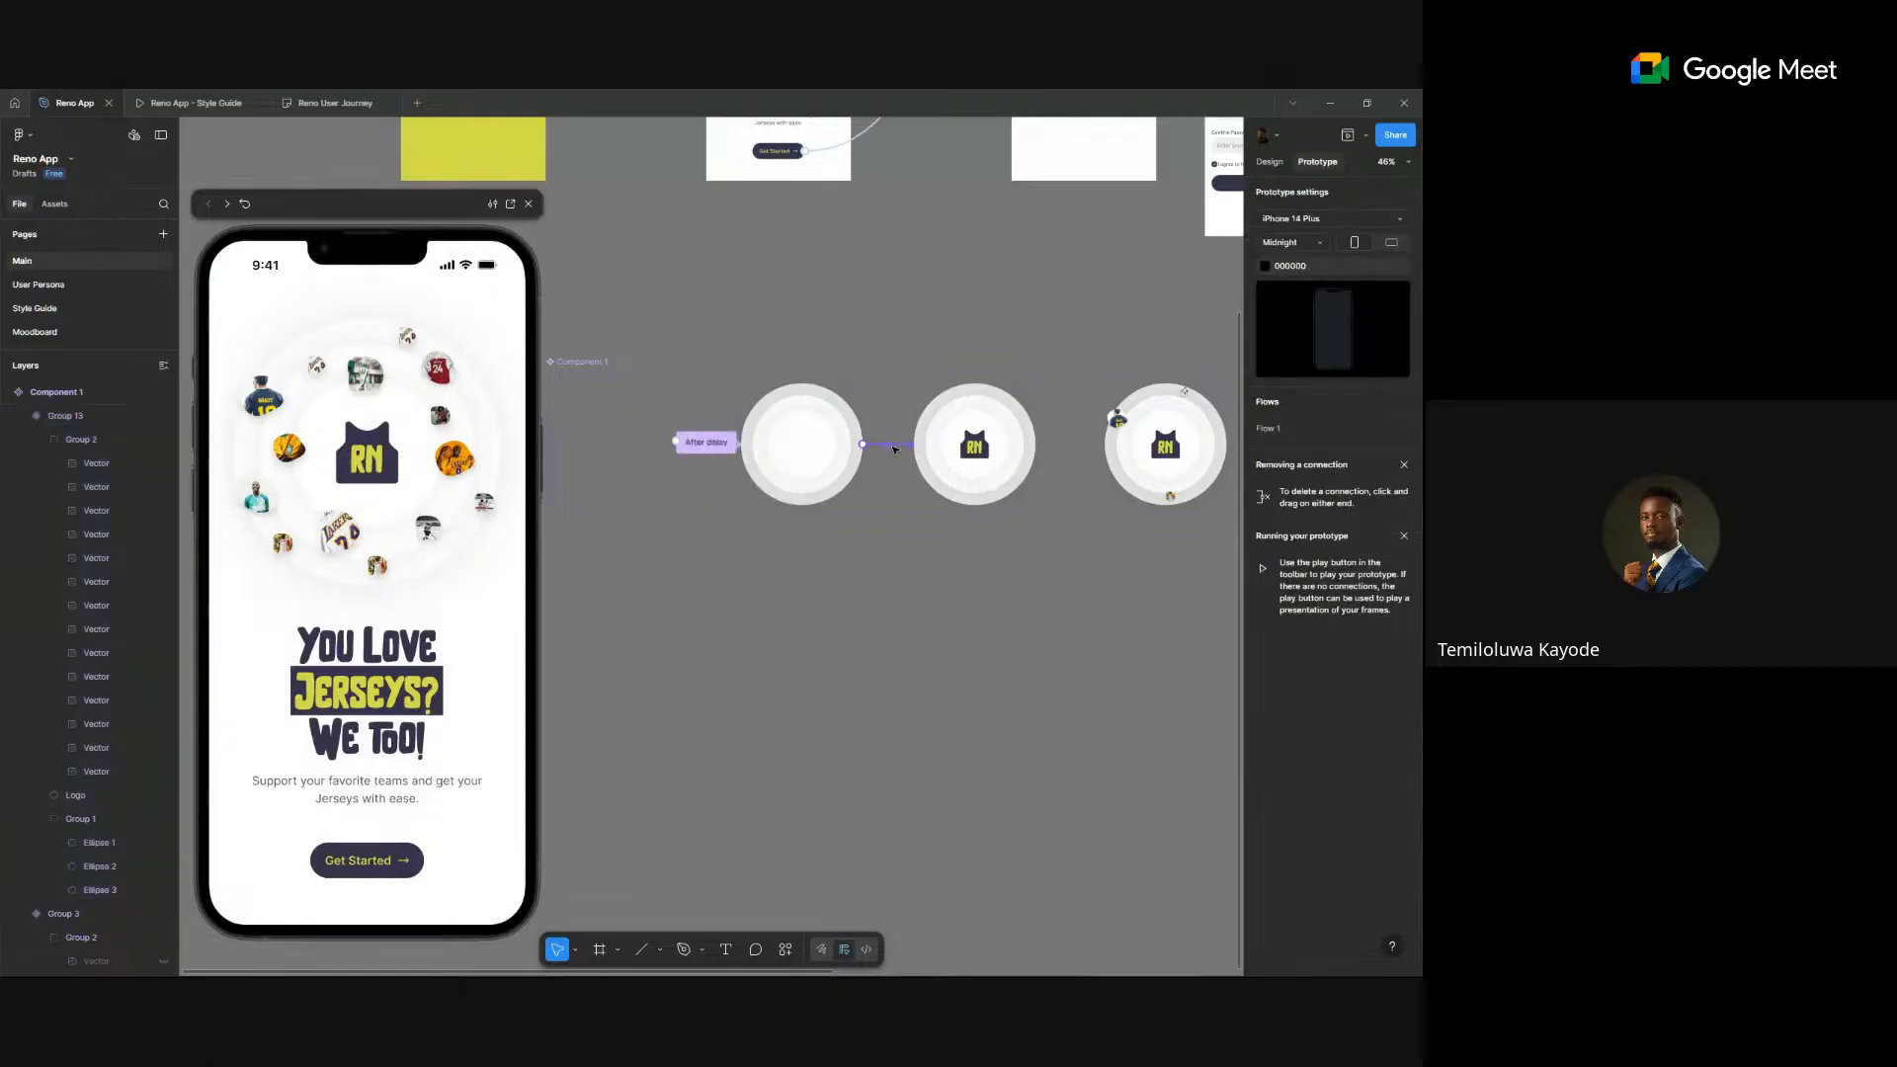
pyautogui.click(896, 446)
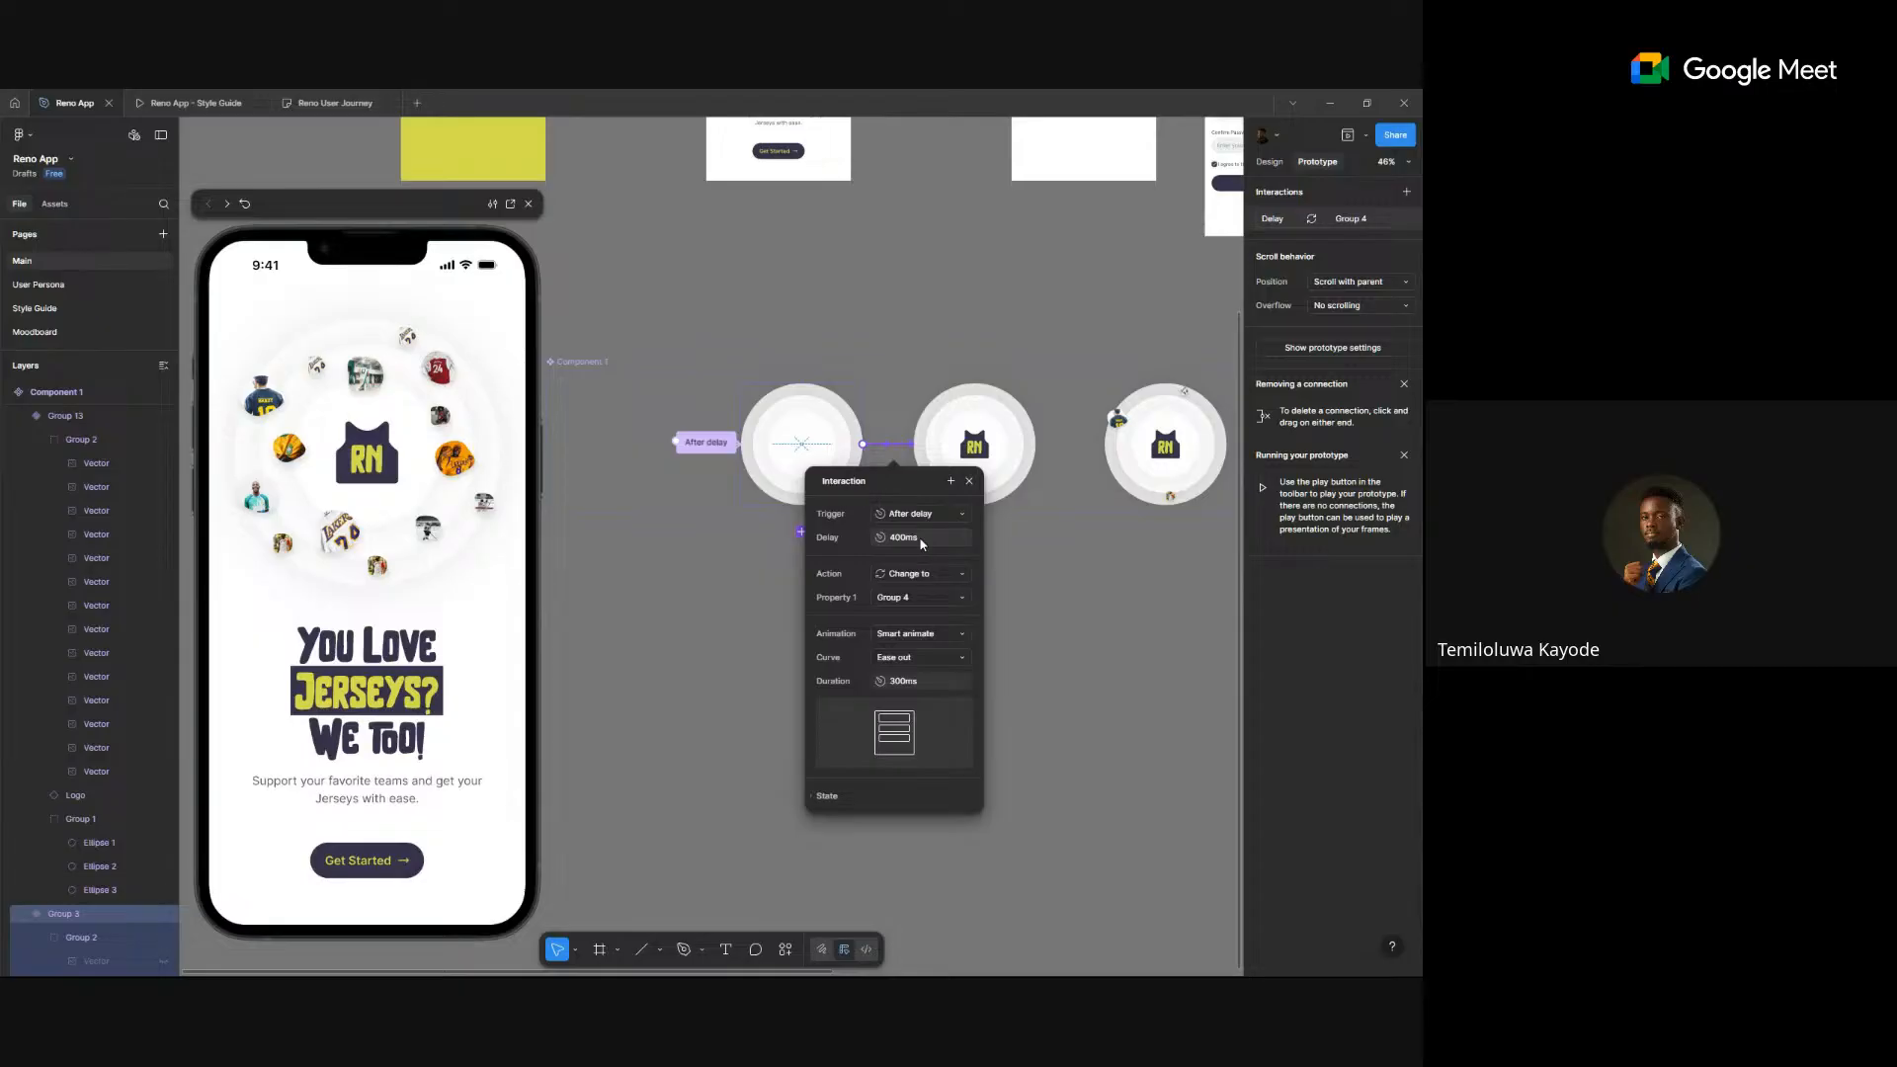
pyautogui.click(912, 681)
pyautogui.write('400')
pyautogui.press('Return')
pyautogui.click(1101, 582)
# - Place a Component 1 instance on the canvas below the variants
pyautogui.click(1271, 162)
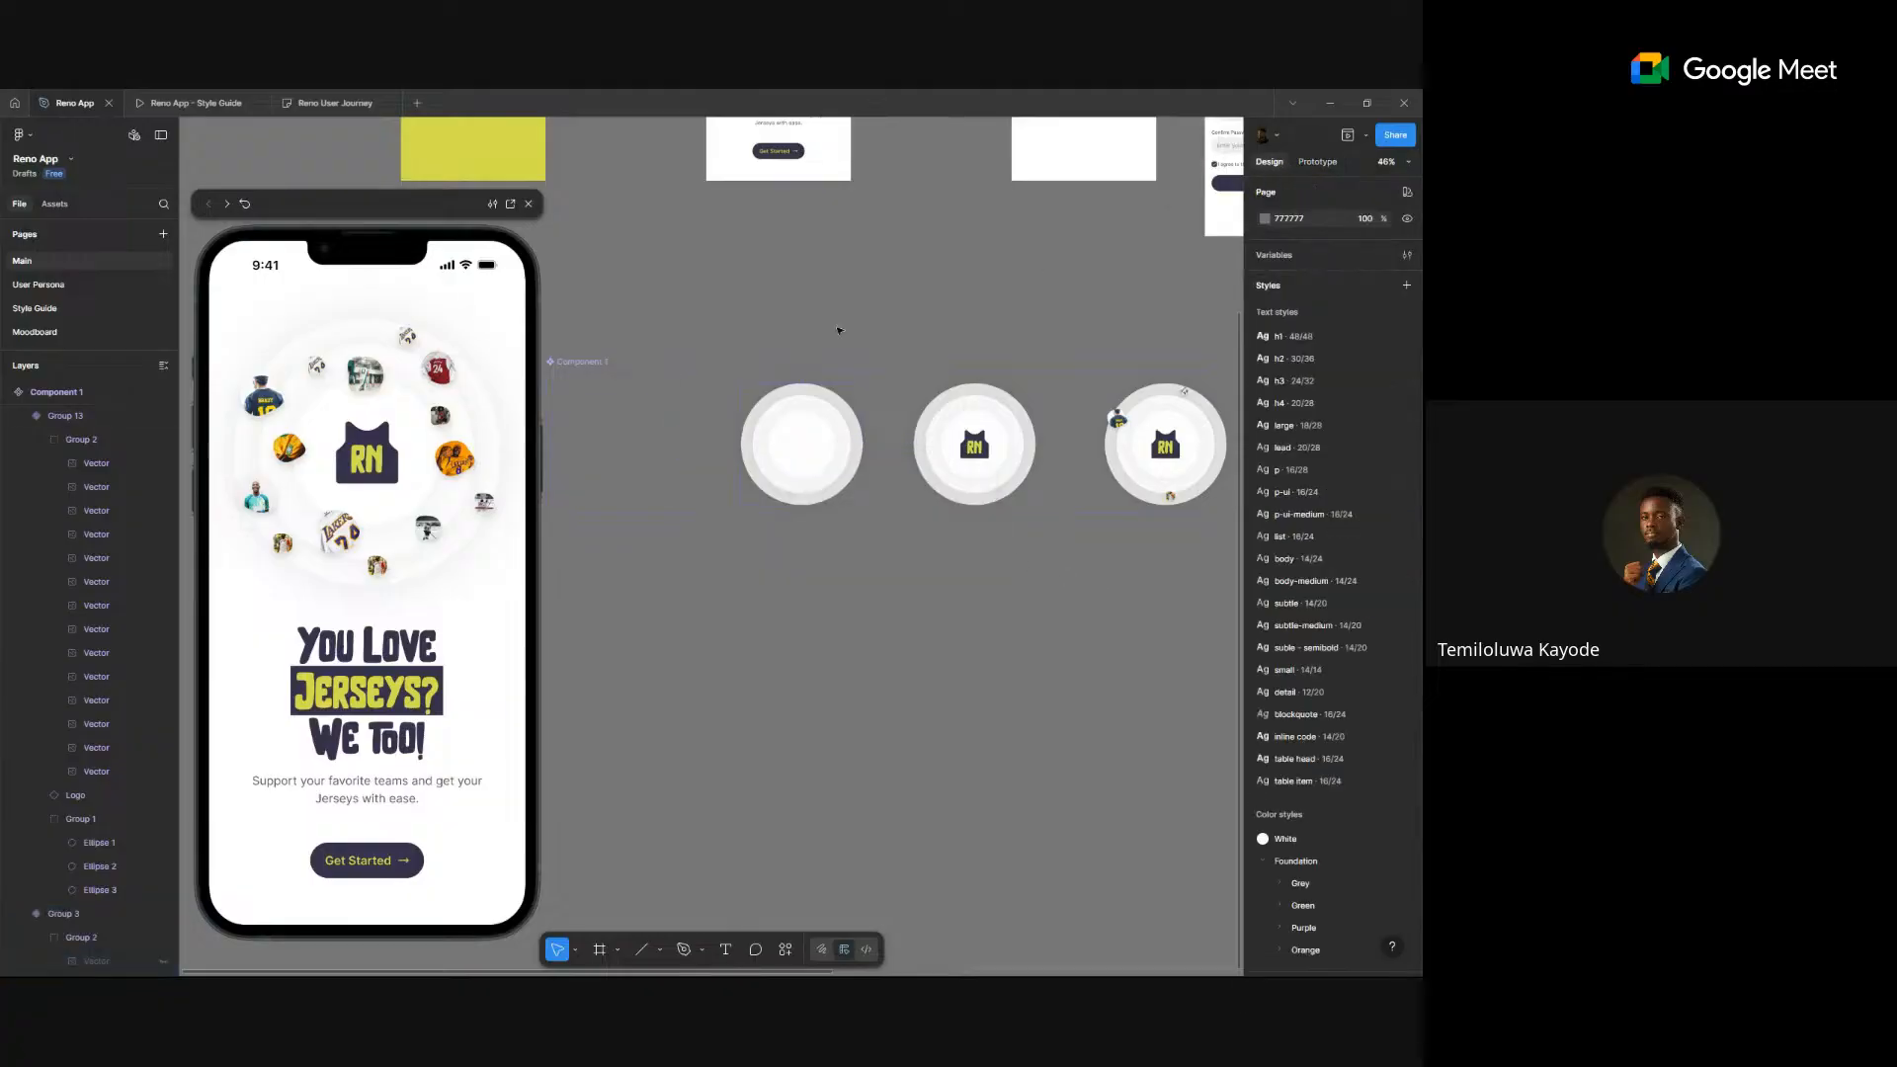
pyautogui.moveTo(649, 656); pyautogui.dragTo(796, 660)
pyautogui.click(865, 636)
pyautogui.click(877, 670)
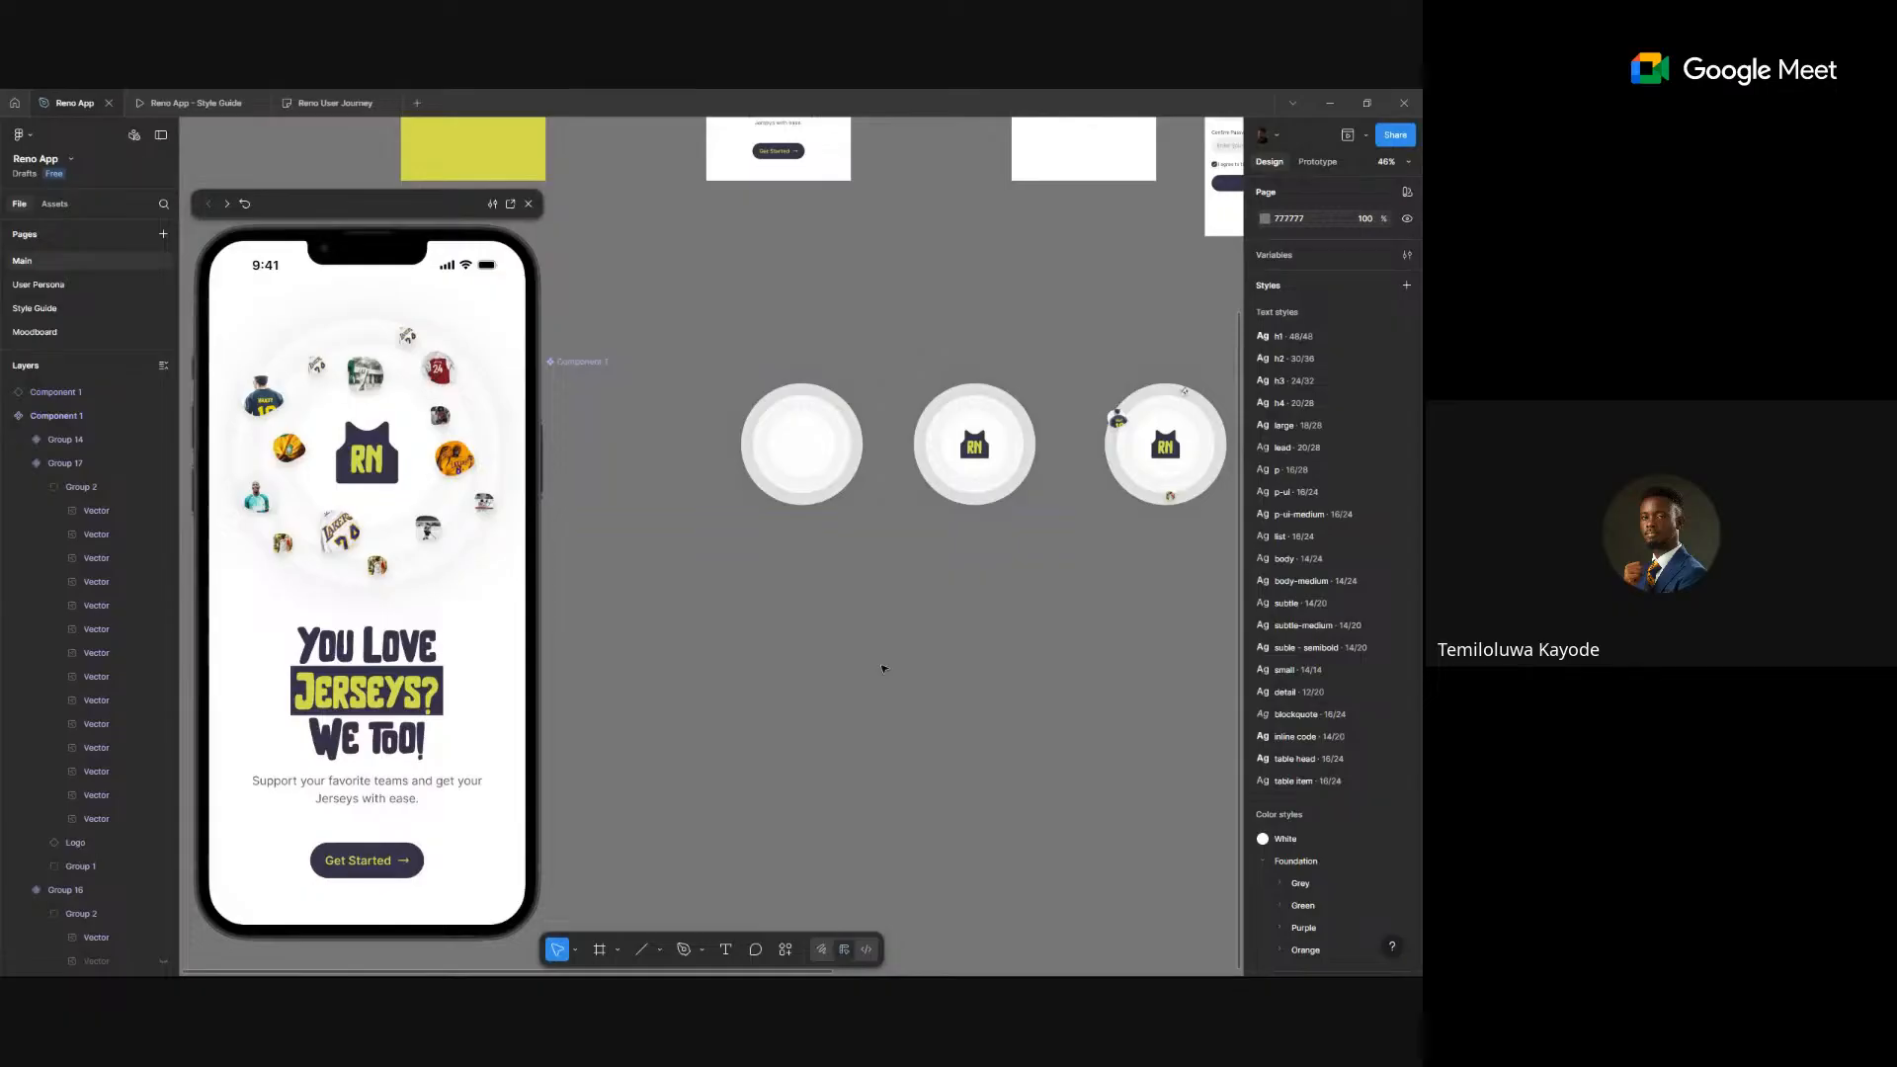
# - Draw a 911×589 frame, Frame 9, around the Component 1 instance
pyautogui.press('f')
pyautogui.moveTo(626, 562)
pyautogui.mouseDown()
pyautogui.moveTo(952, 737)
pyautogui.moveTo(935, 762)
pyautogui.mouseUp()
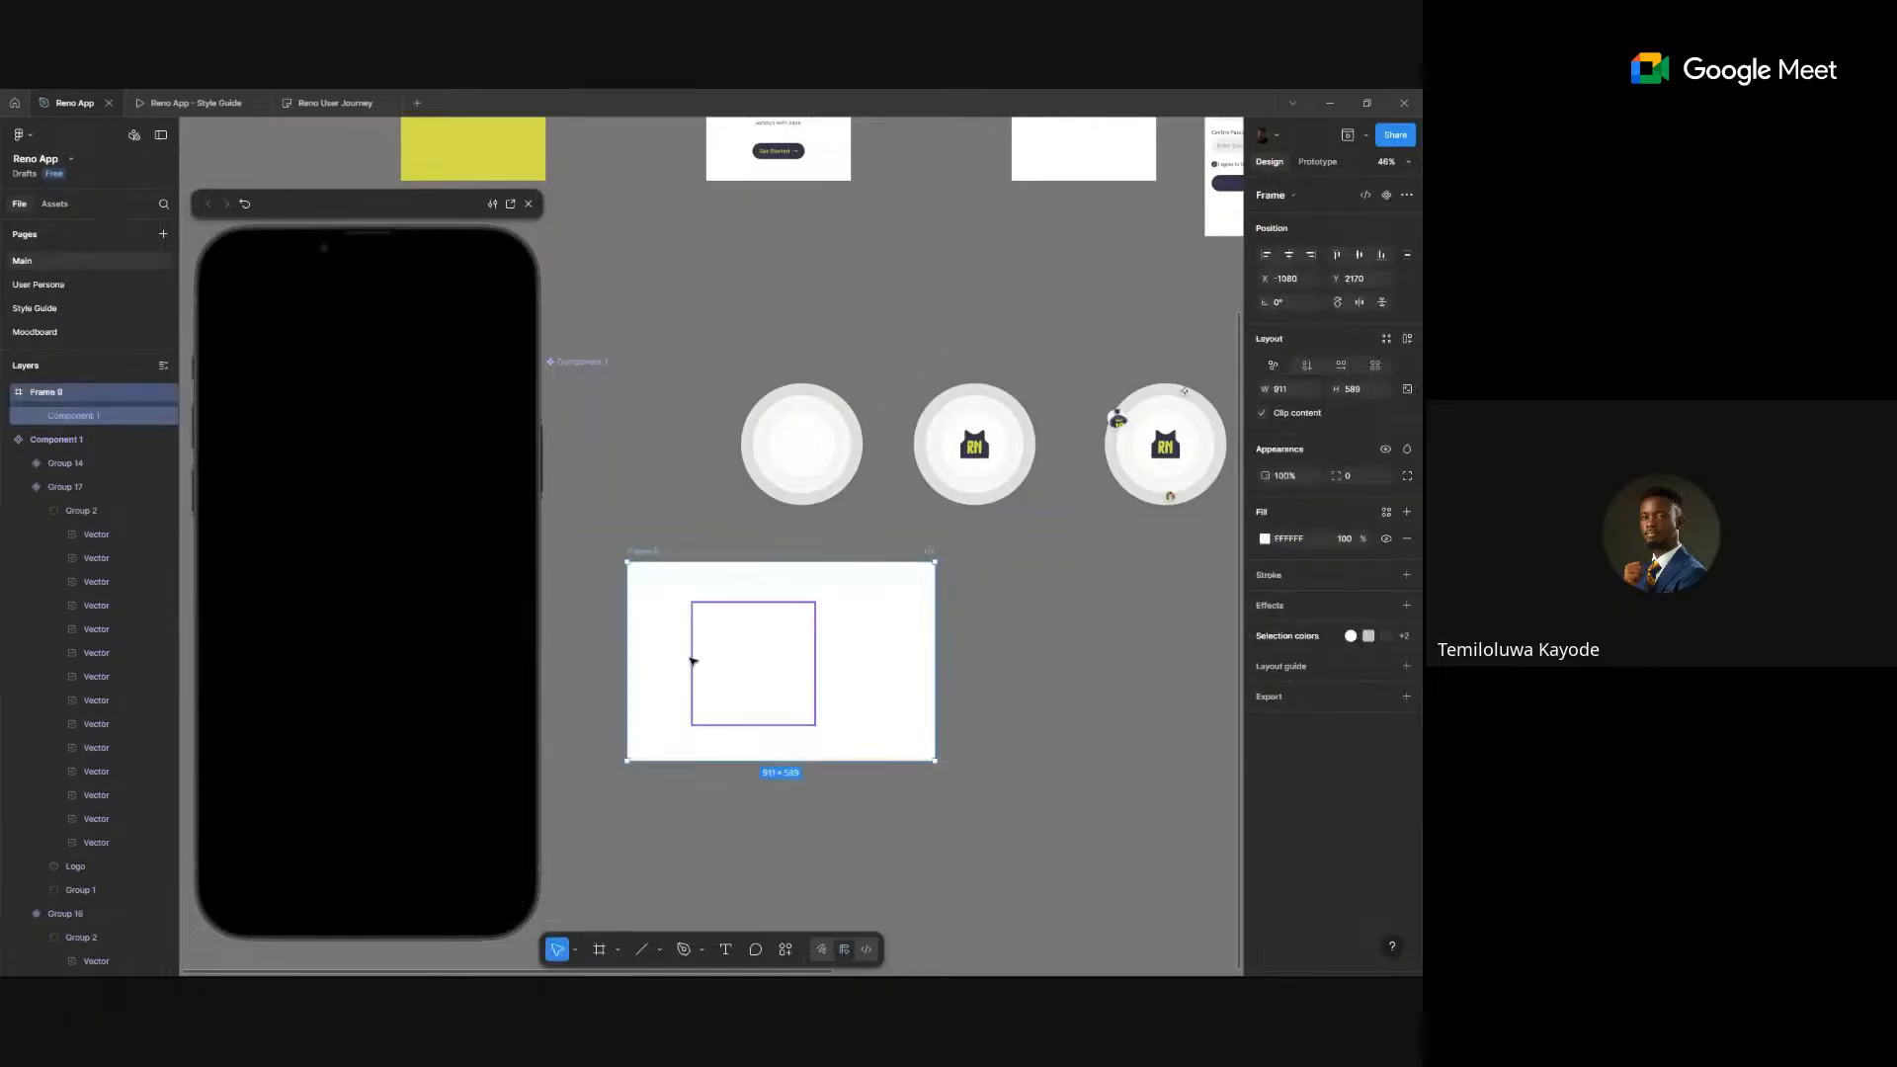
pyautogui.click(1065, 611)
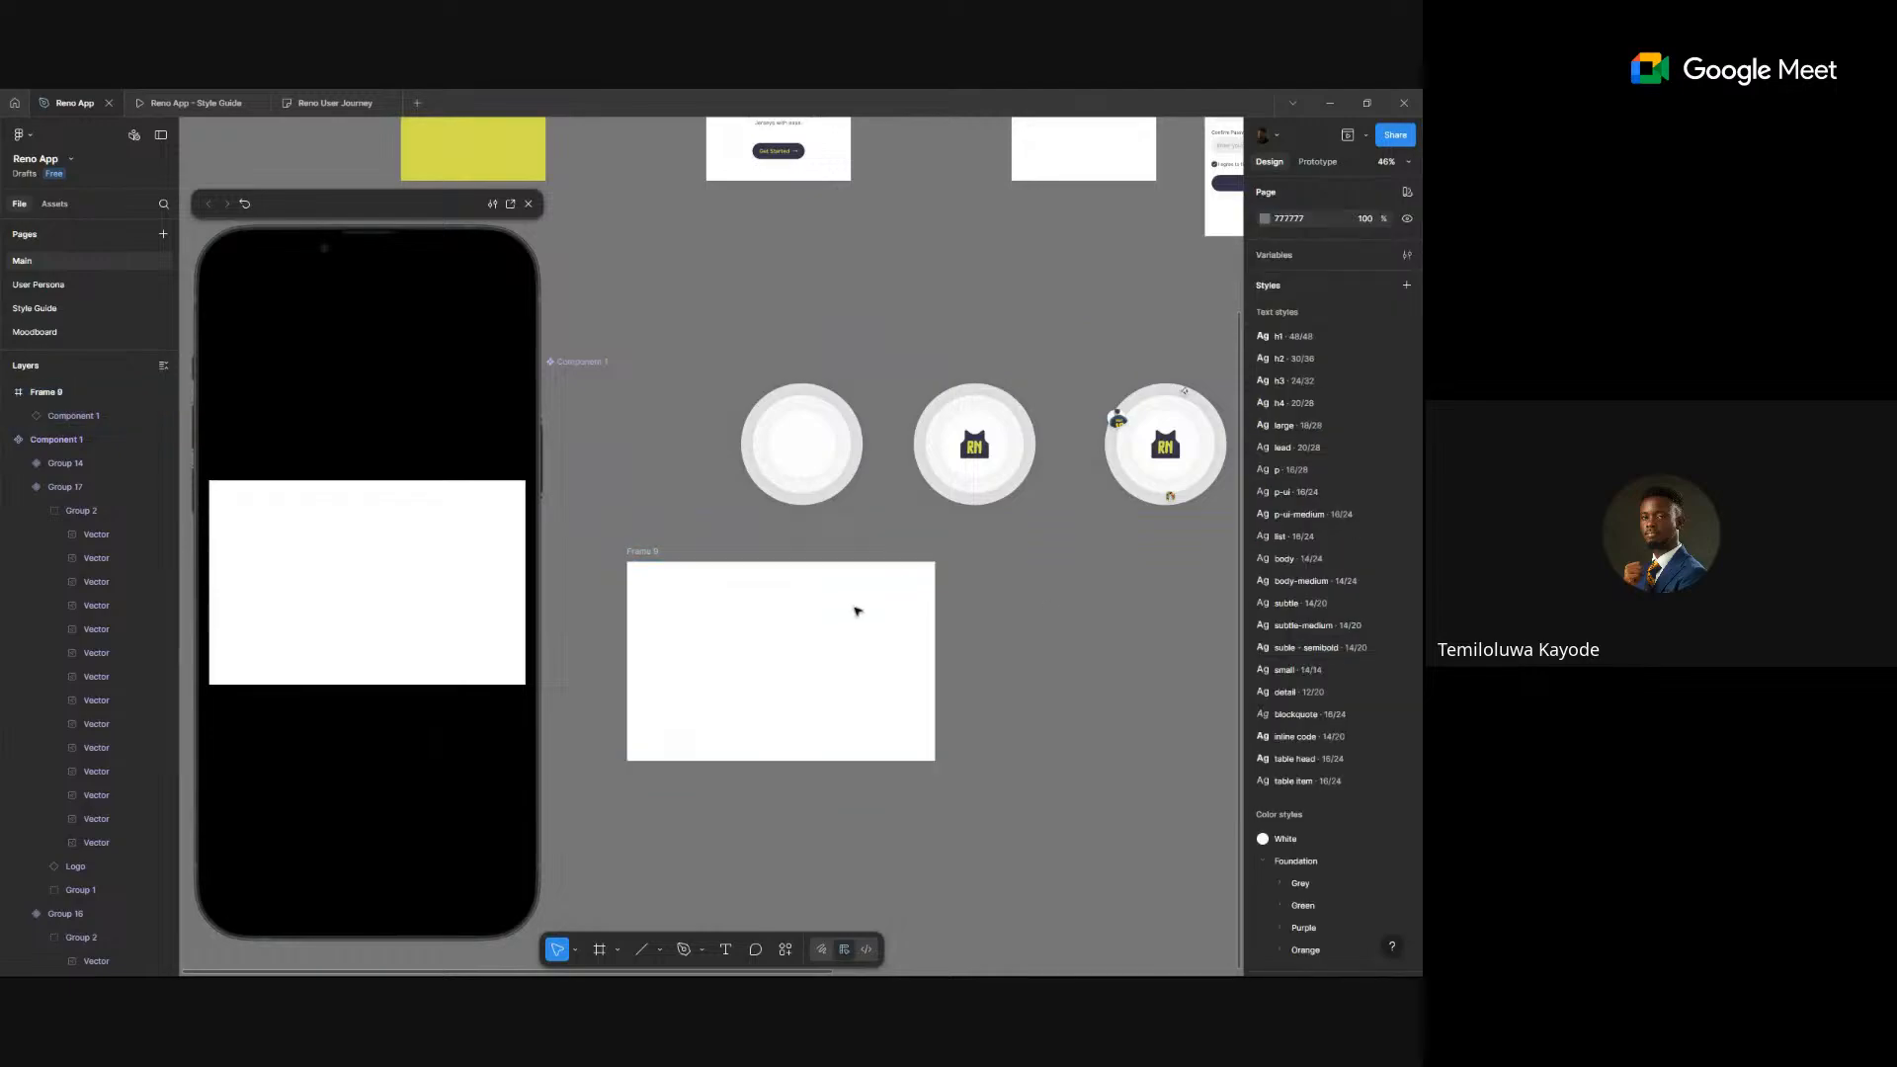
pyautogui.click(642, 553)
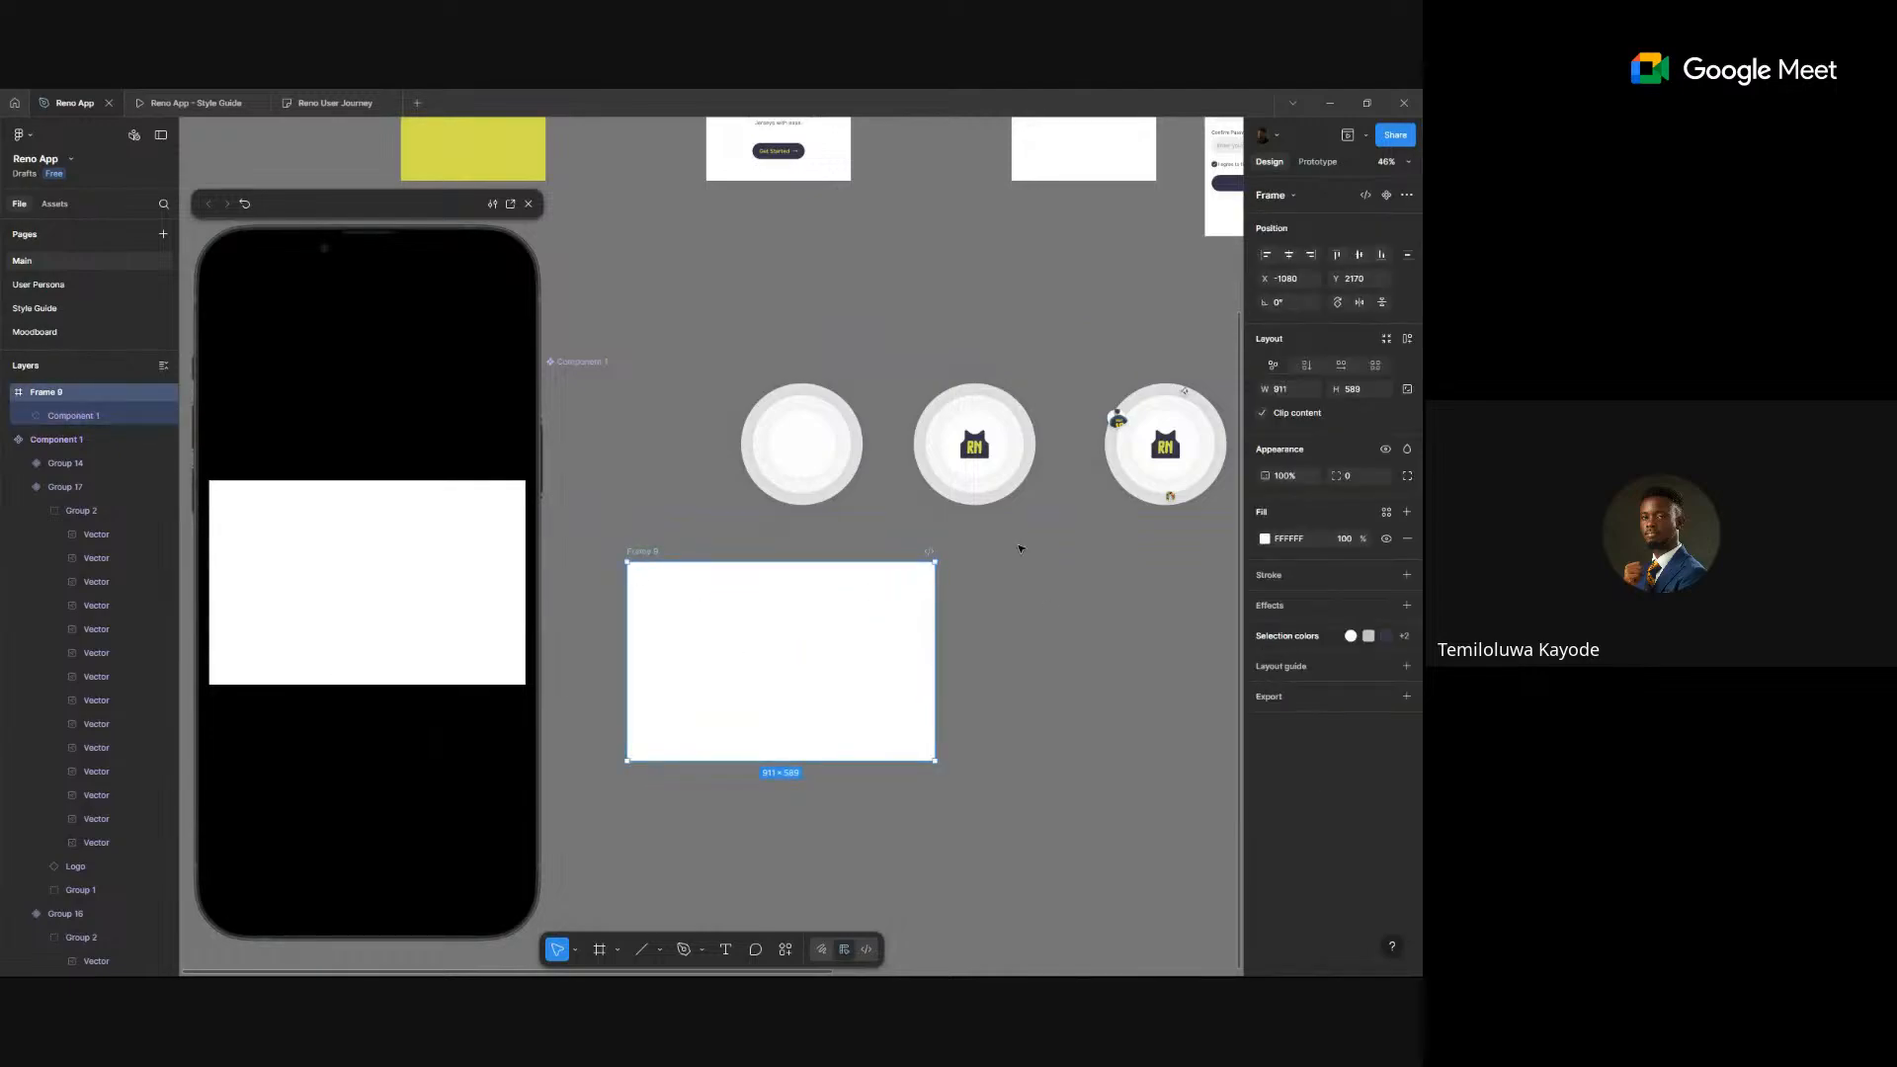
pyautogui.click(981, 549)
pyautogui.click(643, 553)
# - Inspect the first variant's After delay interaction in prototype mode
pyautogui.click(1320, 162)
pyautogui.click(613, 471)
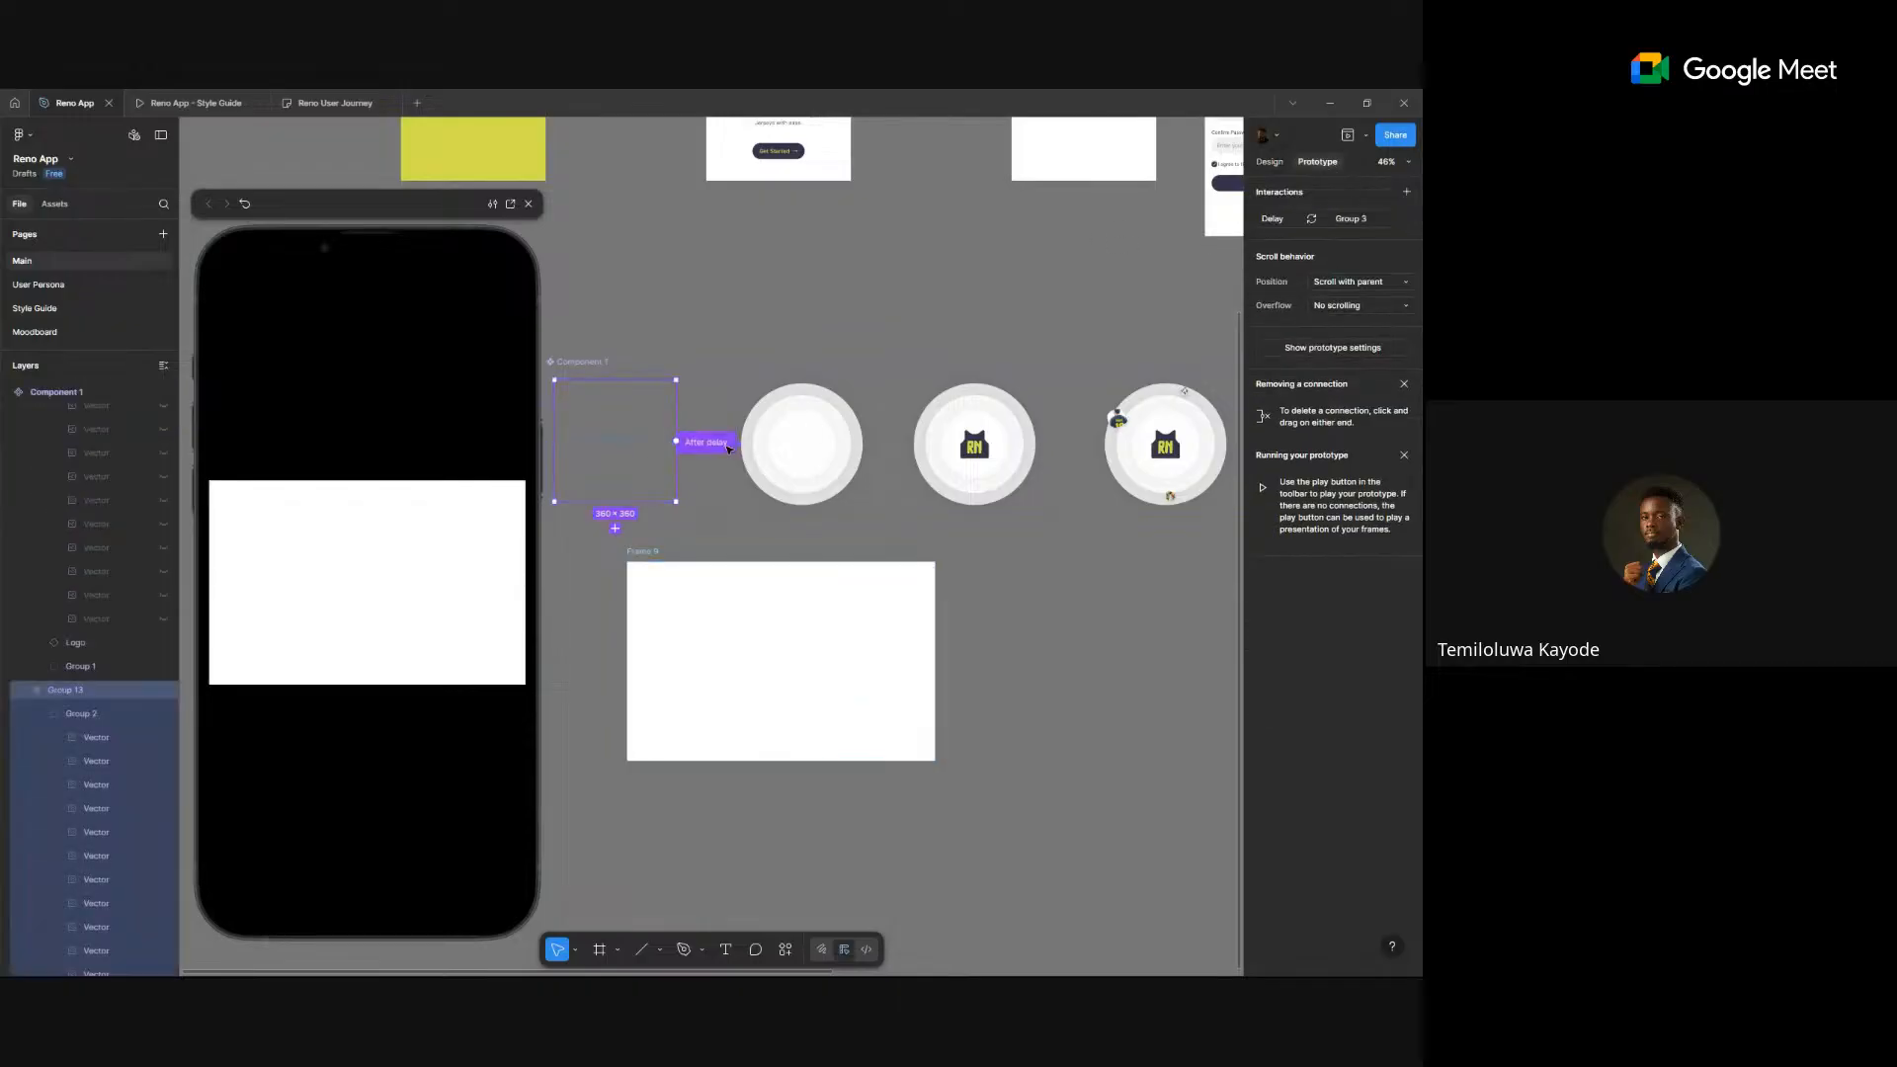
pyautogui.click(724, 445)
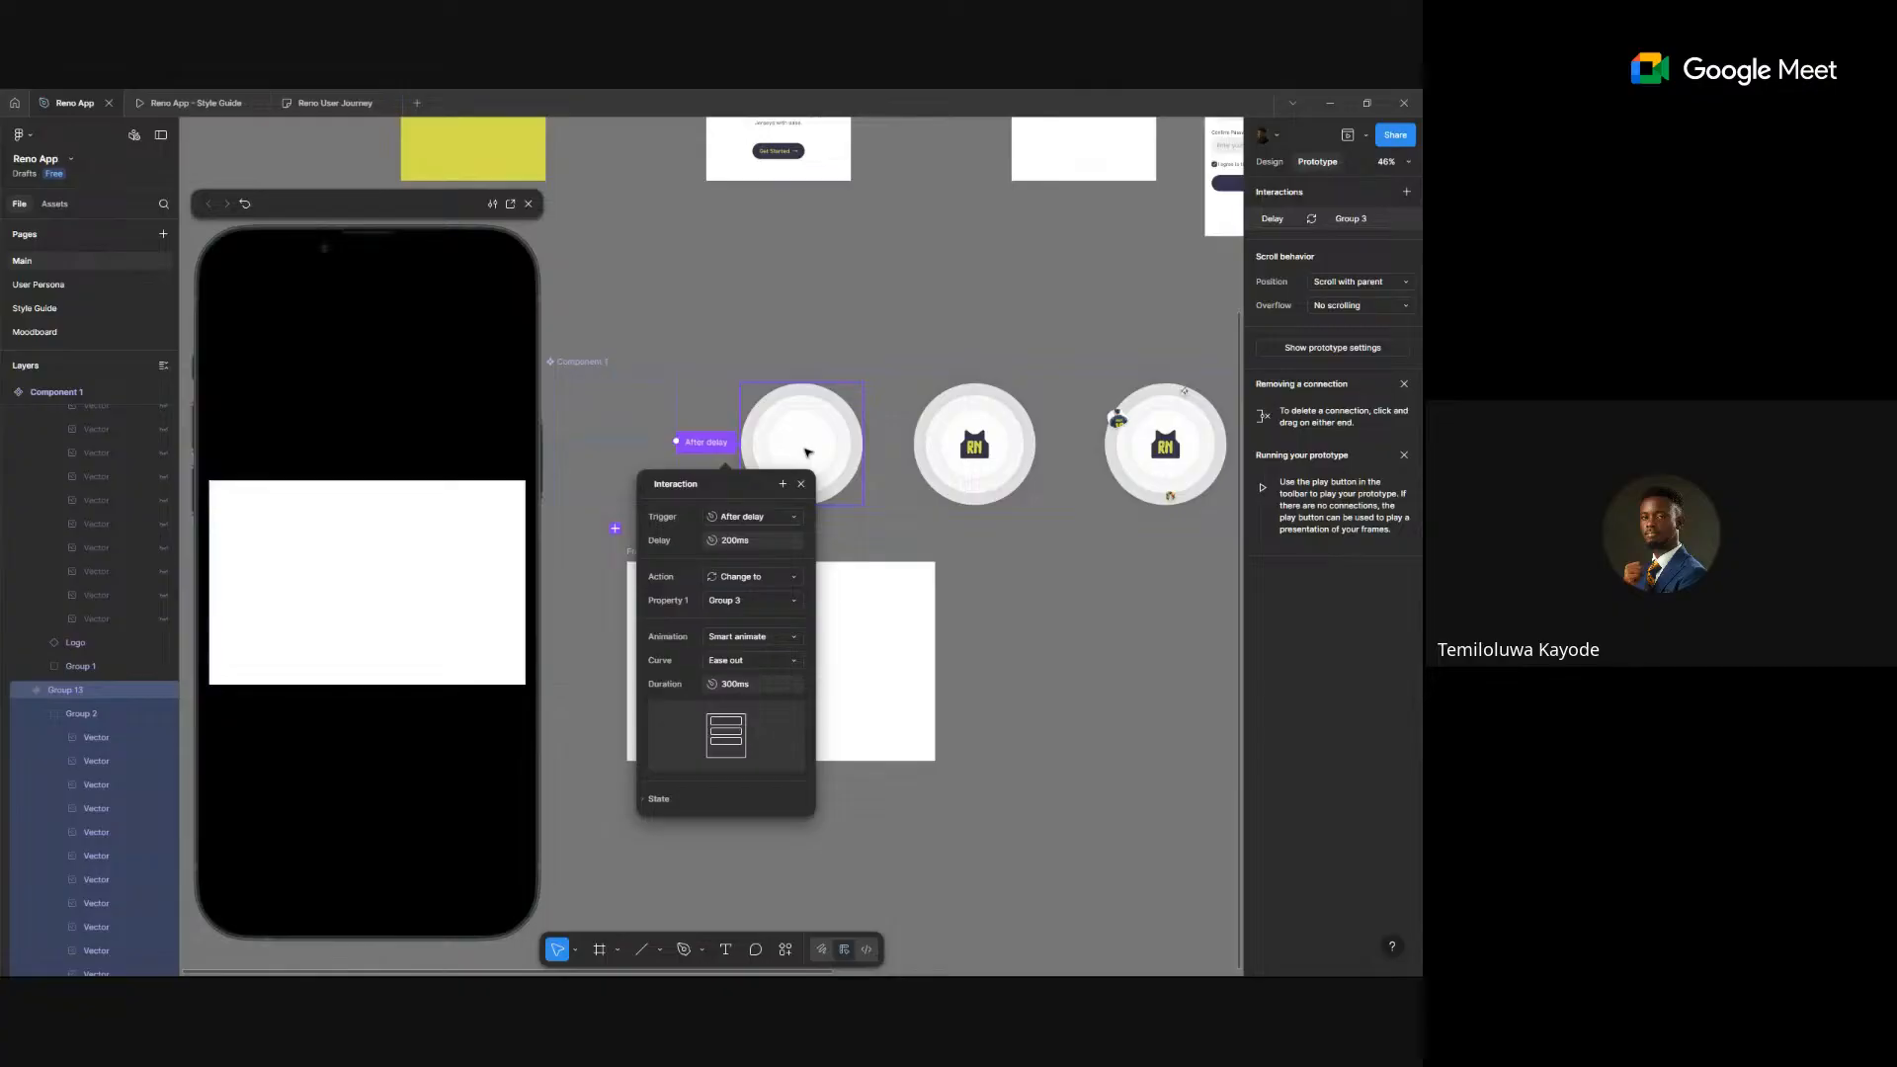
pyautogui.click(966, 636)
# - Move and delete the component instance in Frame 9, then reselect Frame 9 to preview it
pyautogui.moveTo(757, 653)
pyautogui.mouseDown()
pyautogui.moveTo(1074, 657)
pyautogui.moveTo(747, 679)
pyautogui.mouseUp()
pyautogui.click(1269, 165)
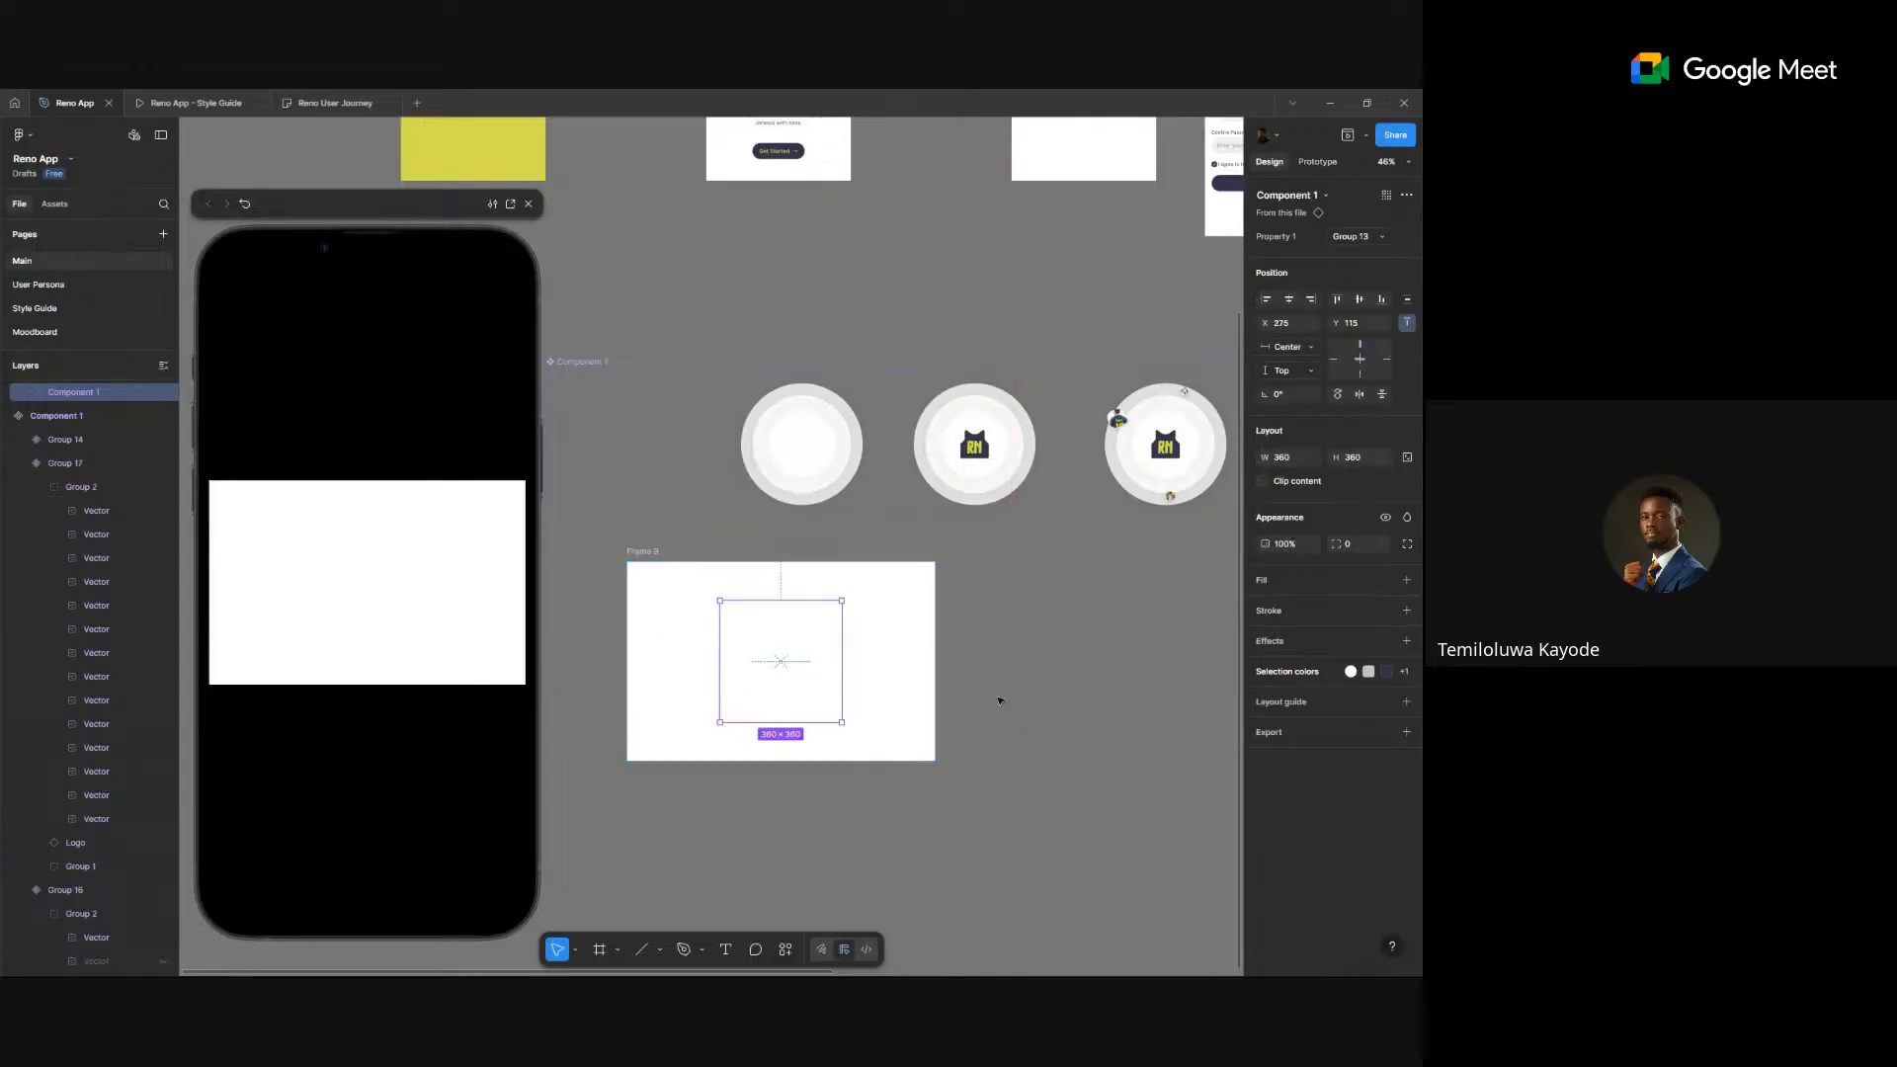
pyautogui.press('Delete')
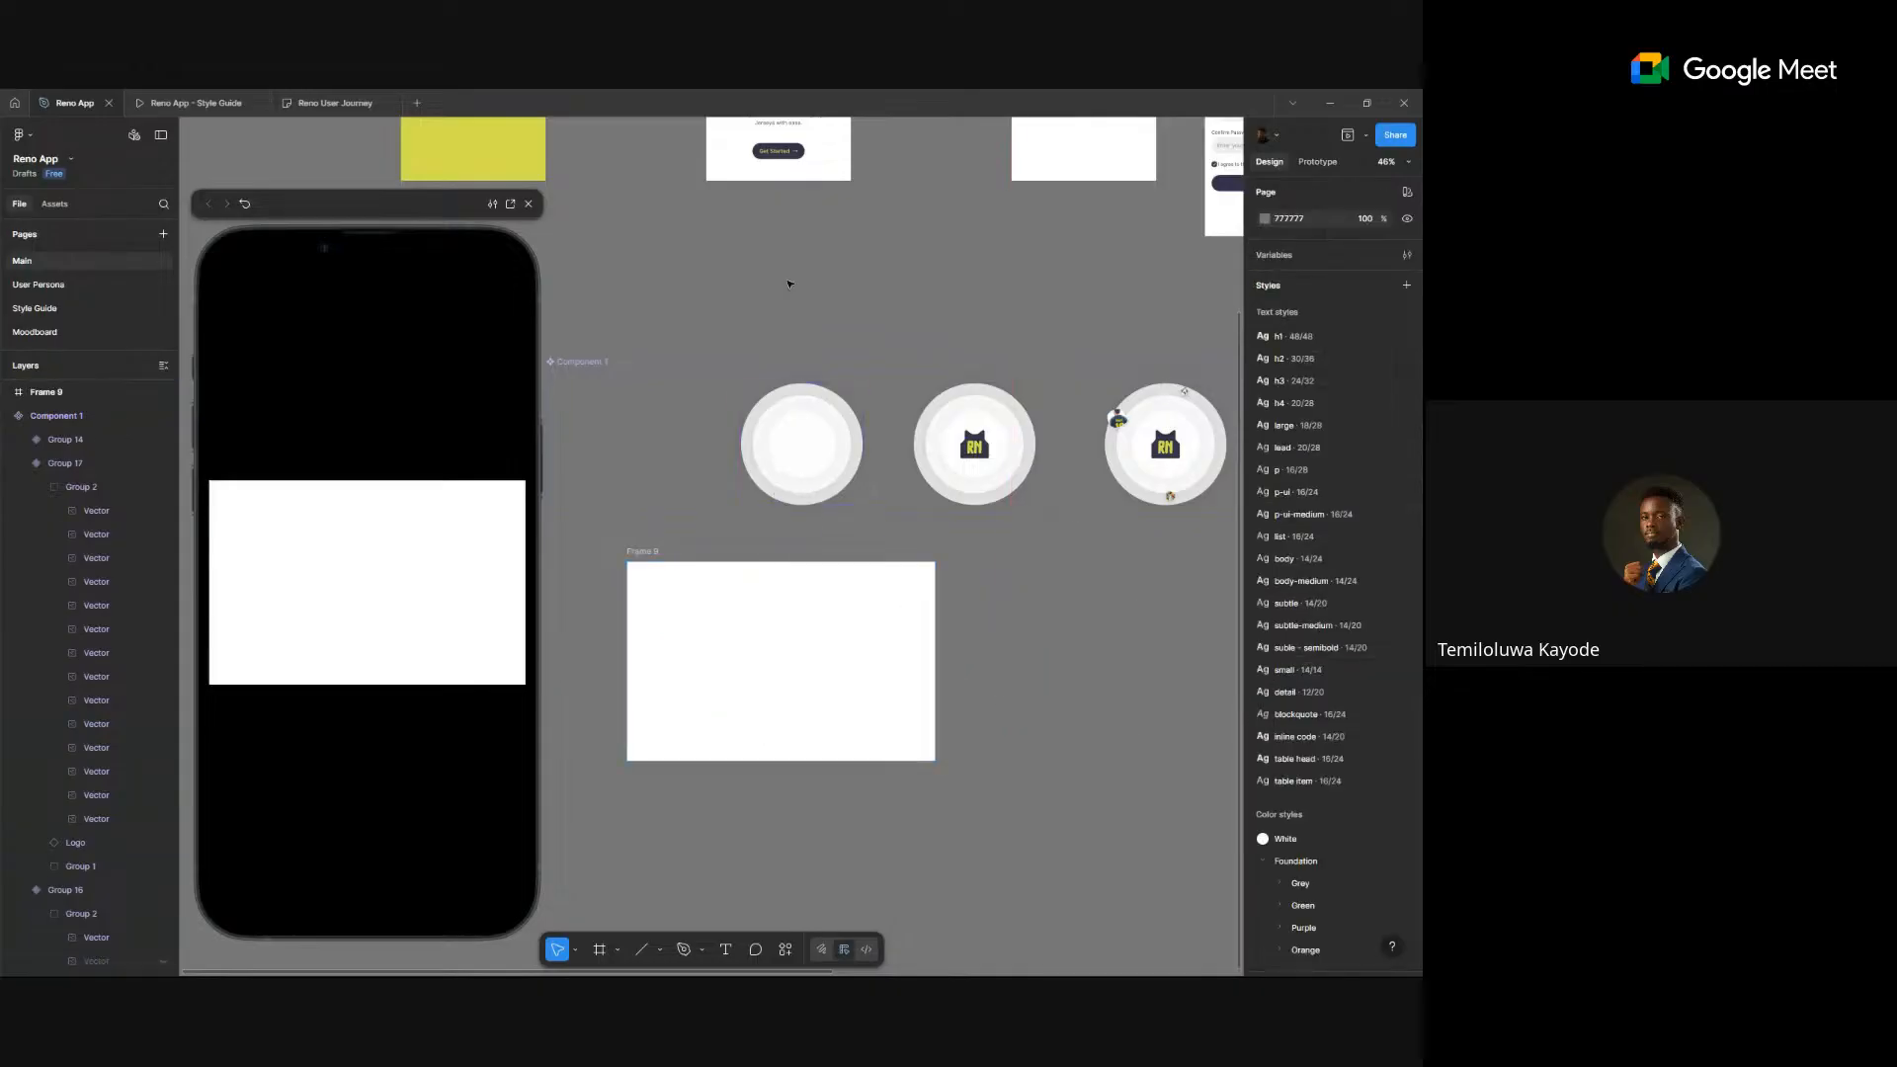
pyautogui.click(766, 146)
pyautogui.click(640, 553)
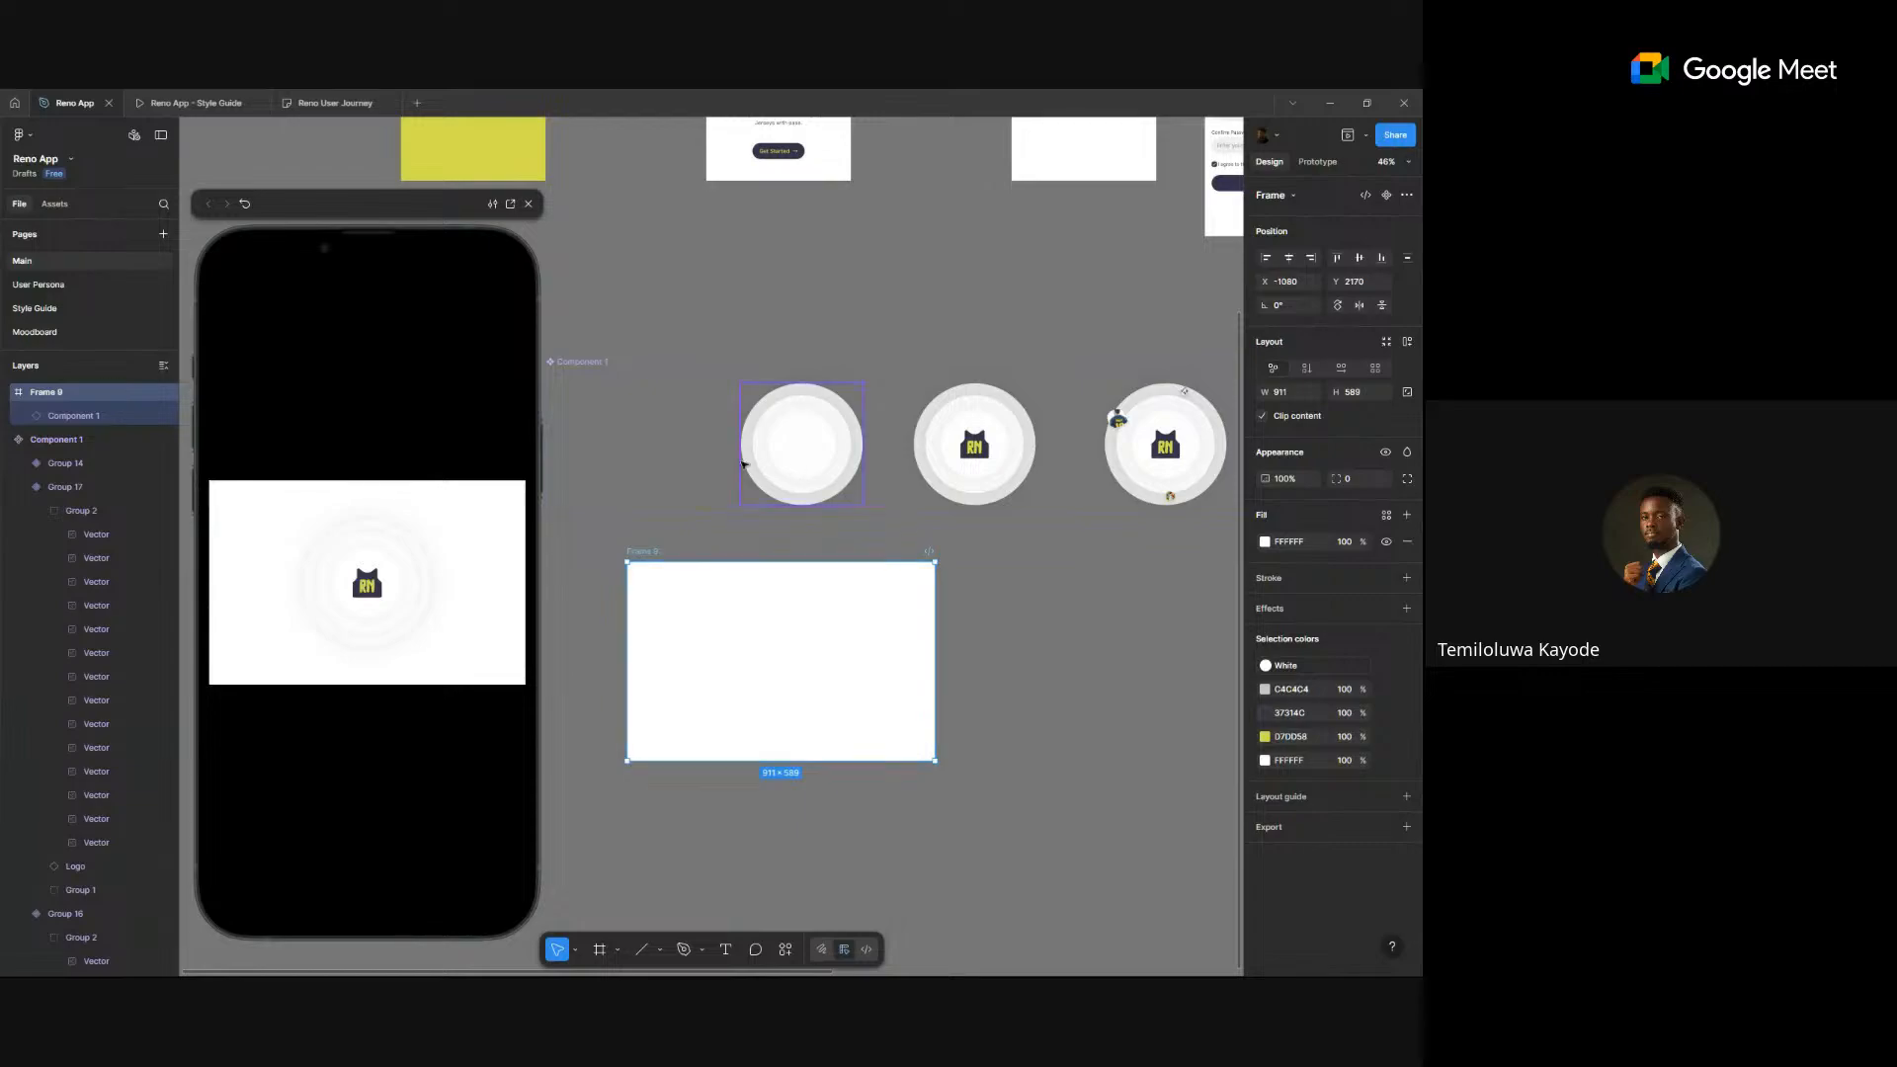
pyautogui.click(698, 455)
pyautogui.click(806, 446)
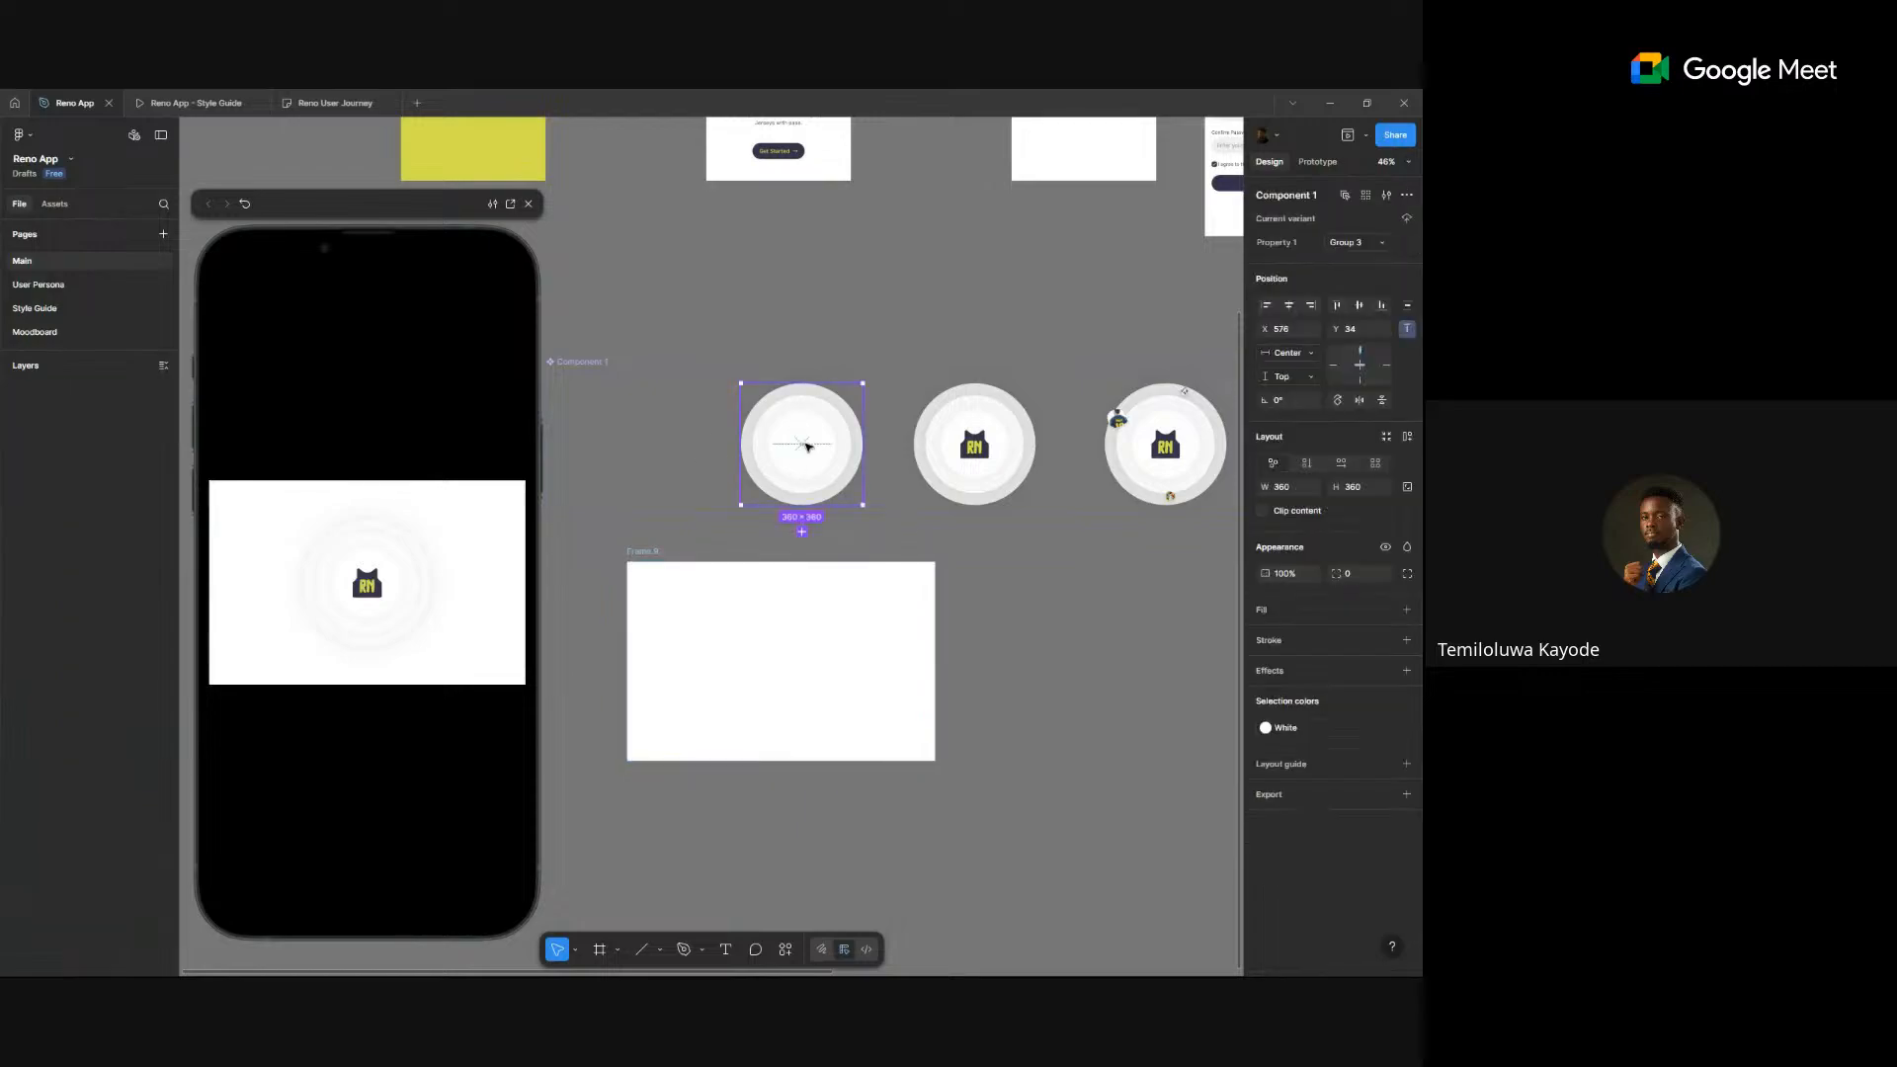
pyautogui.scroll(3, 806, 449)
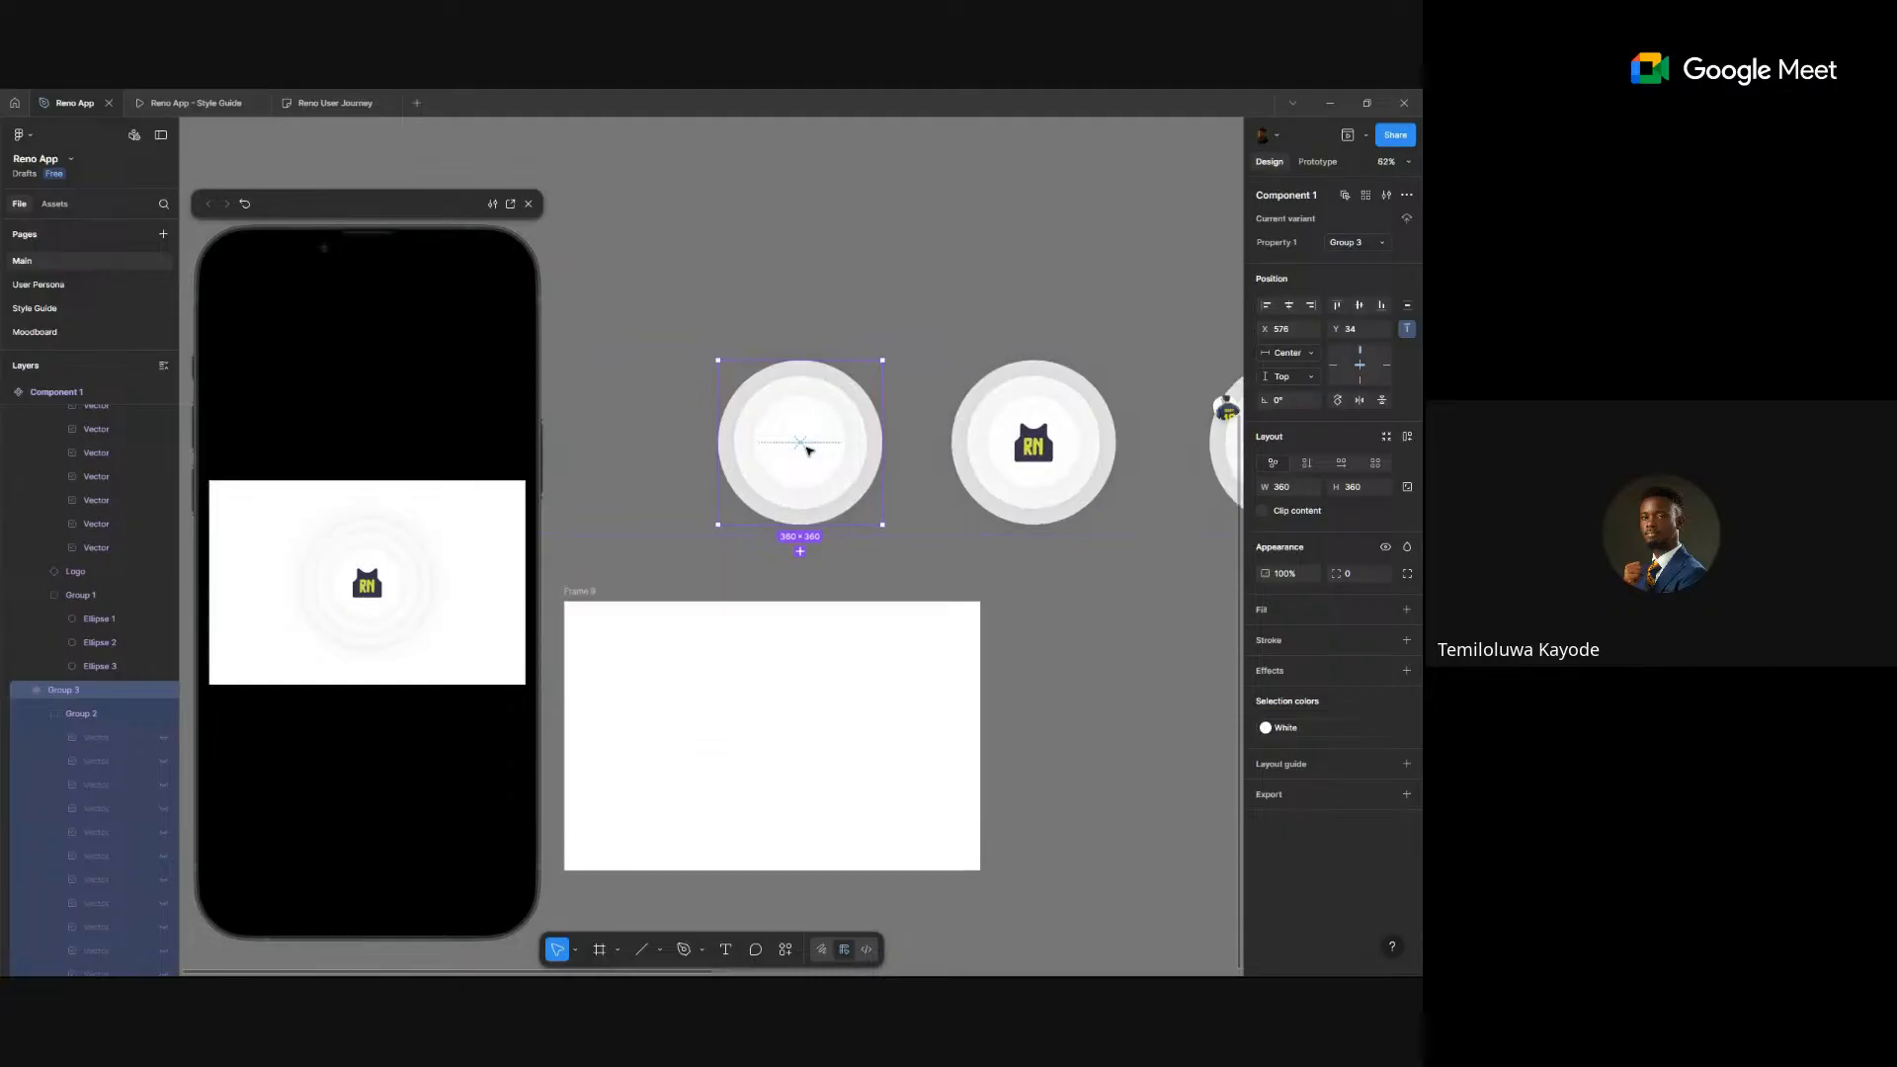
pyautogui.scroll(-3, 806, 450)
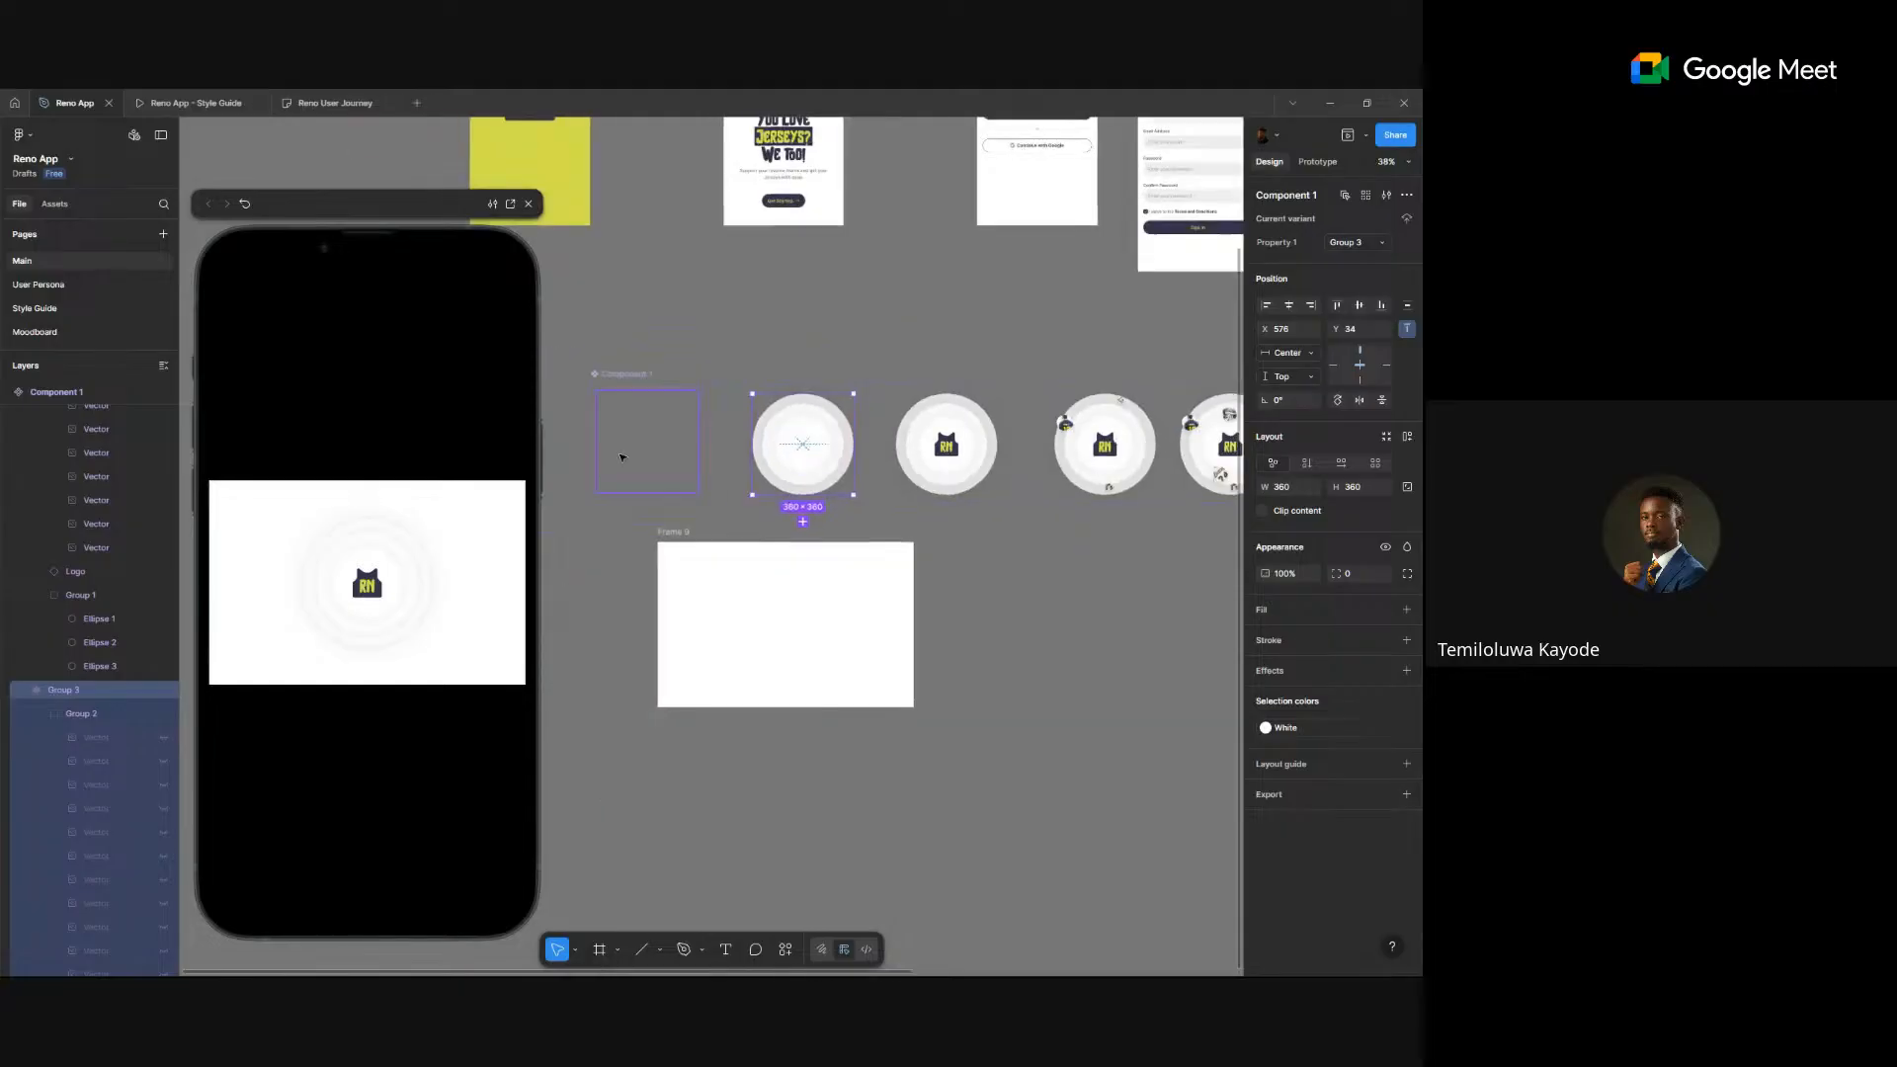
# - Link the second circle to the third variant with a 400ms After delay interaction
pyautogui.click(1317, 162)
pyautogui.click(874, 444)
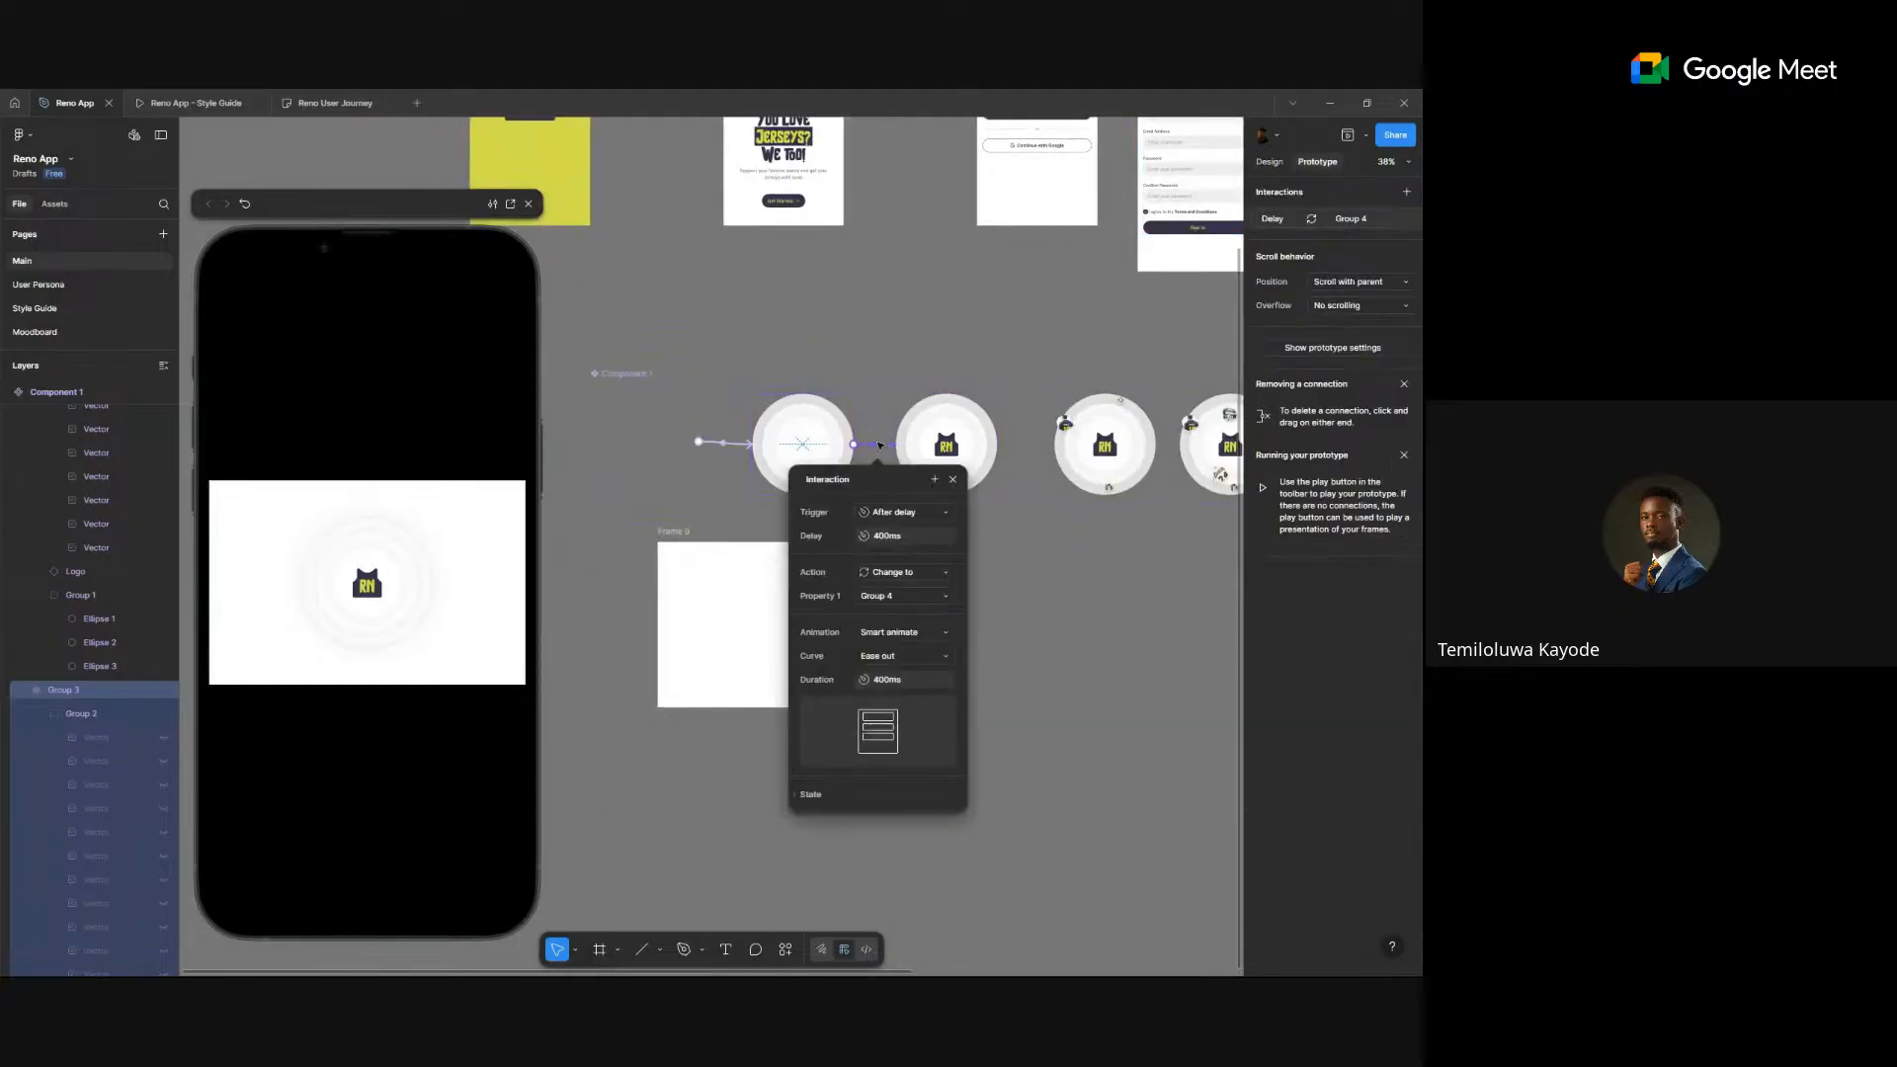
pyautogui.scroll(5, 1093, 402)
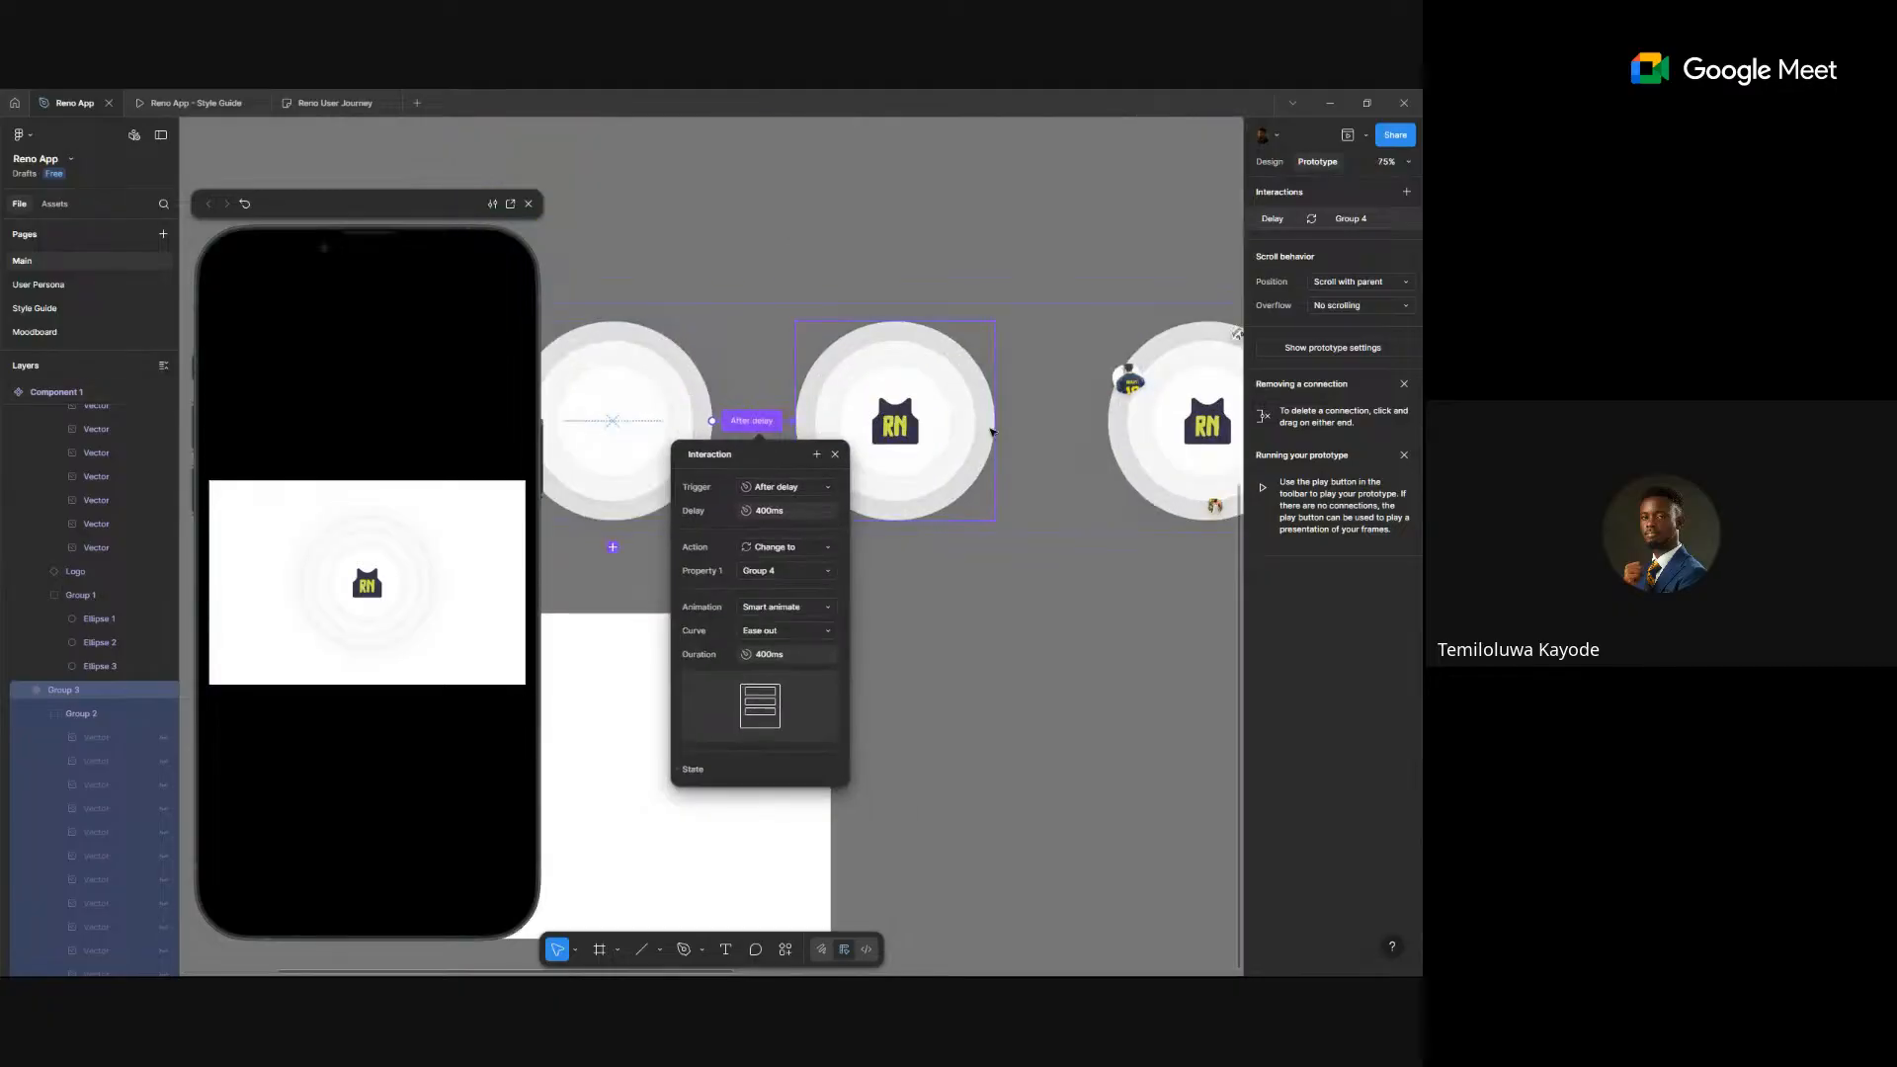
pyautogui.click(992, 424)
pyautogui.moveTo(994, 421); pyautogui.dragTo(1123, 424)
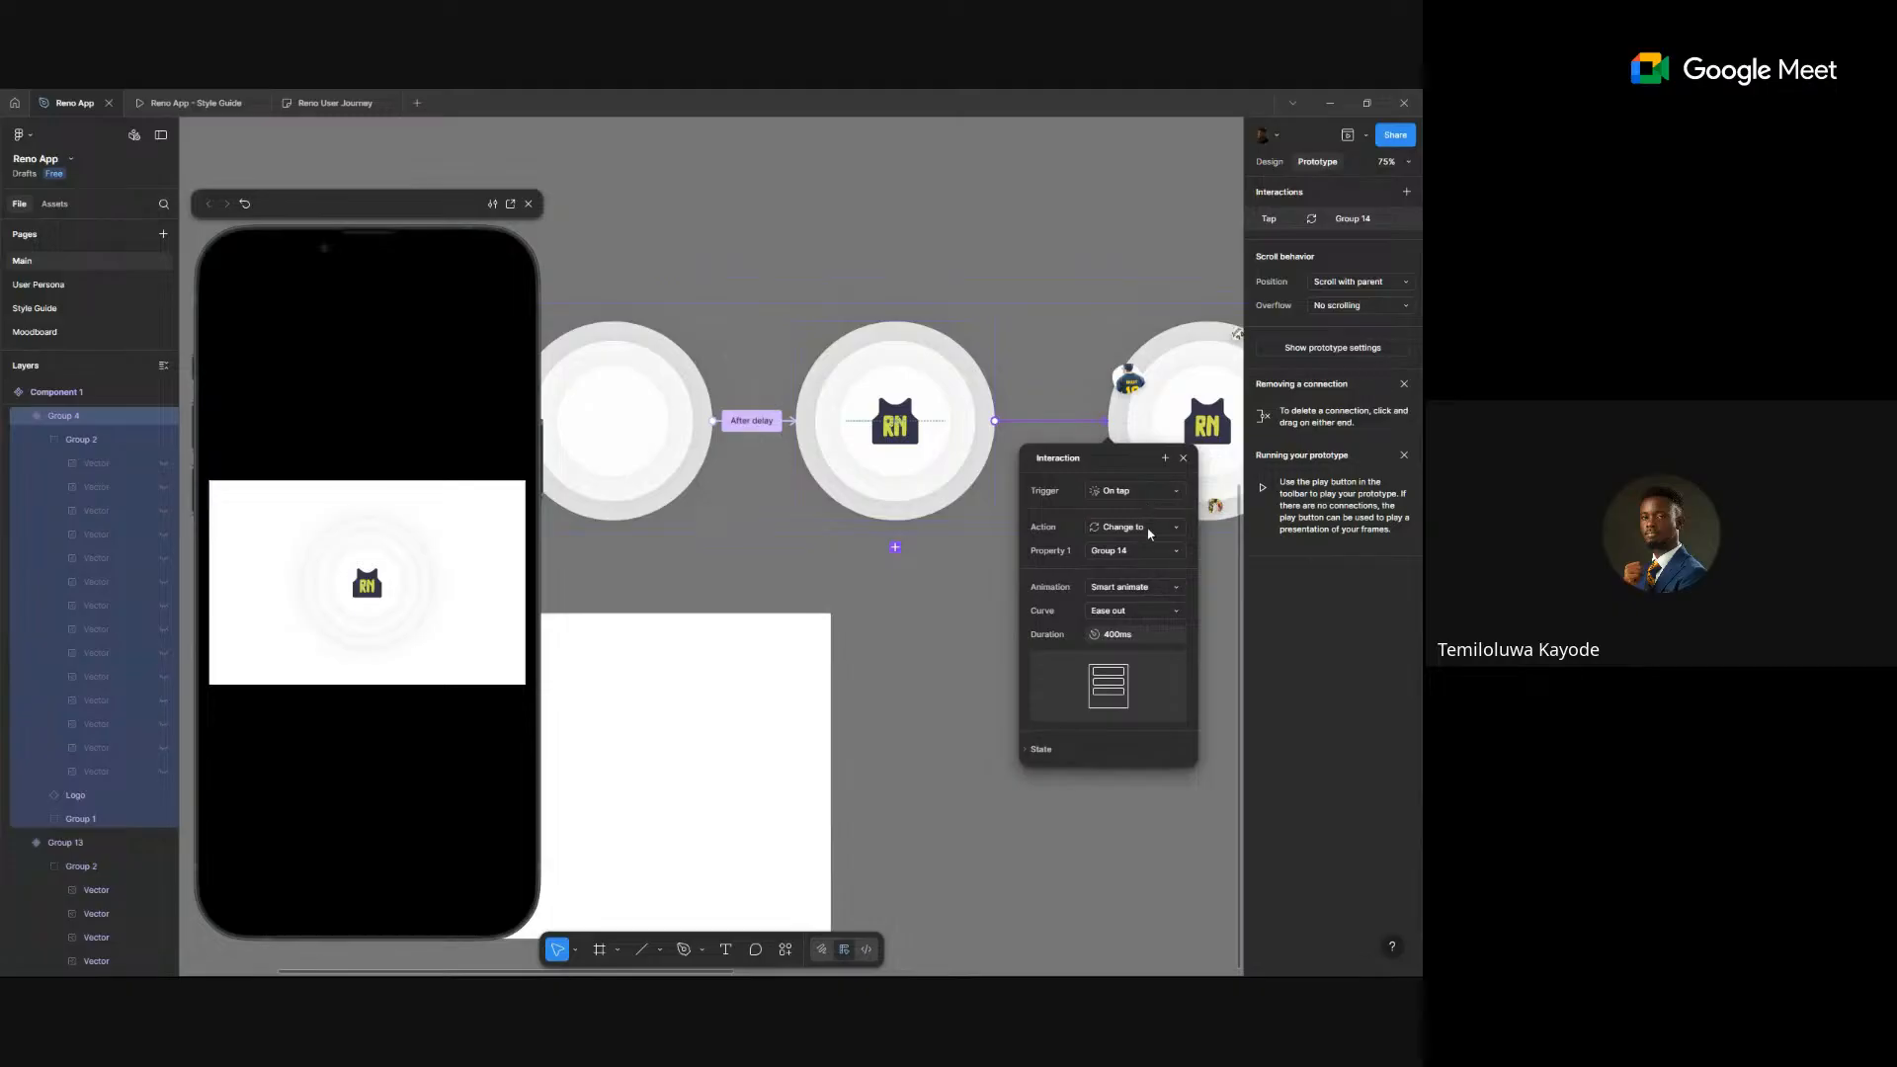
pyautogui.click(1146, 491)
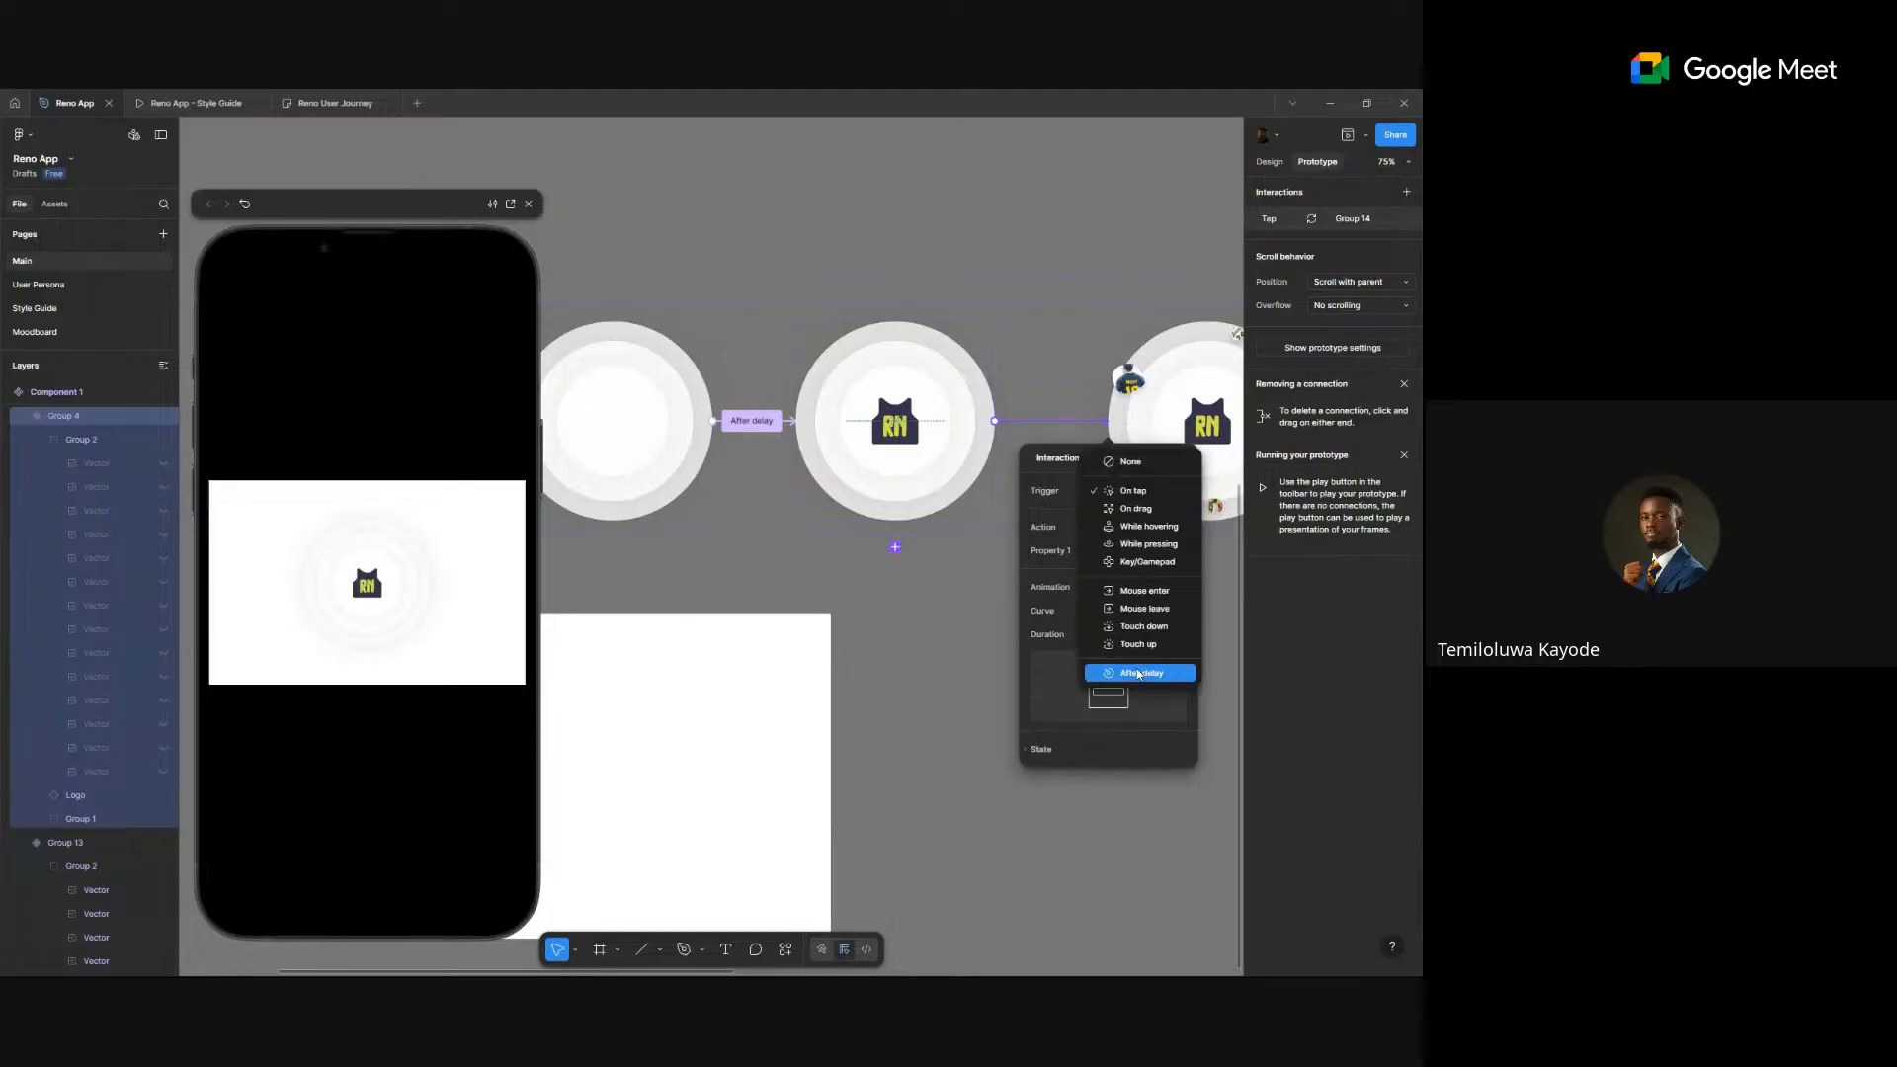
pyautogui.click(1136, 669)
pyautogui.click(1135, 516)
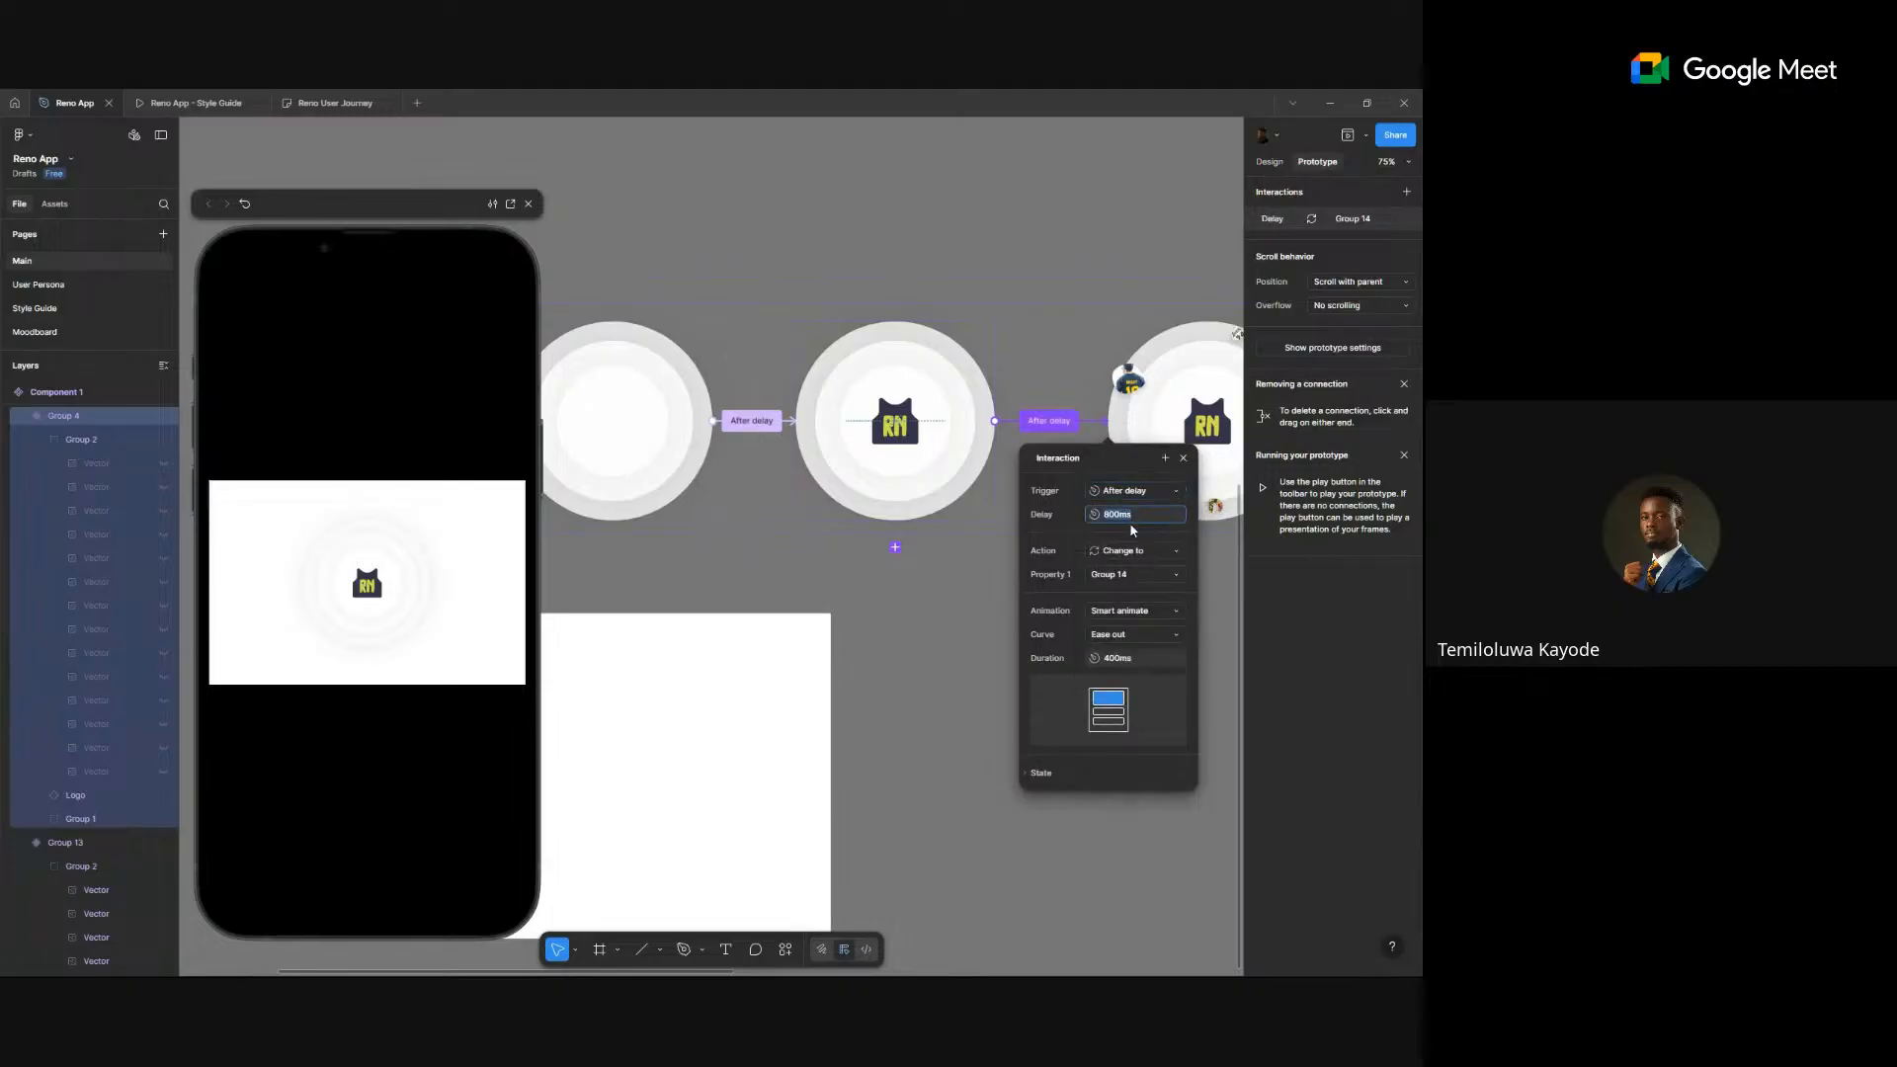
pyautogui.write('400')
# - Change the Group 14 transition's trigger to After delay with a 400ms delay
pyautogui.hscroll(3, 1082, 426)
pyautogui.click(1023, 426)
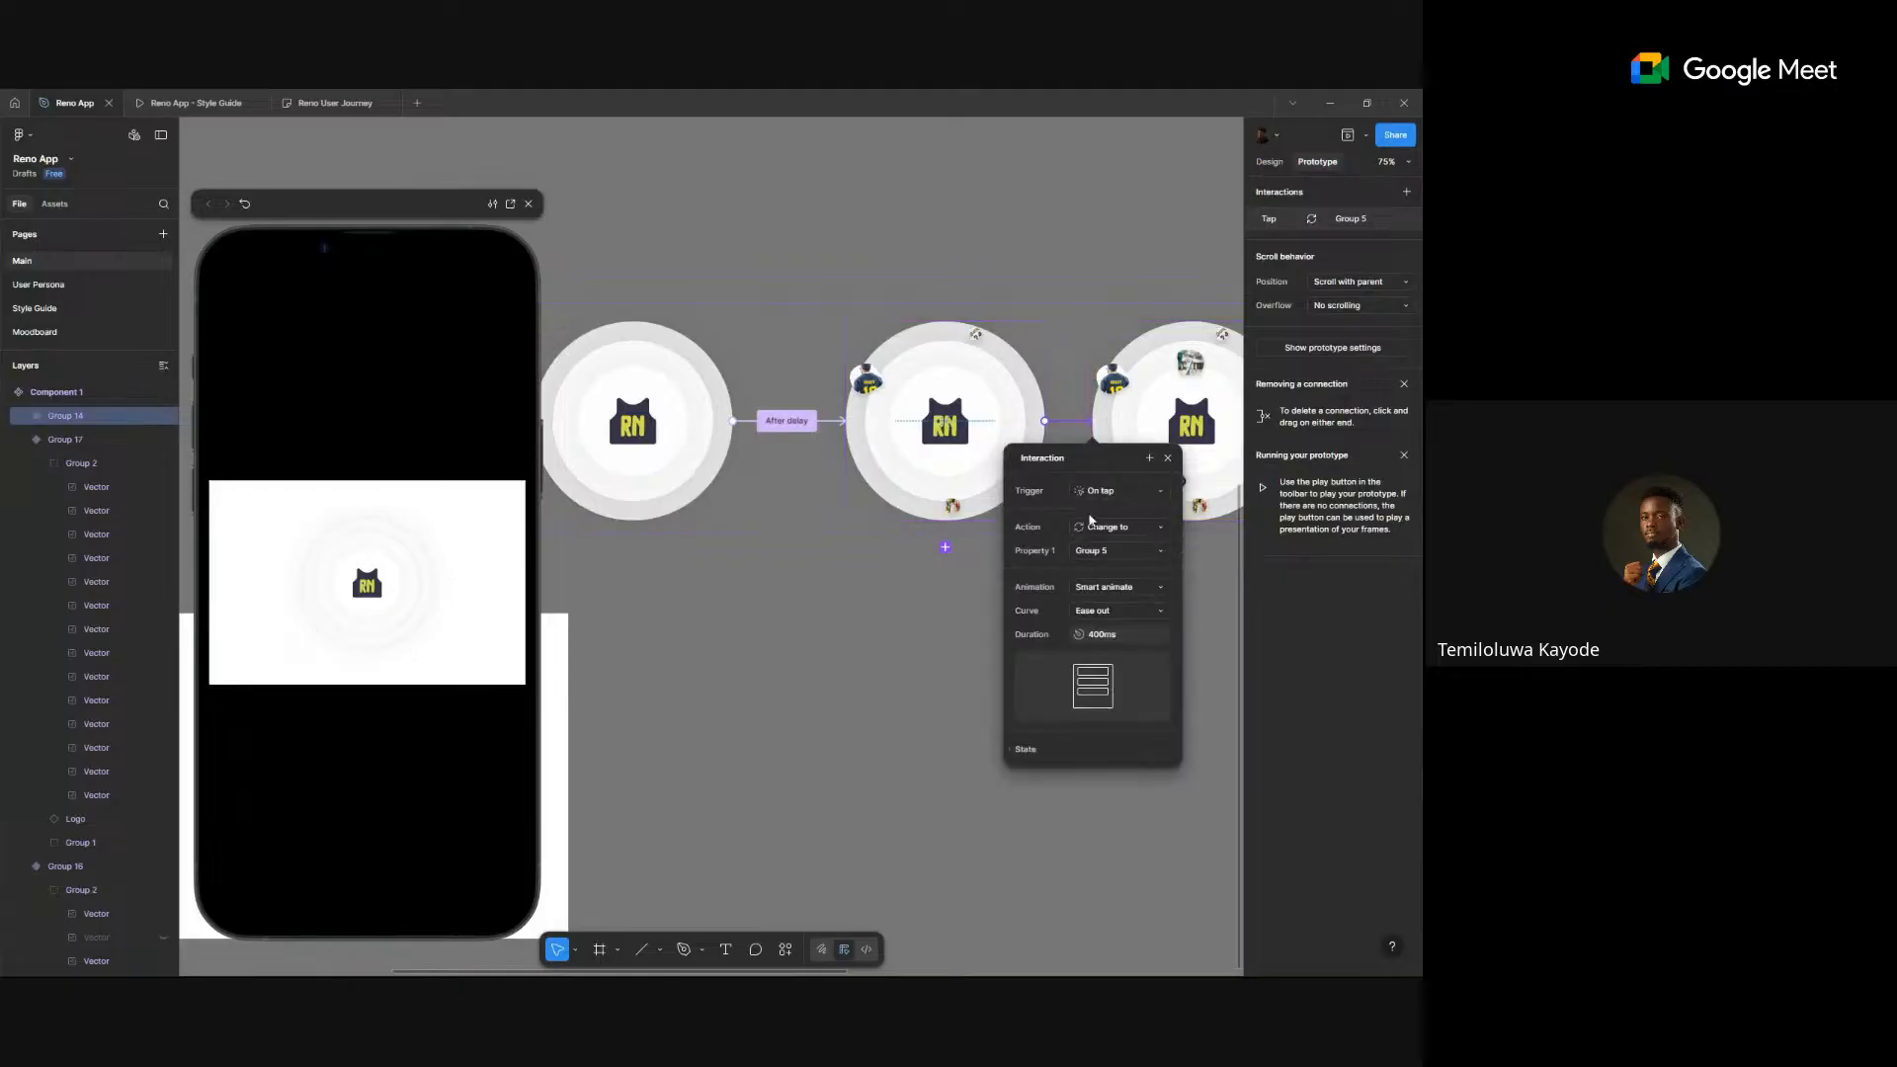
pyautogui.scroll(-3, 909, 452)
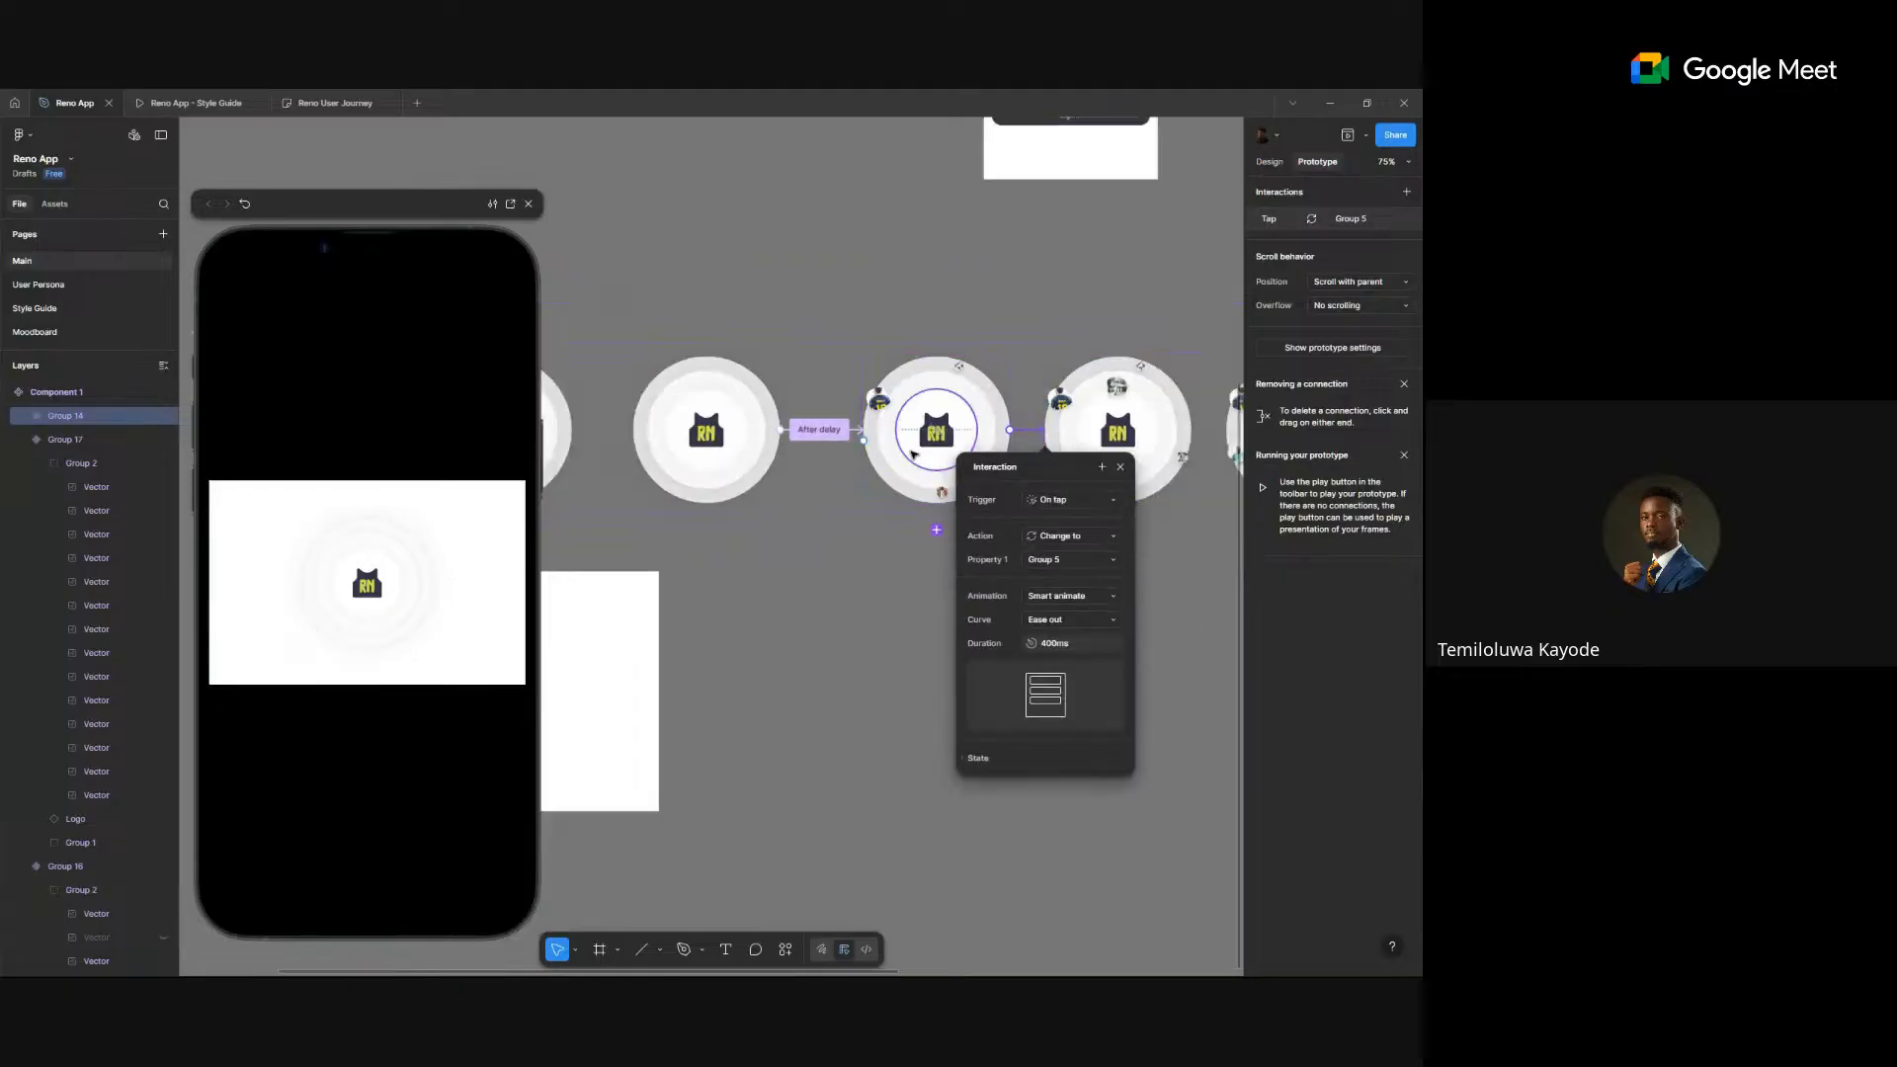
pyautogui.click(1045, 501)
pyautogui.click(1067, 684)
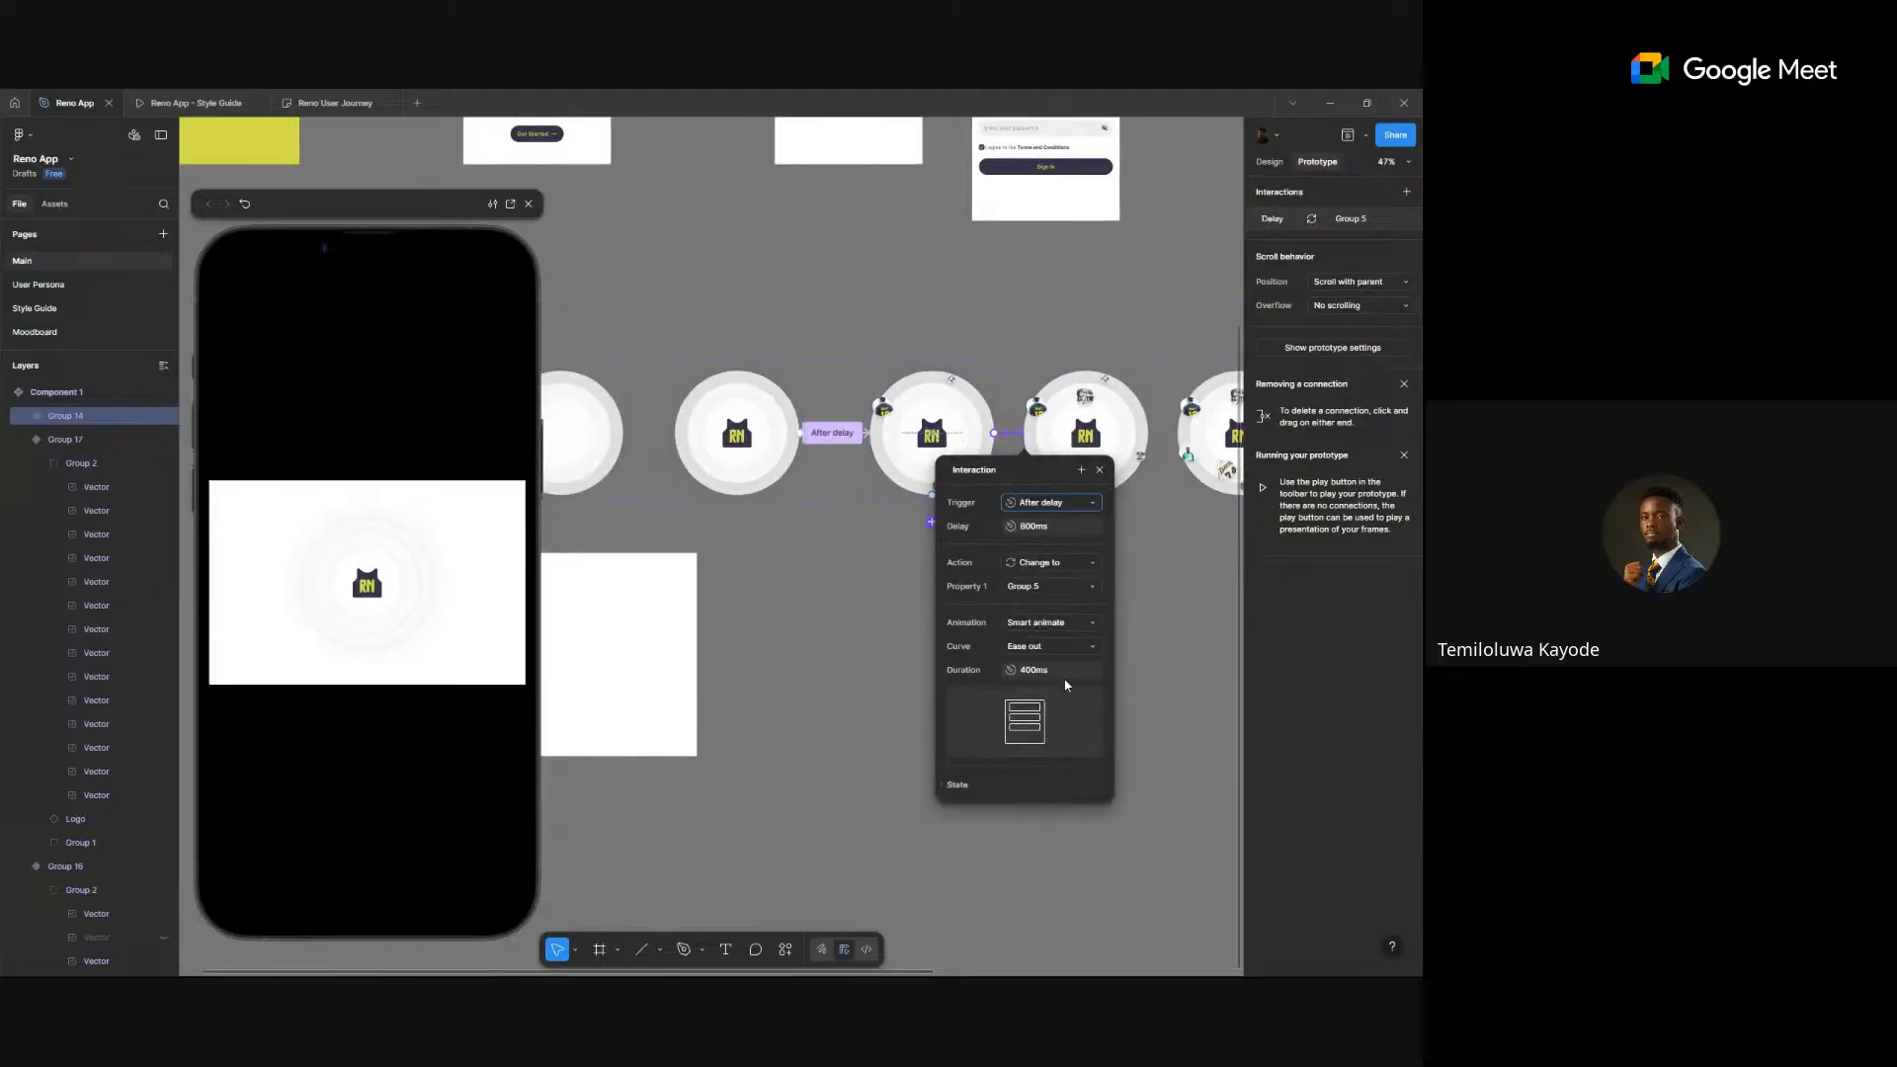
pyautogui.write('4')
pyautogui.press('Return')
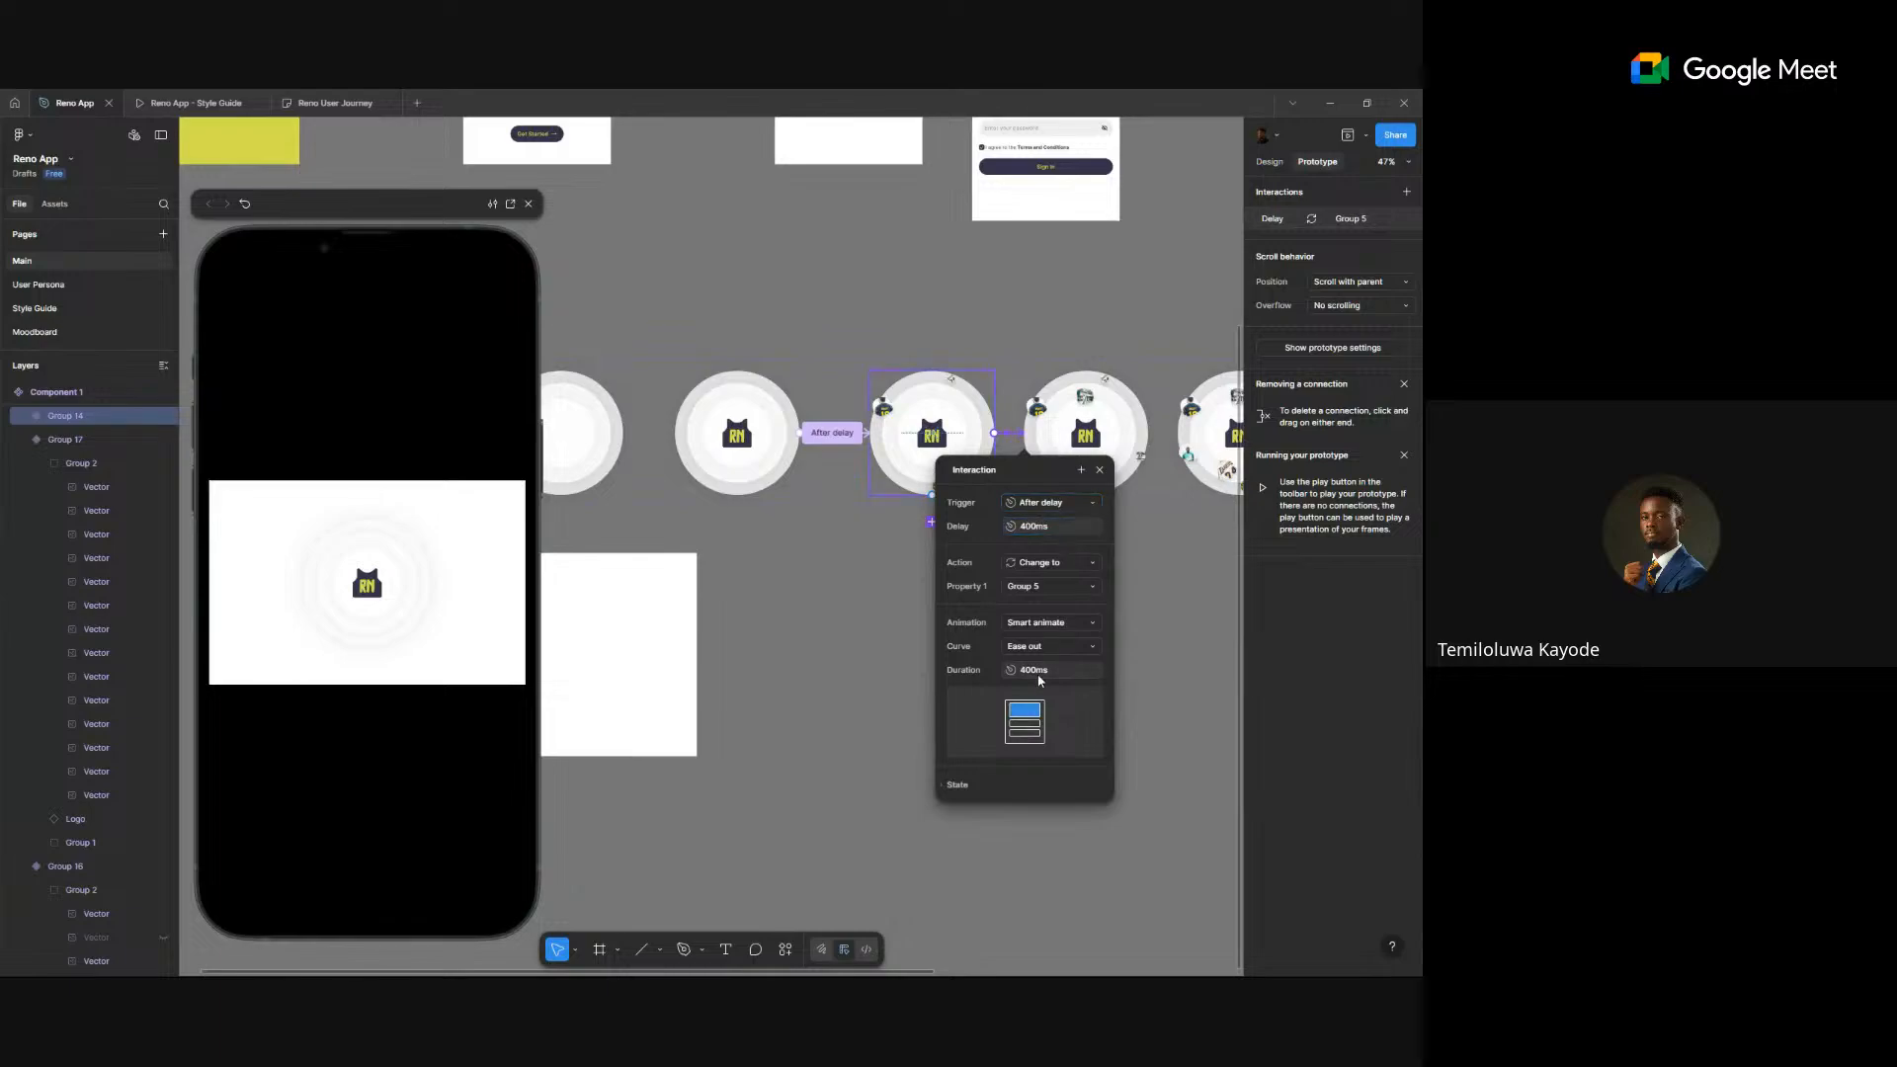
pyautogui.click(809, 562)
pyautogui.hscroll(-2, 809, 562)
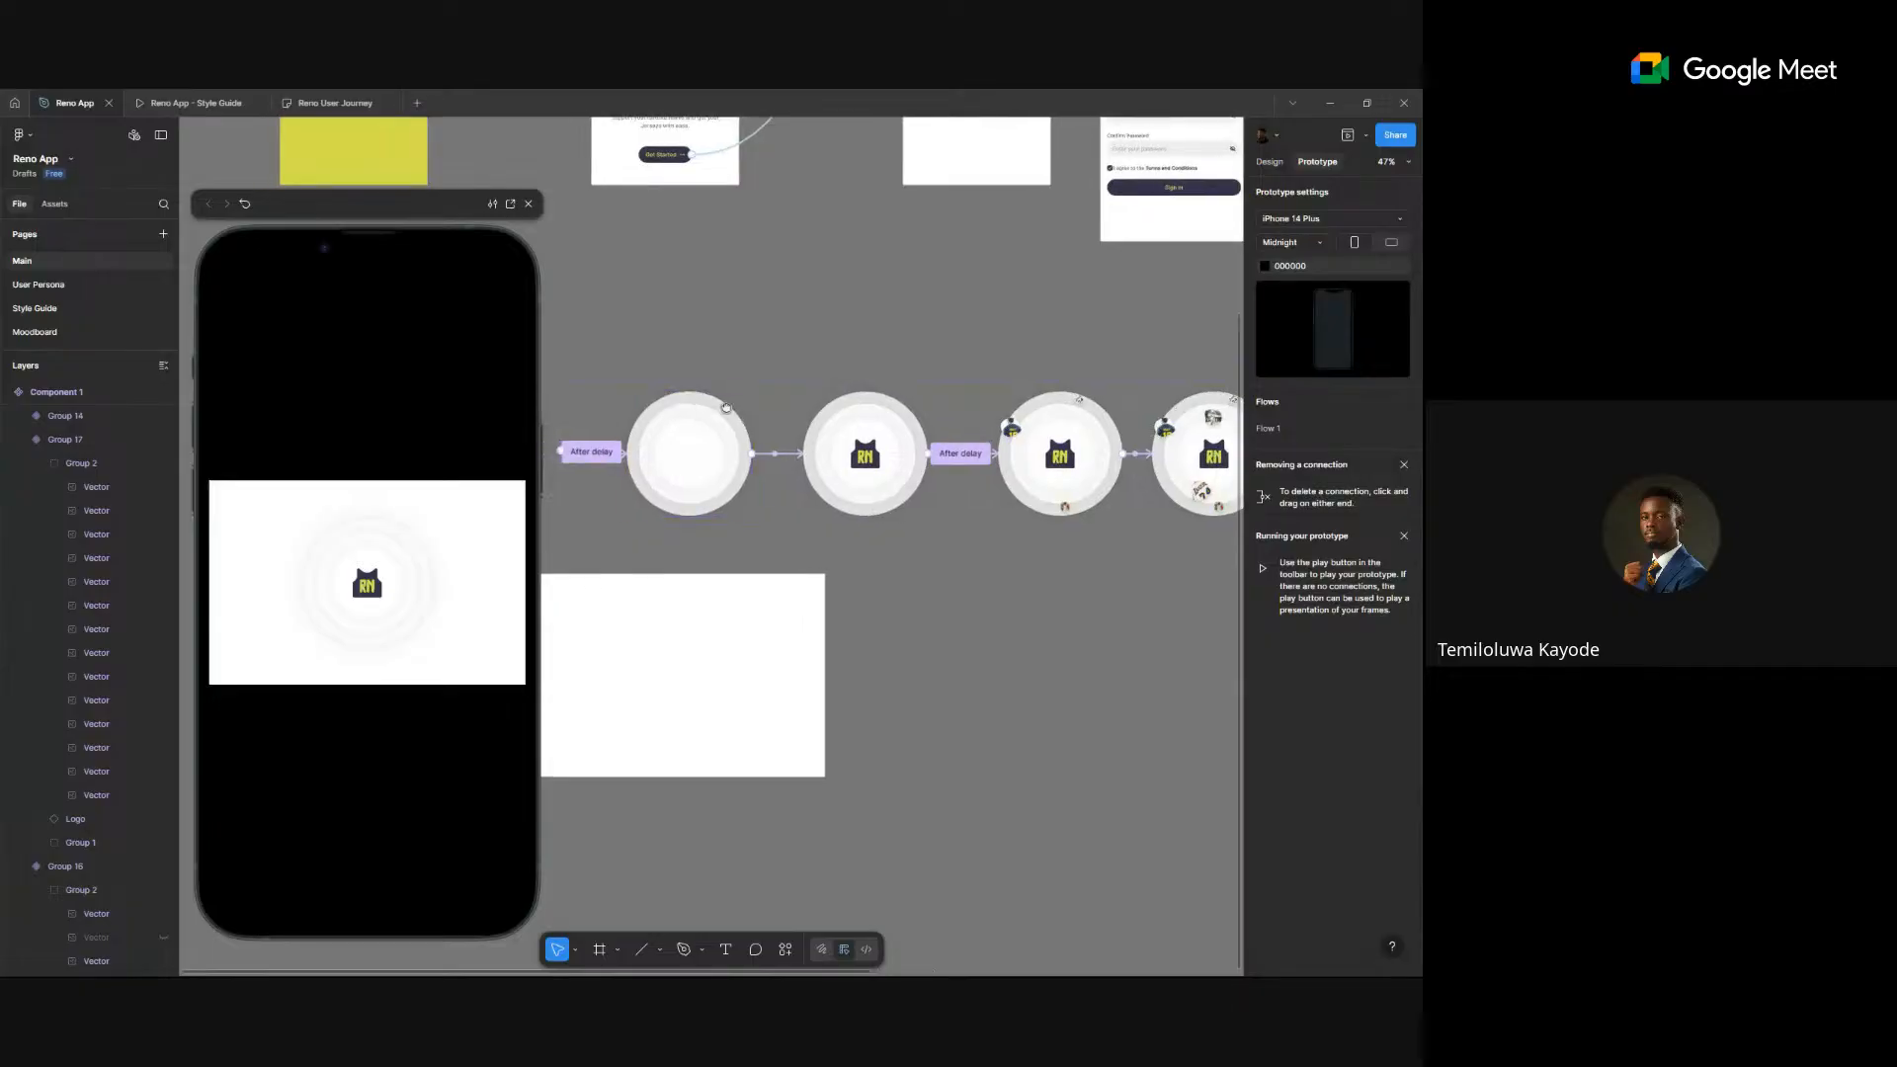
pyautogui.scroll(-3, 790, 426)
# - Connect the second circle variant to the third with an After delay trigger
pyautogui.click(790, 425)
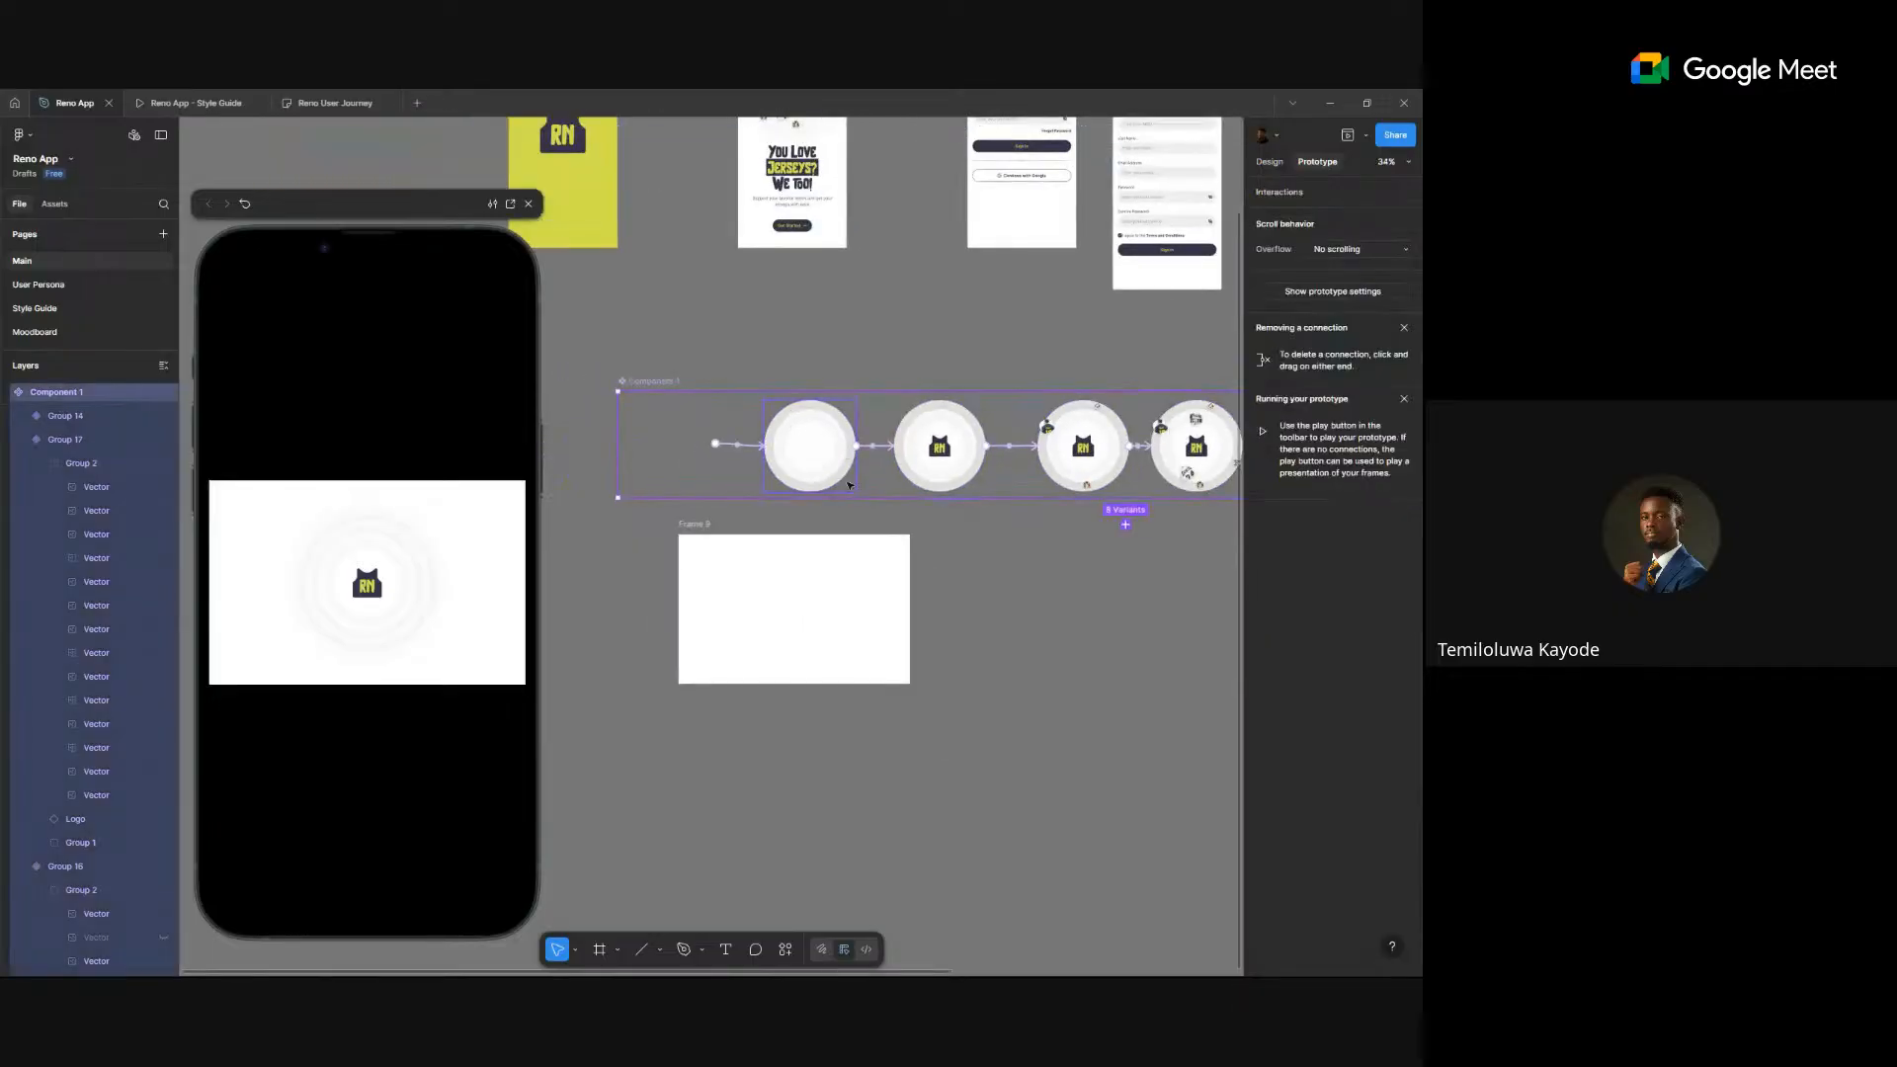
pyautogui.click(785, 950)
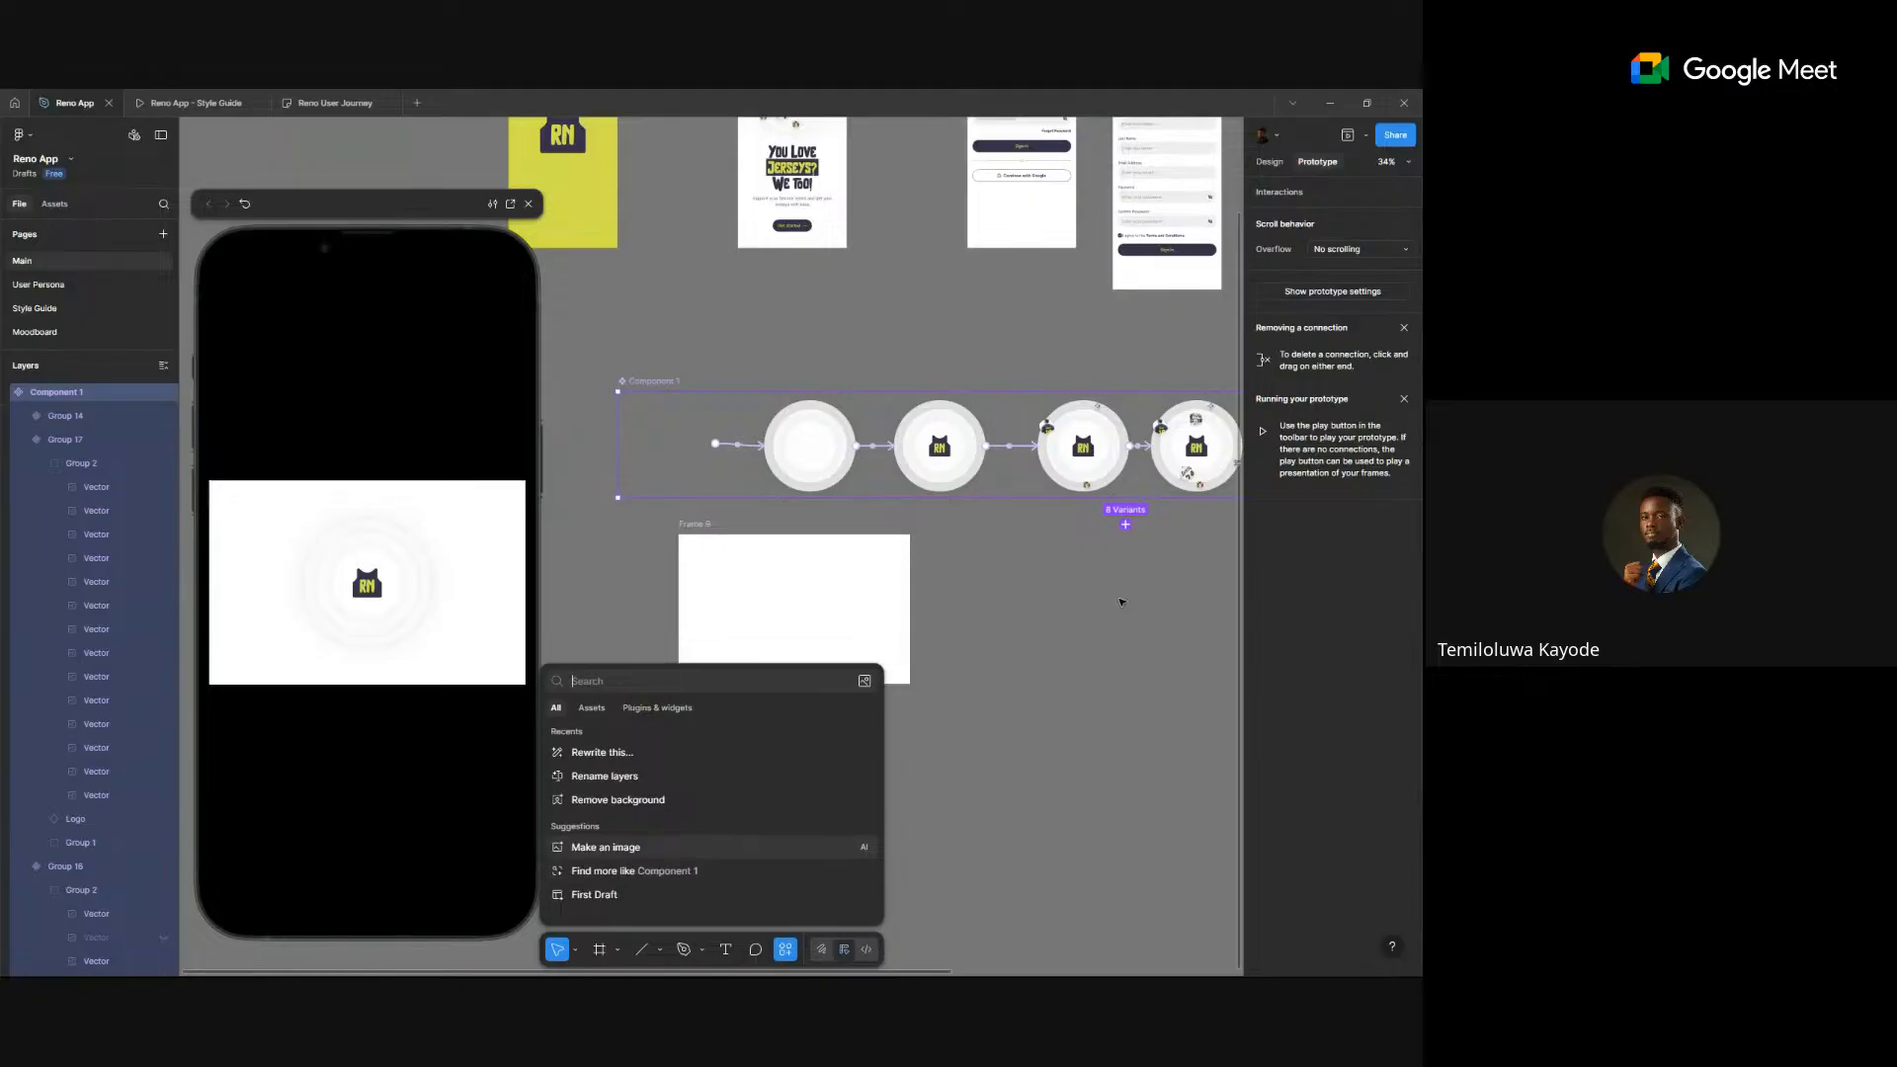
pyautogui.click(1112, 557)
pyautogui.scroll(-2, 1114, 554)
pyautogui.moveTo(1114, 554); pyautogui.dragTo(915, 635)
pyautogui.scroll(5, 921, 553)
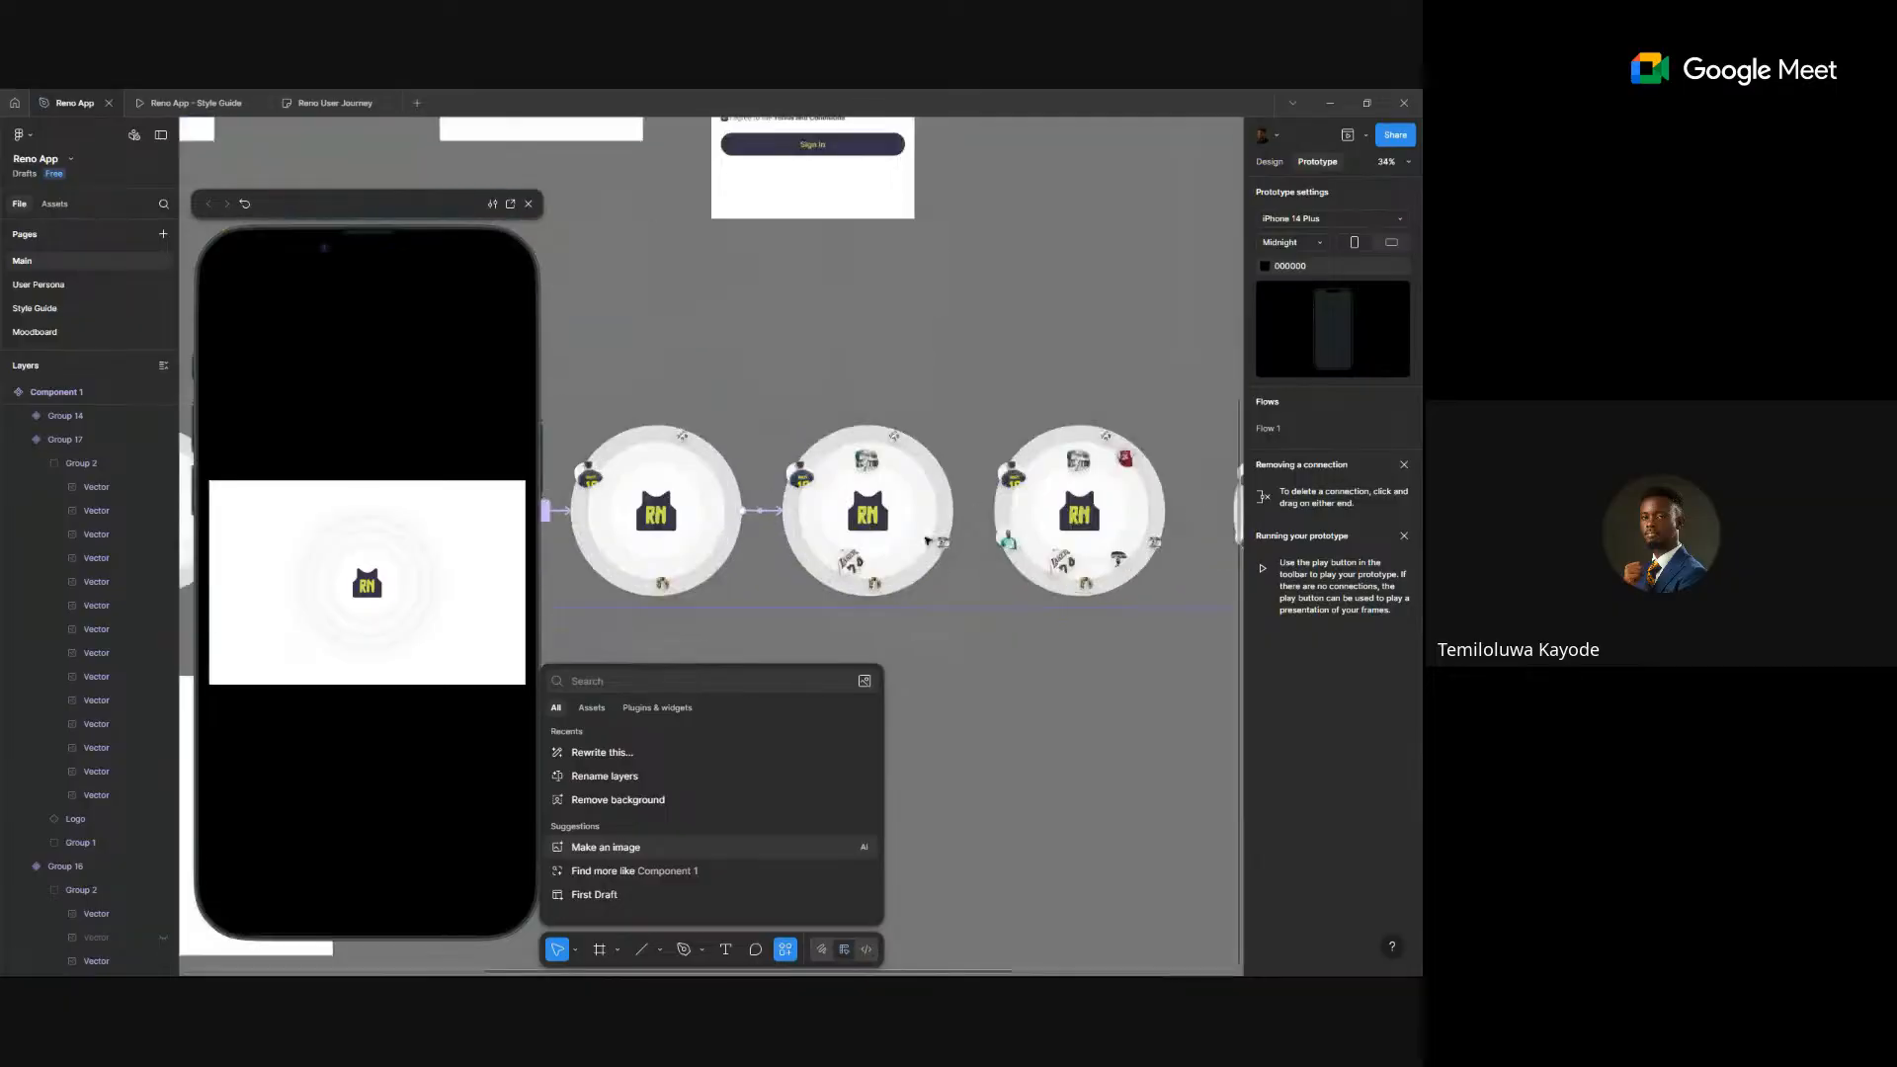
pyautogui.click(923, 524)
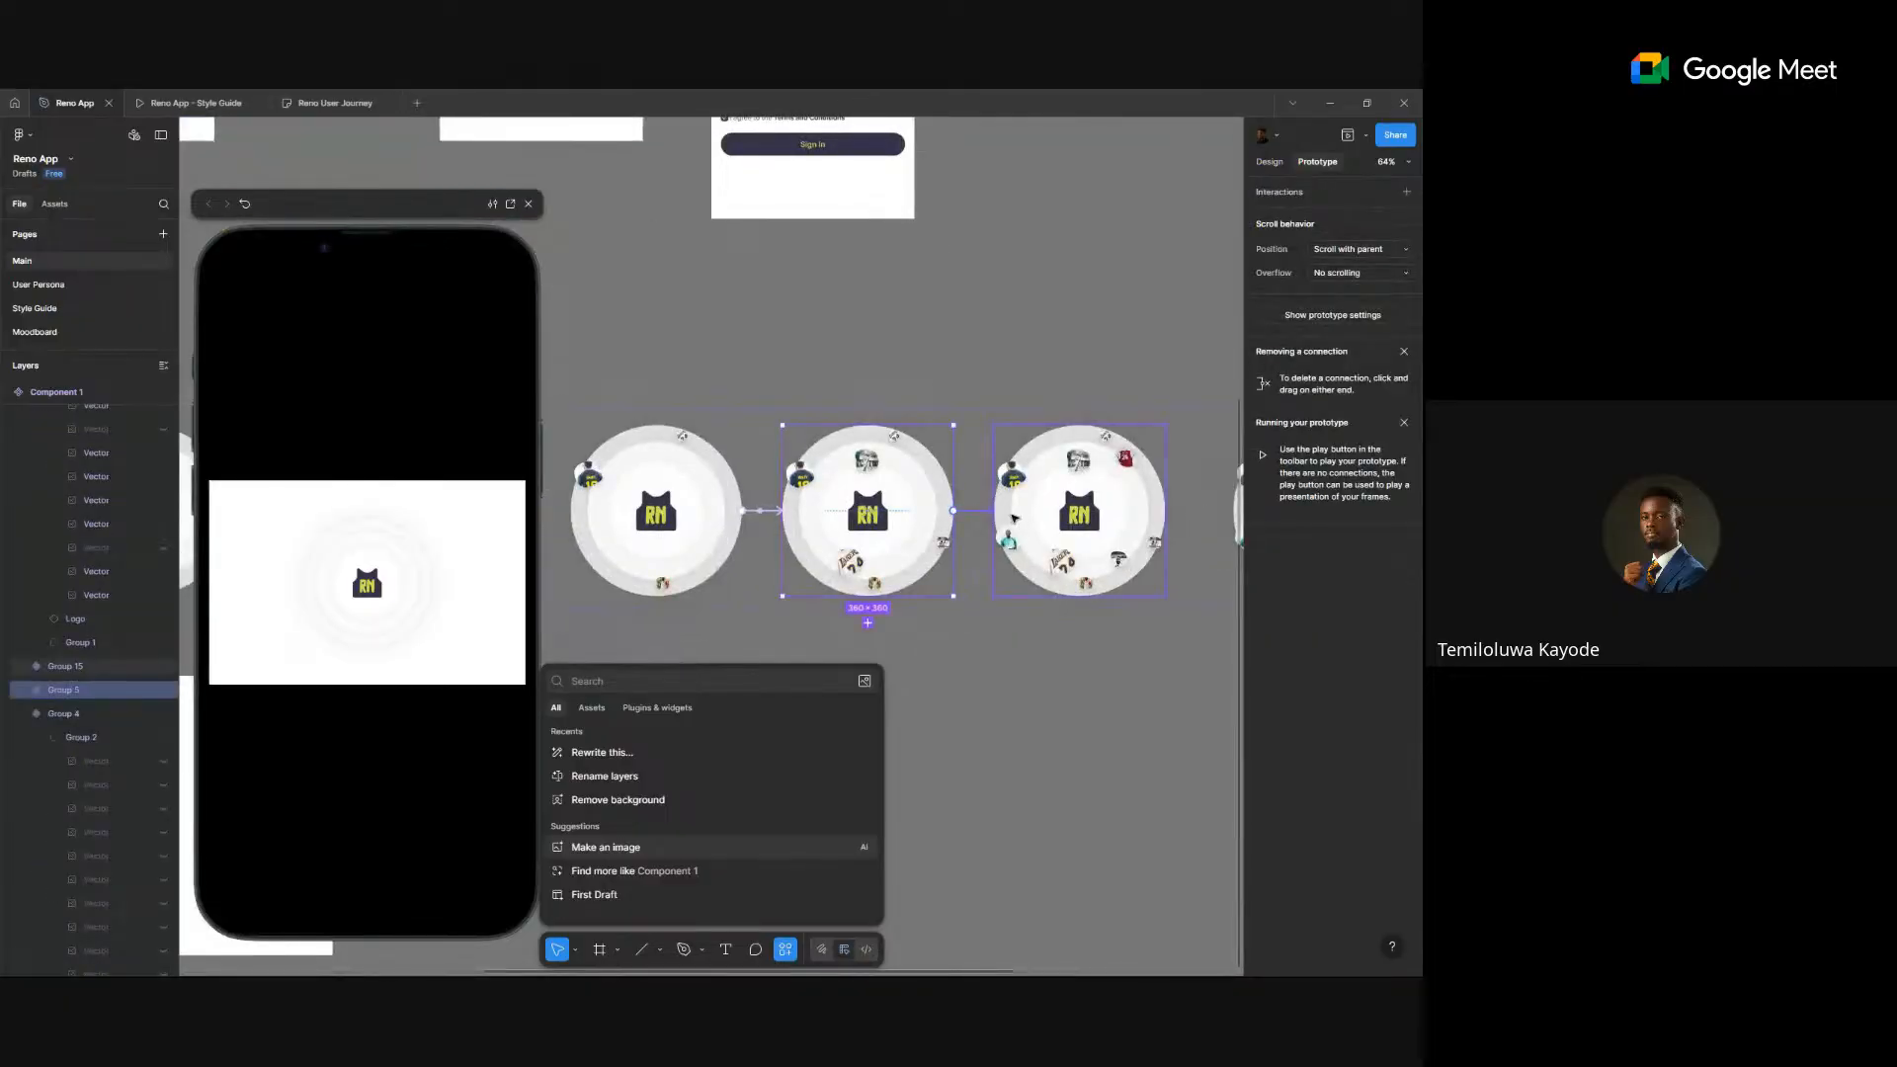
pyautogui.moveTo(986, 523); pyautogui.dragTo(1003, 523)
pyautogui.click(1017, 580)
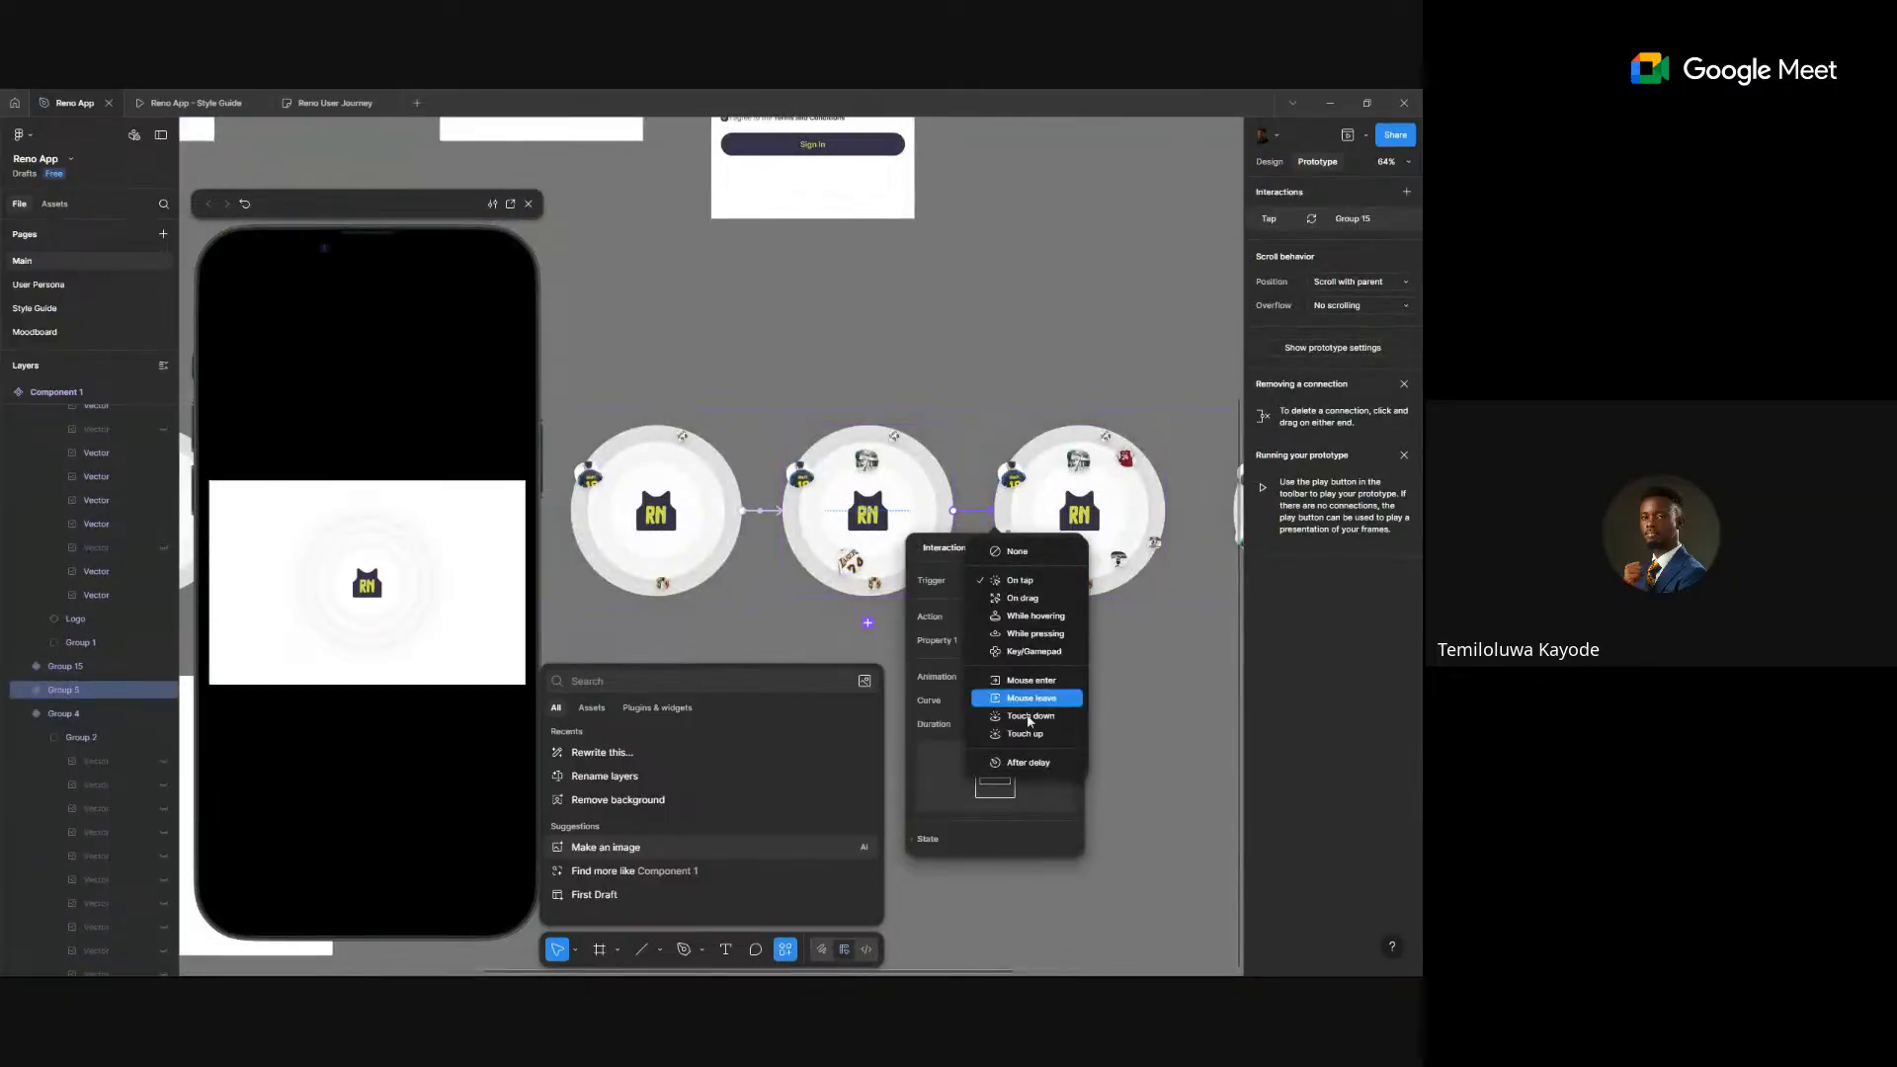
pyautogui.click(1027, 762)
pyautogui.click(1031, 605)
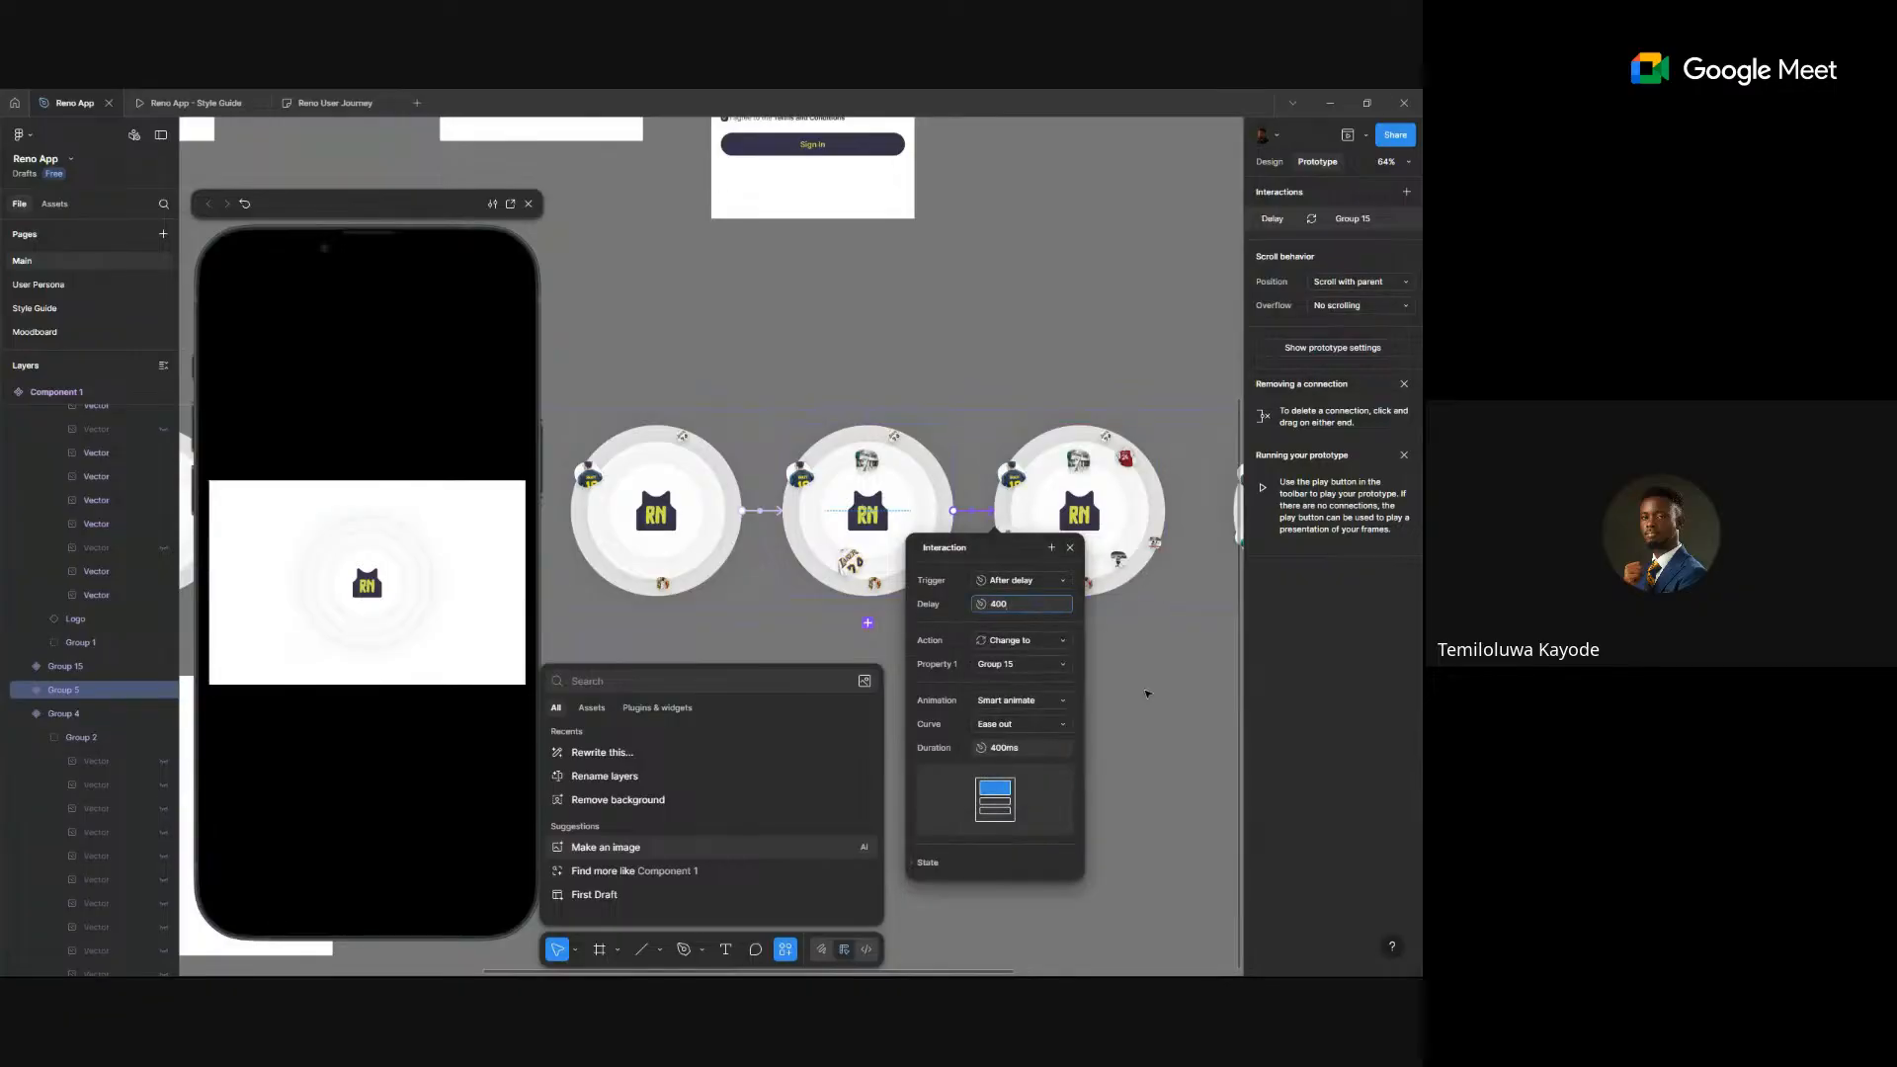
pyautogui.click(1145, 646)
# - Link Group 15 to the next variant with an After delay of 400ms
pyautogui.hscroll(5, 988, 593)
pyautogui.click(815, 518)
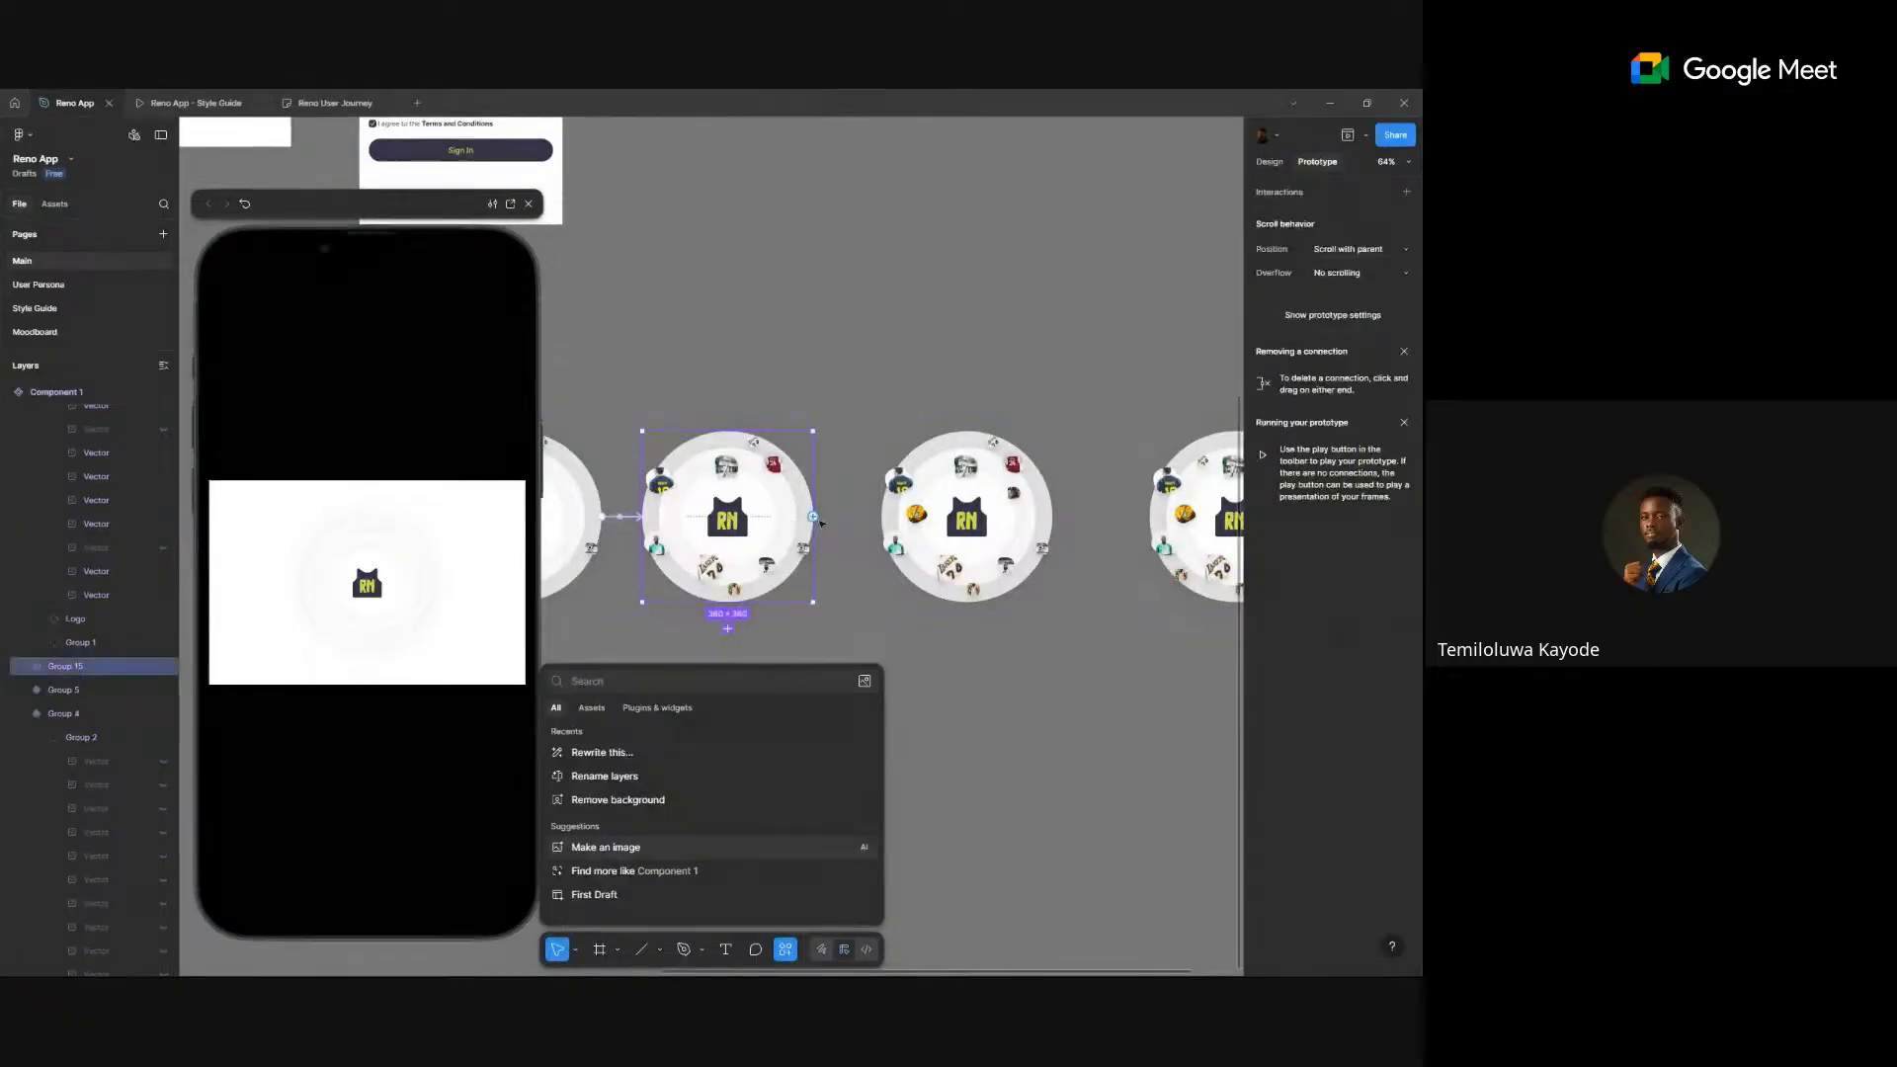
pyautogui.moveTo(814, 516); pyautogui.dragTo(924, 527)
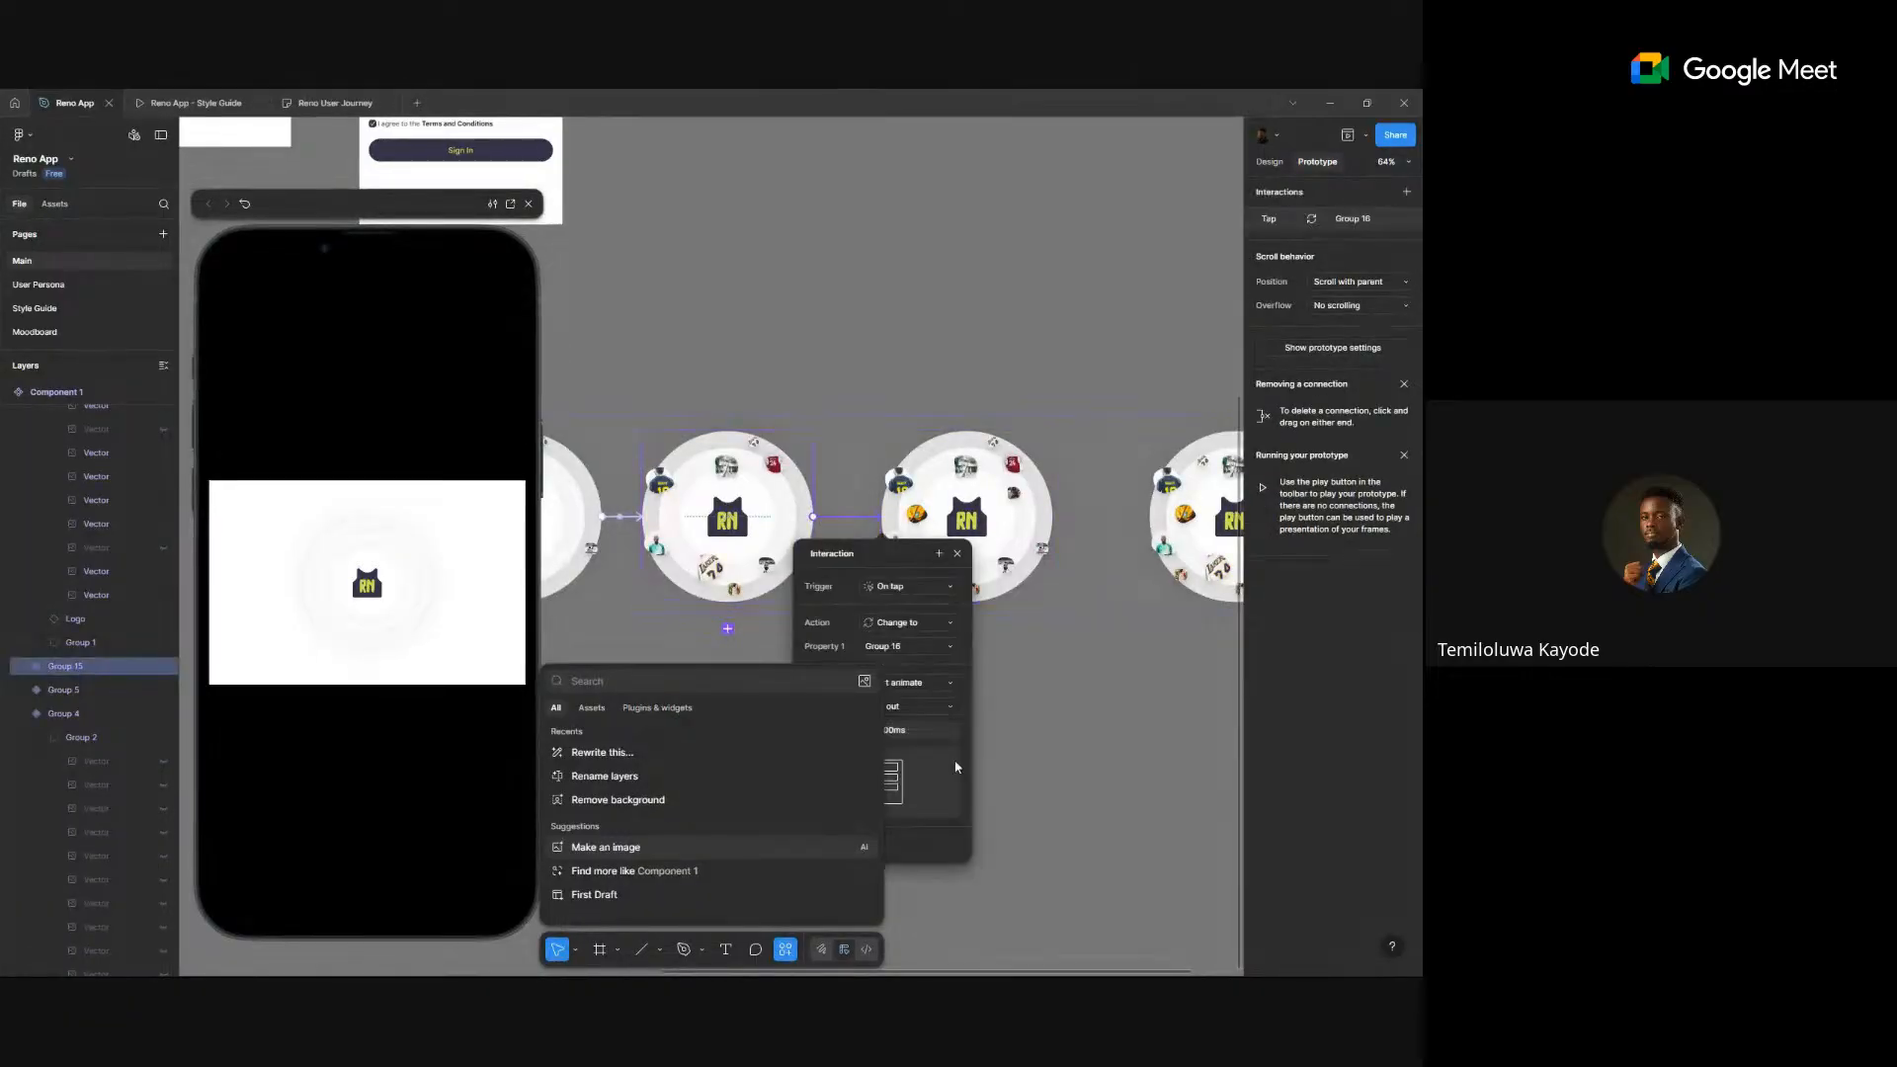
pyautogui.click(909, 586)
pyautogui.click(918, 767)
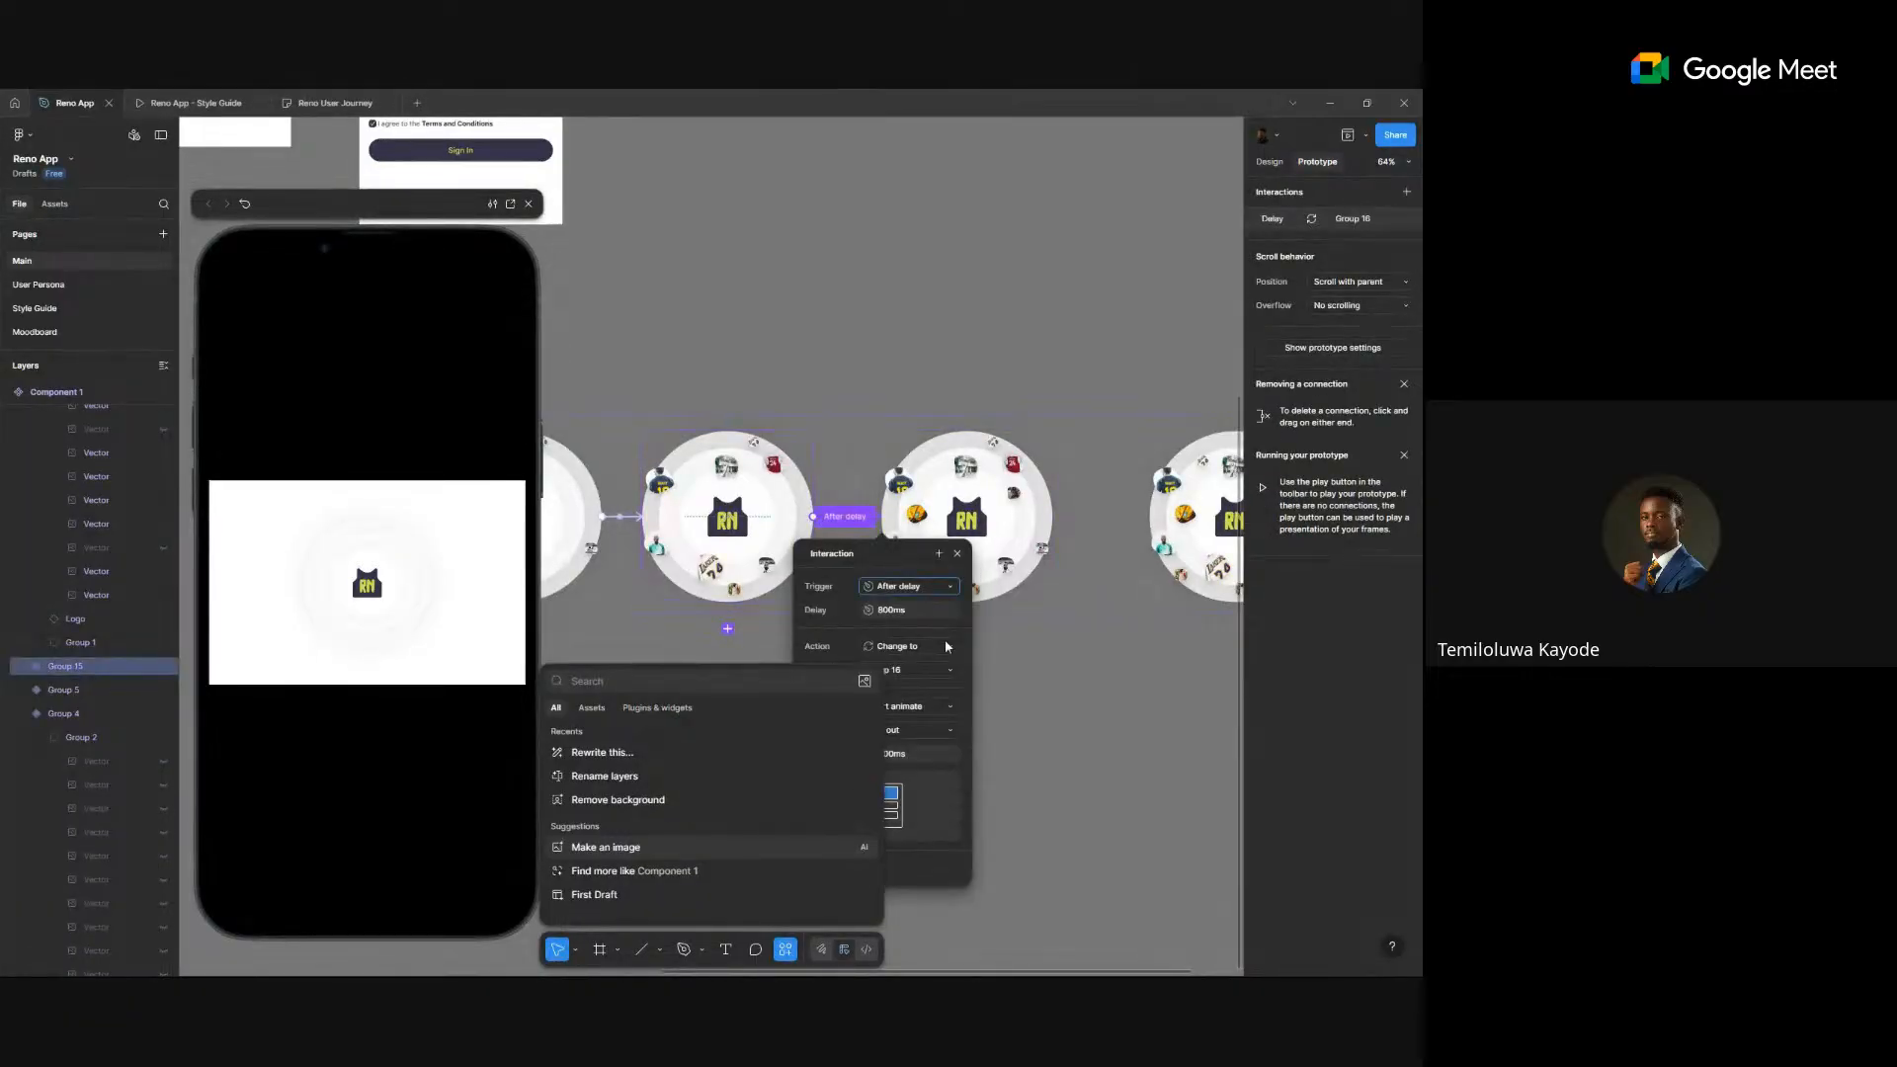
pyautogui.click(946, 612)
pyautogui.write('400')
pyautogui.press('Return')
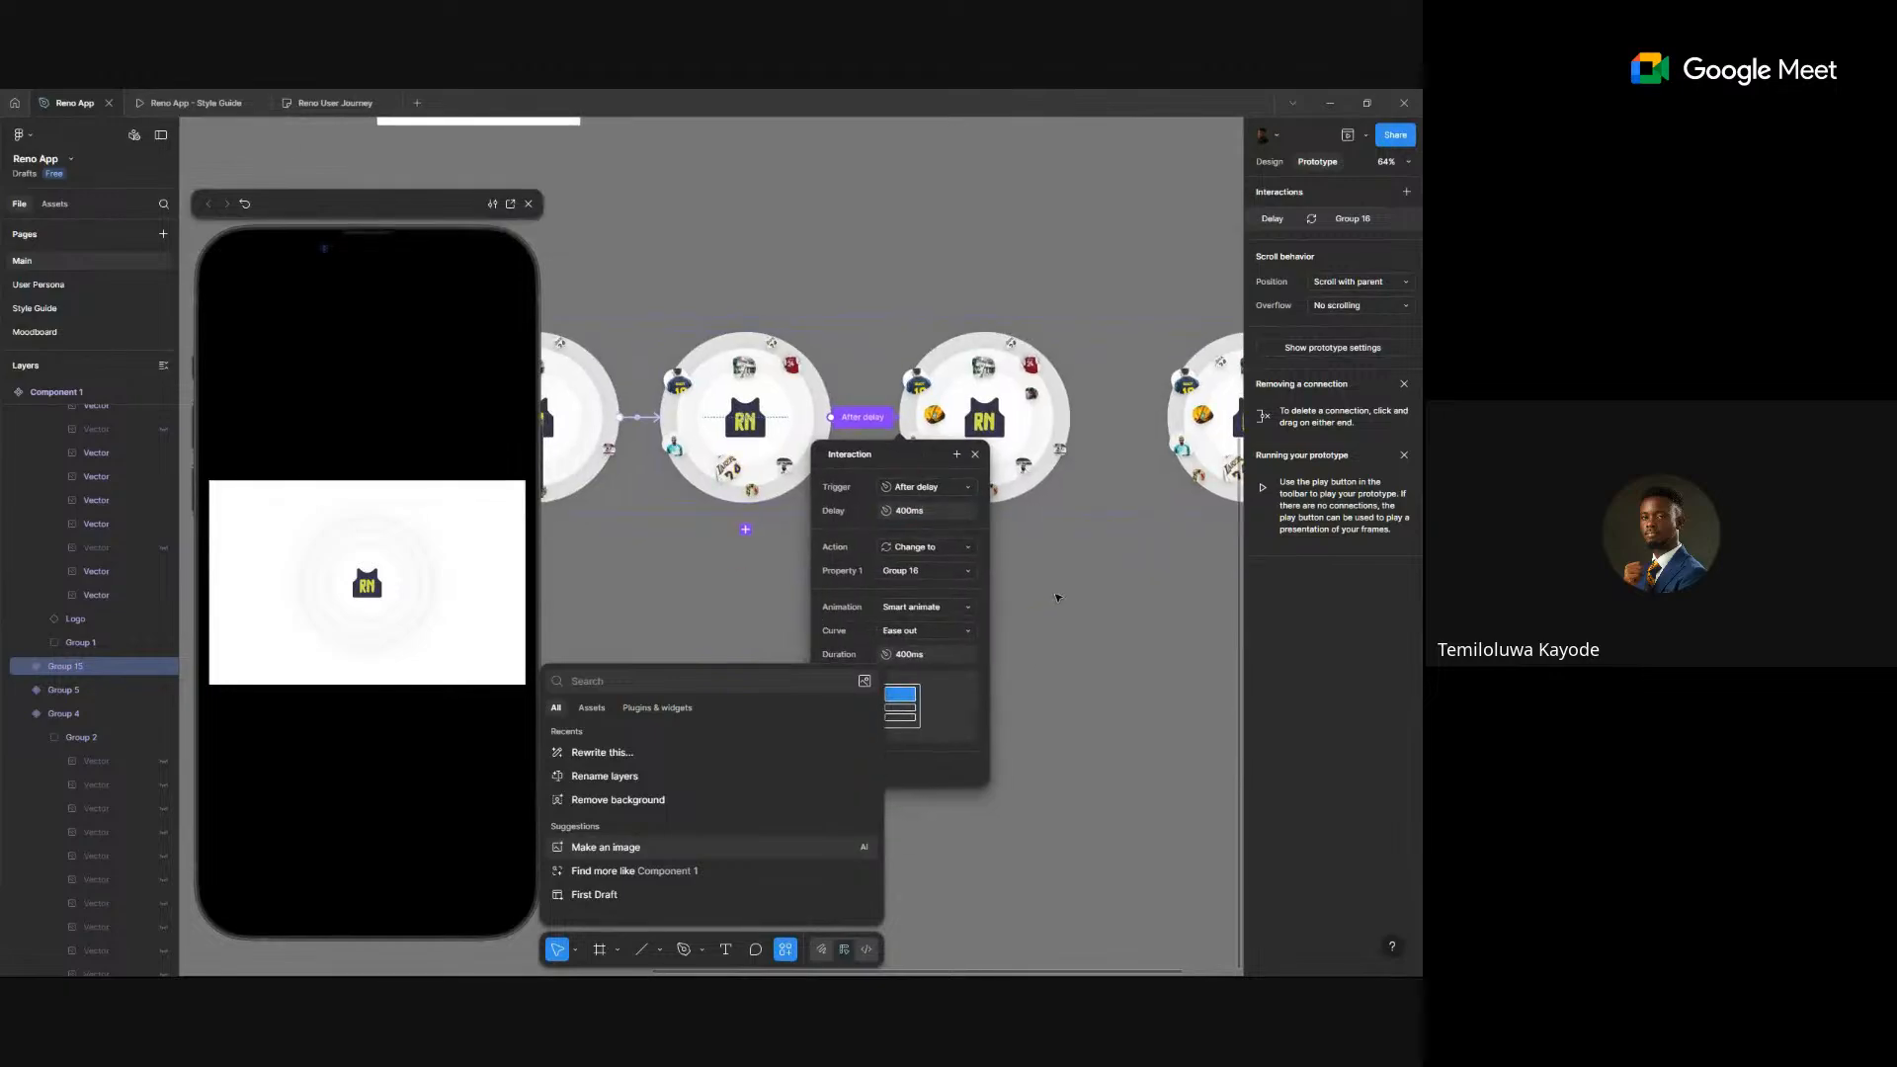
pyautogui.click(1026, 682)
# - Connect Group 16 to Group 17 with an After delay trigger
pyautogui.hscroll(3, 889, 593)
pyautogui.click(744, 521)
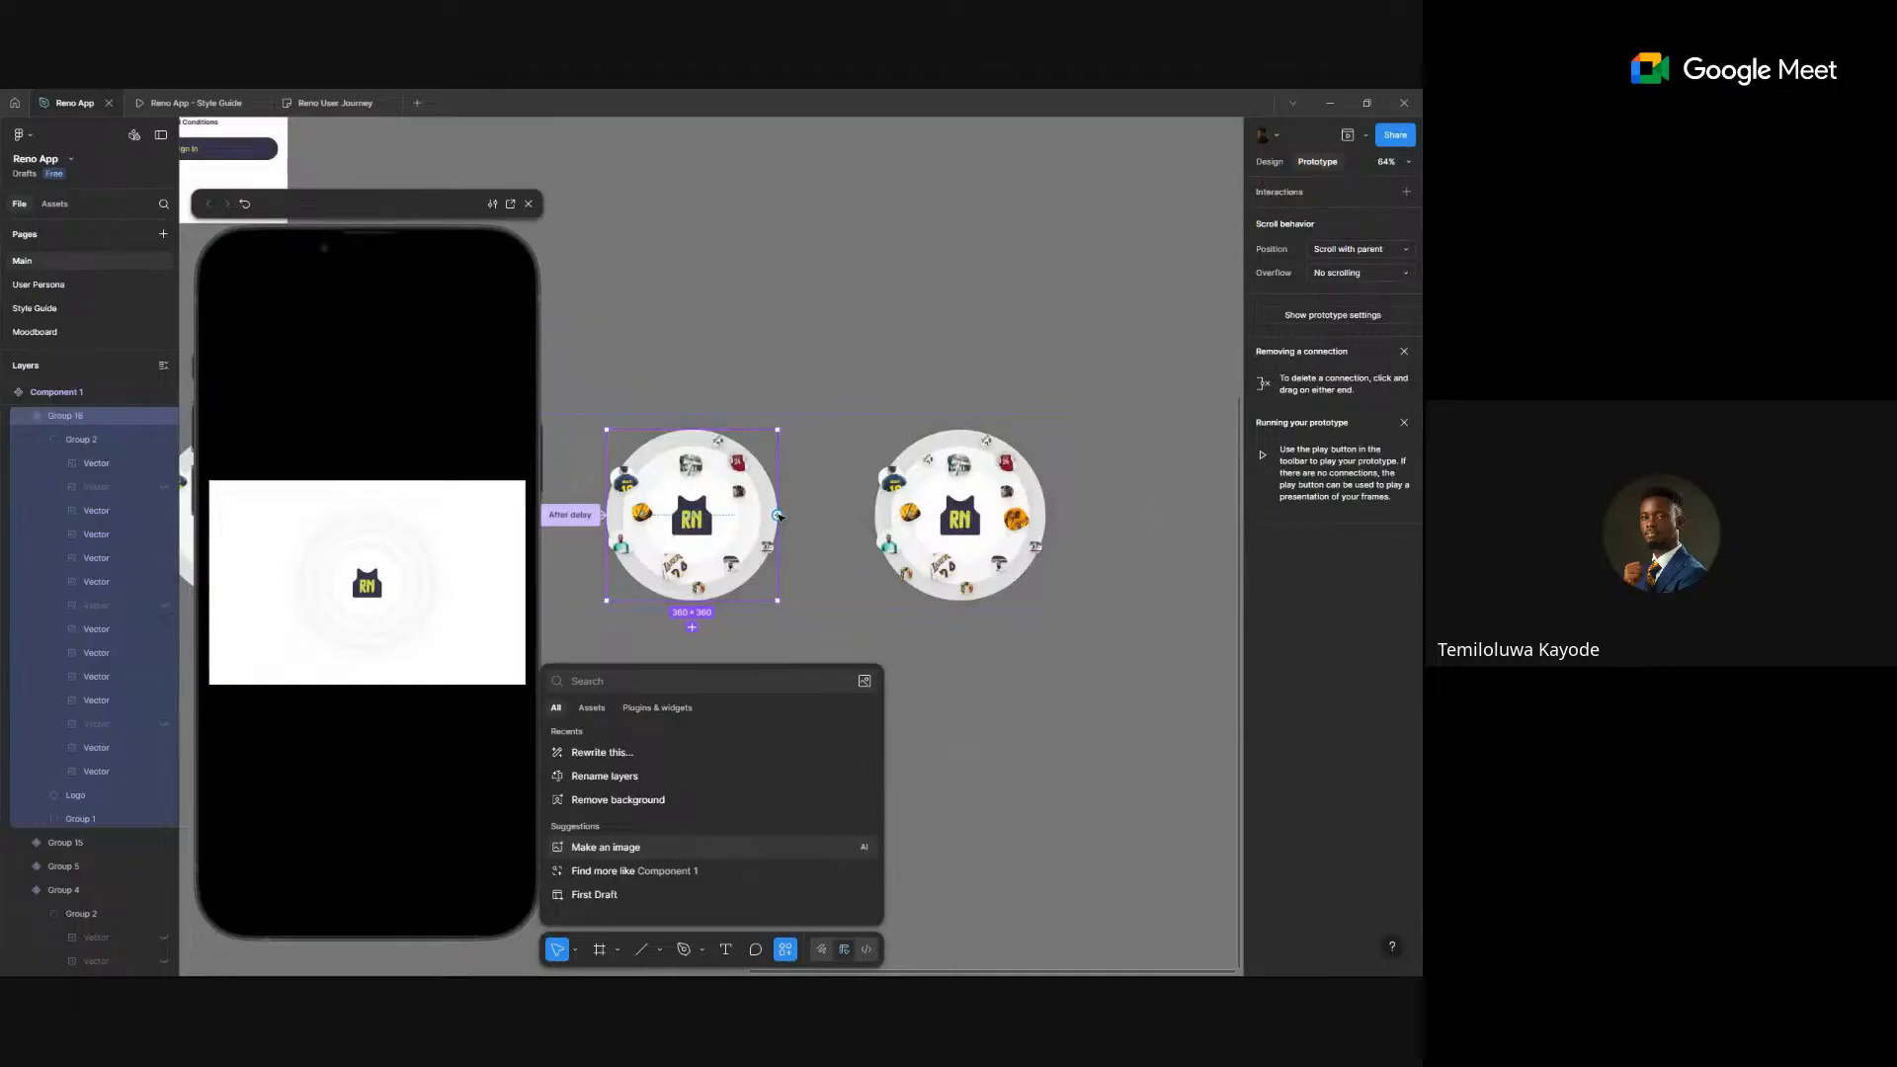
pyautogui.moveTo(776, 515); pyautogui.dragTo(958, 515)
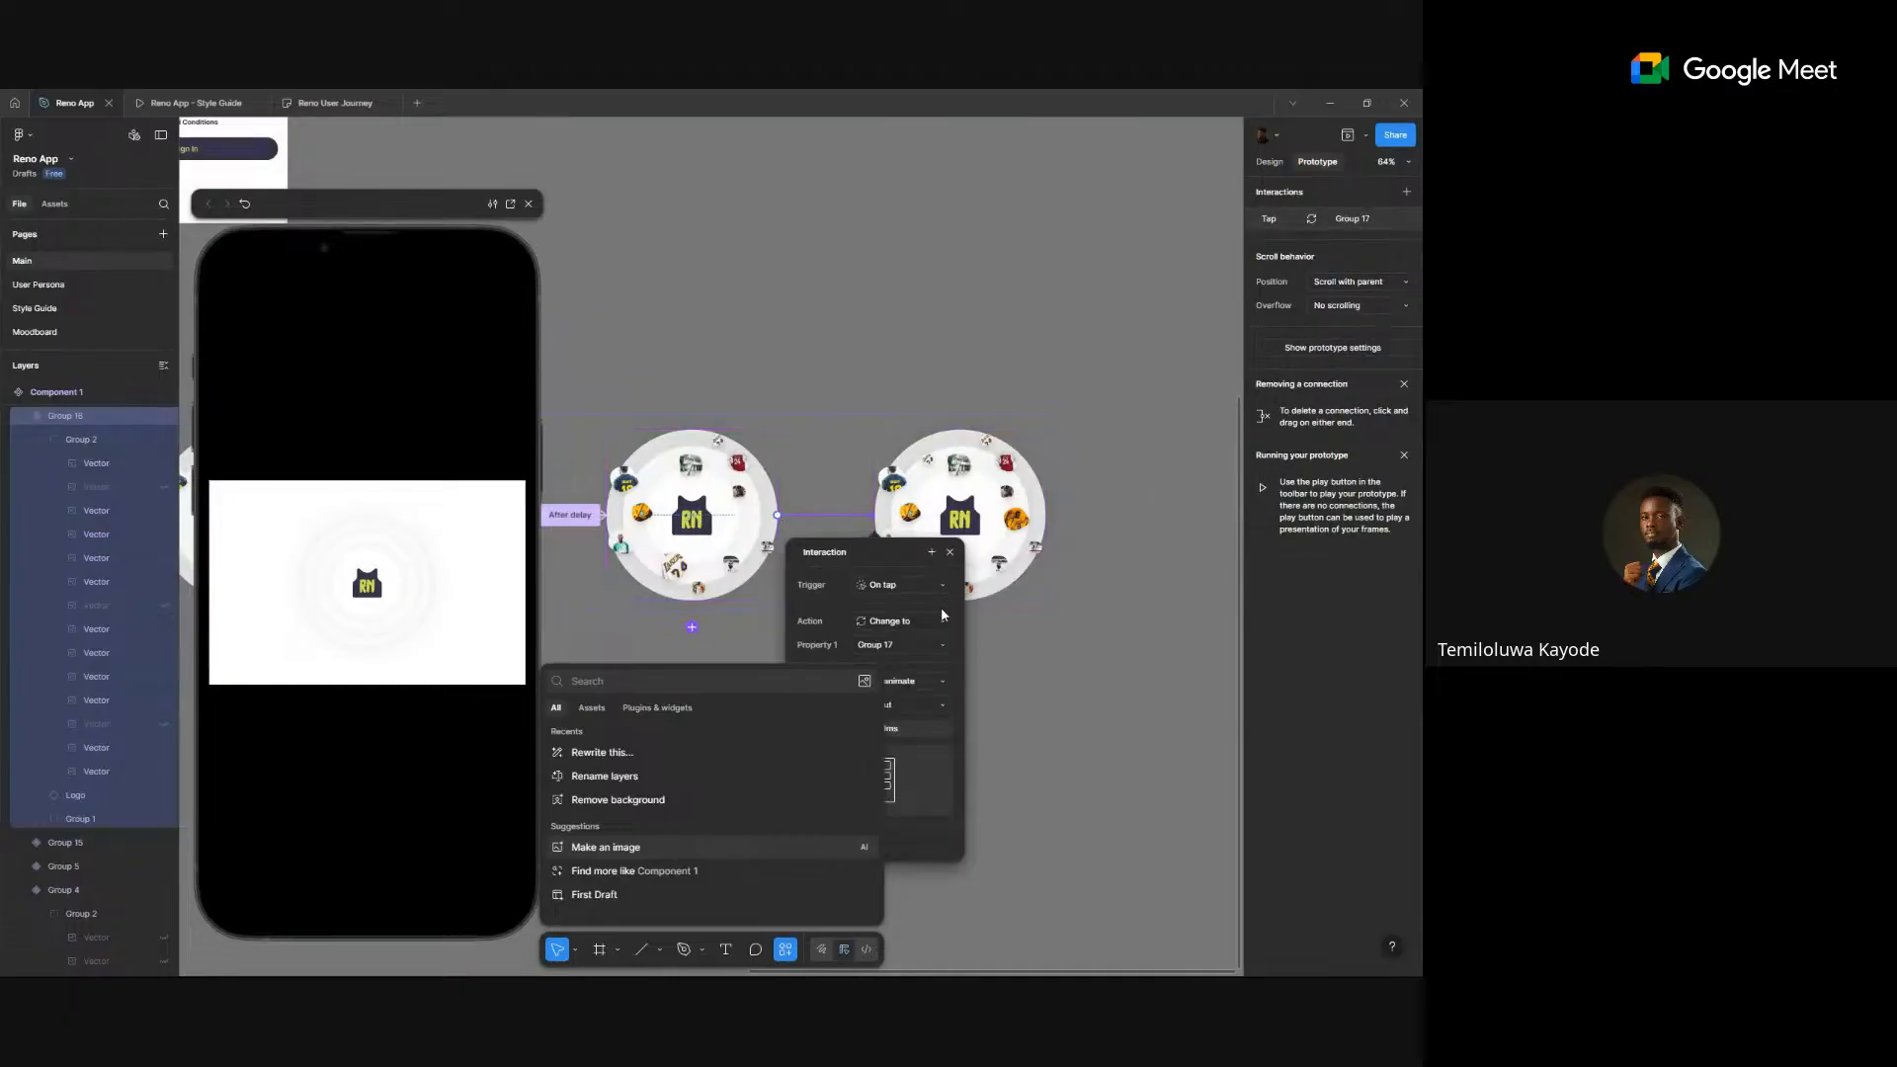
pyautogui.hscroll(-2, 1023, 626)
pyautogui.scroll(-1, 1023, 626)
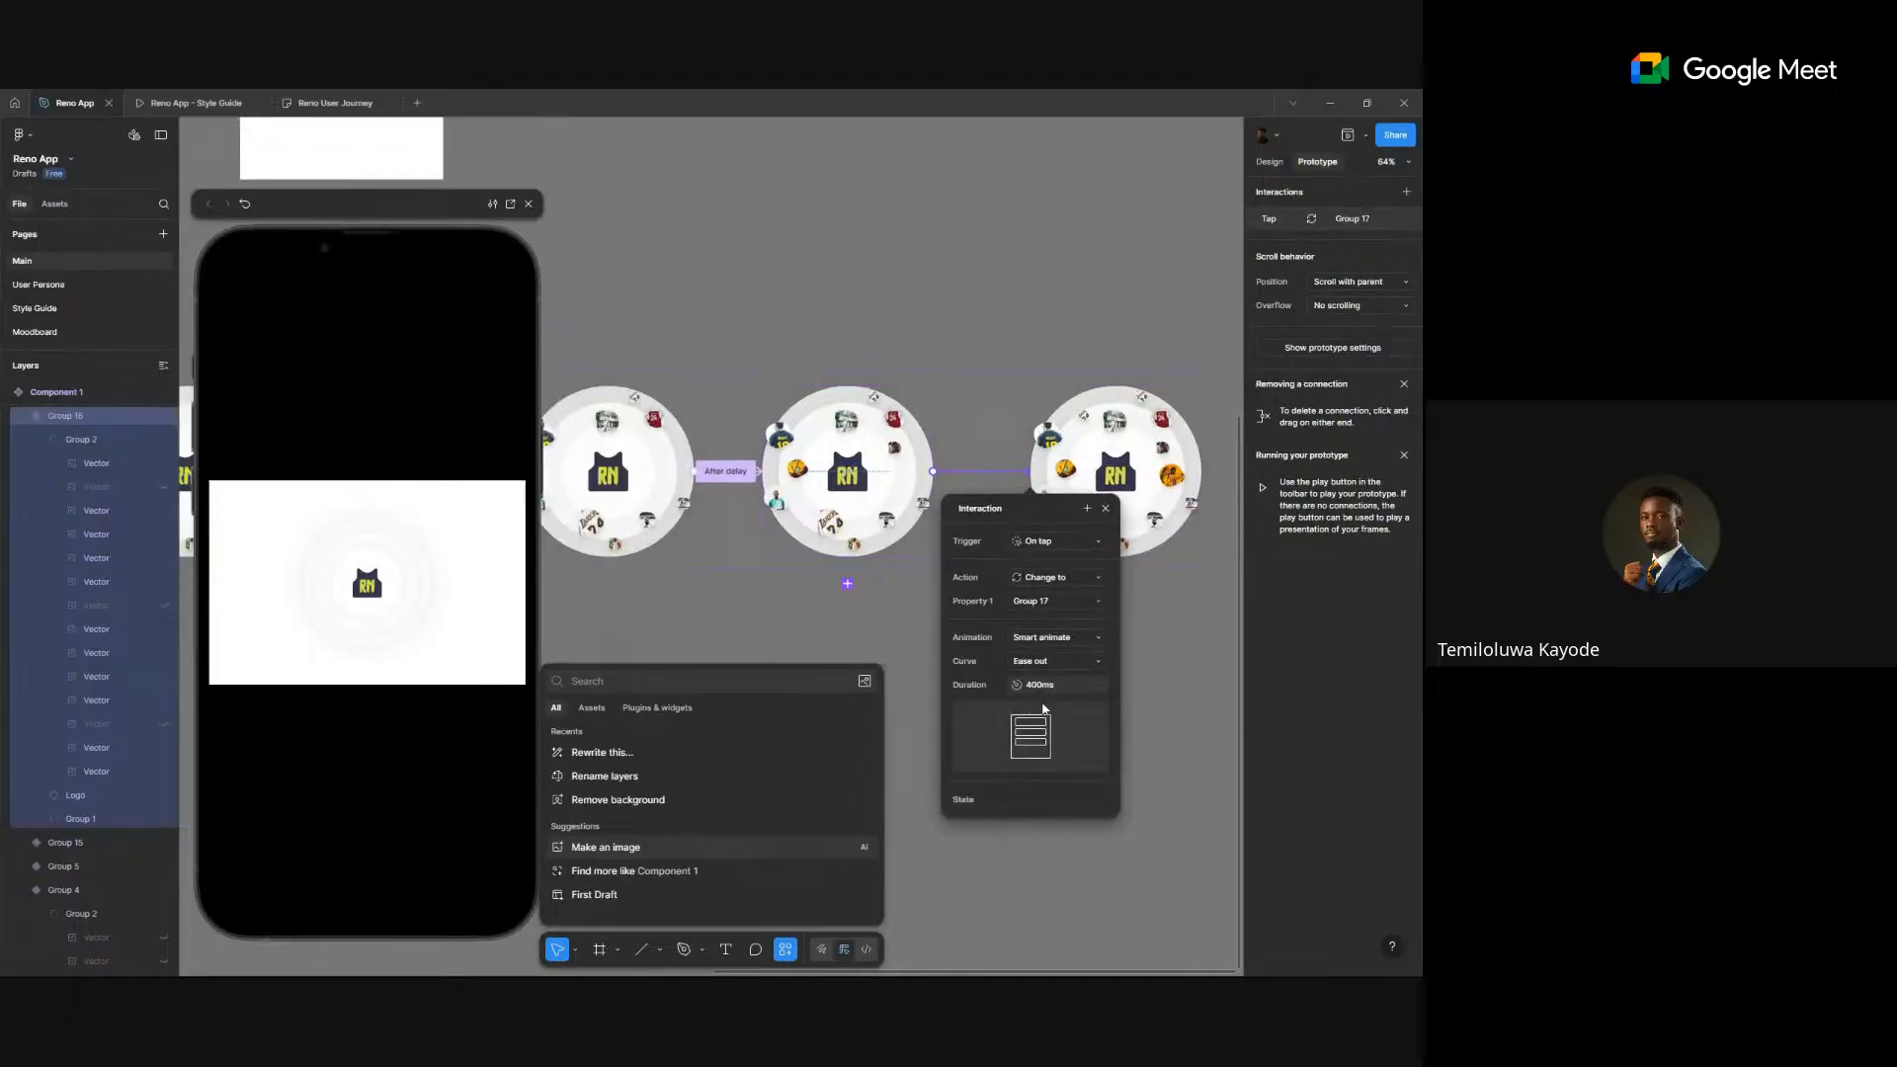
pyautogui.click(1050, 542)
pyautogui.click(1067, 729)
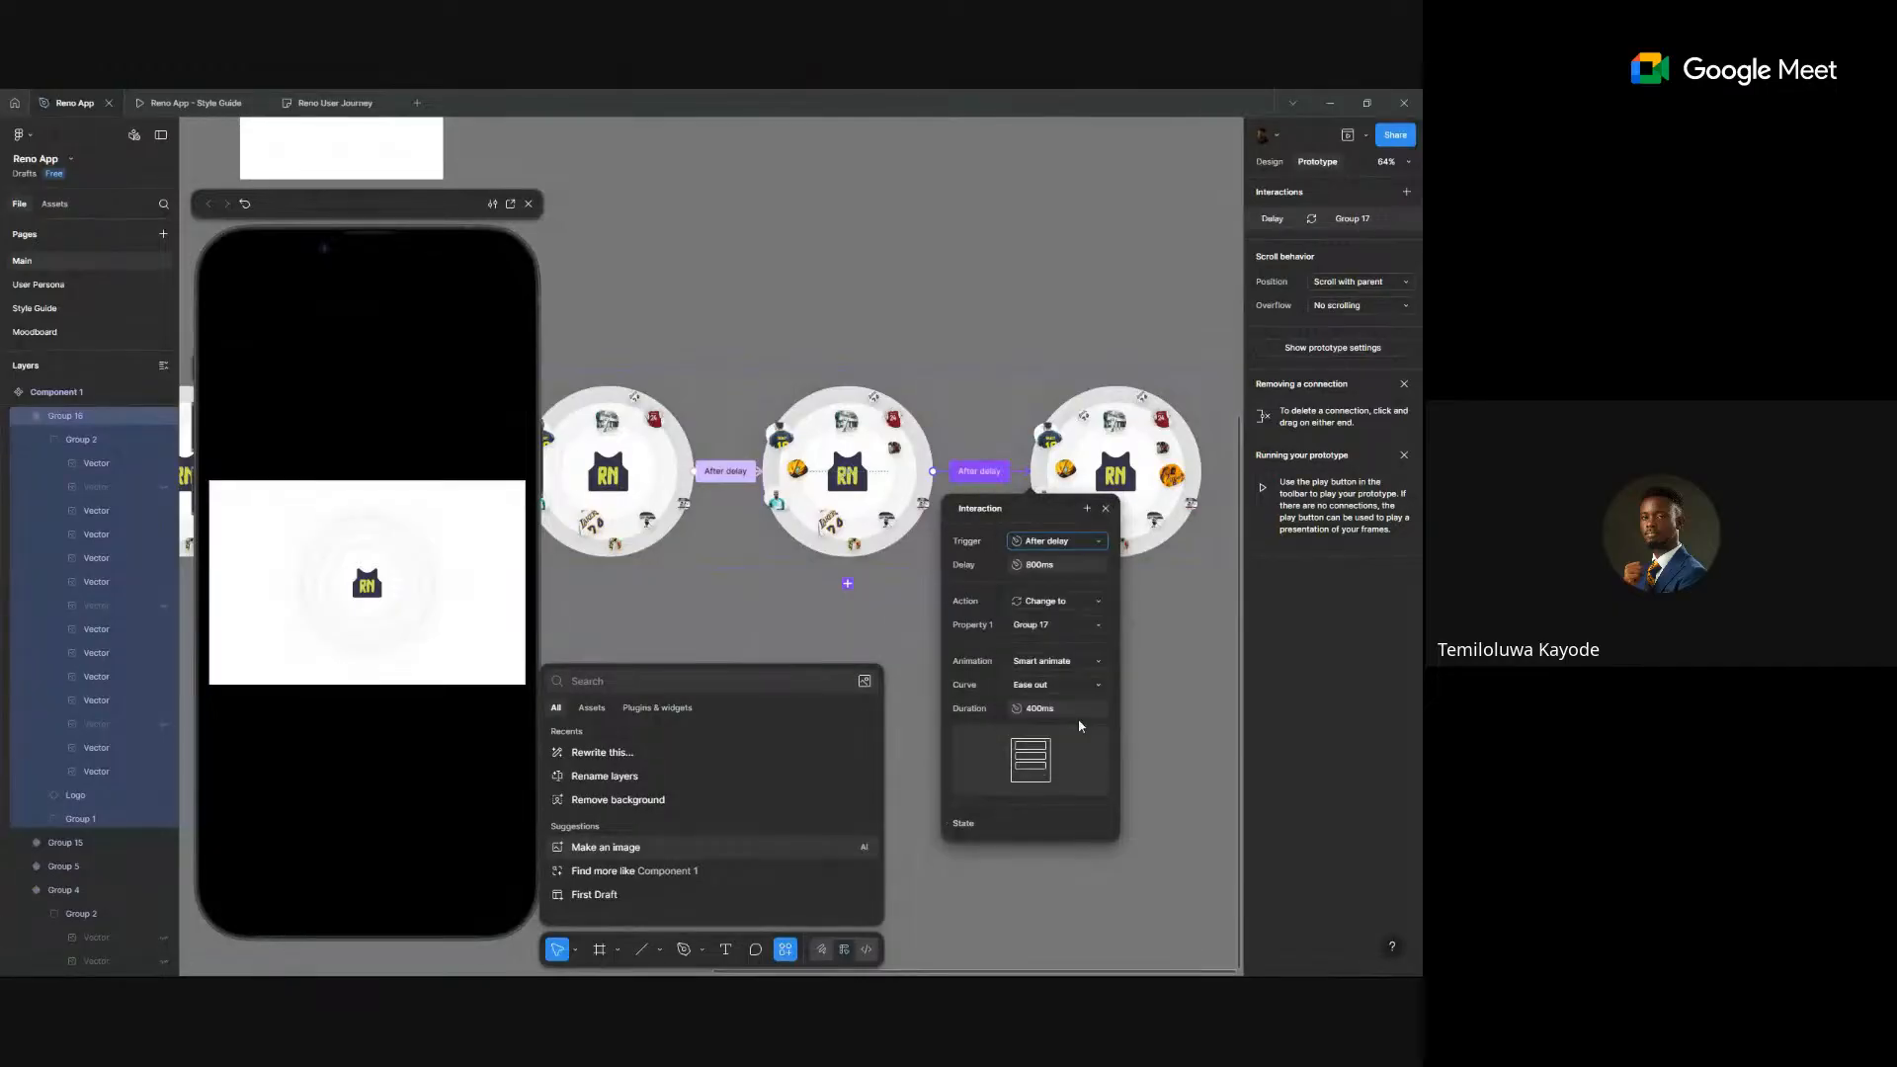
pyautogui.click(1175, 653)
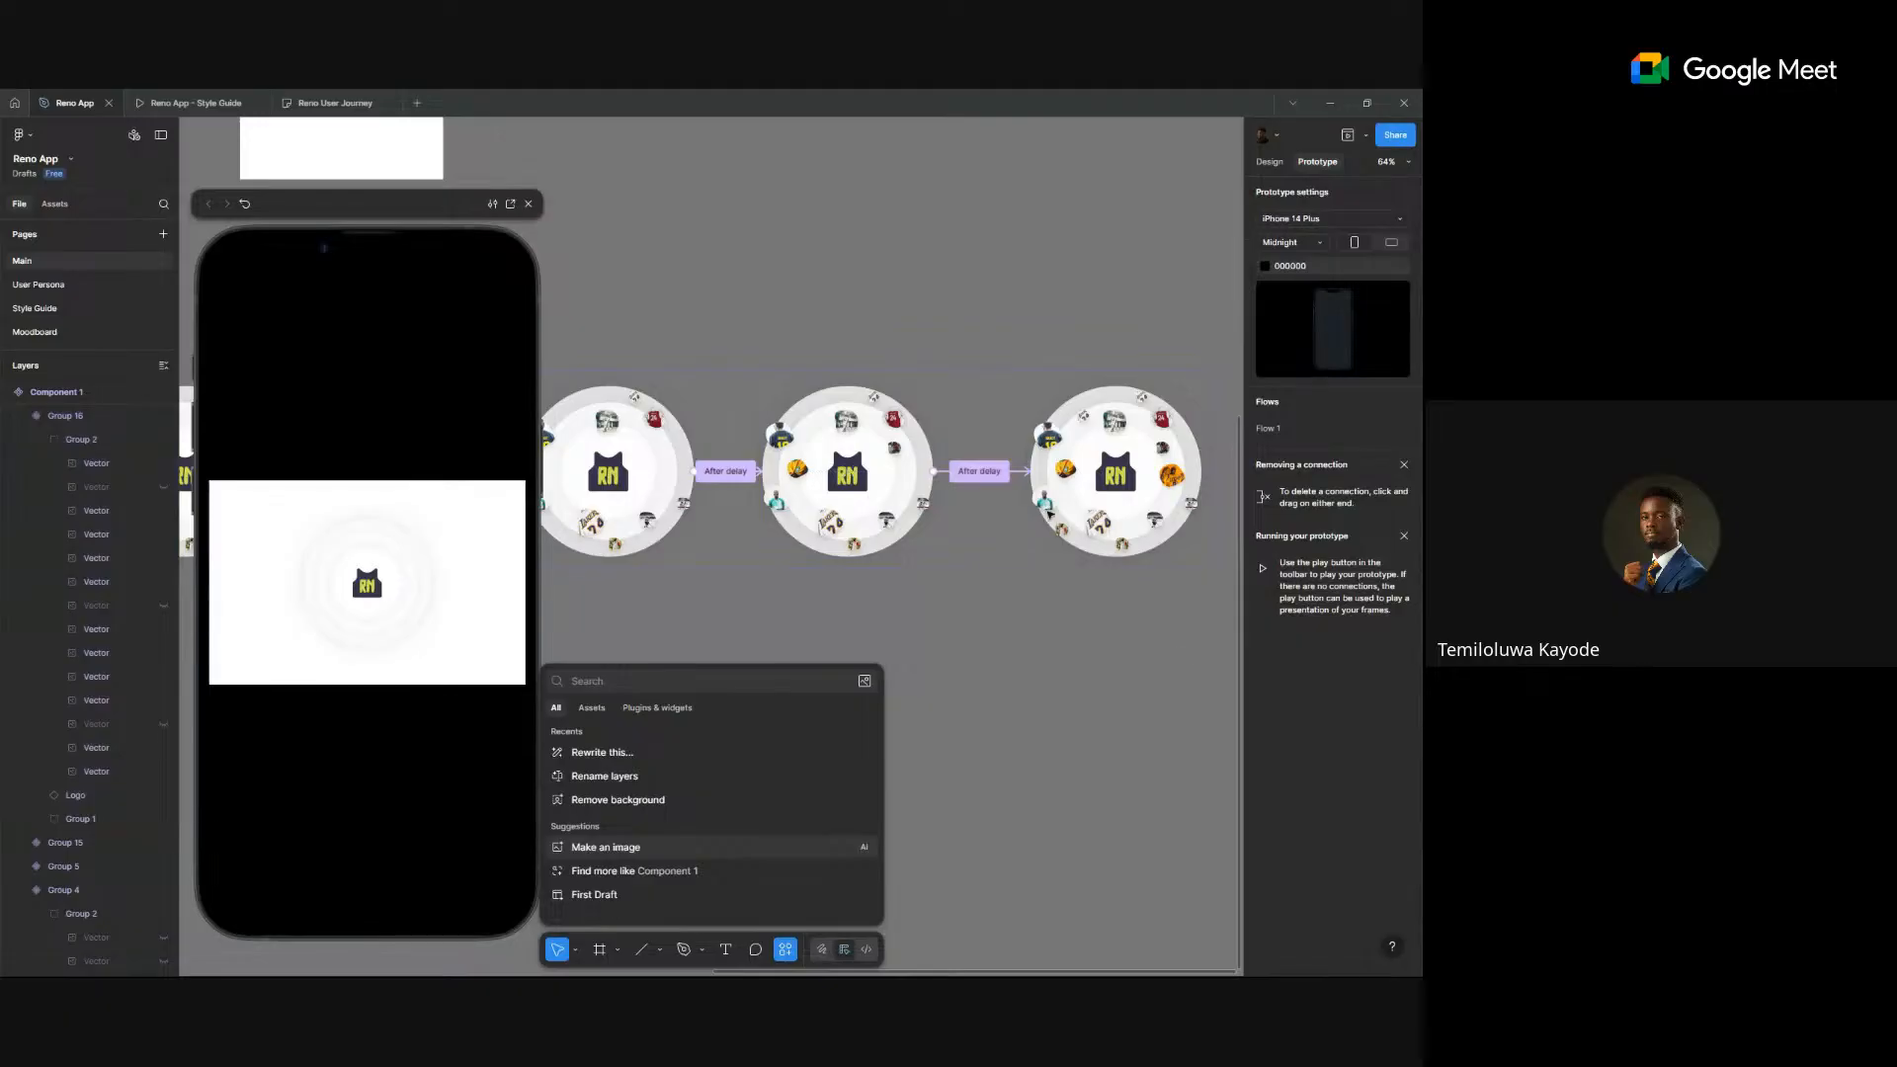
# - Set the Group 17 transition's delay to 400ms and return to the Design properties
pyautogui.click(979, 471)
pyautogui.click(1012, 575)
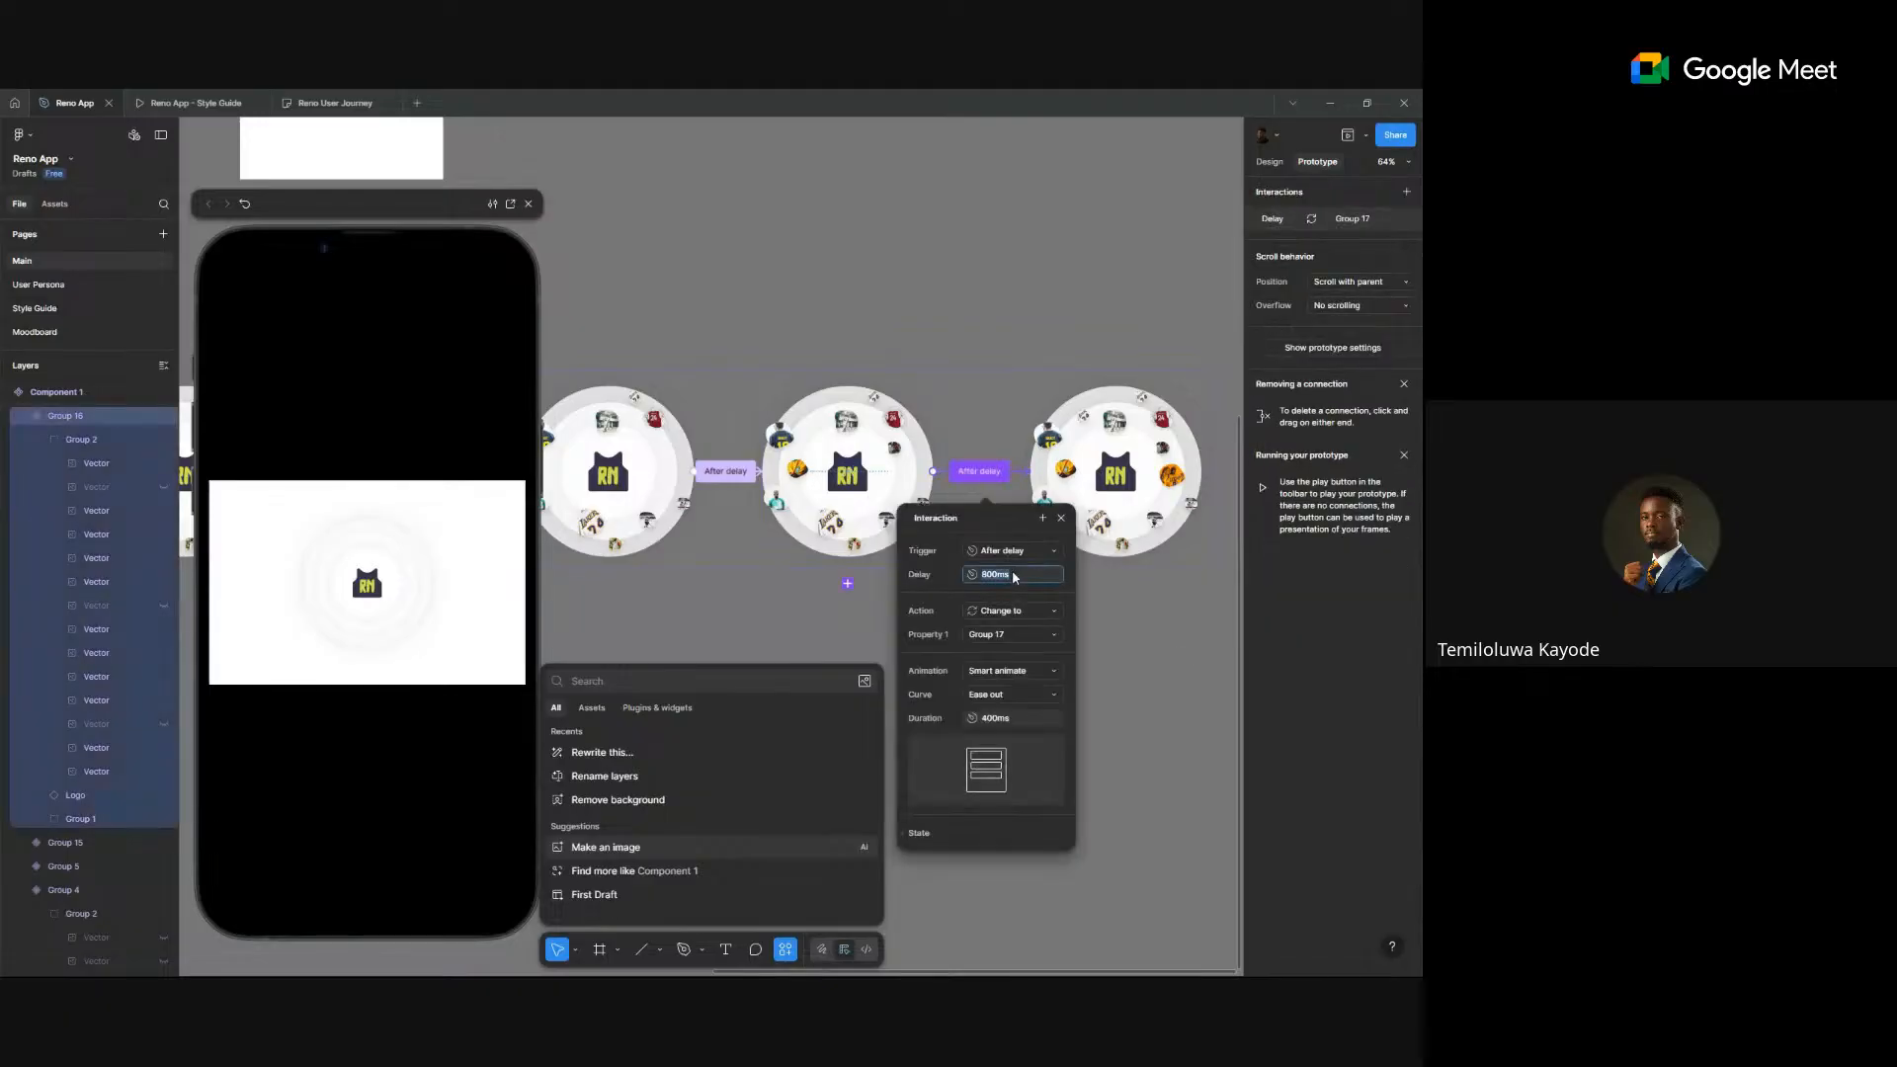
pyautogui.write('400')
pyautogui.press('Return')
pyautogui.click(1230, 348)
pyautogui.click(1260, 168)
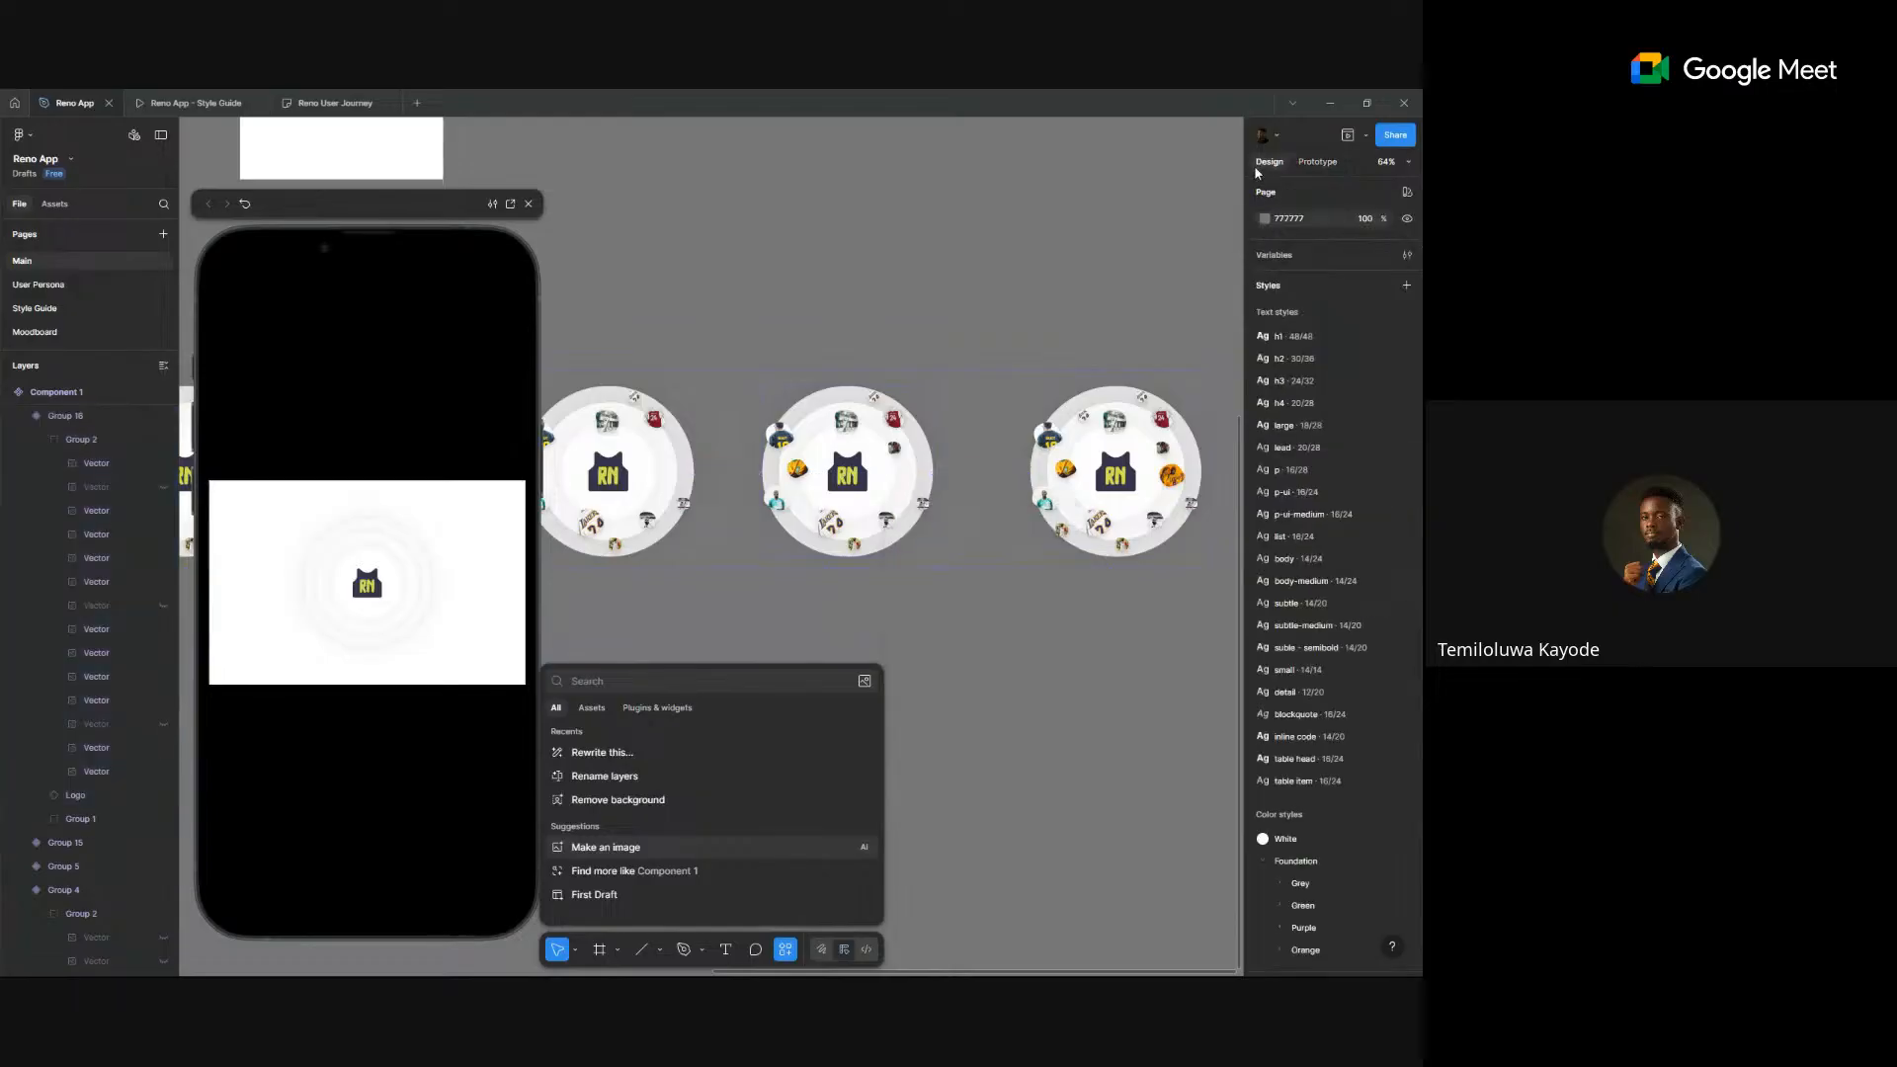
pyautogui.scroll(-5, 1208, 198)
pyautogui.moveTo(799, 457); pyautogui.dragTo(1015, 509)
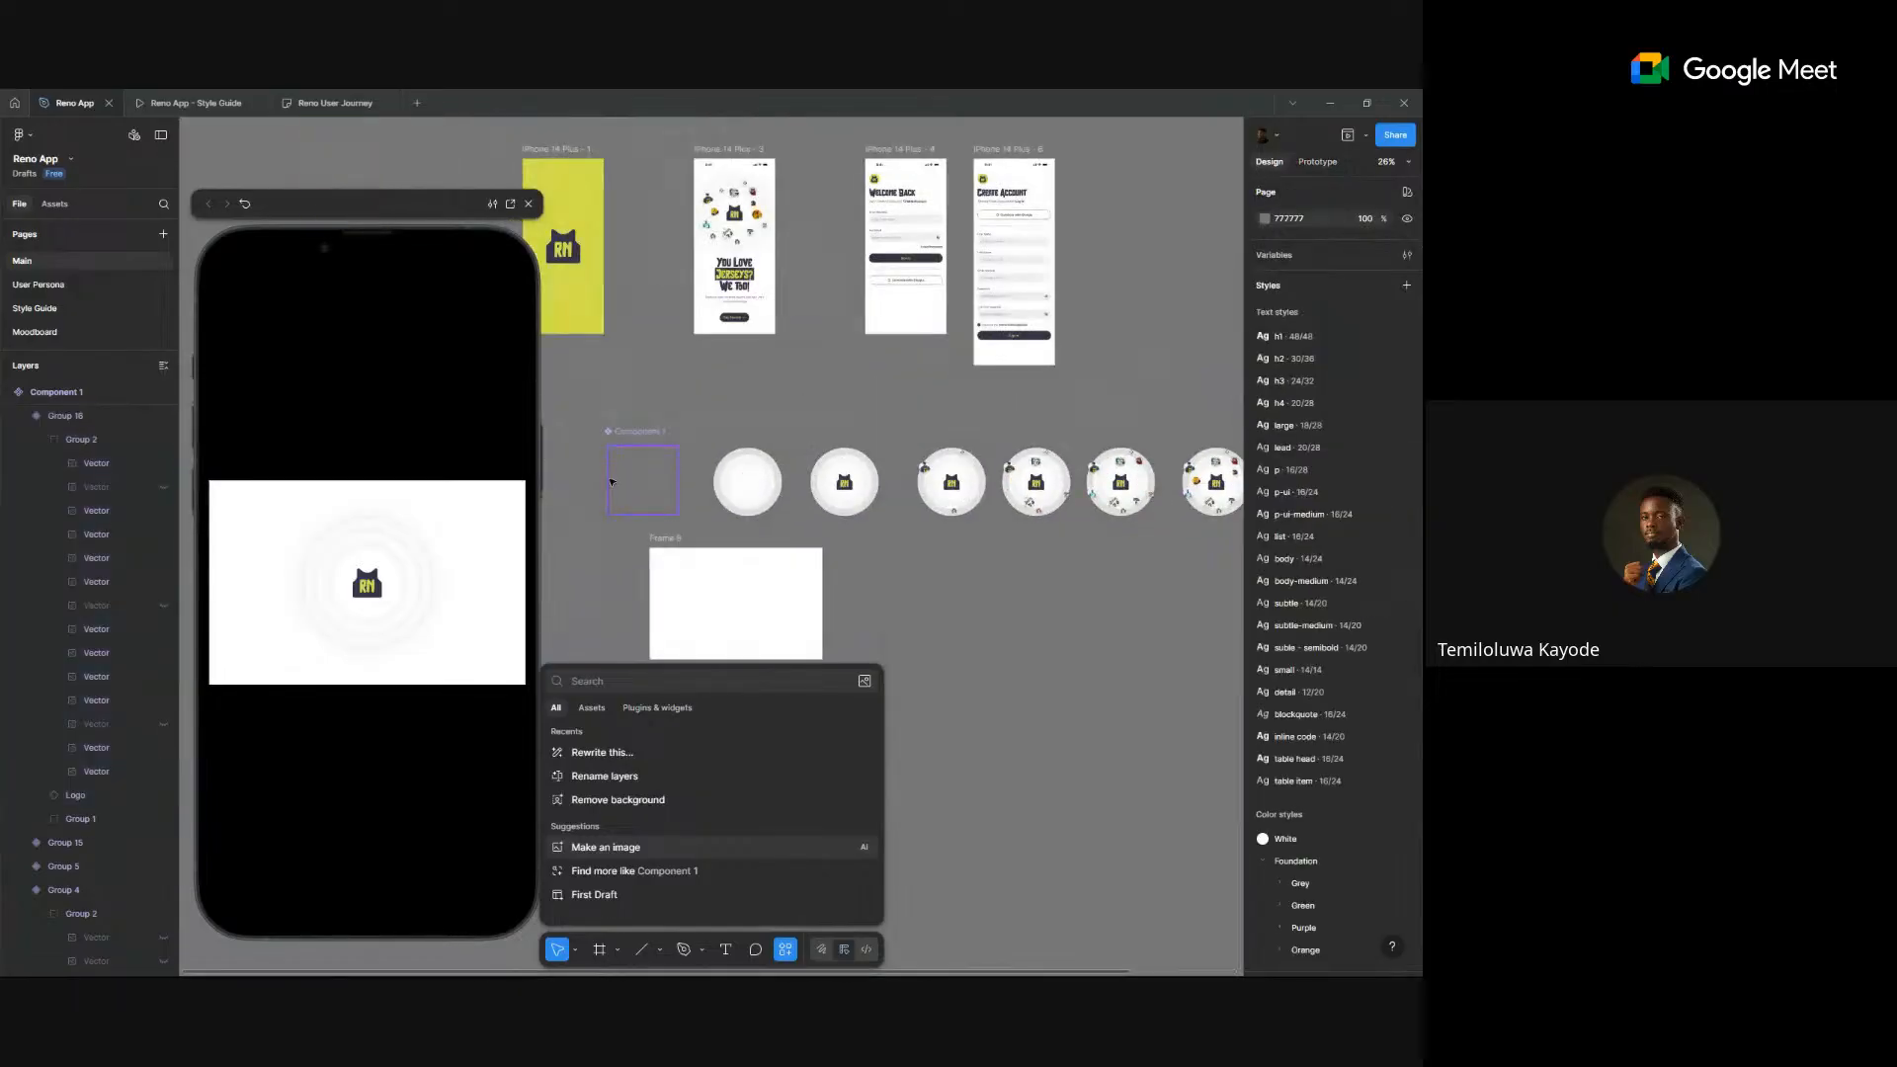
pyautogui.click(664, 464)
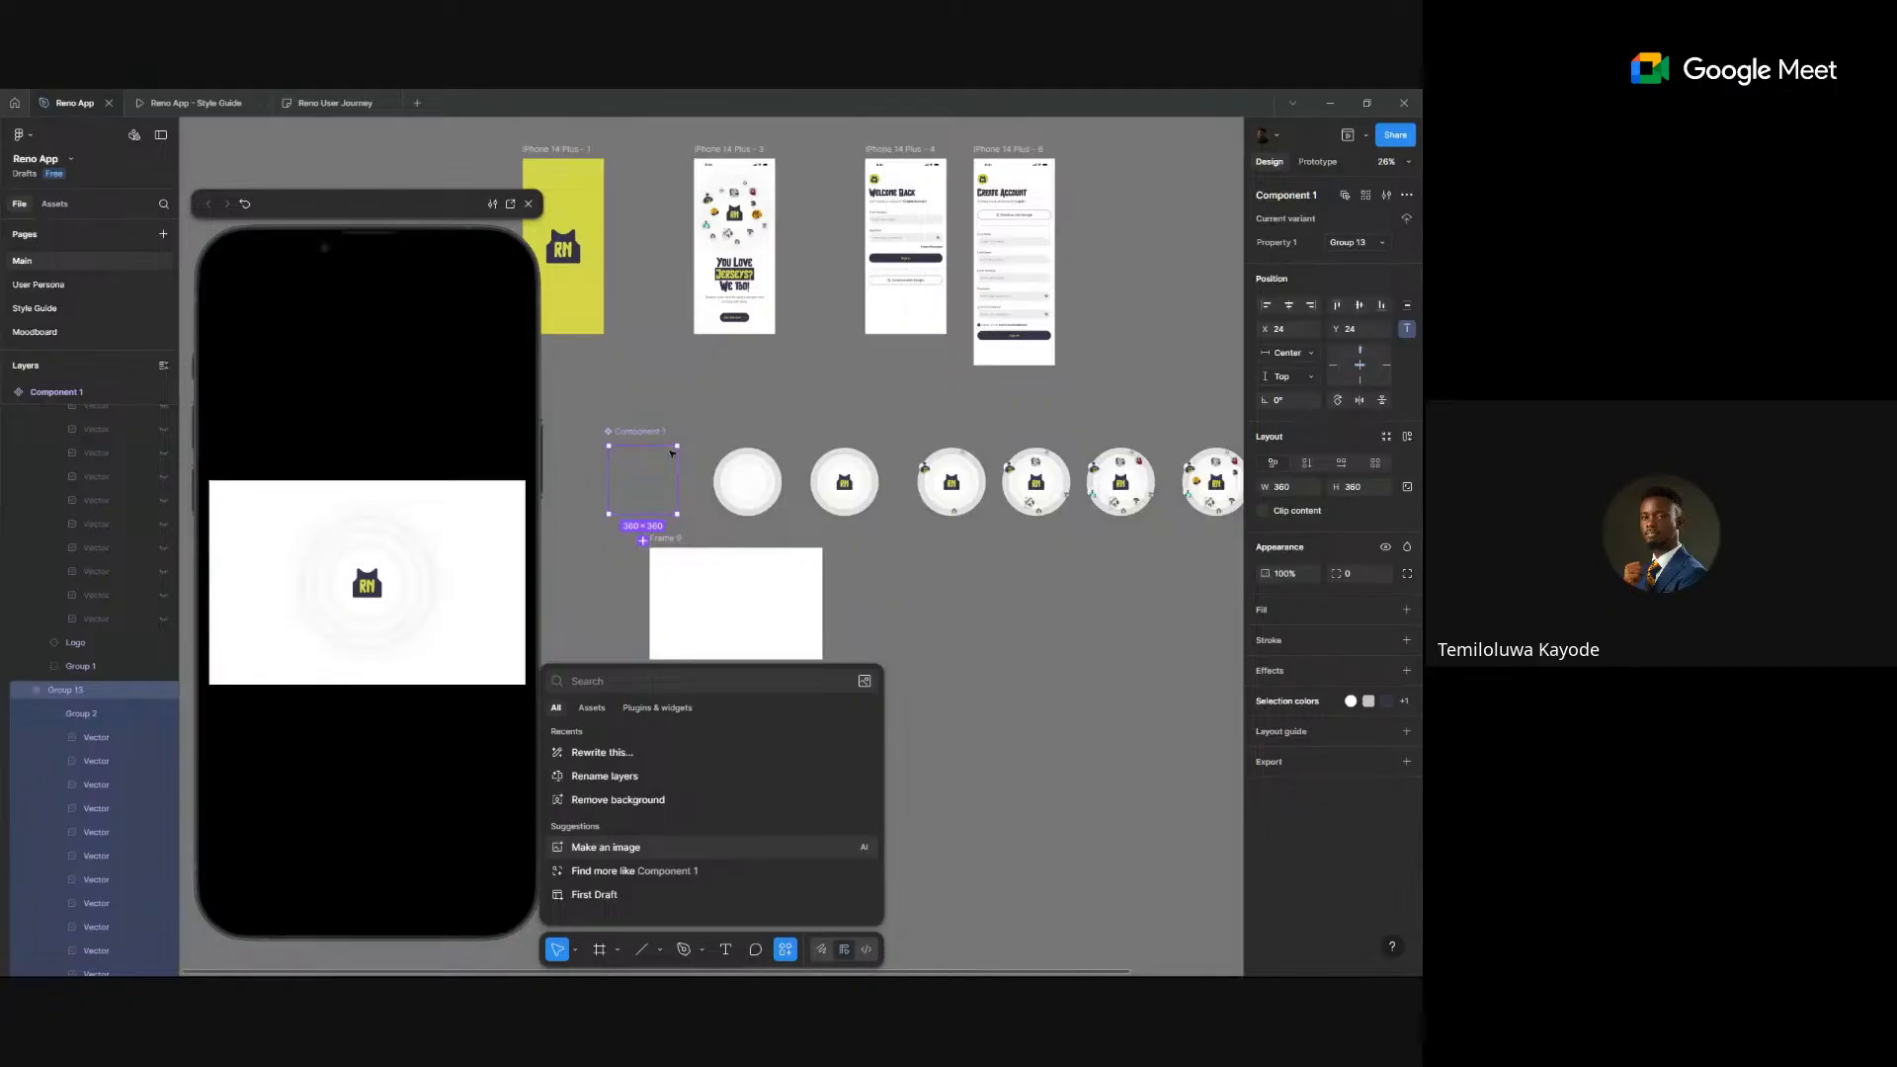
pyautogui.click(709, 247)
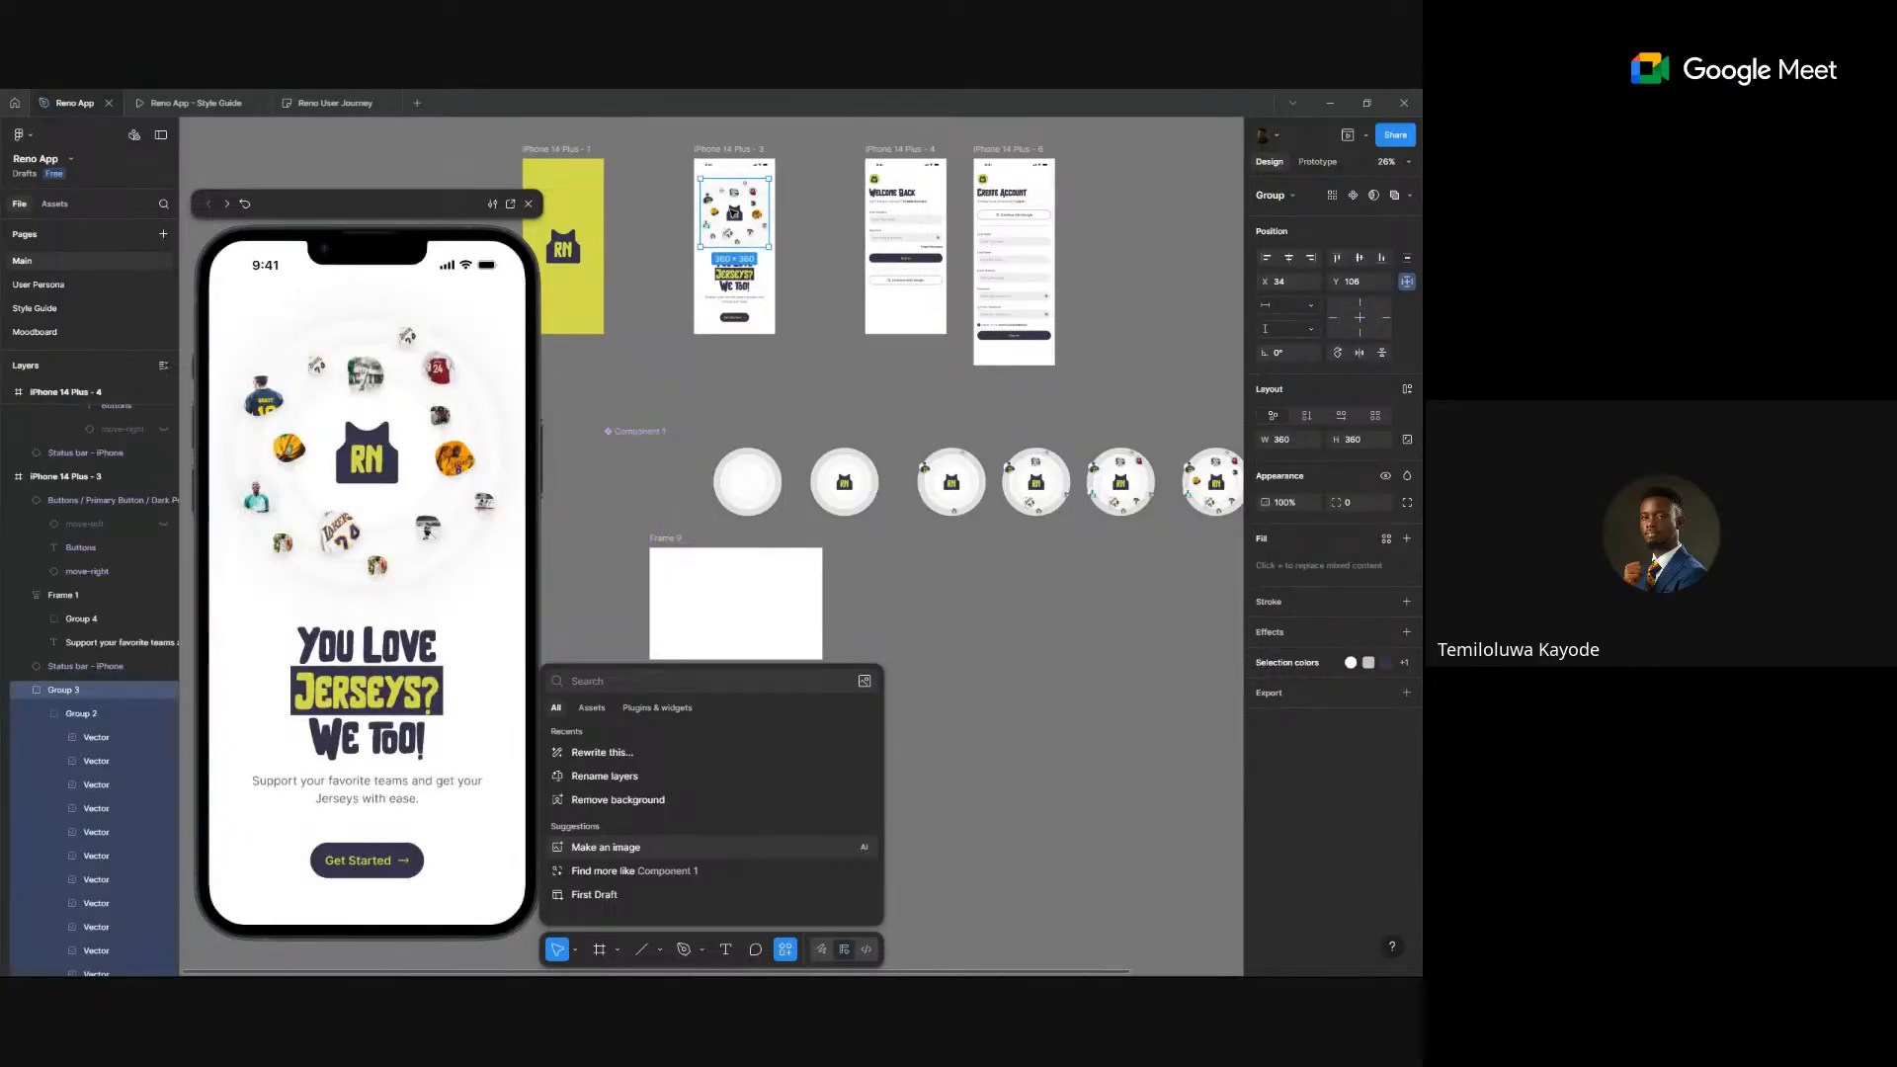
pyautogui.hotkey('ctrl', 'shift', 'r')
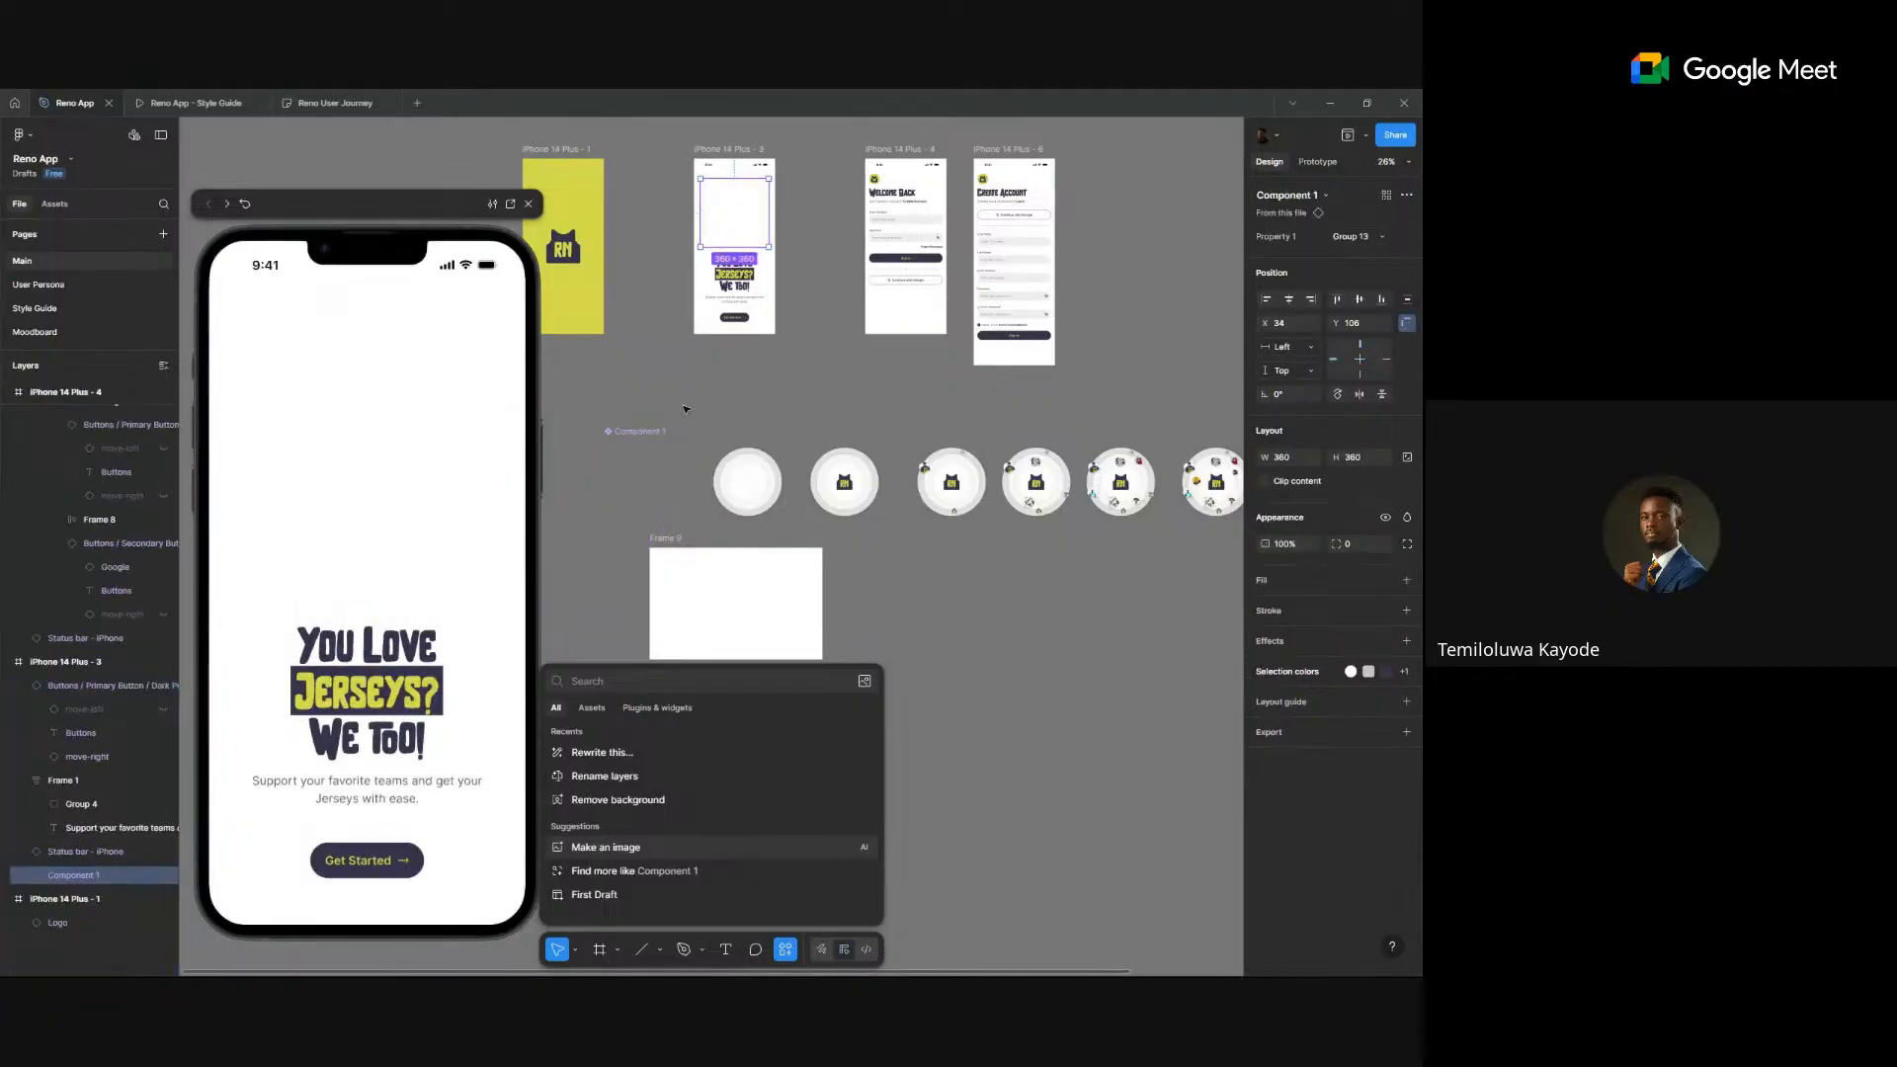
pyautogui.moveTo(682, 413); pyautogui.dragTo(748, 407)
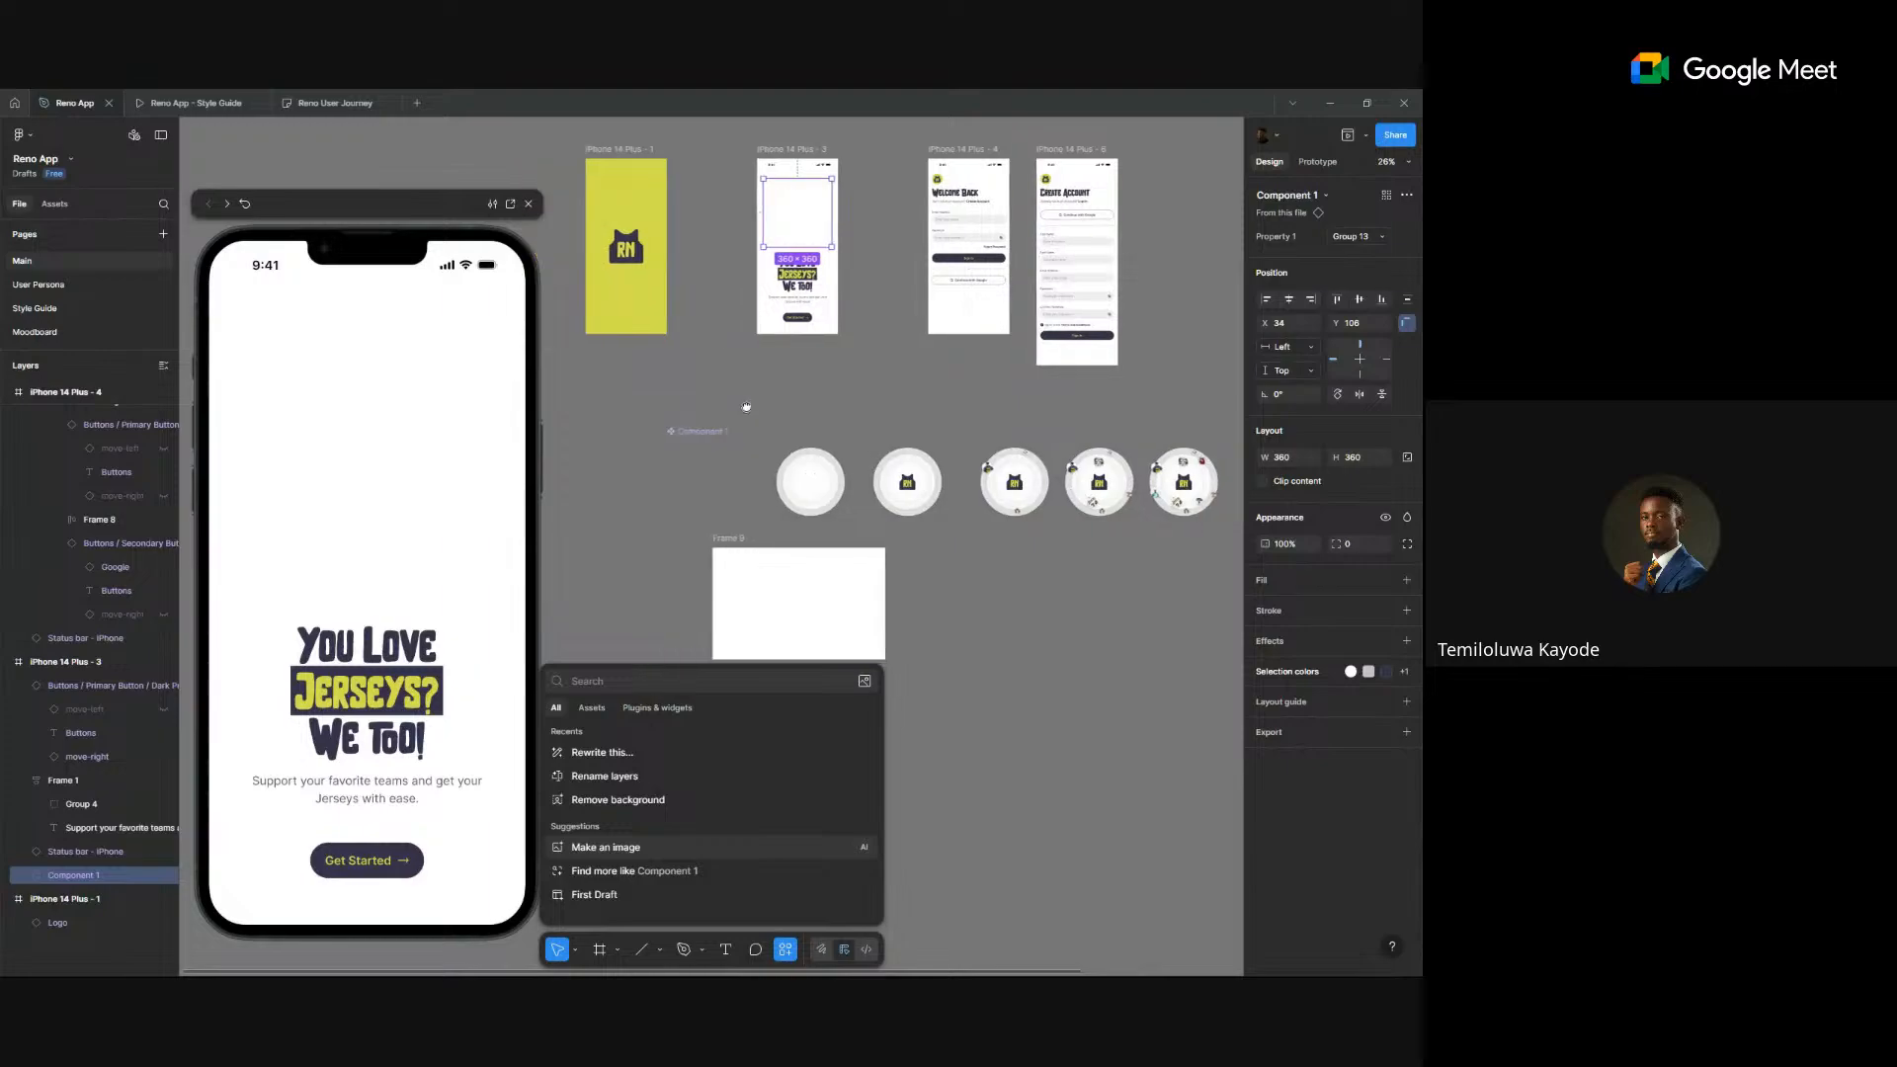
pyautogui.click(624, 151)
pyautogui.click(783, 150)
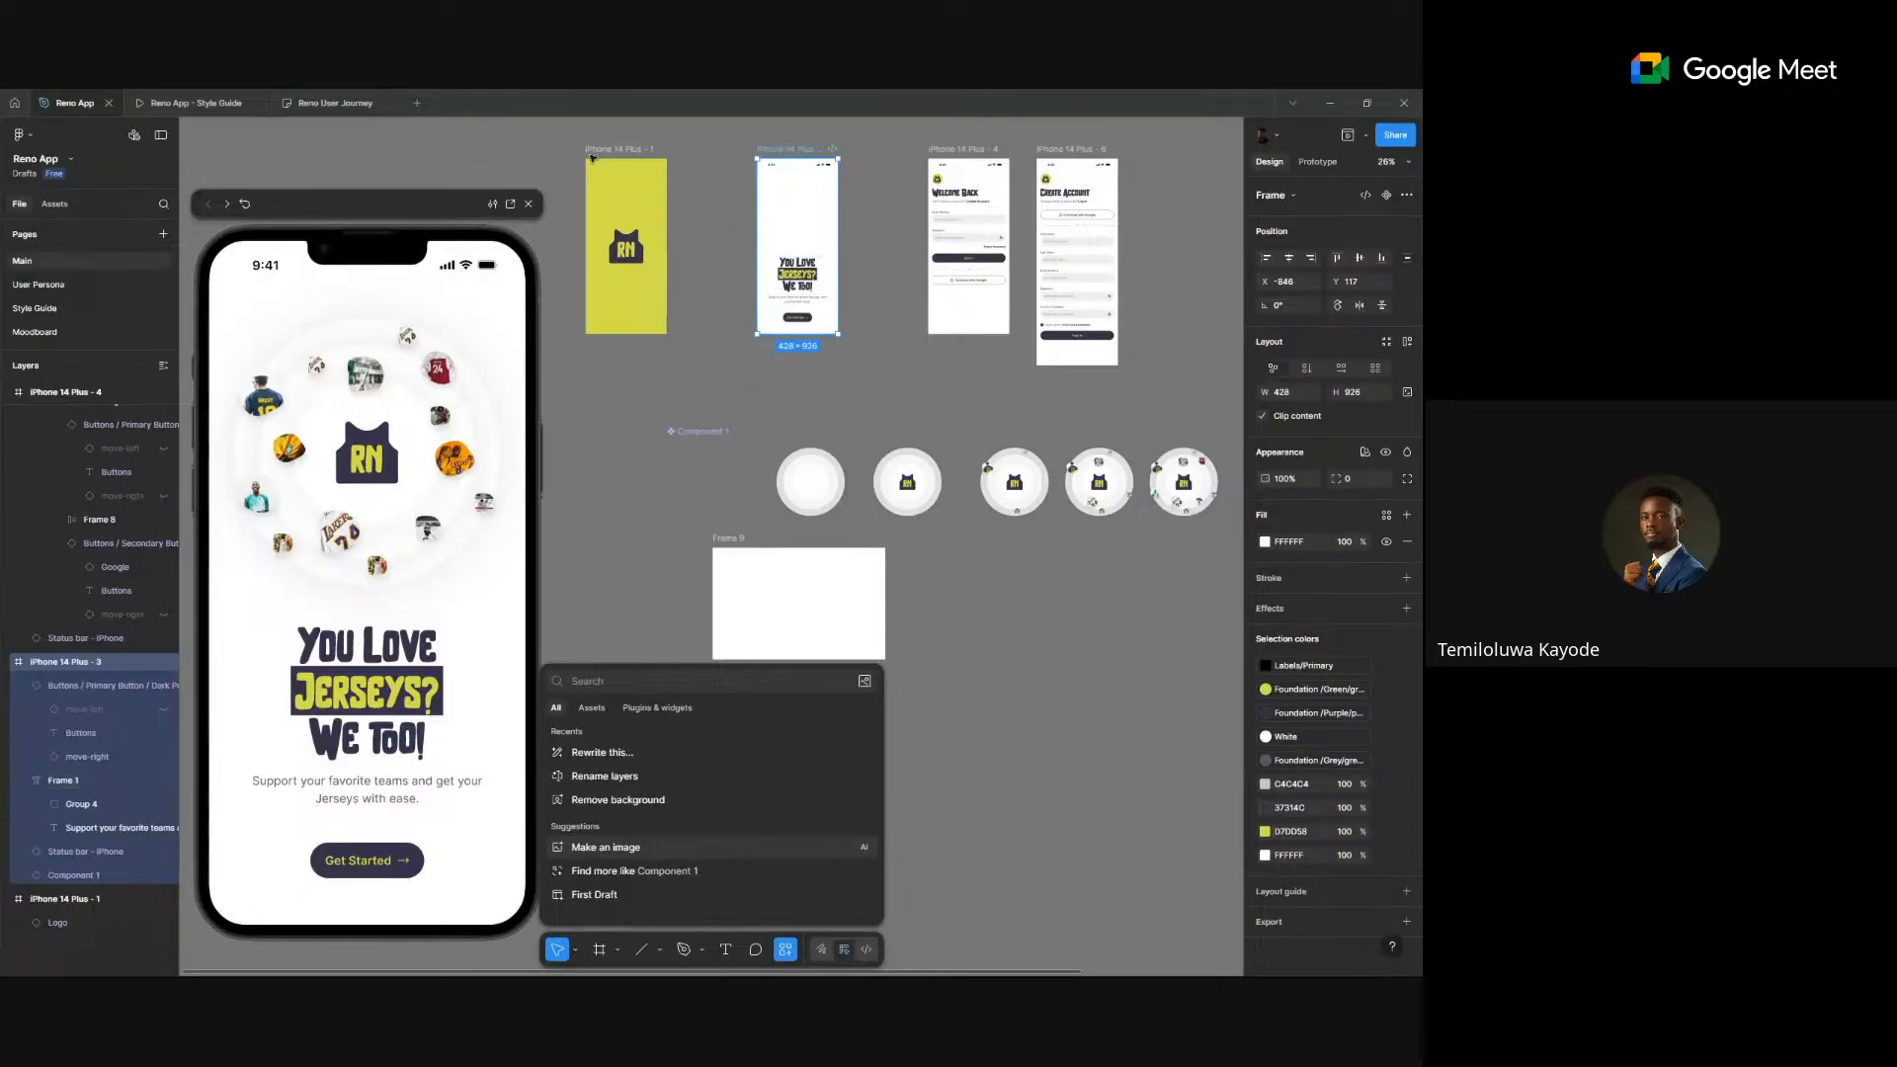
pyautogui.click(620, 149)
pyautogui.click(801, 150)
pyautogui.click(861, 198)
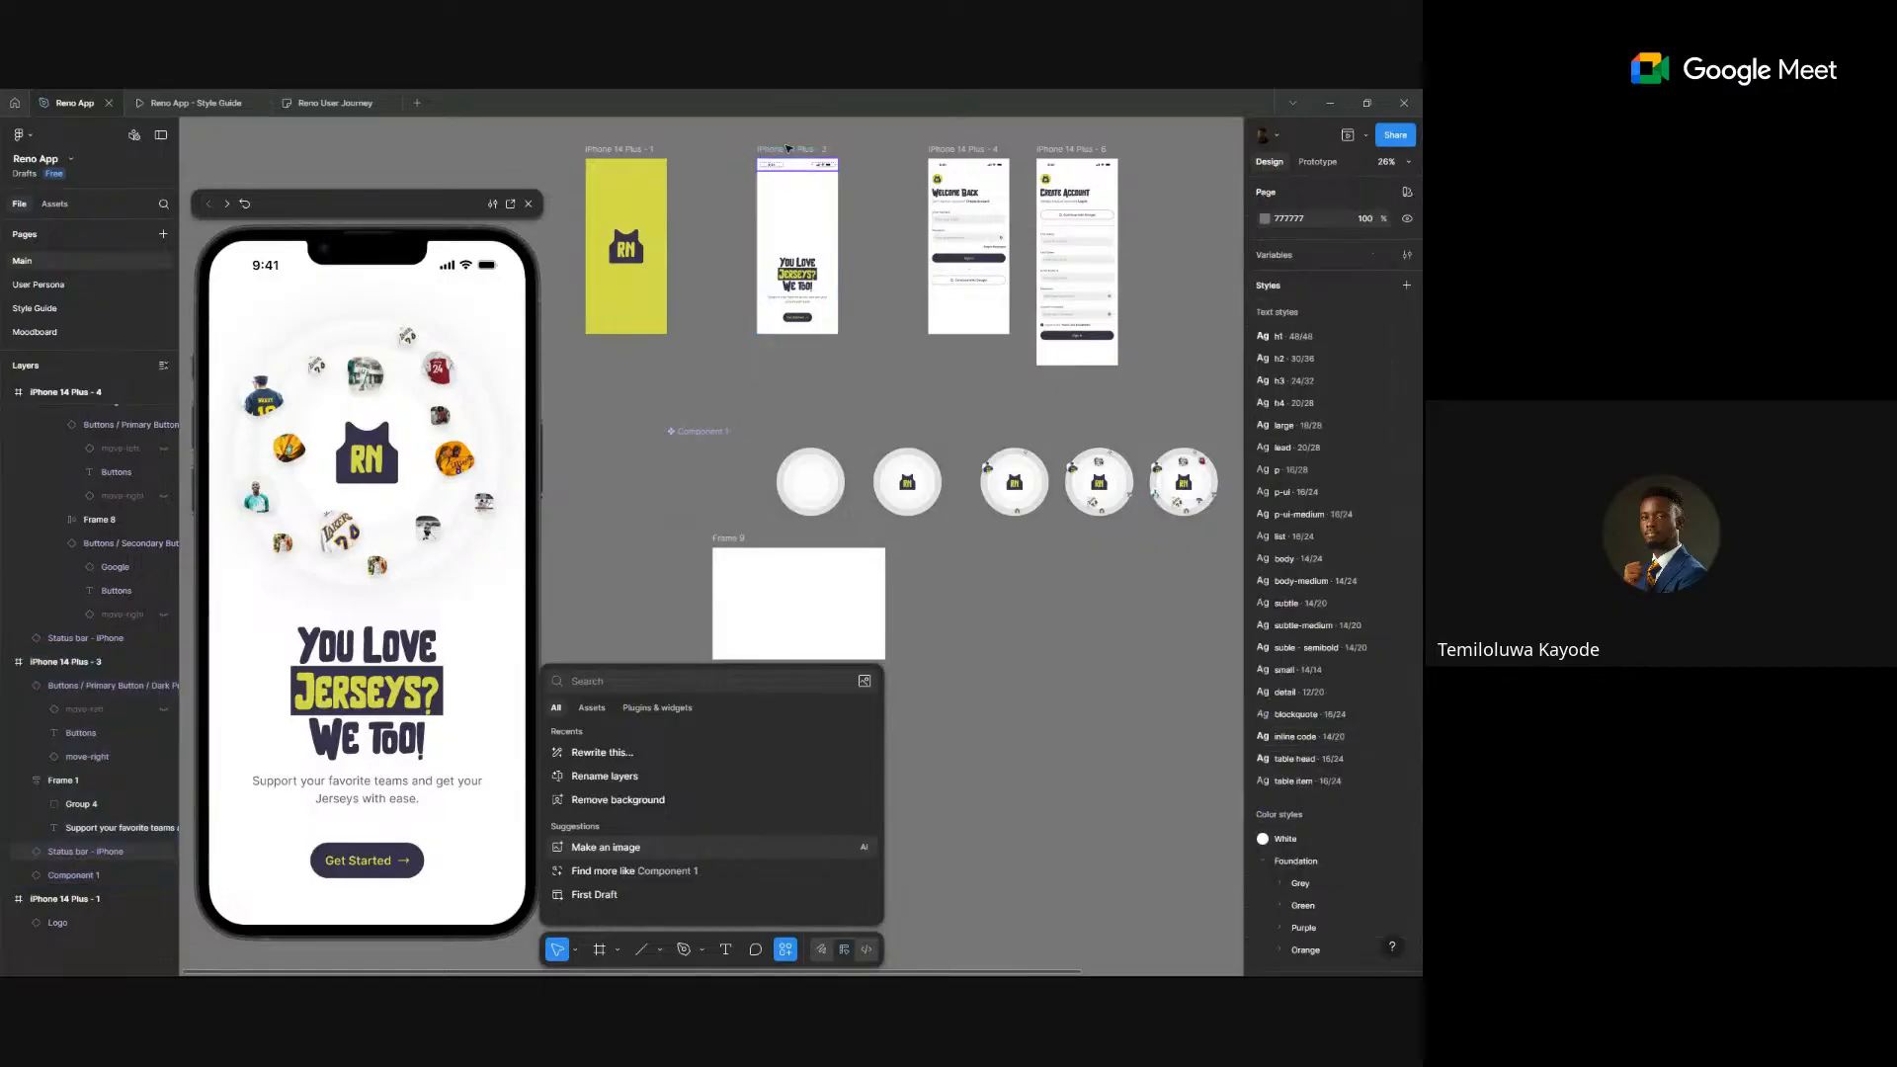
pyautogui.click(788, 236)
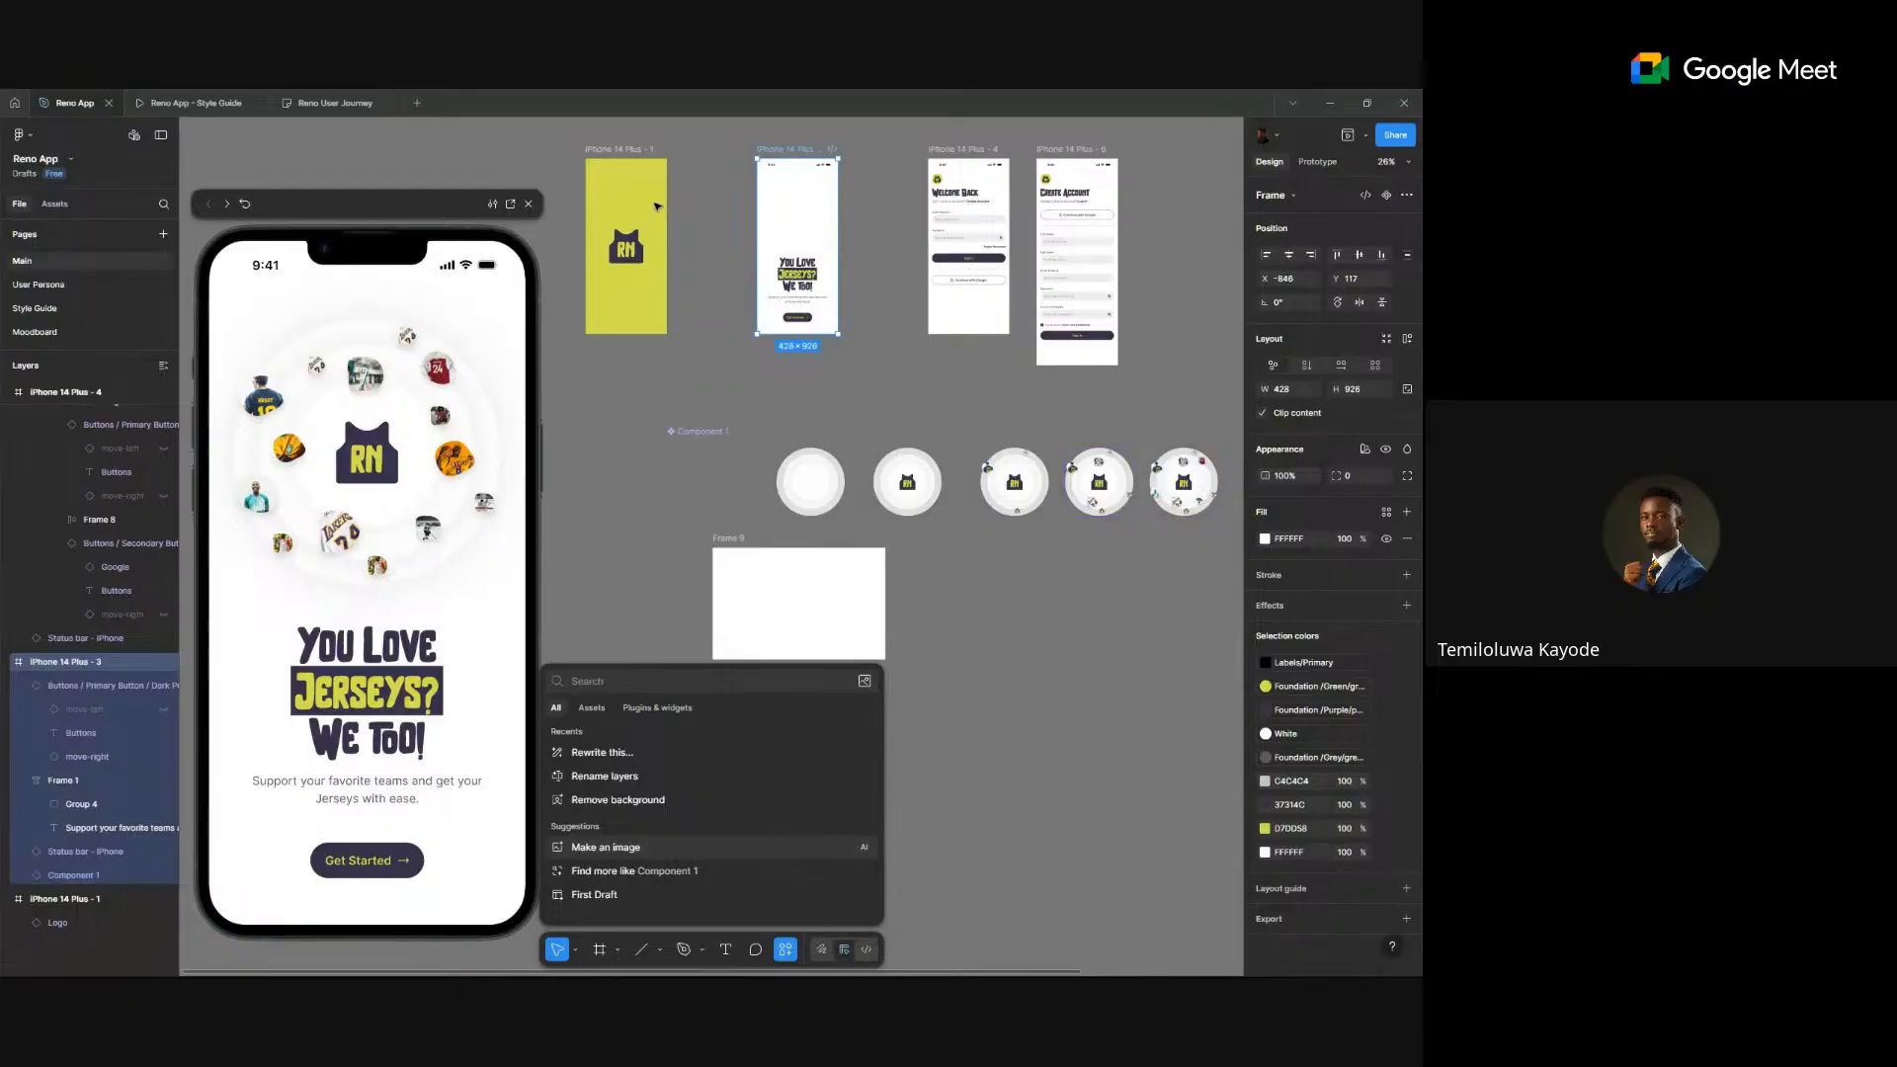
pyautogui.click(707, 198)
pyautogui.click(797, 165)
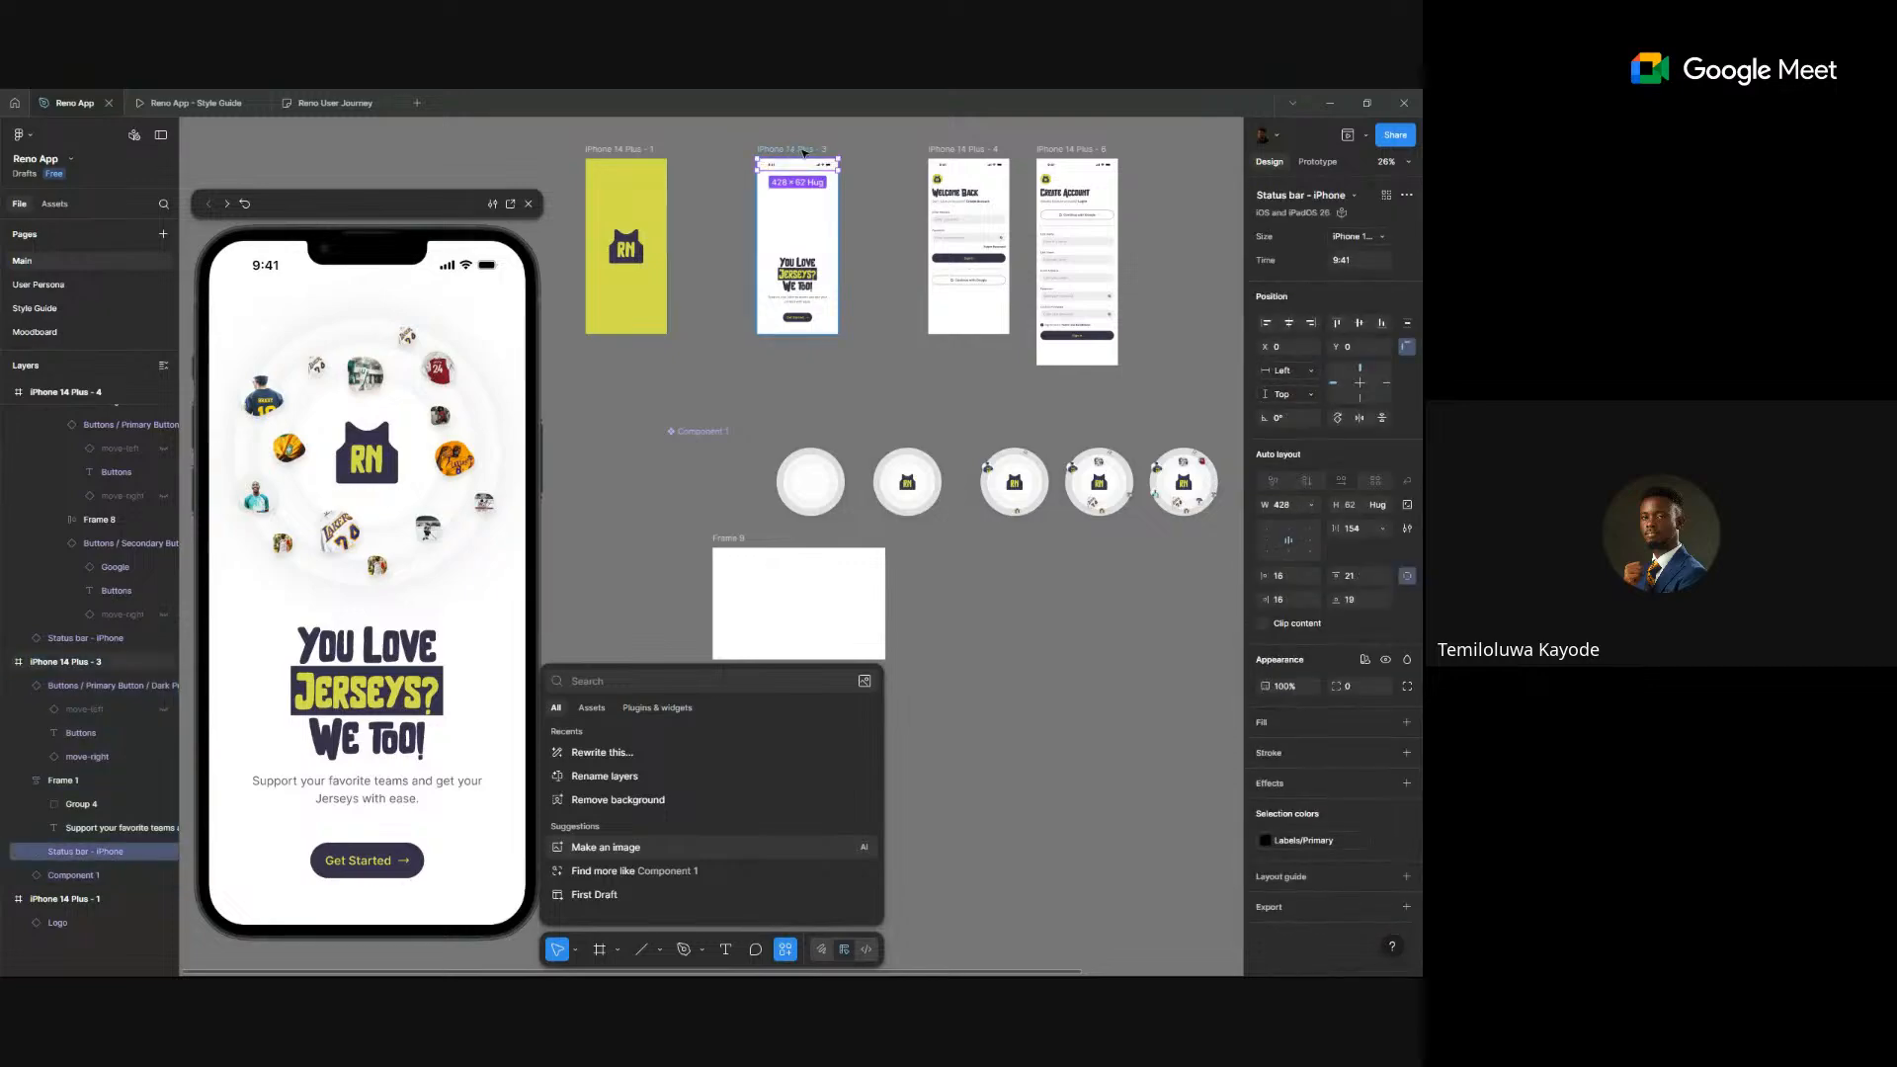
pyautogui.click(785, 148)
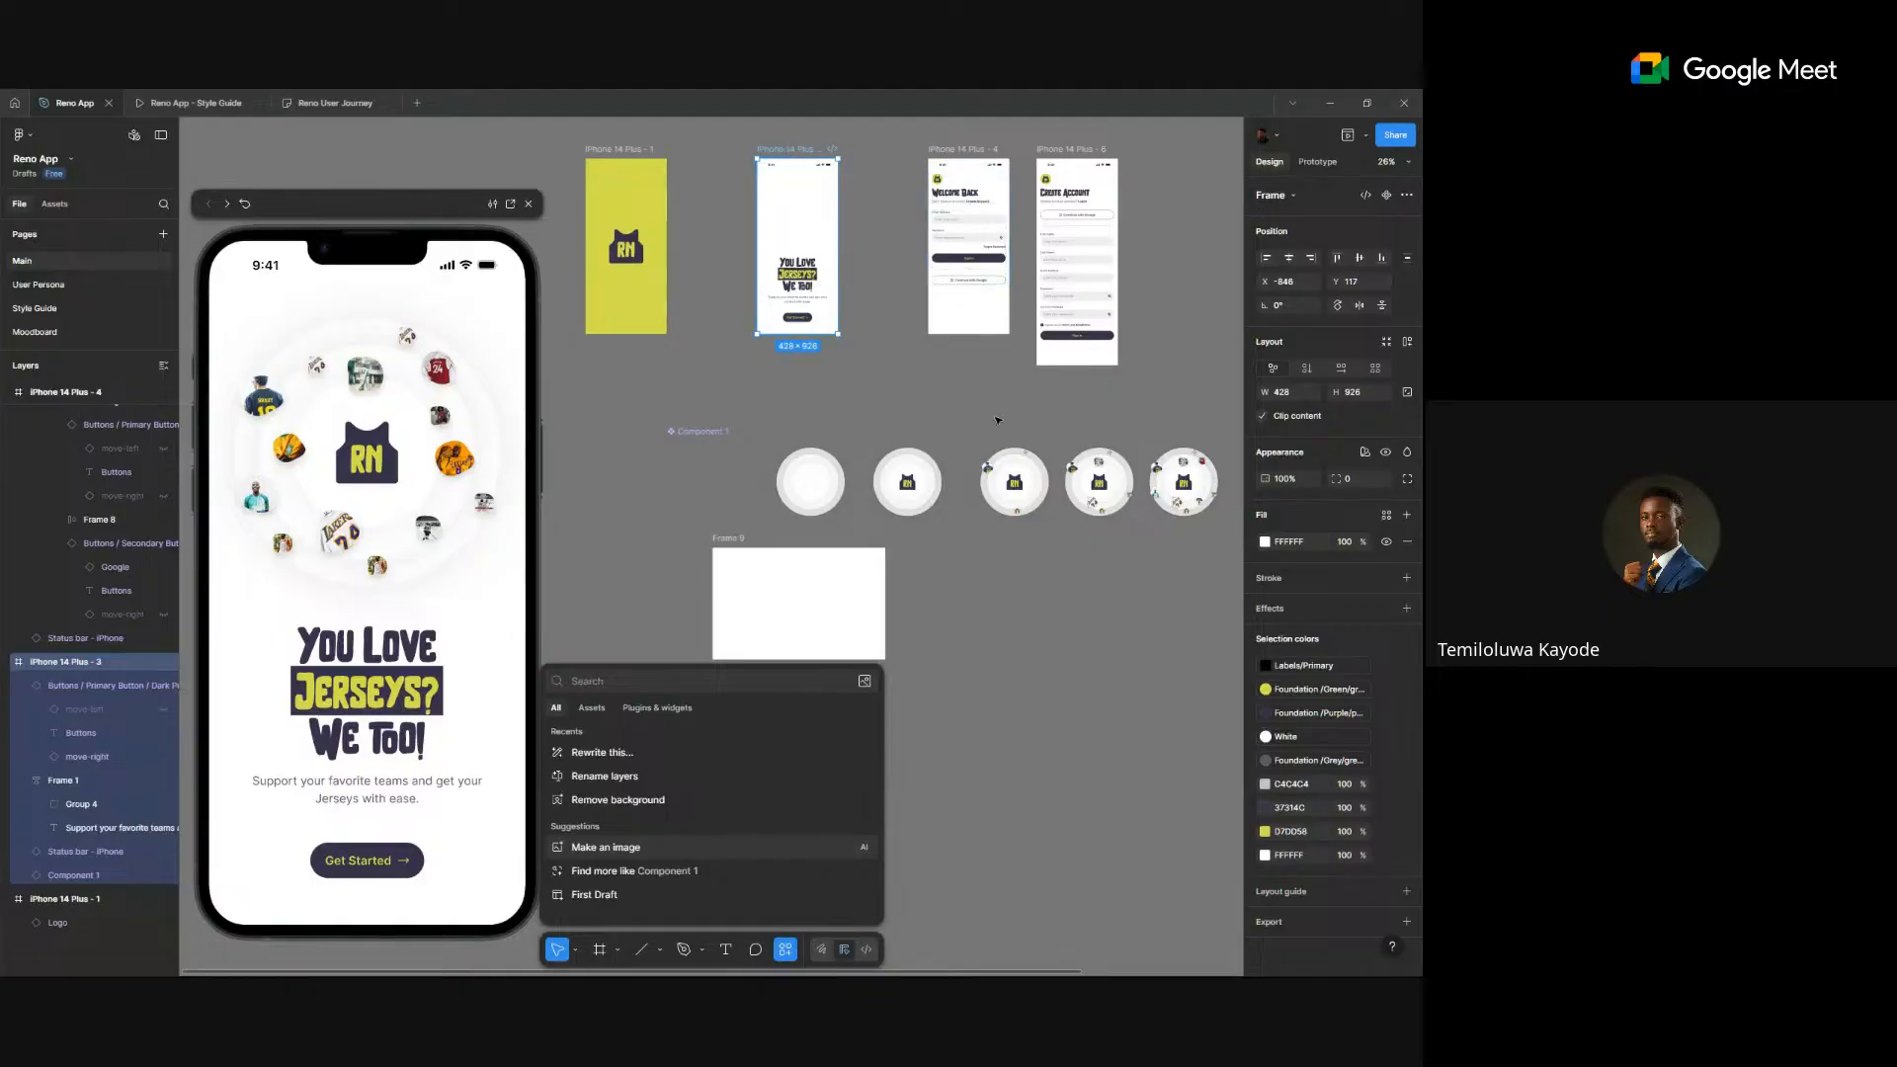
# - In Prototype mode, change the first after-delay circle transition's animation to Dissolve
pyautogui.scroll(5, 925, 528)
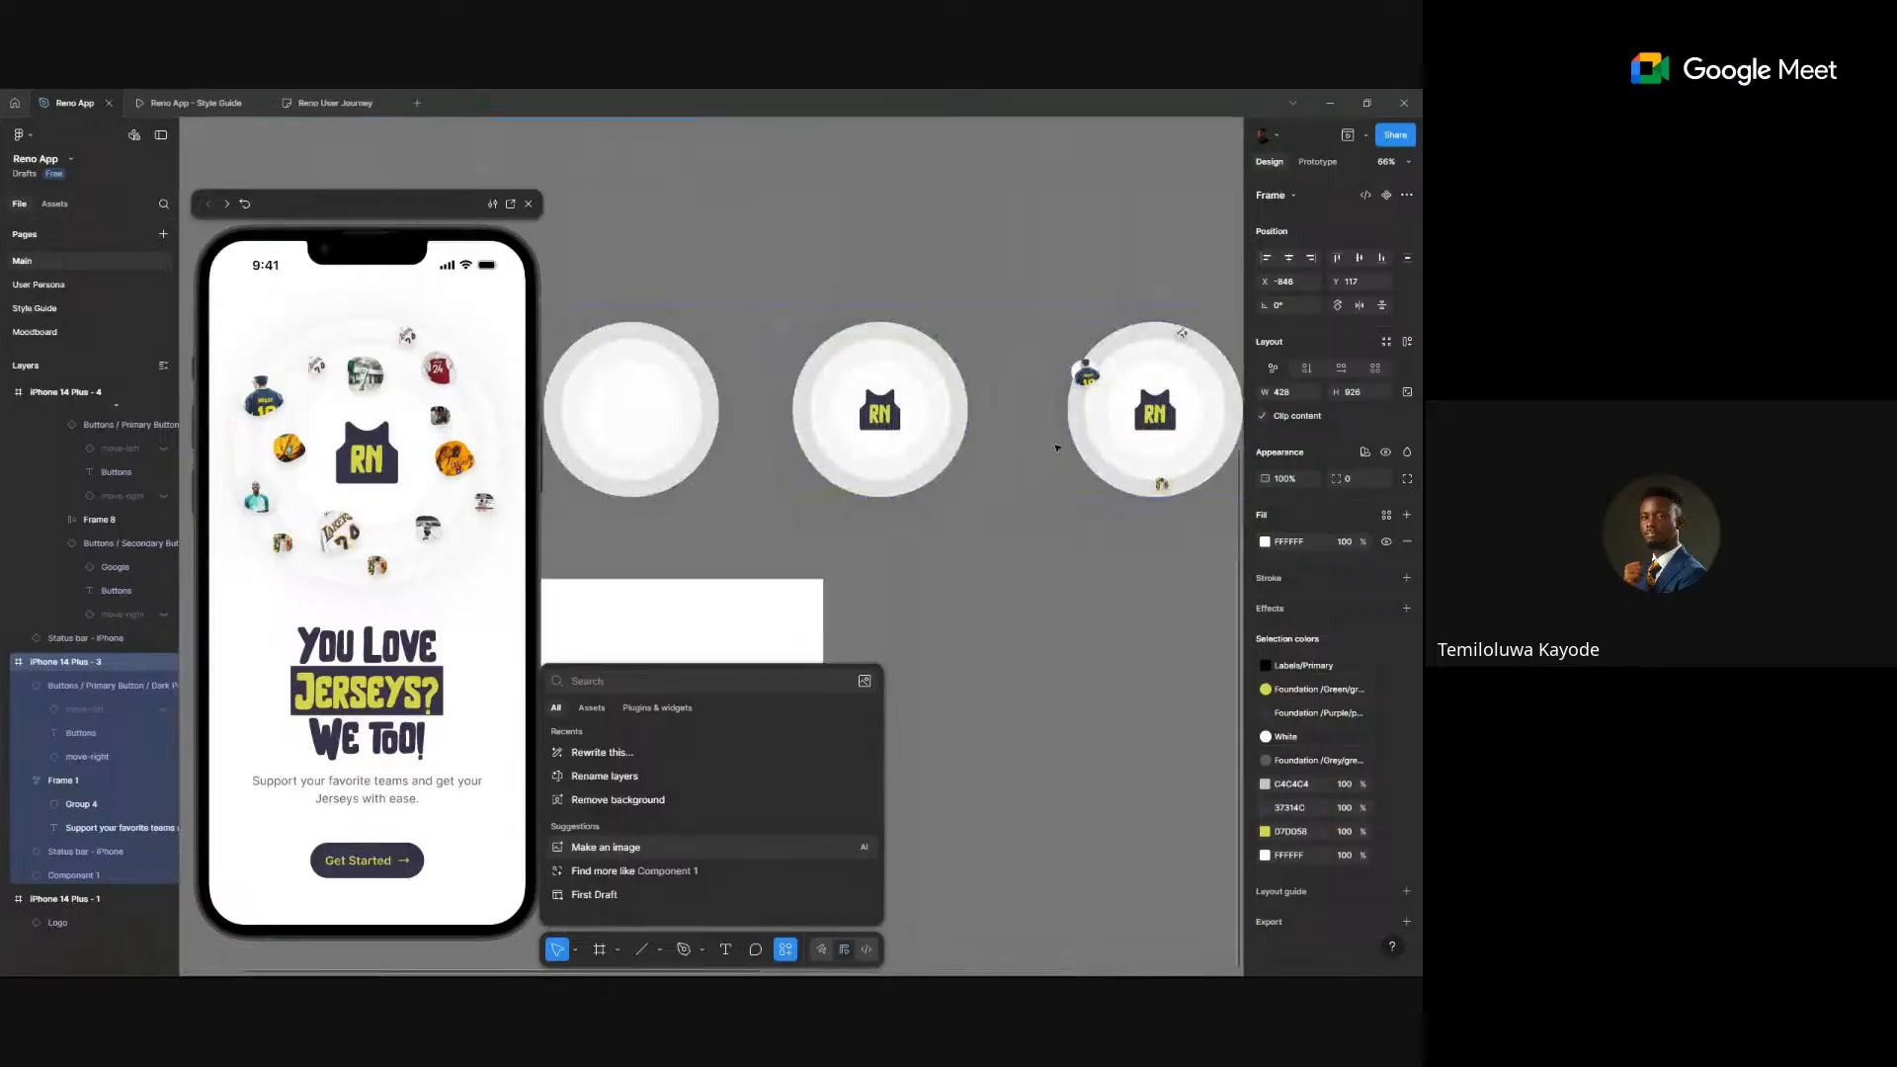
pyautogui.click(1317, 162)
pyautogui.click(749, 380)
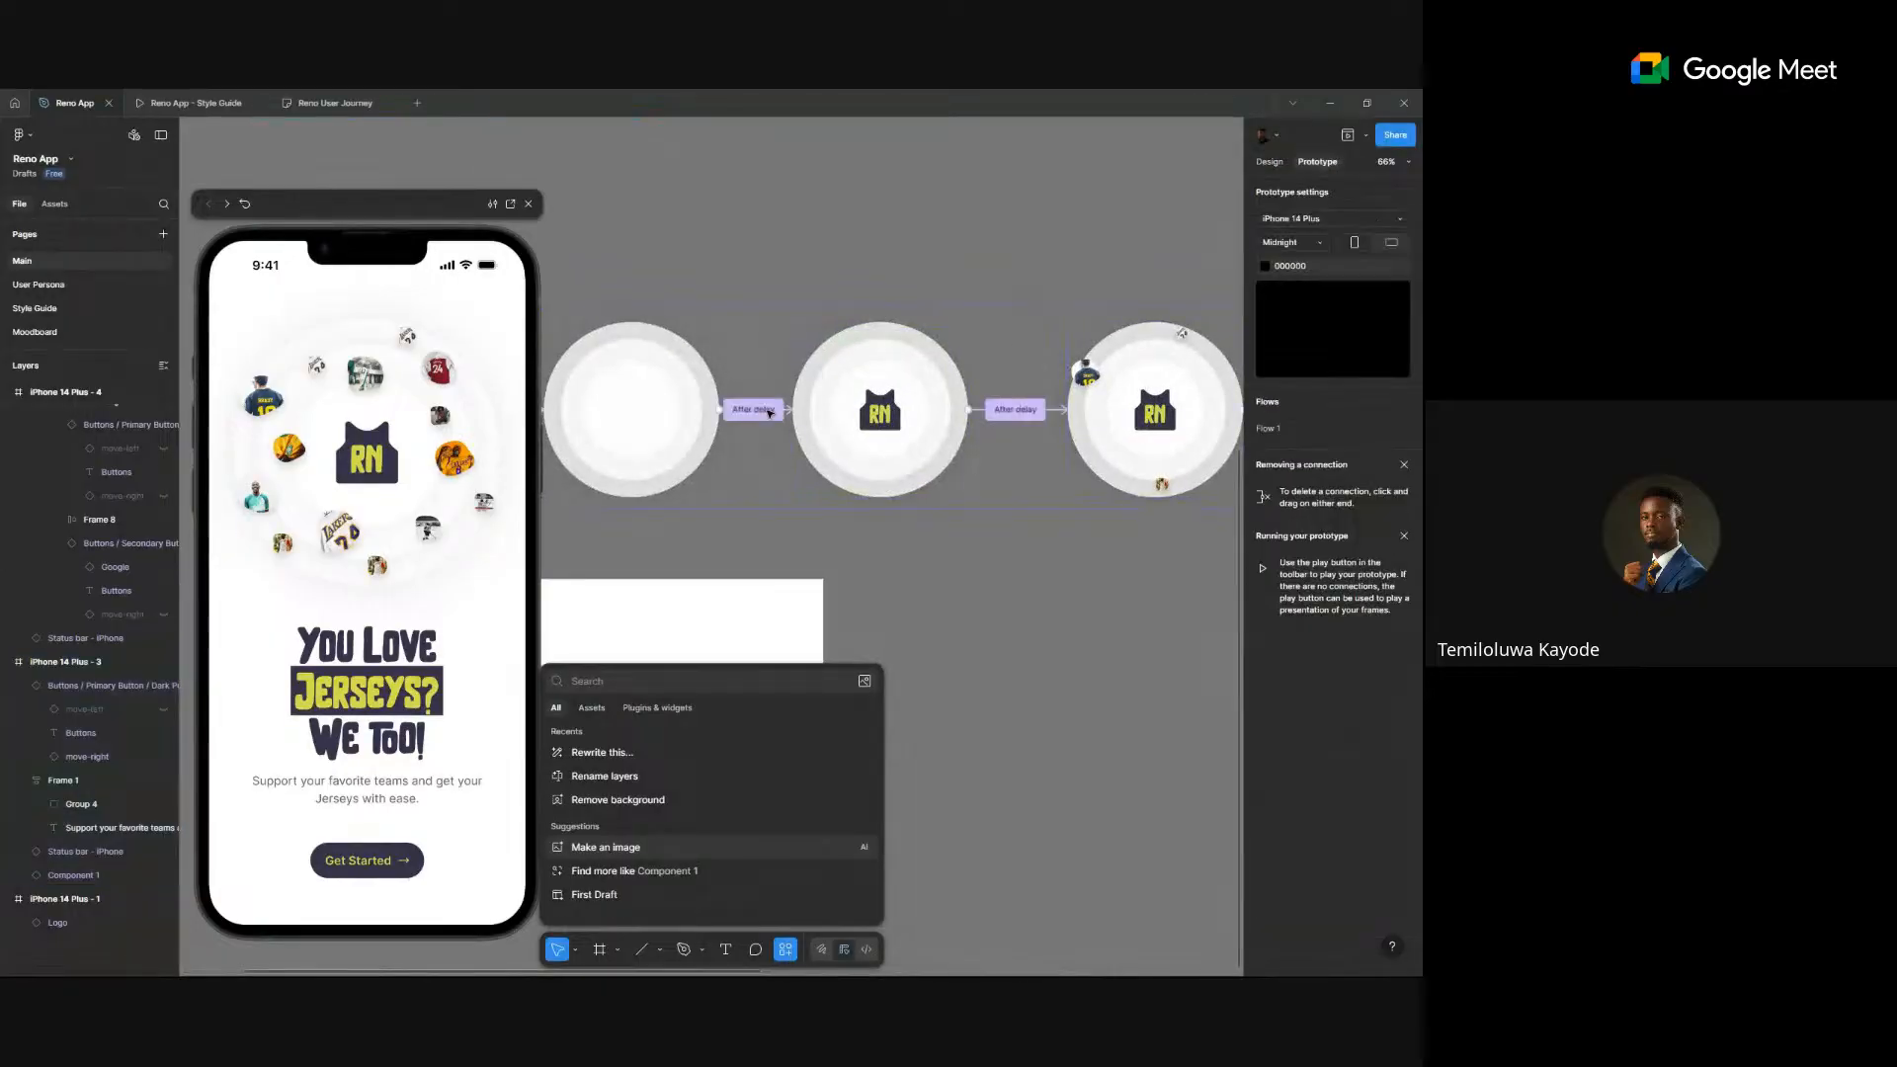
pyautogui.click(753, 409)
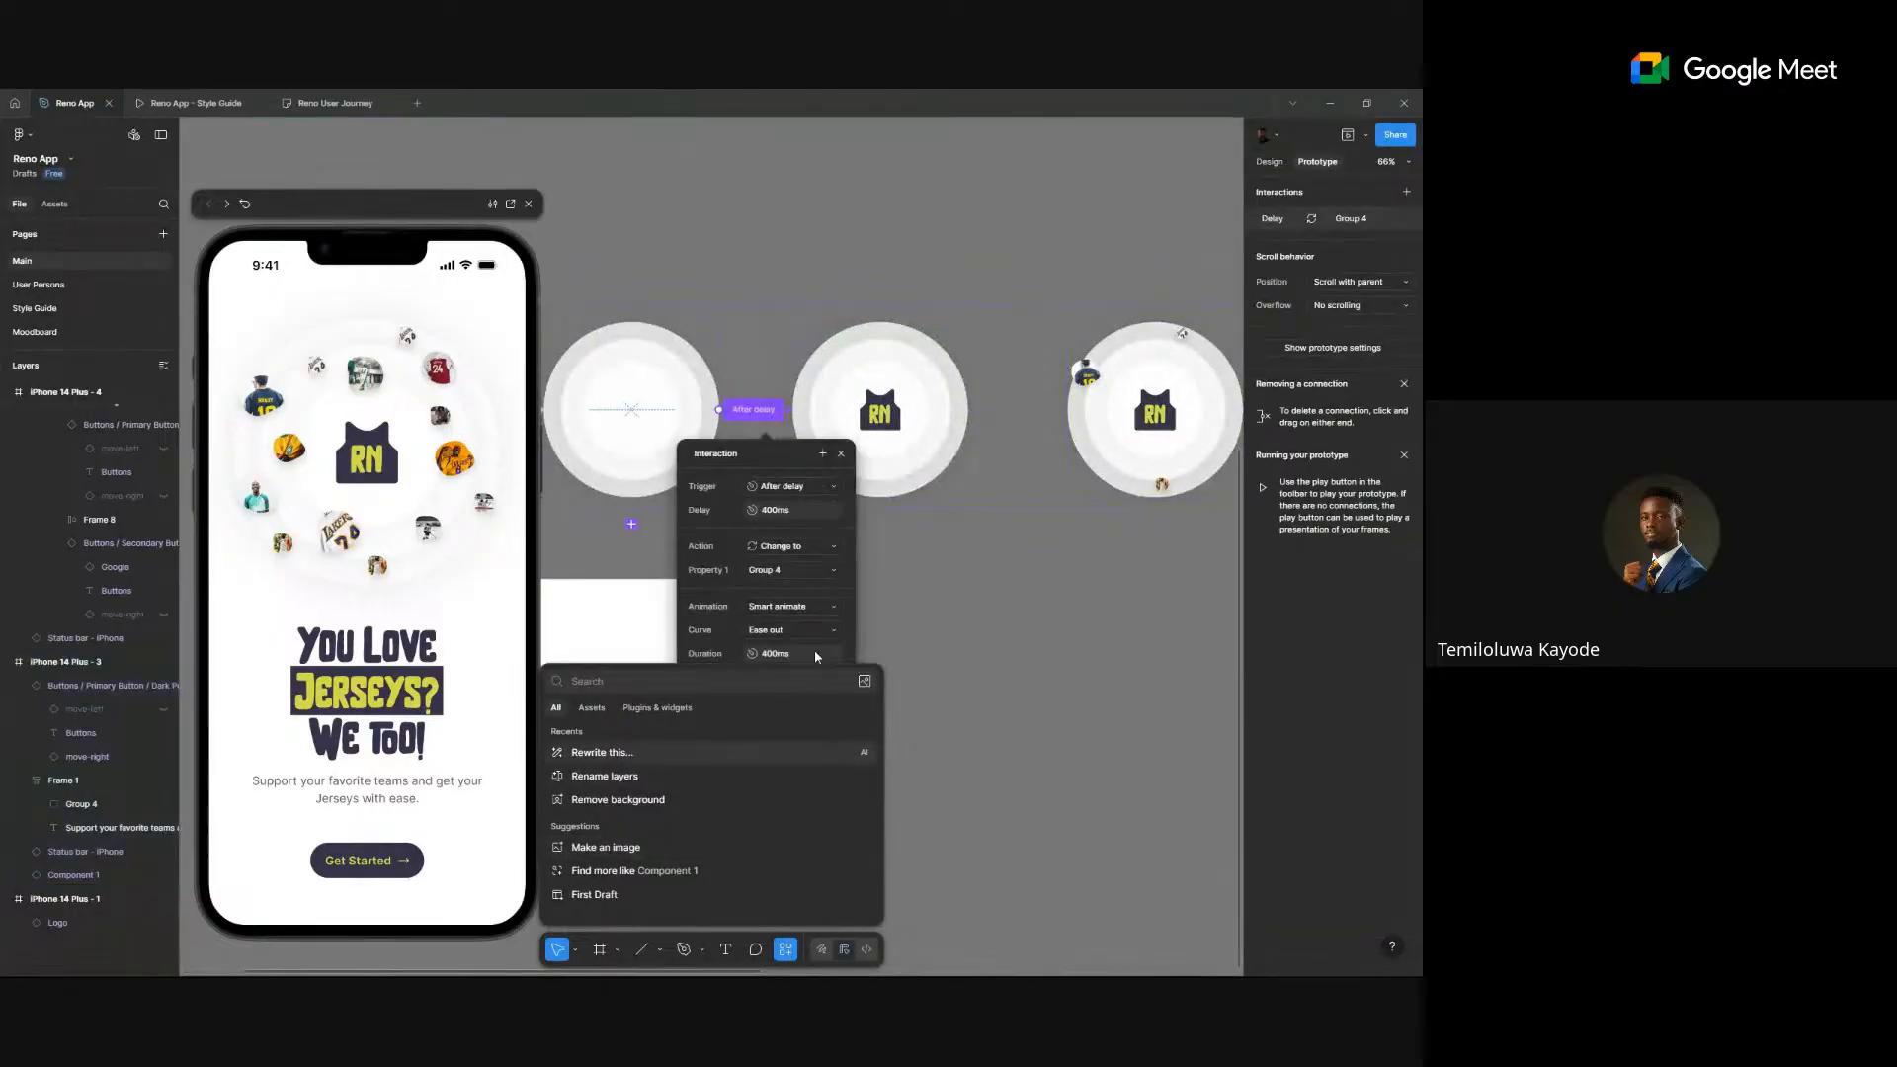
pyautogui.click(790, 607)
pyautogui.click(782, 584)
pyautogui.click(1033, 416)
# - Change the second after-delay circle transition's animation to Dissolve
pyautogui.click(1014, 409)
pyautogui.click(1043, 603)
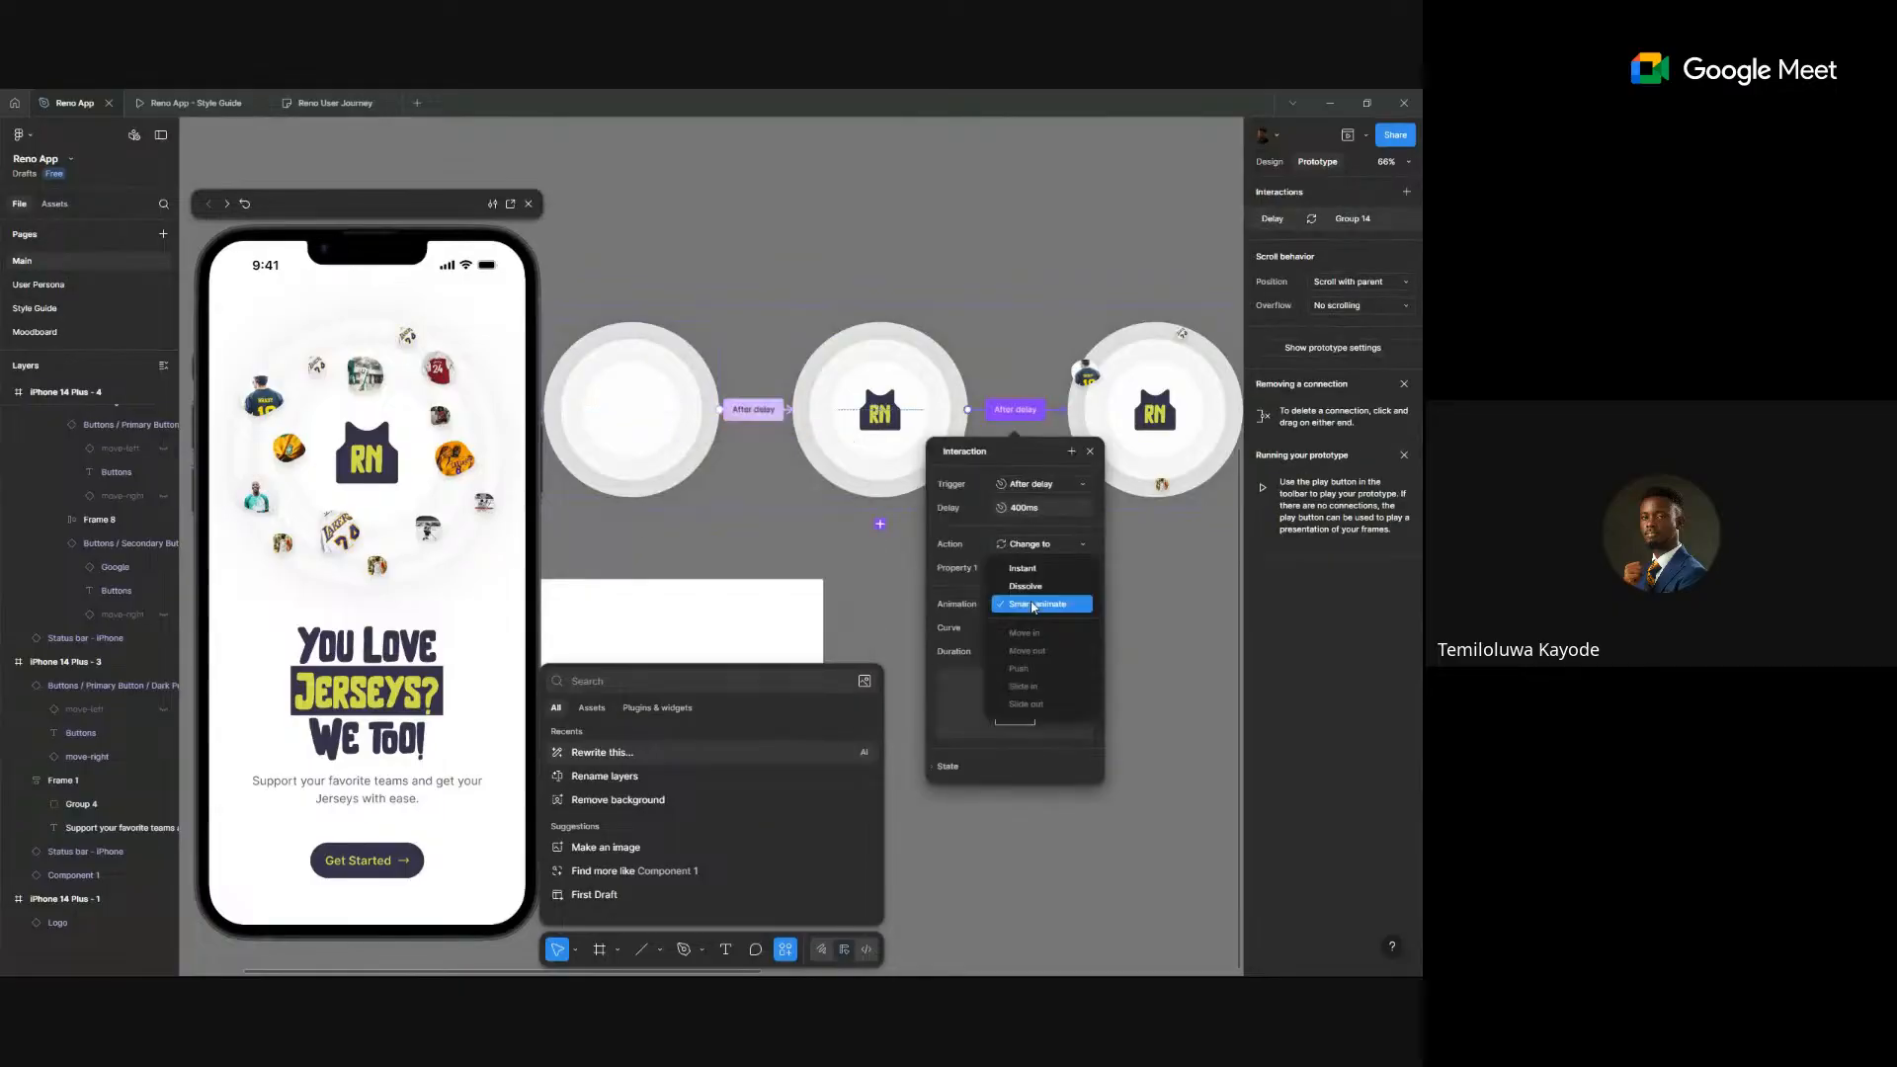
pyautogui.click(1025, 586)
pyautogui.hscroll(5, 1077, 415)
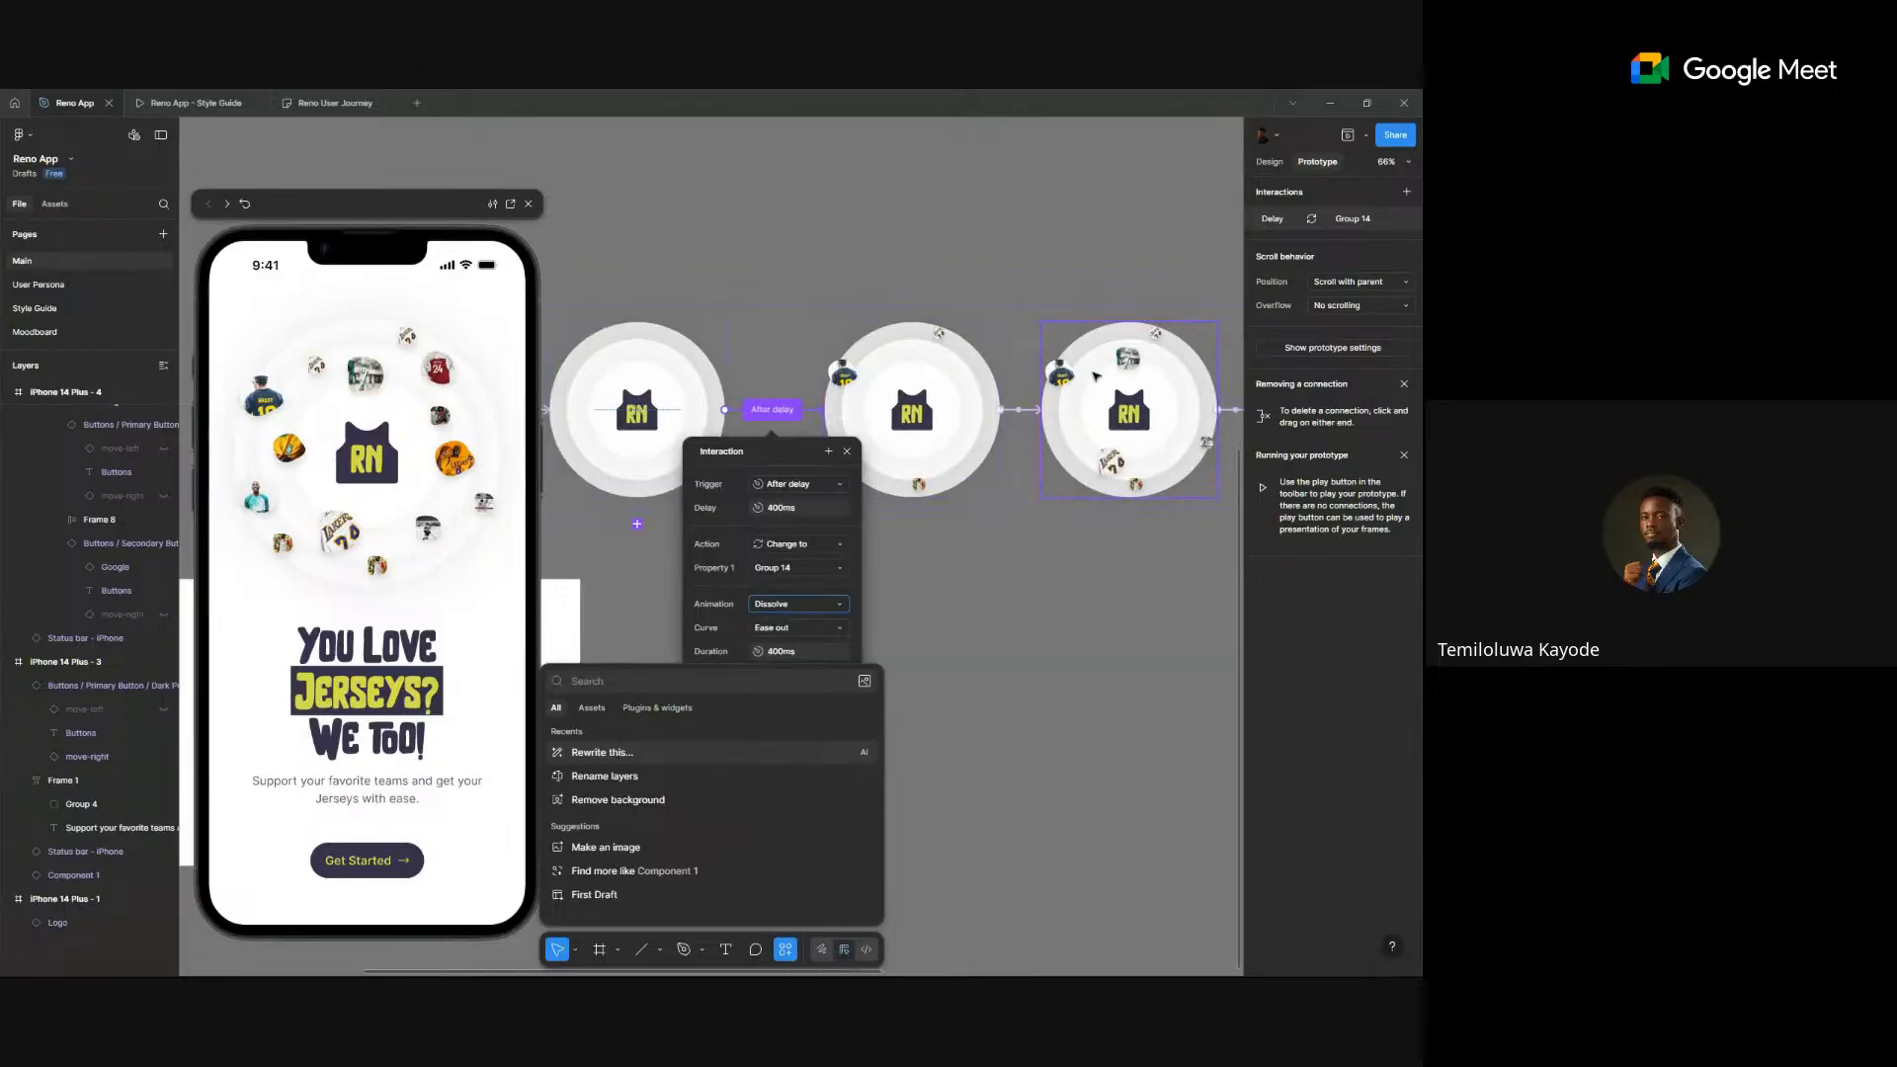
pyautogui.hscroll(1, 996, 413)
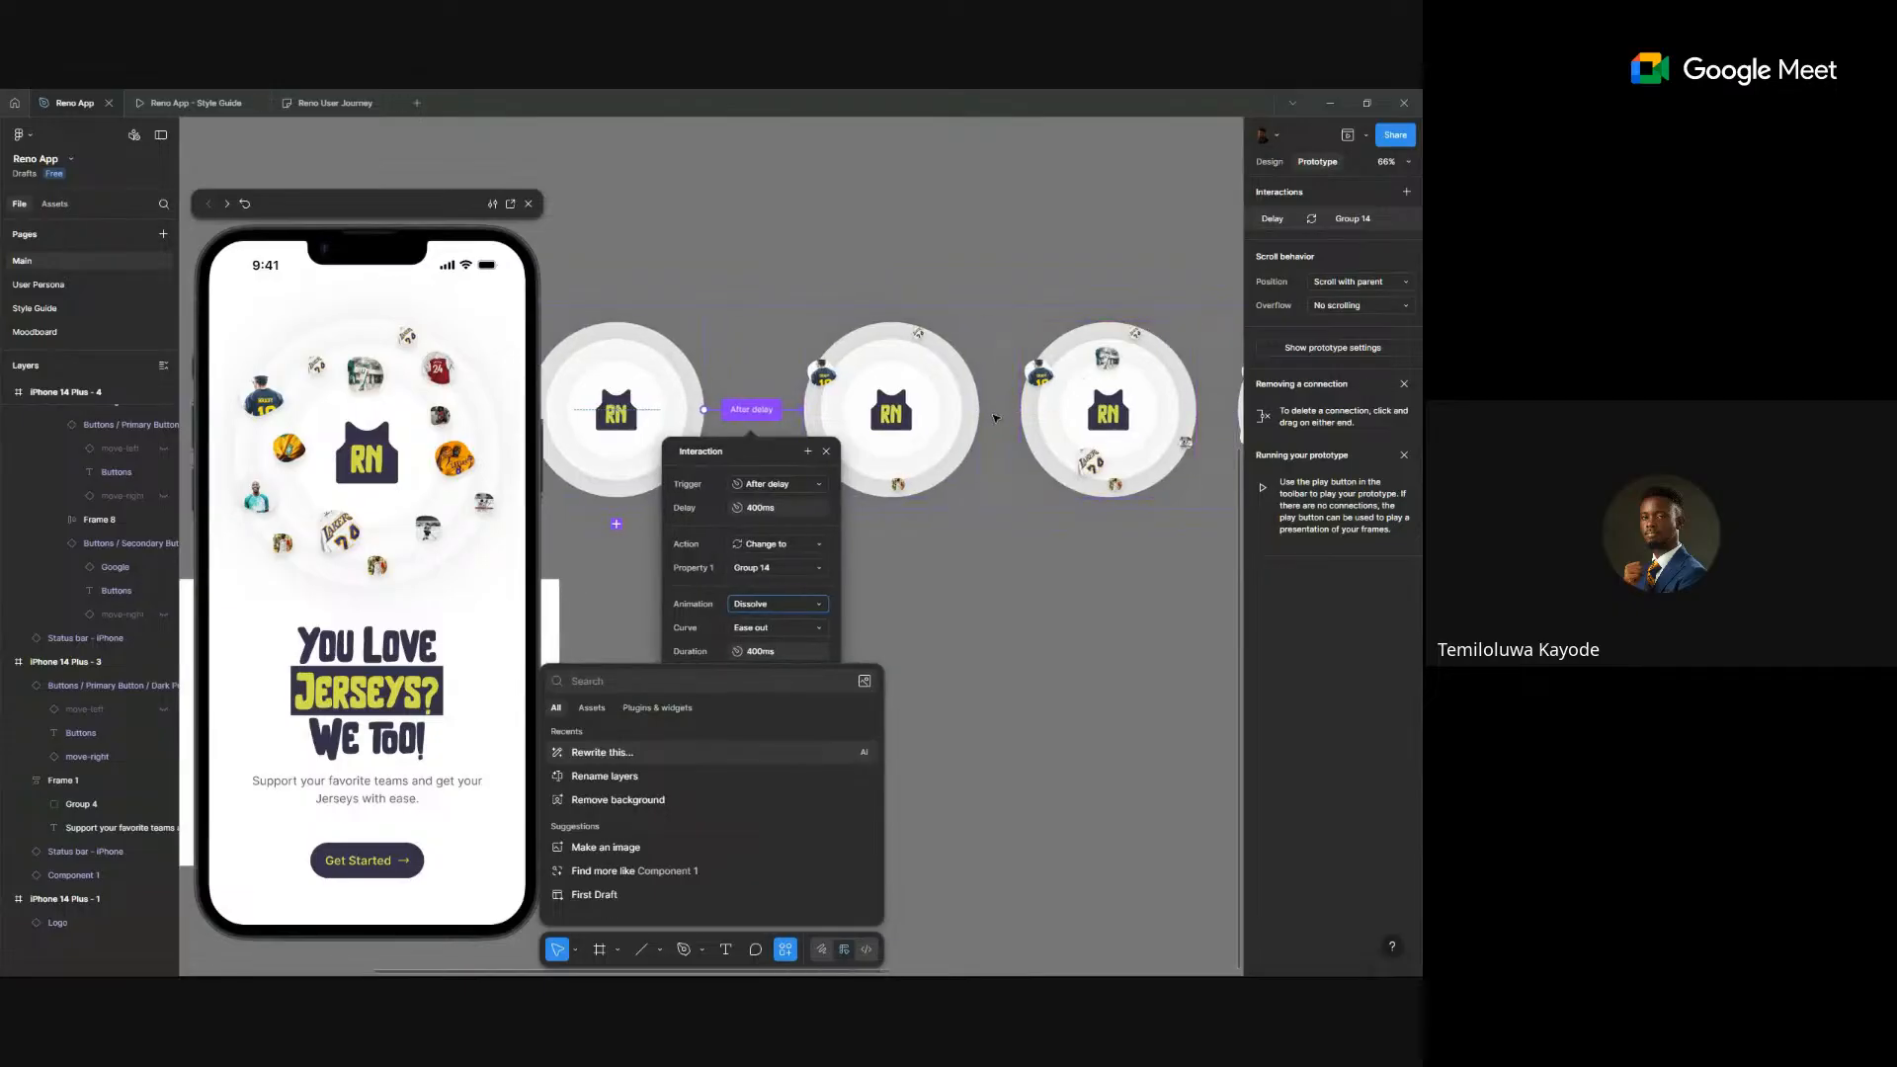
pyautogui.click(992, 412)
pyautogui.scroll(-6, 983, 493)
# - Set the third, fourth and fifth circles' connections to Dissolve together
pyautogui.click(968, 586)
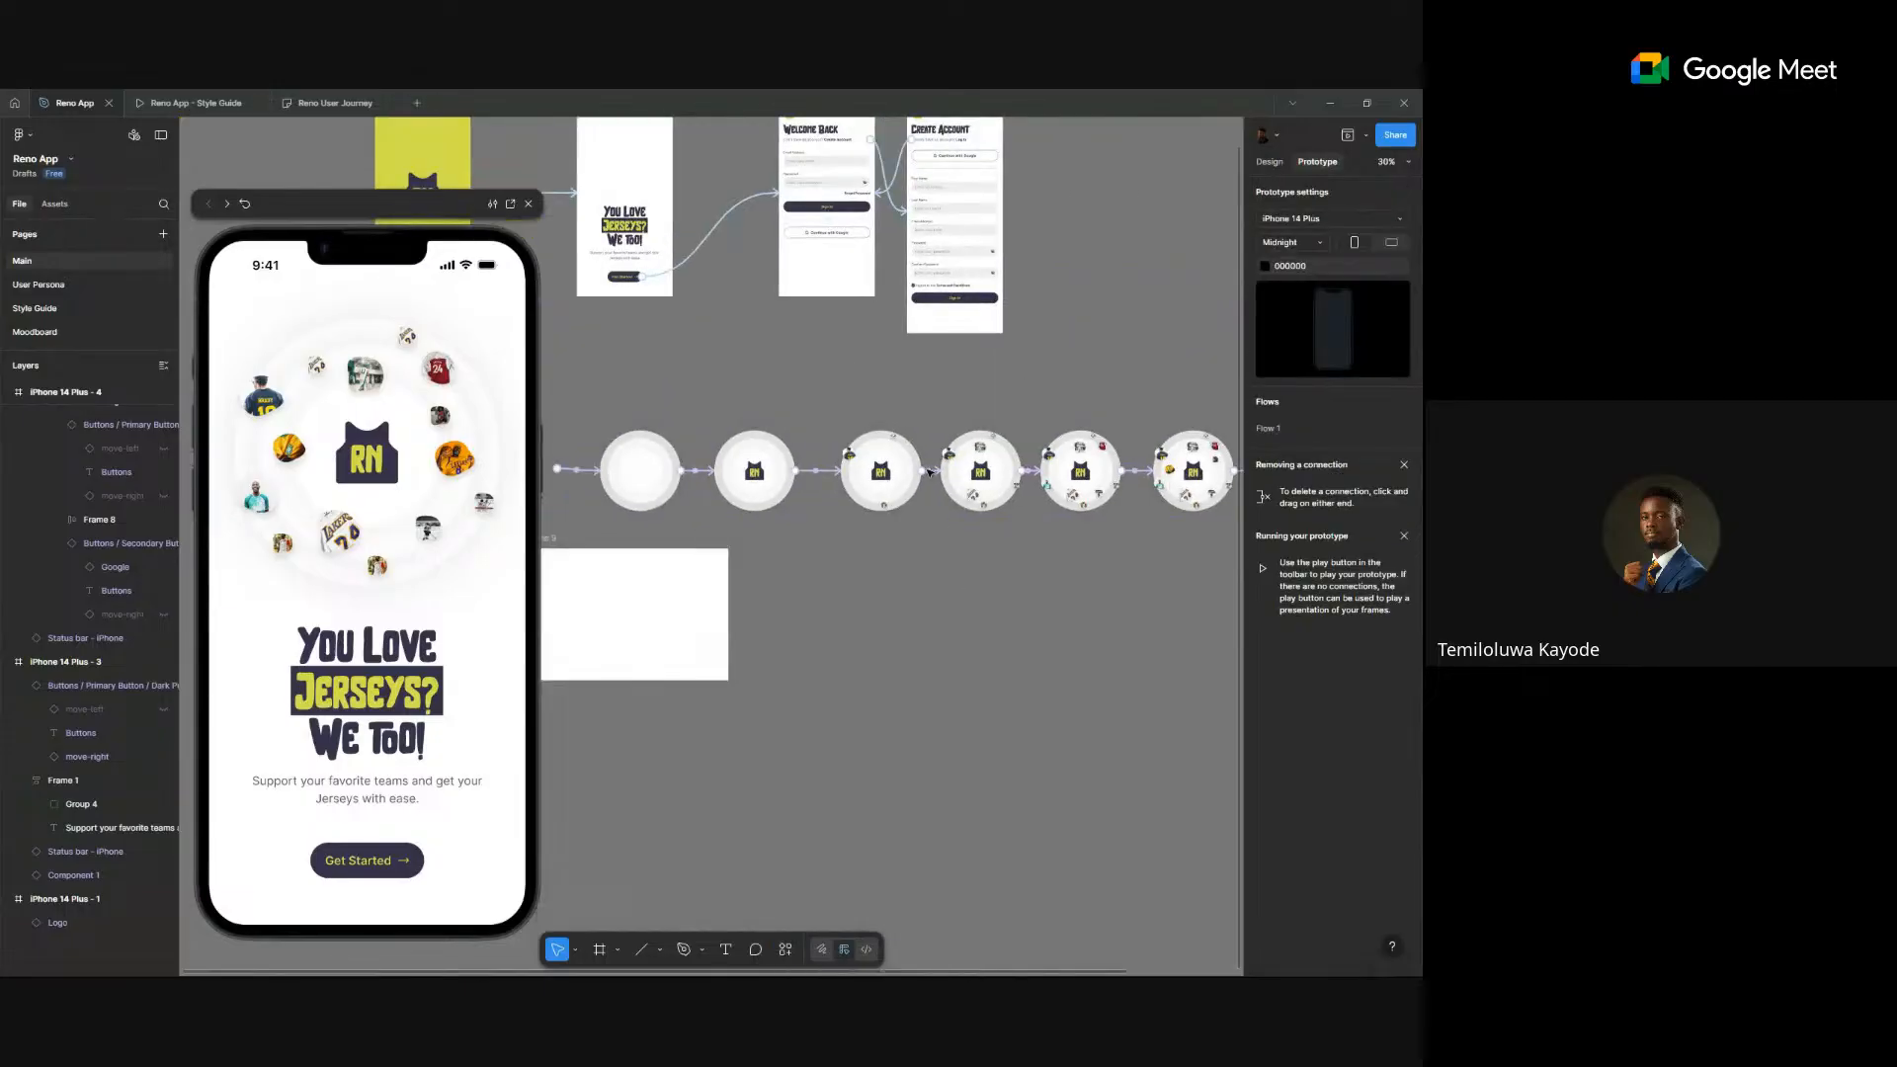
pyautogui.click(897, 474)
pyautogui.click(931, 471)
pyautogui.keyDown('shift'); pyautogui.click(1031, 472); pyautogui.keyUp('shift')
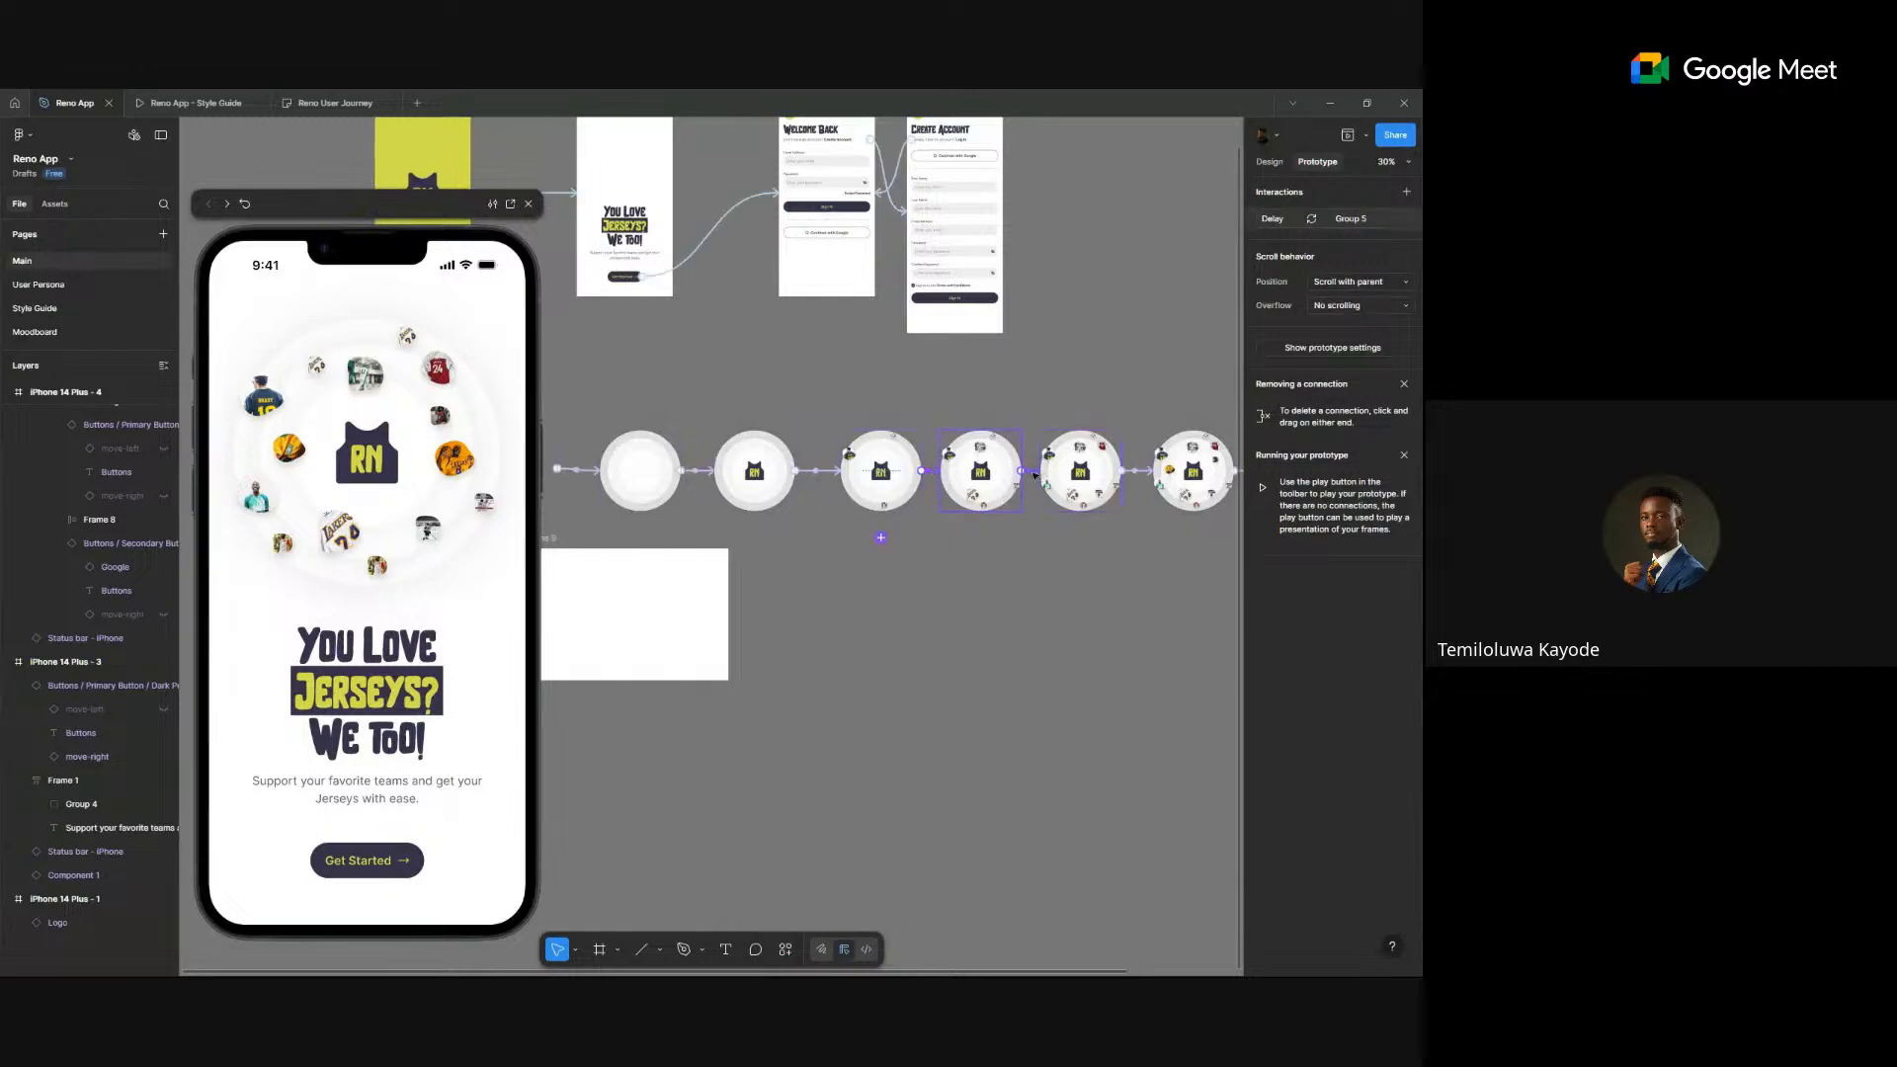
pyautogui.keyDown('shift'); pyautogui.click(1136, 474); pyautogui.keyUp('shift')
pyautogui.hscroll(5, 1136, 478)
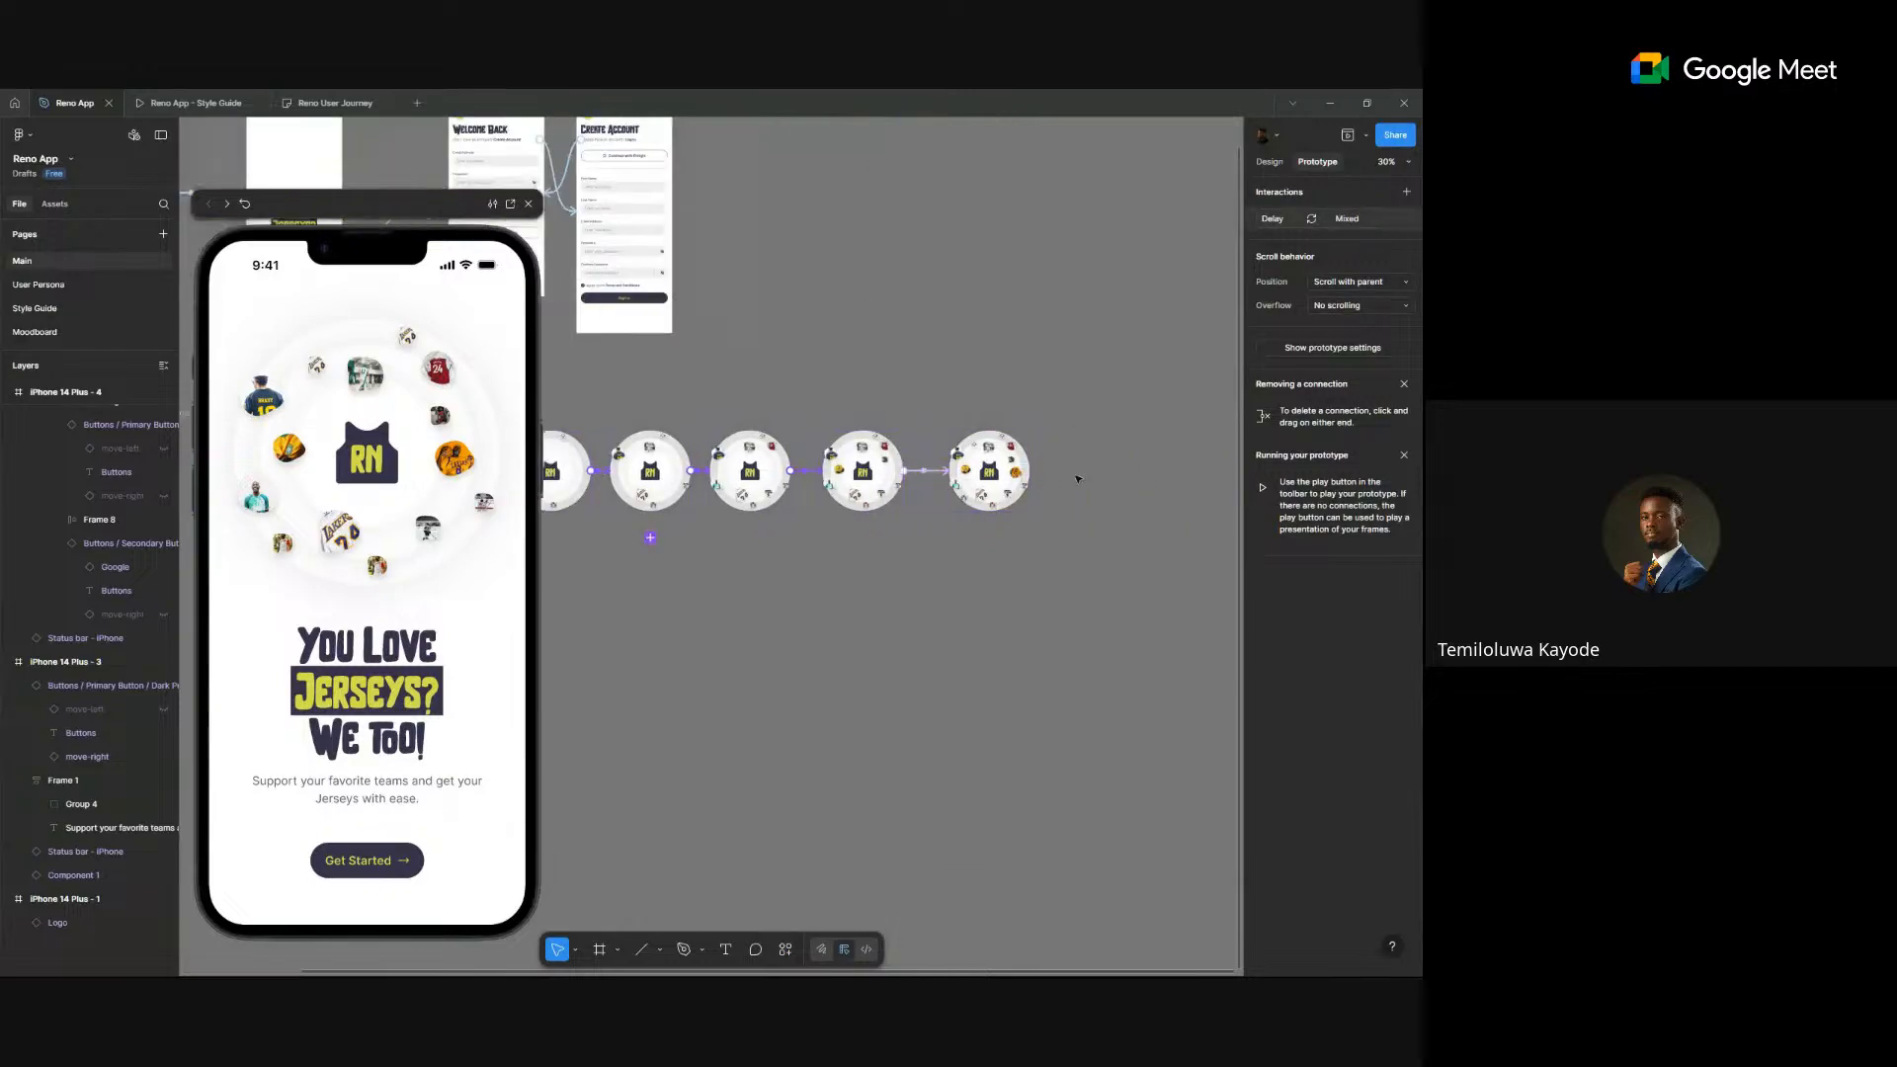
pyautogui.keyDown('shift'); pyautogui.click(925, 475); pyautogui.keyUp('shift')
pyautogui.scroll(-3, 925, 479)
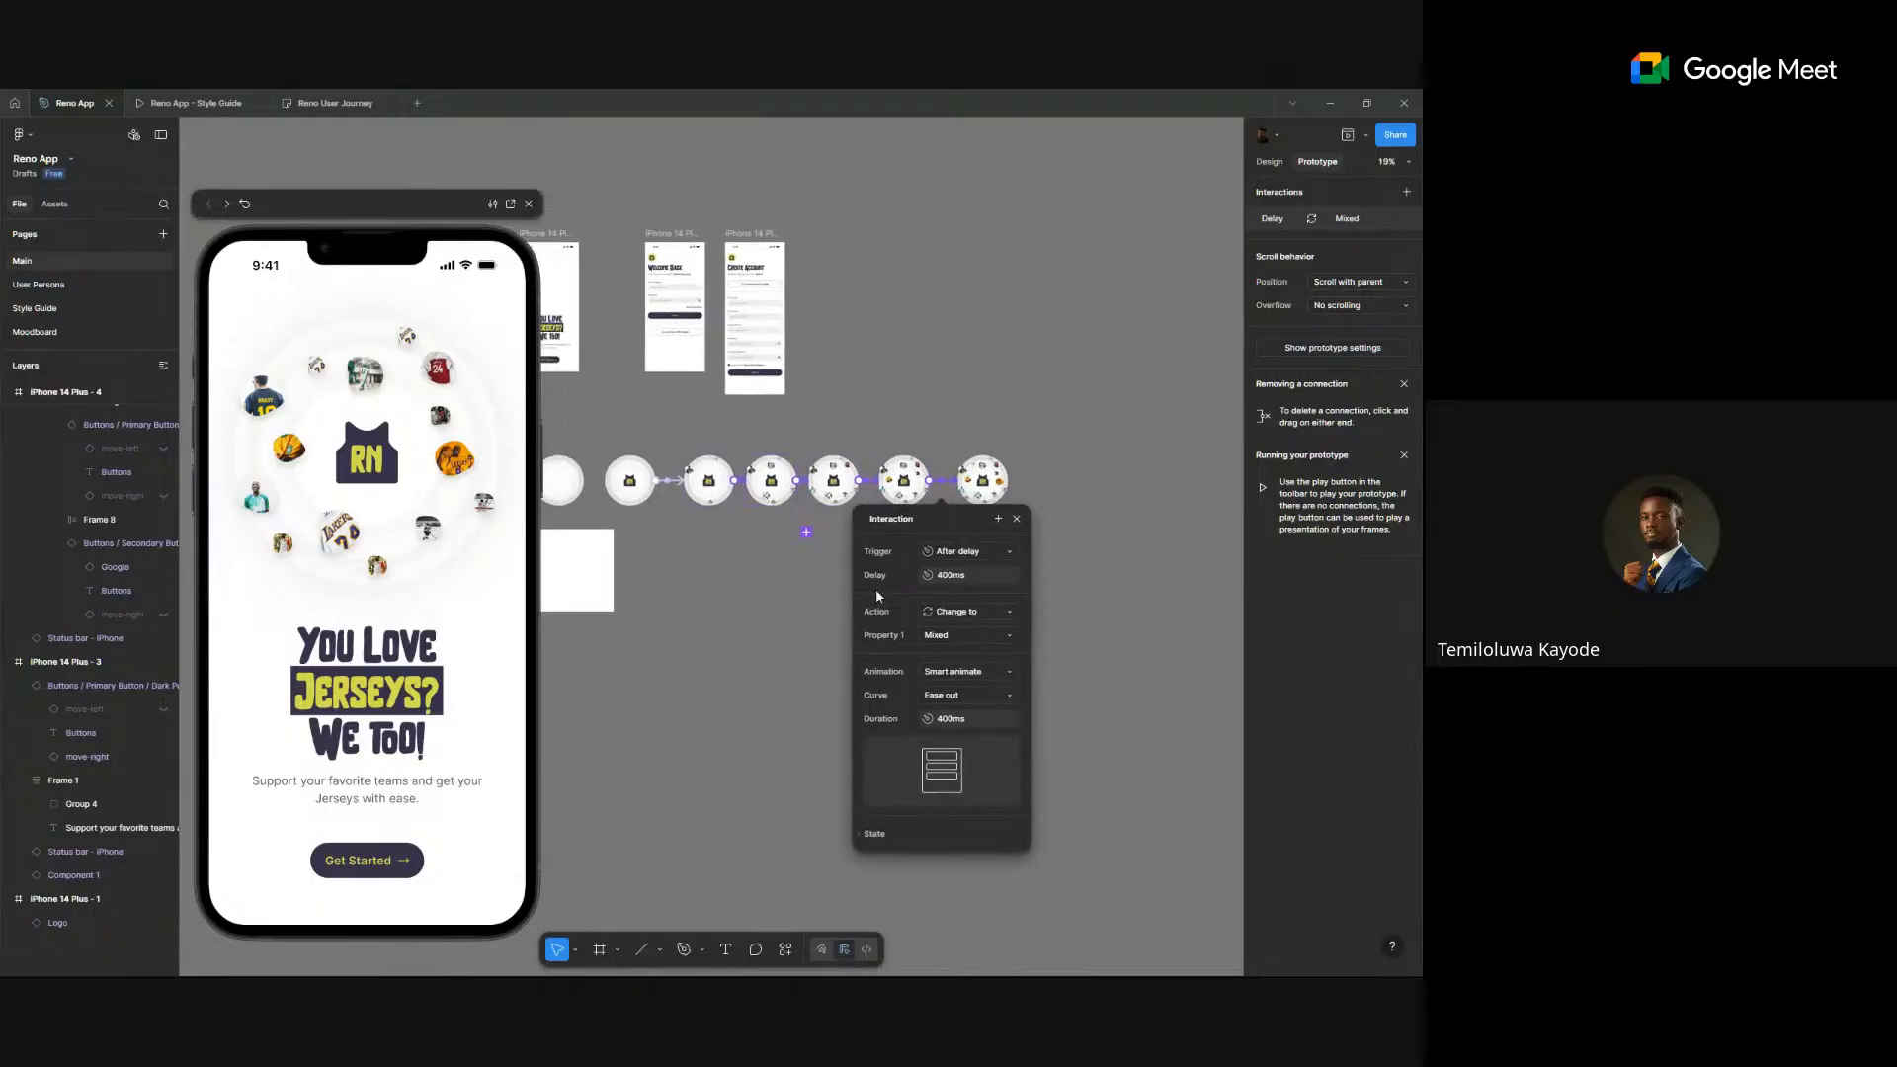
pyautogui.click(946, 671)
pyautogui.click(967, 653)
pyautogui.click(652, 551)
pyautogui.hscroll(-4, 673, 308)
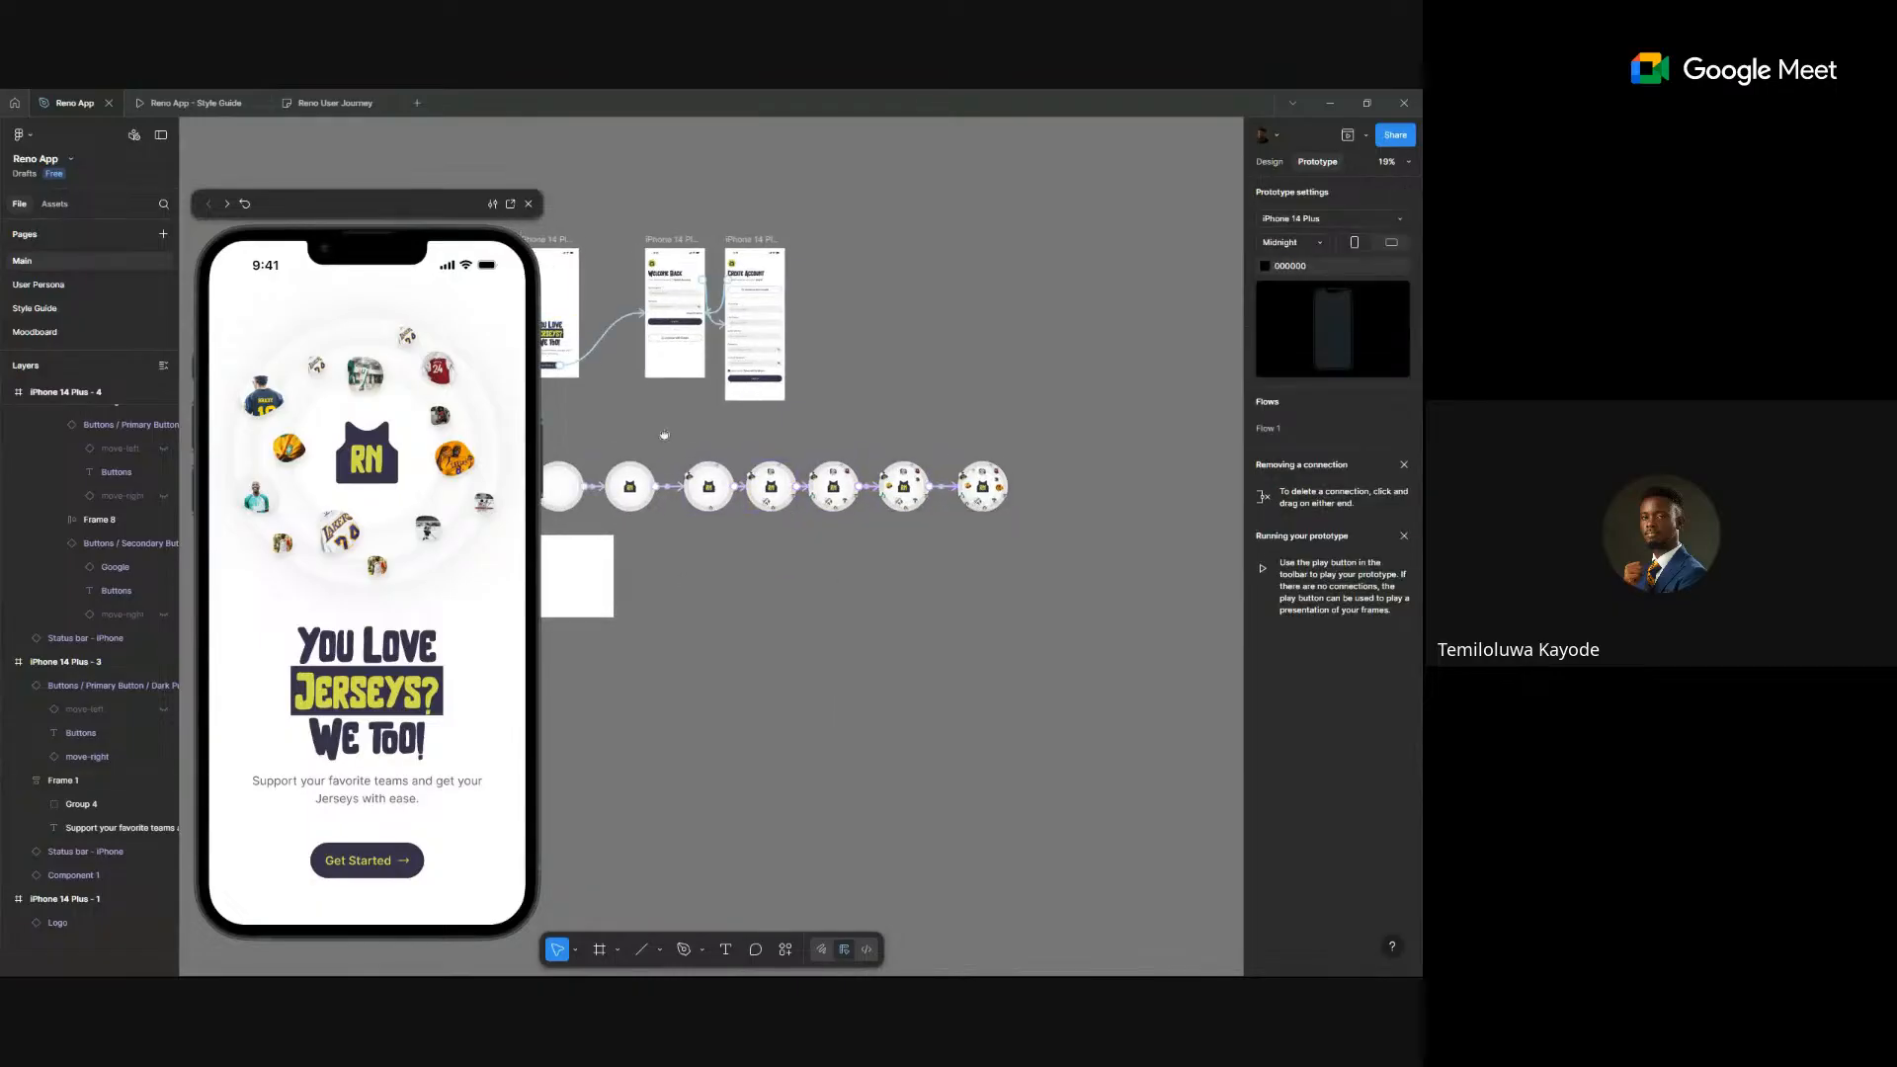
pyautogui.scroll(1, 673, 309)
# - Select the circle component set together with the first two circle variants
pyautogui.click(672, 281)
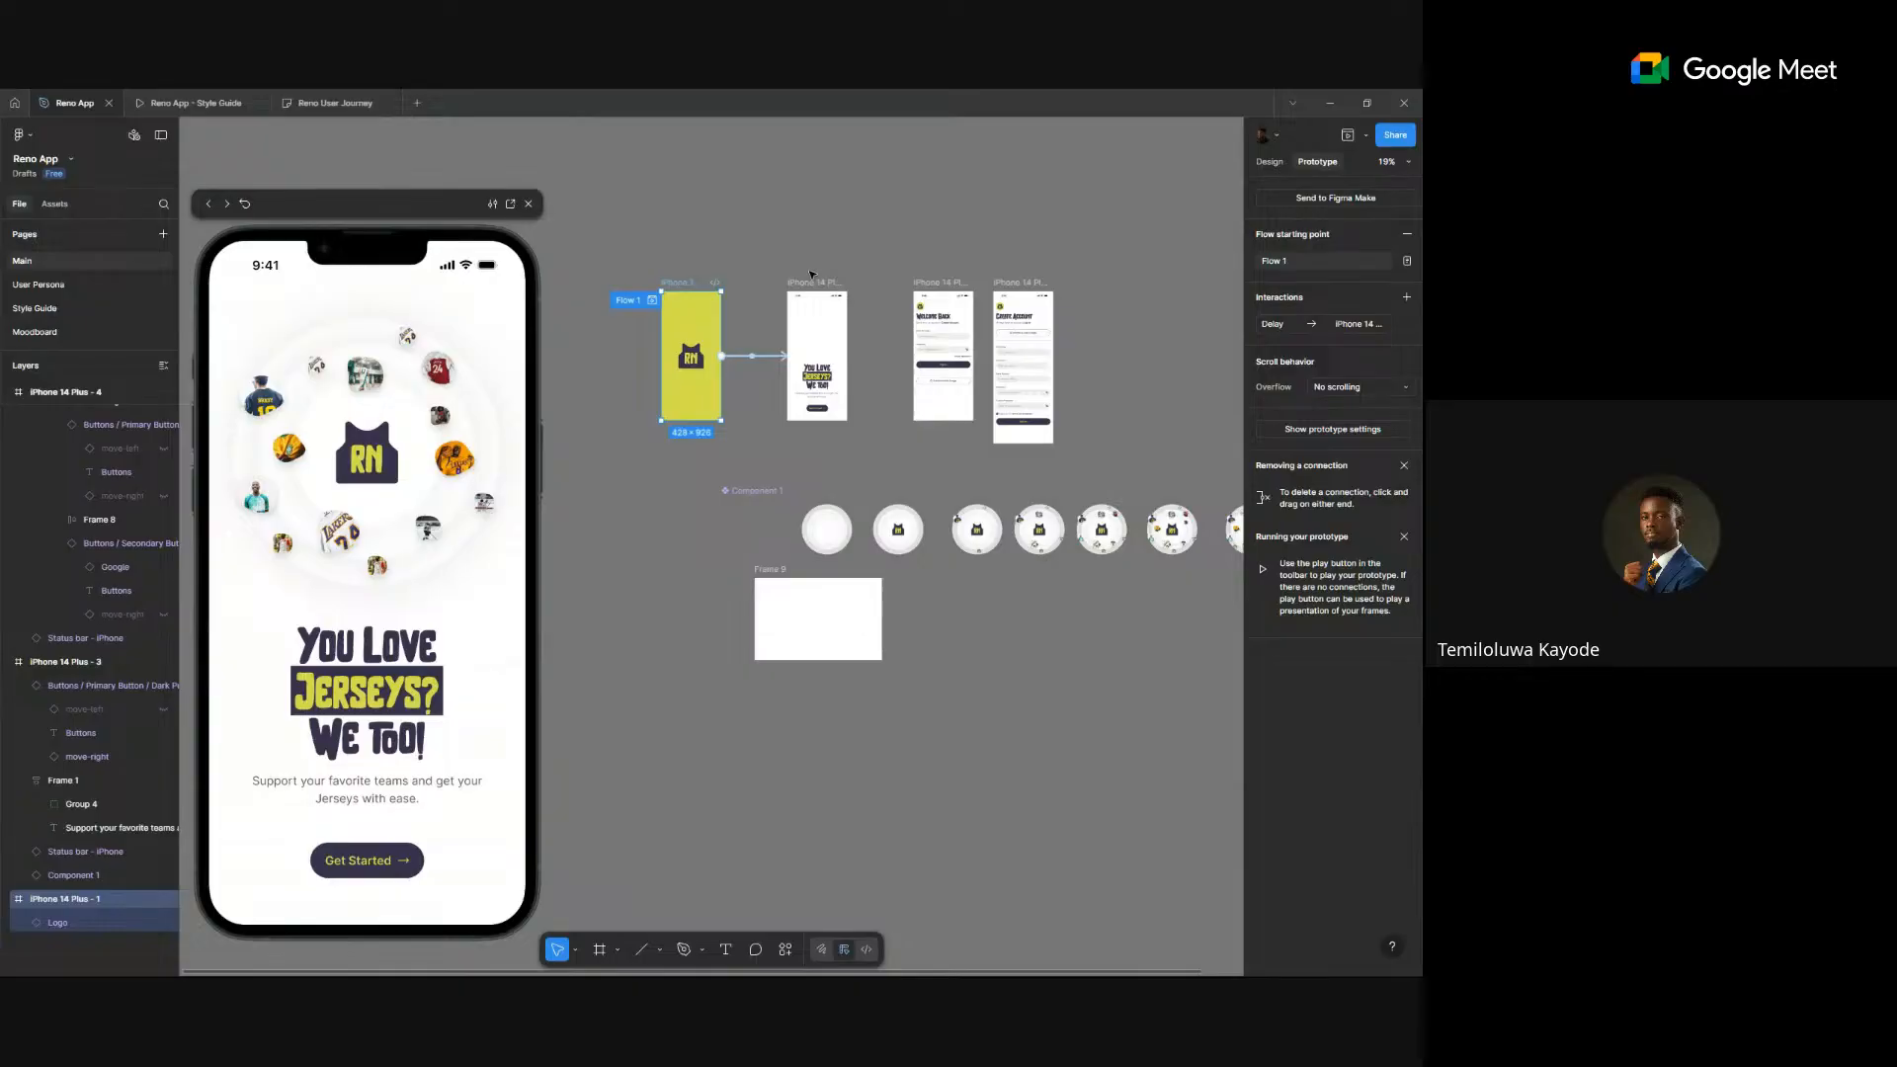
pyautogui.scroll(3, 1126, 595)
pyautogui.moveTo(1126, 595); pyautogui.dragTo(995, 609)
pyautogui.click(893, 619)
pyautogui.scroll(-2, 918, 603)
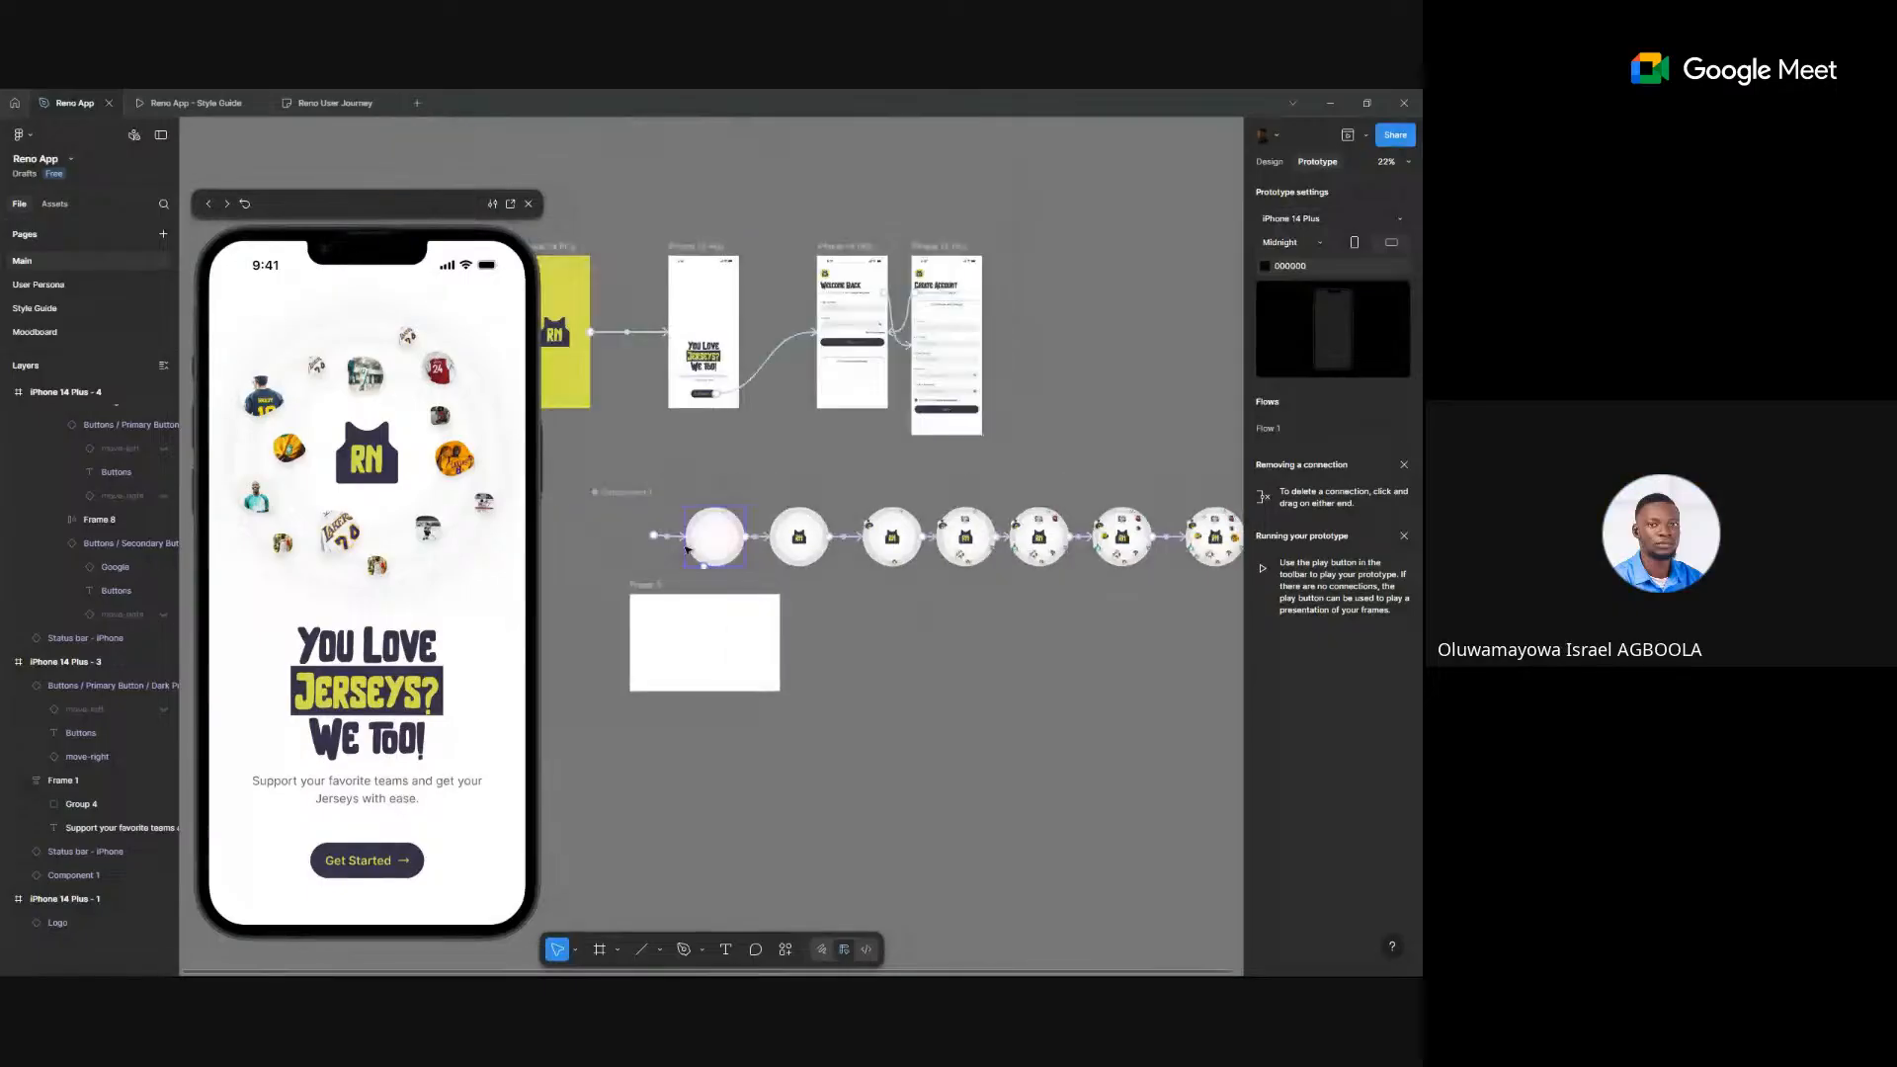
pyautogui.click(630, 542)
pyautogui.keyDown('shift'); pyautogui.click(726, 542); pyautogui.keyUp('shift')
pyautogui.keyDown('shift'); pyautogui.click(801, 541); pyautogui.keyUp('shift')
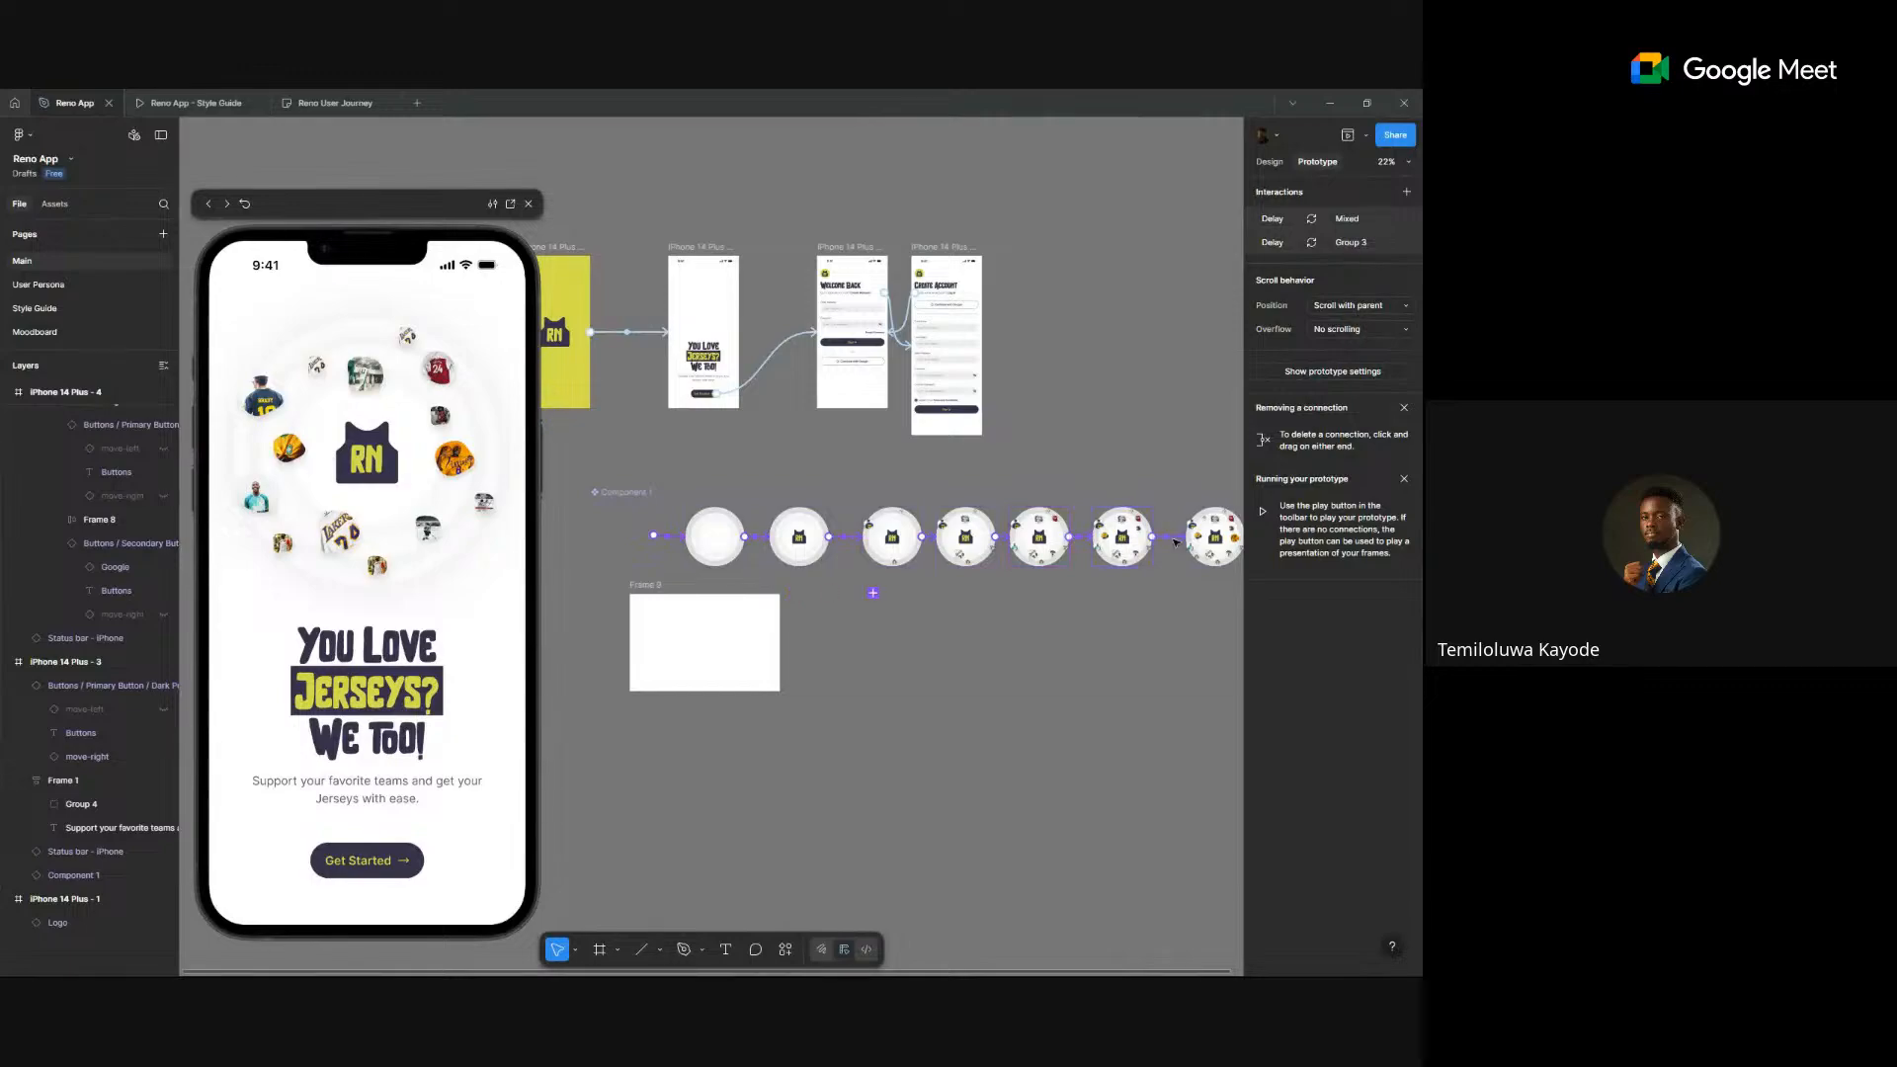
# - Give the selected transitions a 200ms delay with Dissolve animation, then restart the preview
pyautogui.hscroll(5, 1170, 541)
pyautogui.click(935, 537)
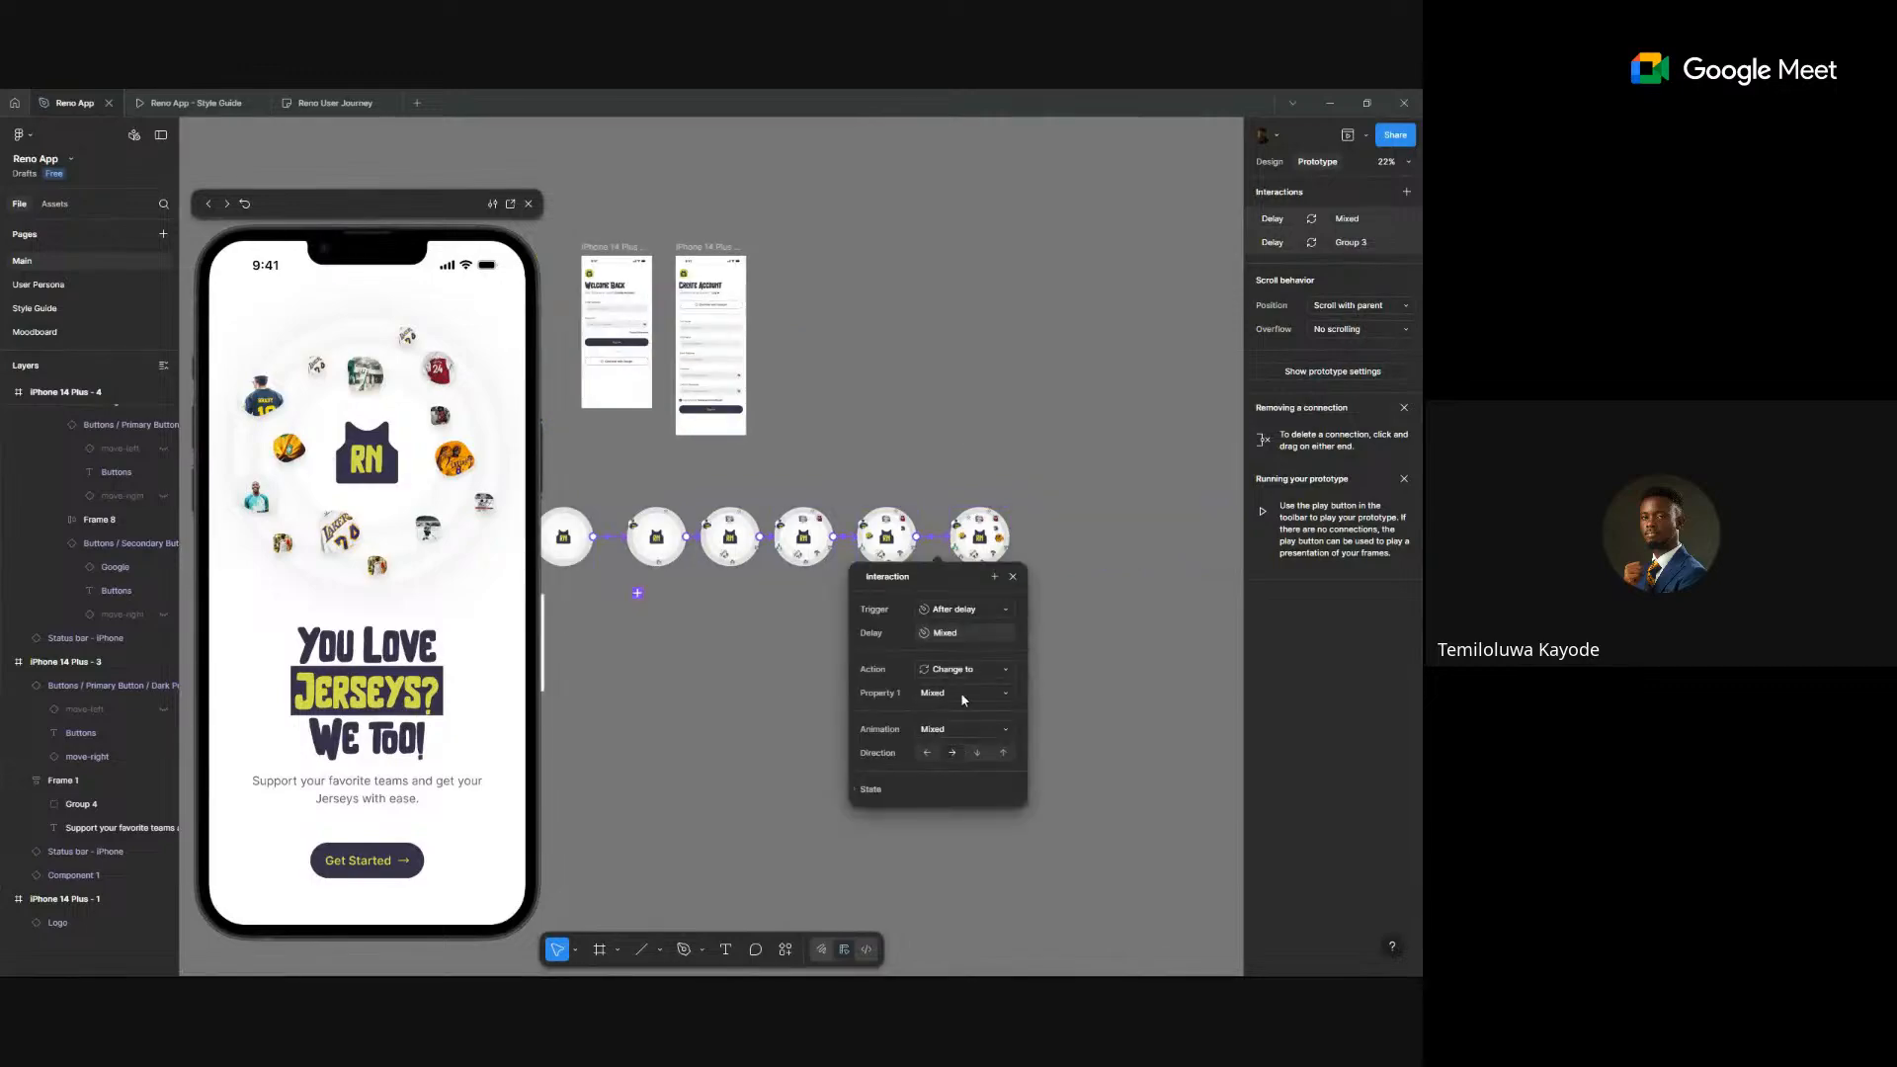
pyautogui.click(973, 634)
pyautogui.write('200')
pyautogui.press('Return')
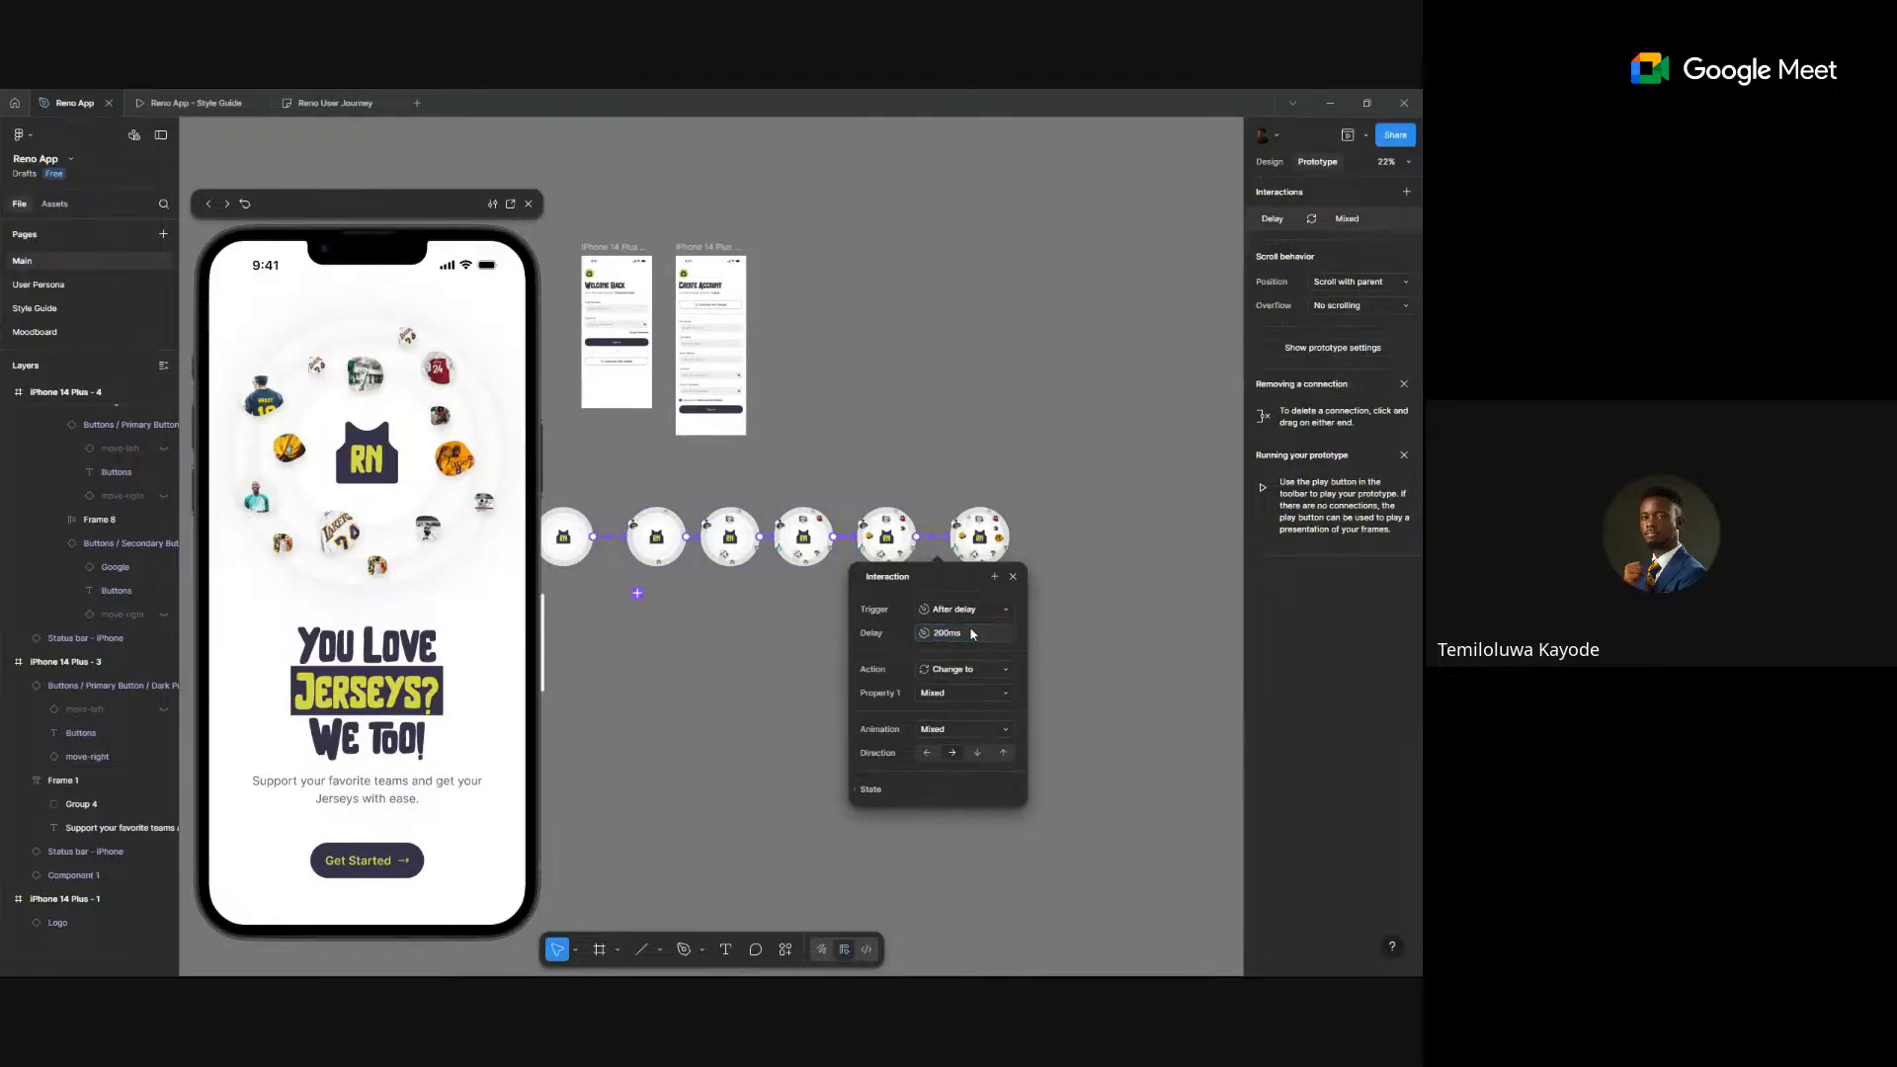
pyautogui.click(961, 730)
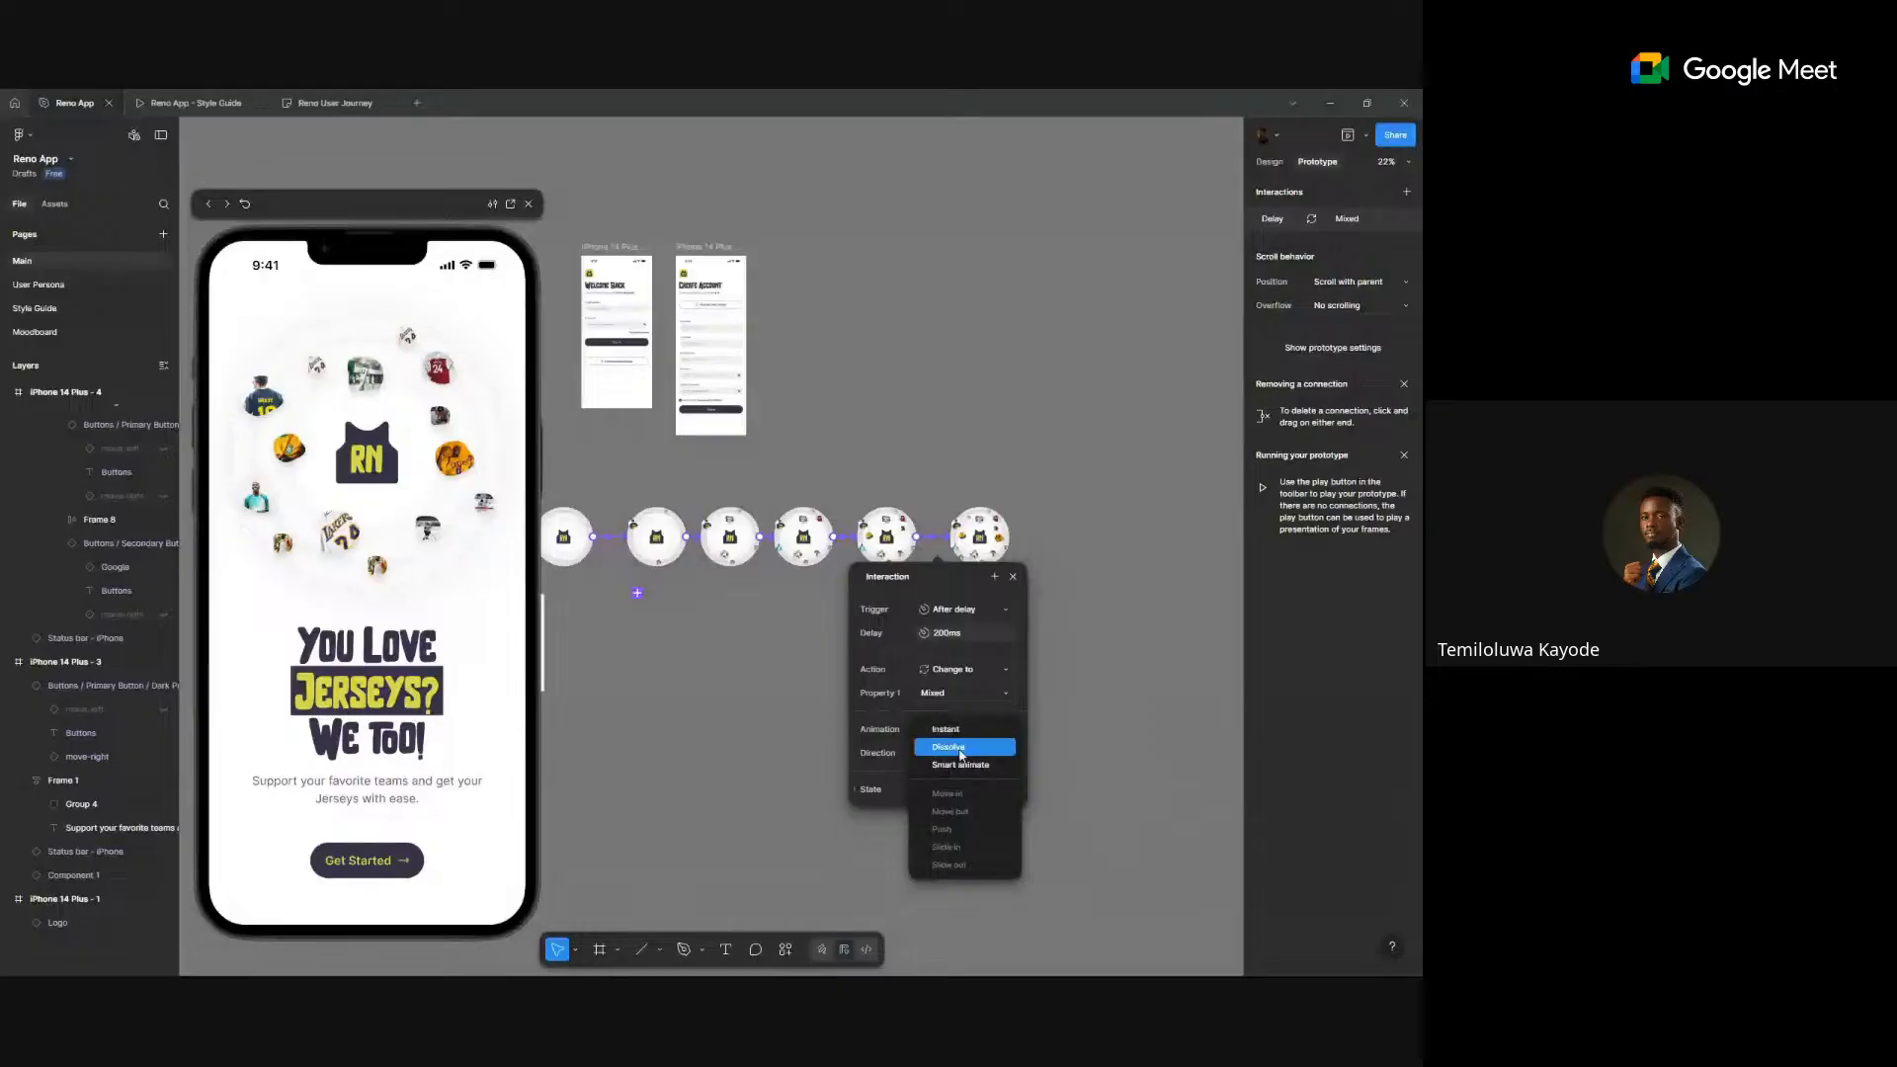
pyautogui.click(960, 748)
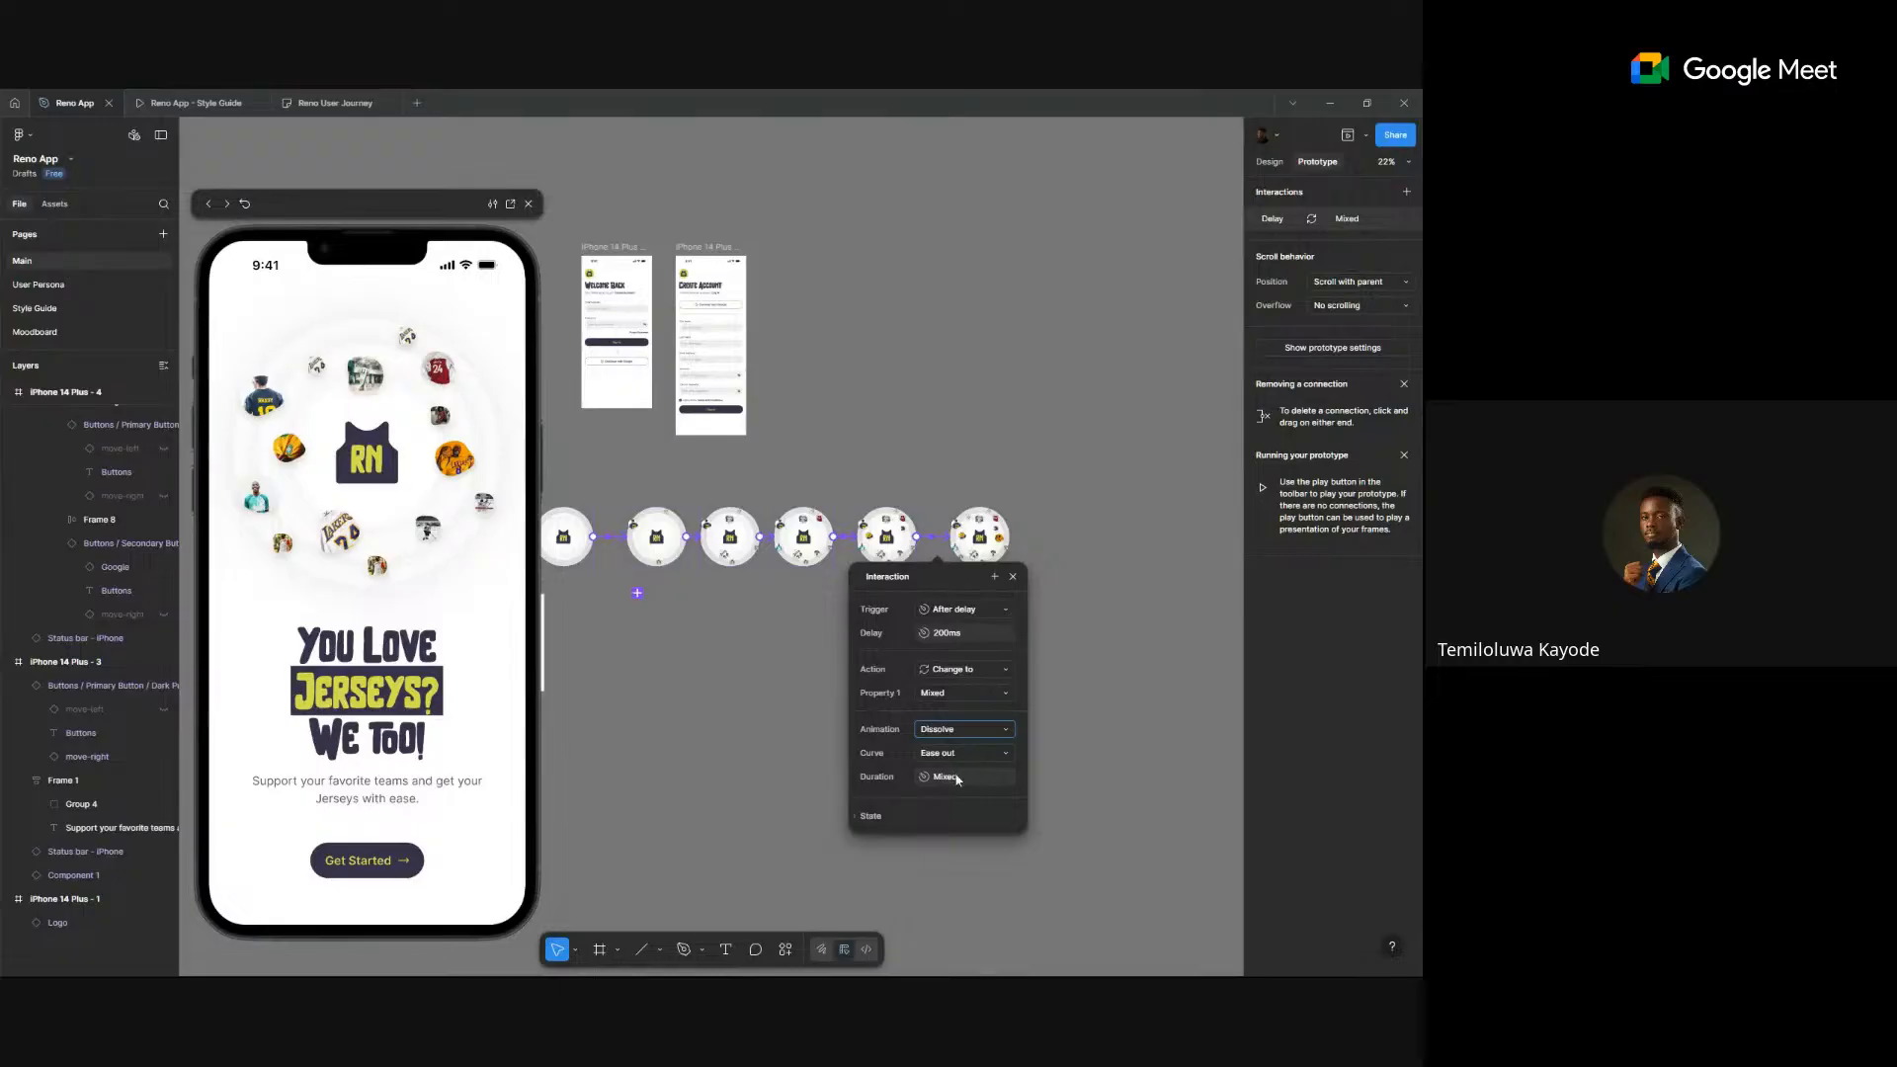
pyautogui.click(244, 203)
pyautogui.hscroll(-5, 850, 404)
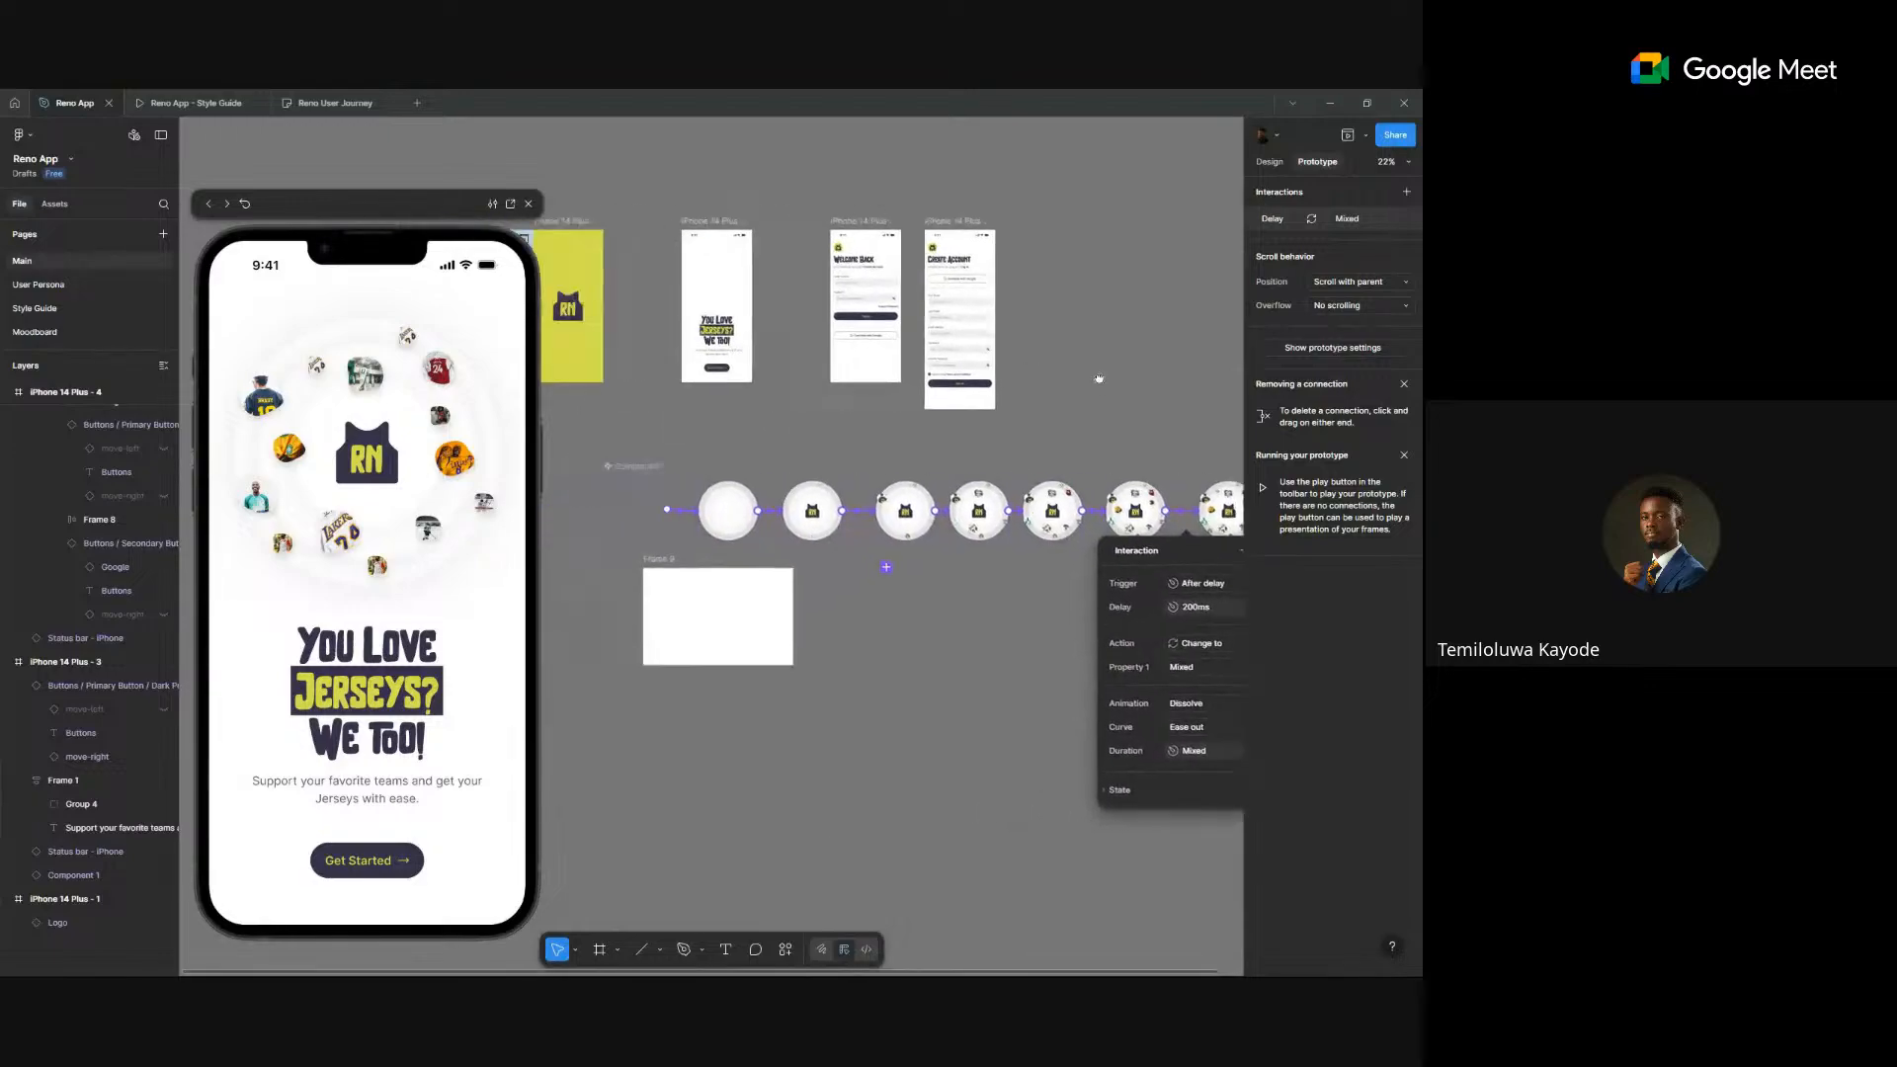
# - Close the interaction popup and select Frame 9 on the canvas
pyautogui.click(779, 247)
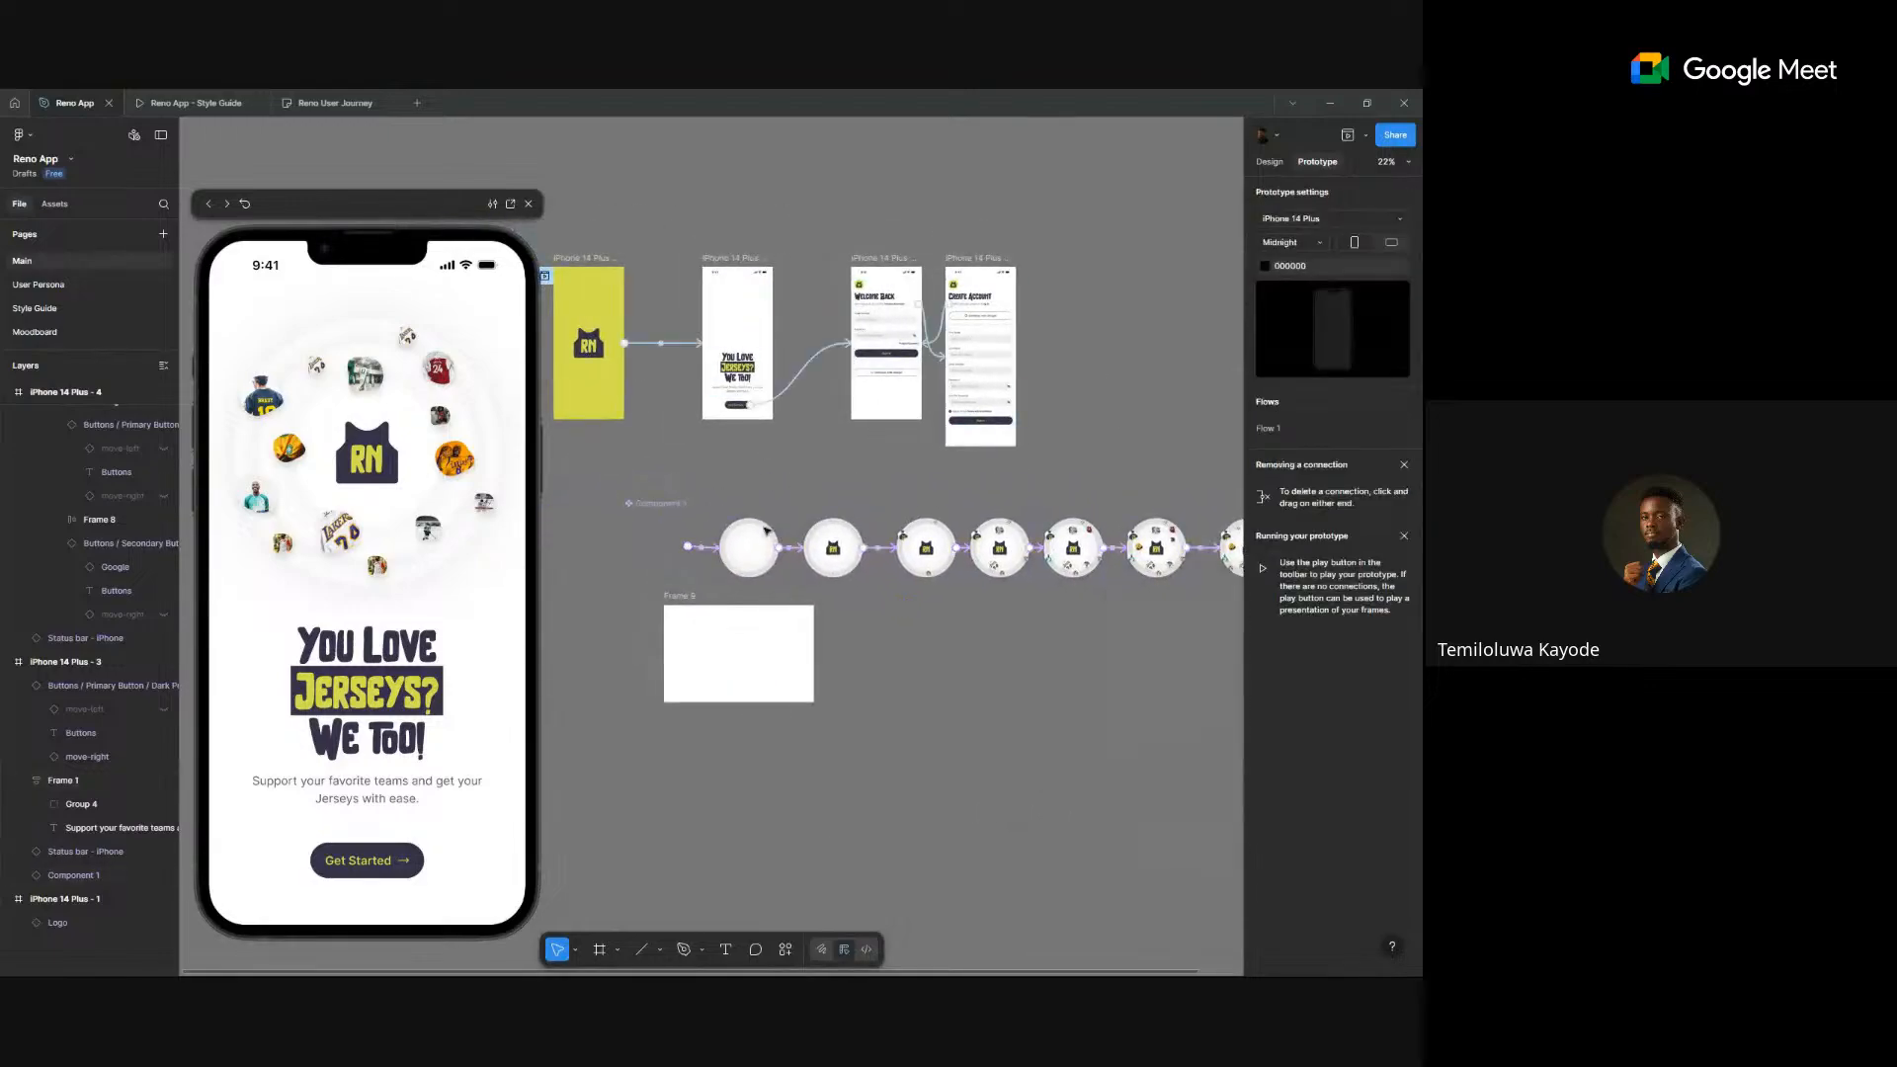
pyautogui.click(740, 662)
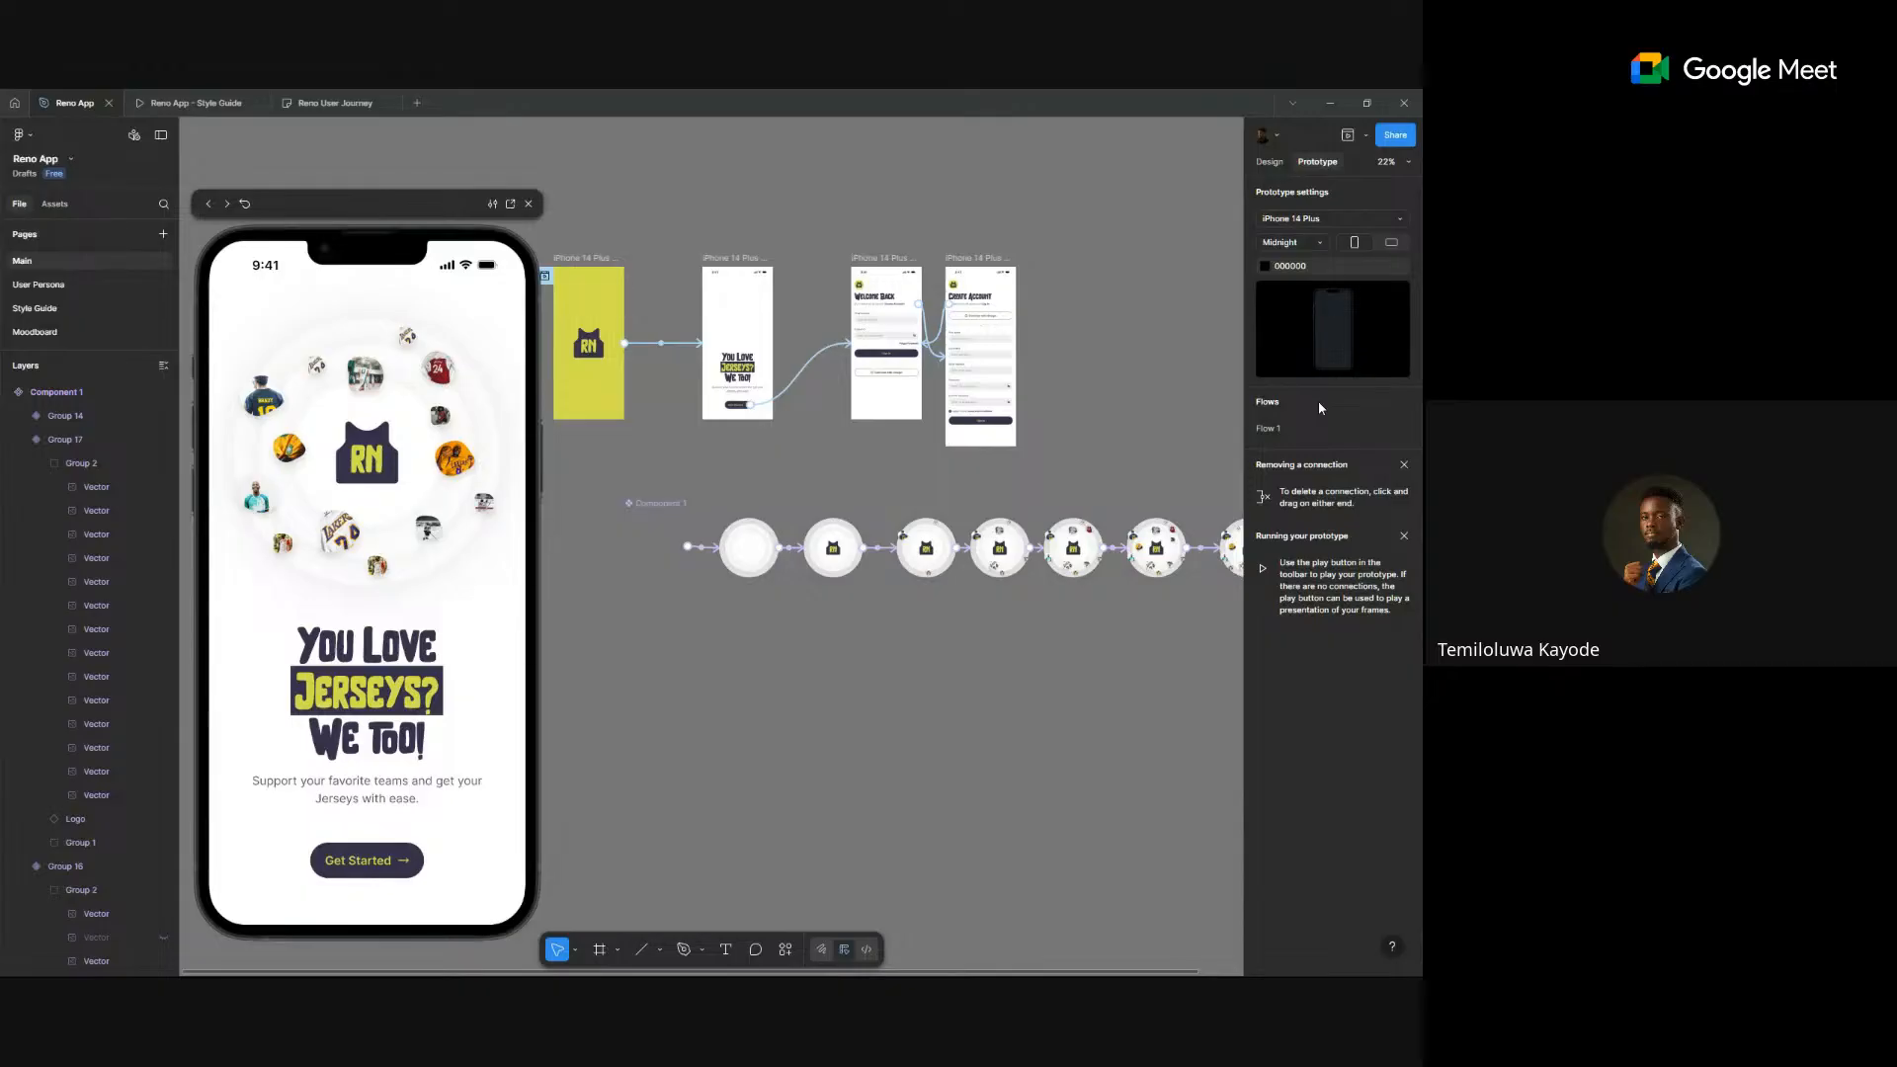
# - Shift the circle variants down-left and duplicate the jersey welcome screen below the original
pyautogui.click(1269, 163)
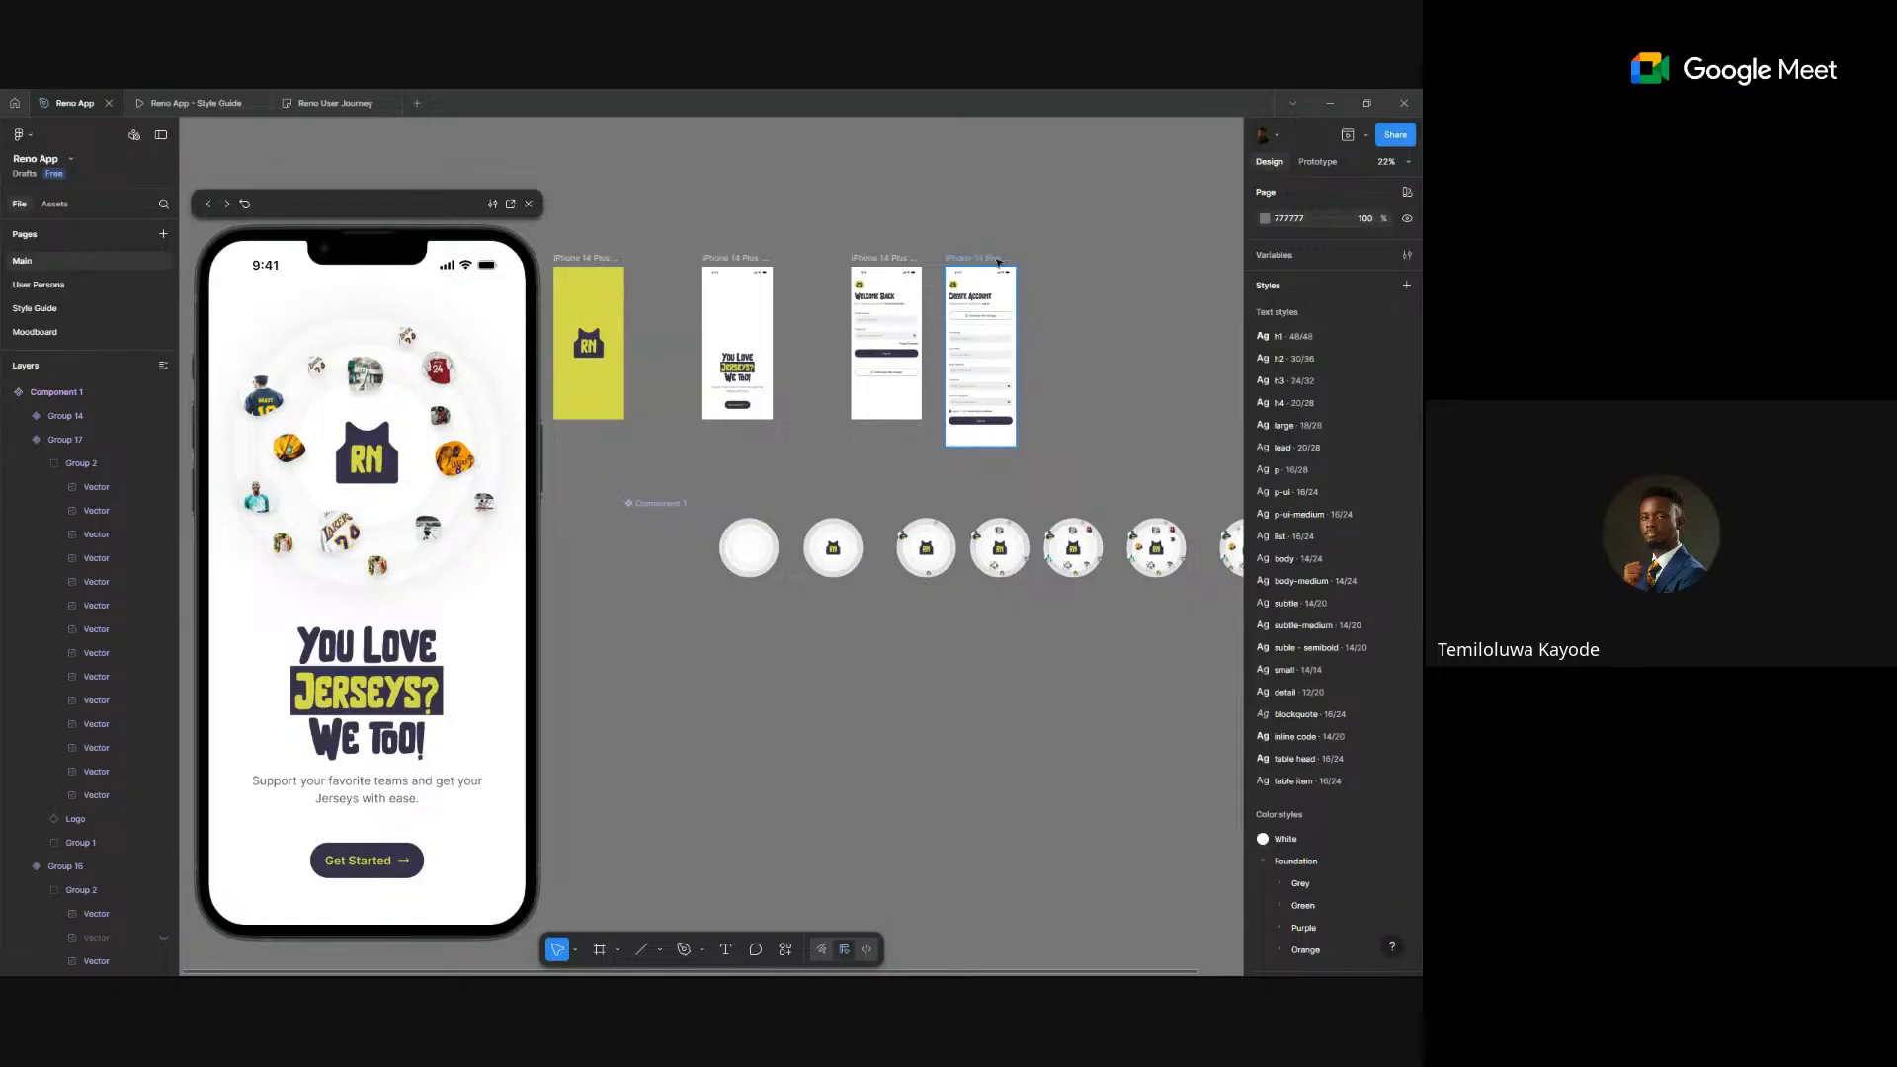
pyautogui.click(998, 262)
pyautogui.scroll(-1, 1007, 262)
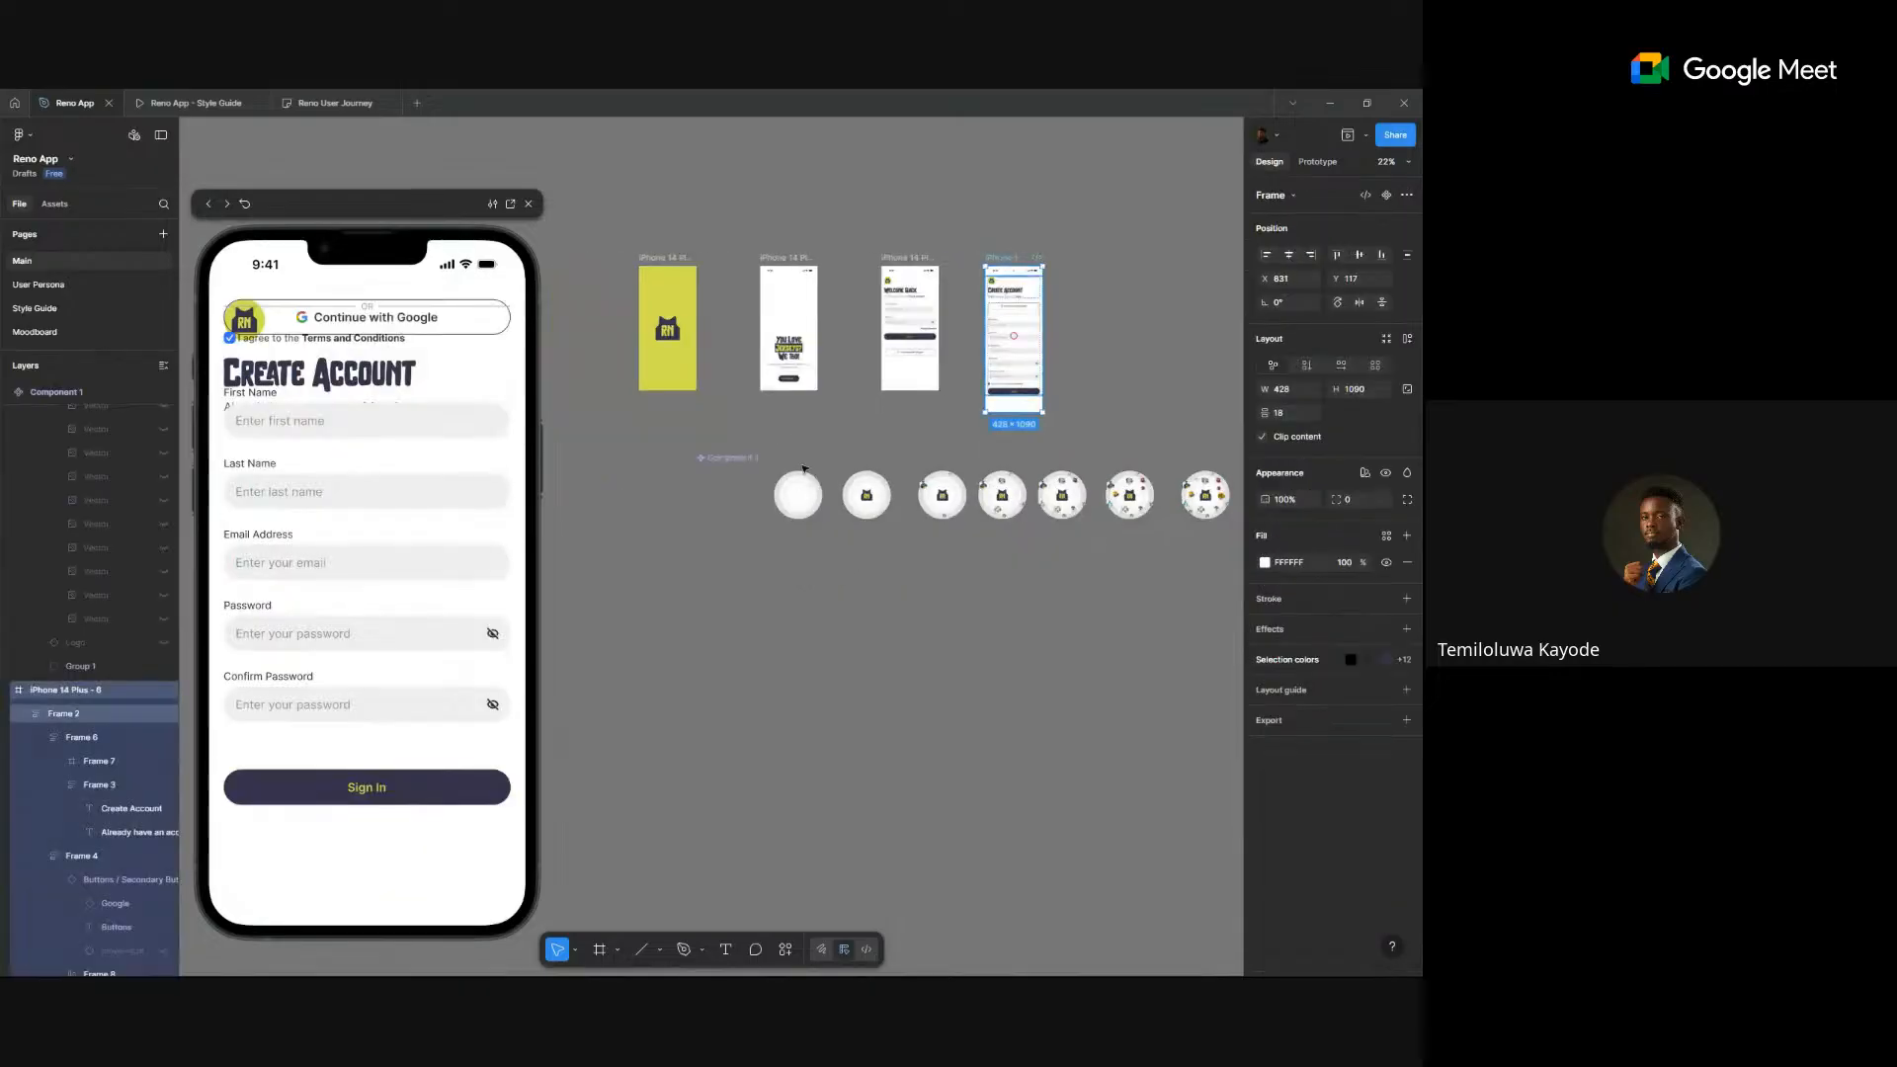
pyautogui.moveTo(739, 464); pyautogui.dragTo(694, 513)
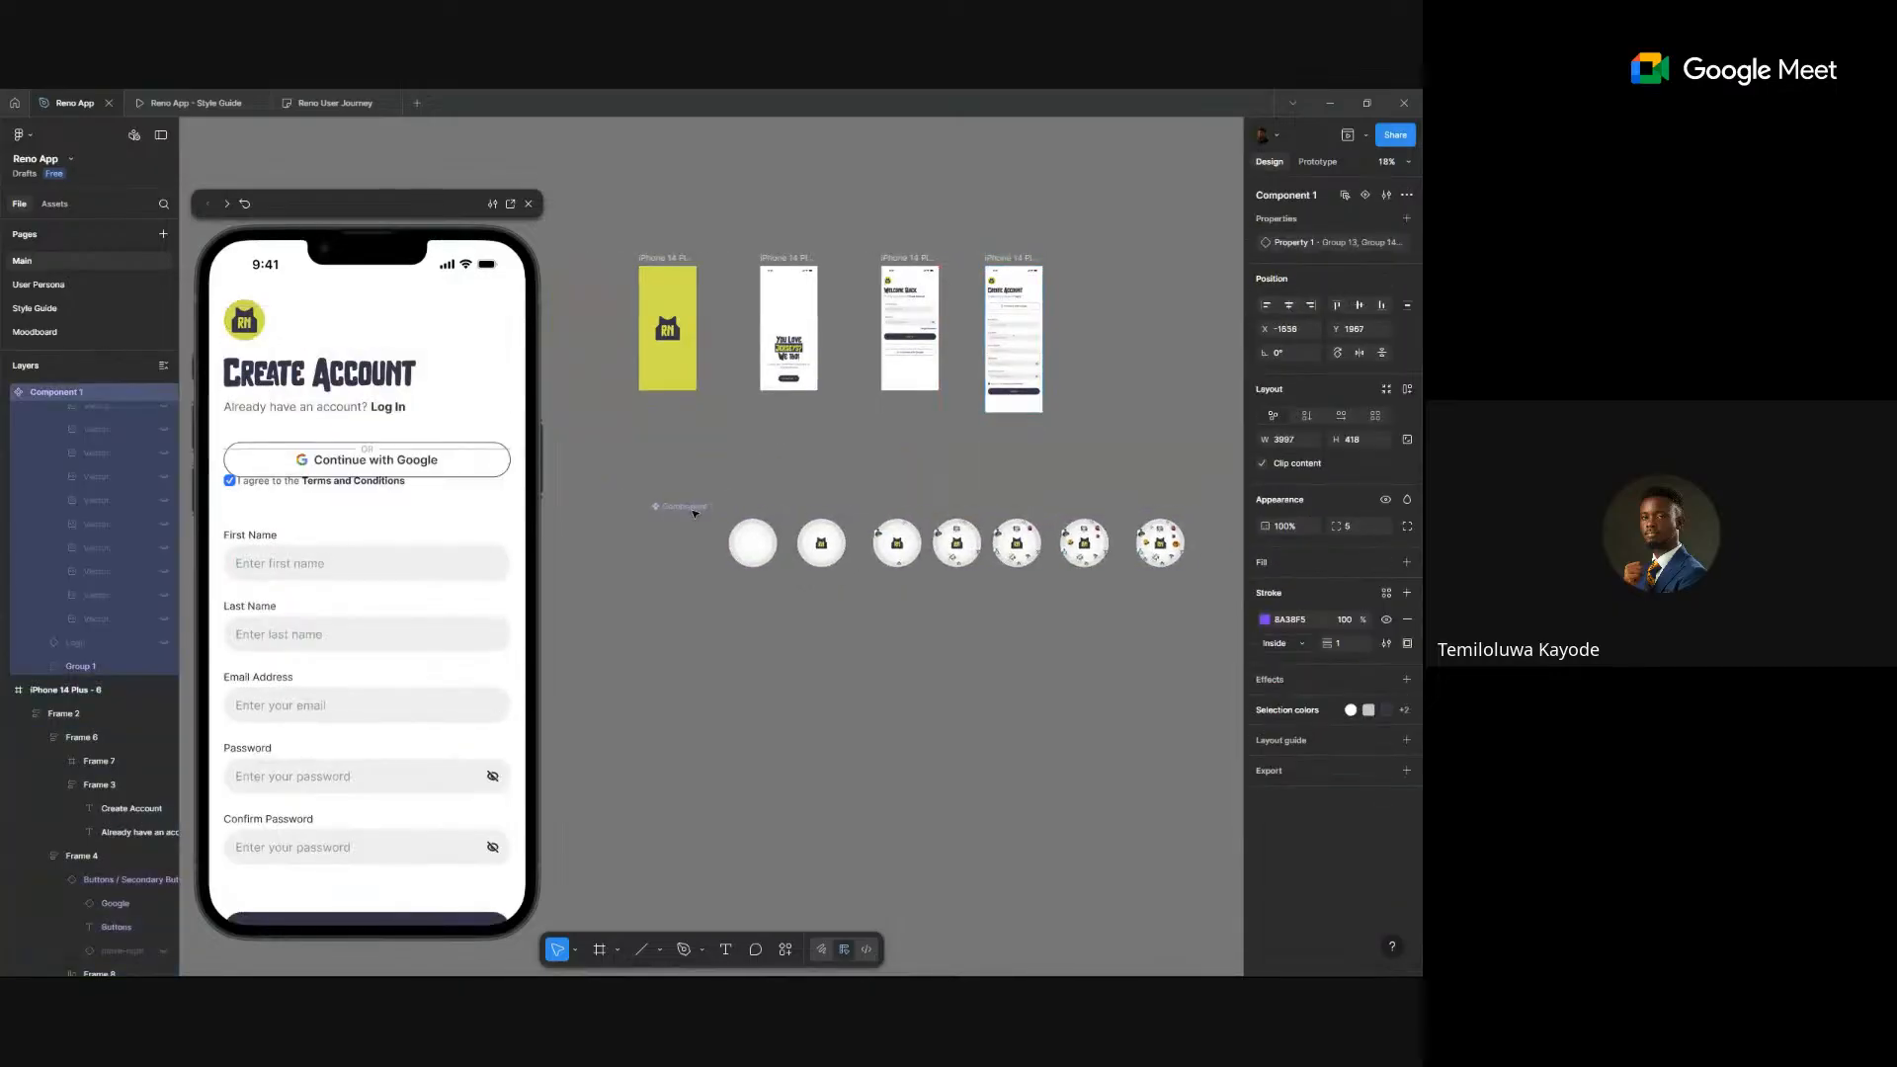
pyautogui.scroll(-2, 746, 457)
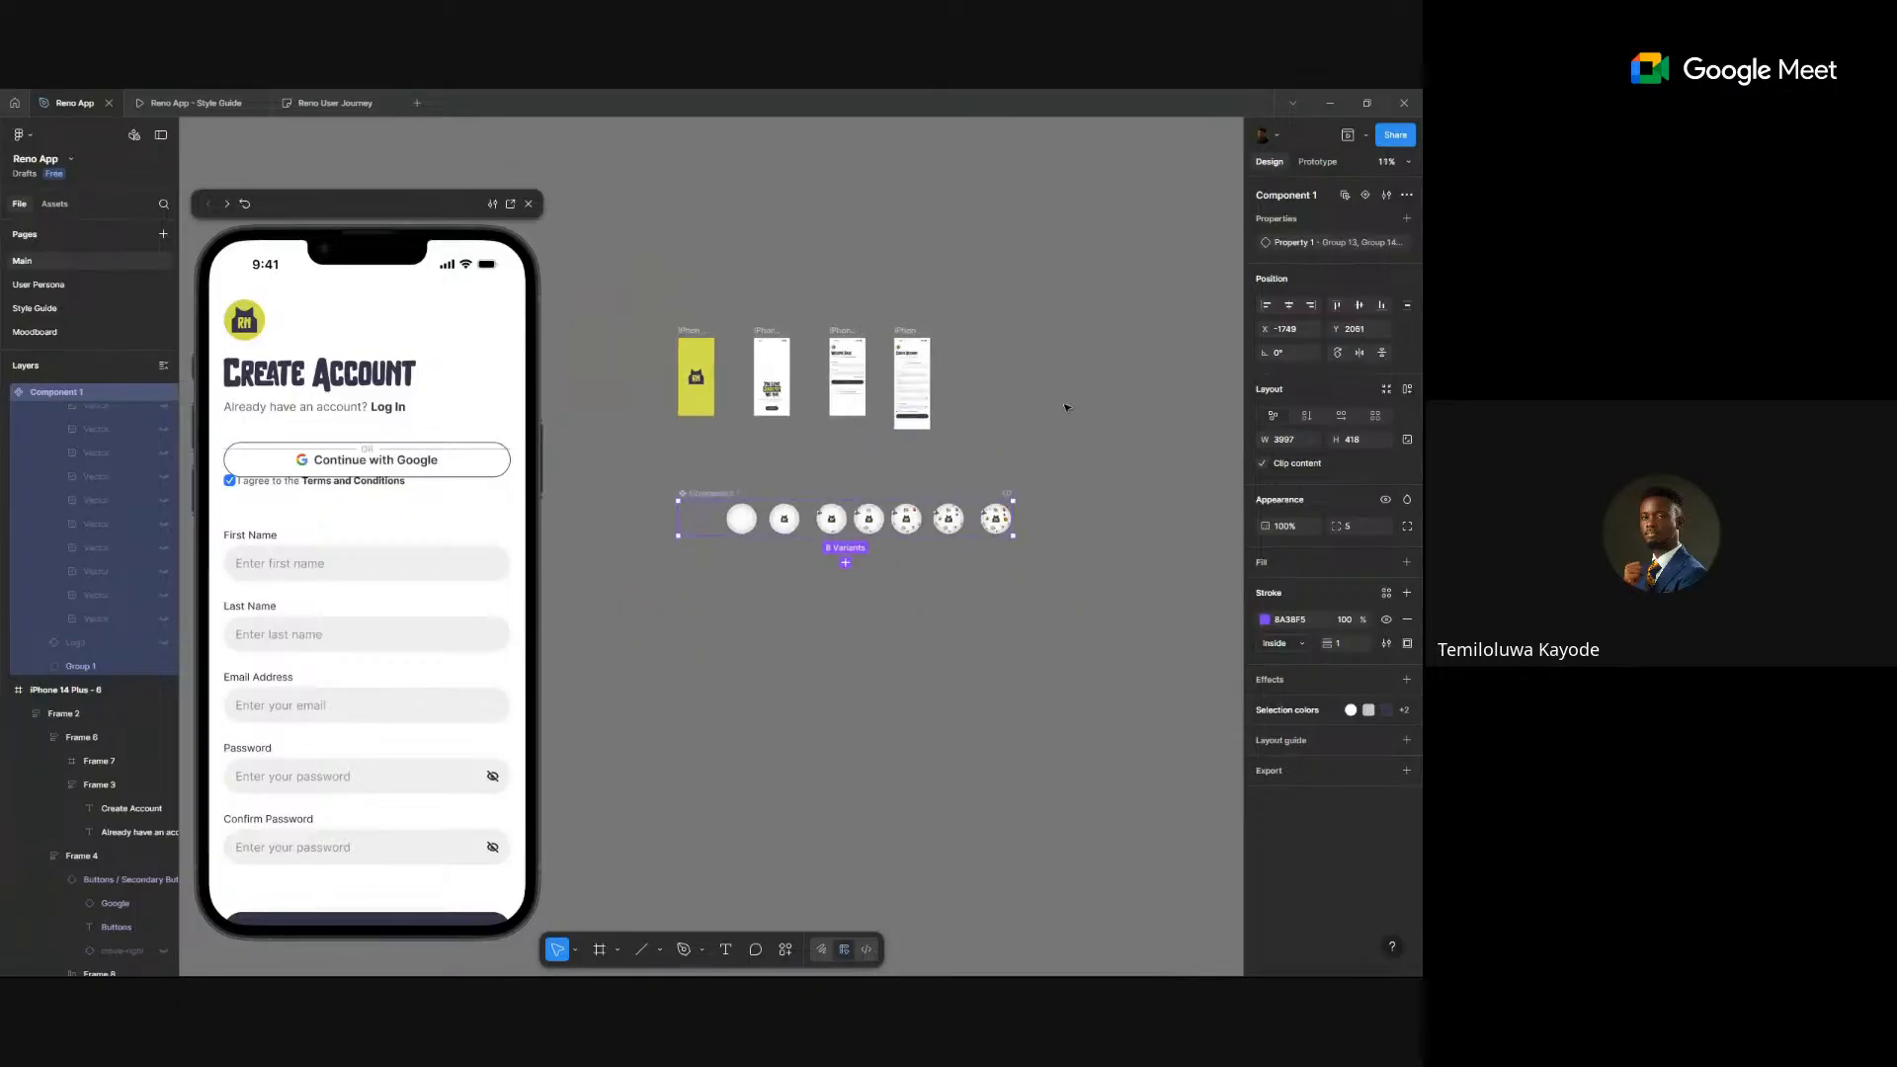
pyautogui.click(799, 397)
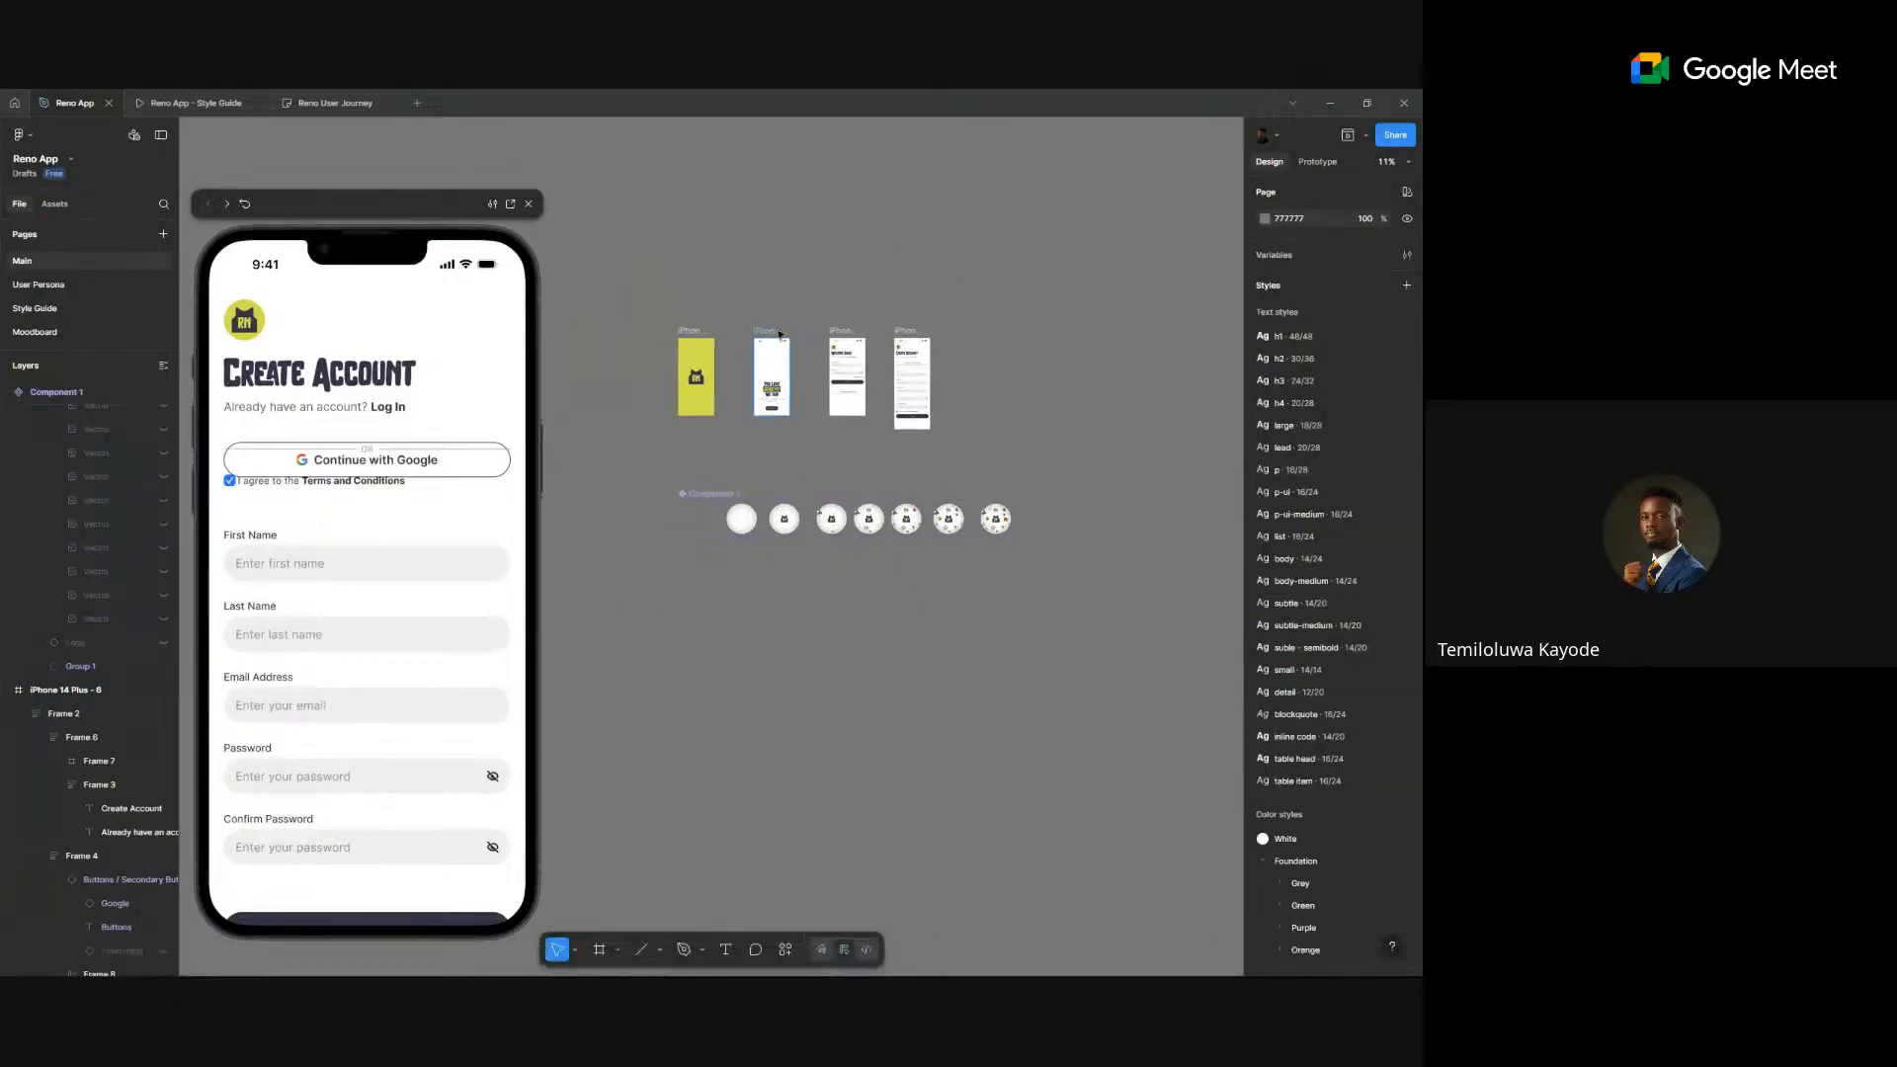
pyautogui.moveTo(779, 348); pyautogui.dragTo(780, 426)
# - Select the animation instance in the copied screen and move the variant set lower
pyautogui.scroll(2, 830, 494)
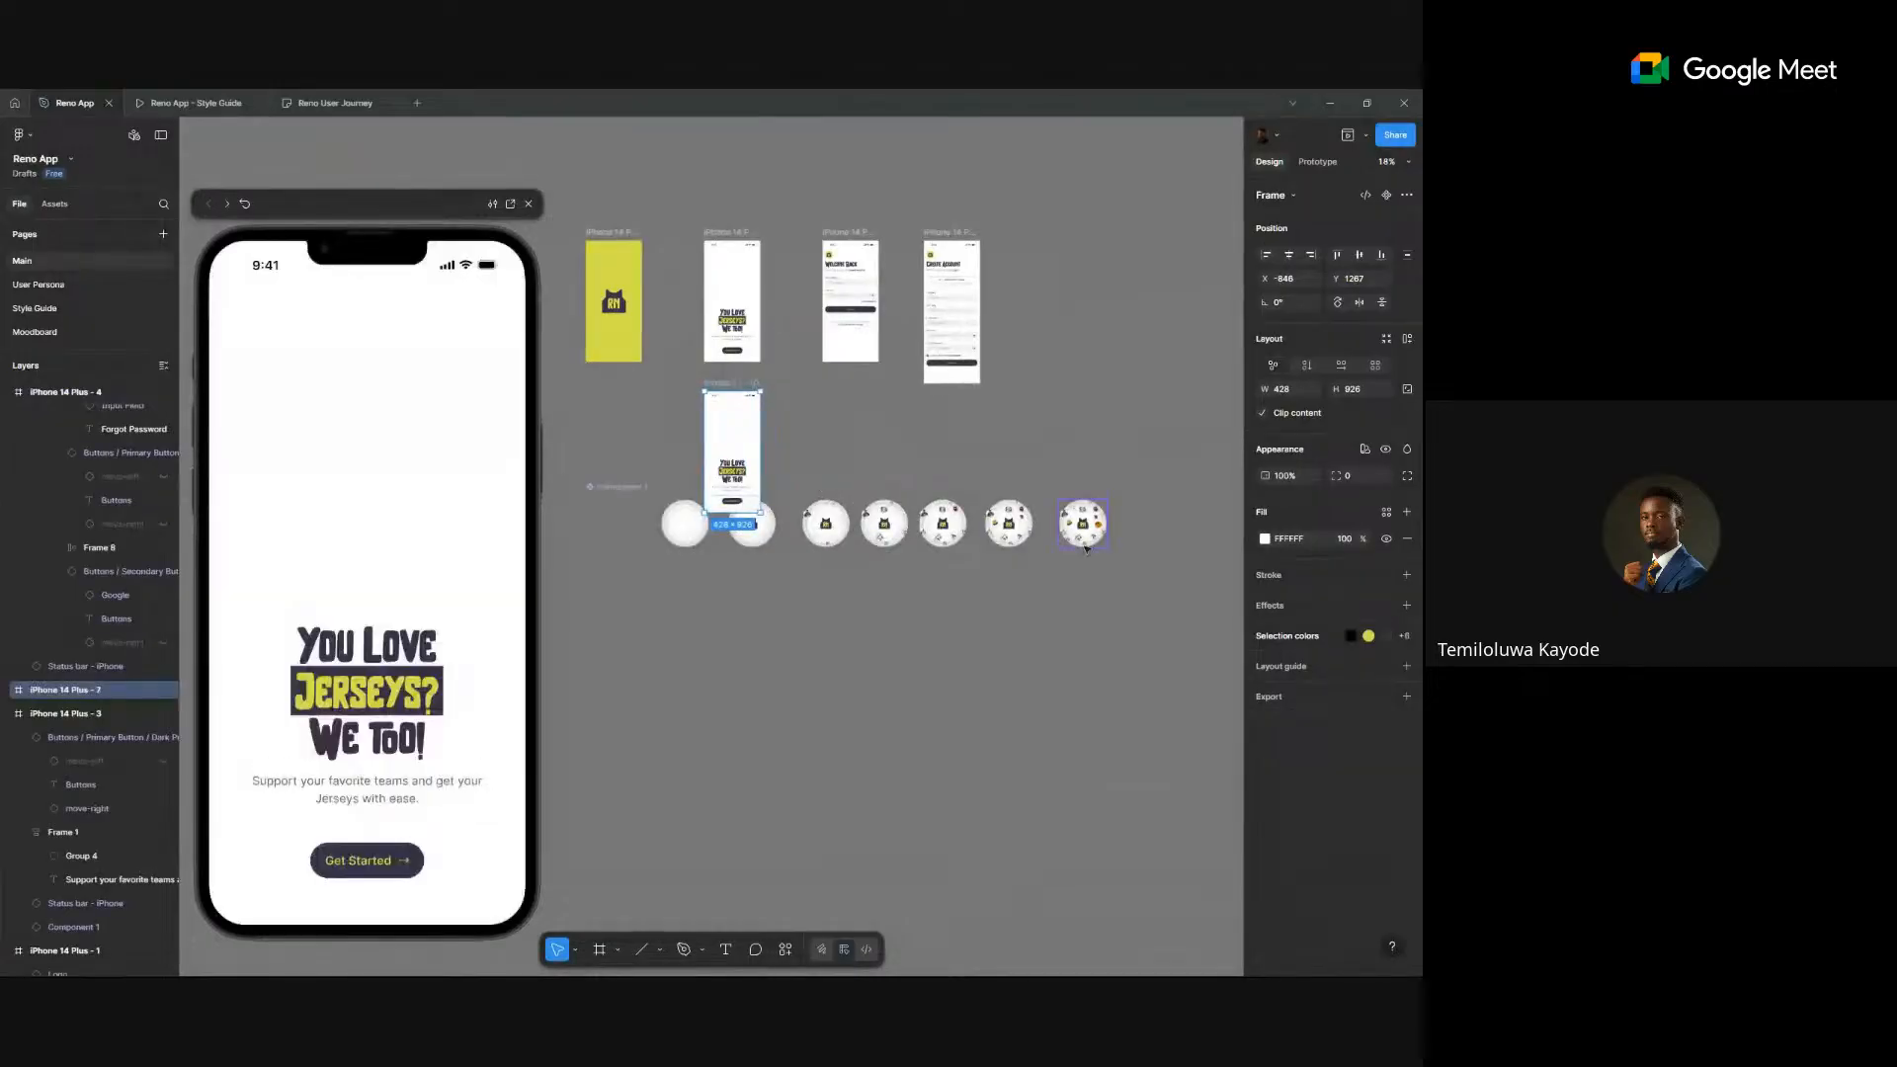
pyautogui.click(1084, 542)
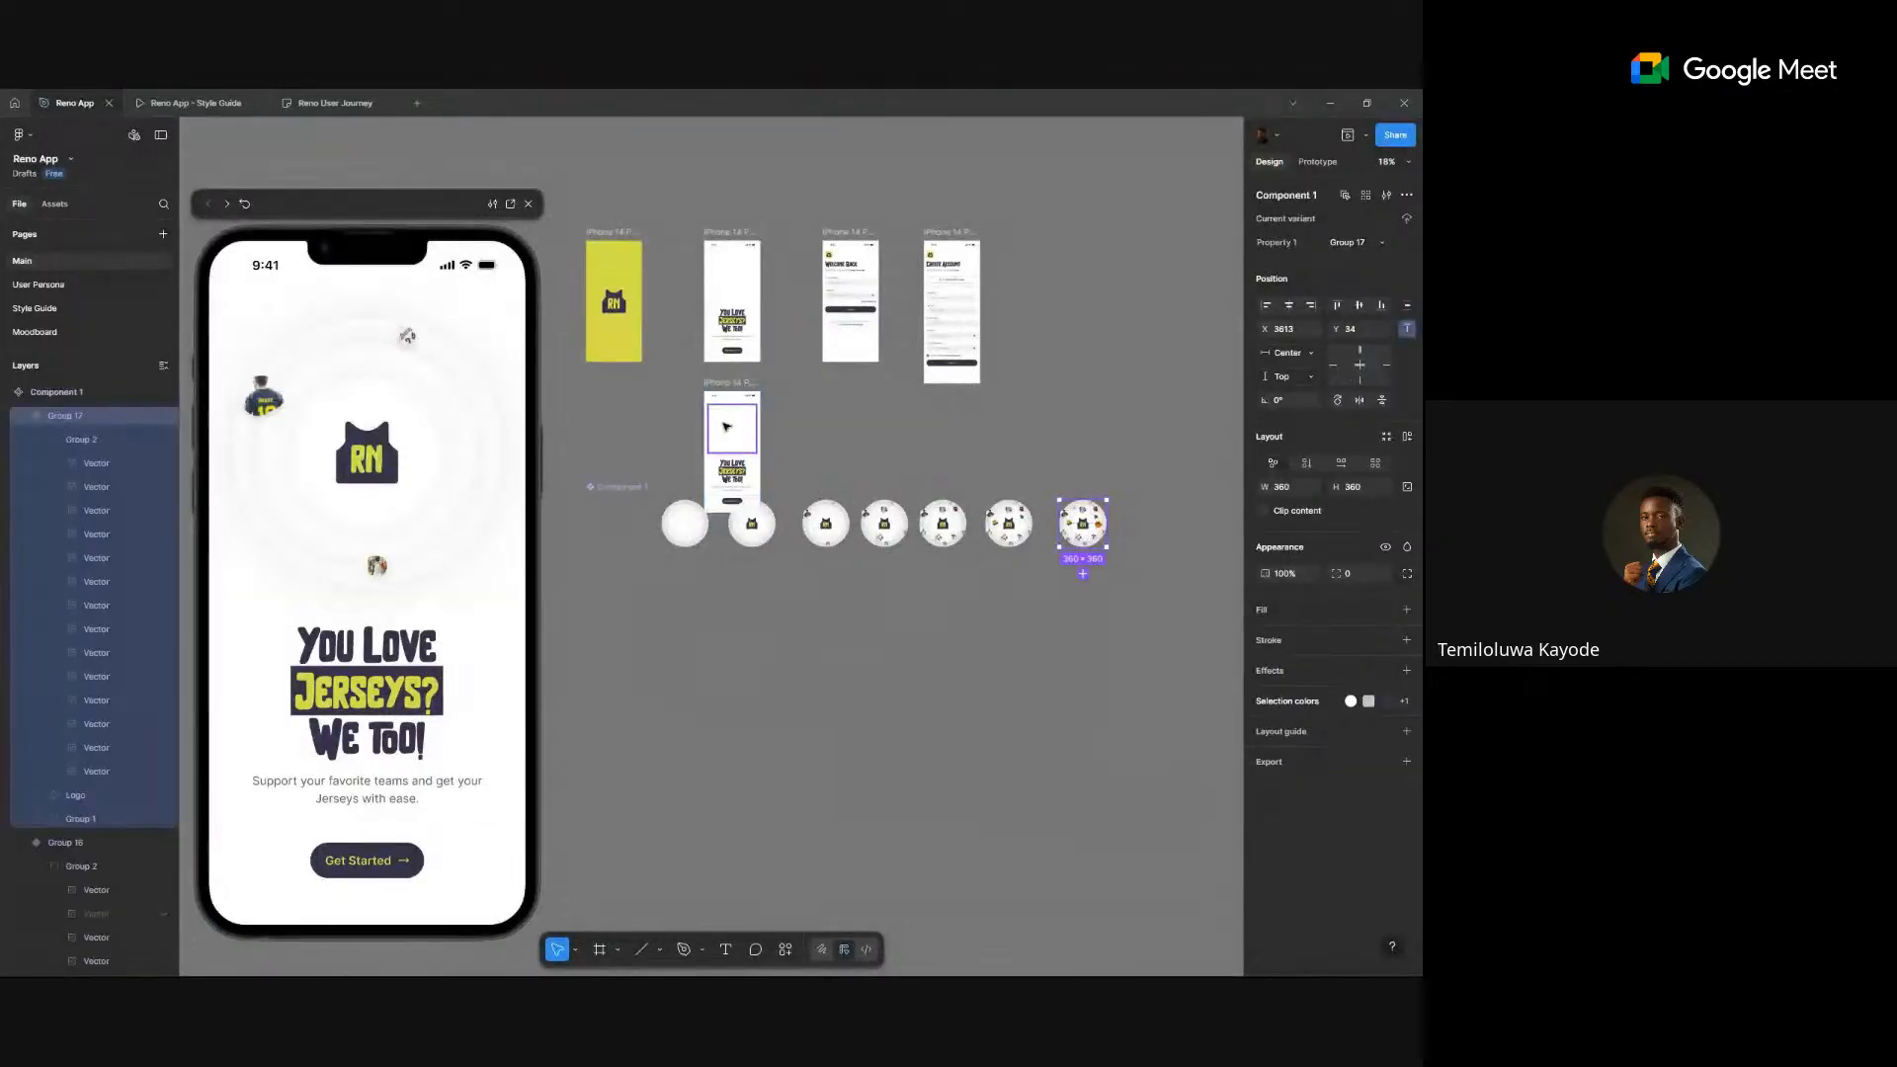
pyautogui.click(727, 427)
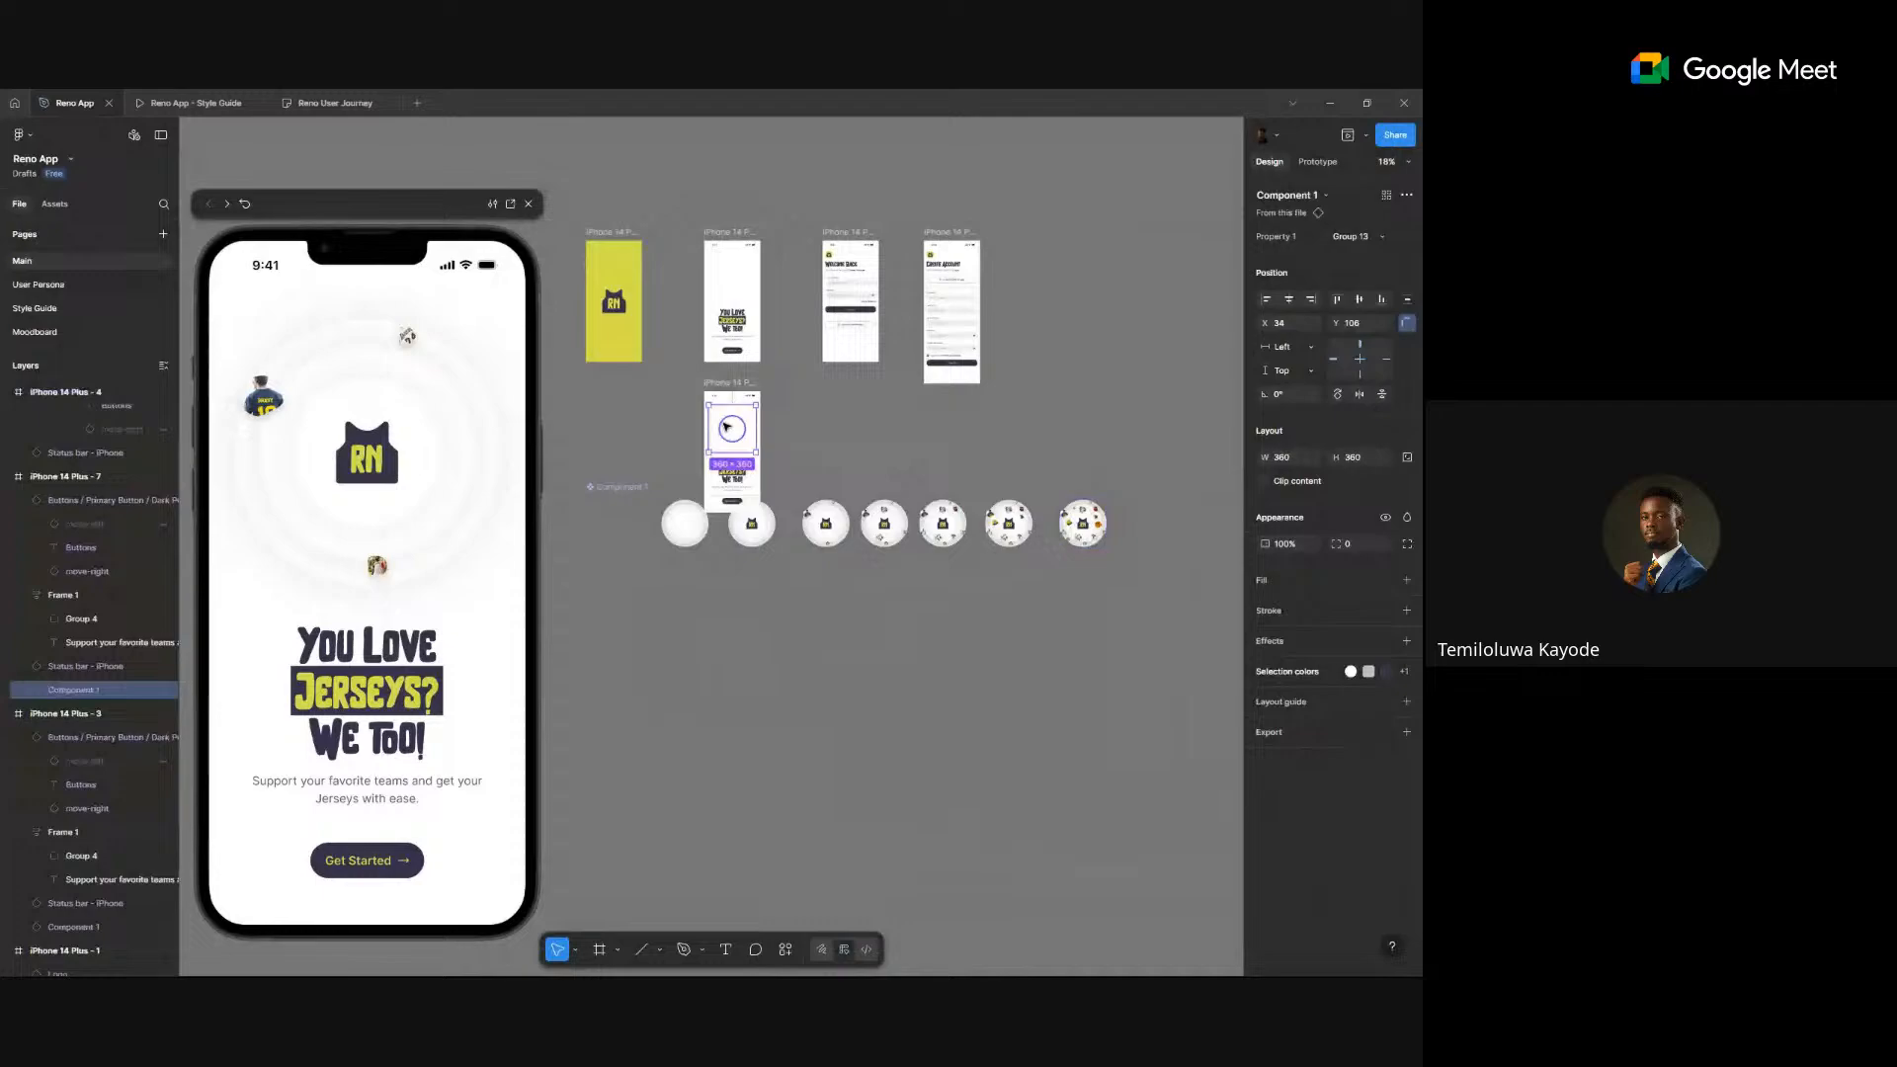
pyautogui.click(937, 446)
pyautogui.scroll(-1, 936, 444)
pyautogui.moveTo(616, 429); pyautogui.dragTo(601, 608)
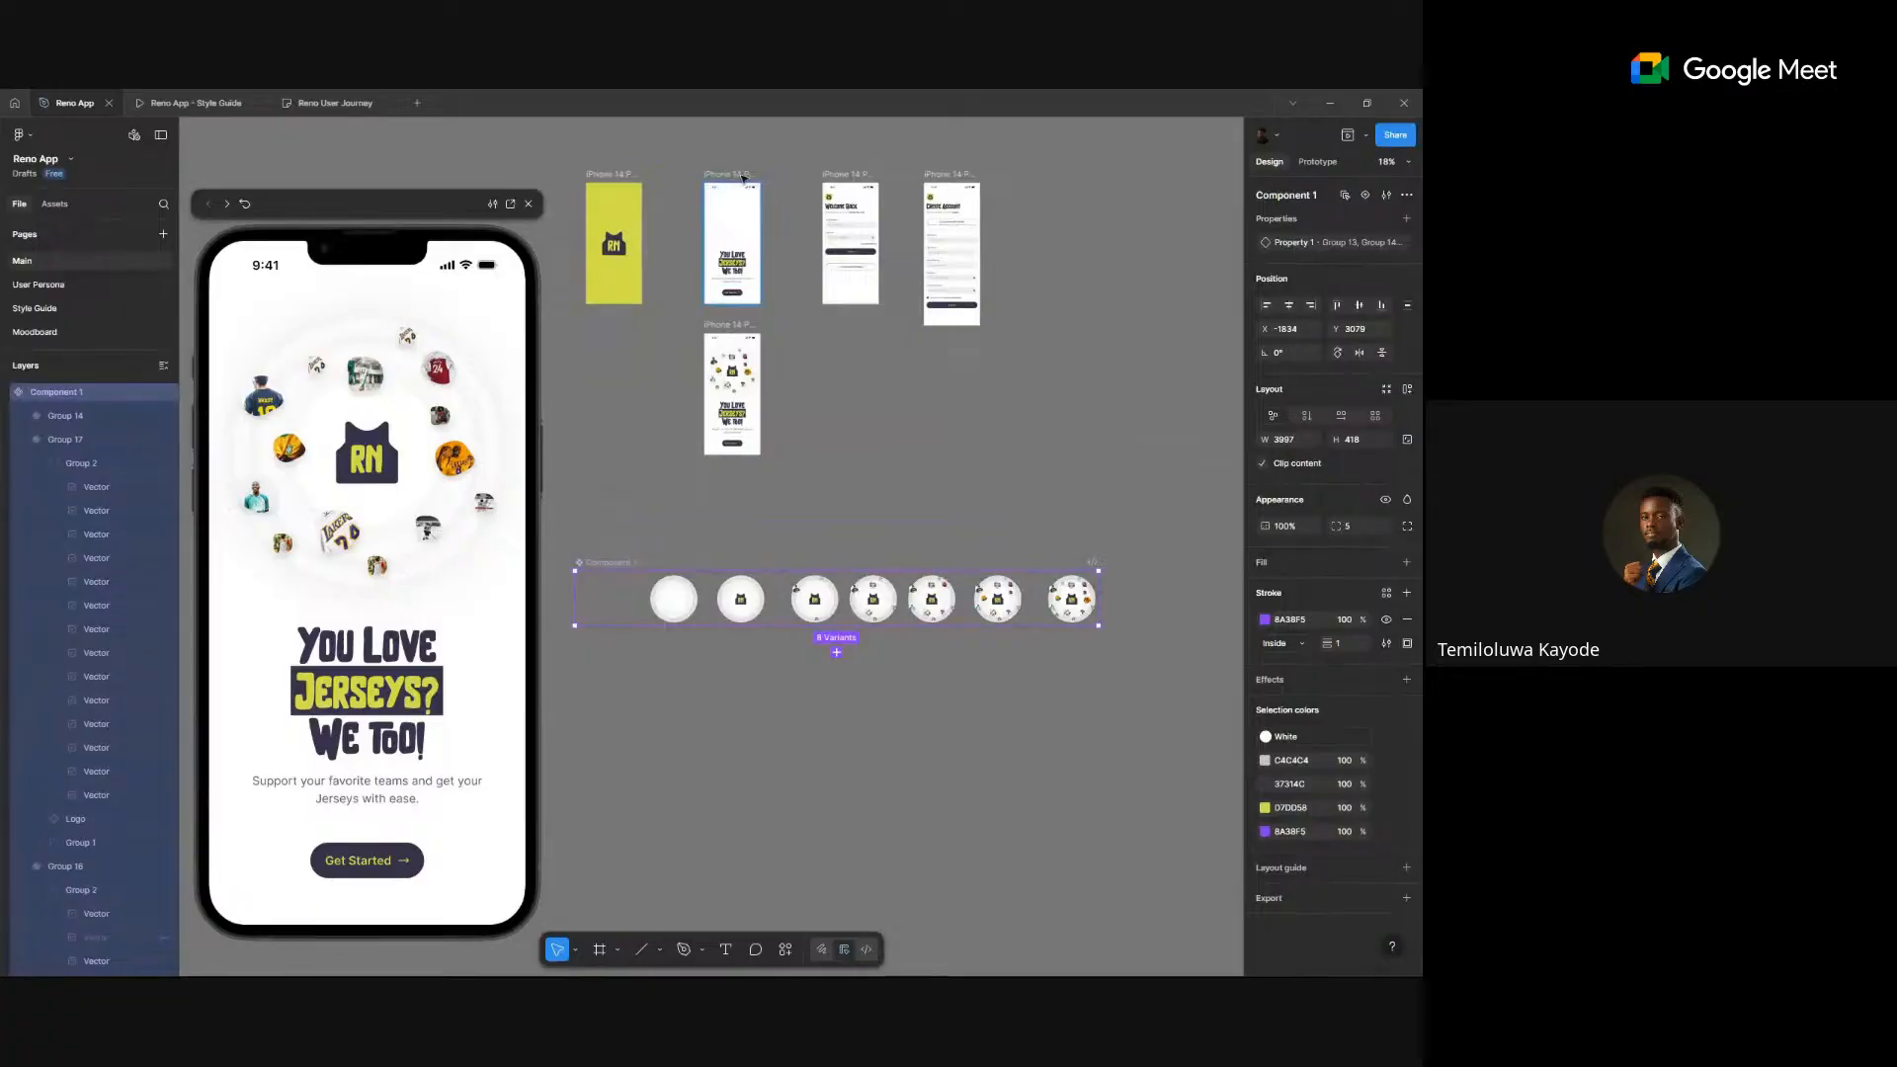
# - Swap the animated welcome screen into the top row, plain one beneath, and zoom to it
pyautogui.moveTo(751, 237); pyautogui.dragTo(840, 420)
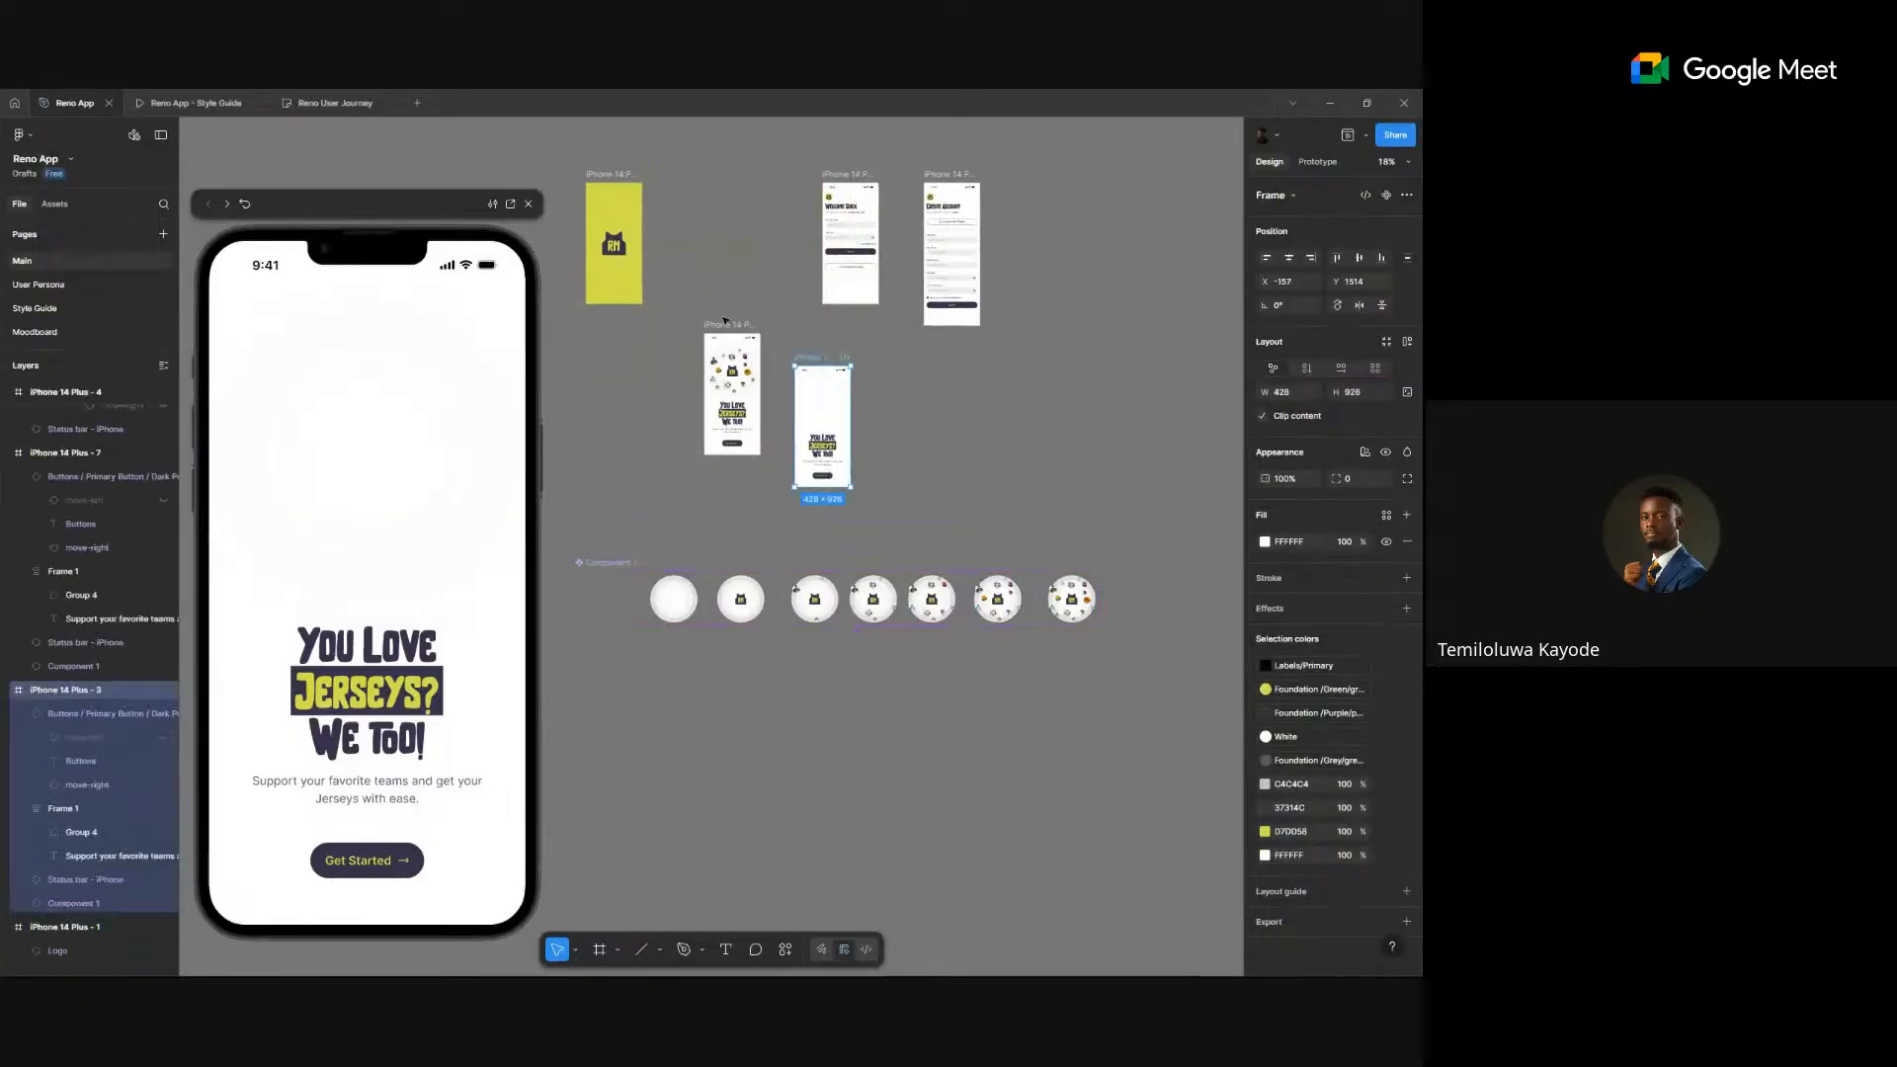
pyautogui.moveTo(726, 326); pyautogui.dragTo(727, 175)
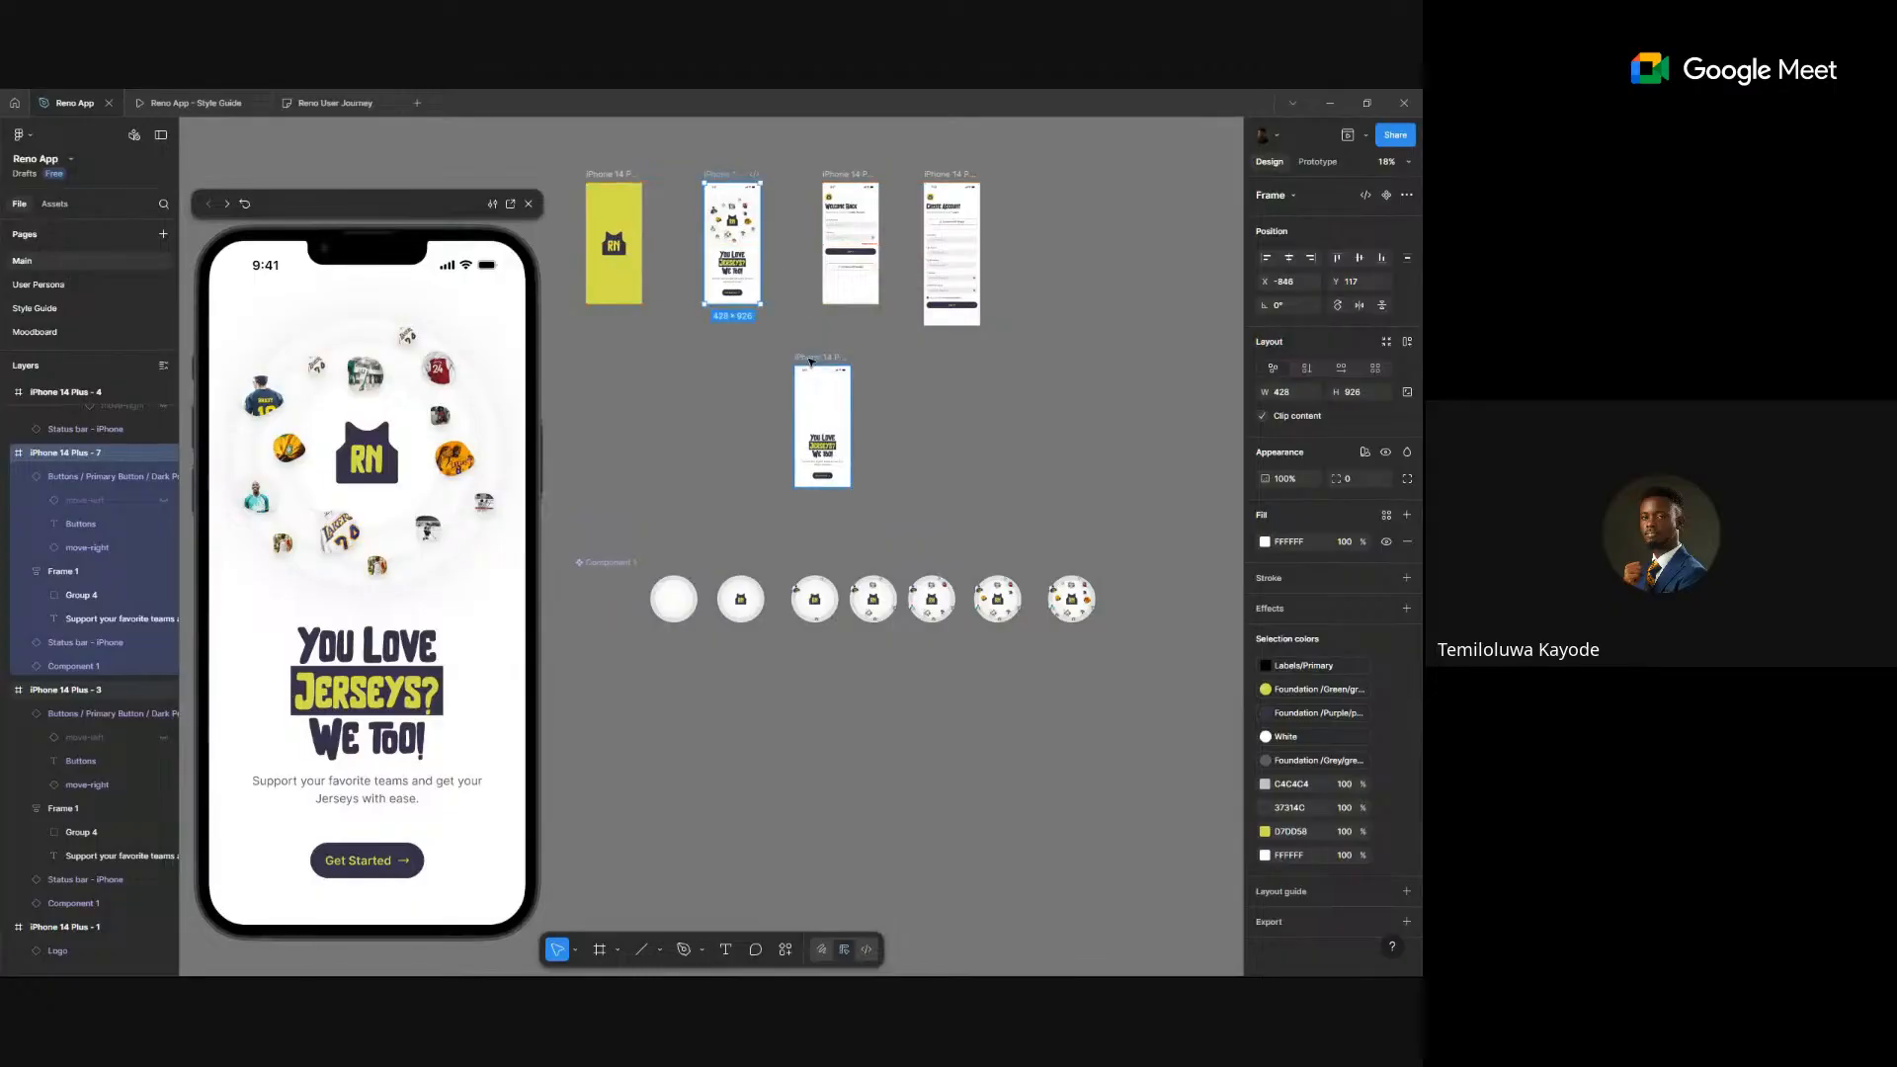
pyautogui.moveTo(810, 361); pyautogui.dragTo(720, 351)
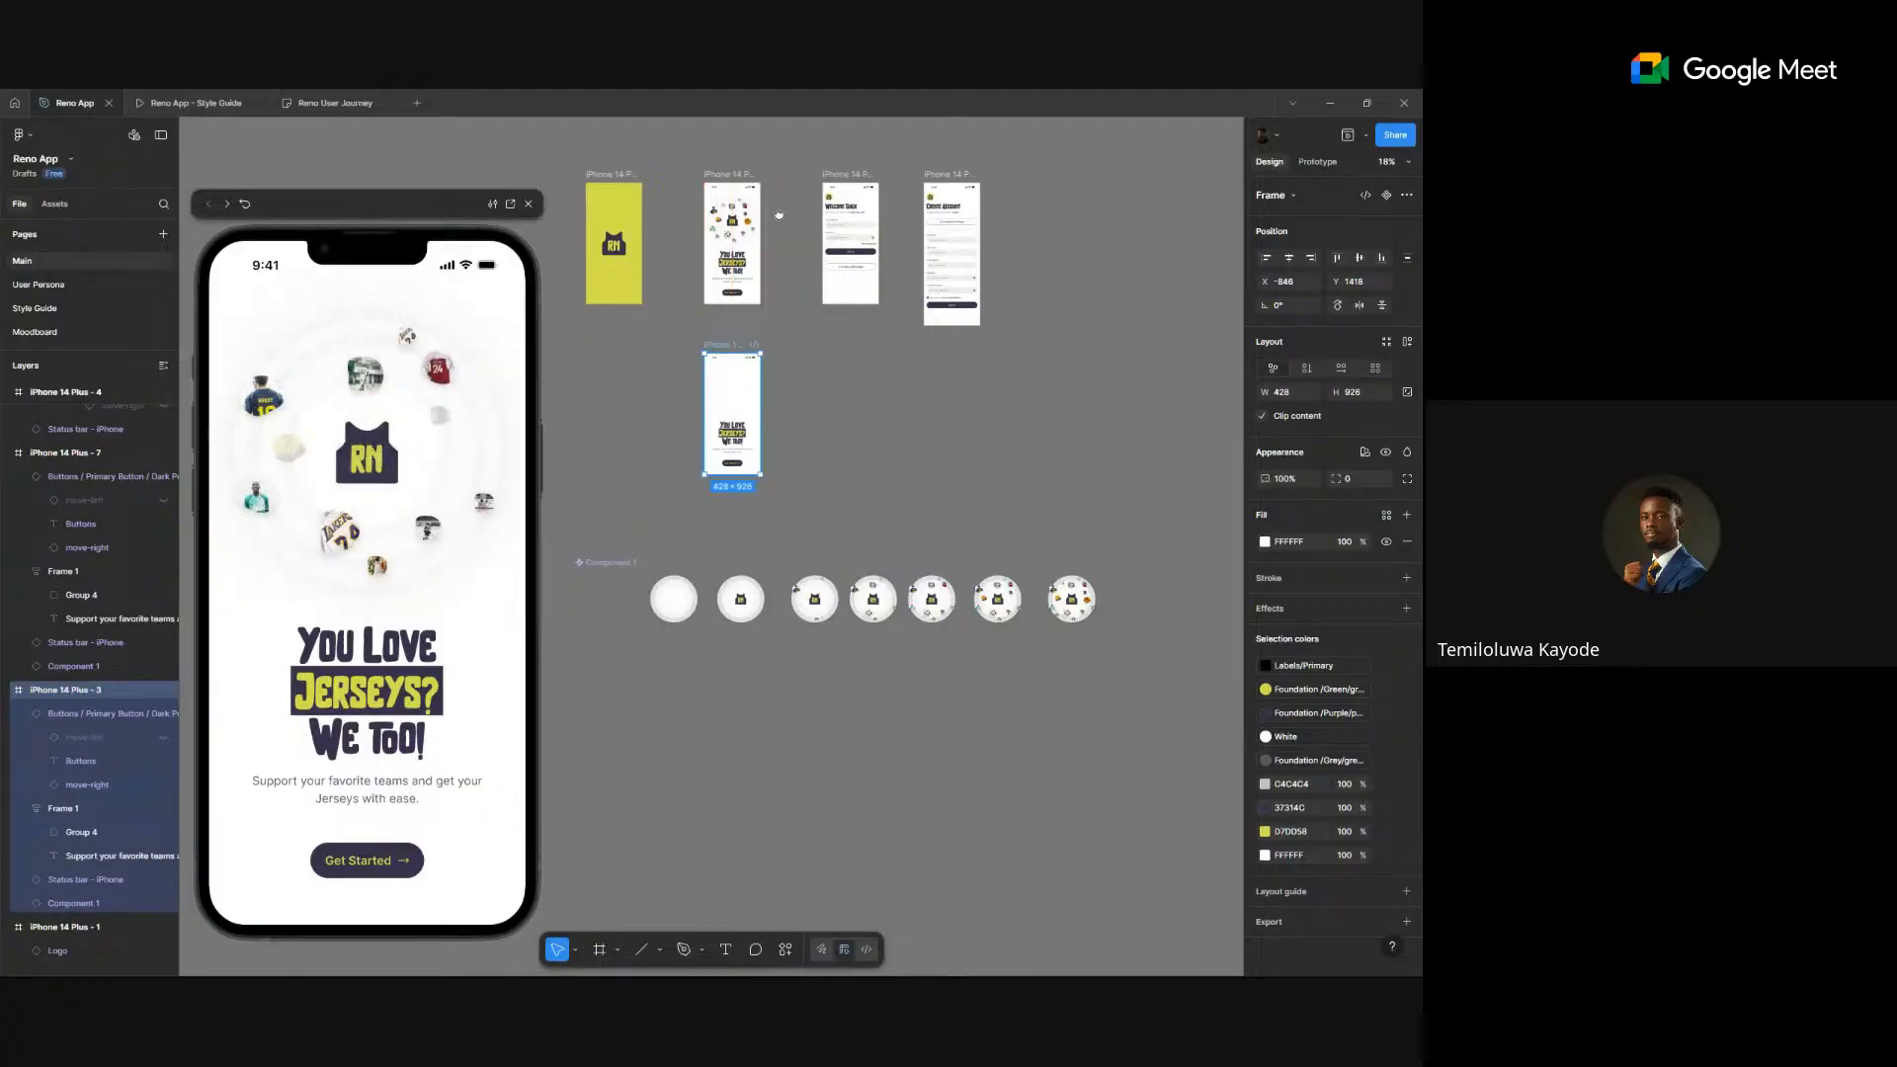
pyautogui.hotkey('shift', '2')
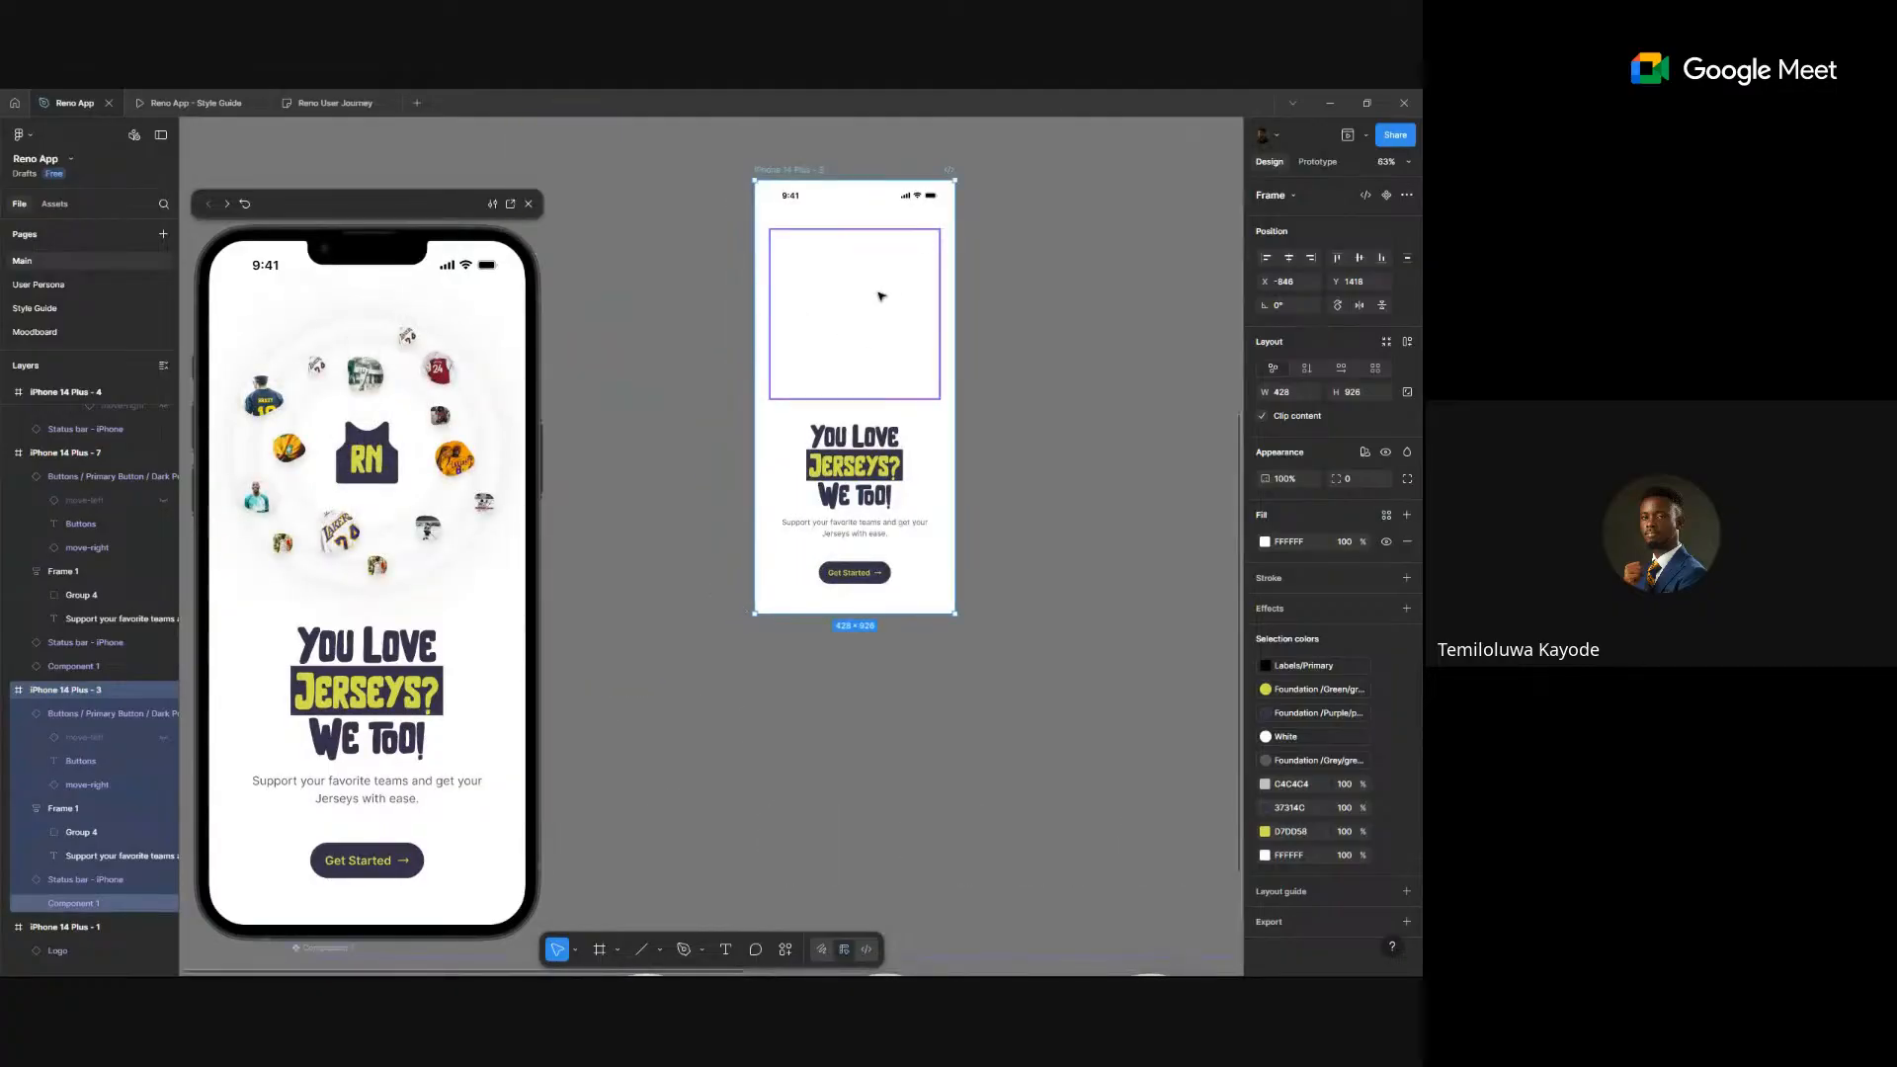
pyautogui.scroll(10, 882, 296)
pyautogui.hscroll(-2, 889, 346)
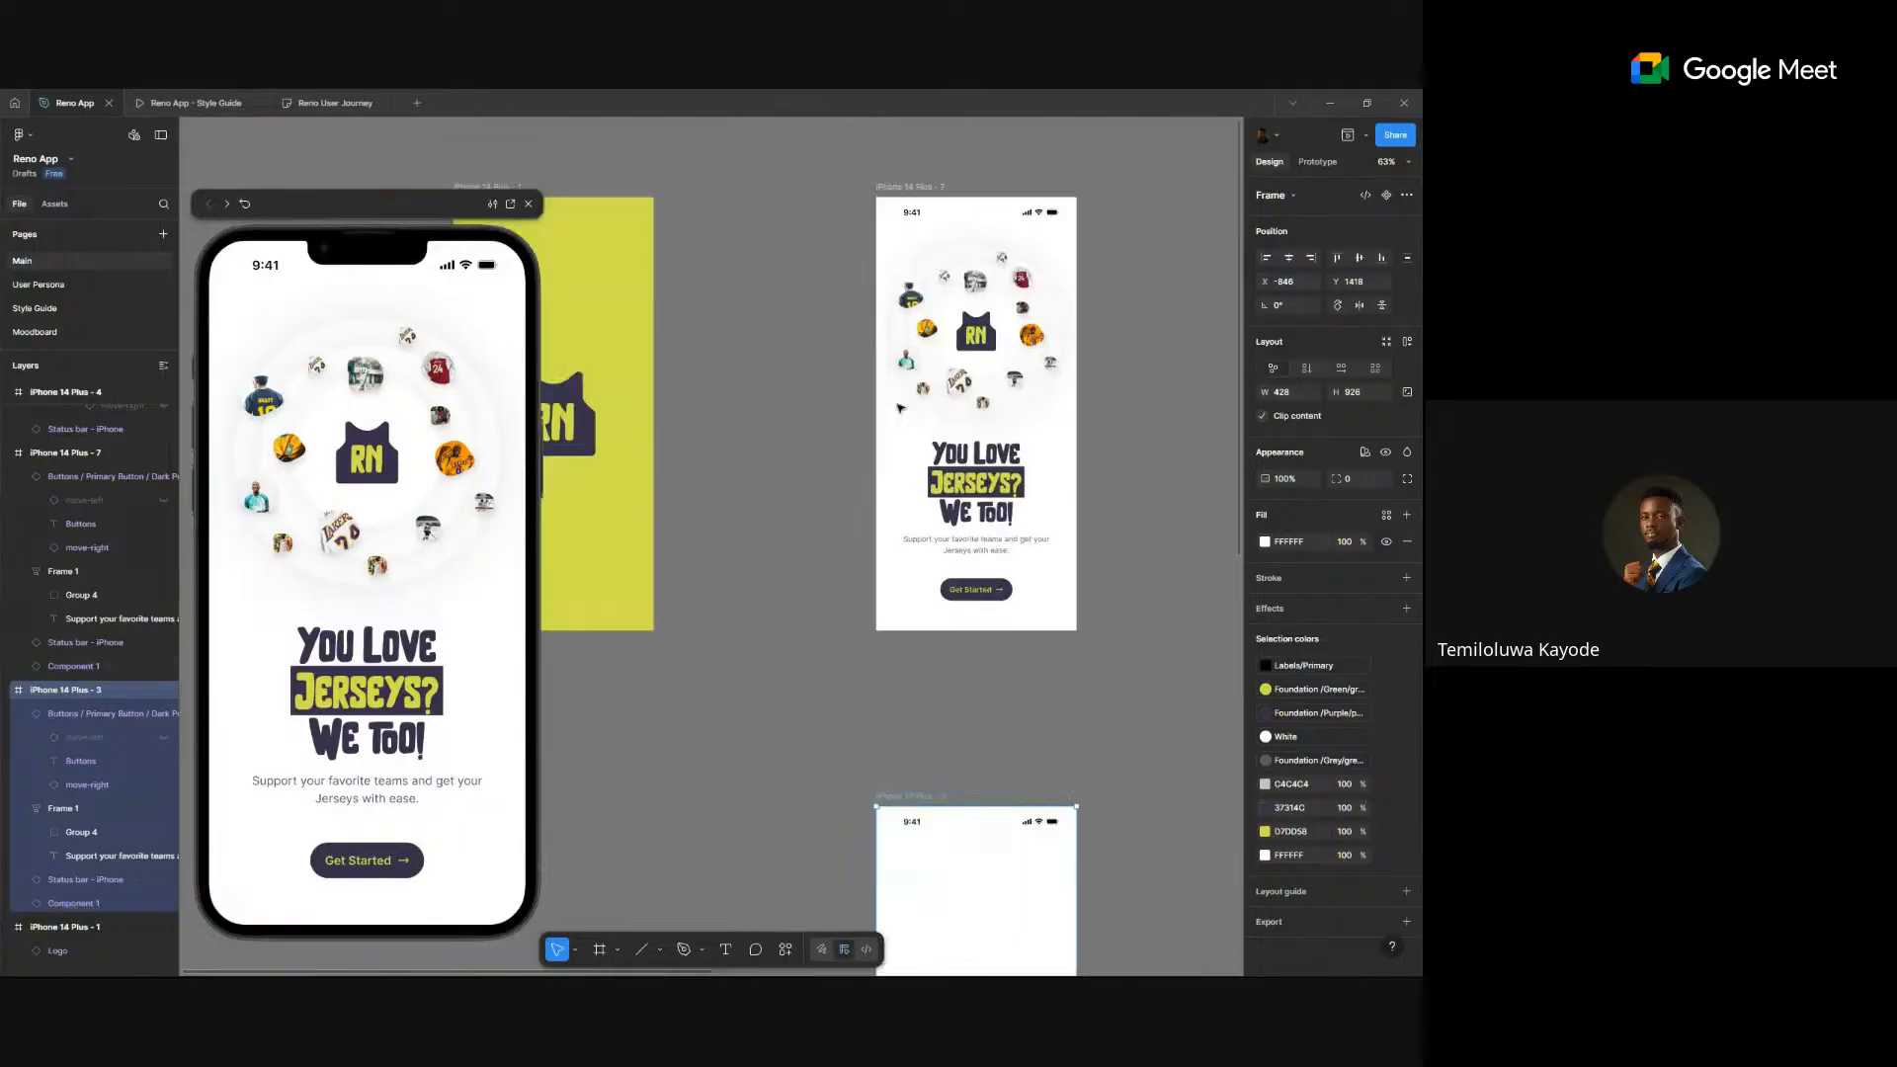
pyautogui.click(1319, 162)
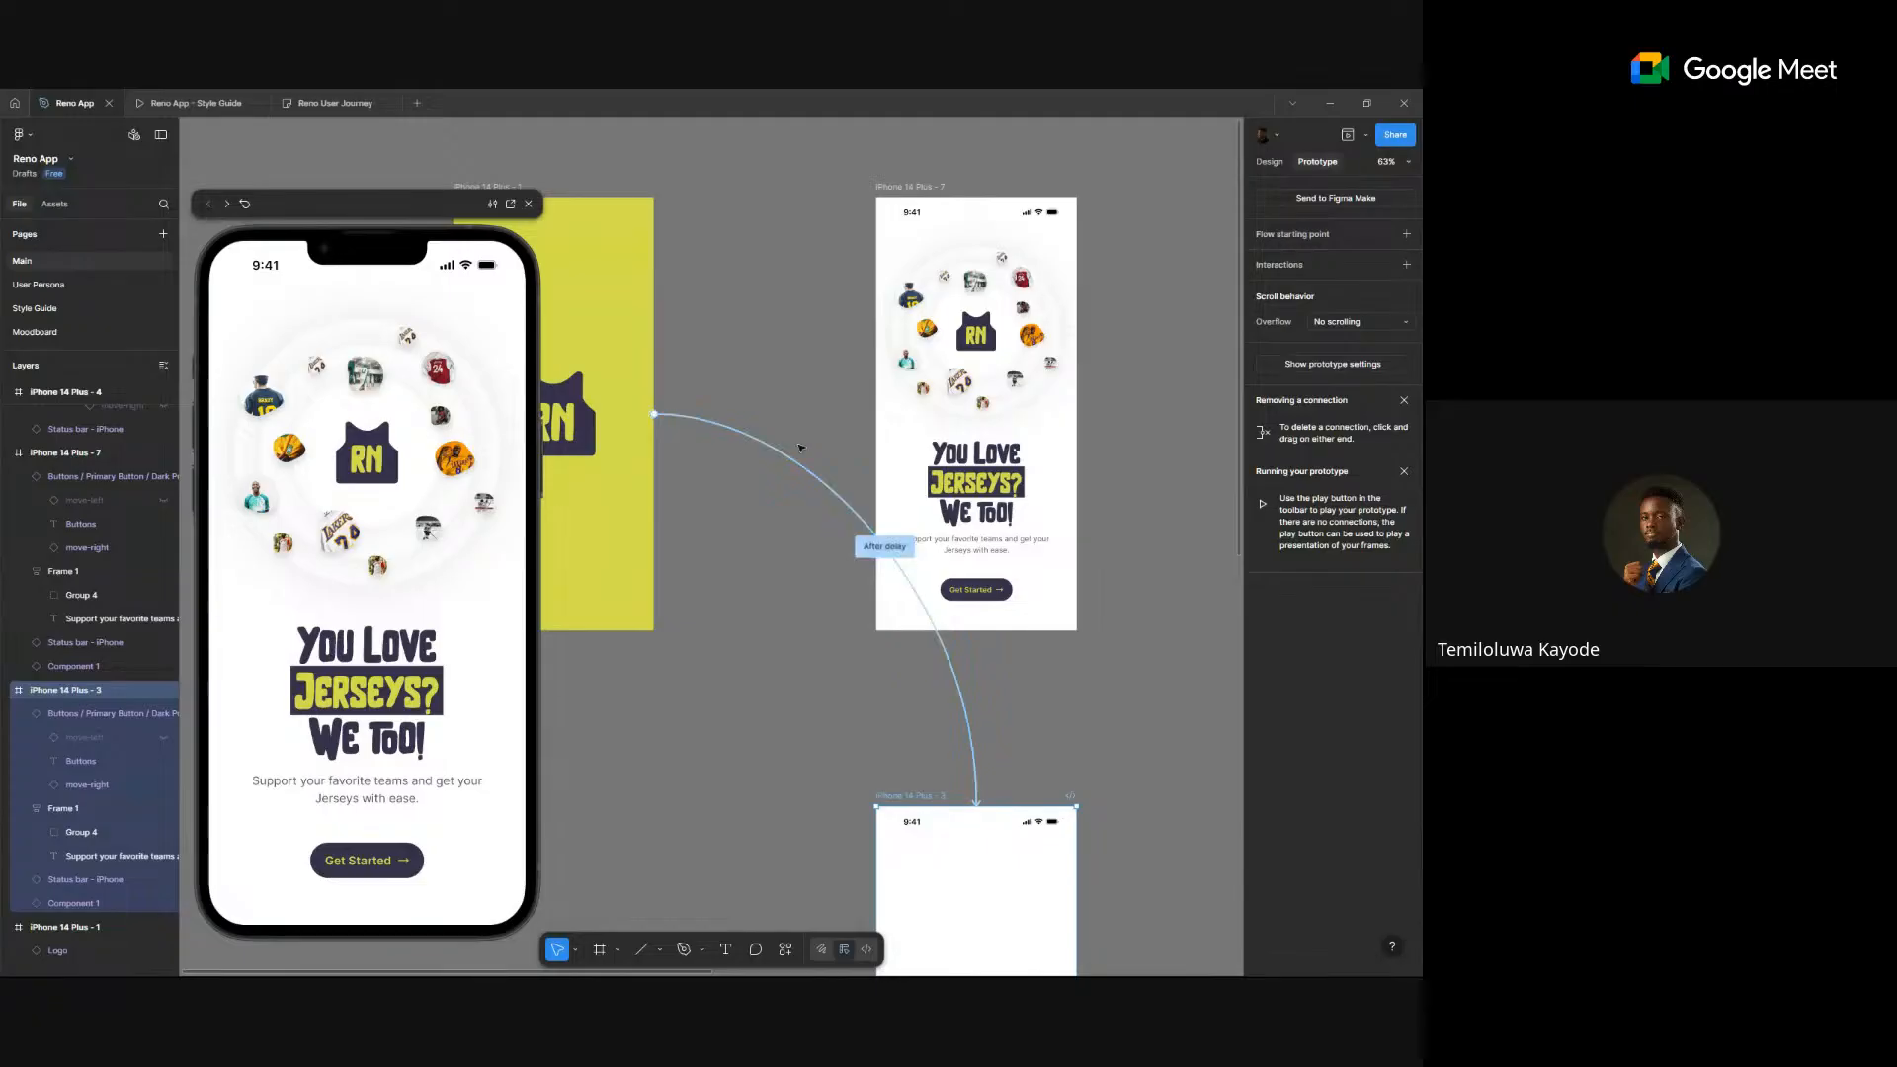
pyautogui.scroll(-5, 985, 803)
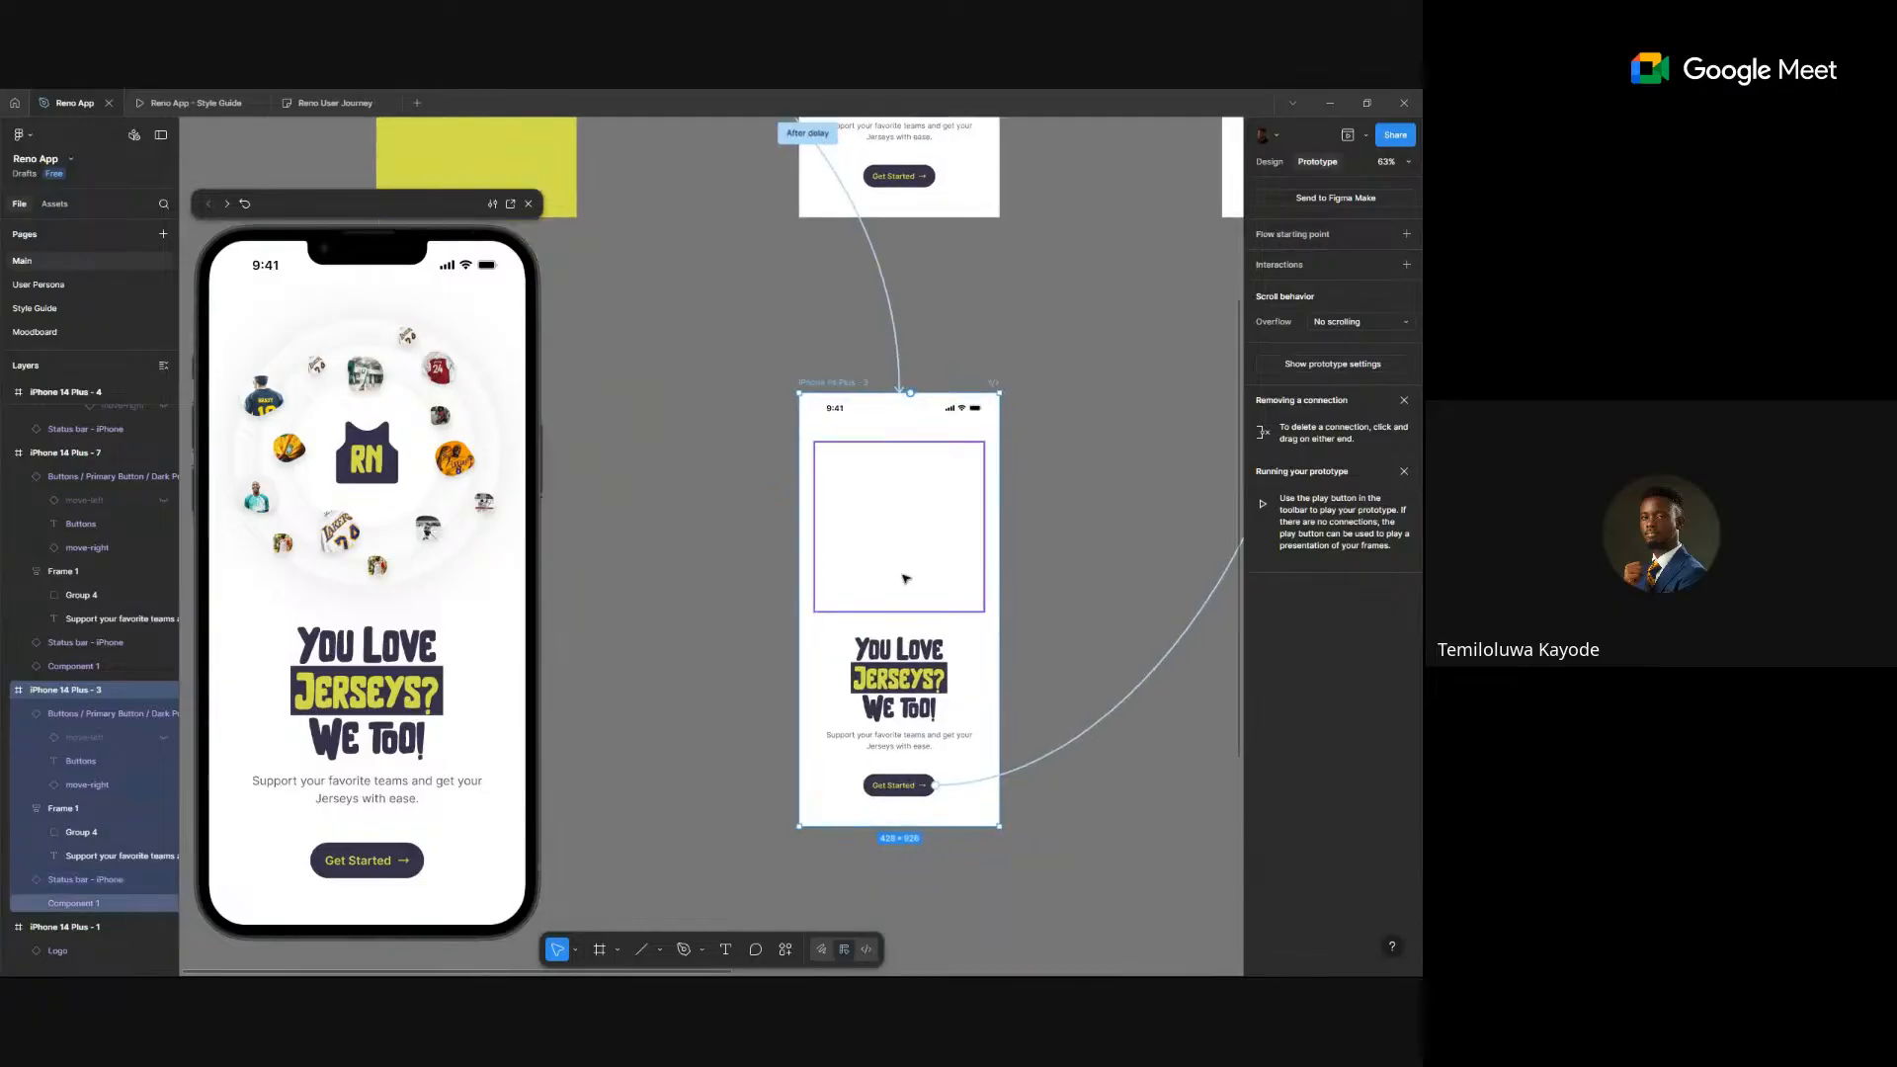
pyautogui.scroll(5, 876, 495)
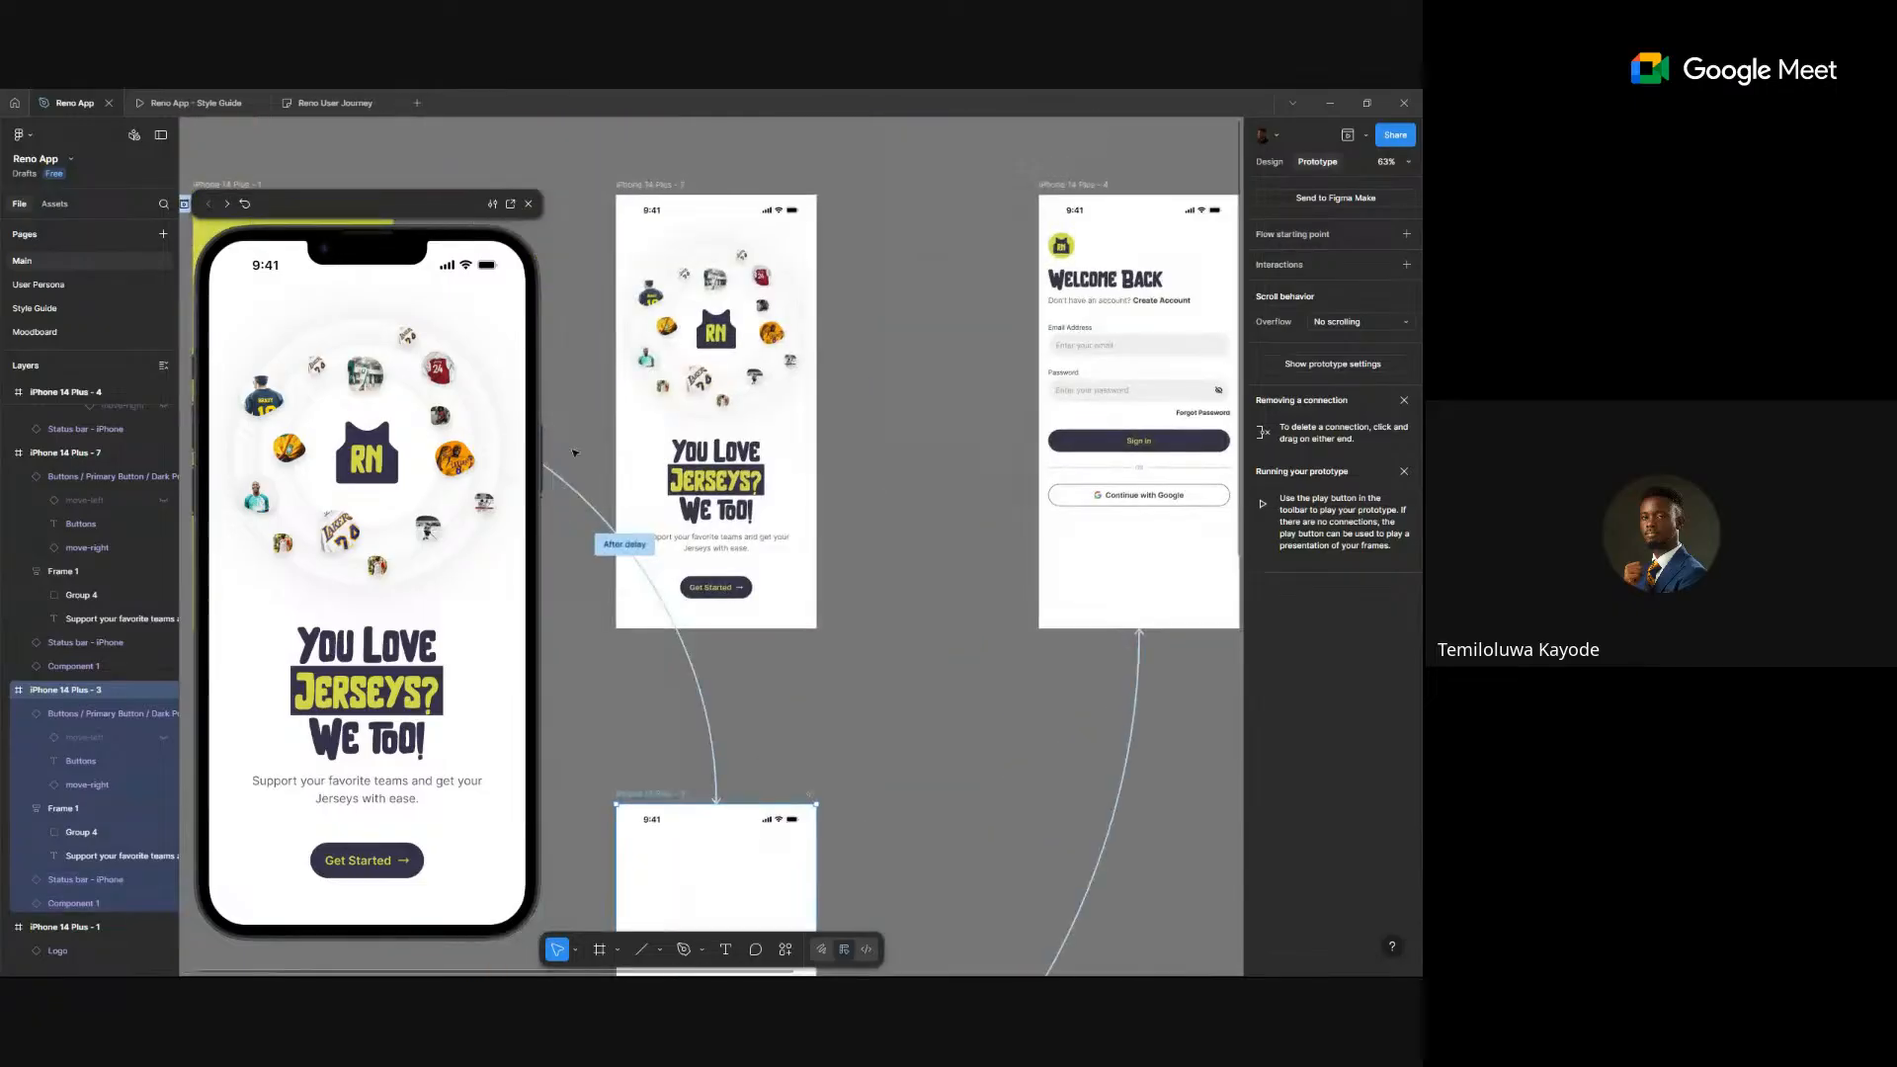
pyautogui.click(1275, 163)
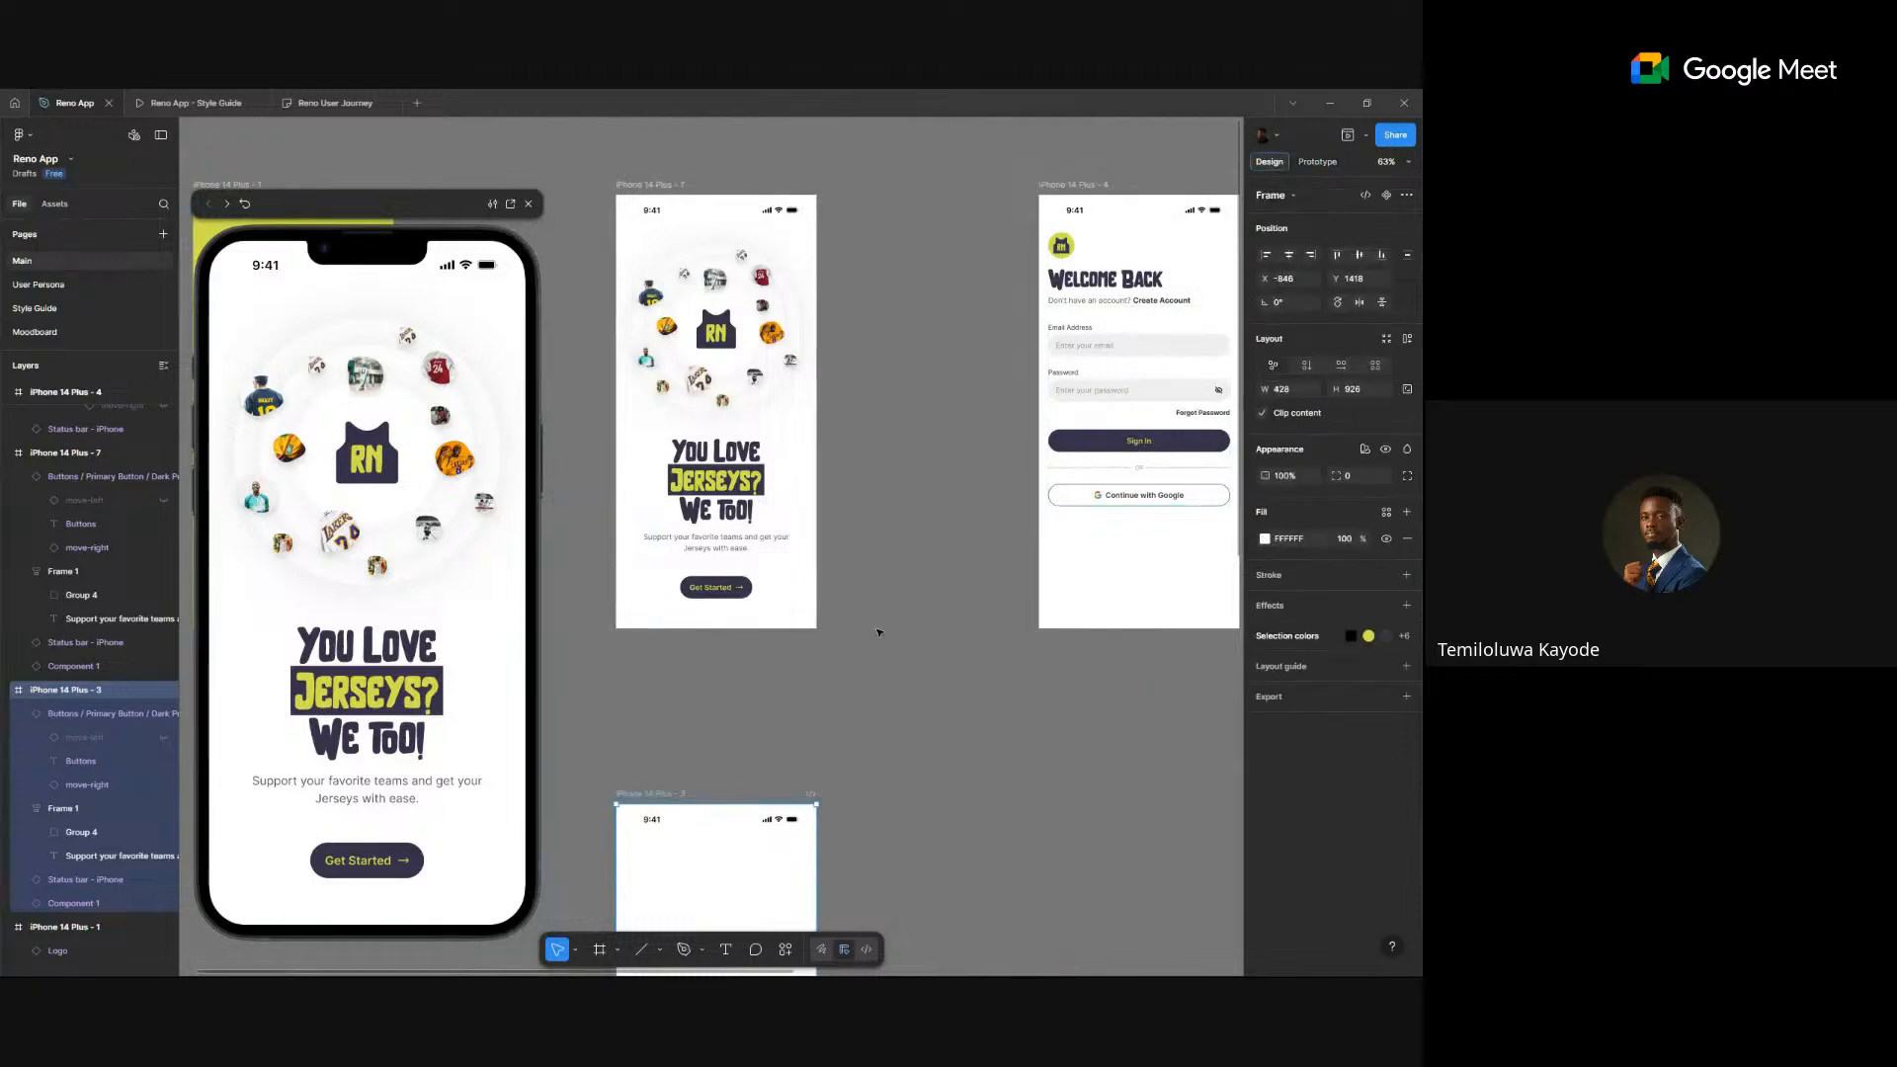
pyautogui.scroll(-5, 879, 630)
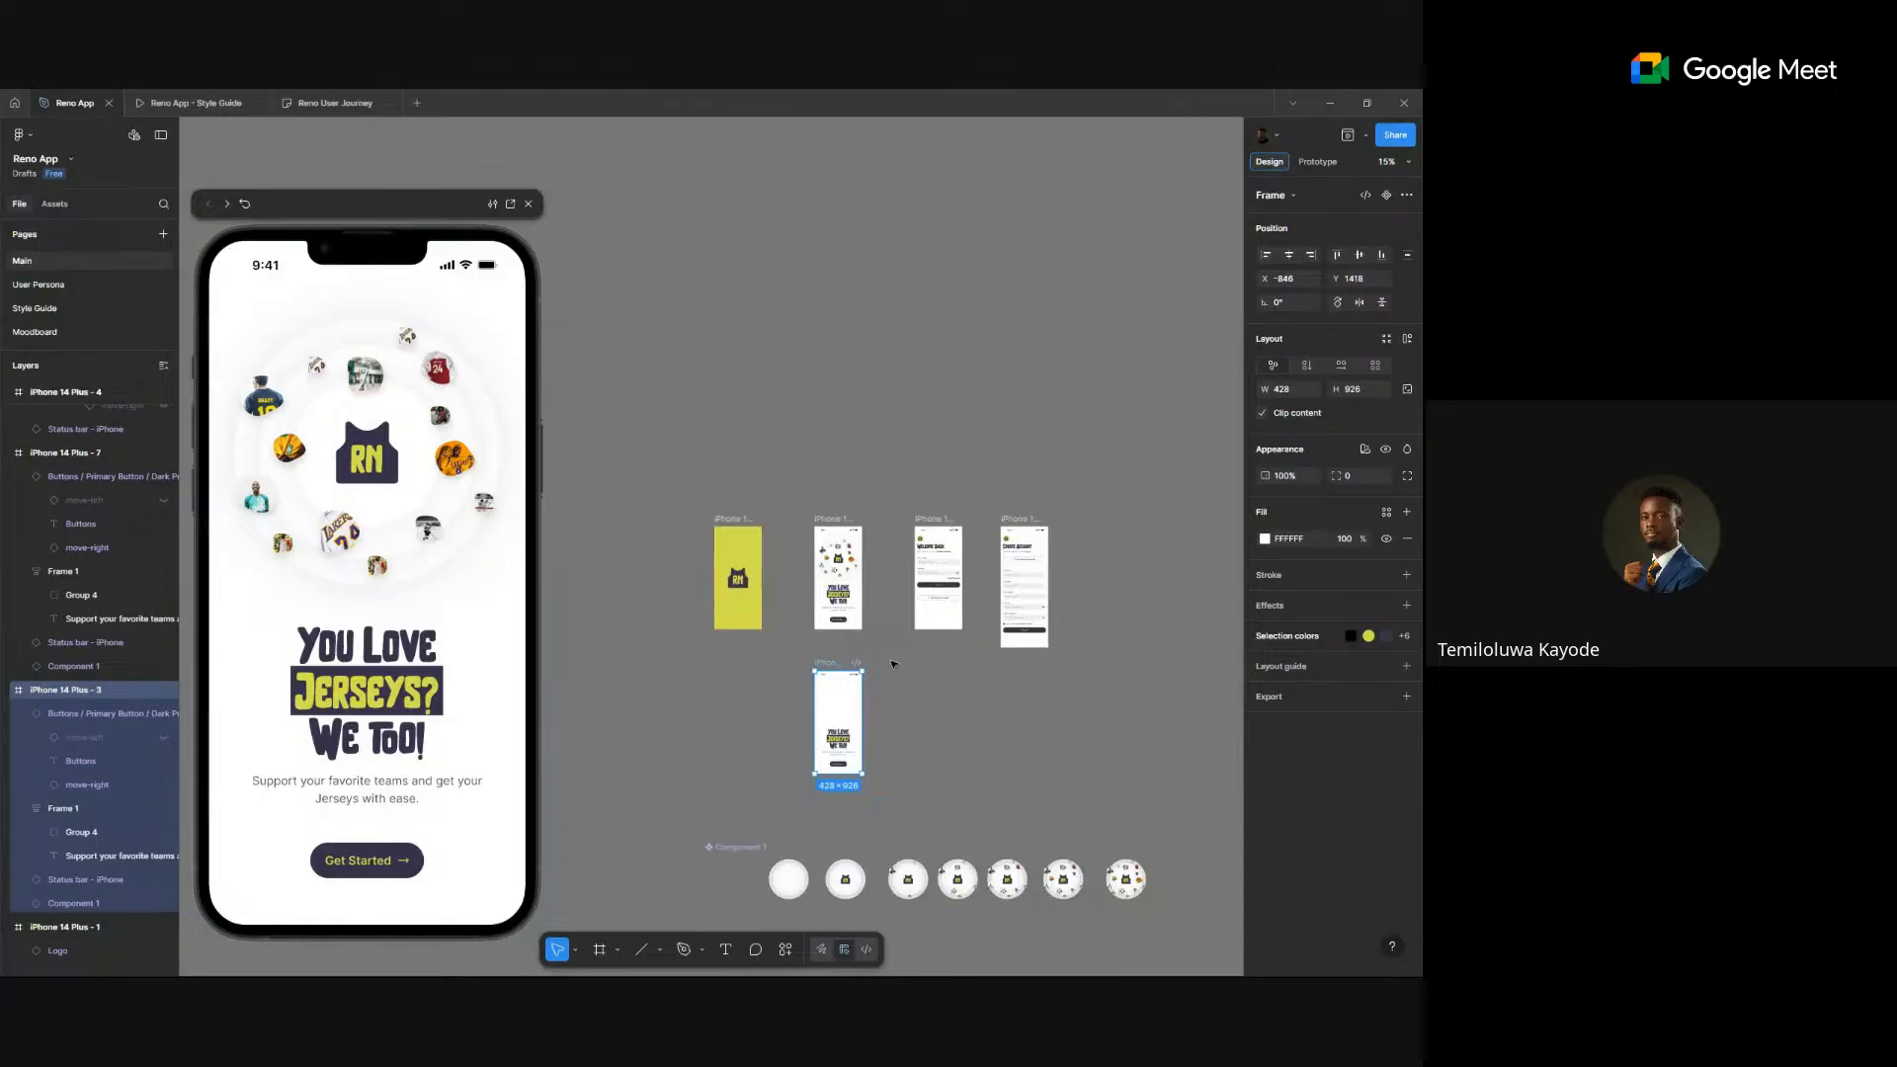
# - Nudge the lower welcome screen and the animation variant set up into alignment
pyautogui.moveTo(827, 663); pyautogui.dragTo(826, 652)
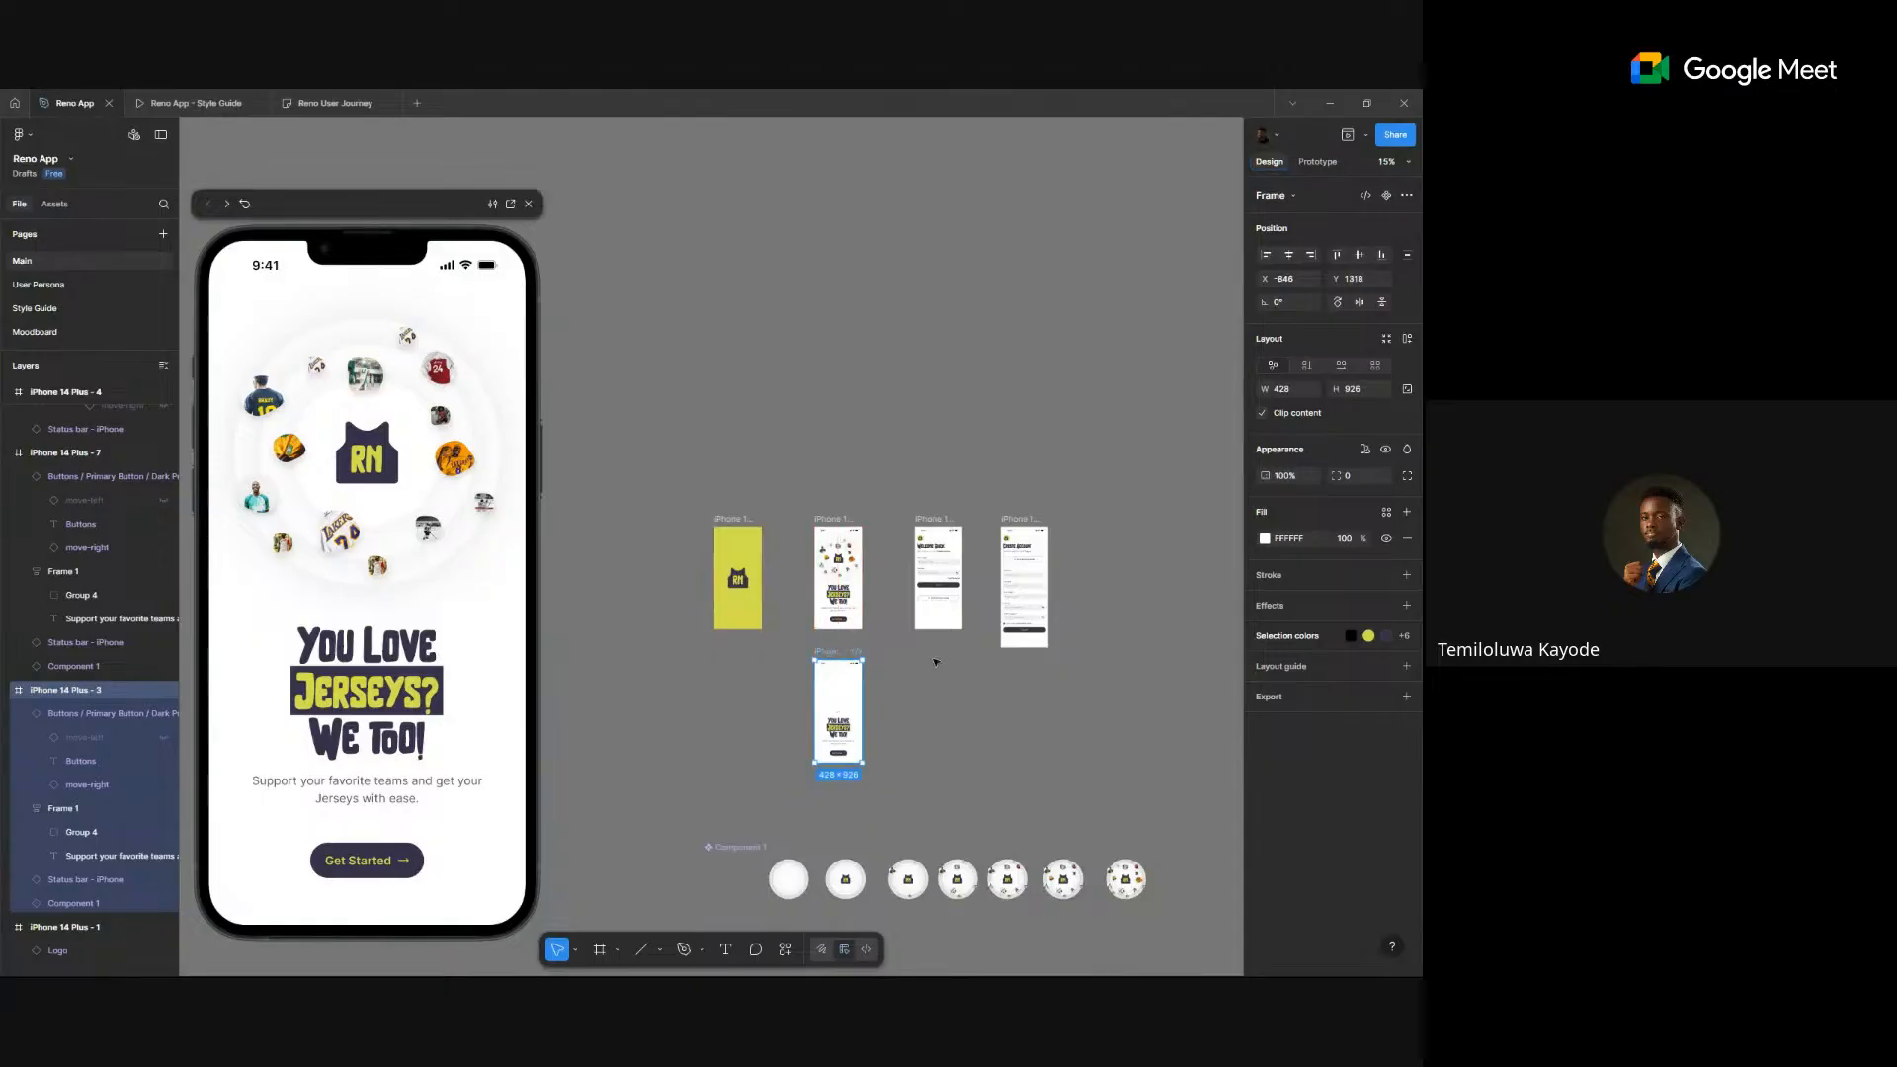
pyautogui.click(959, 713)
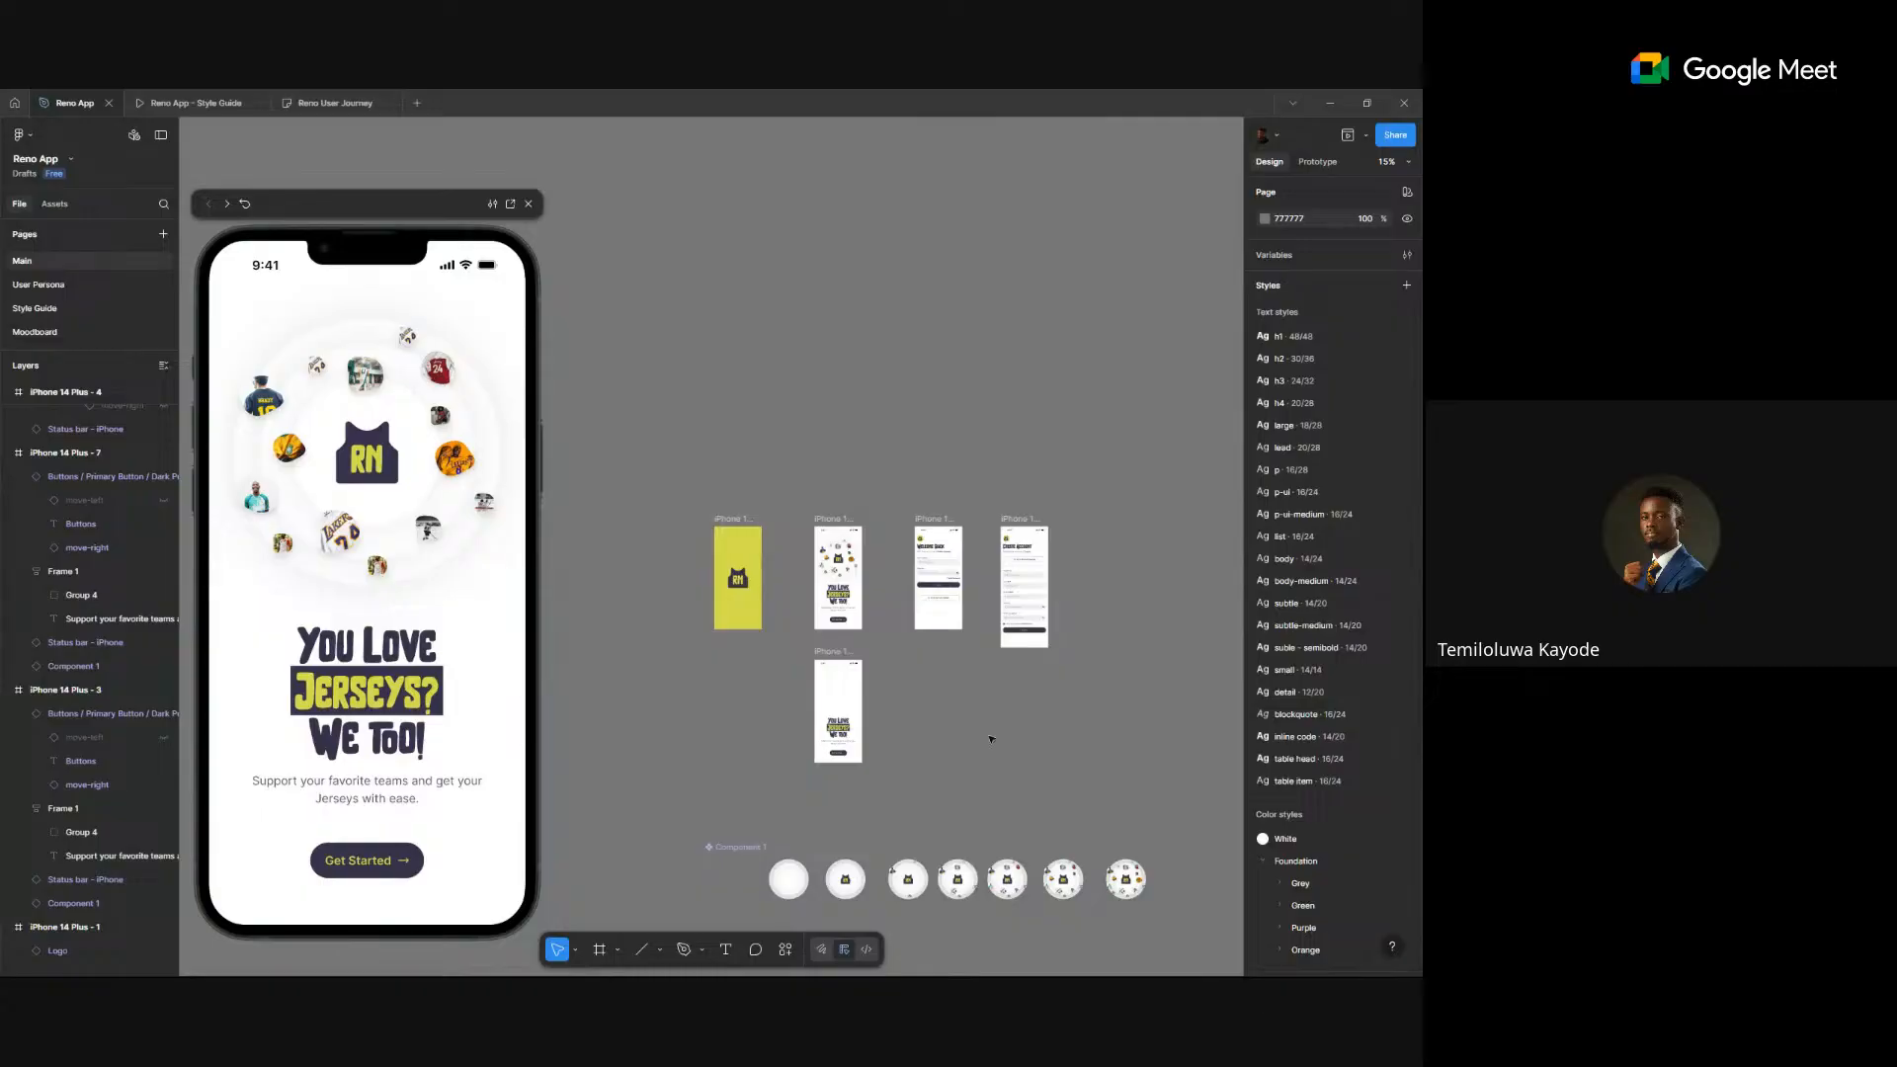
pyautogui.scroll(-1, 991, 739)
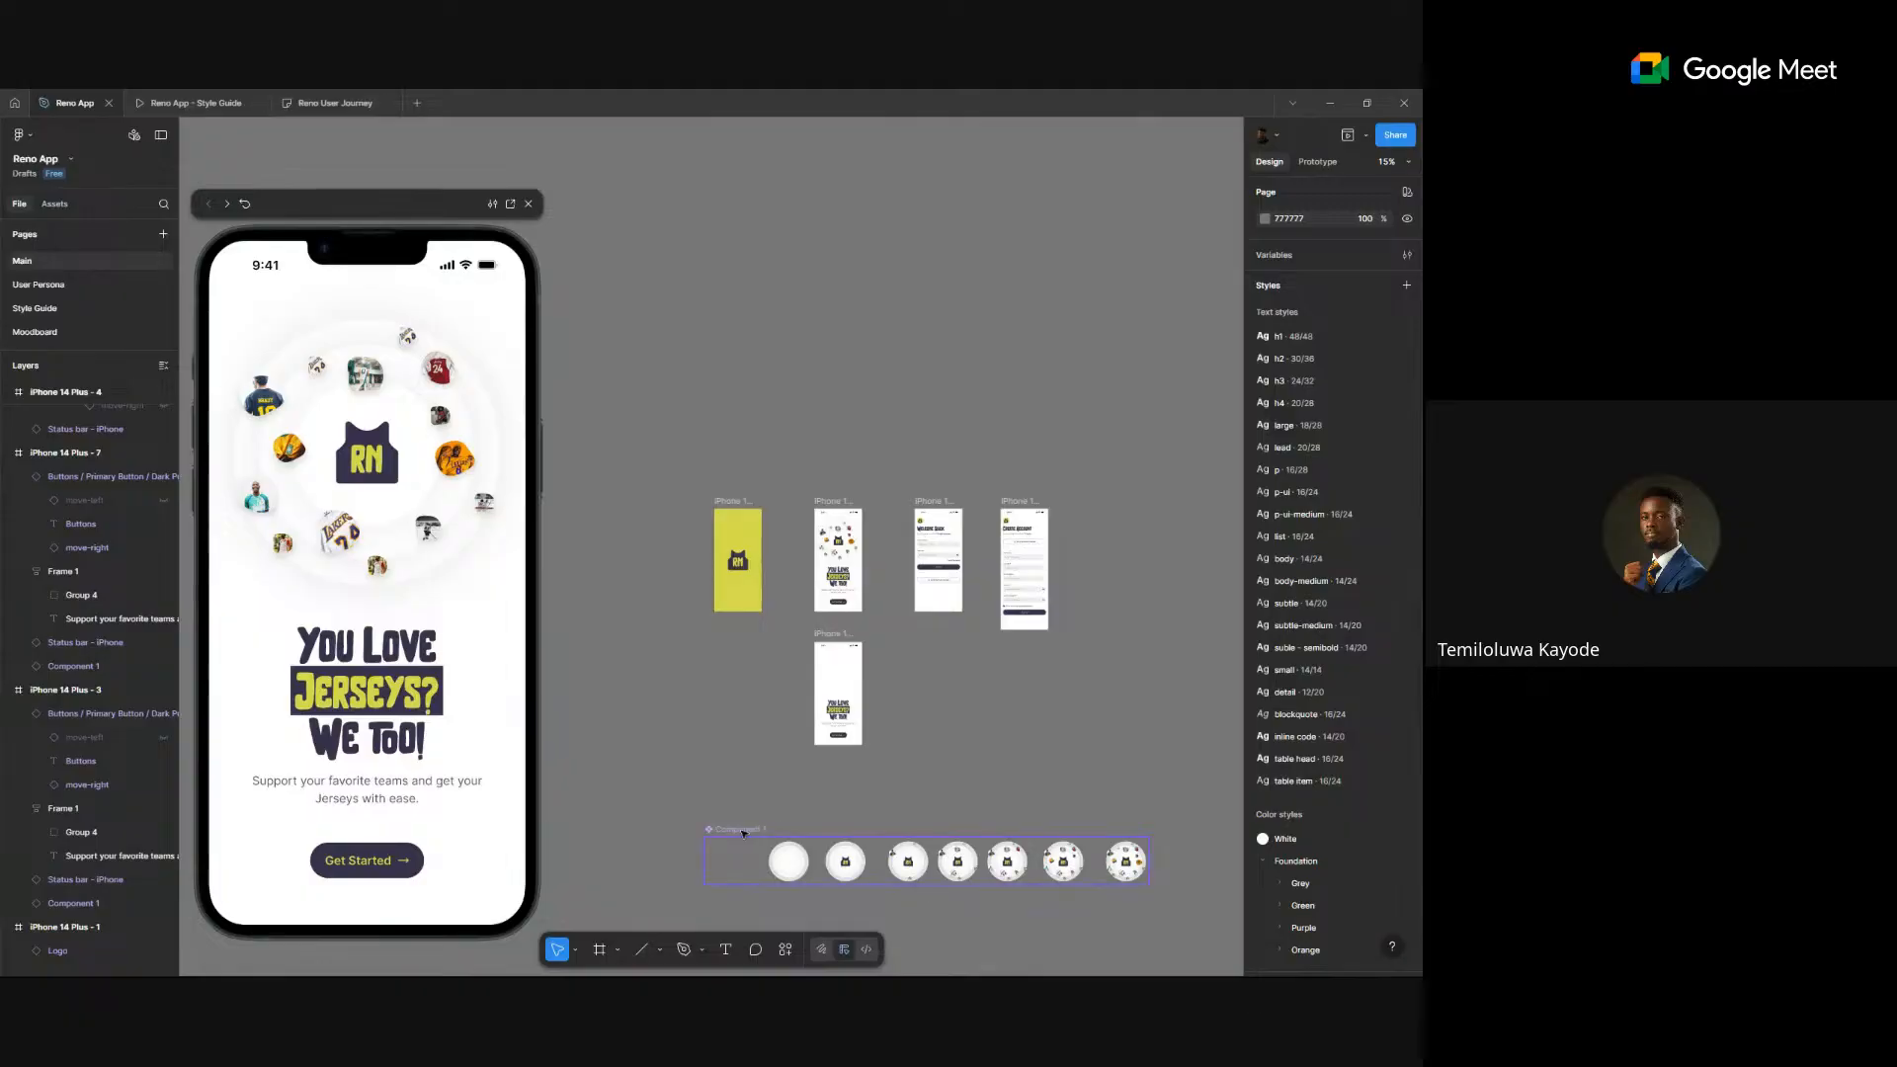
pyautogui.moveTo(731, 829); pyautogui.dragTo(731, 806)
pyautogui.click(741, 906)
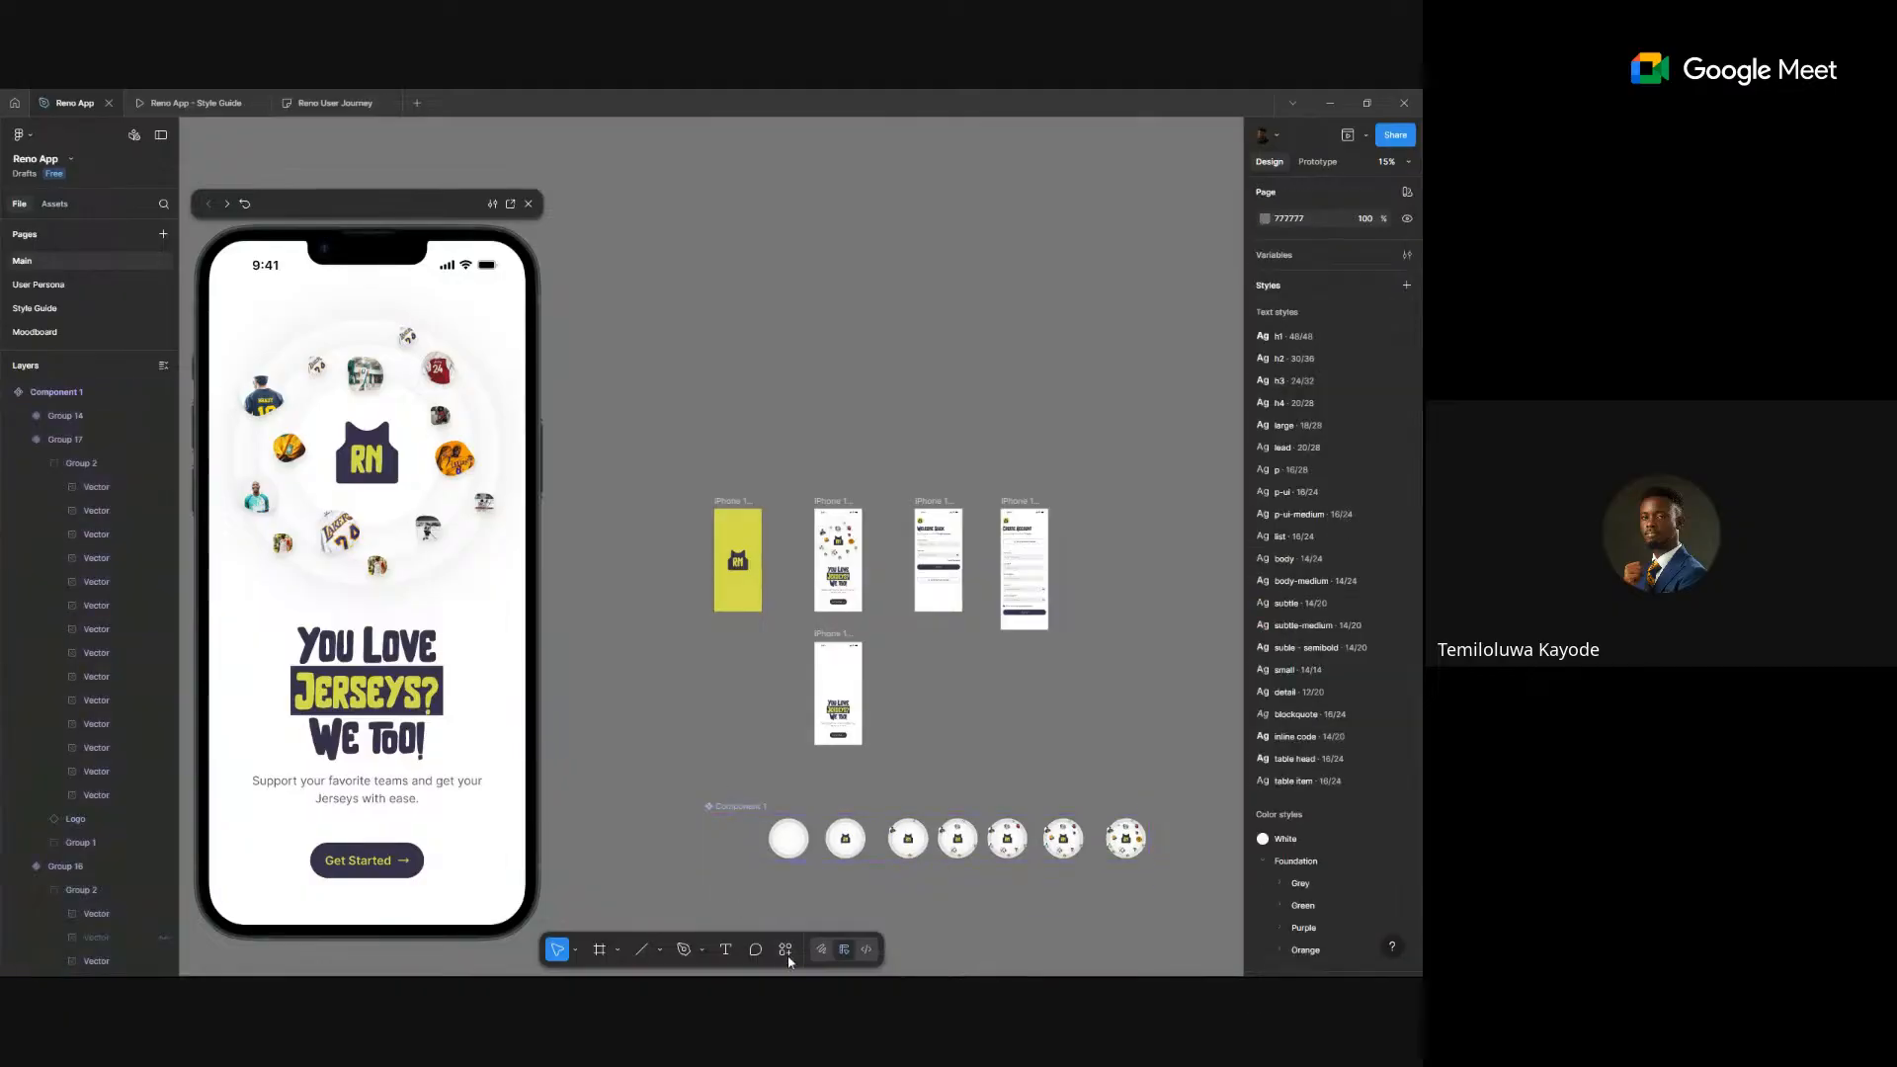
# - Draw a section around all screens and variants and name it 'Onboarding'
pyautogui.click(787, 951)
pyautogui.click(619, 951)
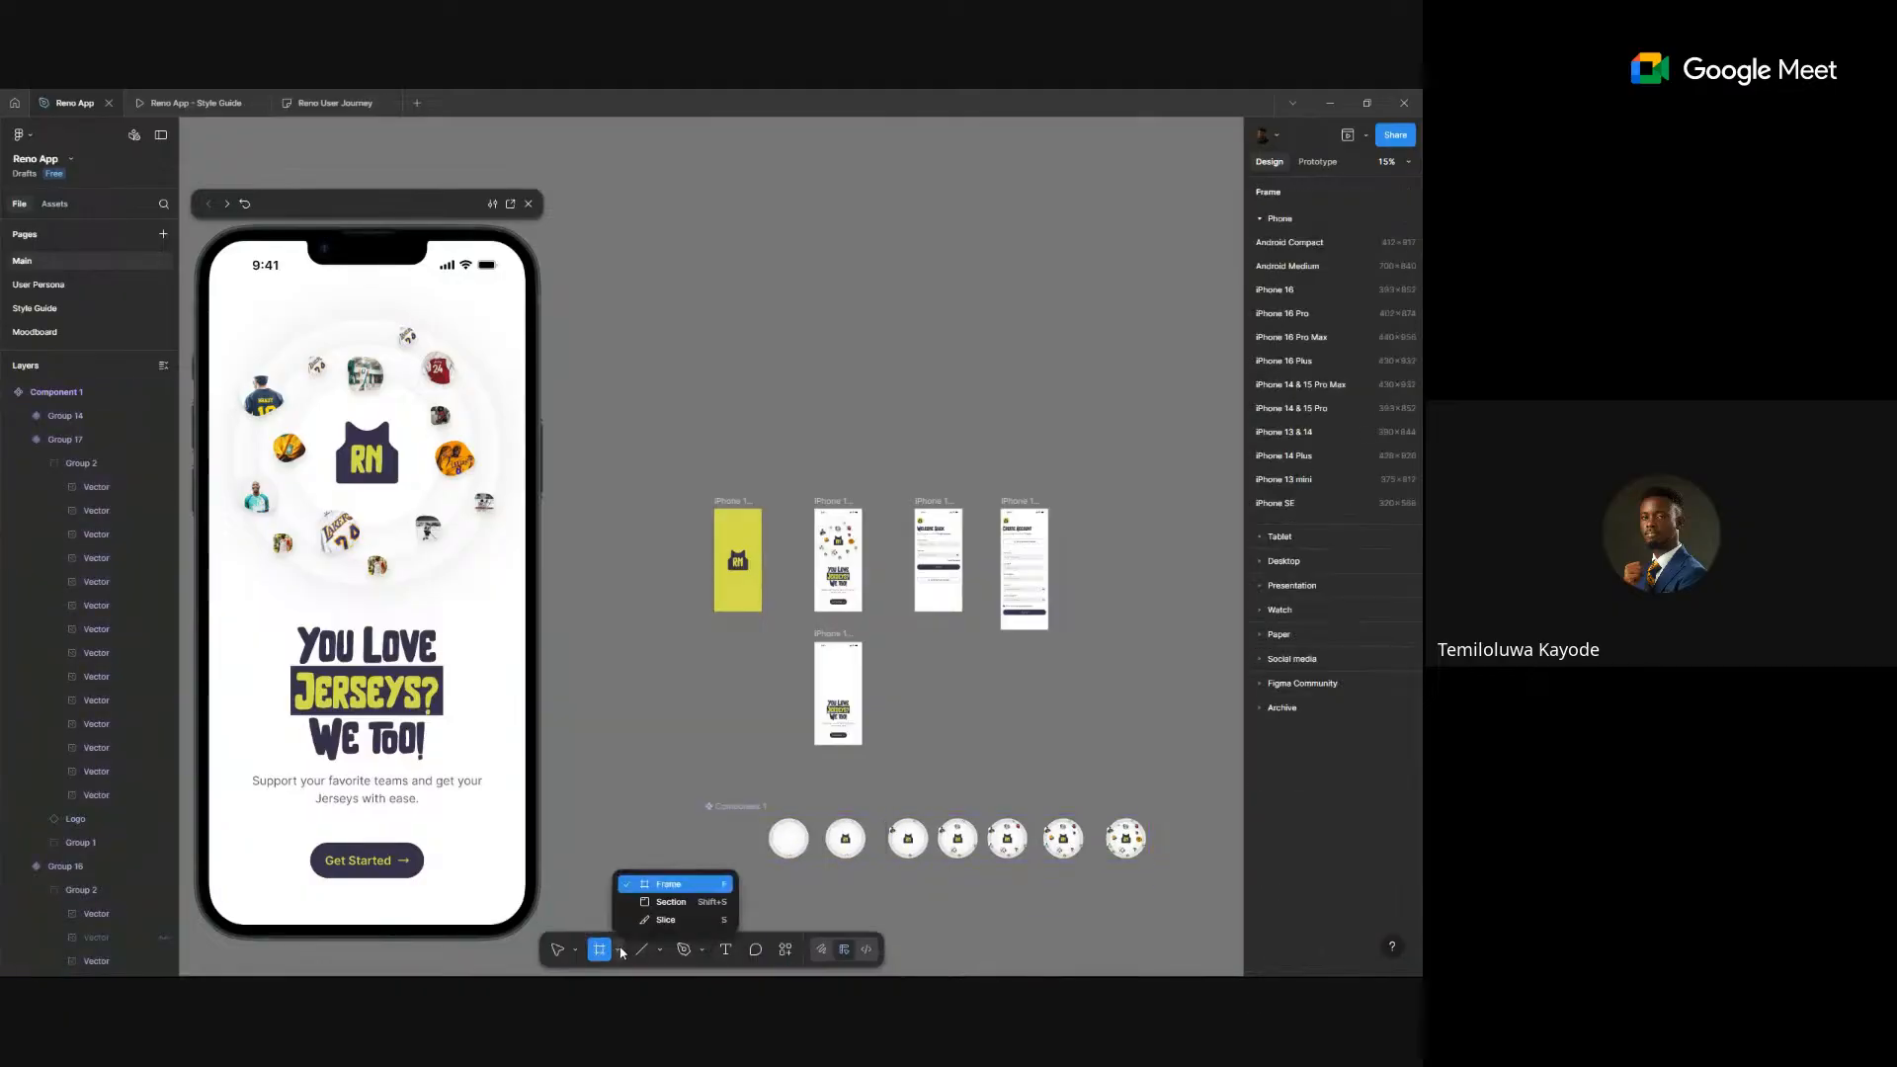
pyautogui.click(684, 905)
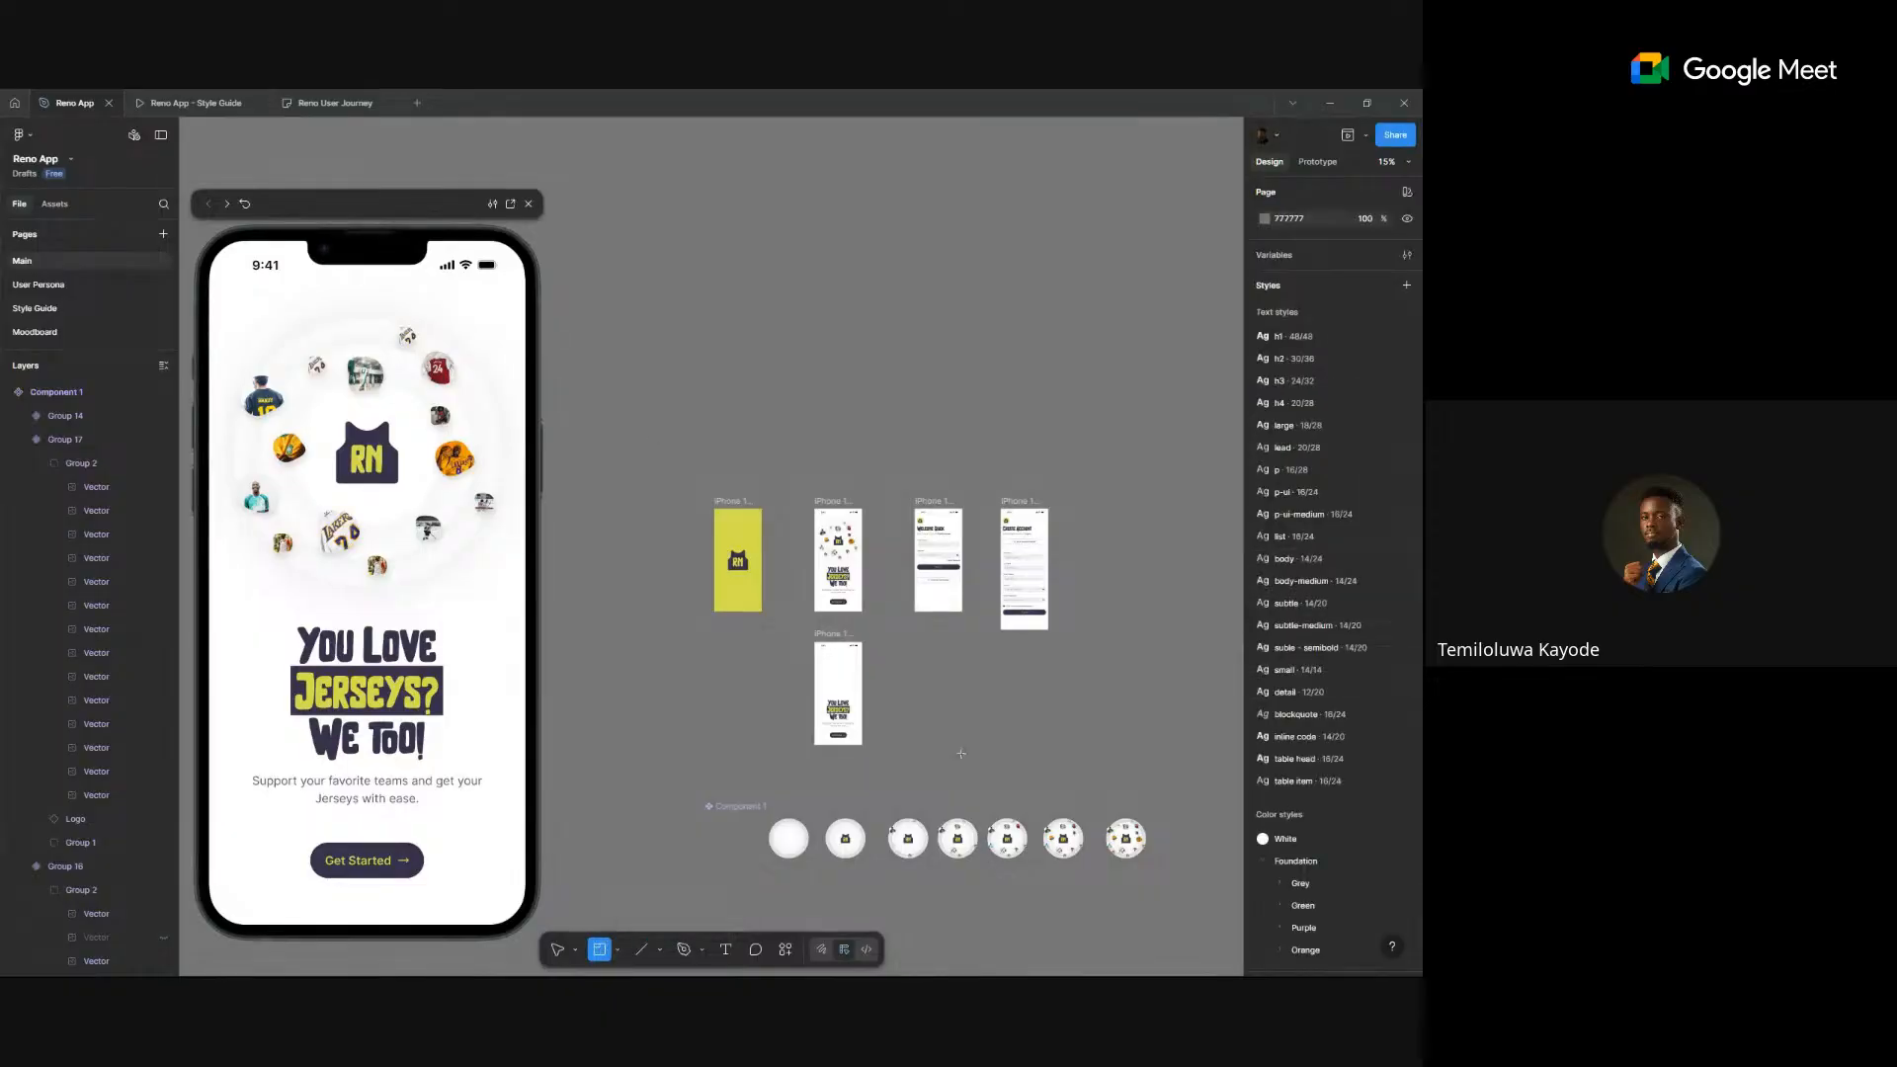
pyautogui.moveTo(655, 438); pyautogui.dragTo(1204, 920)
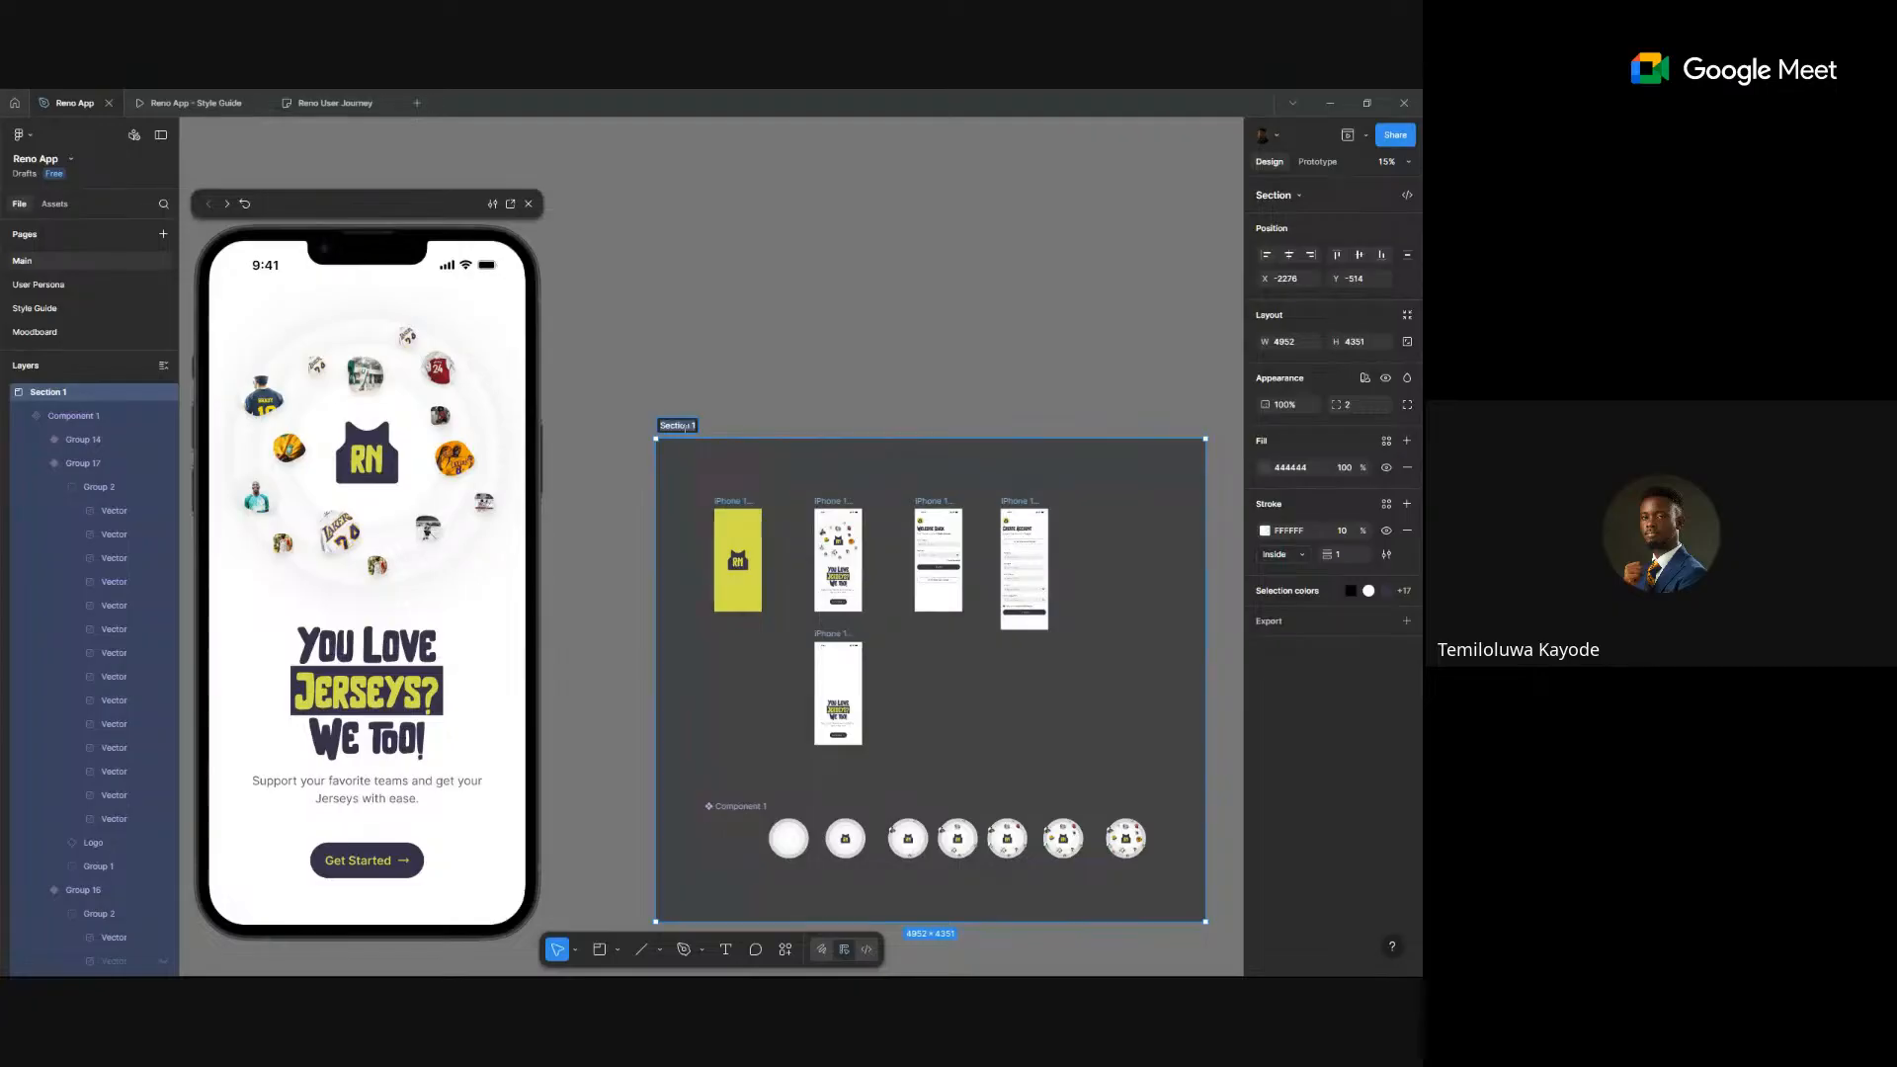
pyautogui.doubleClick(686, 427)
pyautogui.write('Onboarding')
pyautogui.click(1003, 399)
pyautogui.scroll(-3, 1005, 397)
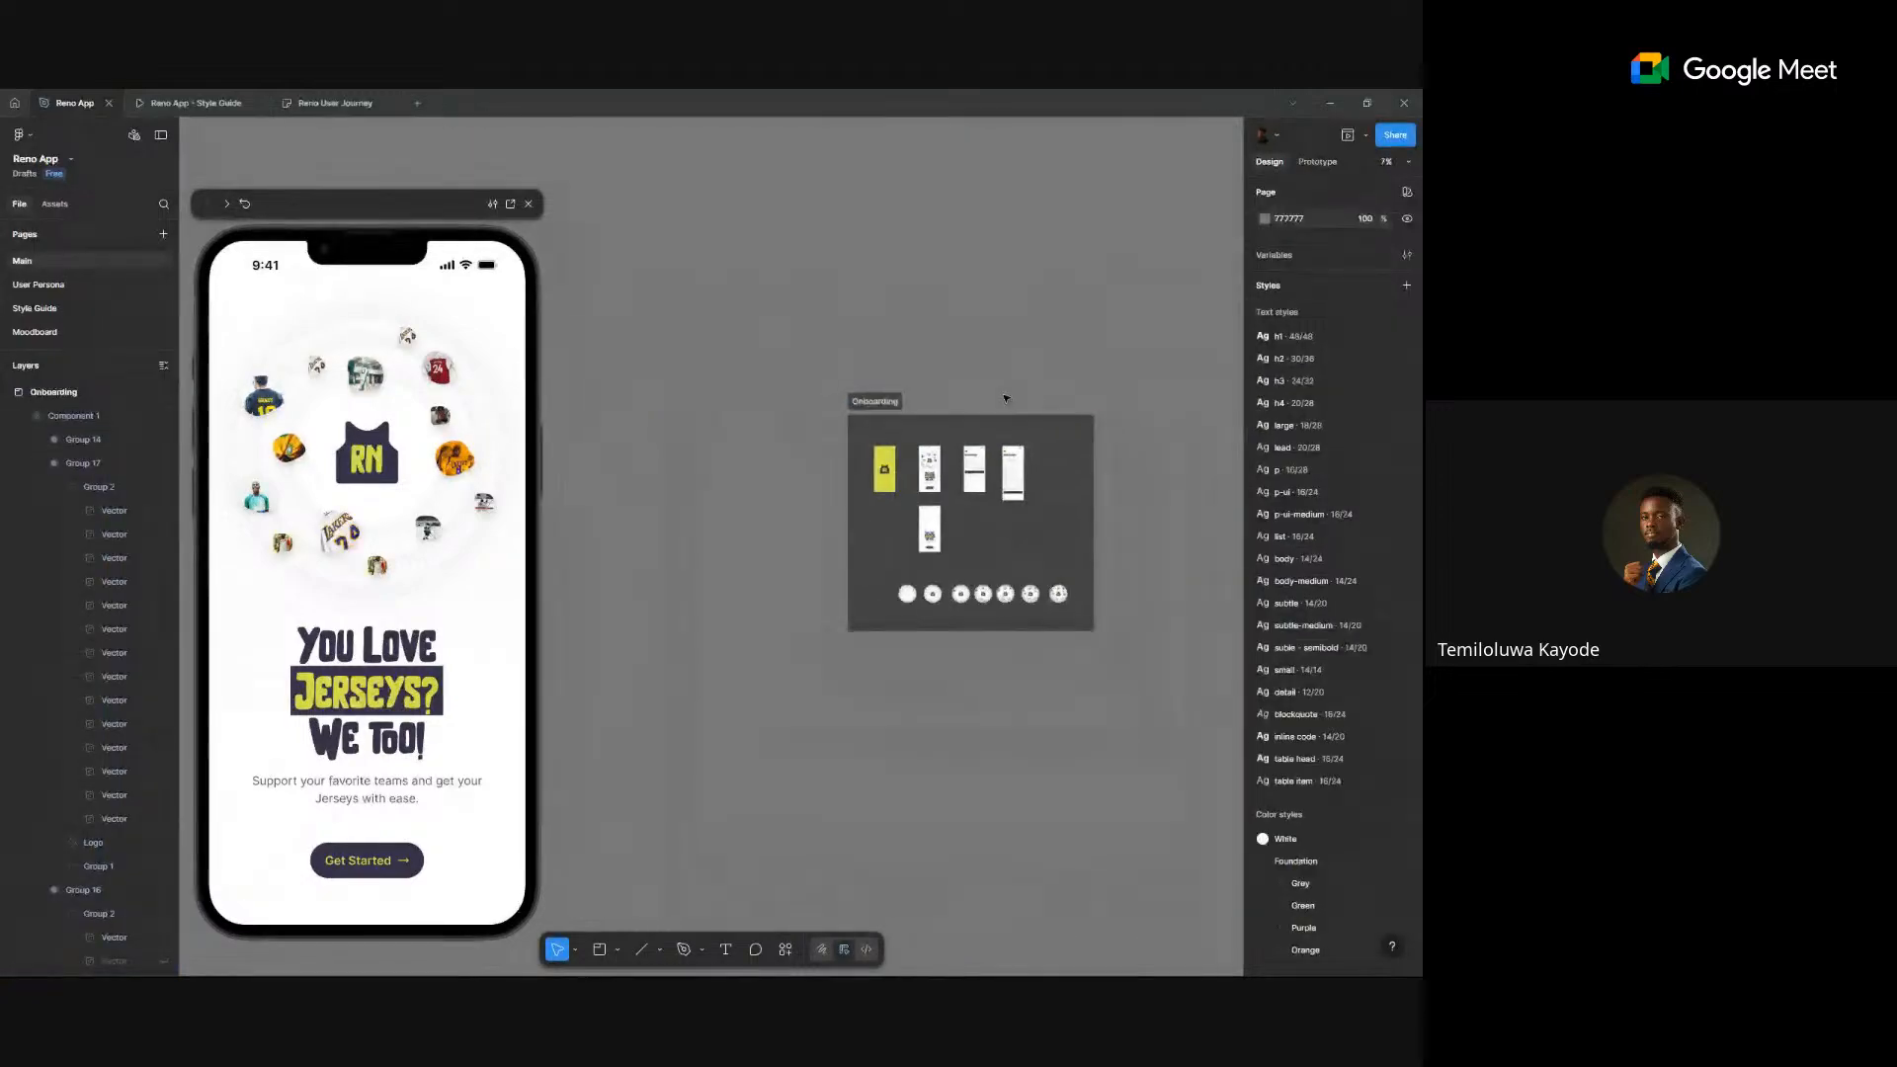
pyautogui.scroll(-2, 1005, 398)
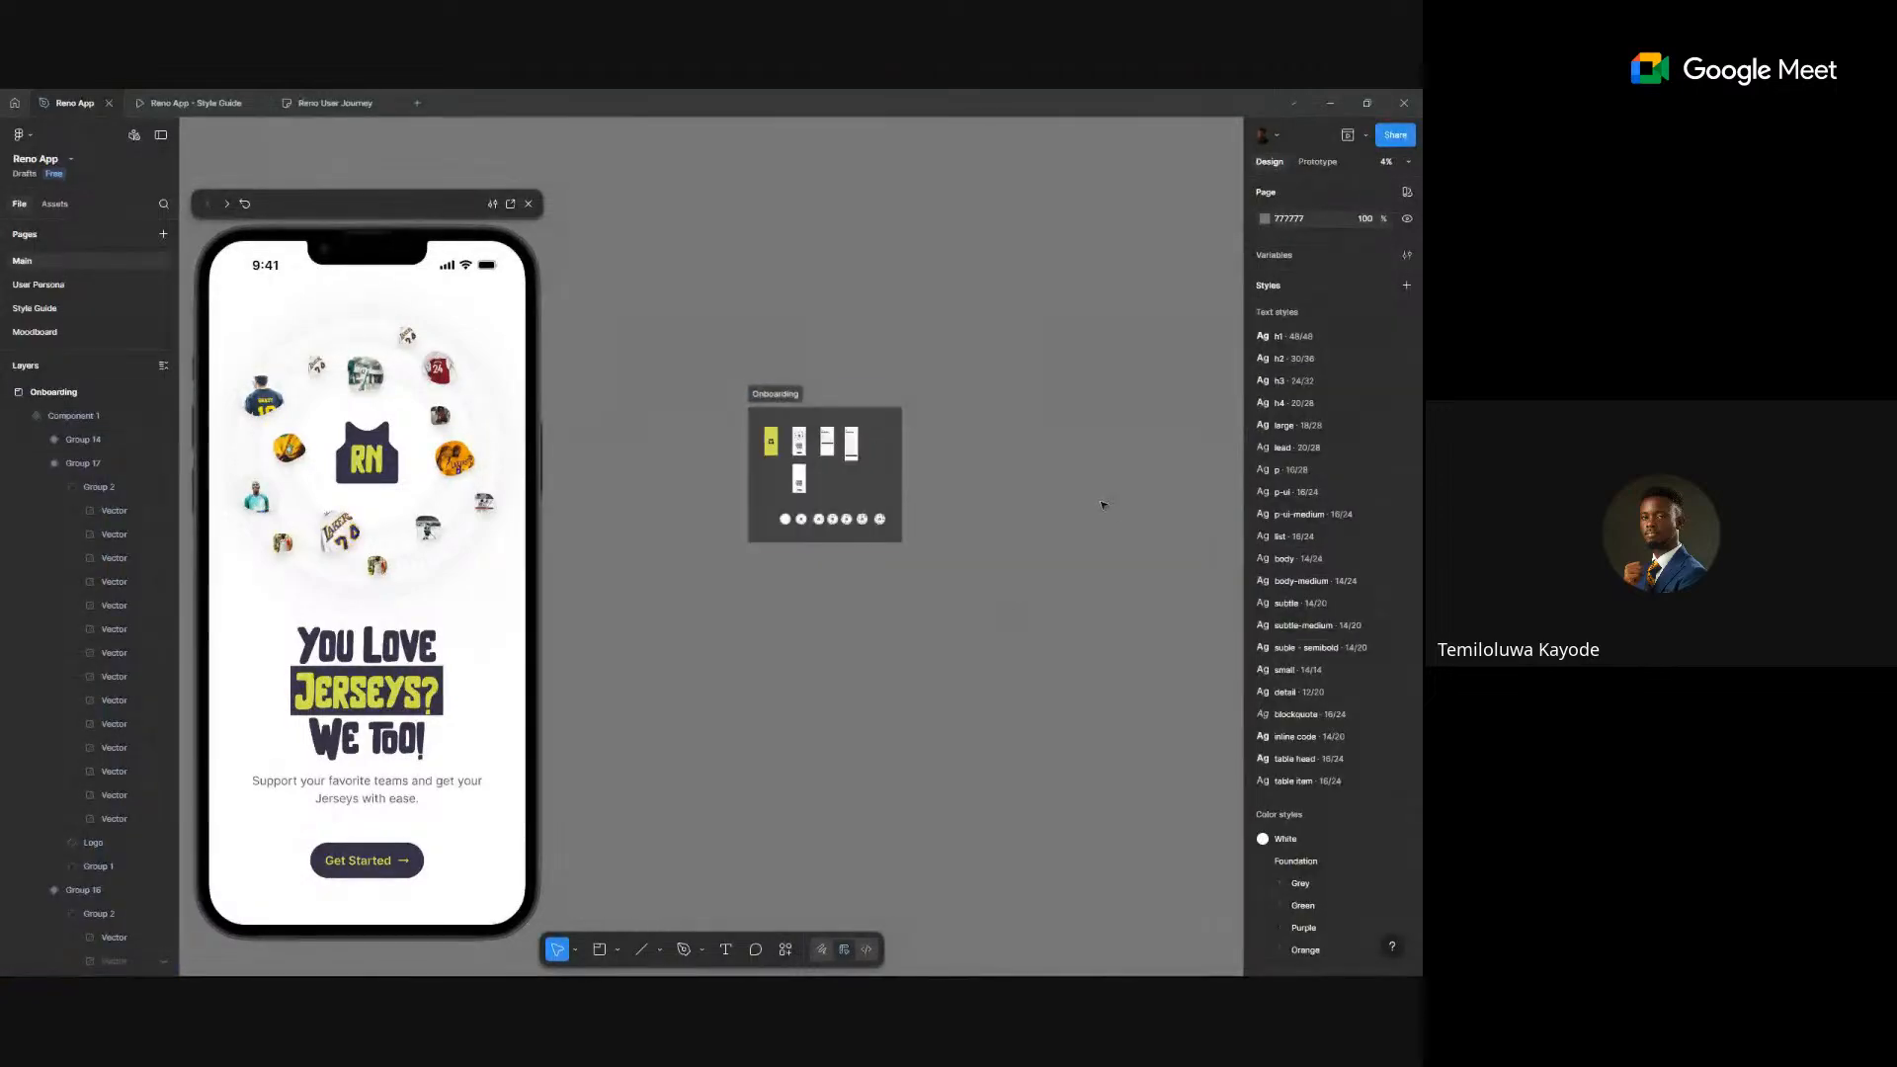
pyautogui.scroll(4, 853, 414)
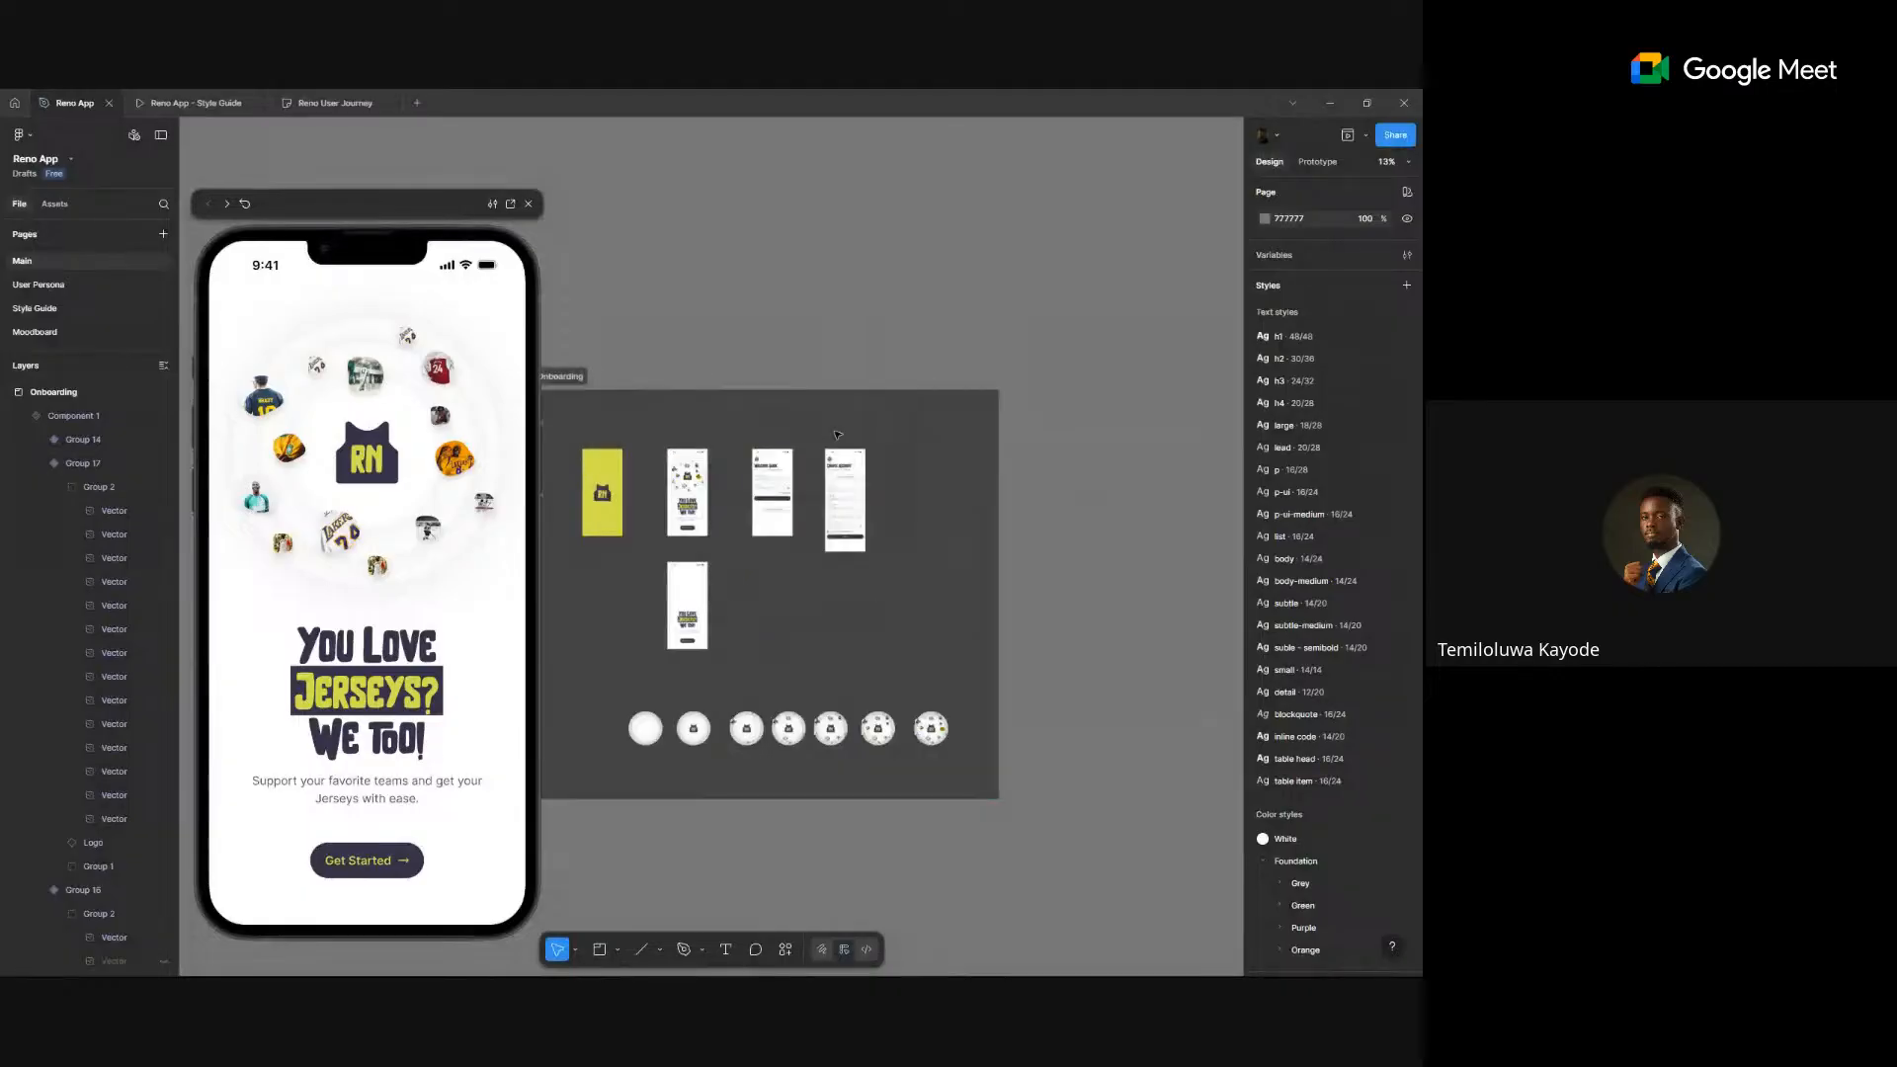
pyautogui.scroll(-3, 971, 521)
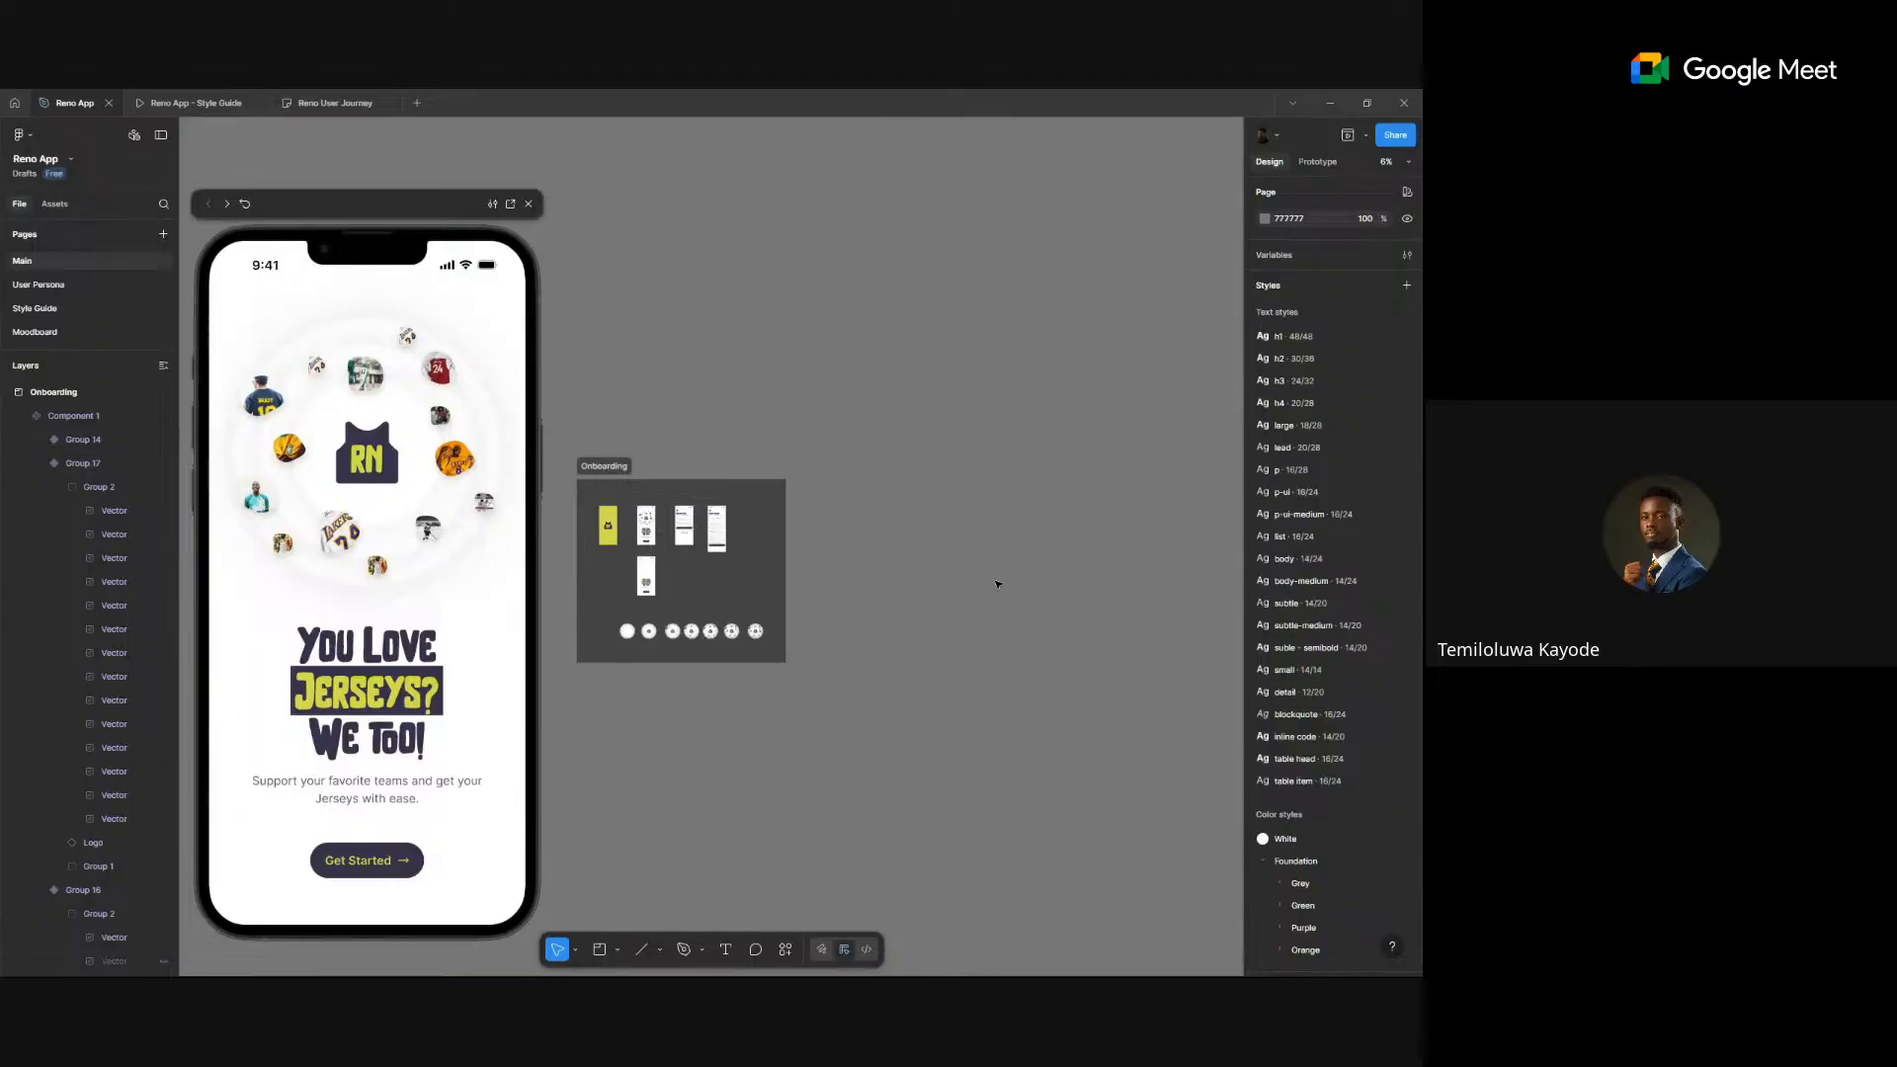
pyautogui.hscroll(4, 1042, 525)
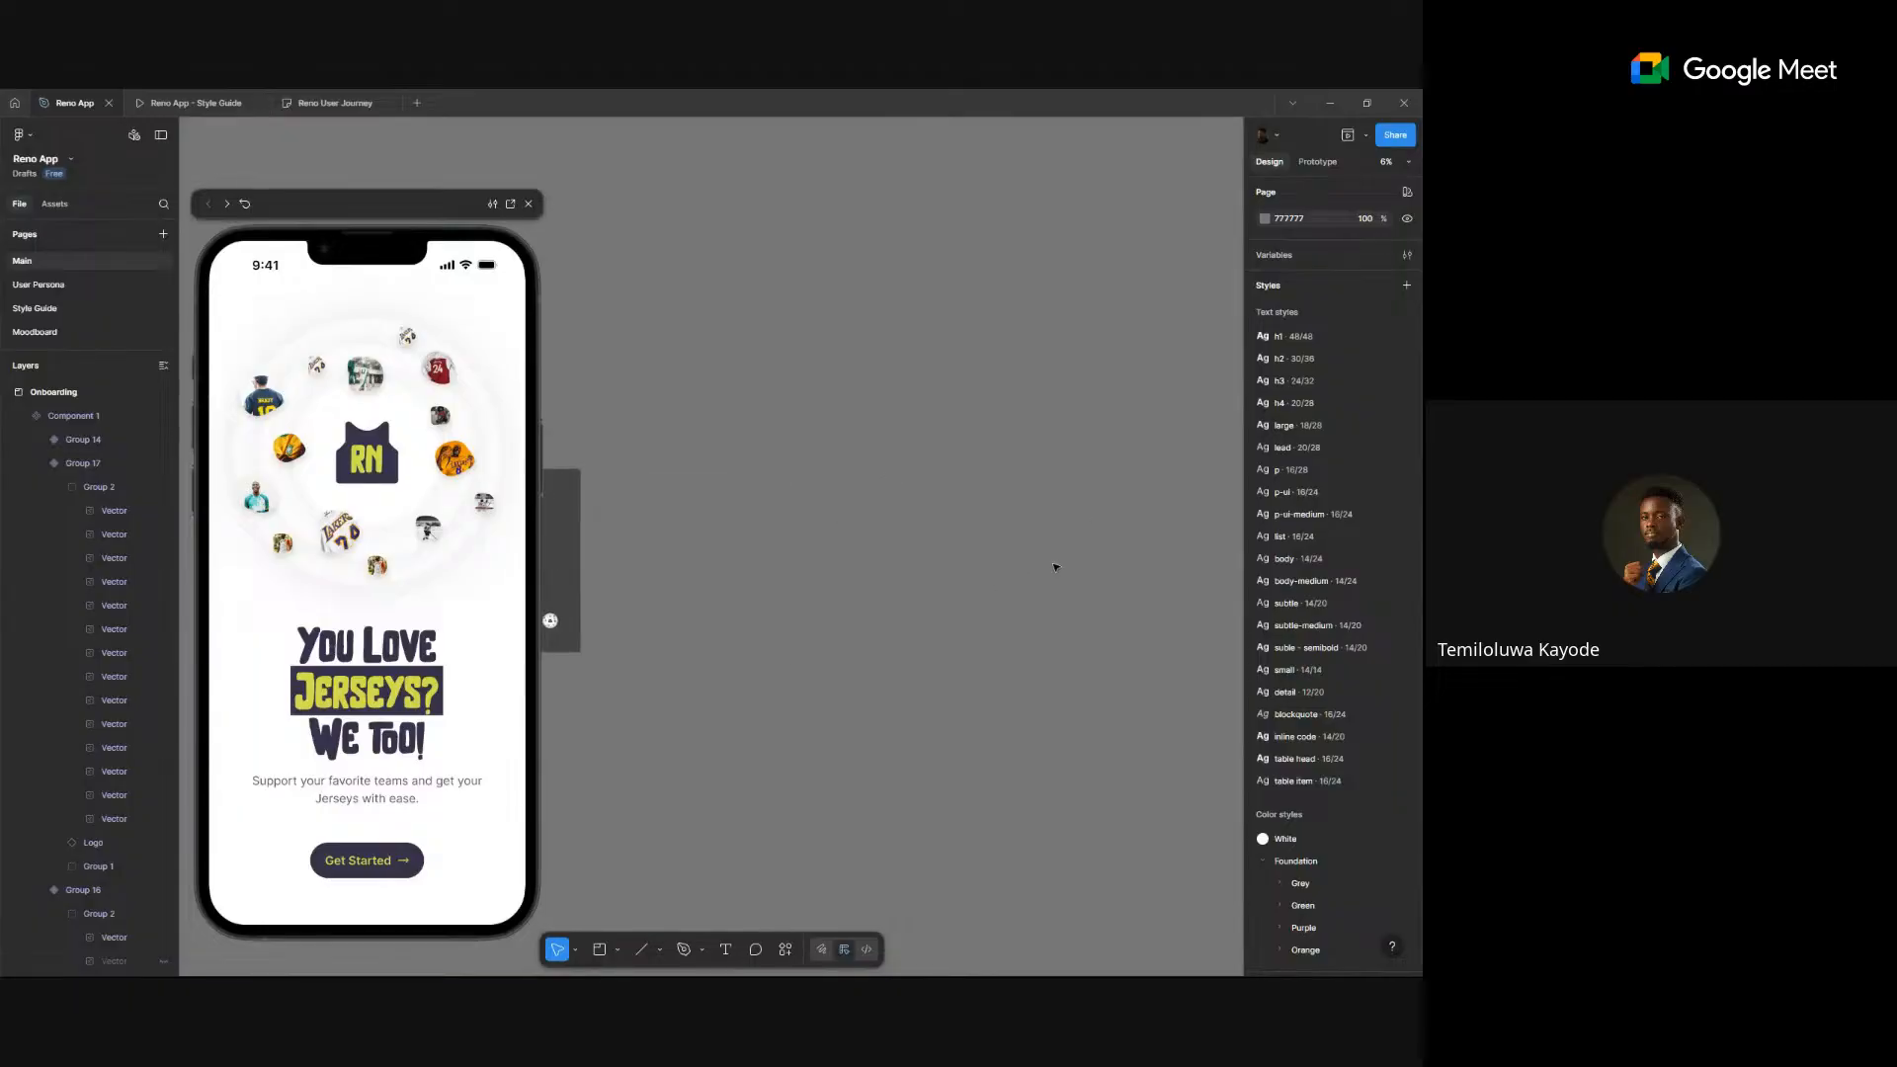